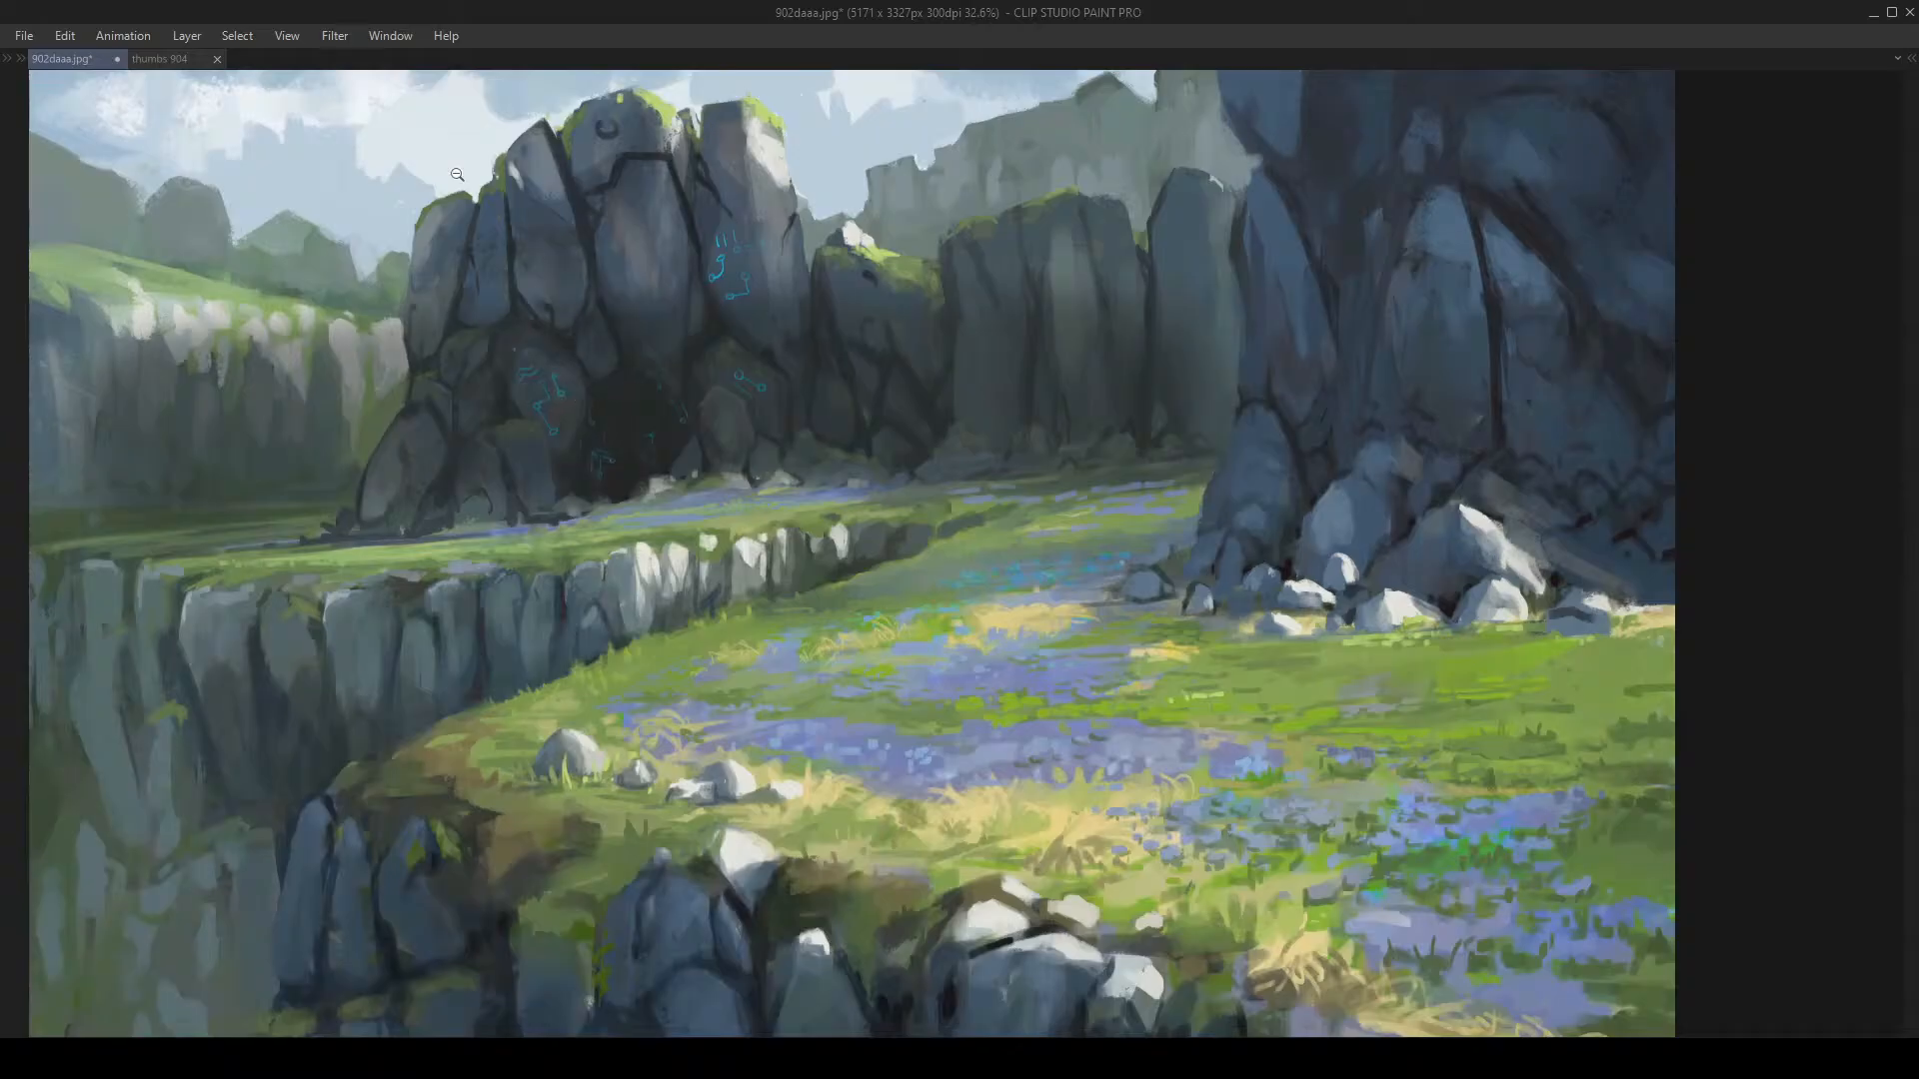
Step: Zoom in close on the rock summit, then back out to the whole painting
click(534, 444)
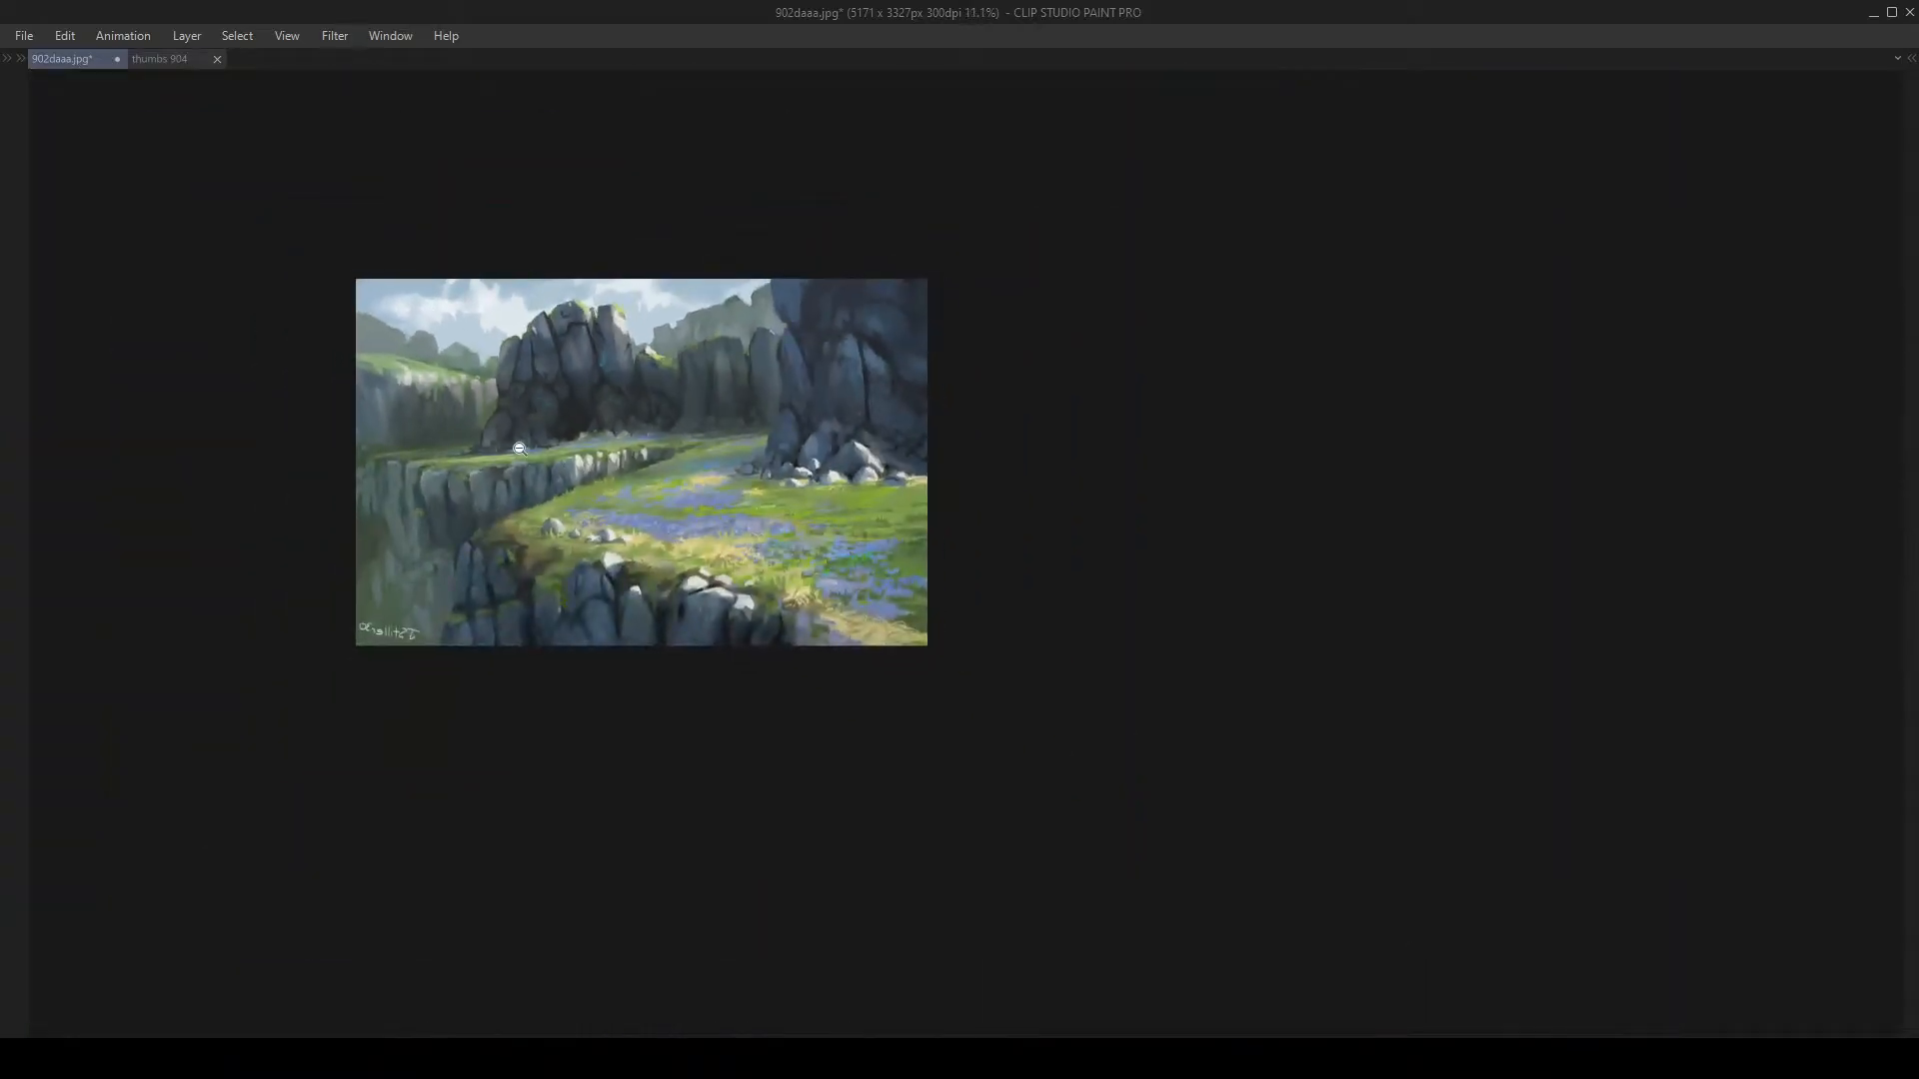
drag(711, 269, 583, 423)
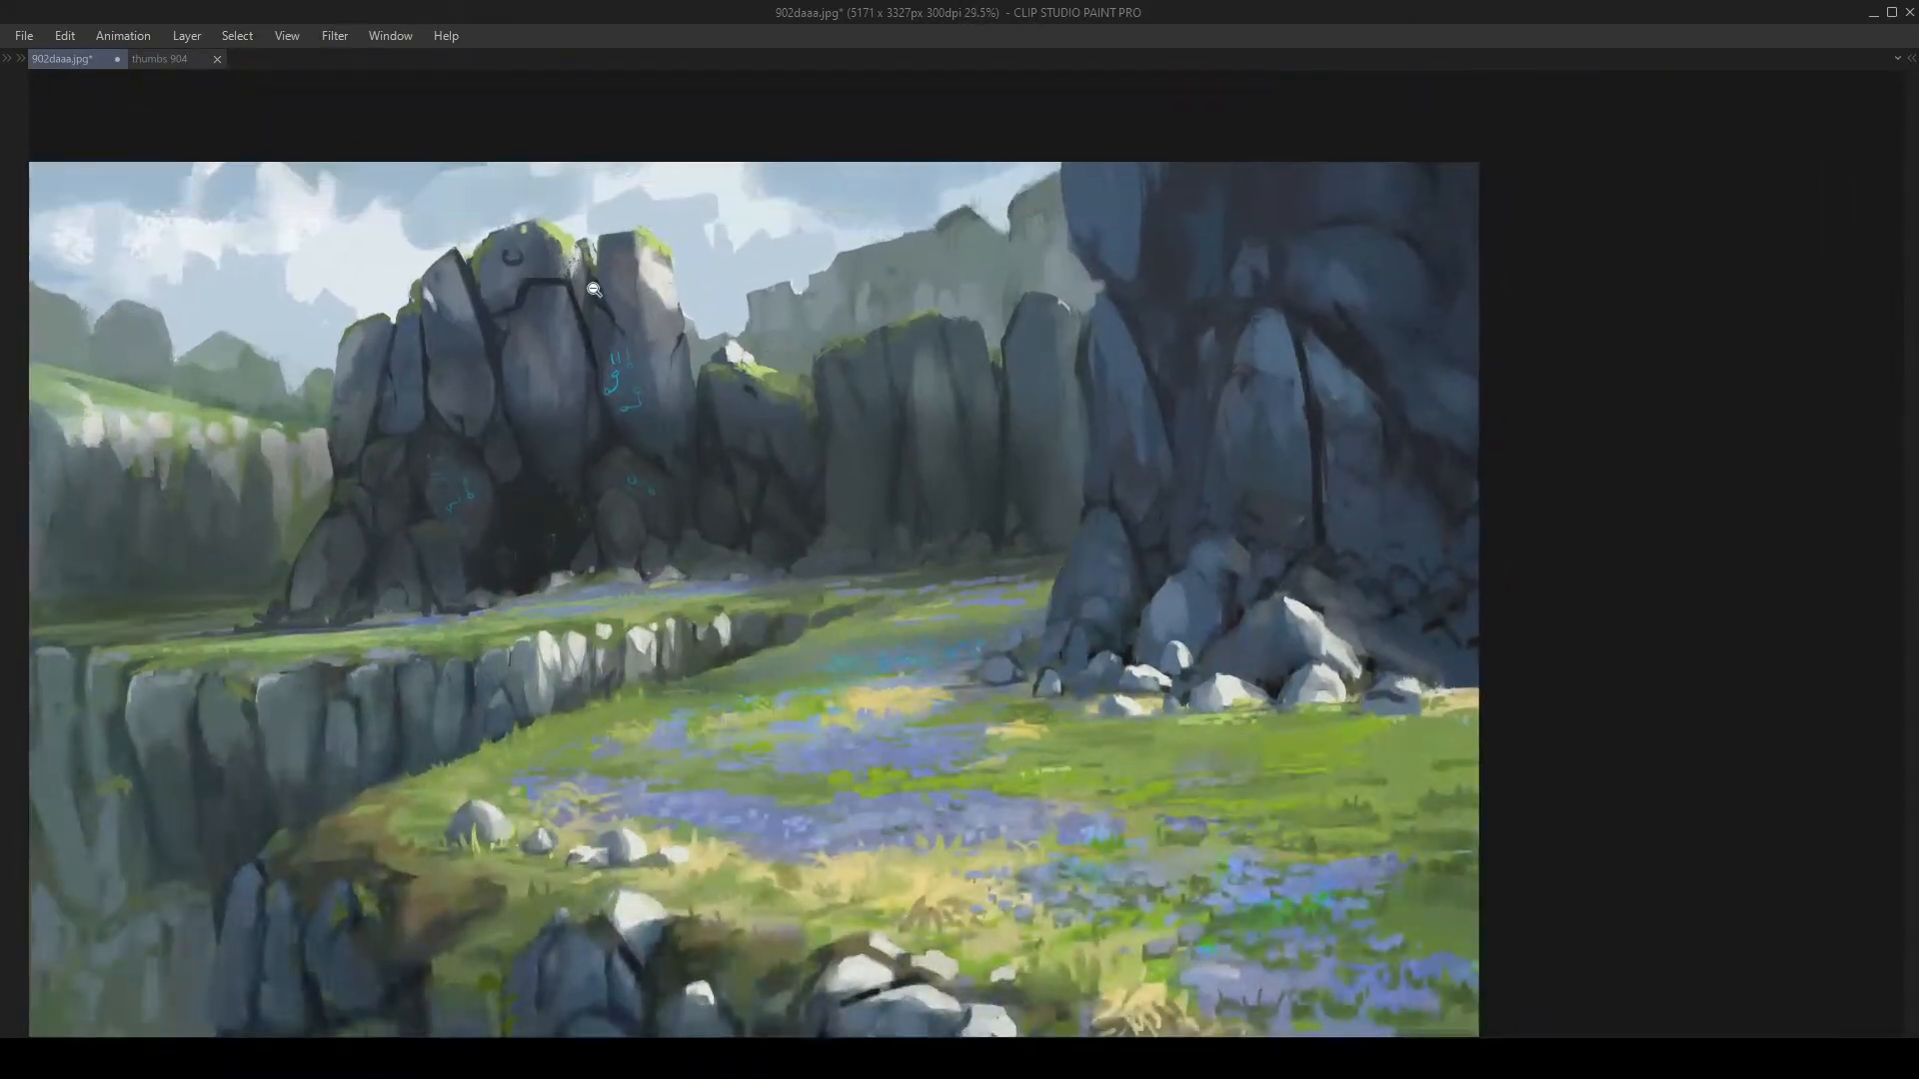
drag(587, 284, 655, 262)
mouse_move(551, 333)
mouse_down()
mouse_move(556, 411)
mouse_move(458, 484)
mouse_move(417, 572)
mouse_up()
Step: Shift the painting left, zoom out fully, and bring back the tool, layer and colour panels
drag(561, 426, 612, 399)
drag(612, 400, 729, 401)
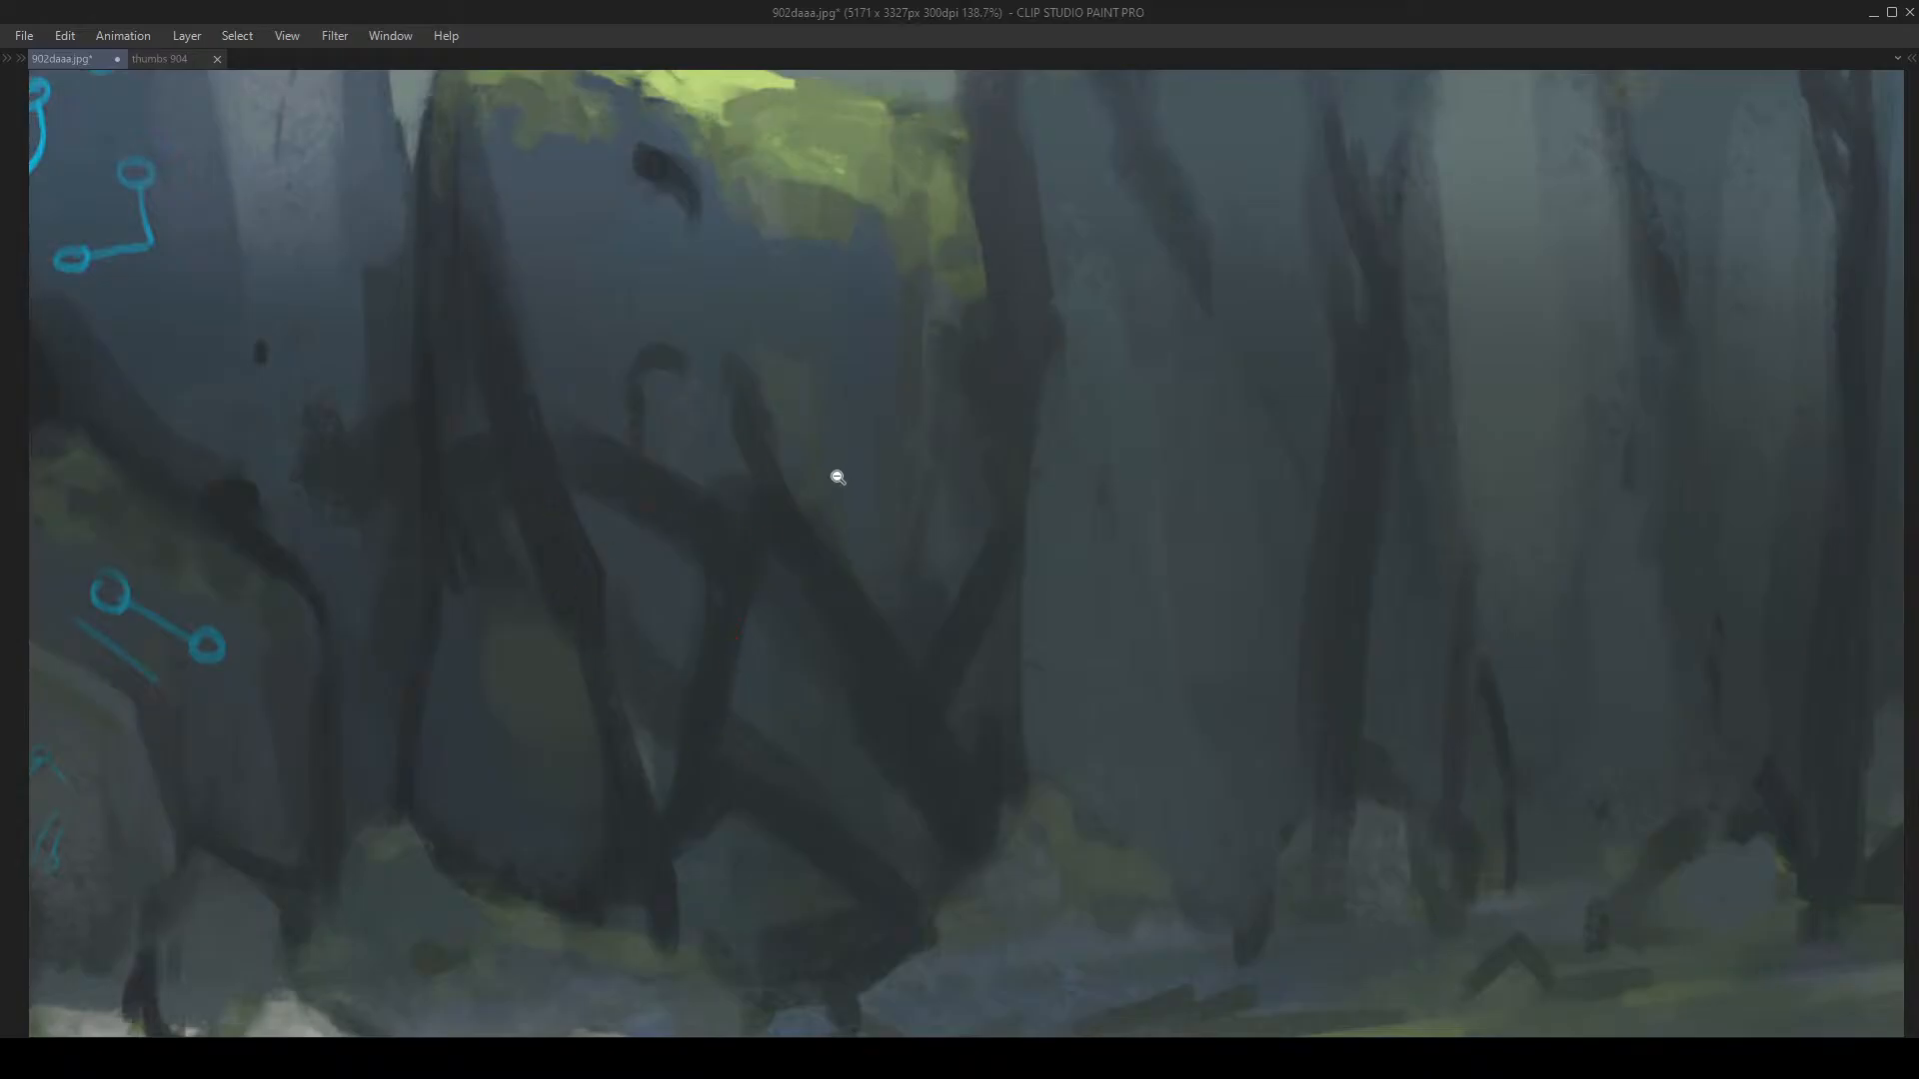
drag(836, 476, 750, 480)
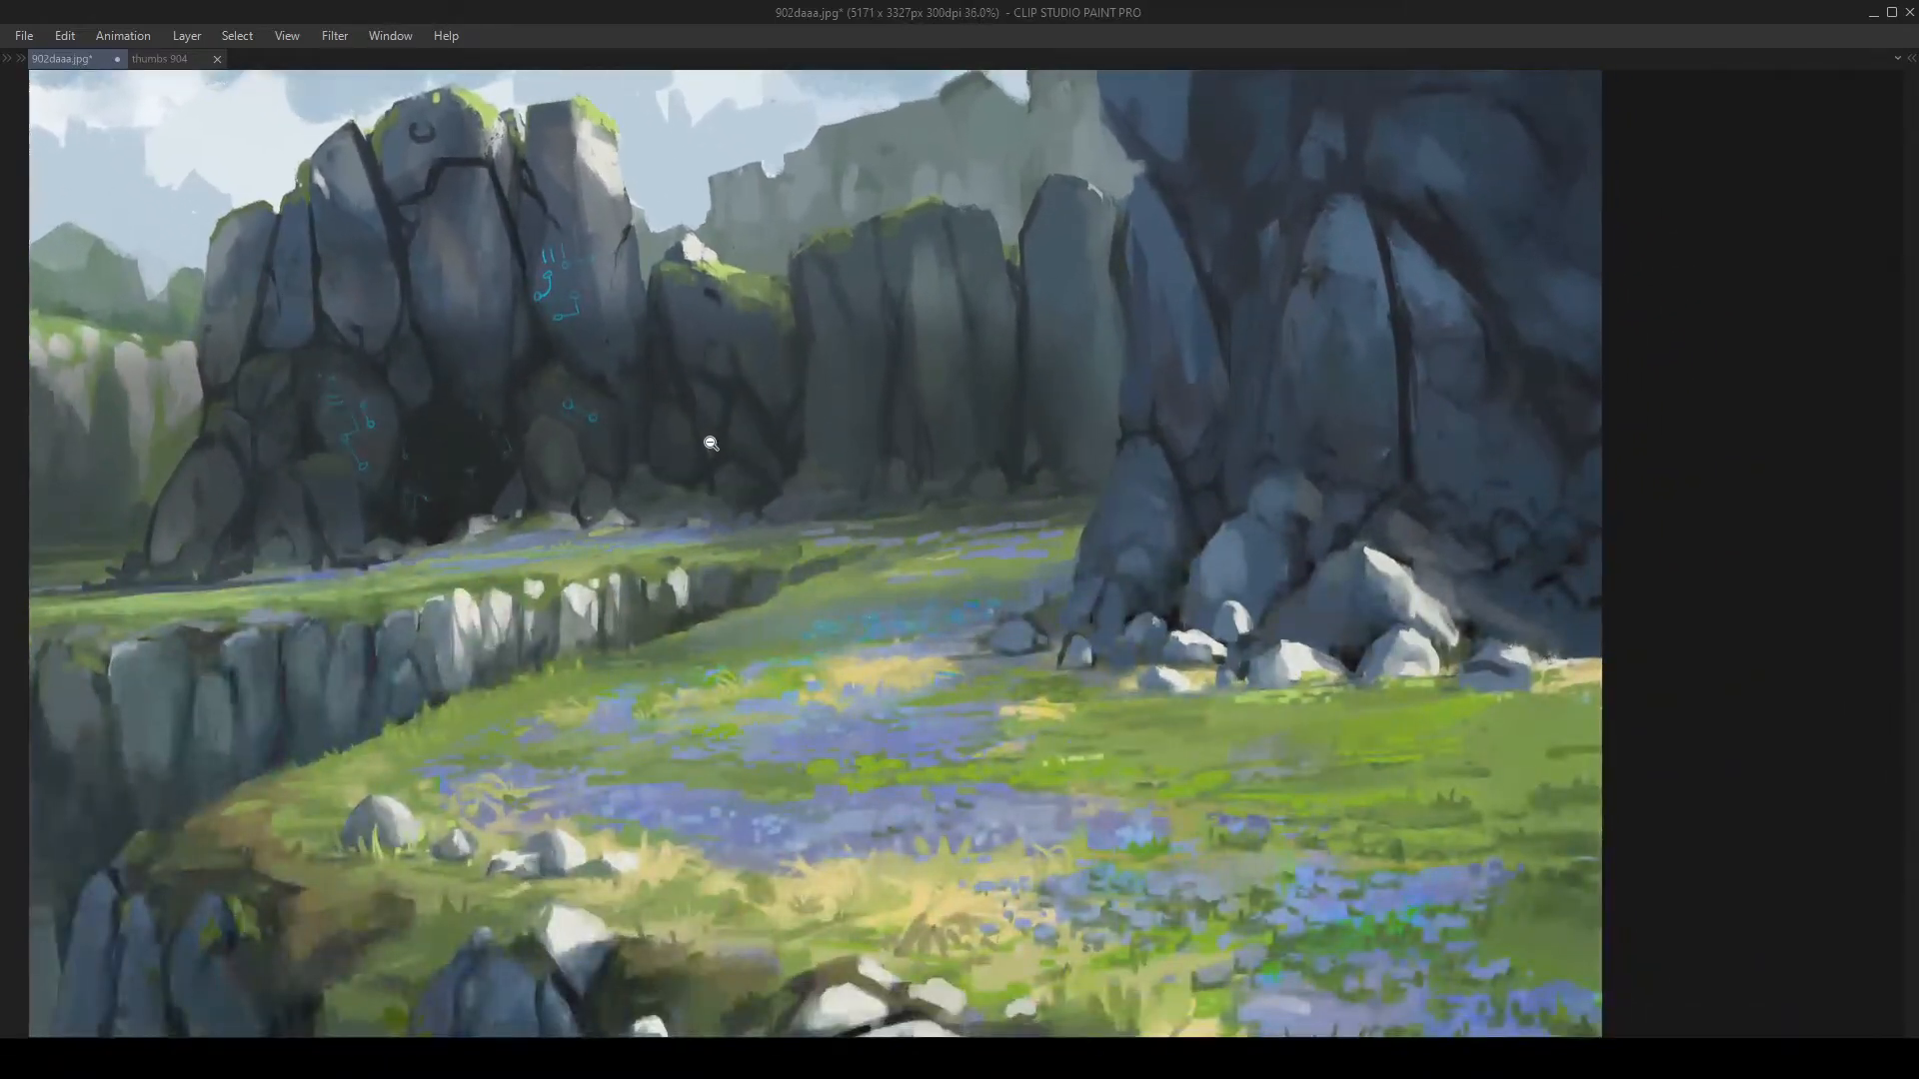
drag(861, 507, 676, 441)
key(Tab)
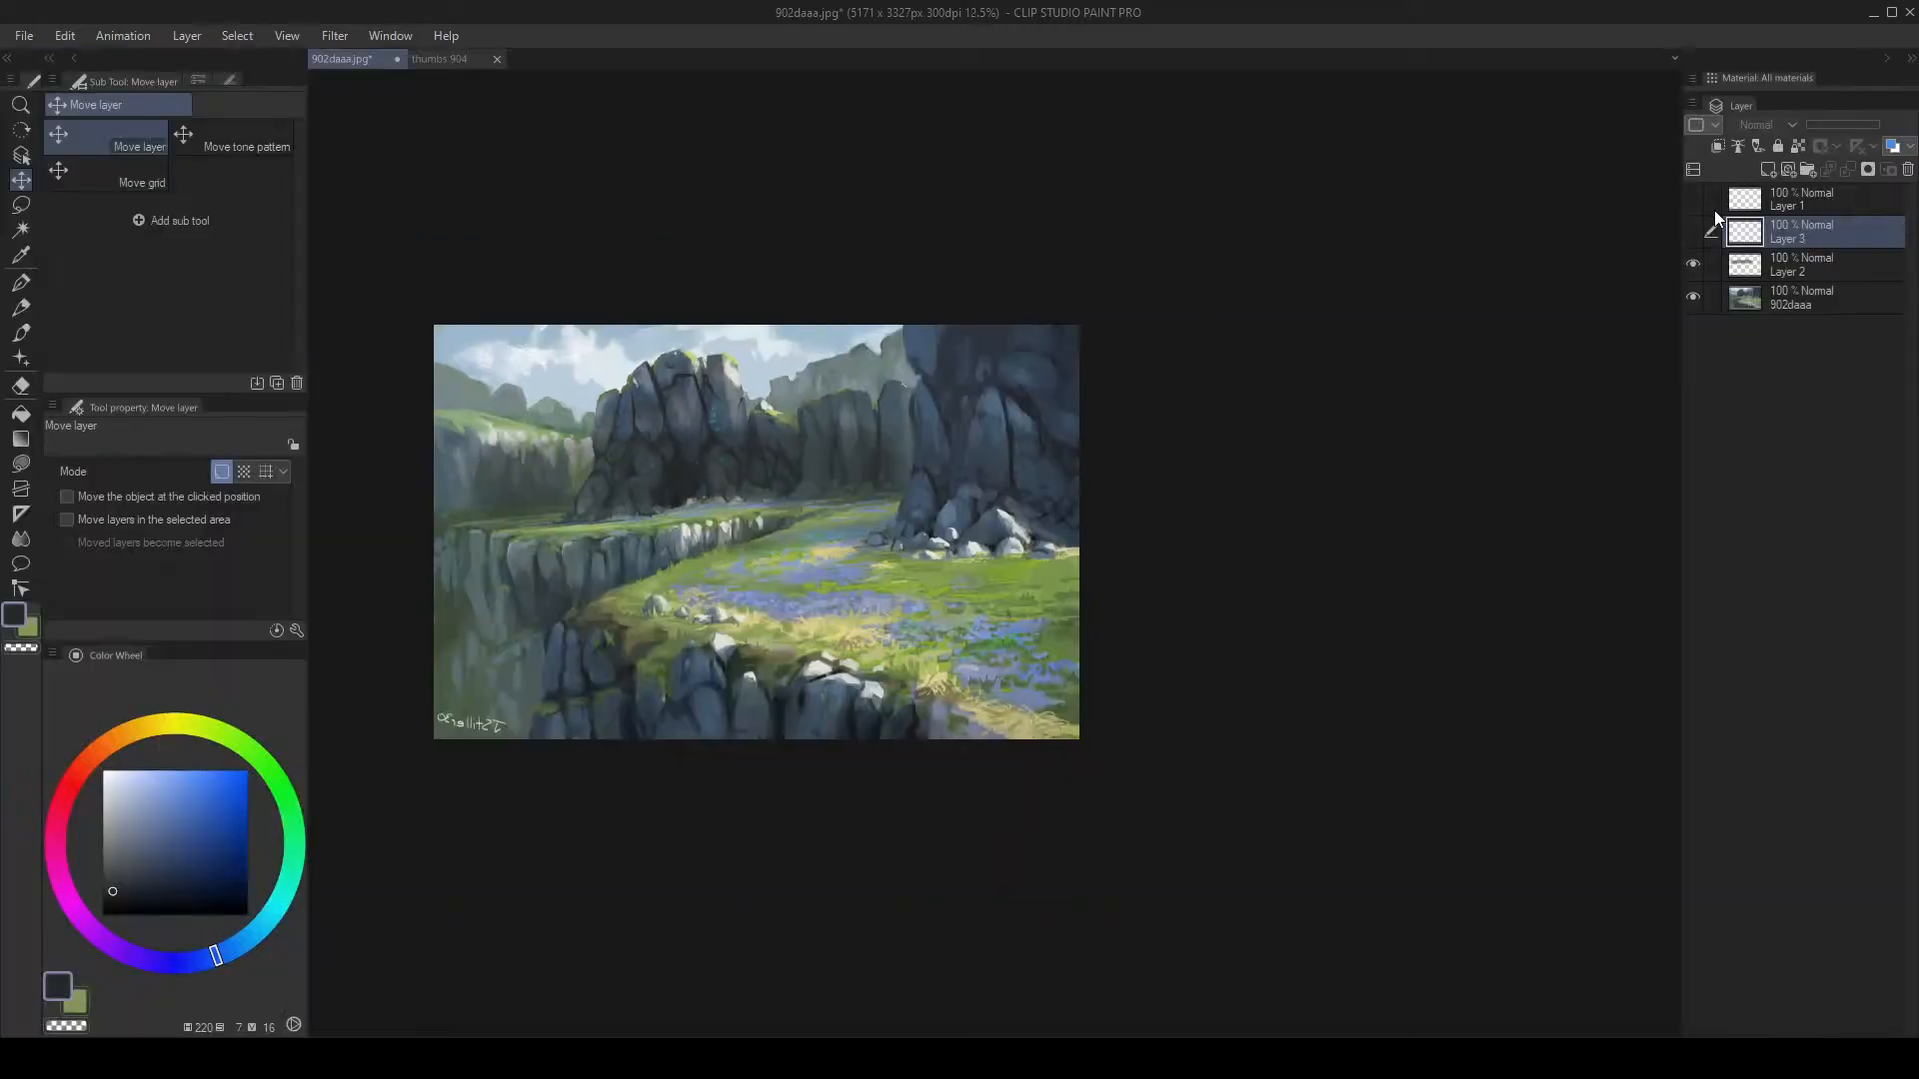
Step: Toggle Layer 2's visibility to compare, and reframe the whole painting in view
click(1694, 260)
click(1694, 260)
click(1694, 260)
drag(1331, 345, 1247, 350)
drag(815, 332, 836, 335)
drag(717, 351, 889, 371)
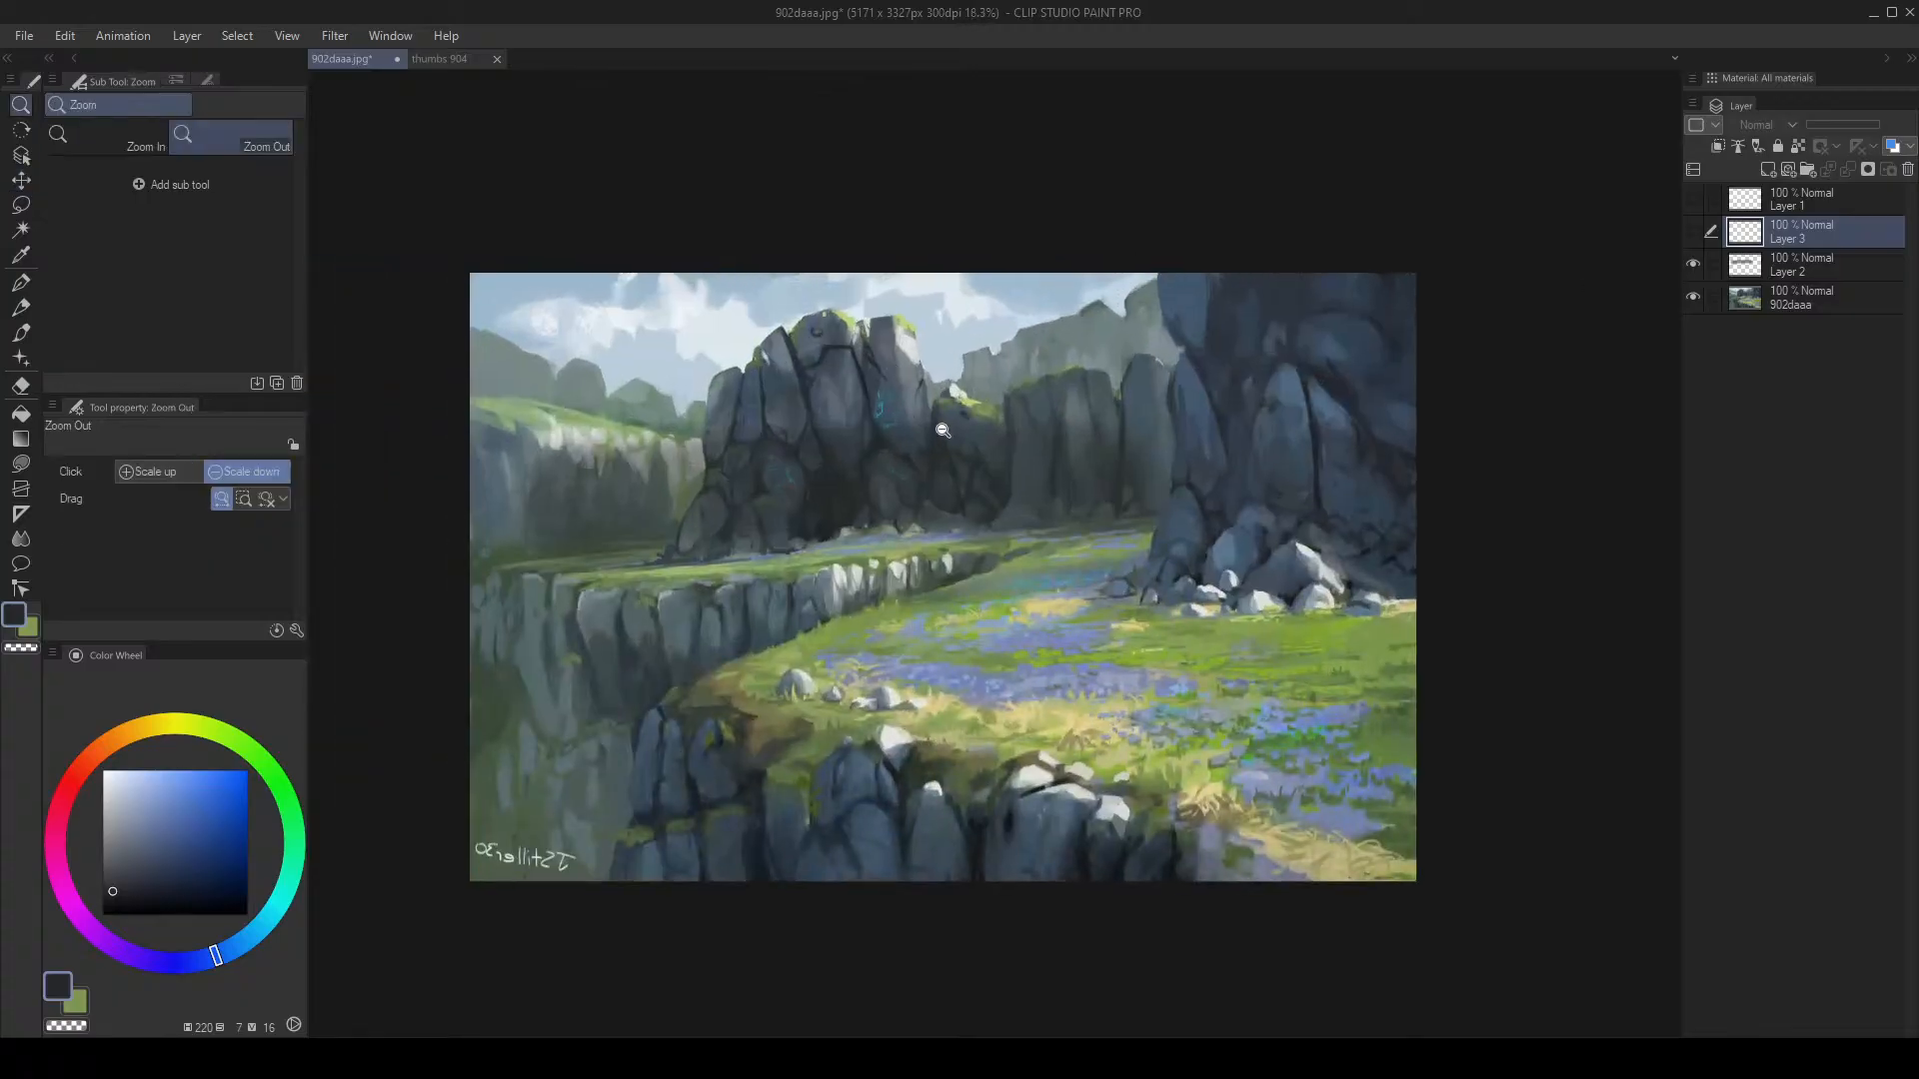
drag(945, 431, 966, 437)
click(772, 472)
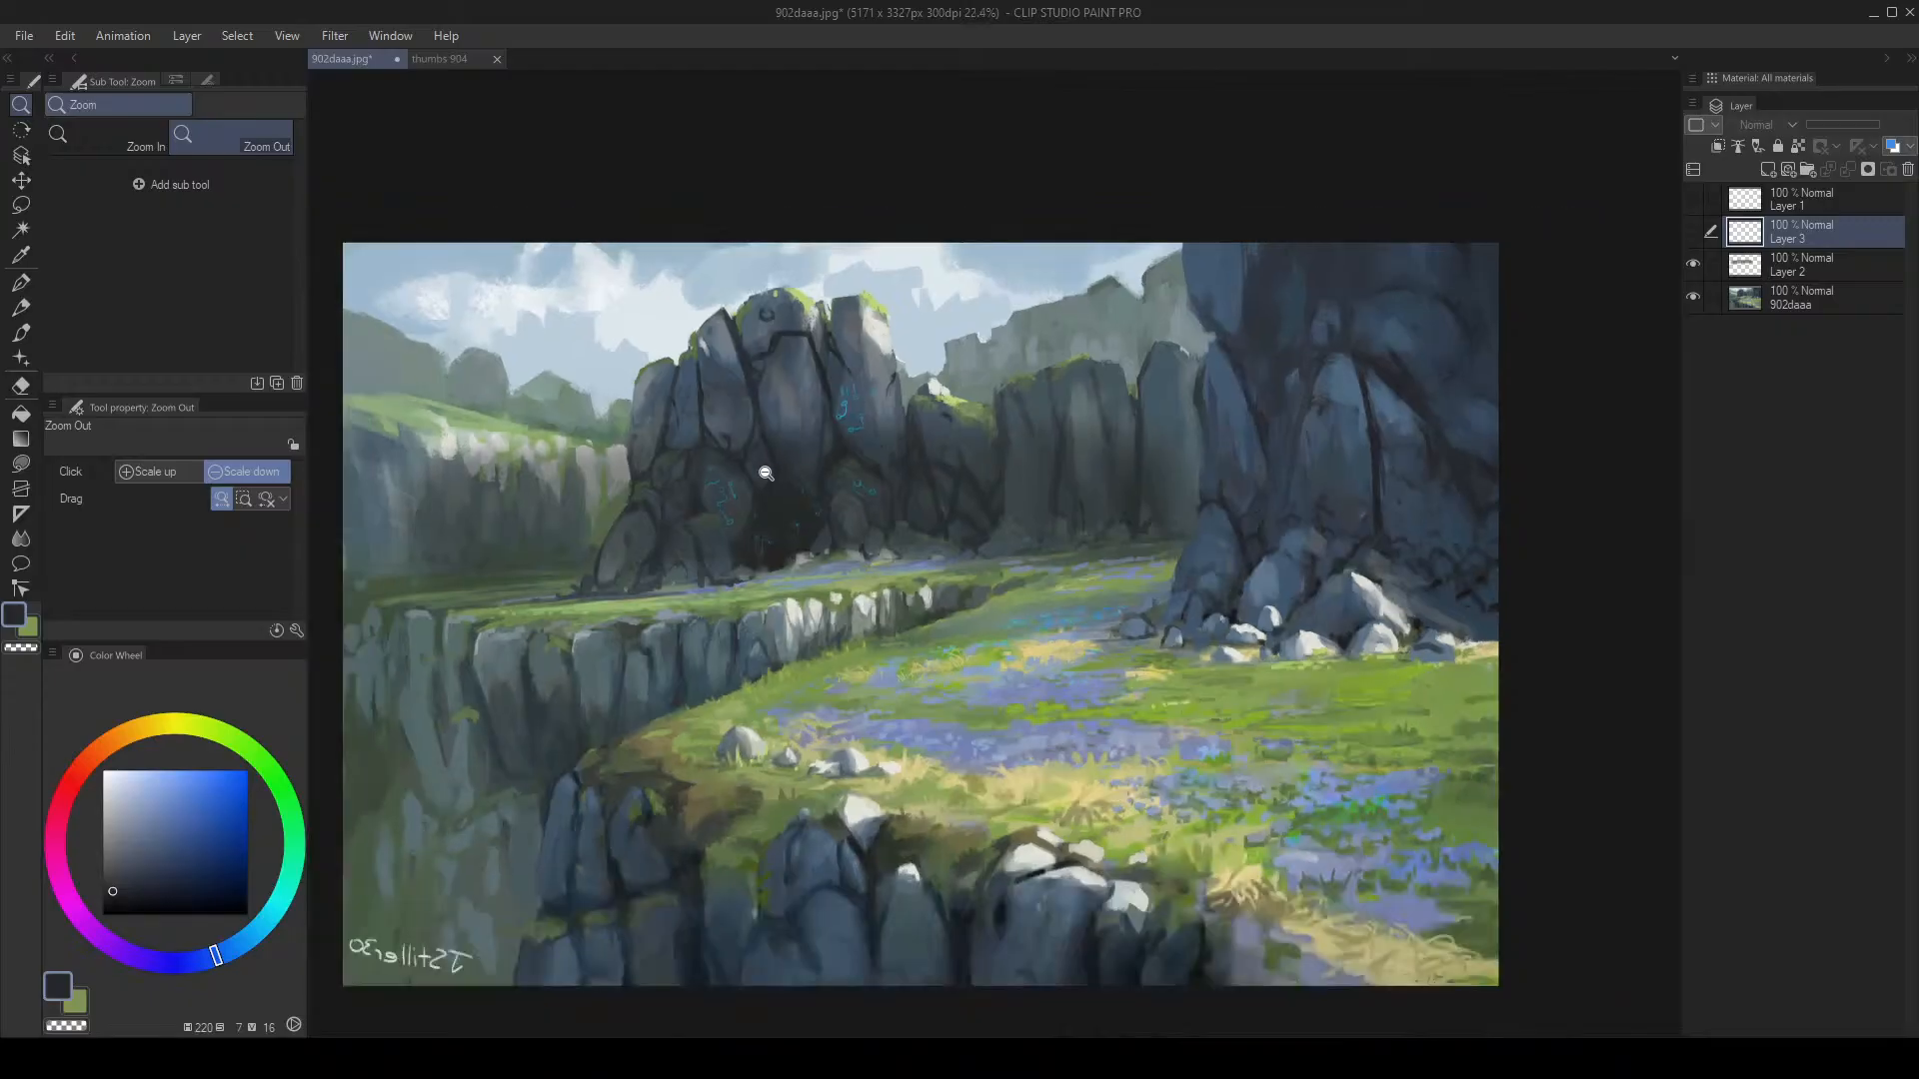
drag(627, 405, 900, 381)
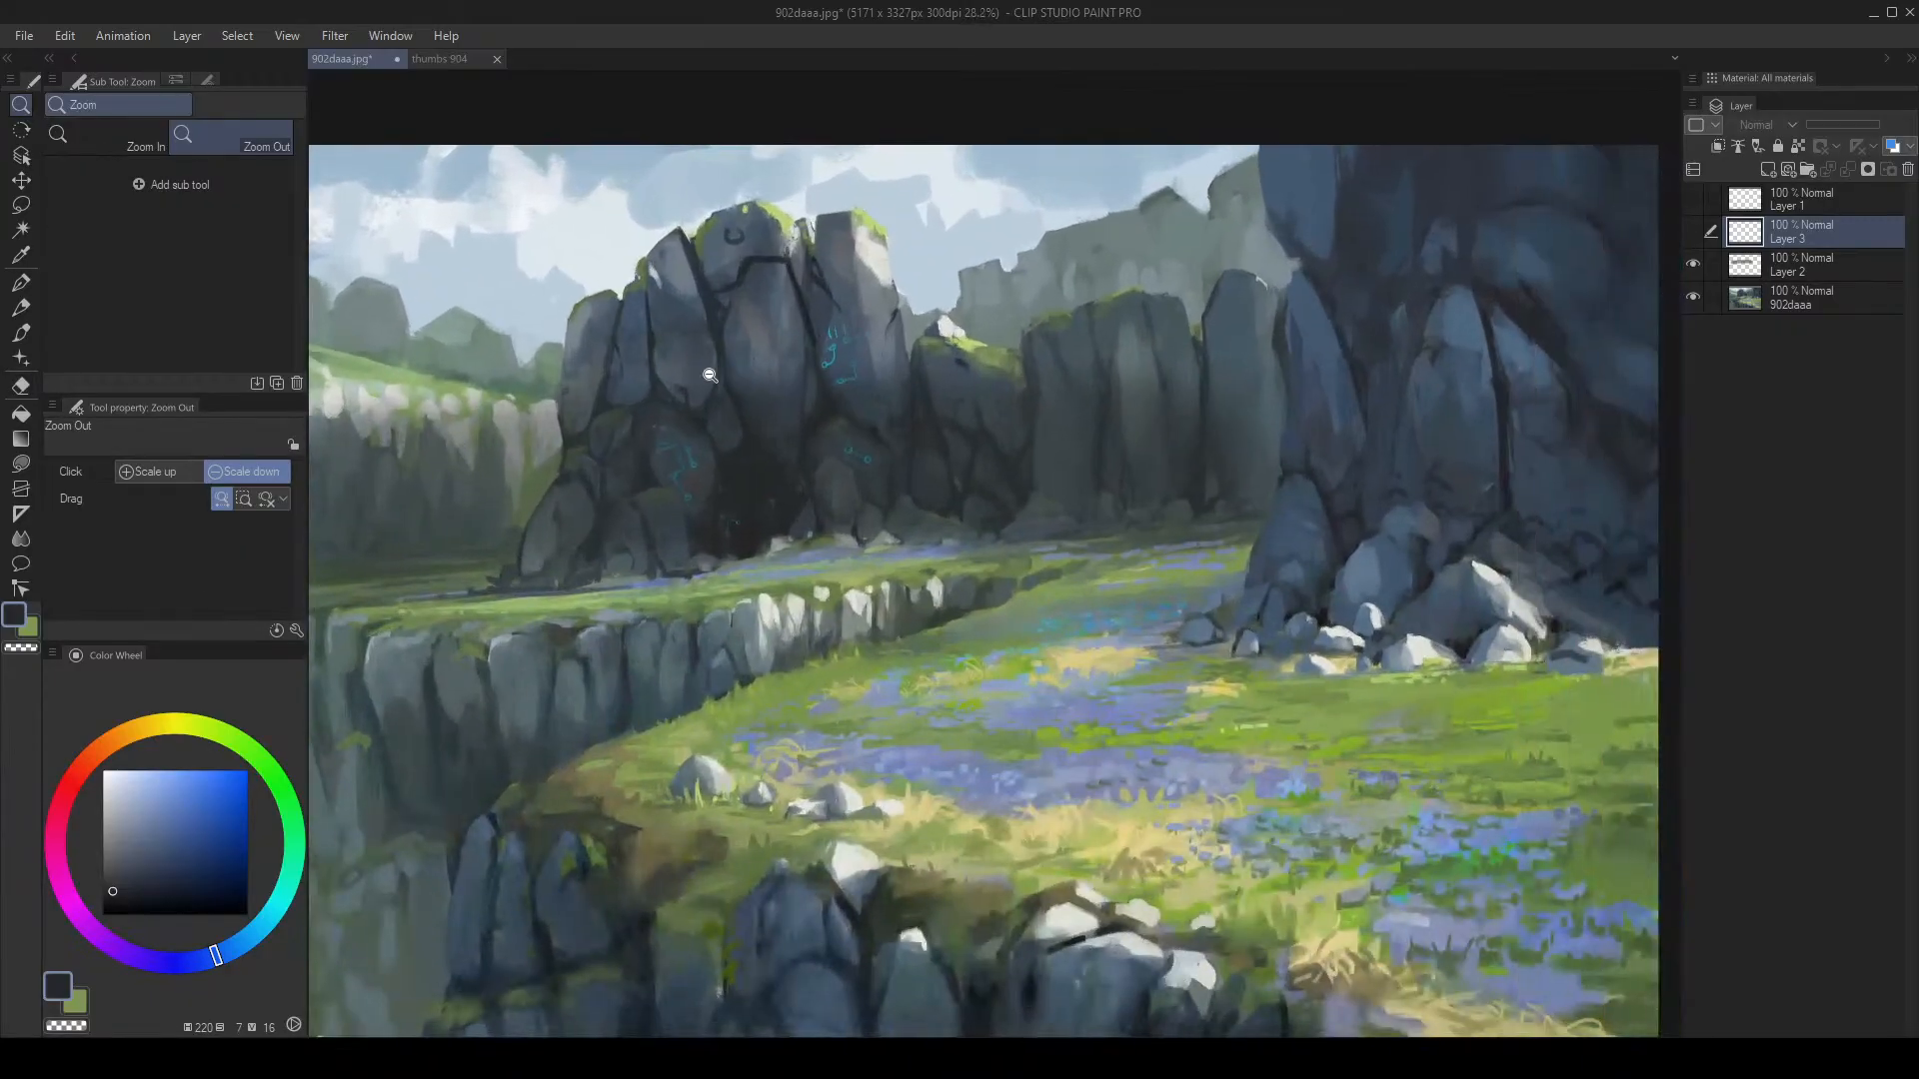
Step: Compare with the base painting hidden, then leave Layer 2 hidden, select it and add a layer above
click(1693, 297)
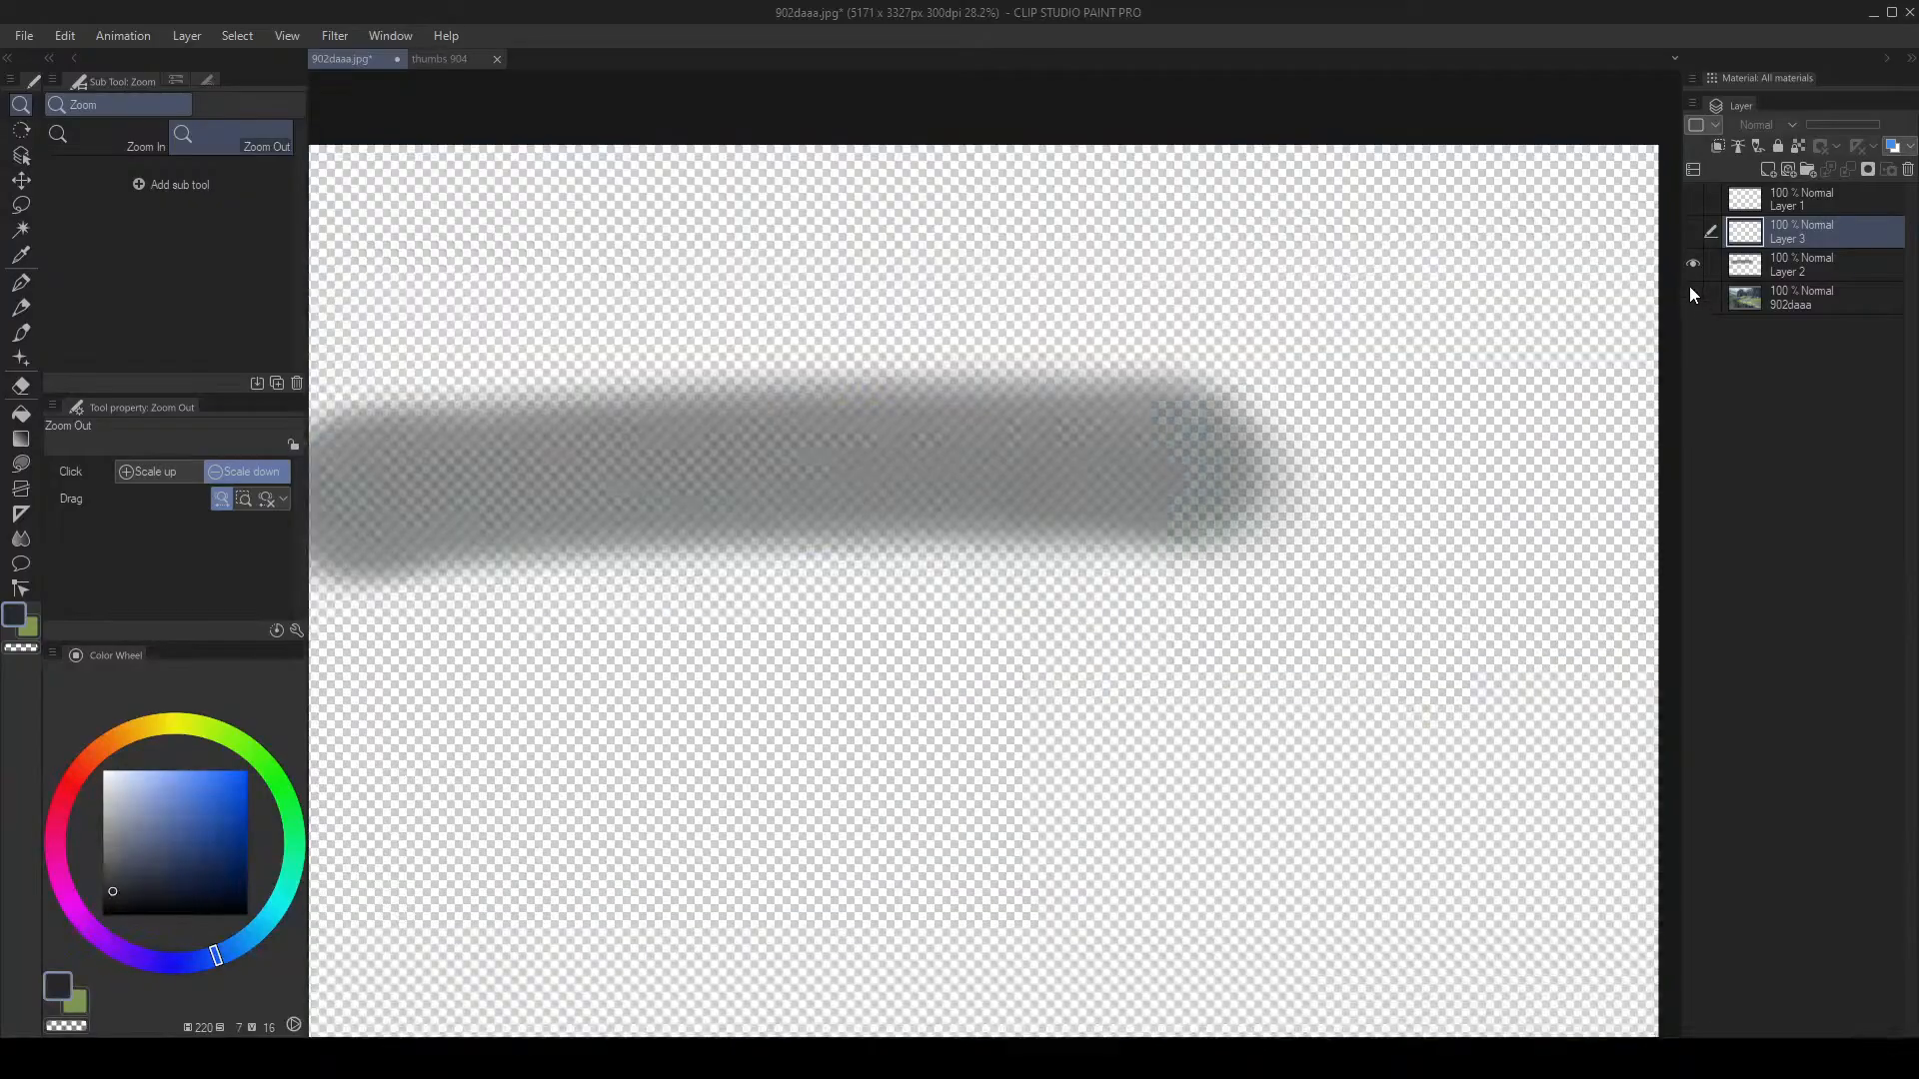
click(1693, 295)
click(1692, 264)
click(1692, 266)
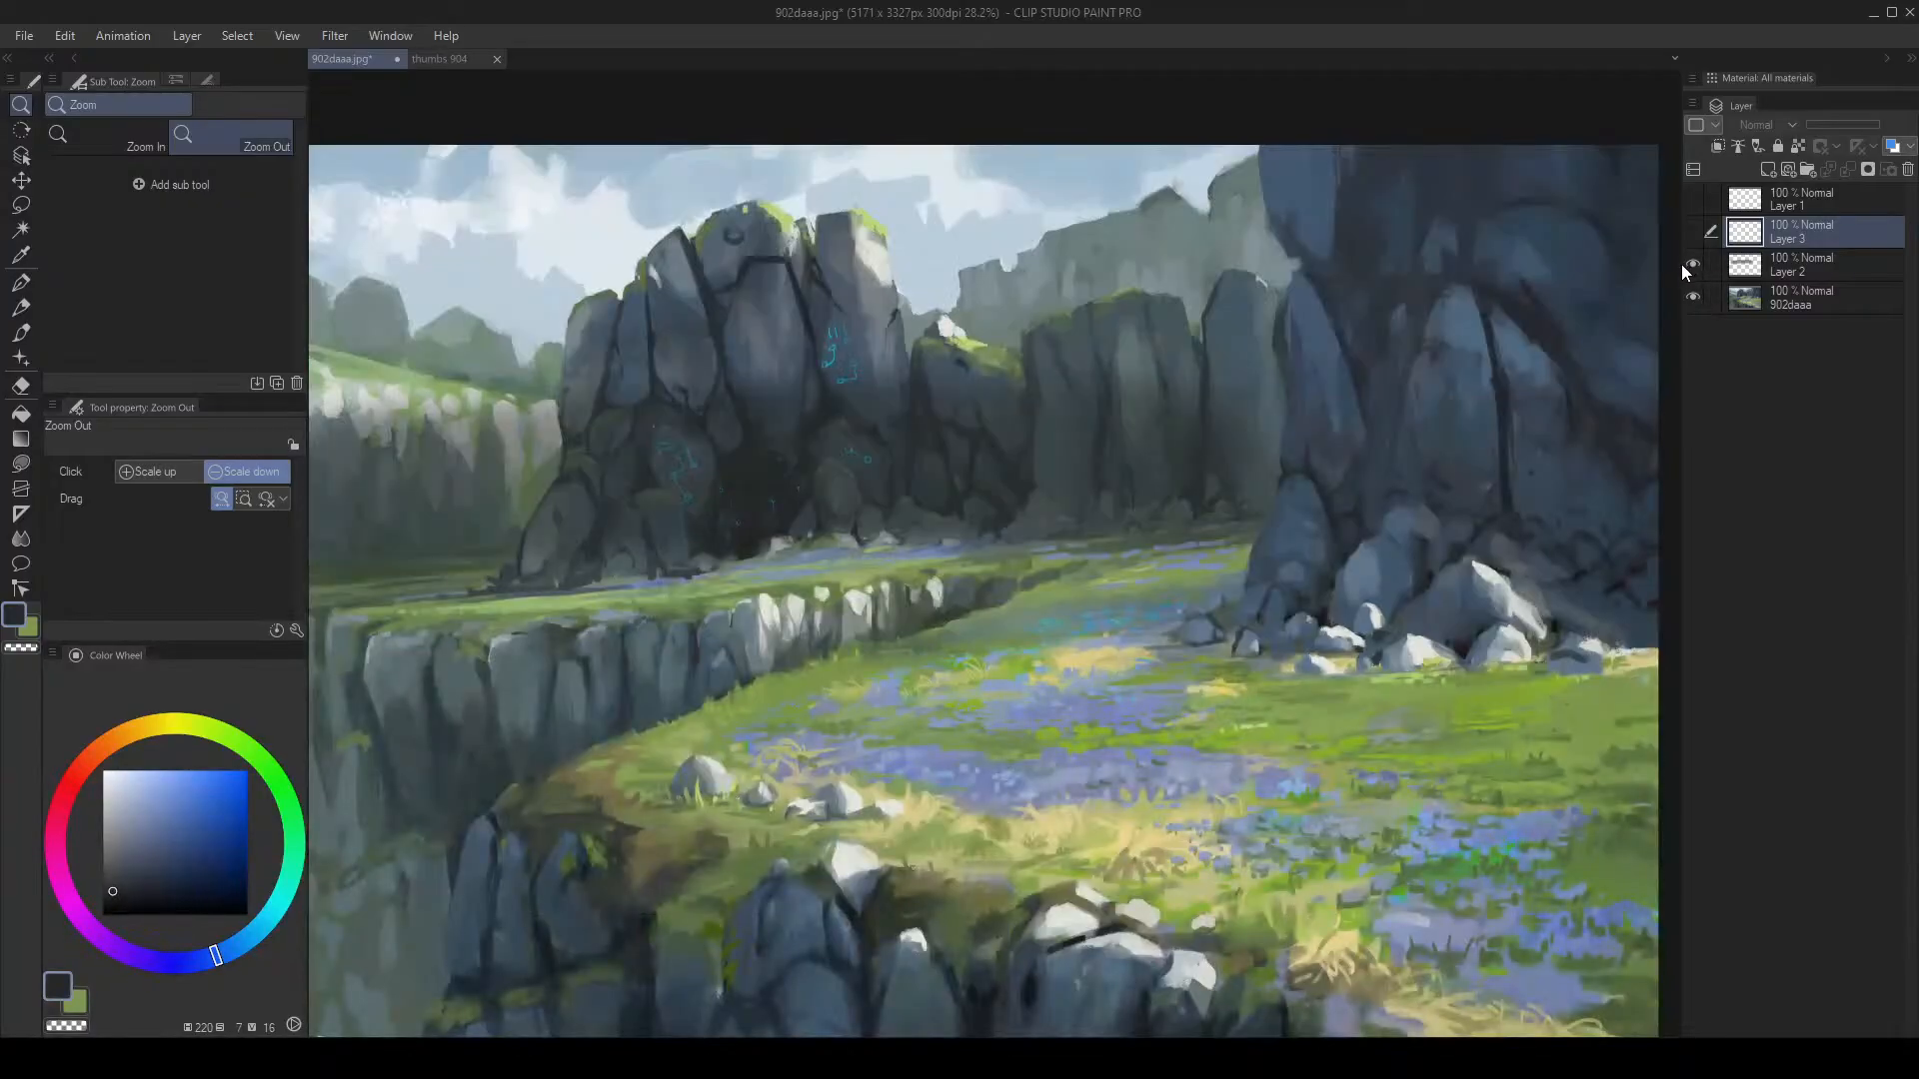
click(1689, 266)
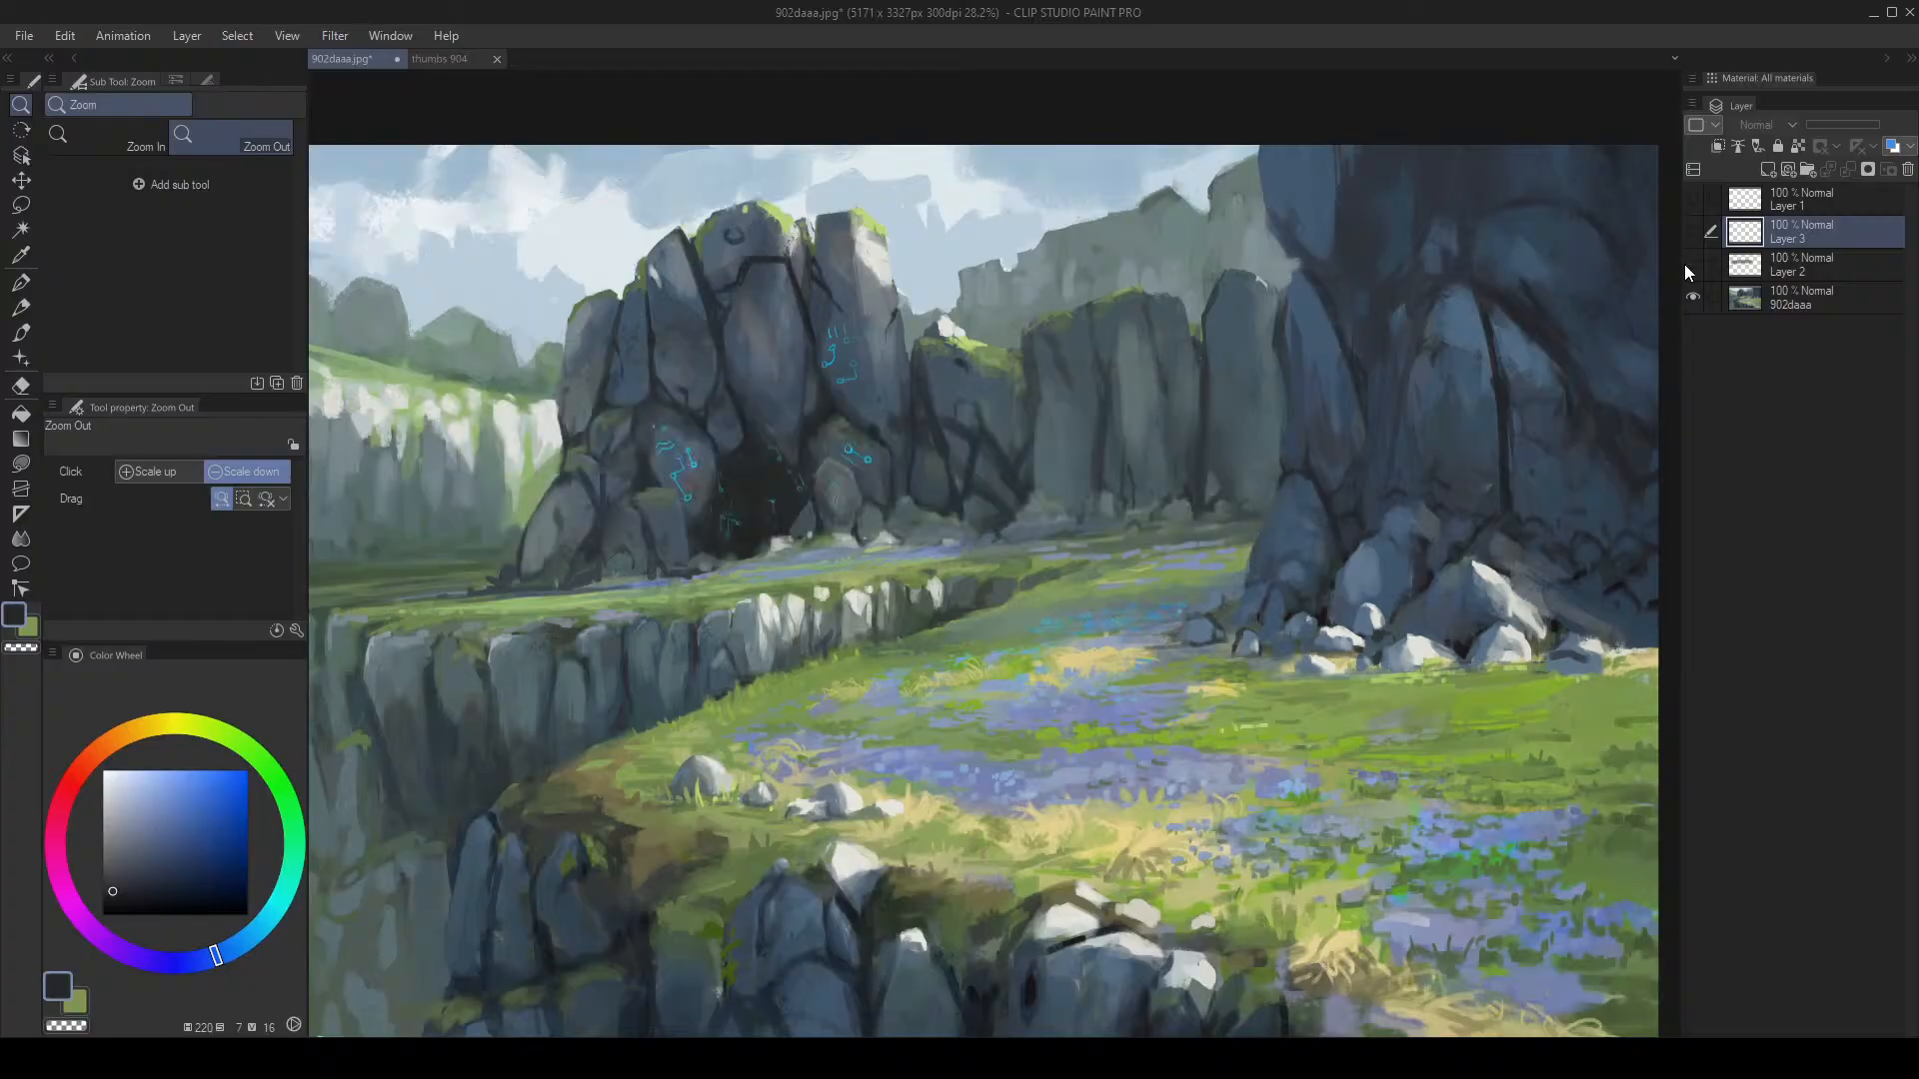
click(1759, 270)
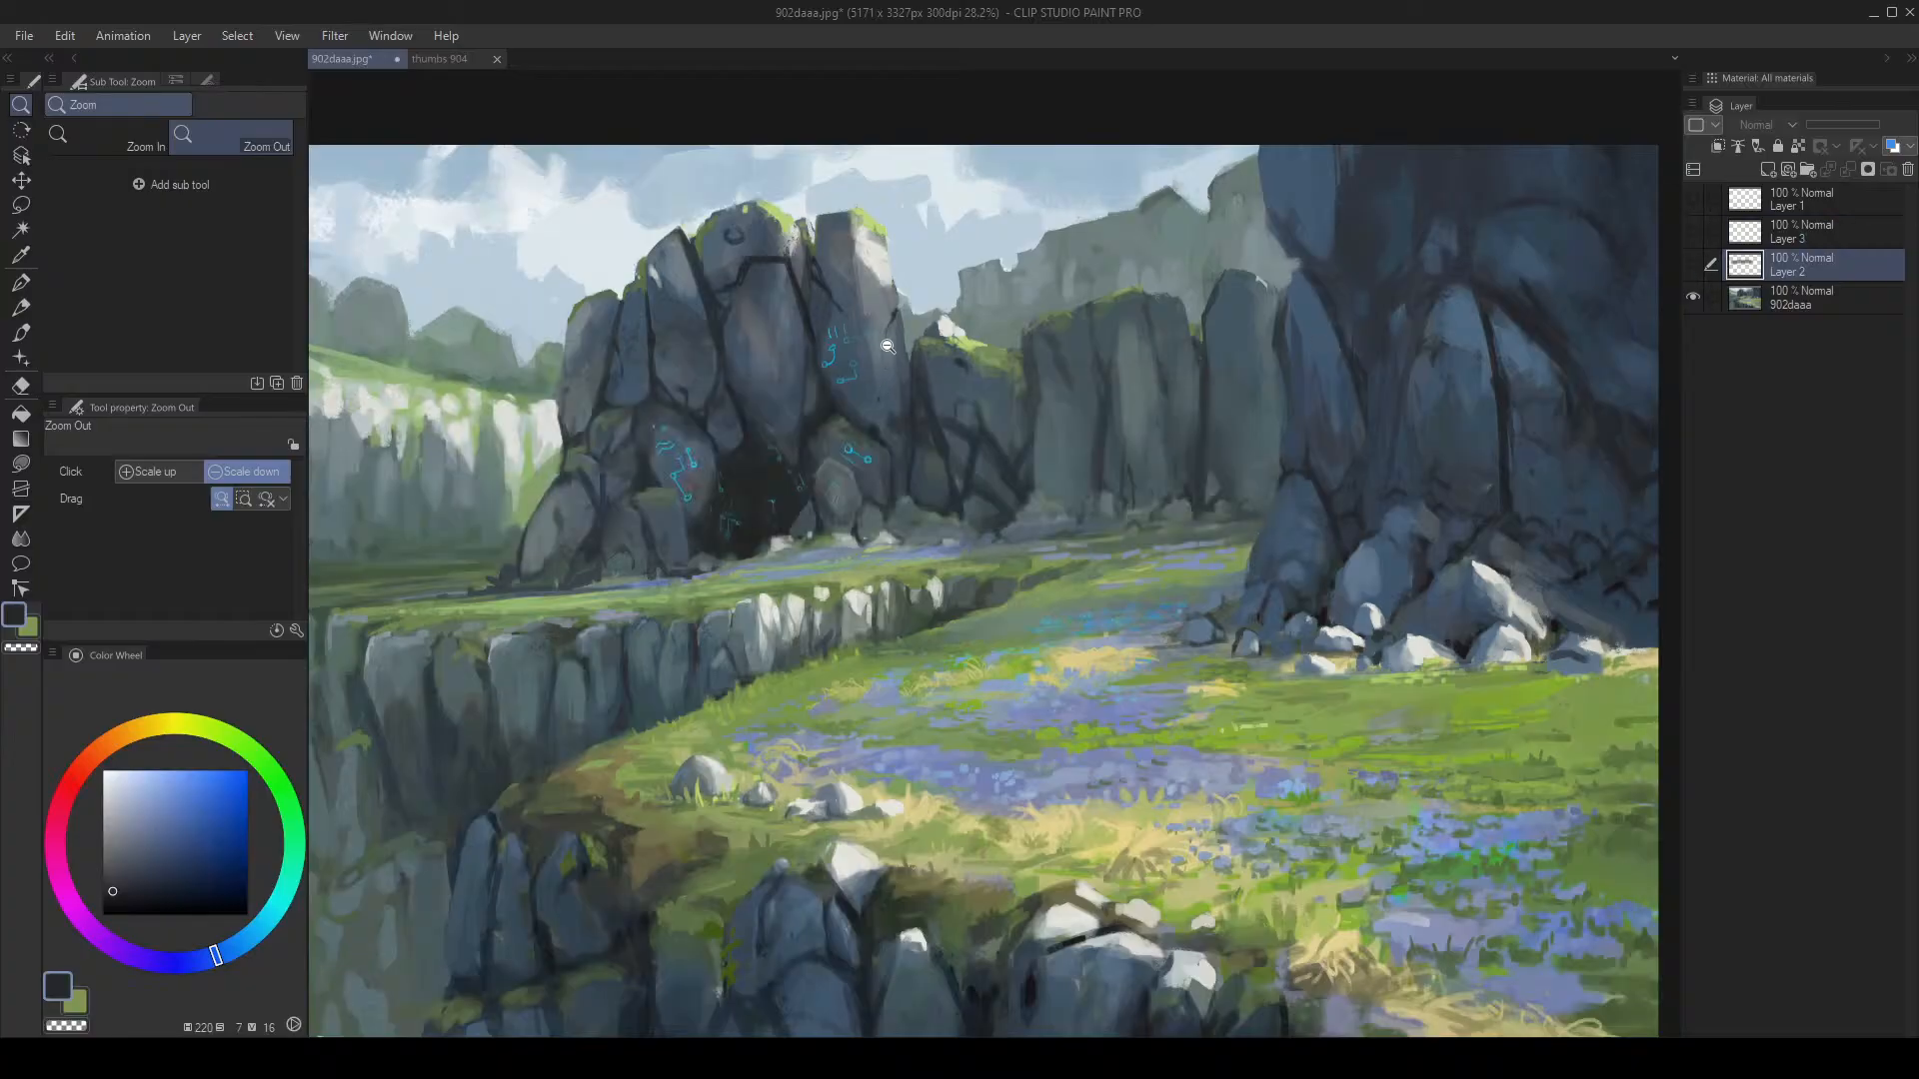
key(ctrl+shift+n)
Step: Set up a white brush at size 80, trying and undoing a test stroke at 100
key(b)
key(bracketright)
key(bracketright)
key(bracketright)
key(bracketright)
key(bracketright)
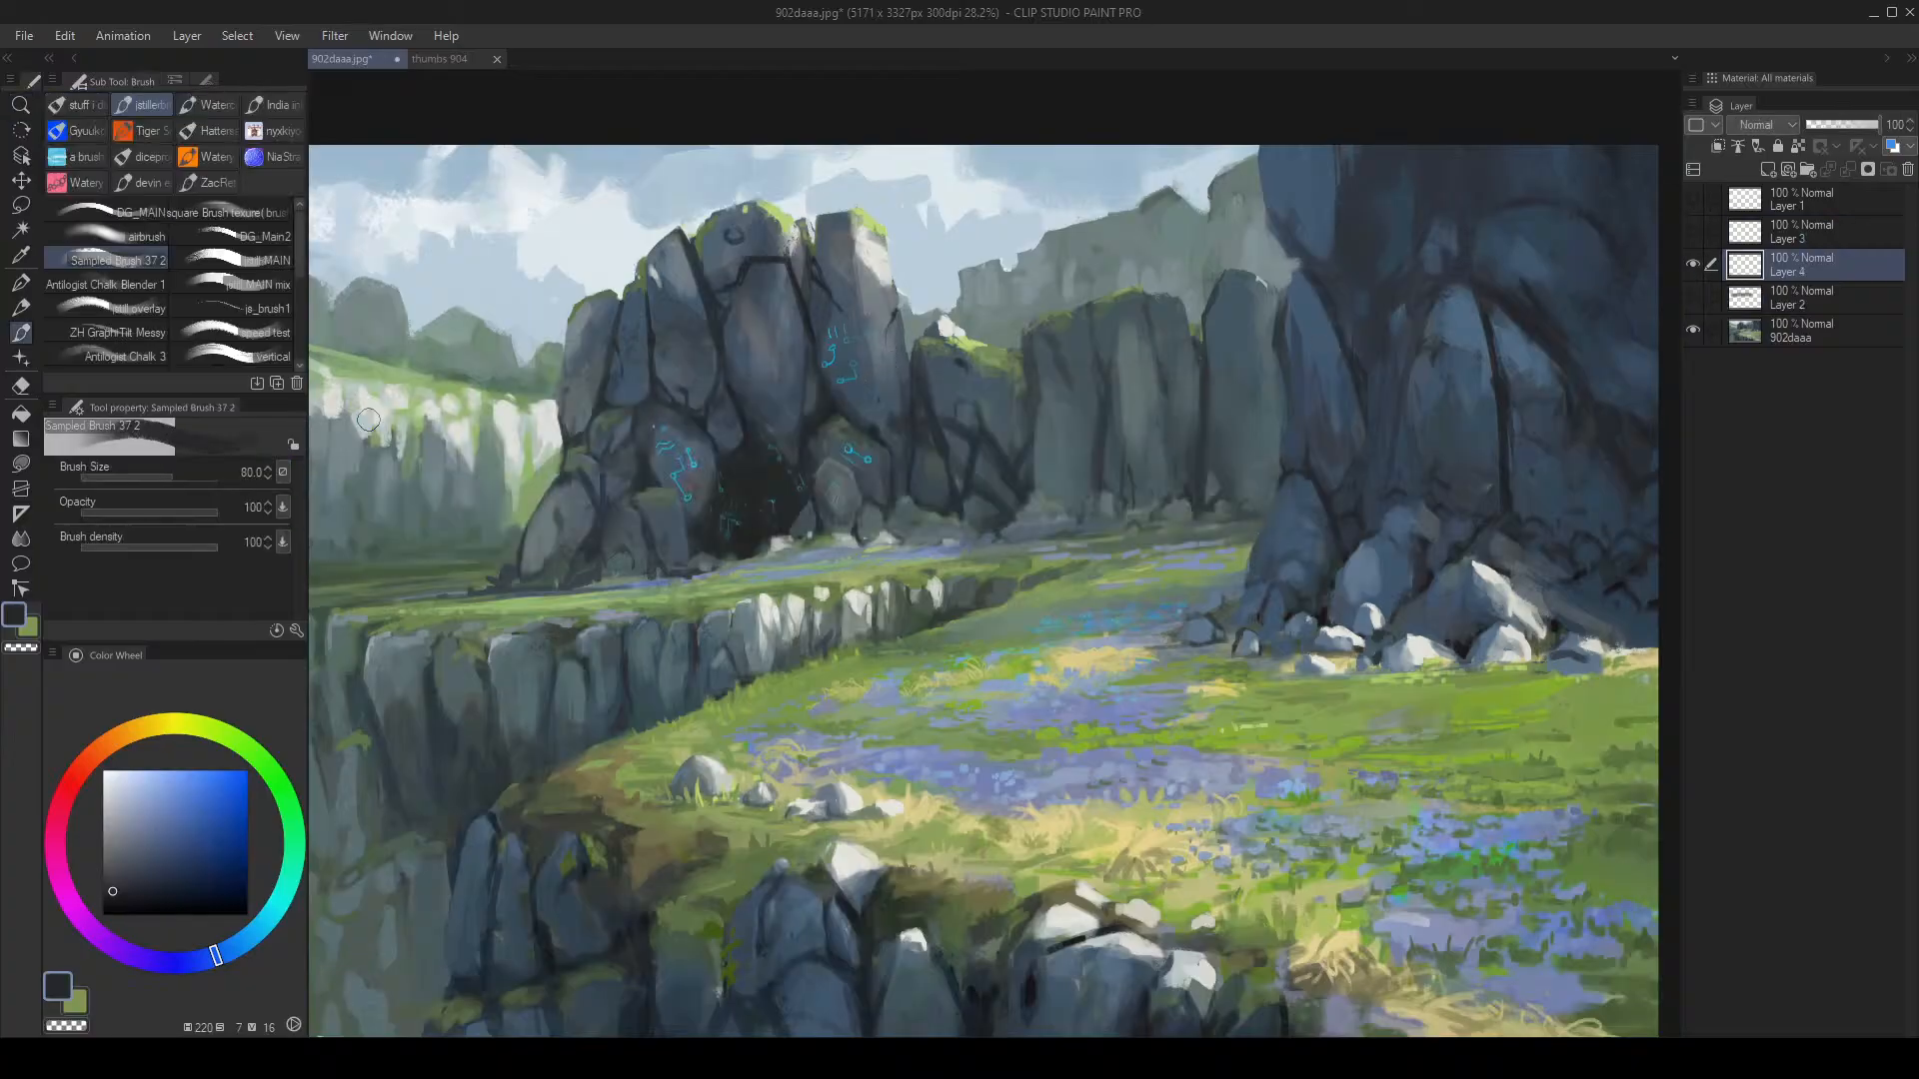
click(103, 772)
key(bracketright)
key(bracketright)
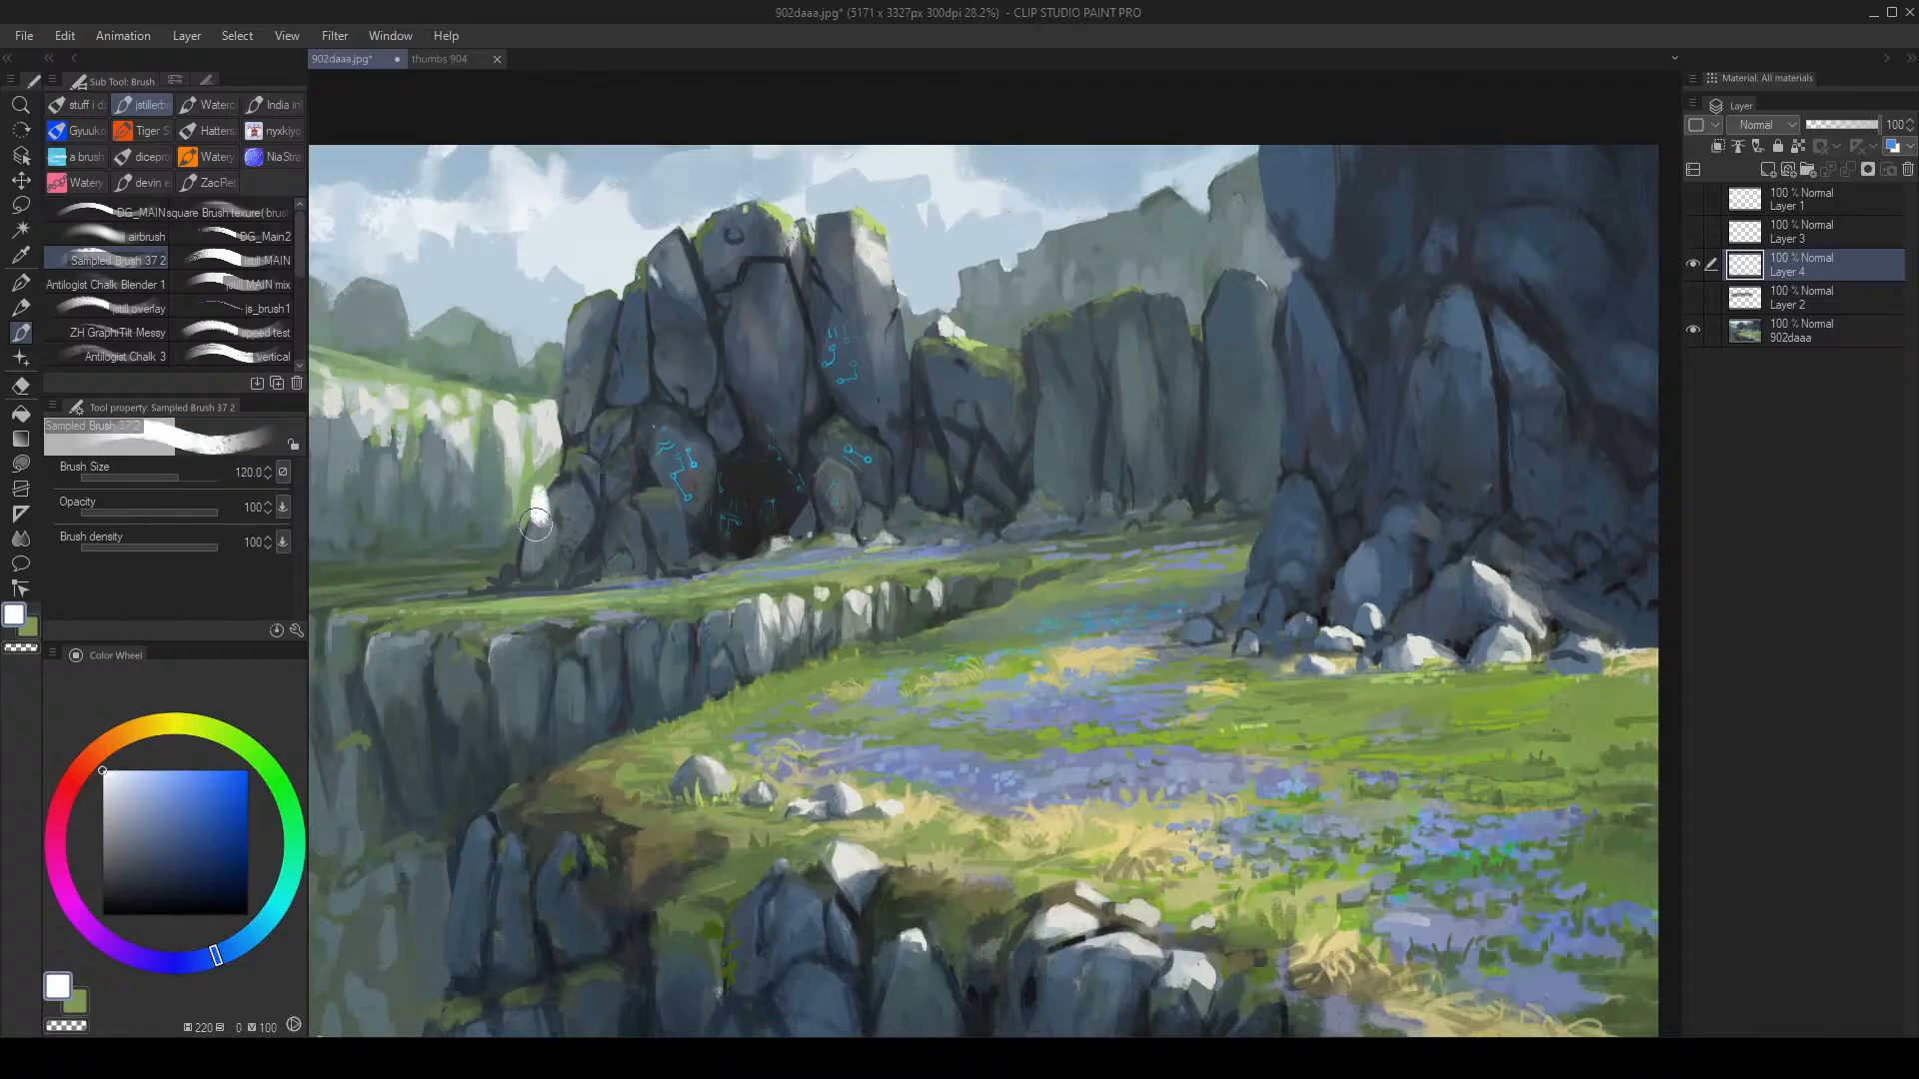
drag(534, 555, 1015, 449)
key(ctrl+z)
key(bracketleft)
key(bracketleft)
Step: Hand-letter the word 'Stuff' in white across the rocks
drag(594, 444, 520, 565)
drag(655, 440, 644, 545)
mouse_move(591, 505)
mouse_down()
mouse_move(667, 494)
mouse_move(737, 545)
mouse_up()
drag(839, 417, 794, 540)
drag(754, 470, 864, 495)
drag(919, 427, 864, 540)
drag(852, 470, 974, 470)
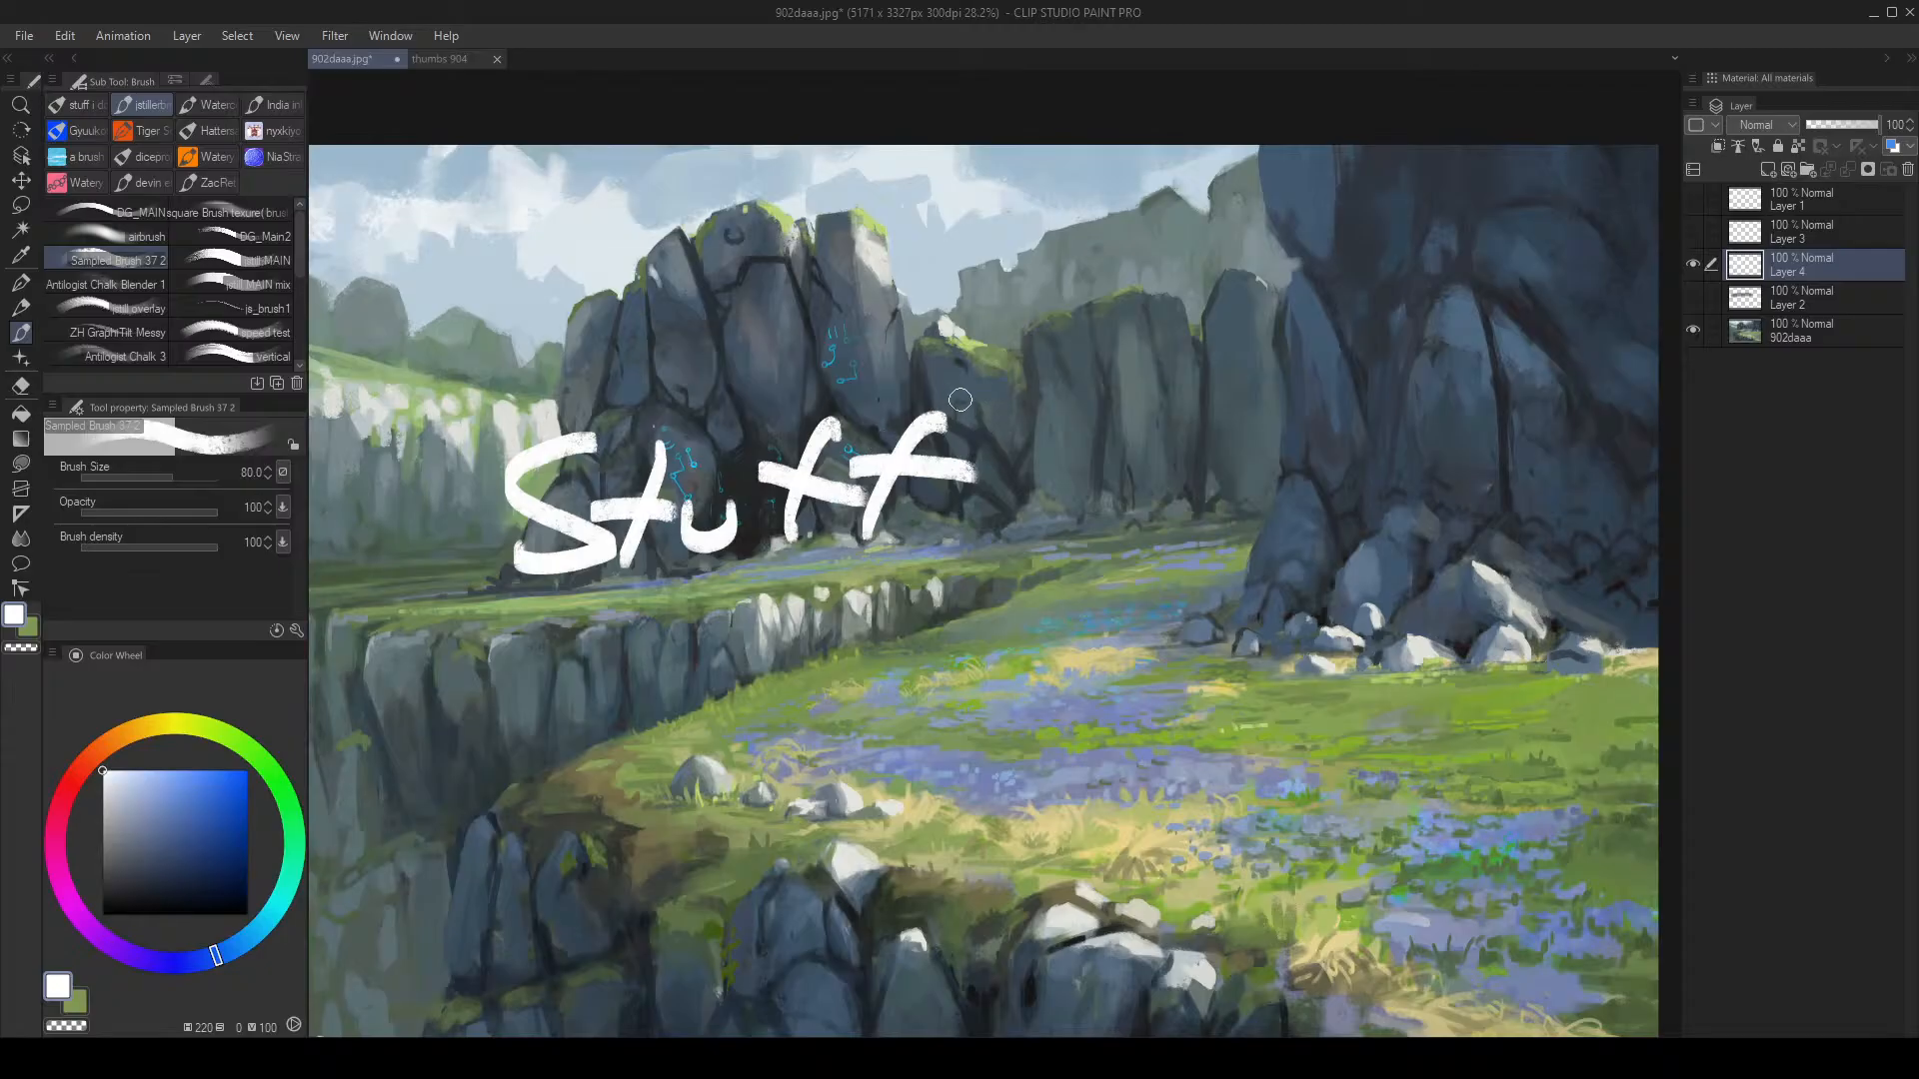
Step: Zoom out to view the lettering, reselect Layer 4, and add a new Layer 5 above it
key(alt+space)
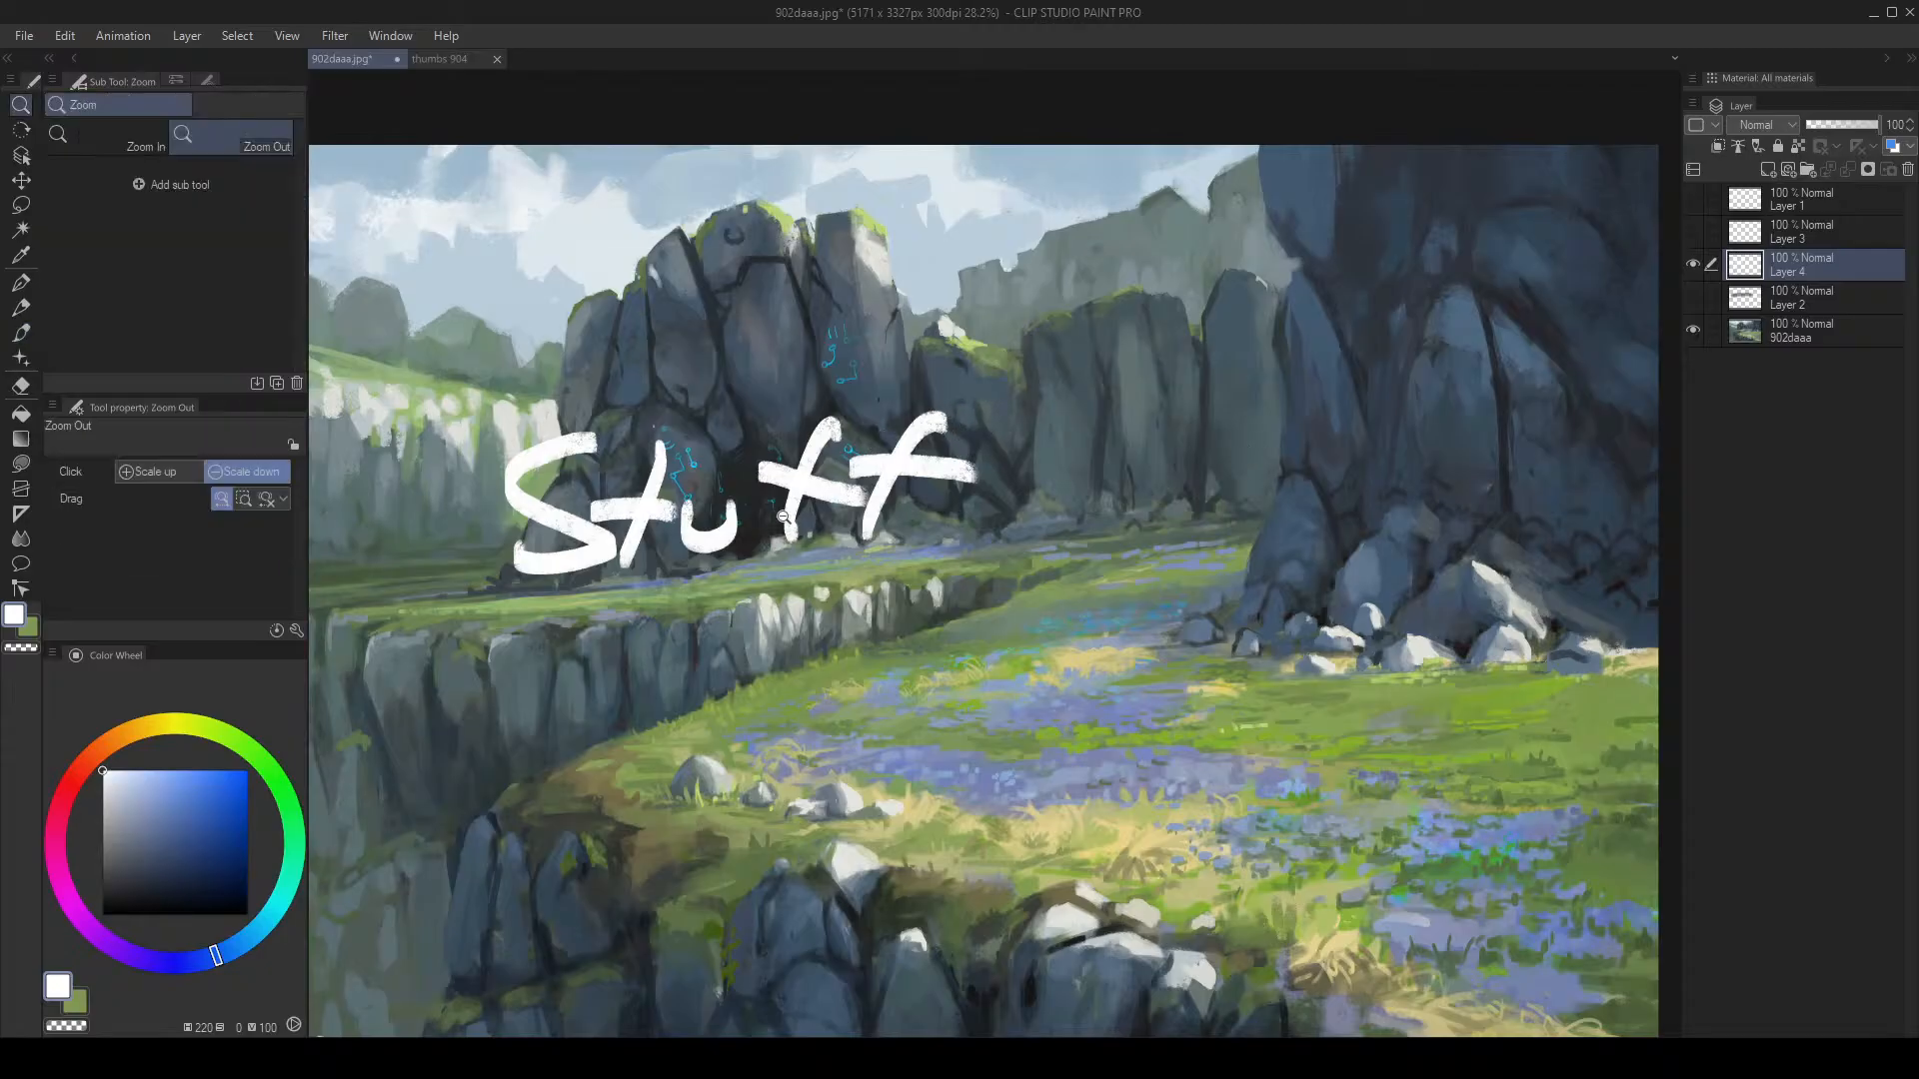
drag(777, 540, 772, 537)
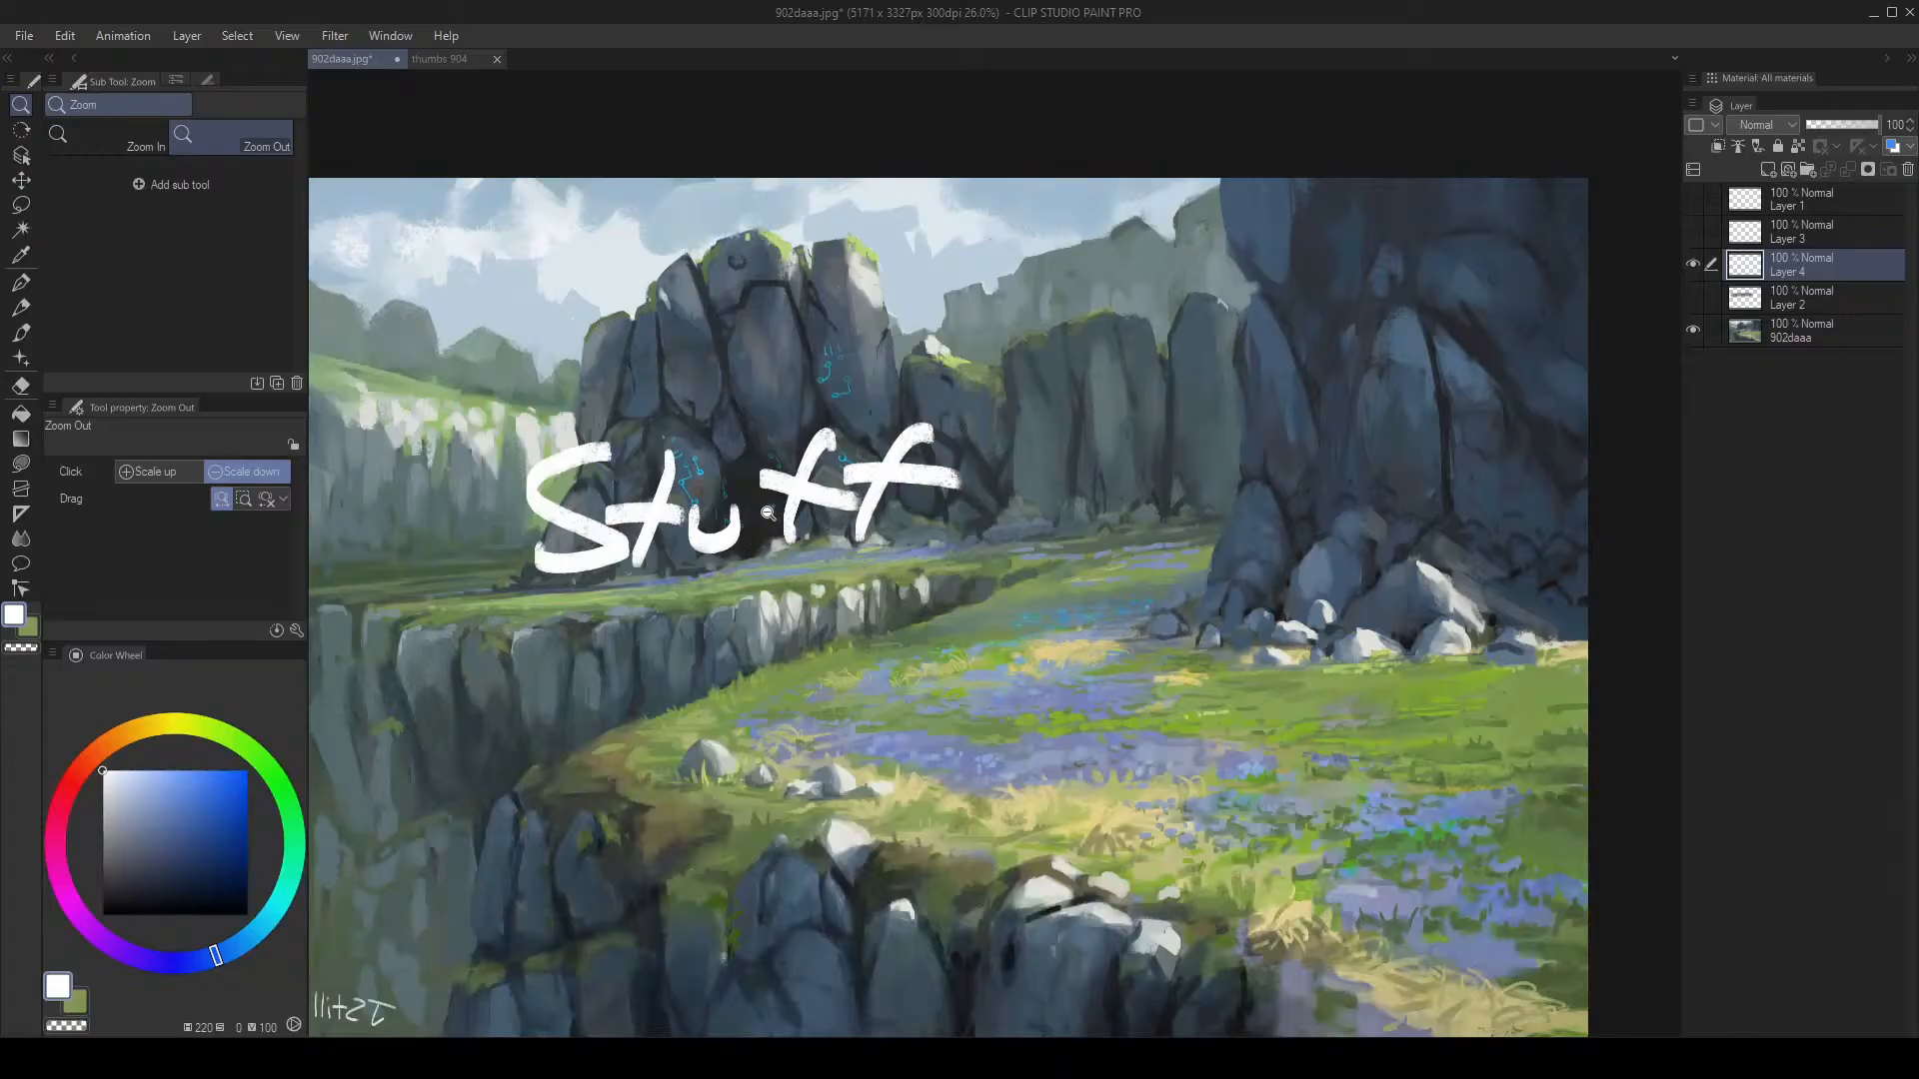
click(1762, 335)
click(1786, 269)
click(1778, 326)
click(1785, 259)
key(ctrl+shift+n)
key(b)
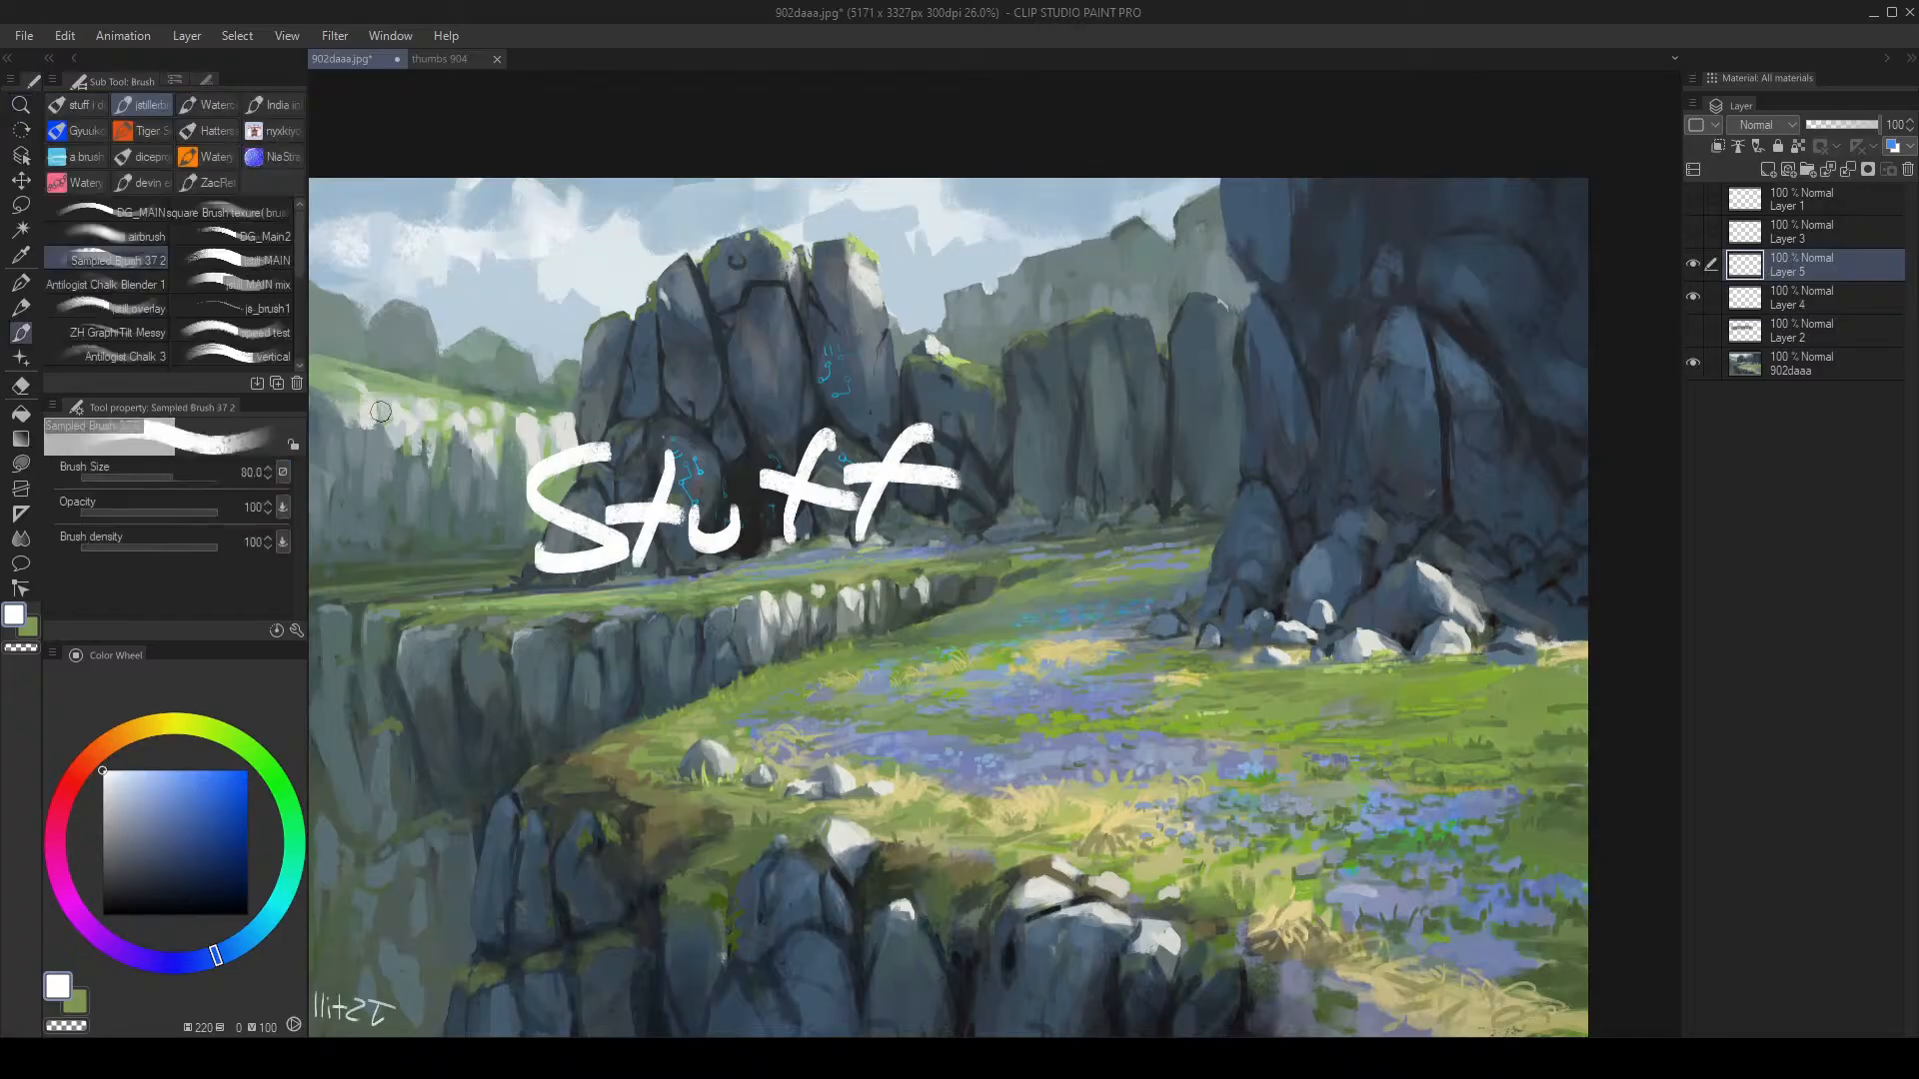
key(k)
scroll(805, 529, down, 1)
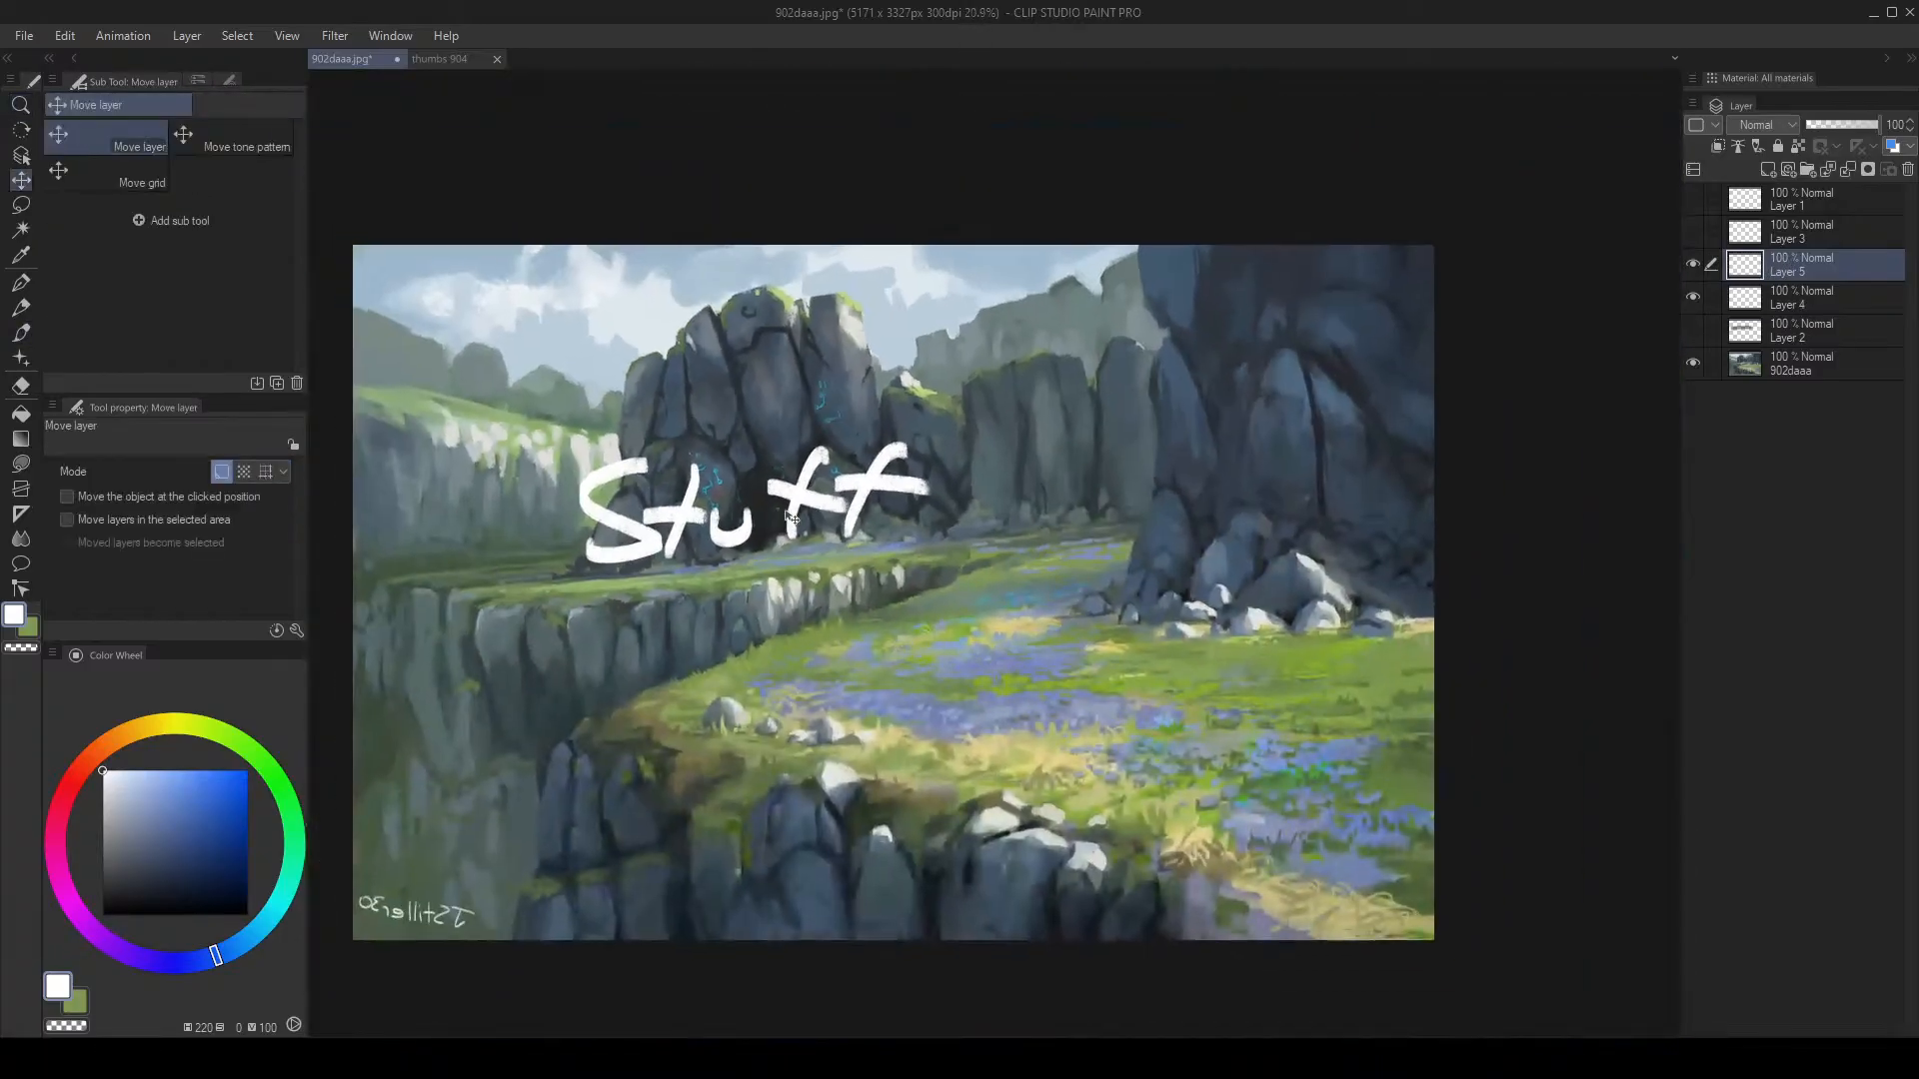
Step: Nudge the Stuff lettering right and down, and shift Layer 2's grey haze downward, leaving it hidden
click(1769, 318)
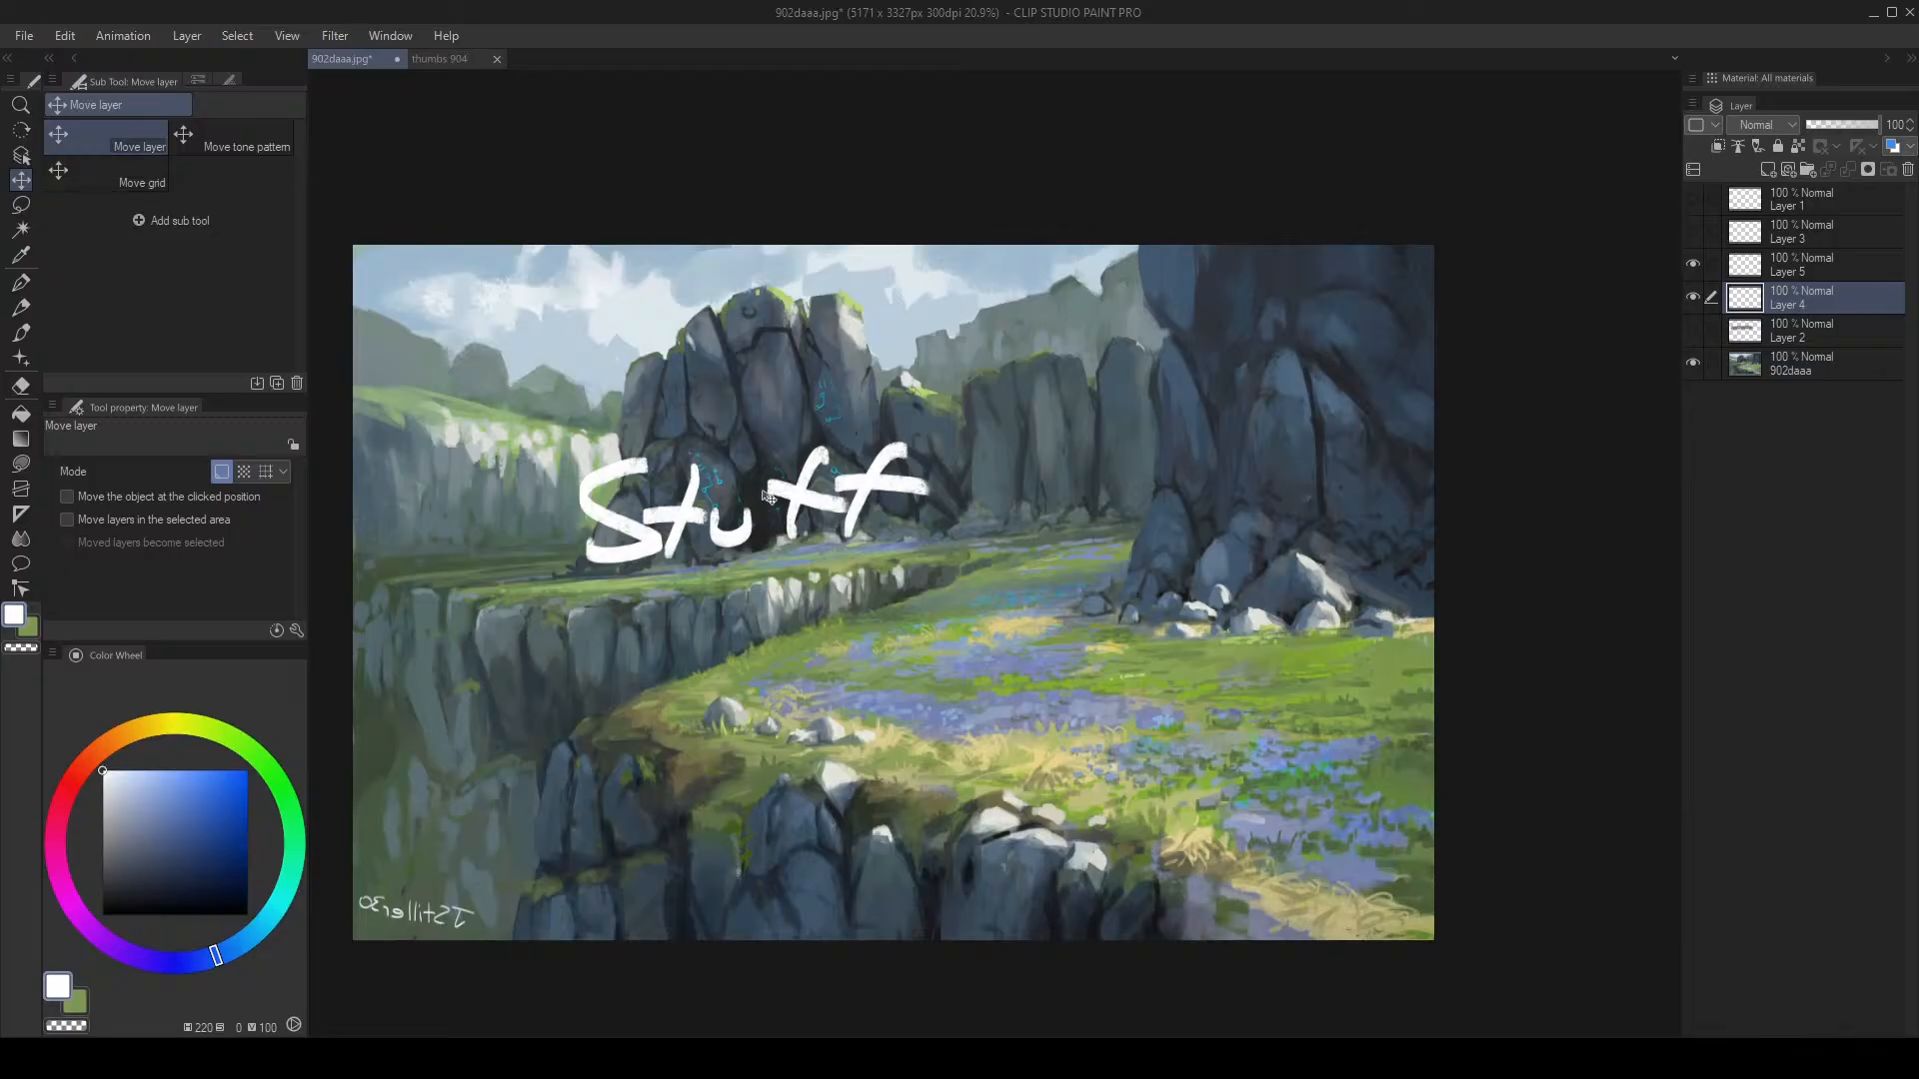
drag(771, 497, 805, 480)
click(1709, 342)
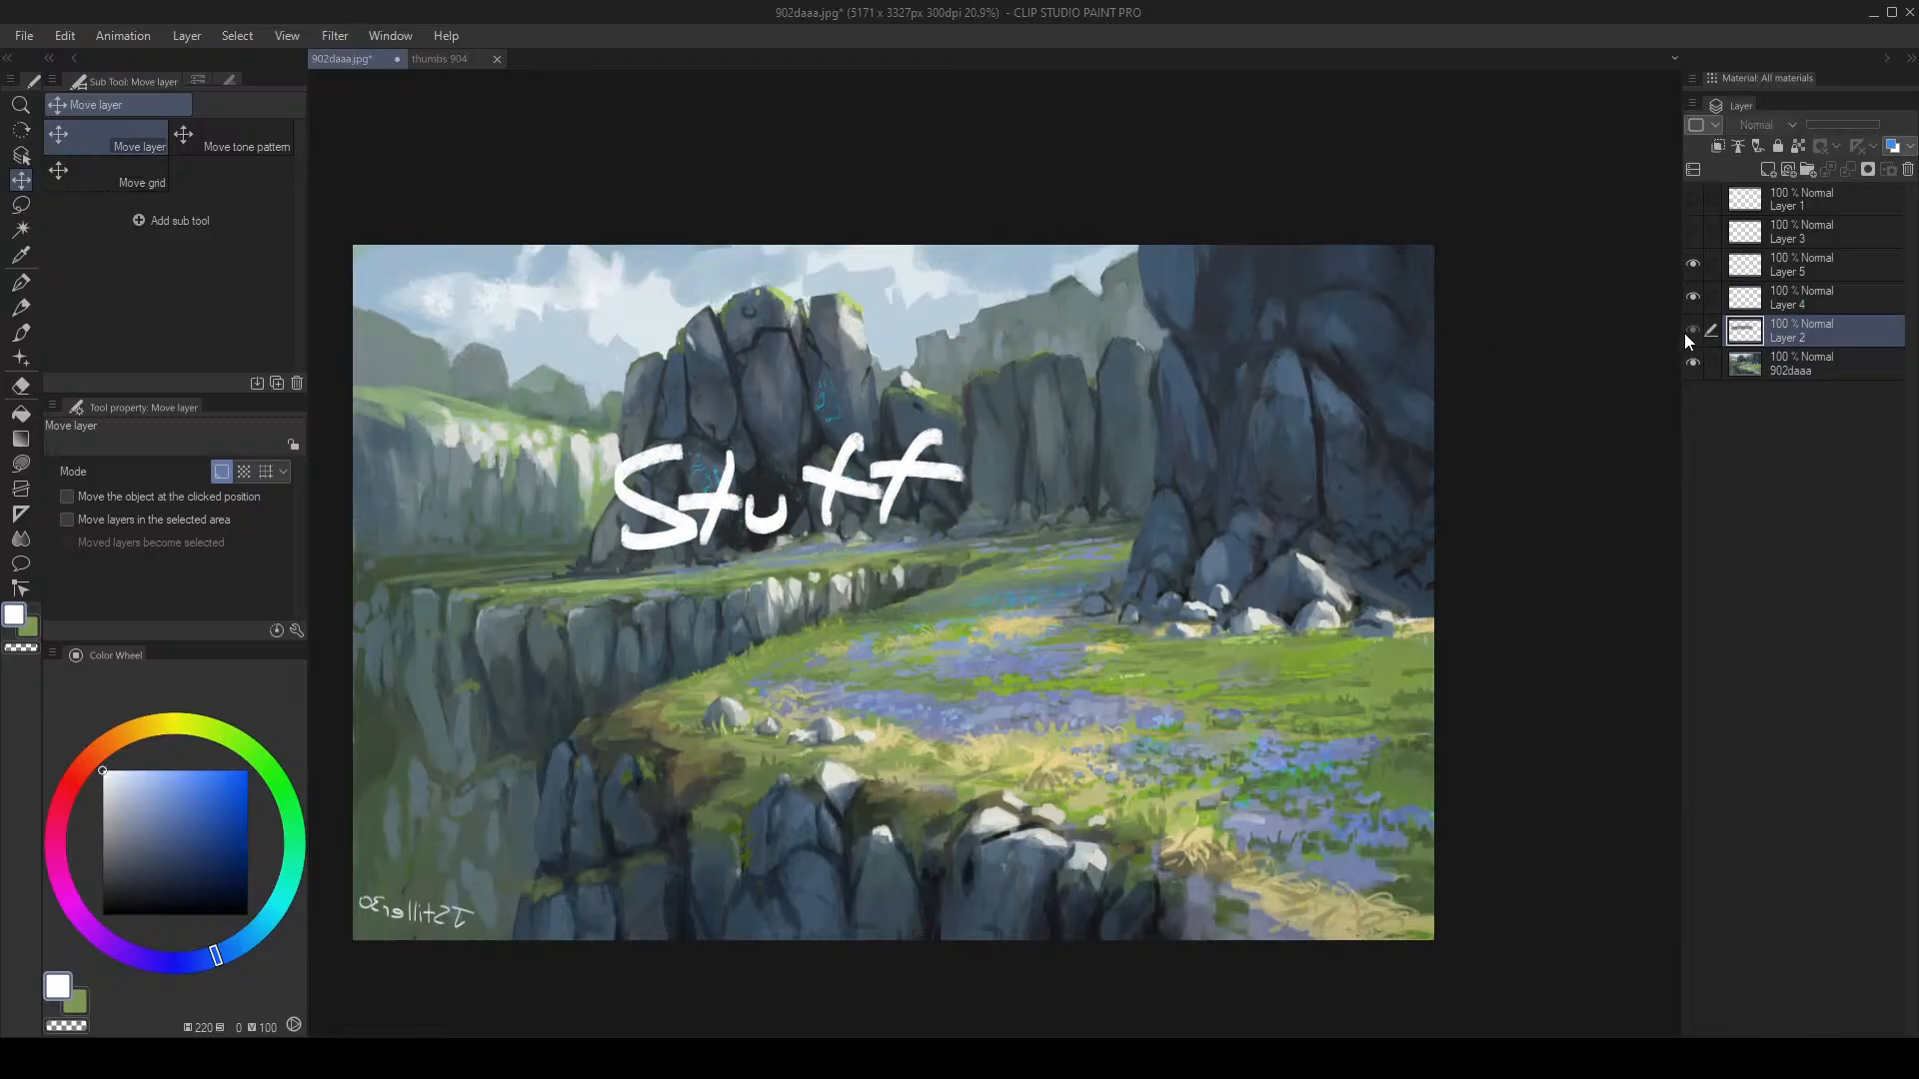
click(1690, 330)
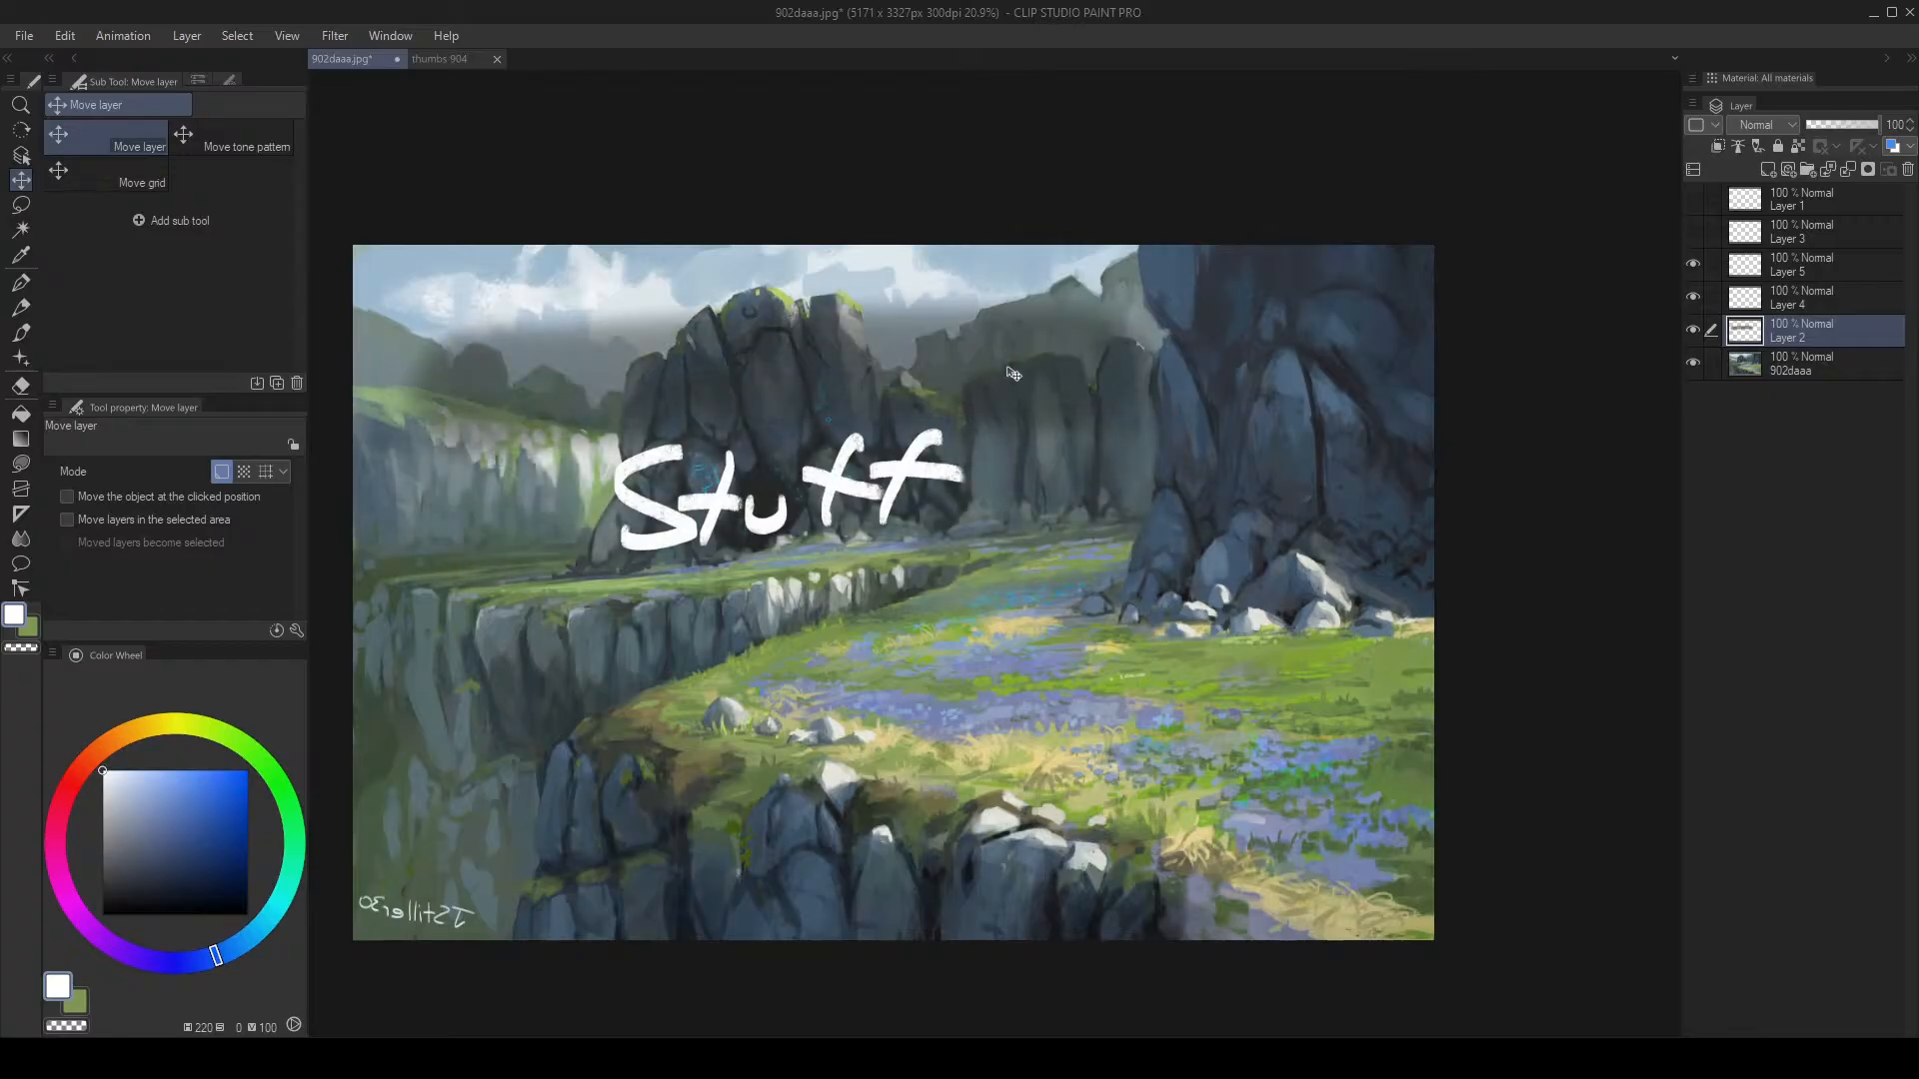
drag(1008, 368, 988, 433)
click(1695, 333)
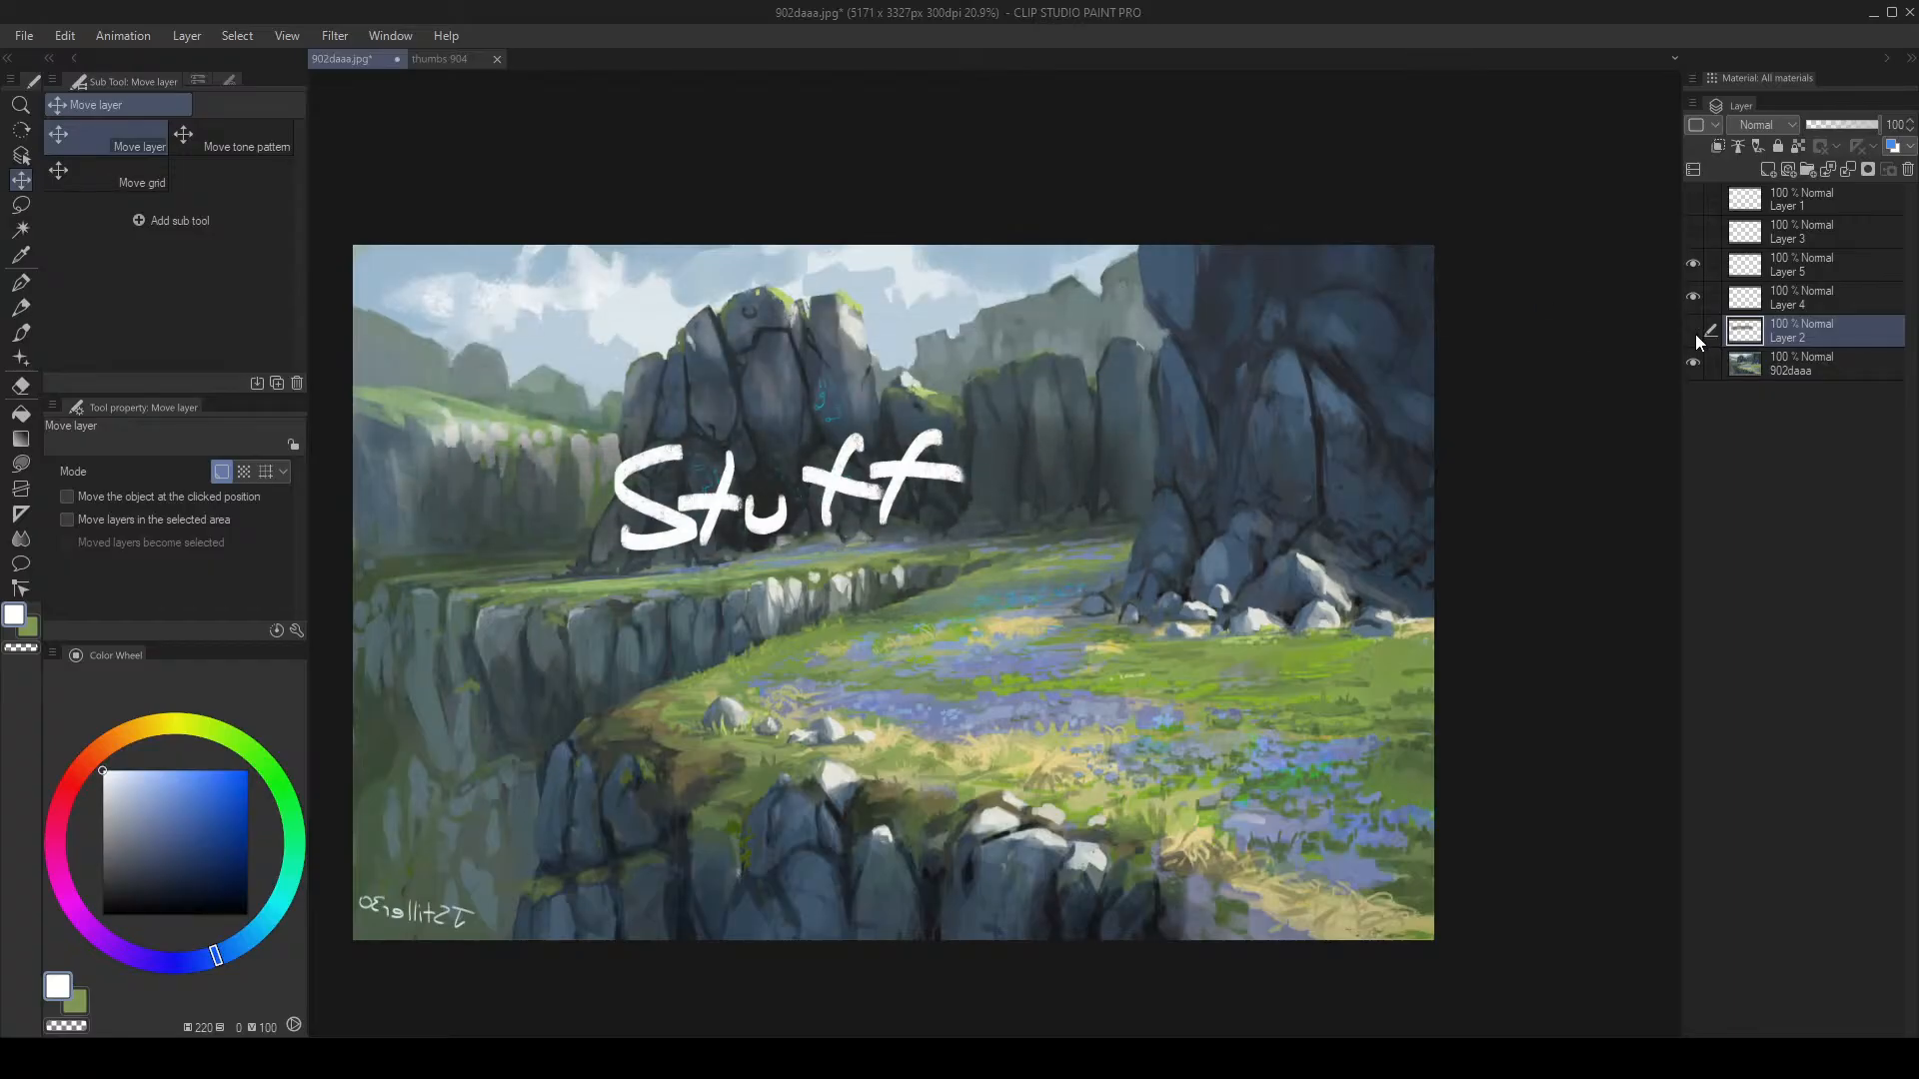
Step: On a new layer, airbrush dark teal at size 700 over the mid-ground rocks
key(b)
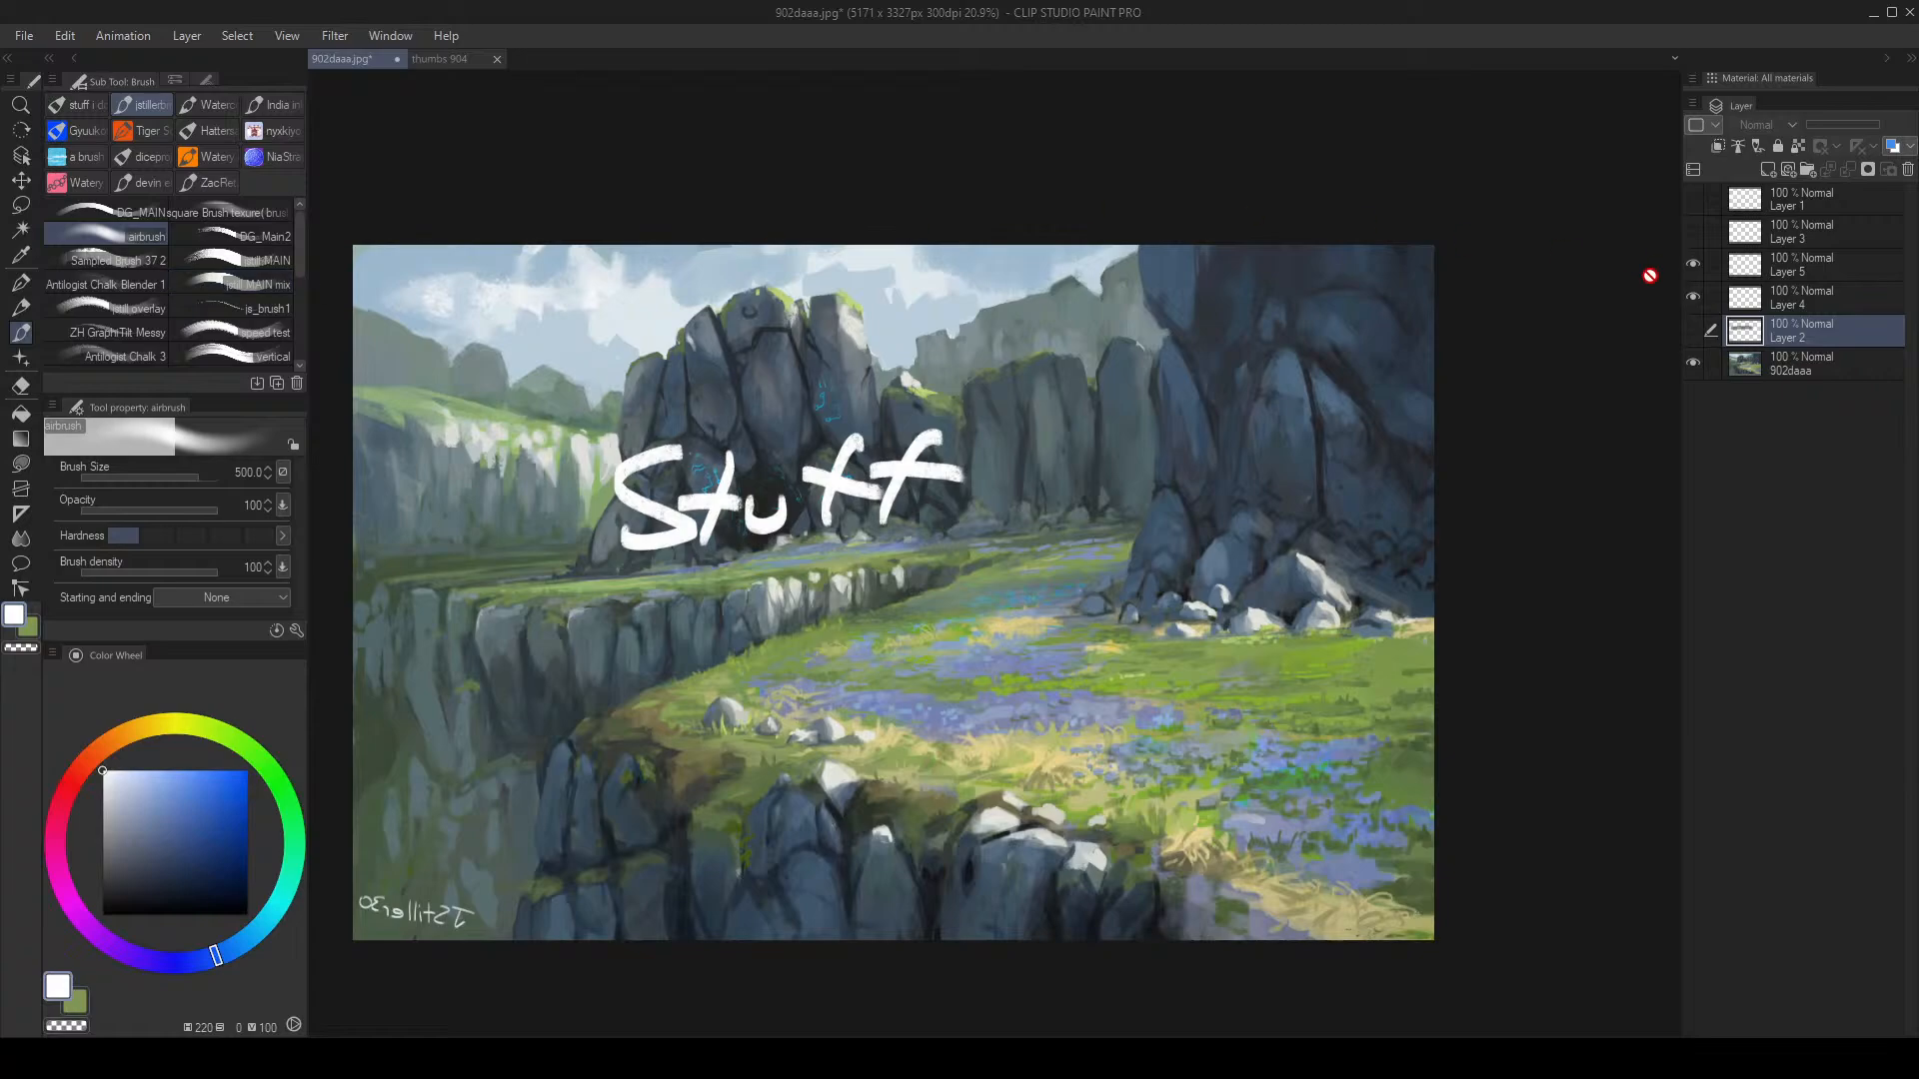
key(ctrl+shift+n)
key(])
key(])
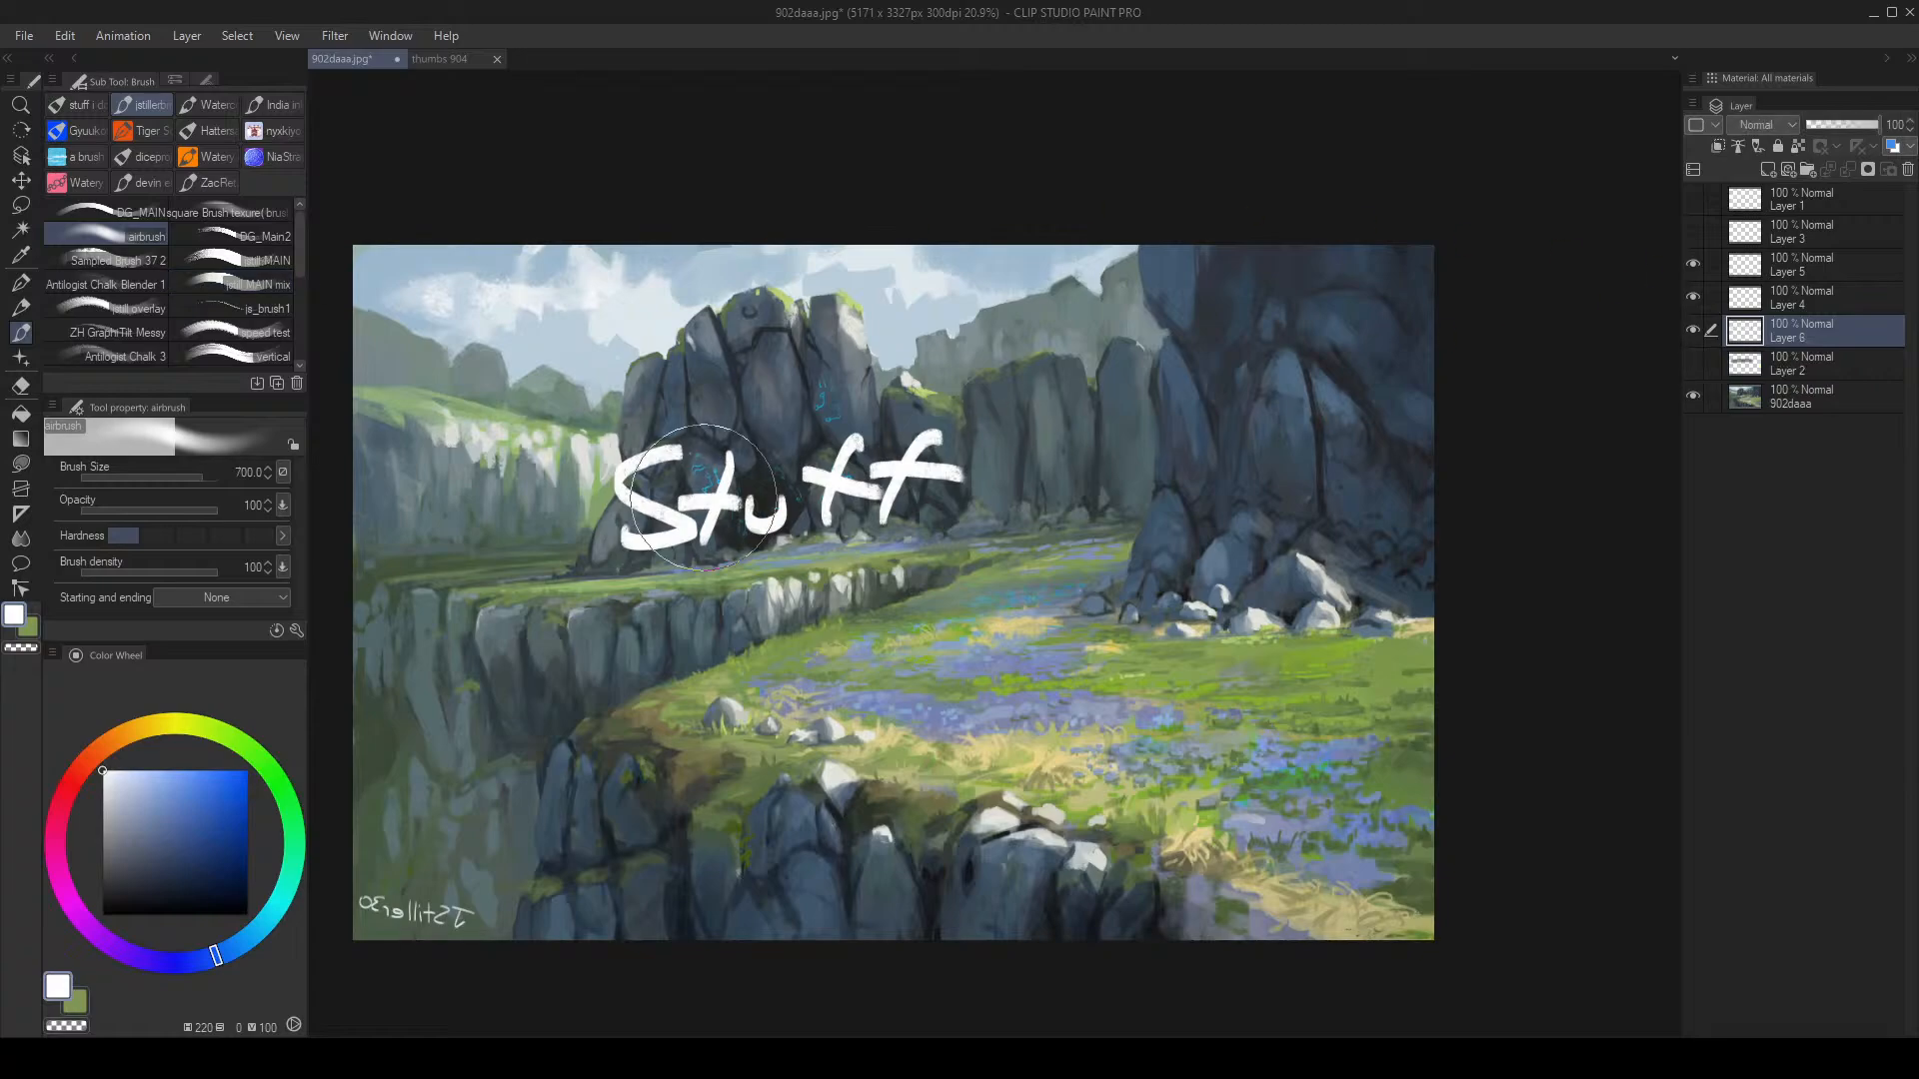
alt+click(634, 514)
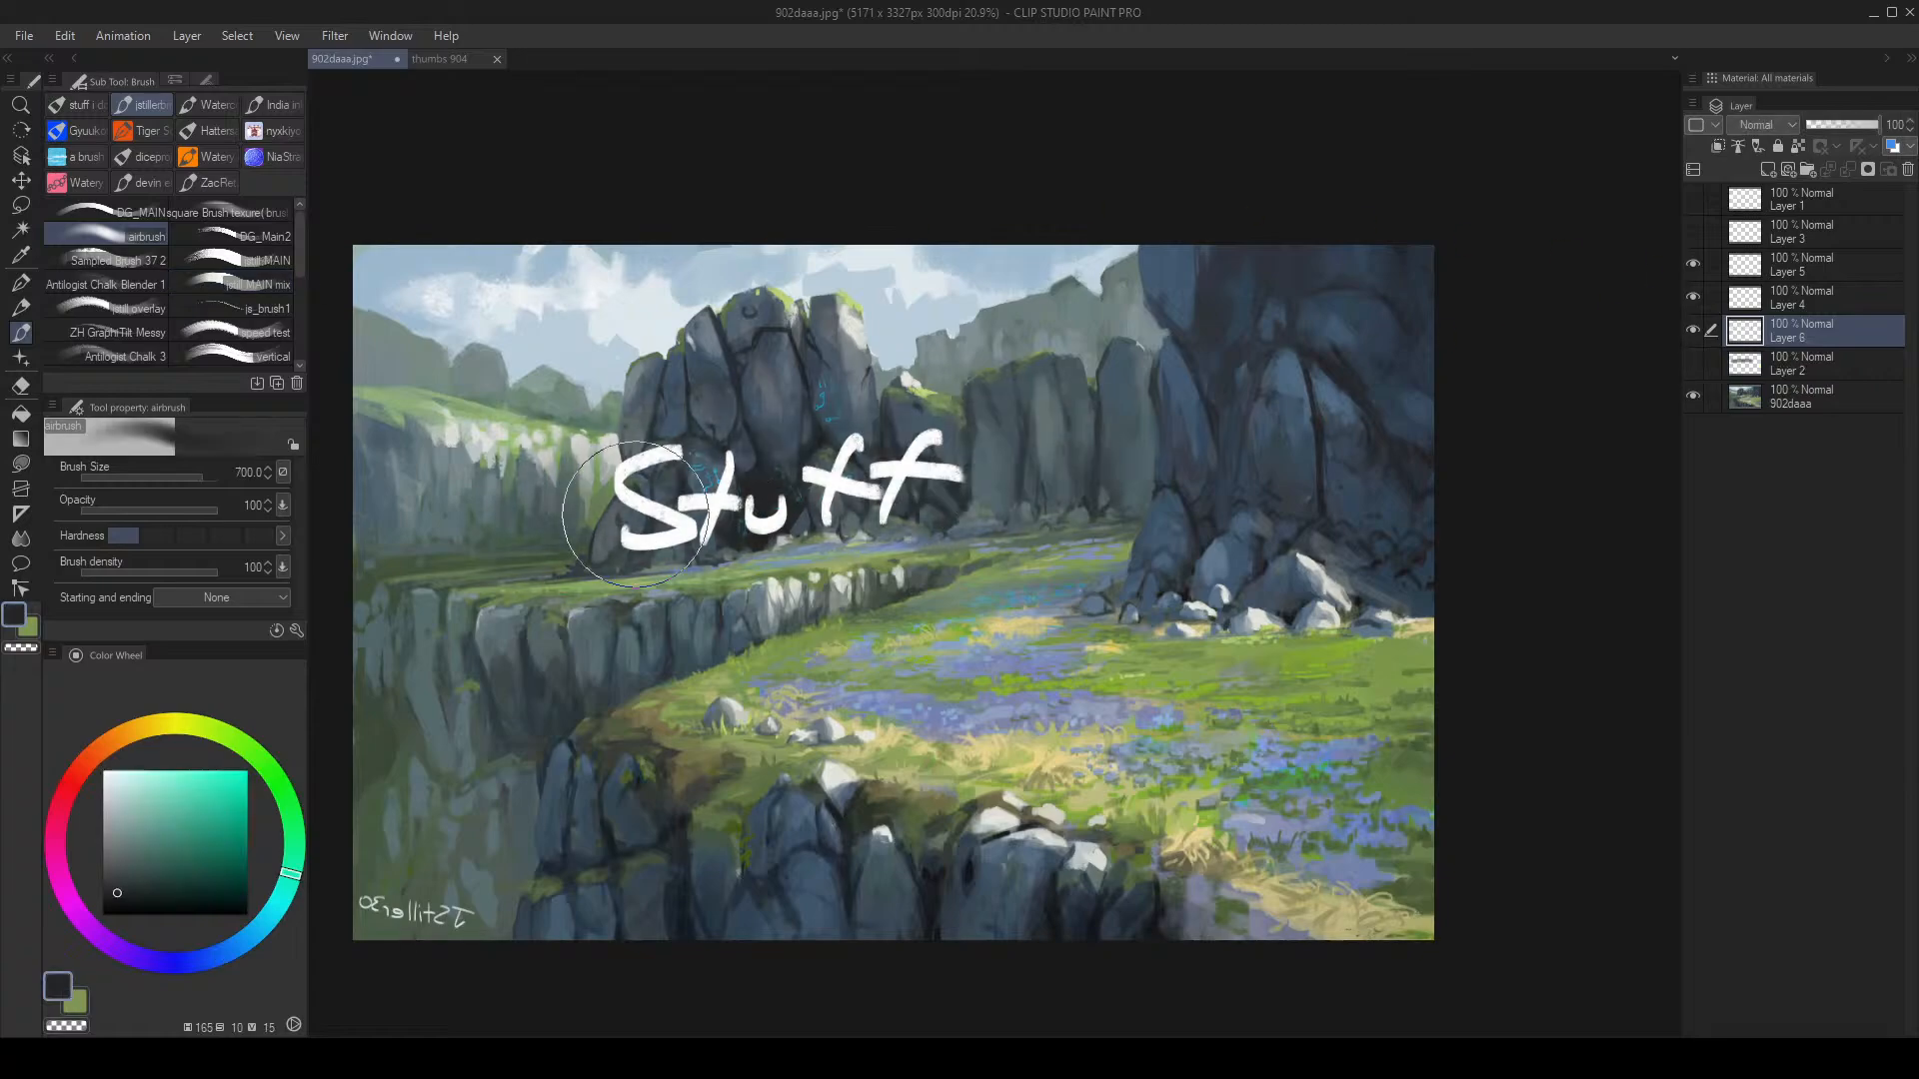
mouse_move(634, 515)
mouse_down()
mouse_move(539, 543)
mouse_move(543, 516)
mouse_move(1164, 468)
mouse_up()
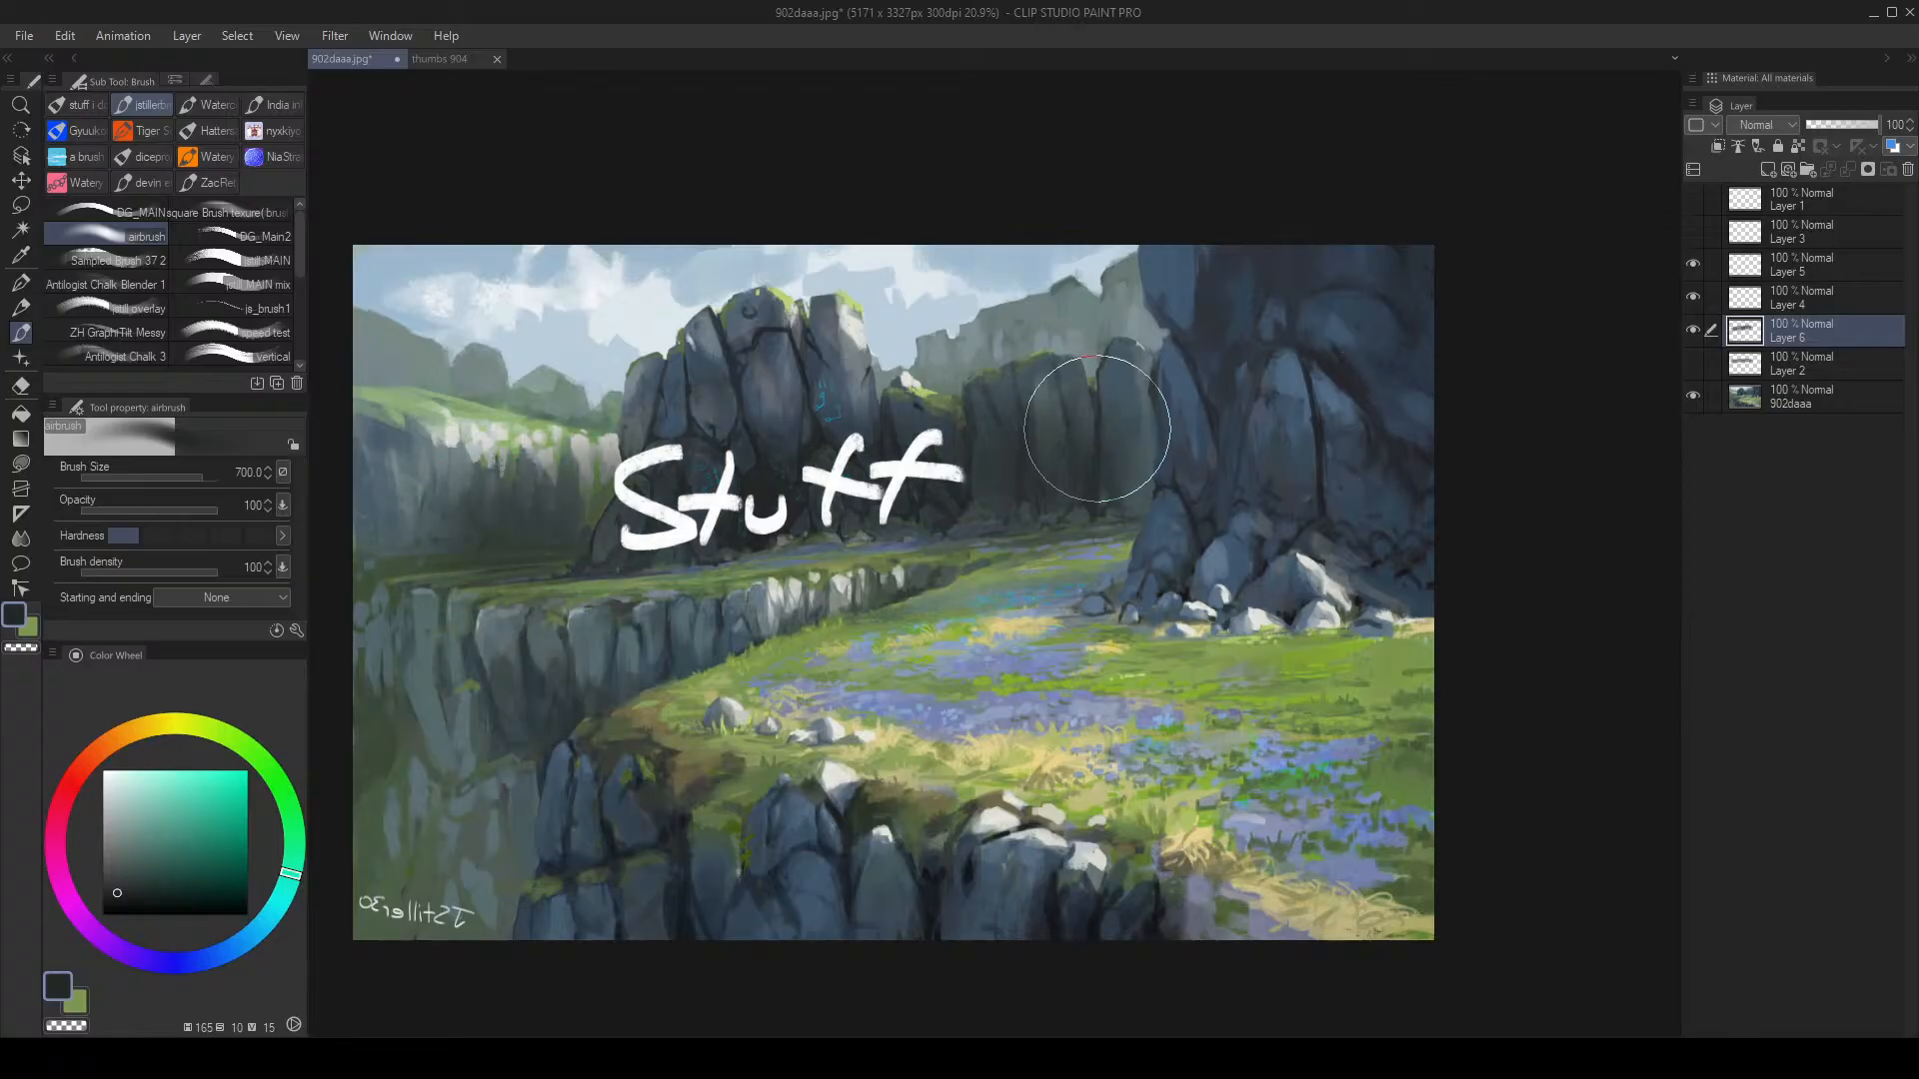
Step: Zoom in on the painting and hide the Stuff lettering layer
key(alt+space)
mouse_move(872, 513)
mouse_down()
mouse_move(790, 512)
mouse_move(962, 459)
mouse_up()
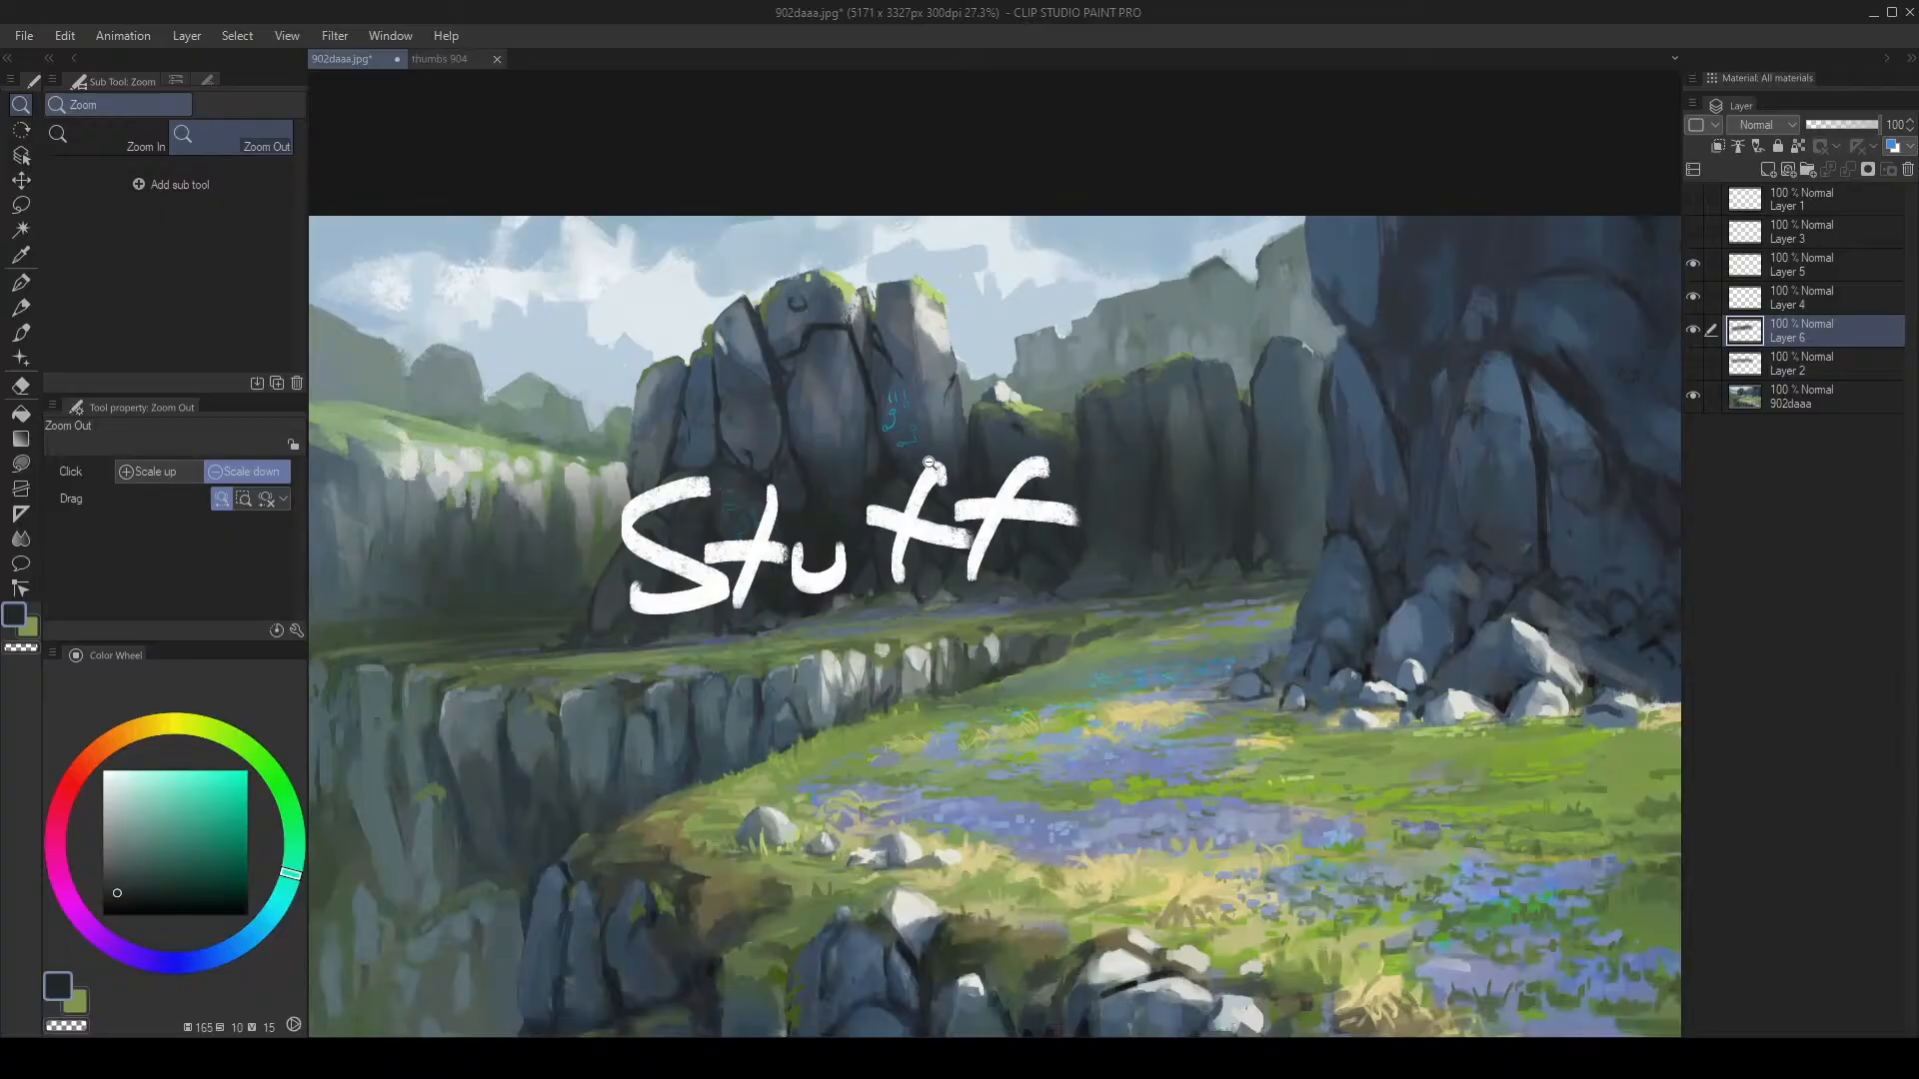
drag(1193, 451, 1168, 415)
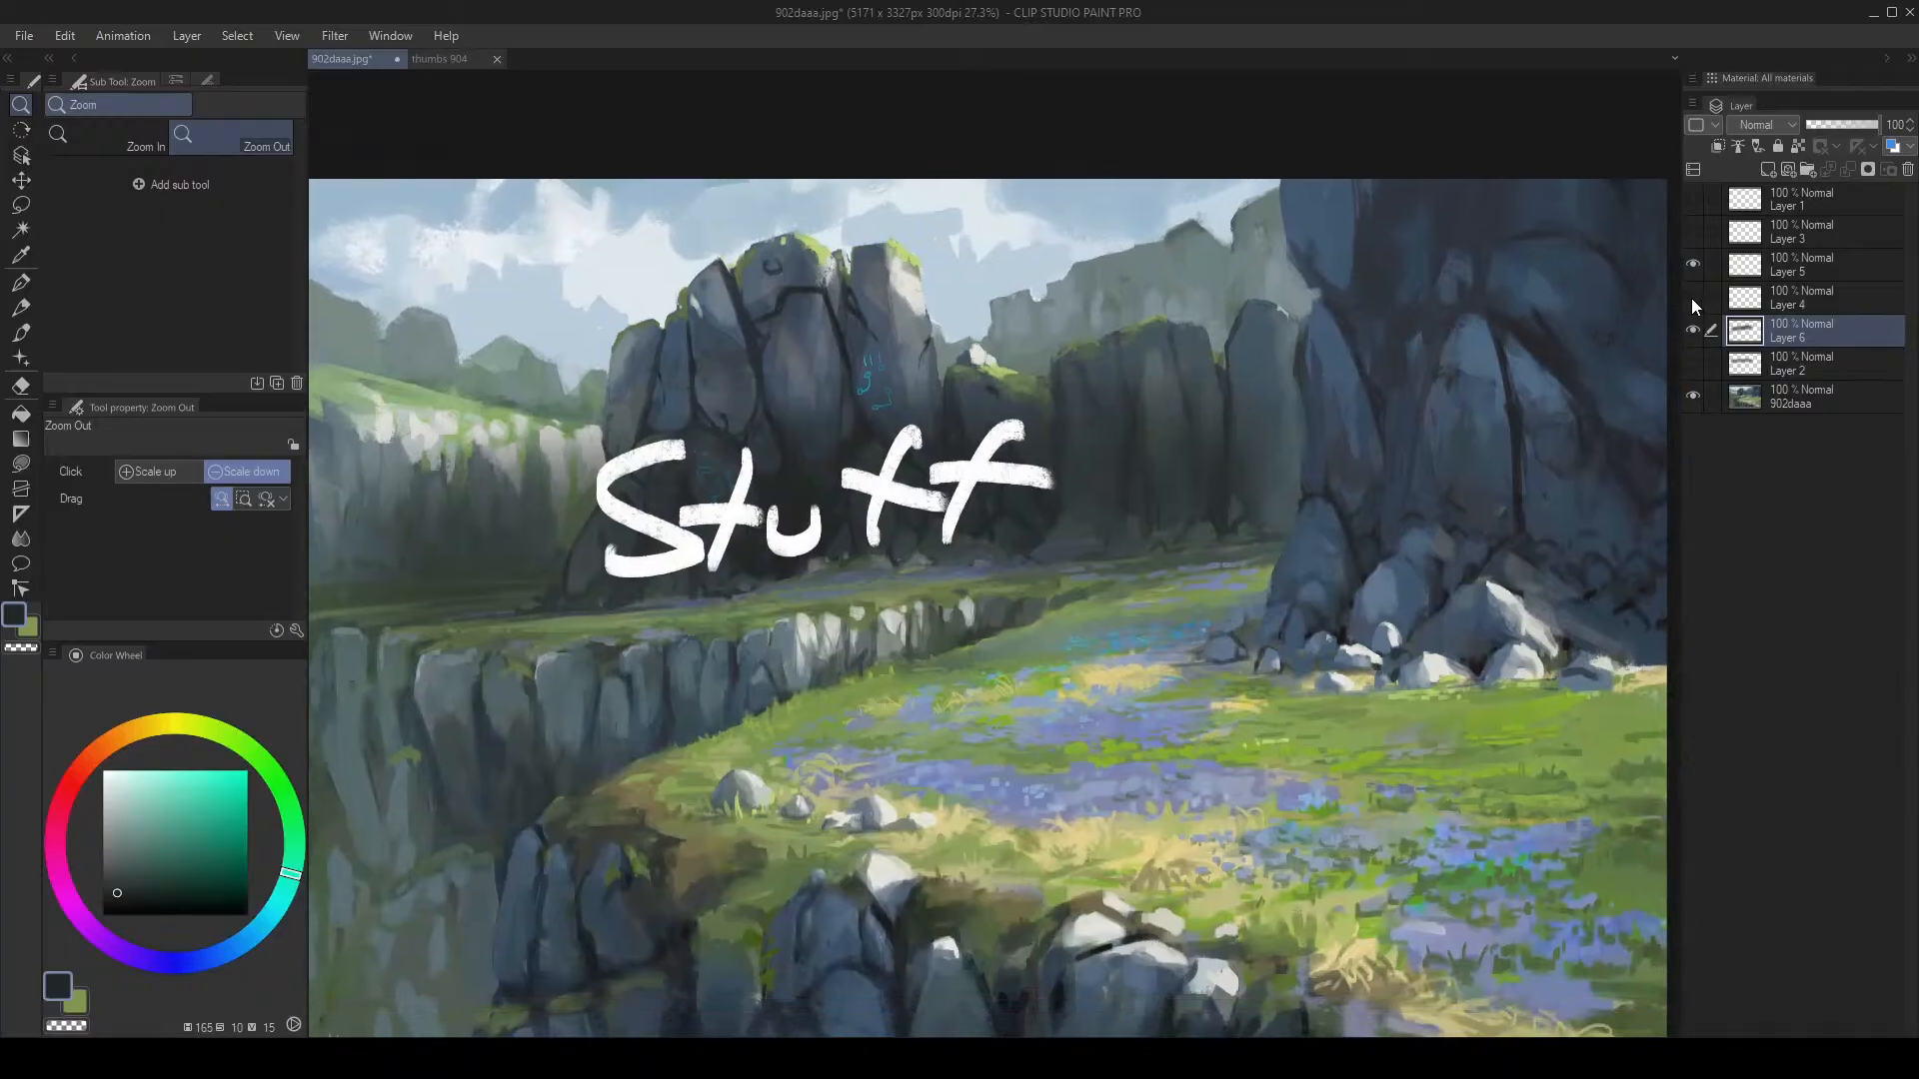
click(1692, 264)
drag(1349, 381, 1120, 434)
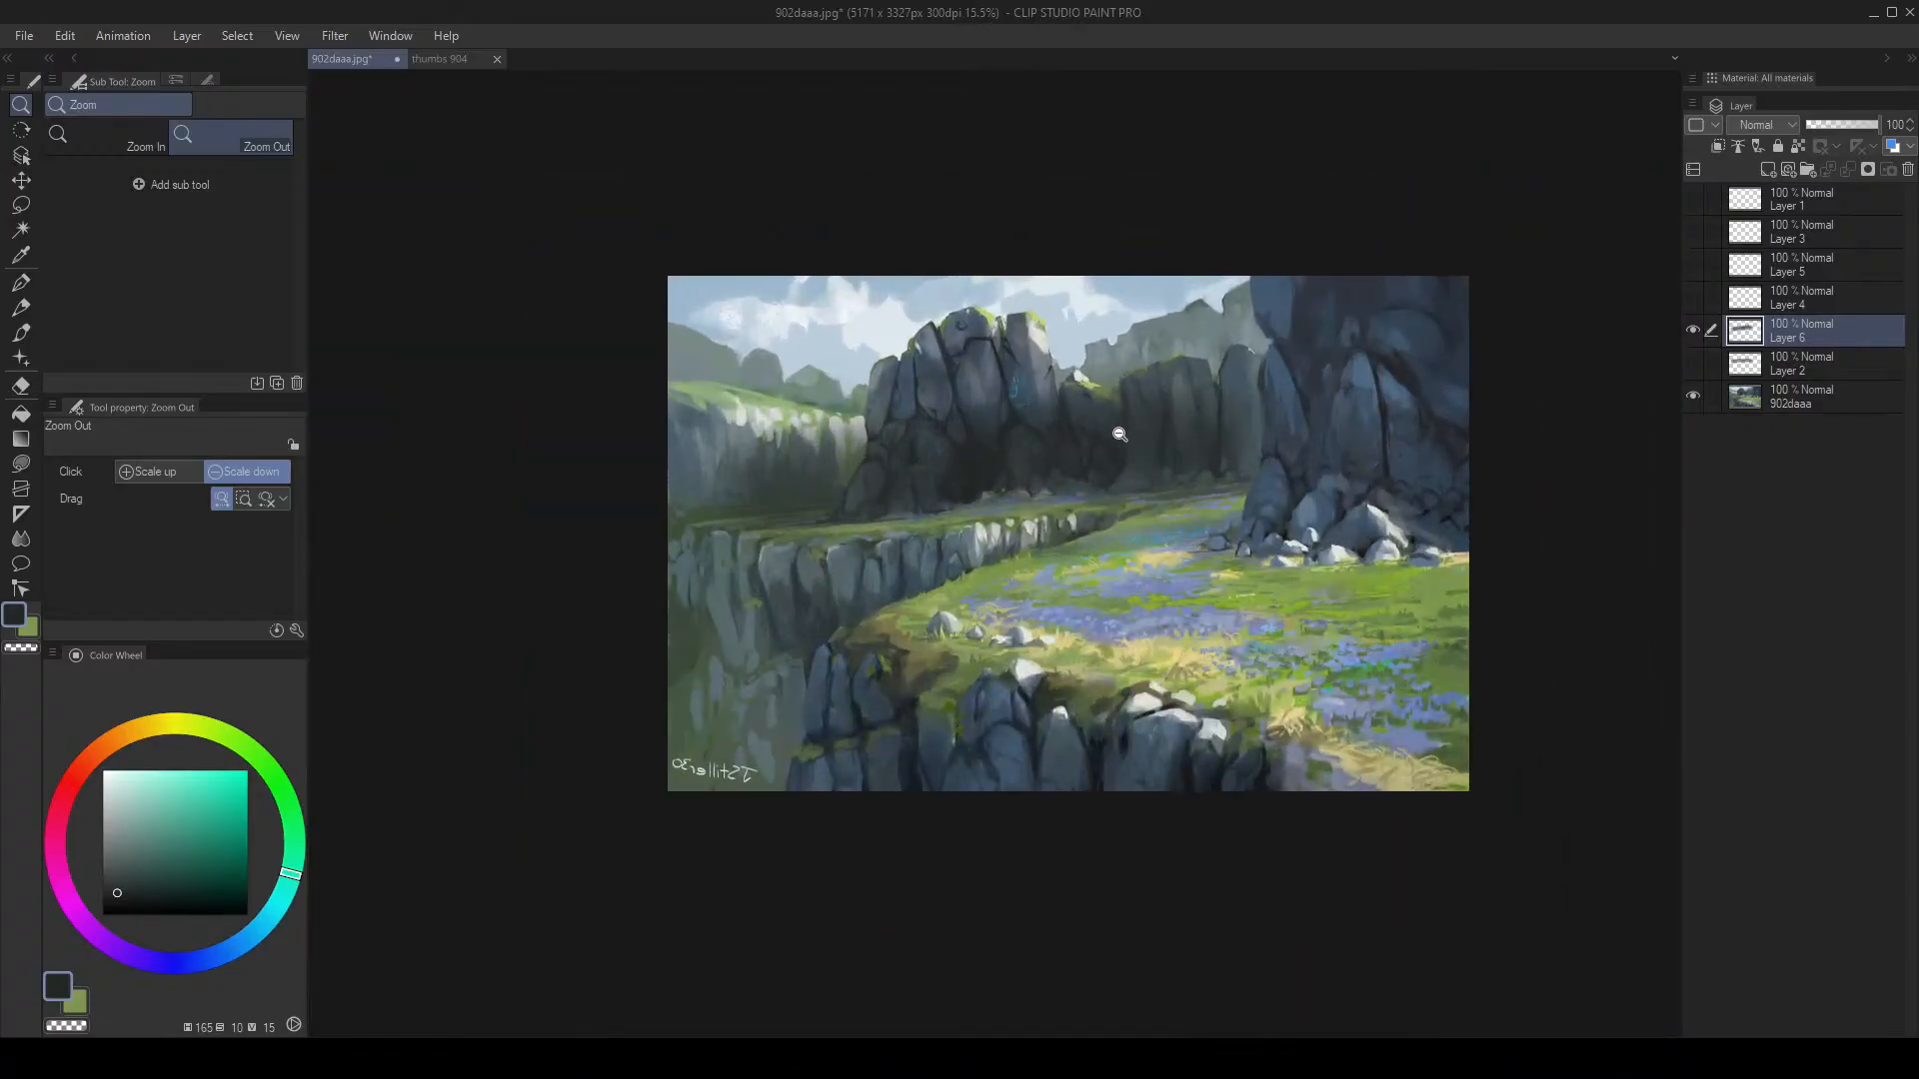
Step: Softly erase over the left cliff with the eraser
click(835, 428)
key(e)
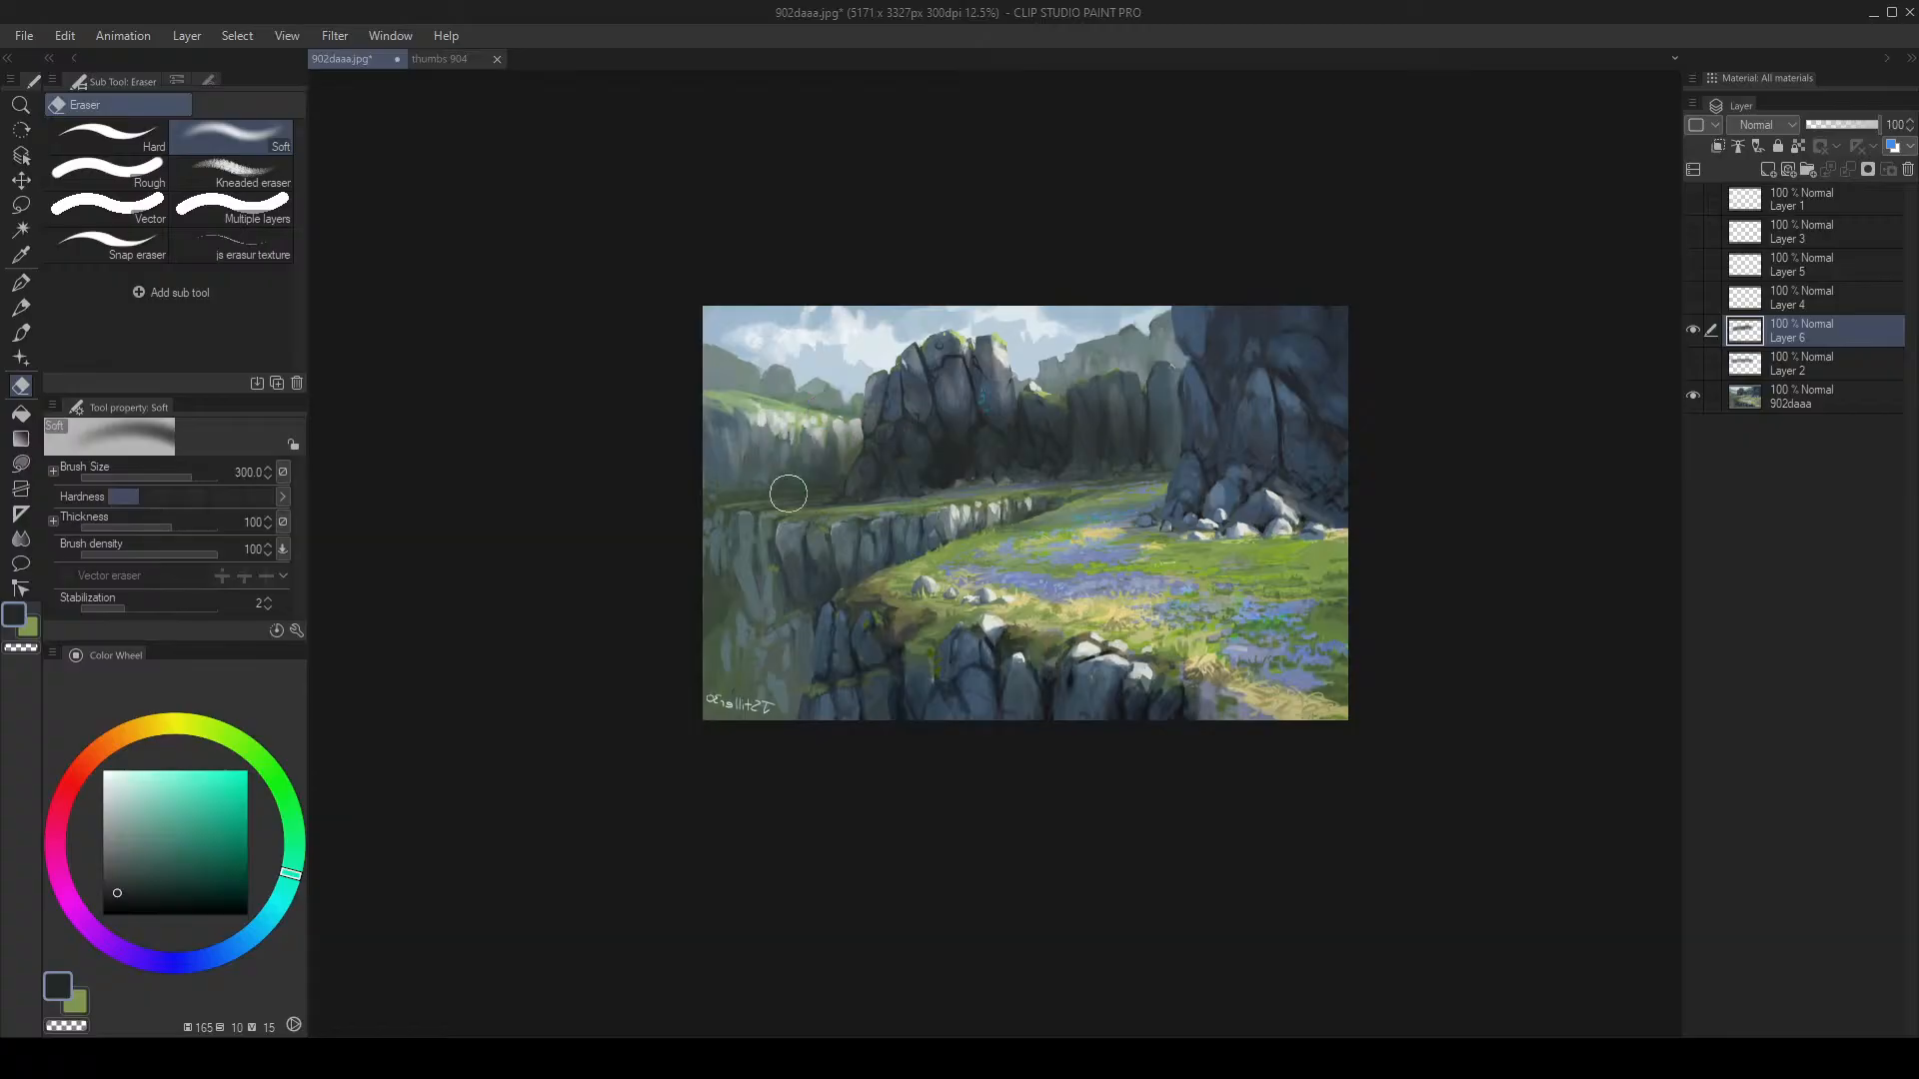
drag(837, 446, 800, 522)
key(slash)
drag(1061, 431, 1100, 390)
click(1257, 412)
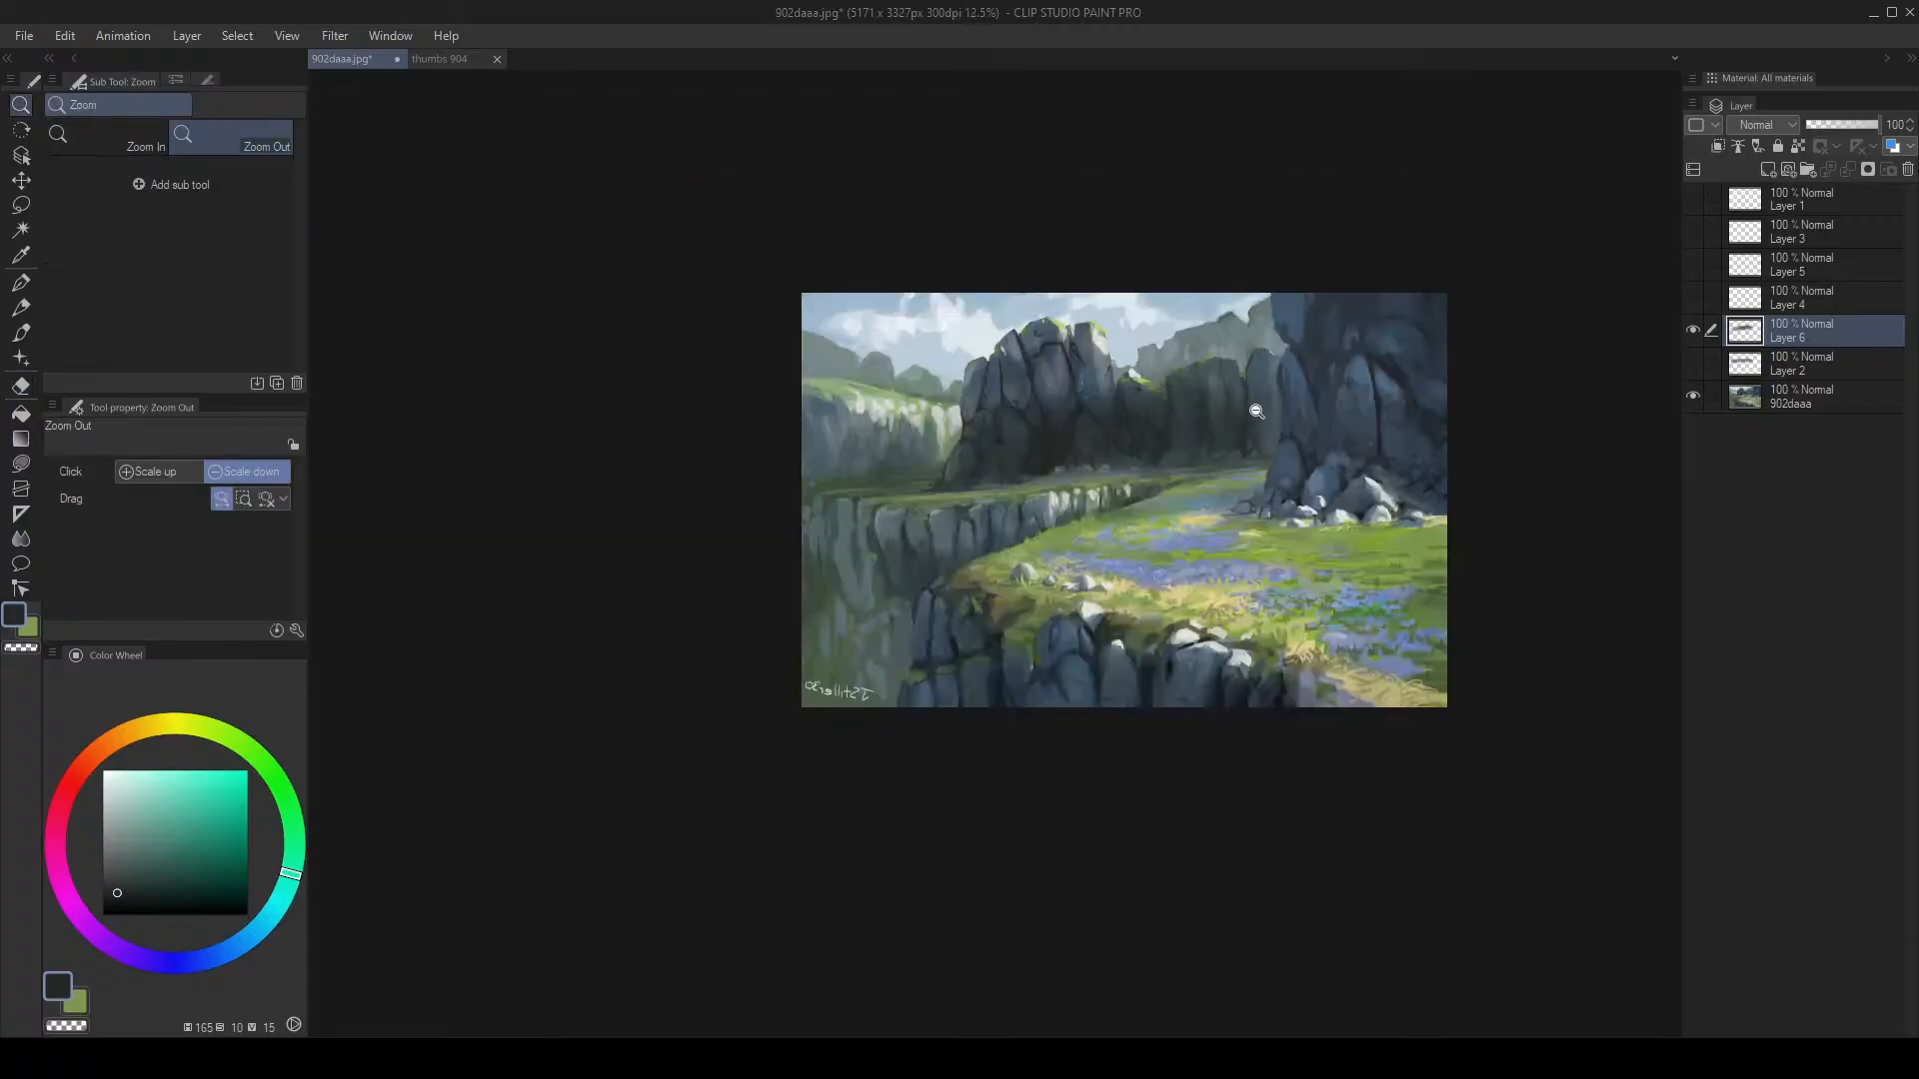
Step: Paint a large dark test stroke across the painting, then undo it
key(b)
mouse_move(724, 659)
mouse_down()
mouse_move(1284, 506)
mouse_move(1486, 424)
mouse_up()
key(ctrl+z)
key(slash)
drag(1310, 428, 1335, 387)
key(e)
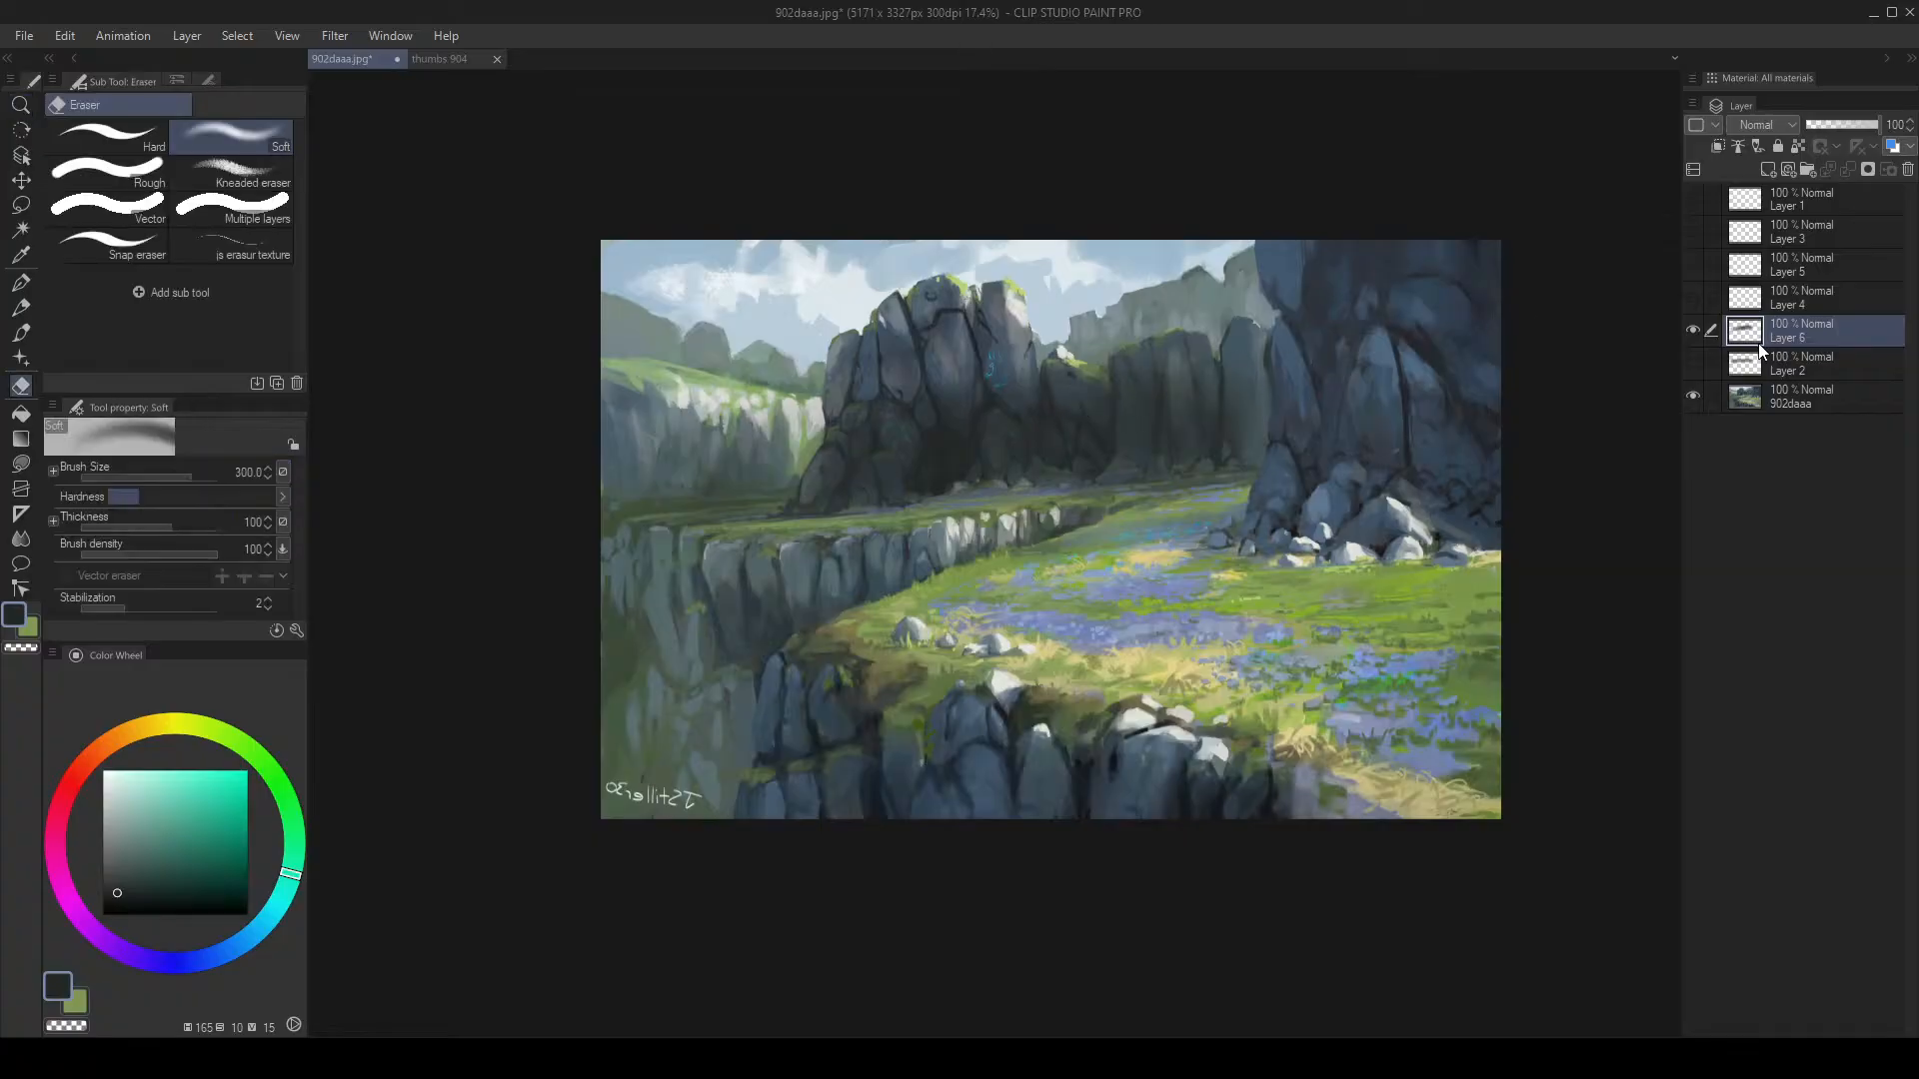
Step: Compare with Layer 6 hidden and flip the canvas horizontally and back to check composition
click(1693, 331)
click(1692, 331)
key(h)
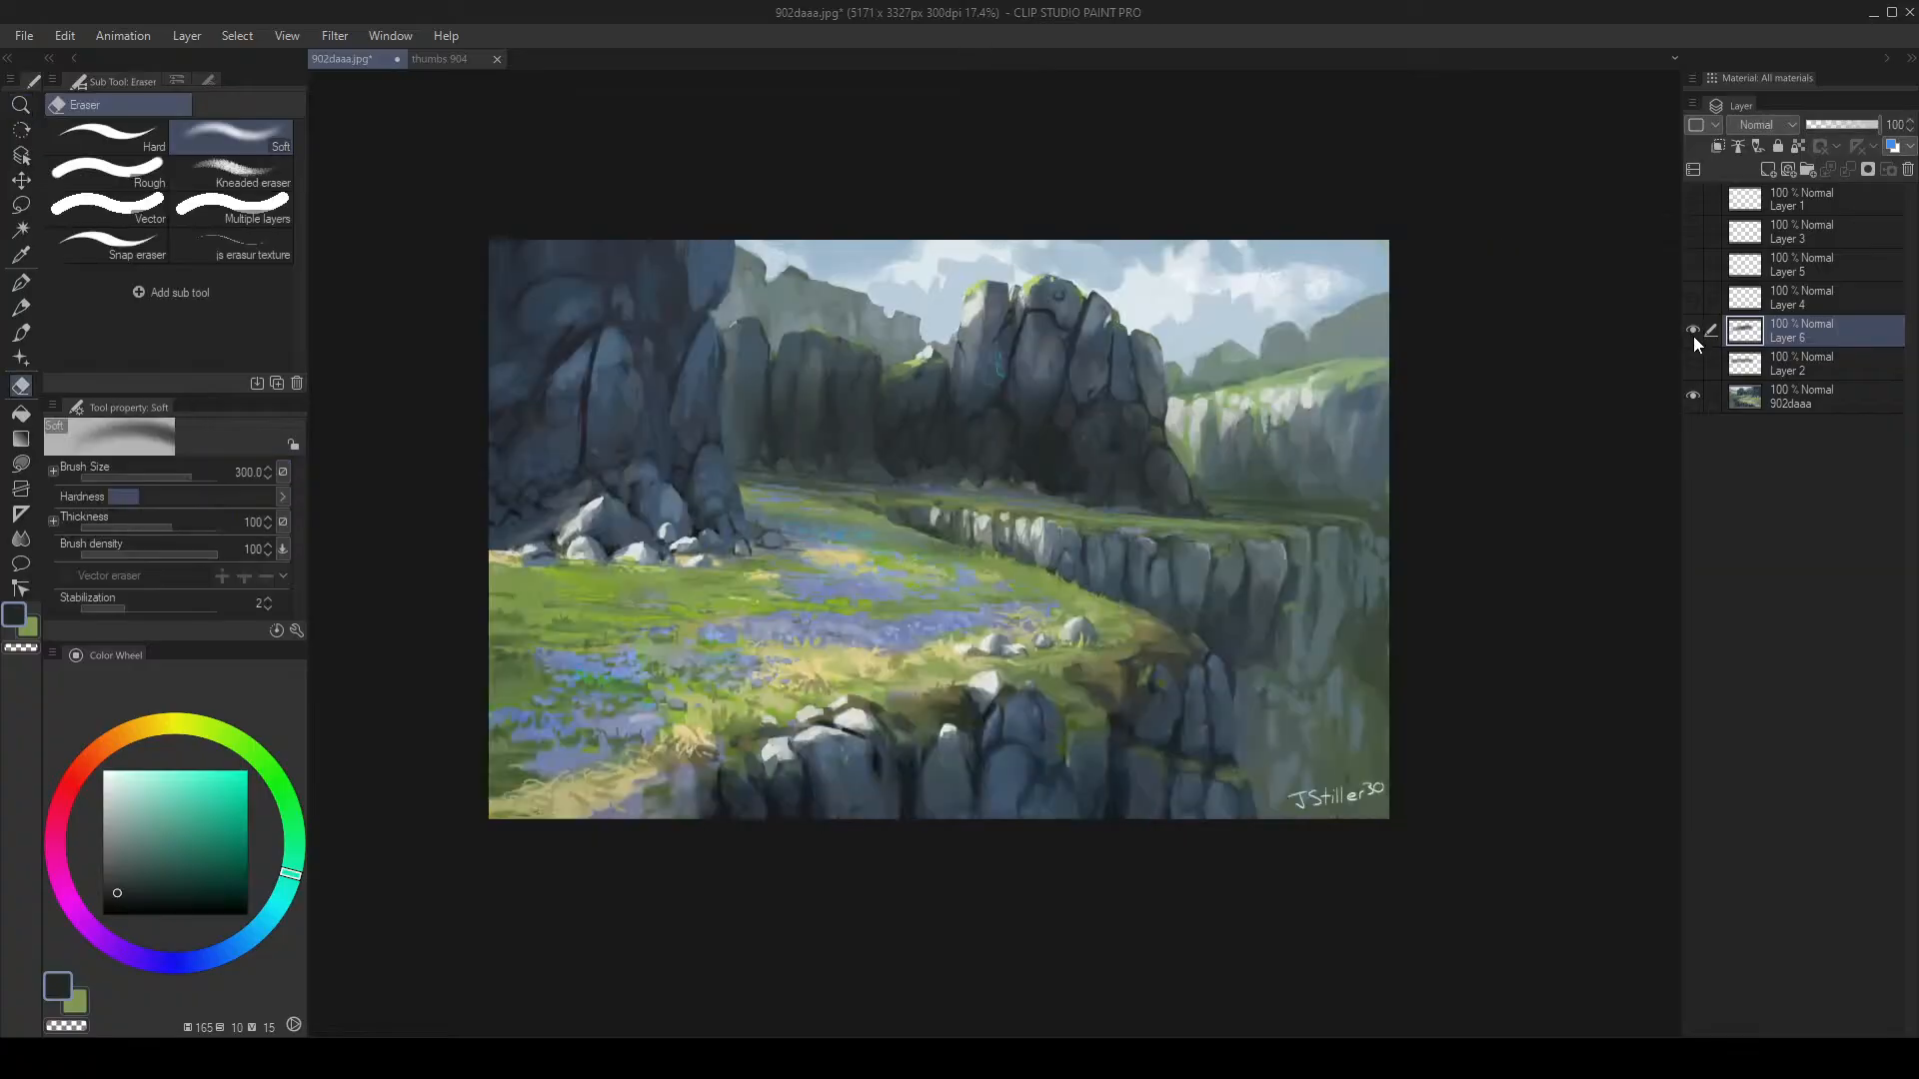
key(h)
key(z)
mouse_move(1581, 389)
mouse_down()
mouse_move(1522, 410)
mouse_move(1551, 400)
mouse_up()
drag(1375, 392, 1177, 374)
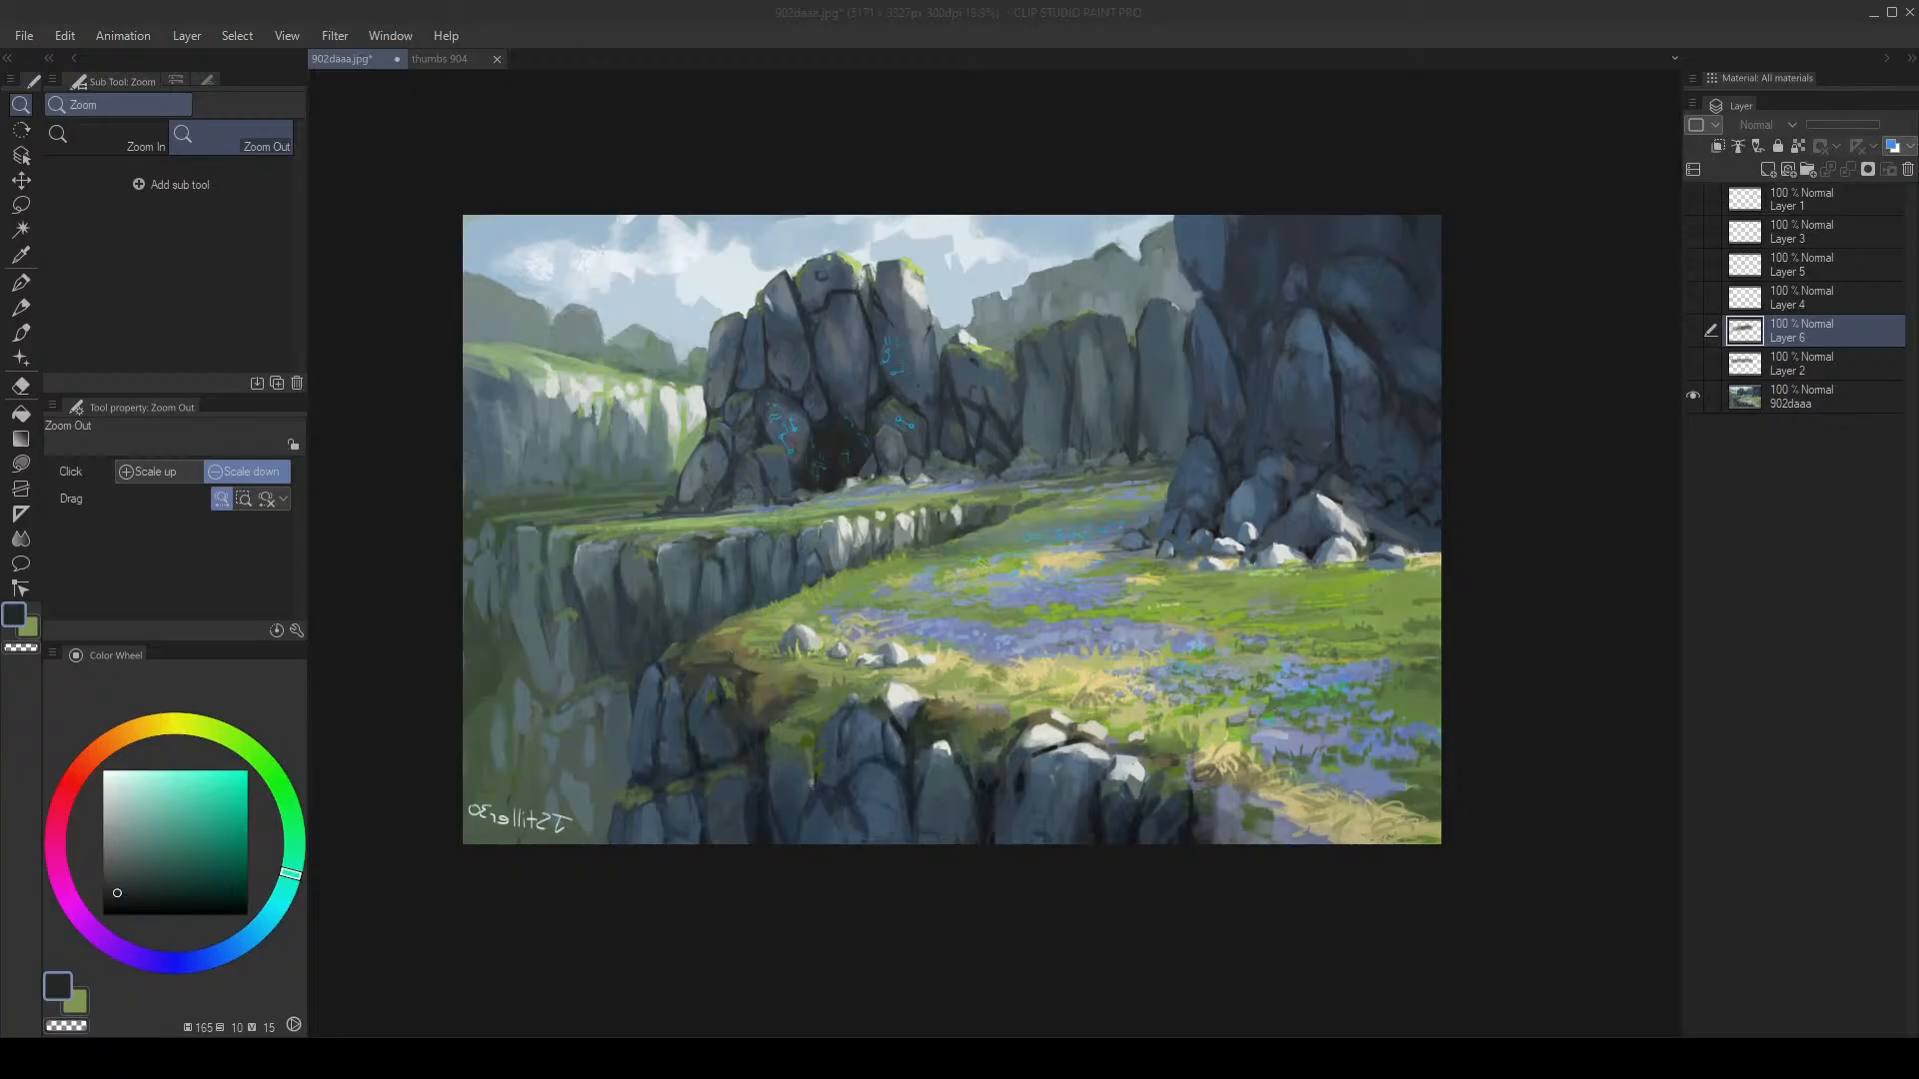
Step: Zoom in on the central rocks and sample a blue-grey colour, slightly shrinking the brush
drag(847, 308, 904, 290)
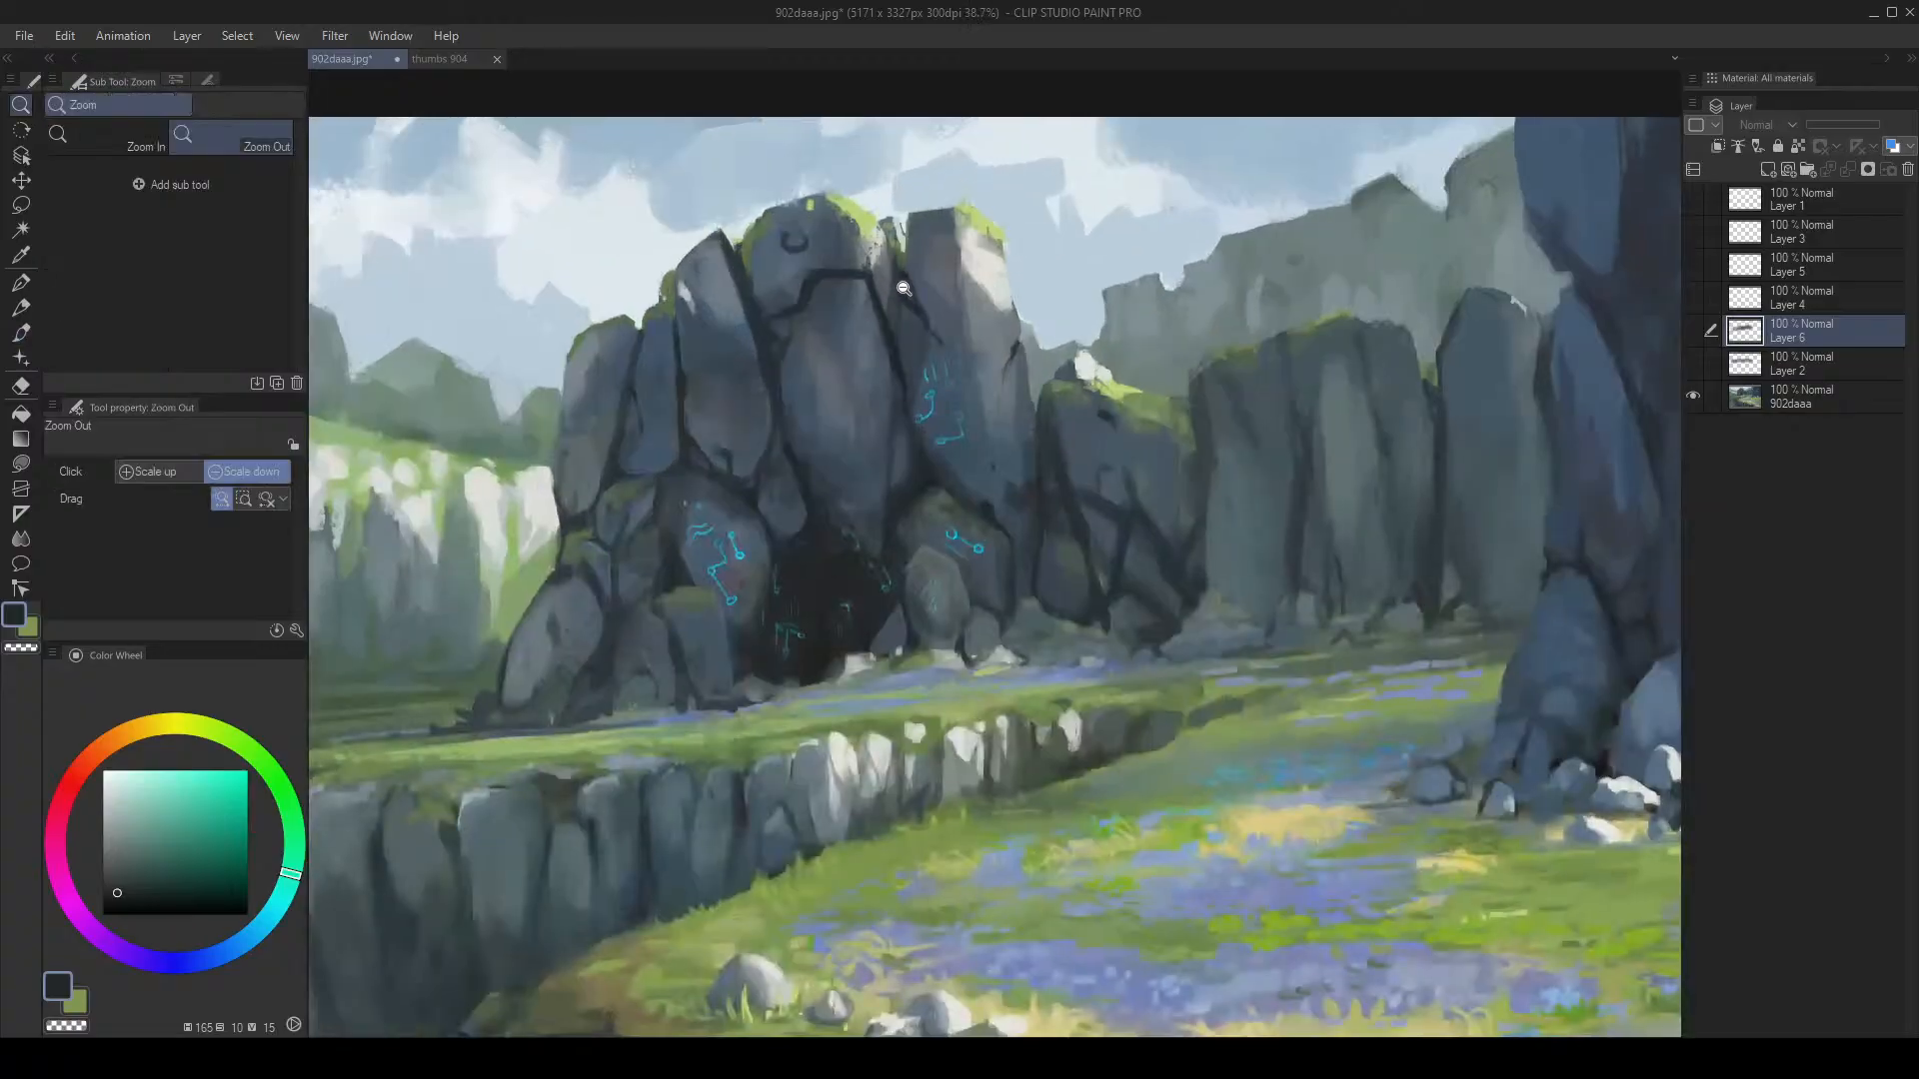
alt+click(905, 297)
alt+click(906, 297)
key([)
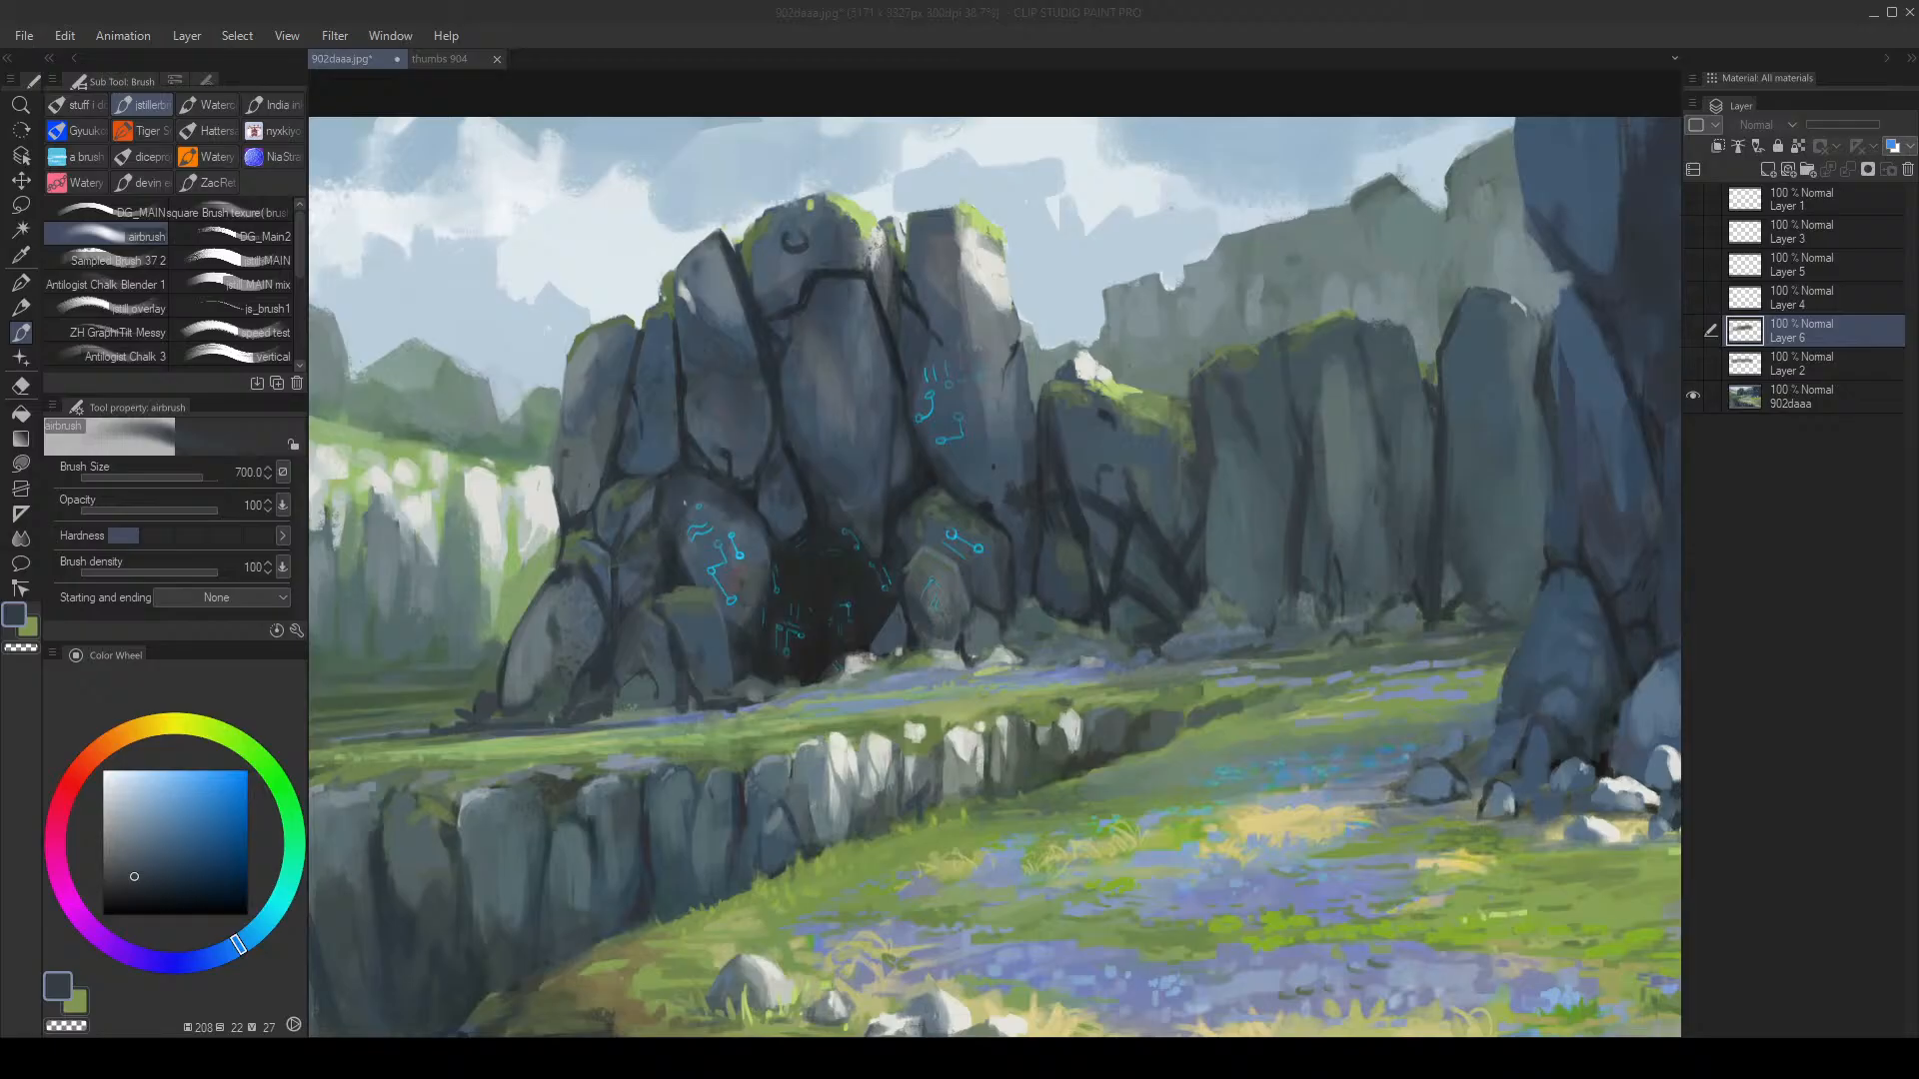
Step: On the thumbs 904 sheet, draw a black horizontal line with a right-end tick in panel 1
click(445, 57)
drag(209, 845, 250, 918)
key(bracketleft)
key(bracketleft)
key(bracketleft)
key(bracketleft)
key(bracketleft)
key(bracketleft)
key(bracketleft)
key(bracketleft)
key(bracketleft)
key(bracketleft)
key(bracketleft)
key(bracketleft)
key(bracketleft)
key(bracketleft)
key(bracketleft)
key(bracketleft)
key(bracketleft)
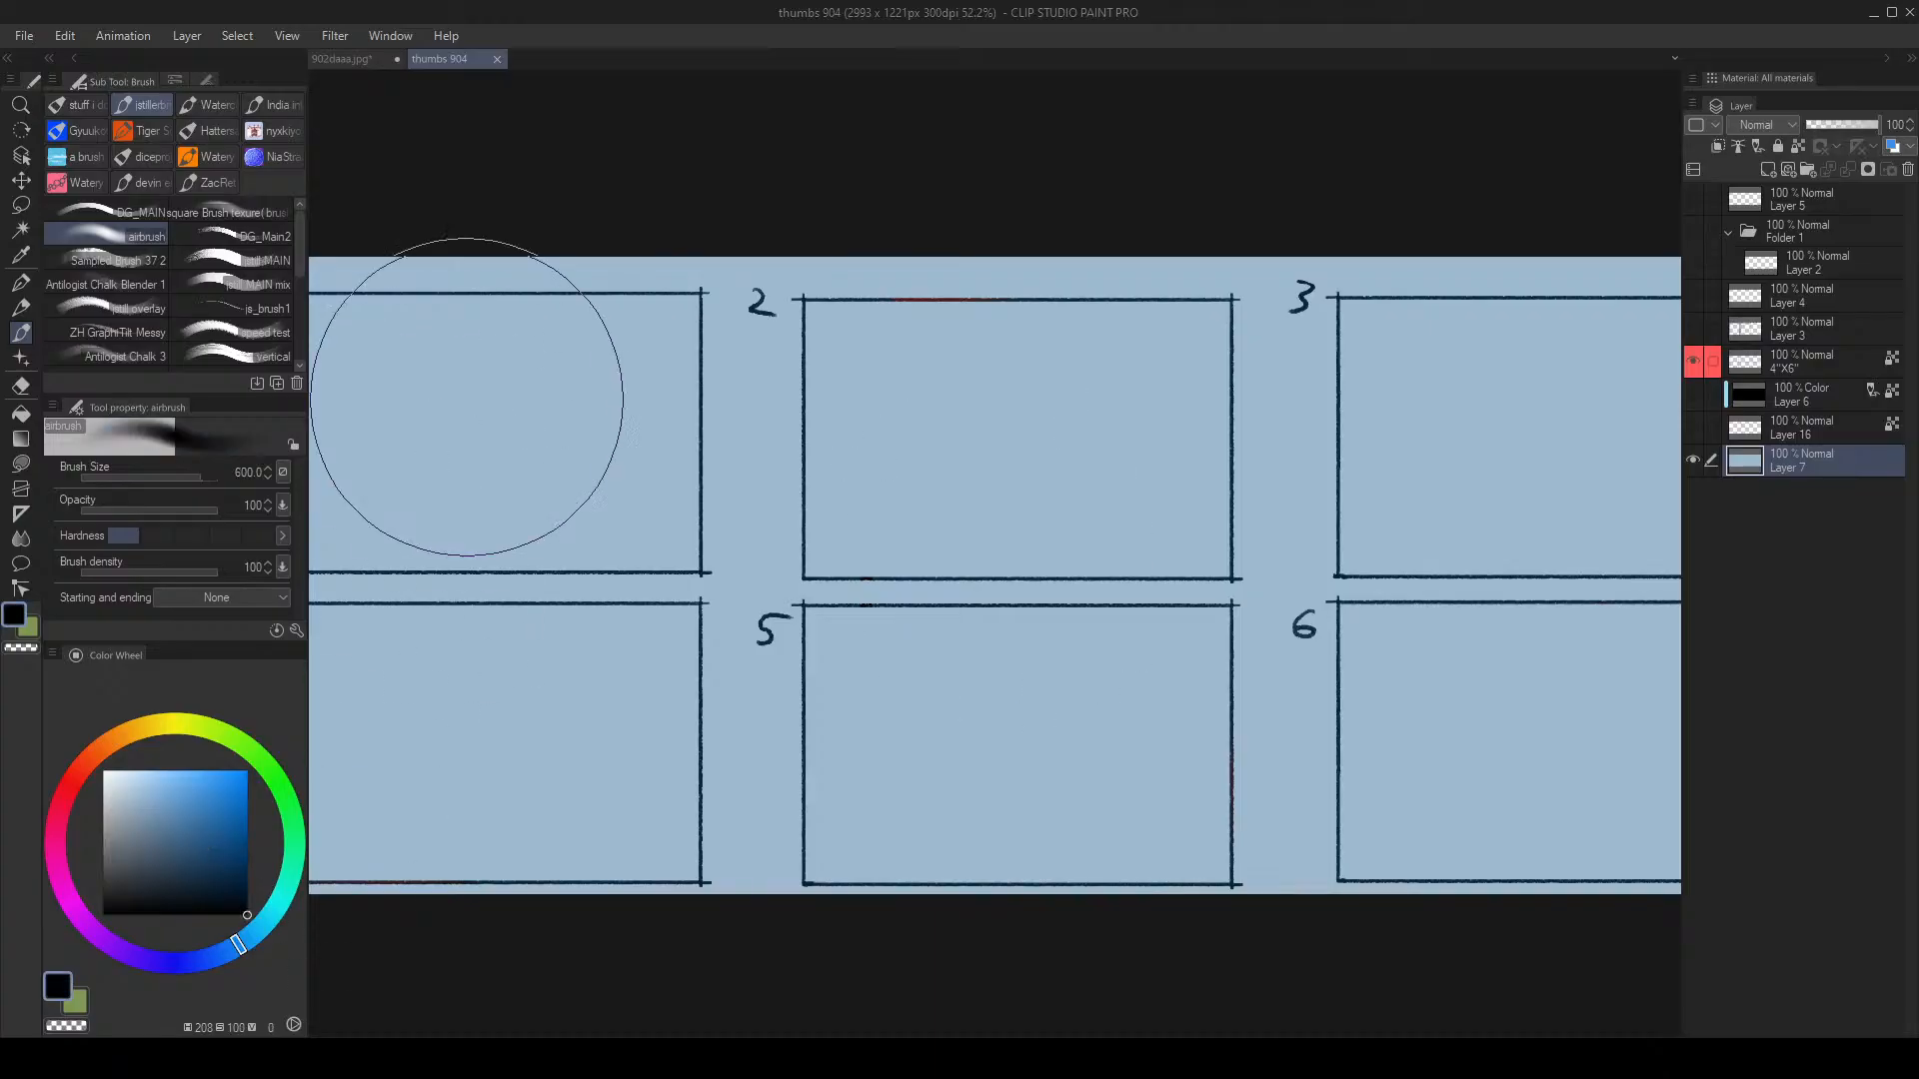
drag(361, 390, 582, 395)
drag(578, 370, 566, 430)
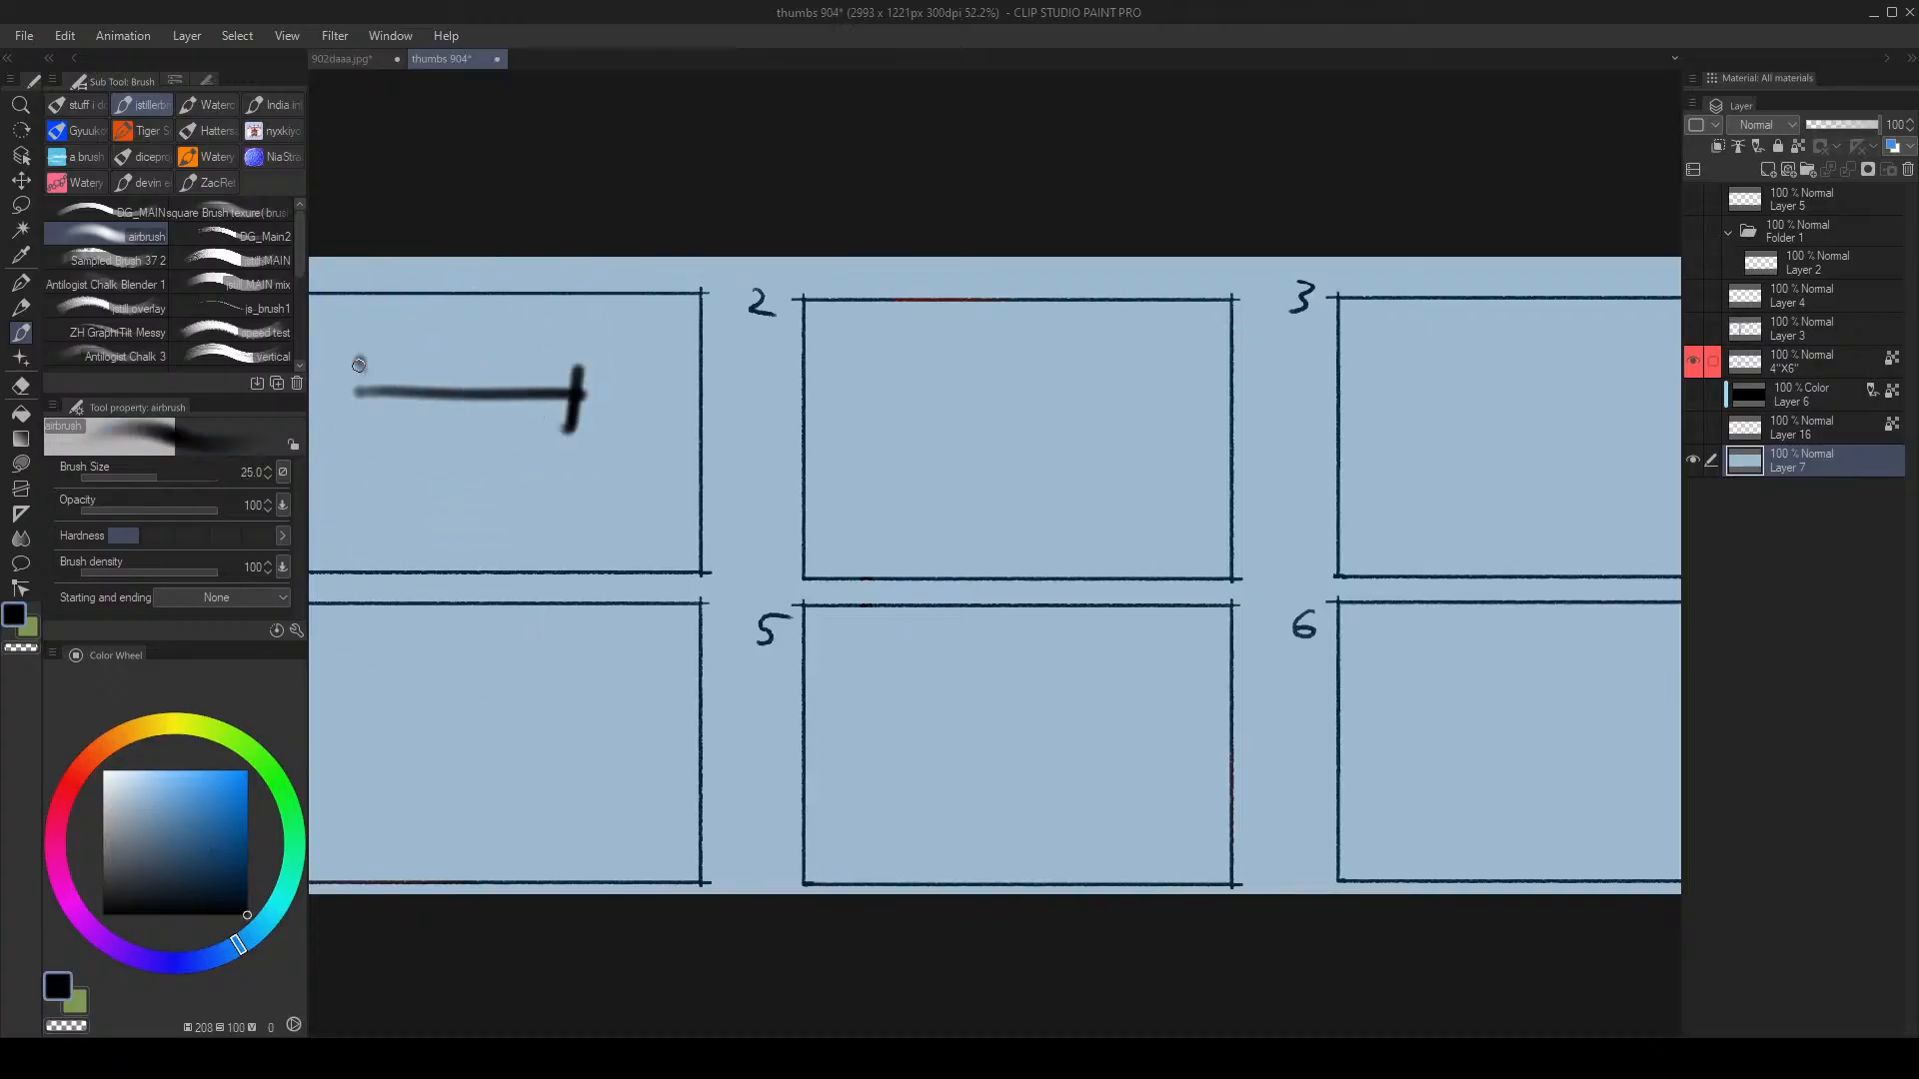
Step: Add a vertical tick at the left end of panel 1's line
drag(360, 361, 359, 433)
mouse_move(420, 388)
mouse_down()
mouse_move(619, 391)
mouse_move(658, 418)
mouse_move(694, 386)
mouse_up()
key(bracketleft)
Step: On a new layer, draw a trial circle and slide it along the line between its ends
key(ctrl+shift+n)
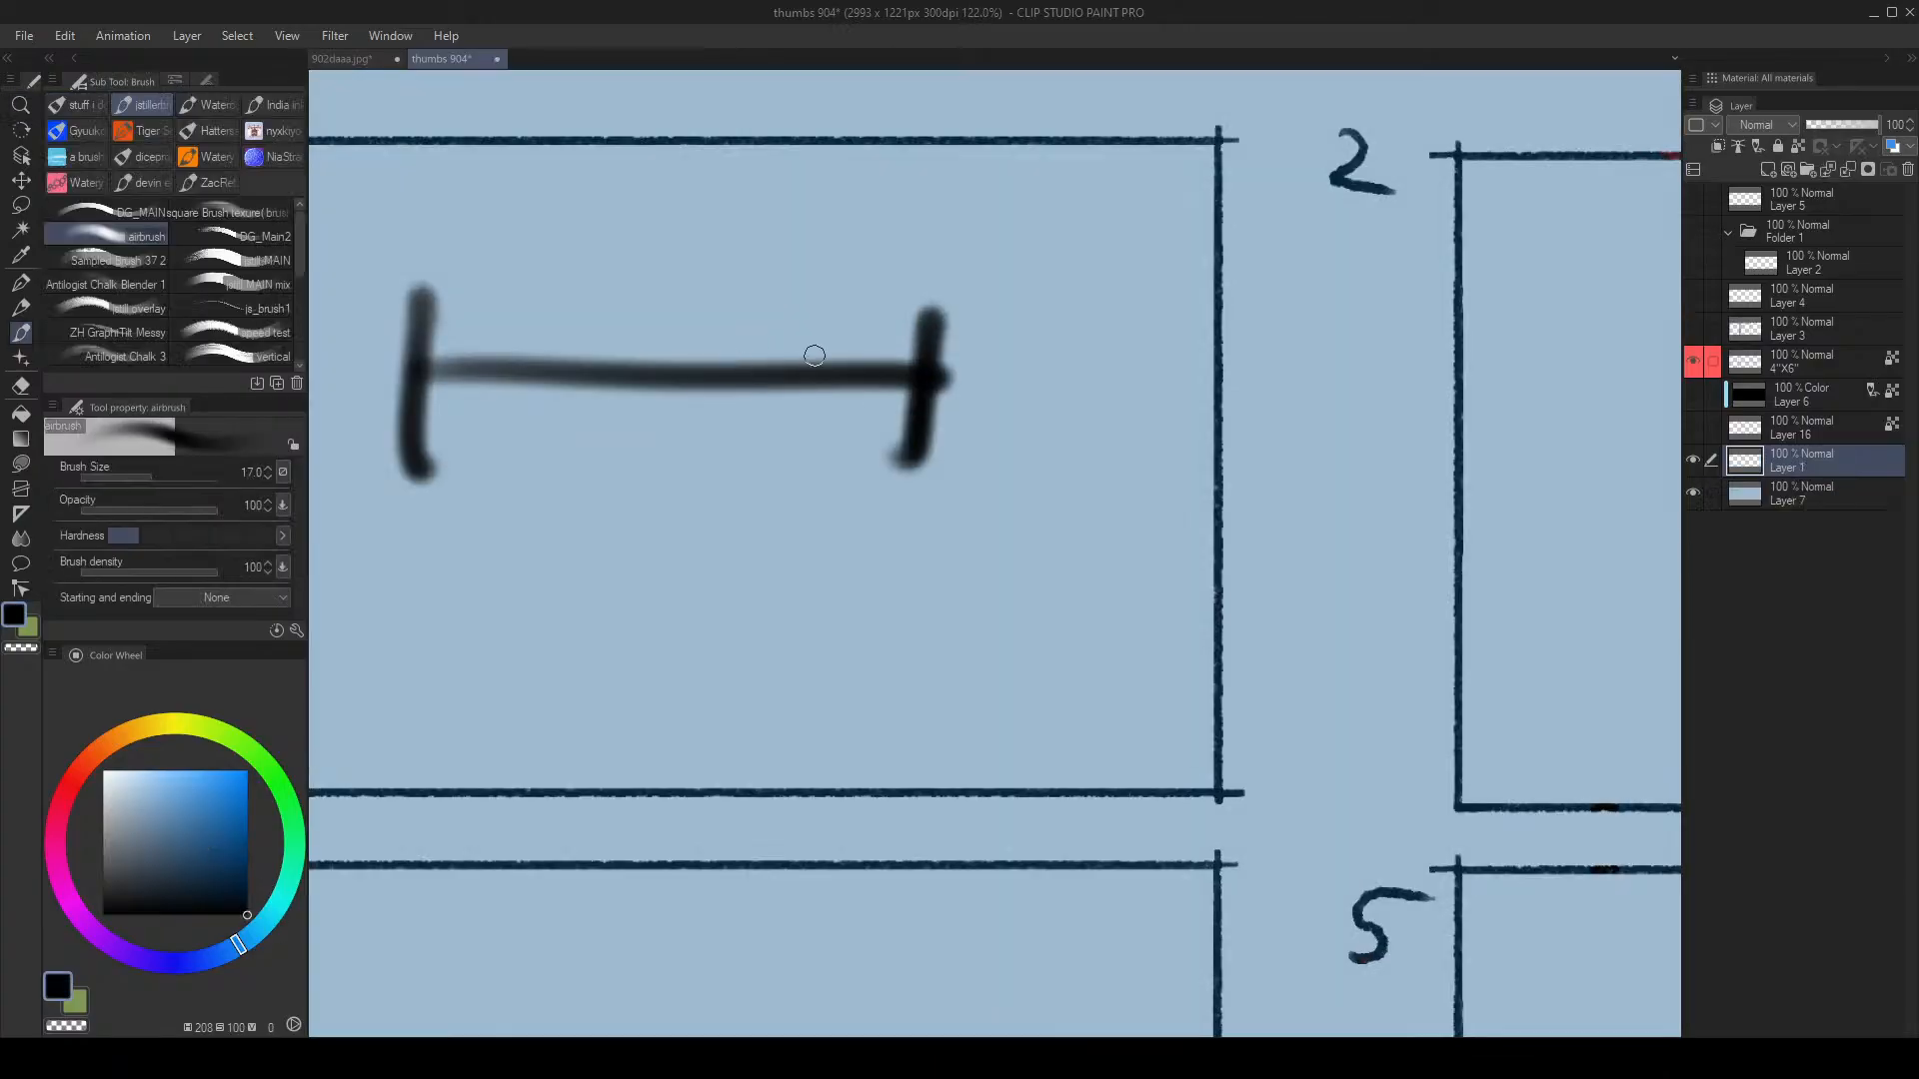
mouse_move(831, 340)
mouse_down()
mouse_move(799, 435)
mouse_move(835, 338)
mouse_up()
key(k)
drag(844, 408, 467, 415)
key(ctrl+z)
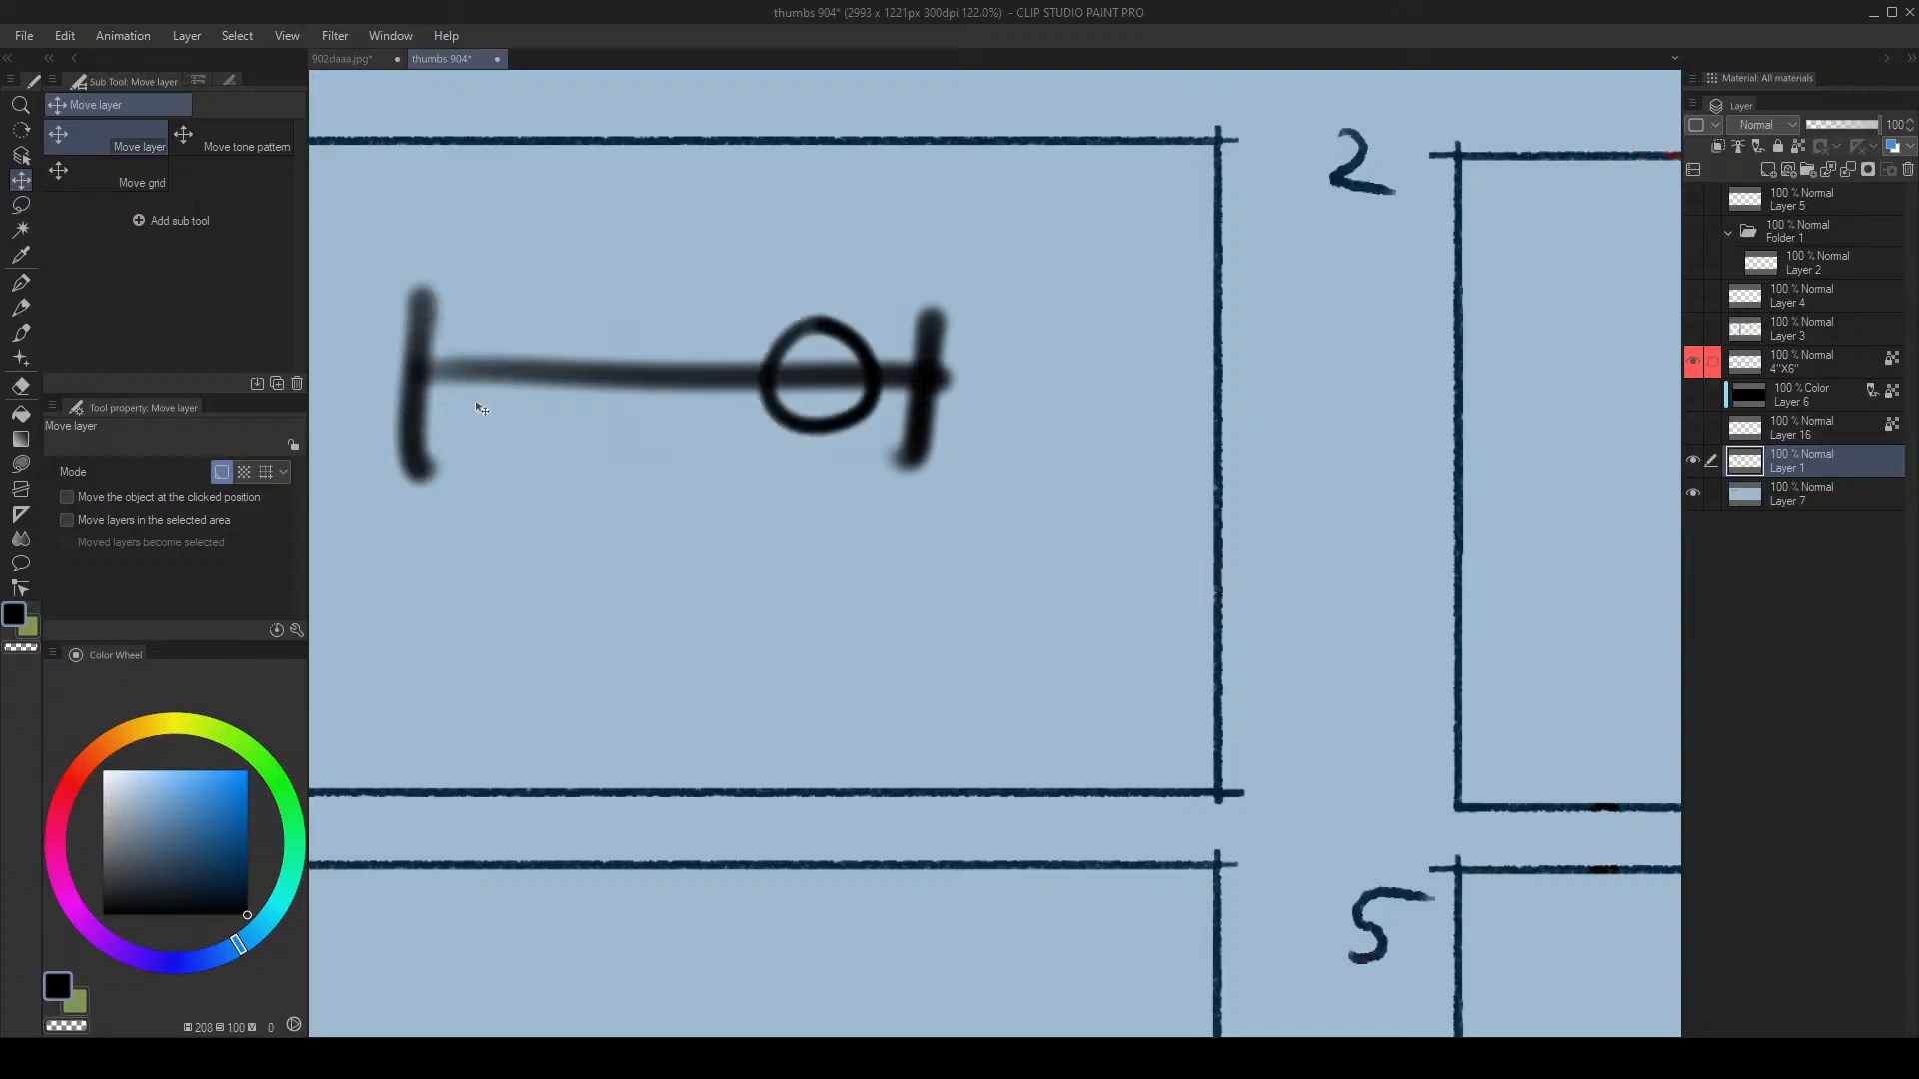
drag(771, 411, 490, 411)
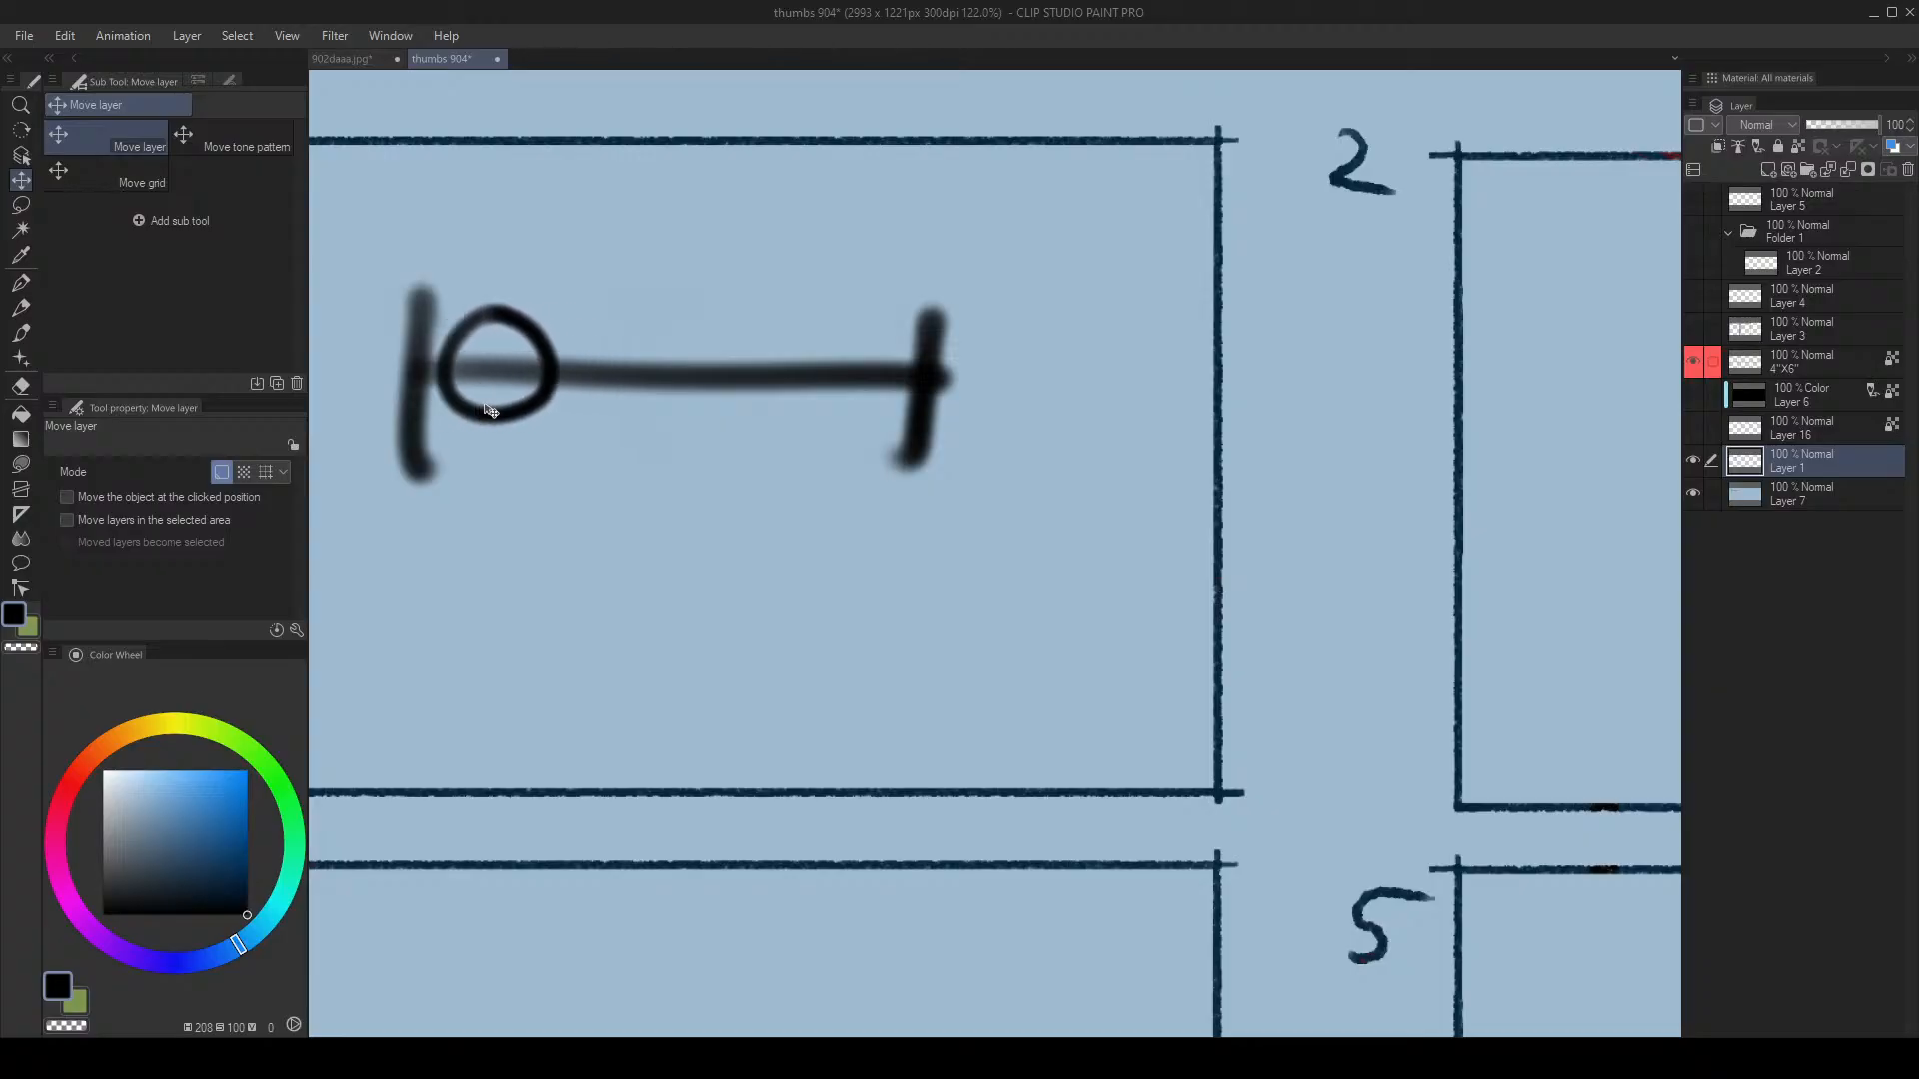
mouse_move(469, 417)
mouse_down()
mouse_move(428, 420)
mouse_move(865, 436)
mouse_move(694, 415)
mouse_move(731, 420)
mouse_up()
Step: Zoom out, move the circle to the right end and below the line, then remove it
key(ctrl+space)
key(ctrl+alt+space)
click(735, 416)
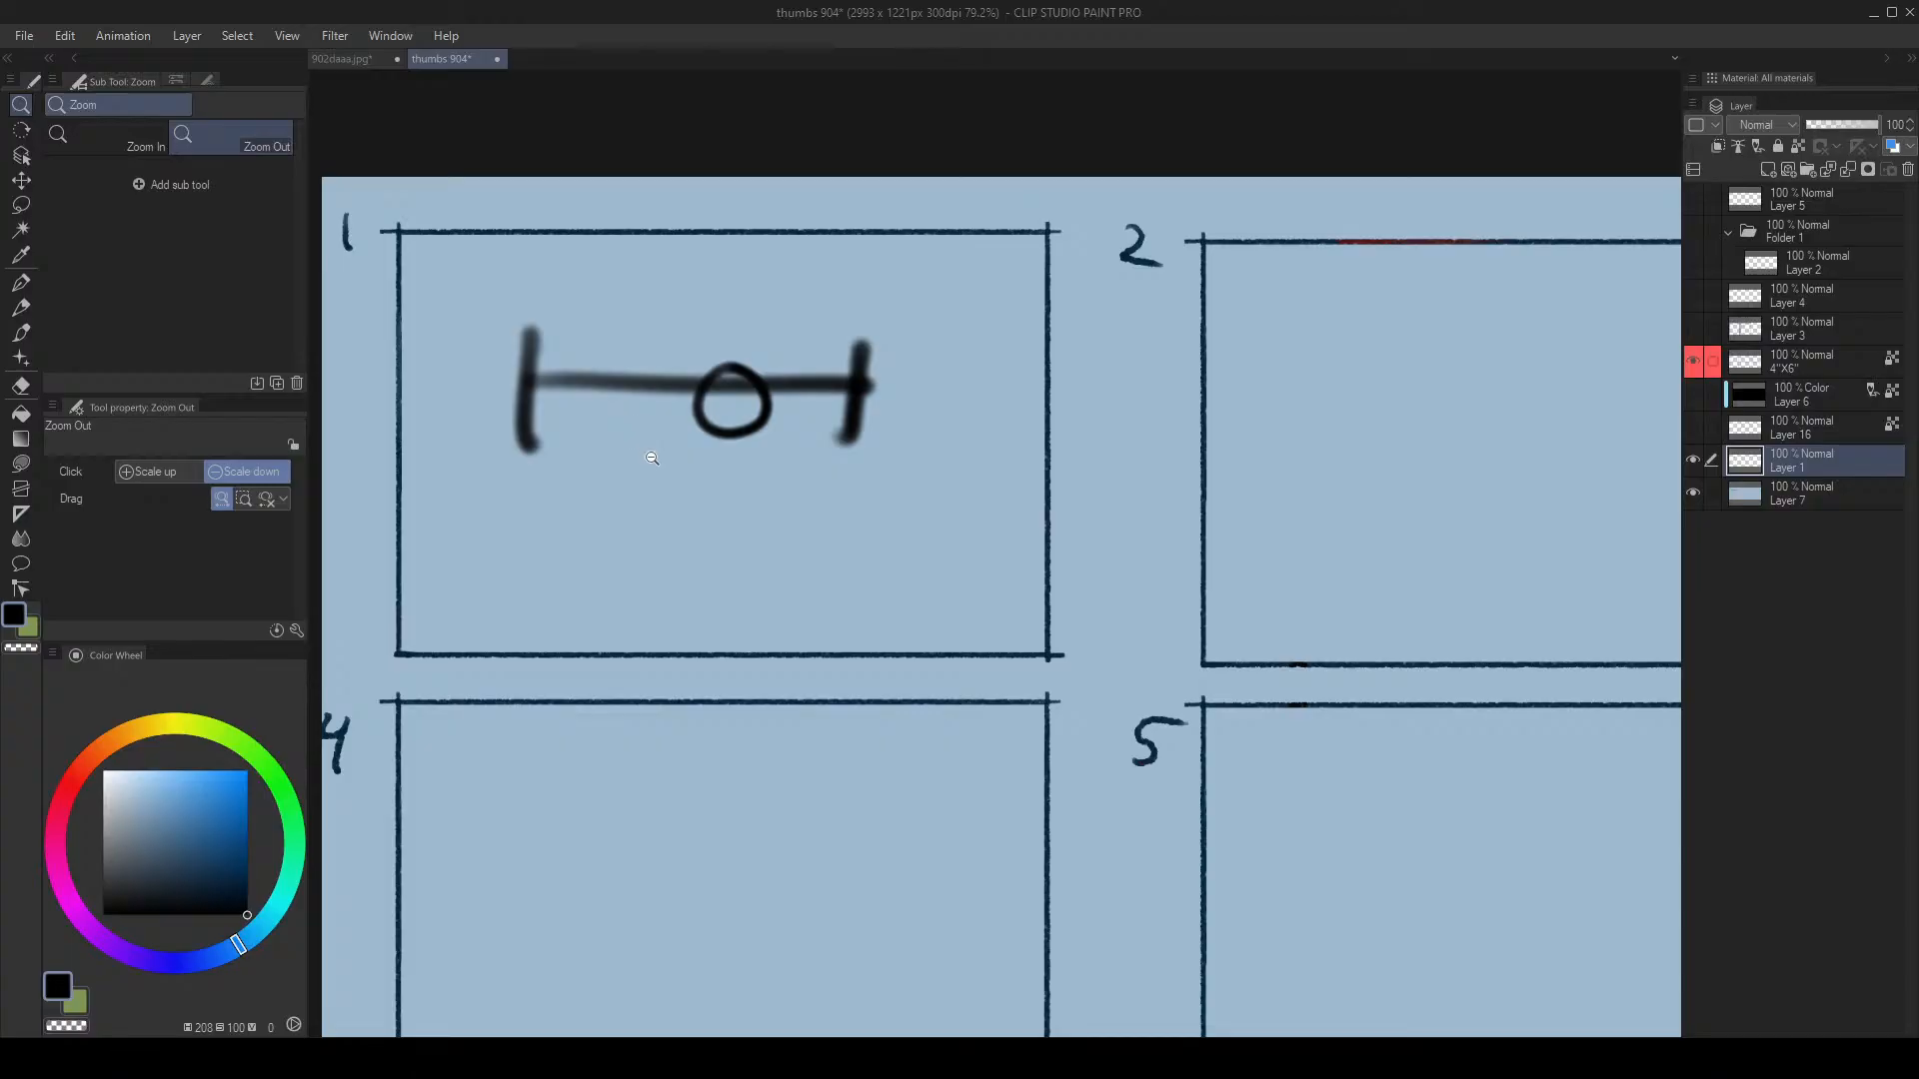
click(733, 393)
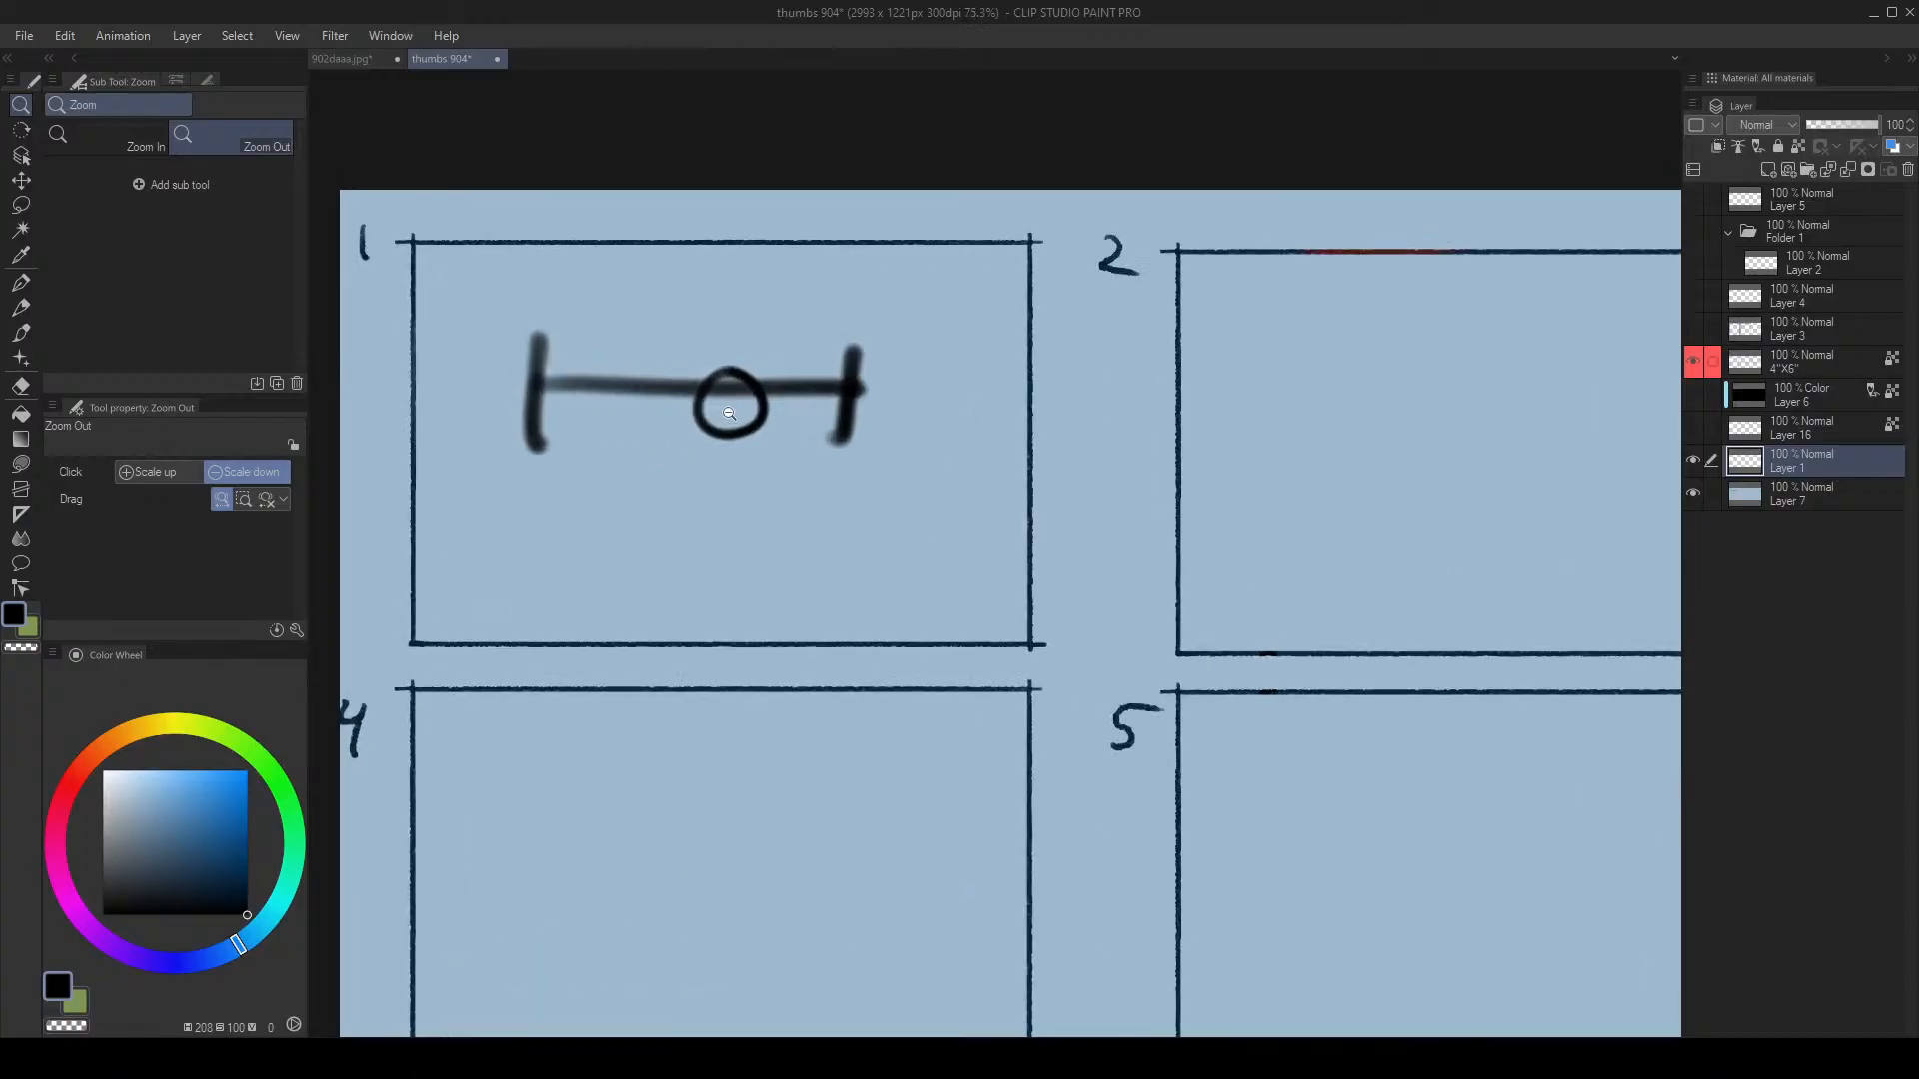
drag(731, 410, 944, 372)
key(alt+space)
drag(887, 440, 632, 663)
key(alt+space)
drag(638, 586, 716, 507)
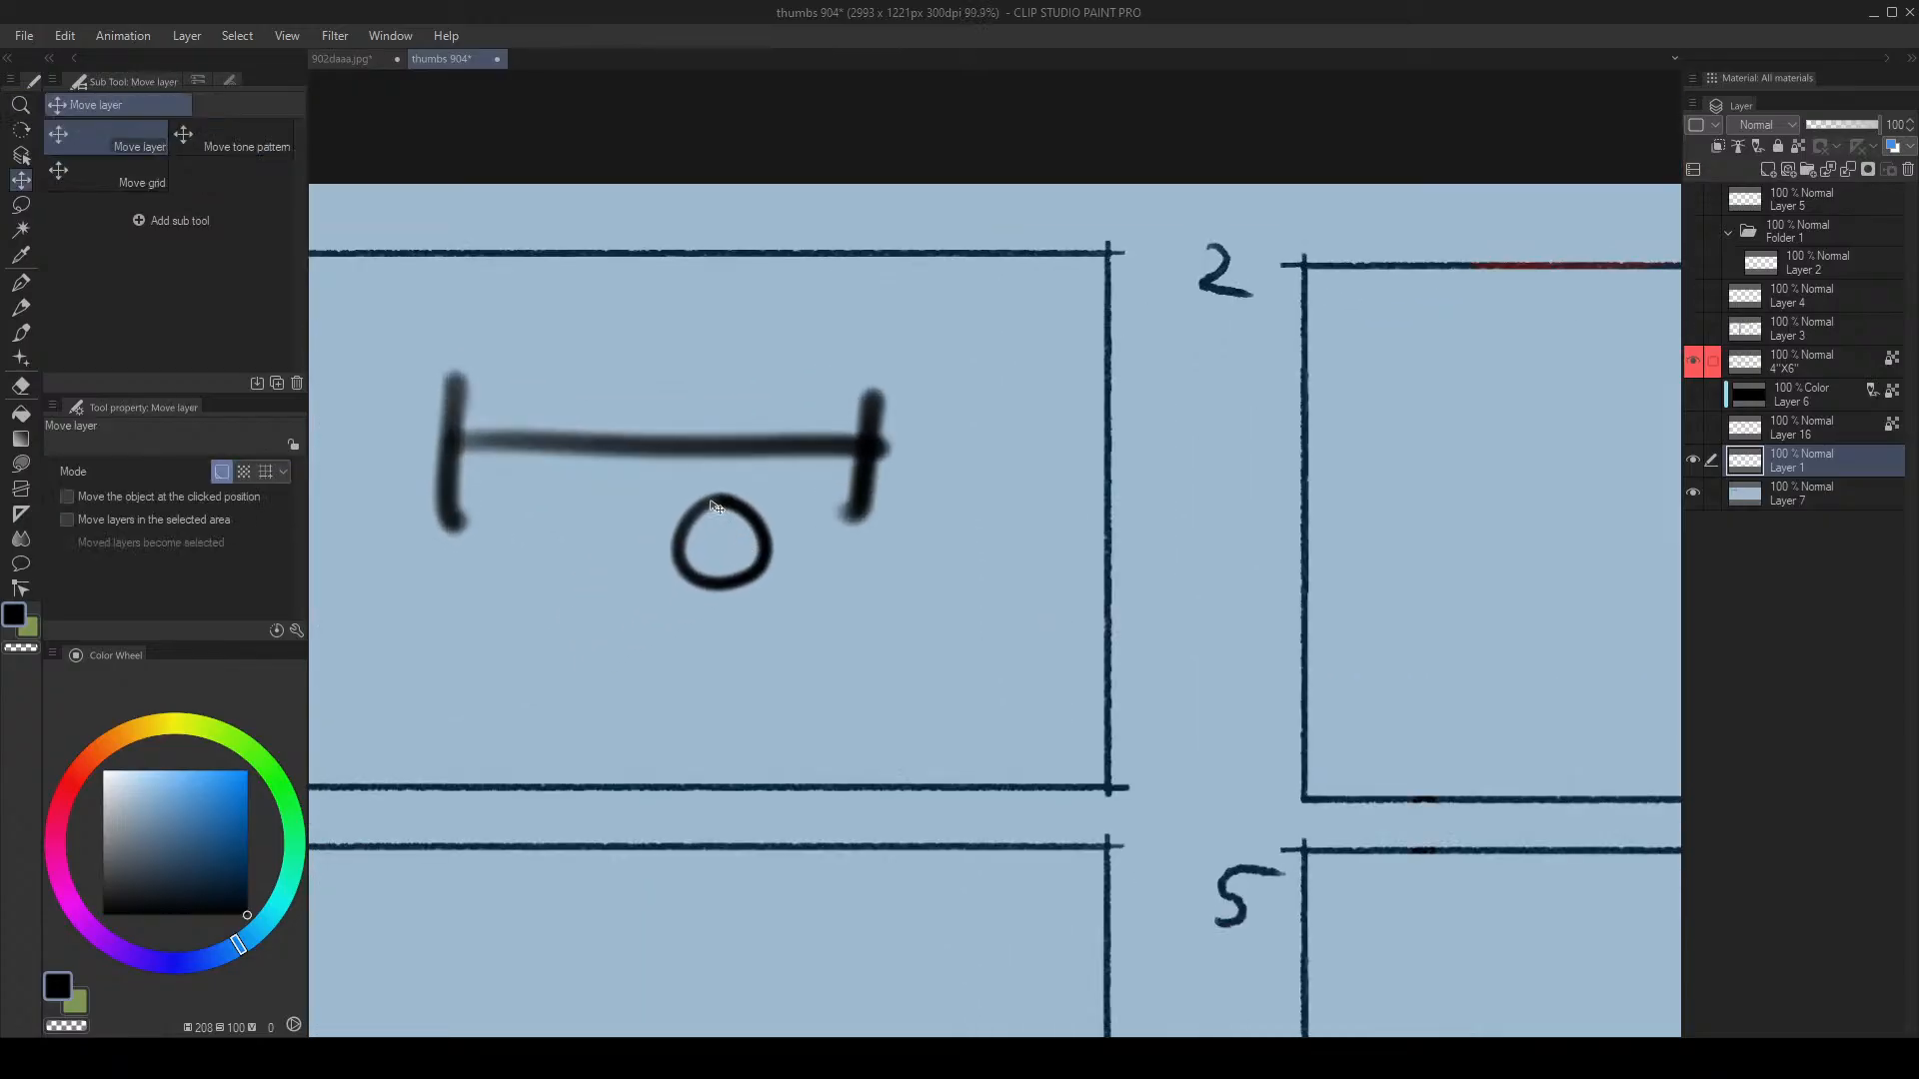
key(ctrl+z)
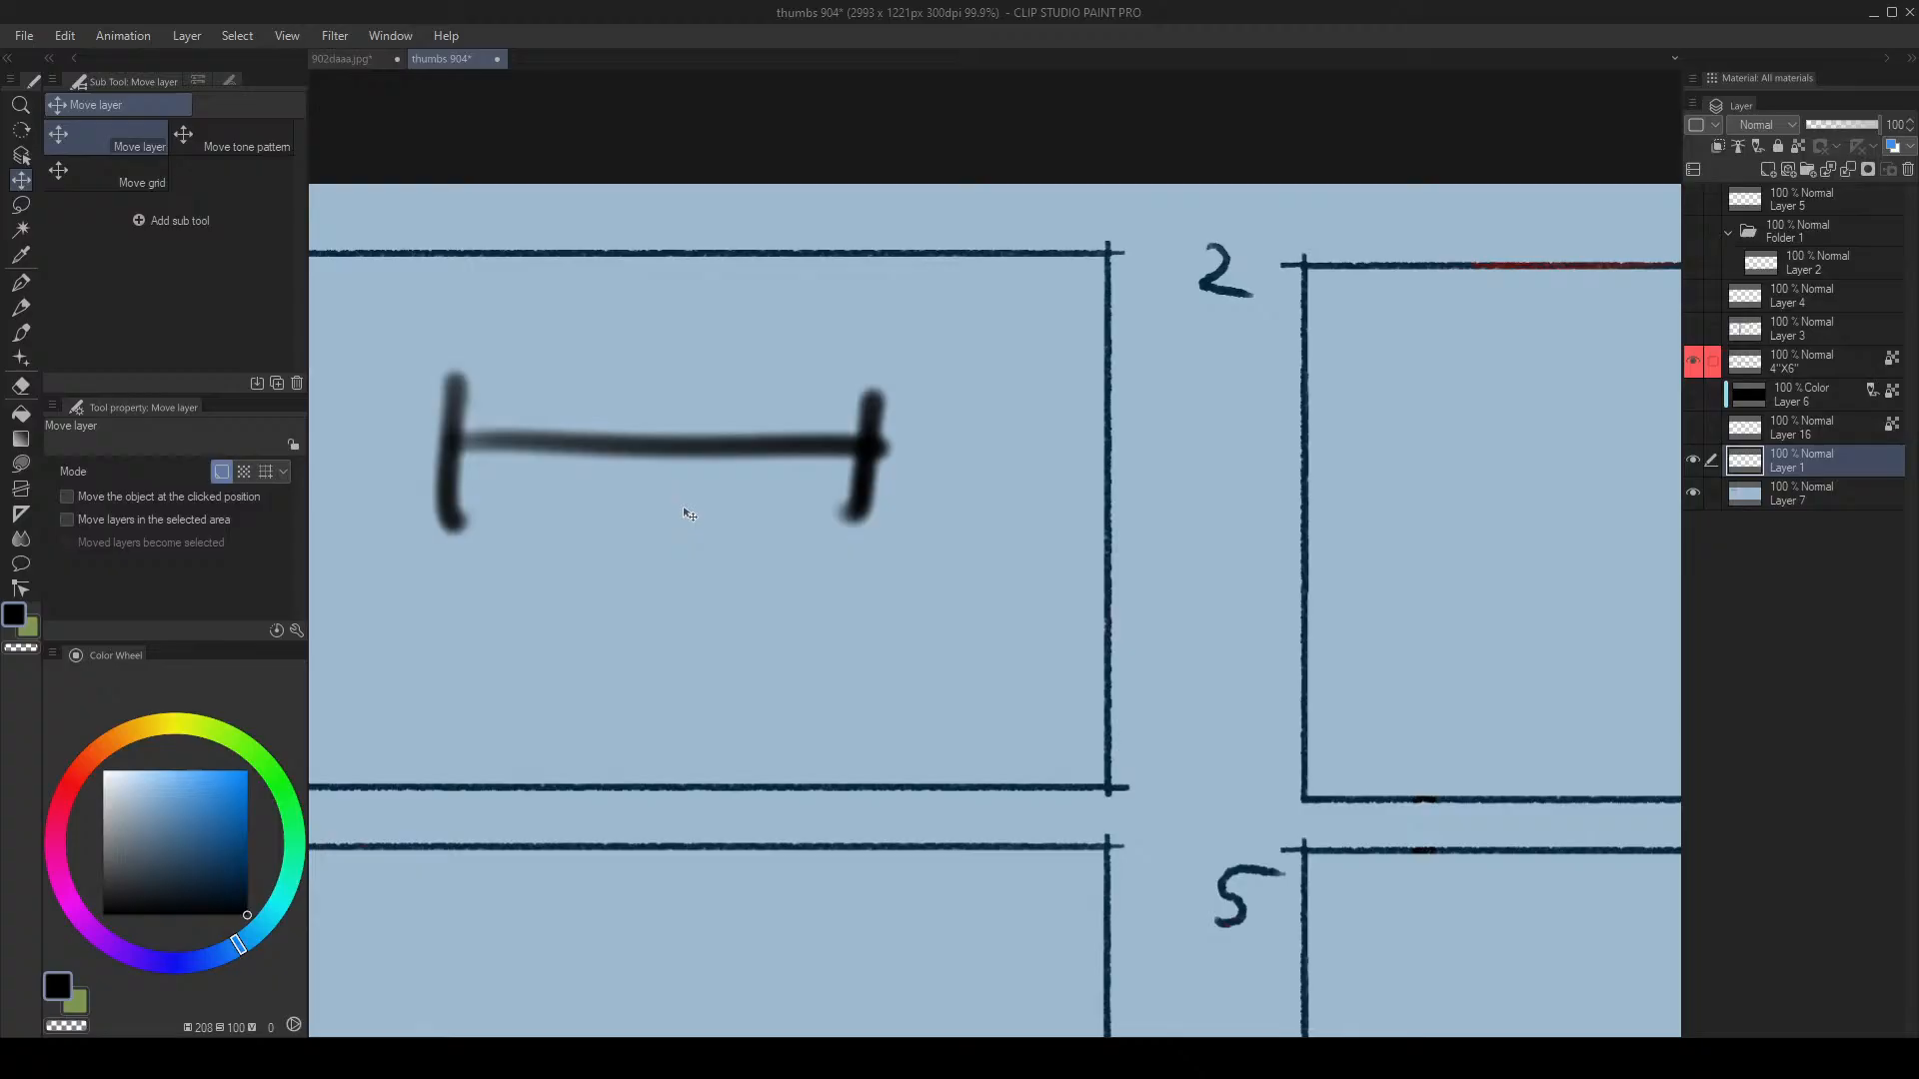
Step: Hide Layer 1, check the 4"X6" frames and Layer 7's contents, and make Layer 7 the working layer
click(1695, 463)
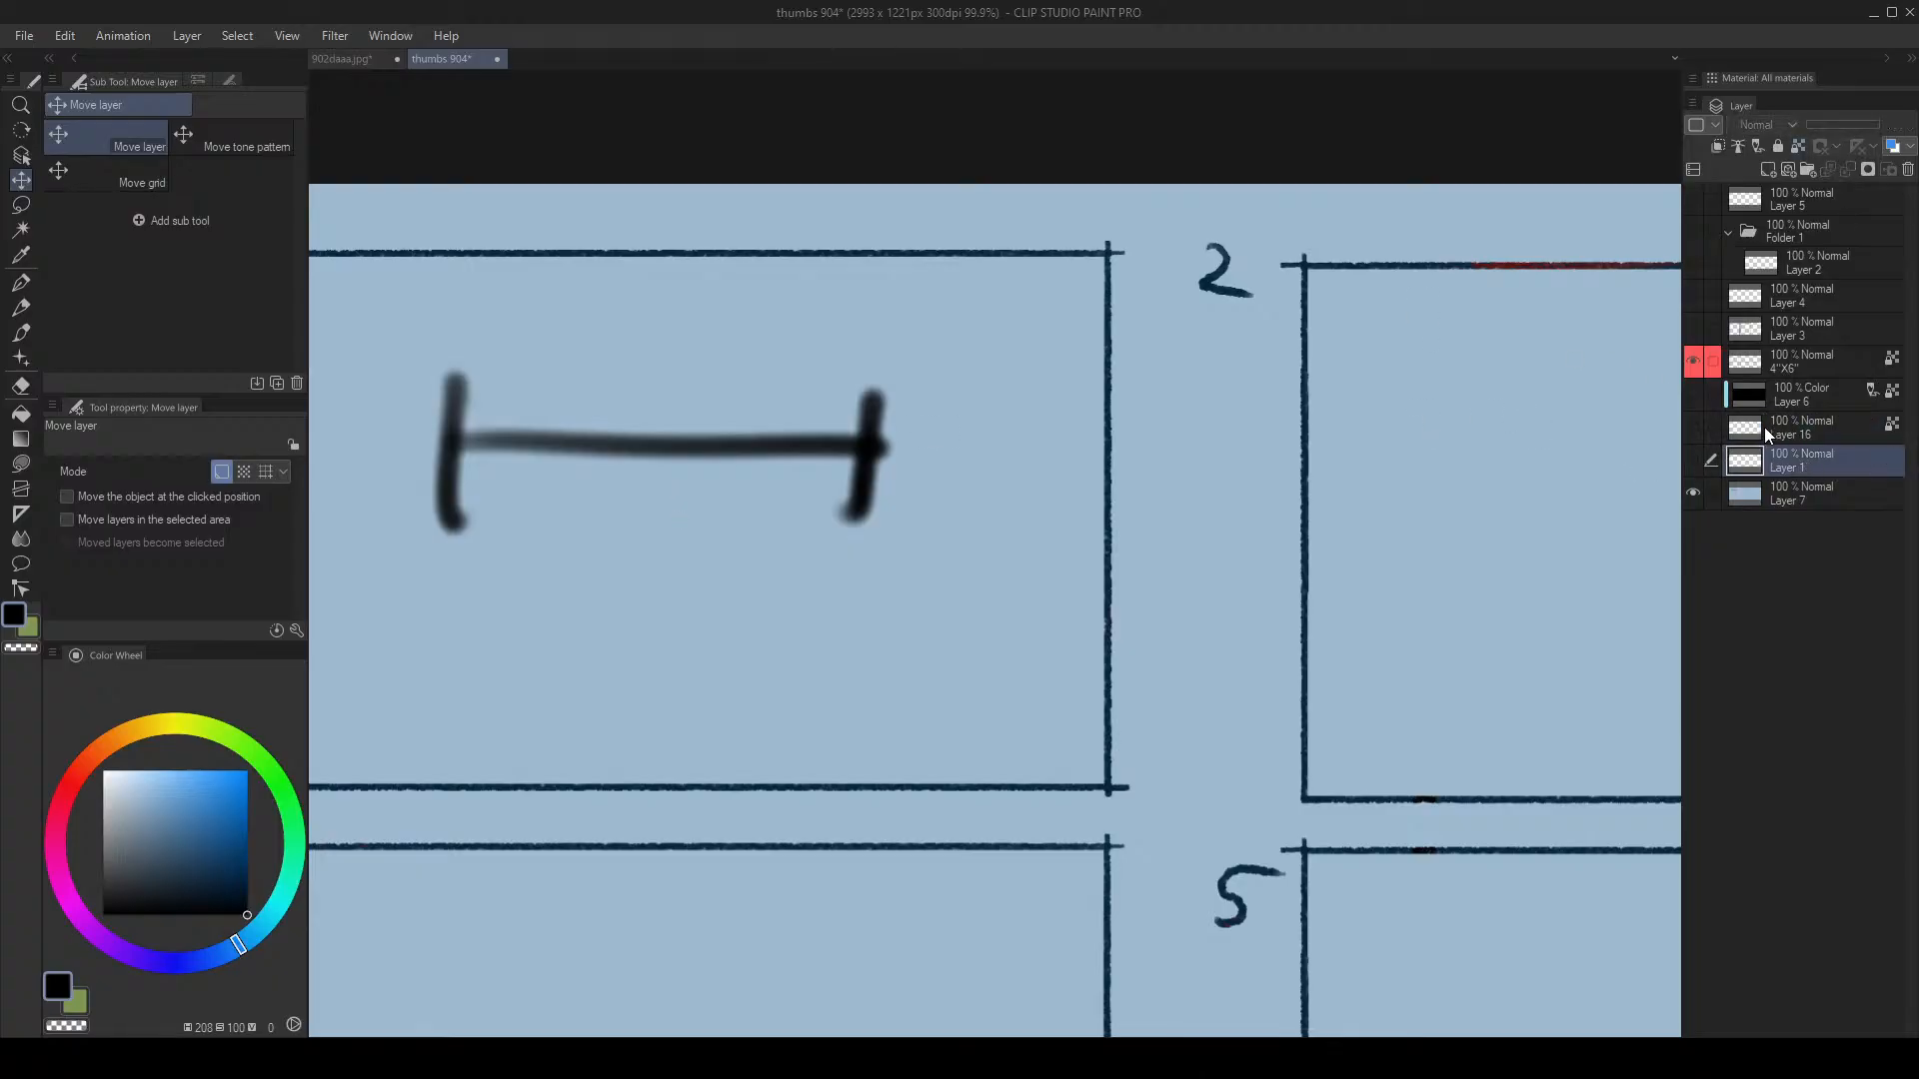
click(1691, 366)
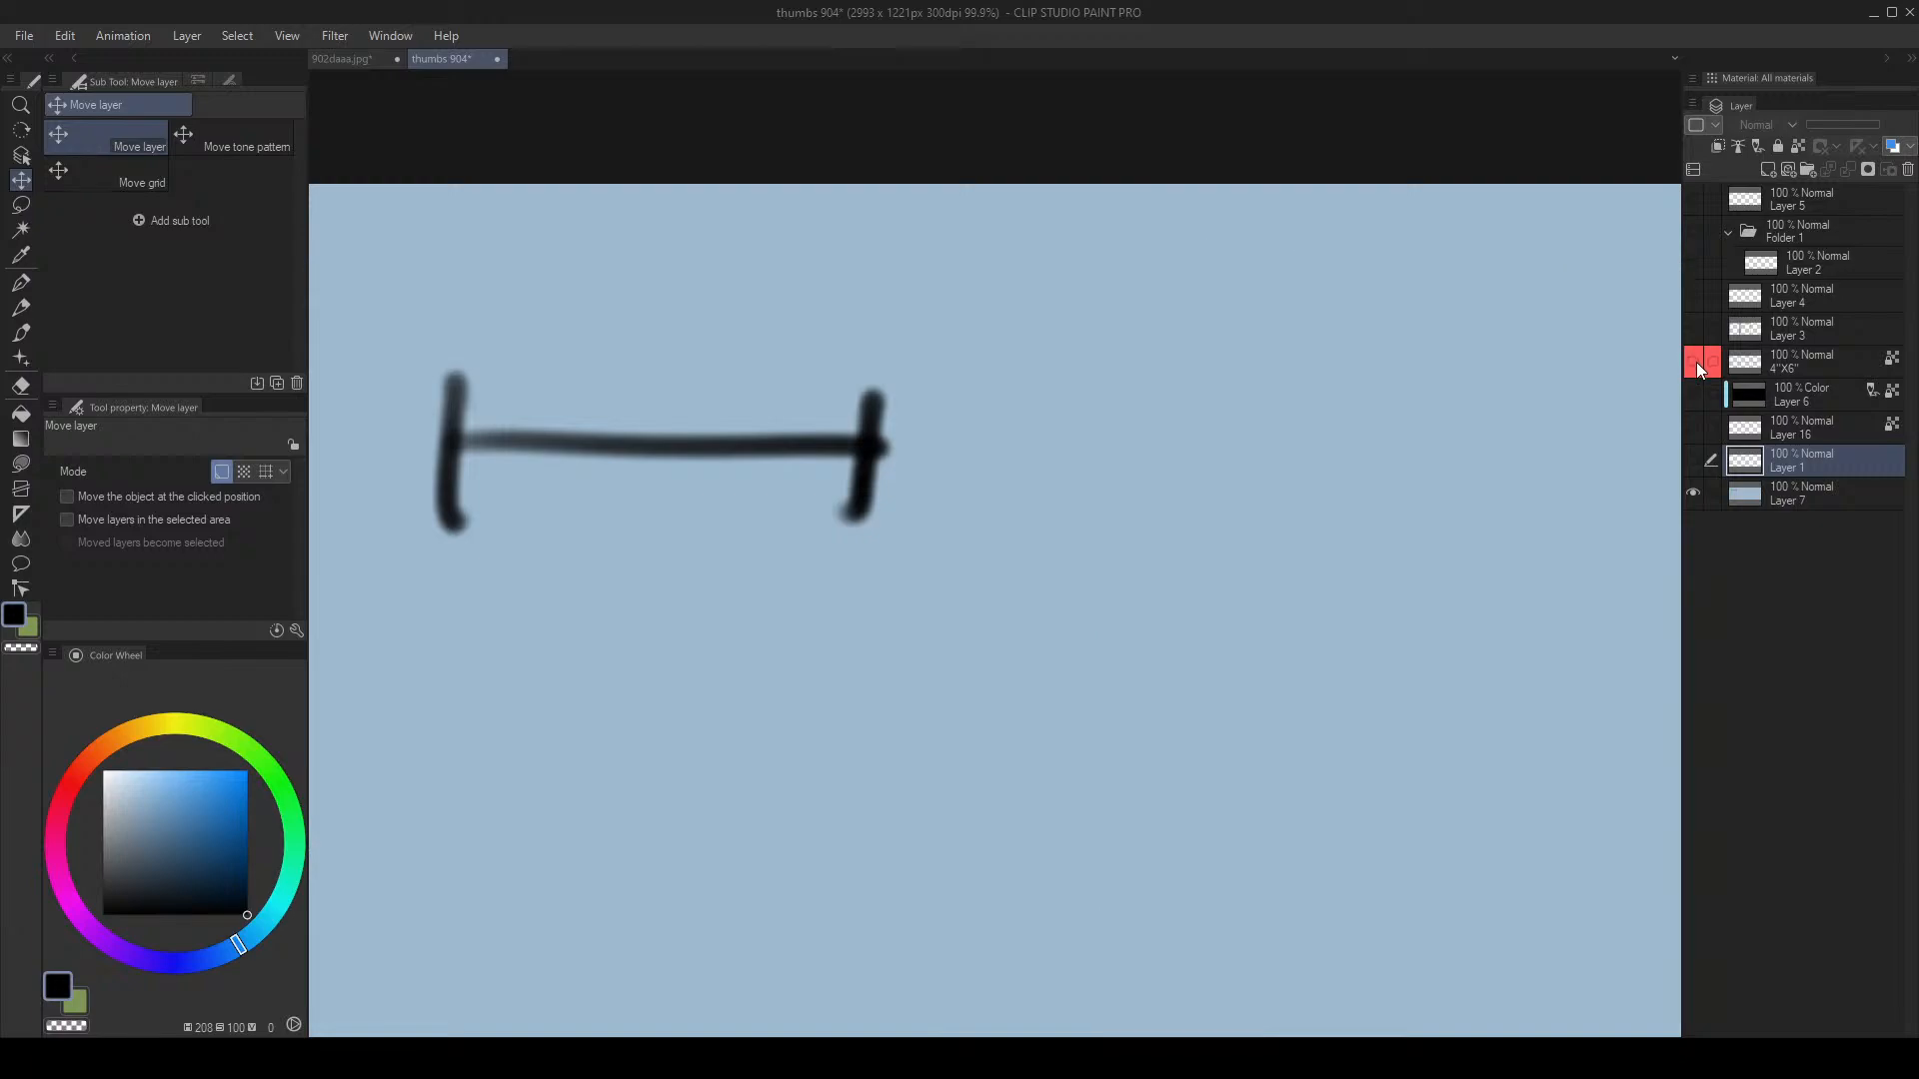
click(1695, 362)
click(1689, 469)
click(1695, 471)
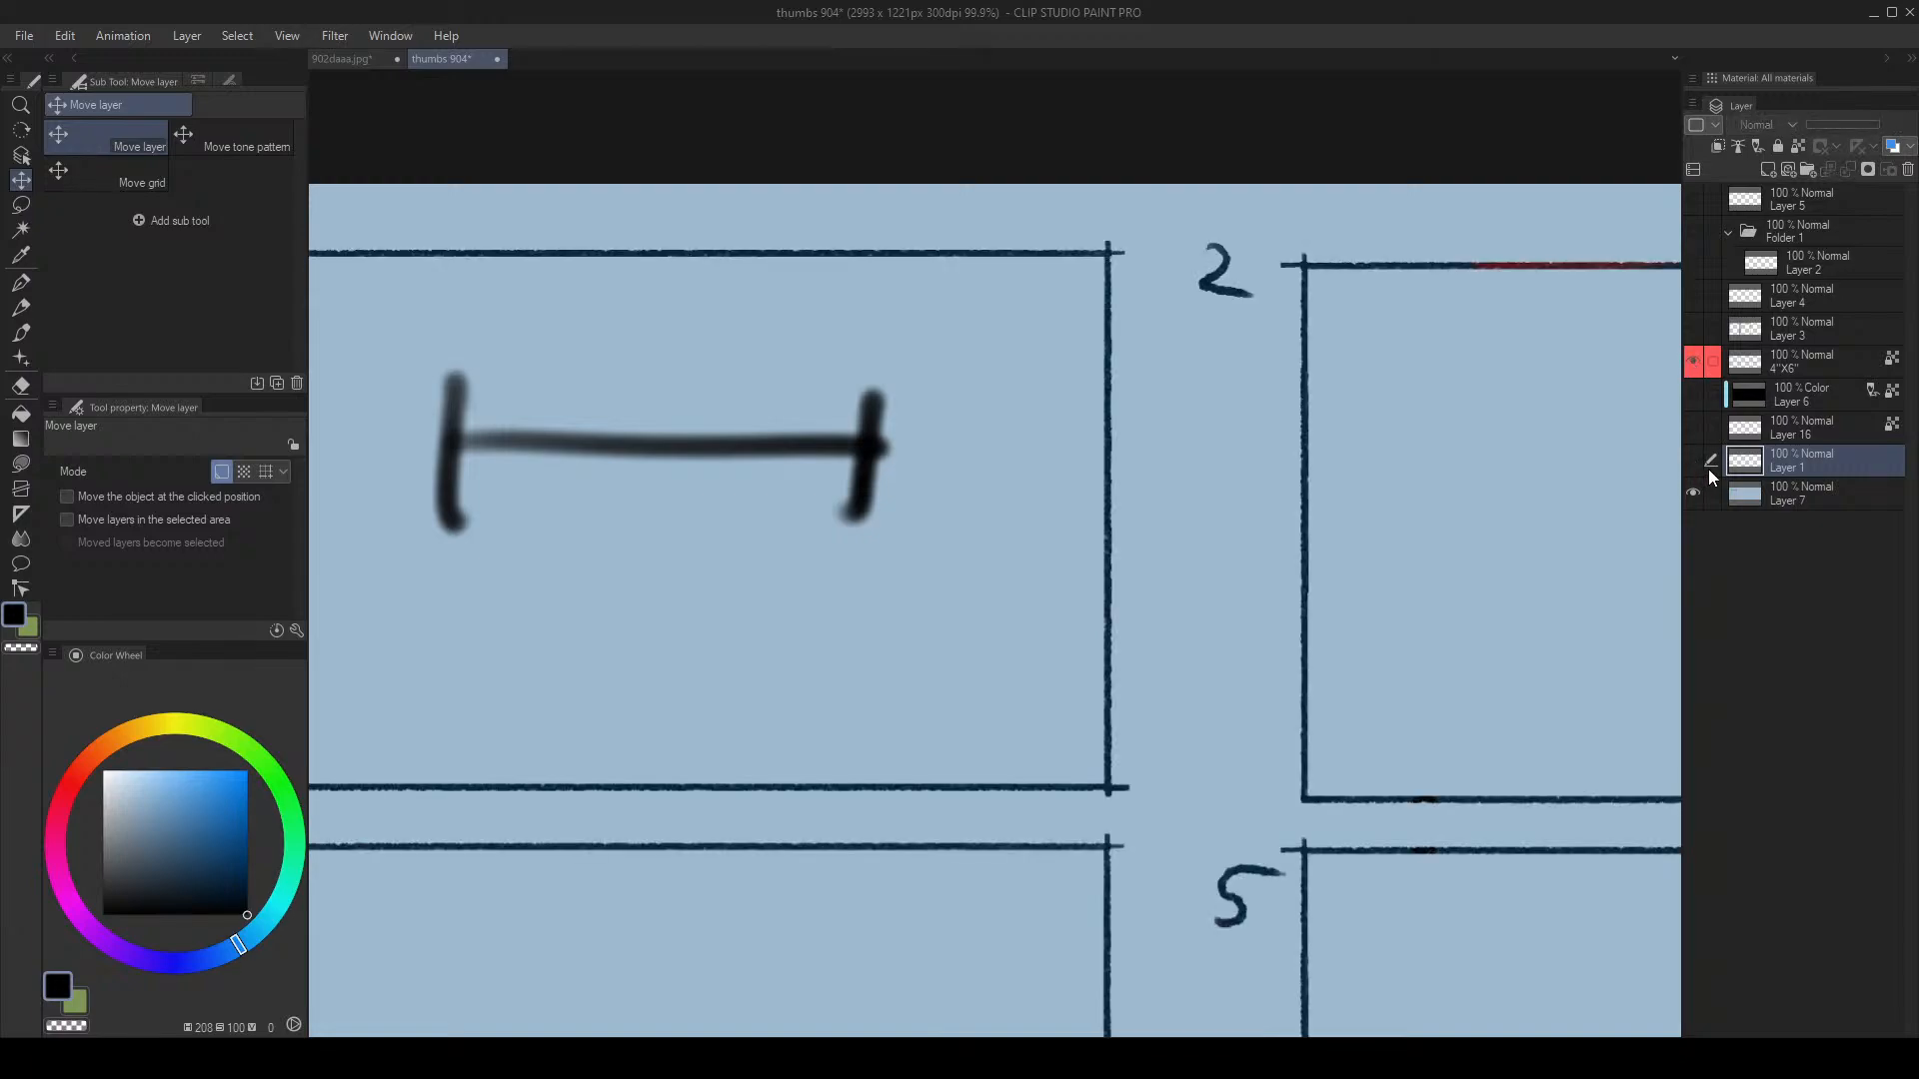
click(1751, 435)
drag(1490, 445, 1426, 459)
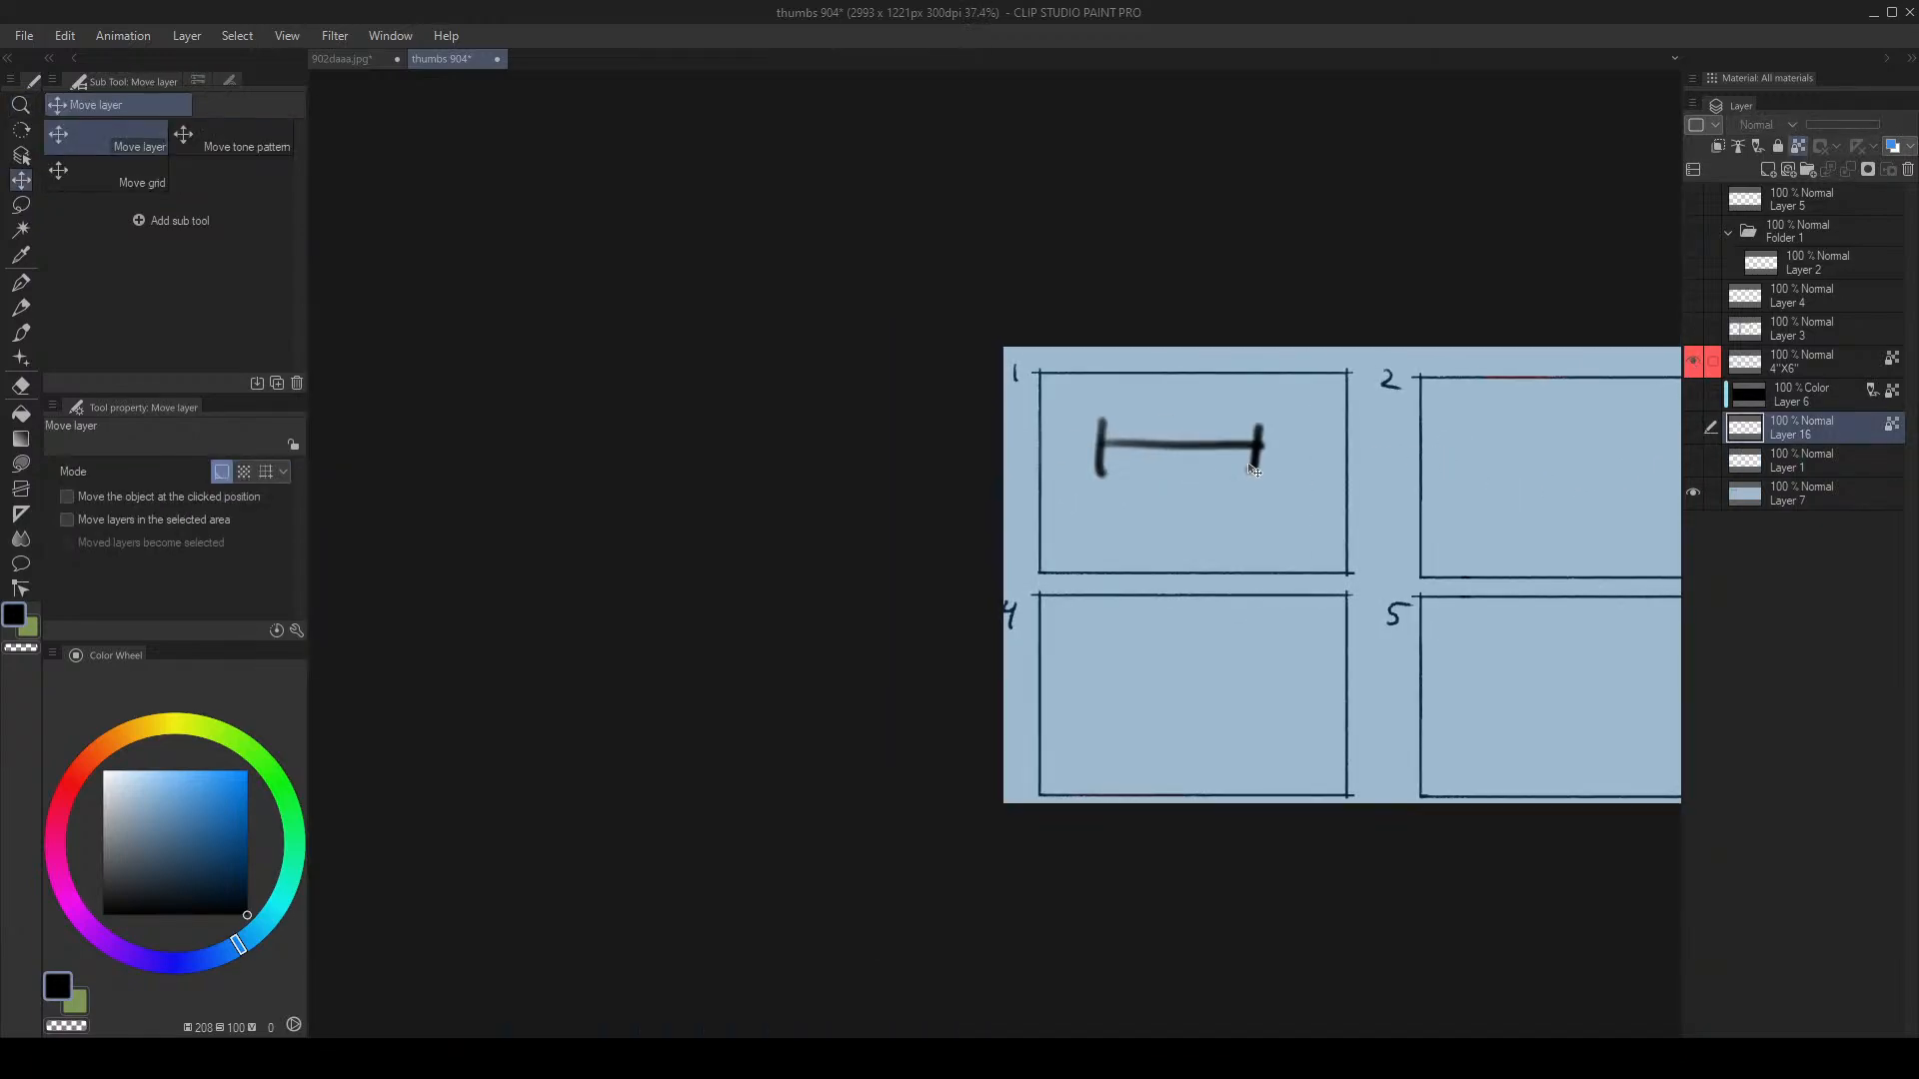
click(1694, 492)
click(1703, 492)
click(1714, 494)
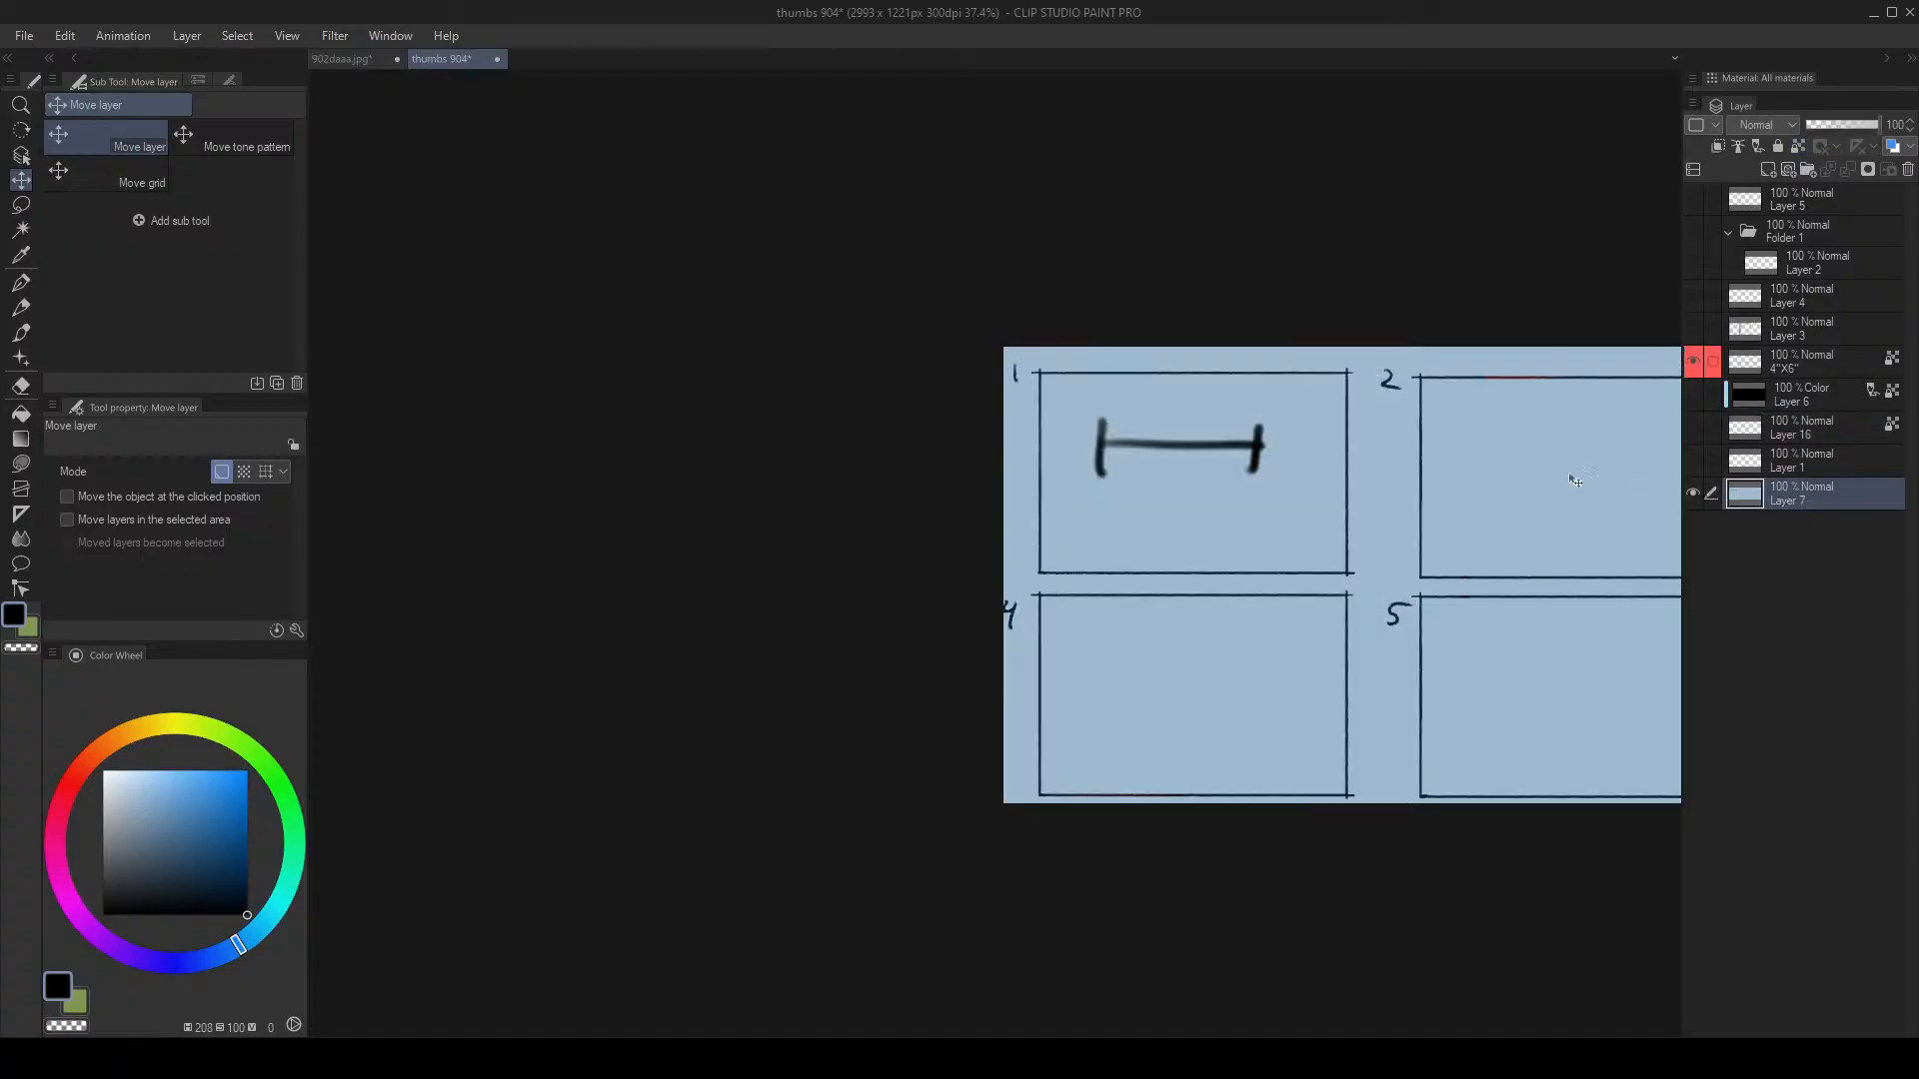
Step: Paint over panel 1's test strokes with the sheet's sampled background blue using an enlarged airbrush
drag(1163, 450, 1190, 432)
drag(1406, 459, 1123, 480)
alt+click(965, 511)
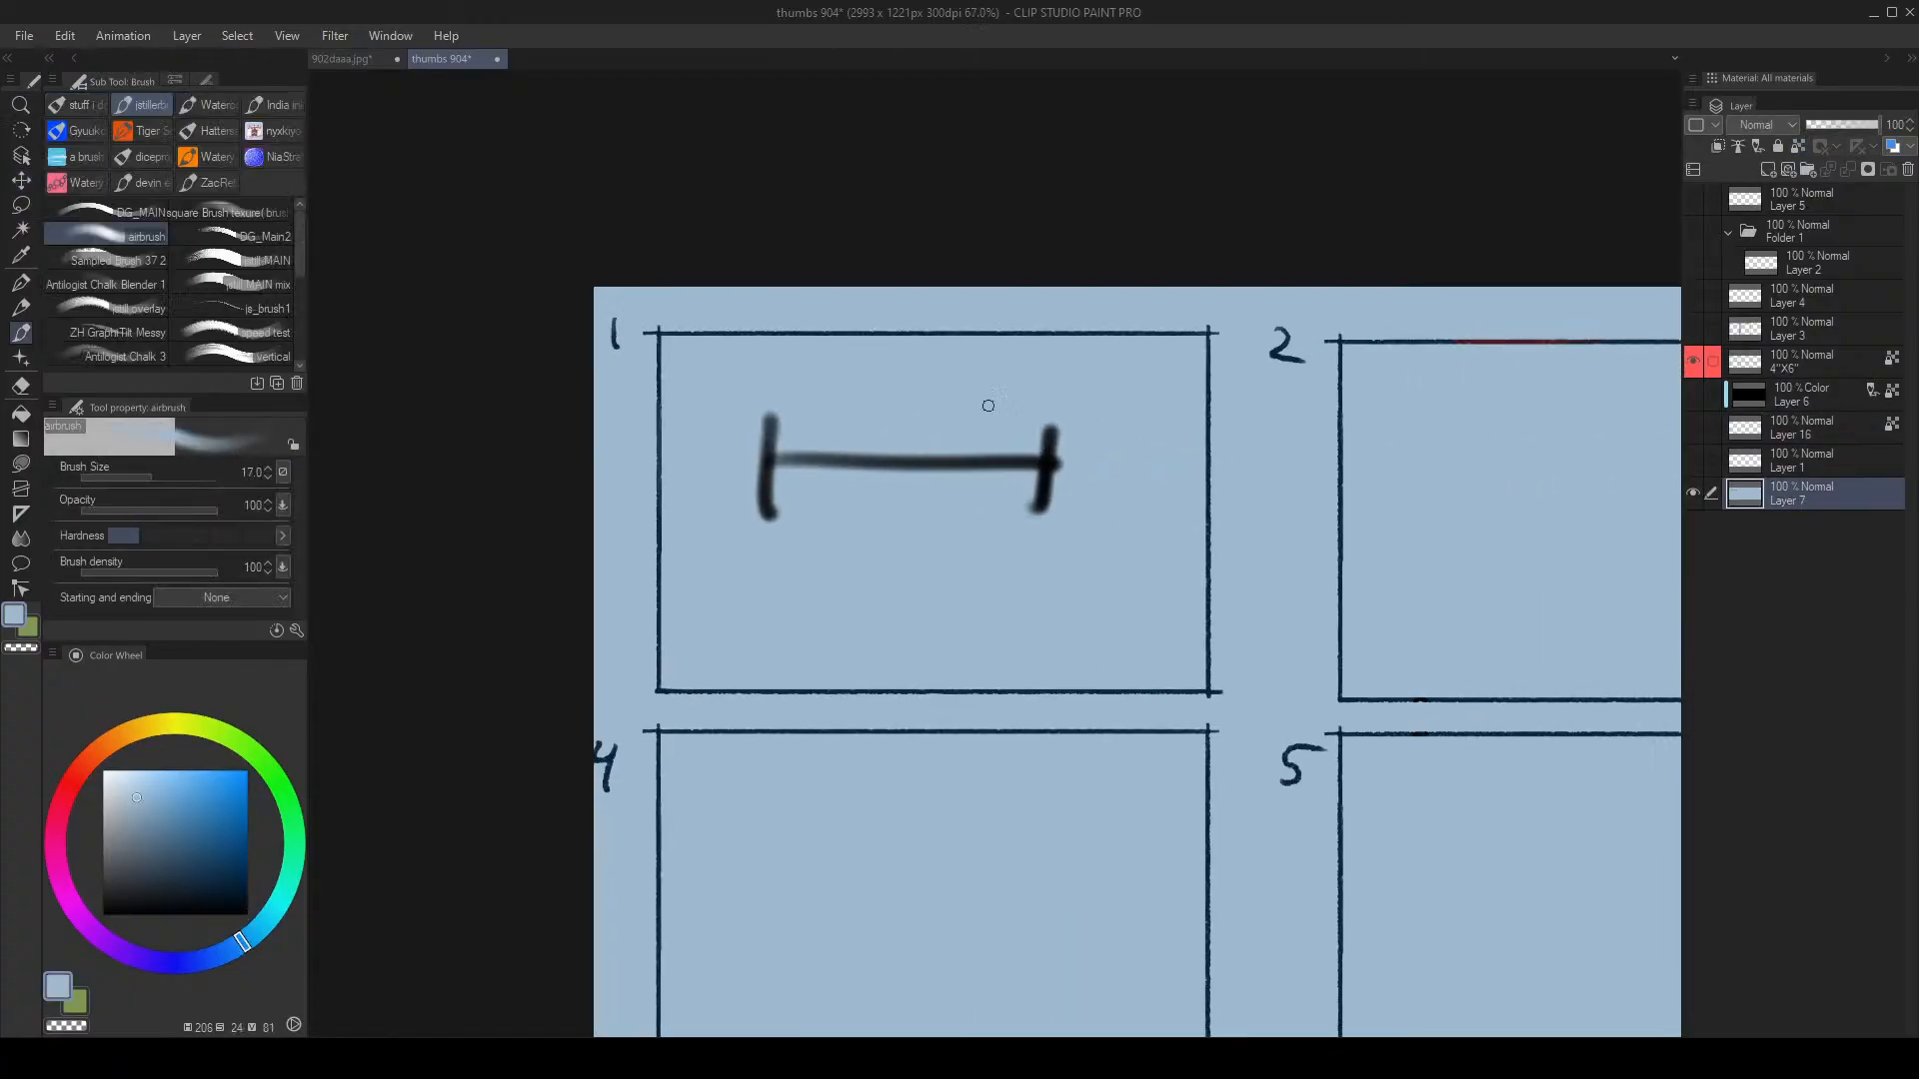
key(bracketright)
key(bracketright)
key(bracketright)
key(bracketright)
key(bracketright)
key(bracketright)
key(bracketright)
mouse_move(783, 498)
mouse_down()
mouse_move(777, 444)
mouse_move(903, 495)
mouse_move(924, 476)
mouse_move(875, 488)
mouse_move(942, 516)
mouse_move(1098, 503)
mouse_up()
key(alt+space)
mouse_move(910, 355)
mouse_down()
mouse_move(722, 343)
mouse_move(708, 376)
mouse_up()
scroll(708, 375, up, 3)
scroll(720, 446, down, 2)
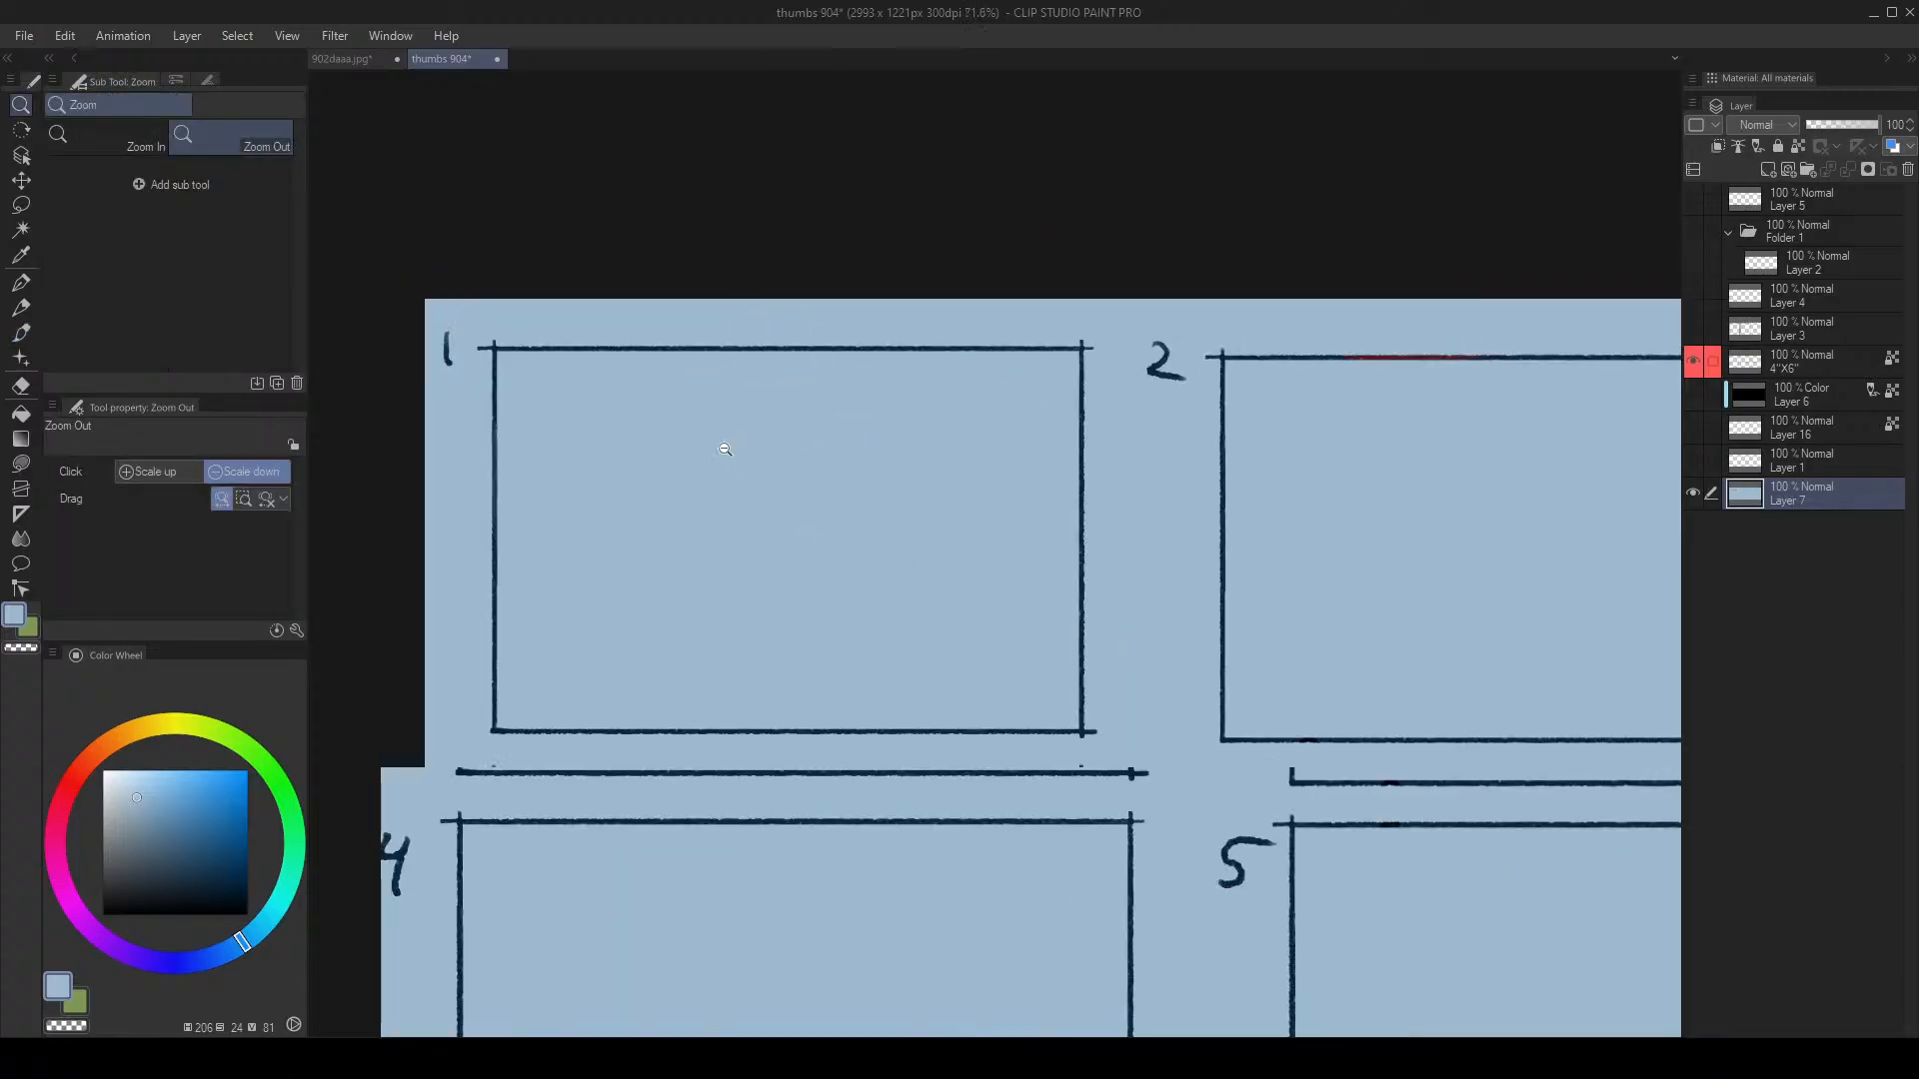
scroll(686, 471, up, 2)
key(b)
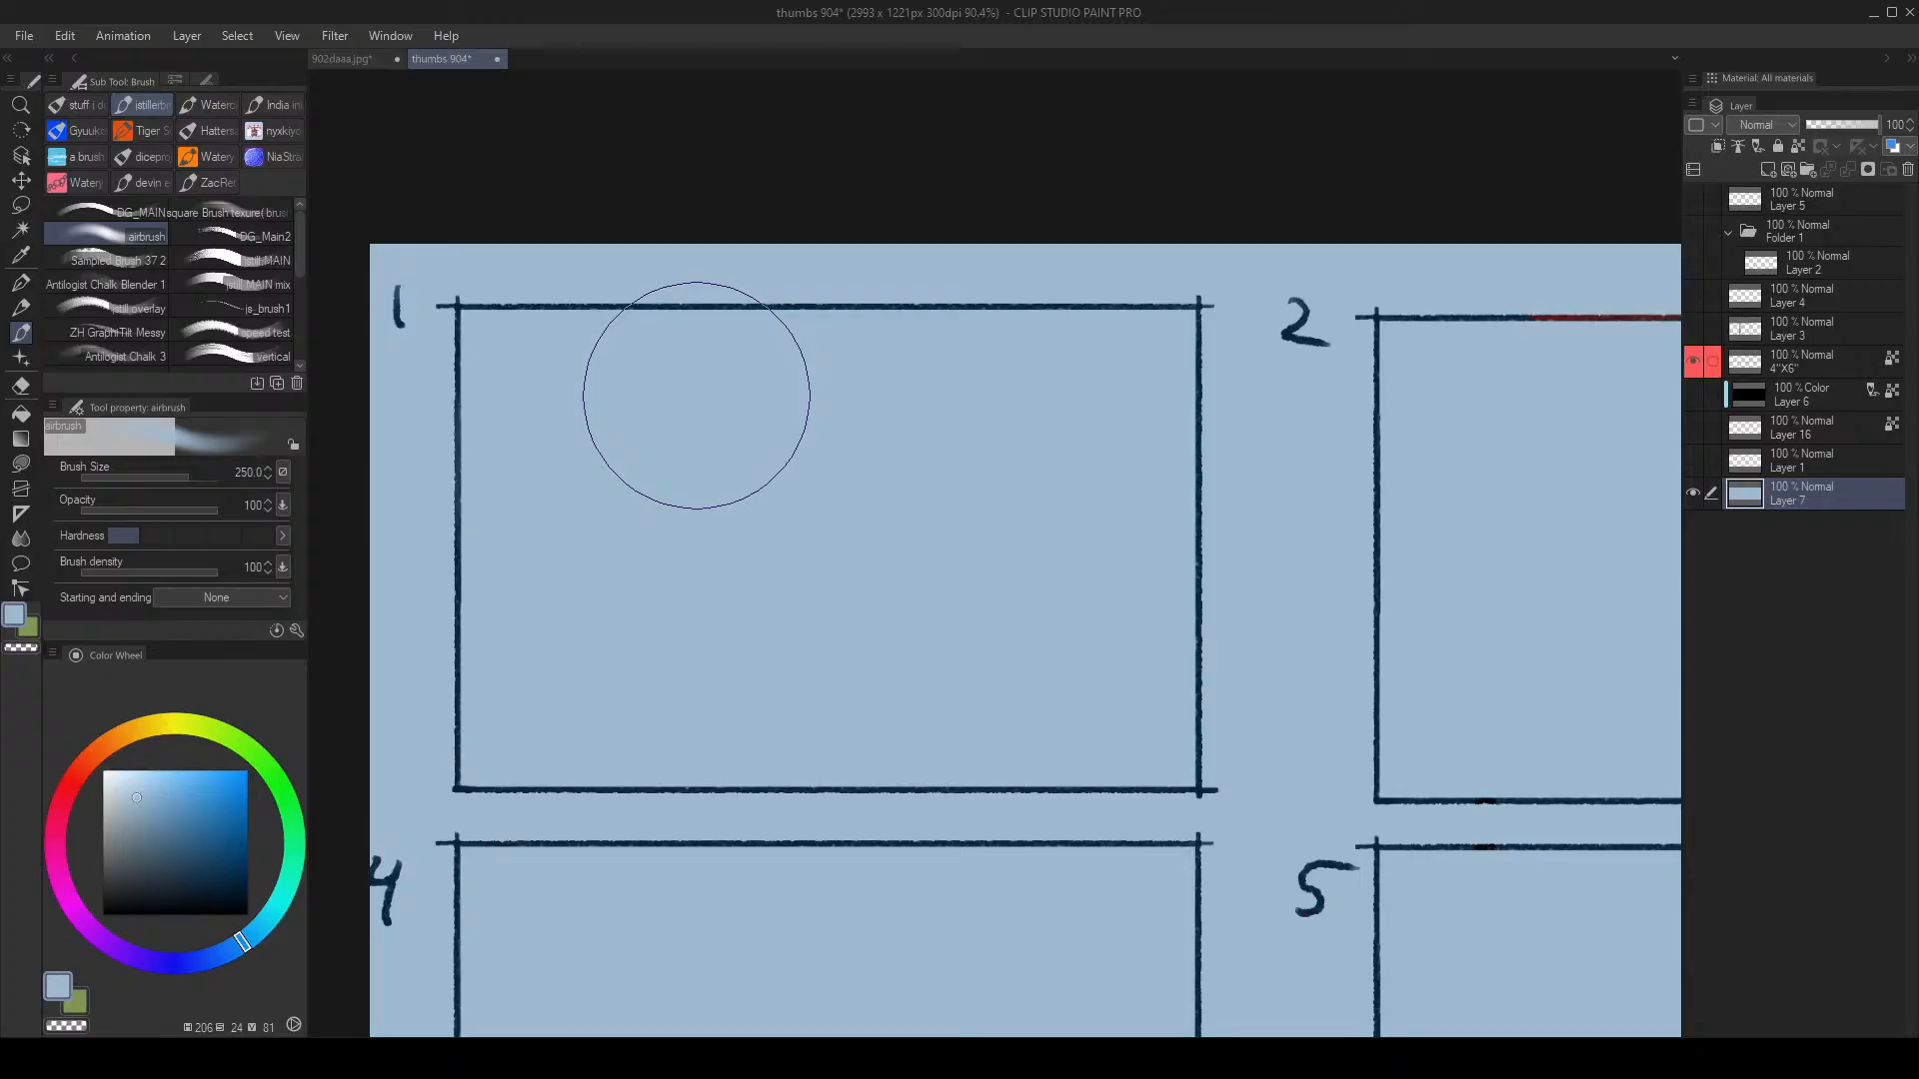
Step: Zoom in on panel 1 and add a new empty Layer 8 above Layer 7
key(/)
scroll(591, 411, up, 1)
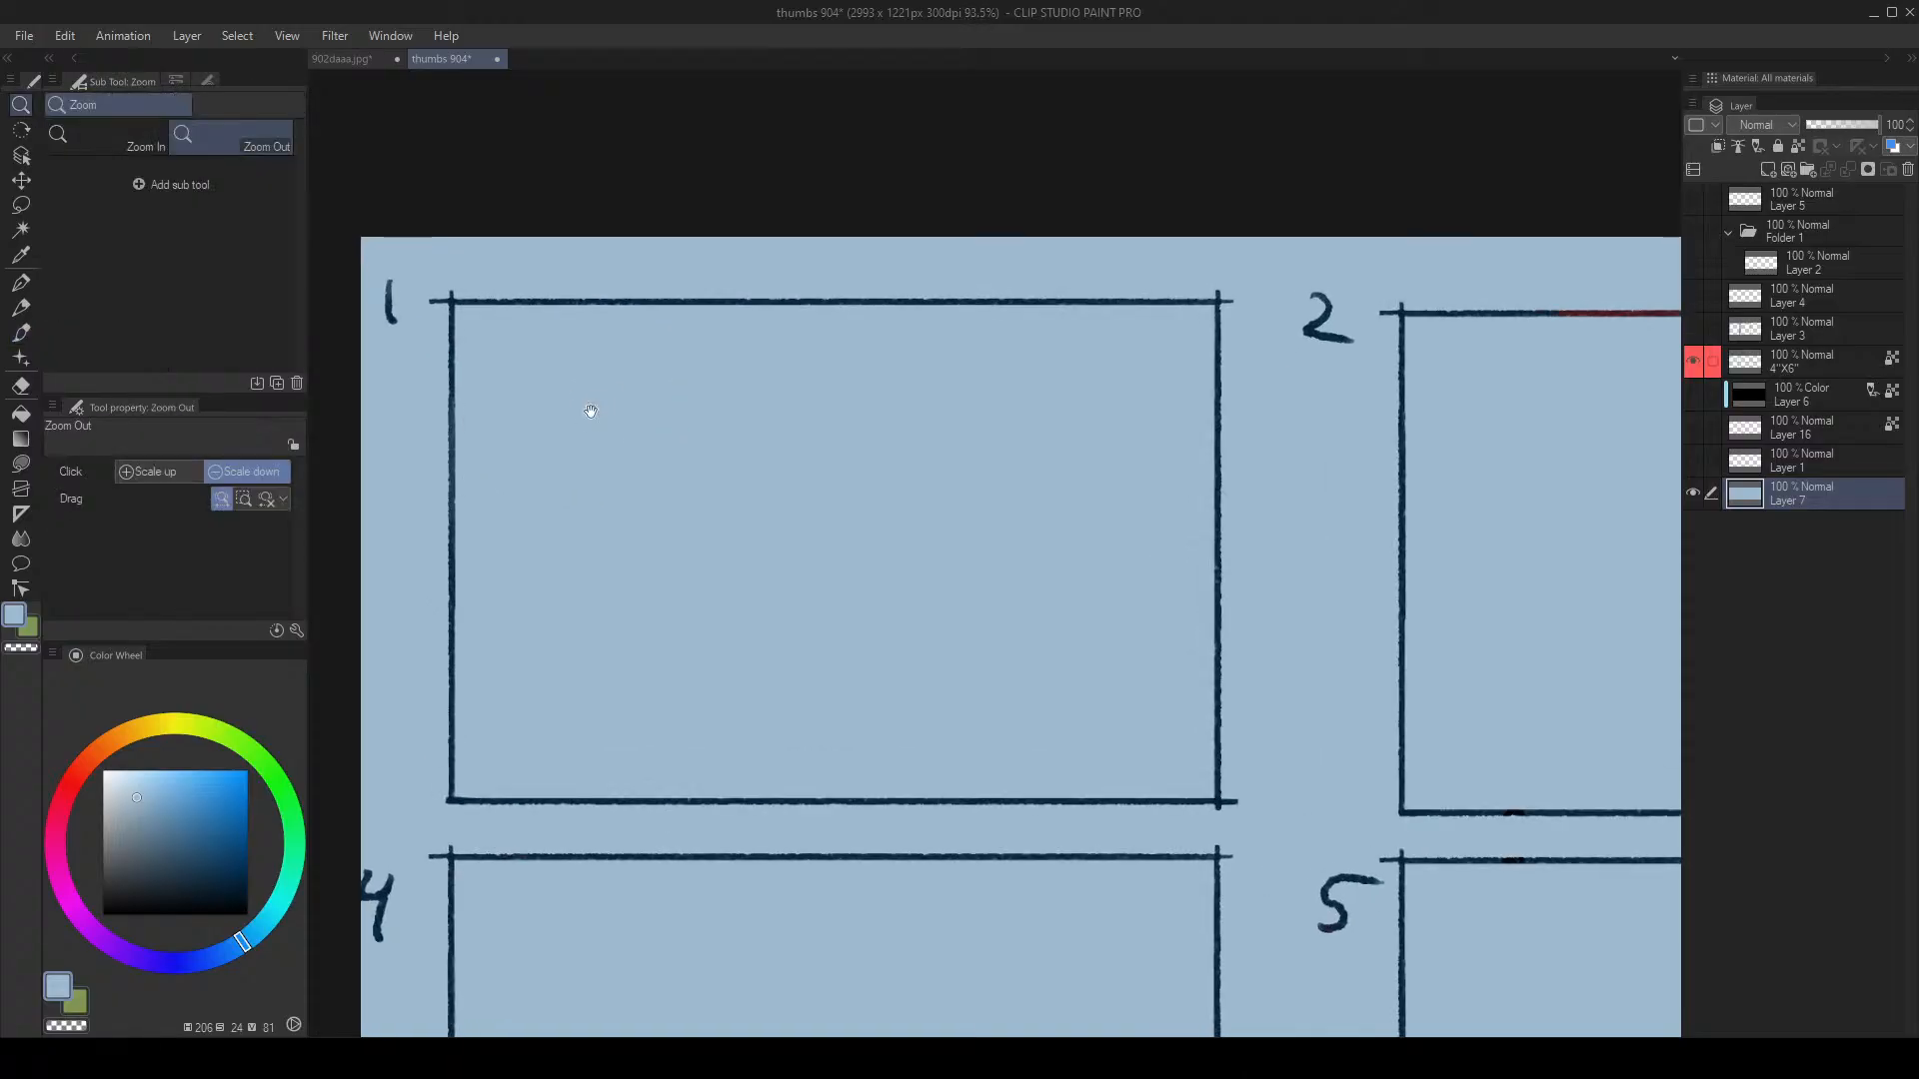
drag(591, 411, 558, 405)
scroll(520, 521, up, 2)
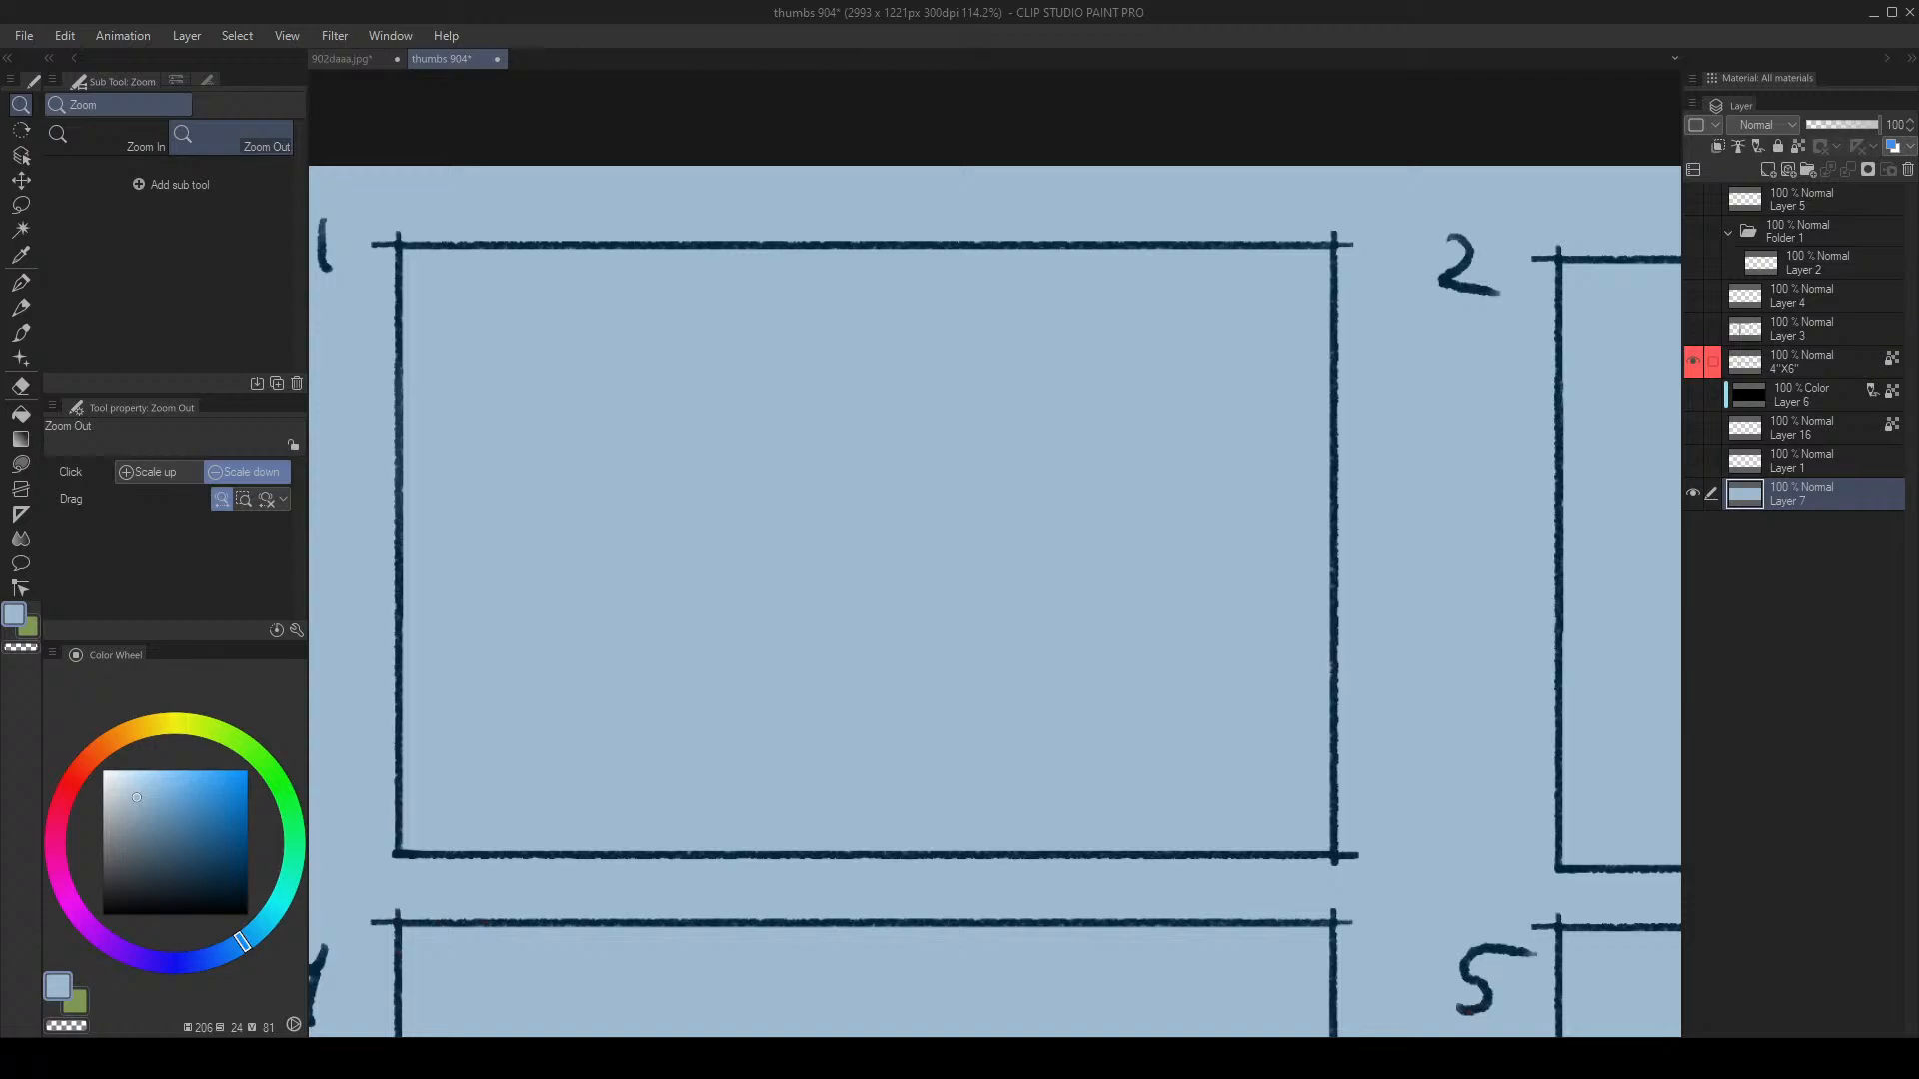
scroll(789, 485, down, 1)
scroll(769, 494, up, 1)
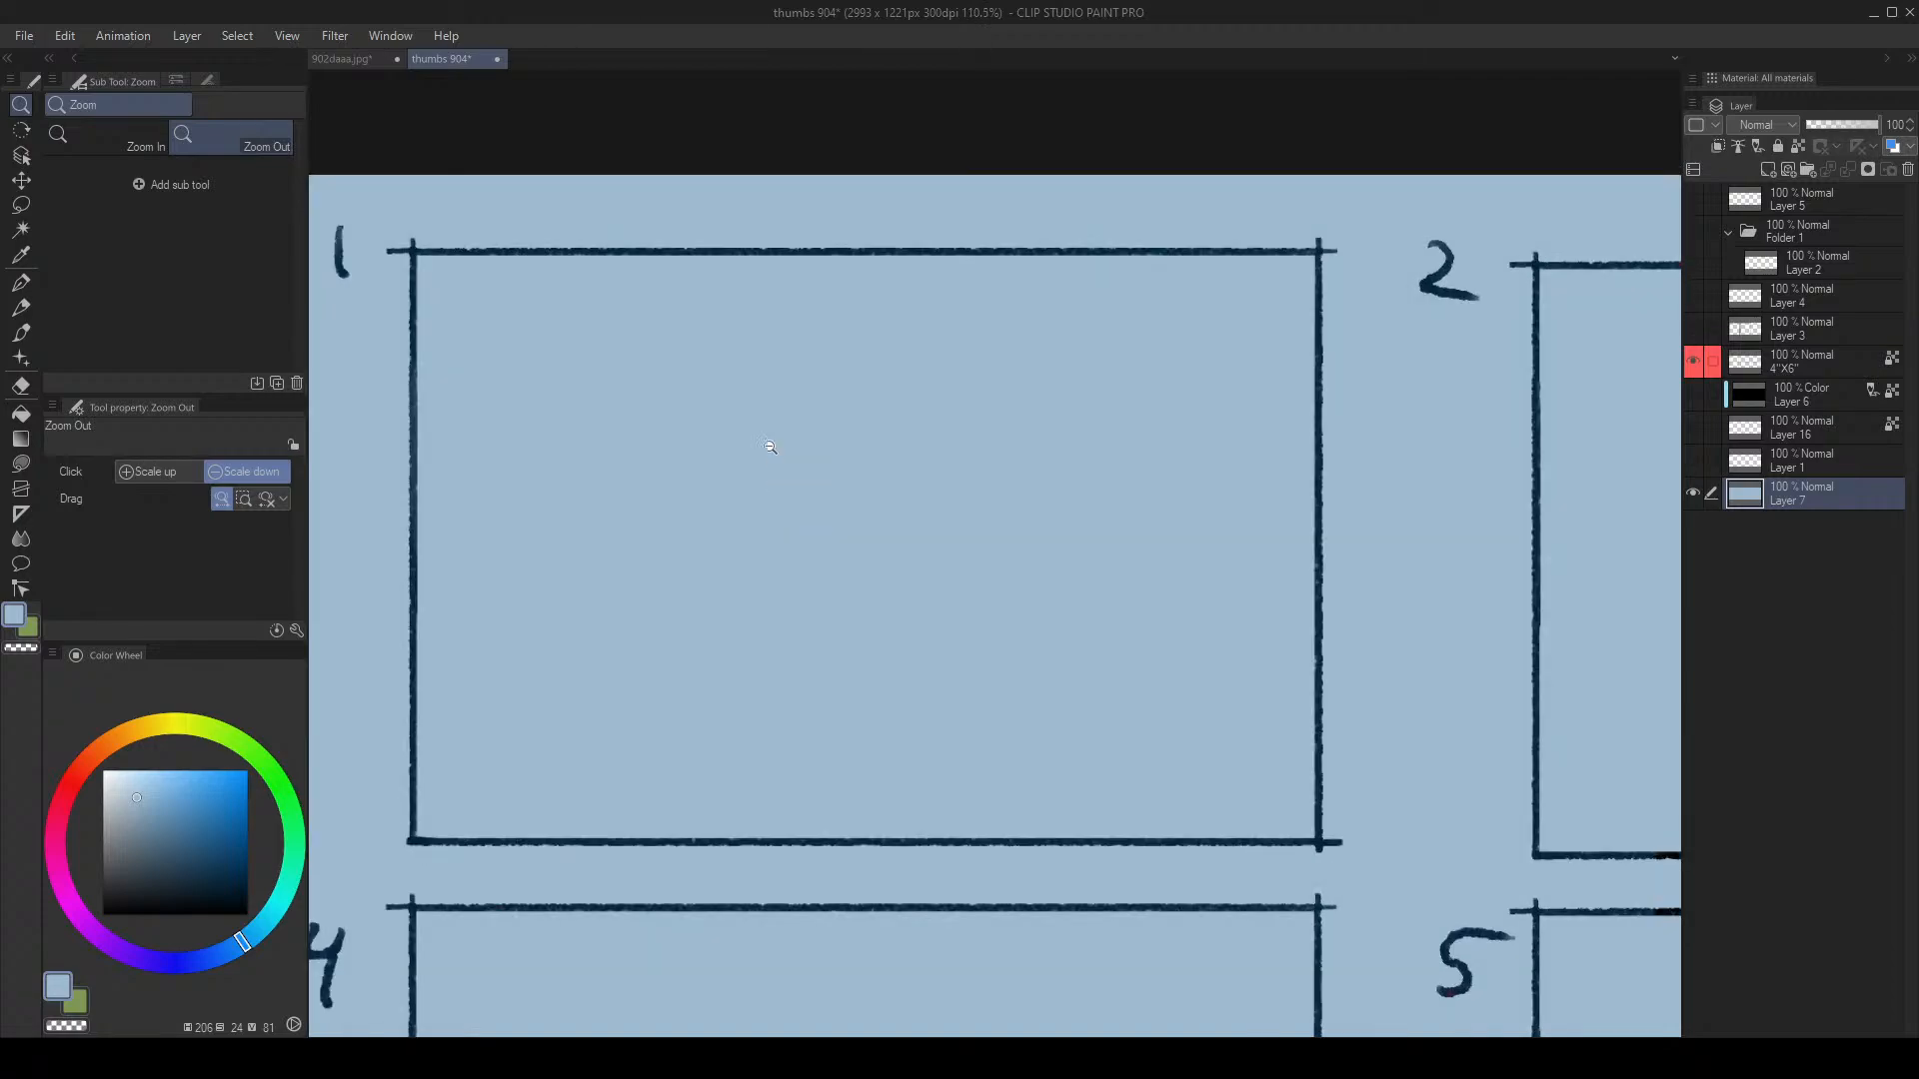
key(ctrl+shift+n)
key(b)
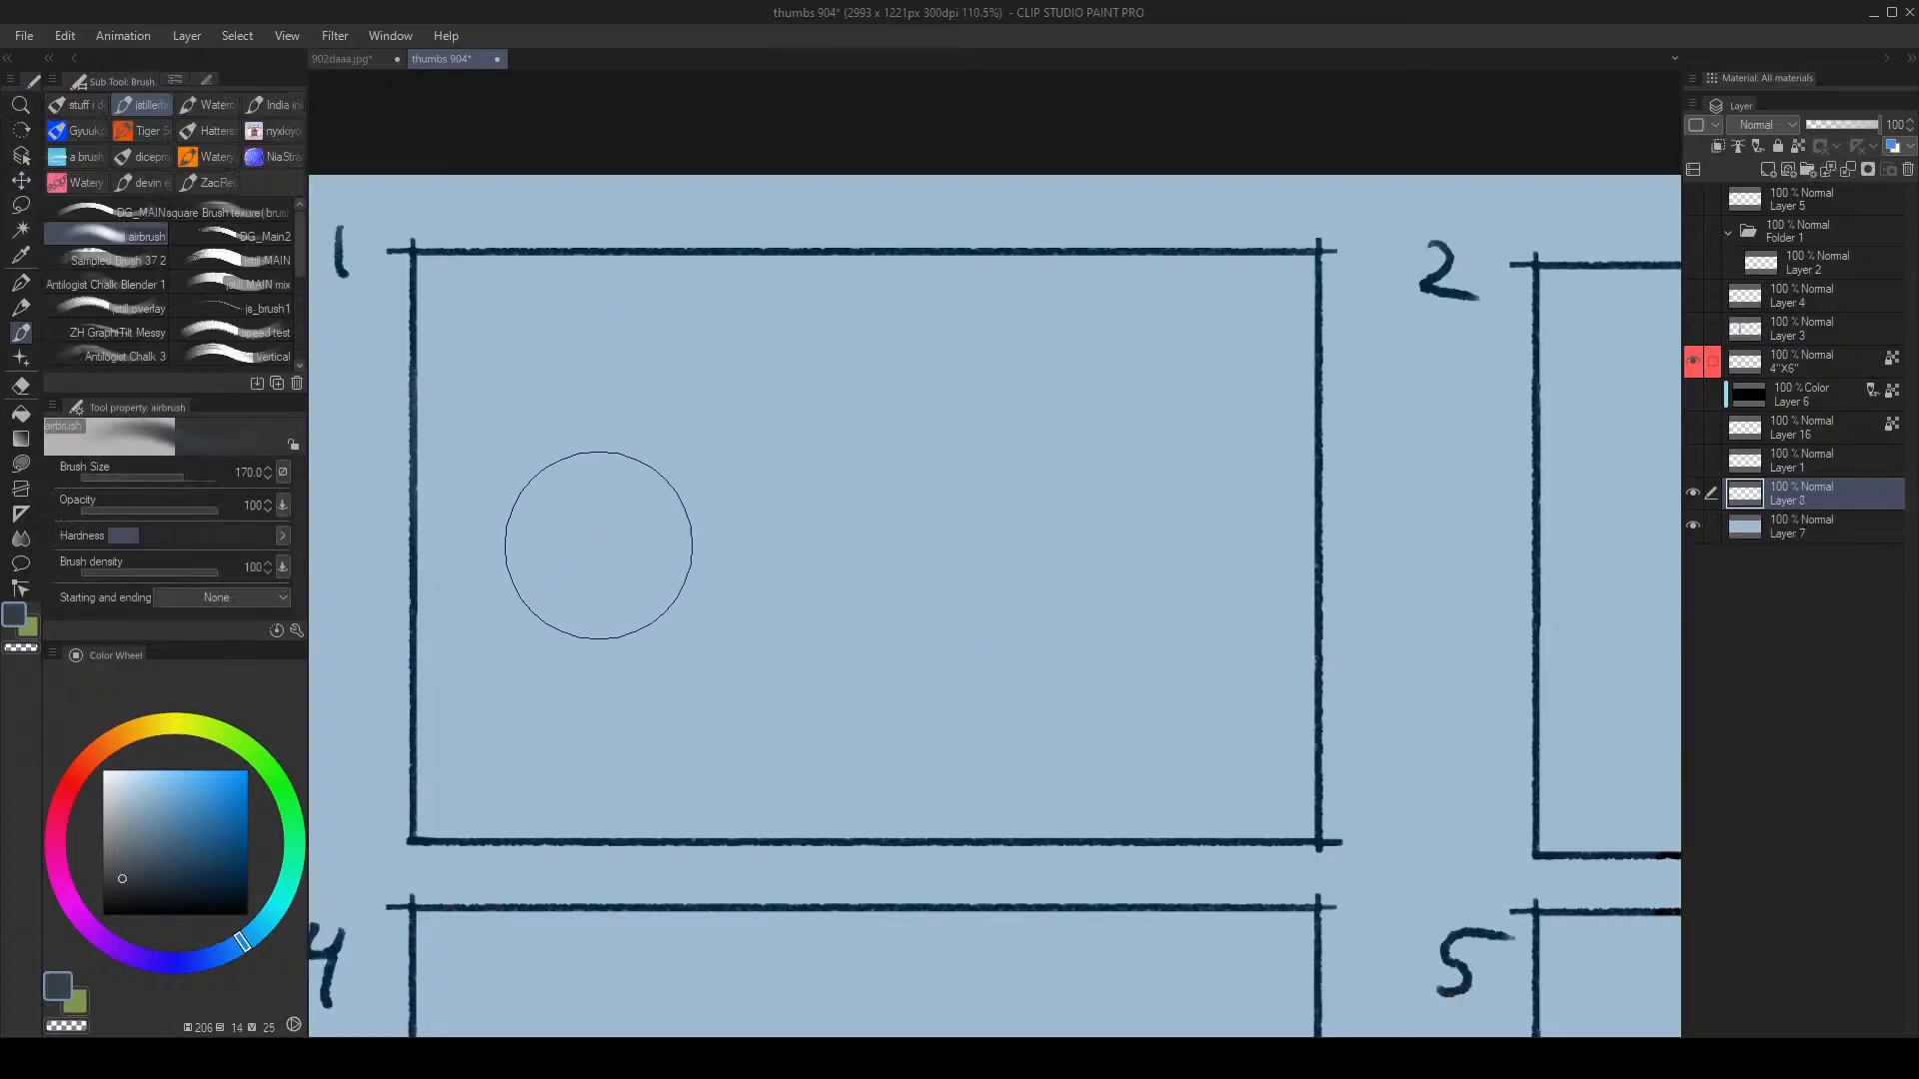
Step: Airbrush a grey-blue tone into panel 1, then cover it with dark blue using the textured brush at 100
drag(600, 544, 690, 584)
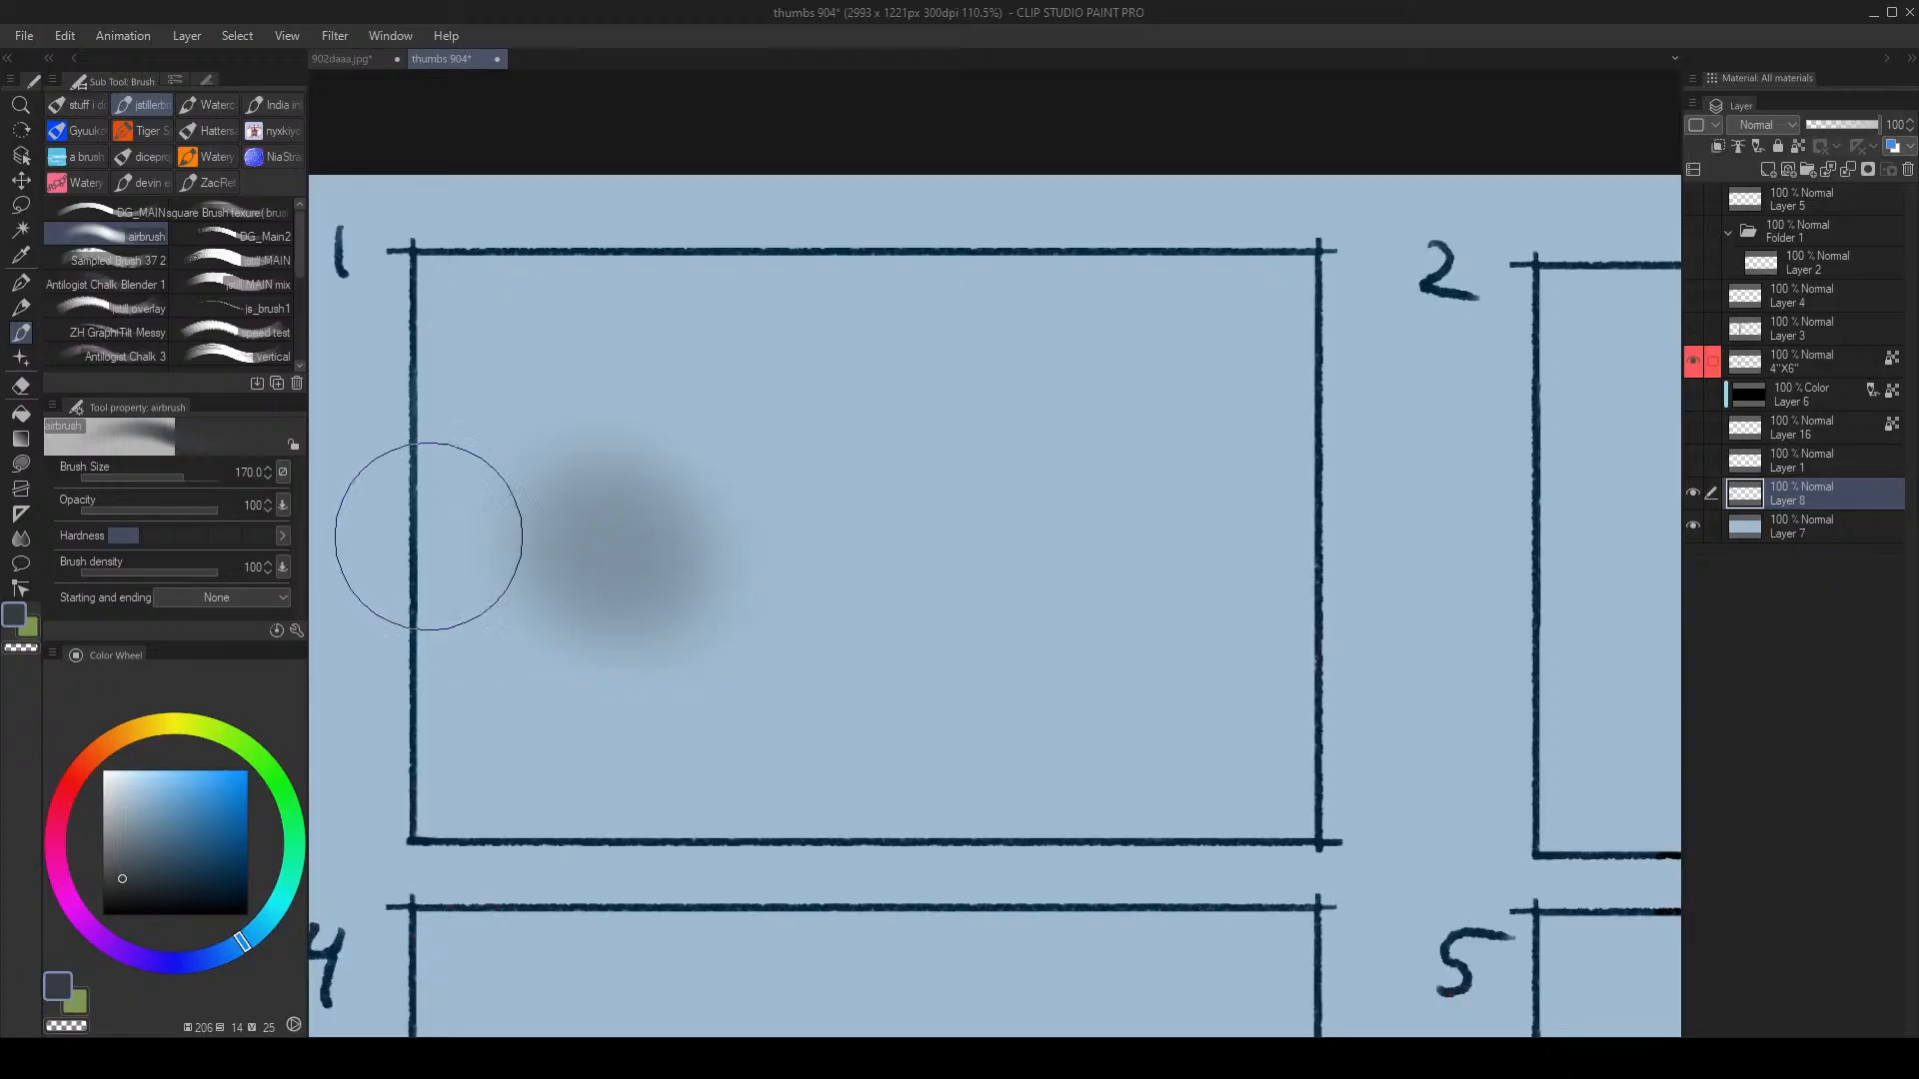
click(121, 258)
click(243, 902)
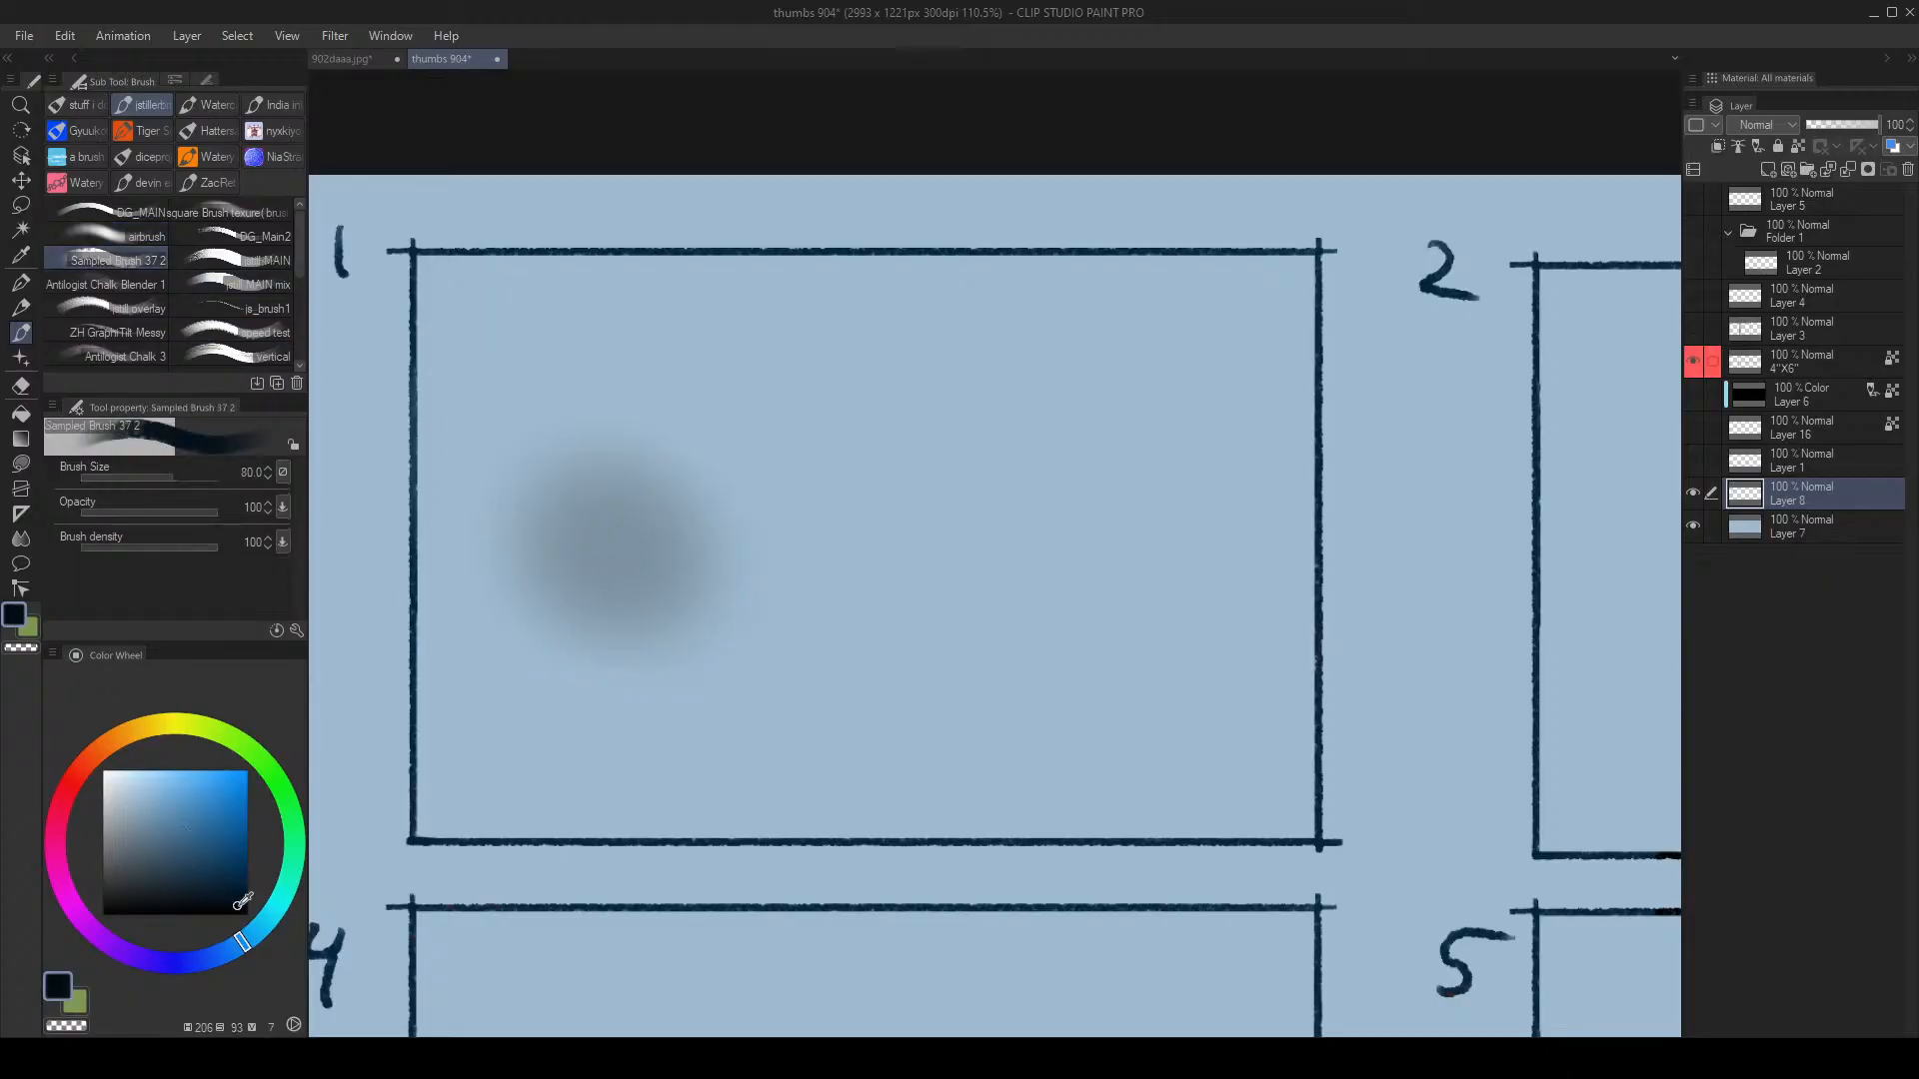
click(247, 869)
mouse_move(653, 488)
mouse_down()
mouse_move(643, 624)
mouse_move(659, 605)
mouse_up()
key(bracketright)
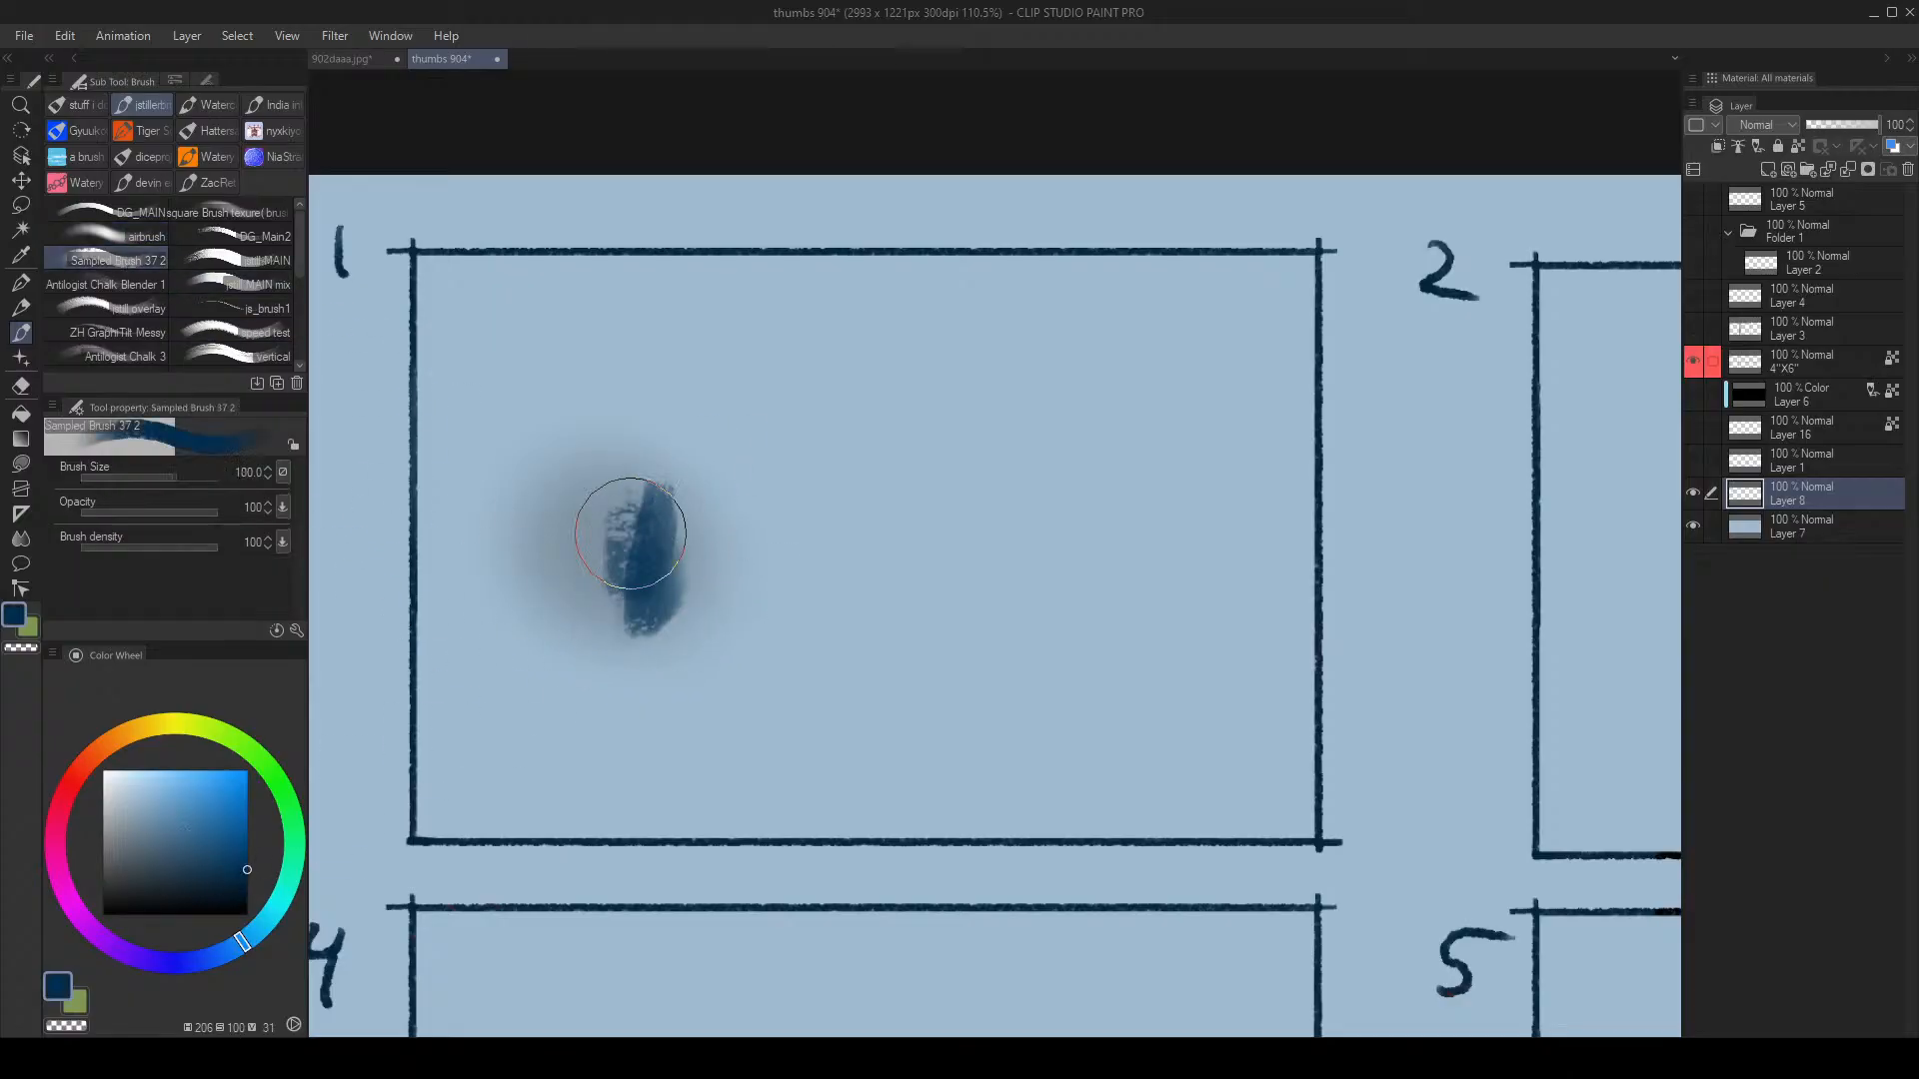
mouse_move(630, 536)
mouse_down()
mouse_move(625, 517)
mouse_move(719, 566)
mouse_move(679, 567)
mouse_up()
Step: Stamp textured dark dabs and strokes to the right of the blob at brush size 80
click(728, 617)
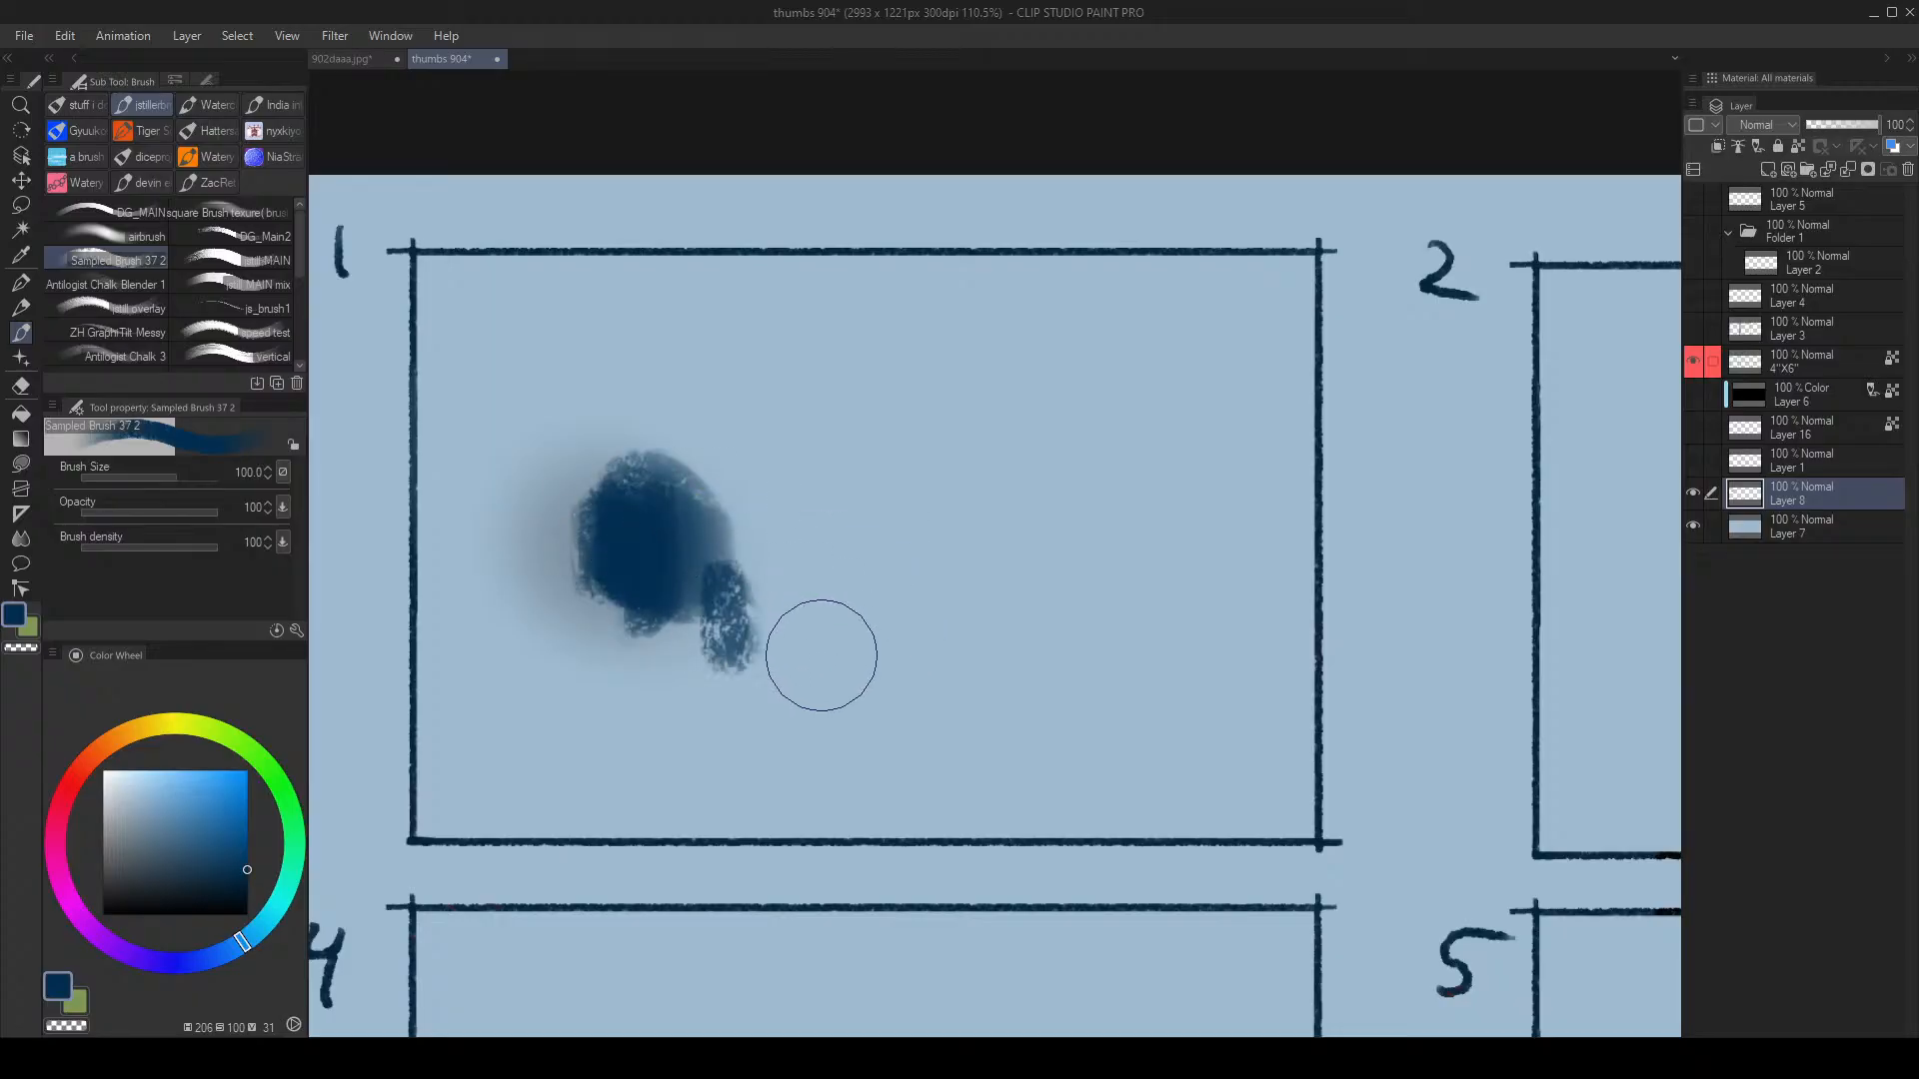
click(798, 646)
key(bracketleft)
click(926, 591)
click(964, 551)
mouse_move(957, 560)
mouse_down()
mouse_move(979, 481)
mouse_move(1023, 459)
mouse_move(948, 466)
mouse_up()
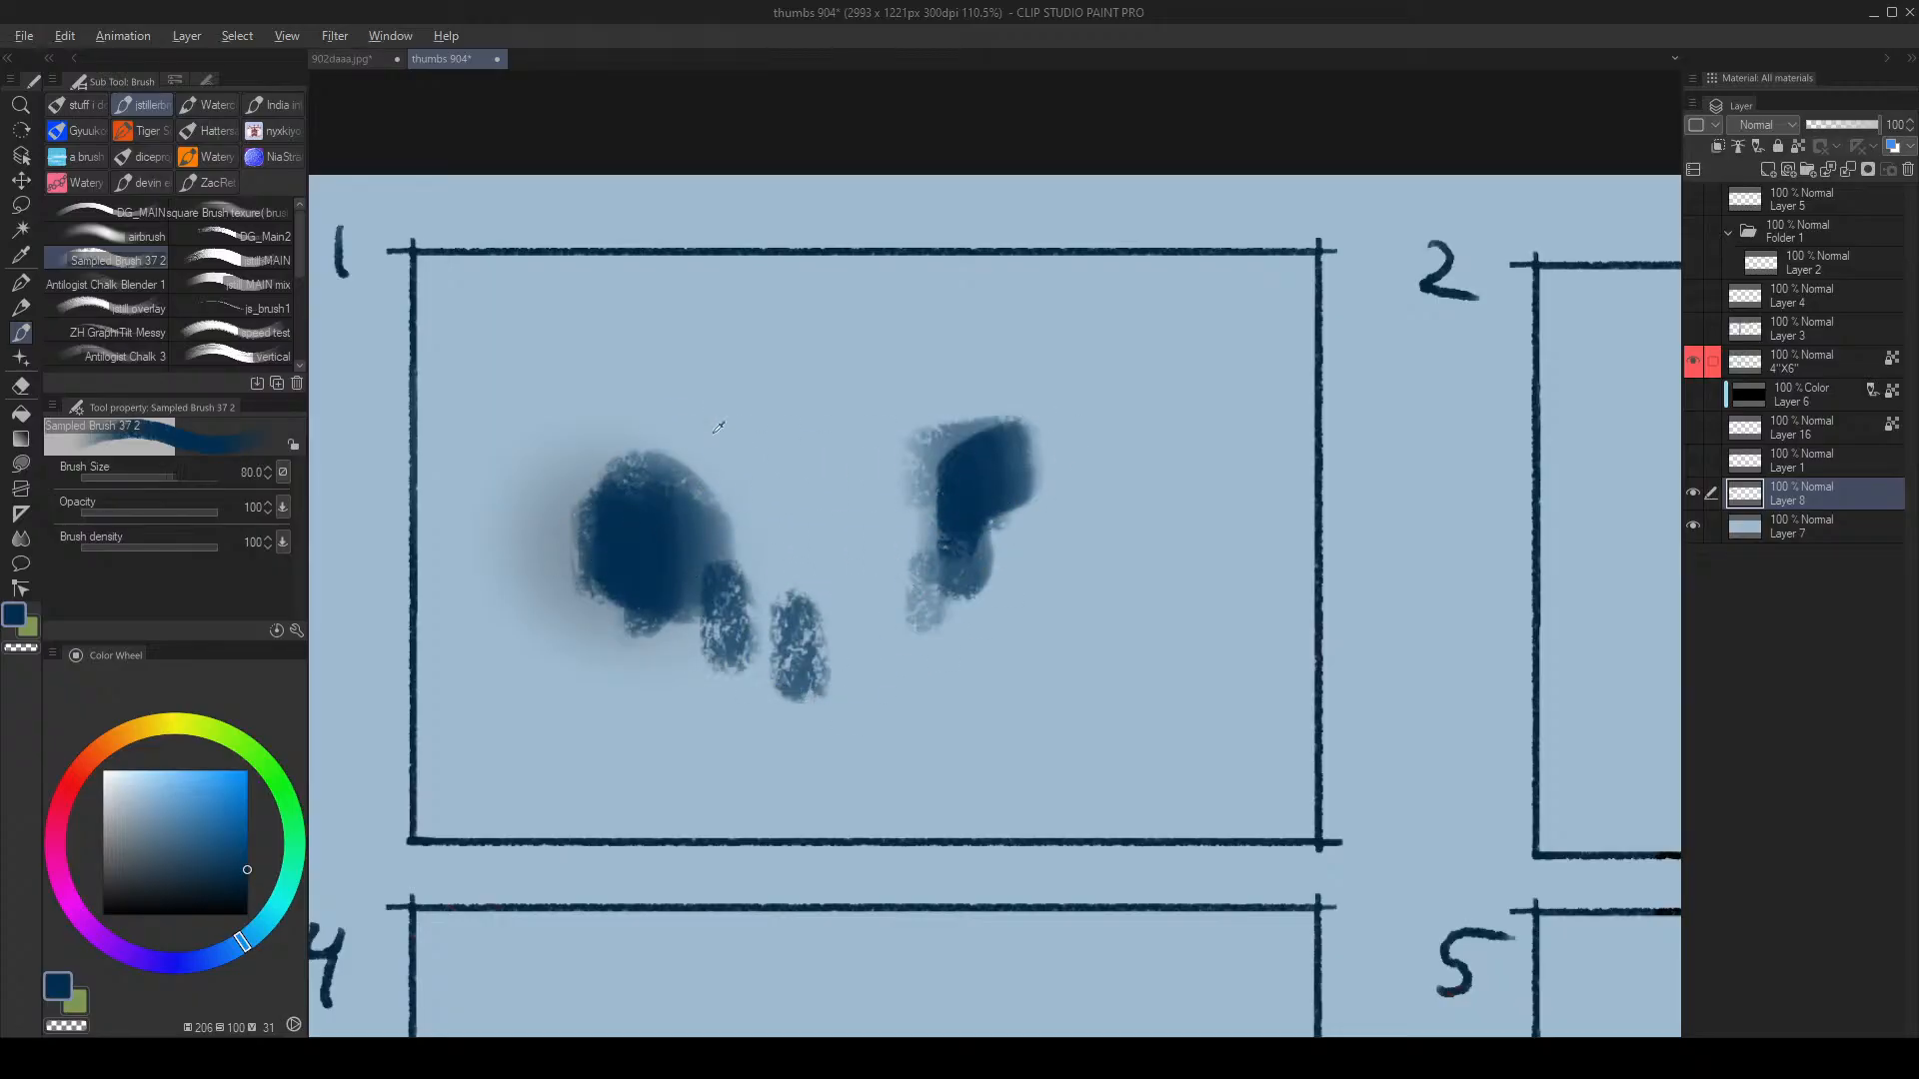
Step: Add a light blue stroke over the left blob and zigzag dark blue over the lower left
alt+click(723, 423)
key(bracketright)
mouse_move(667, 488)
mouse_down()
mouse_move(701, 496)
mouse_move(663, 479)
mouse_up()
alt+click(626, 578)
mouse_move(542, 578)
mouse_down()
mouse_move(634, 607)
mouse_move(718, 590)
mouse_move(600, 639)
mouse_up()
Step: Paint light blue strokes into the dark area, extending up and to the right
key(m)
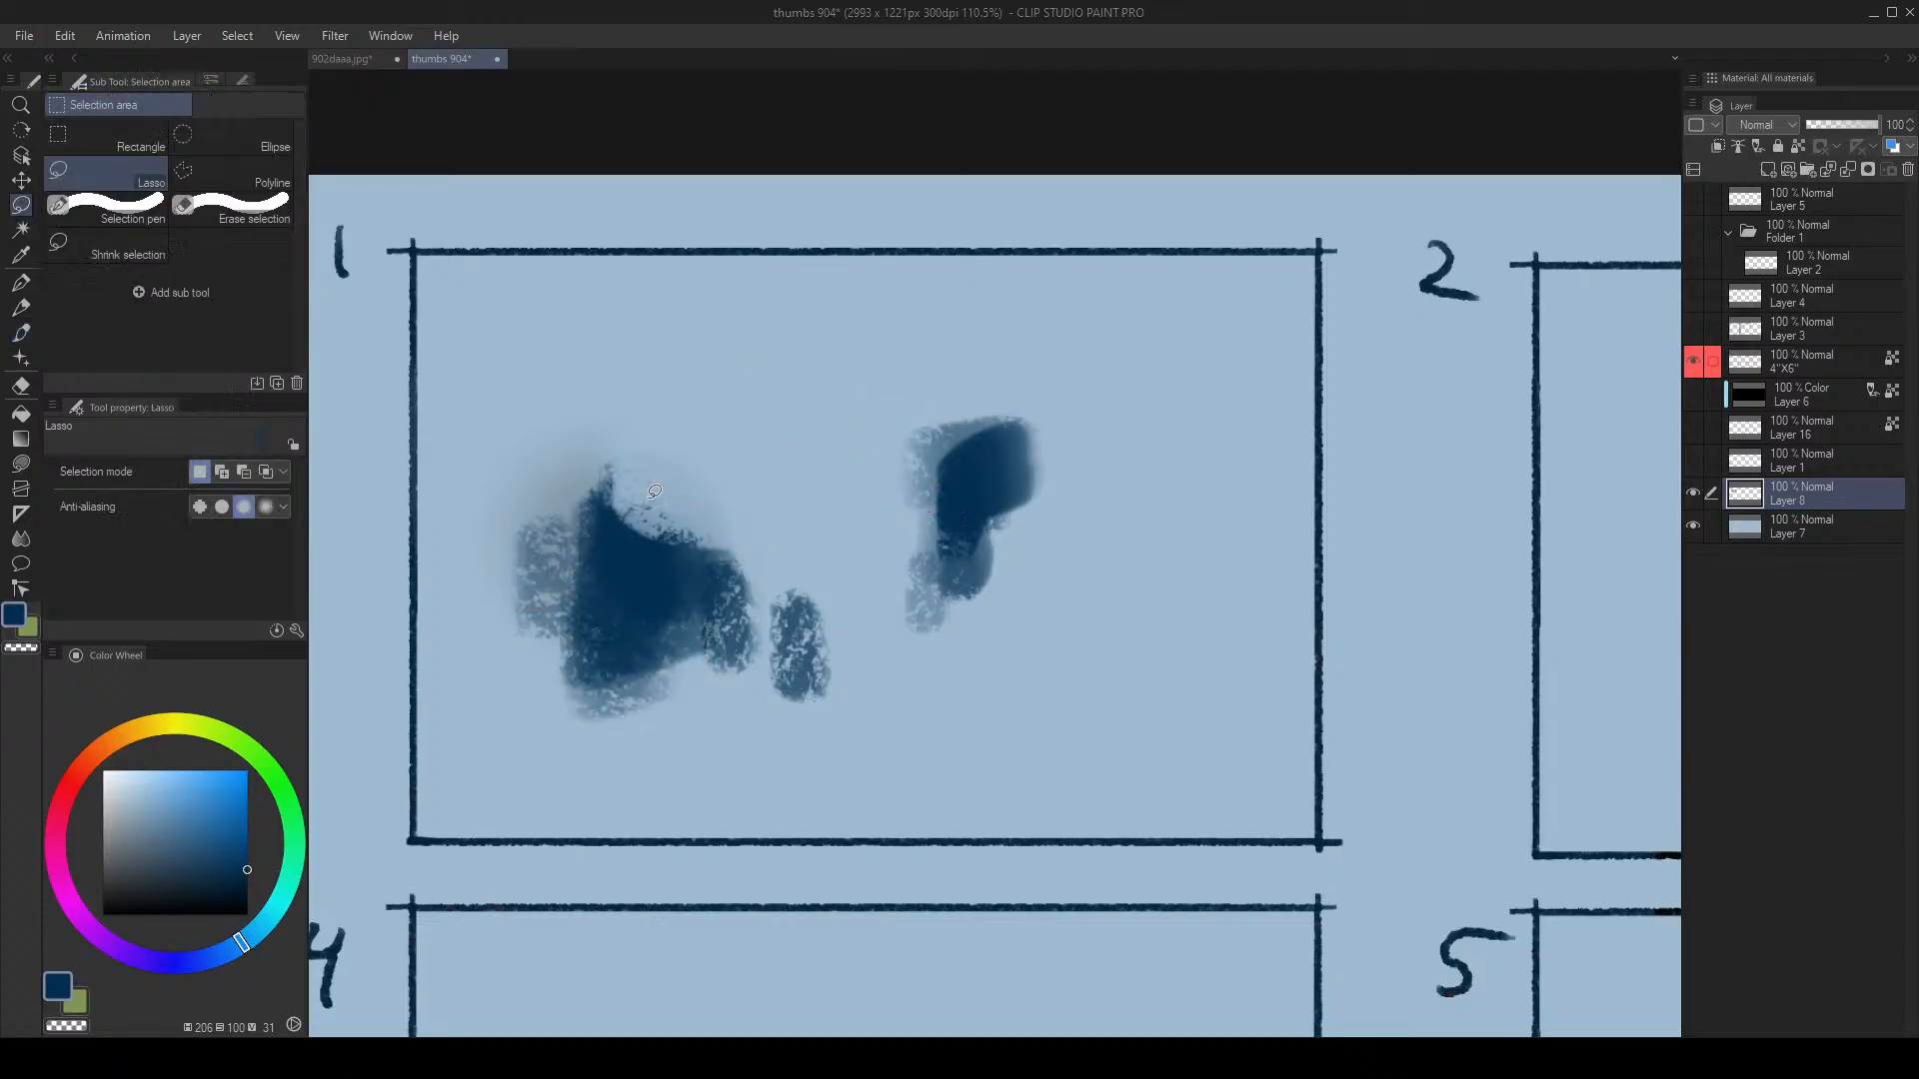
key(b)
click(252, 930)
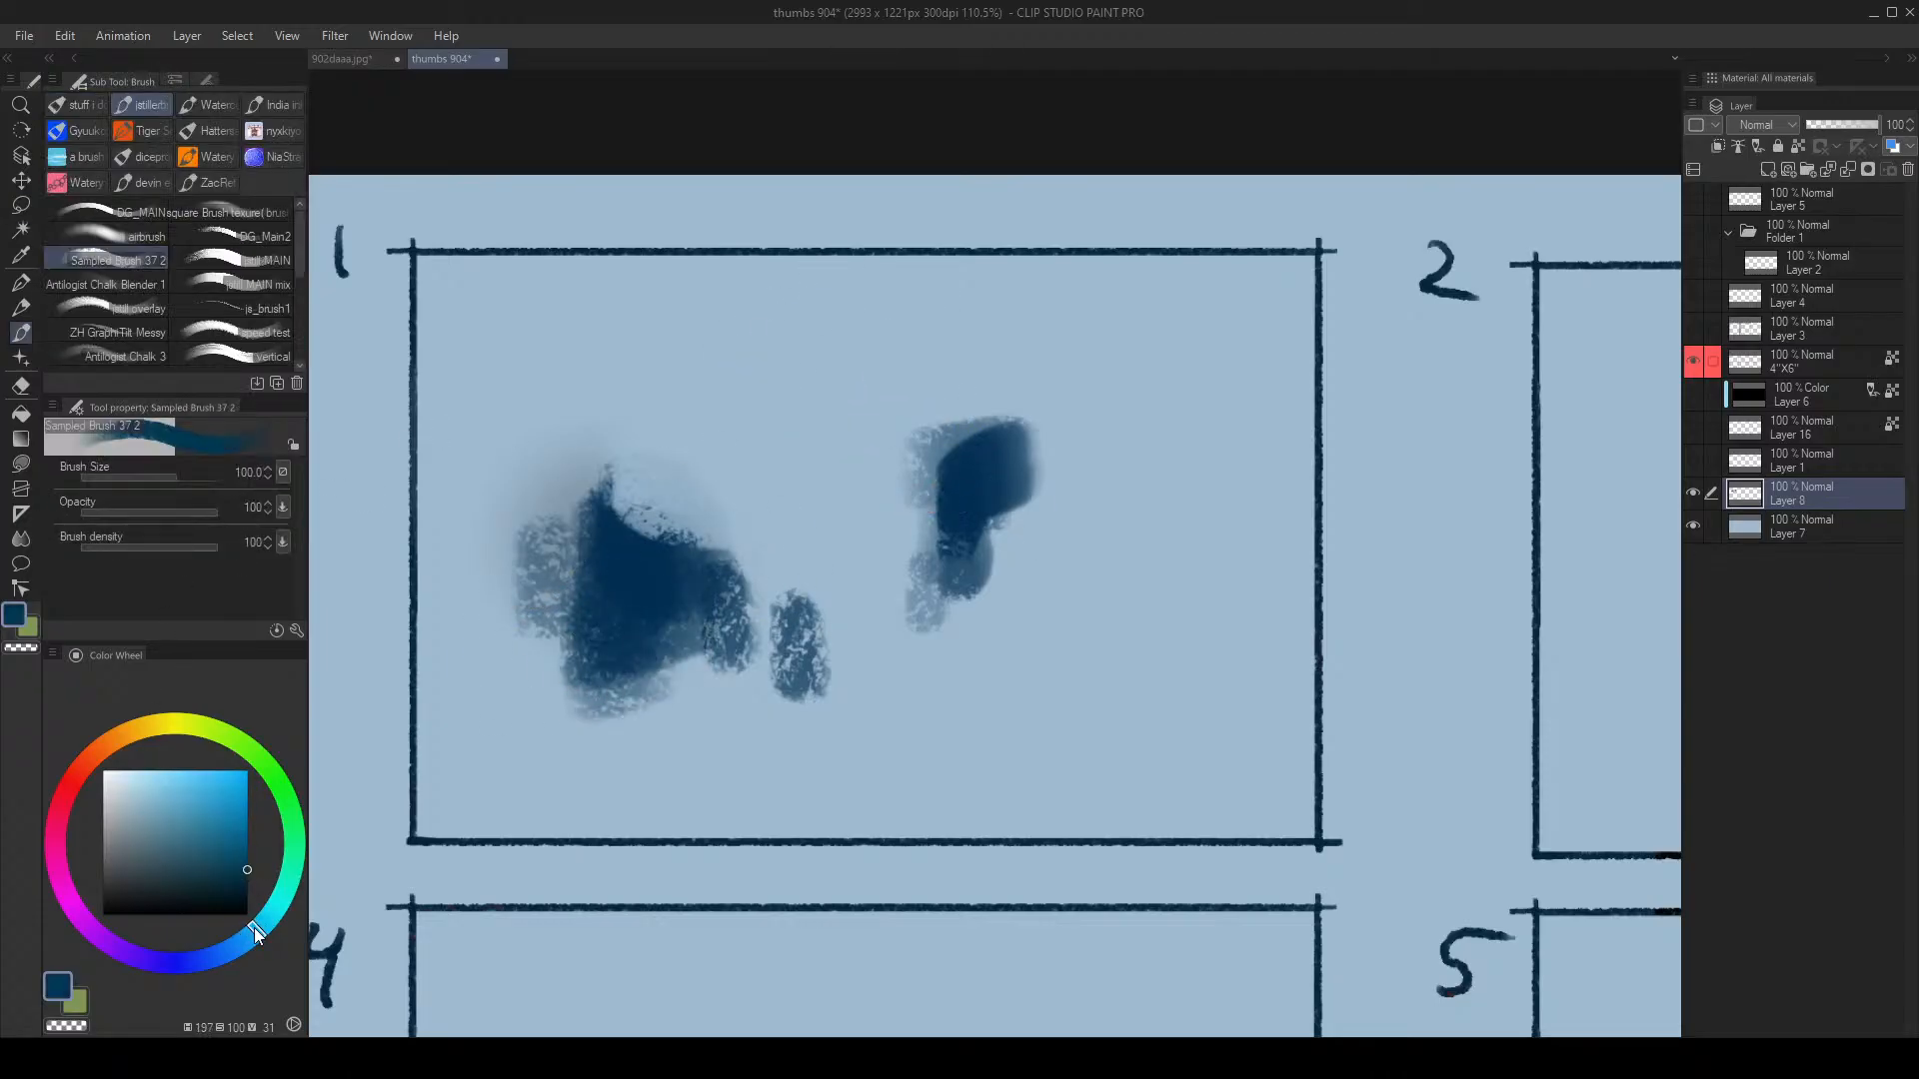
click(193, 770)
key(bracketleft)
key(bracketleft)
drag(716, 518, 741, 462)
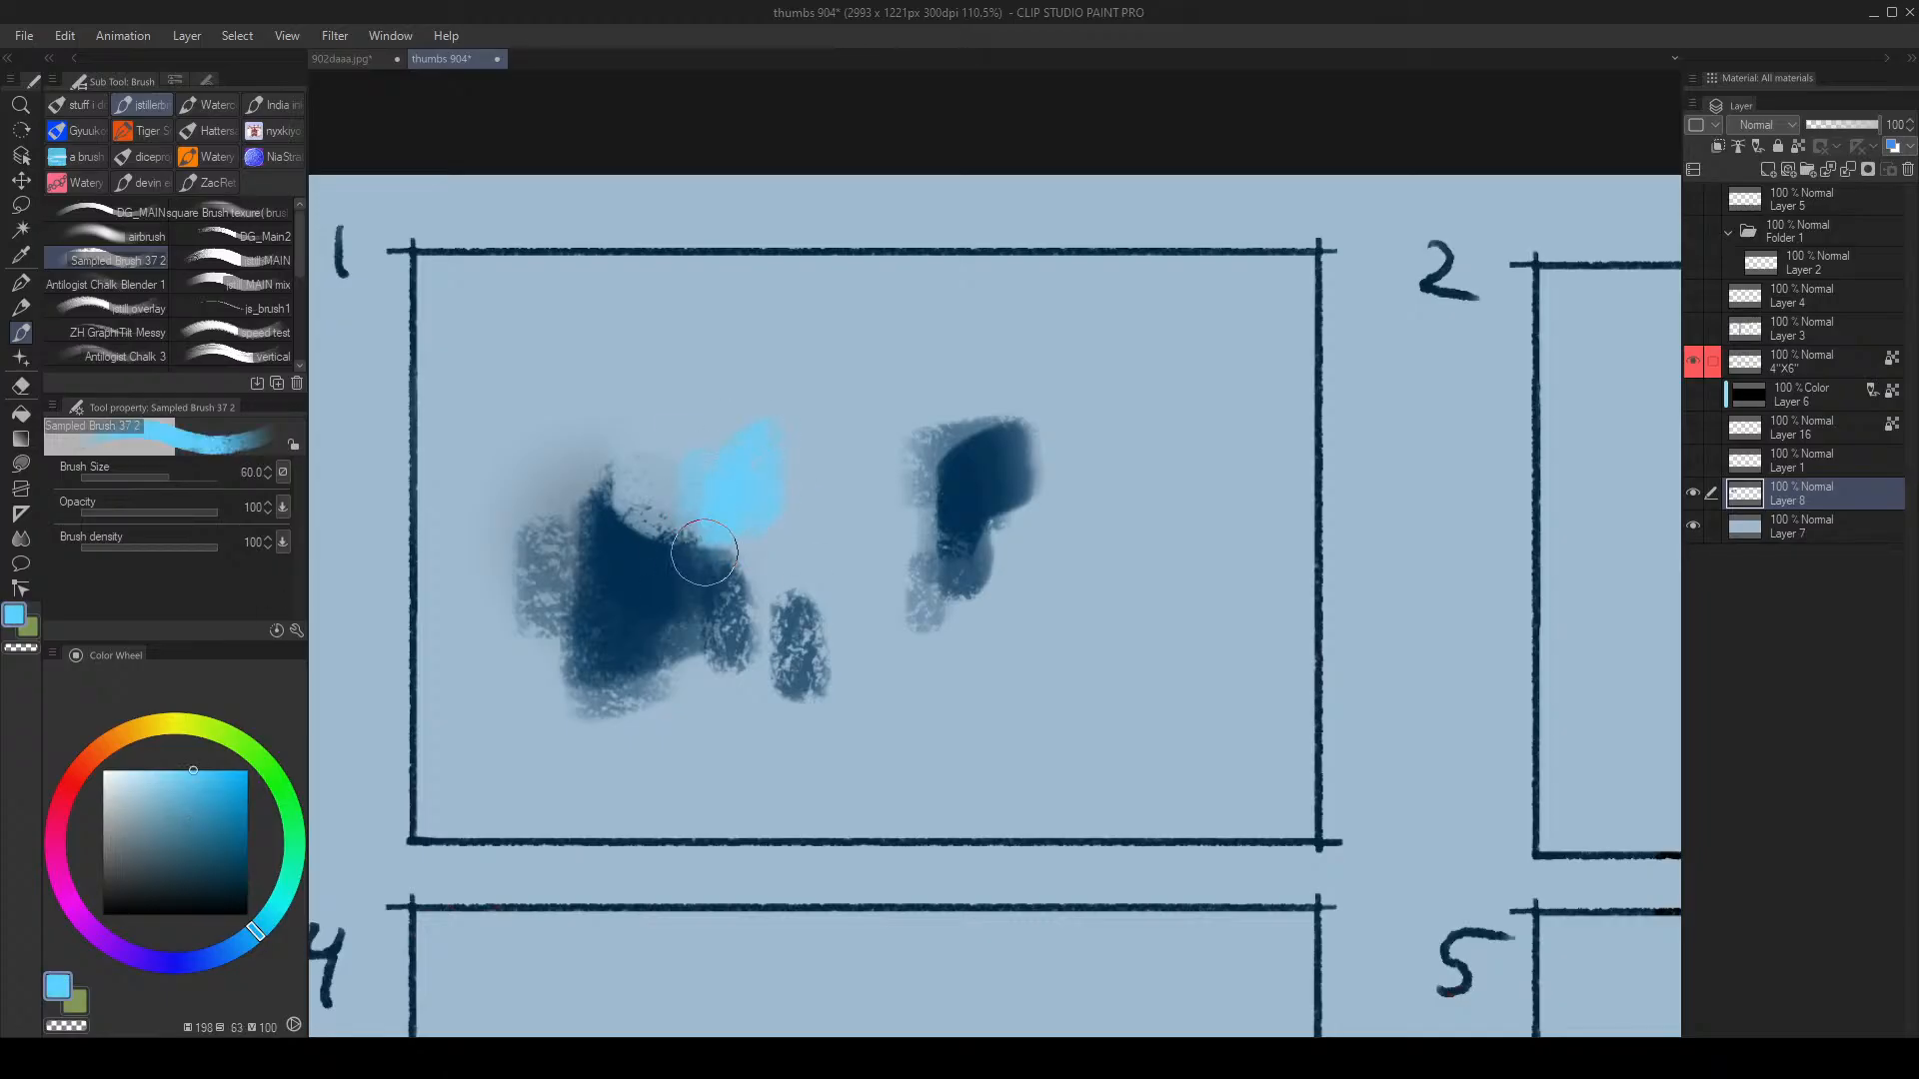
key(bracketright)
mouse_move(704, 551)
mouse_down()
mouse_move(761, 517)
mouse_move(748, 471)
mouse_move(761, 529)
mouse_move(872, 545)
mouse_move(942, 489)
mouse_move(779, 473)
mouse_move(864, 545)
mouse_move(771, 589)
mouse_up()
Step: Add dark blue textured strokes below the light area at brush size 100
key(bracketright)
key(bracketright)
alt+click(673, 621)
drag(716, 520, 722, 600)
mouse_move(759, 662)
mouse_down()
mouse_move(778, 600)
mouse_move(875, 631)
mouse_move(912, 613)
mouse_up()
alt+click(799, 540)
key(bracketleft)
key(bracketleft)
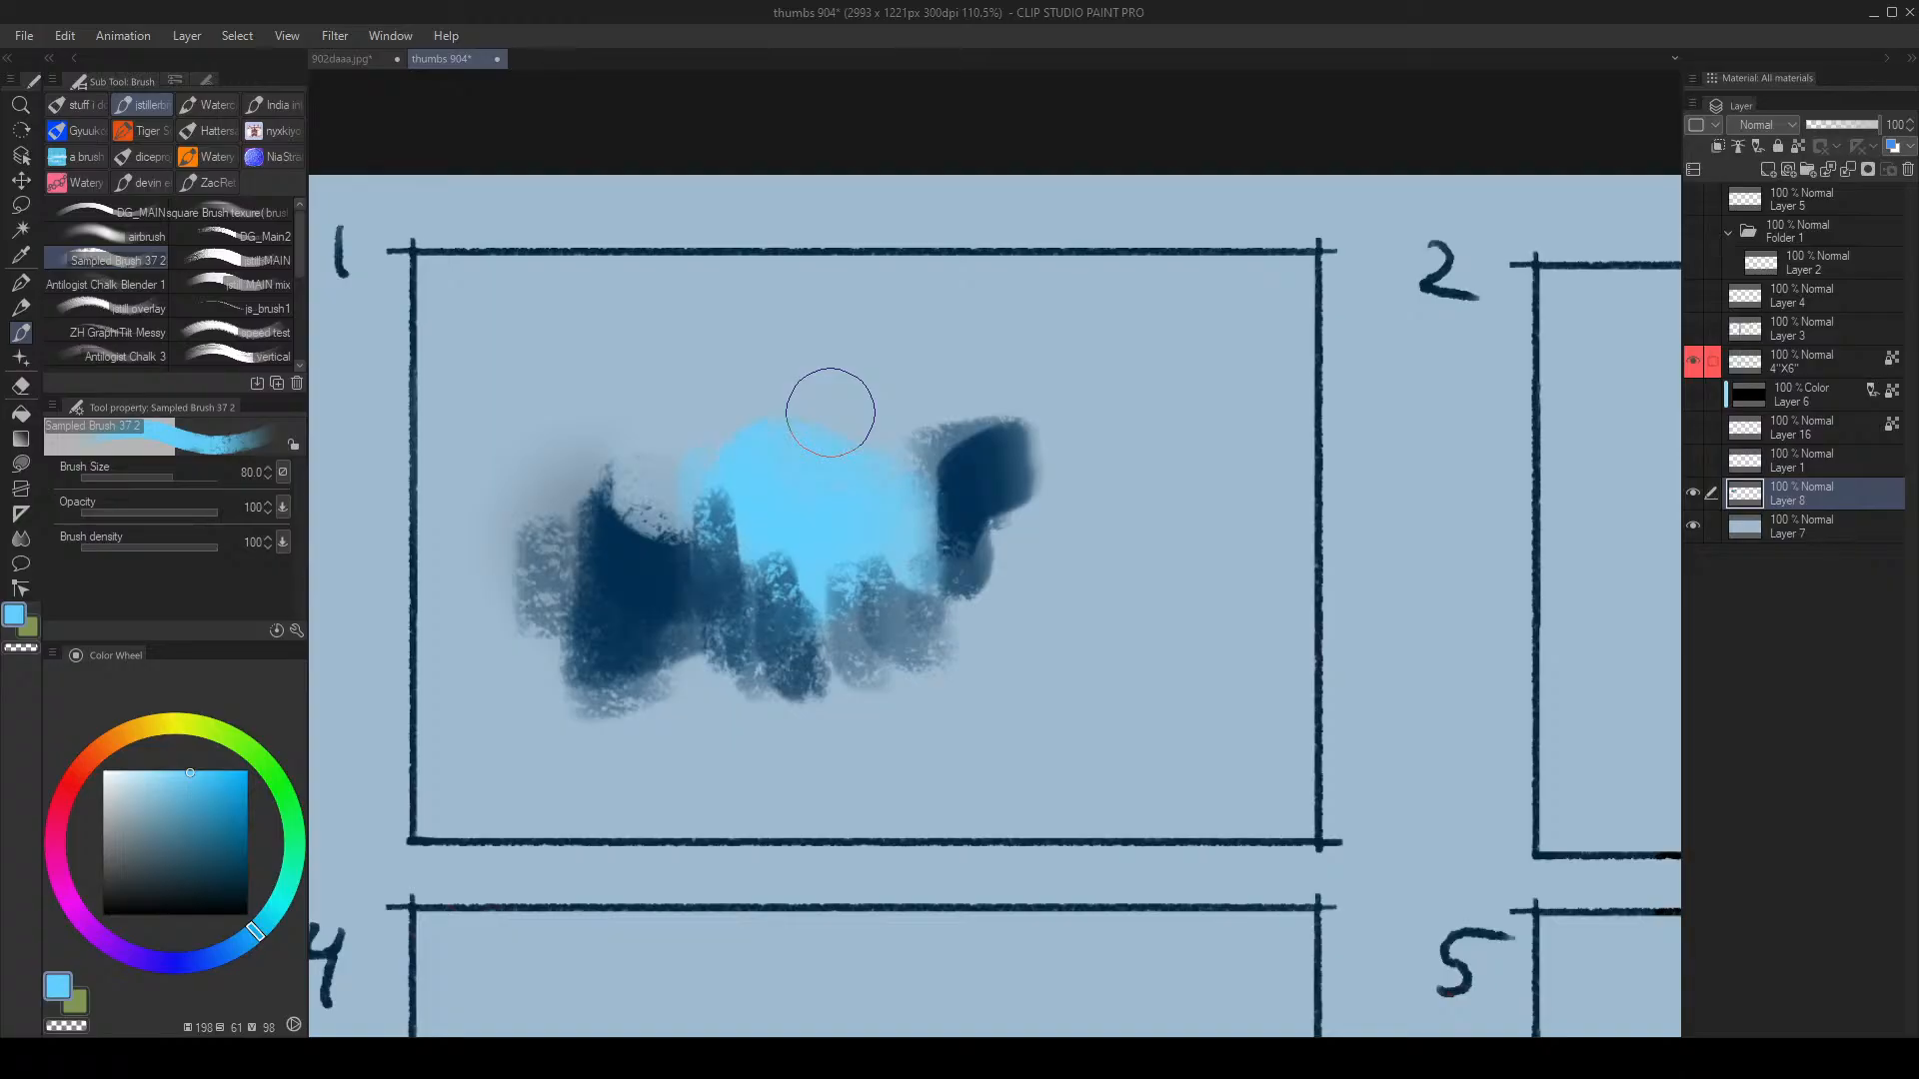
Step: Blend the light patch's lower edge with sampled mid blues and extend the light blue across the dark area
alt+click(741, 547)
alt+click(762, 535)
mouse_move(722, 548)
mouse_down()
mouse_move(820, 577)
mouse_move(790, 588)
mouse_move(737, 572)
mouse_up()
alt+click(783, 607)
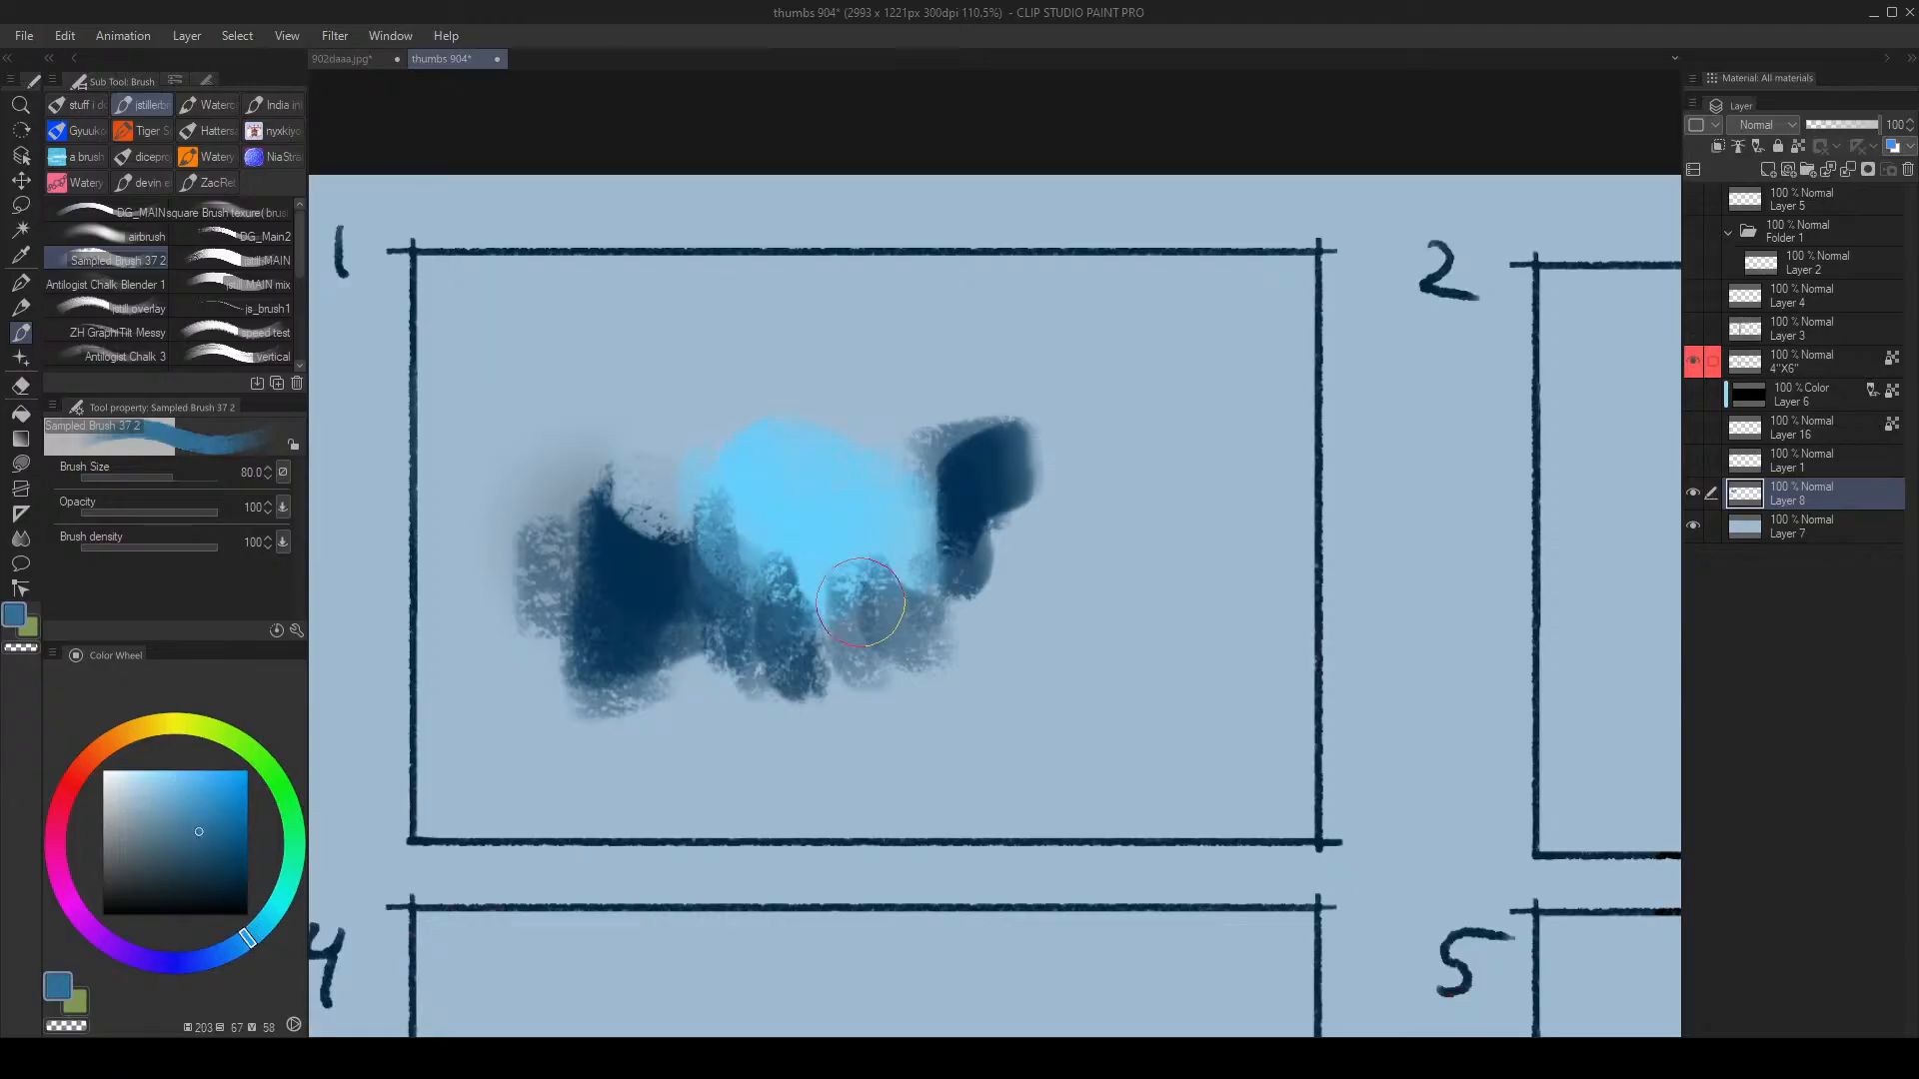
mouse_move(862, 612)
mouse_down()
mouse_move(816, 587)
mouse_move(967, 577)
mouse_move(899, 518)
mouse_move(902, 479)
mouse_move(963, 621)
mouse_up()
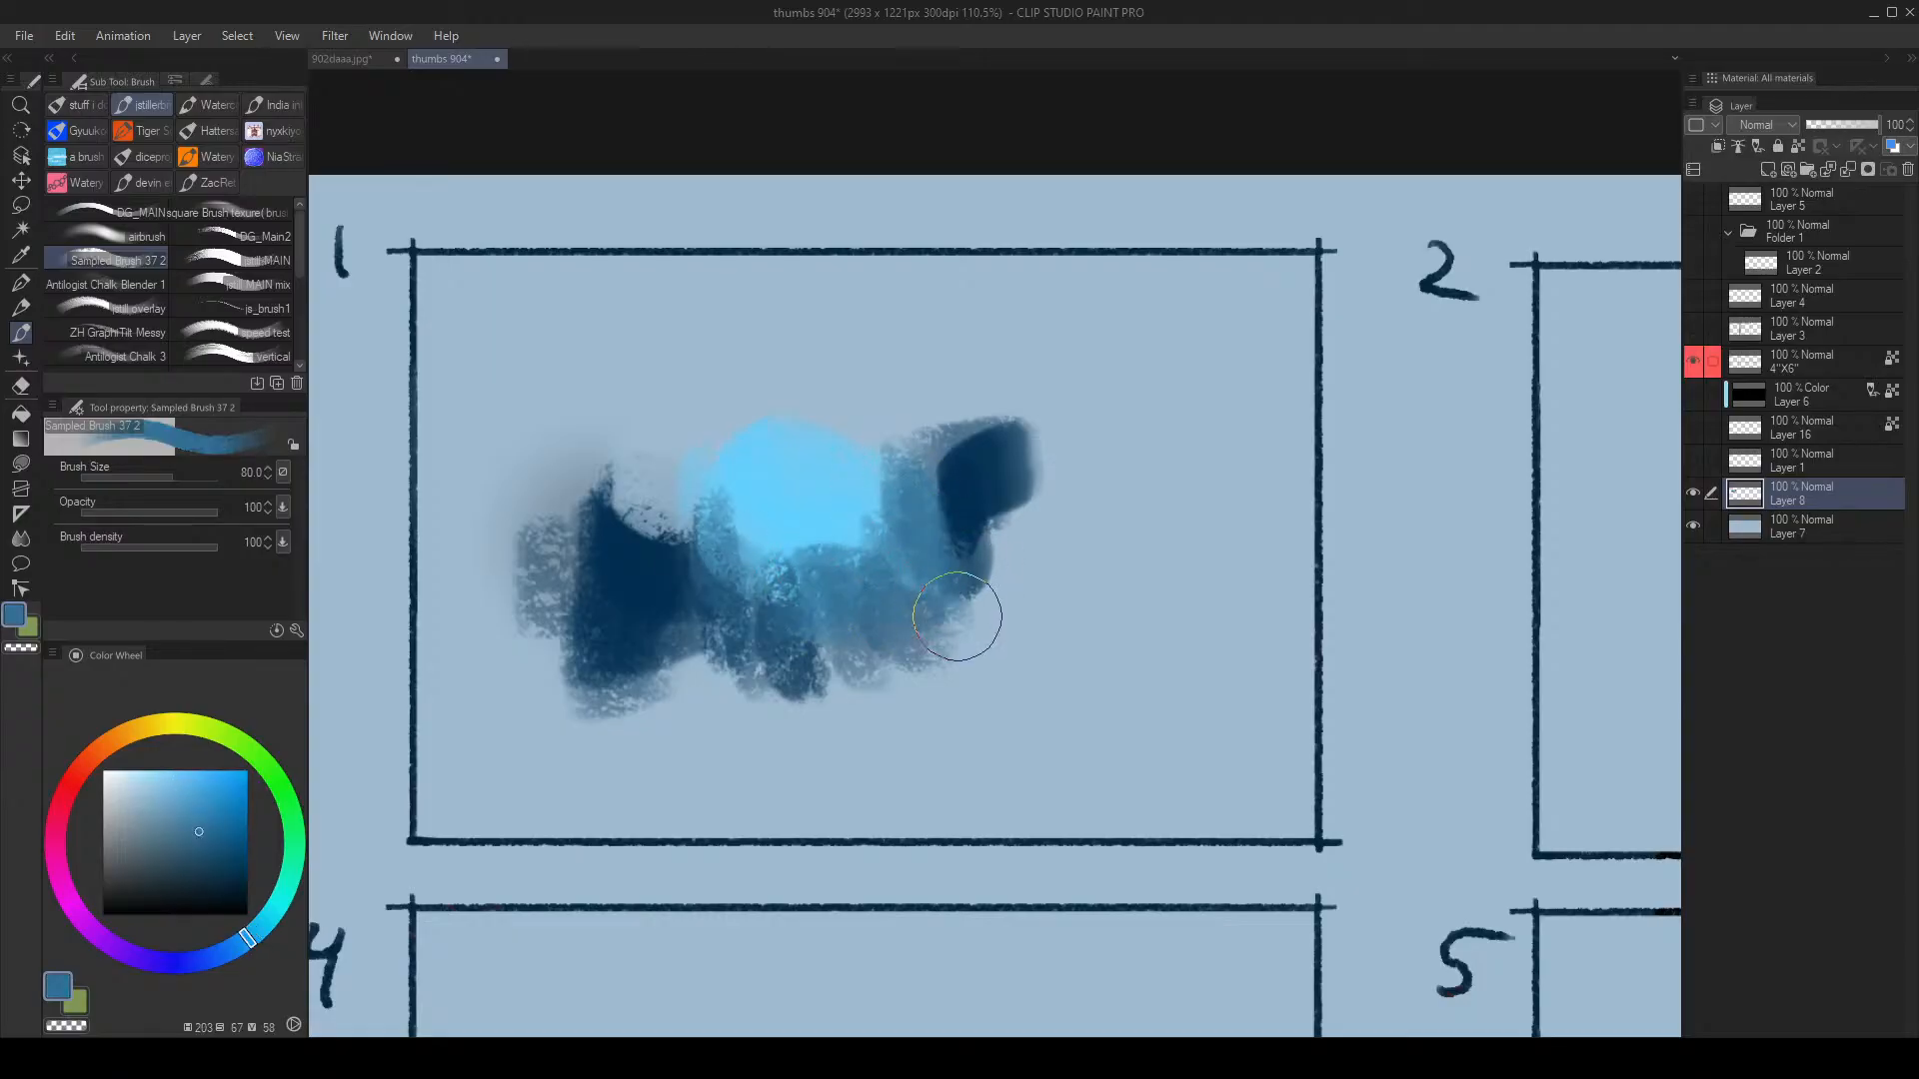
alt+click(821, 525)
drag(849, 499, 840, 567)
drag(645, 536, 648, 633)
Step: Paint dark blue at the left, blend the patch's bottom edges, and rework the right side in dark blue
alt+click(604, 551)
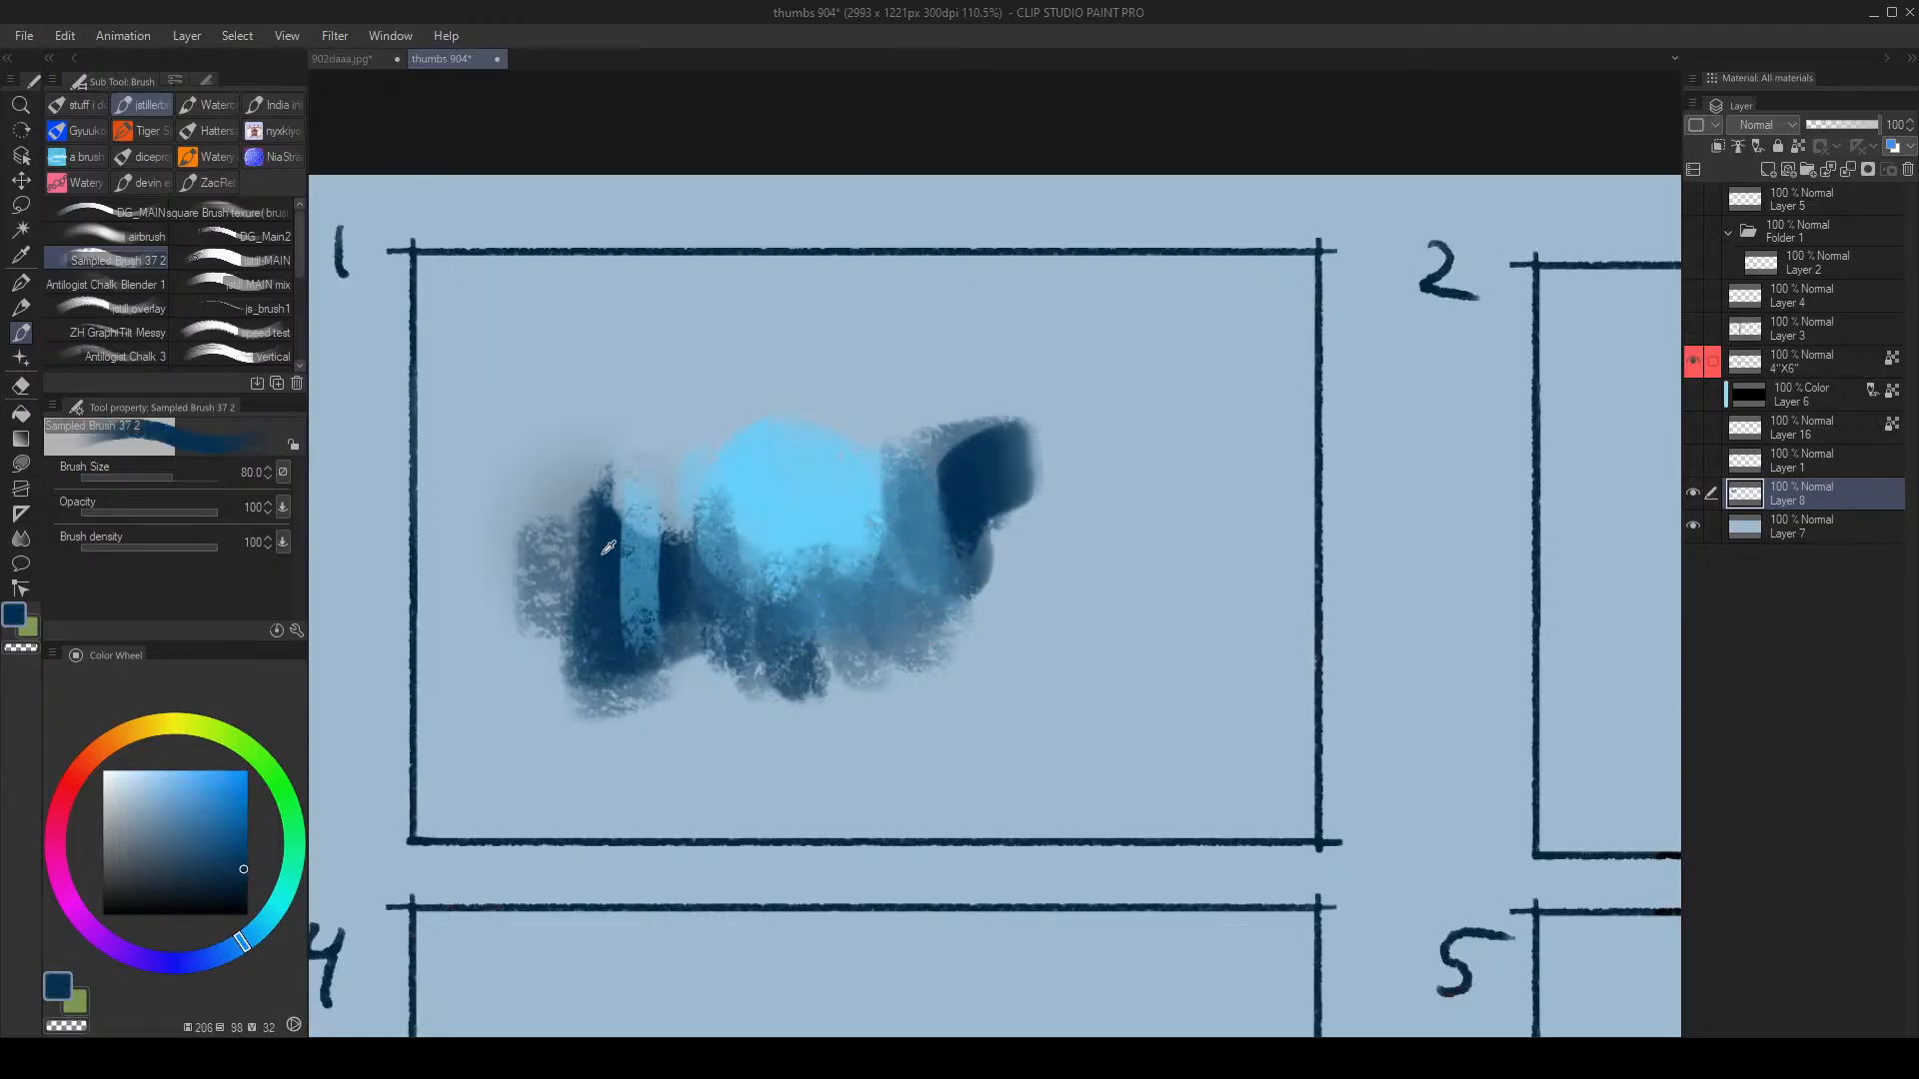
mouse_move(605, 539)
mouse_down()
mouse_move(619, 629)
mouse_move(672, 567)
mouse_move(664, 525)
mouse_move(695, 453)
mouse_move(624, 477)
mouse_move(577, 536)
mouse_move(750, 629)
mouse_move(766, 591)
mouse_up()
alt+click(766, 592)
mouse_move(681, 507)
mouse_down()
mouse_move(811, 678)
mouse_move(830, 610)
mouse_move(882, 601)
mouse_move(904, 635)
mouse_up()
alt+click(1000, 614)
drag(965, 522, 968, 672)
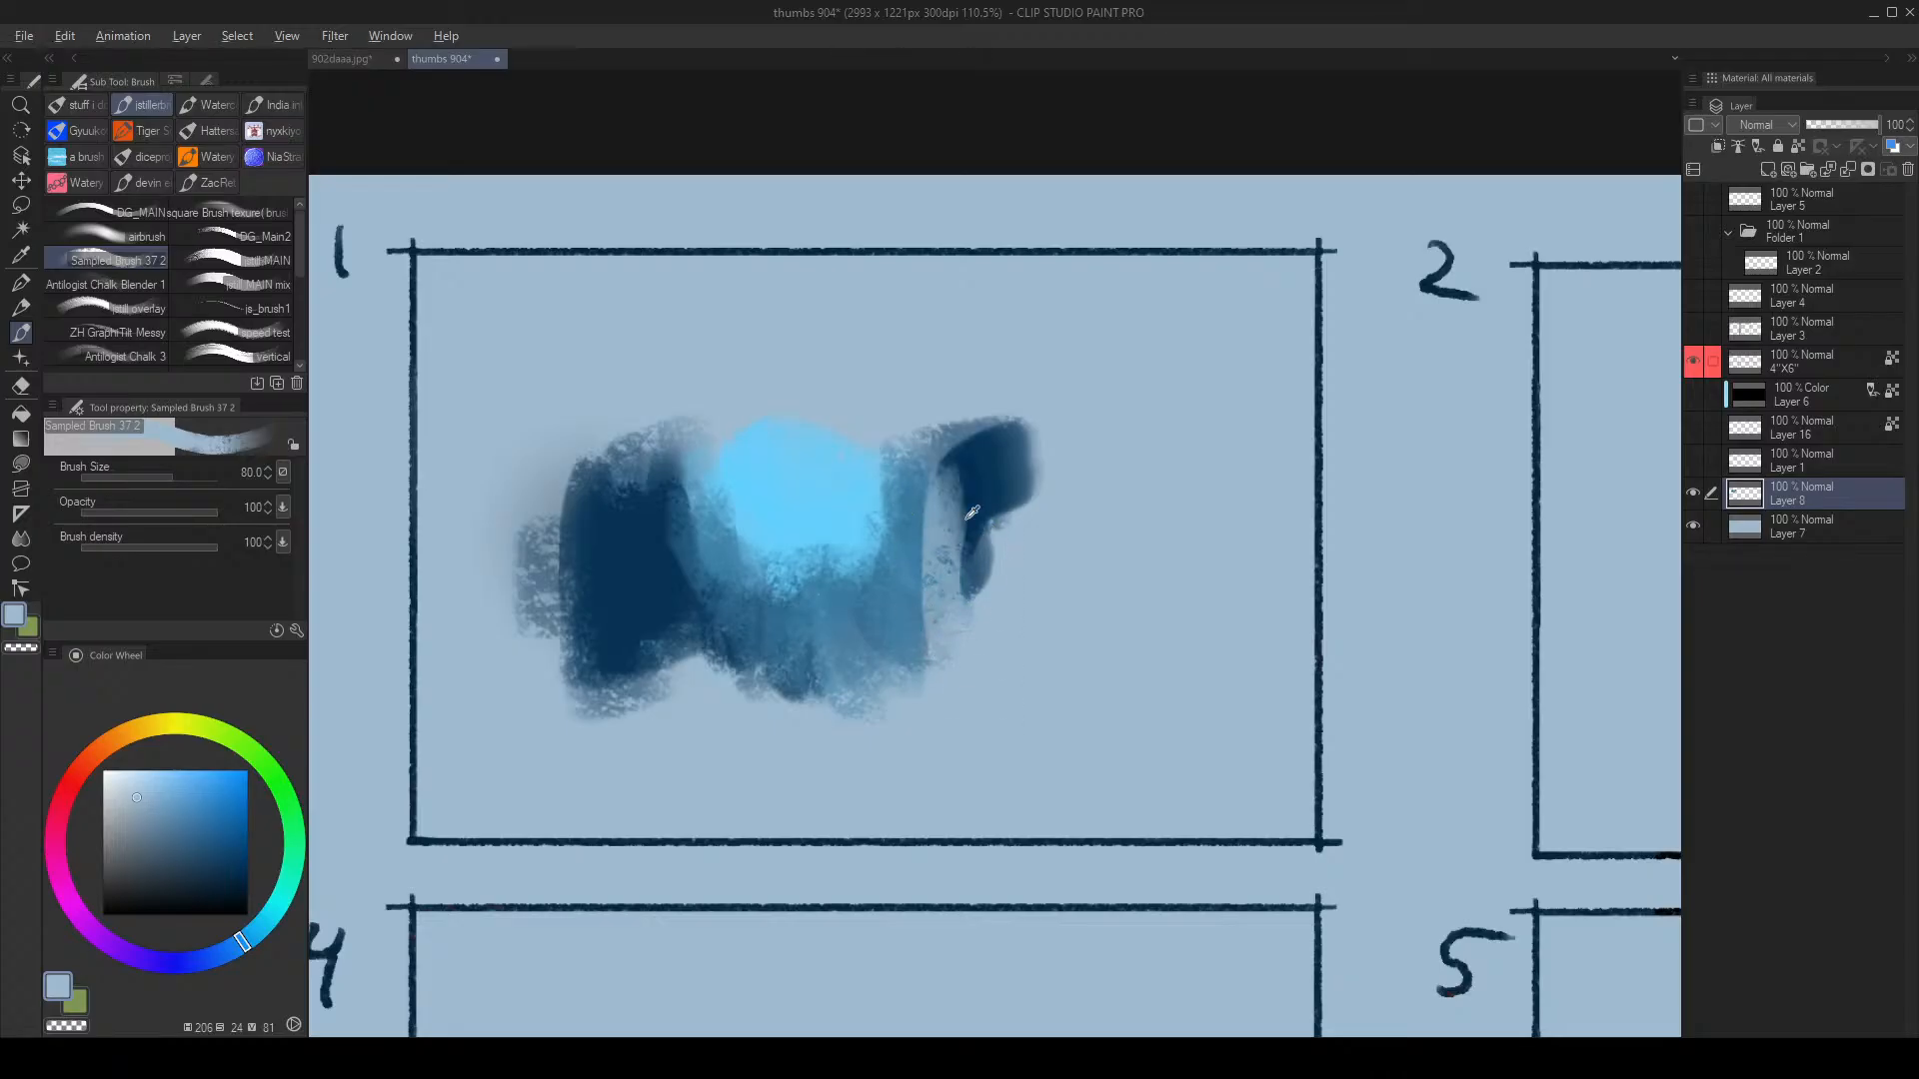
alt+click(972, 513)
mouse_move(964, 475)
mouse_down()
mouse_move(919, 547)
mouse_move(931, 621)
mouse_up()
Step: Fill the lower left and bottom edge with dark blue strokes at brush sizes 70–80
key([)
mouse_move(696, 679)
mouse_down()
mouse_move(737, 742)
mouse_move(733, 722)
mouse_up()
drag(674, 649, 662, 681)
key(])
drag(868, 747, 891, 711)
drag(927, 624, 938, 707)
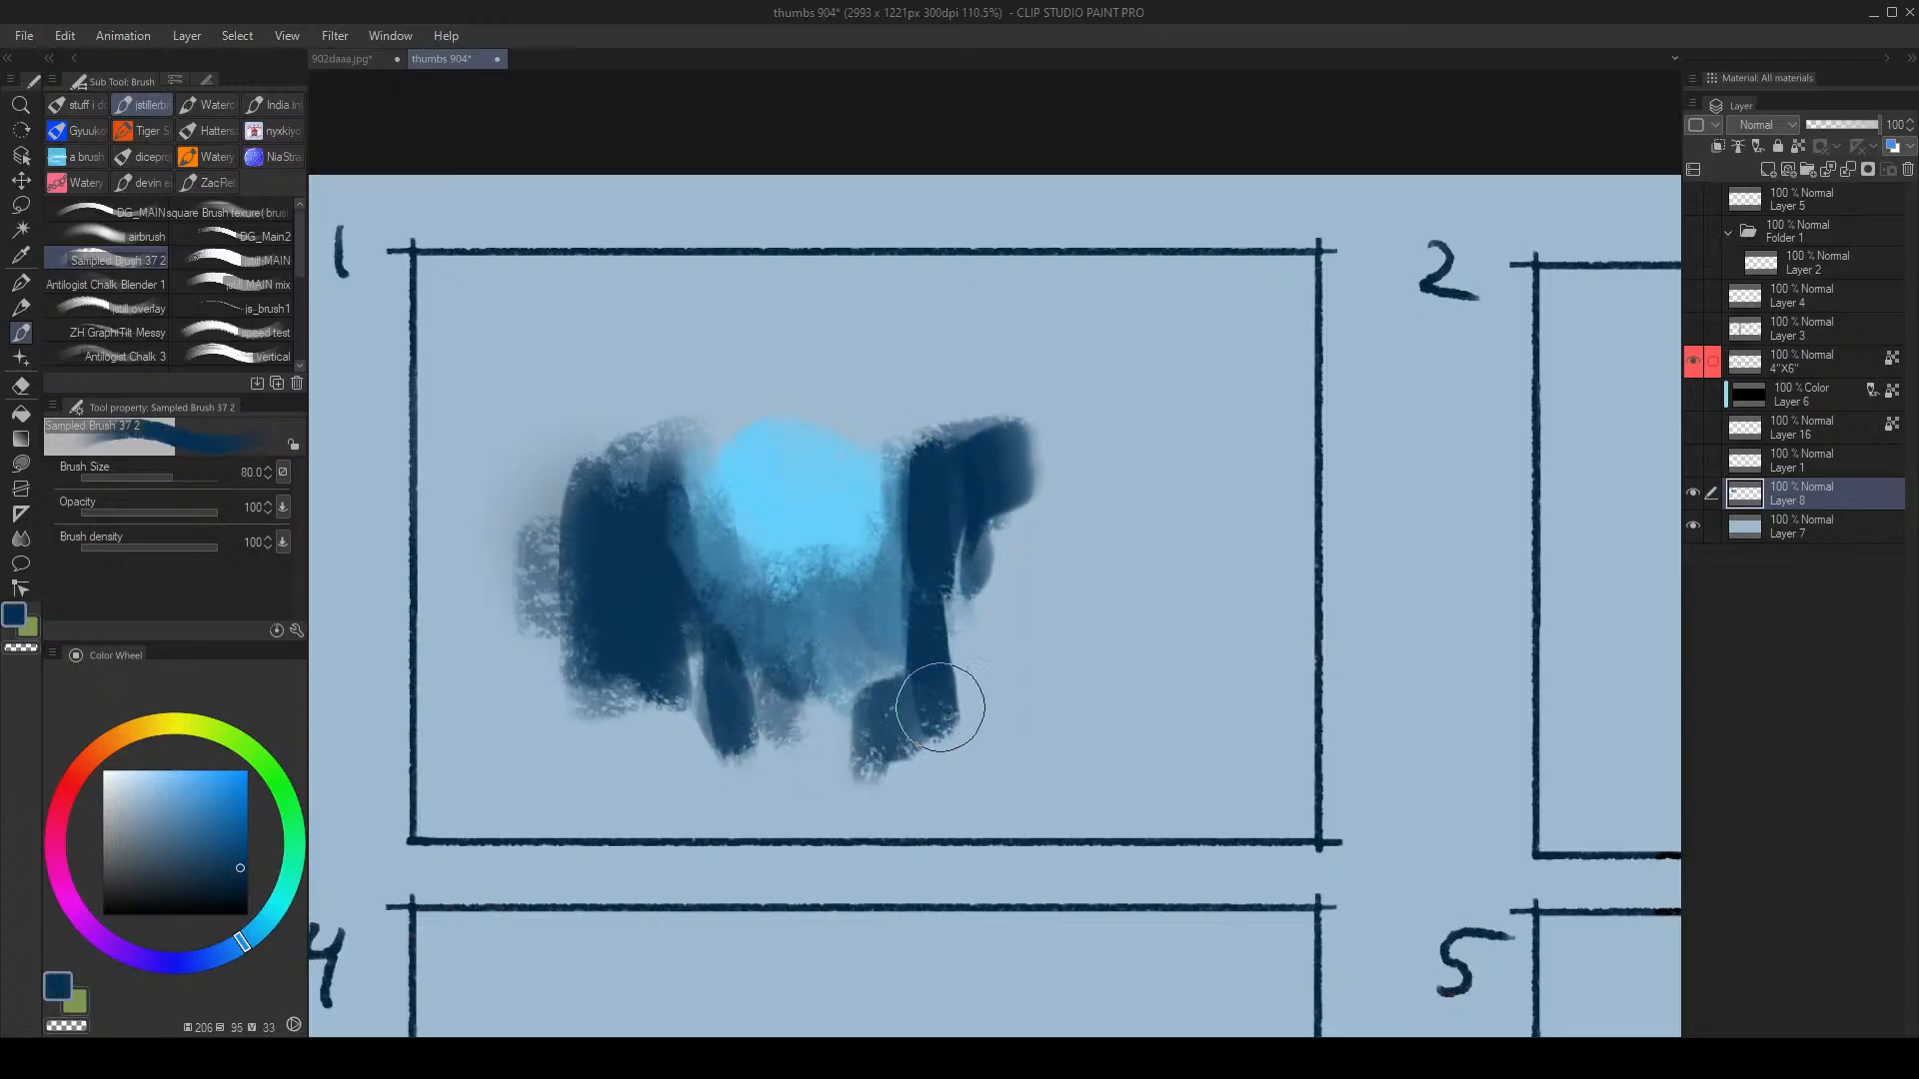
mouse_move(737, 735)
mouse_down()
mouse_move(869, 757)
mouse_move(784, 722)
mouse_move(757, 736)
mouse_move(957, 717)
mouse_up()
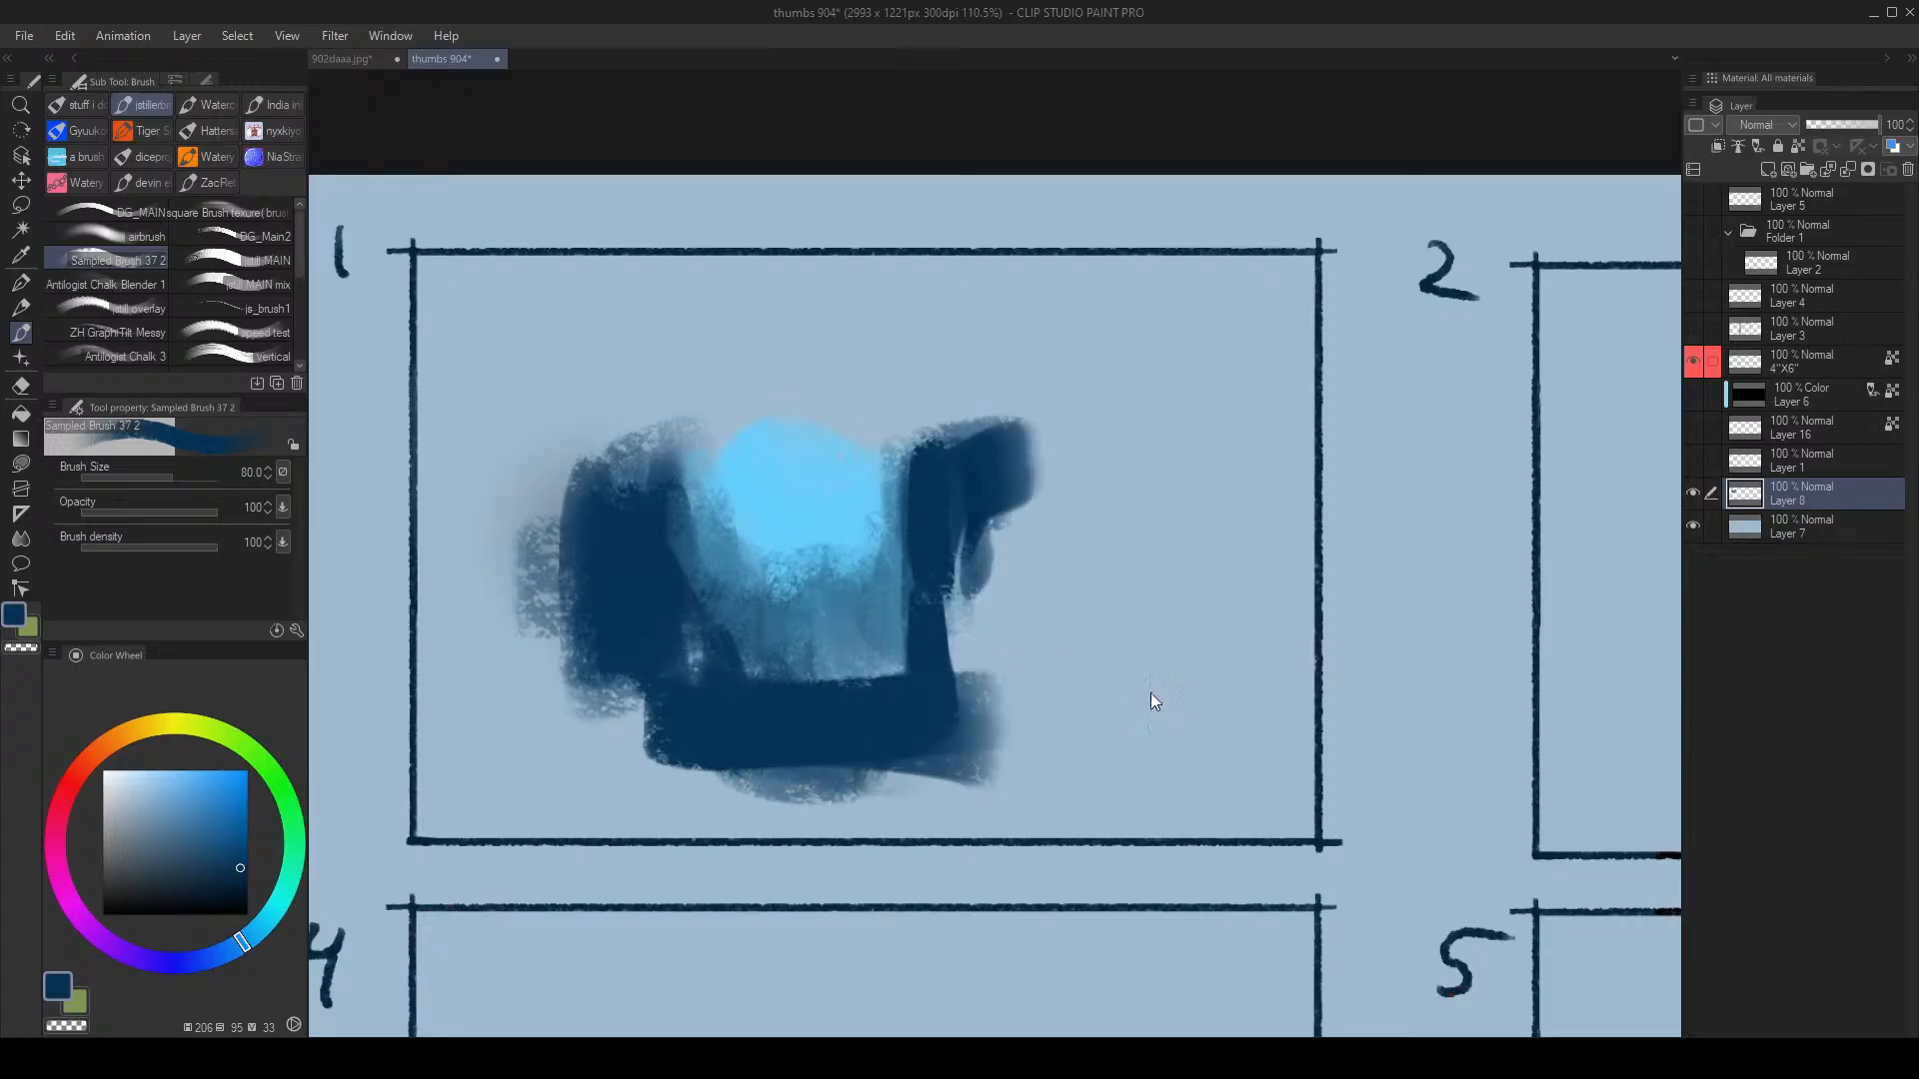
Step: Check the mirrored view, add dark diagonal strokes along the bottom, and paint a large dark arc over the top at 120
key(h)
key(h)
mouse_move(846, 566)
mouse_down()
mouse_move(805, 582)
mouse_move(826, 584)
mouse_up()
key([)
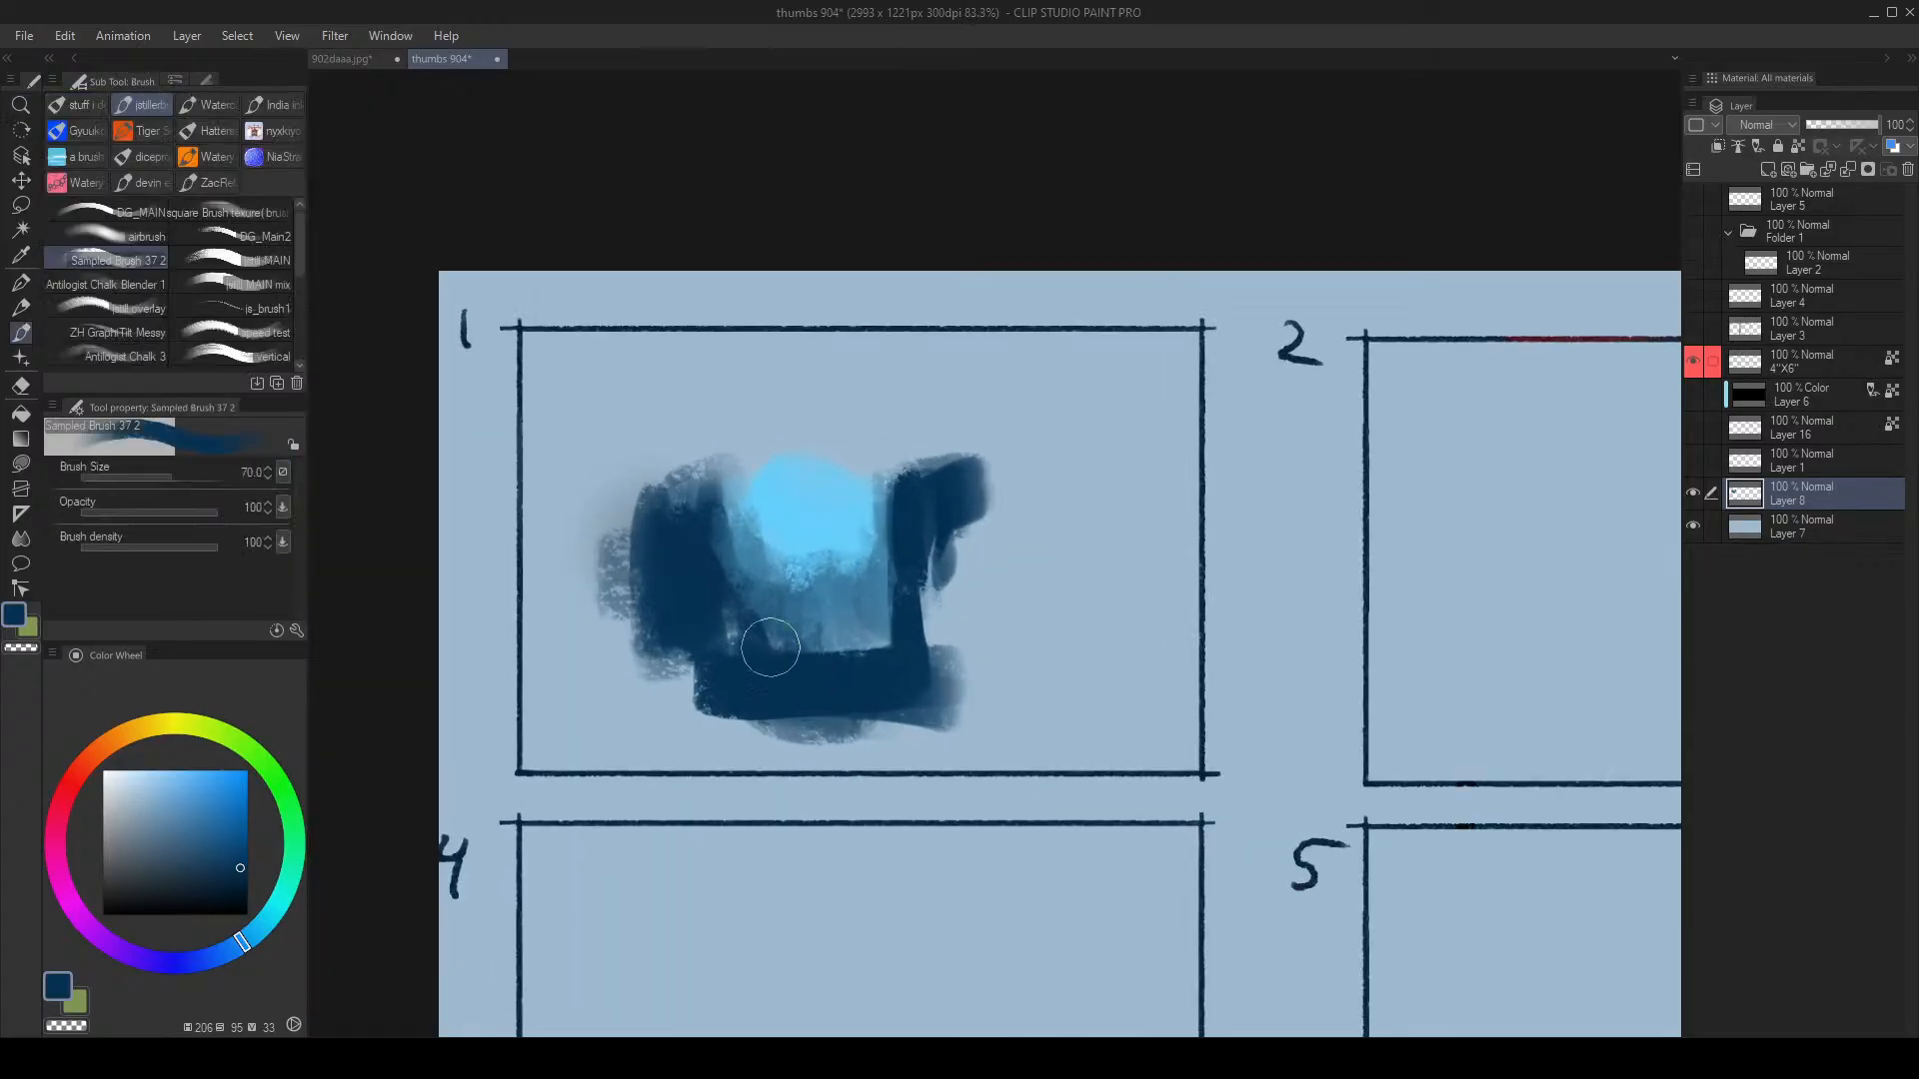
mouse_move(770, 647)
mouse_down()
mouse_move(831, 680)
mouse_move(820, 663)
mouse_move(938, 631)
mouse_move(826, 670)
mouse_move(909, 642)
mouse_move(847, 662)
mouse_move(979, 545)
mouse_move(799, 656)
mouse_move(1044, 559)
mouse_up()
key([)
drag(829, 629, 1024, 549)
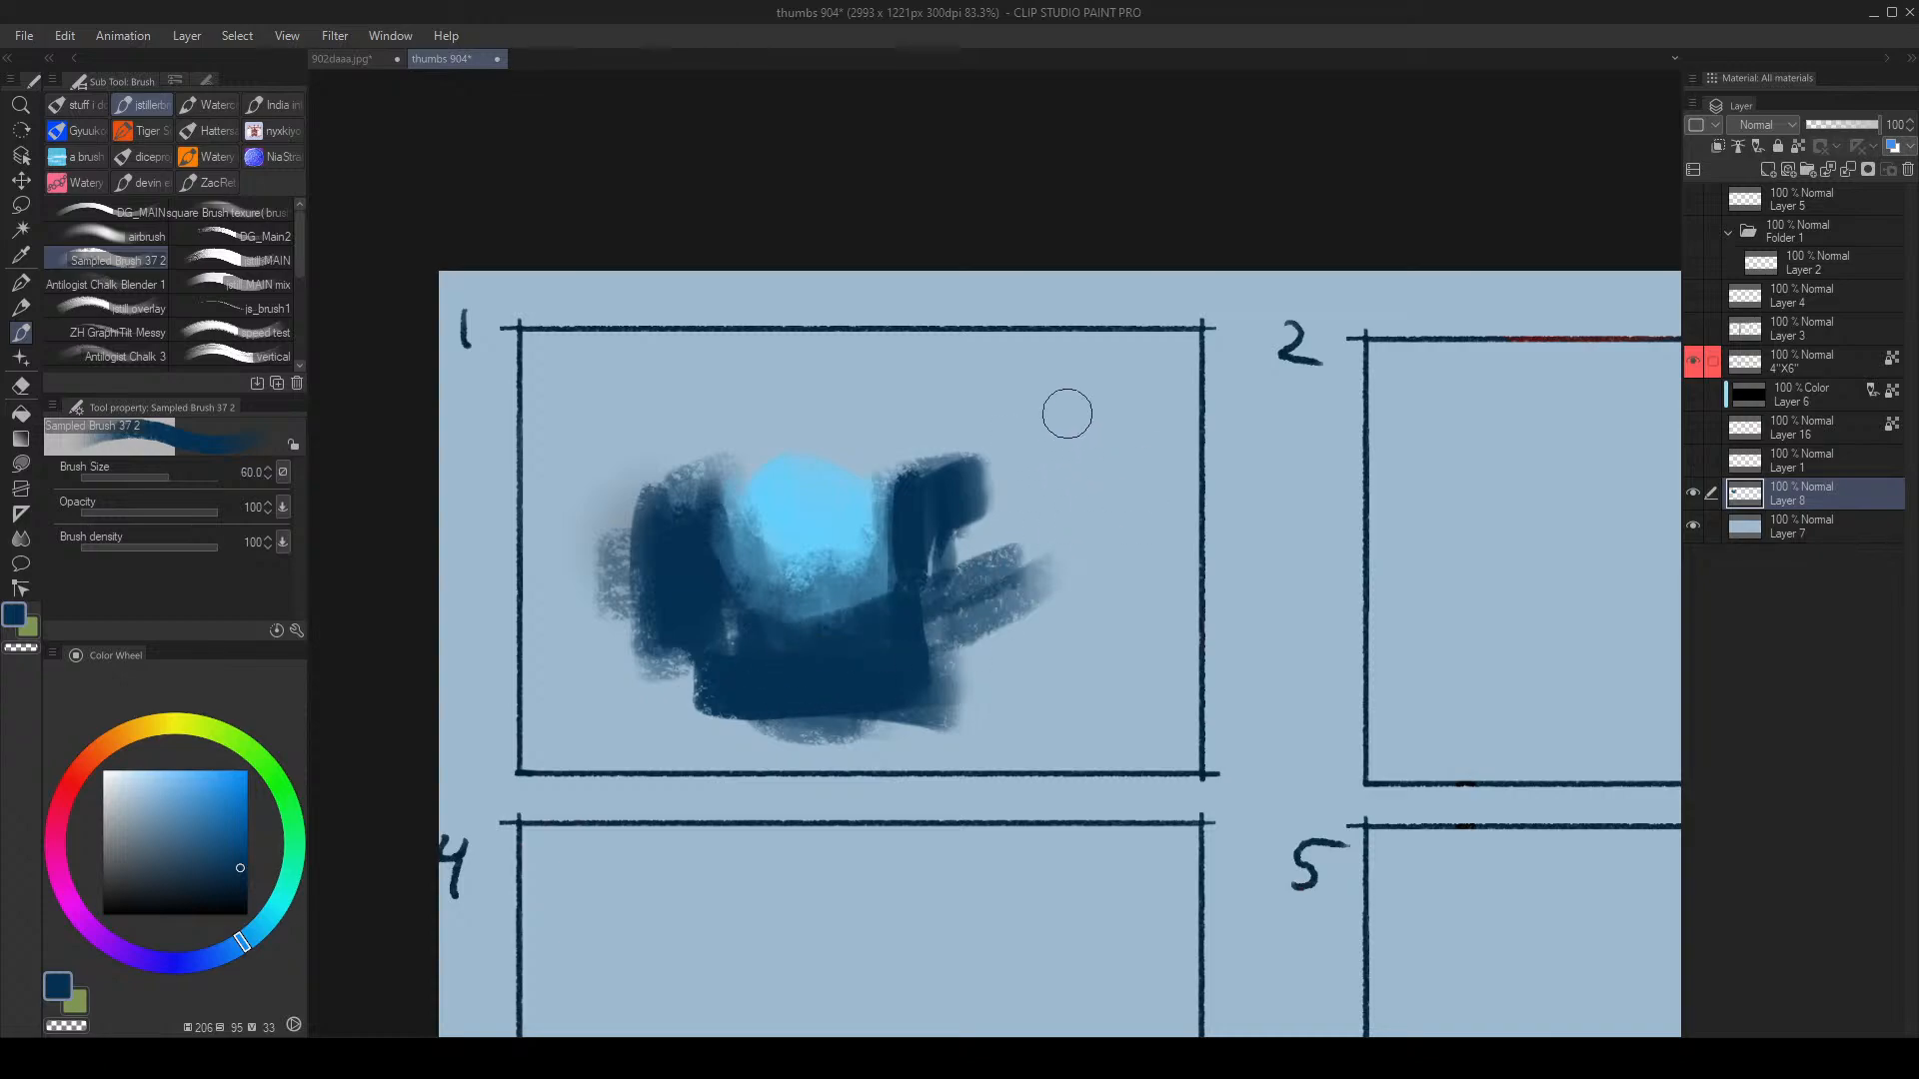
key(])
mouse_move(947, 634)
mouse_down()
mouse_move(981, 553)
mouse_move(957, 562)
mouse_up()
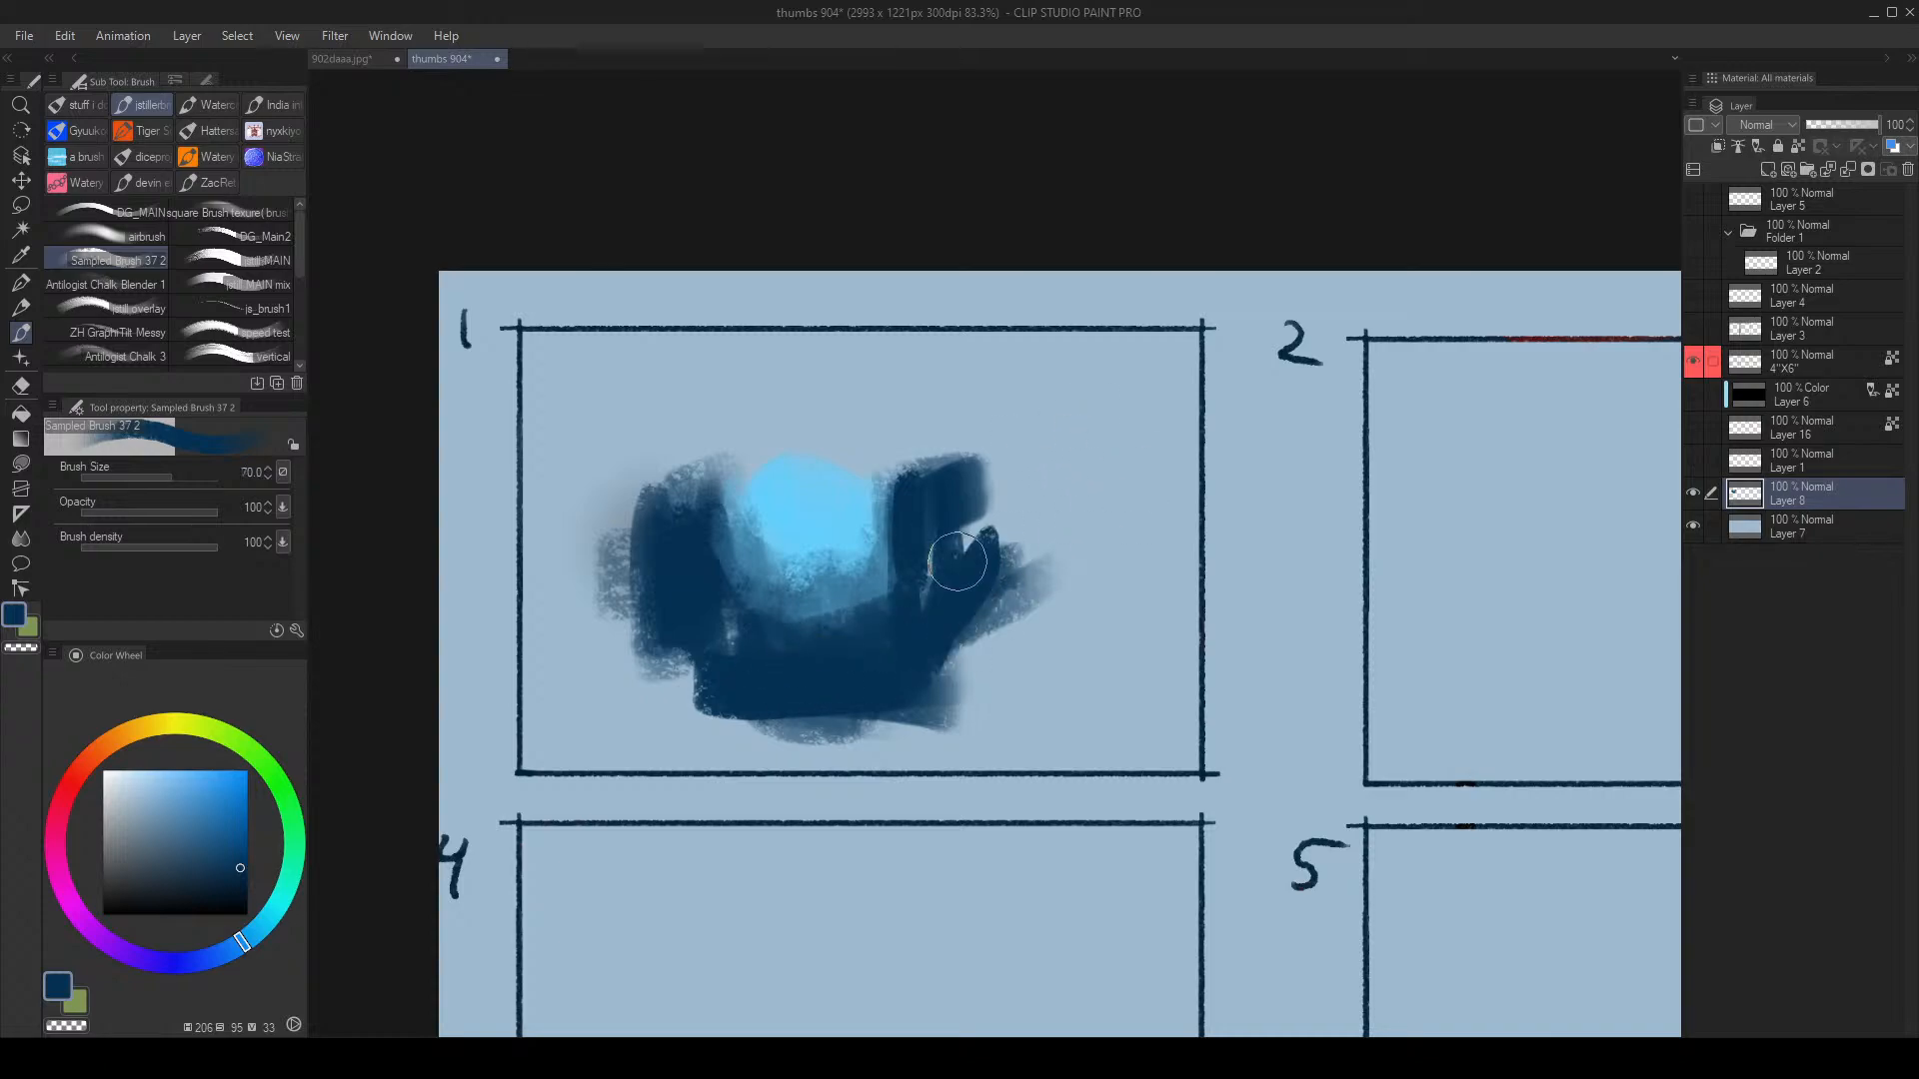
key(])
key(])
key(])
mouse_move(843, 411)
mouse_down()
mouse_move(878, 438)
mouse_move(795, 405)
mouse_move(679, 412)
mouse_move(693, 421)
mouse_move(617, 482)
mouse_move(863, 411)
mouse_move(852, 396)
mouse_move(925, 424)
mouse_move(833, 317)
mouse_move(623, 436)
mouse_move(537, 378)
mouse_move(595, 351)
mouse_move(565, 493)
mouse_move(588, 564)
mouse_move(737, 617)
mouse_up()
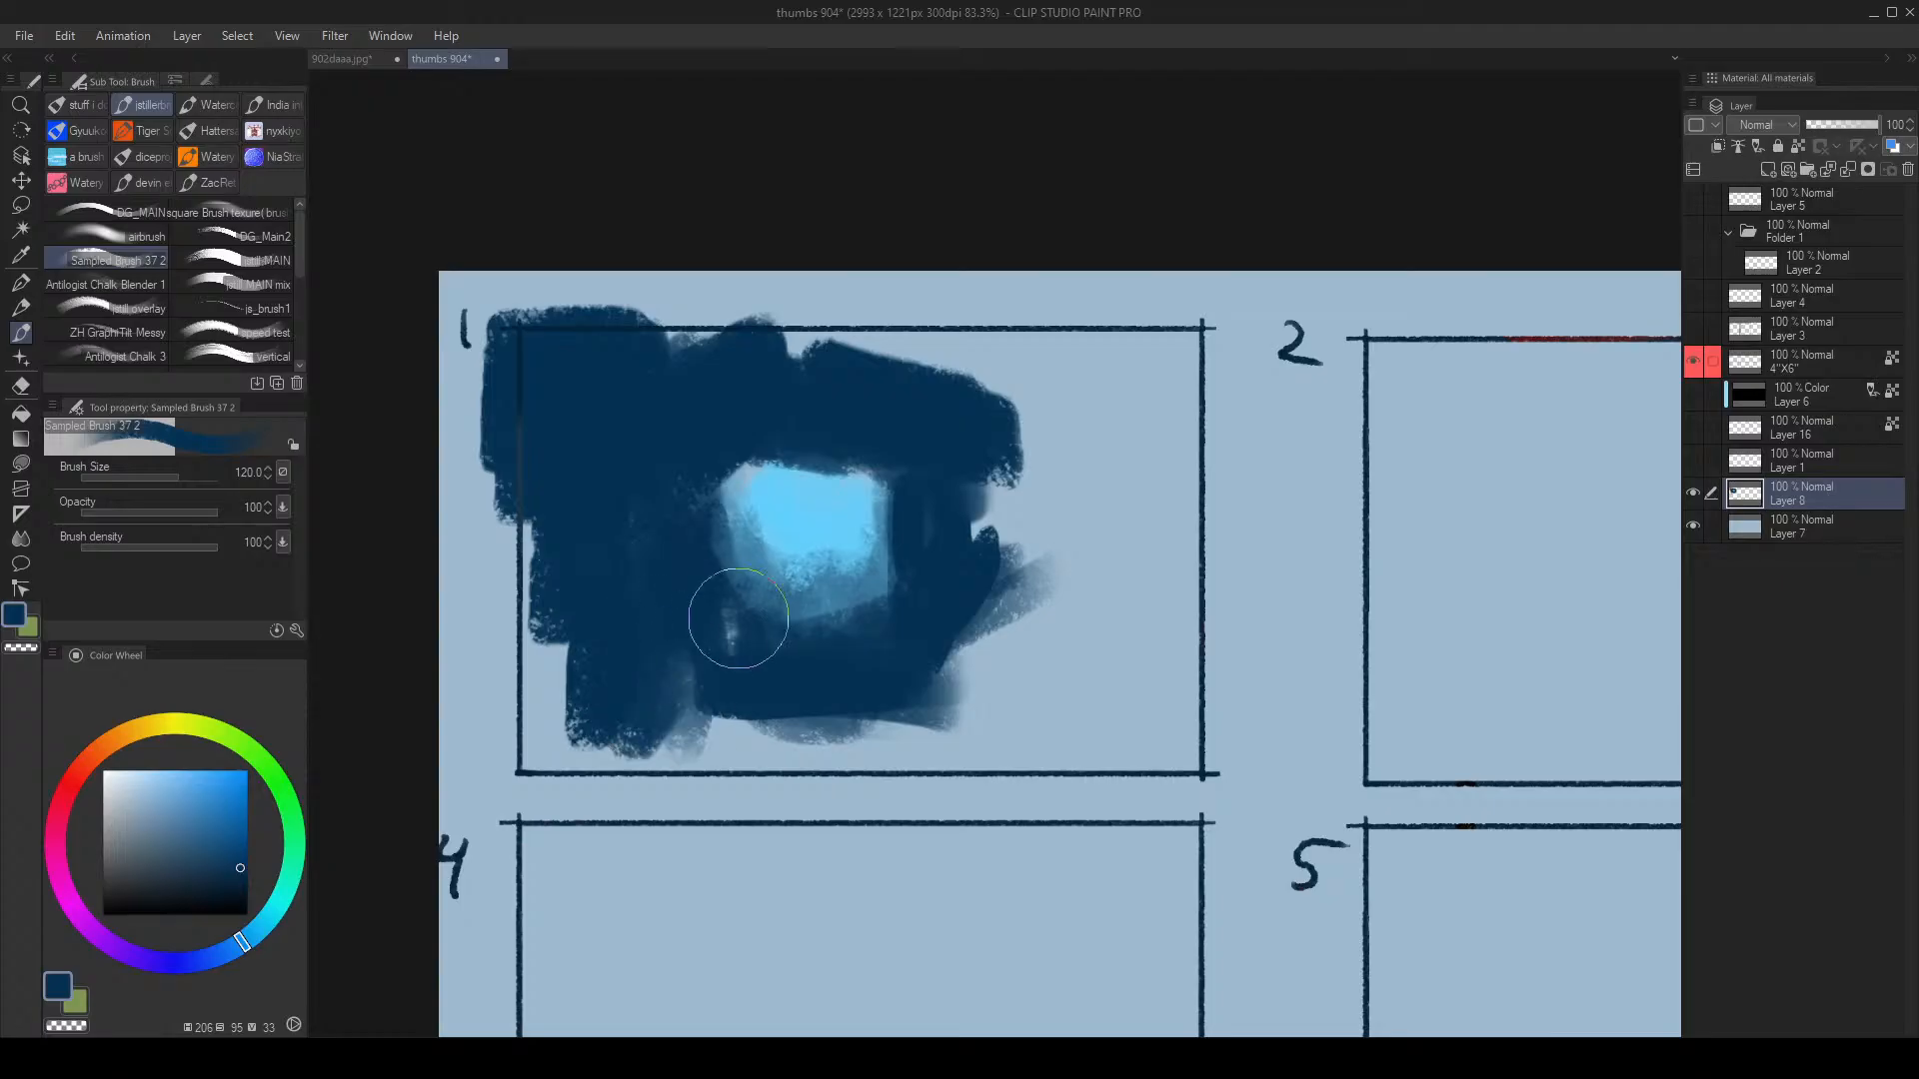
Step: Lasso a curved band beneath the light-blue patch in frame 1
key(m)
drag(942, 563, 938, 562)
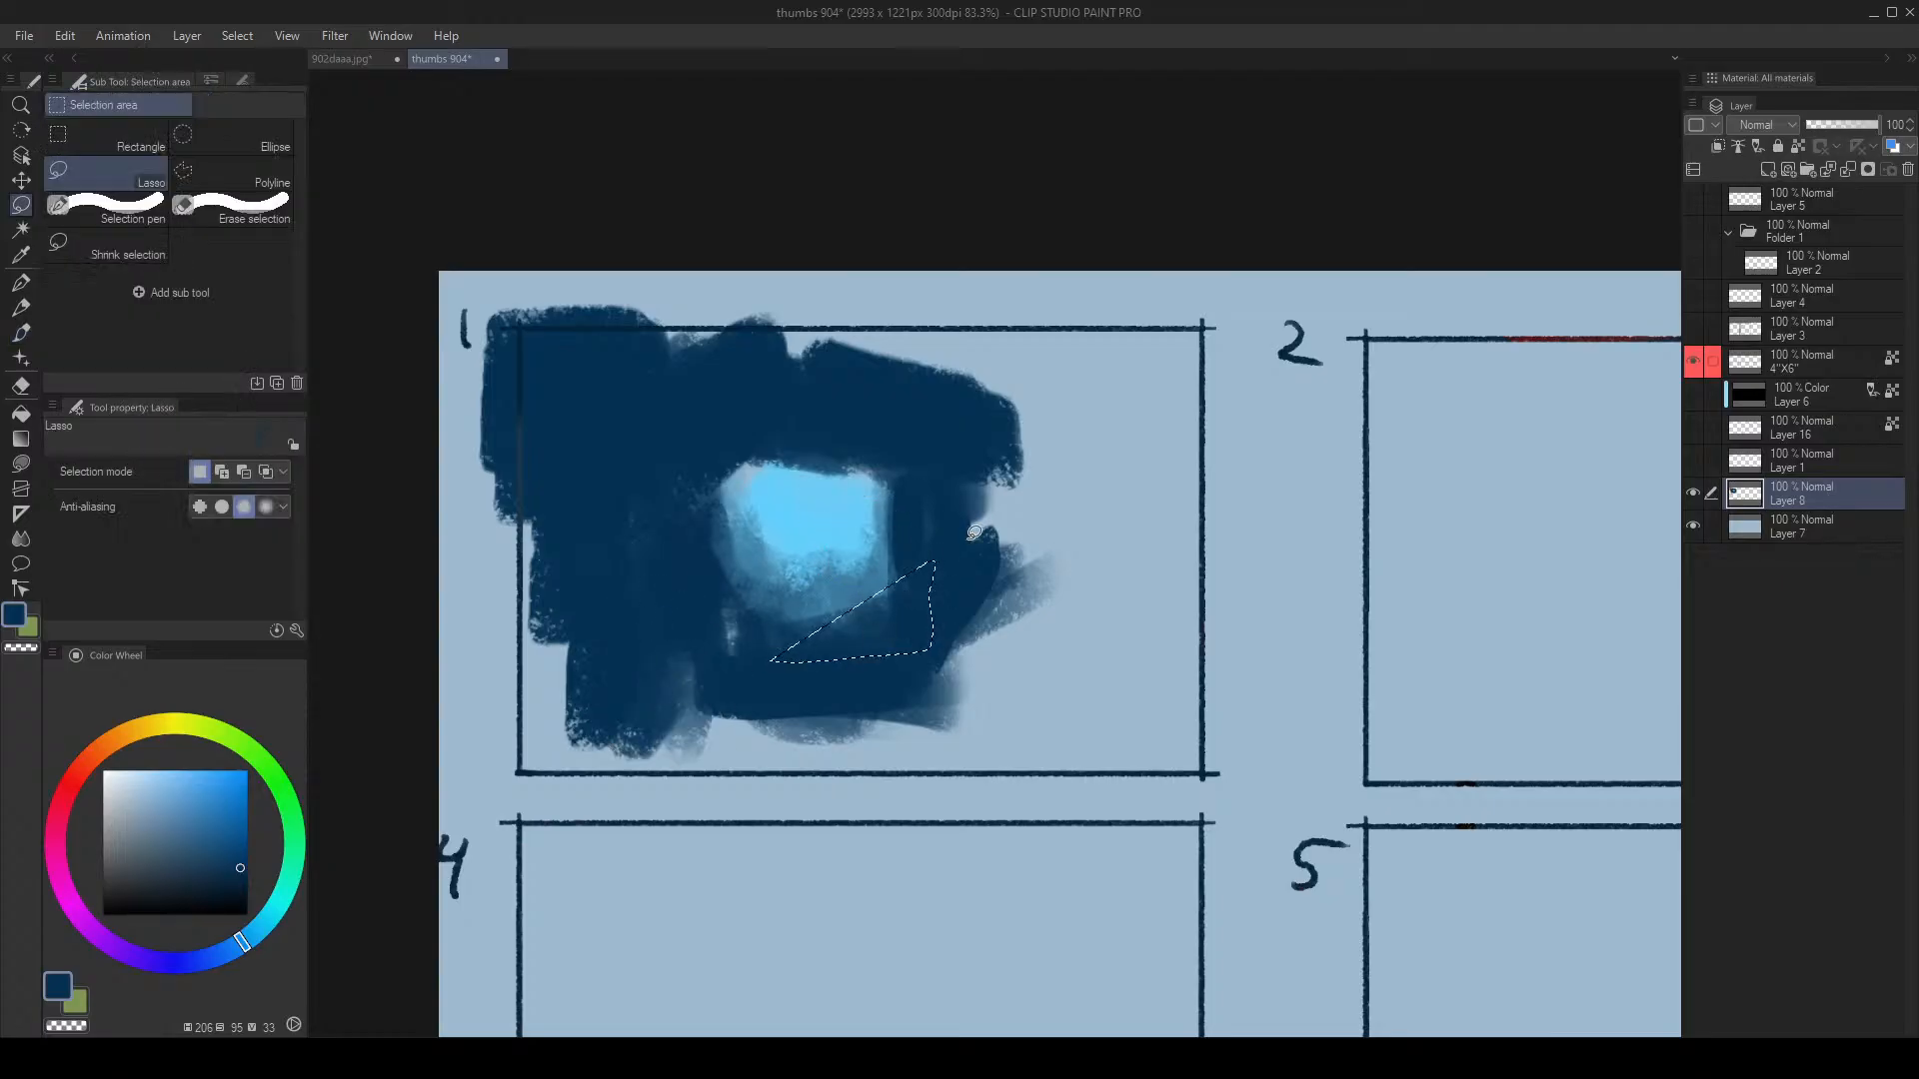
drag(682, 678, 650, 685)
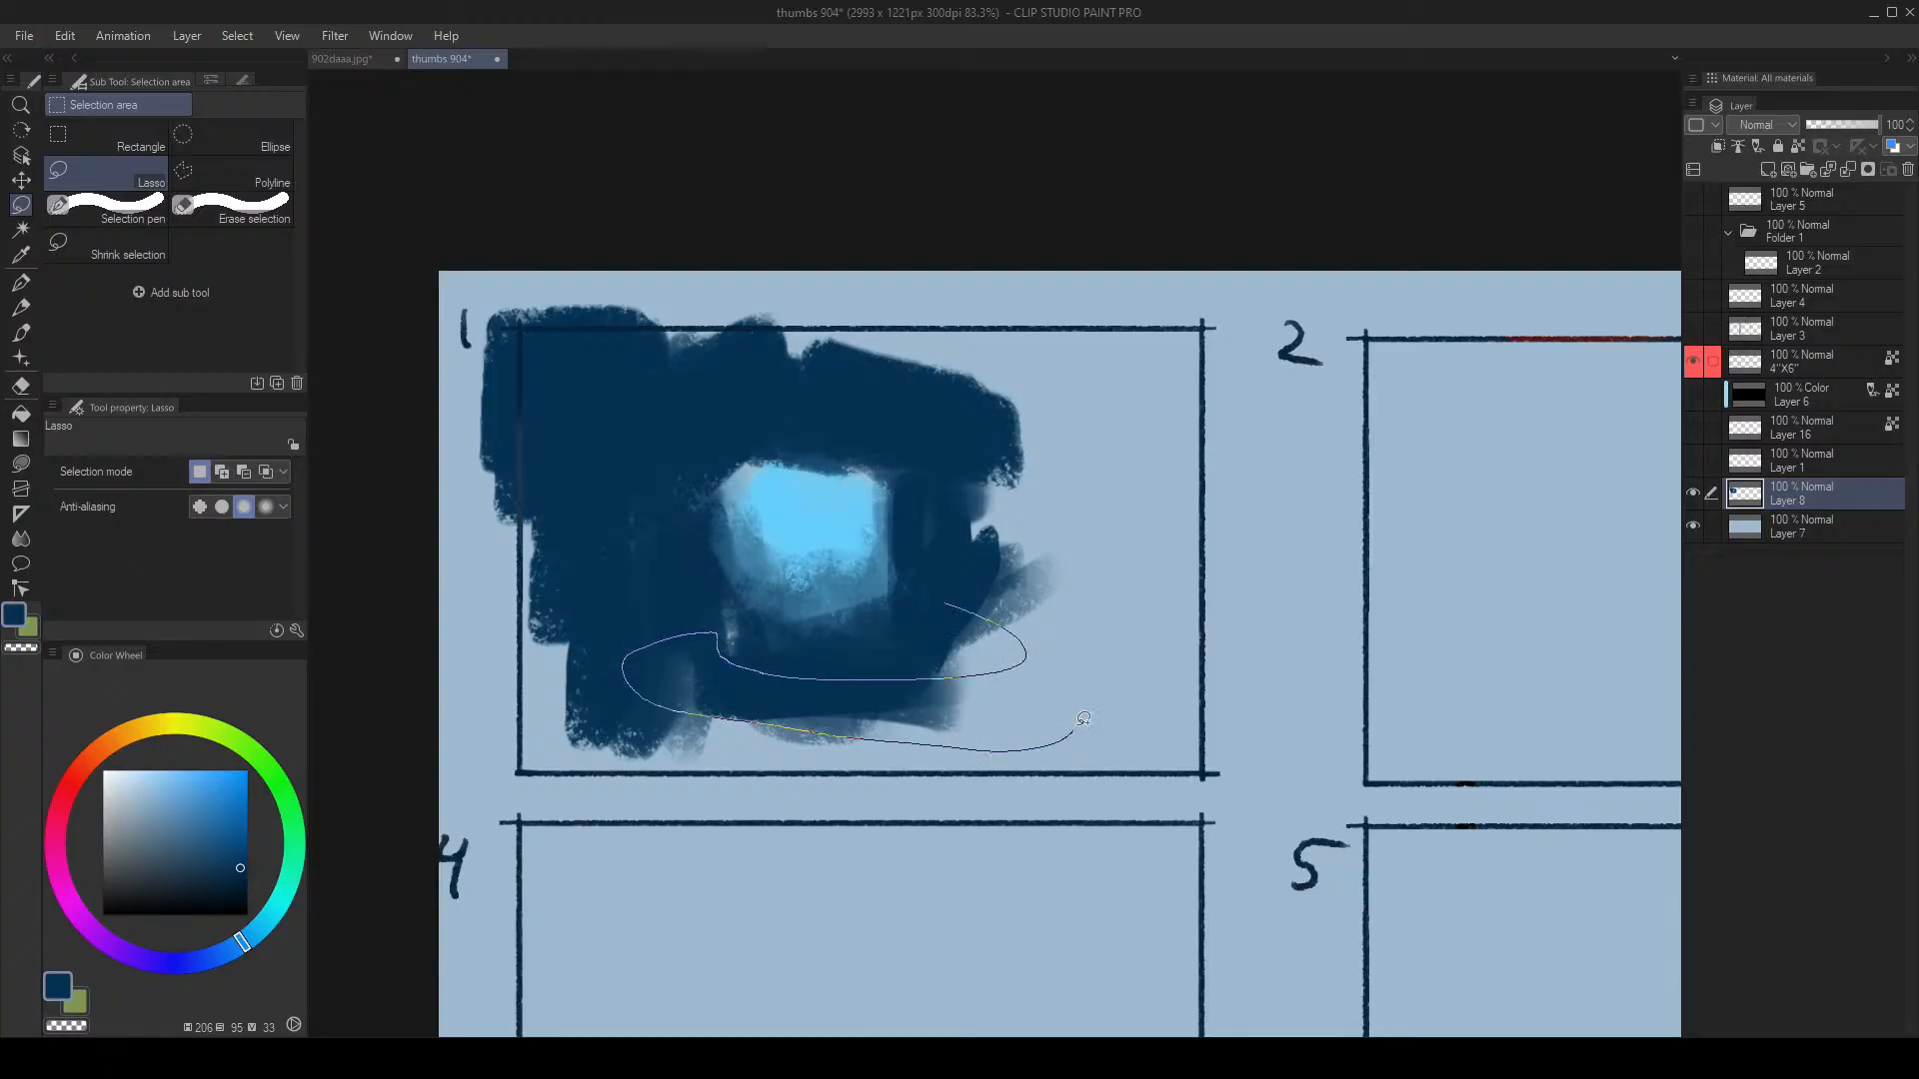
drag(989, 571, 912, 567)
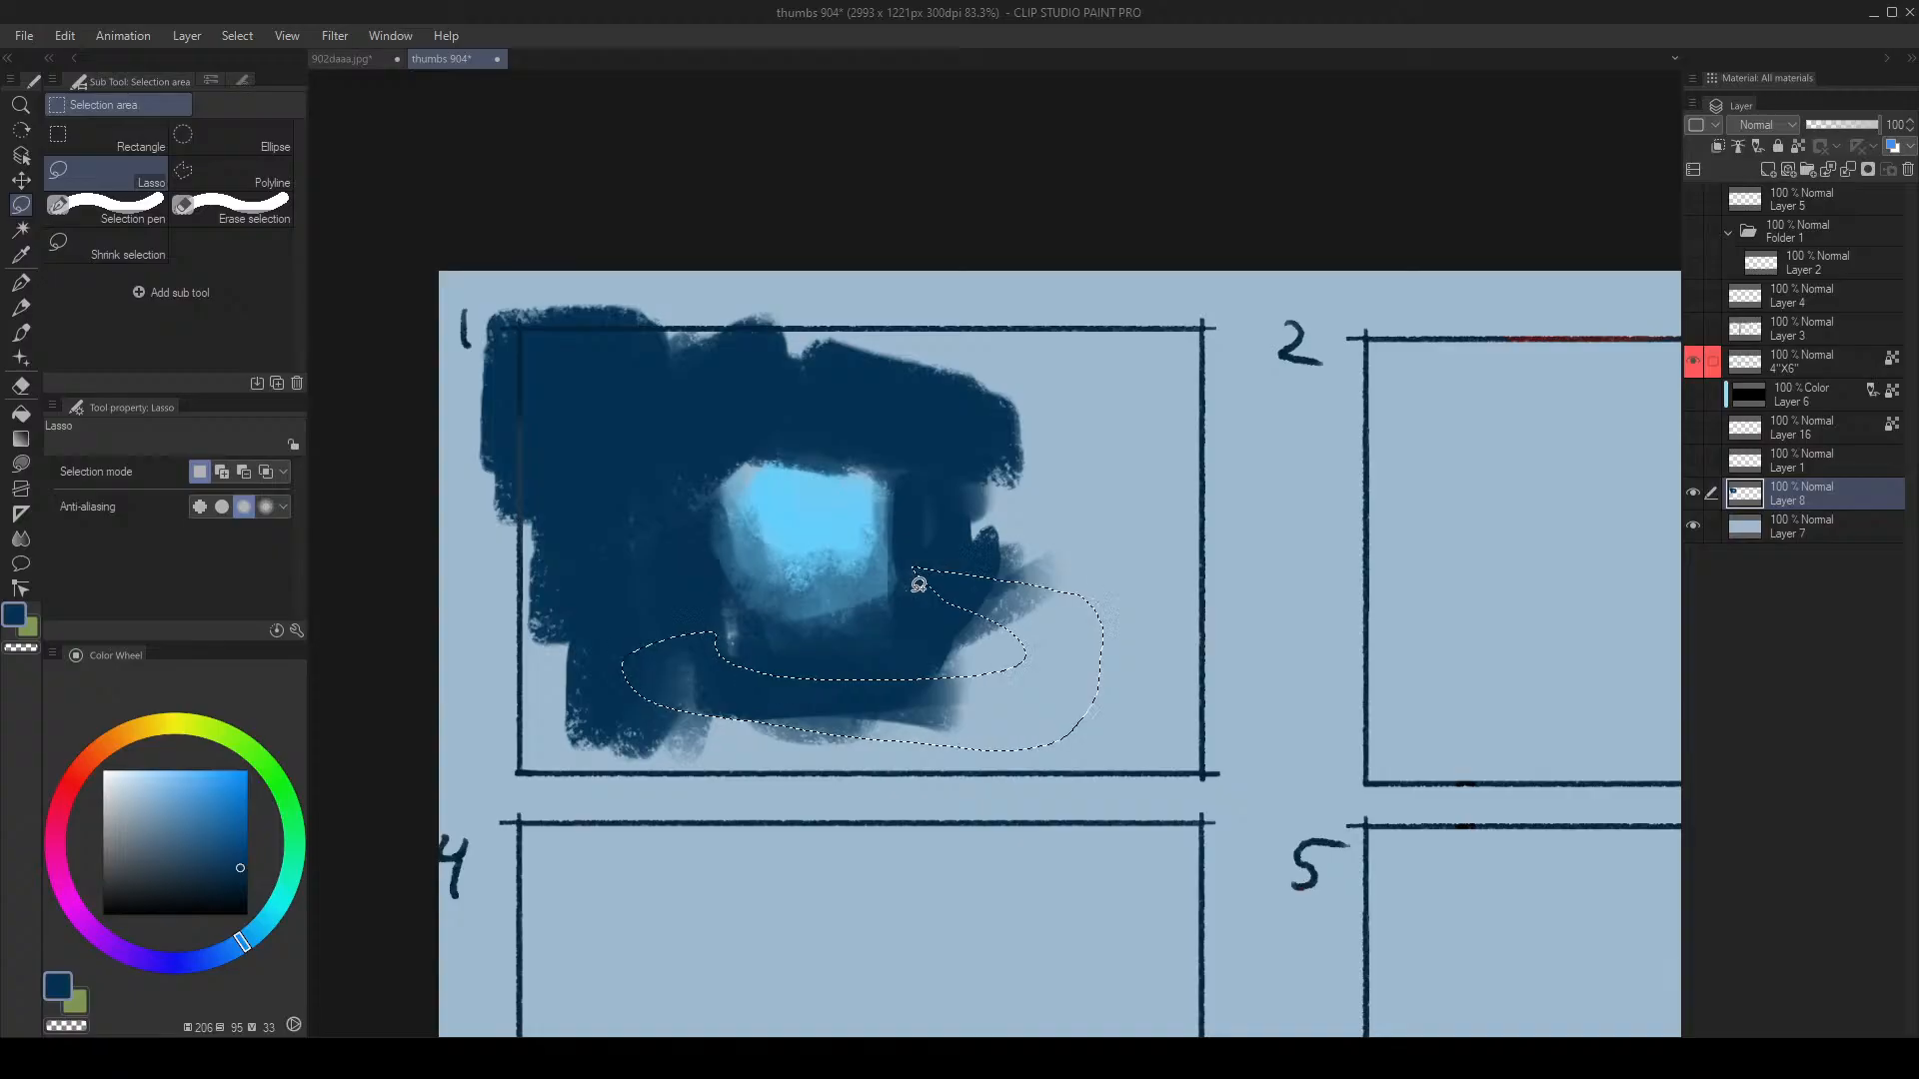
key(b)
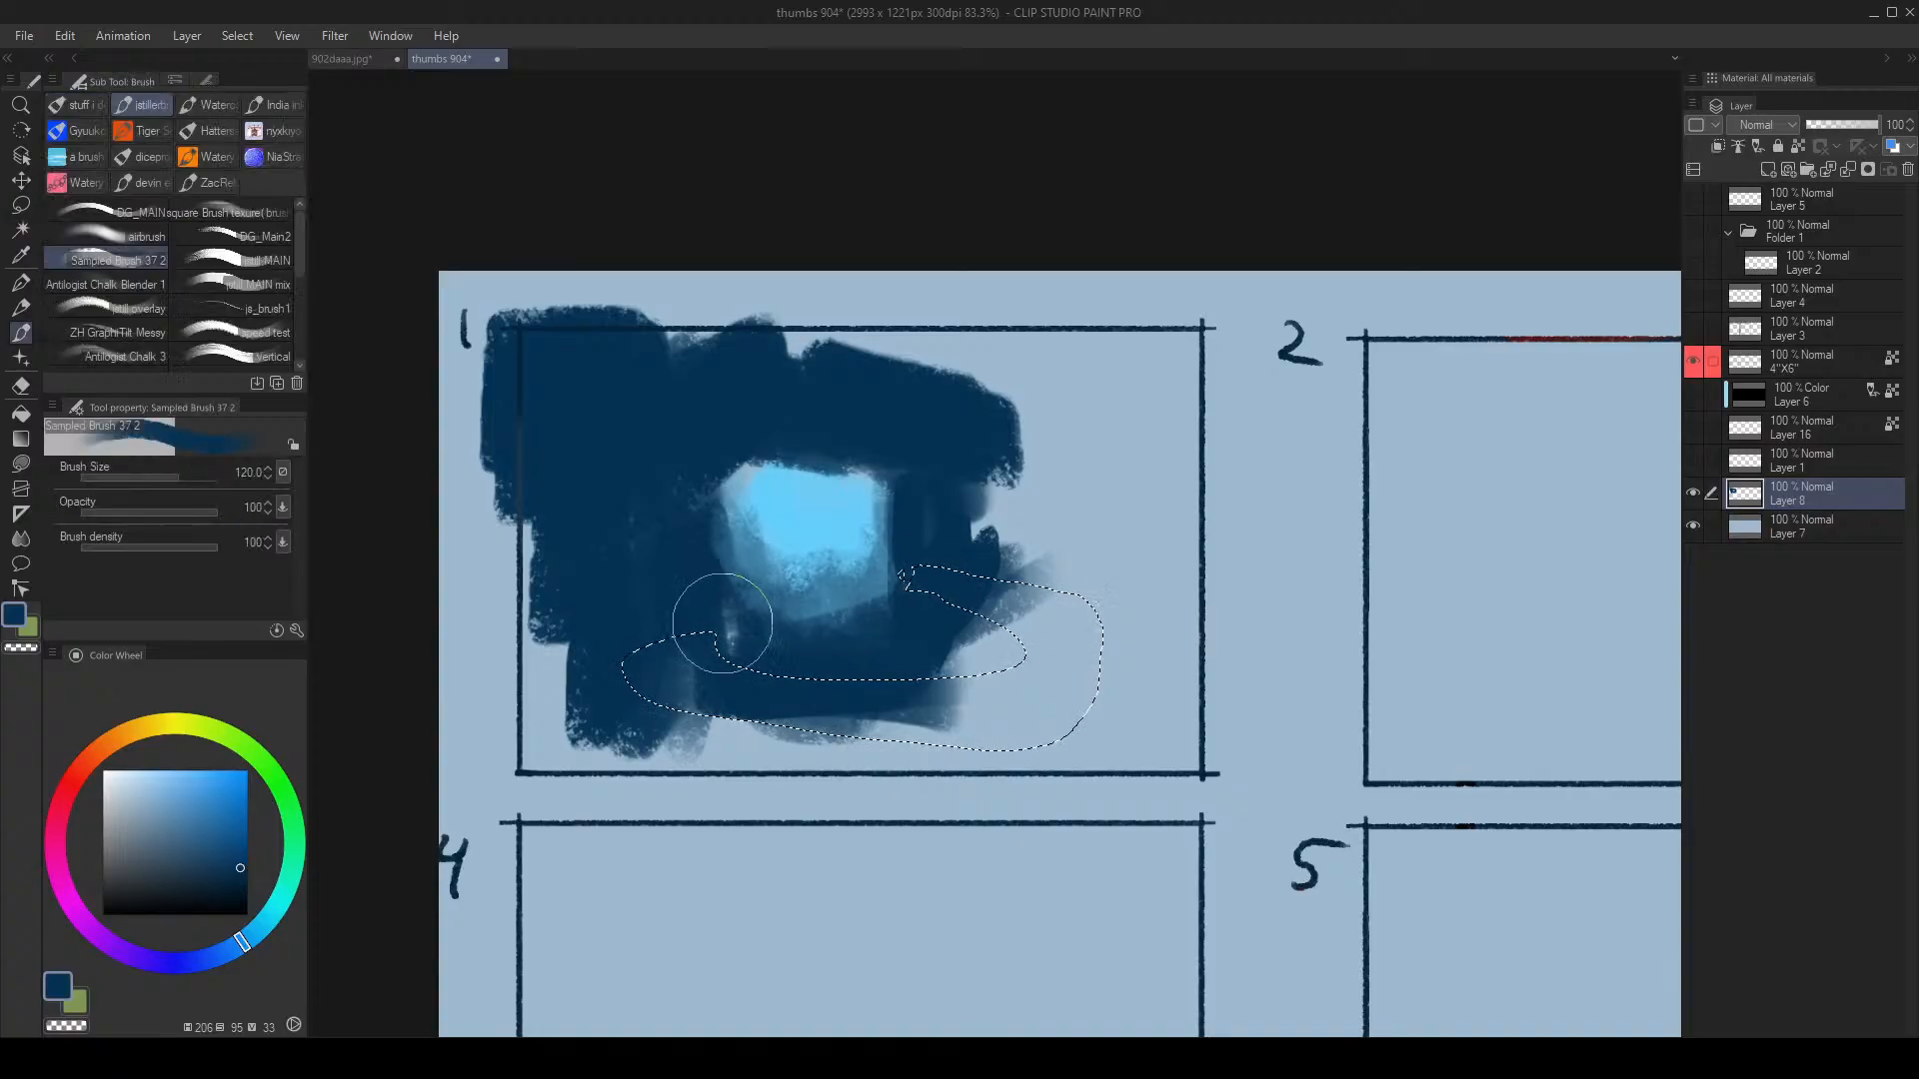
key(m)
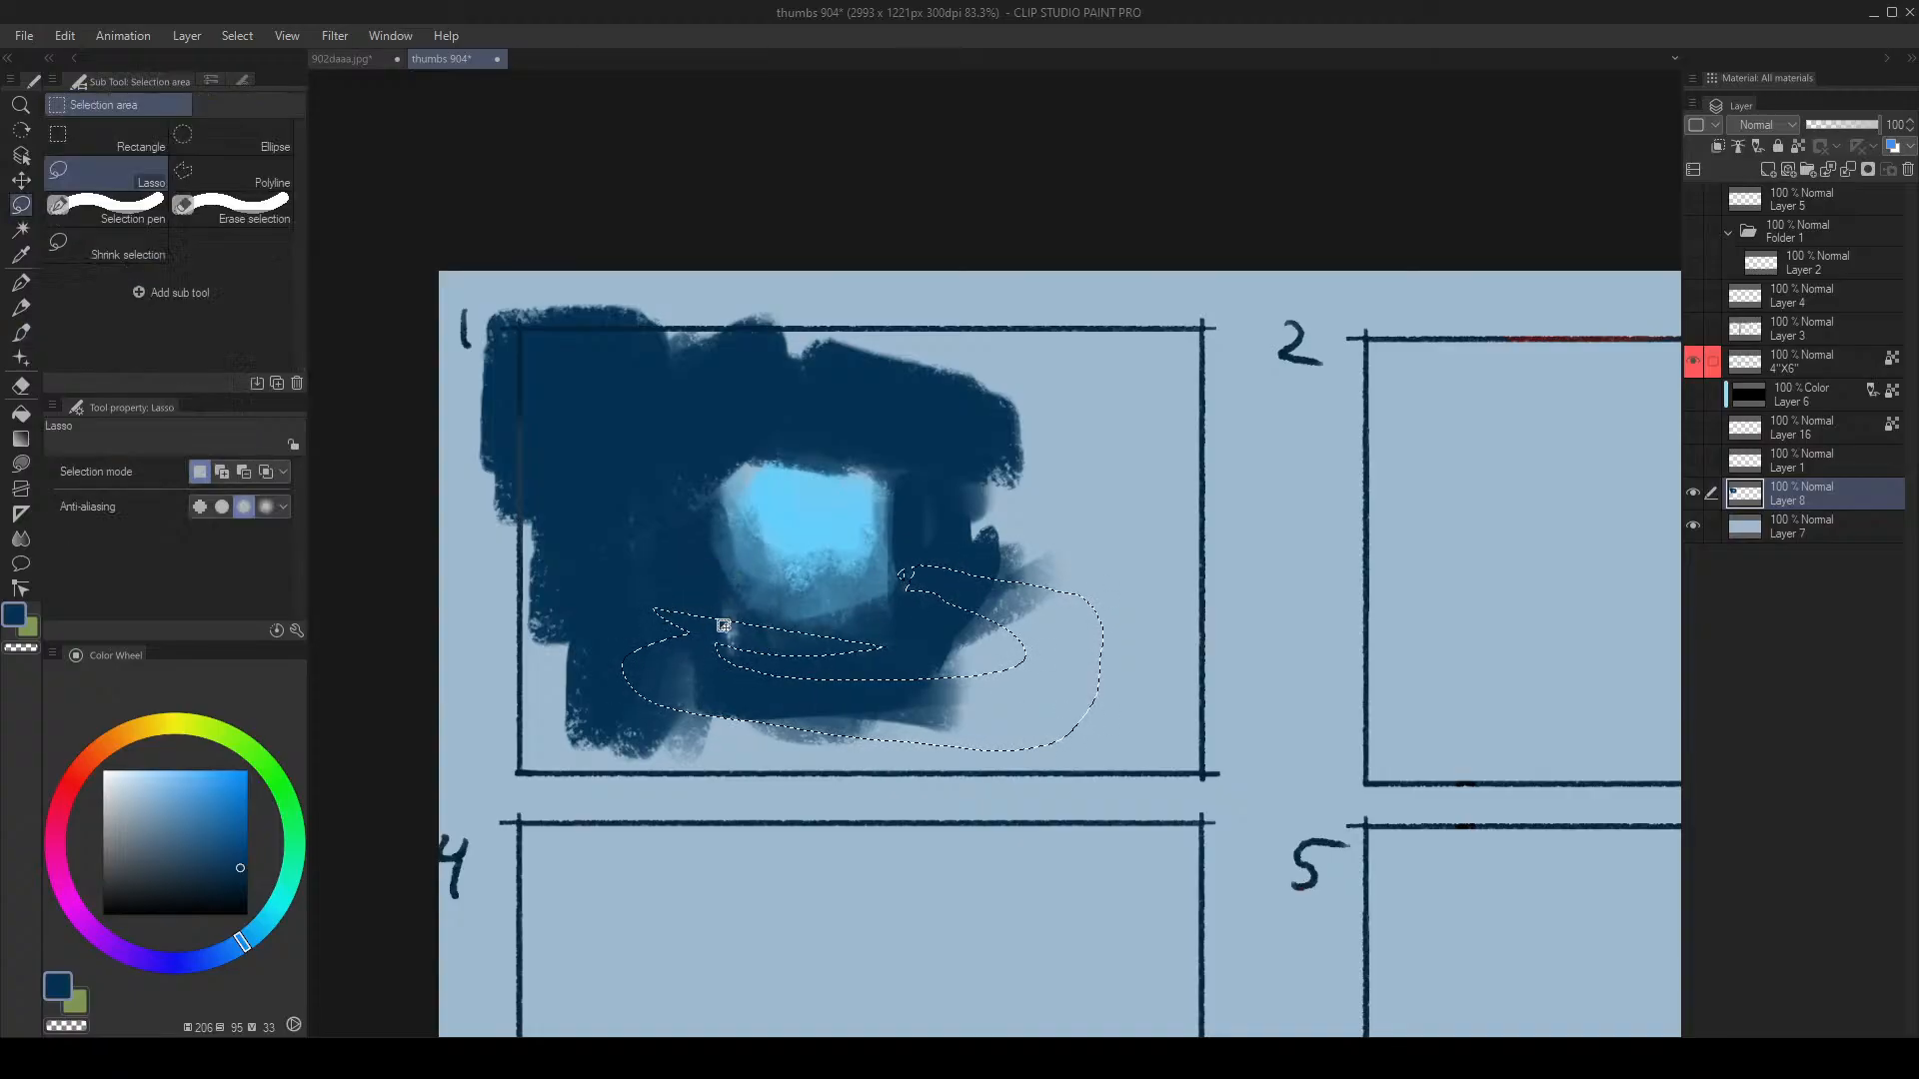
drag(789, 671, 945, 678)
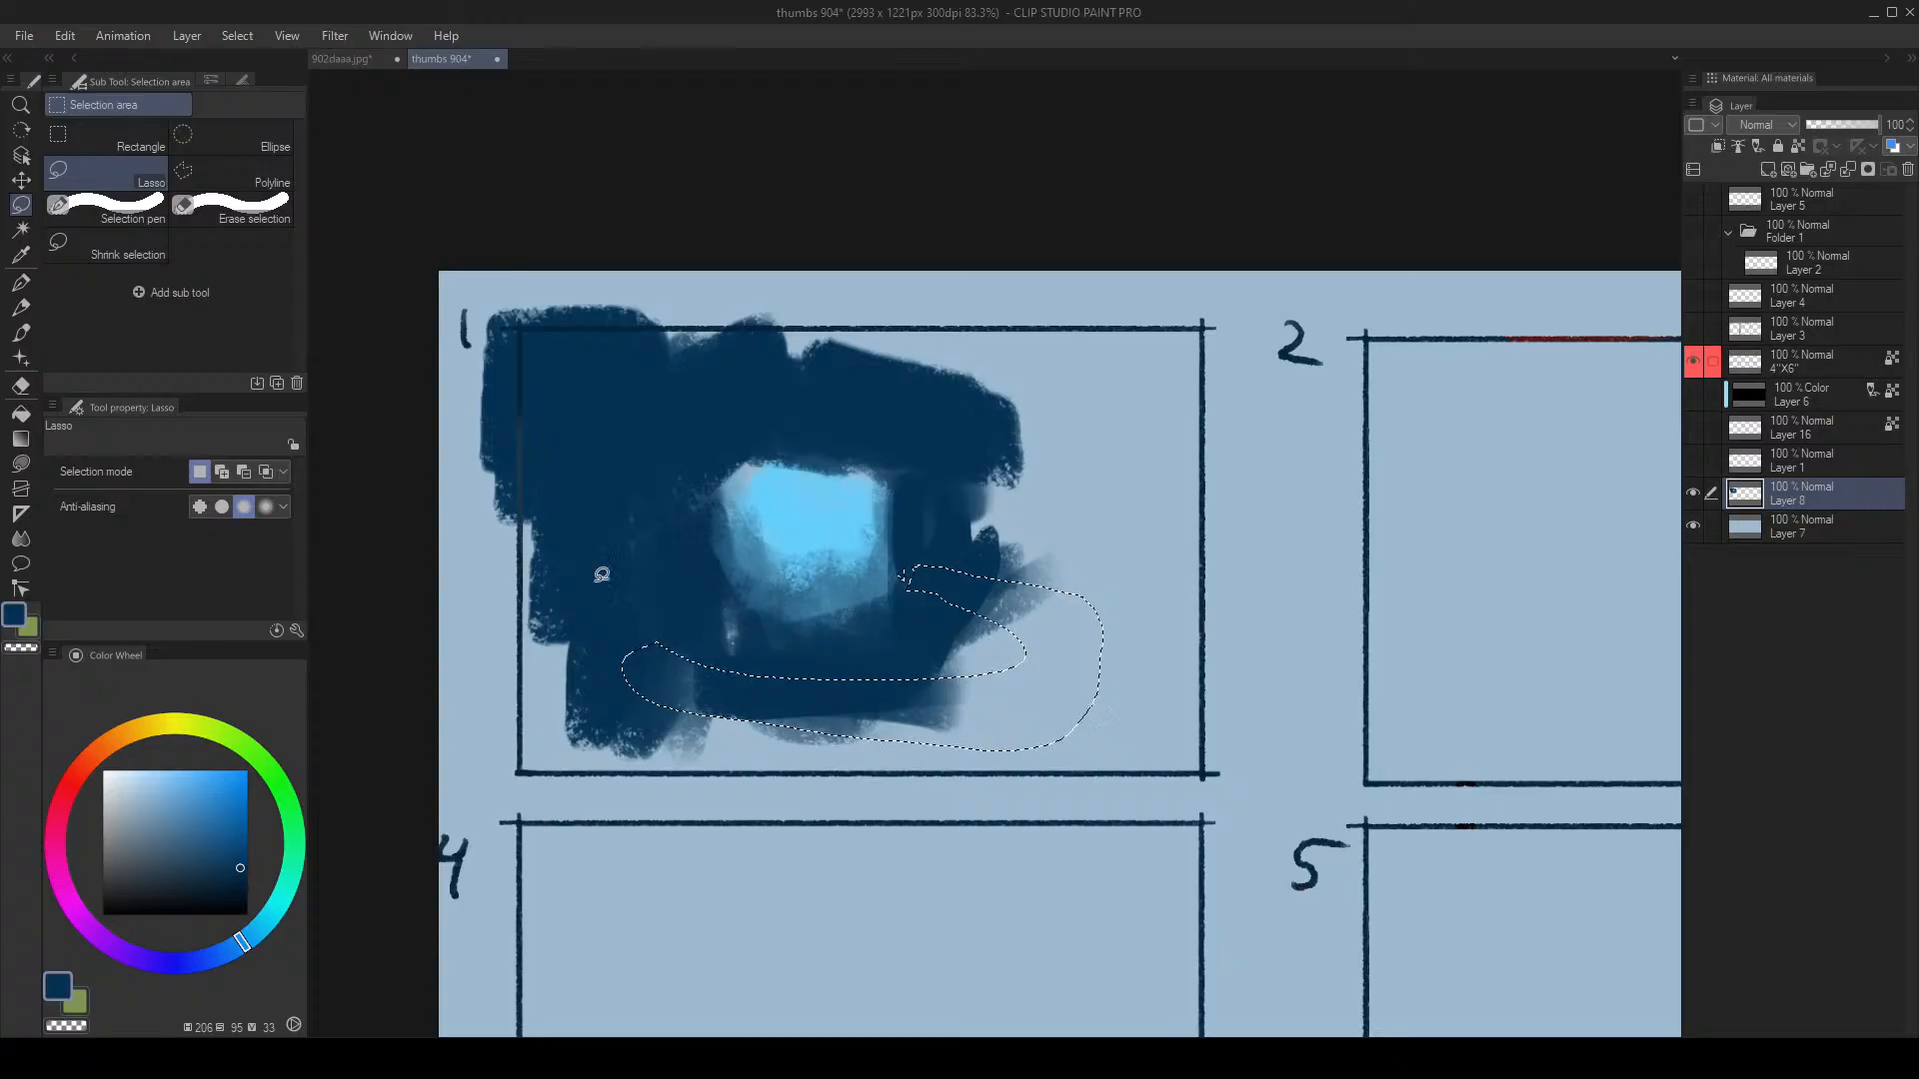
Step: Inspect the 902daaa.jpg reference painting, then return to the thumbs 904 sheet with the painting brush
click(340, 62)
key(alt+space)
mouse_move(703, 444)
mouse_down()
mouse_move(684, 487)
mouse_move(726, 439)
mouse_up()
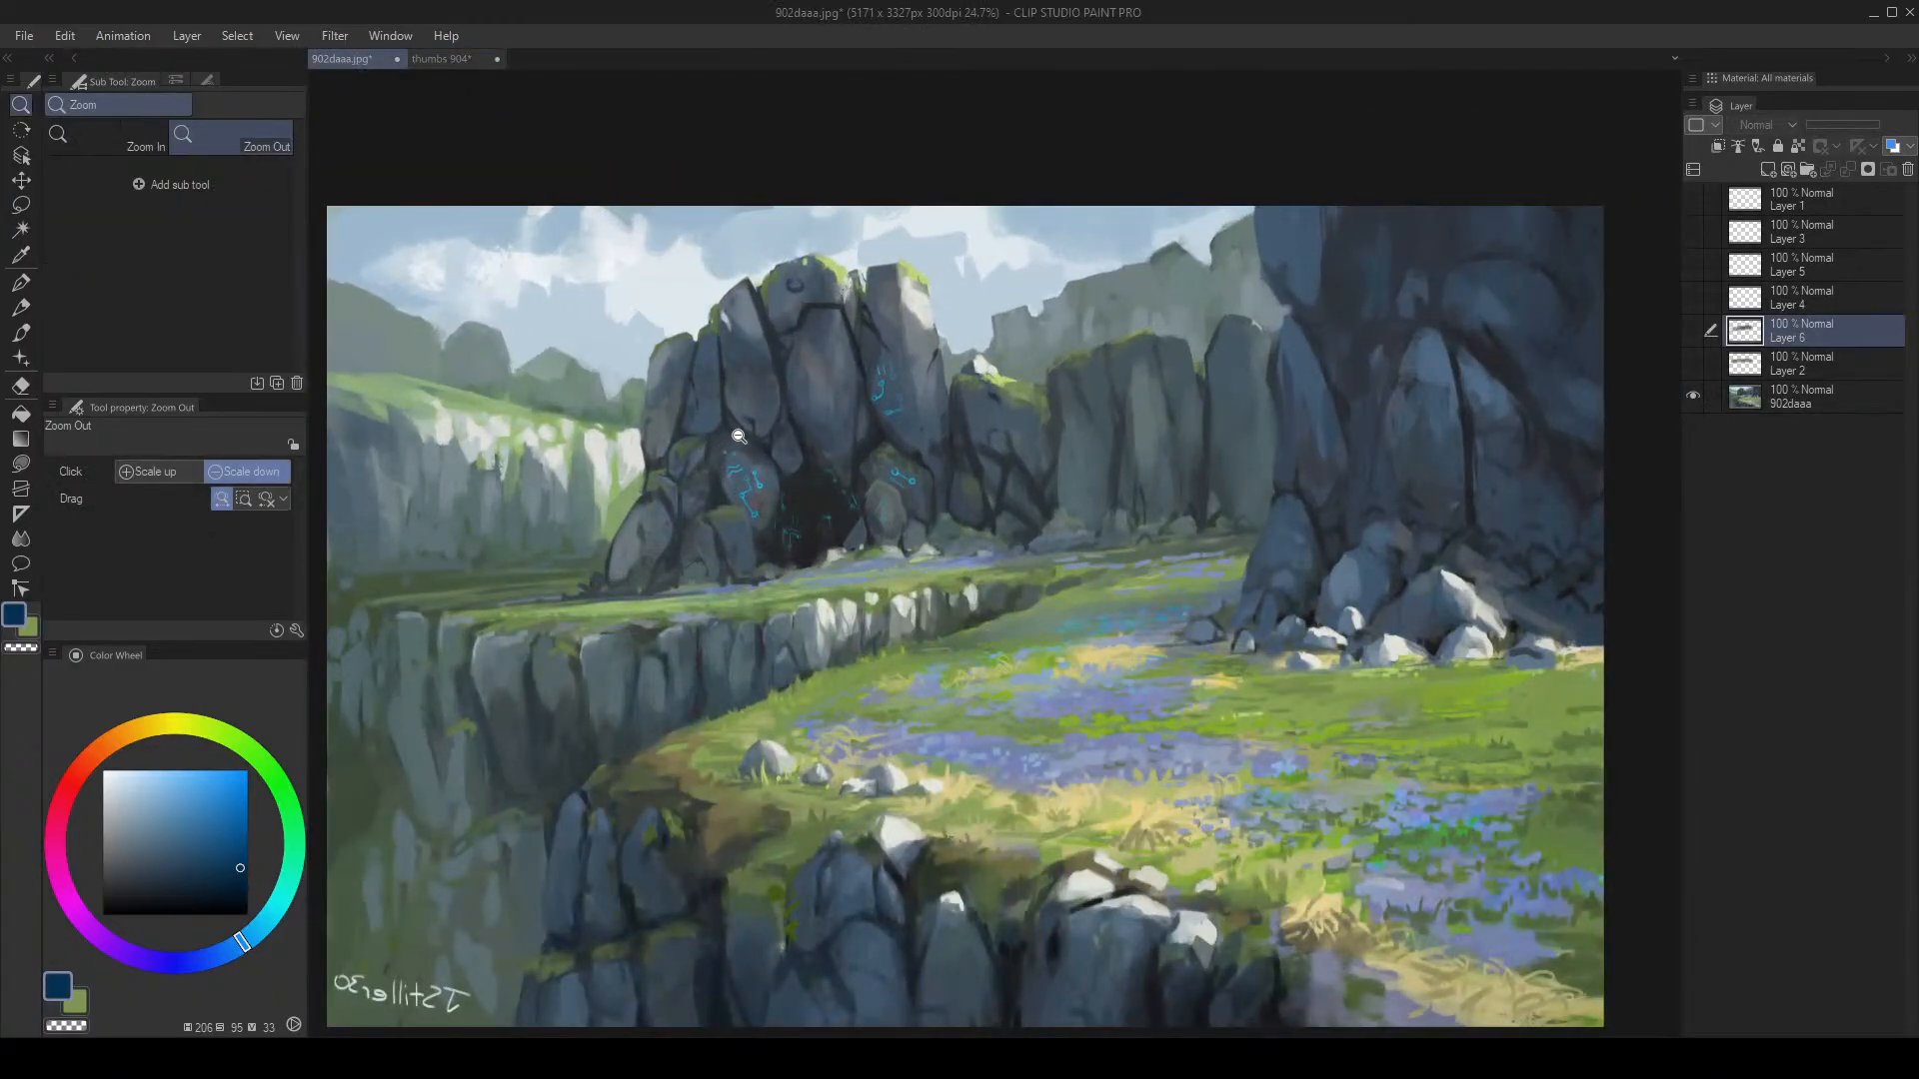
drag(769, 543, 657, 520)
mouse_move(688, 417)
mouse_down()
mouse_move(646, 429)
mouse_move(681, 419)
mouse_move(559, 397)
mouse_move(595, 385)
mouse_up()
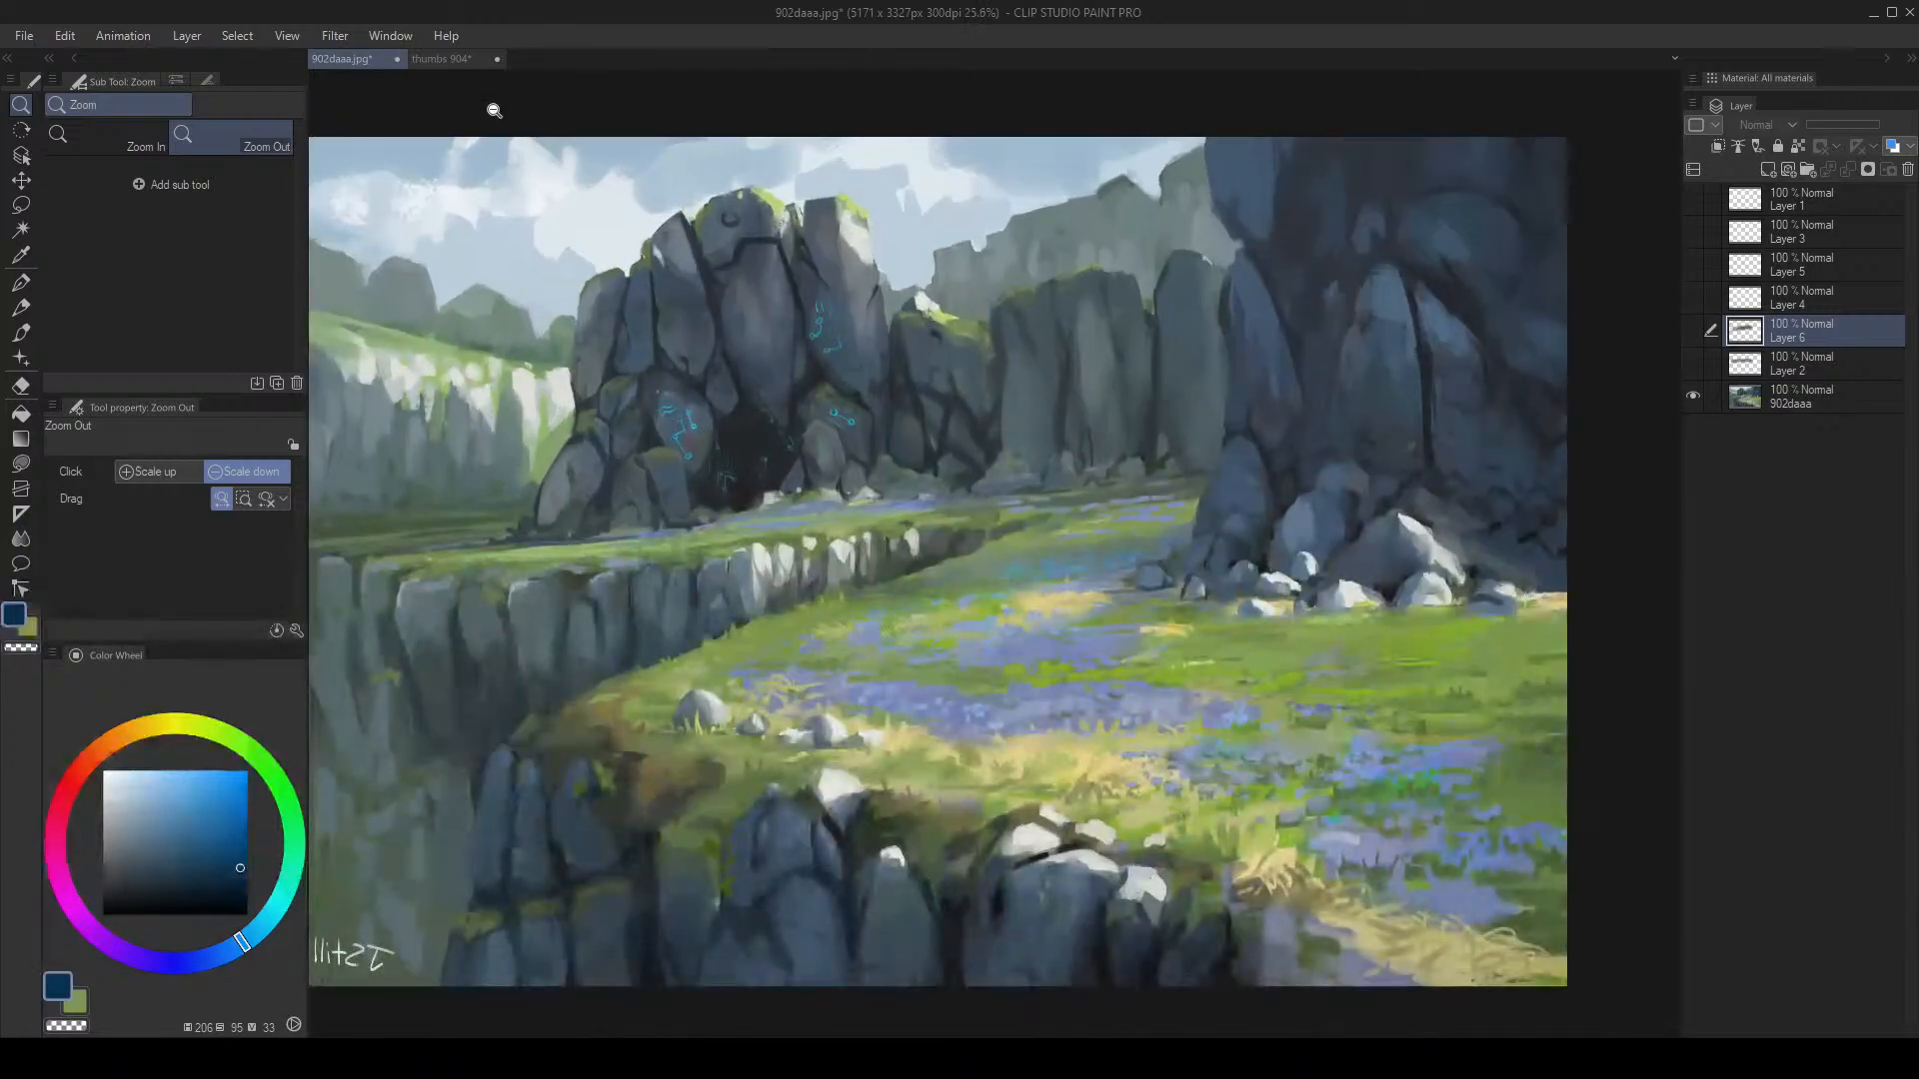
click(441, 59)
click(725, 575)
key(b)
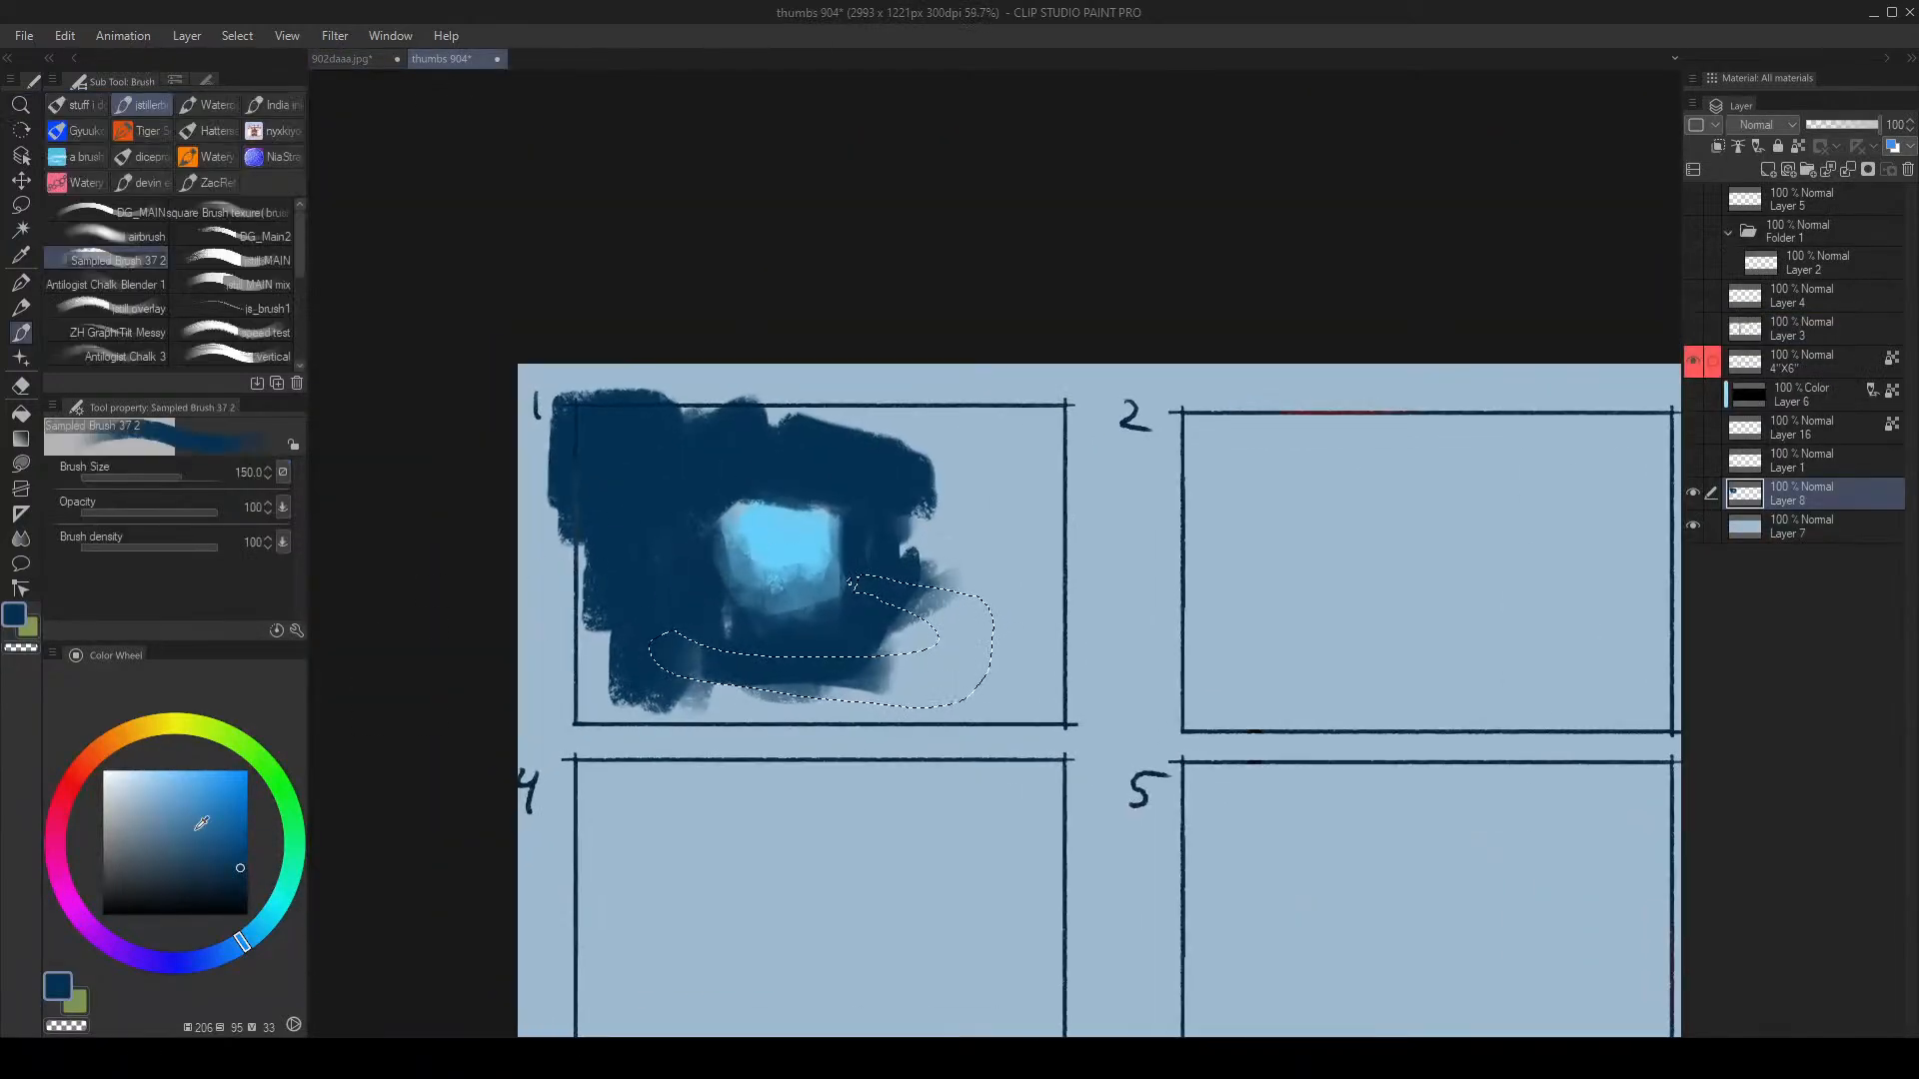
Step: Fill the selected band in frame 1 with grey-blue and clear the selection
click(122, 844)
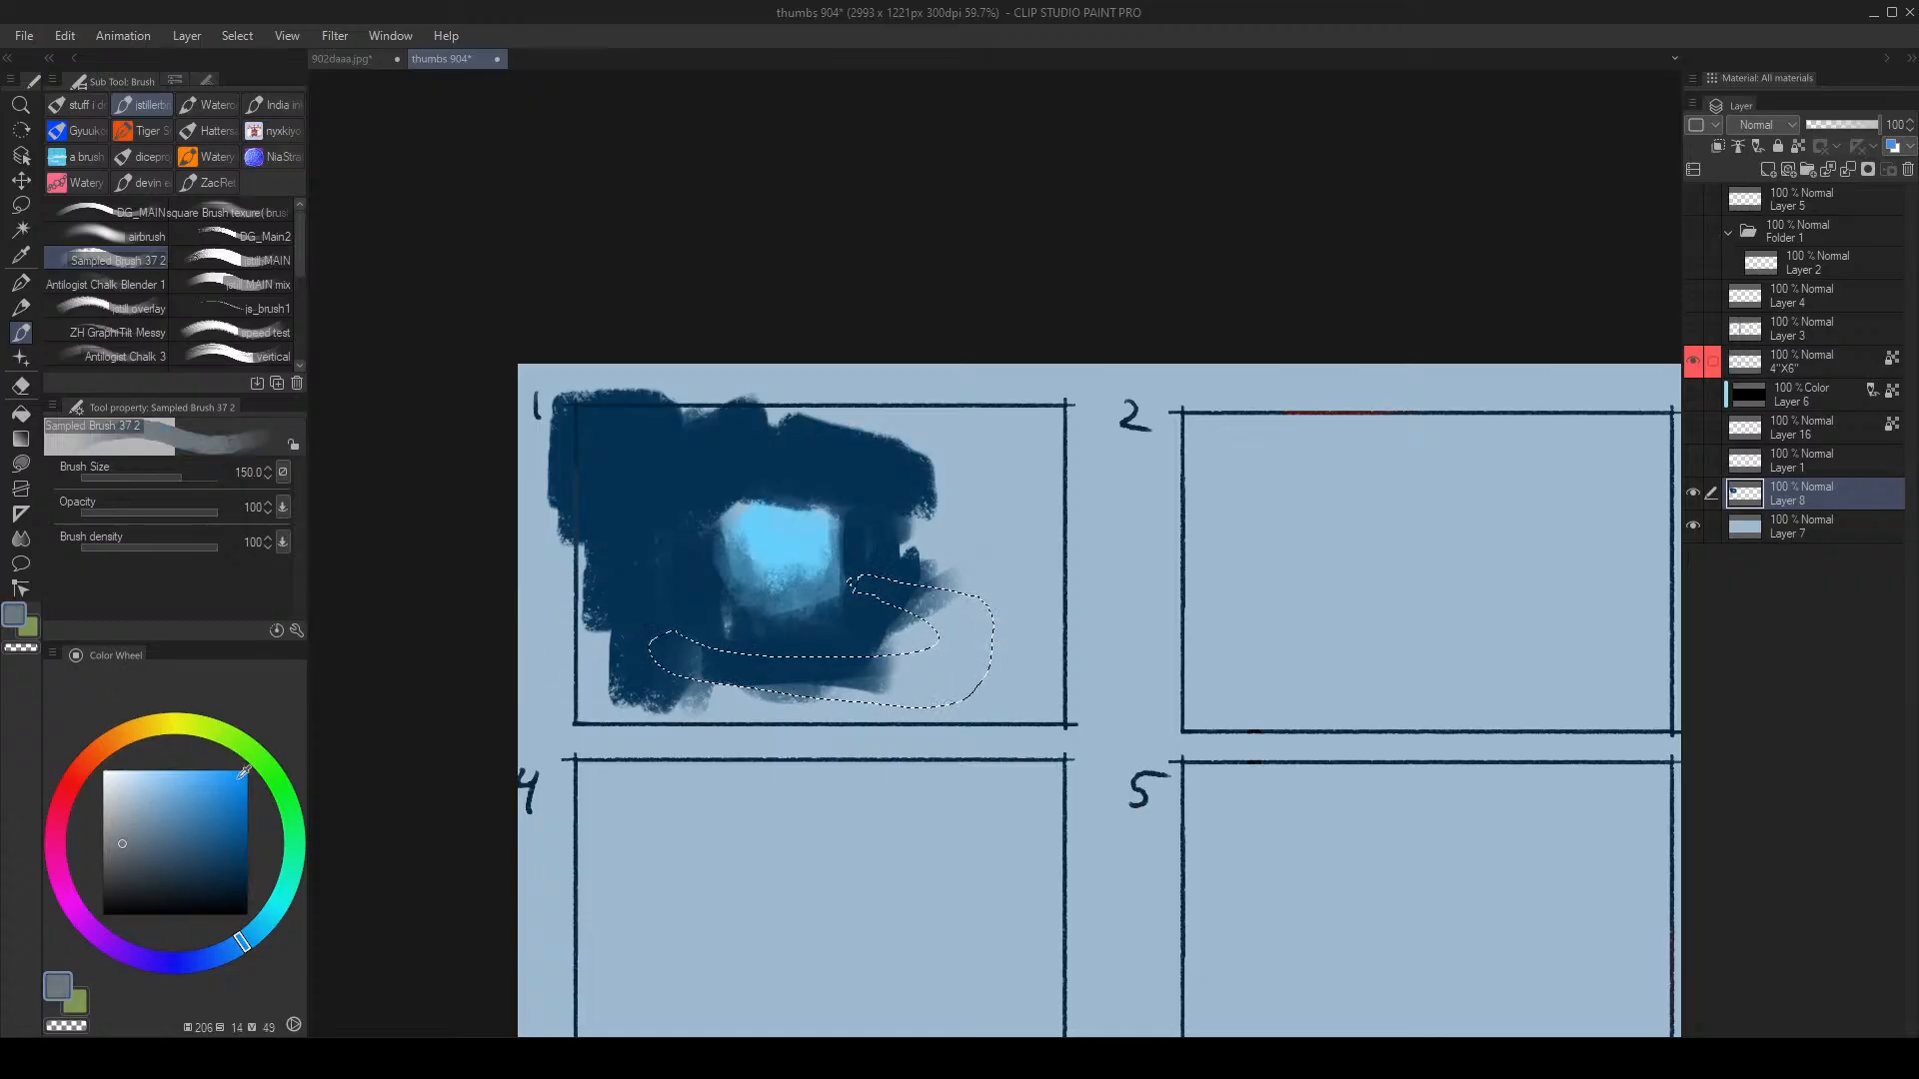
drag(664, 639, 704, 648)
mouse_move(871, 584)
mouse_down()
mouse_move(1096, 574)
mouse_move(1179, 676)
mouse_up()
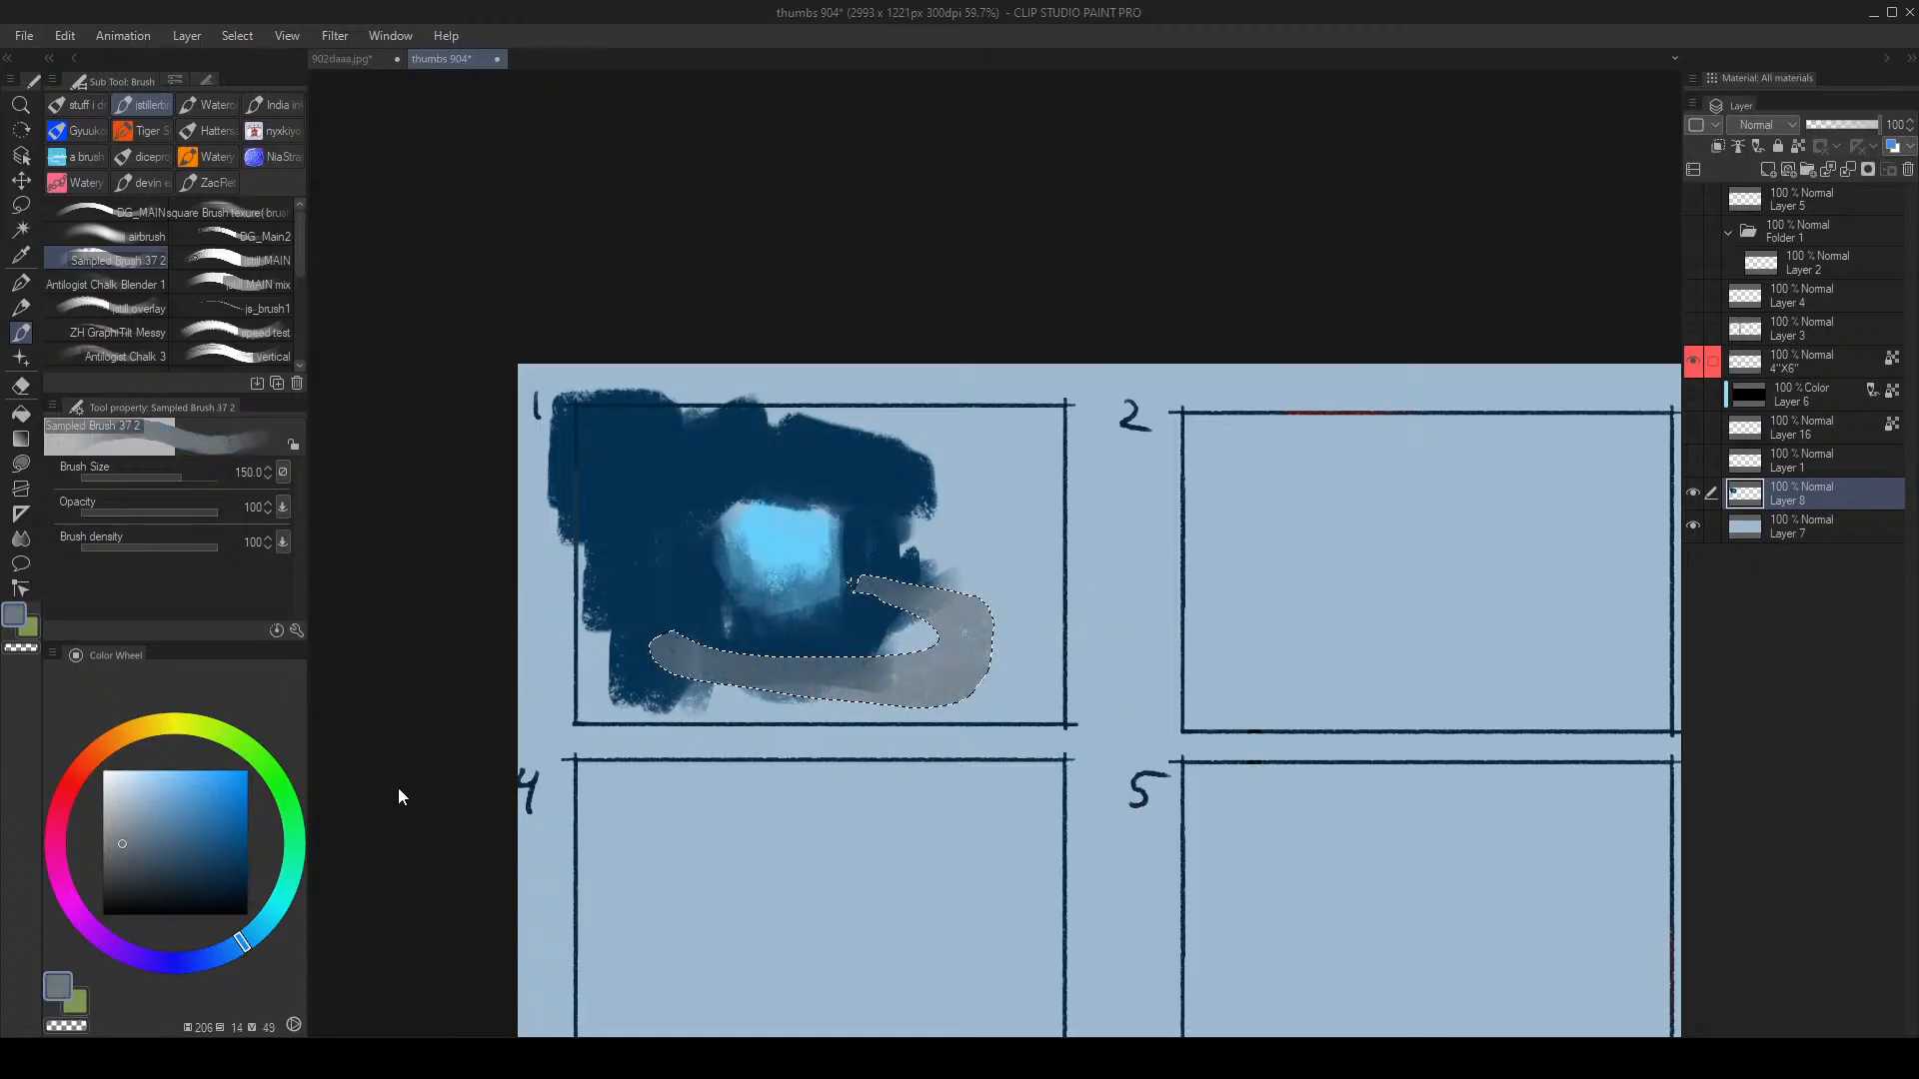
key(ctrl+d)
Step: With the view mirrored and the brush at 120, paint grey-blue along the band's lower edge toward the right
key(h)
drag(1343, 576, 1382, 561)
alt+click(1074, 642)
key([)
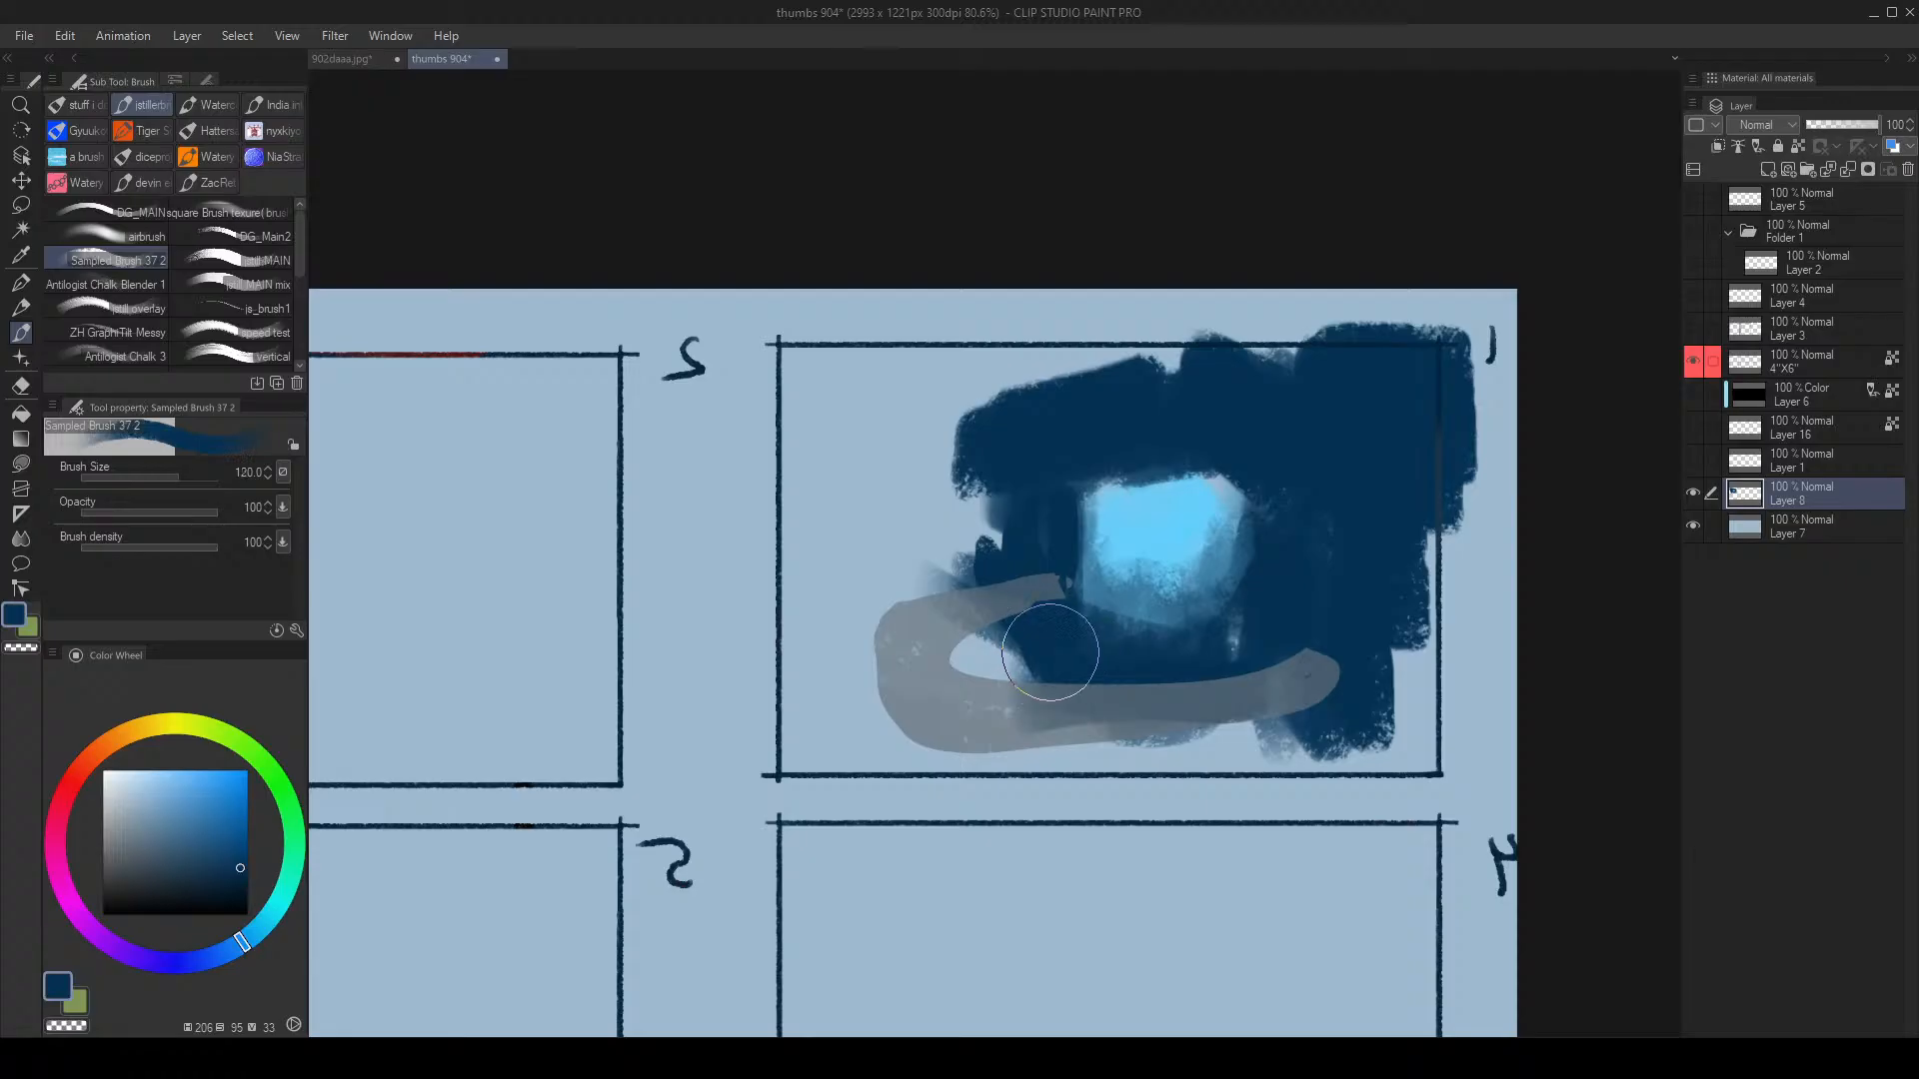
alt+click(939, 678)
drag(950, 679, 1166, 709)
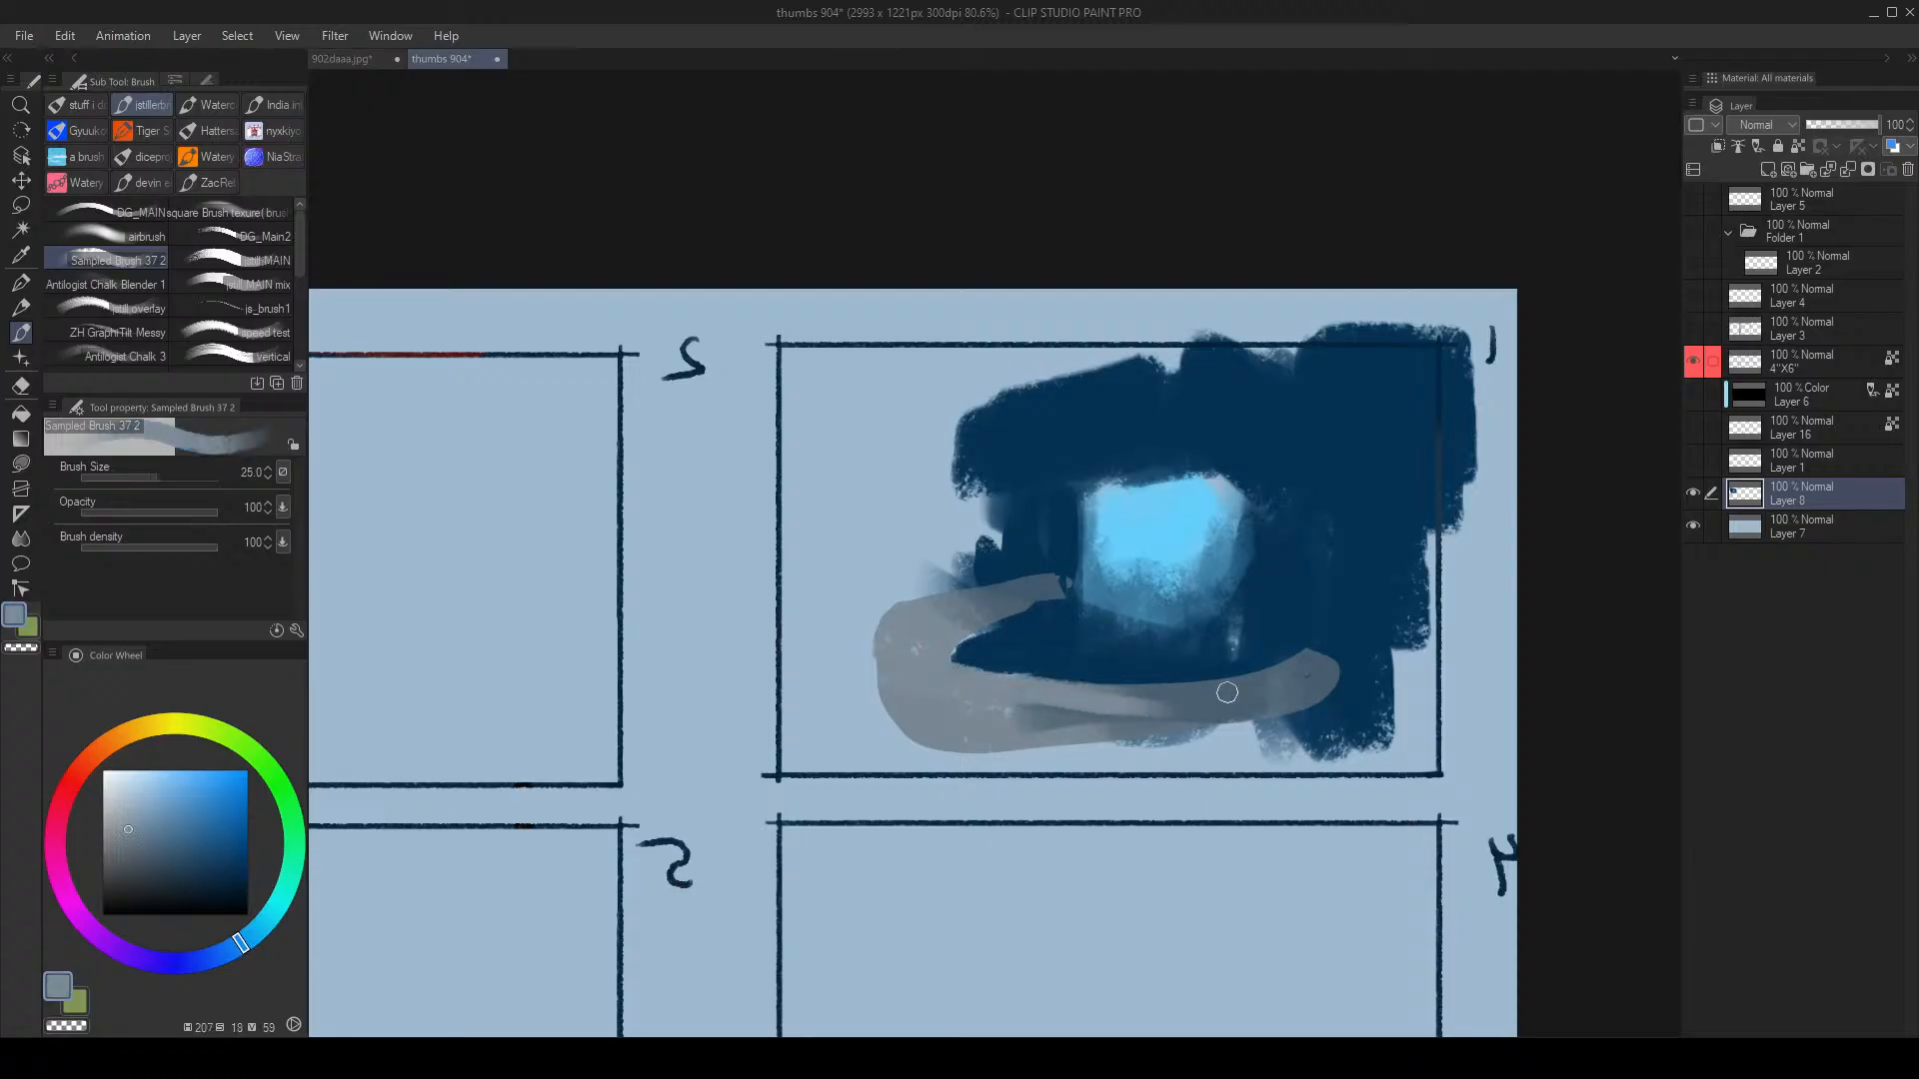
mouse_move(1044, 715)
mouse_down()
mouse_move(1225, 703)
mouse_move(1328, 725)
mouse_up()
drag(995, 734, 1317, 728)
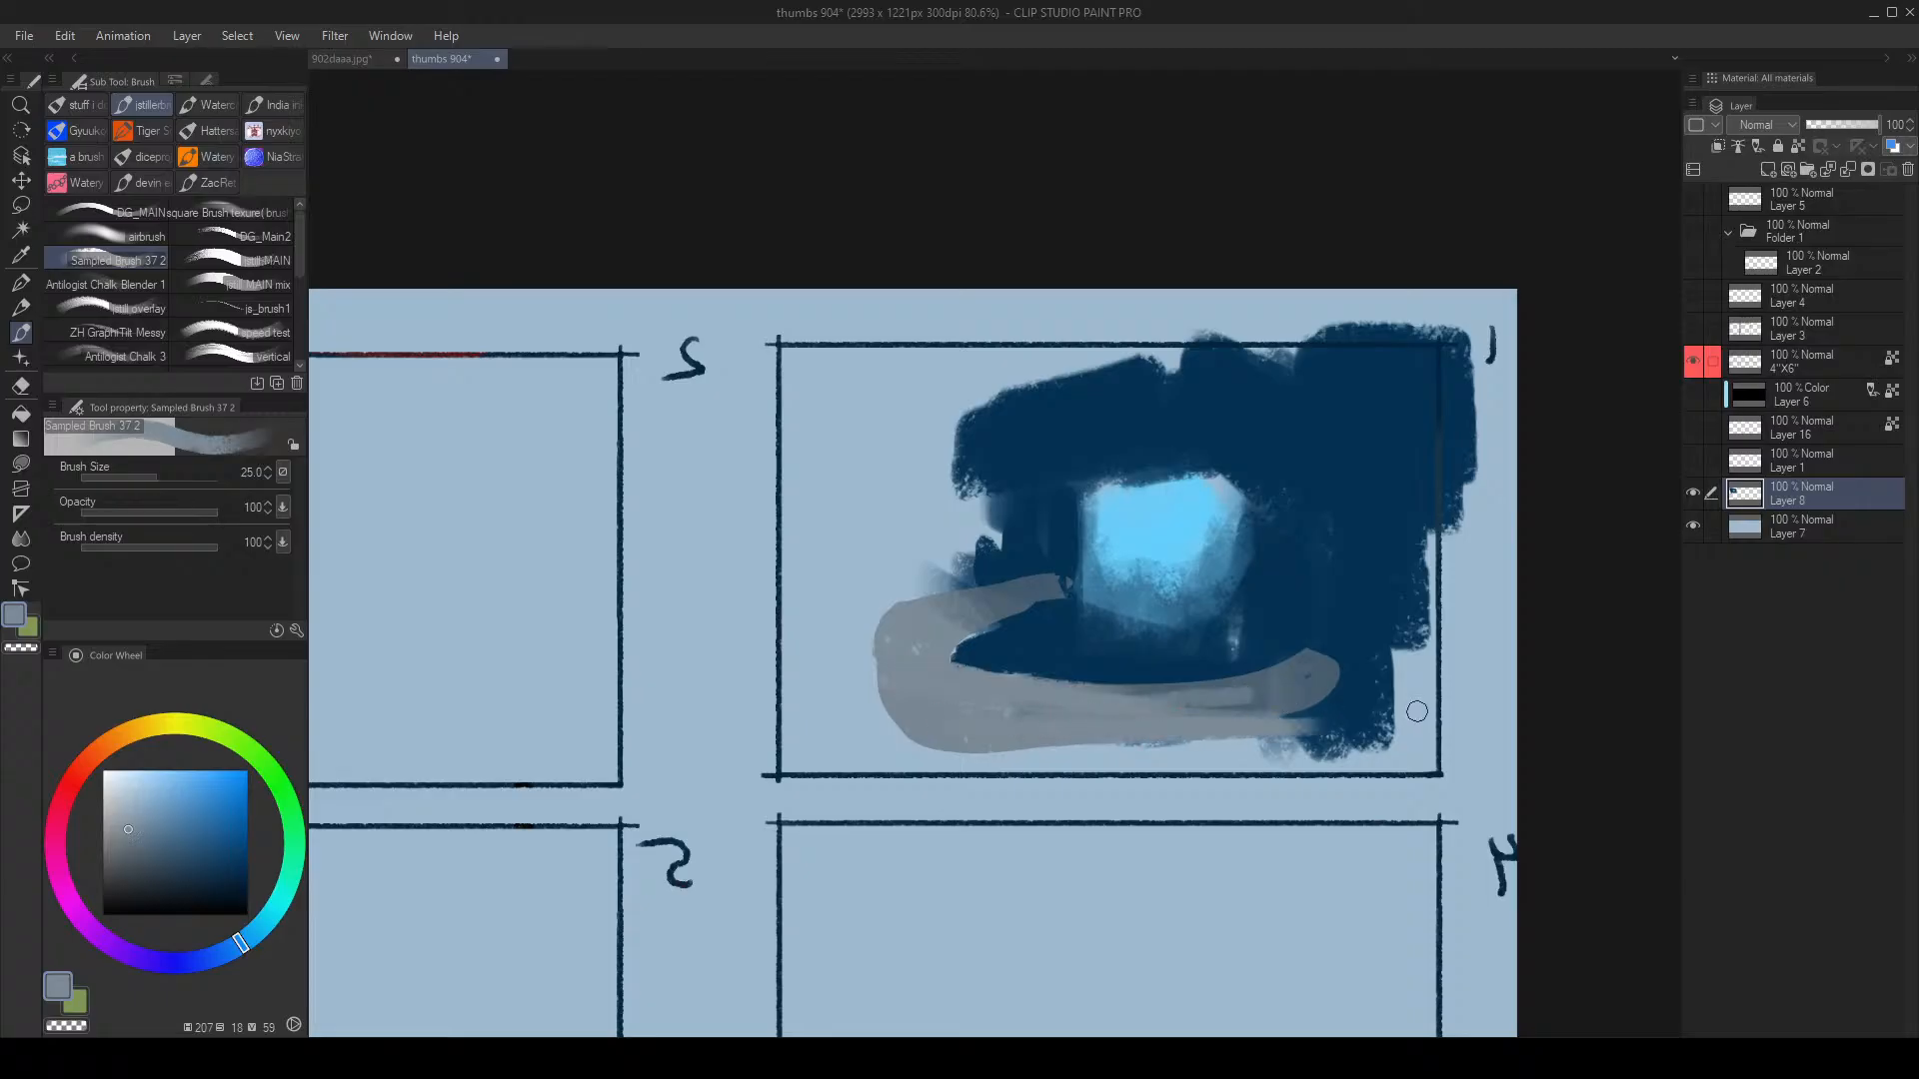
Step: Cut navy into the grey band's inner edge, then extend grey-blue along it
key(h)
alt+click(959, 633)
mouse_move(946, 607)
mouse_down()
mouse_move(1011, 631)
mouse_move(783, 692)
mouse_up()
alt+click(1047, 653)
alt+click(743, 633)
key(bracketright)
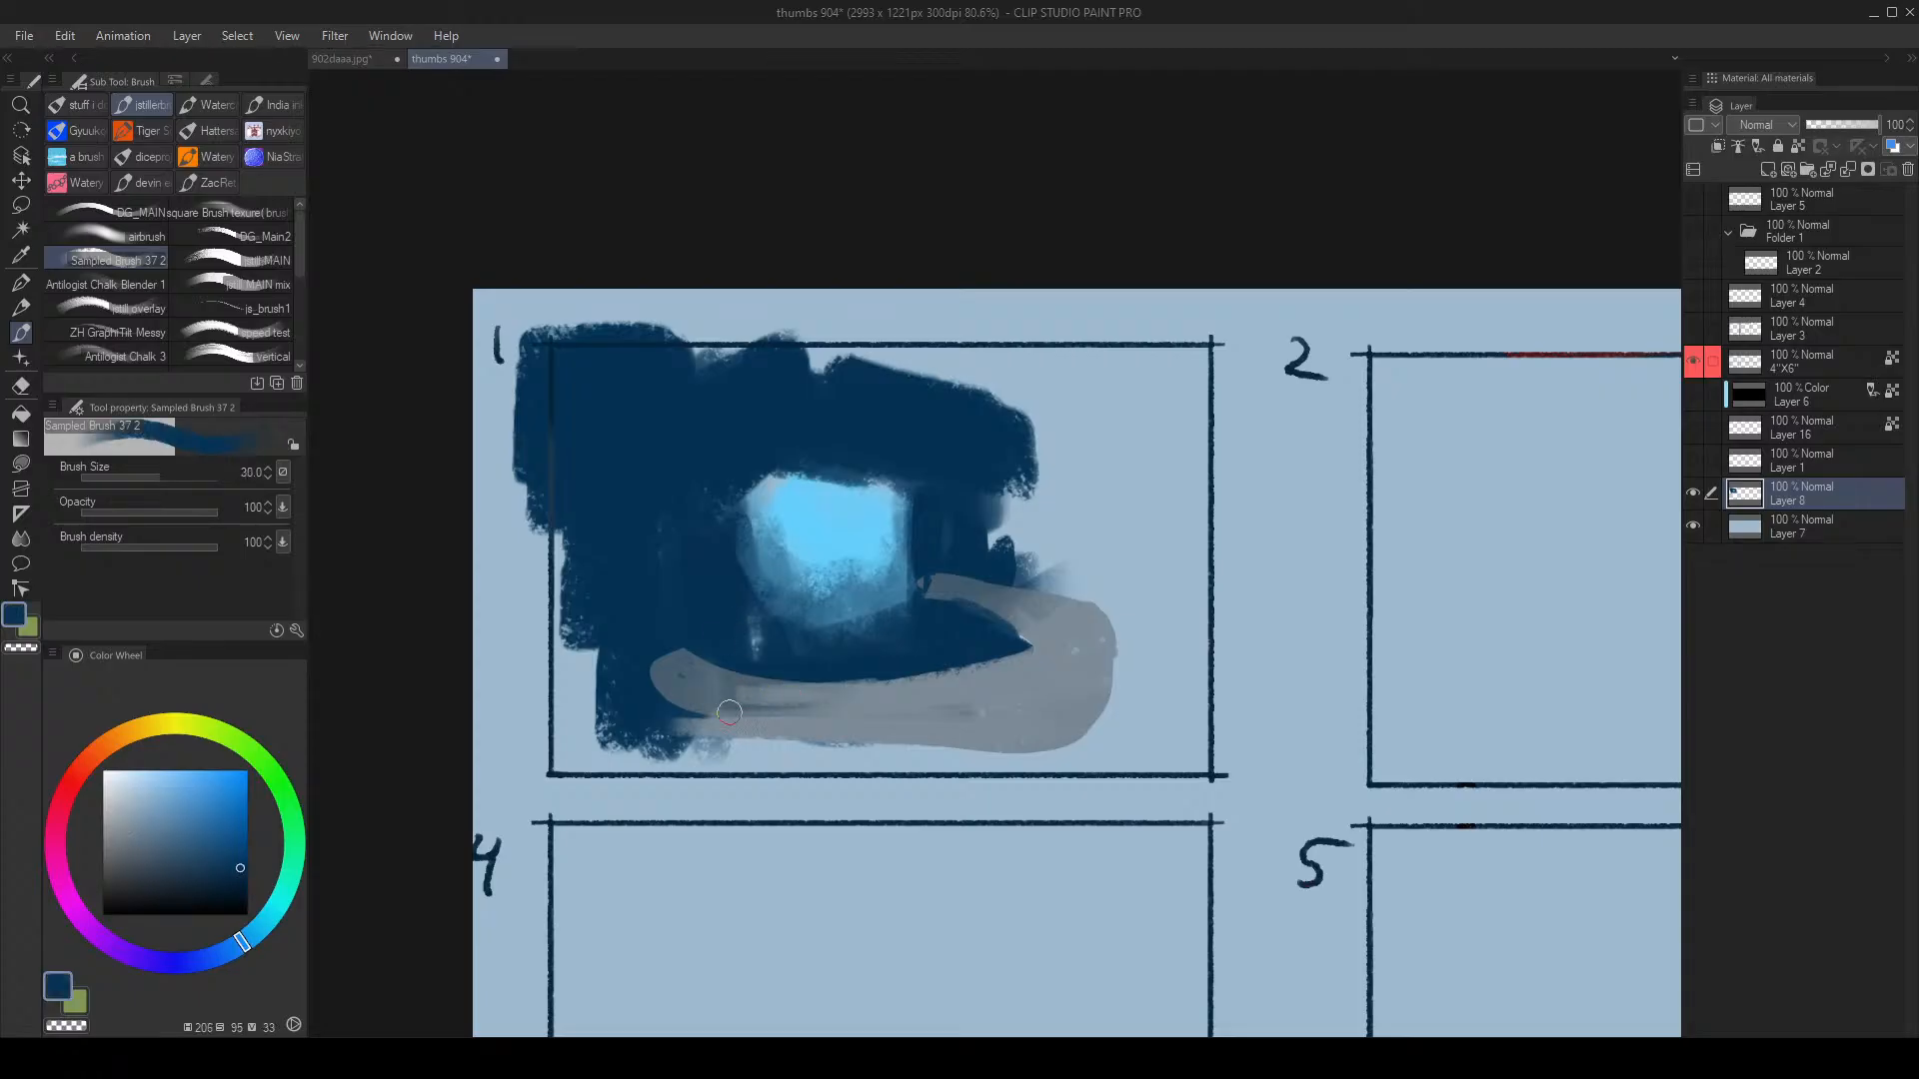
key(bracketright)
key(bracketright)
Step: Cover panel 1's bottom with navy running past its right edge, then repaint the band's lower edge grey
drag(645, 763, 1095, 752)
mouse_move(870, 749)
mouse_down()
mouse_move(1263, 697)
mouse_move(579, 747)
mouse_up()
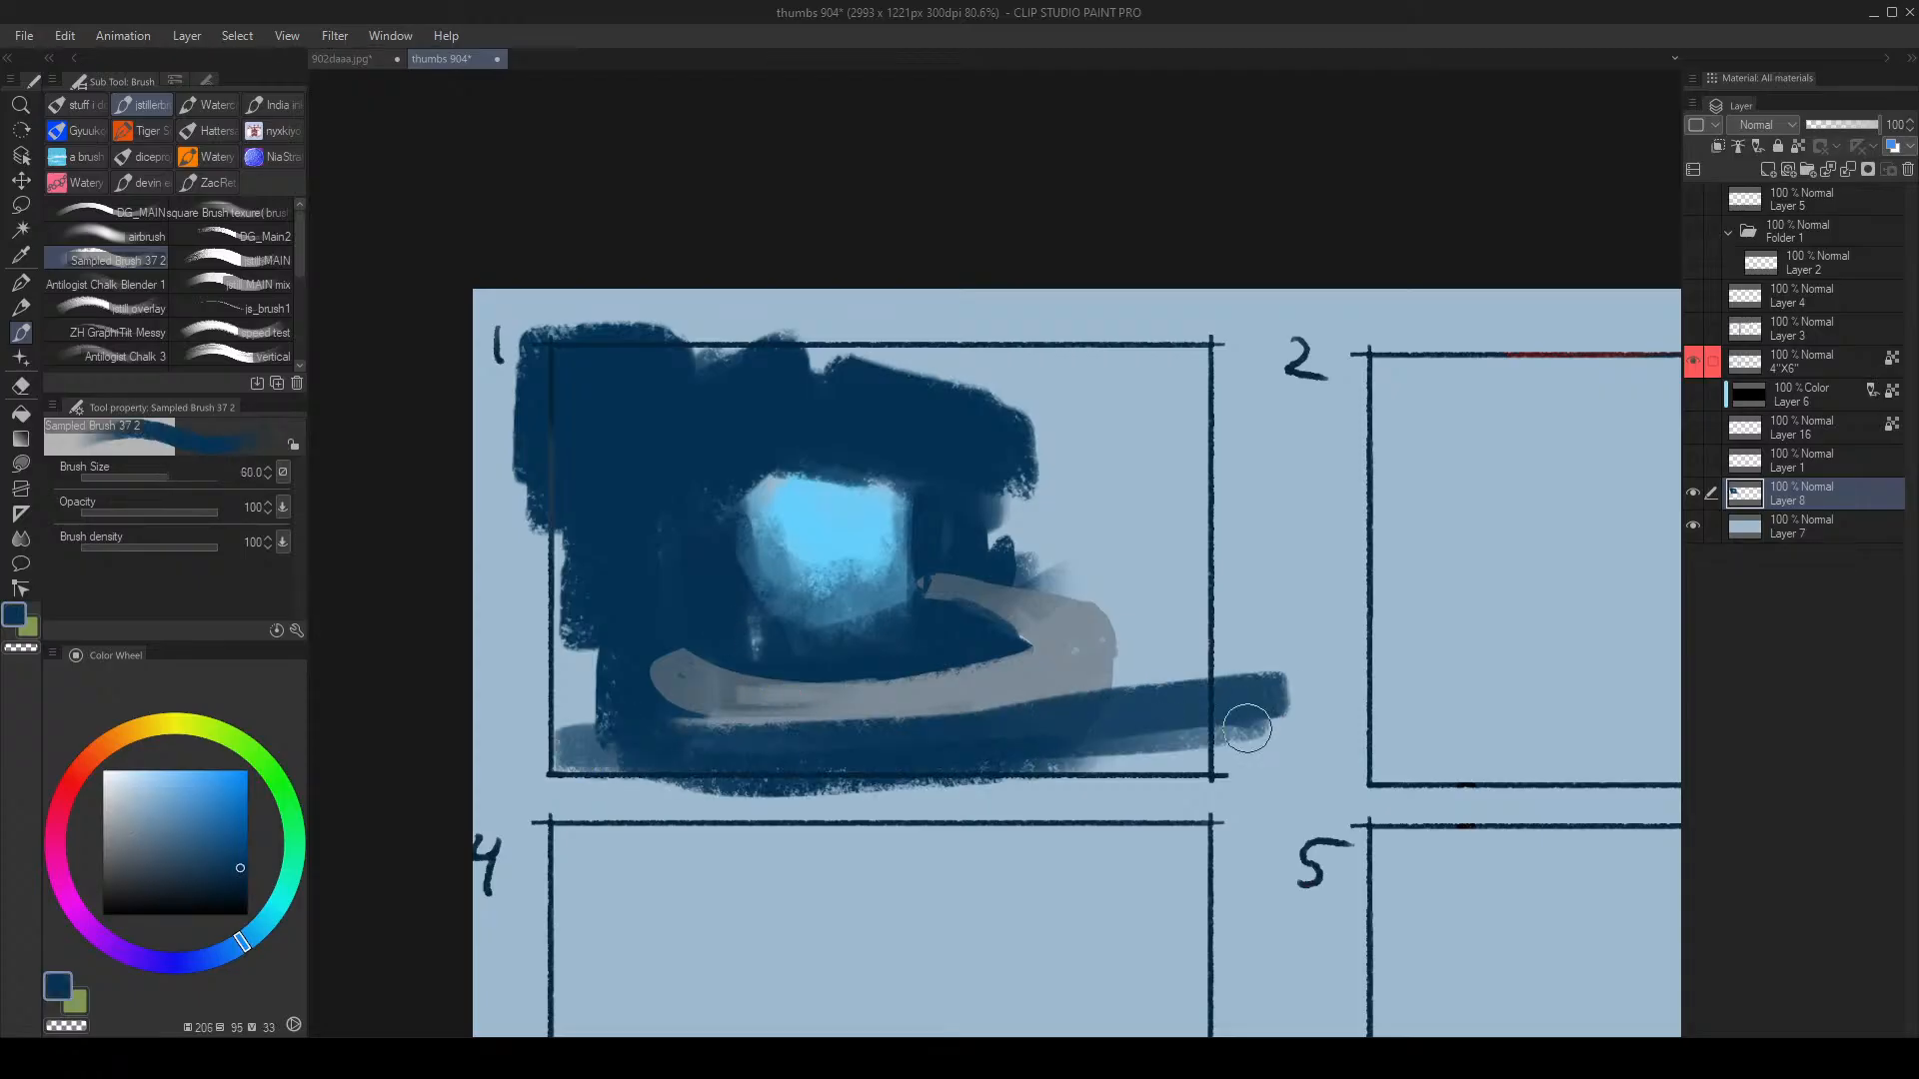
mouse_move(1149, 705)
mouse_down()
mouse_move(1141, 729)
mouse_move(1061, 728)
mouse_up()
alt+click(864, 700)
key(bracketleft)
mouse_move(861, 700)
mouse_down()
mouse_move(1019, 692)
mouse_move(1095, 644)
mouse_move(877, 658)
mouse_move(885, 673)
mouse_up()
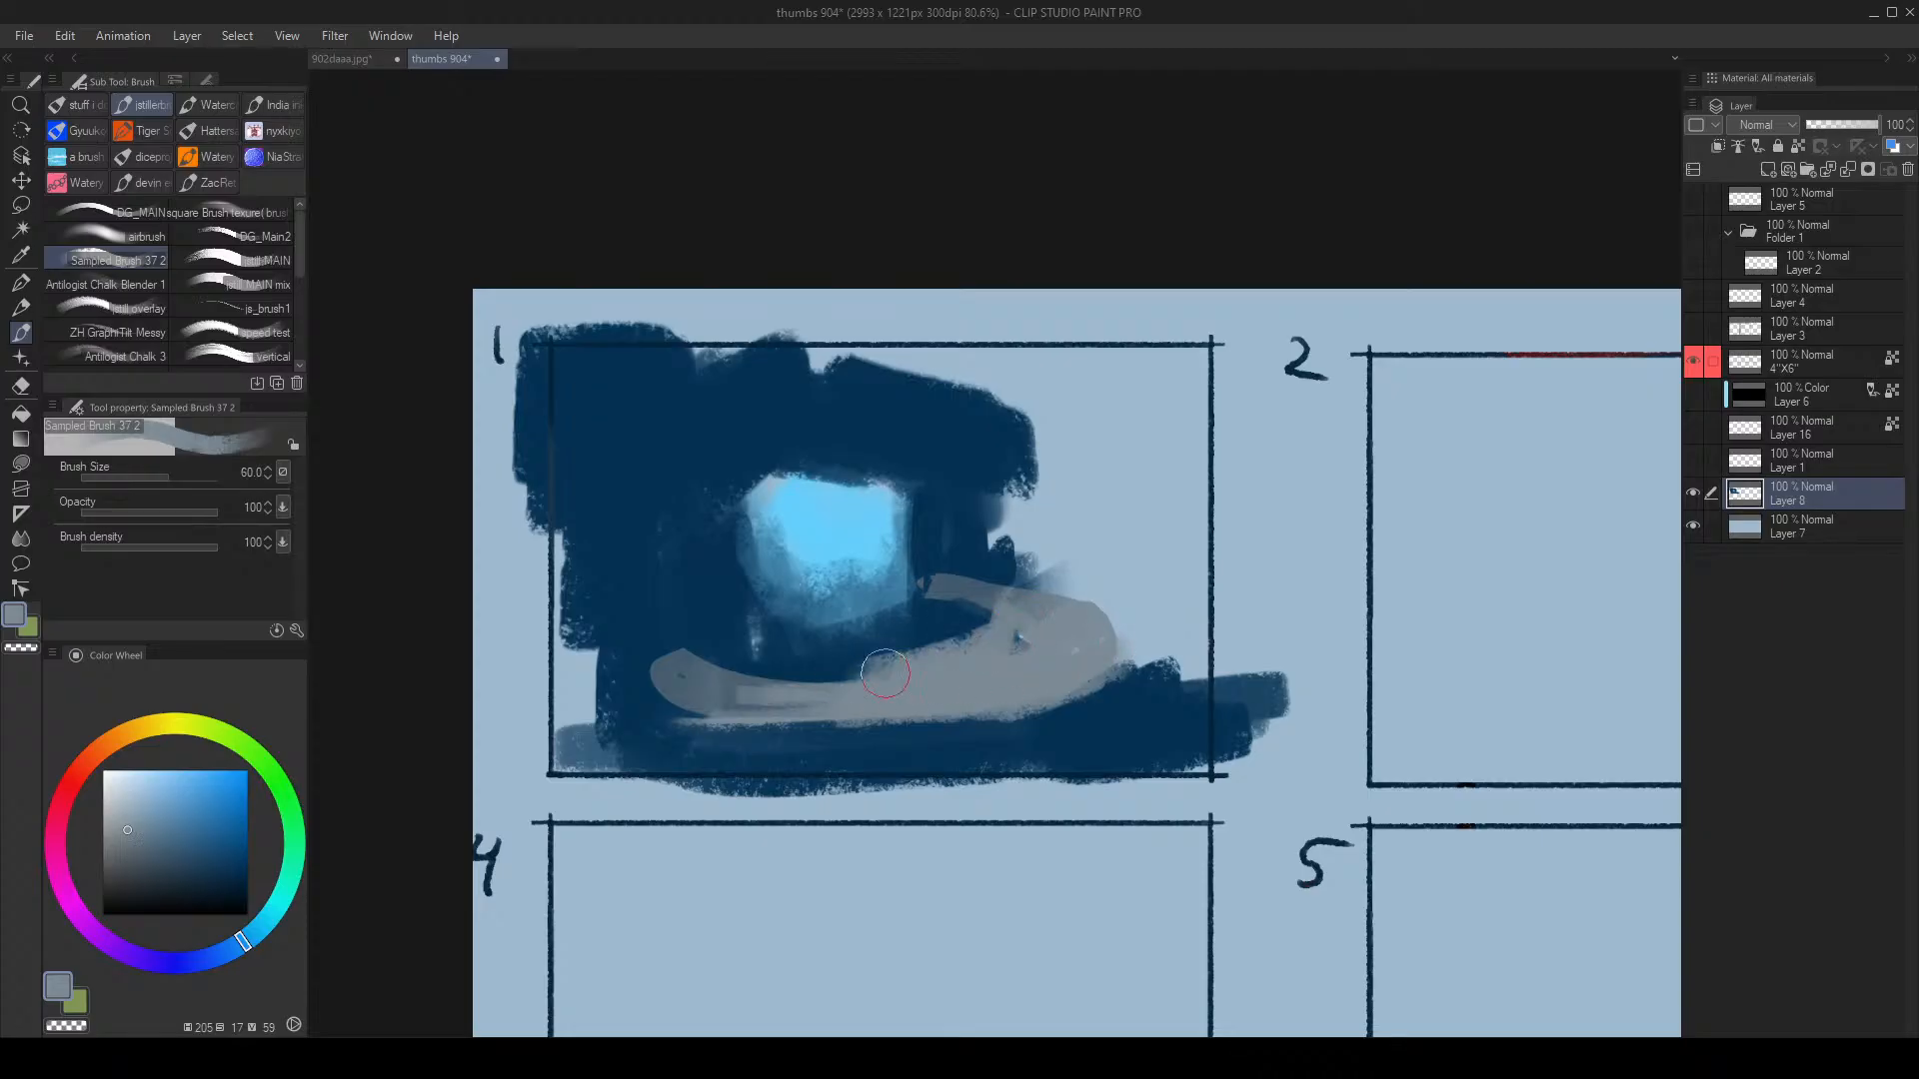
Step: Trim the band's top edge with navy, extend the grey band left, then unmirror and zoom out
alt+click(893, 634)
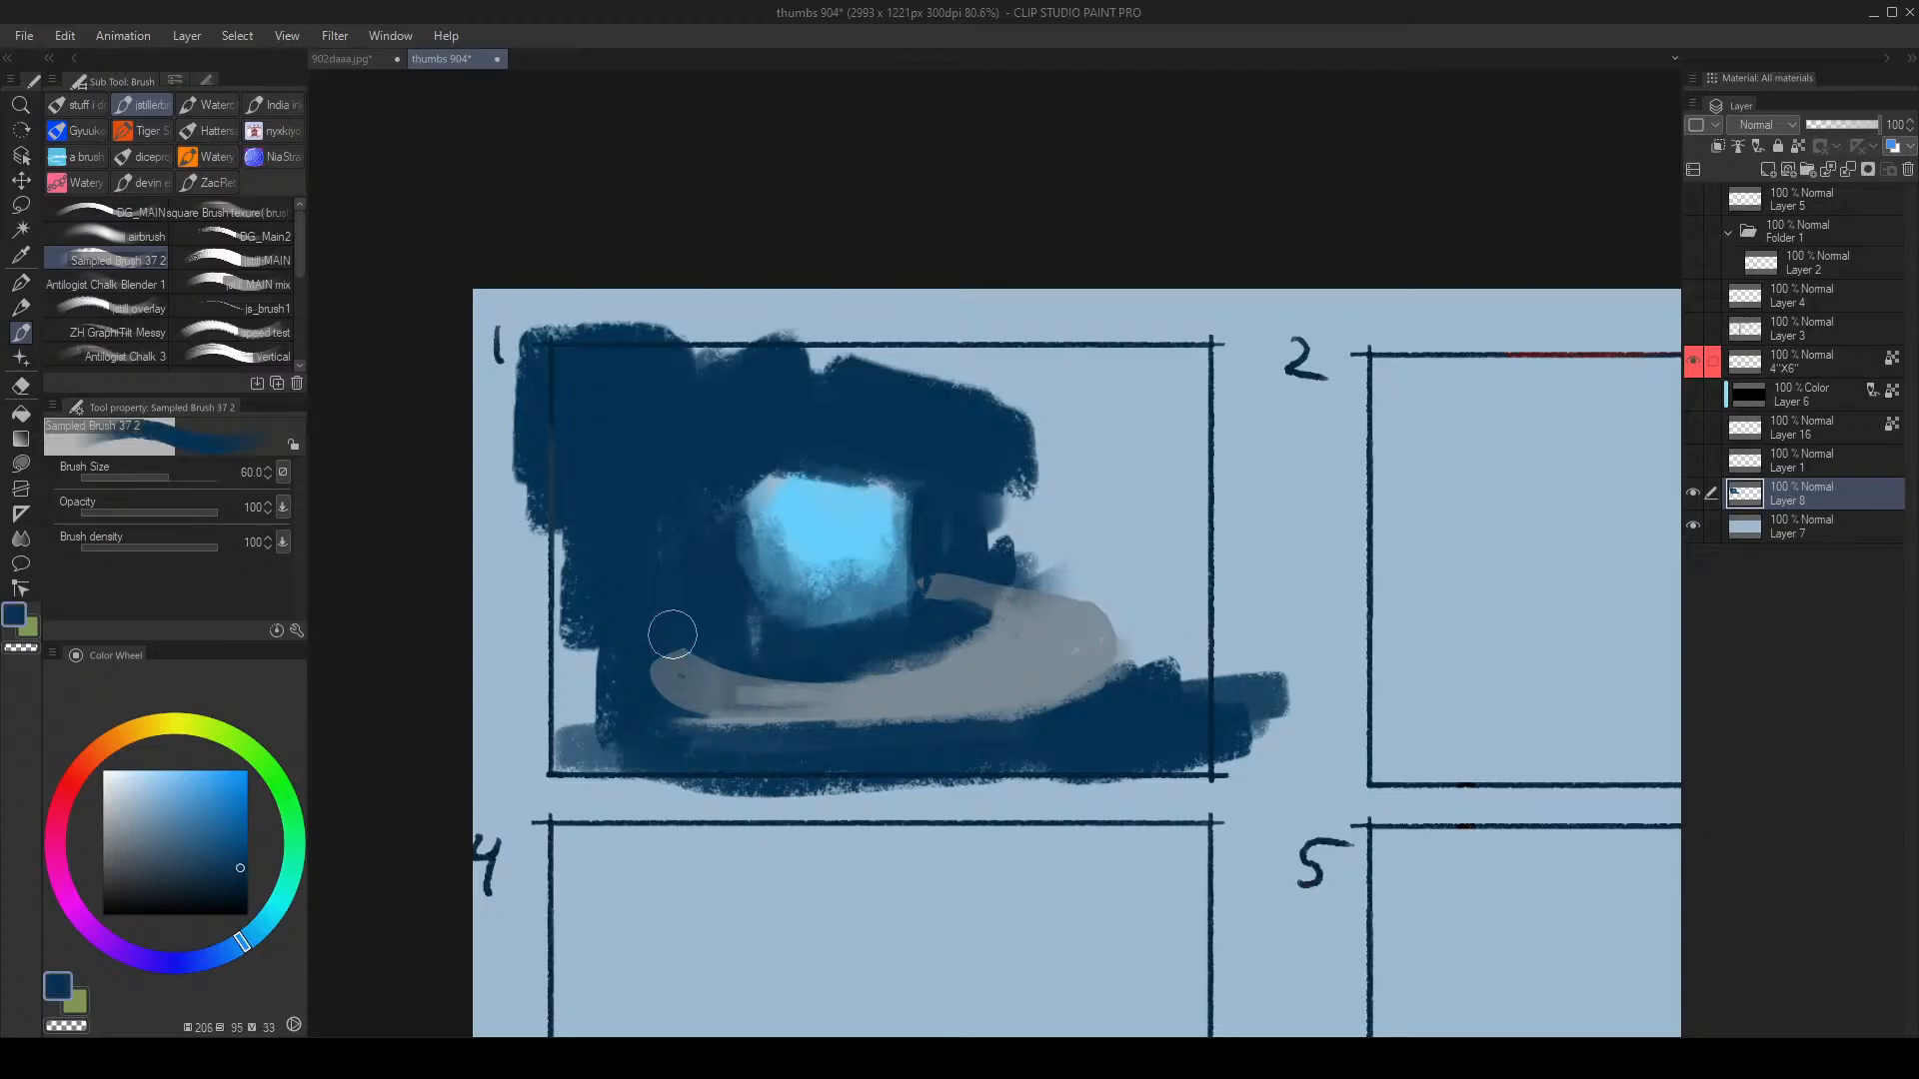
drag(673, 635, 955, 640)
alt+click(737, 688)
key(bracketleft)
mouse_move(624, 655)
mouse_down()
mouse_move(792, 686)
mouse_move(850, 673)
mouse_up()
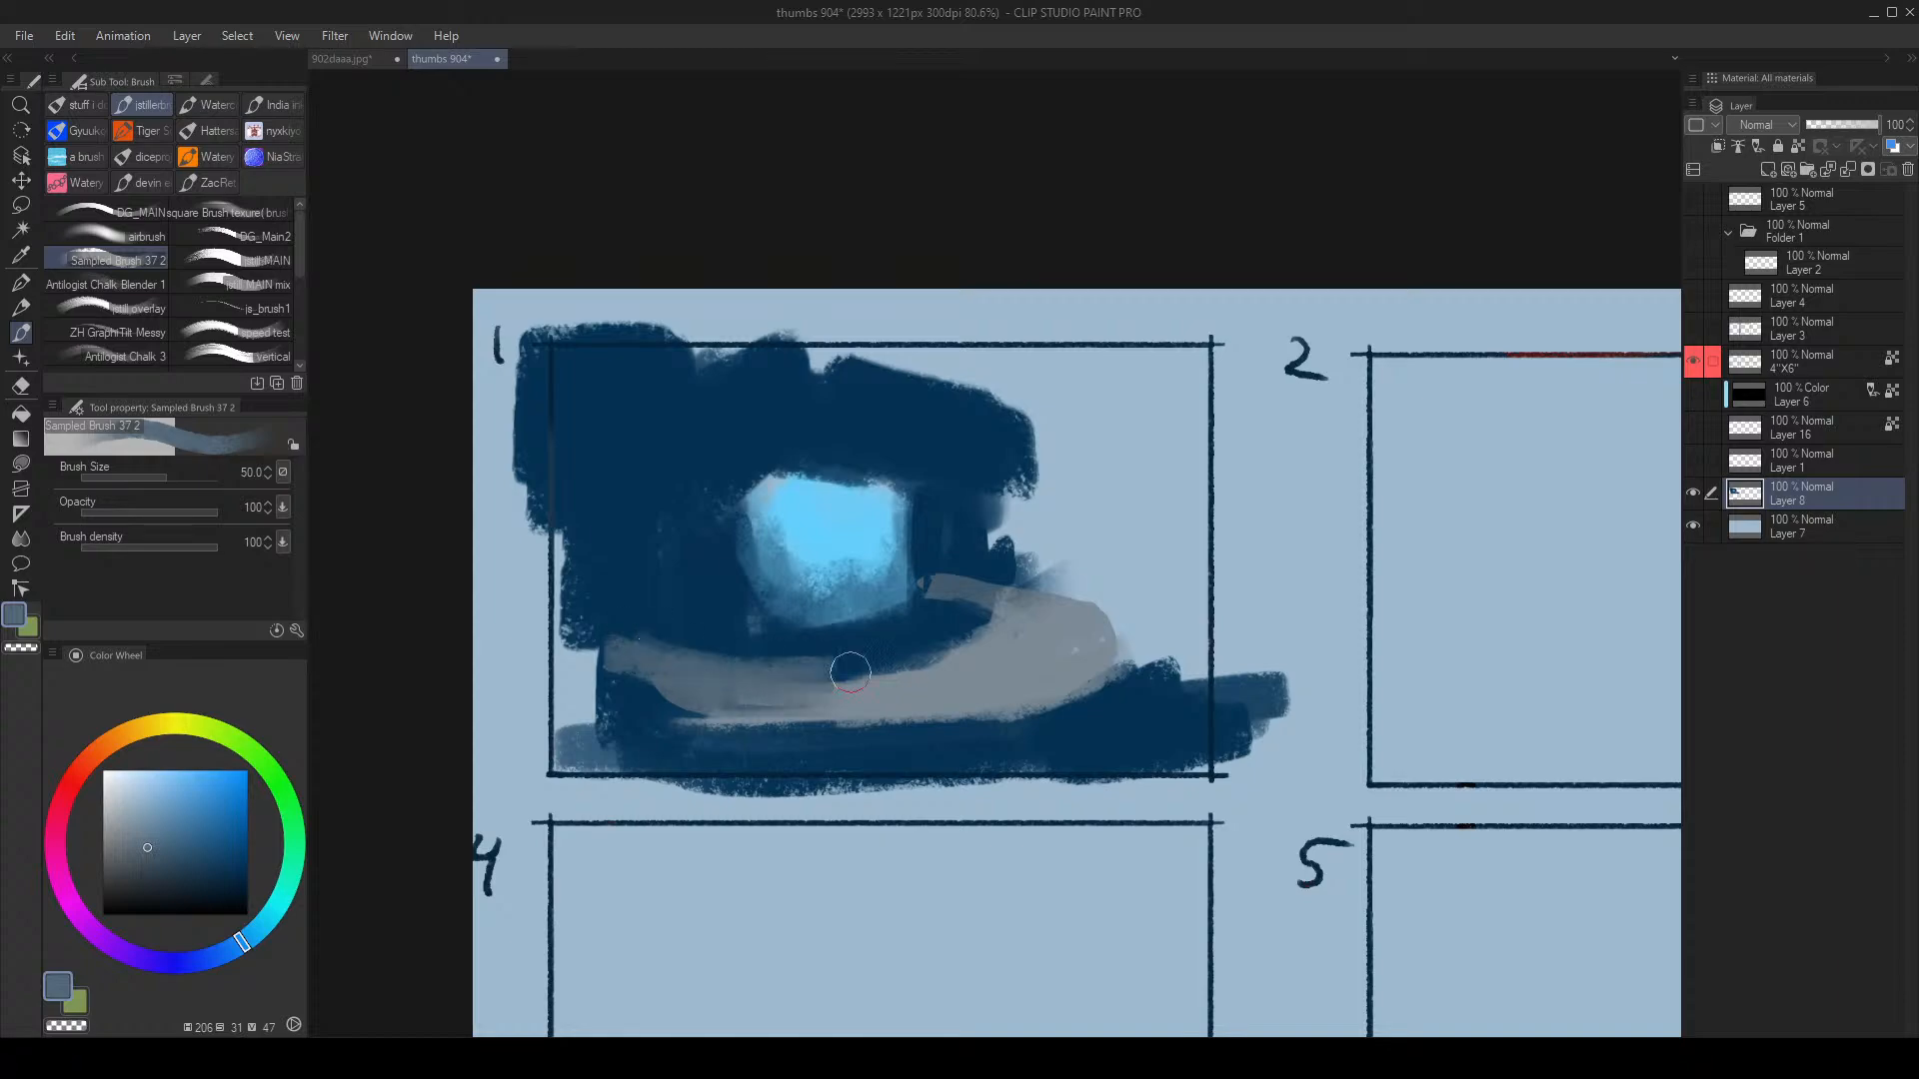
key(h)
drag(1192, 575, 1149, 564)
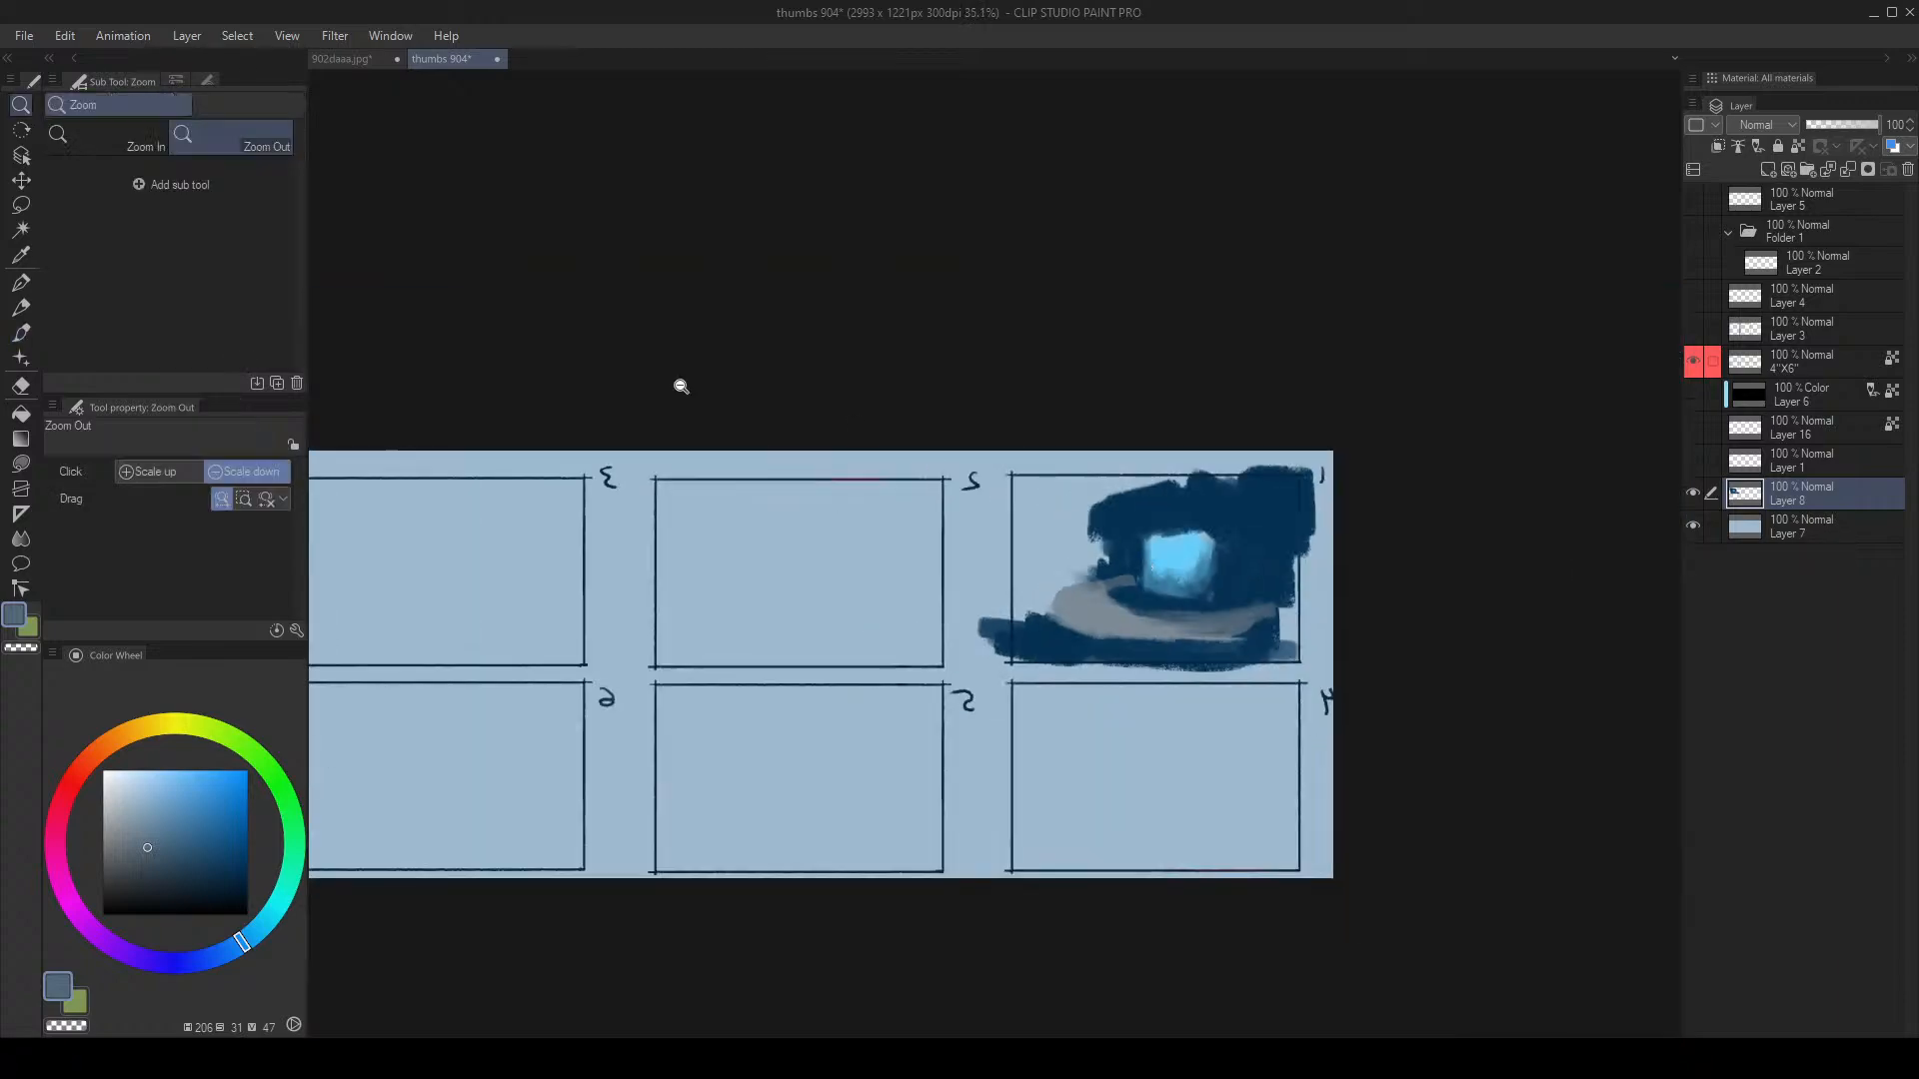
Step: On the 902daaa.jpg reference, pick black with a smaller brush and add a new Layer 7
click(356, 60)
drag(849, 370, 774, 436)
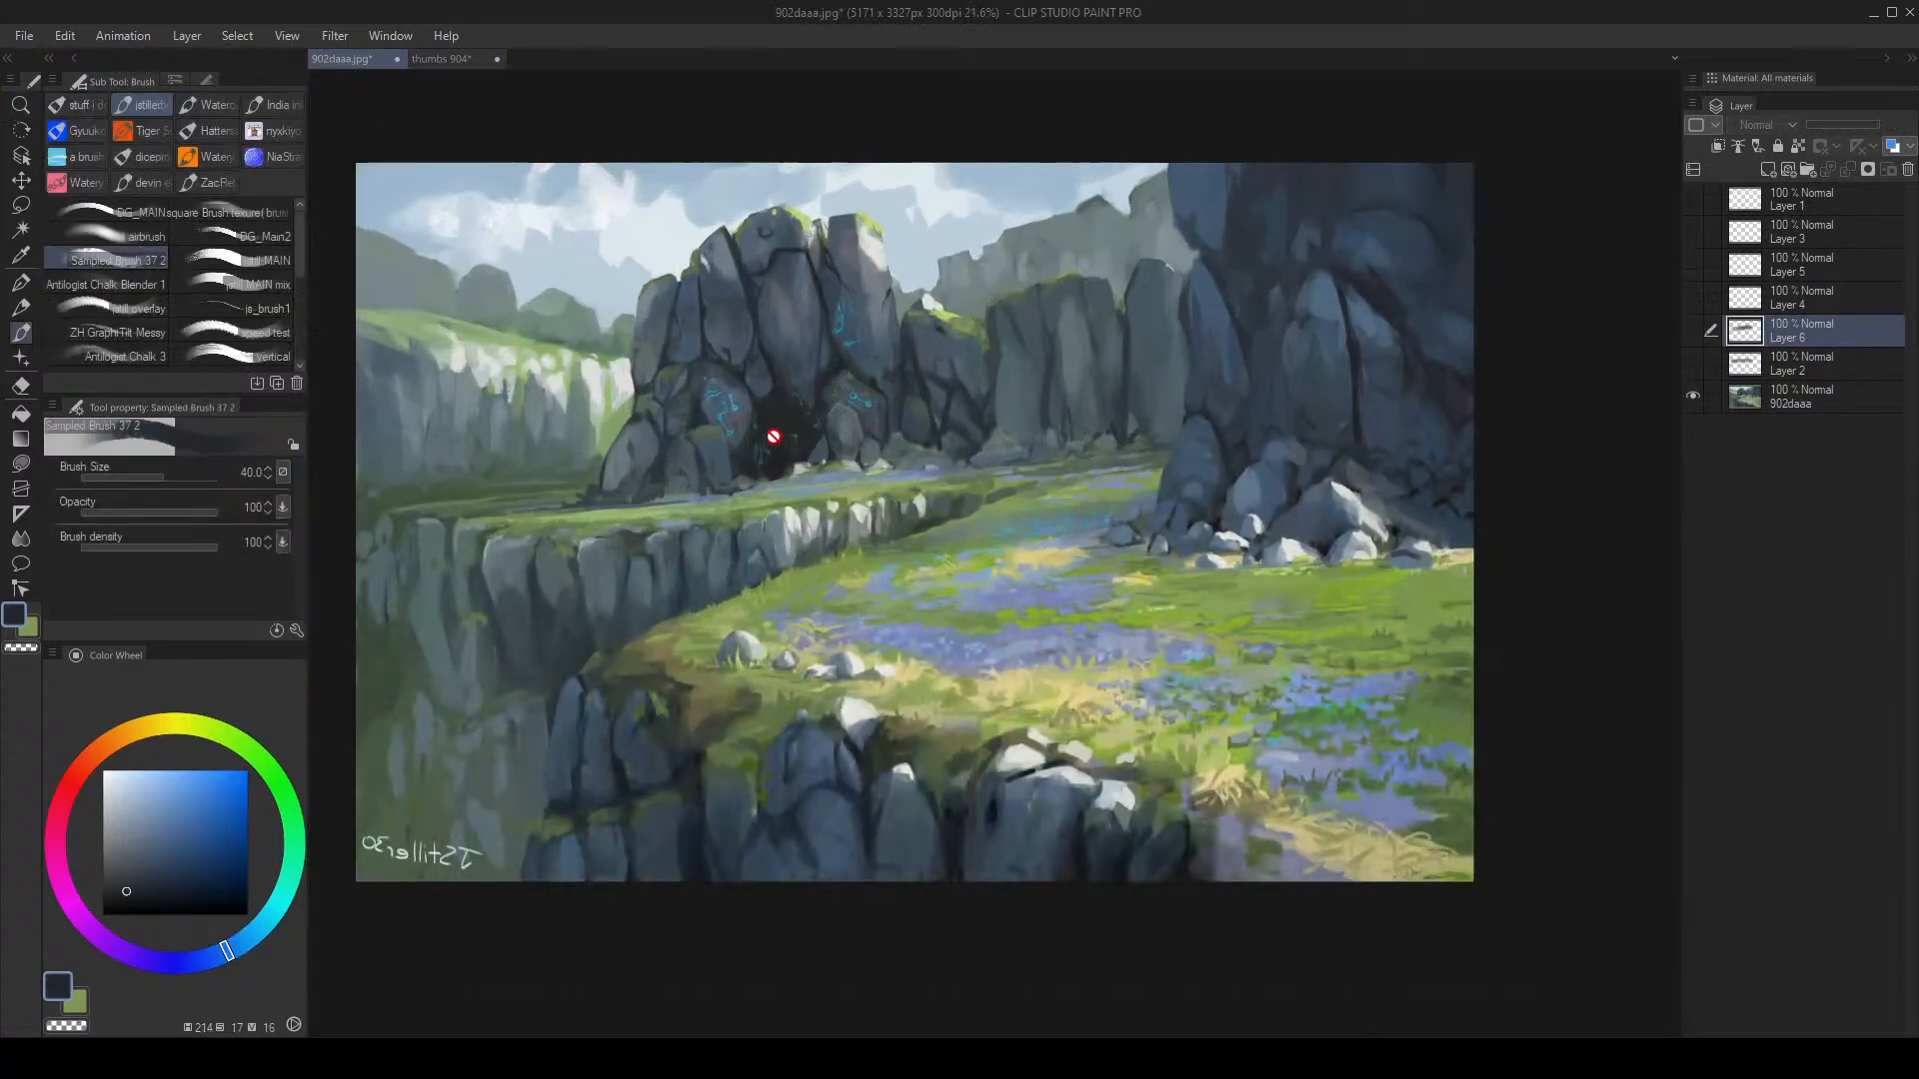
key(bracketleft)
key(bracketleft)
key(bracketleft)
key(bracketleft)
key(bracketleft)
drag(208, 847, 250, 920)
key(bracketleft)
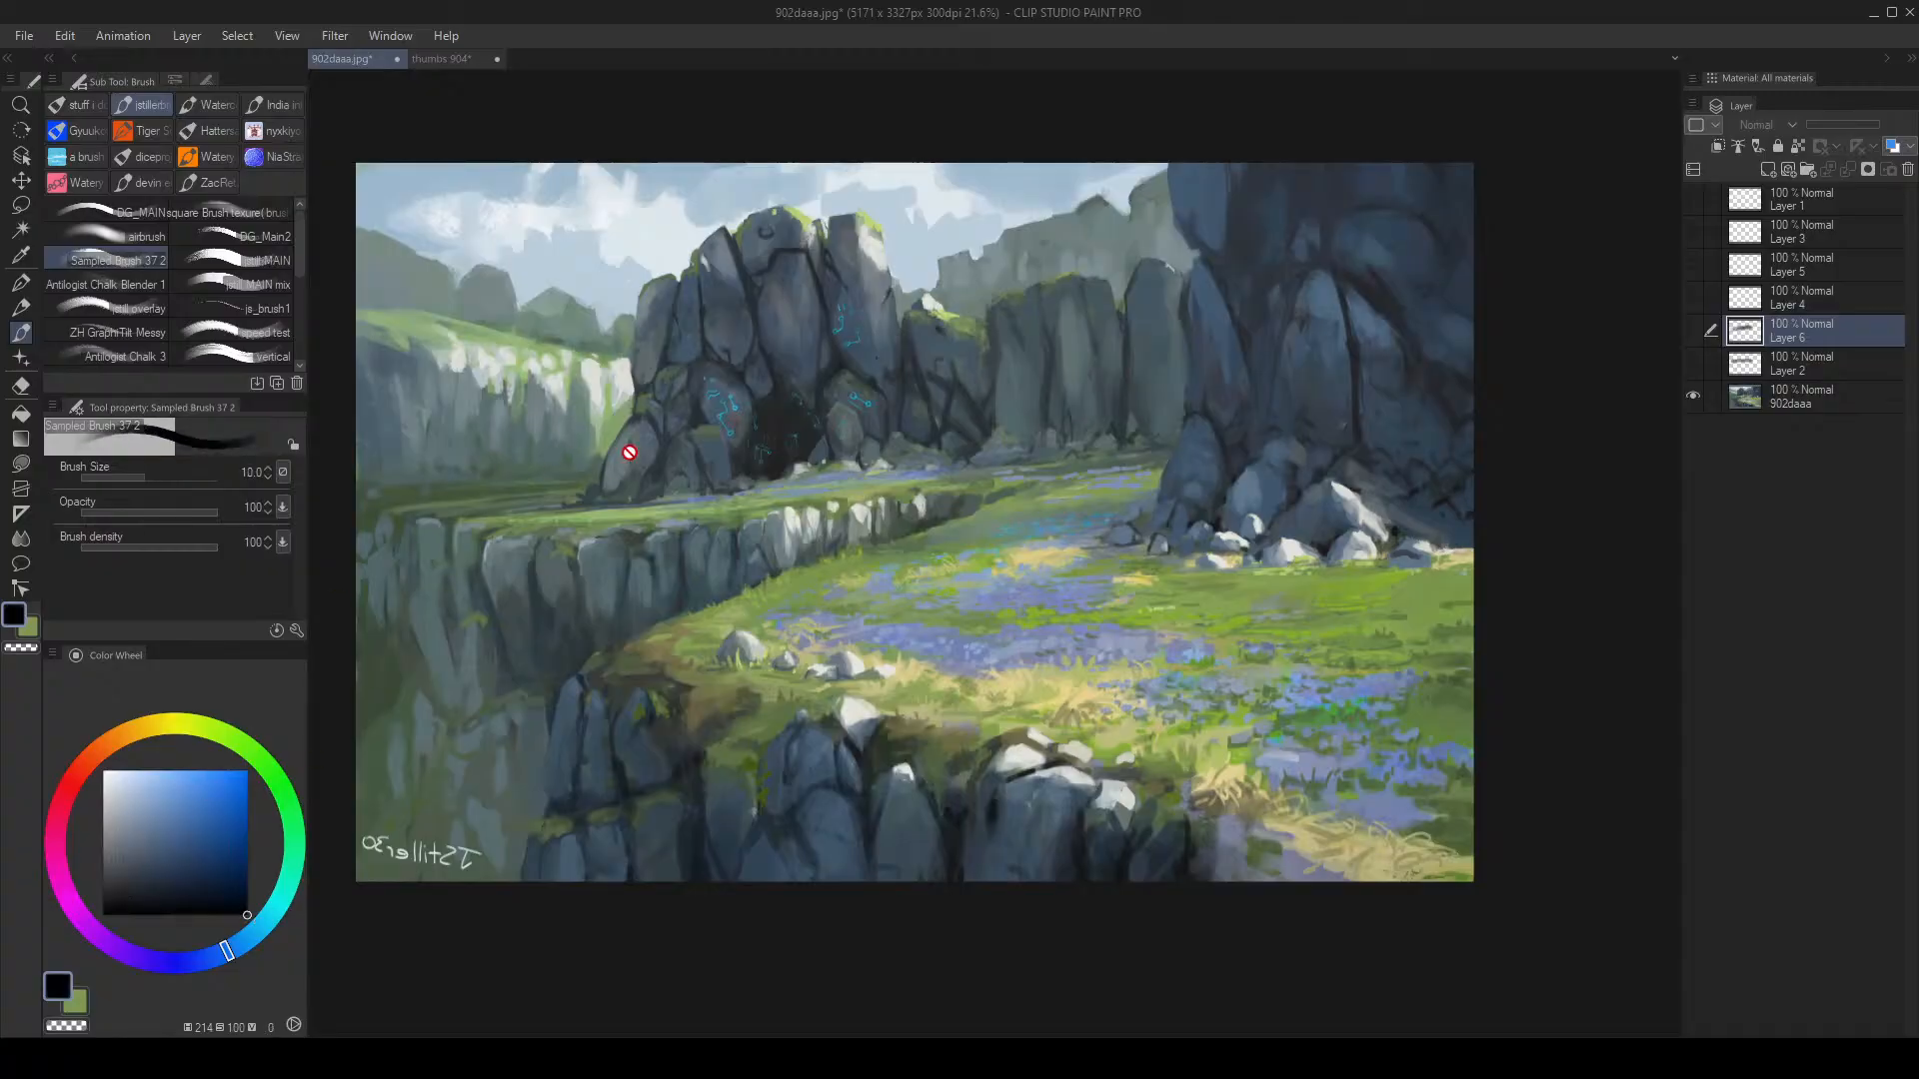
key(ctrl+shift+n)
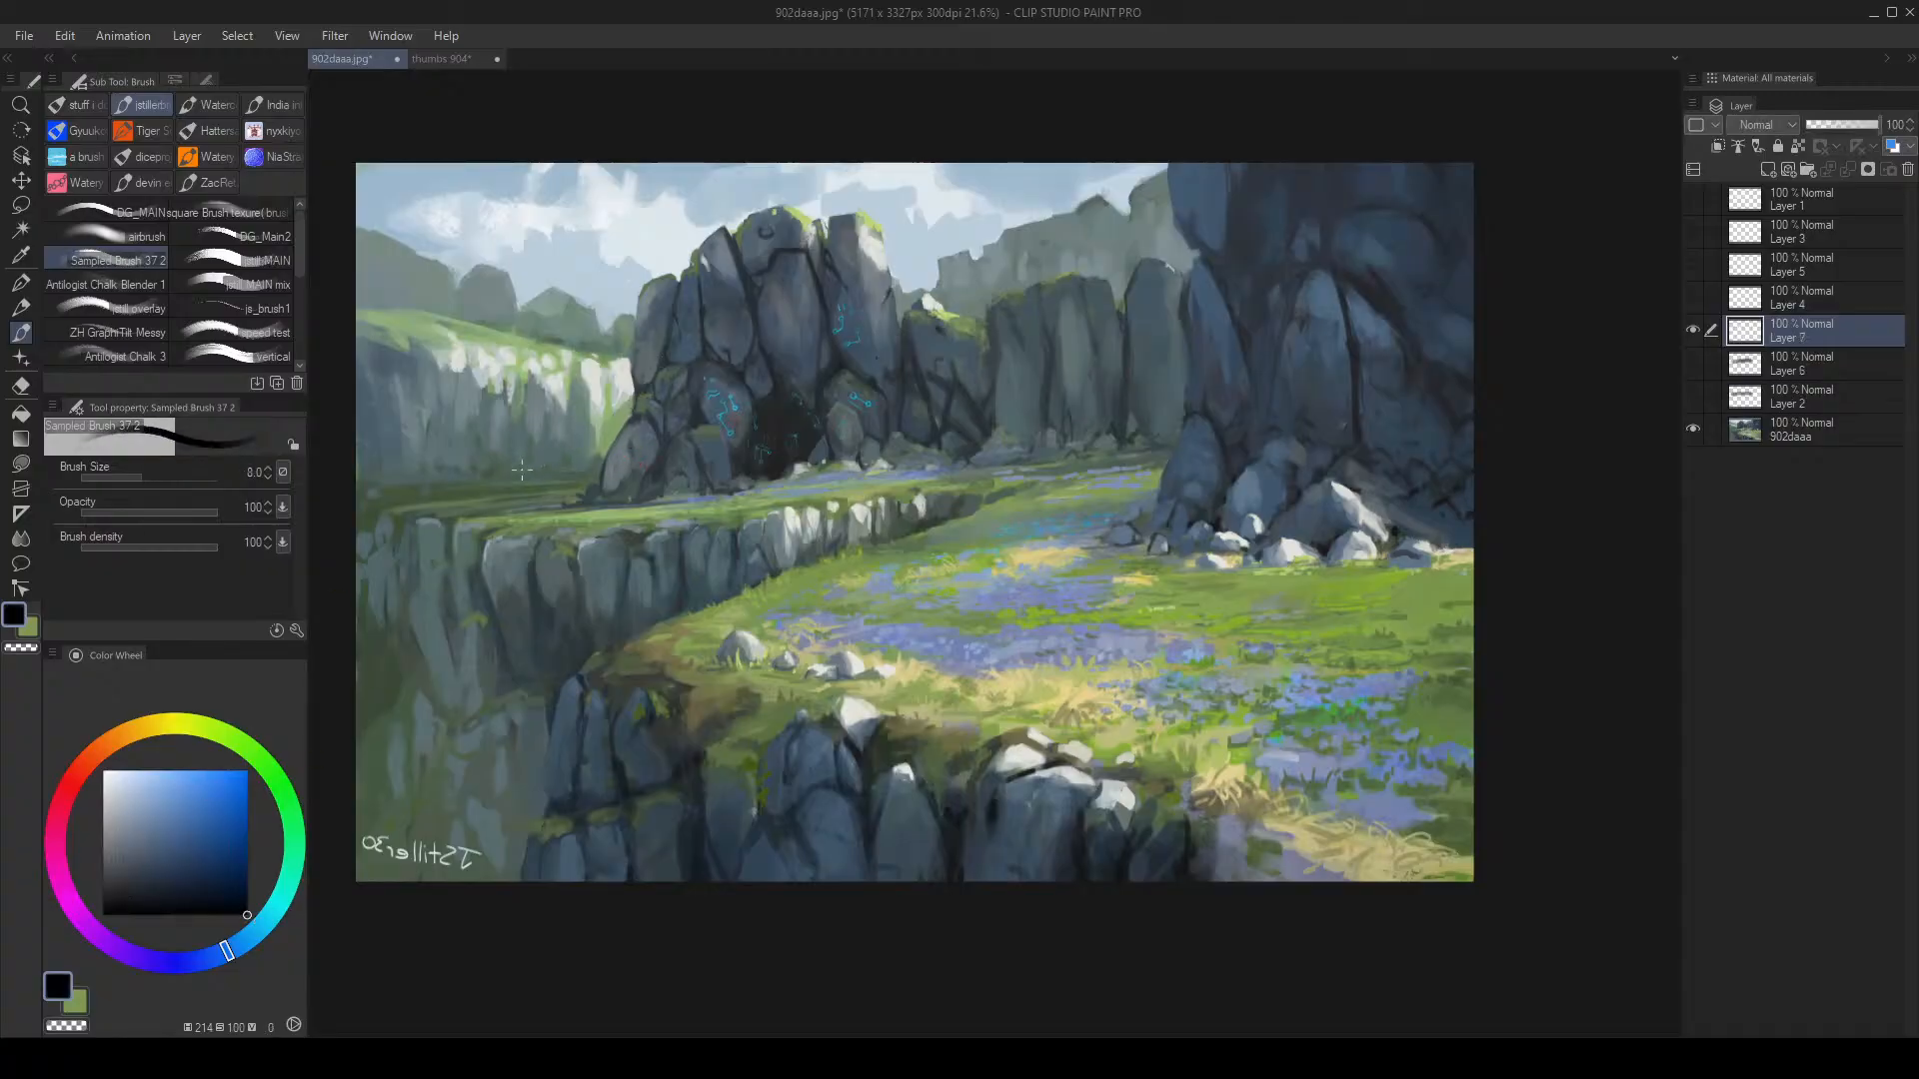
Step: Draw a straight horizon line and an ellipse around the field, then undo both
key(bracketright)
key(ctrl+z)
click(375, 439)
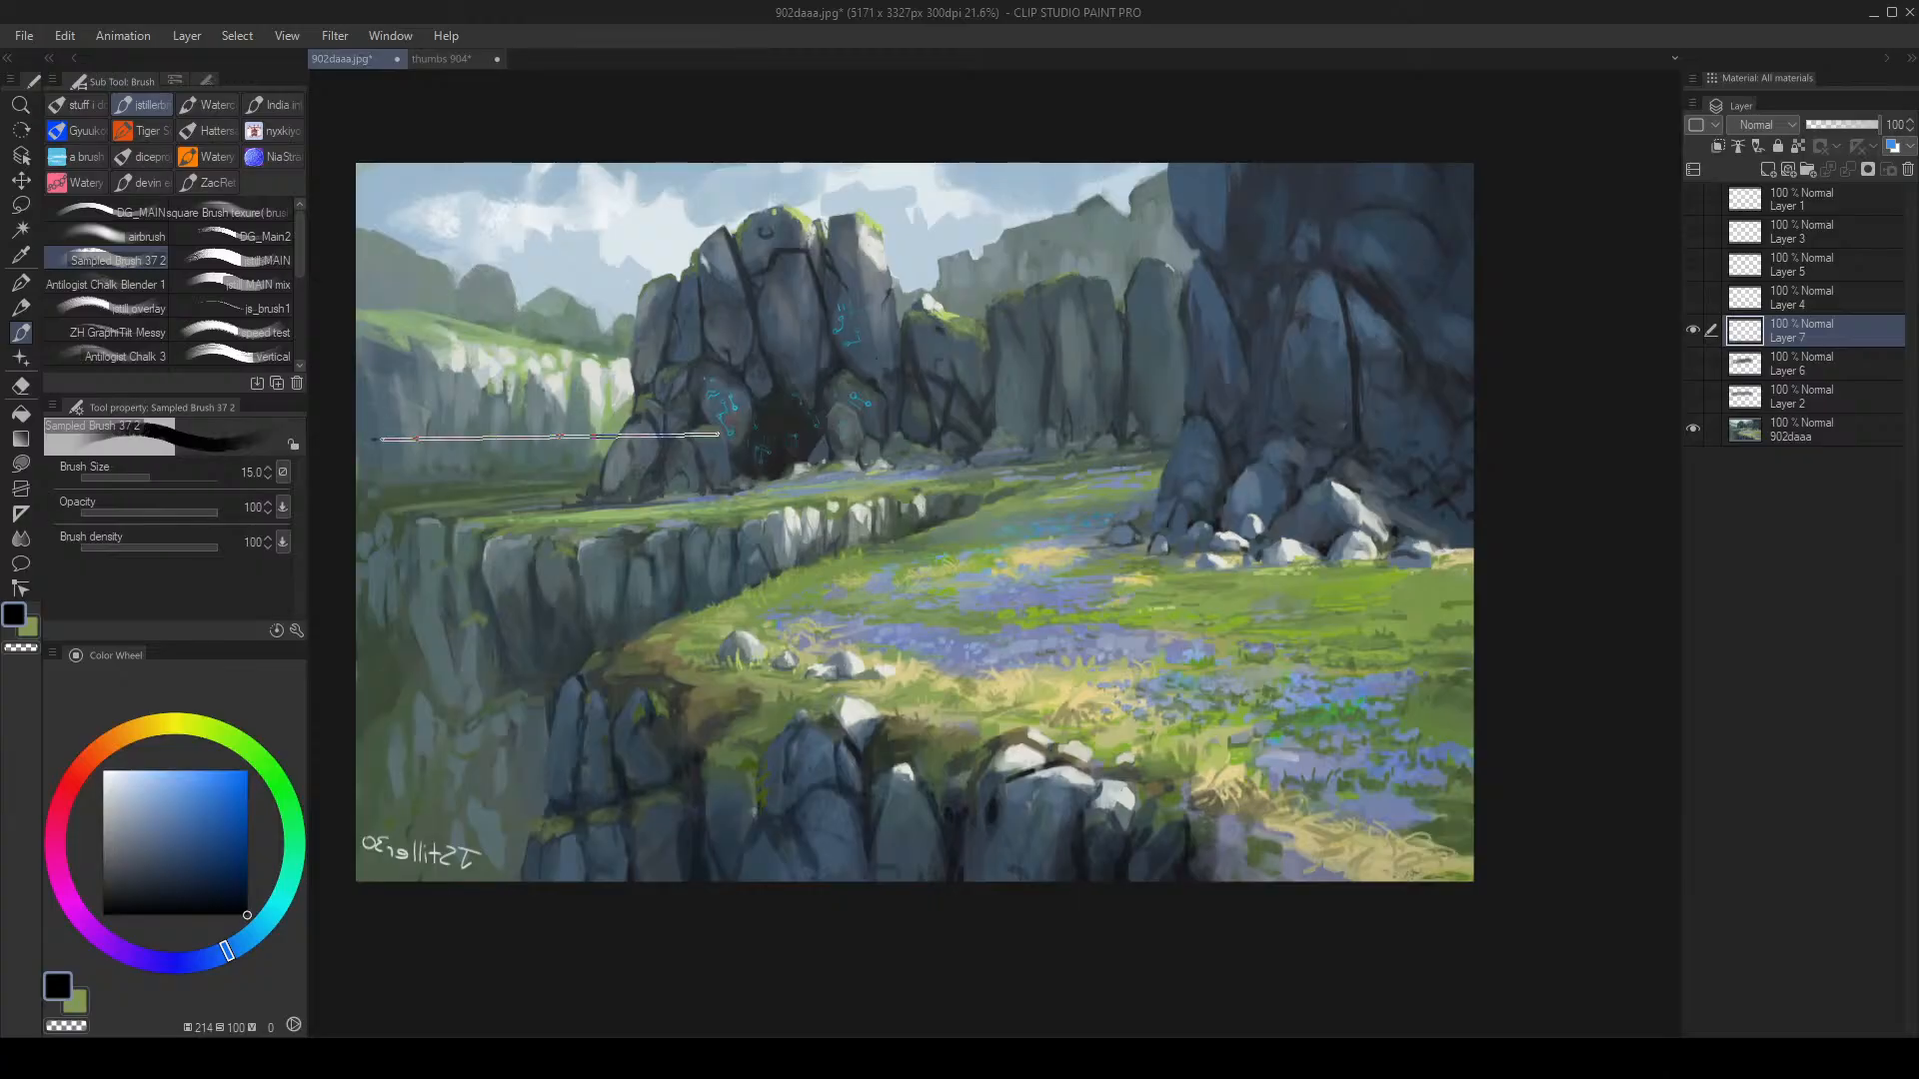
shift+click(1503, 406)
mouse_move(869, 472)
mouse_down()
mouse_move(795, 494)
mouse_move(1419, 700)
mouse_move(1099, 494)
mouse_up()
key(ctrl+z)
key(bracketright)
key(ctrl+z)
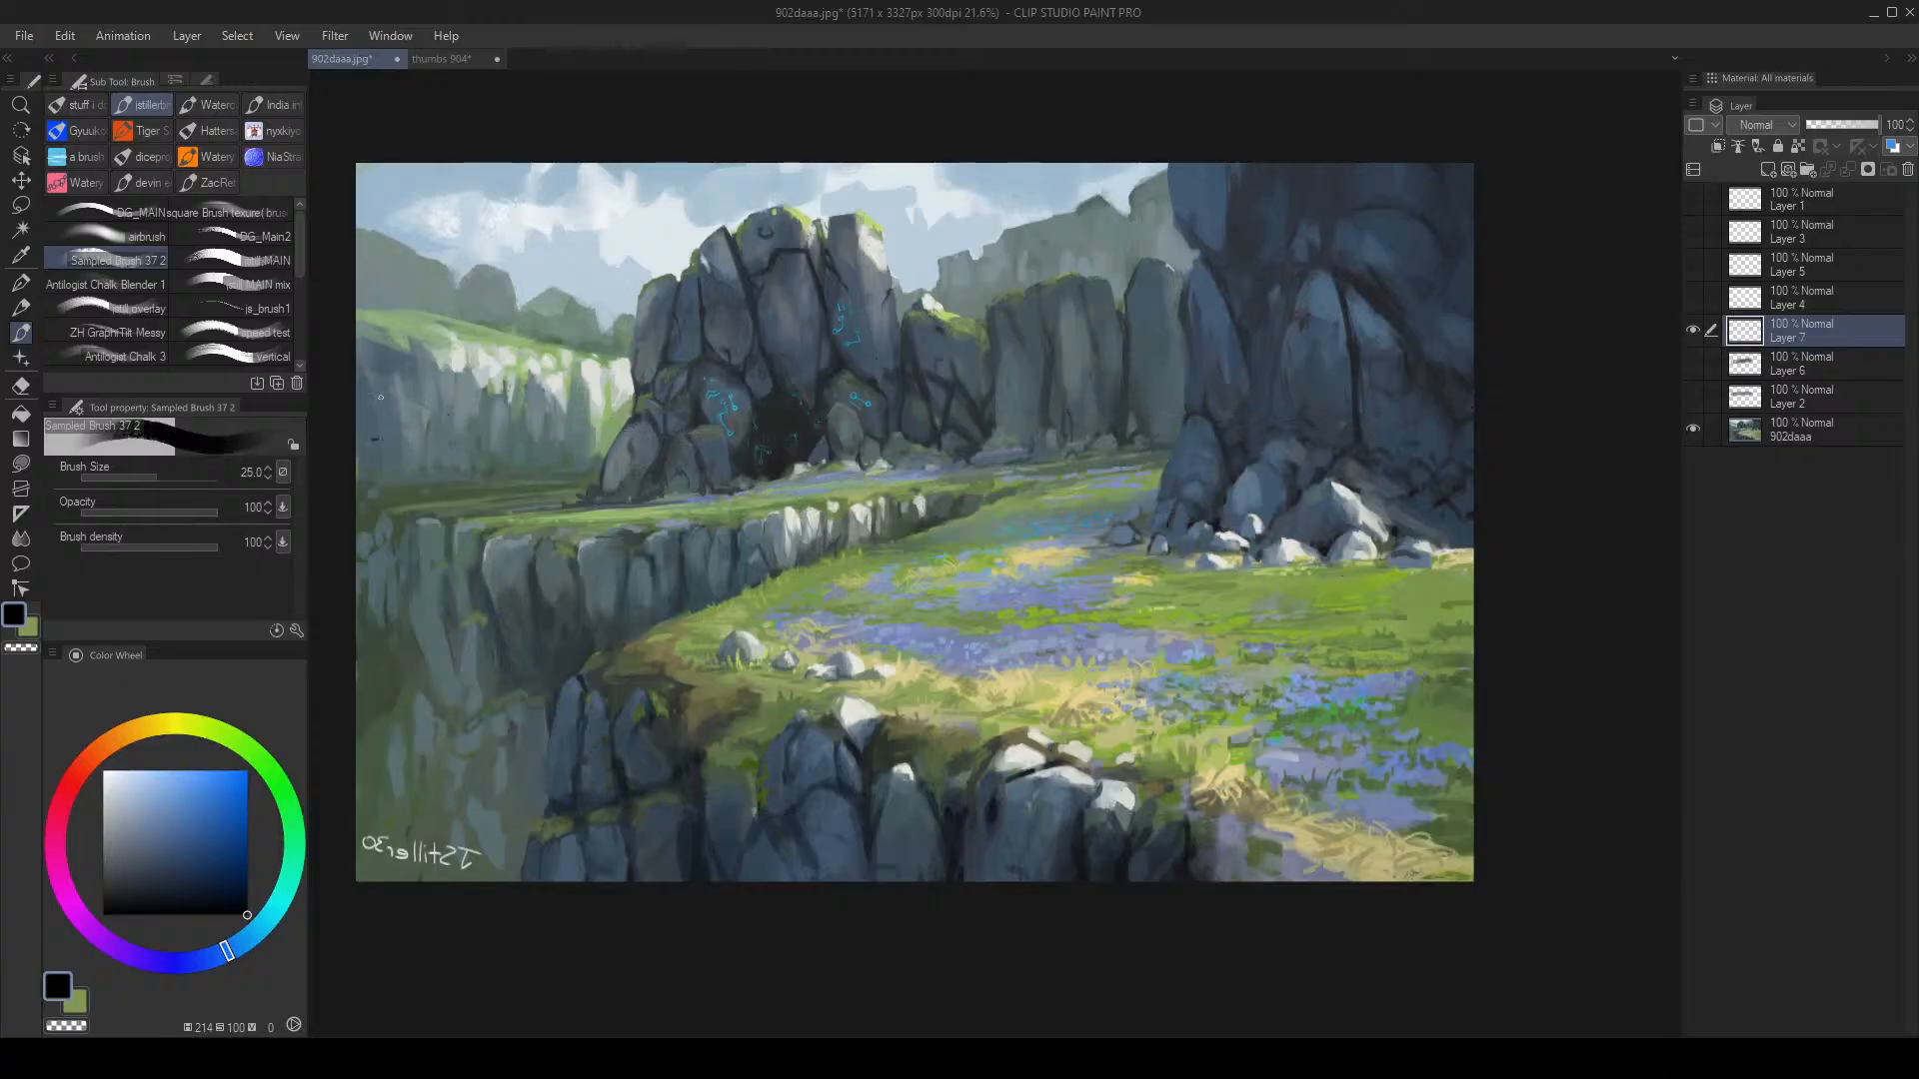
Step: Redraw a thicker horizon line and try ellipses around the meadow and rocks, undoing each
click(361, 408)
shift+click(1498, 402)
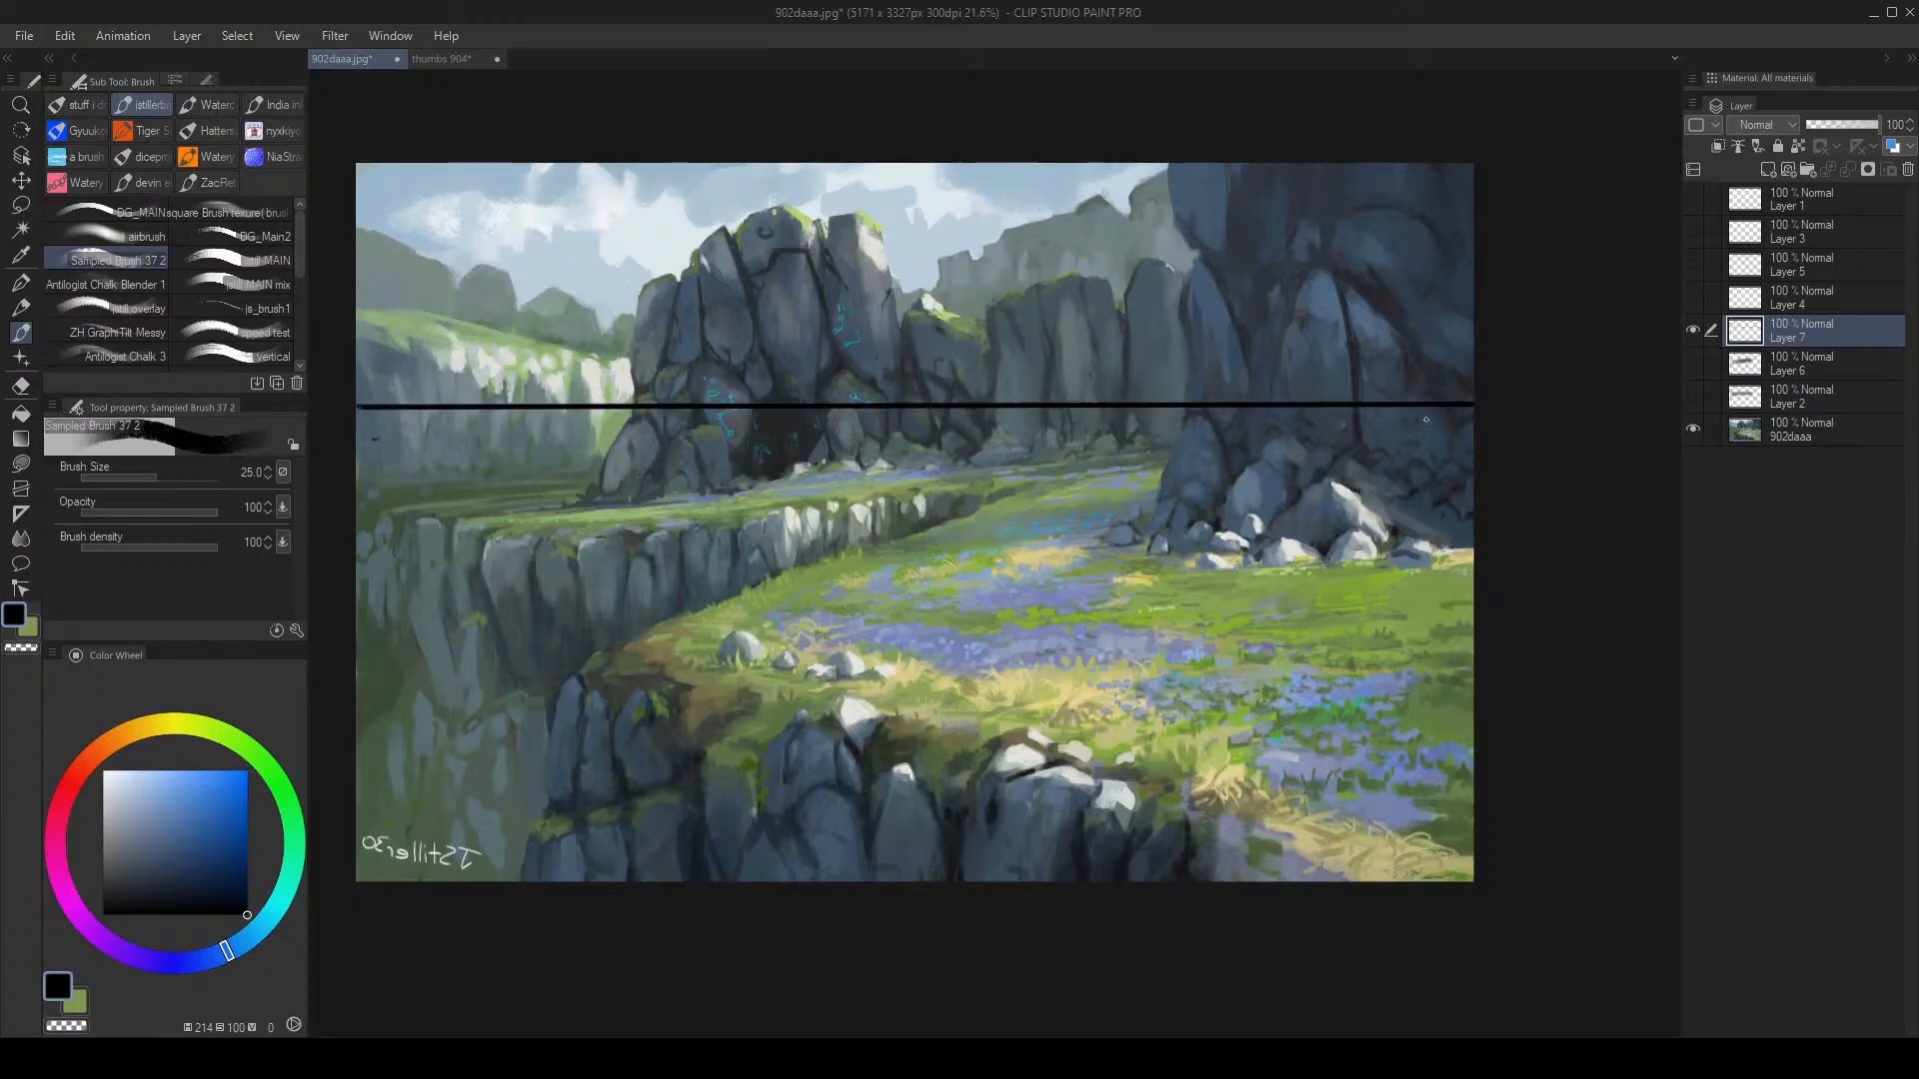
mouse_move(989, 487)
mouse_down()
mouse_move(849, 779)
mouse_move(749, 504)
mouse_move(1389, 639)
mouse_move(647, 662)
mouse_up()
key(ctrl+z)
mouse_move(925, 417)
mouse_down()
mouse_move(851, 234)
mouse_move(708, 426)
mouse_move(741, 533)
mouse_move(1088, 324)
mouse_move(709, 297)
mouse_up()
key(ctrl+z)
key(ctrl+z)
mouse_move(740, 364)
mouse_down()
mouse_move(806, 485)
mouse_move(658, 372)
mouse_move(588, 420)
mouse_move(695, 242)
mouse_move(952, 303)
mouse_move(991, 520)
mouse_move(559, 535)
mouse_up()
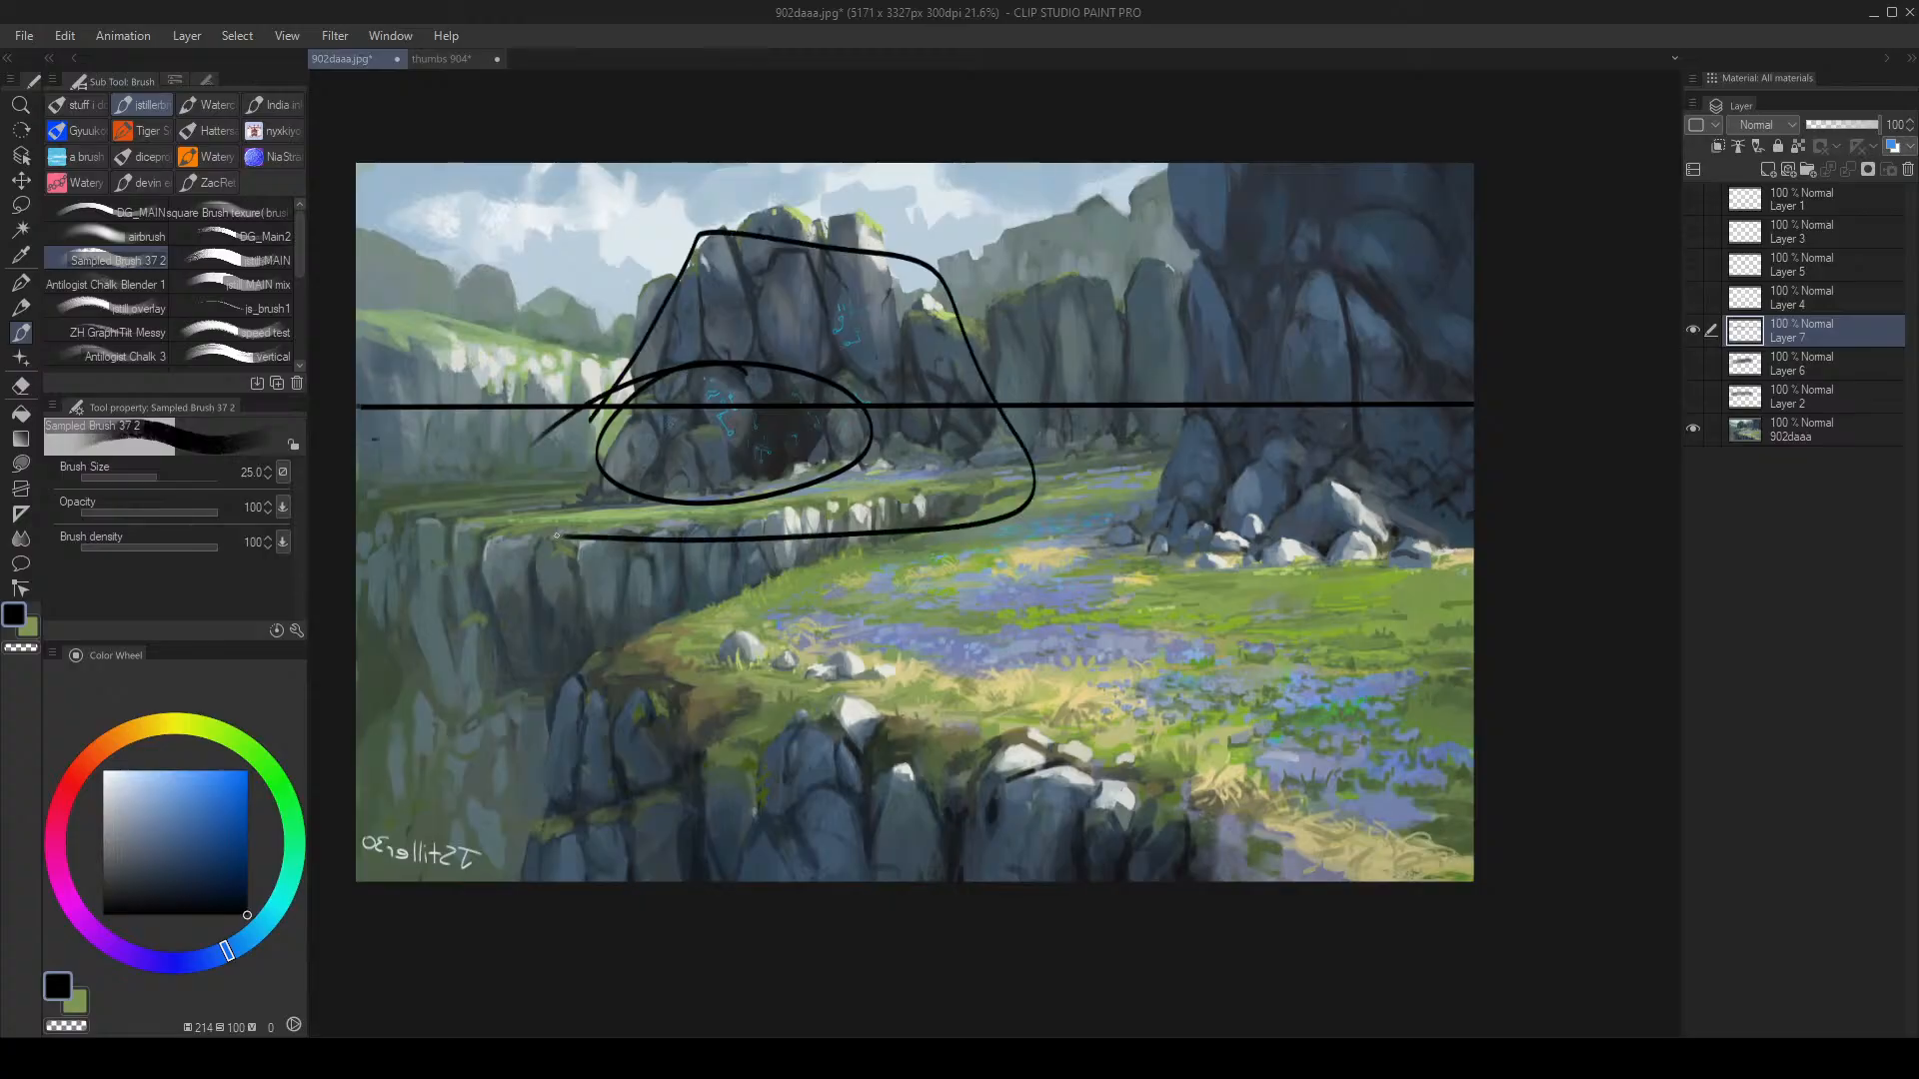
key(ctrl+z)
key(ctrl+z)
Step: Try more loops around the central rock mass, undoing them and the horizon line
mouse_move(651, 308)
mouse_down()
mouse_move(989, 330)
mouse_move(671, 480)
mouse_move(632, 478)
mouse_move(835, 257)
mouse_move(1029, 425)
mouse_move(535, 499)
mouse_up()
key(ctrl+z)
key(ctrl+z)
key(ctrl+z)
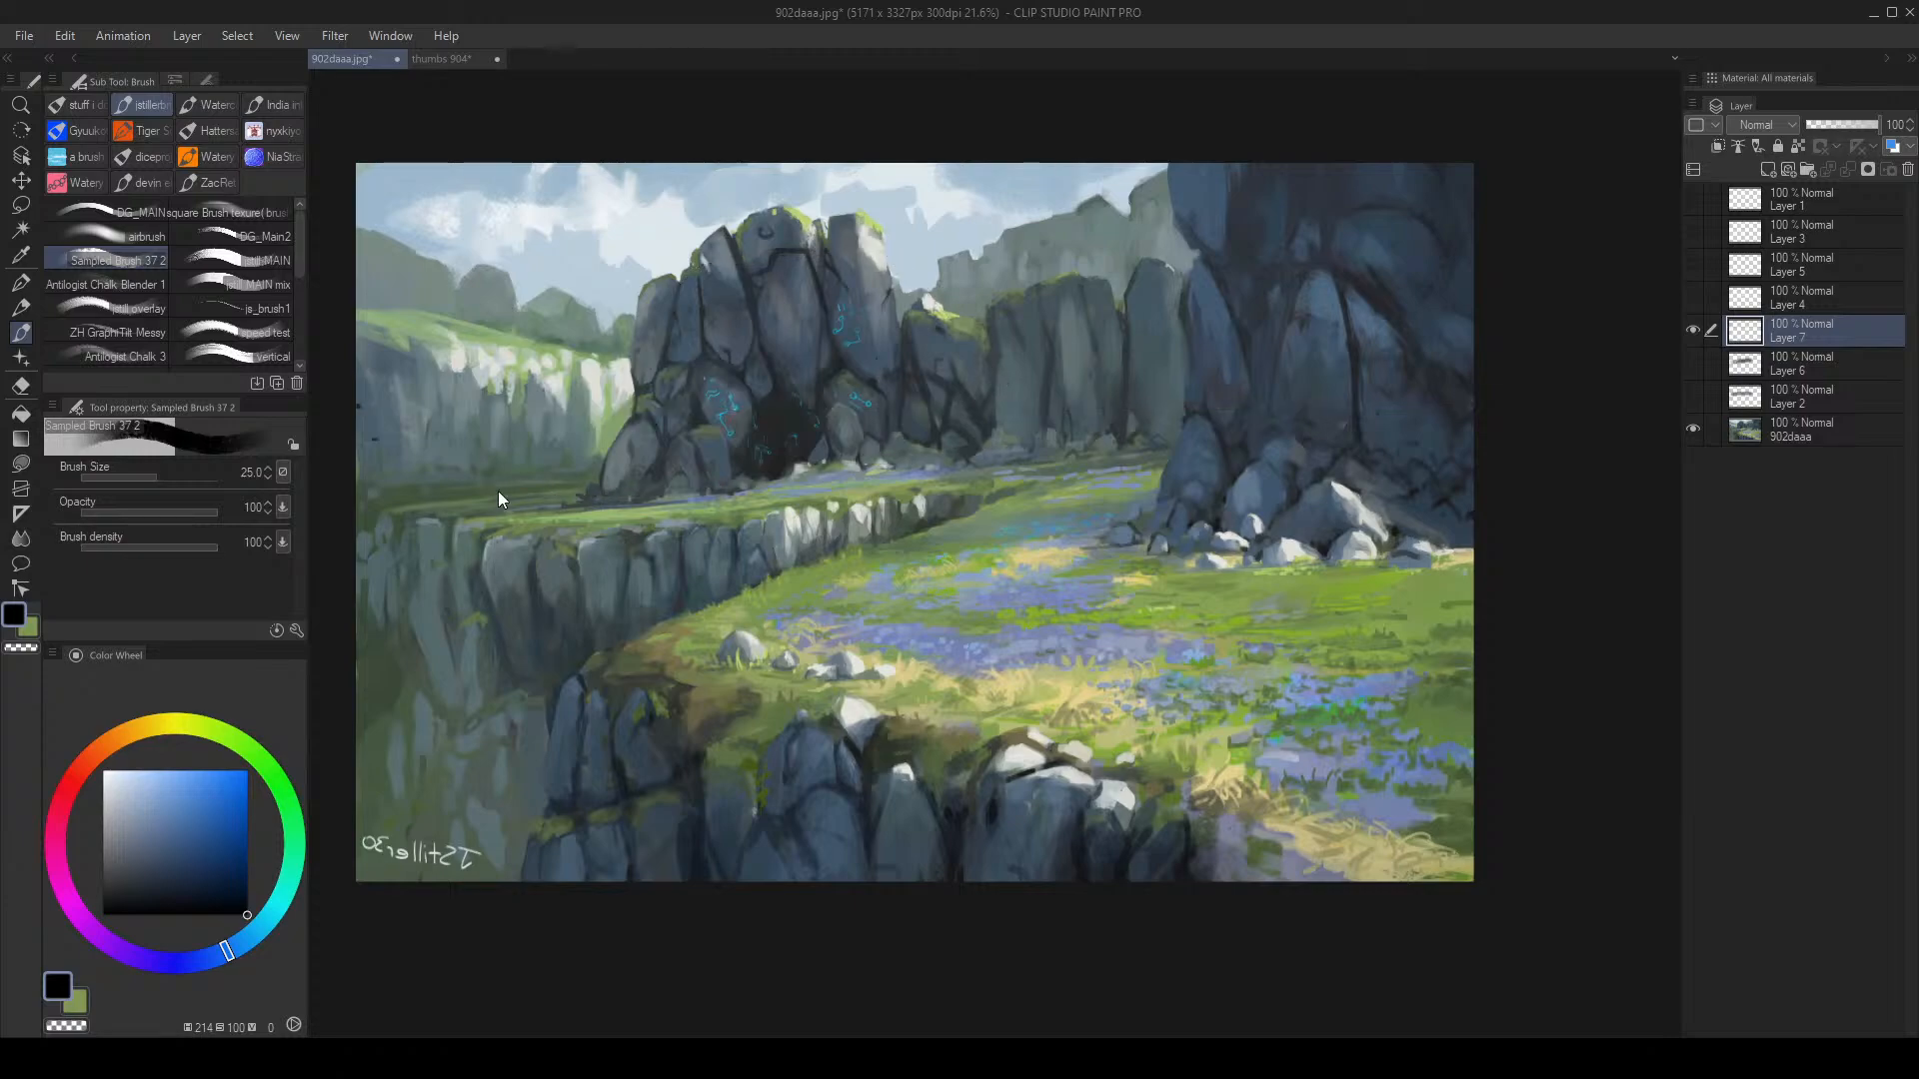
key(ctrl+y)
key(ctrl+z)
key(])
key(])
scroll(728, 449, up, 2)
mouse_move(553, 497)
mouse_down()
mouse_move(813, 178)
mouse_move(925, 487)
mouse_move(556, 546)
mouse_move(520, 517)
mouse_up()
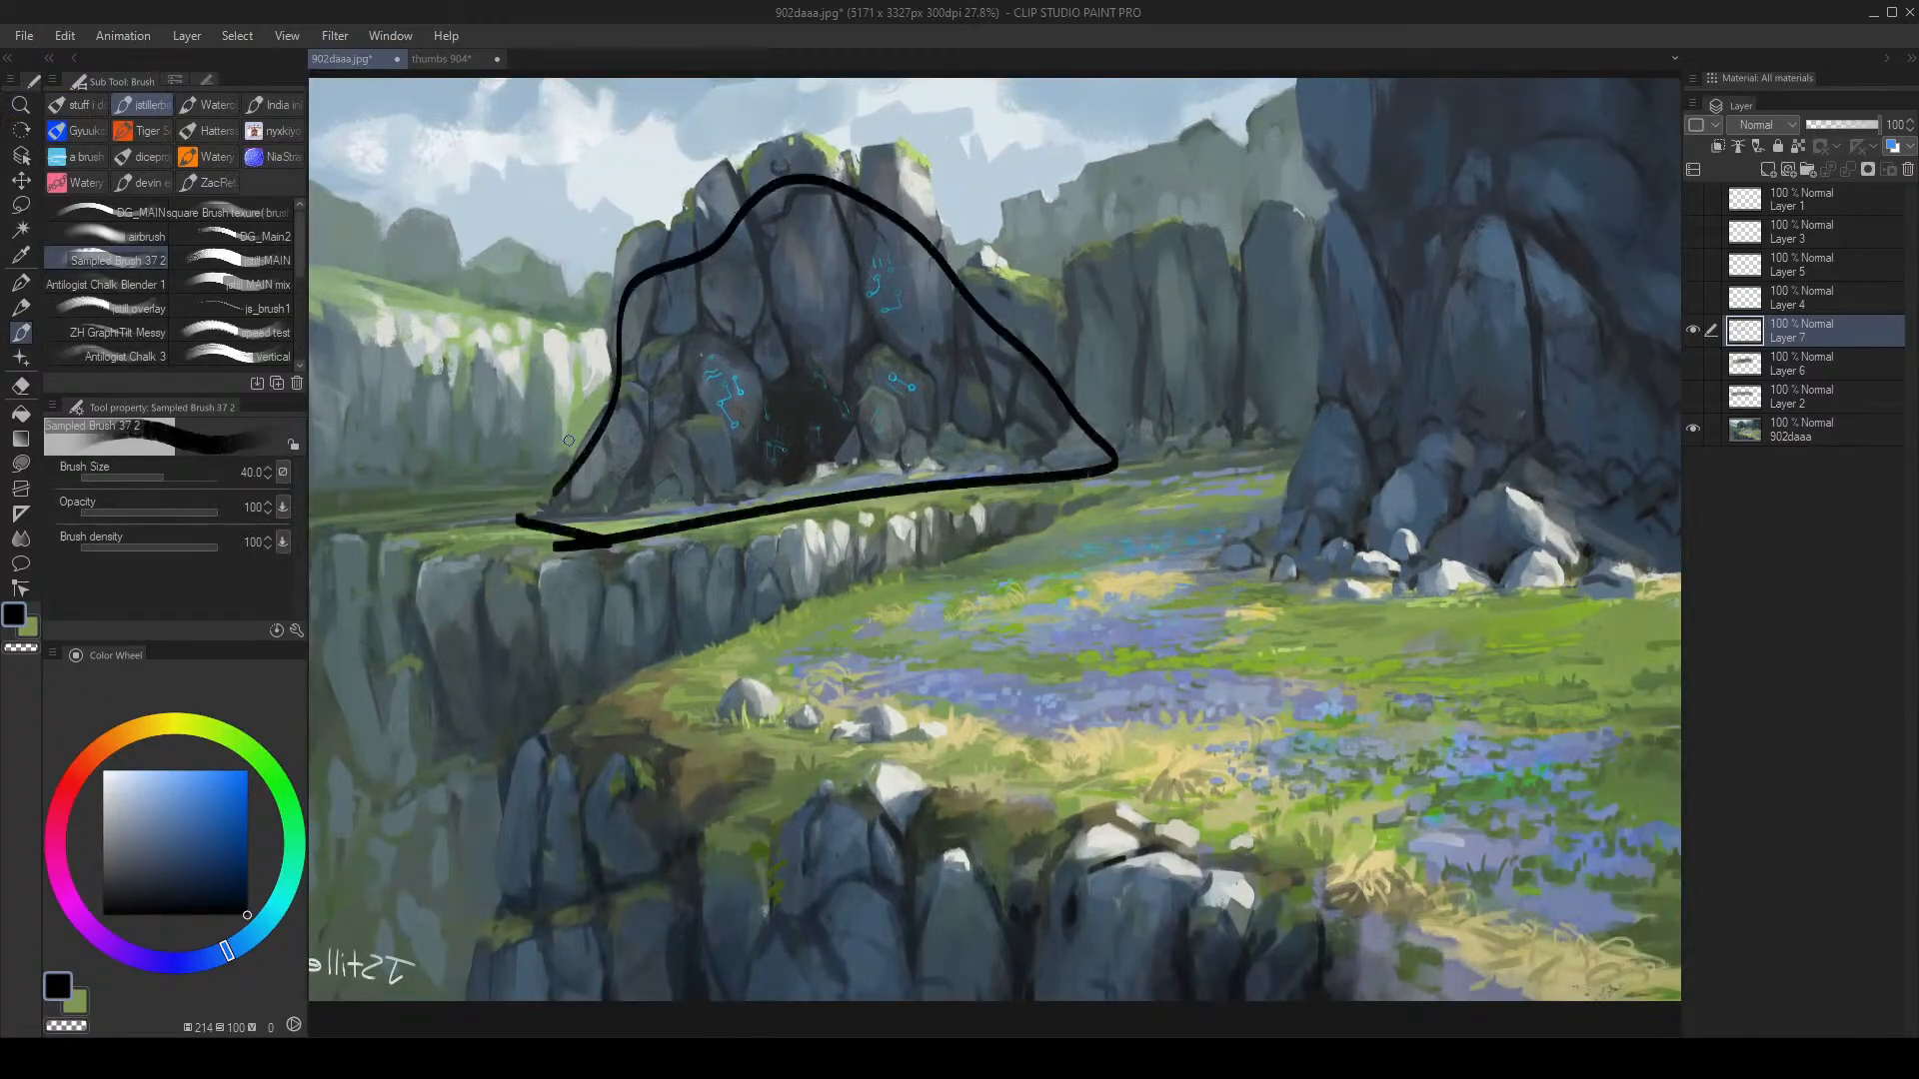
key(ctrl+z)
Step: Zoom out and mirror the reference painting, then return to the thumbs 904 sheet
key(ctrl+alt+space)
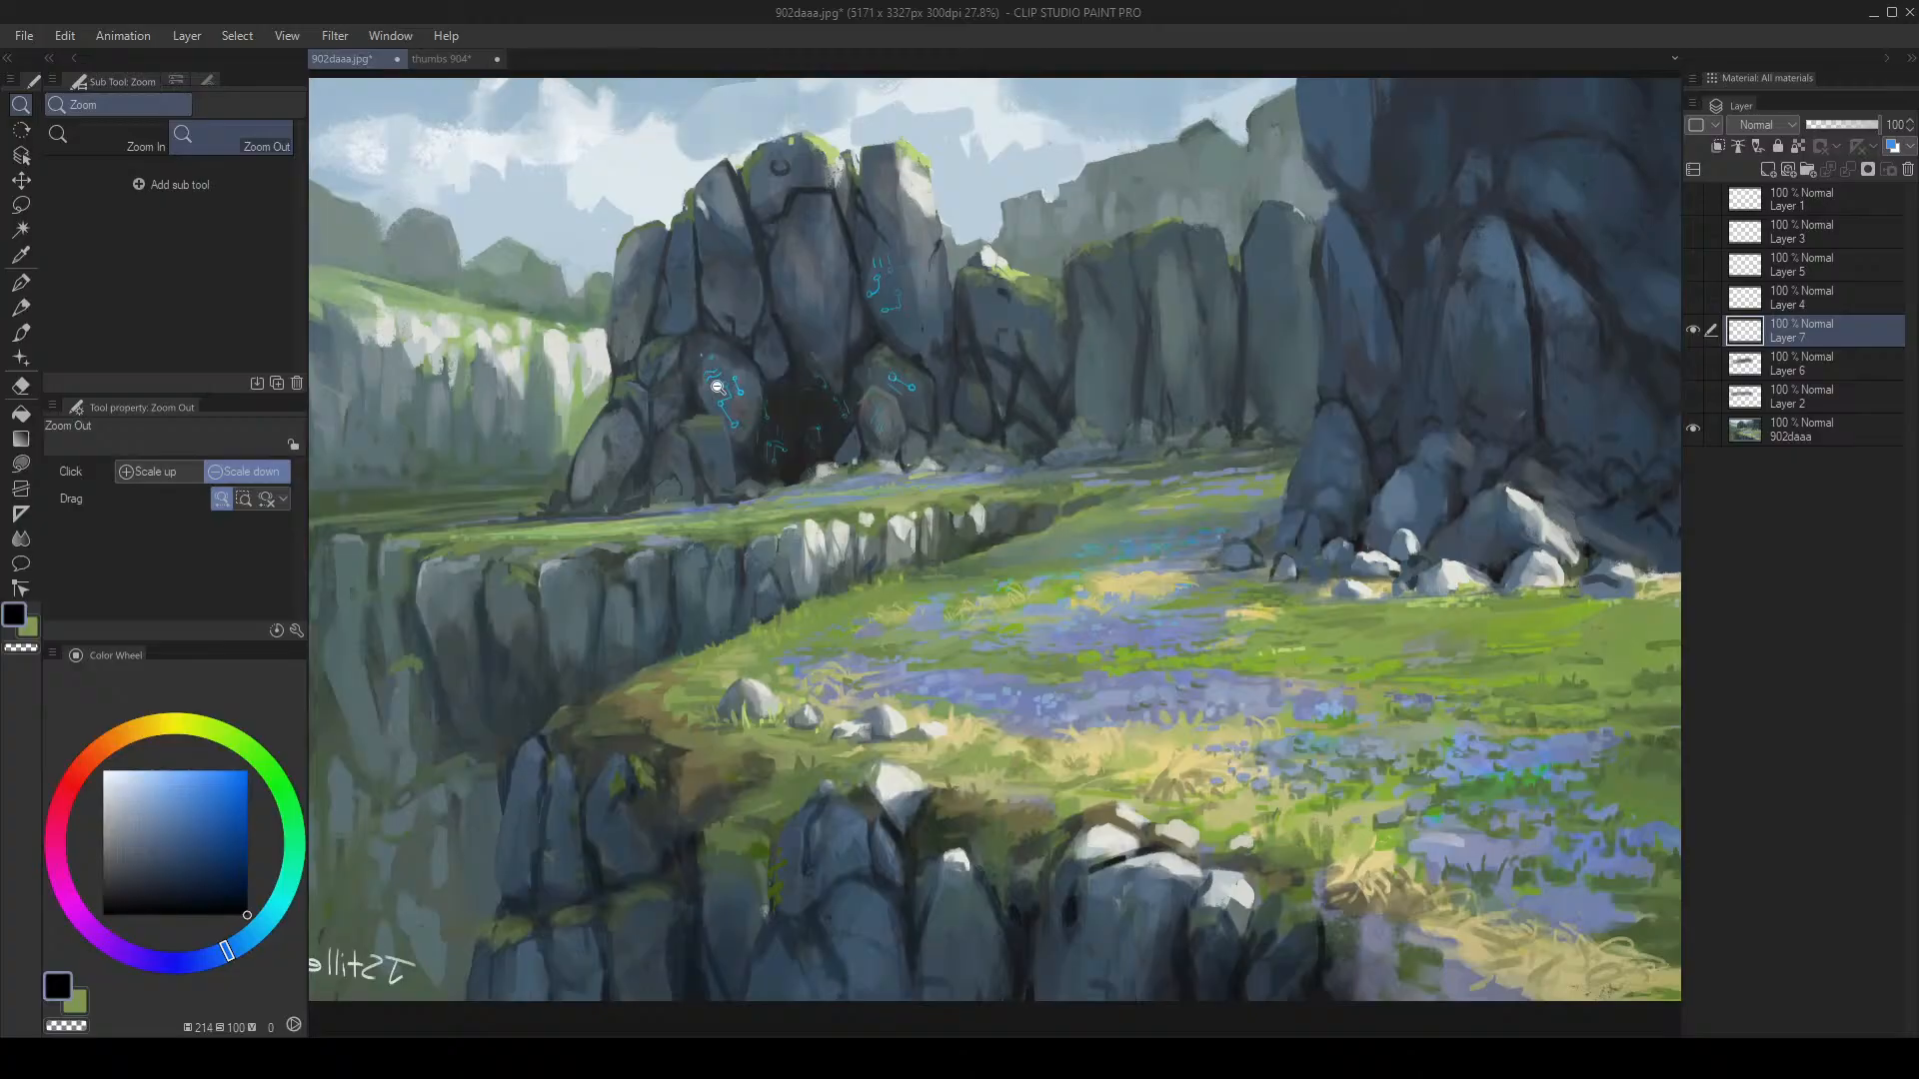
mouse_move(795, 395)
mouse_down()
mouse_move(700, 408)
mouse_move(807, 405)
mouse_up()
key(h)
key(h)
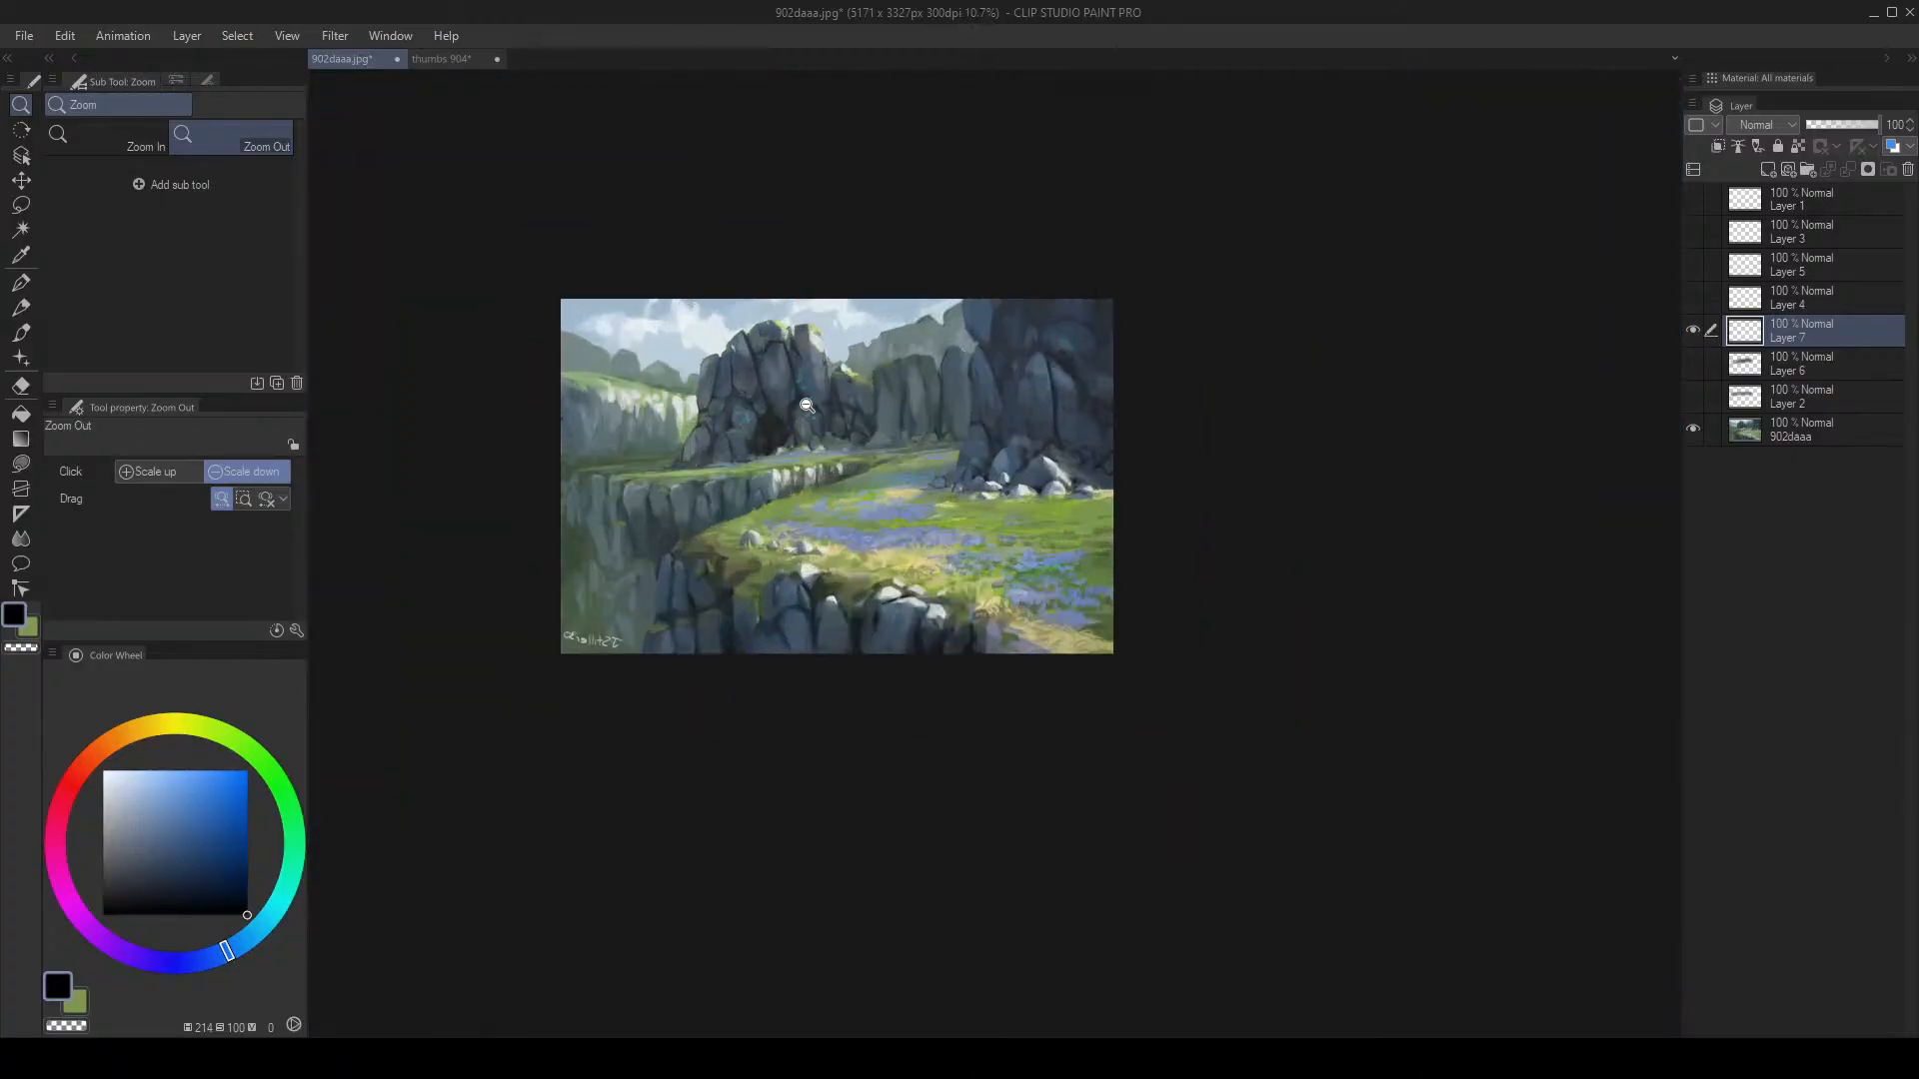
scroll(774, 413, up, 2)
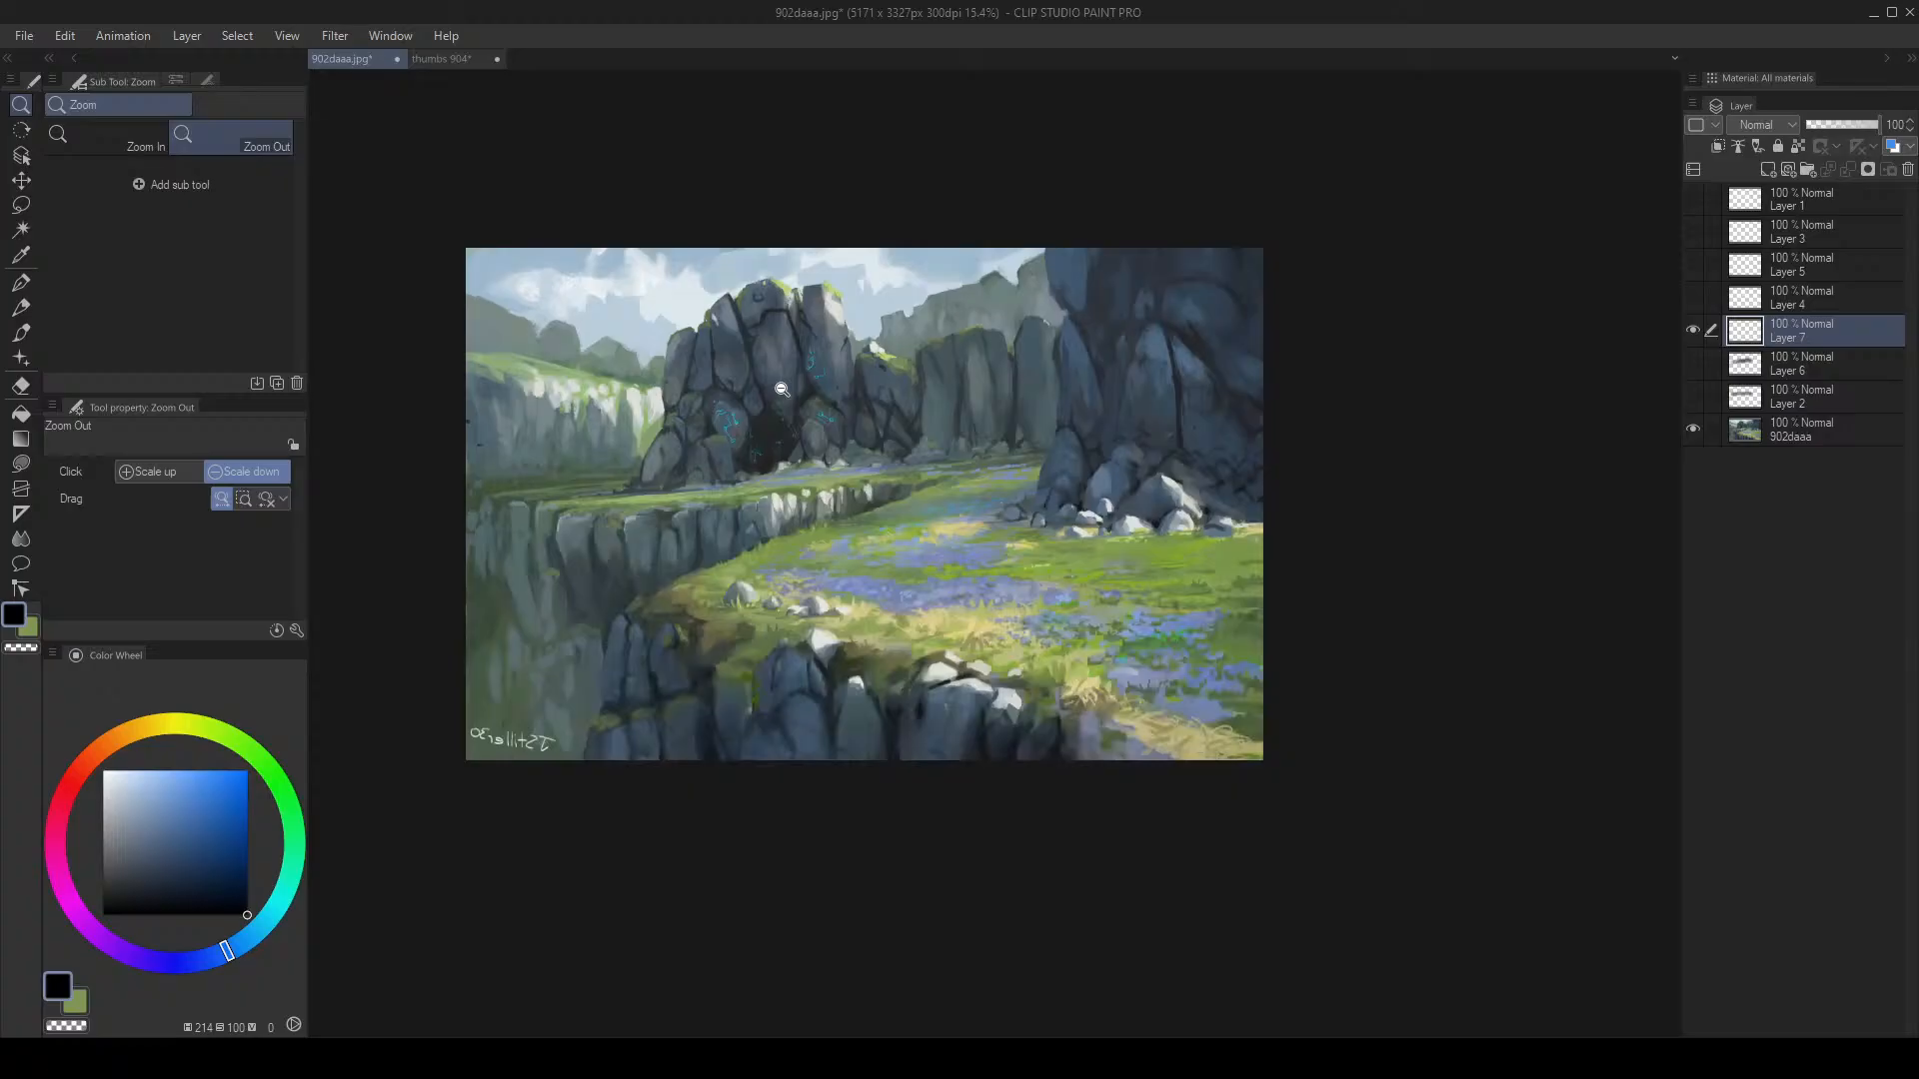
click(439, 58)
Step: Zoom in on frame 1 and undo a trial dark curved stroke under the blue shape
key(h)
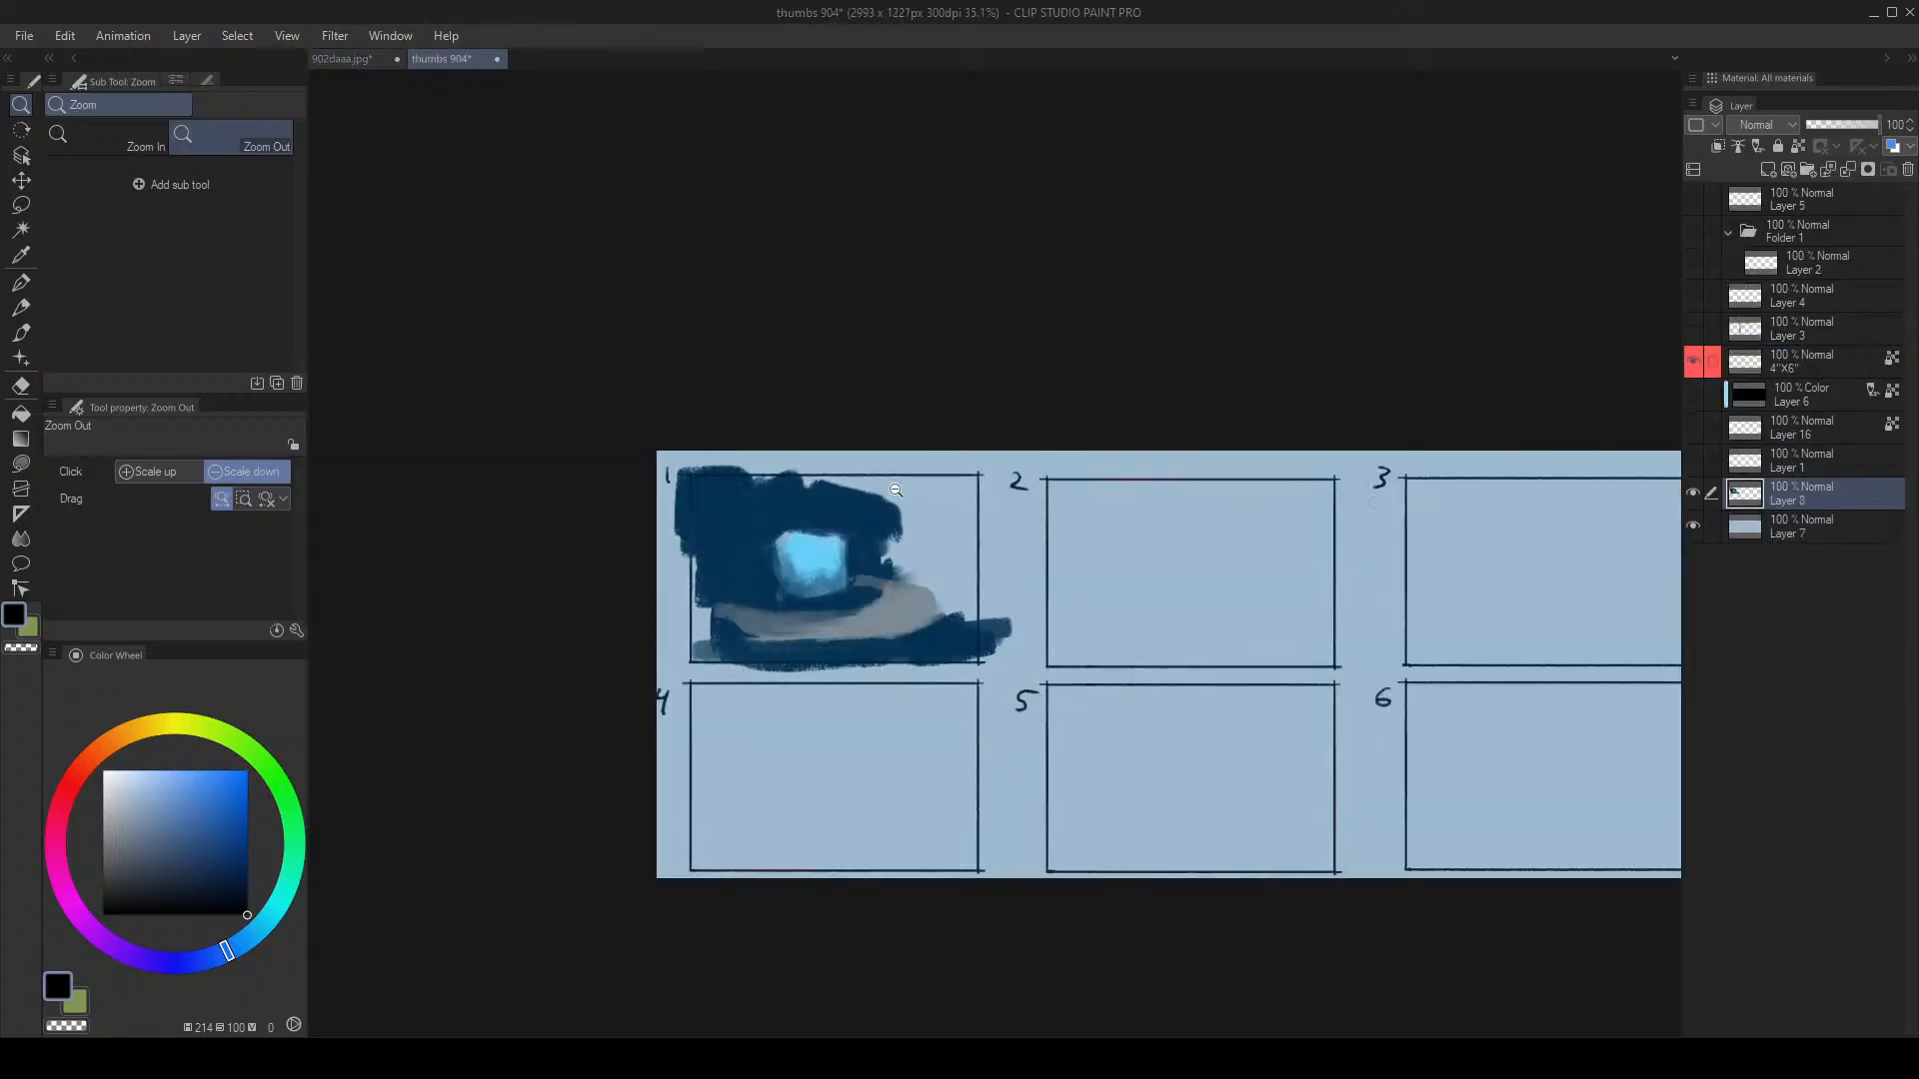
scroll(1047, 475, up, 1)
drag(1071, 519, 835, 549)
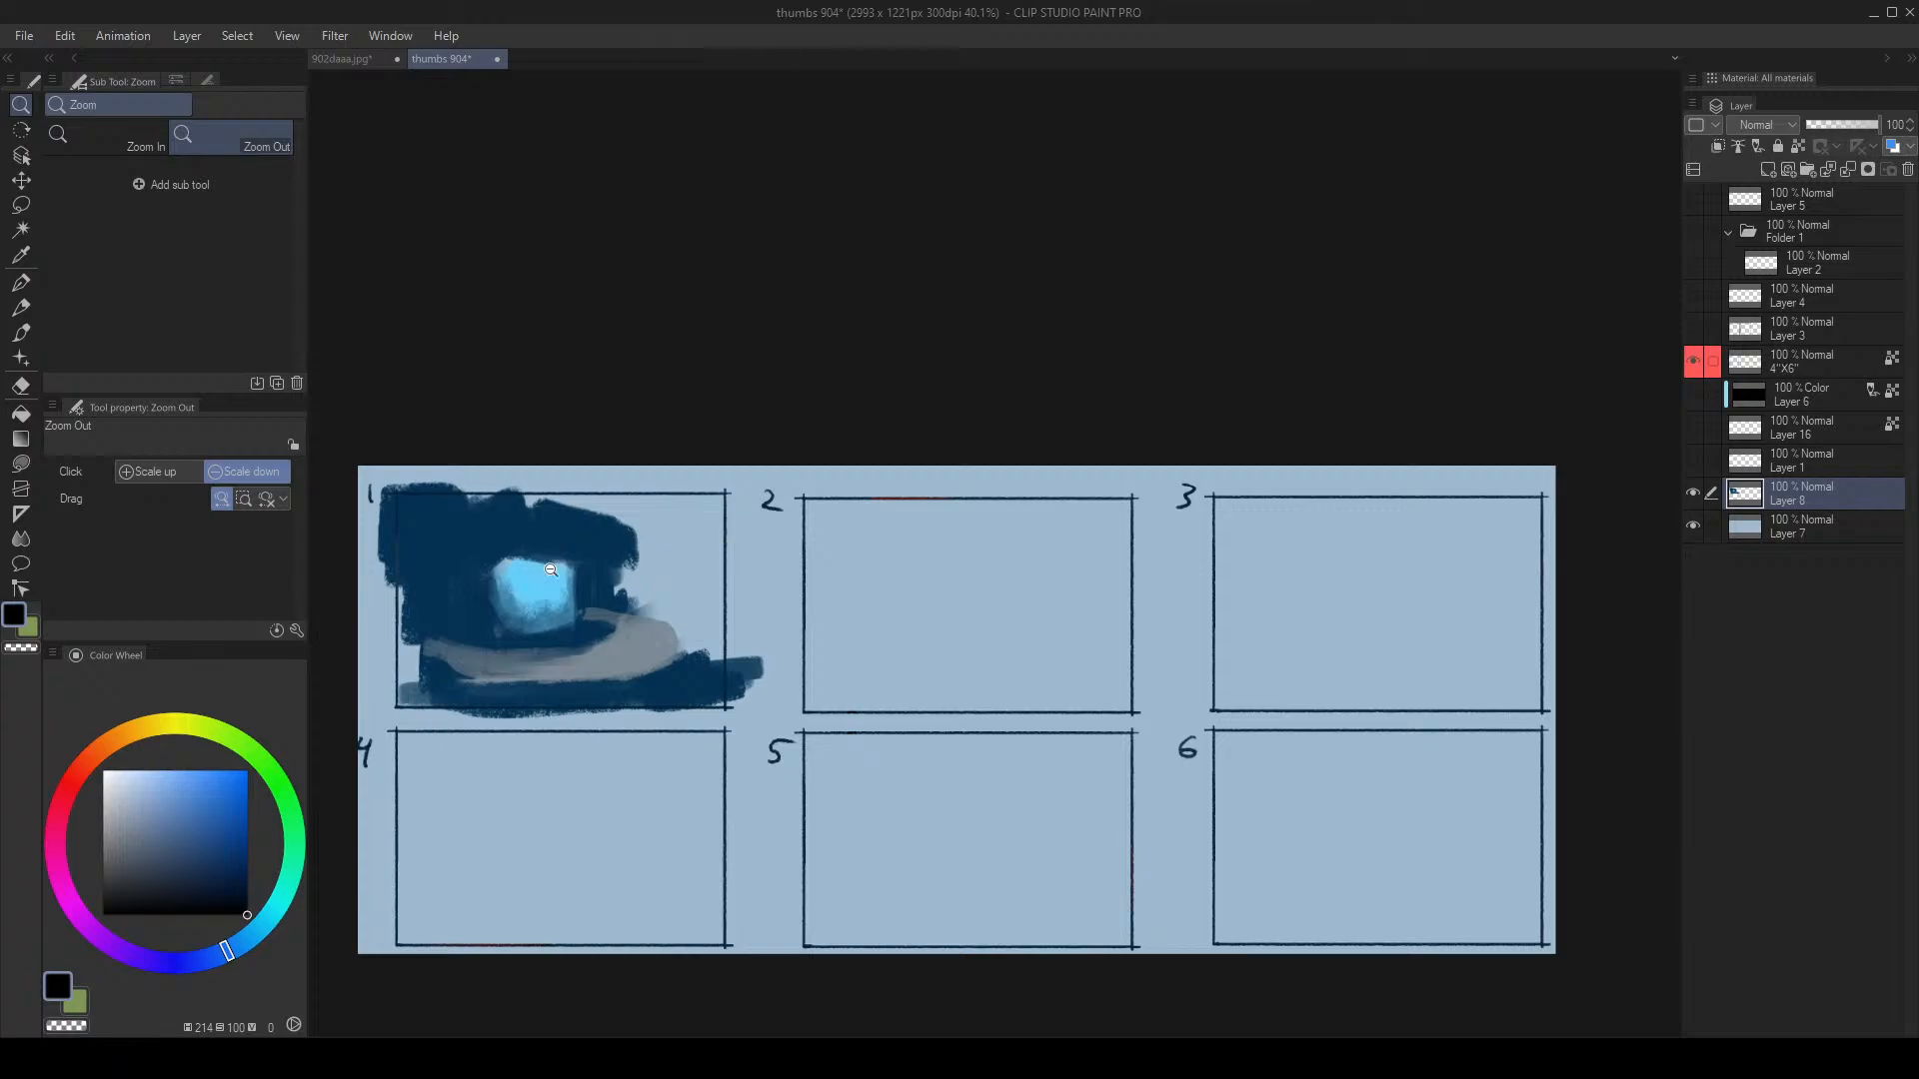
drag(550, 569, 650, 530)
mouse_move(655, 620)
mouse_down()
mouse_move(699, 632)
mouse_move(596, 651)
mouse_move(697, 635)
mouse_up()
key(ctrl+z)
key(bracketleft)
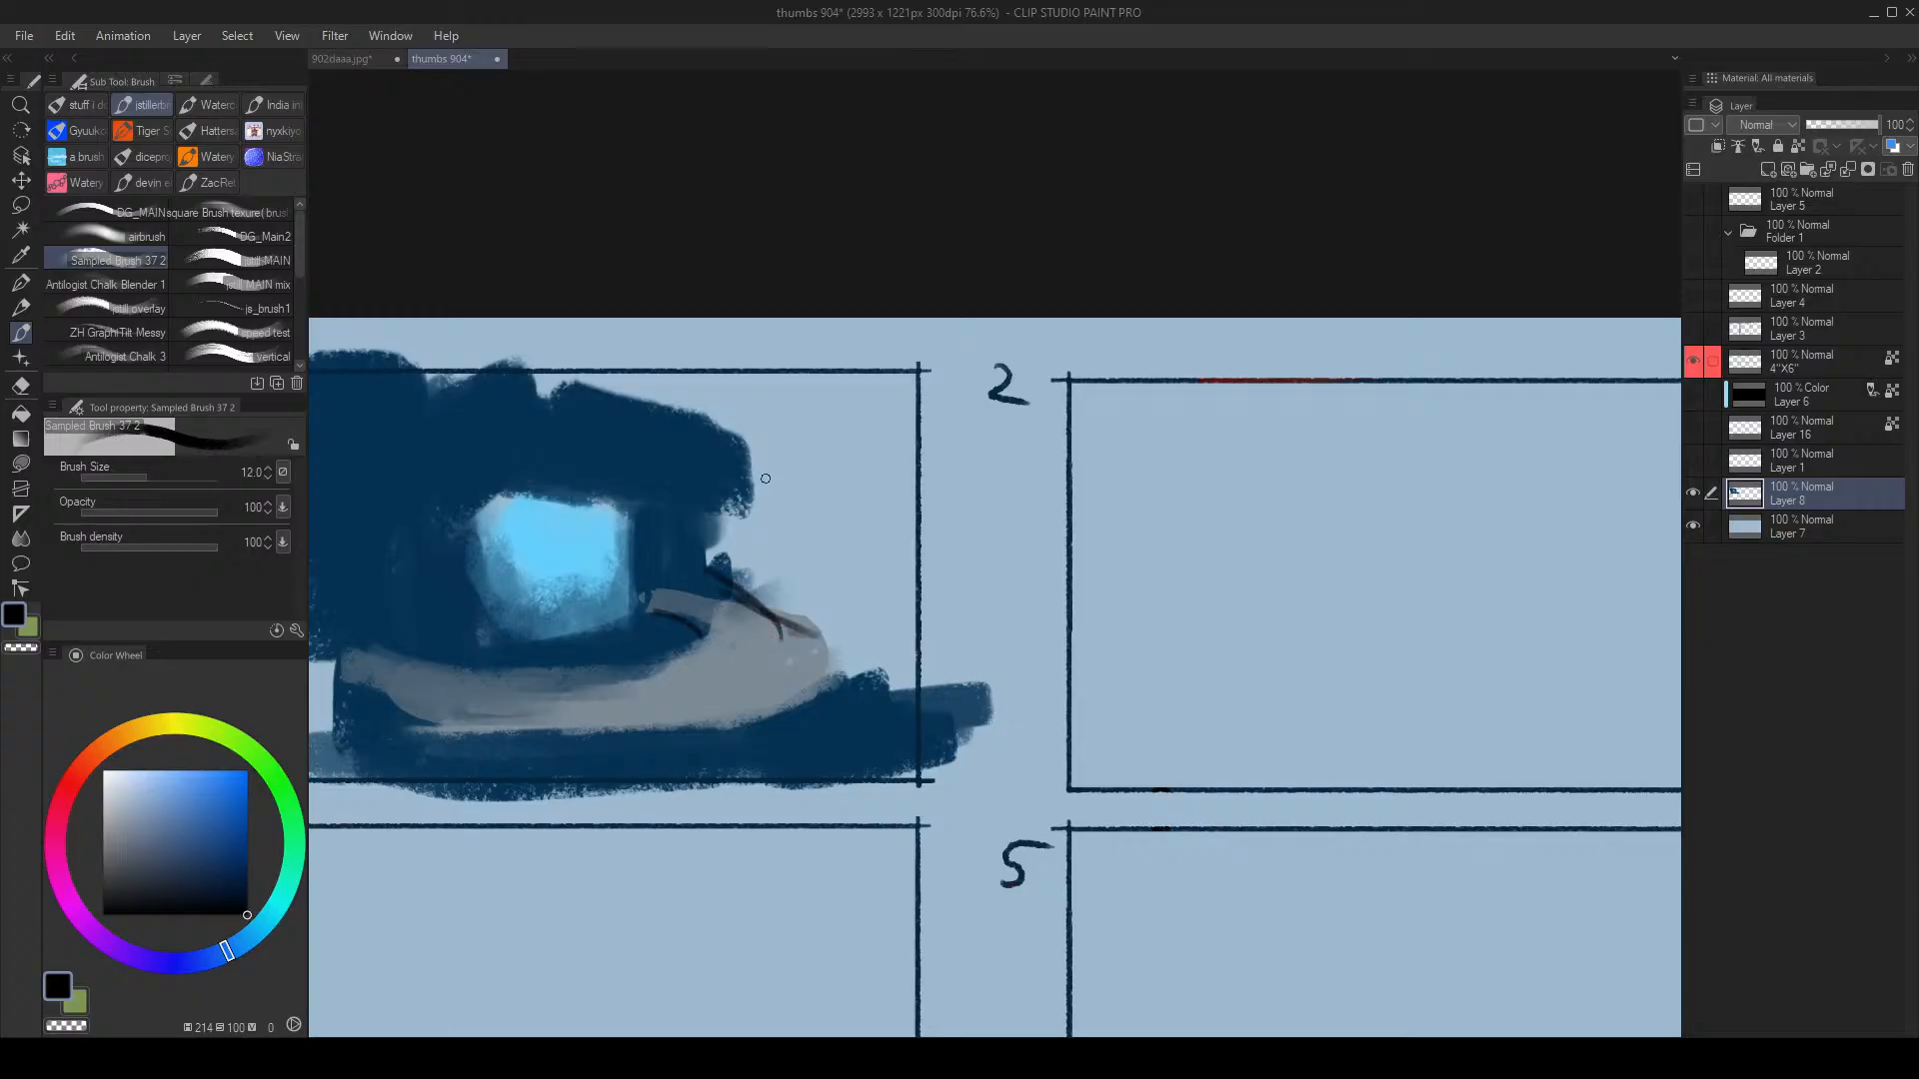
key(bracketright)
key(bracketright)
key(bracketright)
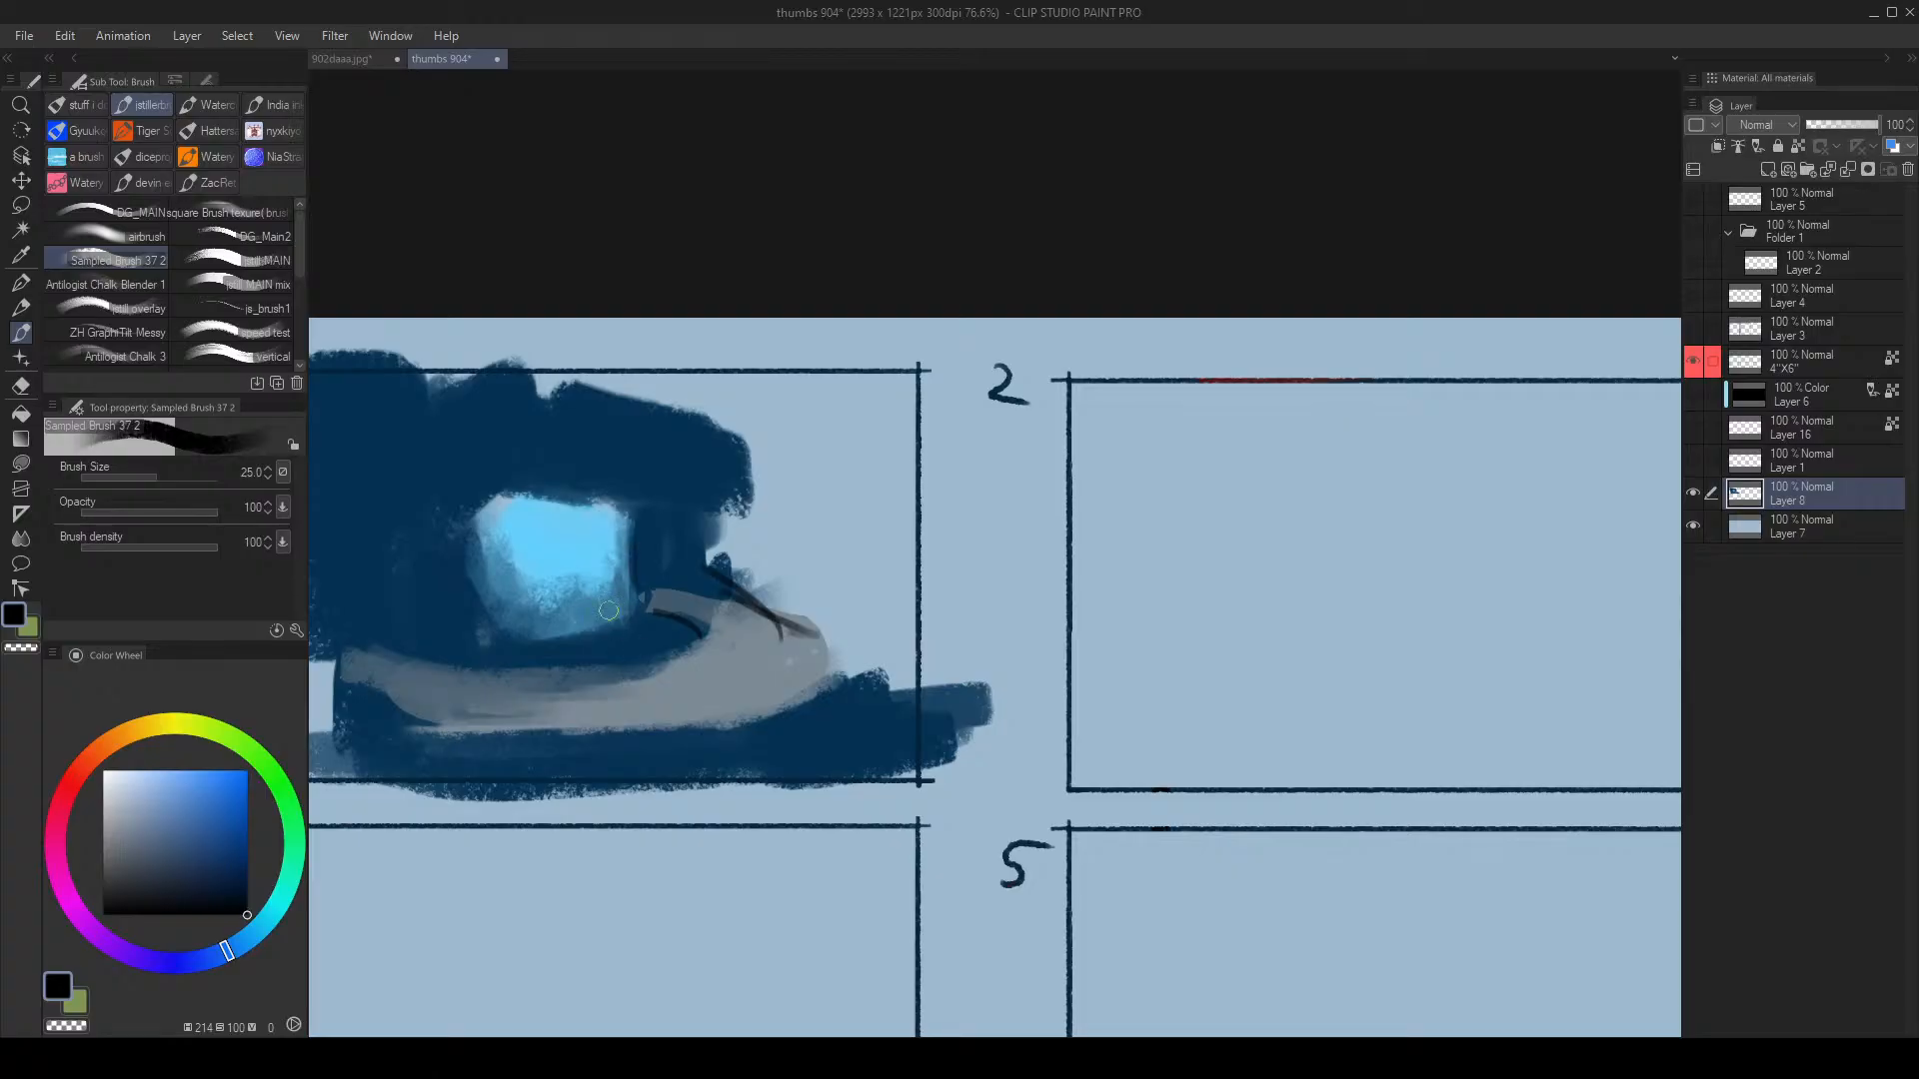
Step: Brush sampled mid and light blues over the sail to widen its sides
alt+click(511, 606)
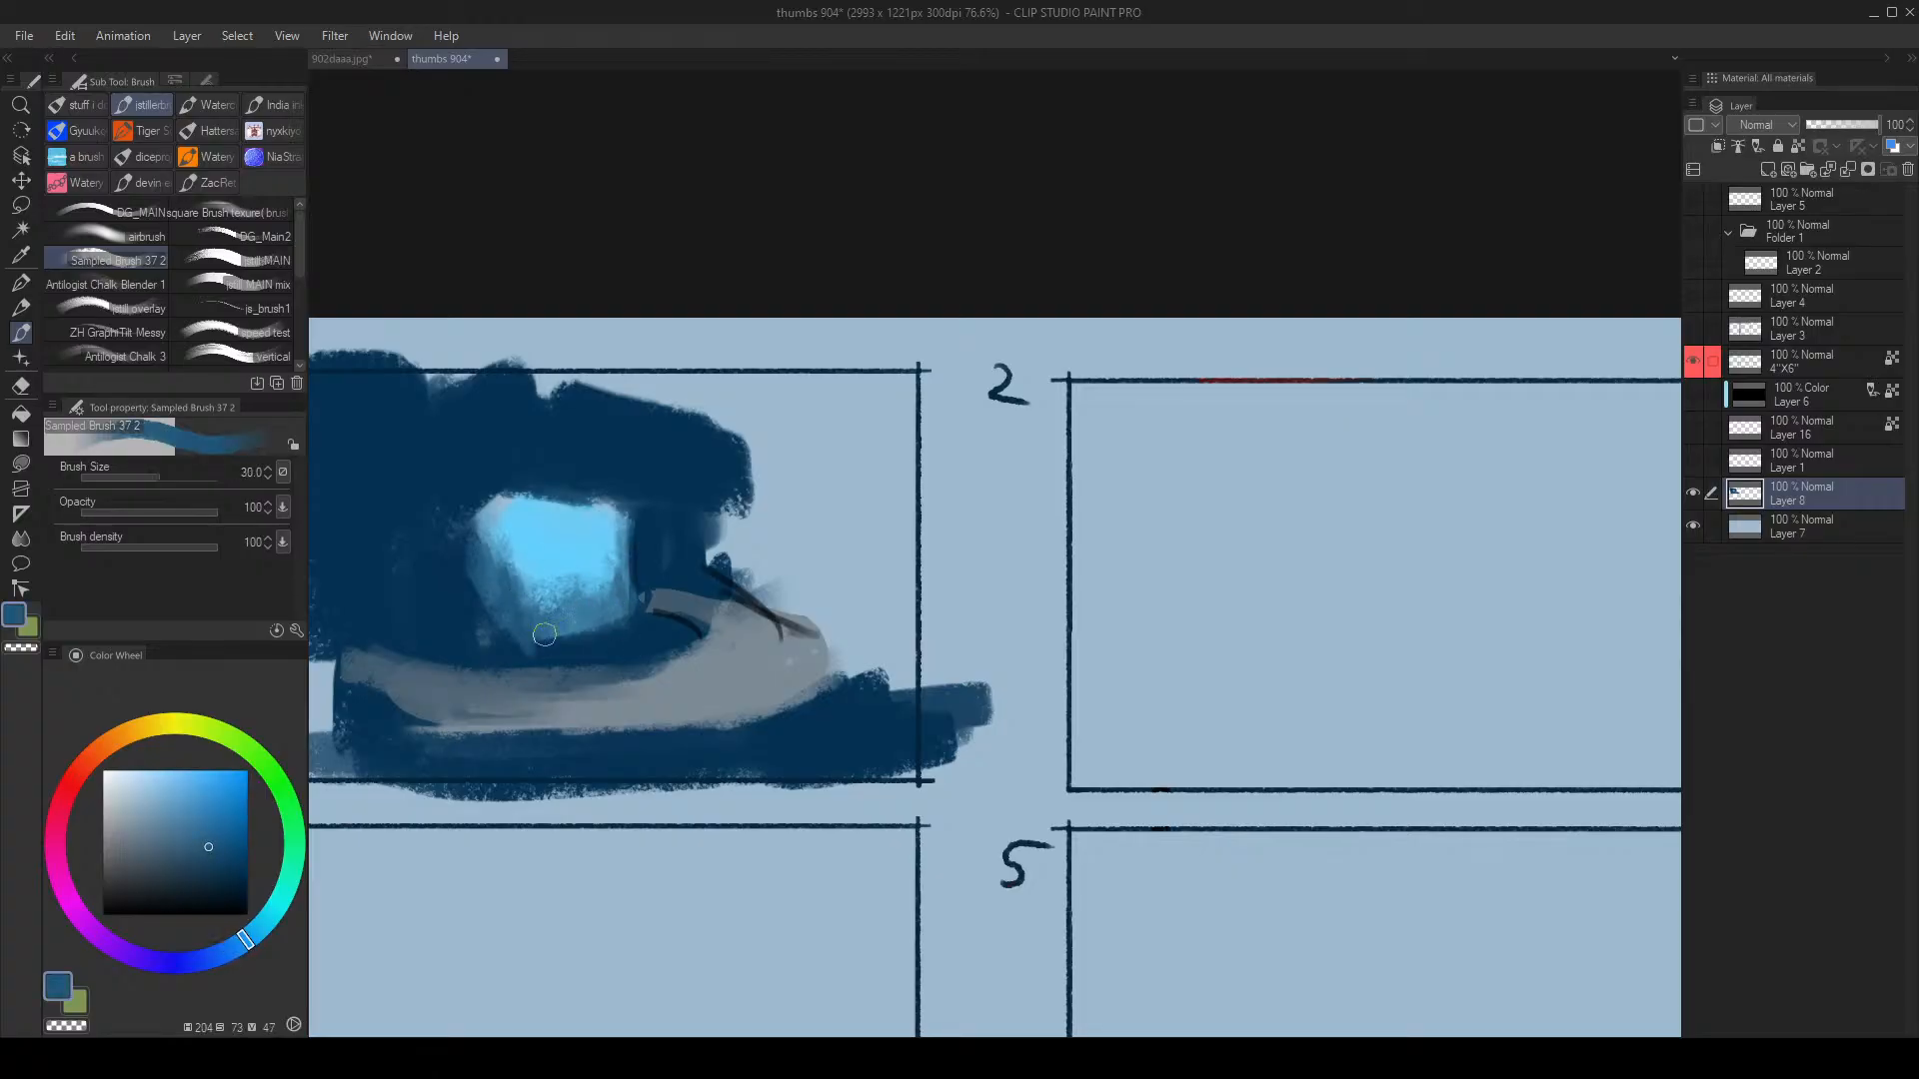
key(bracketright)
key(bracketright)
key(bracketright)
key(bracketright)
key(bracketright)
key(bracketright)
key(bracketright)
key(bracketright)
key(bracketright)
mouse_move(481, 488)
mouse_down()
mouse_move(523, 544)
mouse_move(539, 479)
mouse_move(567, 503)
mouse_up()
alt+click(510, 529)
key(bracketleft)
key(bracketleft)
key(bracketleft)
key(bracketleft)
key(bracketleft)
key(bracketleft)
mouse_move(484, 440)
mouse_down()
mouse_move(476, 520)
mouse_move(468, 447)
mouse_move(542, 529)
mouse_move(520, 525)
mouse_up()
alt+click(613, 530)
drag(535, 442, 538, 519)
Step: In the mirrored view, extend the sail's left side and upper strip with light and darker blue
key(h)
drag(1229, 504, 667, 550)
key(bracketleft)
drag(848, 473, 787, 668)
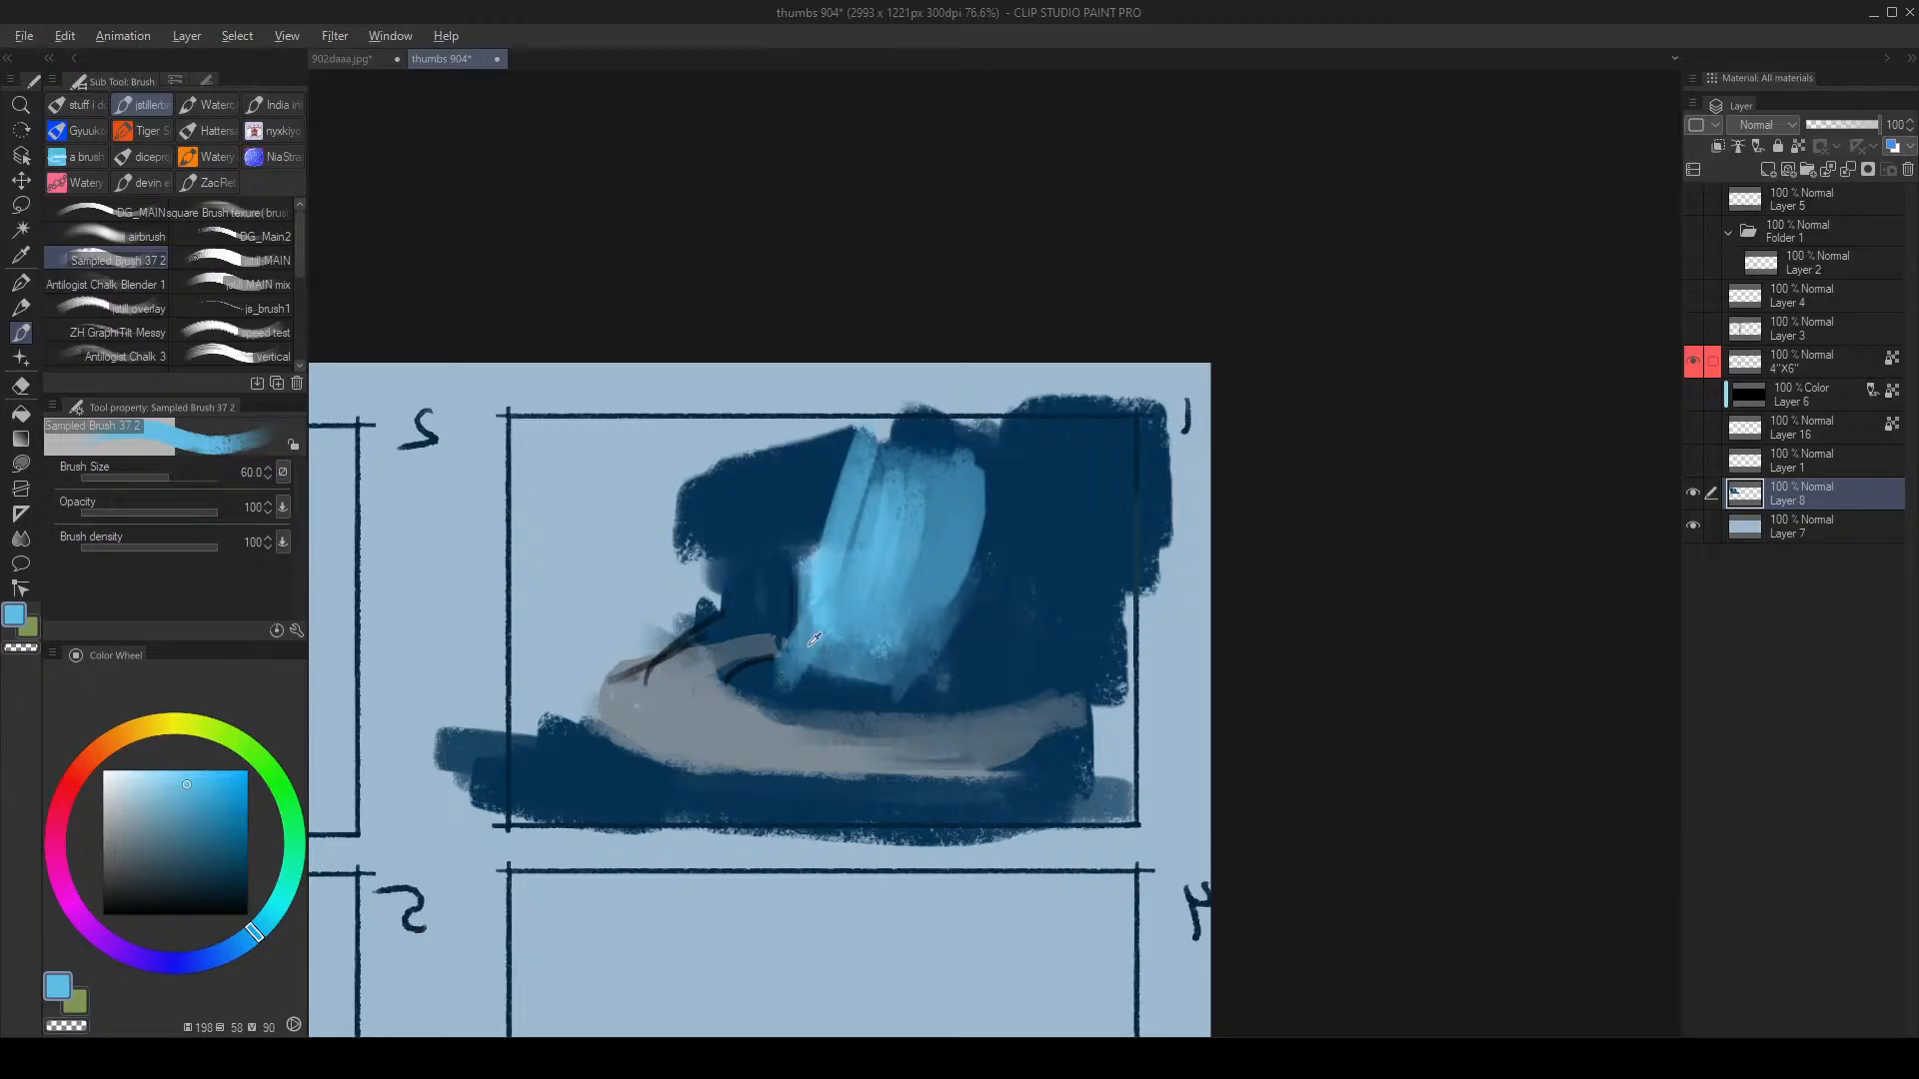
alt+click(802, 652)
drag(822, 503, 765, 680)
mouse_move(861, 442)
mouse_down()
mouse_move(812, 582)
mouse_move(825, 529)
mouse_up()
mouse_move(855, 398)
mouse_down()
mouse_move(831, 530)
mouse_move(848, 439)
mouse_move(853, 547)
mouse_up()
Step: Trim and darken the sail's lower-right edge with navy, adding a light-blue stroke down-left
alt+click(852, 539)
alt+click(867, 529)
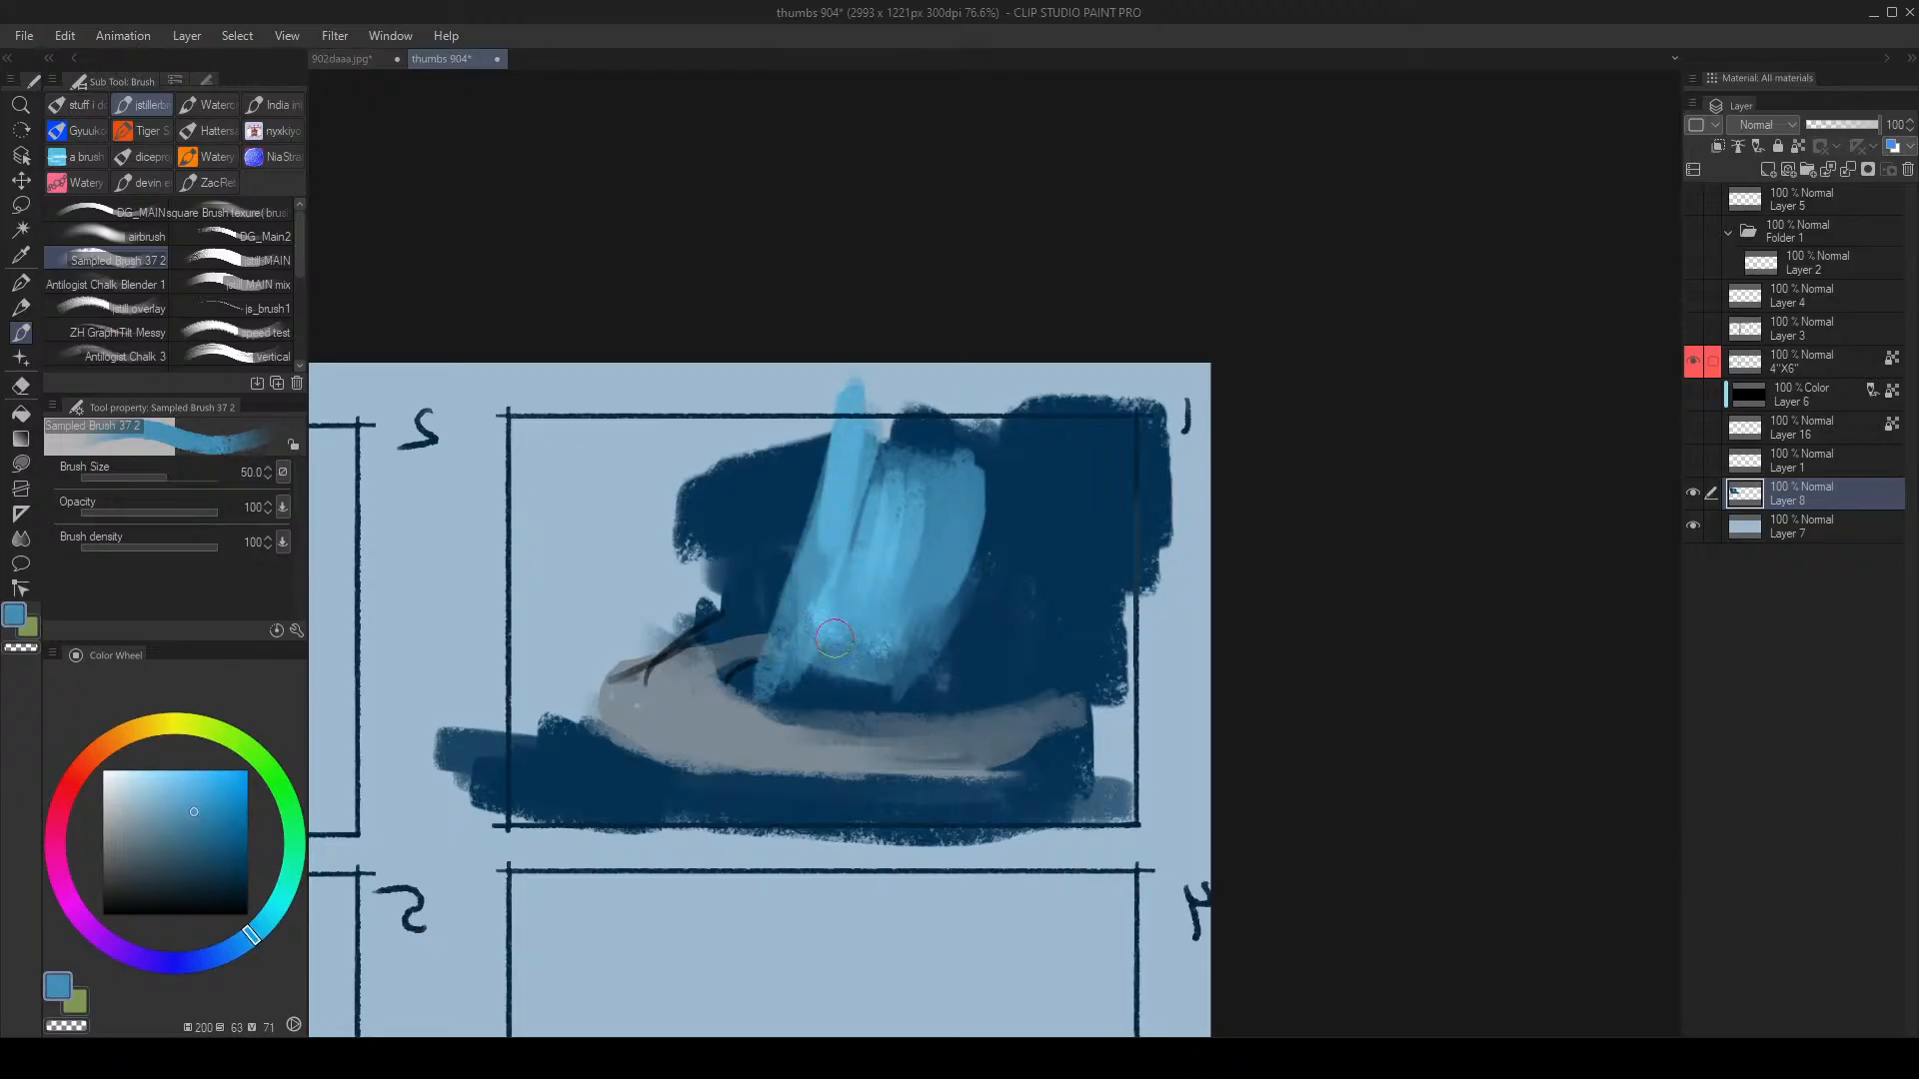
key(bracketleft)
alt+click(993, 612)
drag(961, 620, 901, 693)
mouse_move(972, 588)
mouse_down()
mouse_move(825, 748)
mouse_move(887, 667)
mouse_move(847, 705)
mouse_up()
alt+click(879, 645)
alt+click(891, 671)
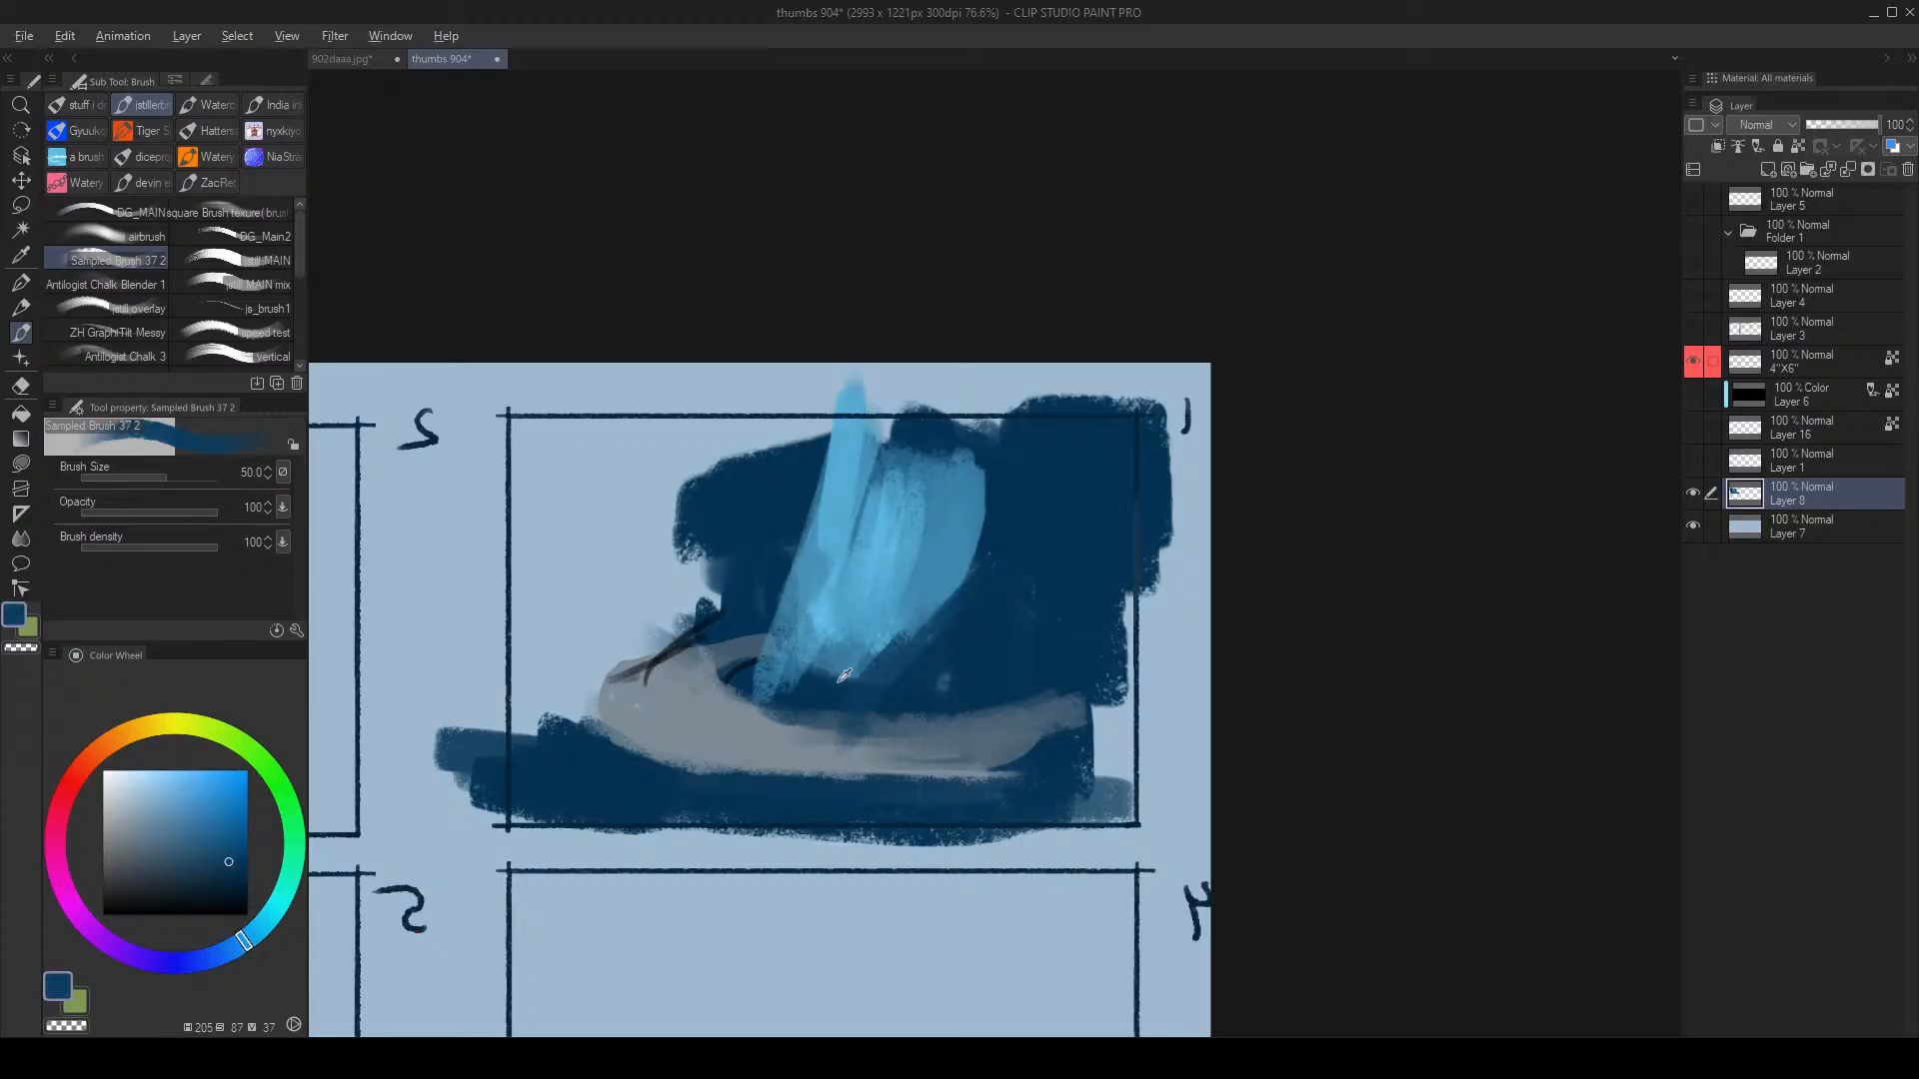
alt+click(843, 700)
key(bracketleft)
mouse_move(905, 637)
mouse_down()
mouse_move(793, 680)
mouse_move(794, 702)
mouse_move(775, 674)
mouse_move(765, 697)
mouse_move(796, 716)
mouse_move(711, 641)
mouse_move(787, 646)
mouse_move(764, 646)
mouse_move(768, 705)
mouse_up()
Step: Cover the grey nose and the hull's underside with broad navy strokes
key(bracketright)
key(bracketright)
key(bracketright)
key(bracketright)
key(bracketright)
key(bracketright)
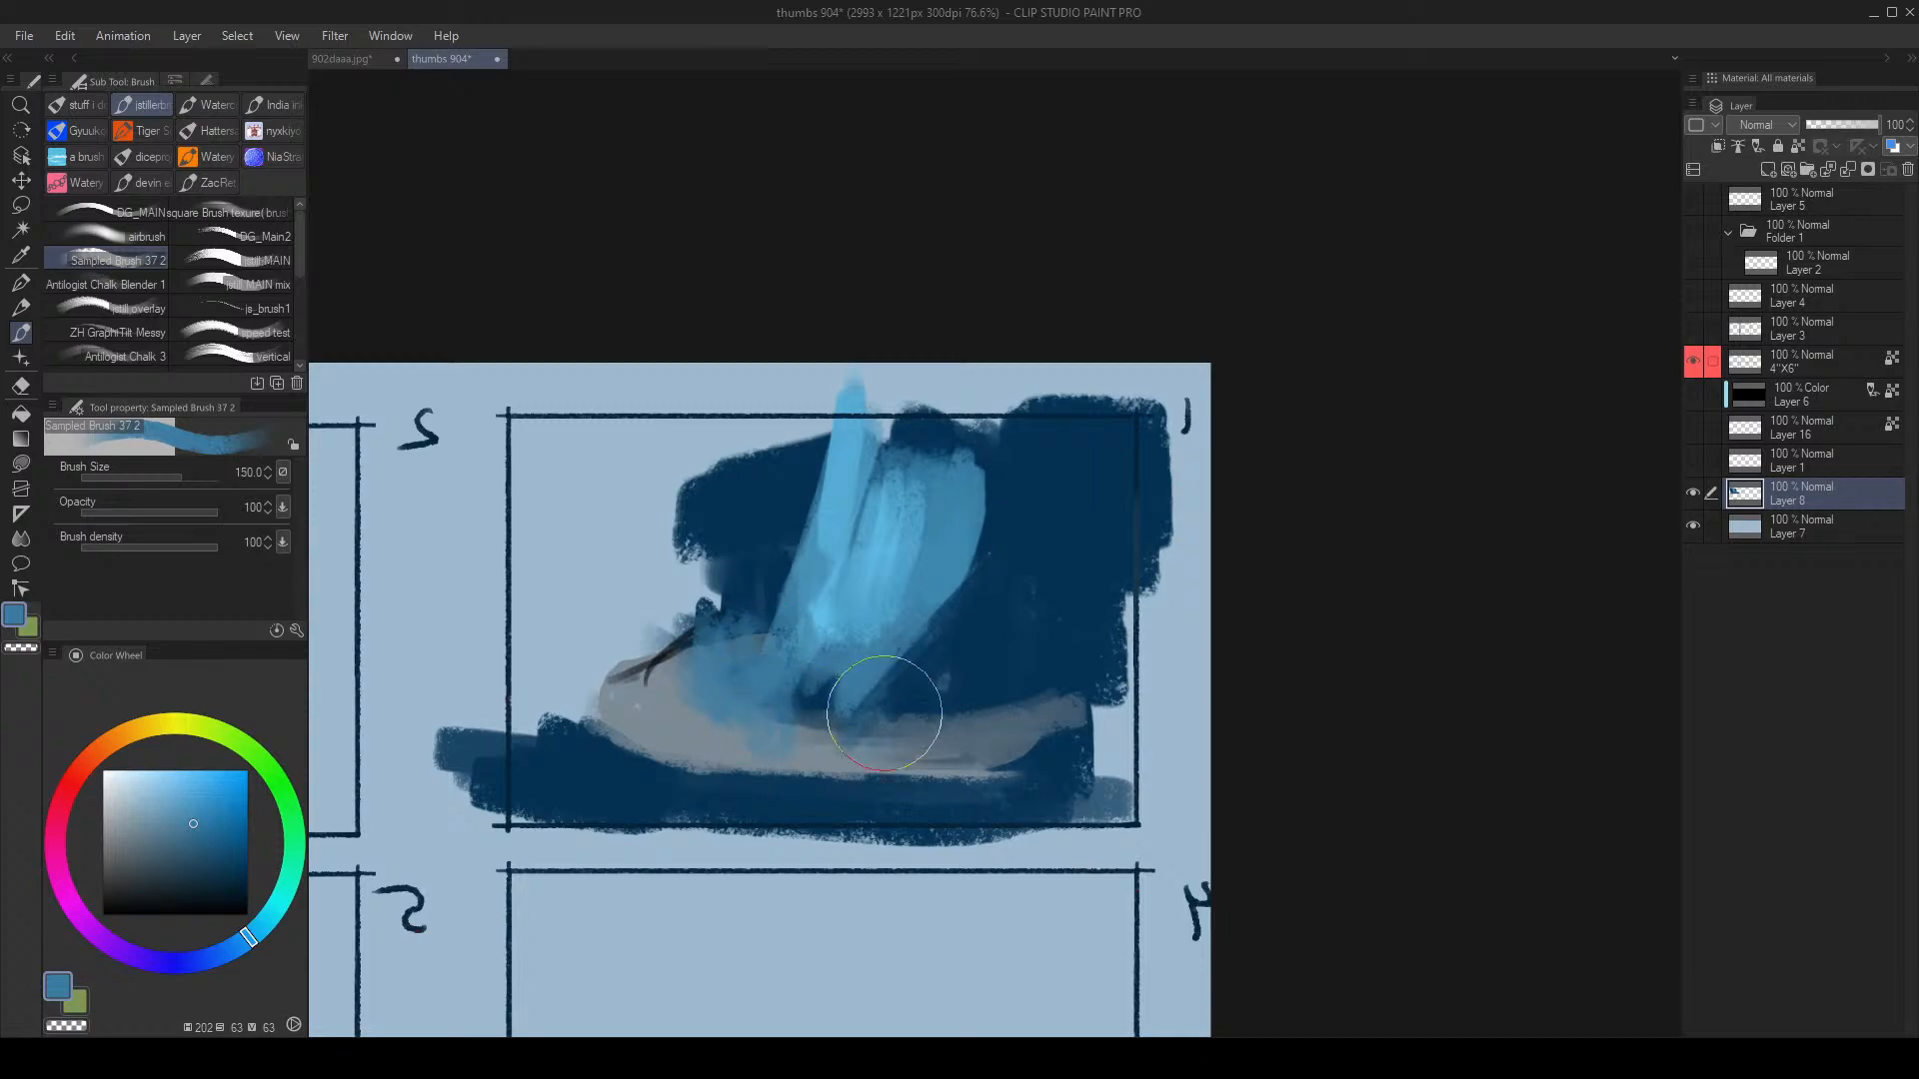
alt+click(667, 650)
mouse_move(660, 624)
mouse_down()
mouse_move(637, 723)
mouse_move(655, 778)
mouse_move(814, 847)
mouse_move(985, 792)
mouse_move(868, 837)
mouse_up()
key(bracketleft)
alt+click(654, 779)
alt+click(800, 737)
Step: Sharpen and refine the hull's upper edge with a small navy brush
key(bracketleft)
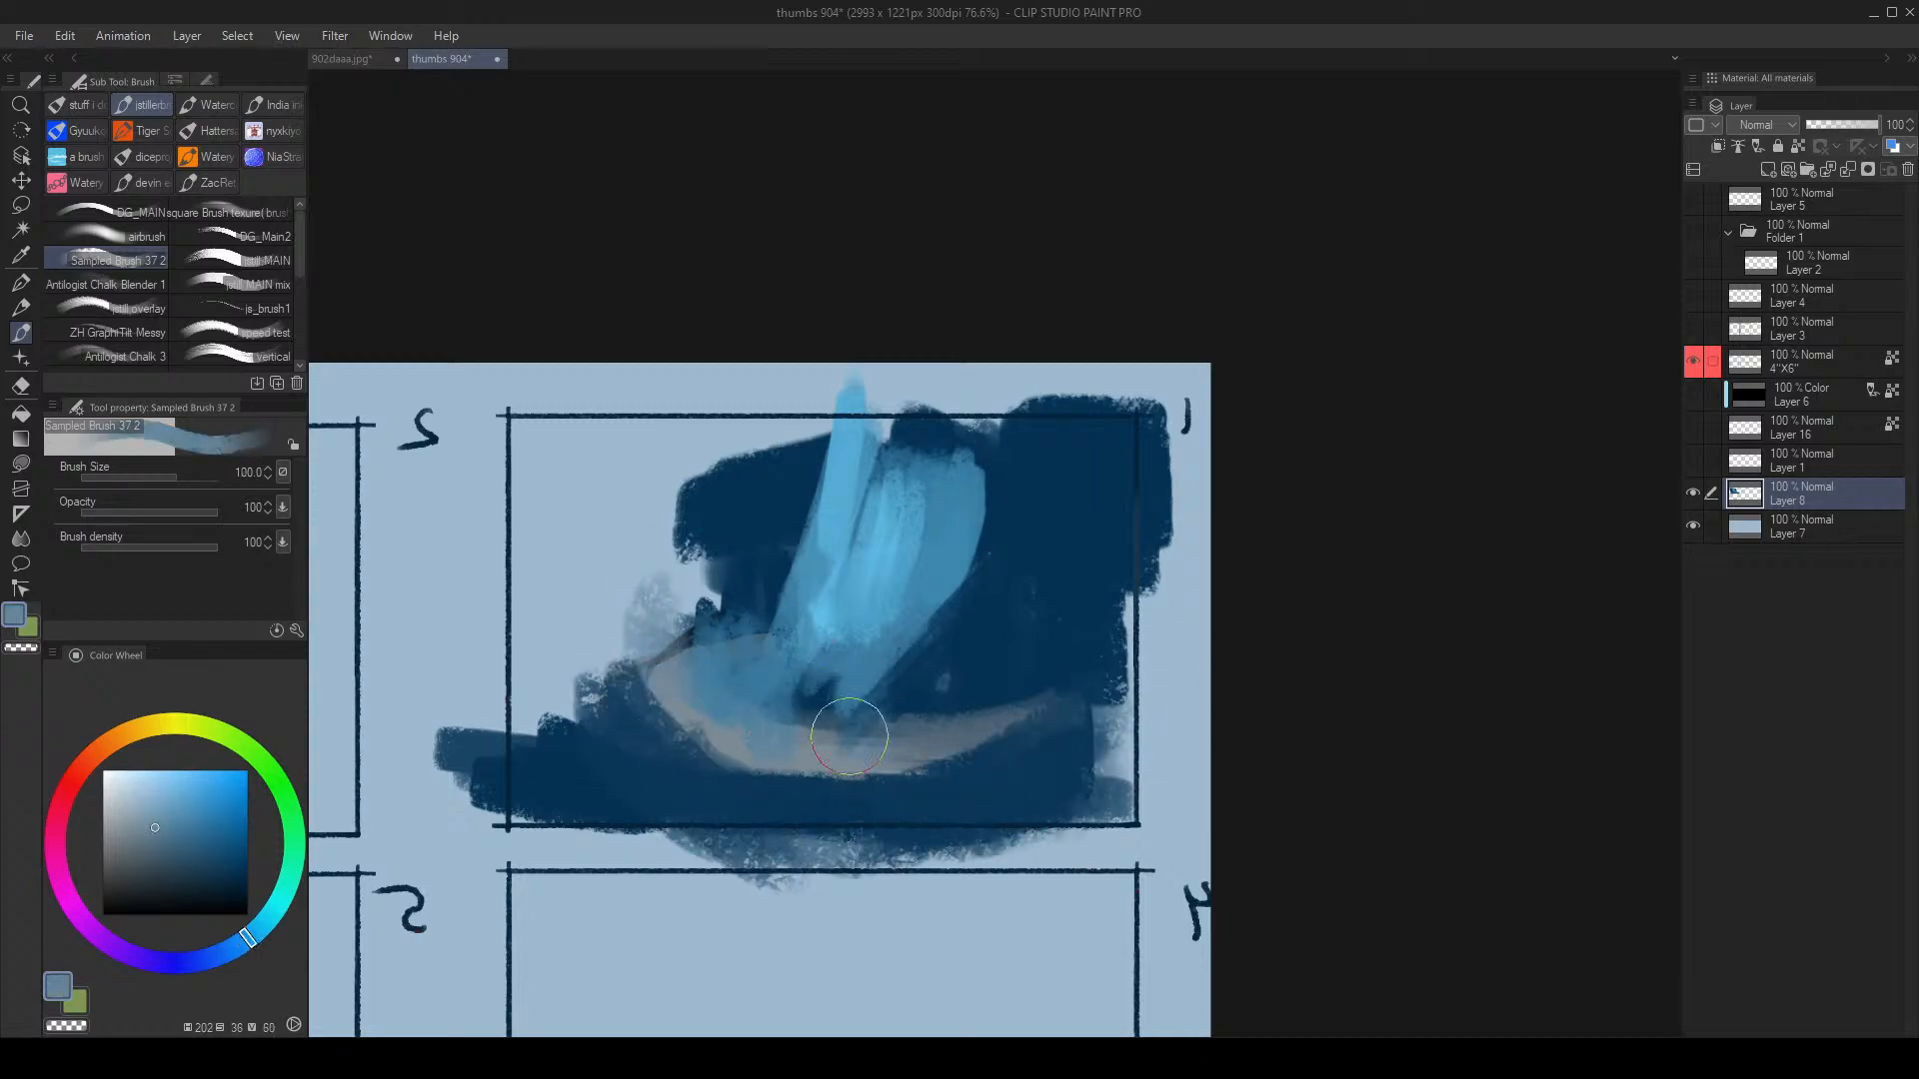
key(bracketleft)
key(bracketleft)
key(bracketleft)
key(bracketleft)
key(bracketleft)
key(bracketleft)
key(bracketleft)
alt+click(935, 683)
drag(900, 710, 794, 710)
alt+click(957, 687)
alt+click(950, 674)
mouse_move(771, 626)
mouse_down()
mouse_move(711, 641)
mouse_move(794, 682)
mouse_up()
key(bracketleft)
key(bracketright)
key(bracketright)
key(bracketright)
key(bracketright)
key(bracketright)
key(bracketright)
key(bracketright)
key(bracketright)
key(bracketright)
key(bracketright)
key(bracketright)
key(bracketright)
key(bracketright)
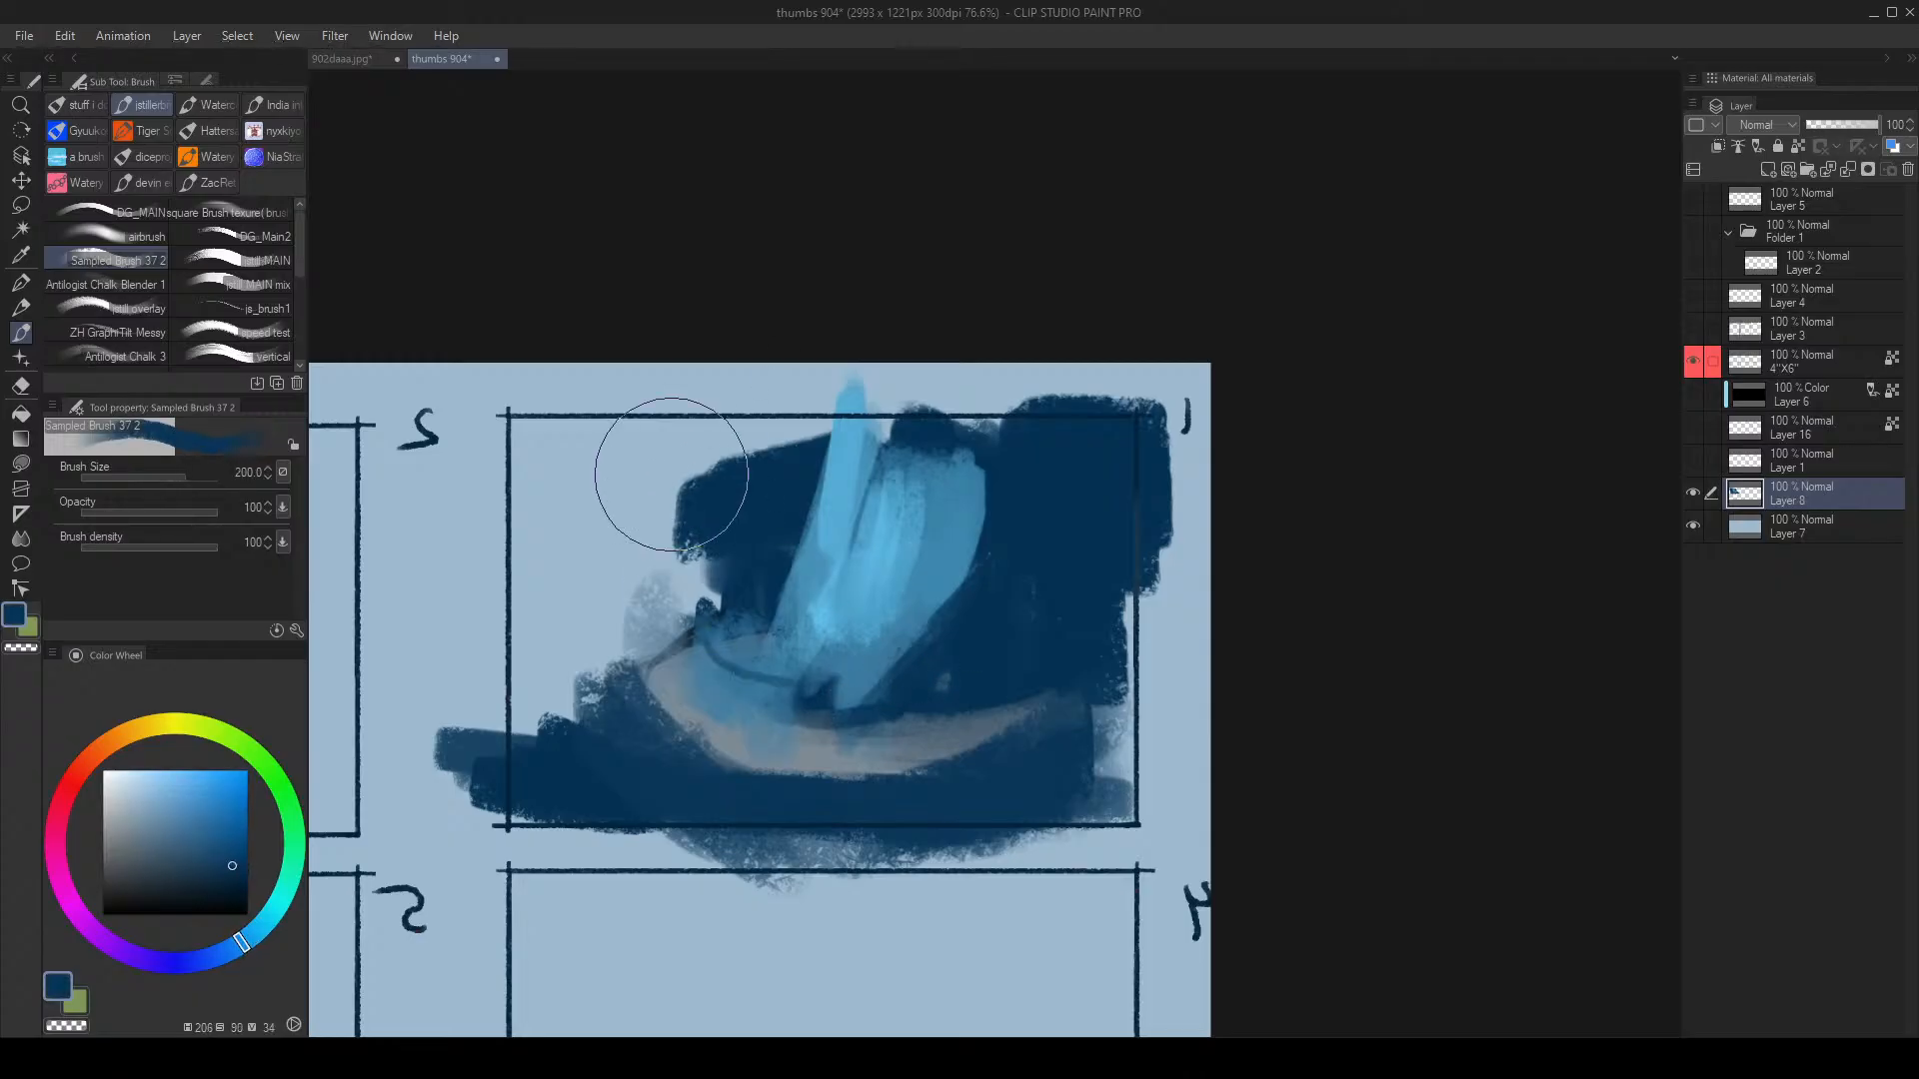
Step: Fill the sky left of the sail with navy and paint a dark shape left of the hull, softened with blue
mouse_move(645, 455)
mouse_down()
mouse_move(629, 546)
mouse_move(487, 527)
mouse_move(627, 567)
mouse_move(632, 586)
mouse_move(799, 608)
mouse_move(573, 647)
mouse_move(582, 684)
mouse_move(654, 529)
mouse_up()
alt+click(851, 489)
key(bracketleft)
key(bracketleft)
key(bracketleft)
alt+click(563, 746)
mouse_move(567, 741)
mouse_down()
mouse_move(592, 654)
mouse_move(619, 724)
mouse_move(545, 727)
mouse_move(555, 621)
mouse_move(620, 659)
mouse_up()
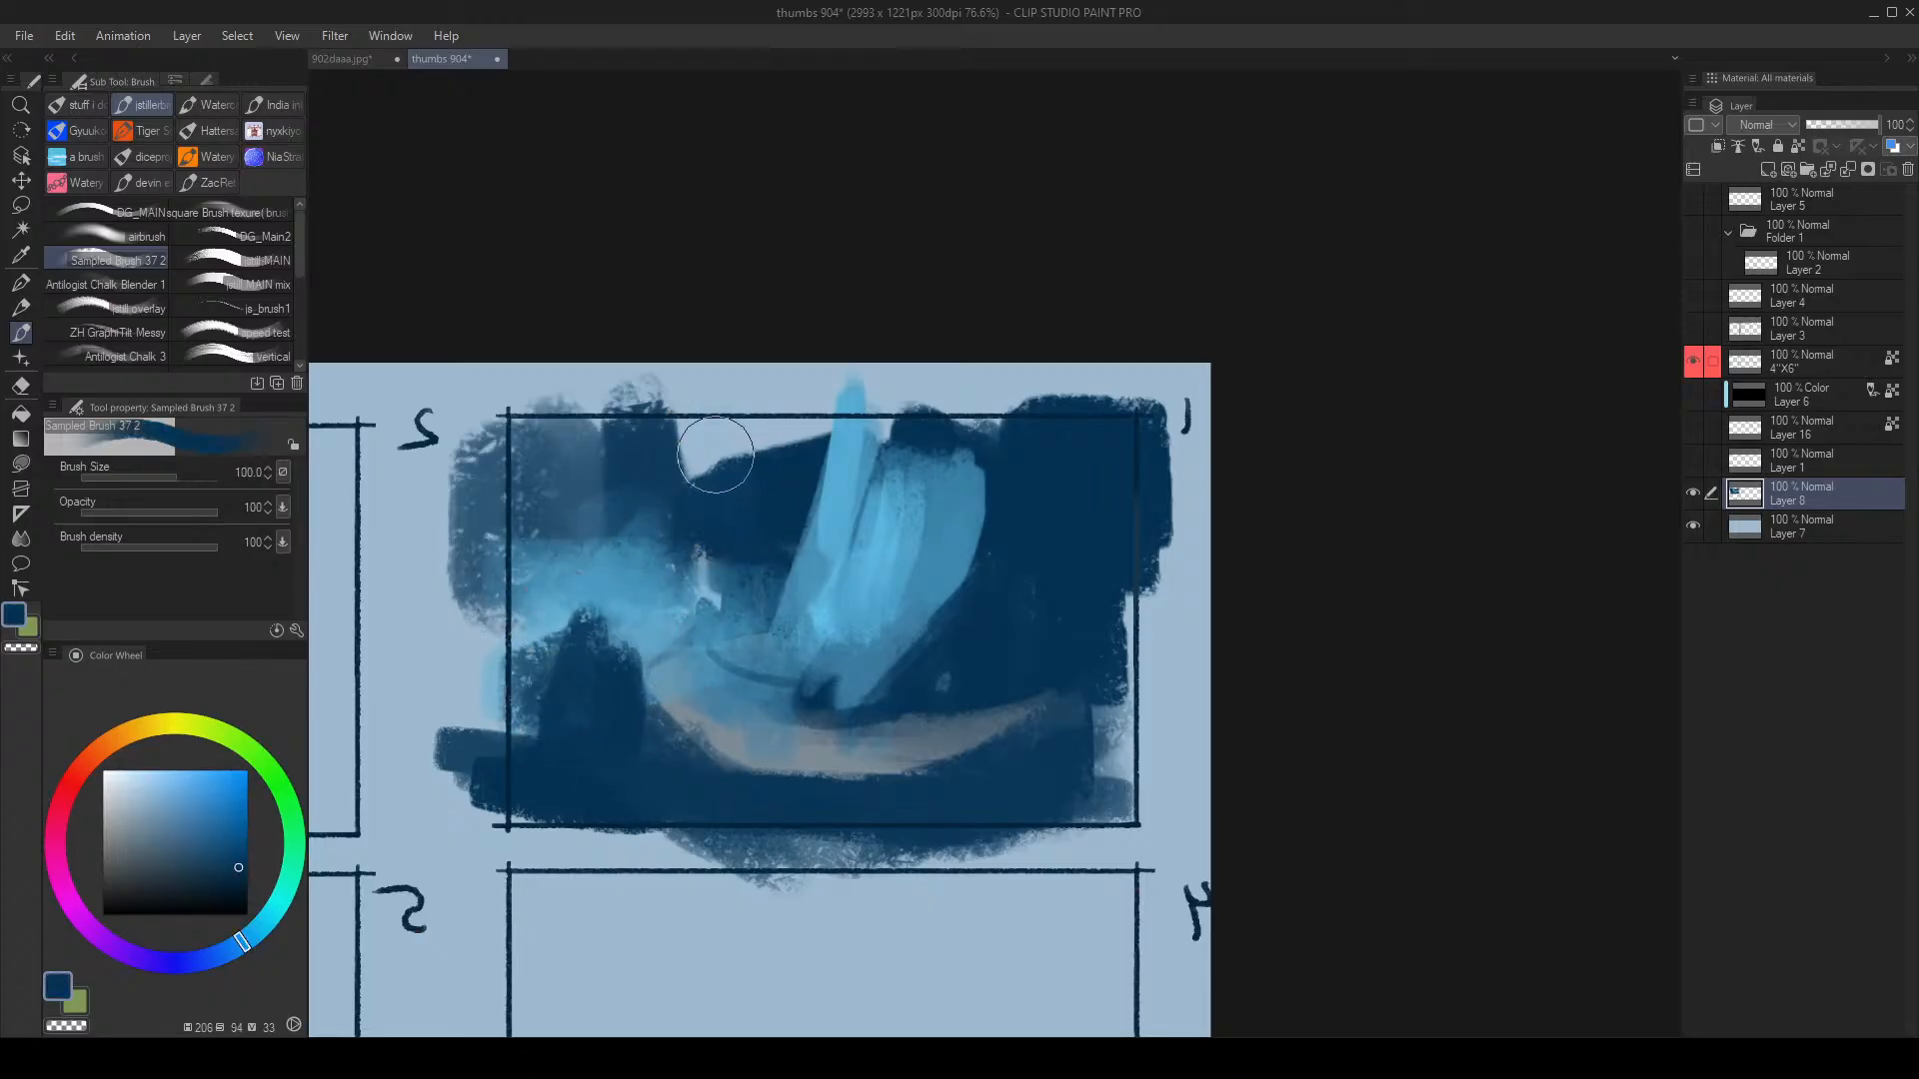
key(bracketleft)
key(bracketleft)
key(bracketleft)
key(bracketleft)
key(bracketleft)
key(bracketleft)
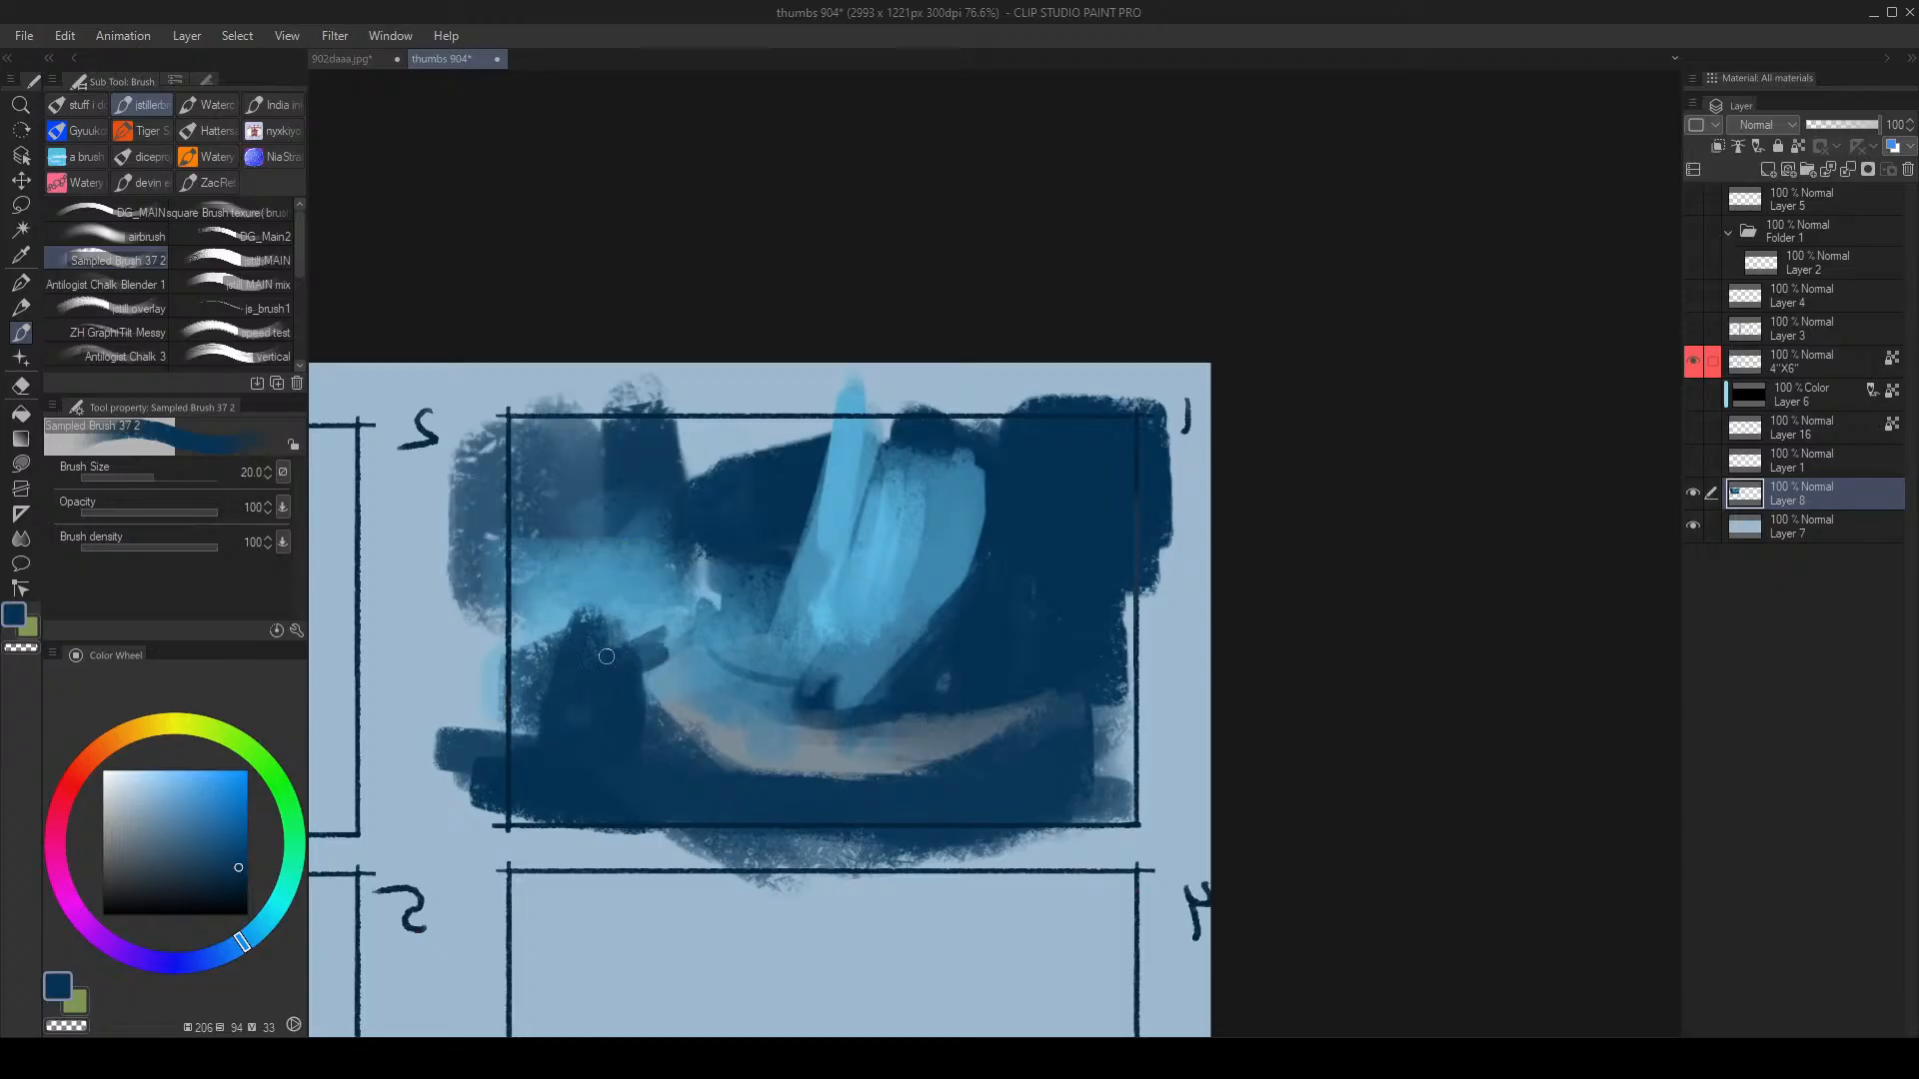
mouse_move(657, 637)
mouse_down()
mouse_move(482, 676)
mouse_move(518, 642)
mouse_move(500, 641)
mouse_up()
alt+click(611, 606)
key(bracketright)
mouse_move(612, 642)
mouse_down()
mouse_move(518, 667)
mouse_move(656, 642)
mouse_move(576, 664)
mouse_move(651, 663)
mouse_move(669, 608)
mouse_move(779, 562)
mouse_move(724, 586)
mouse_move(500, 558)
mouse_up()
Step: Rework the band left of the sail with navy and mid-blue, filling the pale gap
key(bracketright)
alt+click(690, 659)
alt+click(737, 606)
key(bracketright)
alt+click(744, 536)
drag(779, 543, 641, 564)
alt+click(650, 591)
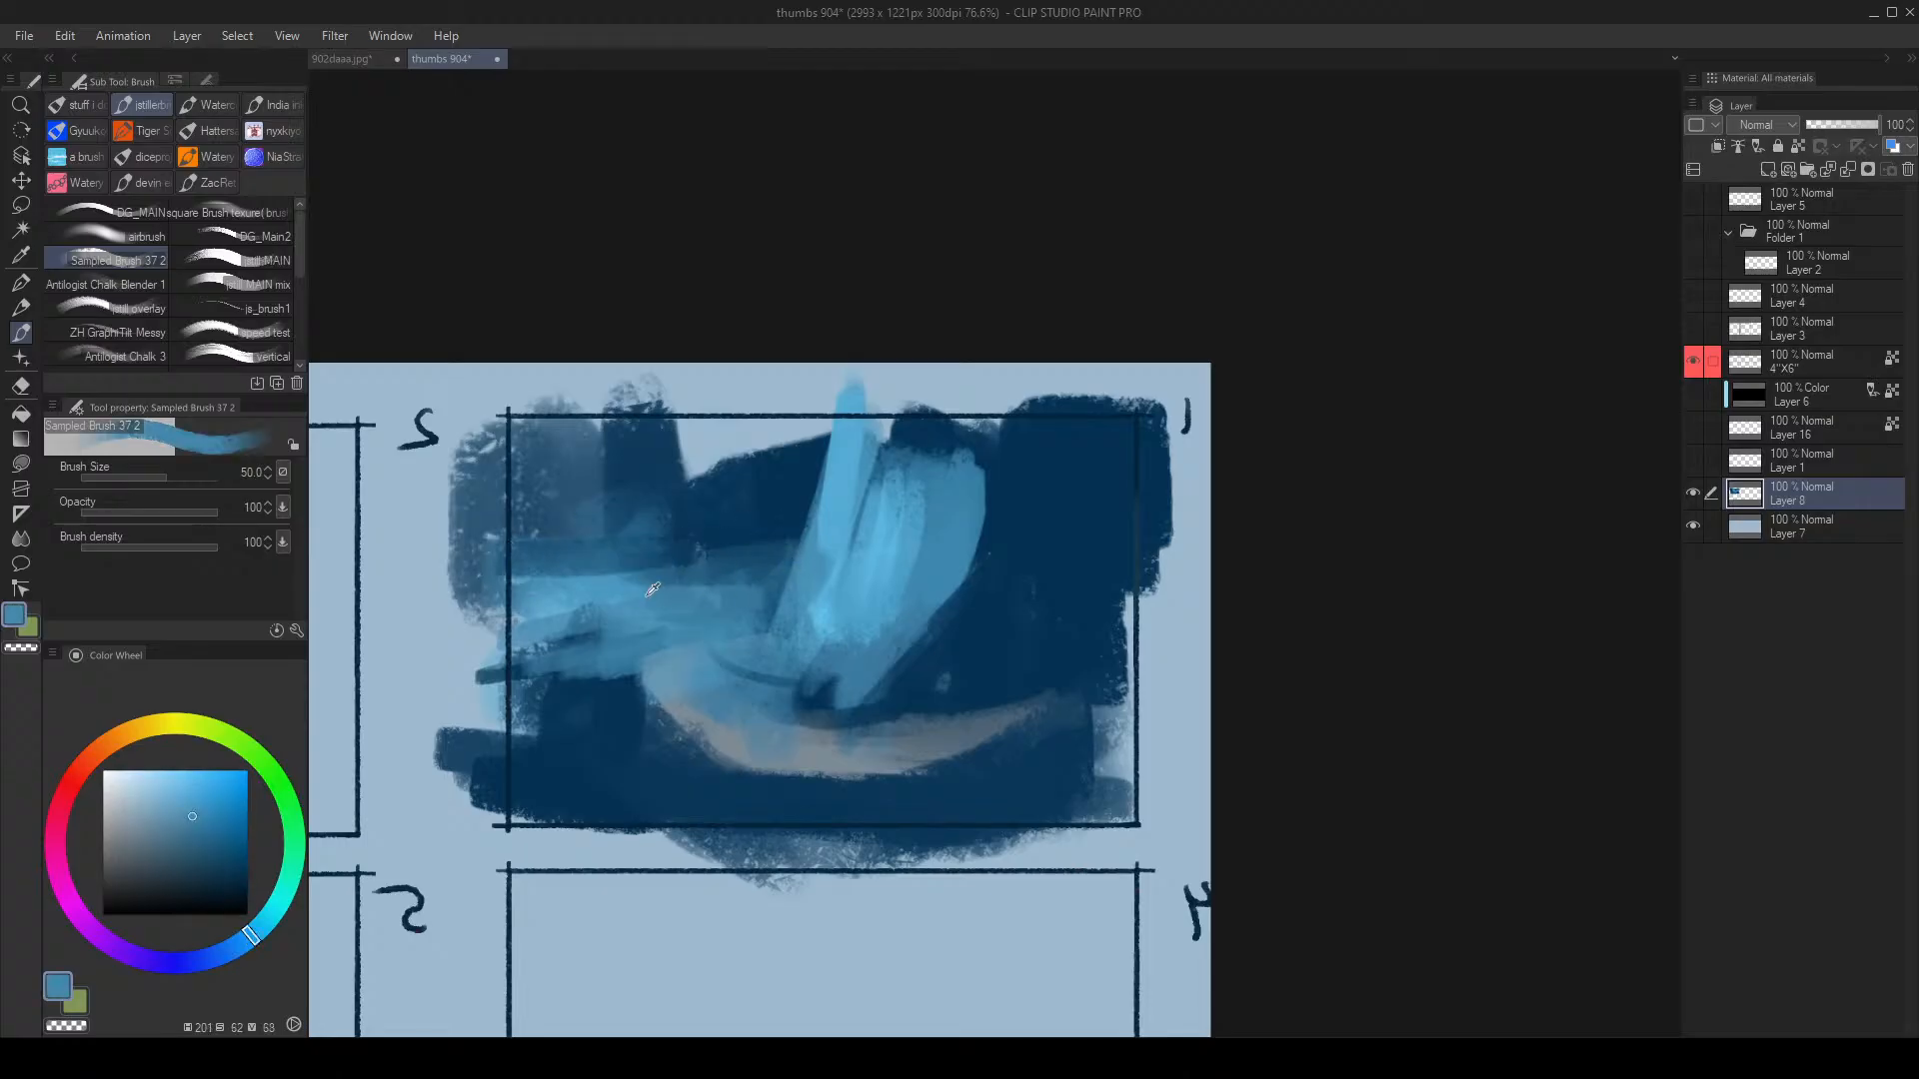
mouse_move(525, 568)
mouse_down()
mouse_move(762, 590)
mouse_move(541, 571)
mouse_move(814, 572)
mouse_move(775, 544)
mouse_up()
alt+click(740, 523)
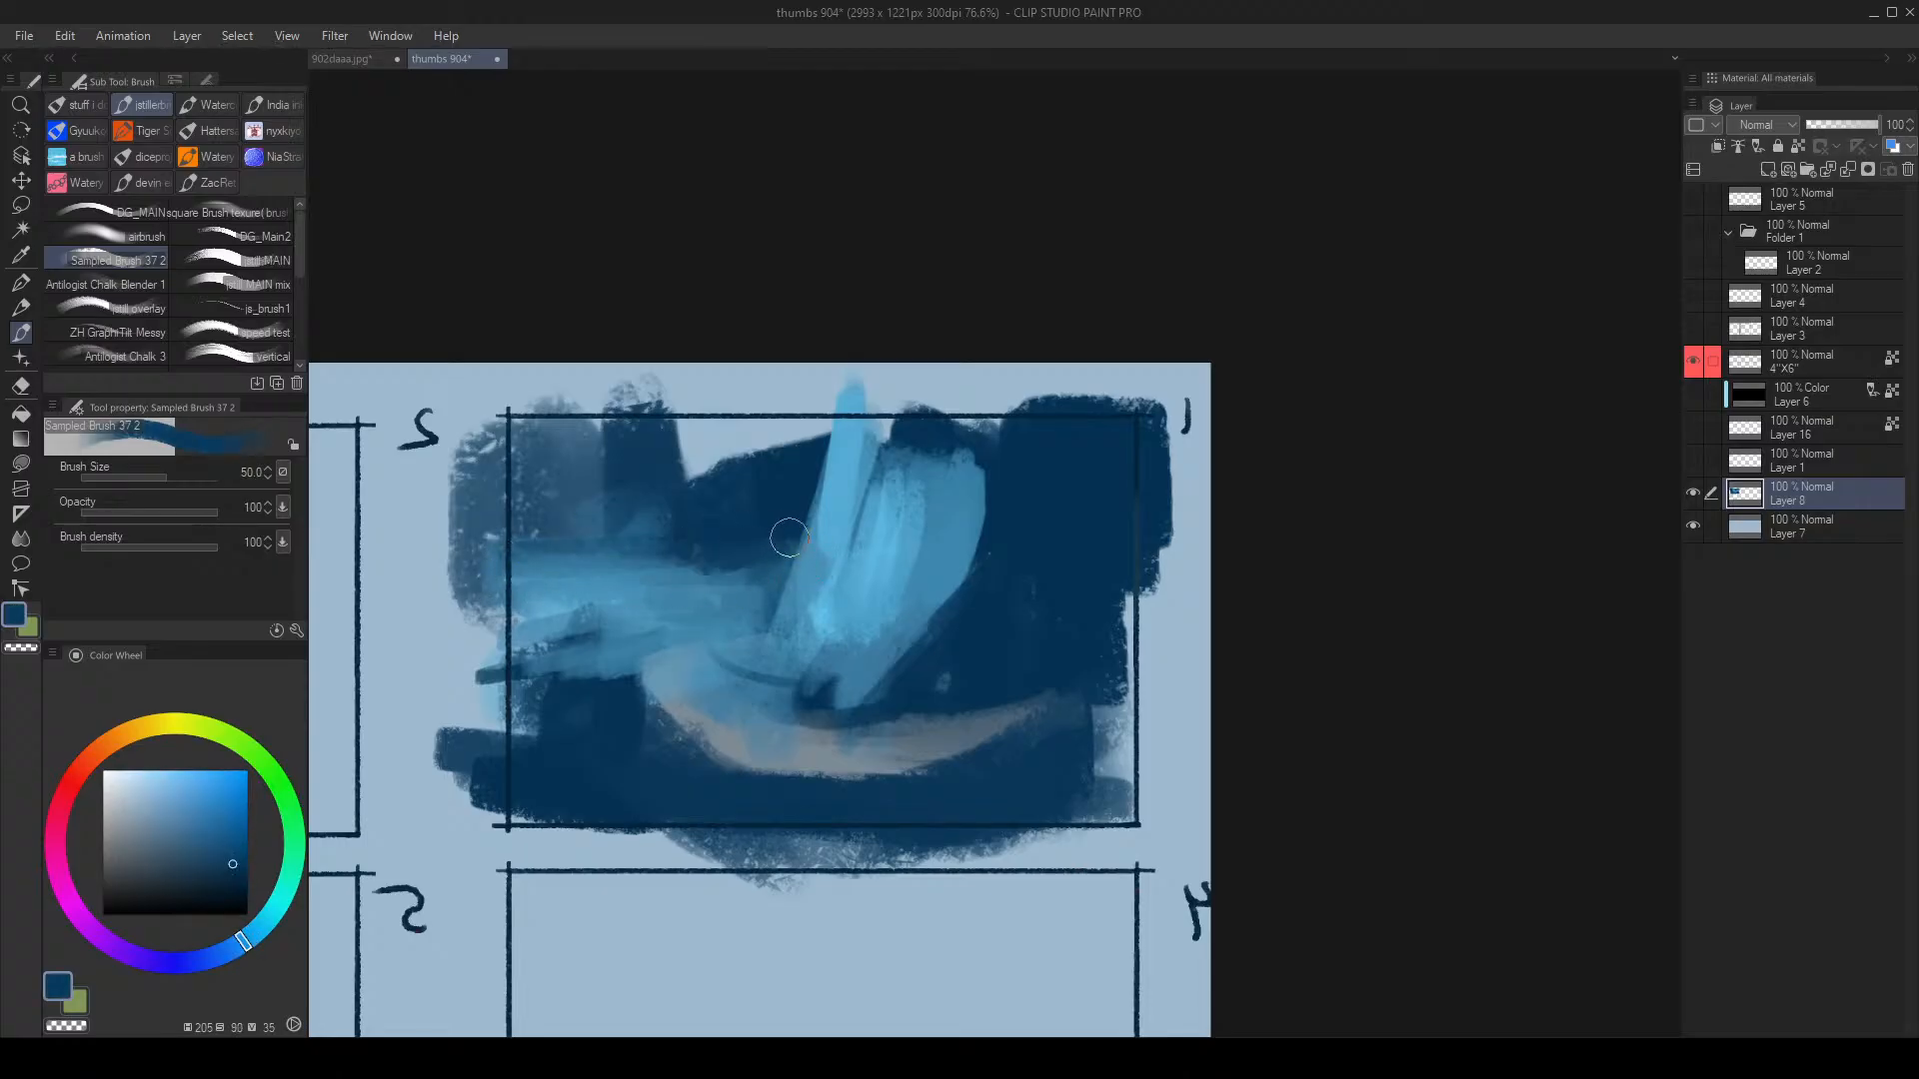
key(bracketright)
key(bracketright)
key(bracketright)
key(bracketright)
mouse_move(710, 483)
mouse_down()
mouse_move(769, 339)
mouse_move(691, 470)
mouse_move(782, 433)
mouse_up()
Step: Widen the sail's upper right in blue and trim its top-right corner with navy
alt+click(941, 559)
drag(1035, 457, 933, 572)
mouse_move(961, 485)
mouse_down()
mouse_move(879, 572)
mouse_move(962, 506)
mouse_move(979, 555)
mouse_up()
alt+click(880, 568)
alt+click(1019, 570)
mouse_move(1099, 464)
mouse_down()
mouse_move(976, 647)
mouse_move(1098, 452)
mouse_move(1128, 481)
mouse_up()
Step: Extend the sail's right side and diagonal, and lighten its dark top edge with blue
alt+click(888, 651)
key(bracketleft)
key(bracketleft)
key(bracketleft)
drag(964, 608, 865, 697)
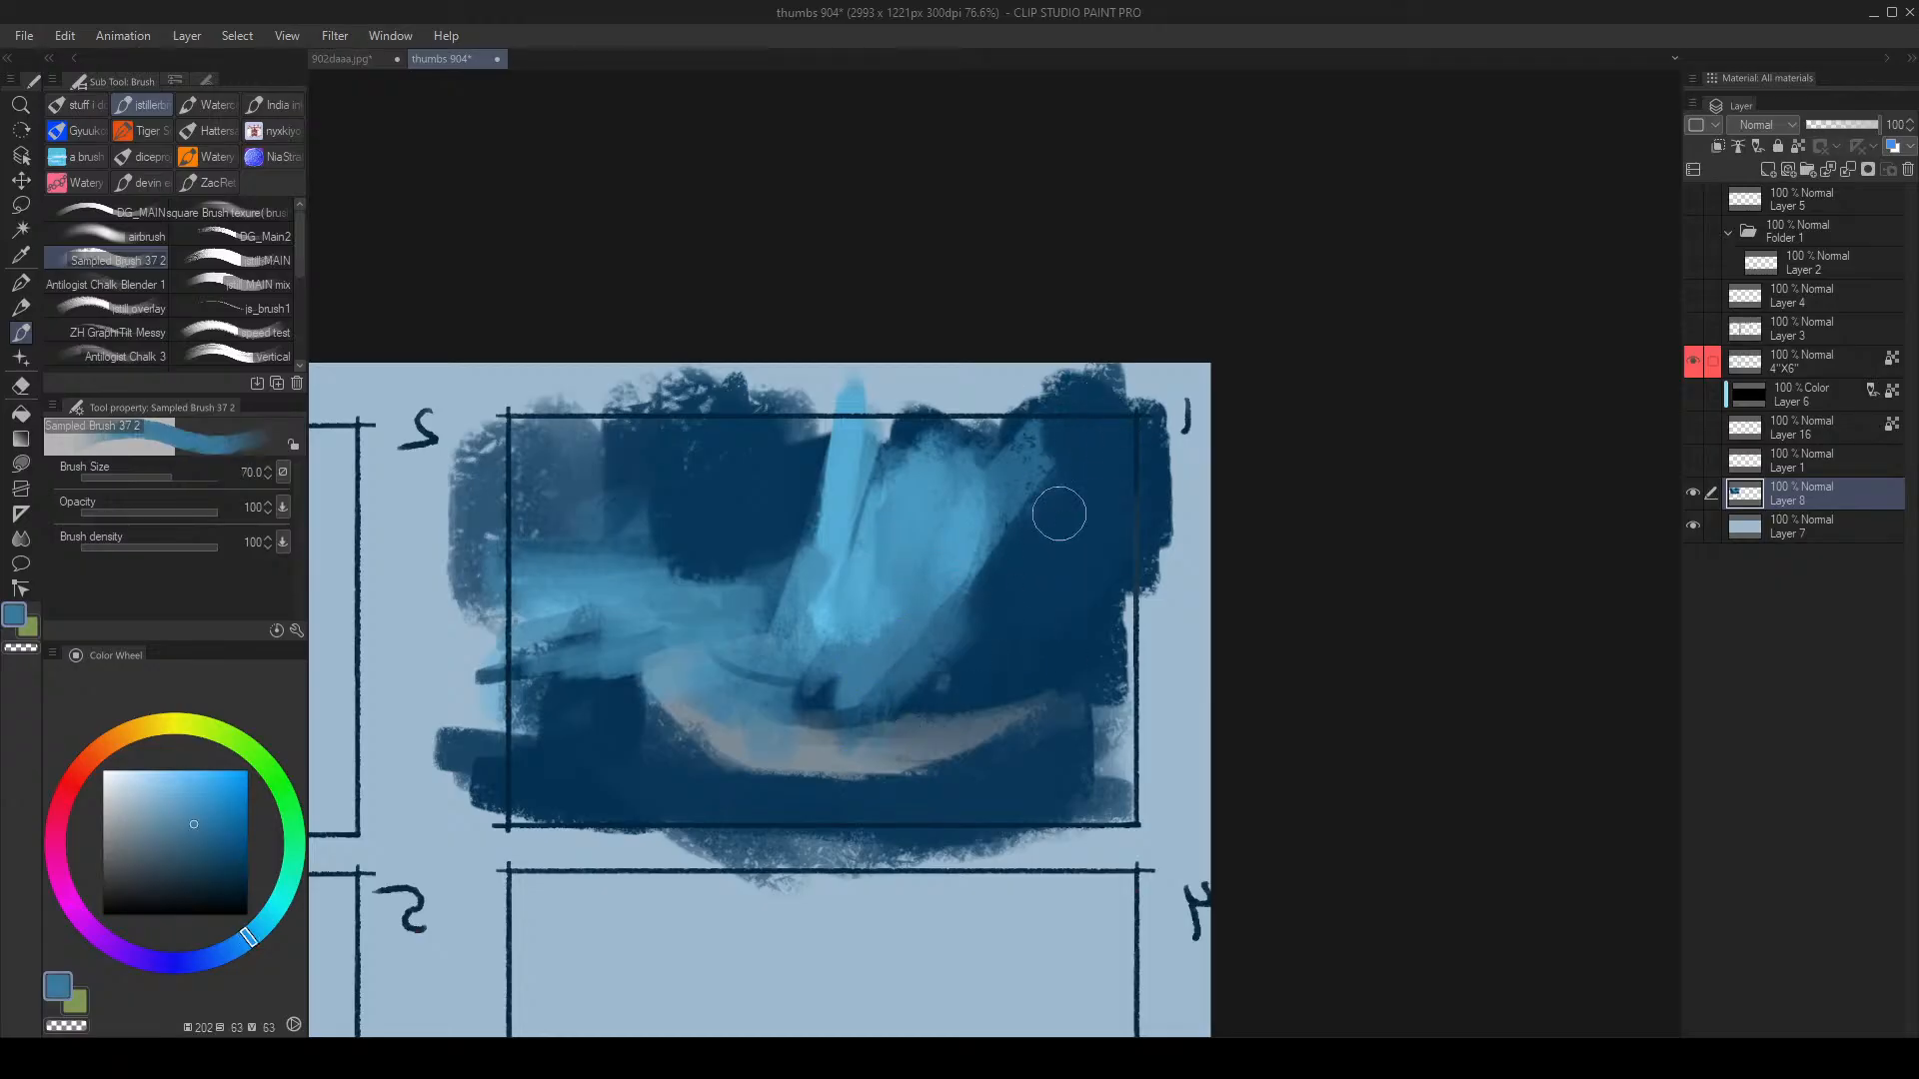
drag(1058, 514, 902, 664)
key(bracketleft)
key(bracketleft)
mouse_move(1144, 438)
mouse_down()
mouse_move(912, 655)
mouse_move(968, 608)
mouse_up()
key(bracketright)
drag(1089, 455, 965, 536)
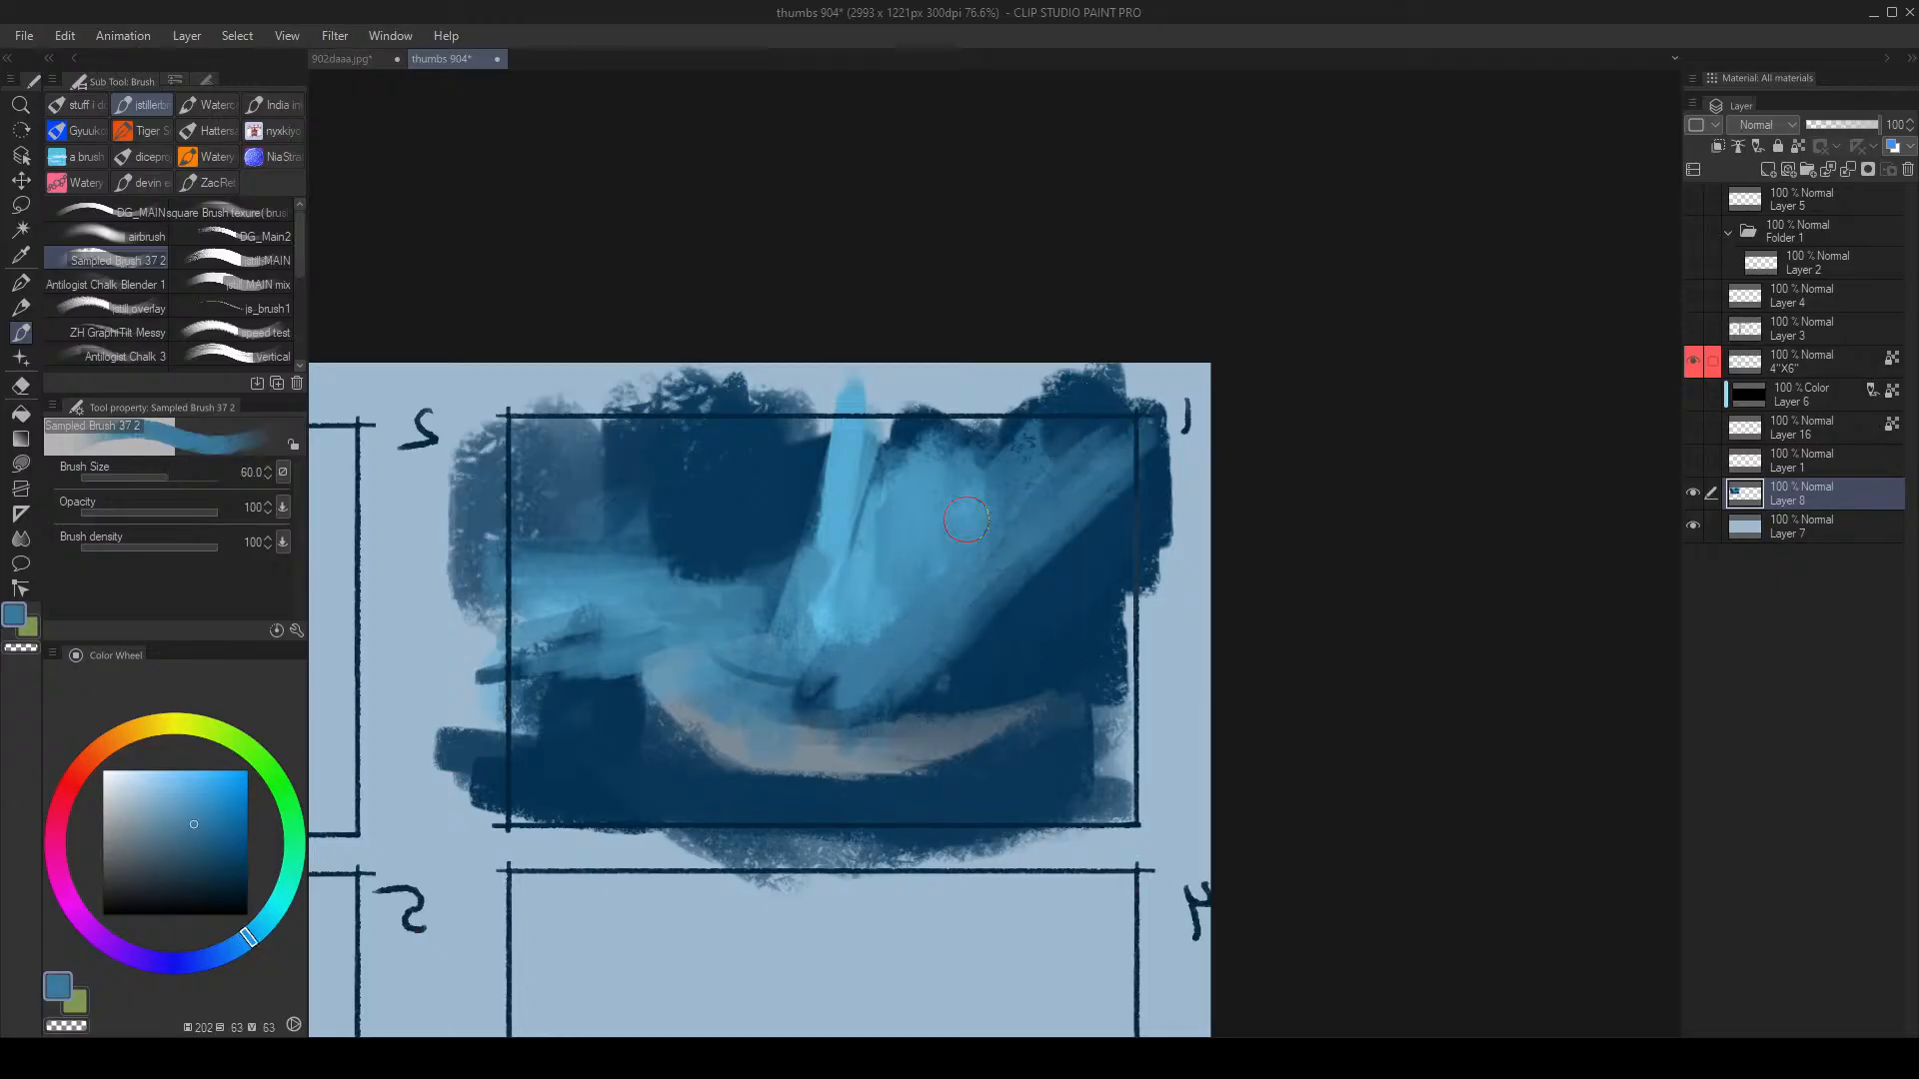
mouse_move(1016, 429)
mouse_down()
mouse_move(869, 420)
mouse_move(893, 428)
mouse_up()
drag(1011, 440, 1111, 440)
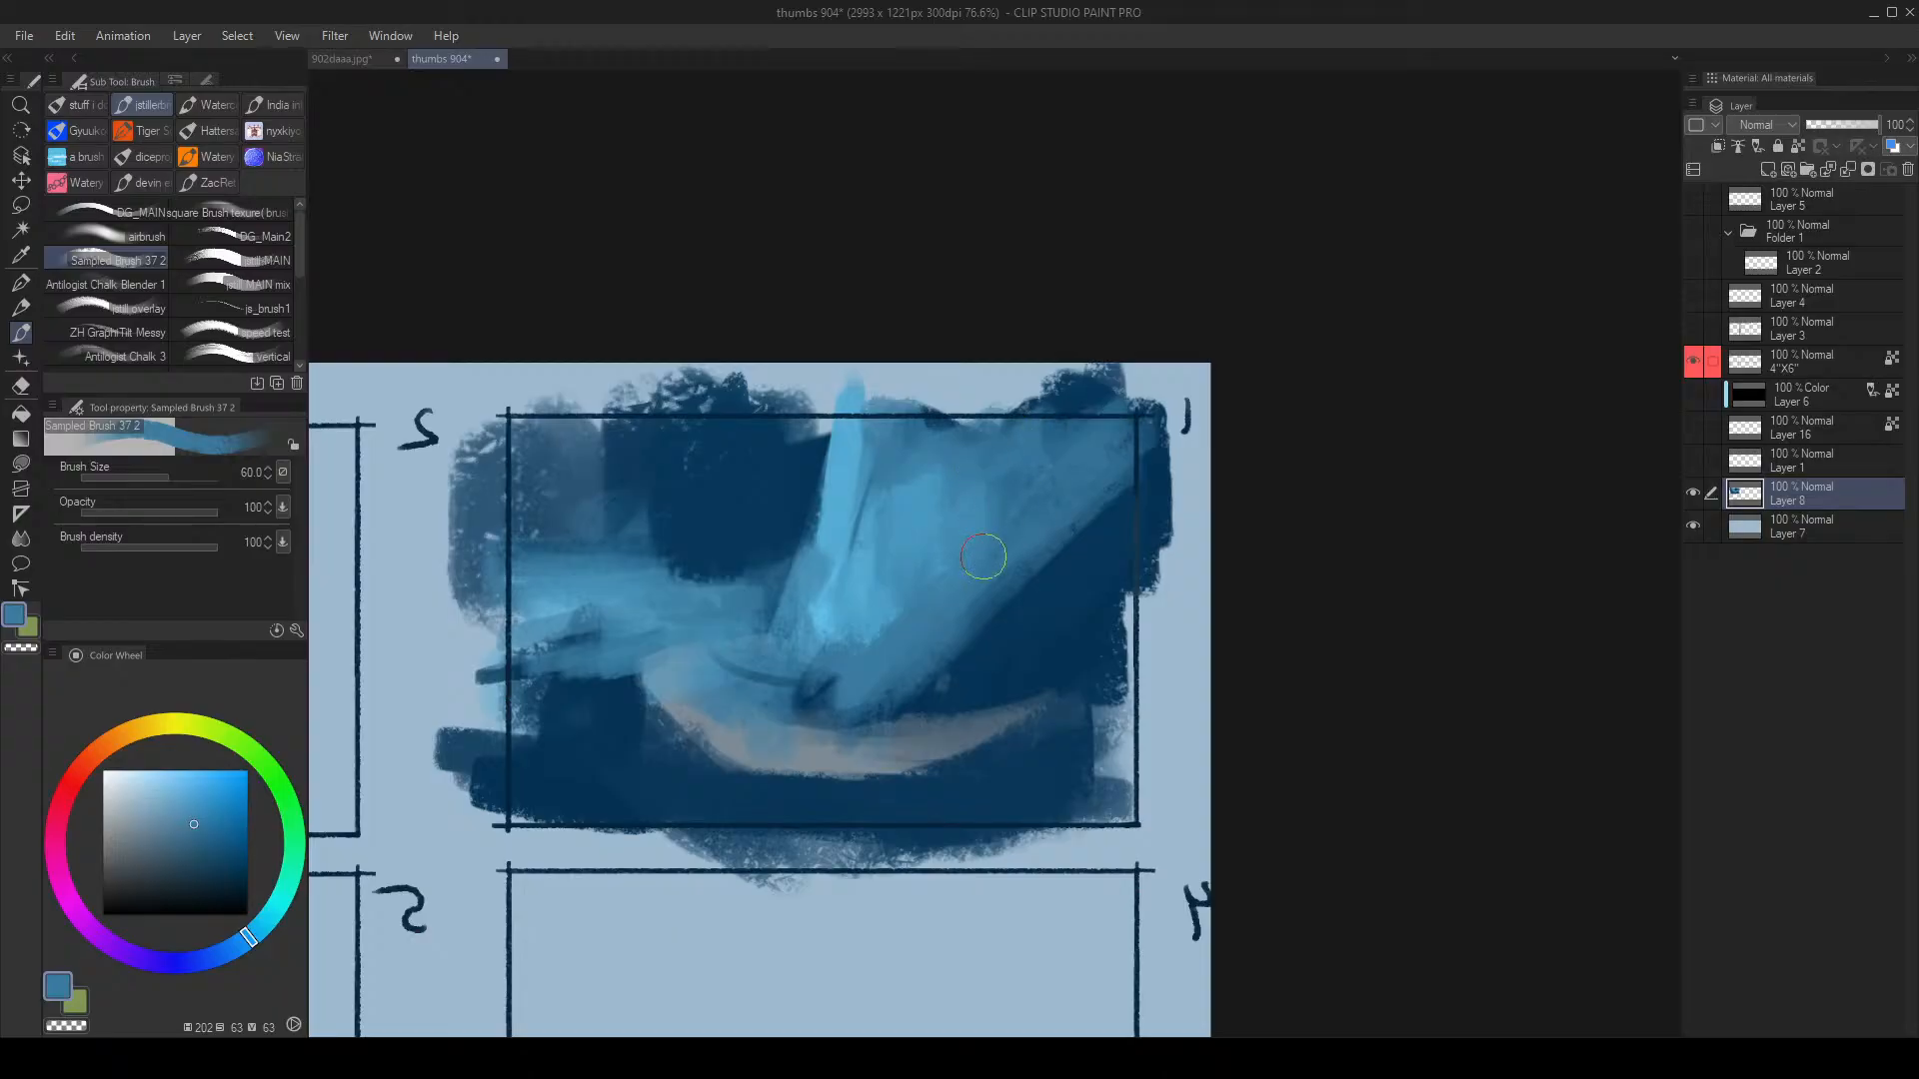
Step: Cut back the sail's left and upper-left edges with navy, then zoom out to the whole sheet
key(h)
alt+click(927, 583)
mouse_move(892, 473)
mouse_down()
mouse_move(917, 549)
mouse_move(945, 553)
mouse_up()
key(bracketleft)
key(bracketleft)
key(bracketleft)
key(bracketleft)
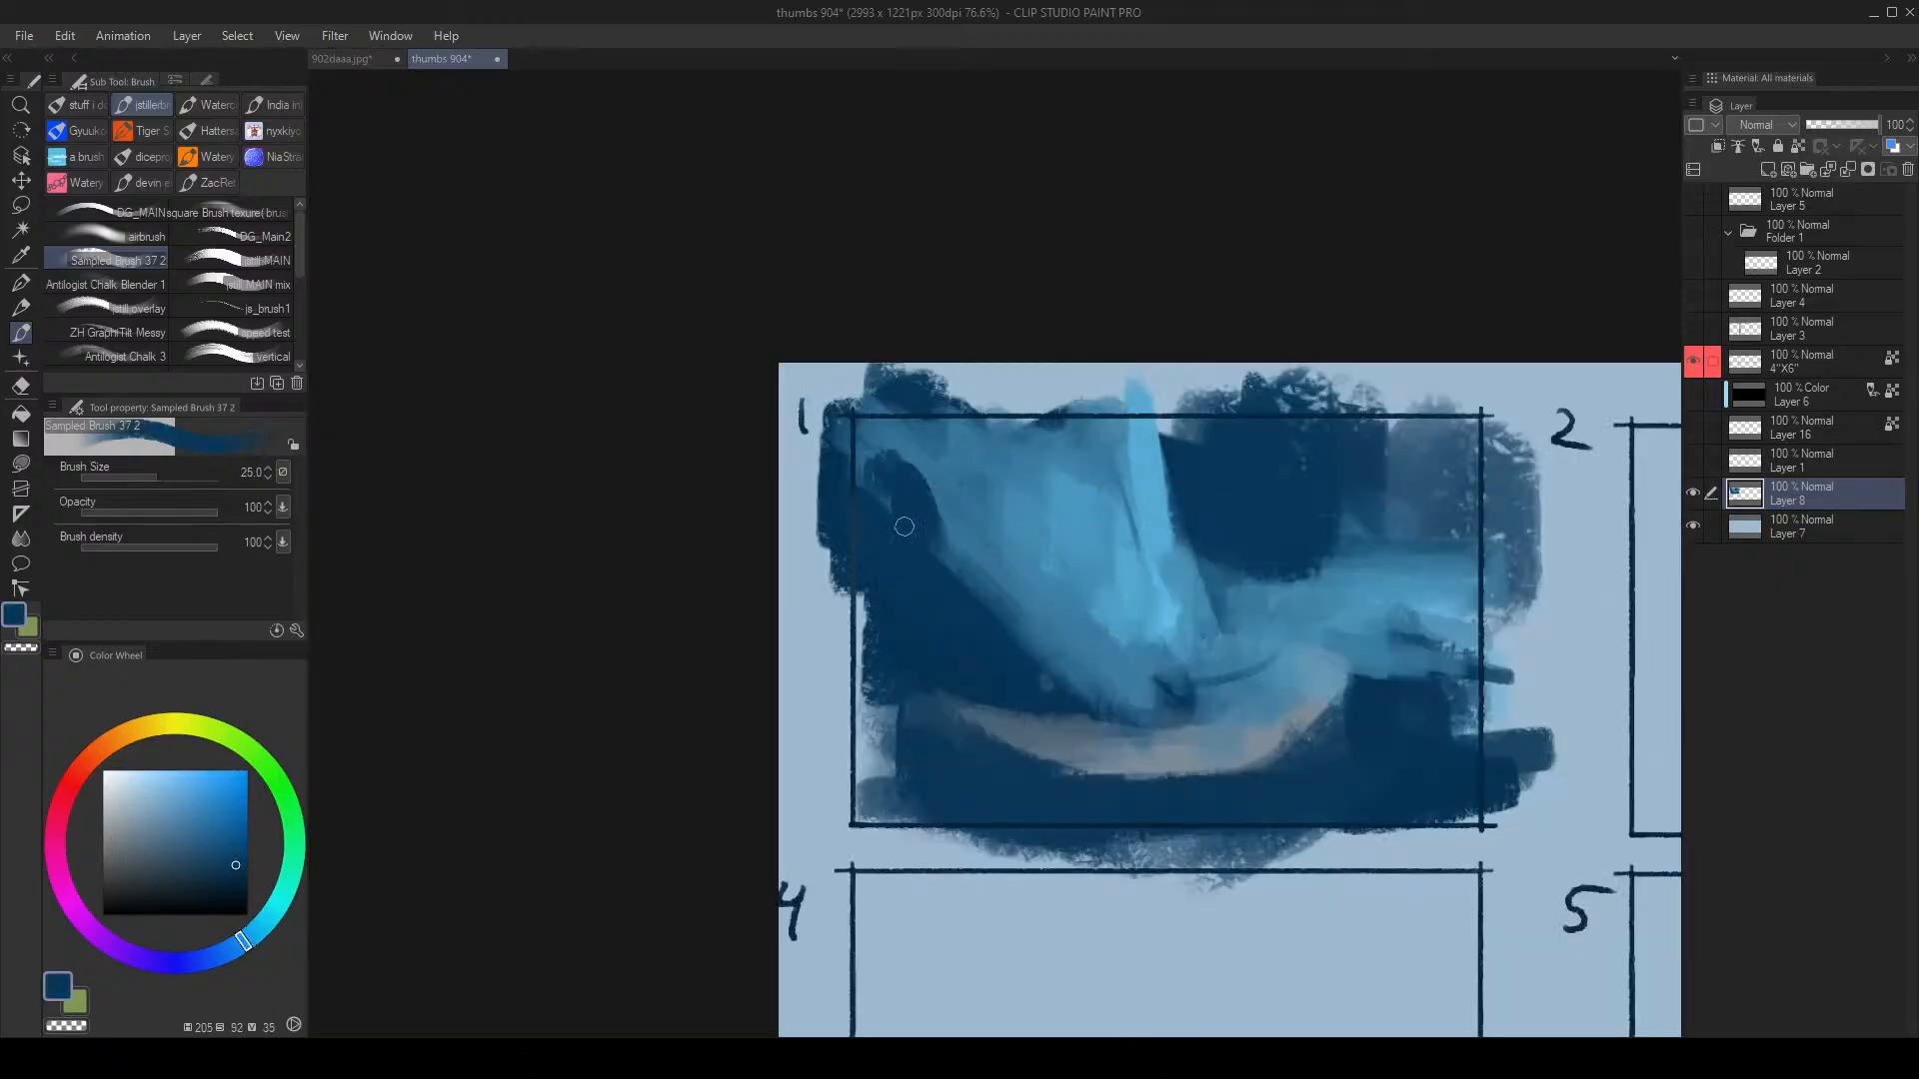
mouse_move(896, 486)
mouse_down()
mouse_move(906, 416)
mouse_move(922, 494)
mouse_move(944, 429)
mouse_move(1185, 399)
mouse_move(1129, 423)
mouse_move(1169, 471)
mouse_up()
key(bracketright)
key(alt+space)
mouse_move(1395, 561)
mouse_down()
mouse_move(1341, 602)
mouse_move(1401, 542)
mouse_up()
Step: Add a faint stroke under the boat and a light tan stroke along it in frame 1
key(h)
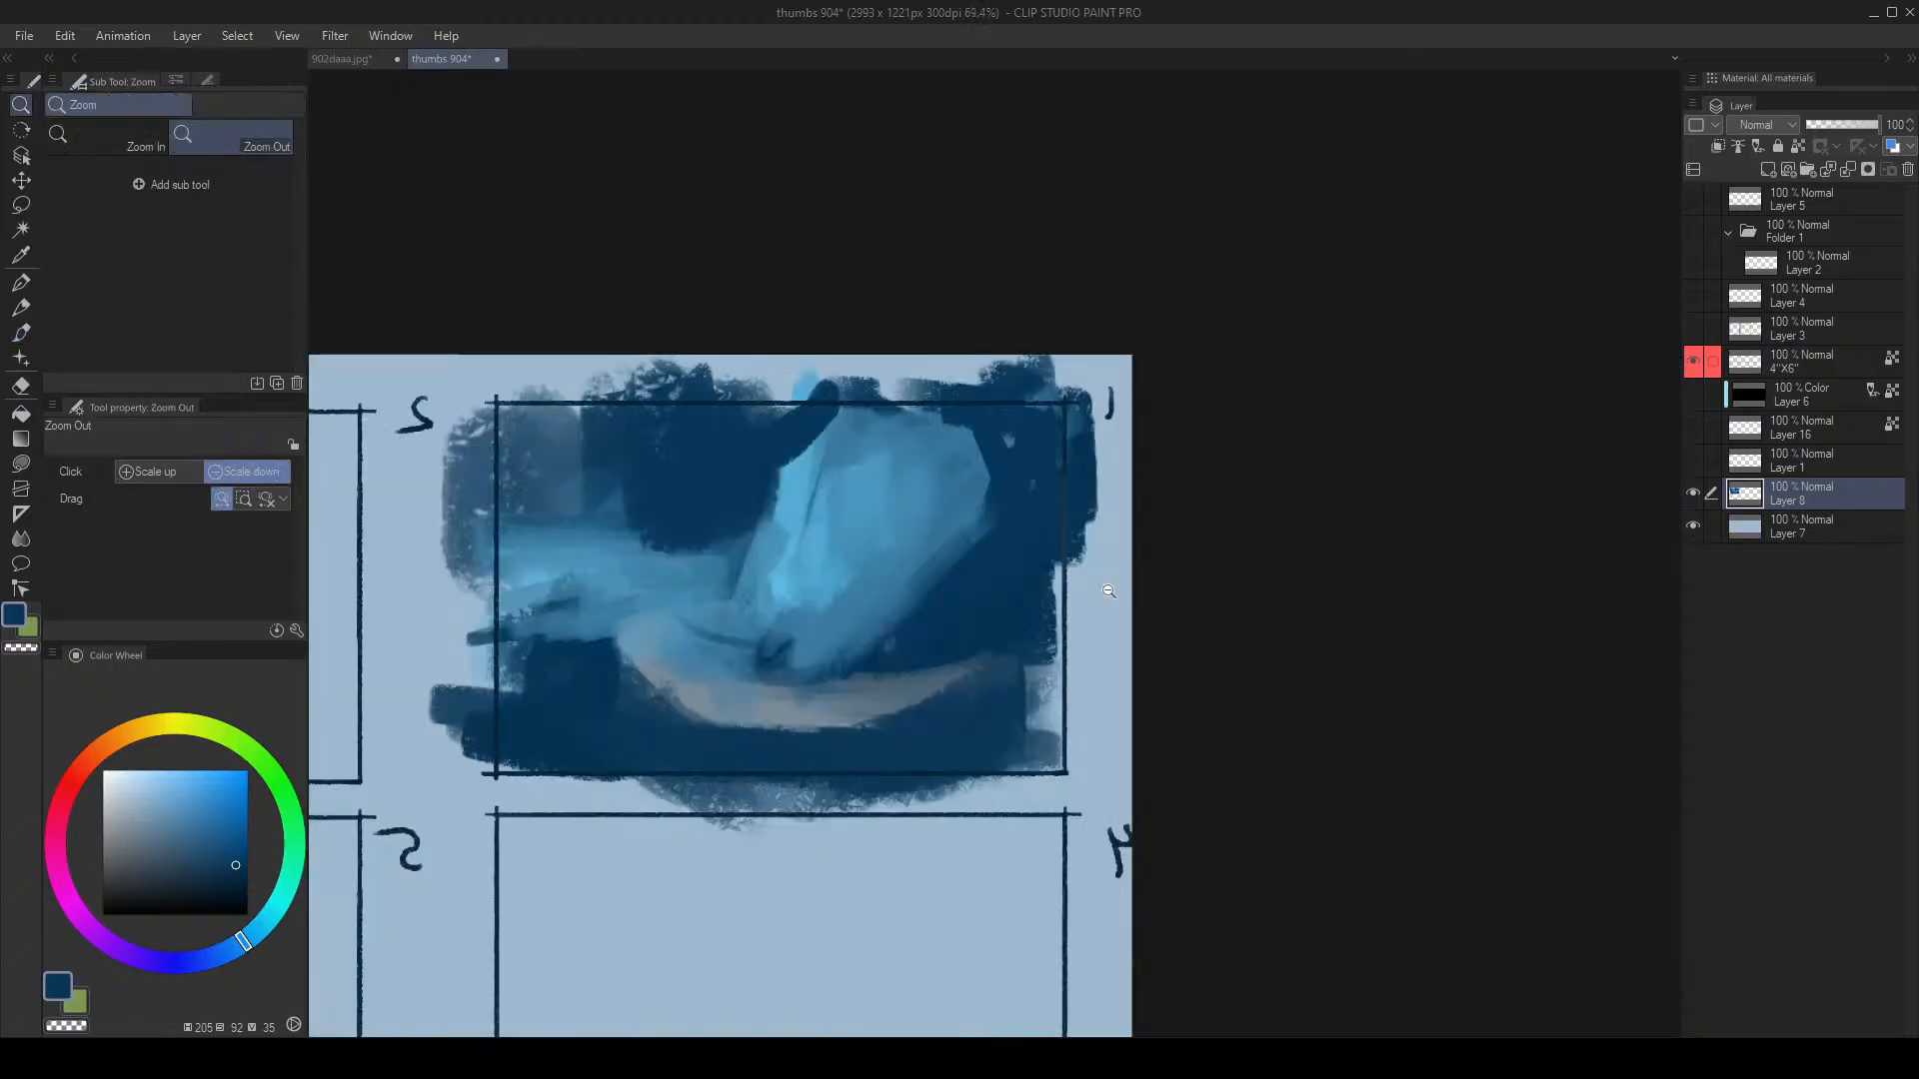
drag(1108, 591, 1052, 611)
drag(1052, 611, 1076, 571)
alt+click(868, 619)
mouse_move(826, 608)
mouse_down()
mouse_move(874, 645)
mouse_move(911, 557)
mouse_up()
key(ctrl+z)
key(alt+space)
key(bracketleft)
drag(886, 683, 1004, 720)
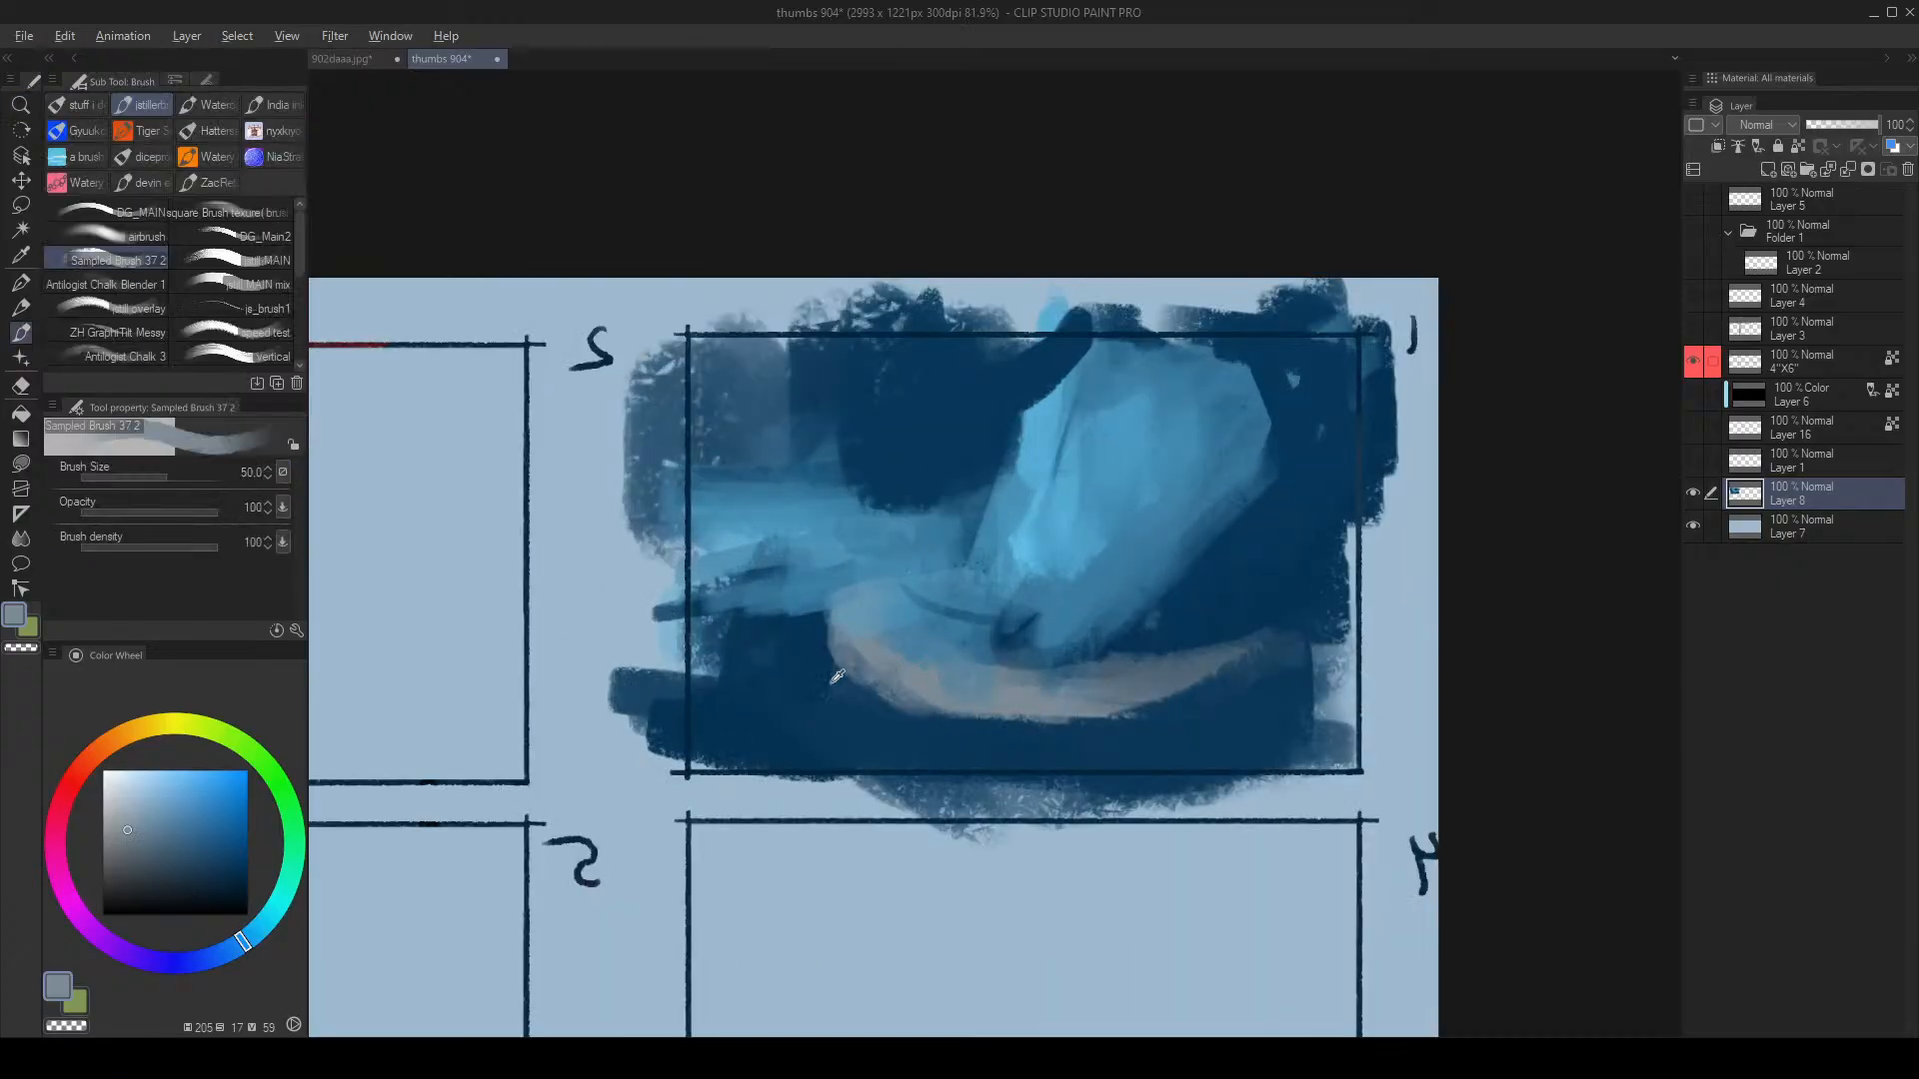
alt+click(831, 682)
alt+click(924, 675)
key(bracketleft)
drag(919, 557, 838, 590)
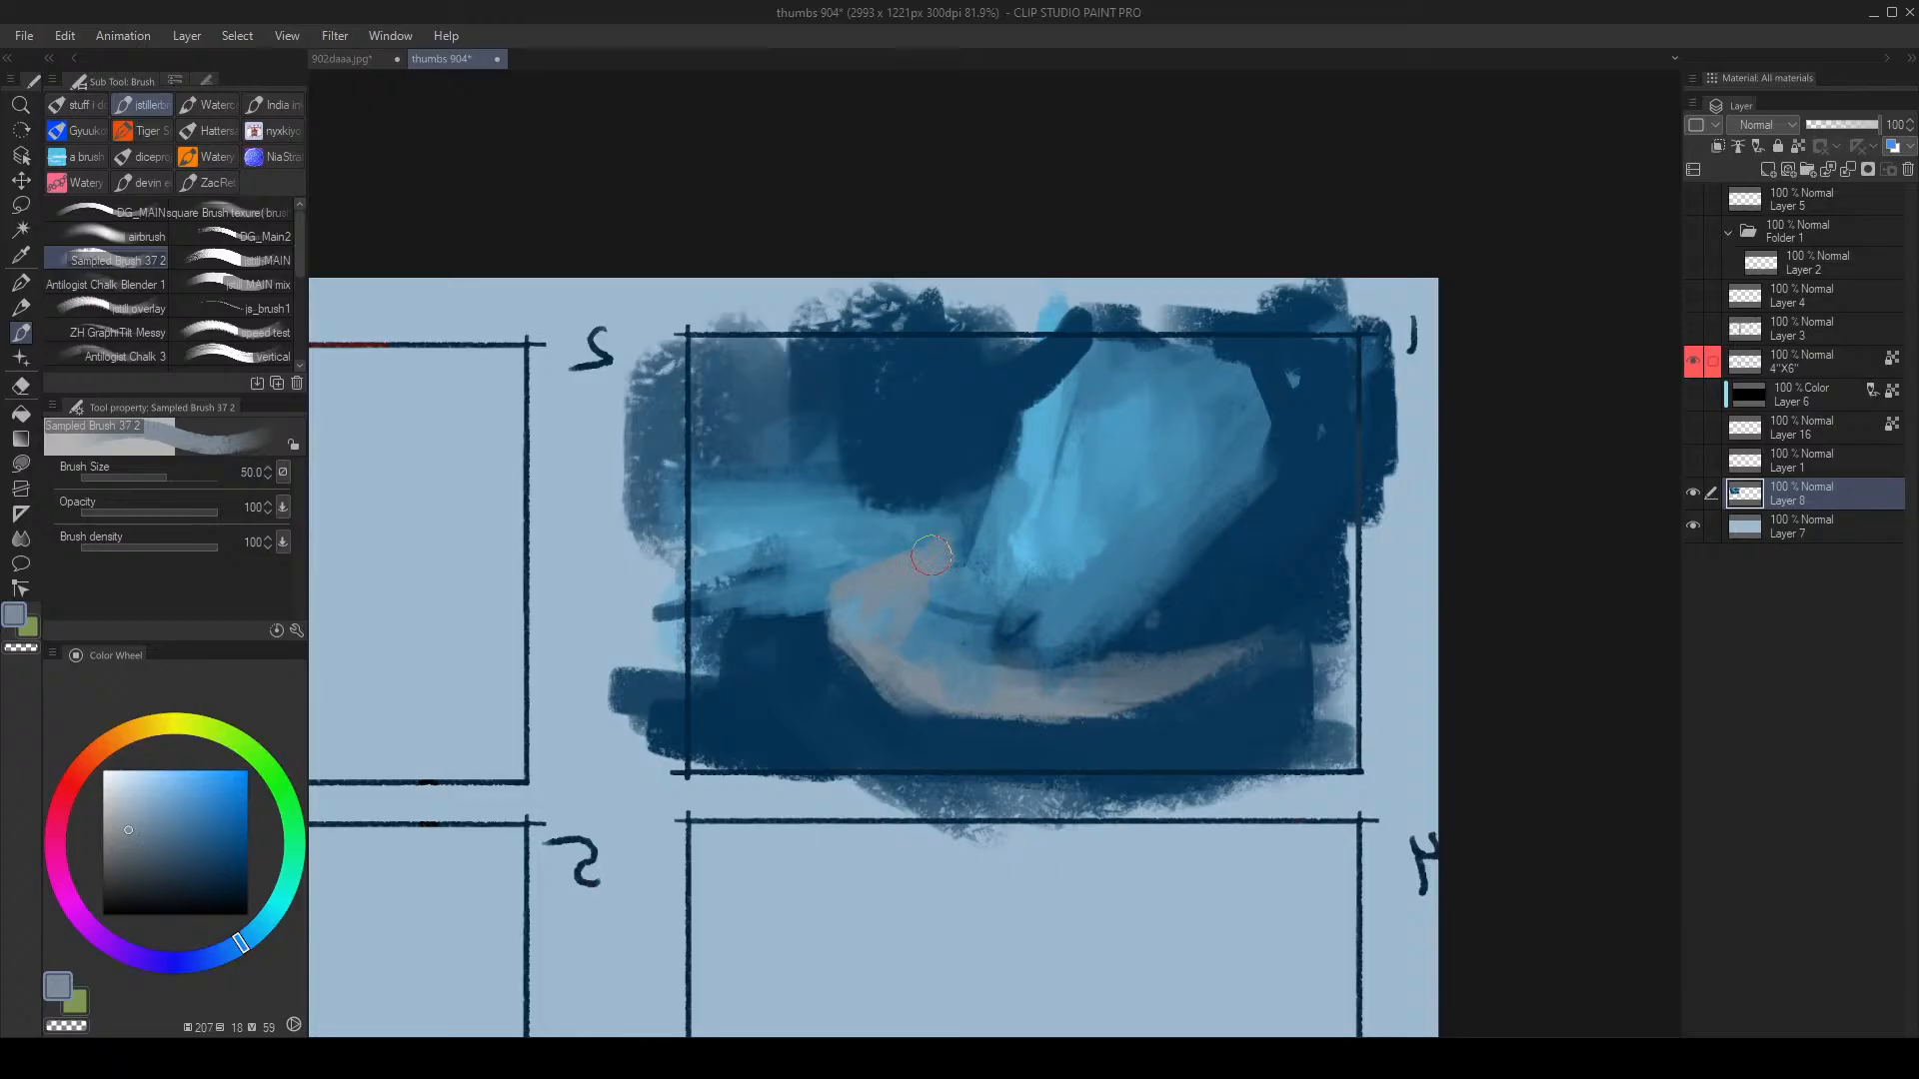
Step: Paint grey-blue strokes and a jagged mound at lower left, streaking past the frame's left edge
alt+click(1246, 651)
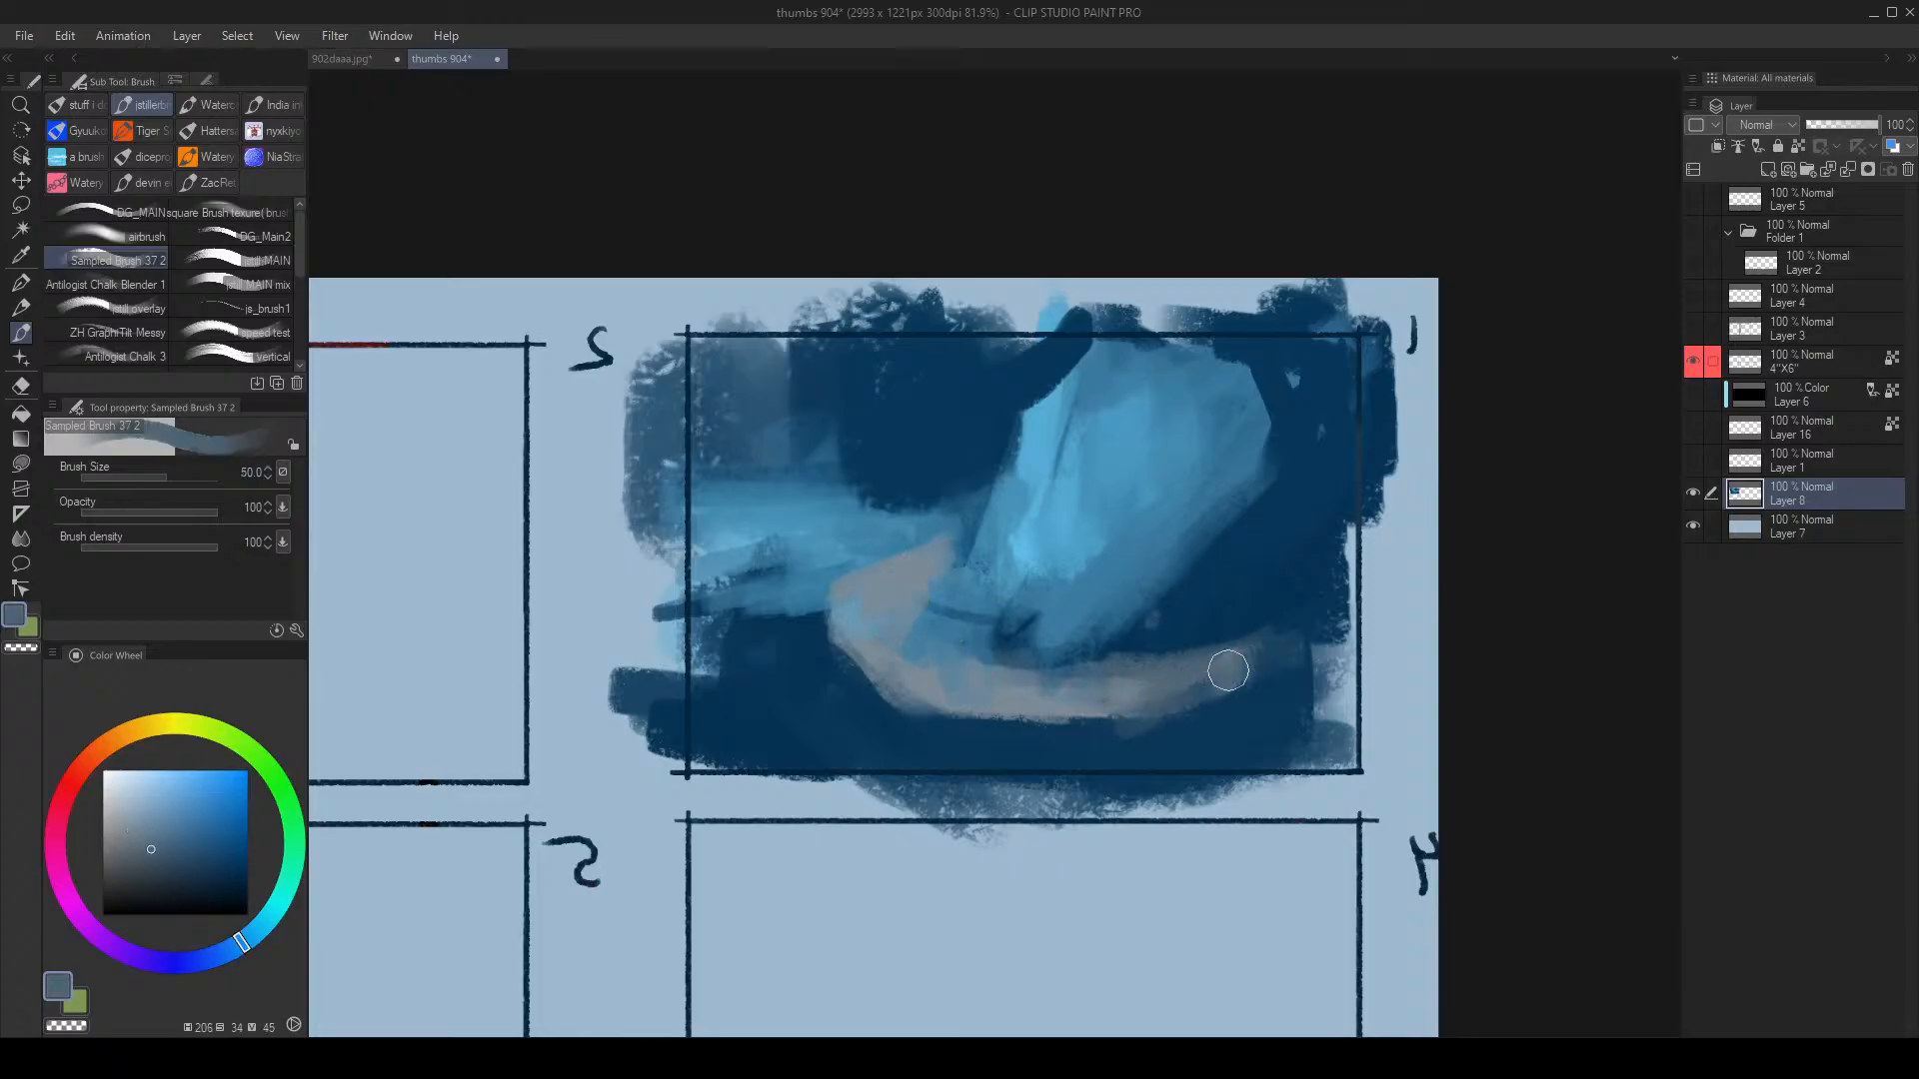
alt+click(1180, 649)
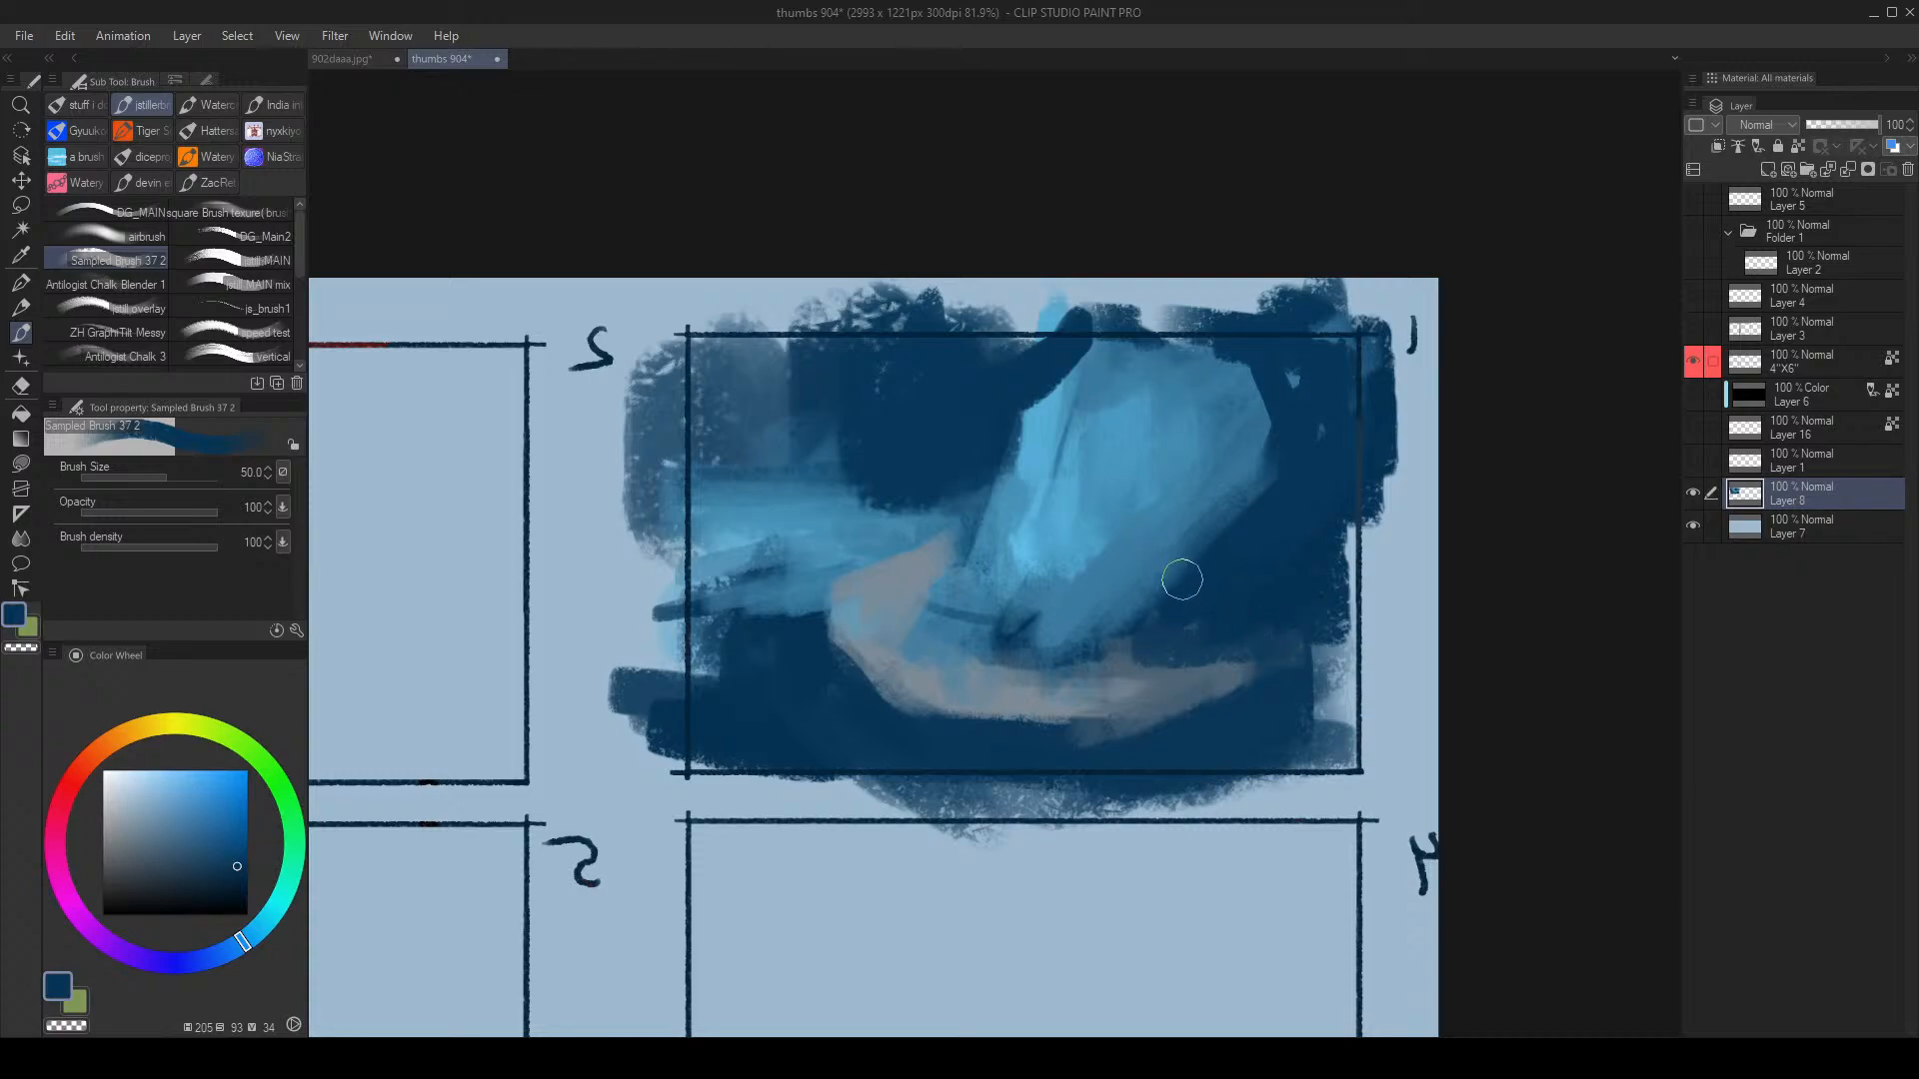
alt+click(859, 661)
key(bracketright)
key(bracketright)
drag(742, 728, 903, 751)
drag(719, 764, 850, 778)
key(ctrl+space)
mouse_move(976, 704)
mouse_down()
mouse_move(934, 730)
mouse_move(959, 714)
mouse_up()
key(bracketleft)
key(bracketleft)
key(bracketleft)
key(bracketleft)
key(bracketleft)
mouse_move(822, 638)
mouse_down()
mouse_move(755, 724)
mouse_move(919, 732)
mouse_up()
mouse_move(842, 592)
mouse_down()
mouse_move(716, 637)
mouse_move(724, 578)
mouse_up()
key(ctrl+space)
drag(977, 546, 1075, 534)
Step: Paint a hooked blue stroke at upper left and try broad blue strokes, undoing them
alt+click(1084, 597)
alt+click(1089, 590)
key(bracketleft)
key(bracketleft)
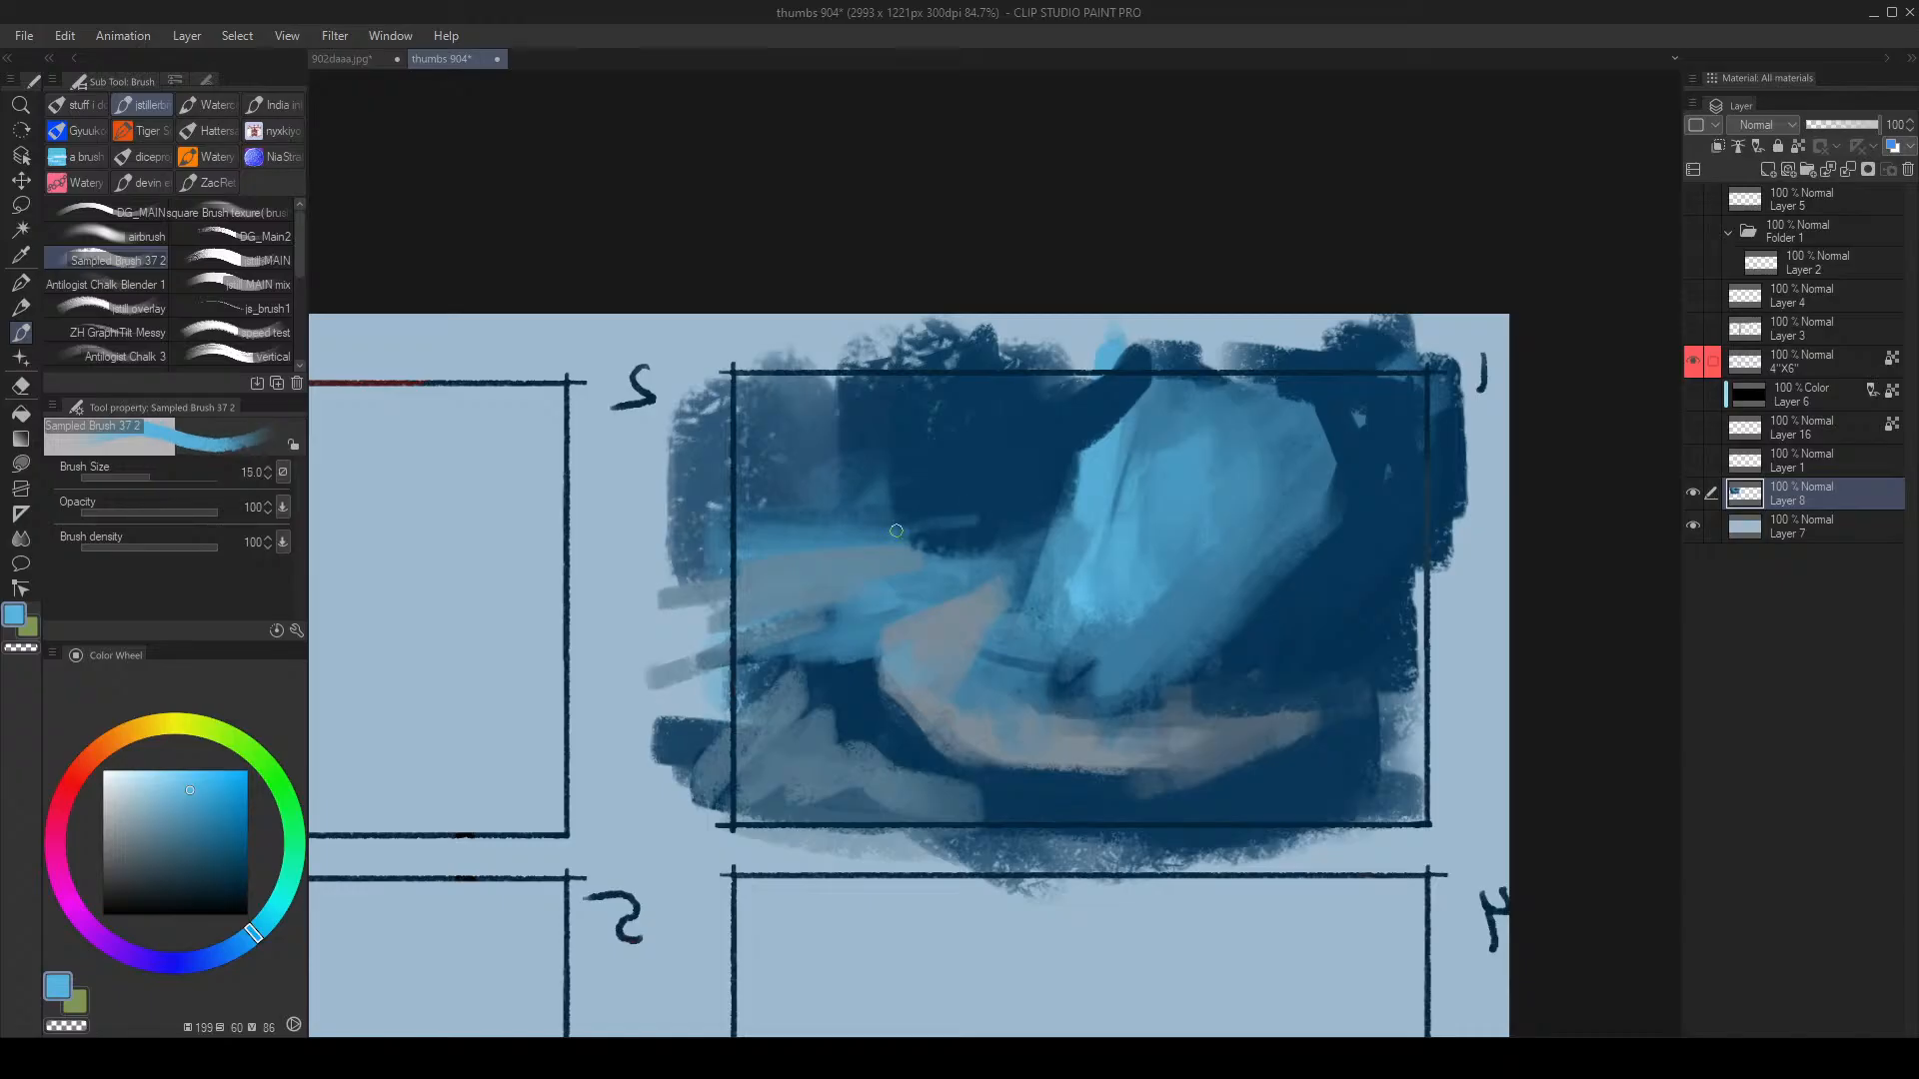
drag(823, 492, 845, 447)
key(bracketright)
key(bracketright)
key(bracketright)
key(bracketright)
key(bracketright)
key(bracketright)
key(bracketright)
key(bracketright)
key(bracketright)
key(bracketright)
drag(960, 411, 861, 427)
key(ctrl+z)
key(ctrl+z)
click(156, 791)
key(bracketright)
key(bracketright)
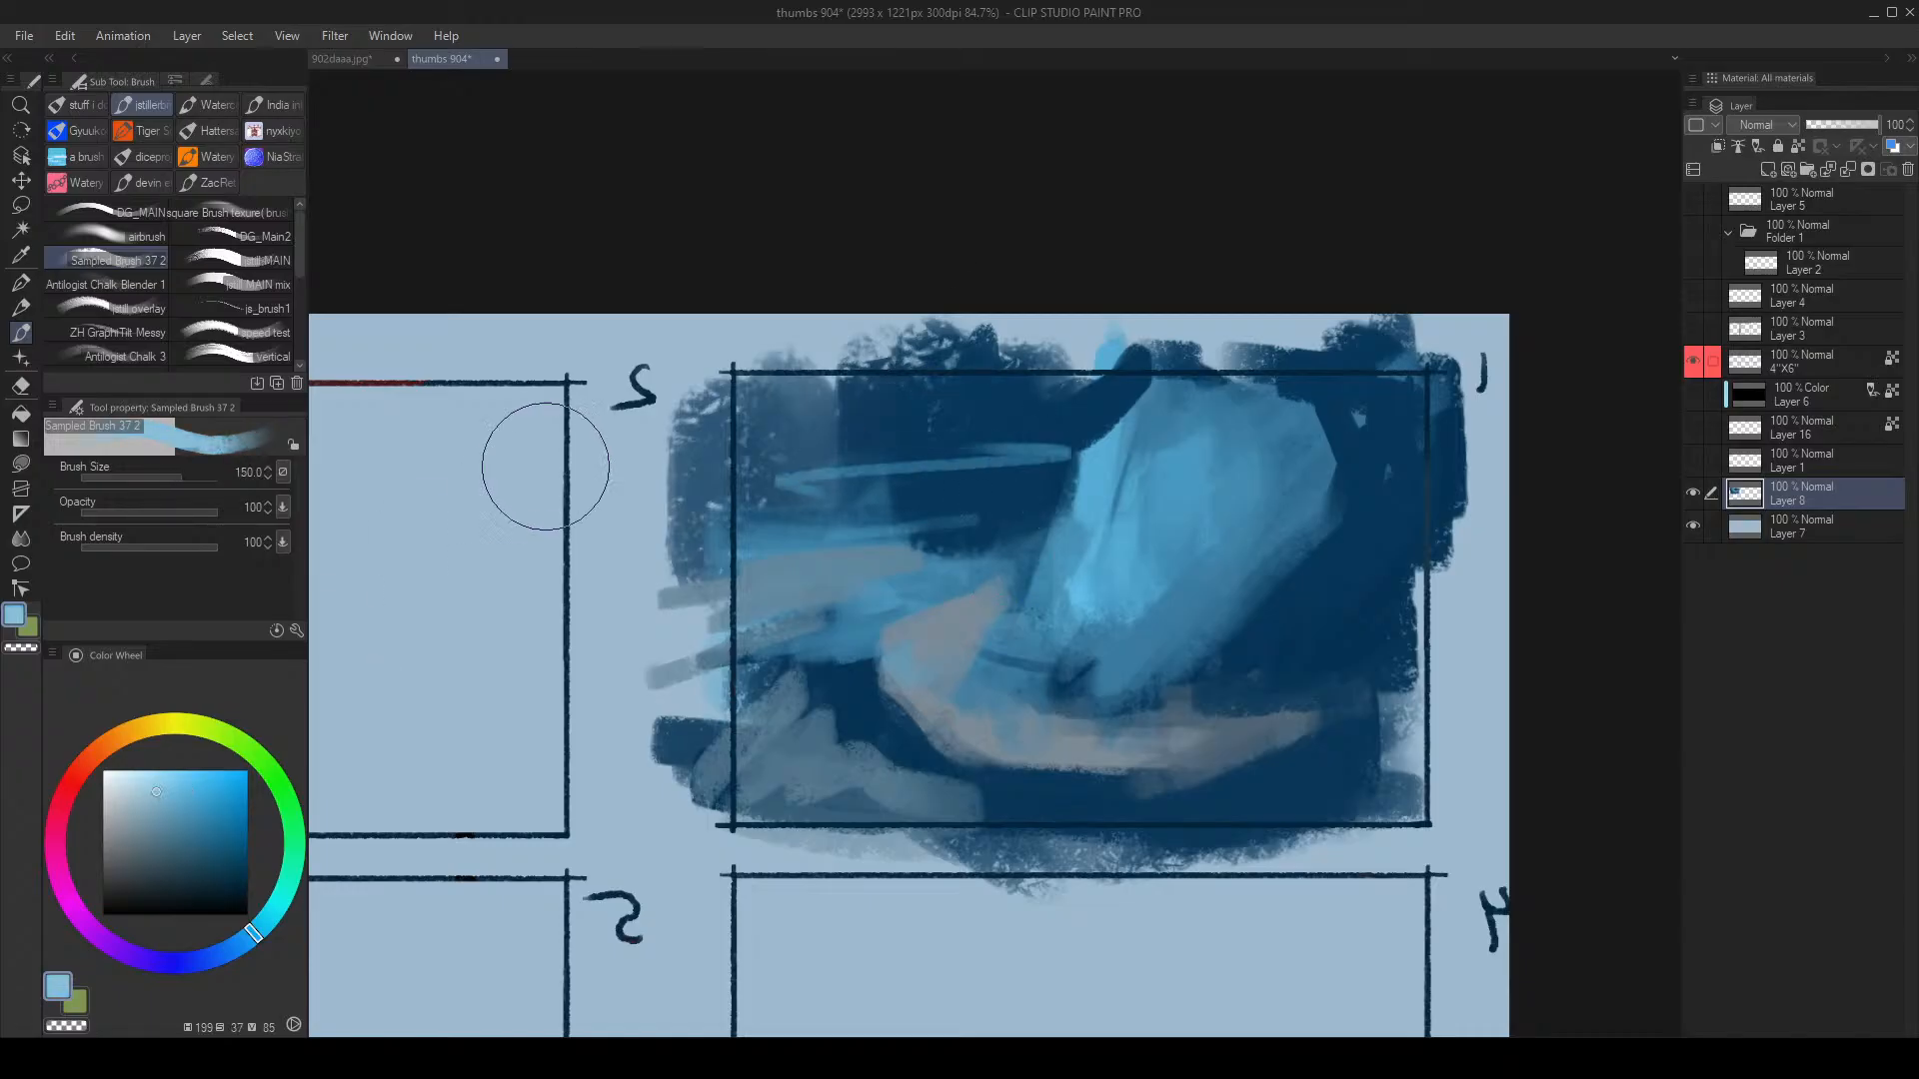
alt+click(1118, 356)
mouse_move(912, 426)
mouse_down()
mouse_move(950, 426)
mouse_move(976, 461)
mouse_move(777, 448)
mouse_up()
key(ctrl+z)
key(ctrl+z)
Step: Cover the upper left in dark navy, add a mid-blue stroke, and touch up the lower-right edge
alt+click(1049, 441)
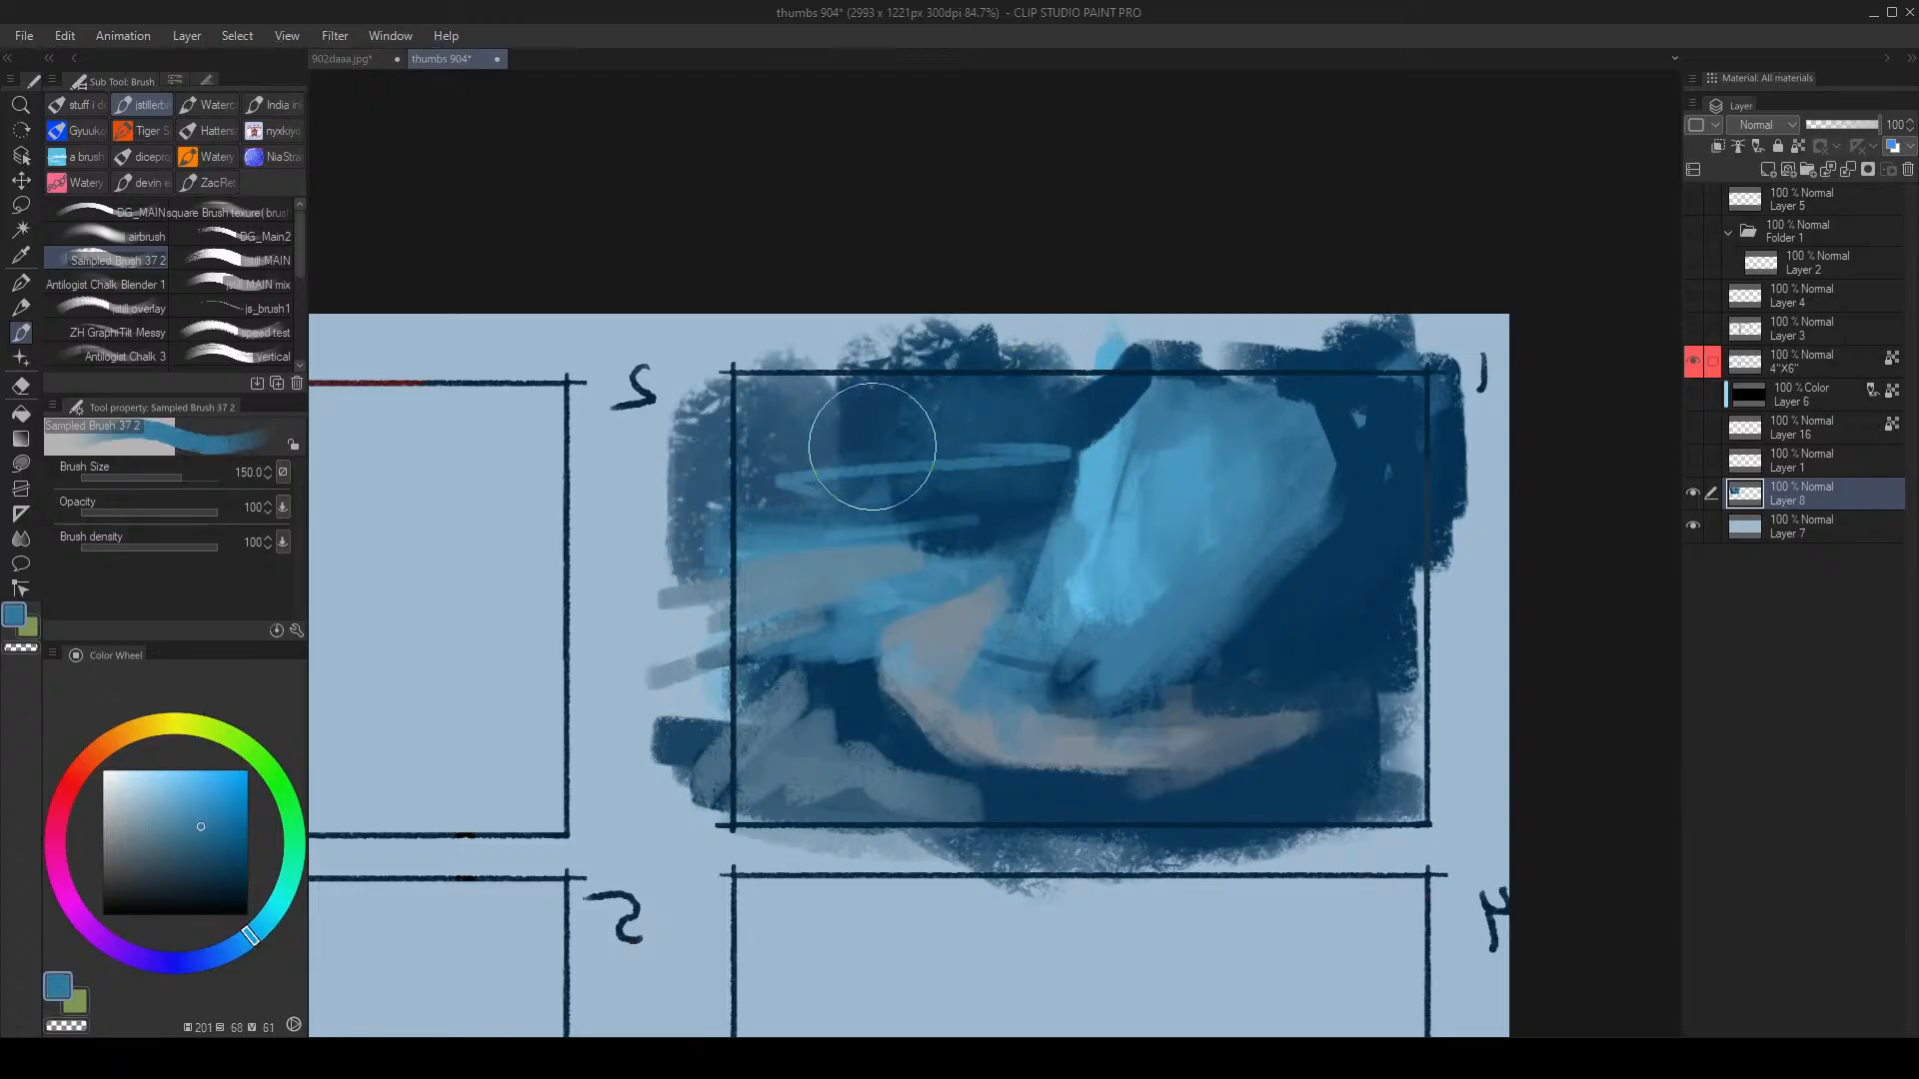
alt+click(1014, 428)
mouse_move(1015, 428)
mouse_down()
mouse_move(1079, 416)
mouse_move(848, 495)
mouse_up()
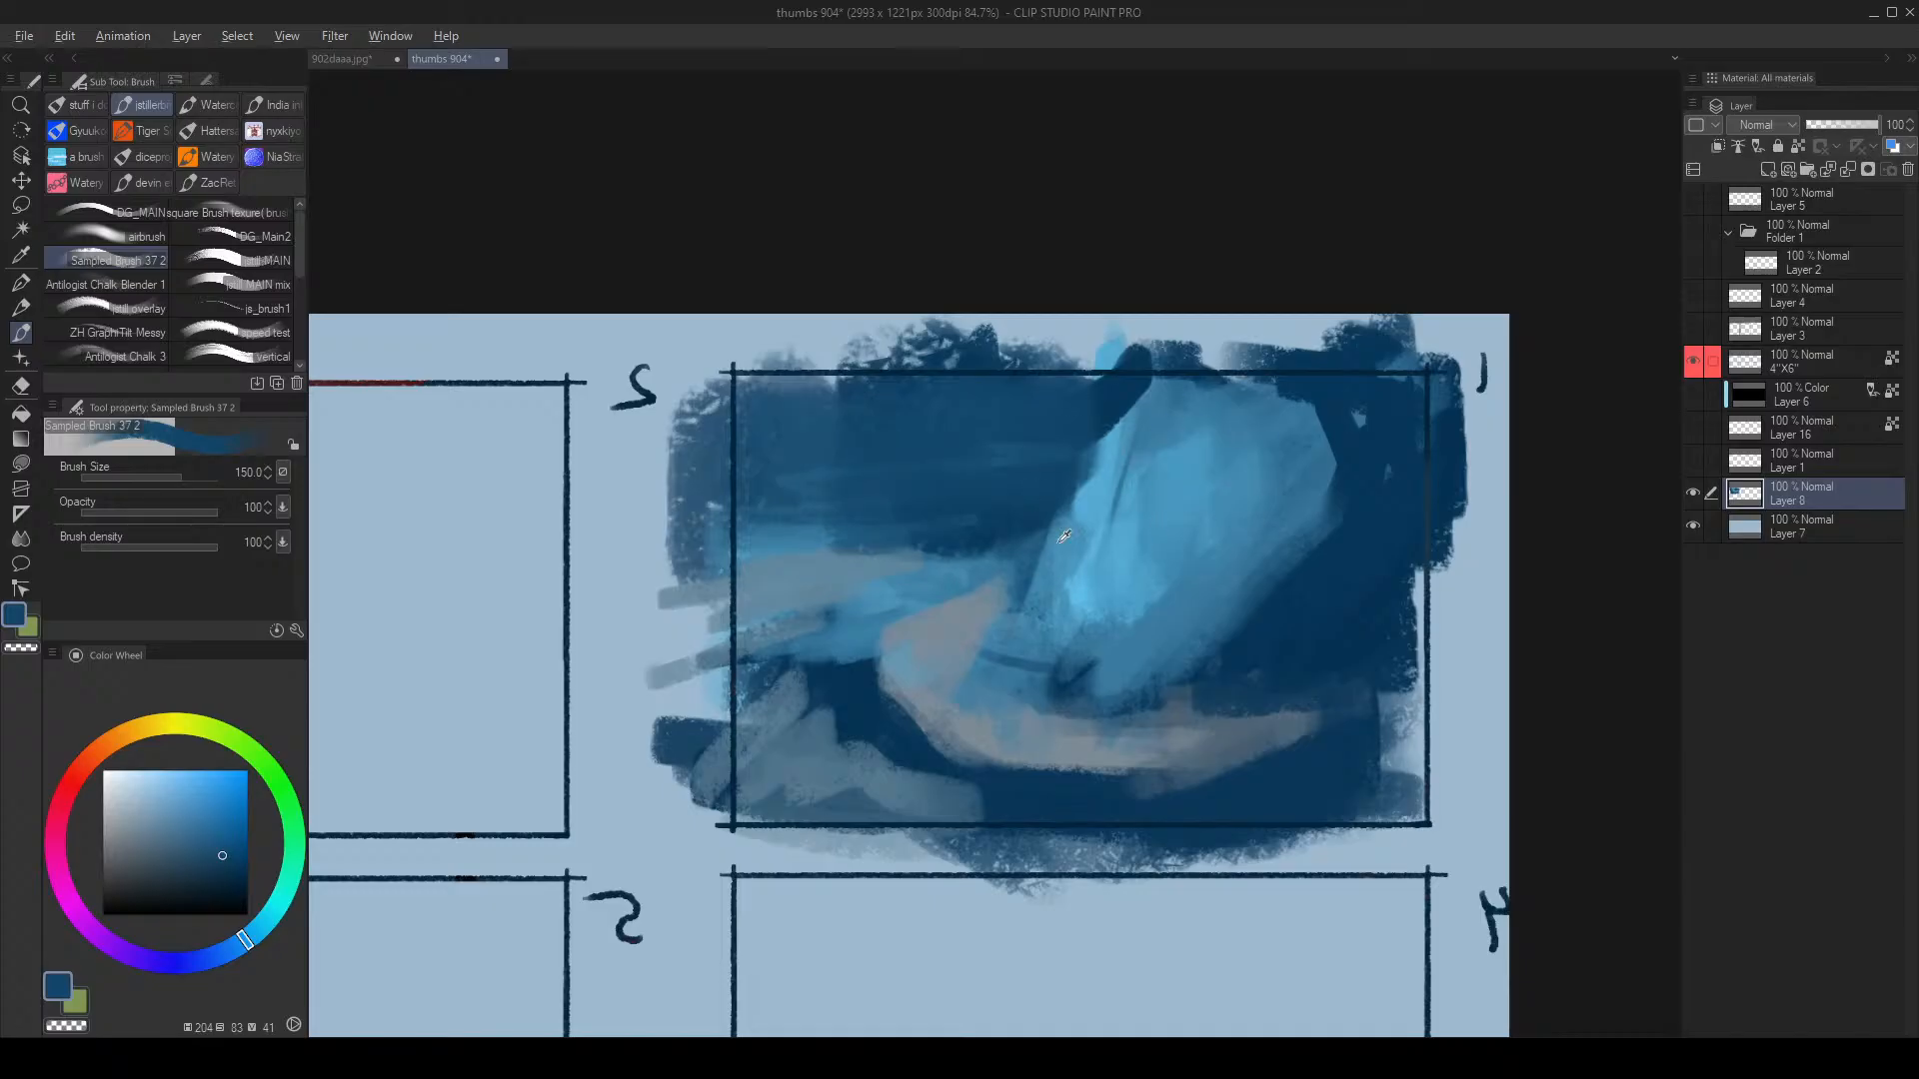
alt+click(1001, 573)
mouse_move(1028, 528)
mouse_down()
mouse_move(862, 548)
mouse_move(926, 391)
mouse_up()
alt+click(879, 728)
key([)
mouse_move(707, 498)
mouse_down()
mouse_move(862, 497)
mouse_move(669, 570)
mouse_up()
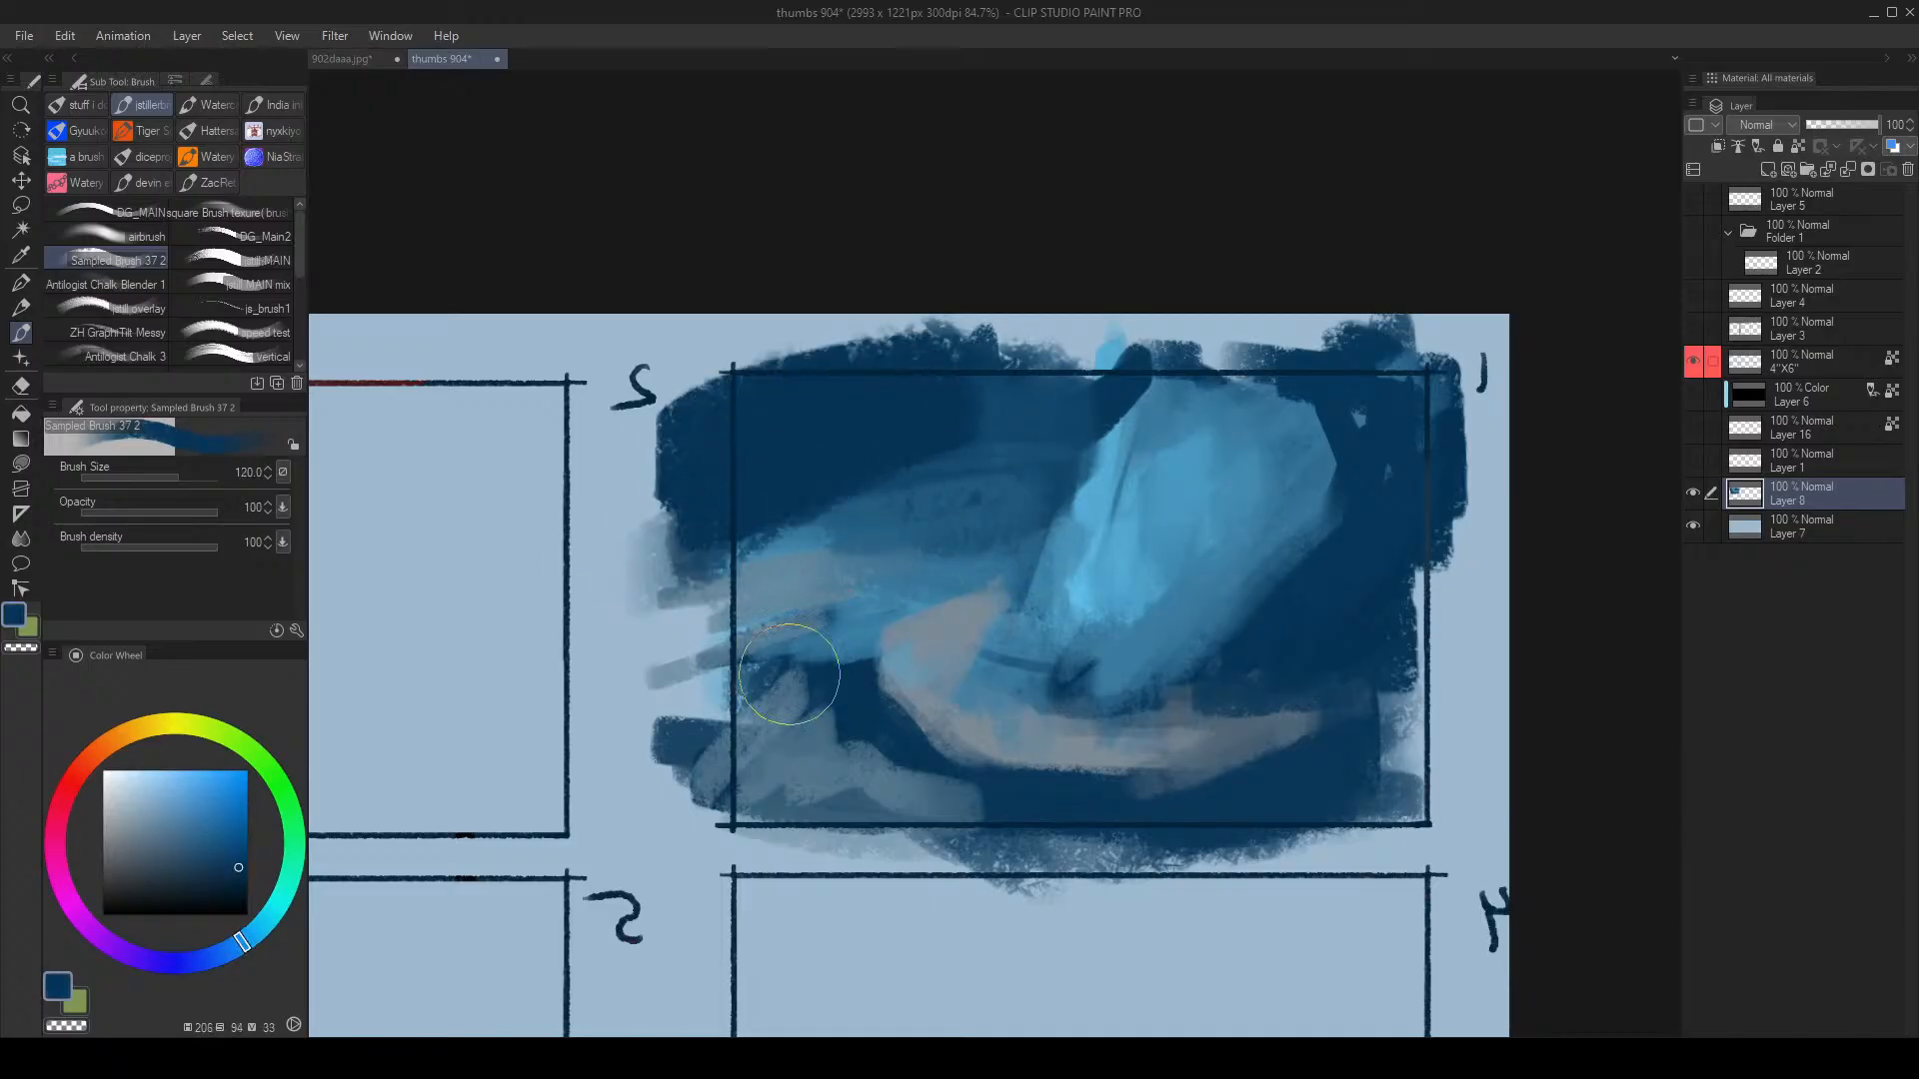
drag(1329, 750, 1429, 754)
drag(1172, 807, 1264, 798)
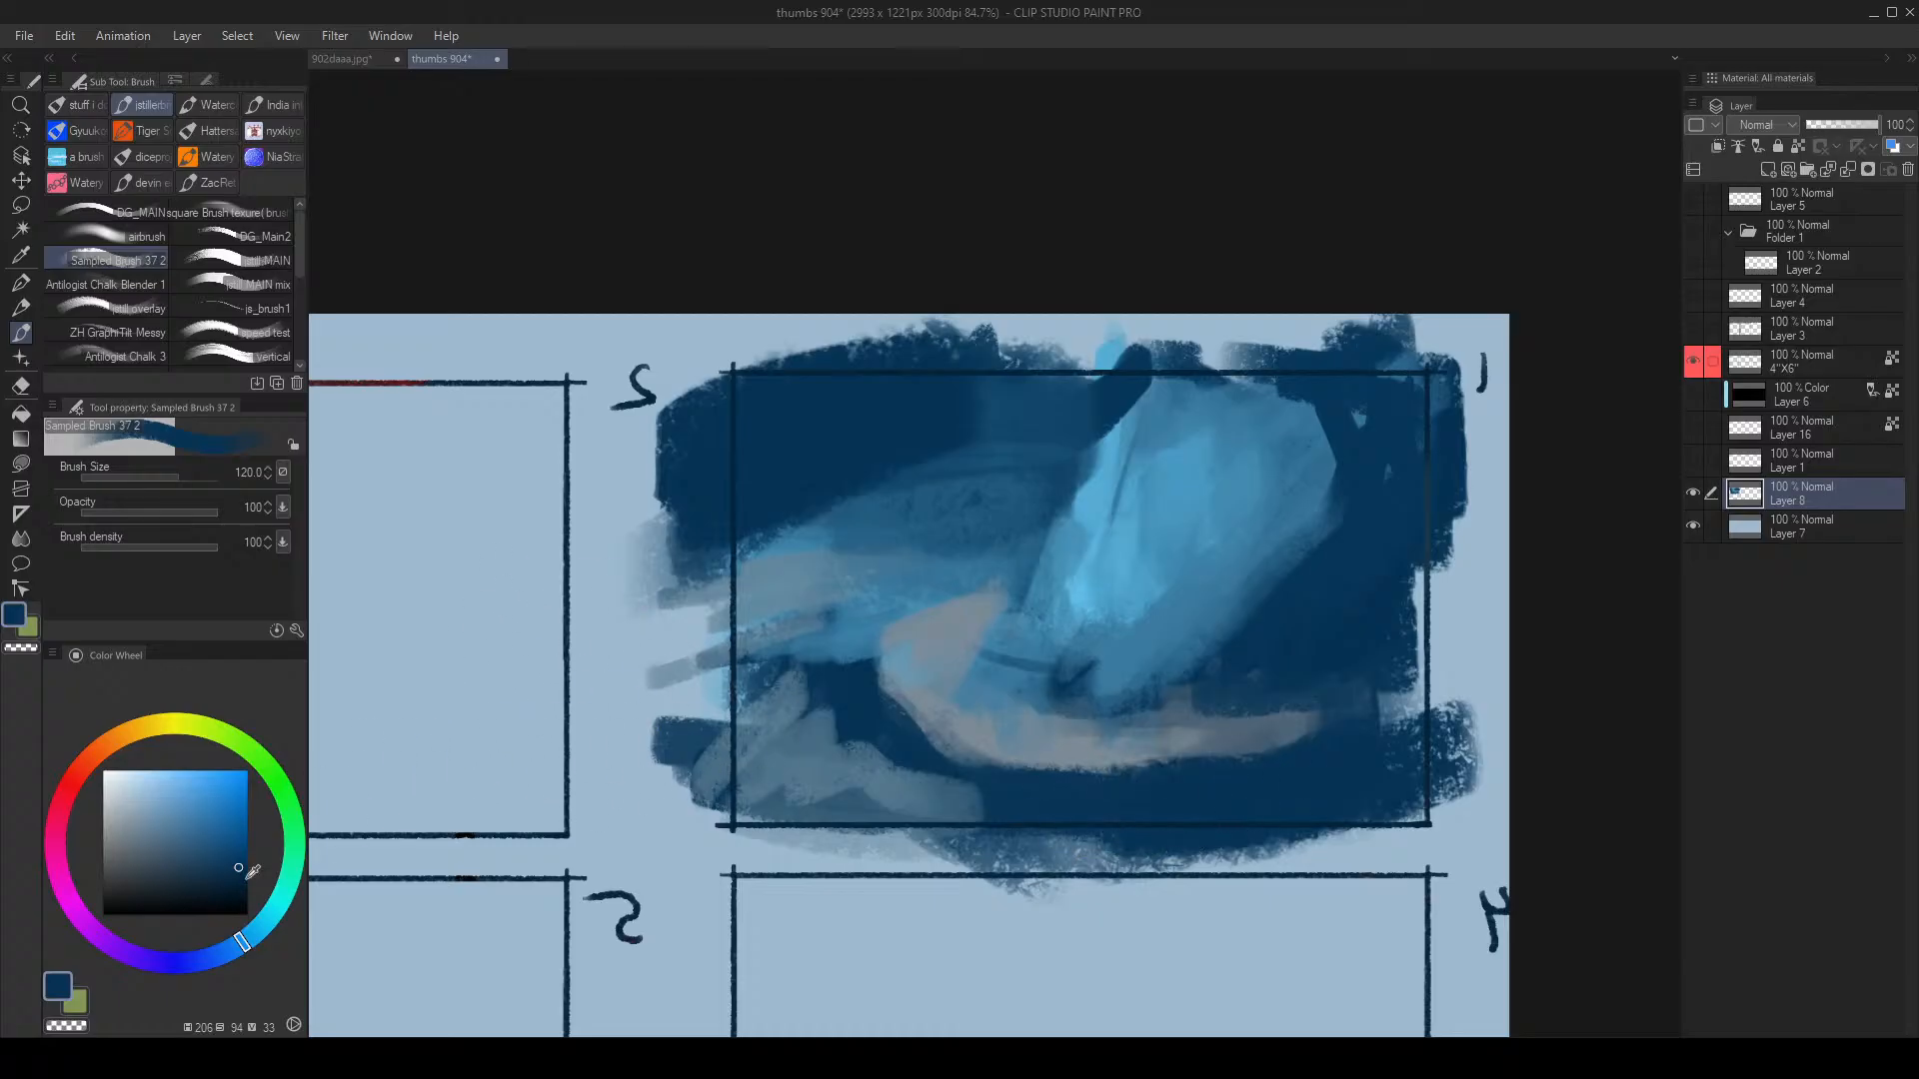
click(219, 915)
Step: Block in large black strokes over frame 1's lower band and upper-left area
key(])
key(])
drag(1007, 831, 1409, 782)
drag(1441, 762, 921, 860)
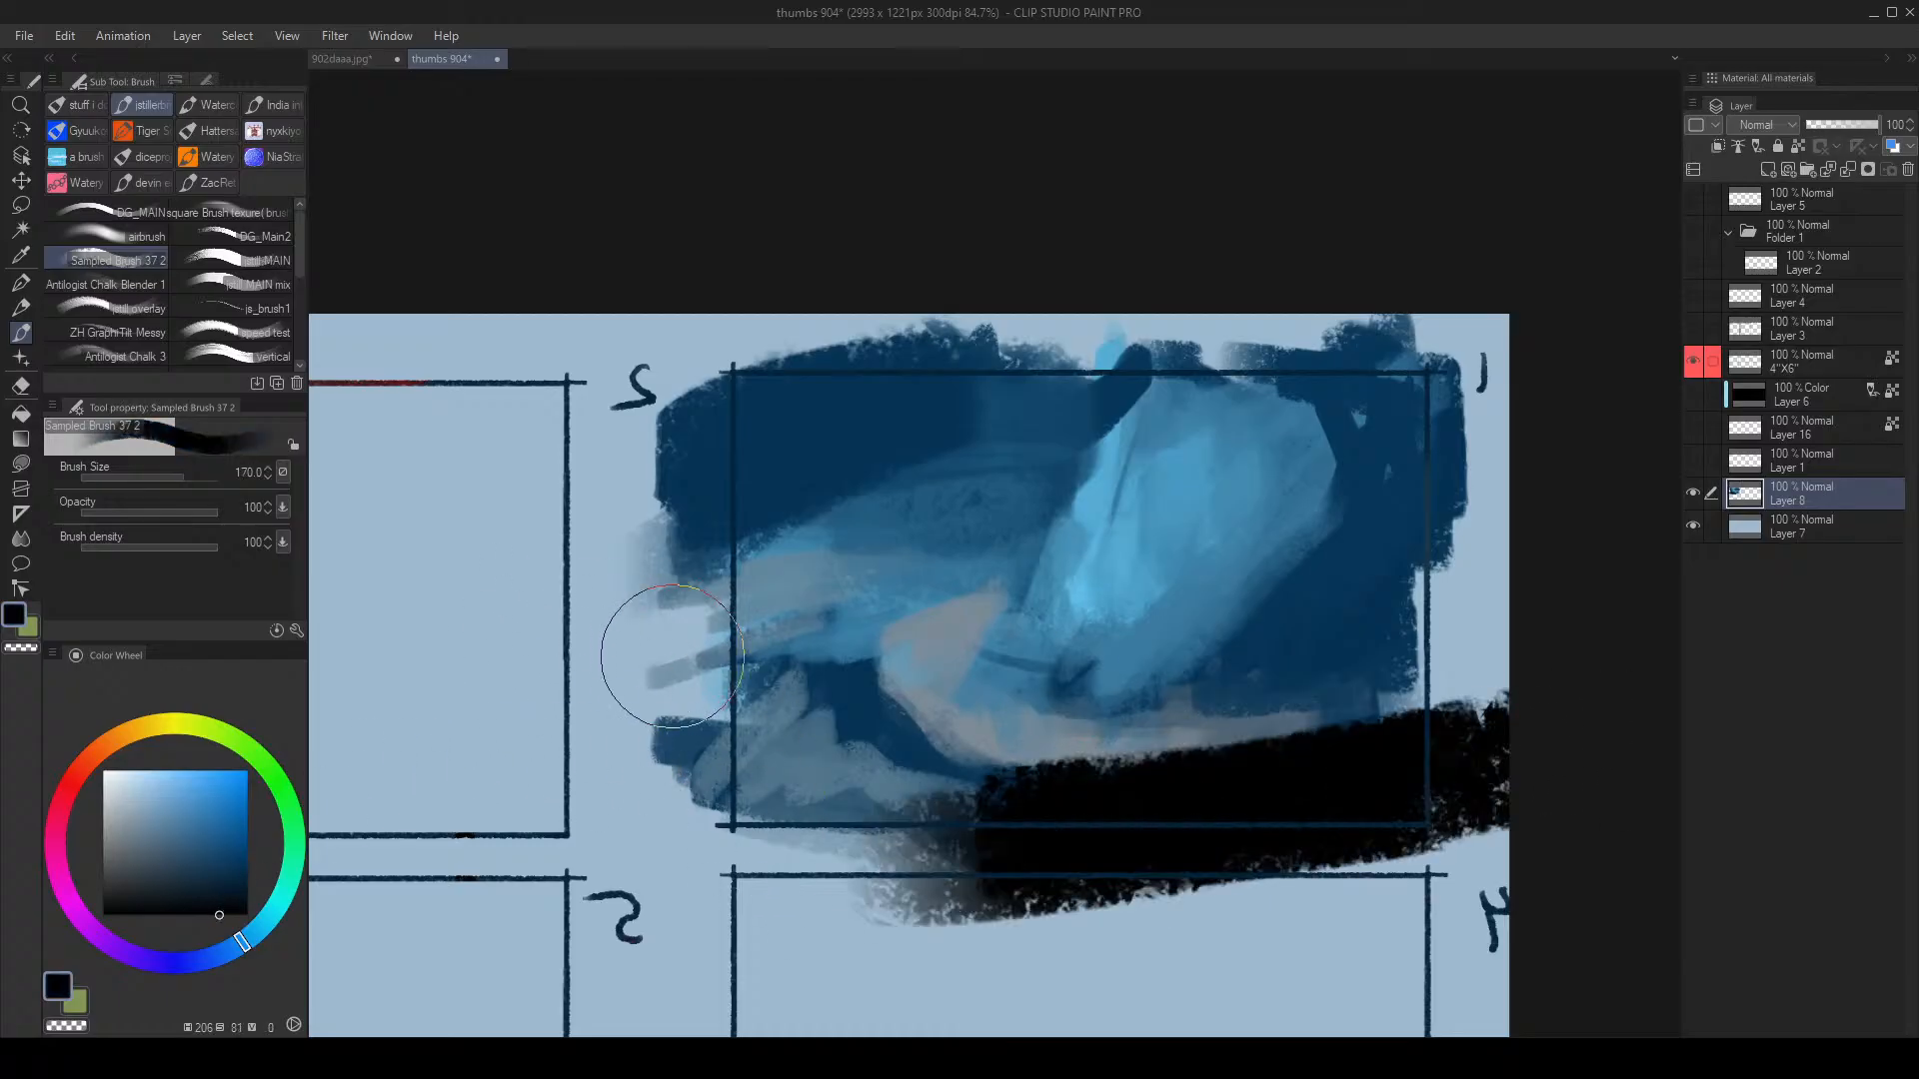
key(ctrl+z)
key(ctrl+z)
drag(729, 776, 930, 859)
key(])
mouse_move(779, 400)
mouse_down()
mouse_move(706, 493)
mouse_move(754, 447)
mouse_move(685, 490)
mouse_up()
key(ctrl+z)
key(ctrl+z)
key(ctrl+z)
key(ctrl+z)
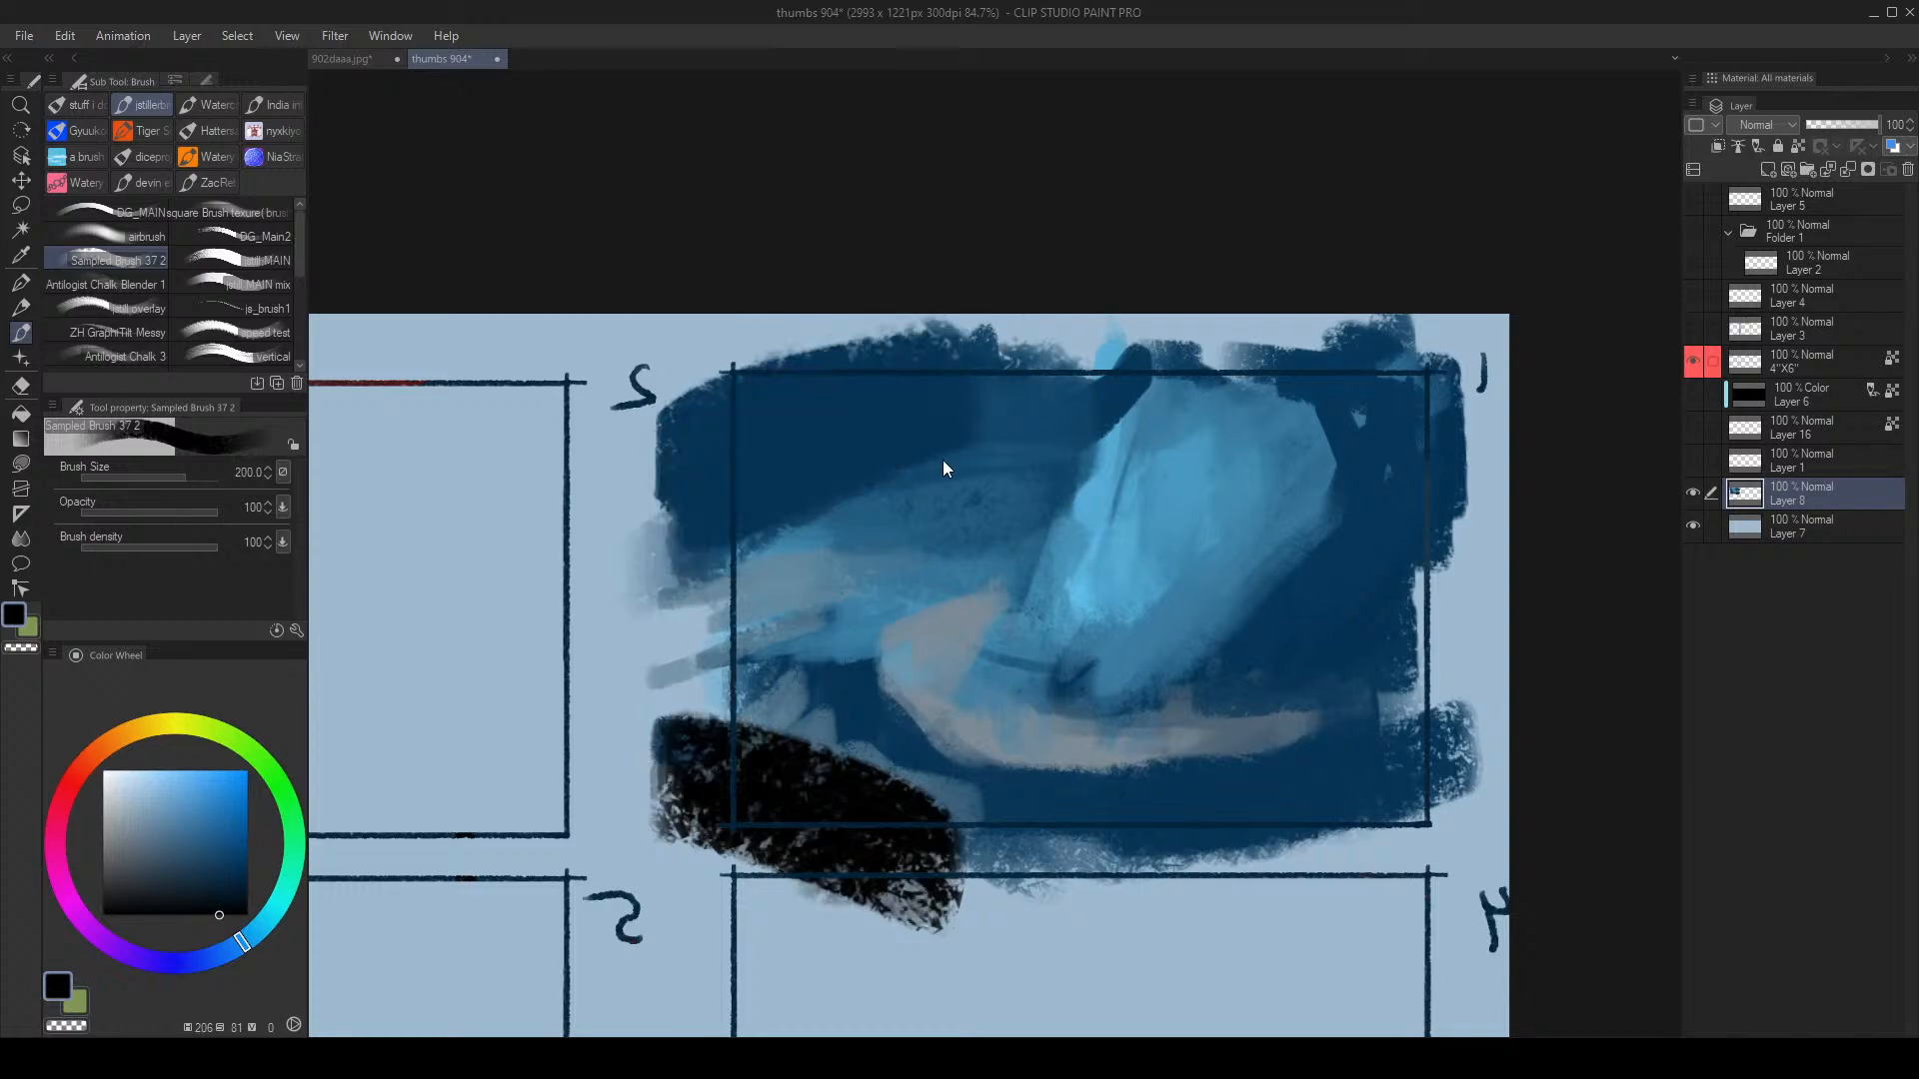
mouse_move(846, 352)
mouse_down()
mouse_move(848, 410)
mouse_move(689, 510)
mouse_up()
key([)
mouse_move(1010, 331)
mouse_down()
mouse_move(729, 481)
mouse_move(916, 392)
mouse_up()
key([)
drag(689, 670, 1045, 904)
key([)
key([)
key([)
key([)
key([)
Step: Mark light-blue X's mid-panel, then undo the upper X and the upper black strokes
alt+click(1124, 570)
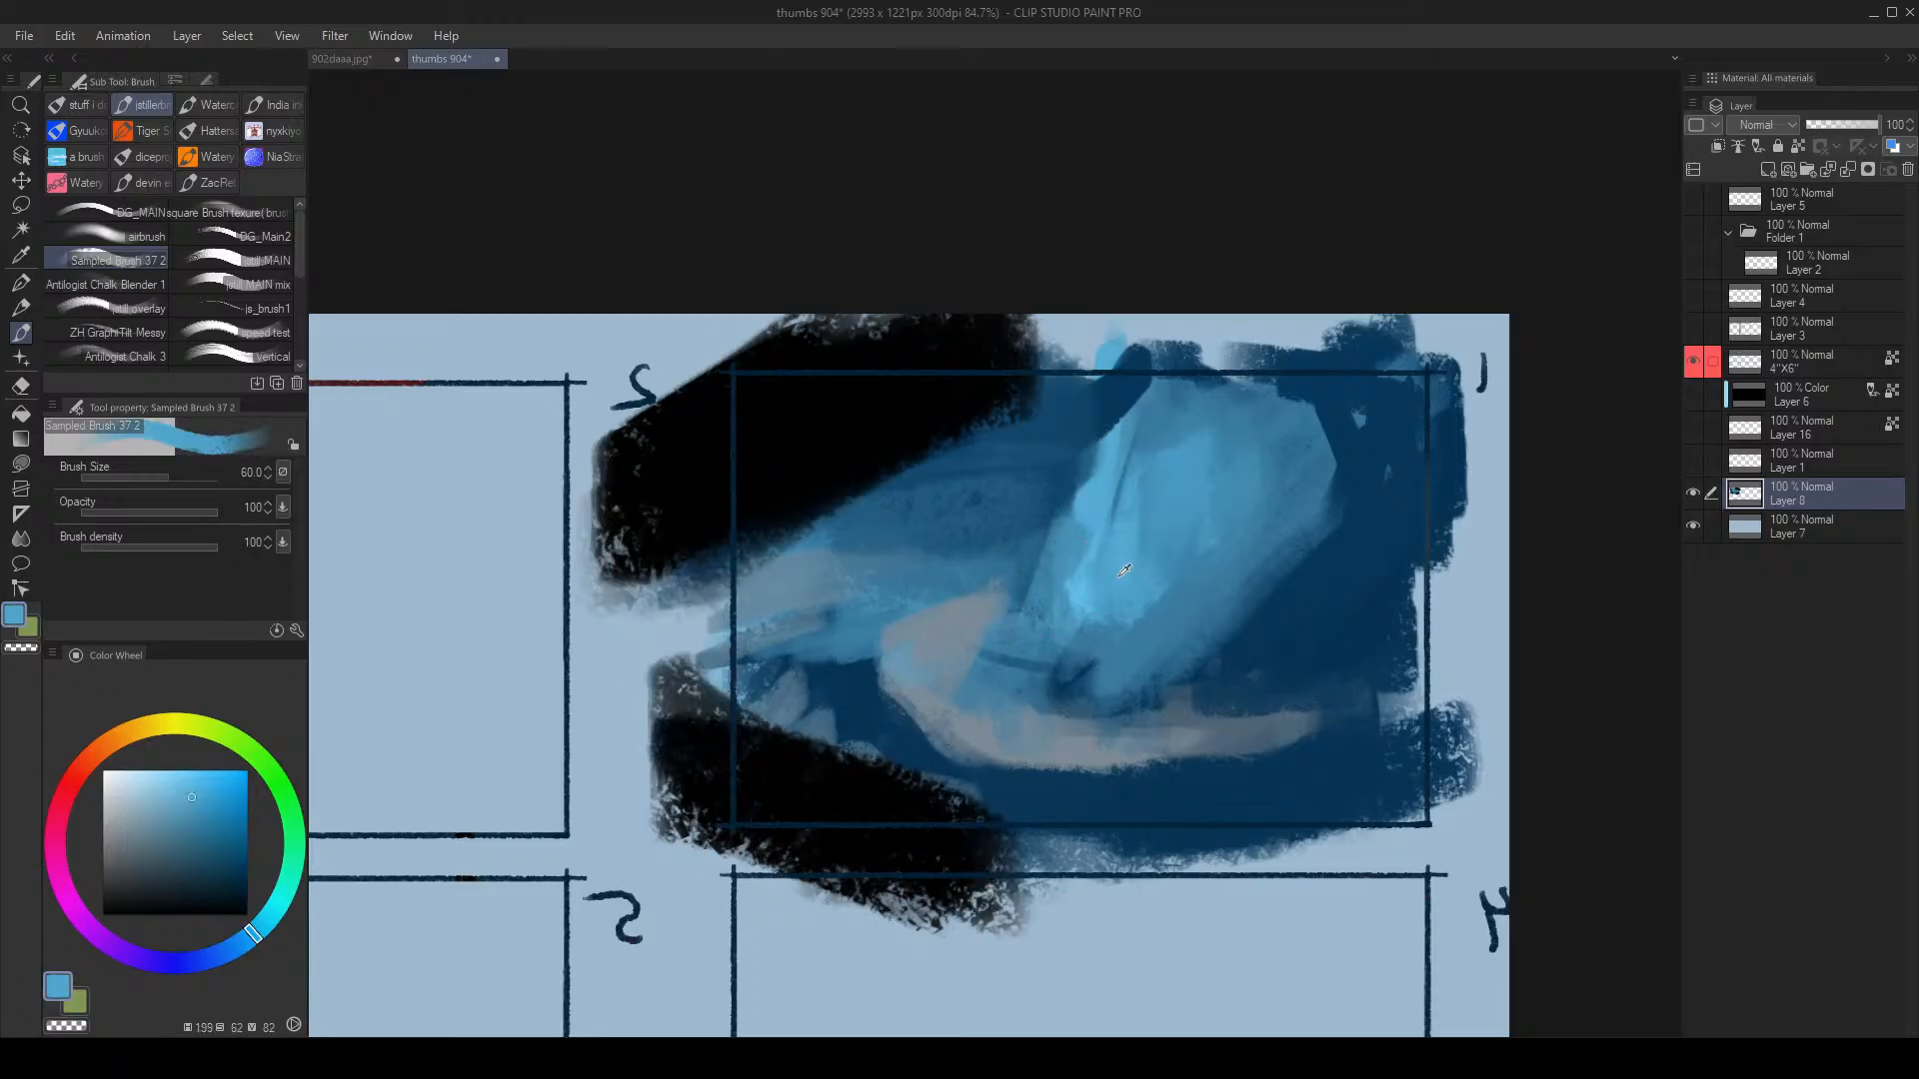
drag(849, 600, 951, 654)
drag(928, 585, 837, 675)
key([)
key([)
mouse_move(808, 434)
mouse_down()
mouse_move(877, 467)
mouse_move(772, 520)
mouse_up()
key(ctrl+z)
key(ctrl+z)
key(h)
key(ctrl+z)
key(ctrl+z)
key(ctrl+z)
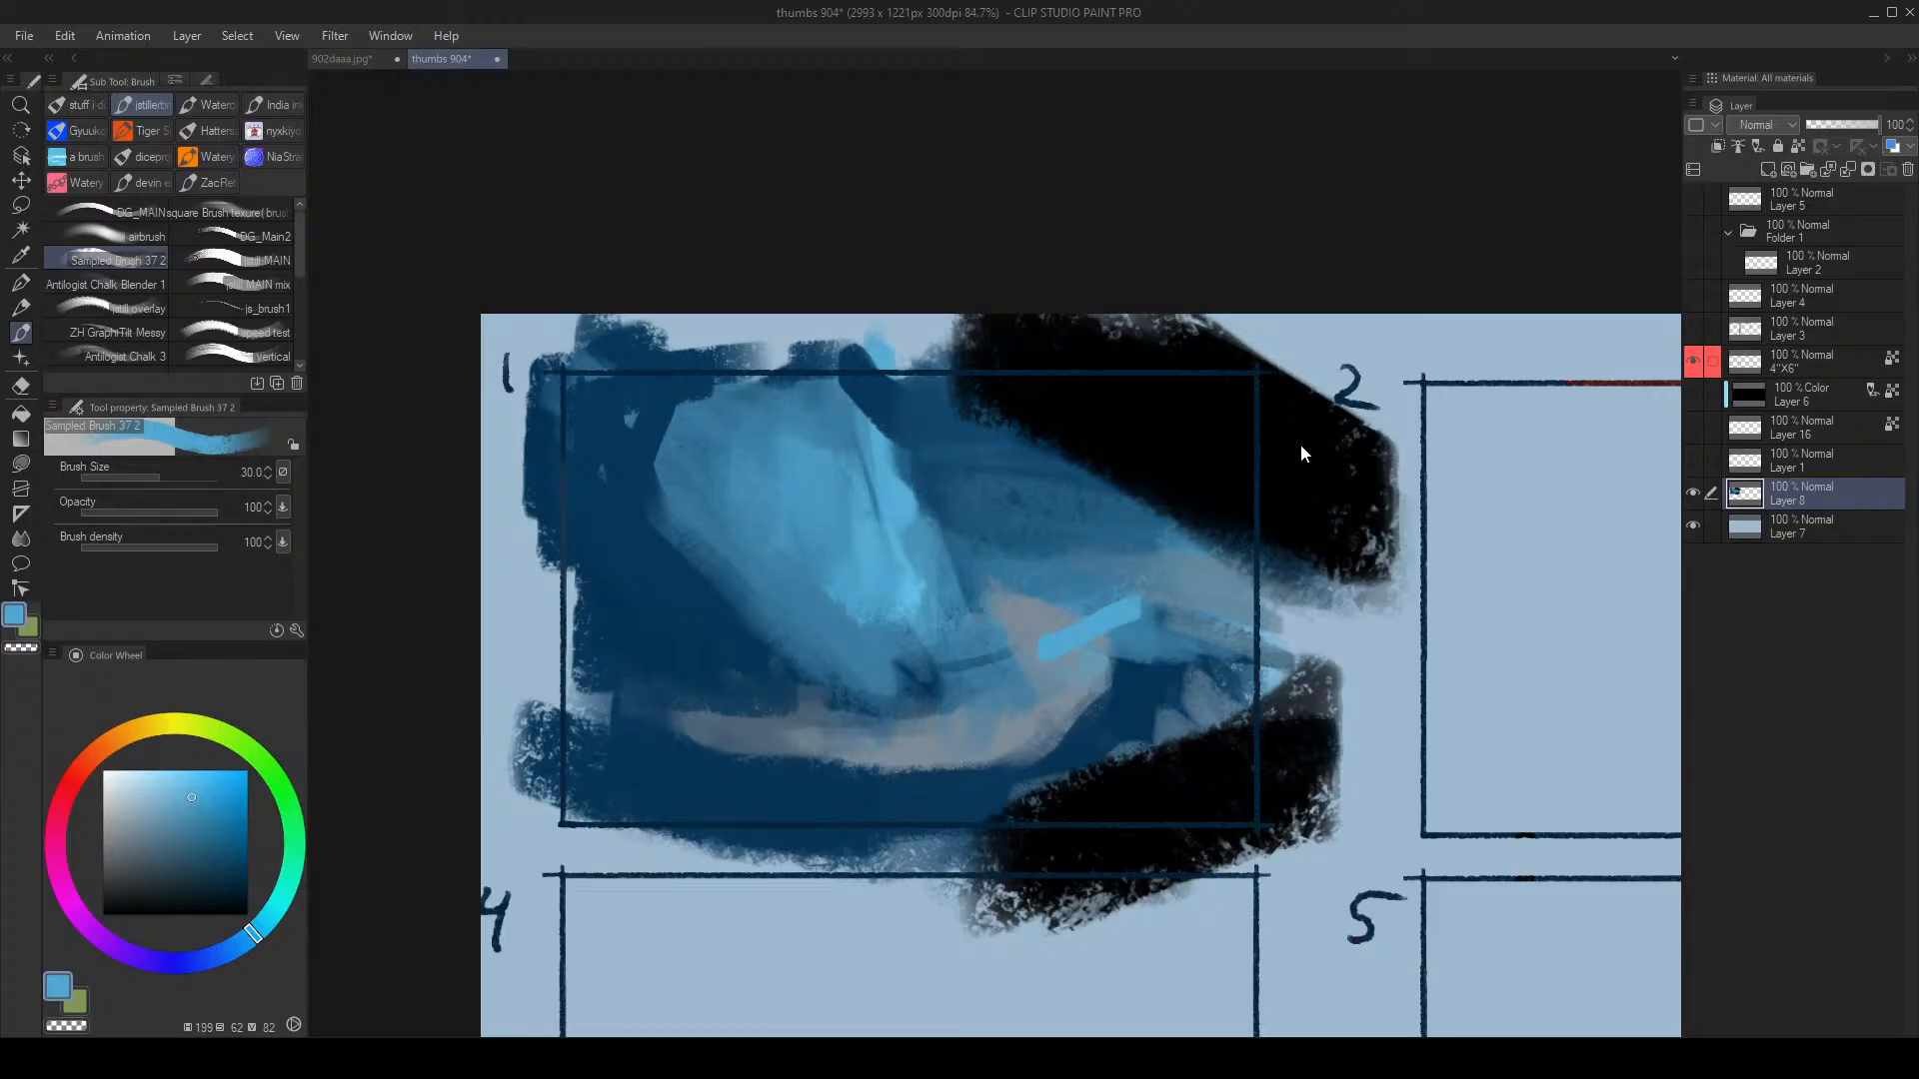
key(ctrl+z)
key(ctrl+z)
key(ctrl+z)
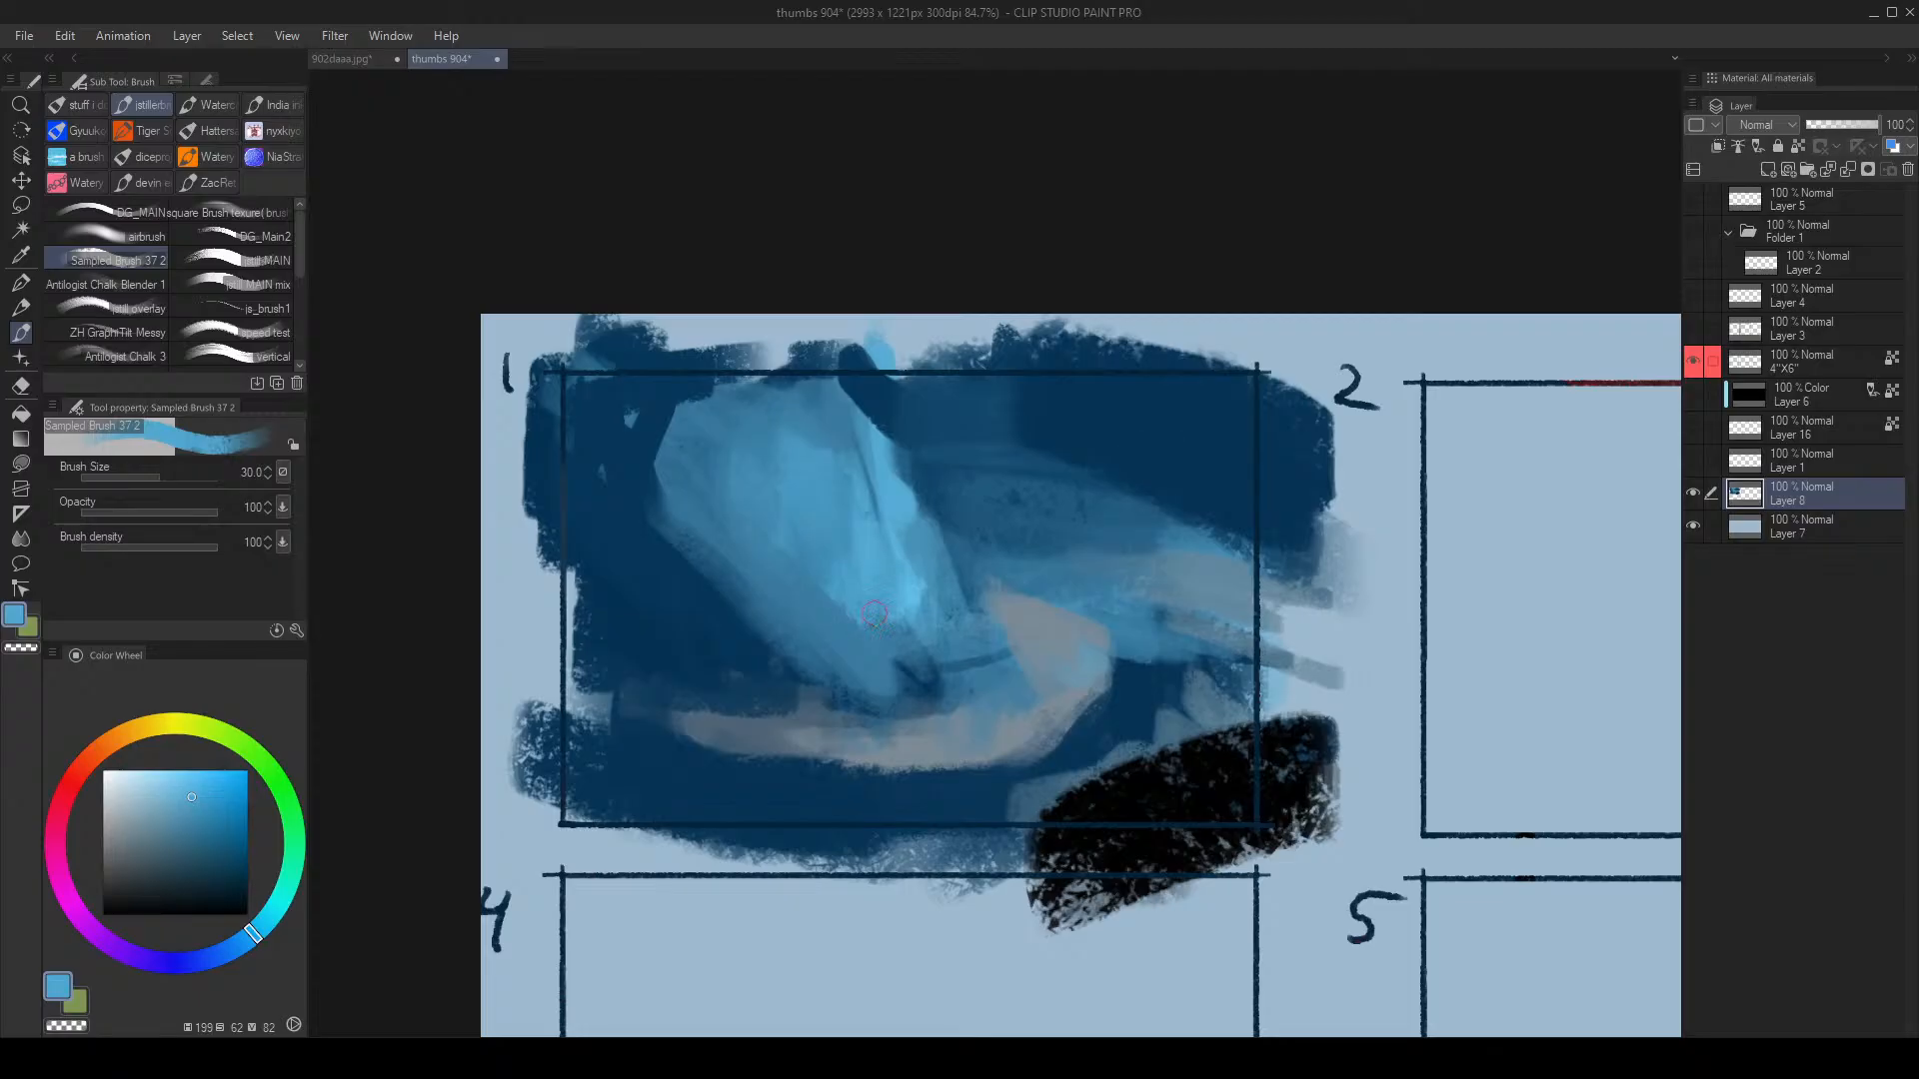
Step: Fade the left side of the black patch with the soft eraser
key(h)
key(alt+space)
mouse_move(830, 644)
mouse_down()
mouse_move(788, 674)
mouse_move(902, 652)
mouse_move(810, 655)
mouse_up()
key(e)
mouse_move(612, 723)
mouse_down()
mouse_move(599, 737)
mouse_move(672, 754)
mouse_up()
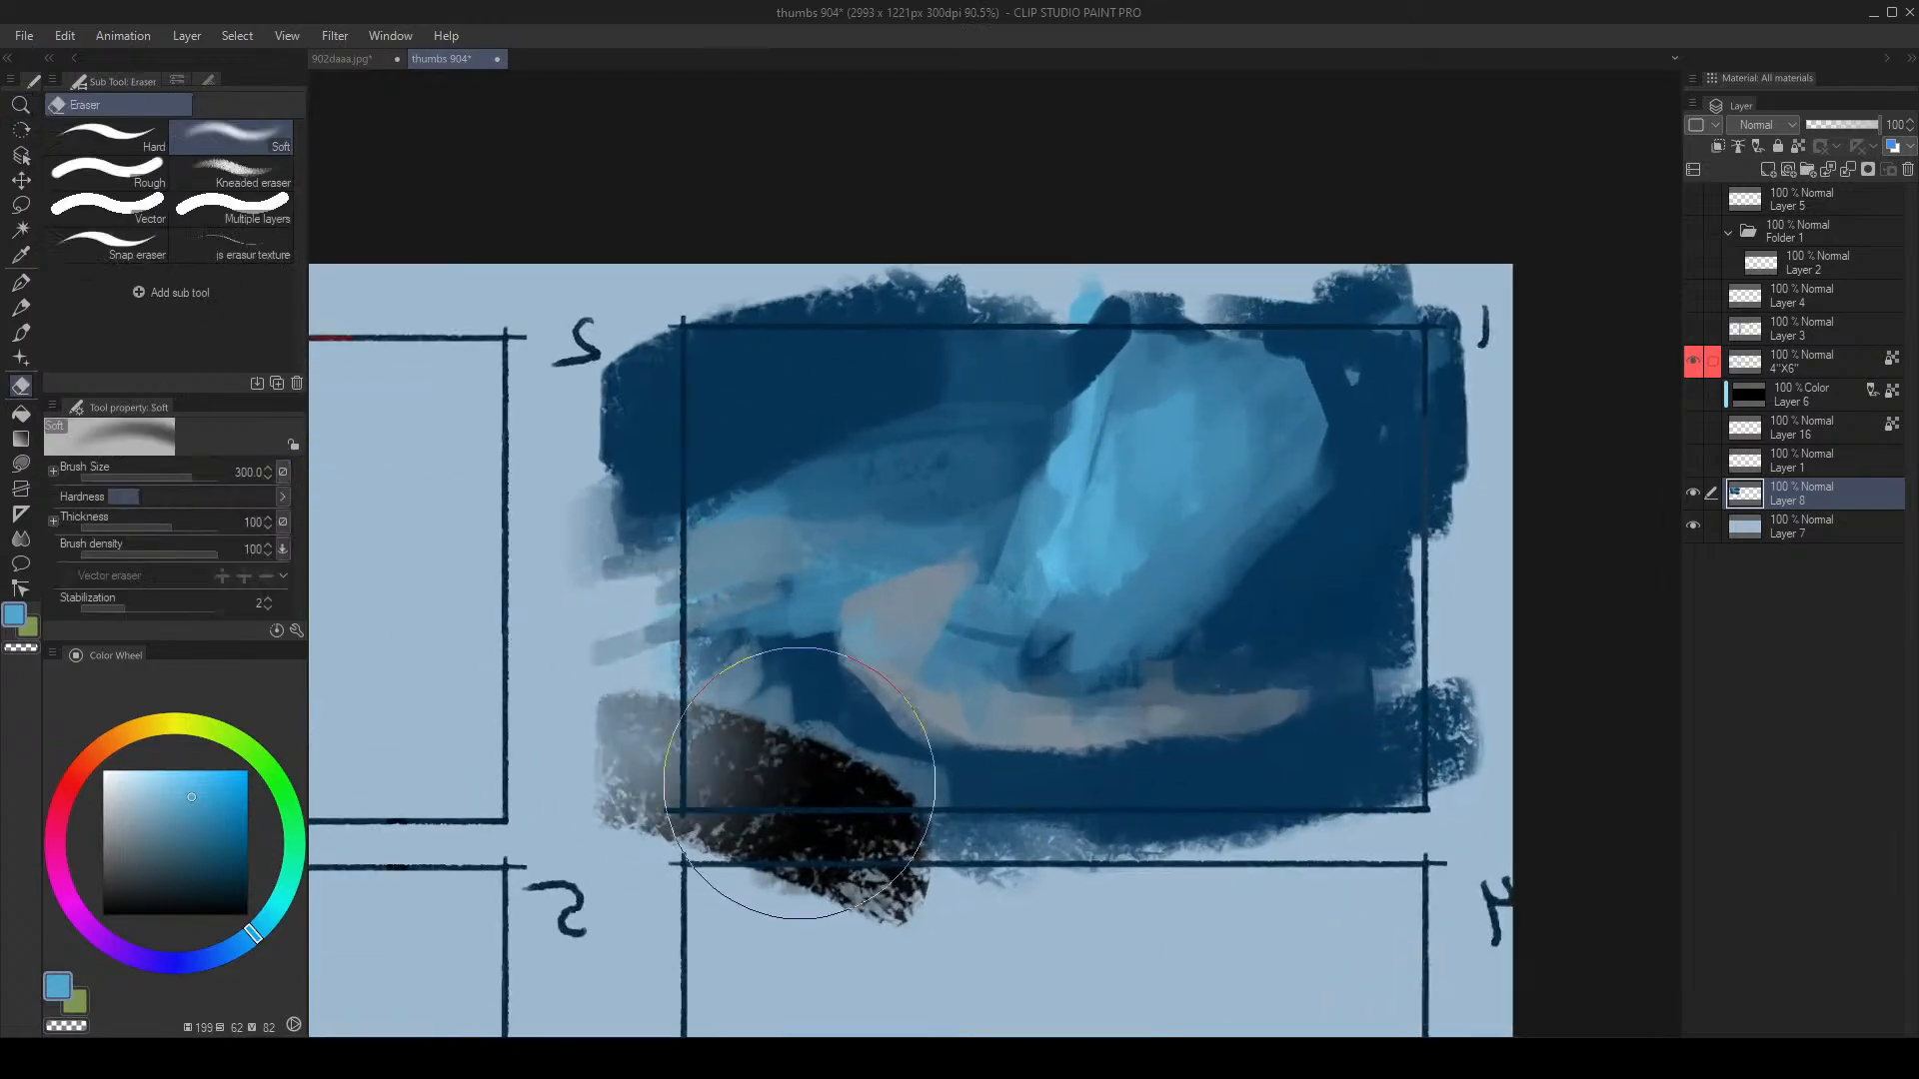
key(ctrl+z)
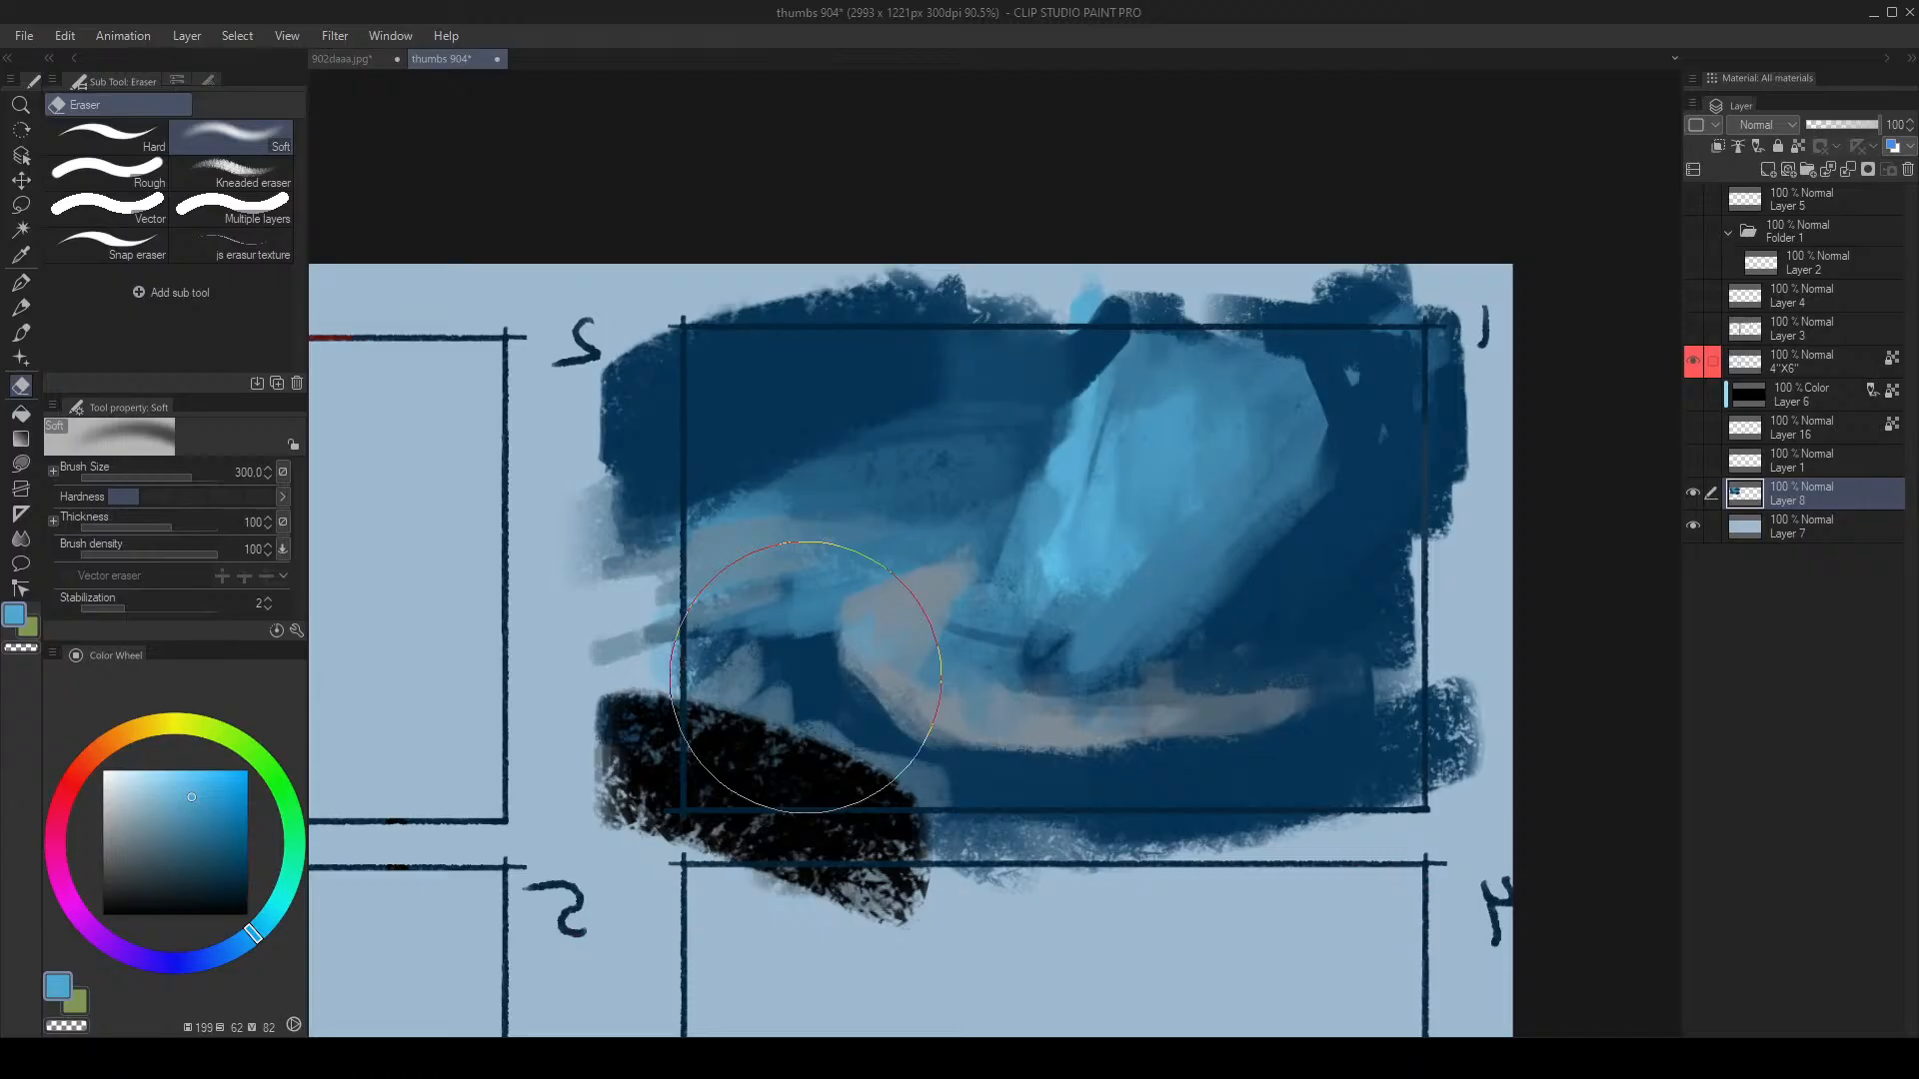
key(alt+space)
mouse_move(894, 571)
mouse_down()
mouse_move(861, 642)
mouse_move(932, 597)
mouse_move(918, 587)
mouse_up()
key(h)
drag(1244, 589, 957, 612)
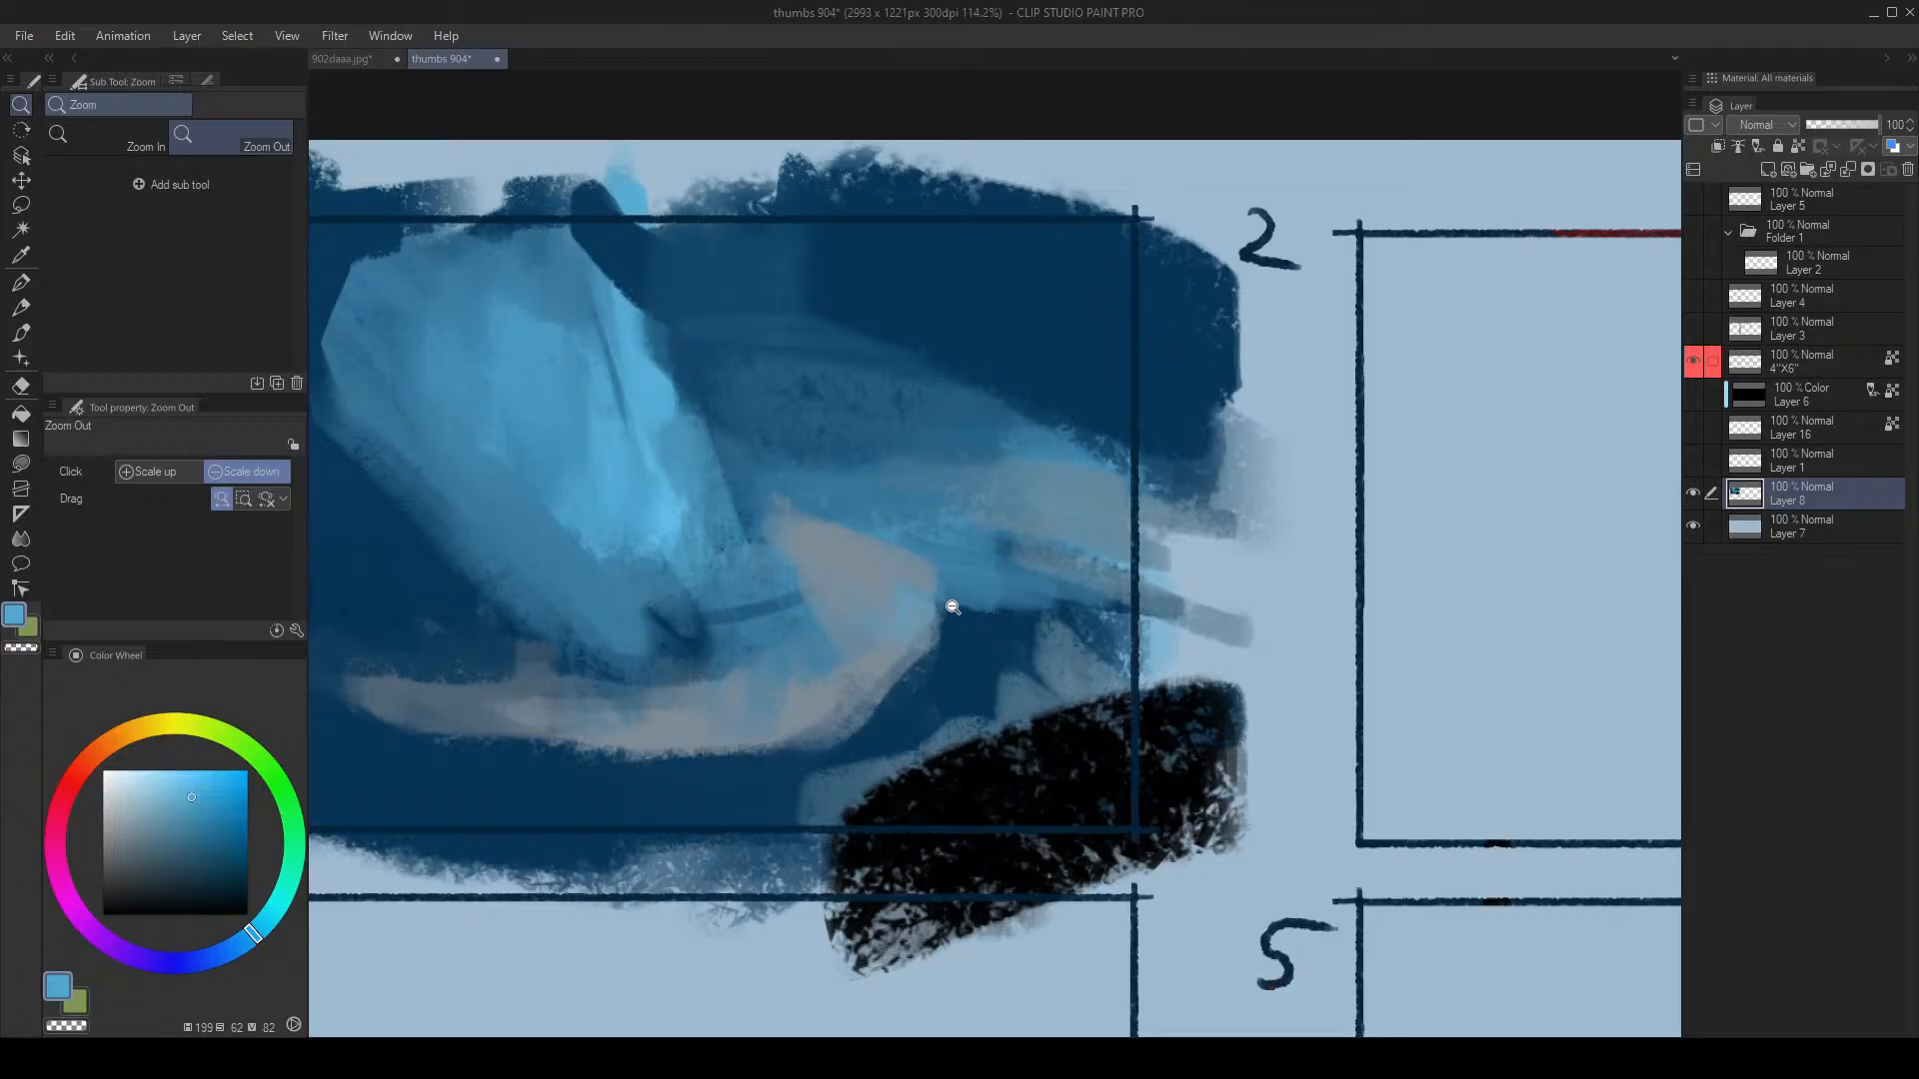
Step: Zoom the view out slightly, then back in closer on frame 1
click(951, 607)
drag(920, 636, 938, 584)
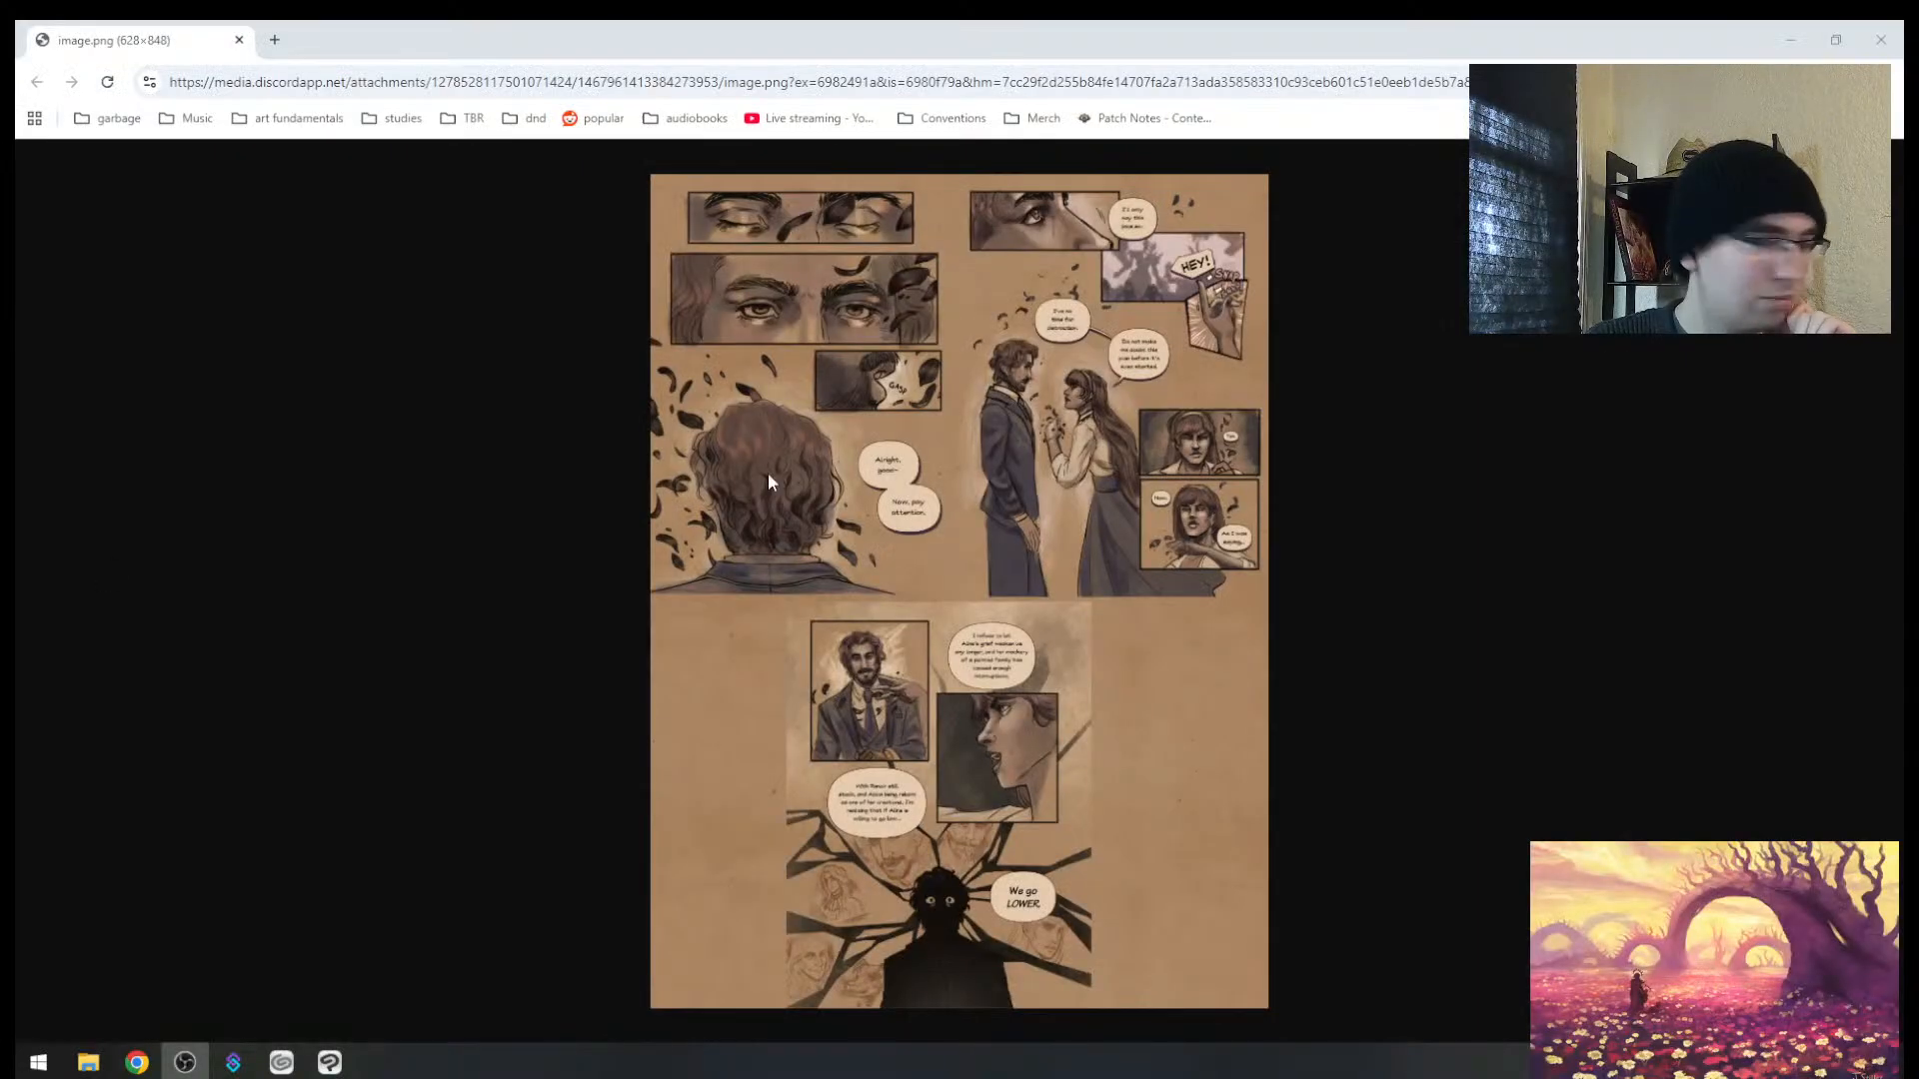
click(886, 470)
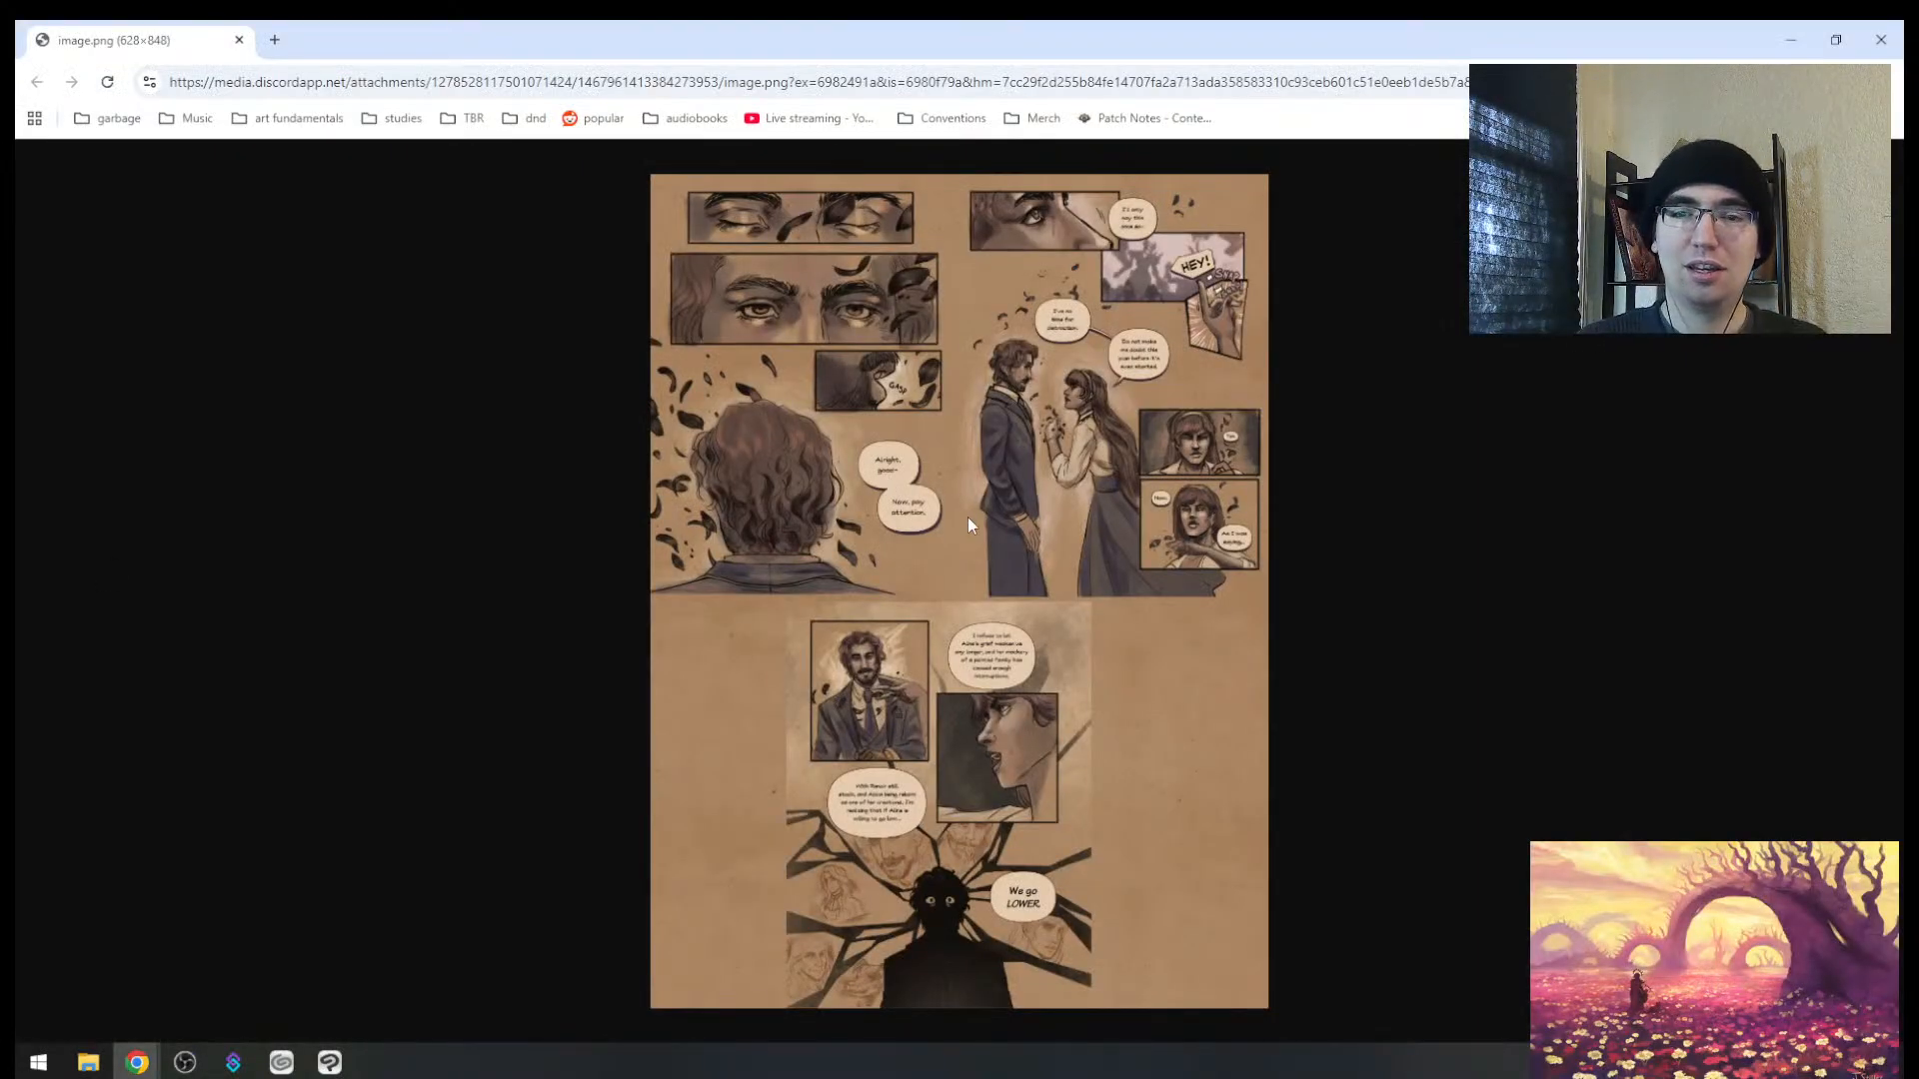
scroll(963, 505, up, 5)
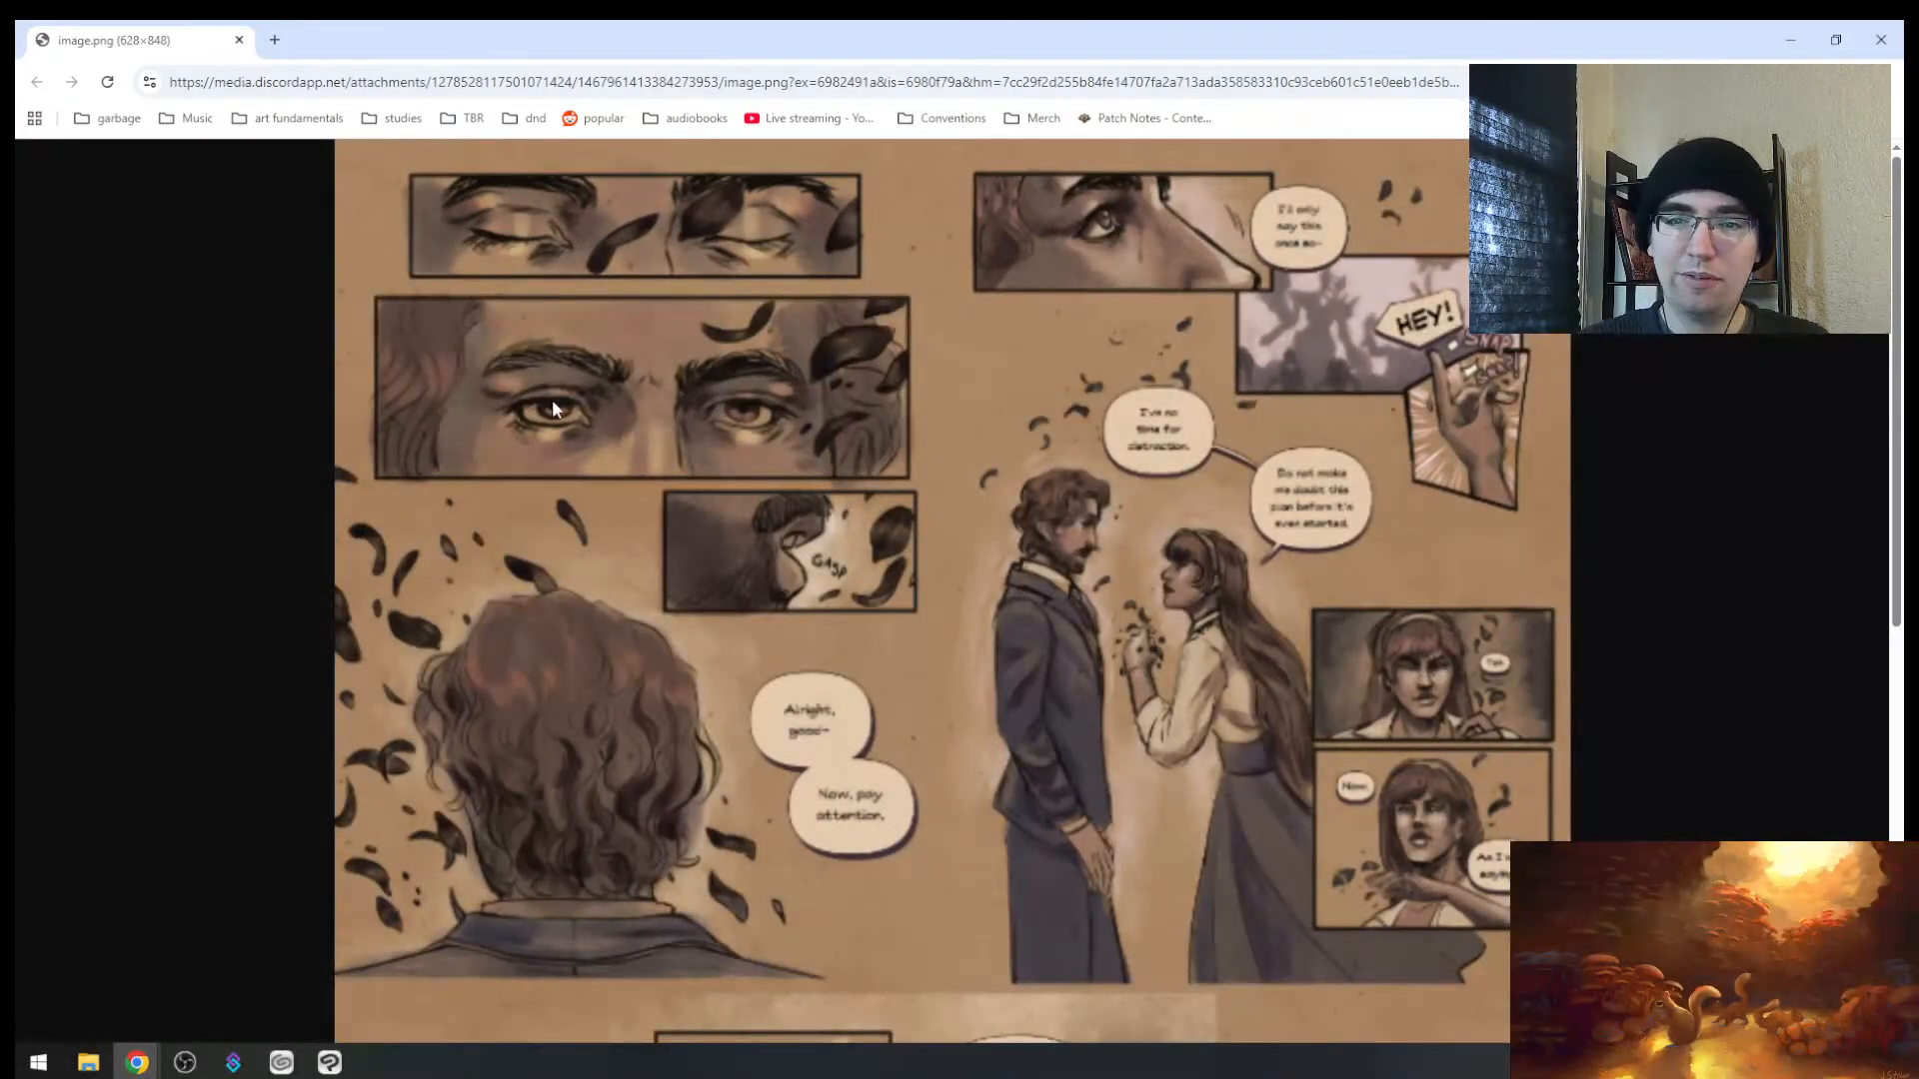
scroll(1343, 307, up, 3)
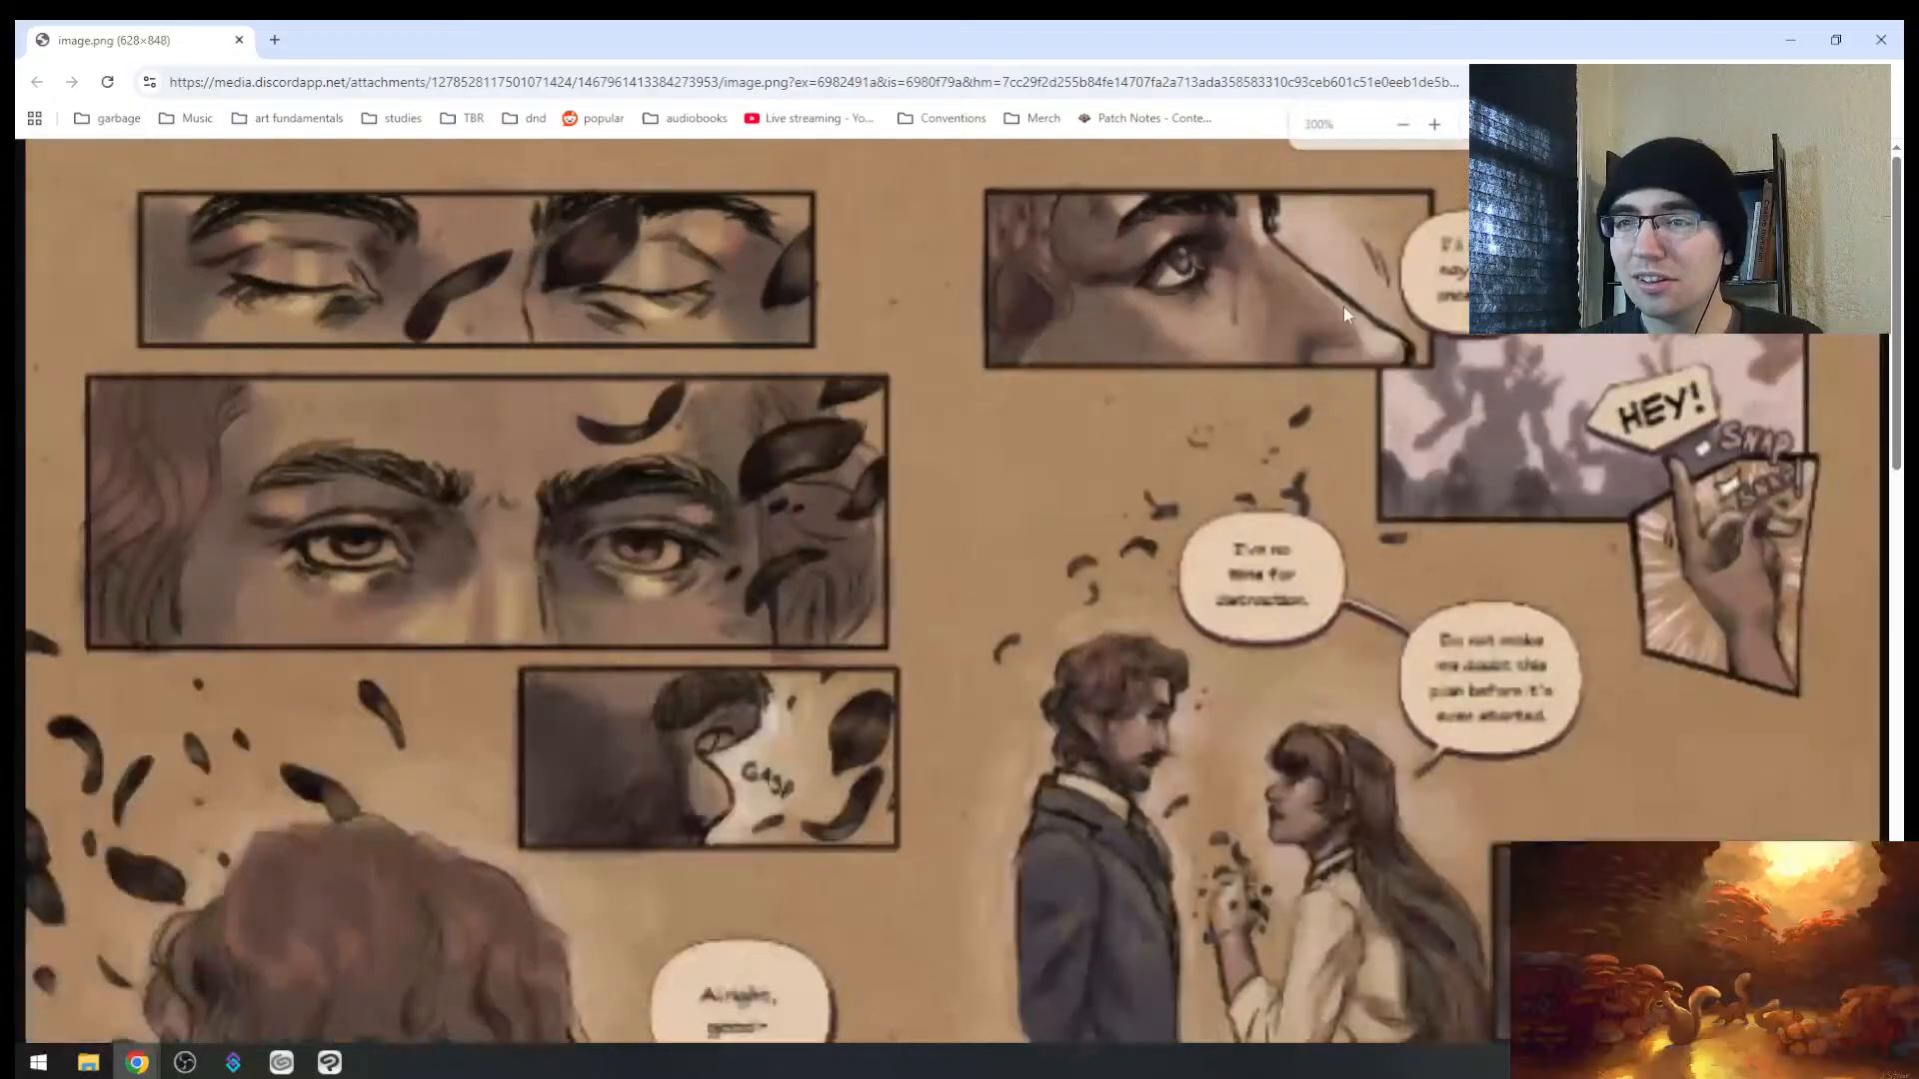
scroll(1343, 308, down, 4)
scroll(1393, 489, up, 1)
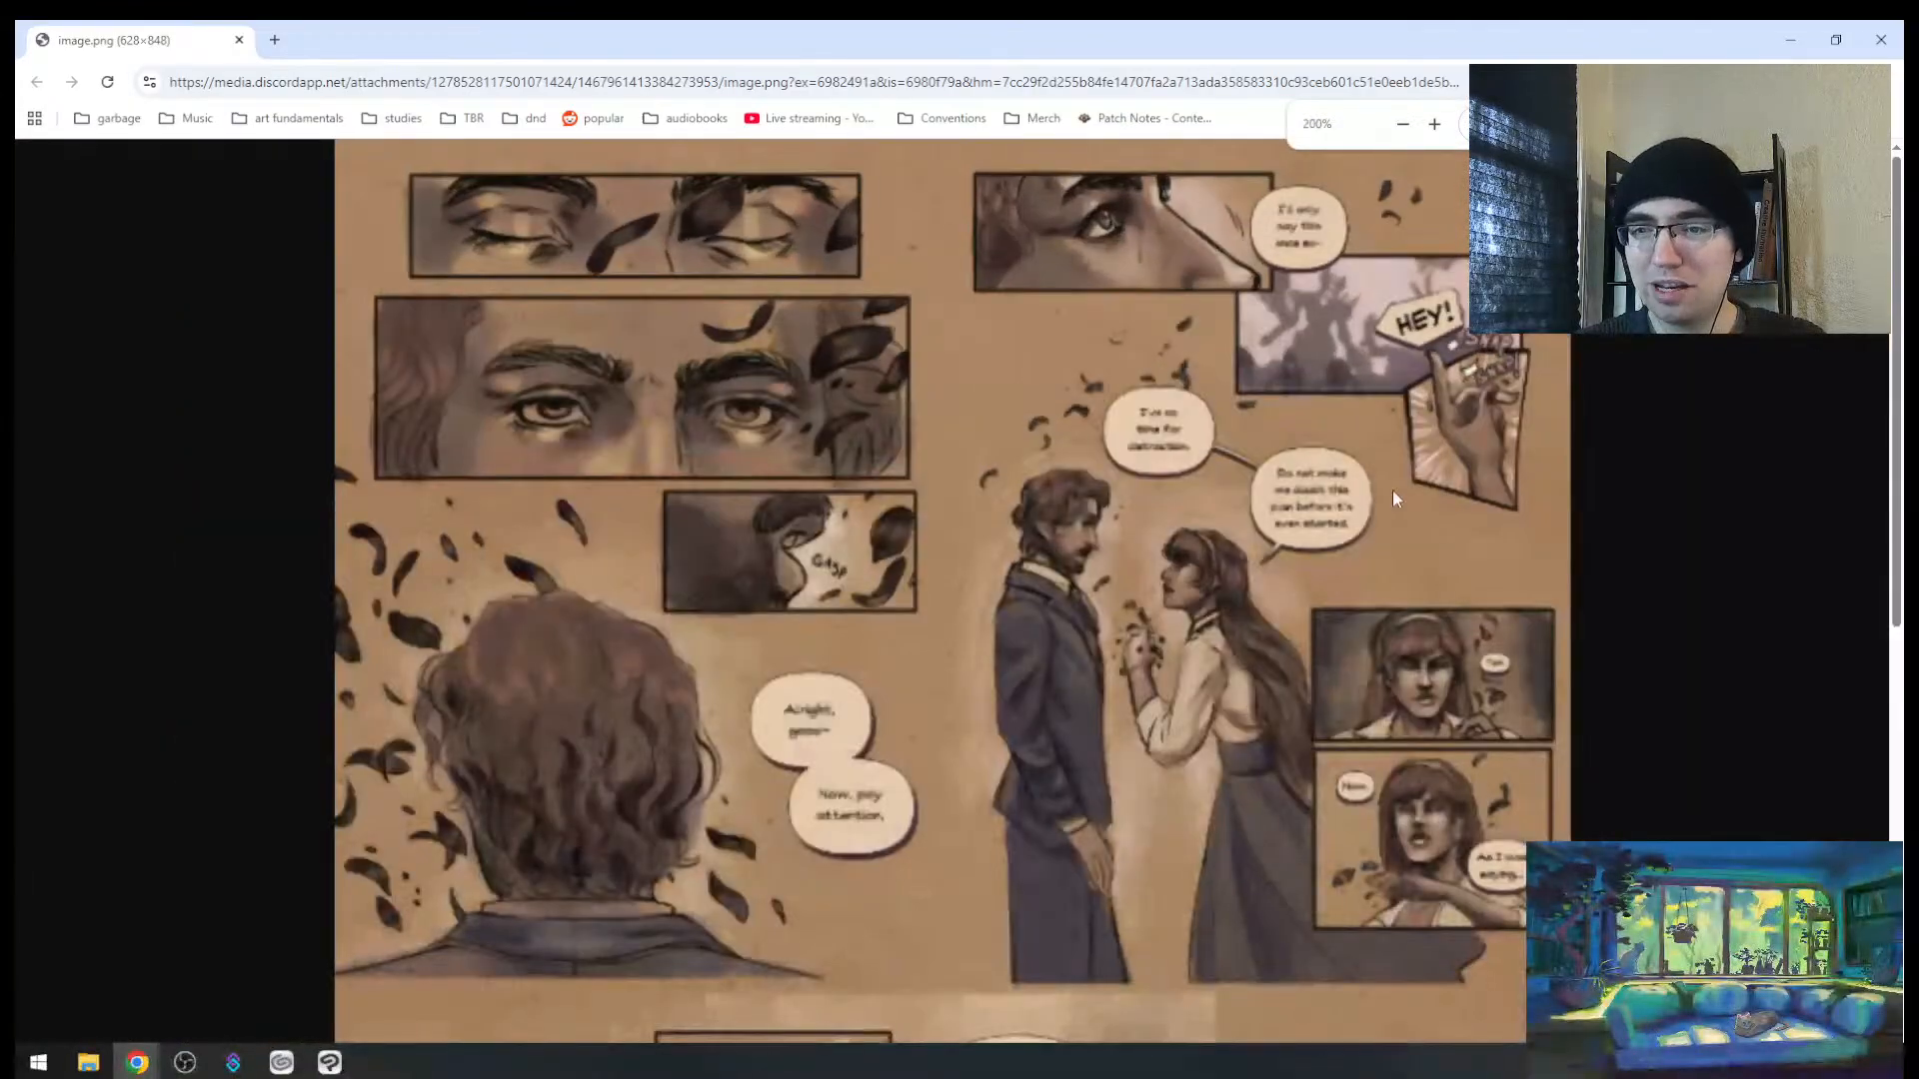
scroll(1433, 242, up, 5)
scroll(1433, 243, down, 5)
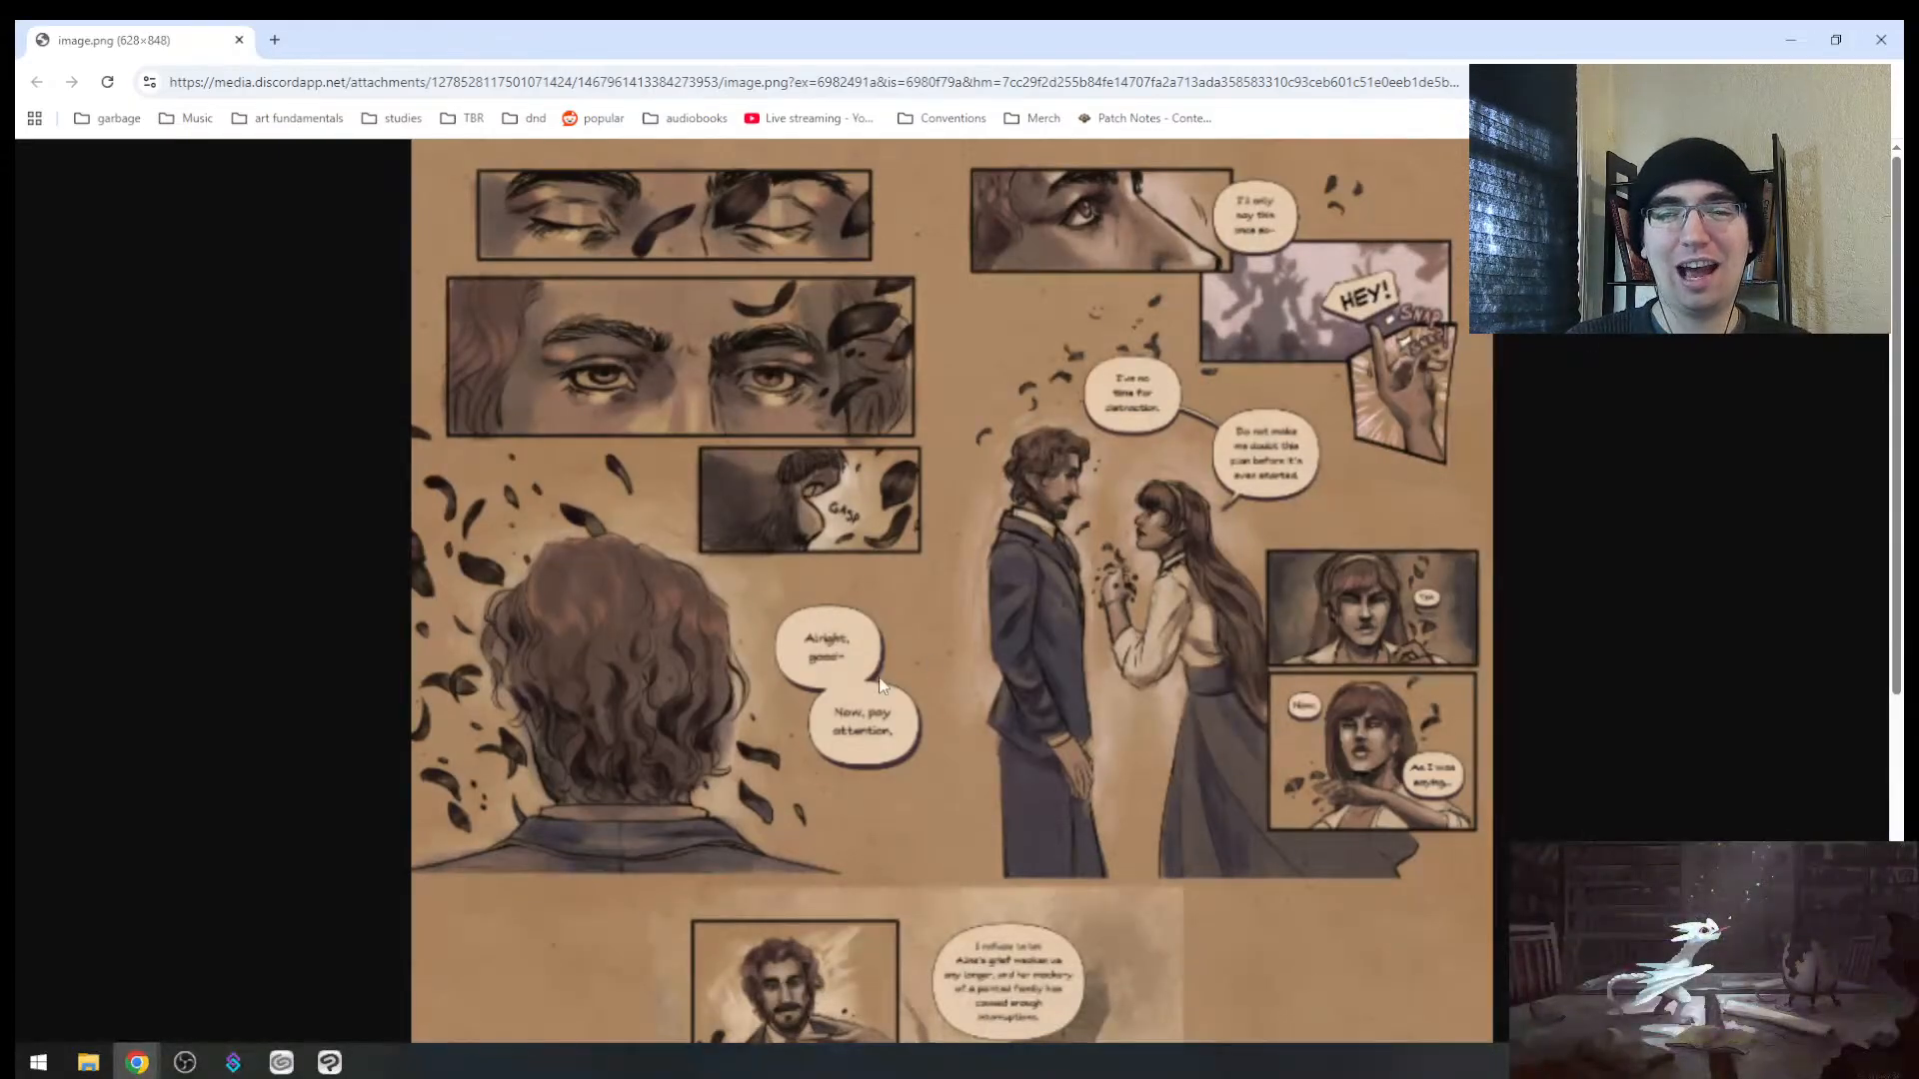
scroll(1093, 566, down, 1)
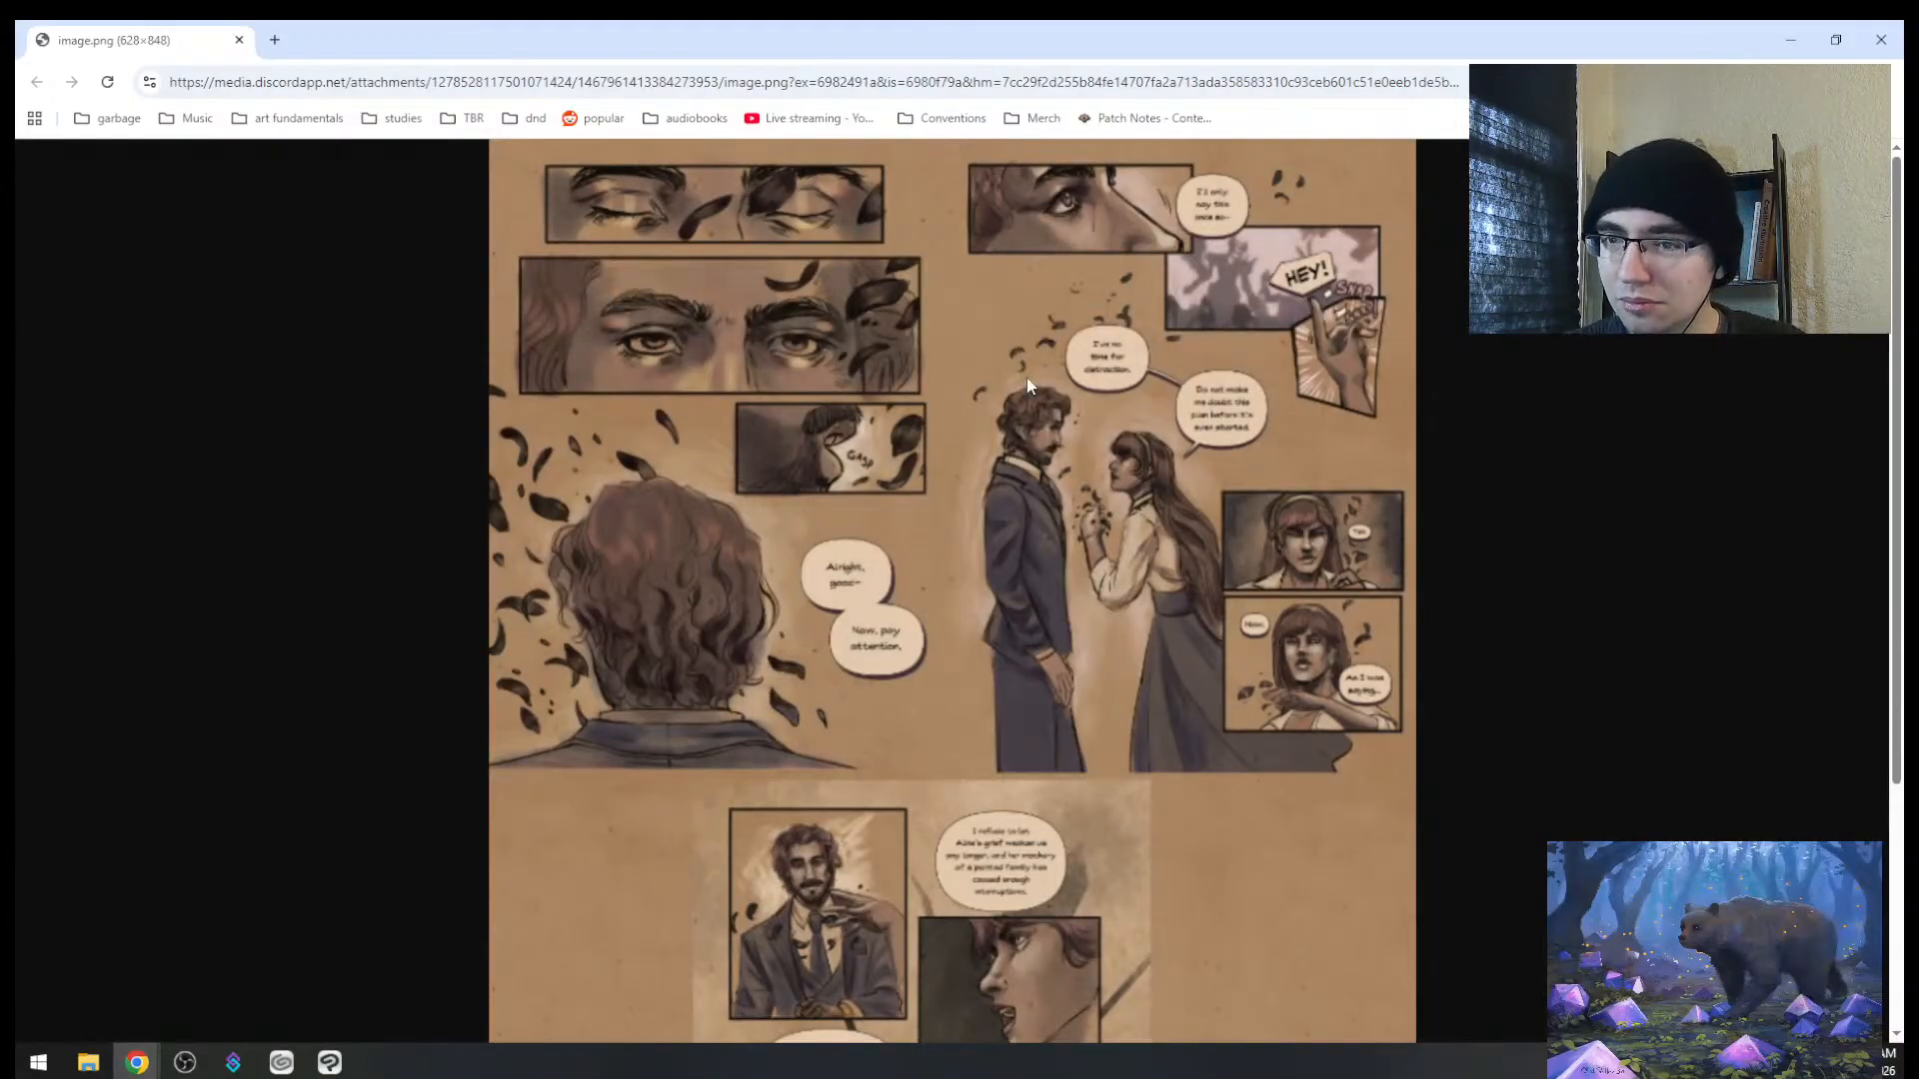
scroll(745, 341, down, 3)
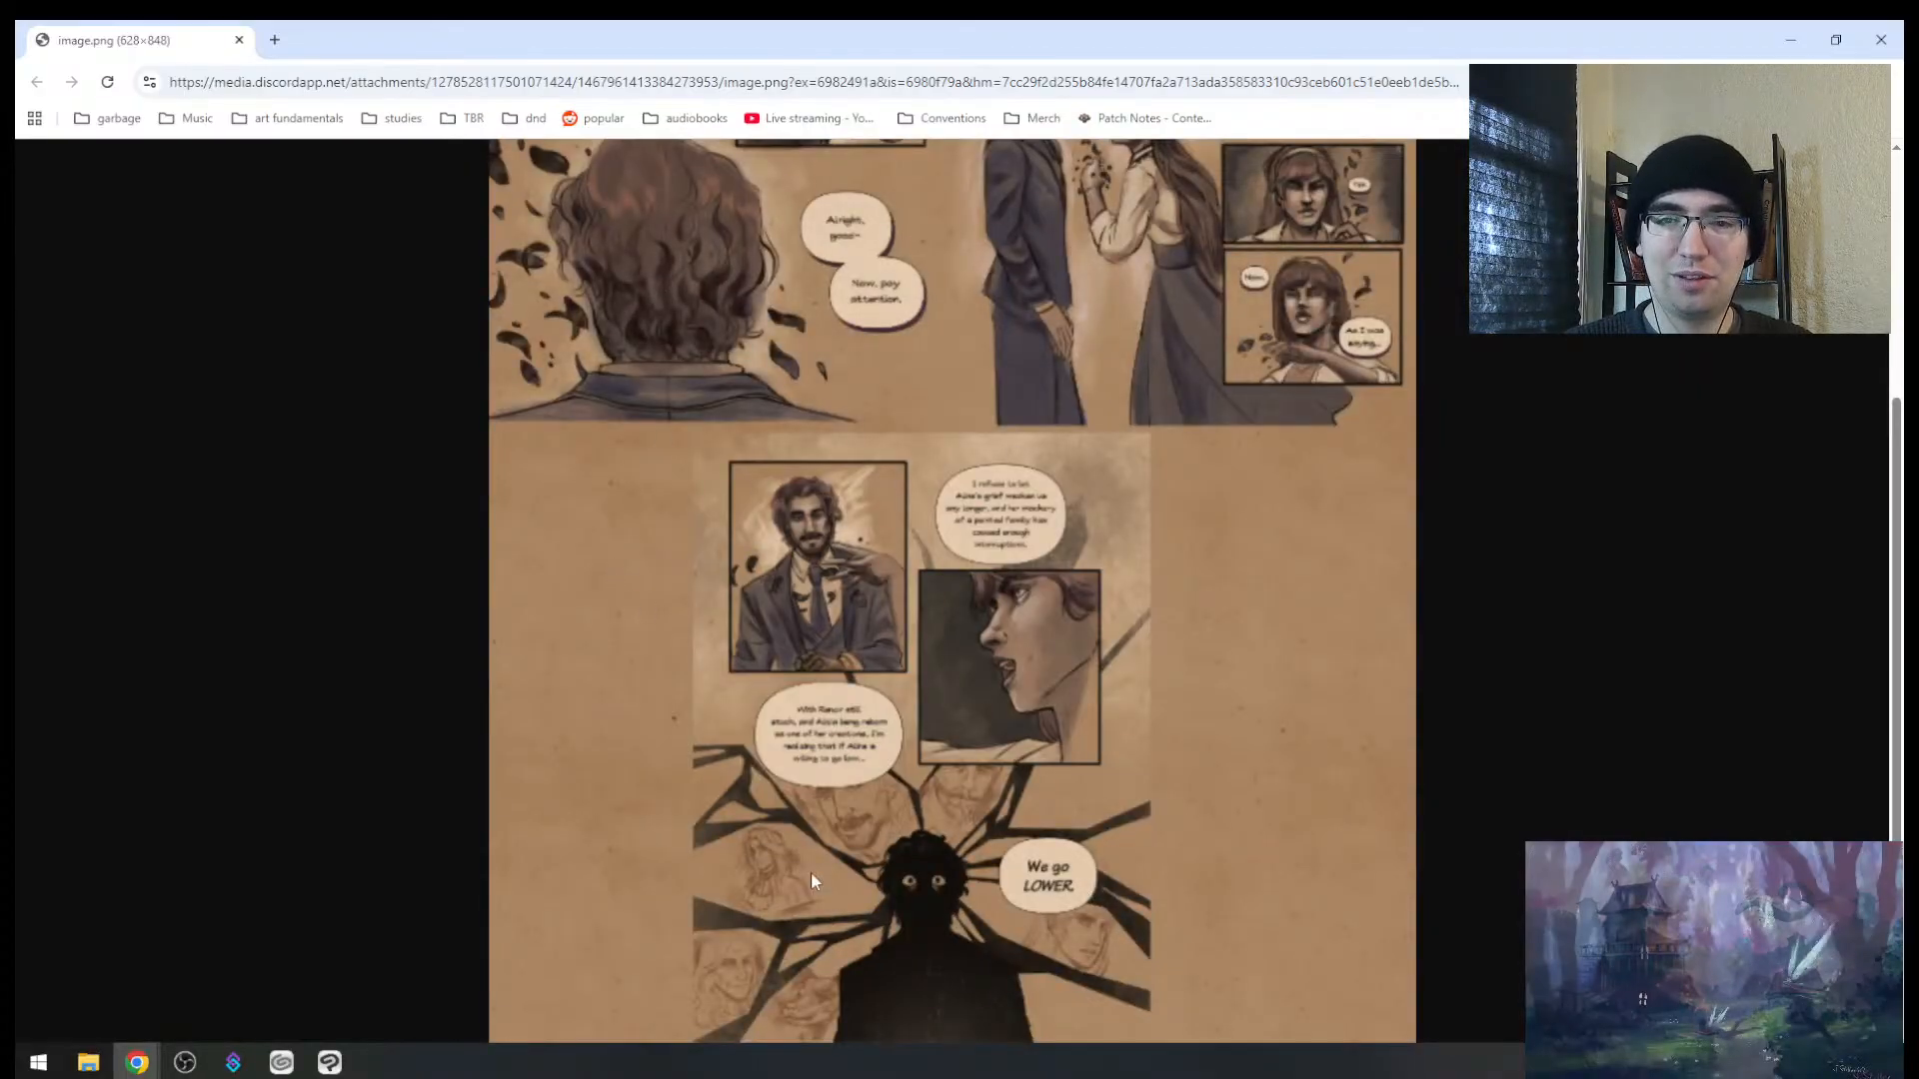
scroll(927, 790, up, 3)
scroll(927, 790, up, 1)
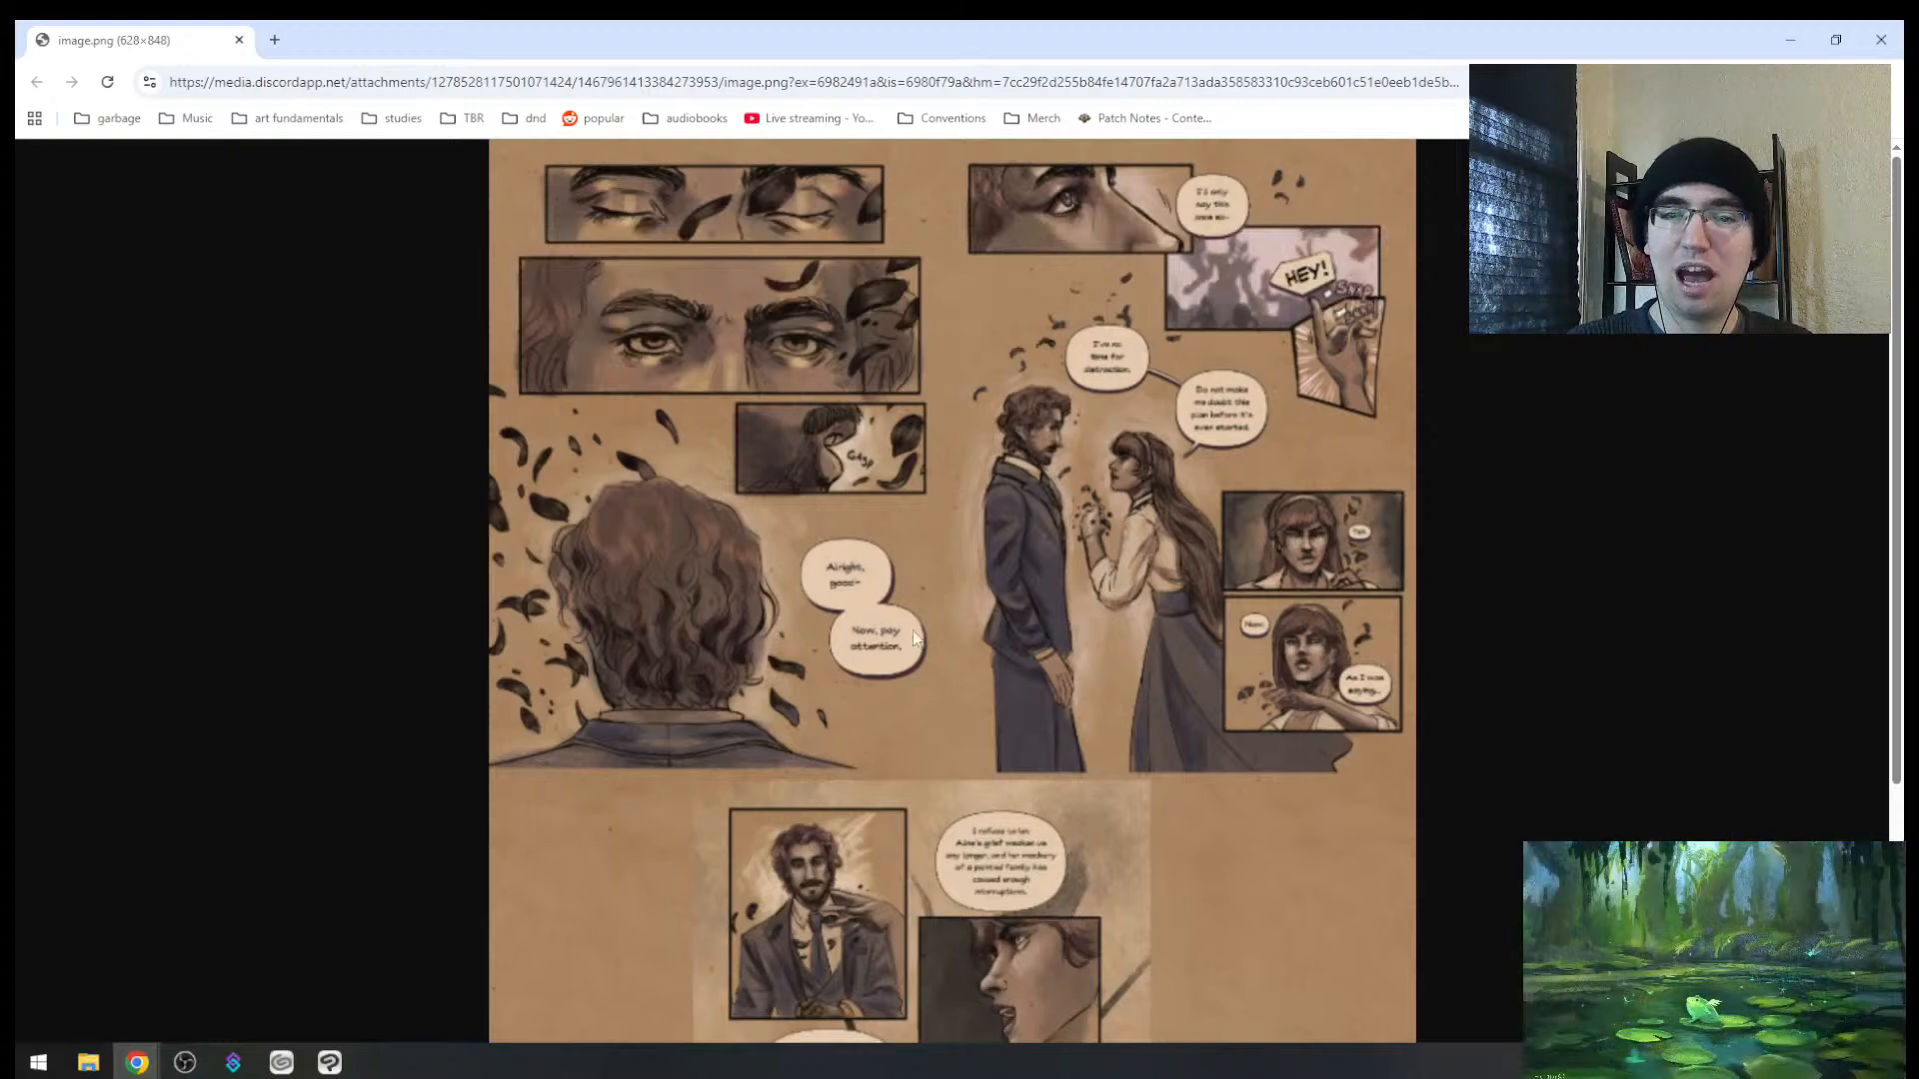
scroll(673, 622, down, 3)
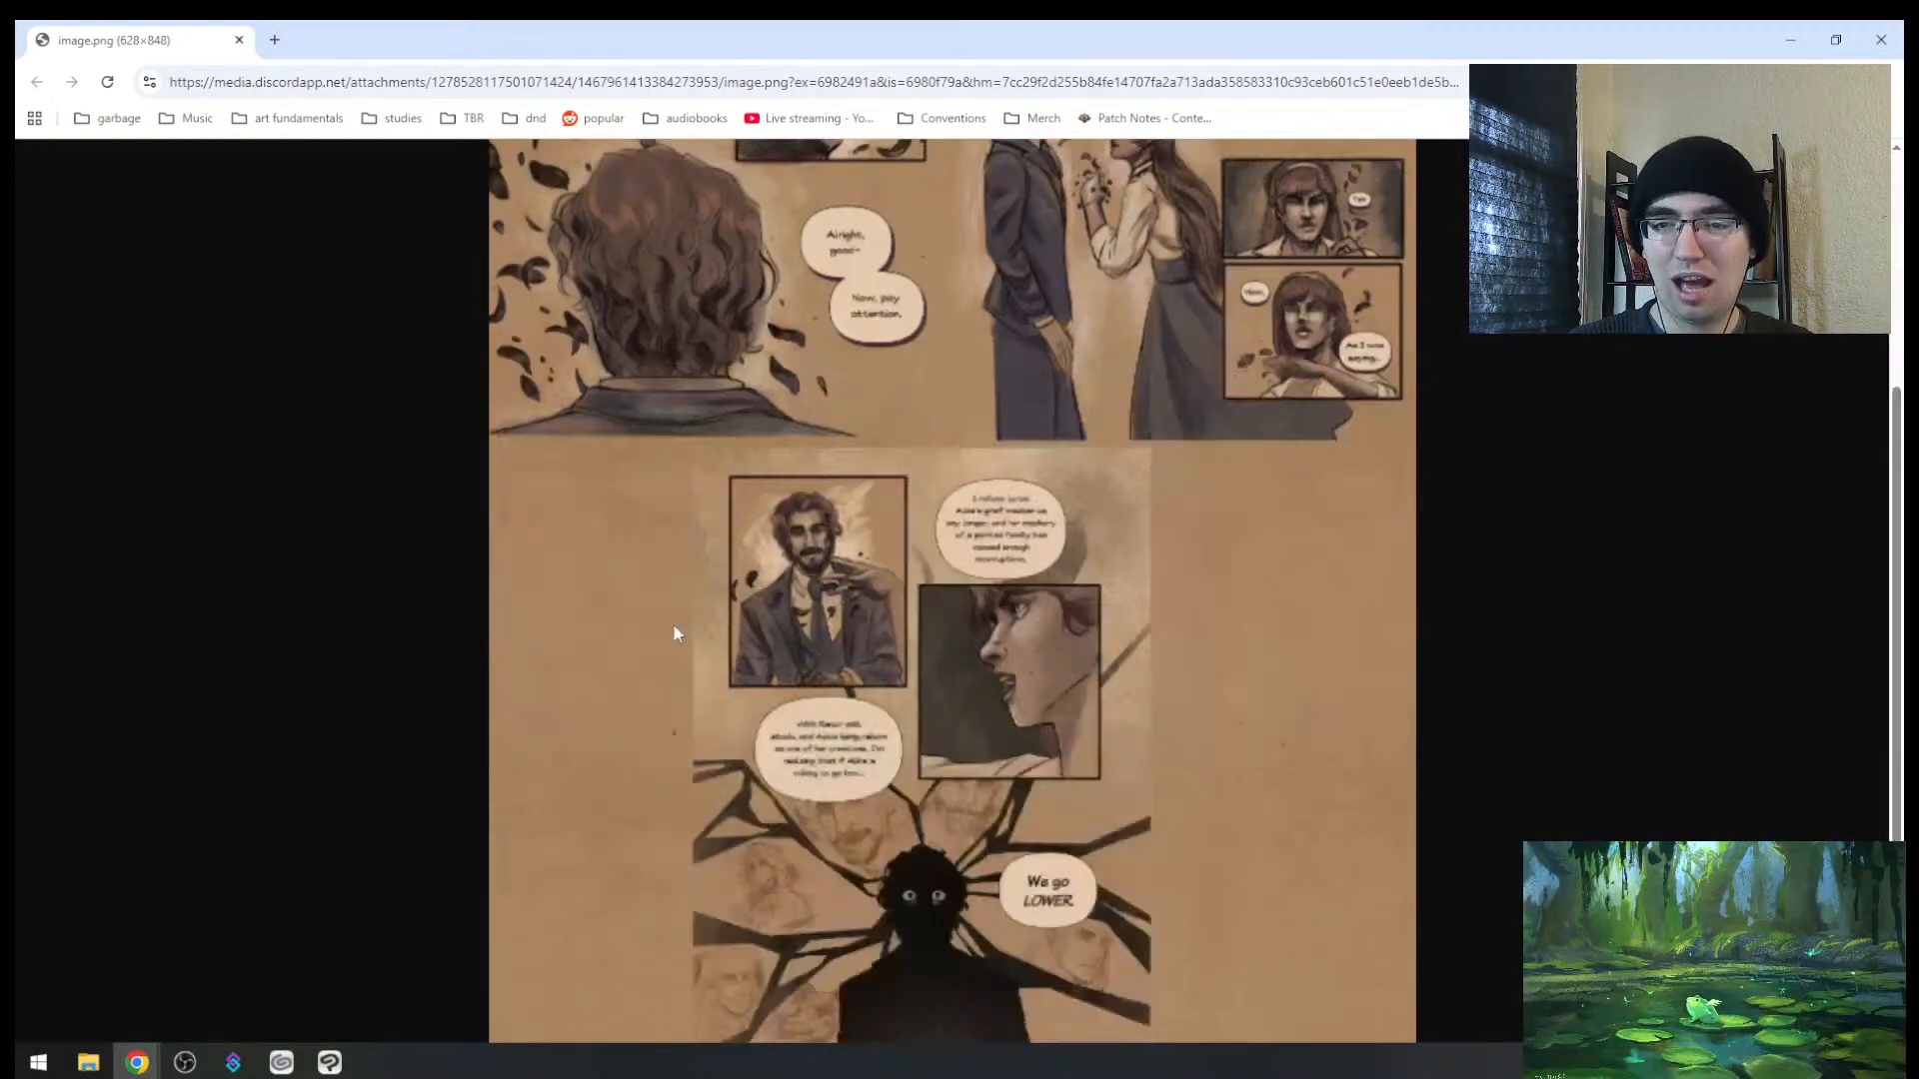
scroll(853, 775, up, 4)
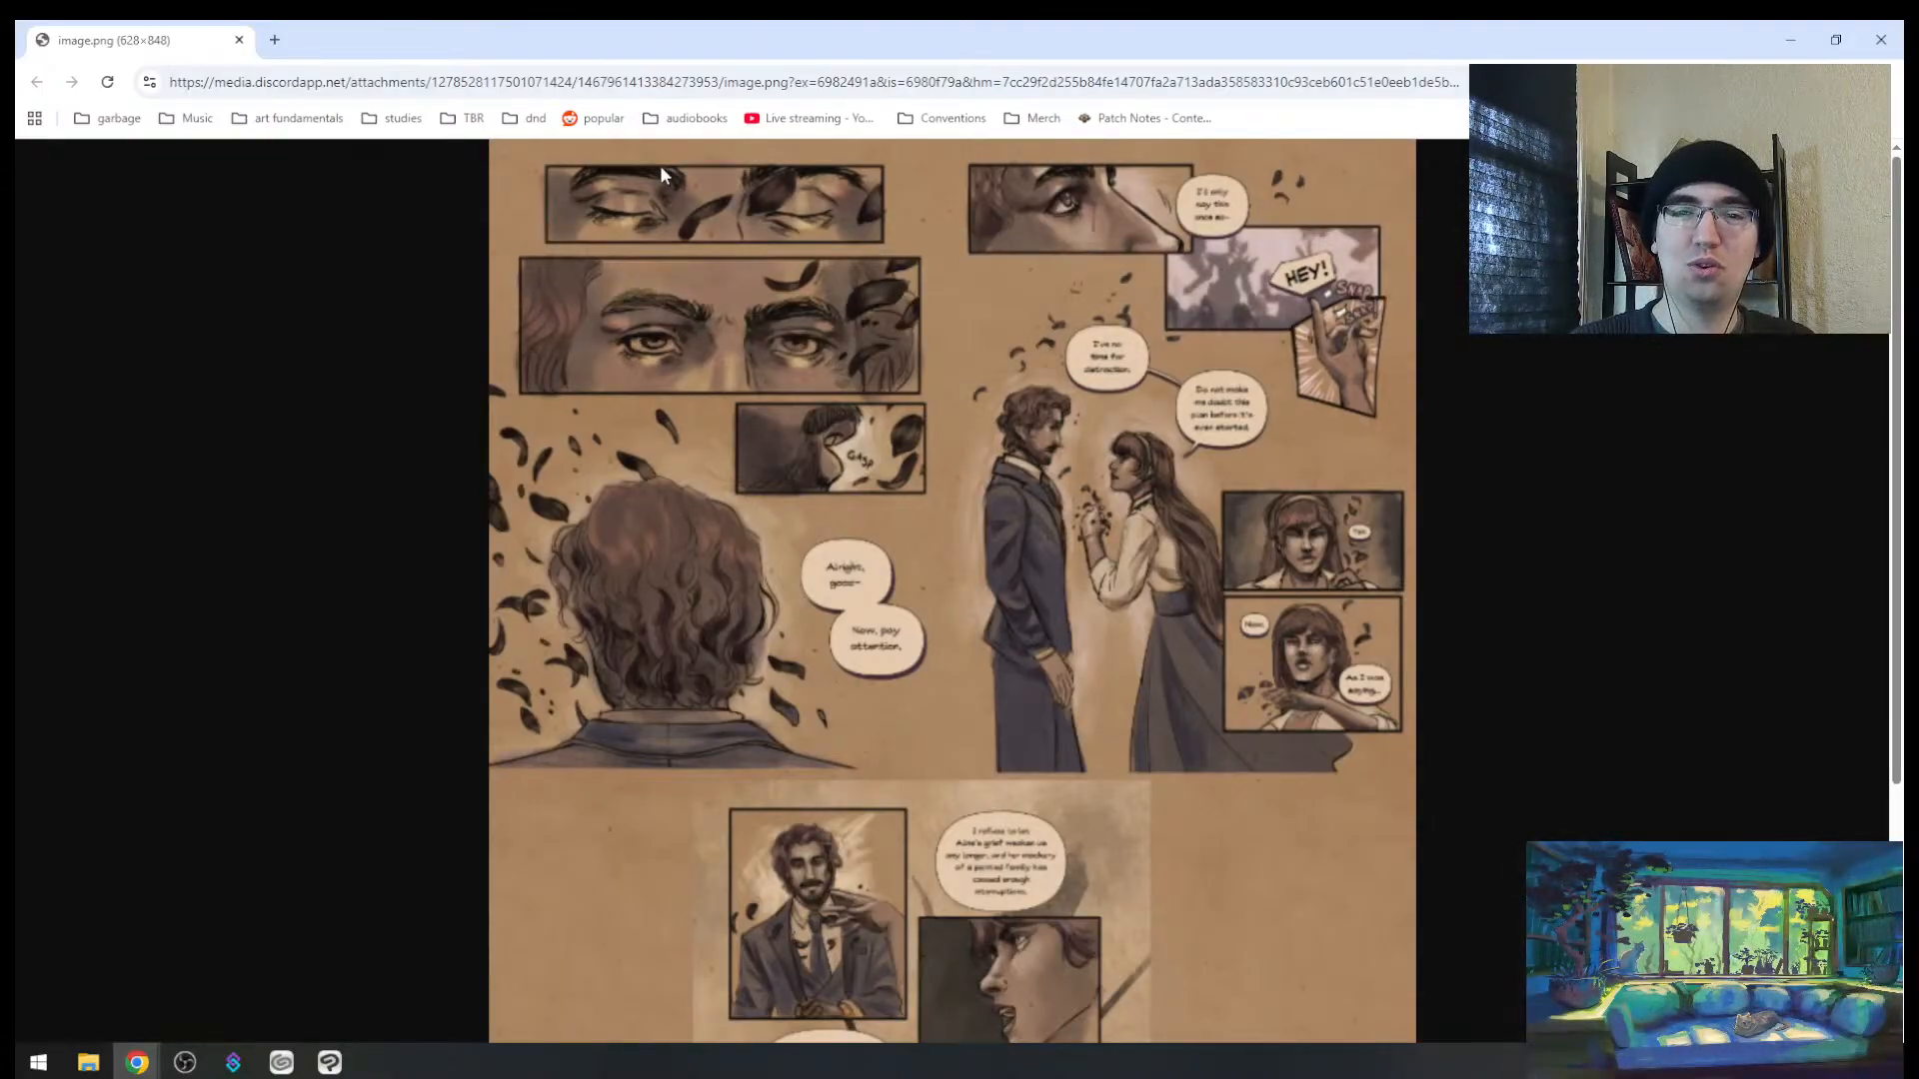
scroll(663, 645, down, 3)
scroll(676, 669, up, 3)
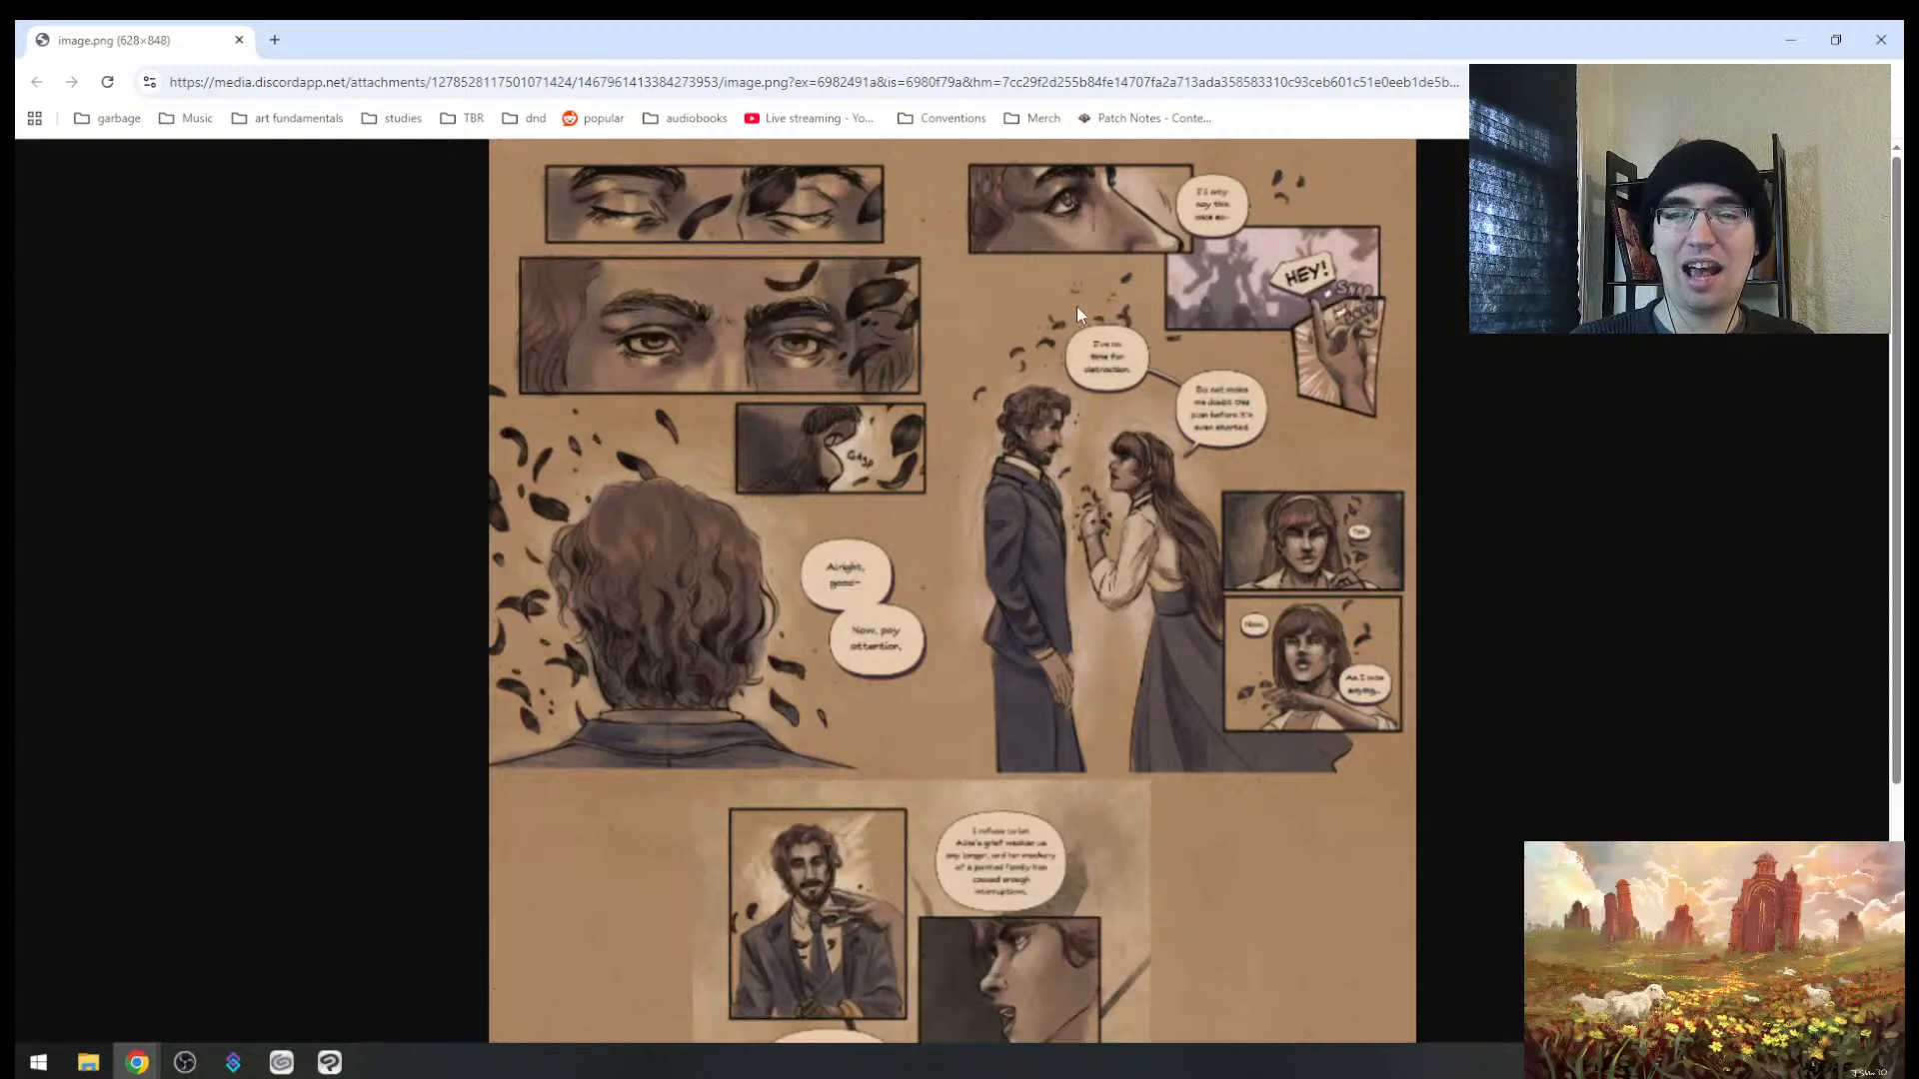
scroll(710, 664, down, 3)
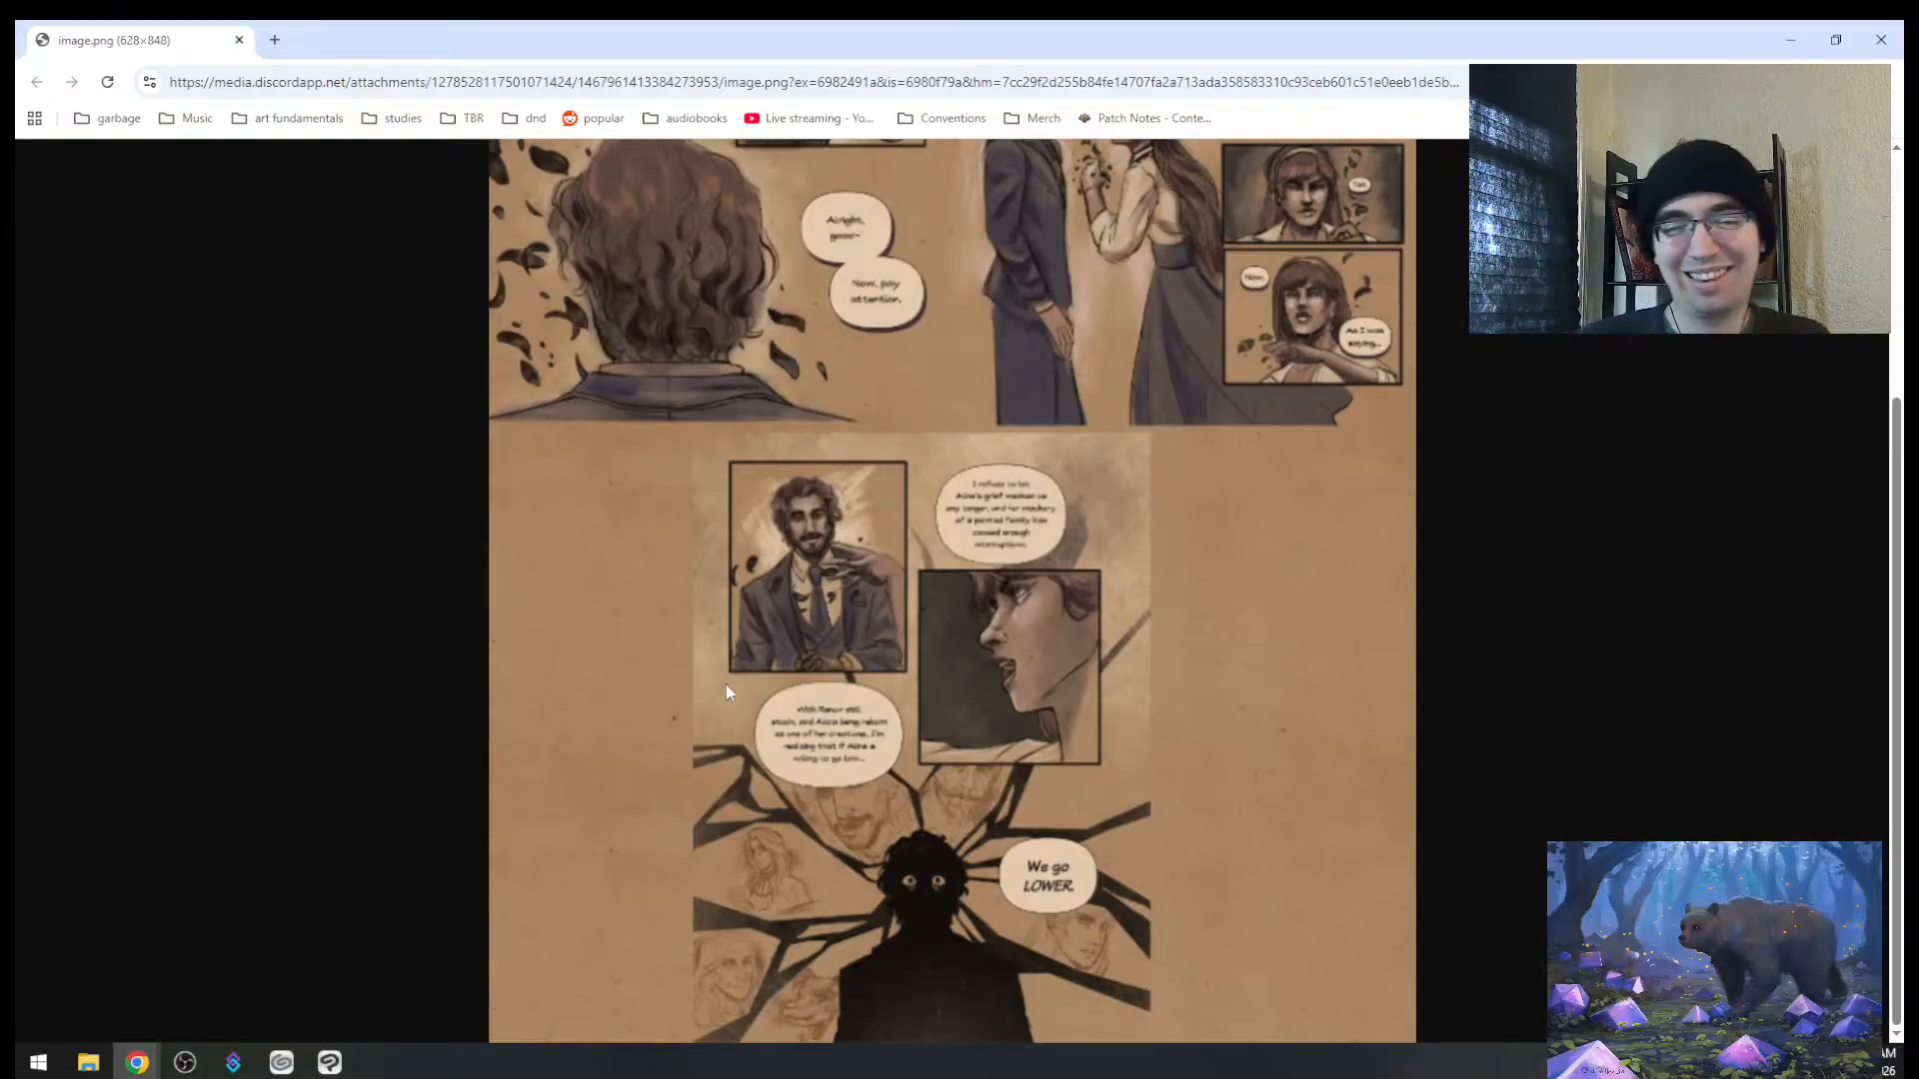
scroll(1177, 644, up, 4)
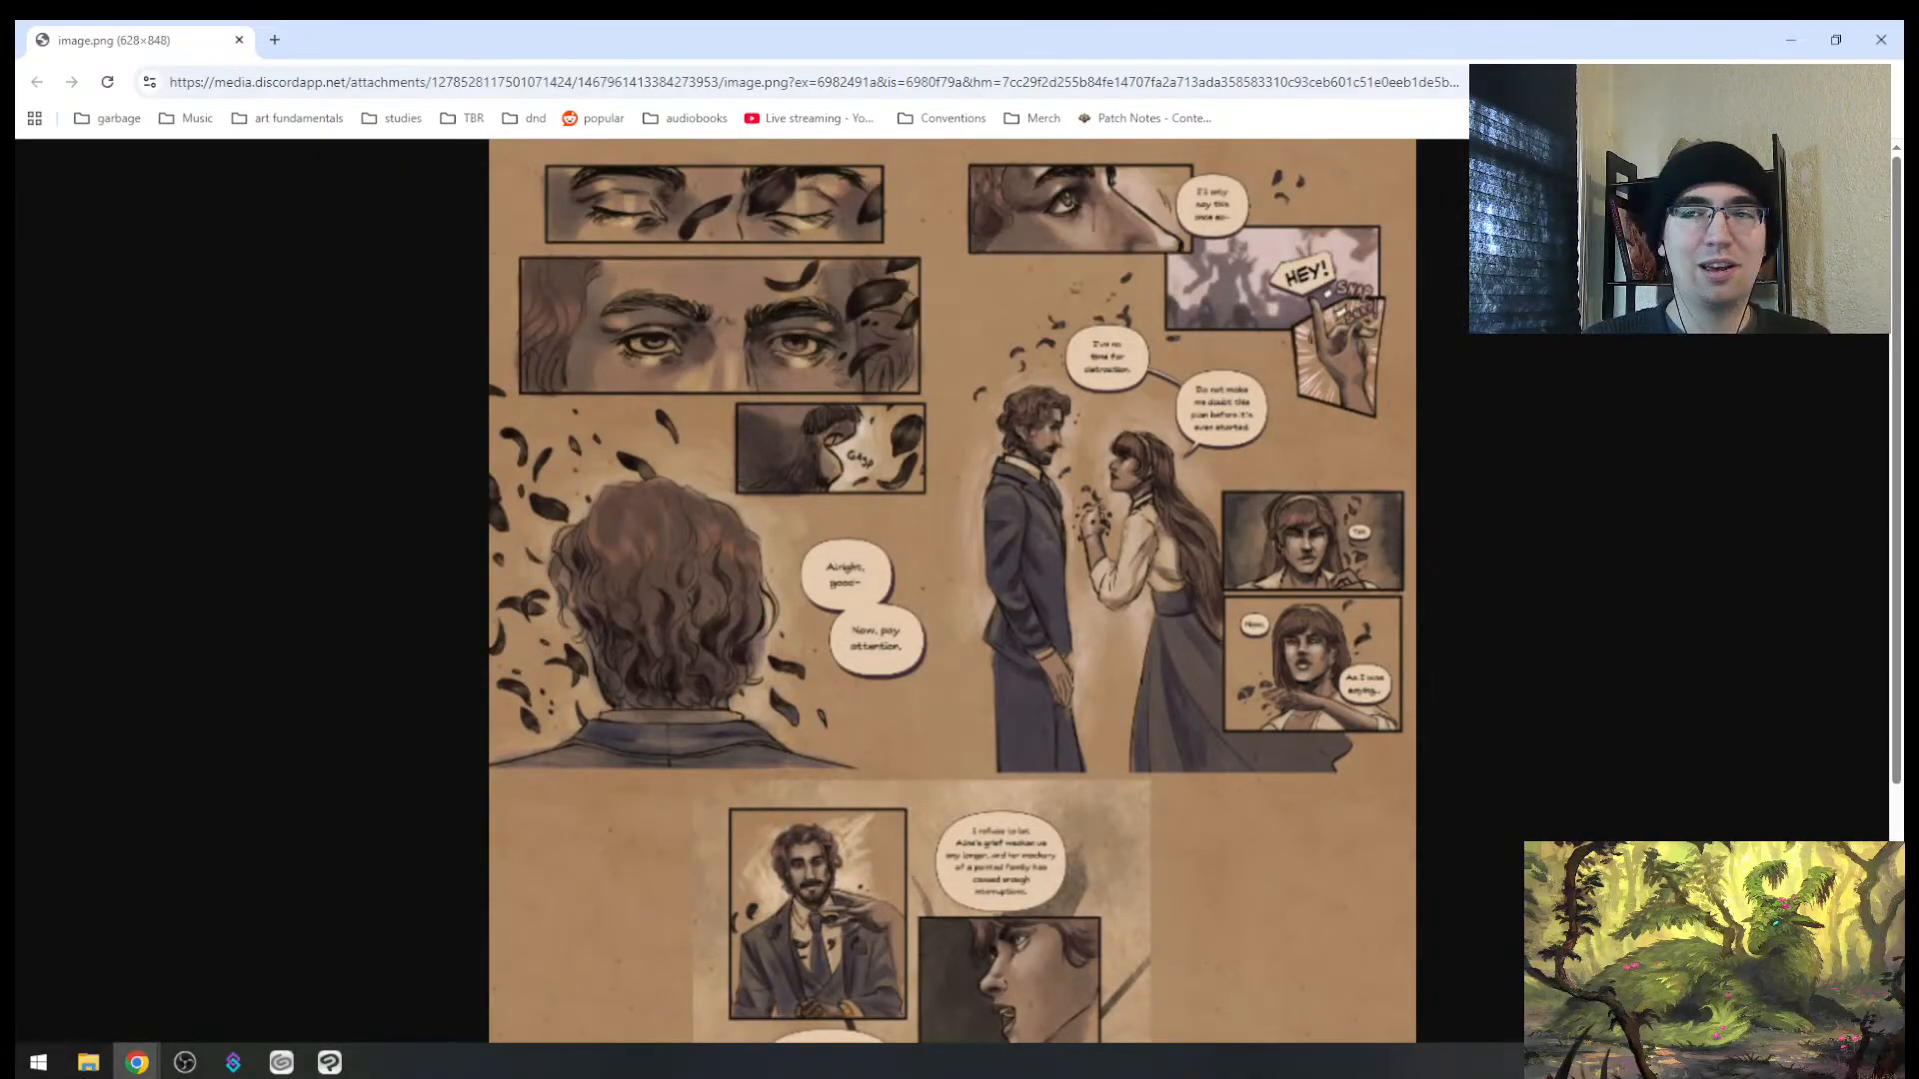
Step: Minimize the comic reference and zoom out to see frame 1 within the sheet
click(1790, 40)
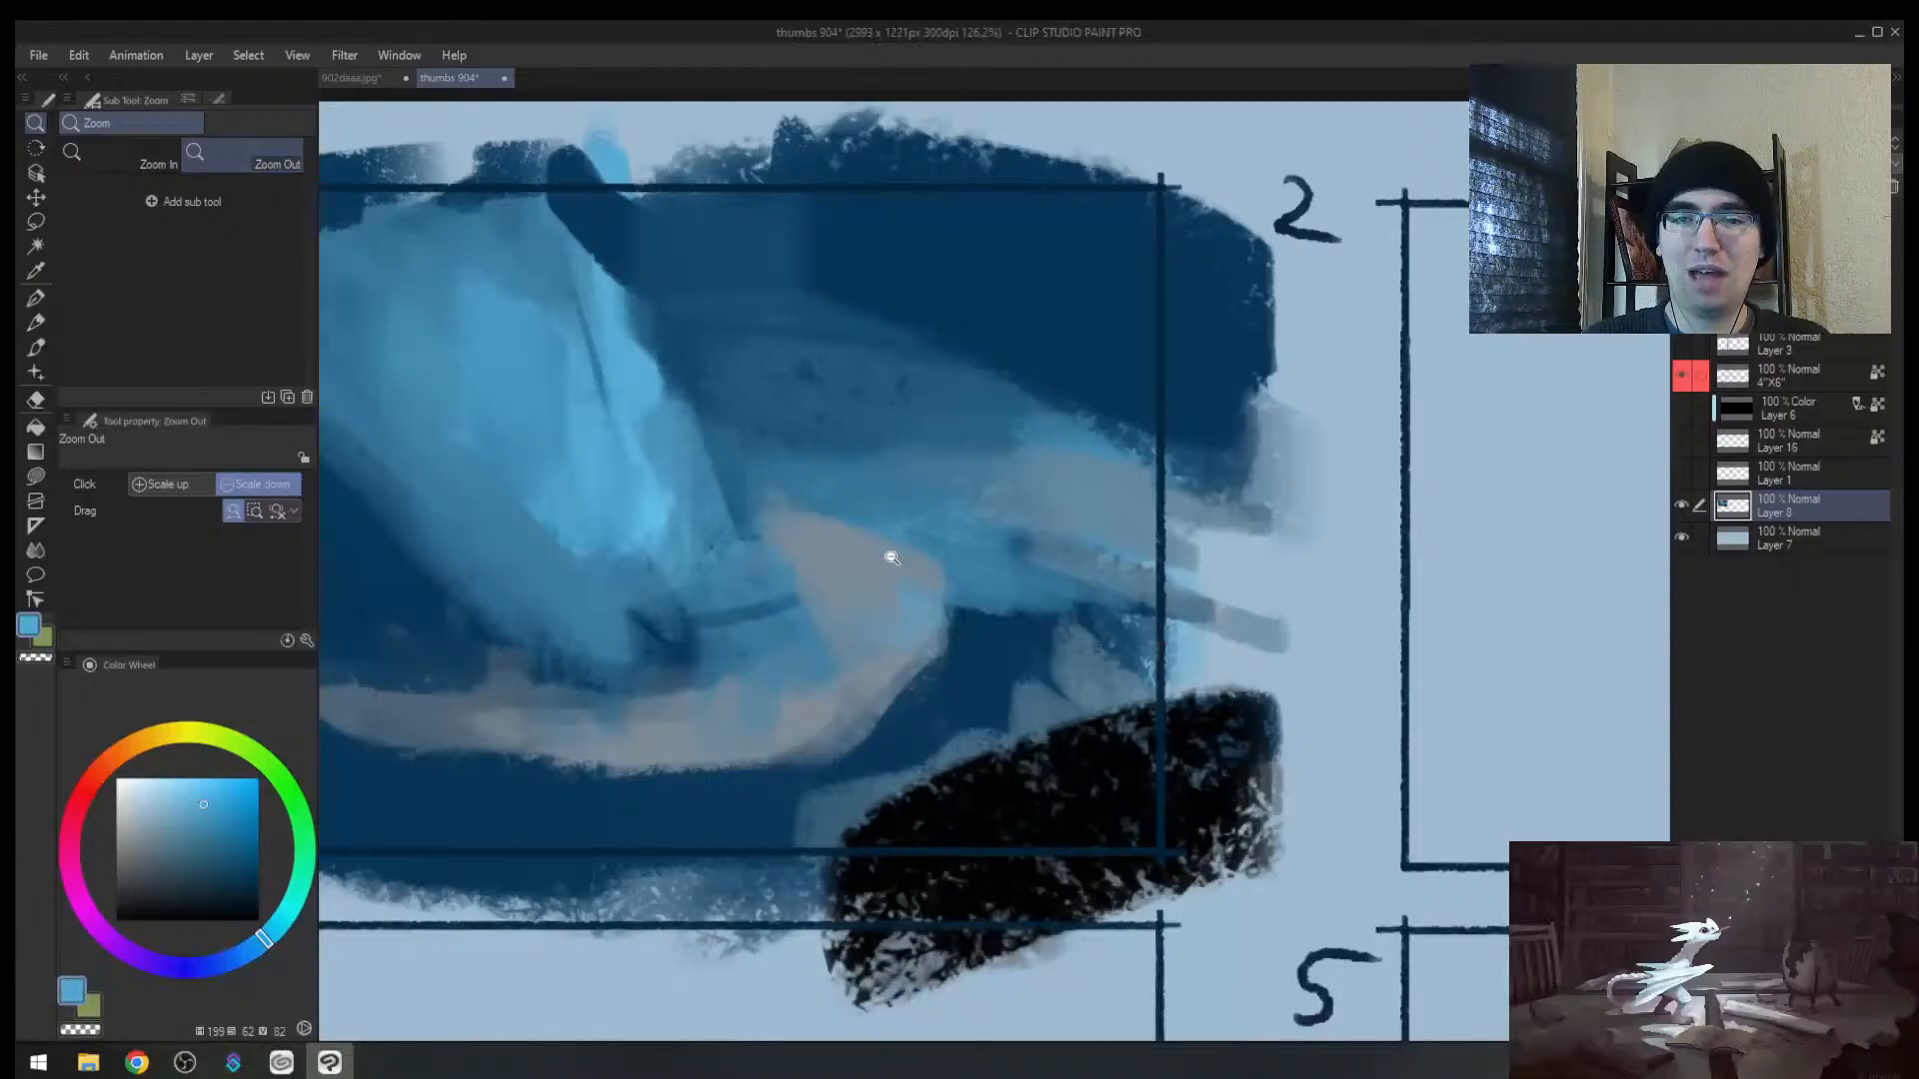
mouse_move(1085, 530)
mouse_down()
mouse_move(1016, 555)
mouse_move(1066, 552)
mouse_up()
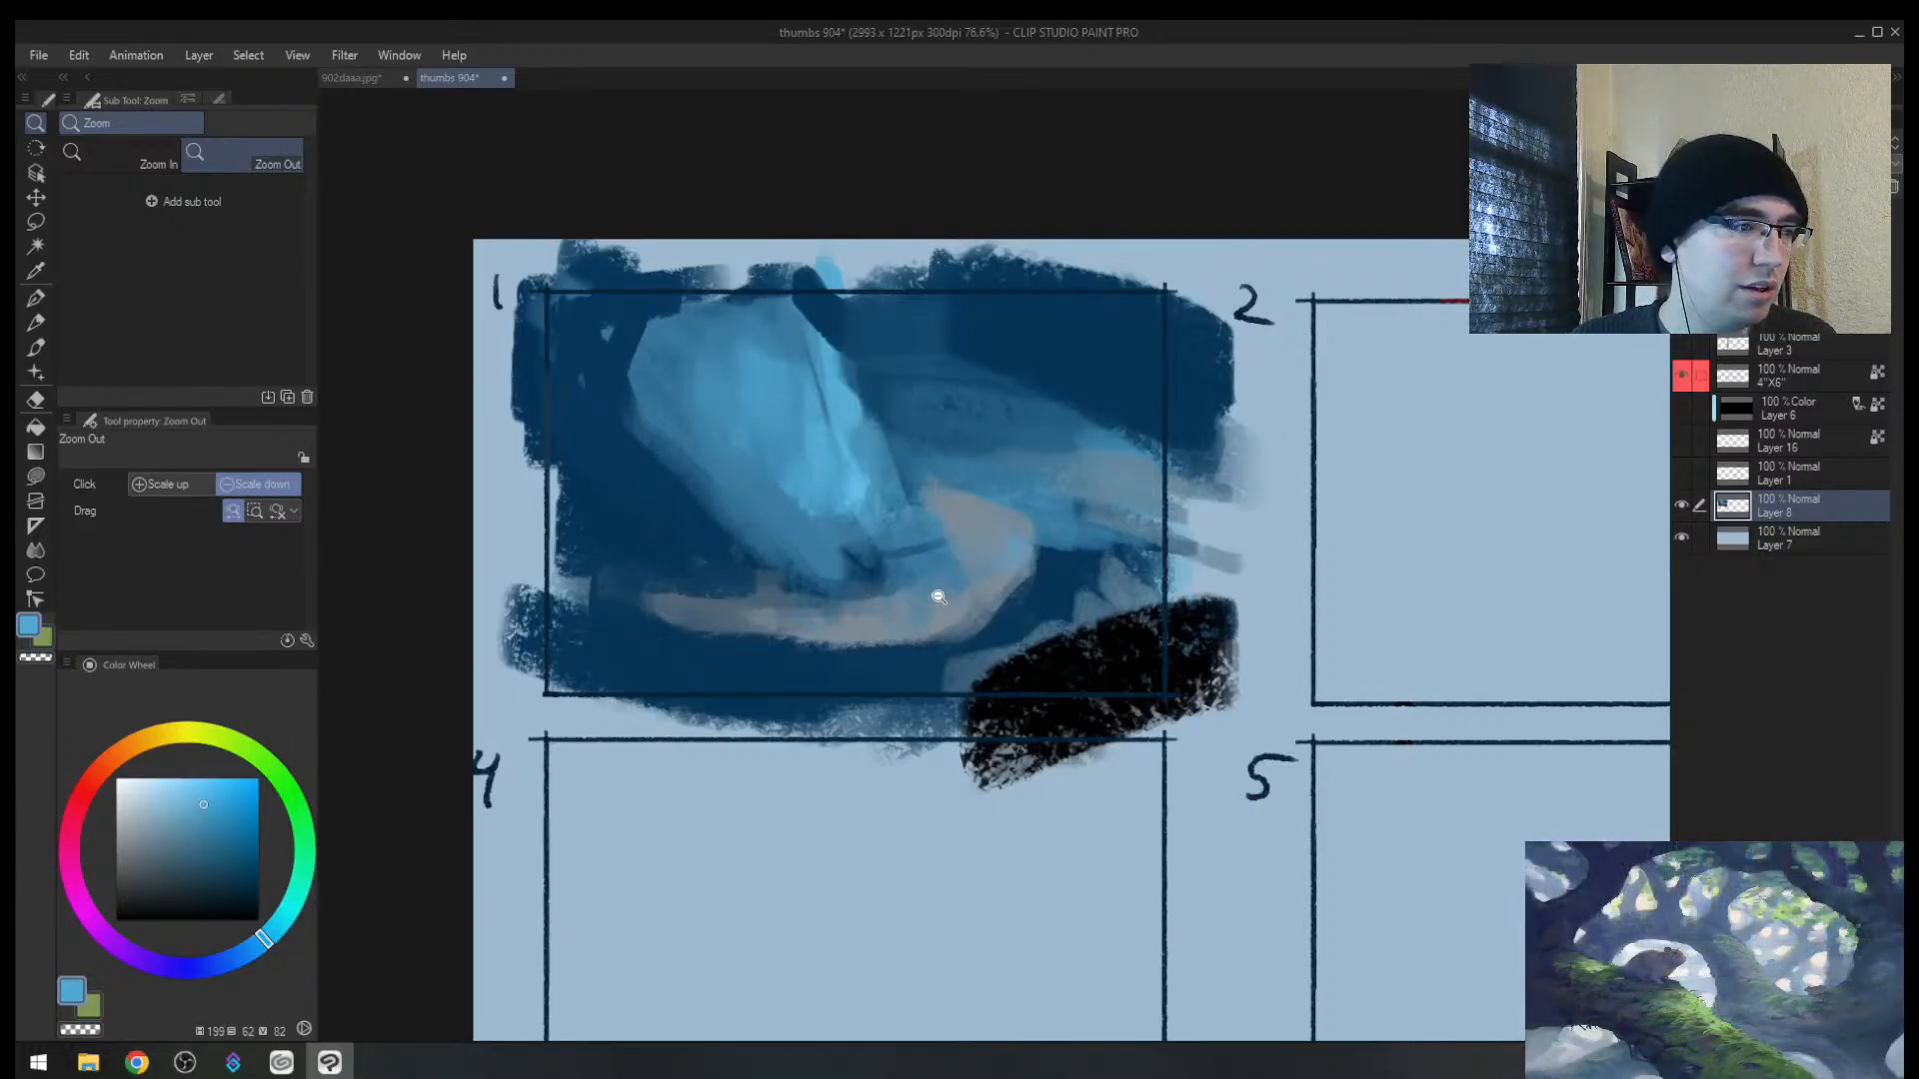
Step: Sketch a black cat doodle in panel 4 with ellipse, body shape, mouth and eyes
scroll(892, 620, up, 1)
mouse_move(802, 727)
mouse_down()
mouse_move(822, 729)
mouse_move(822, 523)
mouse_move(859, 523)
mouse_move(698, 668)
mouse_move(745, 519)
mouse_up()
alt+click(1275, 327)
key(bracketleft)
key(bracketleft)
mouse_move(892, 615)
mouse_down()
mouse_move(770, 394)
mouse_move(945, 560)
mouse_move(1034, 545)
mouse_up()
key(bracketleft)
key(bracketleft)
mouse_move(956, 638)
mouse_down()
mouse_move(966, 612)
mouse_move(952, 631)
mouse_up()
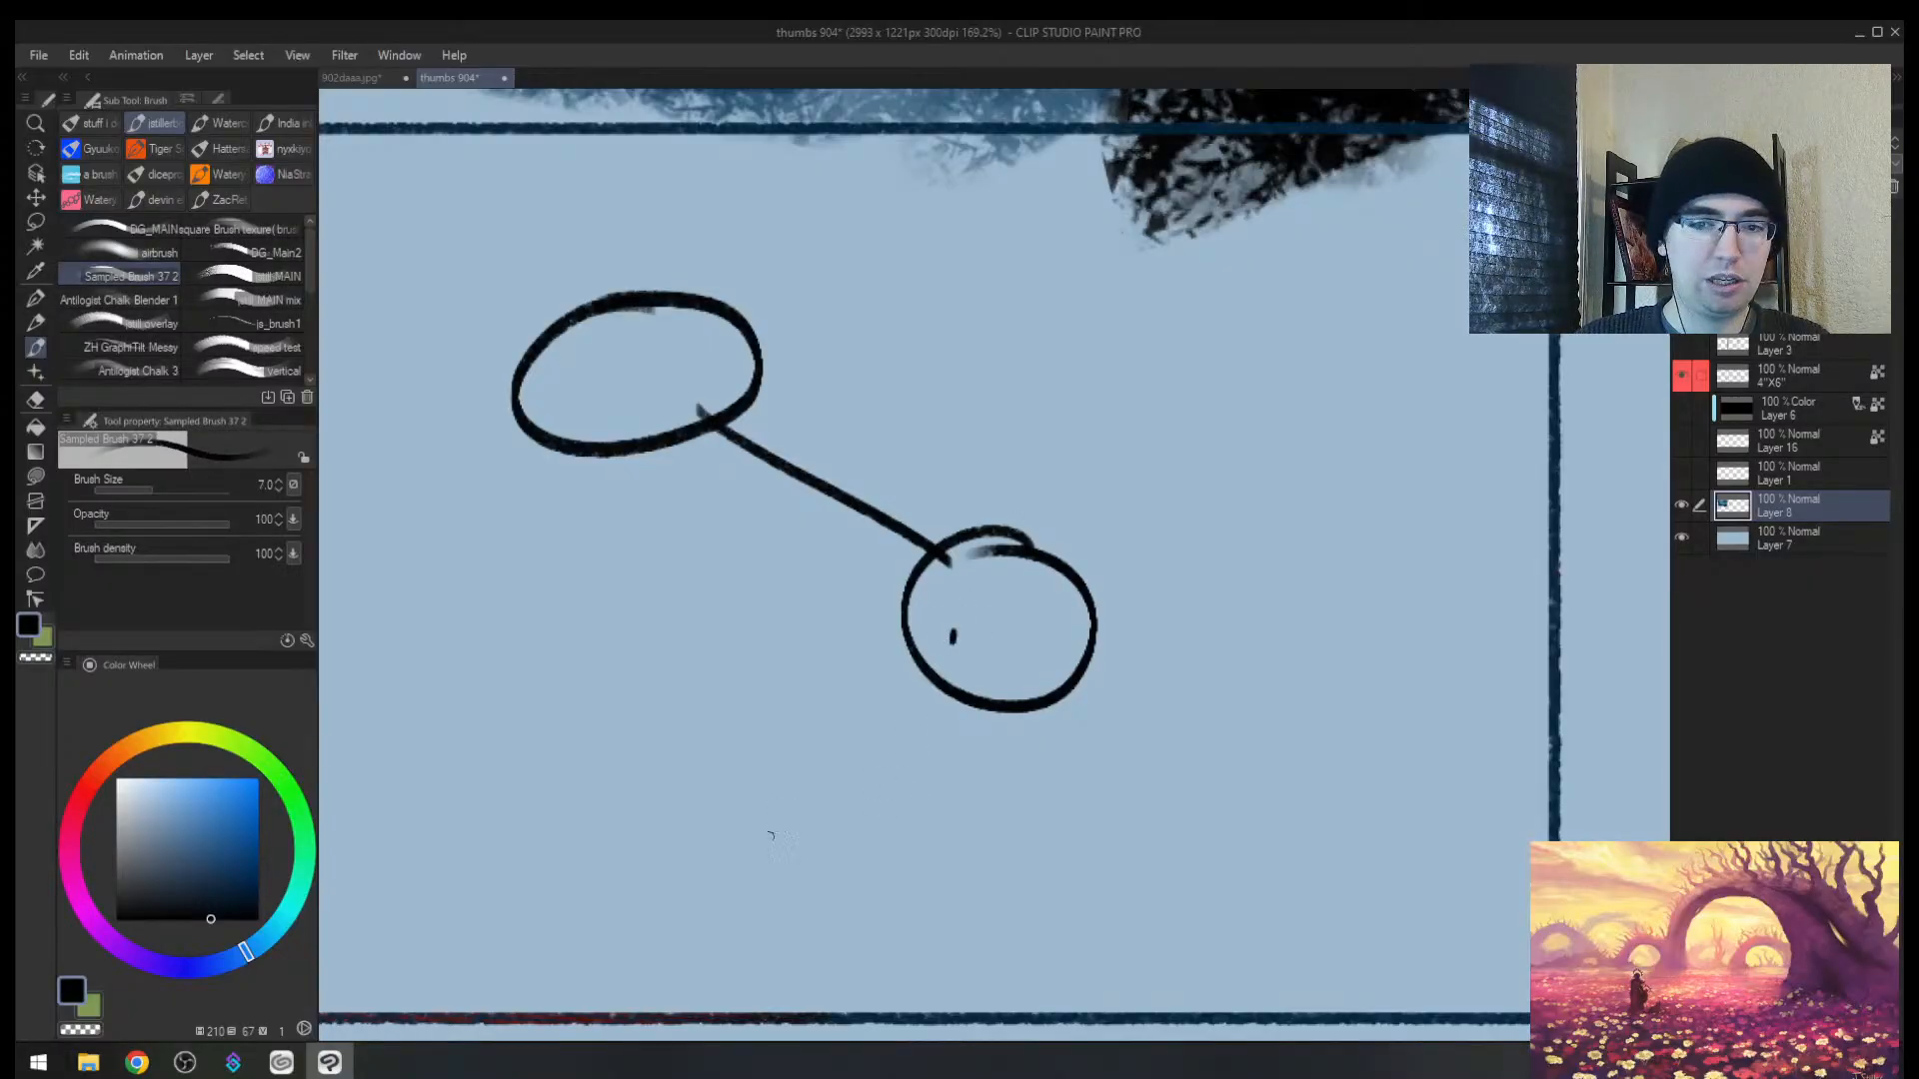
drag(753, 847, 978, 711)
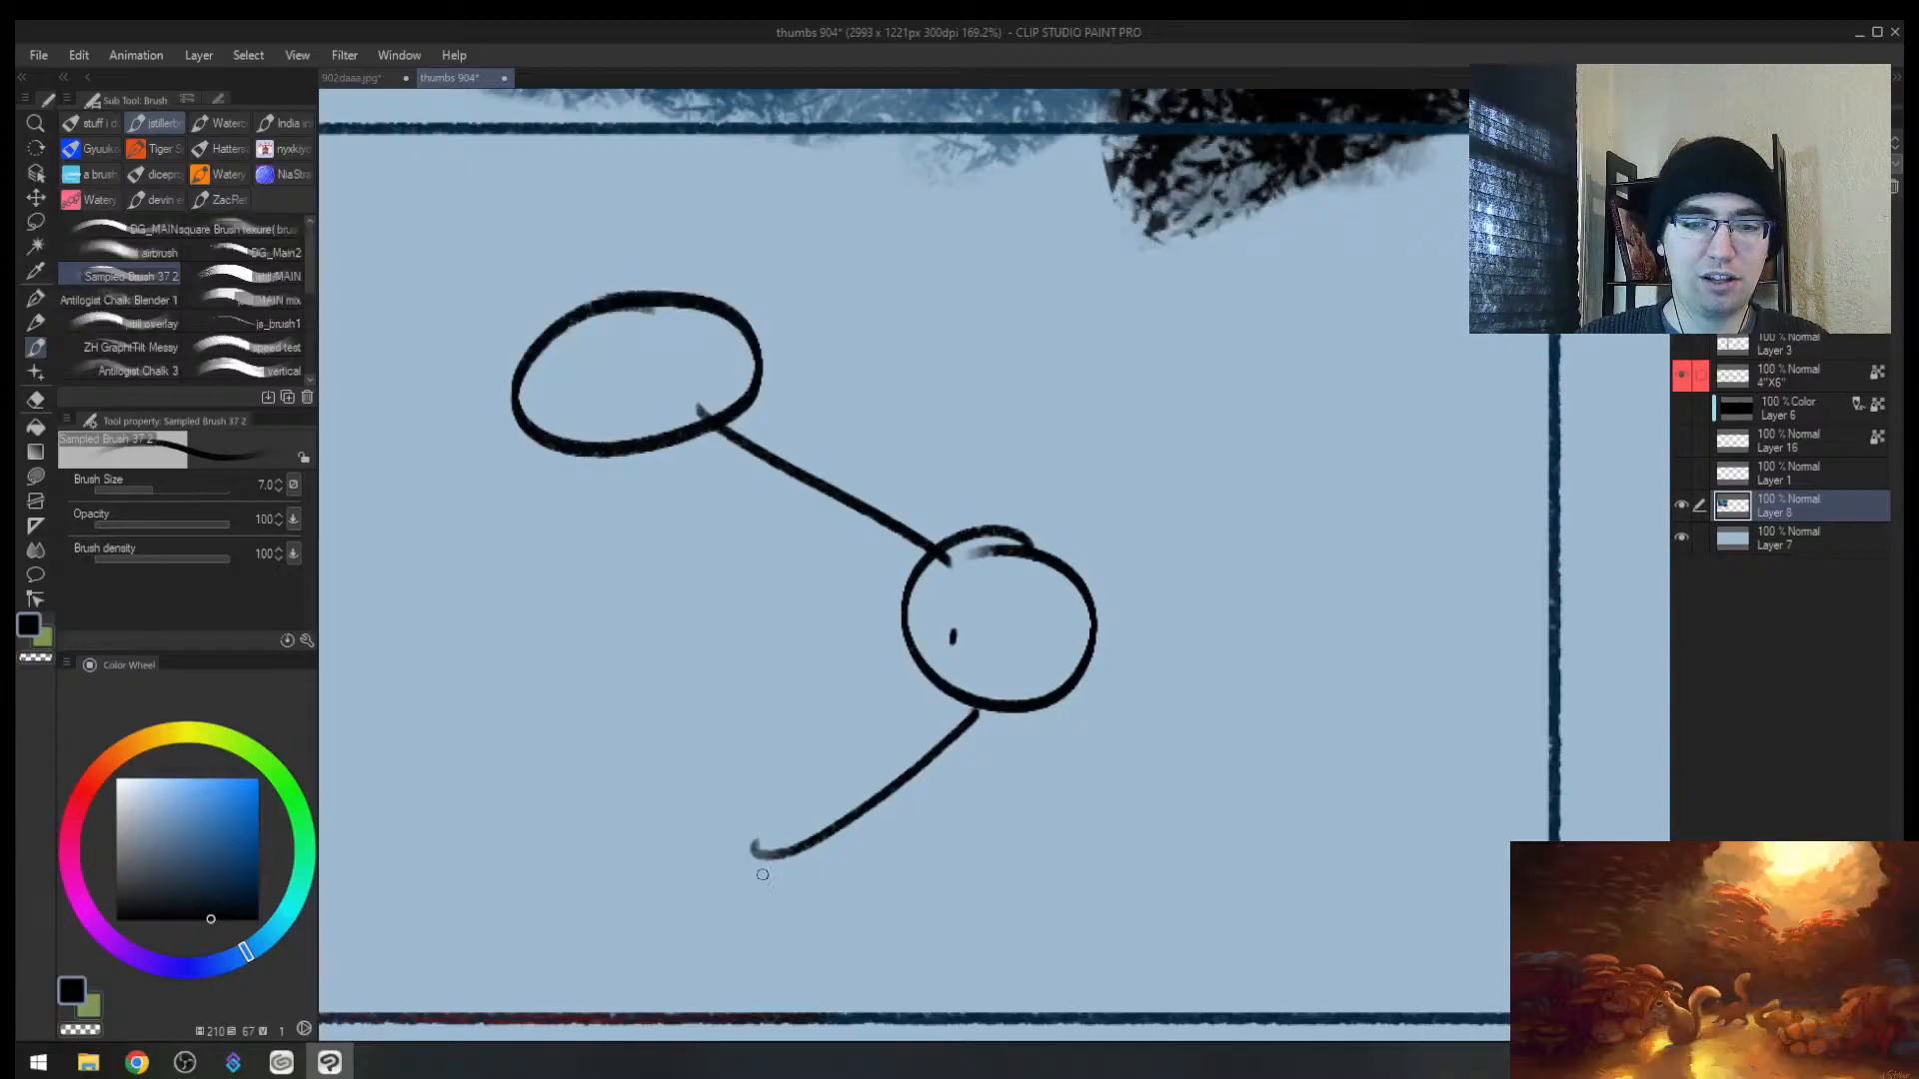
key(ctrl+z)
mouse_move(904, 791)
mouse_down()
mouse_move(921, 912)
mouse_move(861, 771)
mouse_move(849, 781)
mouse_move(952, 804)
mouse_move(873, 880)
mouse_move(905, 889)
mouse_up()
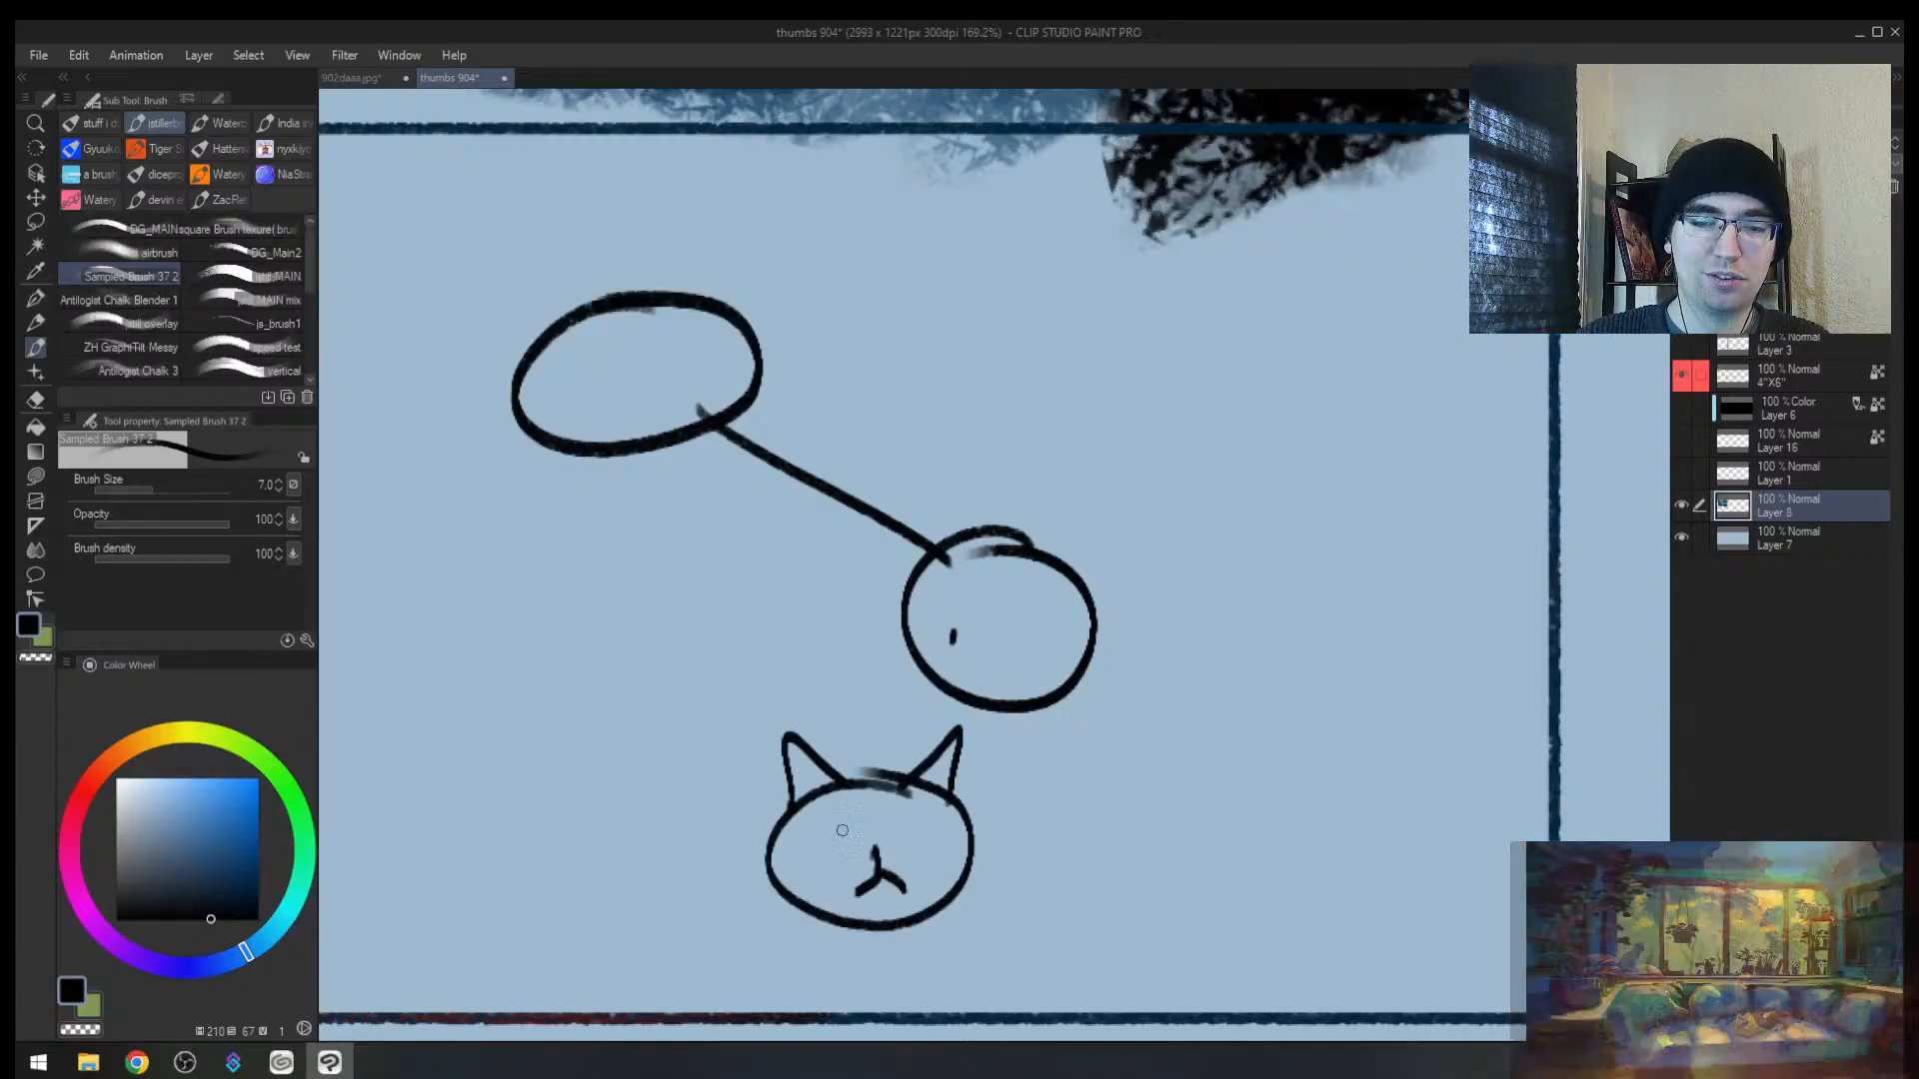
drag(817, 831, 936, 816)
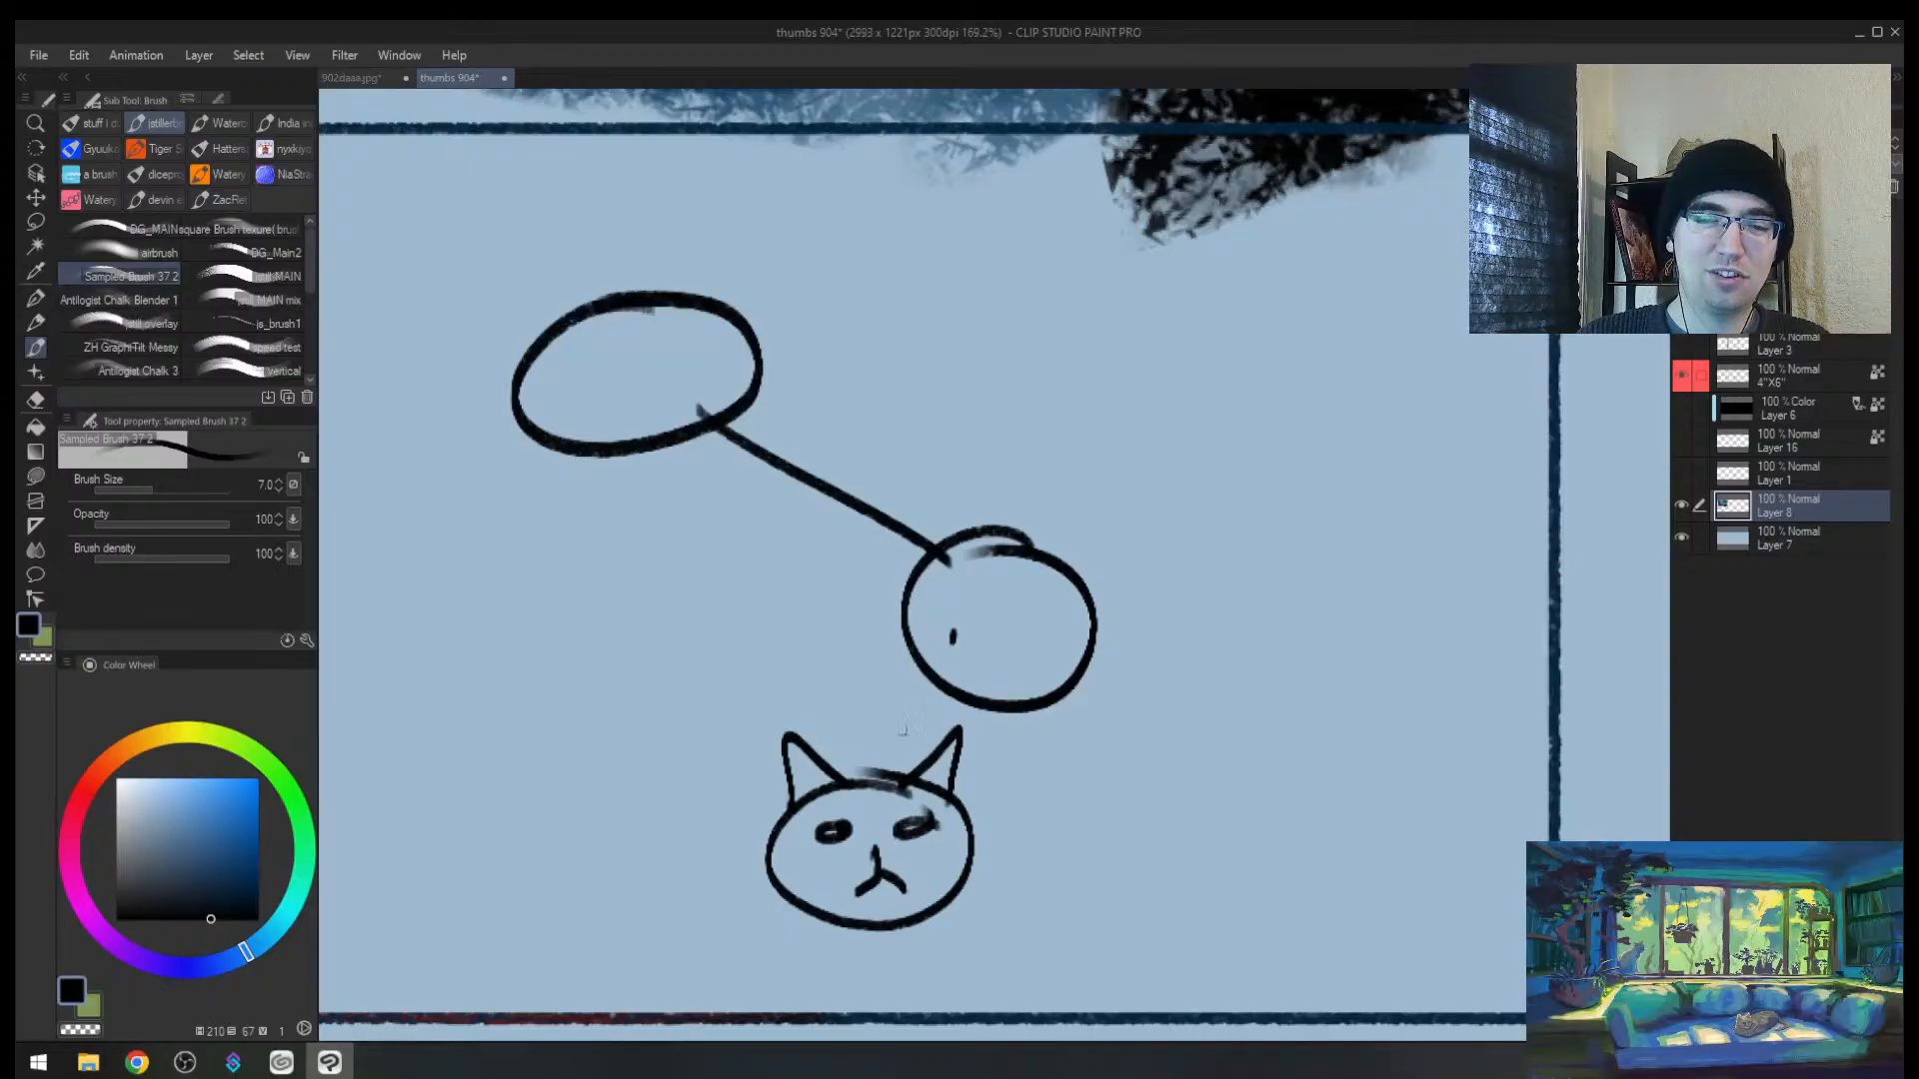
mouse_move(935, 685)
mouse_down()
mouse_move(995, 683)
mouse_move(890, 715)
mouse_move(968, 671)
mouse_up()
key(ctrl+z)
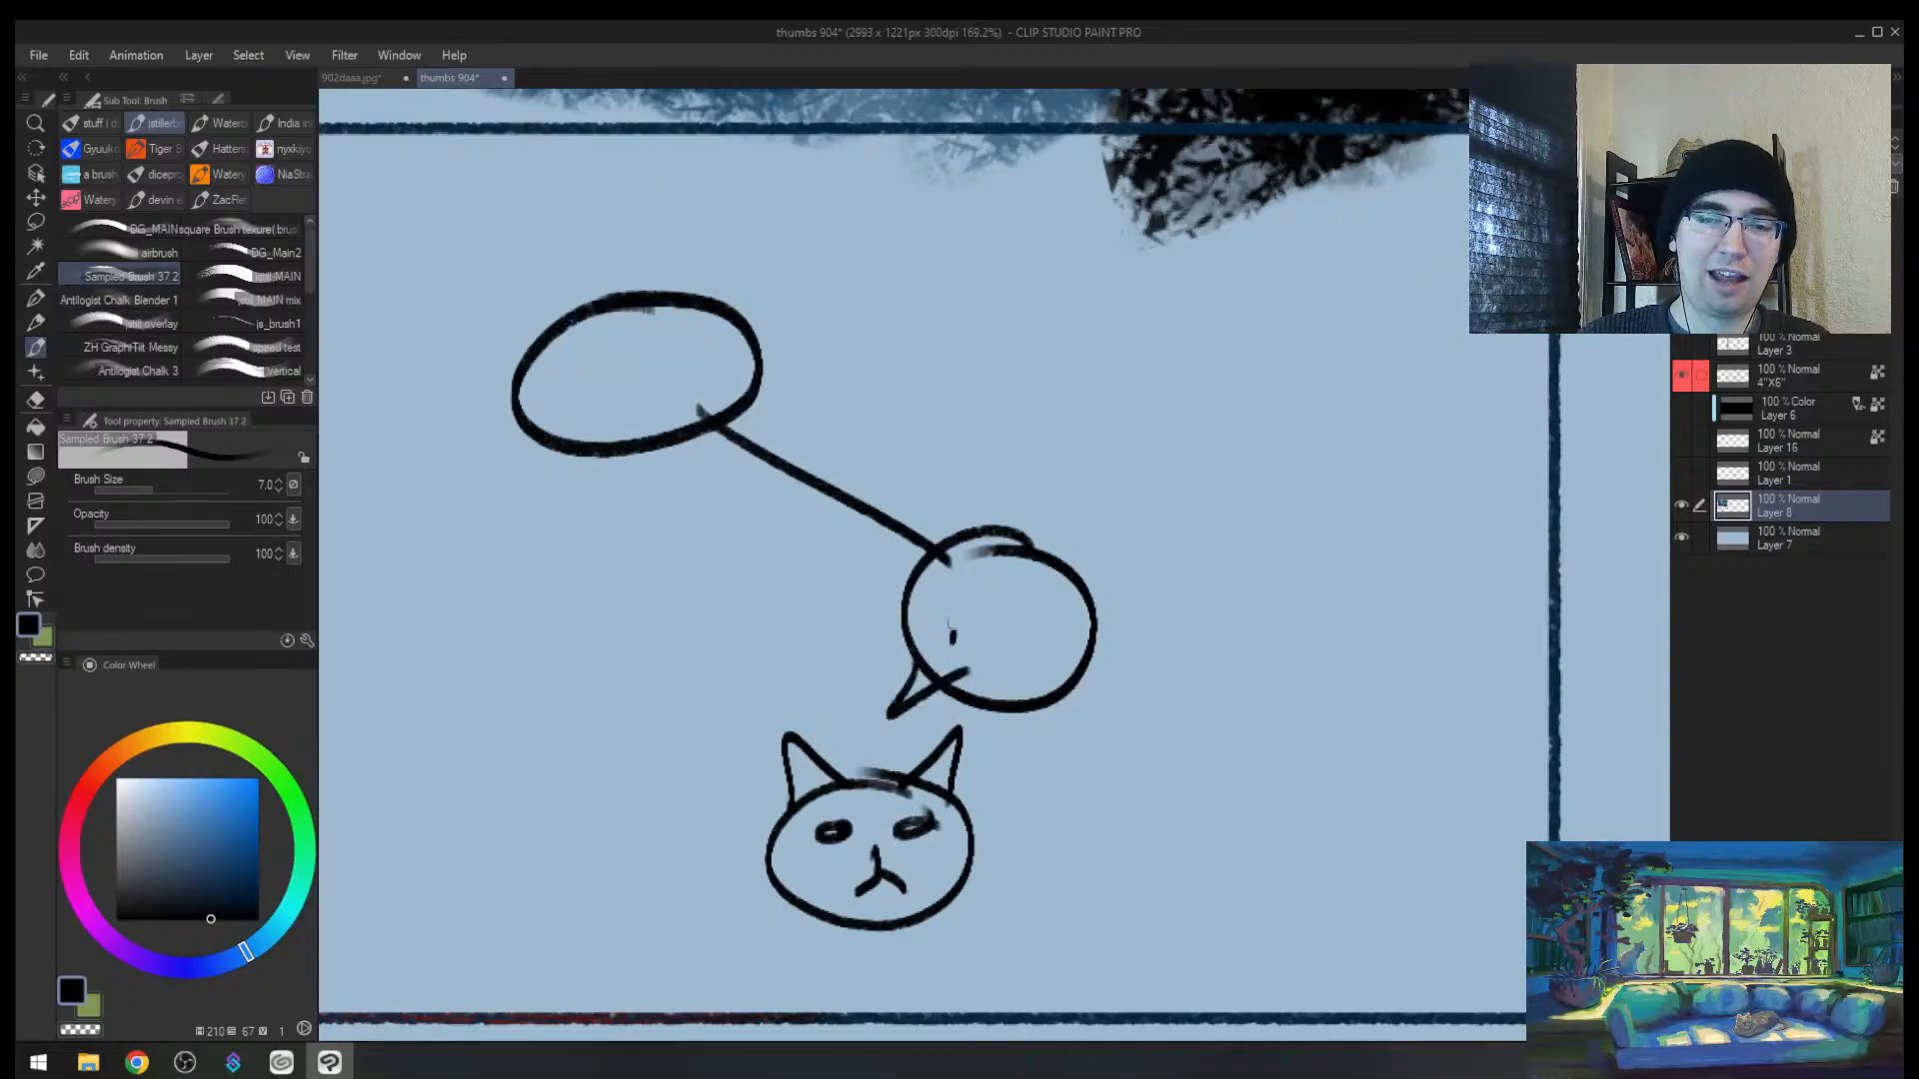
Step: Add an X in the lower circle and a curl inside the Meow oval, undoing stray lines
drag(945, 603, 977, 639)
mouse_move(989, 602)
mouse_down()
mouse_move(941, 657)
mouse_move(963, 612)
mouse_move(1091, 618)
mouse_up()
key(ctrl+z)
mouse_move(540, 366)
mouse_down()
mouse_move(581, 379)
mouse_move(562, 369)
mouse_up()
mouse_move(650, 389)
mouse_down()
mouse_move(559, 392)
mouse_move(610, 392)
mouse_up()
key(bracketleft)
mouse_move(854, 665)
mouse_down()
mouse_move(945, 575)
mouse_move(987, 507)
mouse_move(655, 345)
mouse_up()
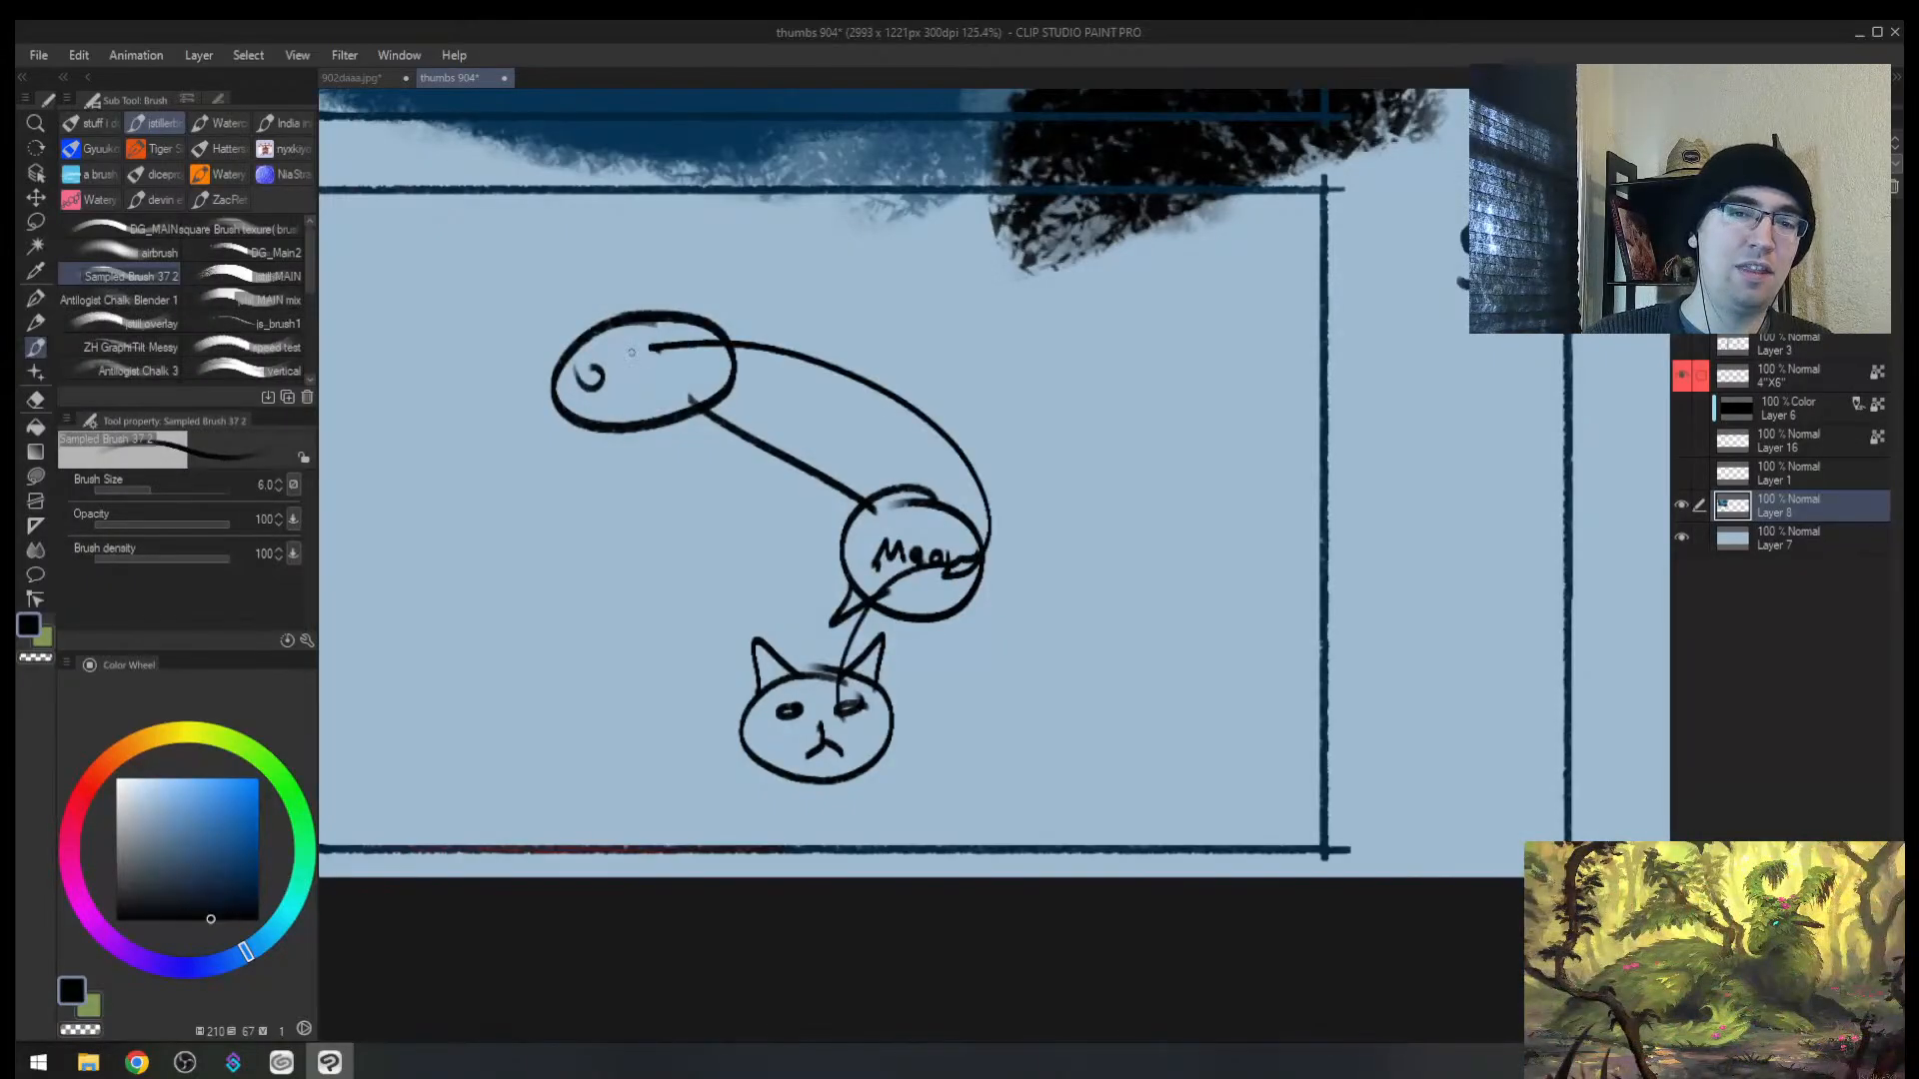
key(ctrl+z)
Step: Retrace the oval and connector, undo it, then erase the doodle and zoom out to the sheet
mouse_move(816, 413)
mouse_down()
mouse_move(740, 356)
mouse_move(718, 368)
mouse_up()
key(bracketright)
drag(745, 414, 961, 522)
key(ctrl+z)
key(ctrl+z)
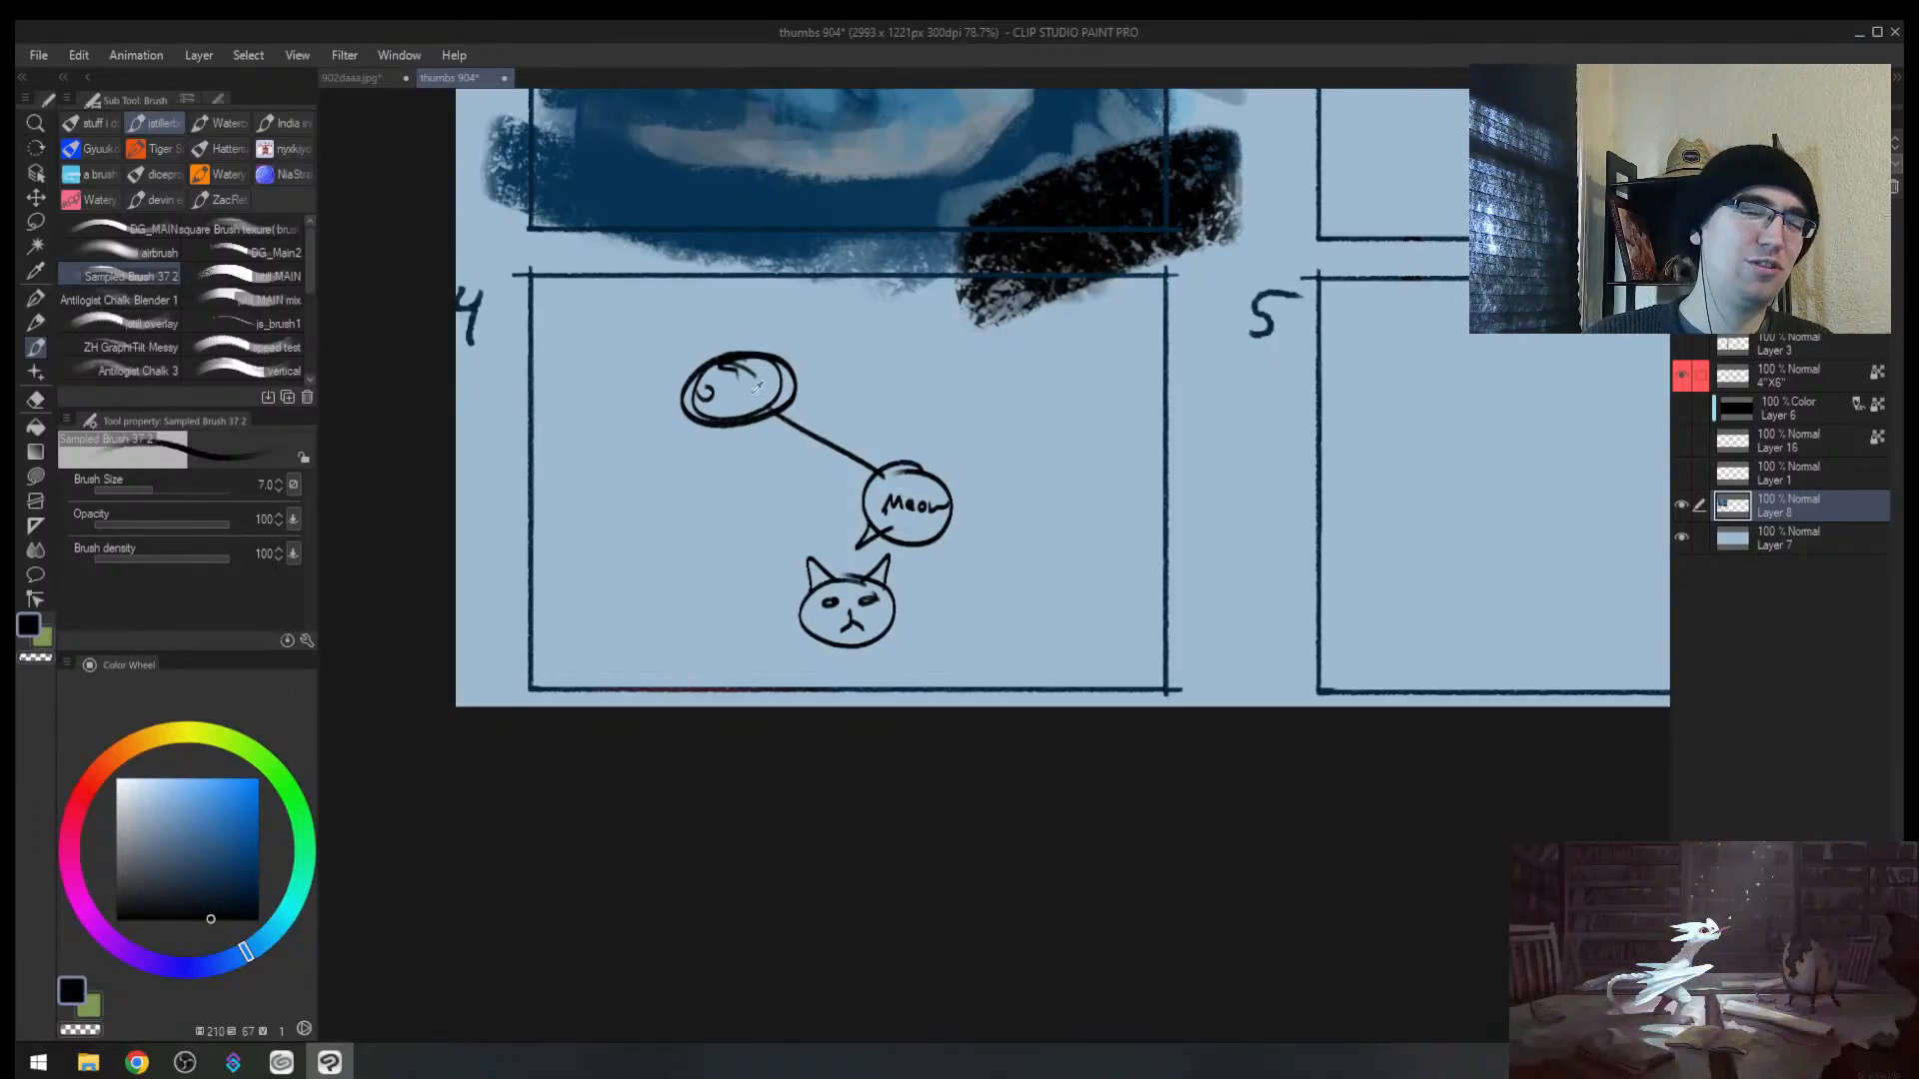
key(alt+space)
mouse_move(727, 390)
mouse_down()
mouse_move(754, 365)
mouse_move(673, 446)
mouse_move(809, 377)
mouse_move(908, 535)
mouse_move(795, 637)
mouse_move(733, 515)
mouse_move(817, 496)
mouse_move(800, 591)
mouse_up()
key(e)
key(alt+space)
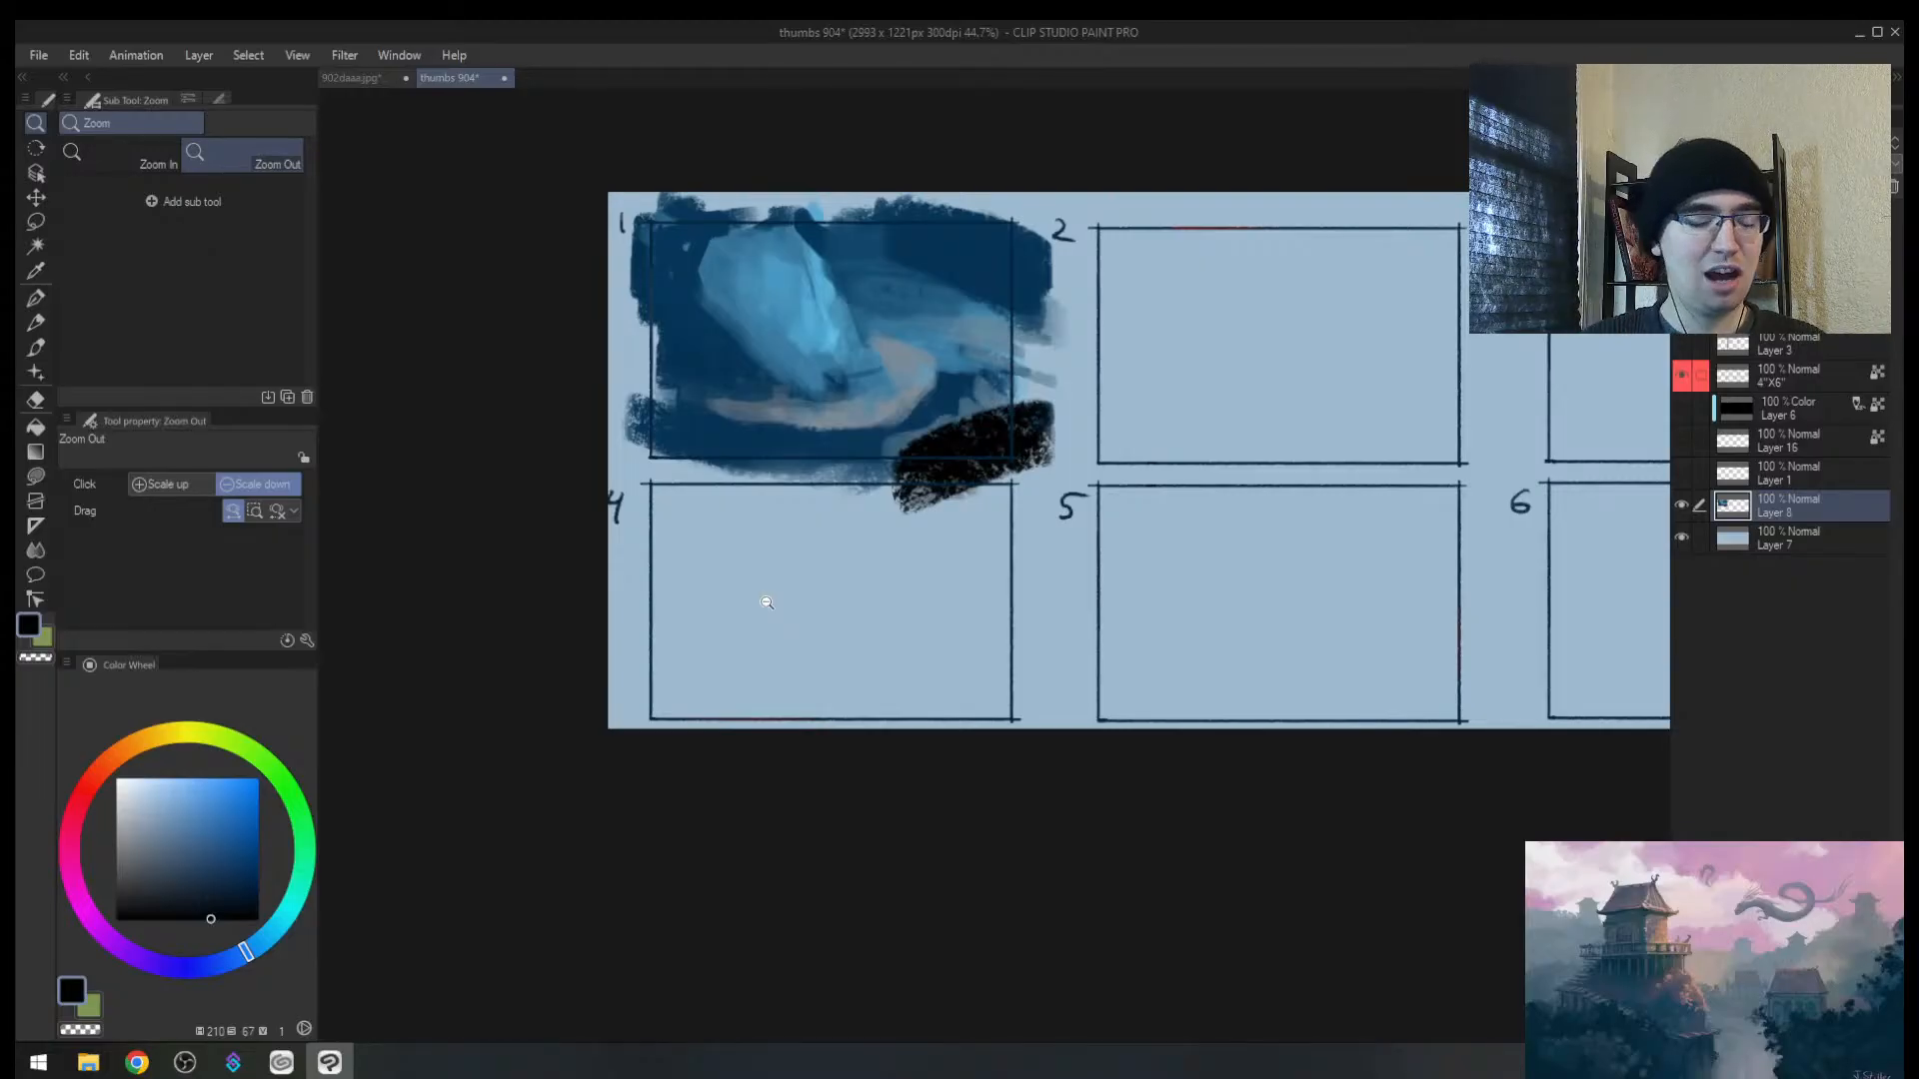
Step: Sample black from the dark patch, create new Layer 9, and set the brush to size 10
right_click(718, 602)
key(b)
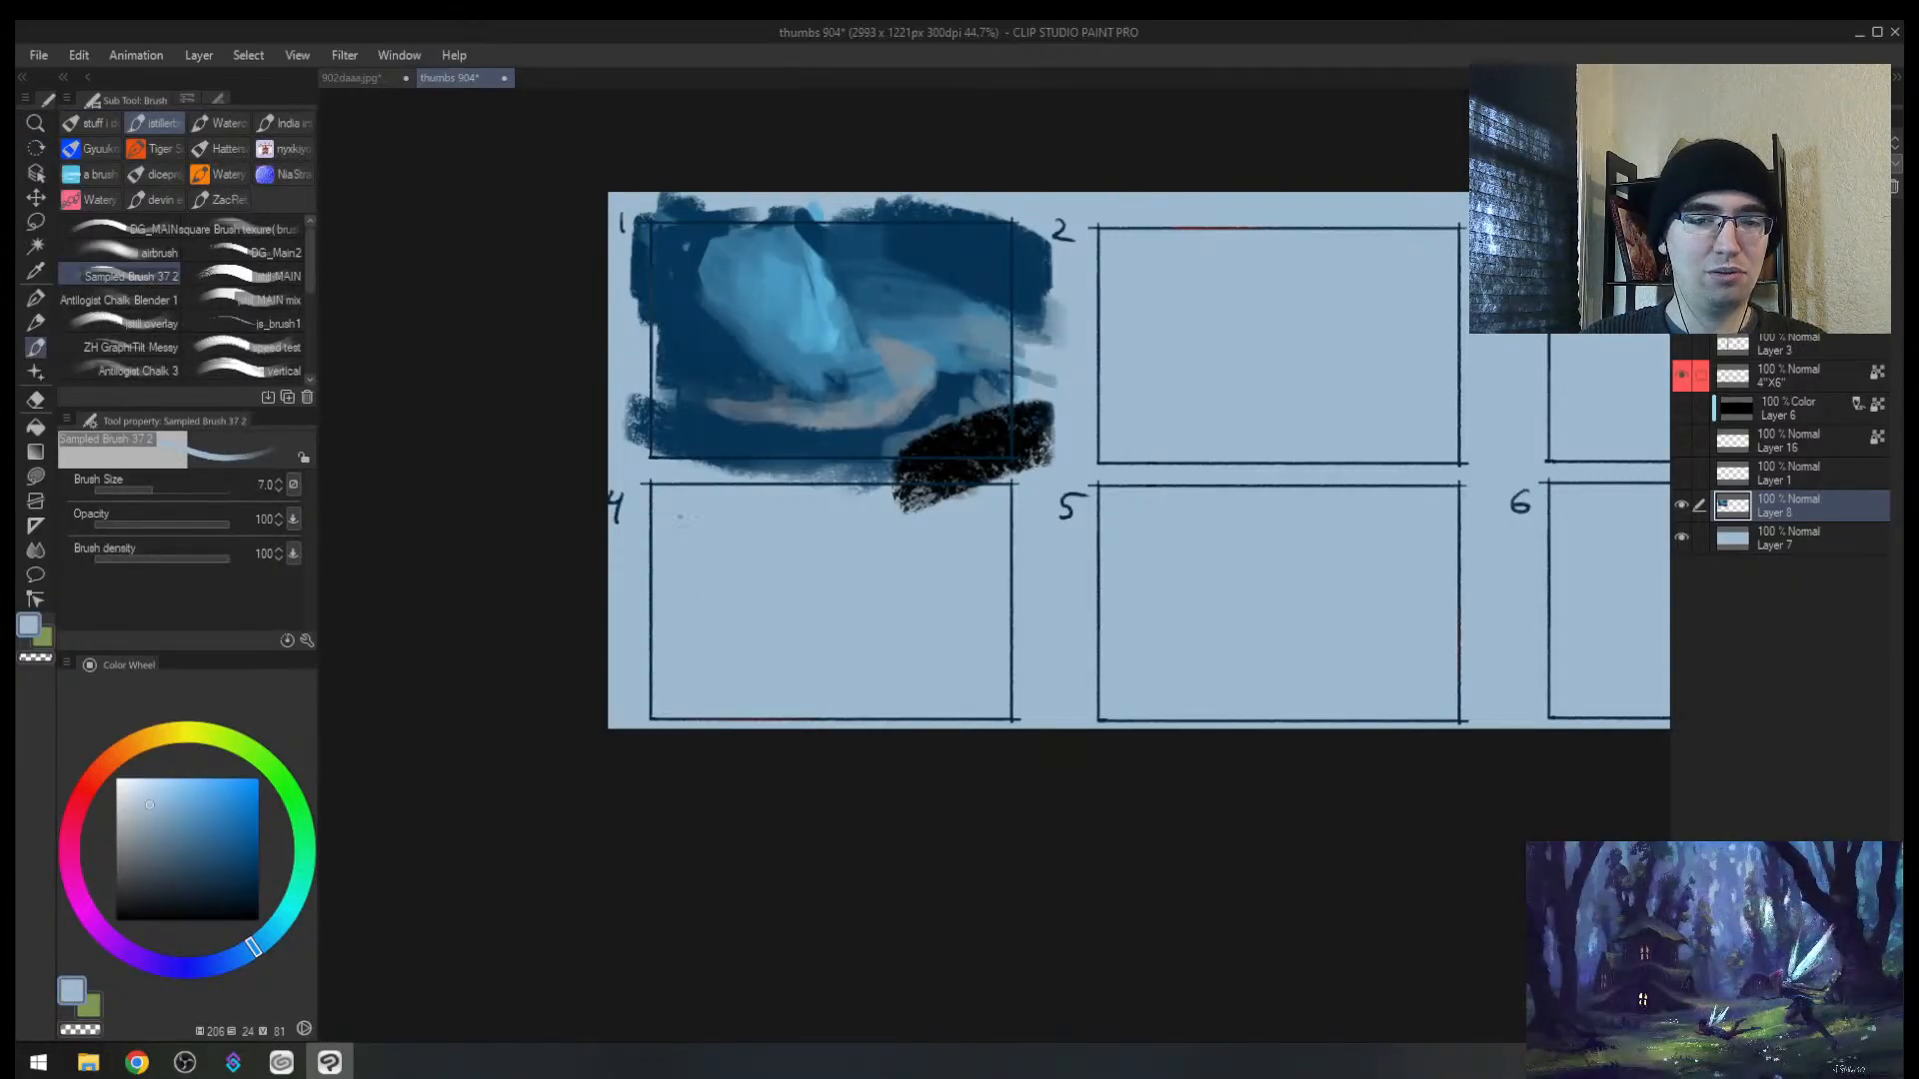
right_click(986, 443)
key(ctrl+shift+n)
key(bracketright)
key(bracketright)
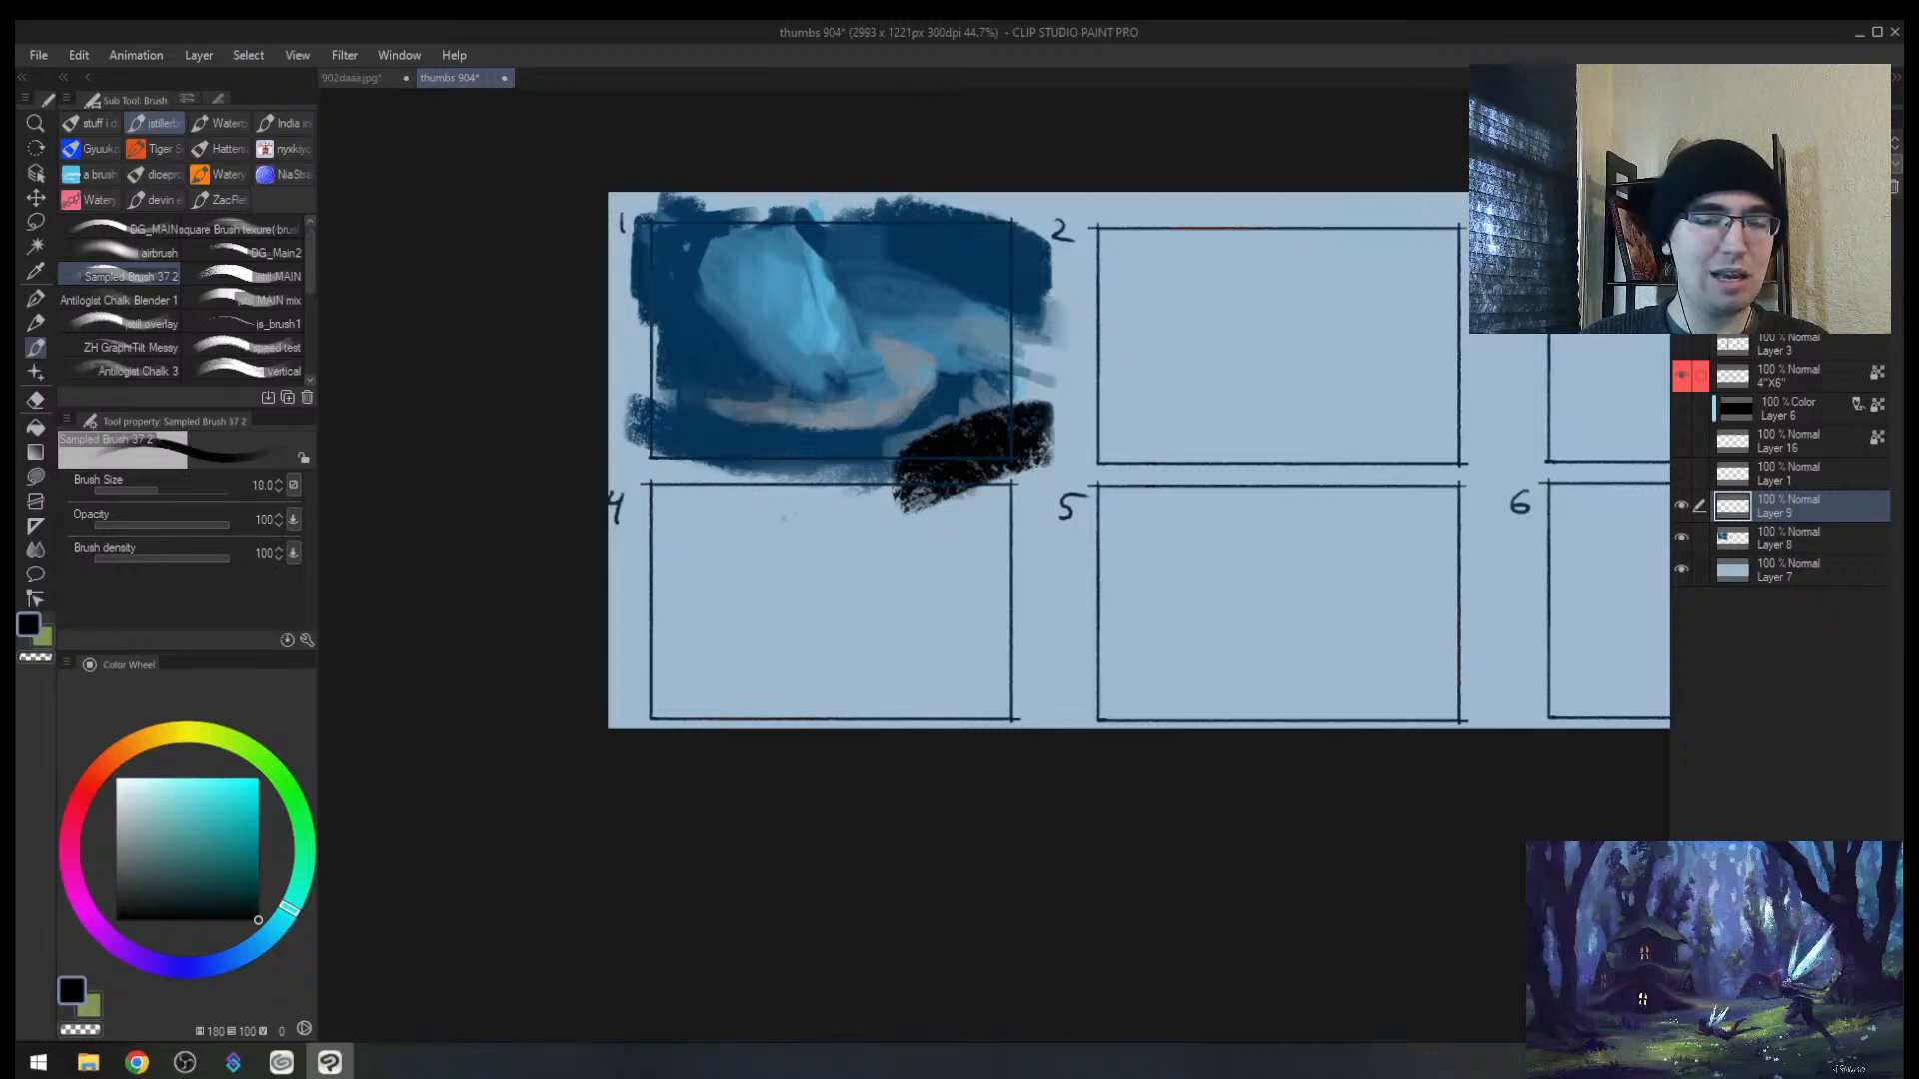
drag(687, 524, 771, 523)
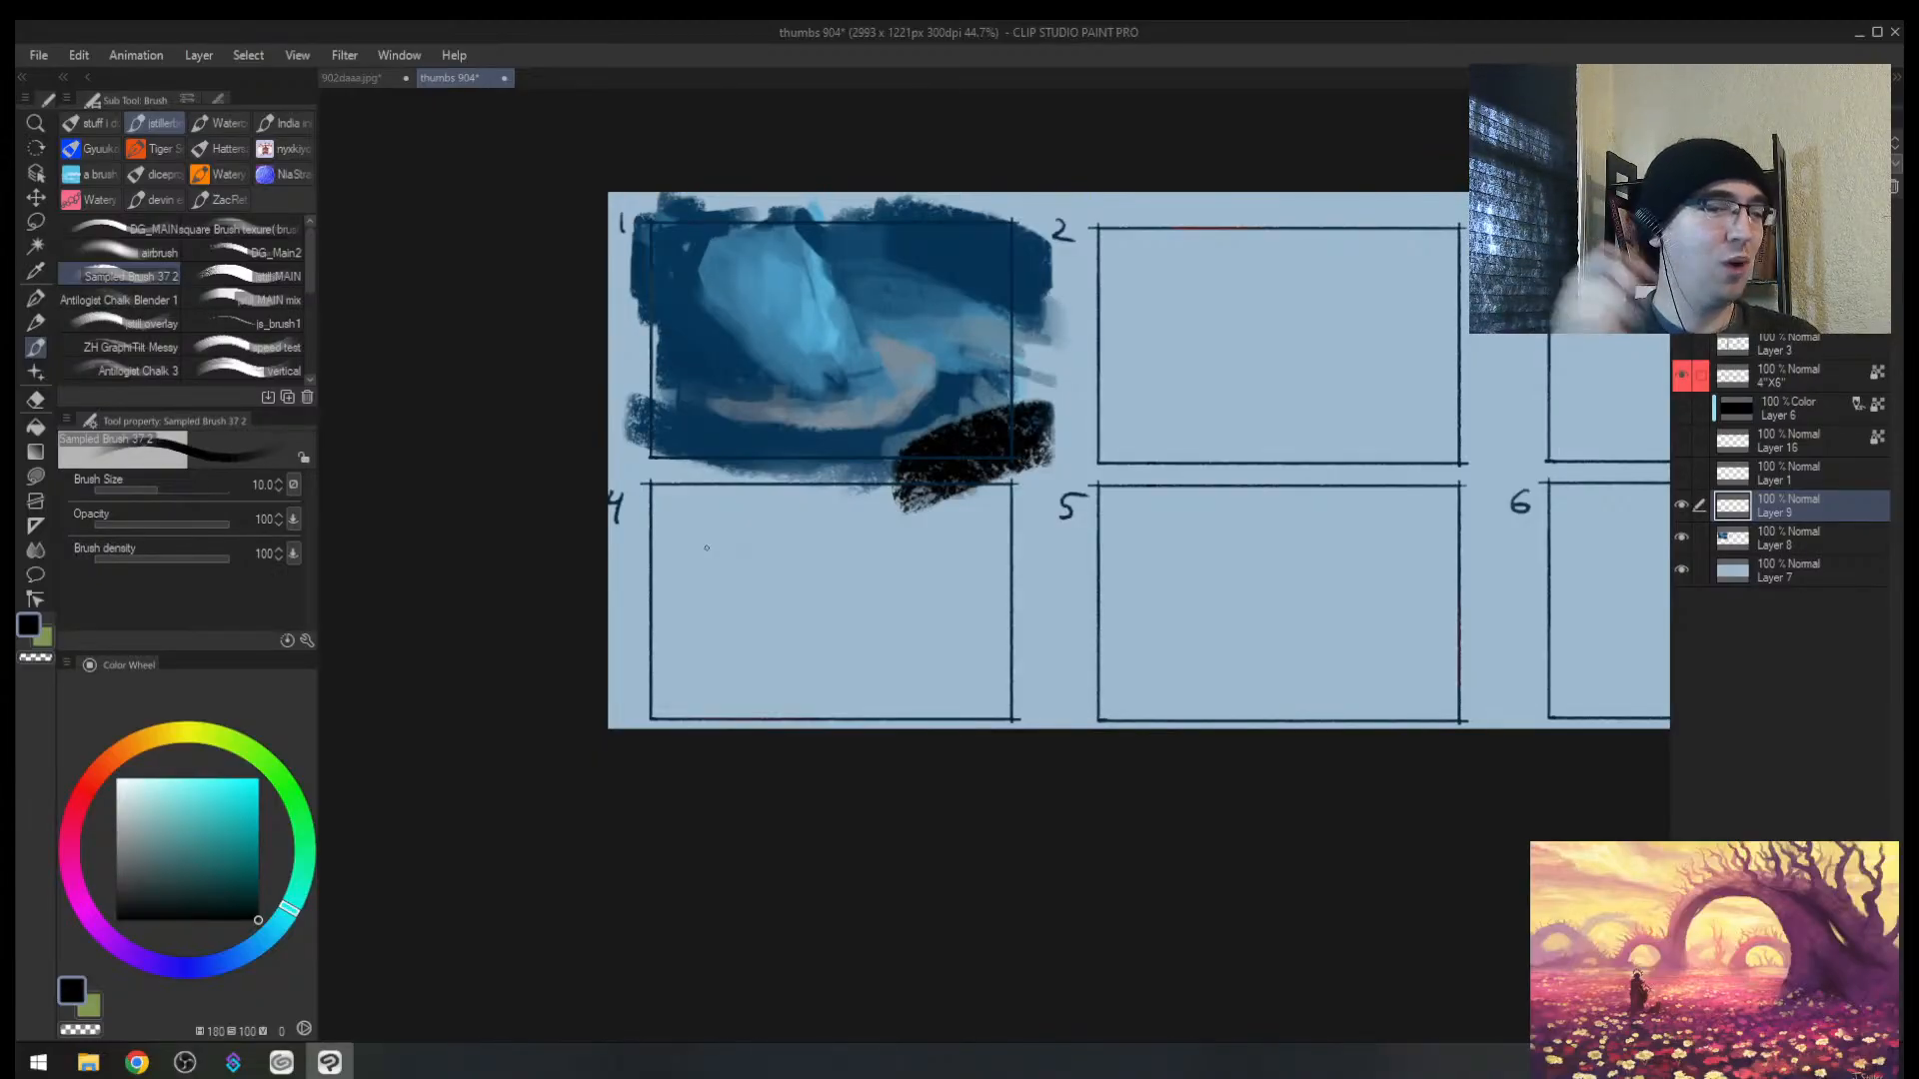
key([)
key(ctrl+space)
drag(812, 585, 950, 583)
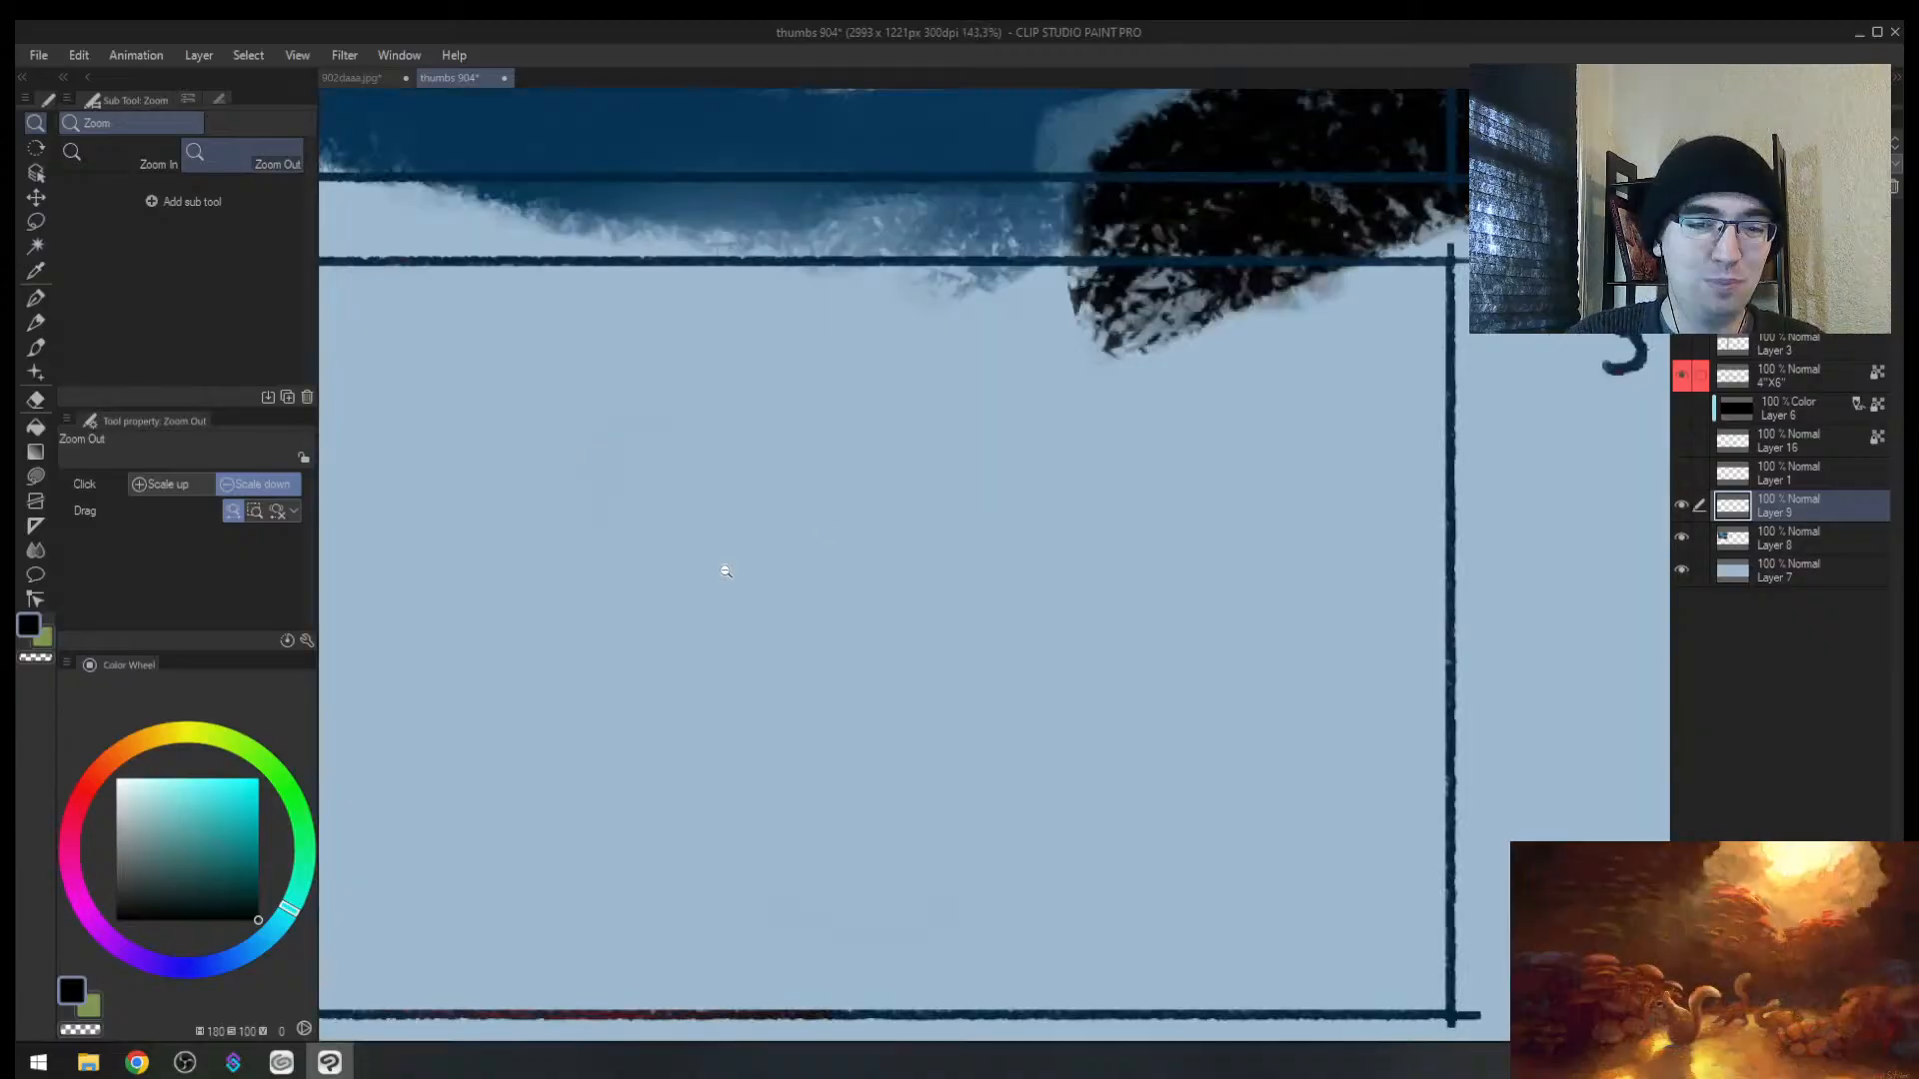
mouse_move(733, 575)
mouse_down()
mouse_move(663, 581)
mouse_move(754, 649)
mouse_up()
key(ctrl+z)
key([)
click(719, 522)
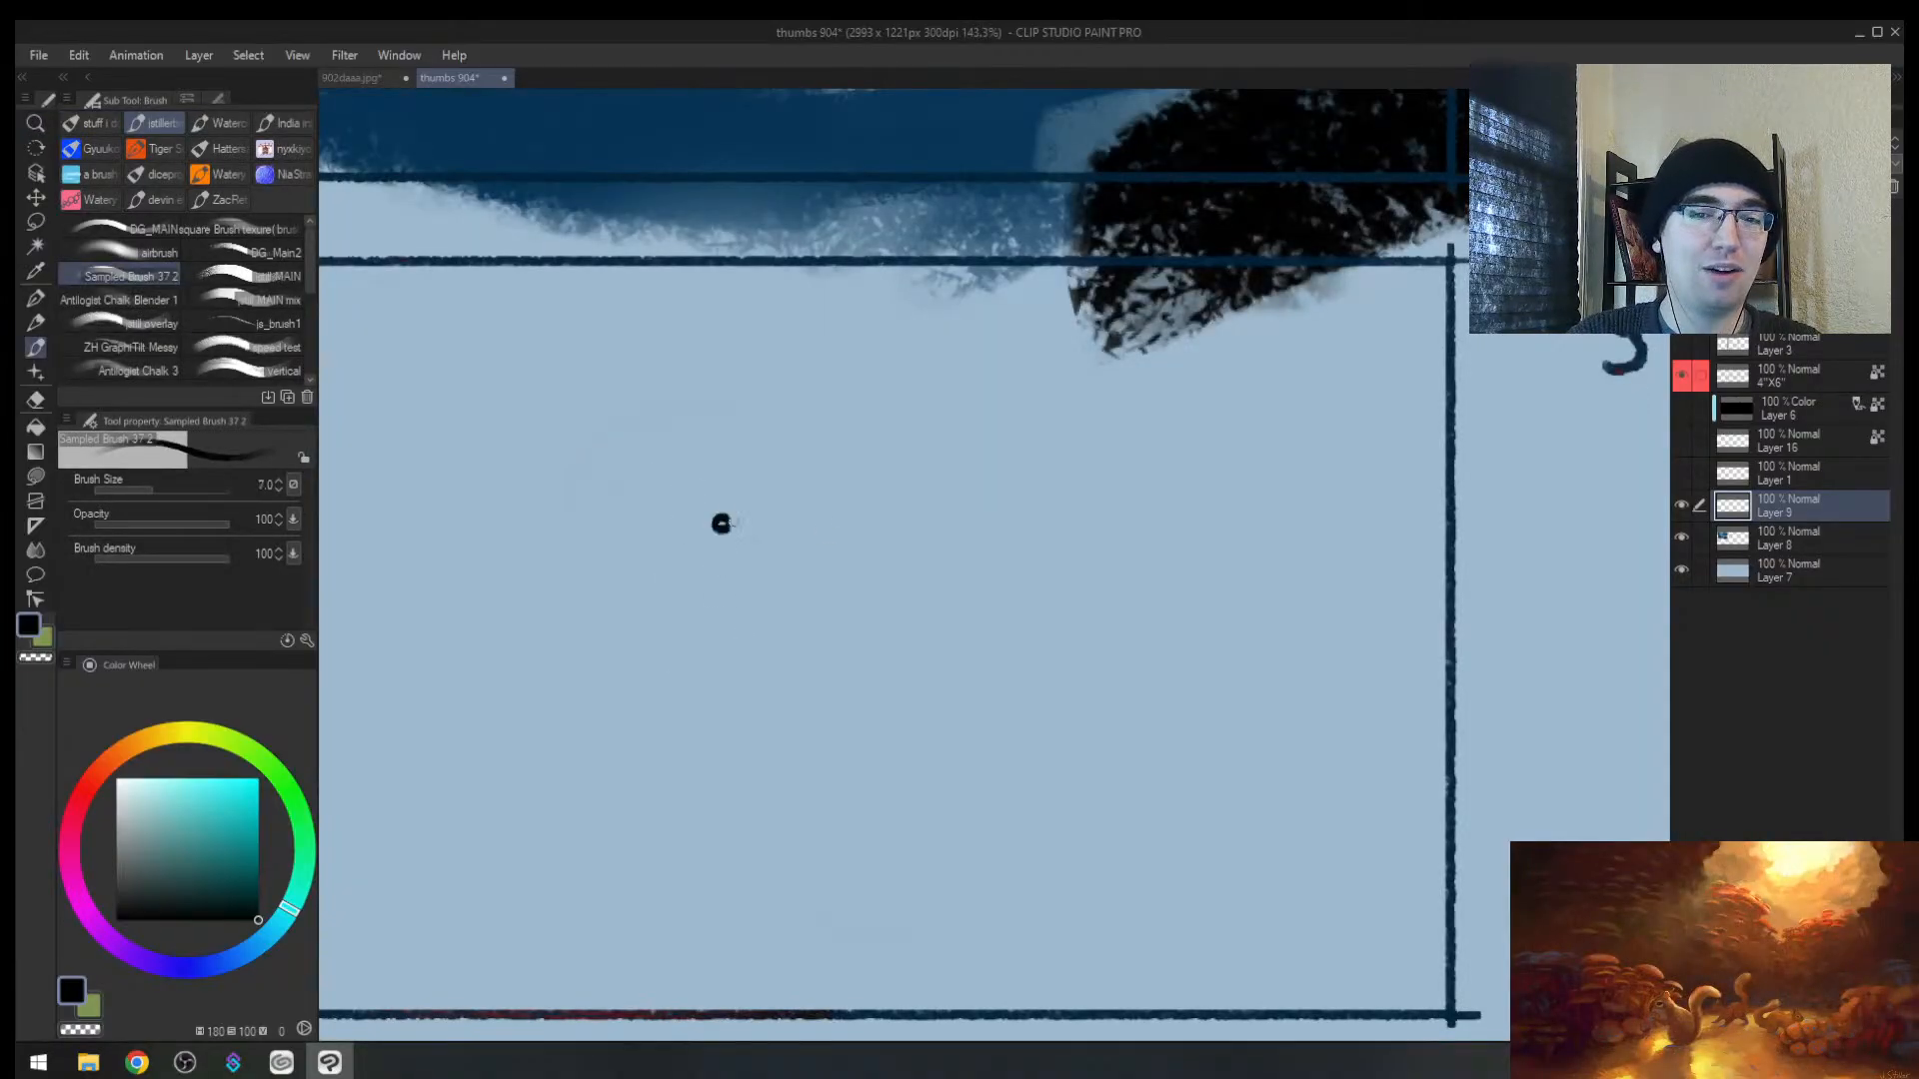
shift+click(557, 522)
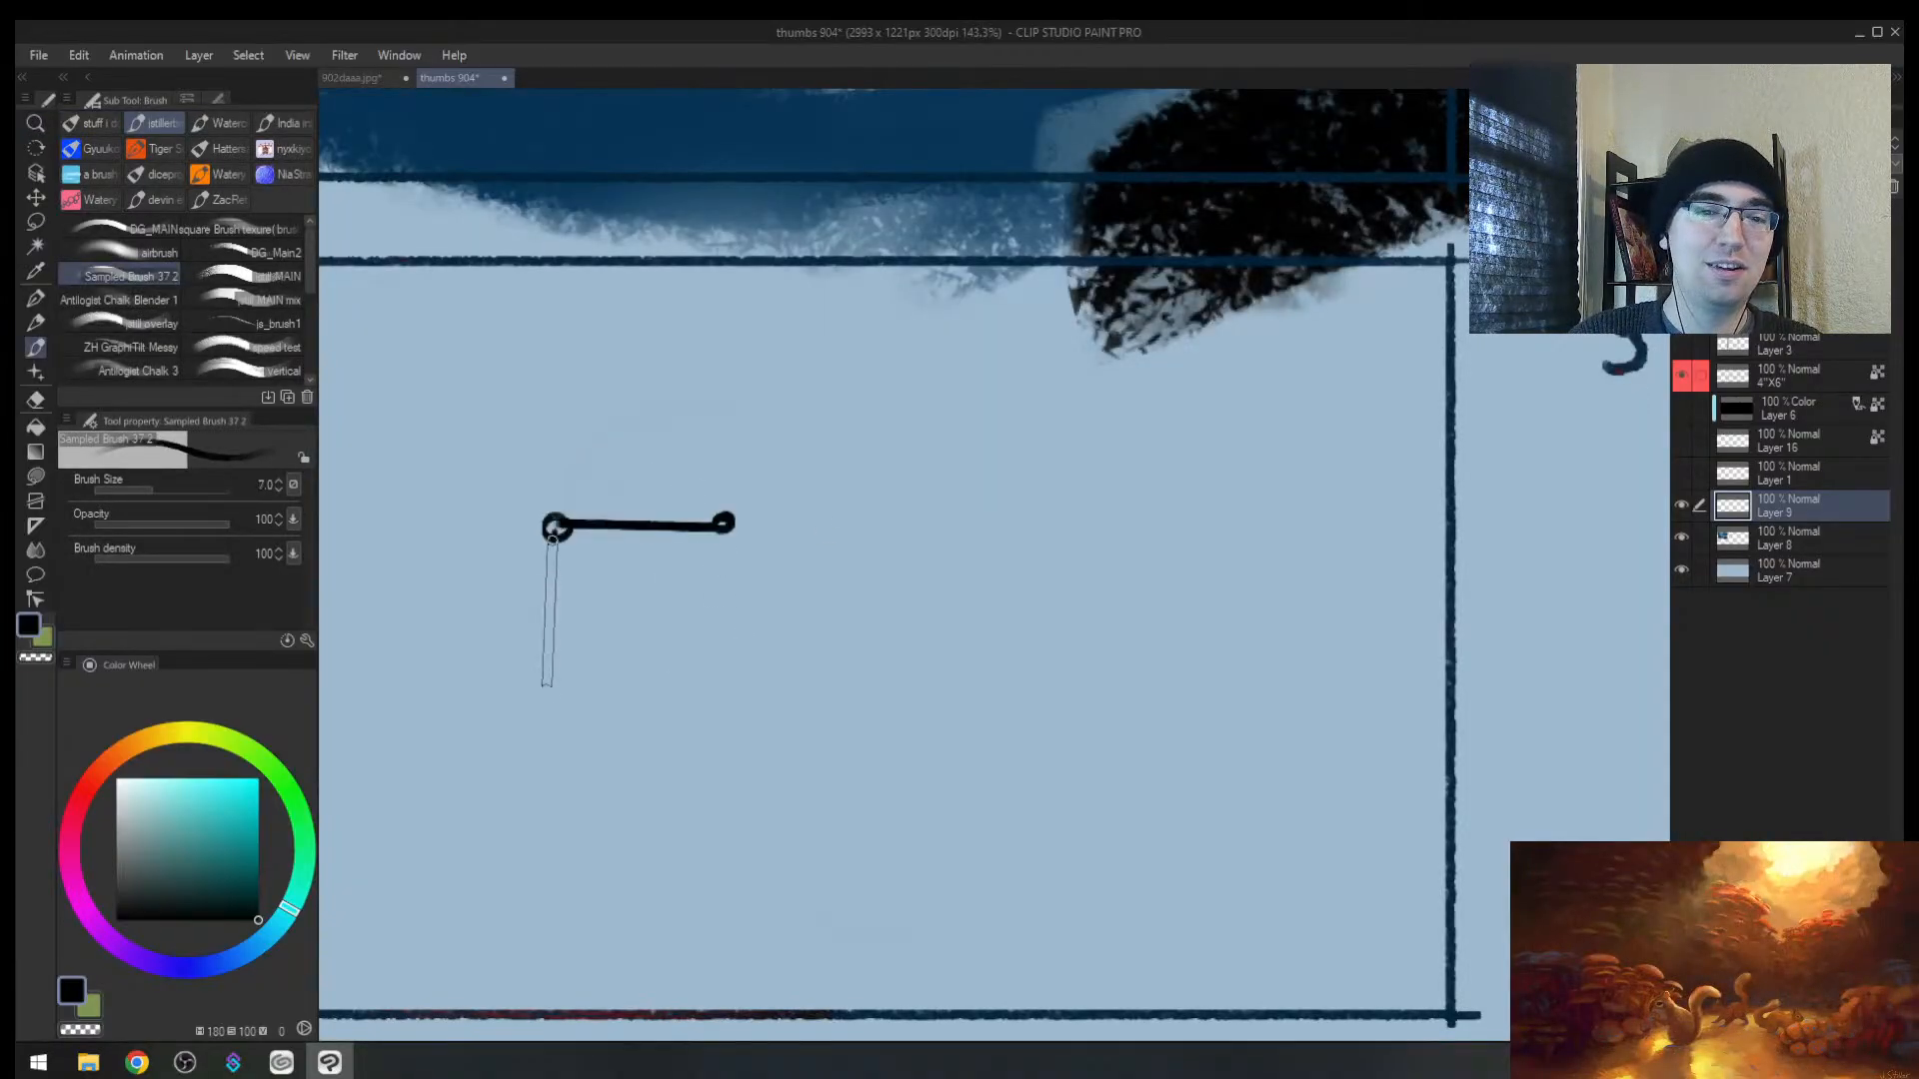
shift+click(552, 692)
drag(586, 692, 737, 690)
drag(627, 600, 740, 598)
mouse_move(683, 577)
mouse_down()
mouse_move(787, 589)
mouse_move(689, 639)
mouse_up()
key(ctrl+z)
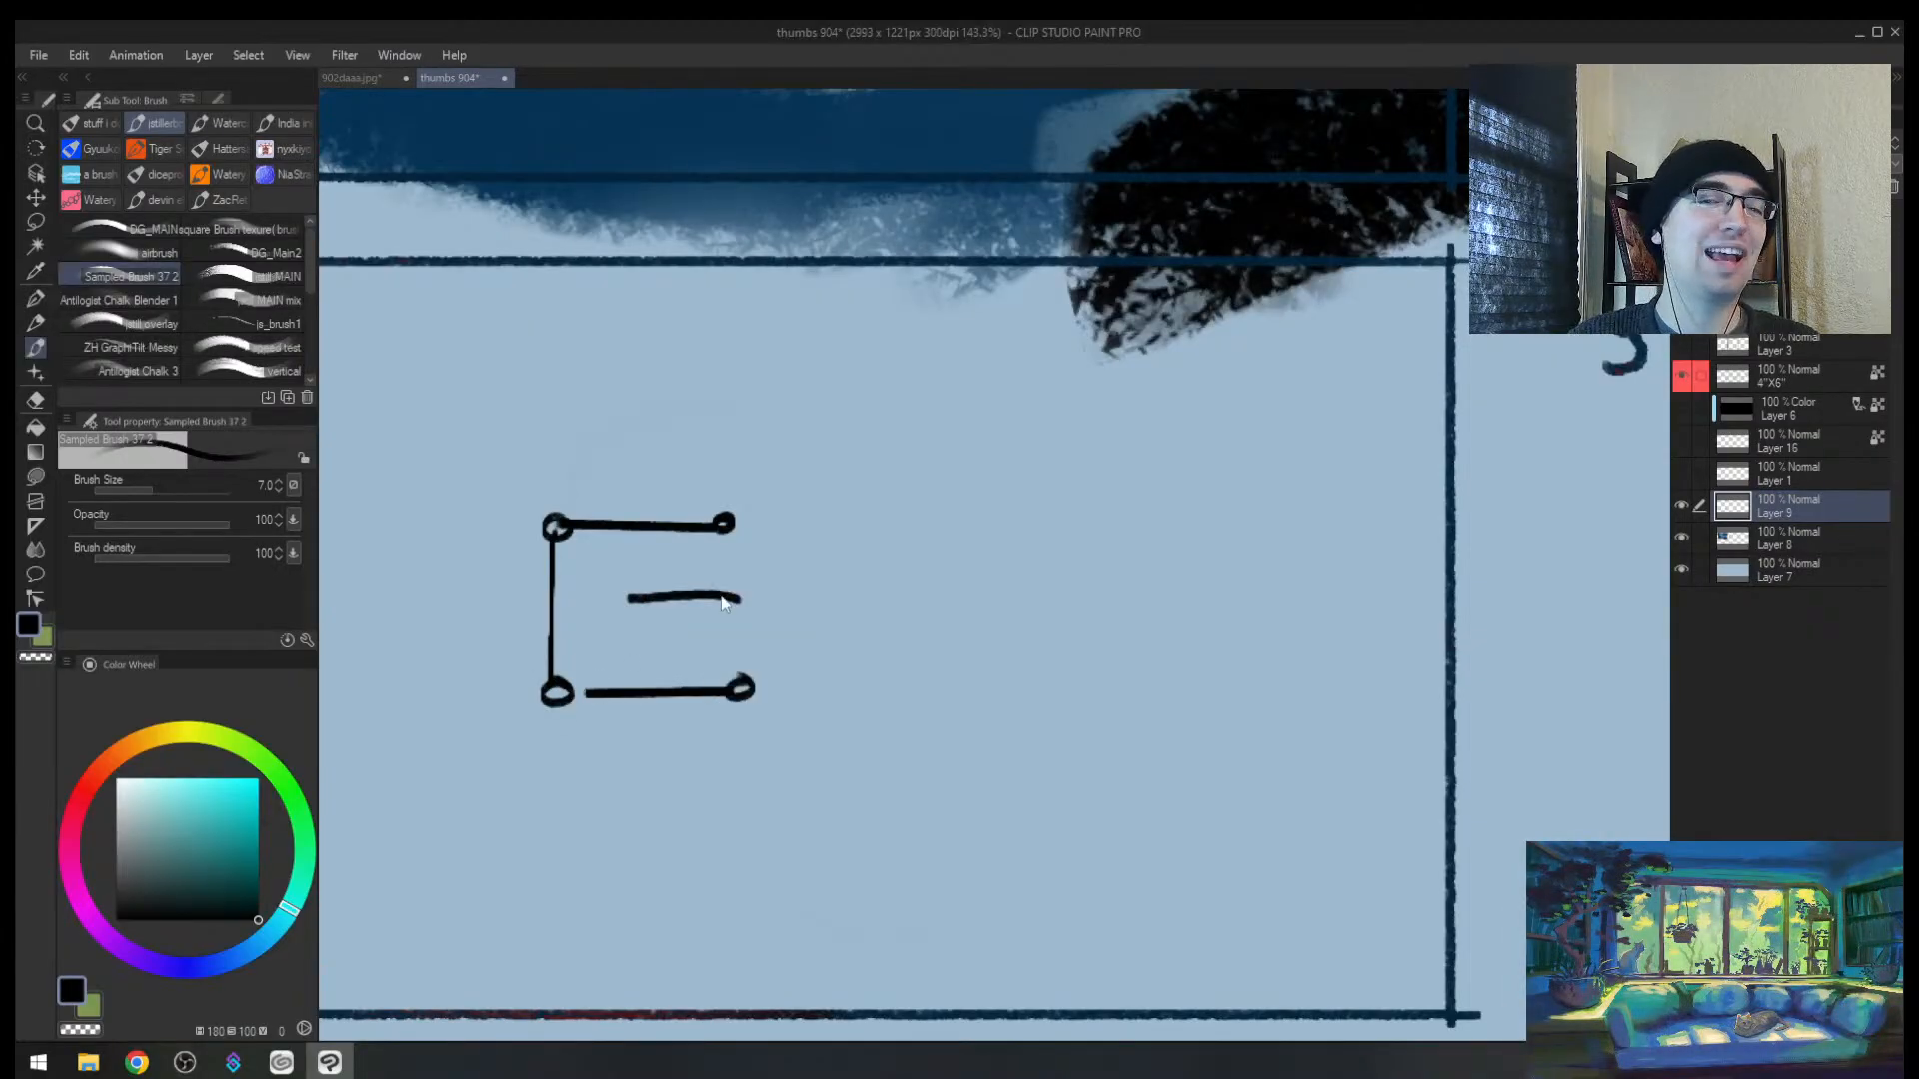
key(ctrl+z)
drag(1030, 578, 876, 600)
mouse_move(884, 724)
mouse_down()
mouse_move(869, 547)
mouse_move(1021, 715)
mouse_move(880, 729)
mouse_up()
drag(1024, 699, 943, 810)
key(ctrl+z)
key(ctrl+alt+space)
click(847, 732)
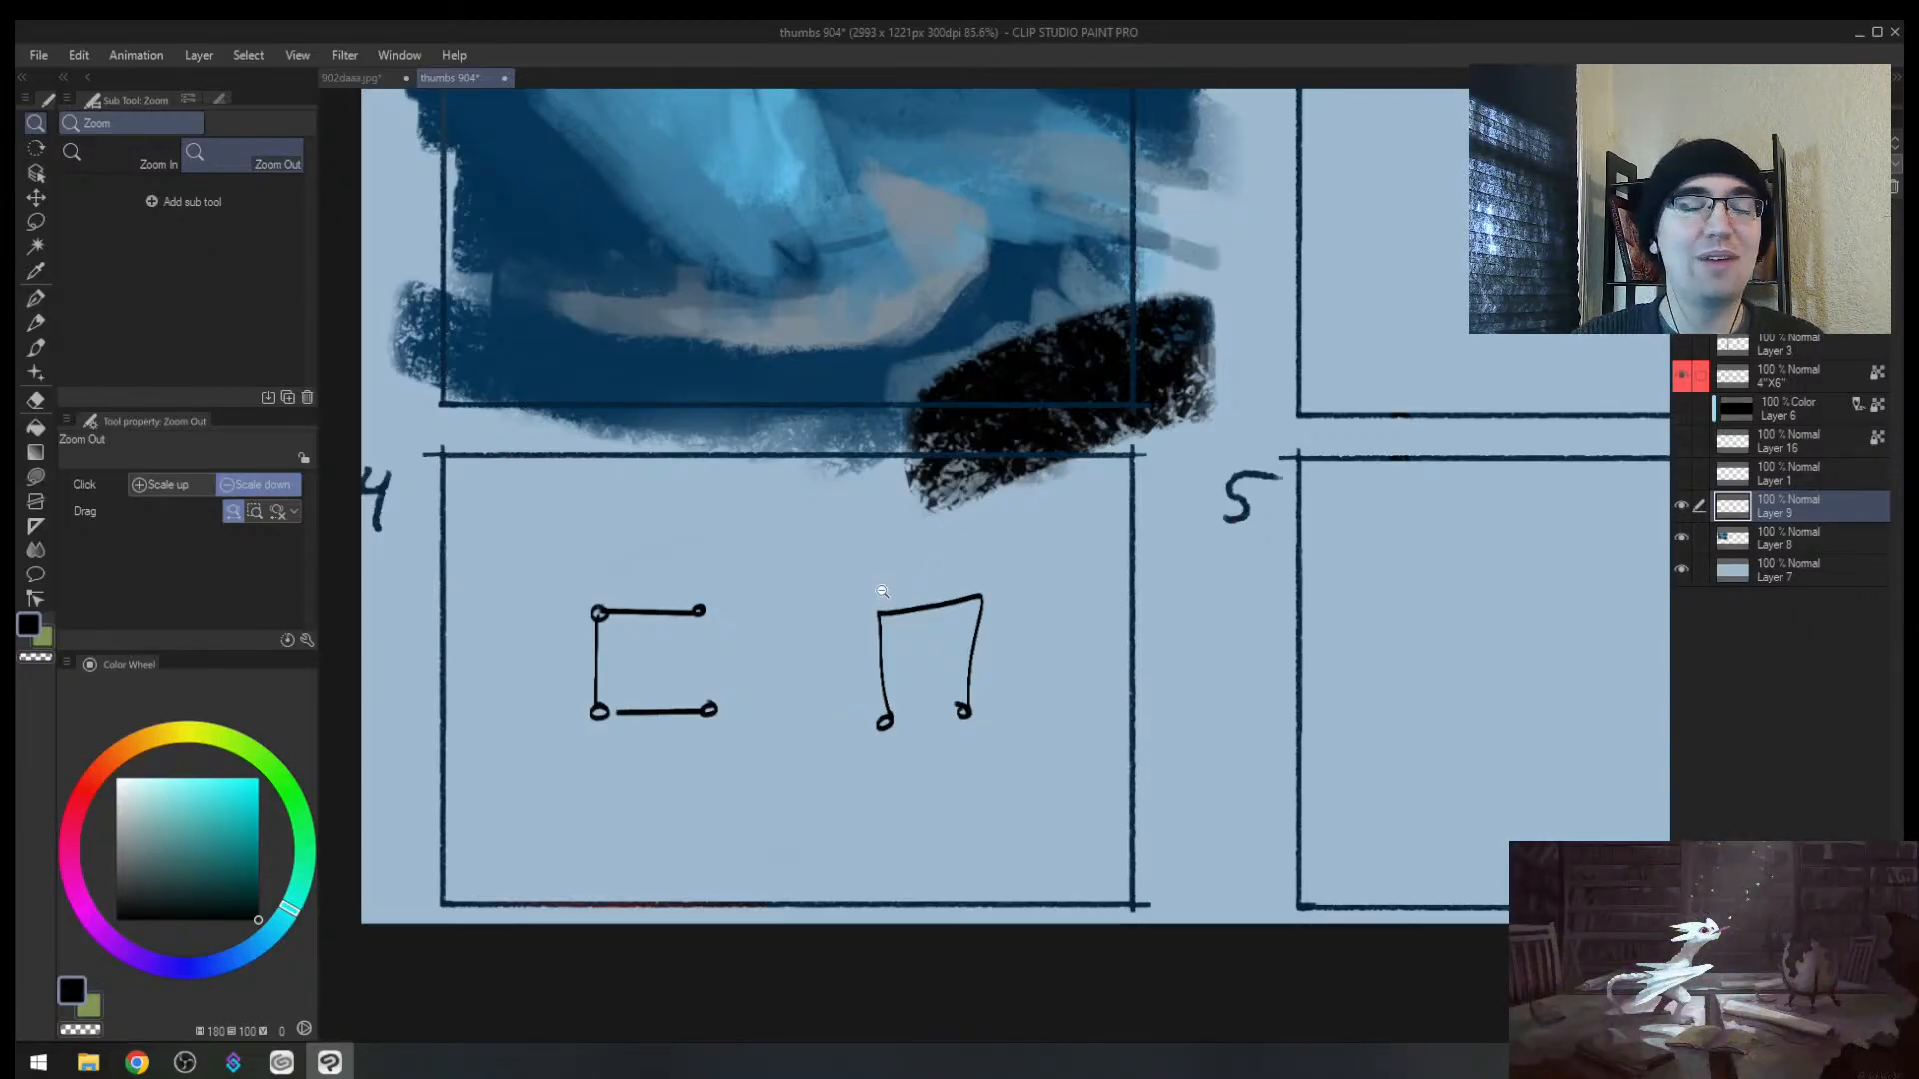
key(e)
drag(638, 637, 1041, 642)
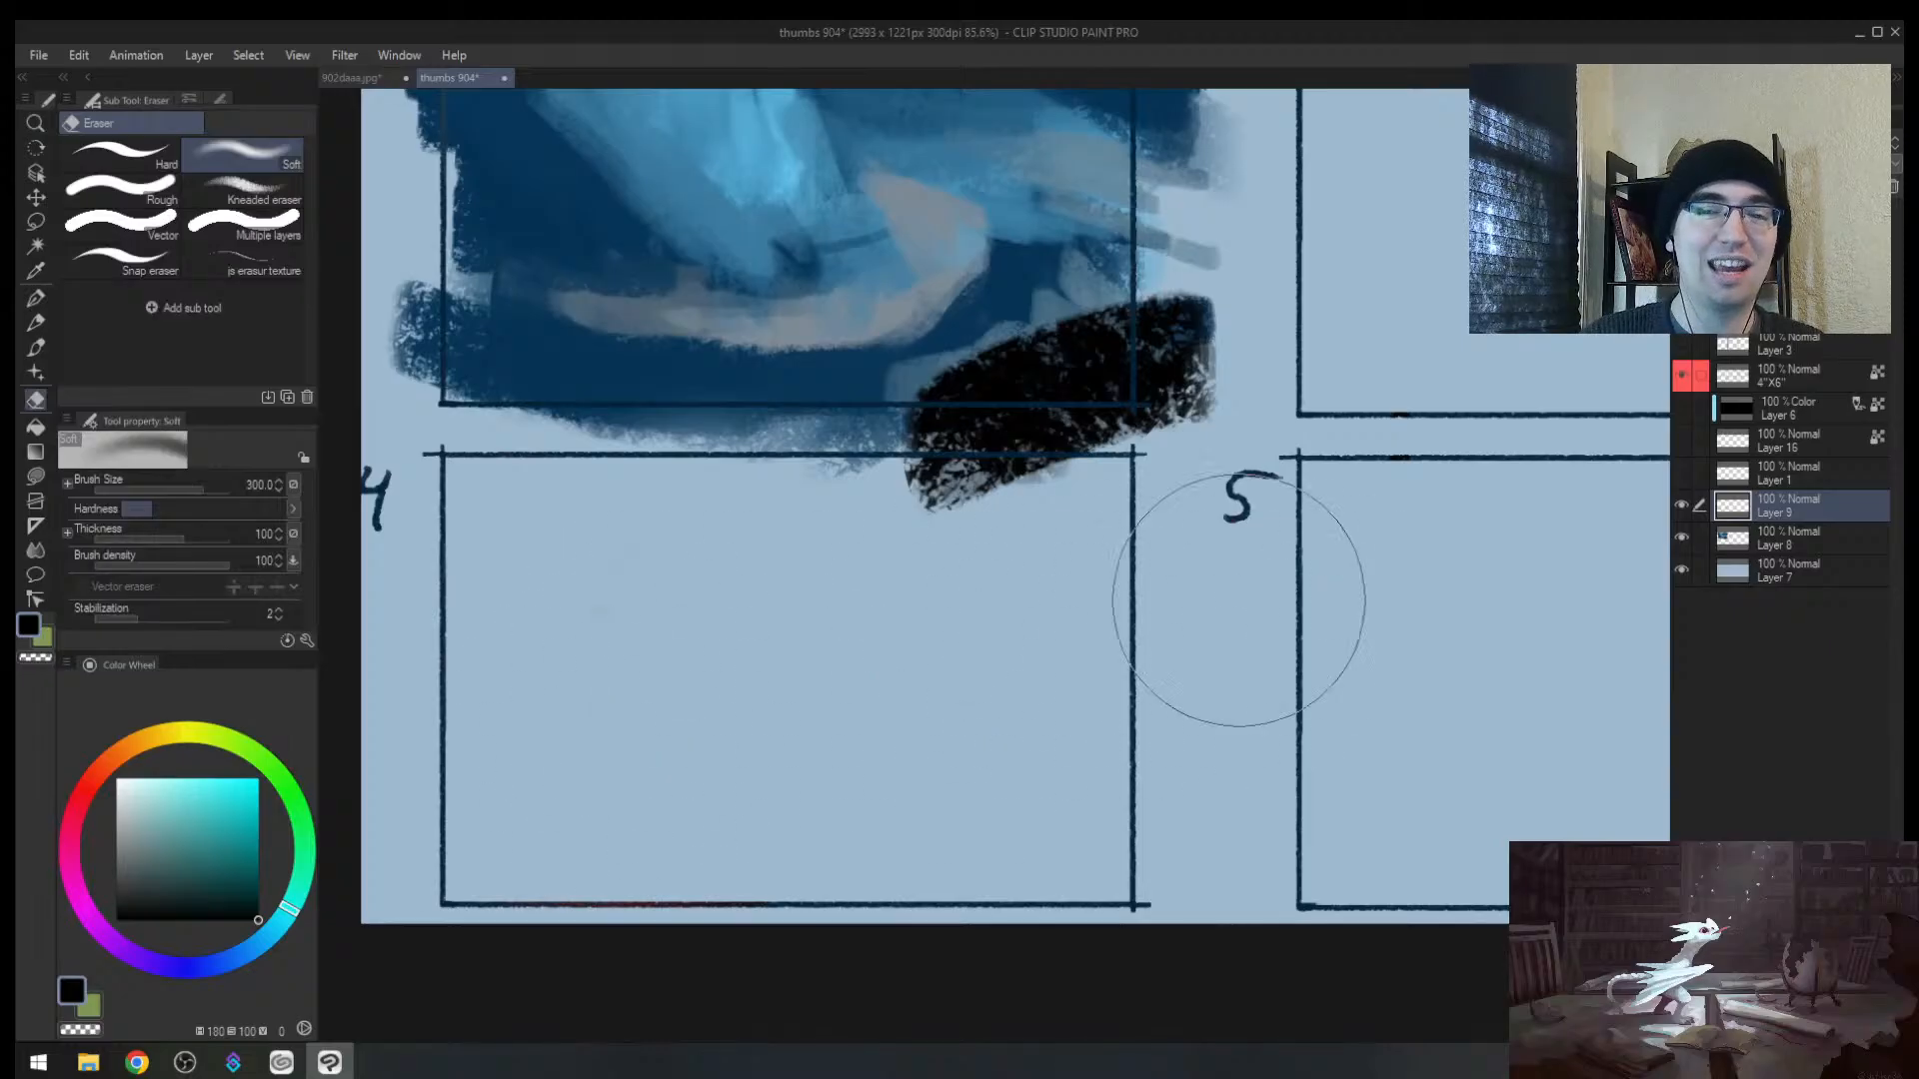
Step: Zoom out to view the whole thumbs 904 sheet
key(alt+space)
mouse_move(1149, 562)
mouse_down()
mouse_move(1057, 586)
mouse_move(1086, 510)
mouse_move(979, 670)
mouse_move(998, 651)
mouse_up()
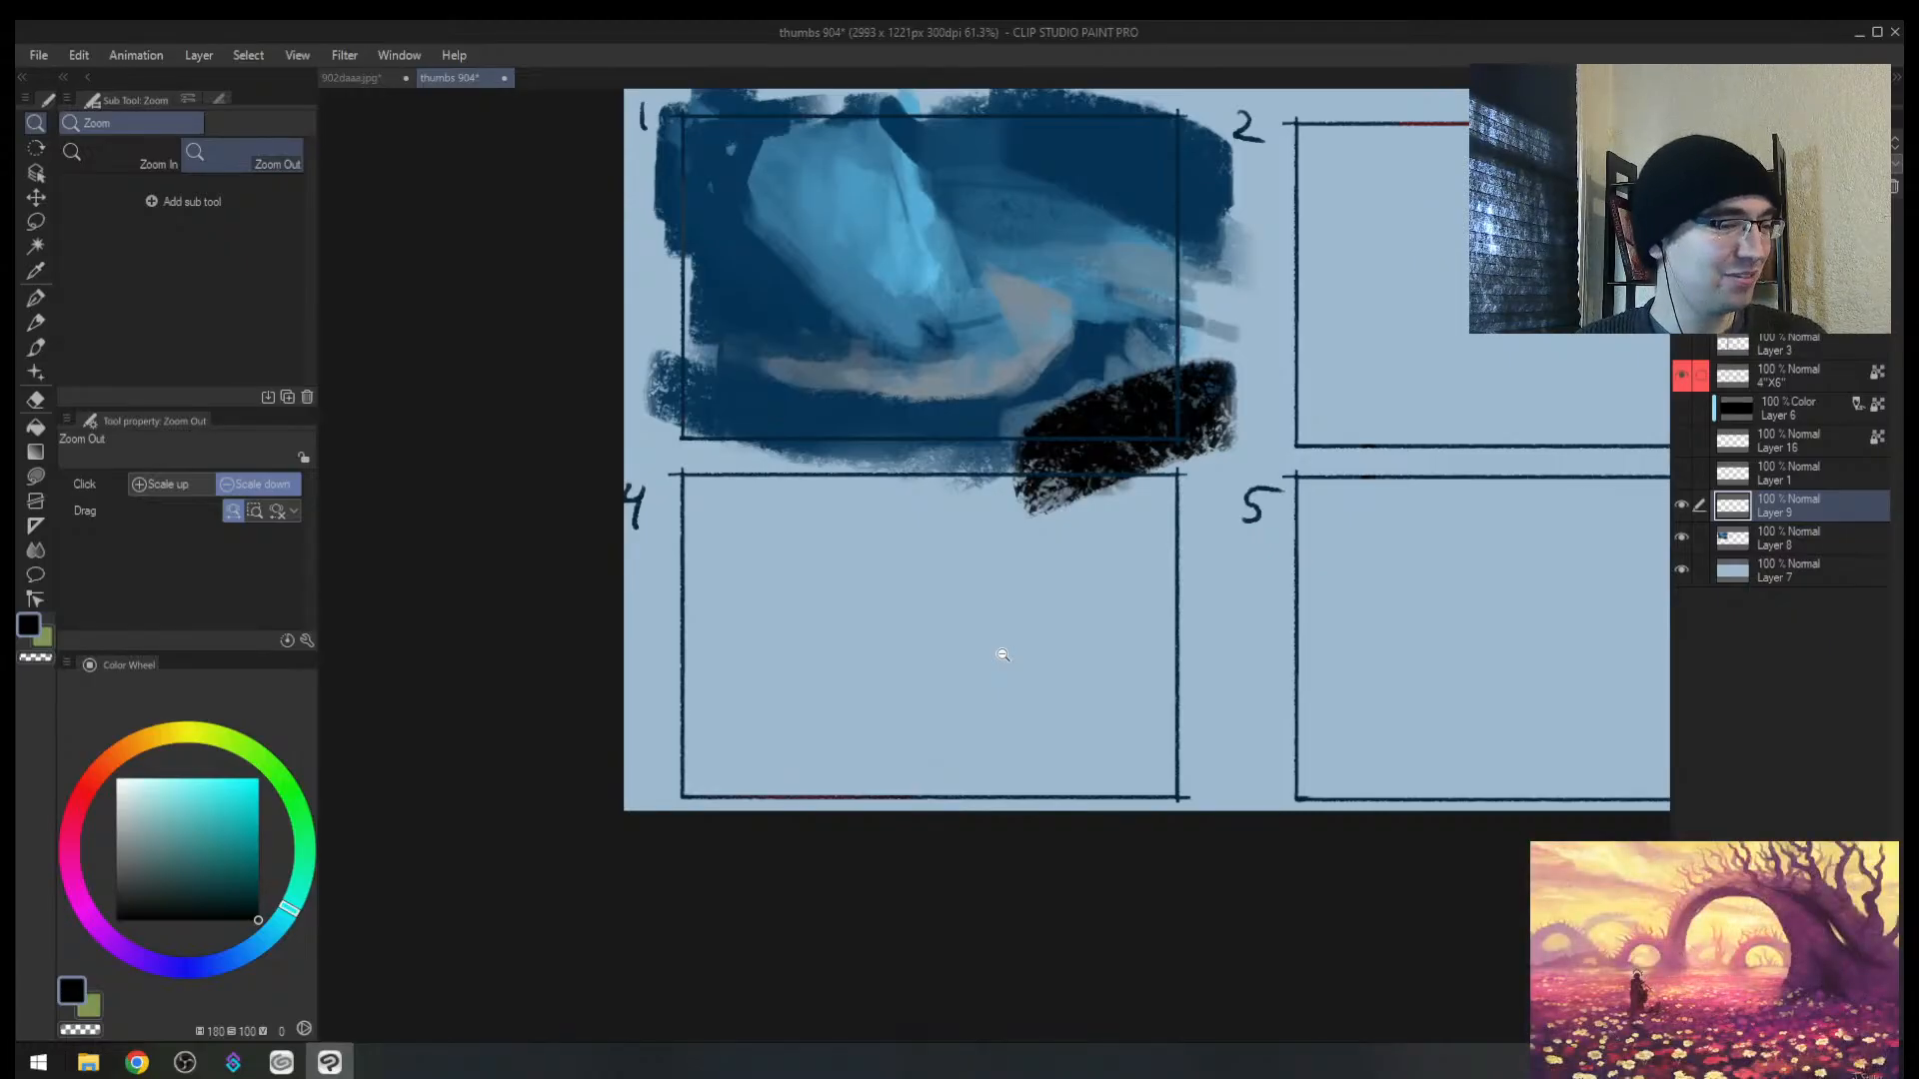
key(b)
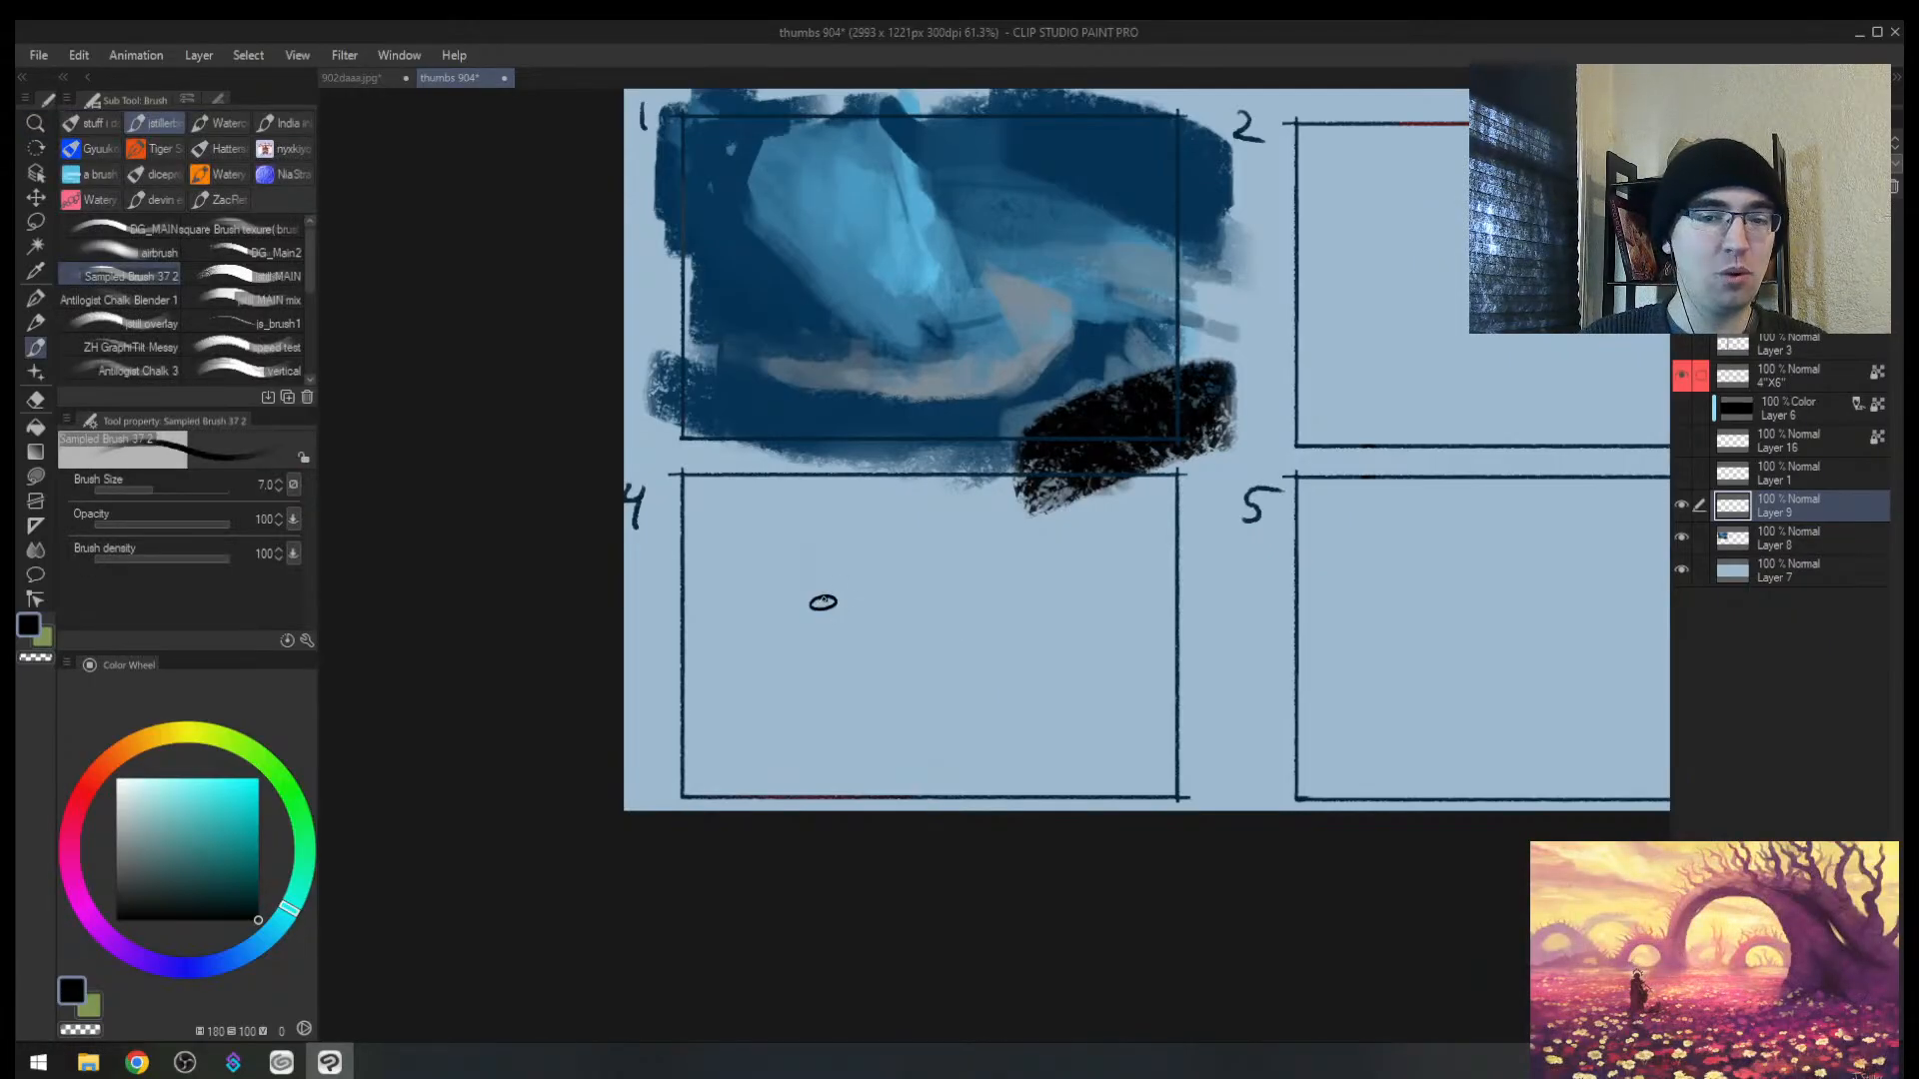
drag(800, 584, 805, 587)
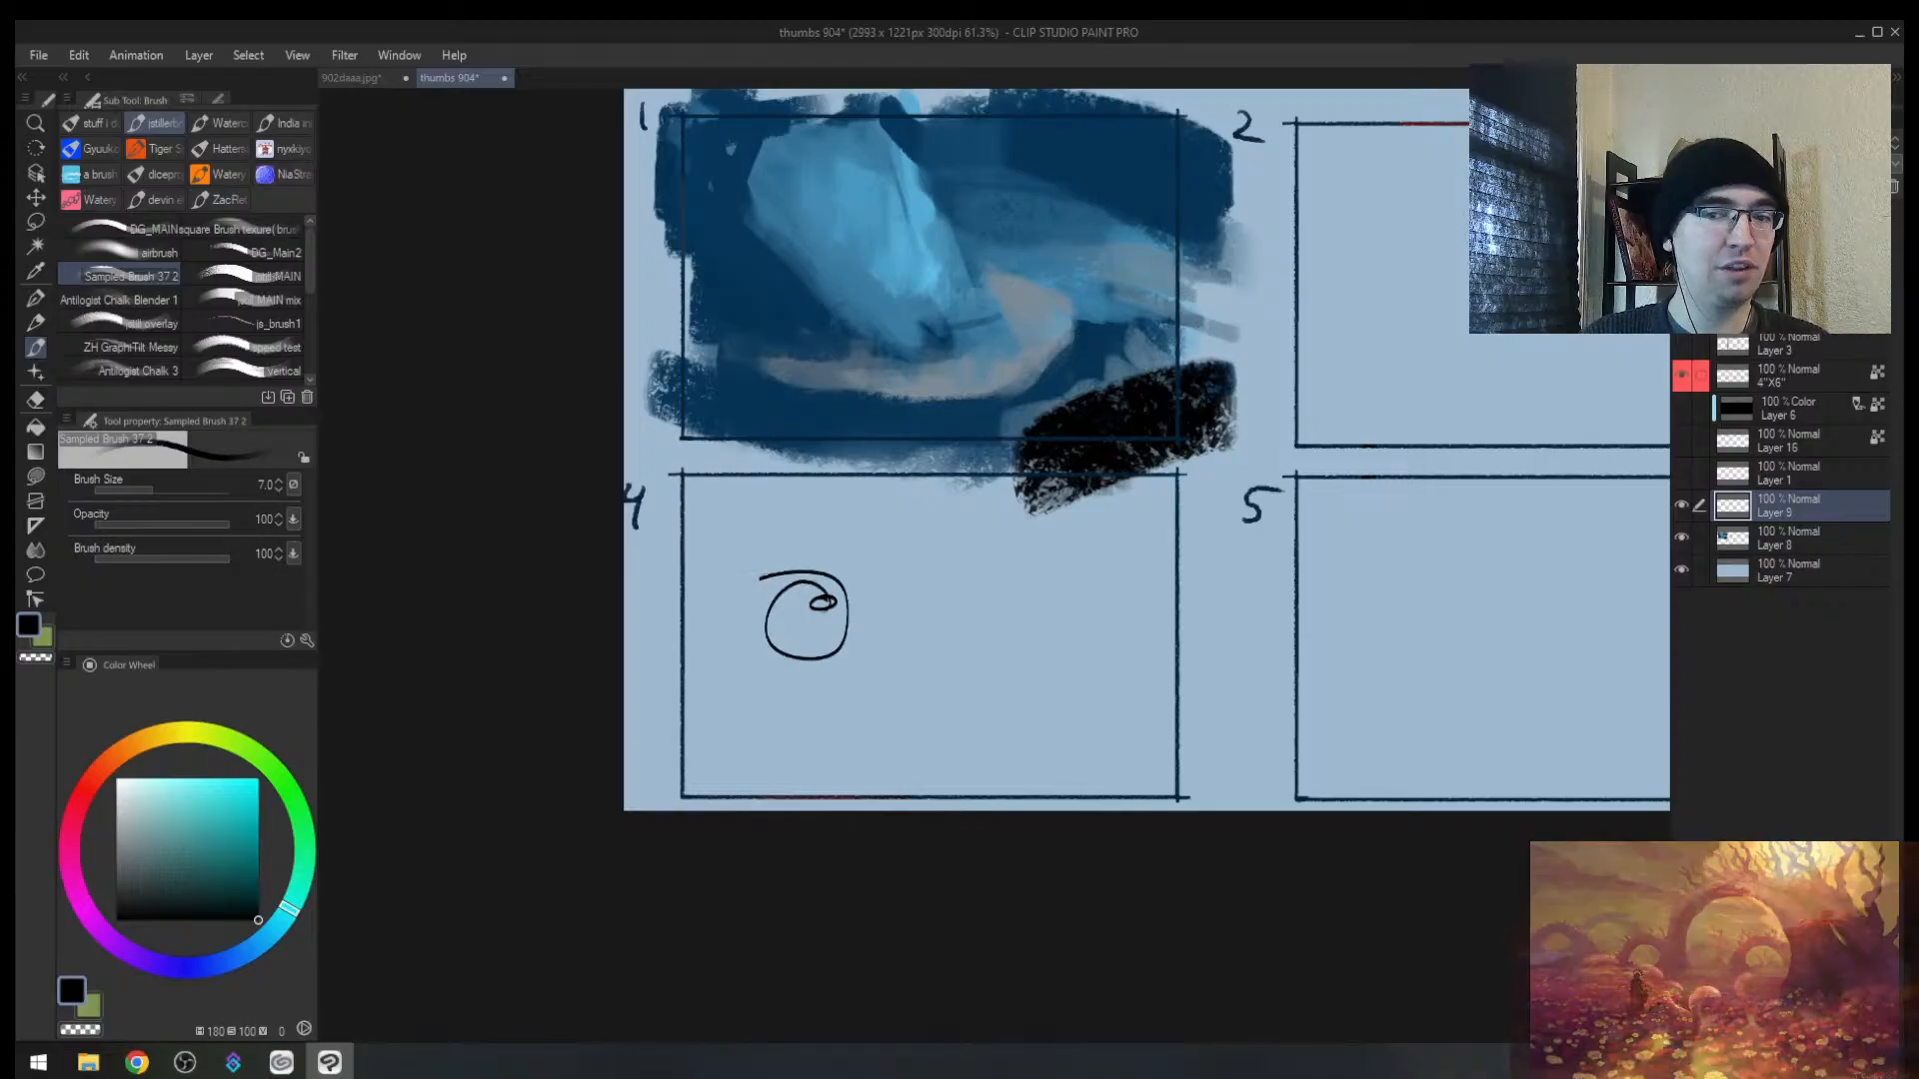
key(ctrl+z)
drag(939, 593, 974, 595)
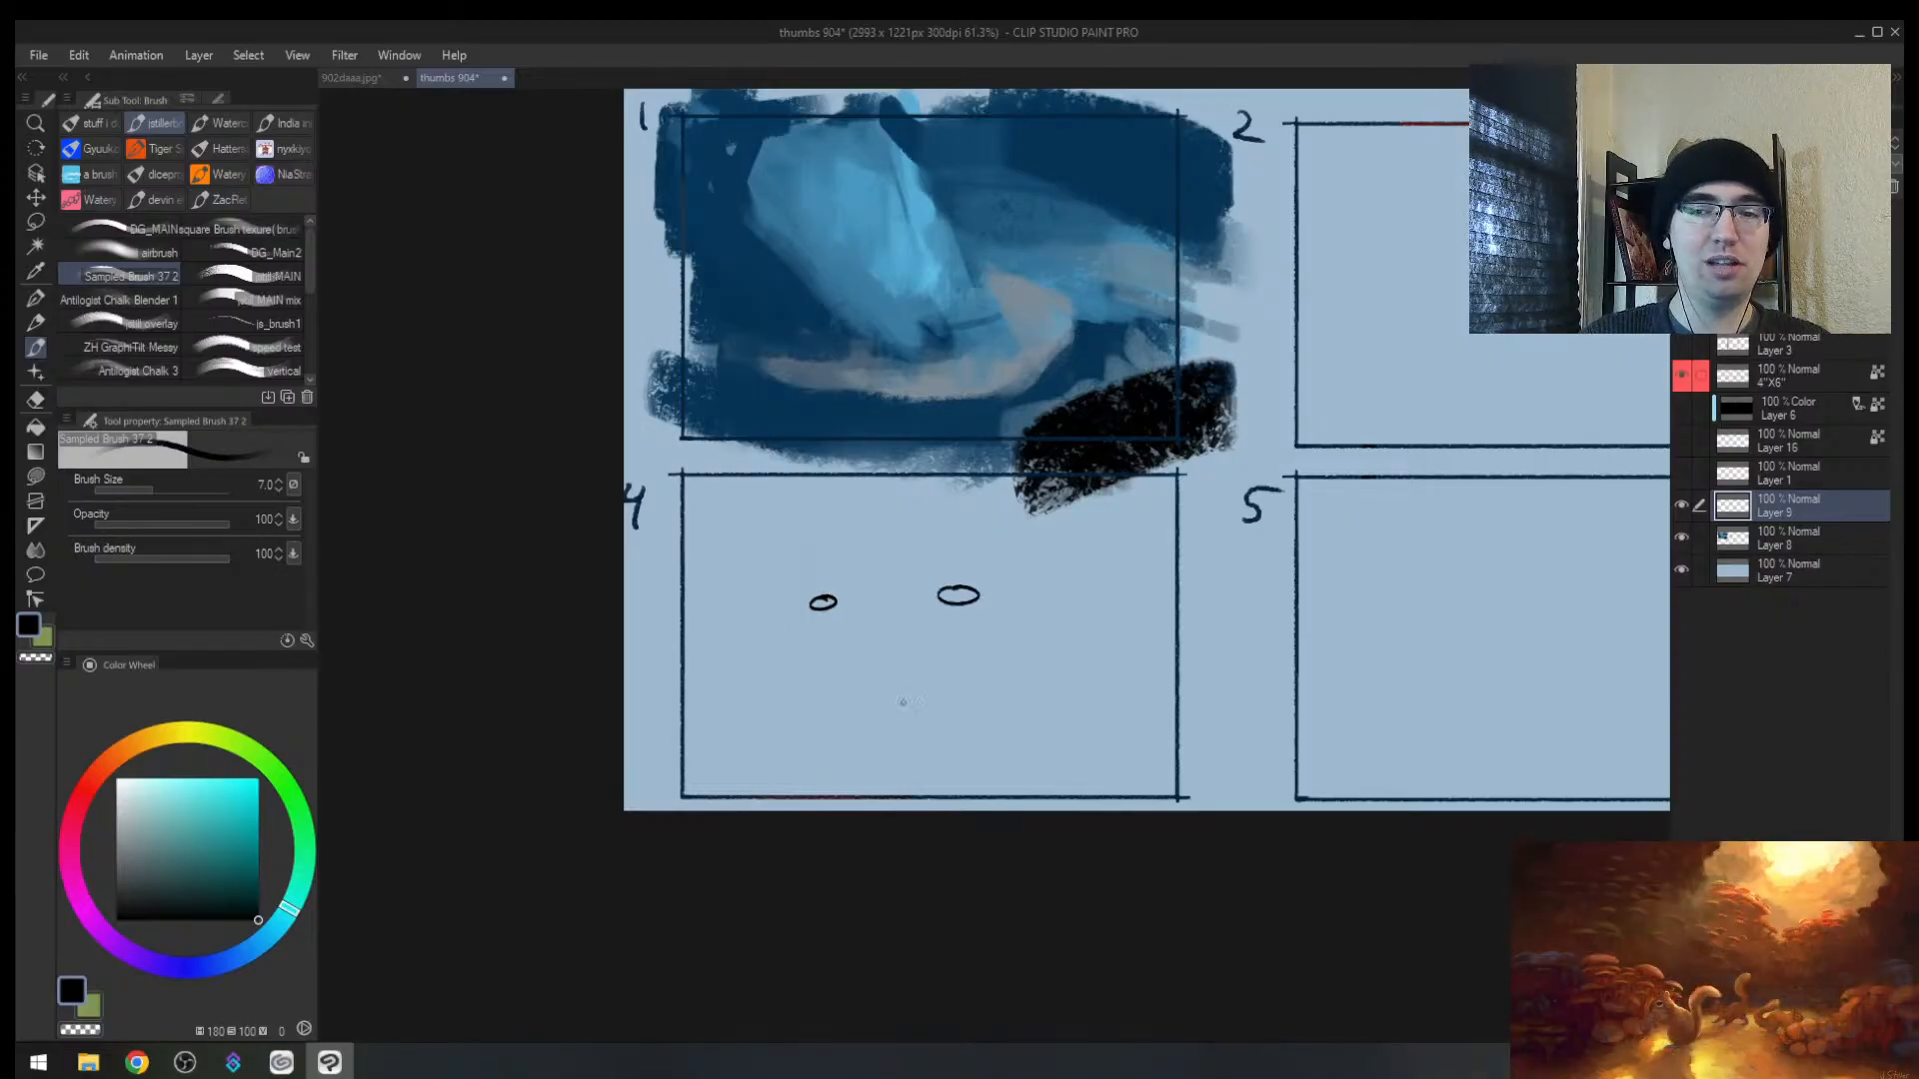
mouse_move(844, 761)
mouse_down()
mouse_move(791, 781)
mouse_move(822, 751)
mouse_up()
mouse_move(1007, 762)
mouse_down()
mouse_move(971, 777)
mouse_move(973, 738)
mouse_up()
mouse_move(693, 637)
mouse_down()
mouse_move(786, 550)
mouse_move(1023, 702)
mouse_move(1012, 752)
mouse_up()
key(ctrl+z)
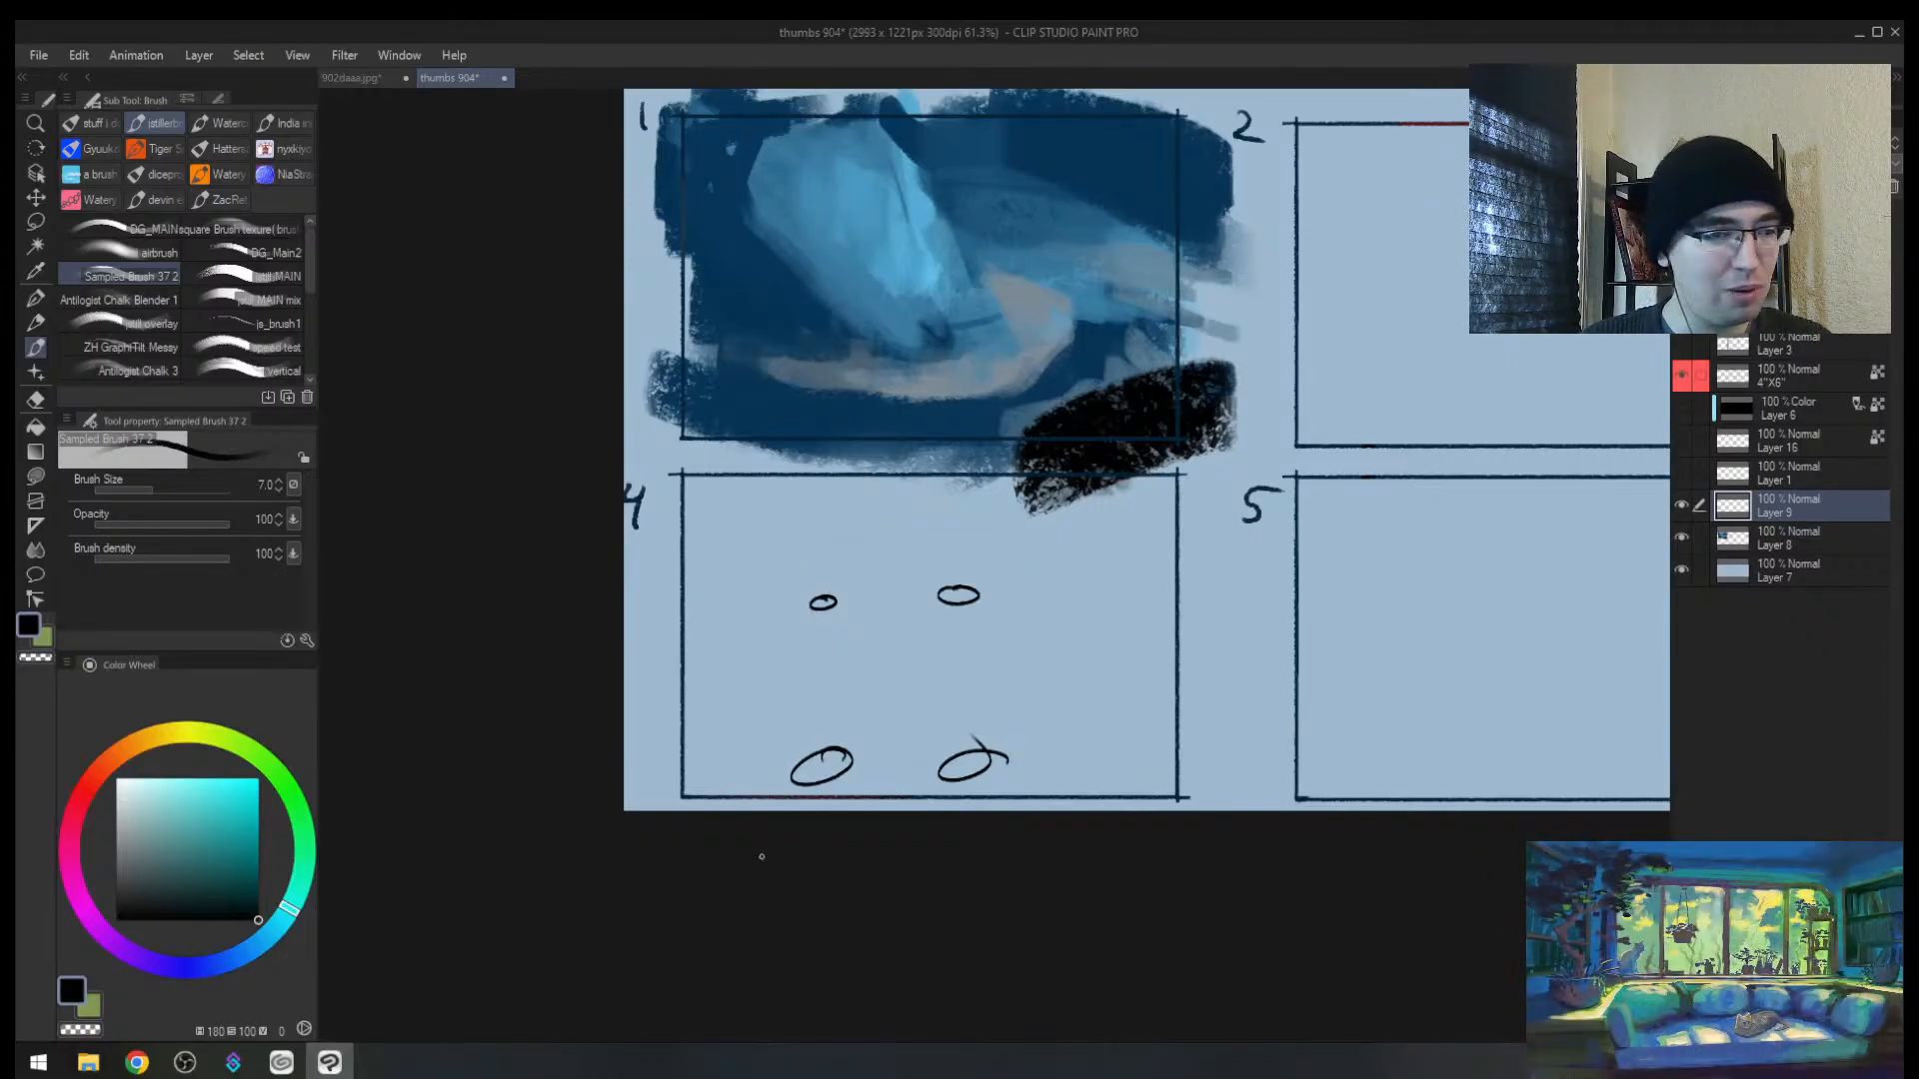
key(ctrl+z)
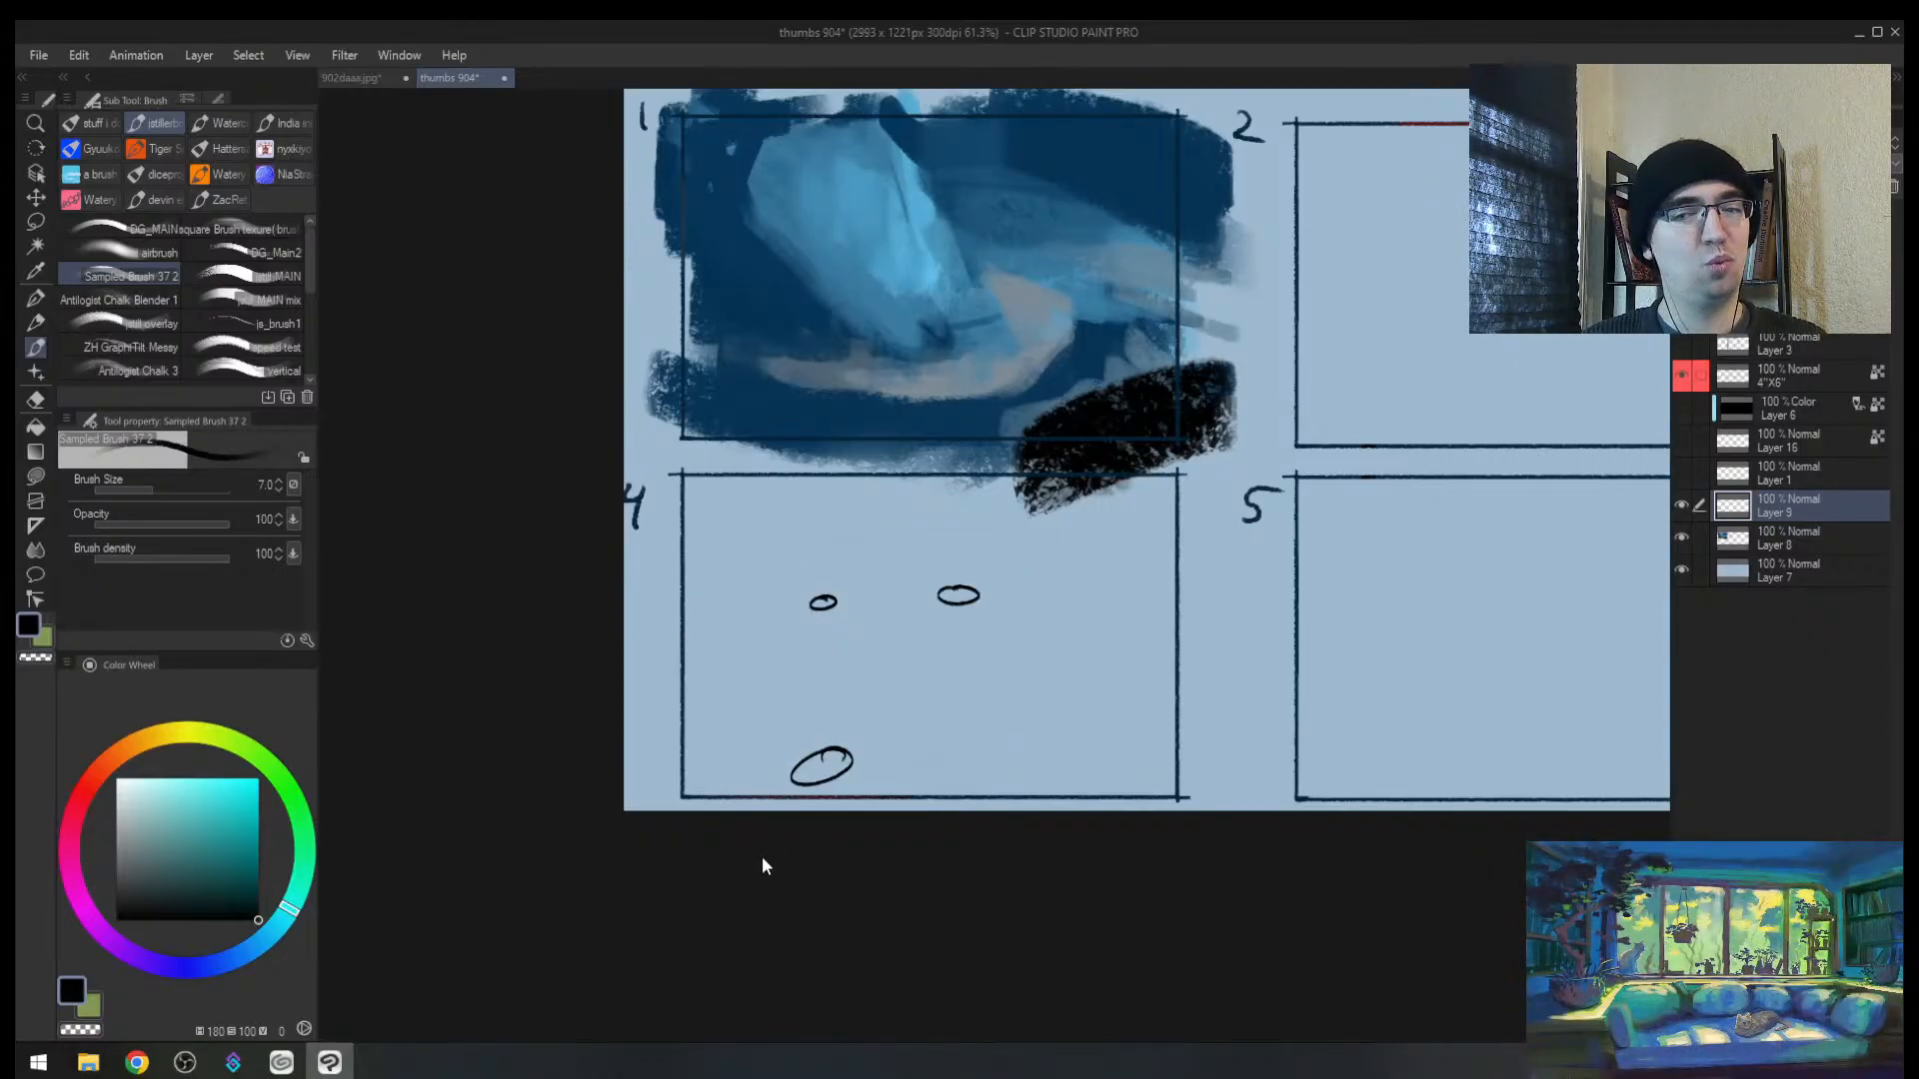
key(ctrl+z)
key(ctrl+y)
key(ctrl+z)
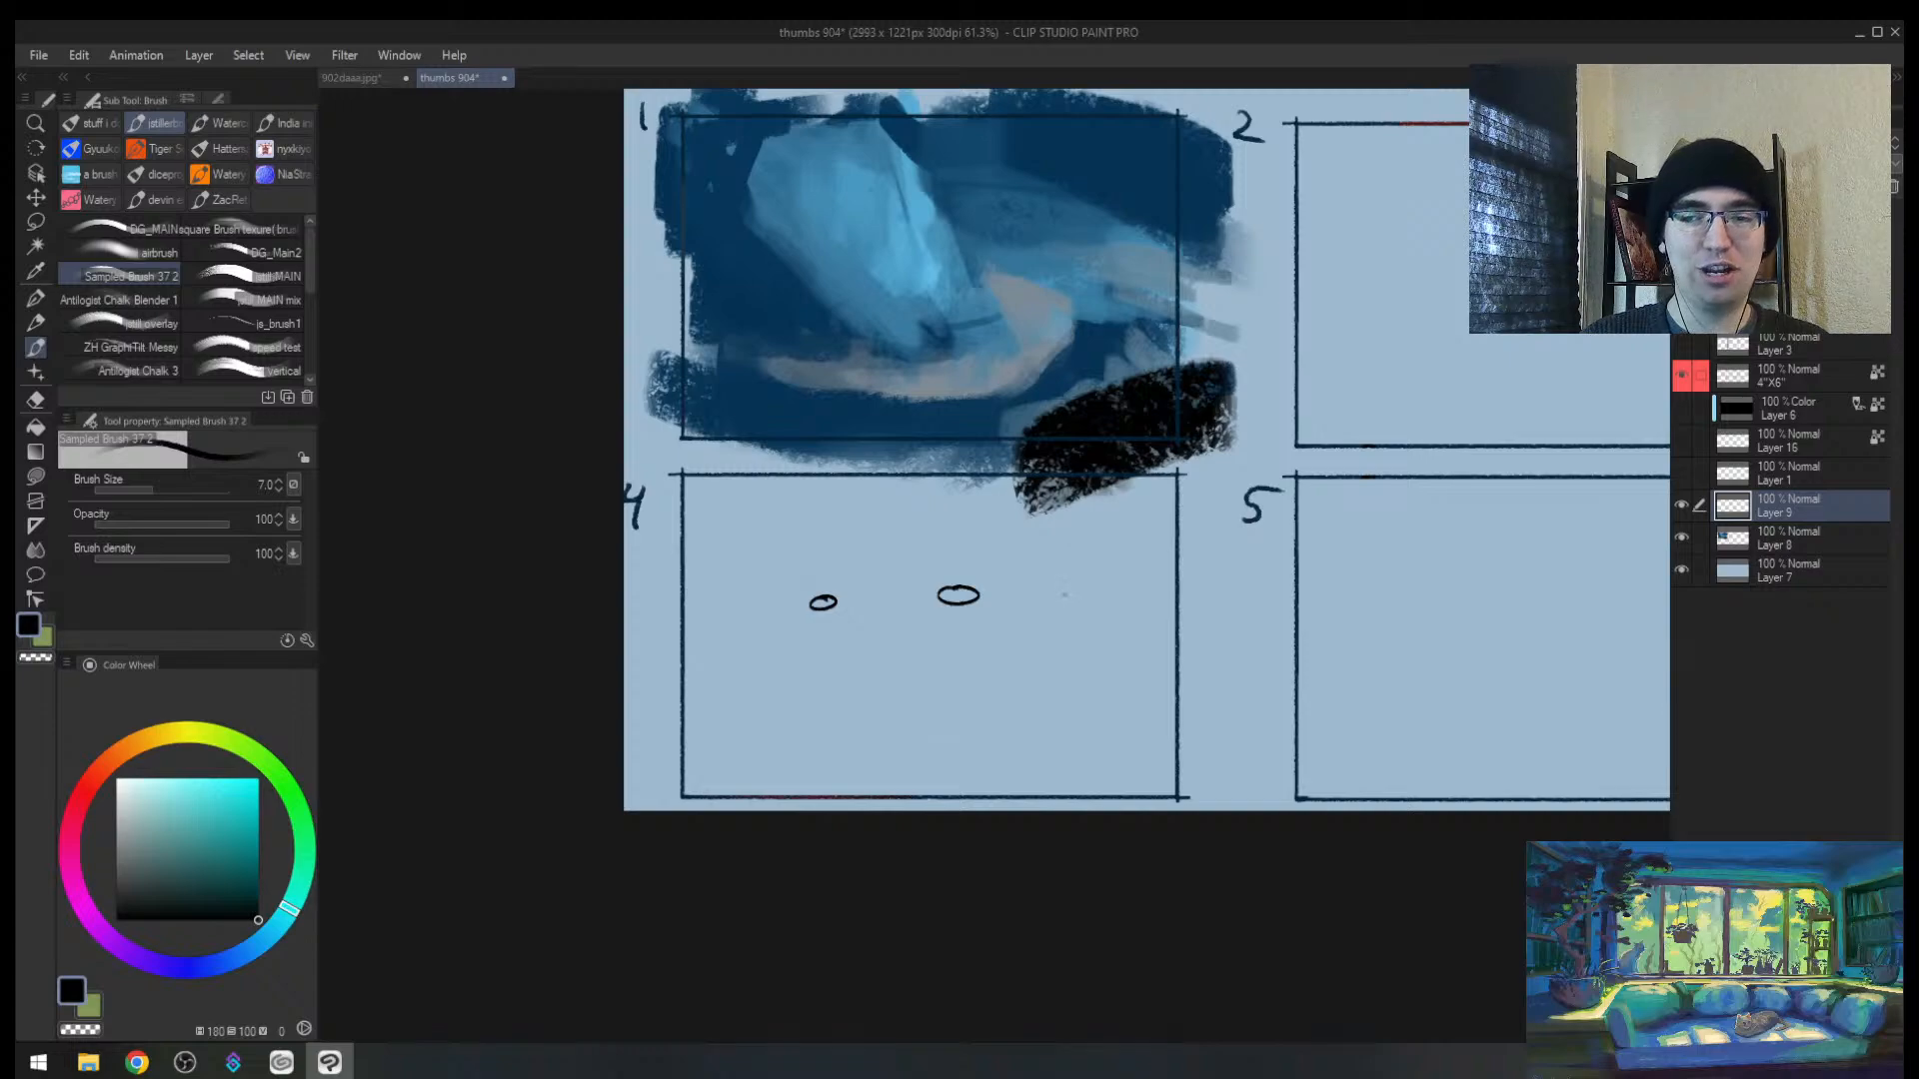
mouse_move(1070, 577)
mouse_down()
mouse_move(1083, 615)
mouse_move(1108, 562)
mouse_move(1068, 575)
mouse_move(1112, 570)
mouse_up()
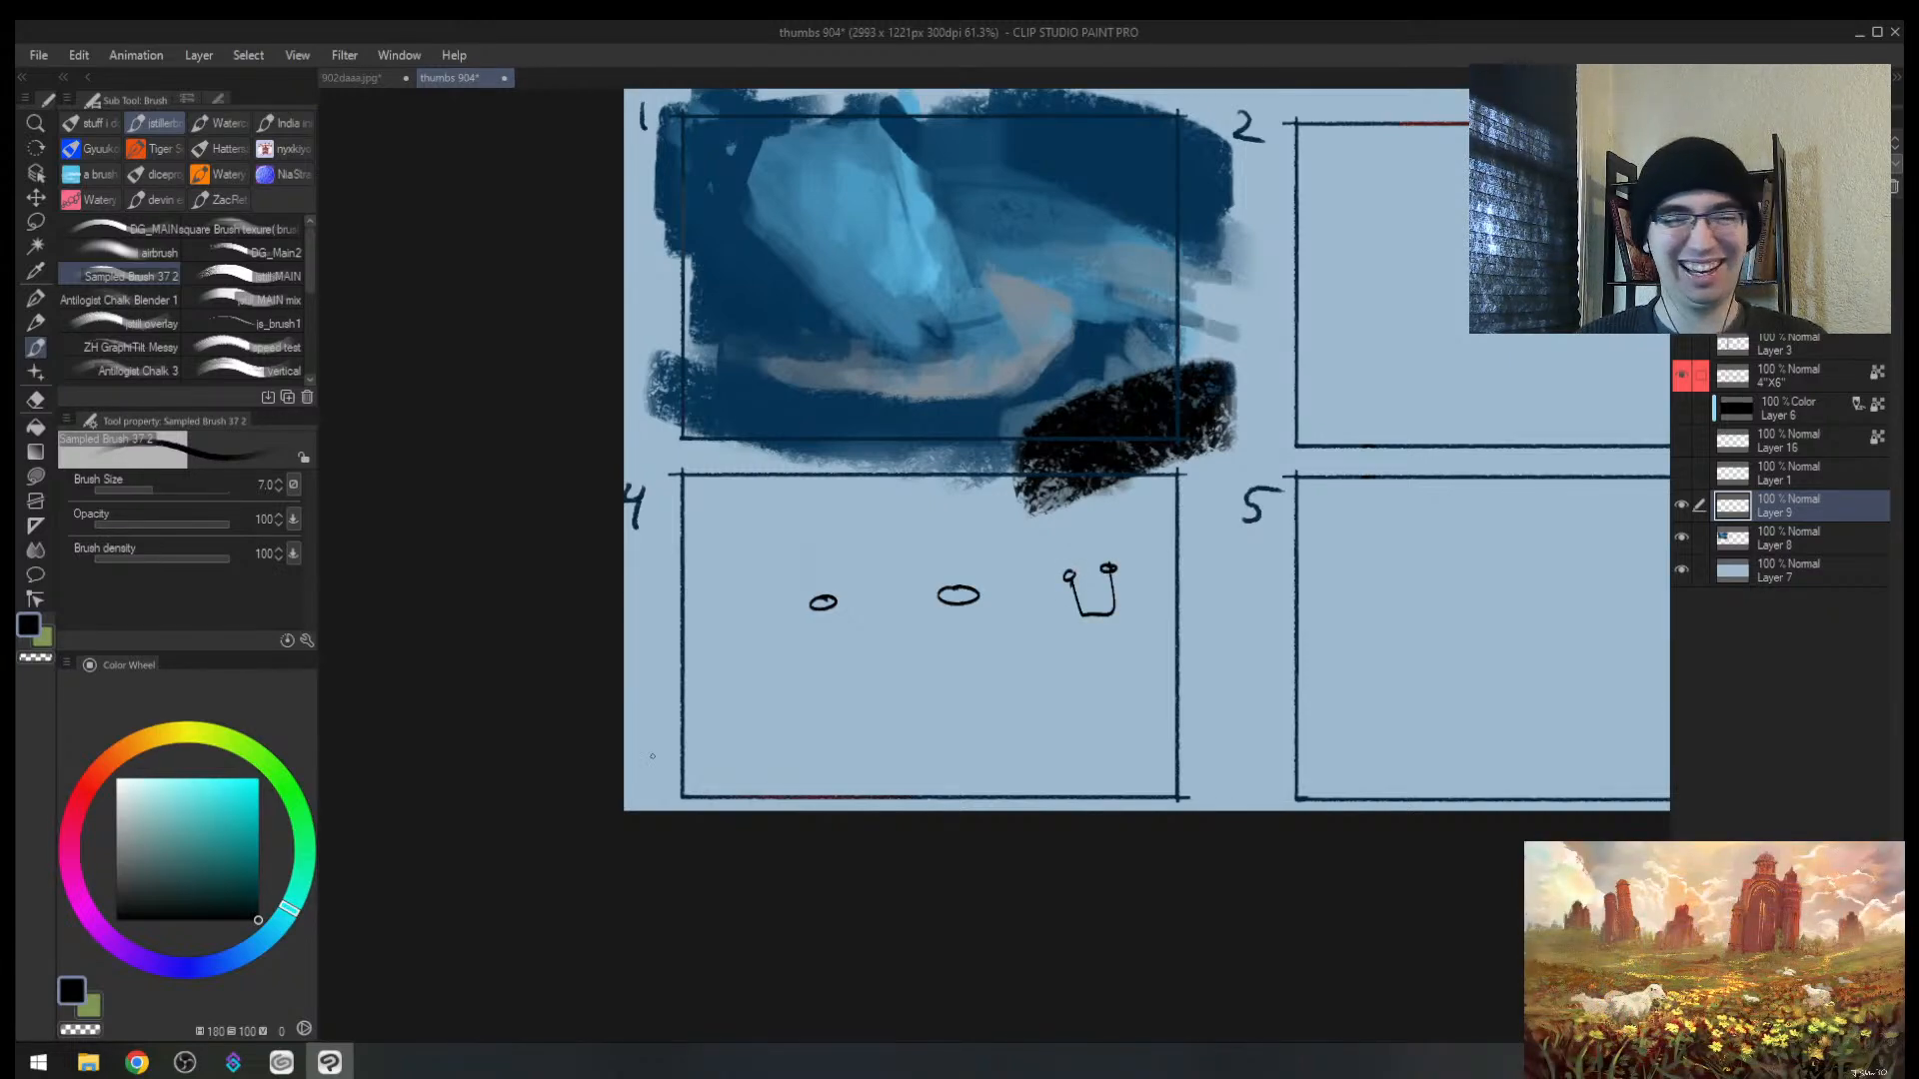
key(e)
drag(857, 621, 750, 599)
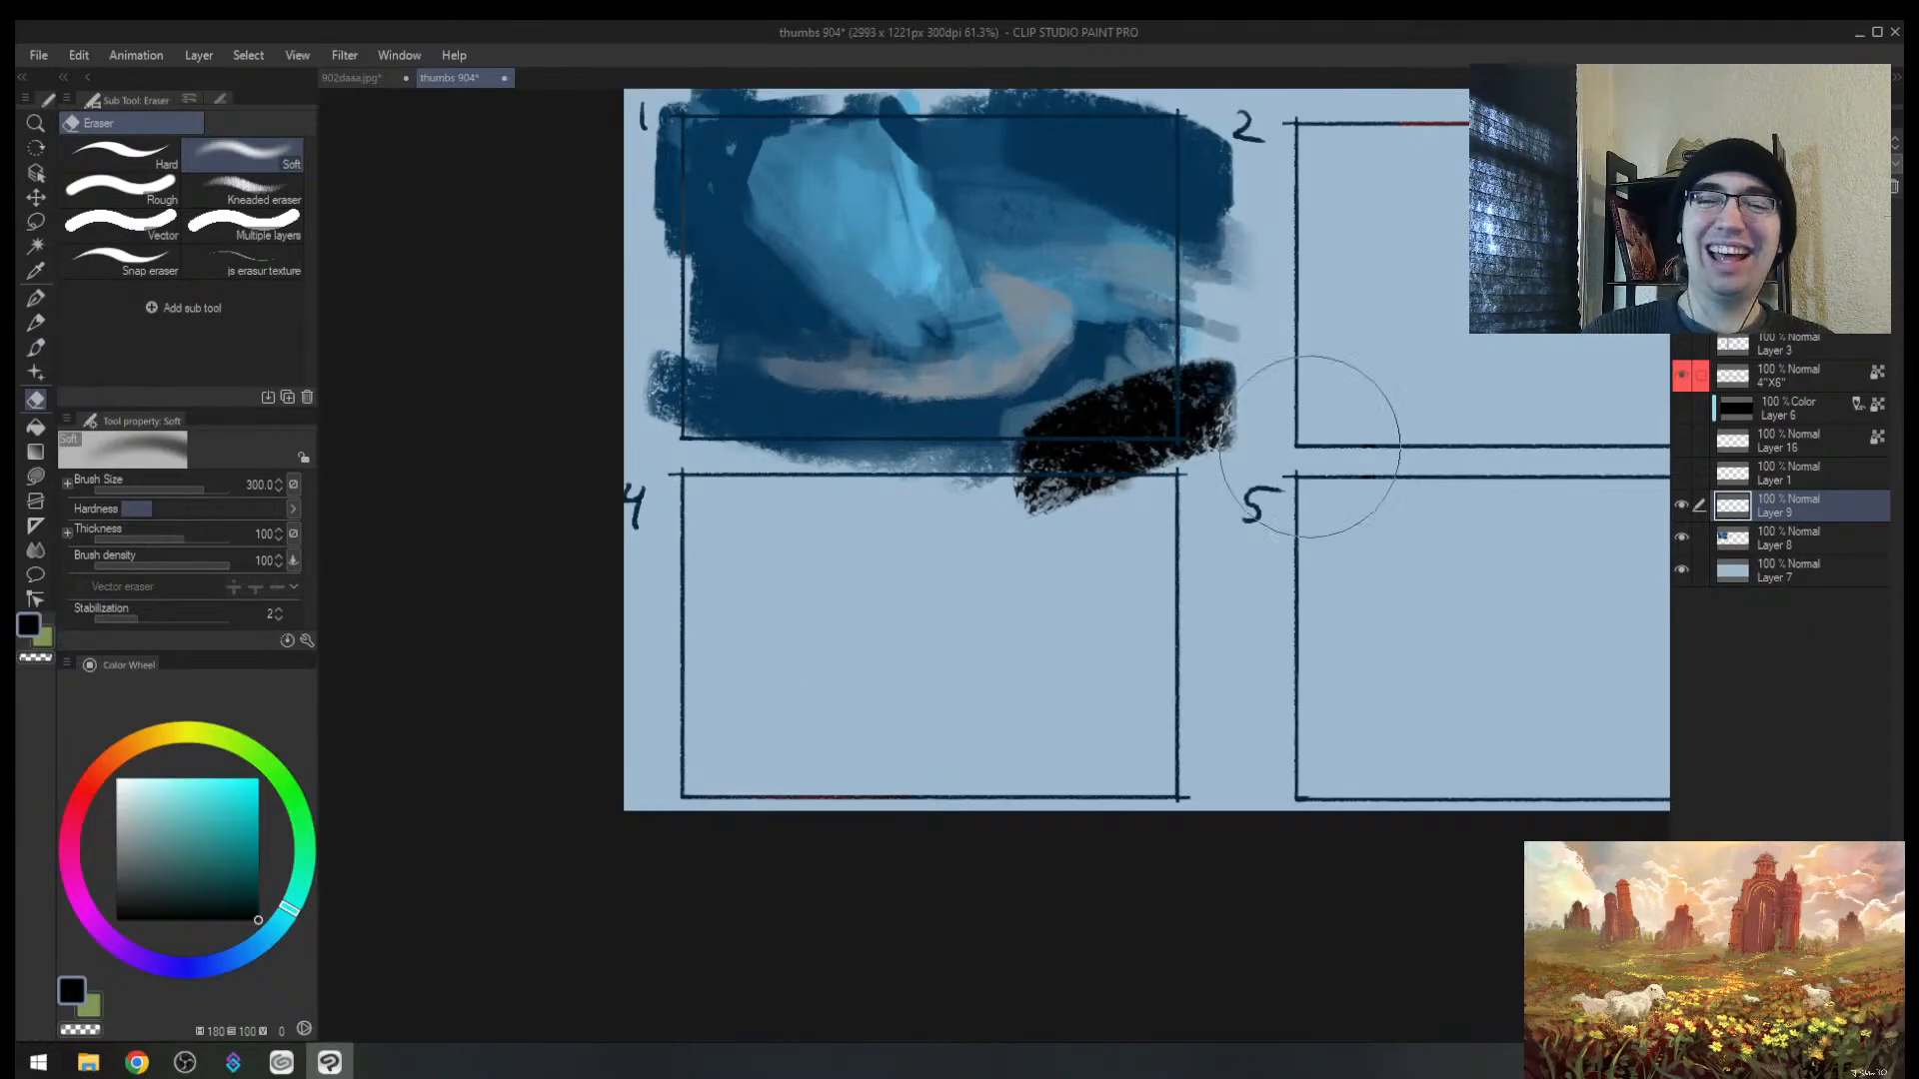
key(alt+space)
Step: Mirror the view to check composition, then paint thin dark blue strokes over frame 1's light area
mouse_move(1267, 377)
mouse_down()
mouse_move(1109, 514)
mouse_move(1092, 453)
mouse_up()
key(h)
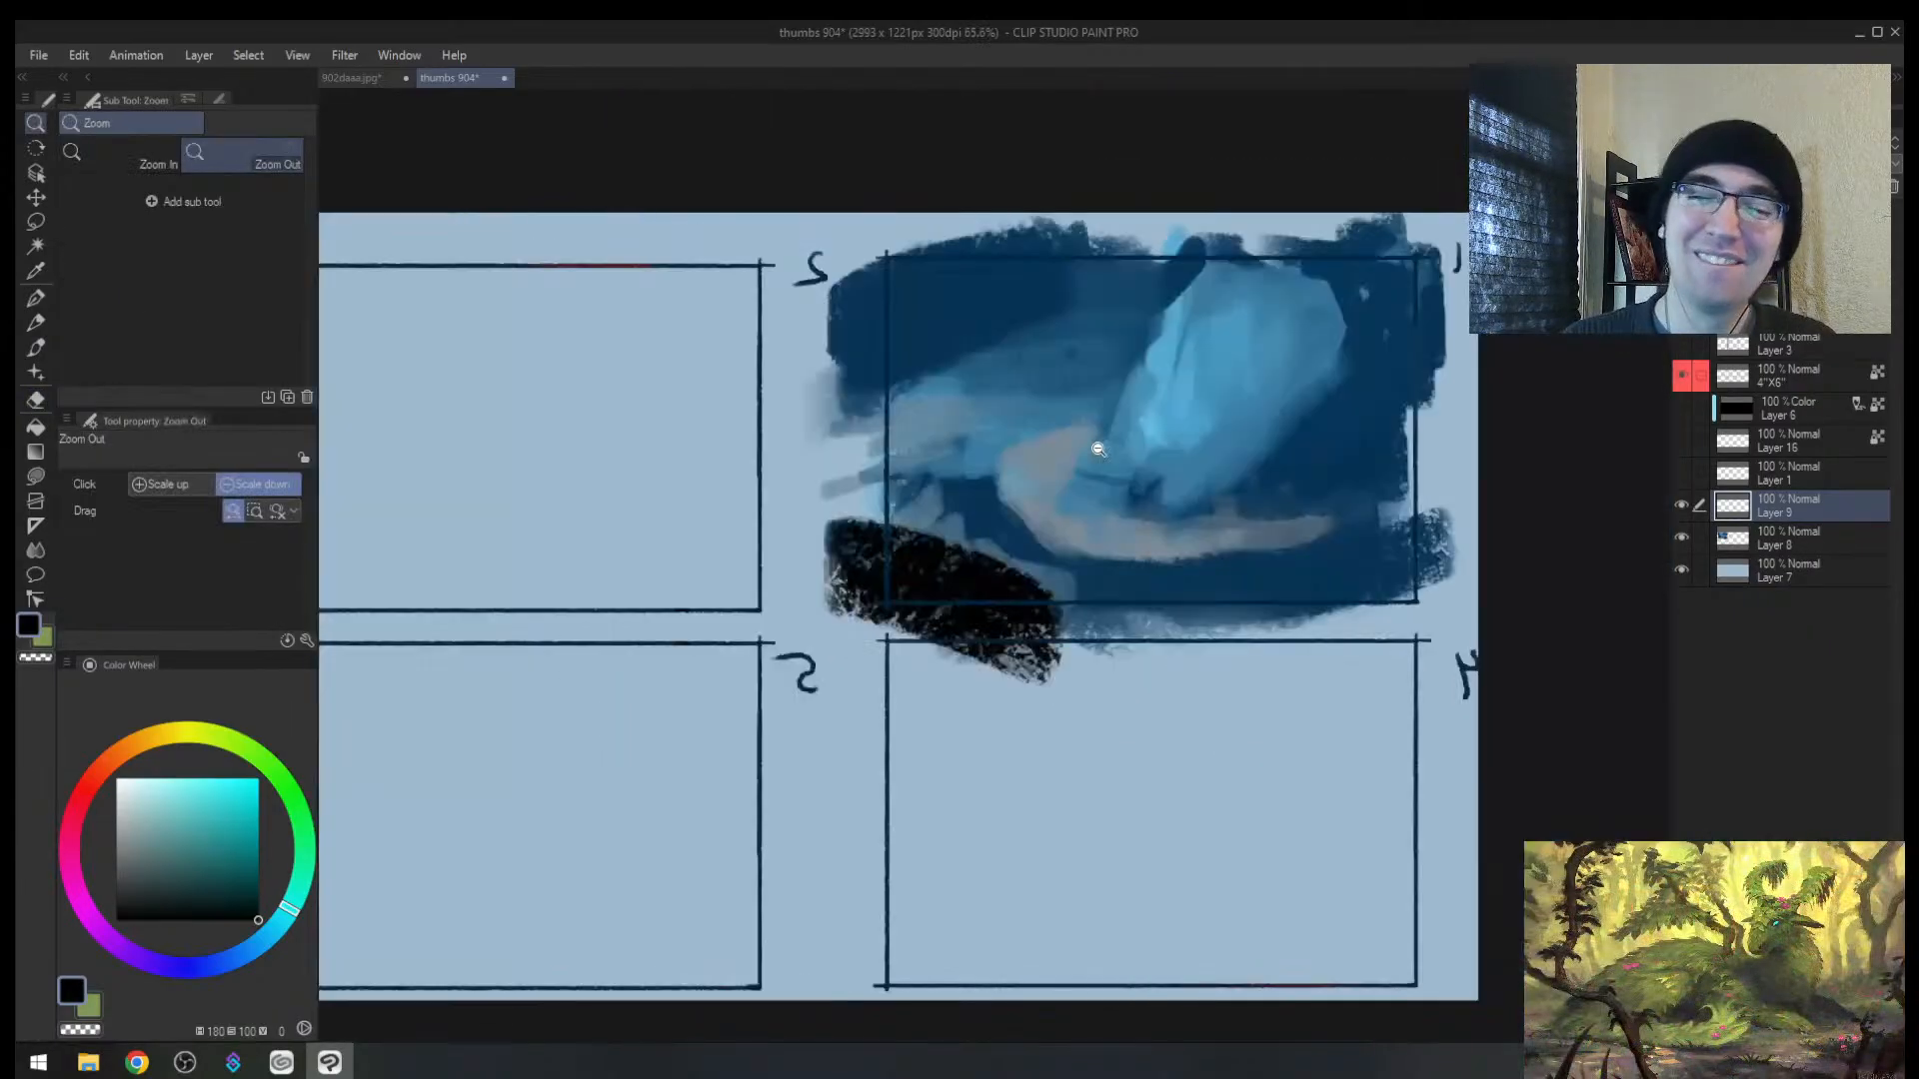
key(h)
drag(1149, 386, 1156, 386)
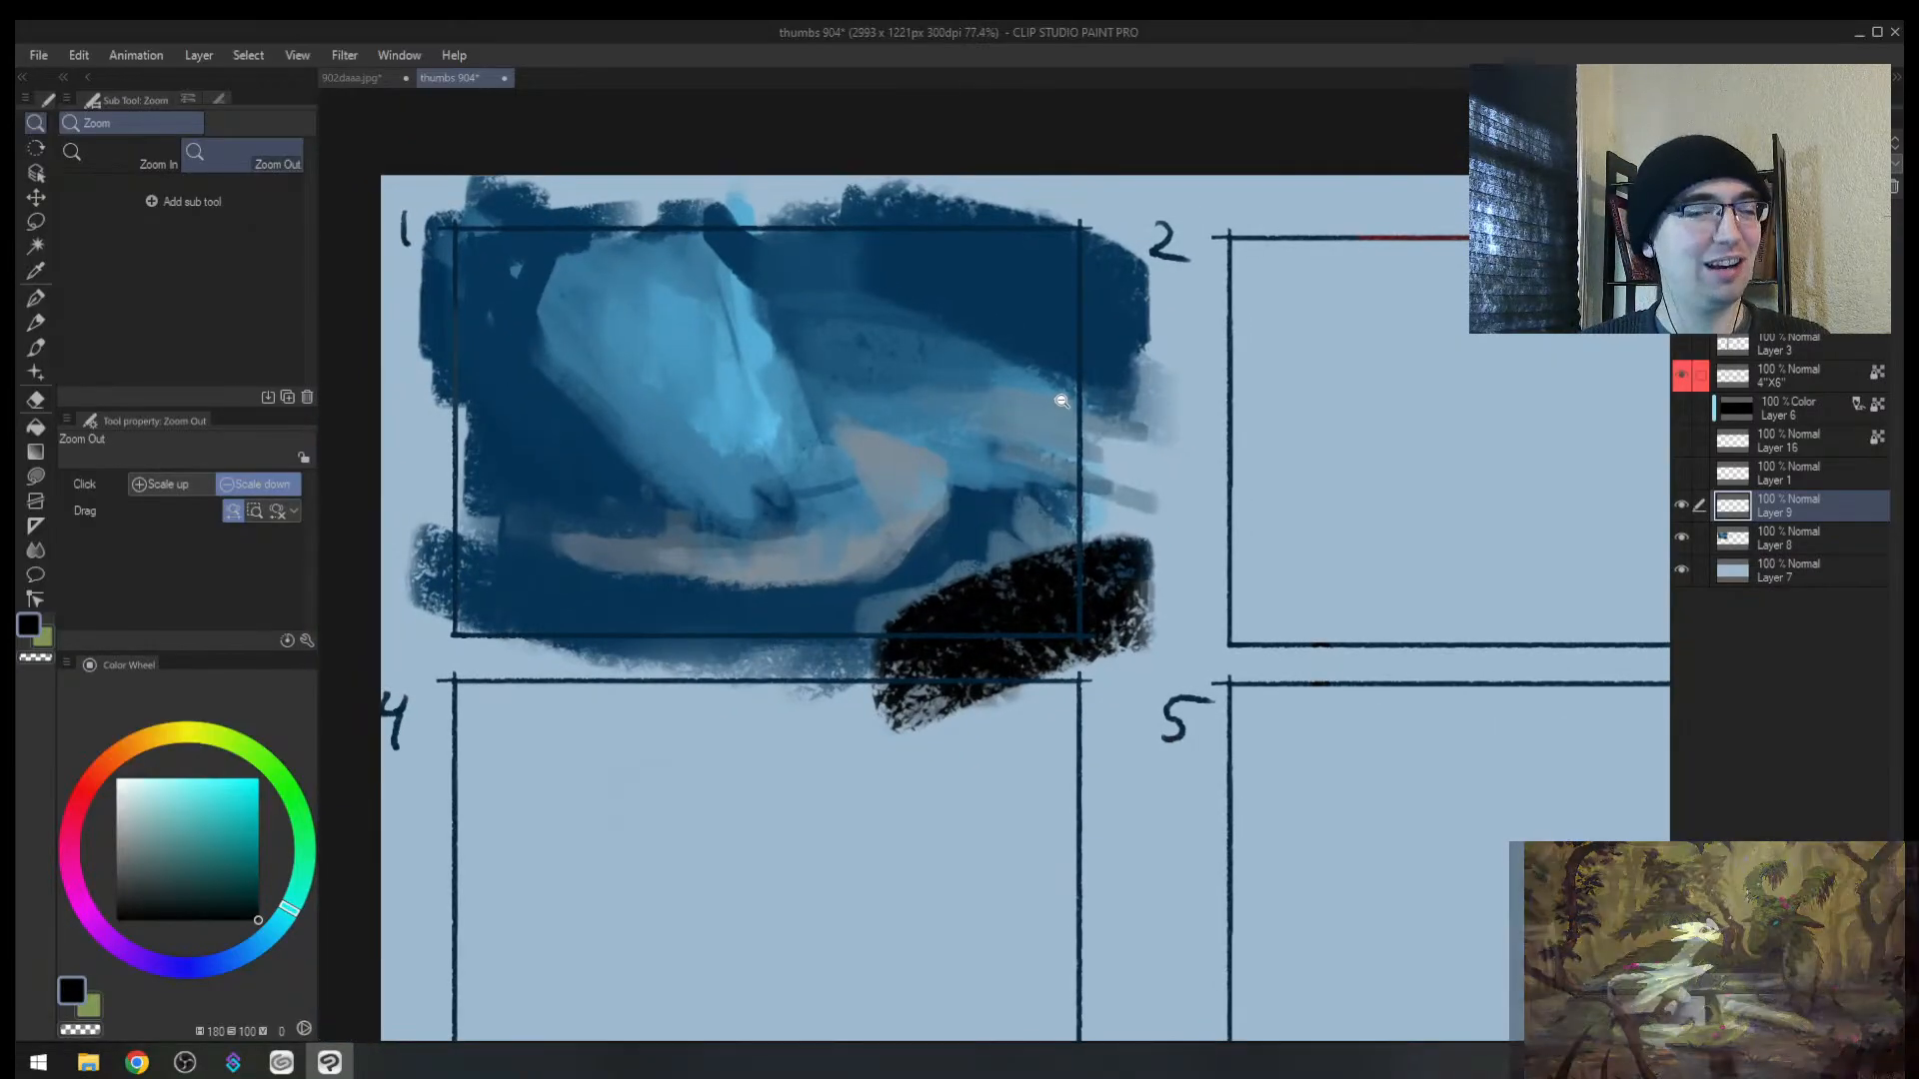
key(h)
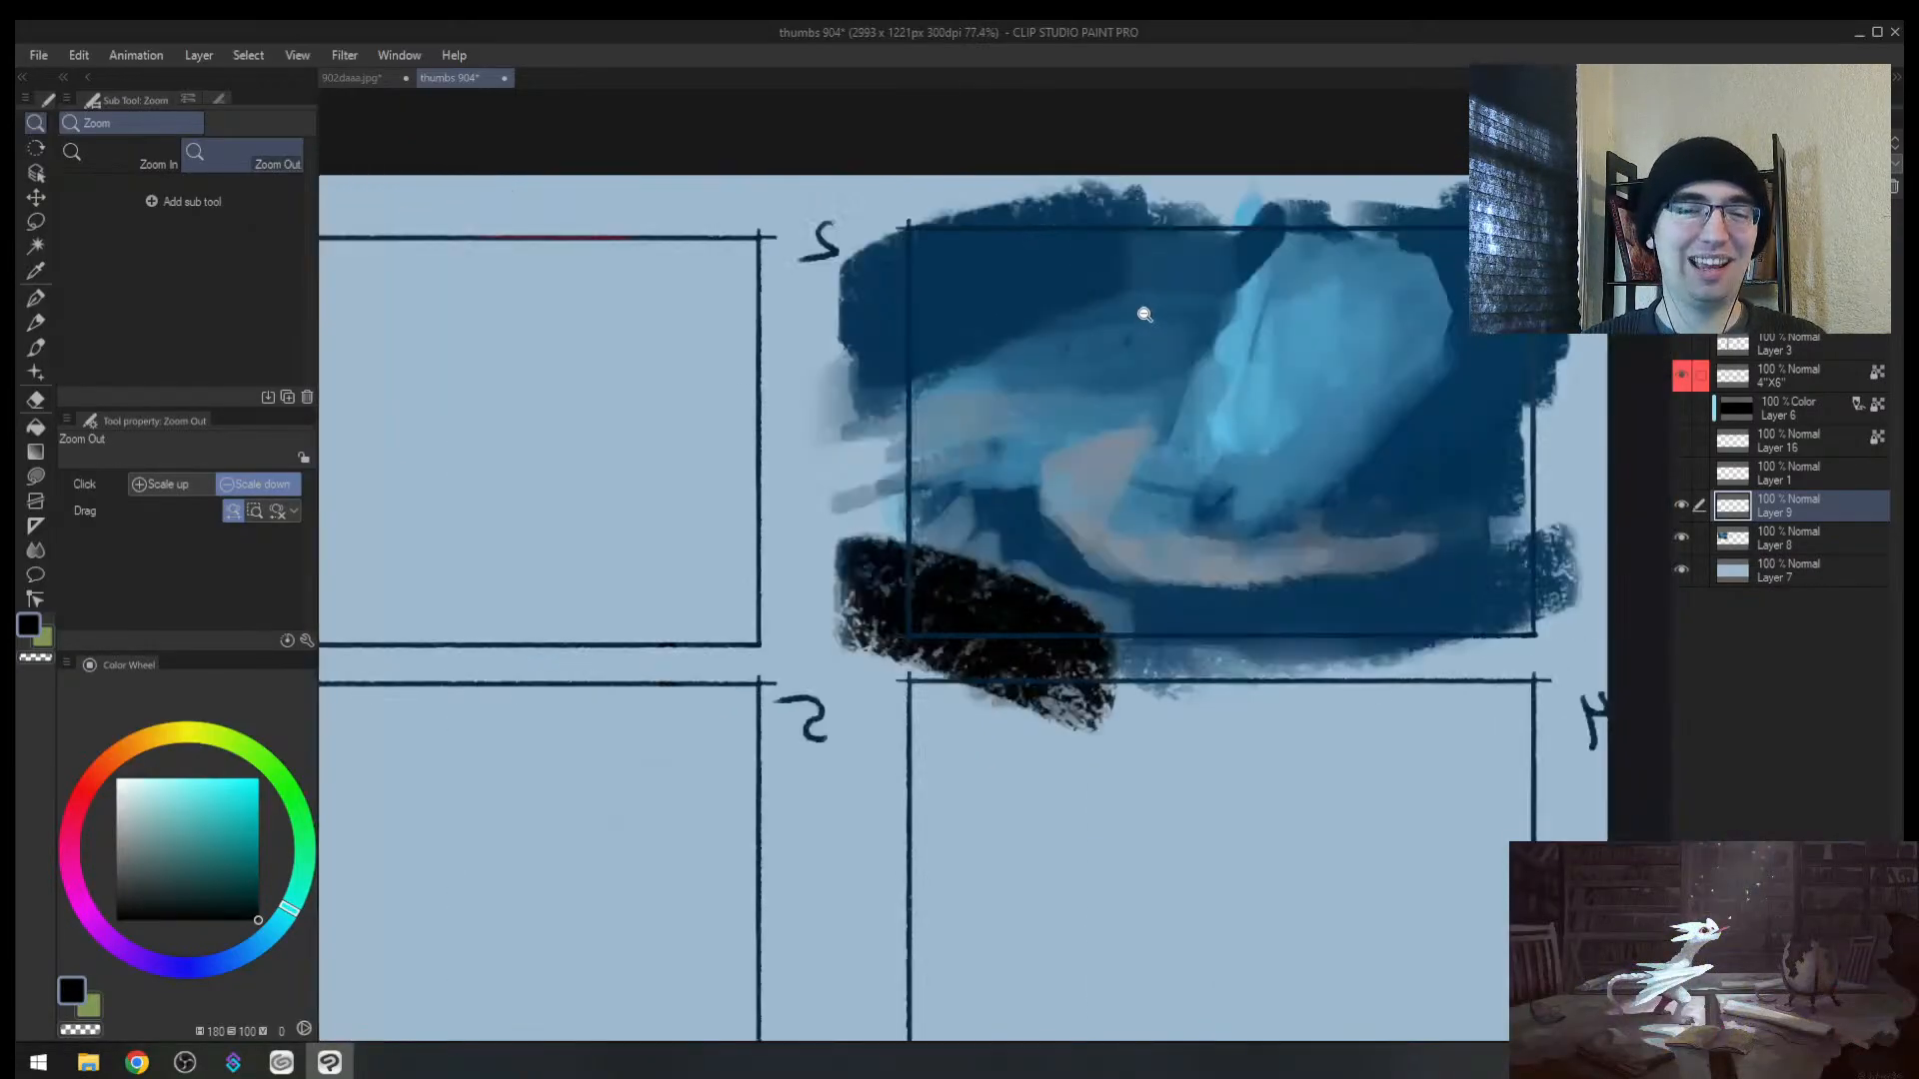
mouse_move(1017, 327)
mouse_down()
mouse_move(917, 454)
mouse_move(1039, 454)
mouse_move(849, 503)
mouse_up()
key(b)
alt+click(917, 448)
key(])
key(])
key(])
key(])
key(])
key(])
key(])
key(])
mouse_move(956, 463)
mouse_down()
mouse_move(1064, 455)
mouse_move(1059, 438)
mouse_move(721, 450)
mouse_move(1094, 490)
mouse_move(856, 524)
mouse_up()
key([)
key([)
key([)
key([)
key([)
key([)
key([)
key([)
key(])
mouse_move(1035, 518)
mouse_down()
mouse_move(831, 544)
mouse_move(1084, 508)
mouse_move(1068, 505)
mouse_up()
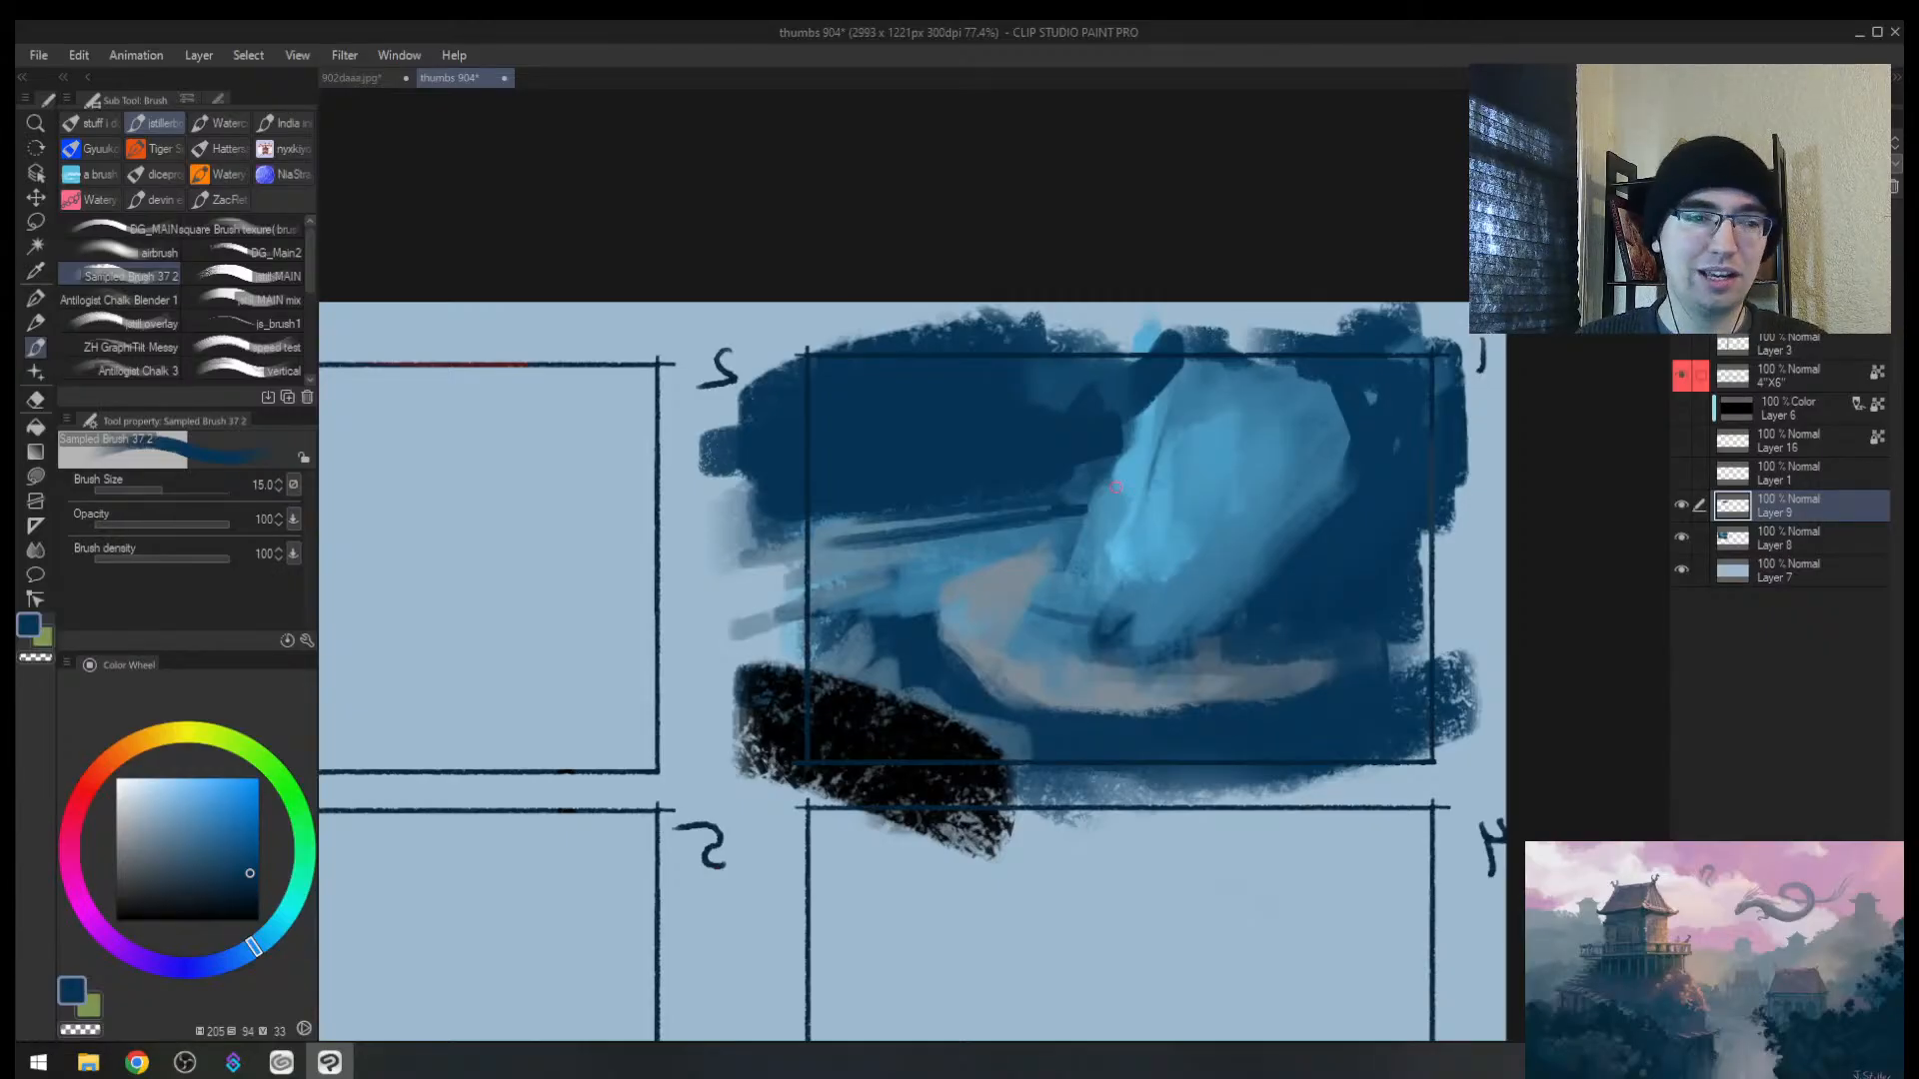
Step: Zoom in on panel 1's wing and rework its edge with eyedropped mid blues
key(h)
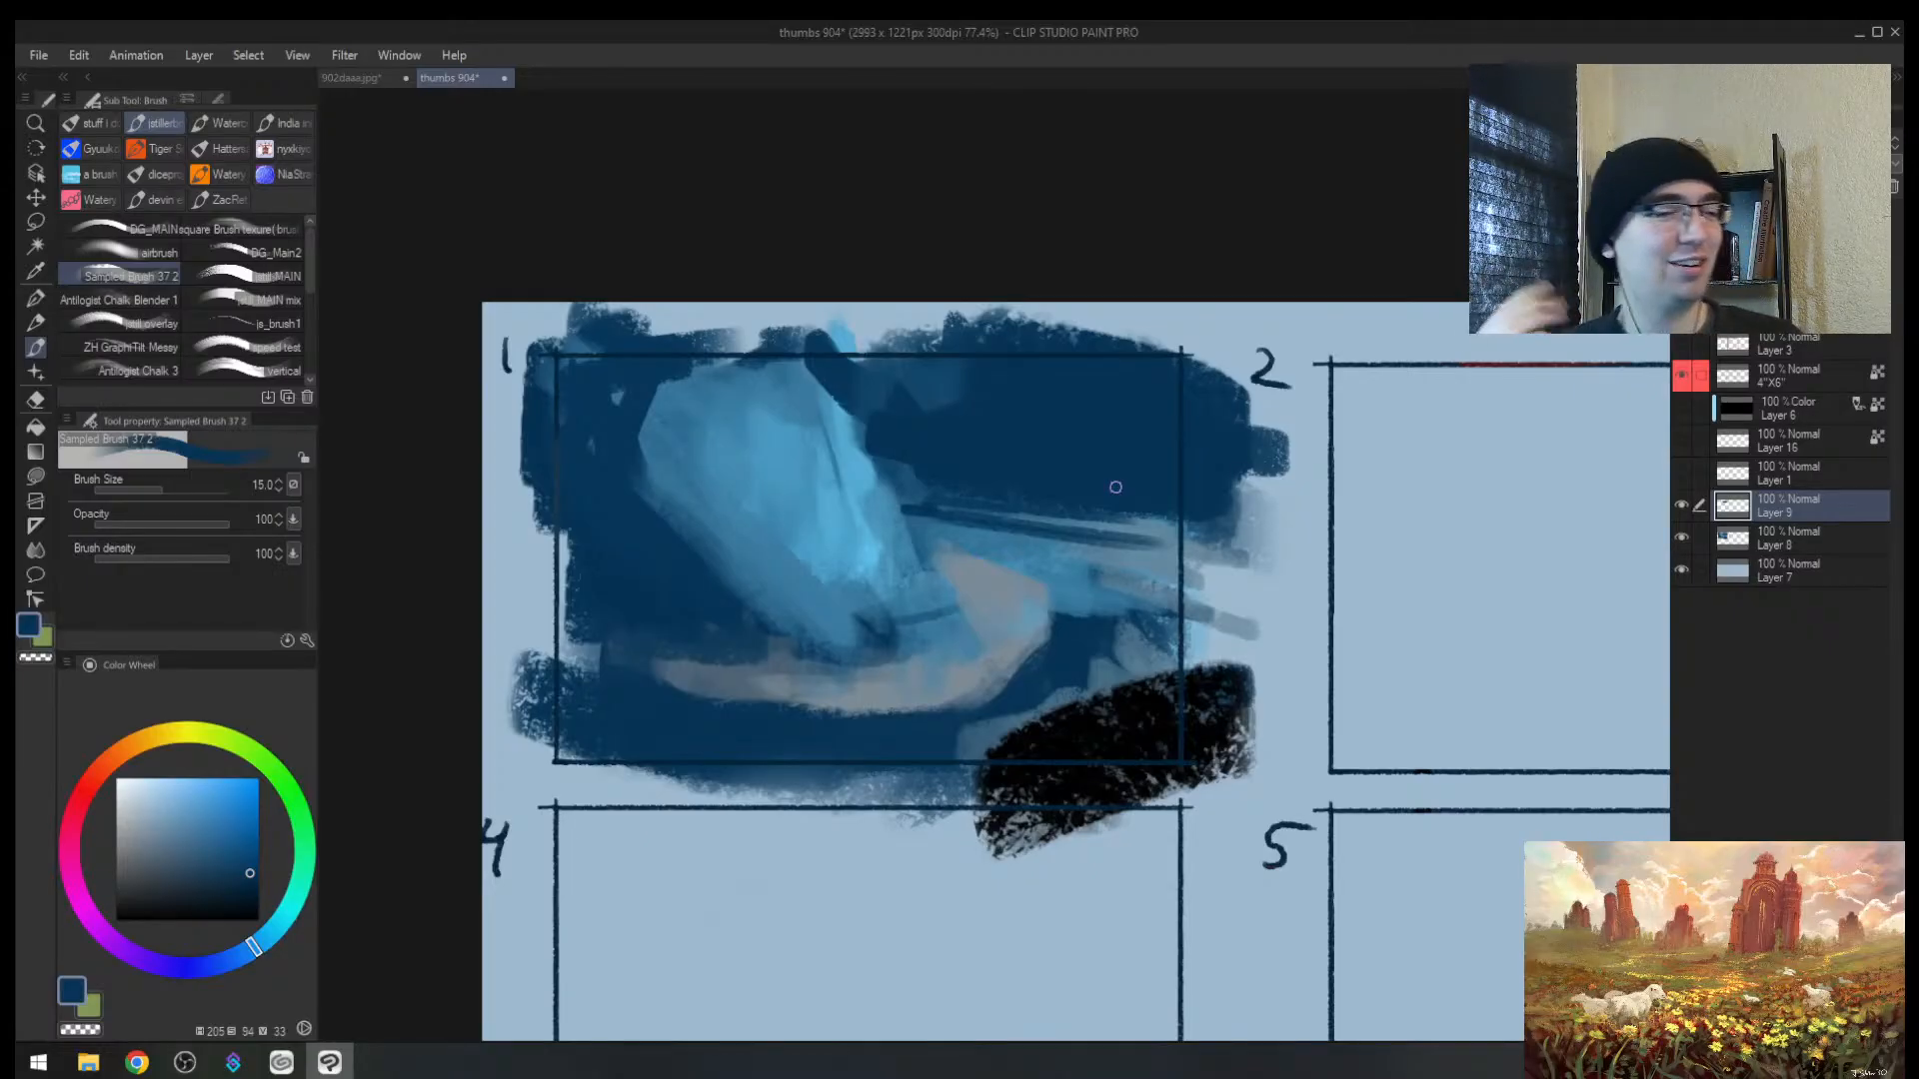
key(alt+space)
mouse_move(950, 495)
mouse_down()
mouse_move(869, 495)
mouse_move(939, 495)
mouse_up()
key(h)
drag(1265, 447, 1071, 450)
drag(897, 461, 929, 428)
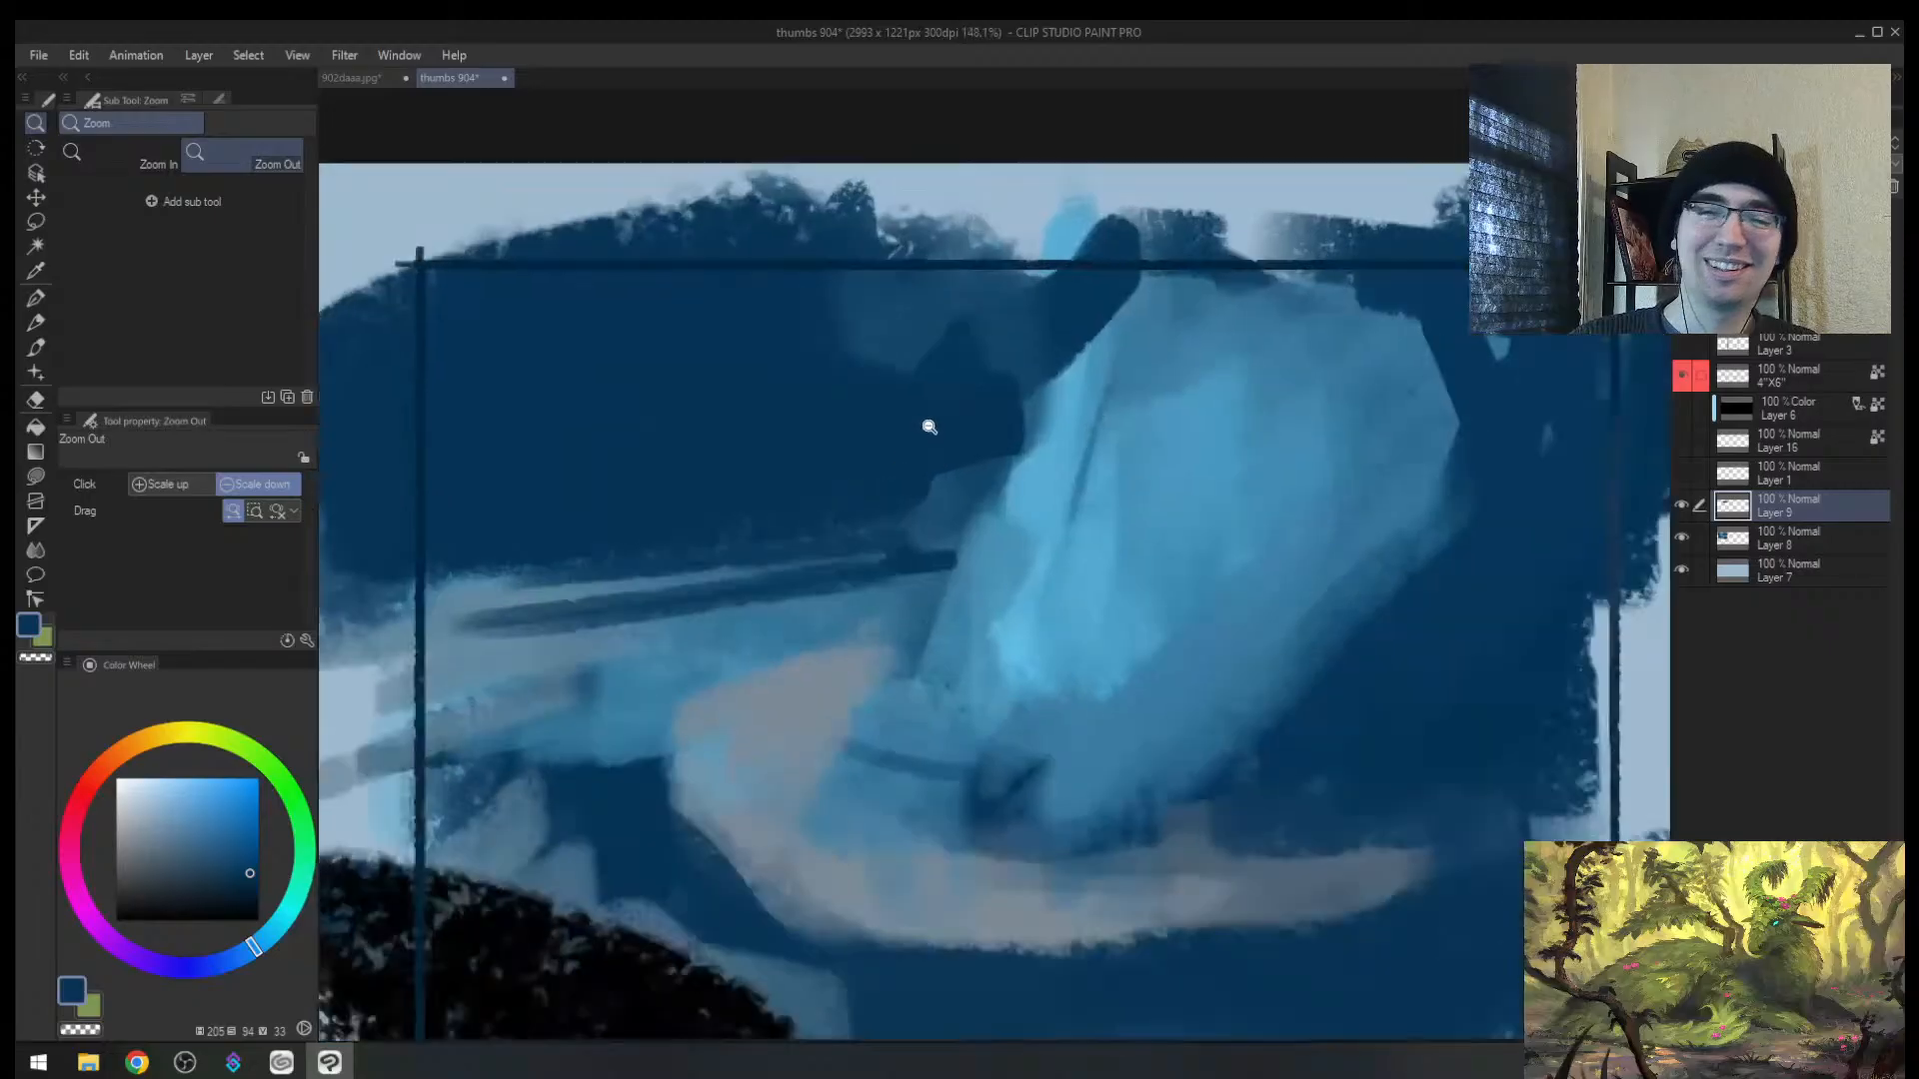
alt+click(512, 585)
drag(479, 588, 860, 539)
key(])
key(])
key(])
key(])
key(ctrl+z)
key(ctrl+z)
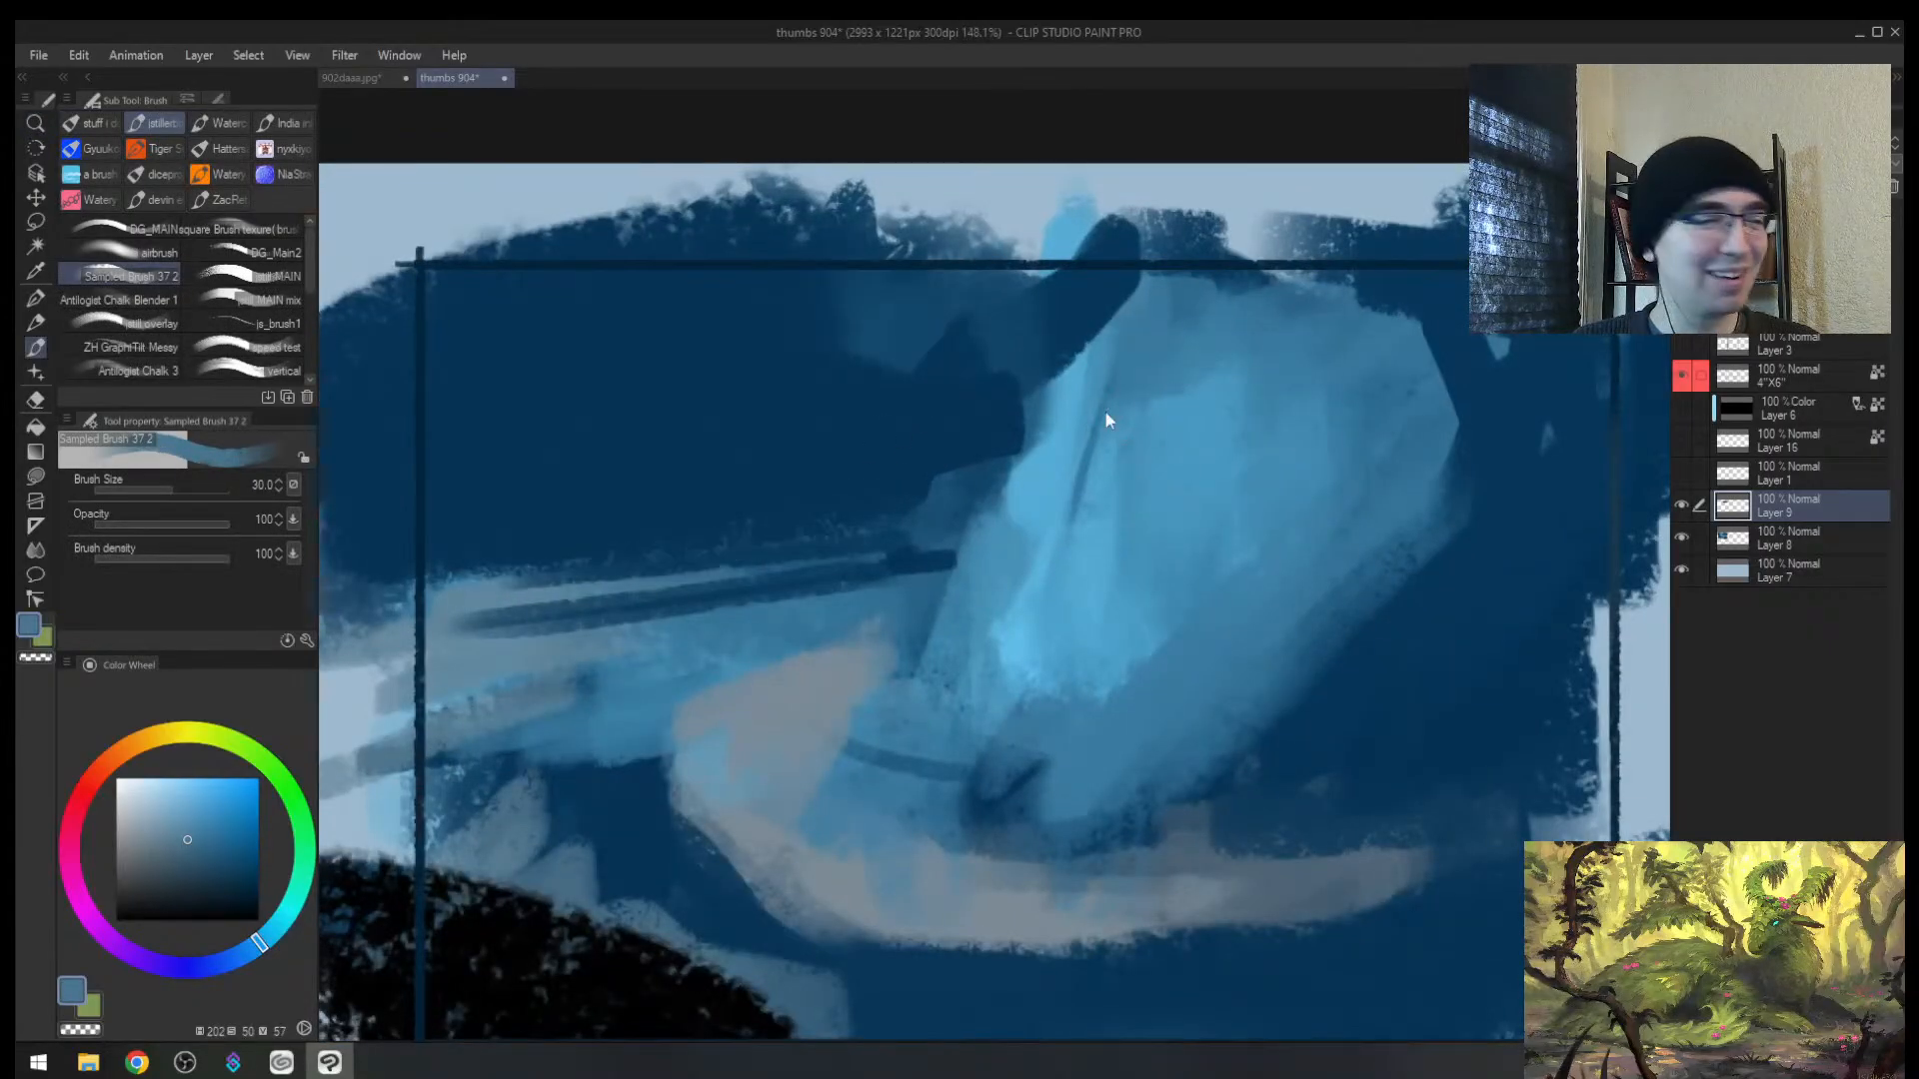
alt+click(1104, 420)
drag(1104, 411, 1116, 352)
Step: Paint dark and lighter blue strokes left of the wing and around the small vertical mark
key(alt+space)
mouse_move(872, 492)
mouse_down()
mouse_move(813, 501)
mouse_move(951, 449)
mouse_move(902, 480)
mouse_up()
alt+click(907, 448)
key(])
key(])
key(])
mouse_move(985, 326)
mouse_down()
mouse_move(891, 450)
mouse_move(779, 474)
mouse_up()
alt+click(943, 343)
mouse_move(636, 480)
mouse_down()
mouse_move(806, 450)
mouse_move(707, 455)
mouse_move(725, 507)
mouse_move(685, 463)
mouse_move(633, 463)
mouse_move(715, 488)
mouse_up()
alt+click(970, 487)
alt+click(734, 487)
alt+click(683, 465)
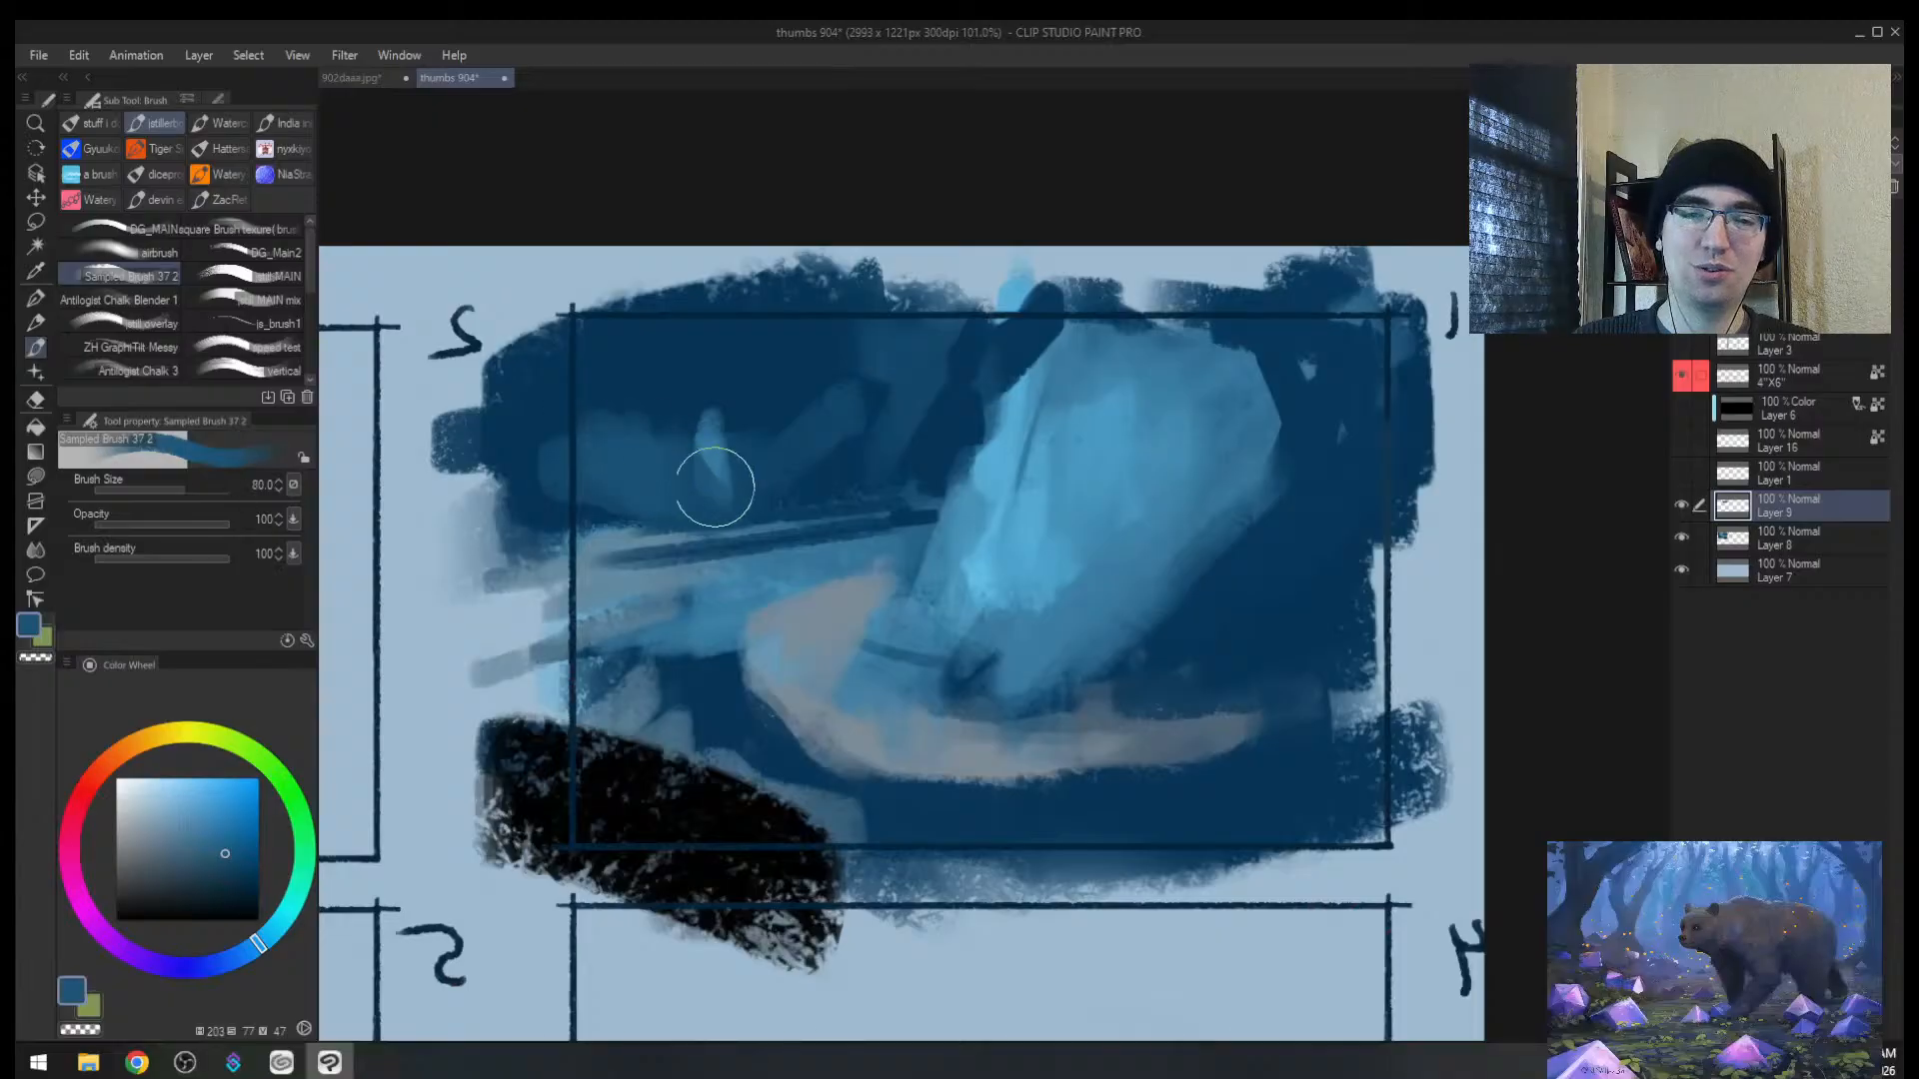
key(])
key(])
key(])
key(])
key(])
drag(831, 430, 861, 460)
Step: Reframe panel 1 in mirrored view and paint a darker blue stroke across its lower part
key(alt+space)
drag(909, 519, 983, 477)
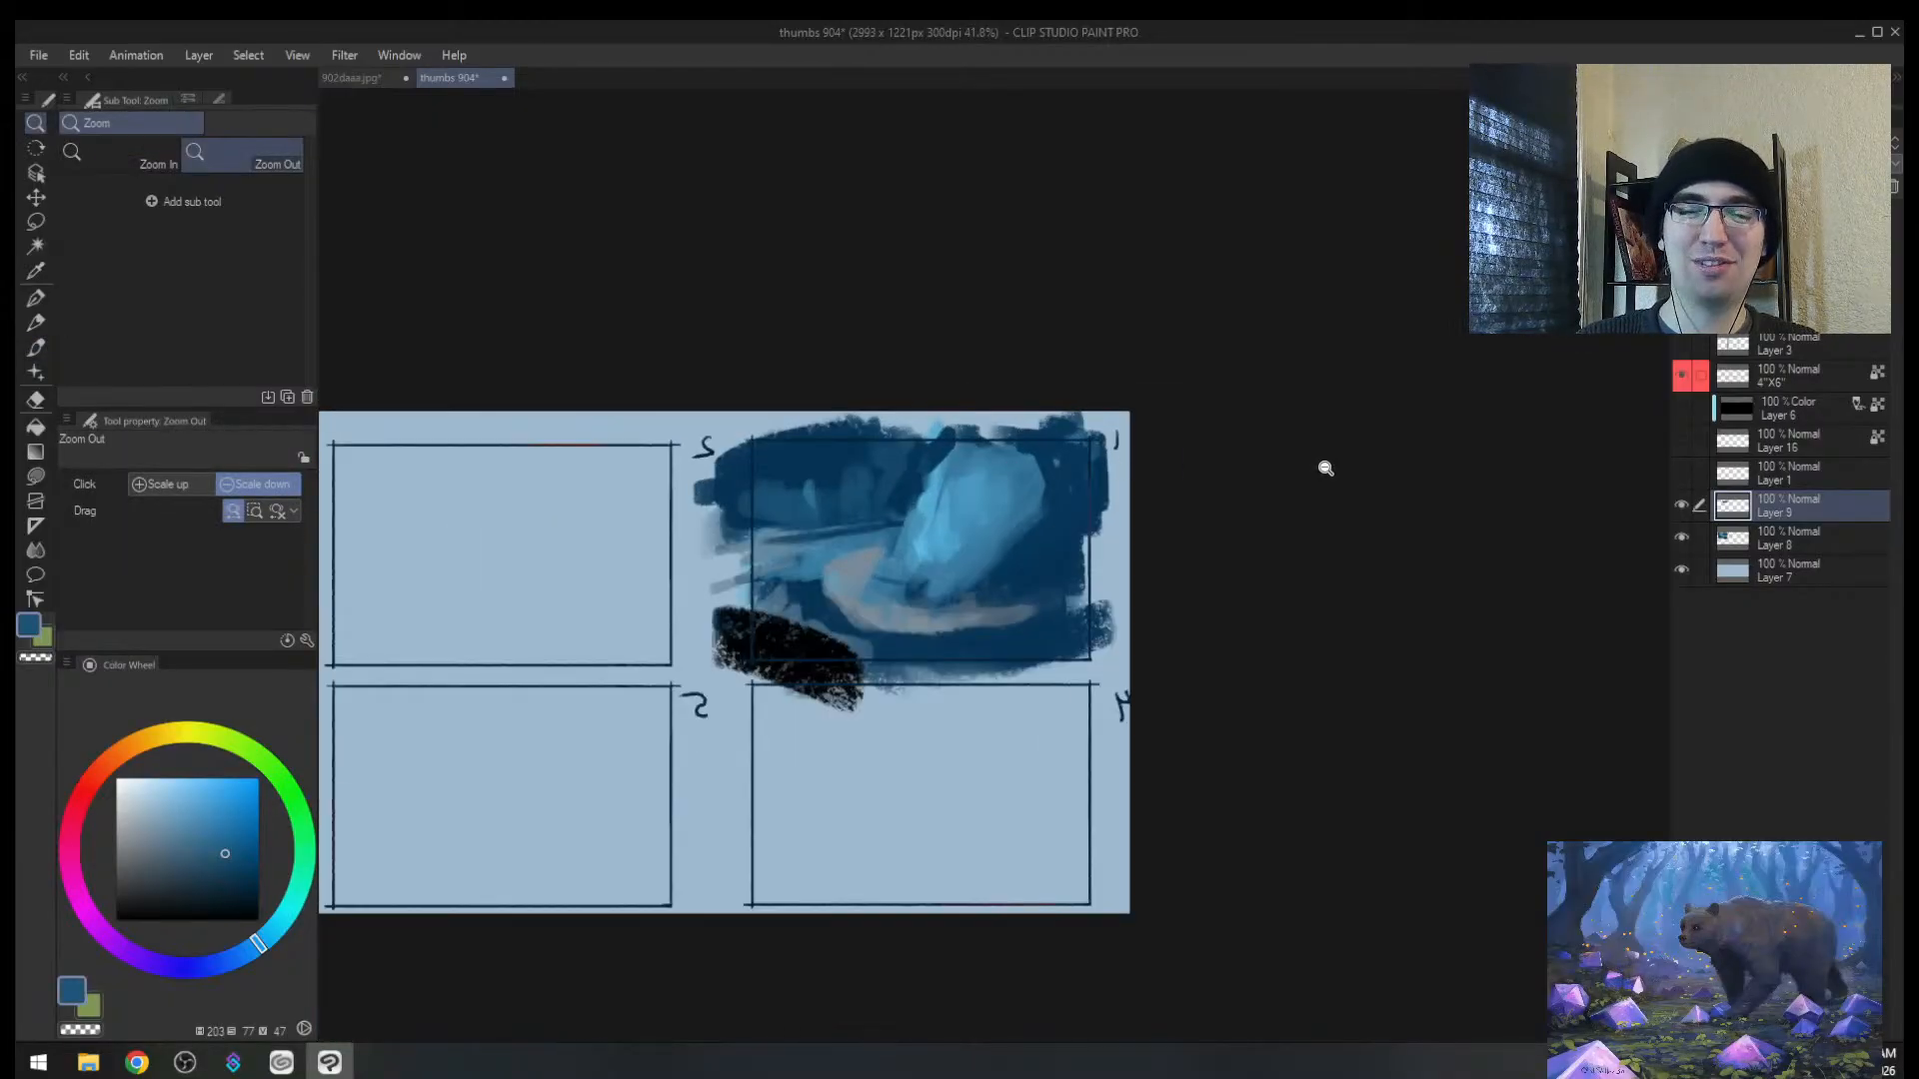
drag(1241, 466, 1183, 462)
key(h)
drag(1298, 503, 1313, 496)
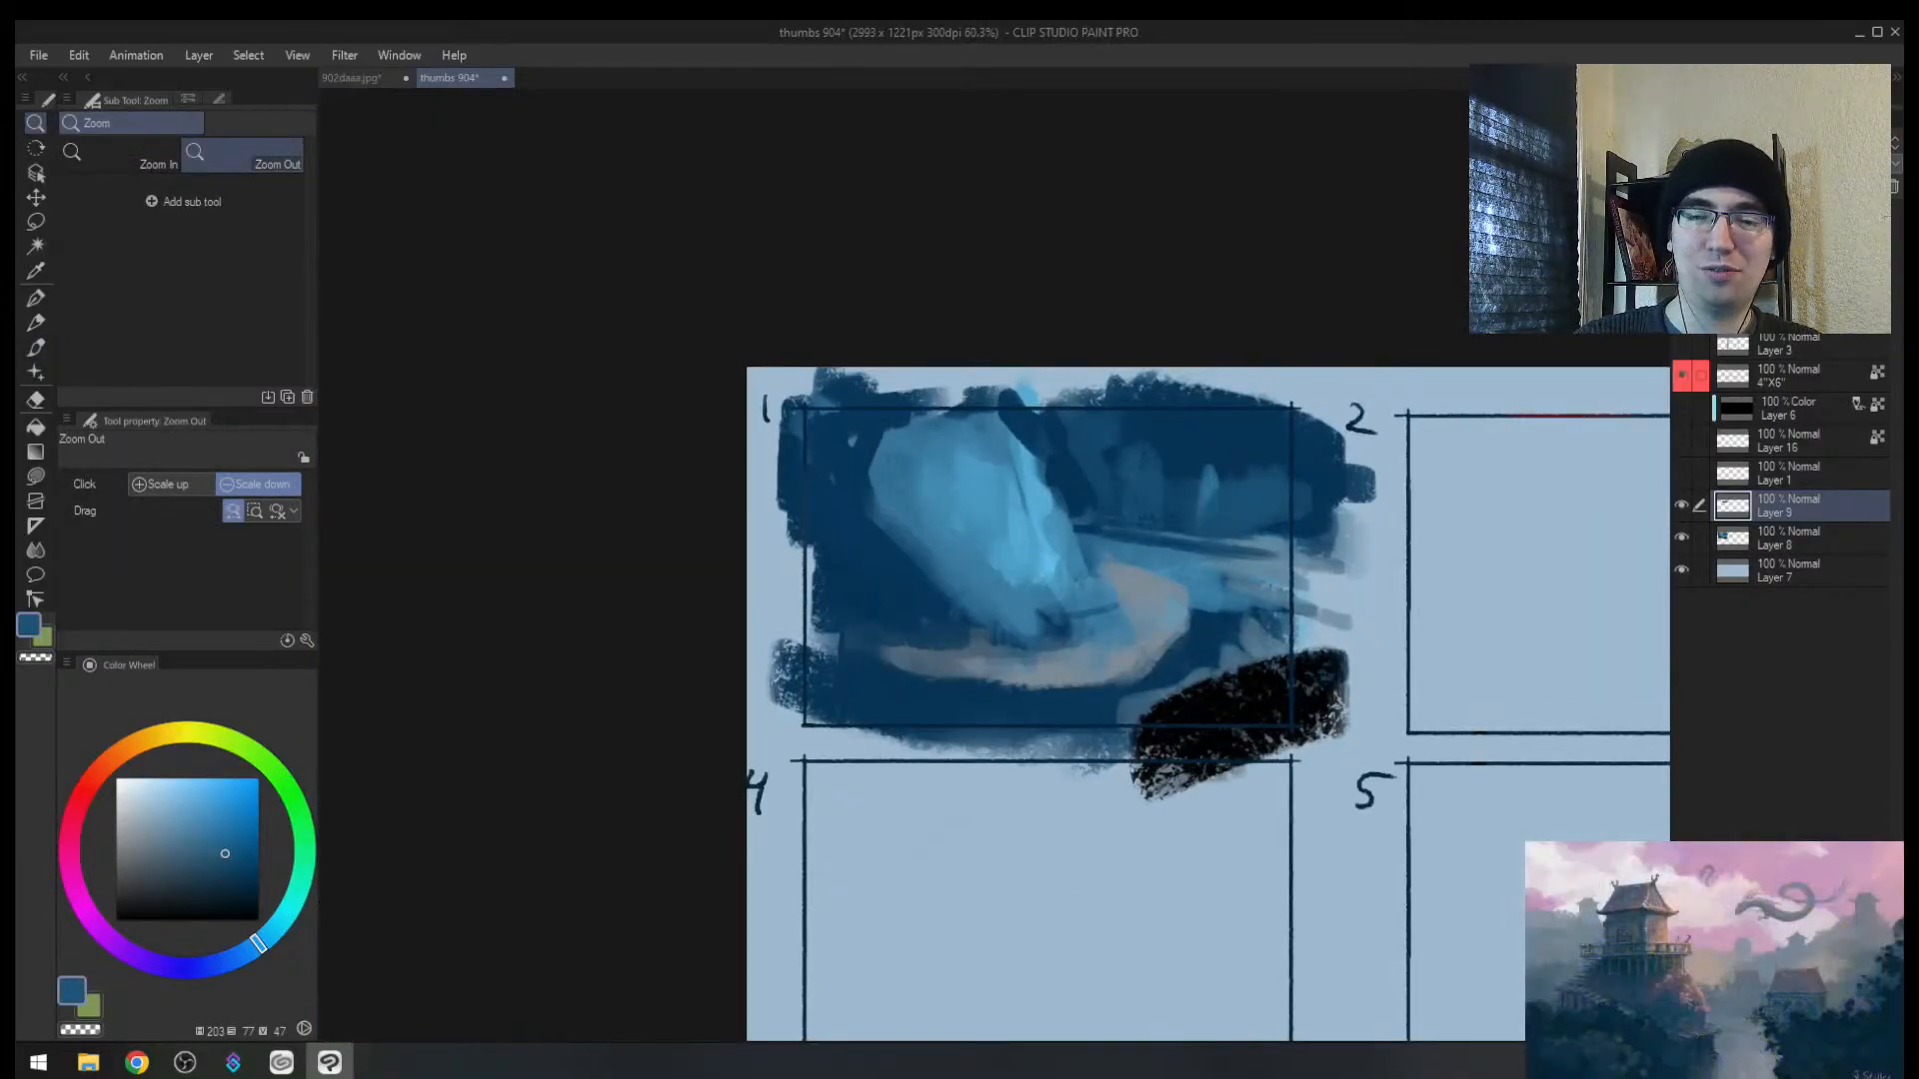
key(b)
alt+click(887, 705)
drag(886, 704, 1147, 728)
Step: Sample near-black and paint a black band along the whole bottom of the thumbnail
alt+click(1157, 734)
key([)
drag(817, 714, 1134, 738)
mouse_move(1134, 737)
mouse_down()
mouse_move(764, 714)
mouse_move(795, 690)
mouse_move(1042, 700)
mouse_move(943, 733)
mouse_up()
key(slash)
click(883, 652)
alt+click(883, 652)
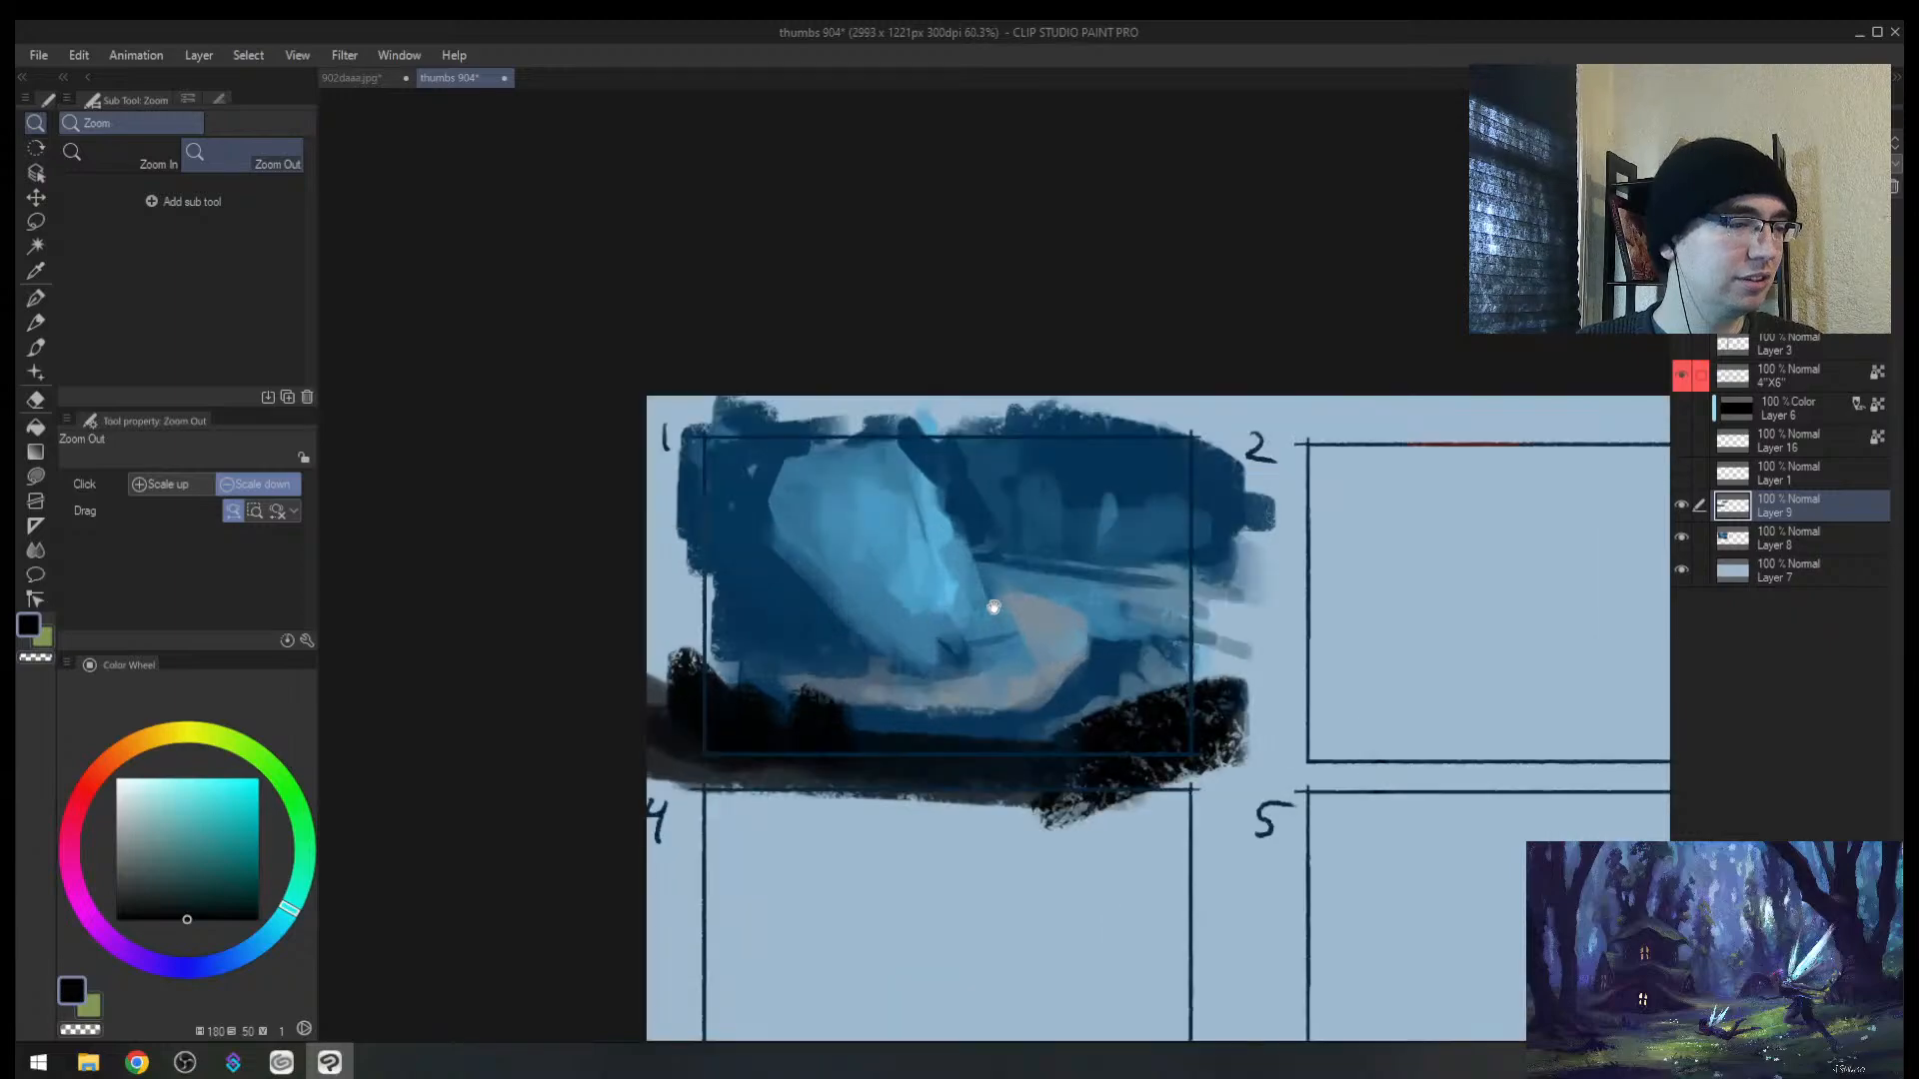
drag(994, 605, 948, 593)
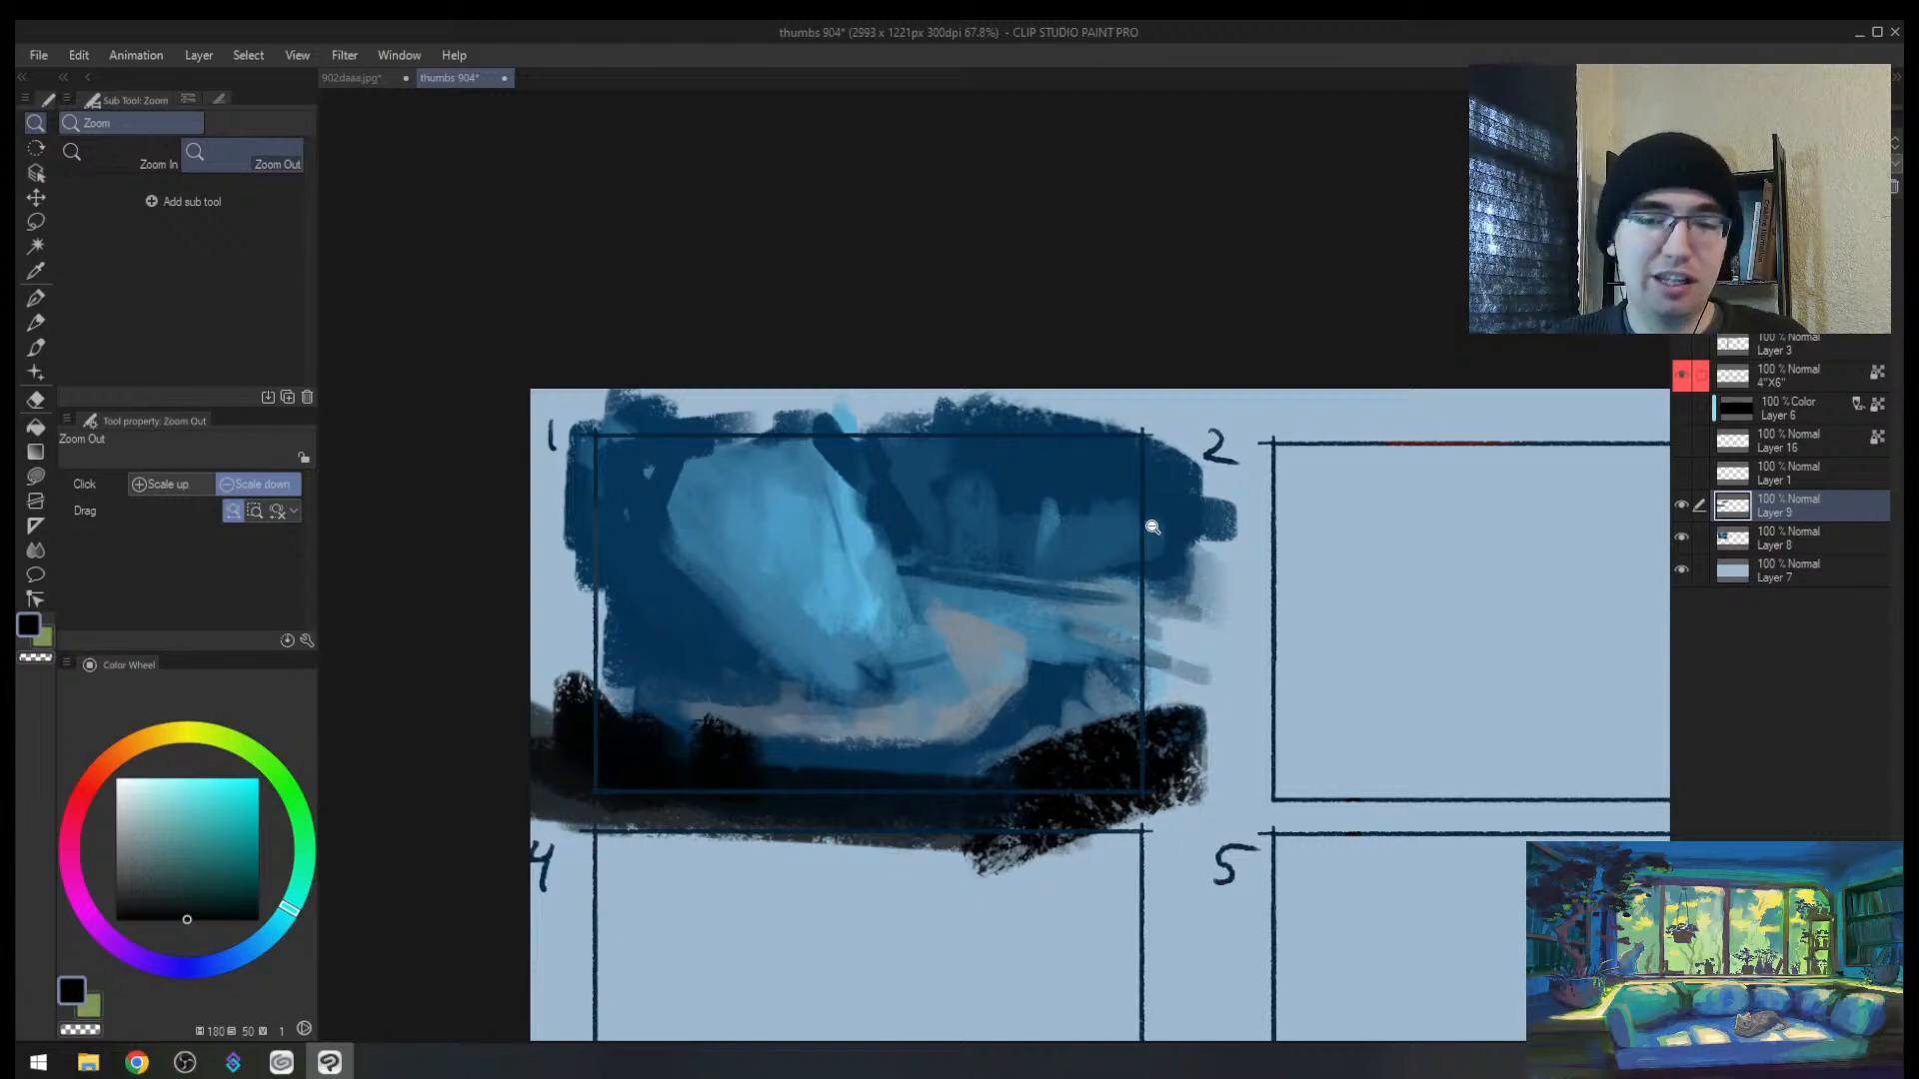
Step: Zoom in on panel 1 and dab eyedropped blue over the dark line's start
drag(1101, 573, 1031, 680)
drag(1055, 731, 1125, 660)
key(h)
drag(1138, 575, 1066, 613)
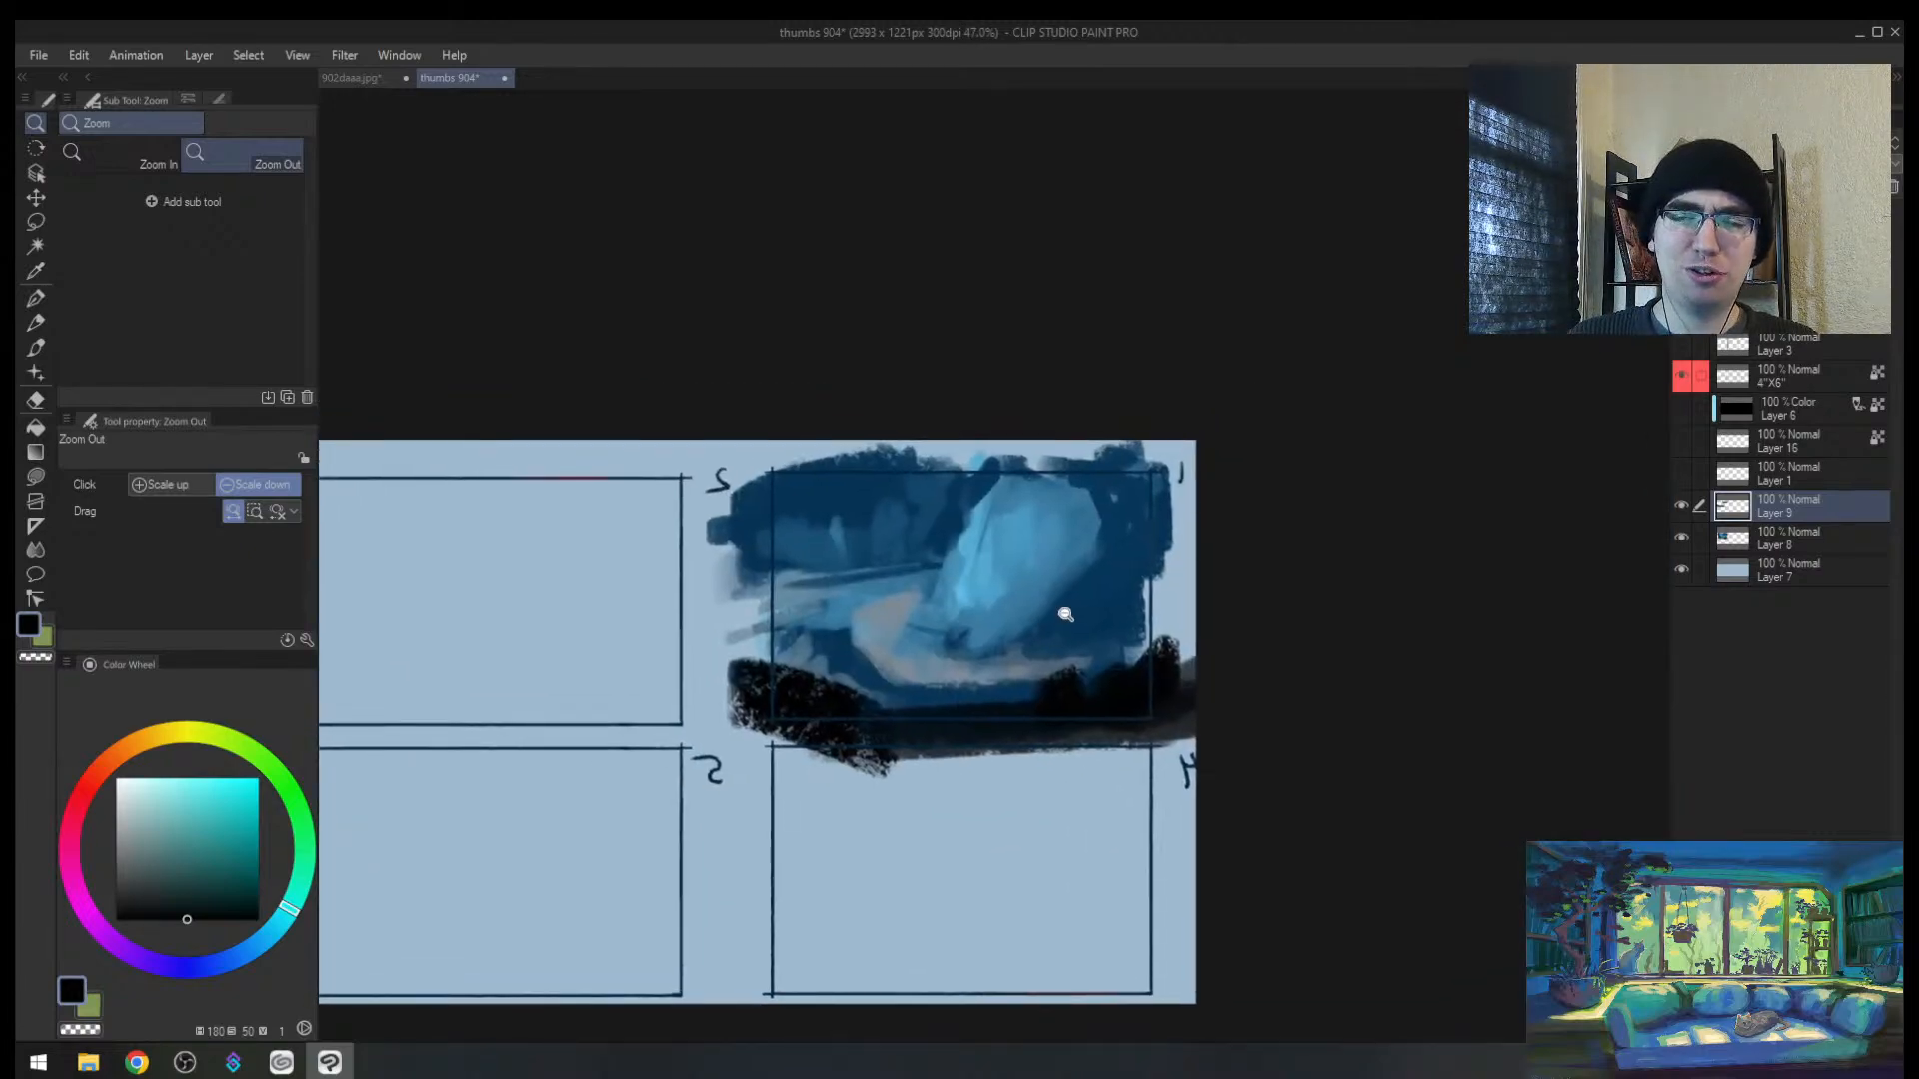
key(h)
drag(1254, 596, 1289, 573)
drag(1198, 644, 1223, 609)
alt+click(778, 514)
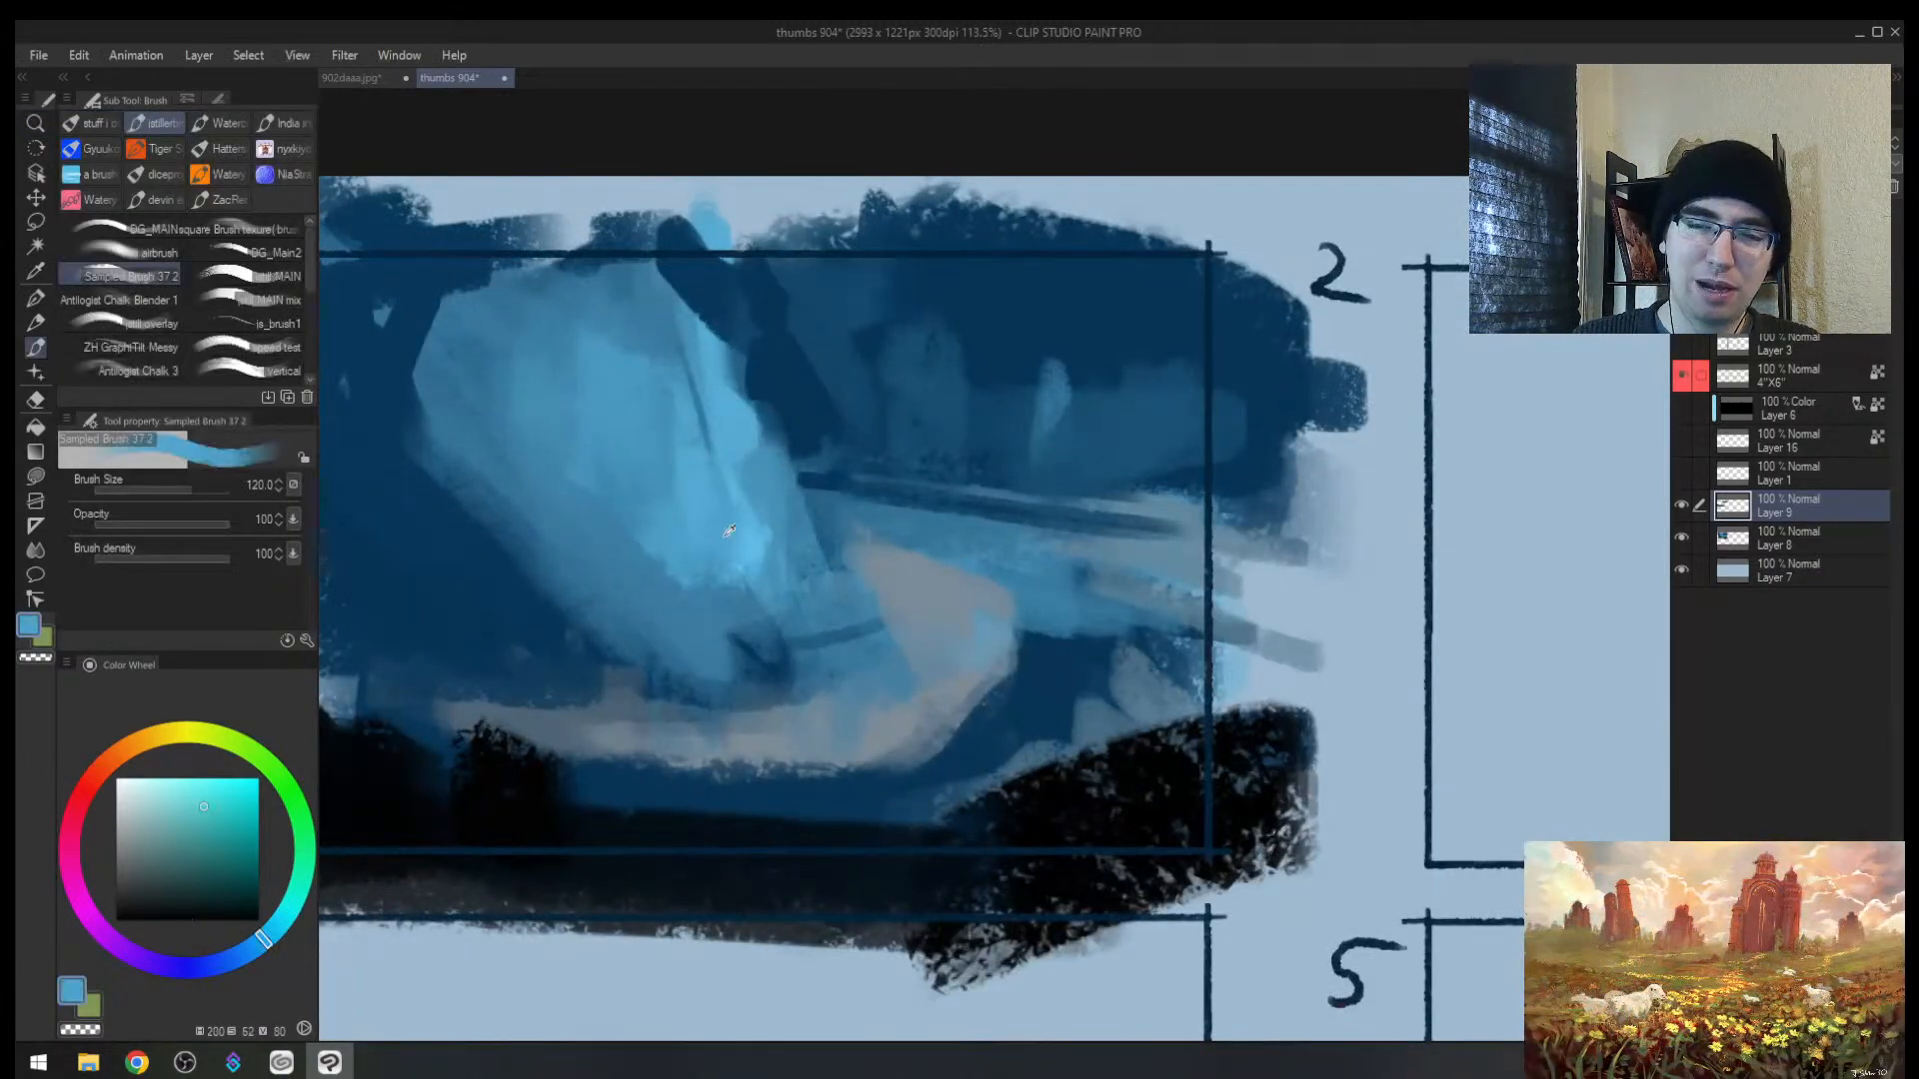
drag(802, 484, 849, 497)
drag(852, 552, 784, 617)
drag(963, 470, 779, 501)
Step: Add light strokes to the rock, a blue stroke in panel 2, and lighten panel 1's lower-left
alt+click(612, 539)
key(bracketleft)
key(bracketleft)
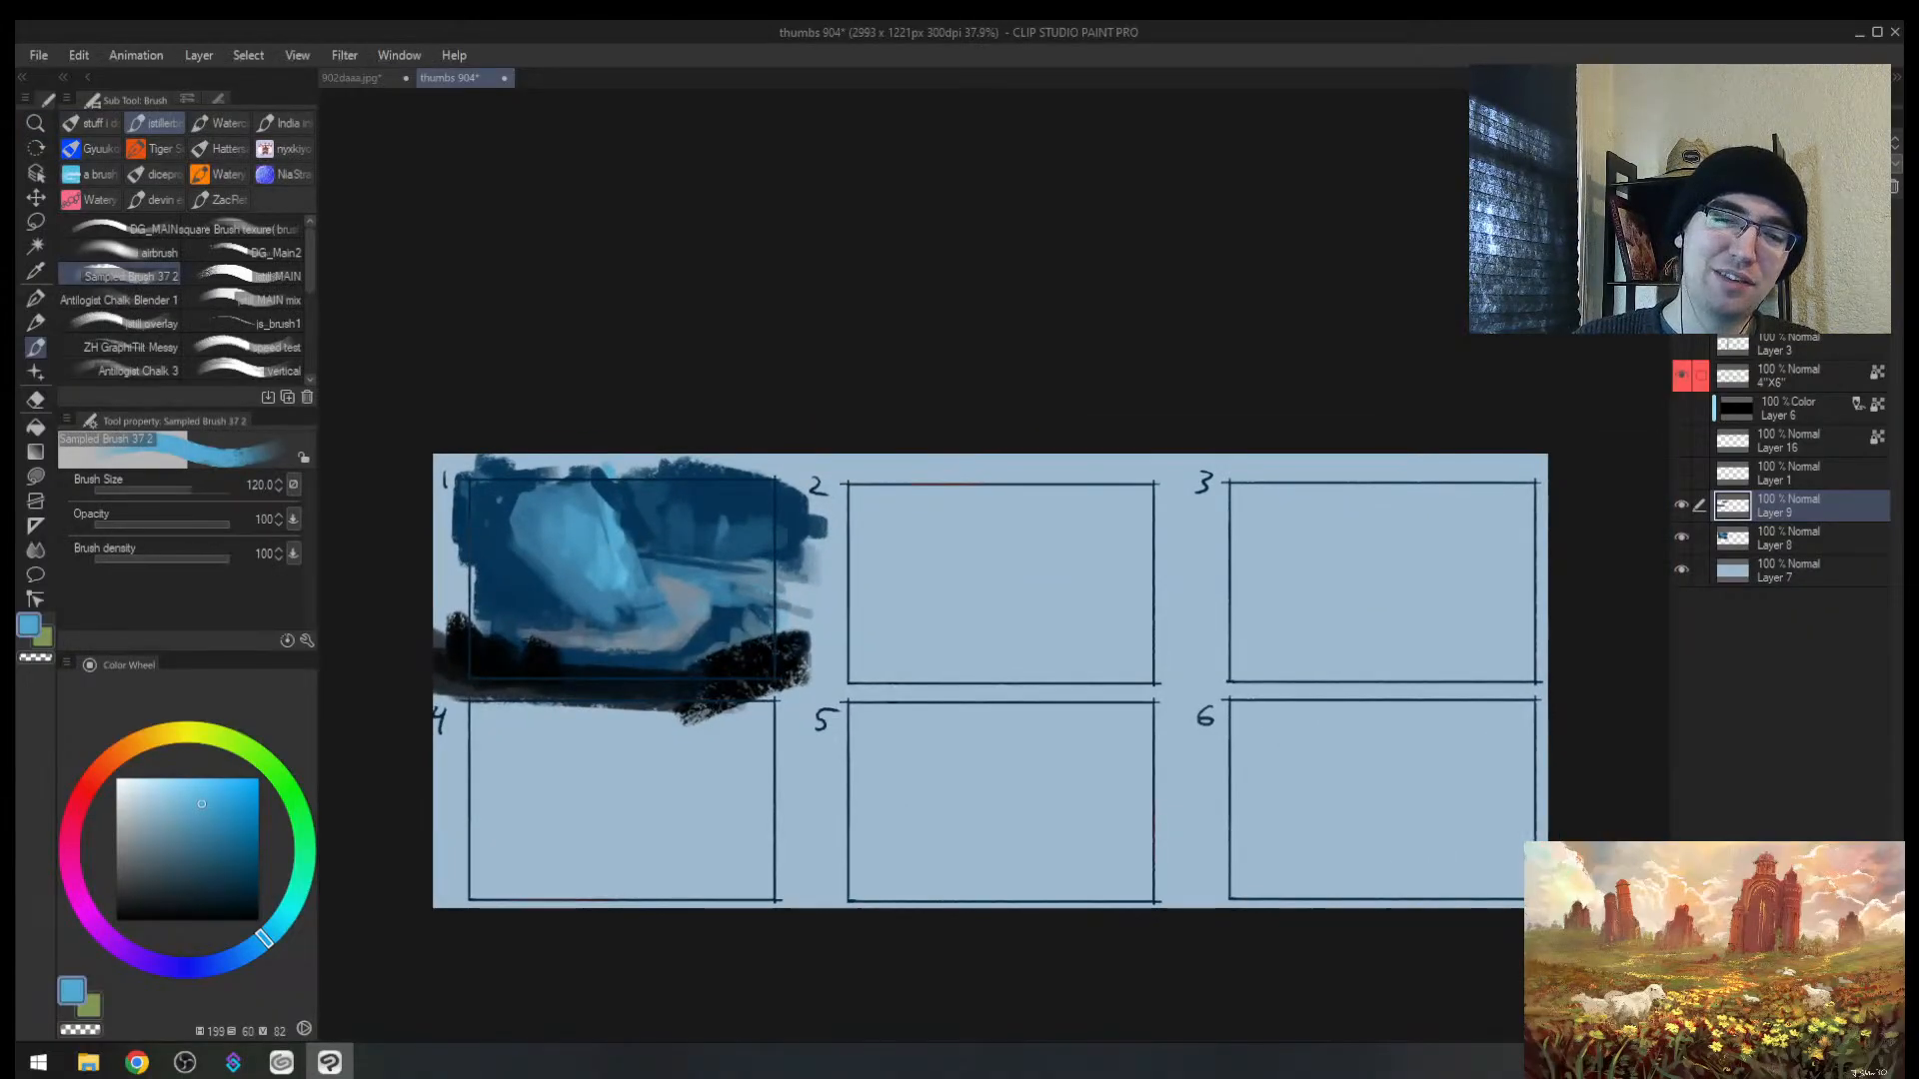
mouse_move(567, 490)
mouse_down()
mouse_move(611, 604)
mouse_move(600, 534)
mouse_up()
drag(877, 508, 905, 612)
alt+click(507, 542)
alt+click(660, 508)
key(bracketright)
mouse_move(619, 624)
mouse_down()
mouse_move(468, 624)
mouse_move(548, 603)
mouse_move(461, 560)
mouse_up()
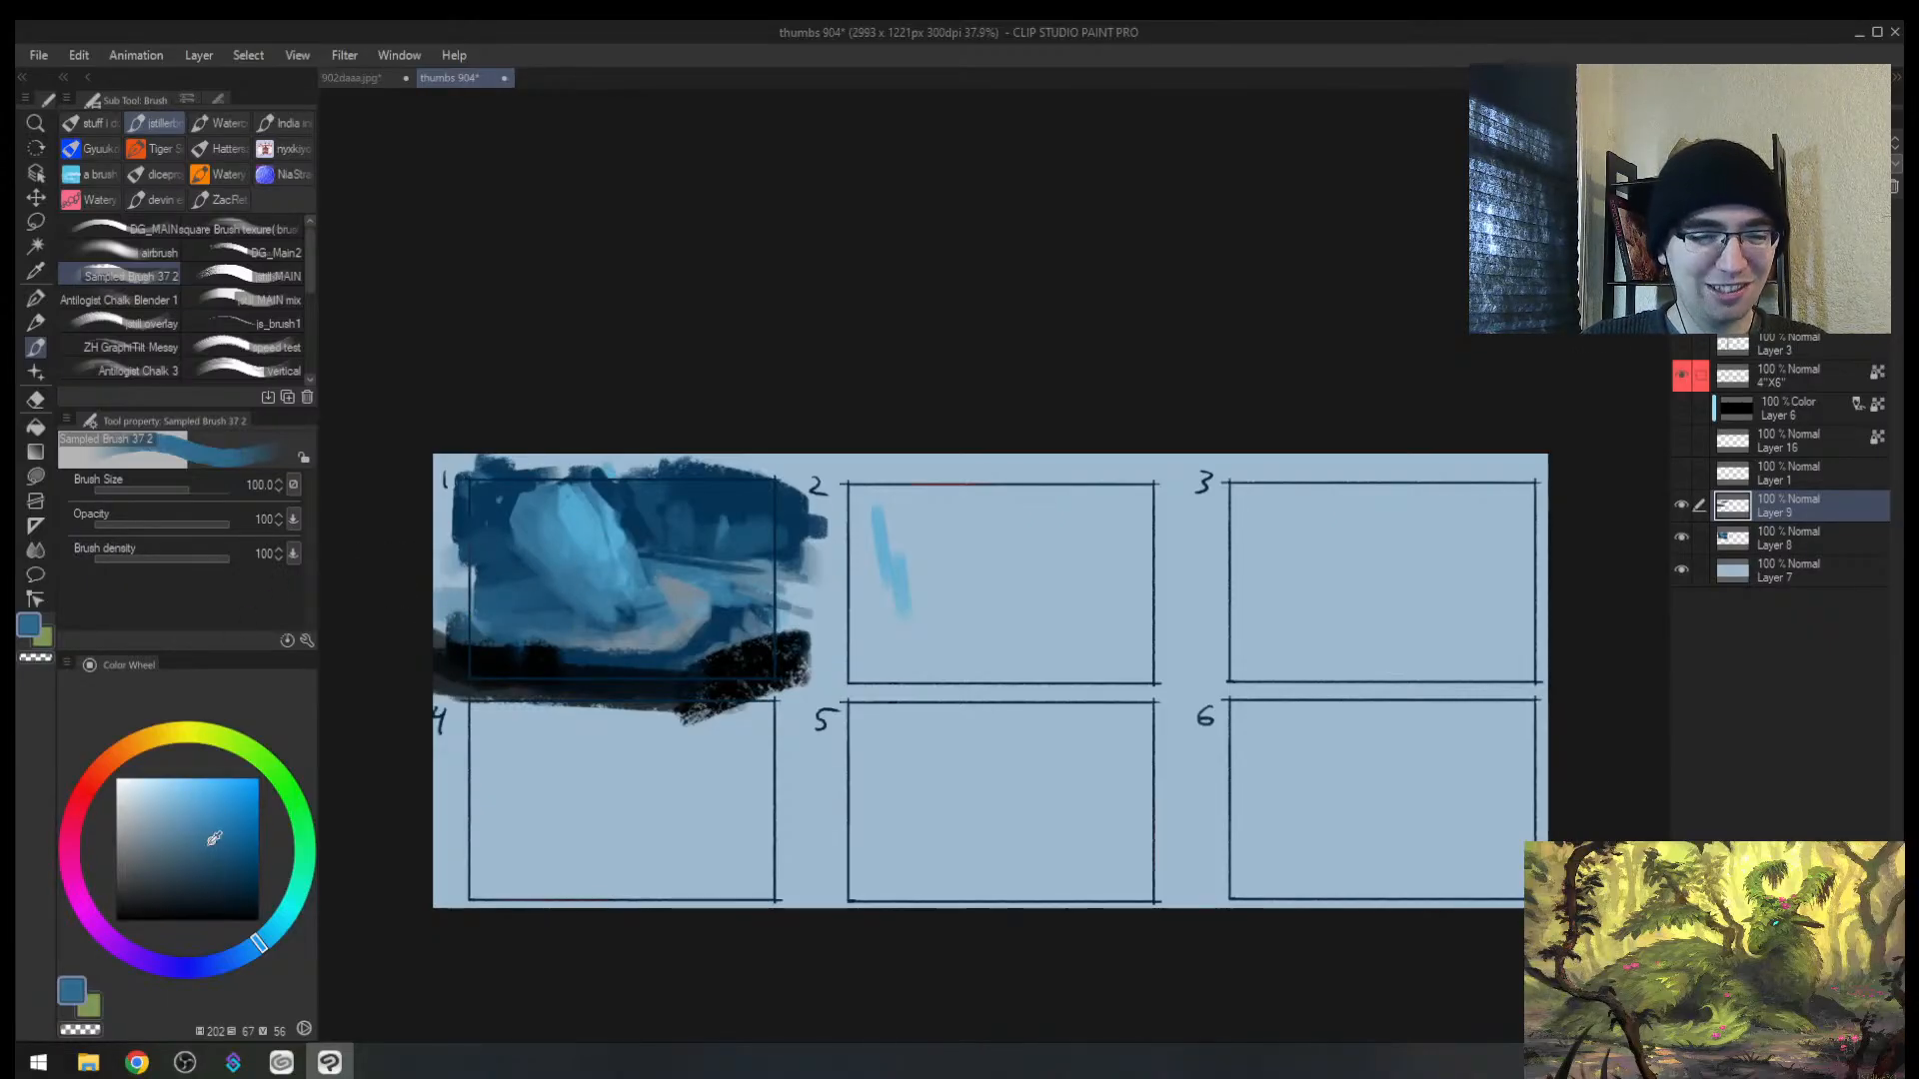
Step: Try lighter blue and pale pink on the colour wheel, then dab light blue into panel 1
click(205, 778)
click(82, 903)
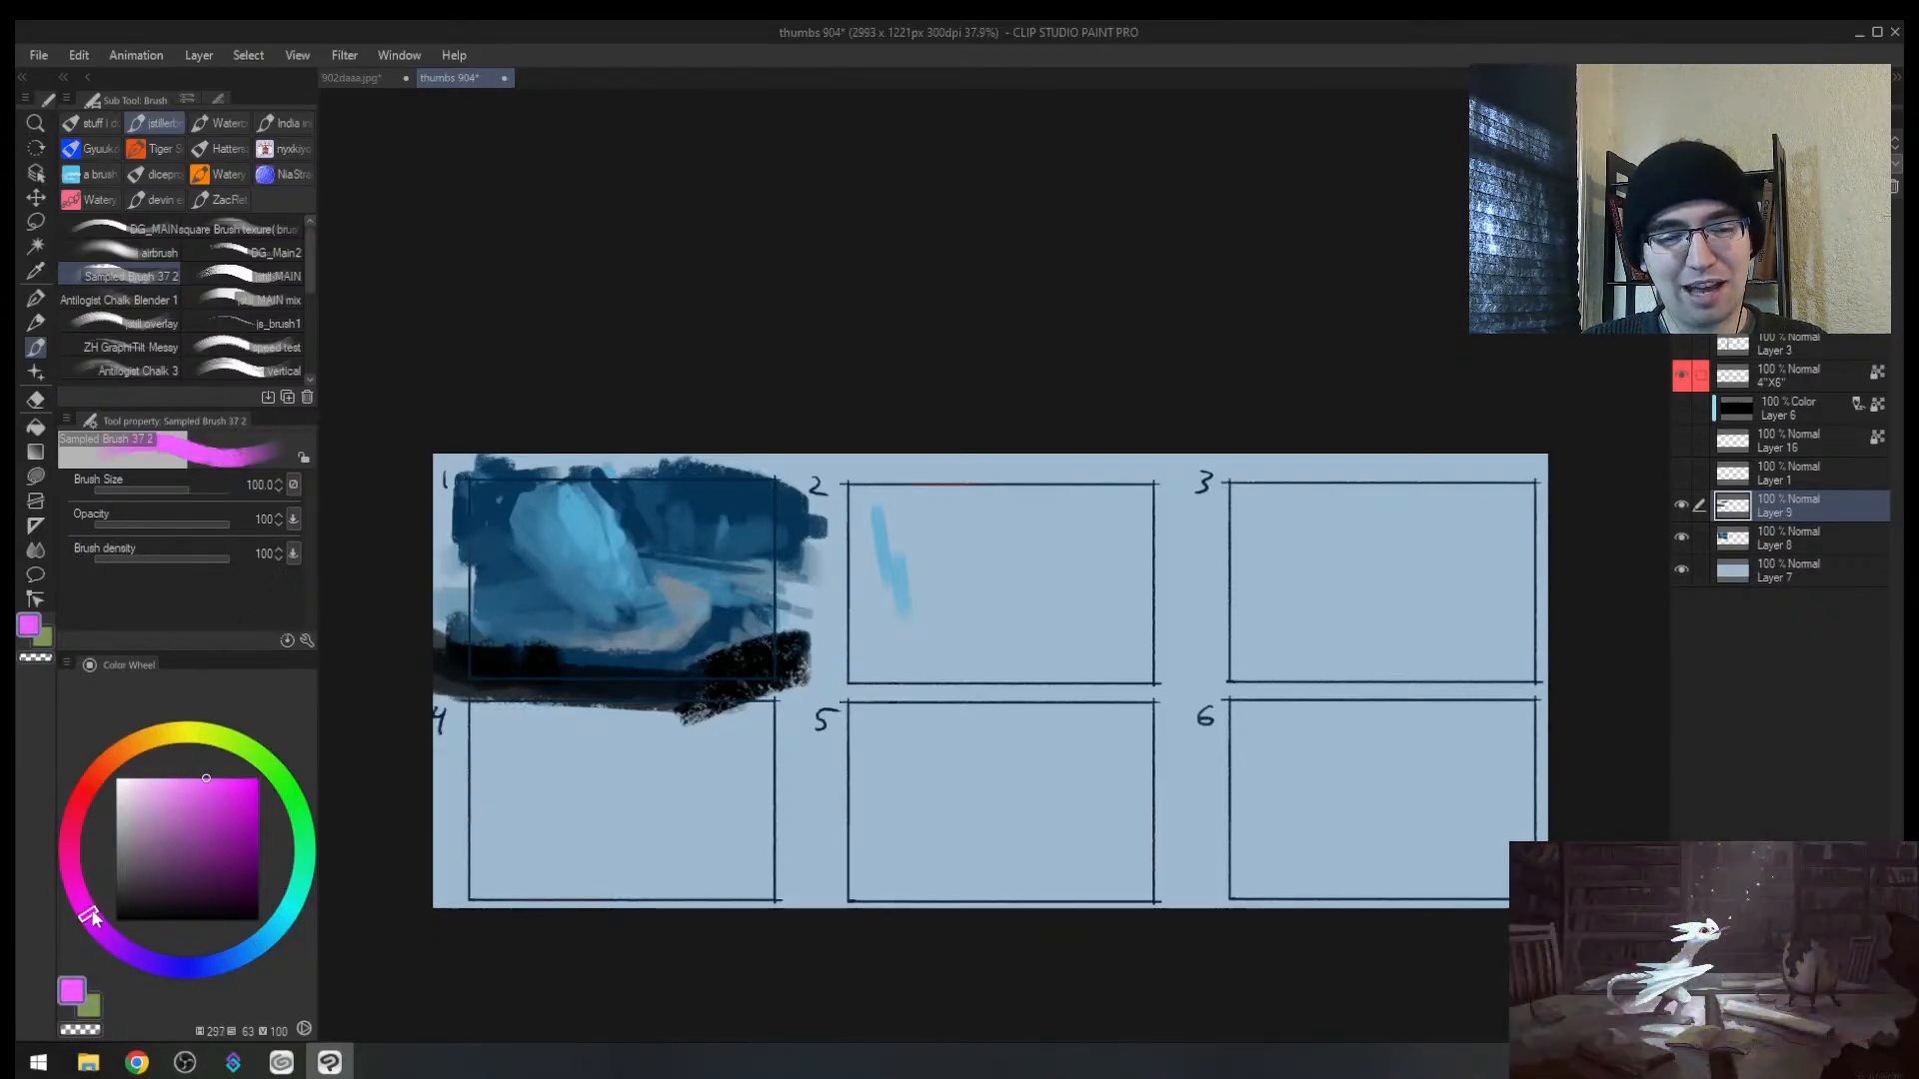
click(145, 814)
drag(630, 557, 656, 534)
alt+click(764, 520)
key(])
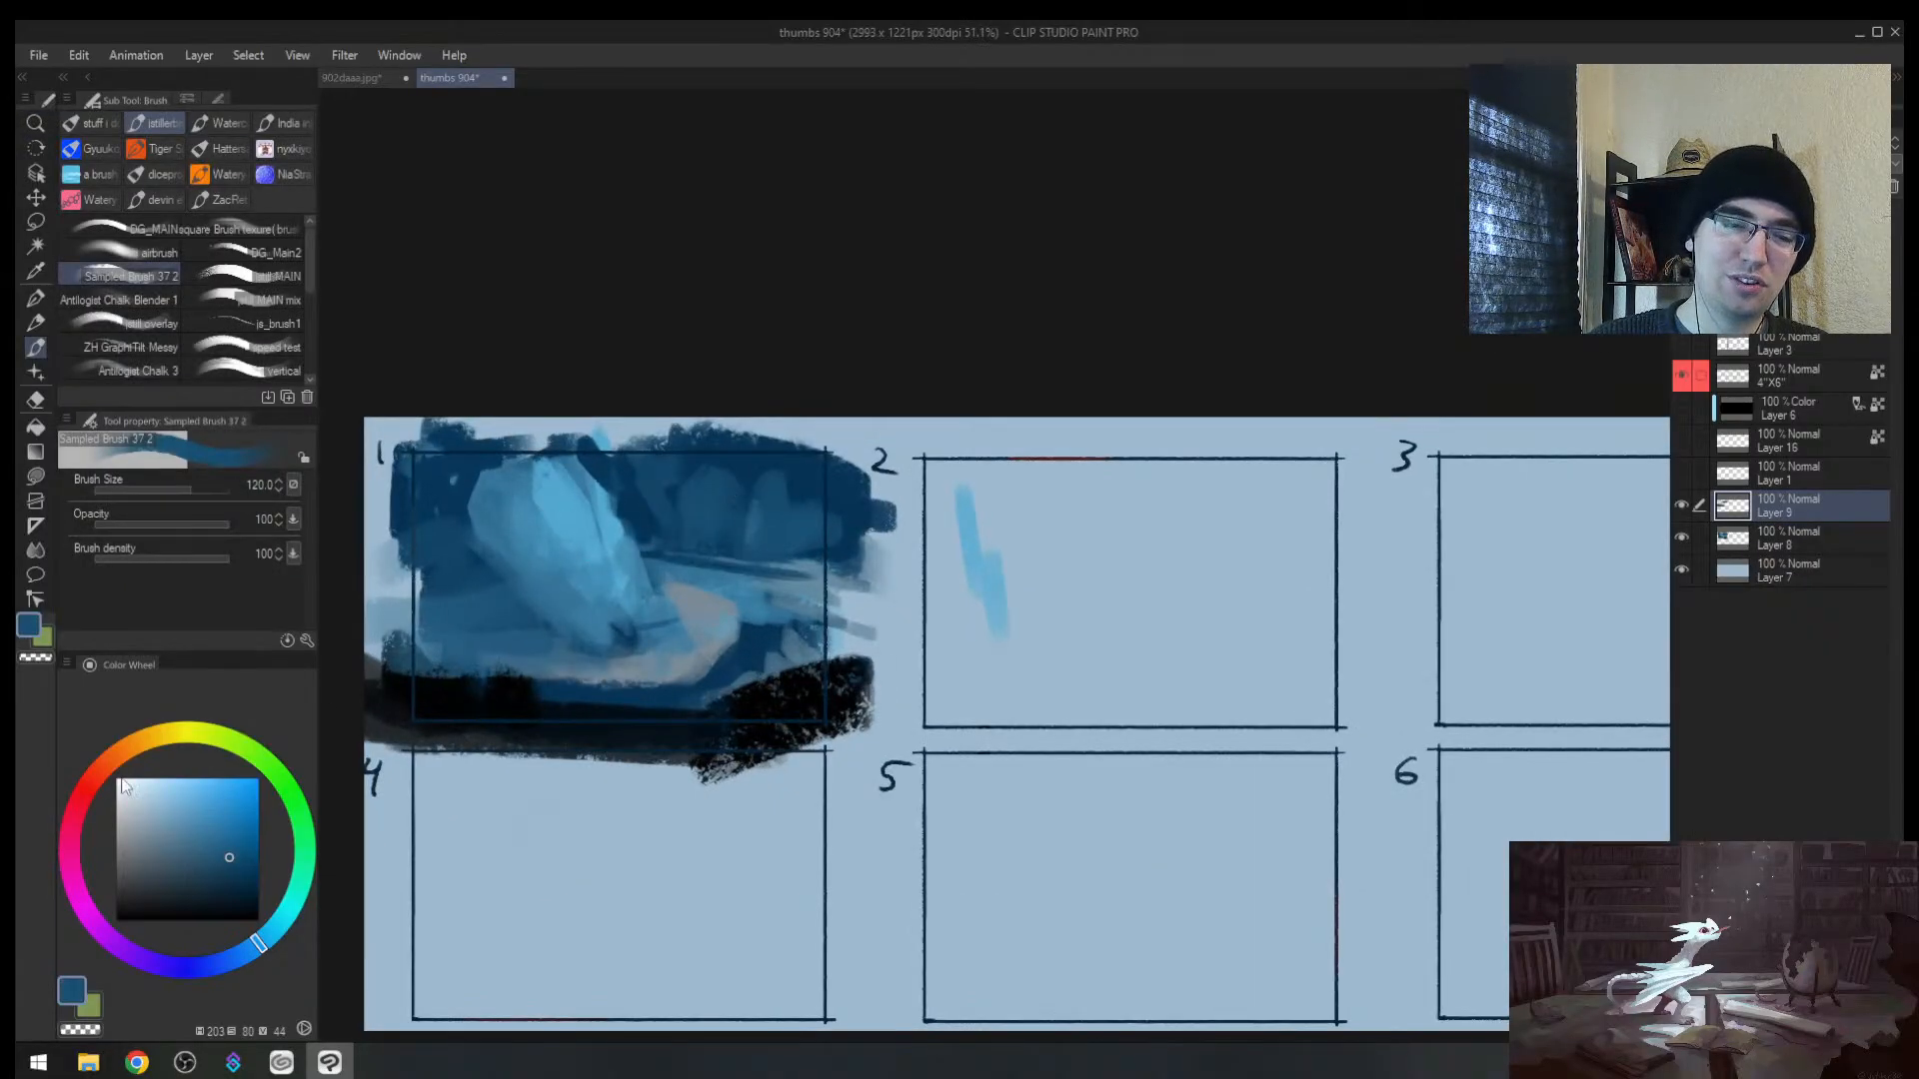
click(204, 808)
mouse_move(664, 450)
mouse_down()
mouse_move(730, 509)
mouse_move(803, 490)
mouse_move(665, 517)
mouse_move(756, 522)
mouse_move(775, 555)
mouse_move(832, 473)
mouse_up()
Step: Add light and medium blue strokes to panel 1's background, then mix a greyish pink
alt+click(660, 516)
alt+click(652, 512)
alt+click(797, 500)
drag(712, 487, 715, 493)
drag(777, 480, 773, 543)
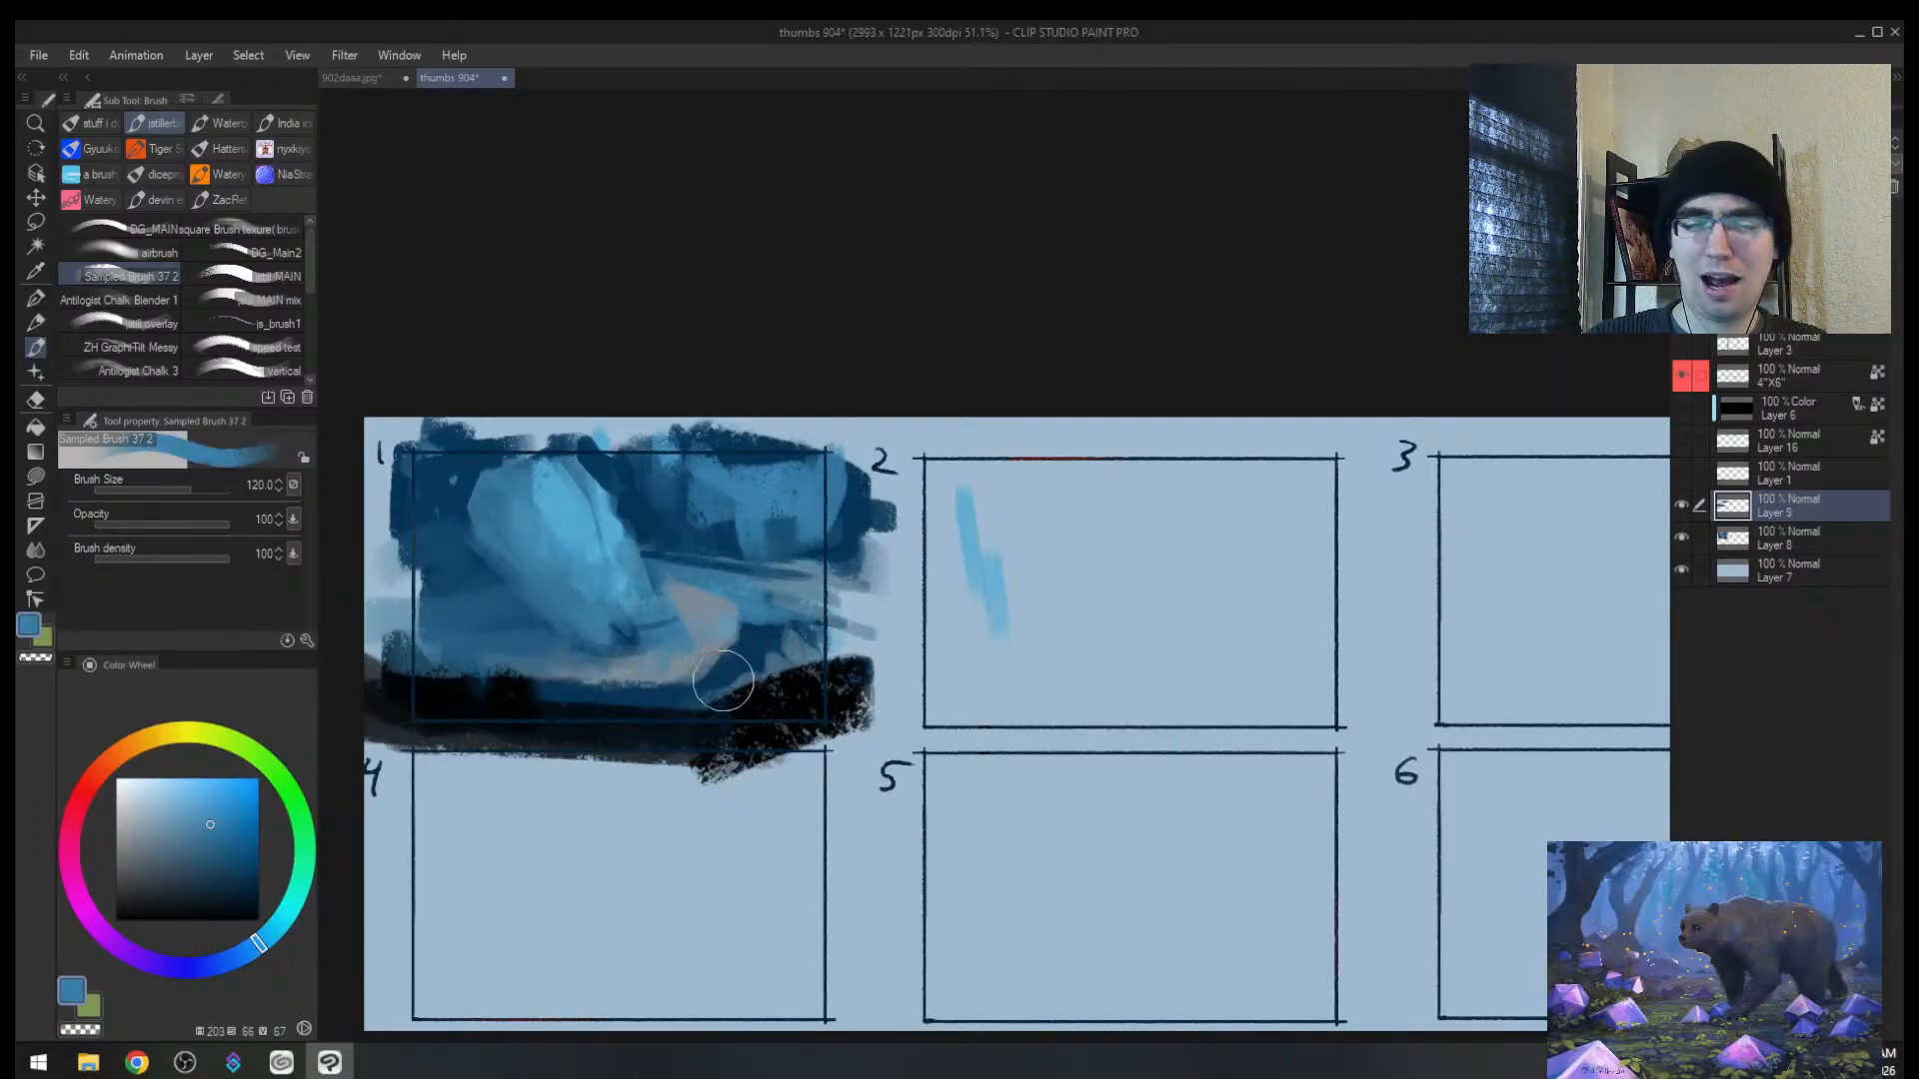
alt+click(668, 656)
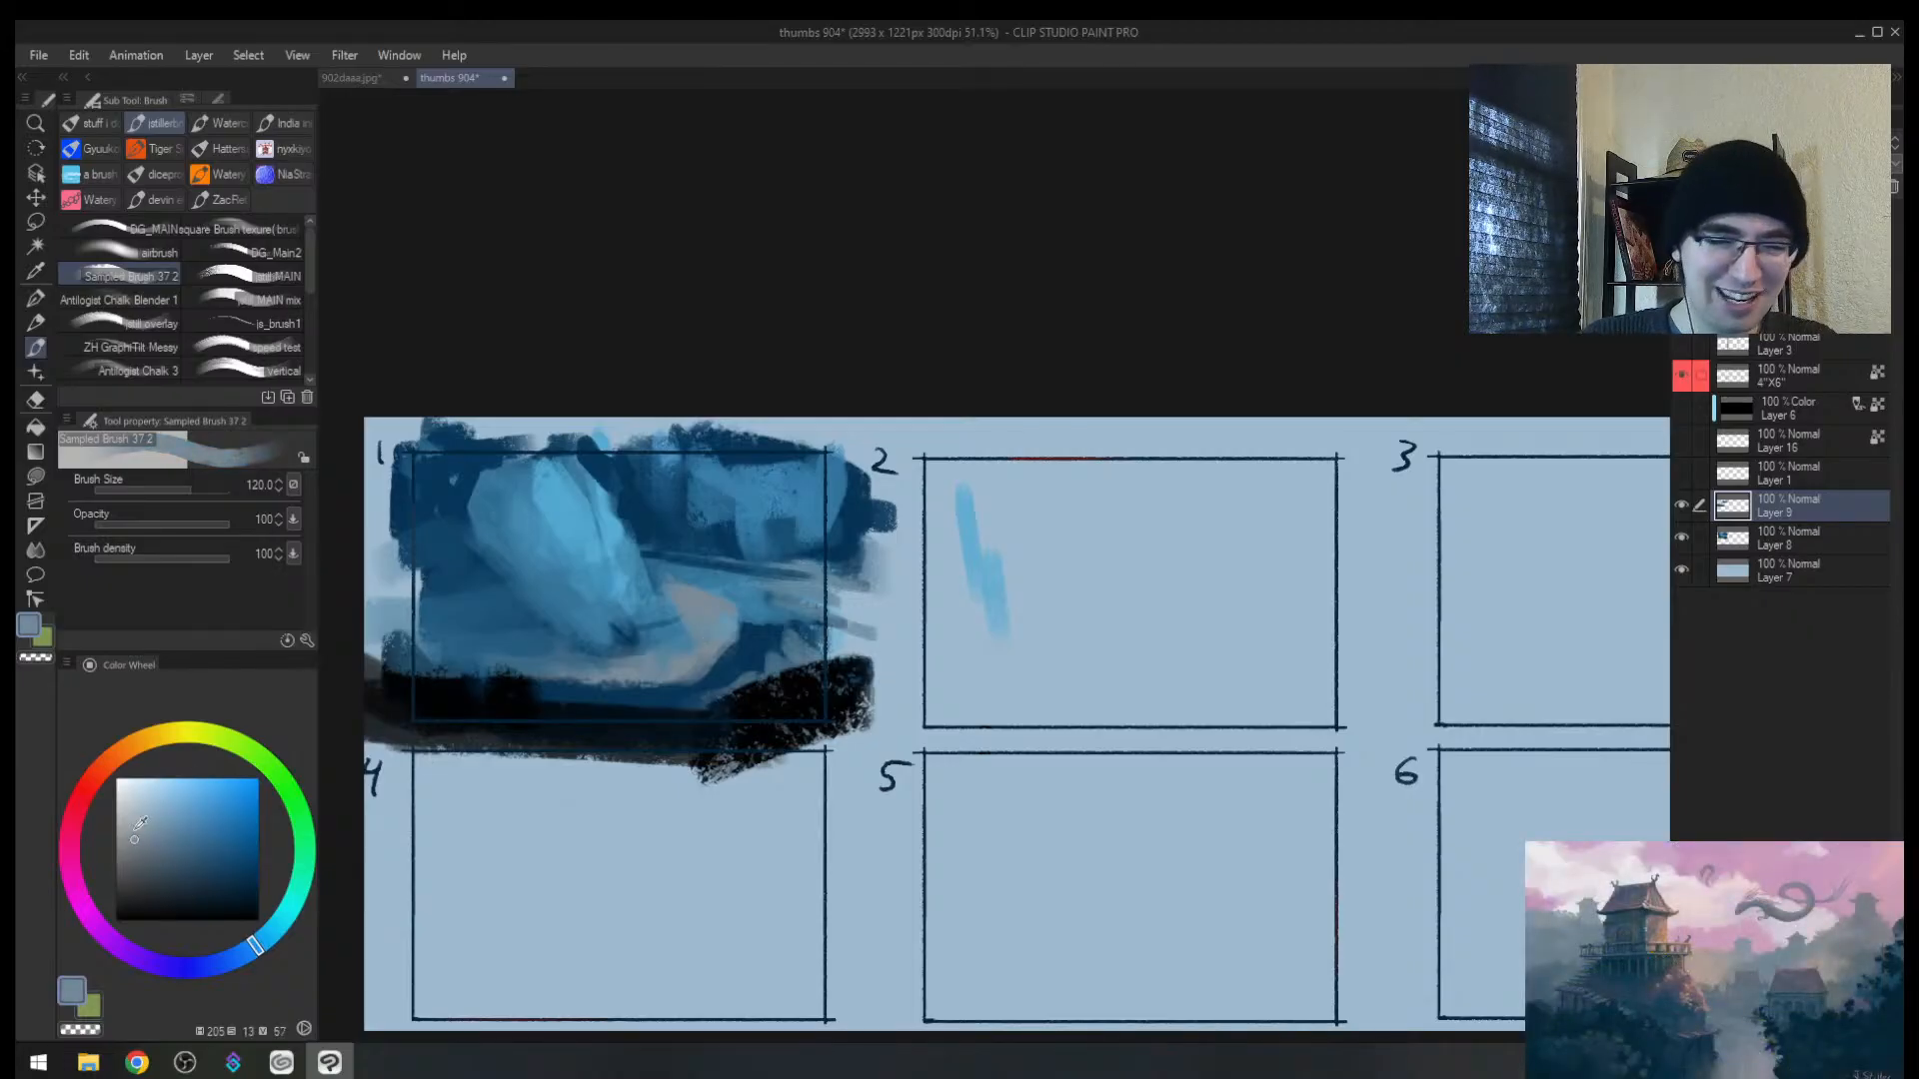
click(100, 769)
Step: Wash panel 1's left, upper middle, dark patch and right edge with greyish pink
key(bracketright)
key(bracketright)
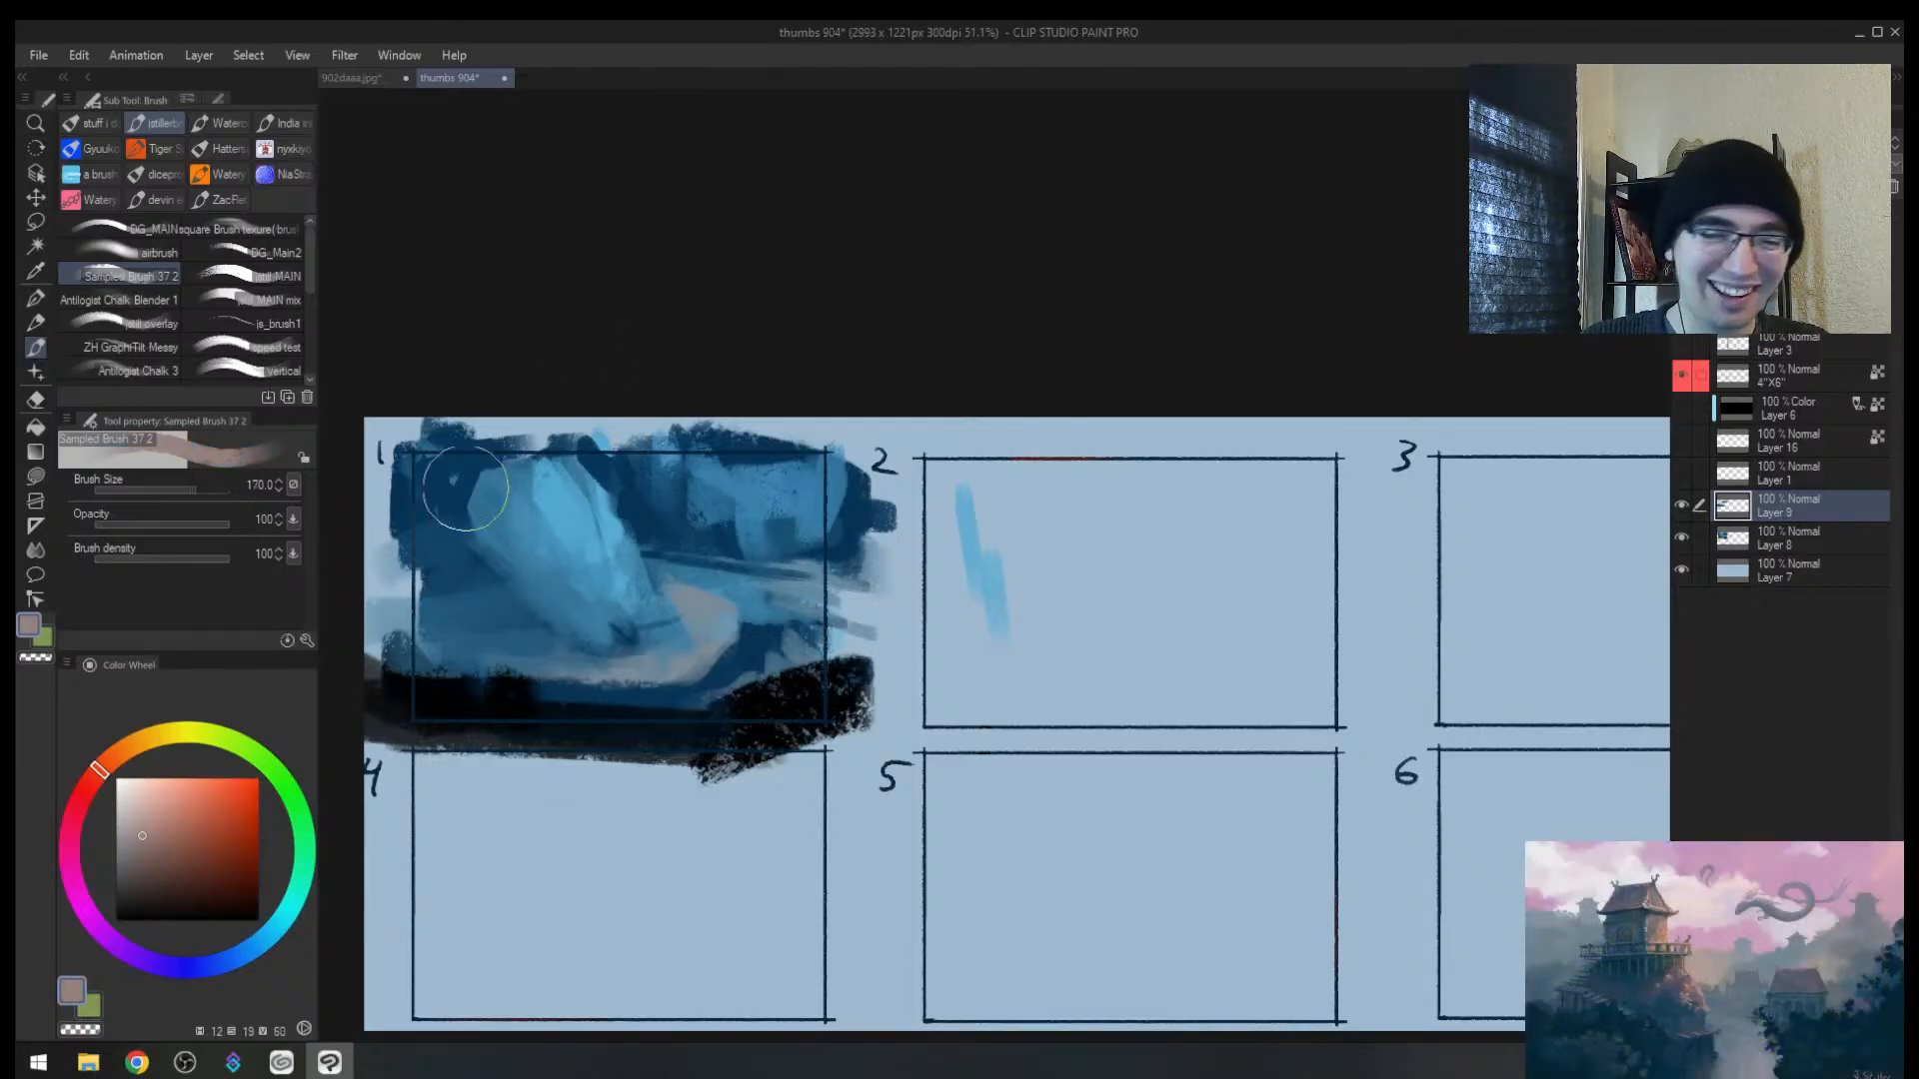
mouse_move(424, 470)
mouse_down()
mouse_move(459, 498)
mouse_move(471, 598)
mouse_up()
mouse_move(626, 478)
mouse_down()
mouse_move(669, 530)
mouse_move(790, 488)
mouse_move(766, 504)
mouse_move(669, 455)
mouse_move(789, 464)
mouse_move(623, 468)
mouse_move(550, 432)
mouse_up()
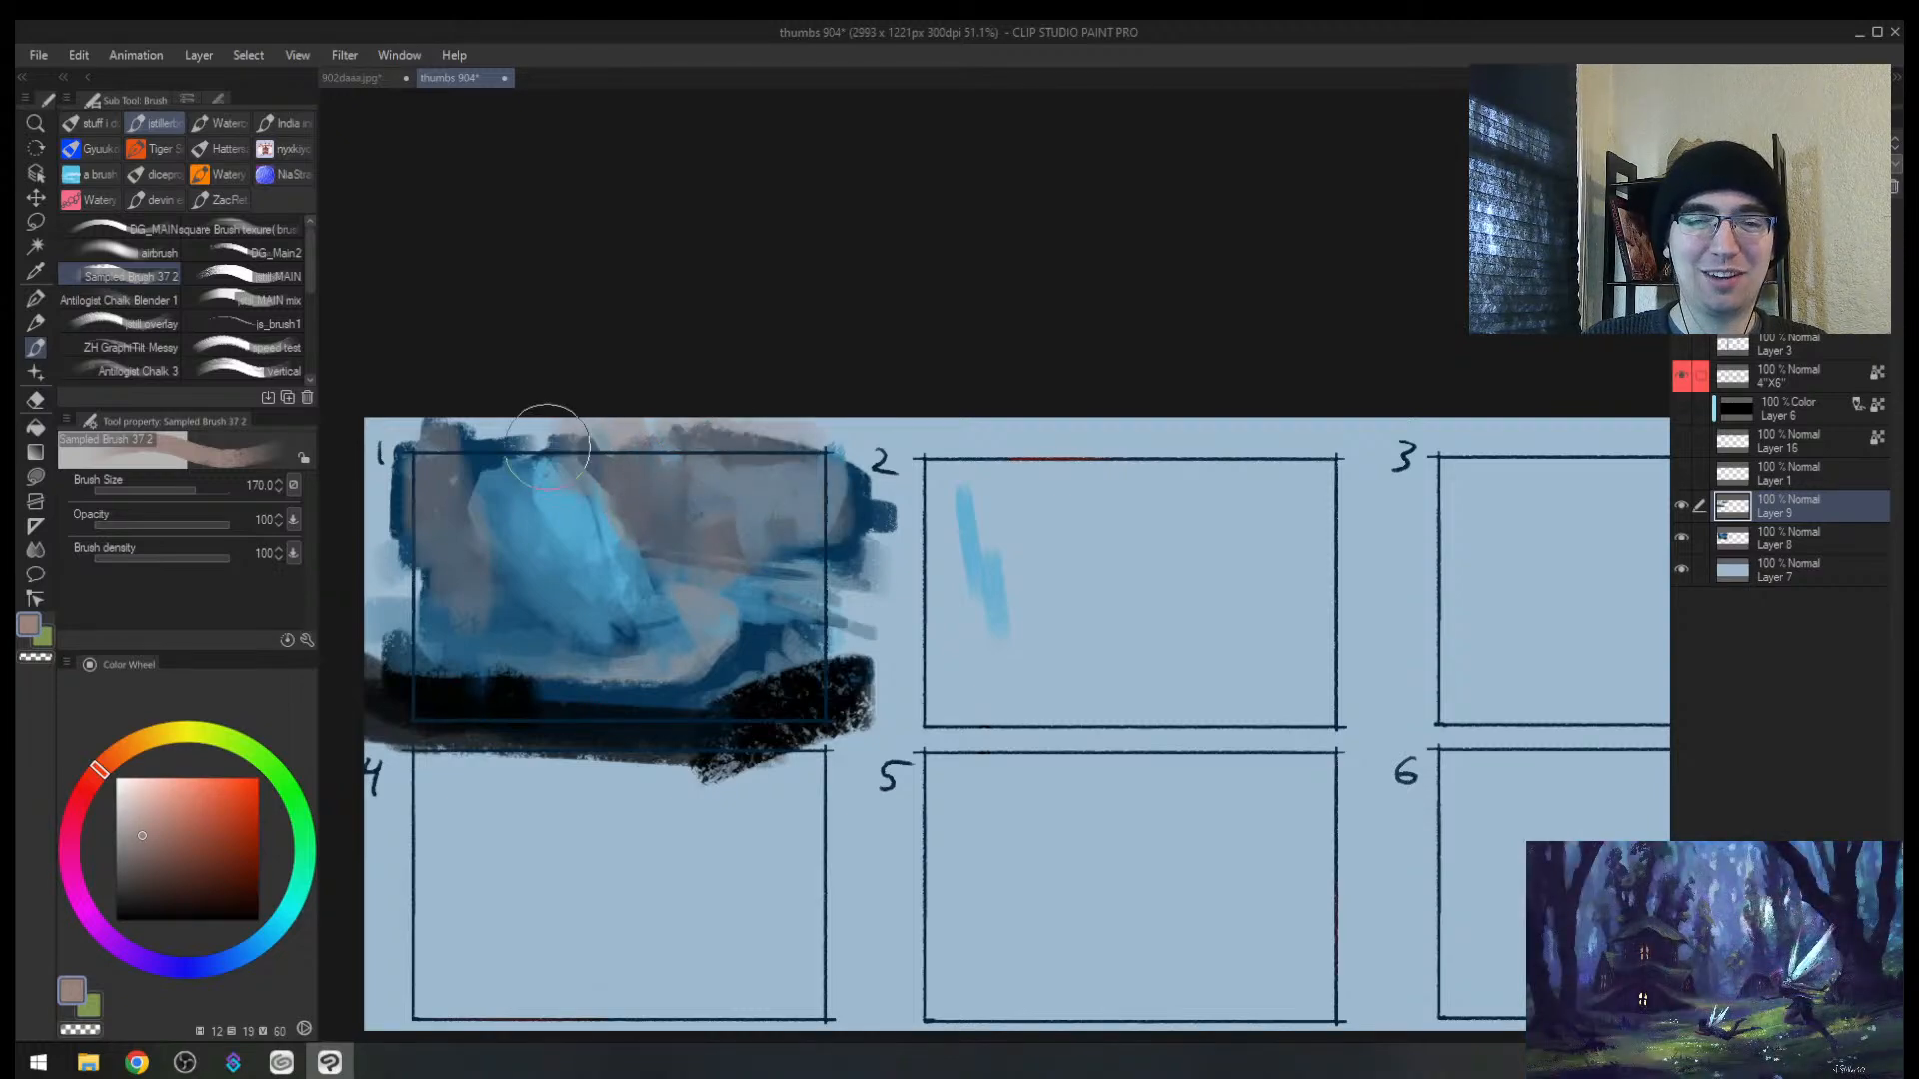
drag(690, 504, 875, 557)
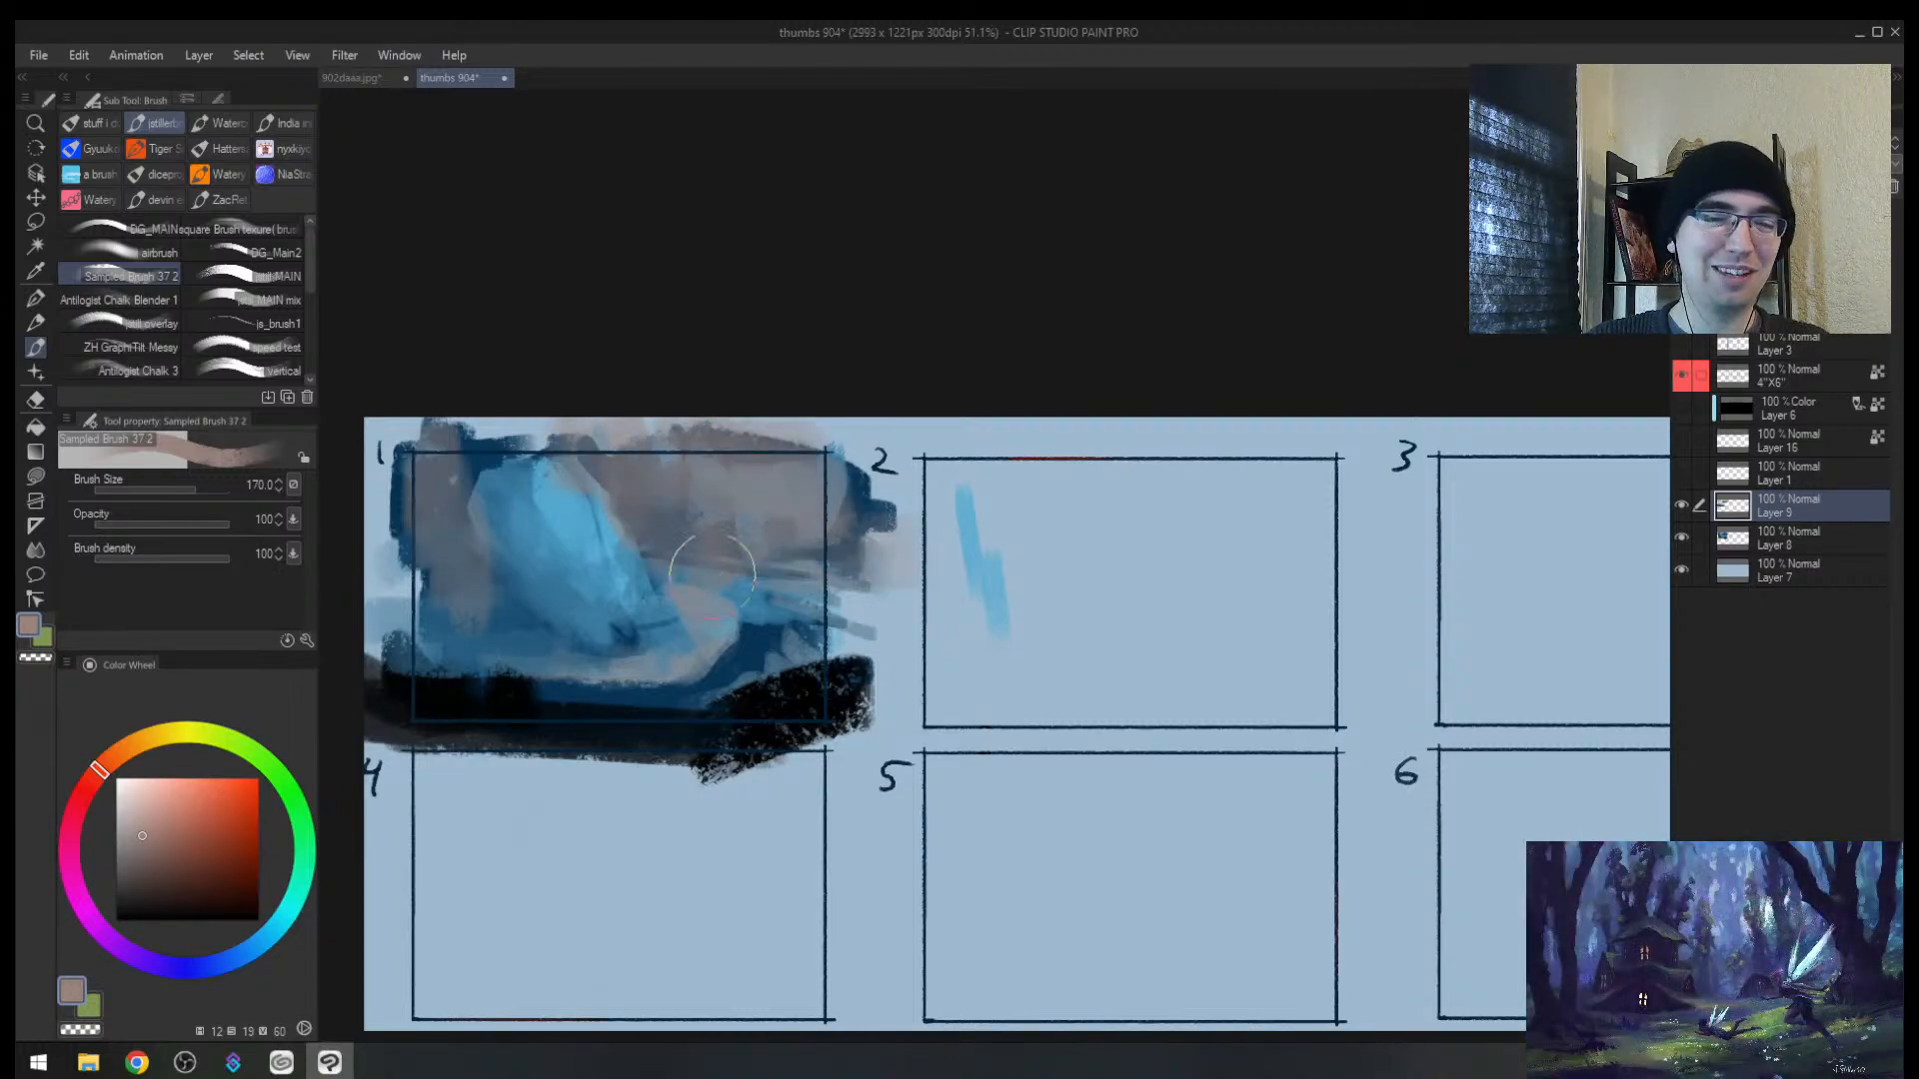
key(h)
mouse_move(1364, 531)
mouse_down()
mouse_move(924, 556)
mouse_move(942, 565)
mouse_move(963, 522)
mouse_up()
Step: Undo the last greyish stroke and add a new empty layer above the painting
key(bracketleft)
drag(757, 692, 720, 781)
key(ctrl+z)
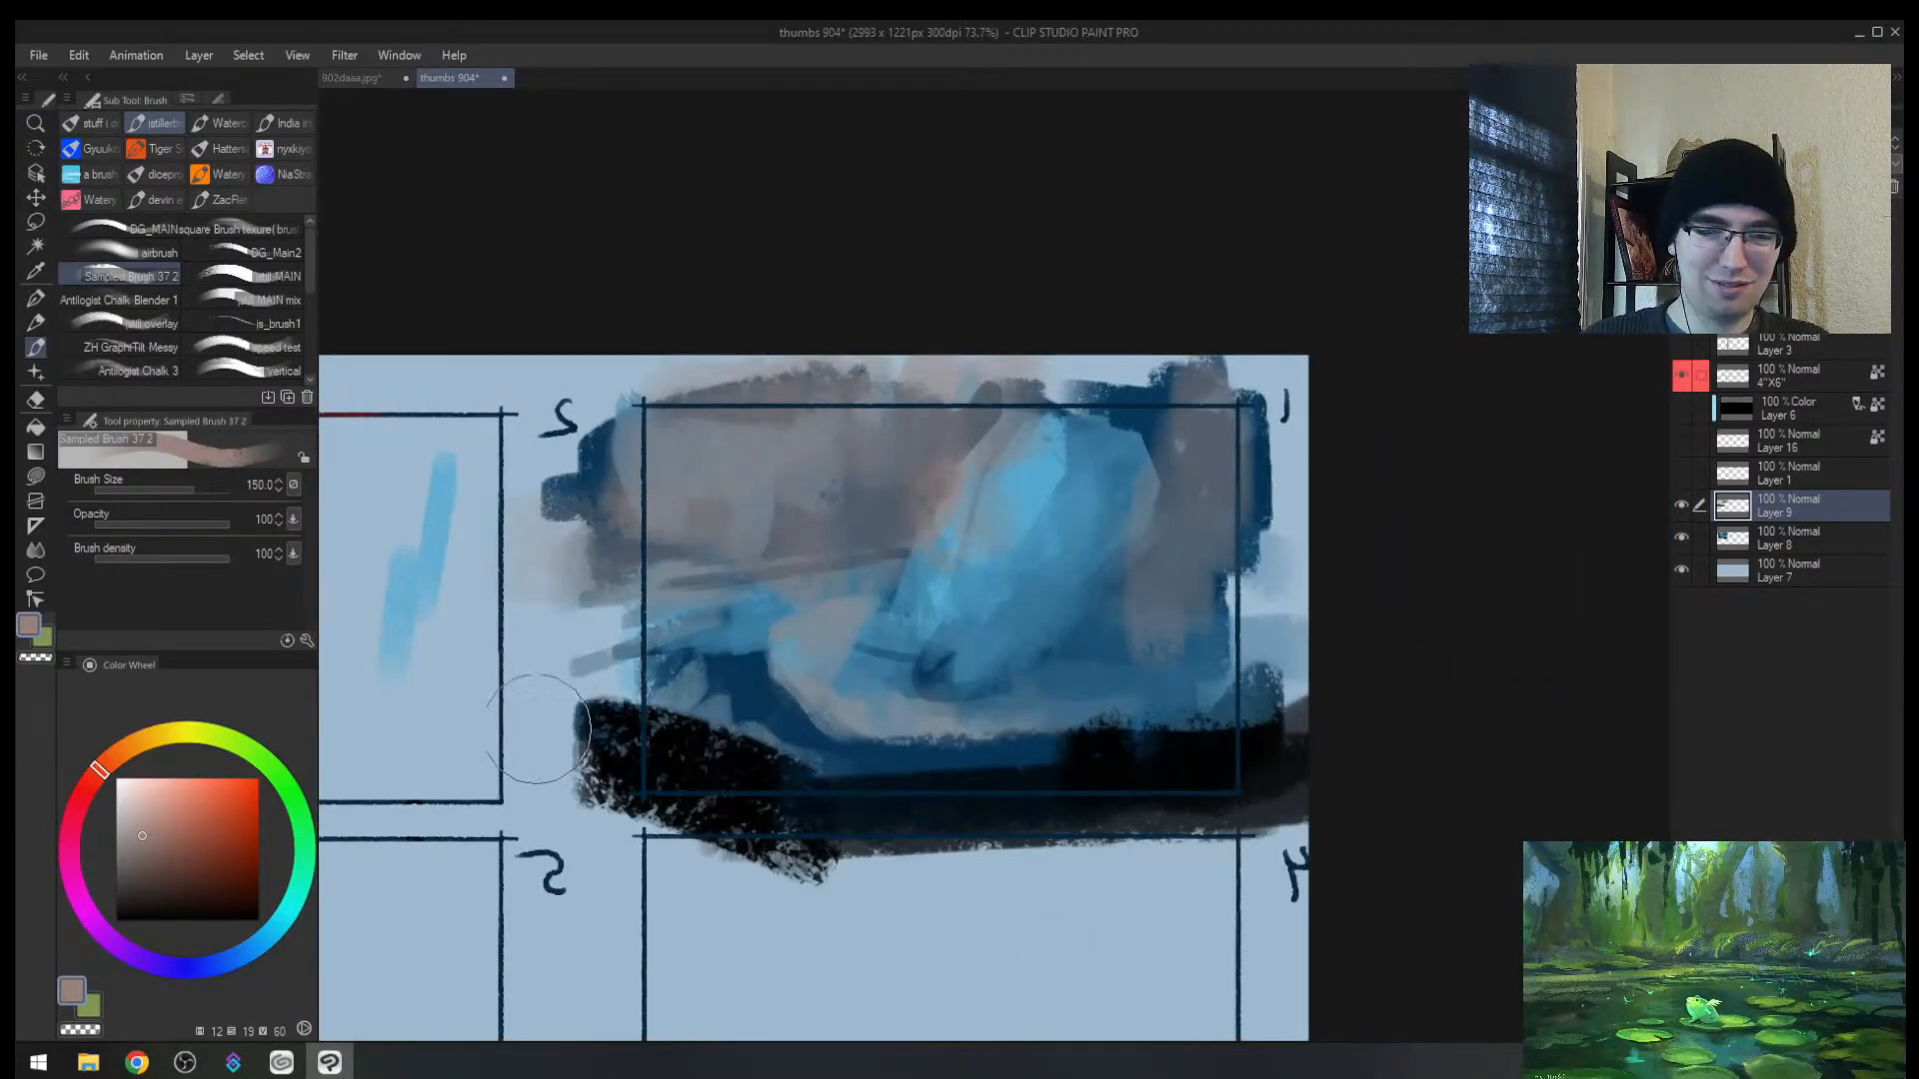
click(1685, 186)
click(1749, 144)
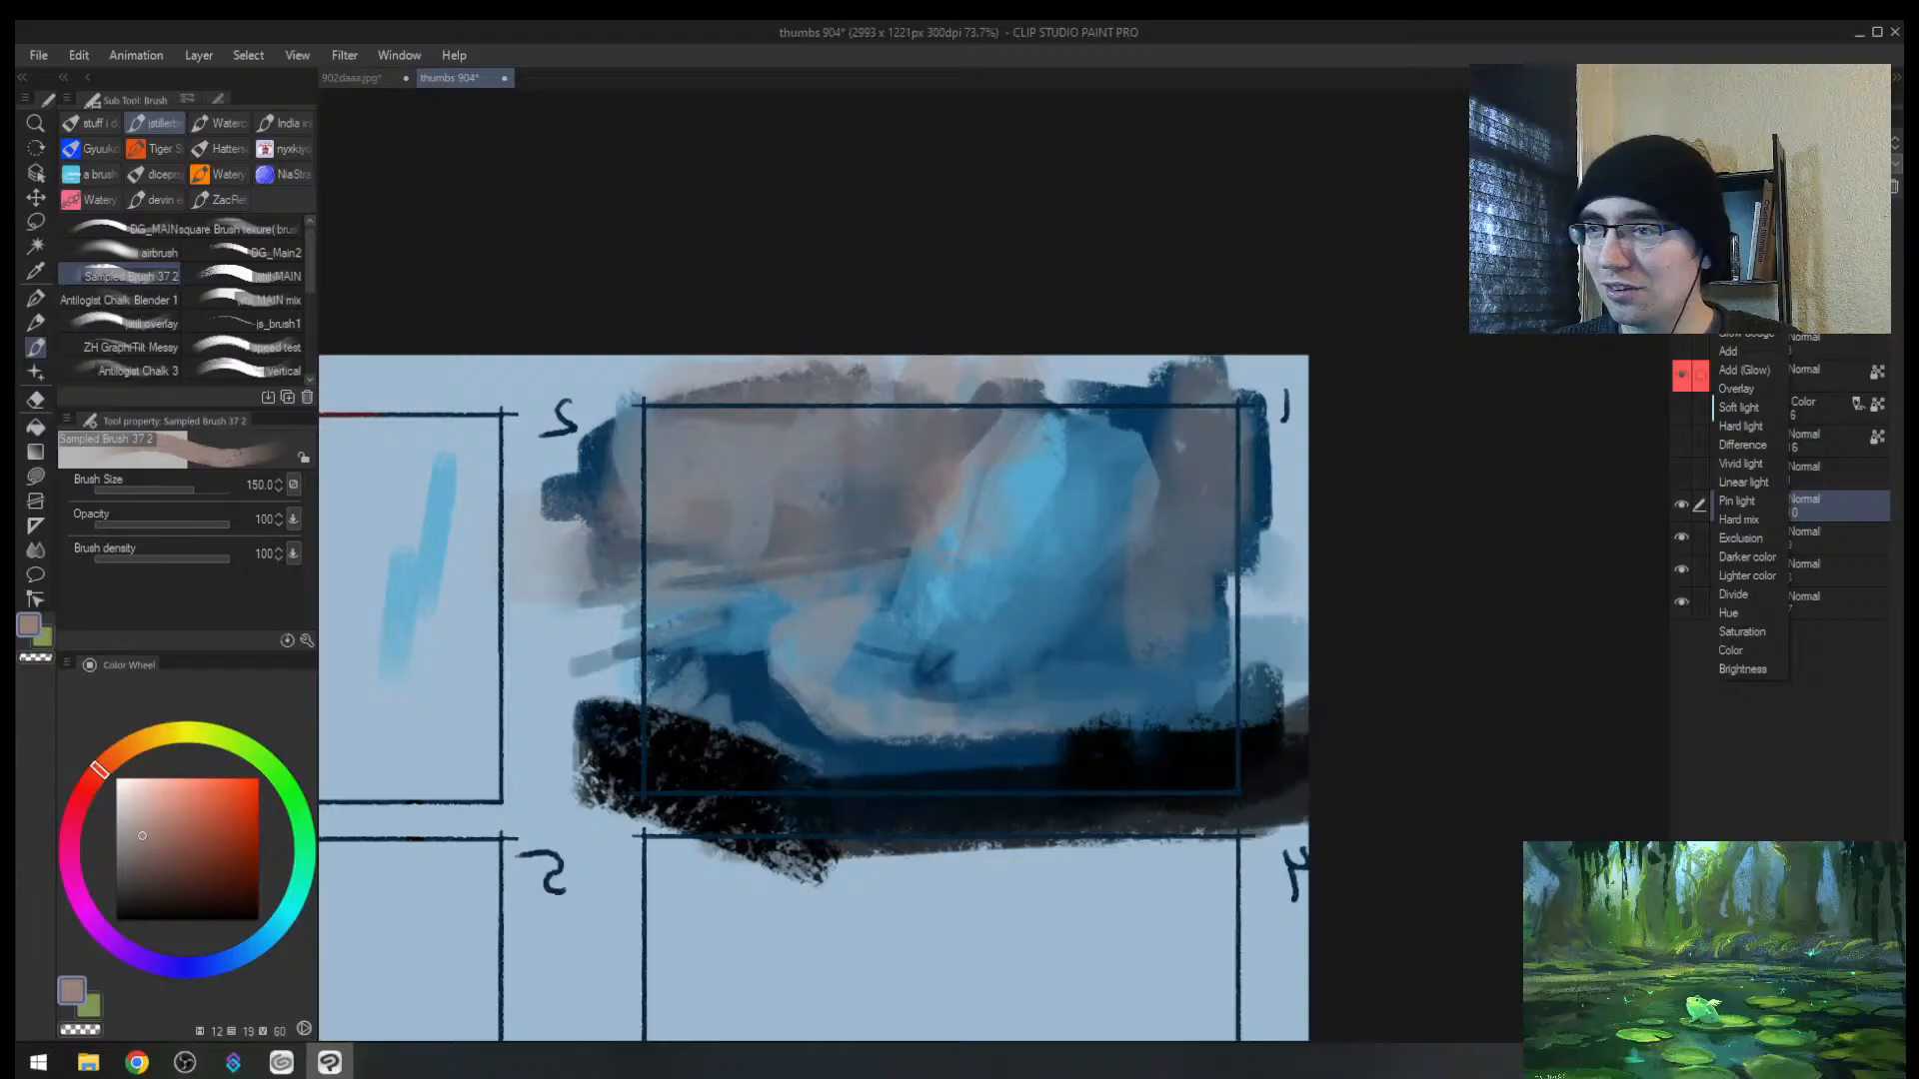
Step: Set the new layer to Glow dodge and paint a pink glow along the curved lower band
click(1747, 334)
key(bracketleft)
key(bracketleft)
key(bracketleft)
mouse_move(808, 620)
mouse_down()
mouse_move(784, 660)
mouse_move(885, 732)
mouse_up()
key(ctrl+z)
key(bracketleft)
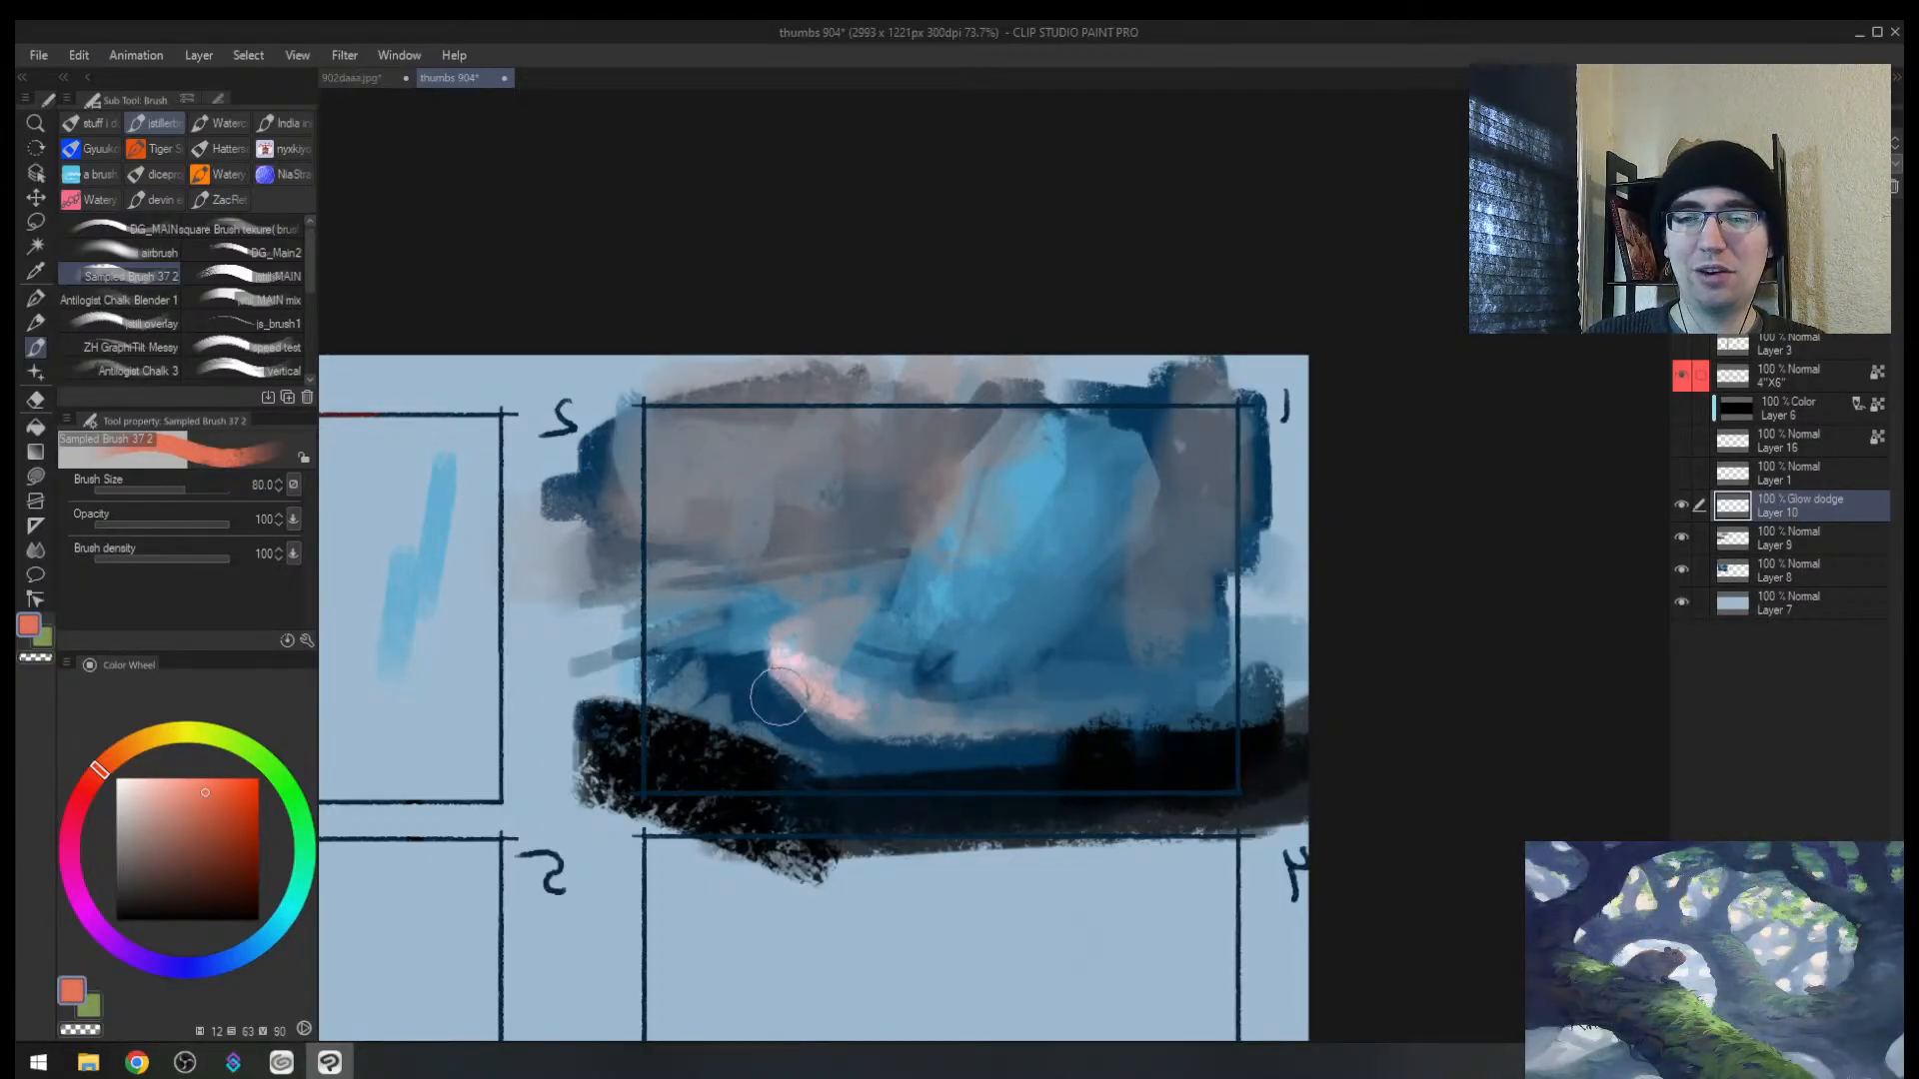
mouse_move(784, 689)
mouse_down()
mouse_move(890, 744)
mouse_move(1000, 741)
mouse_up()
drag(809, 660, 837, 617)
mouse_move(662, 641)
mouse_down()
mouse_move(784, 645)
mouse_move(685, 675)
mouse_up()
drag(1044, 718, 924, 731)
Step: Erase stray glow, try bright pink strokes at the band's right end, then undo them
key(h)
mouse_move(1230, 602)
mouse_down()
mouse_move(1191, 582)
mouse_move(1212, 570)
mouse_move(1244, 604)
mouse_up()
key(e)
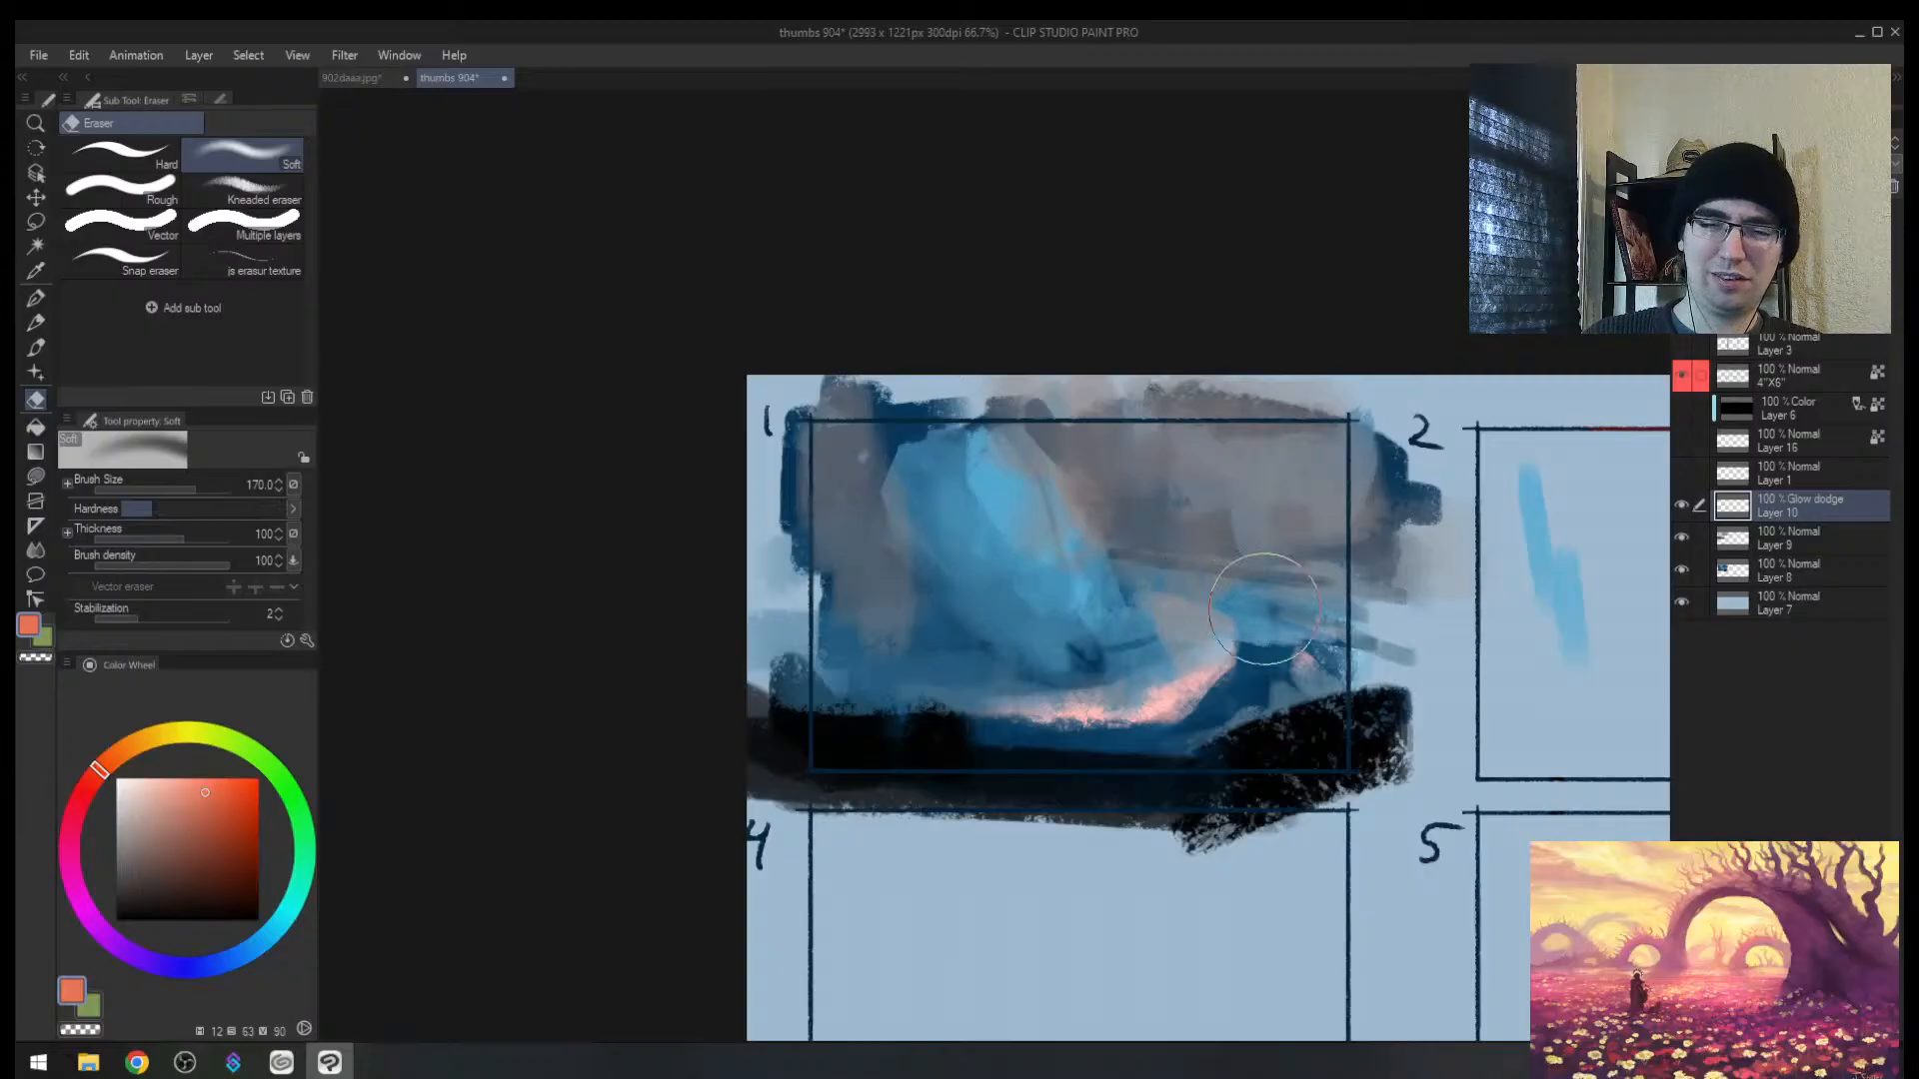
key(b)
drag(1039, 710, 1214, 687)
drag(1229, 605, 1019, 714)
key(slash)
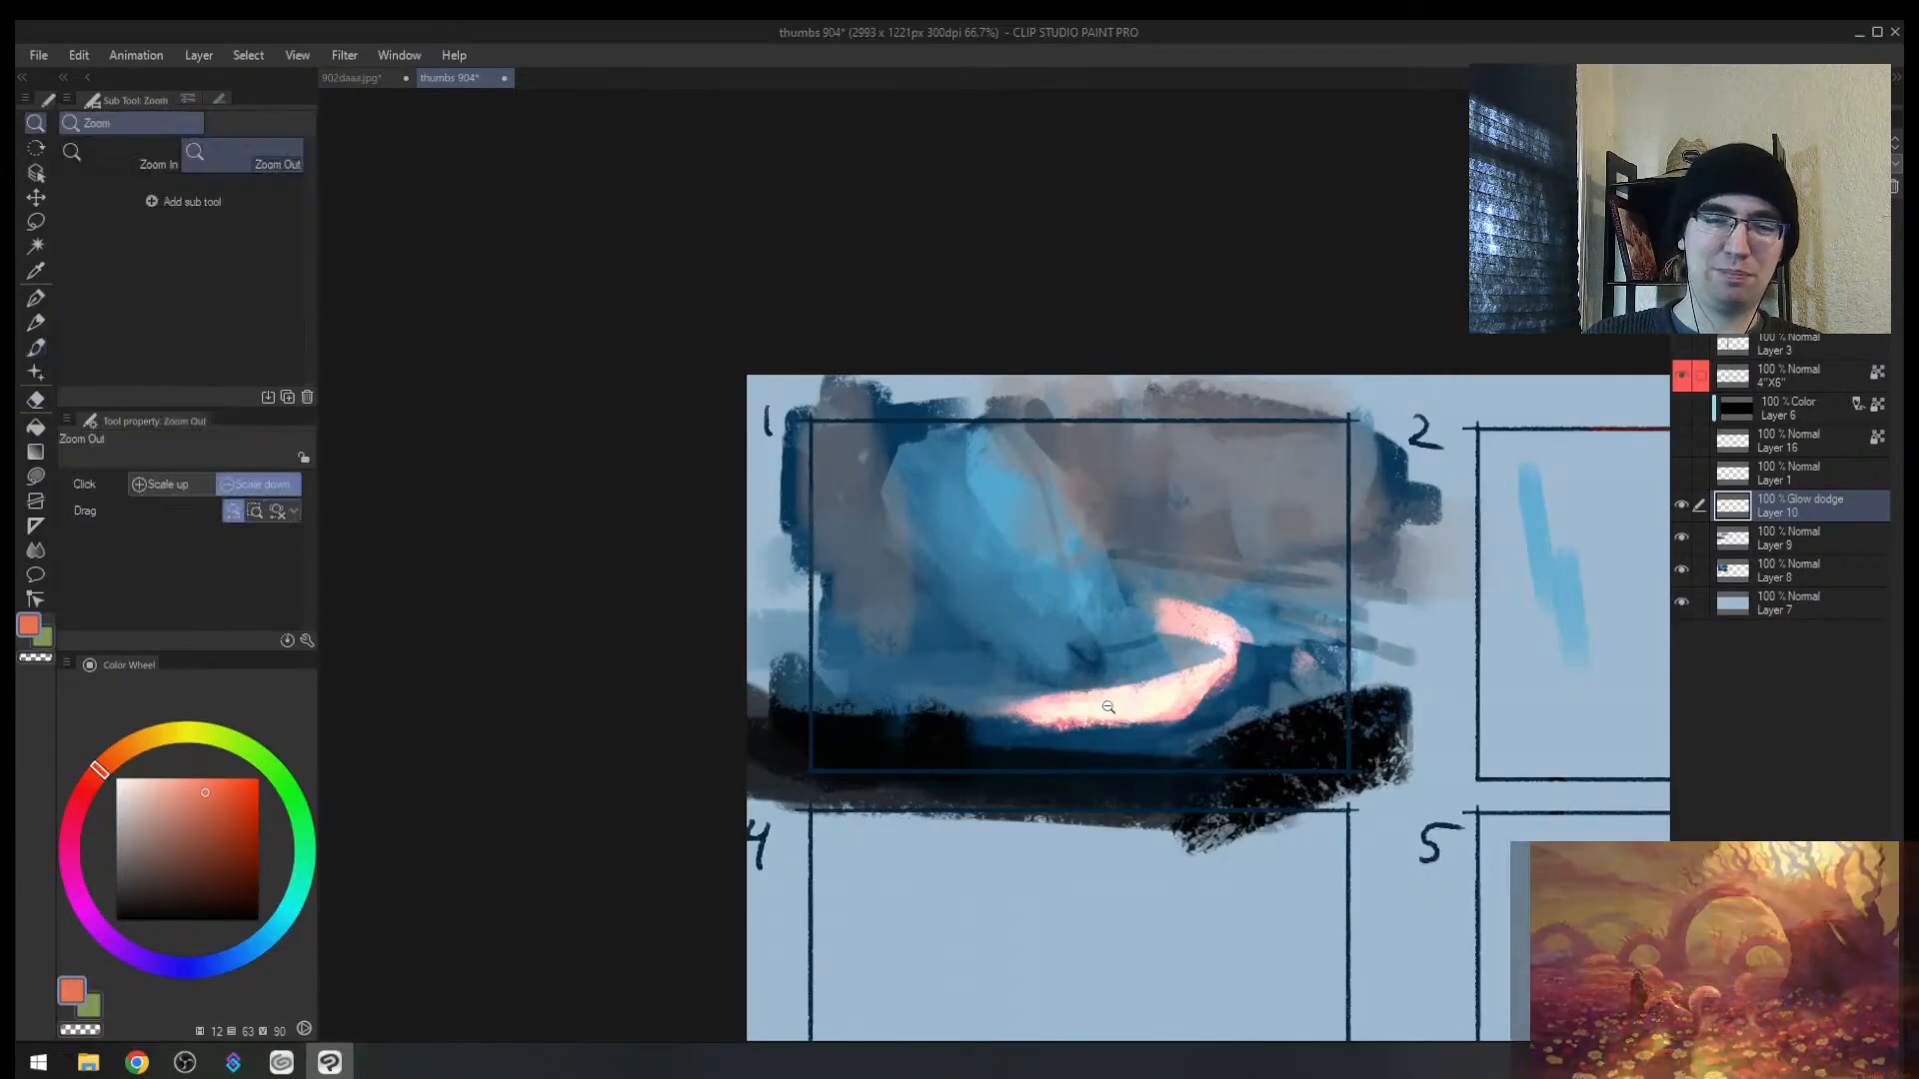
key(h)
key(ctrl+z)
key(ctrl+z)
key(h)
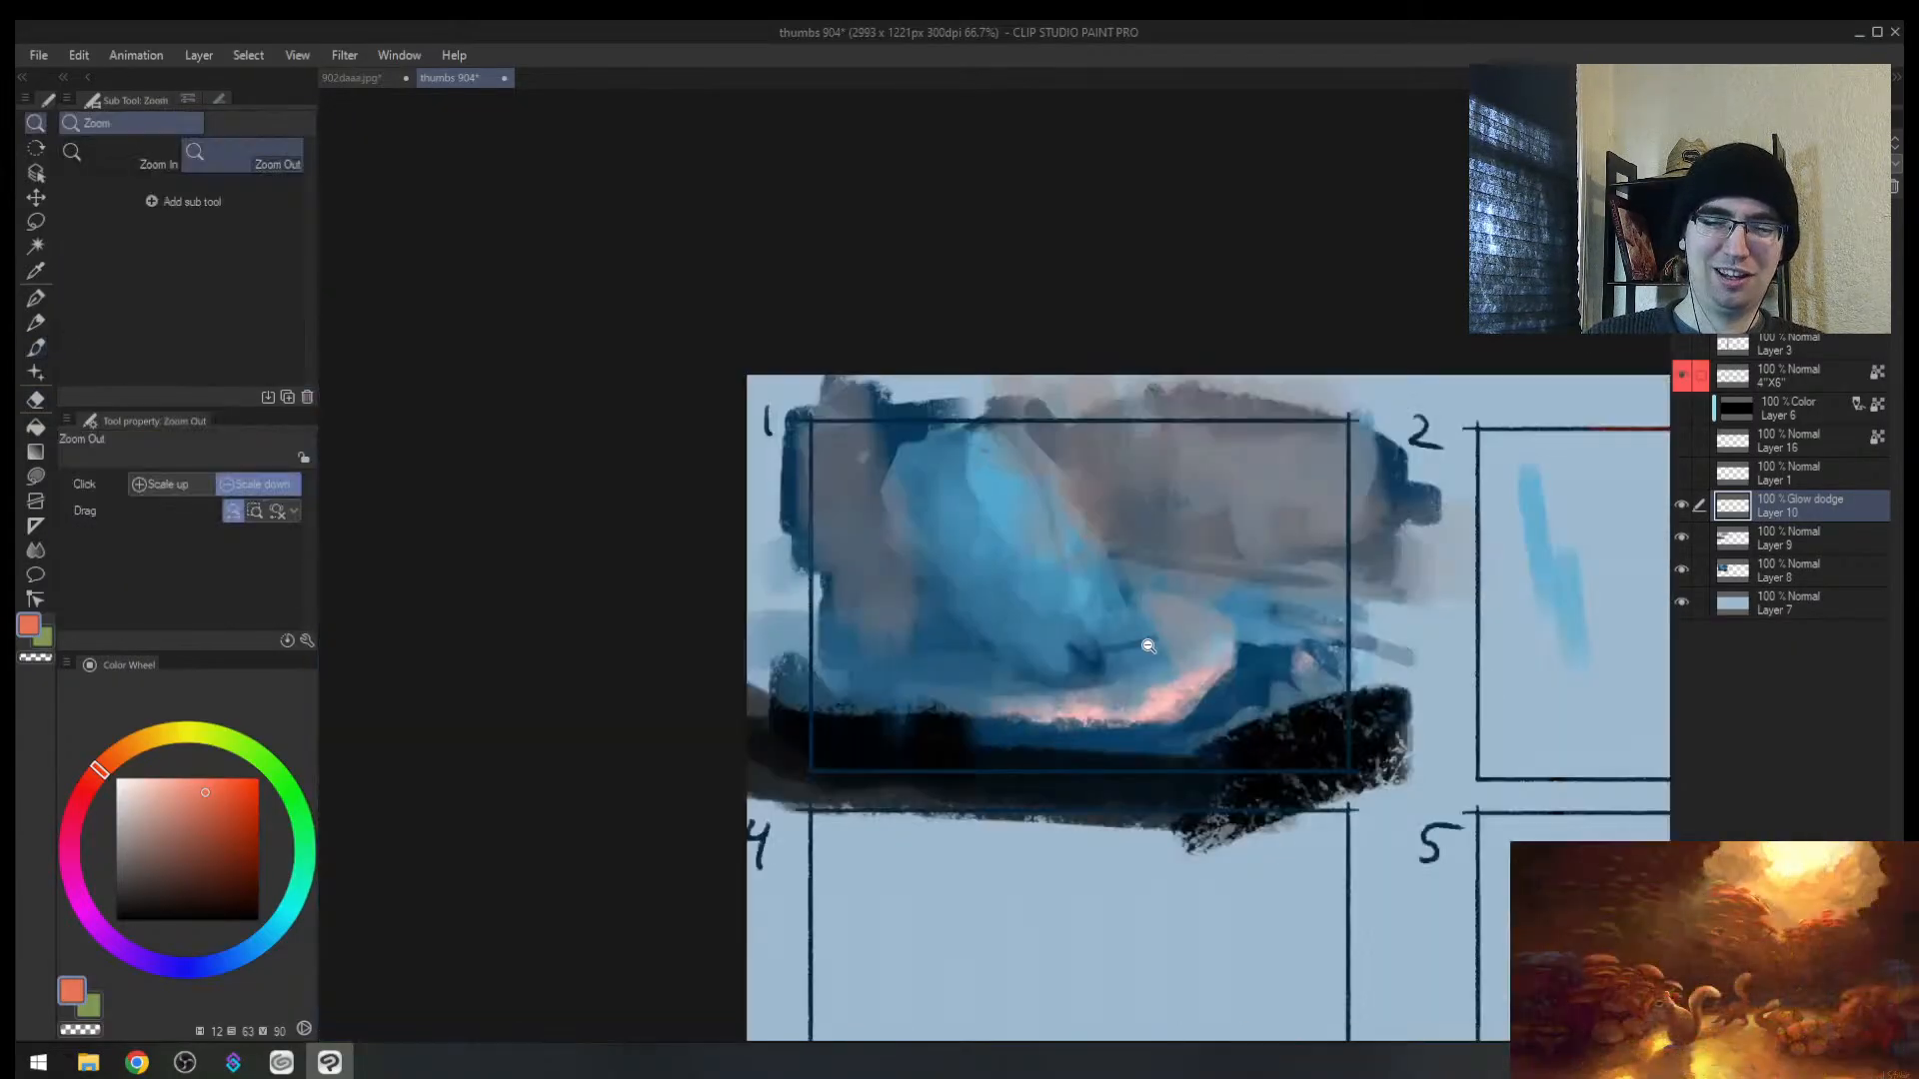
key(b)
mouse_move(1148, 648)
mouse_down()
mouse_move(1379, 607)
mouse_move(1167, 601)
mouse_up()
Step: Brighten the pink glow curve at brush size 80 and add flick strokes below it
key(bracketright)
key(bracketright)
key(bracketright)
key(bracketright)
drag(962, 682, 593, 762)
key(ctrl+z)
key(bracketleft)
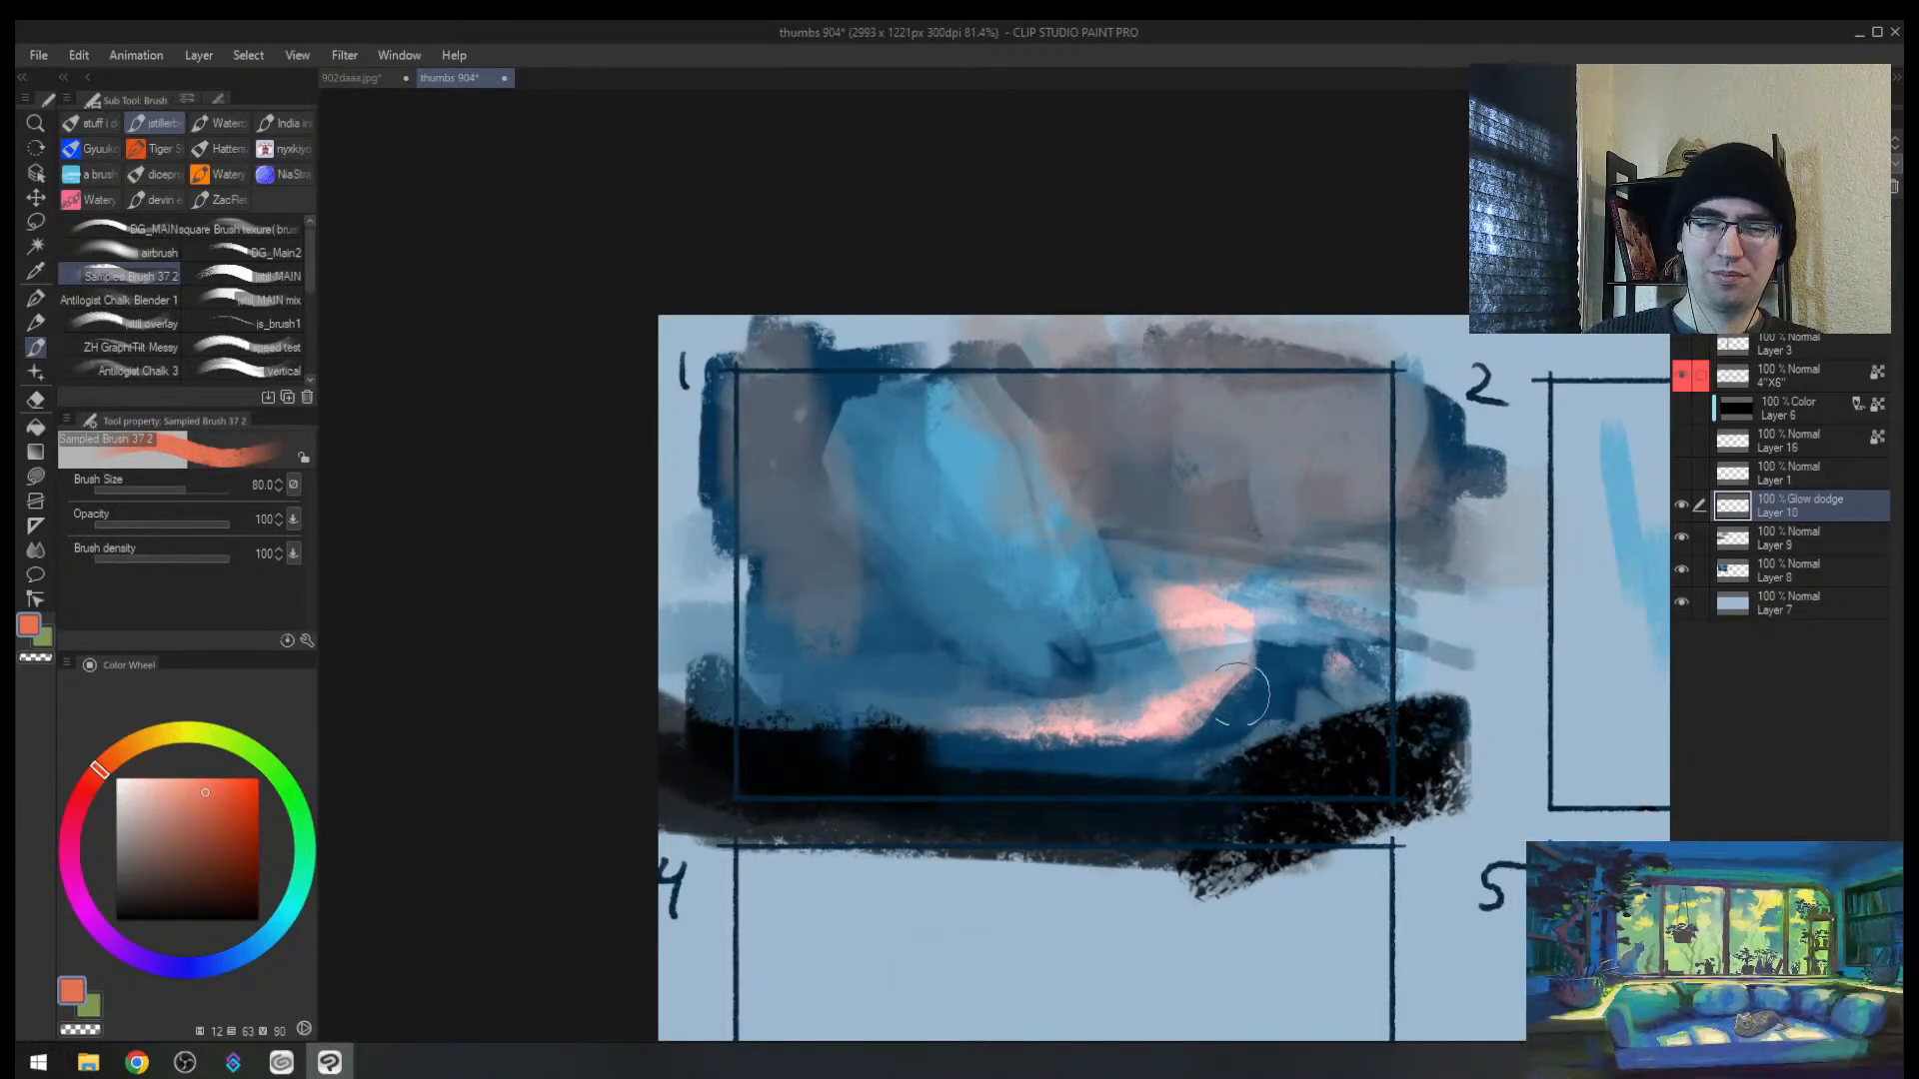
drag(1244, 685, 690, 854)
drag(1070, 776, 790, 865)
Step: On a new layer, paint a salmon streak, then cover it, the black area and the band's edge with sampled blues
key(ctrl+shift+n)
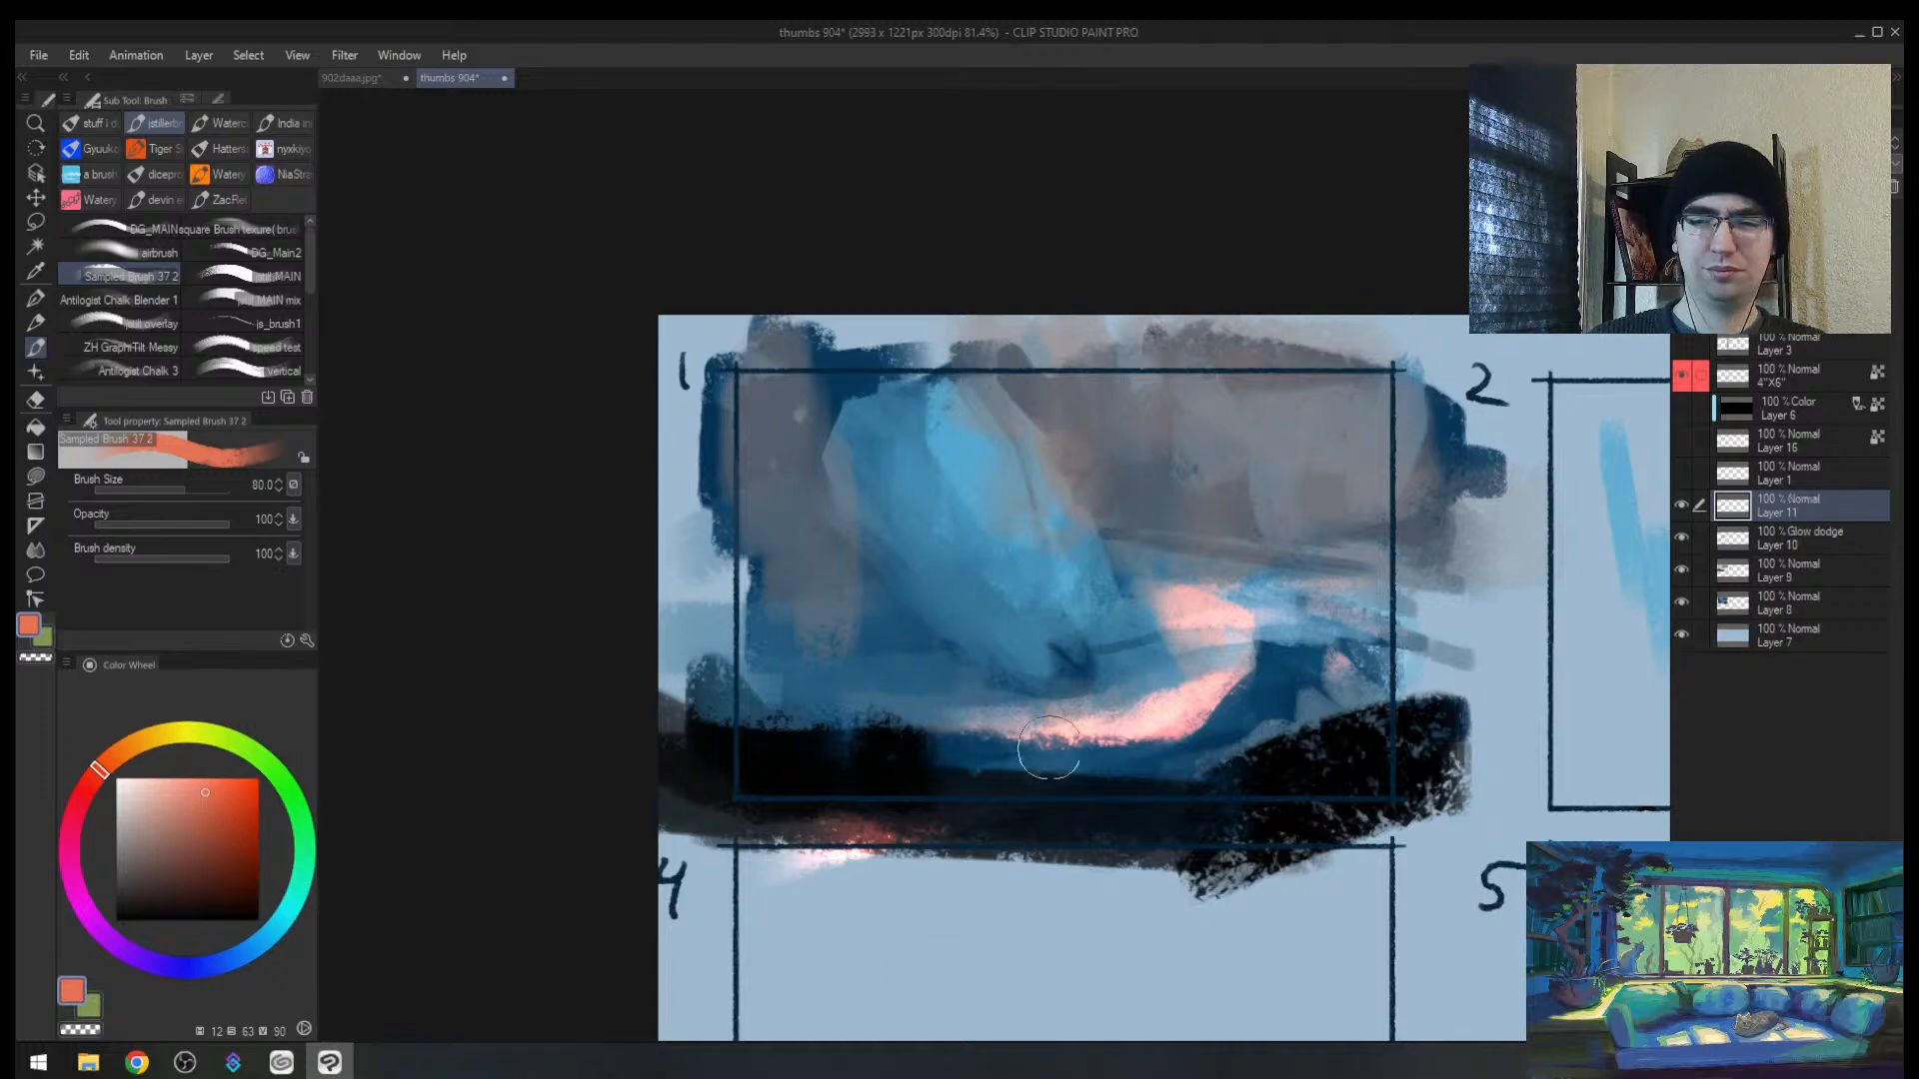
drag(1092, 744, 829, 835)
alt+click(1112, 759)
mouse_move(1107, 757)
mouse_down()
mouse_move(954, 811)
mouse_move(644, 844)
mouse_move(854, 789)
mouse_up()
alt+click(914, 699)
drag(939, 708, 691, 757)
drag(831, 754, 912, 727)
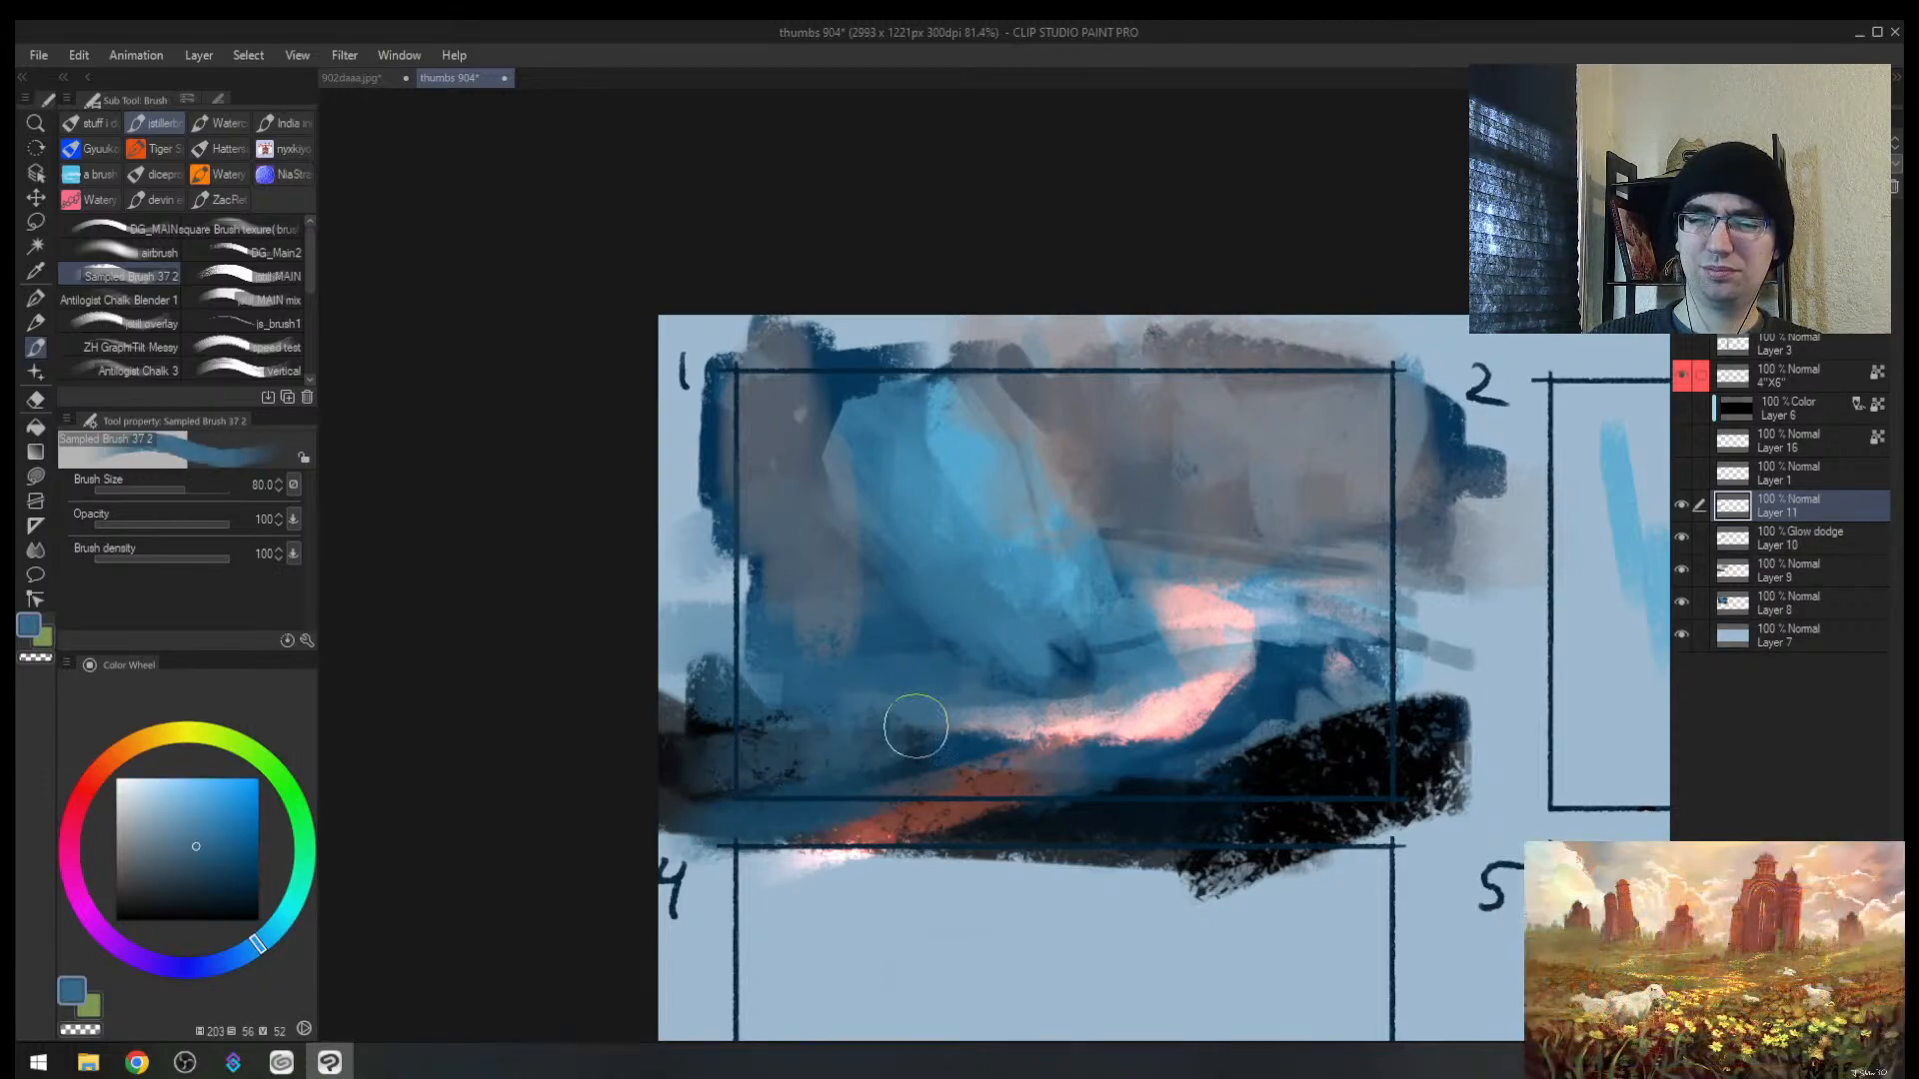
Step: Dab pink near the glow band and cover its top edge with blue
alt+click(1218, 610)
mouse_move(1200, 606)
mouse_down()
mouse_move(1246, 599)
mouse_move(1249, 567)
mouse_up()
alt+click(1165, 575)
mouse_move(869, 633)
mouse_down()
mouse_move(744, 621)
mouse_move(669, 655)
mouse_up()
Step: Try a dark navy diagonal stroke at lower left with a size 70 brush, then undo it
alt+click(847, 654)
key(bracketleft)
alt+click(885, 741)
alt+click(879, 743)
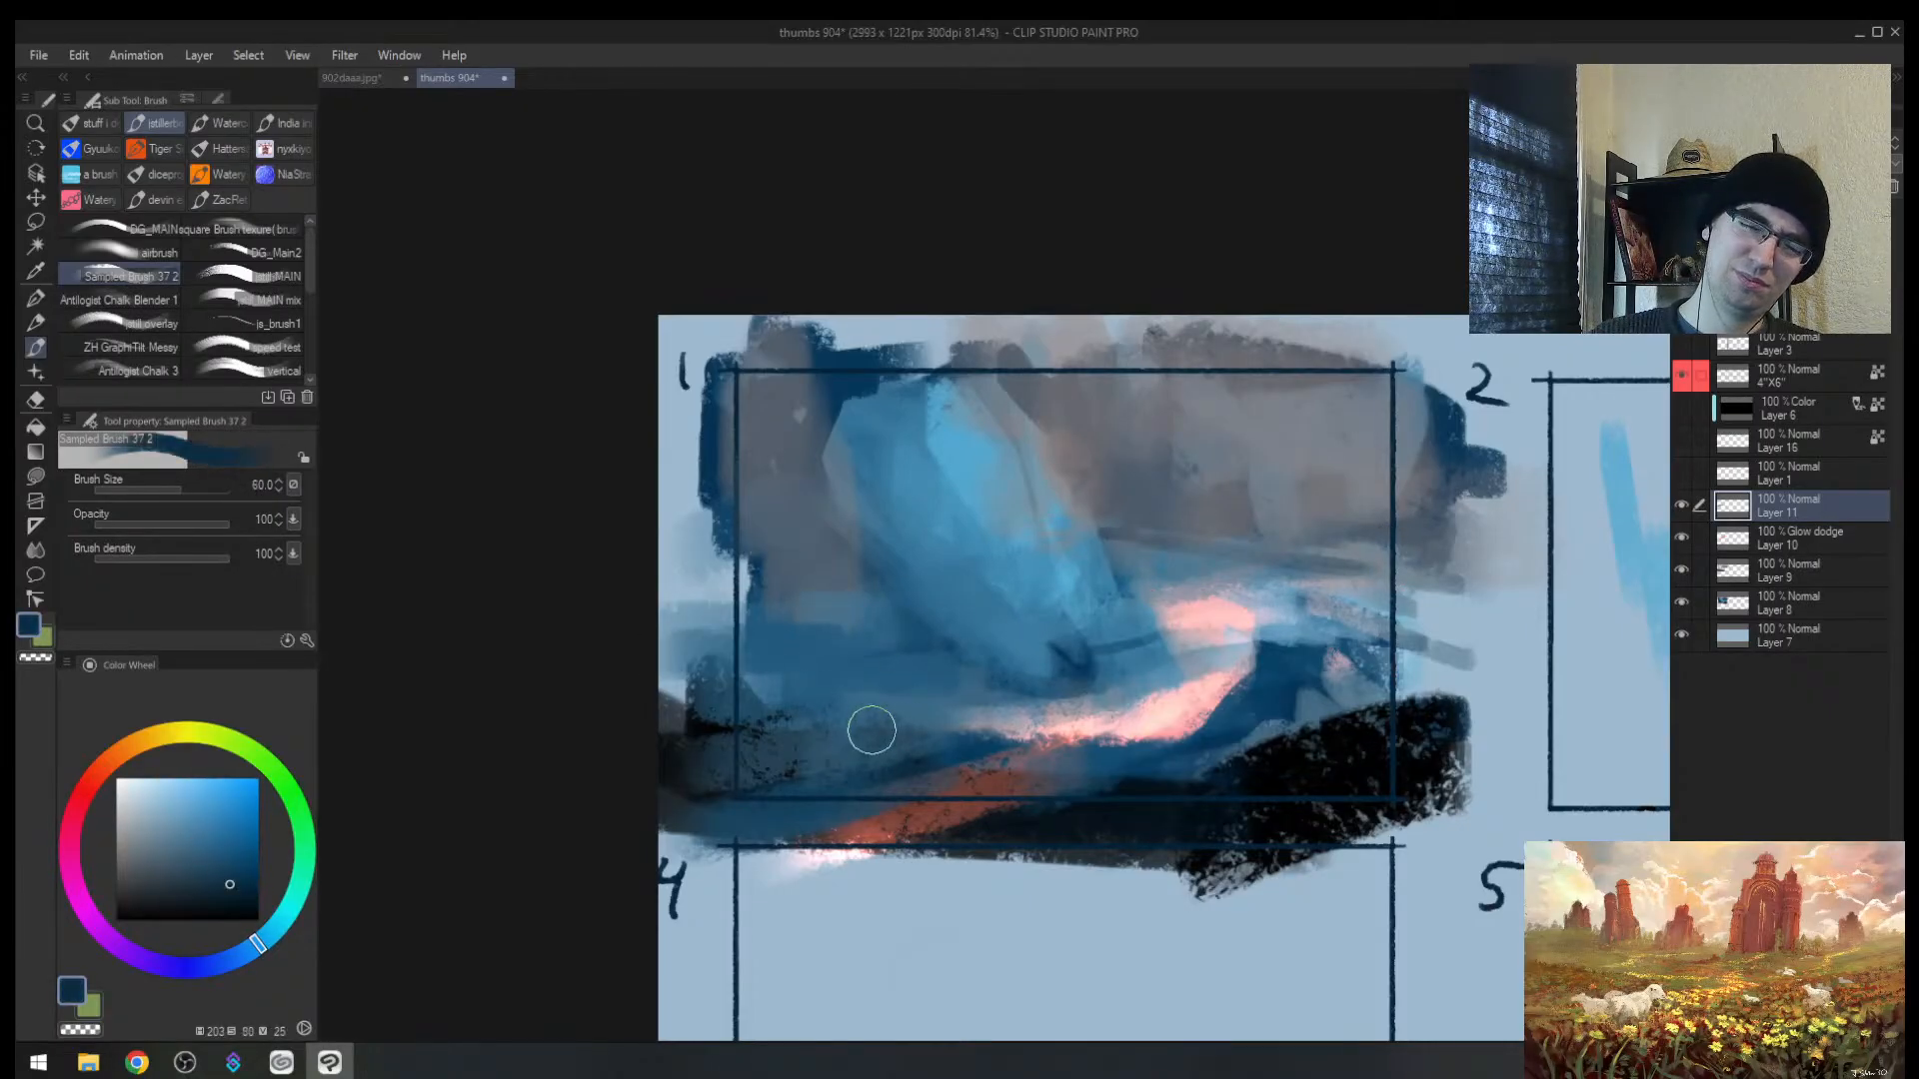
drag(877, 686, 782, 776)
key(bracketleft)
key(bracketleft)
key(bracketleft)
key(bracketleft)
key(bracketleft)
key(bracketleft)
key(bracketleft)
key(bracketleft)
key(bracketleft)
key(bracketleft)
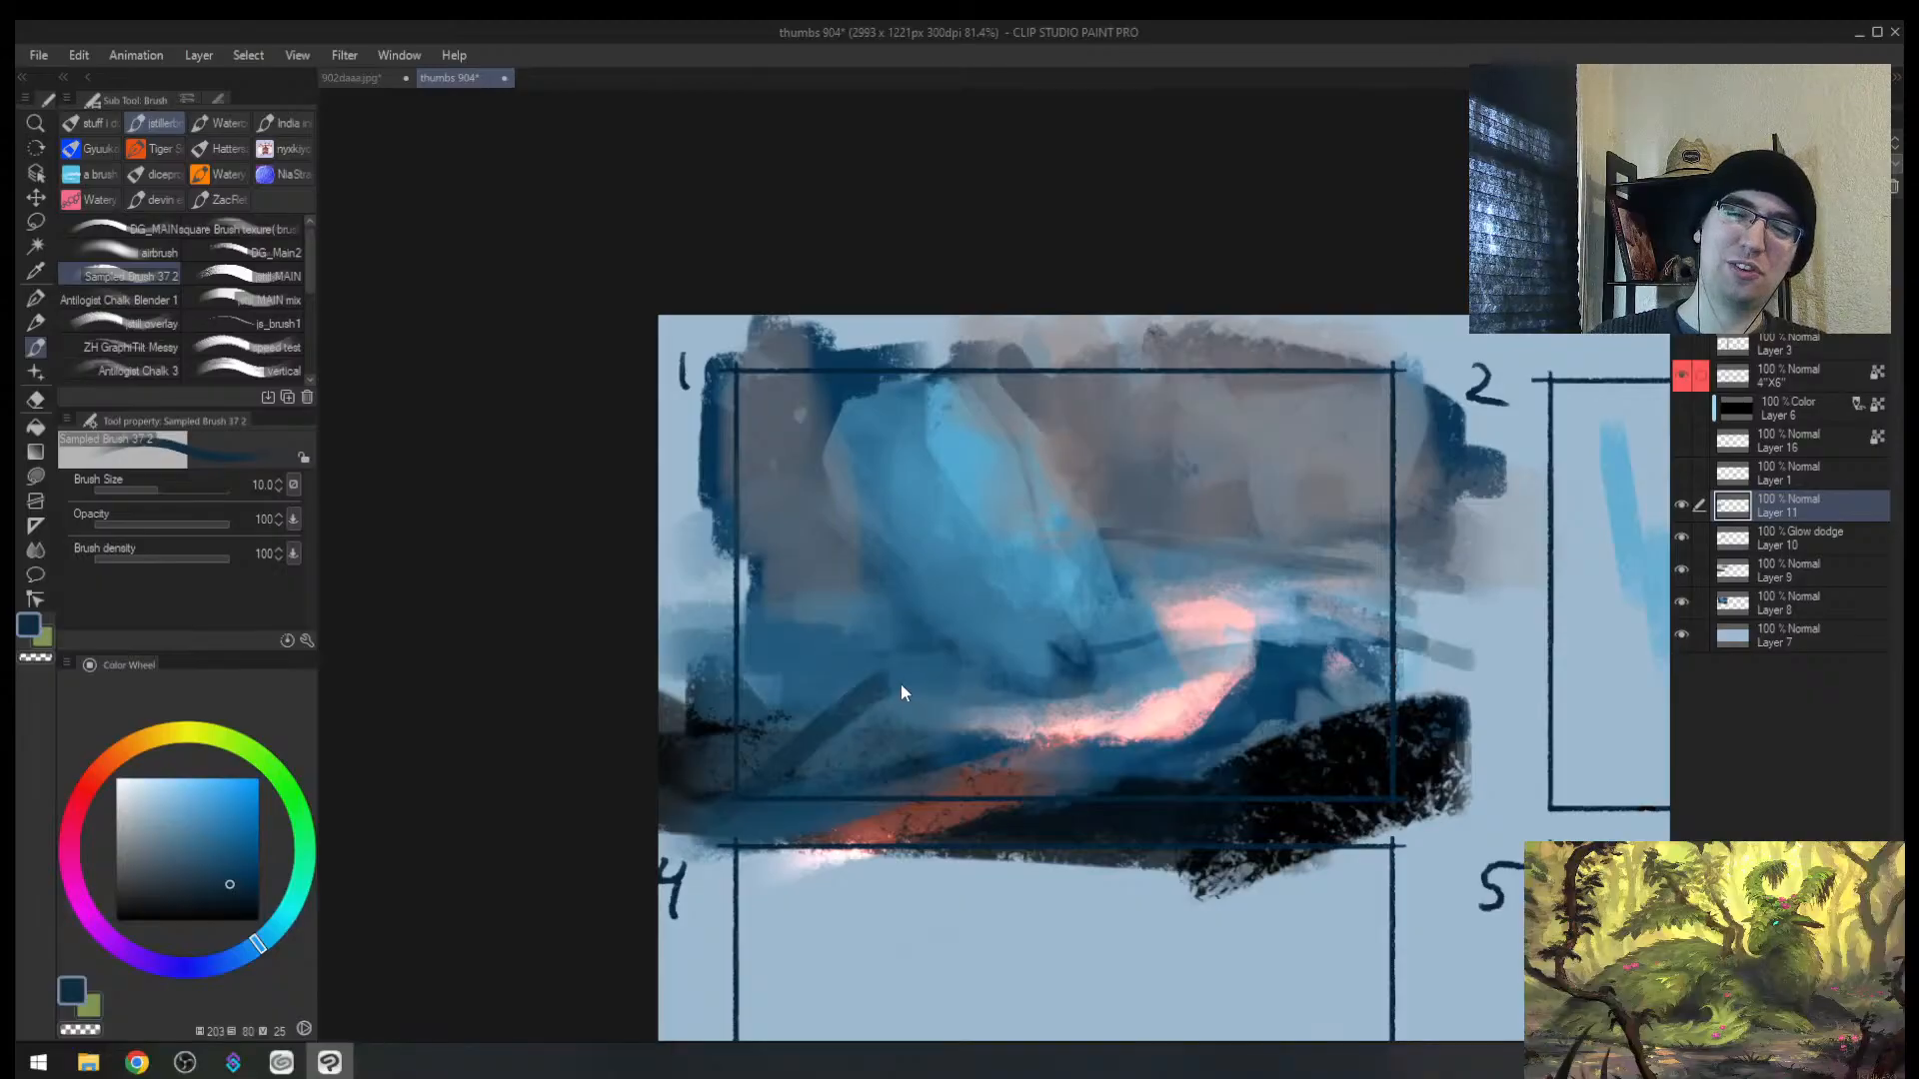
key(ctrl+z)
Step: Sketch dark egg and oval outlines over panel 1 with a size 15 brush, then undo them
key(ctrl+z)
key(bracketright)
mouse_move(962, 635)
mouse_down()
mouse_move(1105, 543)
mouse_move(1129, 689)
mouse_move(887, 659)
mouse_move(1117, 619)
mouse_up()
key(ctrl+z)
drag(973, 639, 851, 682)
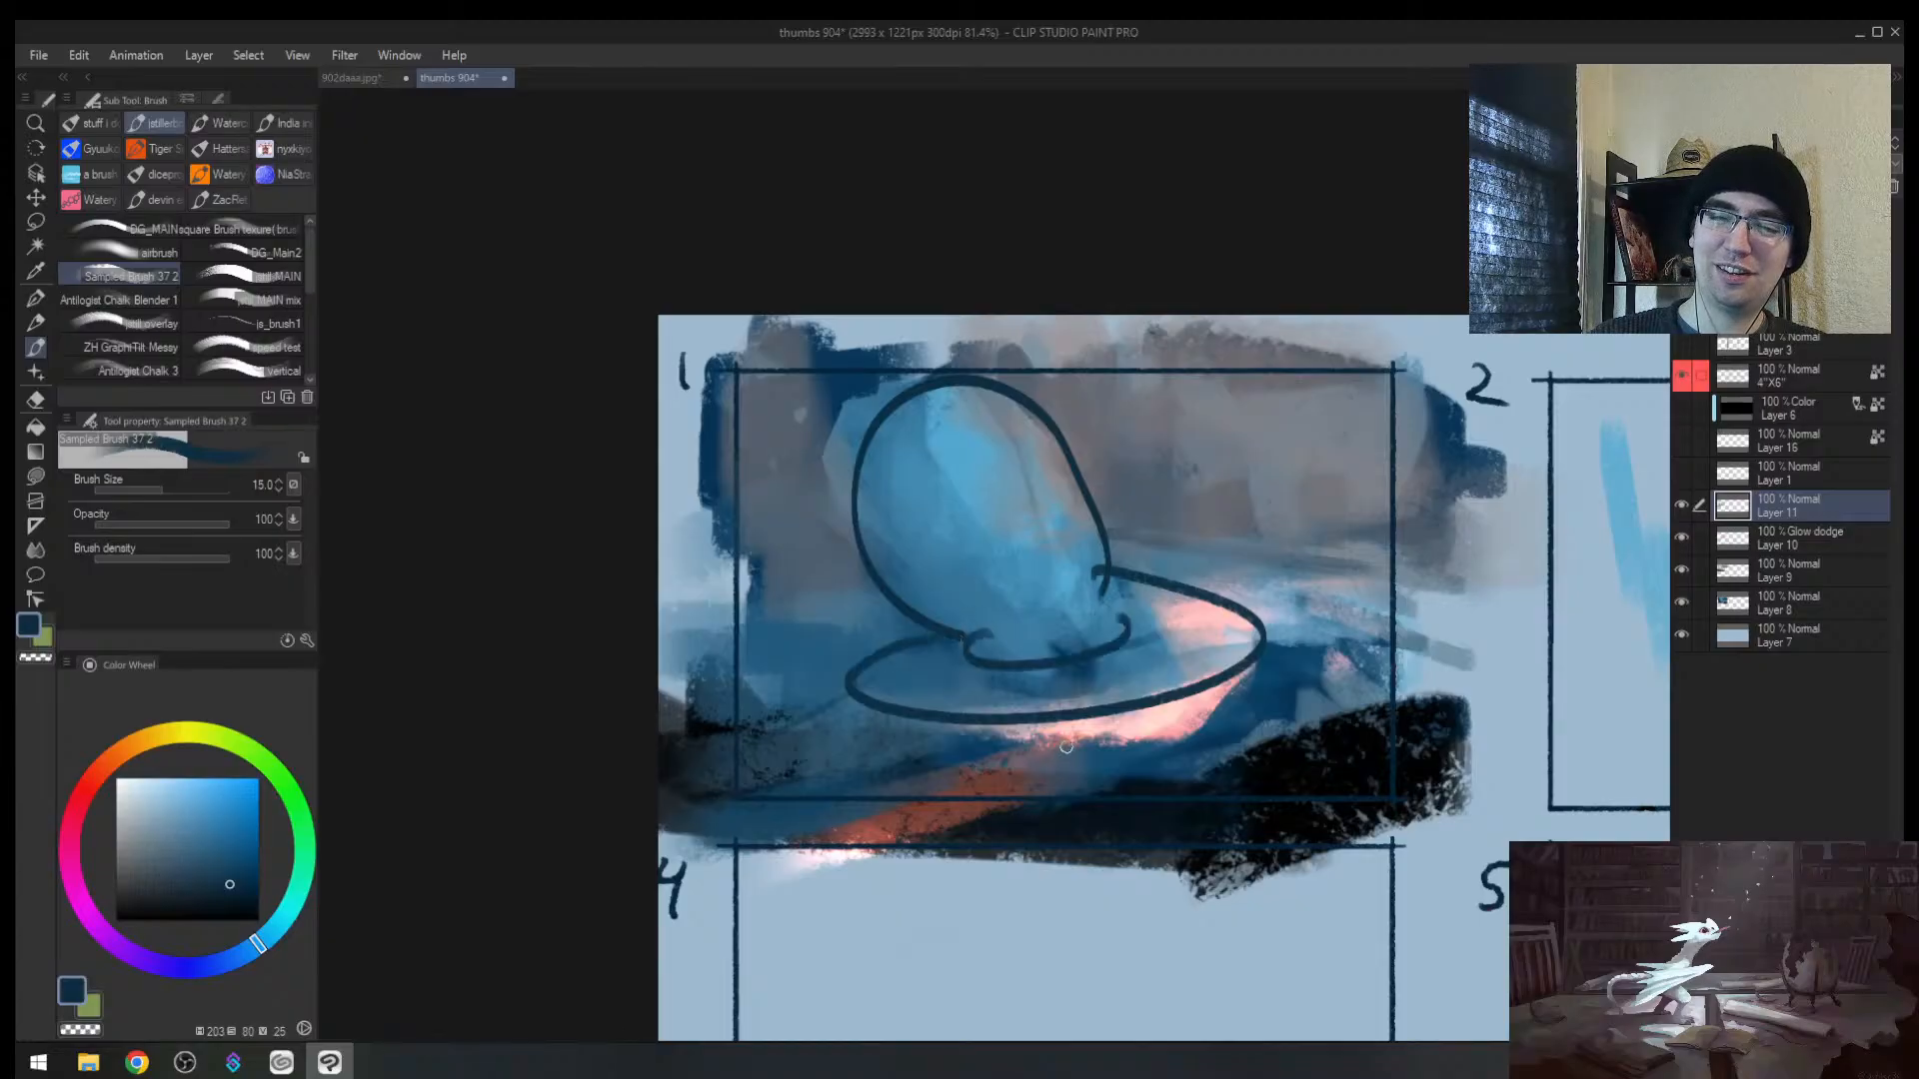
key(ctrl+z)
key(ctrl+z)
key(ctrl+z)
key(ctrl+z)
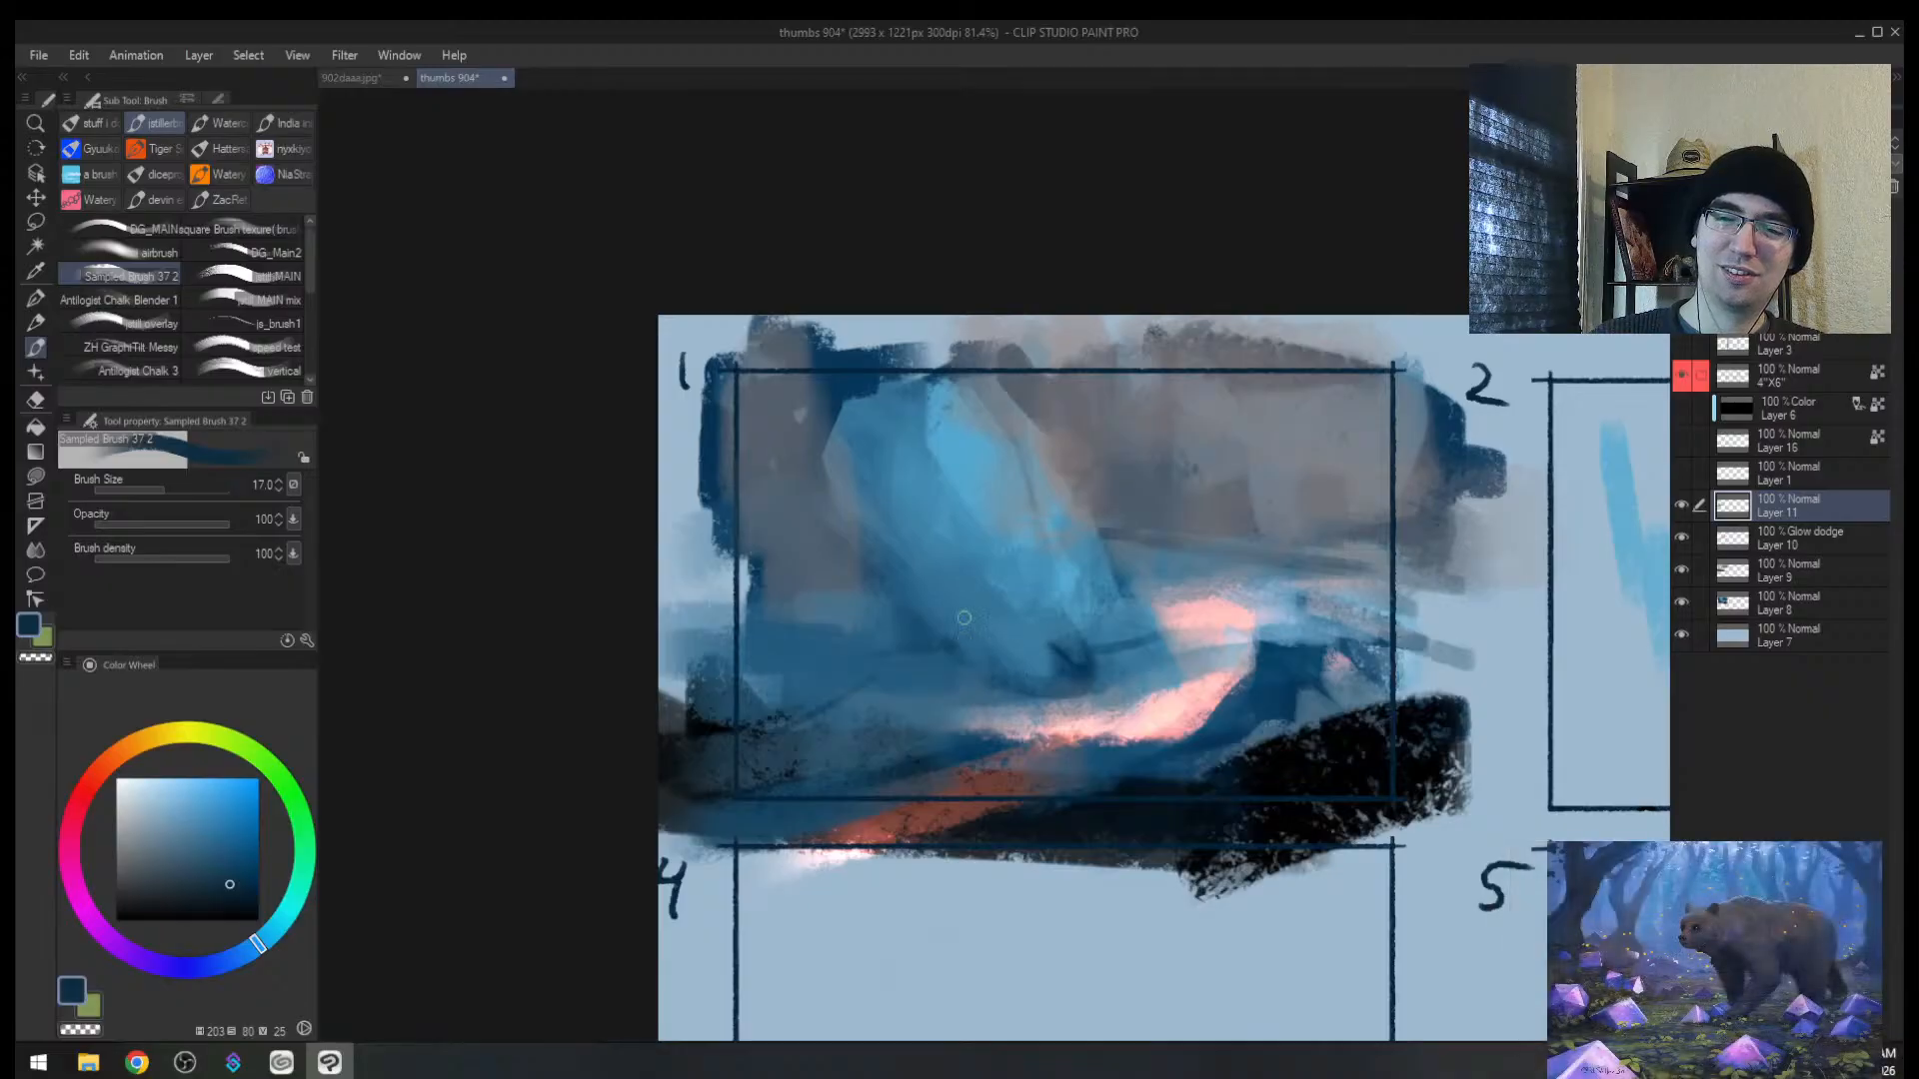
mouse_move(989, 649)
mouse_down()
mouse_move(899, 514)
mouse_move(1114, 615)
mouse_move(1055, 597)
mouse_up()
key(ctrl+z)
Step: Check the mirrored, zoomed-out sheet, then paint a short dark stroke across panel 1 at size 17
key(h)
key(h)
key(alt+space)
scroll(1056, 597, up, 2)
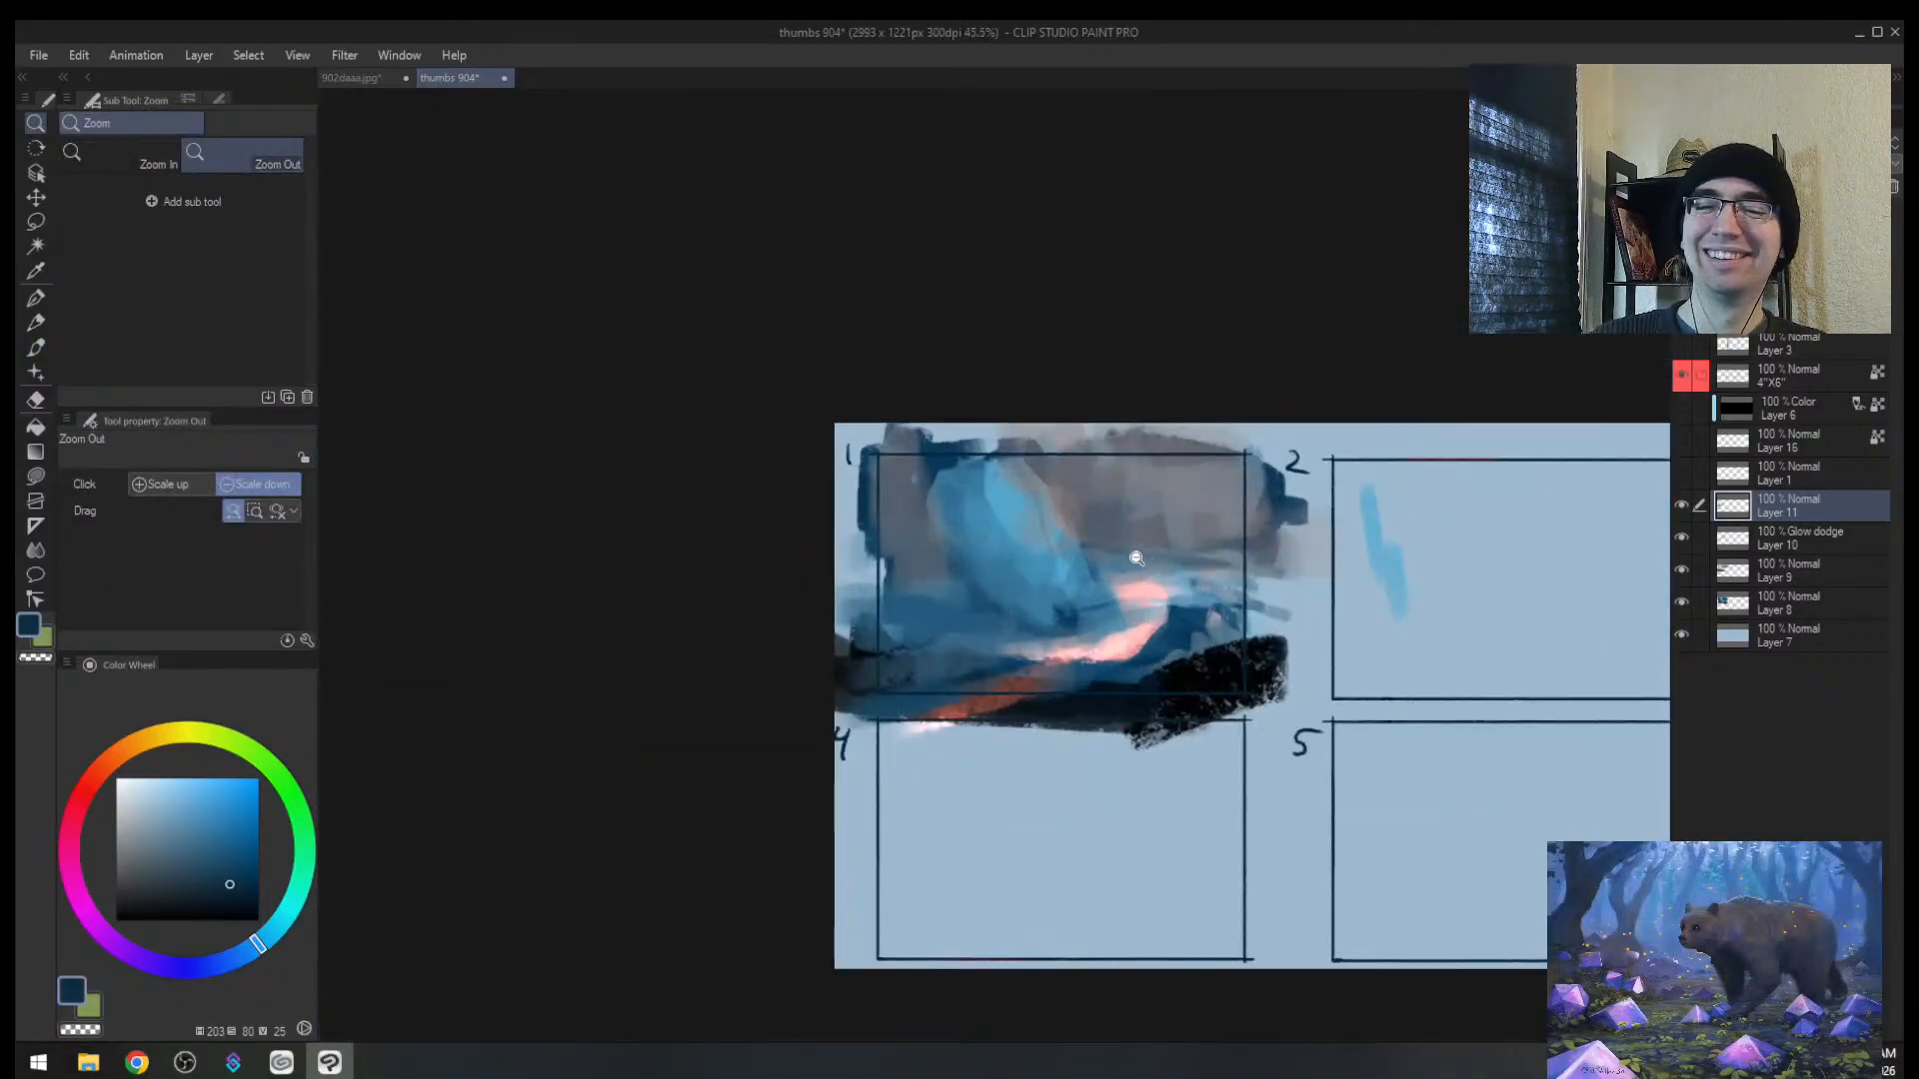
key(b)
key(bracketleft)
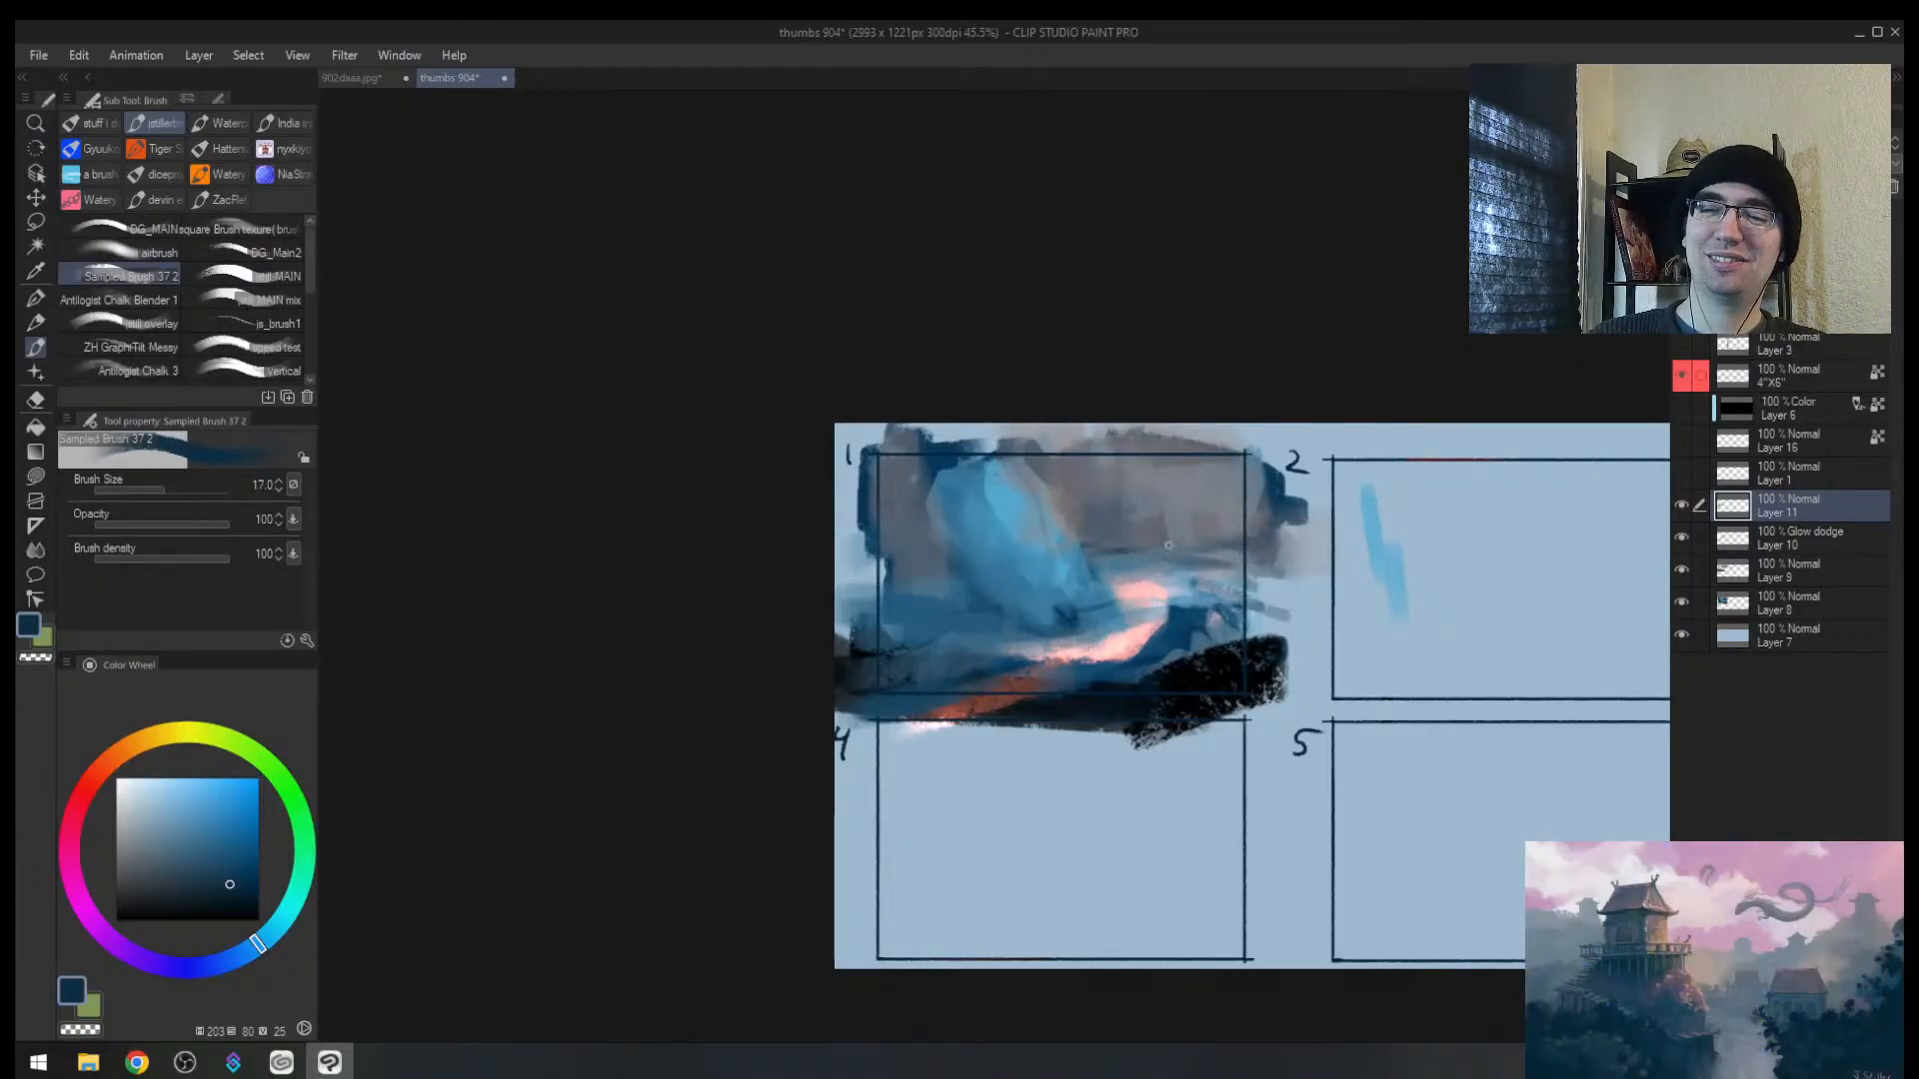
drag(863, 580, 942, 578)
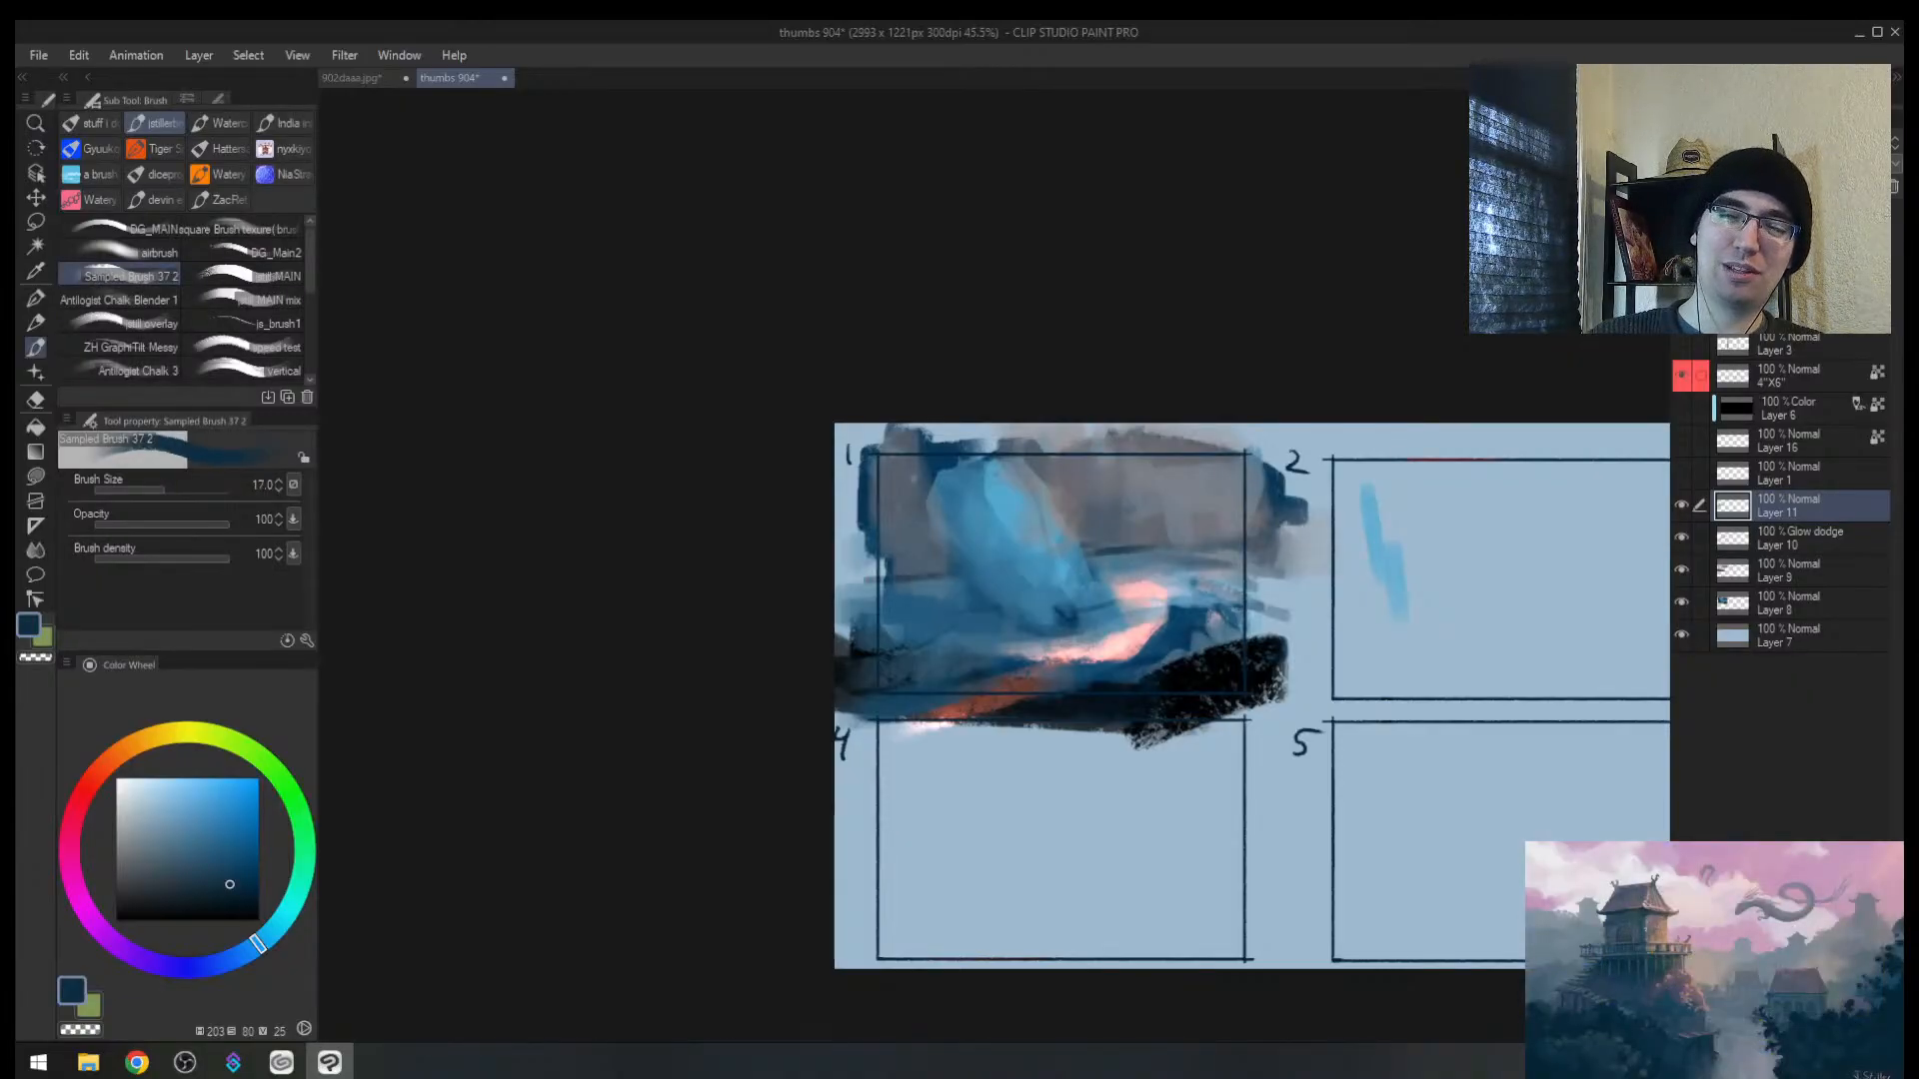
Step: Extend the pink glow strokes and paint dark blue across panel 1's lower area at size 50
alt+click(1139, 629)
key(bracketright)
key(bracketright)
mouse_move(1149, 634)
mouse_down()
mouse_move(1203, 620)
mouse_move(1125, 653)
mouse_move(1219, 612)
mouse_move(1200, 649)
mouse_move(1044, 703)
mouse_up()
alt+click(1189, 605)
key(bracketright)
key(bracketright)
alt+click(1067, 672)
key(bracketright)
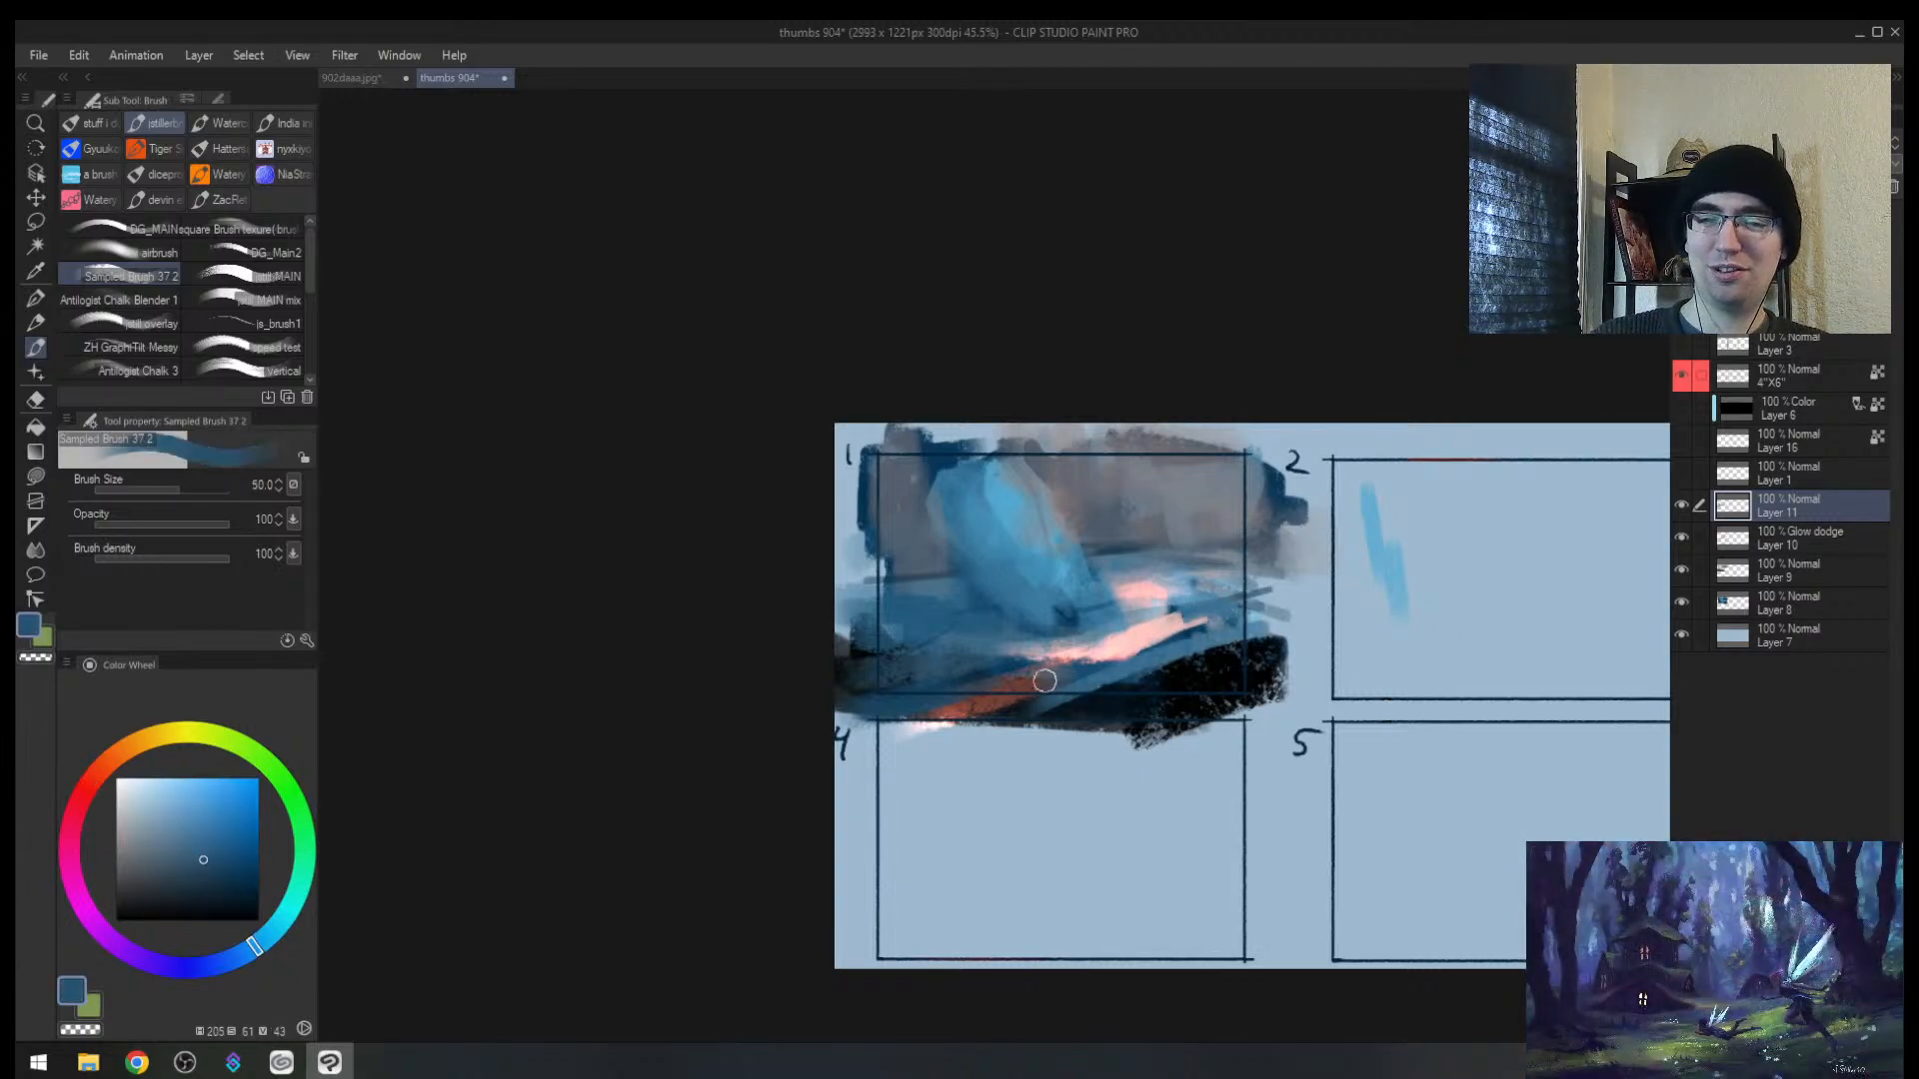
drag(1189, 651, 847, 688)
alt+click(913, 696)
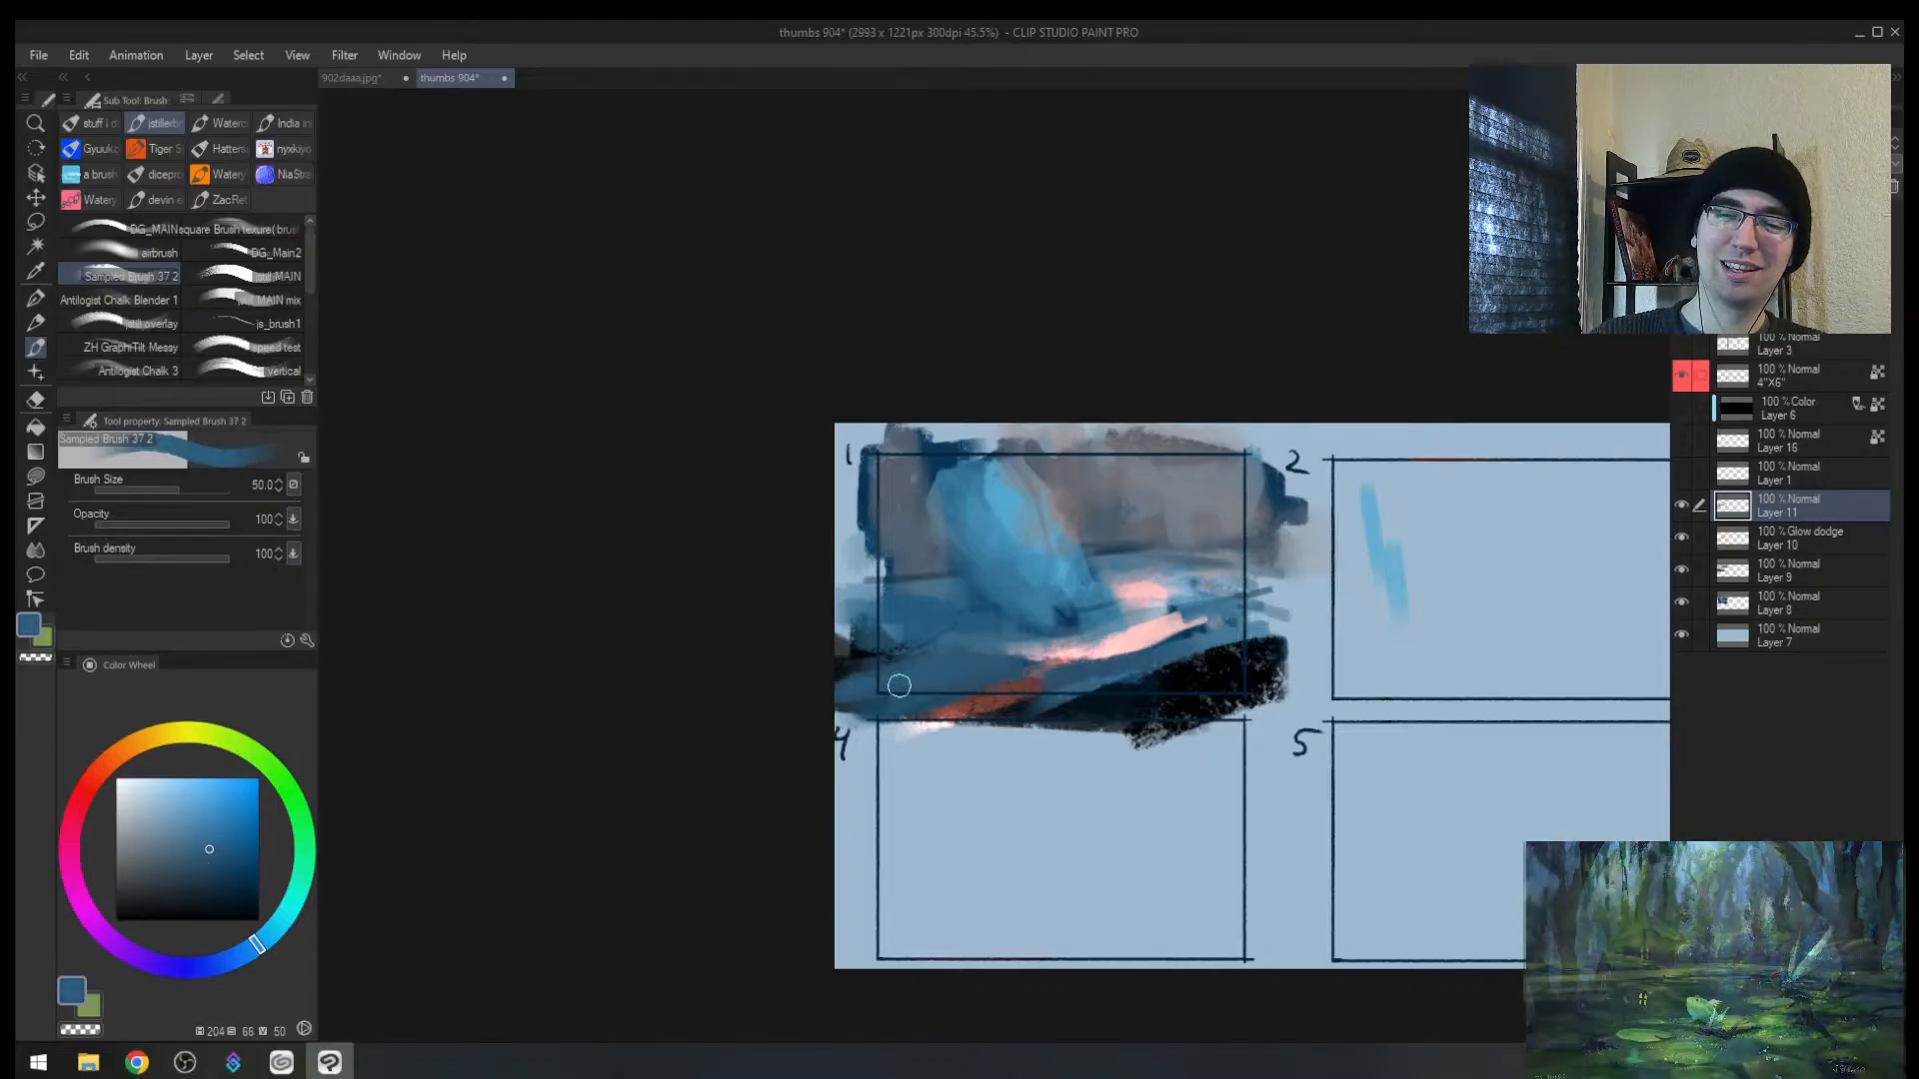
alt+click(1099, 648)
mouse_move(1034, 661)
mouse_down()
mouse_move(1089, 663)
mouse_move(1056, 665)
mouse_up()
Step: Mirror and zoom the canvas to judge panel 1 at thumbnail size, then zoom back in
key(alt+space)
mouse_move(1196, 690)
mouse_down()
mouse_move(1144, 680)
mouse_move(1224, 669)
mouse_up()
key(h)
drag(1183, 554, 1137, 532)
drag(1137, 531, 1173, 490)
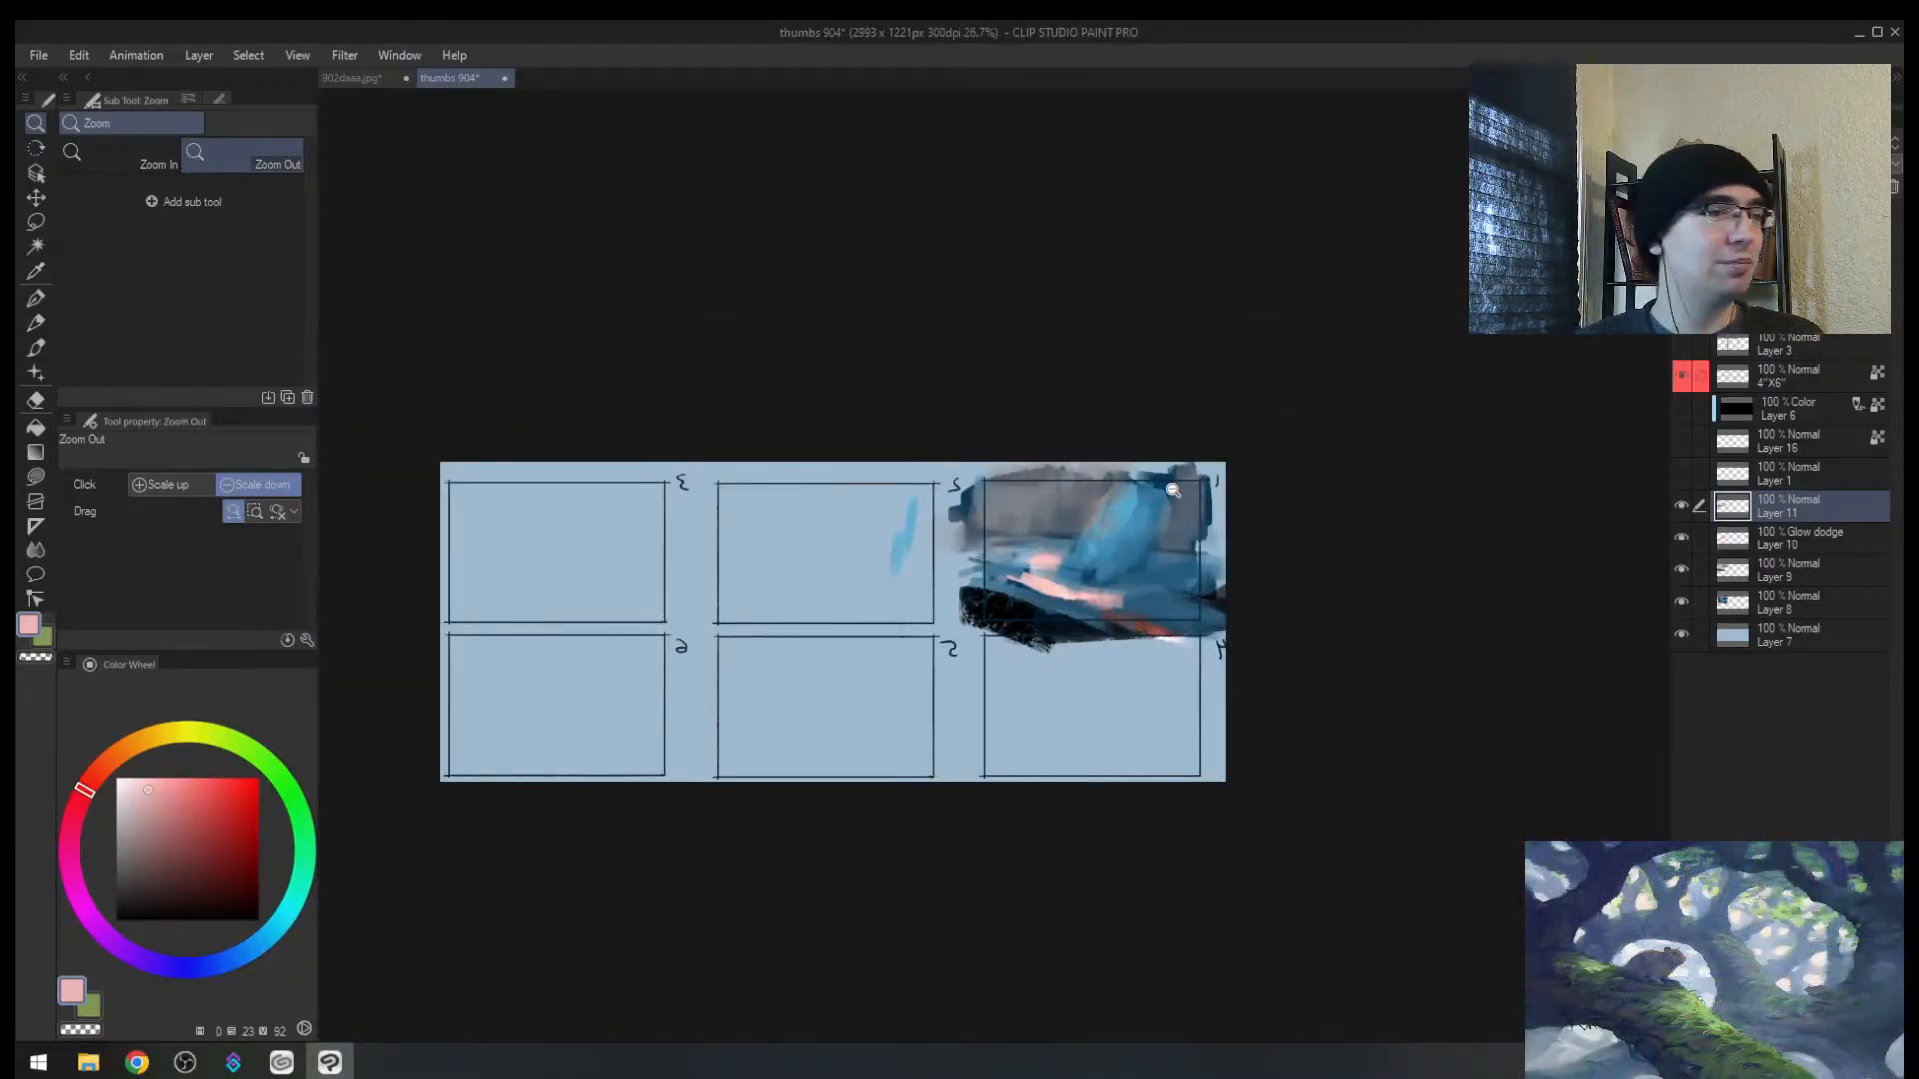
drag(1044, 602, 1094, 582)
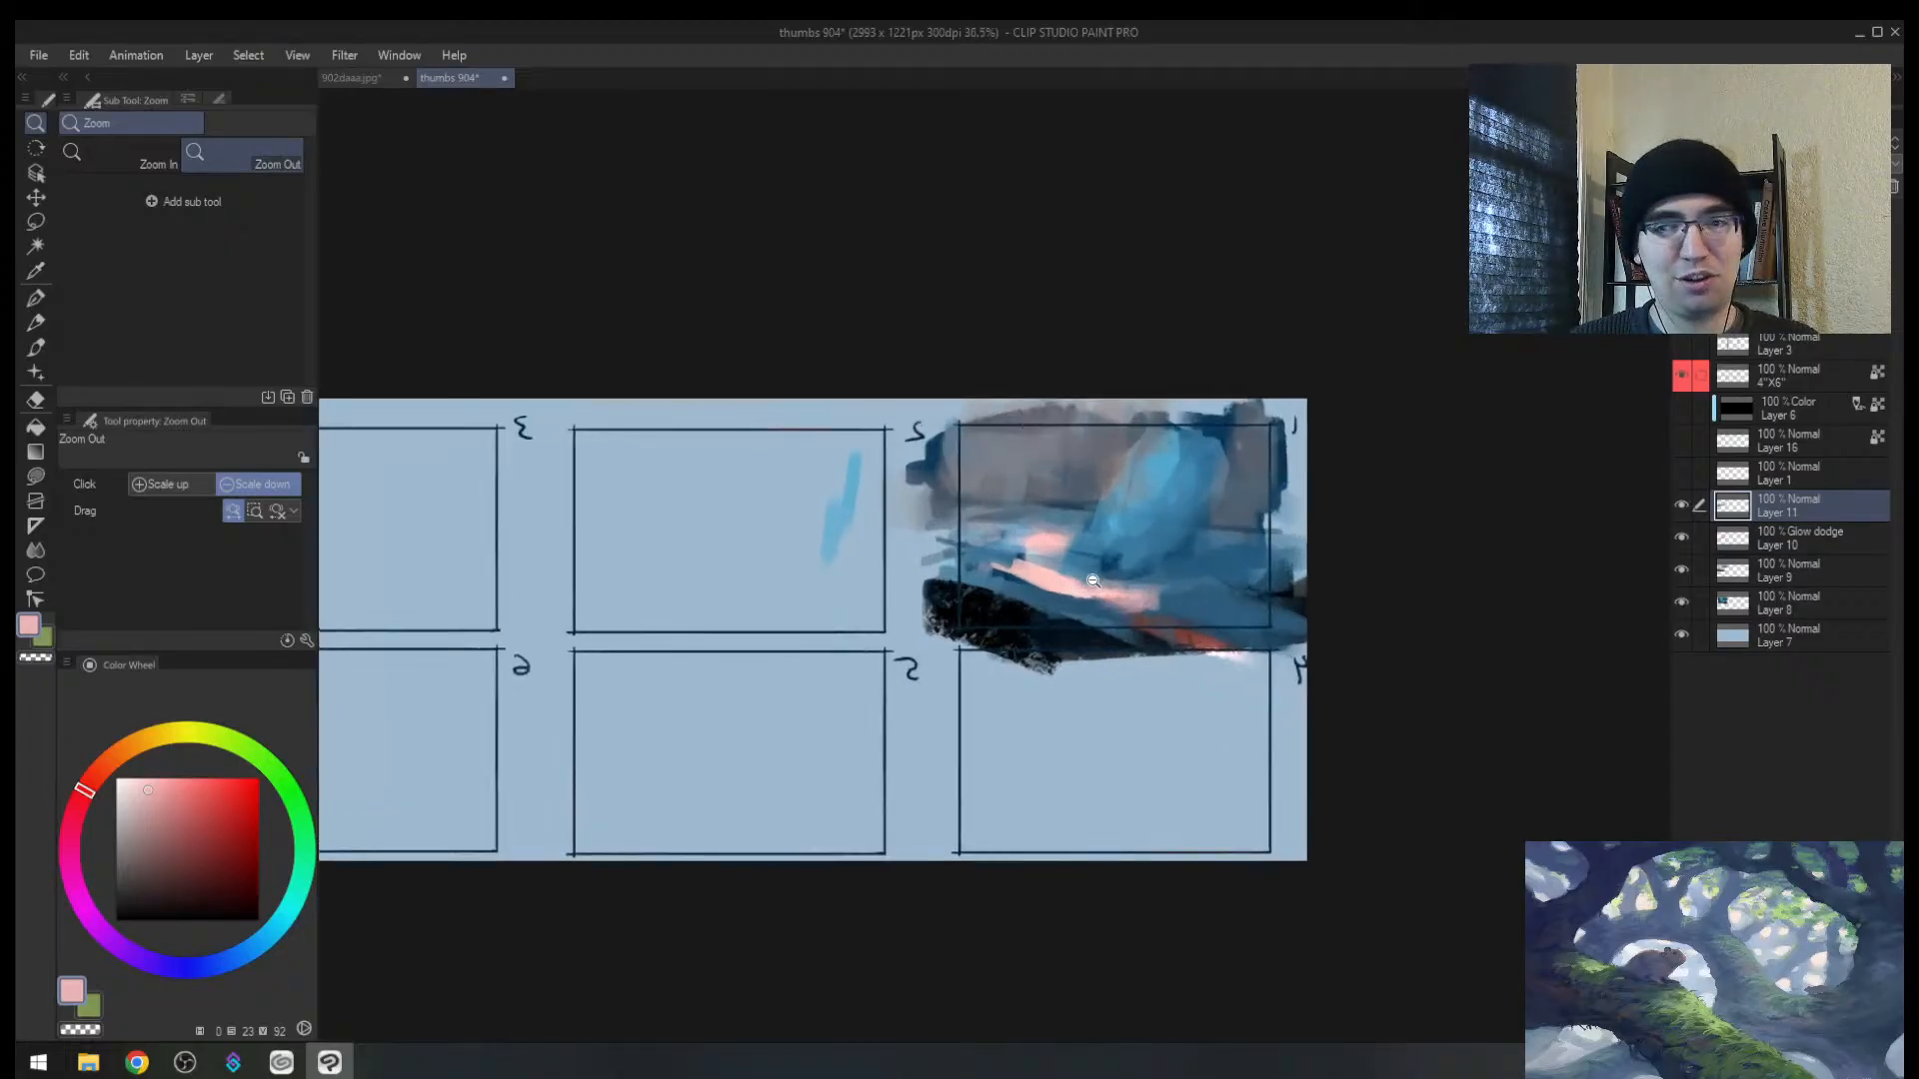
key(h)
drag(984, 560, 1047, 543)
Step: Cover the remaining black lower-right area of panel 1 with dark blue
alt+click(887, 654)
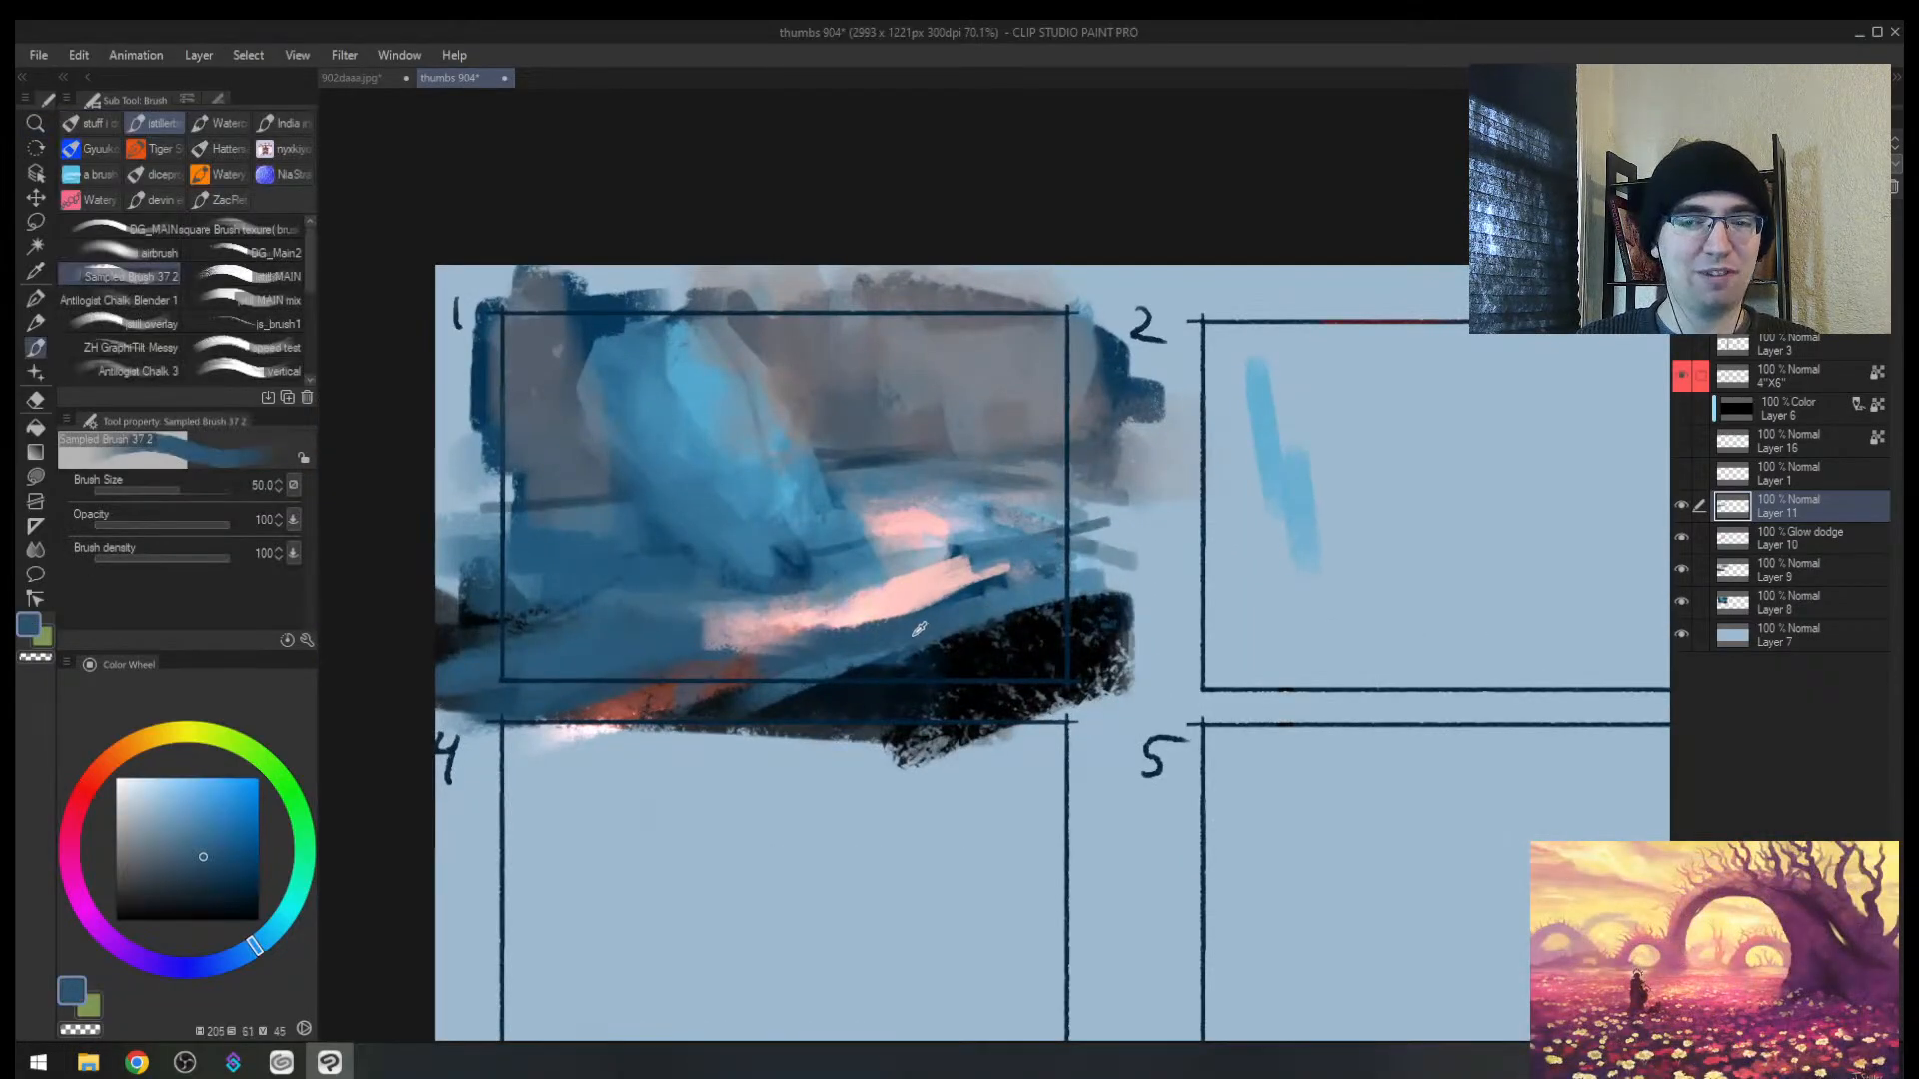
drag(891, 657, 1121, 592)
mouse_move(858, 694)
mouse_down()
mouse_move(1171, 607)
mouse_move(989, 674)
mouse_up()
drag(926, 690, 1063, 655)
mouse_move(983, 603)
mouse_down()
mouse_move(1072, 561)
mouse_move(1132, 562)
mouse_up()
Step: Trim the pink streak's lower and upper edges with blue and deepen the shape's base with navy
alt+click(666, 651)
mouse_move(697, 662)
mouse_down()
mouse_move(1110, 598)
mouse_move(747, 646)
mouse_move(1110, 584)
mouse_move(919, 546)
mouse_move(875, 565)
mouse_move(888, 587)
mouse_move(1040, 552)
mouse_up()
alt+click(870, 570)
drag(821, 577, 1049, 583)
alt+click(774, 569)
alt+click(784, 553)
mouse_move(801, 559)
mouse_down()
mouse_move(786, 580)
mouse_move(835, 569)
mouse_up()
drag(836, 576, 745, 590)
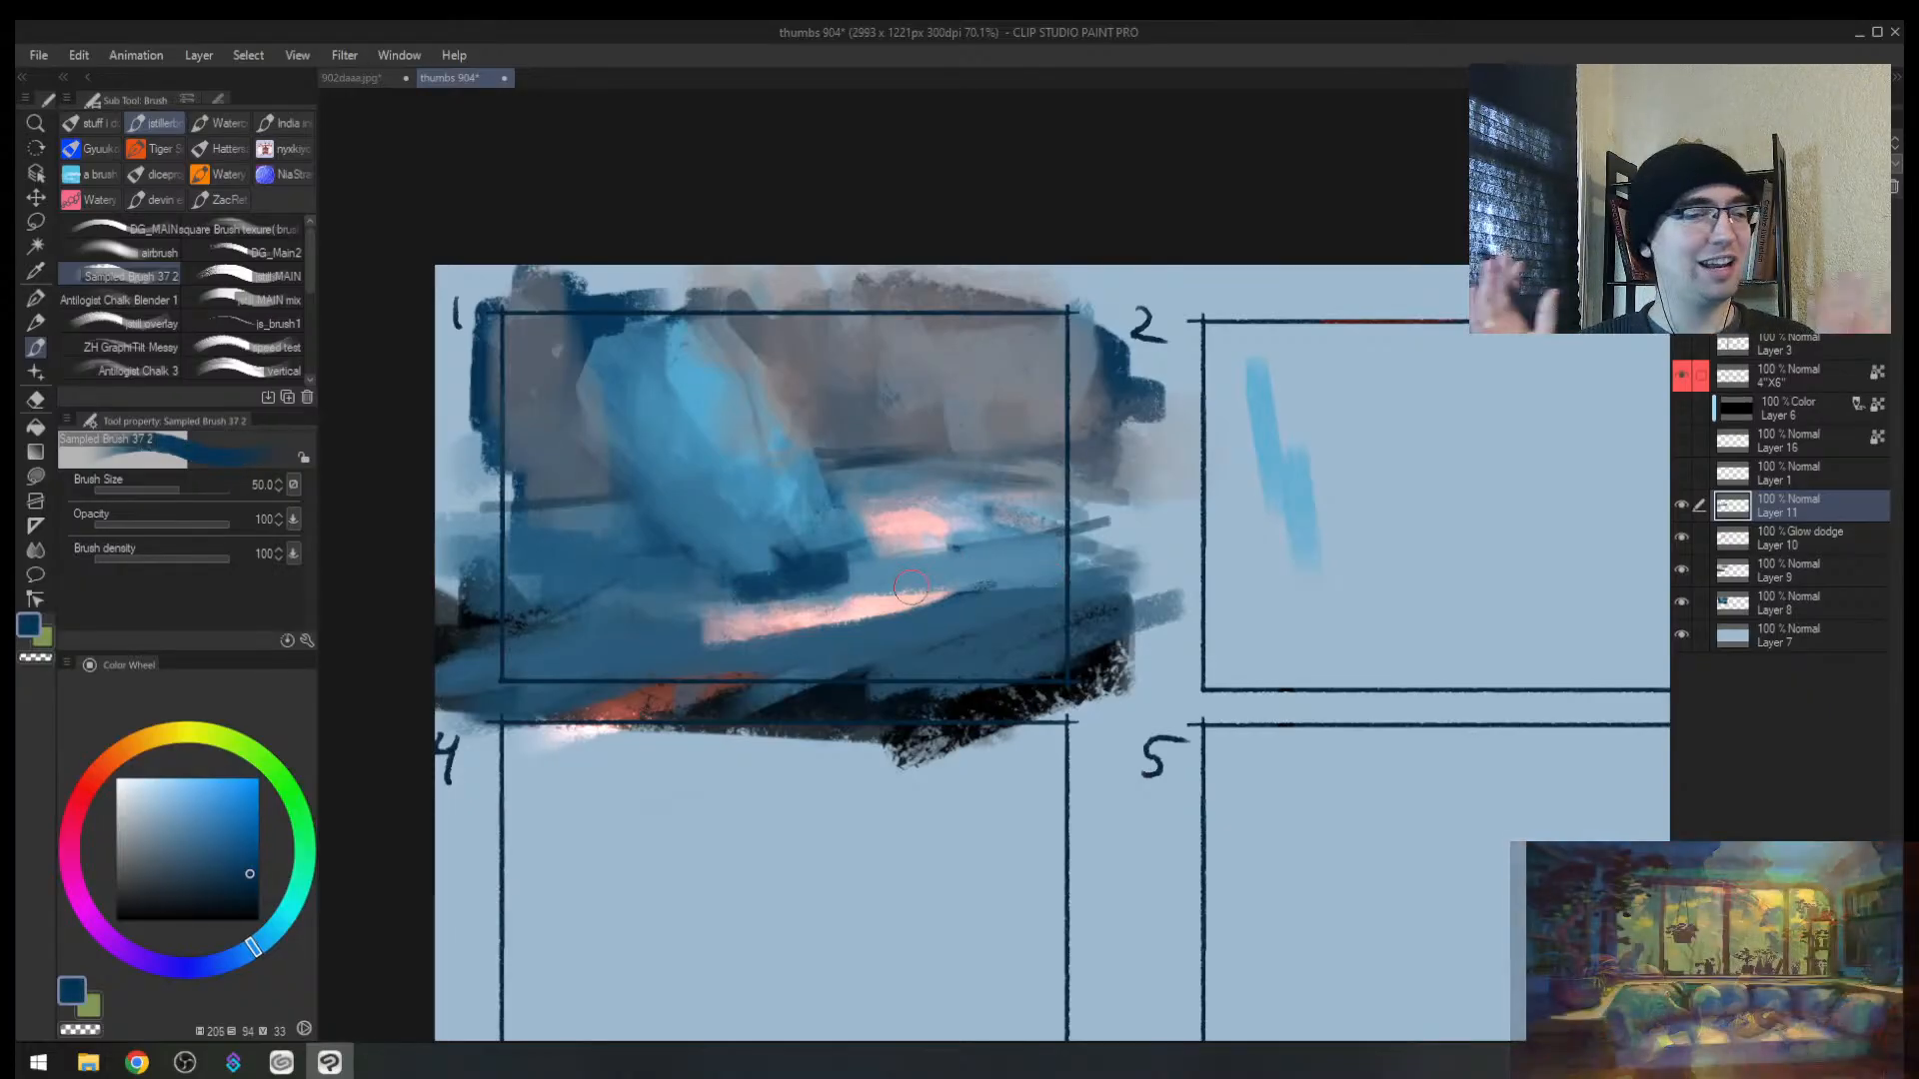
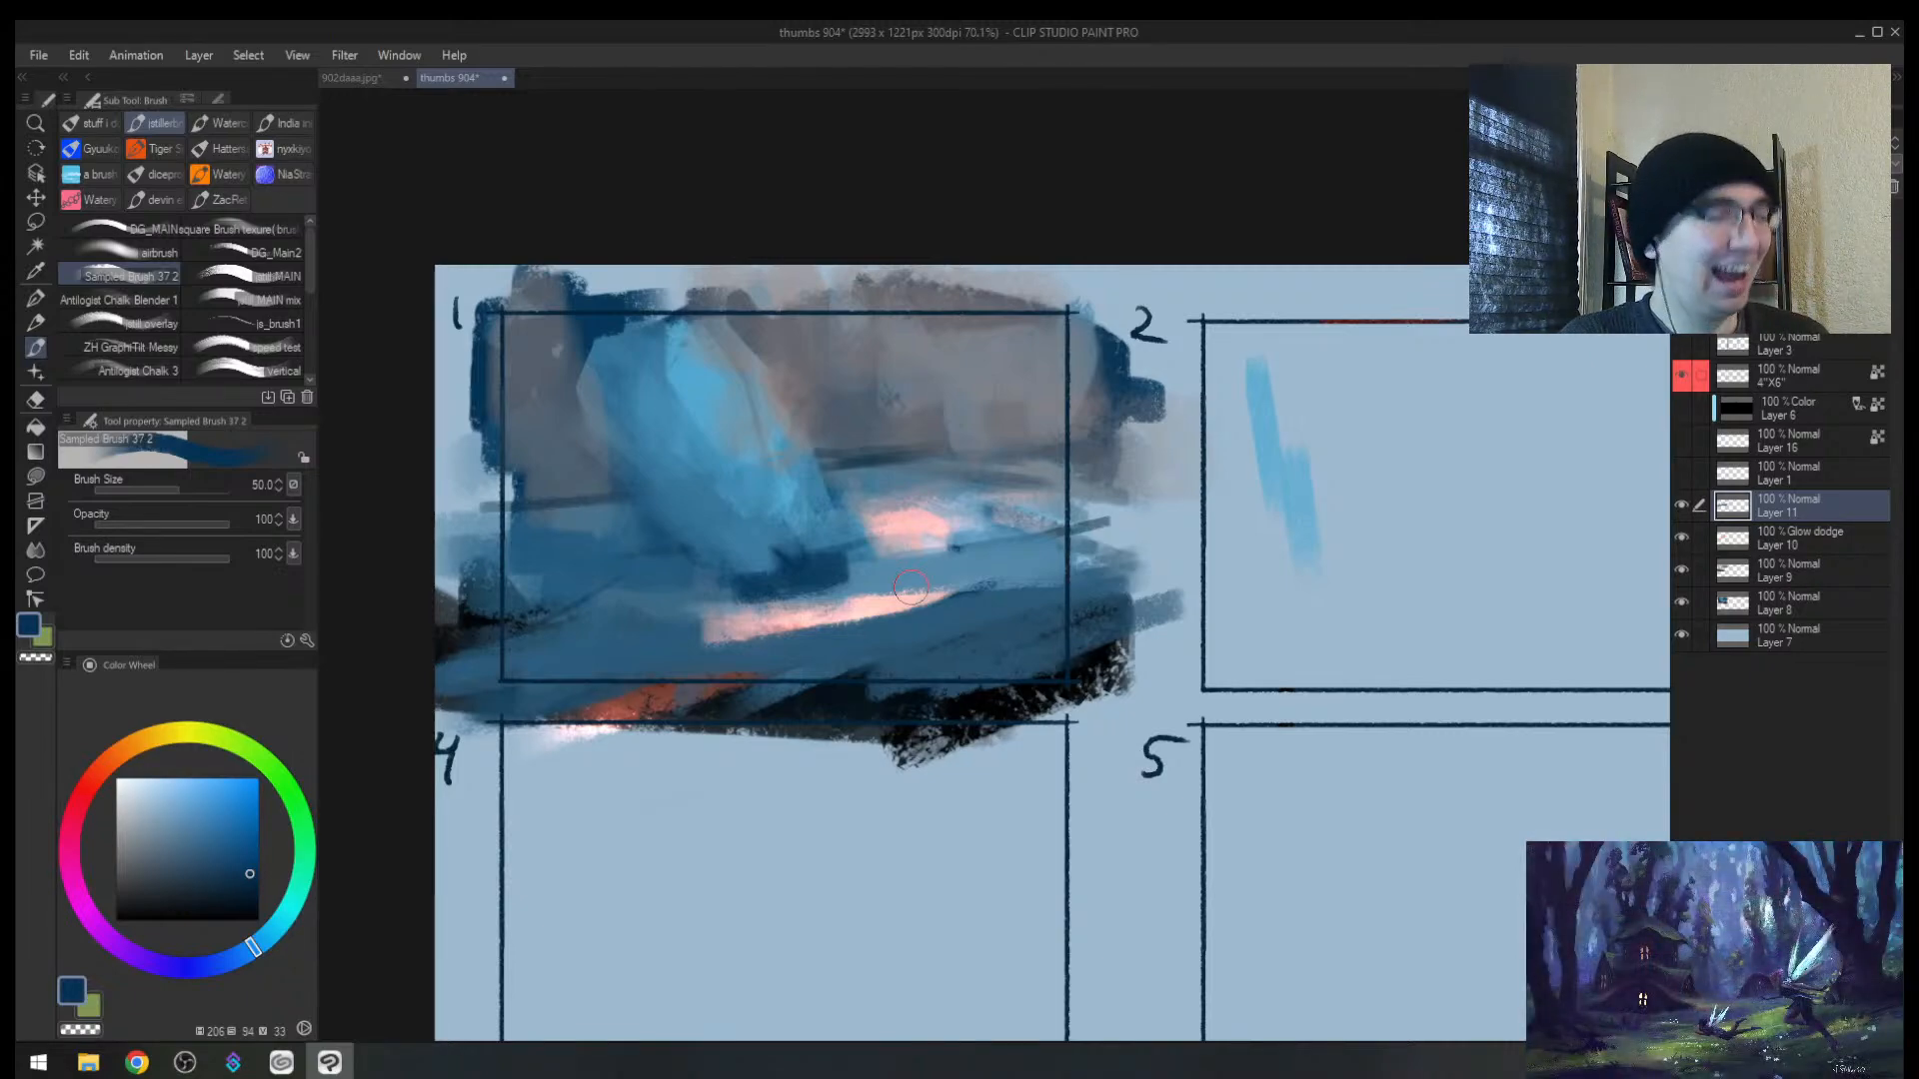
Step: Check the sheet zoomed out and mirrored, then paint dark blue-grey over the thin horizontal line
key(alt+space)
drag(991, 465, 905, 462)
key(h)
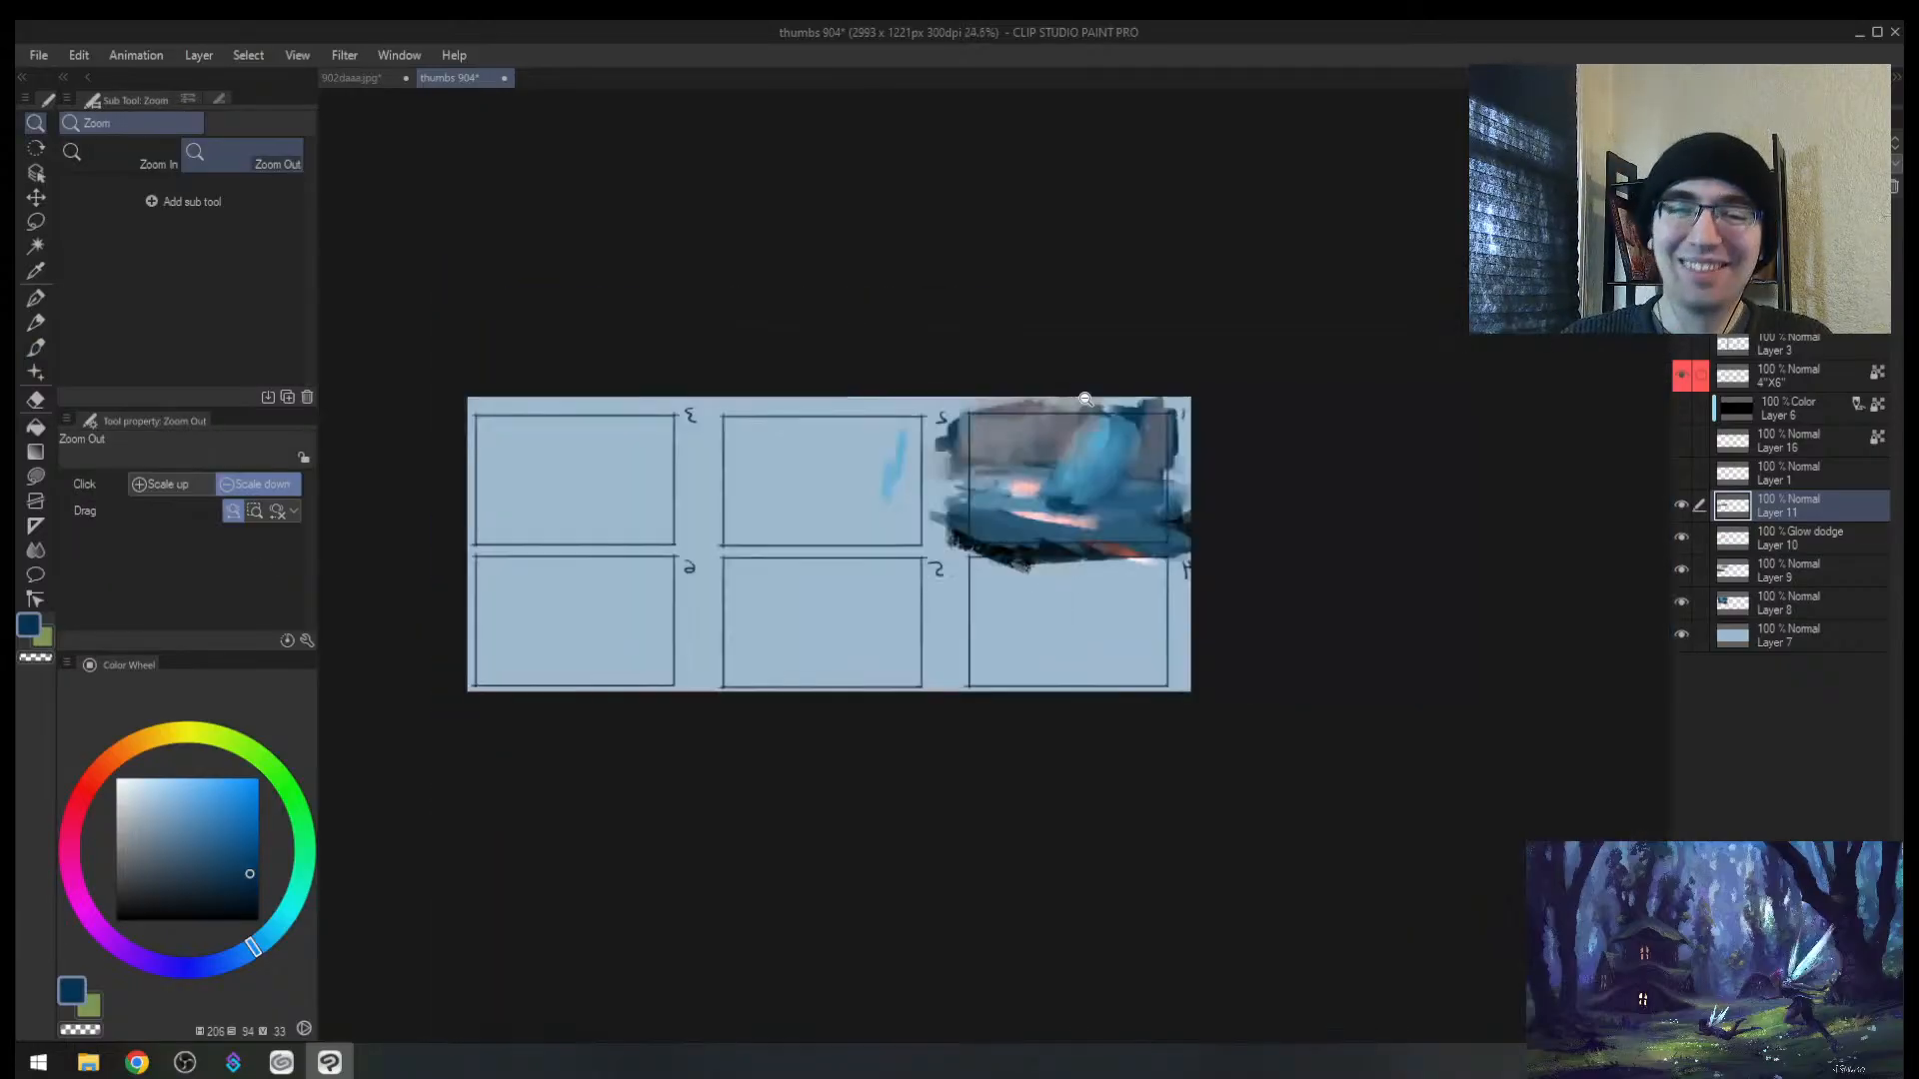
mouse_move(1157, 450)
mouse_down()
mouse_move(1081, 447)
mouse_move(1150, 445)
mouse_up()
alt+click(850, 493)
drag(824, 508, 816, 492)
key(ctrl+z)
alt+click(1129, 537)
mouse_move(1112, 541)
mouse_down()
mouse_move(1199, 545)
mouse_move(1218, 512)
mouse_up()
alt+click(1205, 550)
alt+click(1207, 542)
key(bracketleft)
key(bracketleft)
mouse_move(1182, 509)
mouse_down()
mouse_move(1125, 511)
mouse_move(1199, 484)
mouse_up()
Step: Sample darker blues and dab dark paint at the shard's base
key(alt+space)
mouse_move(1212, 377)
mouse_down()
mouse_move(1155, 384)
mouse_move(1175, 362)
mouse_move(1106, 407)
mouse_move(1000, 538)
mouse_move(986, 598)
mouse_up()
alt+click(1142, 376)
key(bracketright)
key(bracketright)
key(bracketright)
key(bracketright)
alt+click(984, 589)
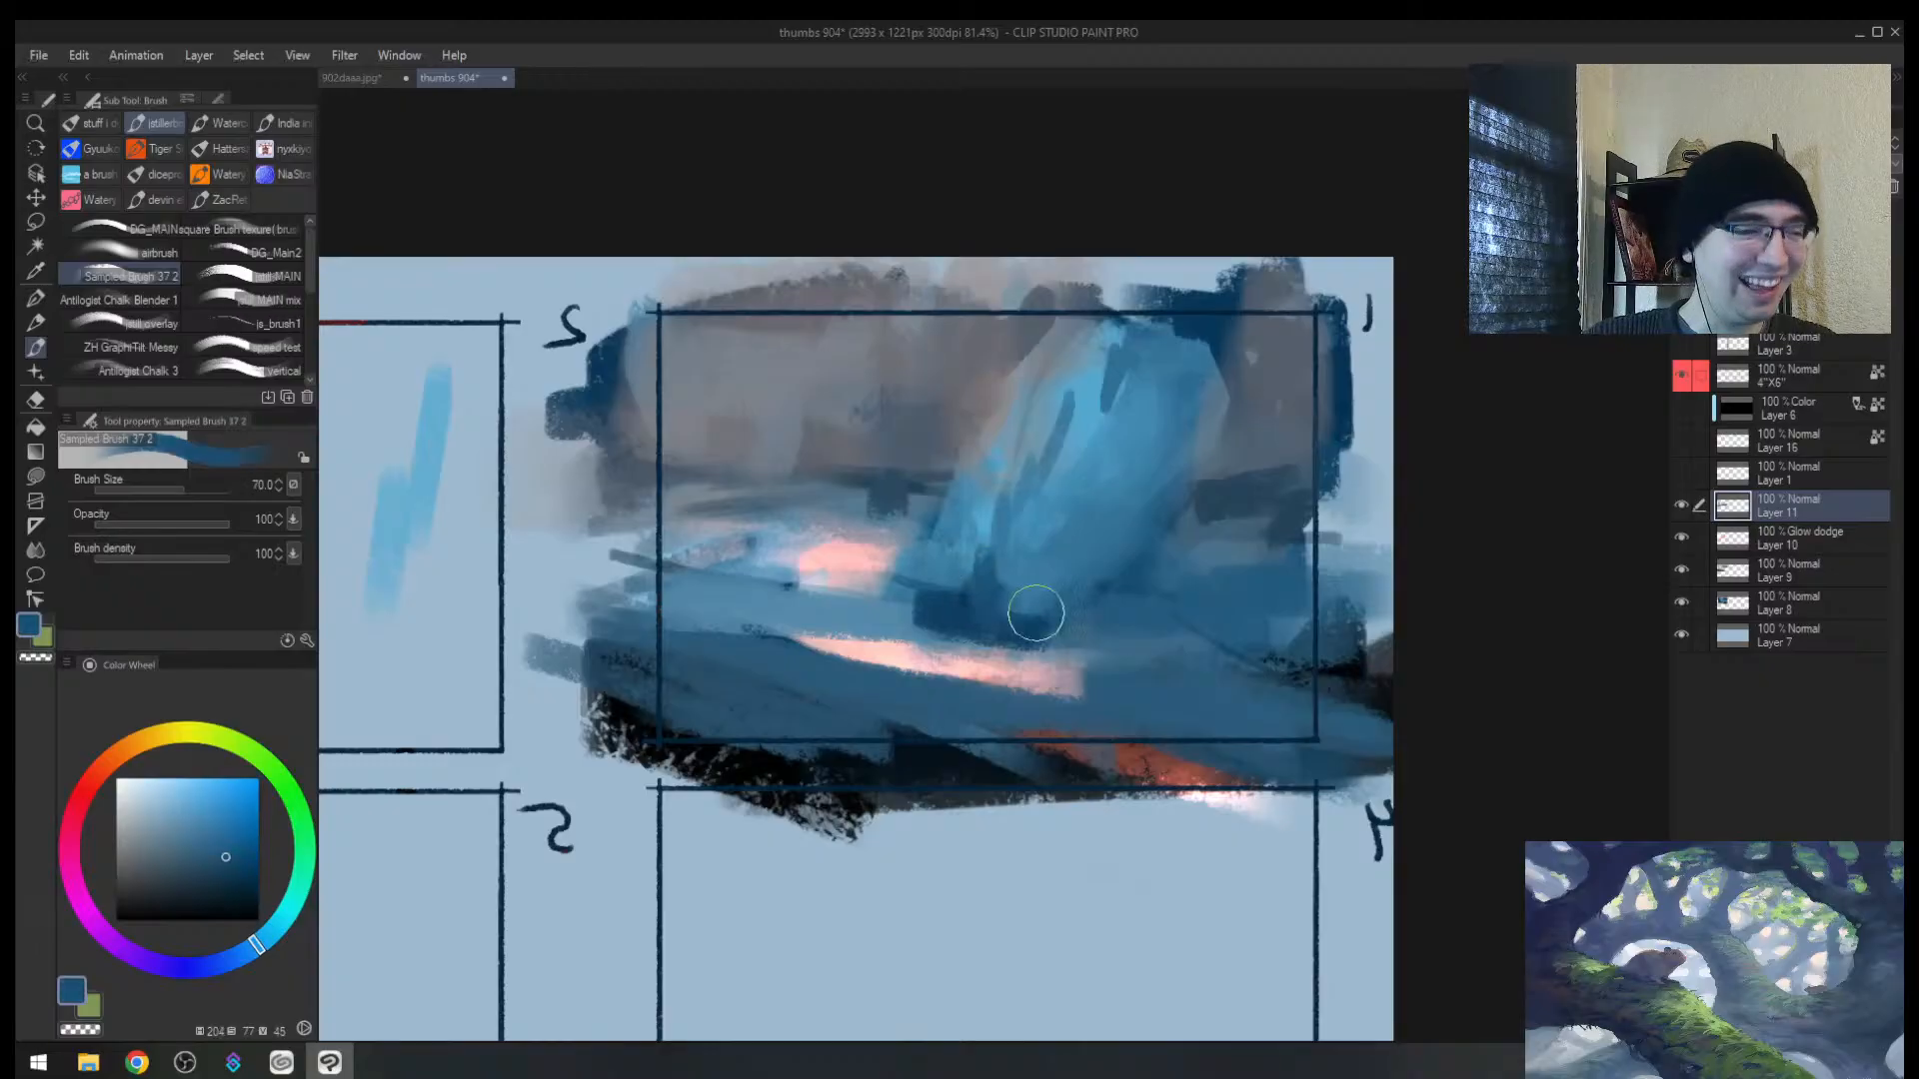
alt+click(1074, 544)
key(bracketleft)
key(bracketleft)
alt+click(1040, 624)
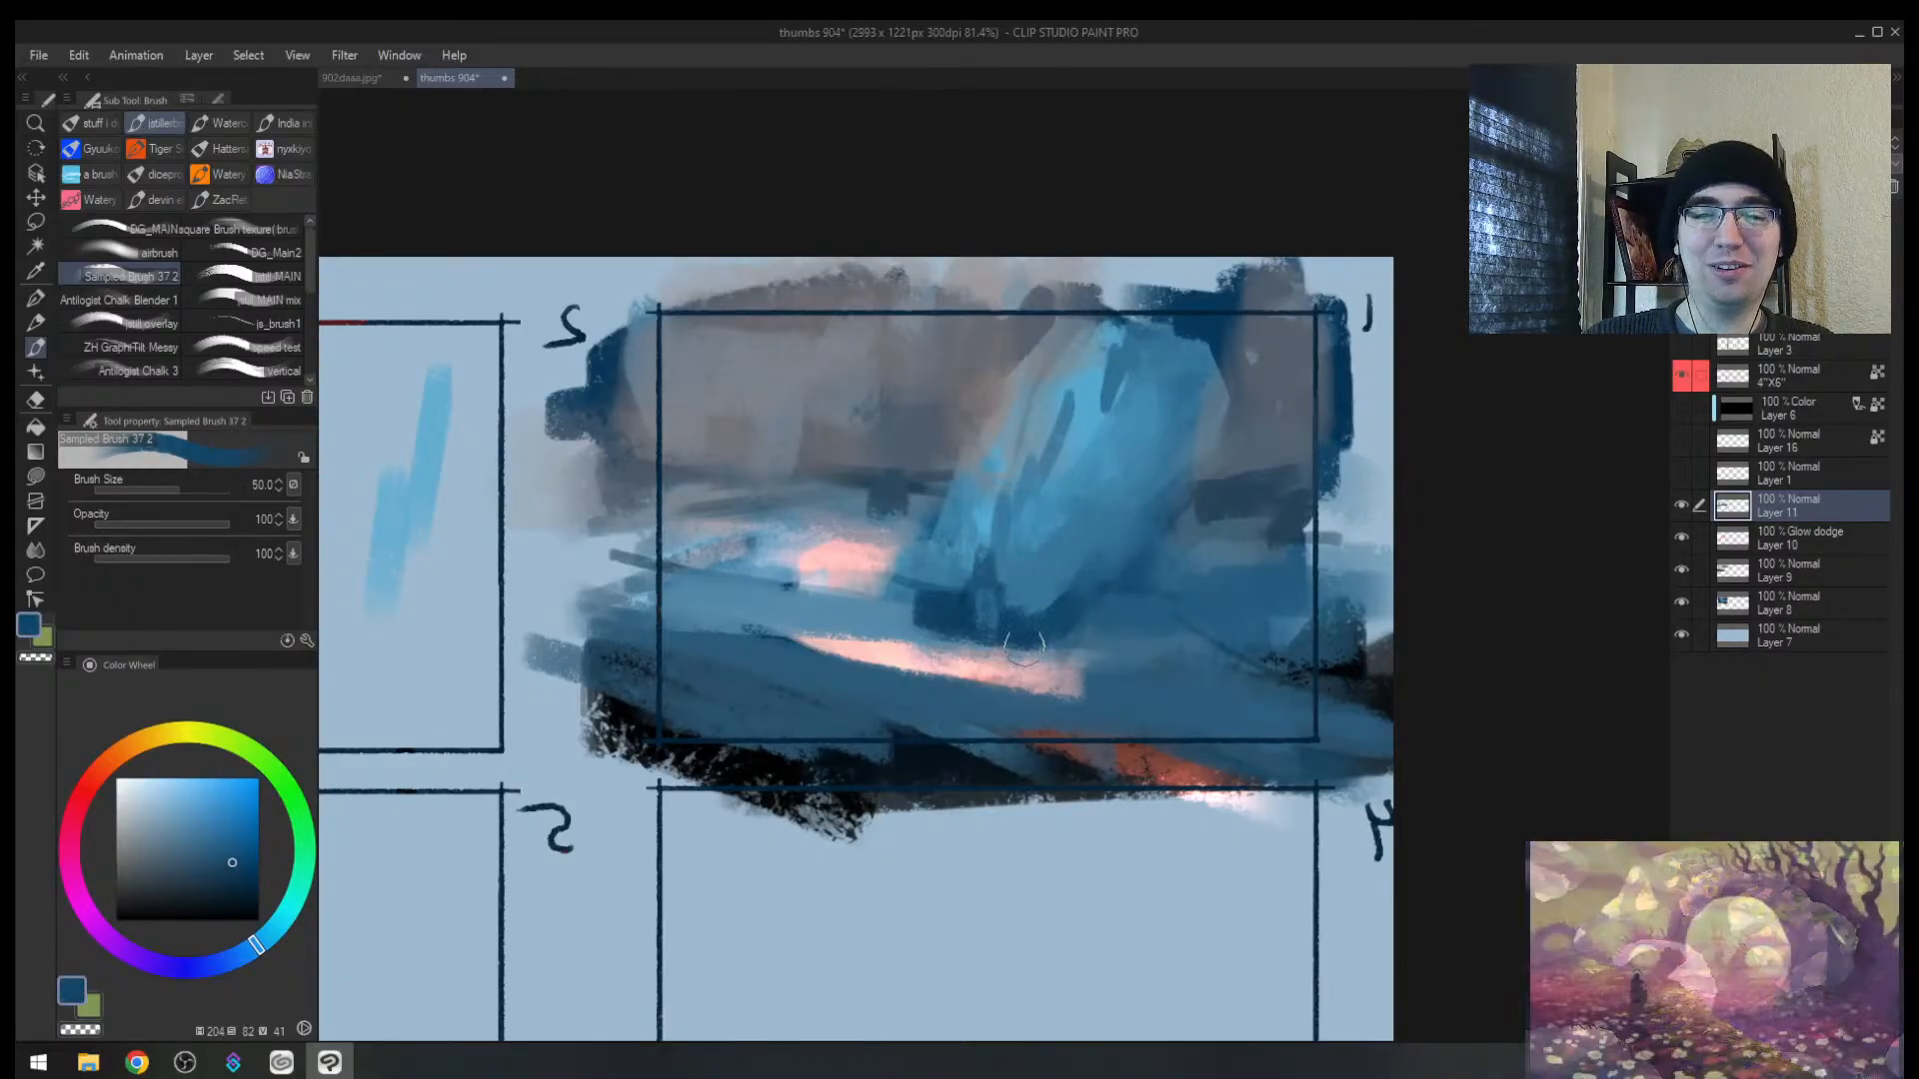
drag(1028, 582, 1025, 645)
Step: Check the mirrored view, then add a light-blue stroke just below the shard's base
key(h)
drag(1377, 468, 1274, 539)
drag(1271, 547, 1384, 545)
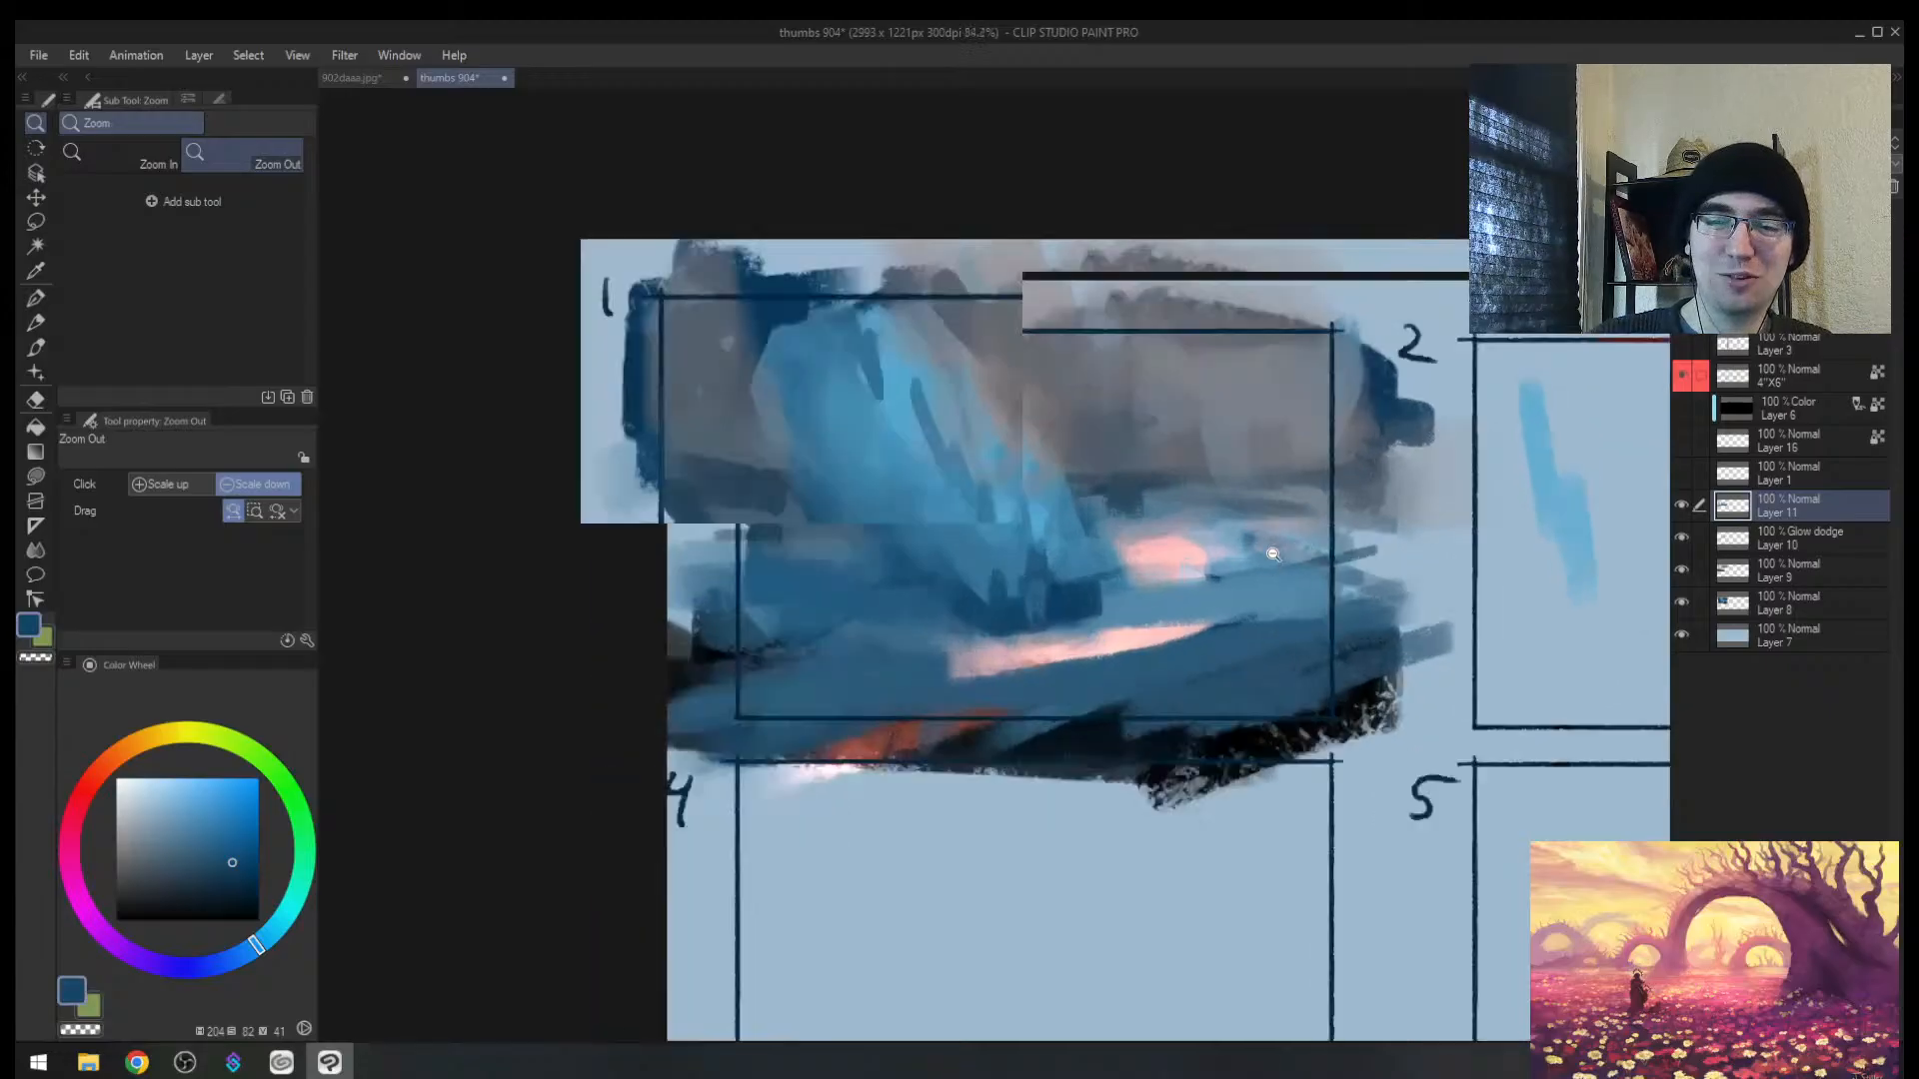
key(bracketleft)
alt+click(1125, 604)
mouse_move(1078, 632)
mouse_down()
mouse_move(887, 644)
mouse_move(1077, 642)
mouse_up()
Step: Narrow the pink streak by painting light blue along its top edge
alt+click(871, 672)
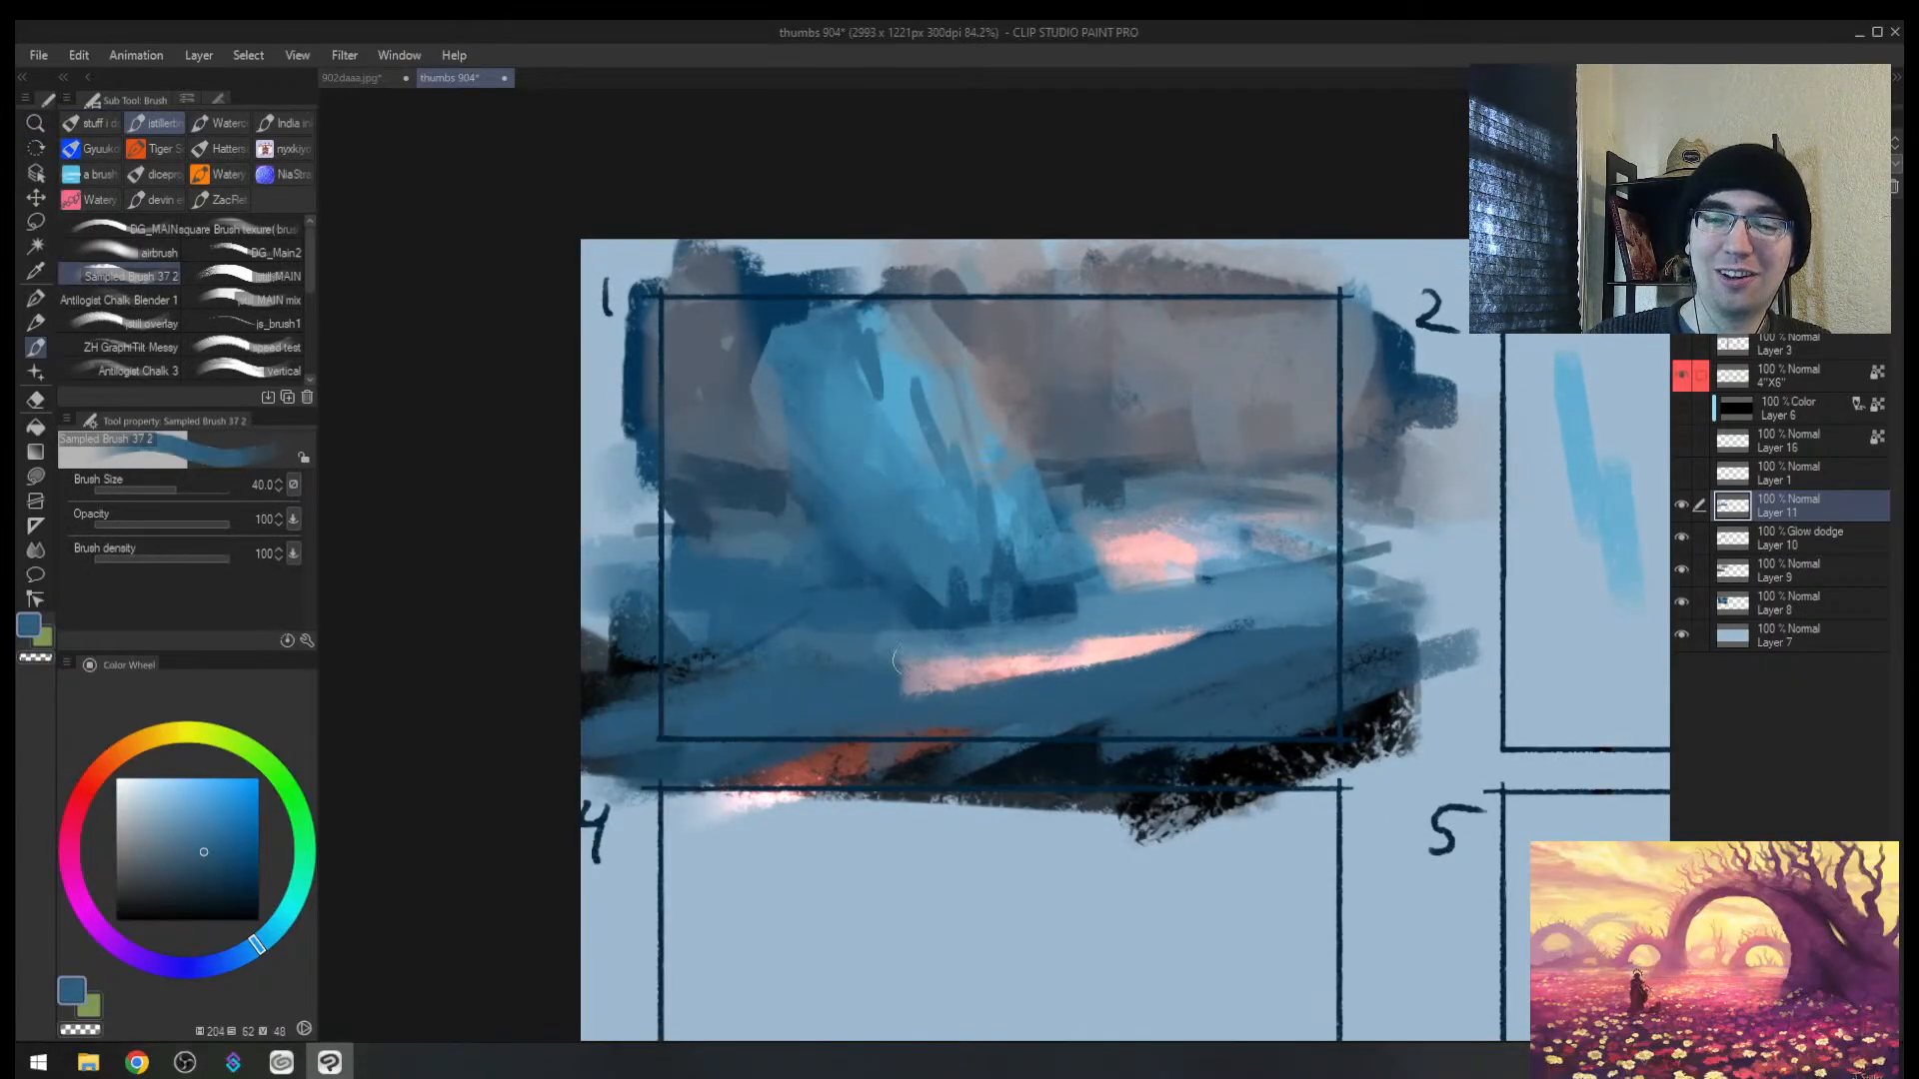
drag(901, 662, 1171, 652)
key(ctrl+z)
alt+click(1087, 628)
drag(949, 643, 1211, 642)
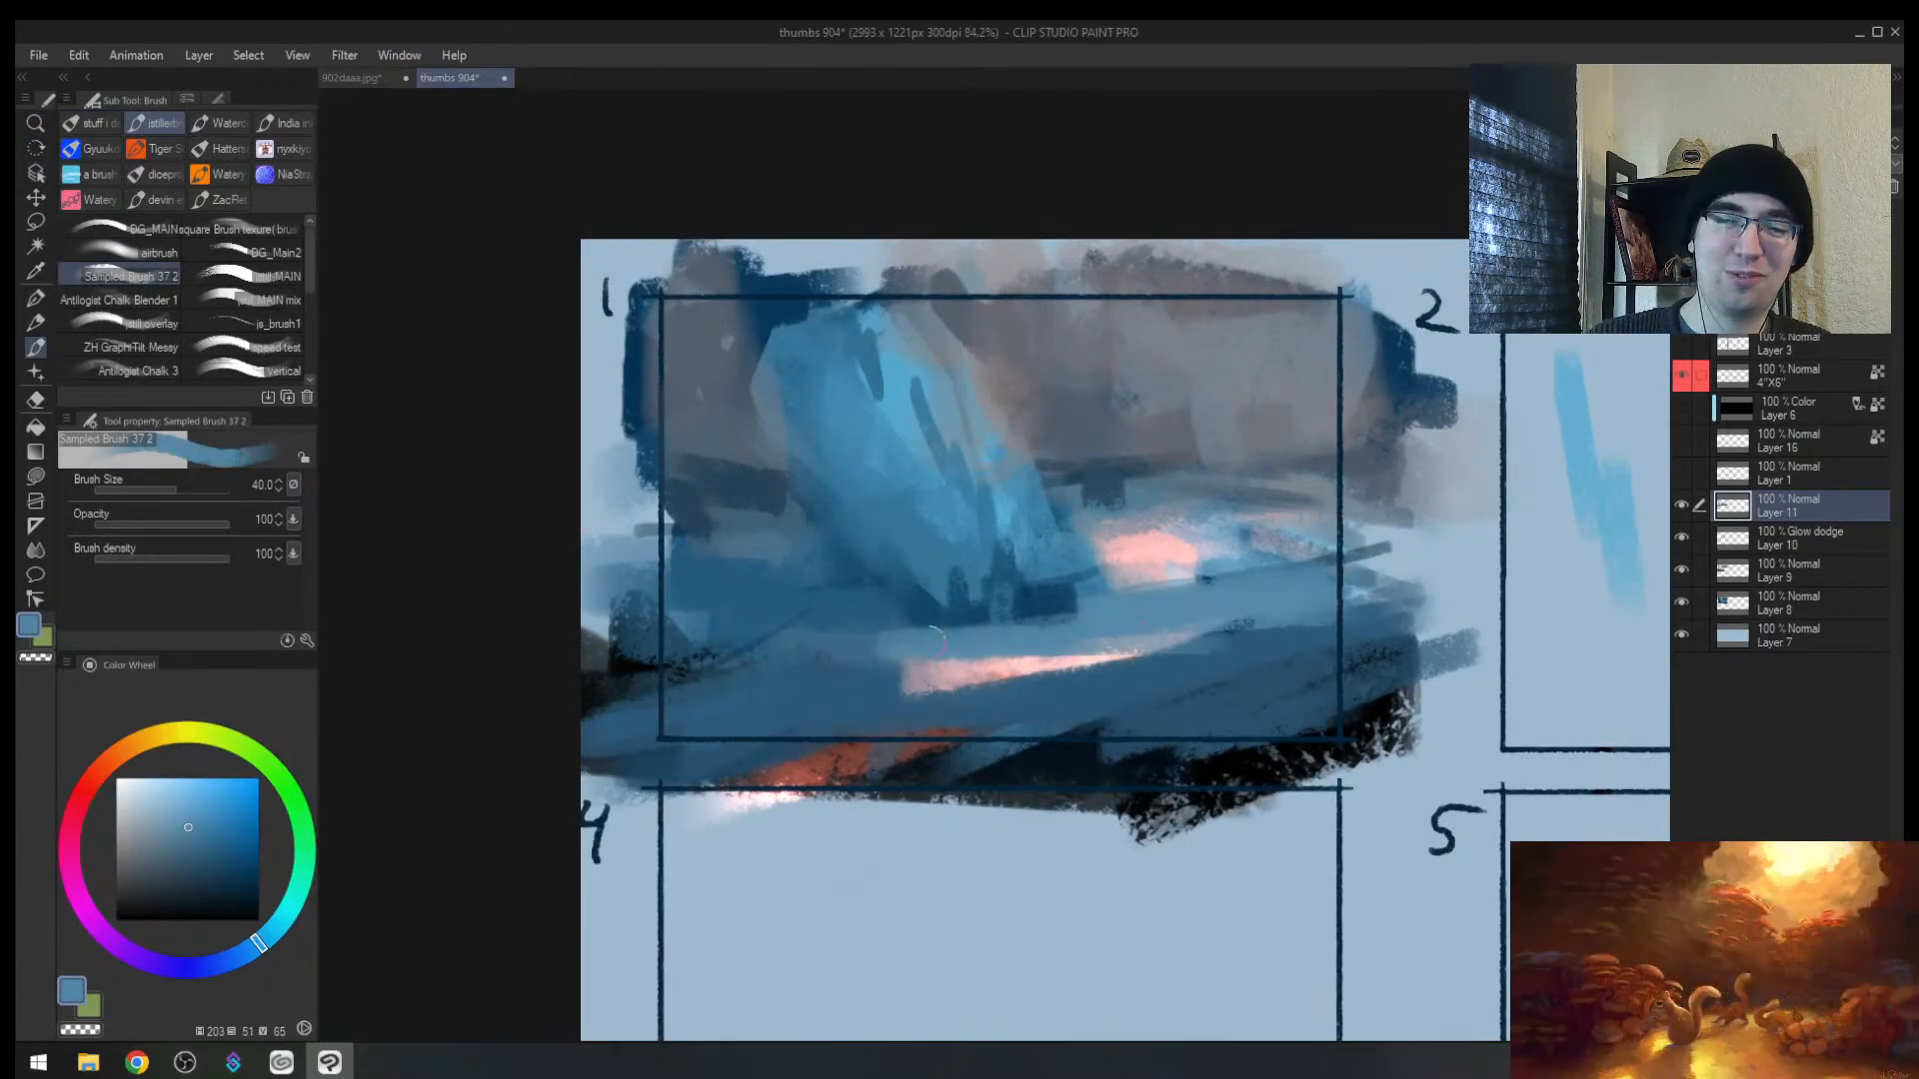
drag(1079, 641, 1274, 639)
Step: Paint mid-blue strokes under the base and extend the dark base to the right
alt+click(847, 628)
mouse_move(848, 632)
mouse_down()
mouse_move(999, 641)
mouse_move(1134, 599)
mouse_up()
key(bracketleft)
key(bracketleft)
alt+click(1020, 614)
drag(1021, 586, 1145, 590)
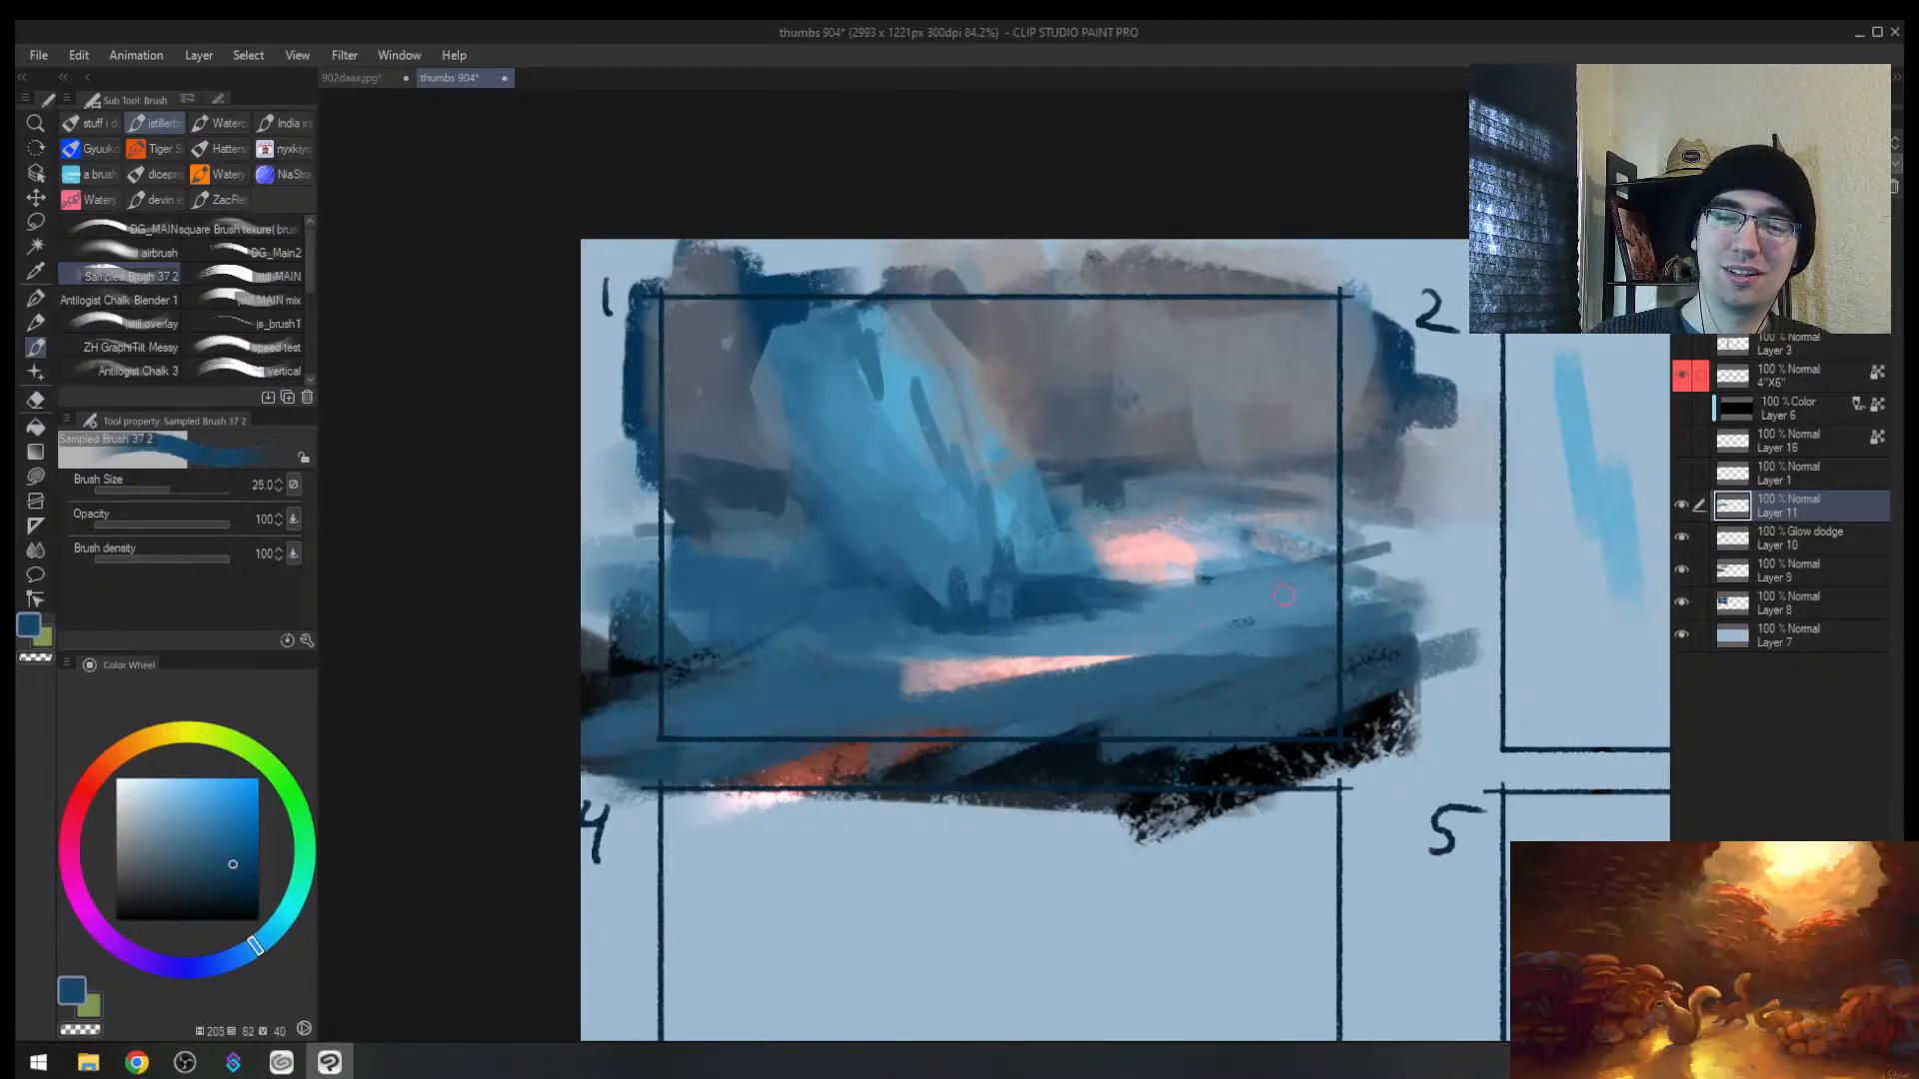
Step: Judge thumbnail 1 zoomed out and mirrored, then pick a lighter blue with a larger brush
mouse_move(1289, 624)
mouse_down()
mouse_move(1244, 590)
mouse_move(1268, 557)
mouse_up()
key(h)
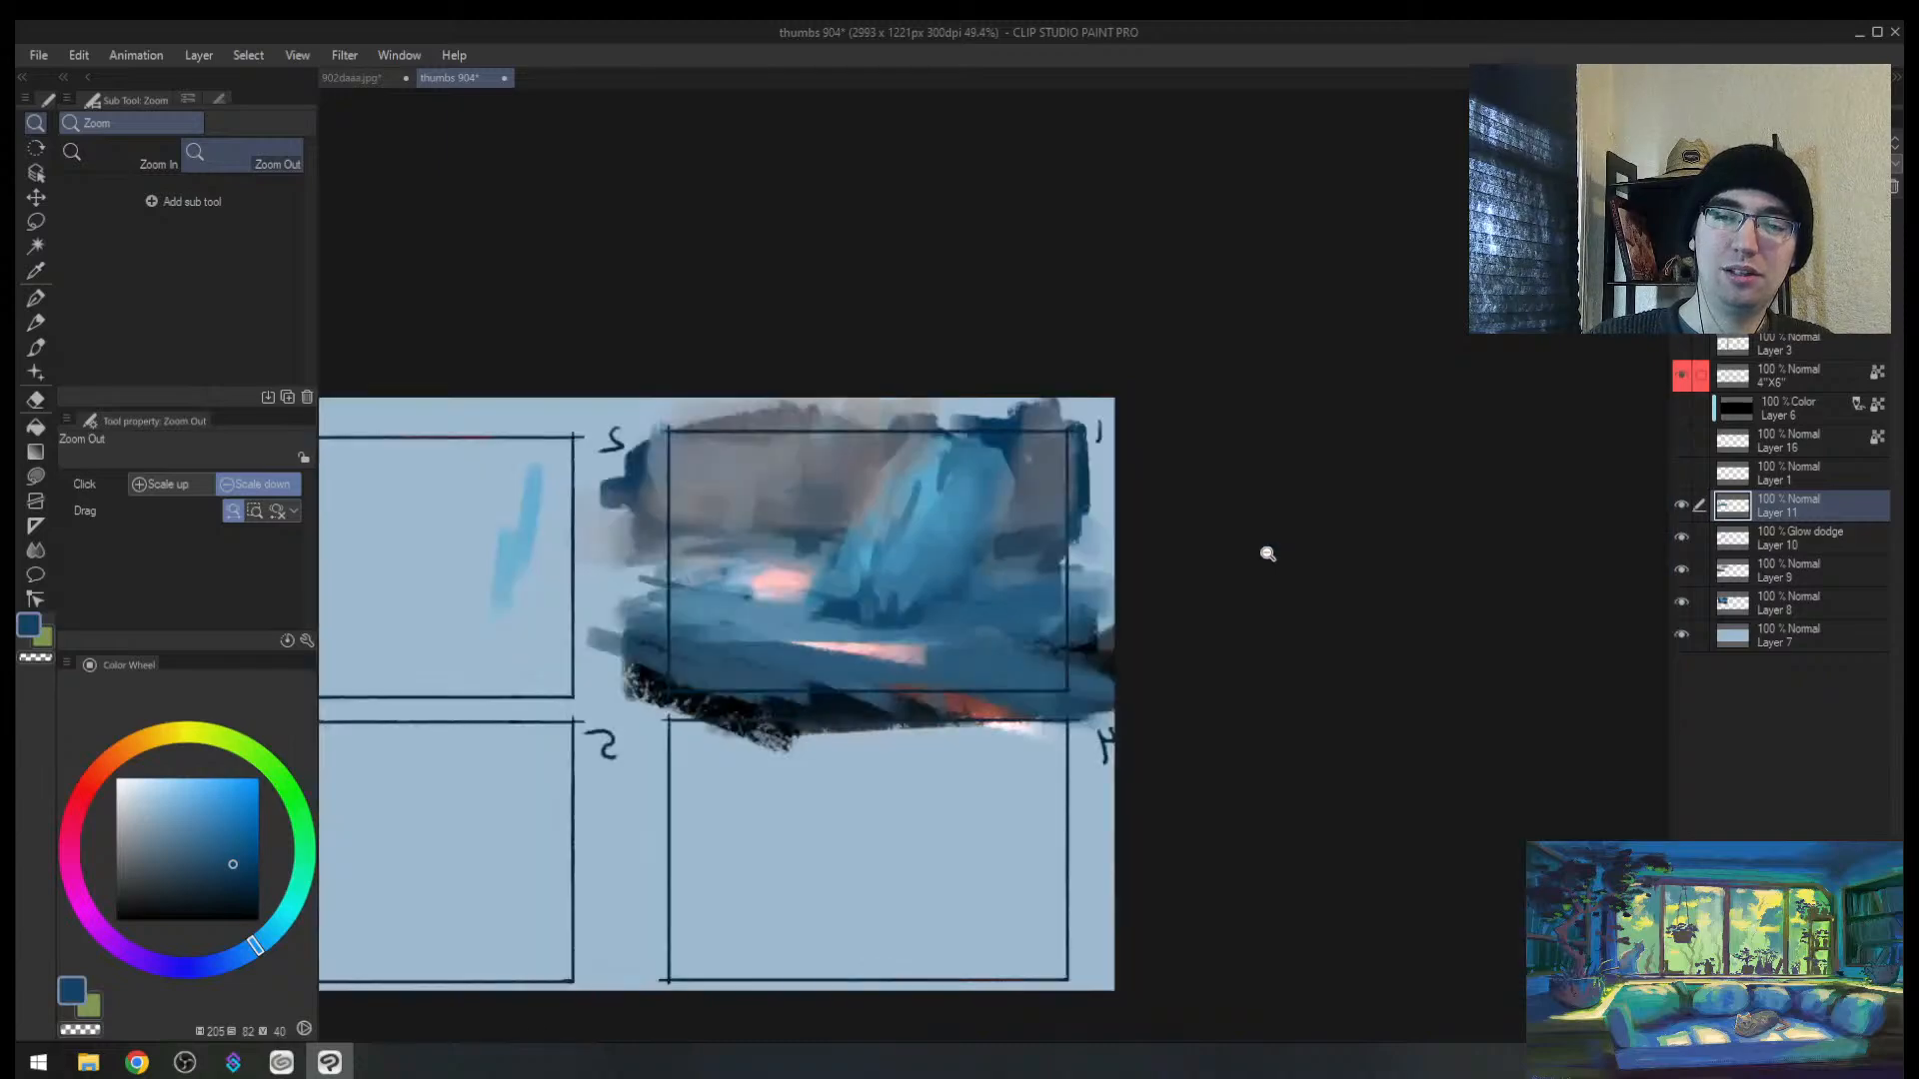
drag(993, 496, 855, 522)
drag(855, 522, 906, 545)
key(b)
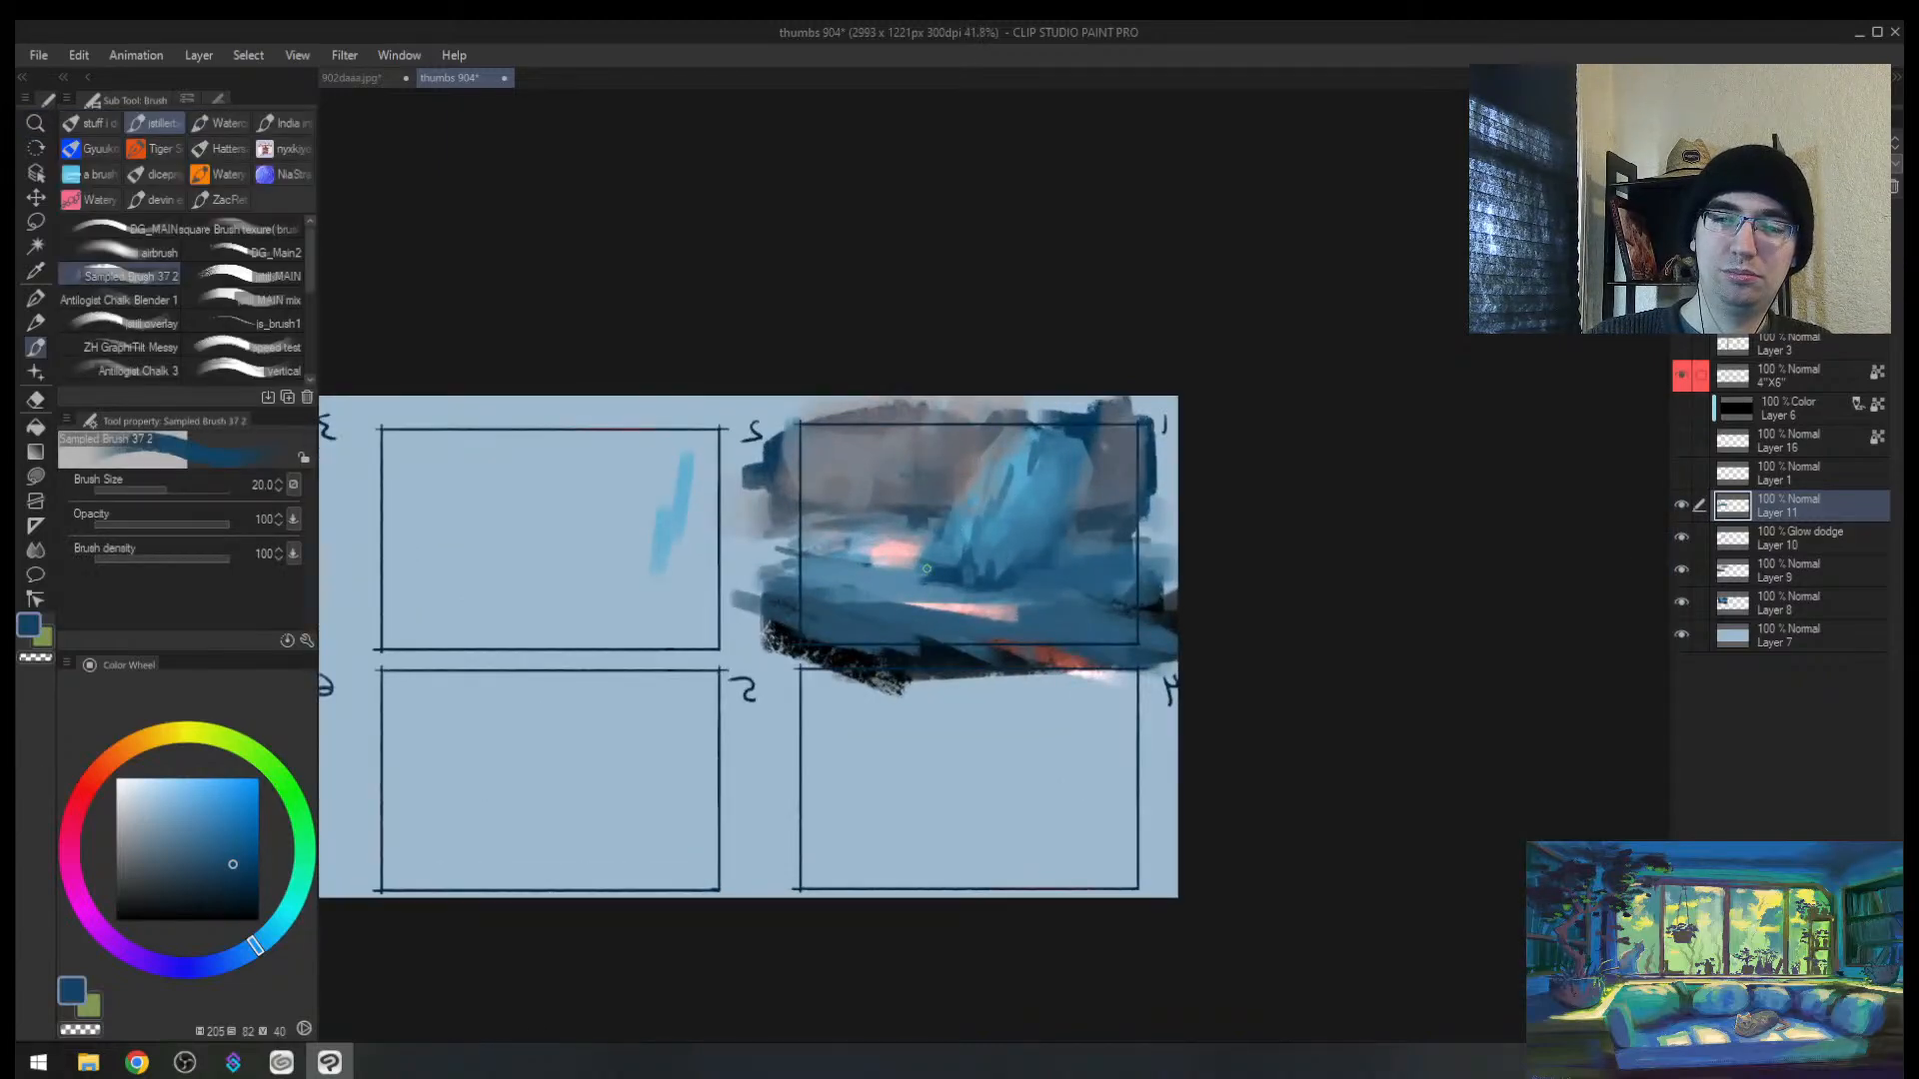
alt+click(985, 560)
key(bracketright)
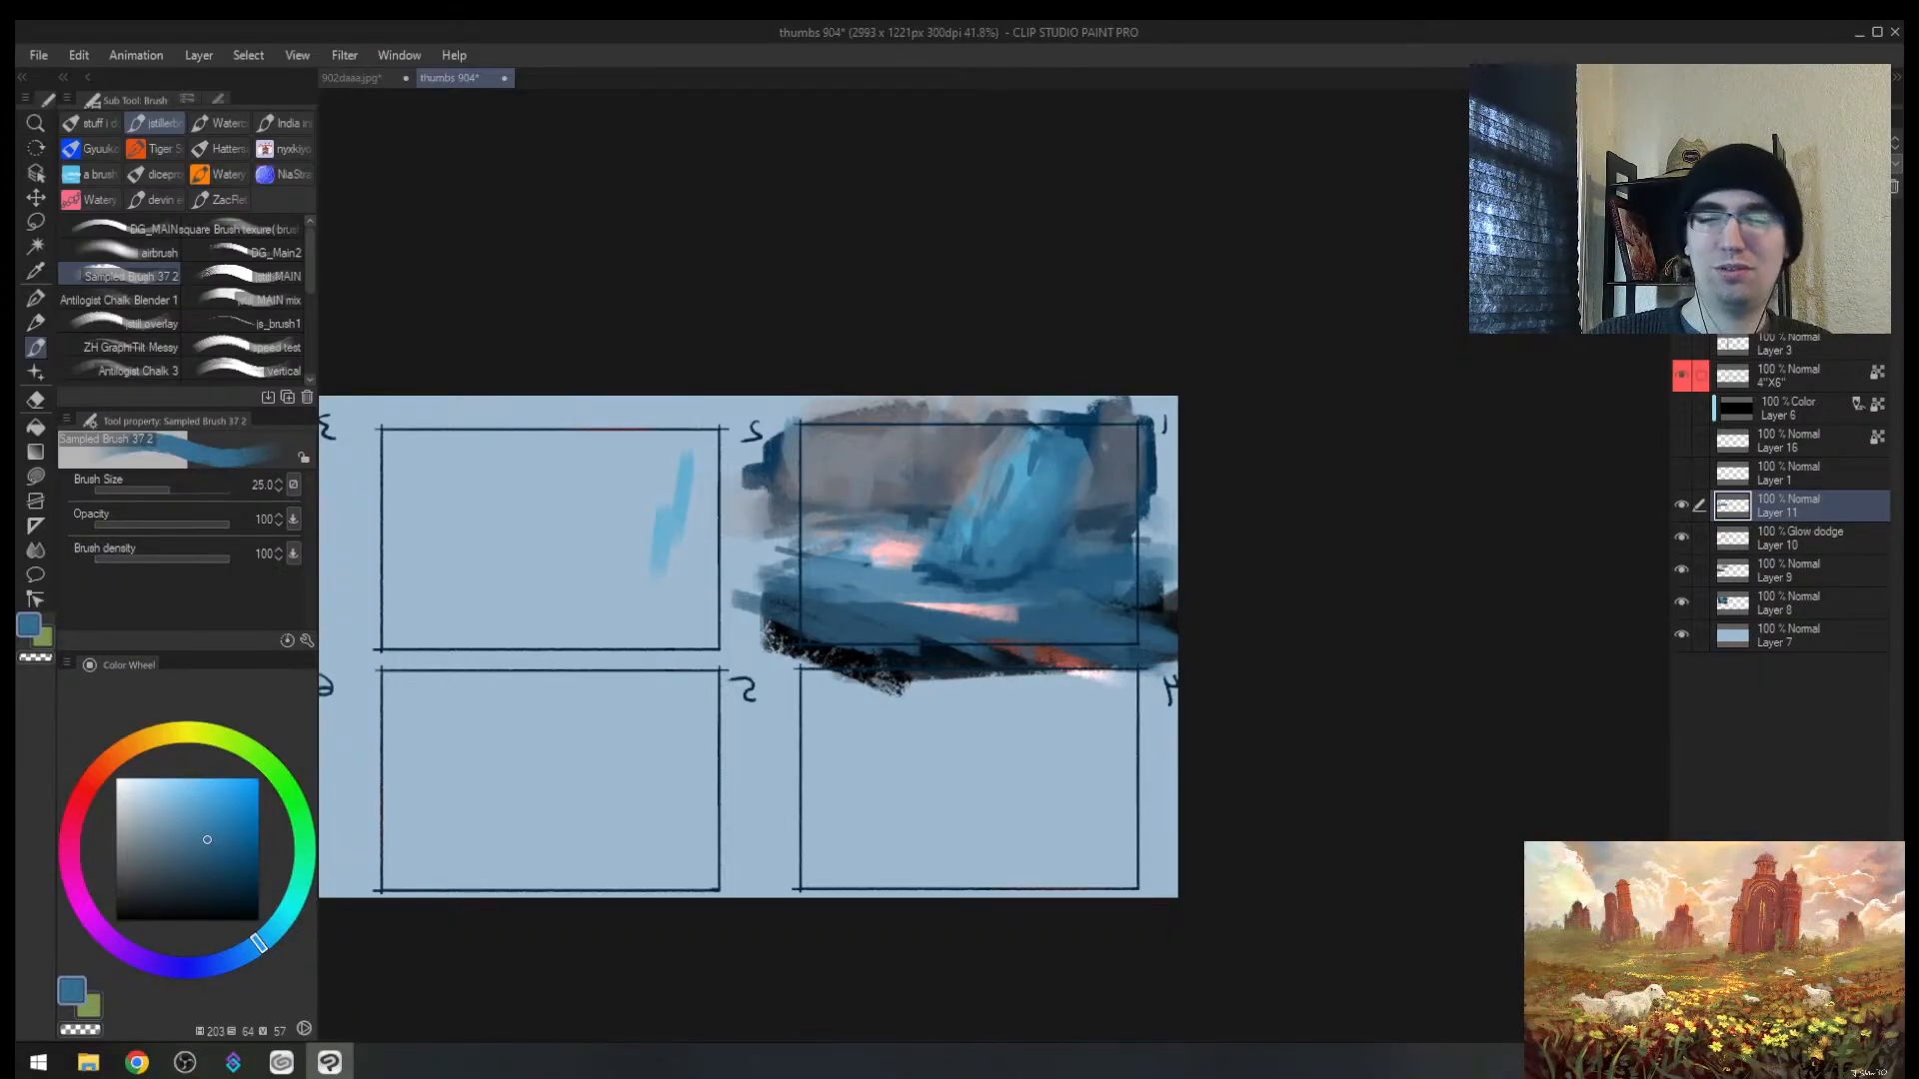
key(h)
drag(1035, 538, 1037, 560)
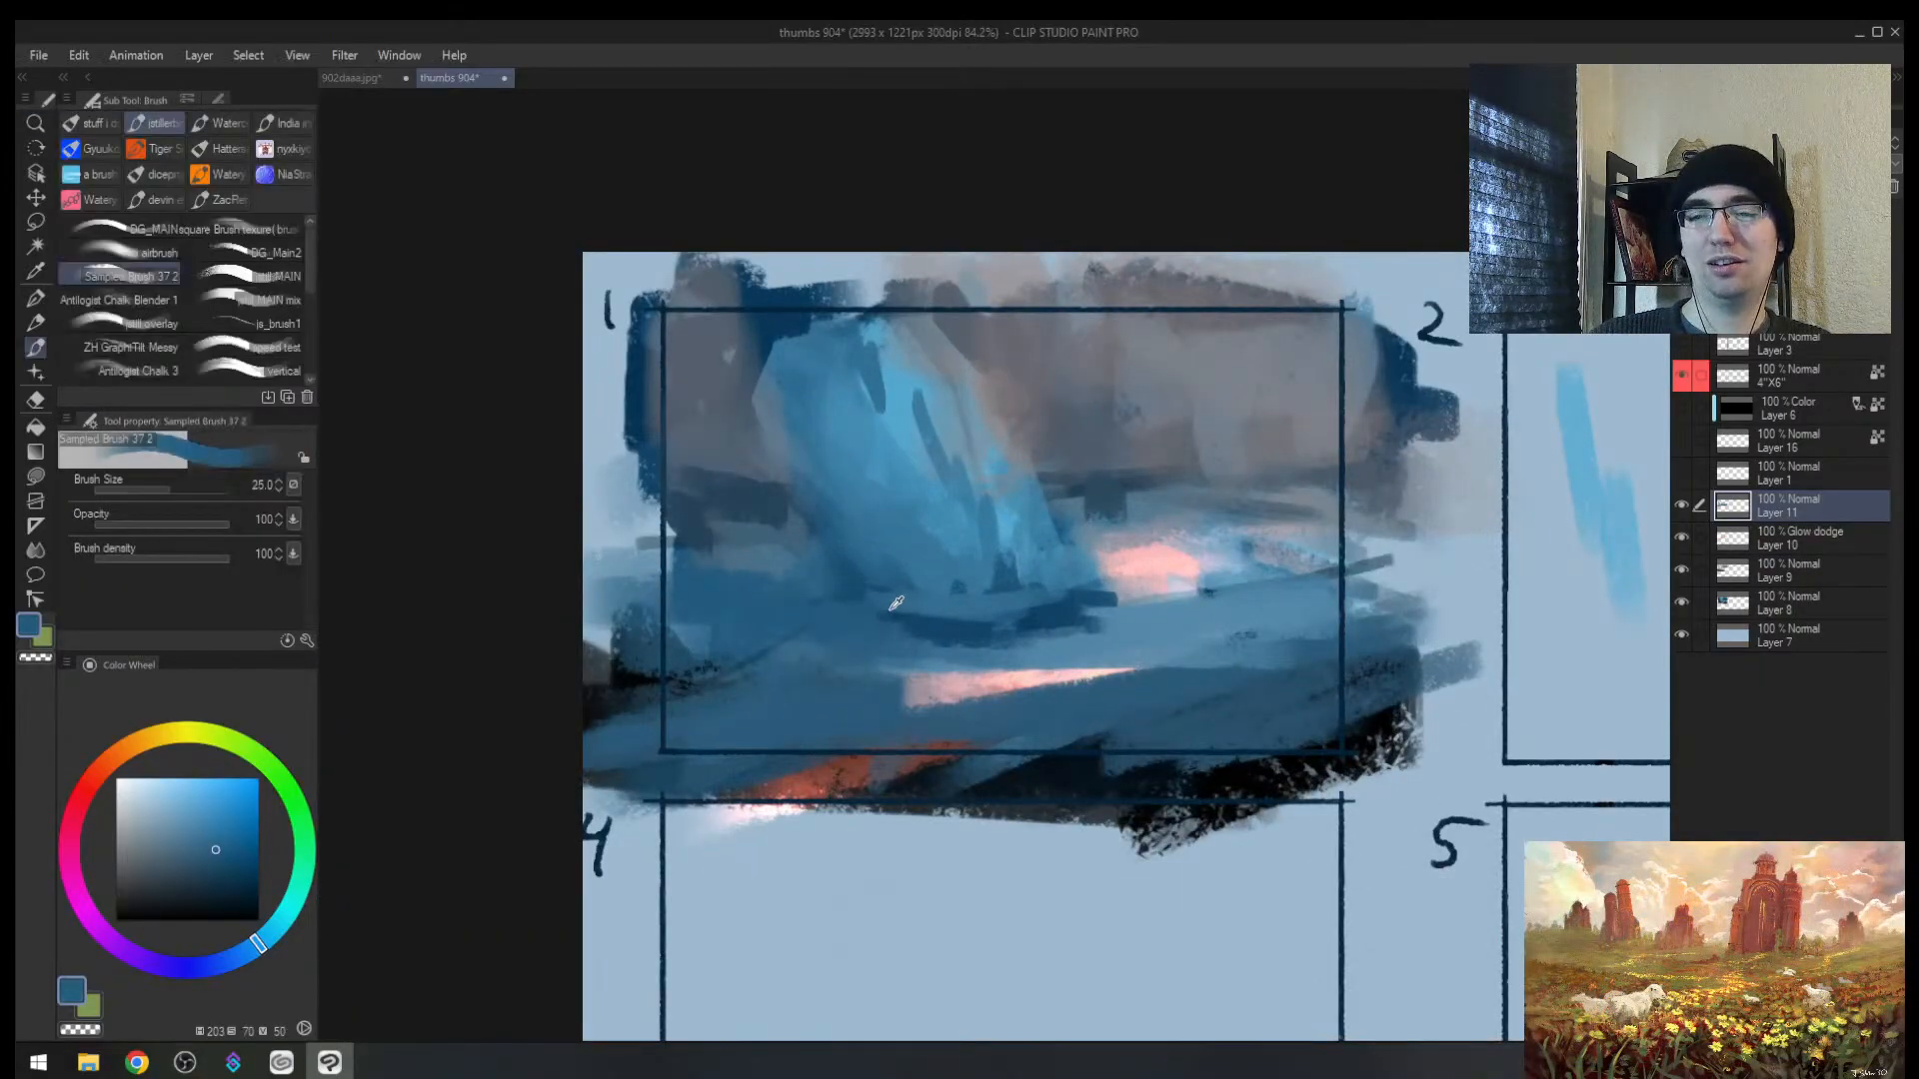
Step: Sample alternate blues while re-checking the mirrored thumbnail, then frame thumbnail 1 again
alt+click(933, 628)
key(bracketright)
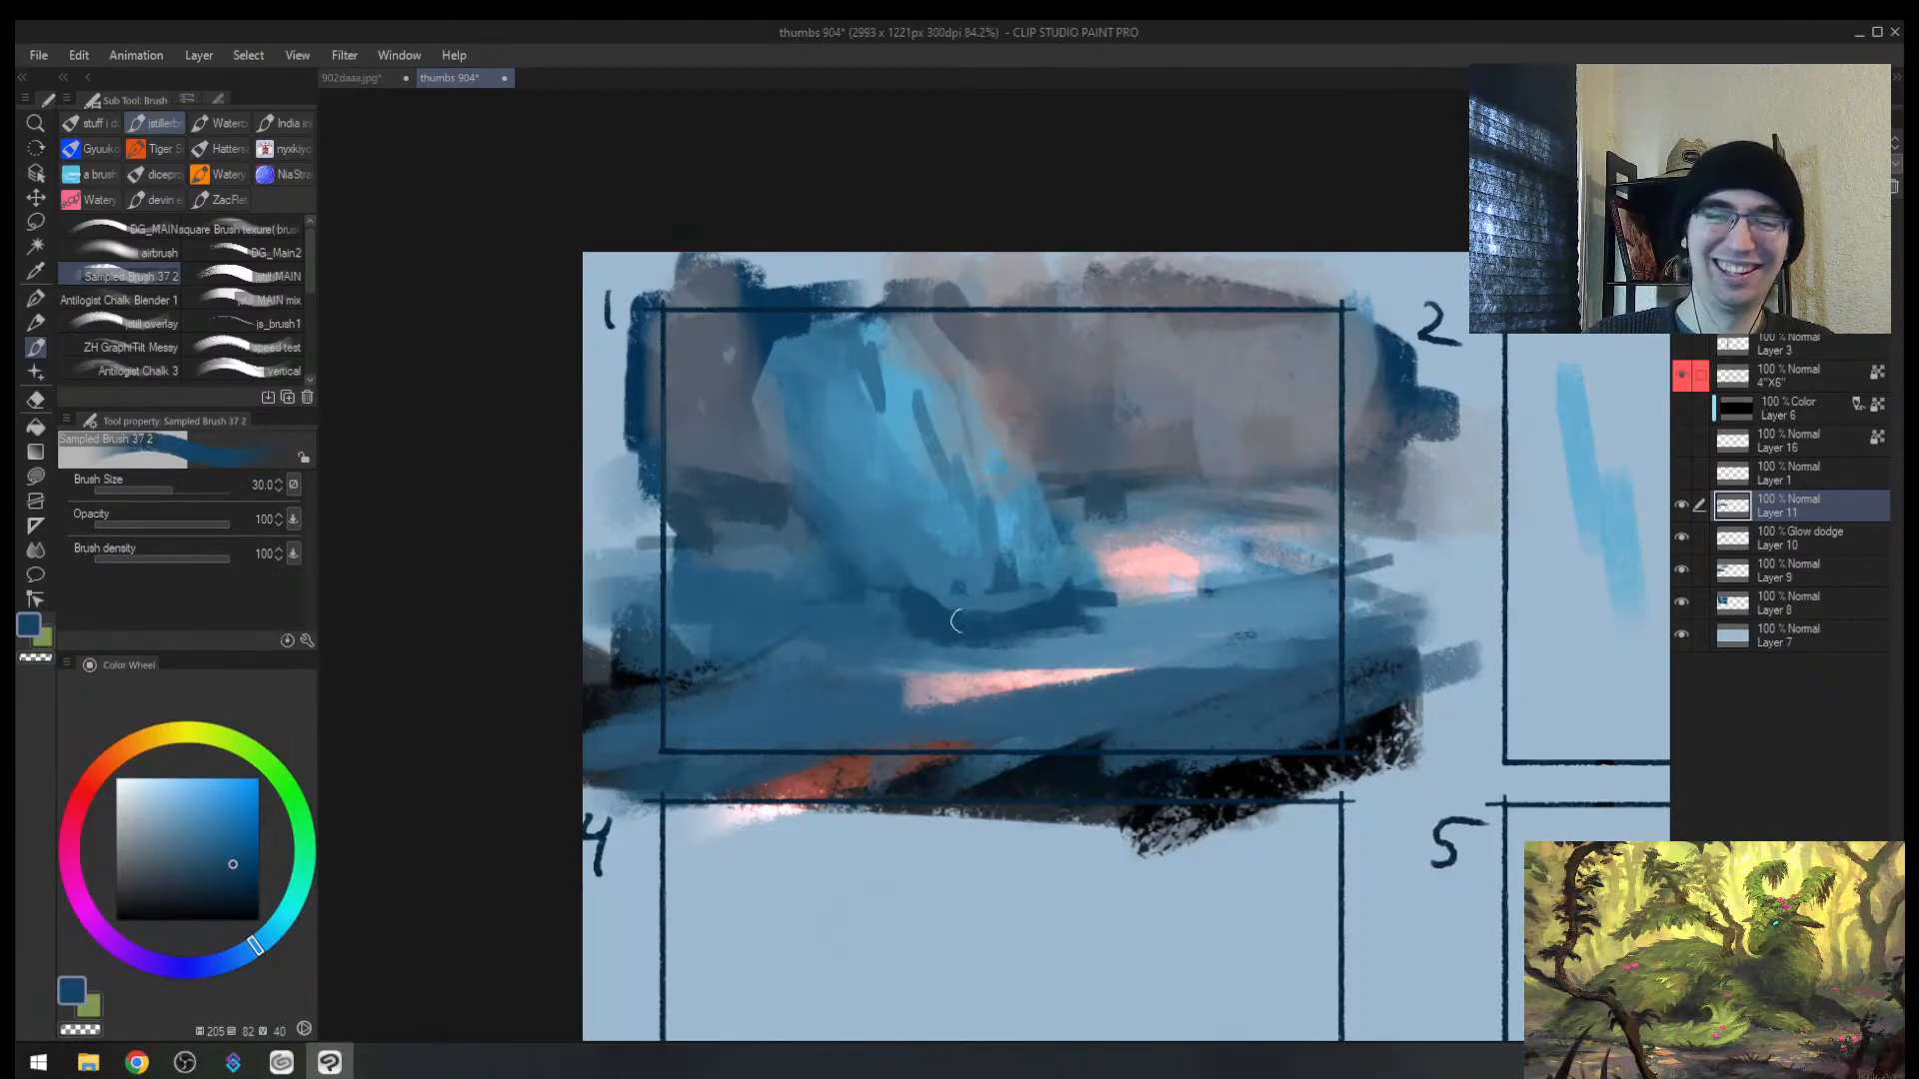
drag(1065, 643, 1004, 615)
drag(1017, 603, 1065, 607)
key(bracketleft)
key(bracketleft)
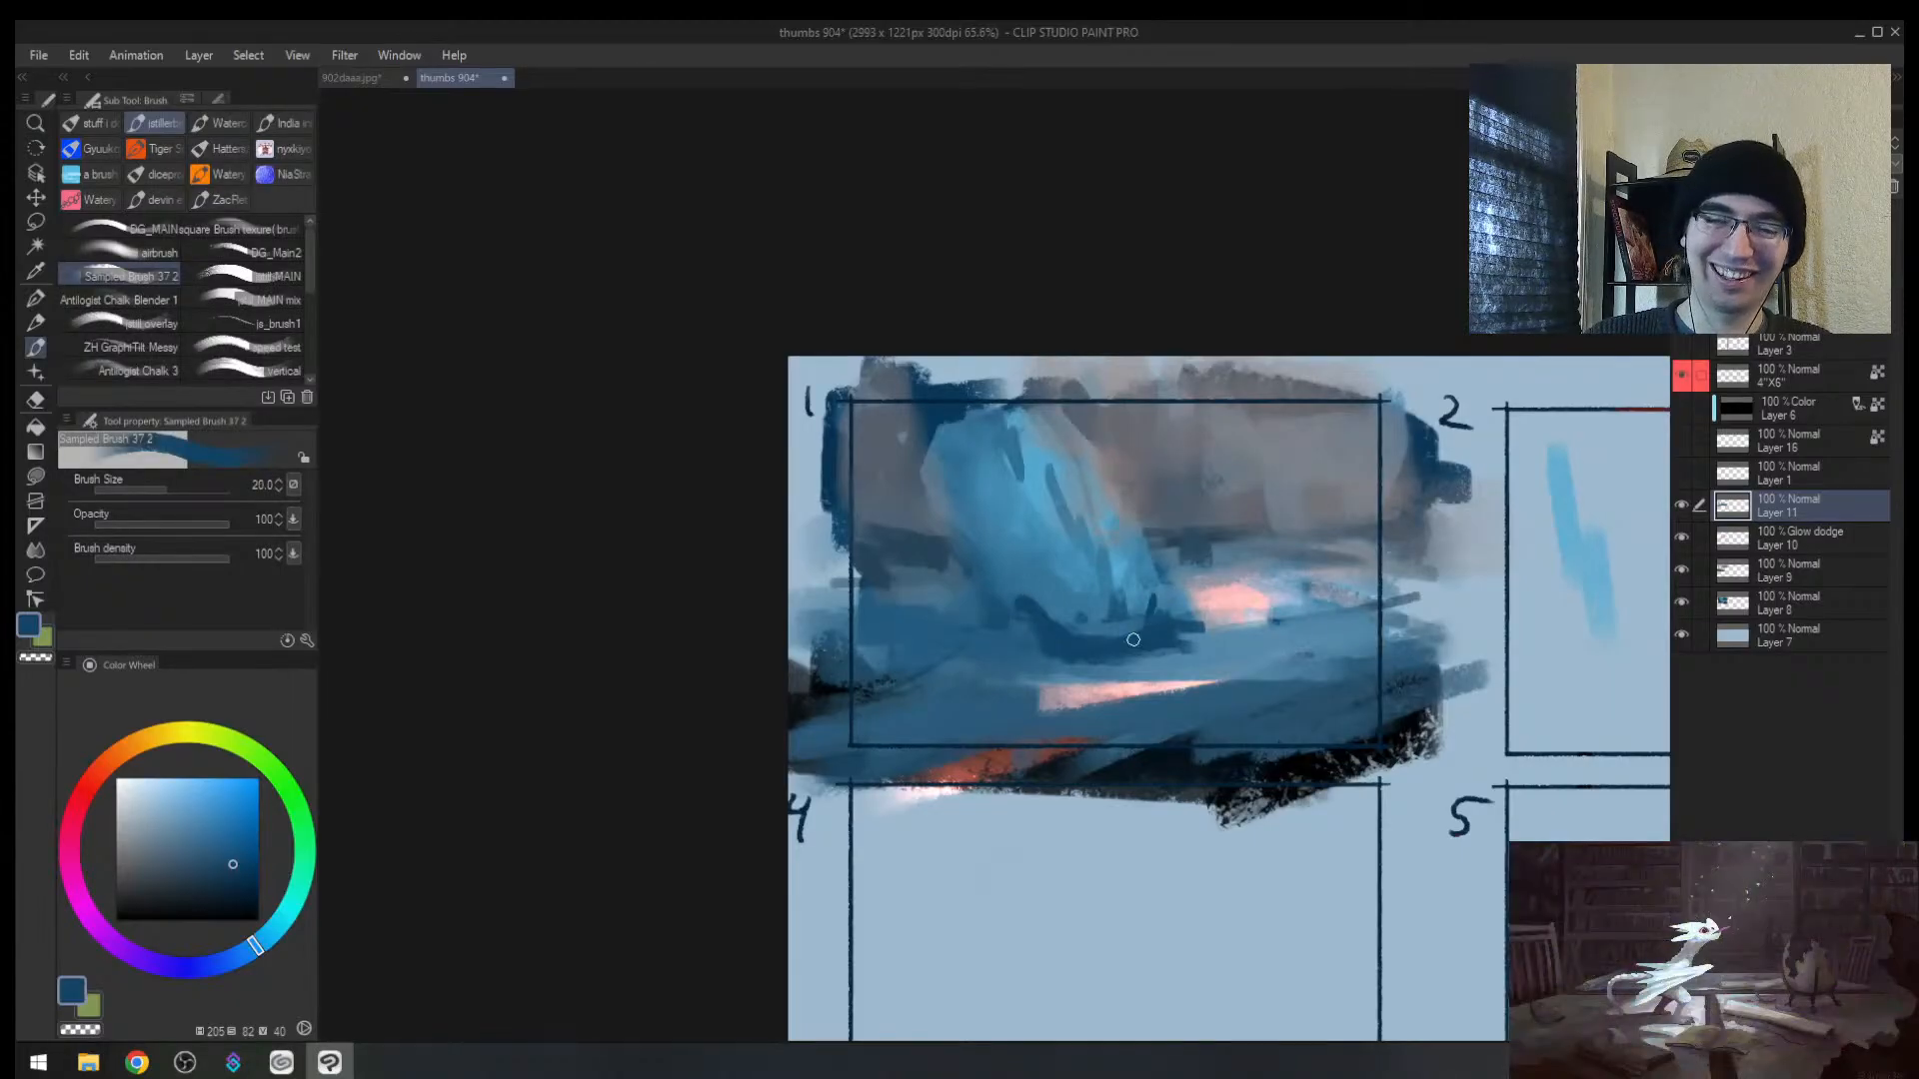
key(h)
drag(1126, 513, 1066, 556)
alt+click(1059, 585)
alt+click(1081, 568)
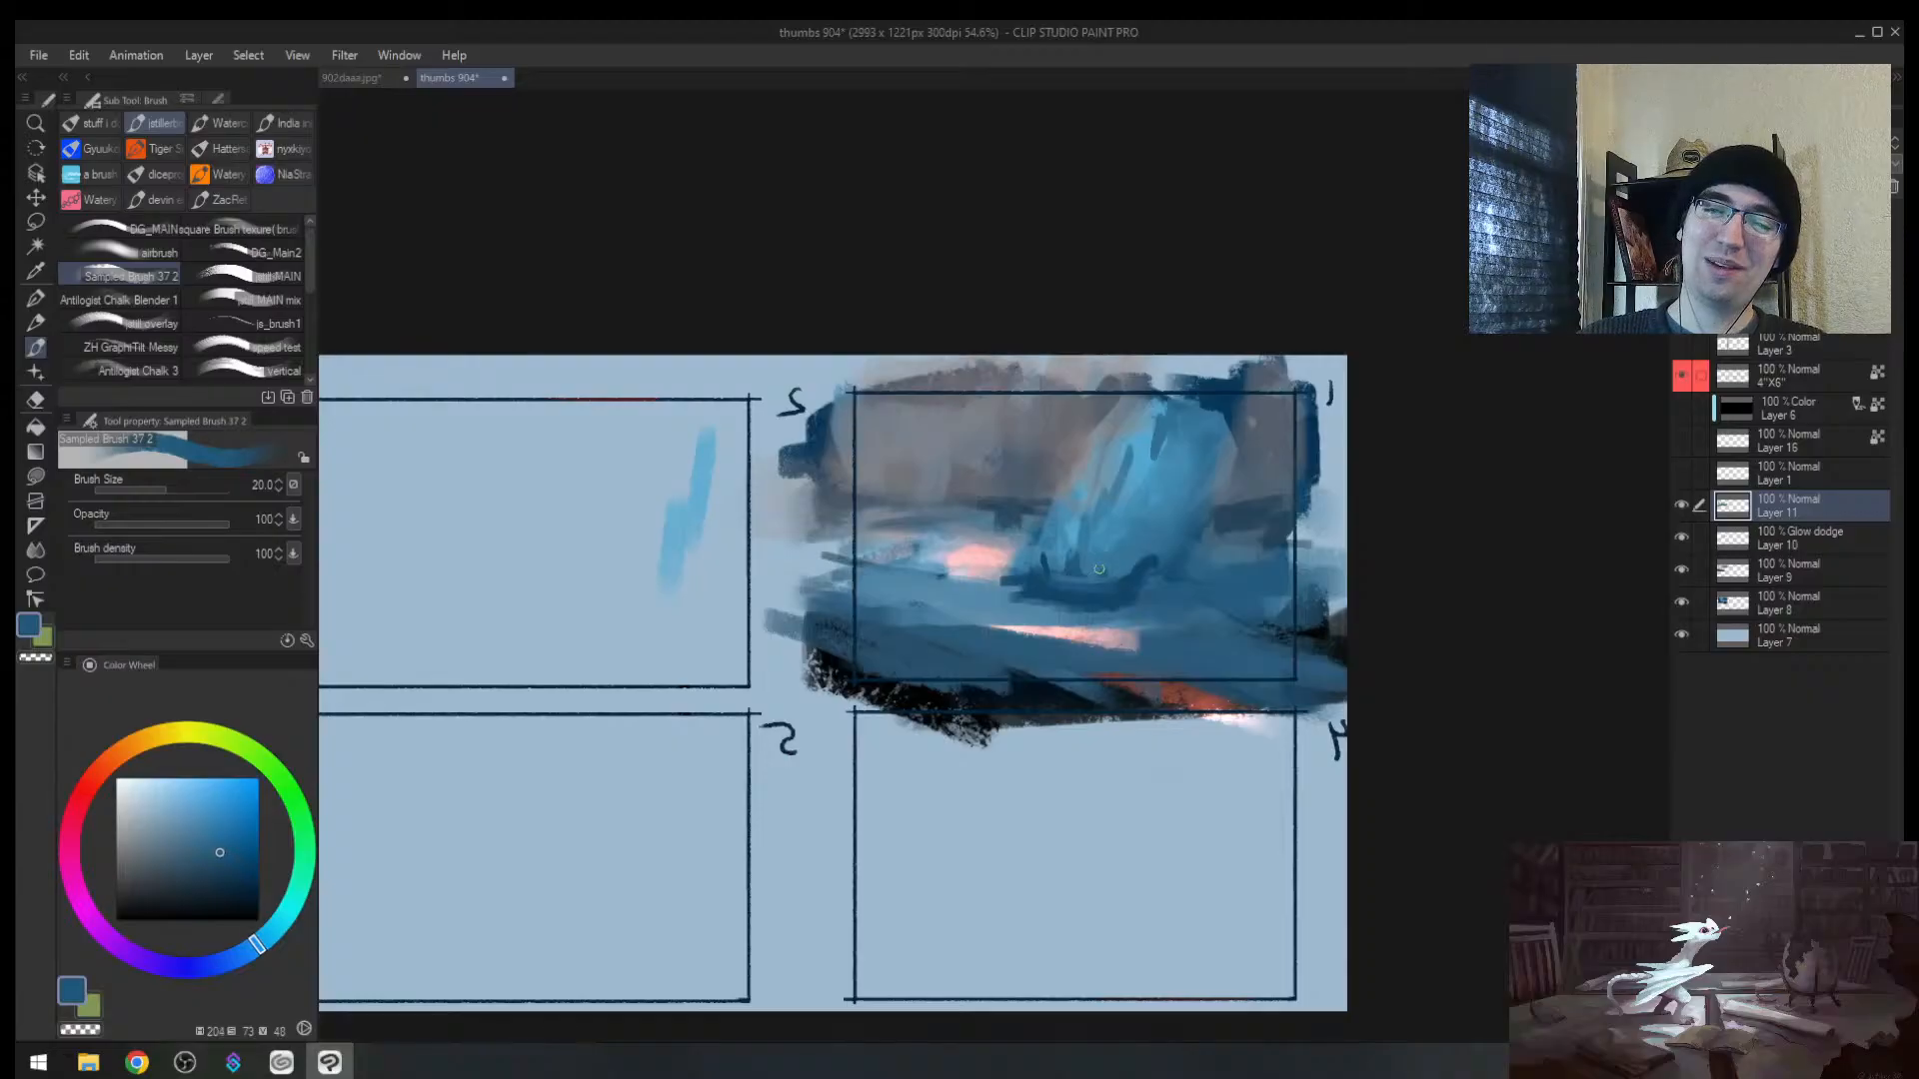
key(bracketright)
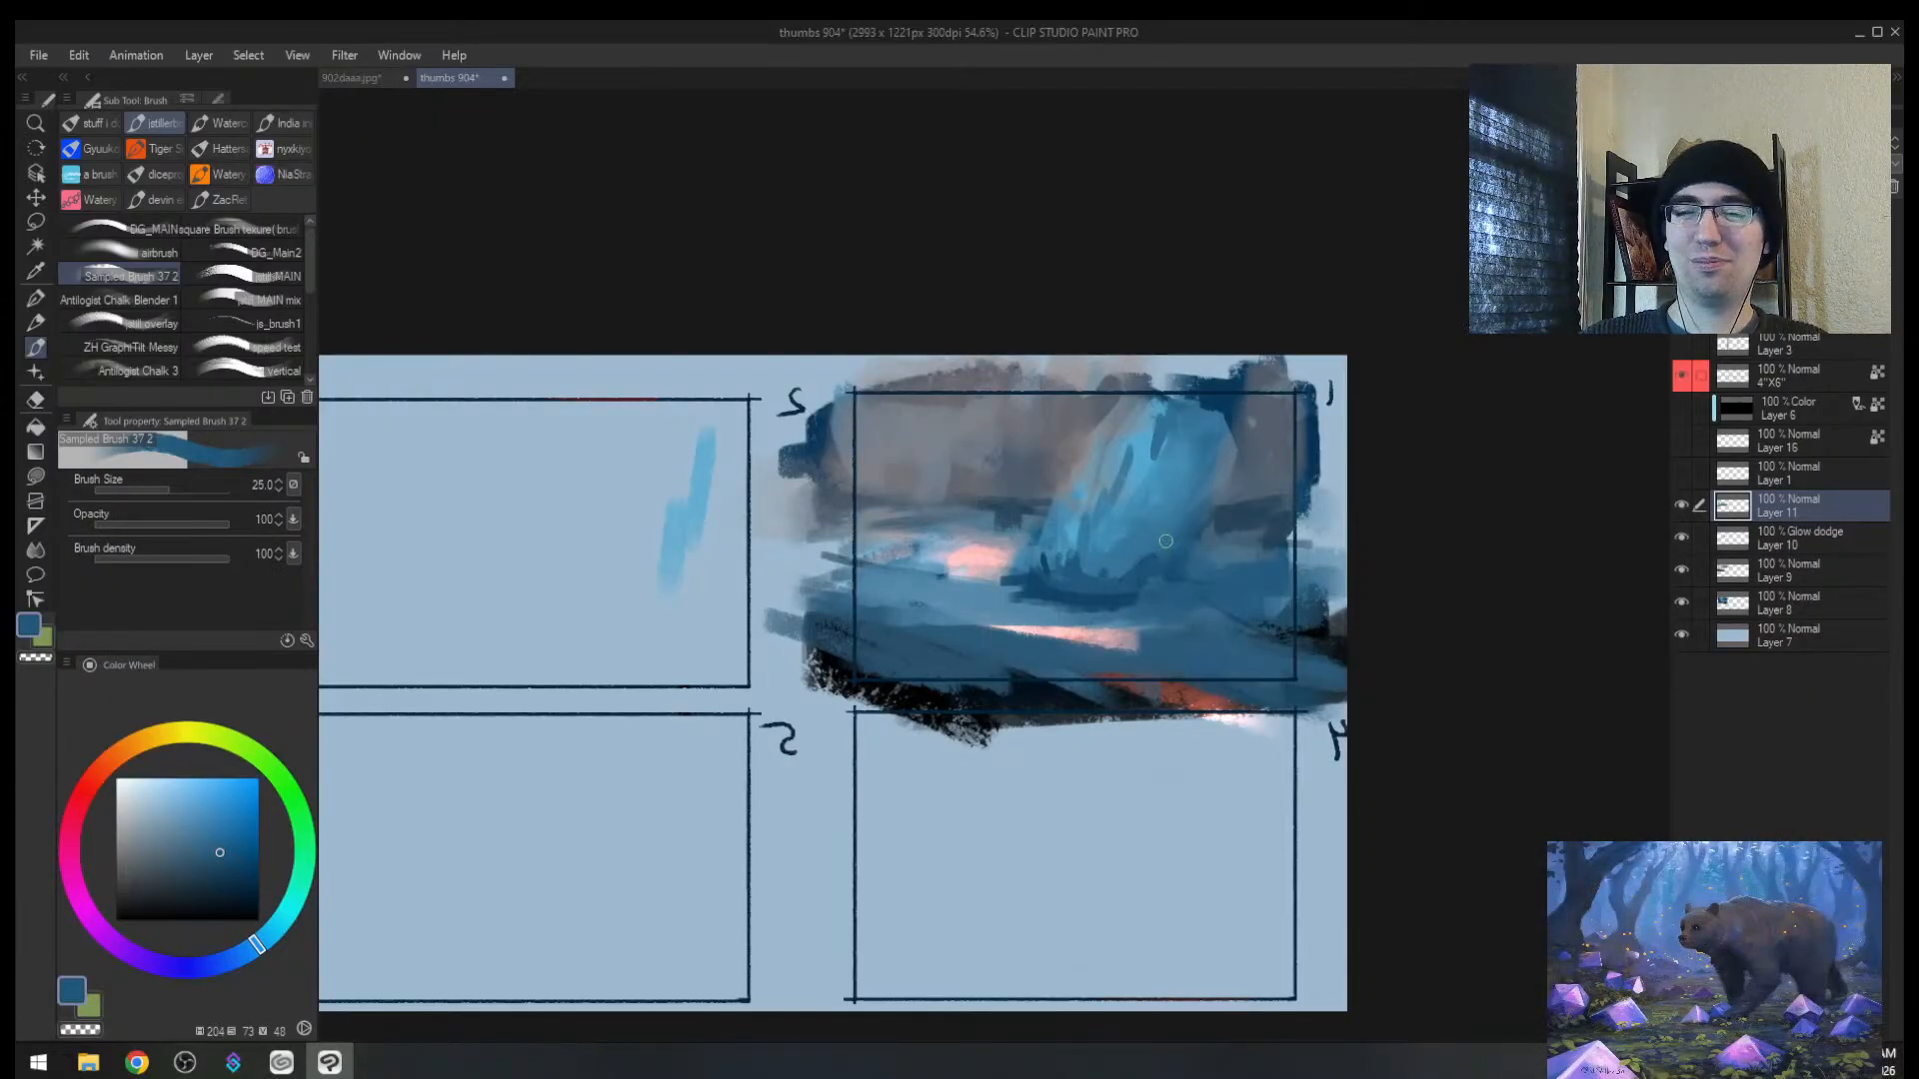
key(h)
drag(953, 517, 981, 480)
drag(862, 515, 839, 690)
Step: Paint broad light-blue strokes down the shard's body with a much larger brush
alt+click(881, 708)
key(bracketright)
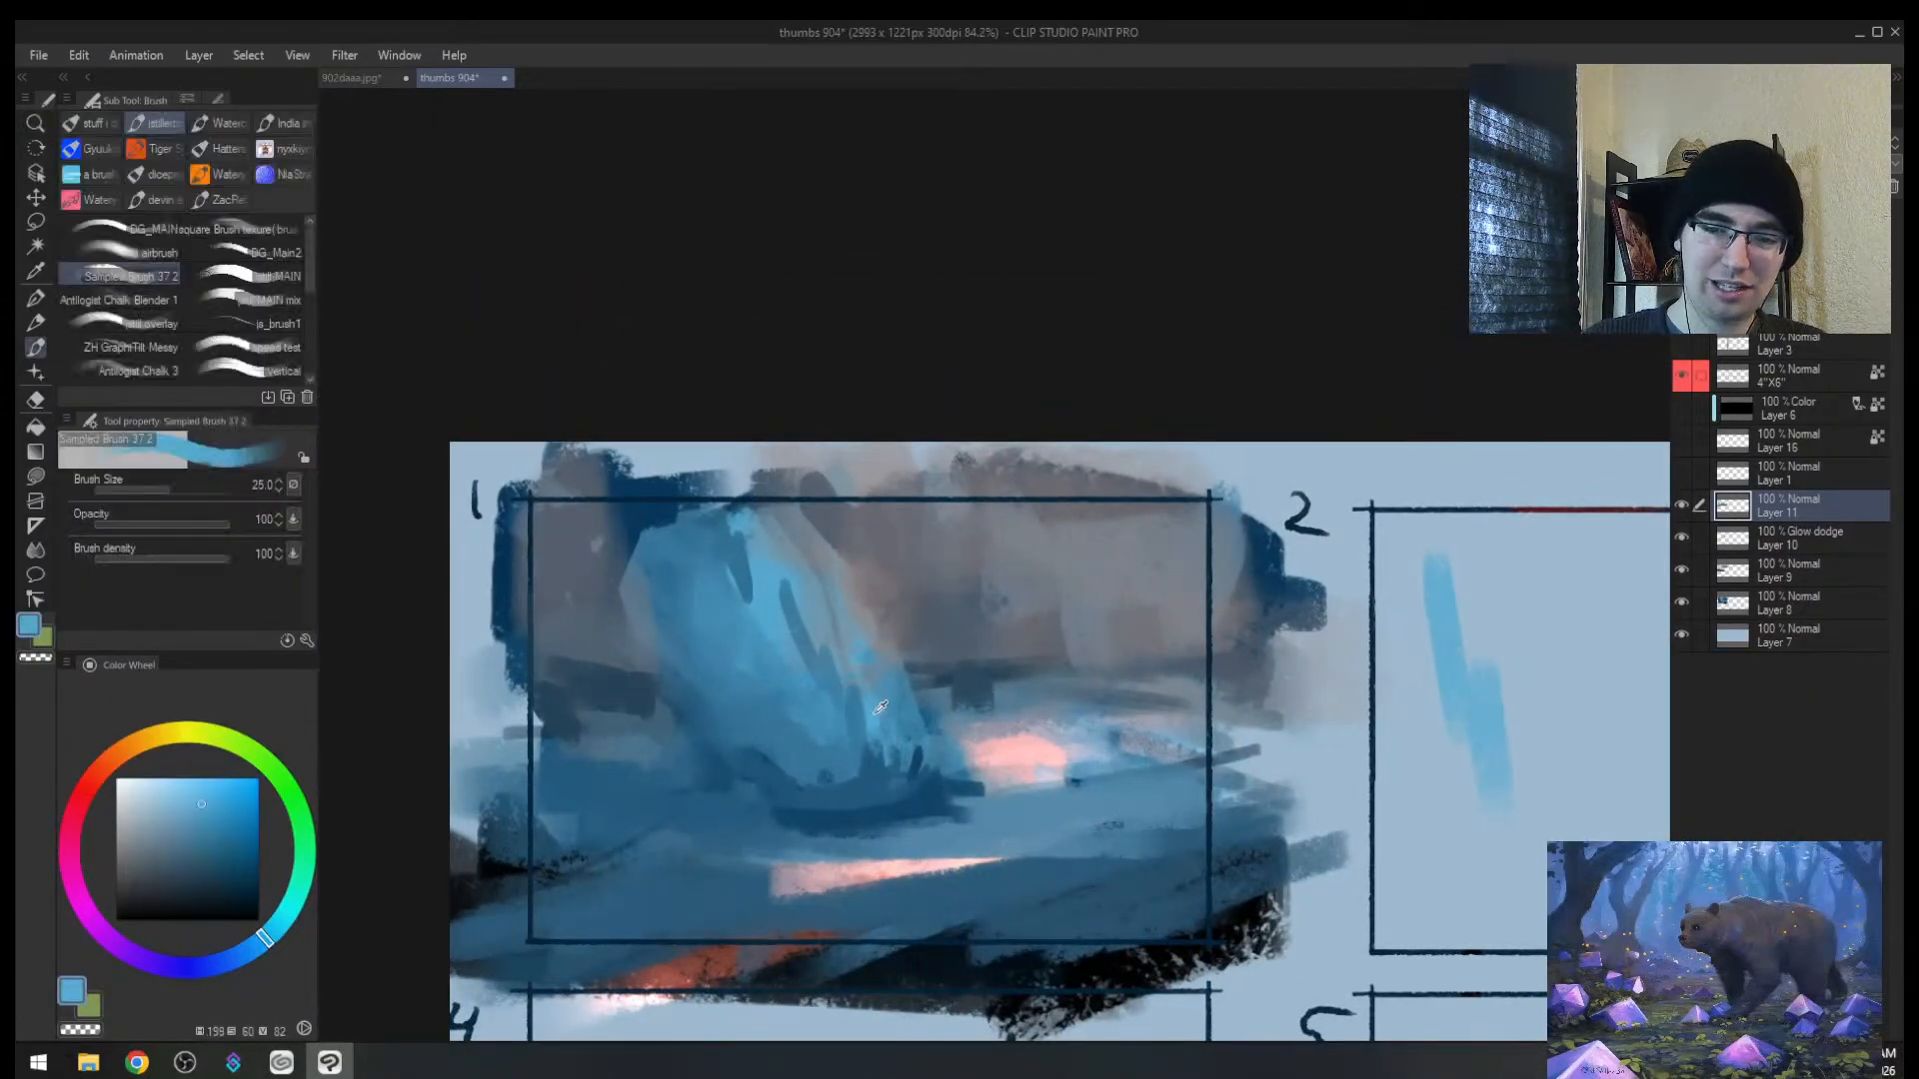
mouse_move(845, 544)
mouse_down()
mouse_move(710, 576)
mouse_move(890, 507)
mouse_move(750, 603)
mouse_move(845, 603)
mouse_up()
key(bracketright)
key(bracketright)
key(bracketright)
key(bracketright)
key(bracketright)
key(bracketright)
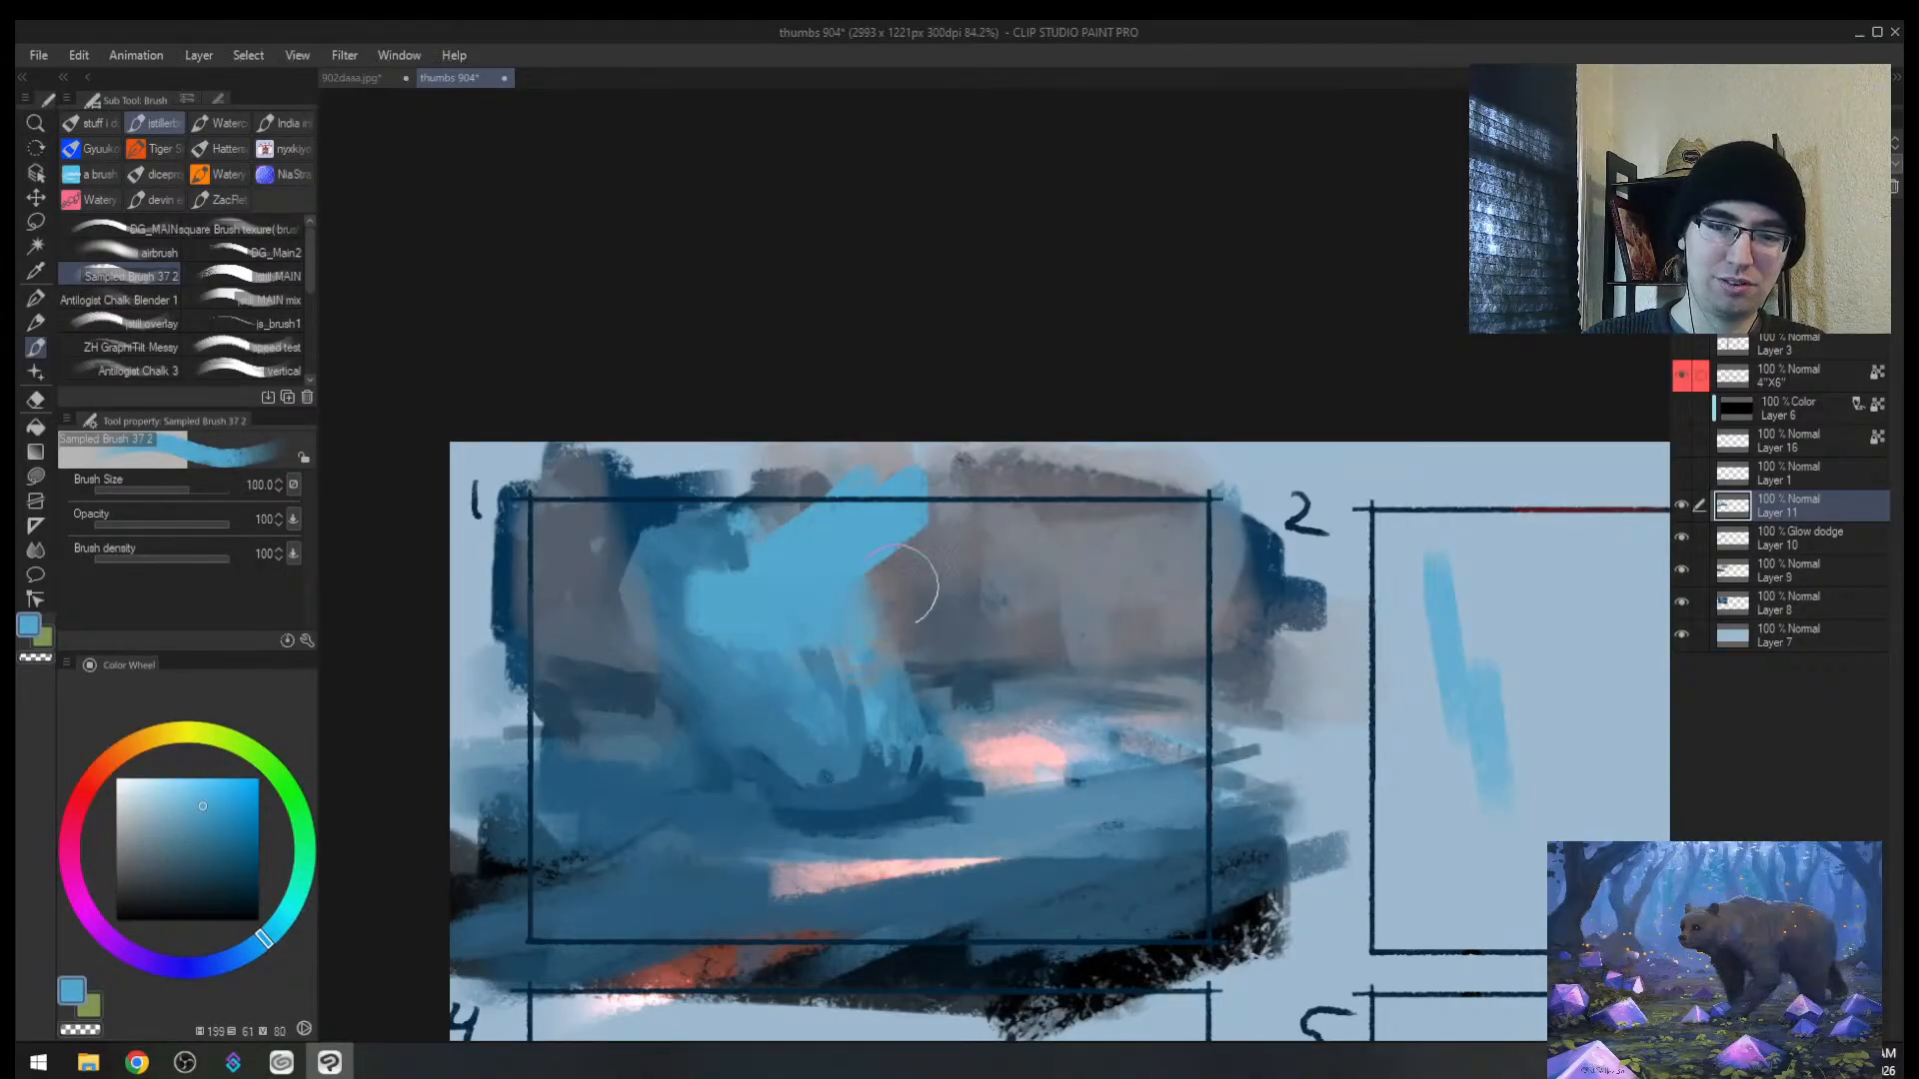
alt+click(861, 649)
mouse_move(800, 749)
mouse_down()
mouse_move(894, 764)
mouse_move(933, 737)
mouse_move(763, 719)
mouse_move(859, 684)
mouse_up()
alt+click(753, 744)
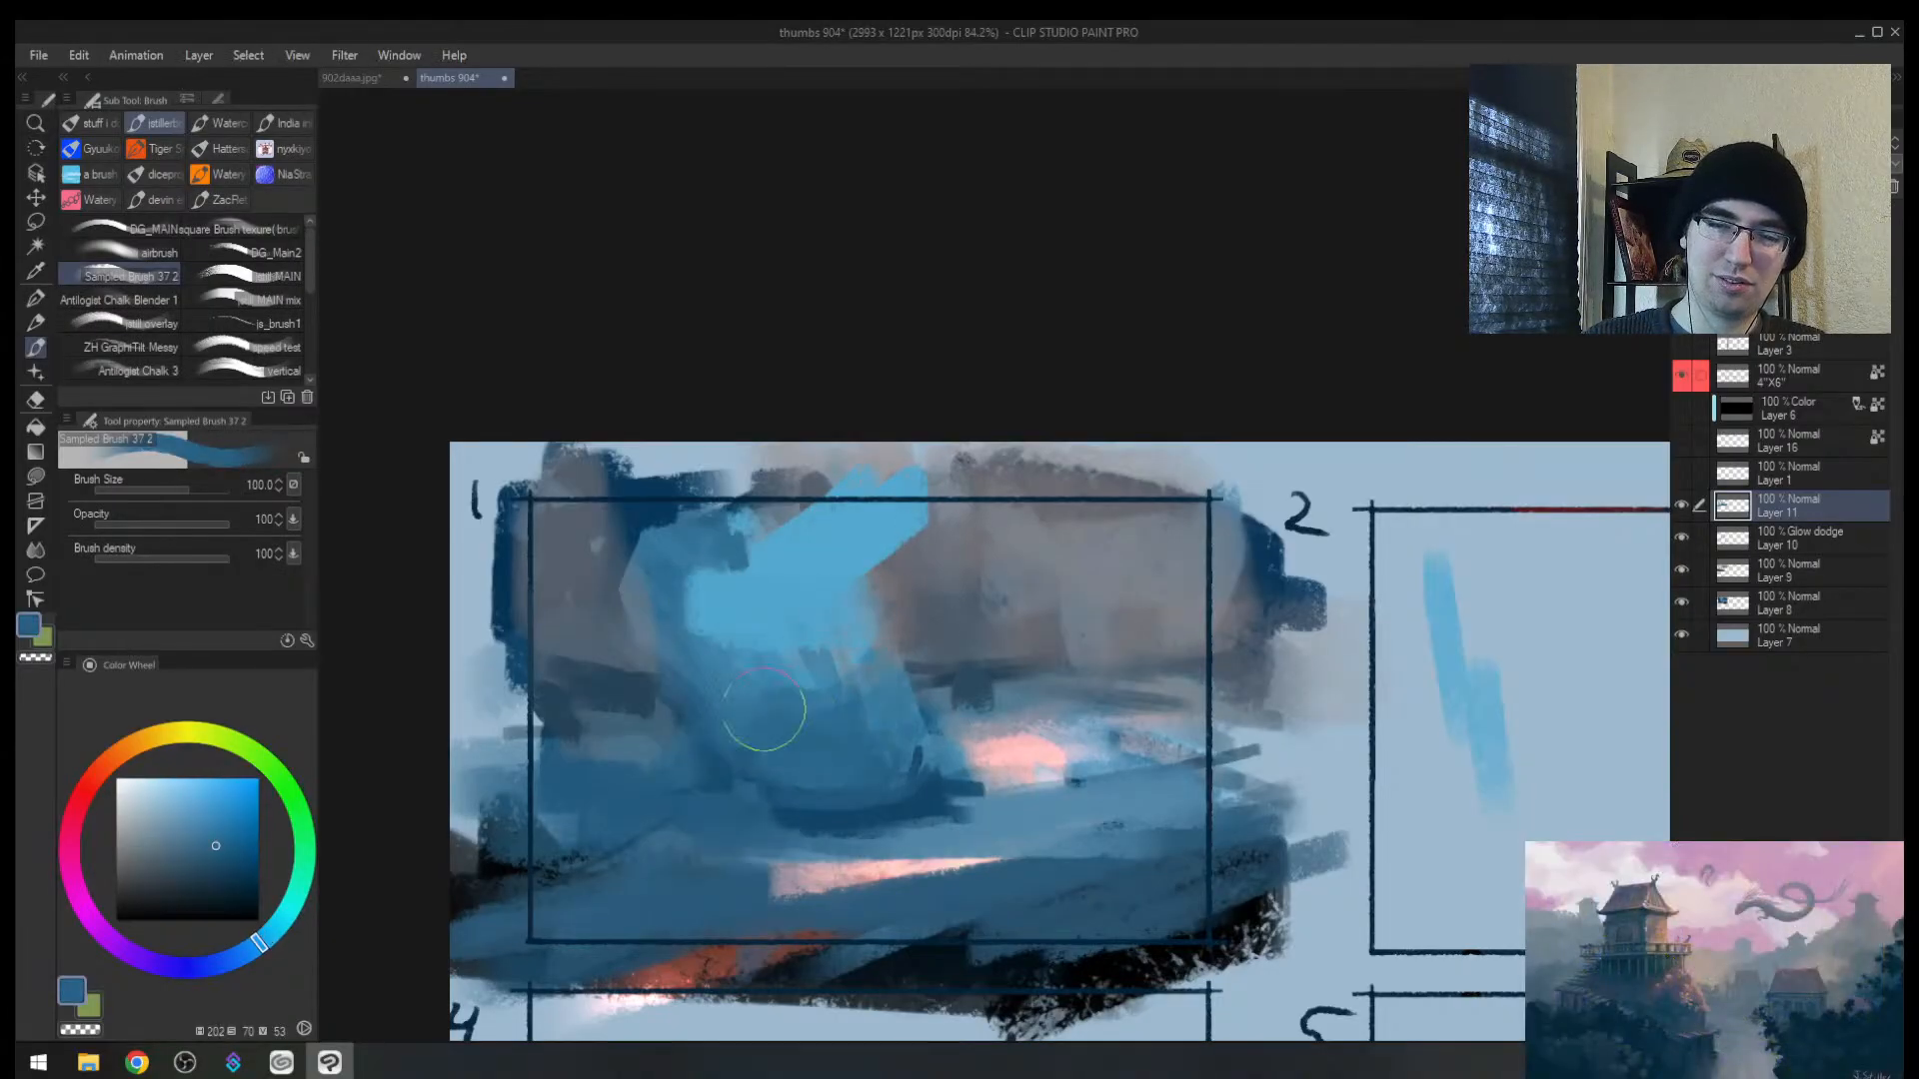
alt+click(752, 608)
mouse_move(708, 630)
mouse_down()
mouse_move(798, 598)
mouse_move(882, 652)
mouse_move(825, 720)
mouse_move(856, 724)
mouse_move(768, 739)
mouse_move(779, 763)
mouse_move(697, 621)
mouse_move(818, 784)
mouse_move(836, 688)
mouse_move(909, 647)
mouse_move(904, 789)
mouse_up()
Step: Refine the cascade's right edge and upper left with light and darker blue strokes
alt+click(721, 704)
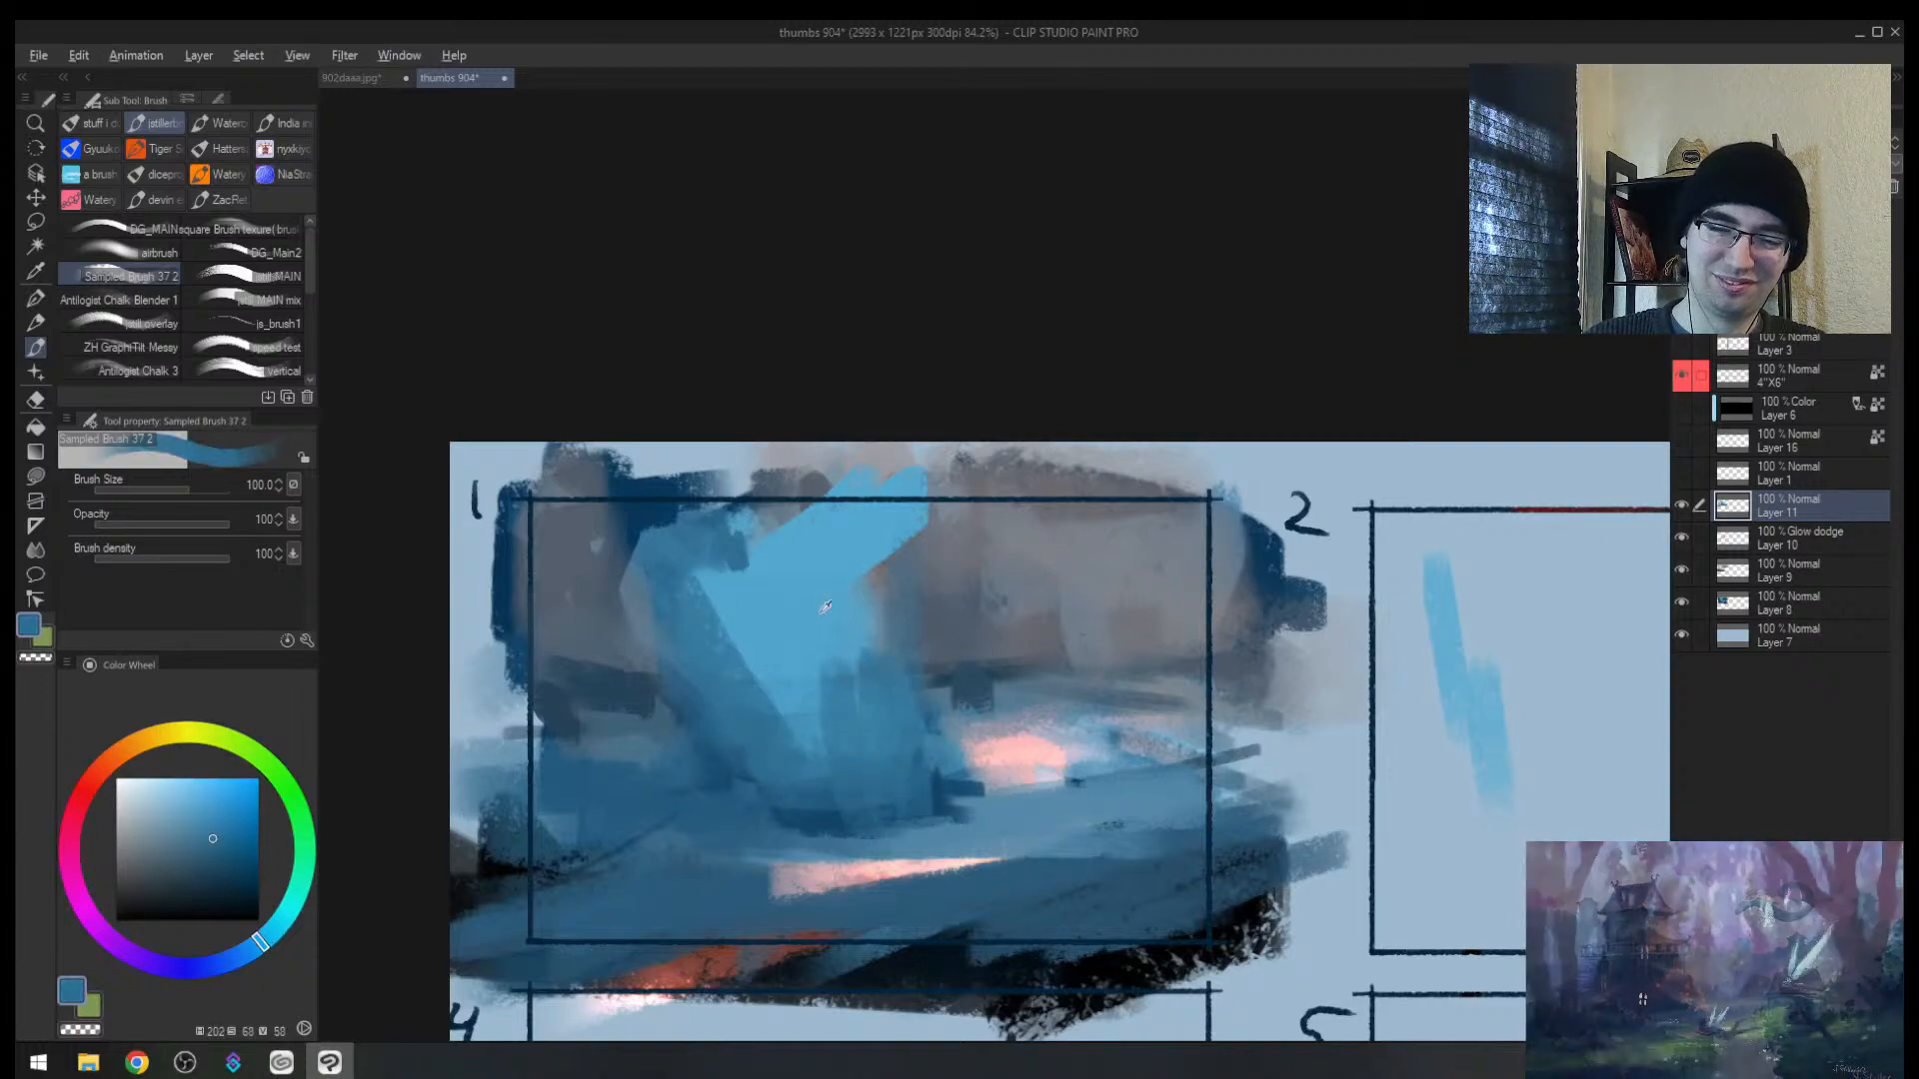
alt+click(823, 603)
drag(855, 644, 869, 609)
mouse_move(811, 494)
mouse_down()
mouse_move(728, 545)
mouse_move(684, 629)
mouse_move(774, 765)
mouse_move(875, 777)
mouse_up()
alt+click(699, 639)
key([)
mouse_move(893, 689)
mouse_down()
mouse_move(895, 555)
mouse_move(908, 788)
mouse_up()
alt+click(903, 699)
drag(894, 545, 909, 783)
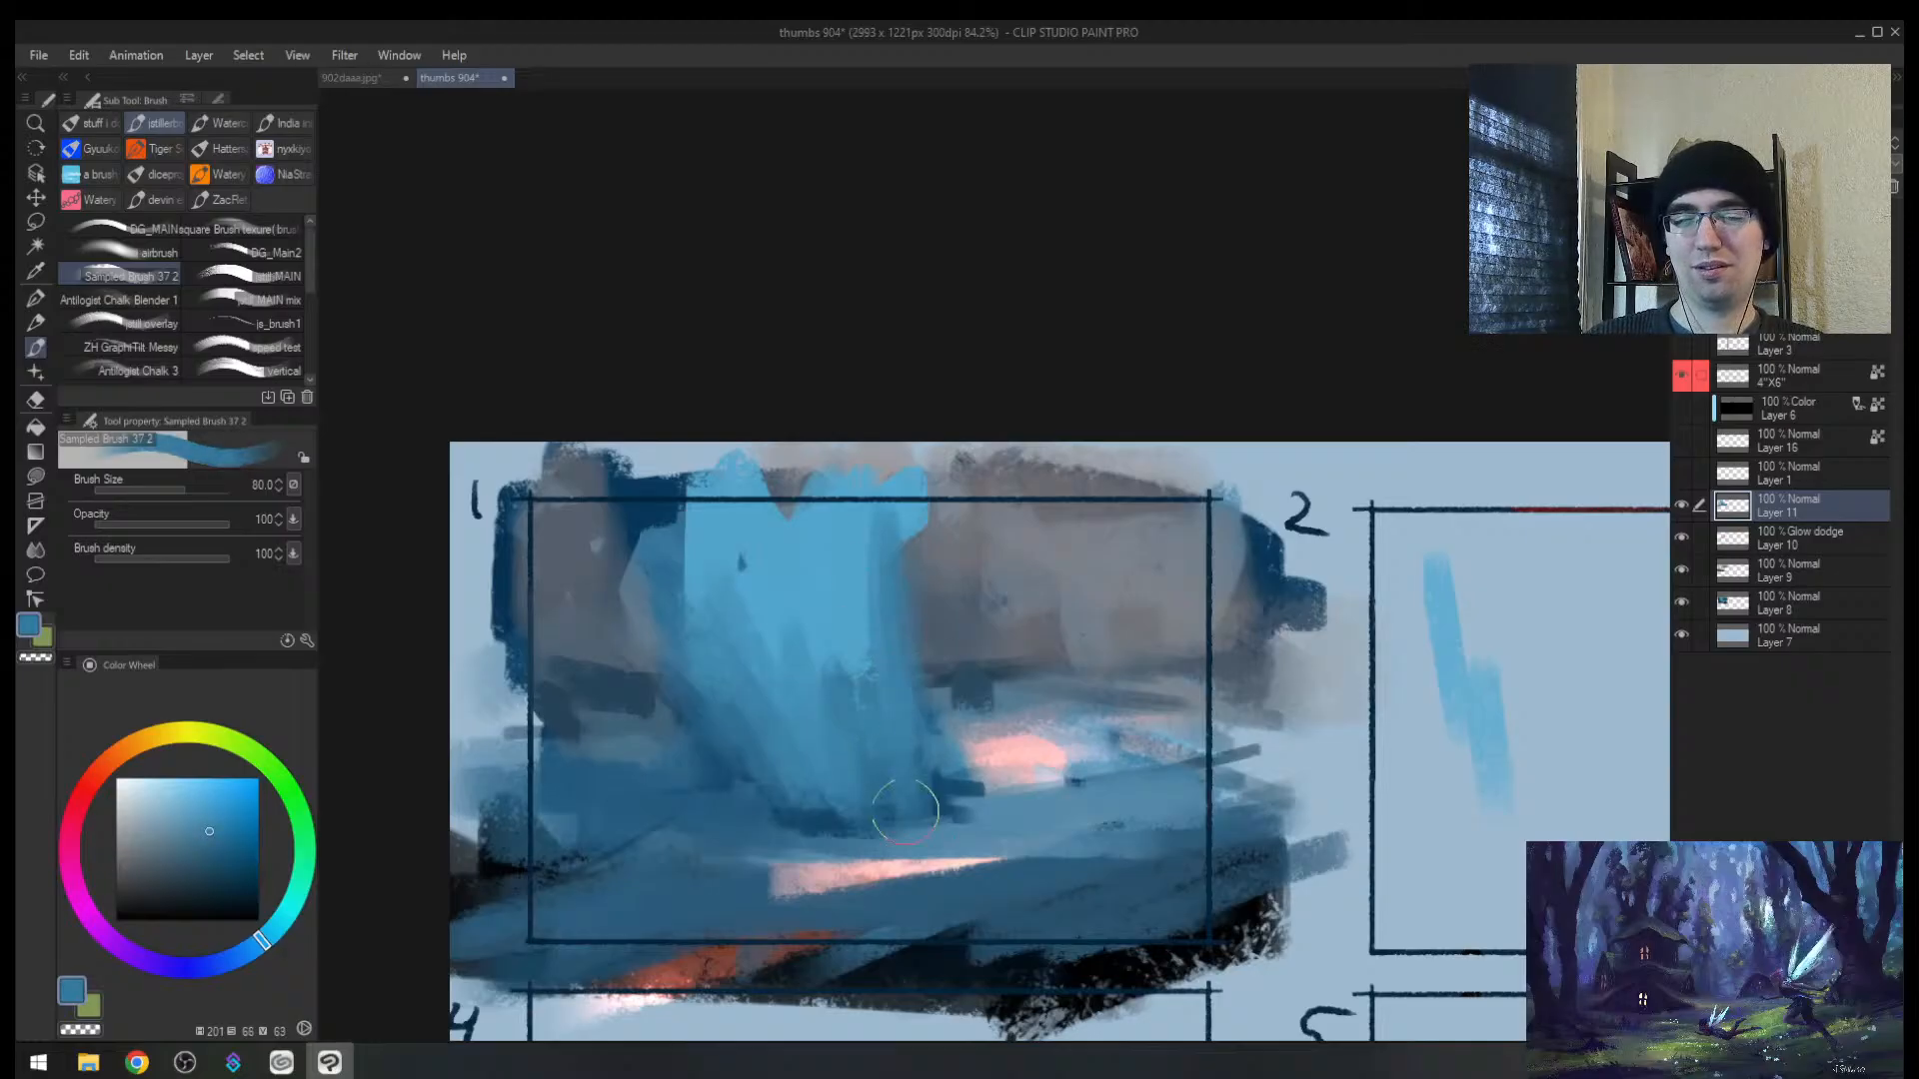
Step: Paint down the cascade's left edge and add a short lavender stroke beside it
key(h)
key([)
alt+click(1085, 618)
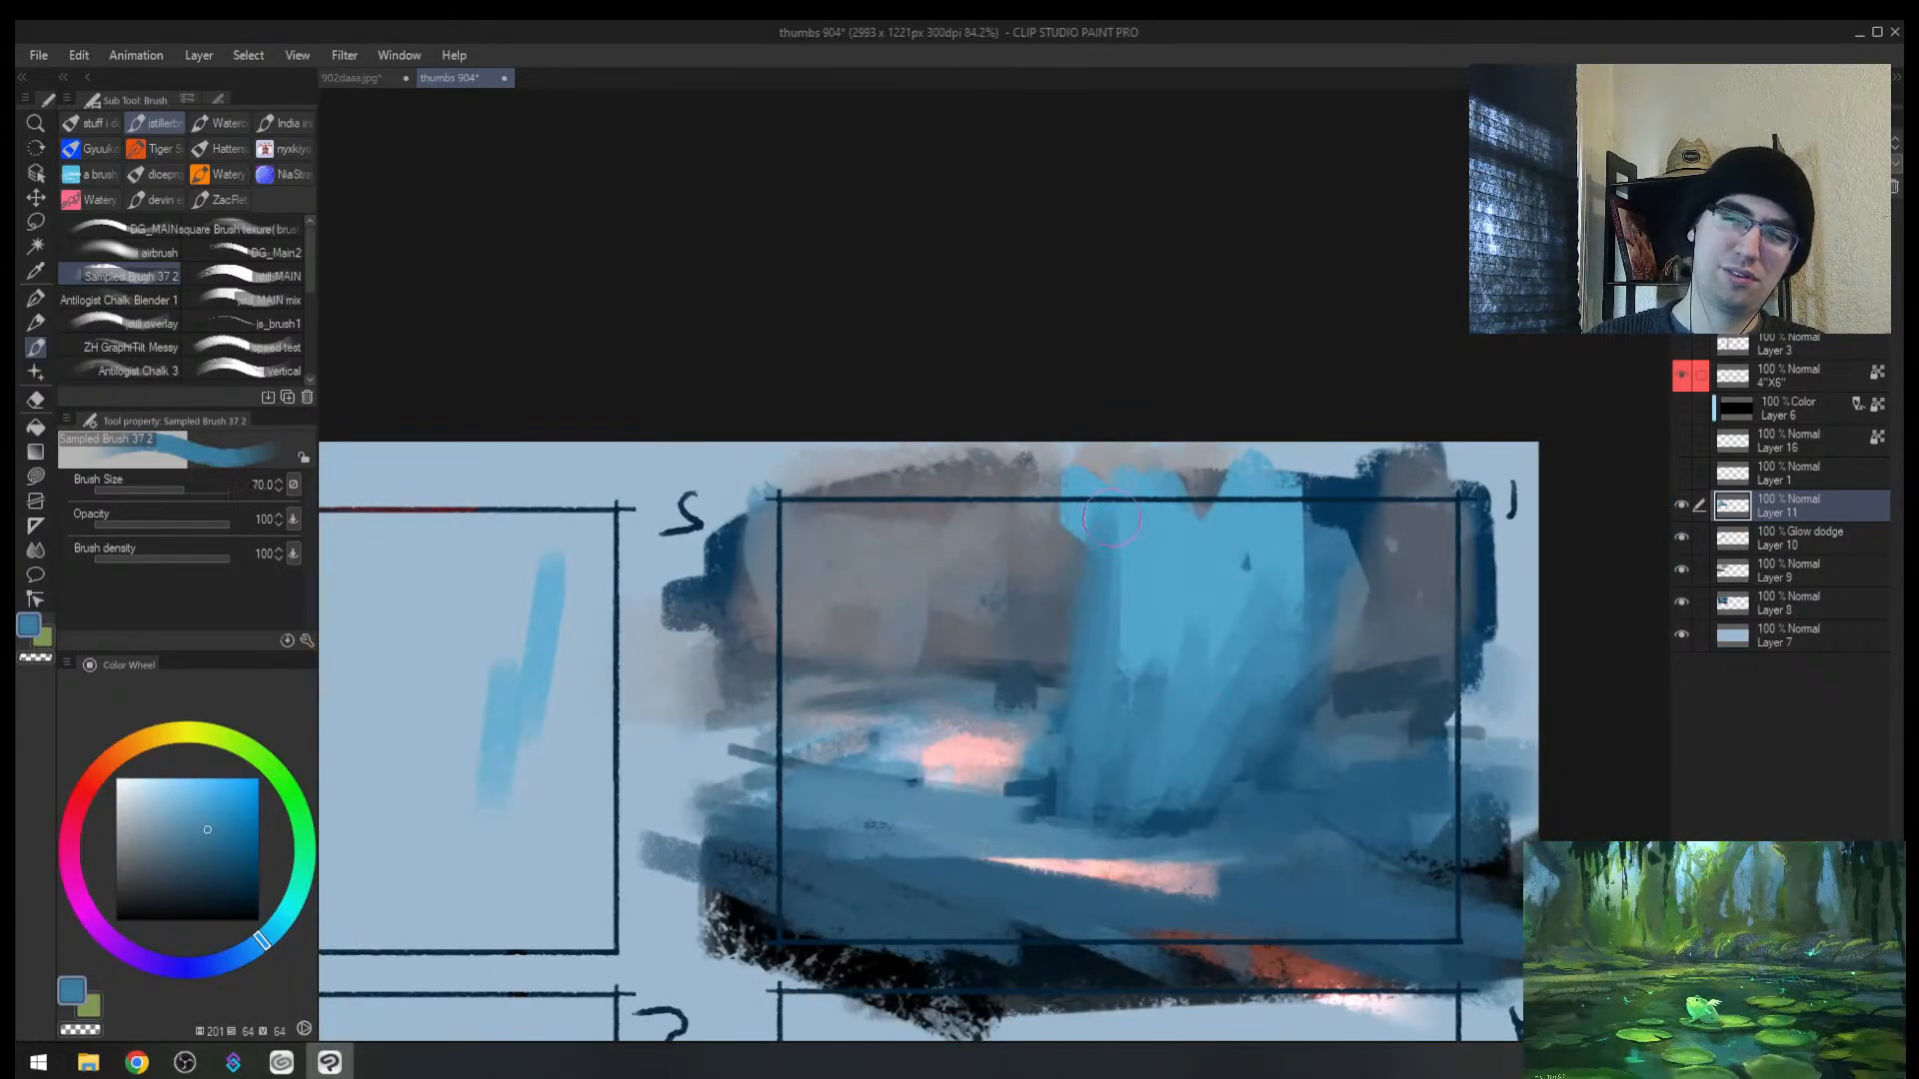
drag(1106, 511, 1068, 795)
alt+click(1020, 749)
drag(1040, 685, 1028, 785)
key(h)
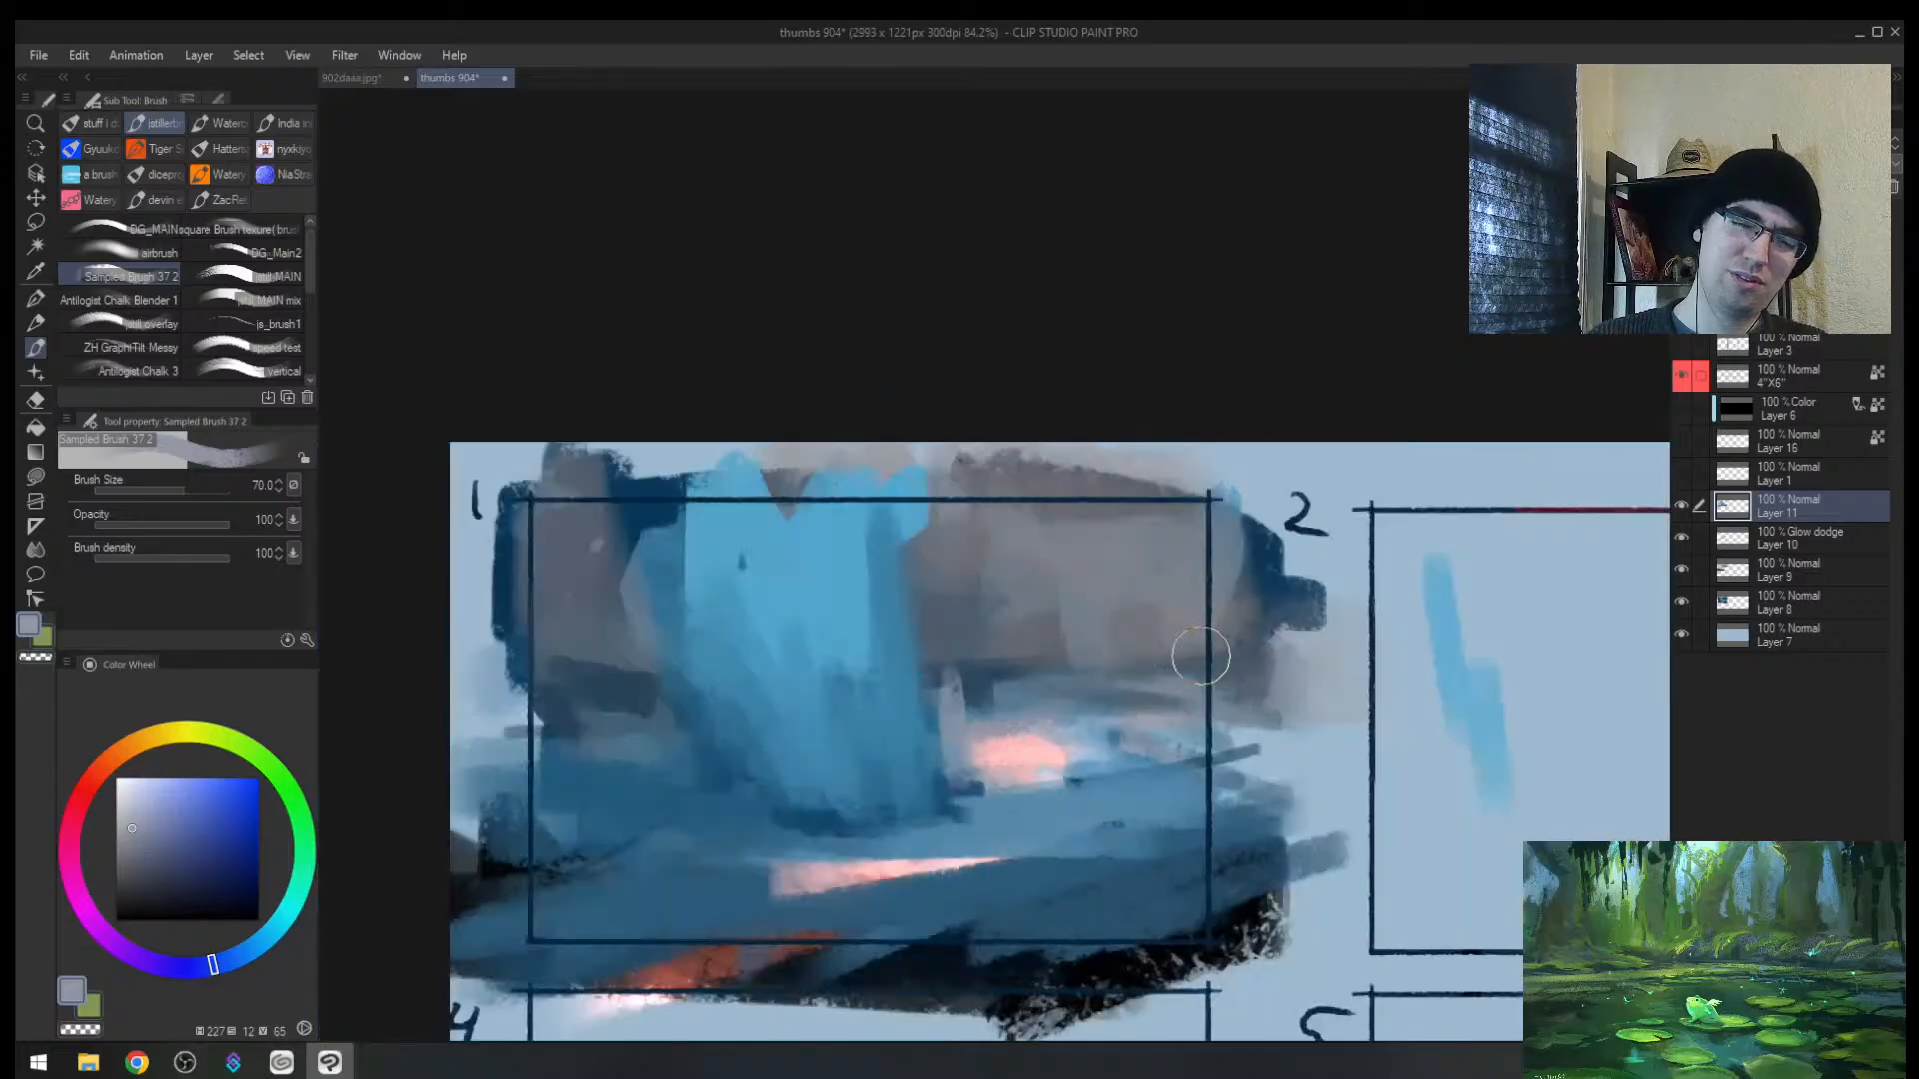
key(m)
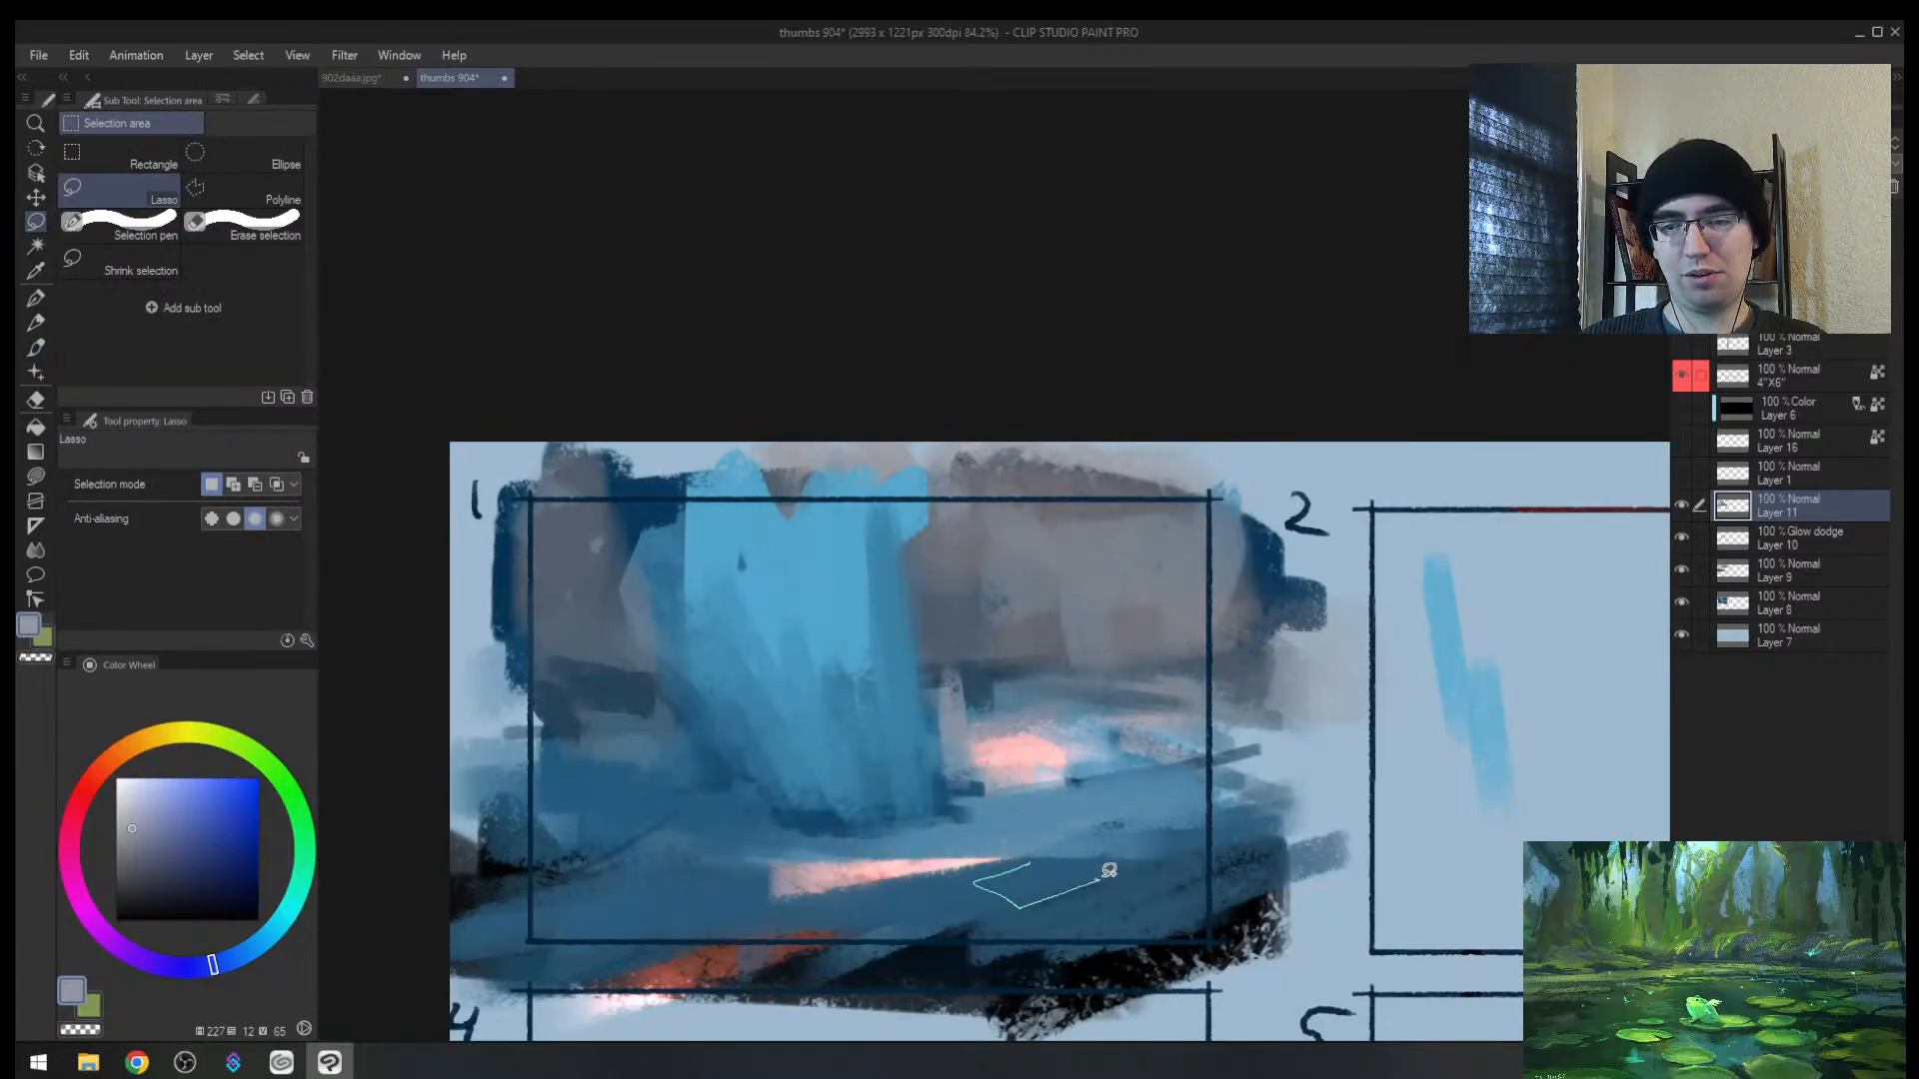
Step: Lasso four small shard shapes, fill them with pink, and deselect
drag(1026, 820, 1040, 803)
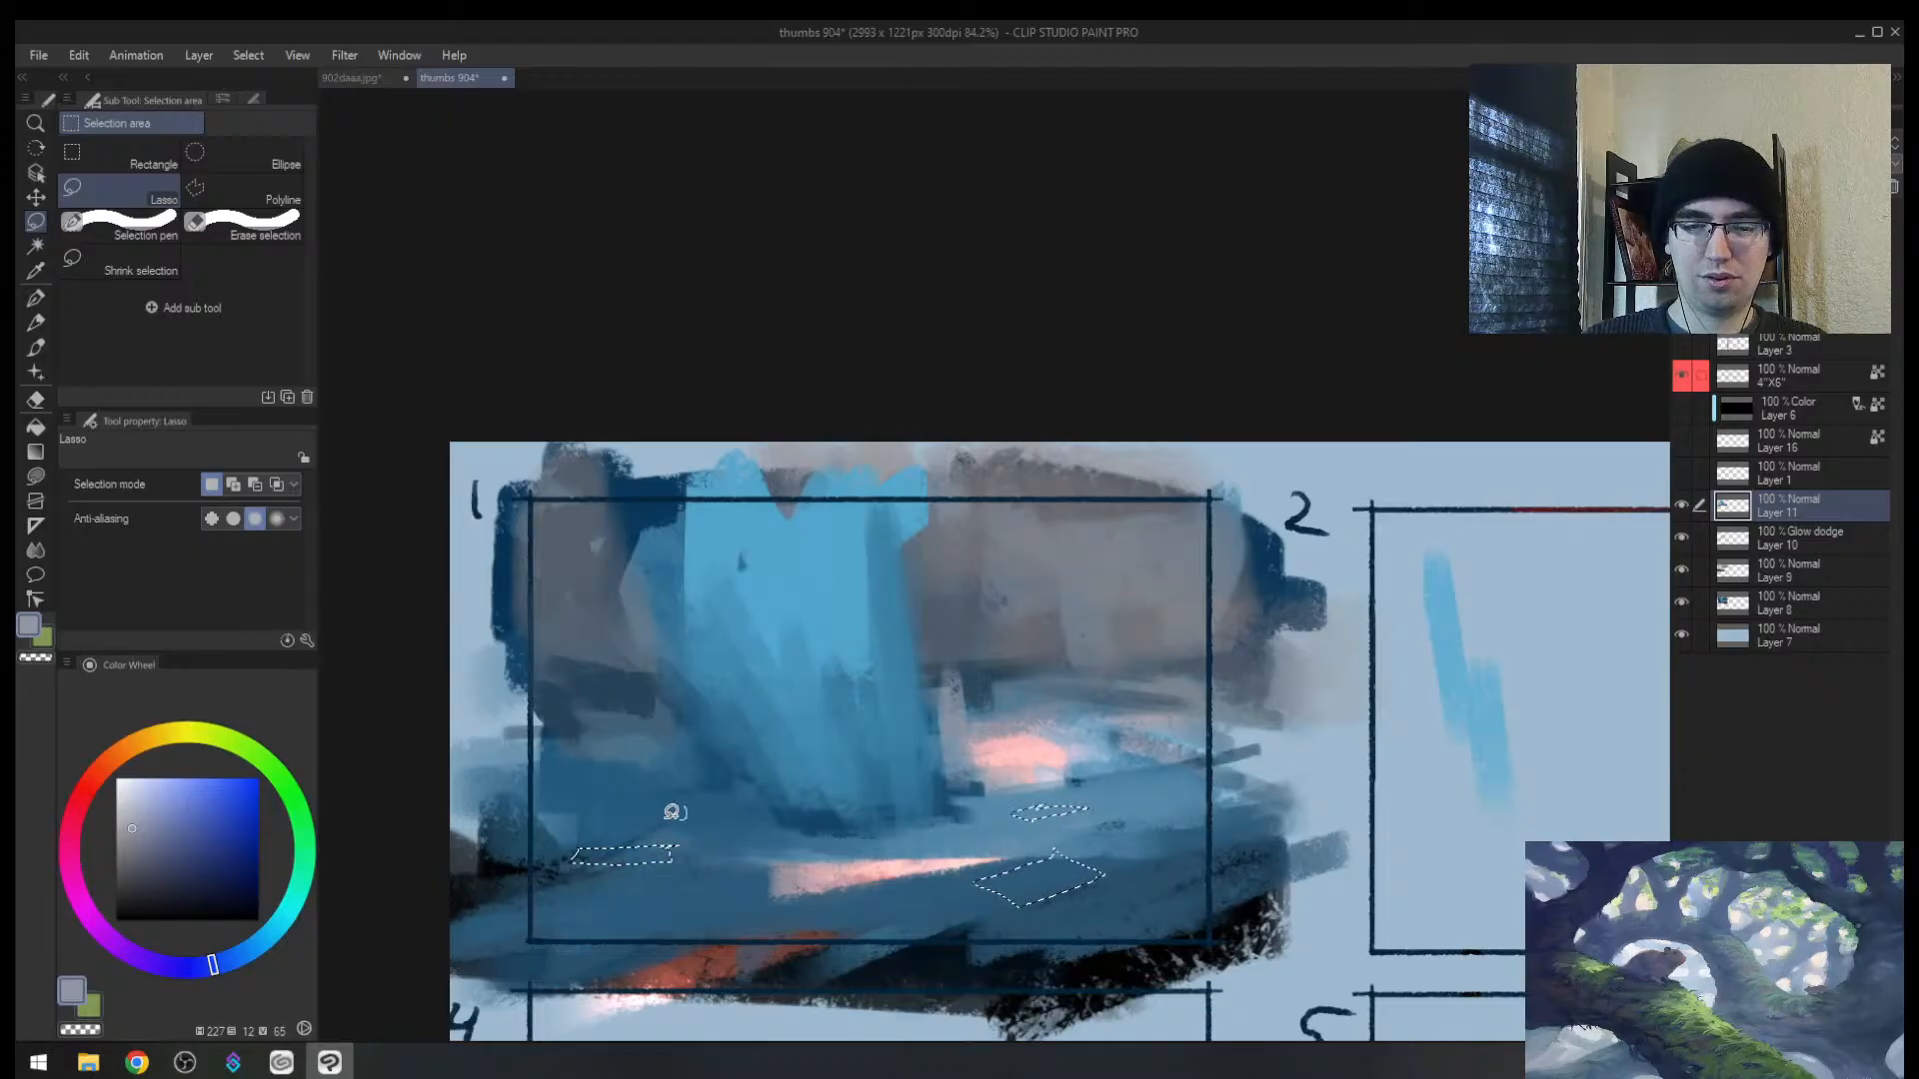
drag(674, 813, 710, 807)
drag(964, 759, 1080, 721)
mouse_move(668, 749)
mouse_down()
mouse_move(531, 781)
mouse_move(770, 791)
mouse_move(981, 881)
mouse_move(1084, 879)
mouse_move(1013, 877)
mouse_up()
key(b)
alt+click(1043, 757)
key(ctrl+d)
Step: Extend the pink diamond's edges with a small brush and trim its right side with blue-grey
key(h)
key(bracketleft)
key(bracketleft)
key(bracketleft)
key(bracketleft)
key(bracketleft)
key(bracketleft)
key(bracketleft)
key(bracketleft)
key(bracketleft)
key(bracketleft)
key(bracketleft)
alt+click(1006, 894)
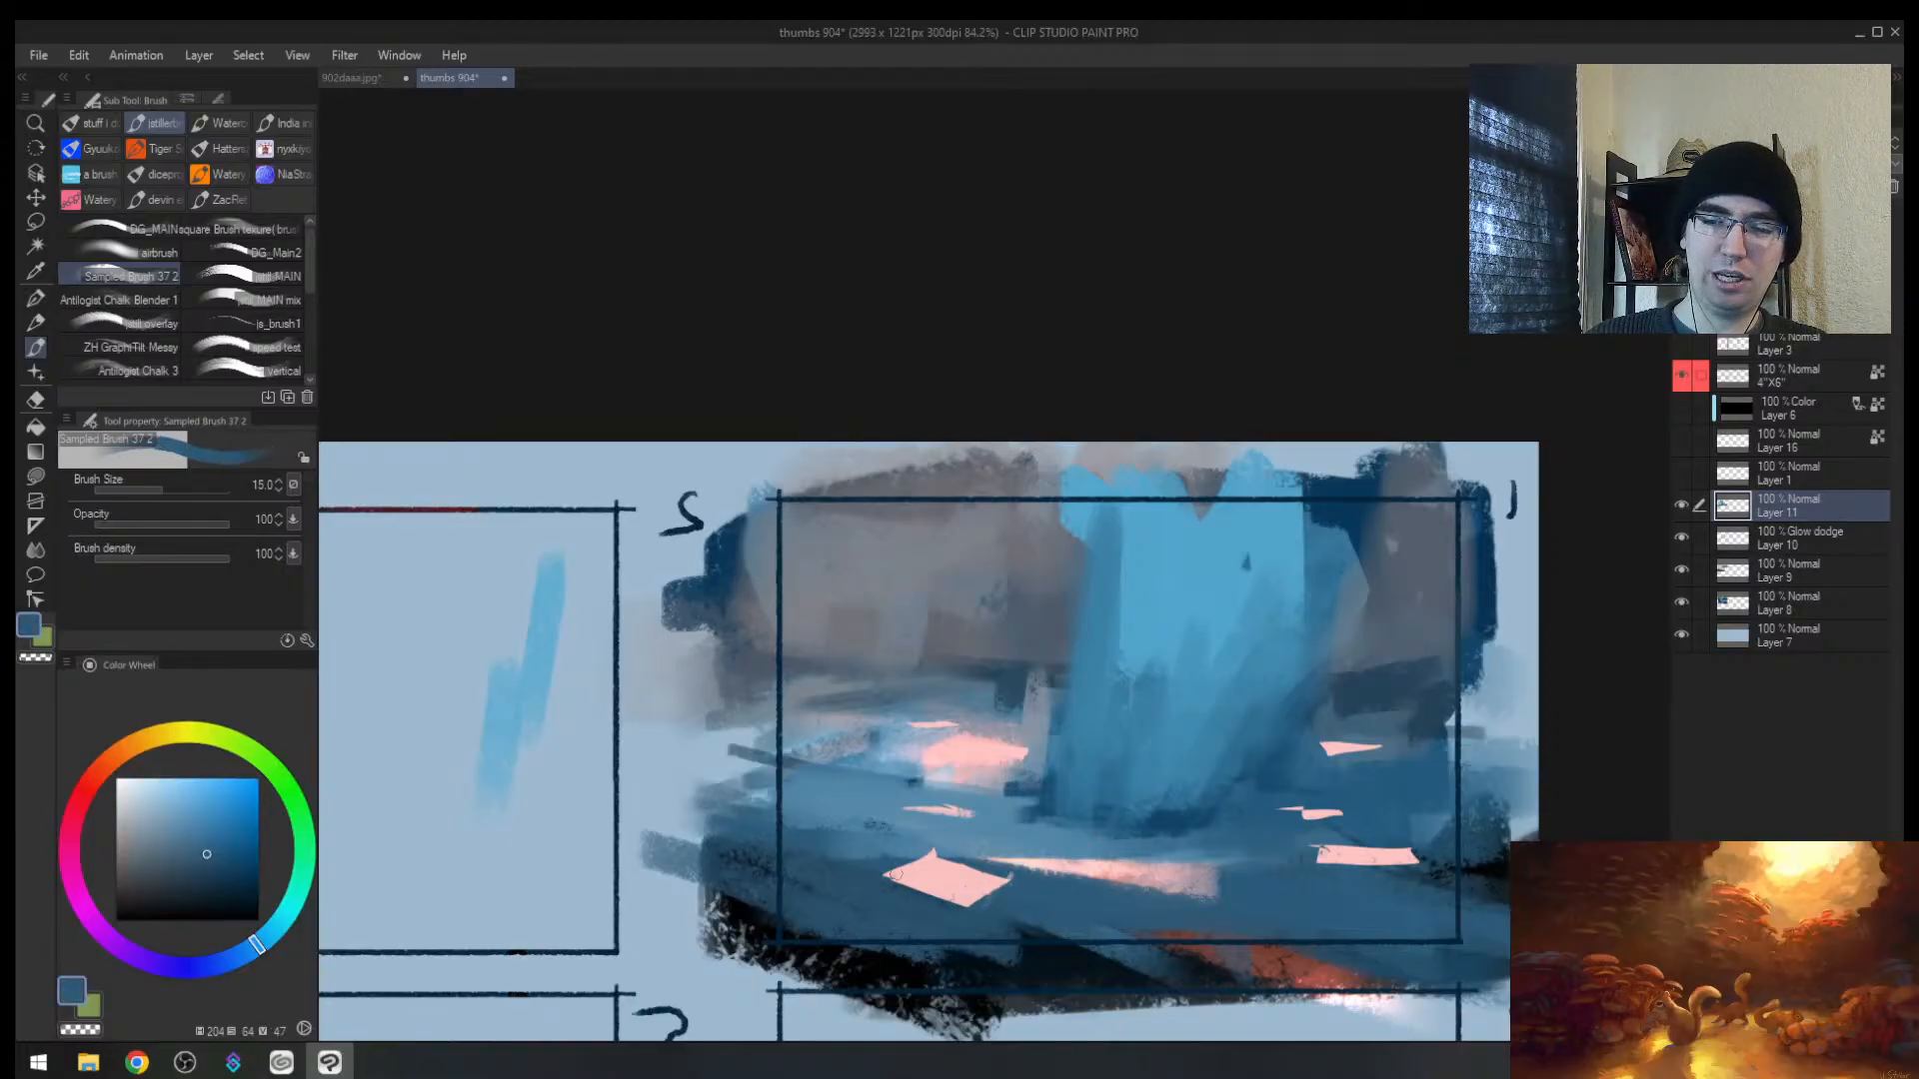
alt+click(1317, 842)
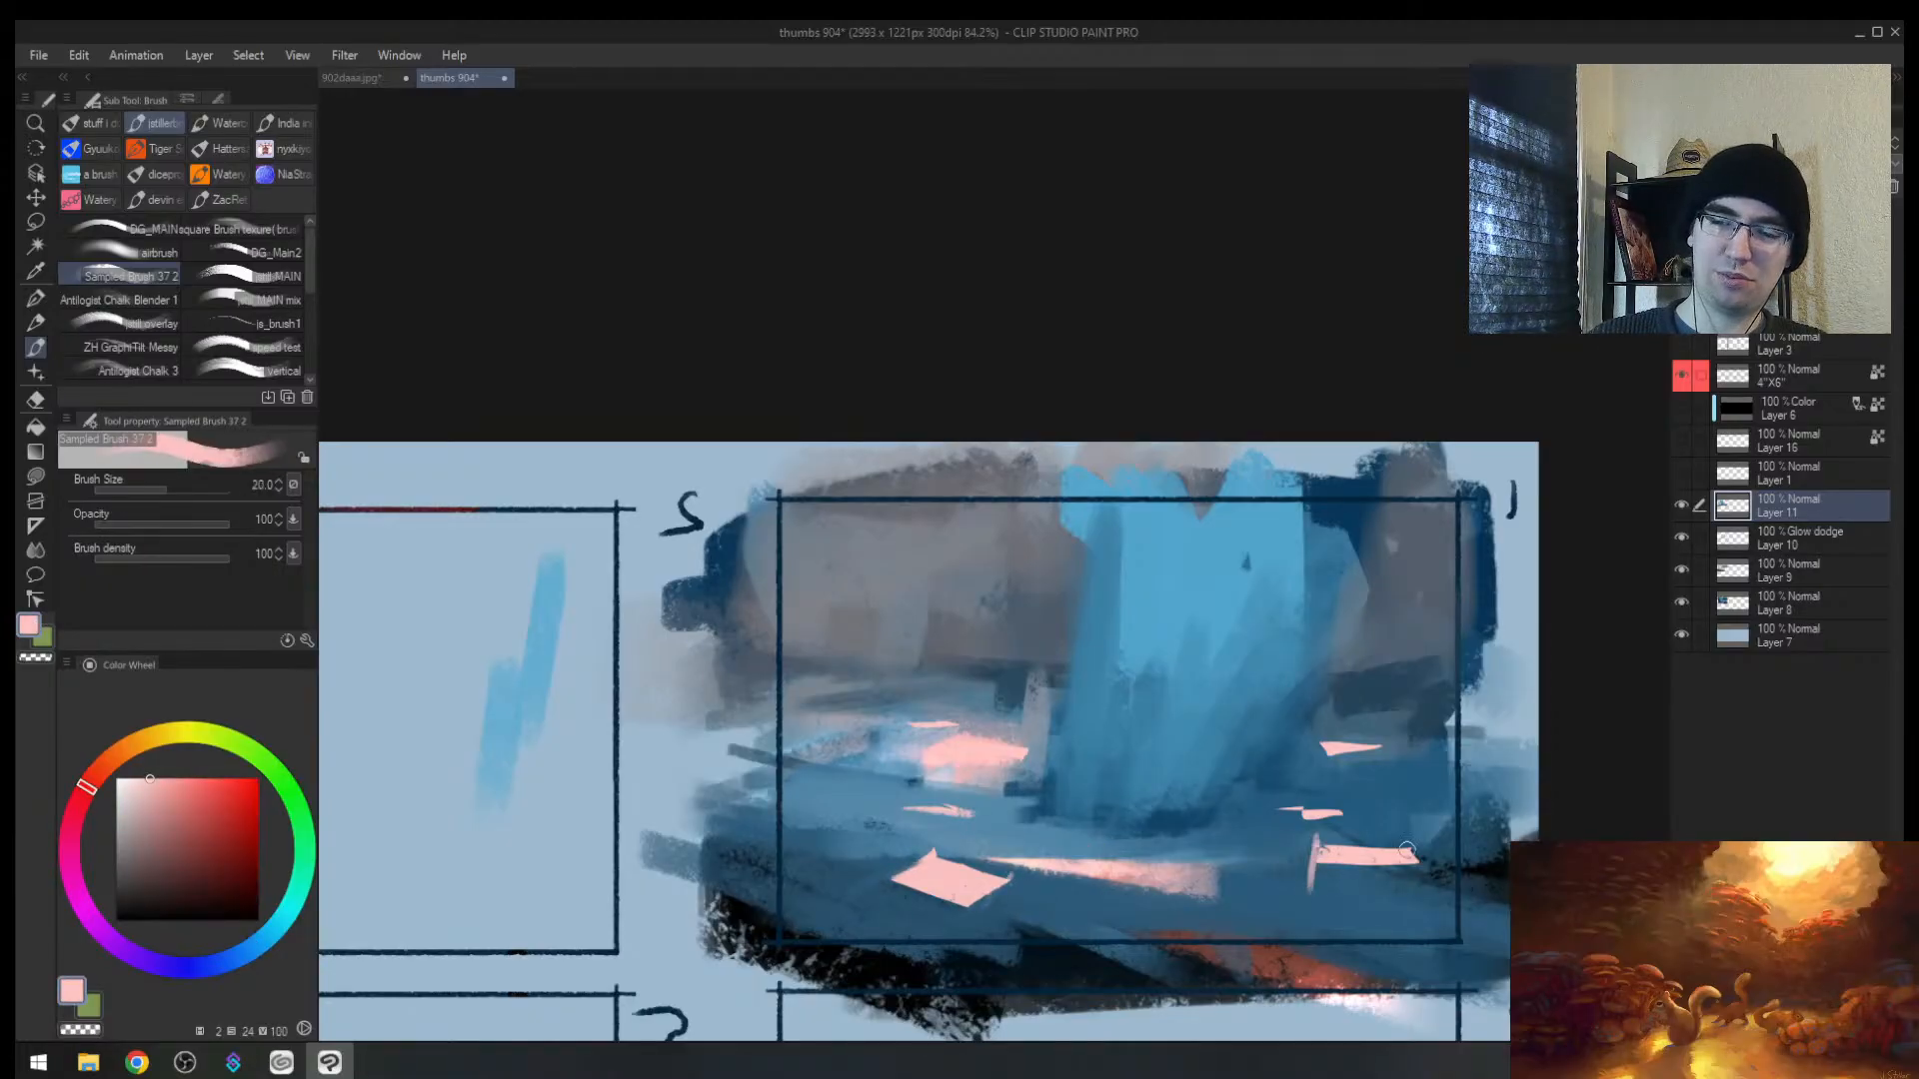
mouse_move(986, 896)
mouse_down()
mouse_move(952, 917)
mouse_move(934, 853)
mouse_up()
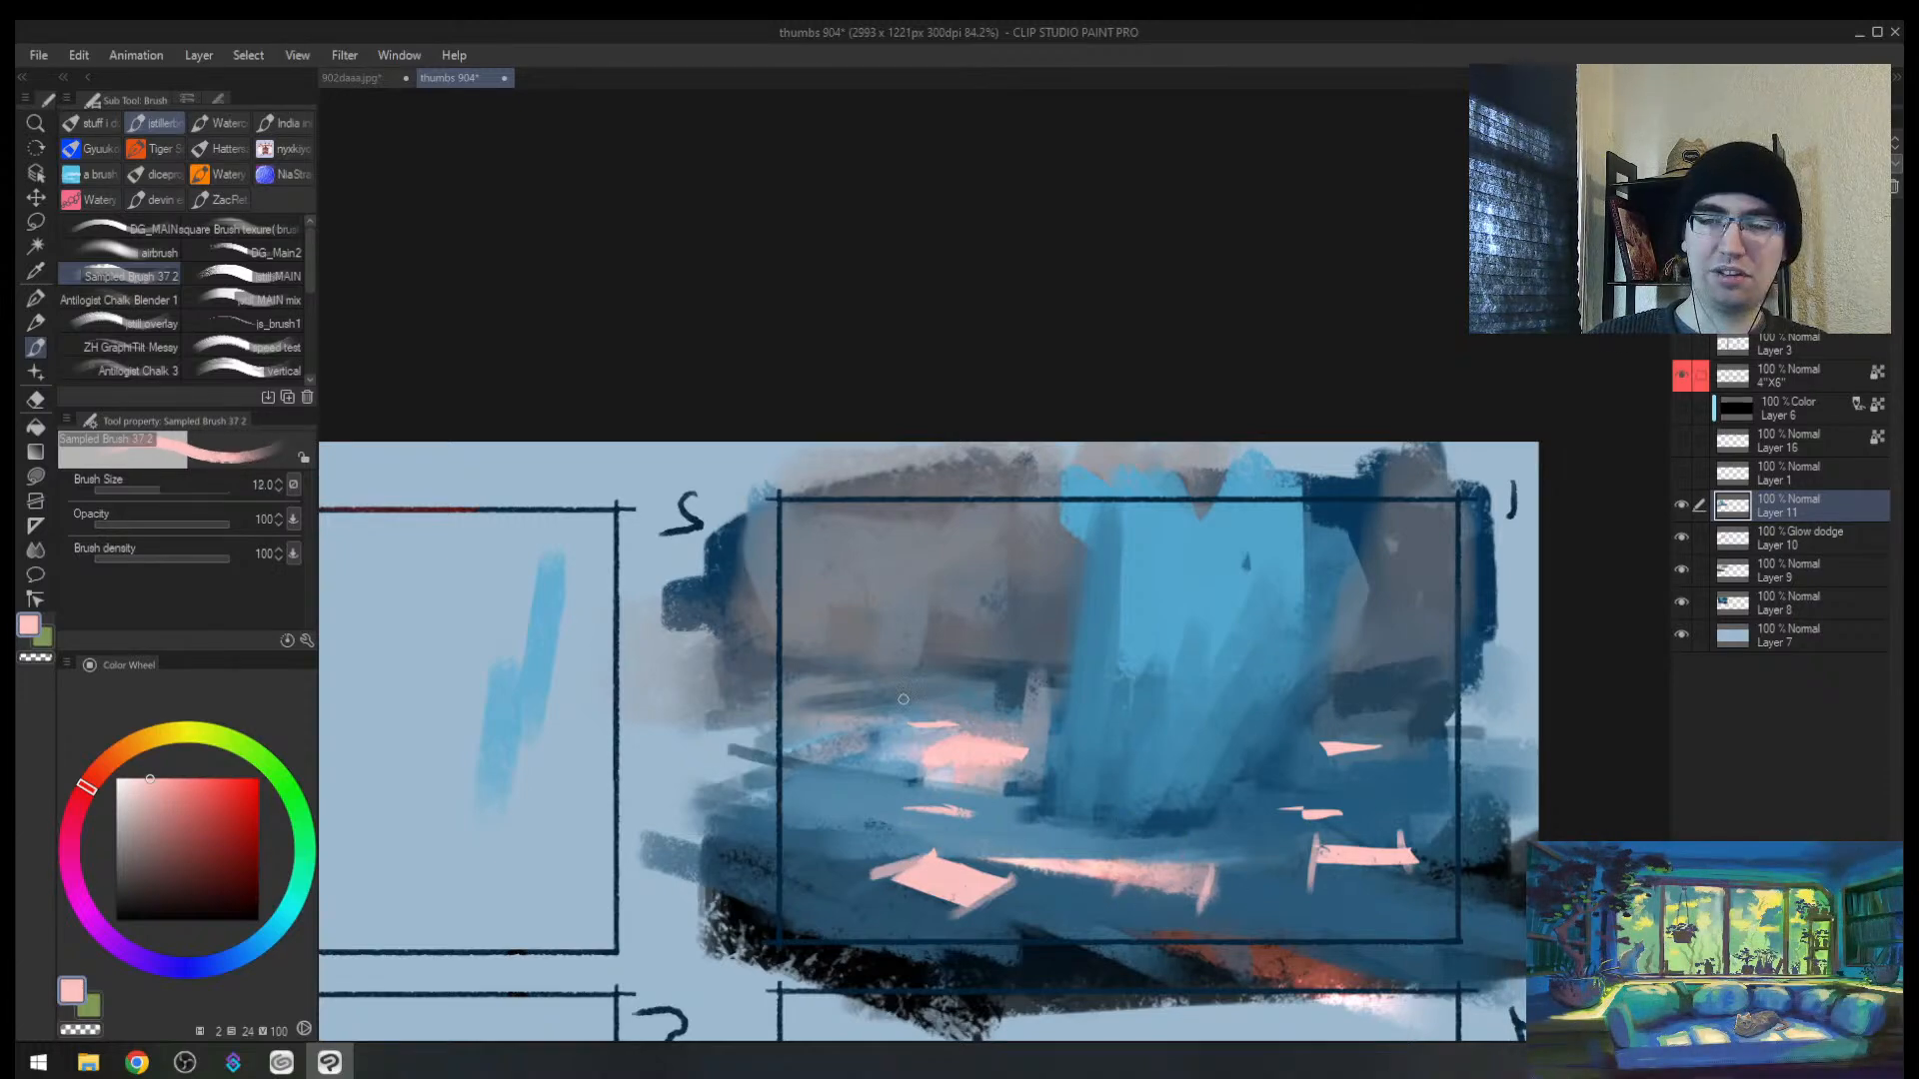
key(])
alt+click(1011, 732)
drag(1016, 750, 996, 855)
Step: Check the mirrored thumbnail sheet zoomed out, then sample a darker blue
key(alt+space)
key(h)
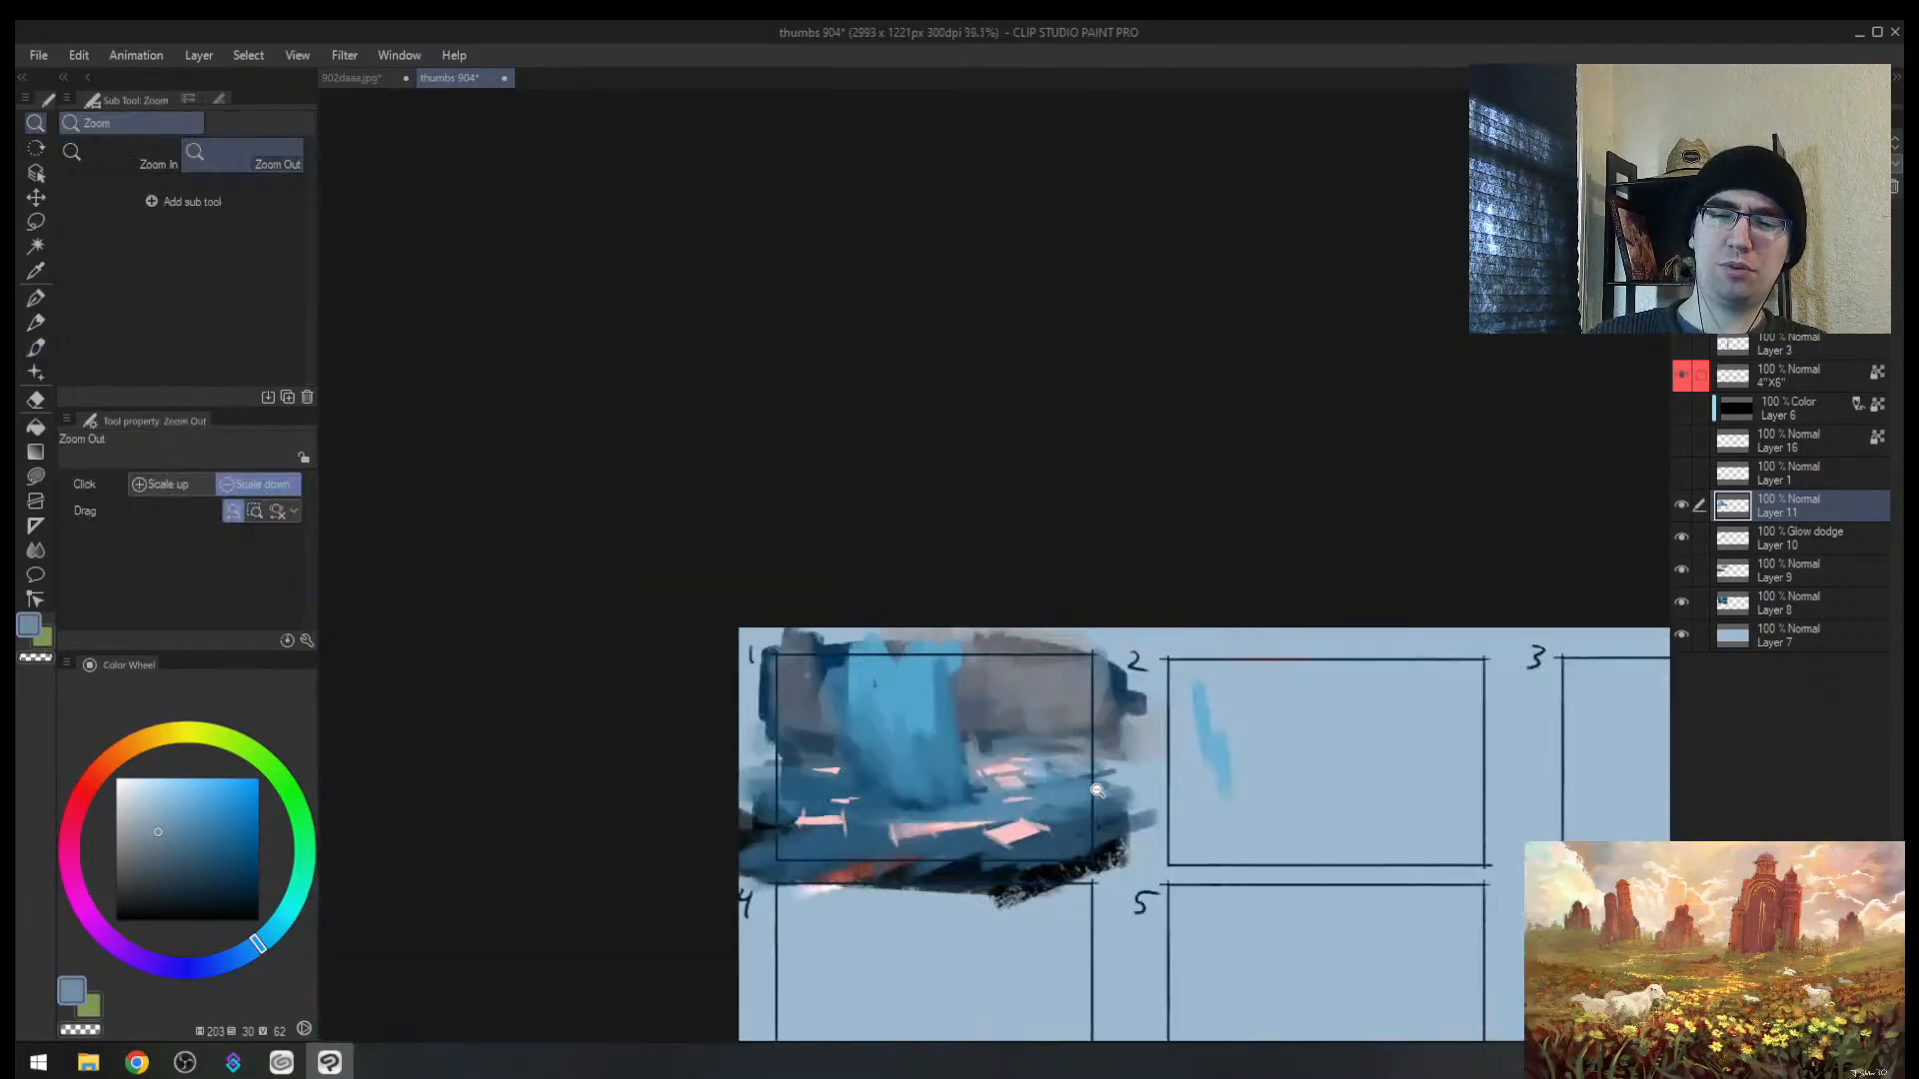
drag(1029, 783, 1034, 752)
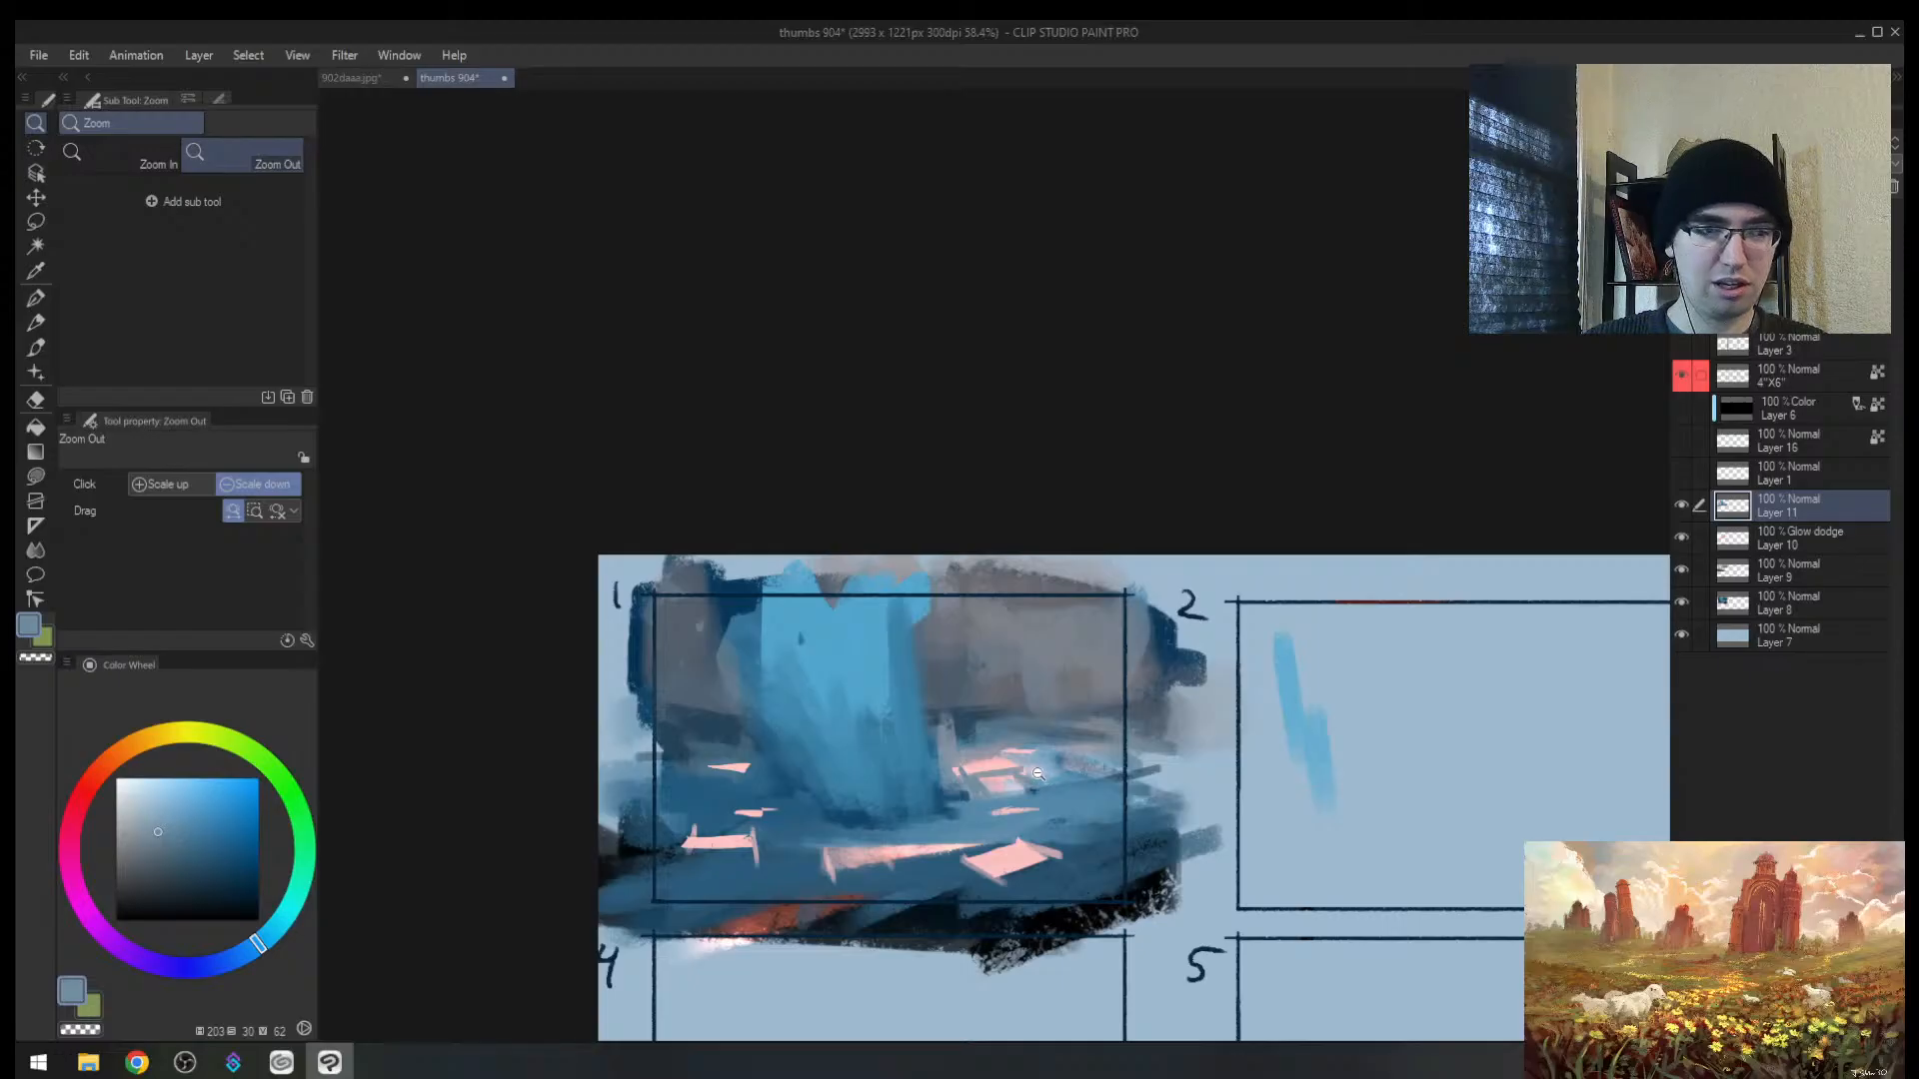
mouse_move(1008, 752)
mouse_down()
mouse_move(981, 761)
mouse_move(993, 742)
mouse_move(959, 672)
mouse_up()
alt+click(690, 713)
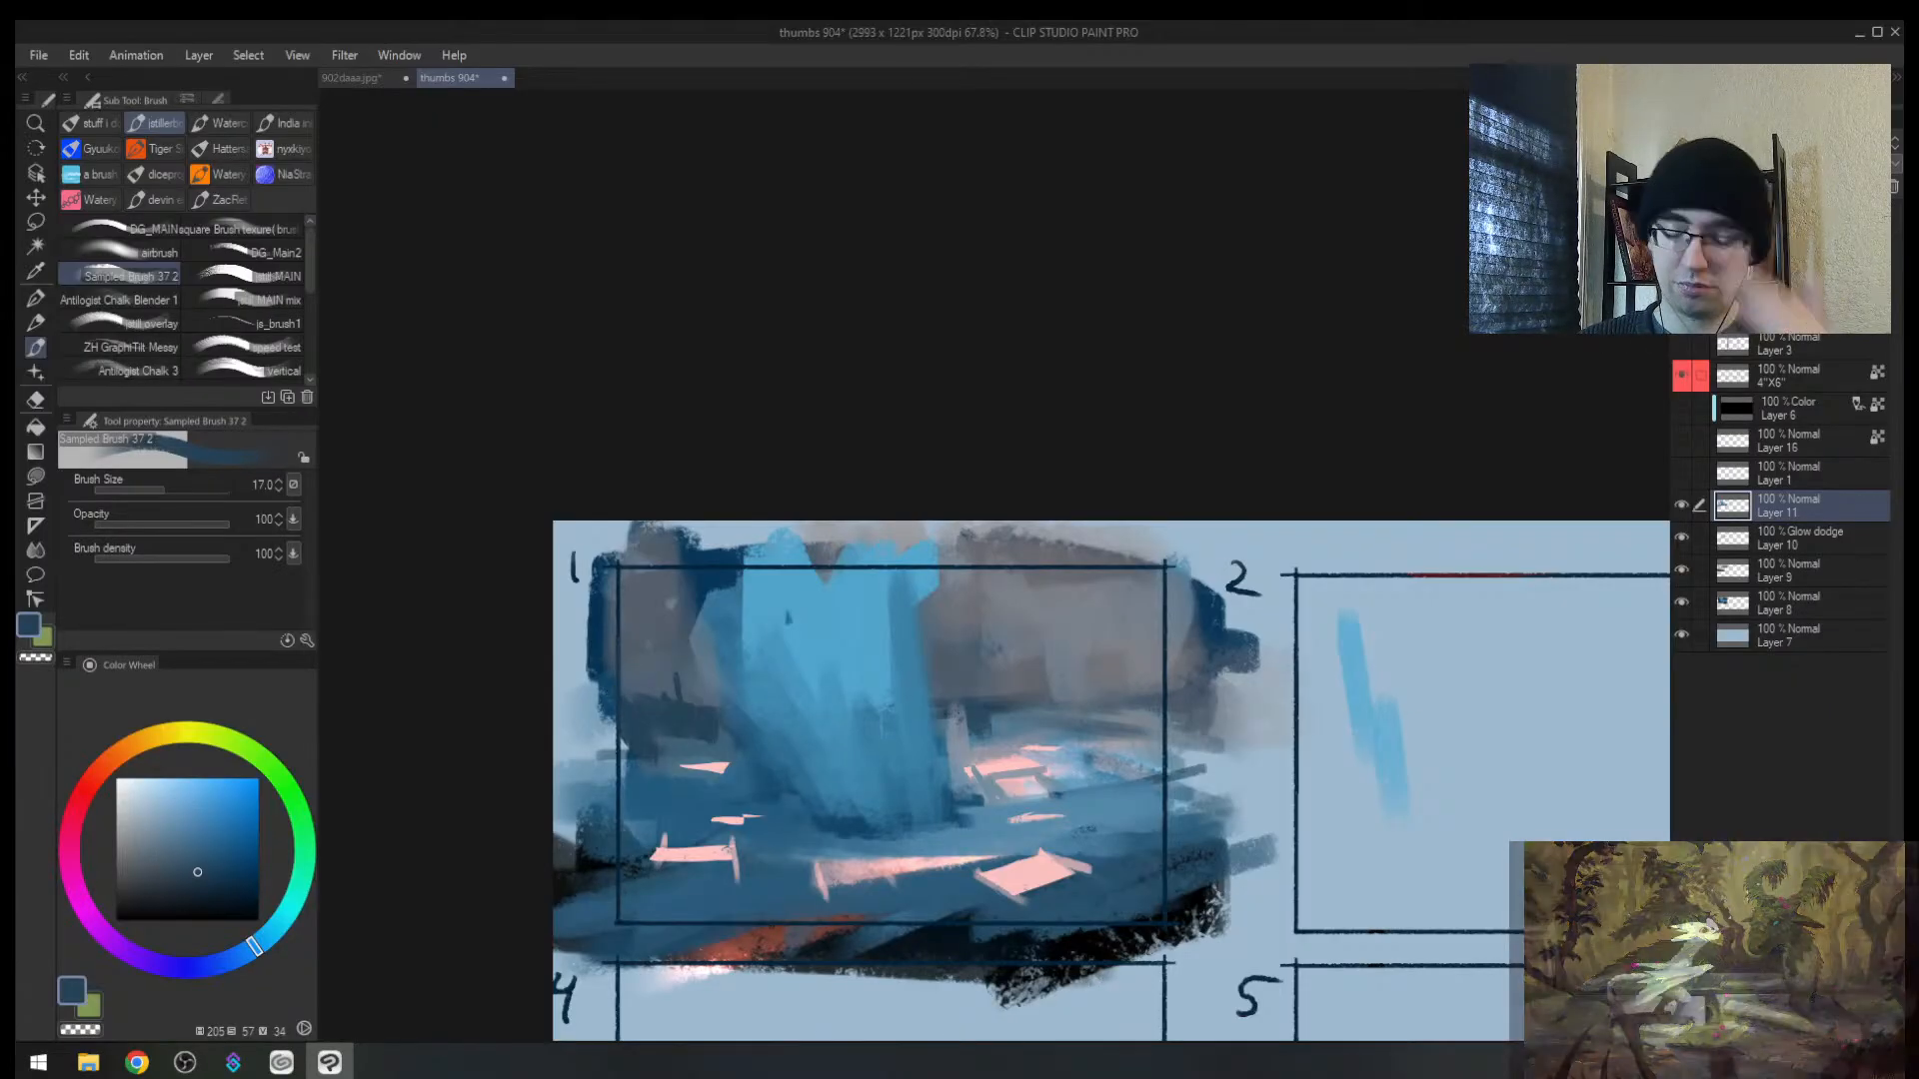
Step: Eyedrop a near-black from thumbnail 1 and paint the first dark vertical strokes into the scene
mouse_move(1028, 655)
mouse_down()
mouse_move(975, 659)
mouse_move(1018, 654)
mouse_up()
key(h)
key(b)
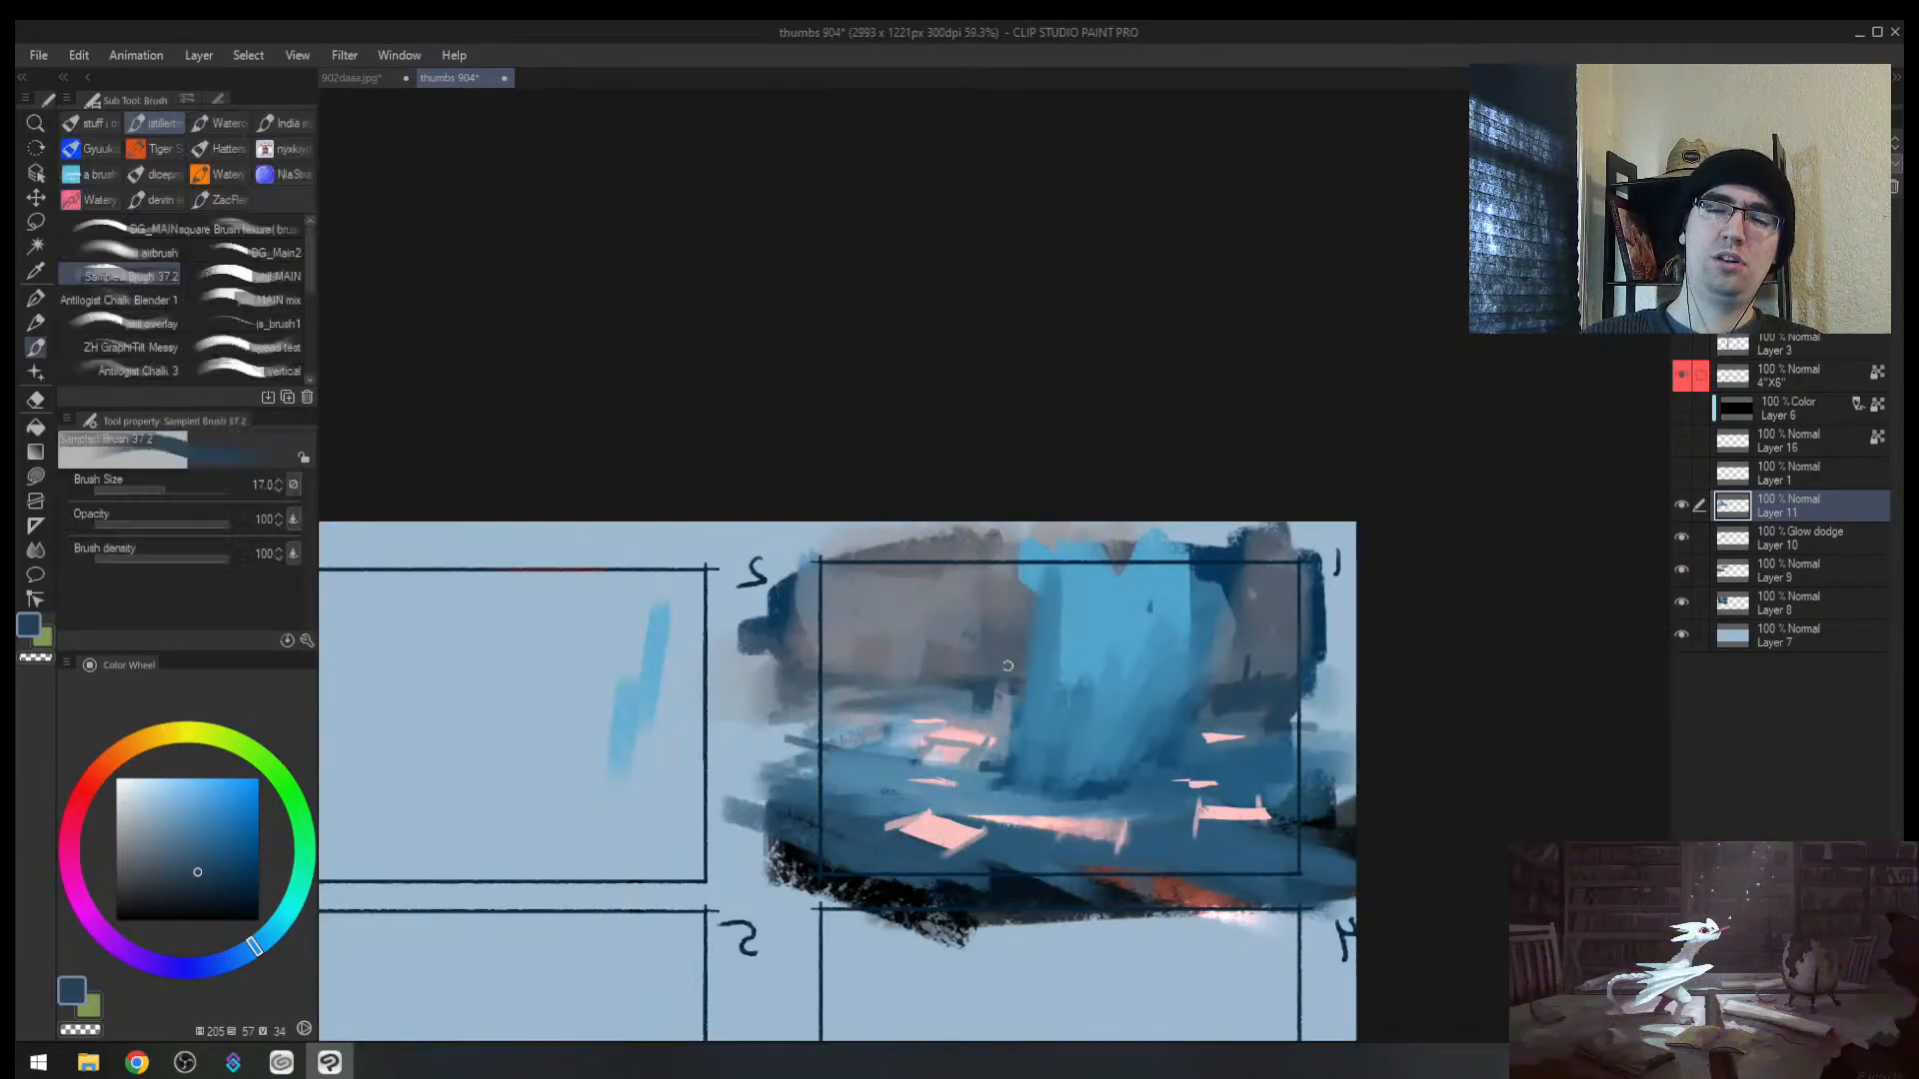
alt+click(871, 852)
drag(865, 871, 859, 822)
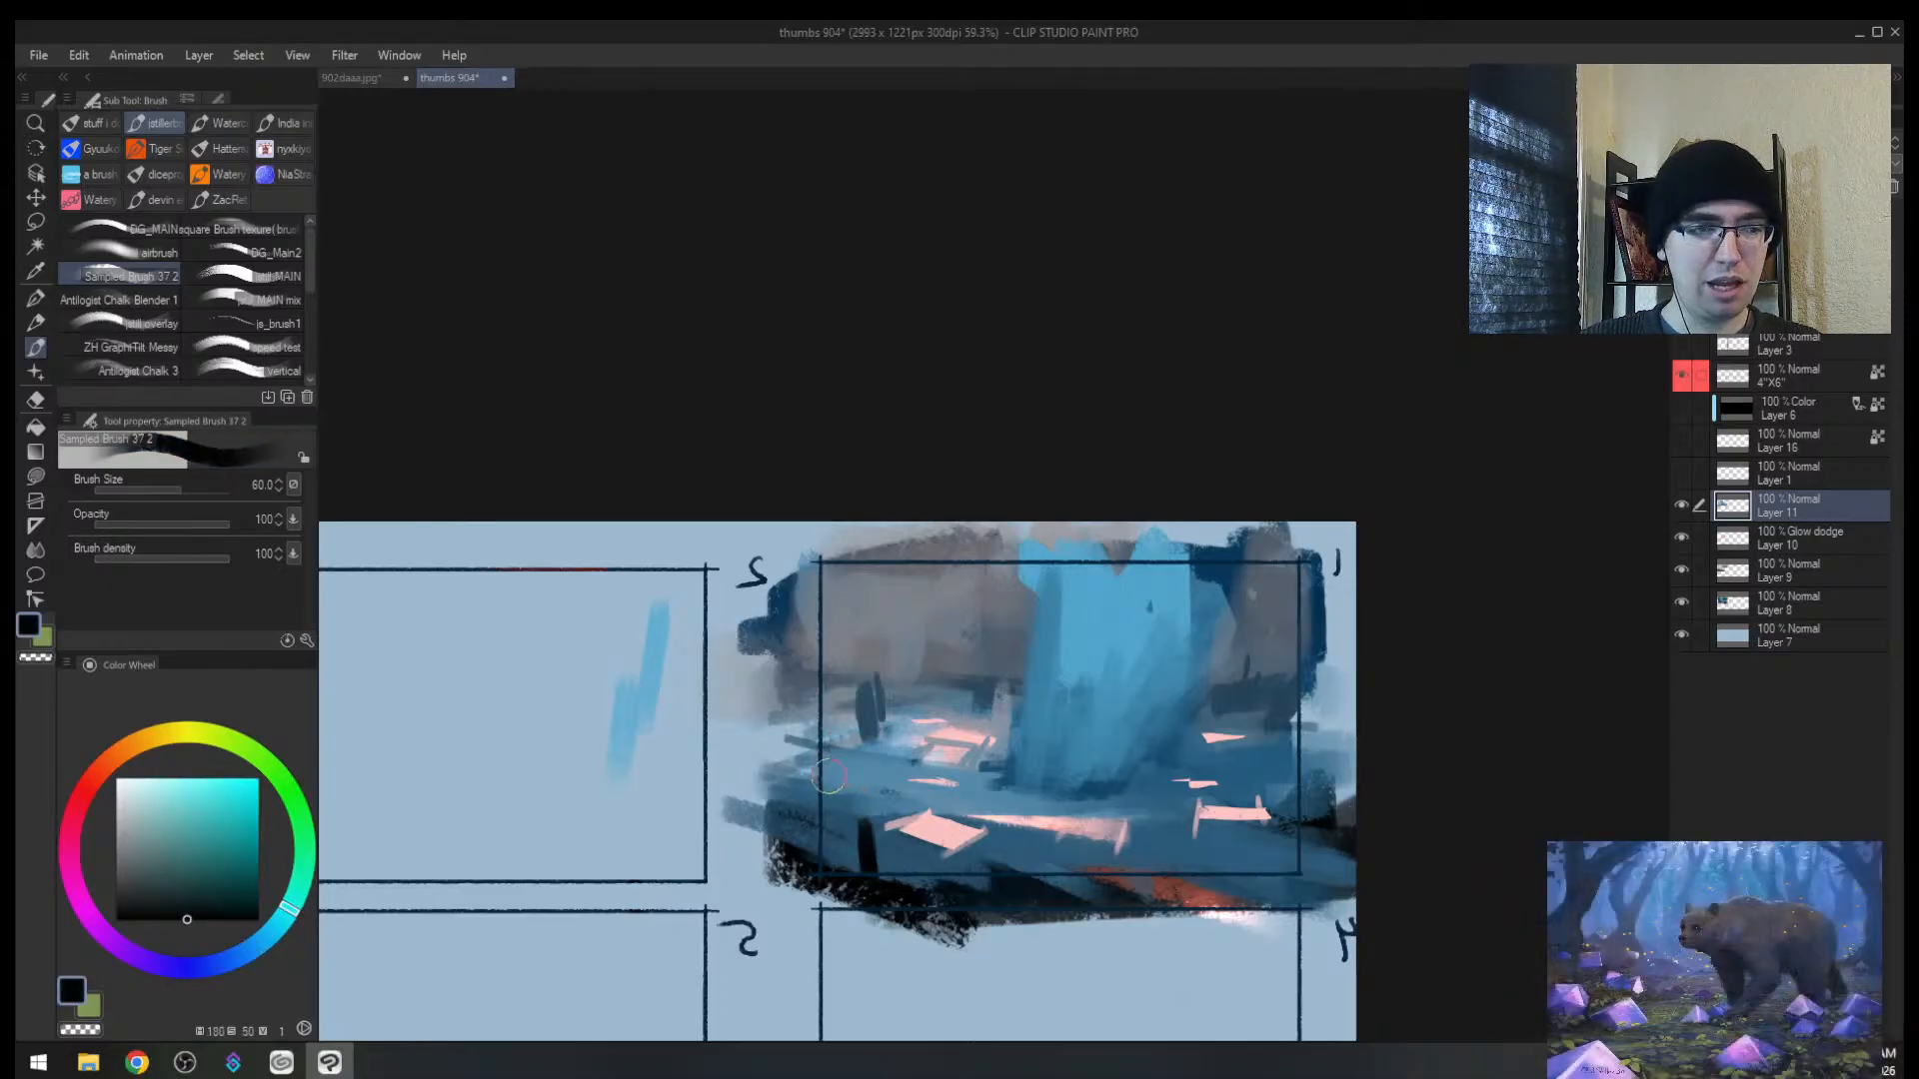
key(z)
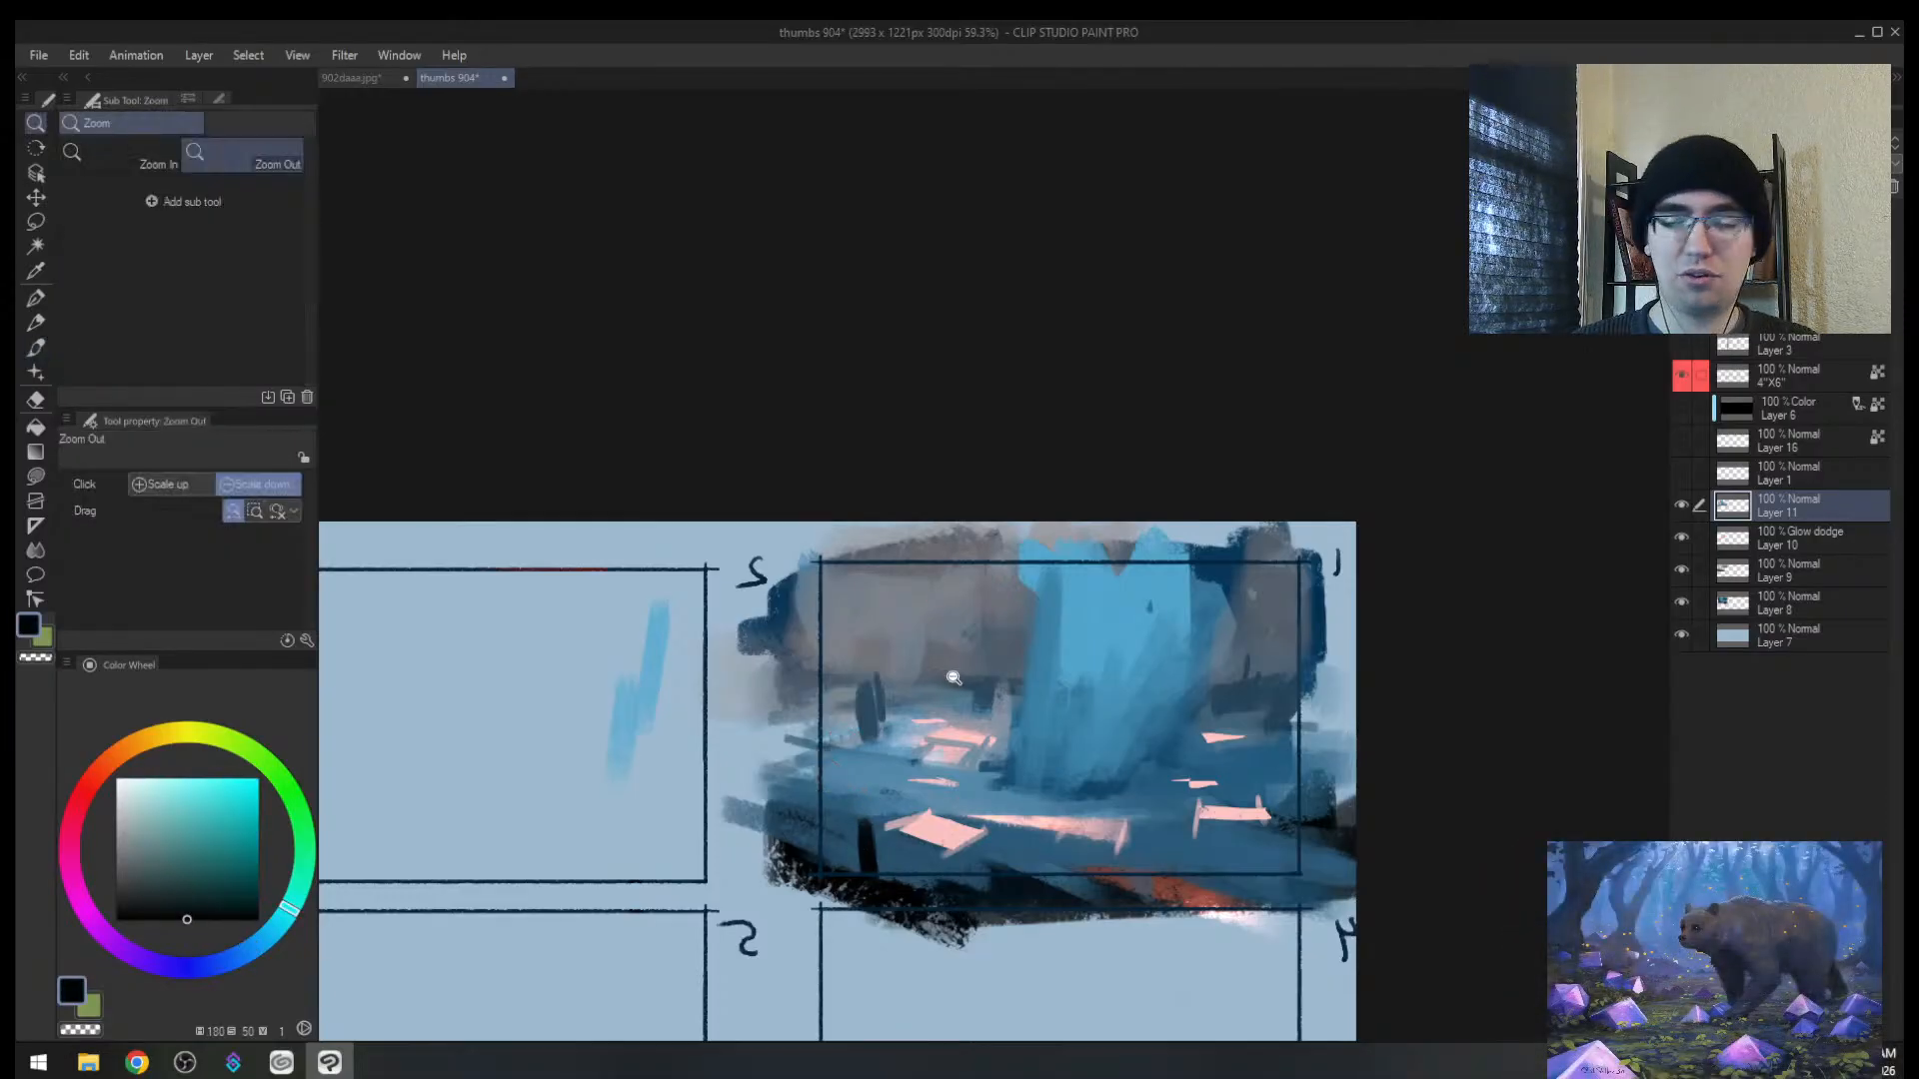
drag(950, 676, 910, 678)
key(b)
key(bracketright)
key(bracketright)
key(bracketright)
key(bracketright)
mouse_move(881, 761)
mouse_down()
mouse_move(905, 814)
mouse_move(899, 793)
mouse_move(925, 802)
mouse_move(918, 751)
mouse_move(919, 795)
mouse_up()
alt+click(898, 794)
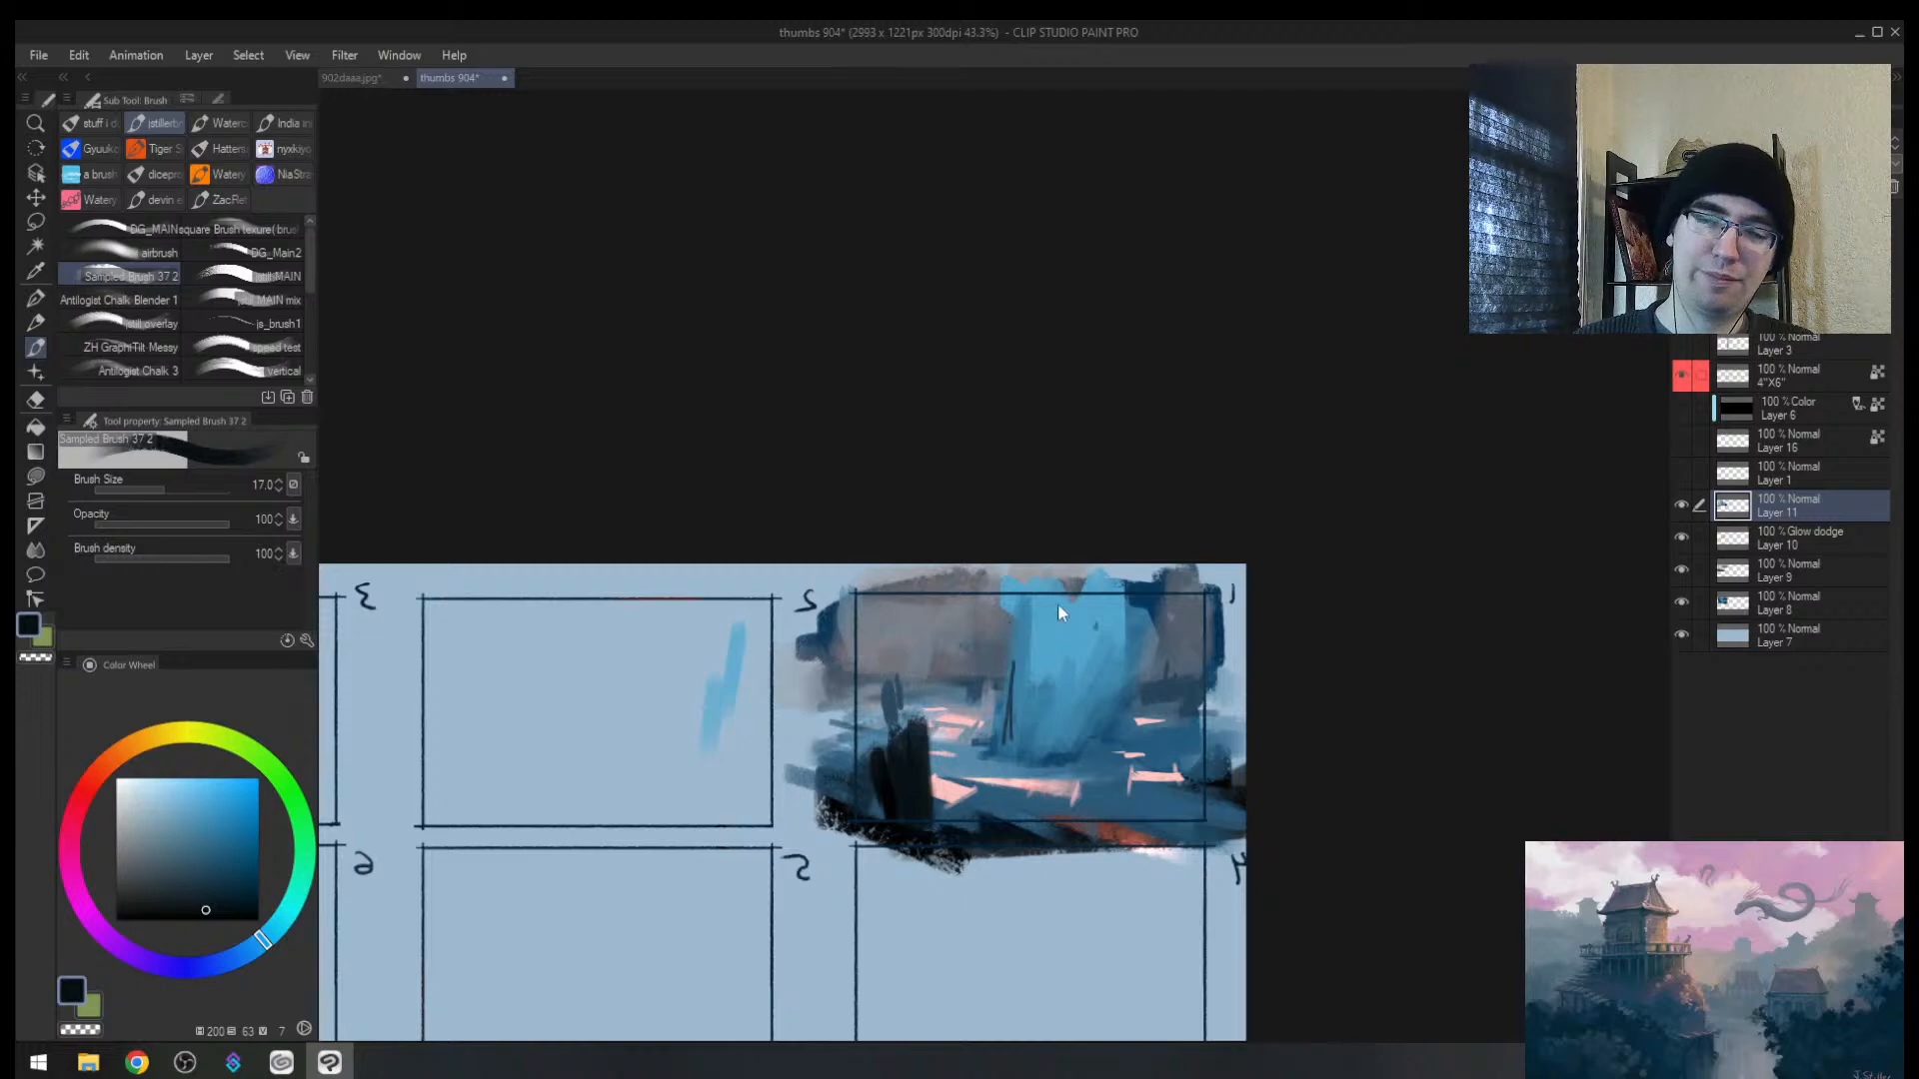
Step: Paint dark blue-grey strokes into the foreground shape using colours sampled from the thumbnail
drag(1062, 668, 1110, 667)
key(b)
alt+click(832, 671)
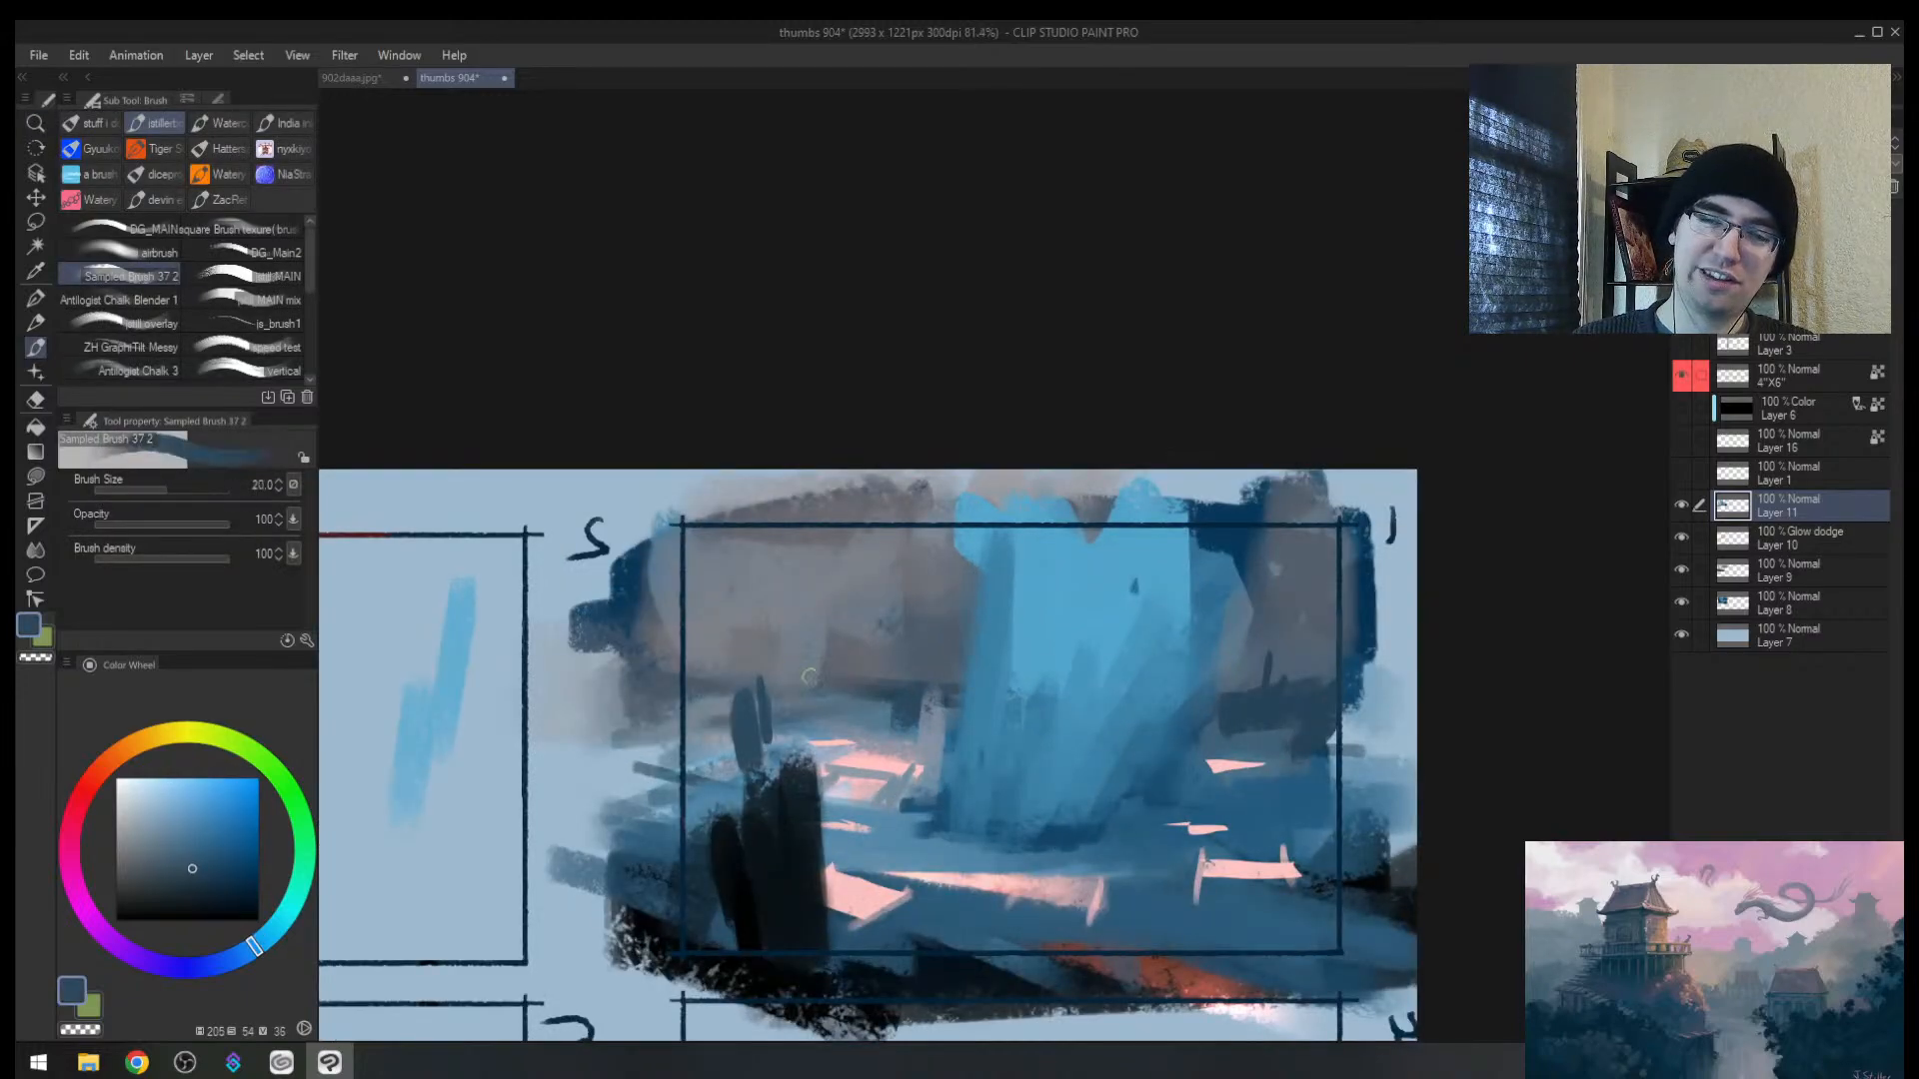
key(bracketleft)
mouse_move(832, 671)
mouse_down()
mouse_move(789, 720)
mouse_move(777, 684)
mouse_move(835, 679)
mouse_move(841, 696)
mouse_move(846, 761)
mouse_move(826, 715)
mouse_move(809, 762)
mouse_move(777, 689)
mouse_move(846, 803)
mouse_move(848, 759)
mouse_move(855, 909)
mouse_move(875, 702)
mouse_move(863, 894)
mouse_up()
key(m)
key(b)
alt+click(818, 636)
alt+click(877, 711)
key(bracketleft)
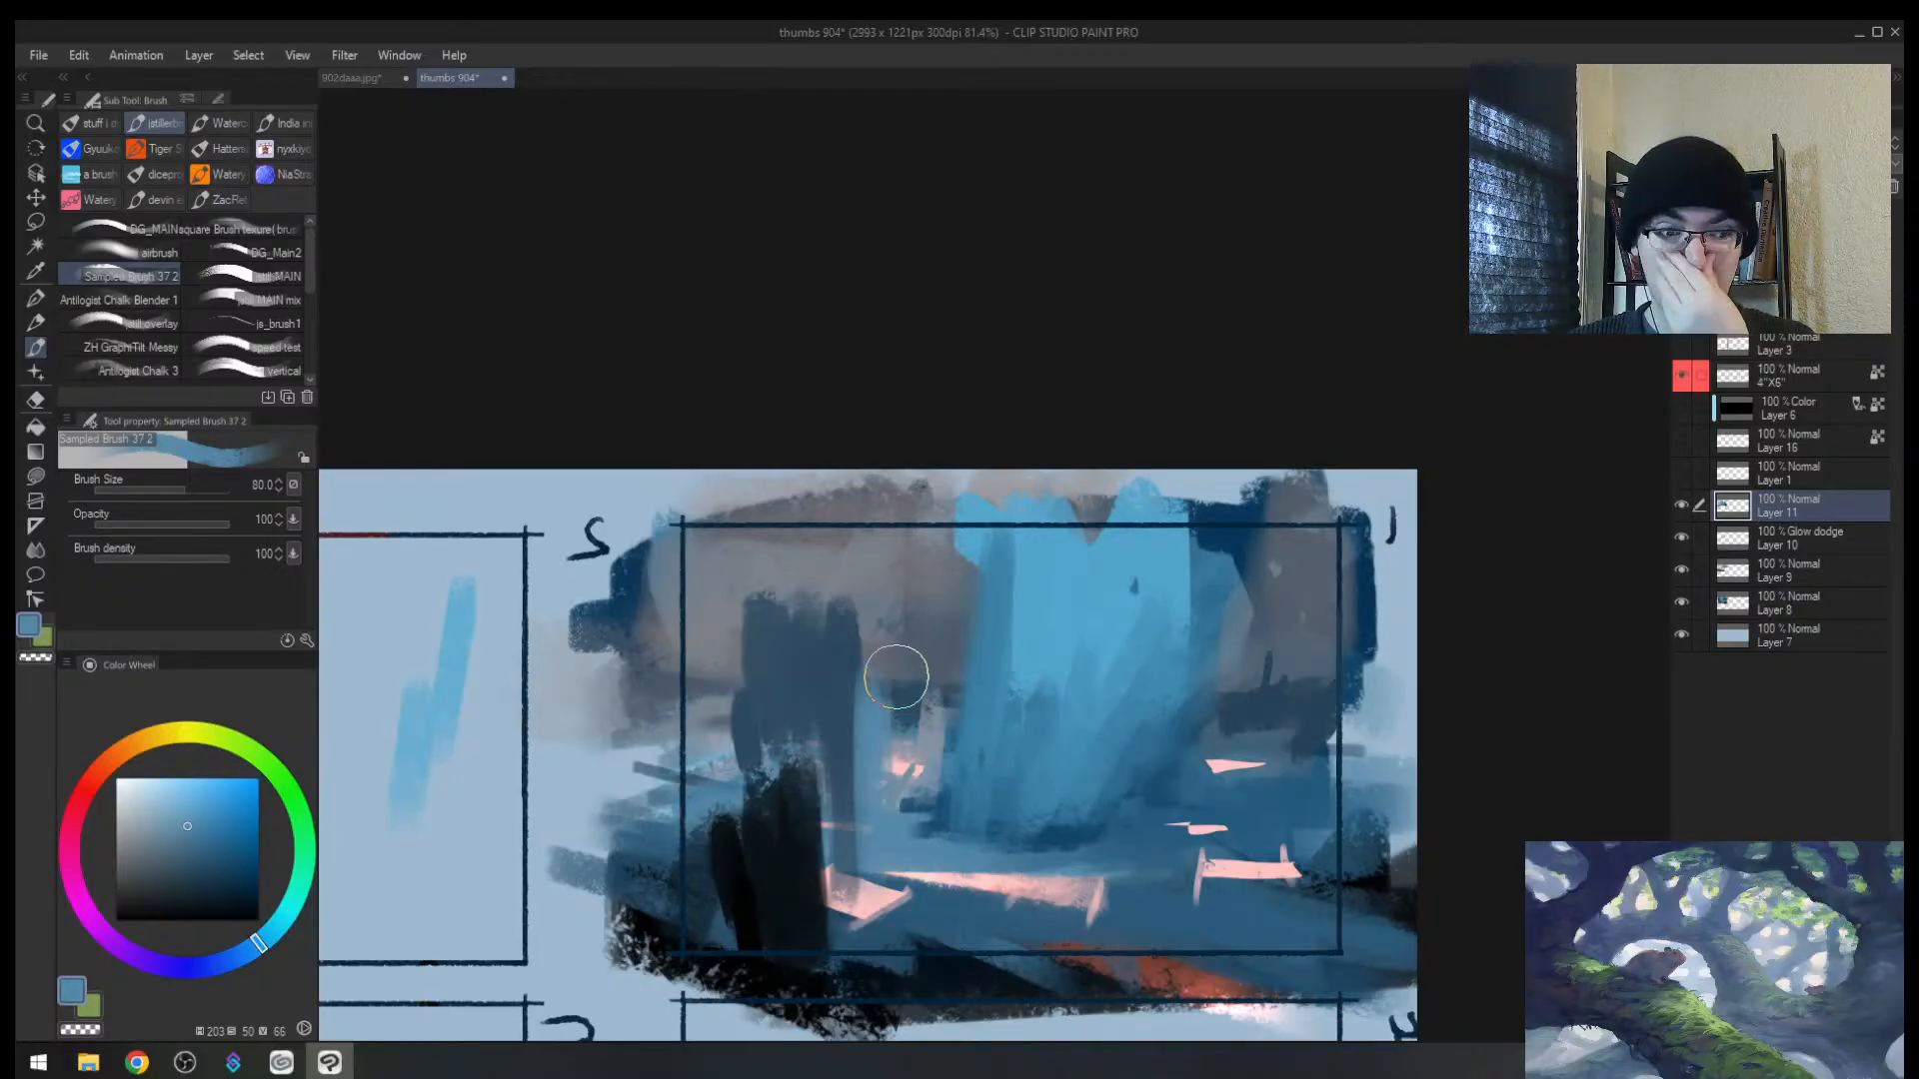
Step: Mirror the view and widen the foreground tree with dark blue strokes
key(alt+space)
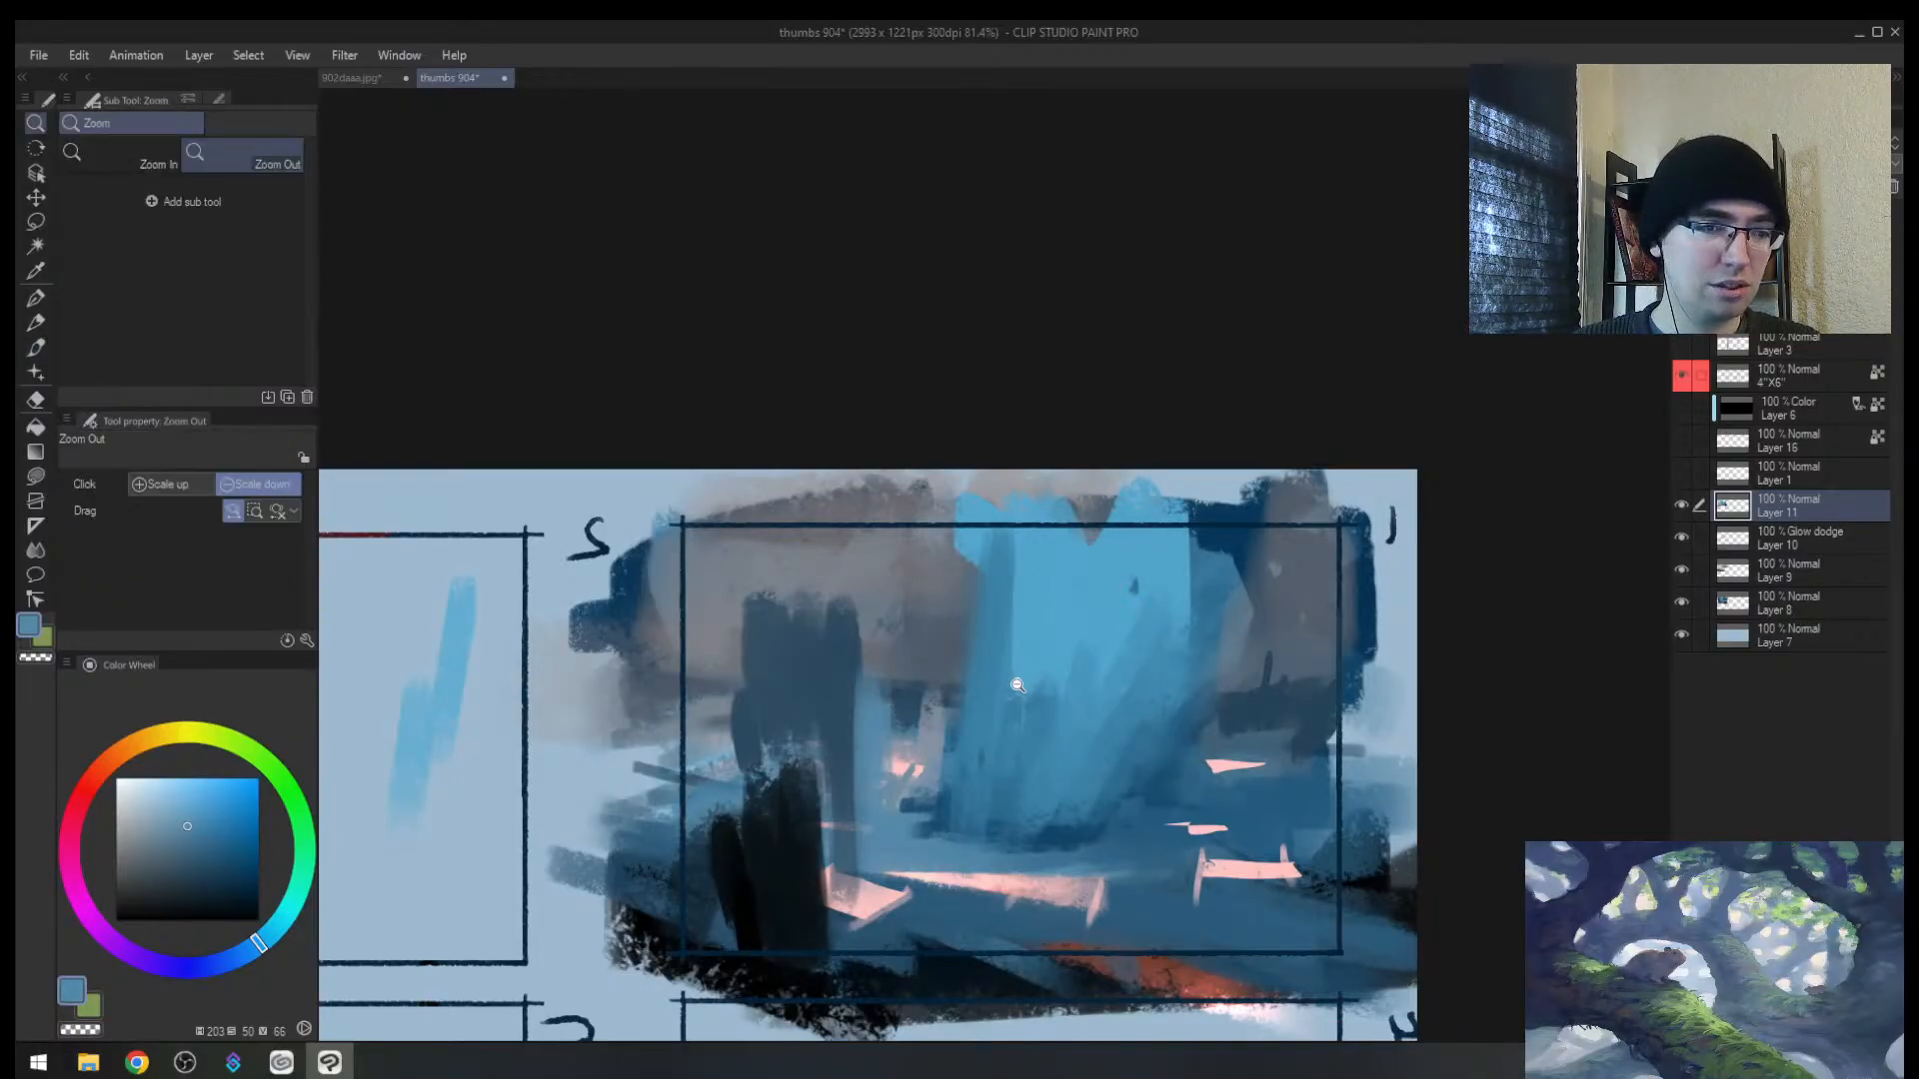
mouse_move(1014, 686)
mouse_down()
mouse_move(949, 691)
mouse_move(1022, 740)
mouse_move(1008, 747)
mouse_up()
mouse_move(1021, 754)
mouse_down()
mouse_move(920, 762)
mouse_move(1235, 621)
mouse_up()
key(h)
alt+click(1095, 796)
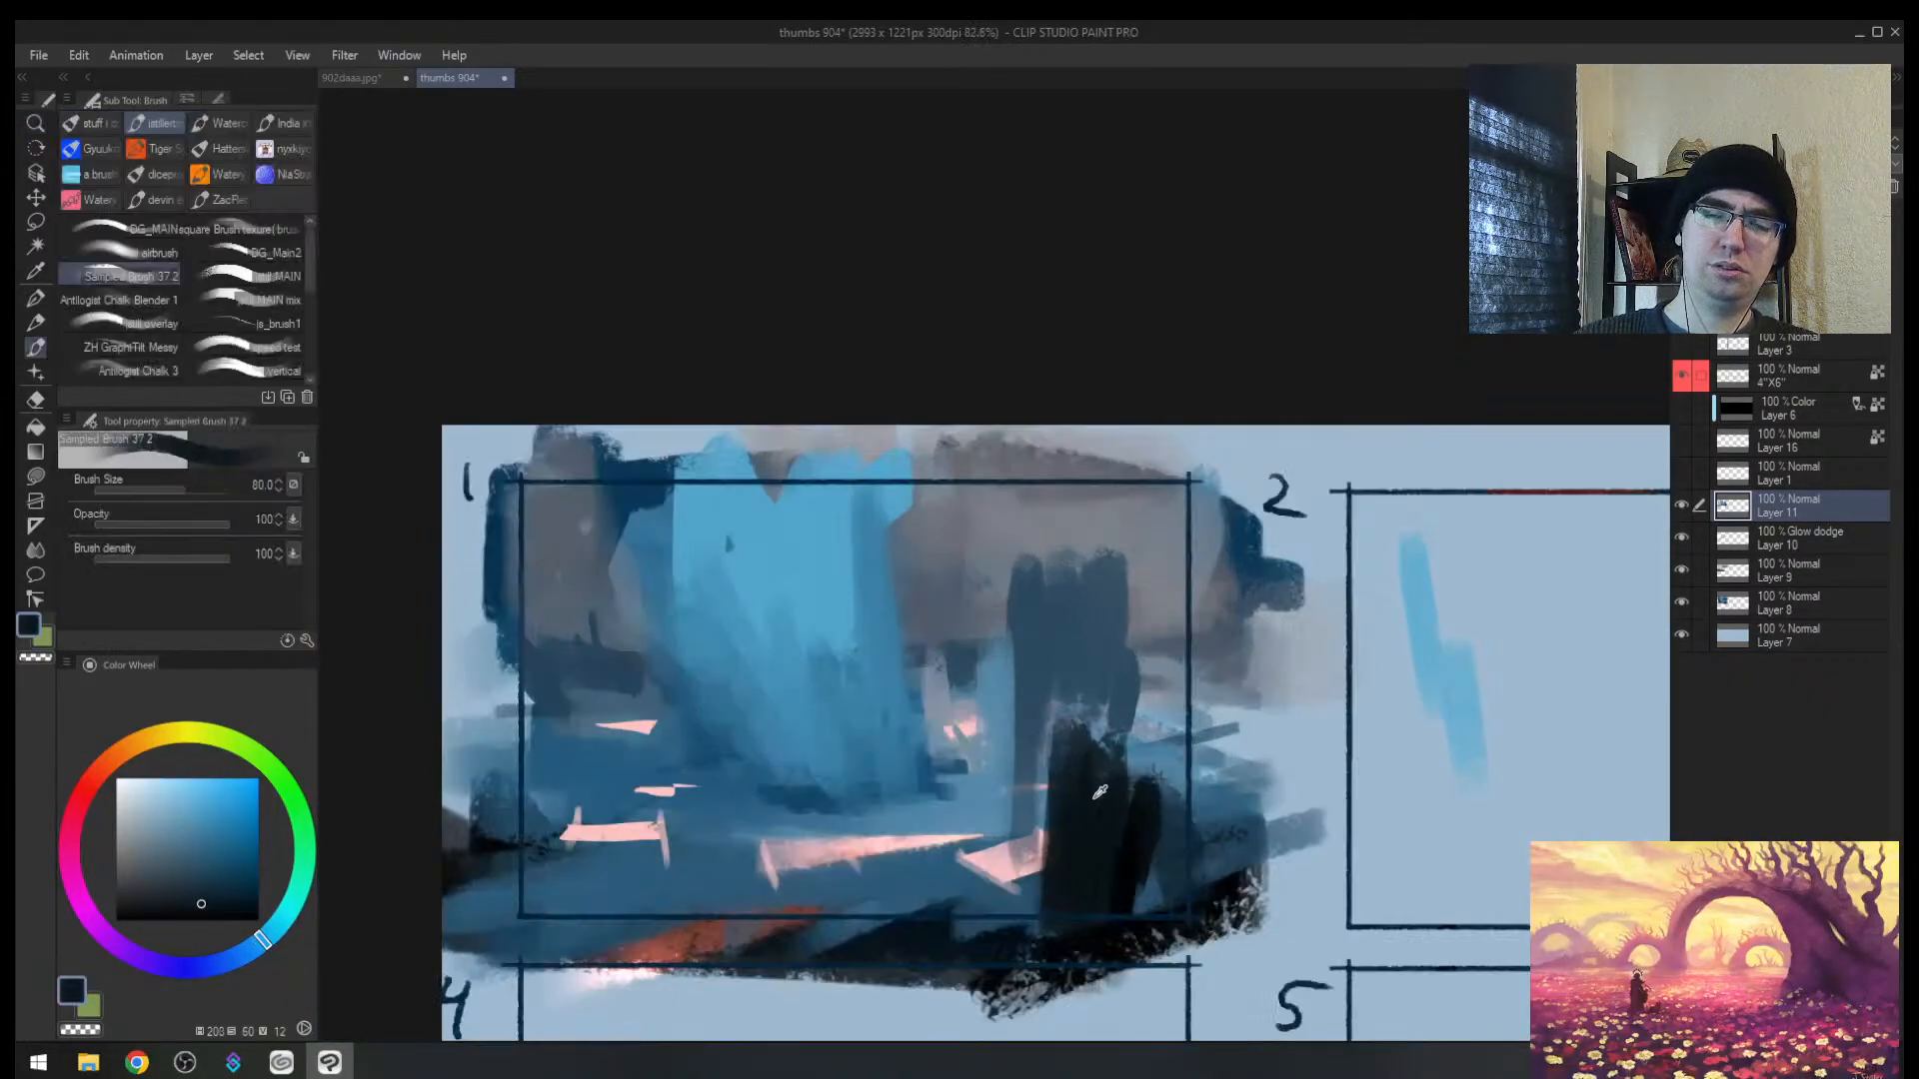
drag(1076, 717, 1081, 830)
drag(1095, 727, 1094, 921)
drag(1145, 752, 1139, 929)
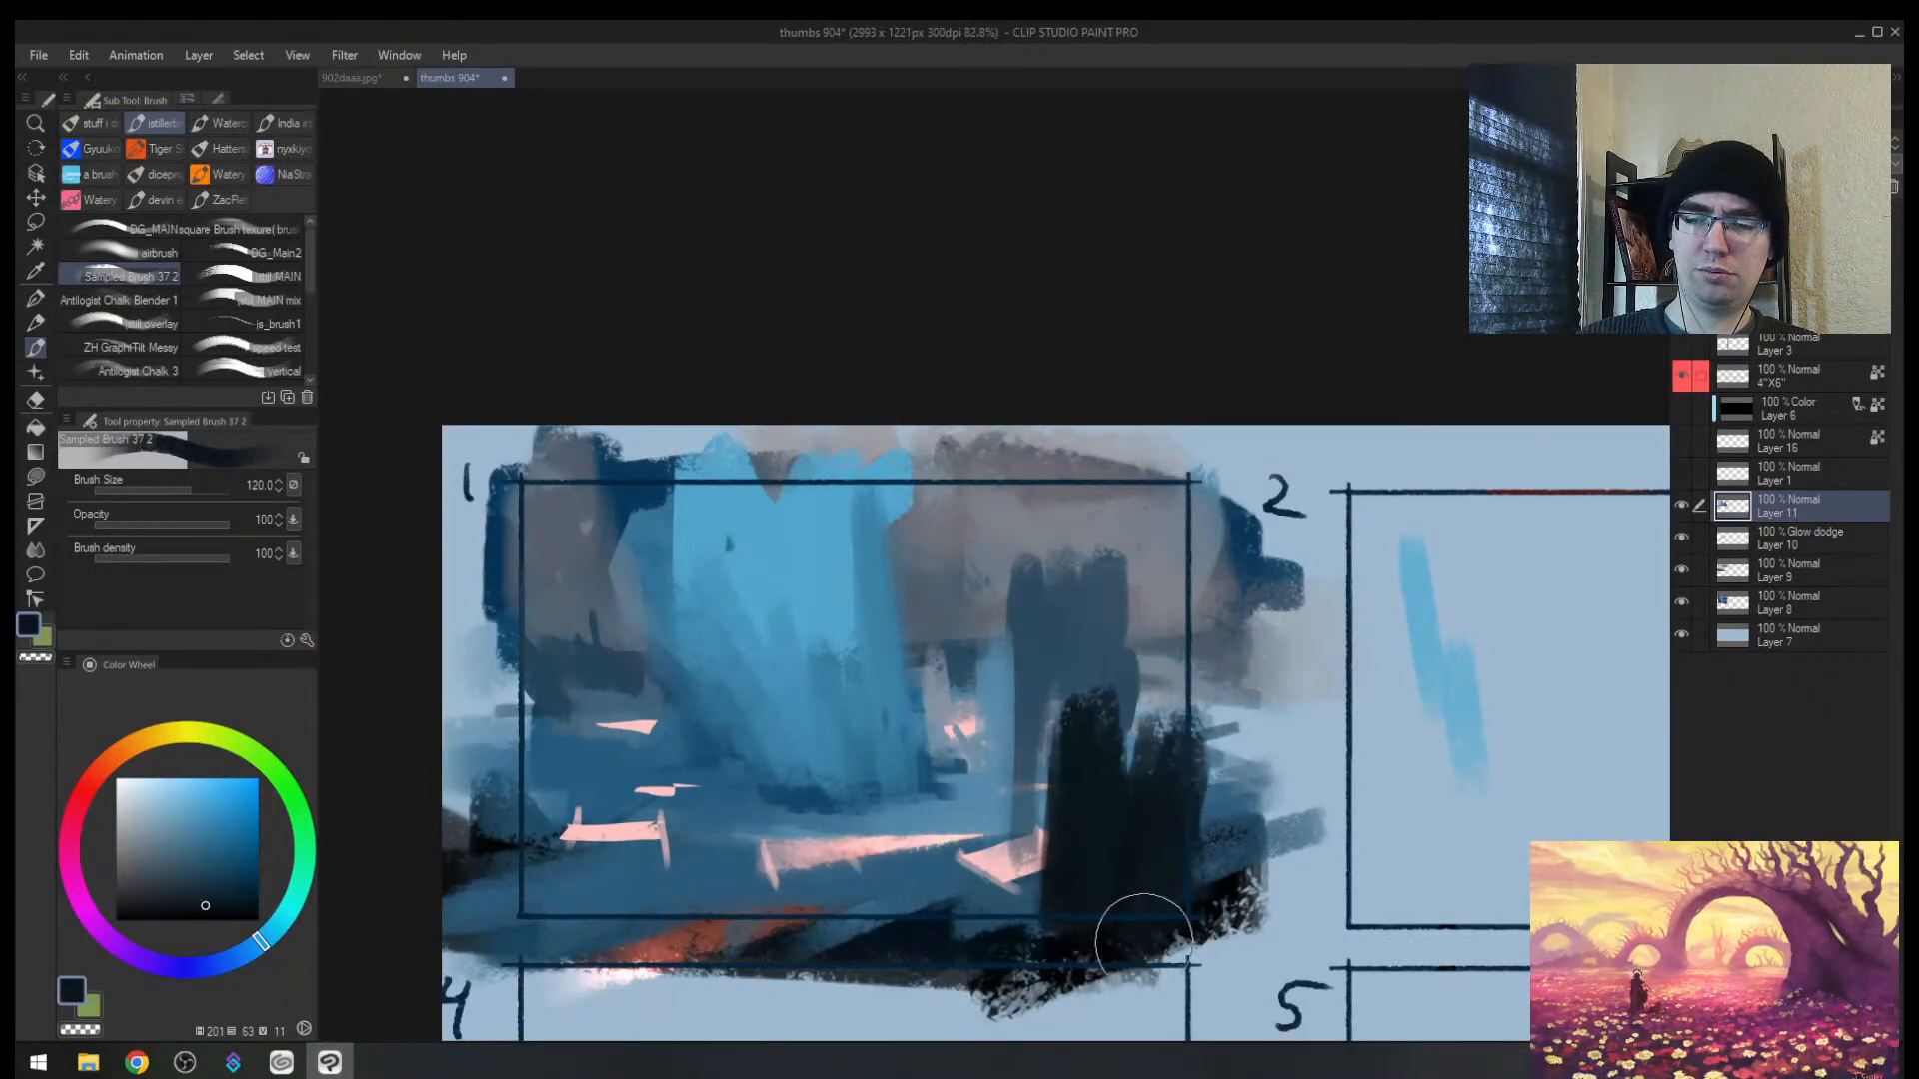
Step: Darken and widen the foreground tree trunk with black strokes
key(])
alt+click(1229, 887)
alt+click(1230, 886)
key([)
key([)
drag(1172, 735, 1133, 940)
drag(1119, 749, 1075, 964)
drag(1062, 736, 1004, 990)
drag(1029, 782, 1007, 958)
Step: Add grey-purple beside the trunk, blue over its left edge and the pink marks, and near-black purple below
alt+click(1011, 830)
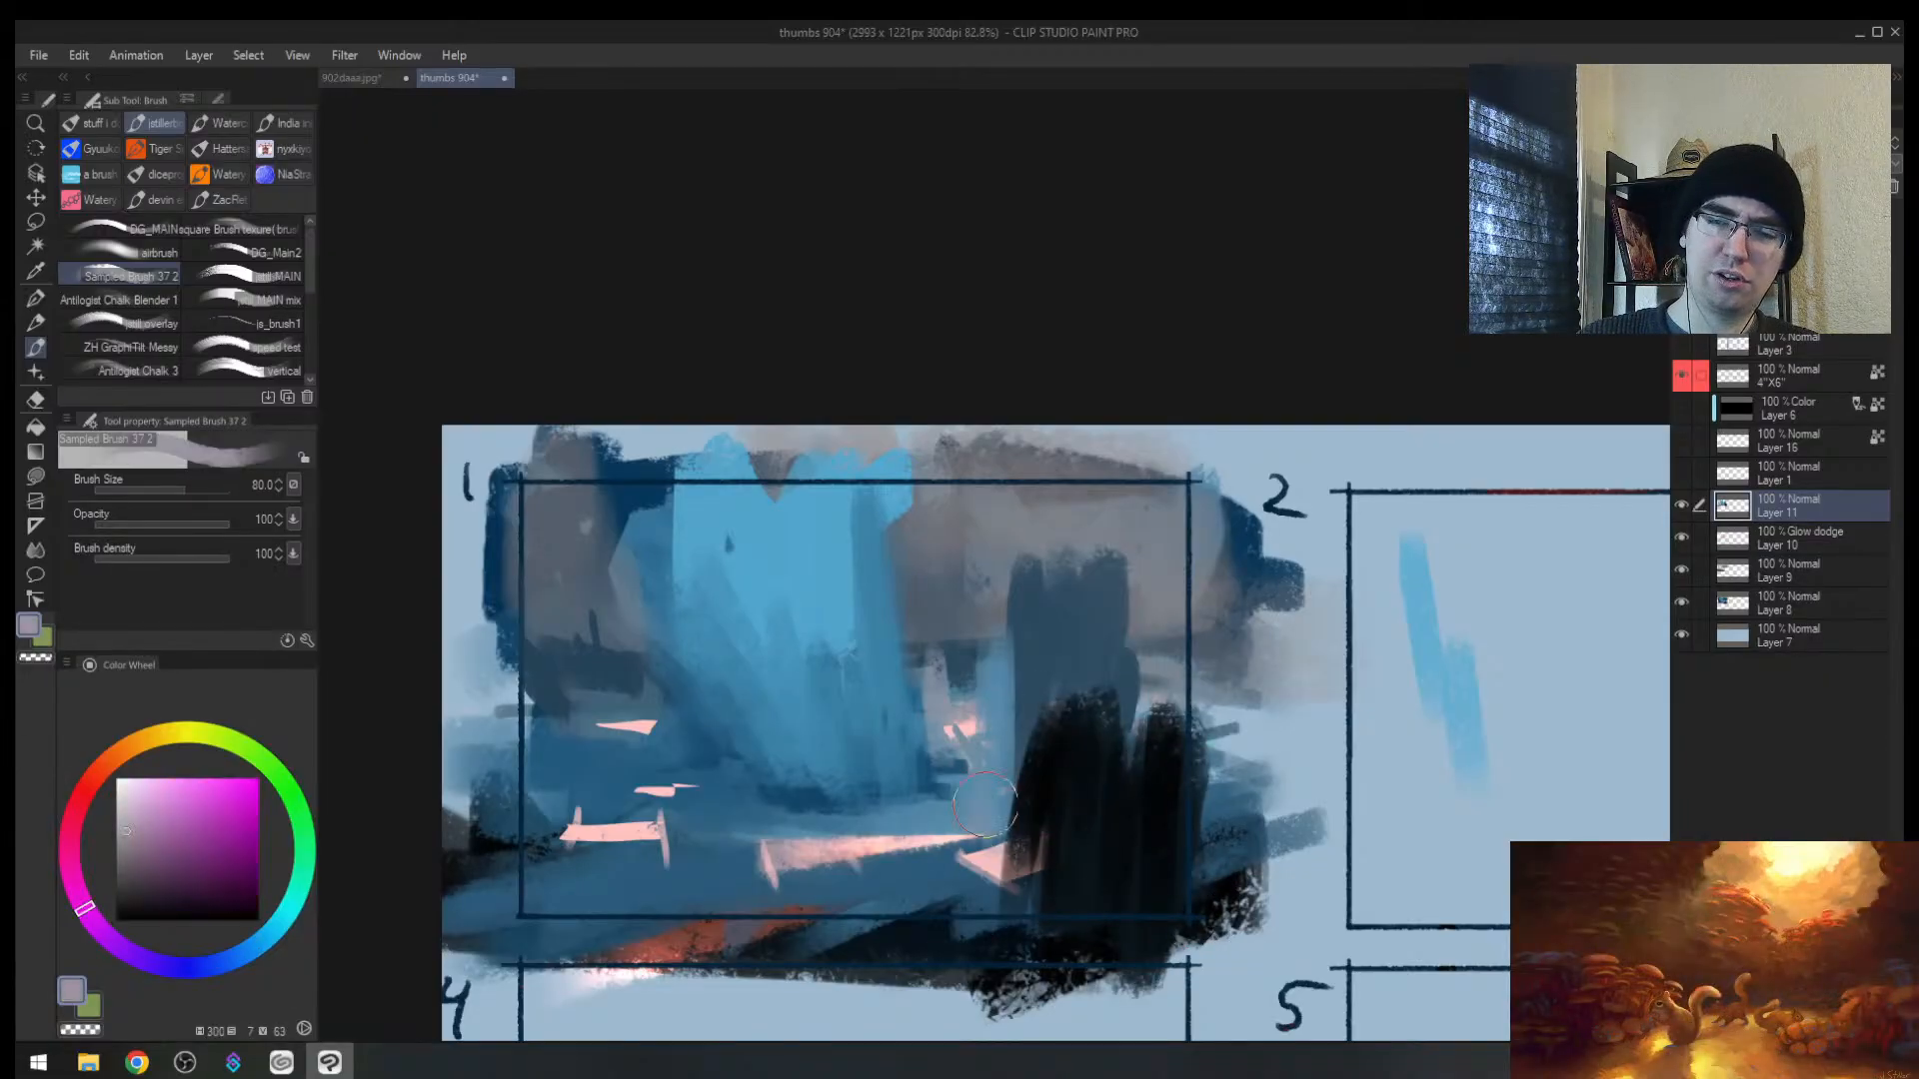
drag(990, 815, 981, 924)
mouse_move(1009, 819)
mouse_down()
mouse_move(974, 939)
mouse_move(1026, 775)
mouse_up()
alt+click(949, 867)
key(])
drag(935, 884, 874, 920)
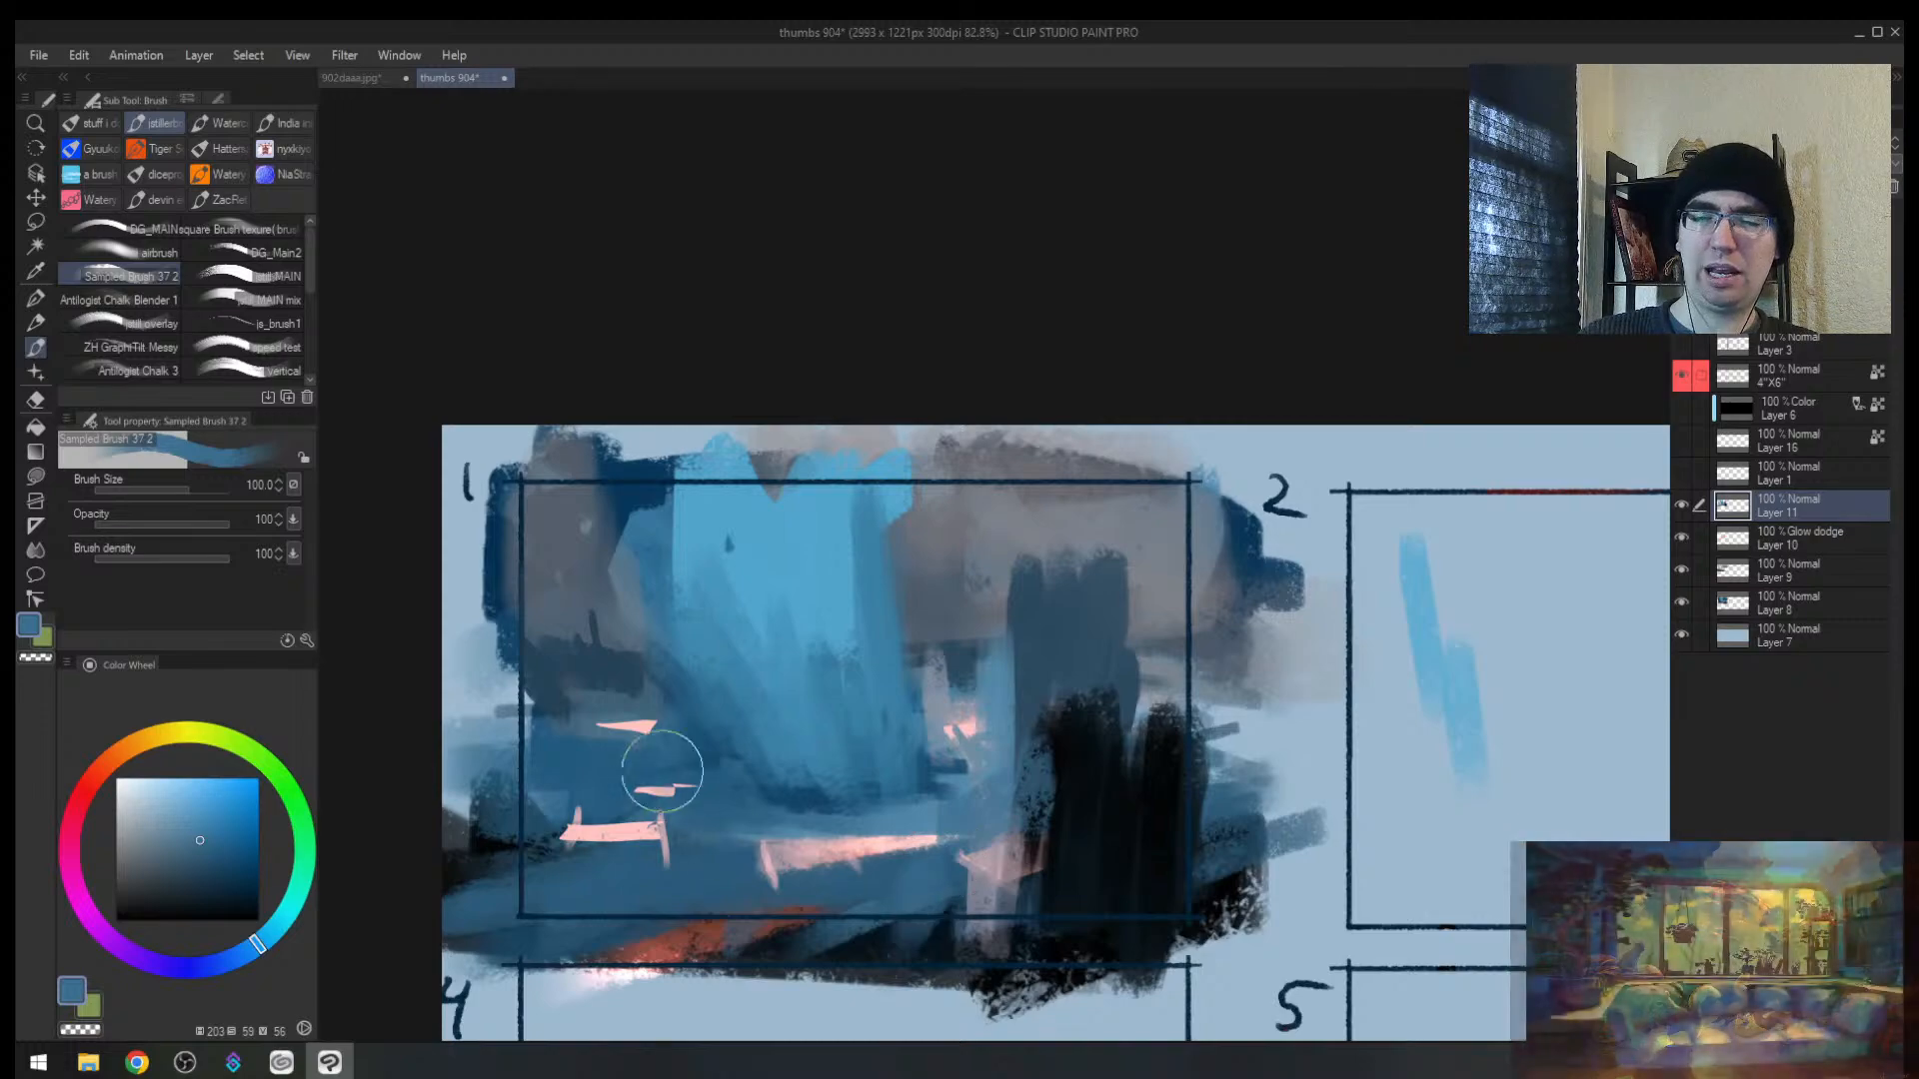
drag(662, 771, 664, 815)
alt+click(785, 947)
drag(702, 904, 600, 844)
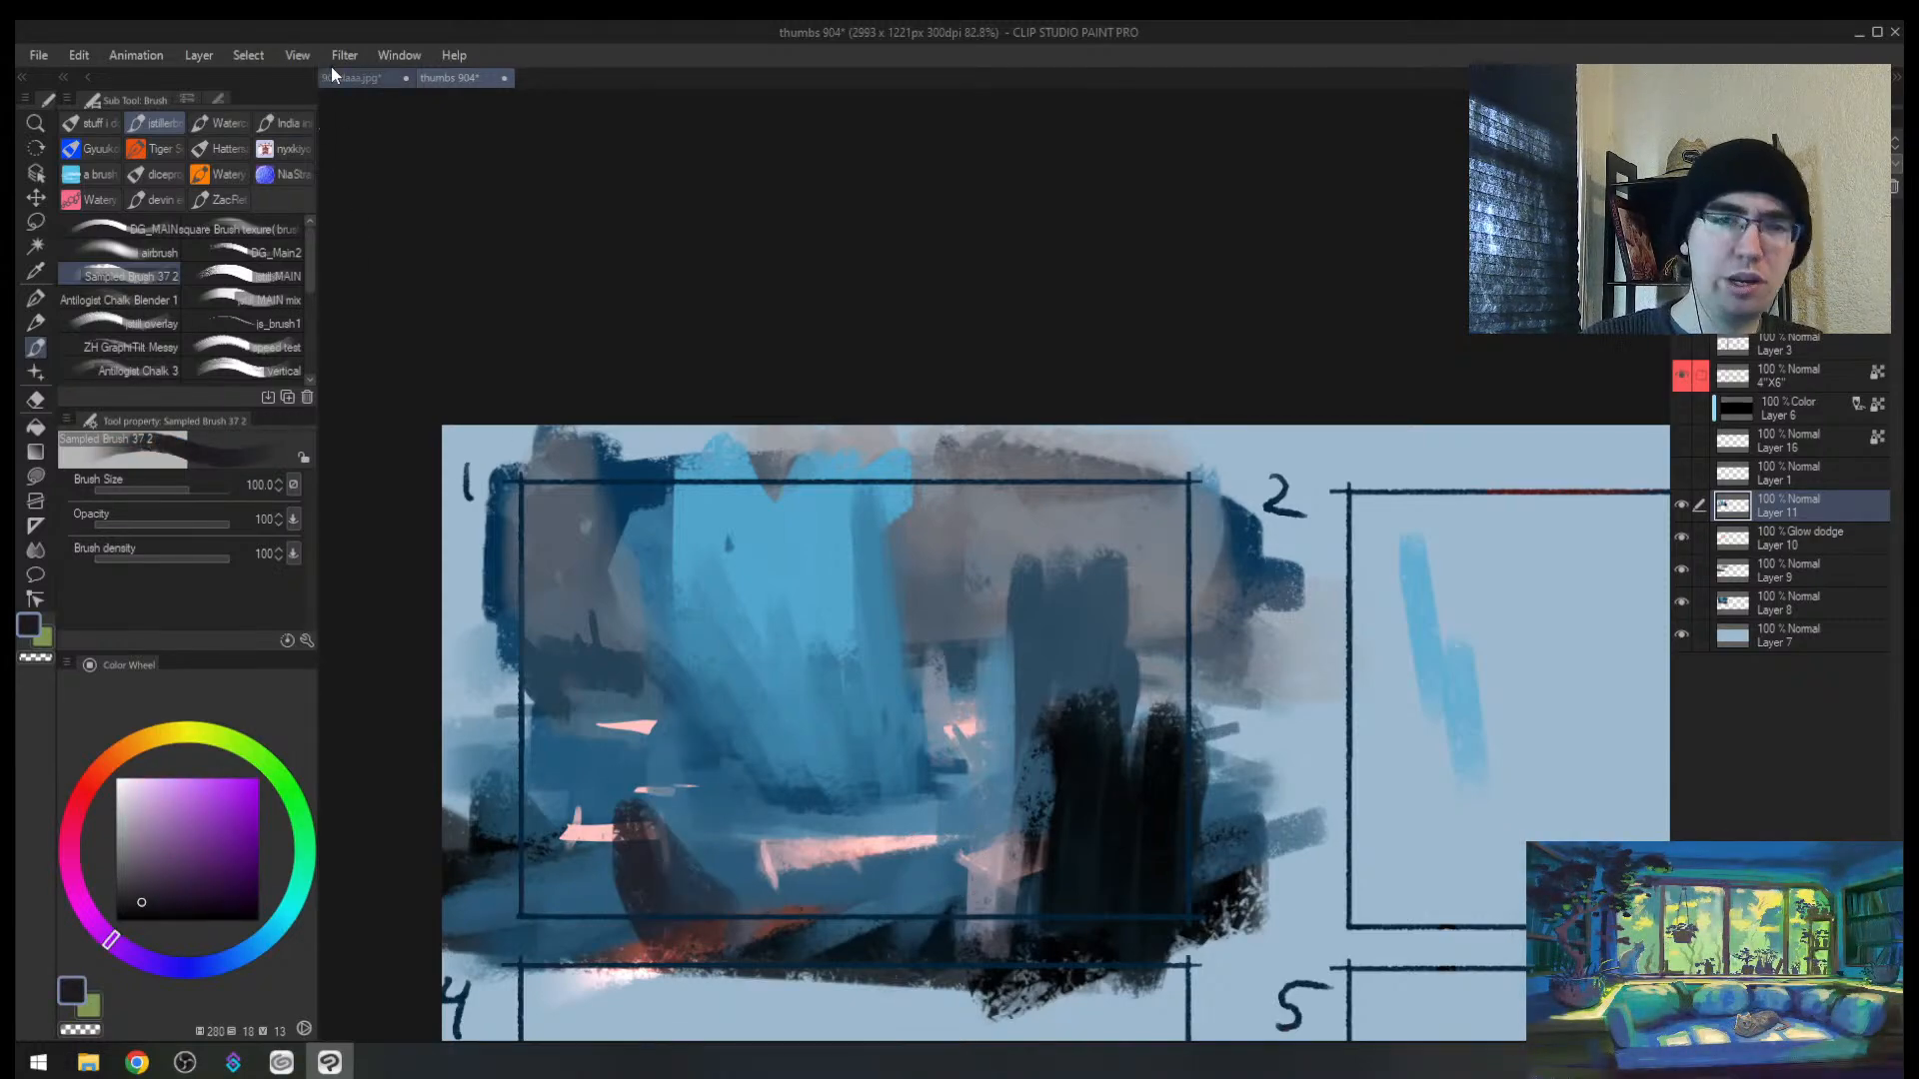
Step: Switch to the 902daaa.jpg painting and zoom out on it
click(350, 84)
key(alt+space)
click(848, 474)
Step: Add a new layer and darken the central rock base with a large near-black brush
drag(889, 410, 933, 371)
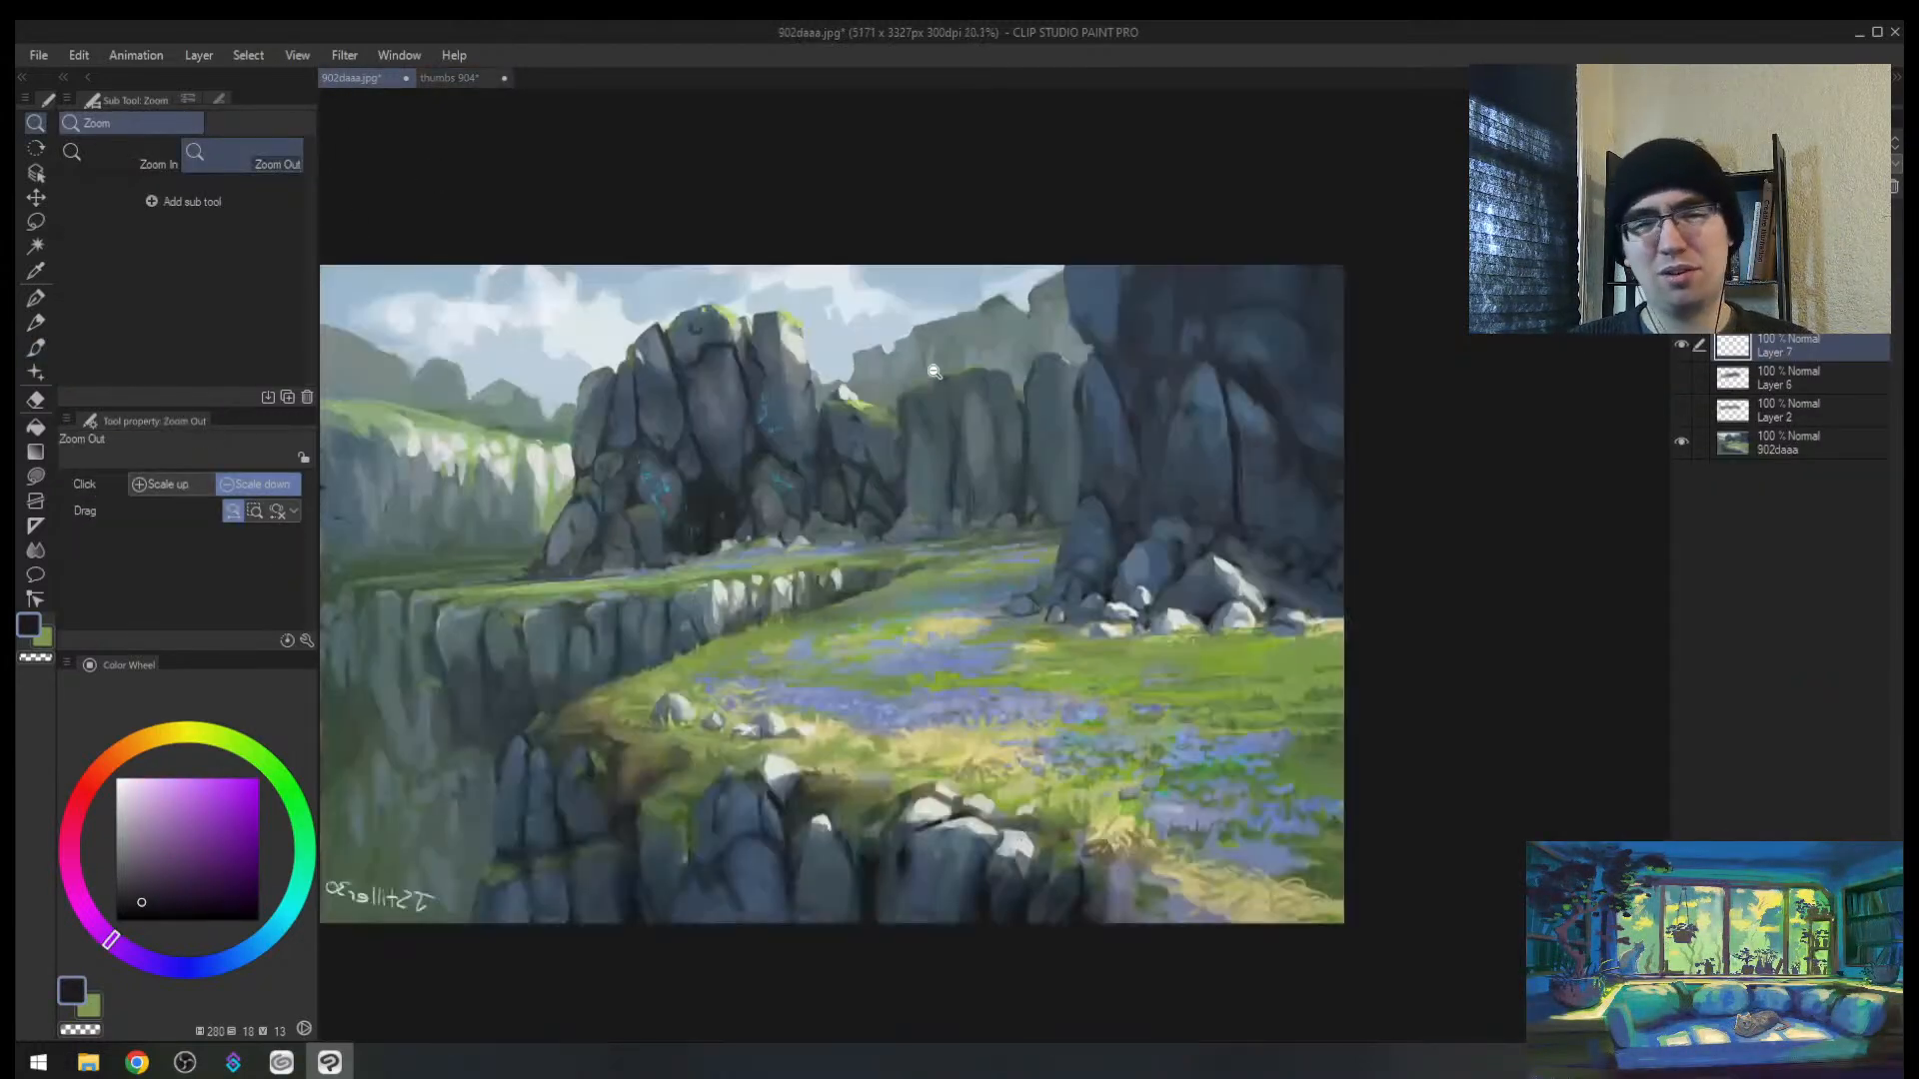
click(827, 386)
mouse_move(799, 420)
mouse_down()
mouse_move(848, 411)
mouse_move(828, 424)
mouse_up()
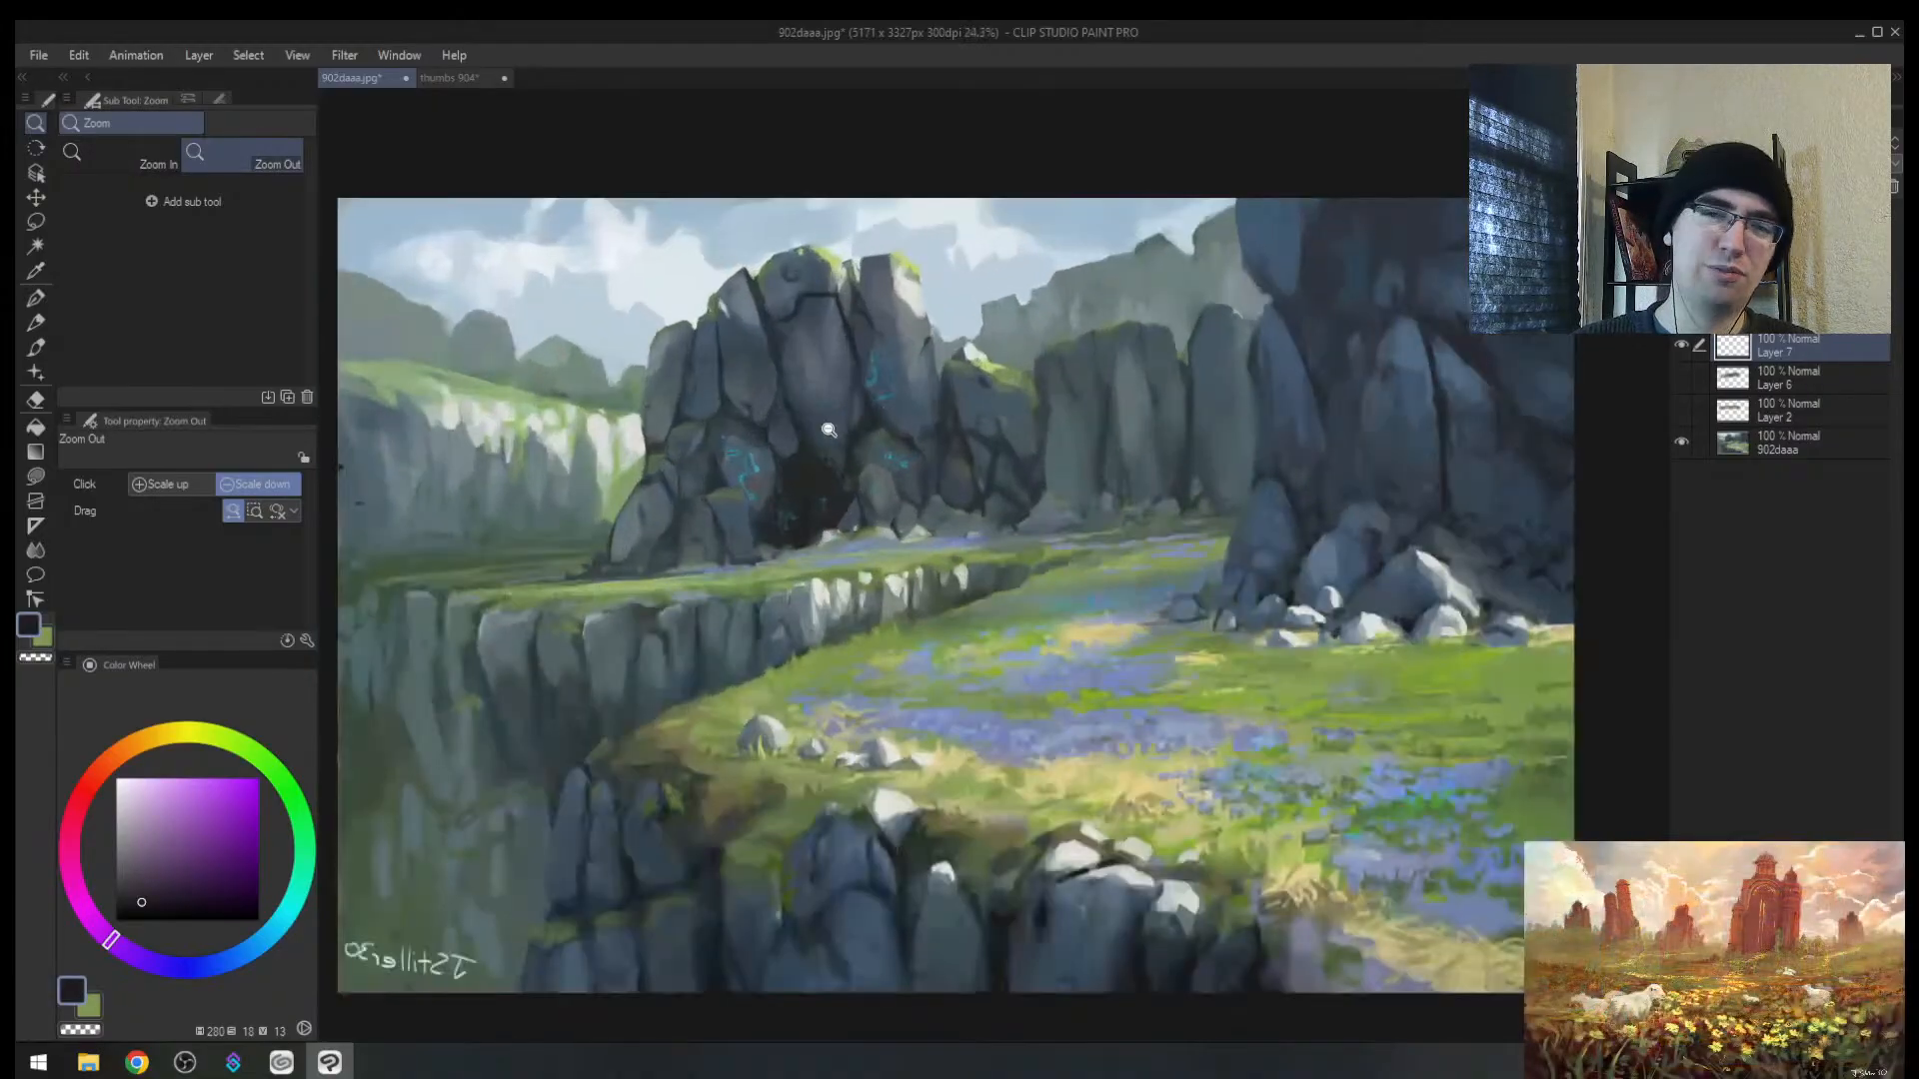
alt+click(799, 477)
key(ctrl+shift+n)
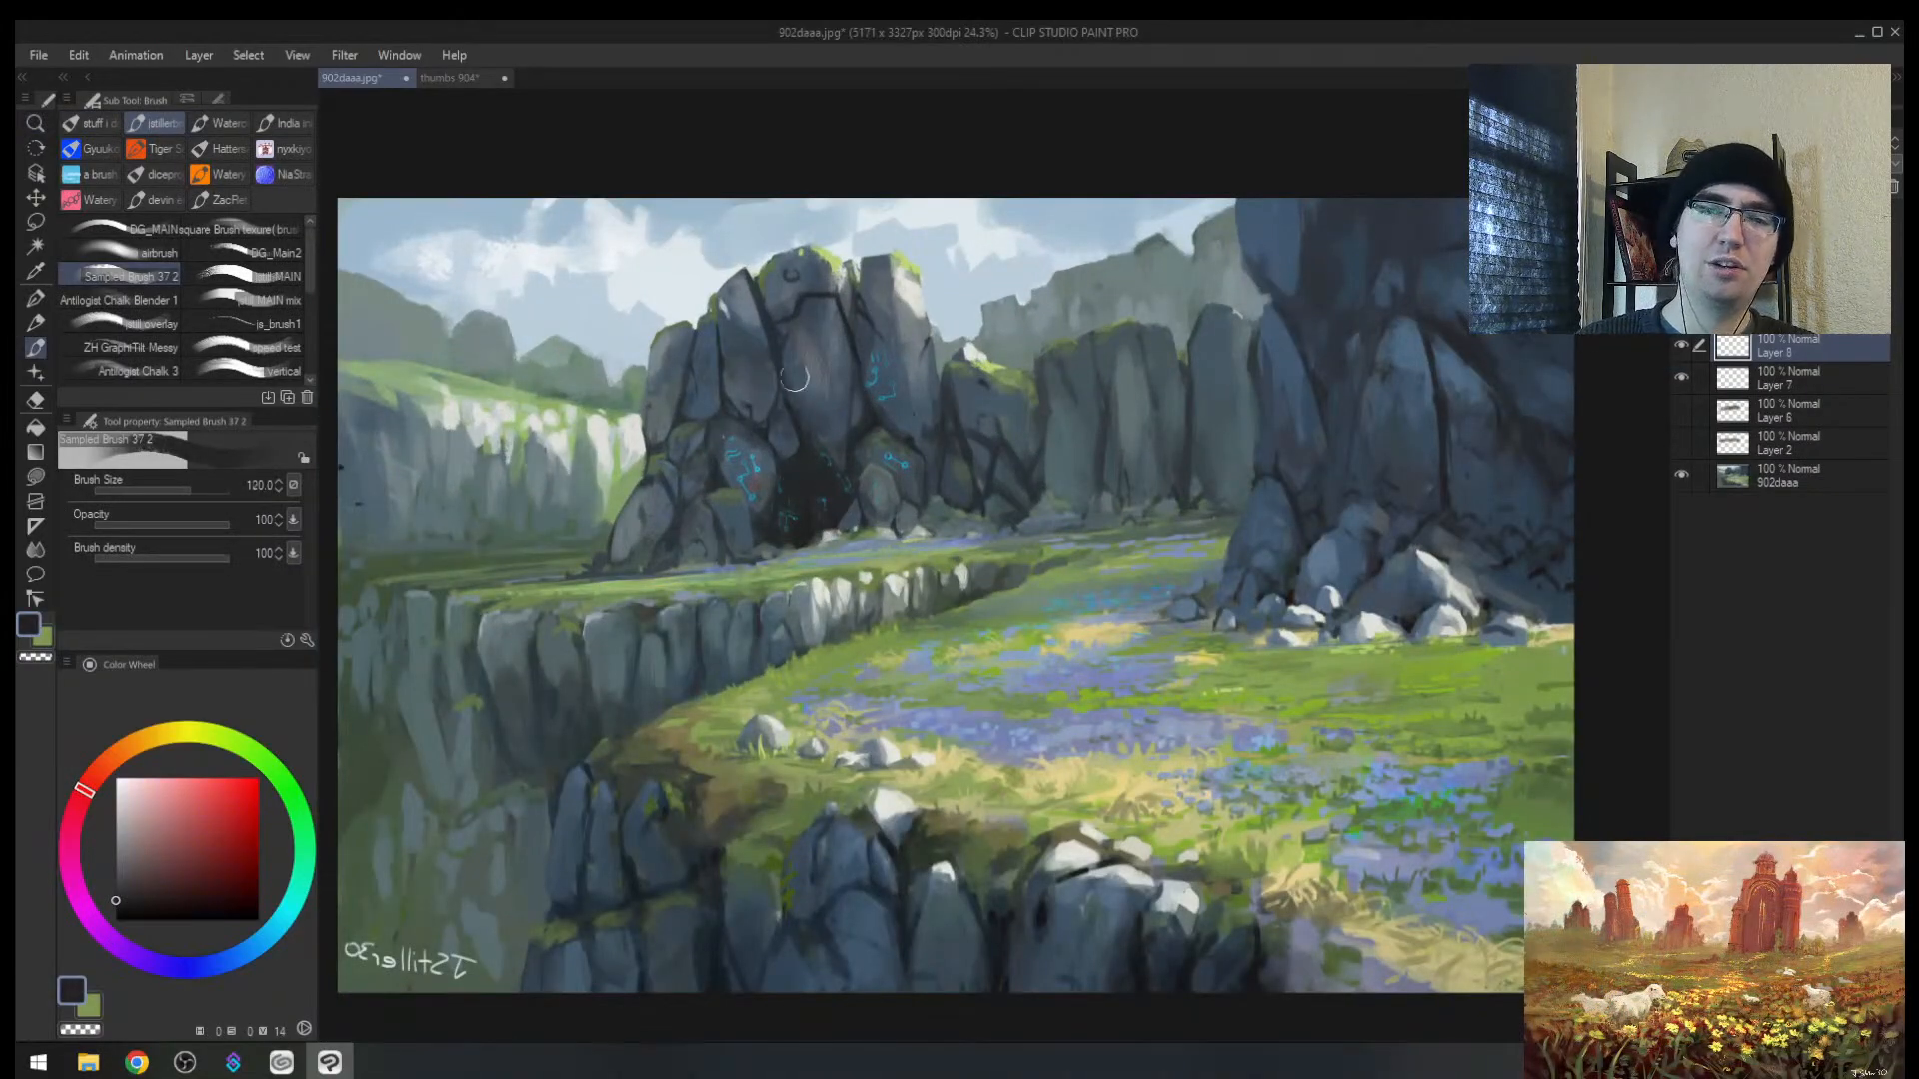
mouse_move(607, 549)
mouse_down()
mouse_move(750, 464)
mouse_move(712, 550)
mouse_up()
key(bracketright)
key(bracketright)
key(bracketright)
key(bracketright)
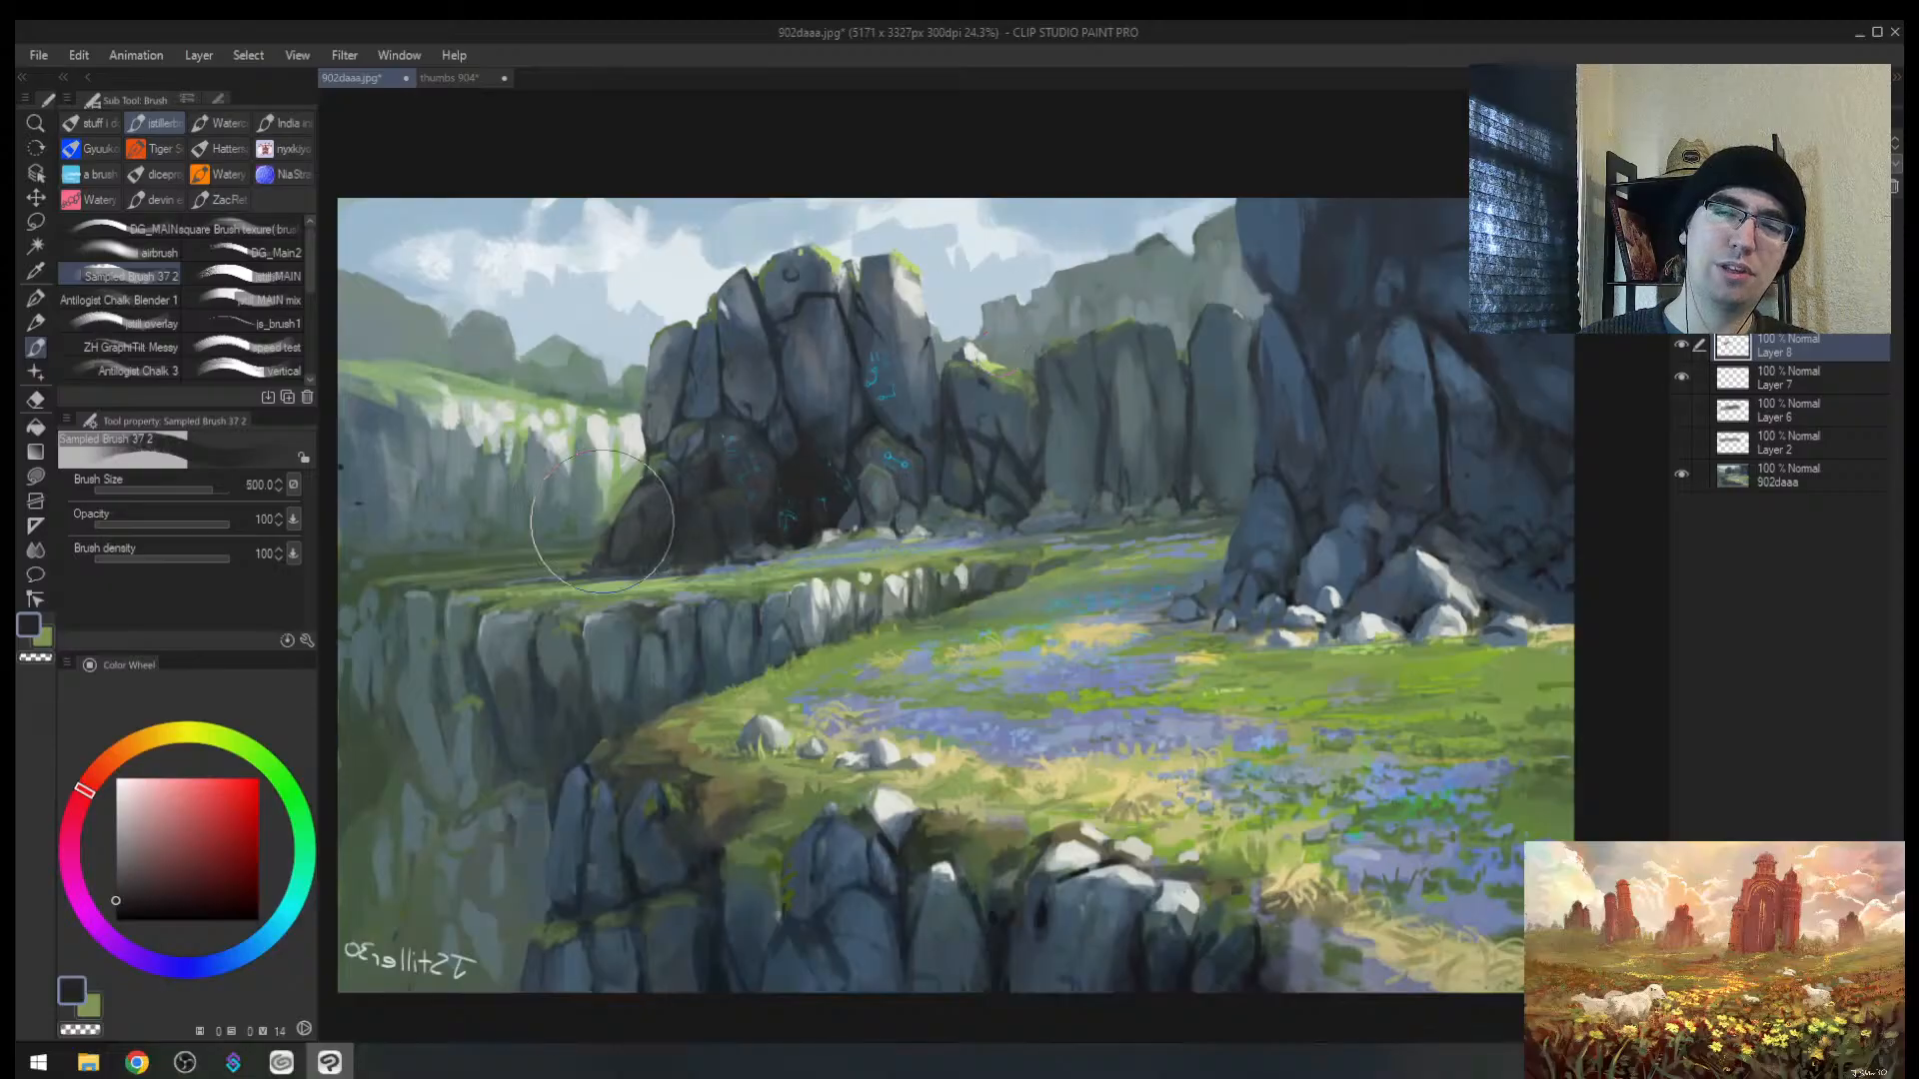
mouse_move(602, 522)
mouse_down()
mouse_move(1163, 419)
mouse_move(902, 467)
mouse_move(611, 567)
mouse_up()
Step: Try a pale sky-blue stroke across the rocks, then undo the trial strokes
alt+click(980, 297)
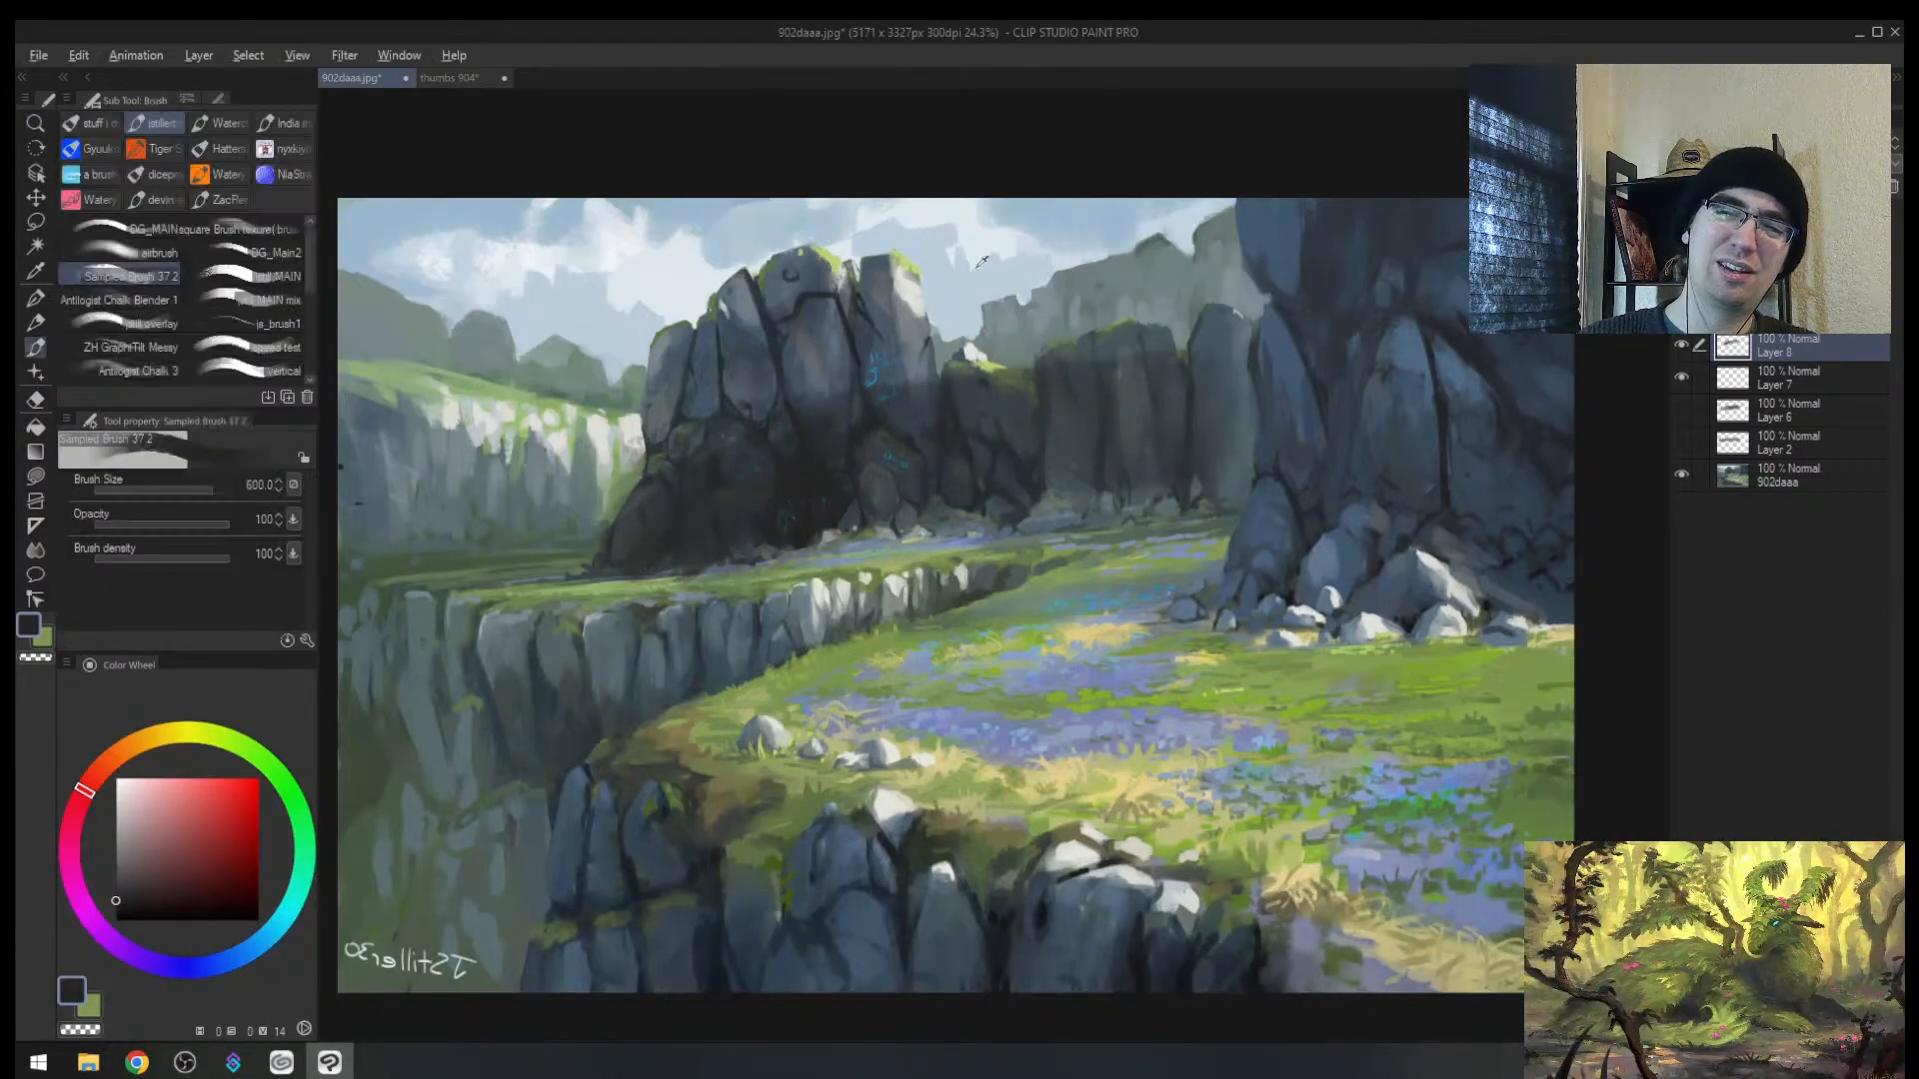
drag(905, 317, 614, 373)
key(slash)
click(706, 399)
key(ctrl+z)
key(ctrl+z)
key(ctrl+z)
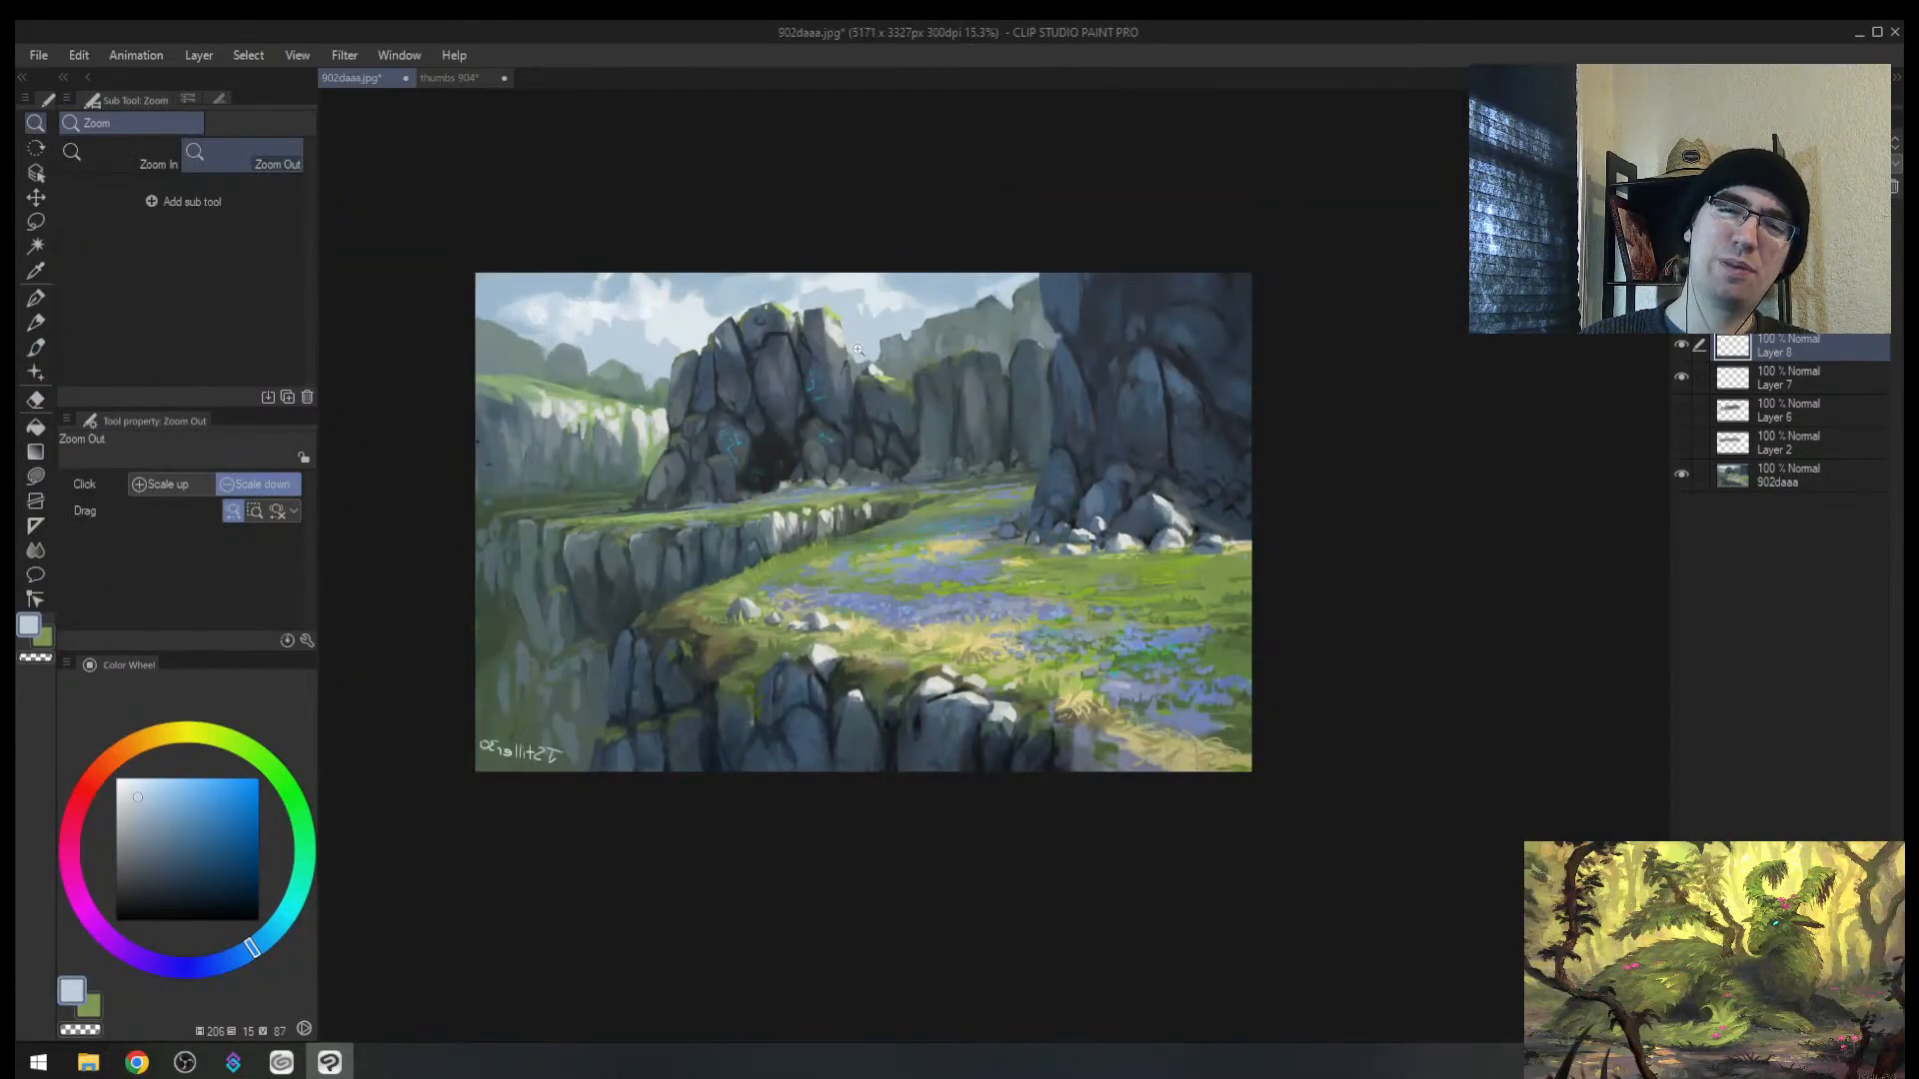
Step: Flip the view back to normal orientation and zoom in so the painting fills the view
drag(966, 384, 903, 416)
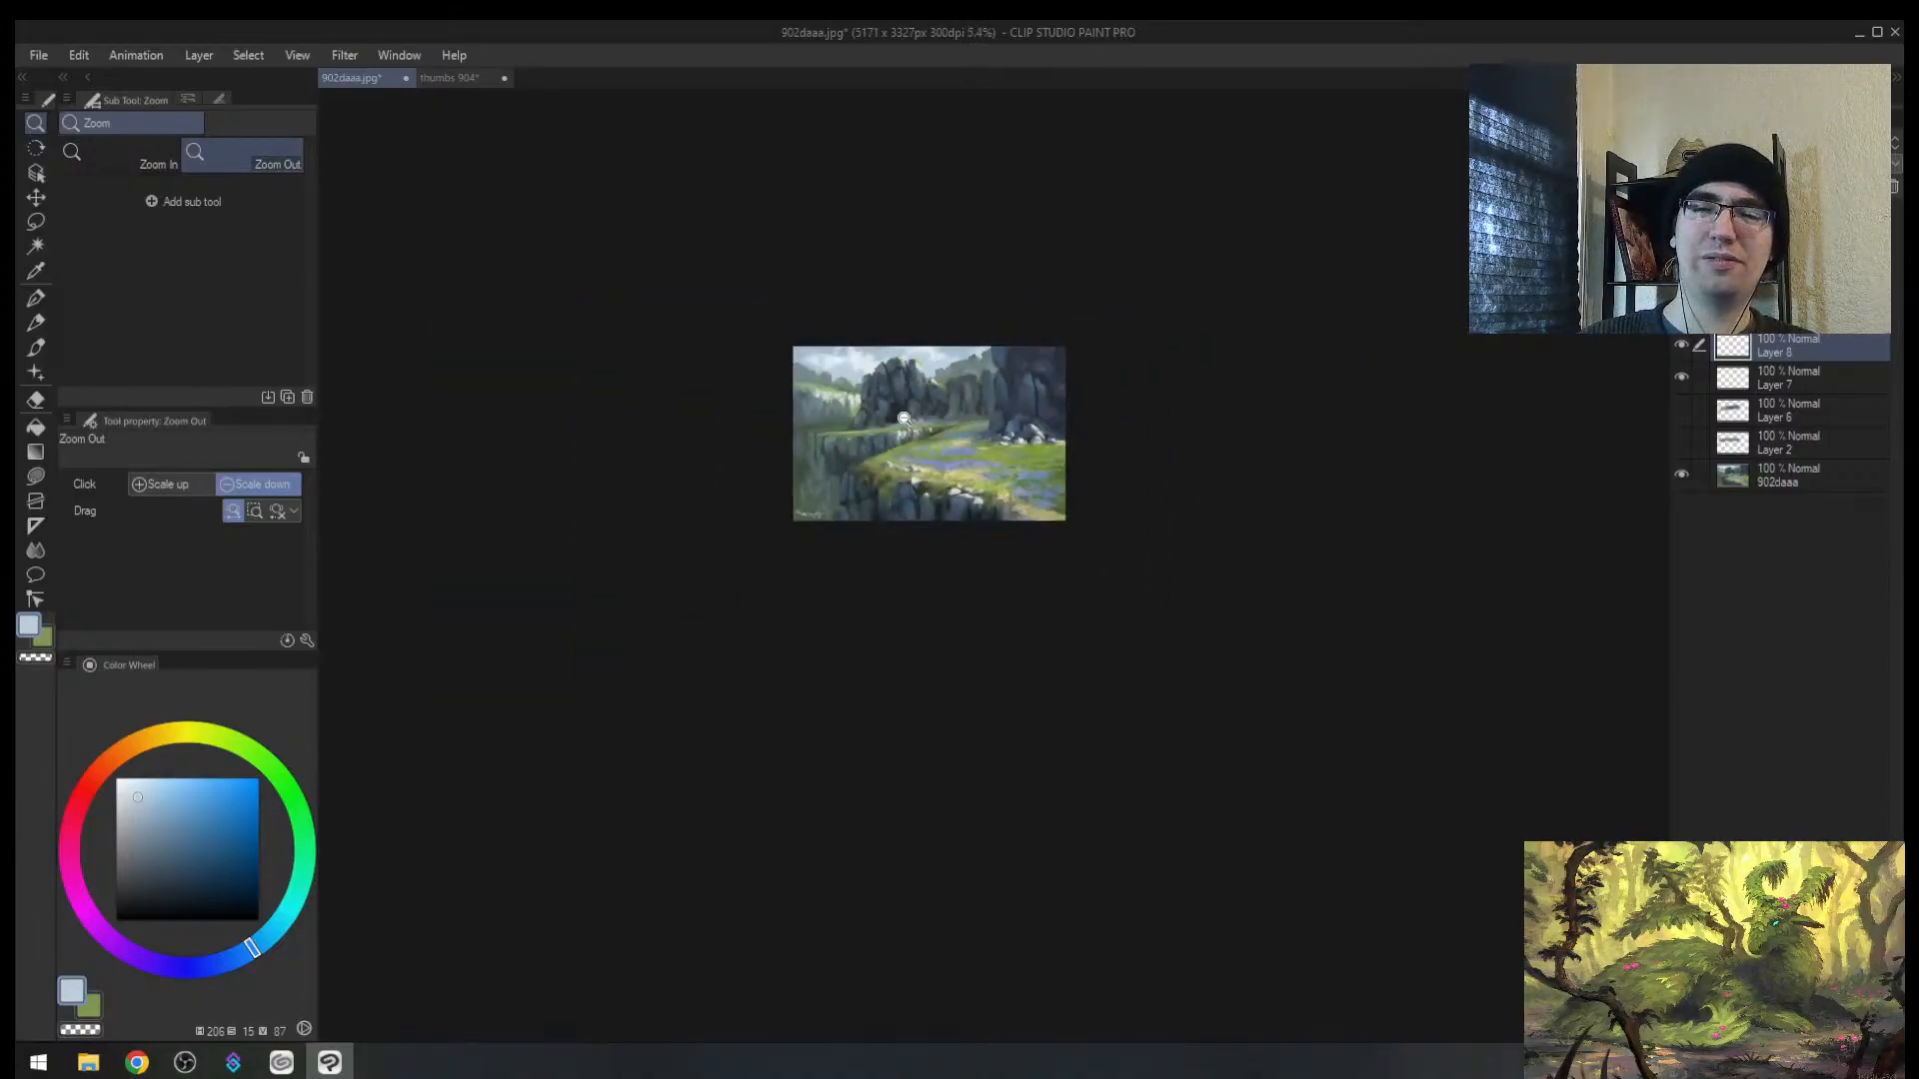
key(h)
drag(1141, 371, 1240, 390)
drag(967, 413, 1239, 379)
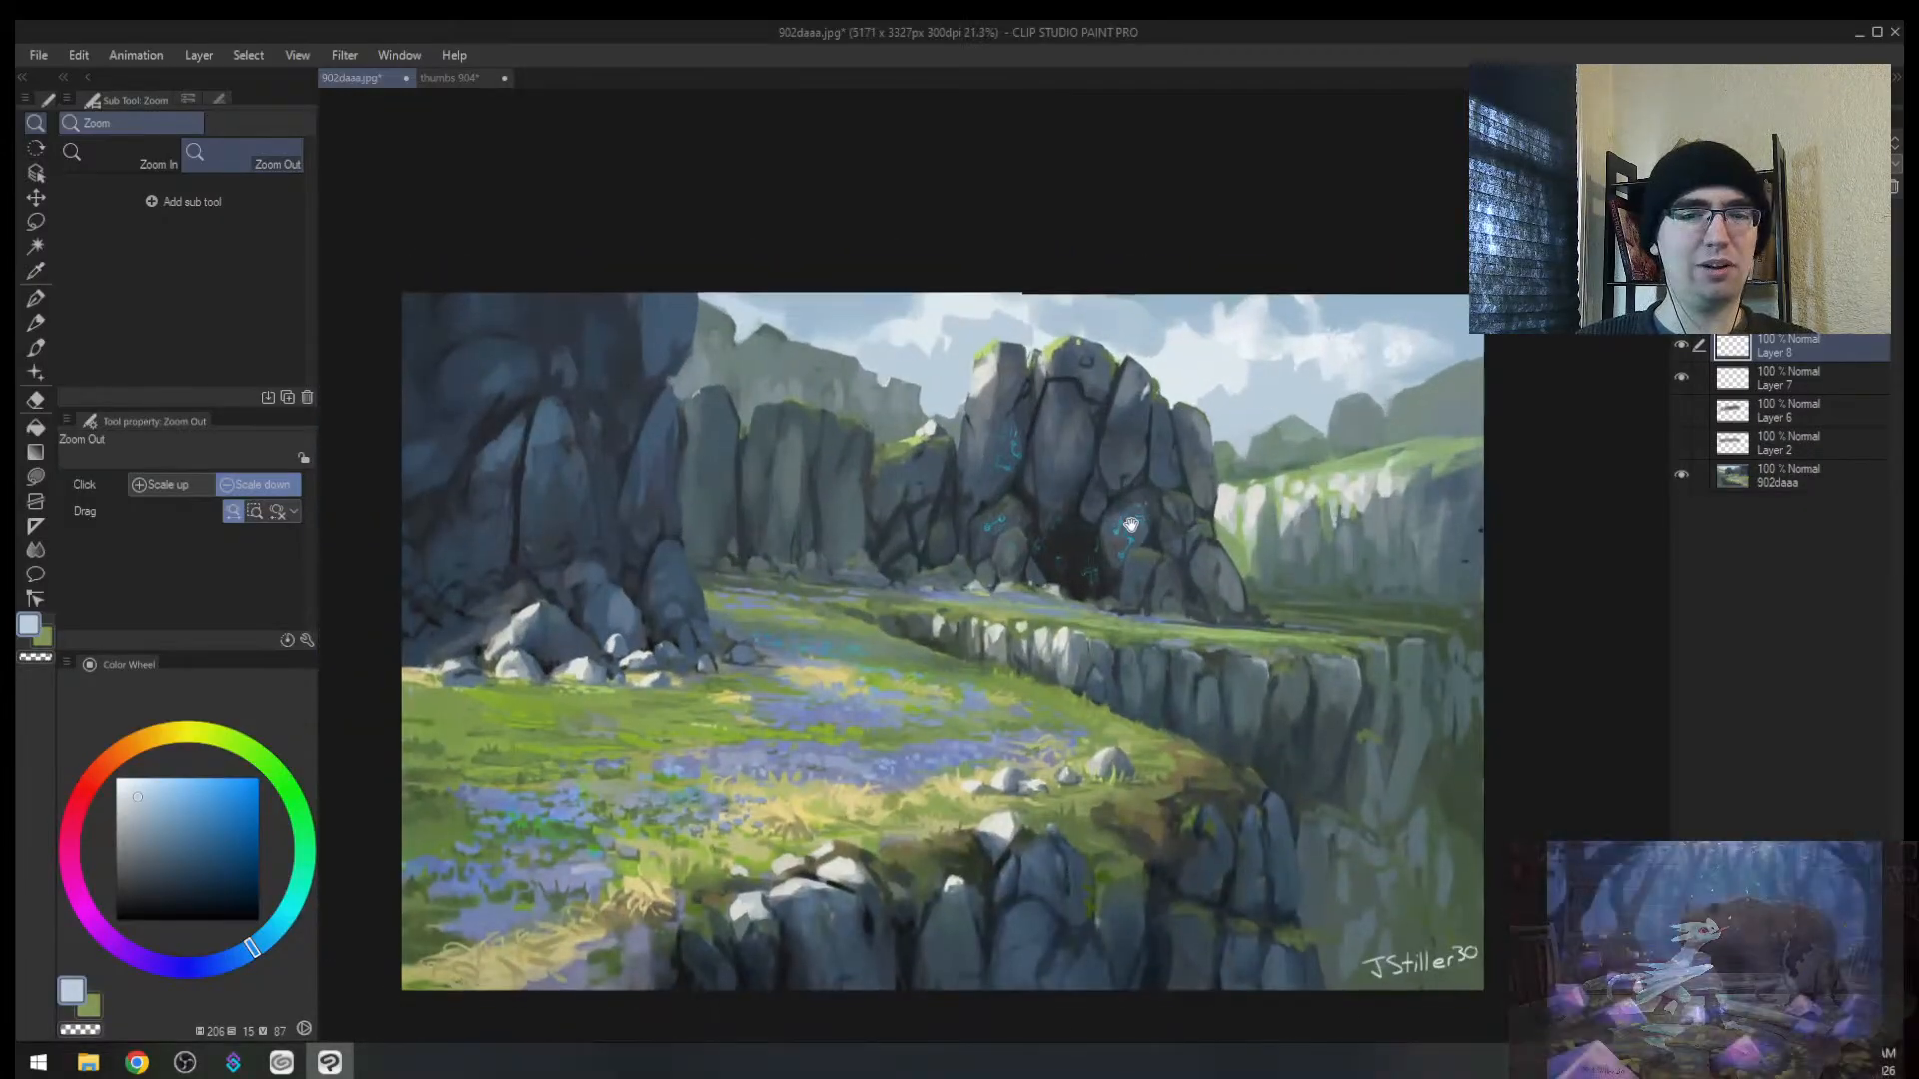
drag(1112, 554, 1129, 484)
mouse_move(1234, 677)
mouse_down()
mouse_move(1226, 736)
mouse_move(1307, 627)
mouse_move(1167, 678)
mouse_up()
drag(925, 704, 931, 616)
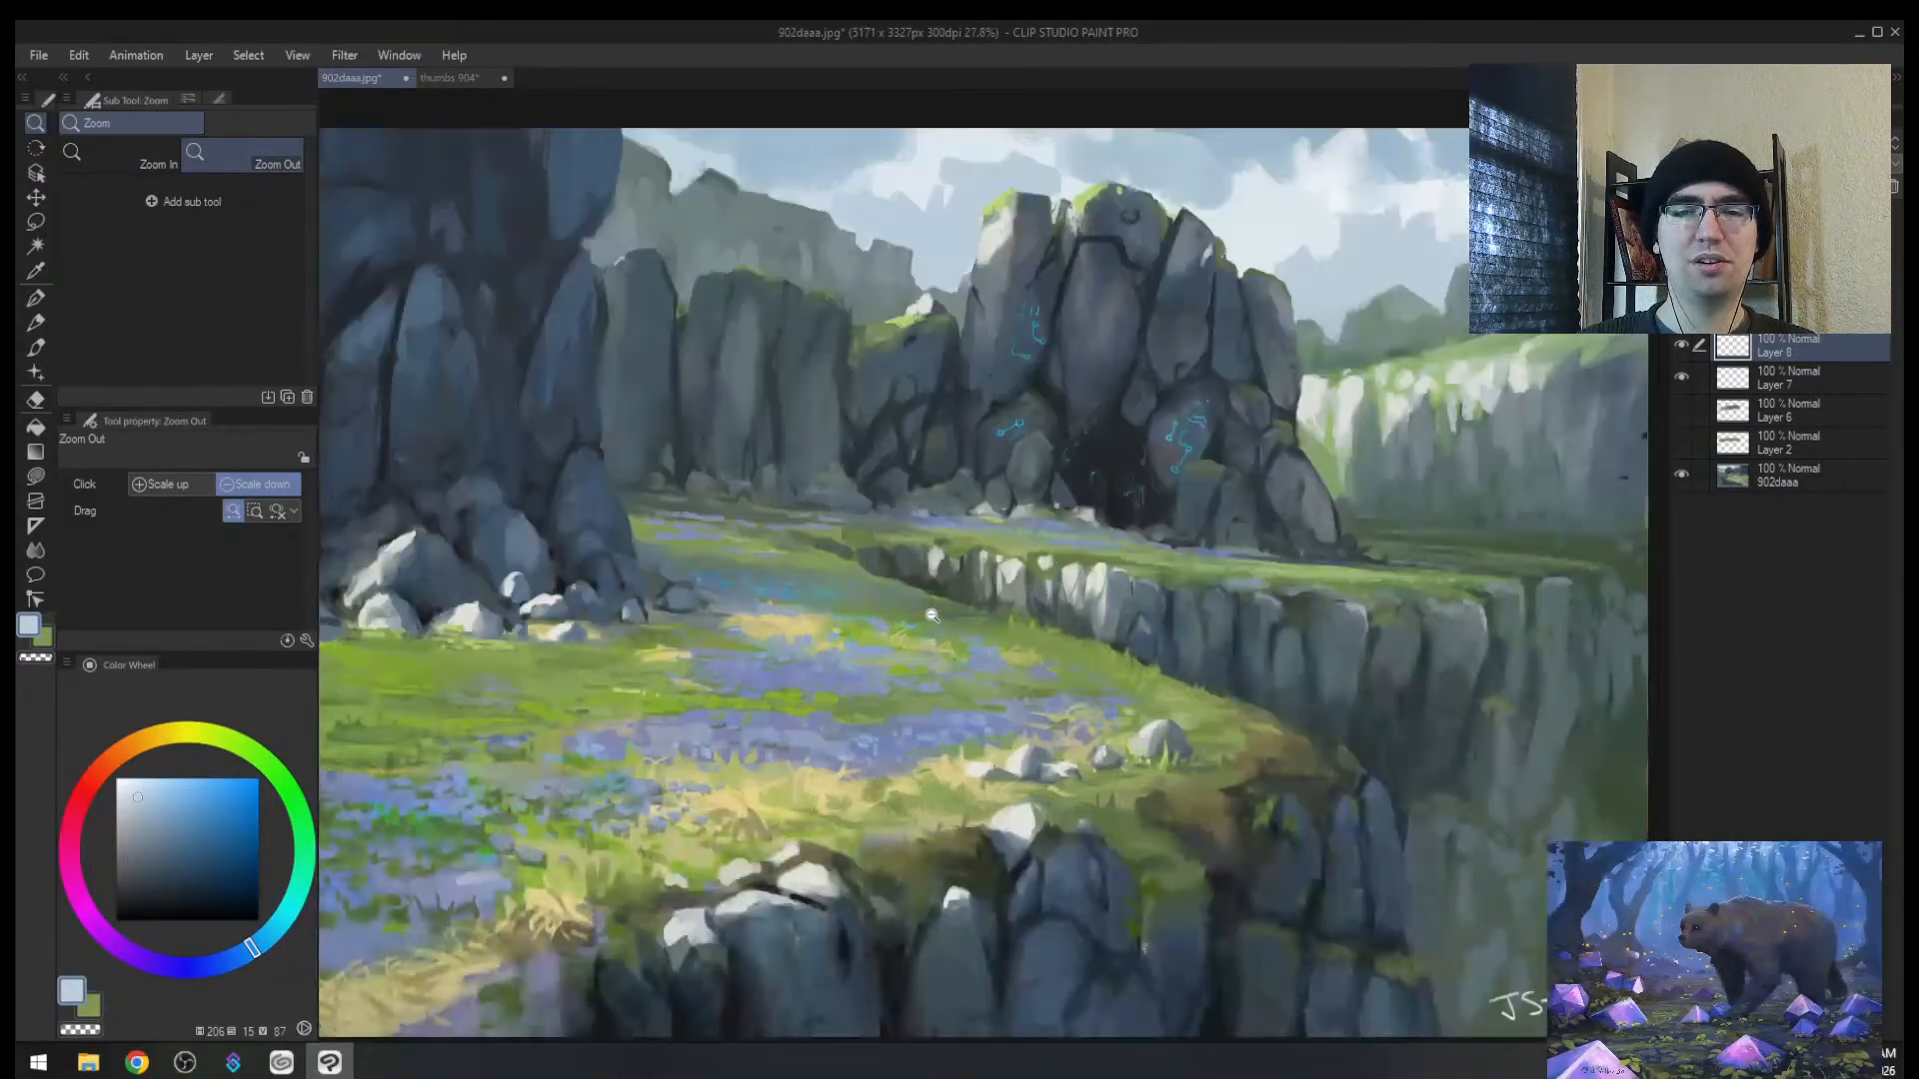
mouse_move(1083, 550)
mouse_down()
mouse_move(1009, 589)
mouse_move(1128, 554)
mouse_move(1046, 578)
mouse_move(1012, 559)
mouse_move(1038, 535)
mouse_move(1013, 541)
mouse_move(1061, 558)
mouse_move(1031, 562)
mouse_move(1119, 545)
mouse_move(1068, 566)
mouse_move(1191, 536)
mouse_move(1011, 507)
mouse_move(1035, 439)
mouse_move(1054, 447)
mouse_up()
Step: Eyedrop a dark teal from the rocks, shrink the brush, and zoom in on the left rock formation
alt+click(1021, 525)
key(bracketleft)
key(bracketleft)
key(bracketleft)
key(bracketleft)
key(bracketleft)
key(bracketleft)
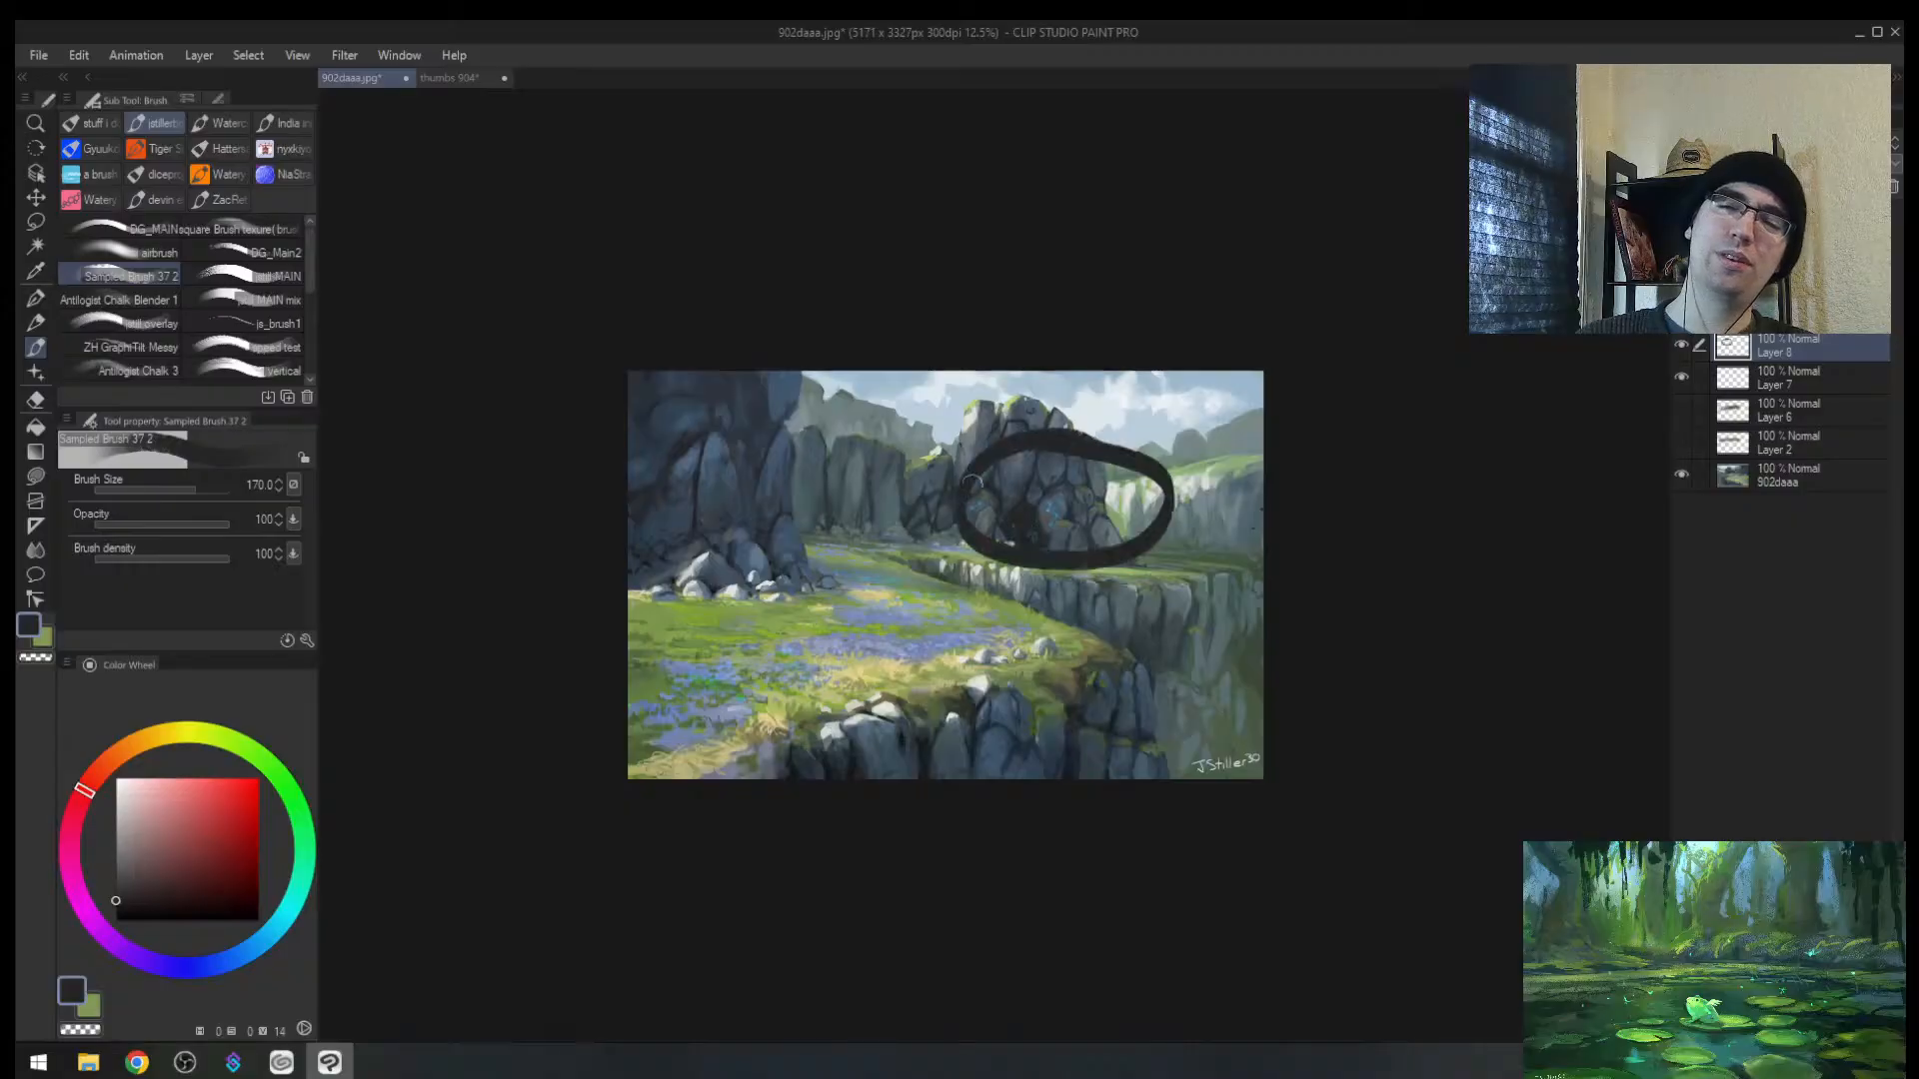
key(ctrl+z)
mouse_move(1163, 403)
mouse_down()
mouse_move(1173, 433)
mouse_move(1061, 590)
mouse_move(1106, 560)
mouse_move(1028, 544)
mouse_move(955, 597)
mouse_move(1063, 518)
mouse_move(967, 544)
mouse_move(1011, 522)
mouse_move(978, 636)
mouse_up()
alt+click(979, 506)
key(alt+space)
mouse_move(942, 719)
mouse_down()
mouse_move(876, 805)
mouse_move(795, 794)
mouse_move(876, 728)
mouse_up()
drag(806, 553, 873, 490)
drag(619, 443, 686, 434)
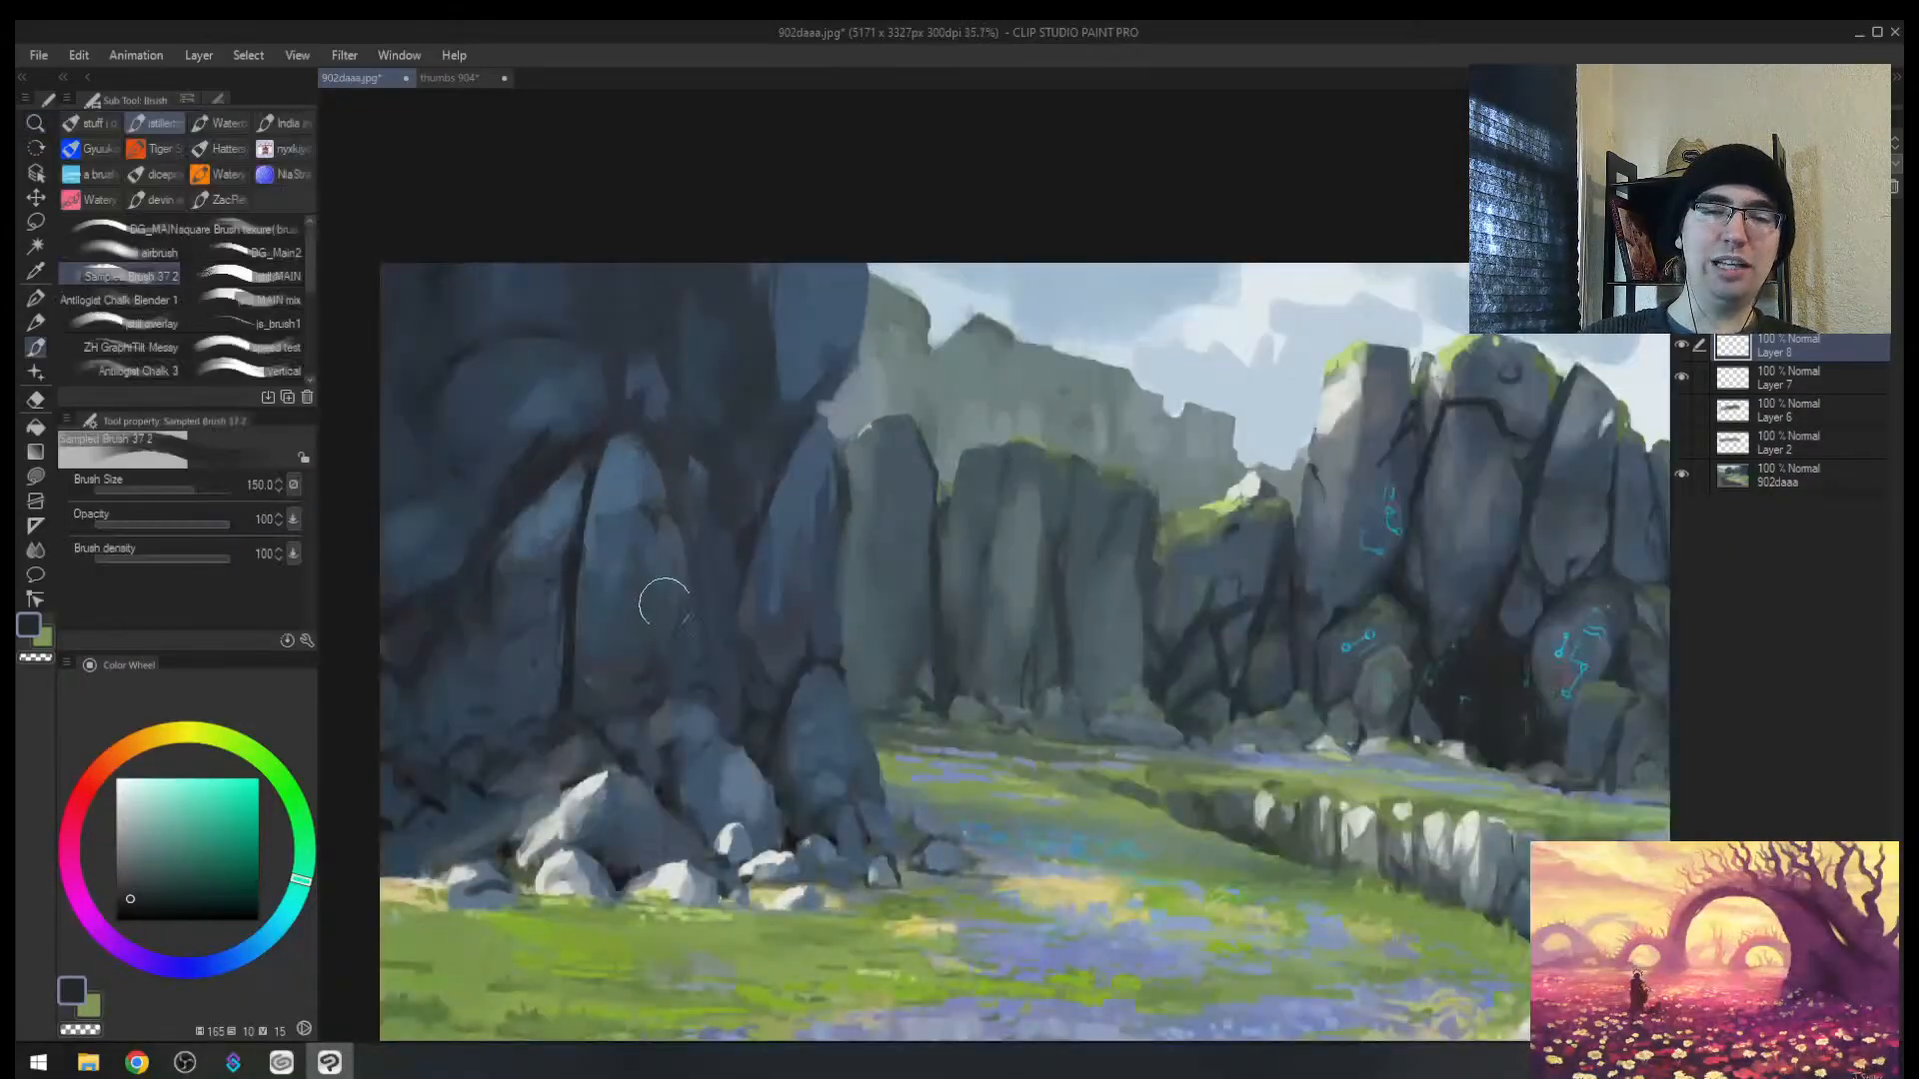
Step: Draw a large dark circle around the left rocks, redrawing it with a smaller brush
mouse_move(886, 522)
mouse_down()
mouse_move(645, 412)
mouse_move(977, 639)
mouse_move(680, 402)
mouse_up()
key(ctrl+z)
key([)
mouse_move(701, 961)
mouse_down()
mouse_move(782, 935)
mouse_move(445, 418)
mouse_move(975, 857)
mouse_move(908, 797)
mouse_up()
key(alt+space)
drag(1107, 802, 974, 567)
Step: Undo the dark circle and zoom out to see the whole 902daaa.jpg painting
click(971, 565)
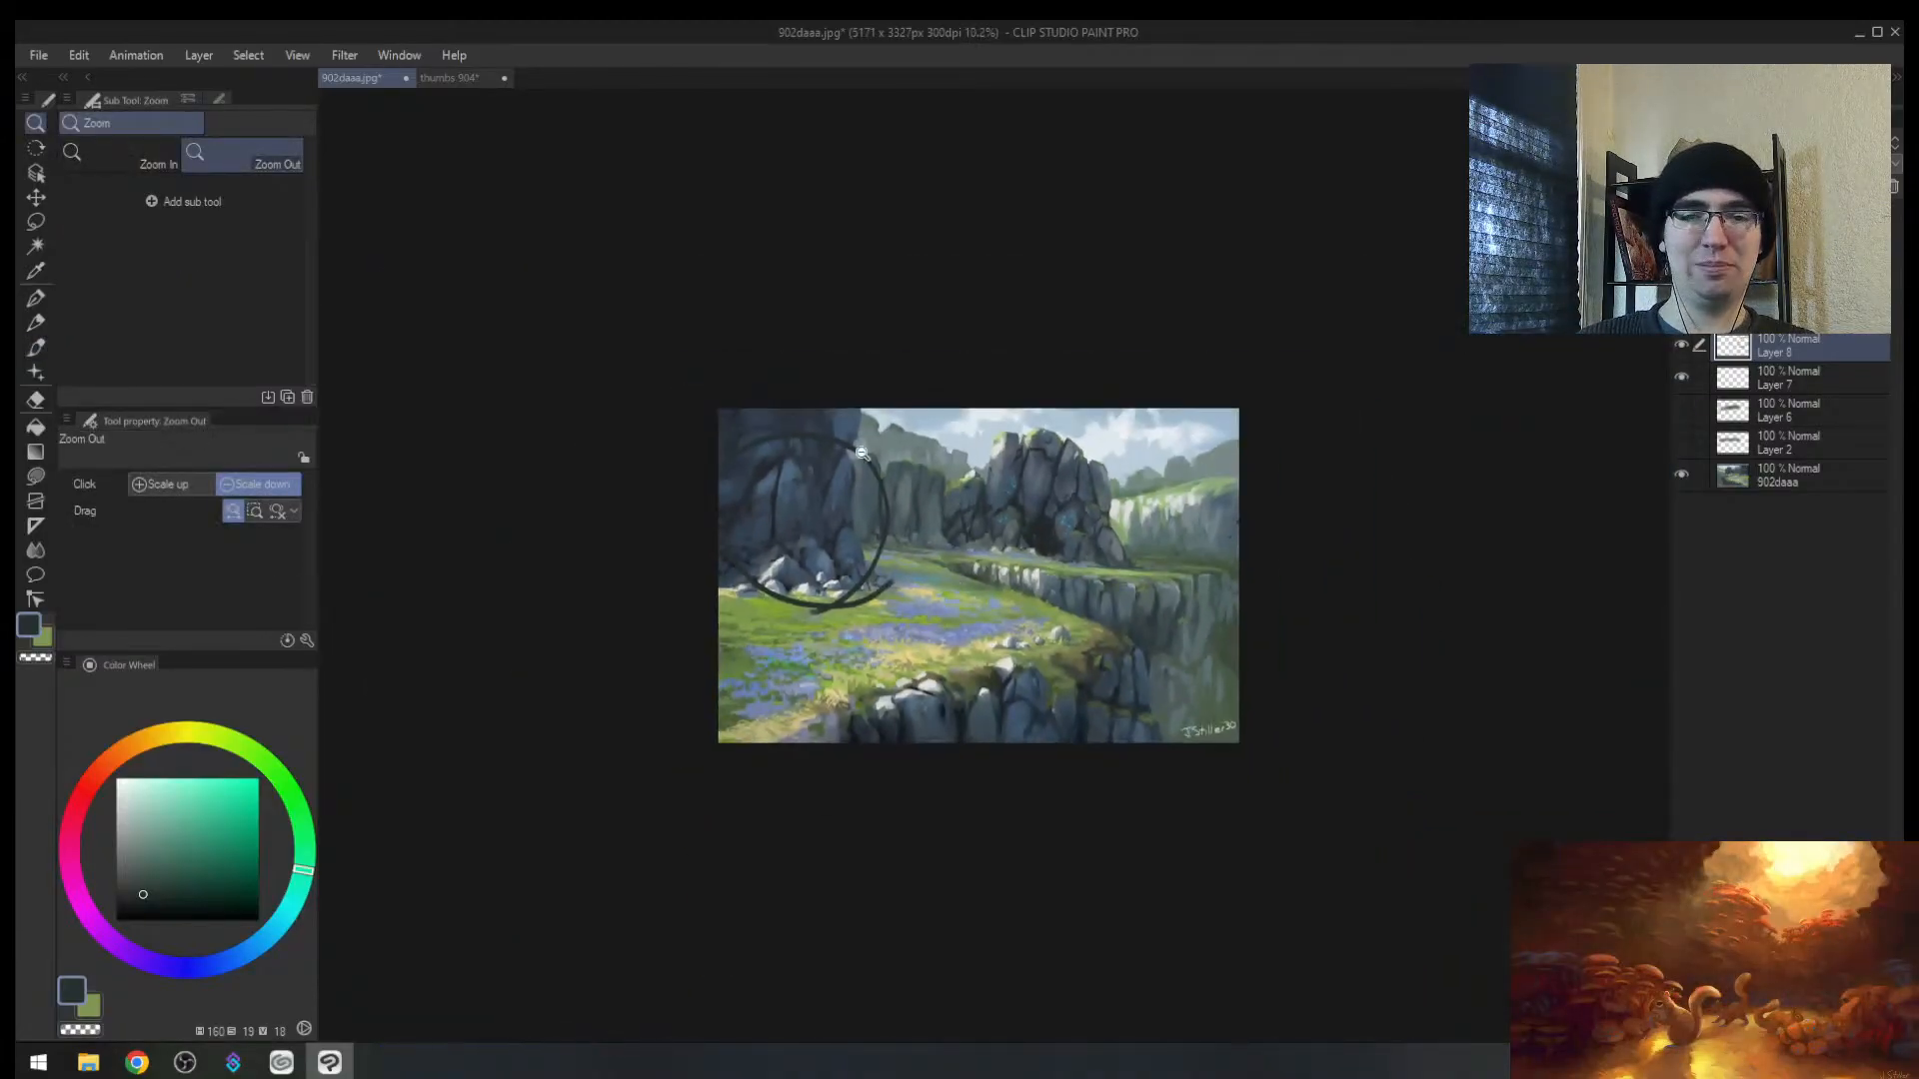
scroll(844, 519, up, 2)
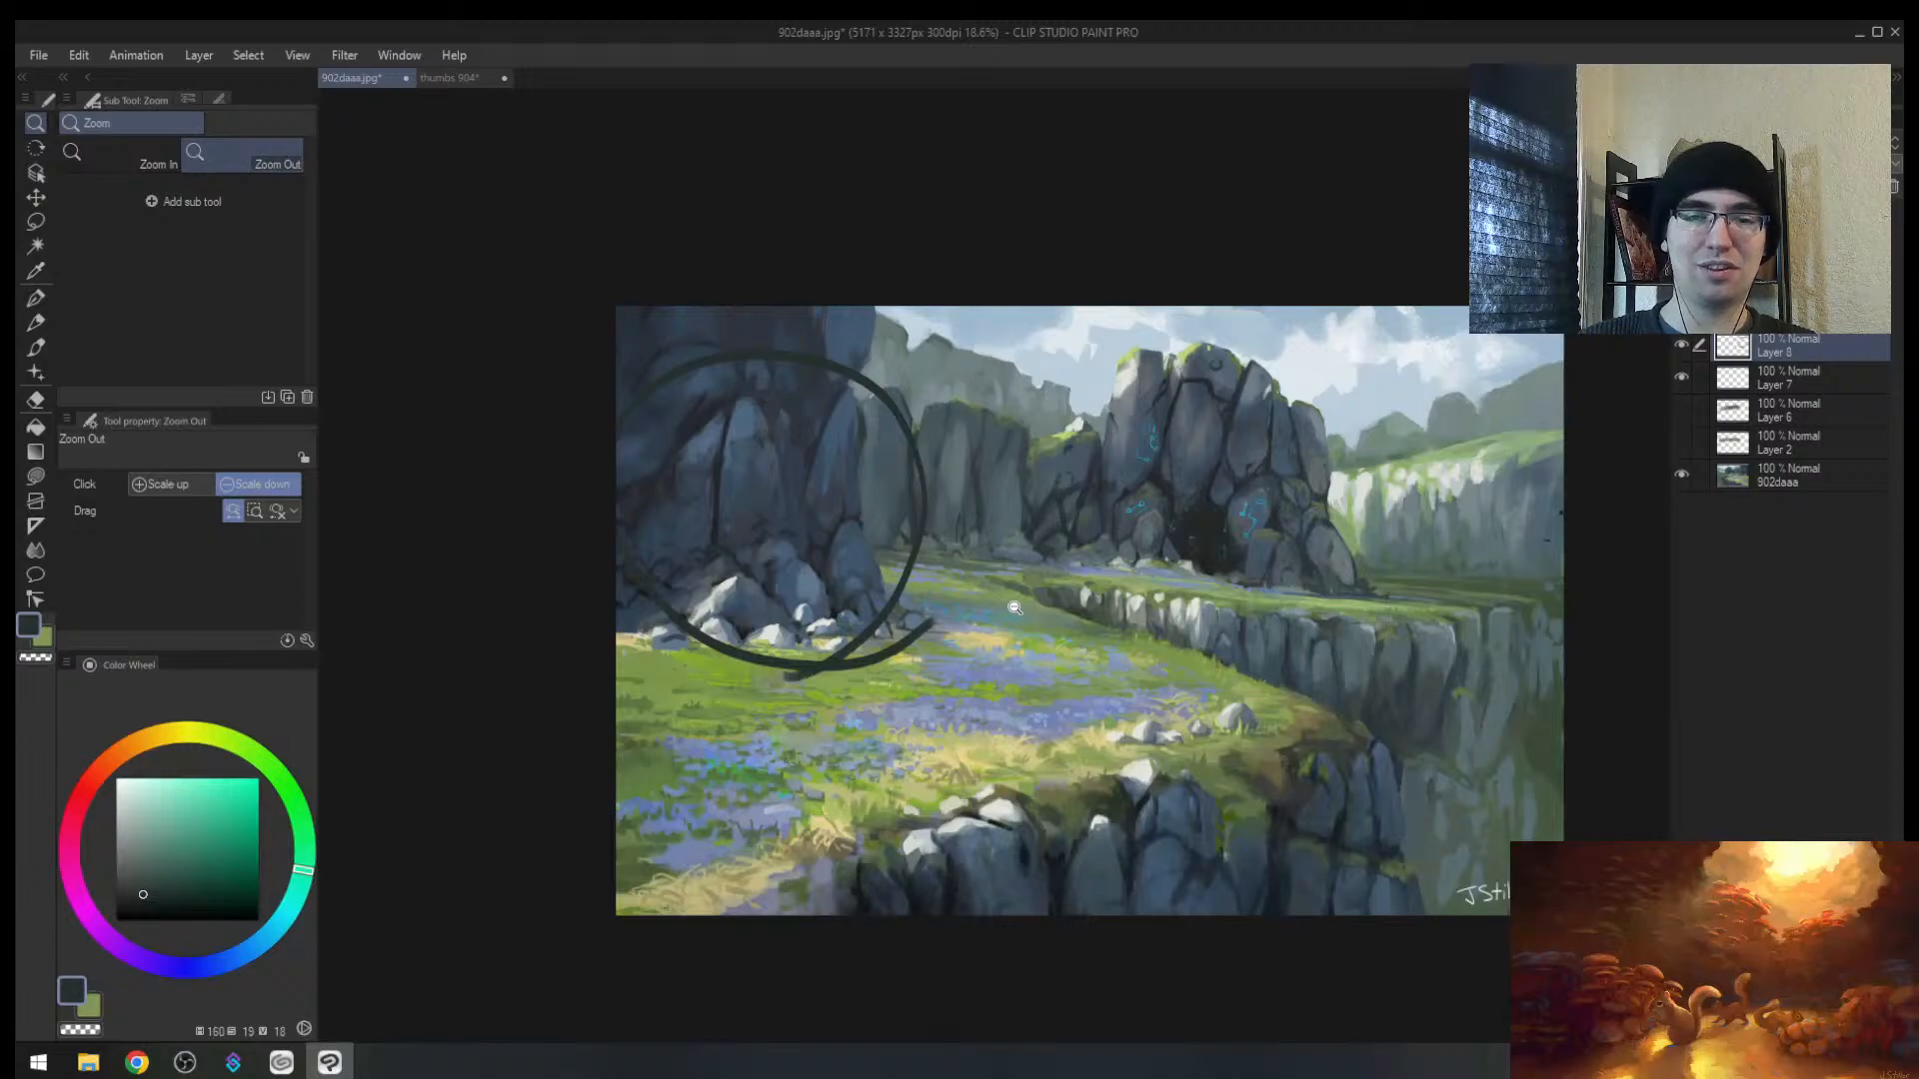
key(ctrl+z)
scroll(648, 528, up, 2)
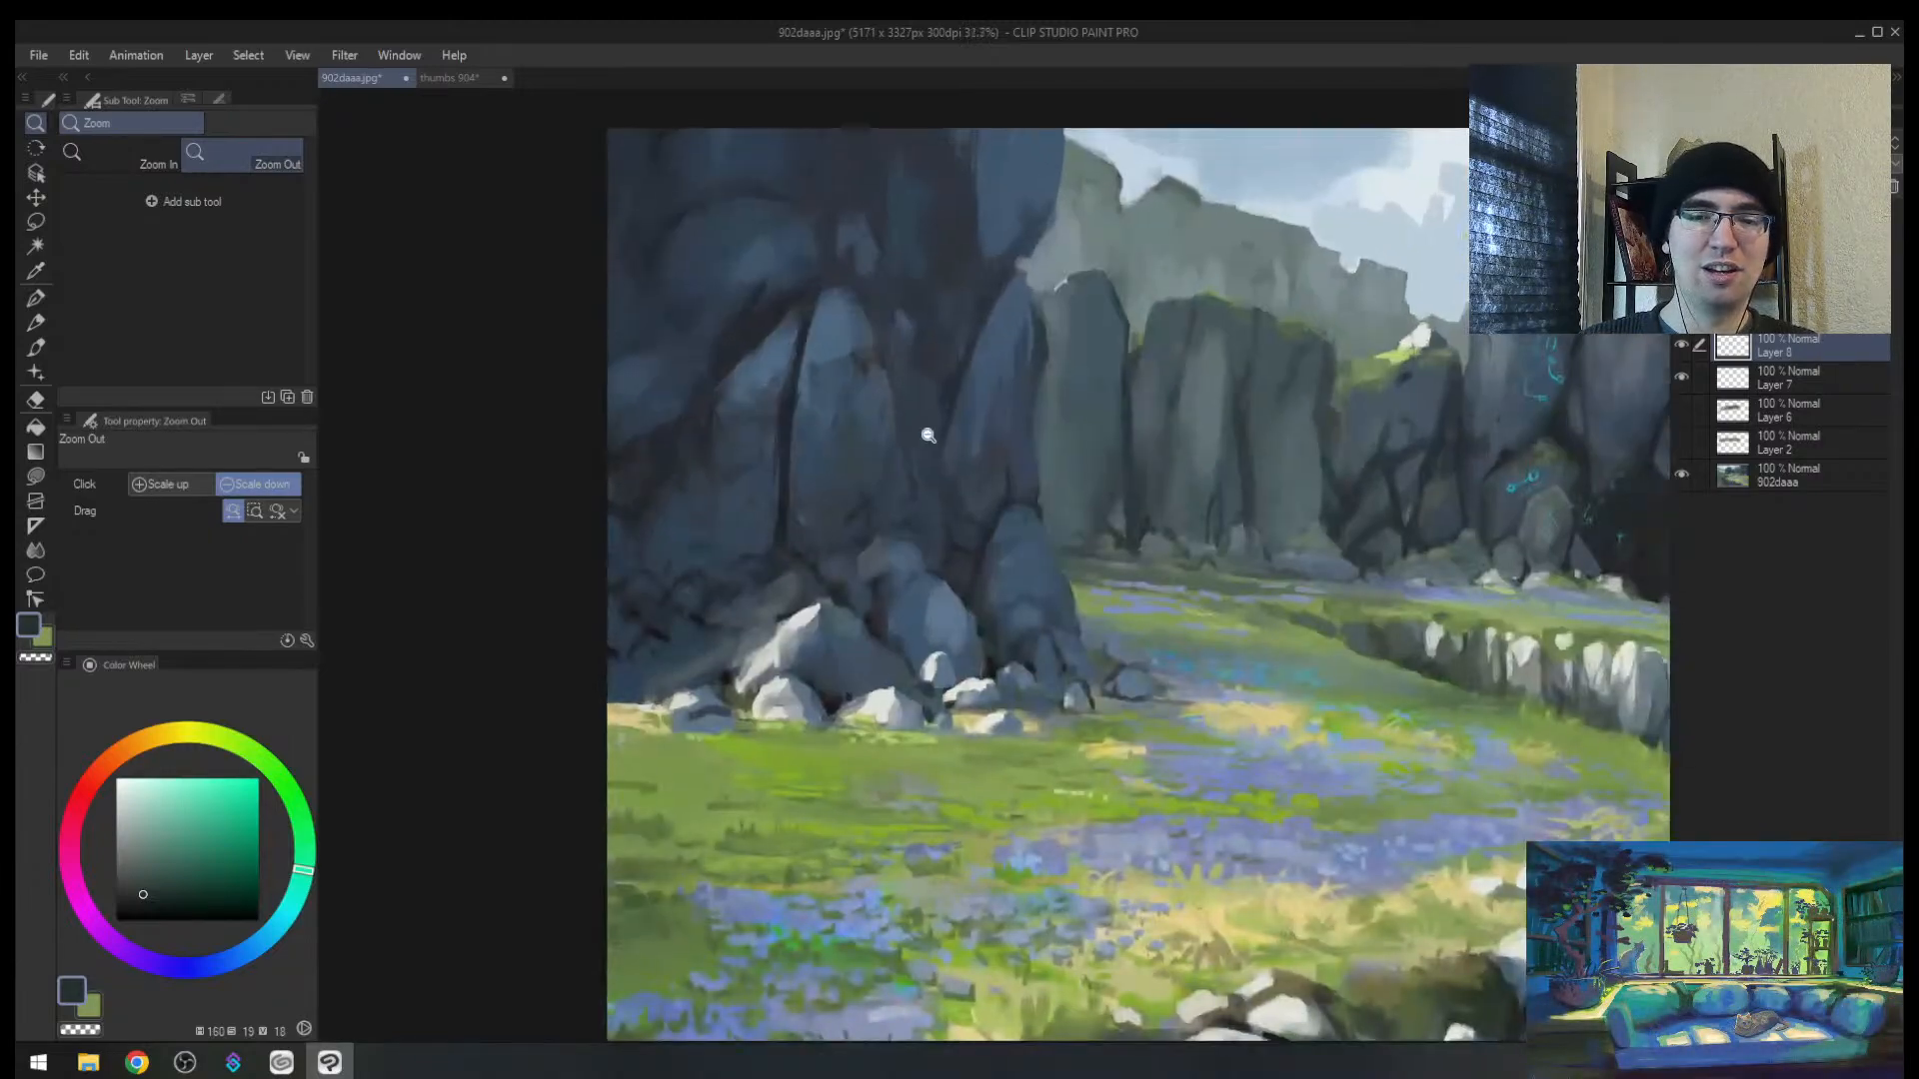
click(1013, 540)
click(969, 575)
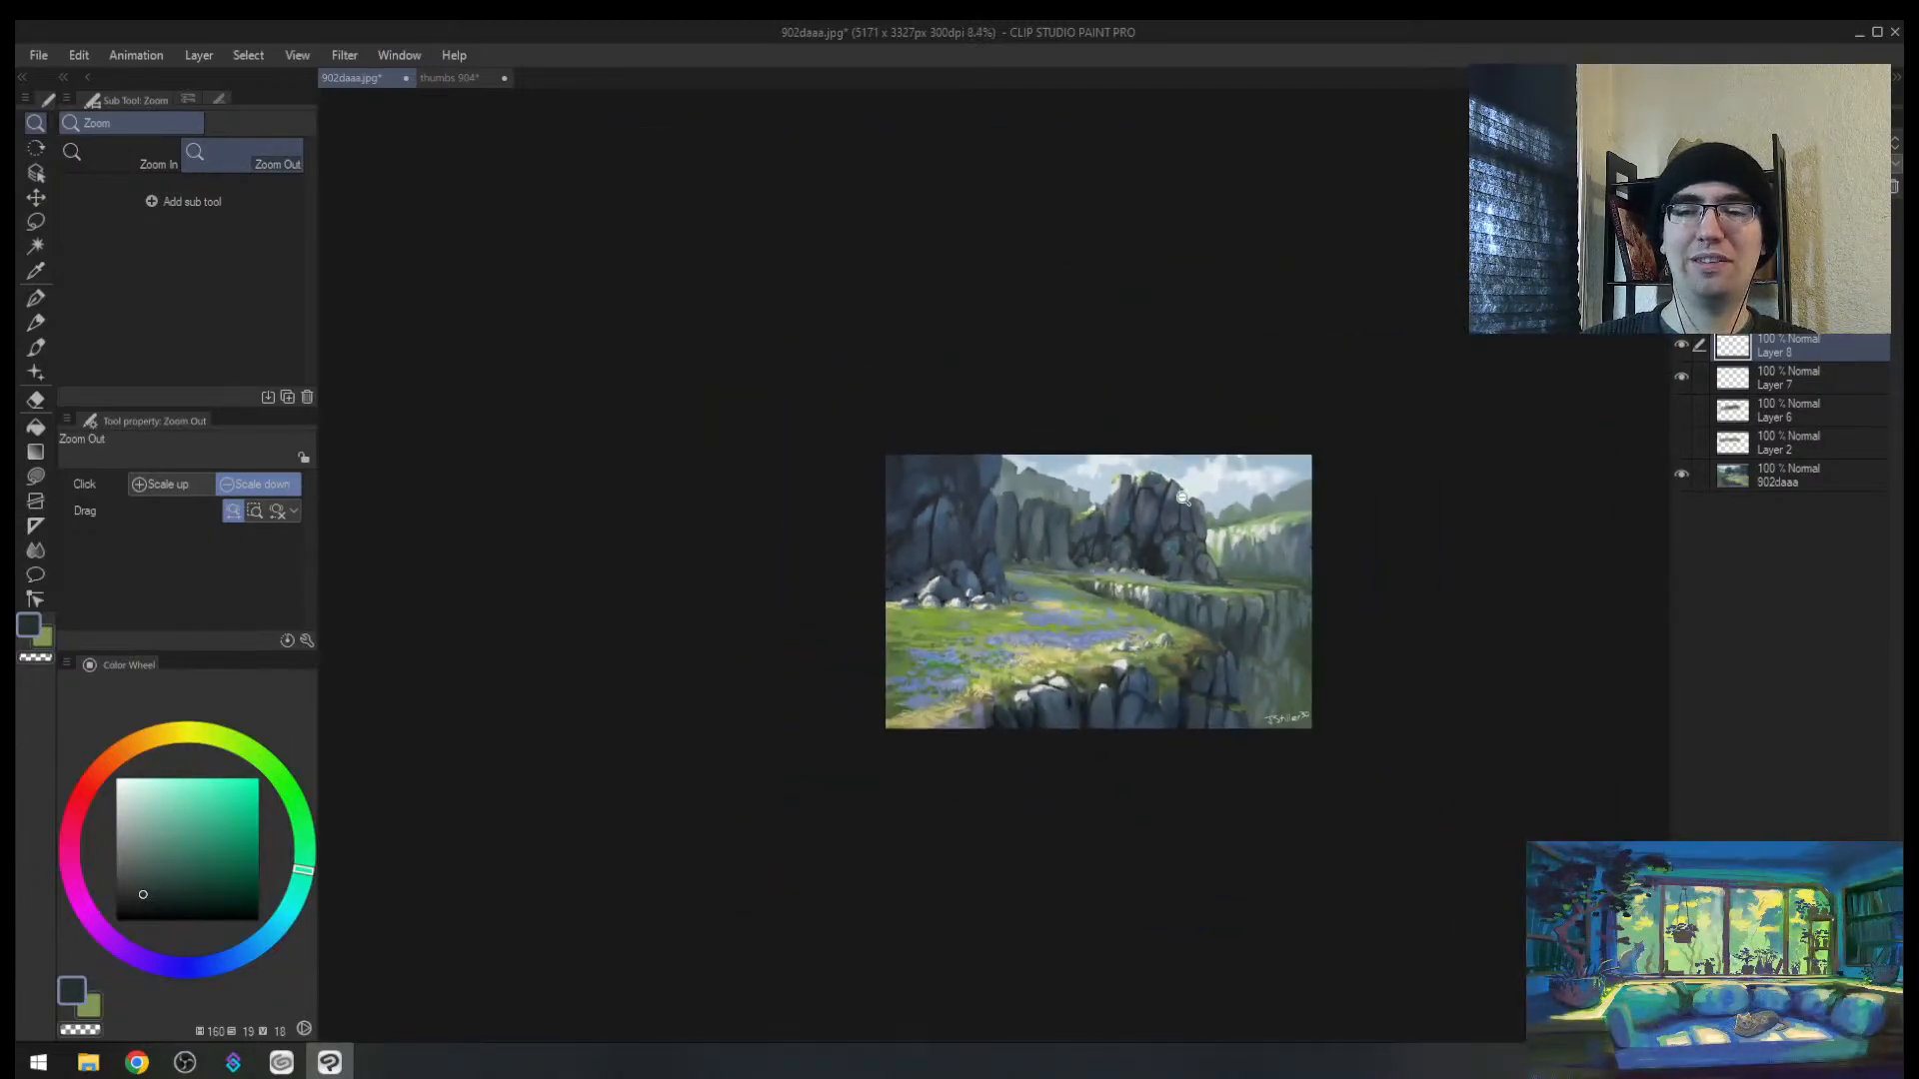
scroll(1182, 497, up, 2)
click(1220, 510)
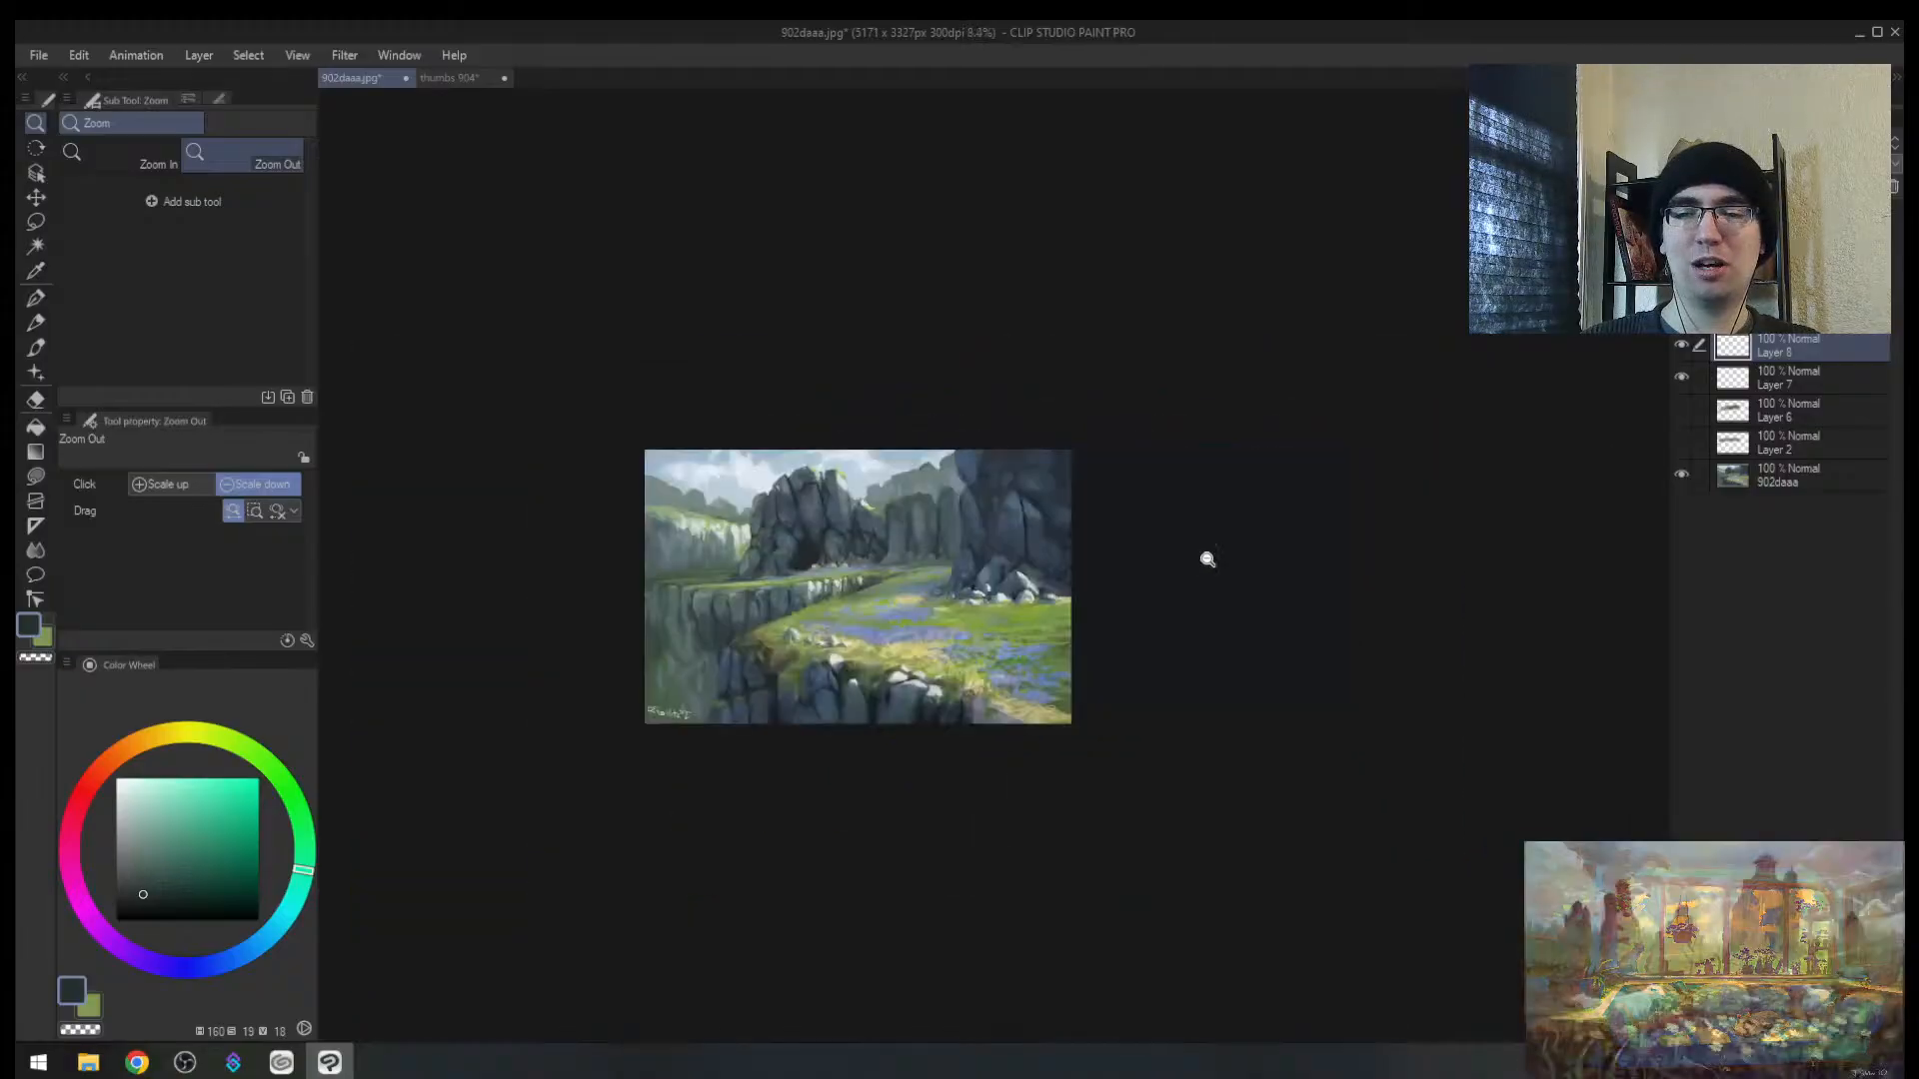
scroll(1019, 518, up, 4)
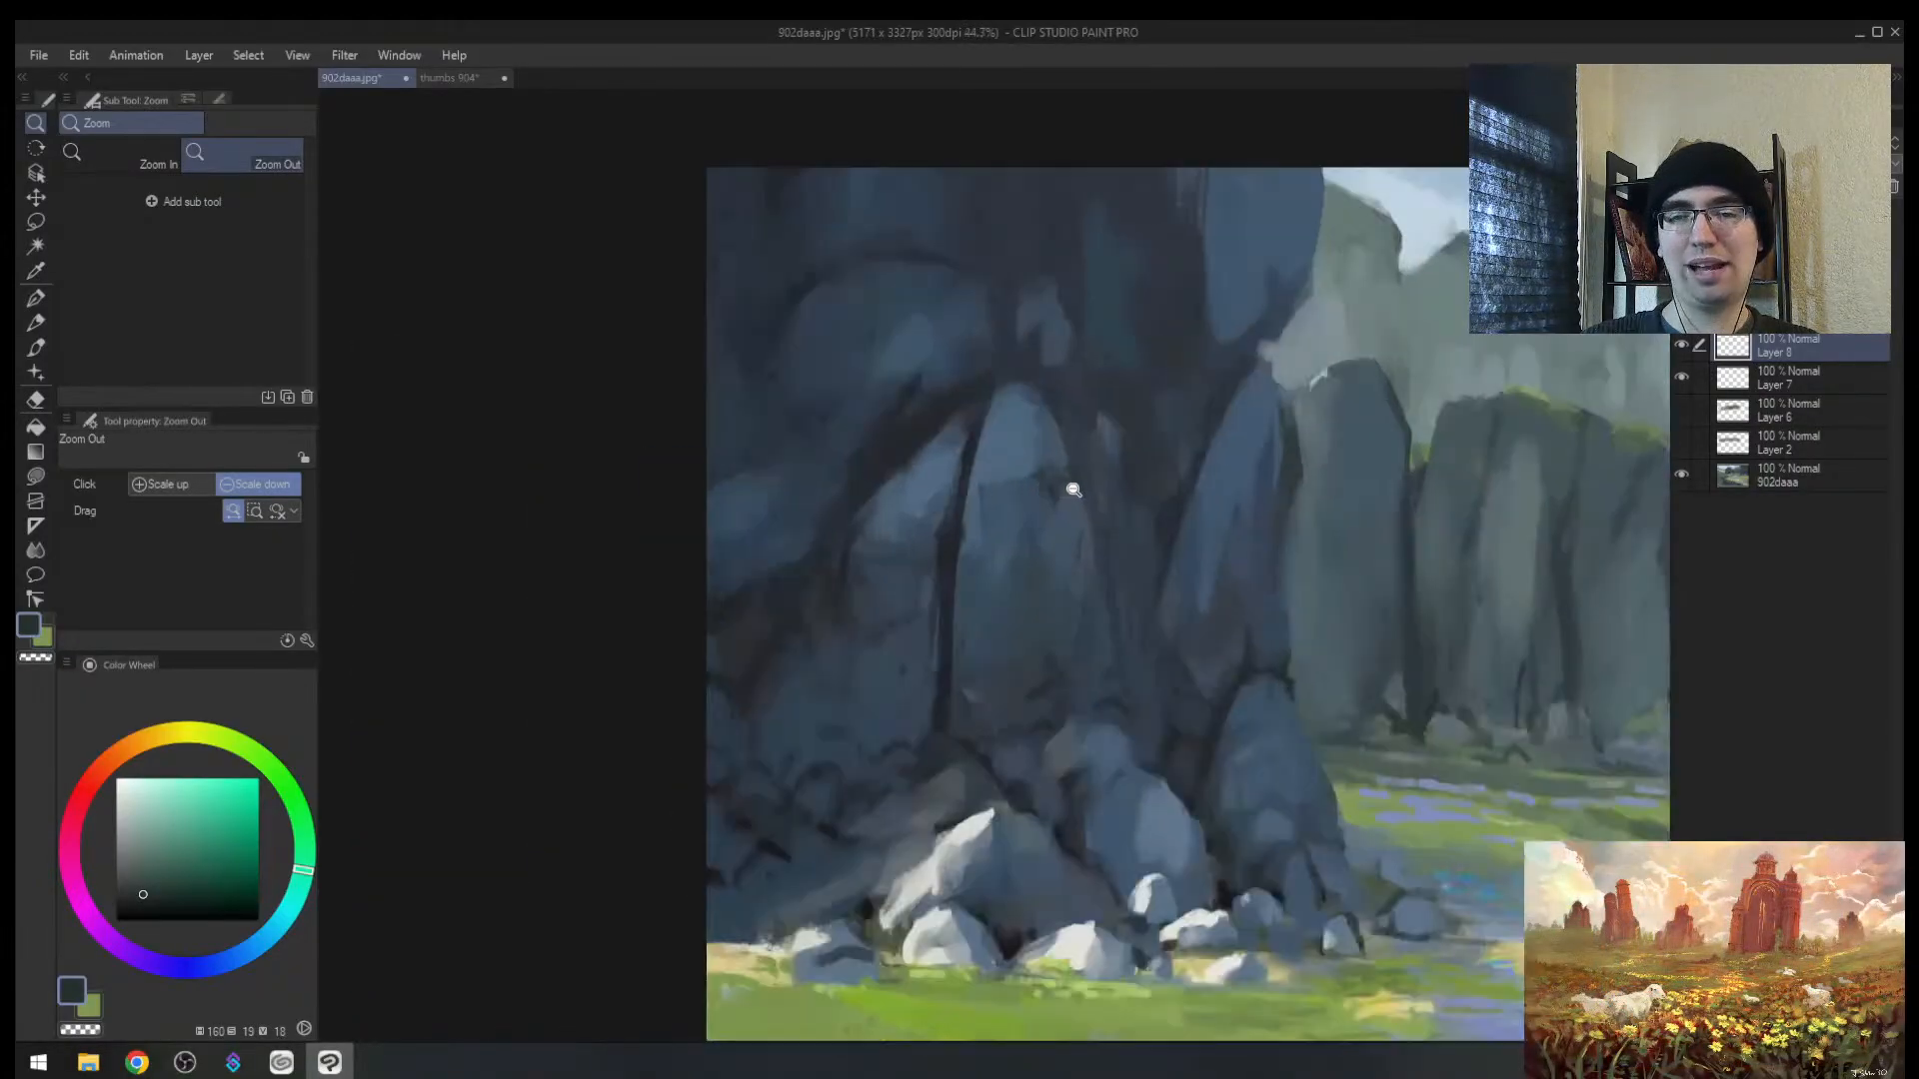
Step: Eyedrop grey-blue rock colours from the left cliff and enlarge the brush slightly
drag(1251, 793, 920, 572)
drag(784, 458, 902, 588)
key(b)
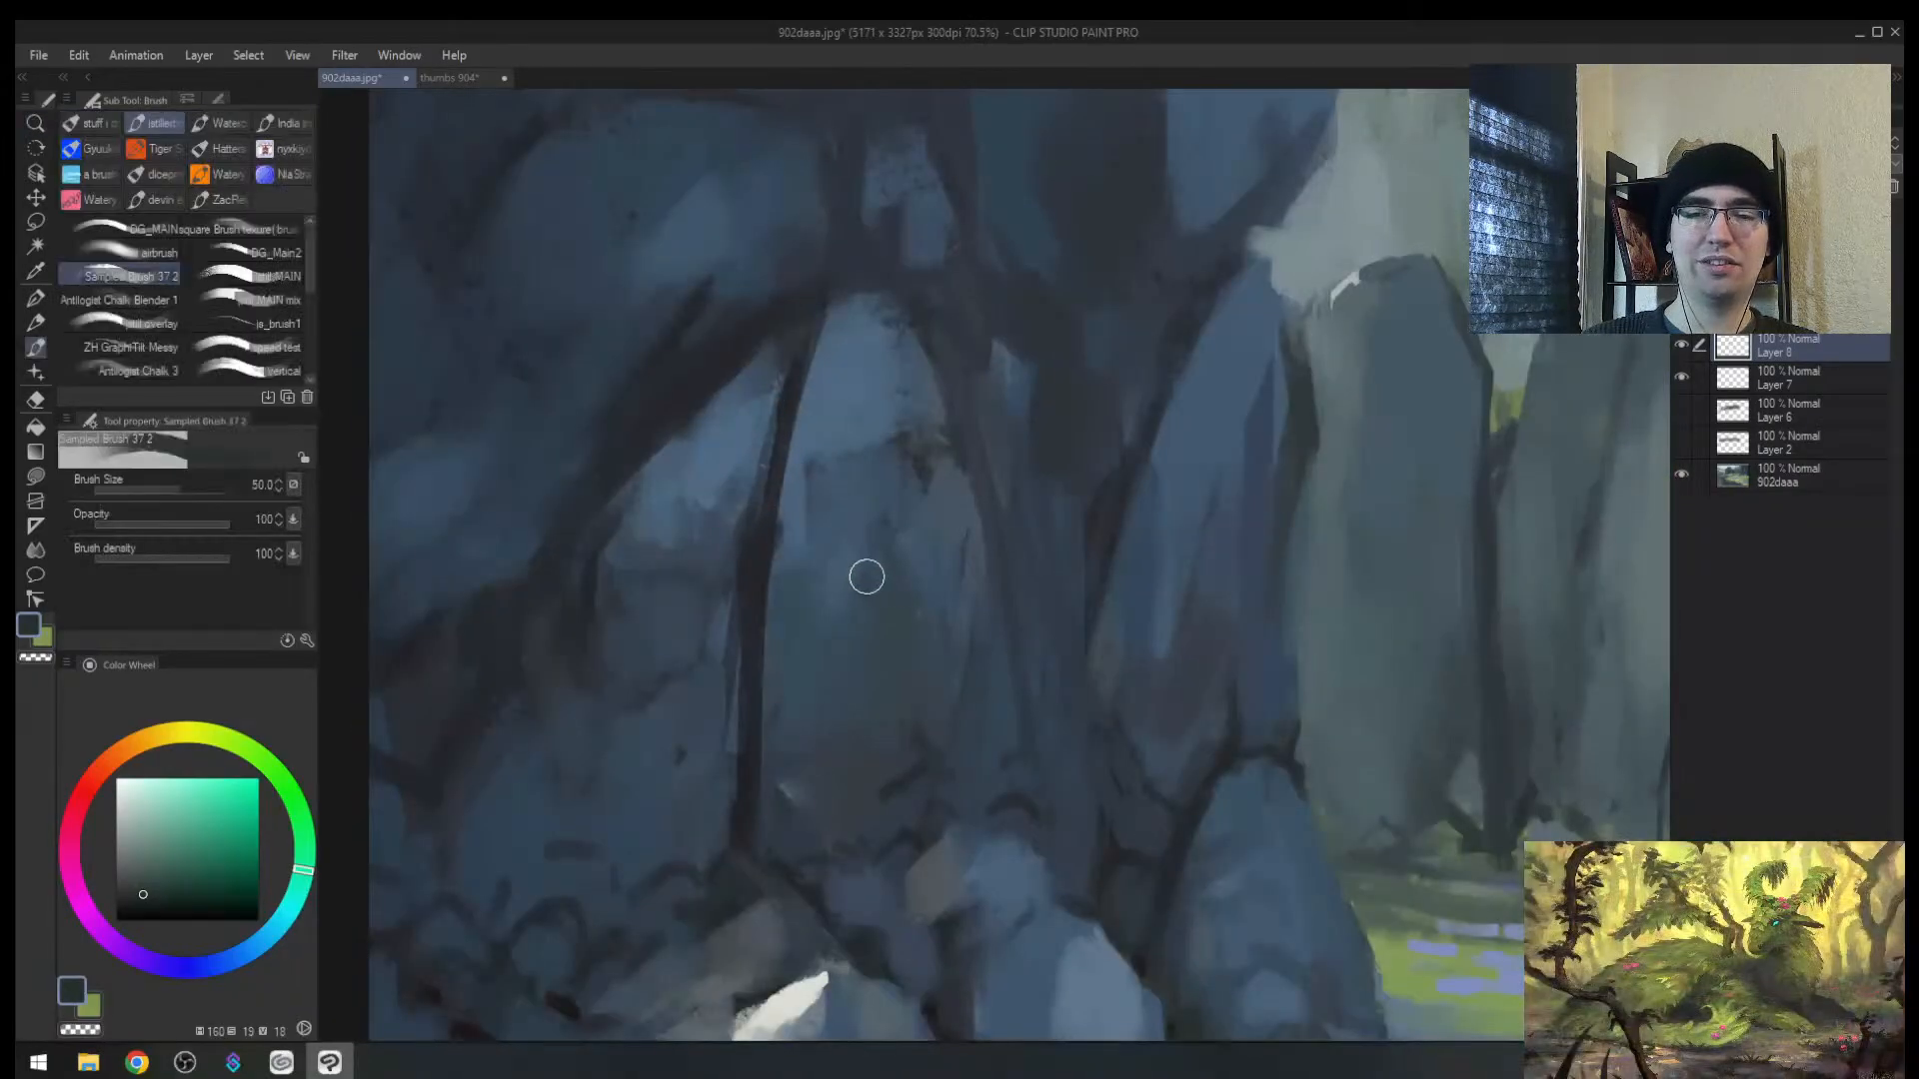
alt+click(853, 540)
alt+click(833, 446)
key(bracketright)
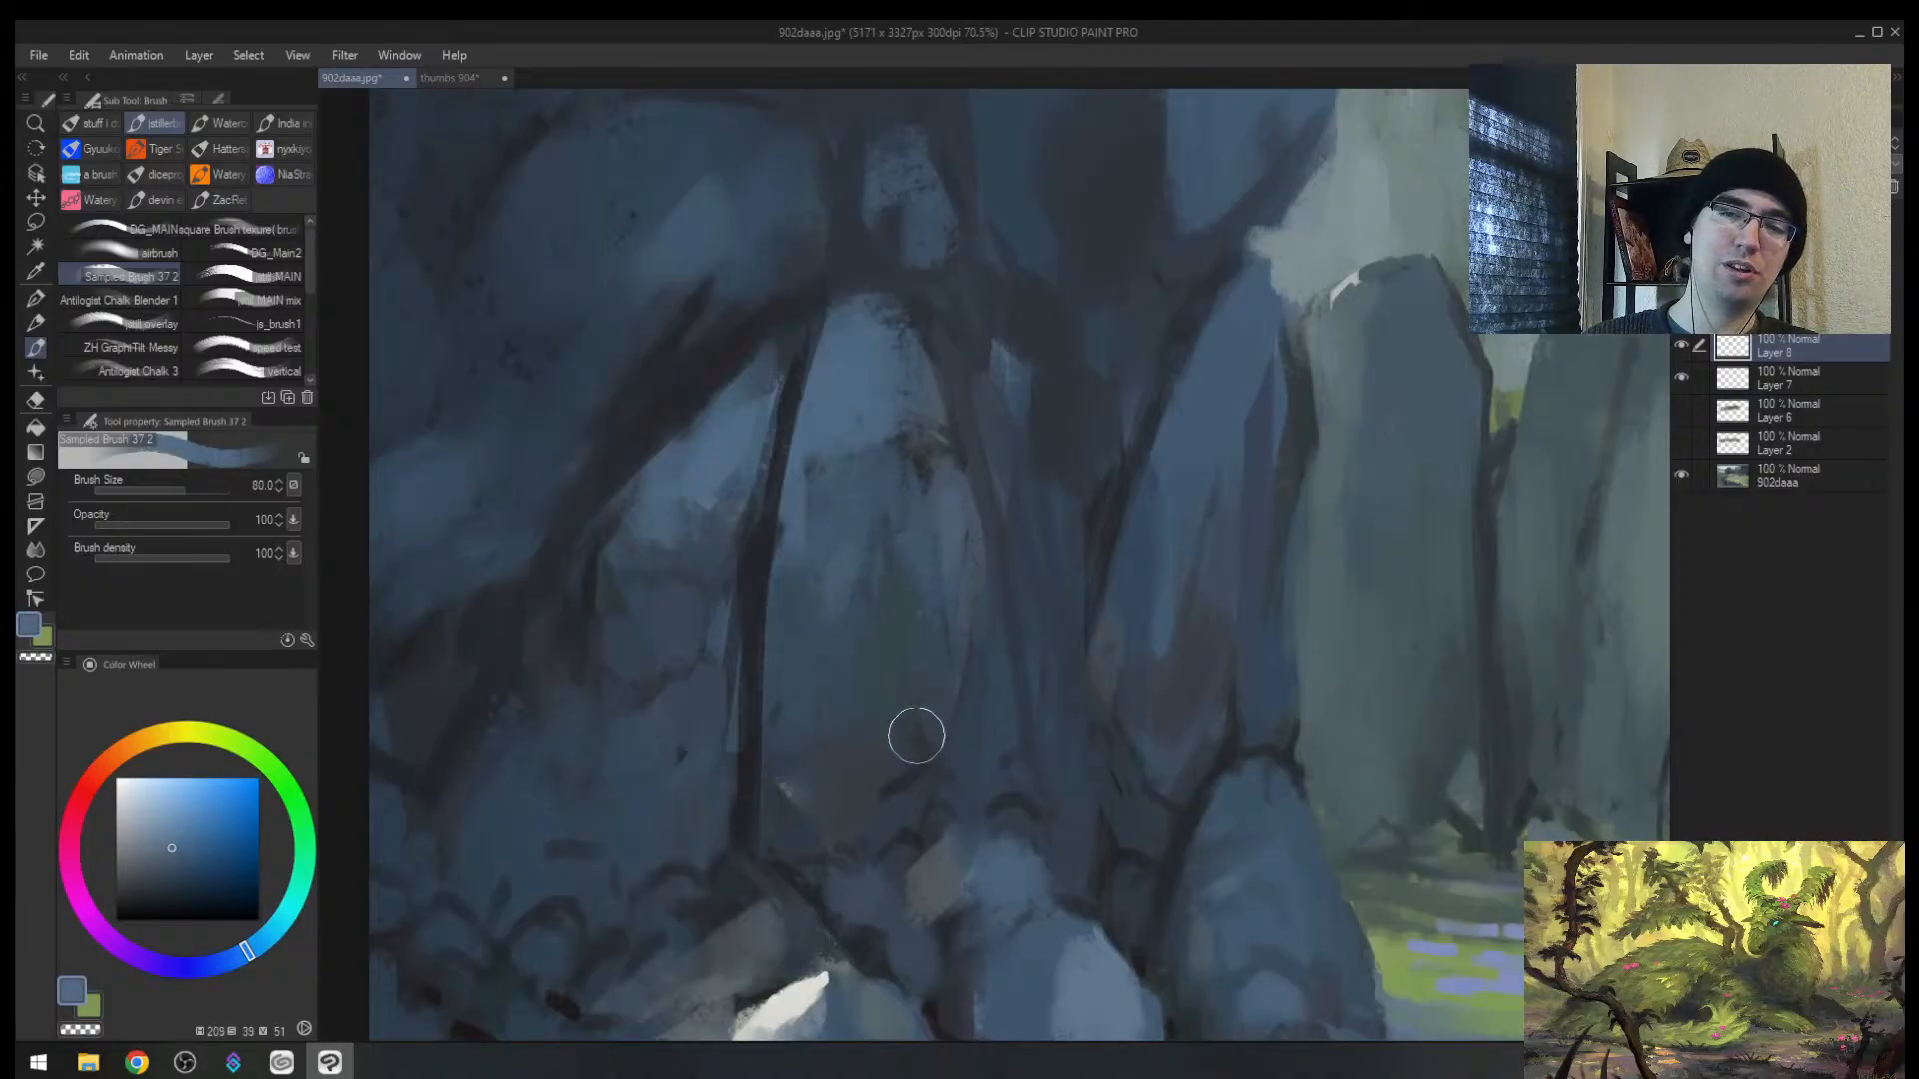
key(slash)
drag(981, 598, 939, 837)
mouse_move(1259, 737)
mouse_down()
mouse_move(967, 566)
mouse_move(939, 624)
mouse_up()
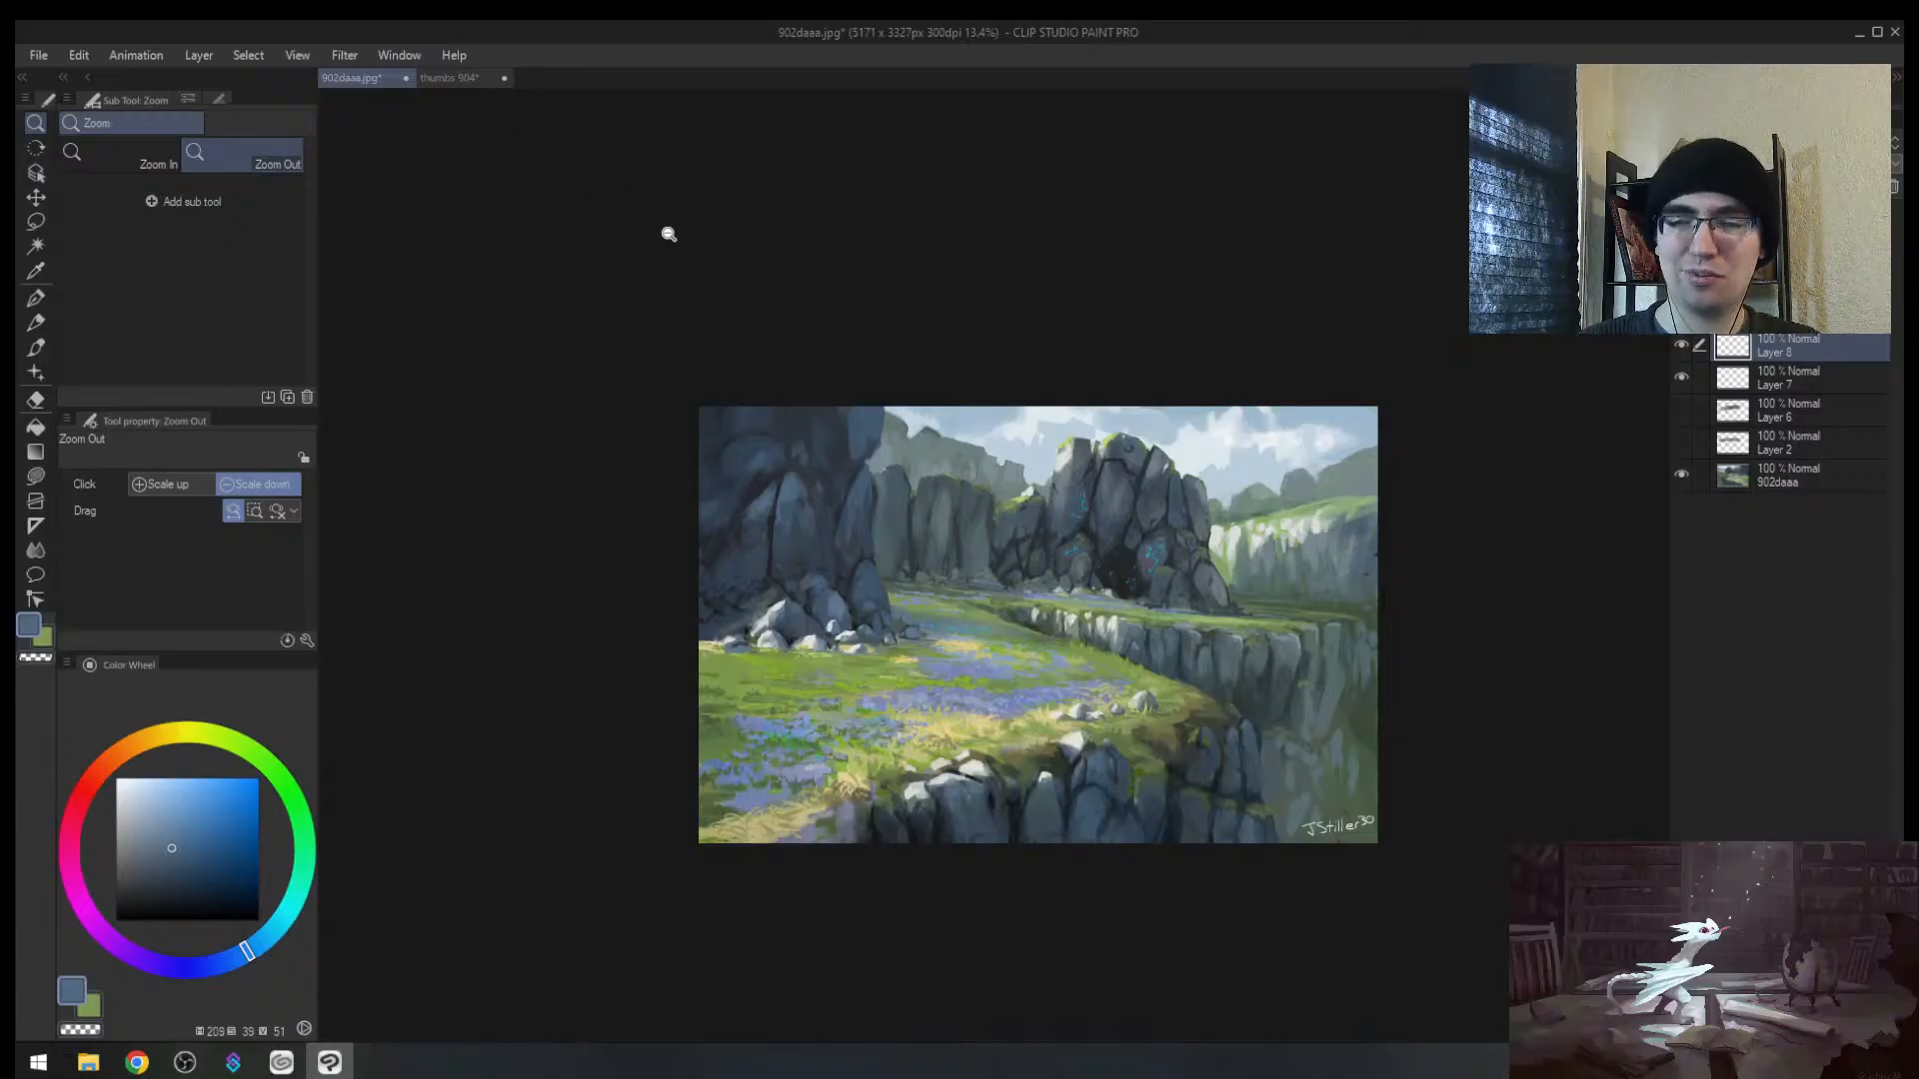
Step: Return to the thumbs 904 sheet, frame thumbnail 1, and eyedrop a light blue with a larger brush
click(440, 79)
key(h)
mouse_move(1019, 569)
mouse_down()
mouse_move(1011, 600)
mouse_move(912, 618)
mouse_up()
drag(1019, 671, 914, 535)
key(b)
click(144, 811)
key(bracketright)
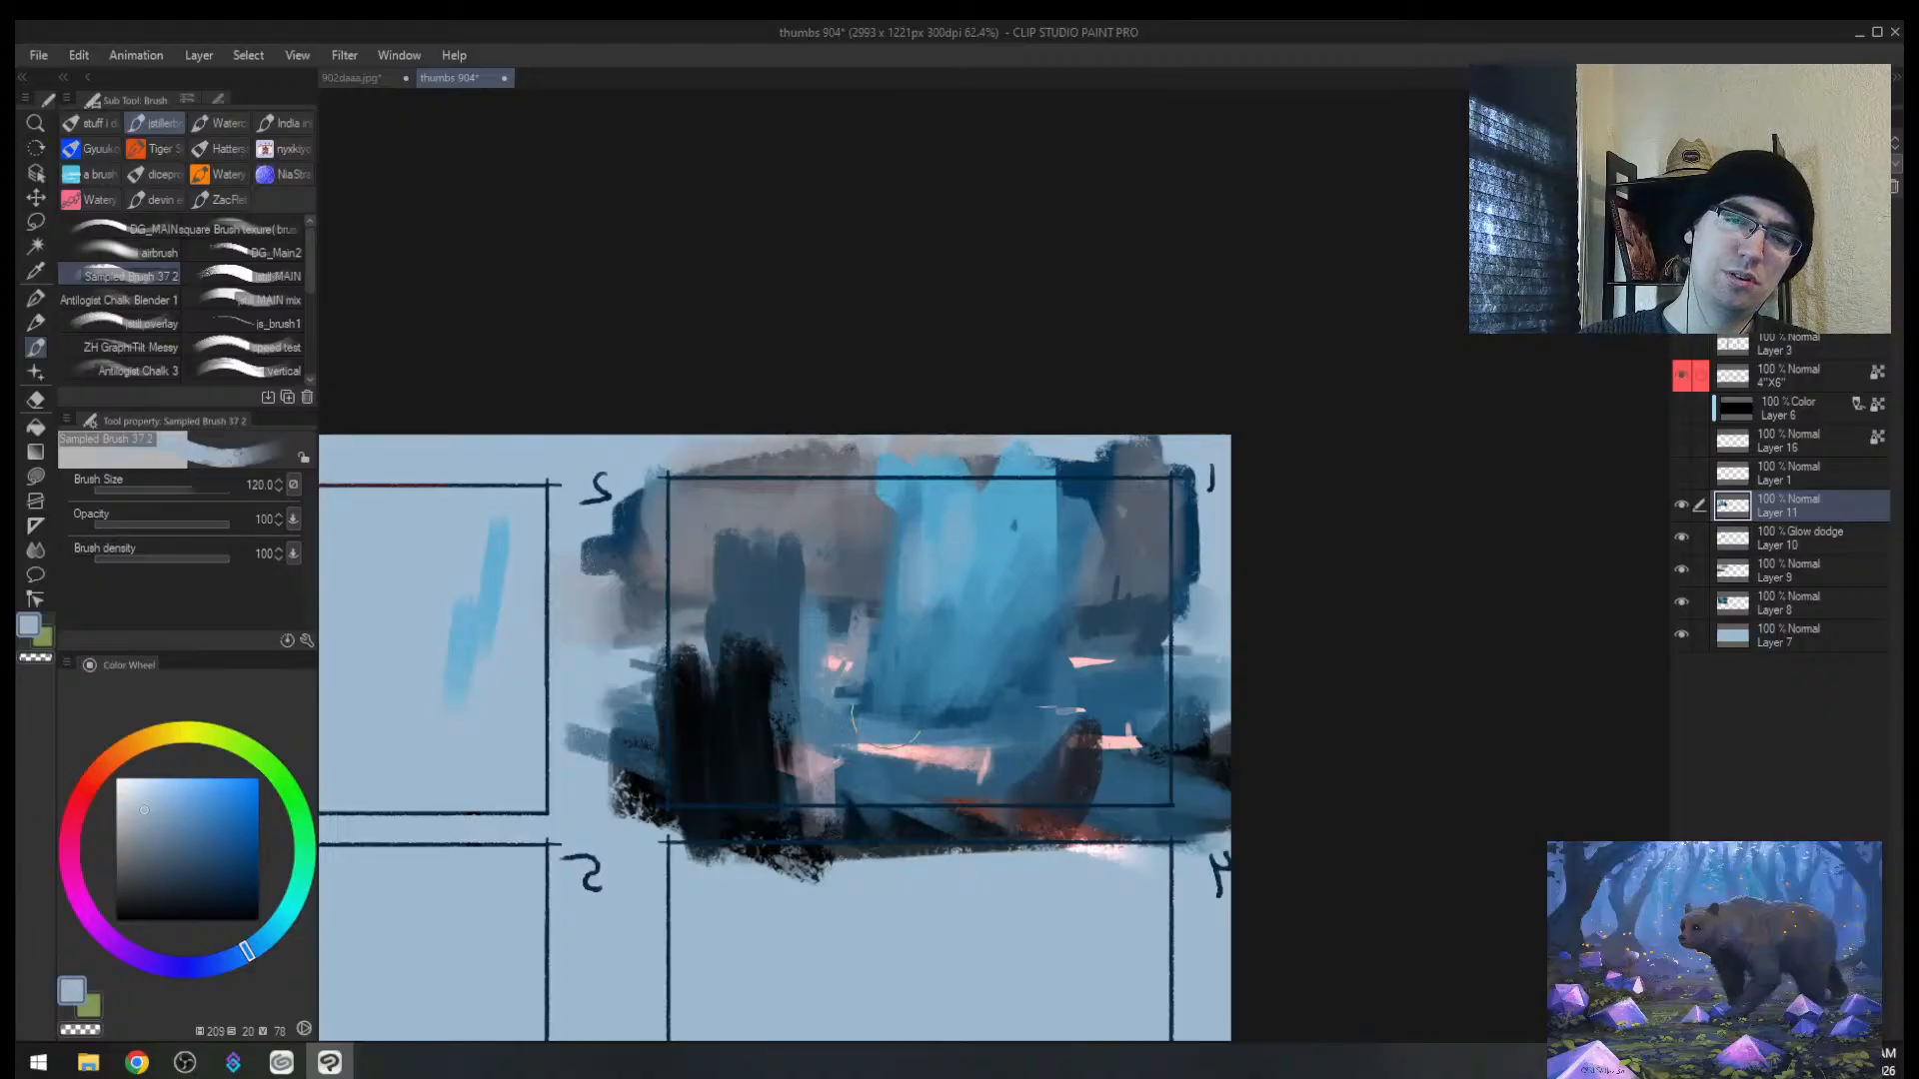
Step: Paint short strokes in thumbnail 1 and add new Layer 12
alt+click(940, 643)
key(bracketleft)
drag(929, 624, 941, 474)
alt+click(927, 557)
key(ctrl+shift+n)
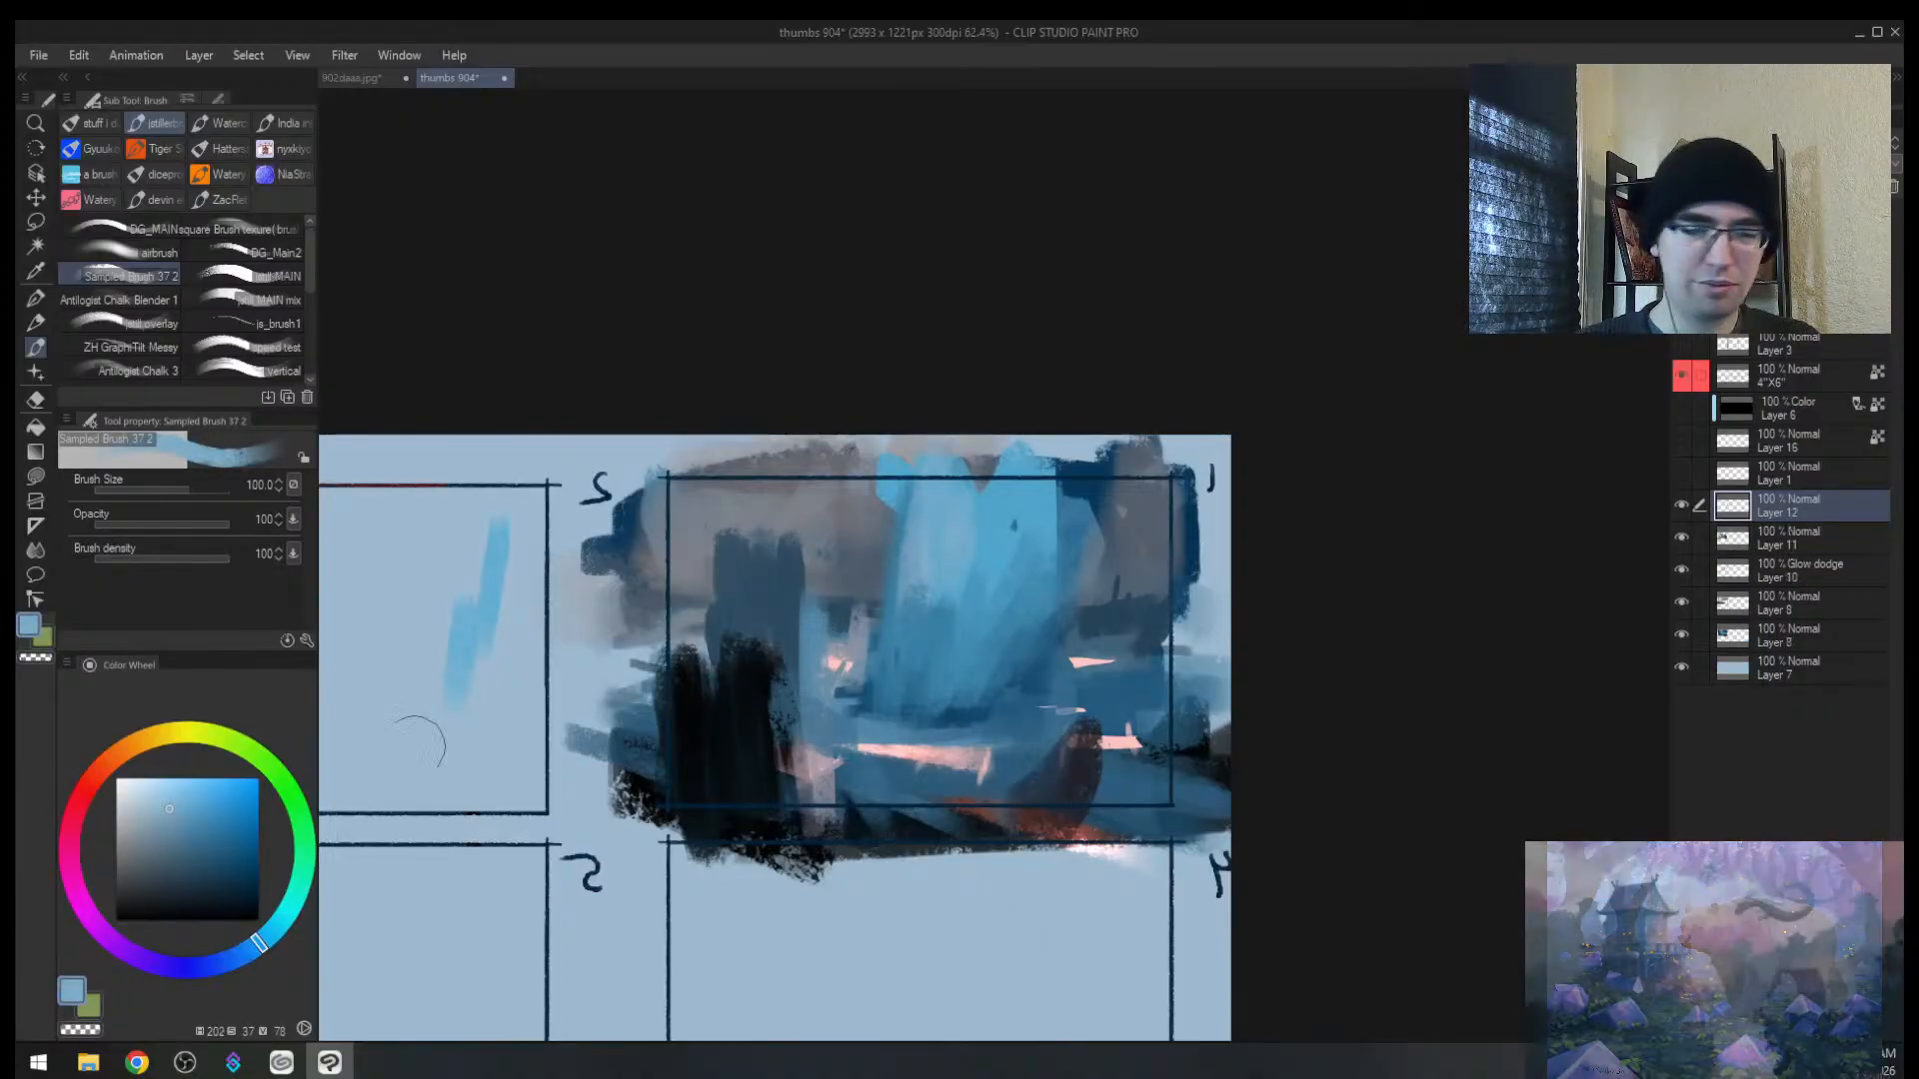
Step: Pick a greyer green and paint it over the upper-left grey, lower-left column and dark red rock
drag(297, 887, 302, 825)
click(208, 886)
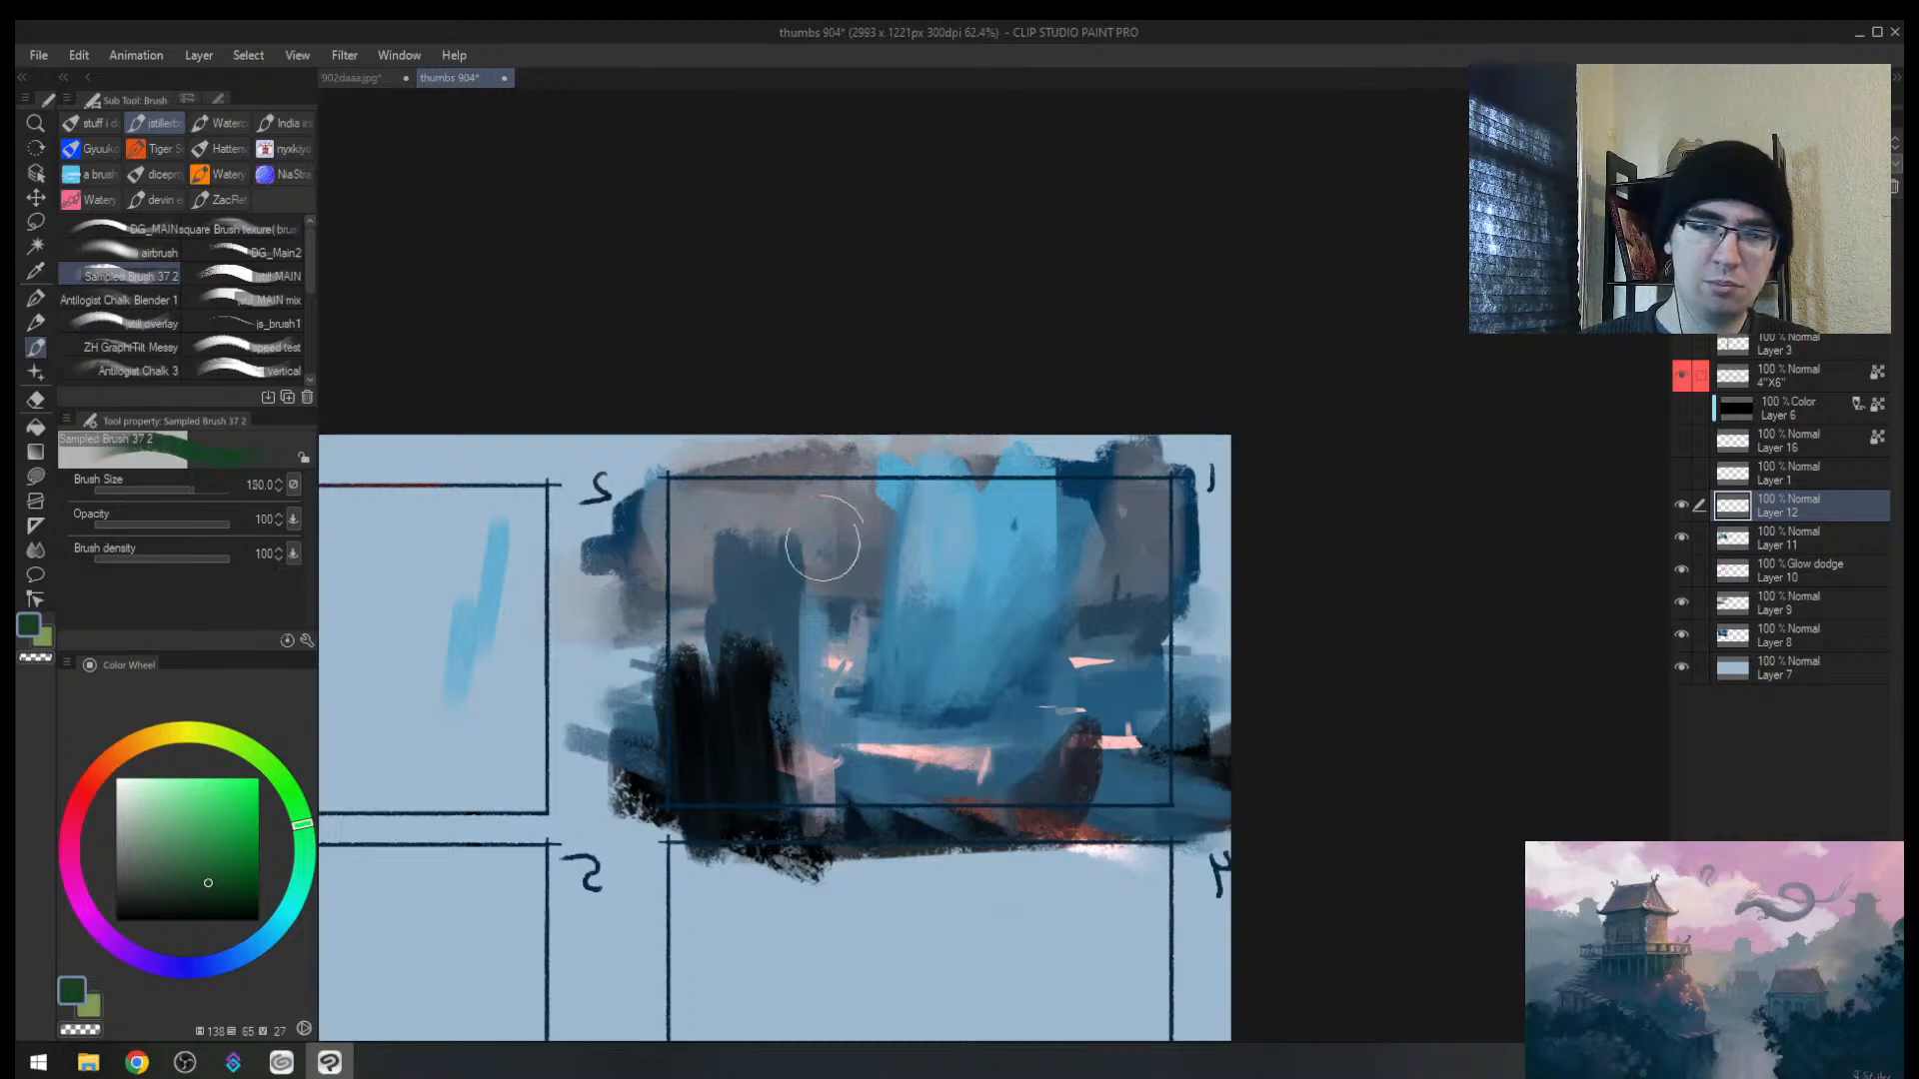
mouse_move(838, 525)
mouse_down()
mouse_move(872, 490)
mouse_move(822, 615)
mouse_up()
key(ctrl+z)
click(167, 873)
key(bracketright)
drag(721, 484, 675, 650)
key(bracketleft)
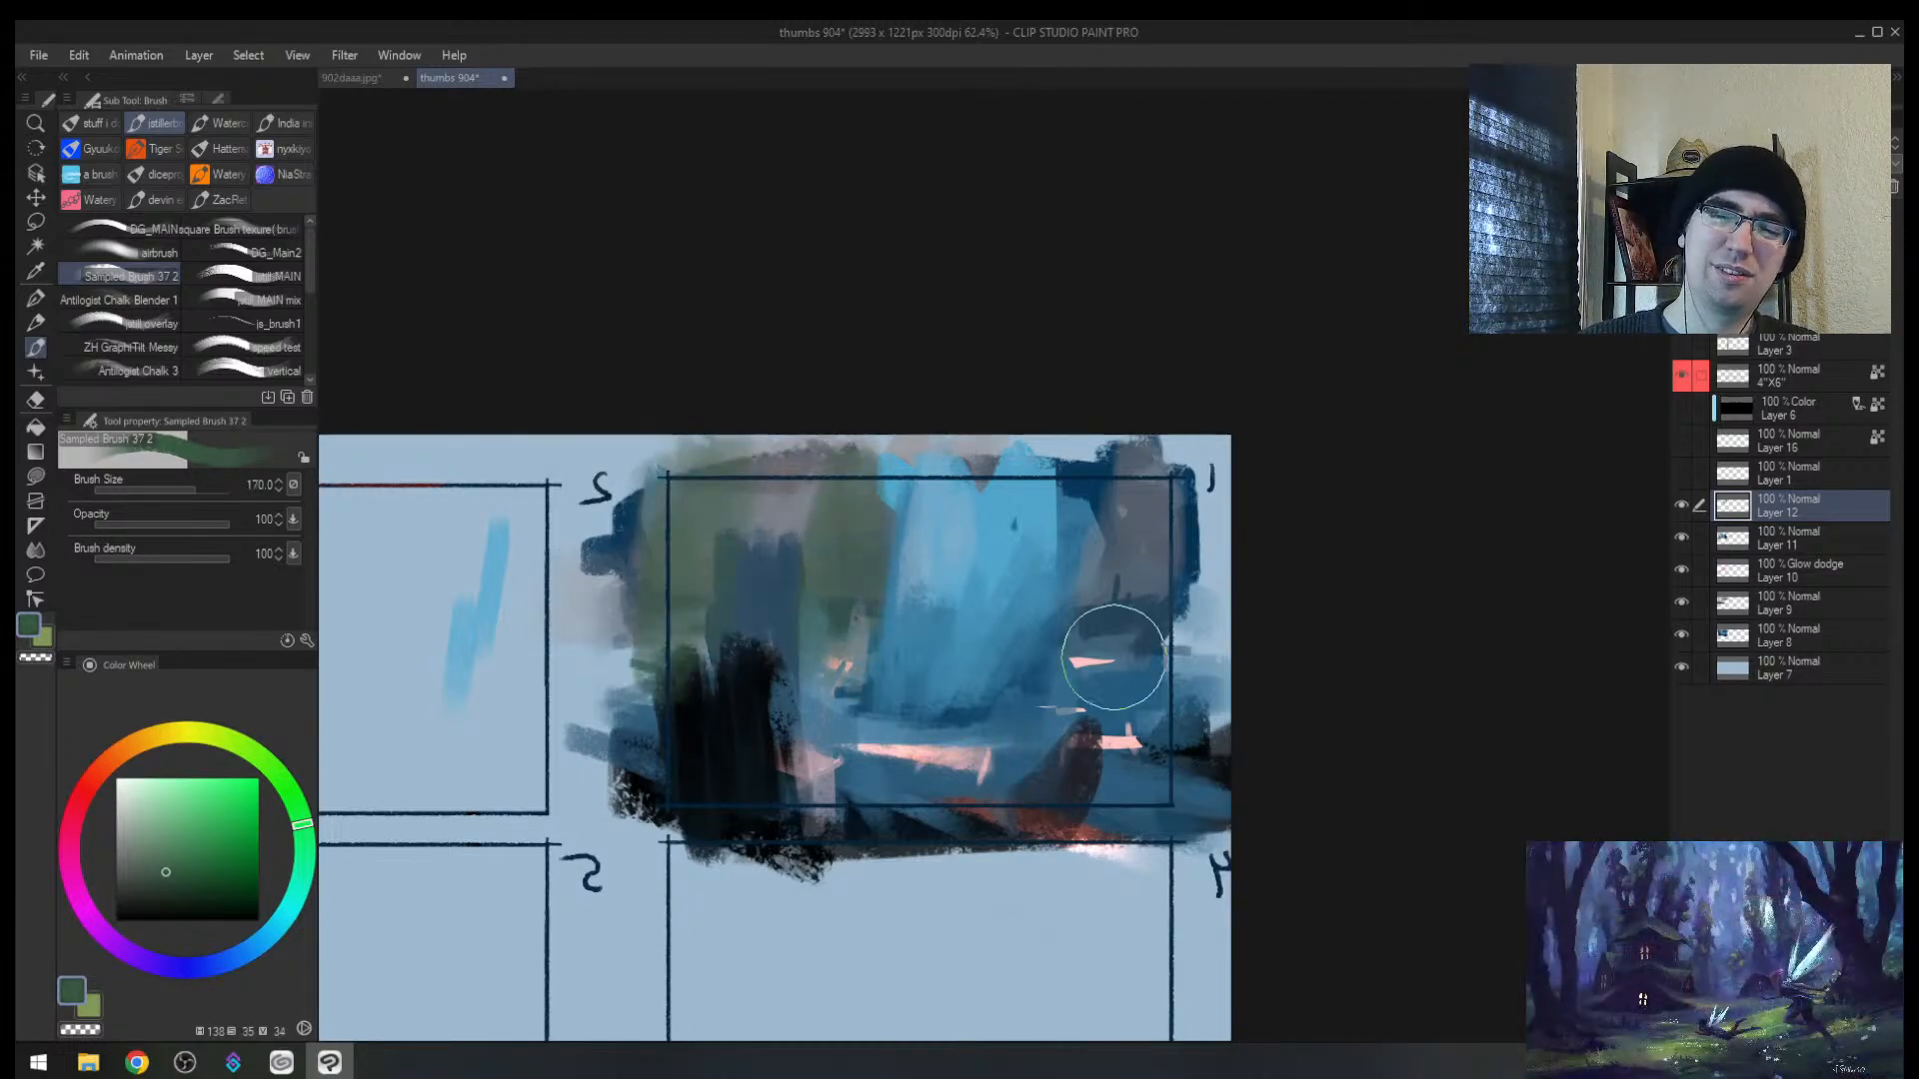
drag(854, 712, 843, 828)
mouse_move(1064, 780)
mouse_down()
mouse_move(1092, 740)
mouse_move(1084, 778)
mouse_up()
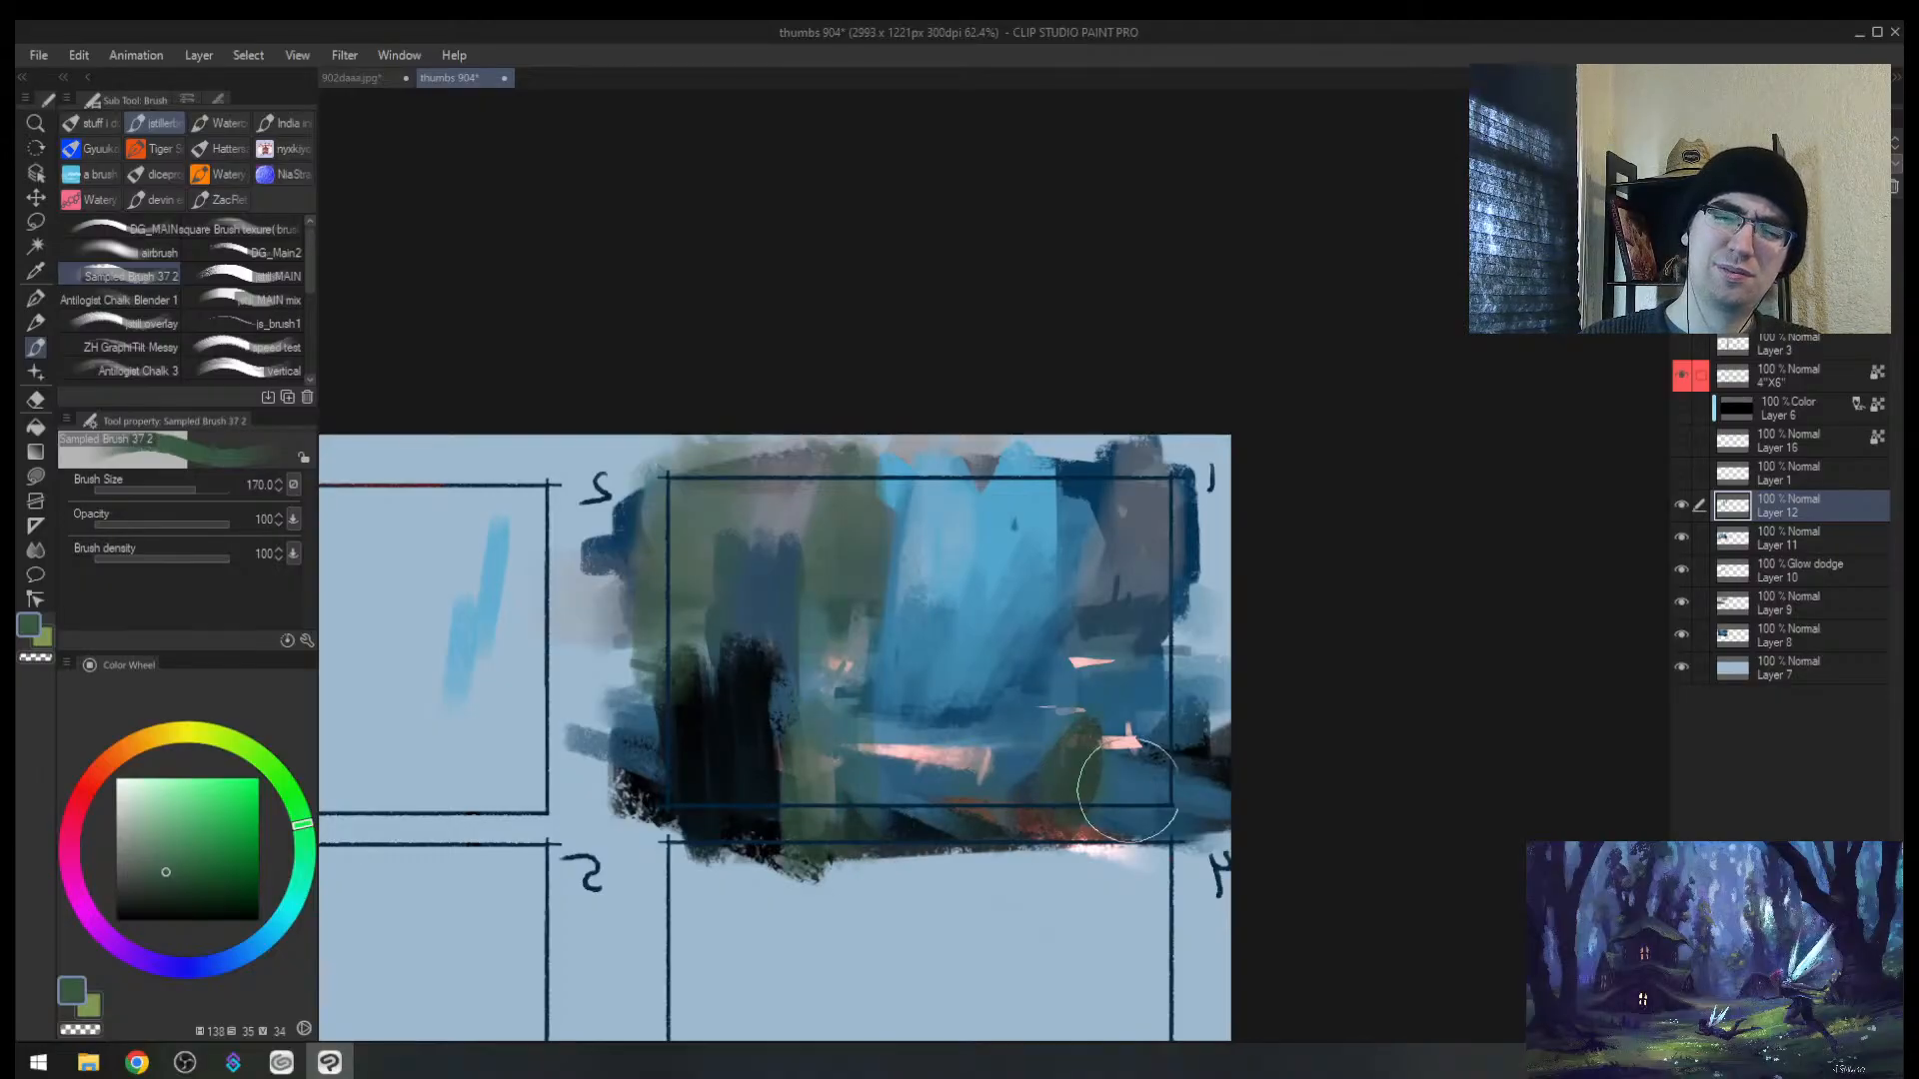
Step: In mirrored view, cover the pink highlight with green, then blue
key(h)
drag(1238, 645, 1157, 659)
key(bracketleft)
drag(1046, 772, 1038, 809)
drag(925, 775, 919, 799)
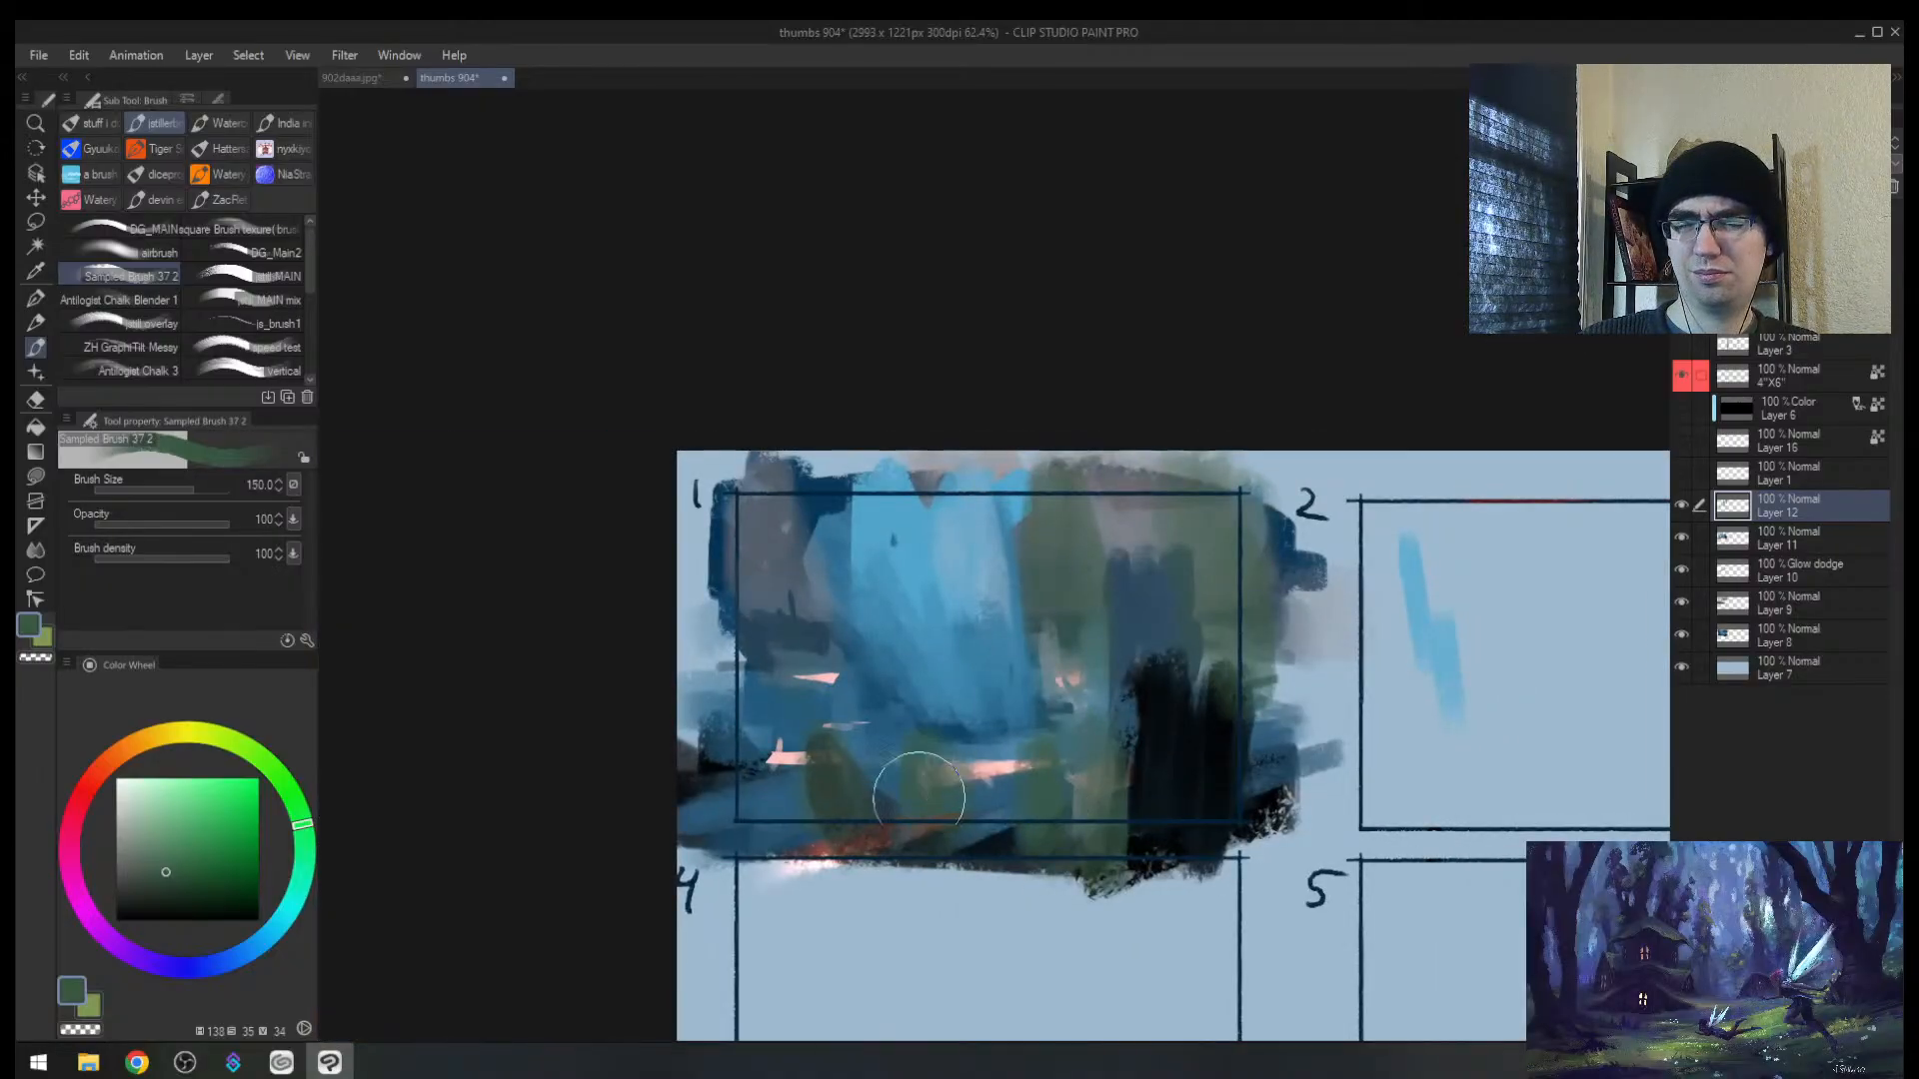
alt+click(1004, 724)
key(bracketright)
mouse_move(1019, 740)
mouse_down()
mouse_move(1018, 772)
mouse_move(950, 759)
mouse_up()
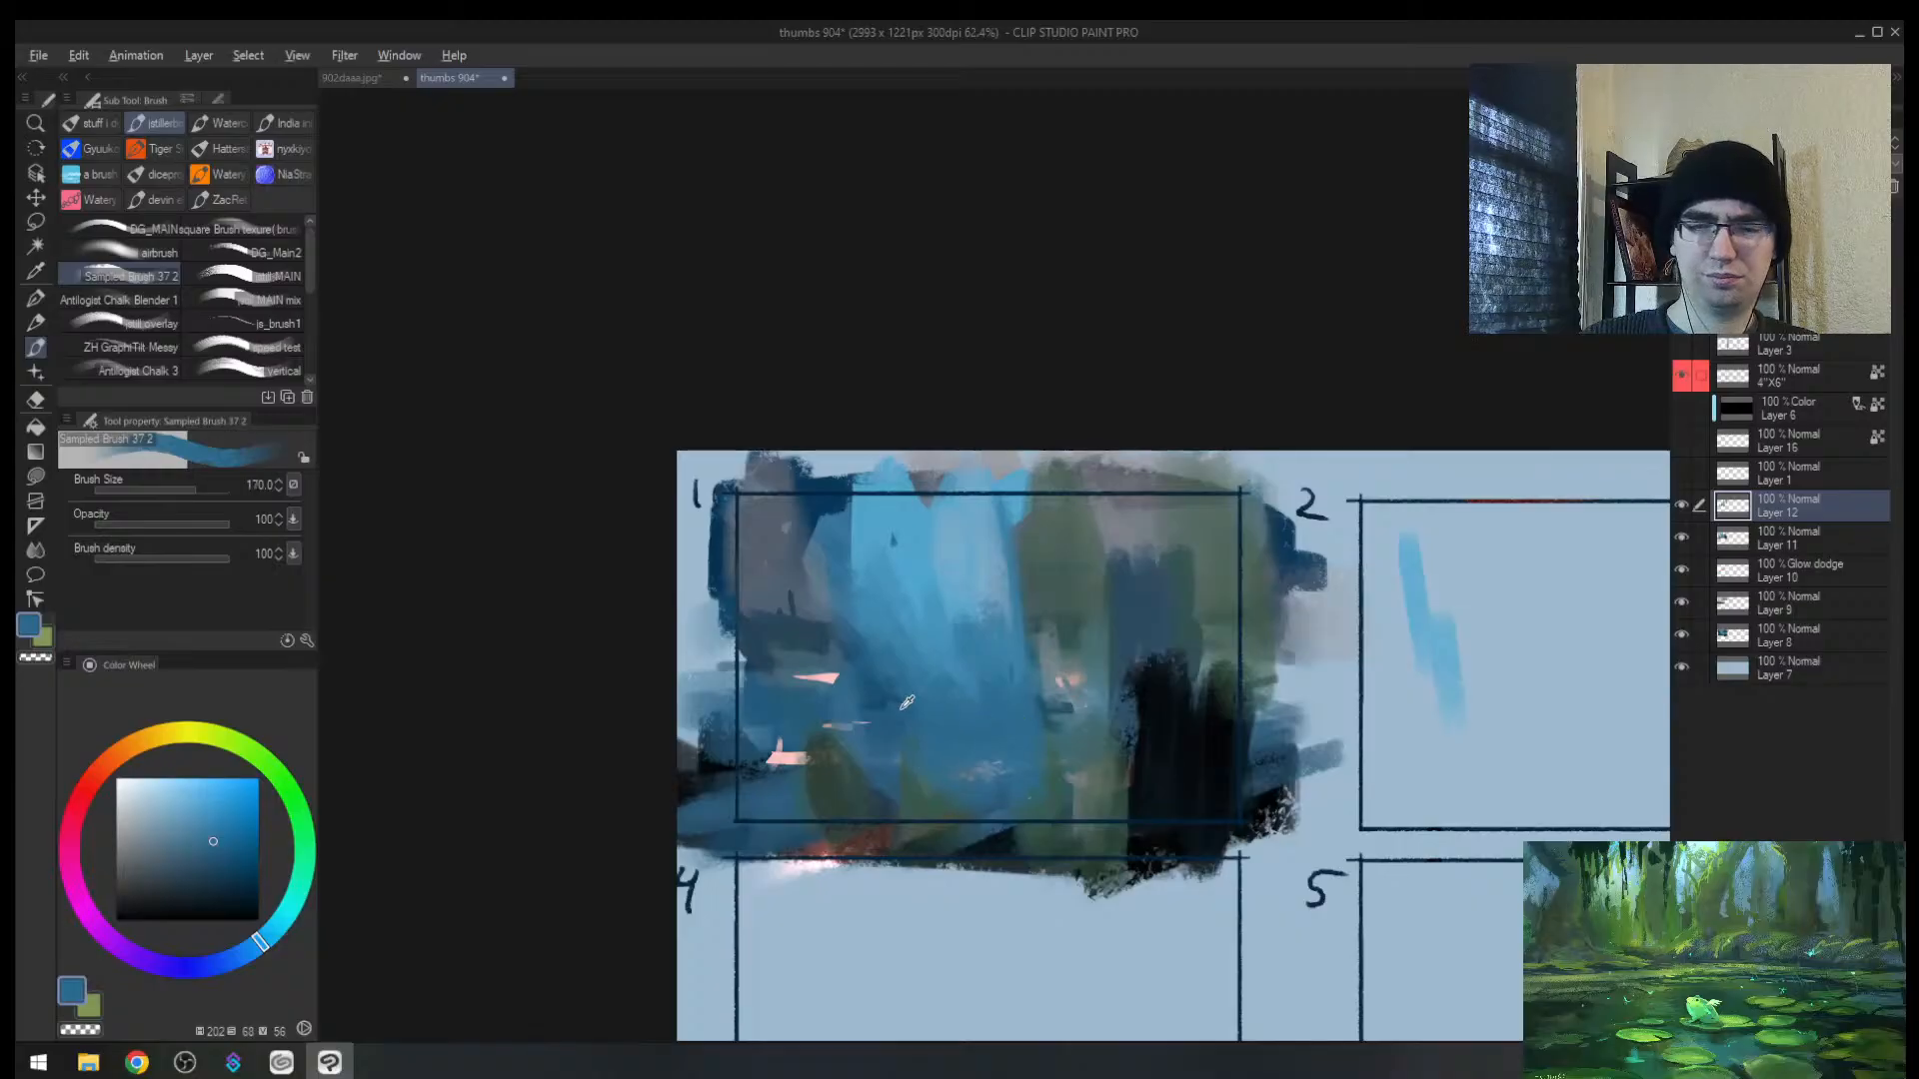
Step: Sample a darker blue, unmirror the view, and switch back to the 902daaa.jpg painting
alt+click(876, 697)
drag(969, 670, 920, 669)
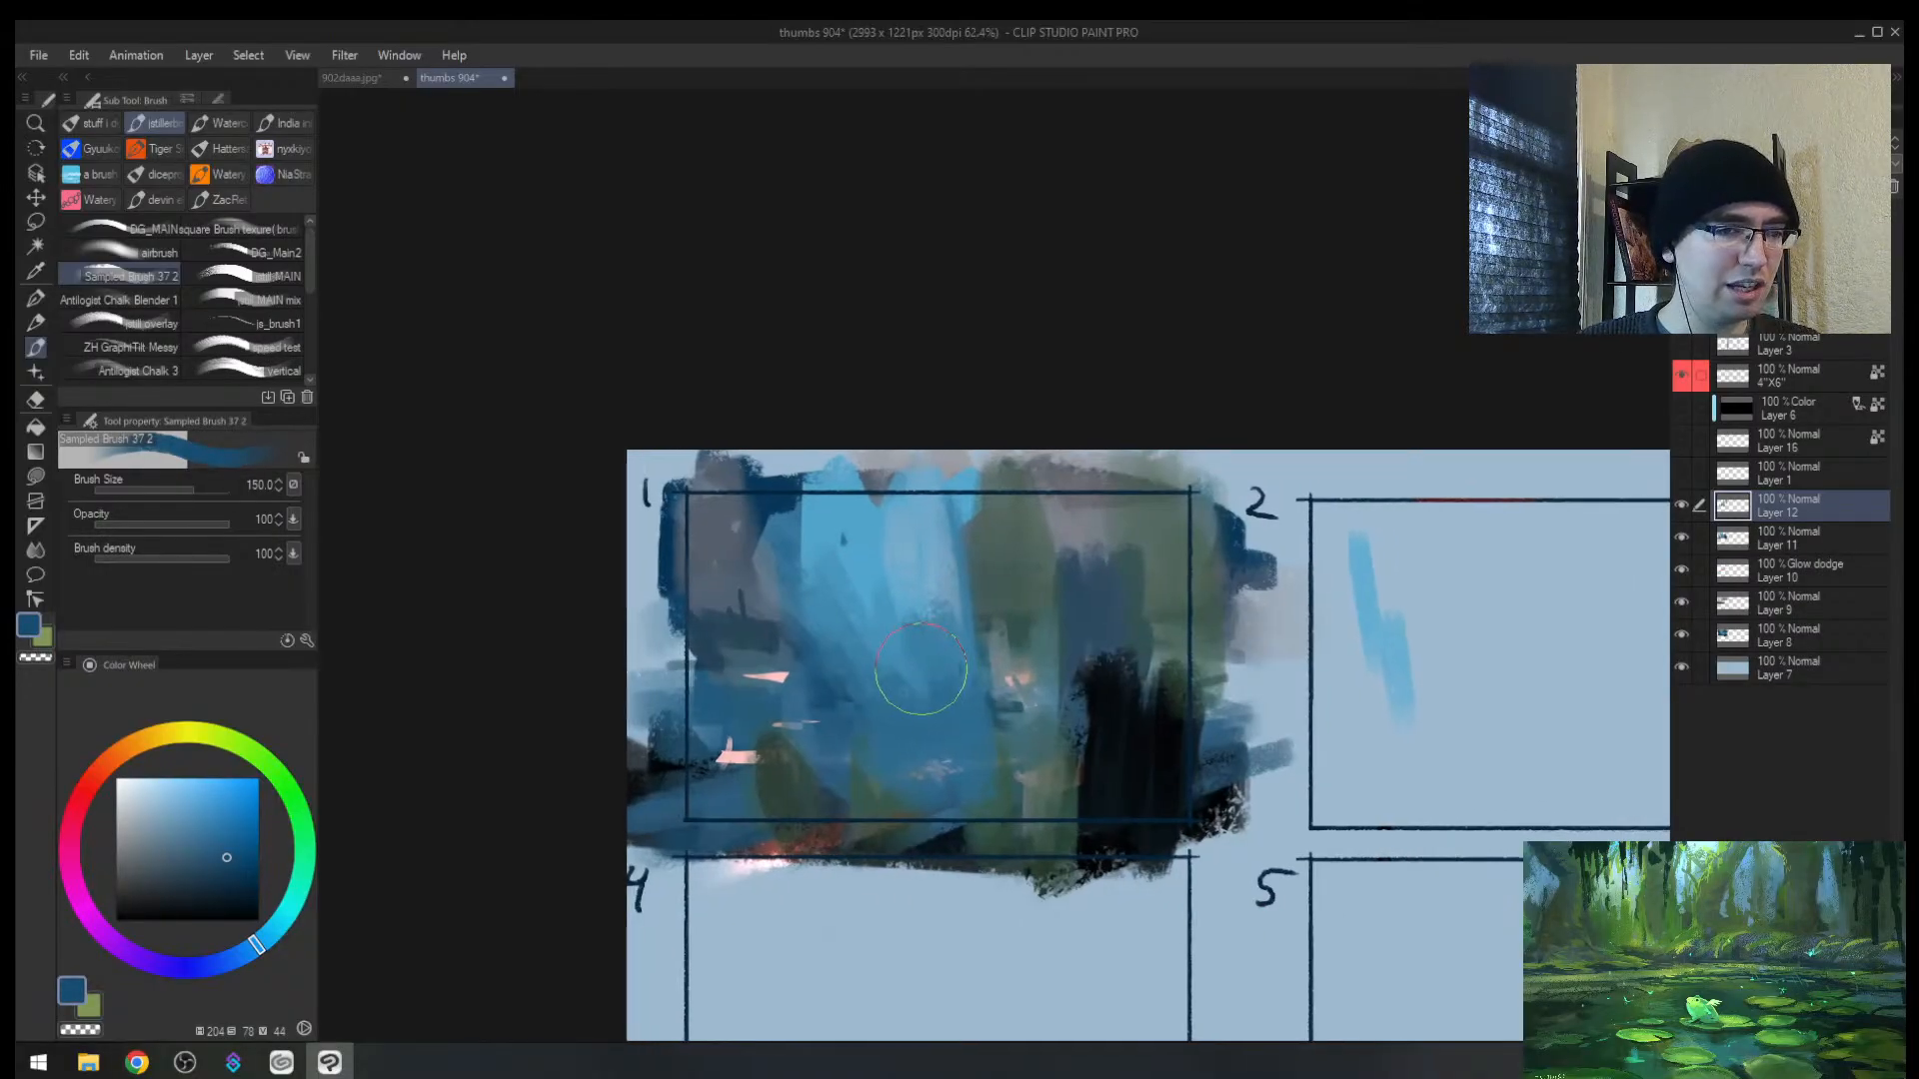
key(h)
drag(1164, 690, 990, 719)
key(bracketleft)
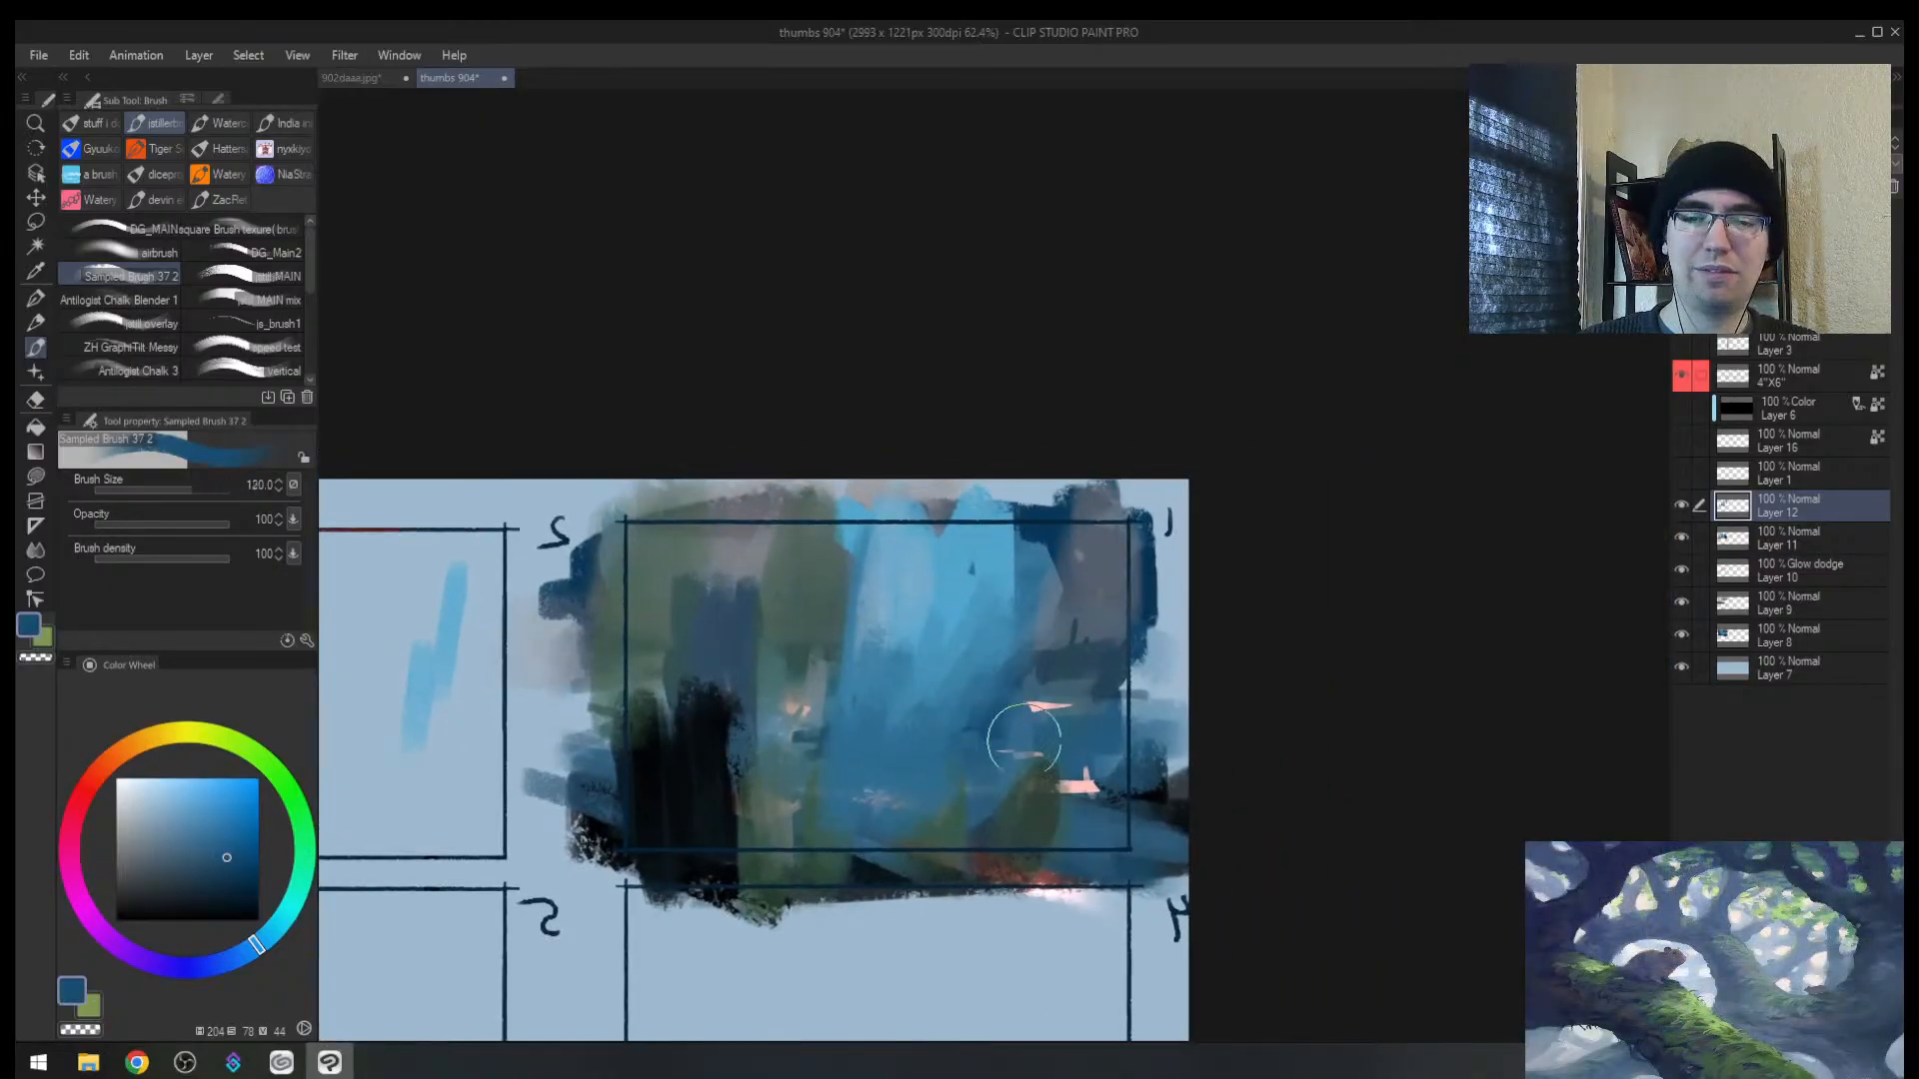
click(351, 77)
Step: Circle the pale left rocks, foreground rocks and far cliff rocks in sampled pale grey
alt+click(789, 615)
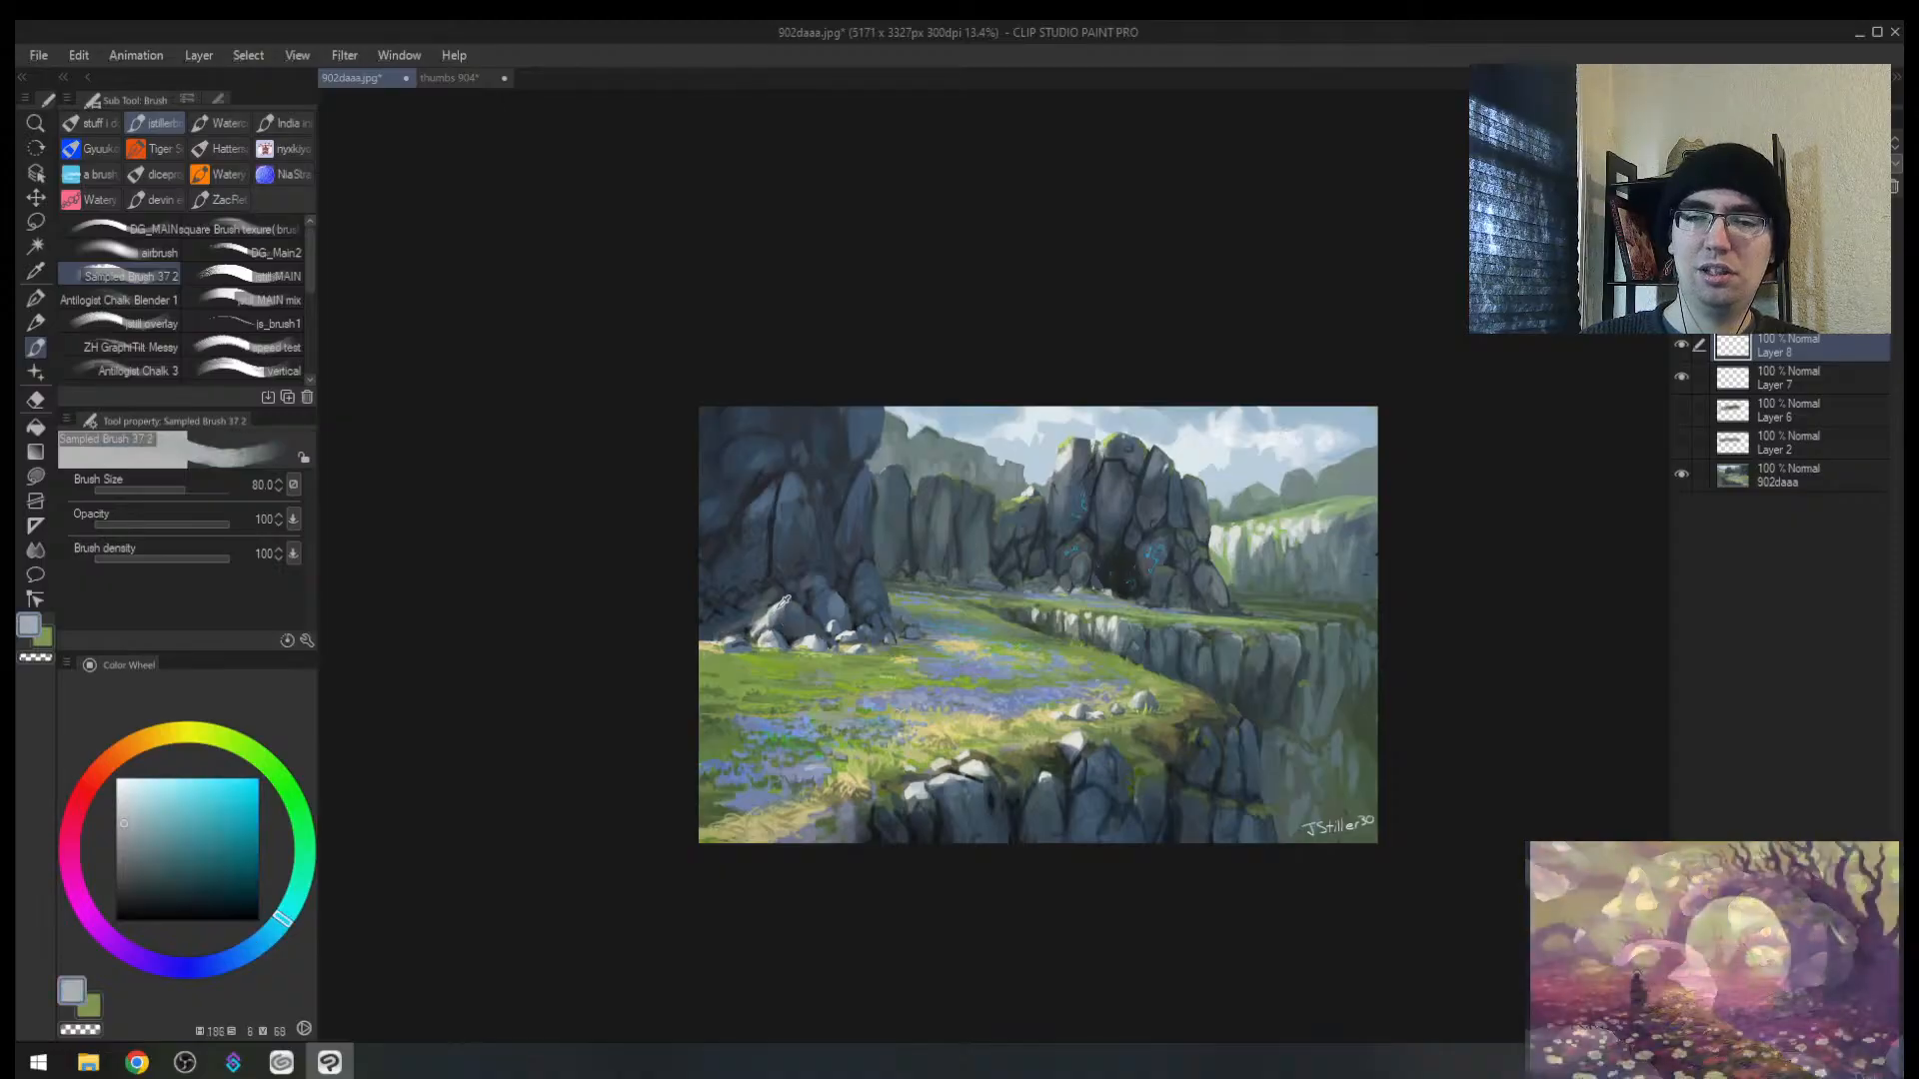
key(bracketleft)
drag(818, 602, 794, 605)
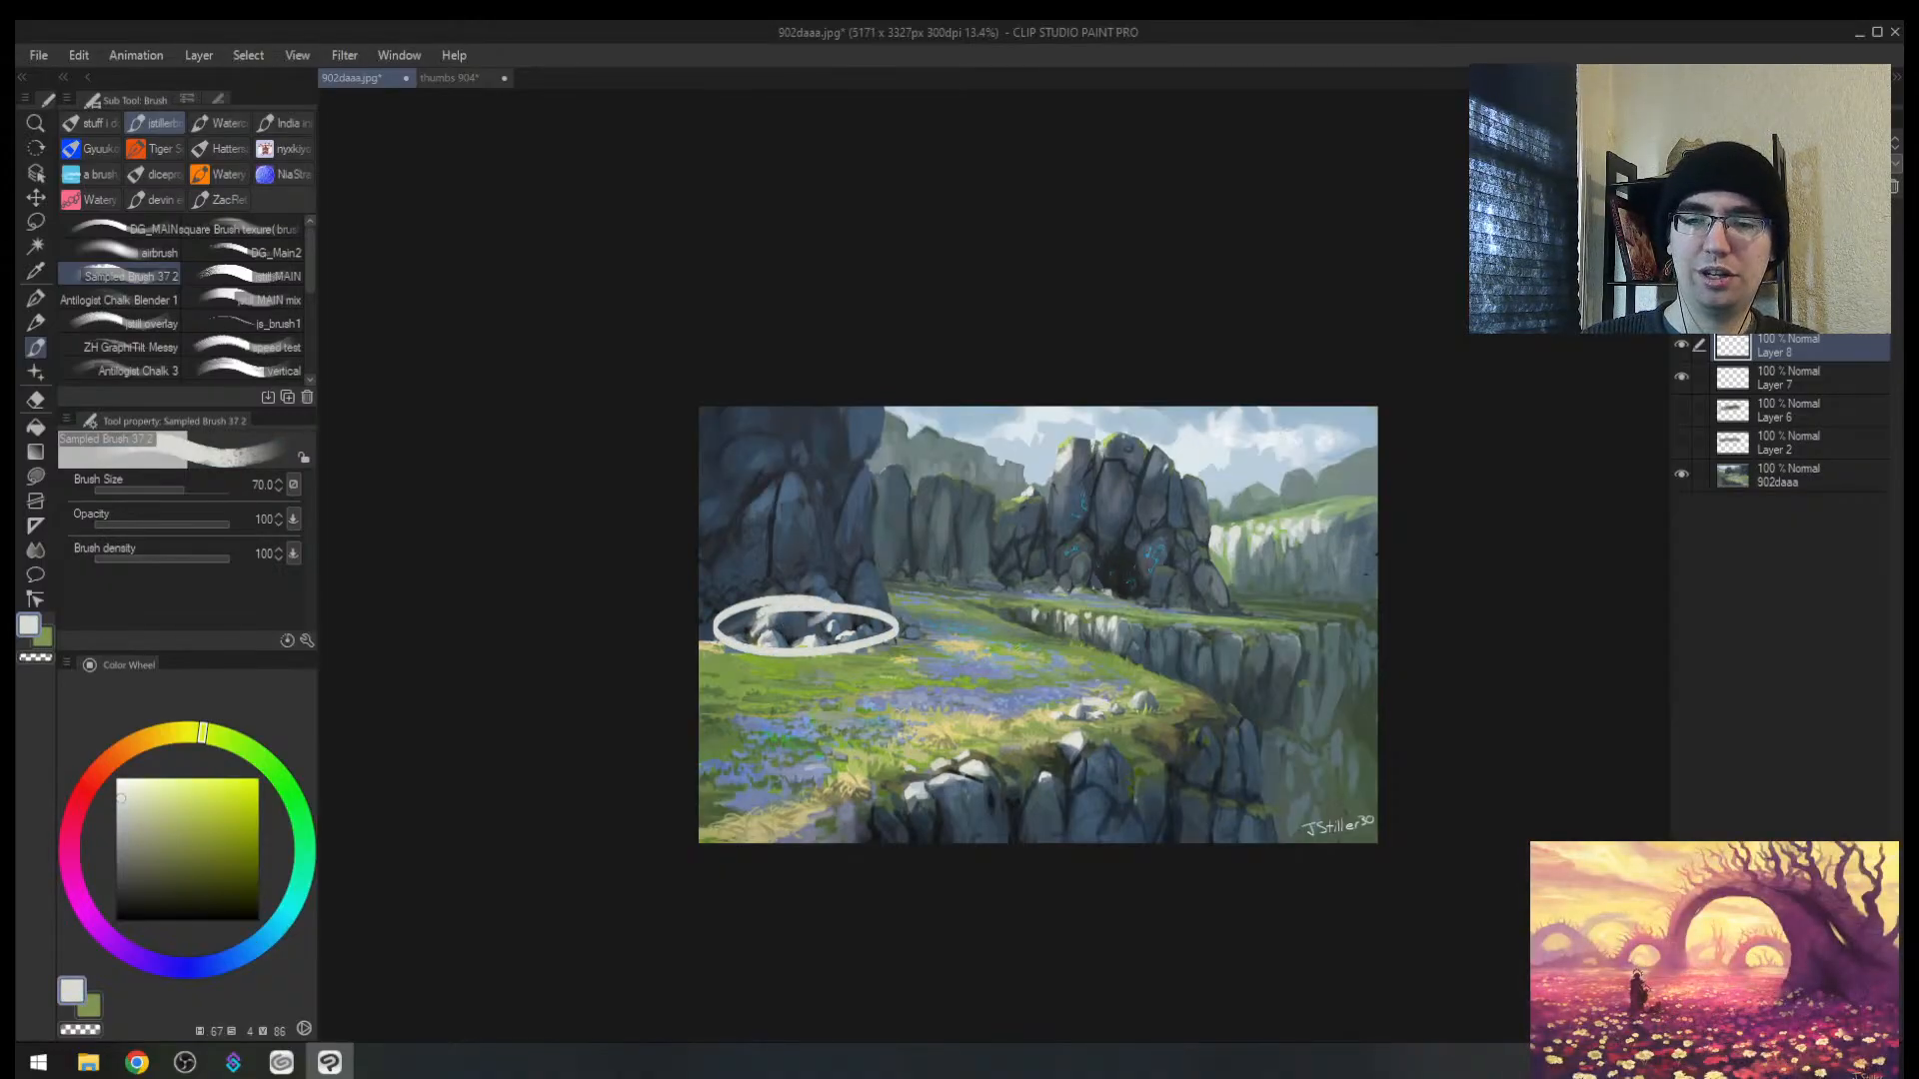
drag(1084, 700, 1045, 711)
drag(1104, 602, 1121, 625)
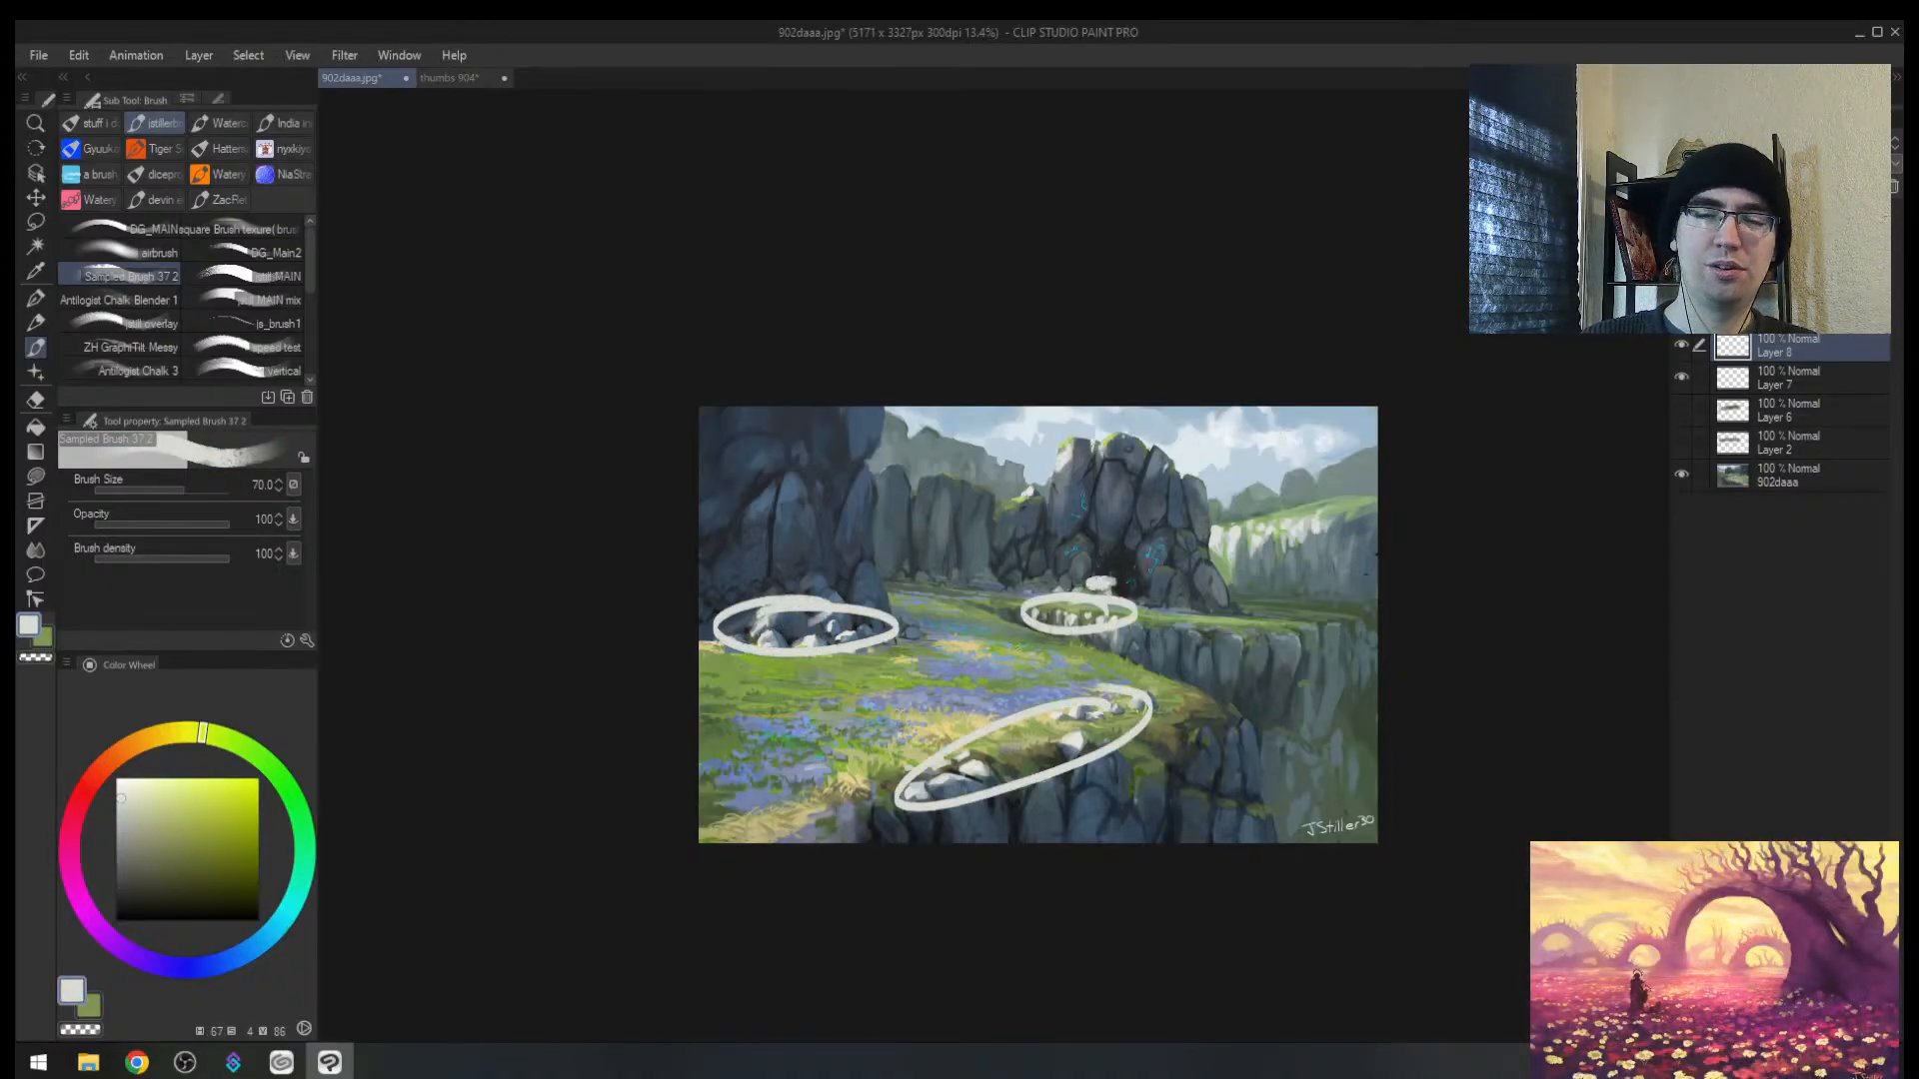
Step: Undo the circles and trace a winding path up to the cave, then undo it
key(ctrl+z)
key(ctrl+z)
key(ctrl+z)
mouse_move(827, 796)
mouse_down()
mouse_move(1089, 735)
mouse_move(1112, 540)
mouse_up()
key(ctrl+z)
drag(829, 796, 1111, 540)
key(ctrl+z)
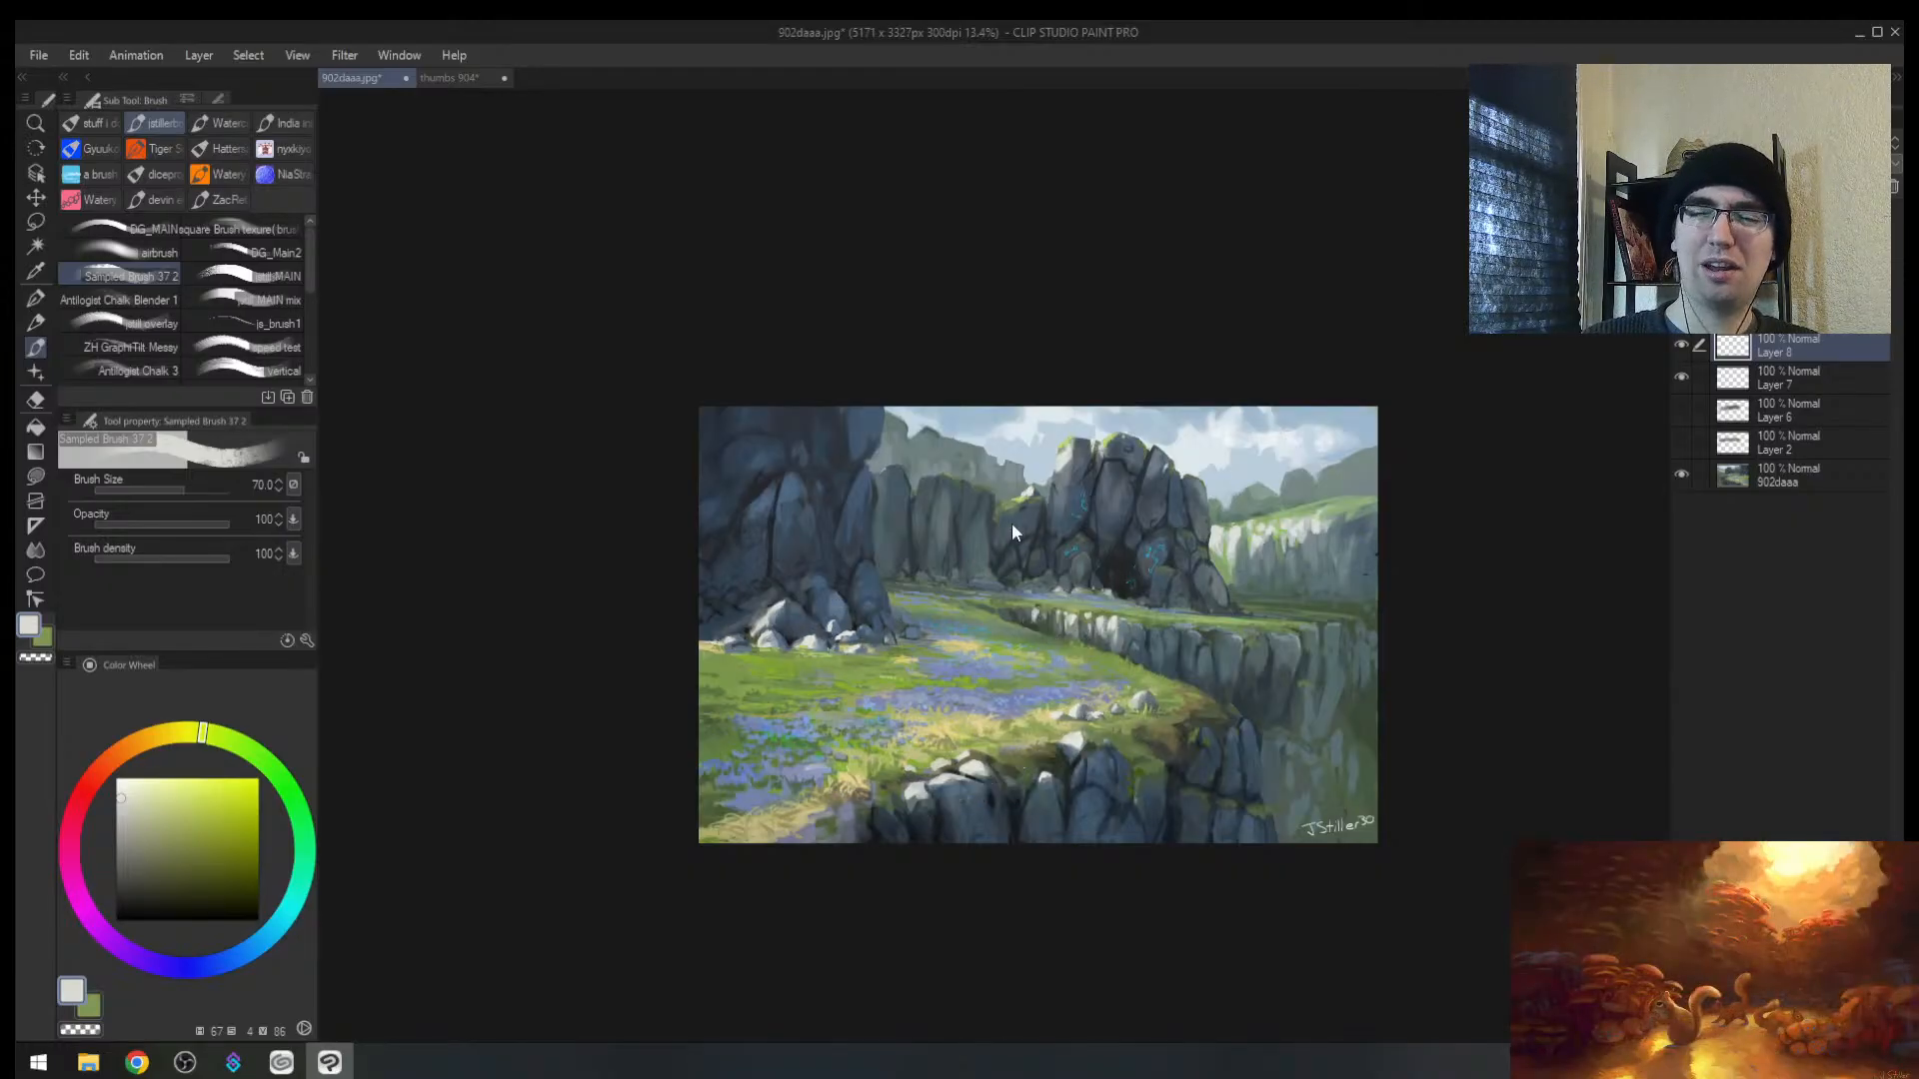
Step: Draw a zigzag path through the meadow in pale sky colour, mirror-check it, then undo it
alt+click(1139, 634)
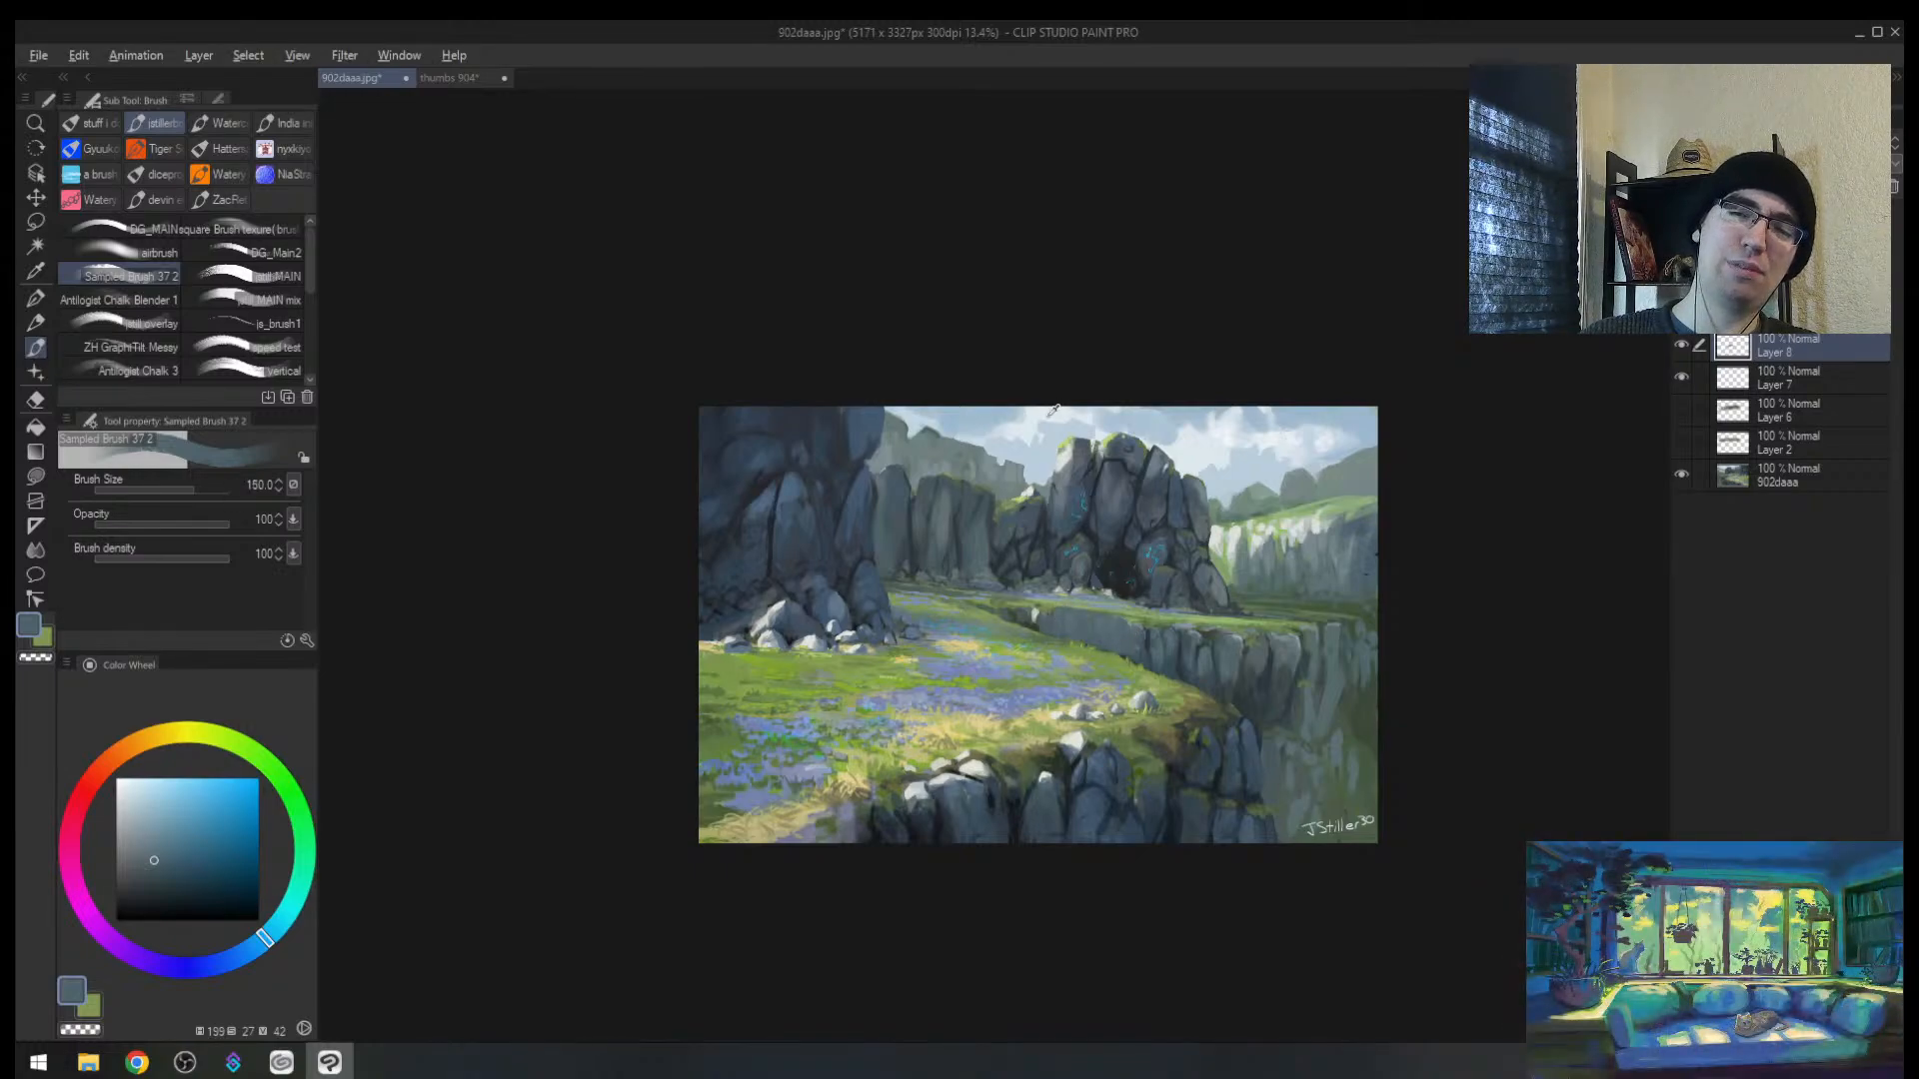
alt+click(1049, 416)
key(bracketleft)
key(bracketleft)
mouse_move(742, 779)
mouse_down()
mouse_move(827, 766)
mouse_move(1007, 605)
mouse_move(1149, 617)
mouse_up()
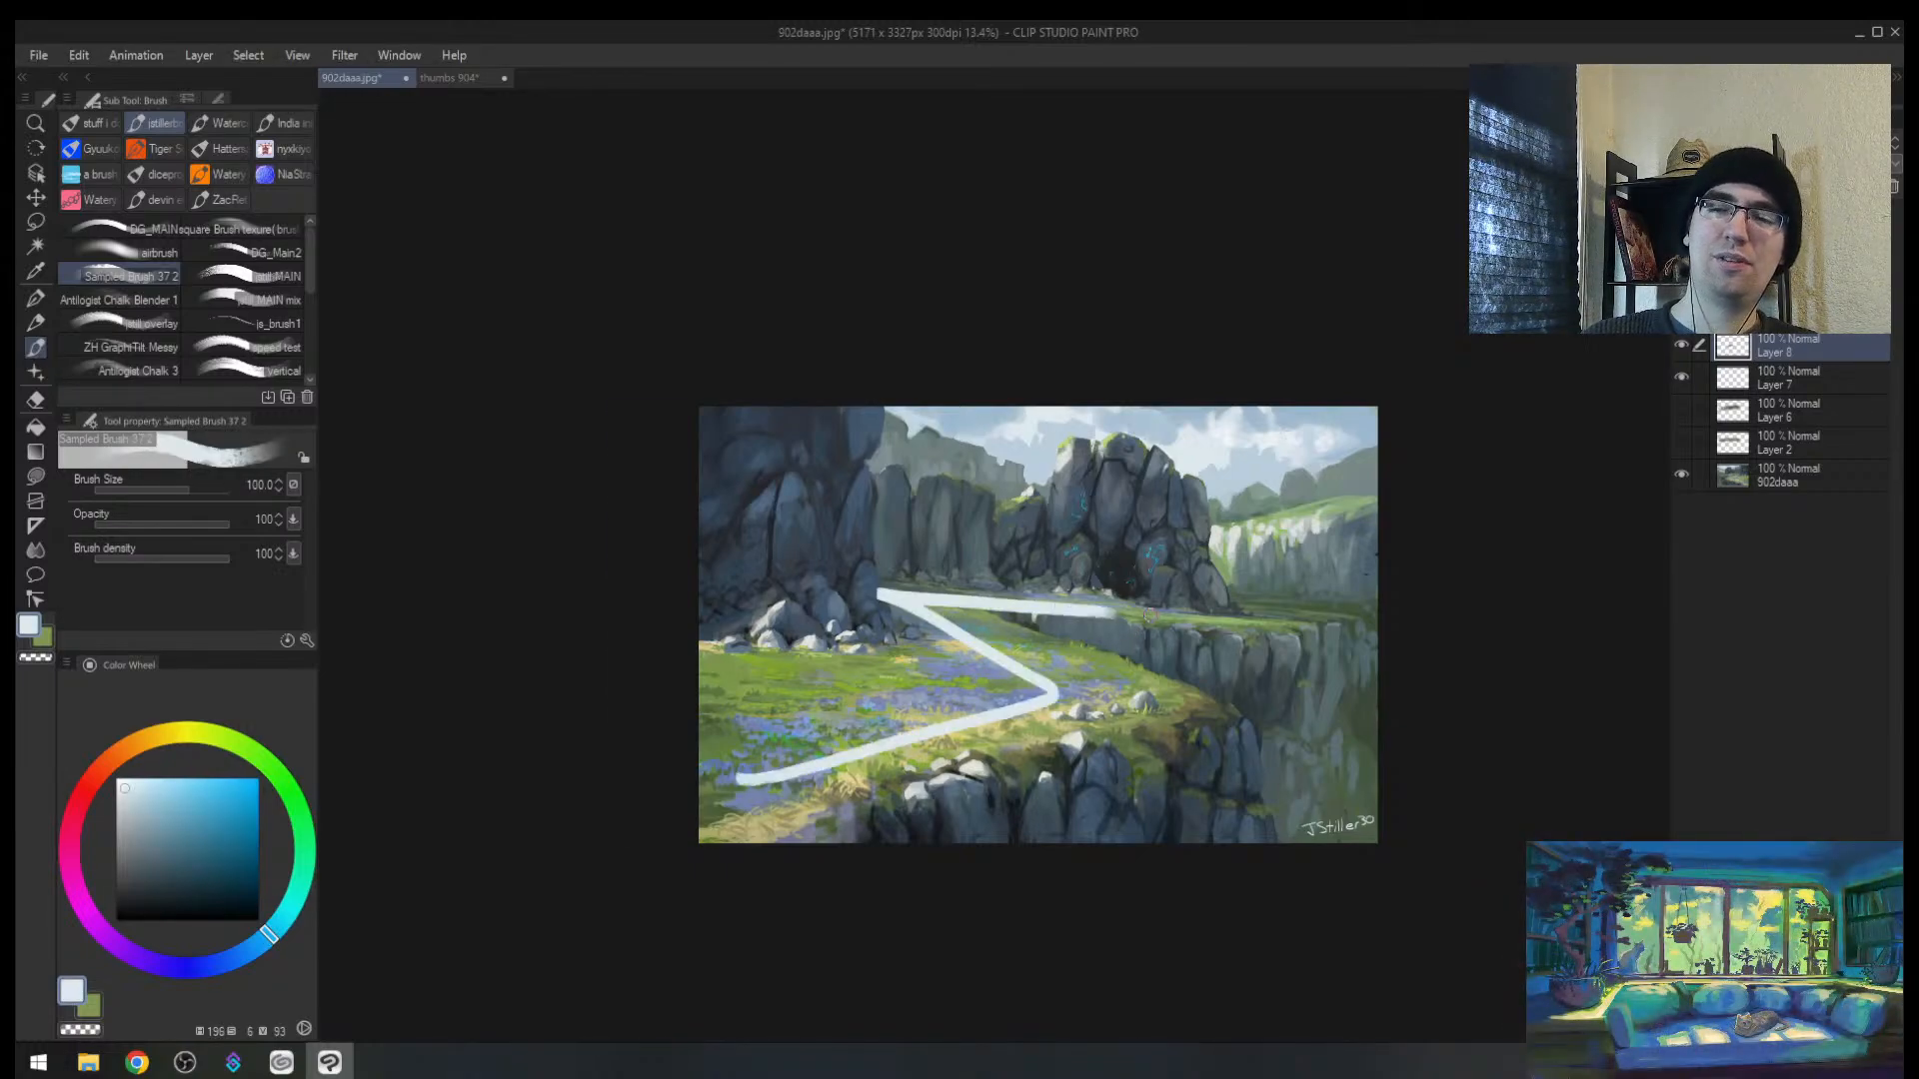
key(h)
key(ctrl+z)
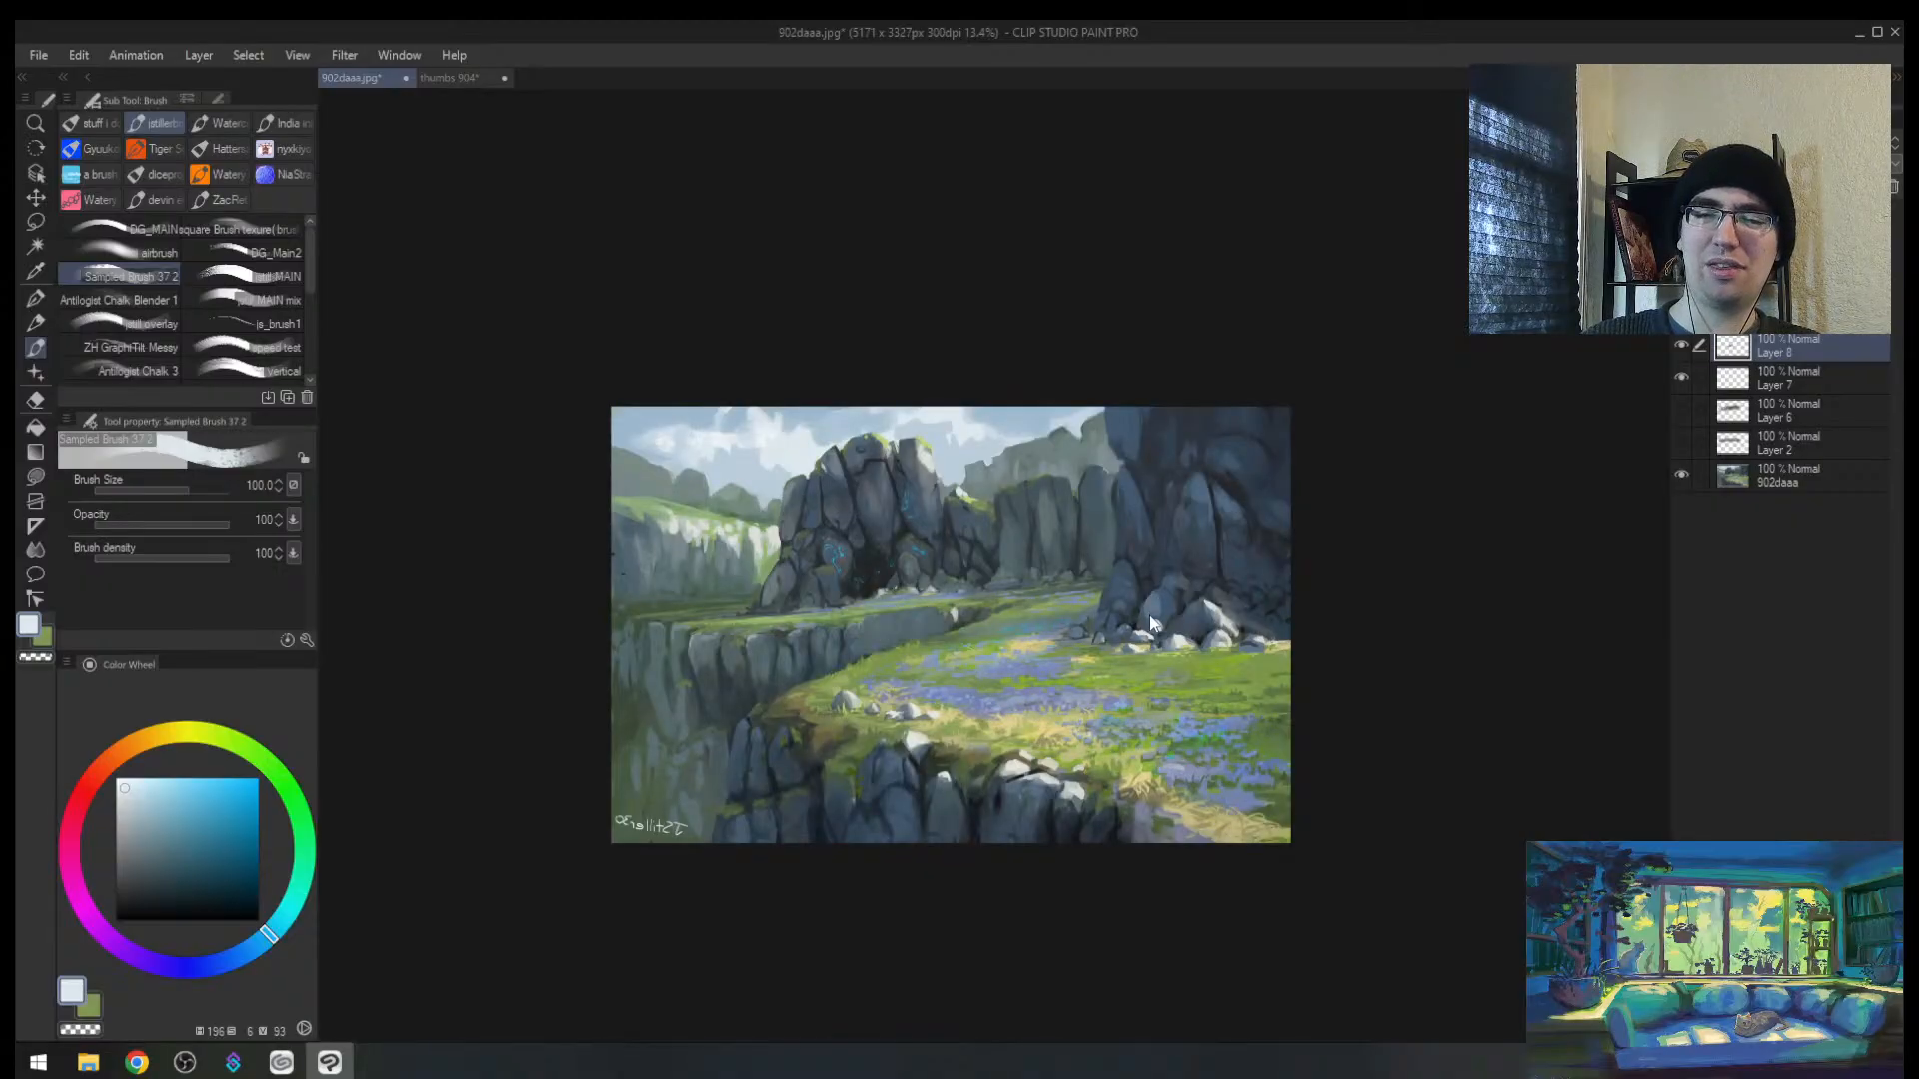
key(h)
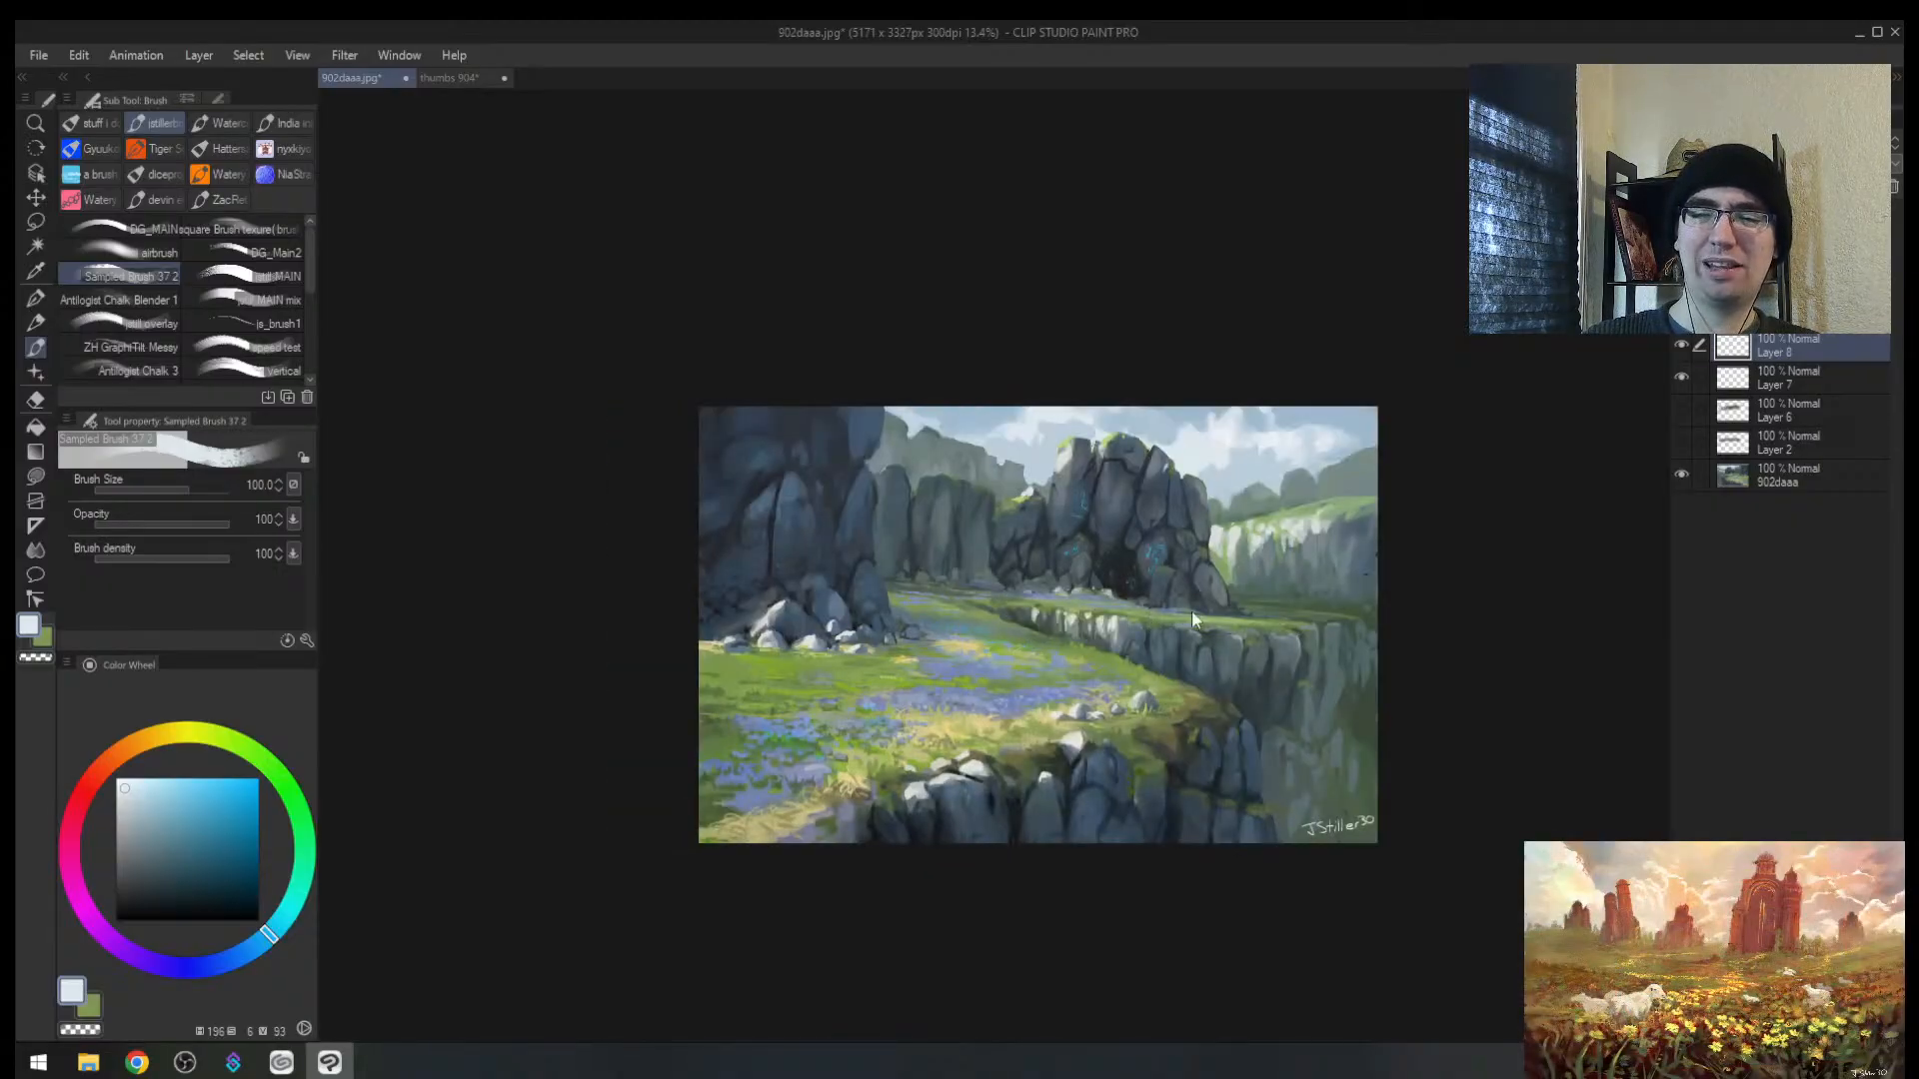
Step: Mark a spot on the cliff path, then zoom out and mirror the view
drag(1035, 610, 1035, 626)
key(alt+space)
mouse_move(1279, 618)
mouse_down()
mouse_move(1267, 632)
mouse_move(1345, 564)
mouse_up()
key(h)
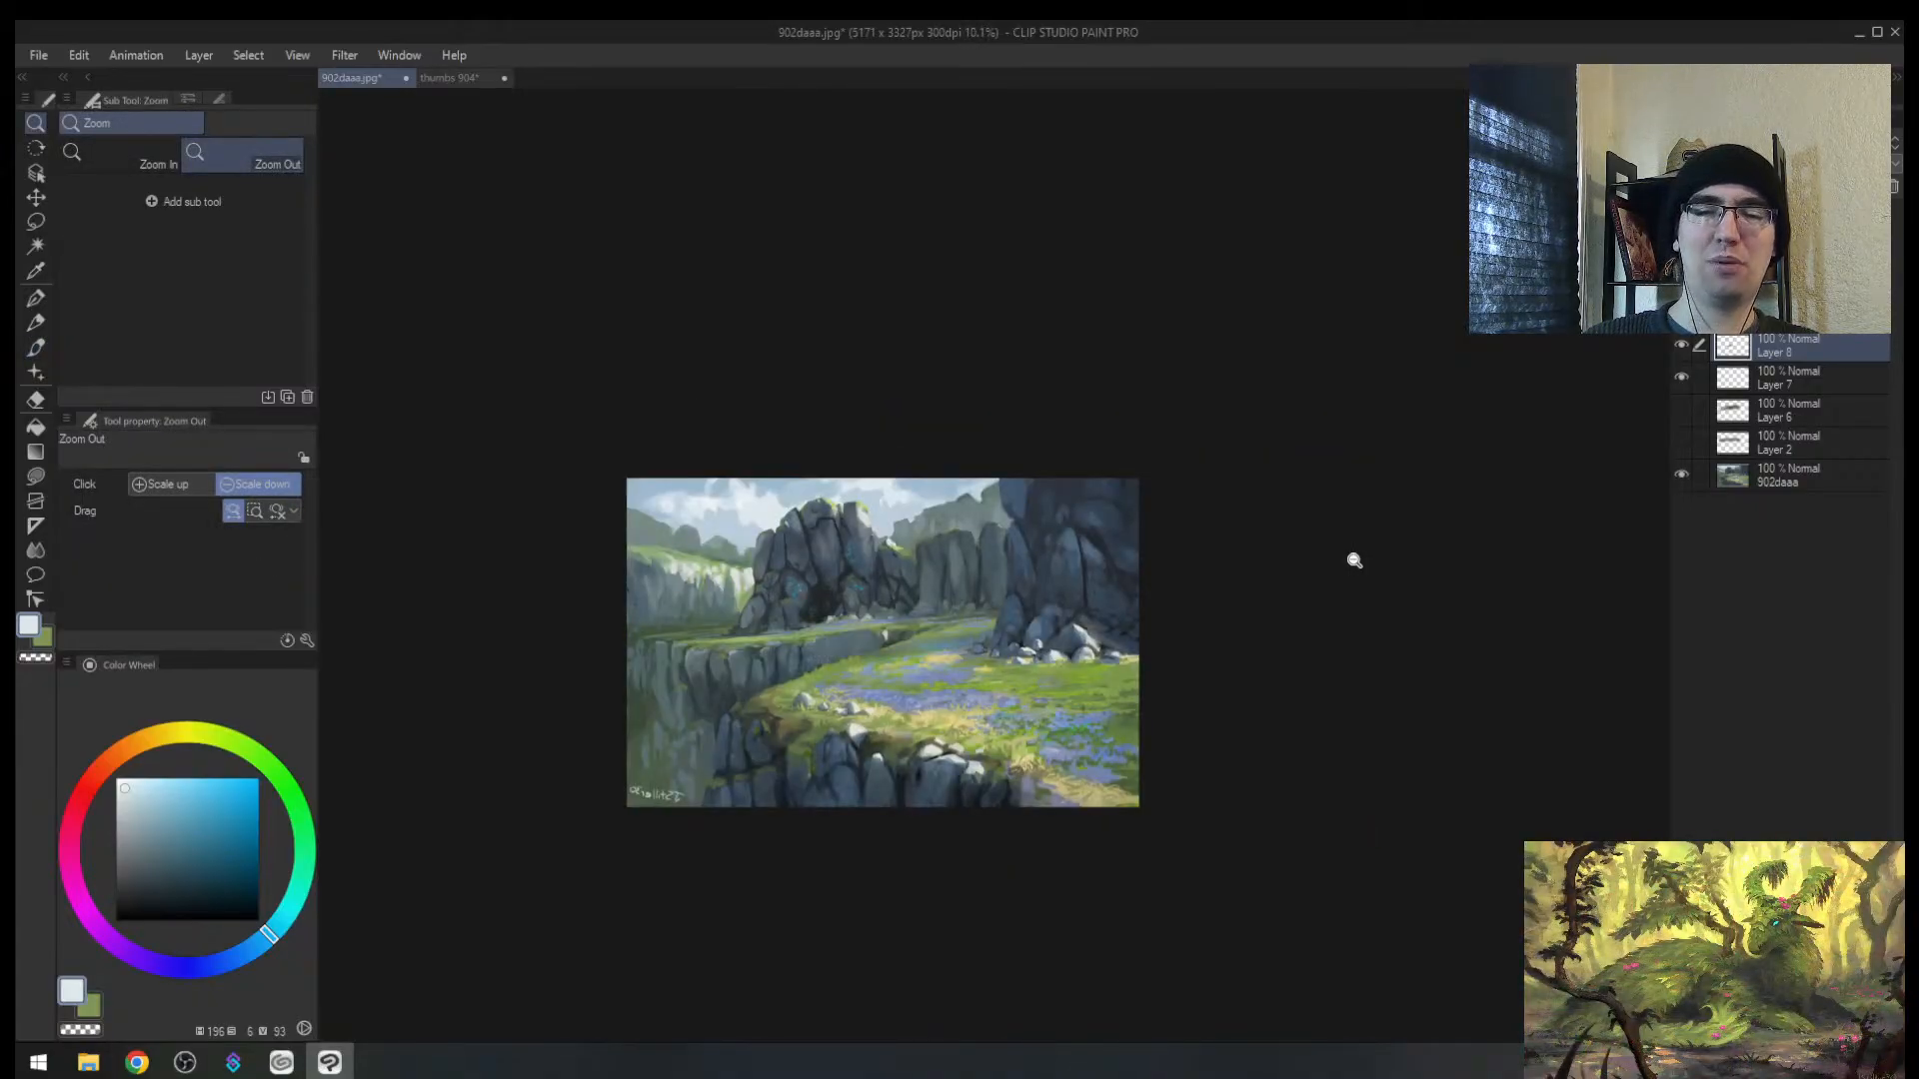
key(b)
Step: Undo the white rock-top strokes back to before Layer 8 existed
alt+click(869, 511)
key(bracketright)
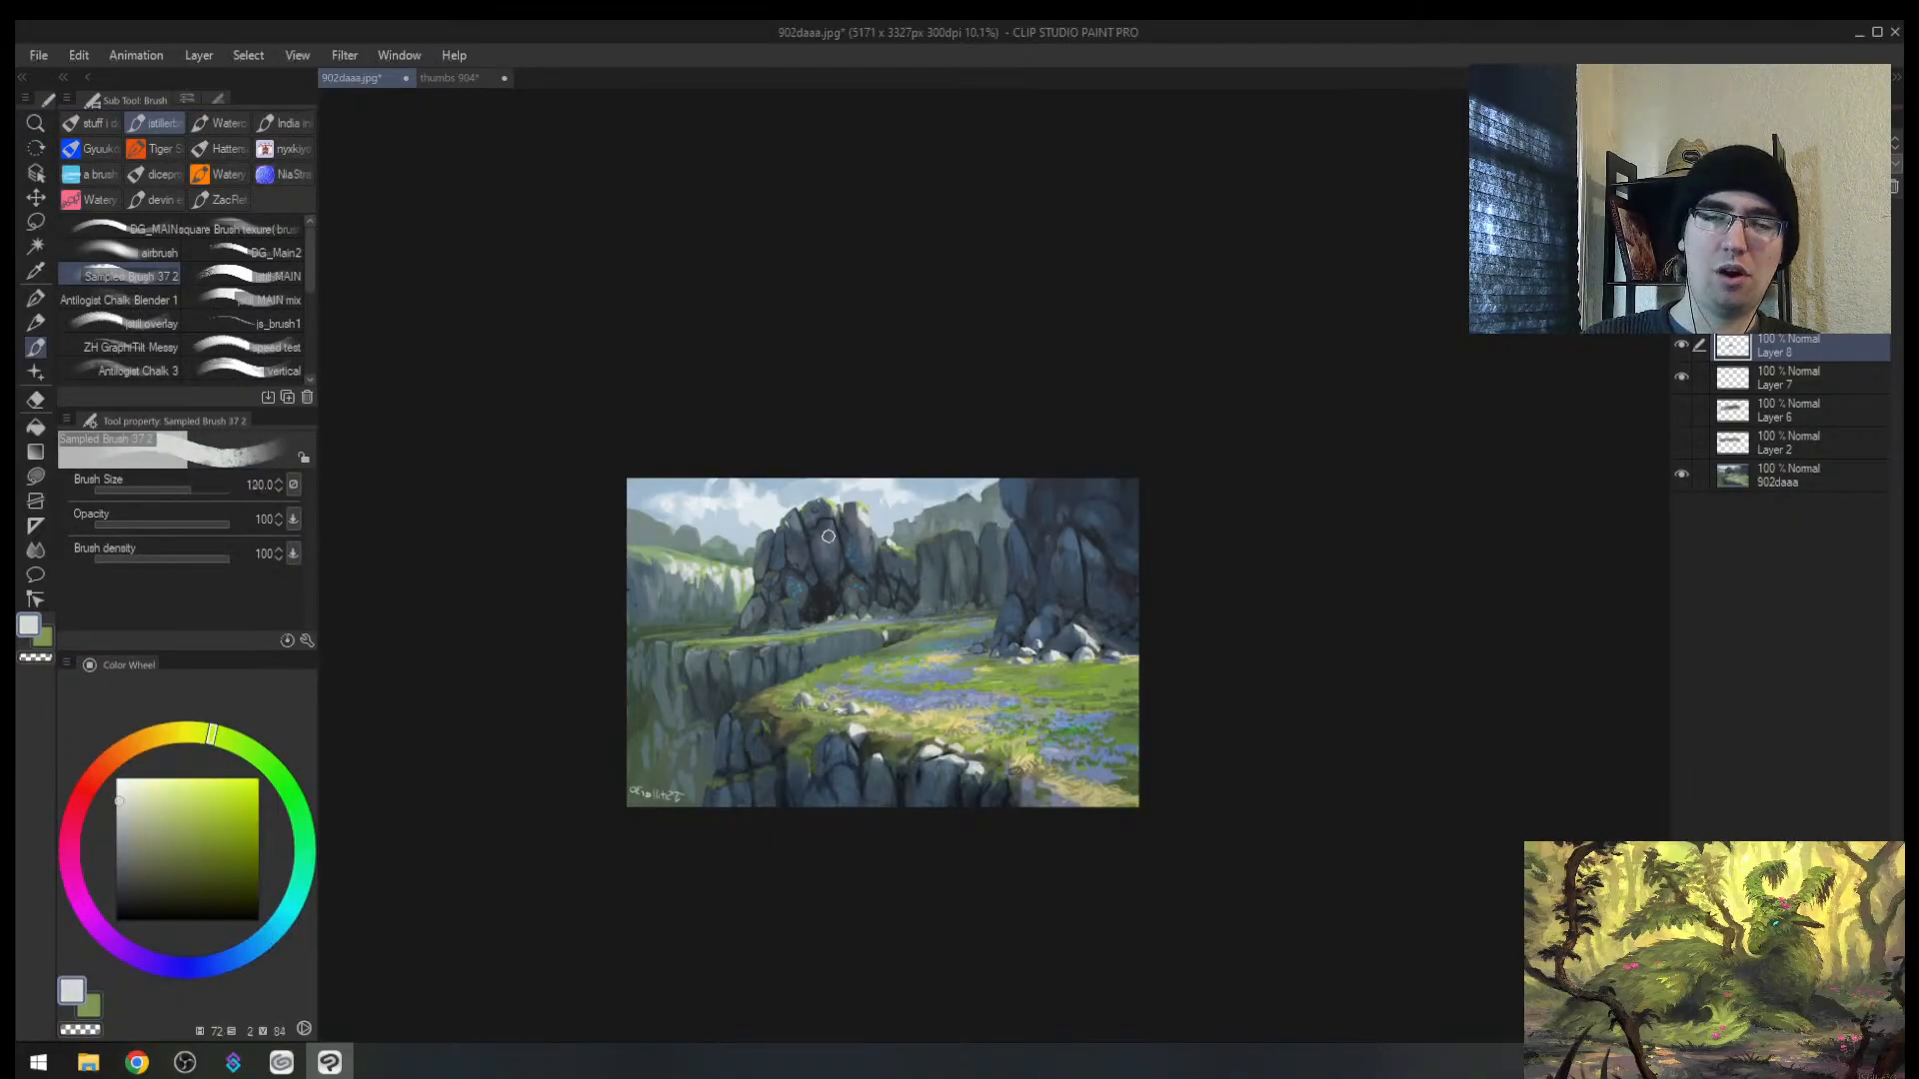
key(bracketright)
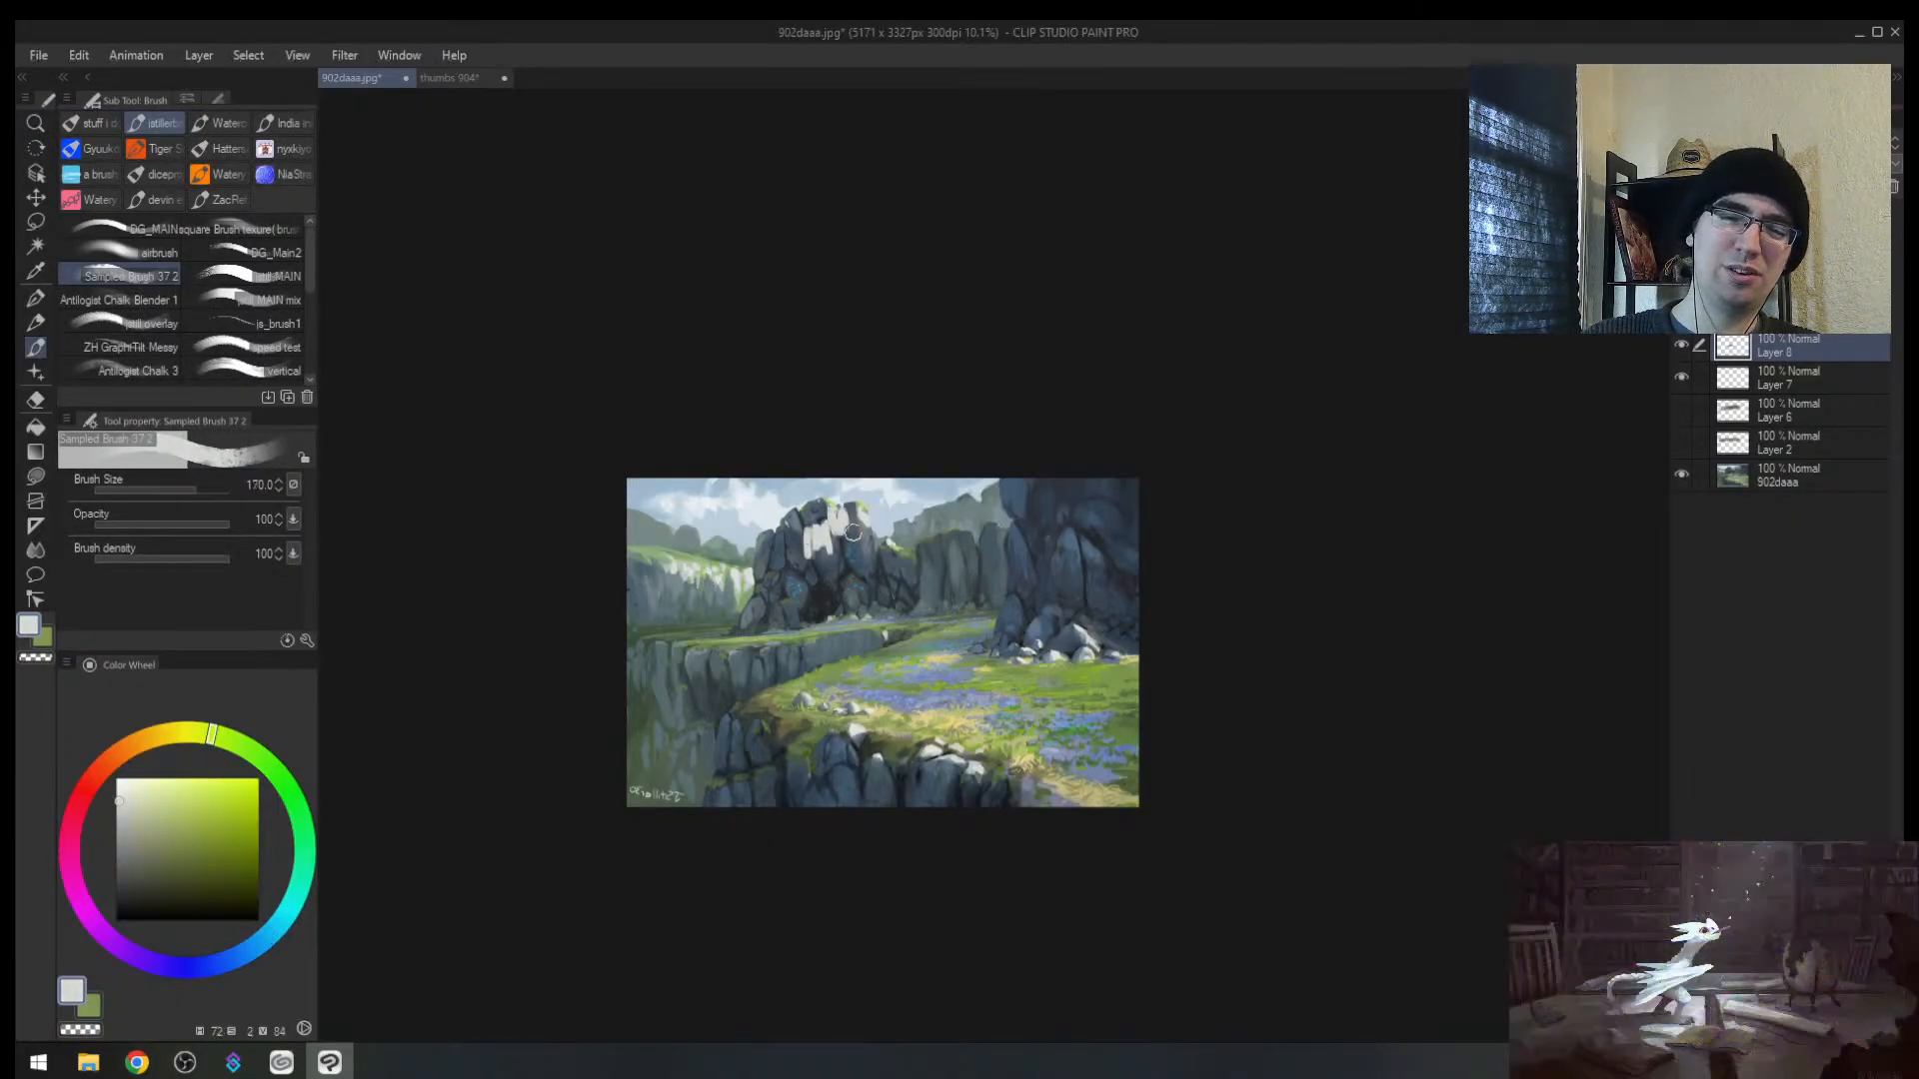
key(ctrl+z)
key(ctrl+z)
key(ctrl+z)
key(ctrl+z)
key(ctrl+z)
key(ctrl+z)
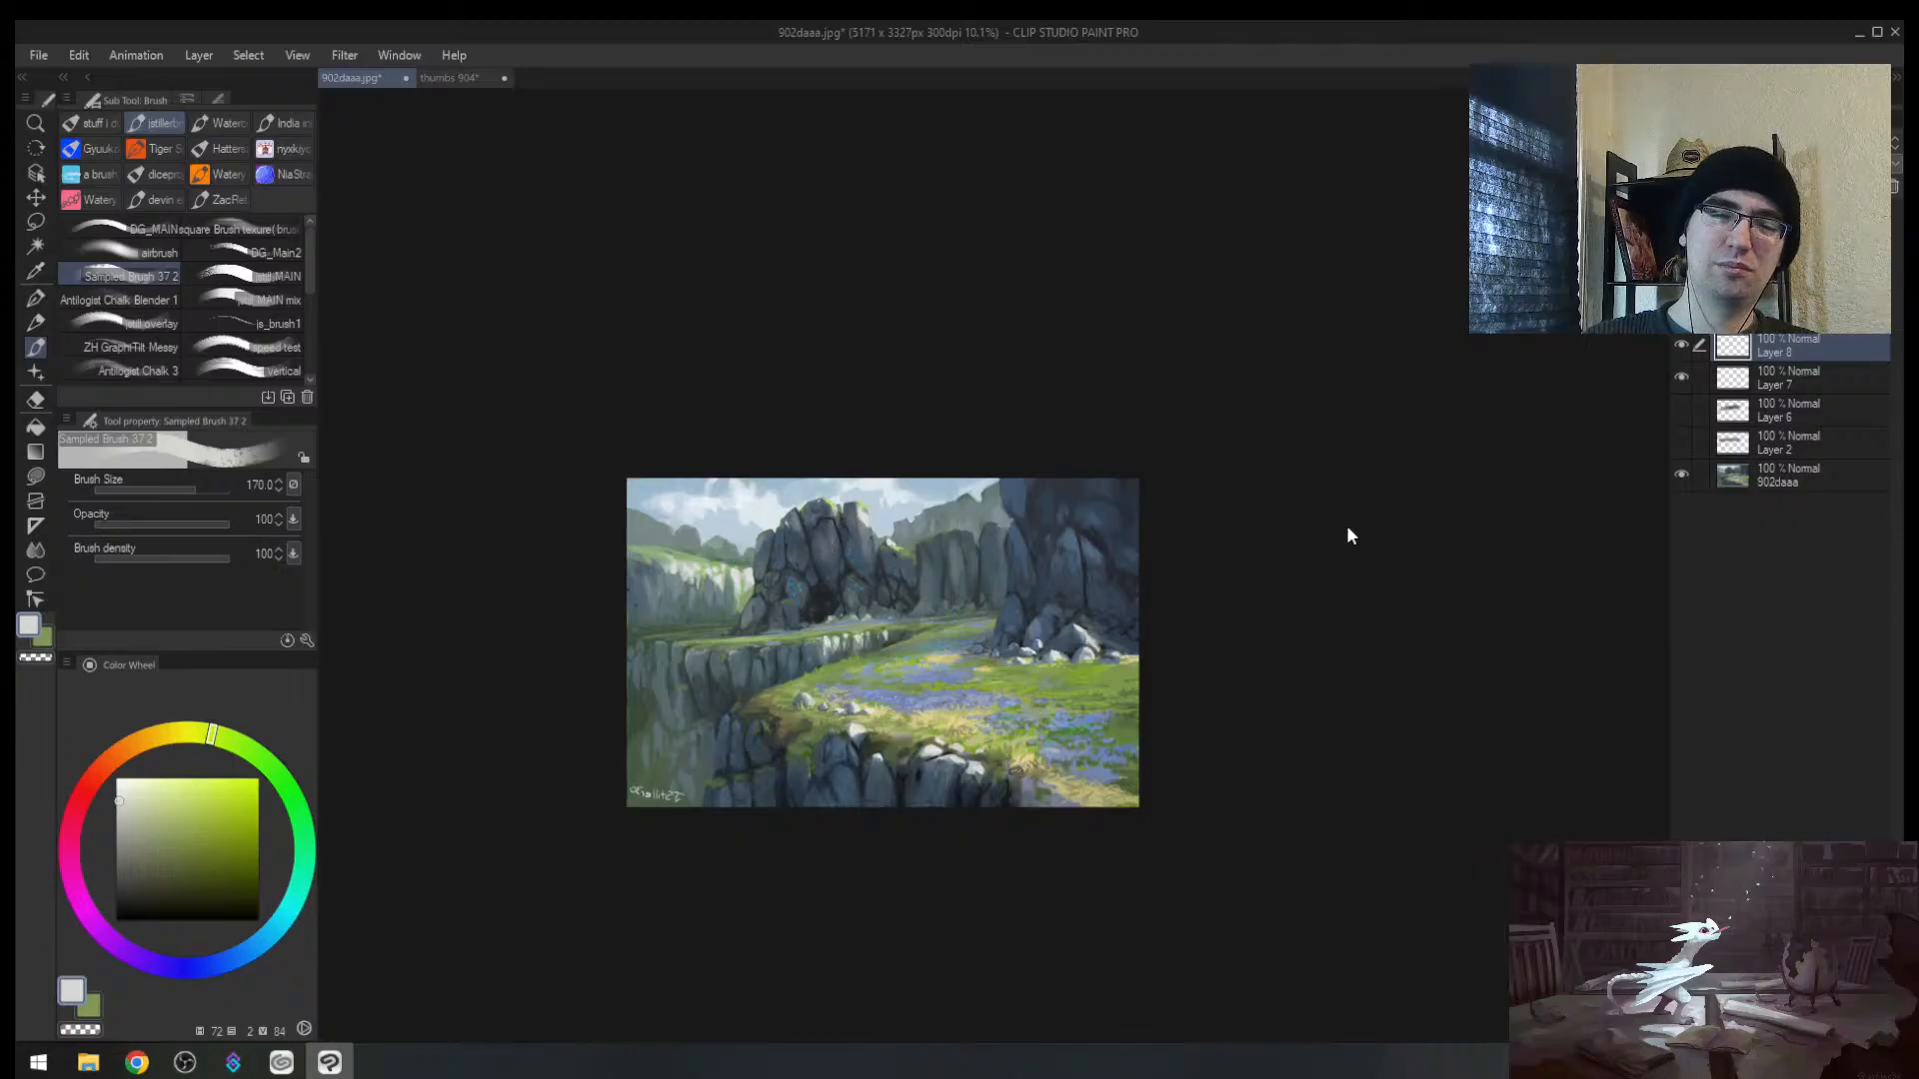
key(h)
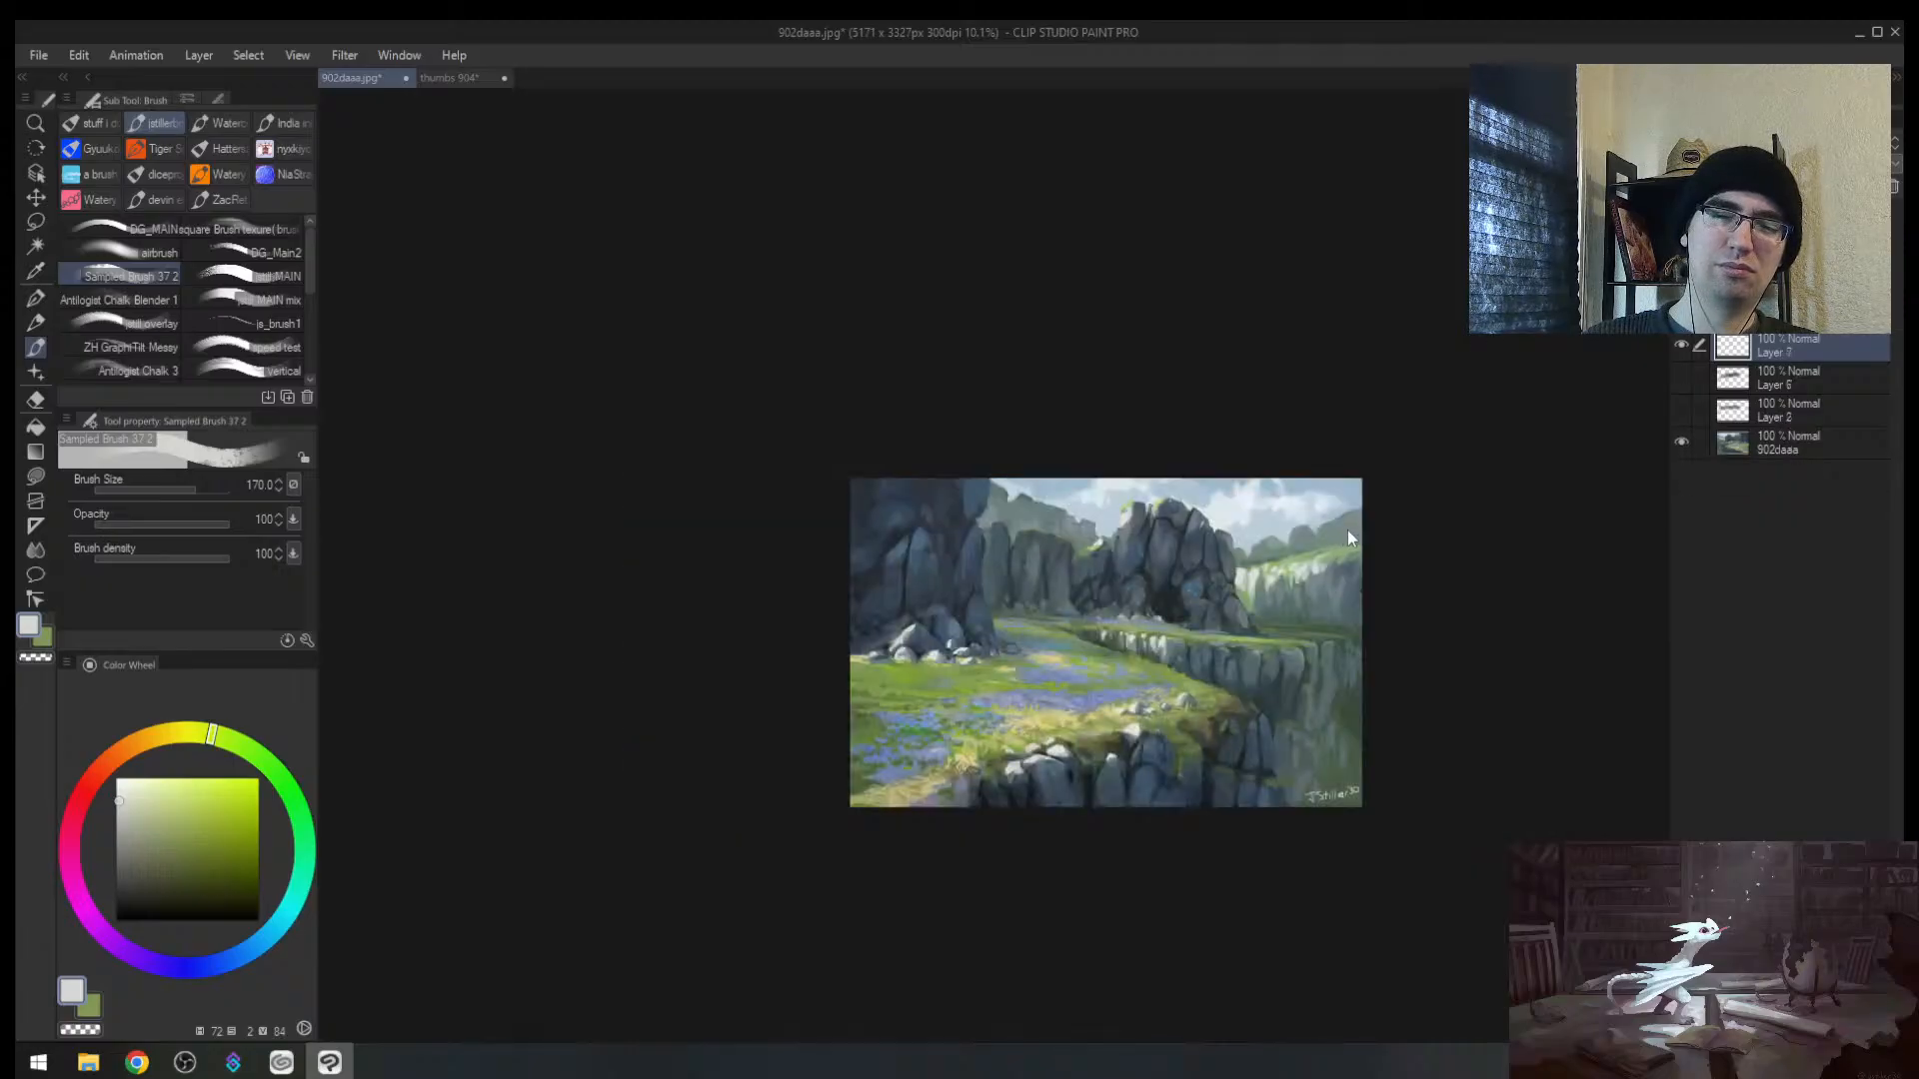
Step: Zoom in and out on the painting and sample a blue-grey from the rocks
key(alt+space)
scroll(1204, 605, up, 2)
drag(1289, 640, 1149, 571)
scroll(1149, 571, down, 1)
scroll(1150, 571, up, 1)
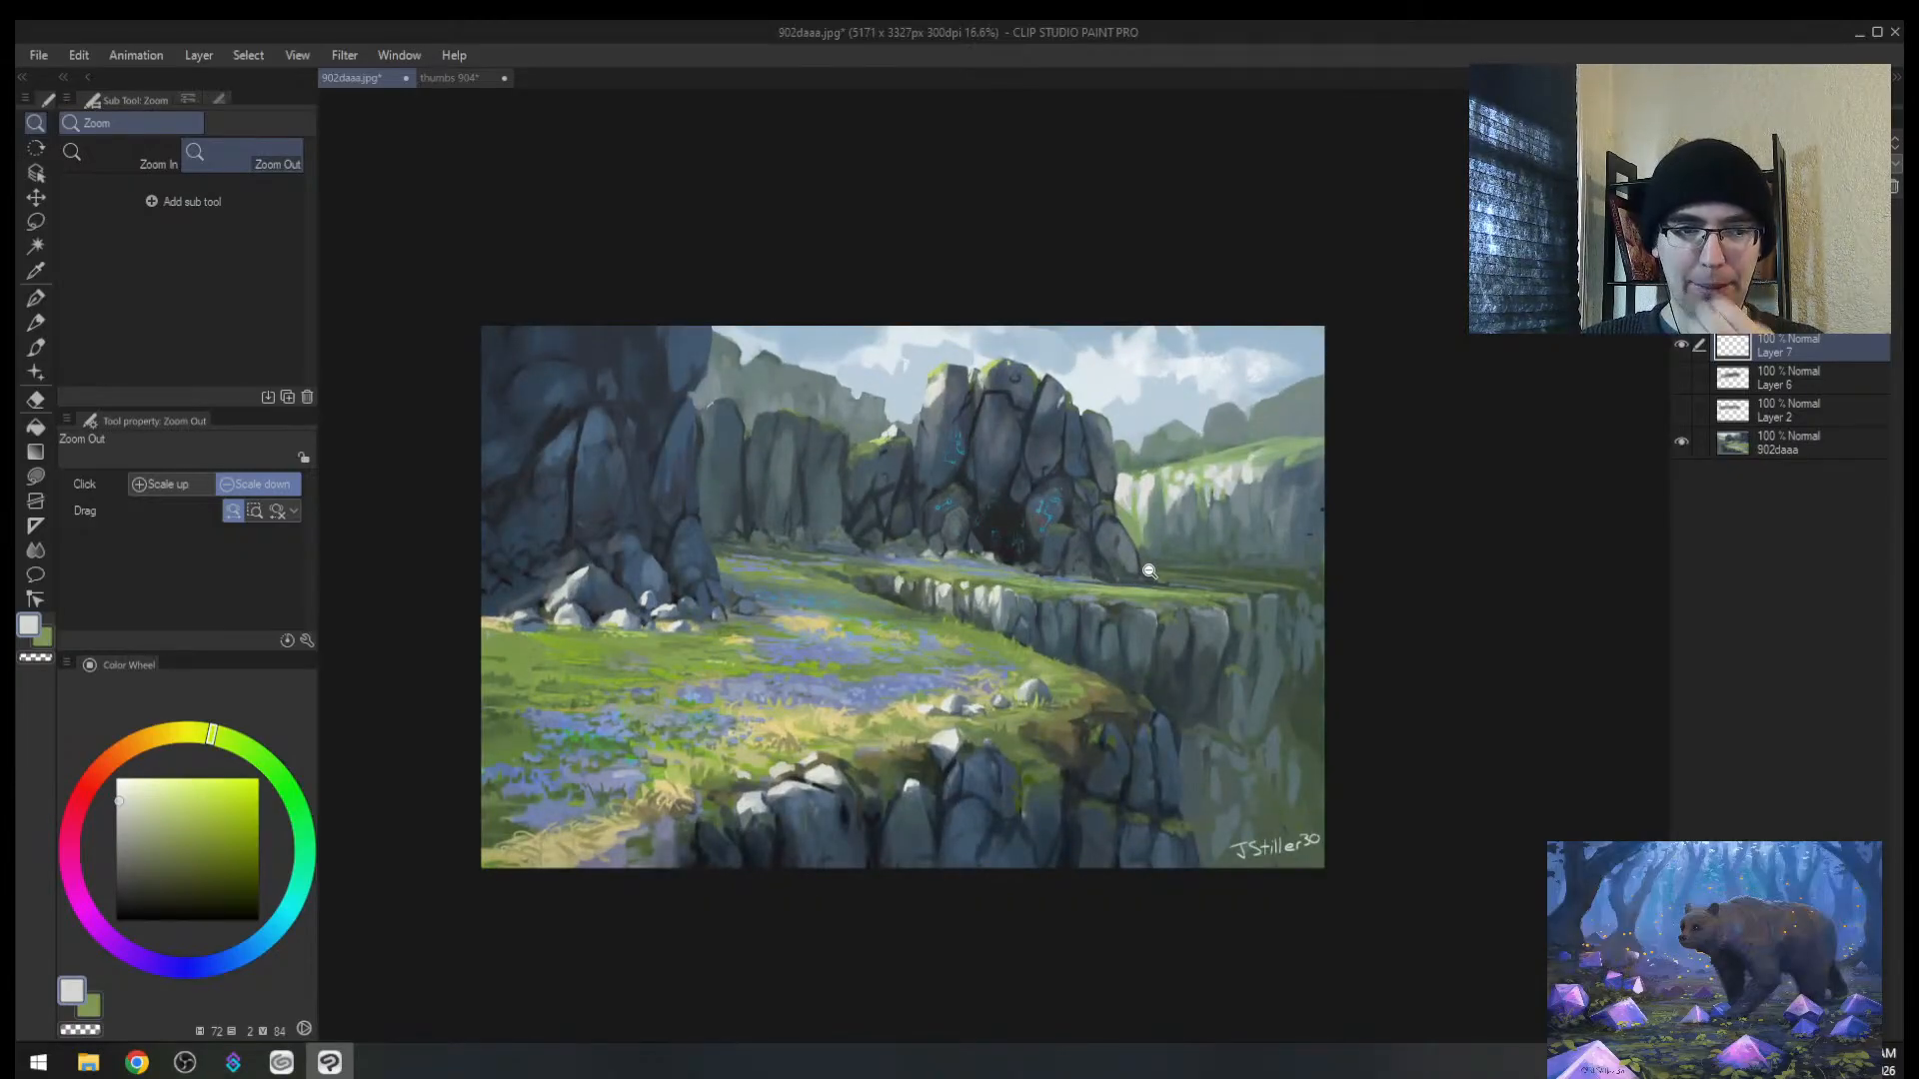
click(1034, 555)
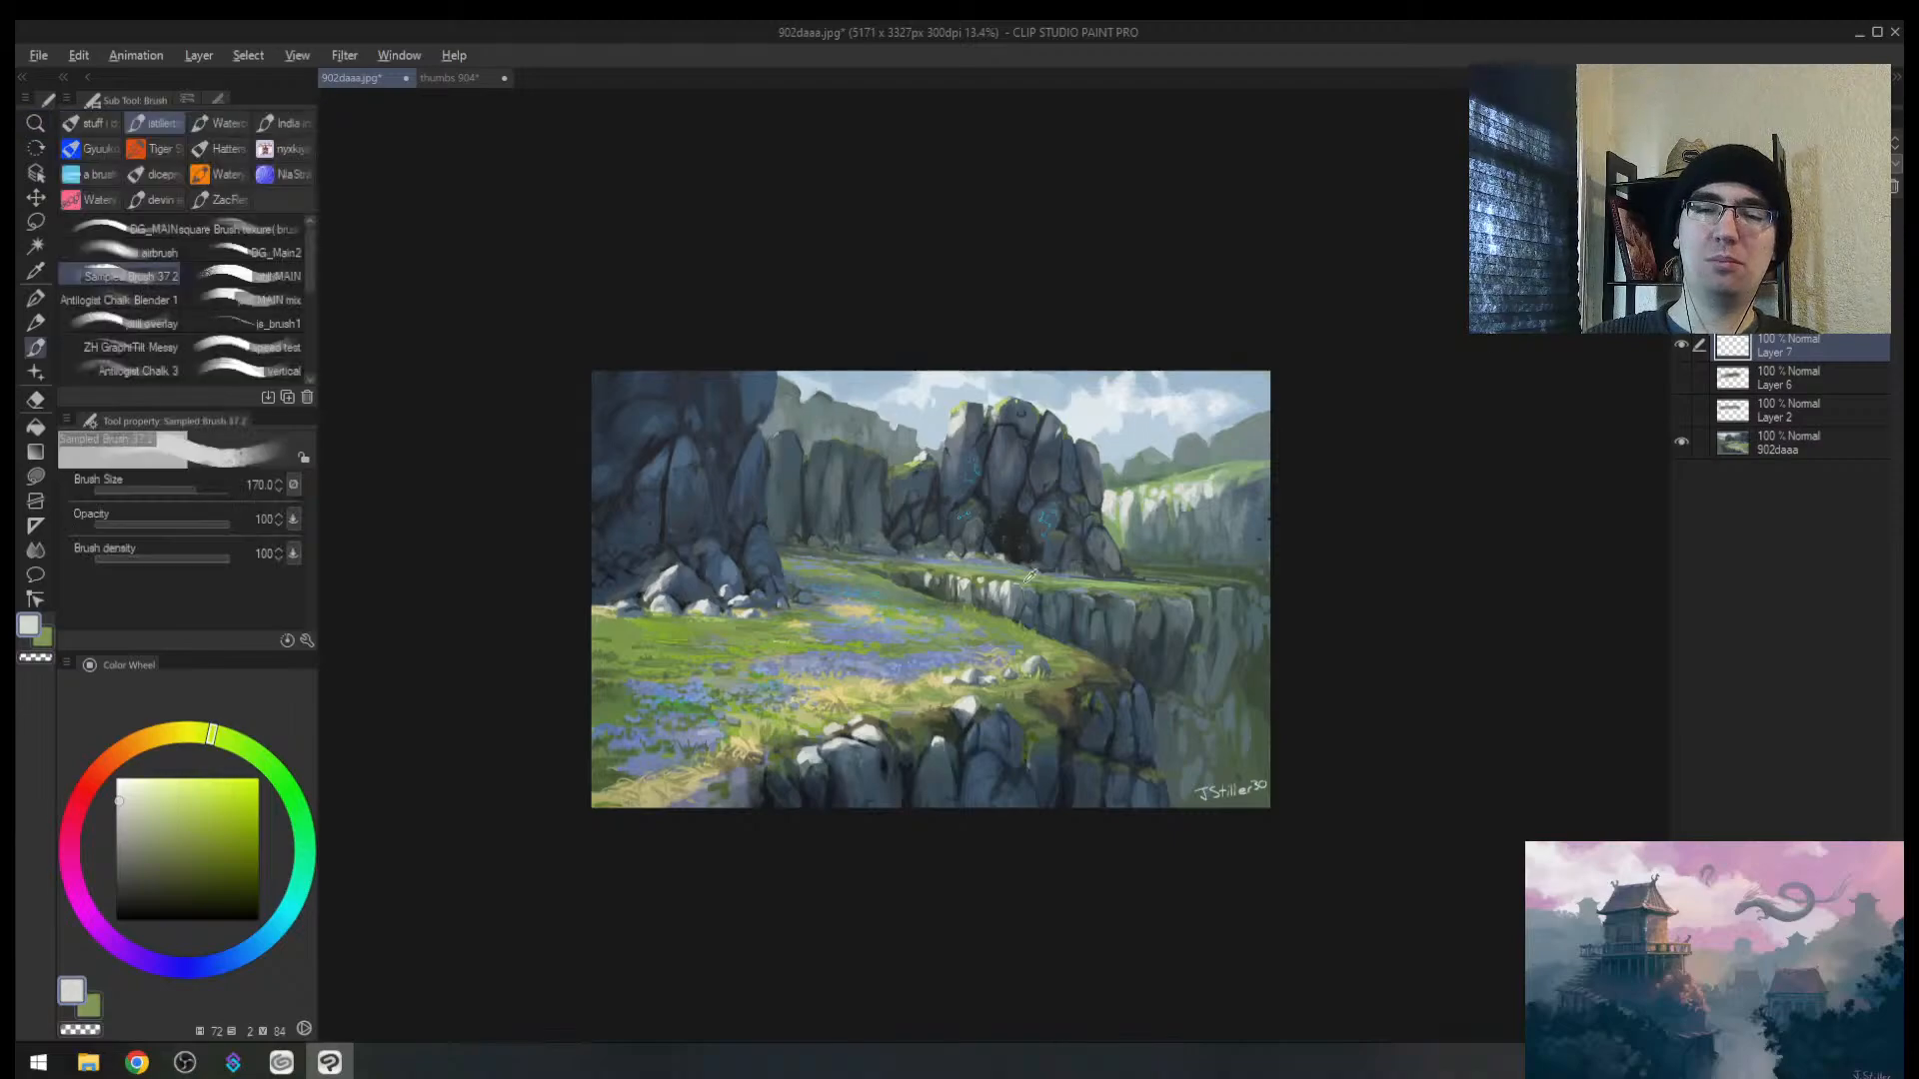
alt+click(1033, 591)
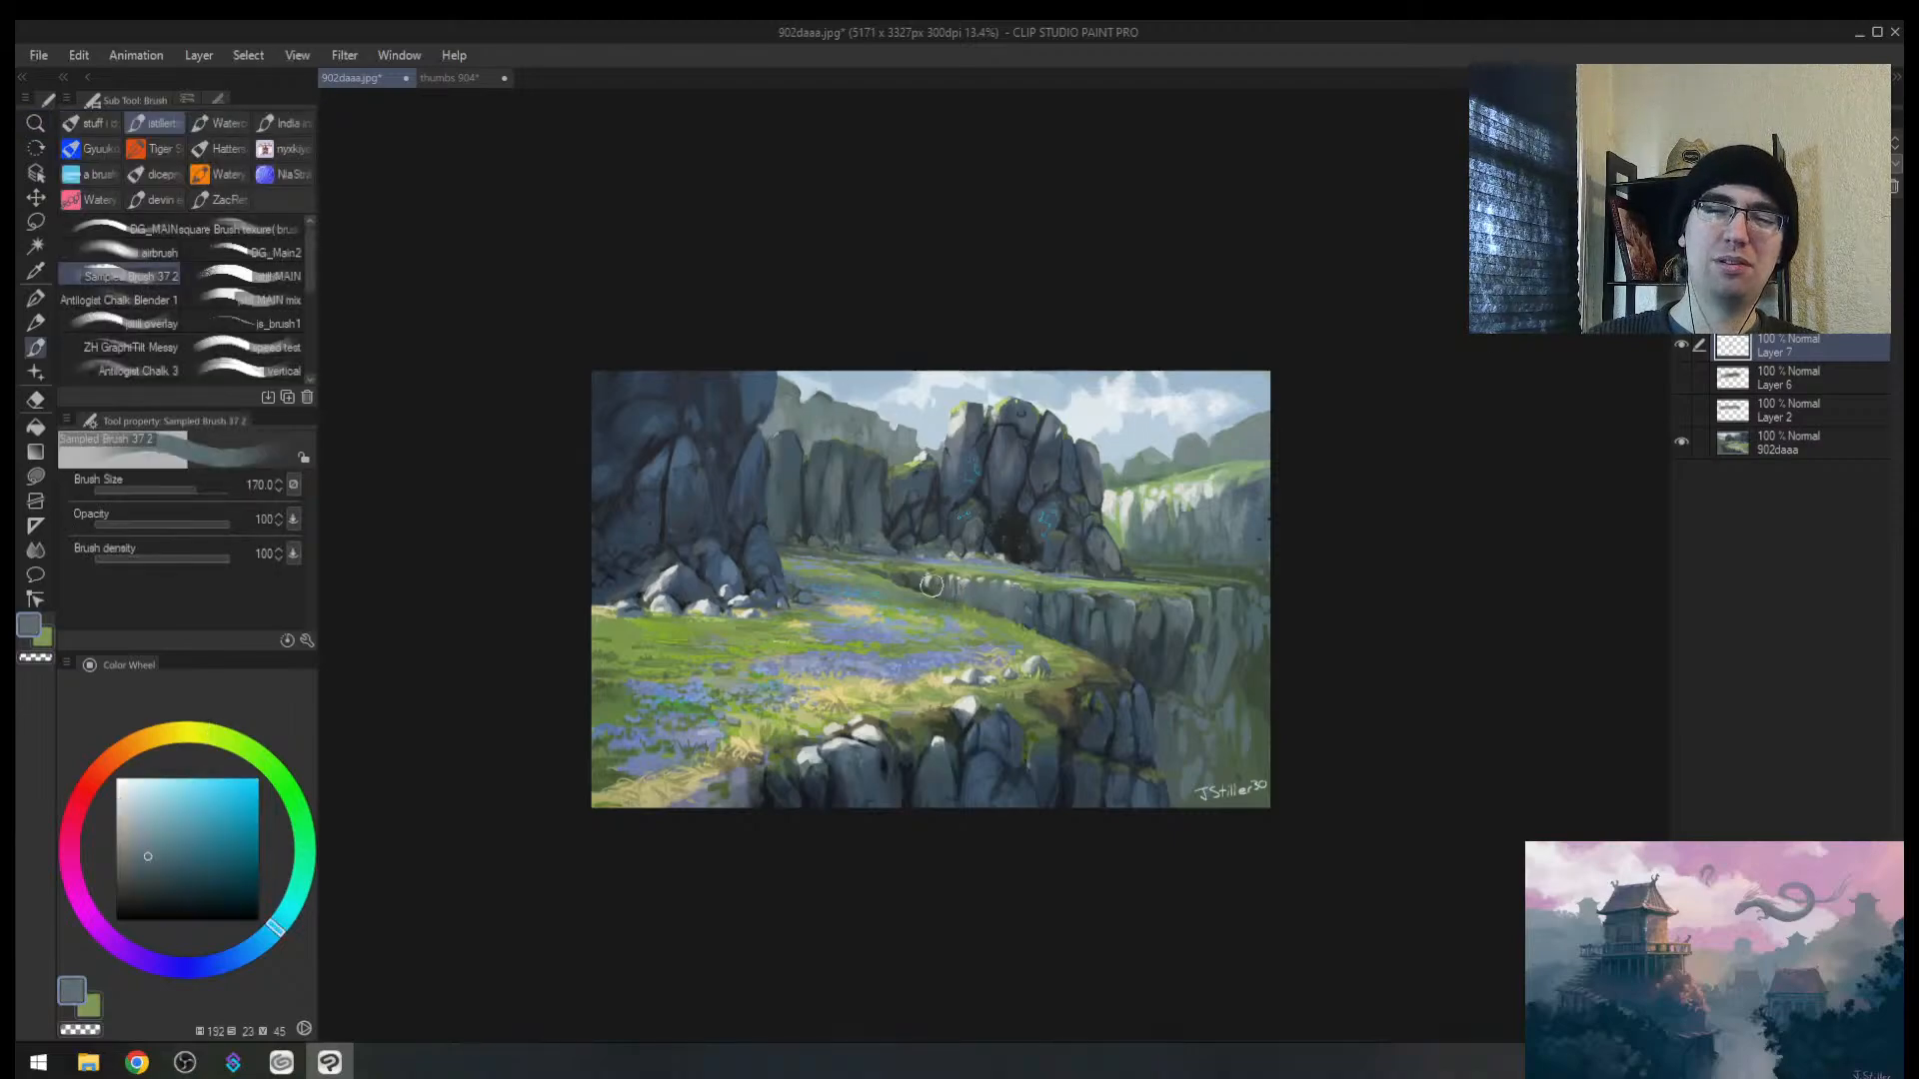
Step: Zoom in on the painting and mirror the view to review it
key(ctrl+alt+space)
mouse_move(1100, 611)
mouse_down()
mouse_move(1124, 597)
mouse_move(1086, 600)
mouse_move(1162, 600)
mouse_move(1024, 602)
mouse_move(1064, 574)
mouse_move(1004, 601)
mouse_move(1086, 583)
mouse_move(1046, 595)
mouse_move(1093, 549)
mouse_up()
key(h)
key(b)
Step: Flip the view so the signature reads normally, zooming out and back in
key(slash)
key(k)
key(slash)
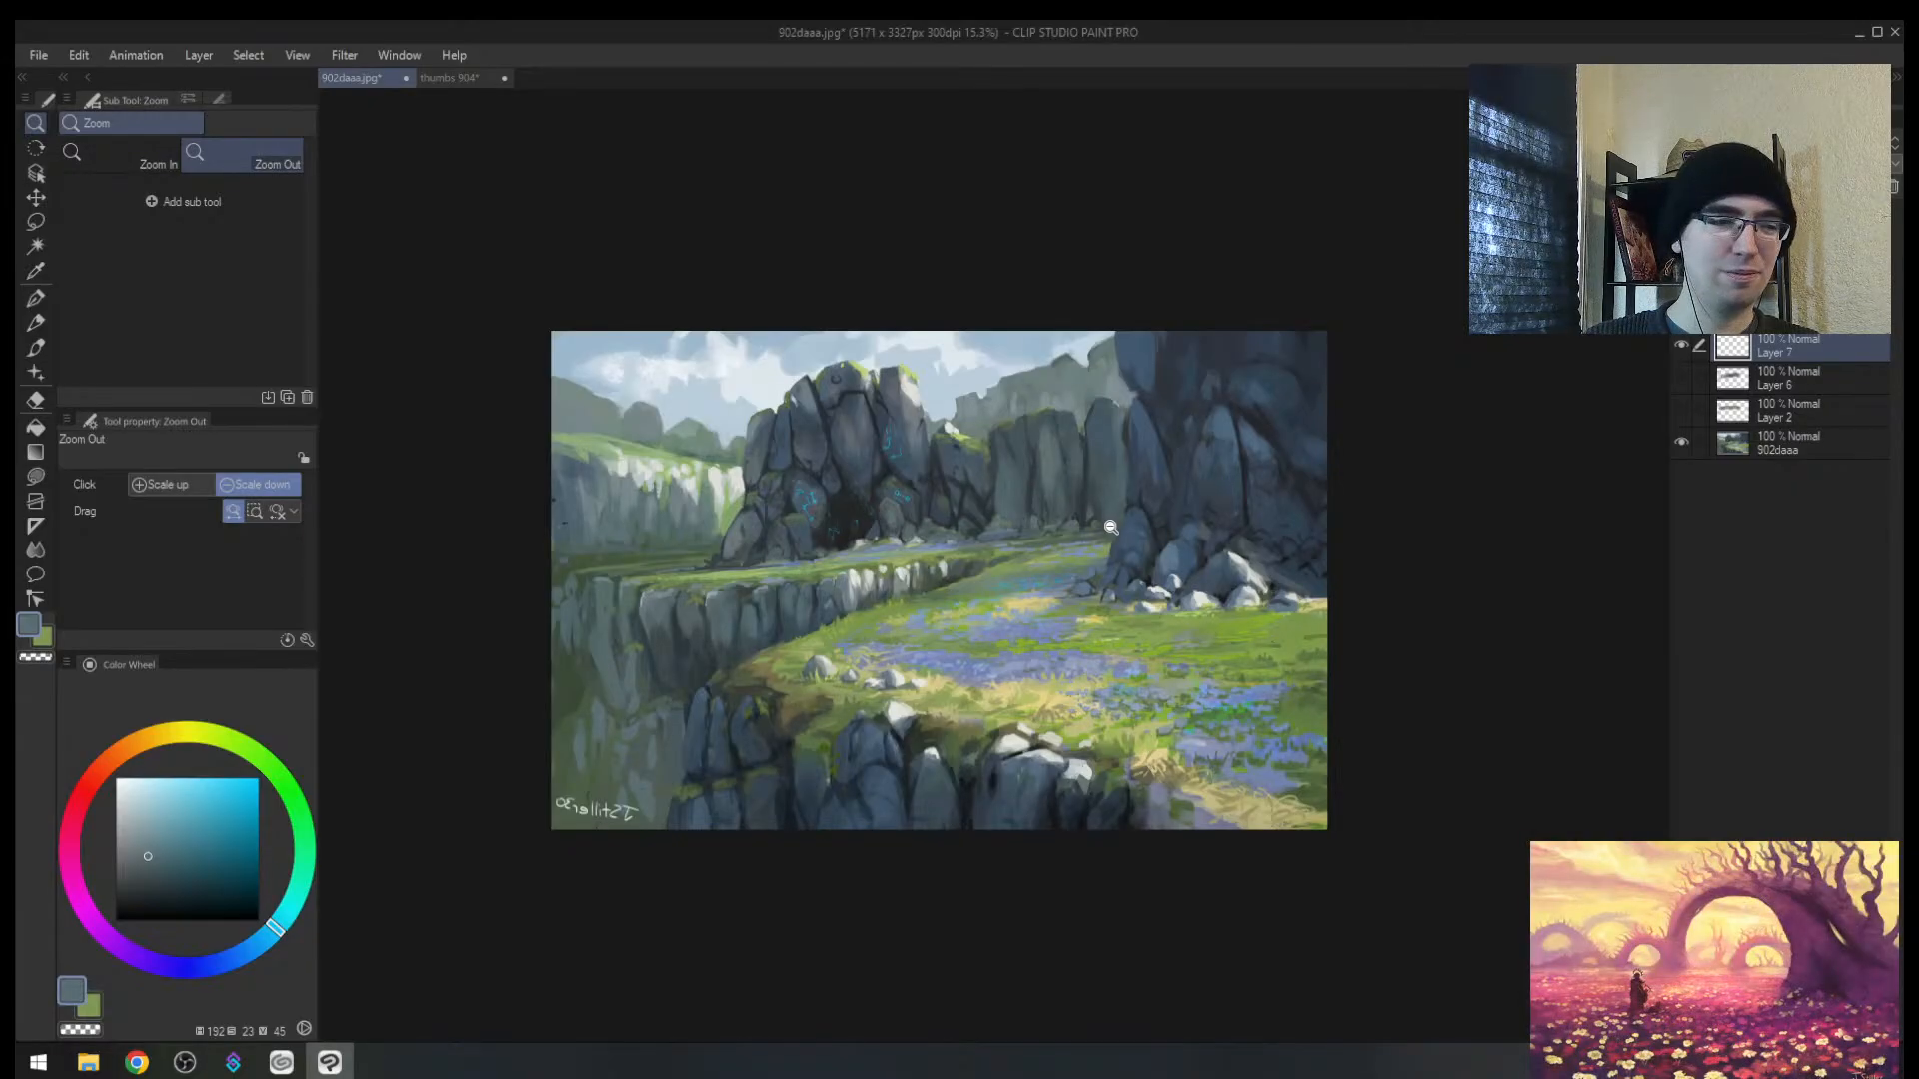
key(h)
drag(1244, 508, 1189, 536)
drag(1301, 519, 1247, 433)
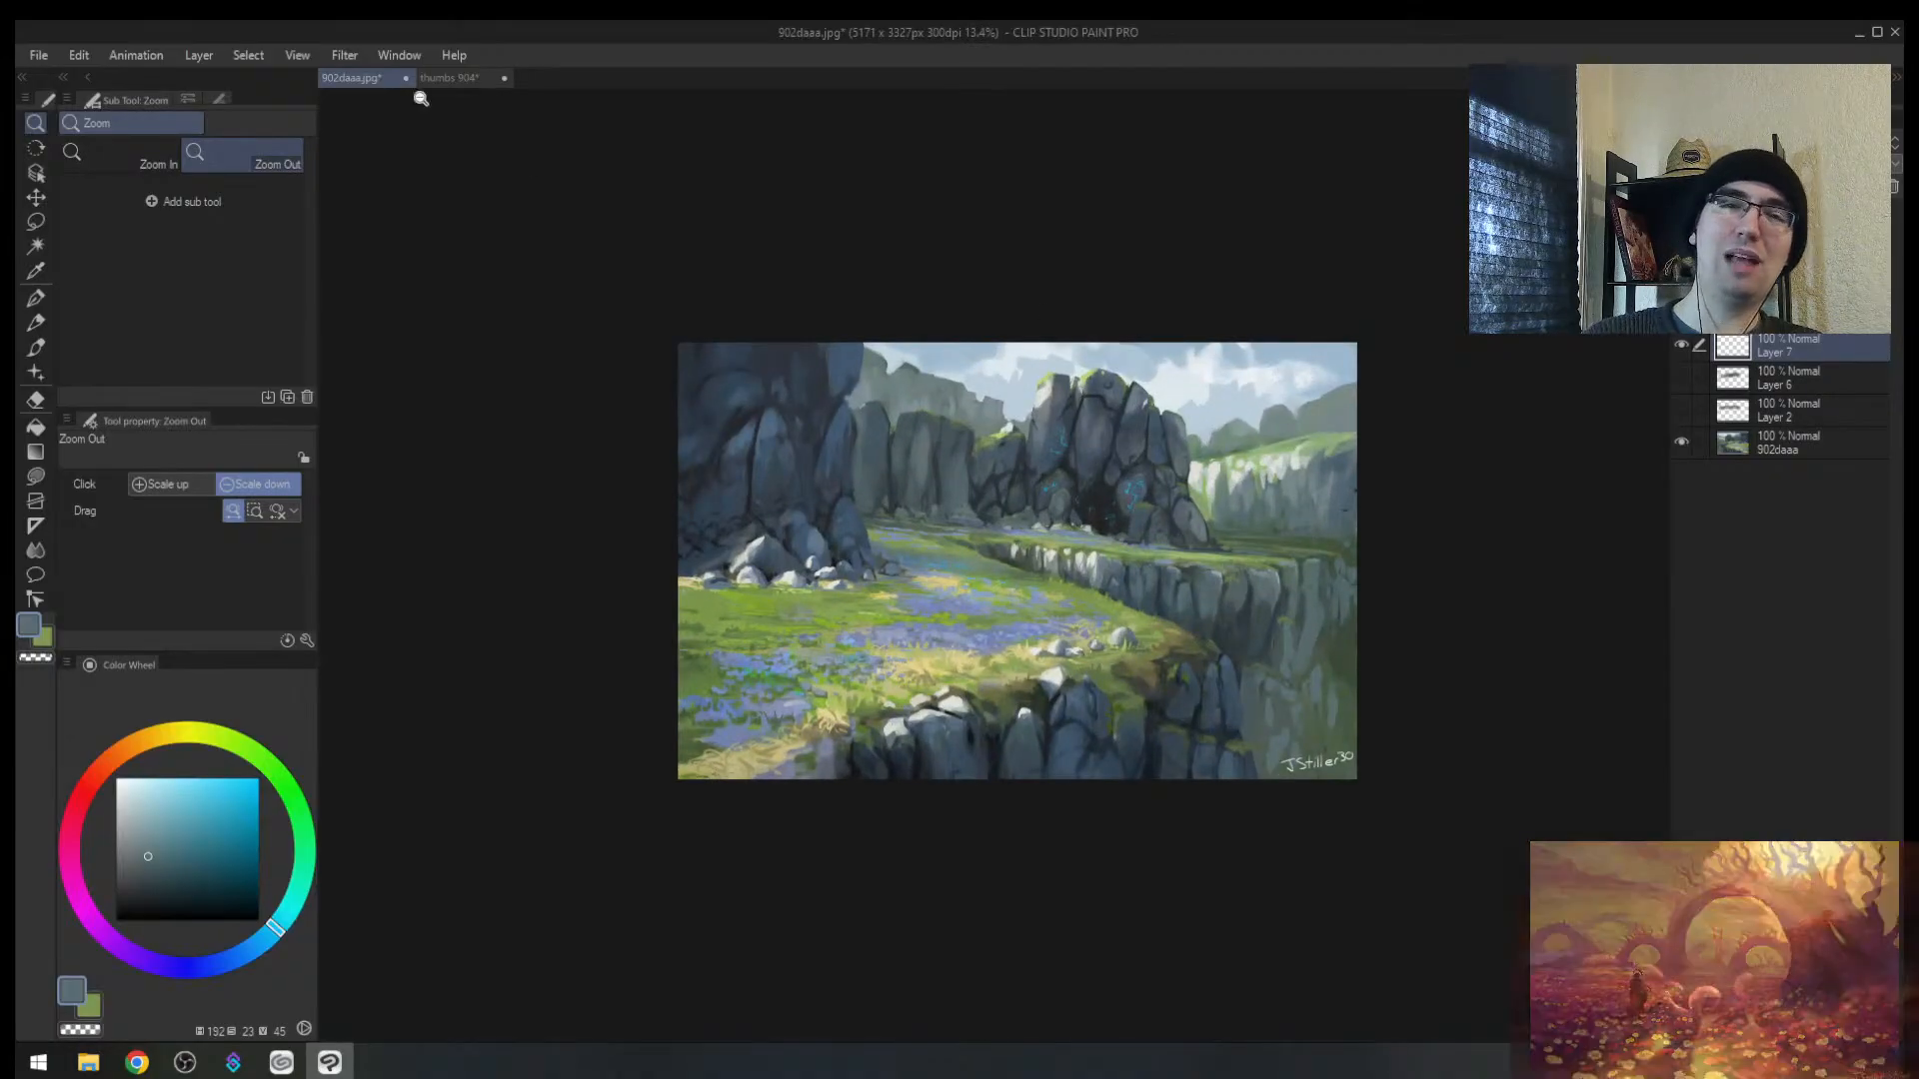
Step: Paint blue-grey over the mid-ground cliff's light cracks in 902daaa.jpg
click(445, 80)
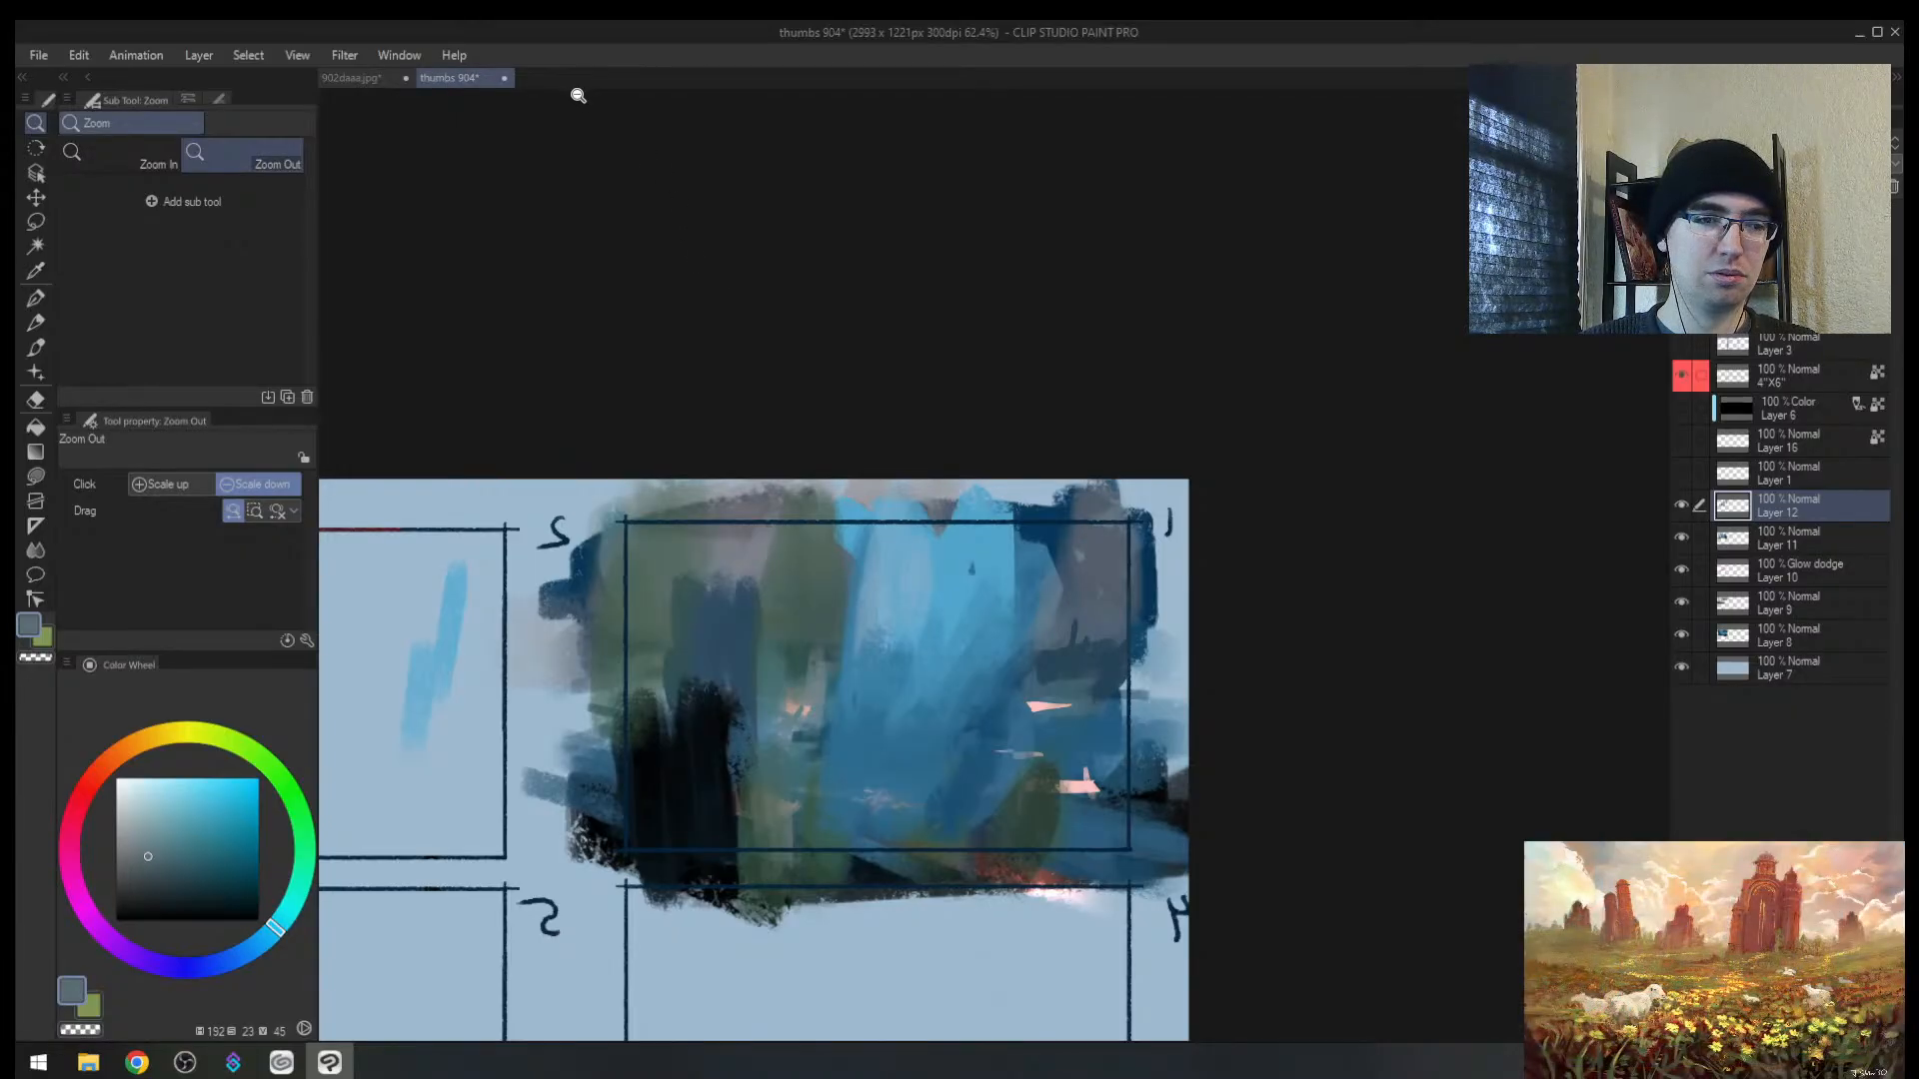
click(374, 79)
scroll(935, 548, up, 3)
key(b)
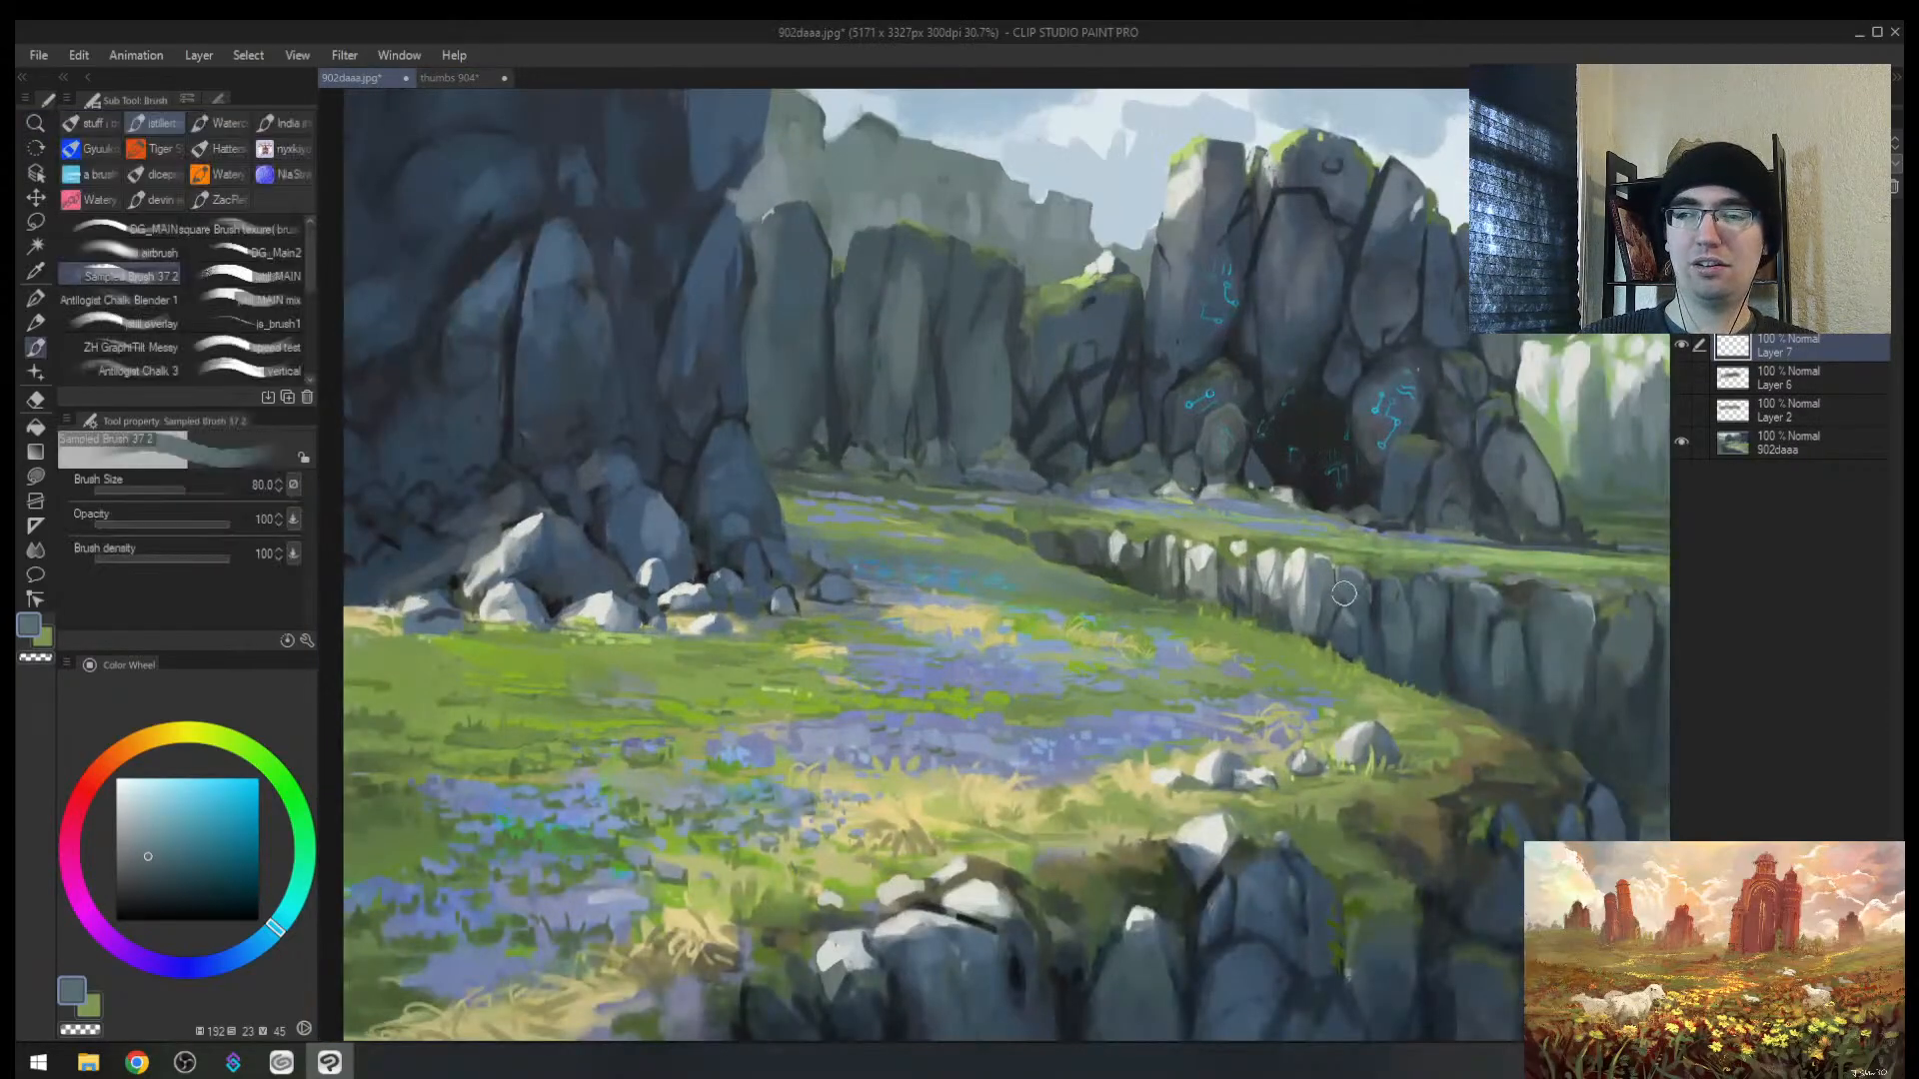
mouse_move(1286, 564)
mouse_down()
mouse_move(1129, 547)
mouse_move(1308, 613)
mouse_move(1172, 587)
mouse_move(1175, 569)
mouse_move(1113, 544)
mouse_up()
Step: Zoom out, shift the painting up in view, and reposition the small Layer 7 marks
key(alt+space)
drag(1399, 600, 1107, 590)
scroll(1107, 590, up, 2)
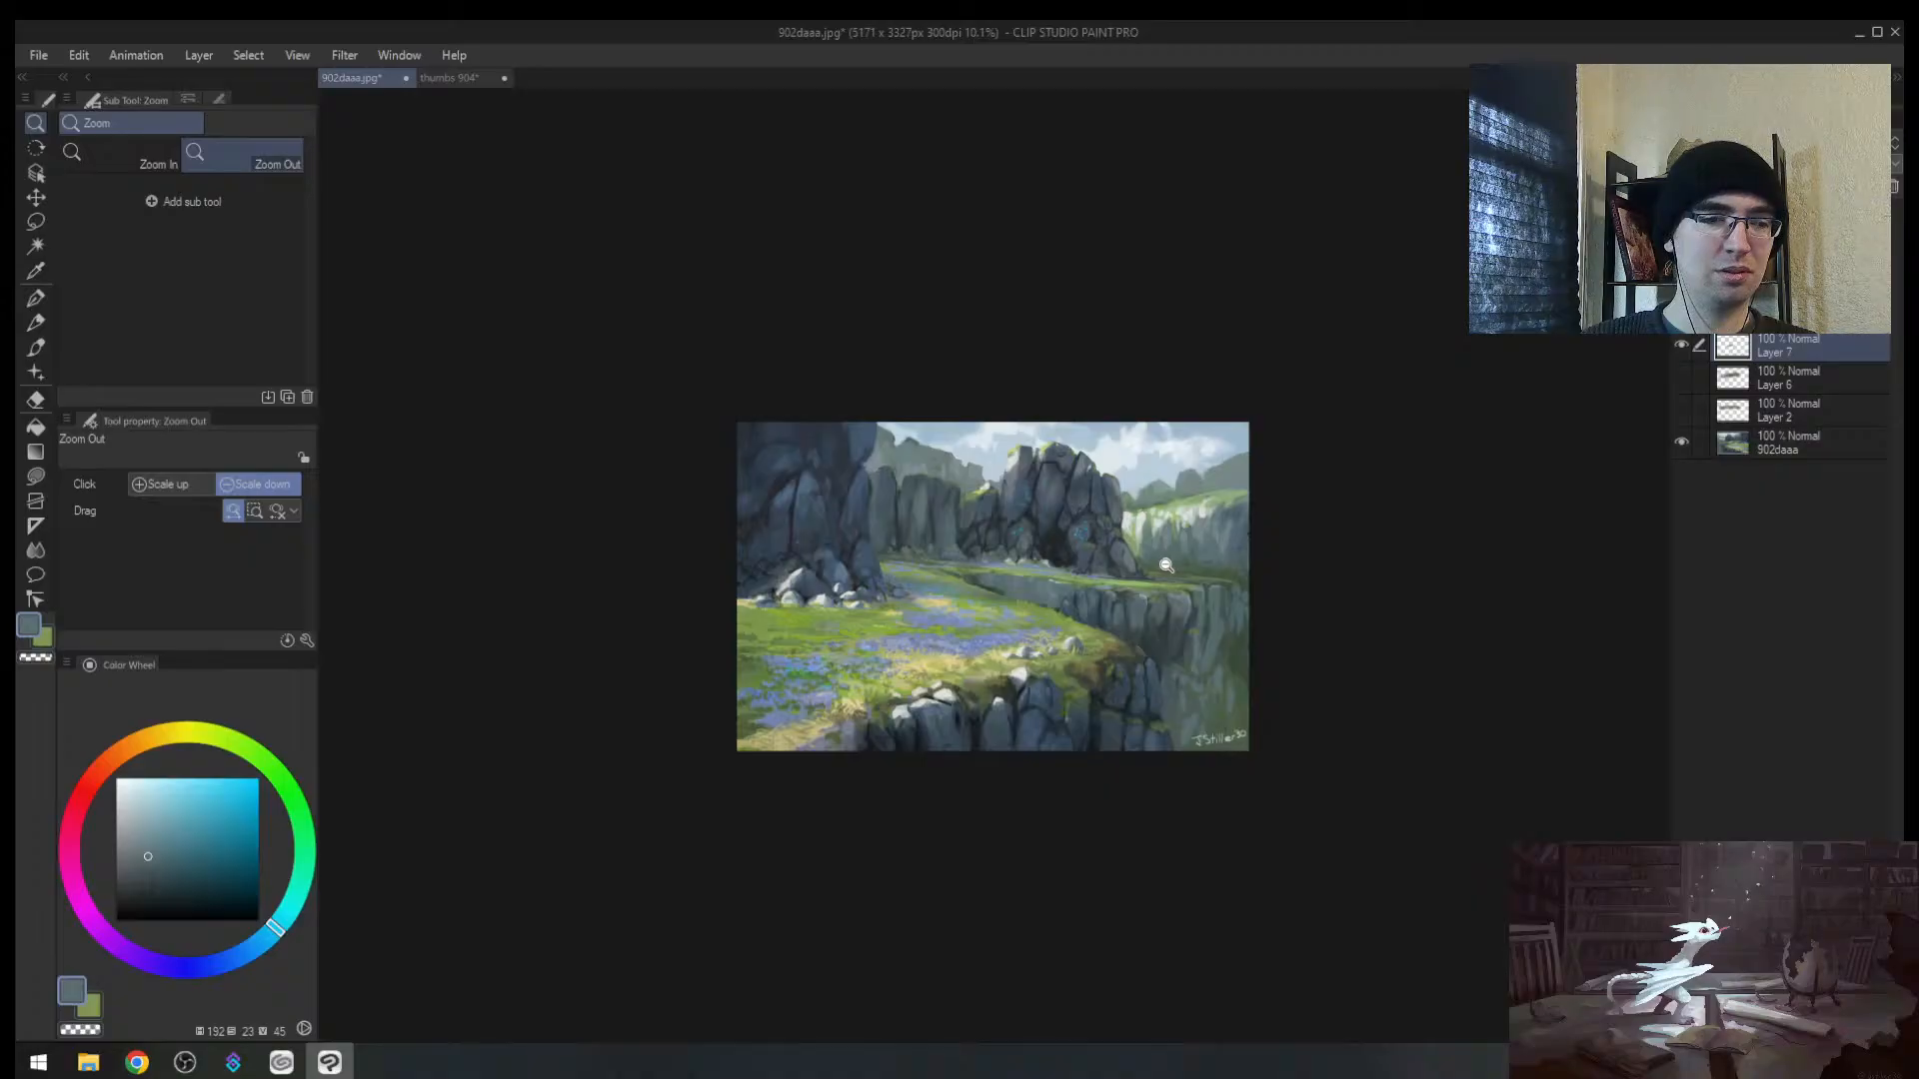
key(ctrl)
drag(1103, 566, 911, 891)
scroll(936, 836, down, 5)
key(alt+space)
drag(911, 786, 945, 751)
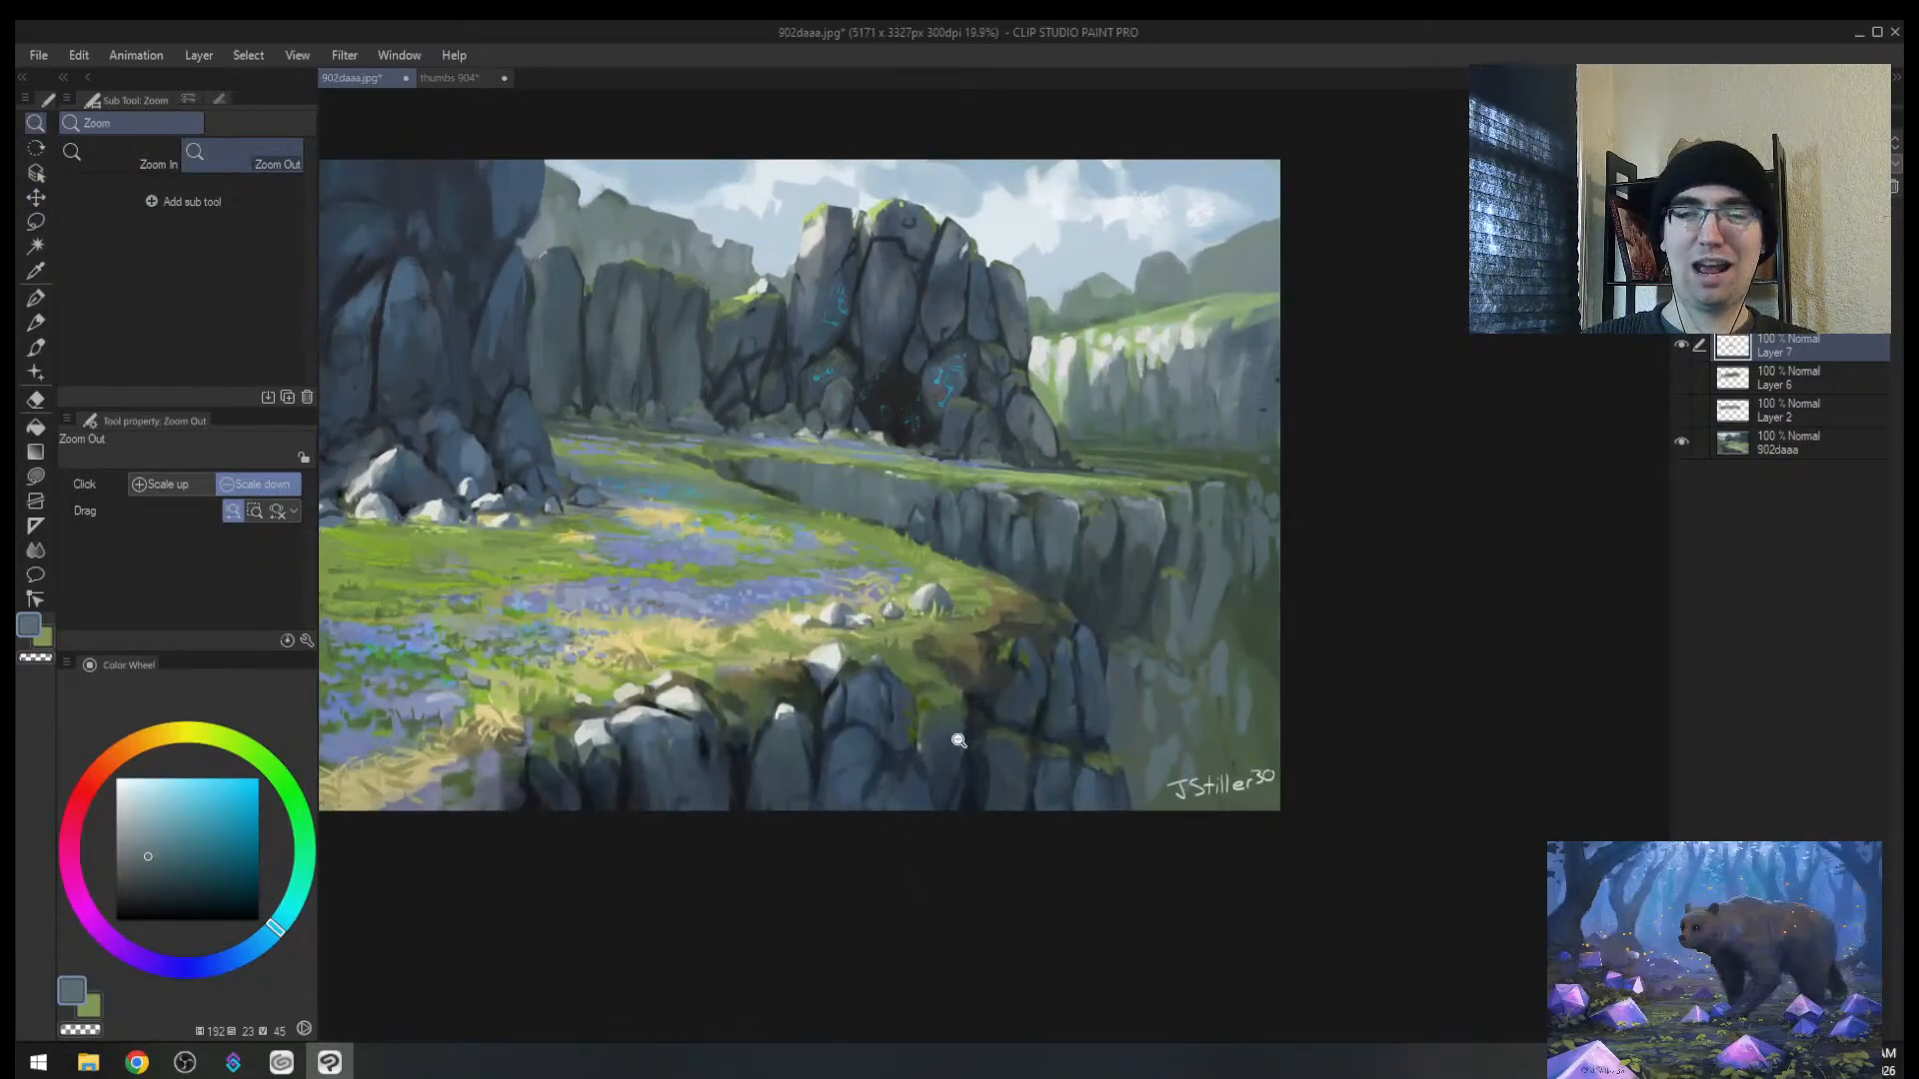
mouse_move(975, 537)
mouse_down()
mouse_move(929, 904)
mouse_move(900, 553)
mouse_move(972, 843)
mouse_move(964, 542)
mouse_move(940, 539)
mouse_move(963, 546)
mouse_move(998, 788)
mouse_move(911, 995)
mouse_move(942, 543)
mouse_move(921, 997)
mouse_move(958, 538)
mouse_move(864, 587)
mouse_move(942, 524)
mouse_up()
Step: Mirror the painting's view and zoom around to check it, then go to thumbs 904
key(slash)
key(h)
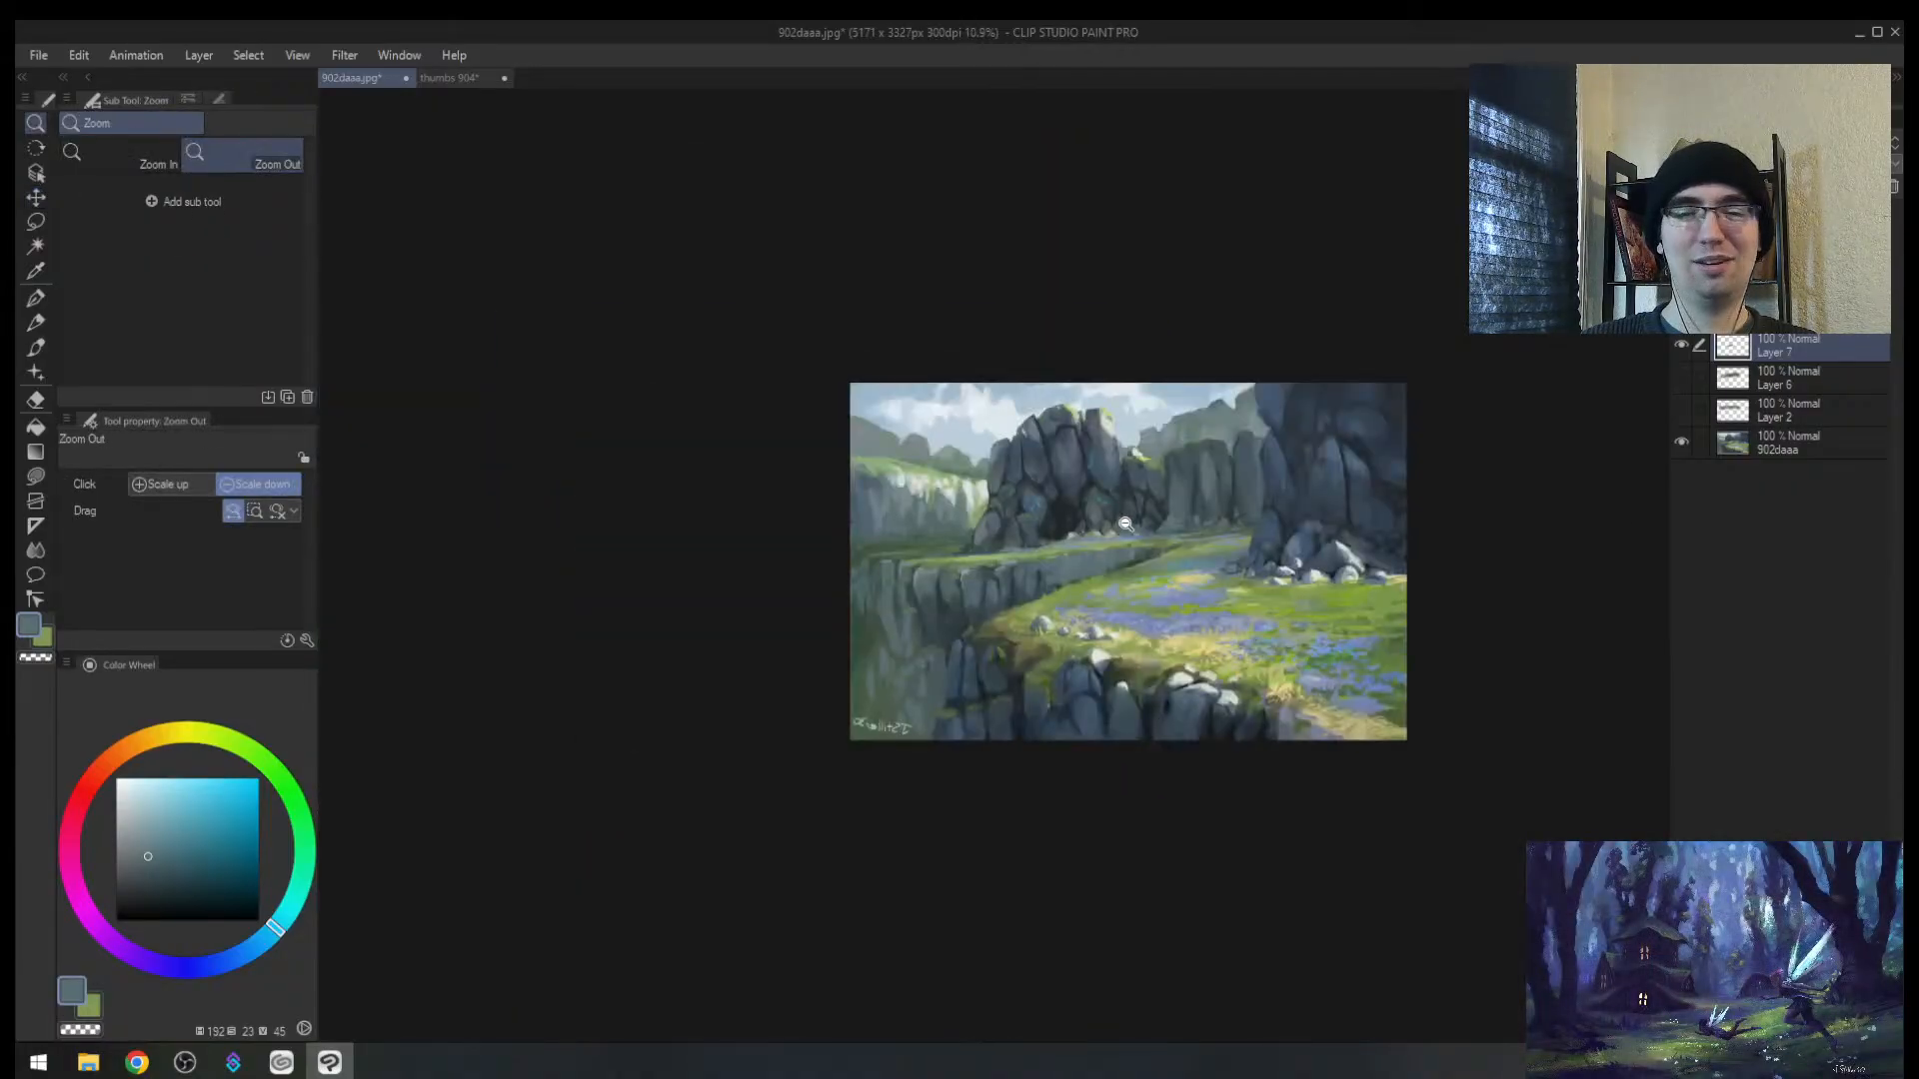
drag(1384, 544, 1281, 534)
drag(1166, 529, 1091, 511)
drag(1088, 512, 1178, 488)
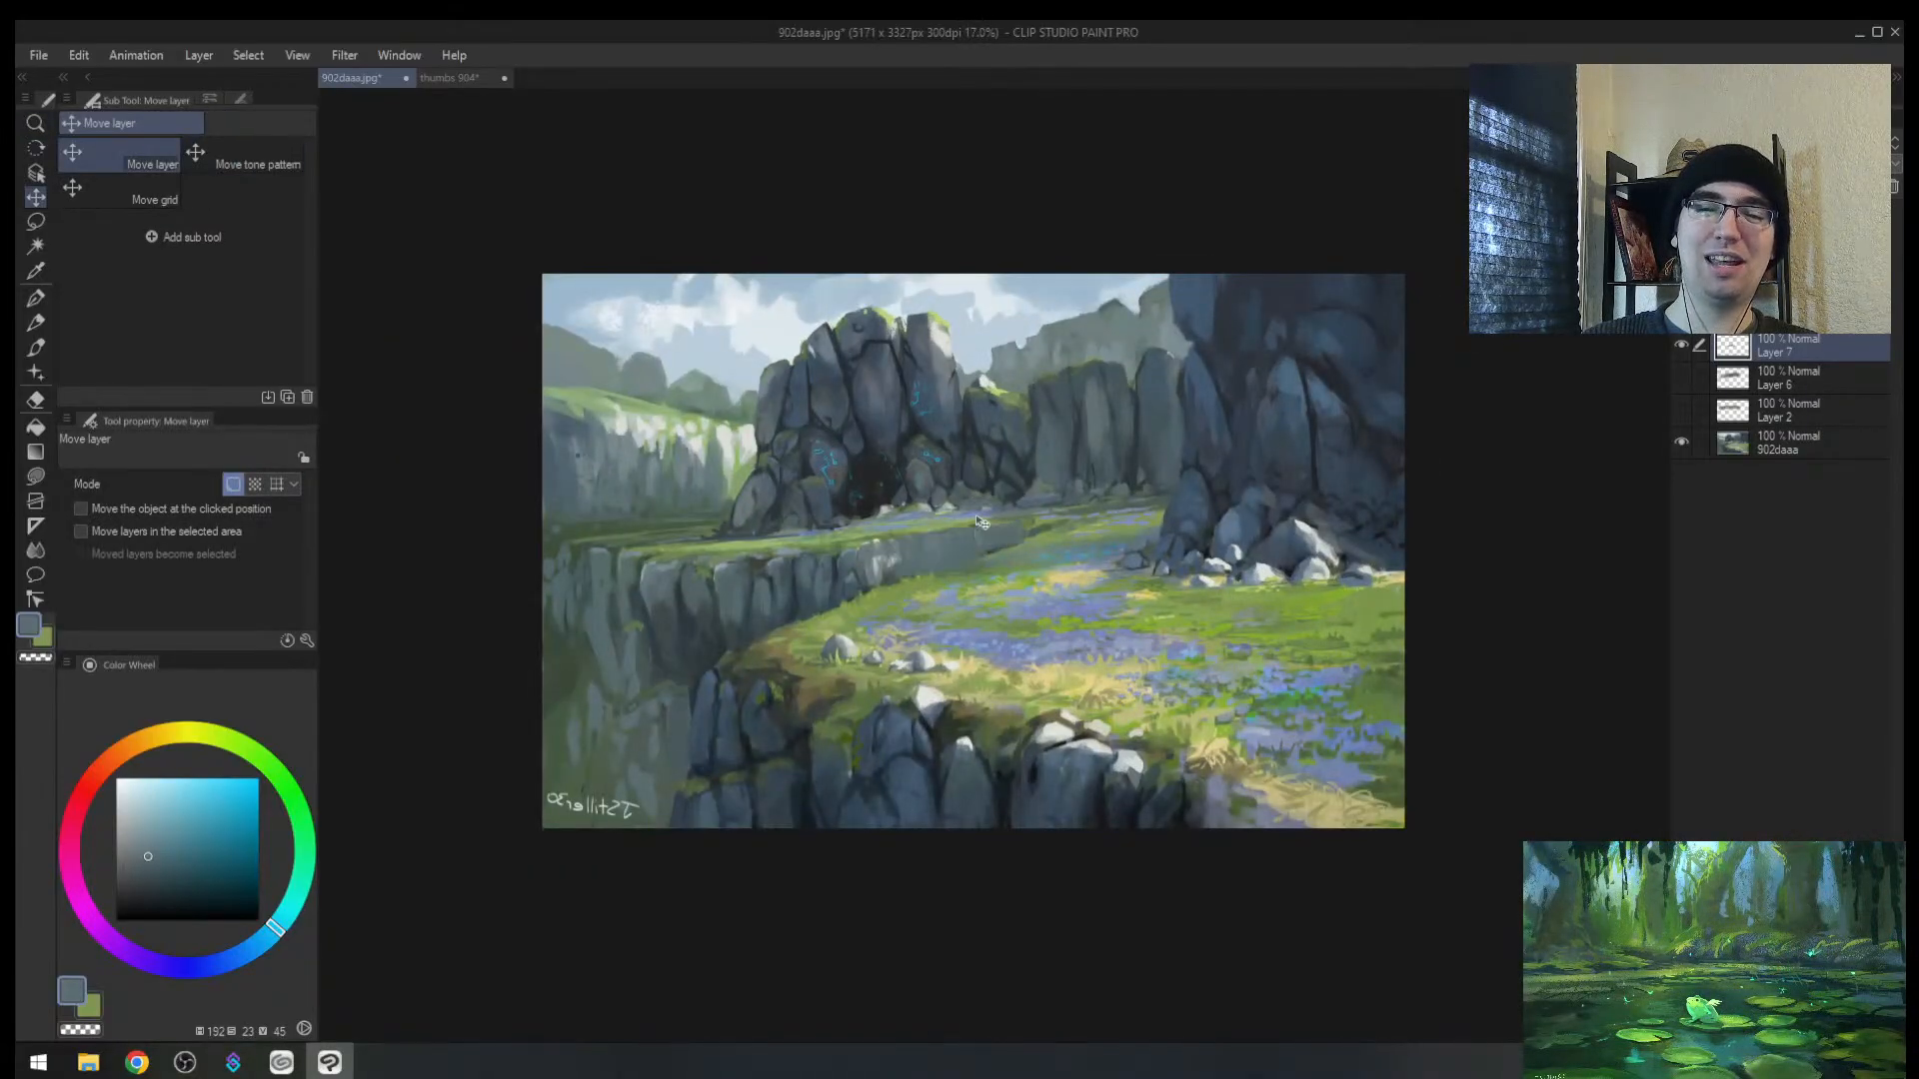
drag(951, 499, 997, 515)
click(482, 77)
Step: Zoom out on the sheet and dab dark paint into thumbnail 1 with a smaller brush
mouse_move(1105, 565)
mouse_down()
mouse_move(1128, 566)
mouse_move(953, 574)
mouse_up()
key(h)
alt+click(912, 612)
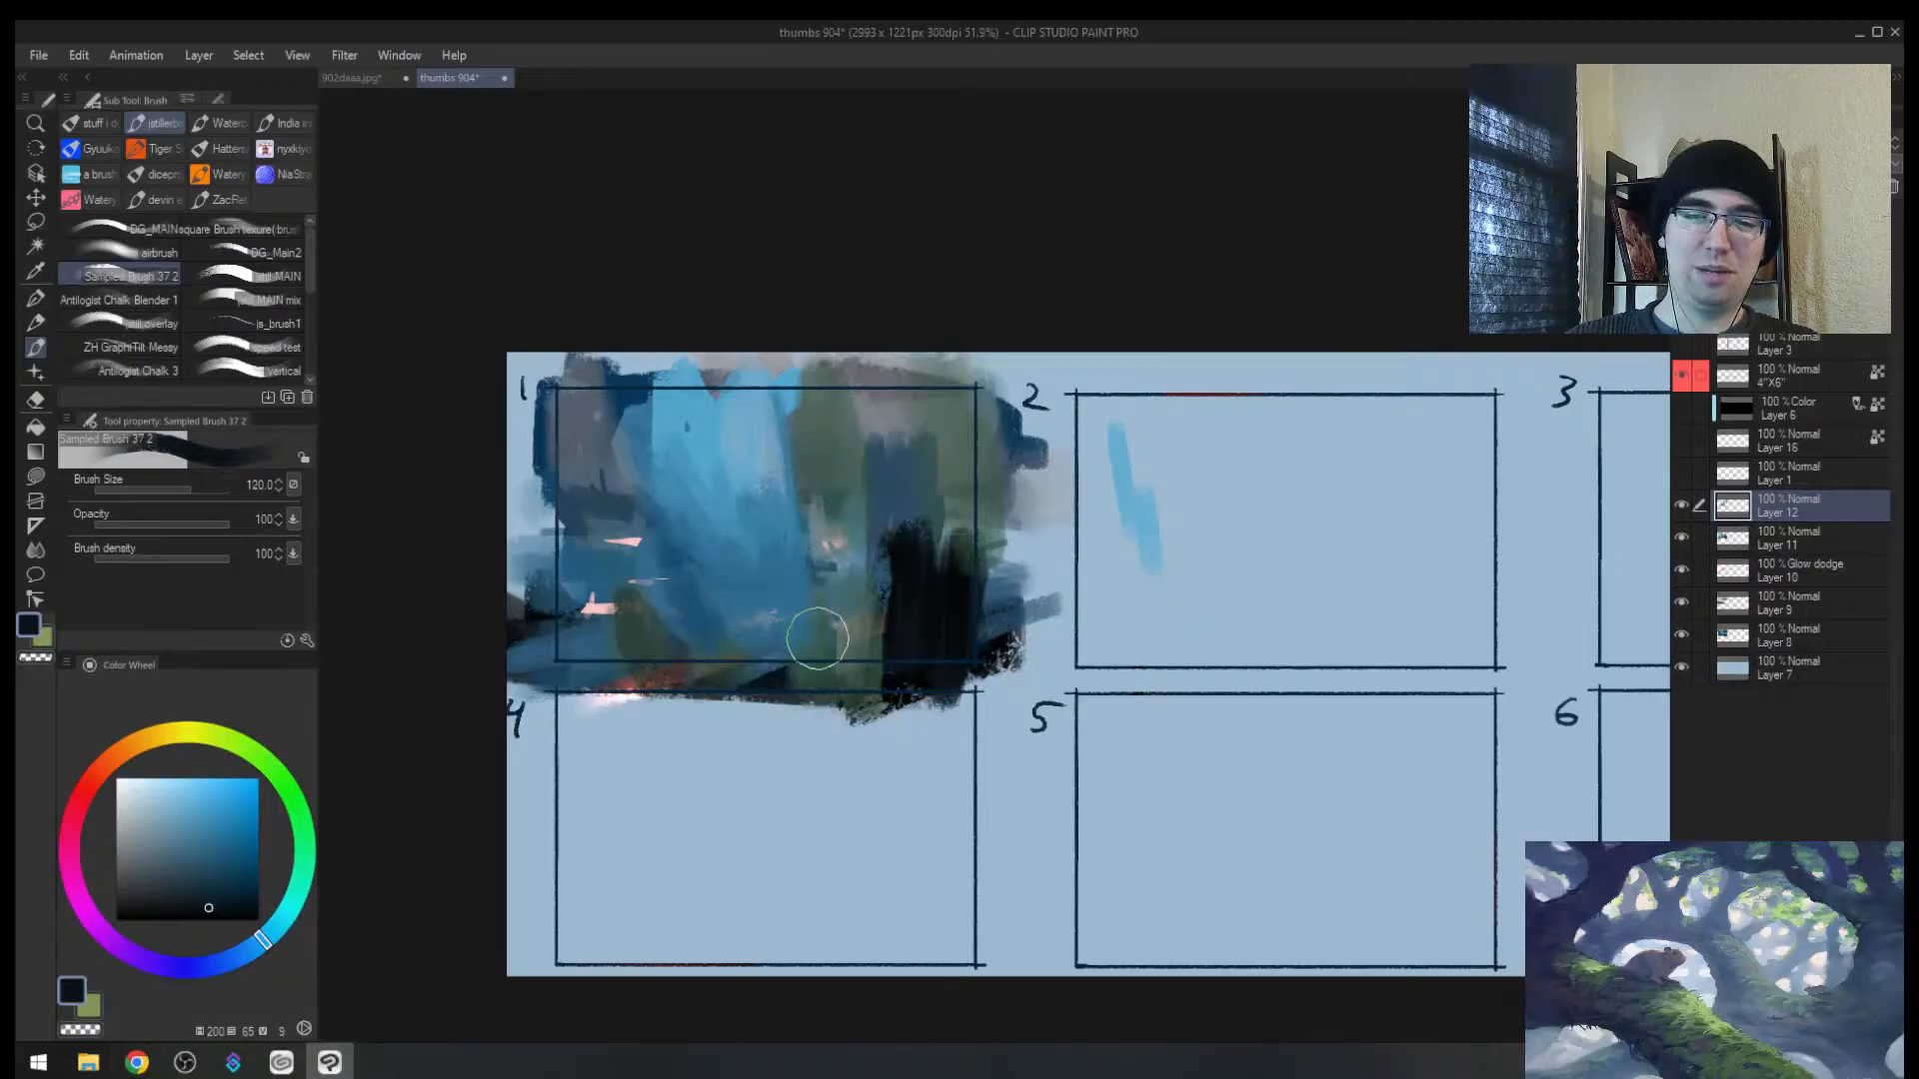
key(bracketleft)
key(bracketleft)
key(bracketleft)
drag(690, 615, 697, 636)
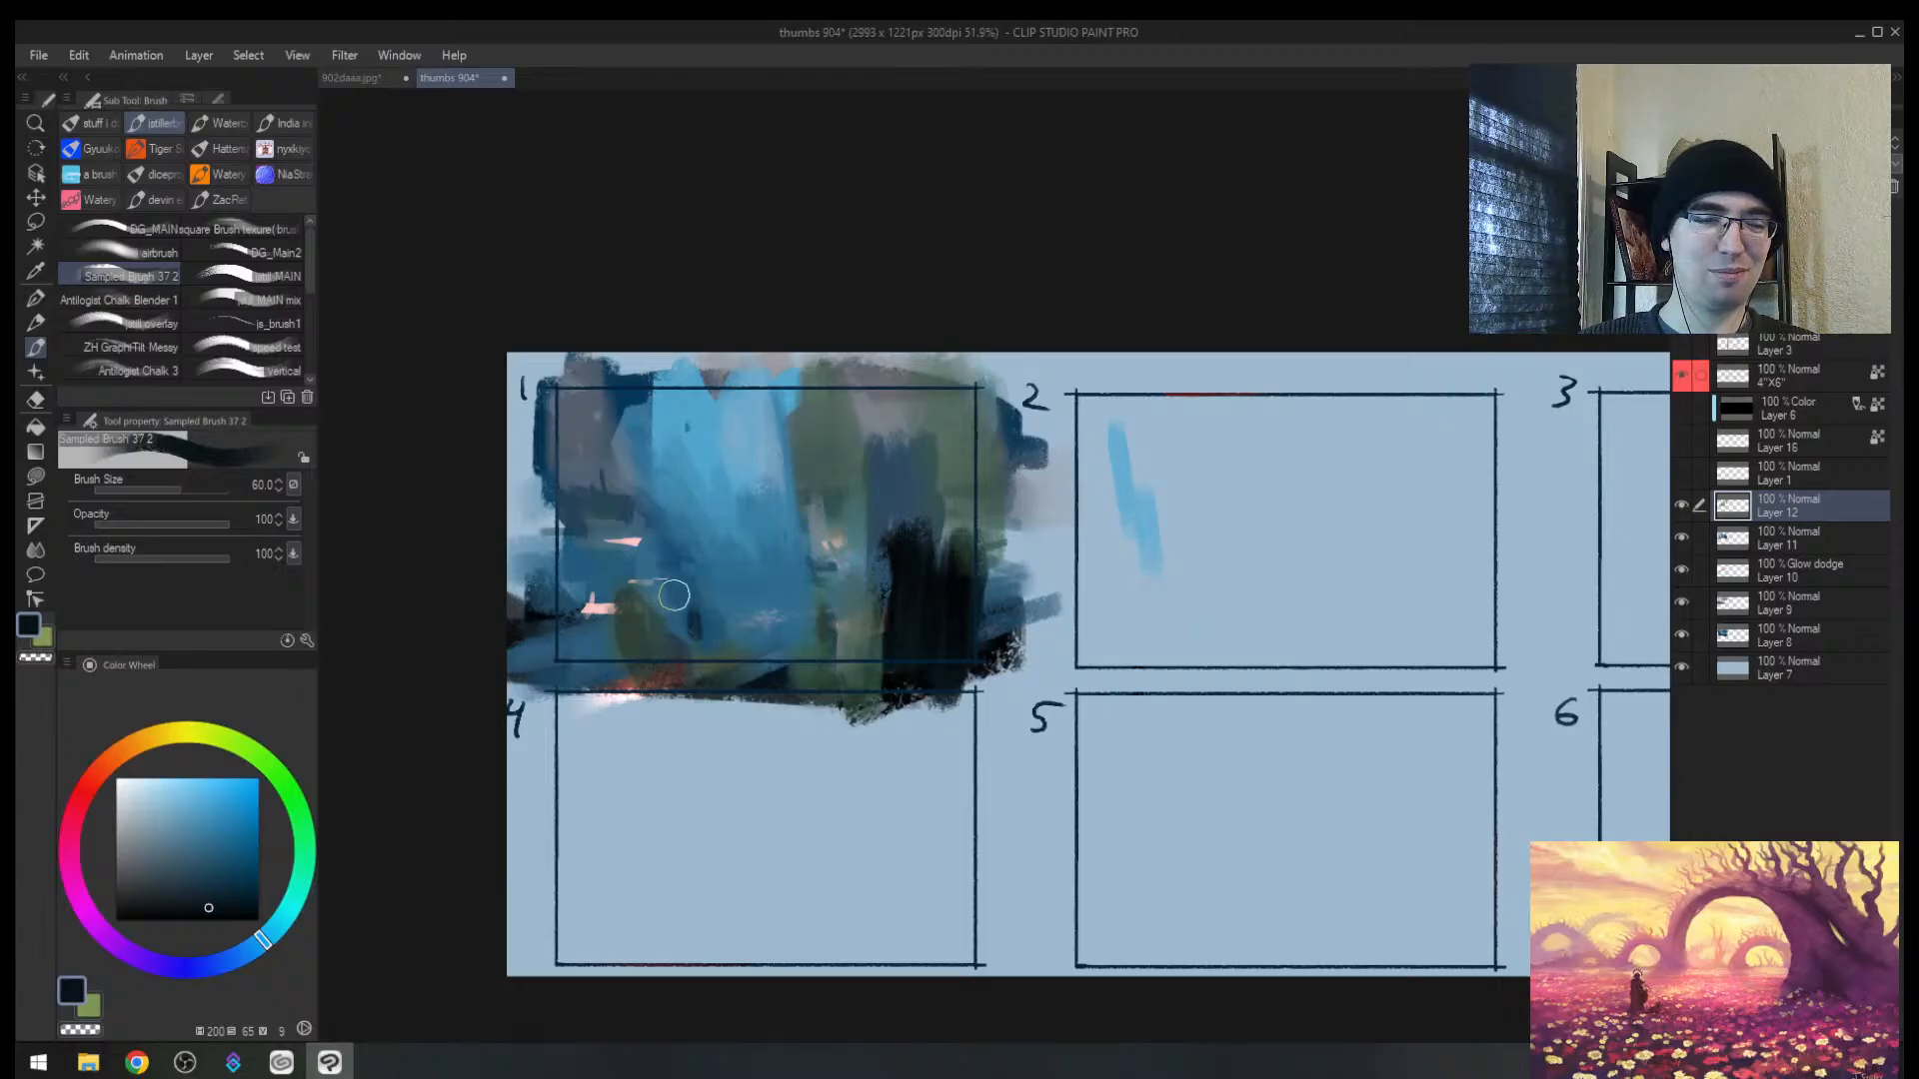
Step: Block in near-black foreground shapes across thumbnail 1's lower left
alt+click(659, 577)
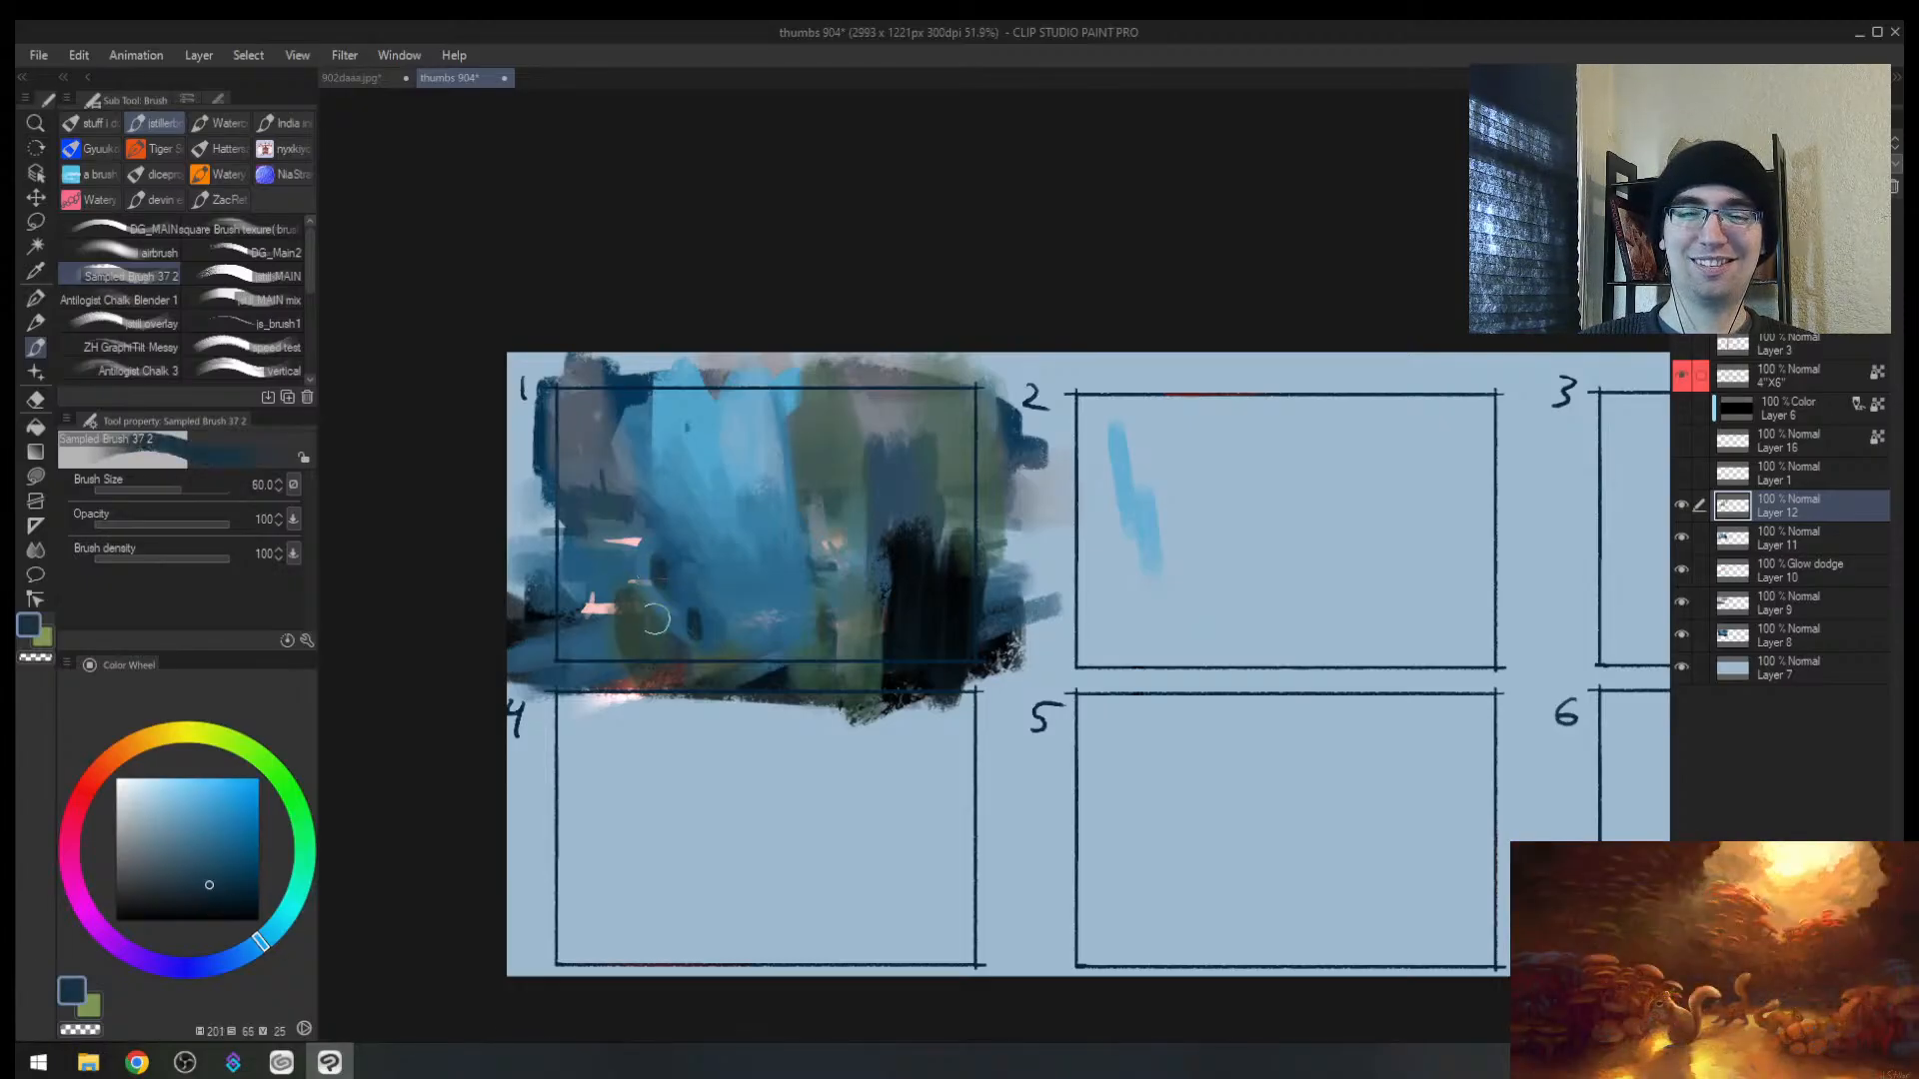
mouse_move(655, 619)
mouse_down()
mouse_move(646, 587)
mouse_move(621, 640)
mouse_move(642, 675)
mouse_up()
alt+click(914, 629)
key(bracketright)
key(bracketright)
key(bracketright)
drag(597, 612, 612, 674)
mouse_move(584, 573)
mouse_down()
mouse_move(598, 639)
mouse_move(529, 667)
mouse_up()
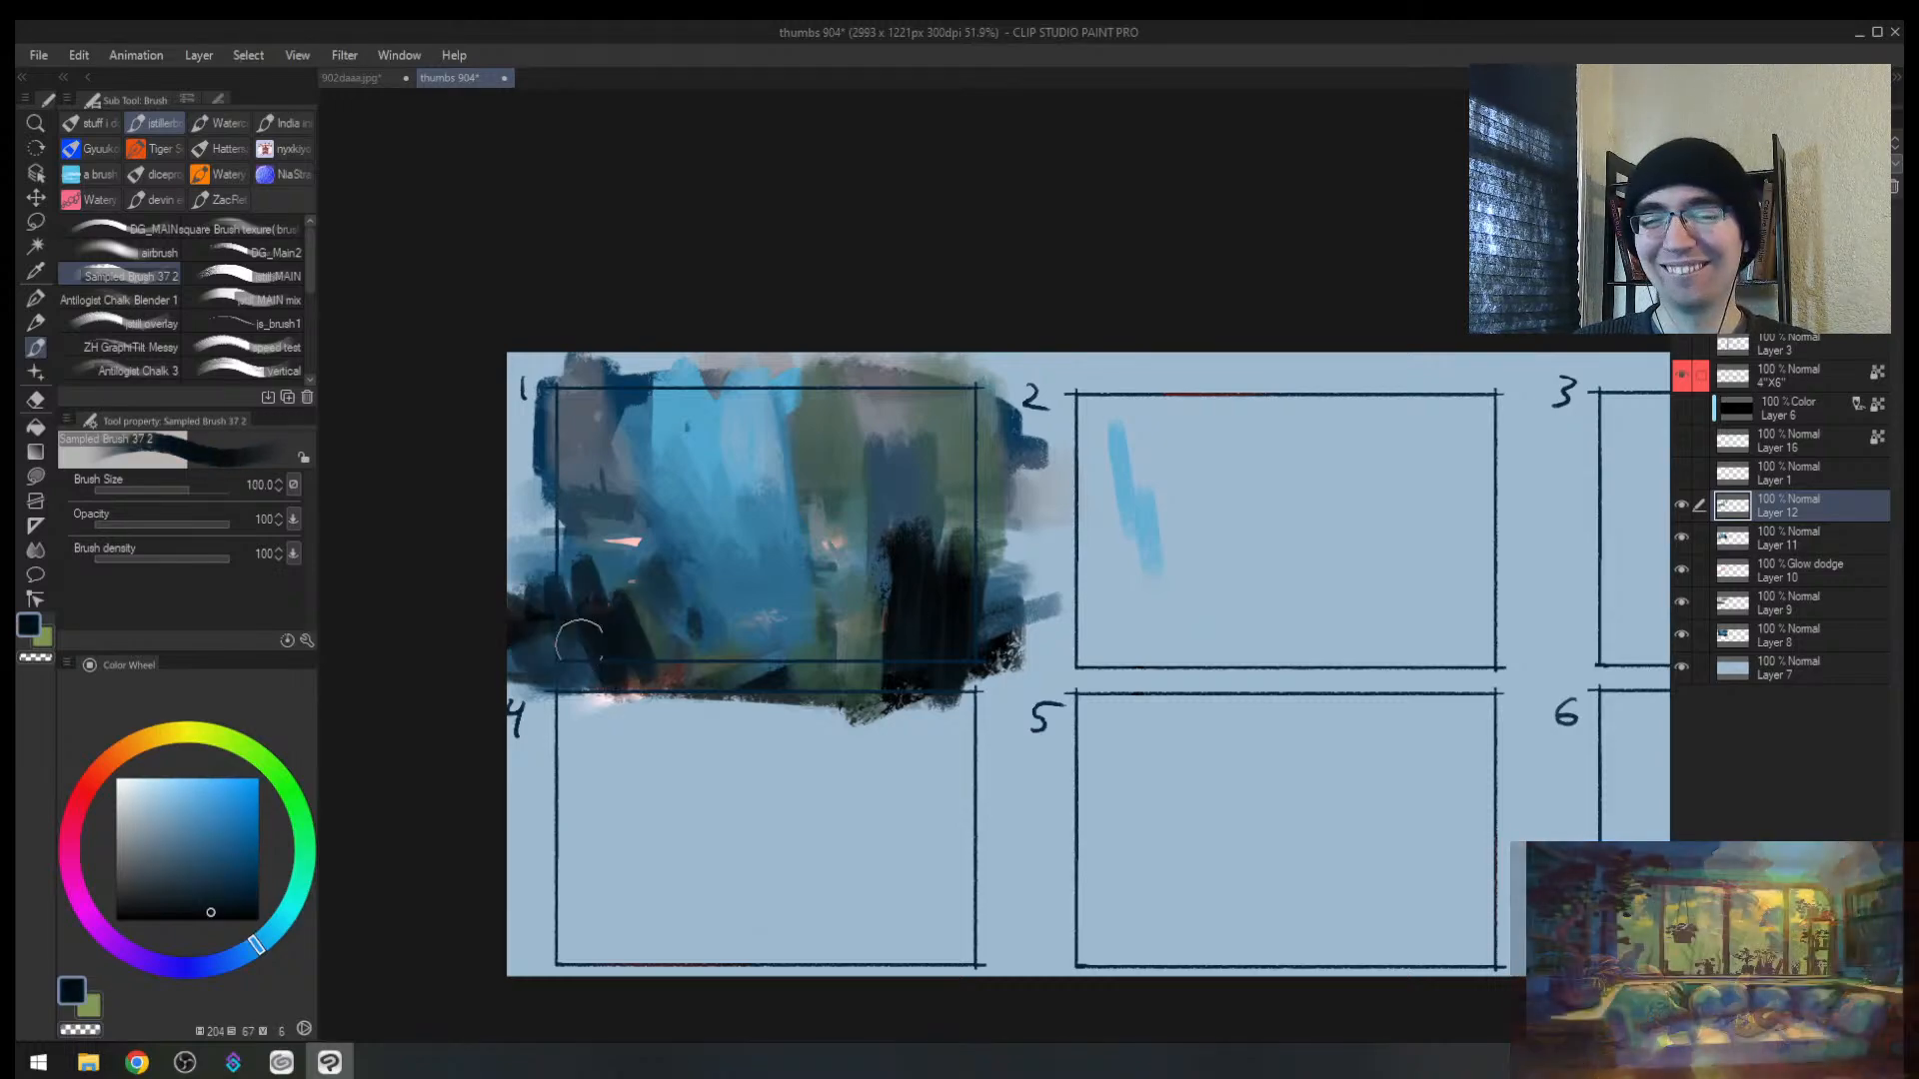
Step: Recentre and zoom in on thumbnail 1, then paint small dark strokes in its centre
key(h)
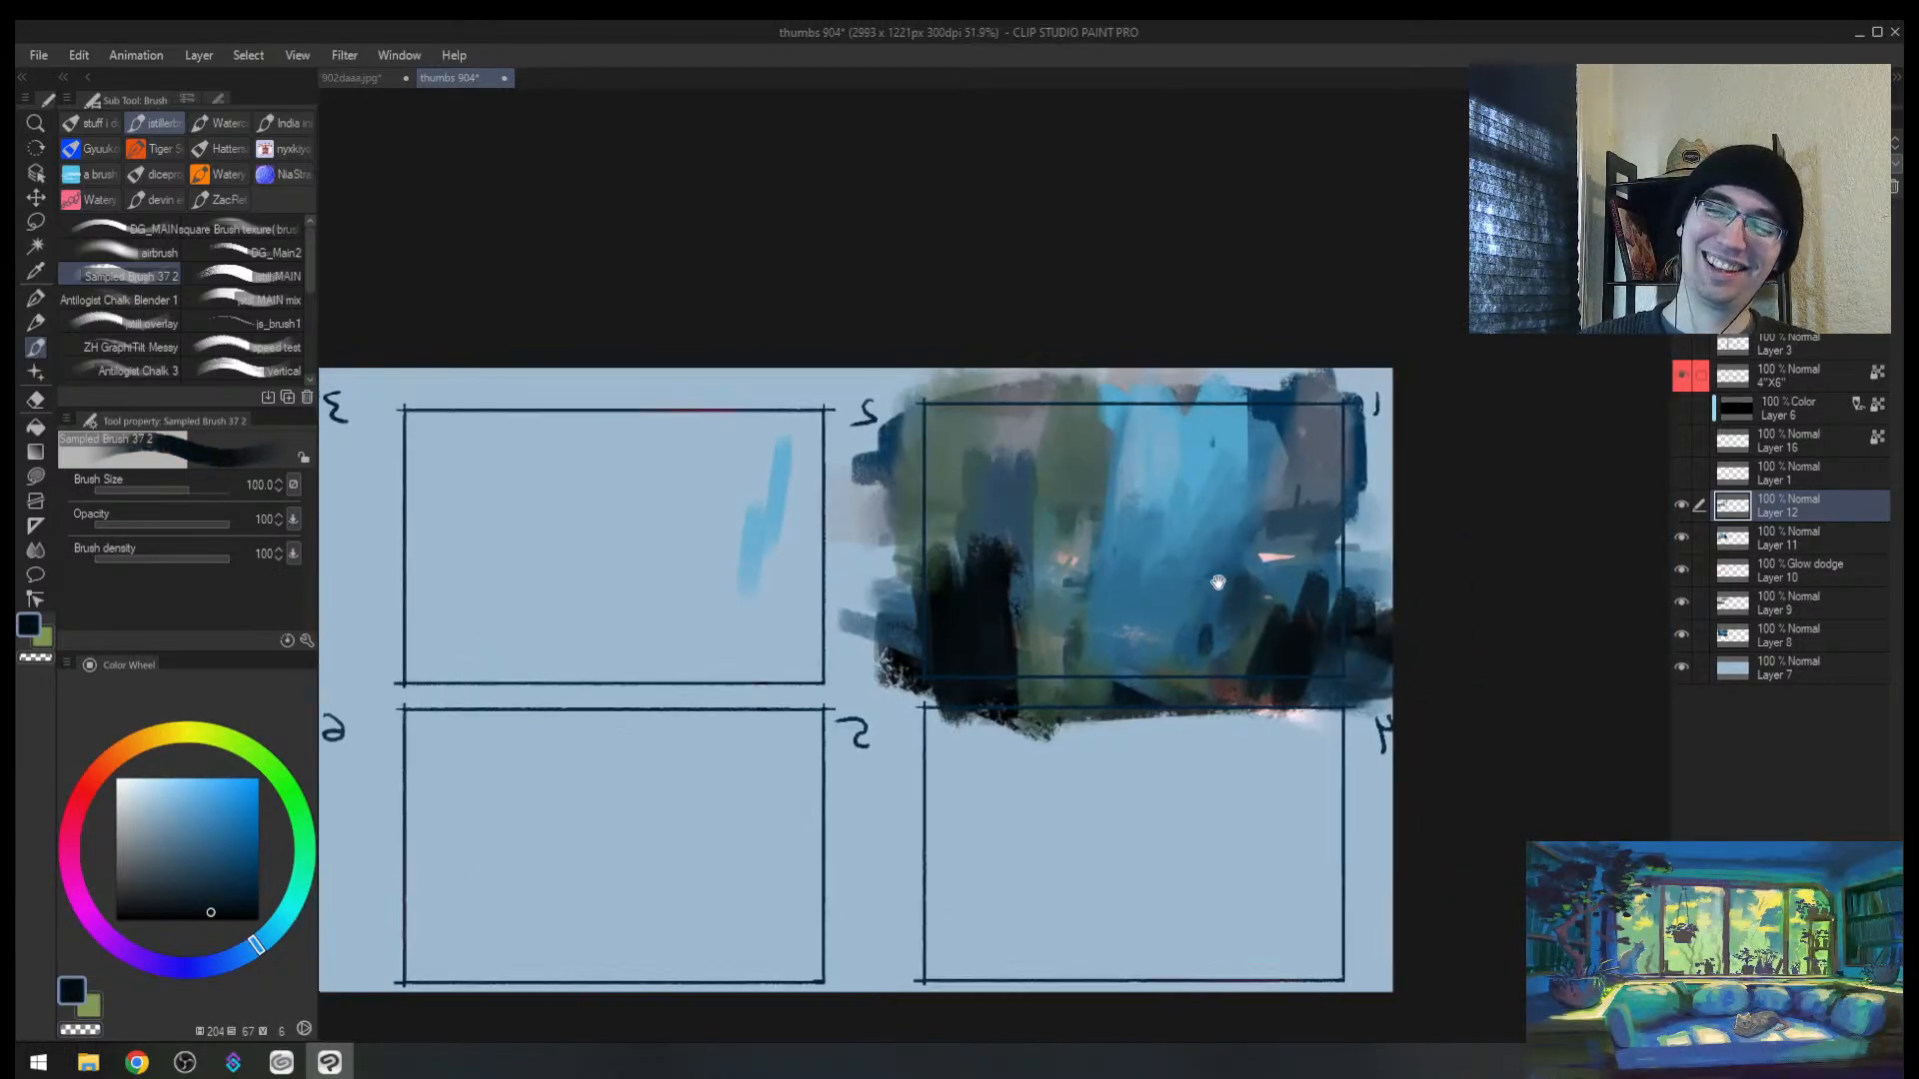
key(bracketleft)
key(bracketleft)
mouse_move(1217, 581)
mouse_down()
mouse_move(1008, 550)
mouse_move(959, 636)
mouse_up()
key(bracketleft)
key(bracketleft)
key(bracketleft)
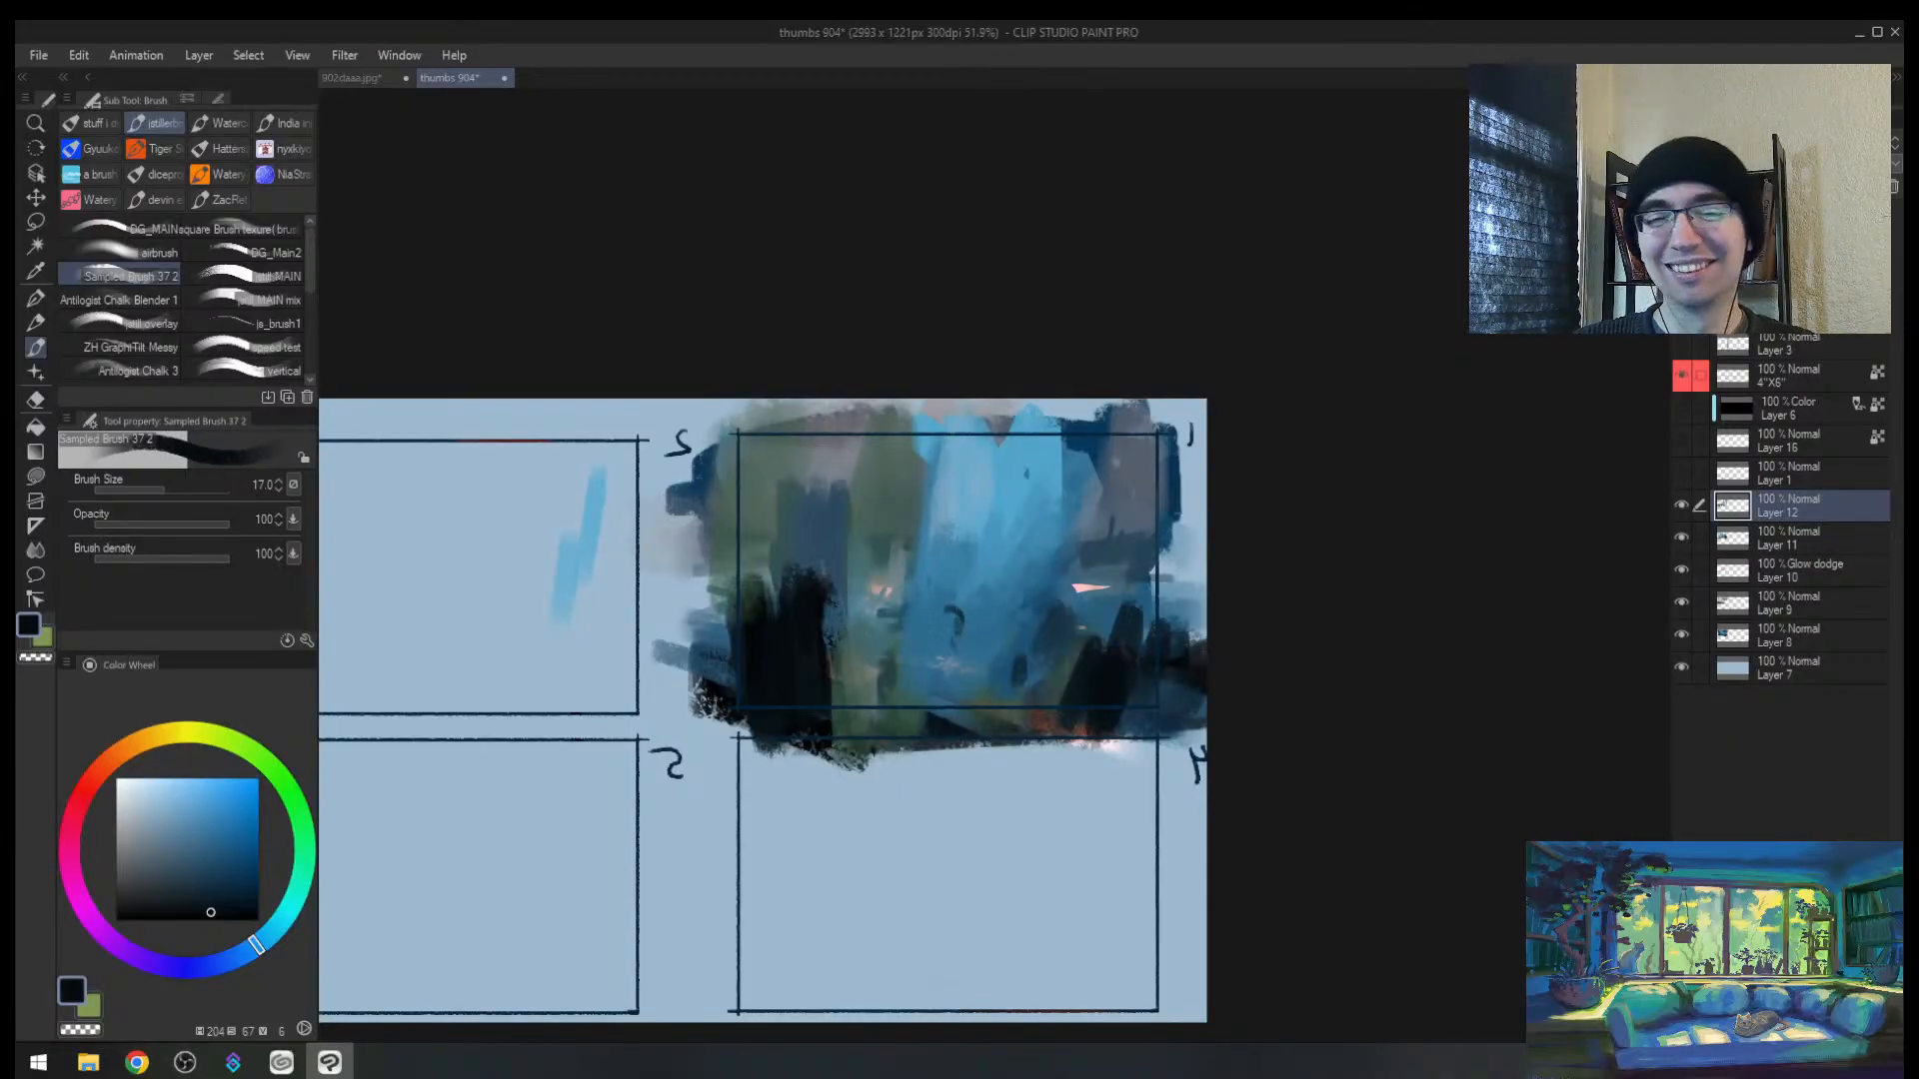
key(bracketleft)
key(bracketleft)
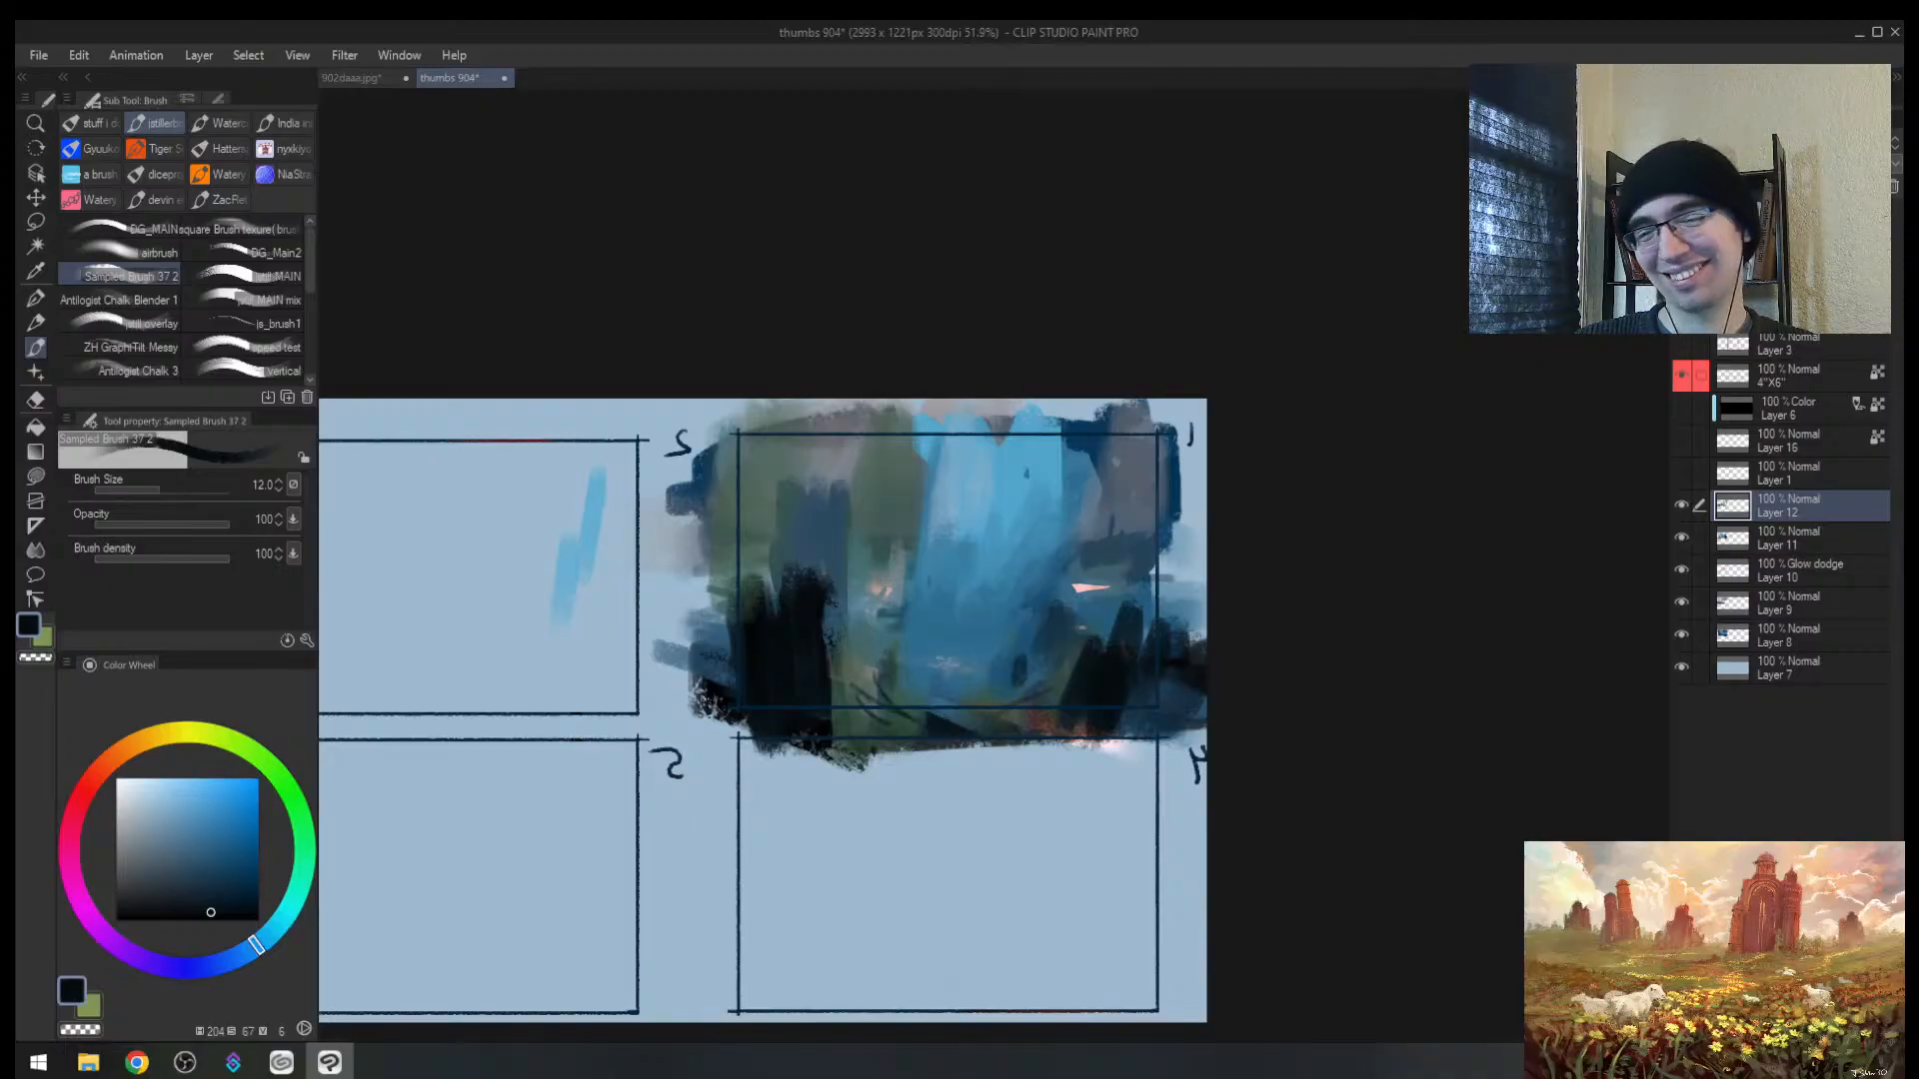
mouse_move(877, 659)
mouse_down()
mouse_move(902, 644)
mouse_move(868, 675)
mouse_move(977, 717)
mouse_up()
key(bracketleft)
key(bracketleft)
key(bracketright)
key(bracketright)
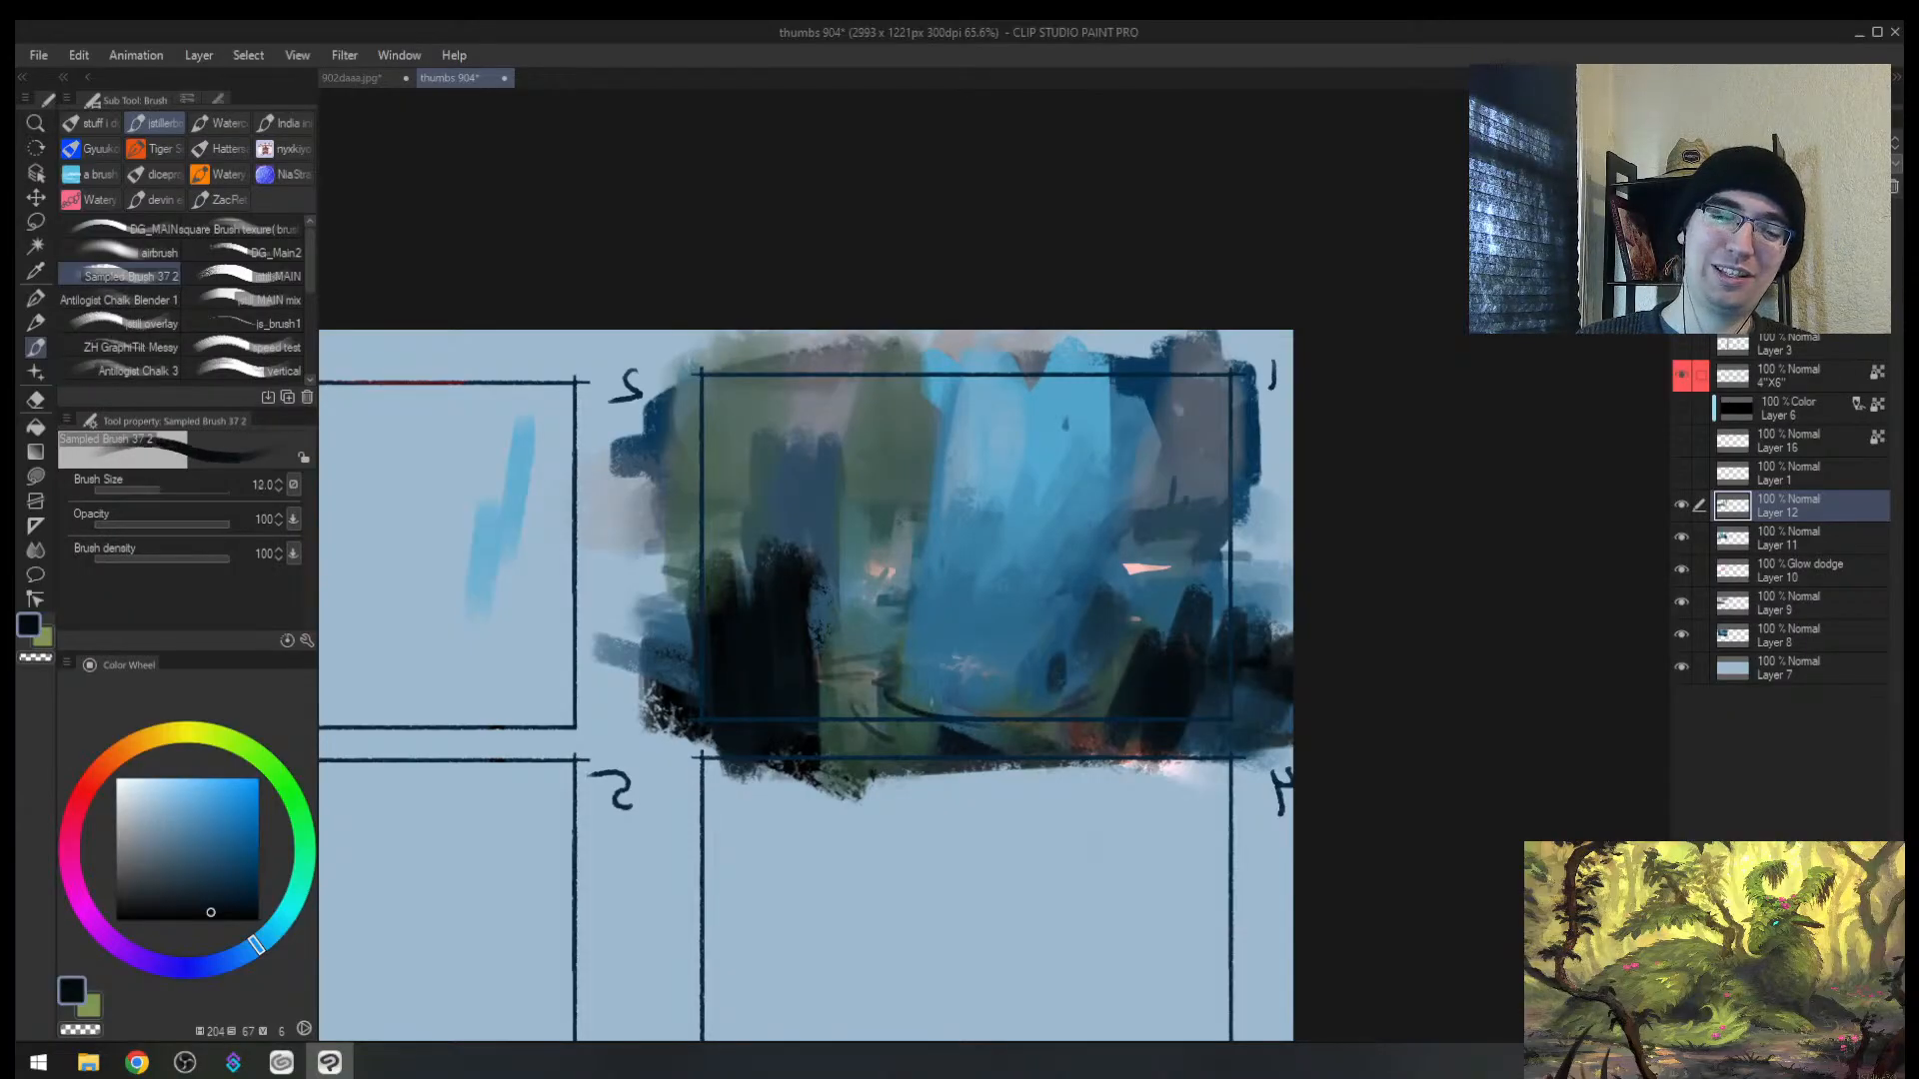
drag(890, 644, 818, 657)
key(bracketright)
key(bracketright)
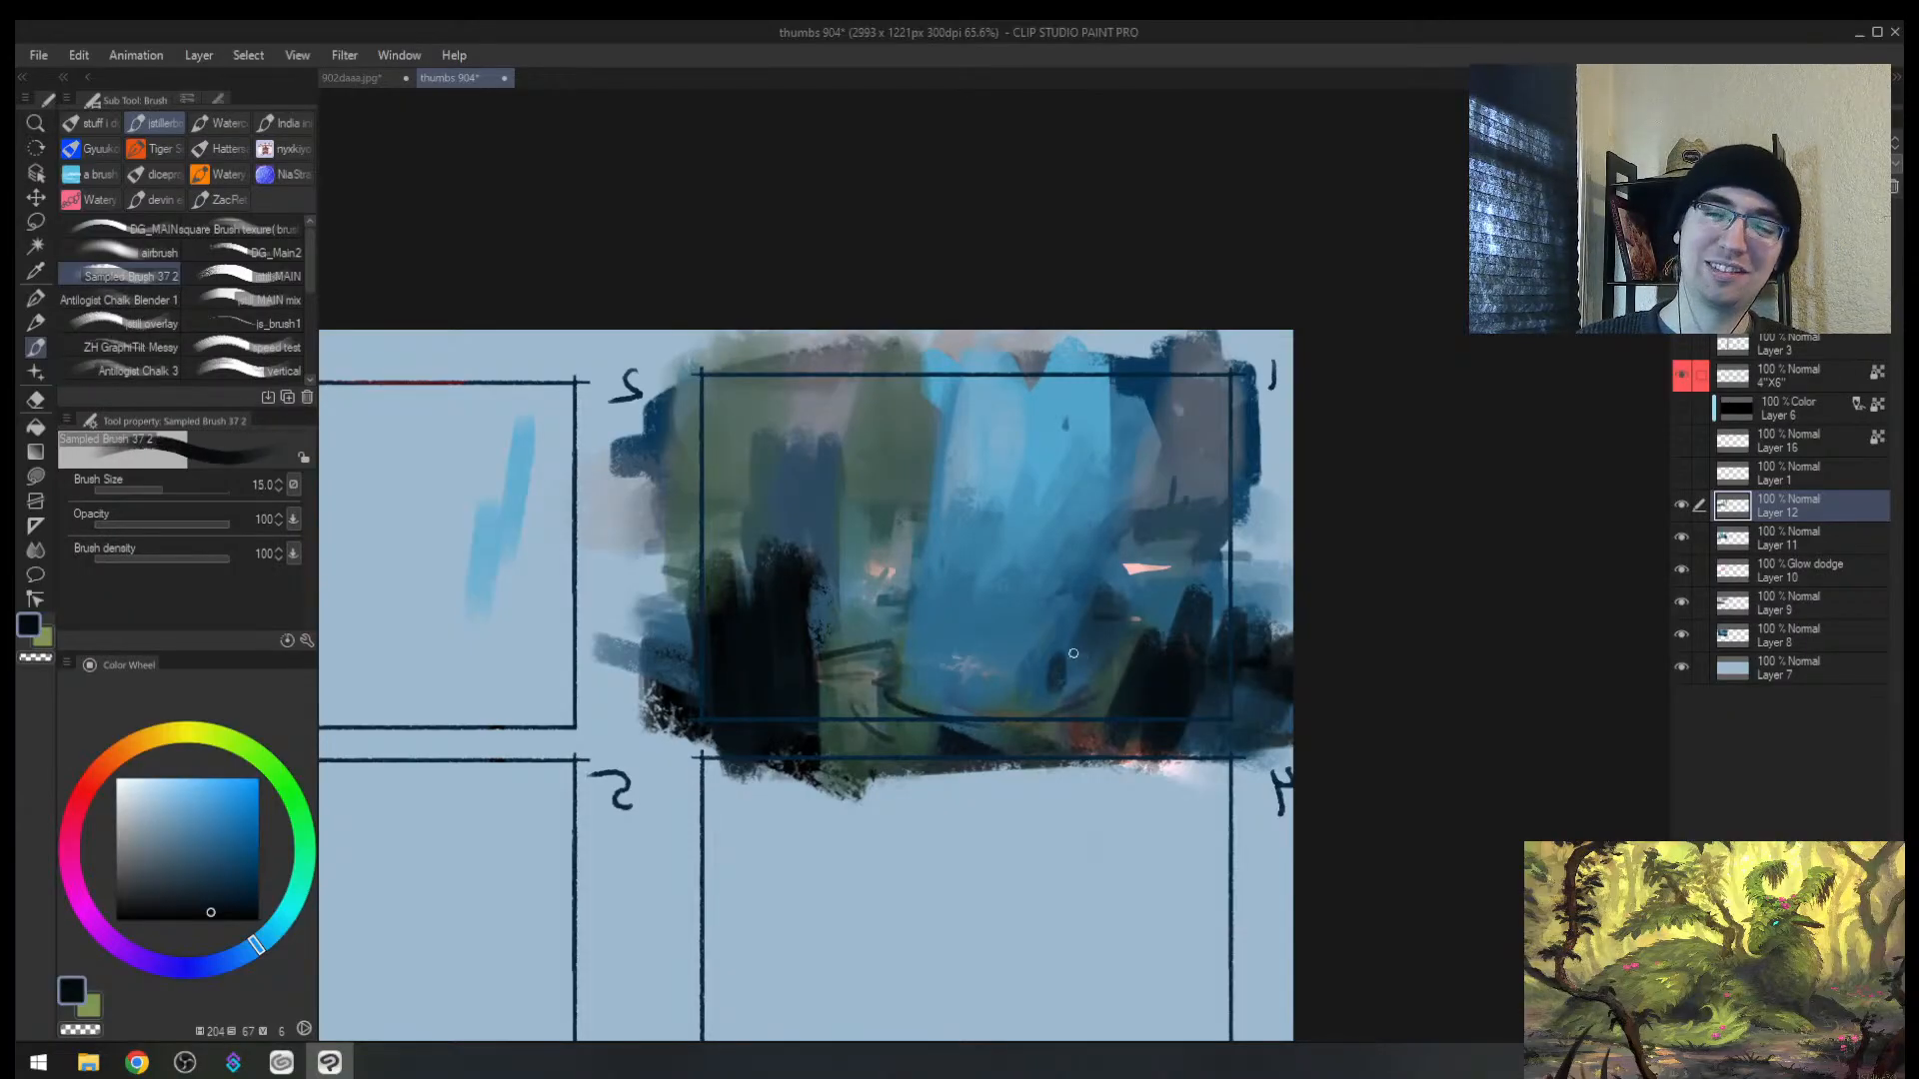
drag(1047, 651, 1037, 689)
key(bracketright)
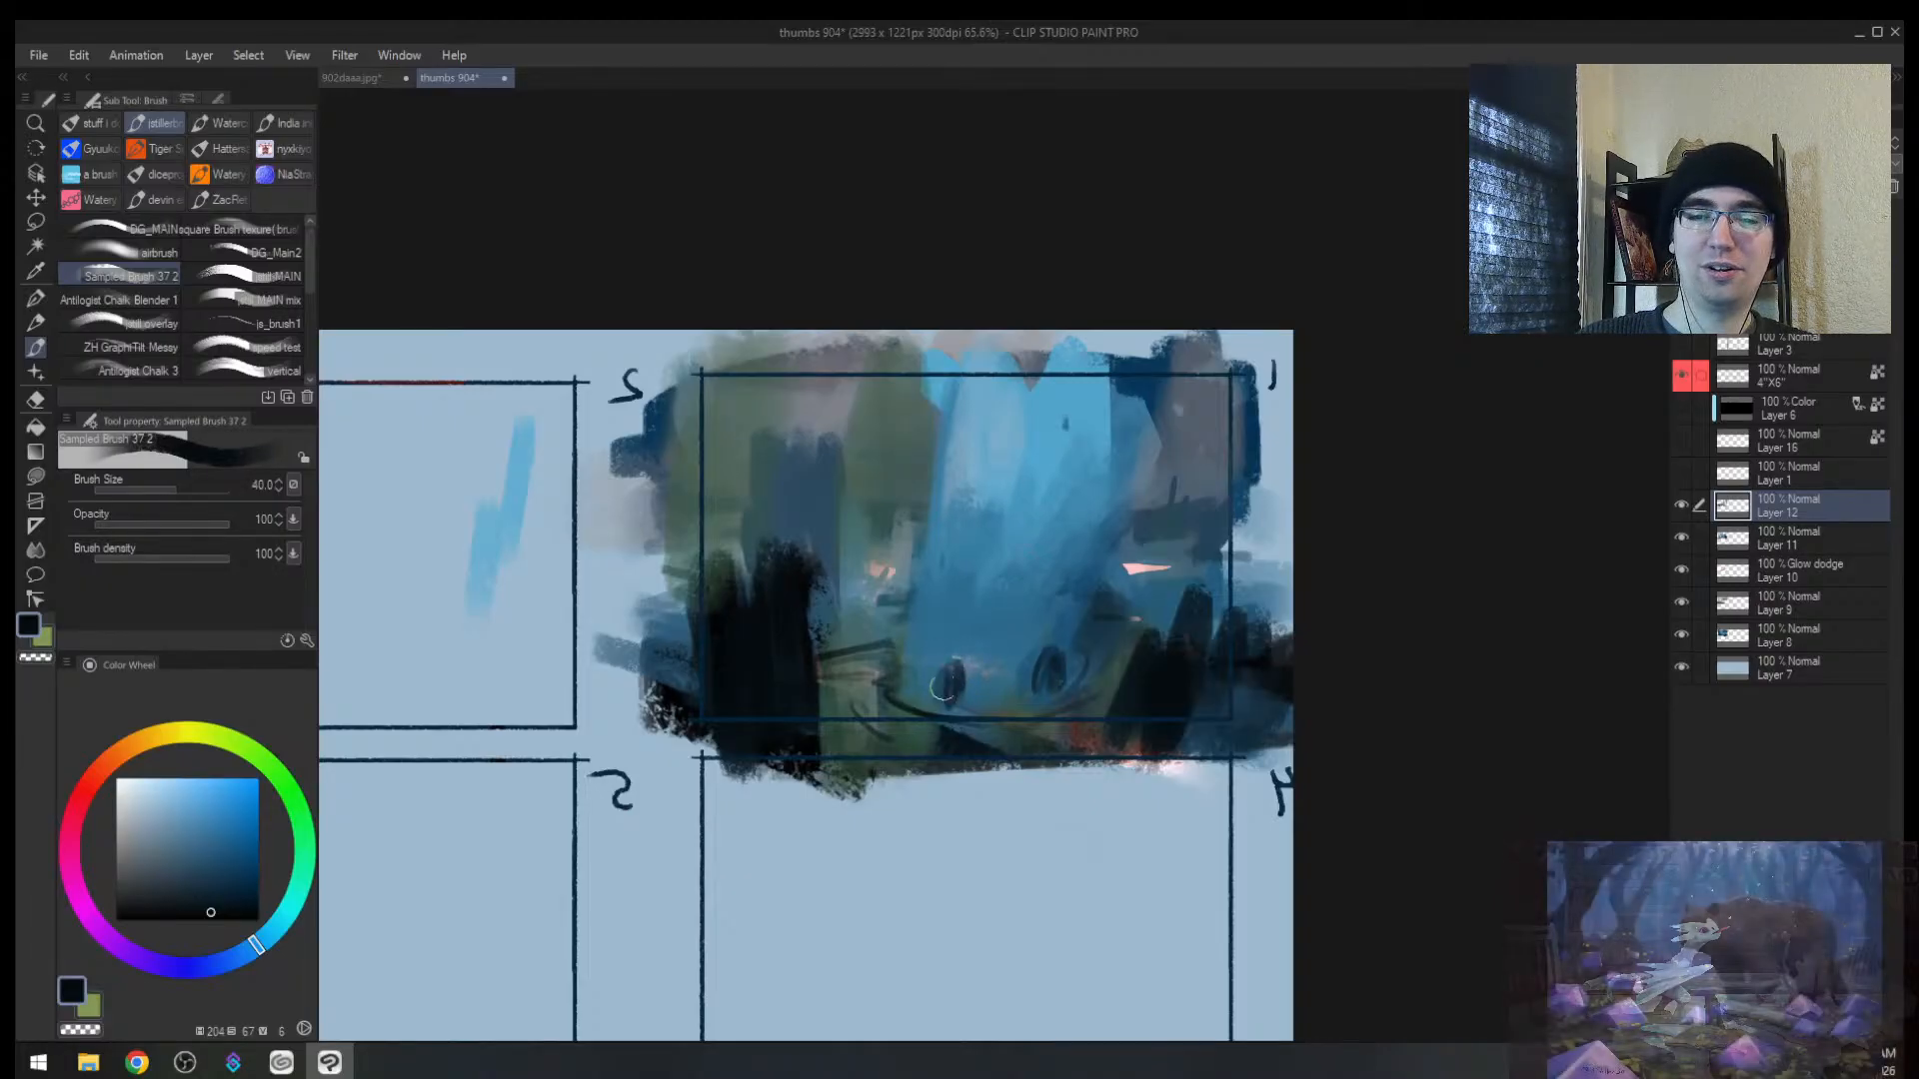
Step: Mirror-check the composition, undo the small dark figure strokes, and zoom out
key(h)
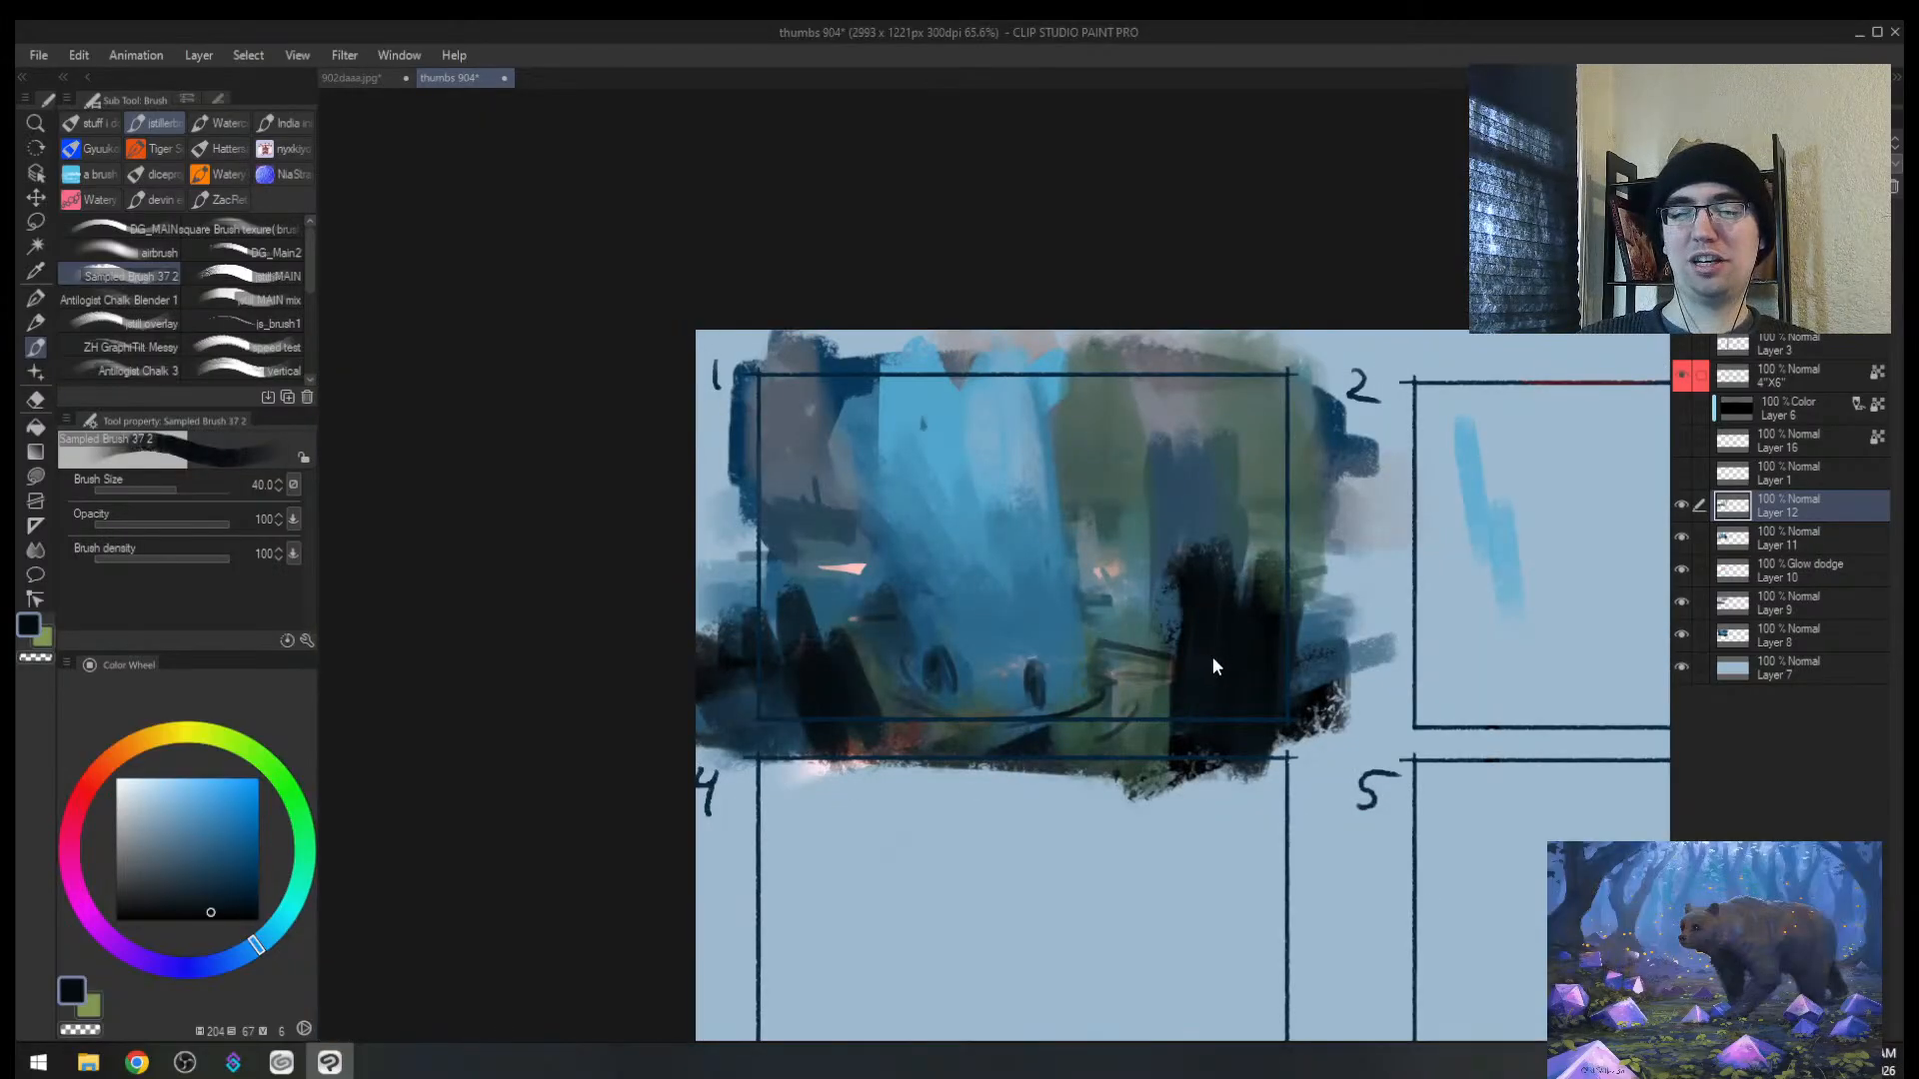
key(ctrl+z)
key(ctrl+z)
key(h)
key(ctrl+space)
drag(1152, 626, 1130, 624)
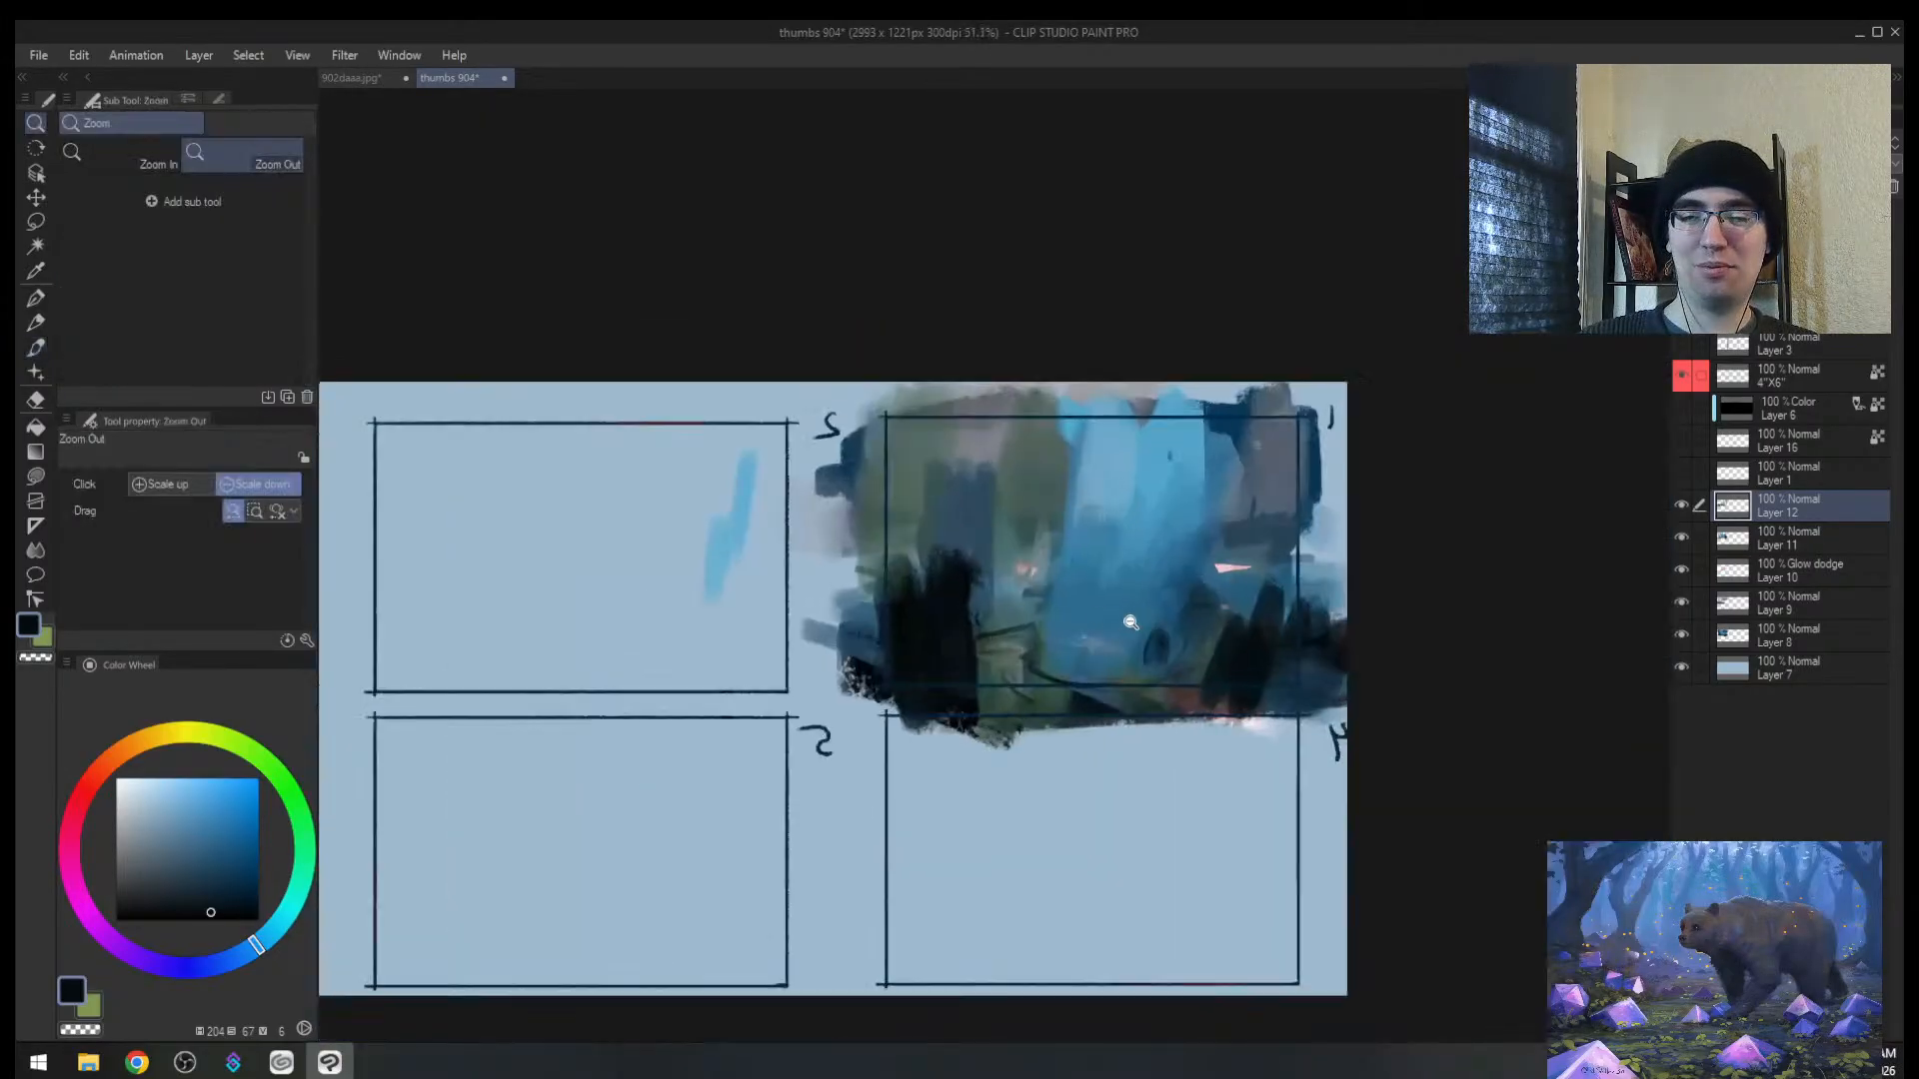
key(bracketleft)
key(bracketleft)
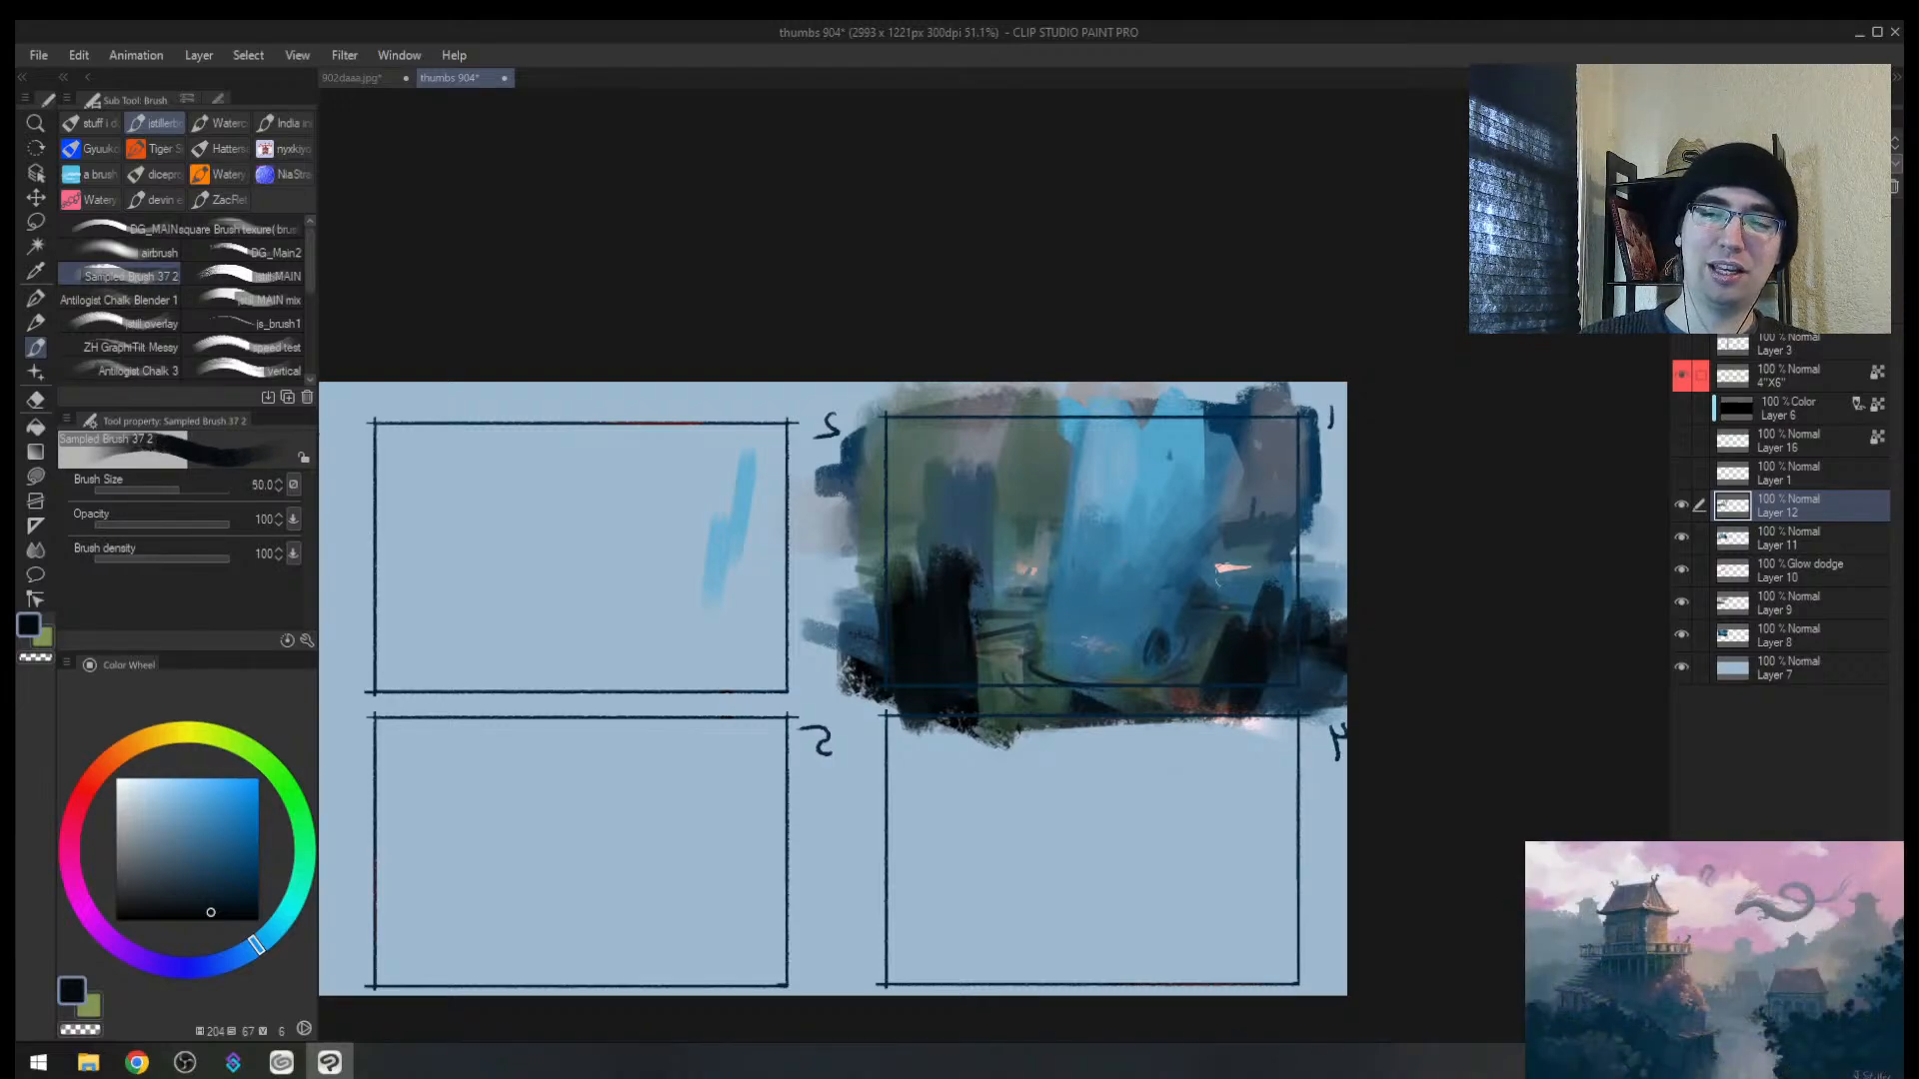
Step: Add a sampled pink dab, then cover the pinkish marks with mid-blue
alt+click(1234, 563)
key(bracketleft)
key(bracketleft)
key(bracketleft)
key(bracketleft)
key(bracketleft)
key(bracketleft)
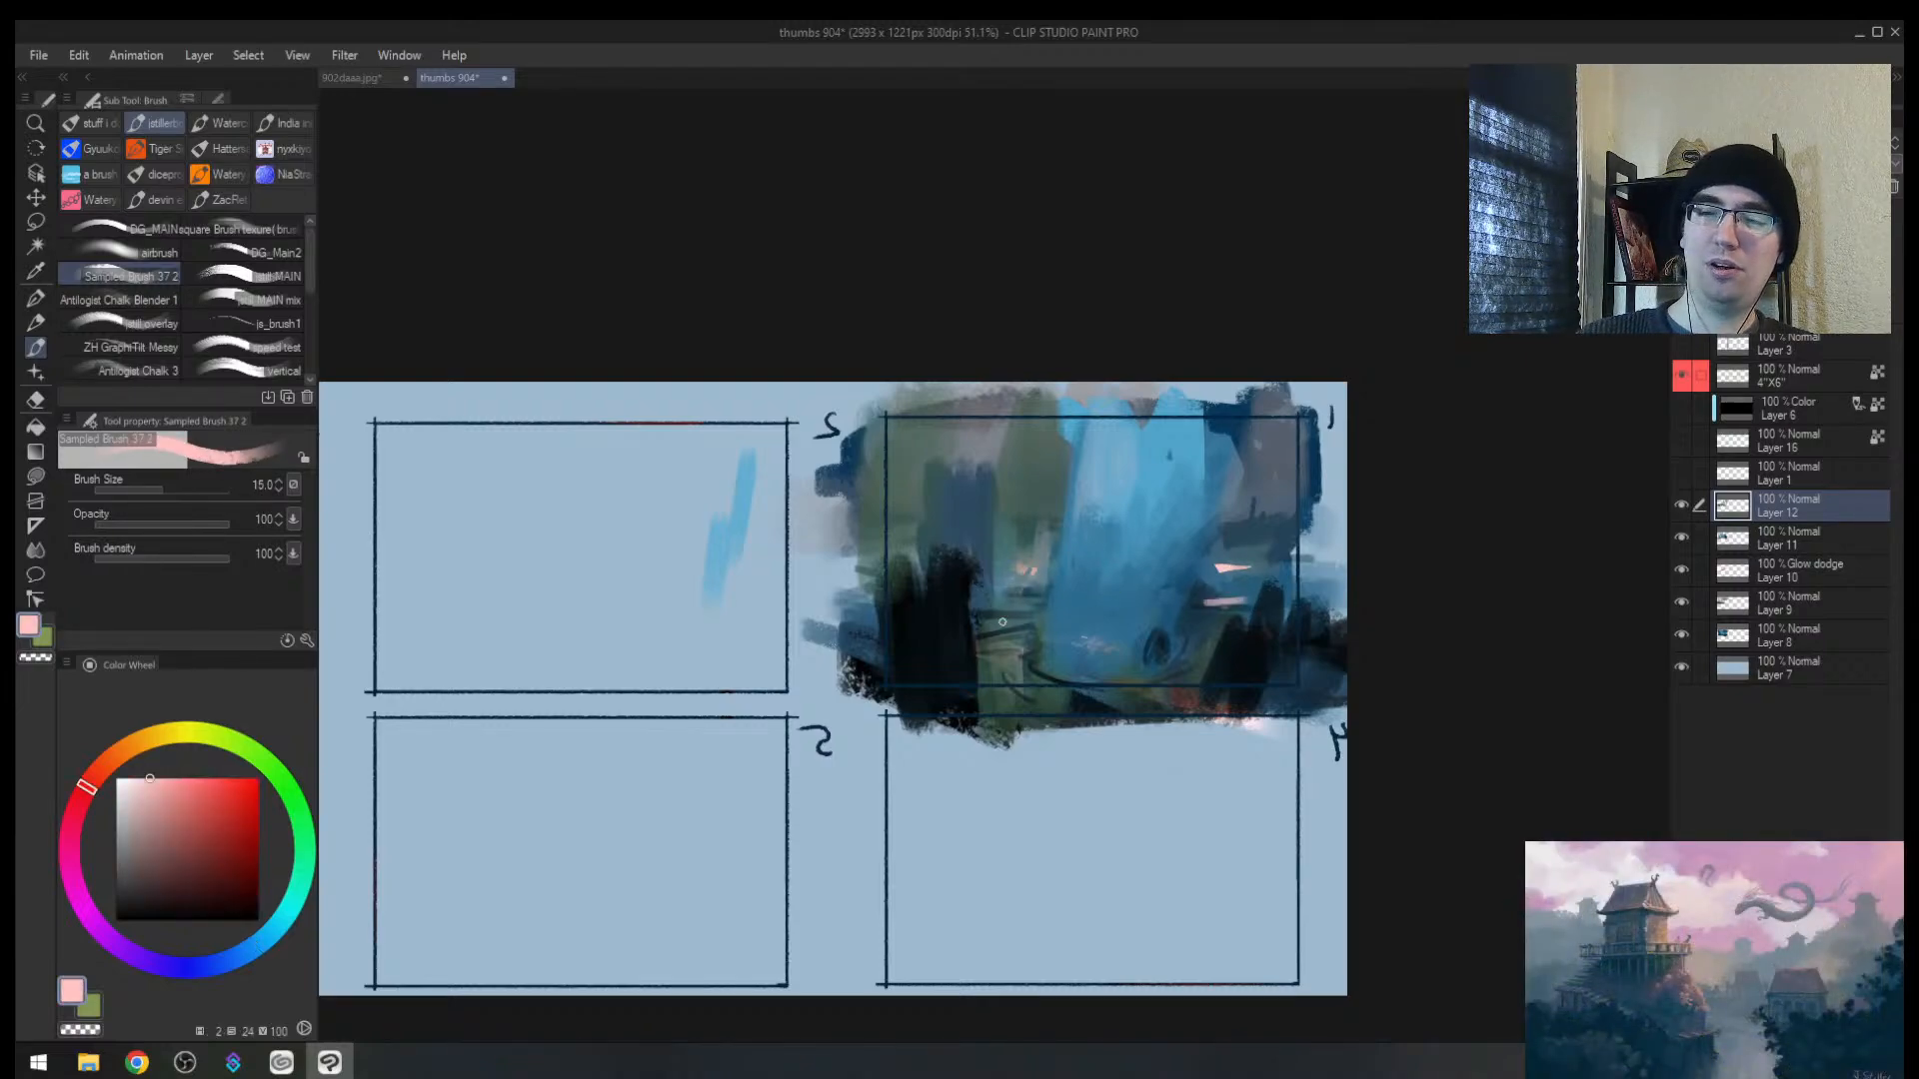
mouse_move(982, 624)
mouse_down()
mouse_move(1072, 636)
mouse_move(1237, 584)
mouse_up()
key(ctrl+space)
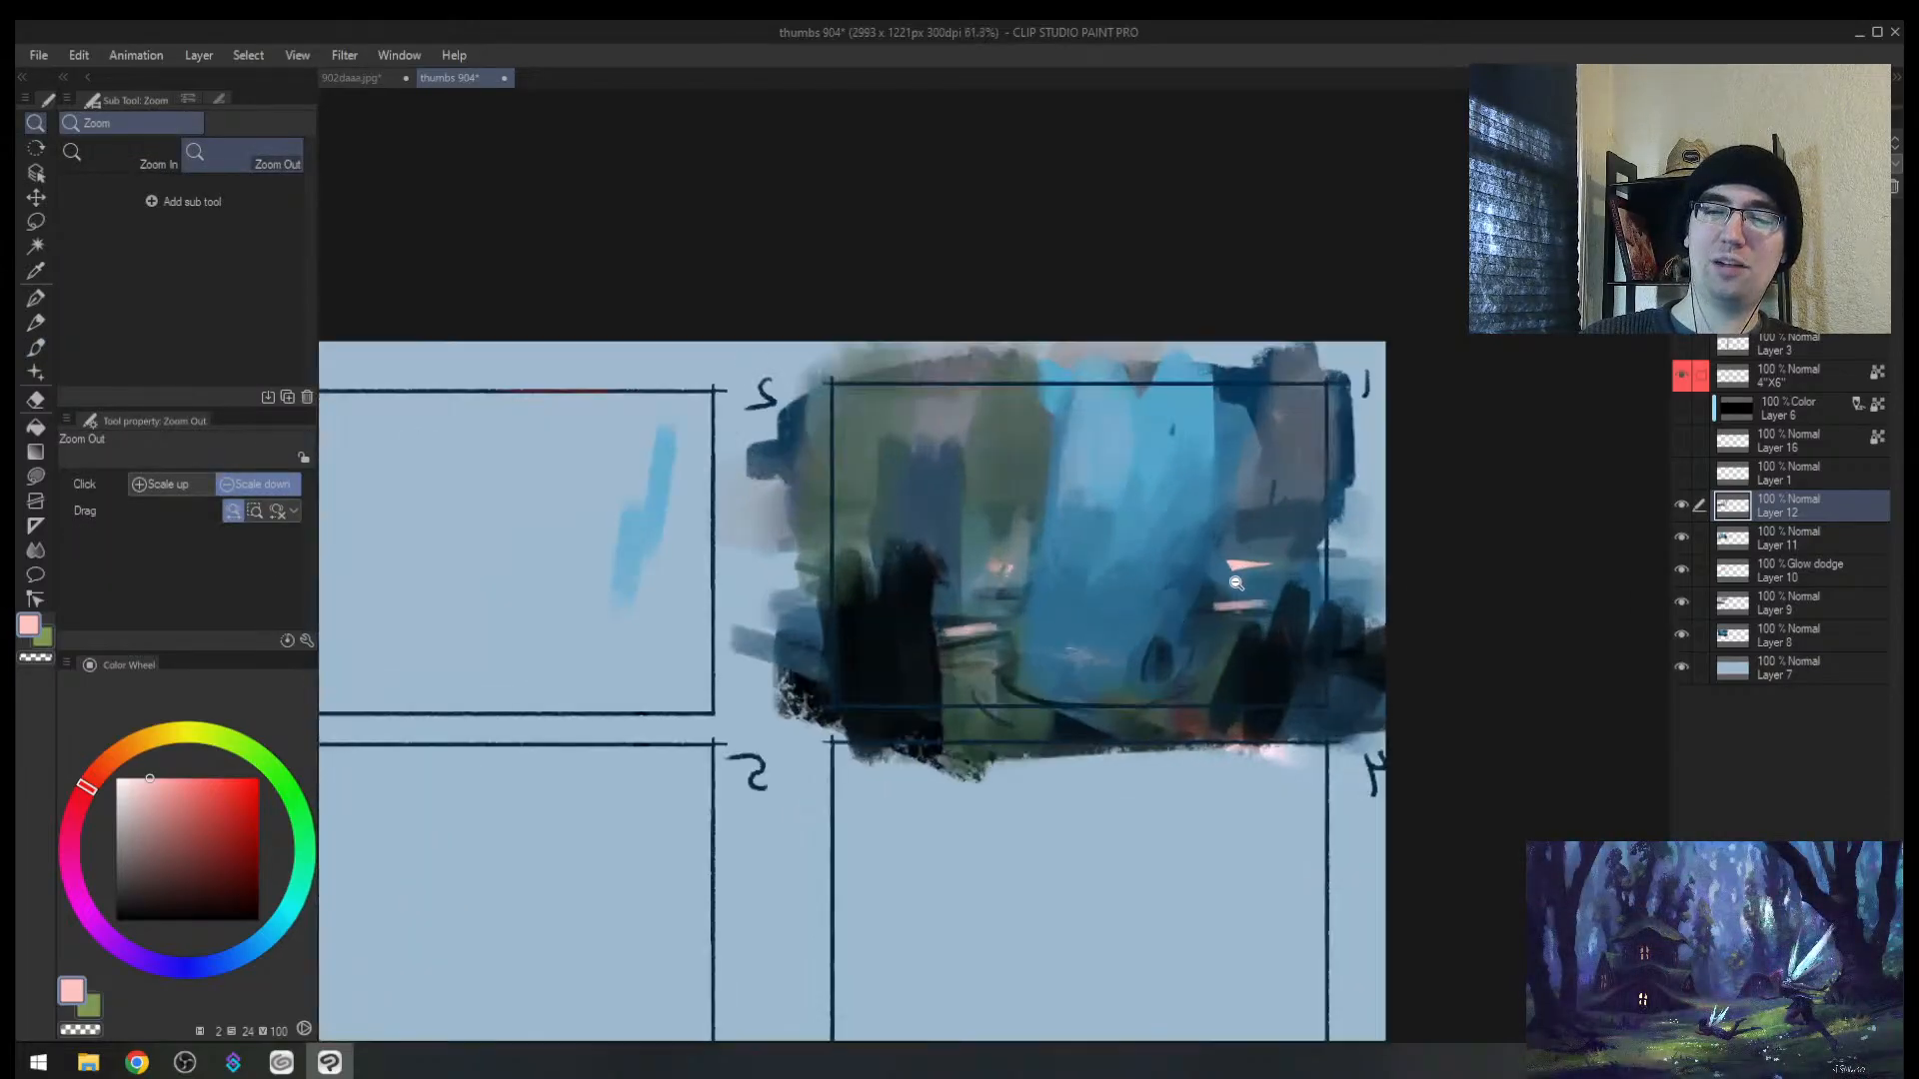
alt+click(1259, 647)
key(bracketright)
key(bracketright)
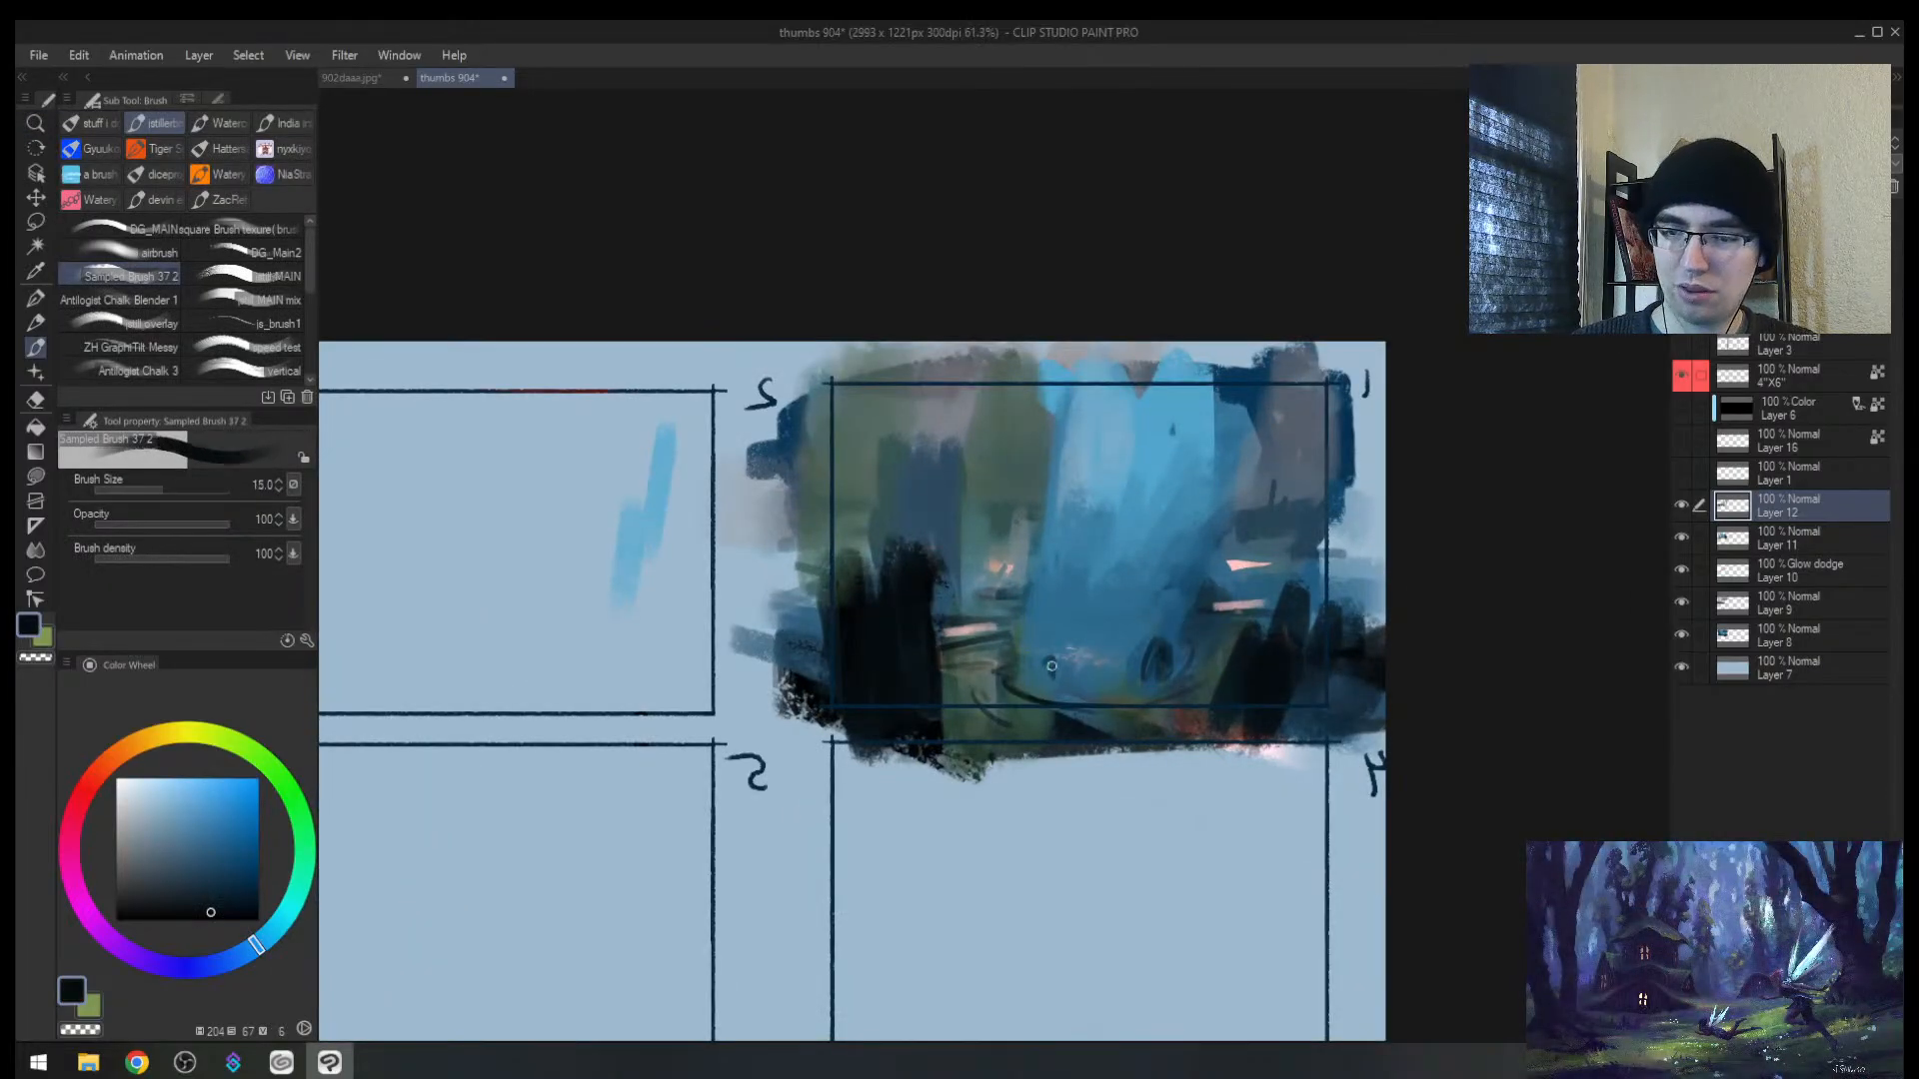
key(bracketright)
alt+click(1105, 628)
mouse_move(1095, 639)
mouse_down()
mouse_move(1083, 666)
mouse_move(1135, 654)
mouse_move(1115, 701)
mouse_up()
Step: Paint small near-black vertical strokes in thumbnail 1, undoing the longest one
alt+click(1145, 642)
alt+click(1237, 679)
key(bracketleft)
key(bracketleft)
key(bracketleft)
key(bracketleft)
key(bracketleft)
key(bracketleft)
key(bracketleft)
drag(1052, 540, 1048, 588)
key(bracketright)
drag(1039, 504, 1025, 664)
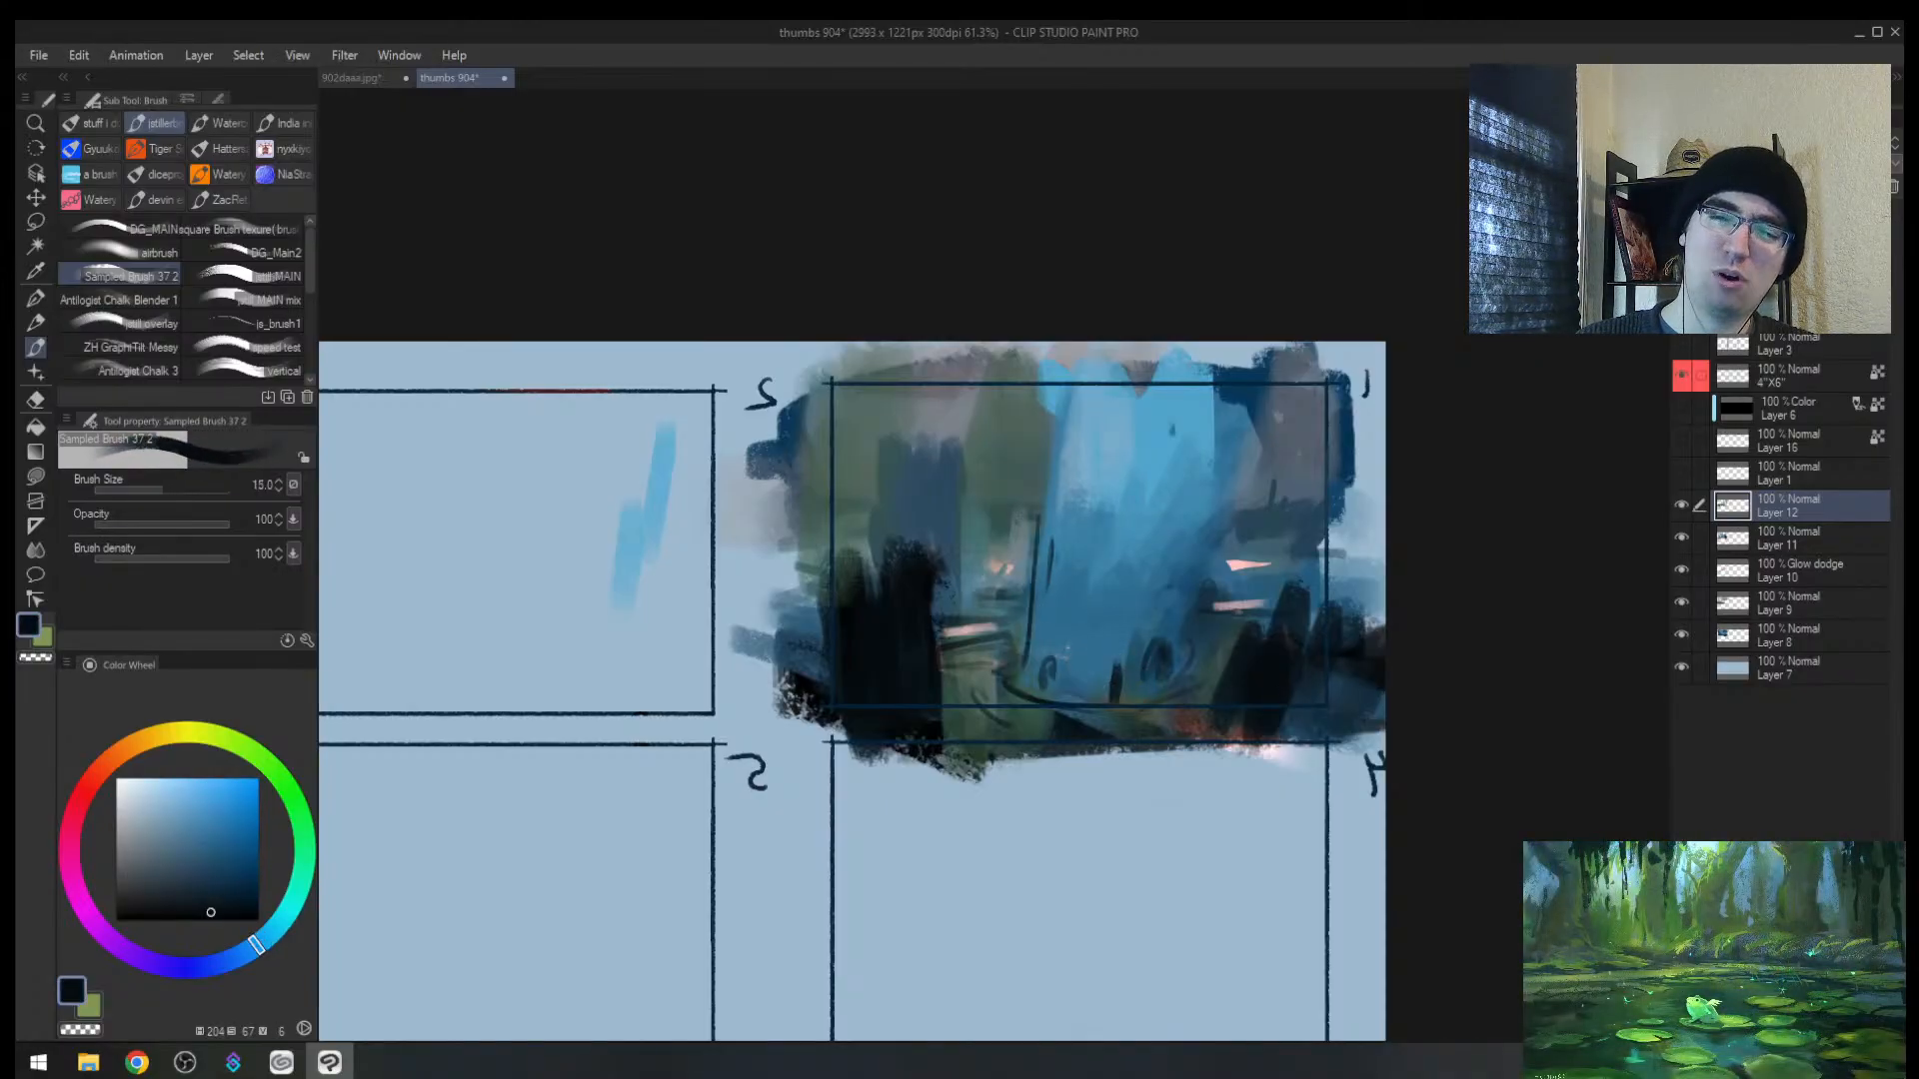
key(bracketright)
drag(1046, 430, 1028, 650)
key(ctrl+z)
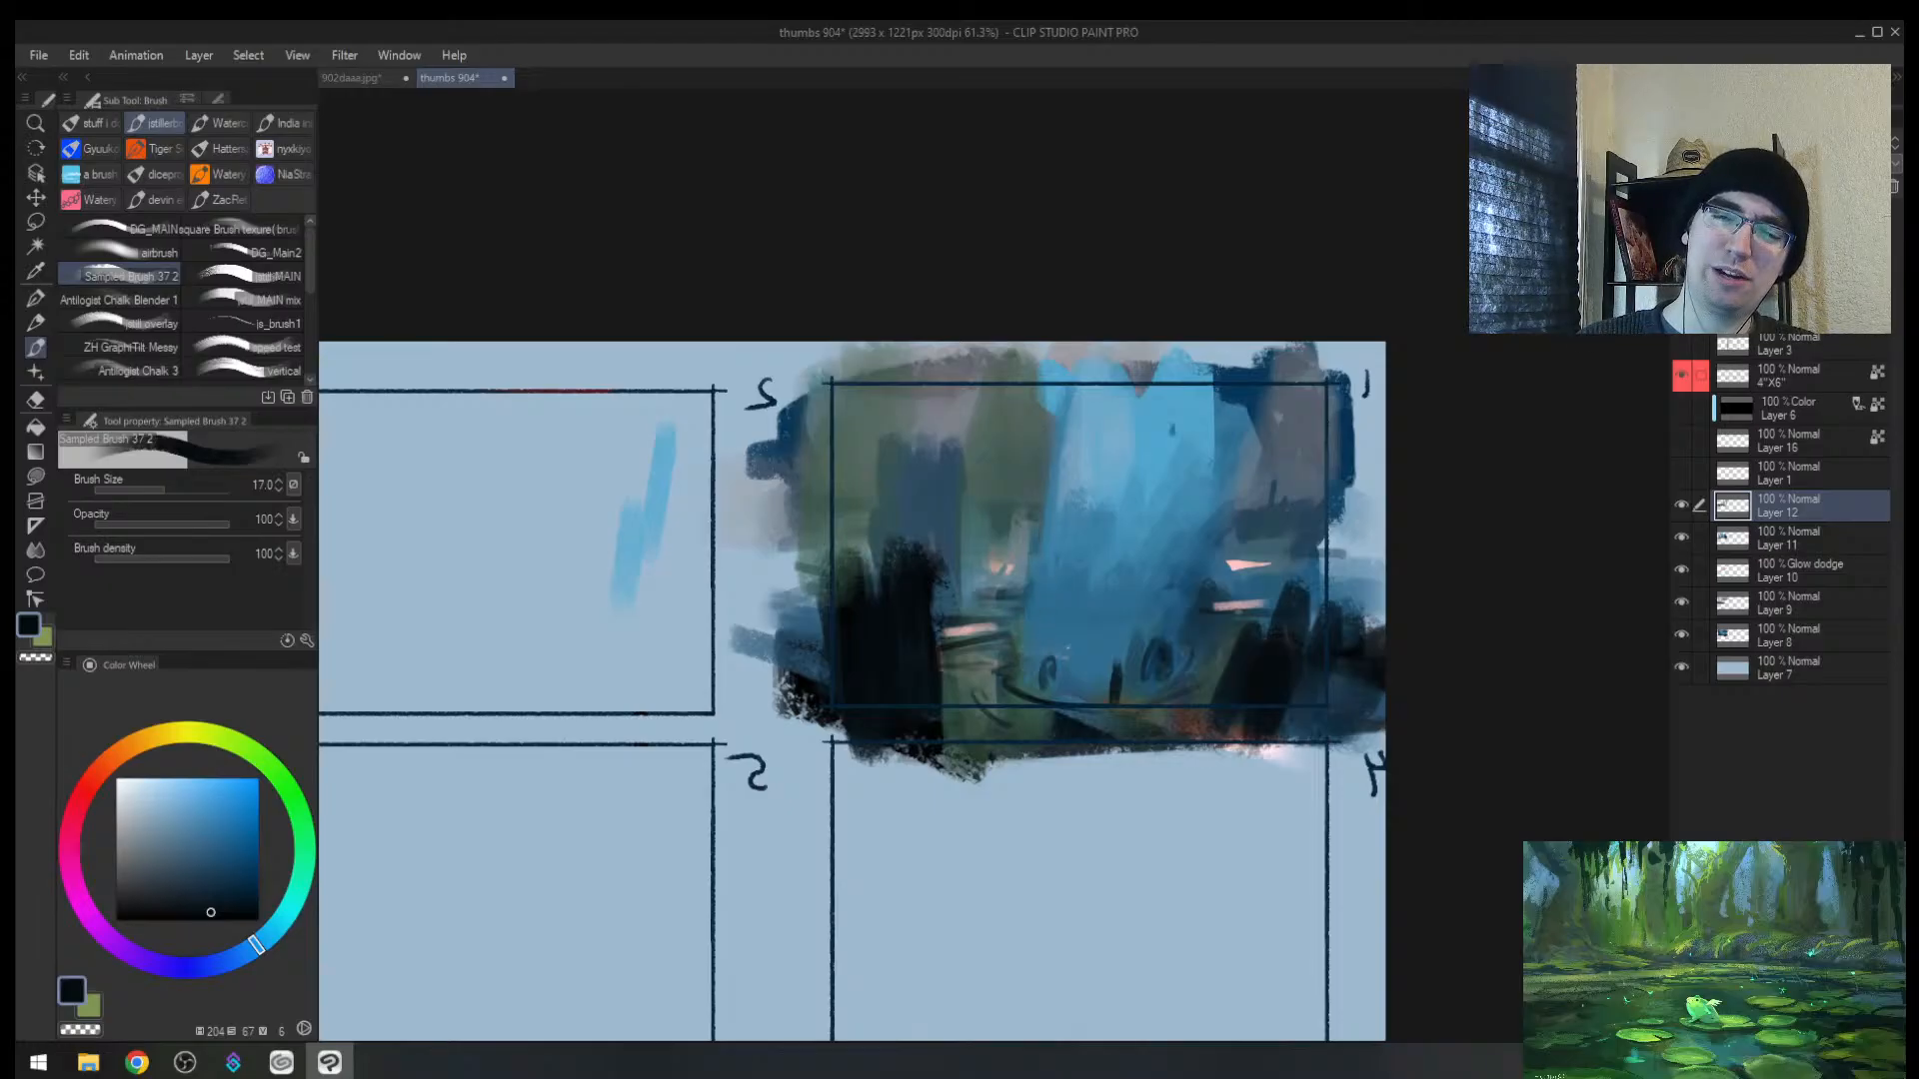
Step: Layer mid-blue, light-blue and darker blue strokes through thumbnail 1's centre
alt+click(1048, 555)
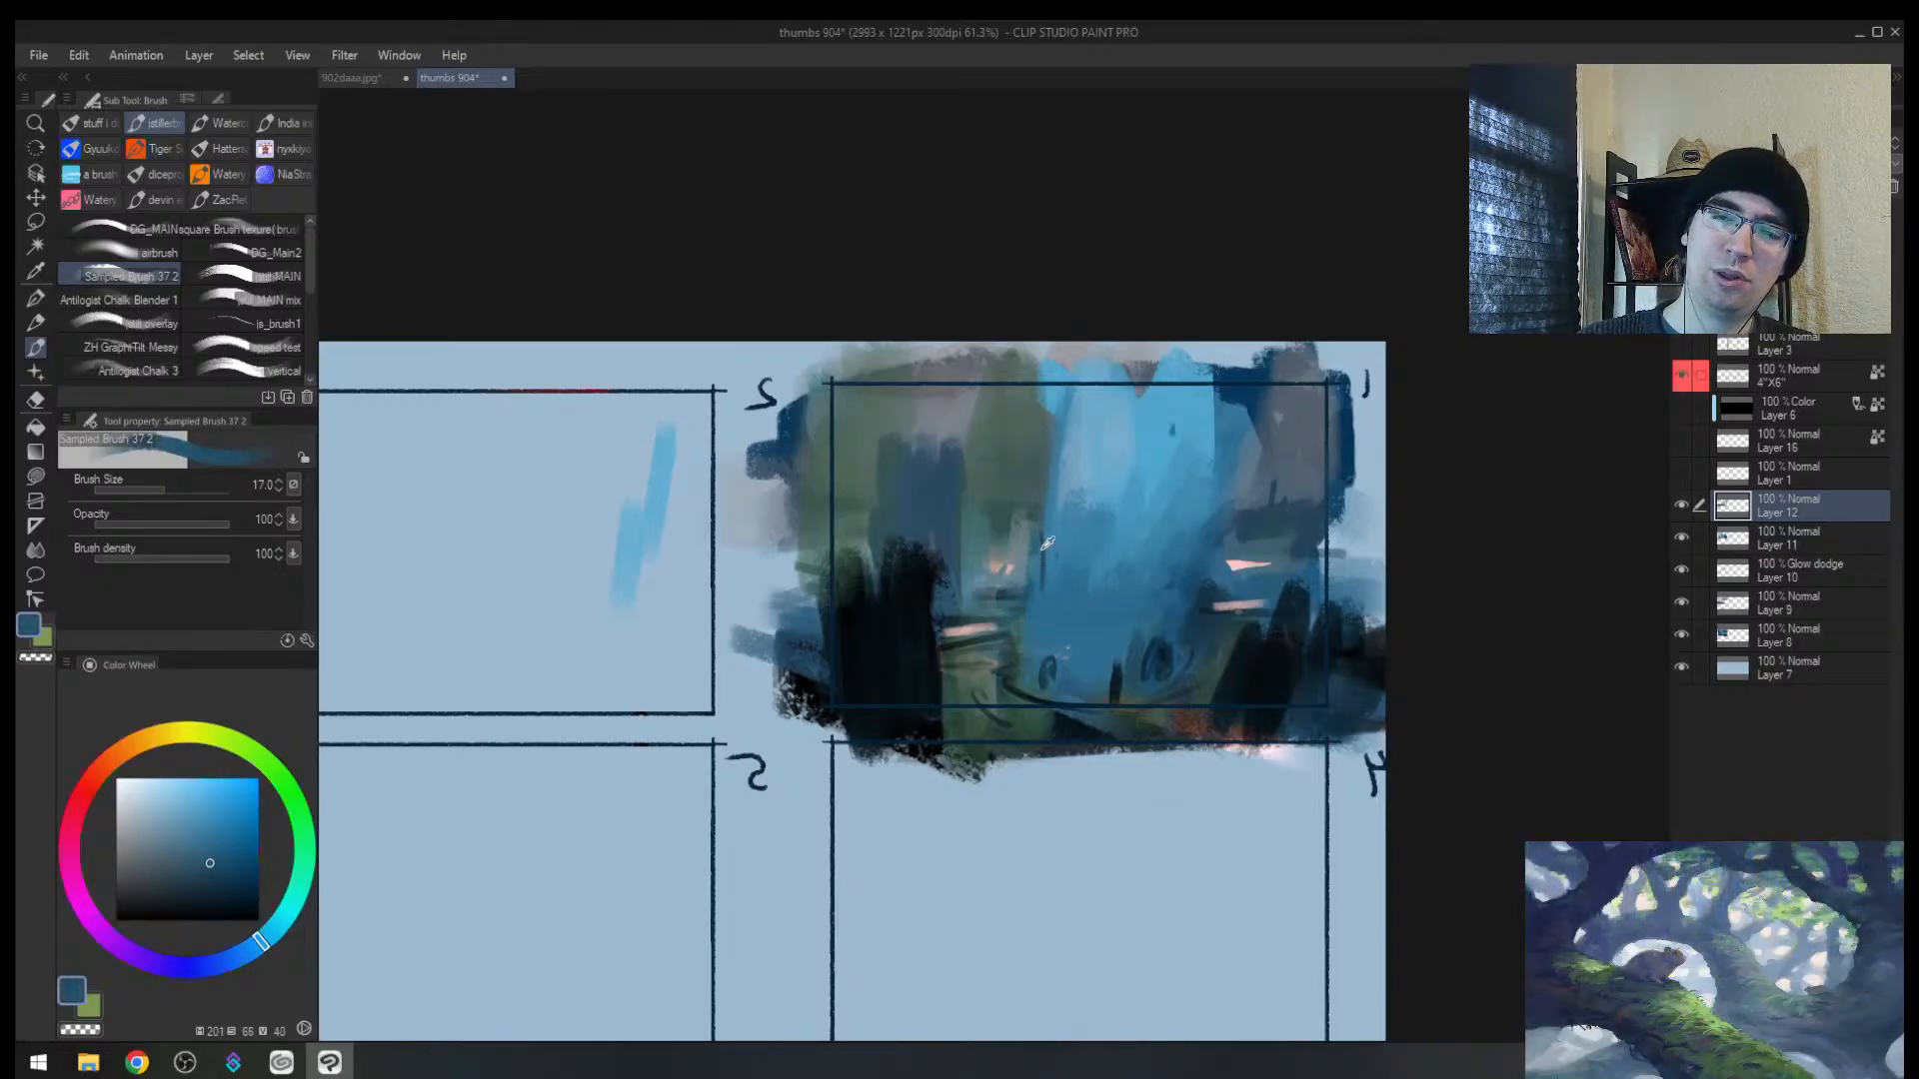
key(bracketright)
key(bracketright)
mouse_move(1048, 485)
mouse_down()
mouse_move(1029, 647)
mouse_move(1068, 455)
mouse_move(1072, 596)
mouse_up()
alt+click(1076, 480)
alt+click(1116, 516)
mouse_move(1105, 526)
mouse_down()
mouse_move(1072, 562)
mouse_move(1054, 640)
mouse_up()
alt+click(1100, 642)
key(bracketright)
mouse_move(1110, 562)
mouse_down()
mouse_move(1171, 452)
mouse_move(1127, 531)
mouse_move(1087, 596)
mouse_up()
alt+click(1168, 454)
drag(1062, 535, 1049, 594)
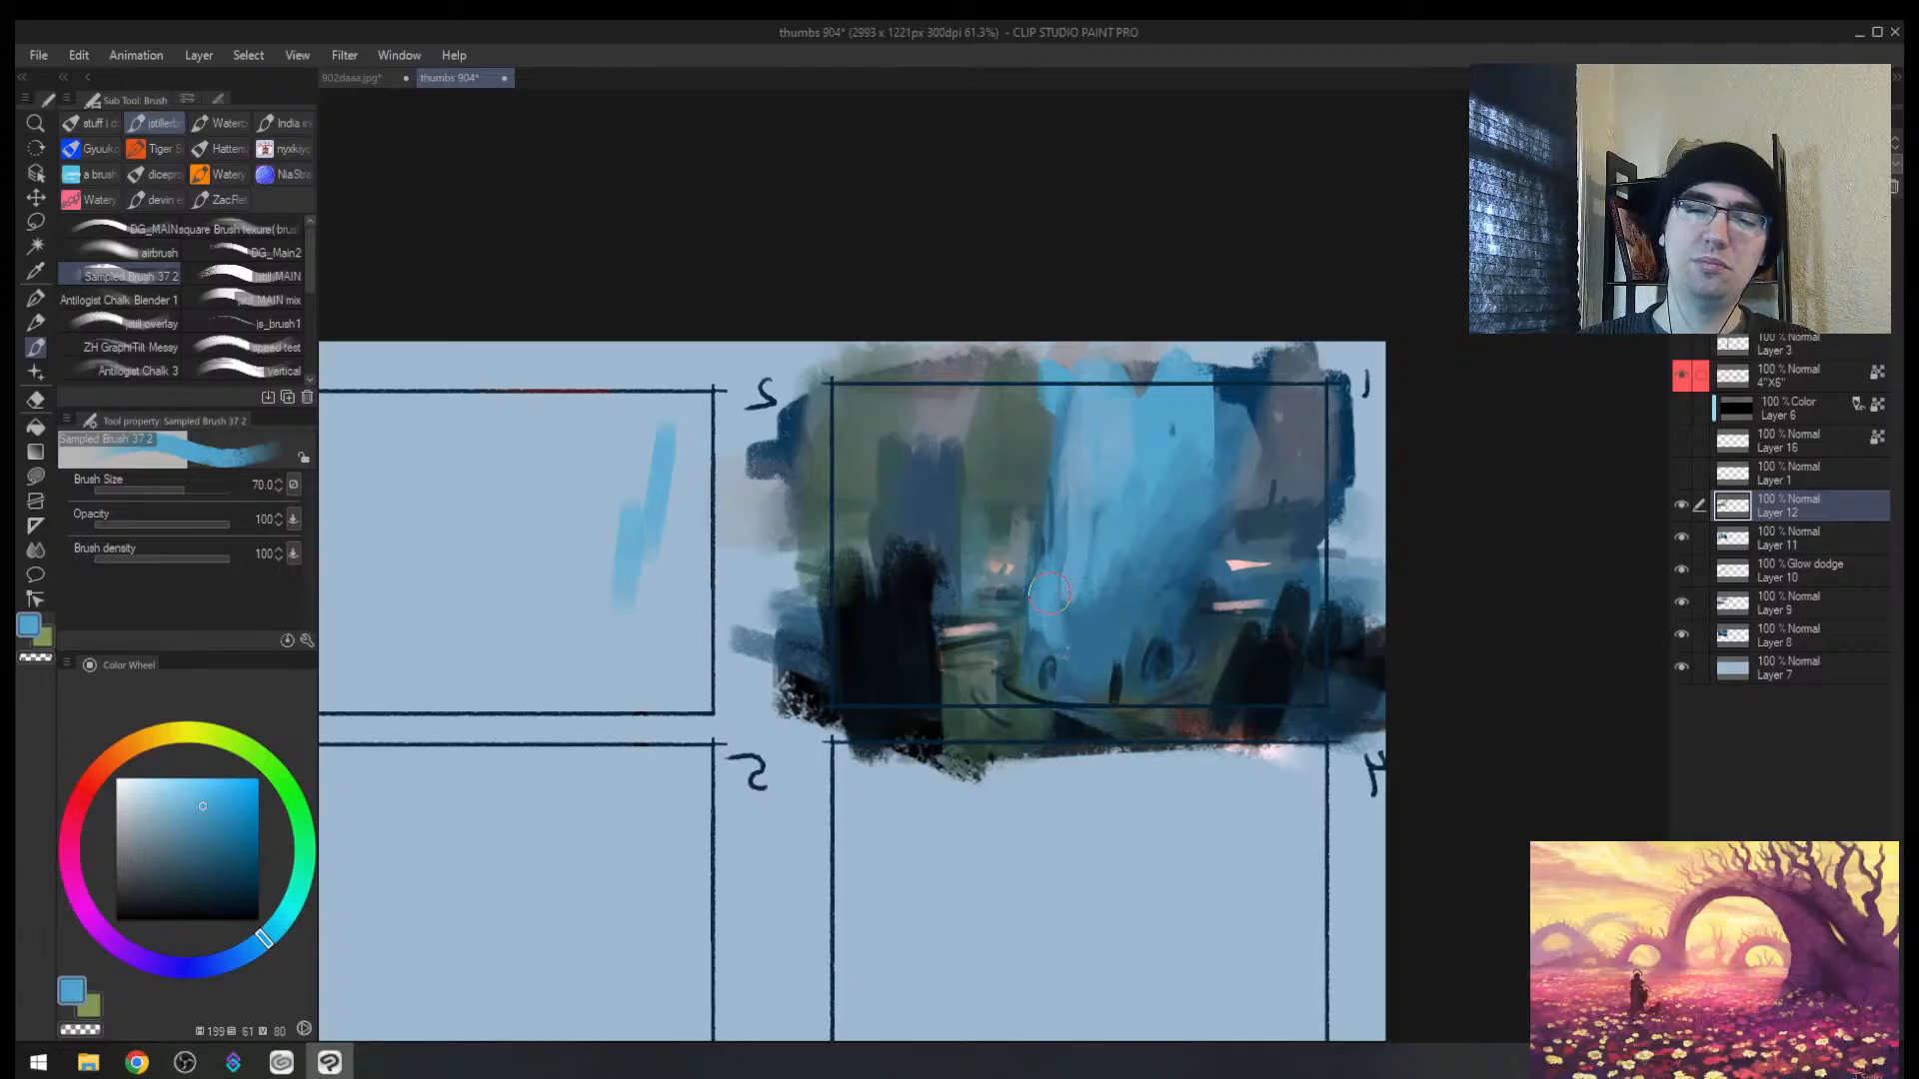
Step: Return the view to normal, zoom out, and paint a near-black stroke in thumbnail 2
key(h)
alt+click(1284, 586)
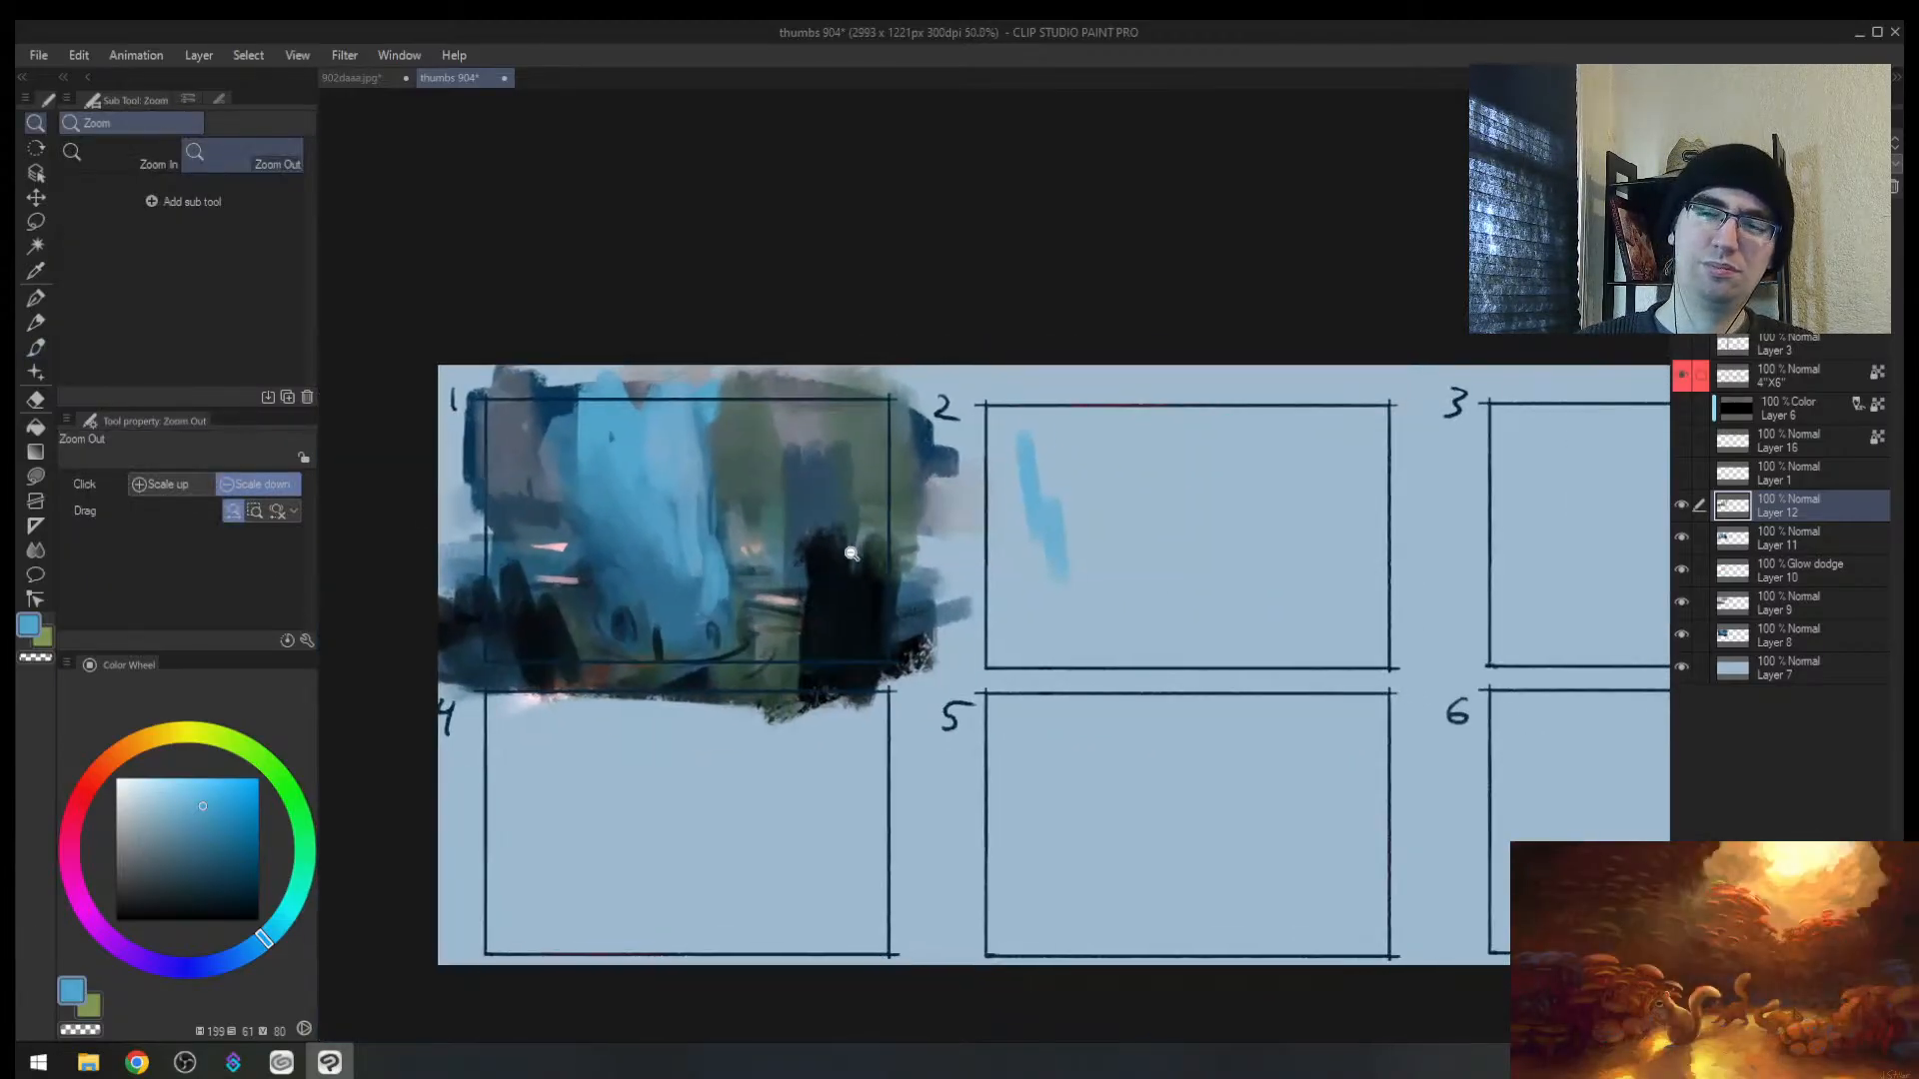
alt+click(849, 556)
key(bracketright)
mouse_move(1065, 590)
mouse_down()
mouse_move(1117, 600)
mouse_move(1094, 549)
mouse_move(1049, 644)
mouse_move(1095, 639)
mouse_move(1192, 539)
mouse_move(1347, 507)
mouse_move(1194, 449)
mouse_move(1085, 530)
mouse_up()
Step: Try reddish-brown and salmon colours, then paint dark brown into thumbnail 2
key(bracketright)
key(bracketright)
key(bracketright)
click(100, 772)
click(174, 885)
key(bracketright)
key(bracketright)
key(bracketright)
click(182, 831)
key(bracketleft)
key(bracketleft)
click(198, 793)
alt+click(1095, 619)
drag(1094, 620, 1118, 604)
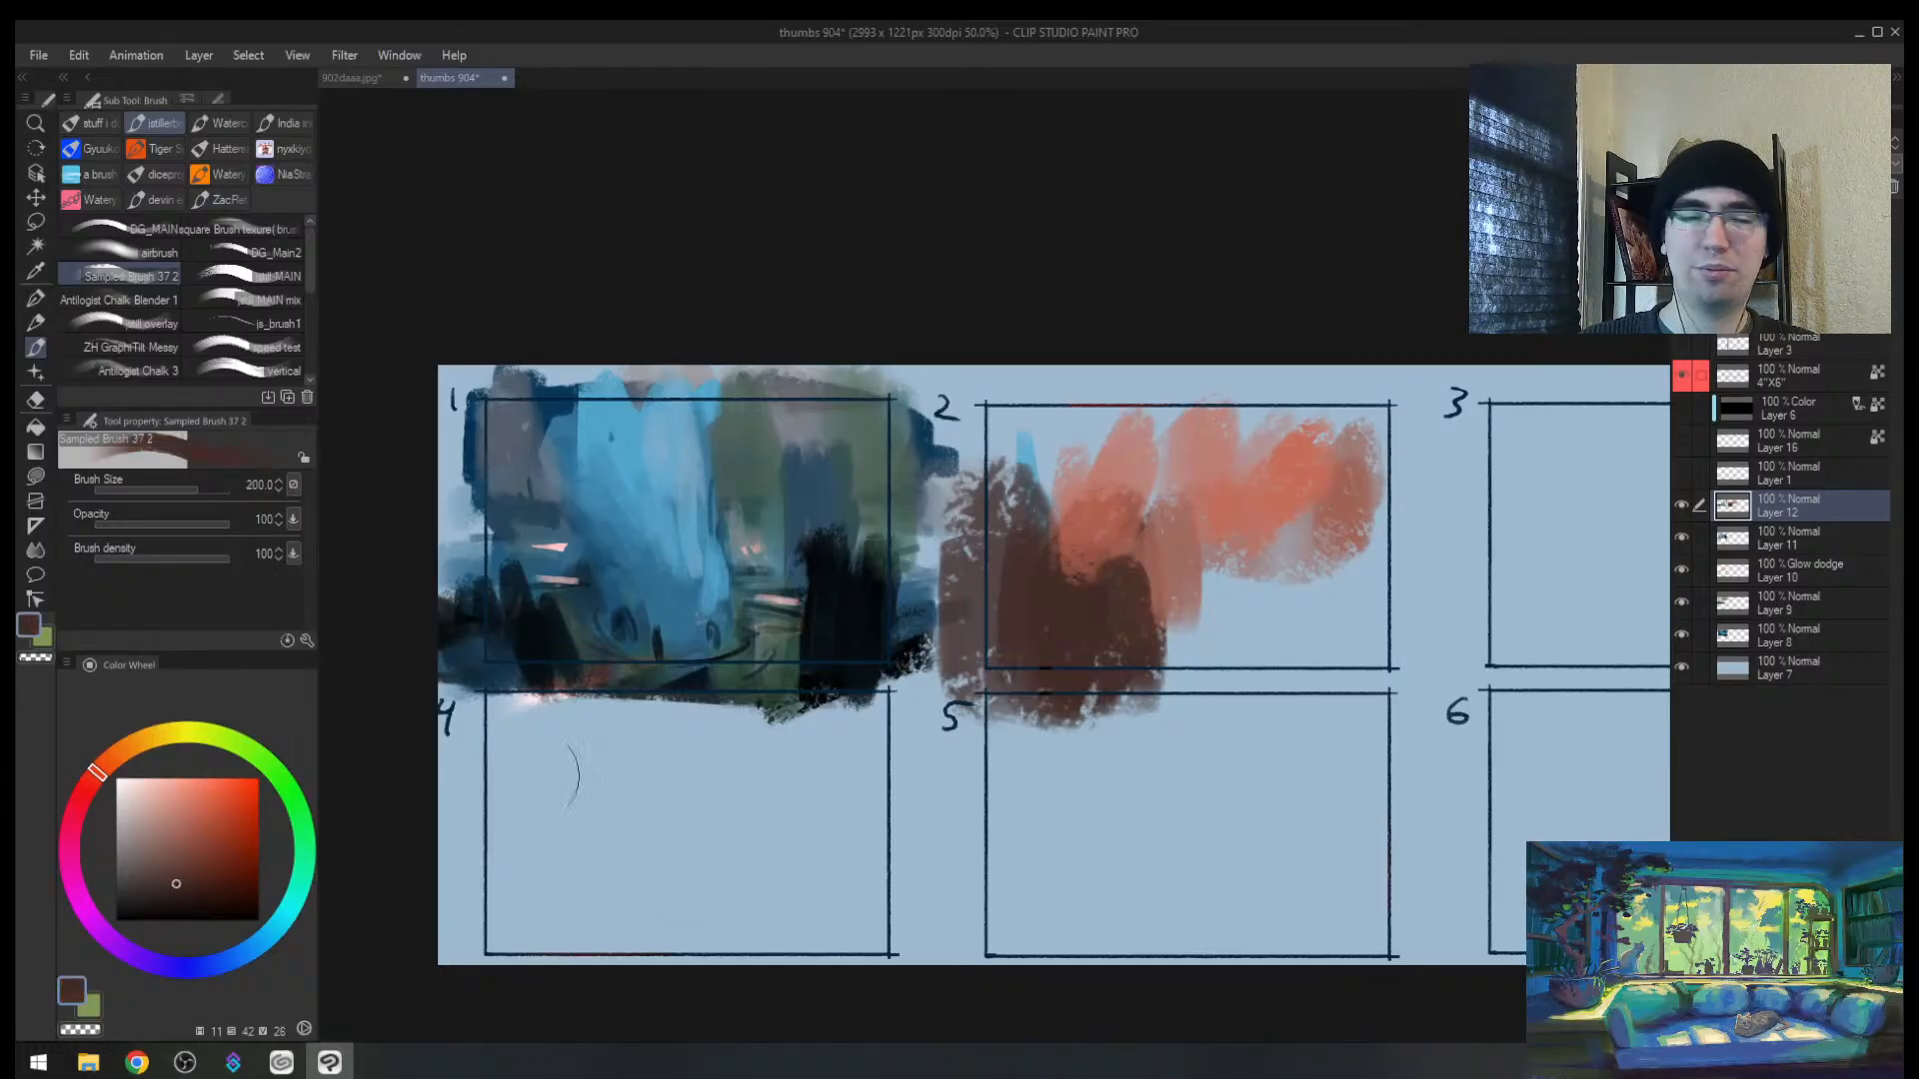
Step: Paint broad soft grey-brown strokes over thumbnail 2's right side with a larger brush
click(141, 866)
key(bracketright)
key(bracketright)
mouse_move(1301, 531)
mouse_down()
mouse_move(1053, 527)
mouse_move(1069, 419)
mouse_up()
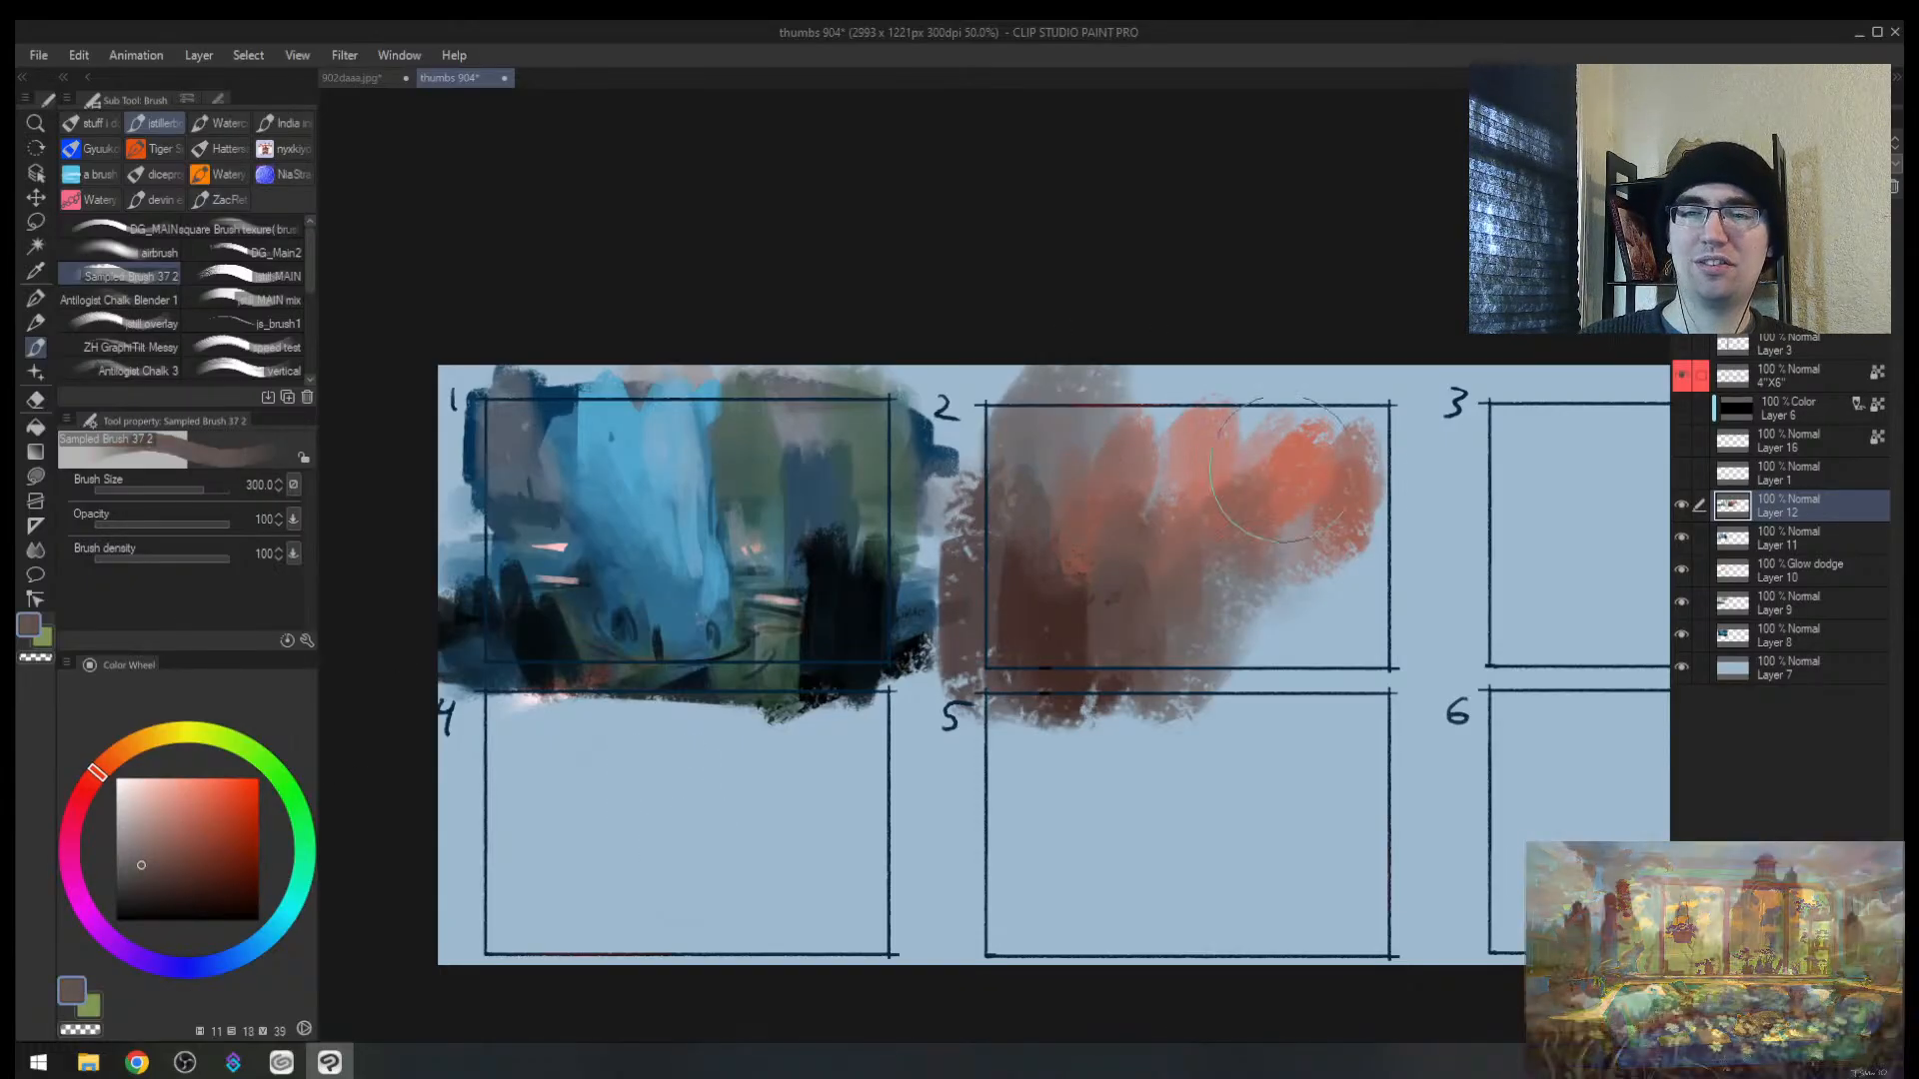
drag(1283, 470, 1144, 665)
Step: View the 902daaa painting zoomed out, then return to the thumbs 904 sheet
click(358, 74)
key(alt+space)
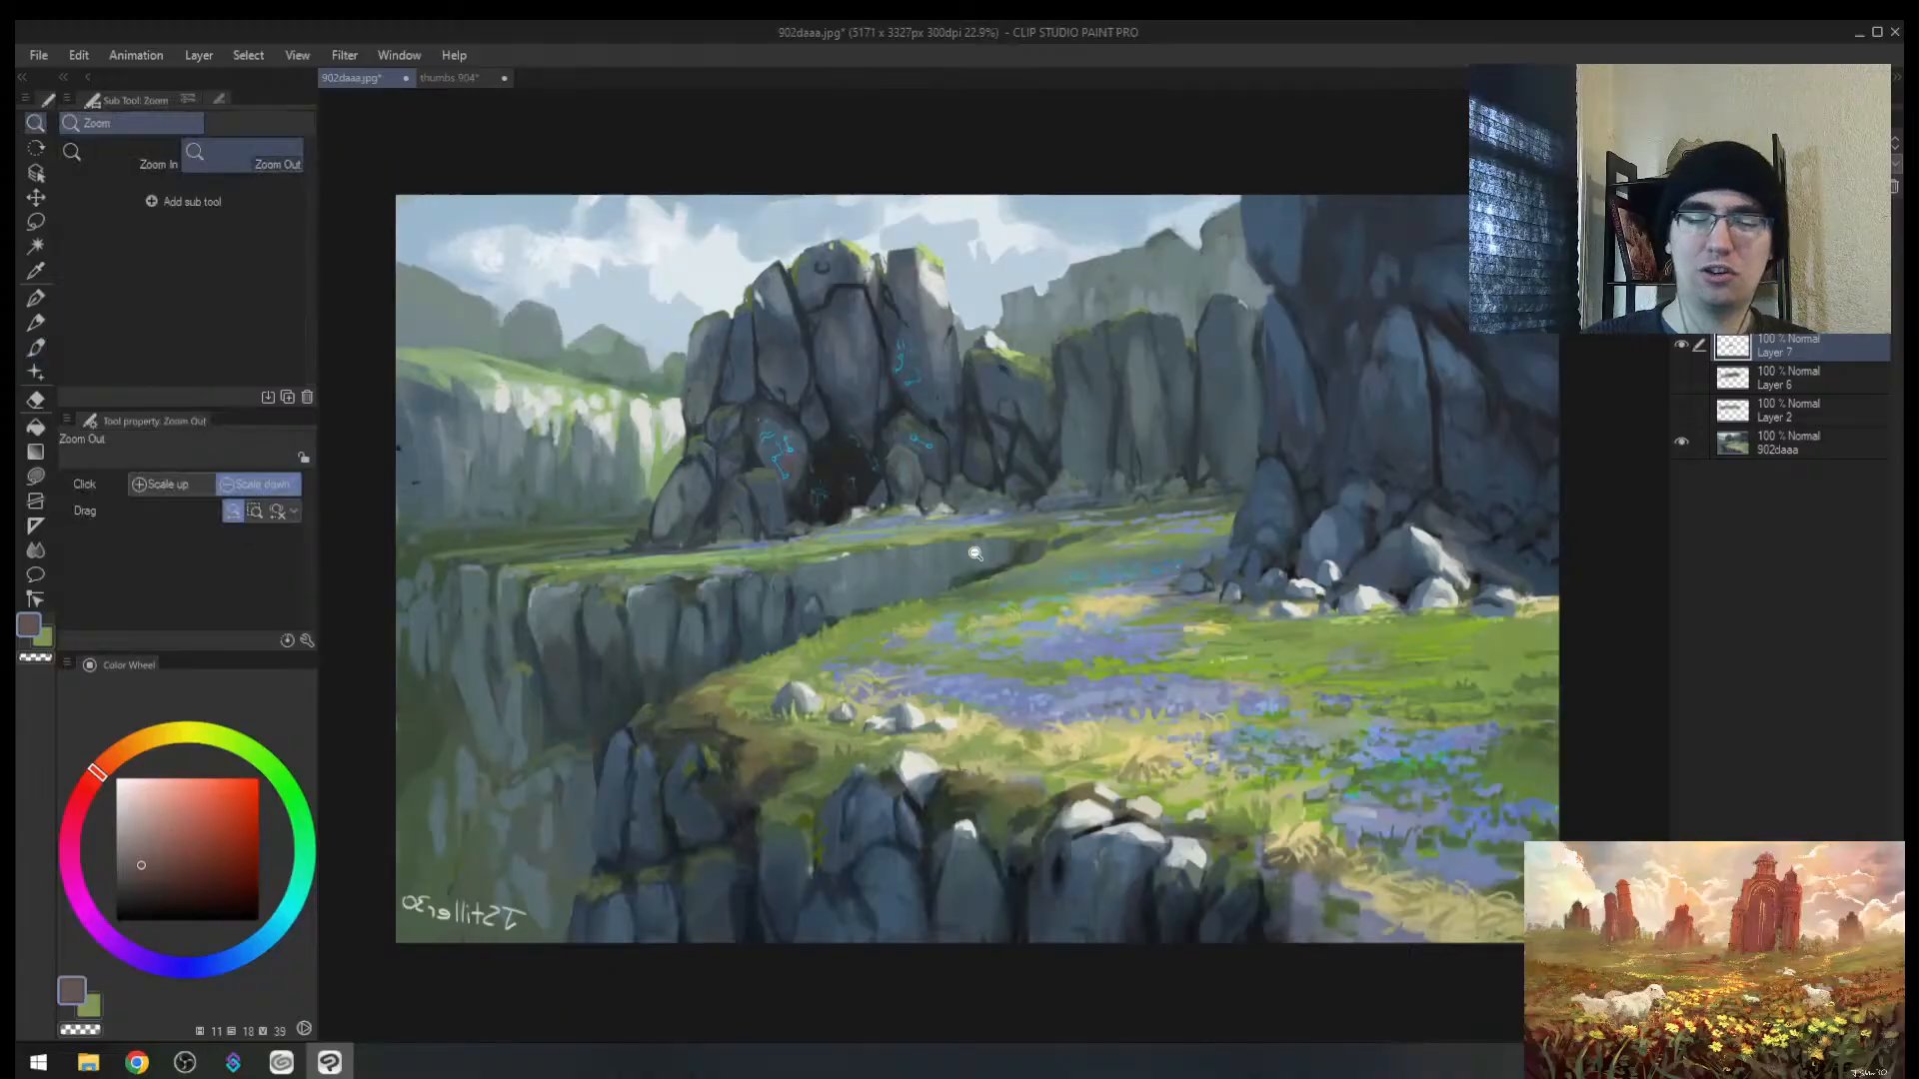
click(975, 553)
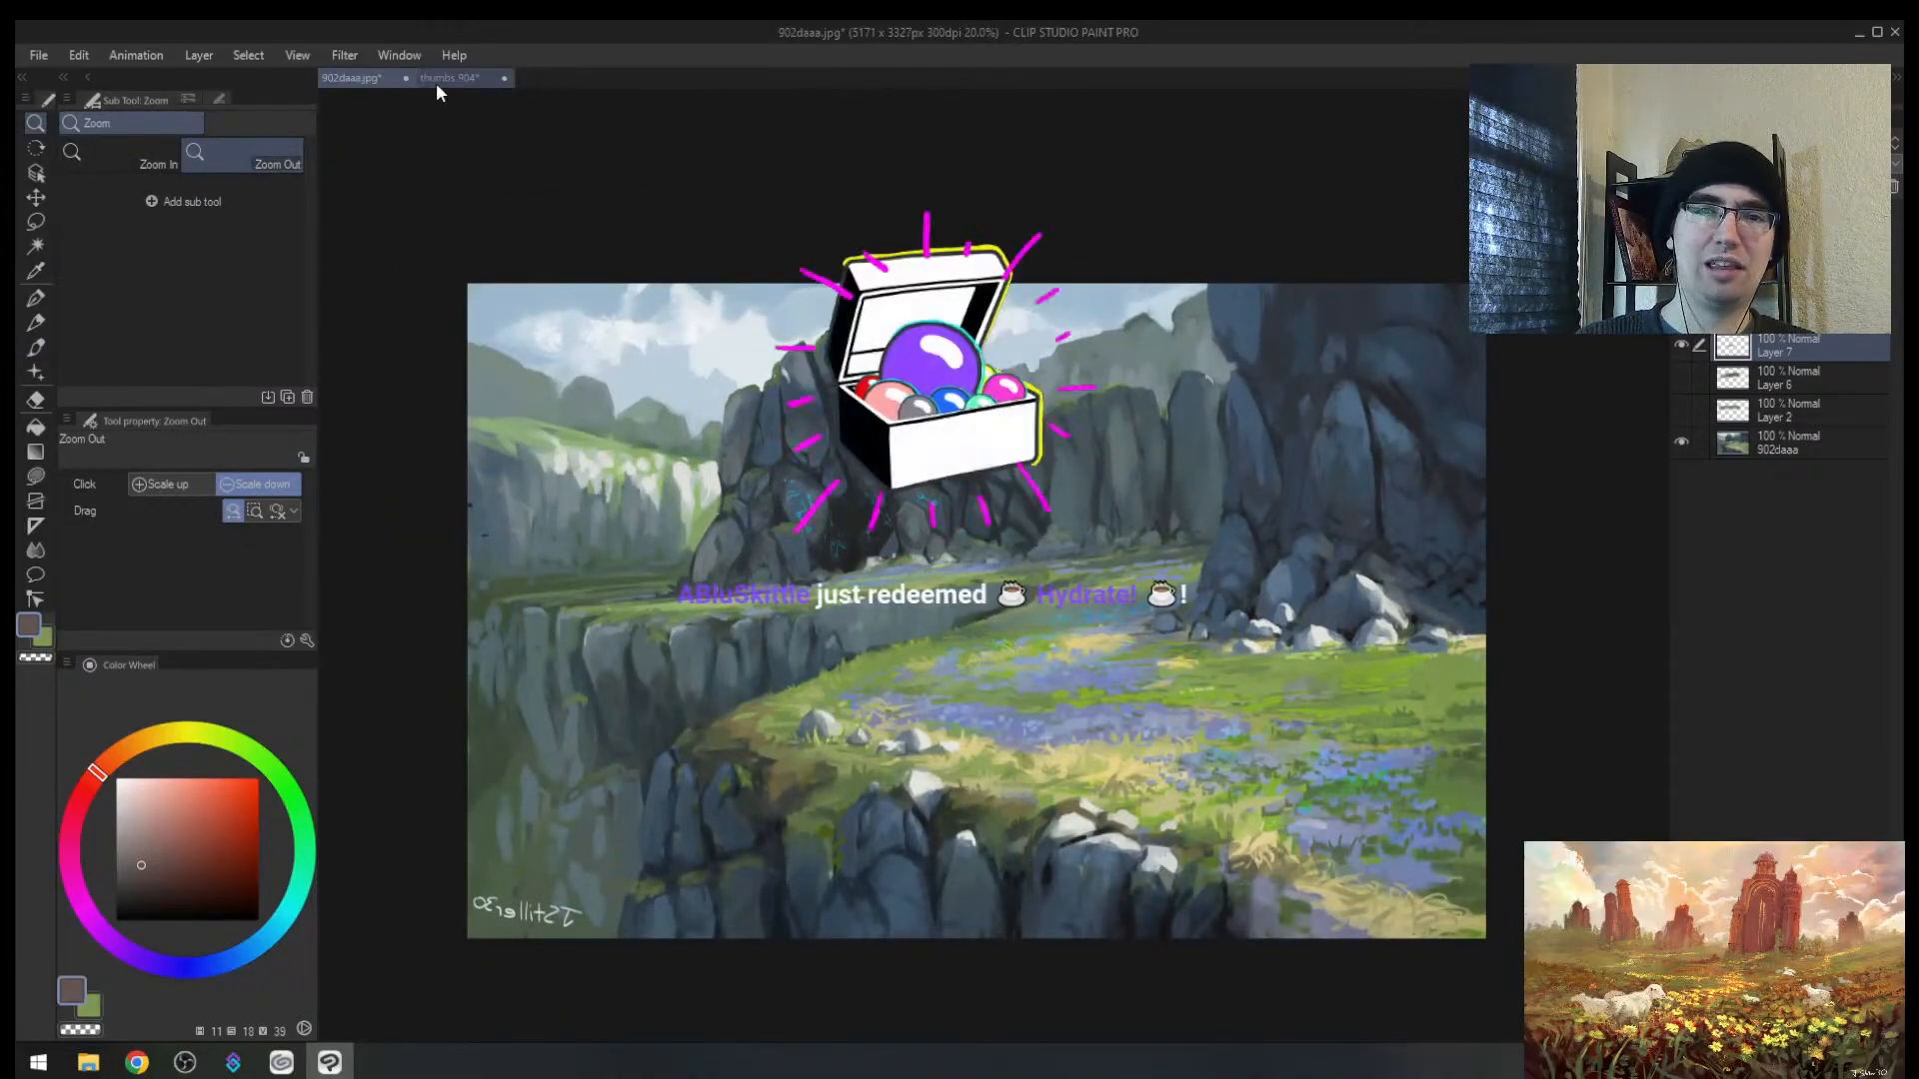
click(436, 84)
Step: Paint a grey stroke up thumbnail 2's right side and sample a salmon pink
scroll(1259, 590, up, 2)
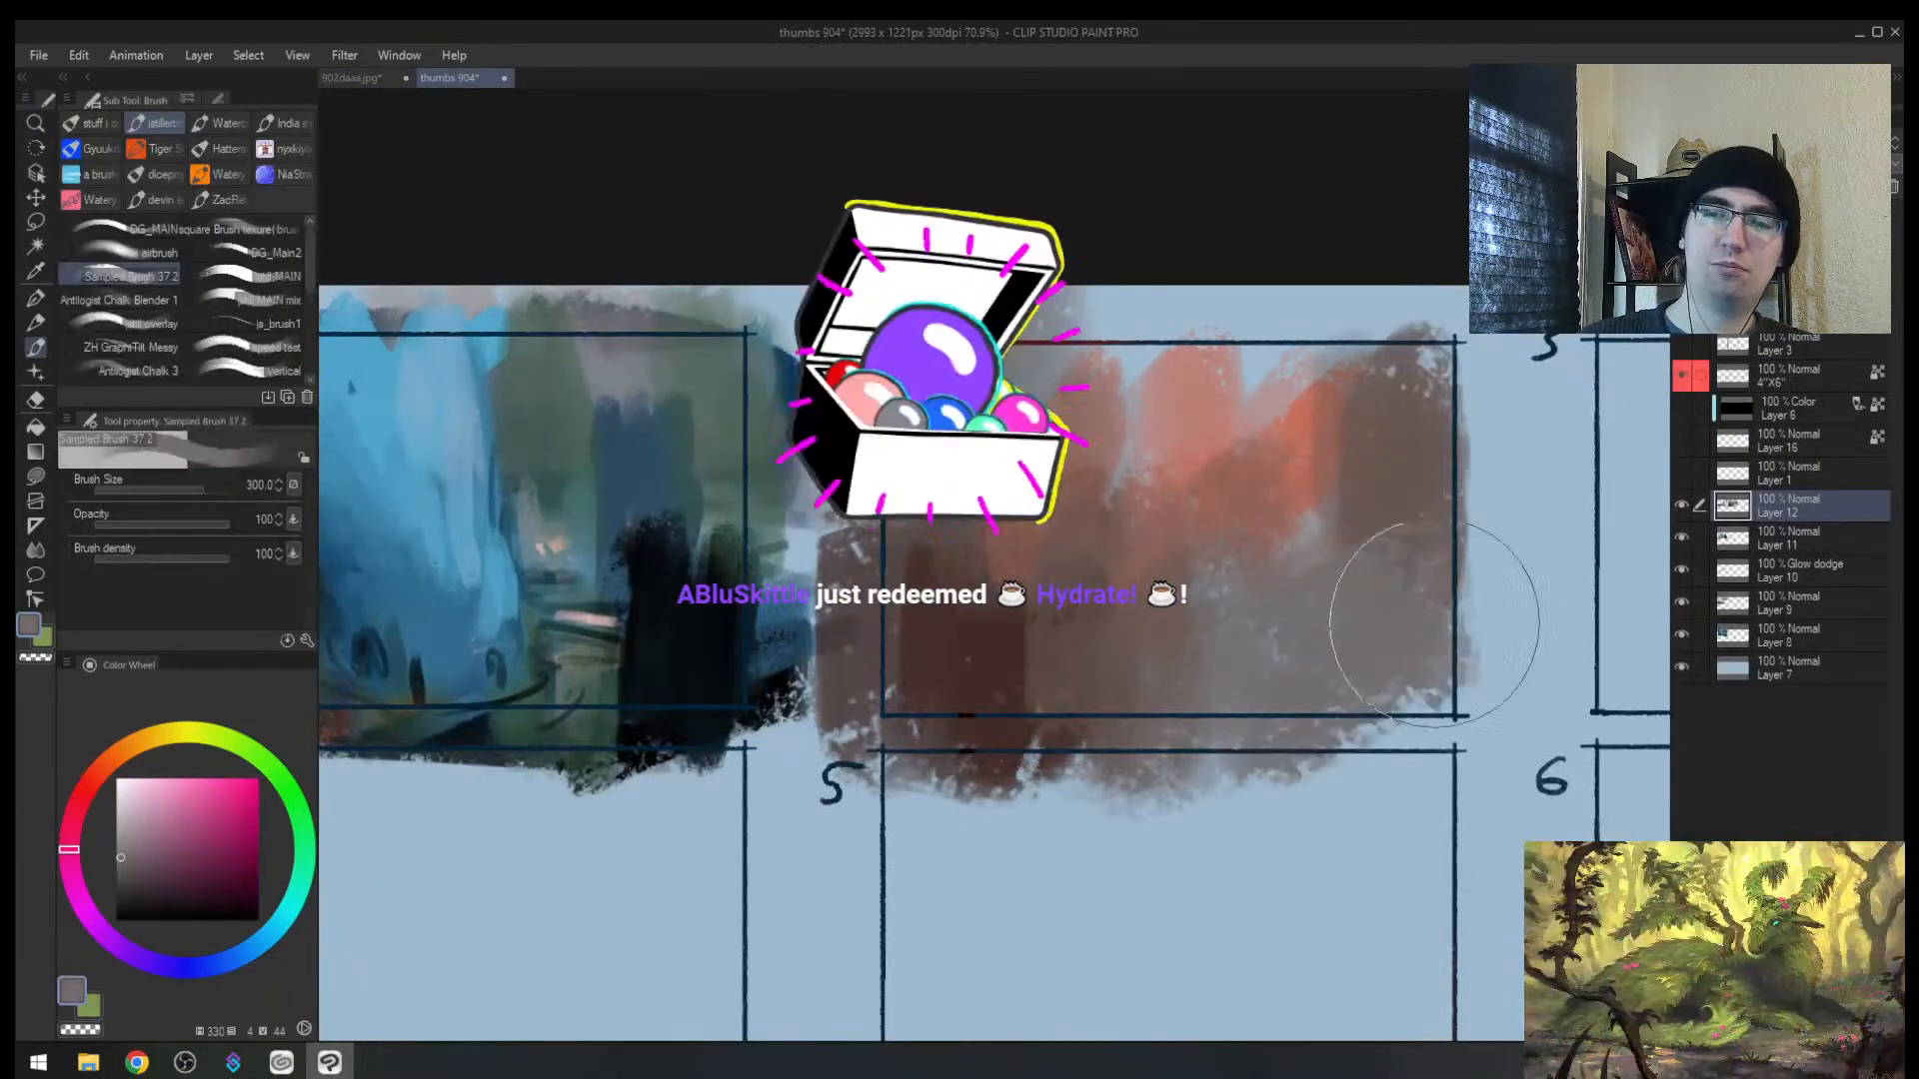
drag(1434, 624, 1413, 445)
alt+click(1164, 400)
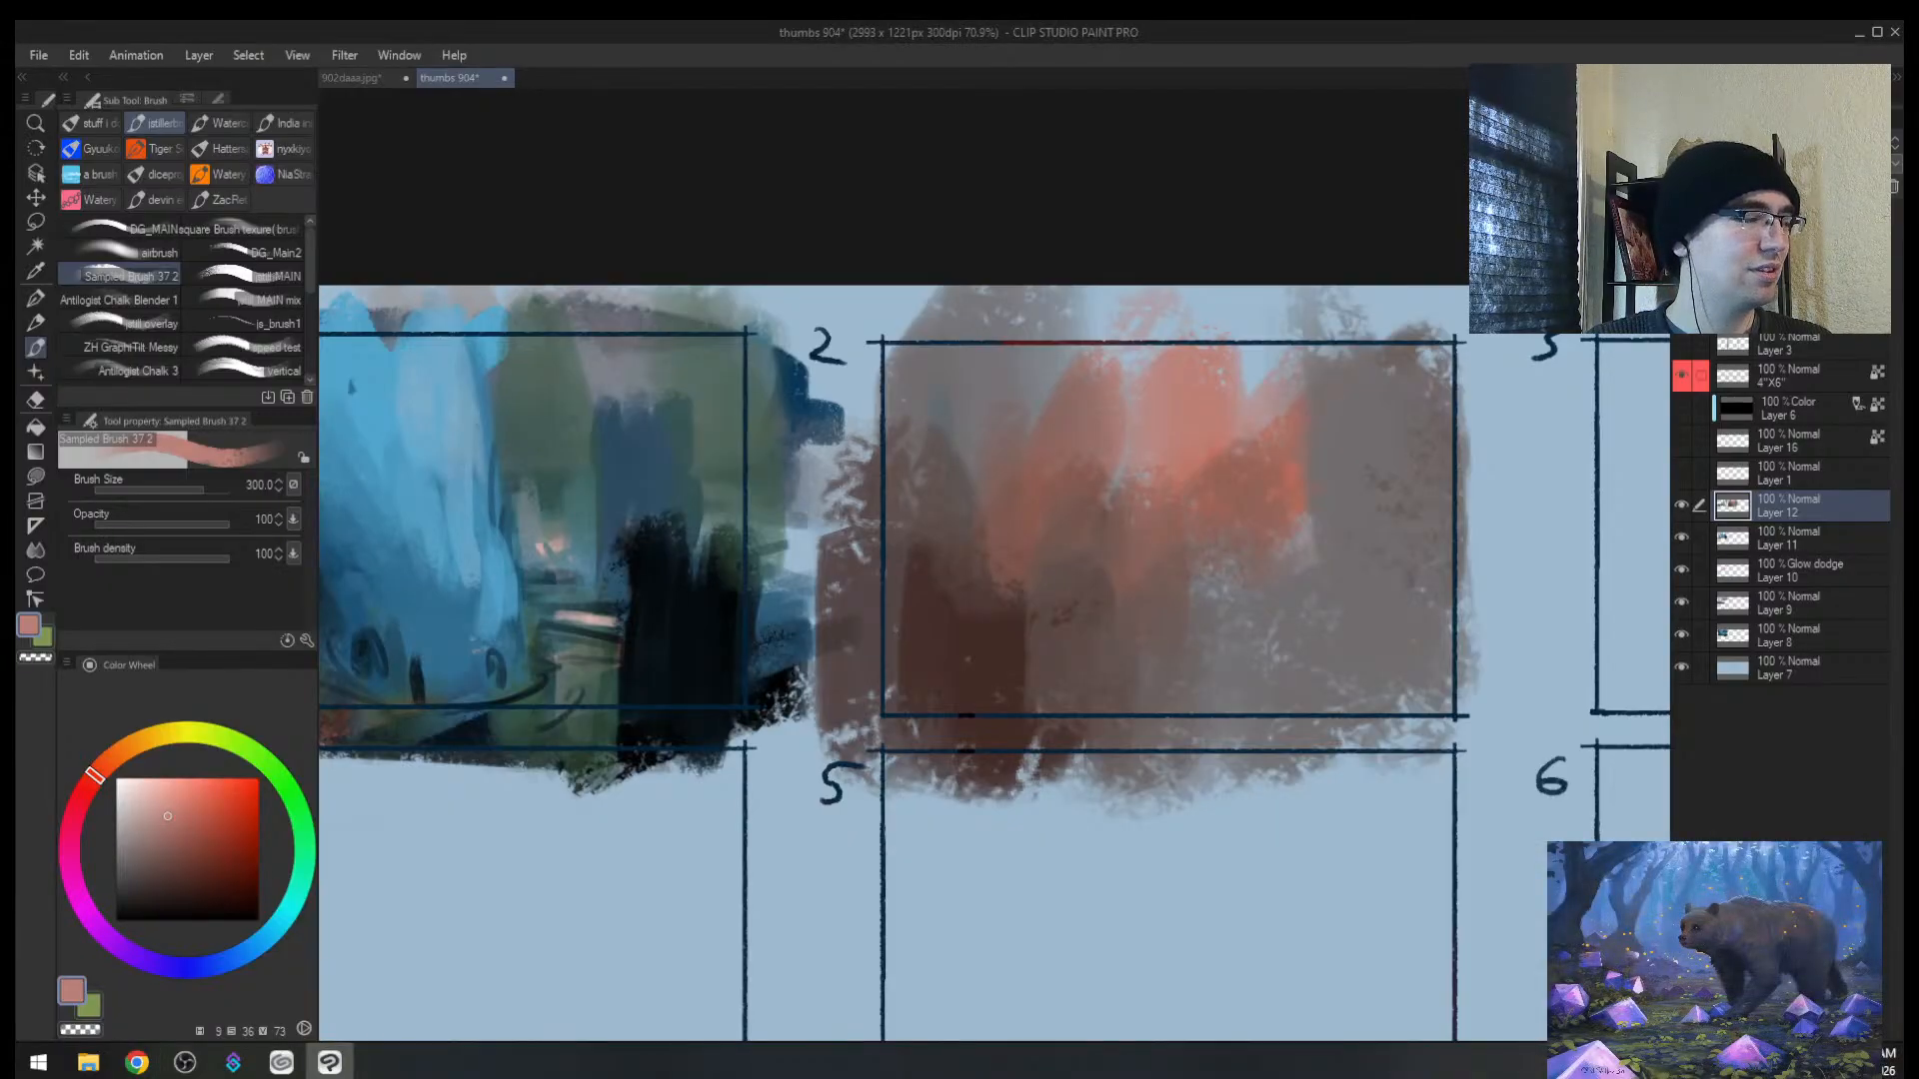
key(alt+Tab)
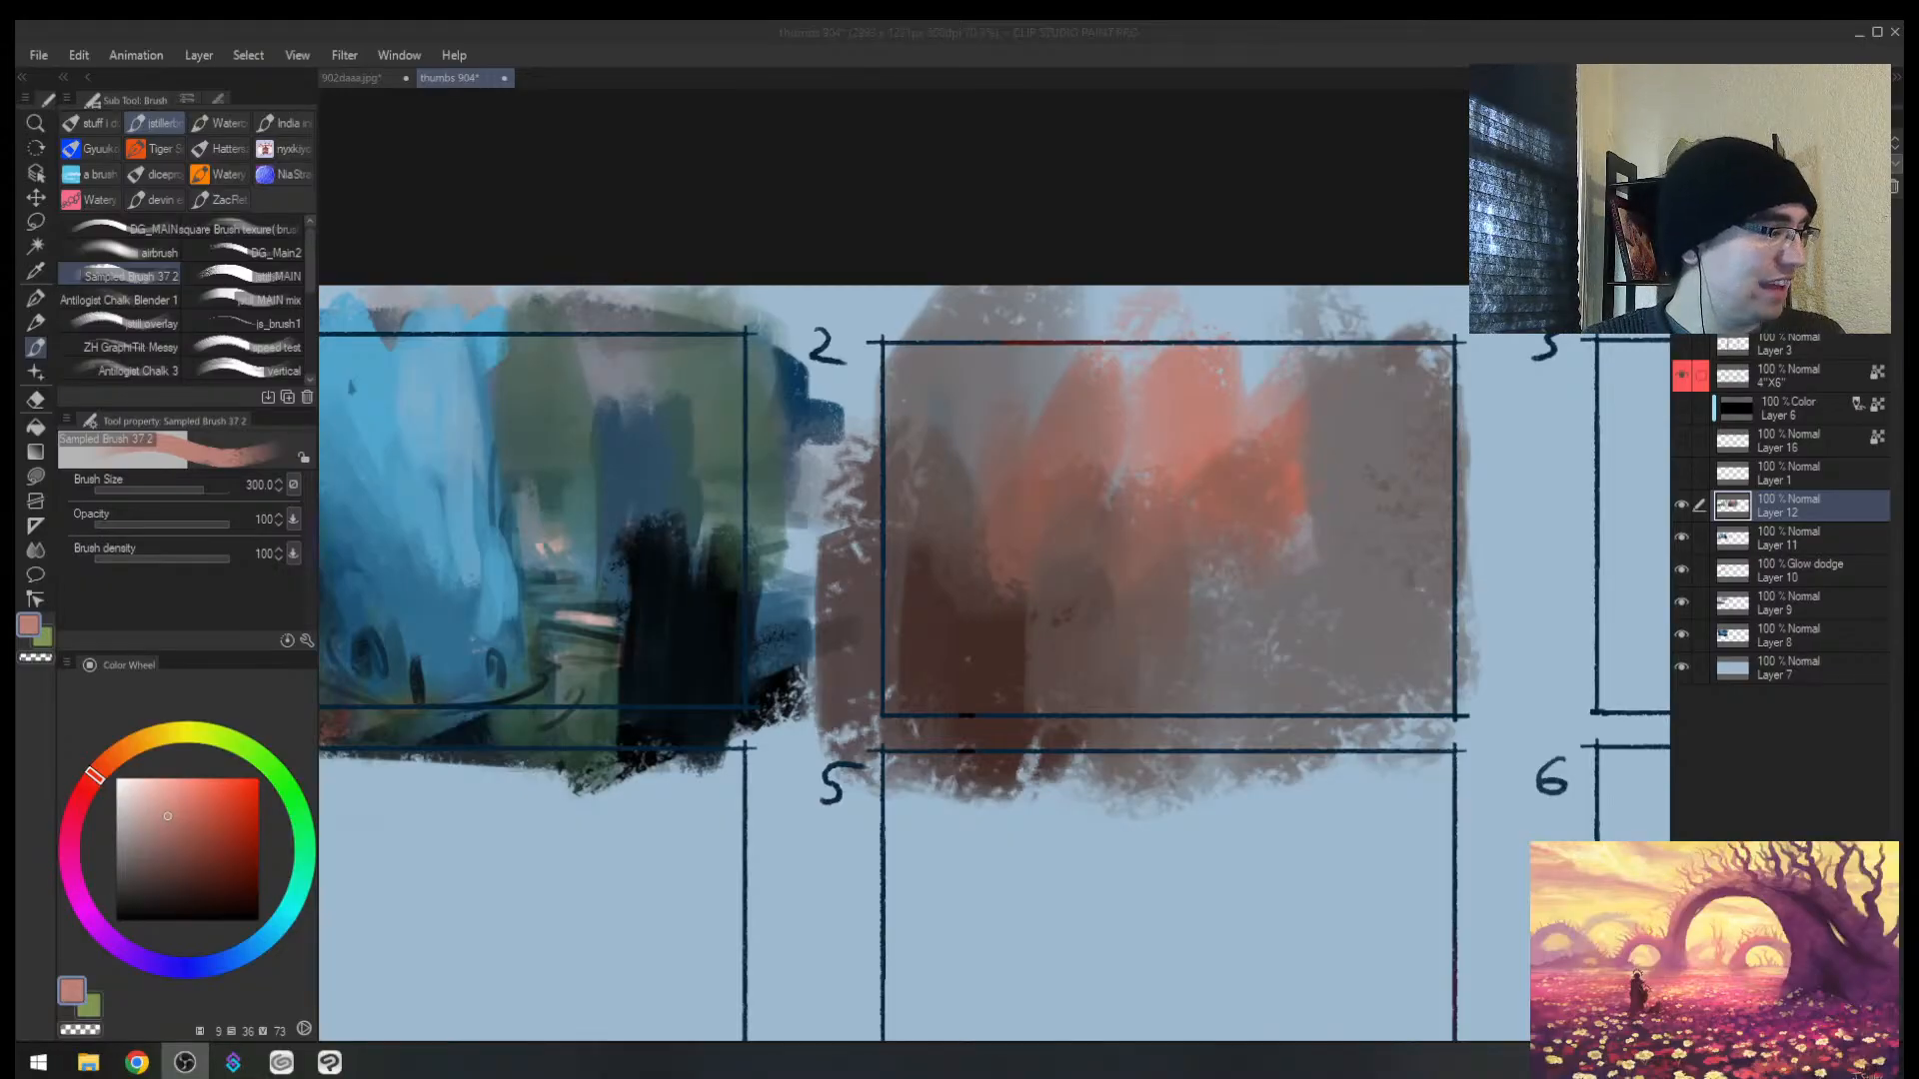
key(alt+Tab)
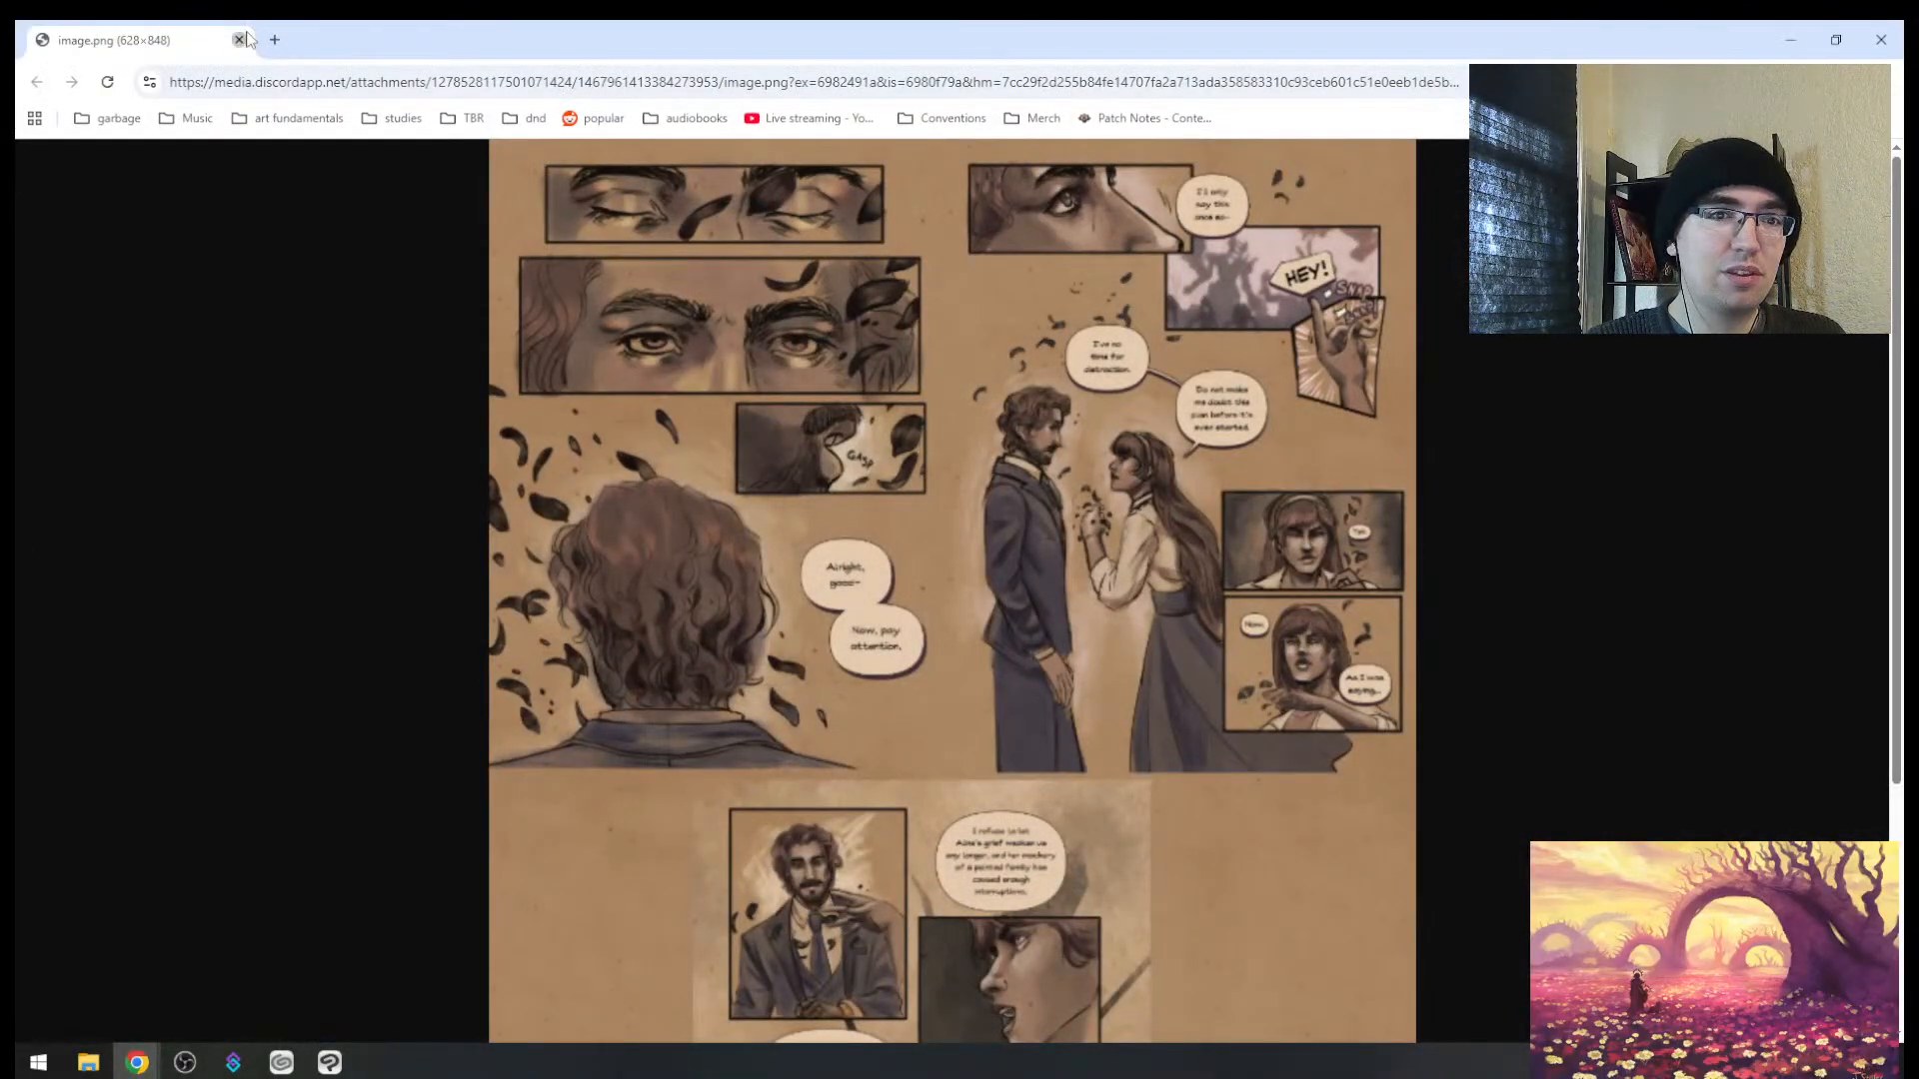
key(alt+Tab)
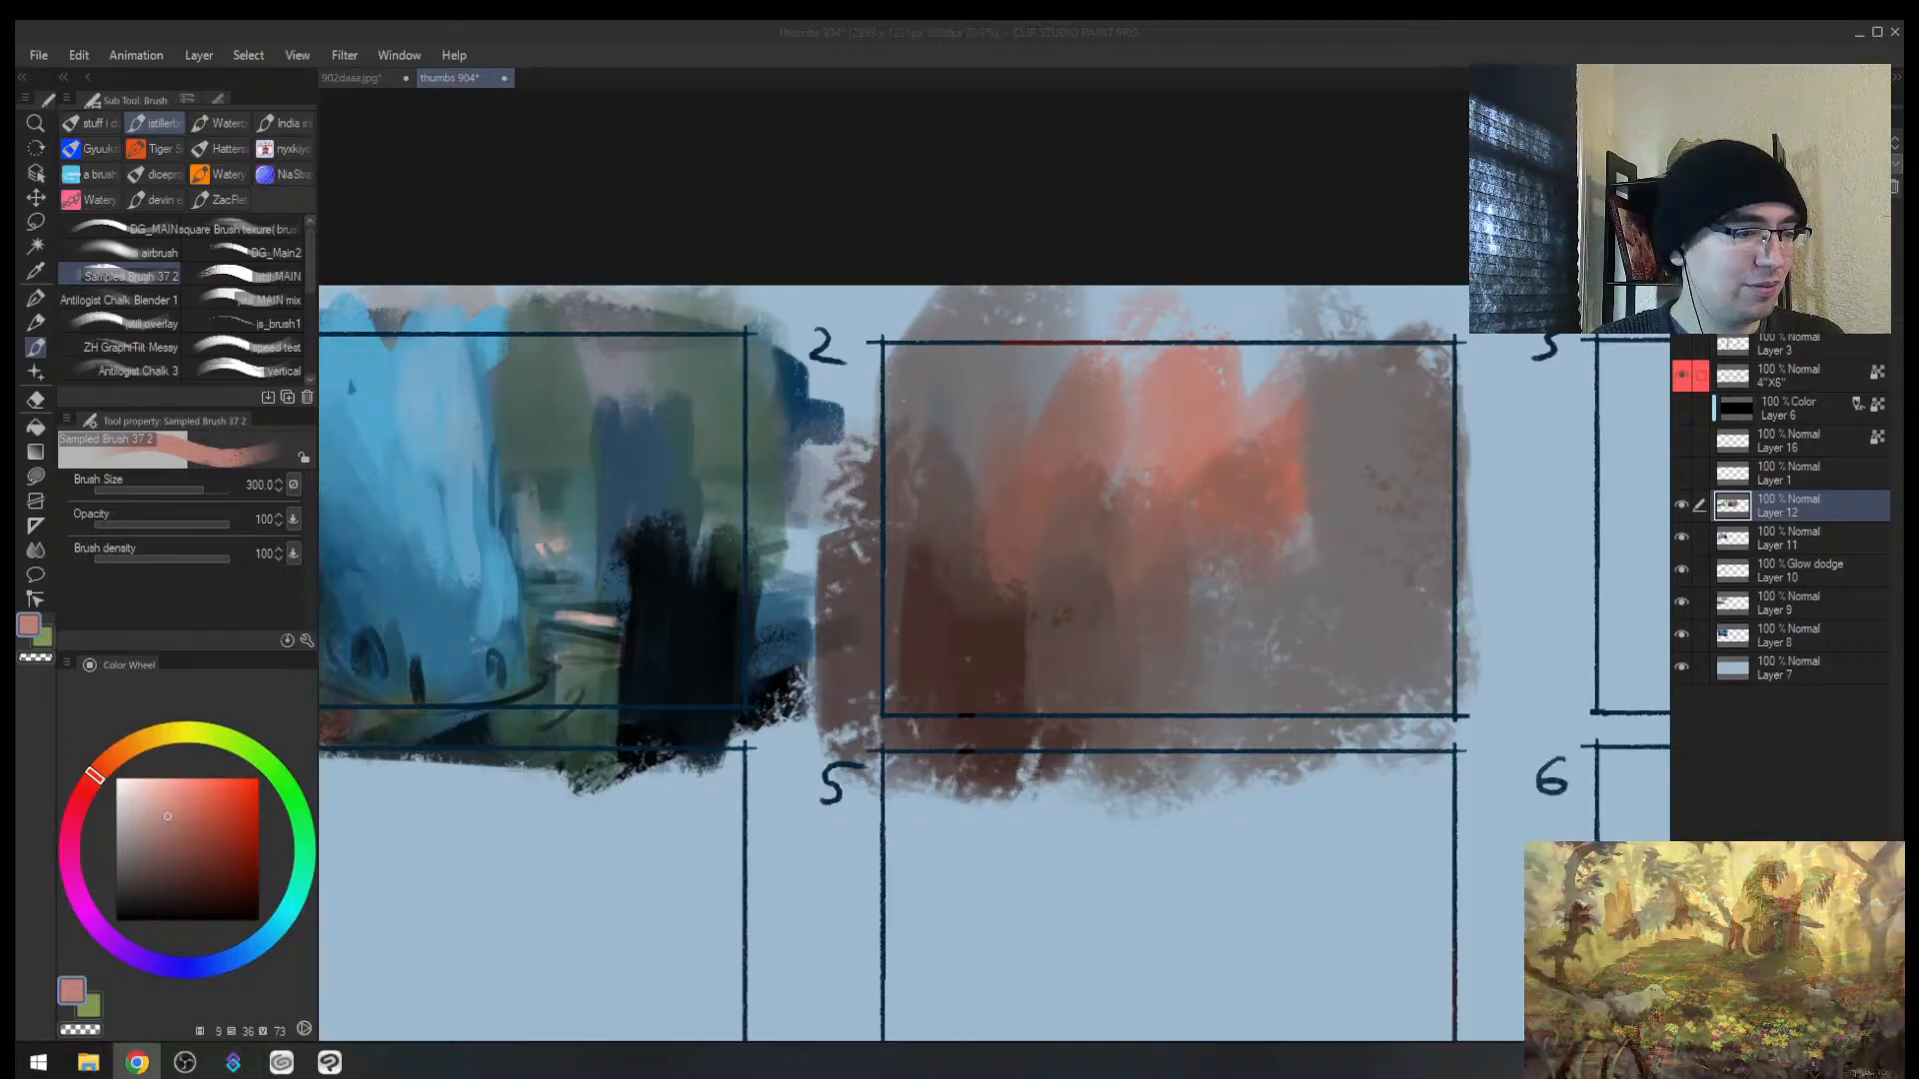
Step: Sample a green, then mirror and zoom out to check the sheet's composition
click(797, 452)
key(x)
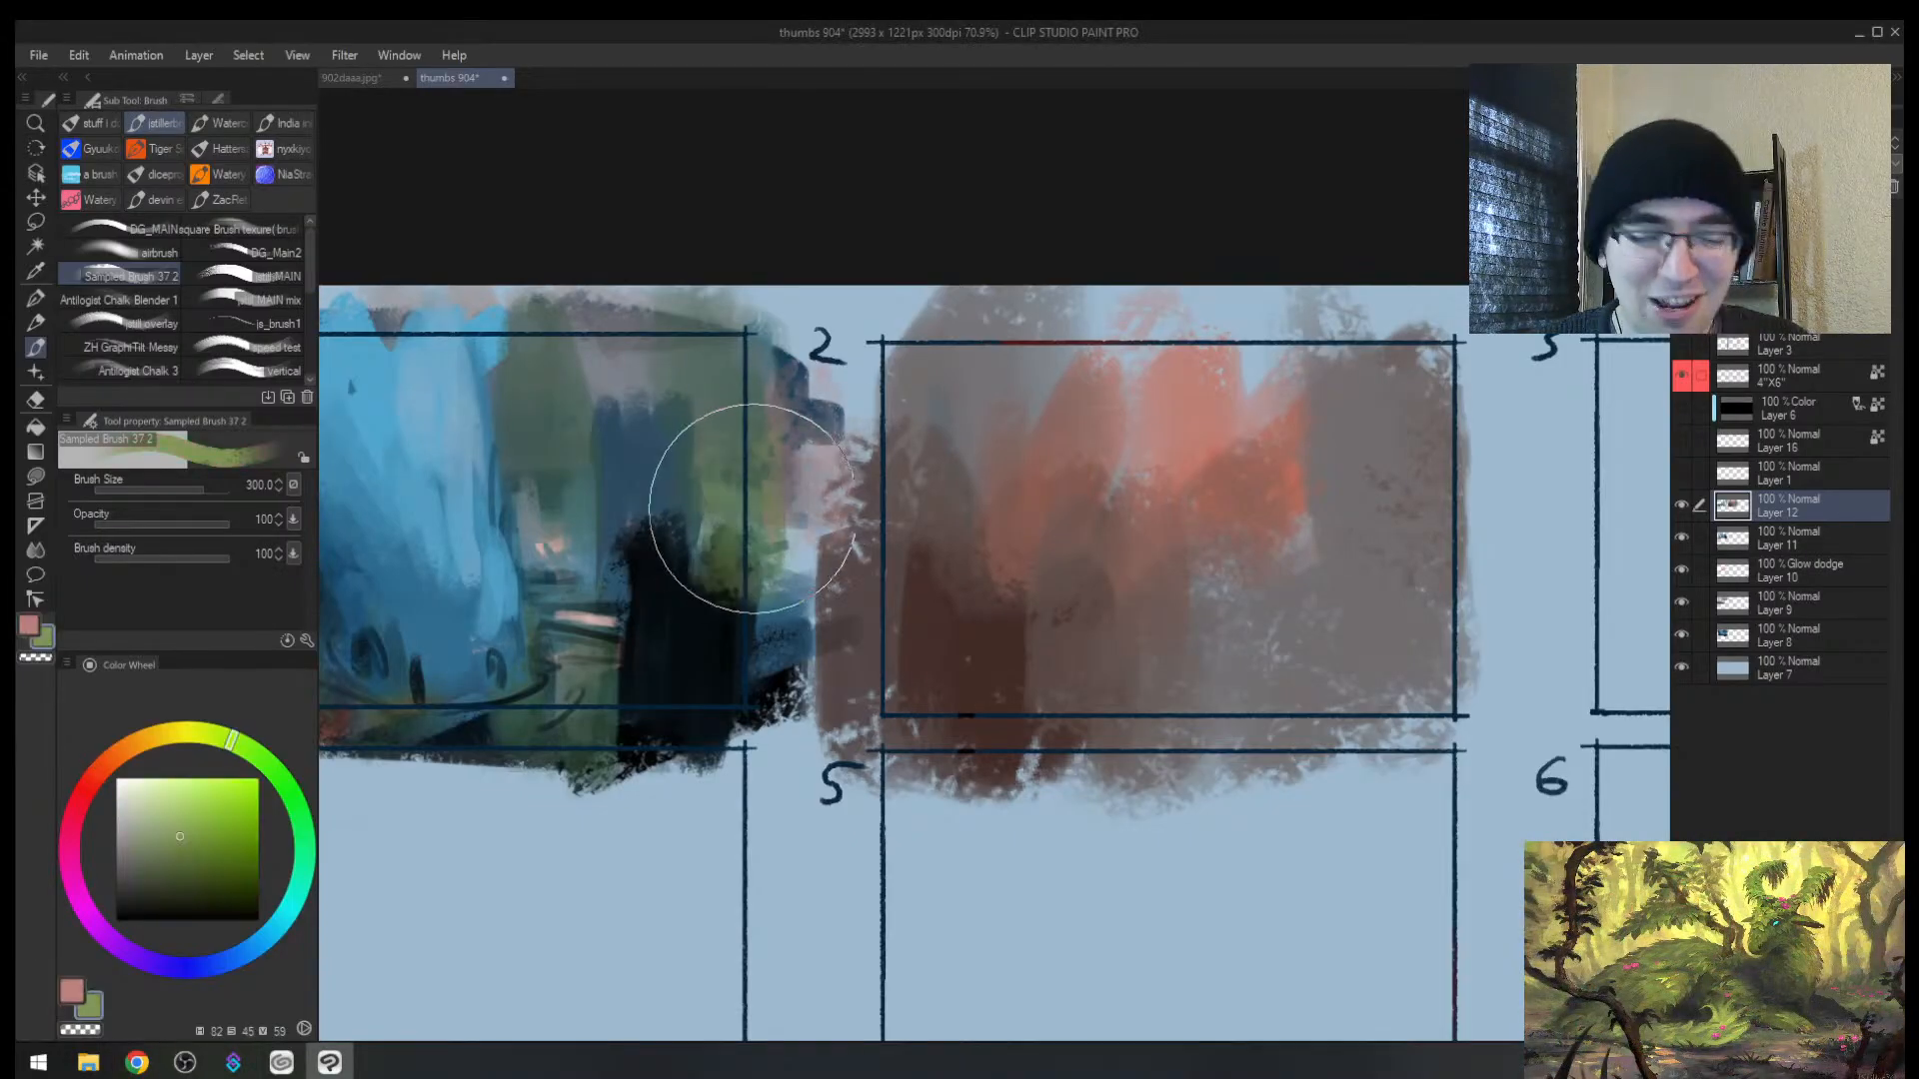
key(alt+space)
drag(793, 507, 739, 561)
key(h)
key(h)
scroll(1289, 476, up, 5)
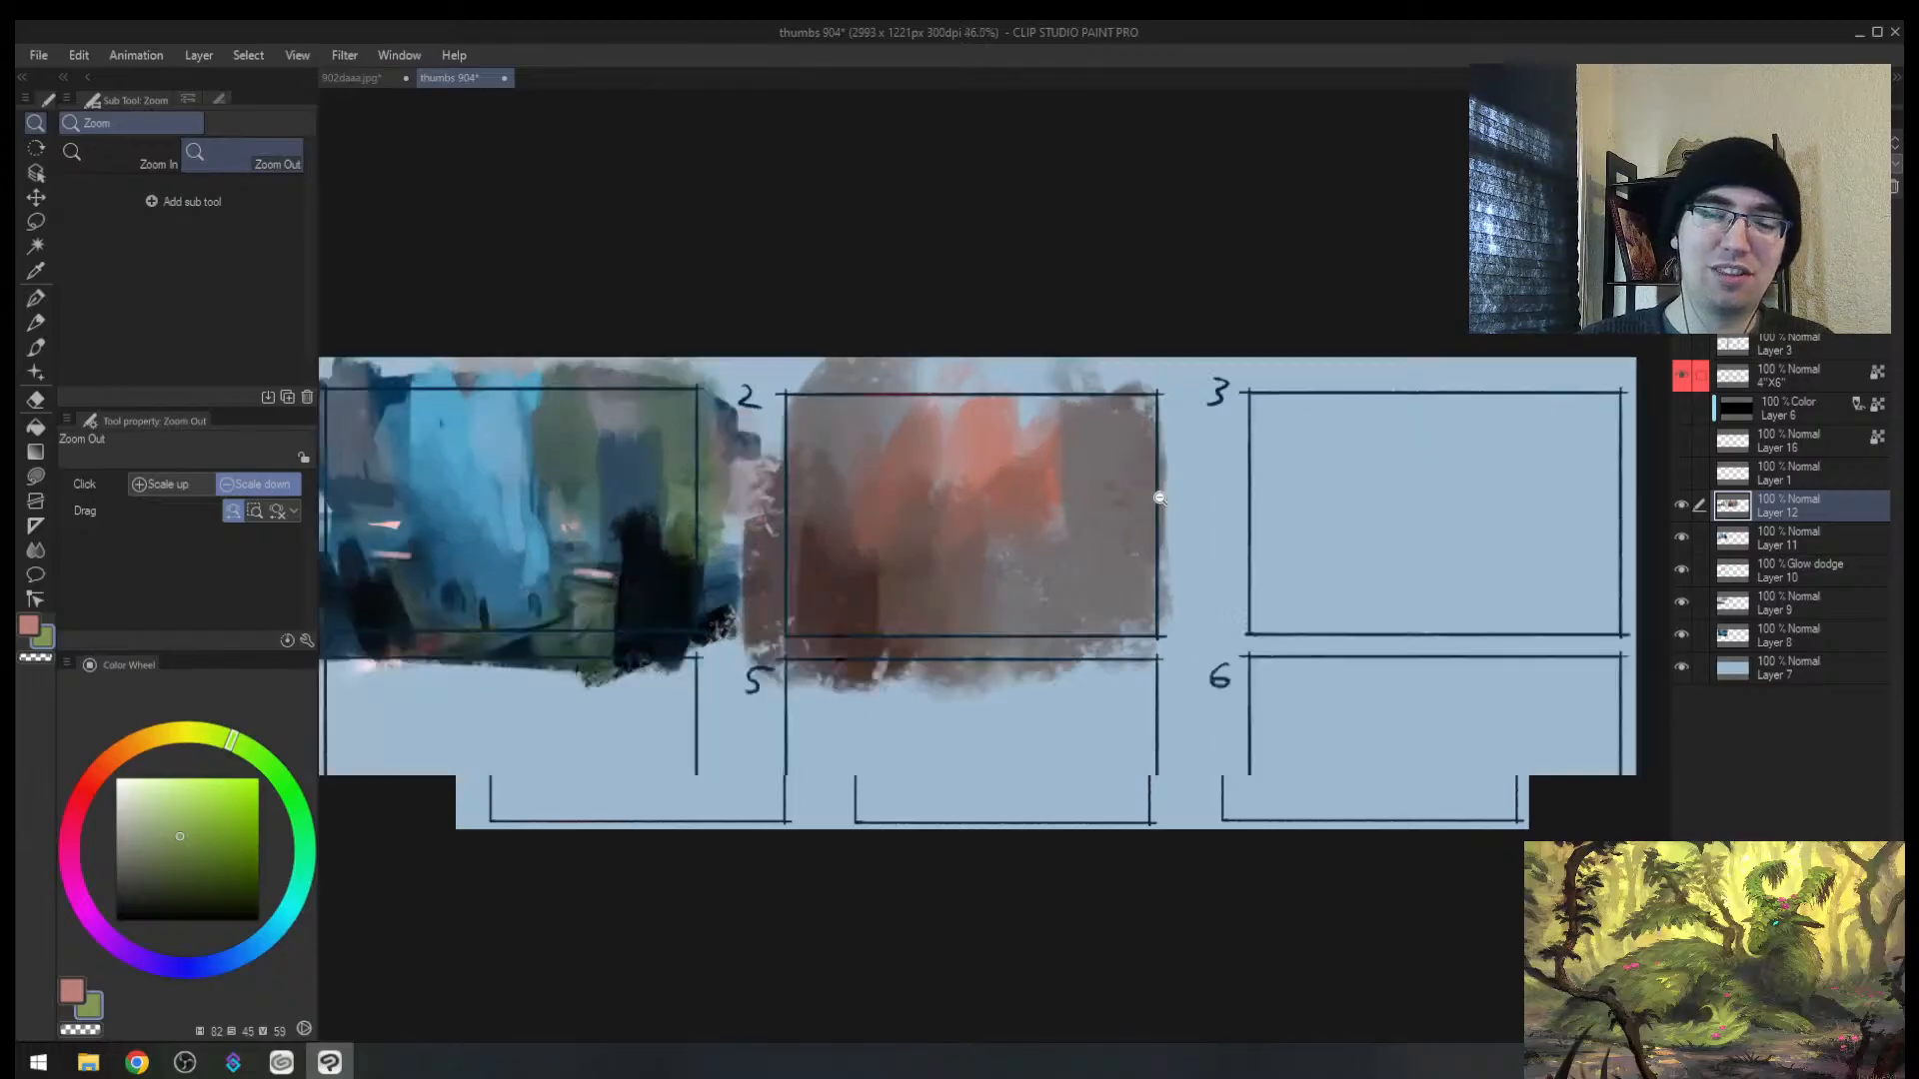
key(b)
Step: Paint dark brown along thumbnail 2's lower left and two dark blobs on its right
alt+click(565, 640)
key([)
drag(565, 640, 622, 721)
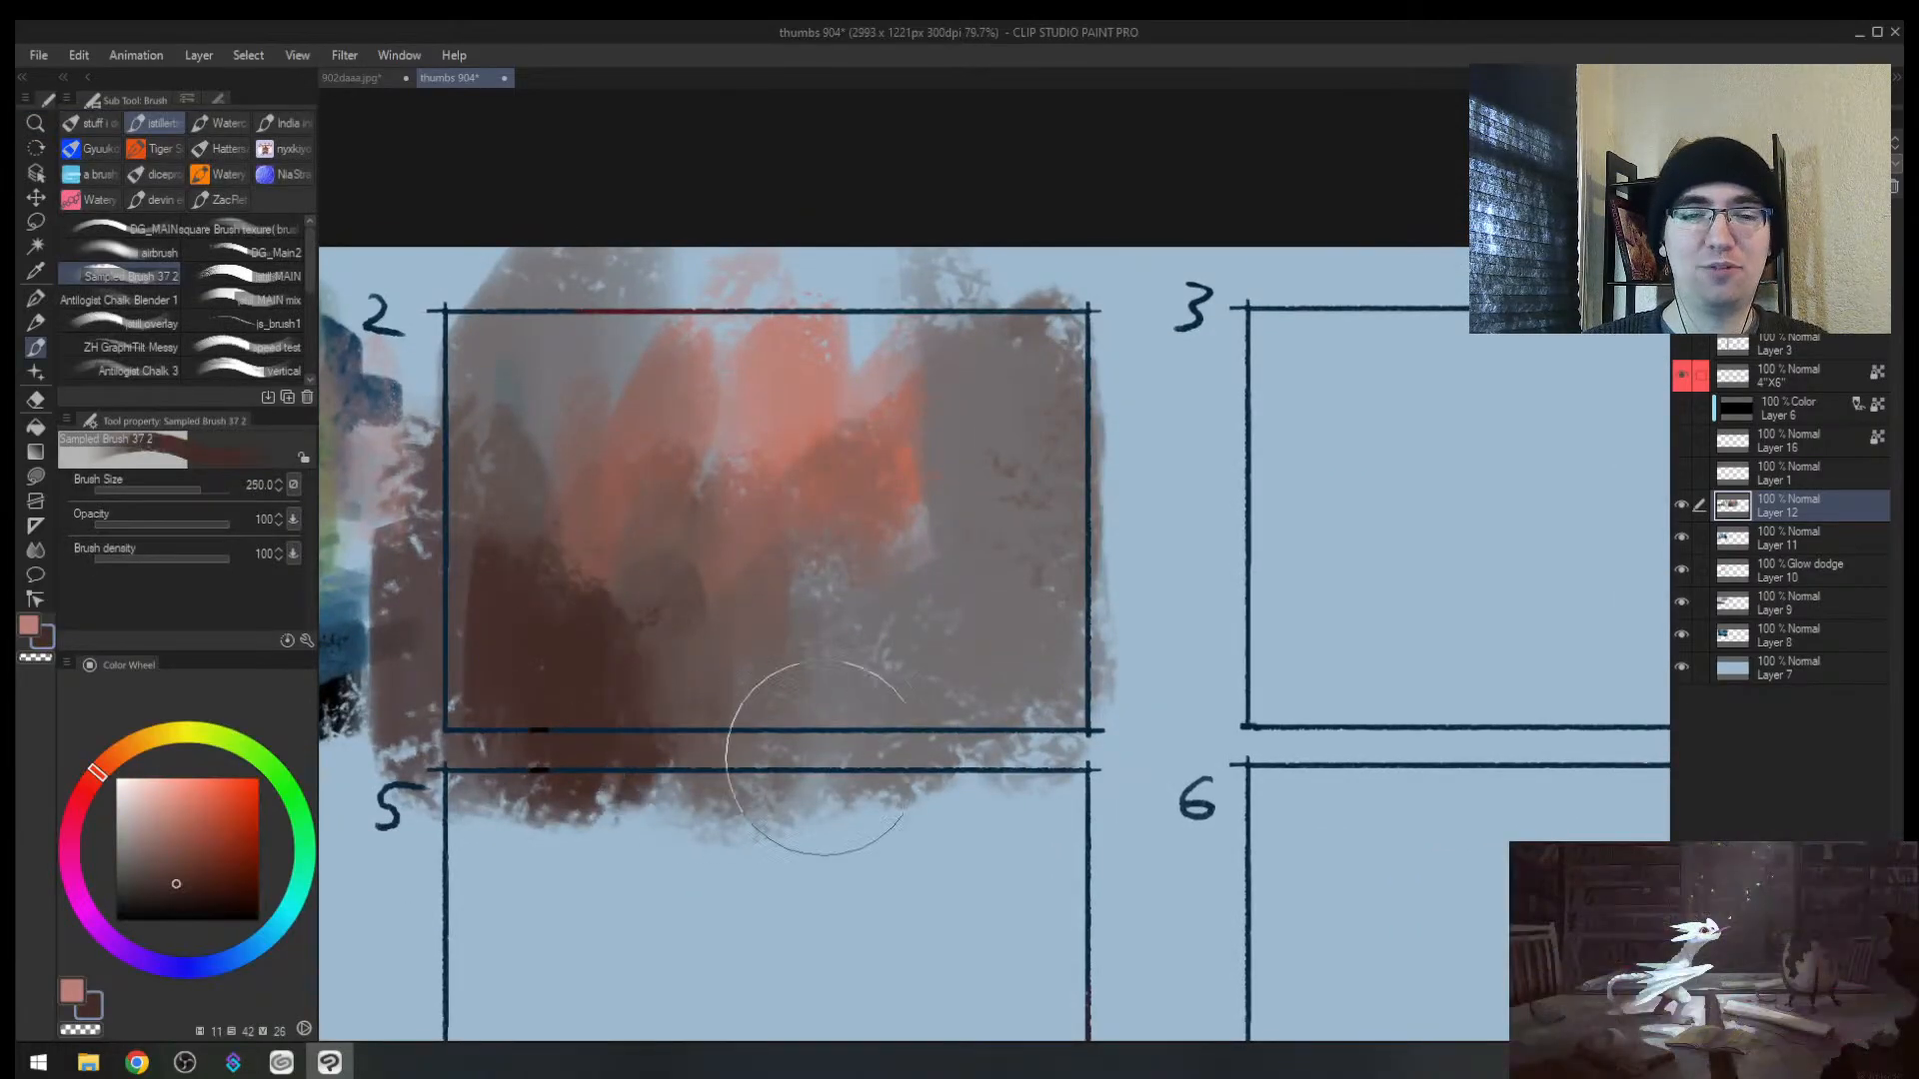
drag(1023, 525, 1015, 570)
mouse_move(902, 695)
mouse_down()
mouse_move(893, 715)
mouse_move(924, 679)
mouse_up()
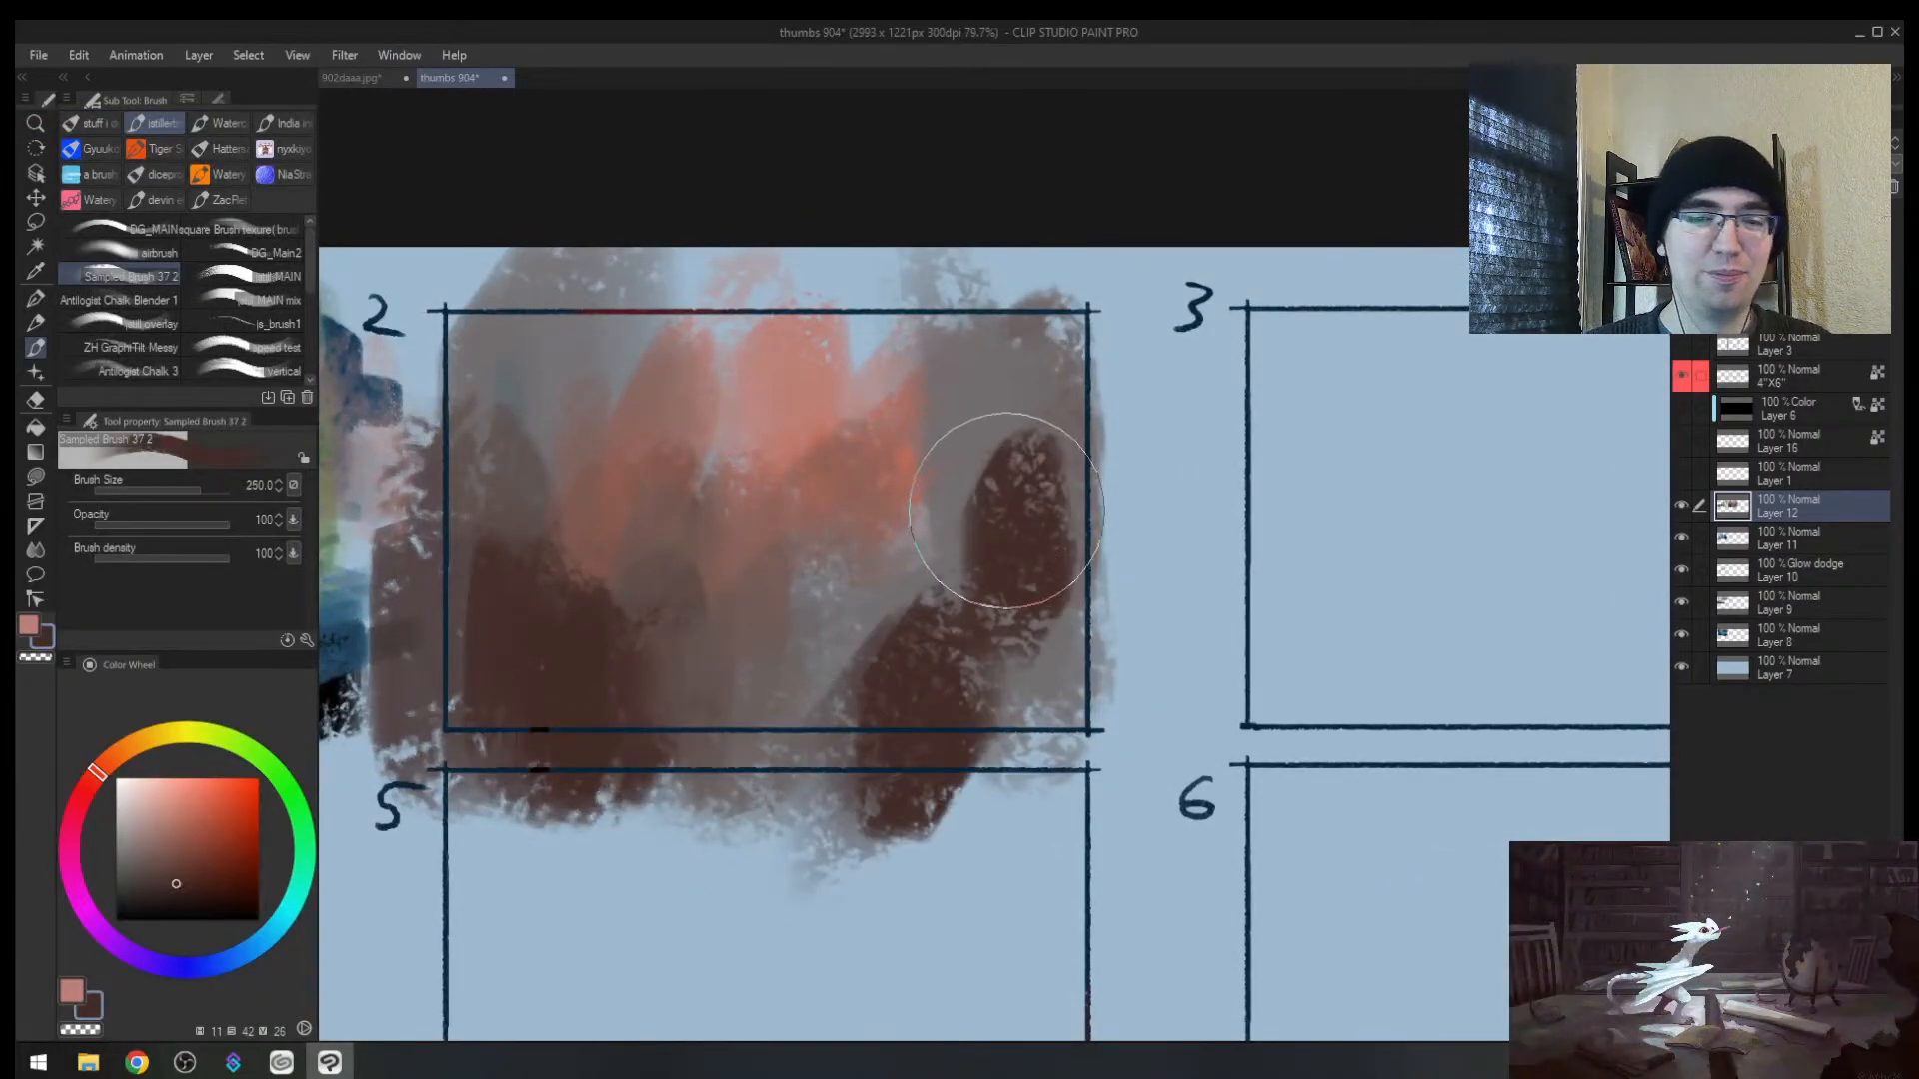
Step: Check the mirrored sheet, then paint a light blue vertical stroke in thumbnail 2
key(h)
key(alt+space)
mouse_move(1096, 471)
mouse_down()
mouse_move(1069, 506)
mouse_move(830, 552)
mouse_up()
key(h)
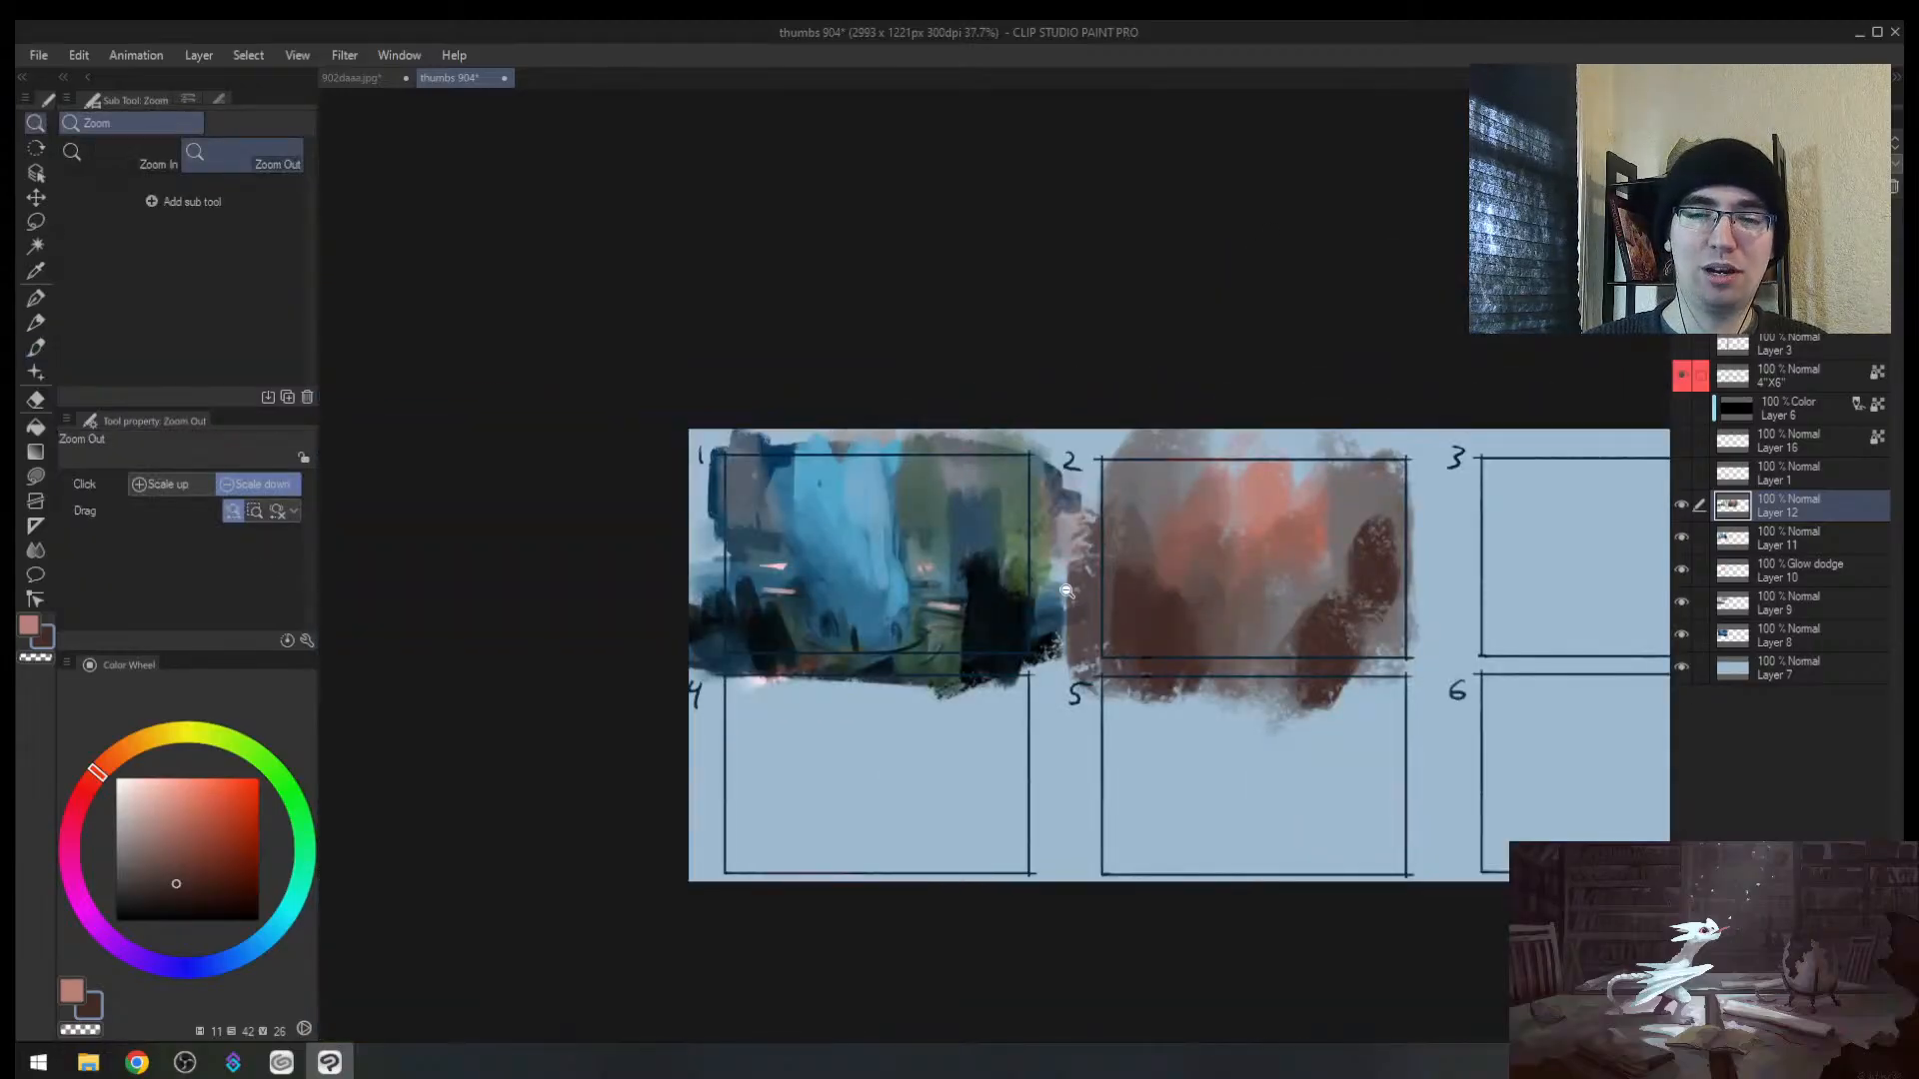
scroll(1029, 587, up, 1)
alt+click(550, 530)
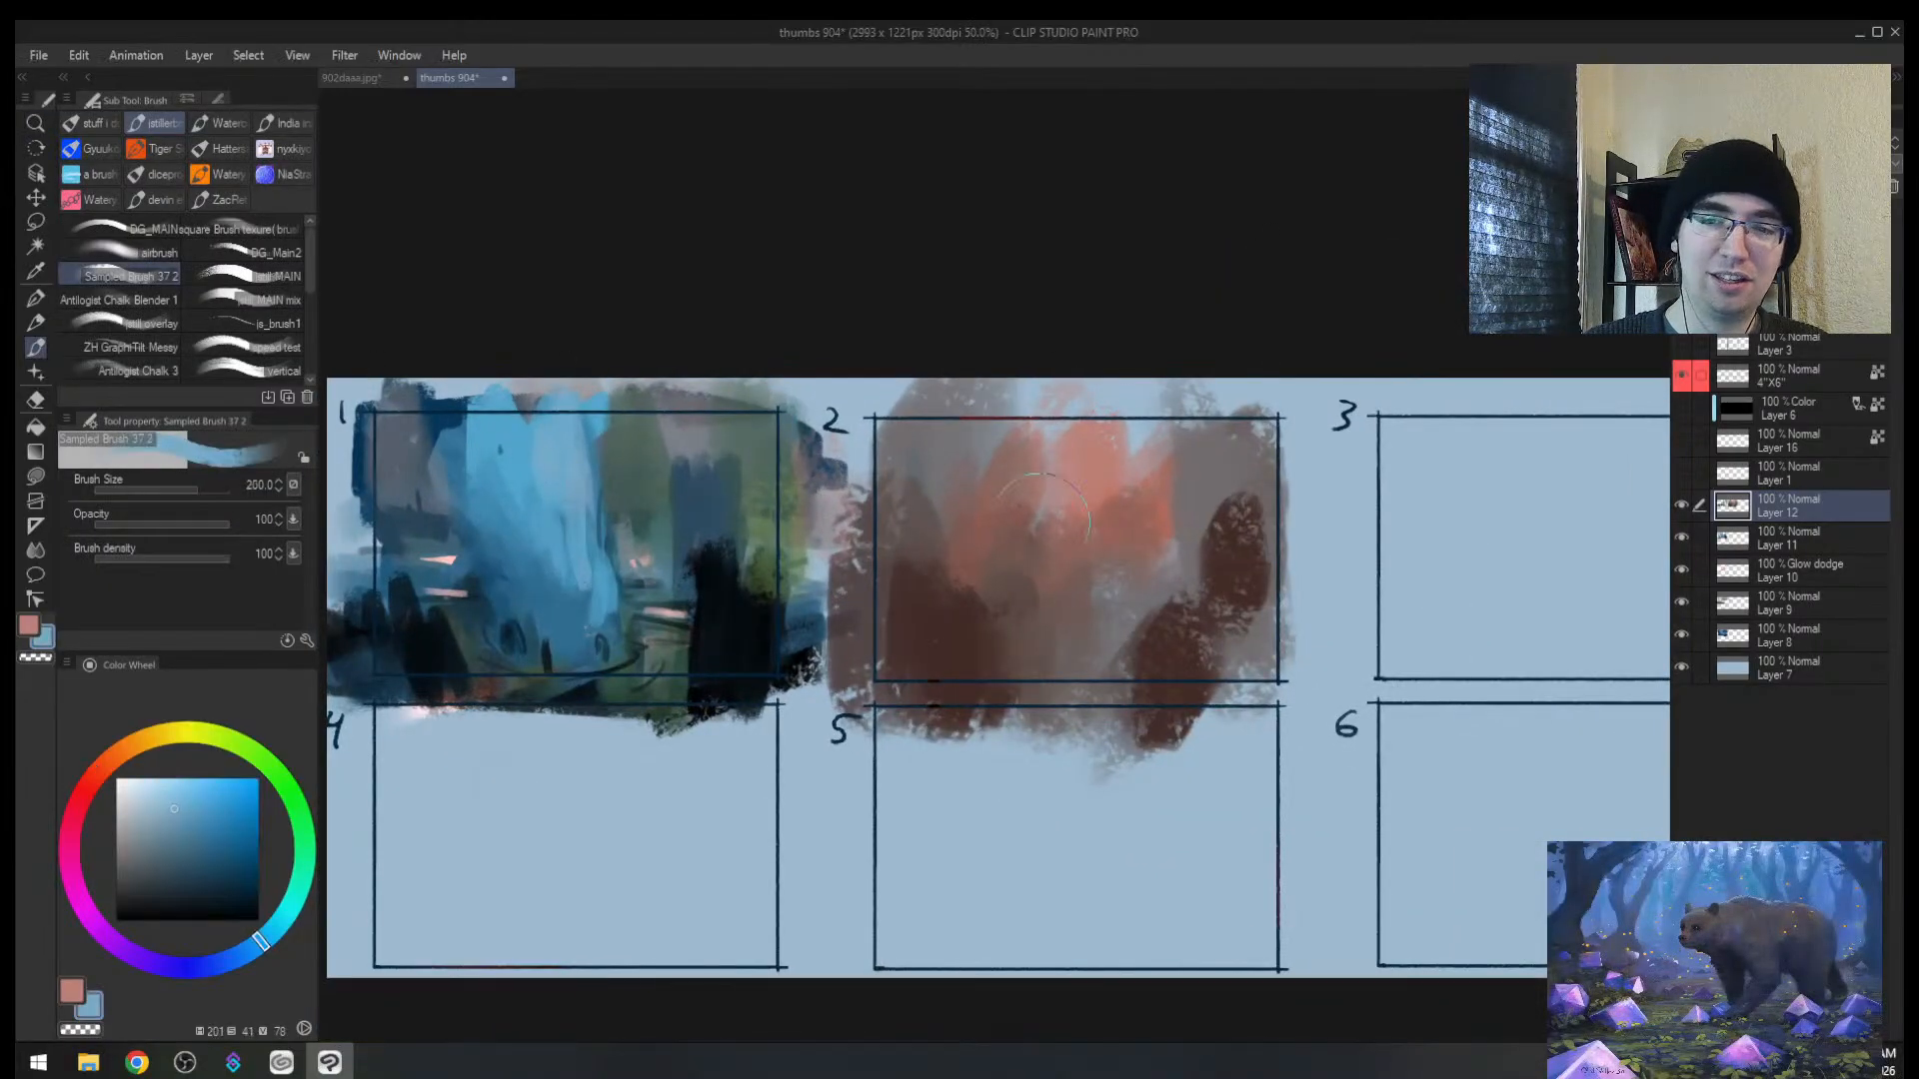
drag(1029, 480, 1029, 569)
Step: Zoom in on thumbnail 2 and paint reddish brown over the blue stripe's lower end
key(ctrl+space)
mouse_move(1083, 507)
mouse_down()
mouse_move(1149, 499)
mouse_move(1057, 507)
mouse_up()
alt+click(1004, 525)
key(bracketright)
alt+click(956, 525)
alt+click(964, 580)
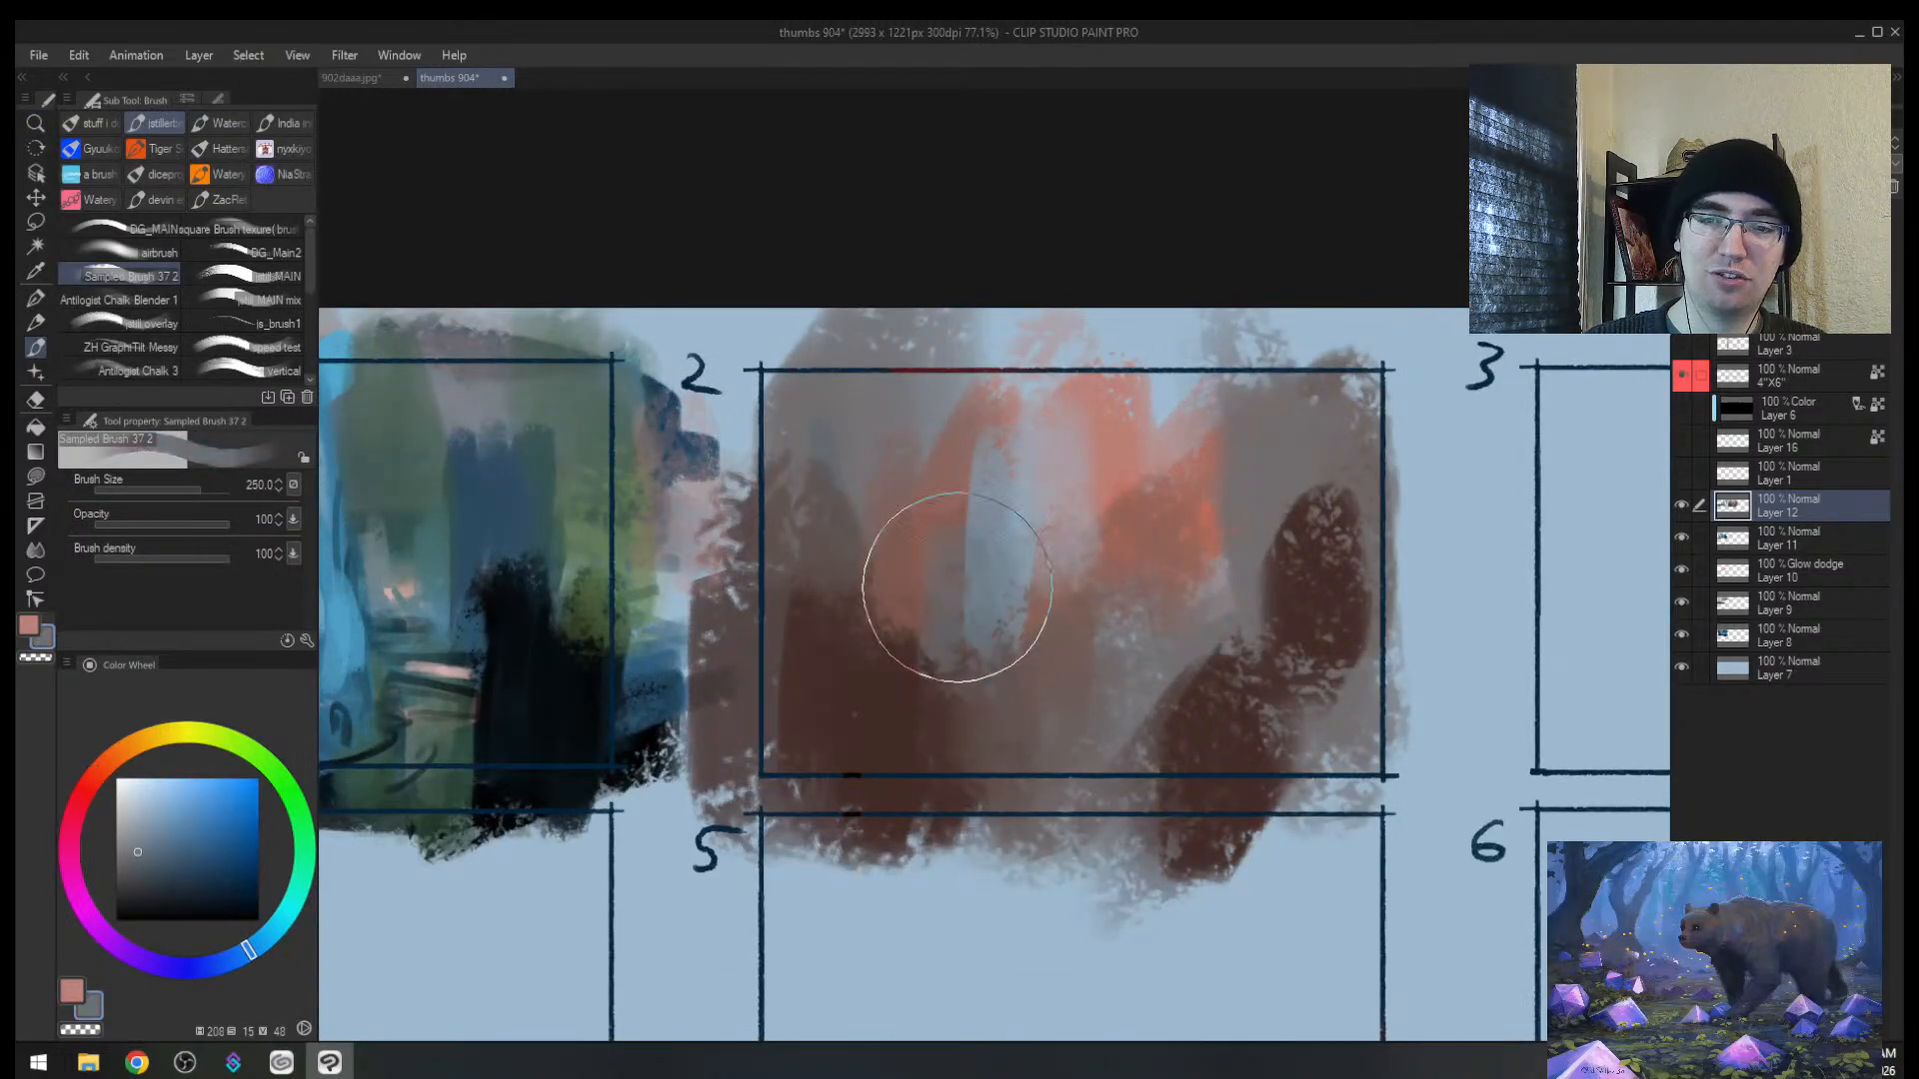
alt+click(949, 599)
drag(960, 577, 1013, 636)
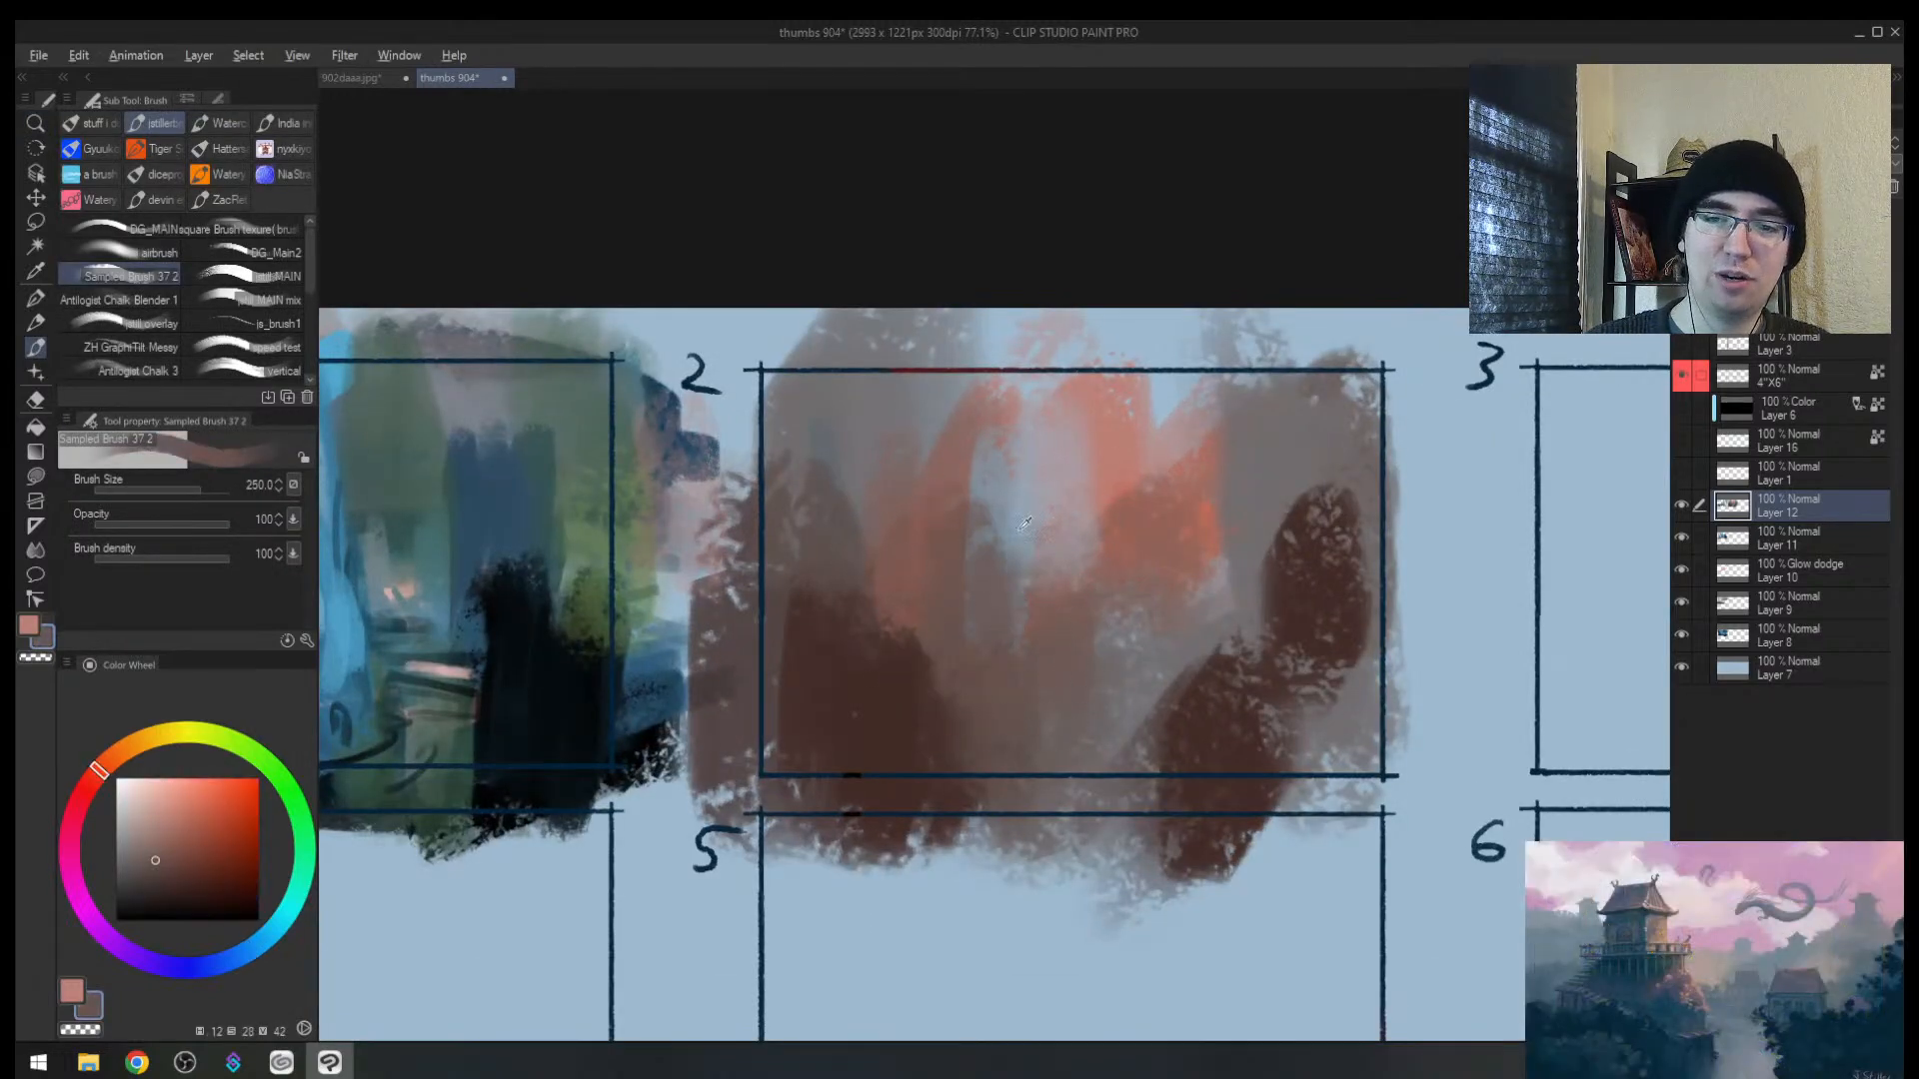
Step: Stroke pale blue-grey near the stripe's top with a smaller brush
alt+click(1009, 489)
mouse_move(1018, 492)
mouse_down()
mouse_move(1039, 450)
mouse_move(1112, 505)
mouse_move(1109, 564)
mouse_up()
key(bracketleft)
key(bracketleft)
key(bracketleft)
key(bracketleft)
key(ctrl+space)
mouse_move(1156, 517)
mouse_down()
mouse_move(1143, 556)
mouse_move(1166, 489)
mouse_up()
Step: Zoom in on thumbnail 1 and sample several of its blues
key(h)
key(alt+space)
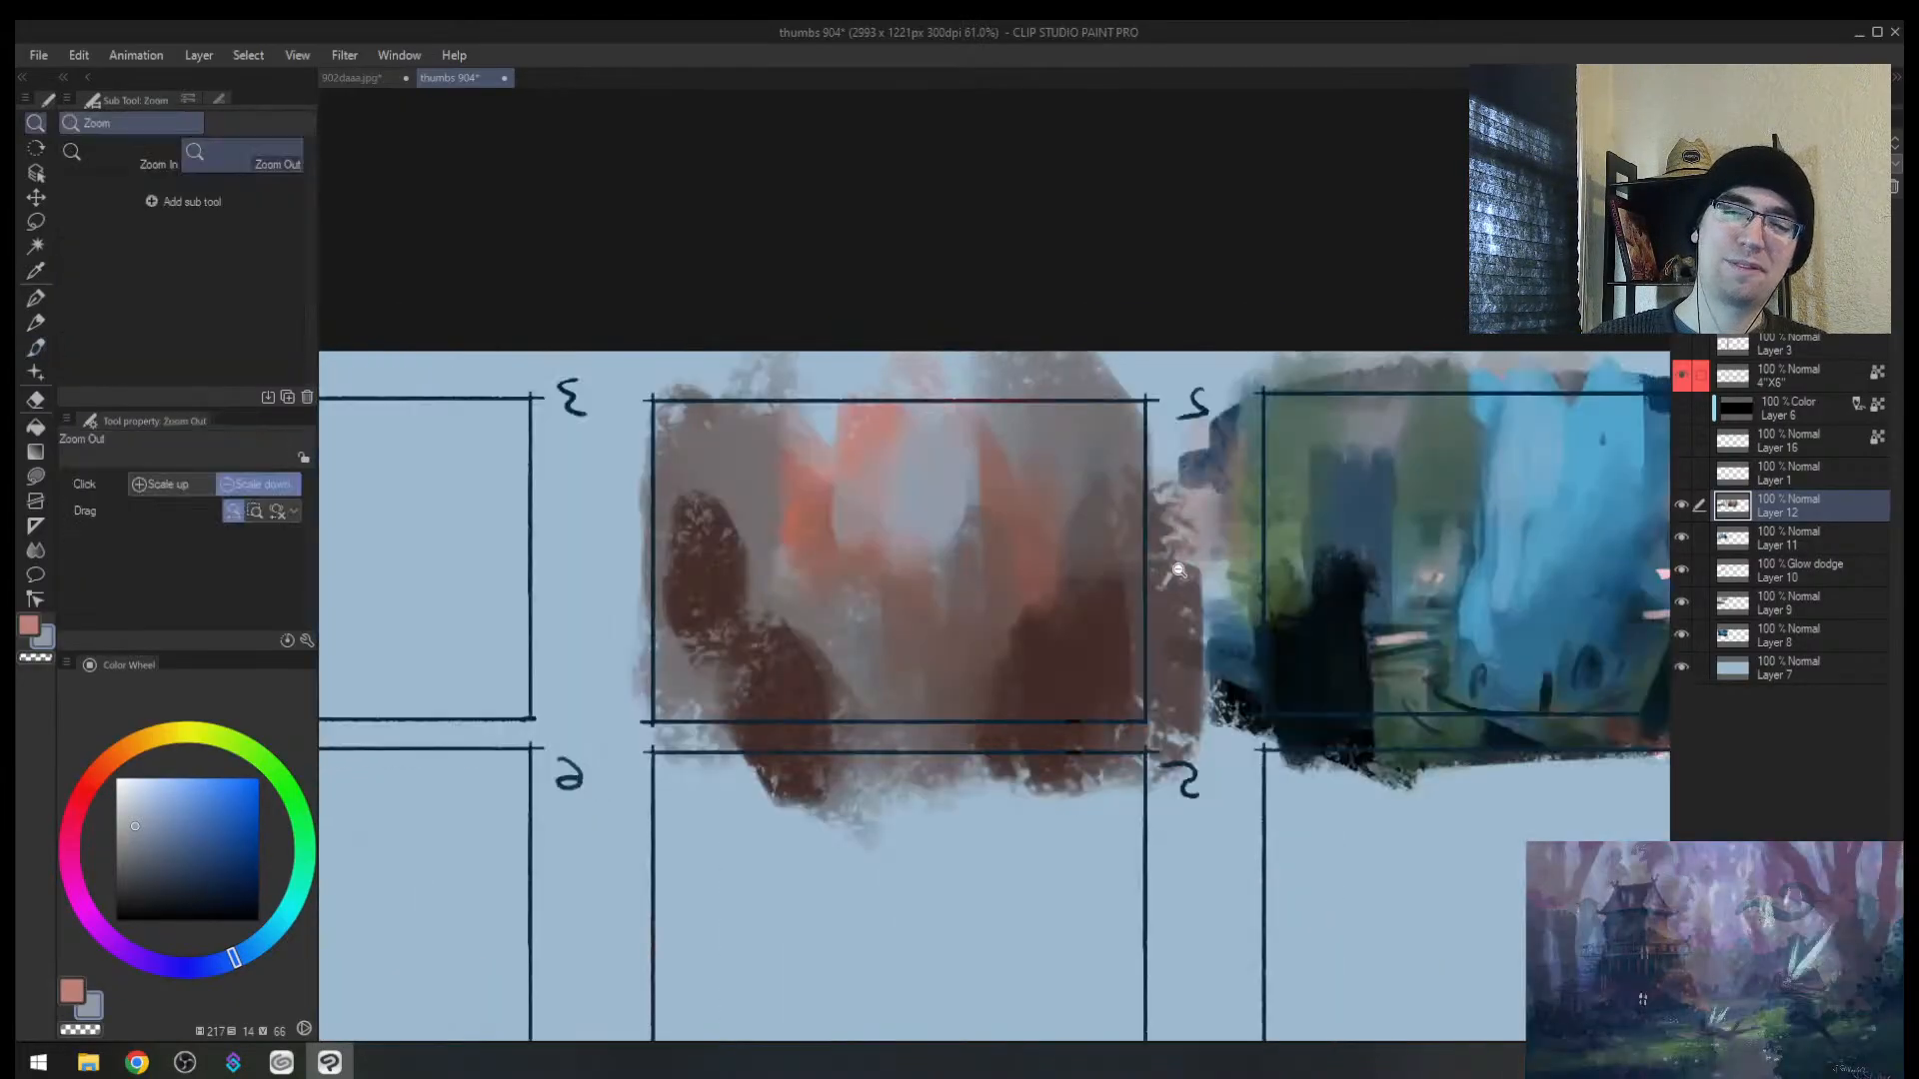
drag(1164, 588, 1027, 540)
alt+click(1282, 555)
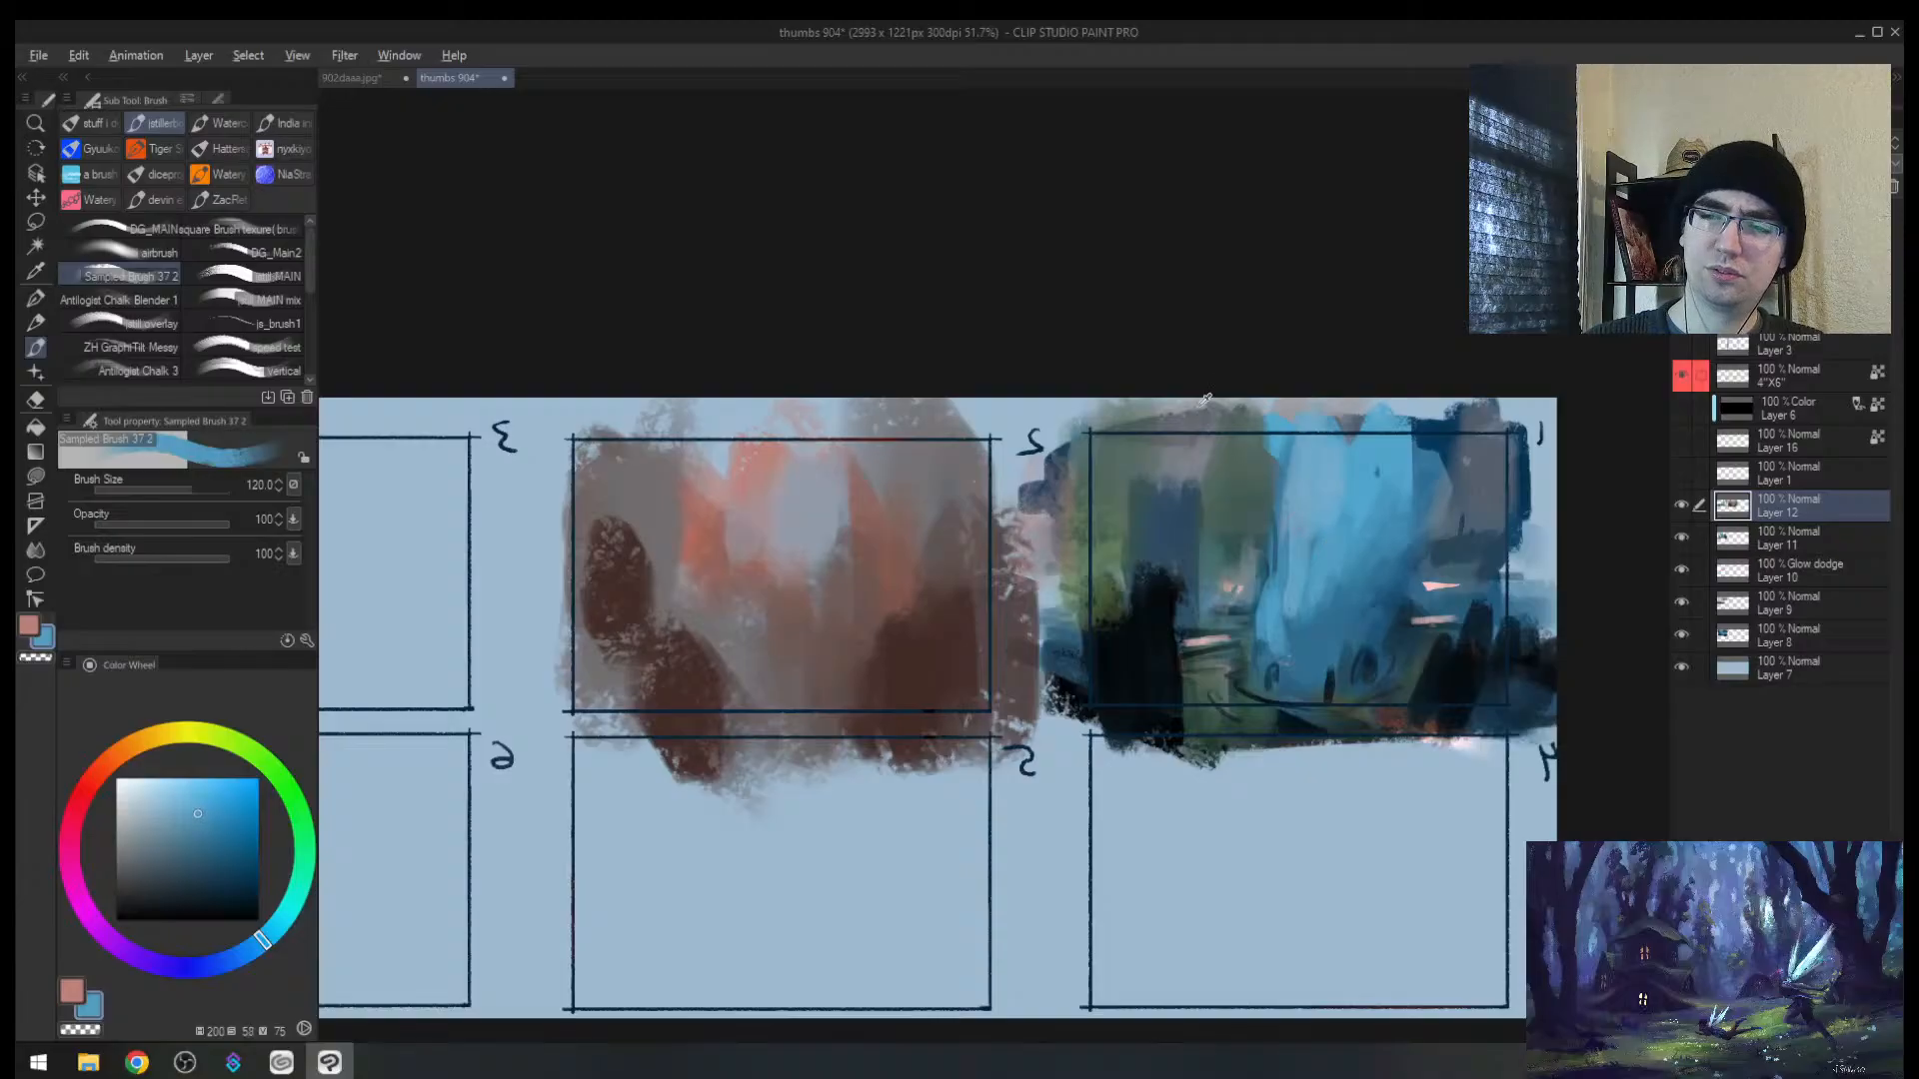
key(space)
key(ctrl+space)
mouse_move(1379, 536)
mouse_down()
mouse_move(996, 516)
mouse_move(1160, 515)
mouse_up()
alt+click(771, 467)
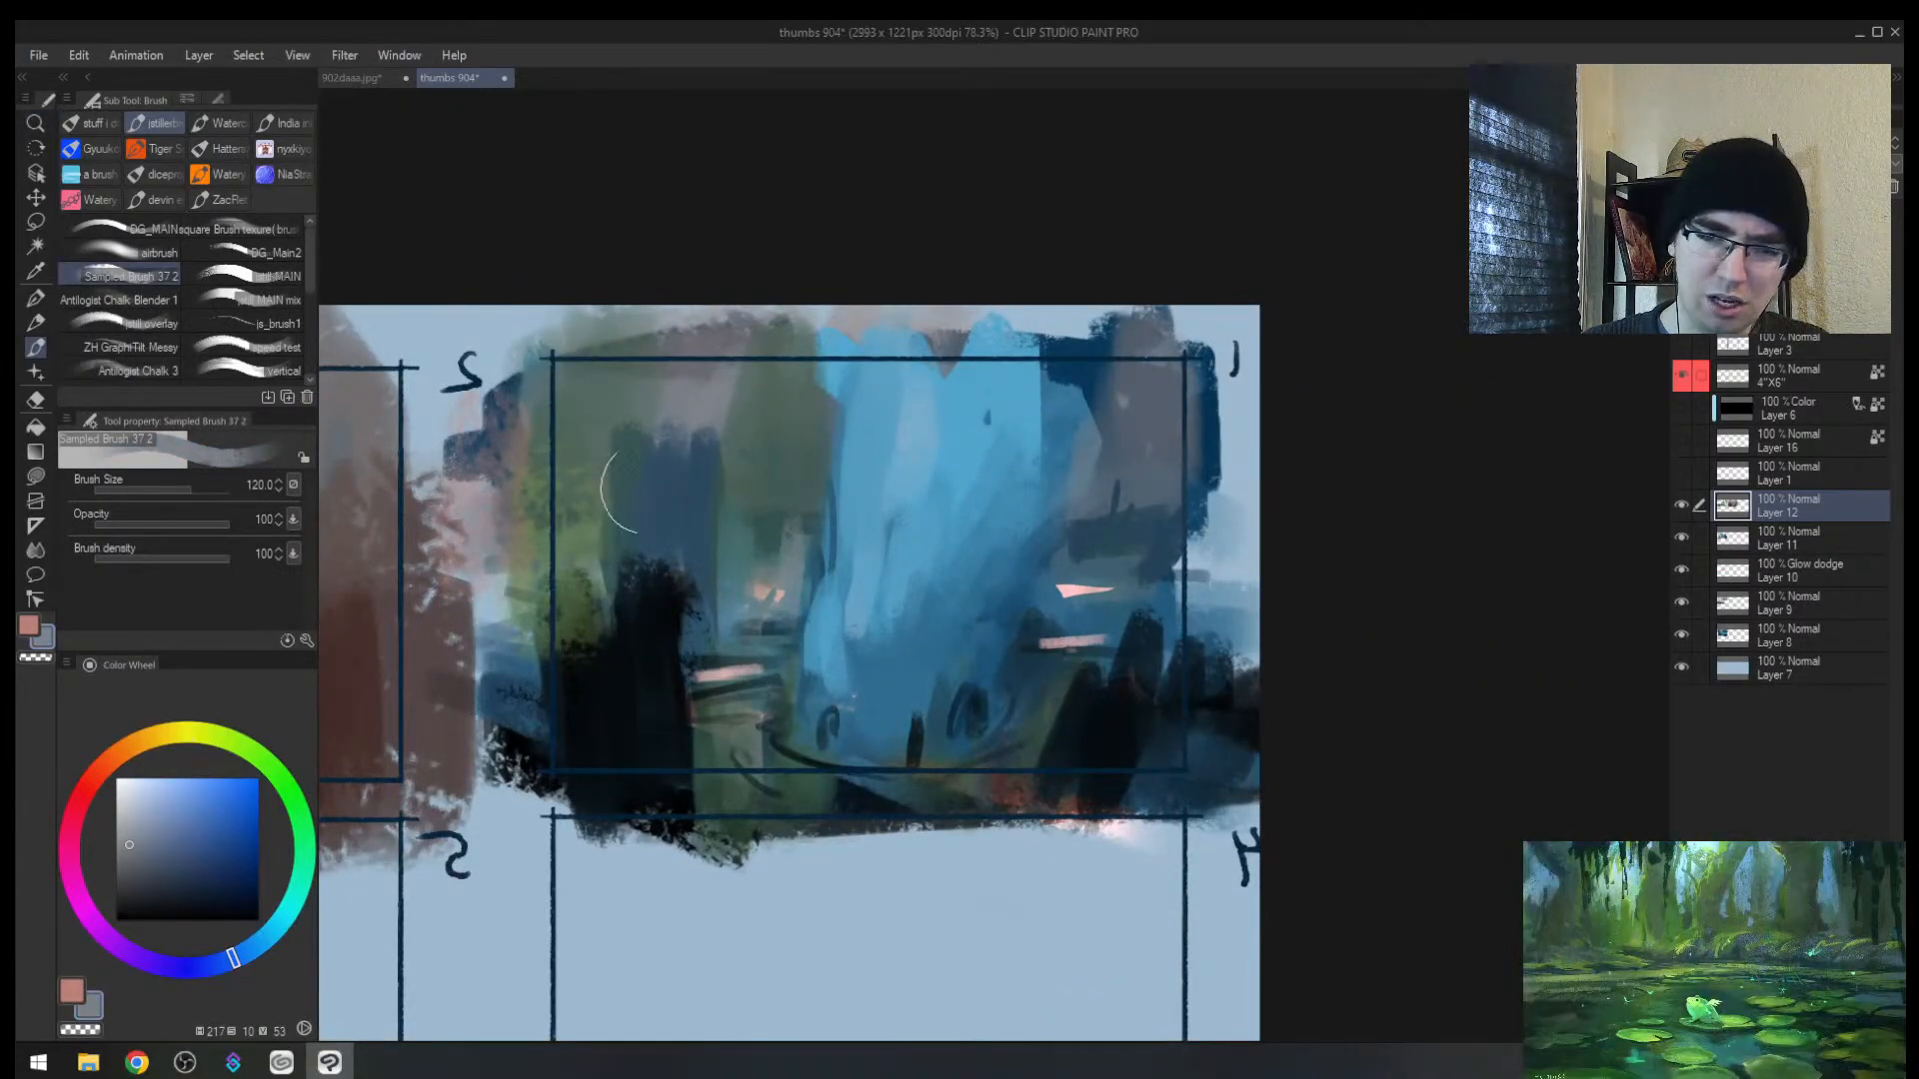
key(ctrl+space)
drag(771, 467, 812, 437)
alt+click(812, 436)
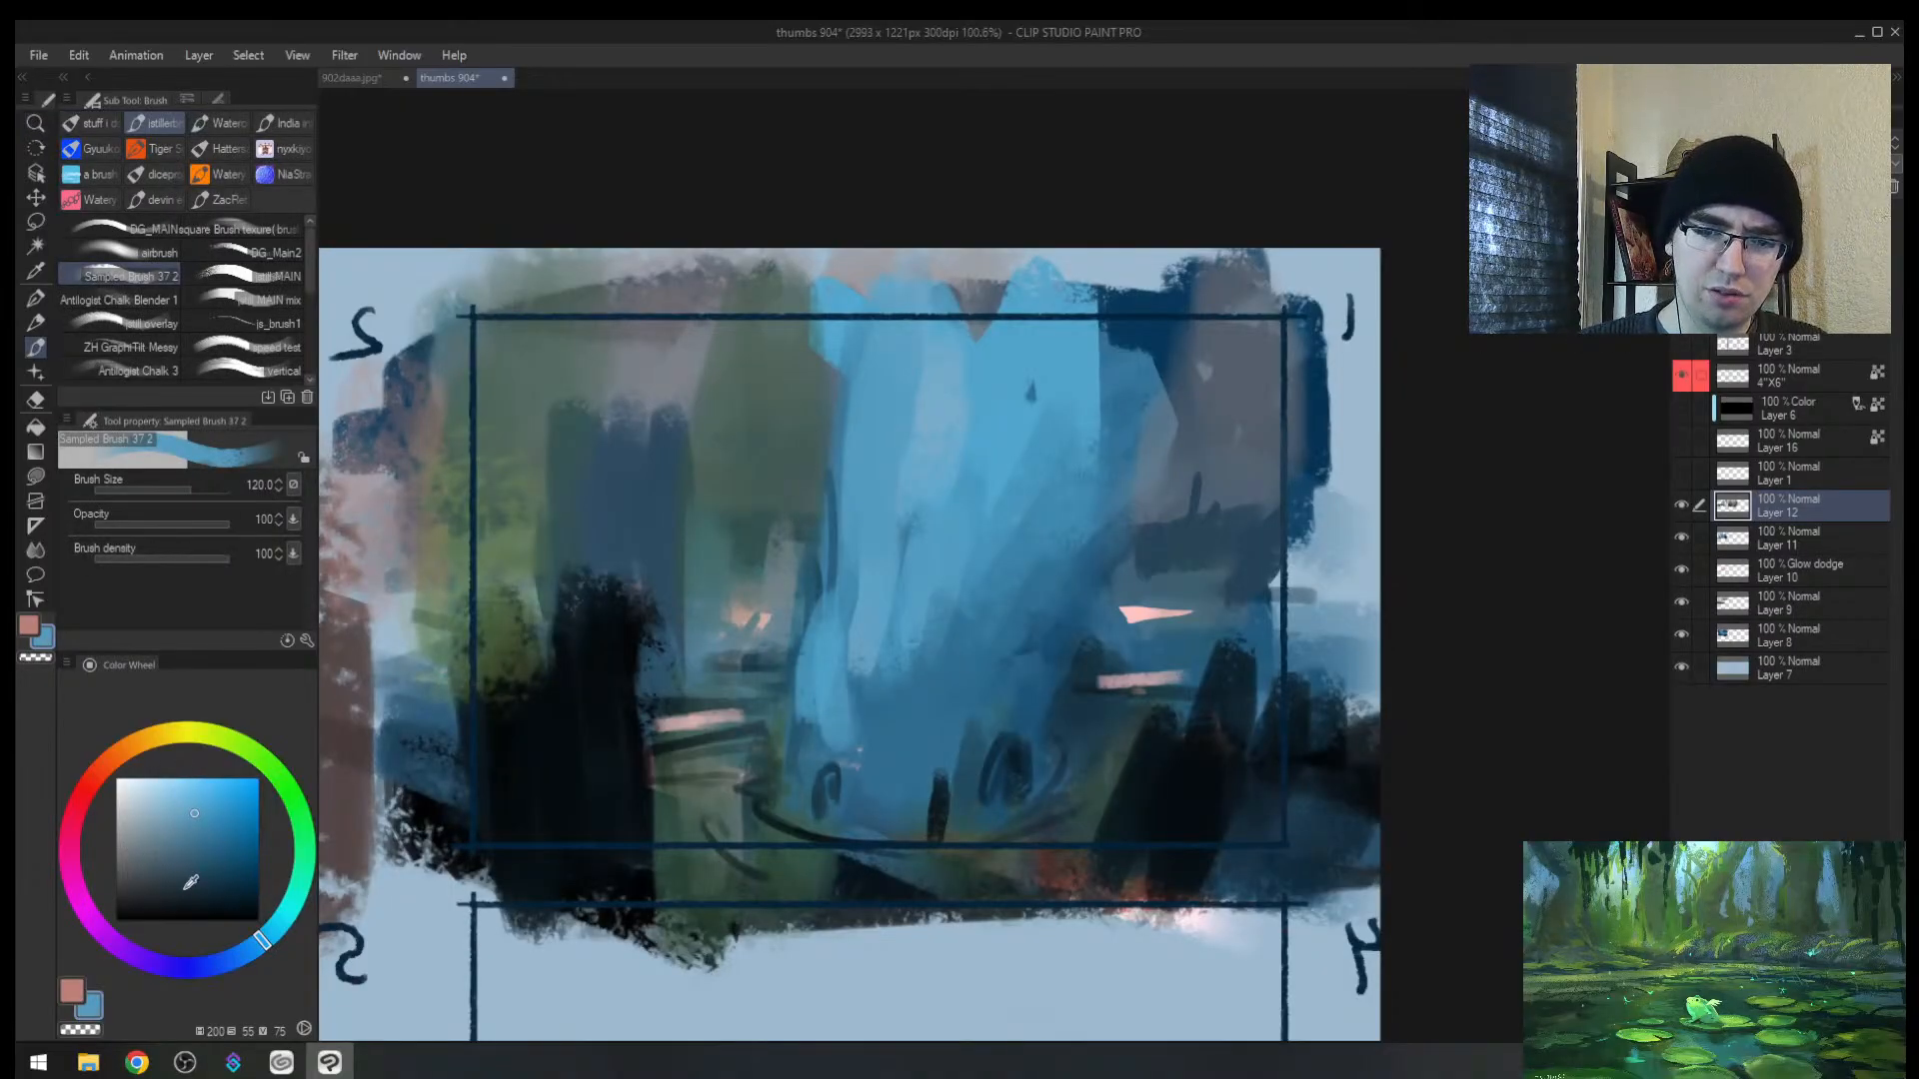
Step: Choose dark brown on the Color Wheel and paint over thumbnail 1's green area and bottom edge
click(108, 762)
drag(170, 863, 156, 866)
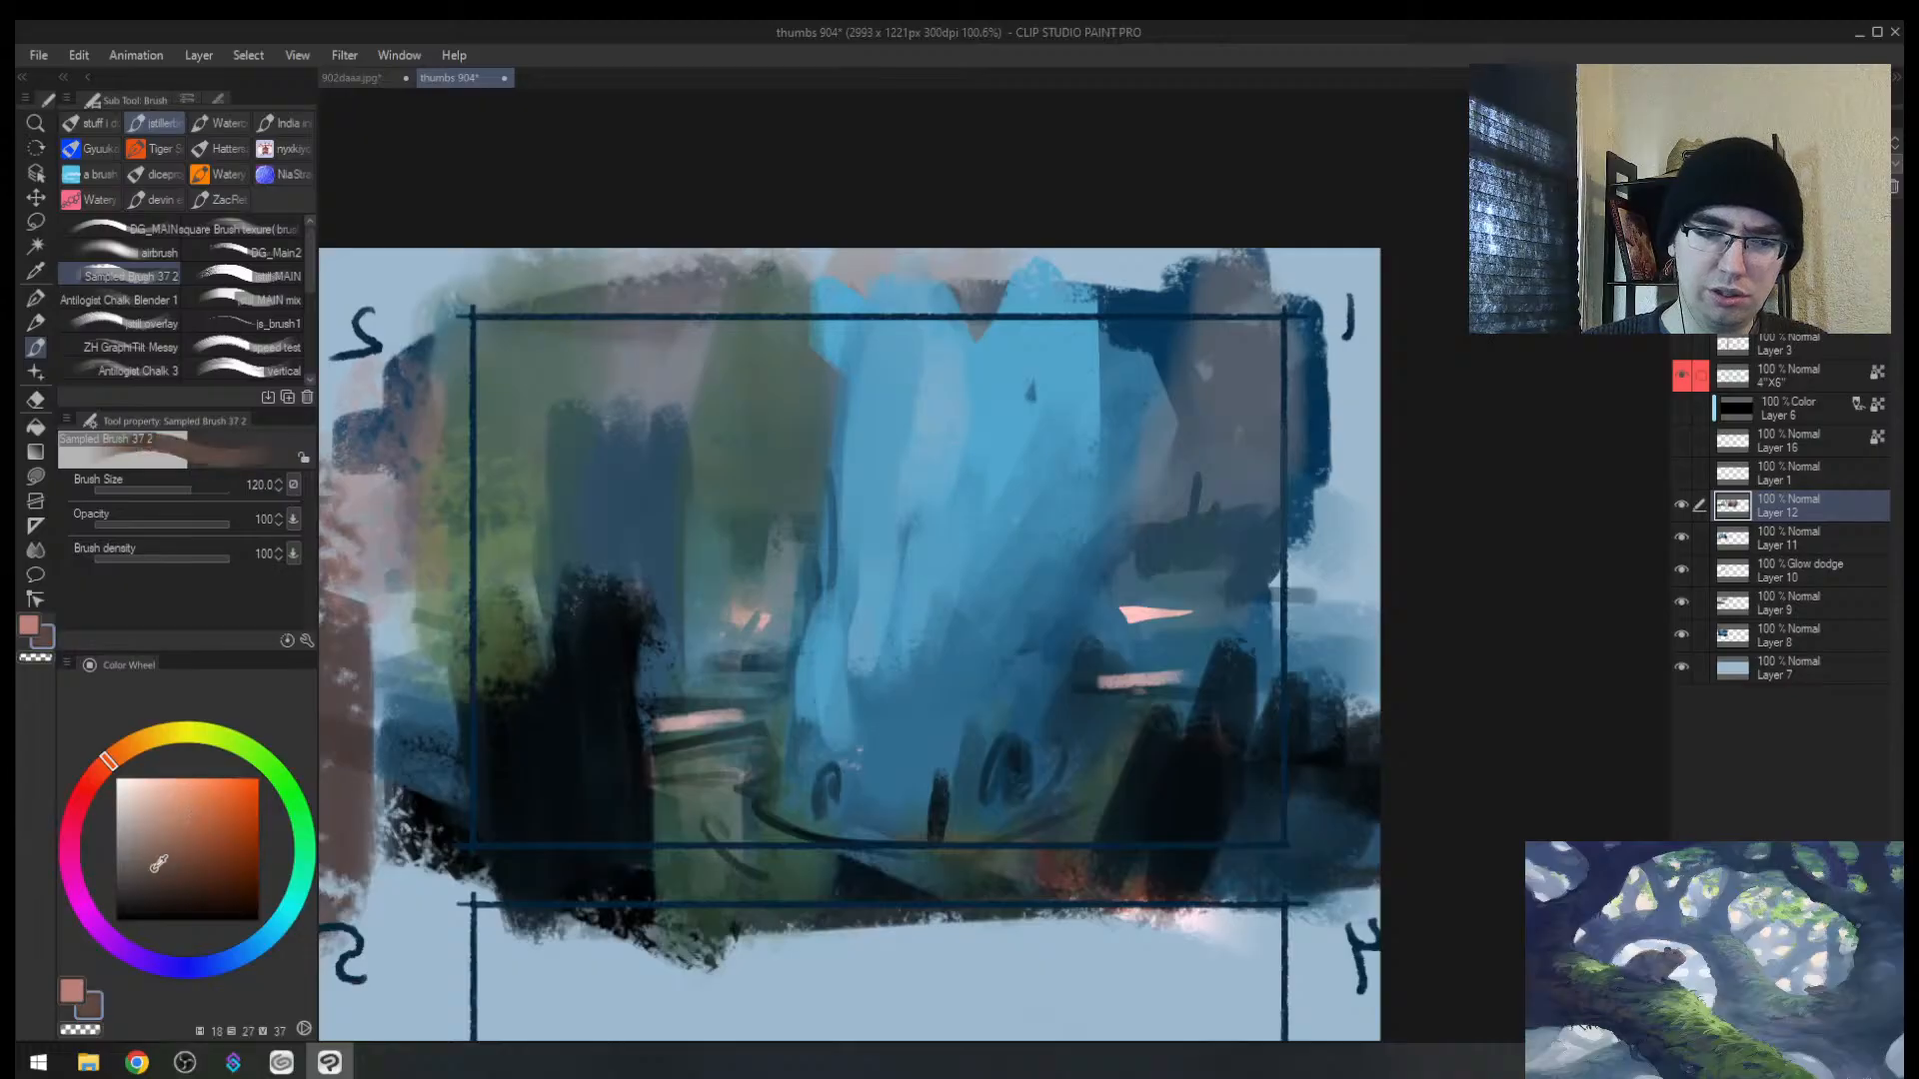
key(bracketright)
key(bracketright)
key(bracketright)
mouse_move(719, 445)
mouse_down()
mouse_move(684, 414)
mouse_move(734, 372)
mouse_move(767, 515)
mouse_move(756, 599)
mouse_move(647, 341)
mouse_move(649, 445)
mouse_move(542, 434)
mouse_move(659, 487)
mouse_move(1260, 421)
mouse_move(1249, 365)
mouse_move(1157, 566)
mouse_move(904, 739)
mouse_up()
key(bracketleft)
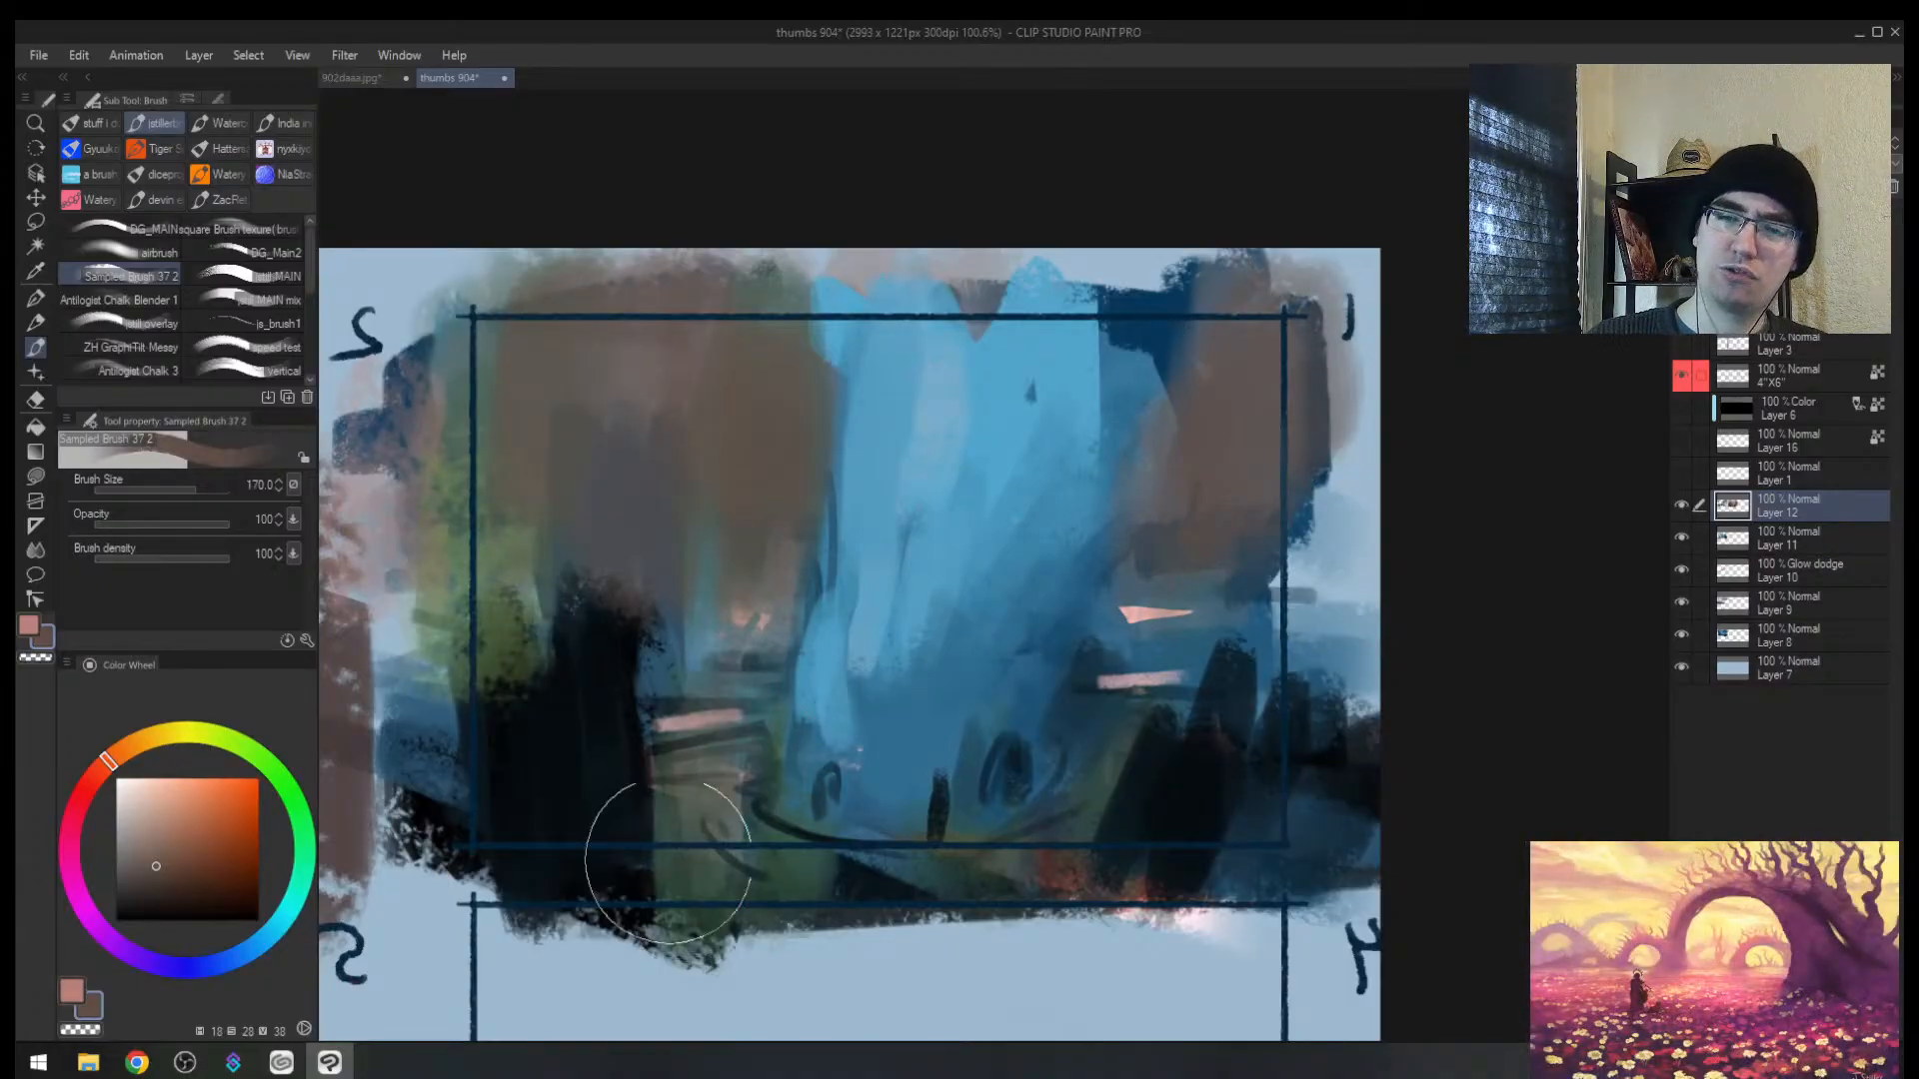
mouse_move(673, 856)
mouse_down()
mouse_move(1127, 848)
mouse_move(1272, 623)
mouse_move(1124, 812)
mouse_move(1137, 849)
mouse_up()
drag(701, 575, 673, 777)
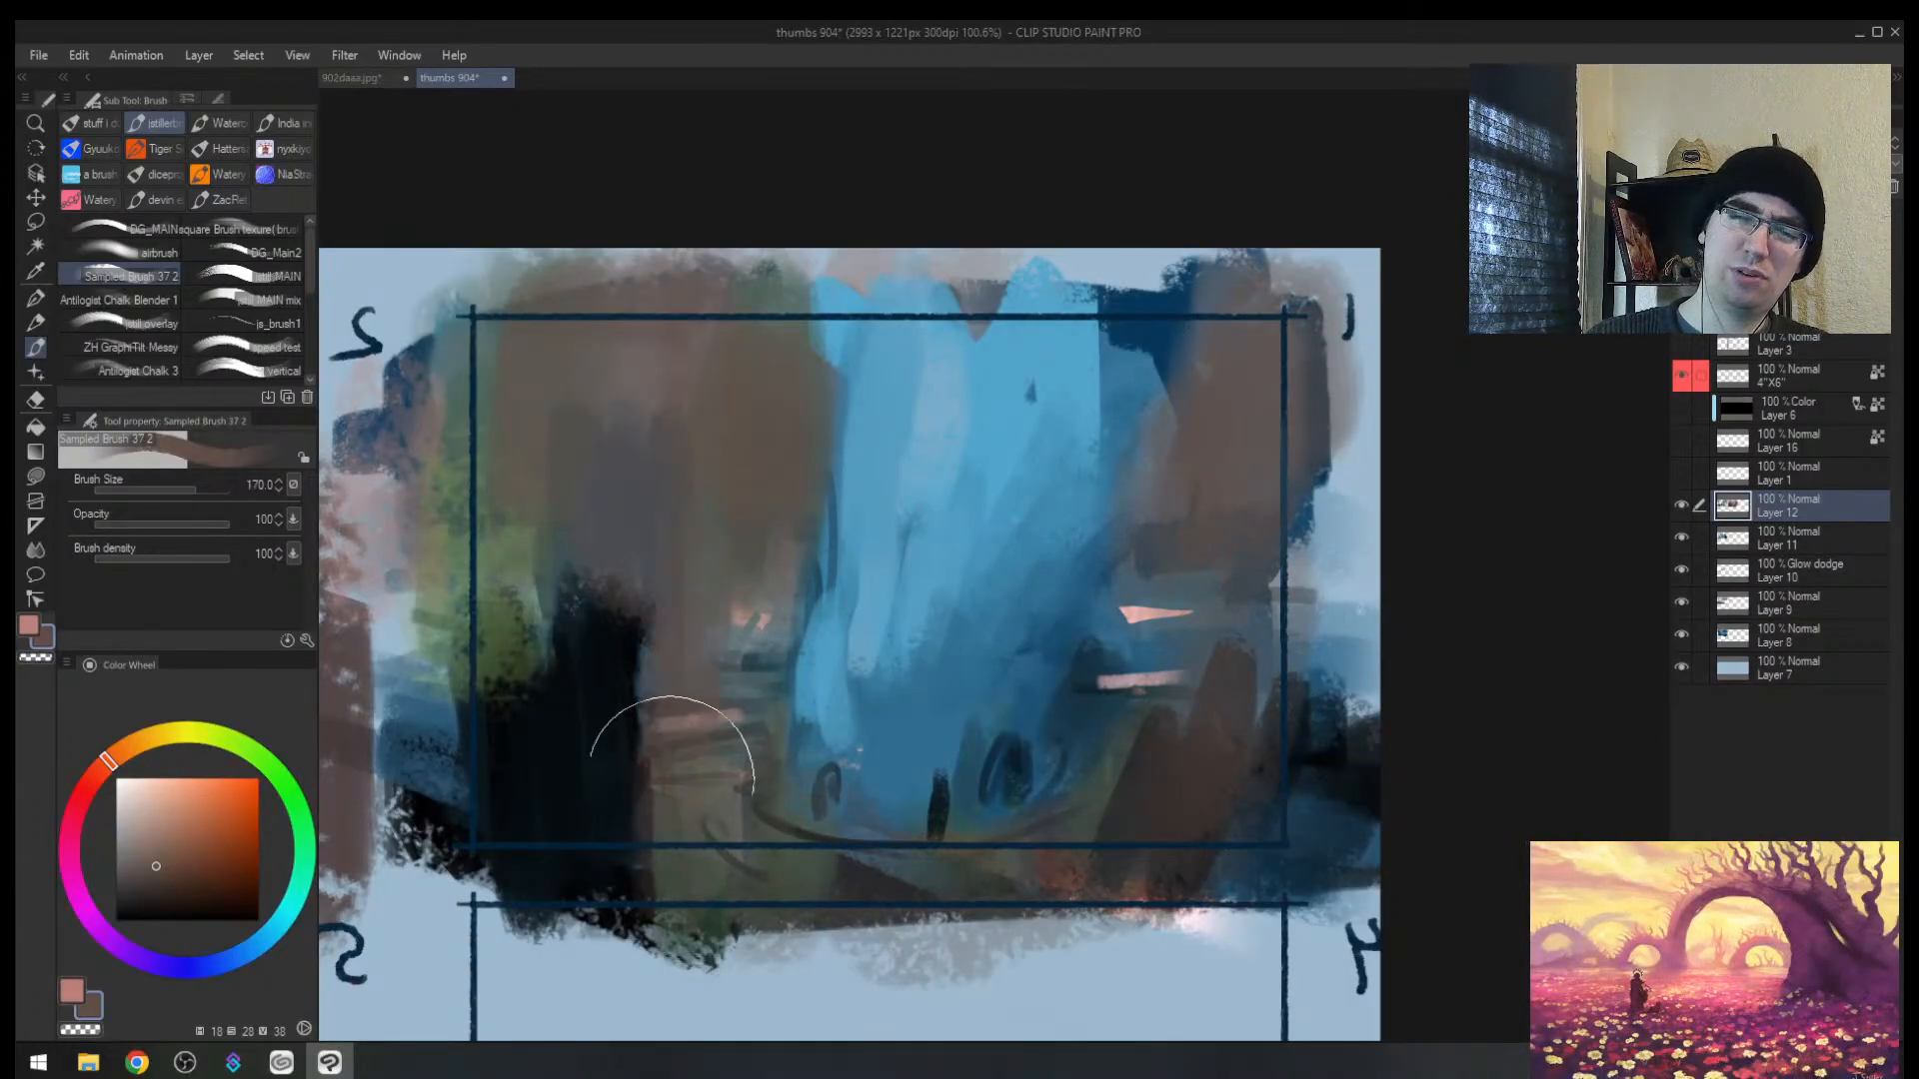
key(h)
drag(1271, 629, 1040, 642)
key(alt+space)
Step: Draw freehand selections outlining long thin shard shapes in thumbnail 1
key(m)
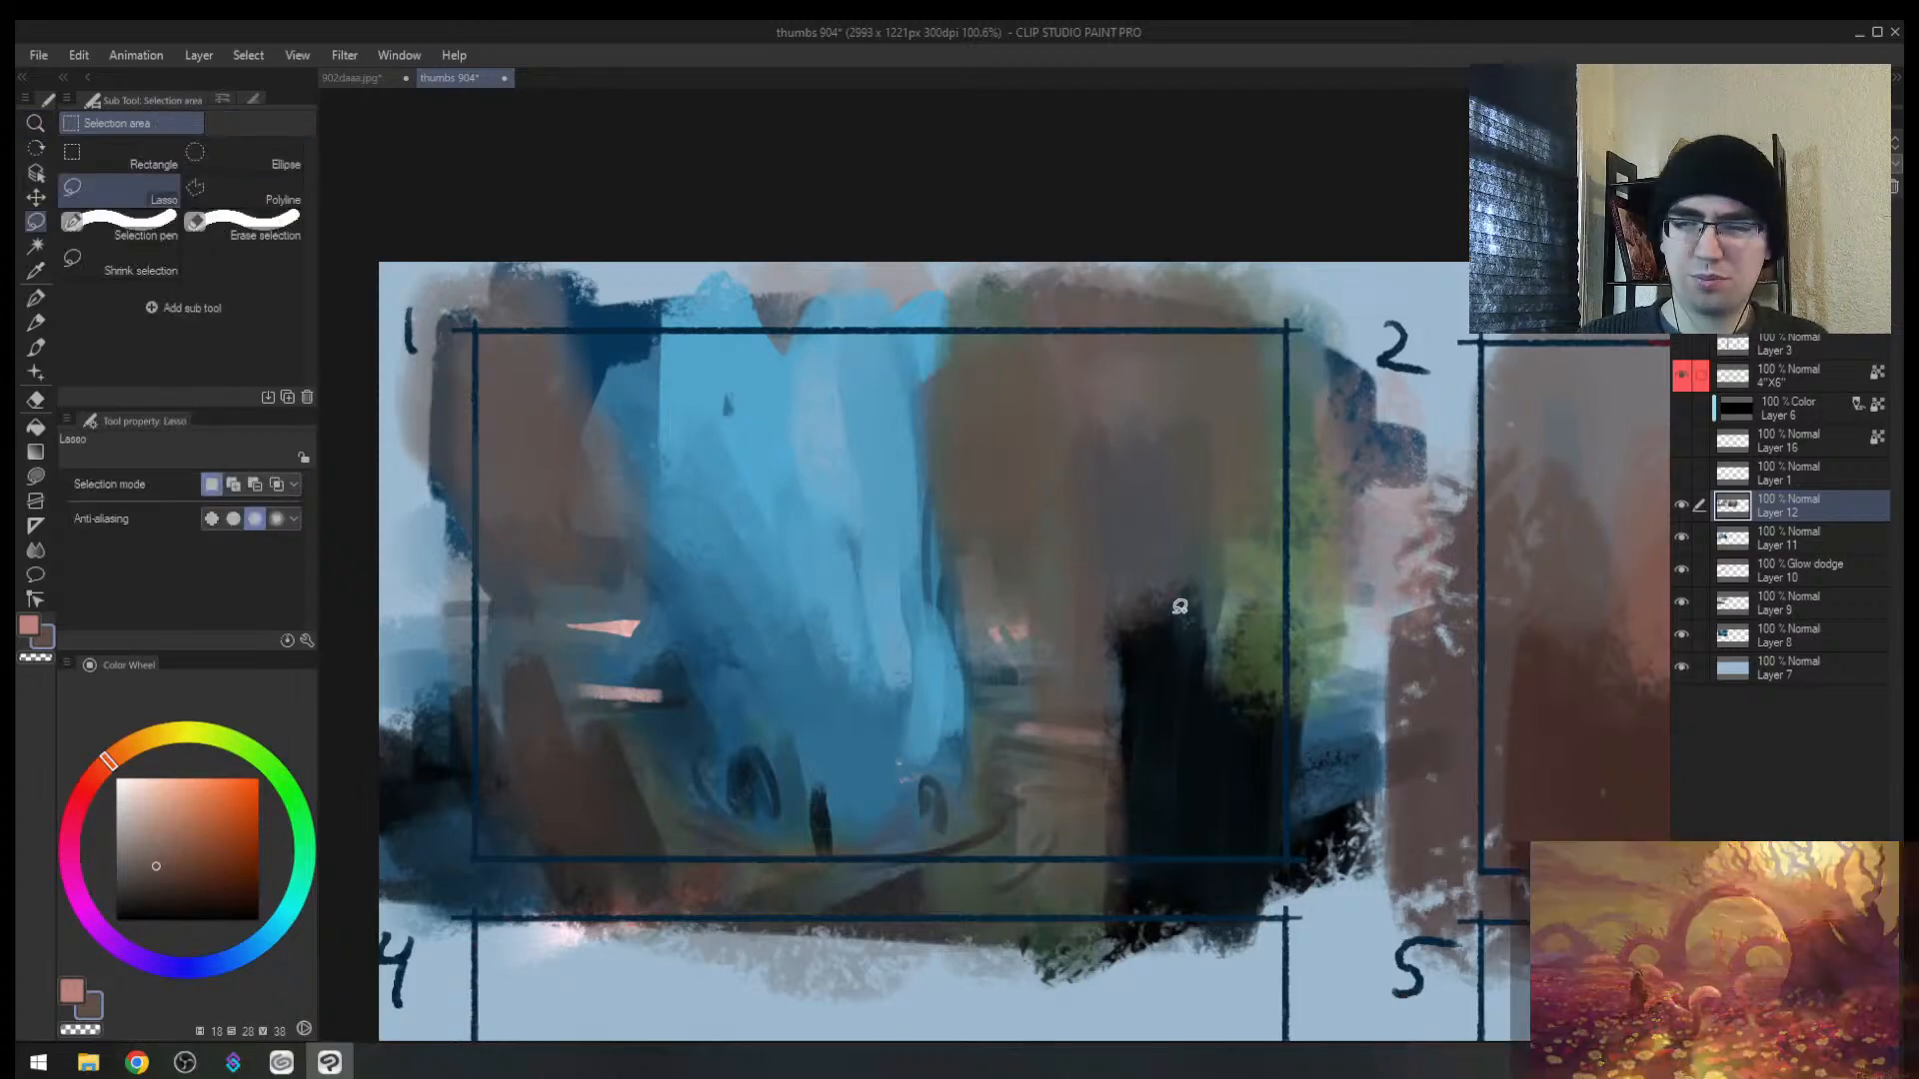
drag(1189, 605, 1172, 636)
mouse_move(892, 605)
mouse_down()
mouse_move(707, 627)
mouse_move(855, 622)
mouse_move(939, 575)
mouse_move(898, 576)
mouse_move(824, 308)
mouse_move(894, 390)
mouse_move(885, 680)
mouse_move(789, 299)
mouse_move(656, 262)
mouse_move(870, 686)
mouse_move(899, 808)
mouse_up()
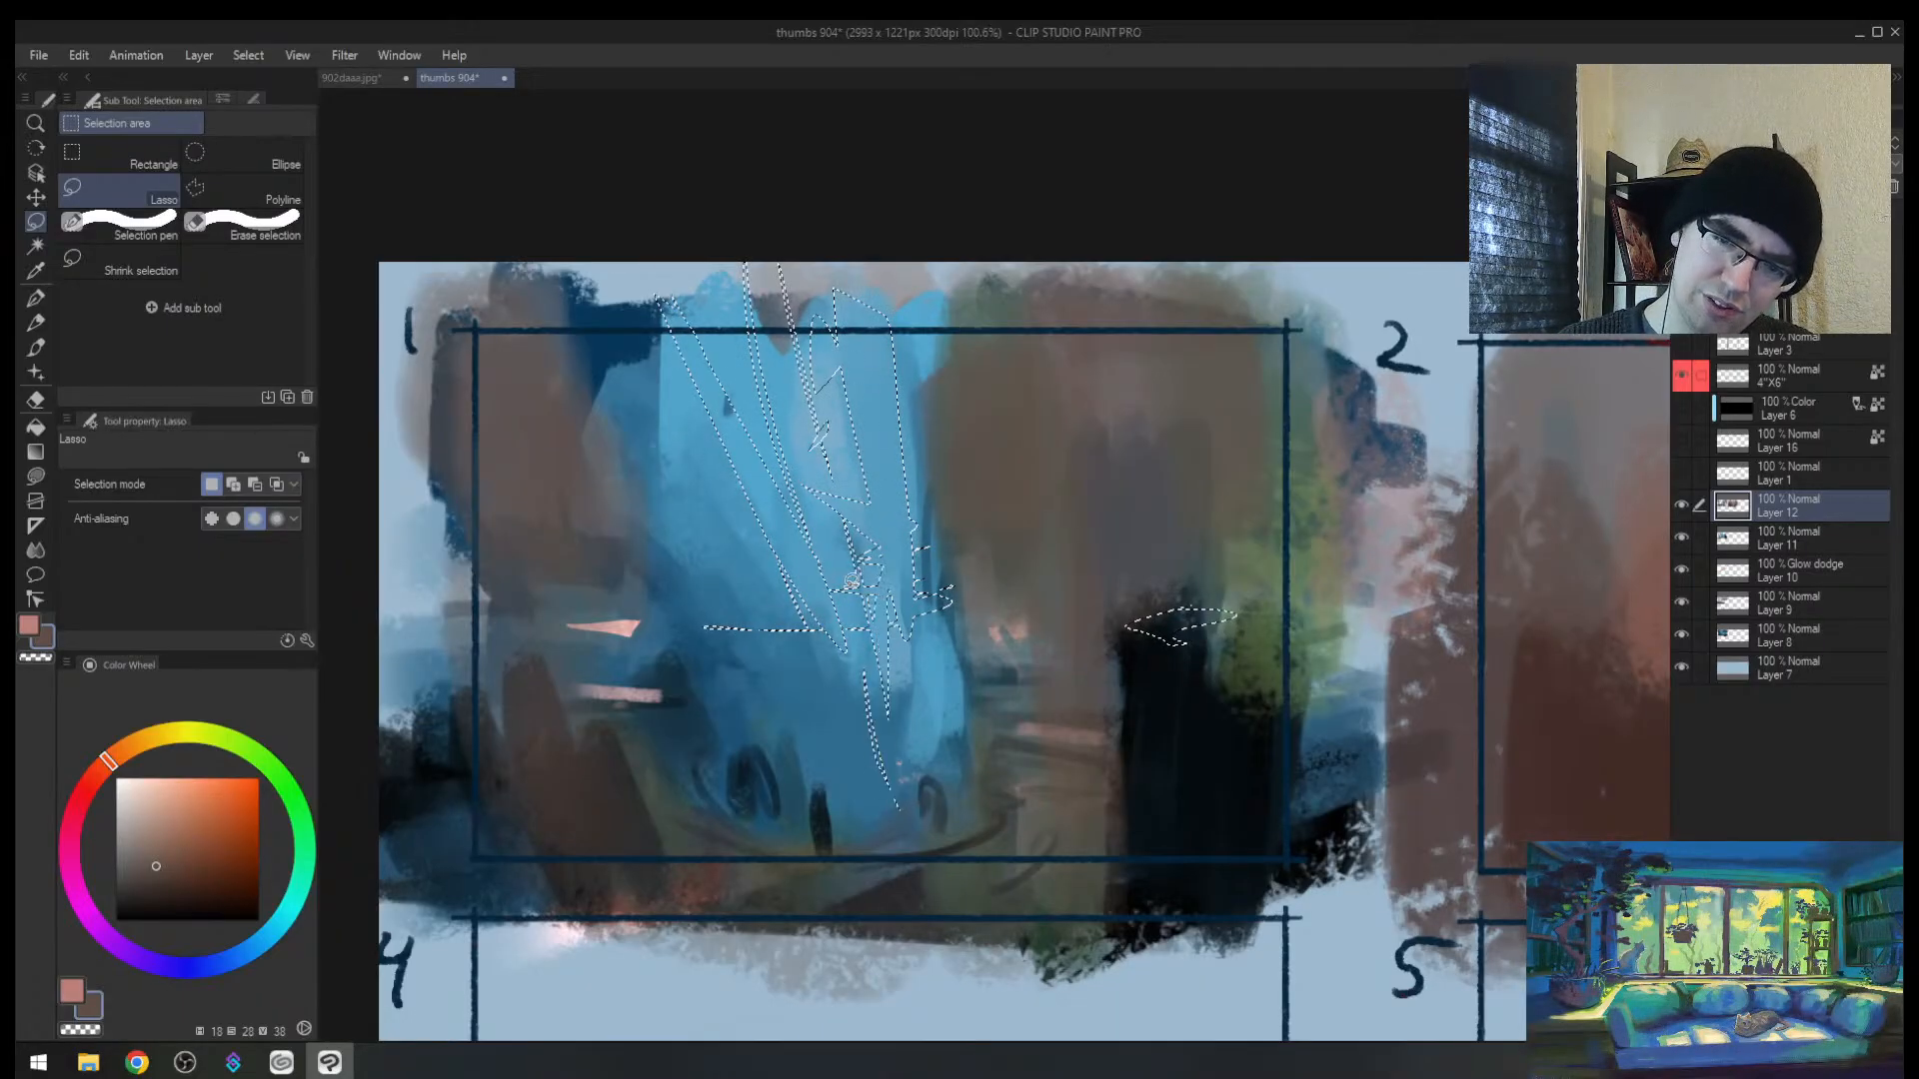
drag(948, 525, 1027, 884)
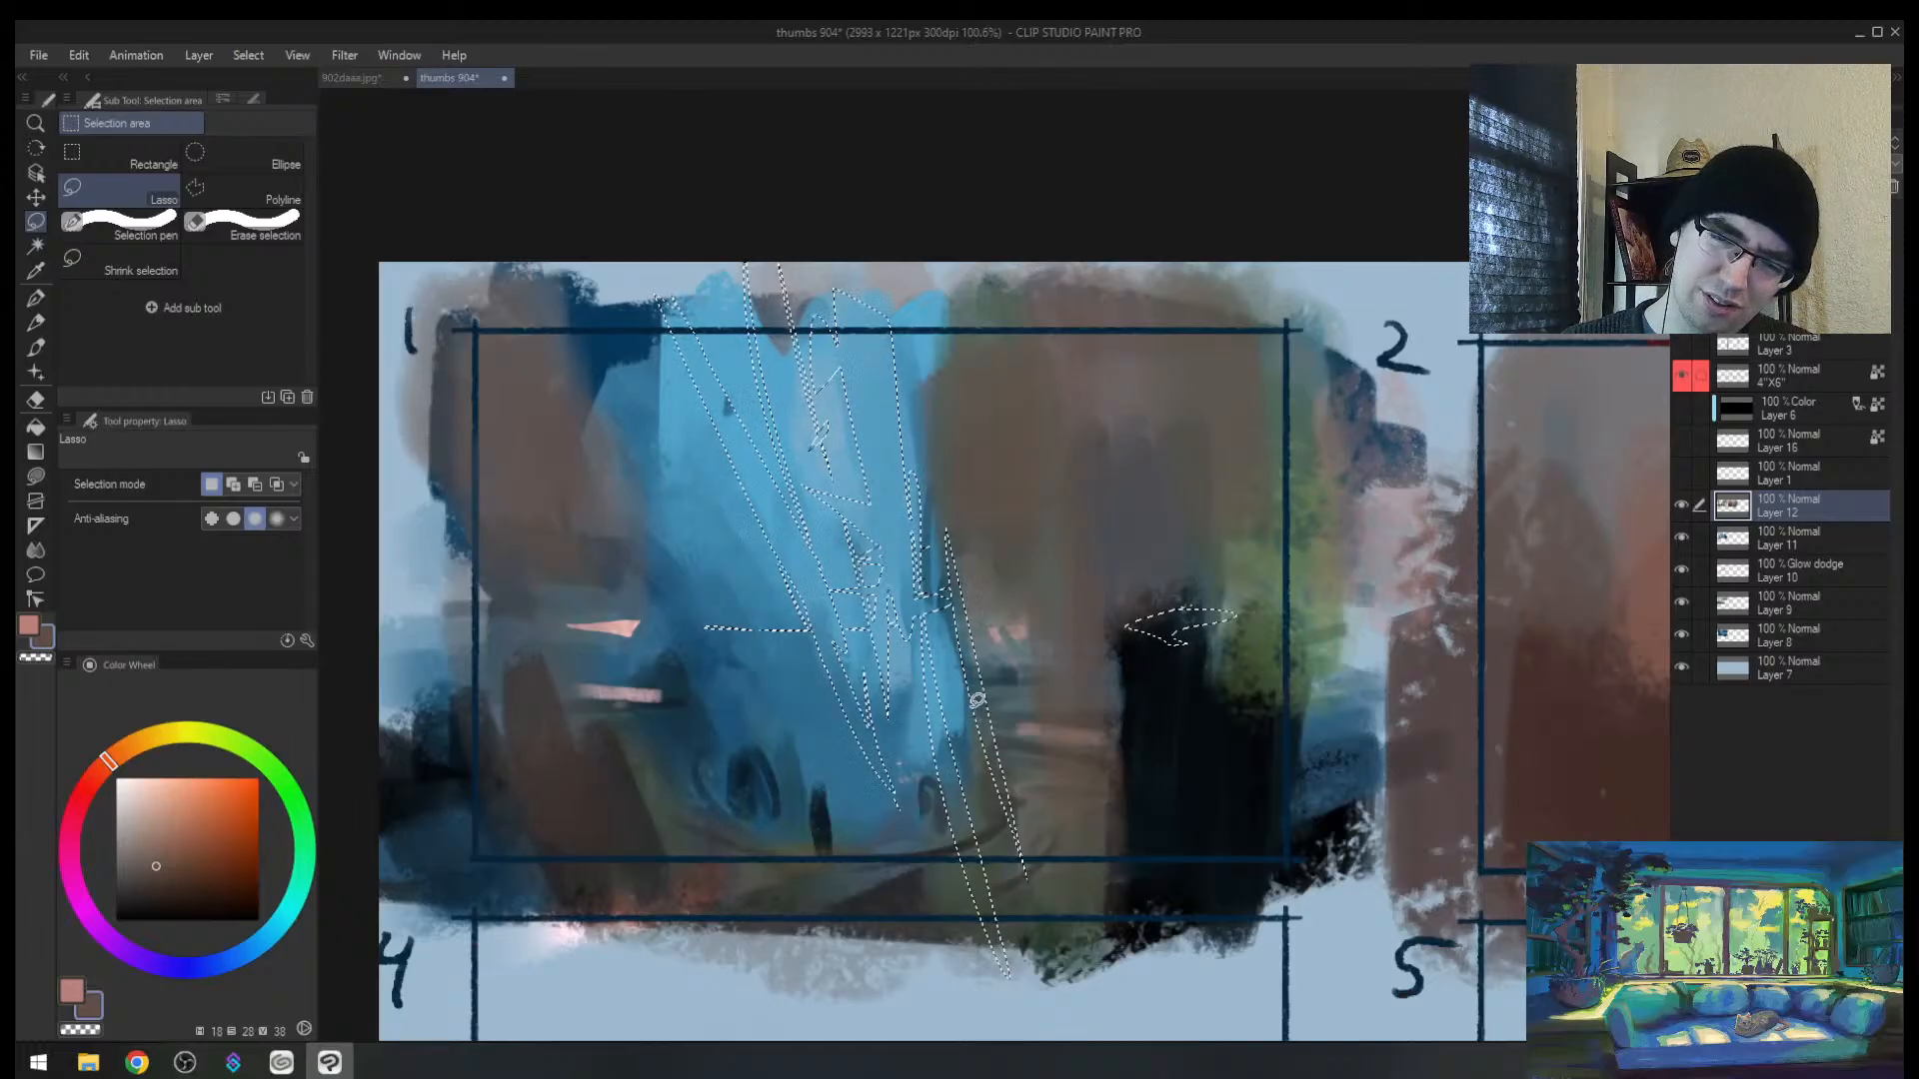
mouse_move(953, 591)
mouse_down()
mouse_move(939, 753)
mouse_move(904, 489)
mouse_up()
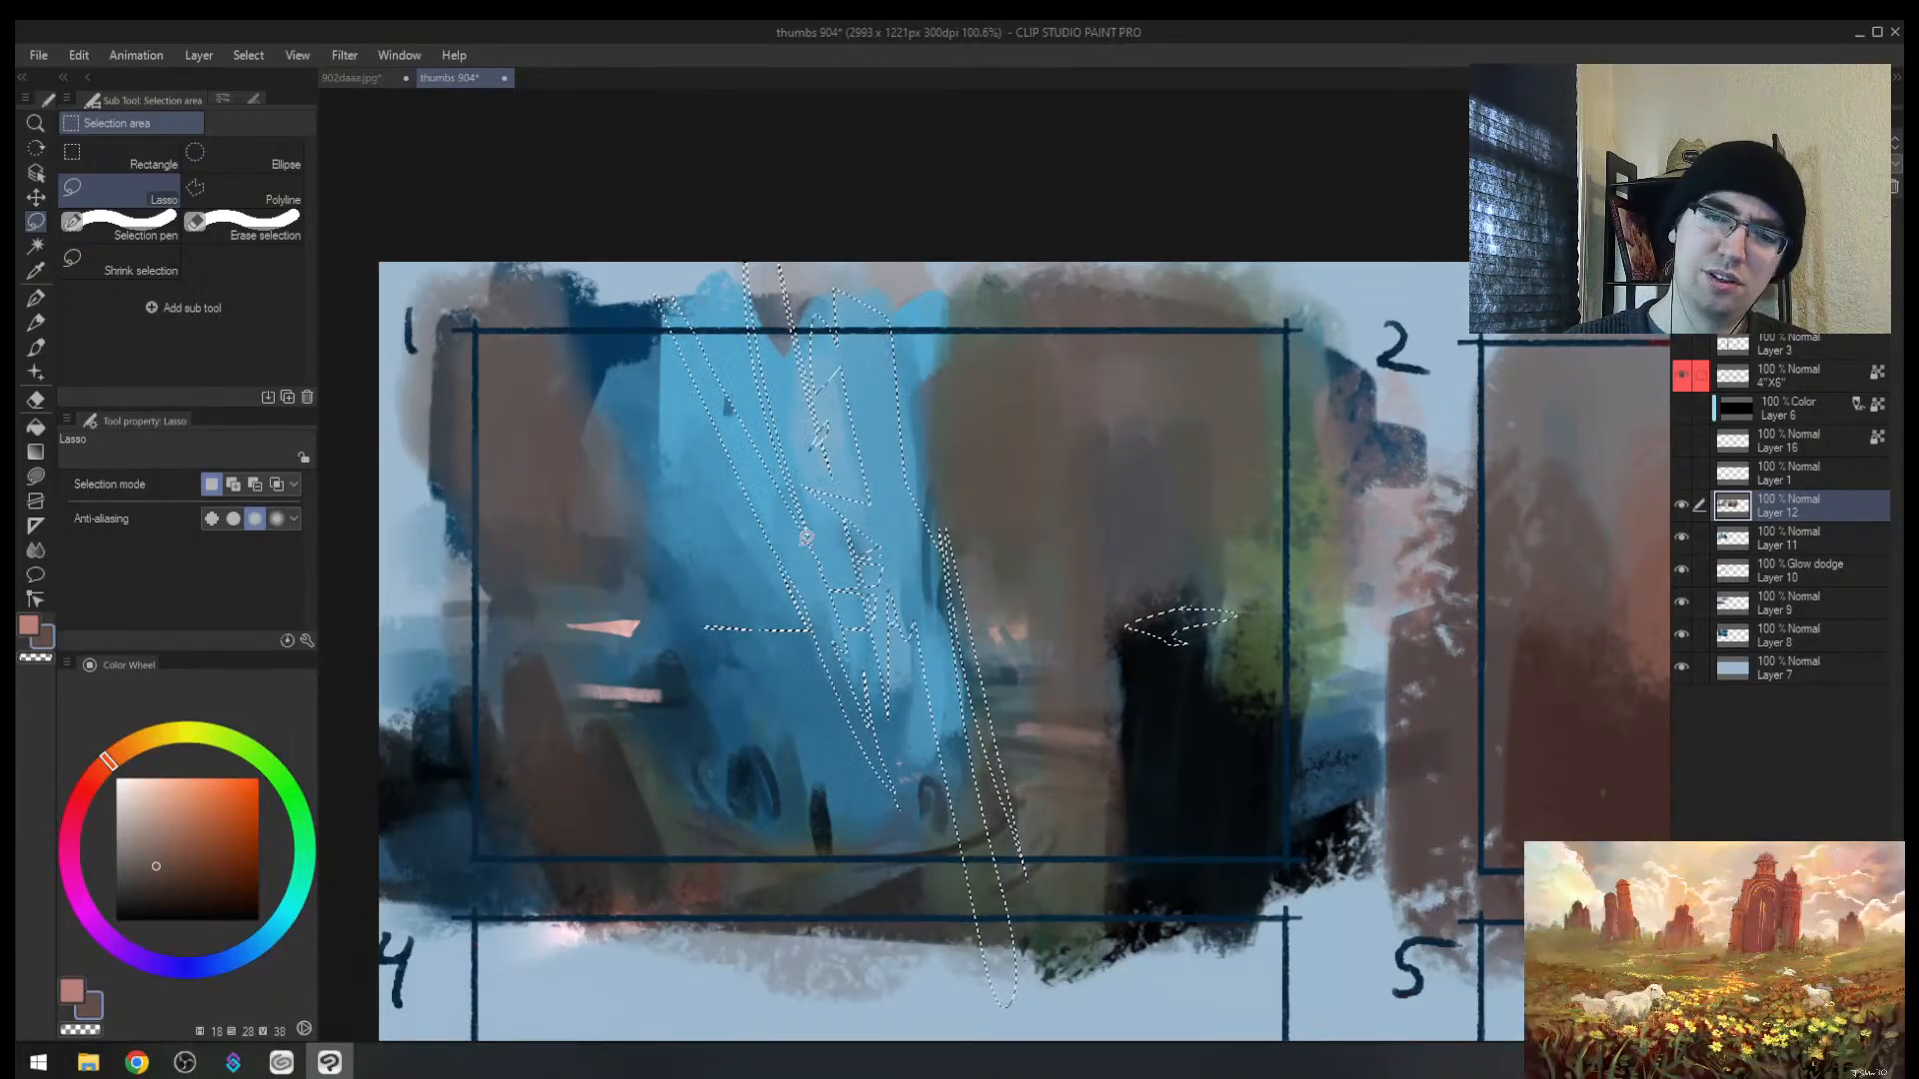
Step: Fill the shard selection with light blue using a larger brush, then deselect
key(b)
alt+click(860, 450)
click(150, 790)
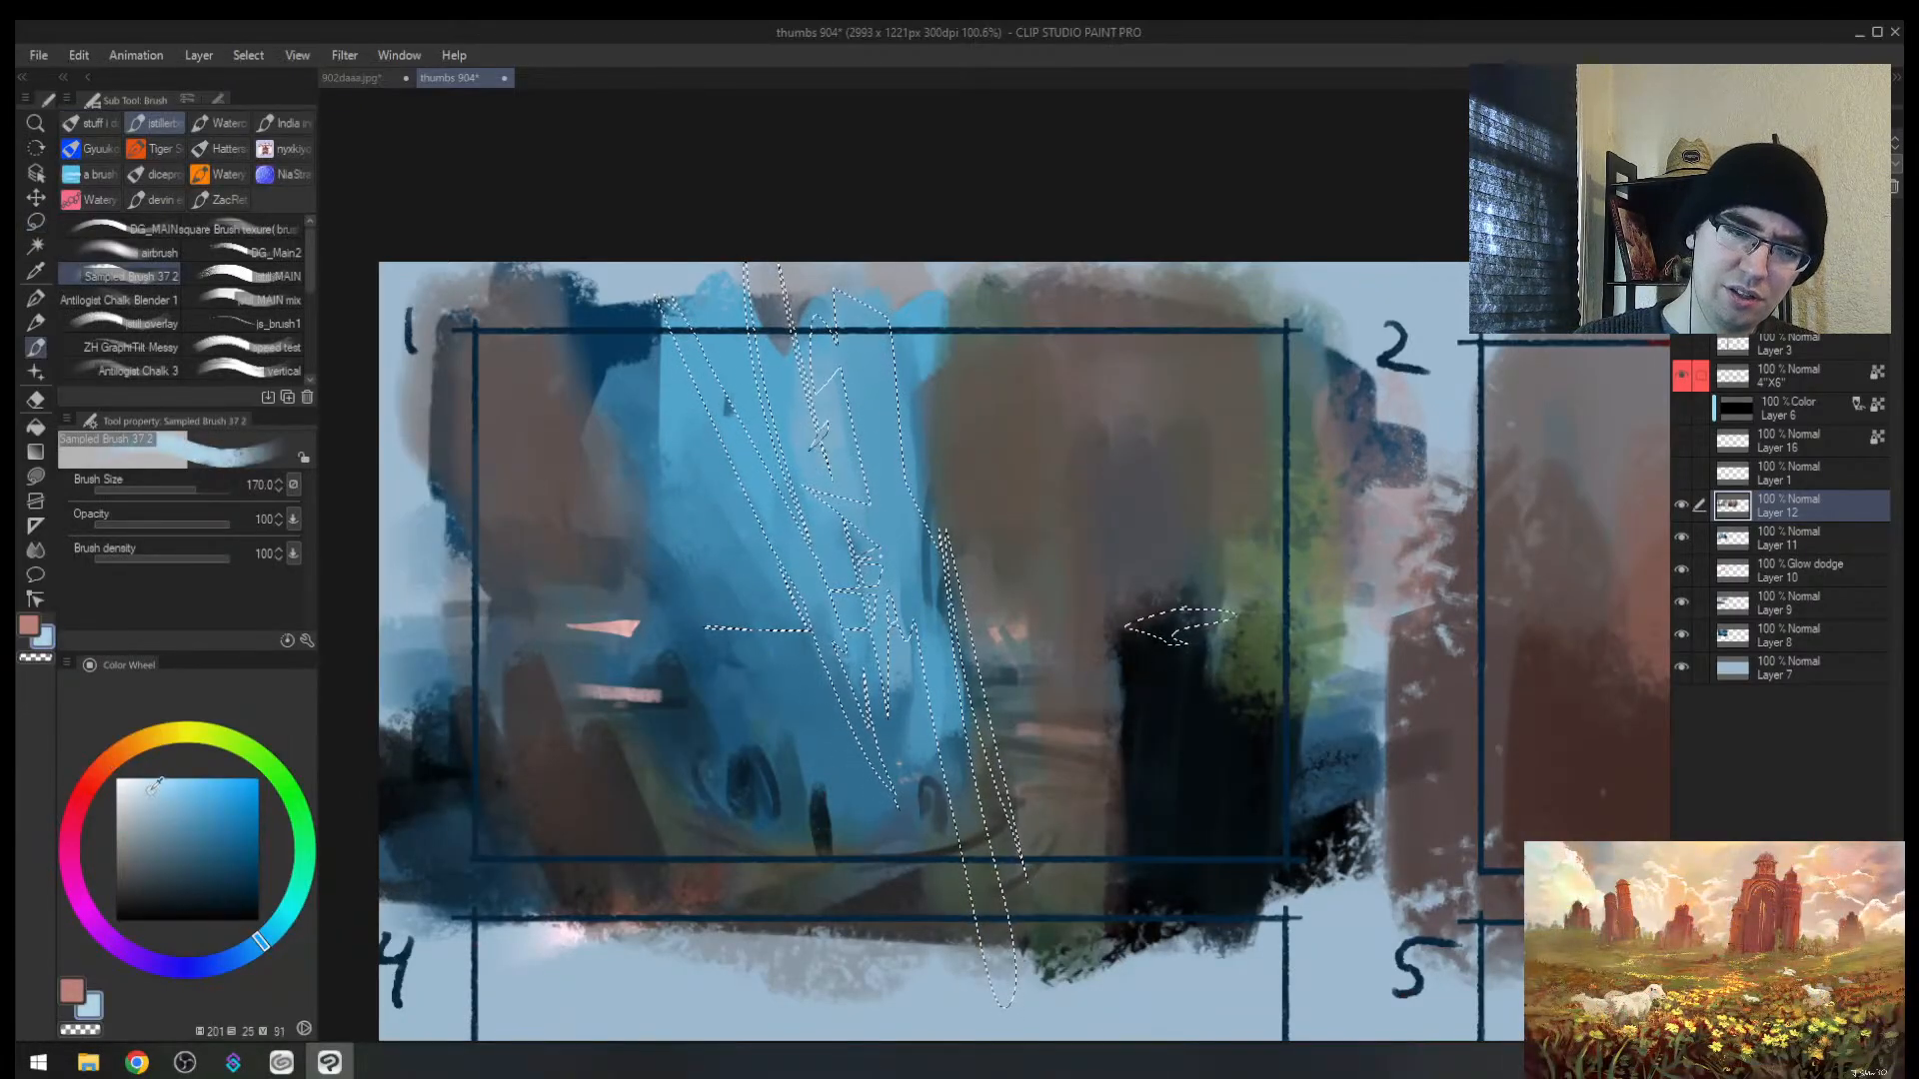
click(269, 943)
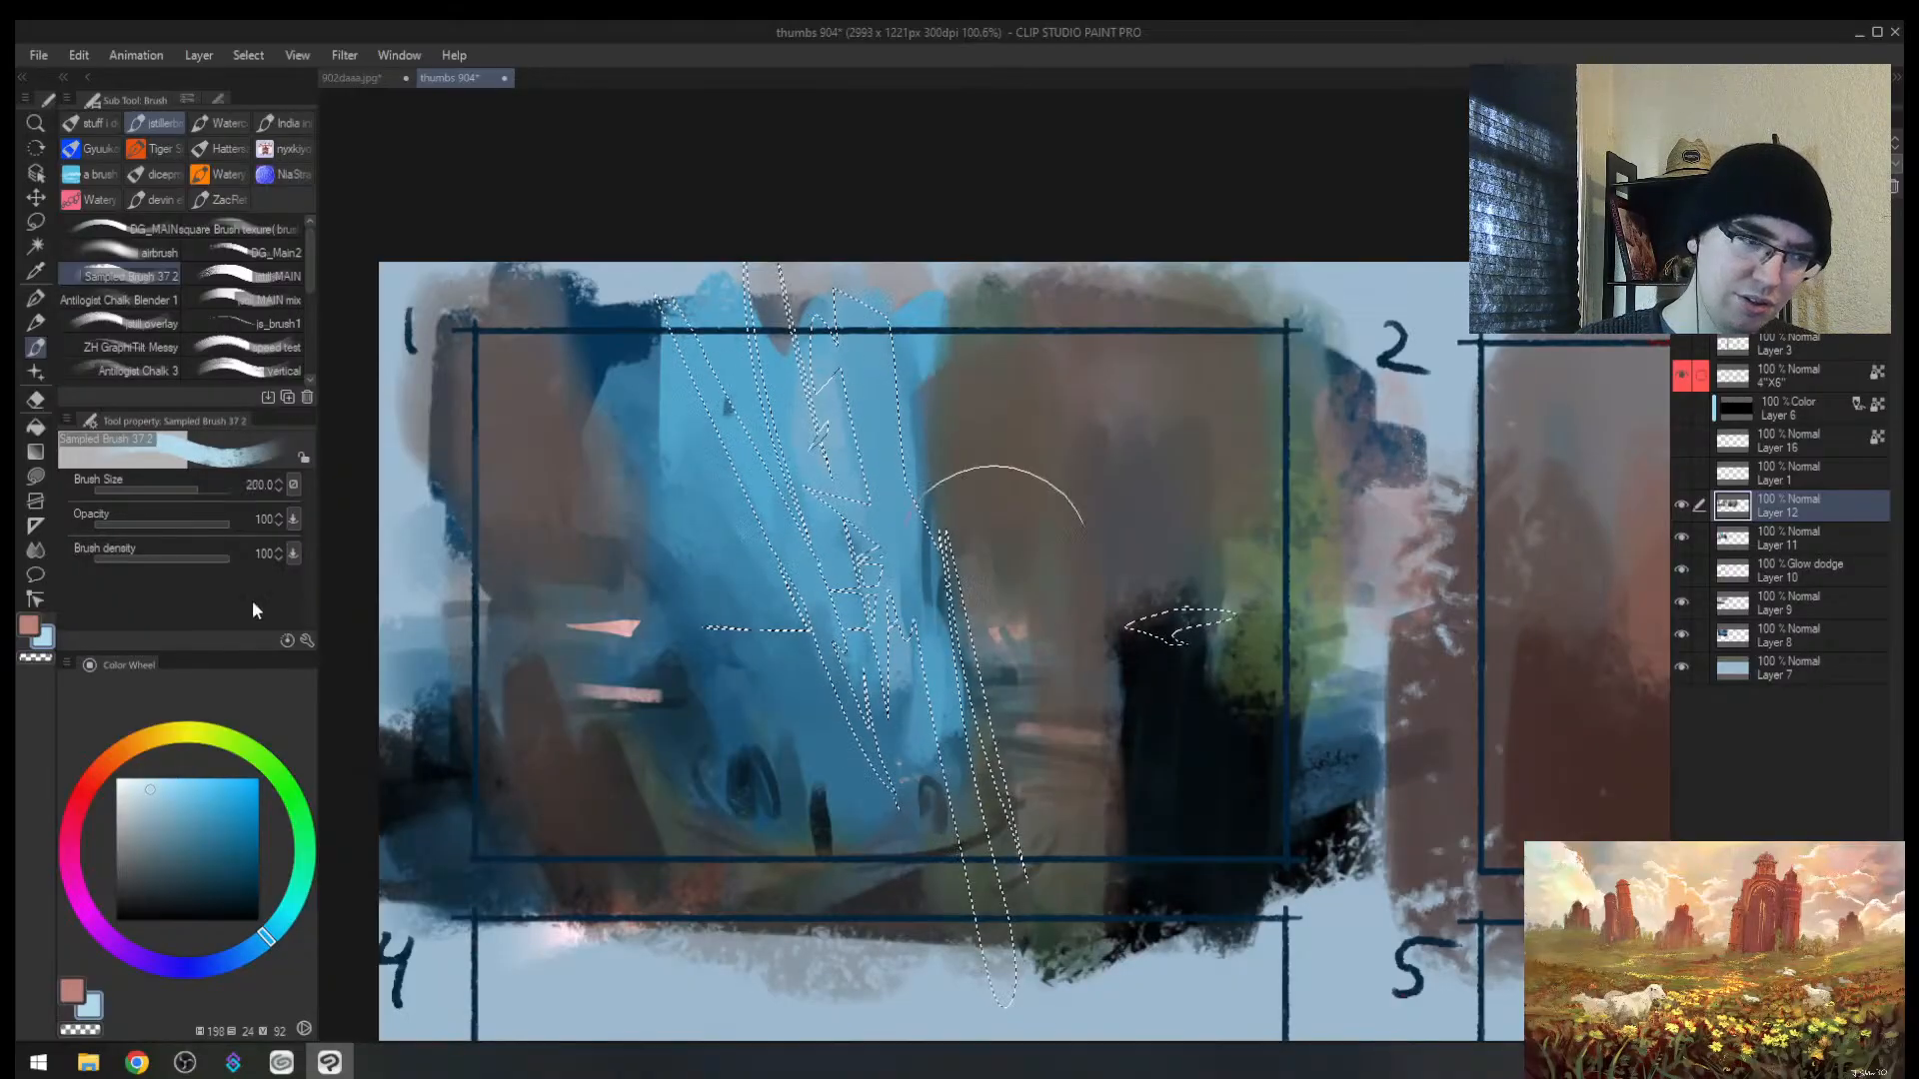
key(])
mouse_move(842, 312)
mouse_down()
mouse_move(911, 898)
mouse_move(831, 223)
mouse_move(997, 868)
mouse_up()
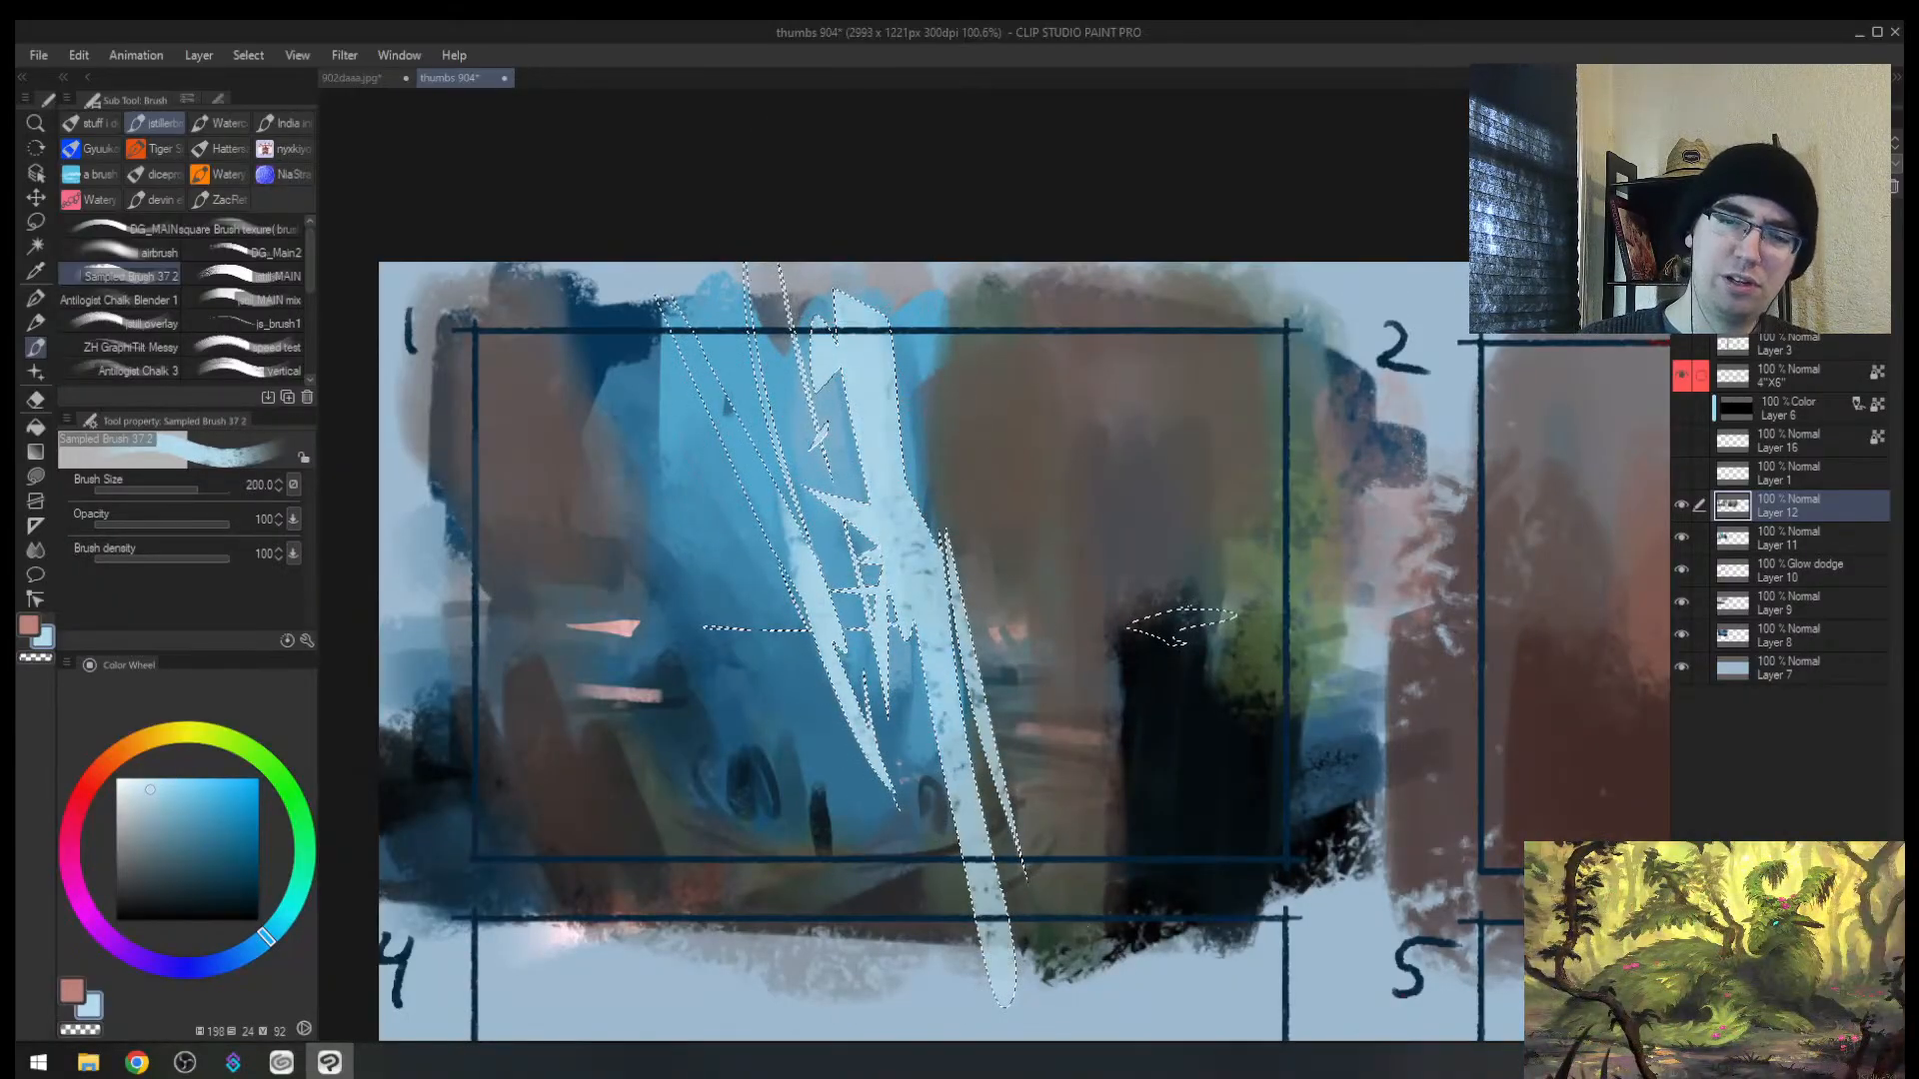
key(ctrl+d)
Step: Mirror the canvas to check, sample a colour, and add new Layer 13 with a smaller brush
key(h)
mouse_move(1098, 781)
mouse_down()
mouse_move(1052, 824)
mouse_move(1182, 677)
mouse_up()
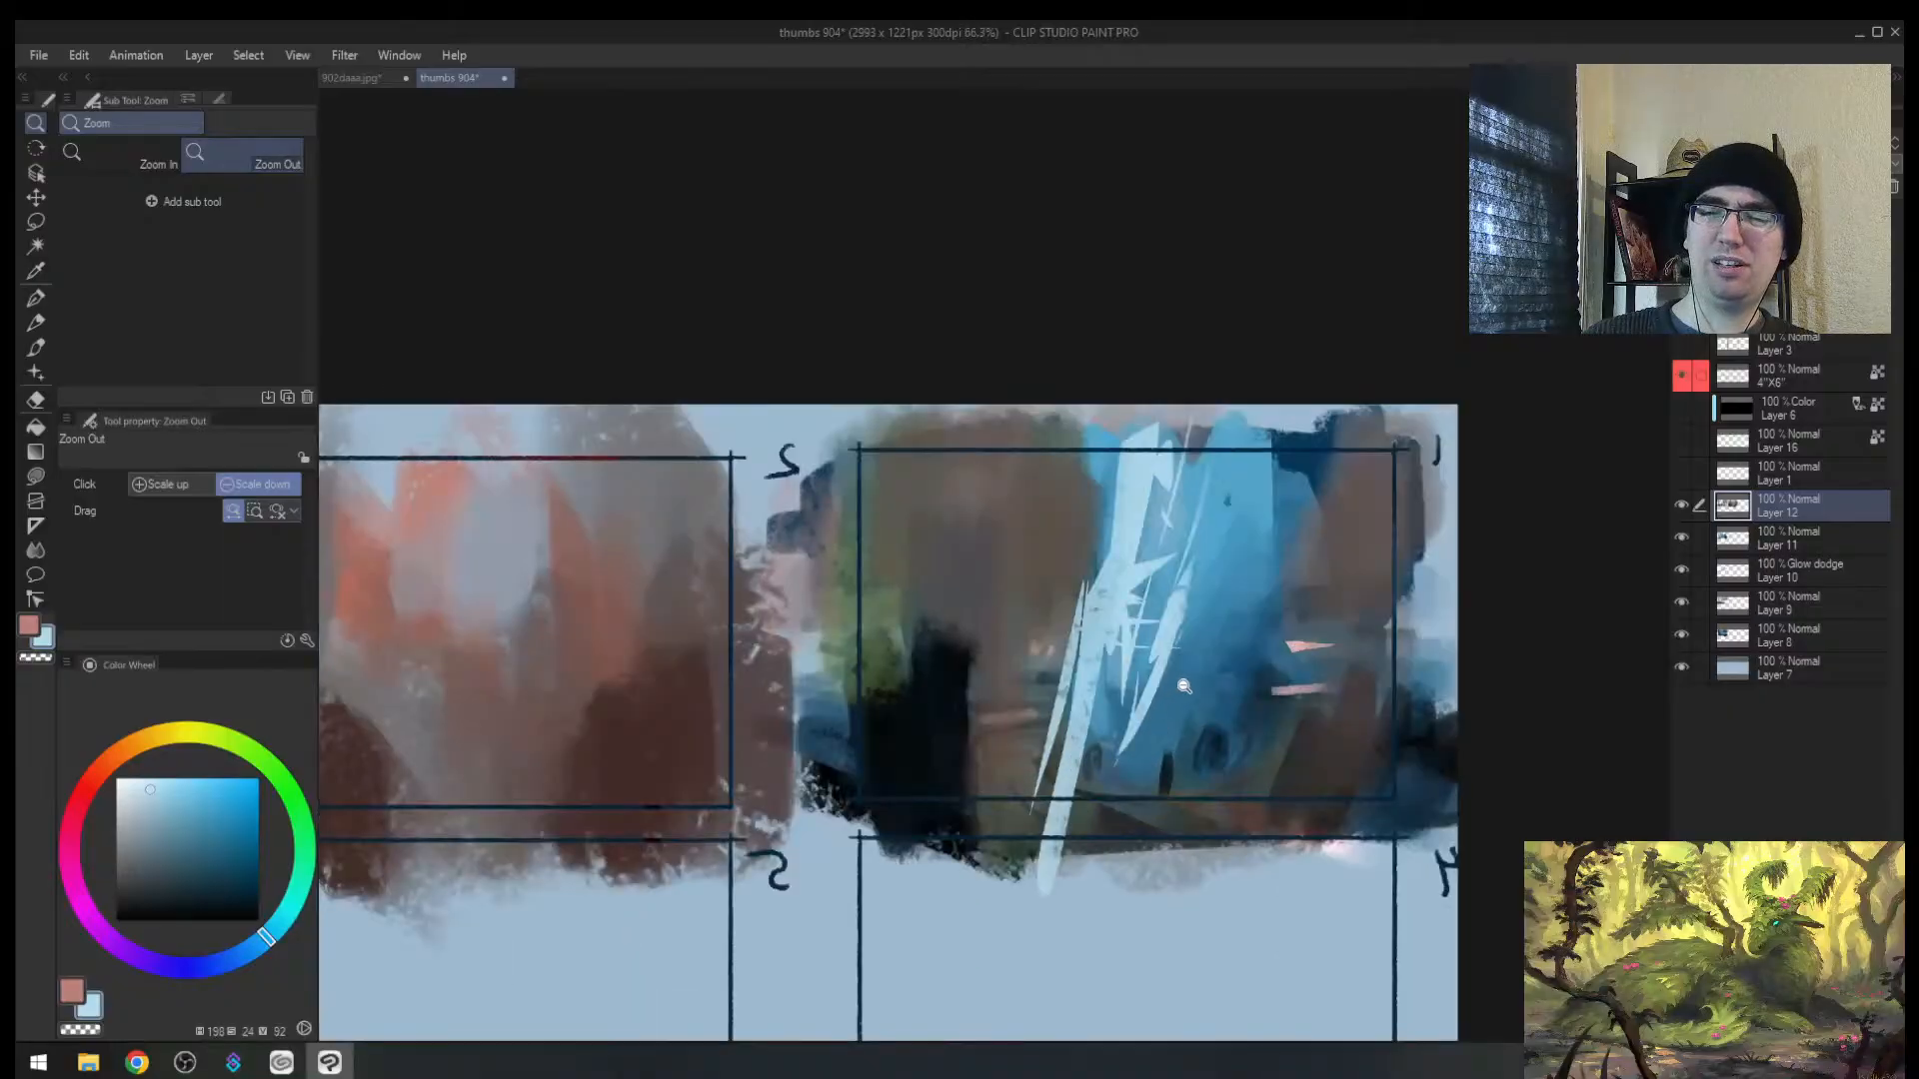
alt+click(1032, 757)
drag(1033, 772, 1029, 818)
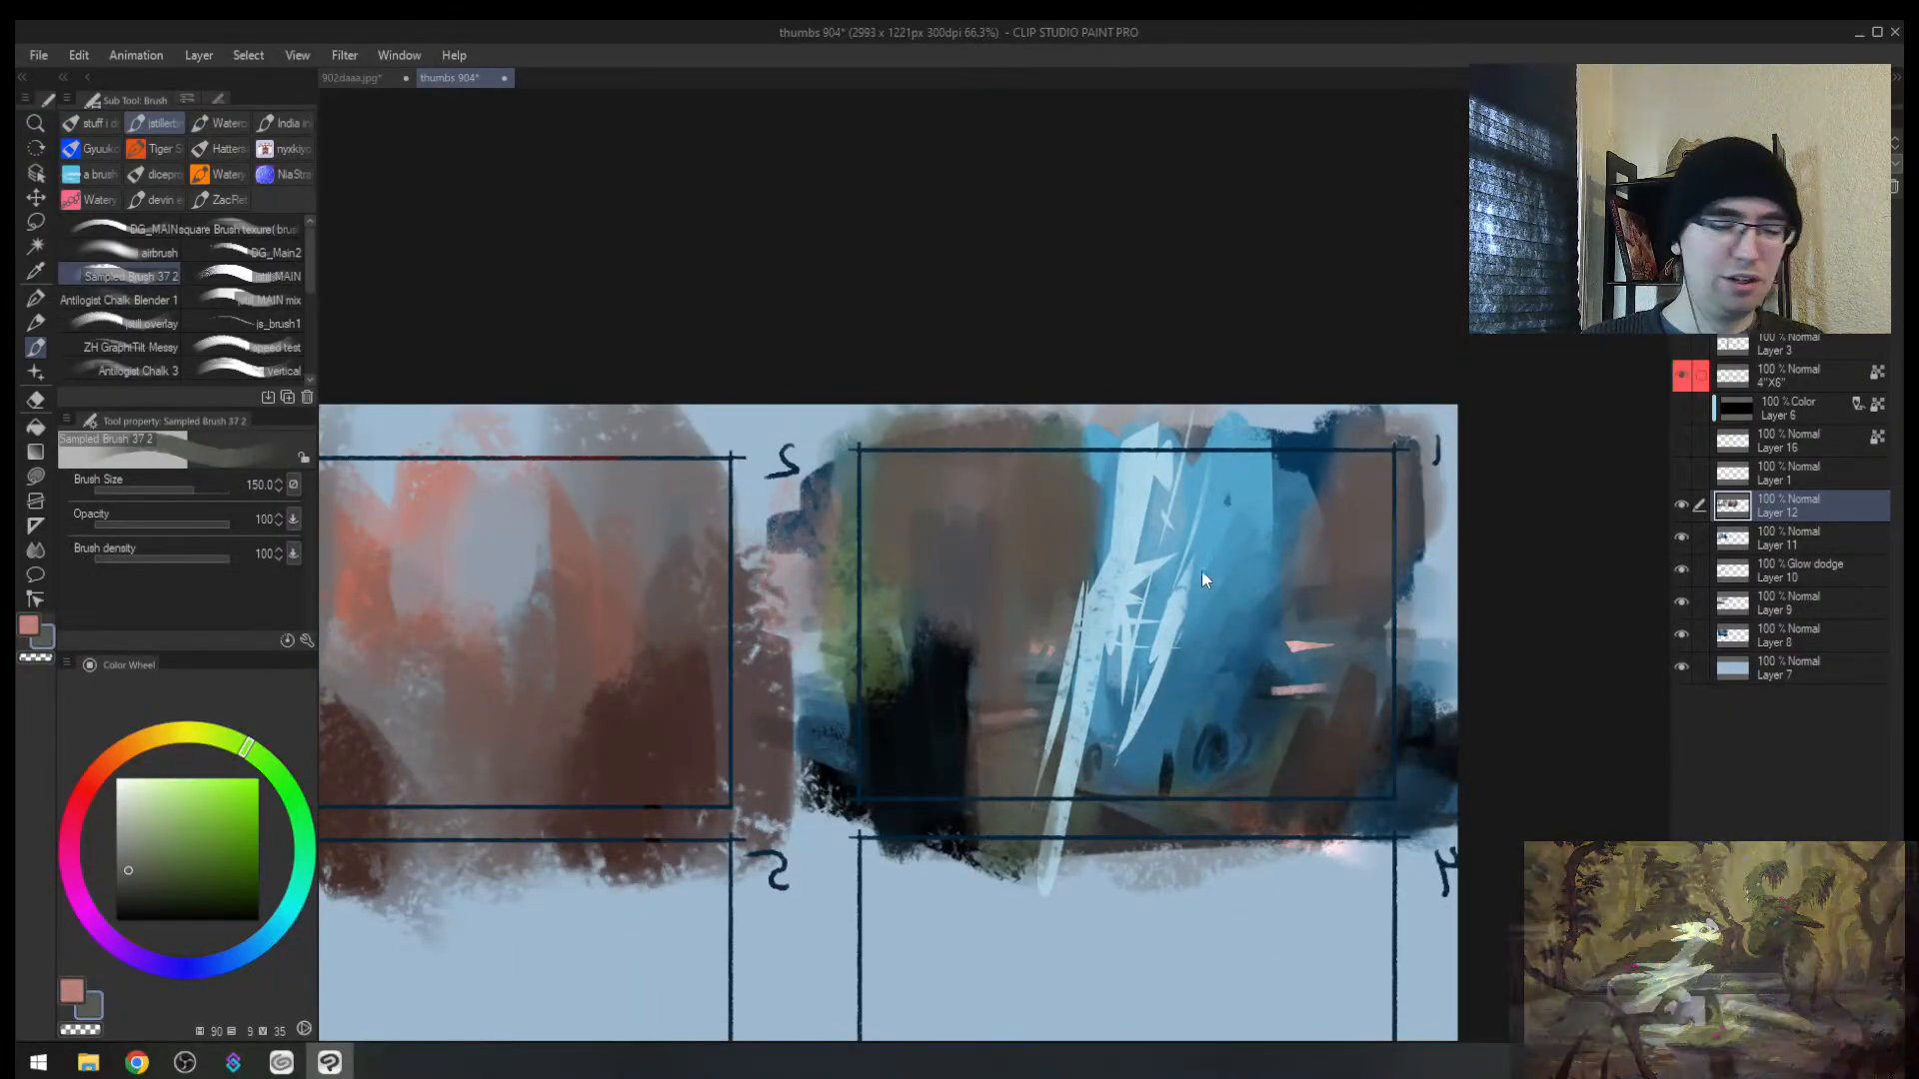
key(ctrl+shift+n)
key([)
key([)
Step: Paint blue and darker blue strokes down beside the pale shards
alt+click(1107, 763)
key([)
key([)
key([)
drag(1120, 762, 1062, 908)
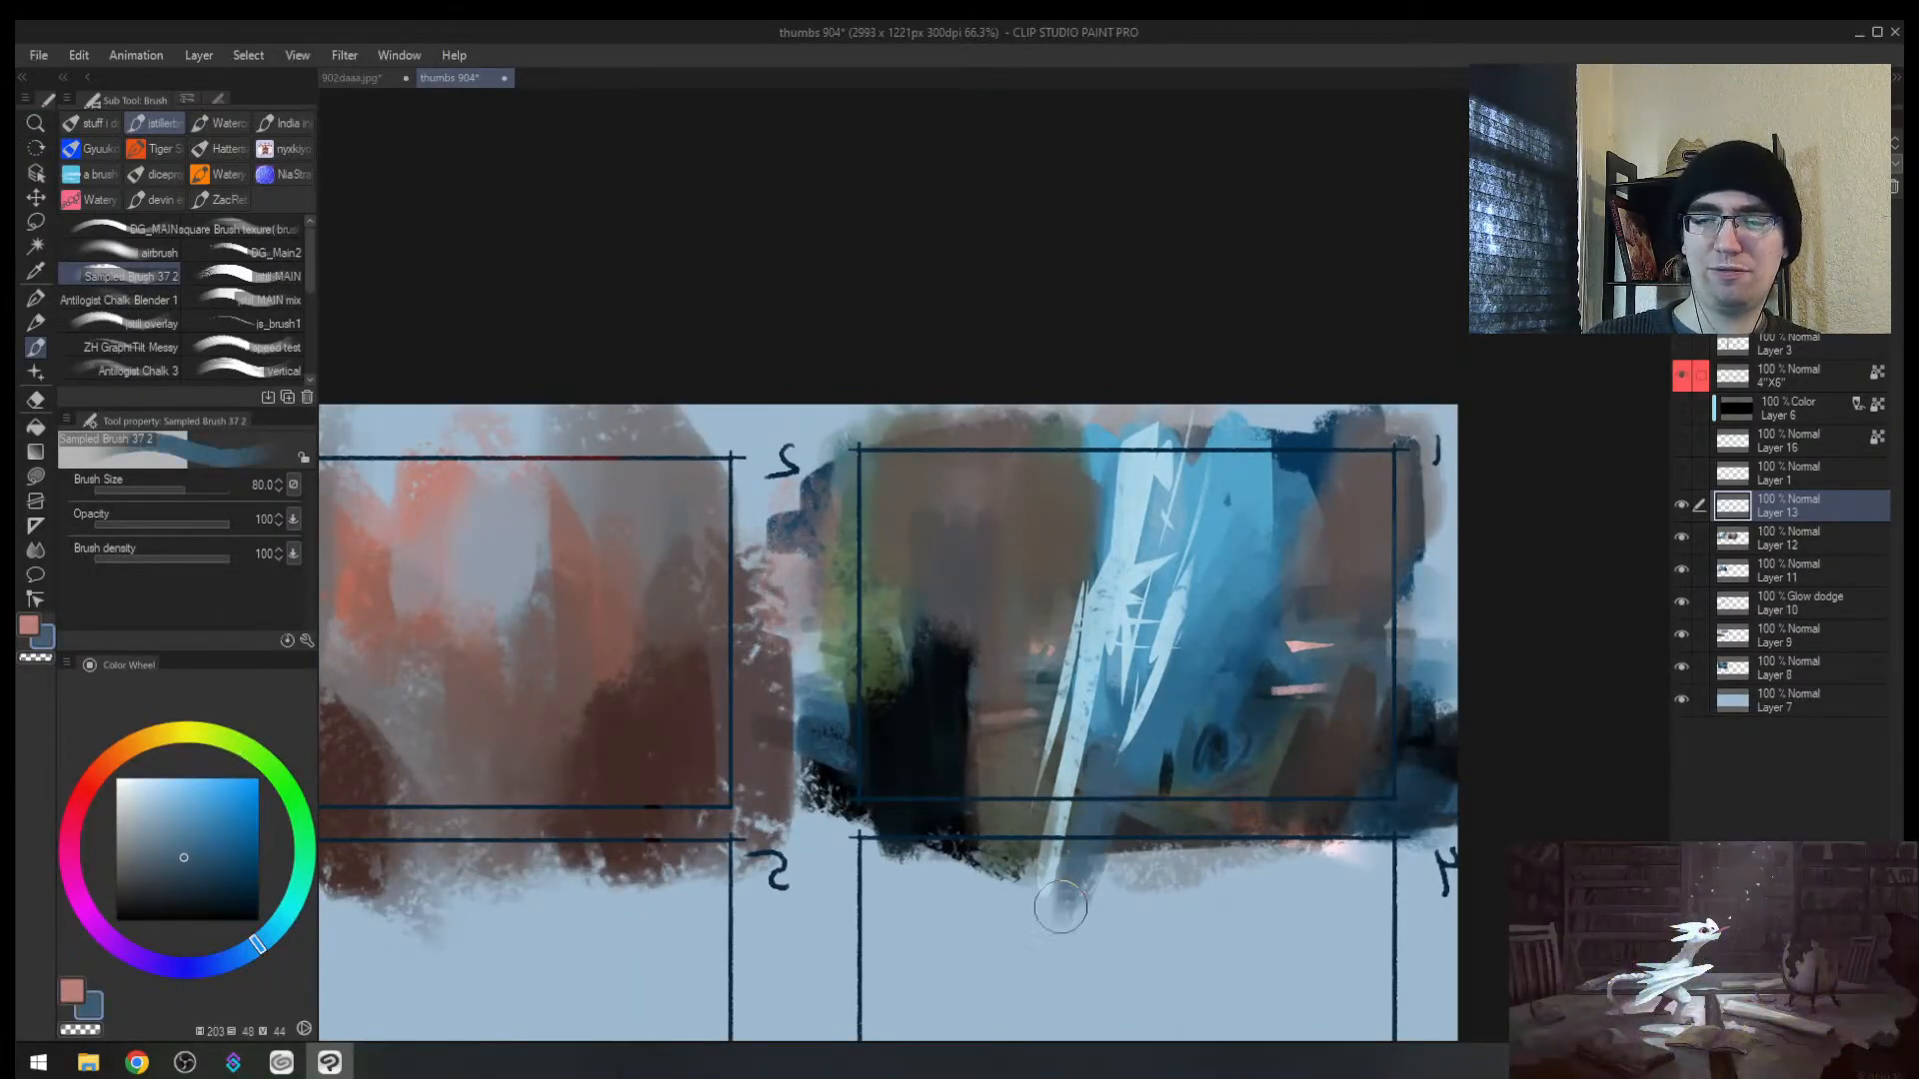
alt+click(1113, 729)
mouse_move(1109, 741)
mouse_down()
mouse_move(1080, 841)
mouse_move(1116, 864)
mouse_up()
drag(1165, 745, 1120, 859)
drag(1173, 778, 1147, 829)
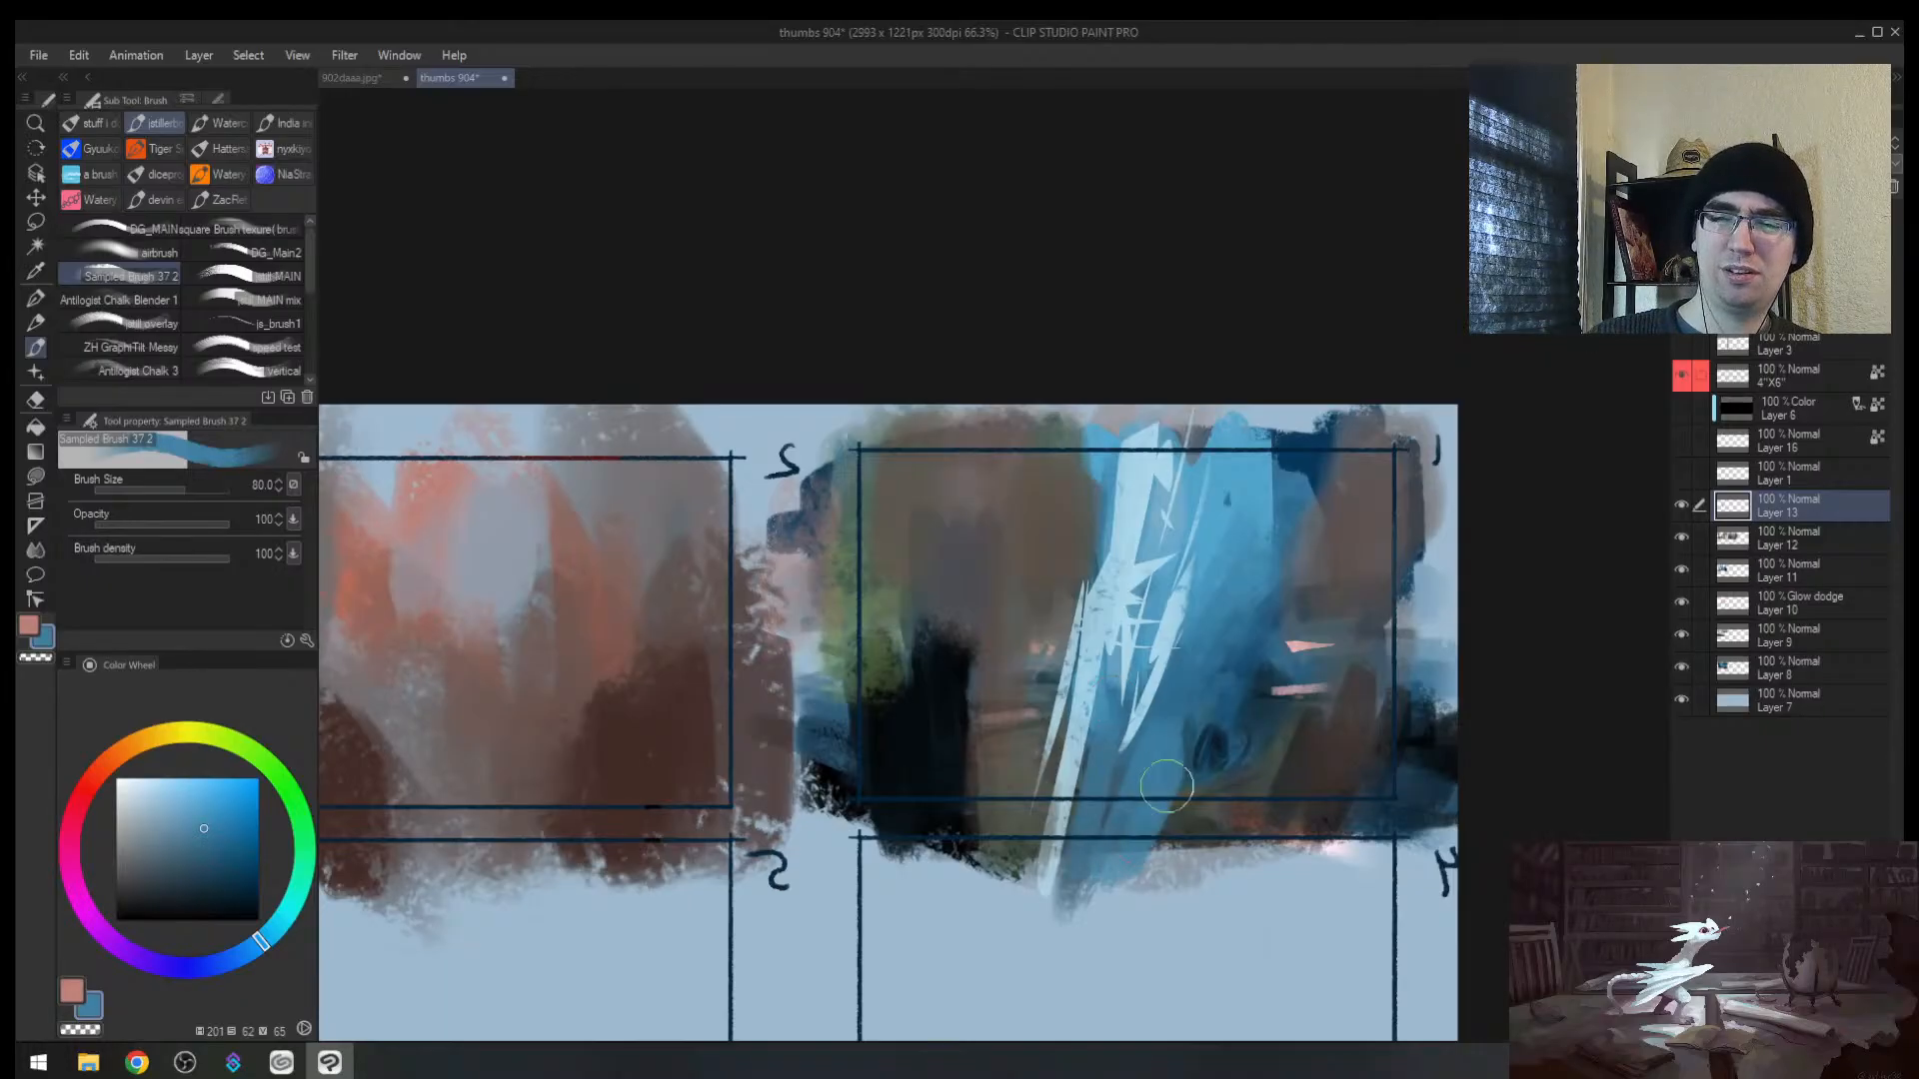
alt+click(1216, 711)
drag(1189, 736, 1155, 842)
alt+click(1252, 714)
drag(1257, 700, 1227, 772)
Step: Cover the pale shard's lower end with grey and add dark horizontal strokes over the shard bases at size 60
alt+click(1056, 797)
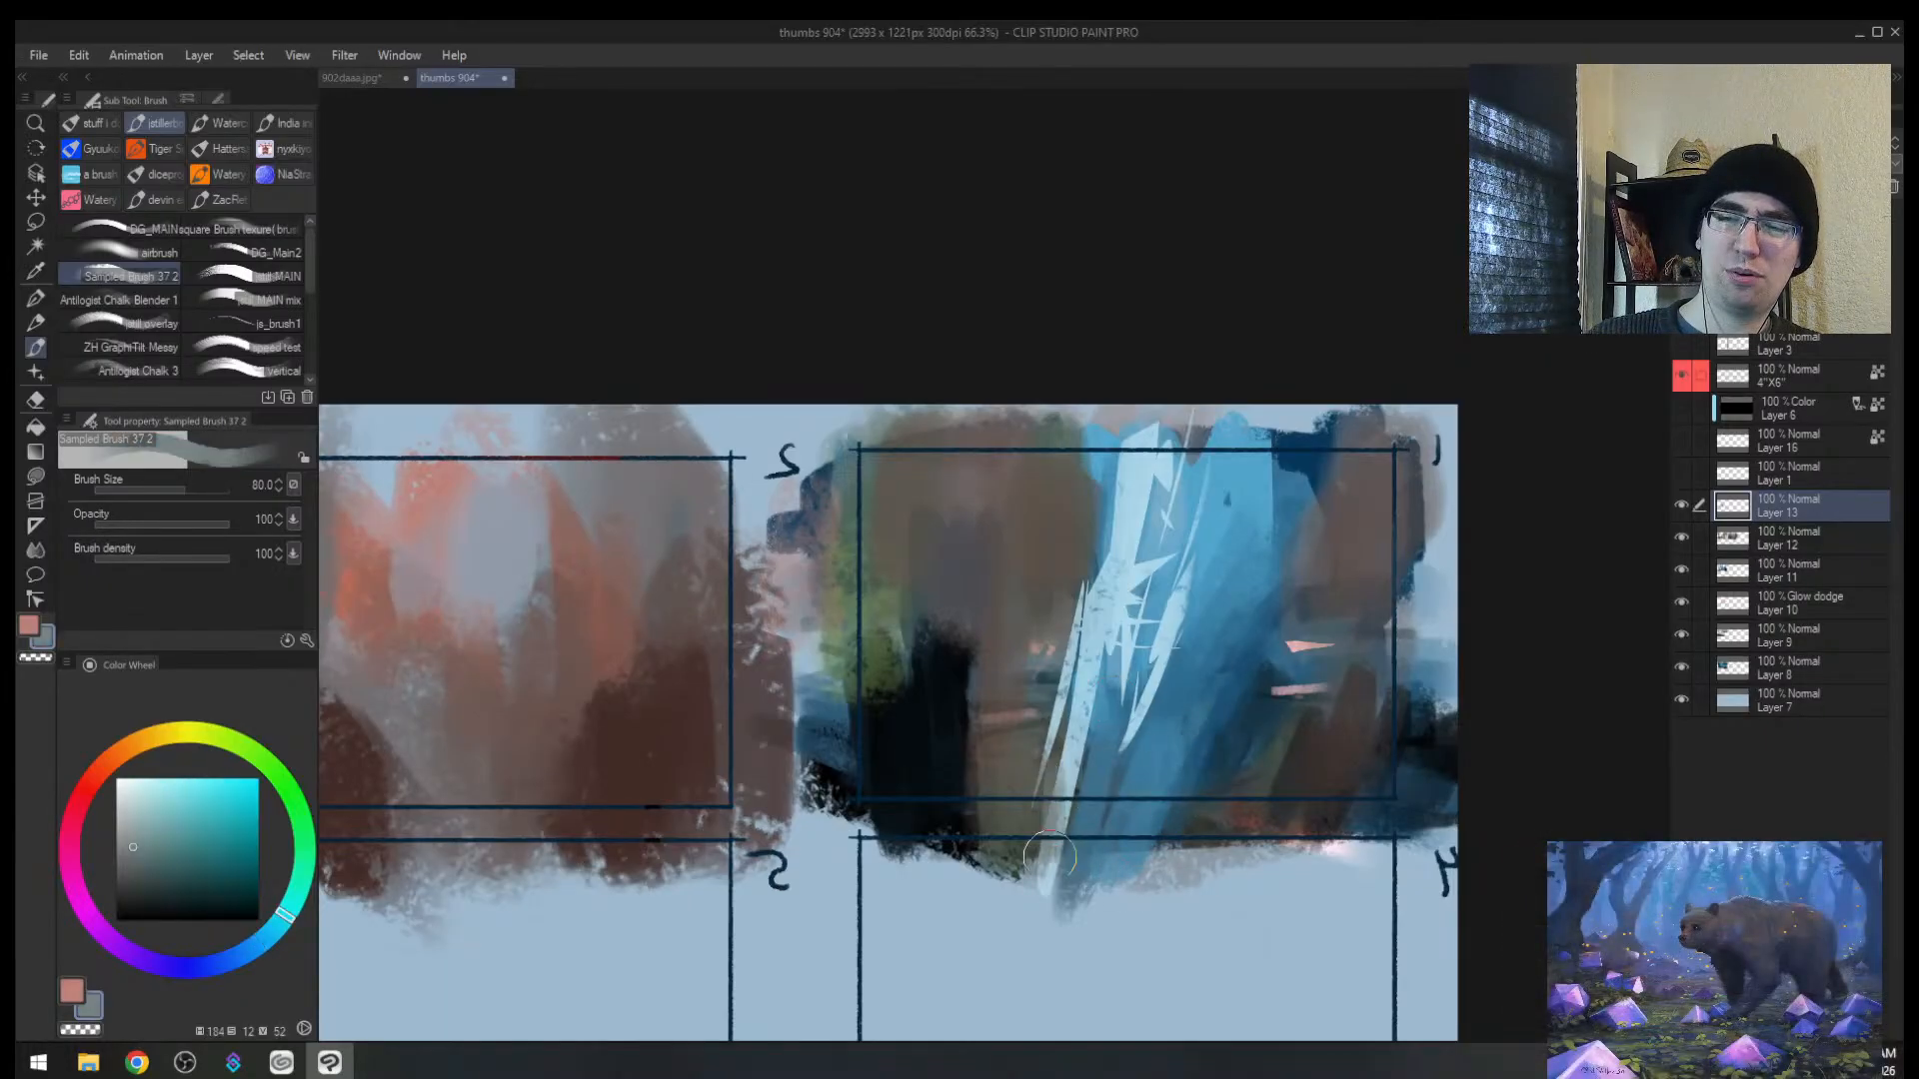
drag(1067, 819, 1050, 864)
mouse_move(1080, 791)
mouse_down()
mouse_move(1068, 839)
mouse_move(1139, 813)
mouse_move(1074, 818)
mouse_up()
alt+click(1034, 772)
alt+click(1274, 774)
key([)
mouse_move(1211, 798)
mouse_down()
mouse_move(1144, 816)
mouse_move(1080, 796)
mouse_move(1097, 819)
mouse_up()
Step: Dab green-grey near the shards' lower end, shrinking the brush to 35
alt+click(1143, 759)
alt+click(1159, 779)
key(h)
scroll(1122, 757, down, 1)
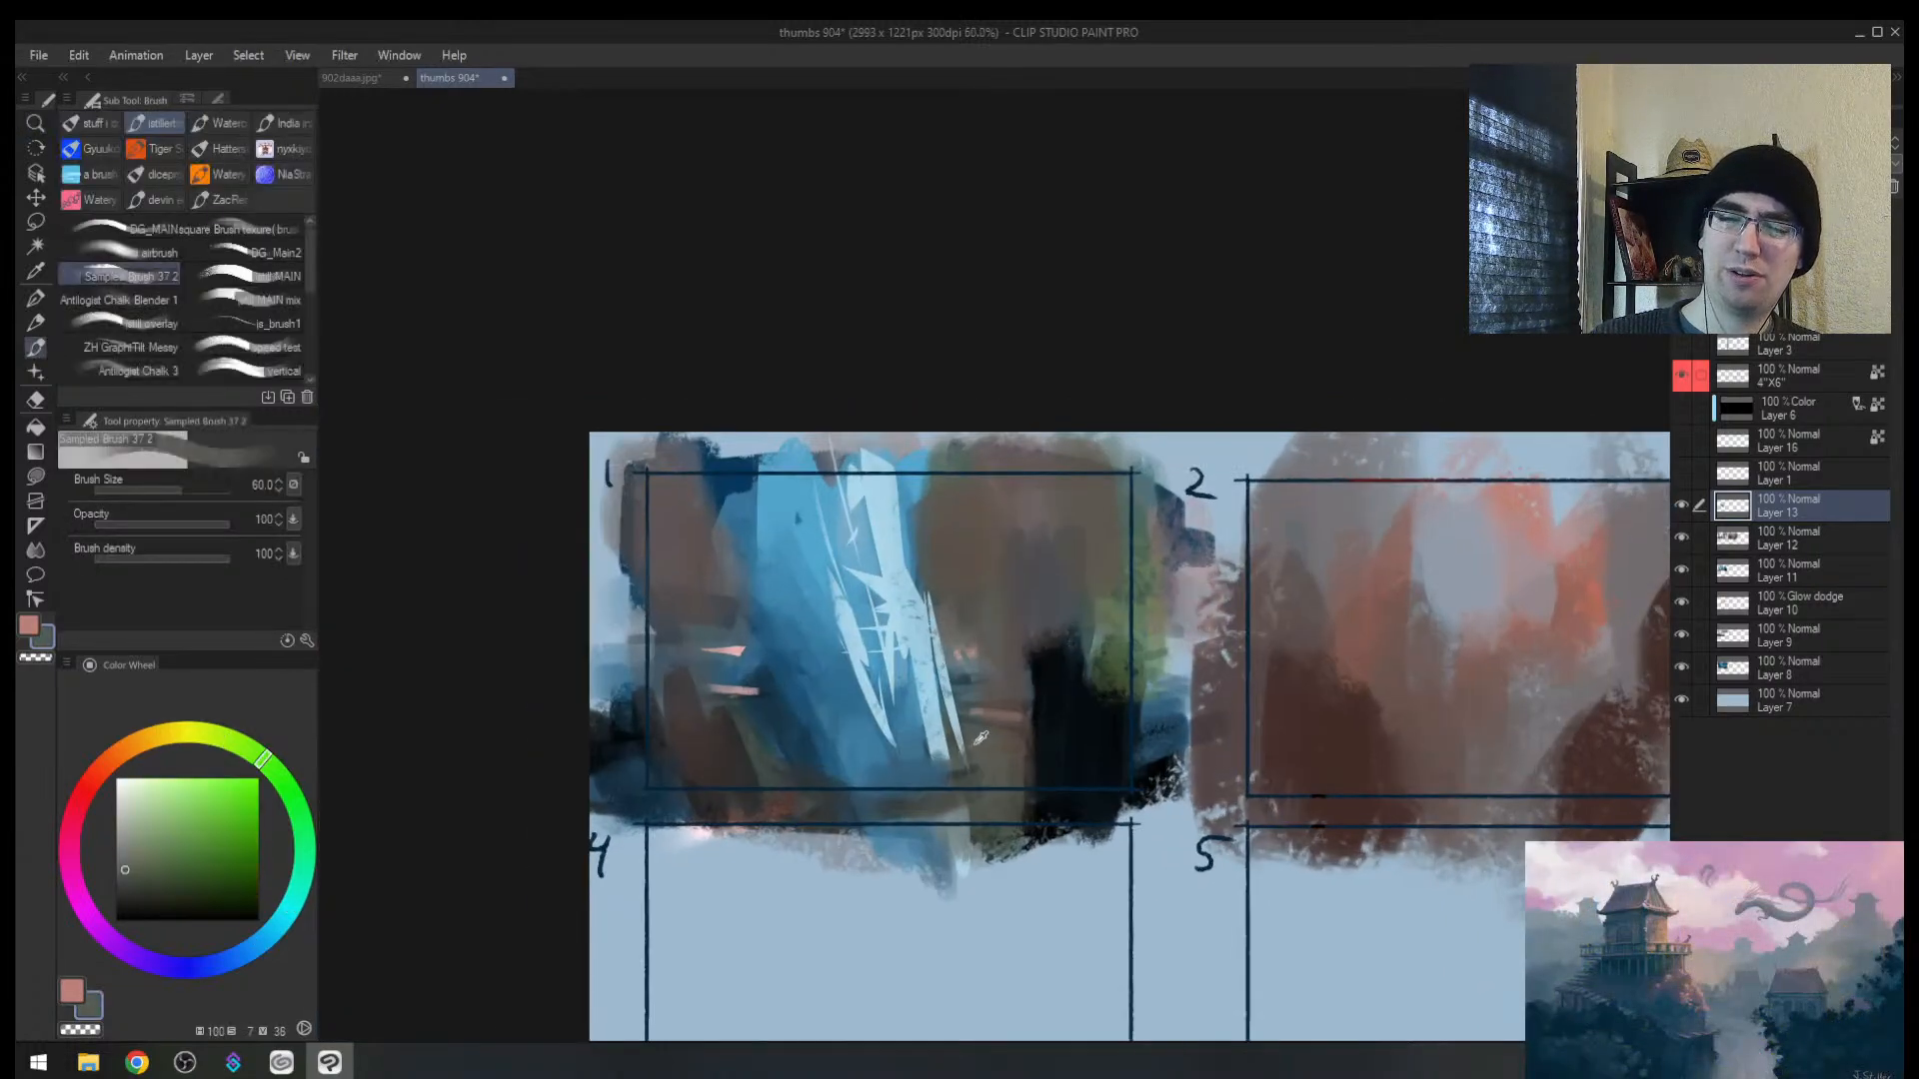
alt+click(962, 767)
alt+click(958, 773)
drag(953, 780, 906, 801)
key([)
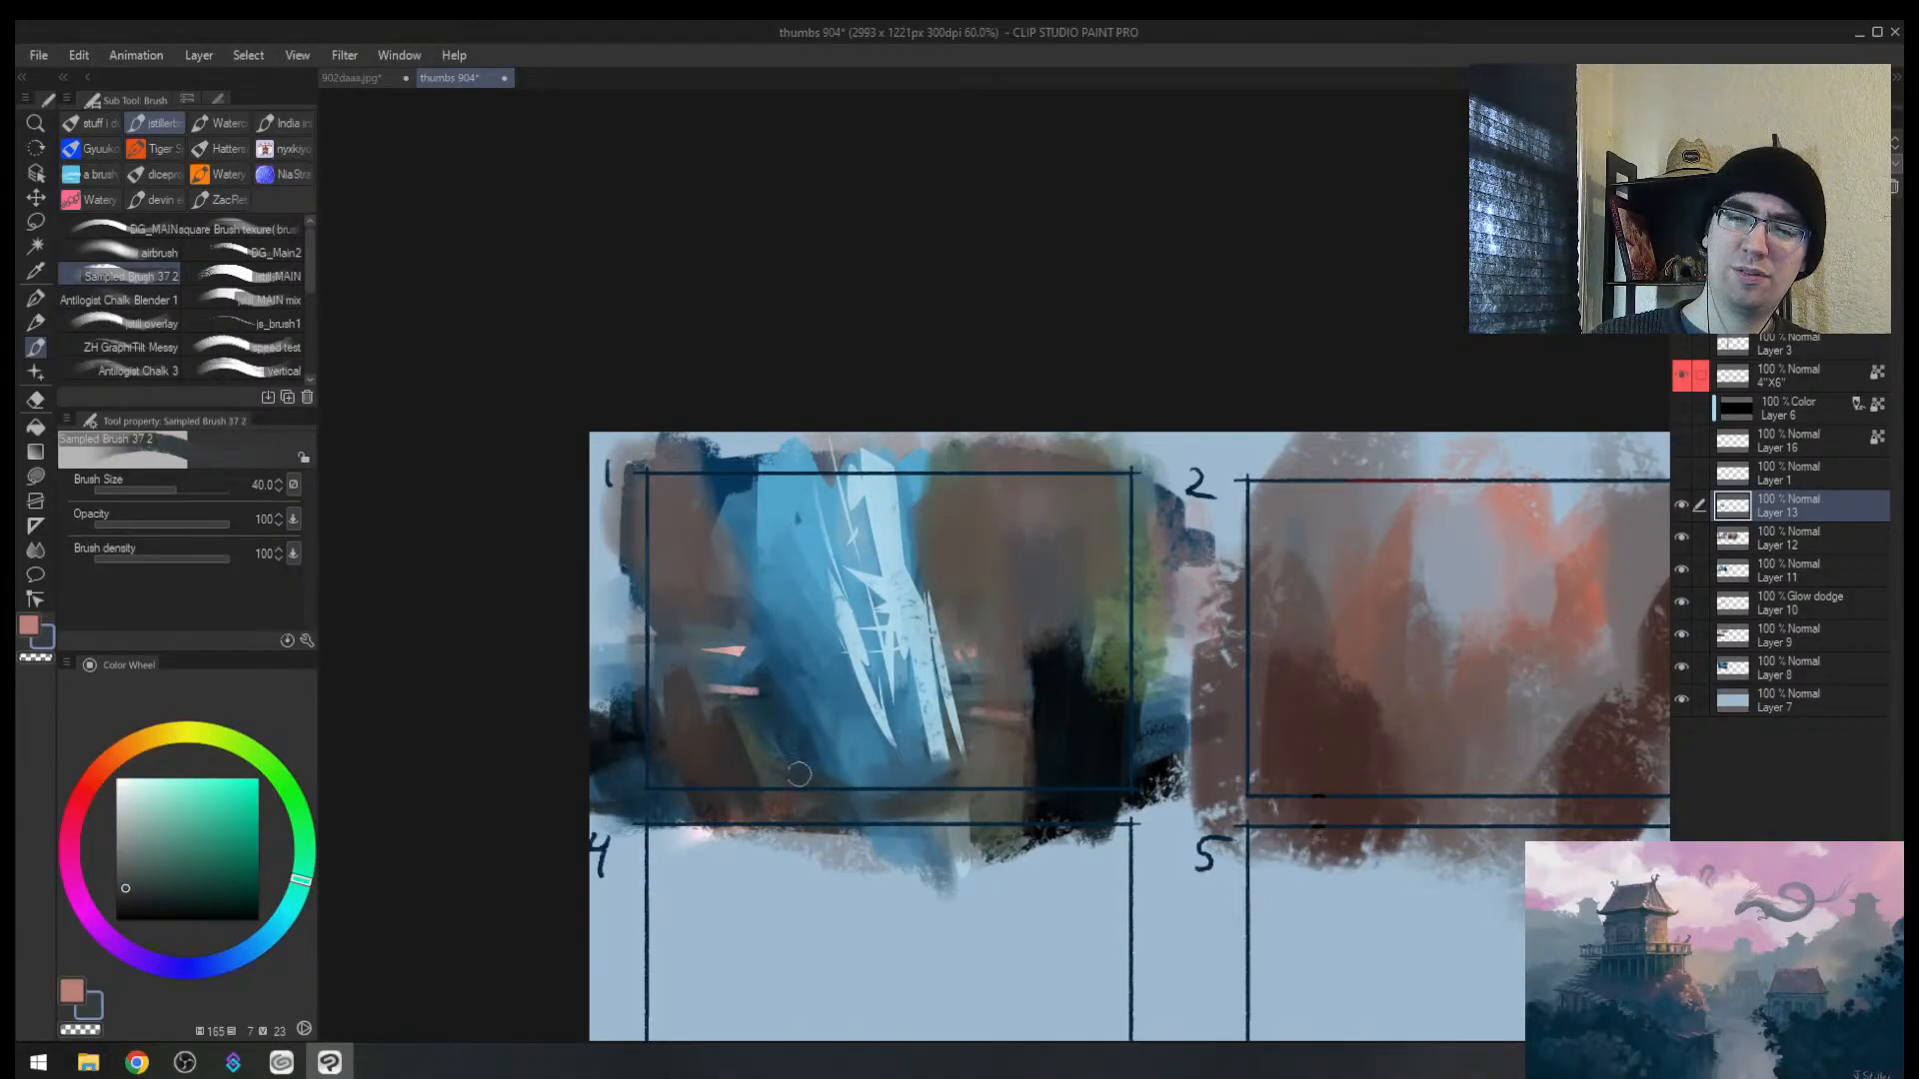
alt+click(776, 745)
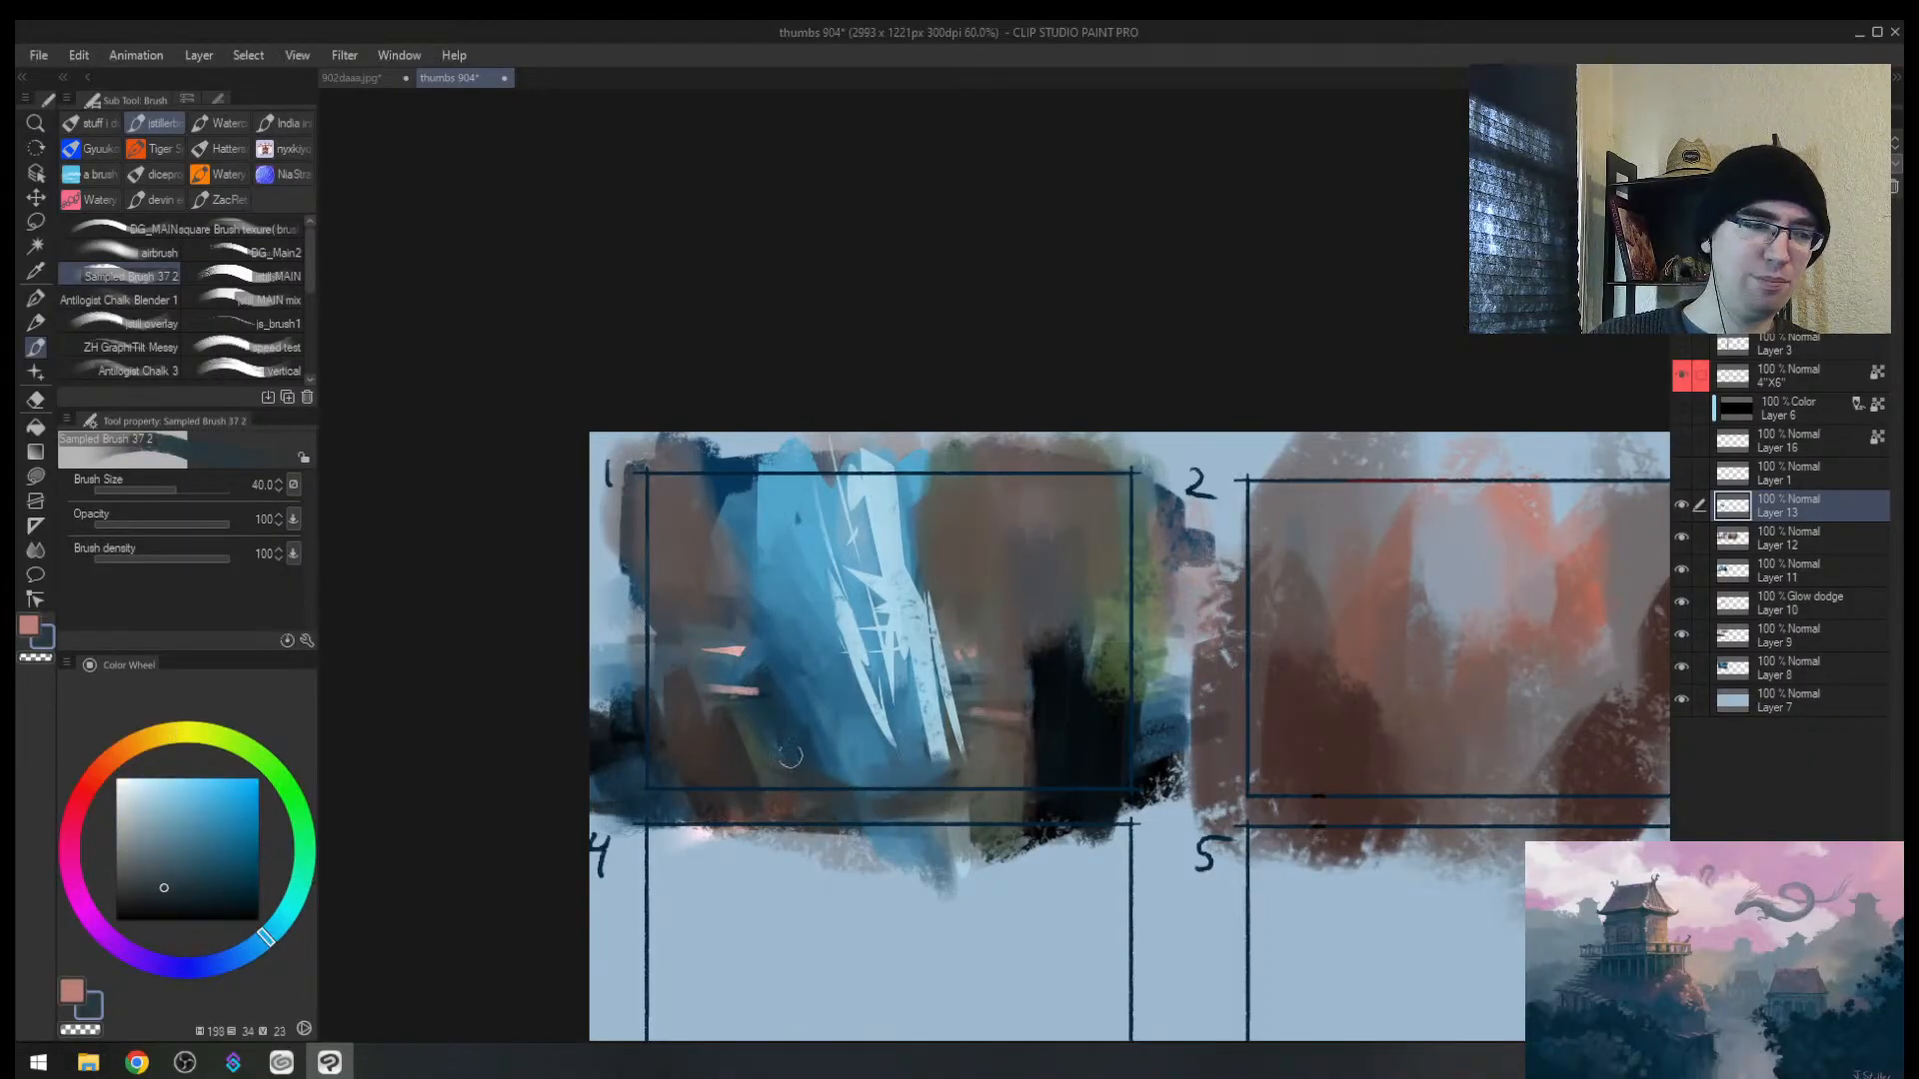
key([)
Step: Zoom in slightly and try a thin dark stroke below the shards at size 15, then undo it
key(ctrl+space)
mouse_move(970, 774)
mouse_down()
mouse_move(971, 733)
mouse_move(993, 772)
mouse_move(882, 786)
mouse_up()
key([)
key([)
key([)
key([)
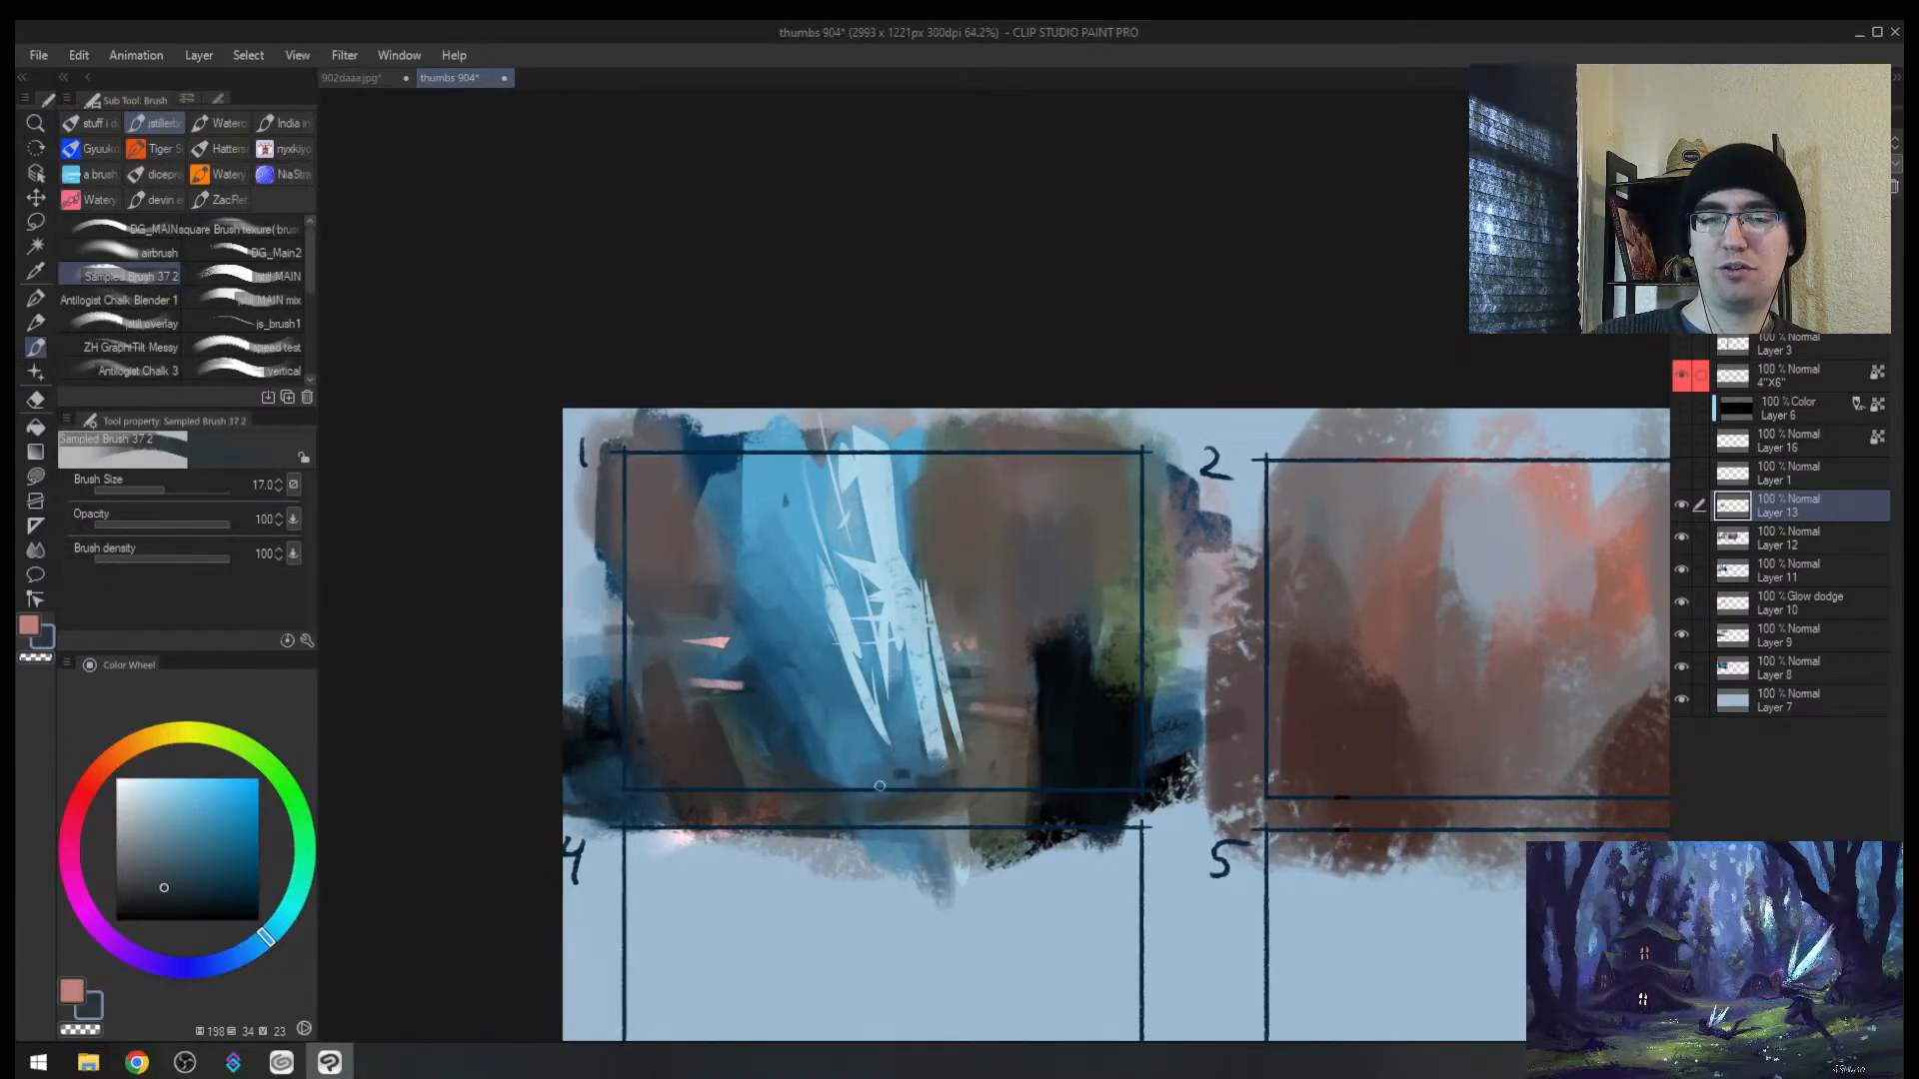
key([)
mouse_move(987, 691)
mouse_down()
mouse_move(1073, 716)
mouse_move(975, 684)
mouse_move(990, 742)
mouse_move(981, 691)
mouse_up()
key(])
key(h)
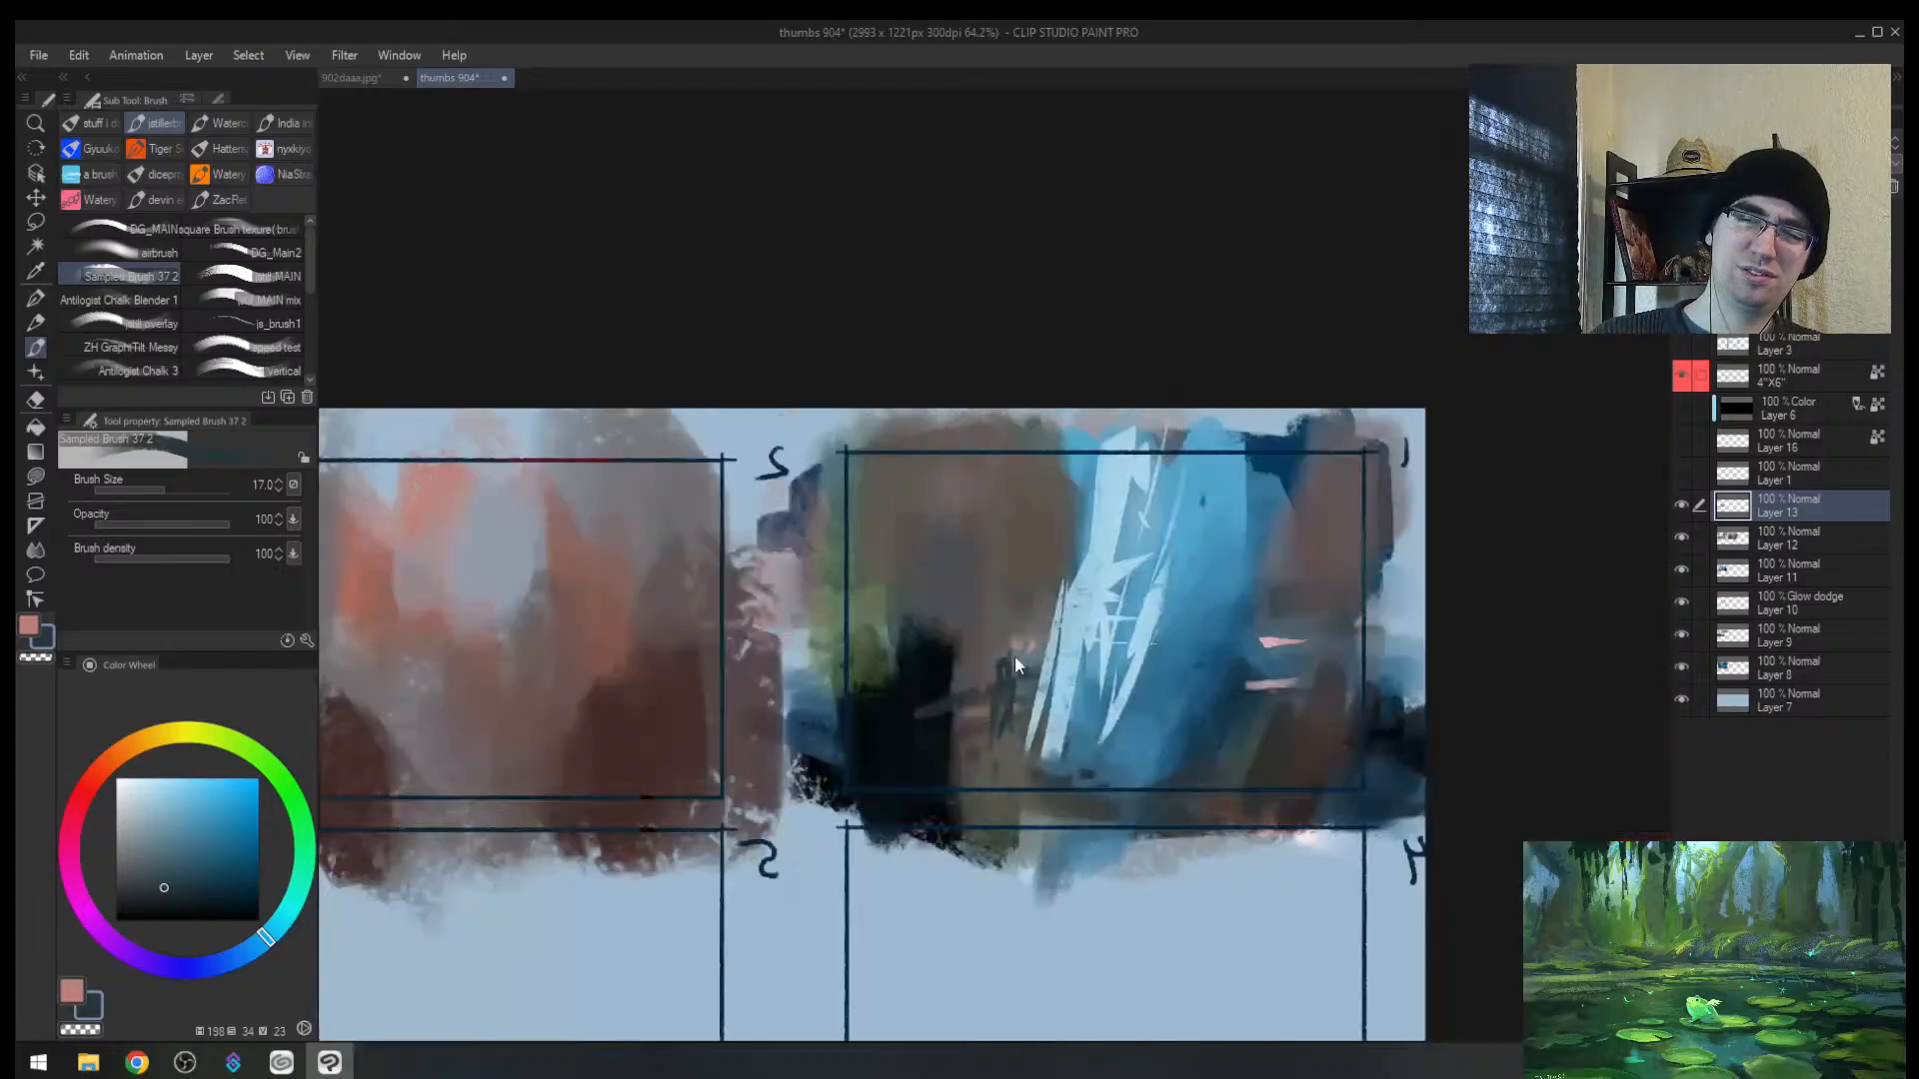
key(ctrl+z)
Step: Paint a dark curve sweeping under the shards, extending it with a size 25 brush
key([)
drag(995, 767, 1180, 757)
key(ctrl+z)
key(ctrl+z)
mouse_move(1054, 630)
mouse_down()
mouse_move(1096, 767)
mouse_move(1139, 783)
mouse_up()
key(])
key(])
key(])
mouse_move(1042, 659)
mouse_down()
mouse_move(958, 672)
mouse_move(982, 654)
mouse_move(977, 680)
mouse_move(1025, 679)
mouse_move(987, 724)
mouse_move(1021, 699)
mouse_move(1036, 645)
mouse_move(942, 678)
mouse_move(1018, 690)
mouse_move(1028, 653)
mouse_move(885, 660)
mouse_up()
Step: Lasso a crescent-shaped selection beneath the blue shards in frame 1
key(m)
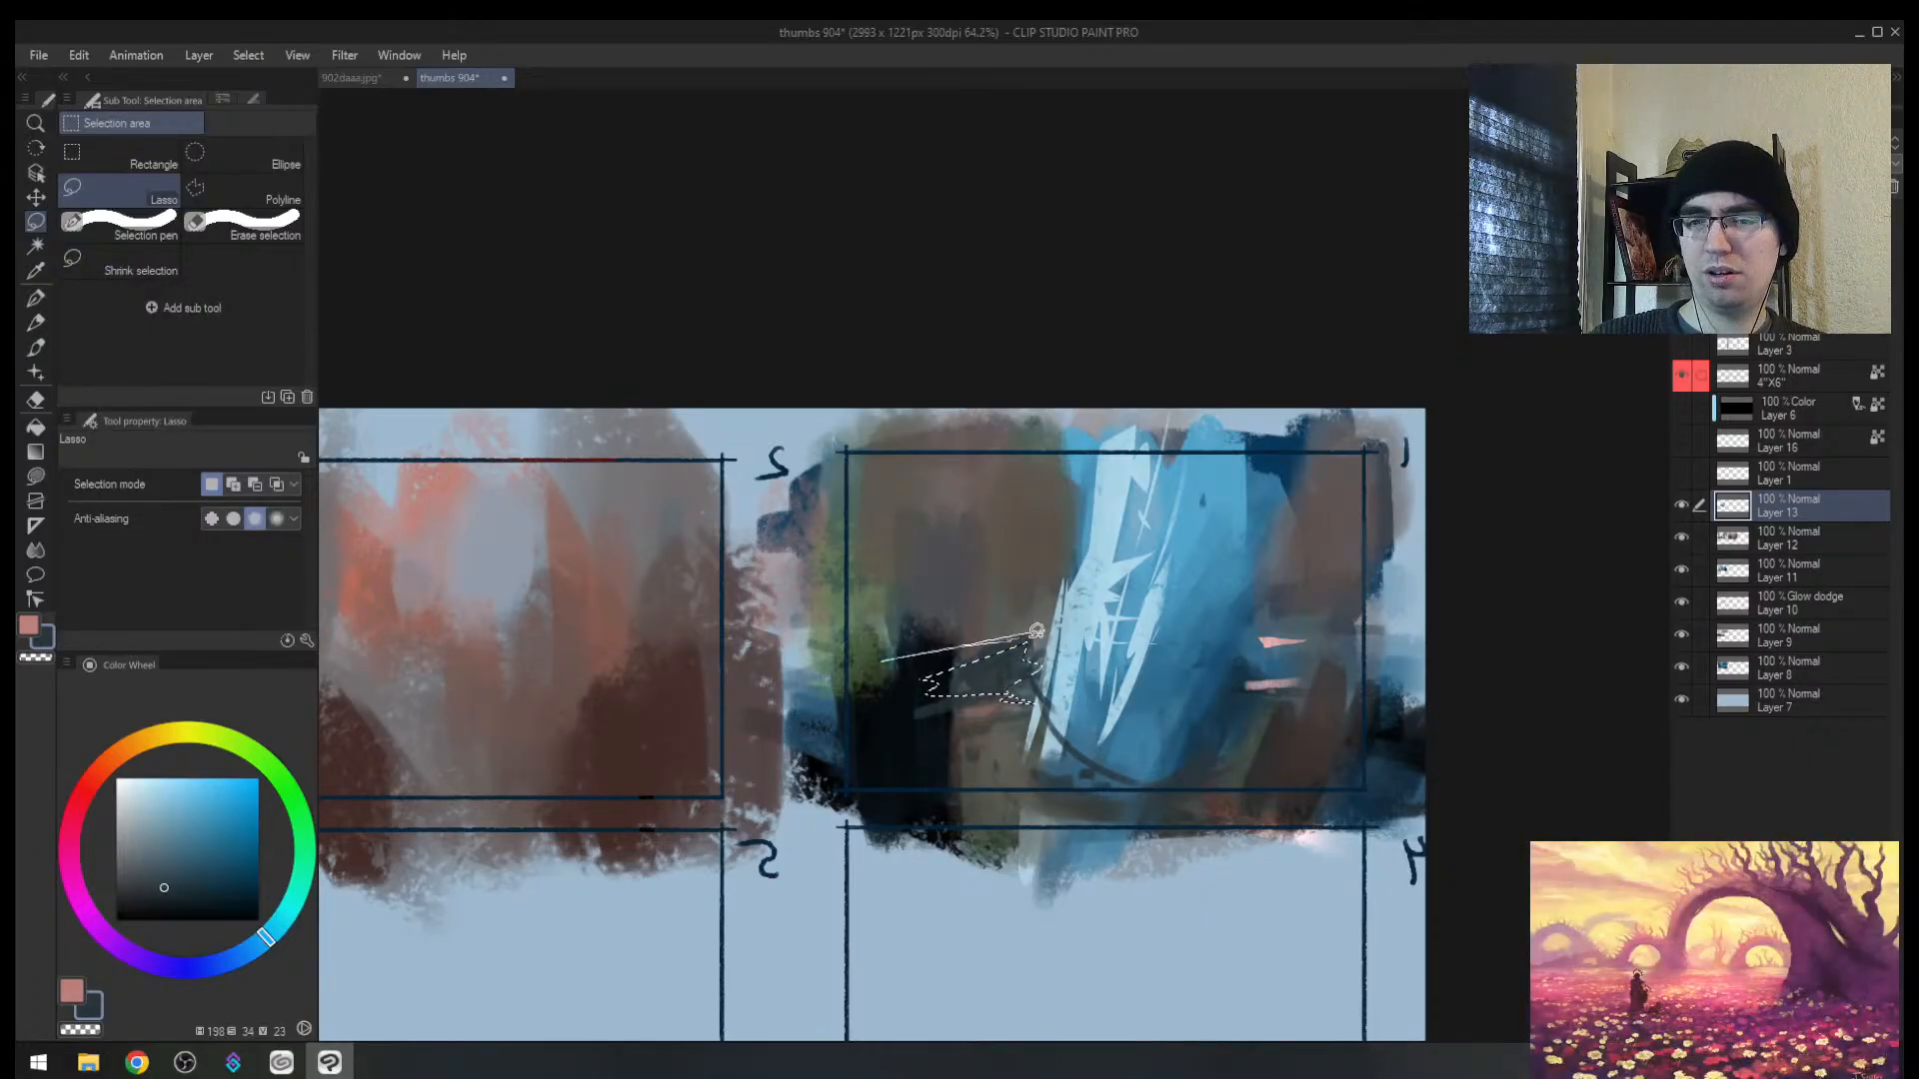
mouse_move(1030, 700)
mouse_down()
mouse_move(984, 698)
mouse_move(949, 767)
mouse_move(1145, 781)
mouse_move(1060, 701)
mouse_move(1069, 760)
mouse_up()
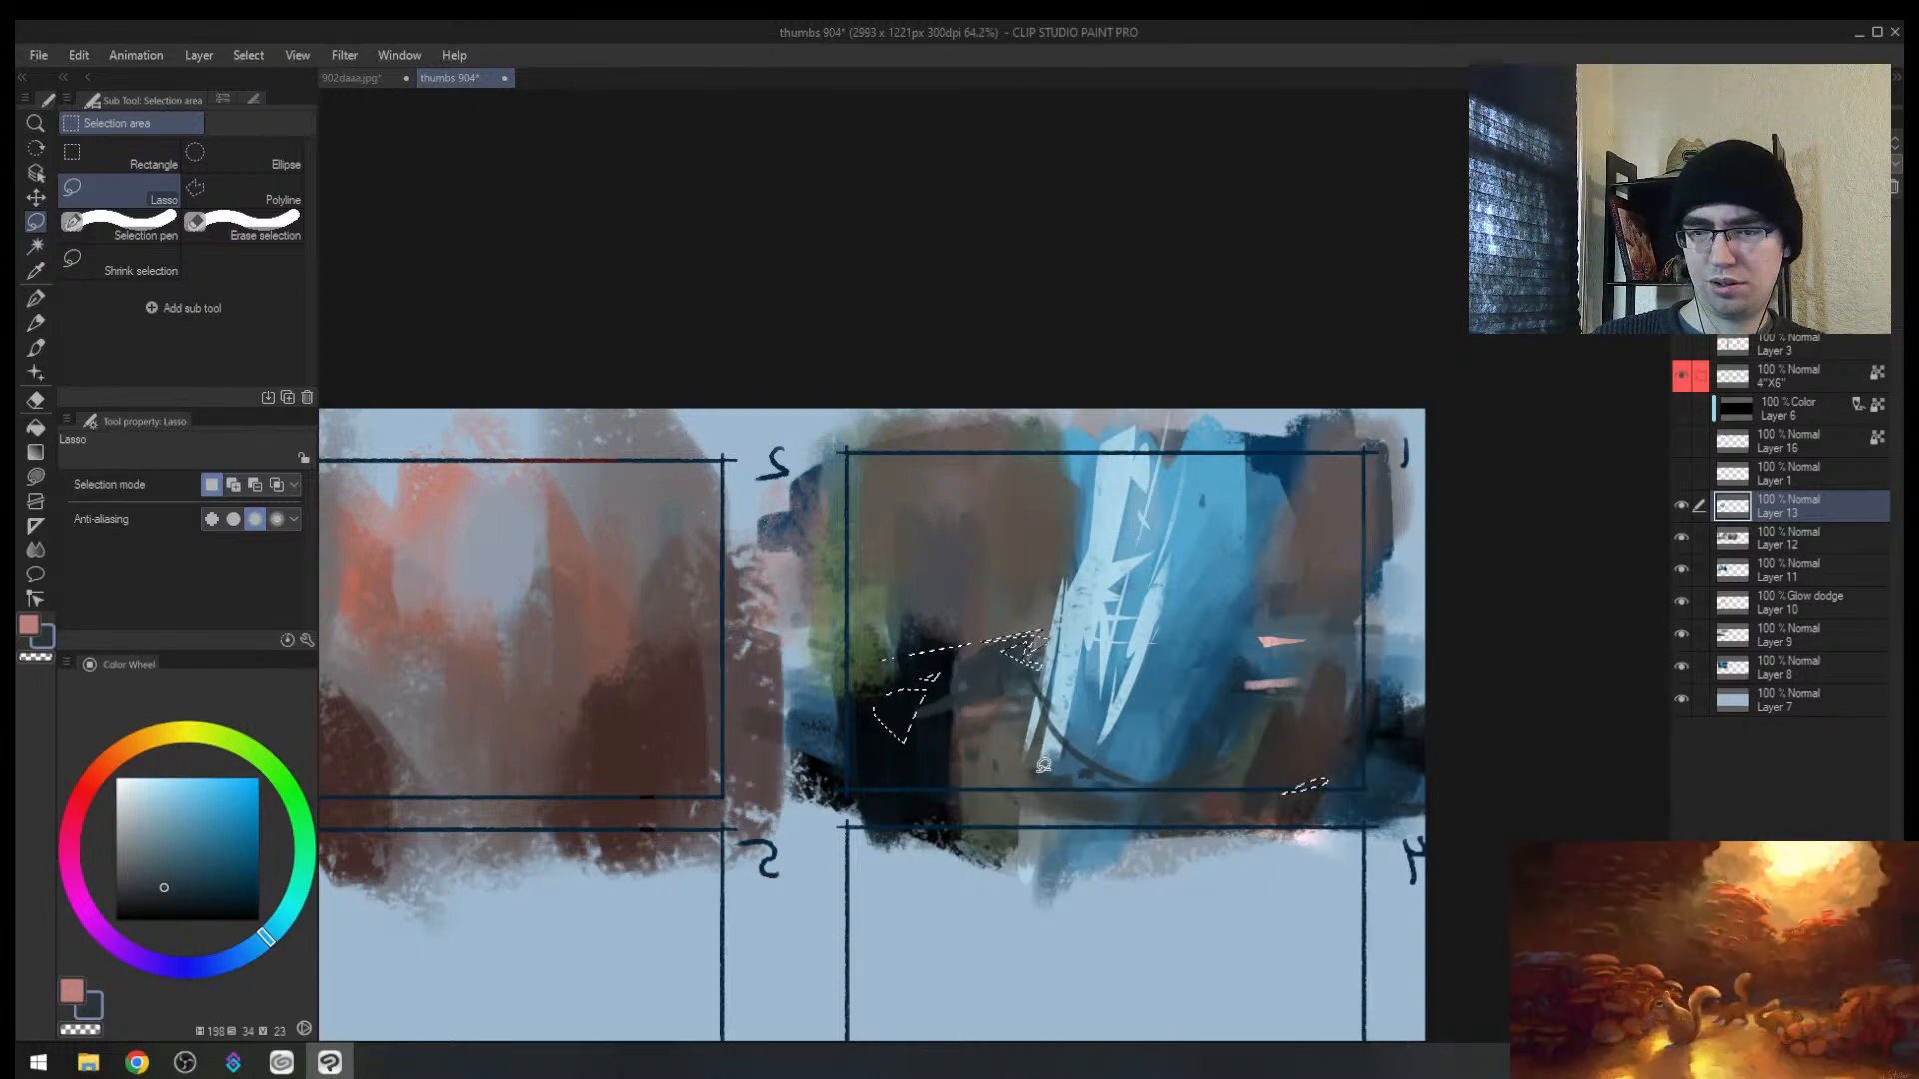
key(ctrl+z)
mouse_move(1024, 642)
mouse_down()
mouse_move(978, 800)
mouse_move(870, 801)
mouse_move(1153, 841)
mouse_move(1257, 821)
mouse_move(1294, 837)
mouse_up()
key(ctrl+z)
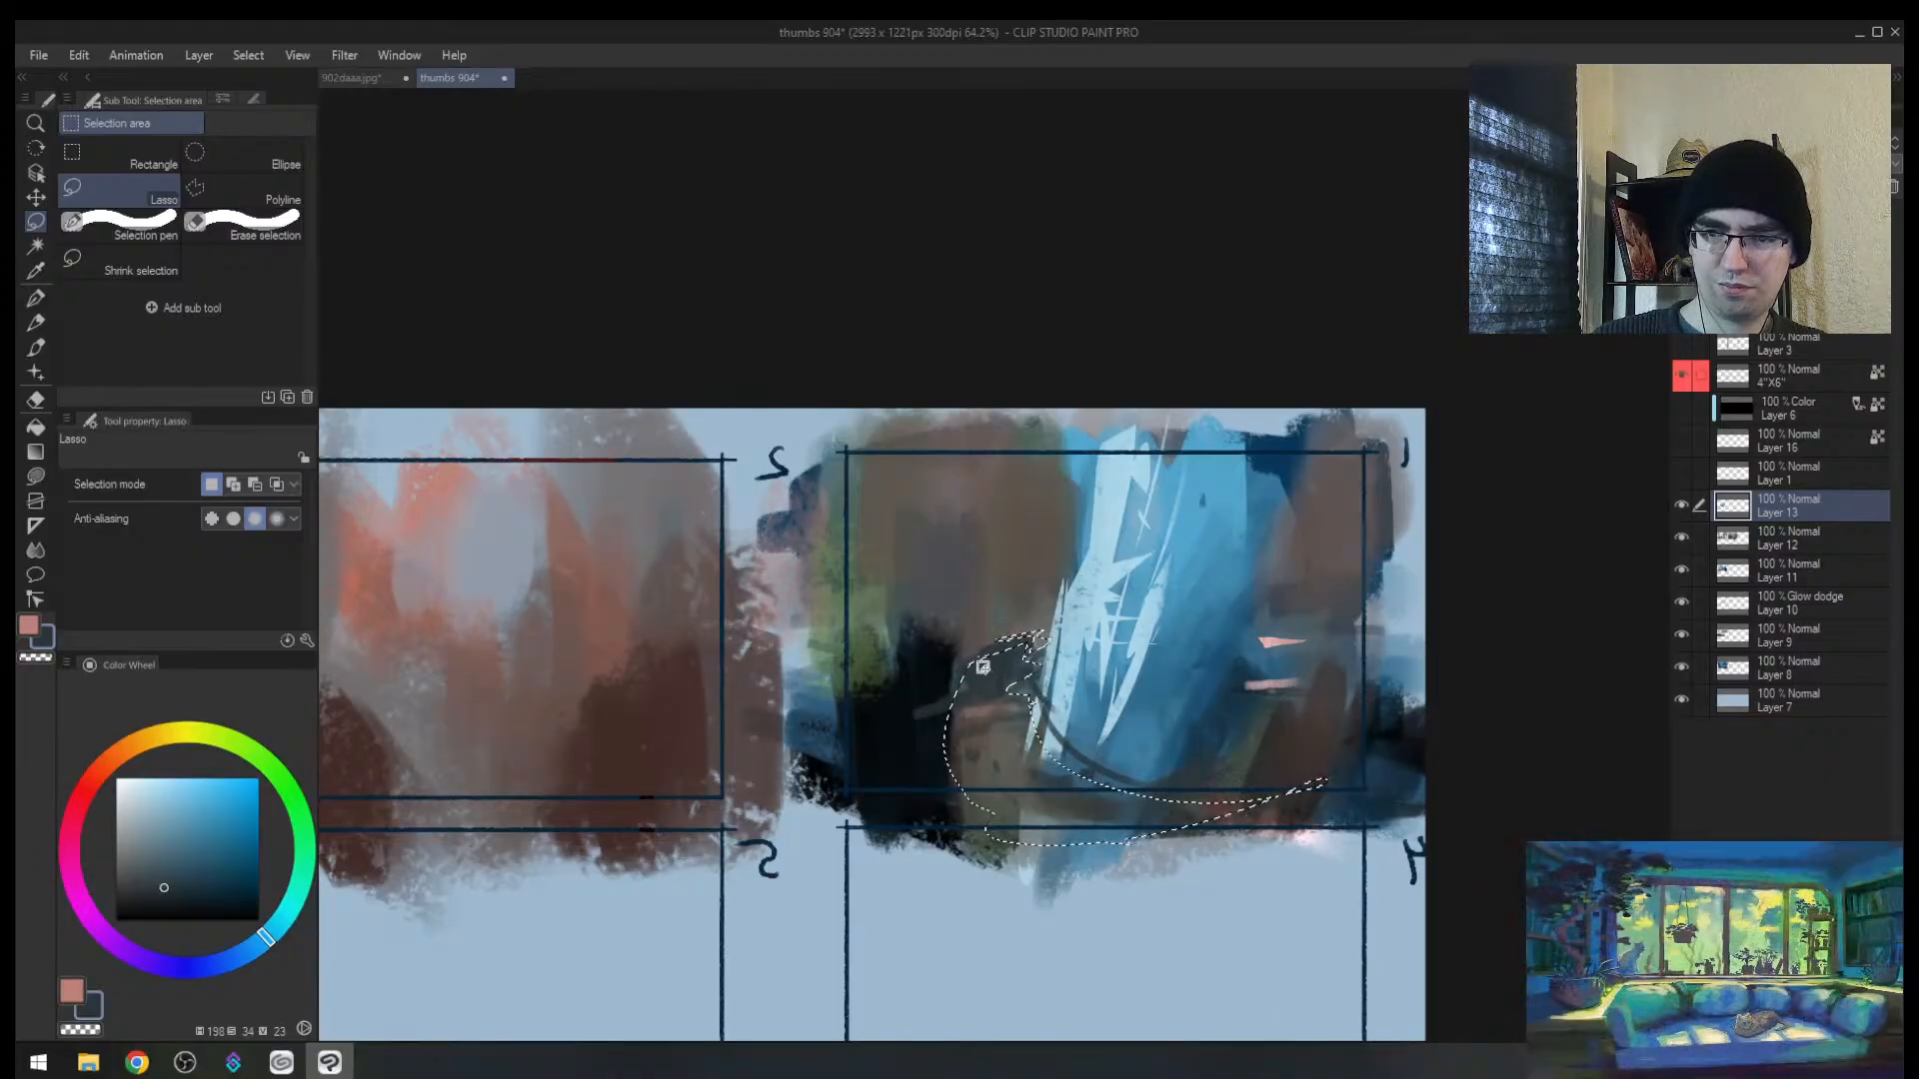
mouse_move(1029, 646)
mouse_down()
mouse_move(1035, 824)
mouse_move(1074, 782)
mouse_up()
mouse_move(1032, 675)
mouse_down()
mouse_move(861, 769)
mouse_move(1029, 650)
mouse_up()
Step: Fill the crescent with olive-grey, add dark brown stripes with a shrinking brush, then deselect
key(b)
alt+click(1003, 721)
drag(952, 753, 883, 800)
mouse_move(884, 807)
mouse_down()
mouse_move(1109, 790)
mouse_move(1019, 829)
mouse_move(920, 807)
mouse_up()
alt+click(1187, 788)
key(bracketleft)
key(bracketleft)
key(bracketleft)
key(bracketleft)
drag(1088, 750, 863, 787)
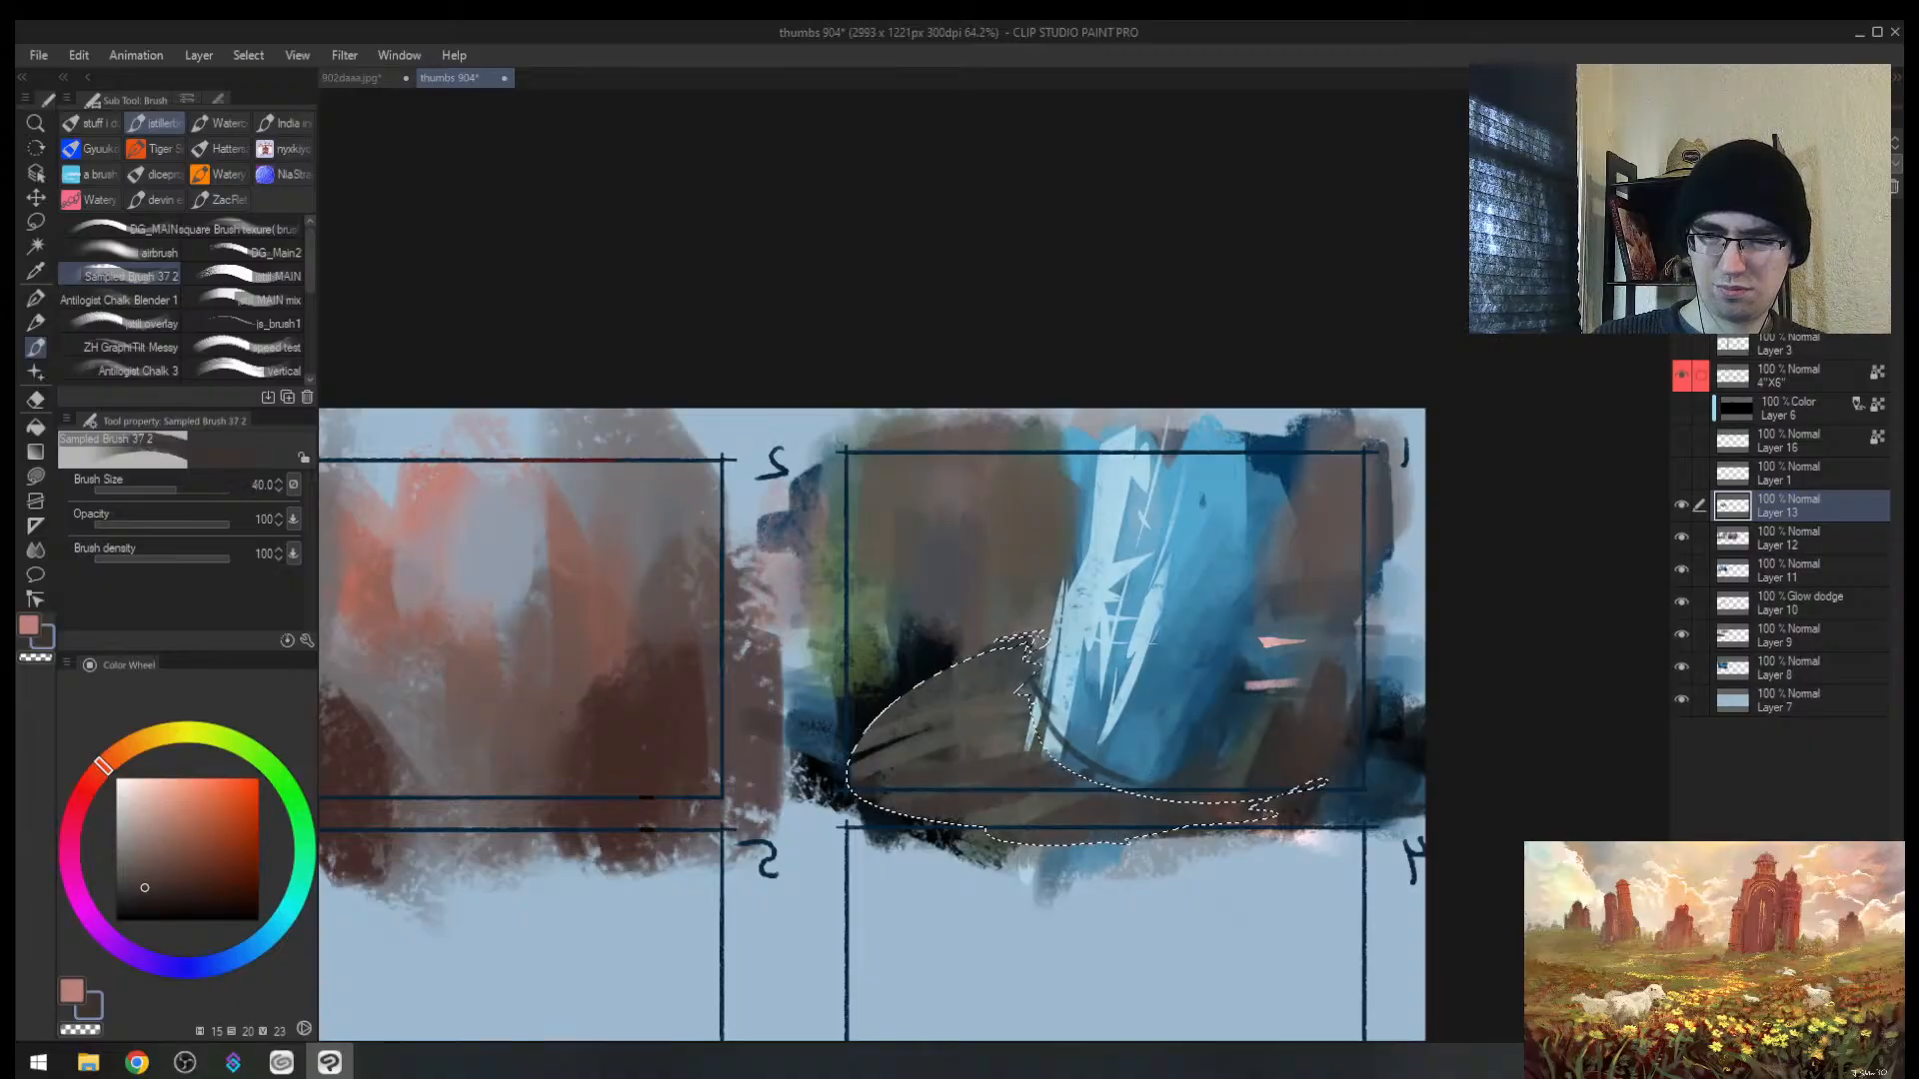
key(bracketleft)
key(bracketleft)
mouse_move(1037, 719)
mouse_down()
mouse_move(865, 739)
mouse_move(908, 697)
mouse_up()
drag(1039, 659, 961, 668)
key(bracketleft)
key(bracketleft)
key(bracketleft)
key(ctrl+d)
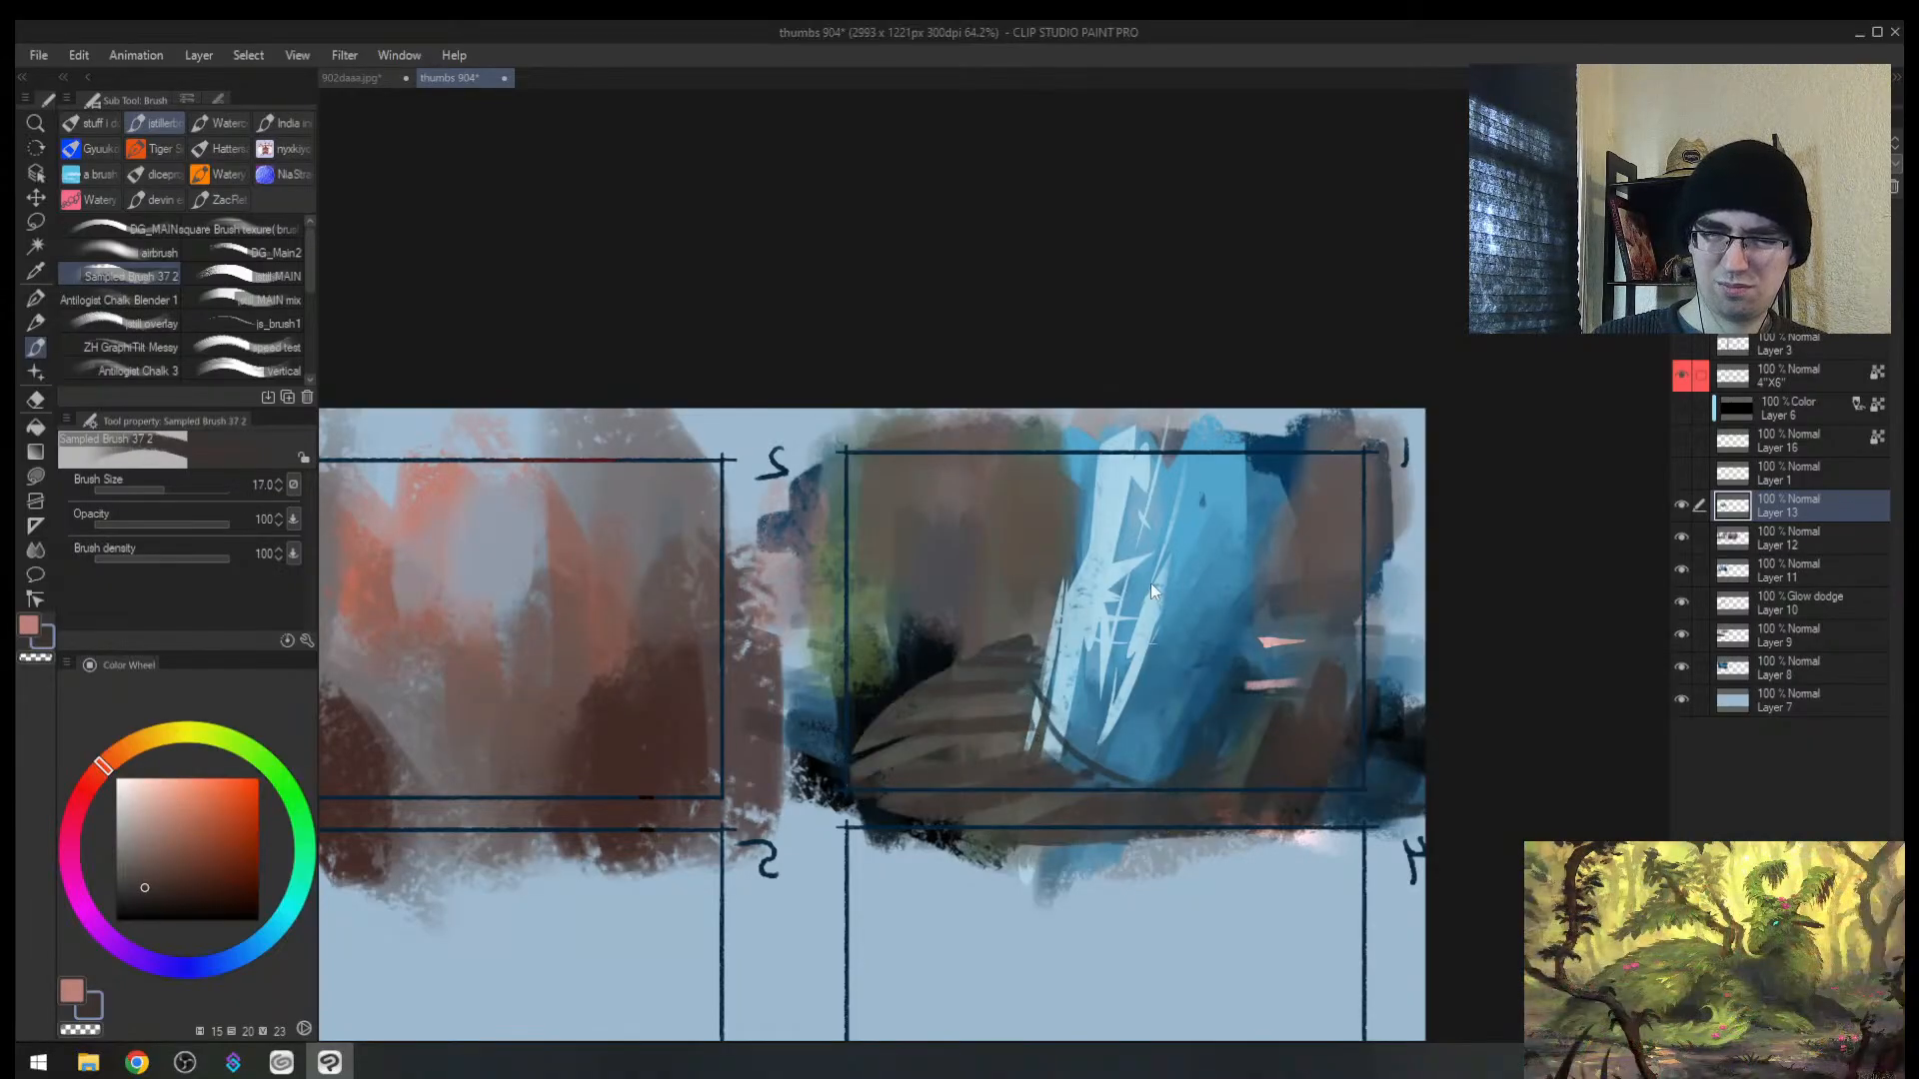
Step: Mirror the canvas and add a short dark blue stroke on the mound at brush size 10
key(h)
alt+click(1037, 653)
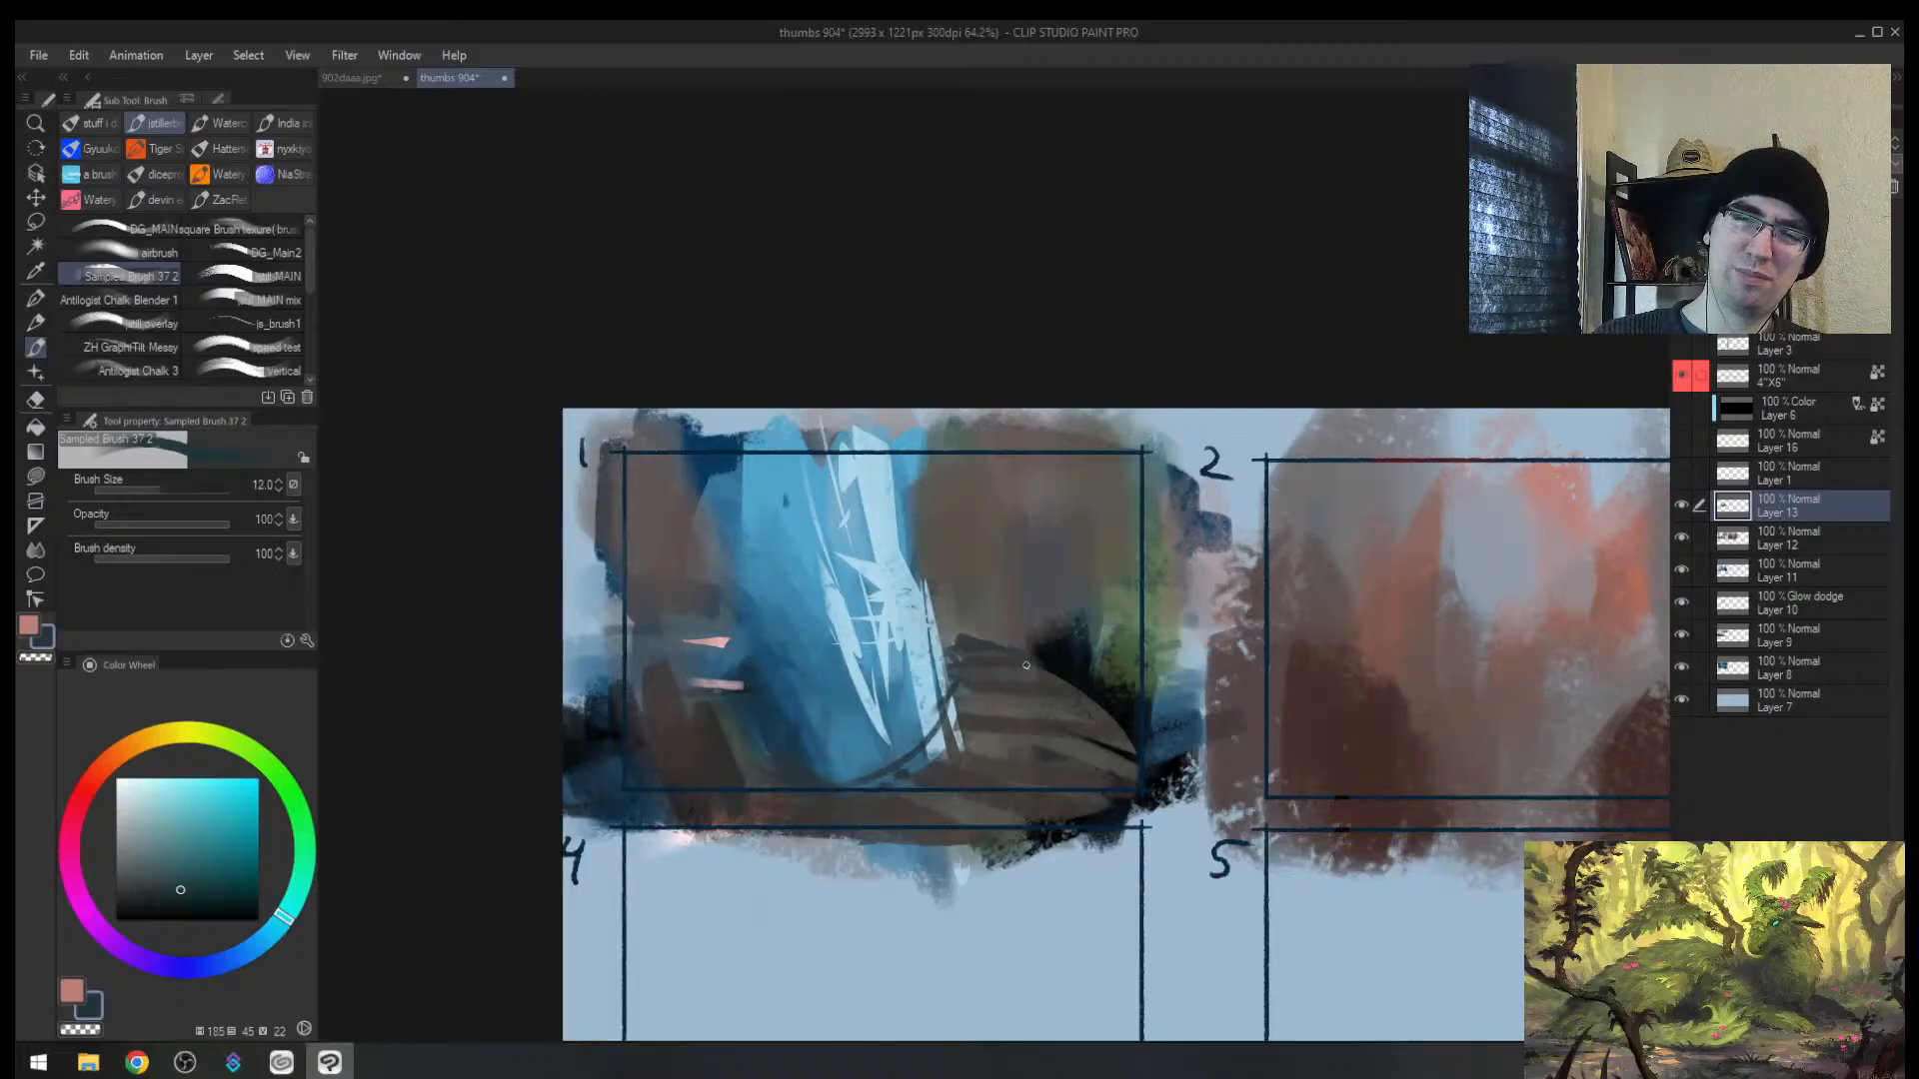
alt+click(1026, 665)
key(bracketright)
key(bracketright)
key(bracketright)
key(bracketright)
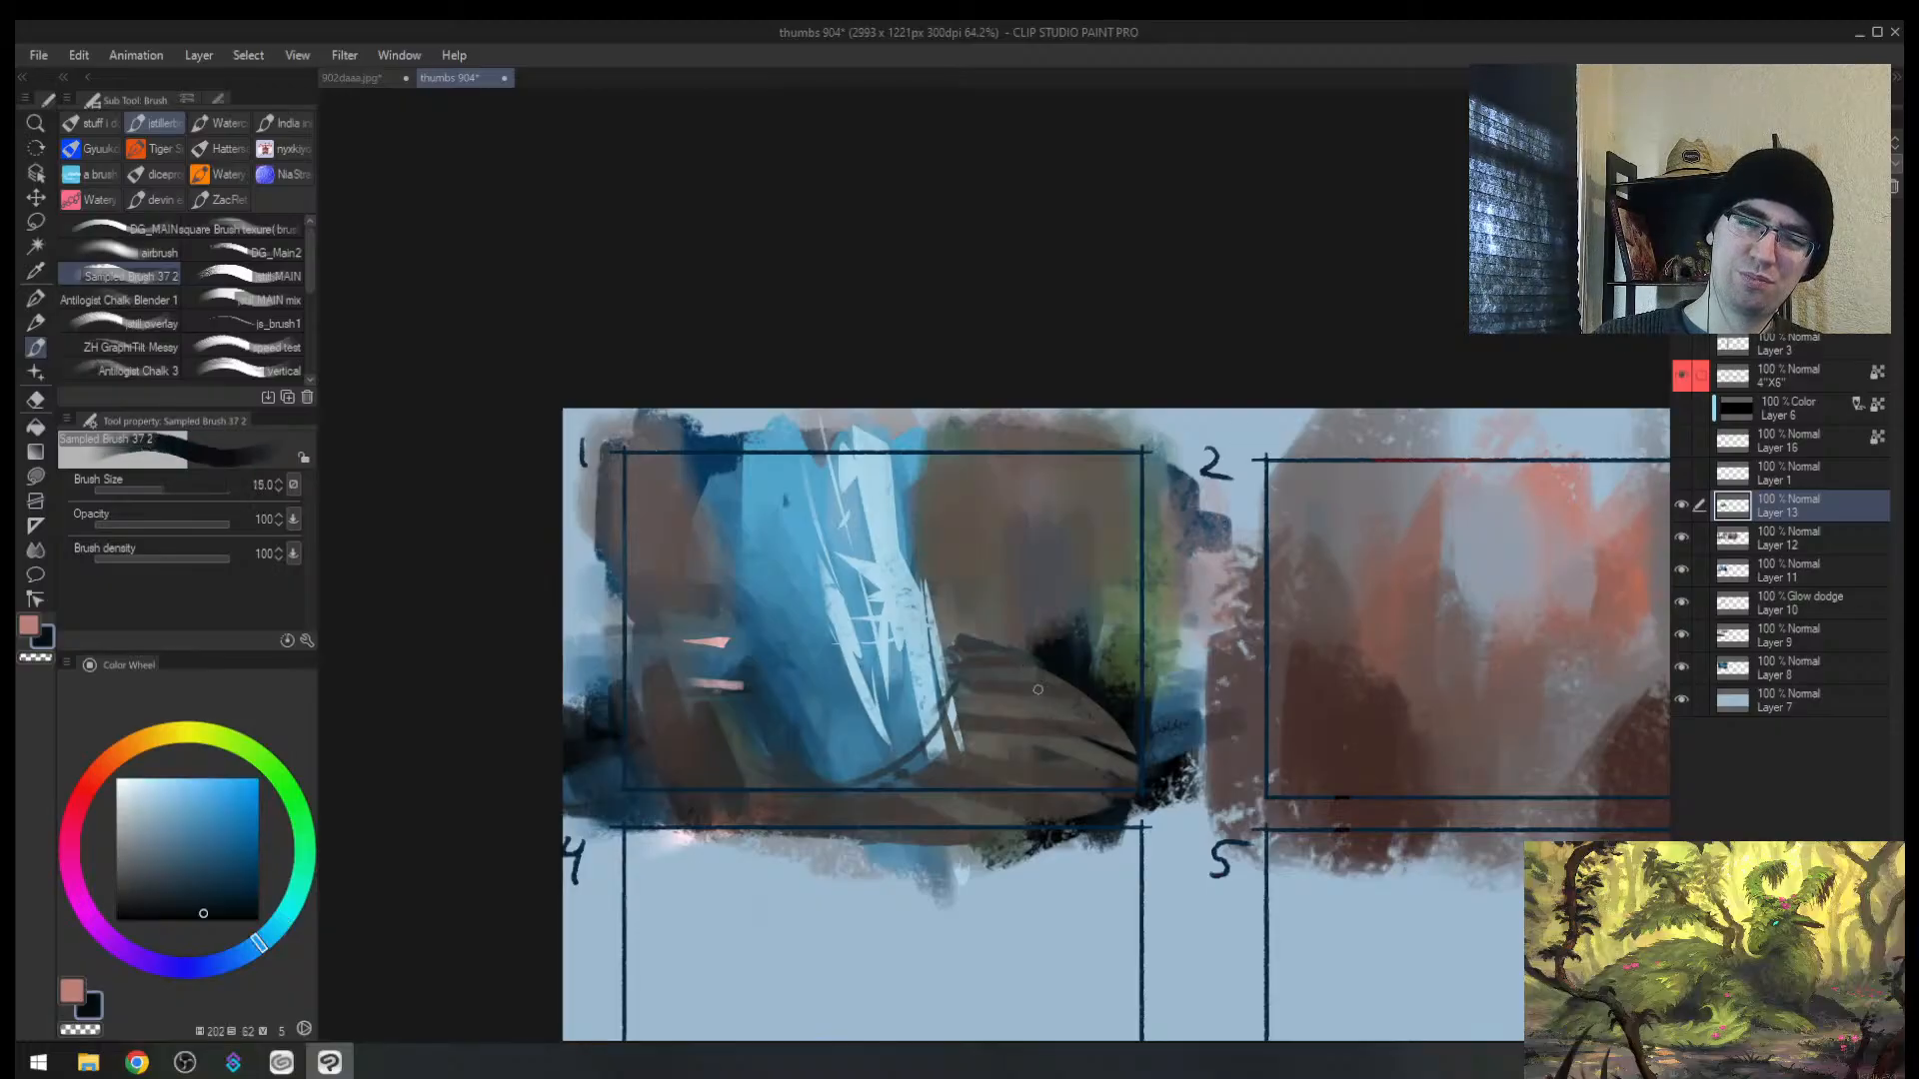
key(bracketleft)
key(bracketleft)
drag(1017, 653, 962, 658)
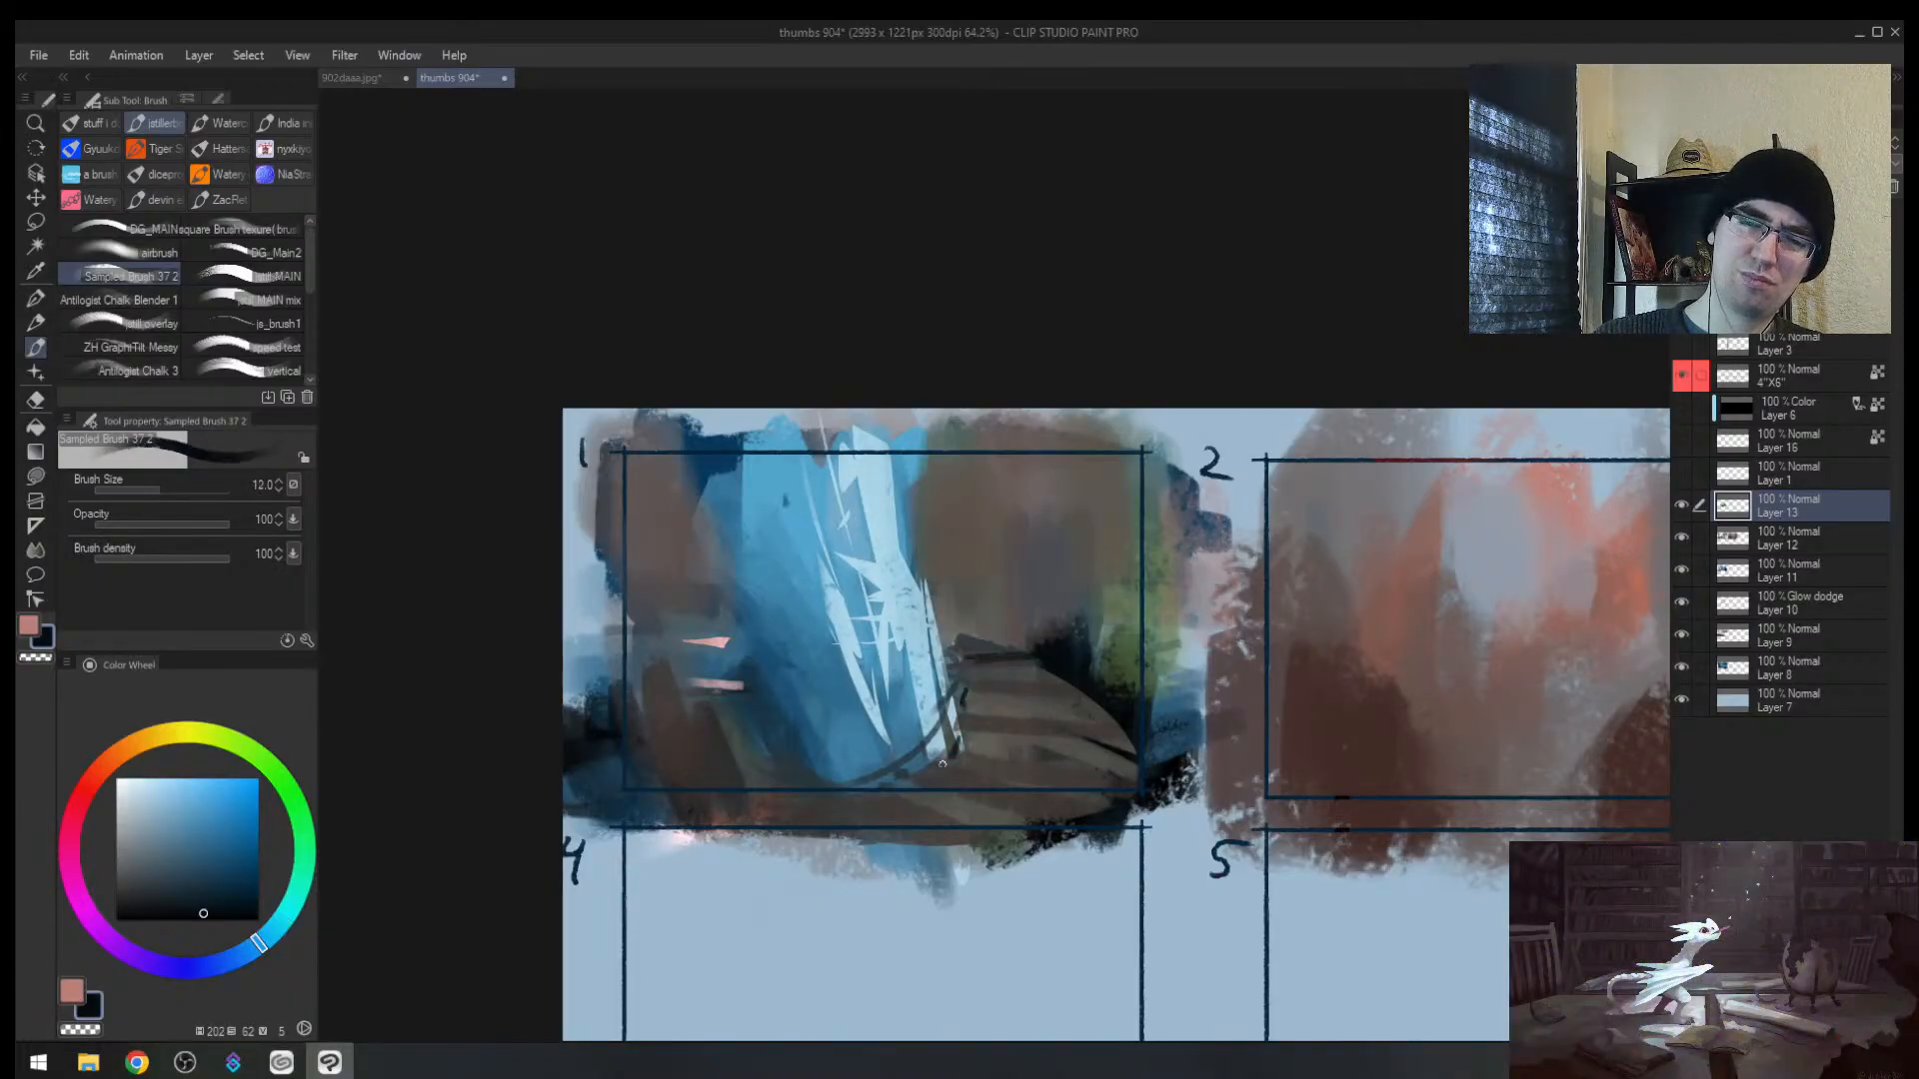
key(bracketright)
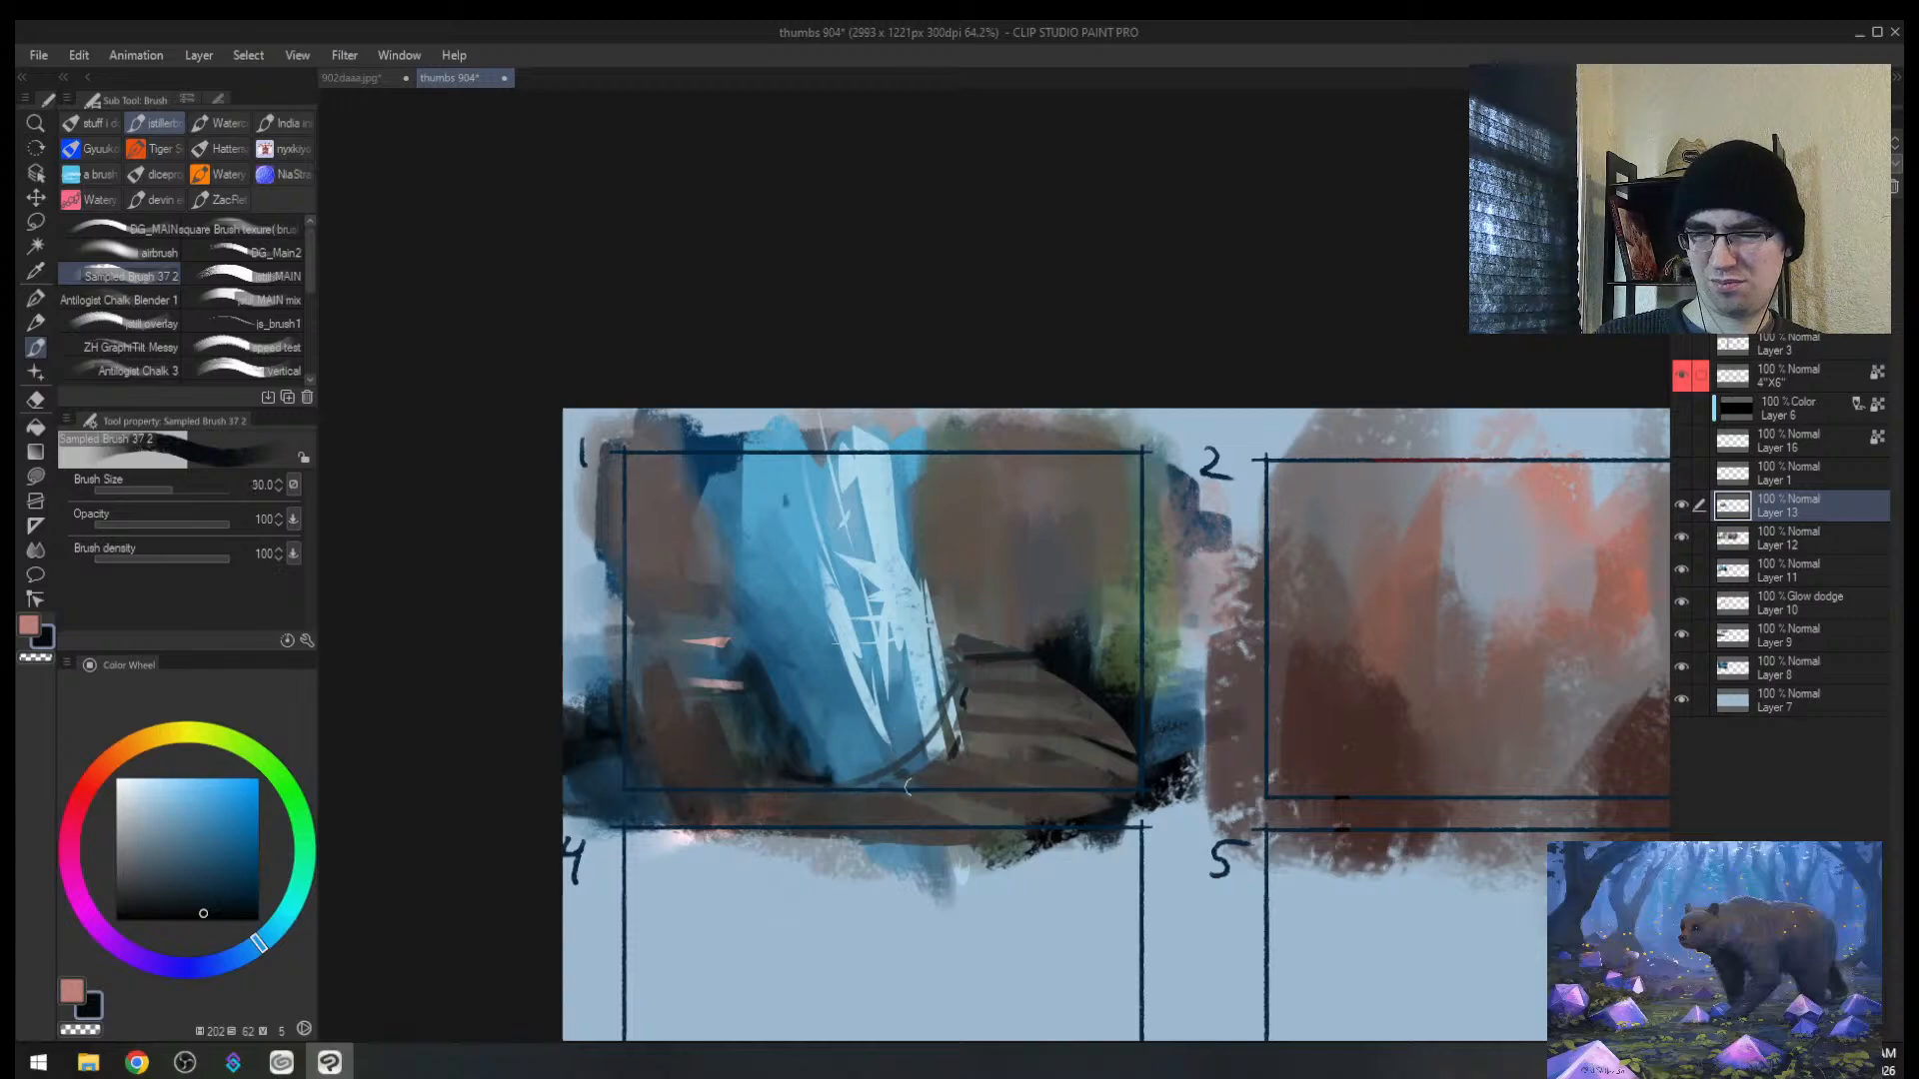
Step: Lasso thin slivers over the mound and fill them with light blue at brush size 120
key(h)
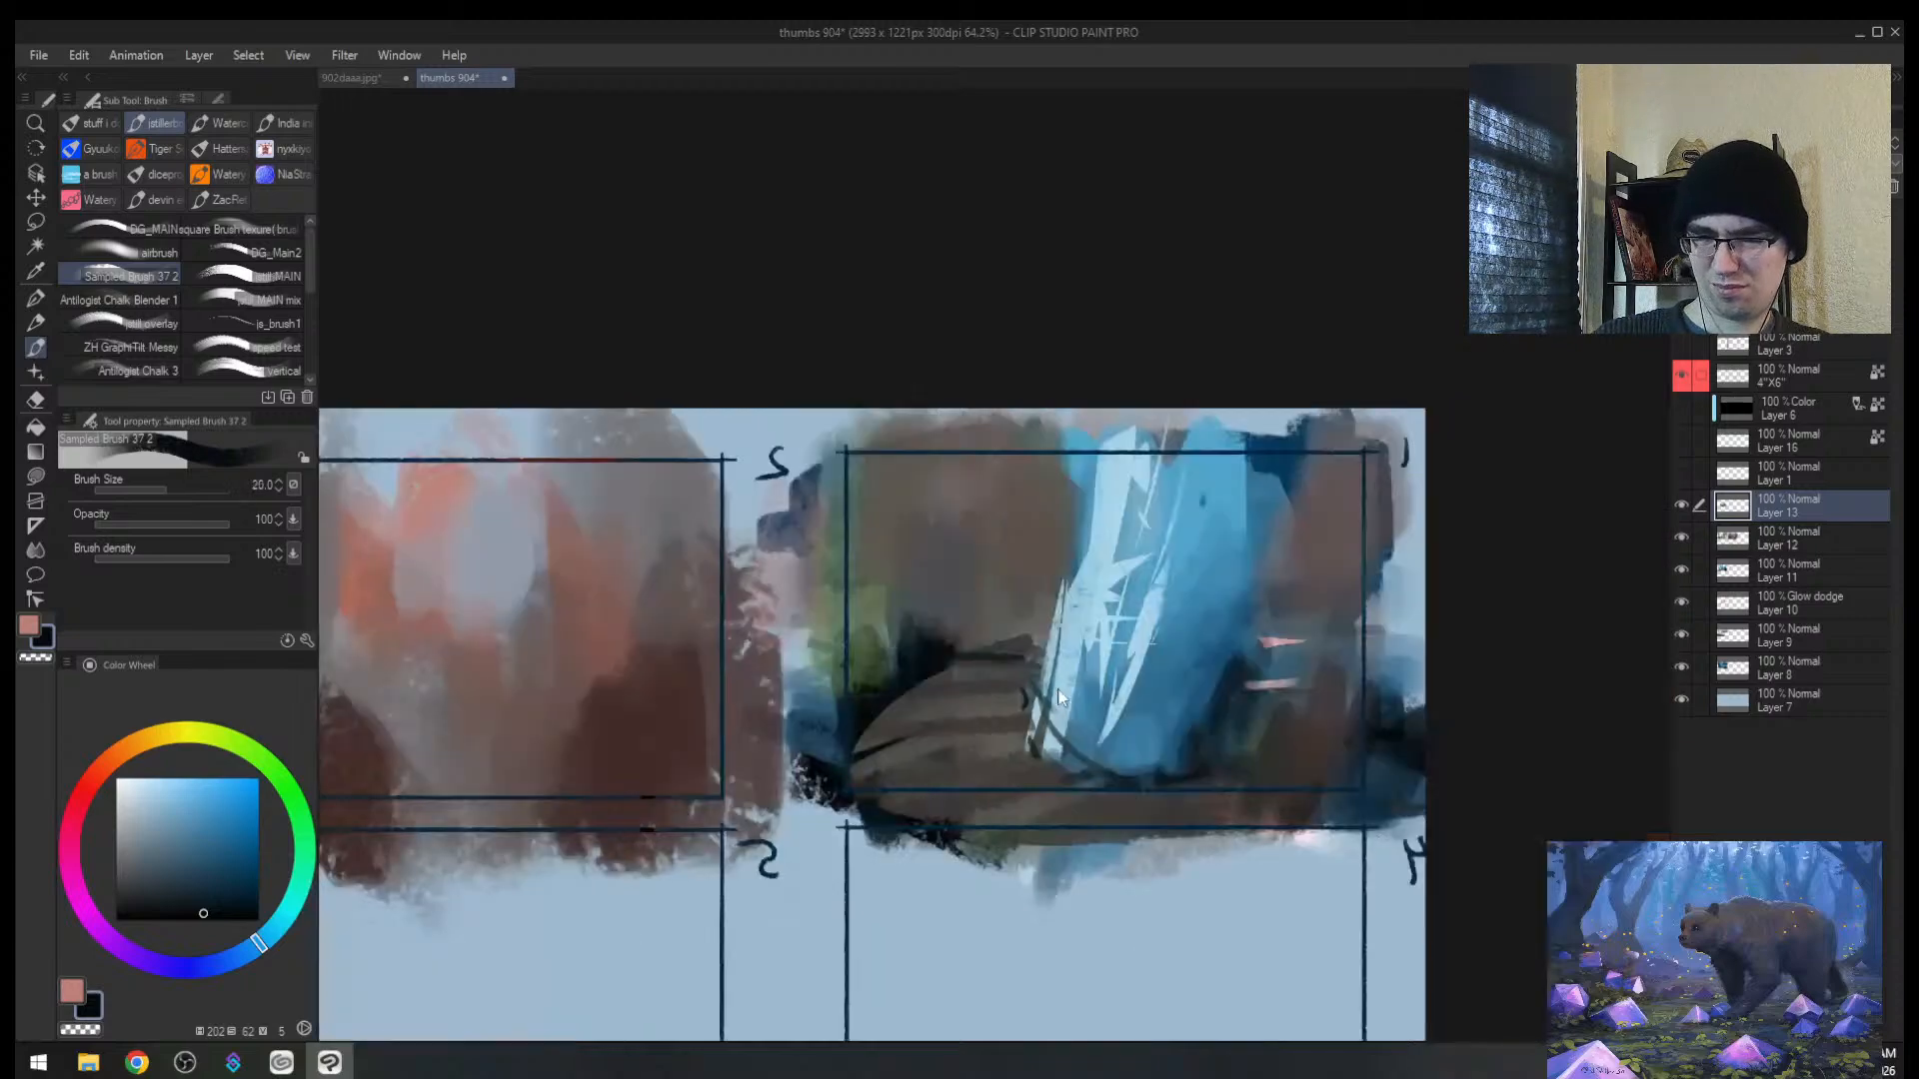
key(m)
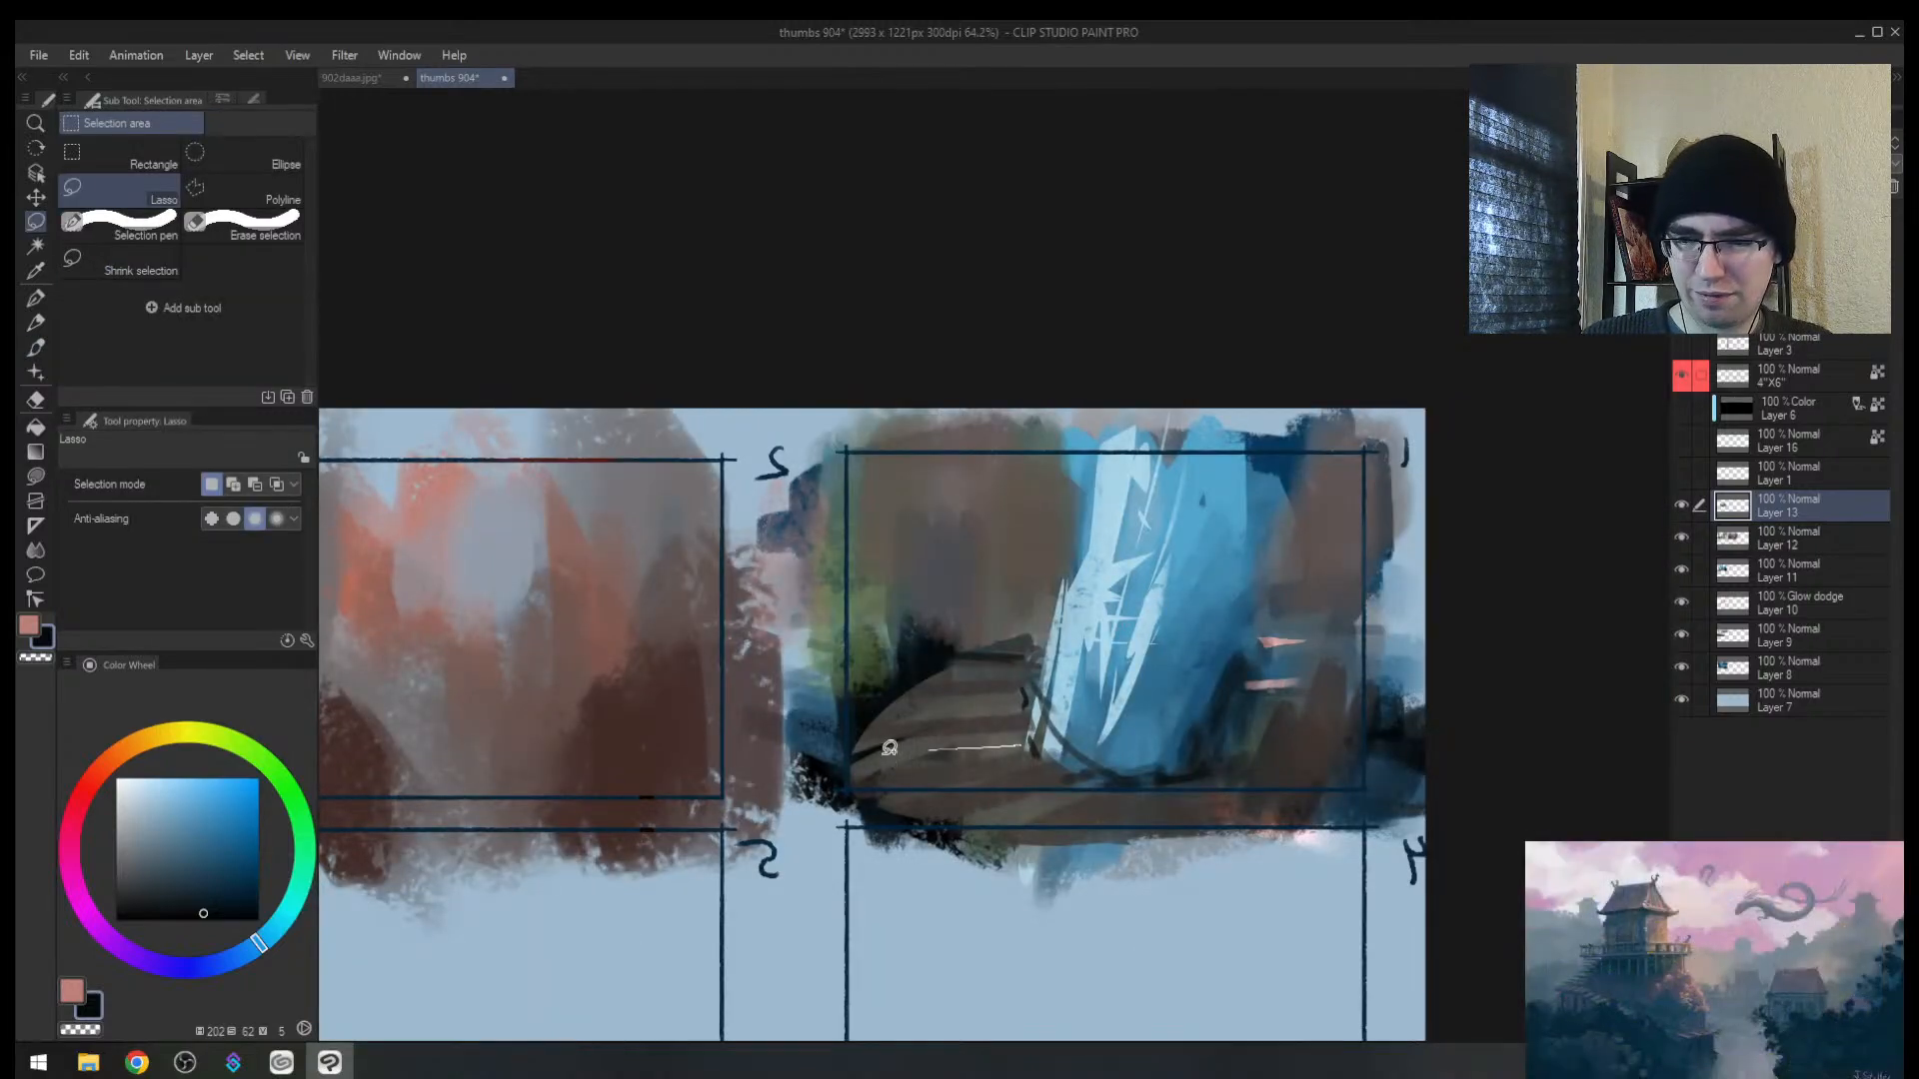
mouse_move(878, 755)
mouse_down()
mouse_move(1049, 755)
mouse_move(1000, 742)
mouse_move(900, 812)
mouse_move(1092, 802)
mouse_up()
mouse_move(931, 716)
mouse_down()
mouse_move(1025, 713)
mouse_move(899, 755)
mouse_move(1078, 801)
mouse_up()
key(b)
alt+click(1081, 628)
key(bracketright)
key(bracketright)
key(bracketright)
key(bracketright)
key(bracketright)
key(bracketright)
key(bracketright)
key(bracketright)
key(bracketright)
key(ctrl+d)
Step: Start a dark blue diagonal branch stroke on the mound's right side at size 40
key(bracketleft)
key(bracketleft)
key(bracketleft)
key(bracketleft)
key(bracketleft)
key(bracketleft)
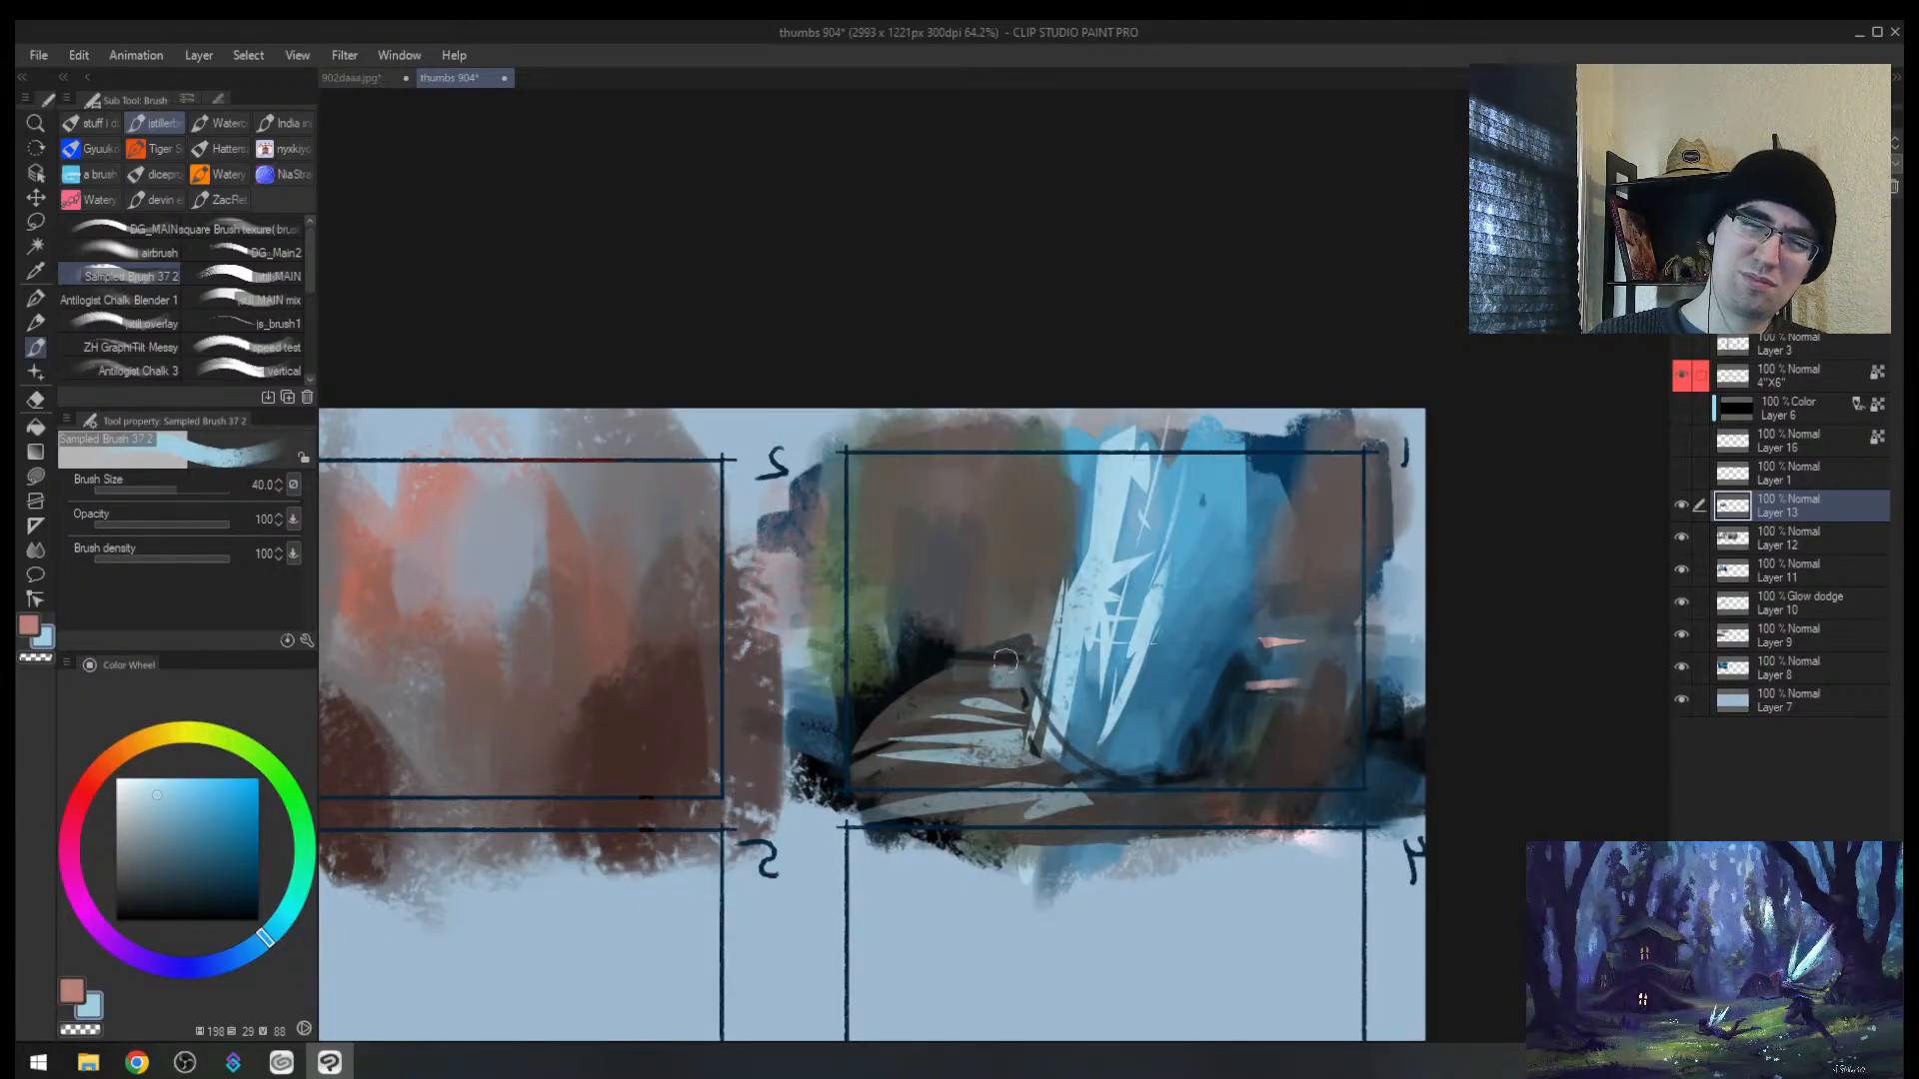
alt+click(1000, 651)
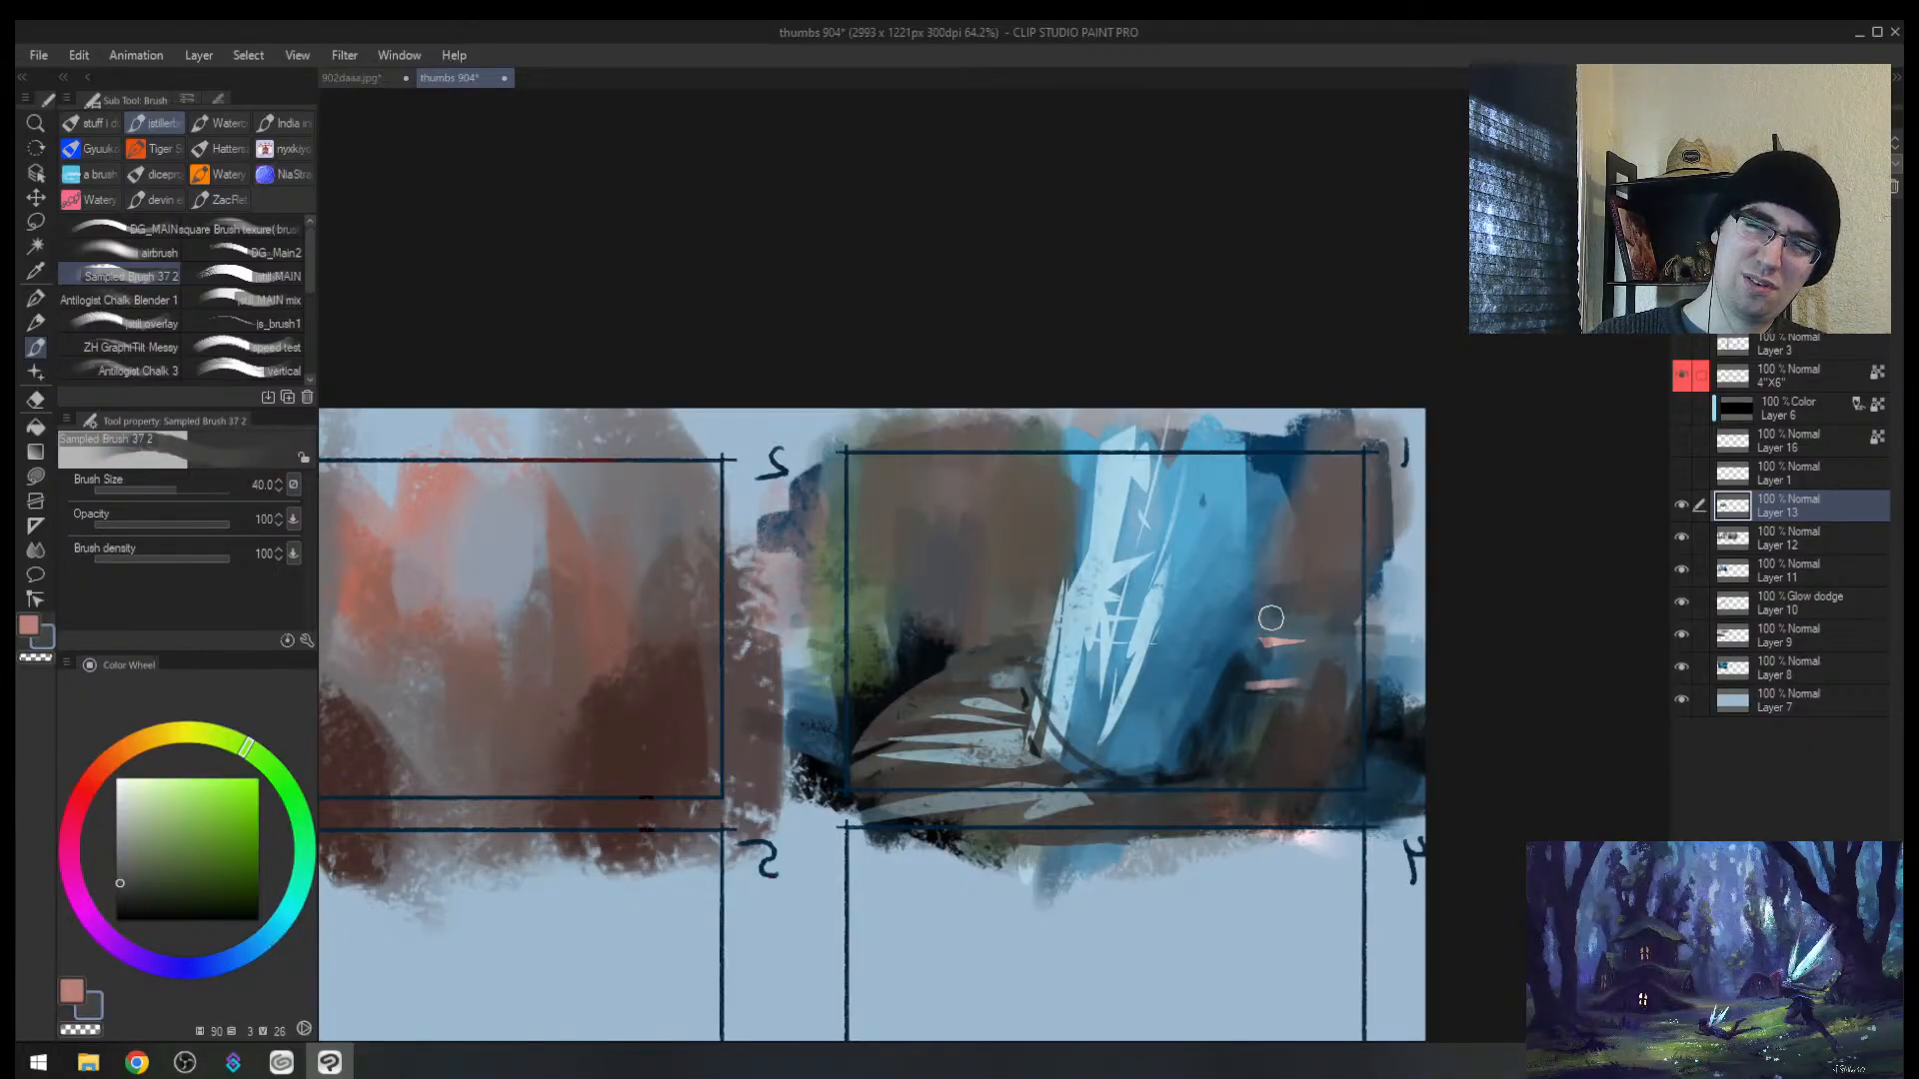
drag(1253, 618, 1065, 472)
key(ctrl+z)
alt+click(1236, 668)
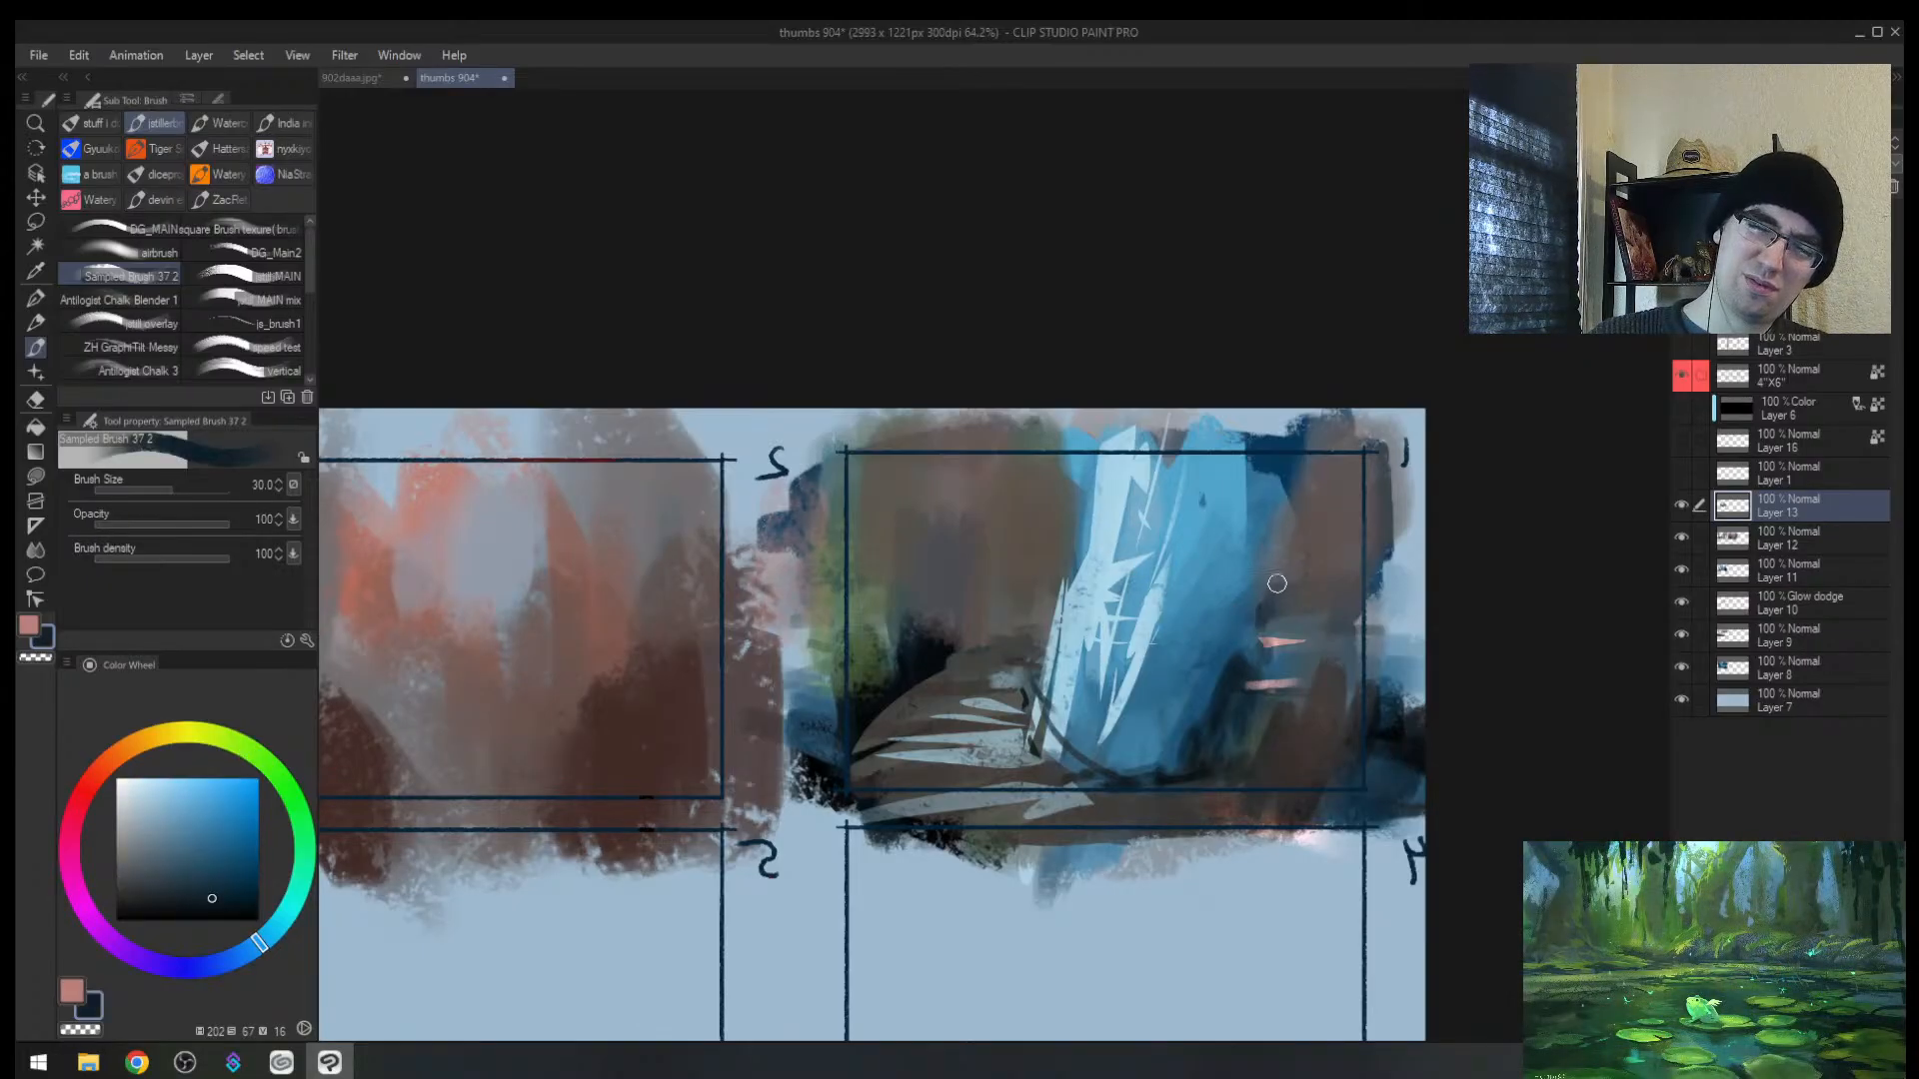
key(ctrl+z)
drag(1261, 589, 1364, 546)
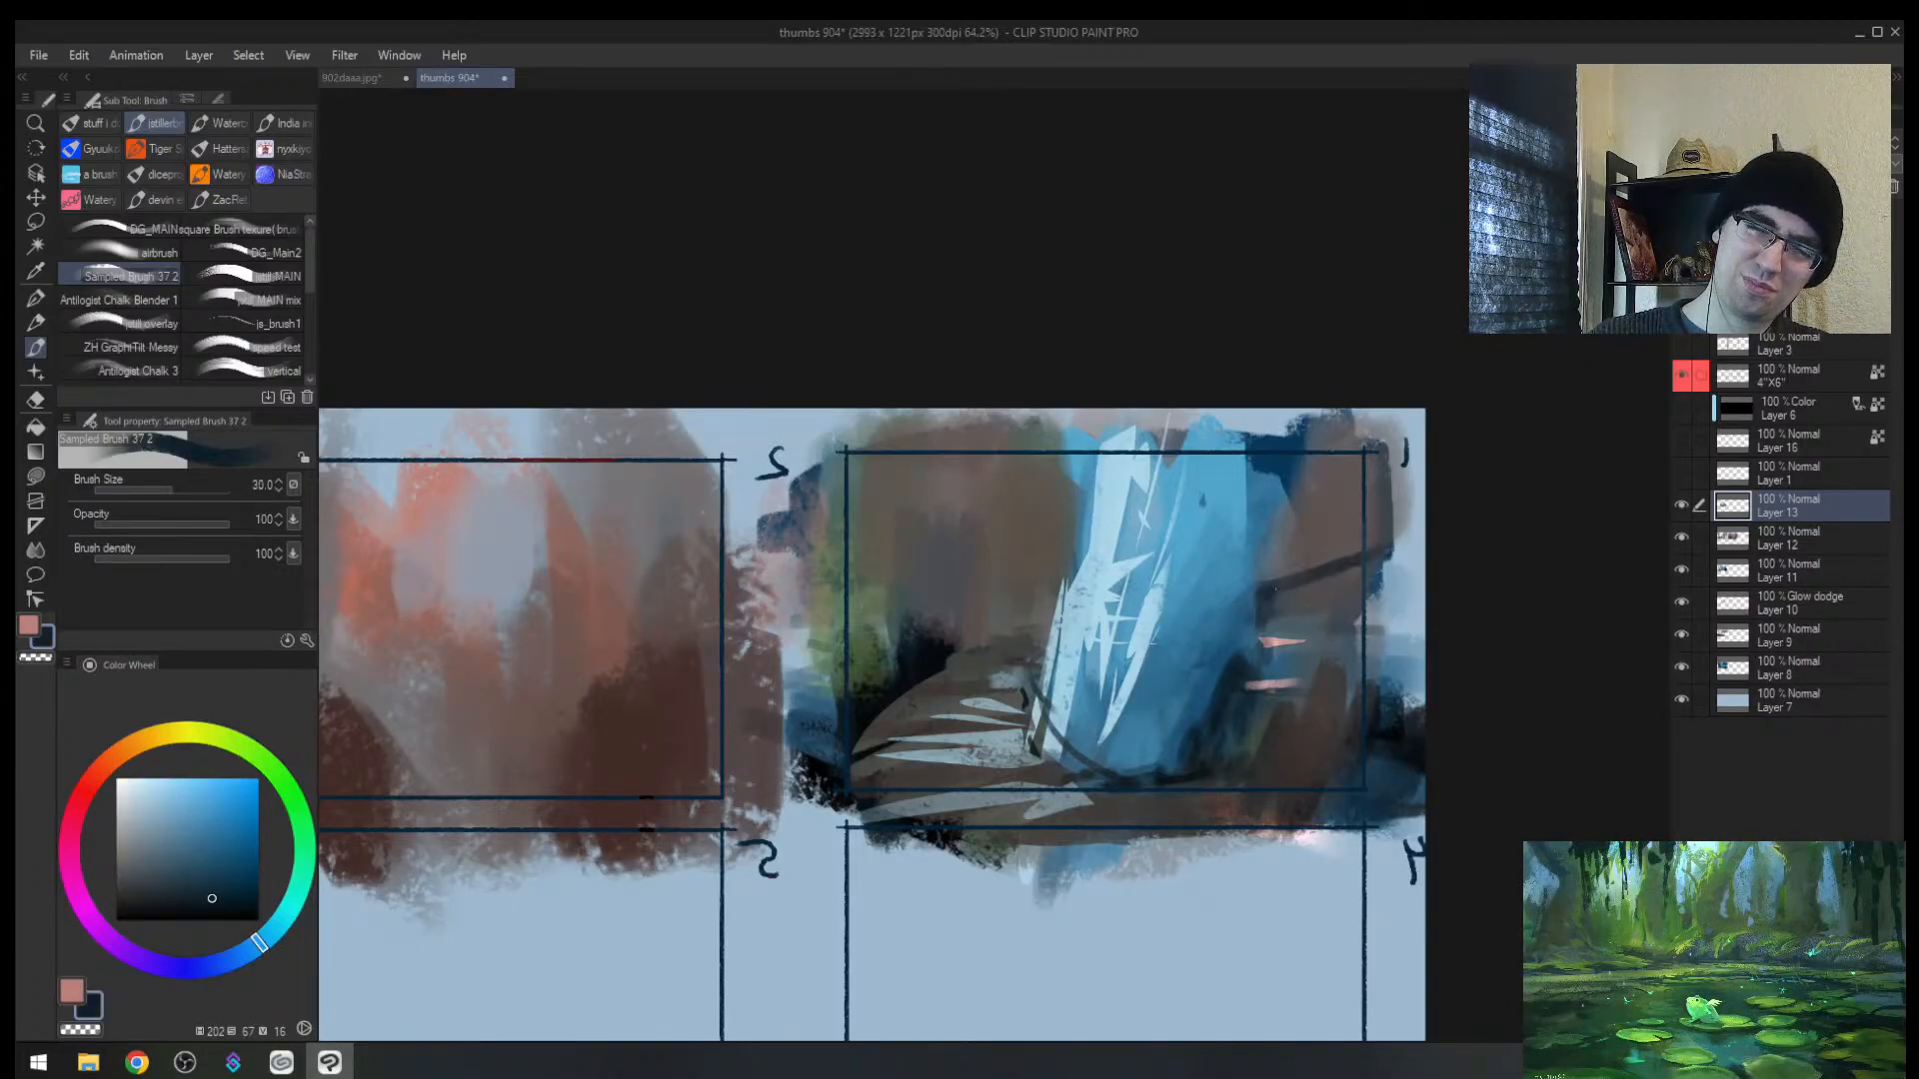
Step: Thicken and extend the dark branch up-left across the blue at brush sizes 40–50
key(bracketright)
key(bracketright)
mouse_move(1275, 590)
mouse_down()
mouse_move(1365, 542)
mouse_move(1277, 587)
mouse_move(1357, 559)
mouse_move(1292, 509)
mouse_move(1350, 569)
mouse_move(1286, 551)
mouse_move(1335, 579)
mouse_move(1310, 535)
mouse_move(1278, 599)
mouse_move(1125, 461)
mouse_up()
key(bracketright)
key(bracketright)
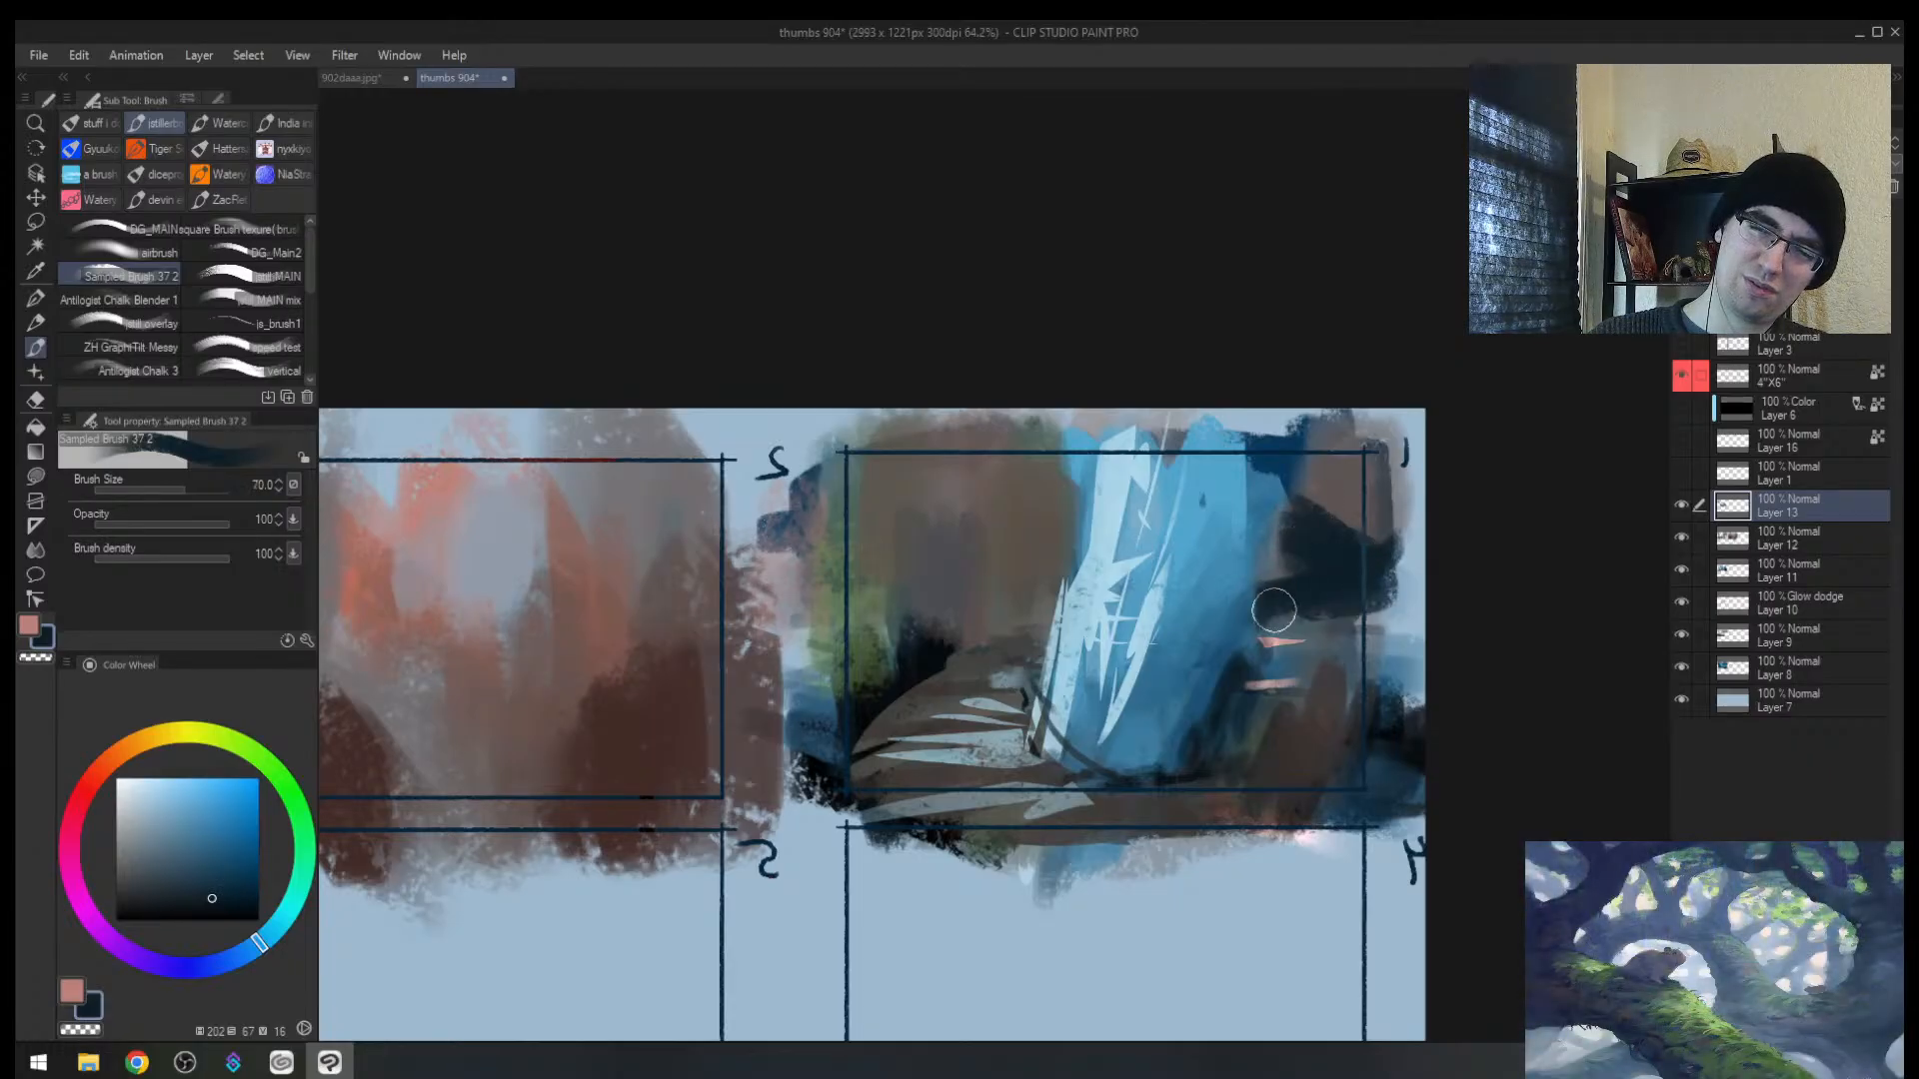
key(bracketleft)
key(bracketleft)
key(bracketright)
drag(1291, 522, 1081, 442)
drag(1239, 508, 1049, 443)
Step: Extend the dark branch toward the right edge and push its tip leftward
mouse_move(1171, 493)
mouse_down()
mouse_move(1092, 455)
mouse_move(1358, 571)
mouse_up()
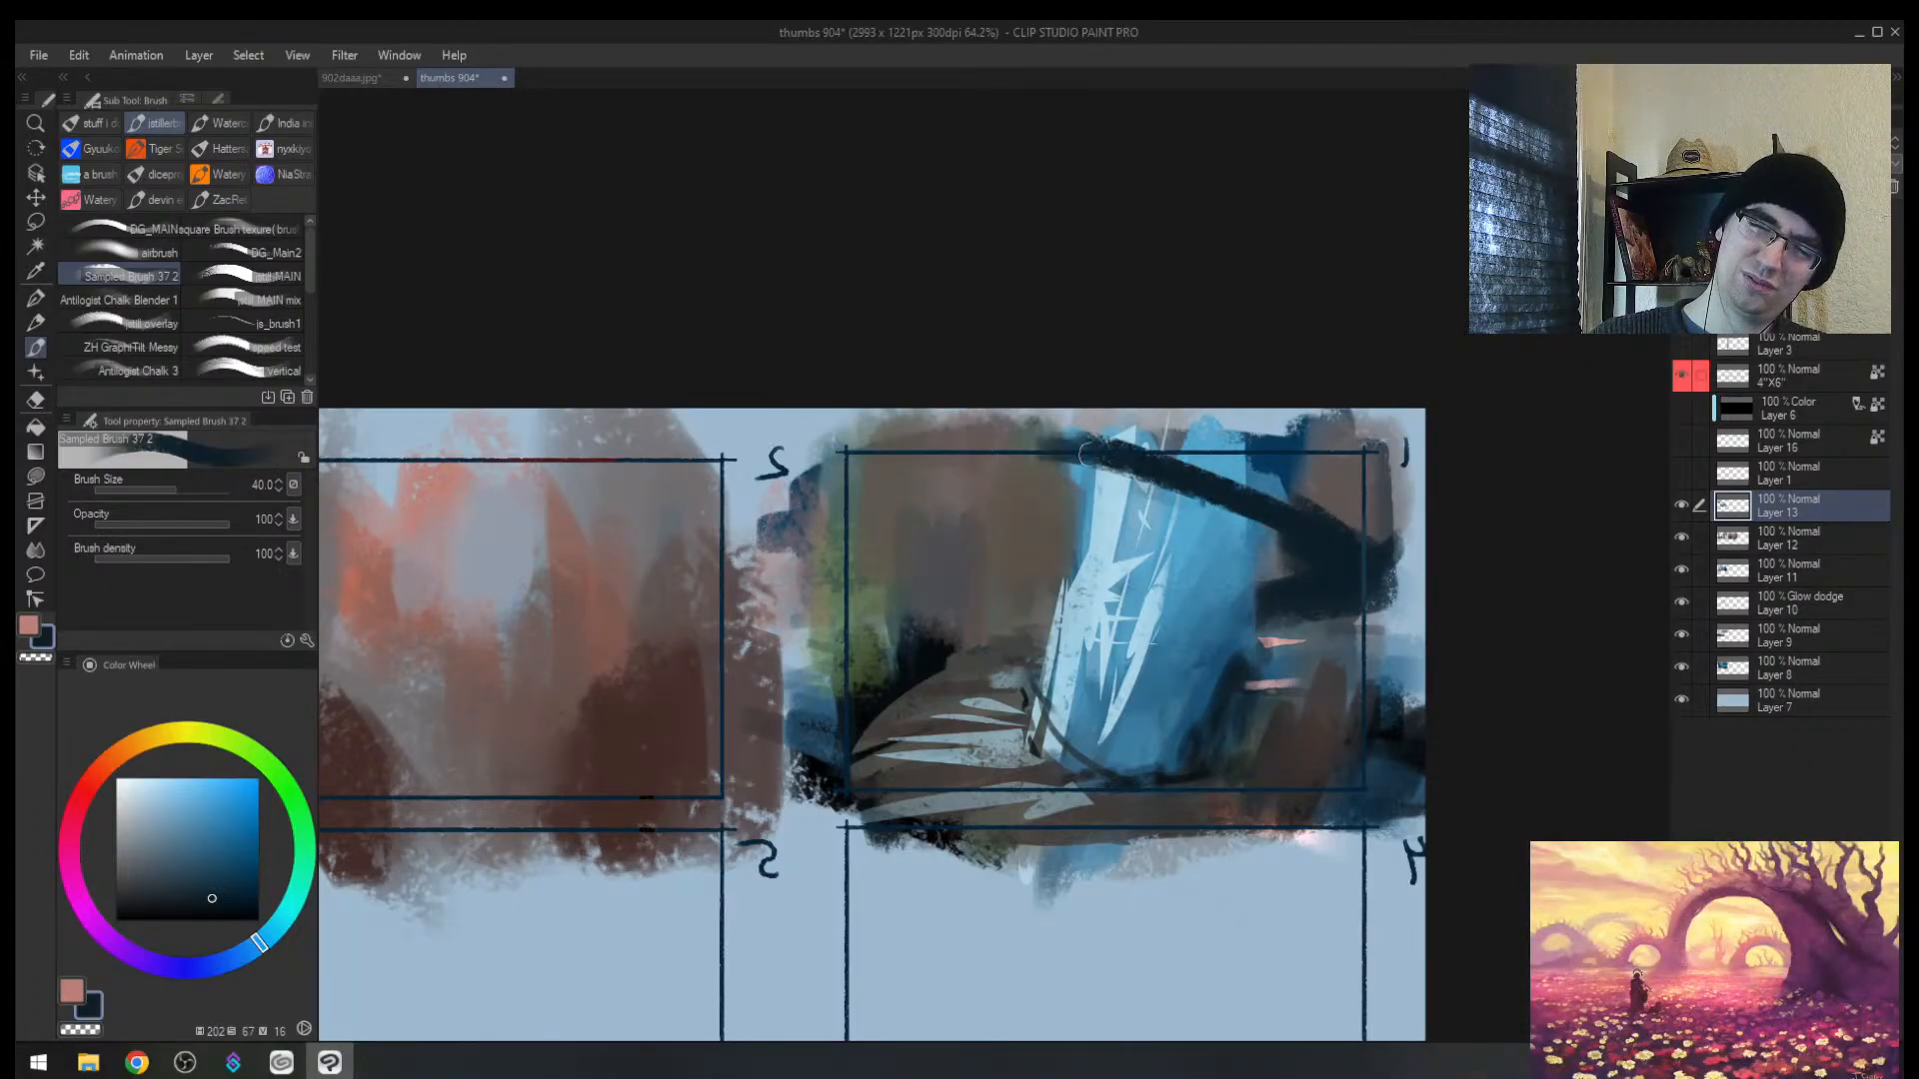
key(bracketleft)
mouse_move(1107, 445)
mouse_down()
mouse_move(1373, 587)
mouse_move(1424, 566)
mouse_move(1374, 548)
mouse_up()
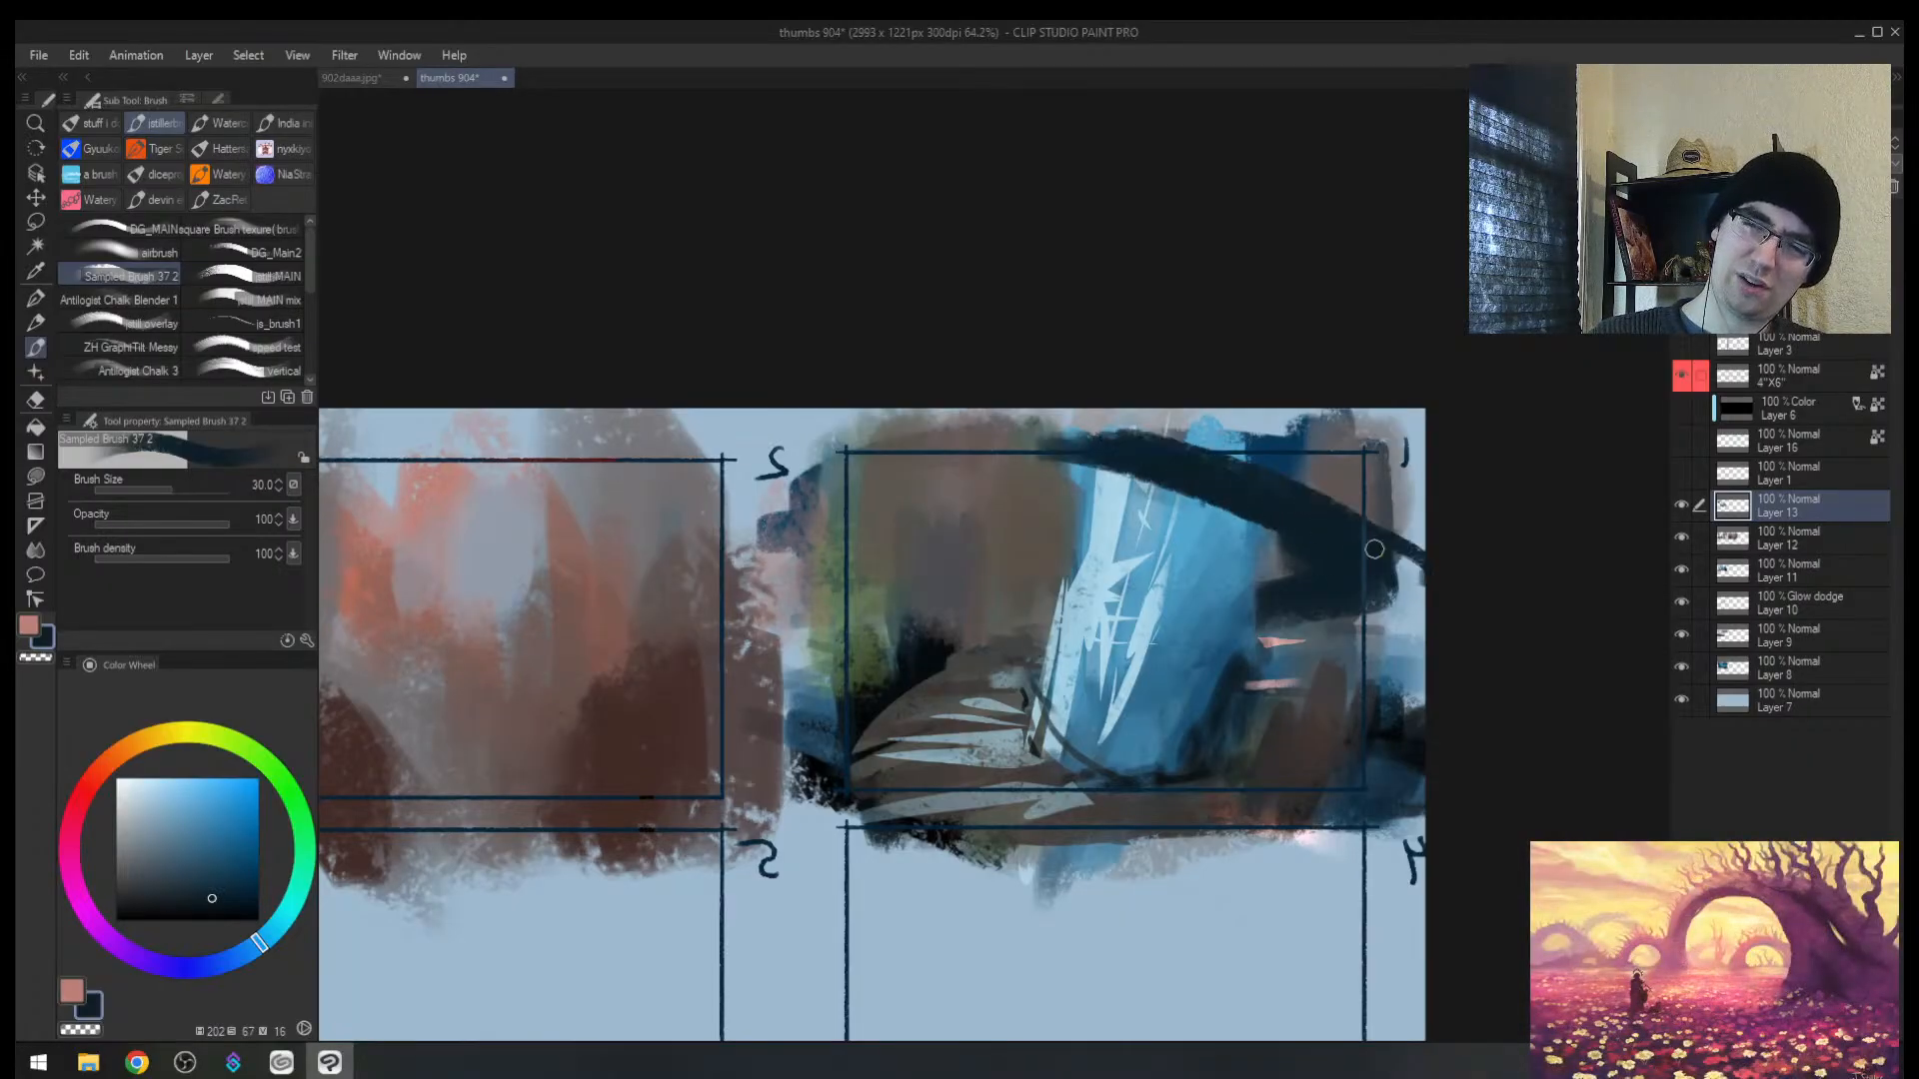
key(bracketright)
alt+click(1289, 730)
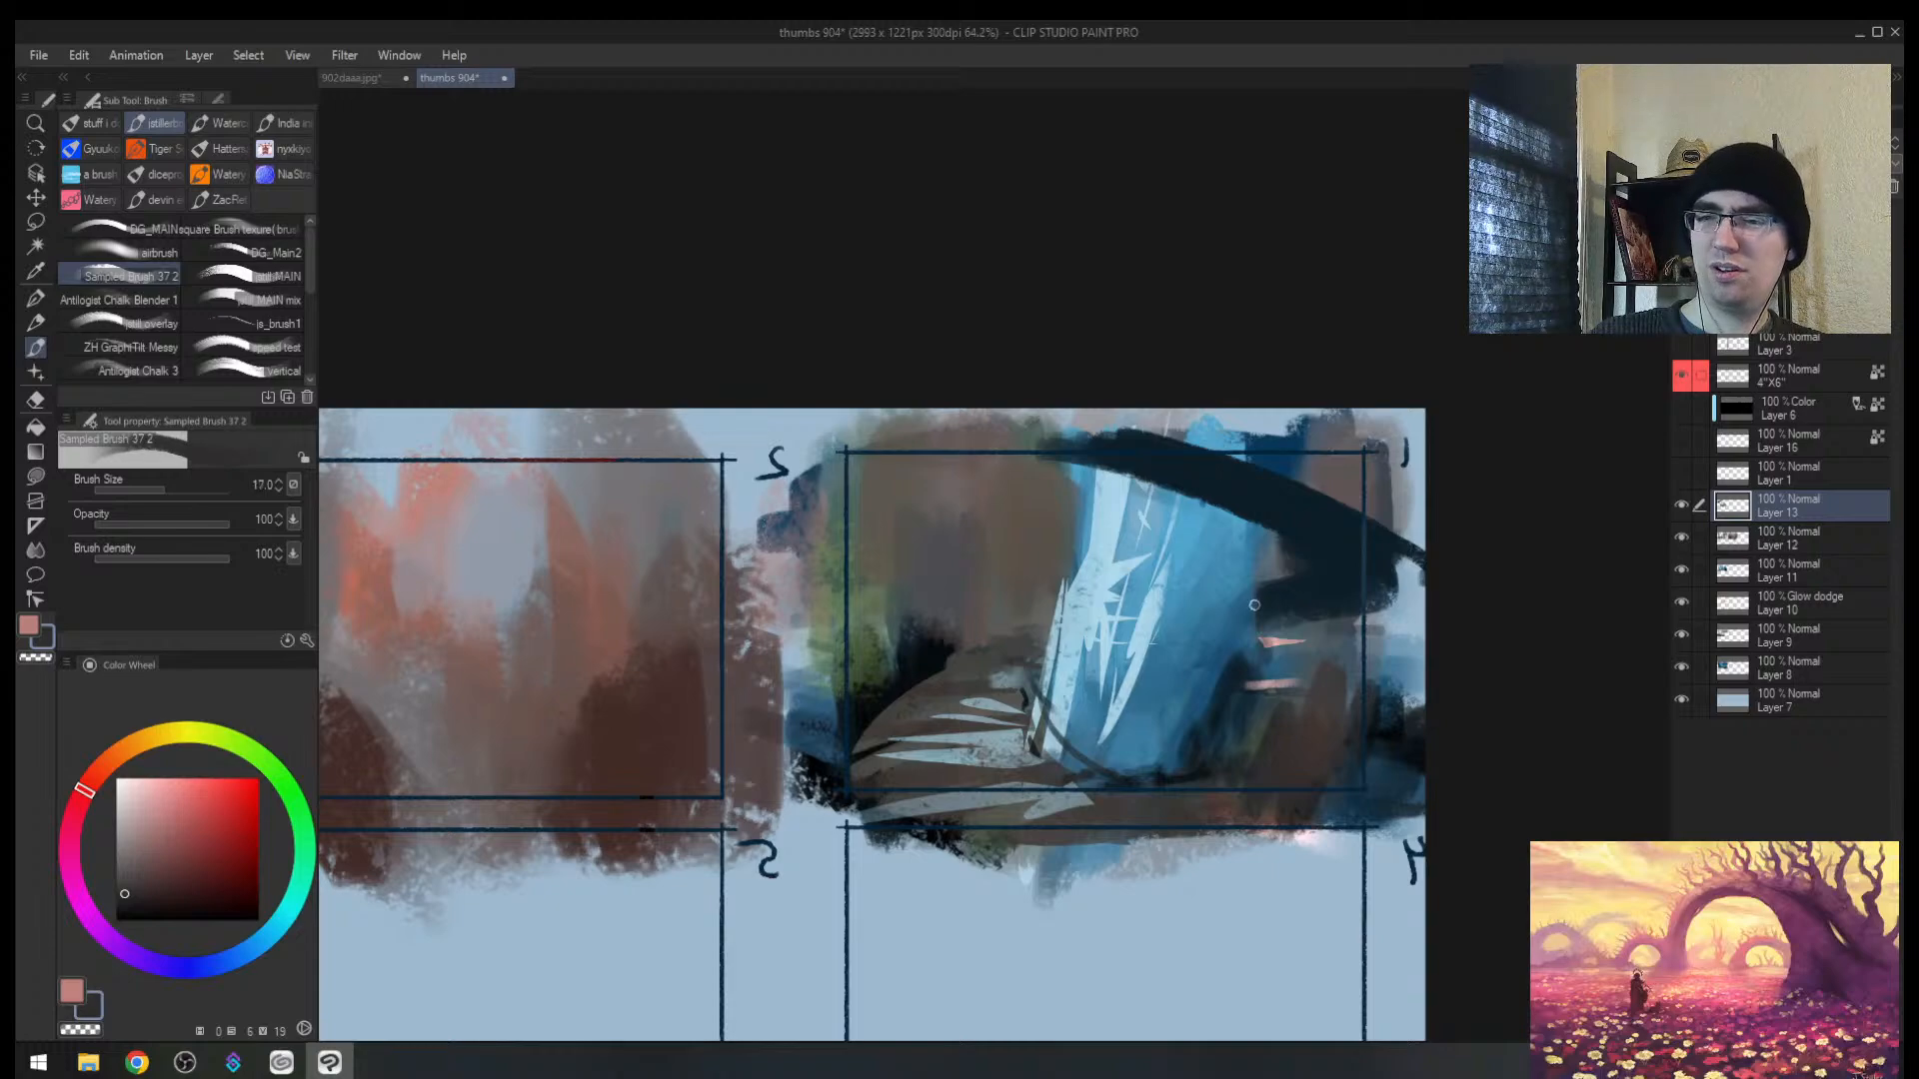
key(bracketright)
key(bracketright)
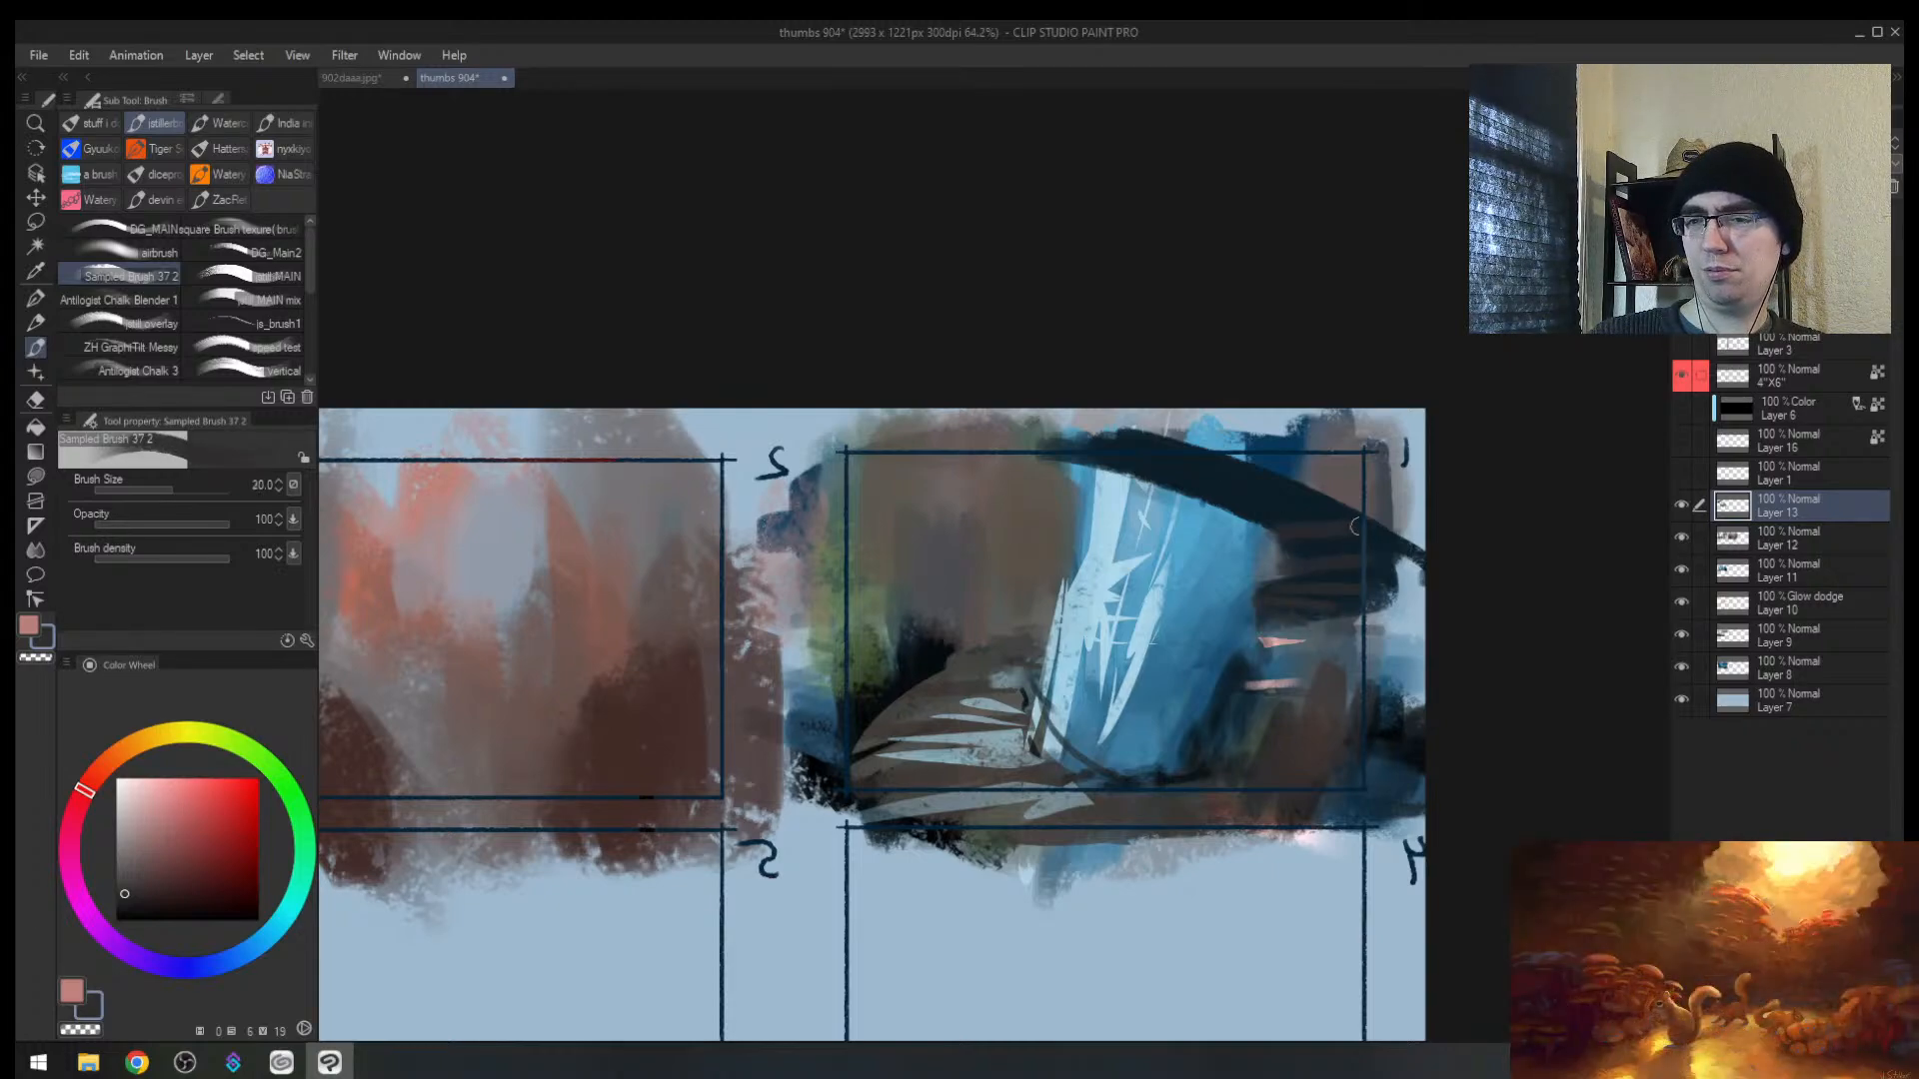
drag(1137, 470, 1271, 480)
drag(1137, 456, 1234, 478)
key(ctrl+z)
key(ctrl+z)
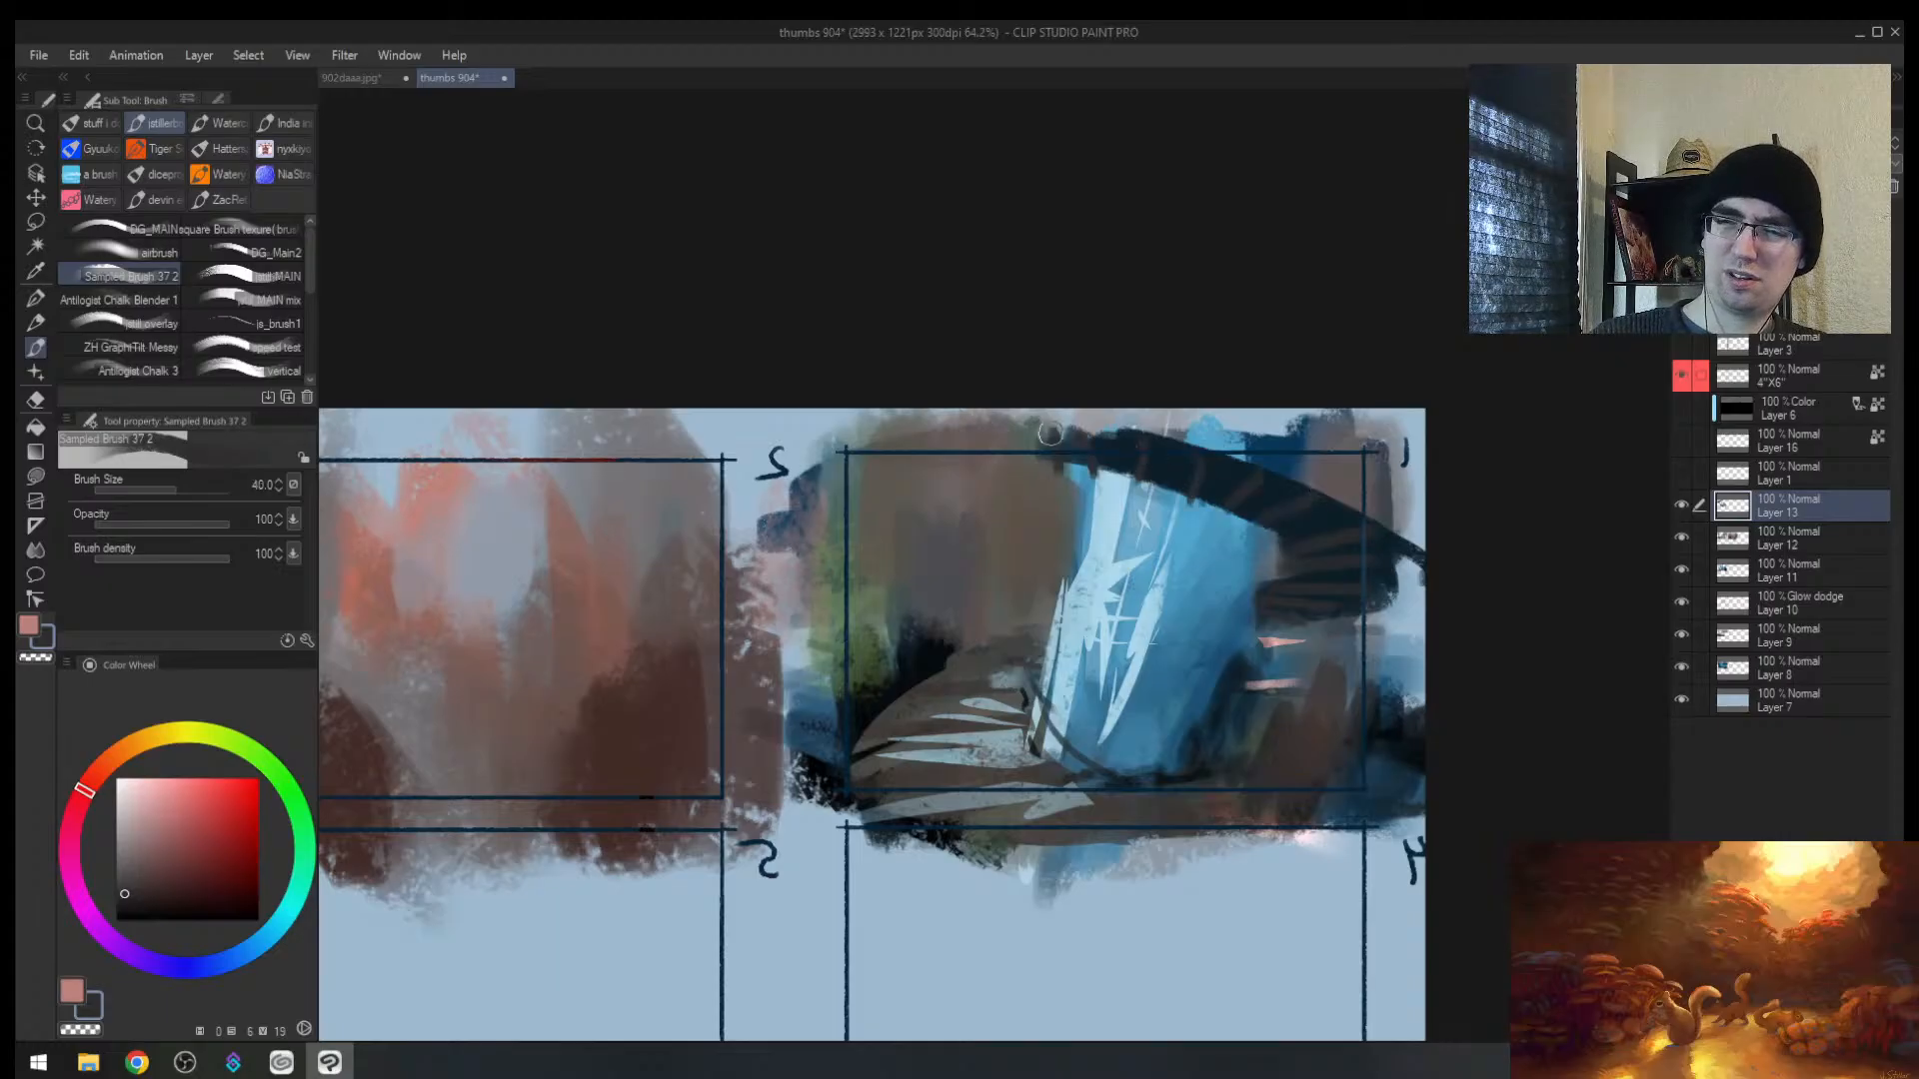
mouse_move(1060, 442)
mouse_down()
mouse_move(1023, 461)
mouse_move(1007, 424)
mouse_up()
Step: Mirror and zoom in on frame 1, then paint broad dark blue strokes under the branch
key(h)
key(alt+space)
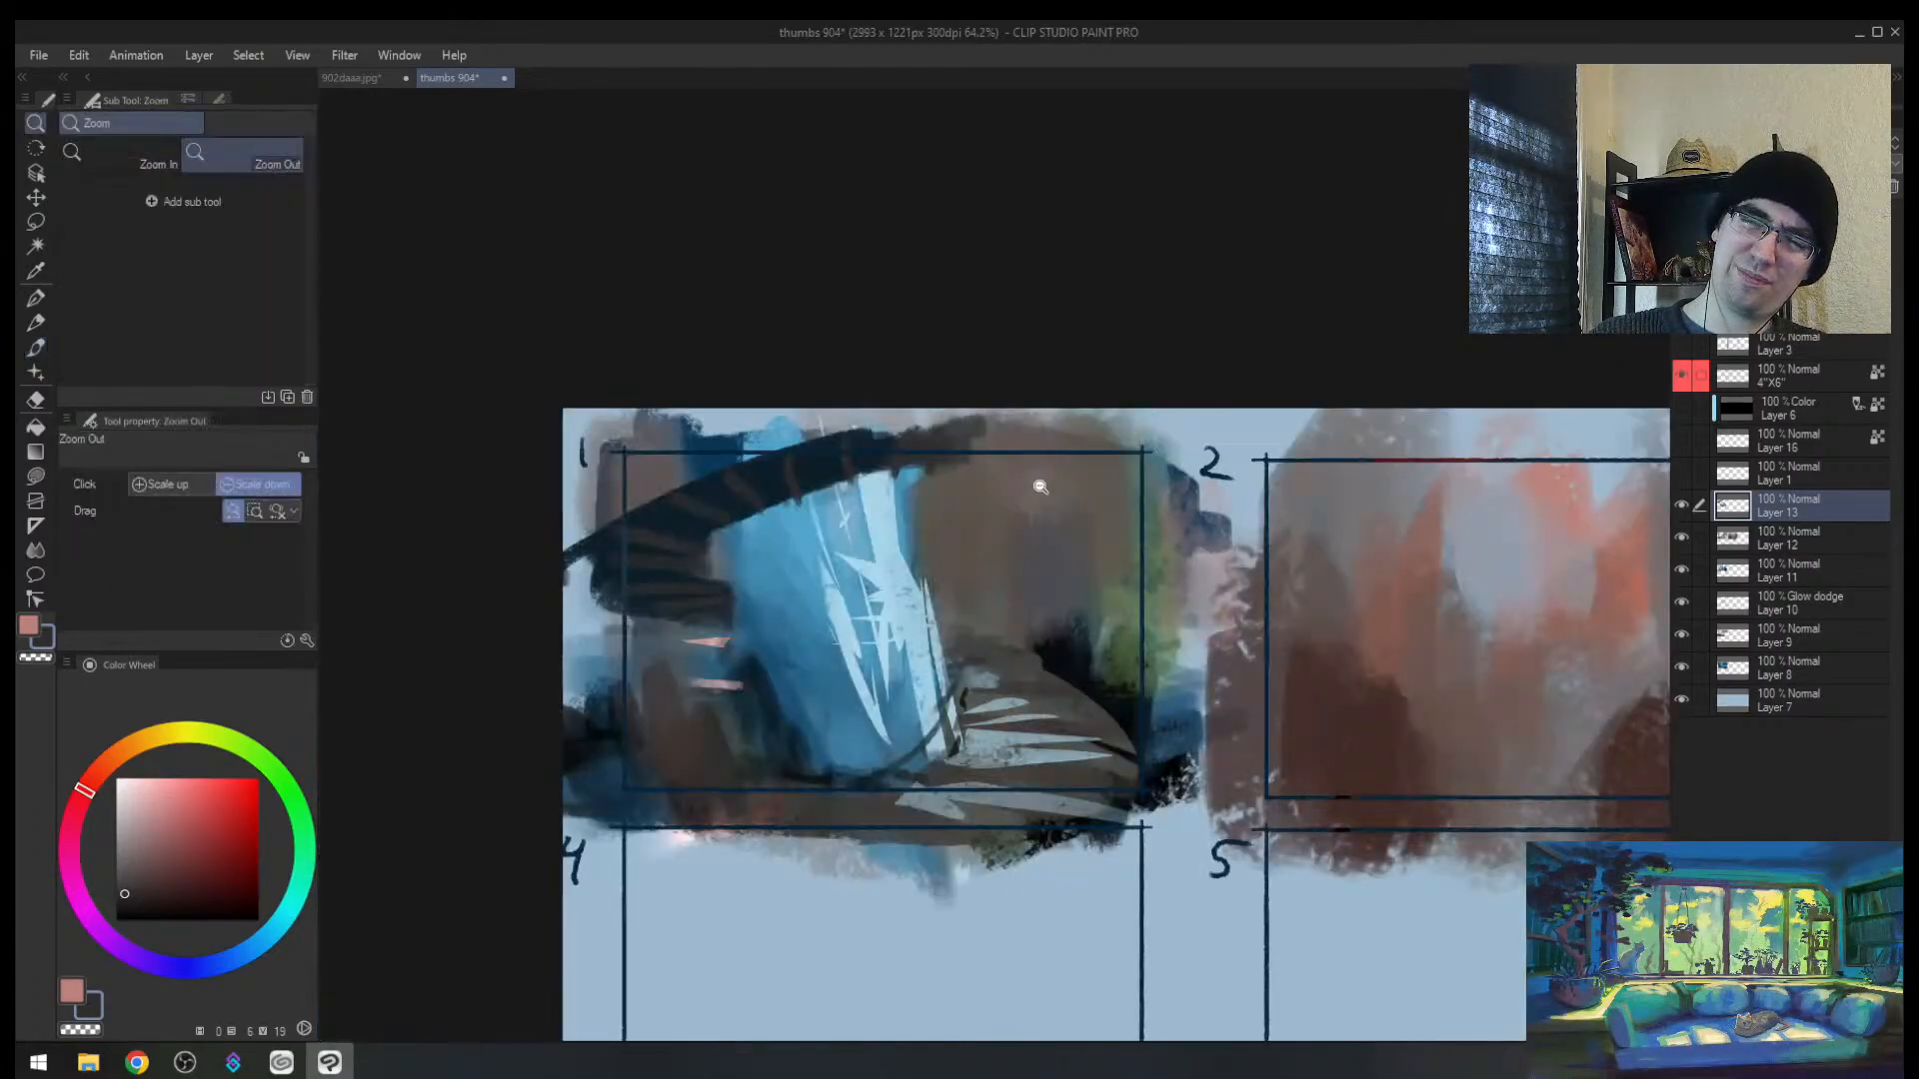
drag(1020, 494, 1040, 487)
drag(852, 474, 909, 461)
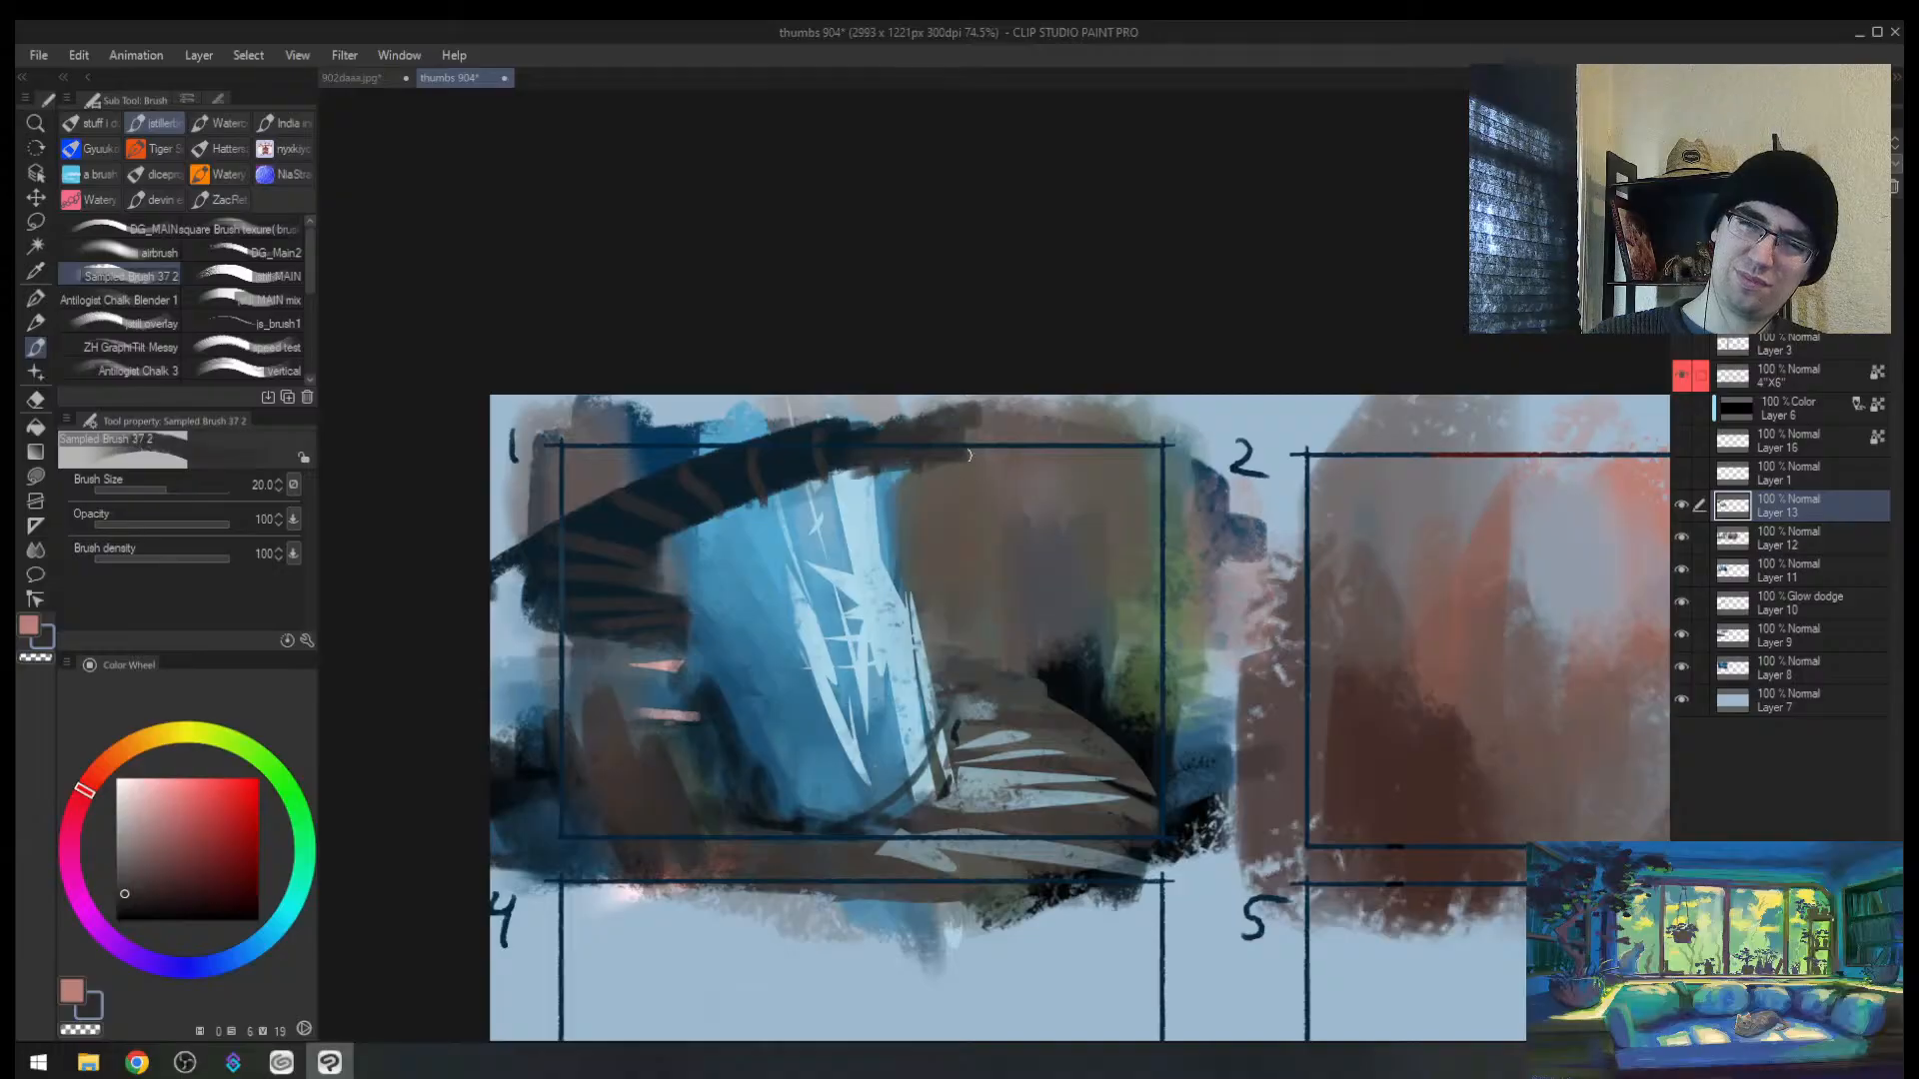
alt+click(739, 499)
key(])
drag(692, 533, 662, 568)
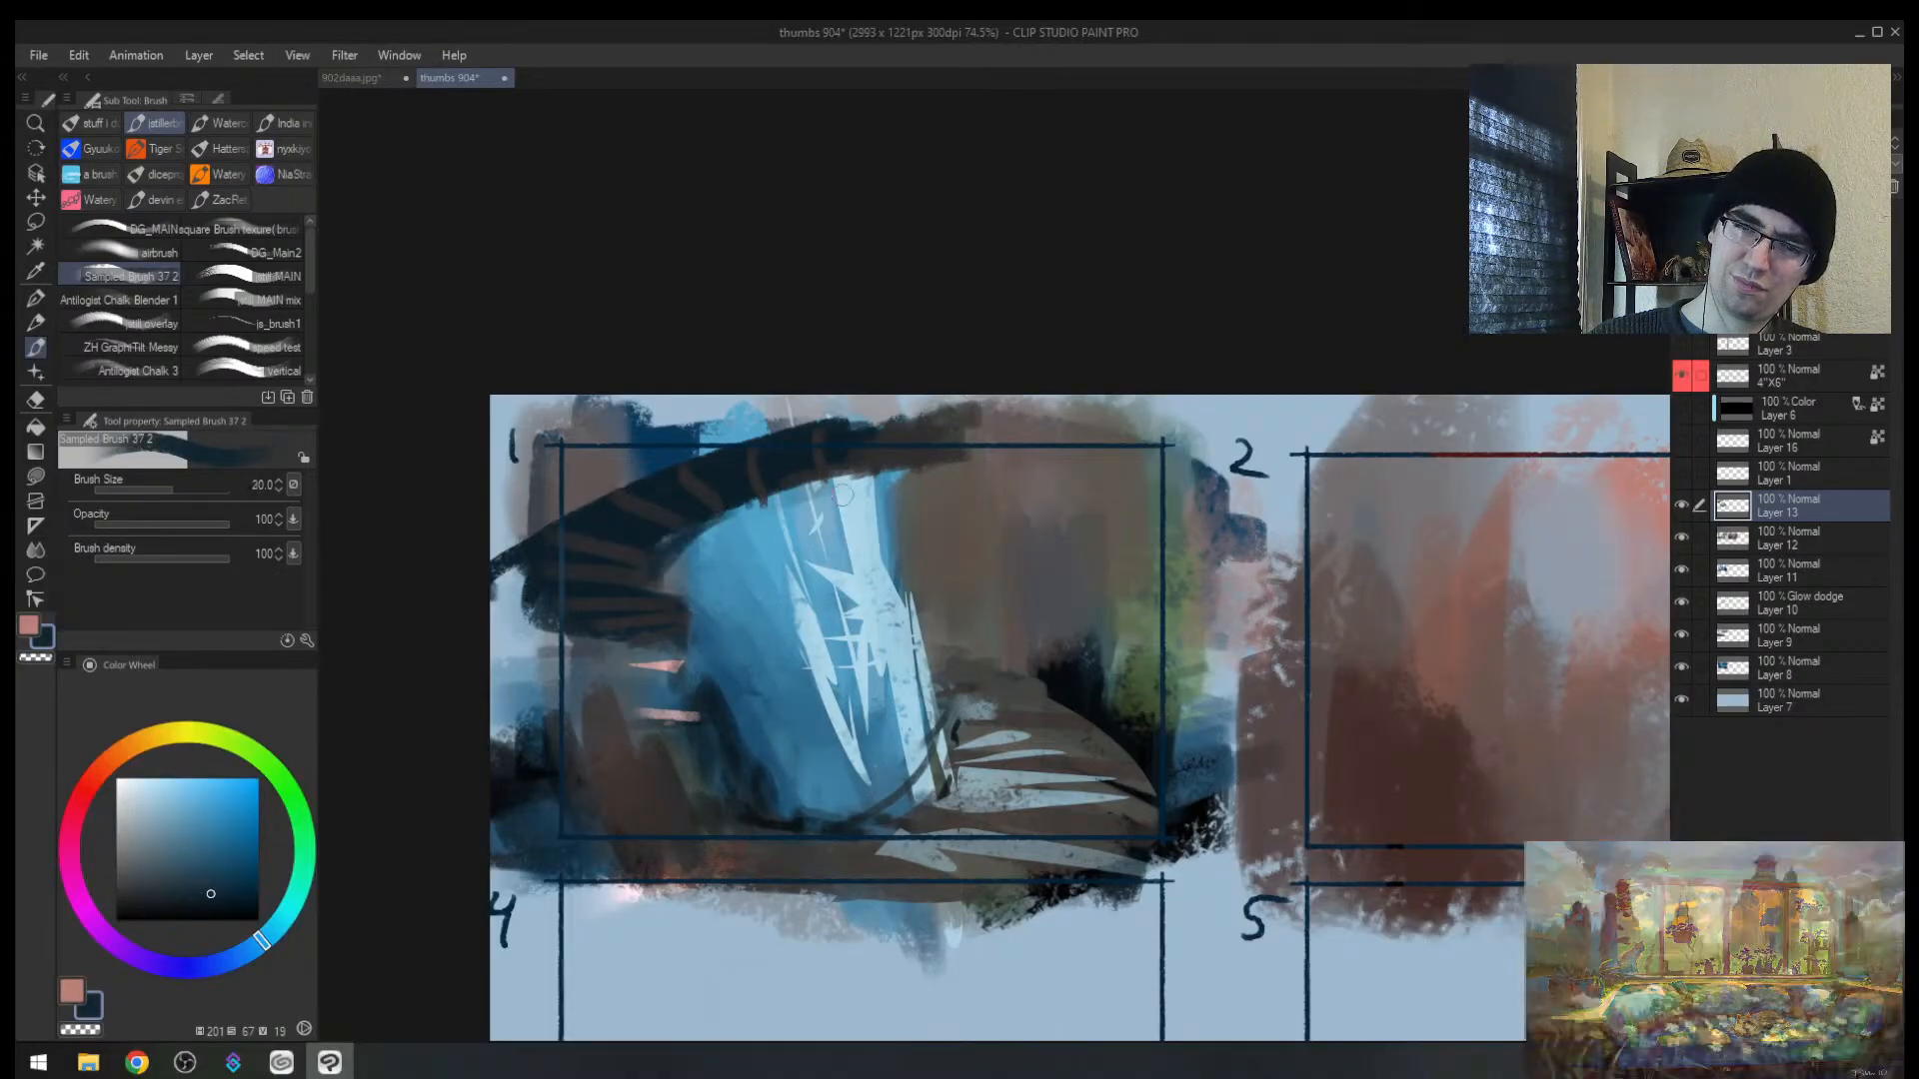
drag(774, 505, 692, 621)
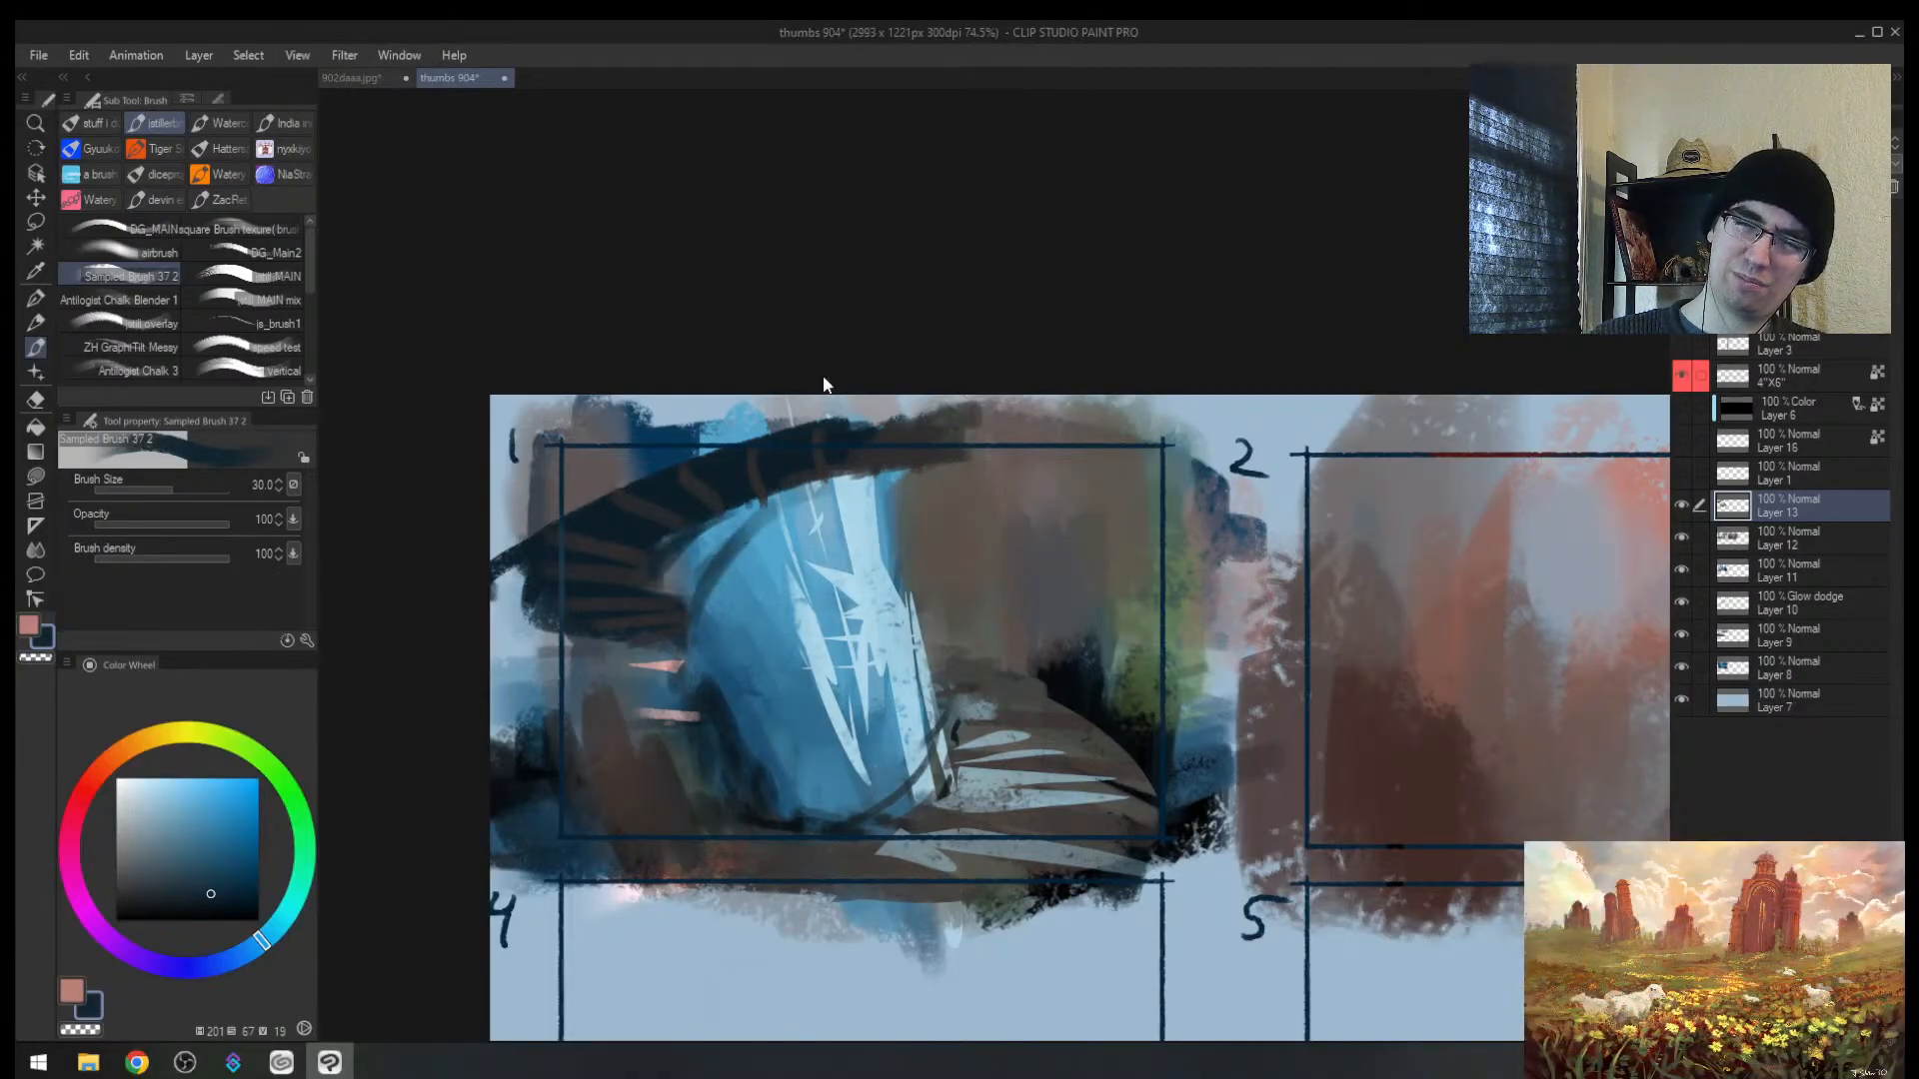
key(ctrl+z)
key(])
mouse_move(758, 502)
mouse_down()
mouse_move(683, 671)
mouse_move(682, 655)
mouse_move(703, 736)
mouse_move(814, 465)
mouse_move(697, 690)
mouse_move(726, 754)
mouse_move(736, 698)
mouse_move(791, 792)
mouse_up()
key([)
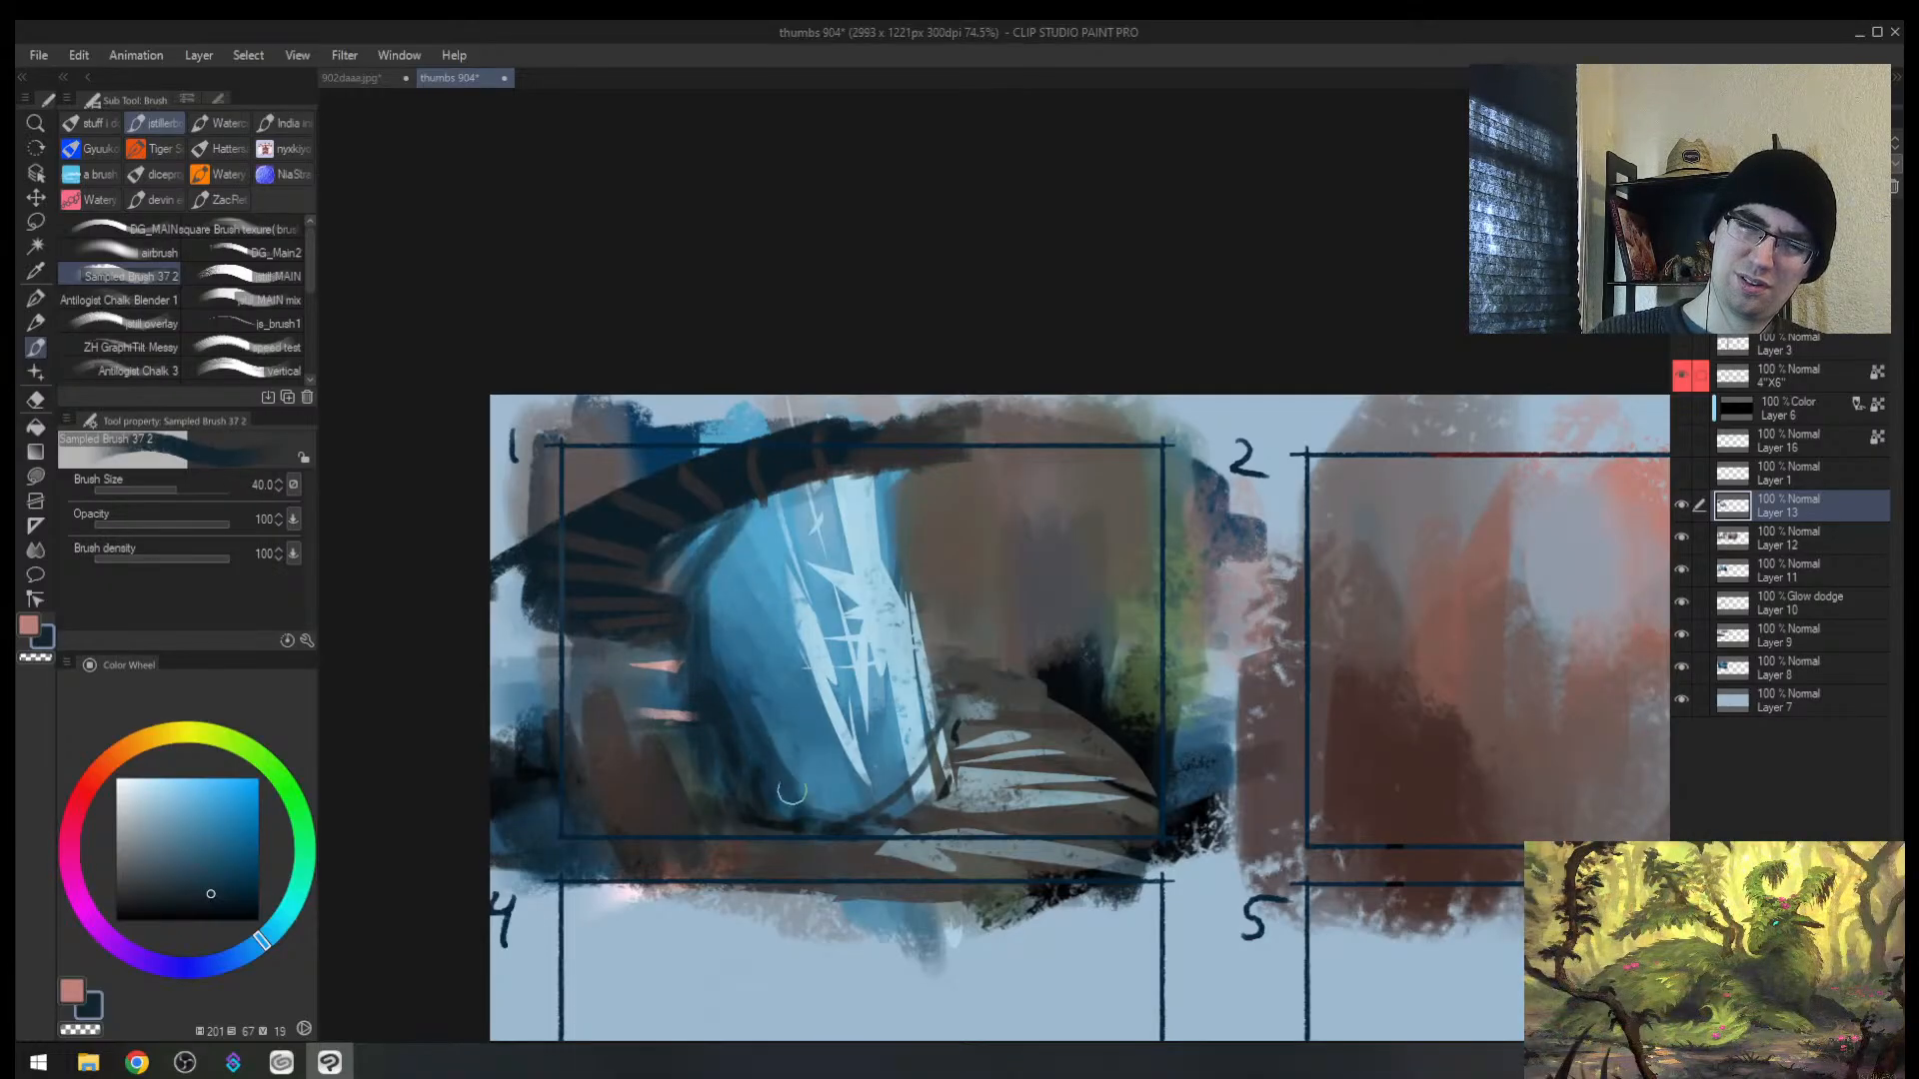
Step: Cover the brown patch and thumbnail 1's bottom border with blue-grey at brush size 50
alt+click(670, 794)
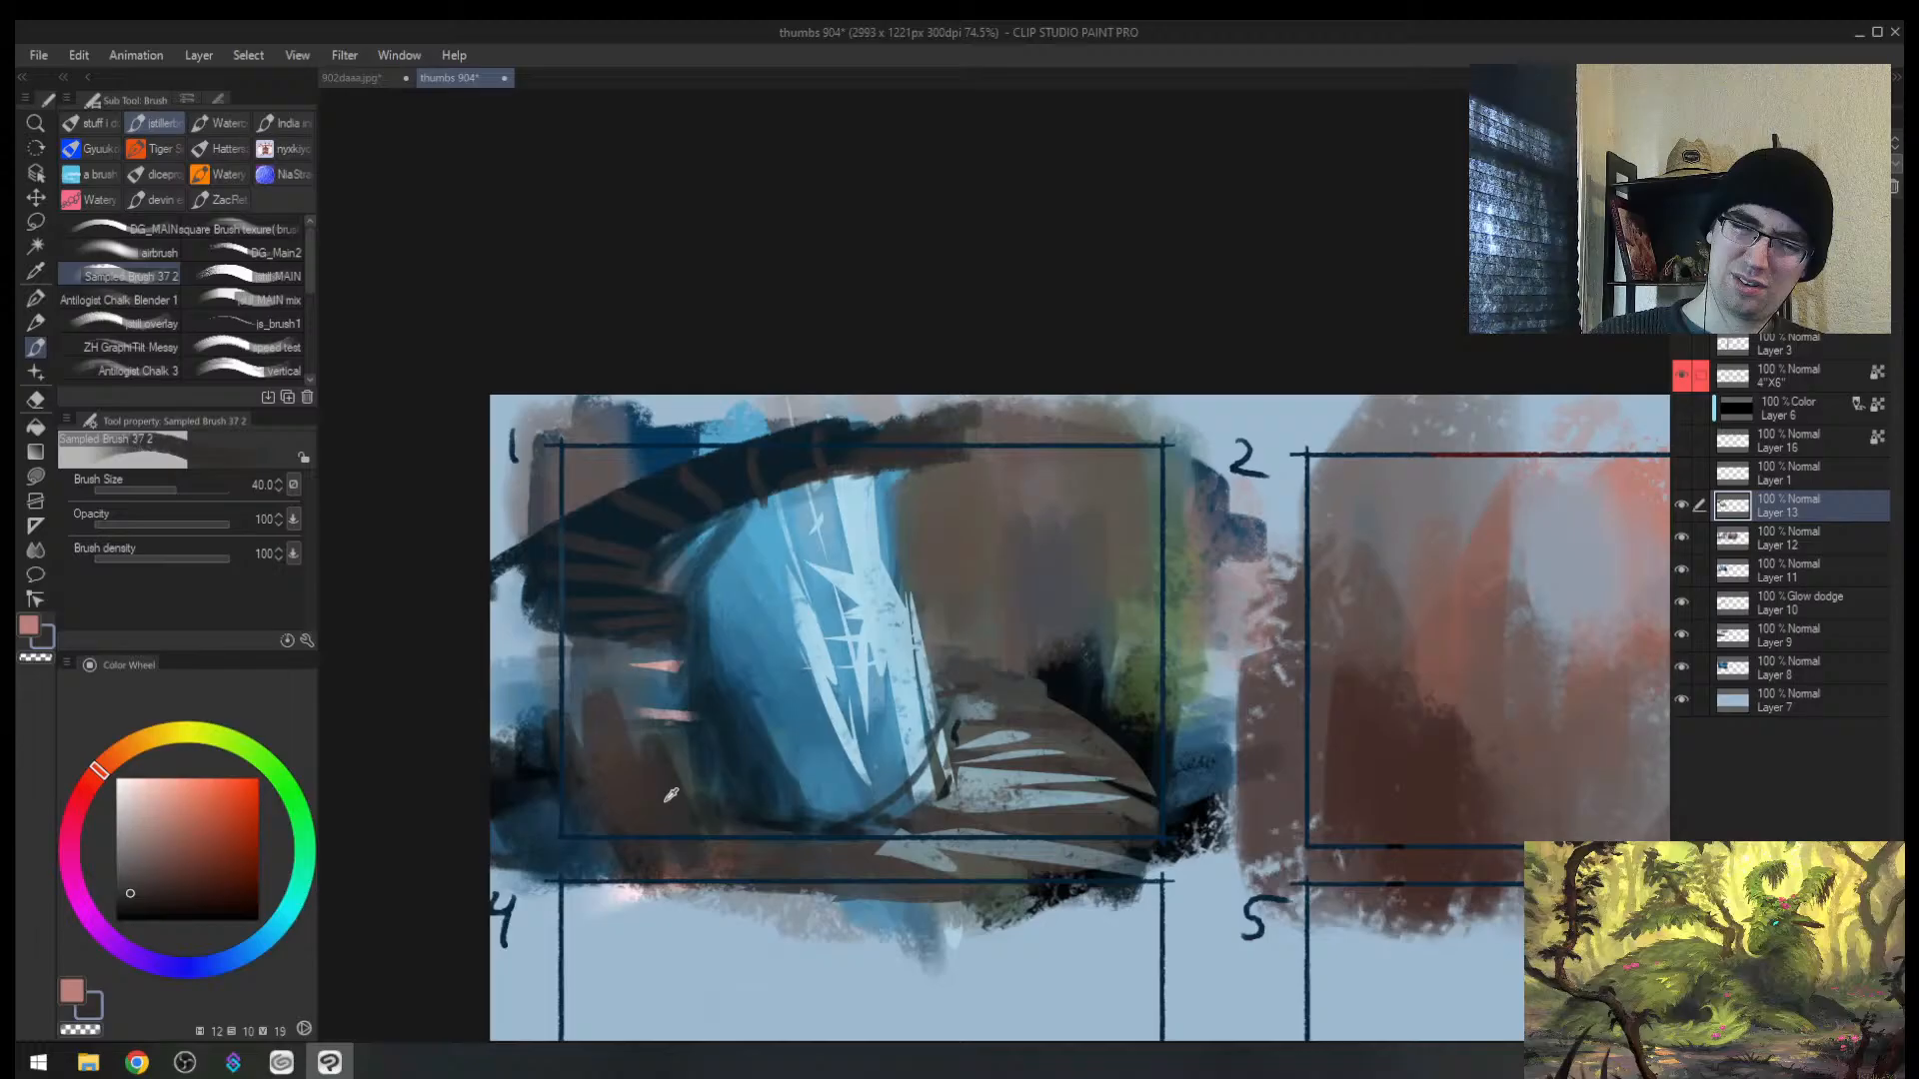
alt+click(689, 744)
alt+click(641, 692)
key(])
mouse_move(645, 689)
mouse_down()
mouse_move(576, 745)
mouse_move(623, 755)
mouse_move(621, 835)
mouse_up()
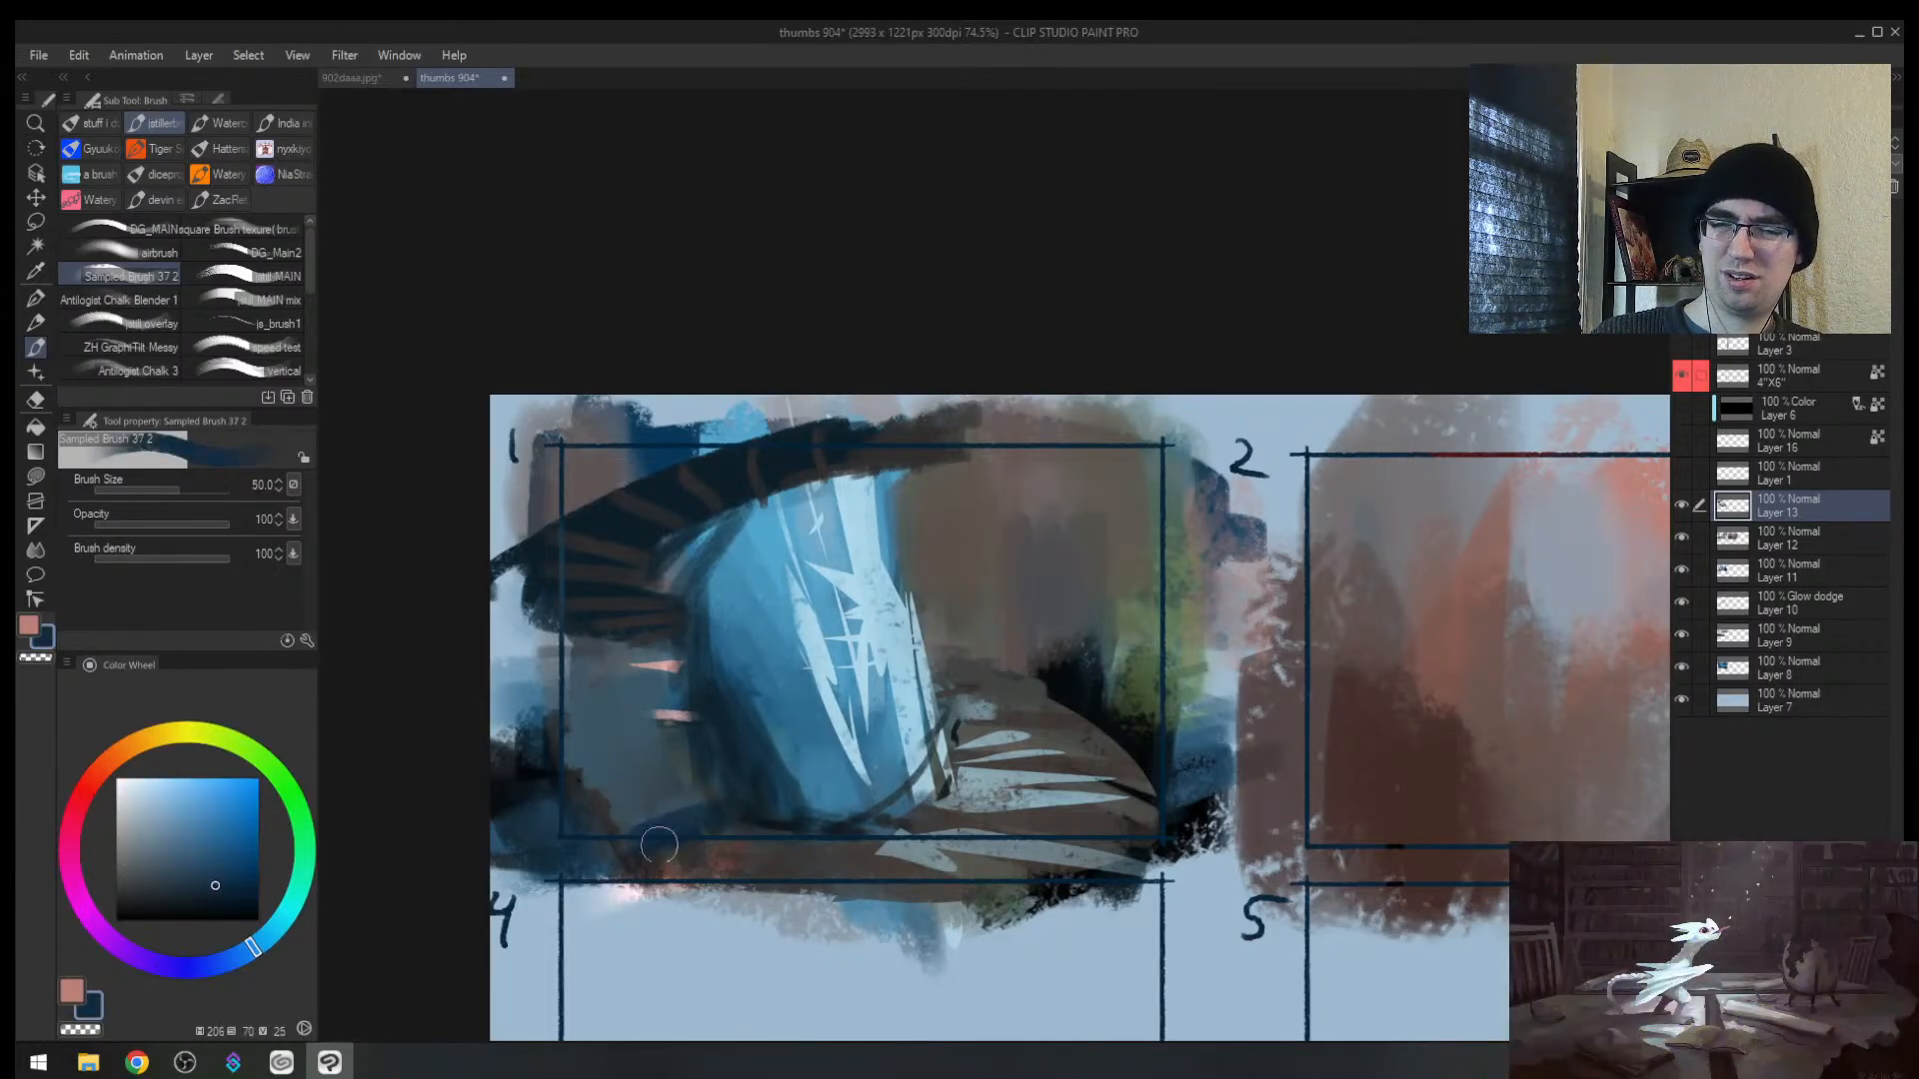
alt+click(647, 812)
drag(647, 811, 639, 861)
Step: Flip the canvas to check, then paint over the pink dab and dark area with sampled grey-blue and brown
key(h)
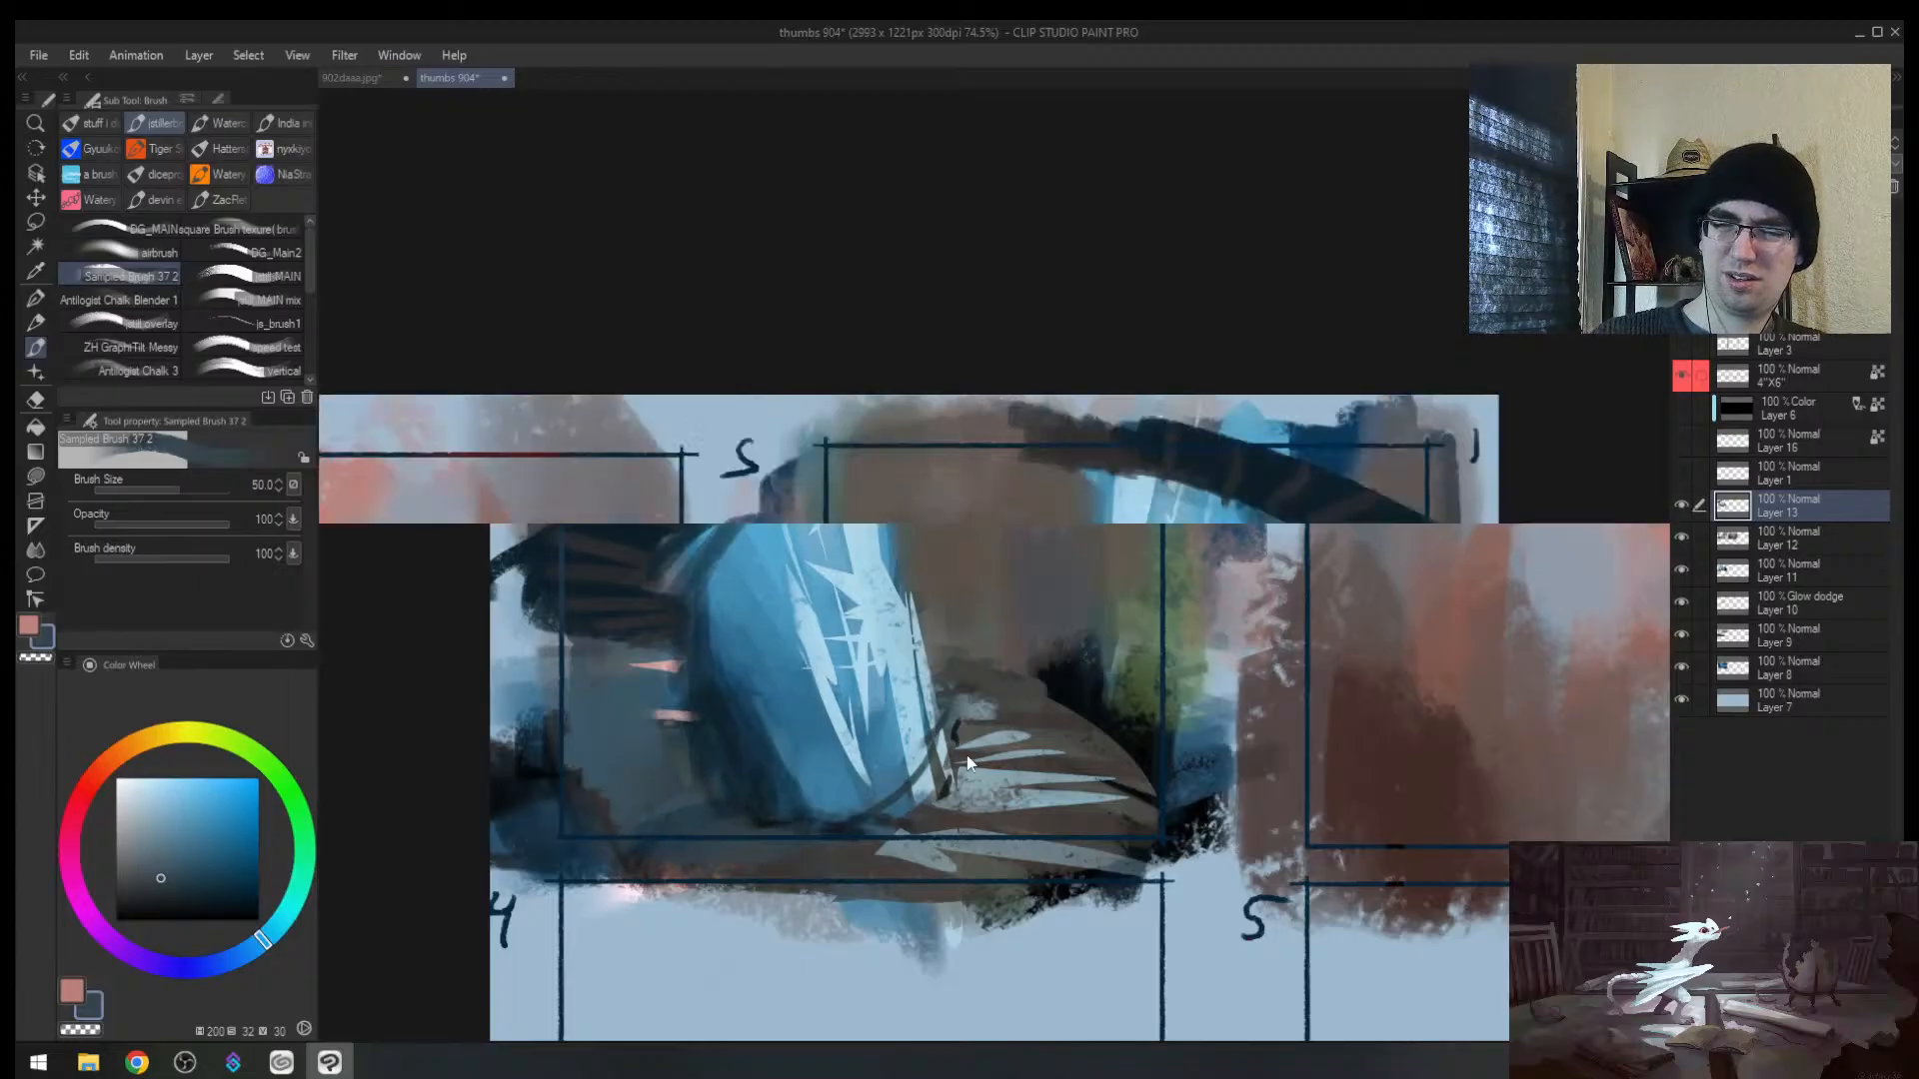
key(alt+space)
drag(1217, 697, 1139, 700)
drag(1289, 689, 1376, 582)
alt+click(1239, 754)
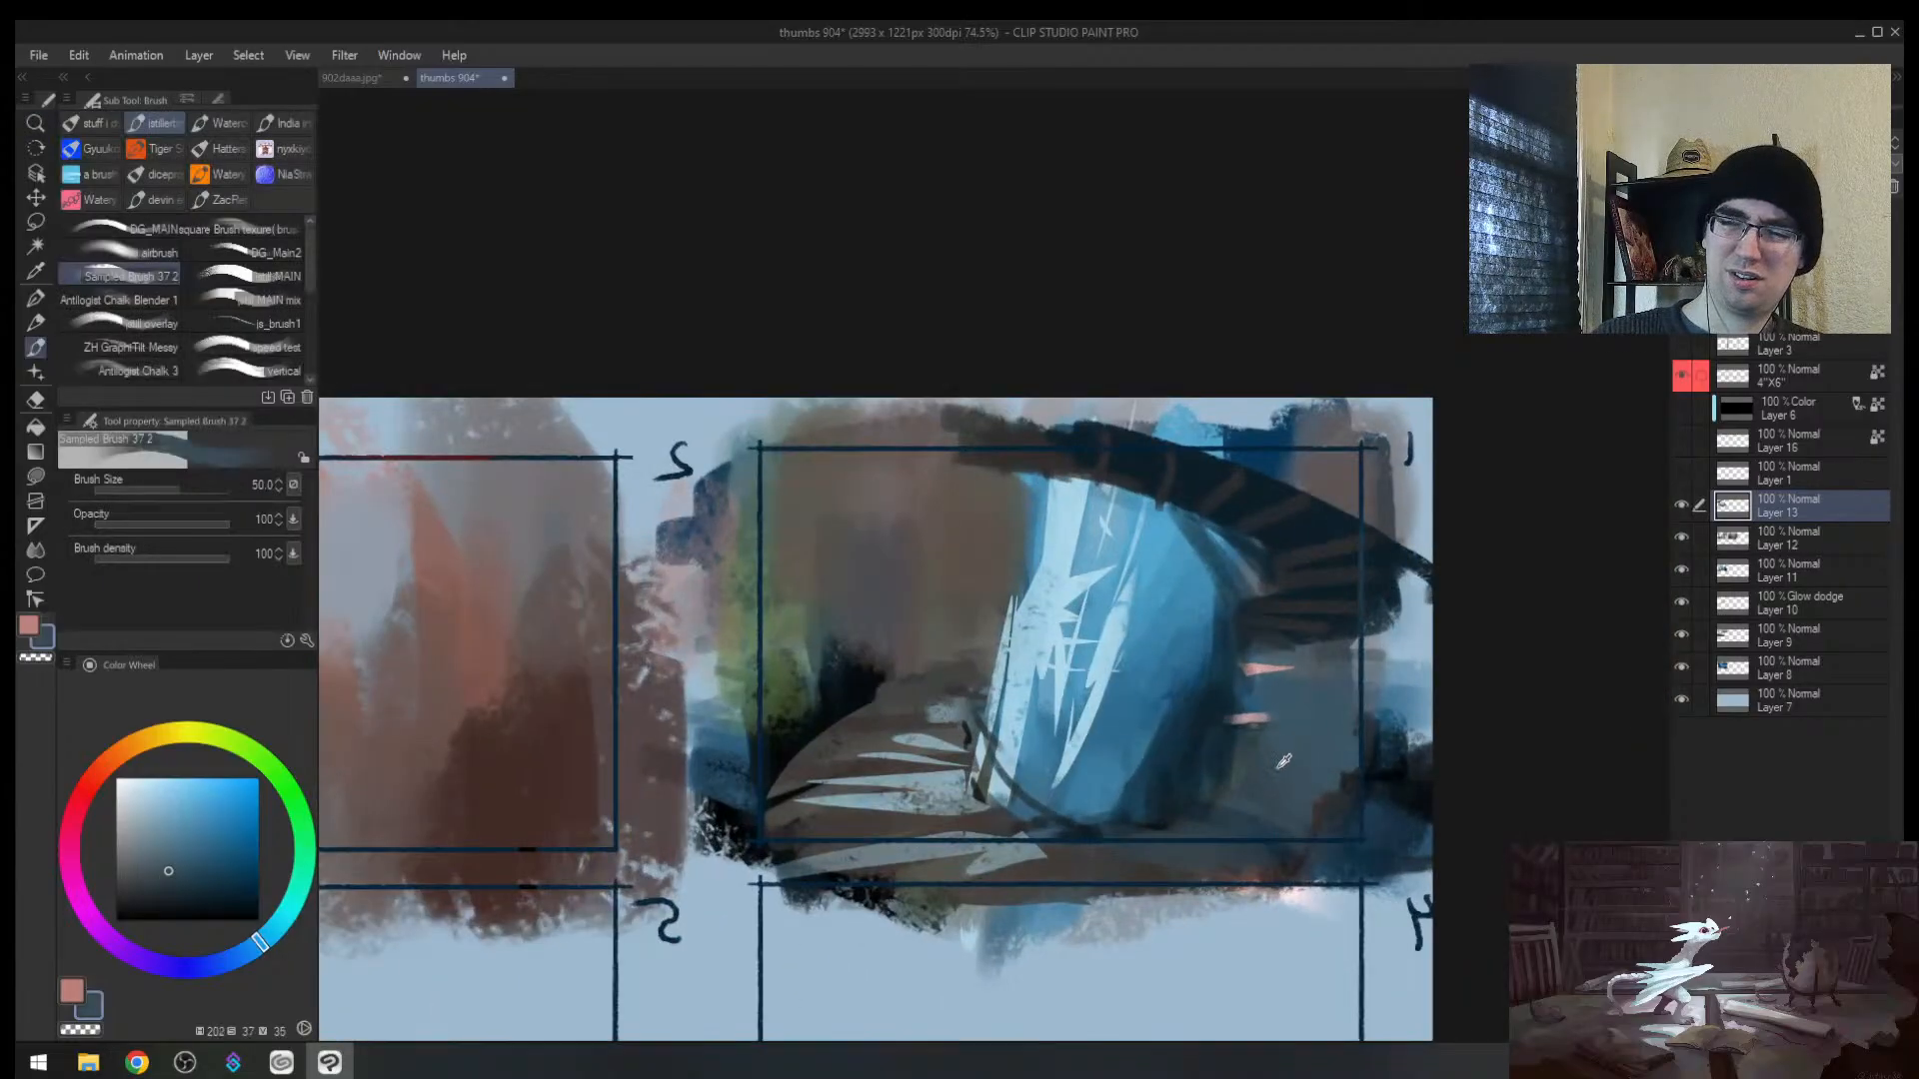
drag(1218, 779, 1236, 708)
alt+click(948, 640)
mouse_move(898, 638)
mouse_down()
mouse_move(836, 688)
mouse_move(800, 629)
mouse_move(845, 572)
mouse_up()
alt+click(884, 621)
alt+click(871, 628)
alt+click(785, 715)
key(bracketright)
Step: Paint dark blue strokes into thumbnail 1's lower left and right foreground, stepping the brush from 50 to 25
key(bracketleft)
alt+click(826, 685)
drag(808, 681, 748, 749)
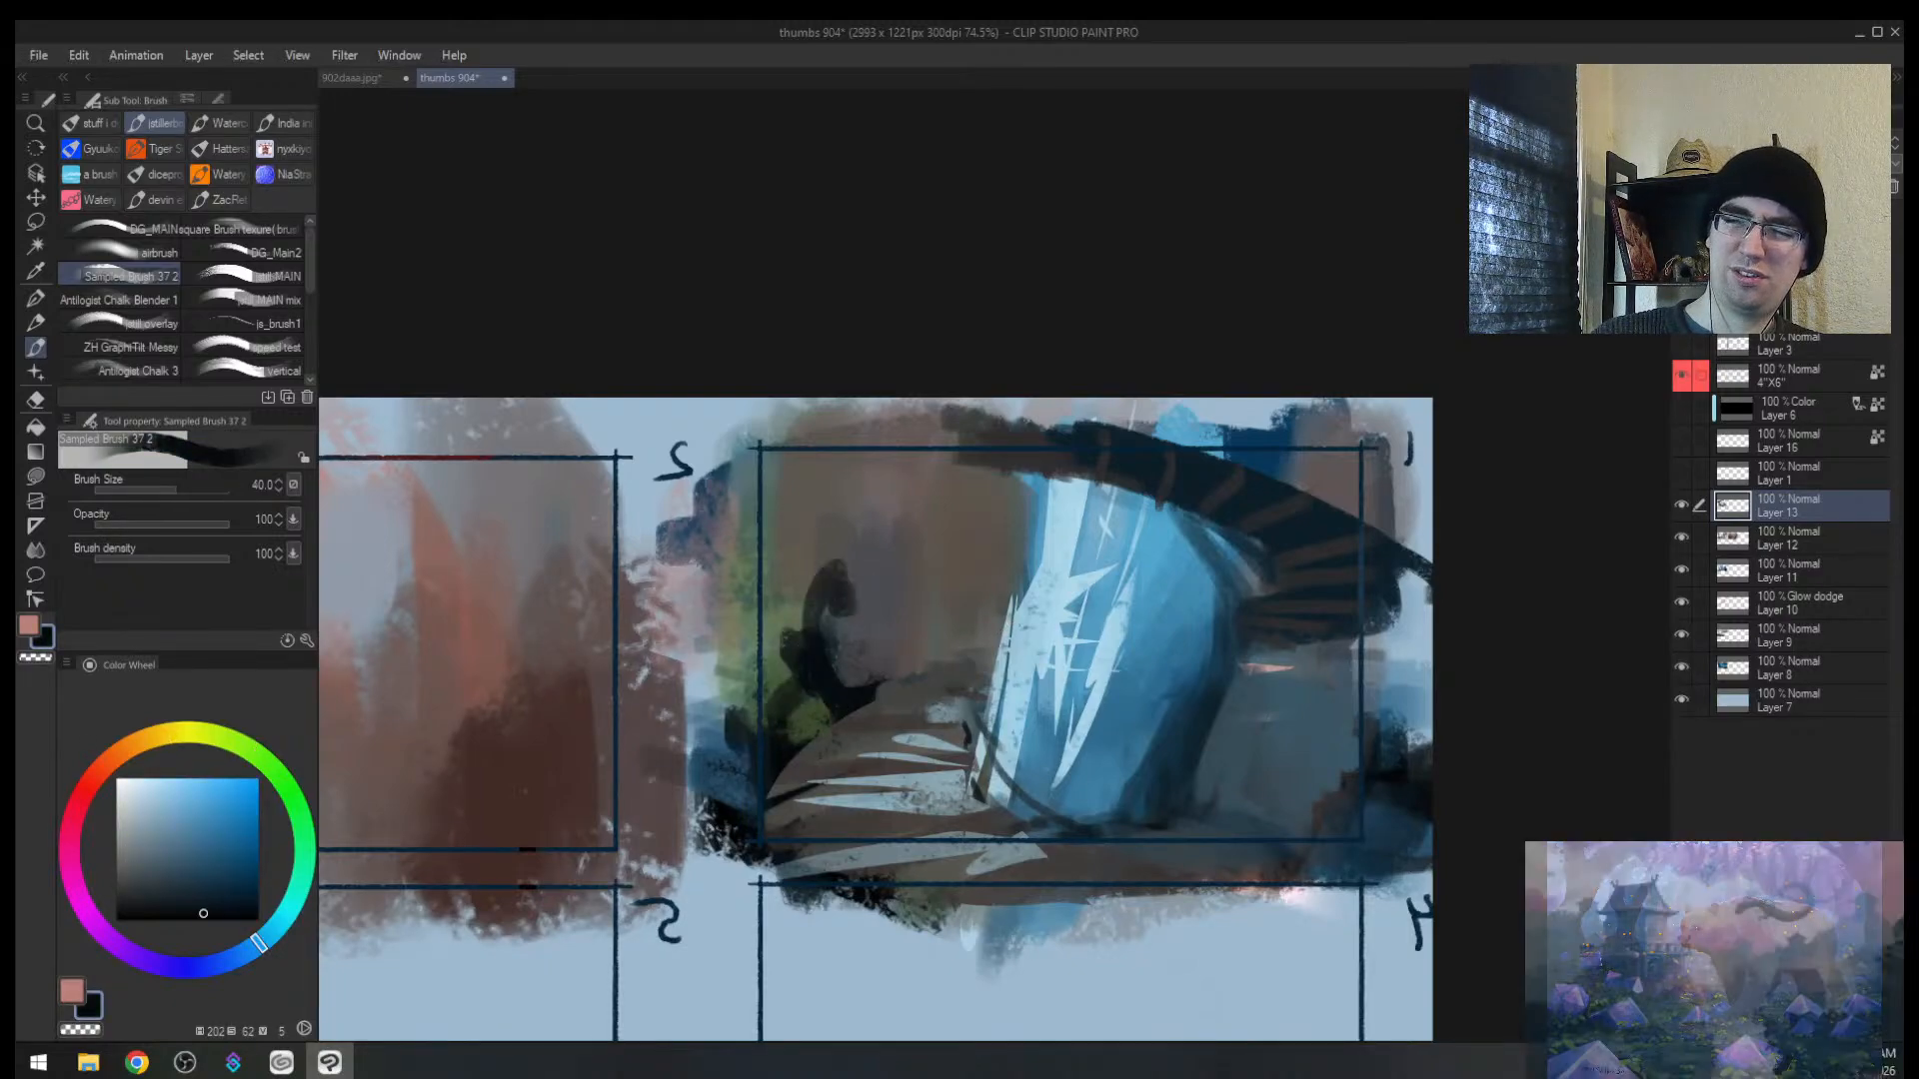
key(bracketleft)
key(bracketleft)
drag(1299, 764, 1298, 797)
mouse_move(1336, 695)
mouse_down()
mouse_move(1301, 816)
mouse_move(1251, 779)
mouse_up()
key(bracketleft)
drag(1313, 708, 1231, 766)
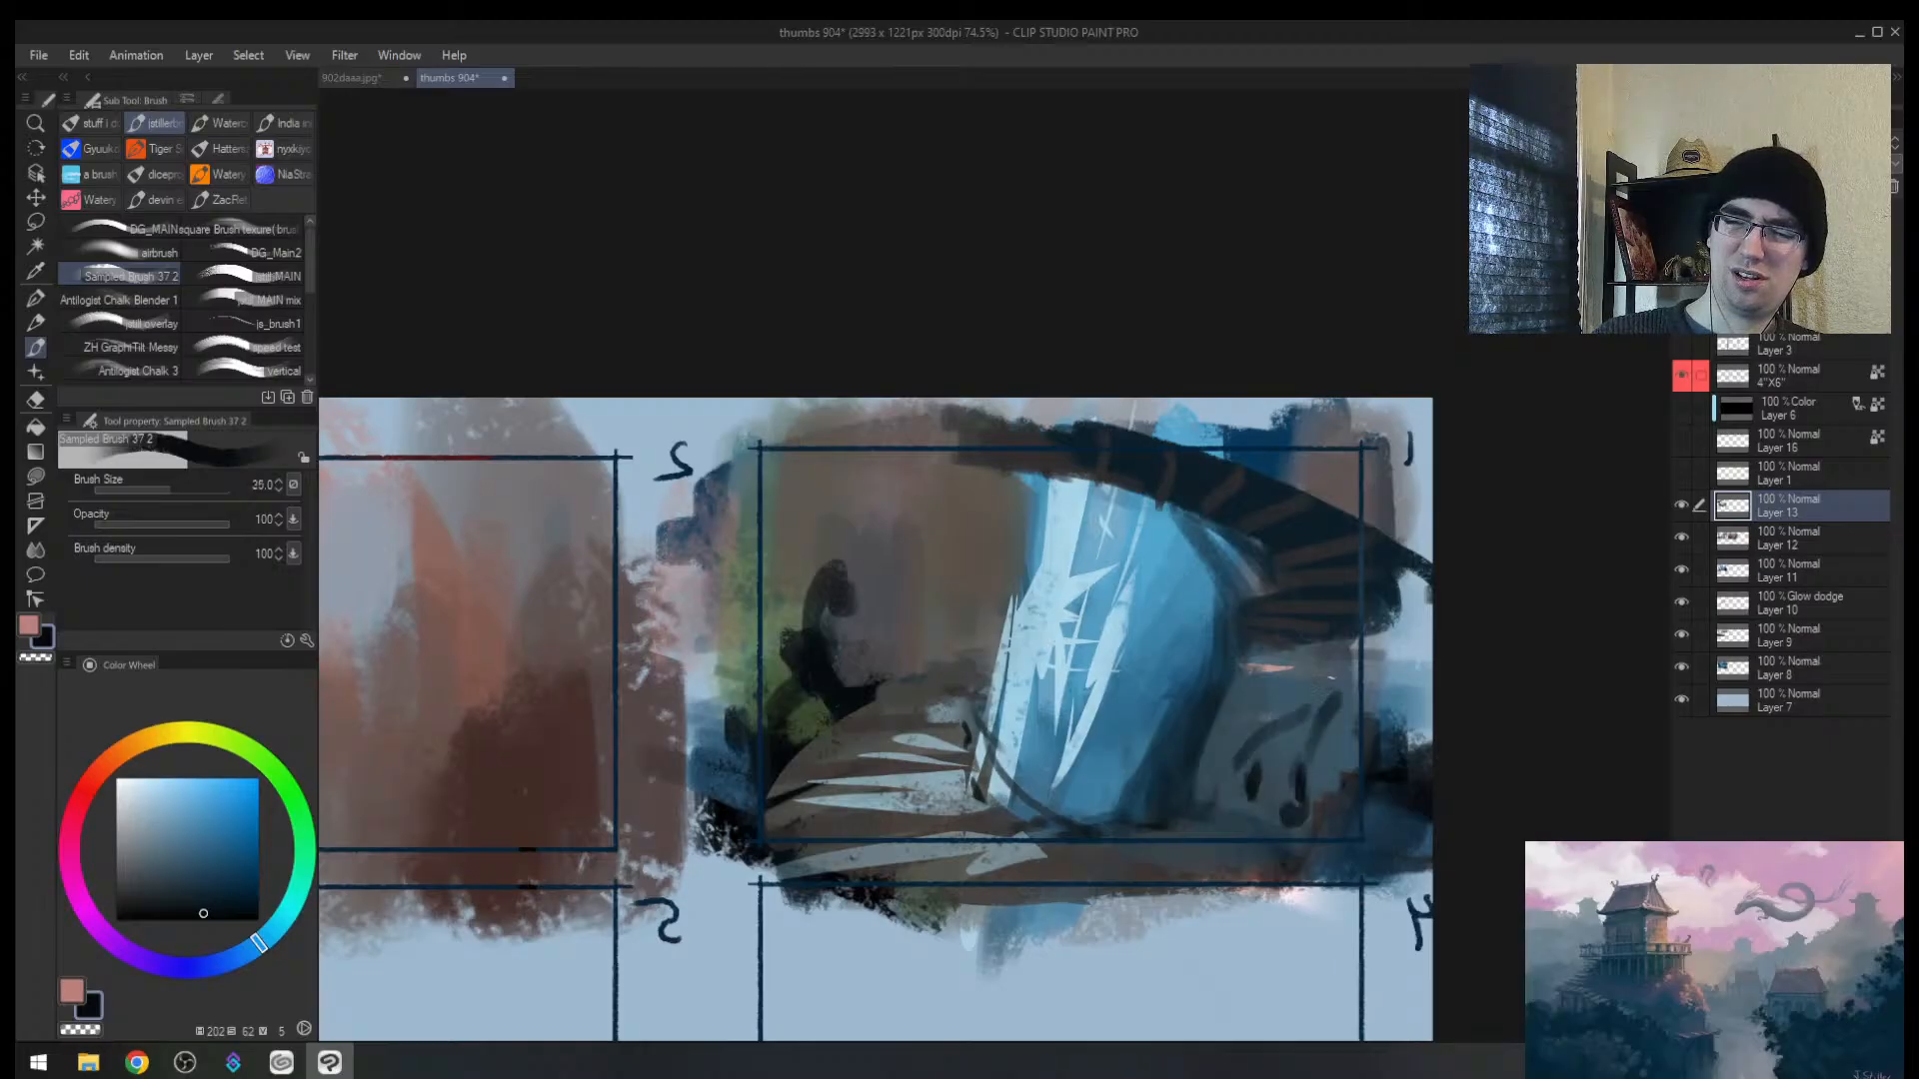
drag(1312, 824, 1346, 834)
Step: Sketch a dark rabbit-eared figure with a long curving body and two upright ears
key(h)
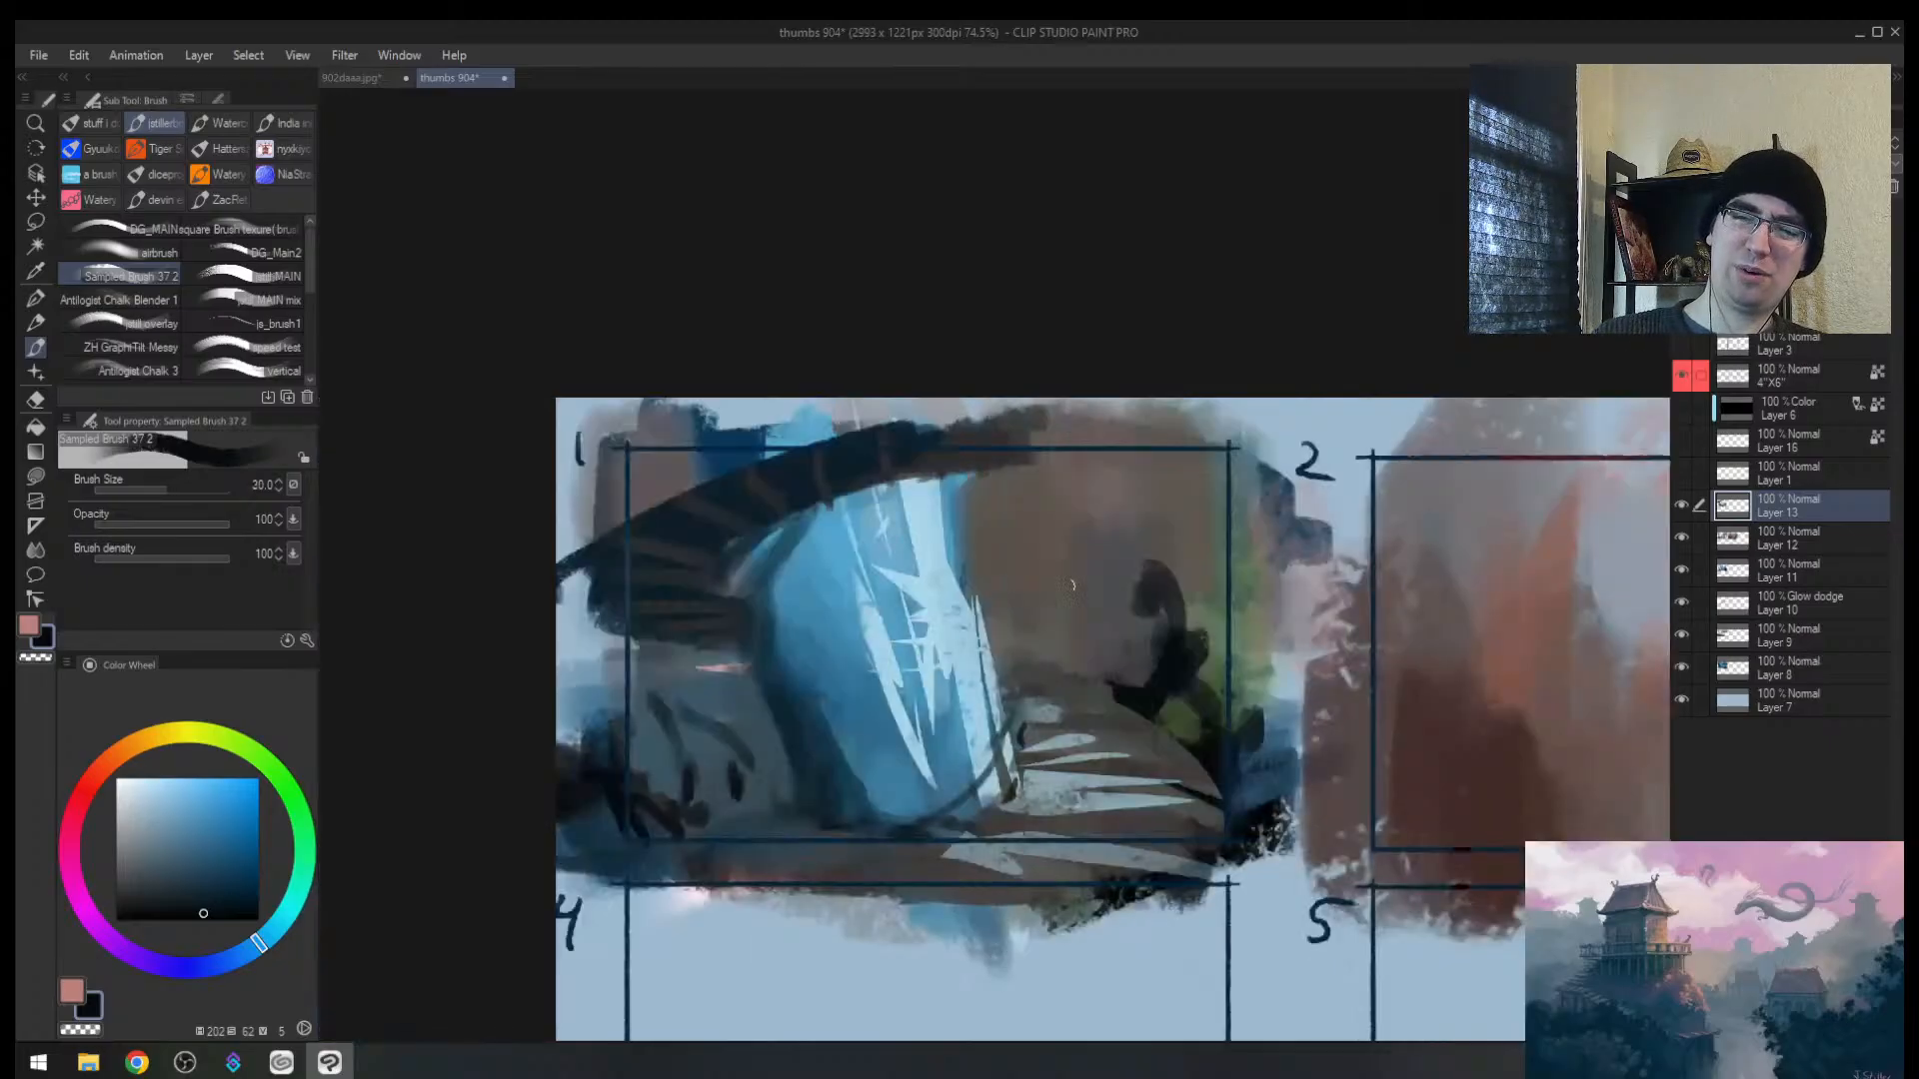
key(bracketleft)
drag(1119, 640, 1105, 677)
drag(1077, 564, 1072, 637)
drag(1054, 527, 1040, 632)
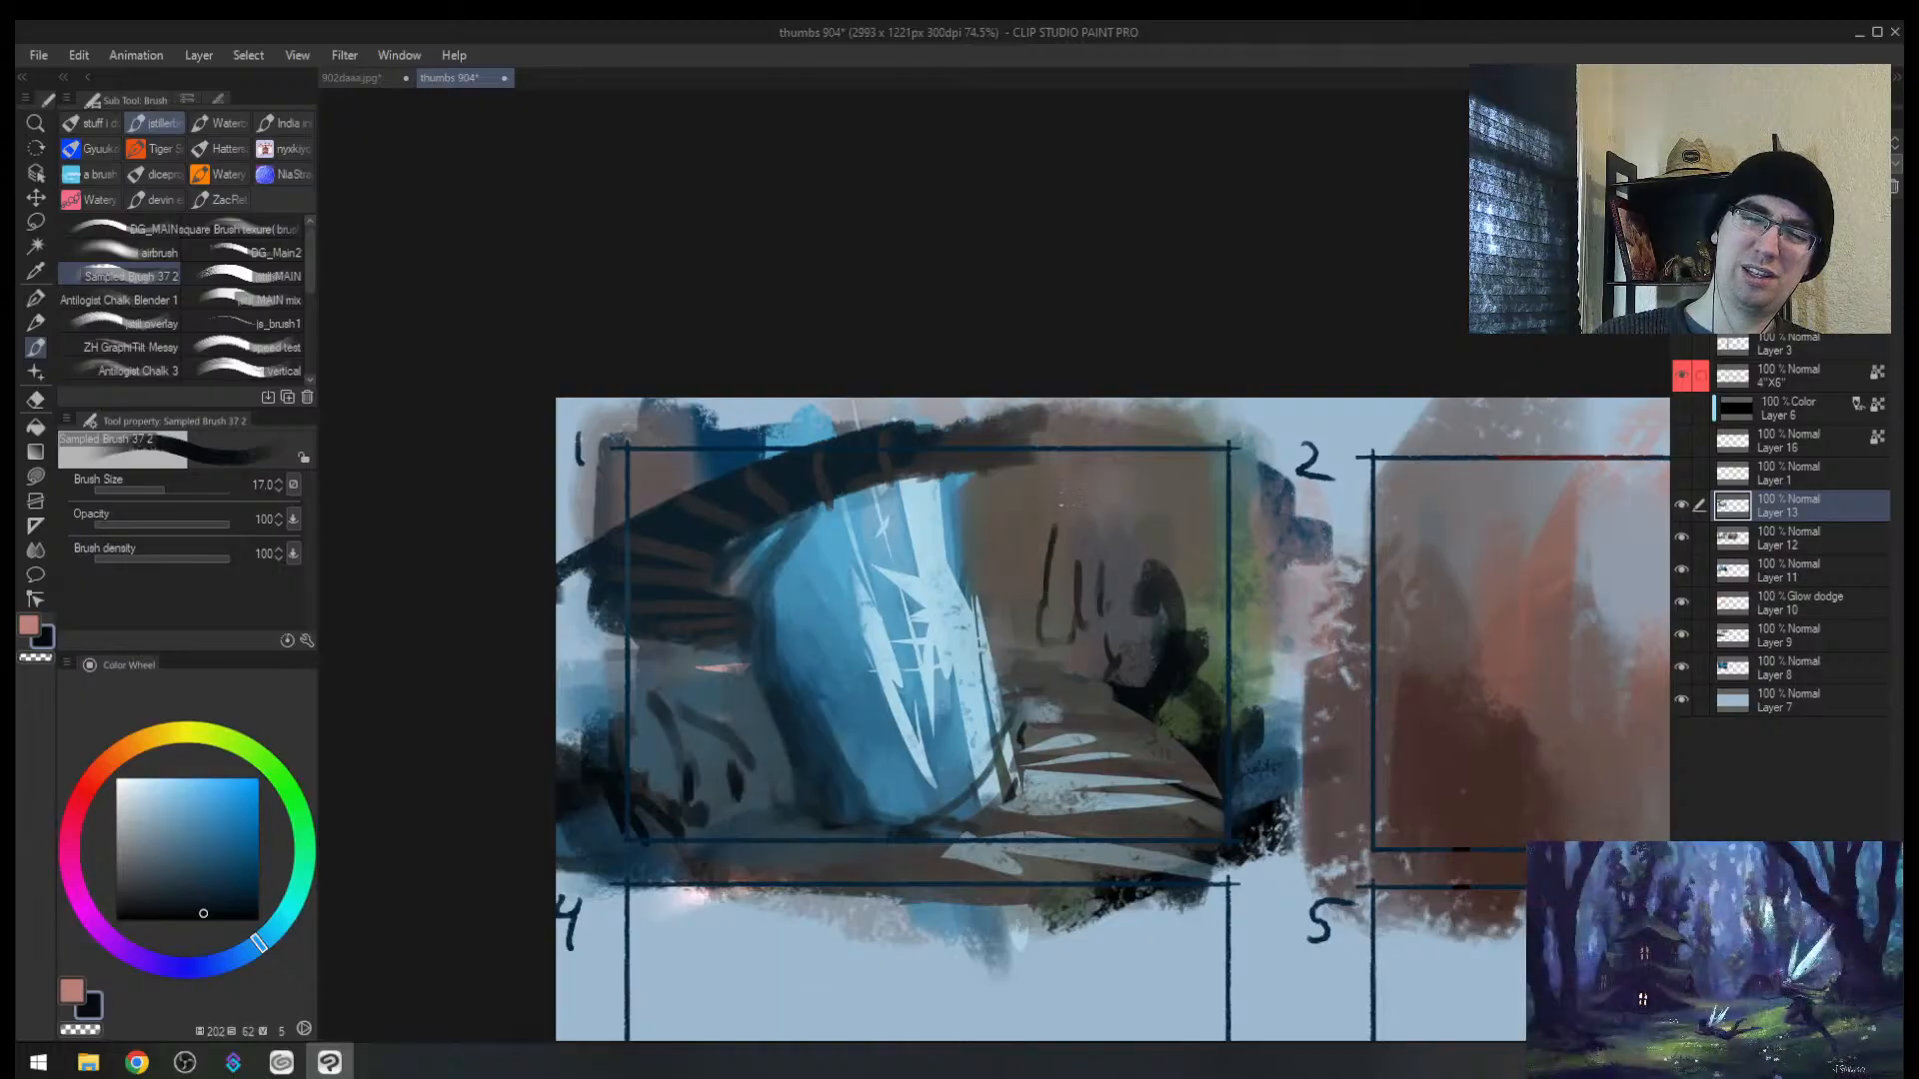
drag(988, 565, 1073, 451)
key(ctrl+z)
key(ctrl+z)
key(ctrl+z)
key(ctrl+z)
key(ctrl+z)
key(bracketright)
key(bracketright)
key(bracketright)
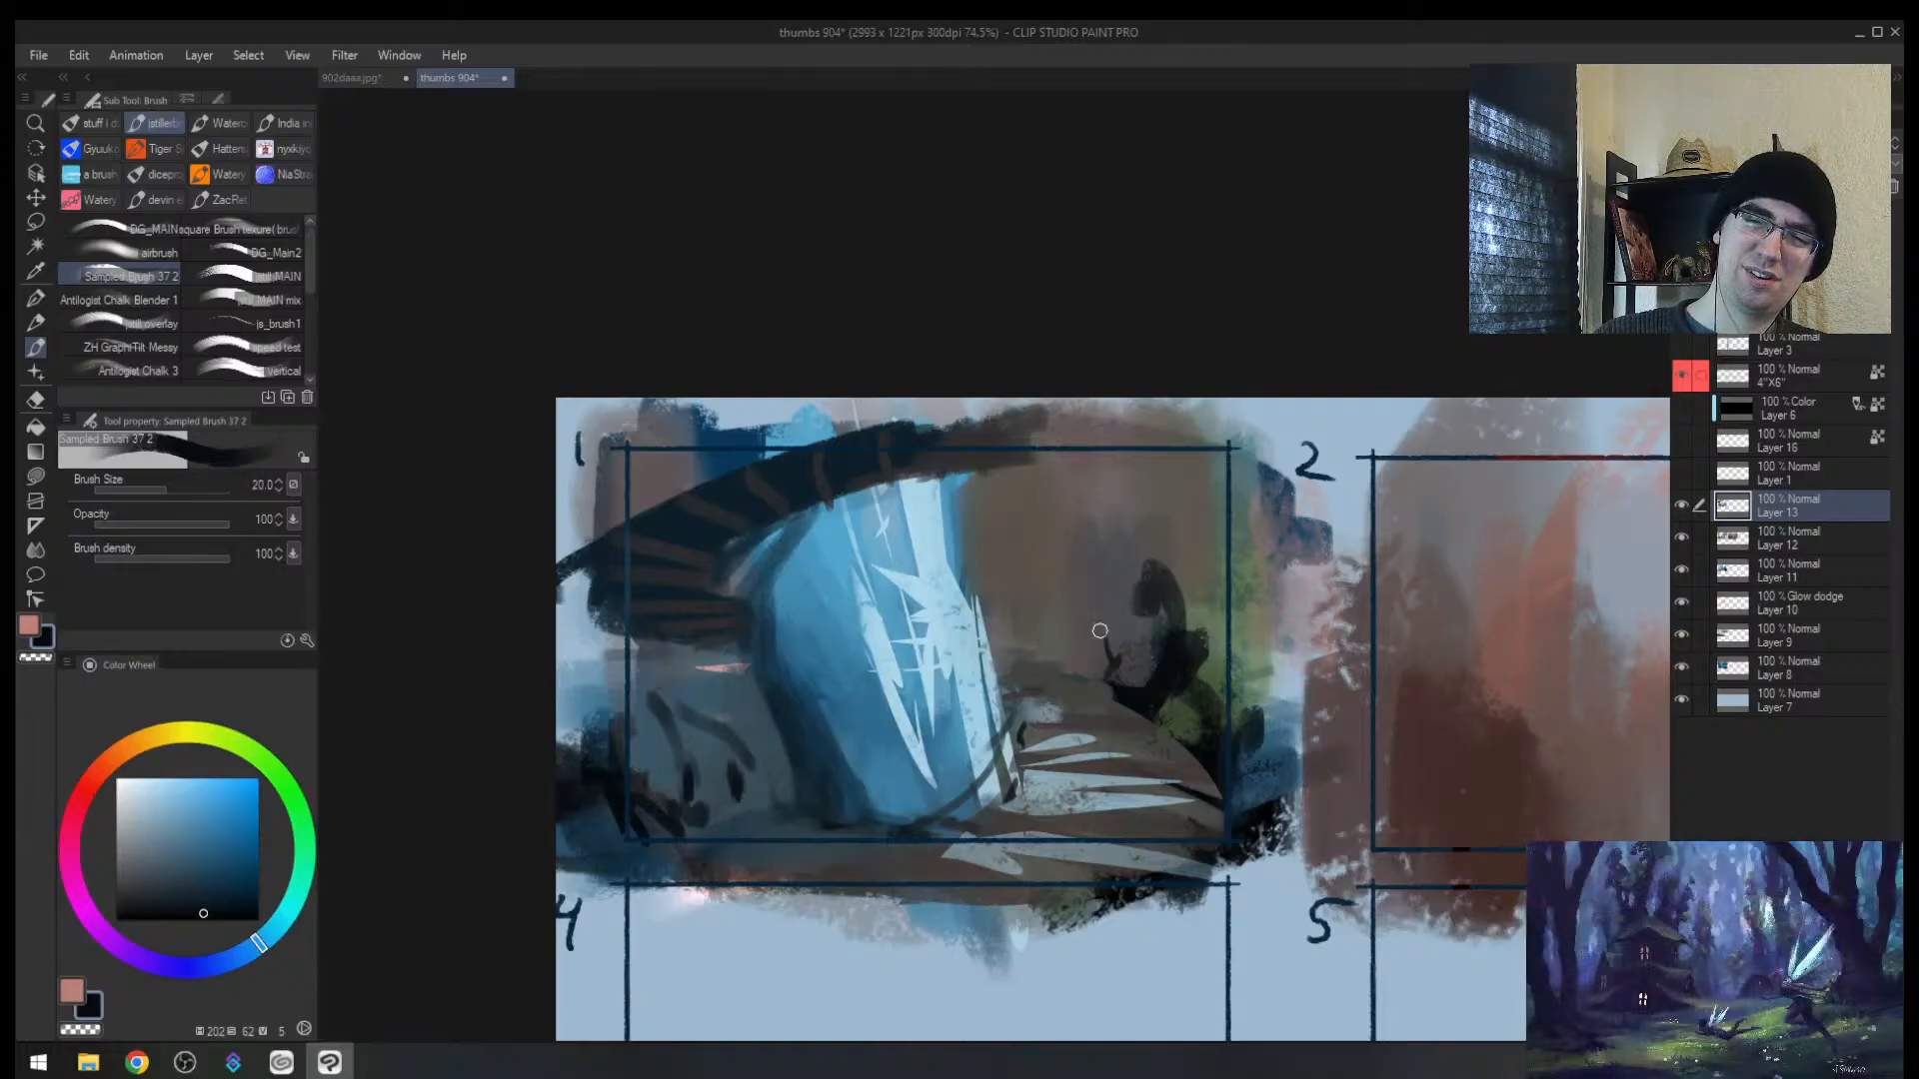
mouse_move(1123, 673)
mouse_down()
mouse_move(1121, 606)
mouse_move(1202, 465)
mouse_move(1198, 479)
mouse_up()
drag(1121, 464, 1109, 622)
key(bracketleft)
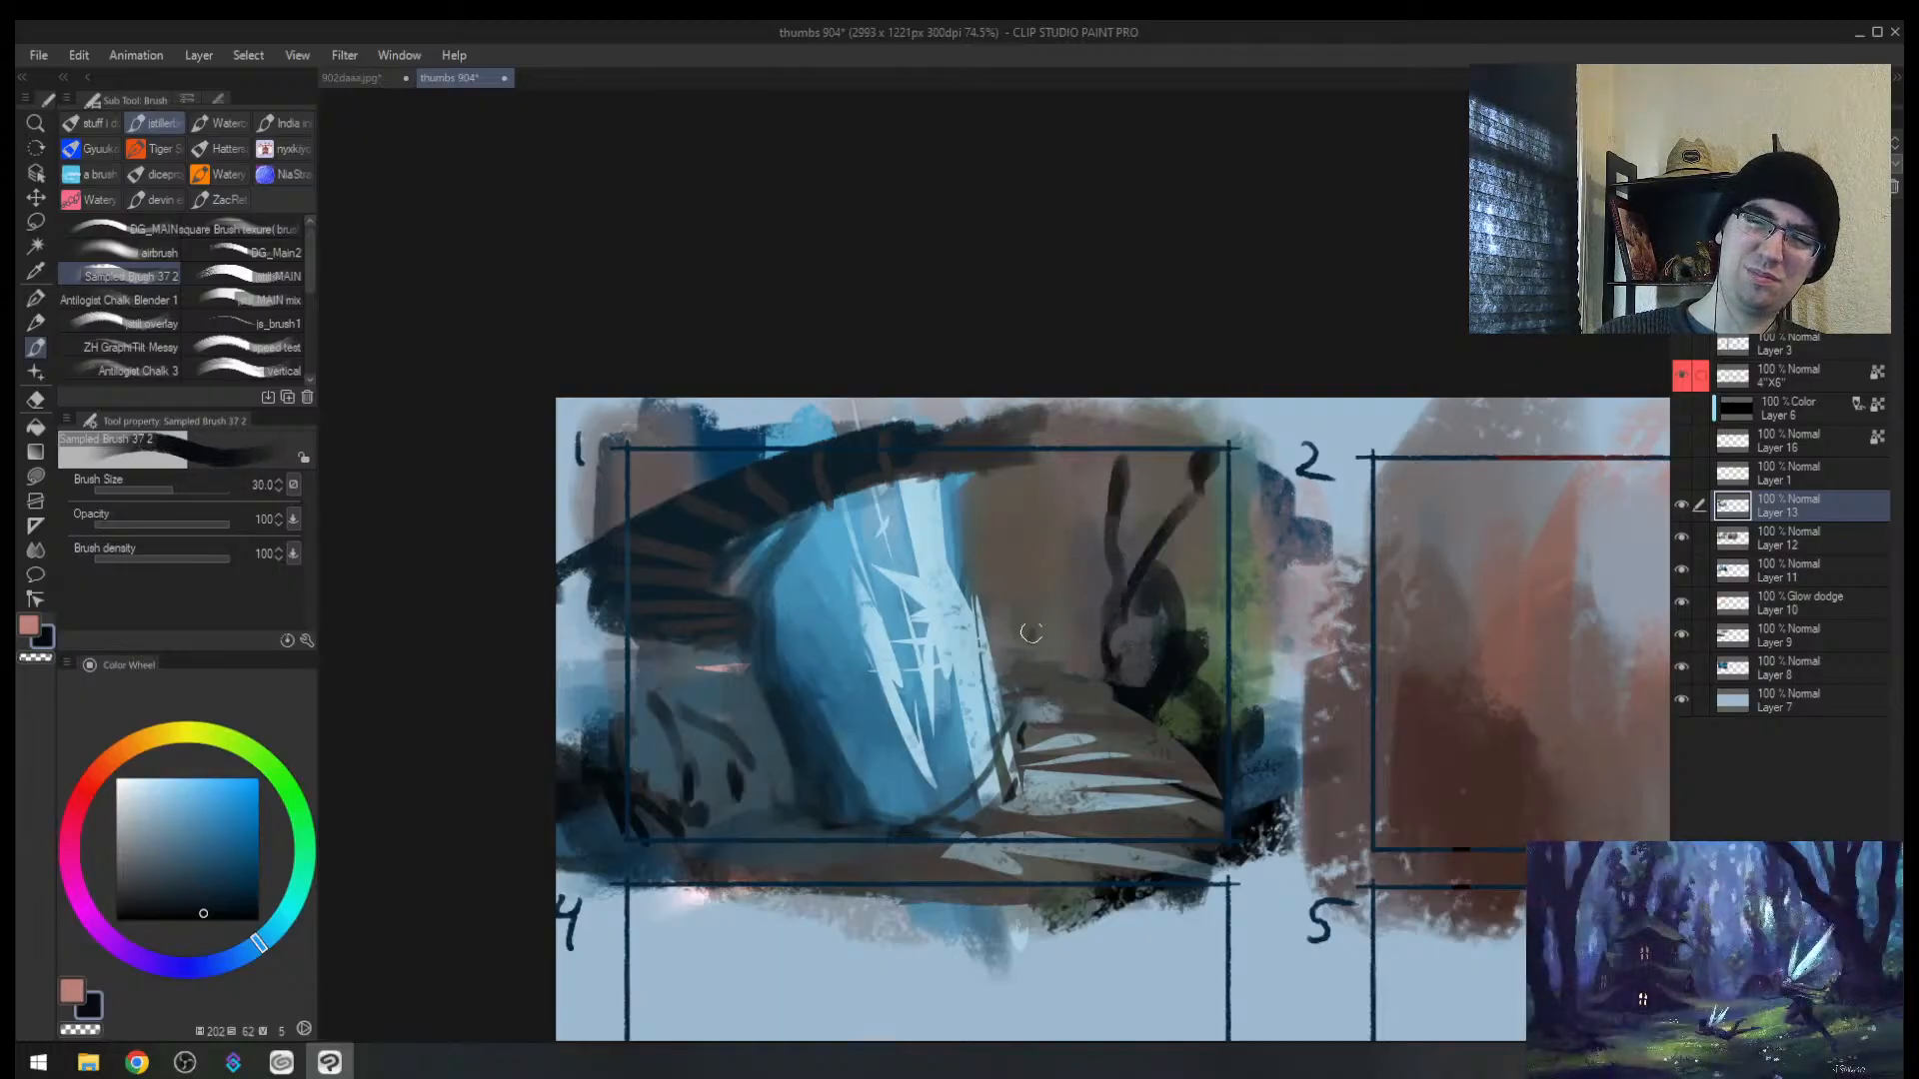
drag(1061, 452, 1040, 617)
Step: Paint grey-blue vertical strokes beside and right of the figure at brush sizes 50–60
alt+click(947, 560)
key(bracketright)
key(bracketright)
alt+click(1056, 552)
key(bracketright)
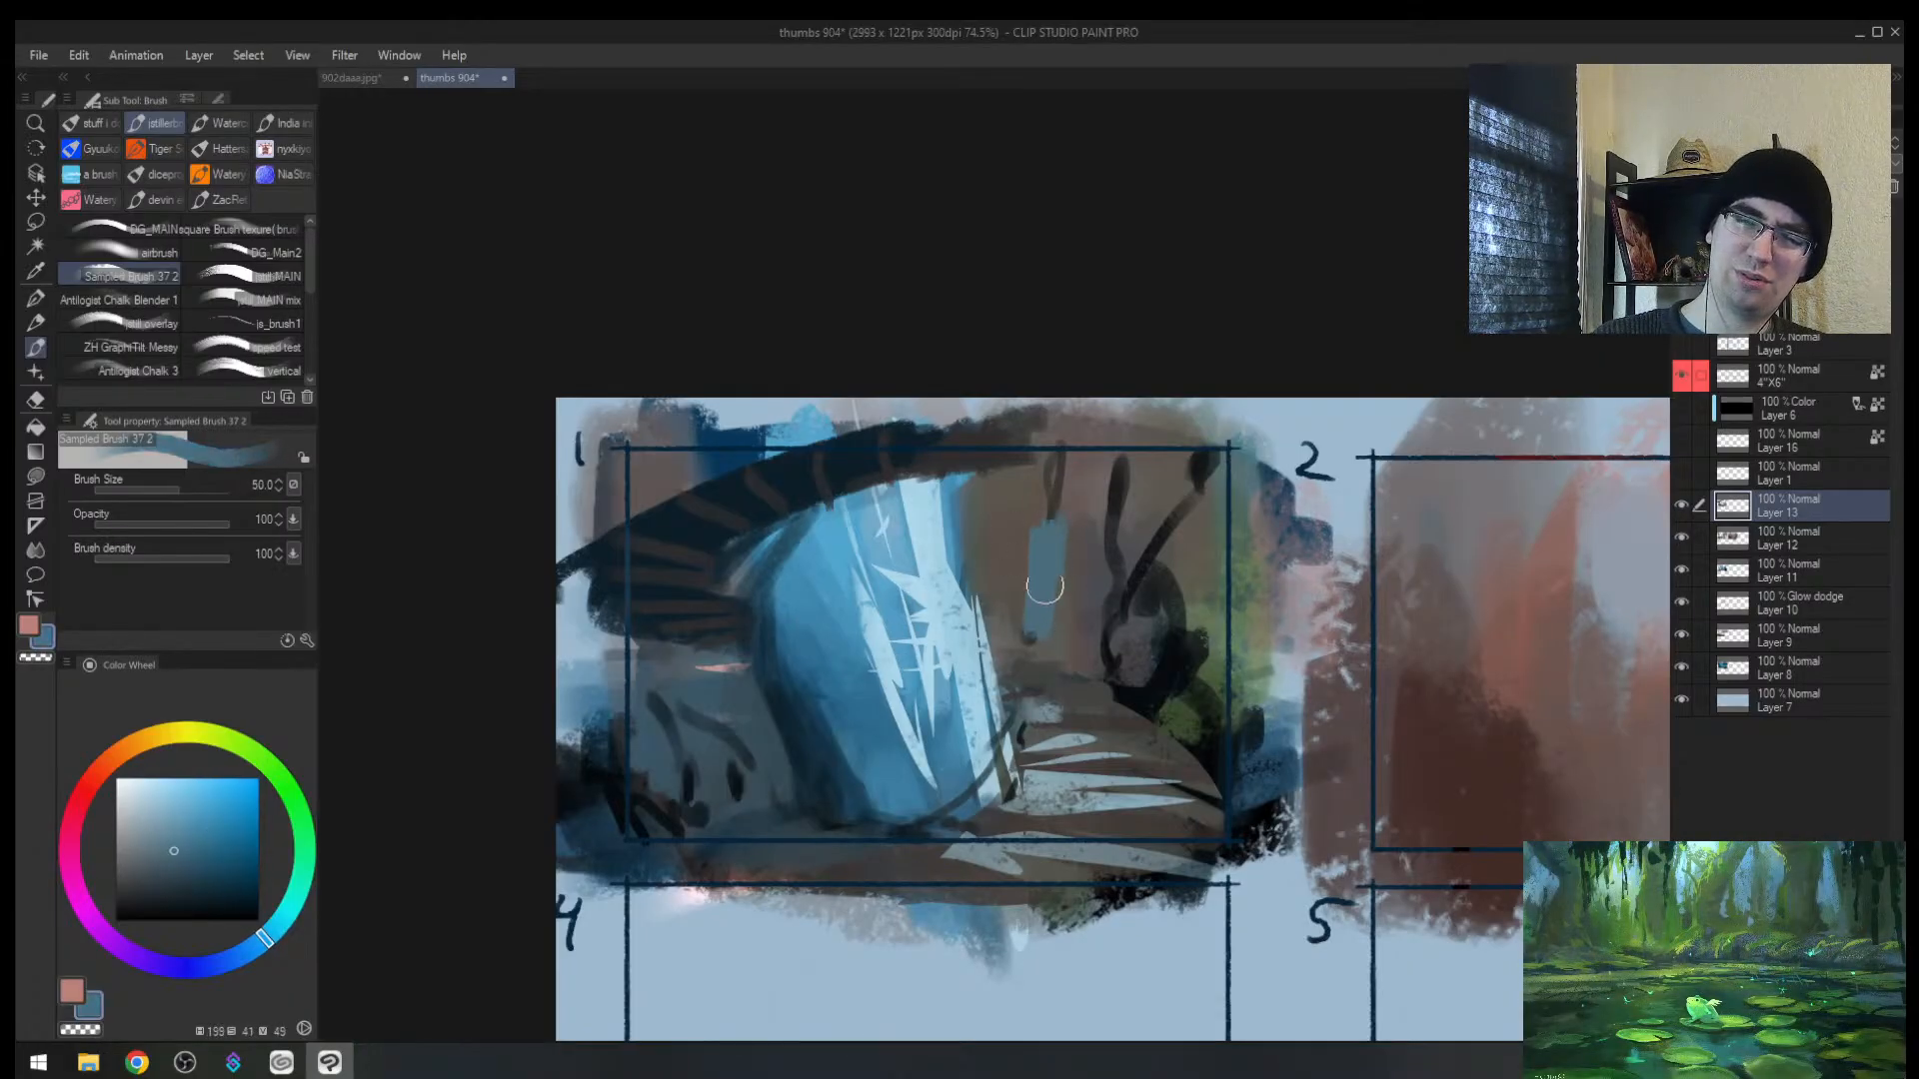
mouse_move(1036, 494)
mouse_down()
mouse_move(1023, 595)
mouse_move(1049, 482)
mouse_move(1081, 649)
mouse_up()
alt+click(875, 561)
key(bracketleft)
alt+click(1045, 601)
key(bracketright)
alt+click(1026, 545)
alt+click(1046, 559)
key(bracketright)
drag(1145, 499, 1091, 650)
Step: Replace the two left blue strokes with small blue window marks and dark grey at the patch bottom
key(h)
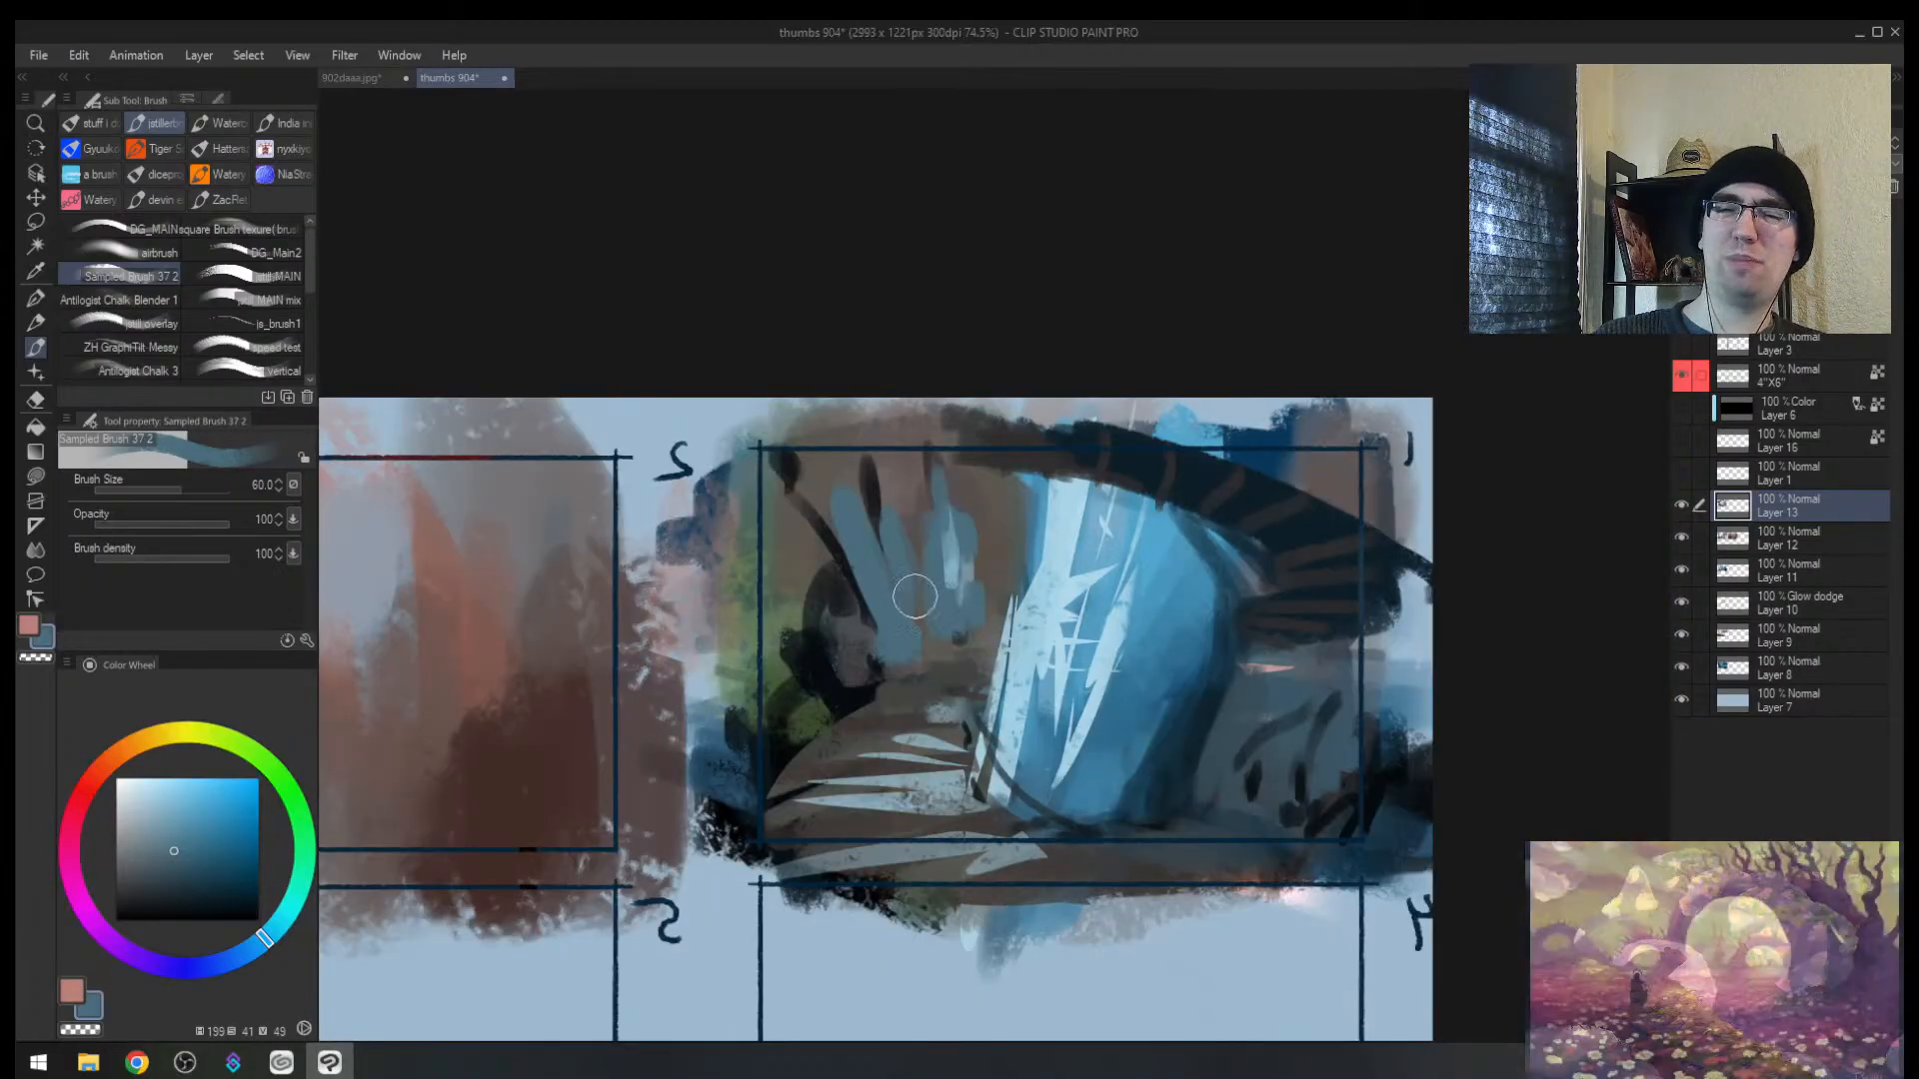
key(ctrl+z)
key(ctrl+z)
drag(790, 524, 793, 560)
drag(818, 539, 823, 556)
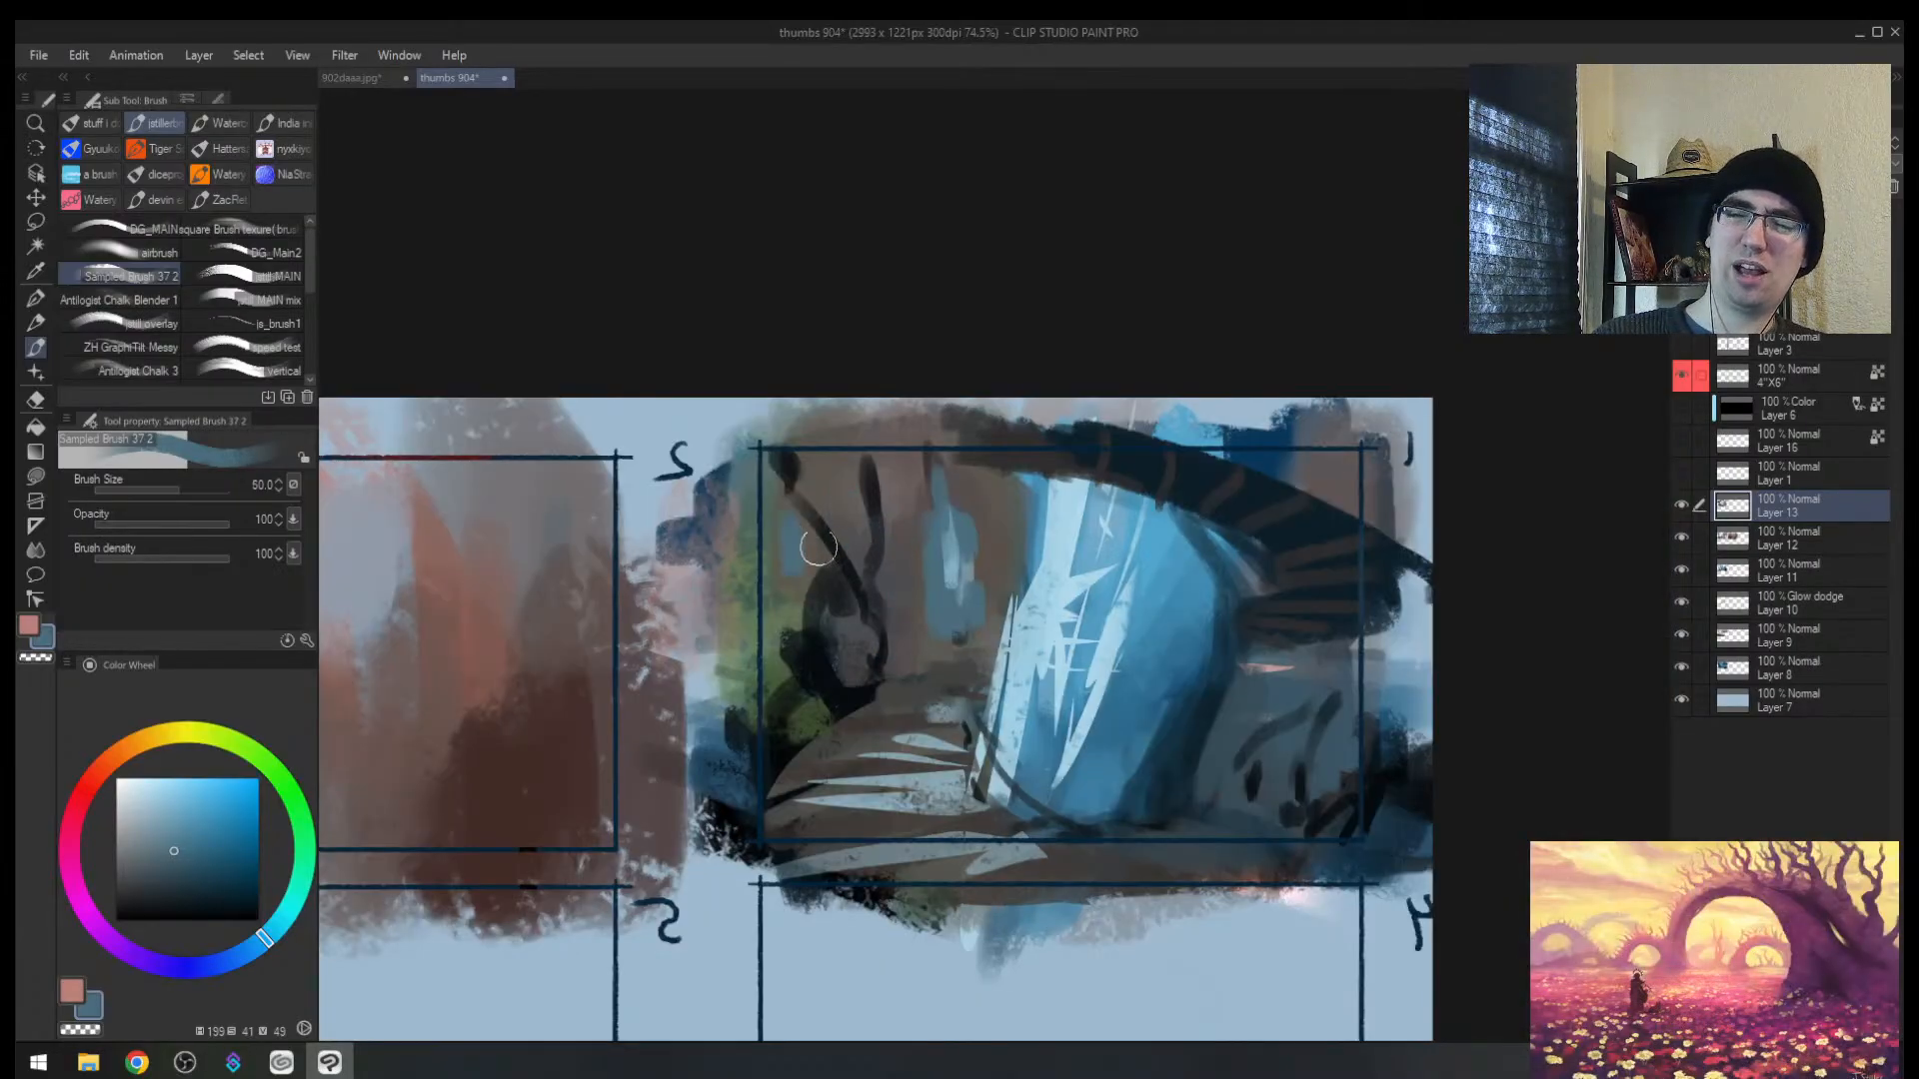
alt+click(897, 578)
mouse_move(927, 615)
mouse_down()
mouse_move(964, 617)
mouse_move(935, 531)
mouse_move(907, 545)
mouse_up()
alt+click(940, 576)
key(bracketleft)
alt+click(953, 558)
alt+click(1164, 573)
Step: Add blue strokes at thumbnail 1's upper left and left of the light shaft with an 80 brush
drag(847, 481, 845, 534)
key(bracketright)
key(bracketright)
key(bracketright)
key(bracketleft)
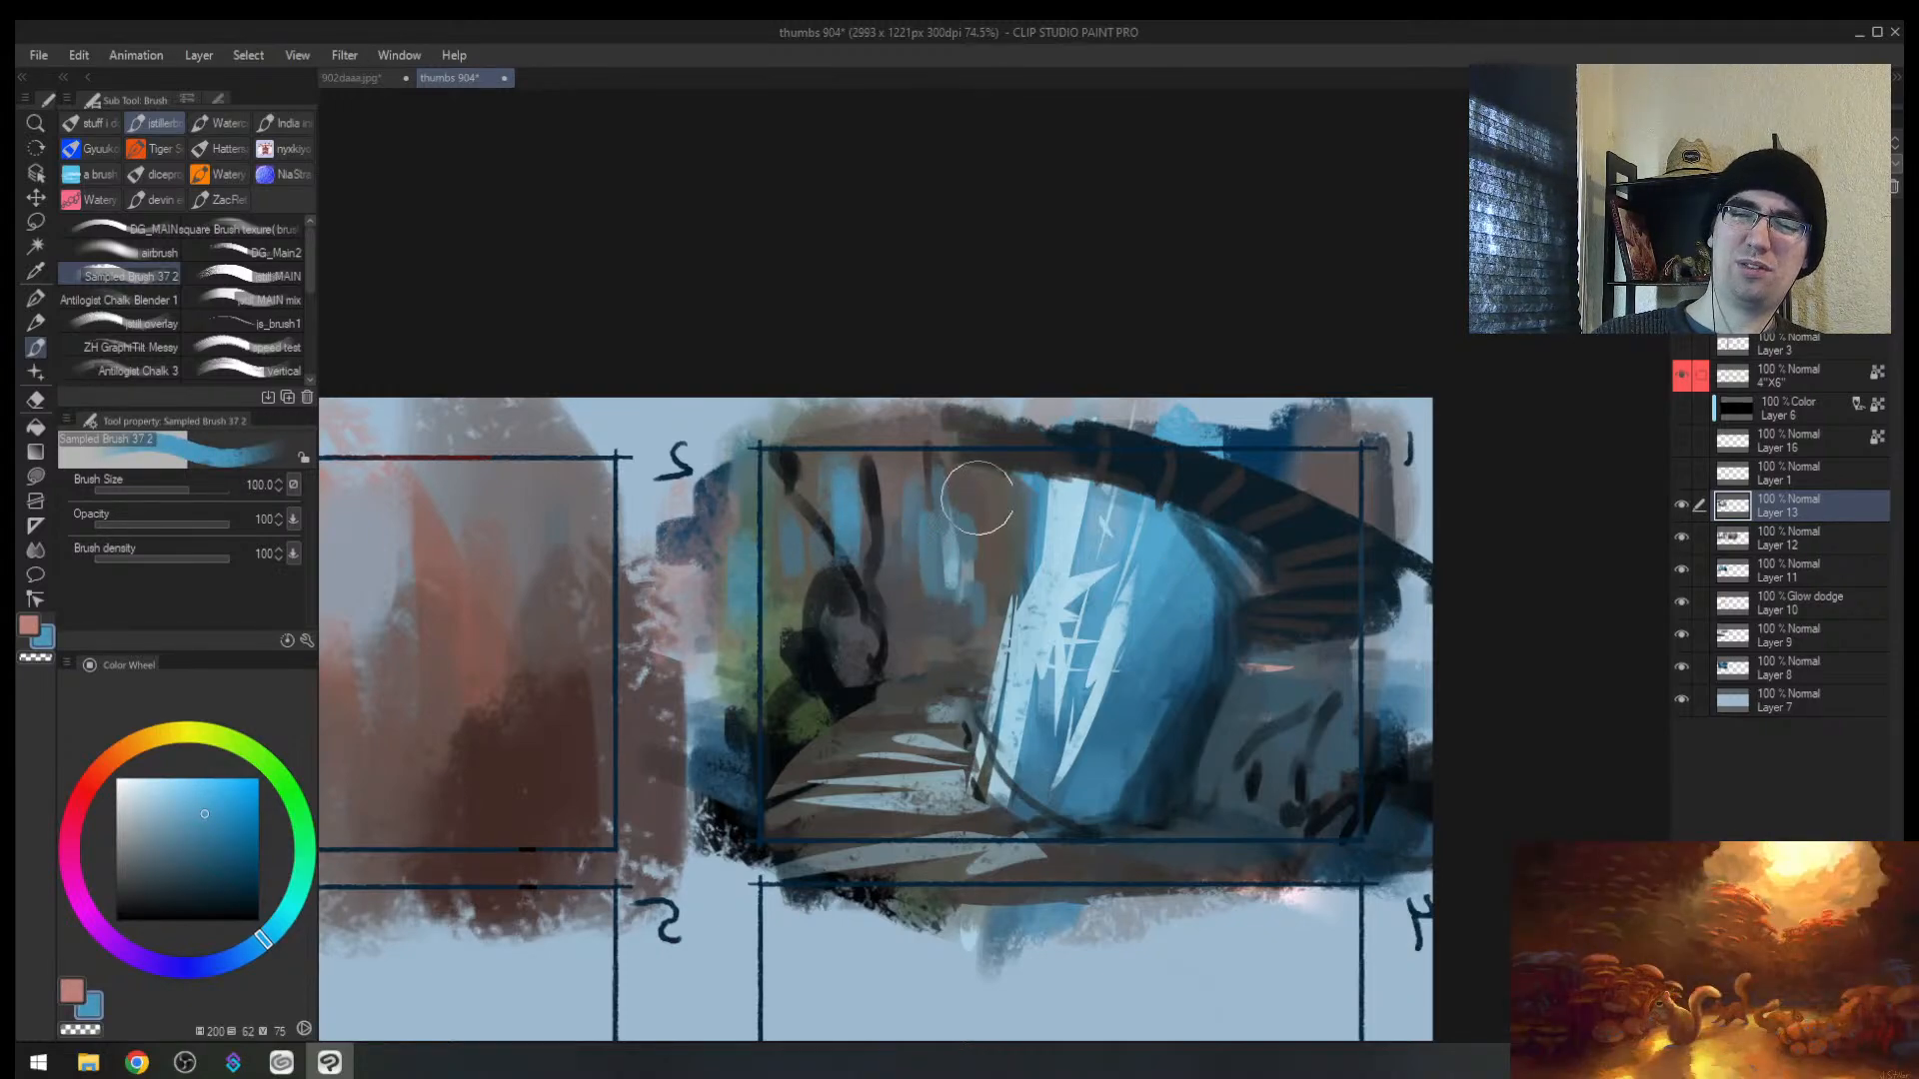
key(bracketleft)
mouse_move(1003, 507)
mouse_down()
mouse_move(998, 563)
mouse_move(1013, 548)
mouse_up()
Step: Cover the dark hanging shape with muted blue and darken its bottom edge
alt+click(907, 578)
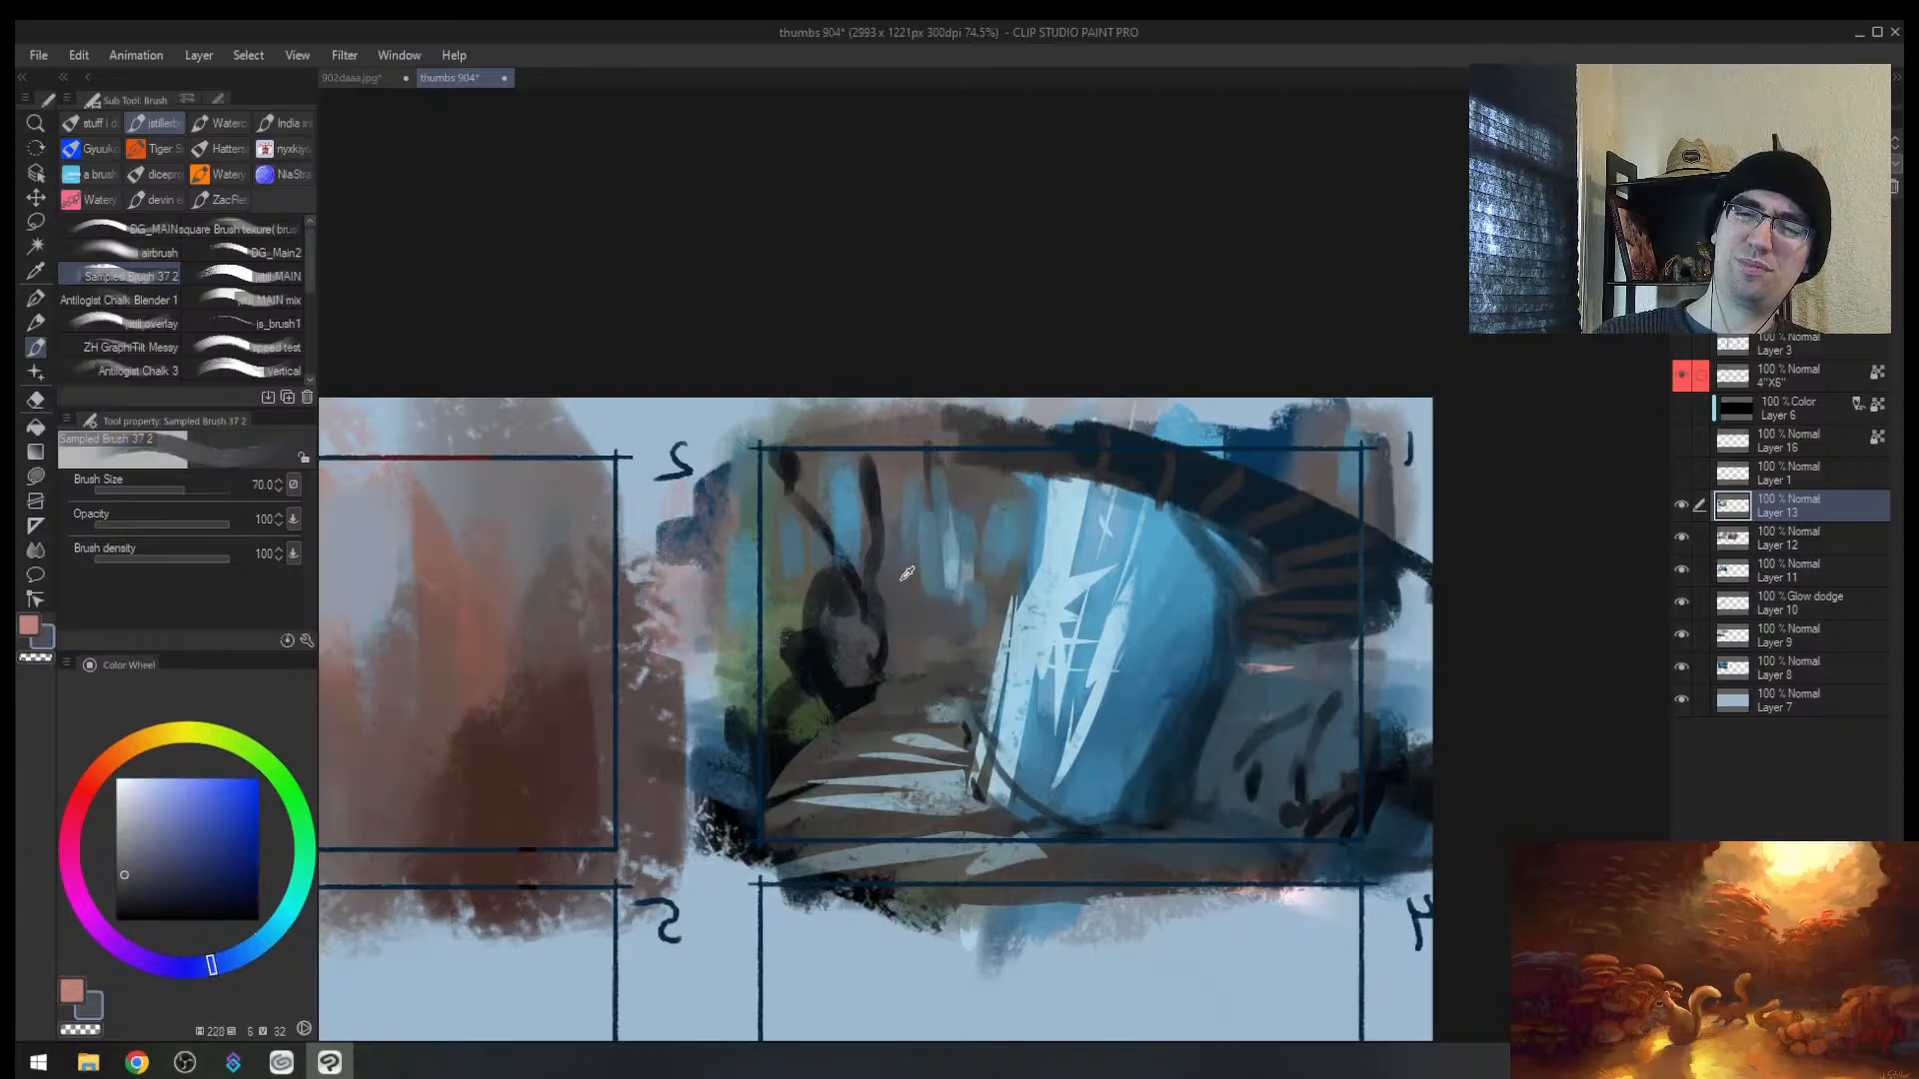
alt+click(922, 596)
key(bracketleft)
key(bracketleft)
drag(859, 578, 854, 670)
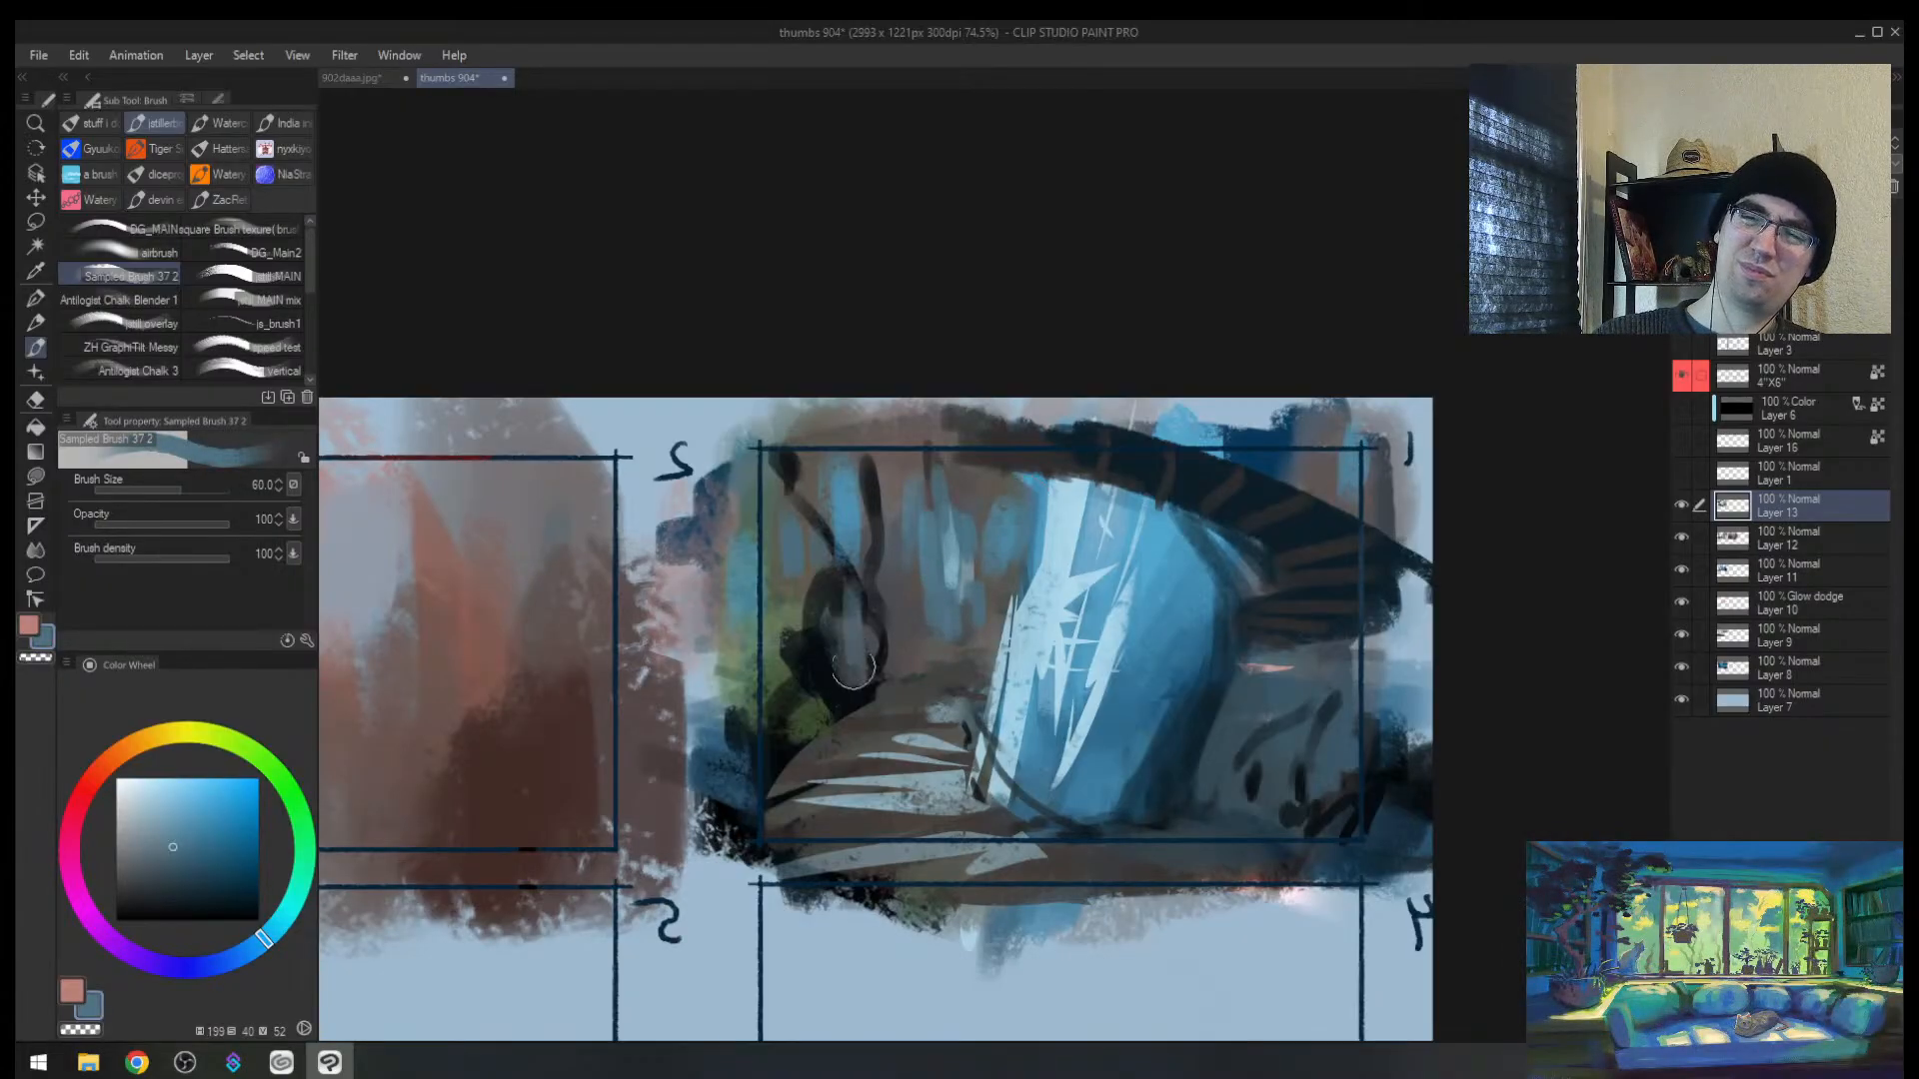
drag(850, 511, 849, 650)
drag(851, 575, 848, 665)
mouse_move(869, 471)
mouse_down()
mouse_move(865, 645)
mouse_move(885, 445)
mouse_up()
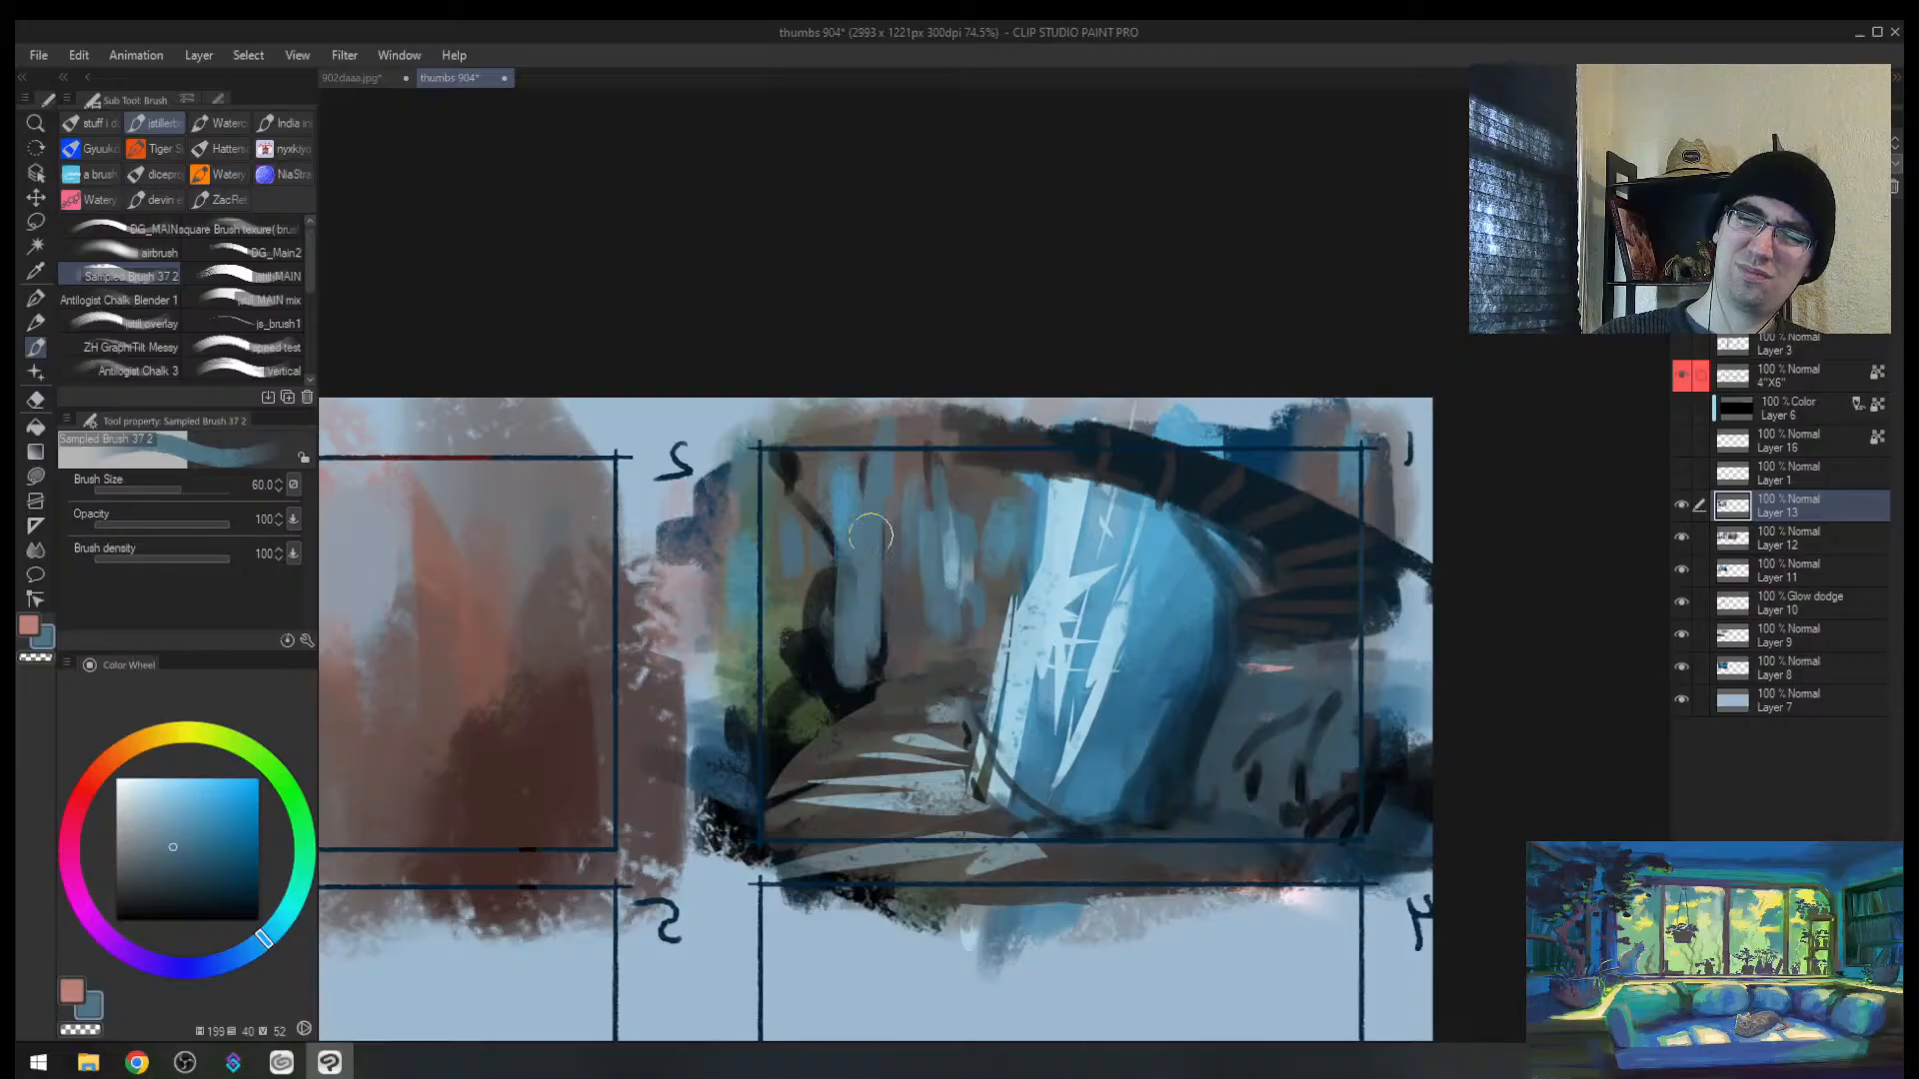
alt+click(834, 638)
drag(834, 645, 877, 677)
Step: Try thin dark branch strokes, undo them, and draw a thin dark loop instead
key(bracketleft)
key(bracketleft)
key(bracketleft)
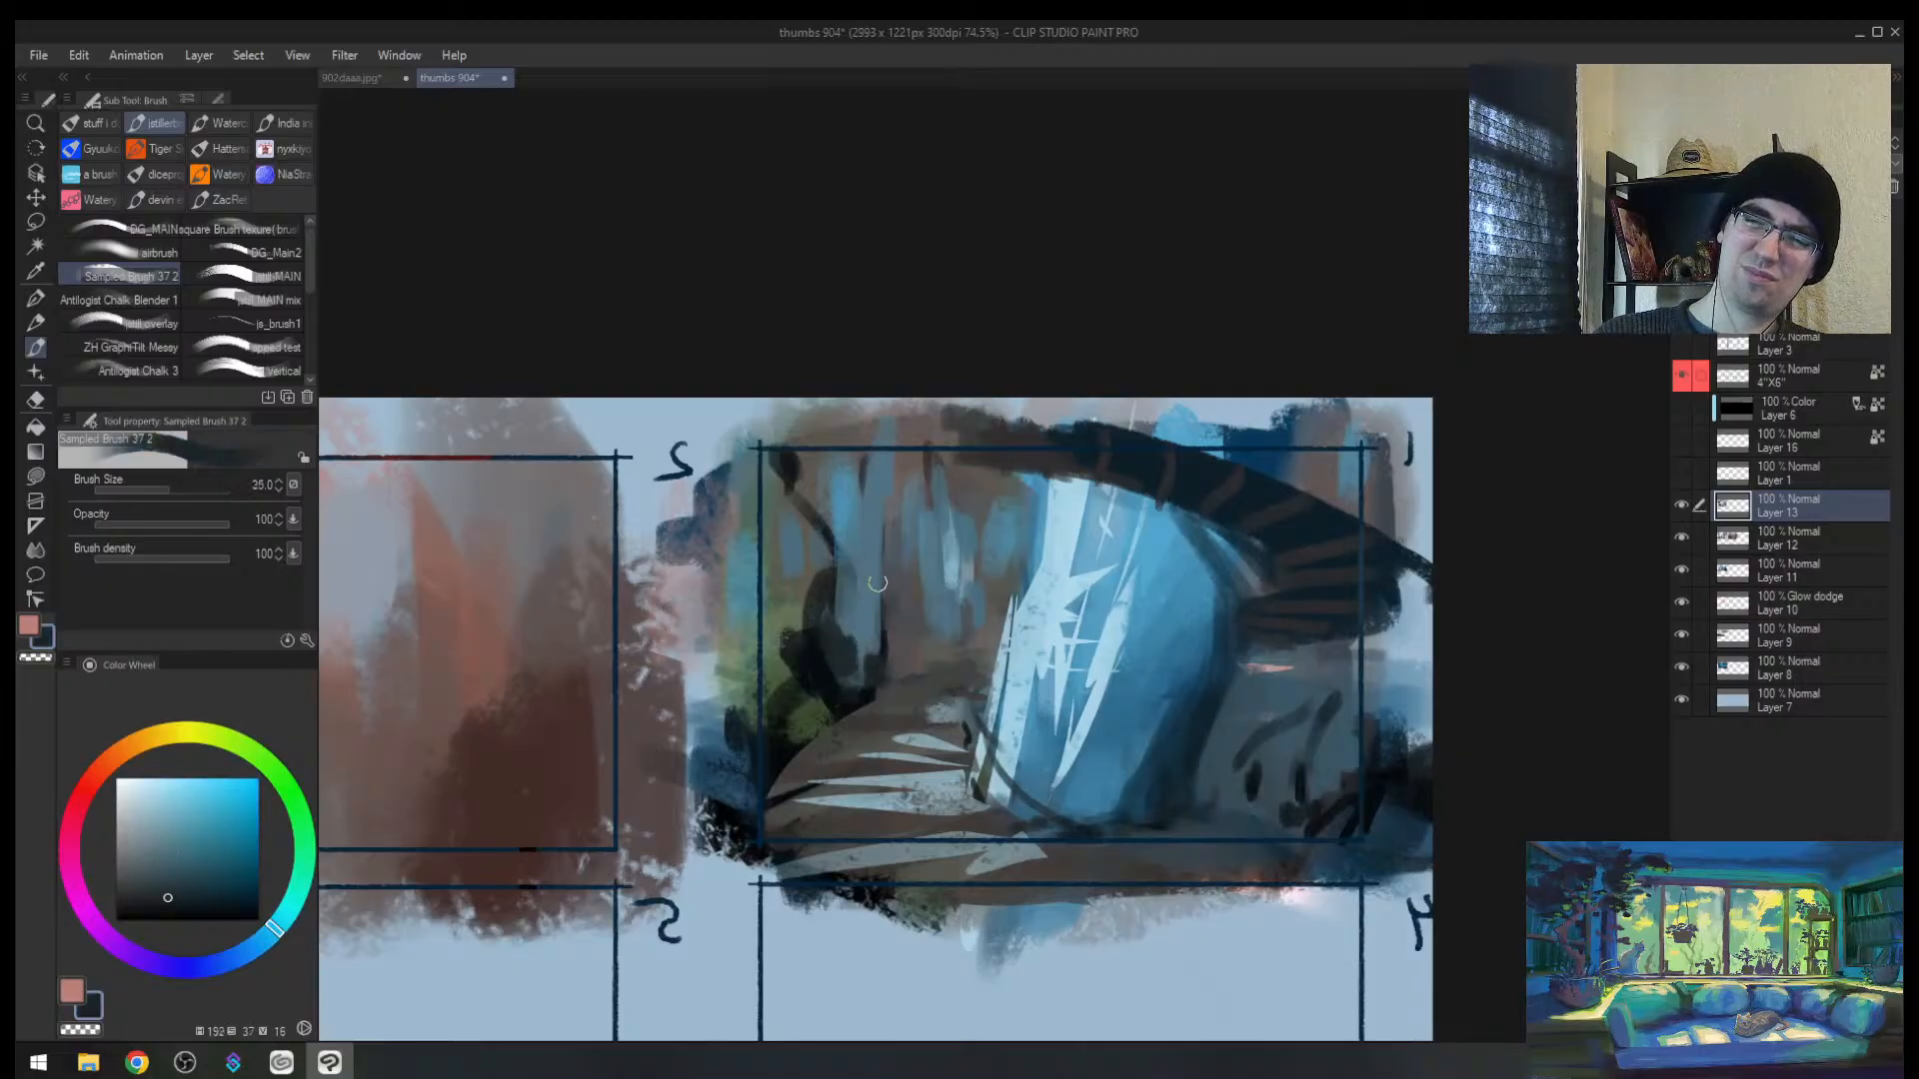
drag(829, 513, 885, 554)
key(bracketleft)
key(bracketleft)
drag(803, 468, 831, 516)
key(bracketleft)
key(bracketleft)
key(bracketleft)
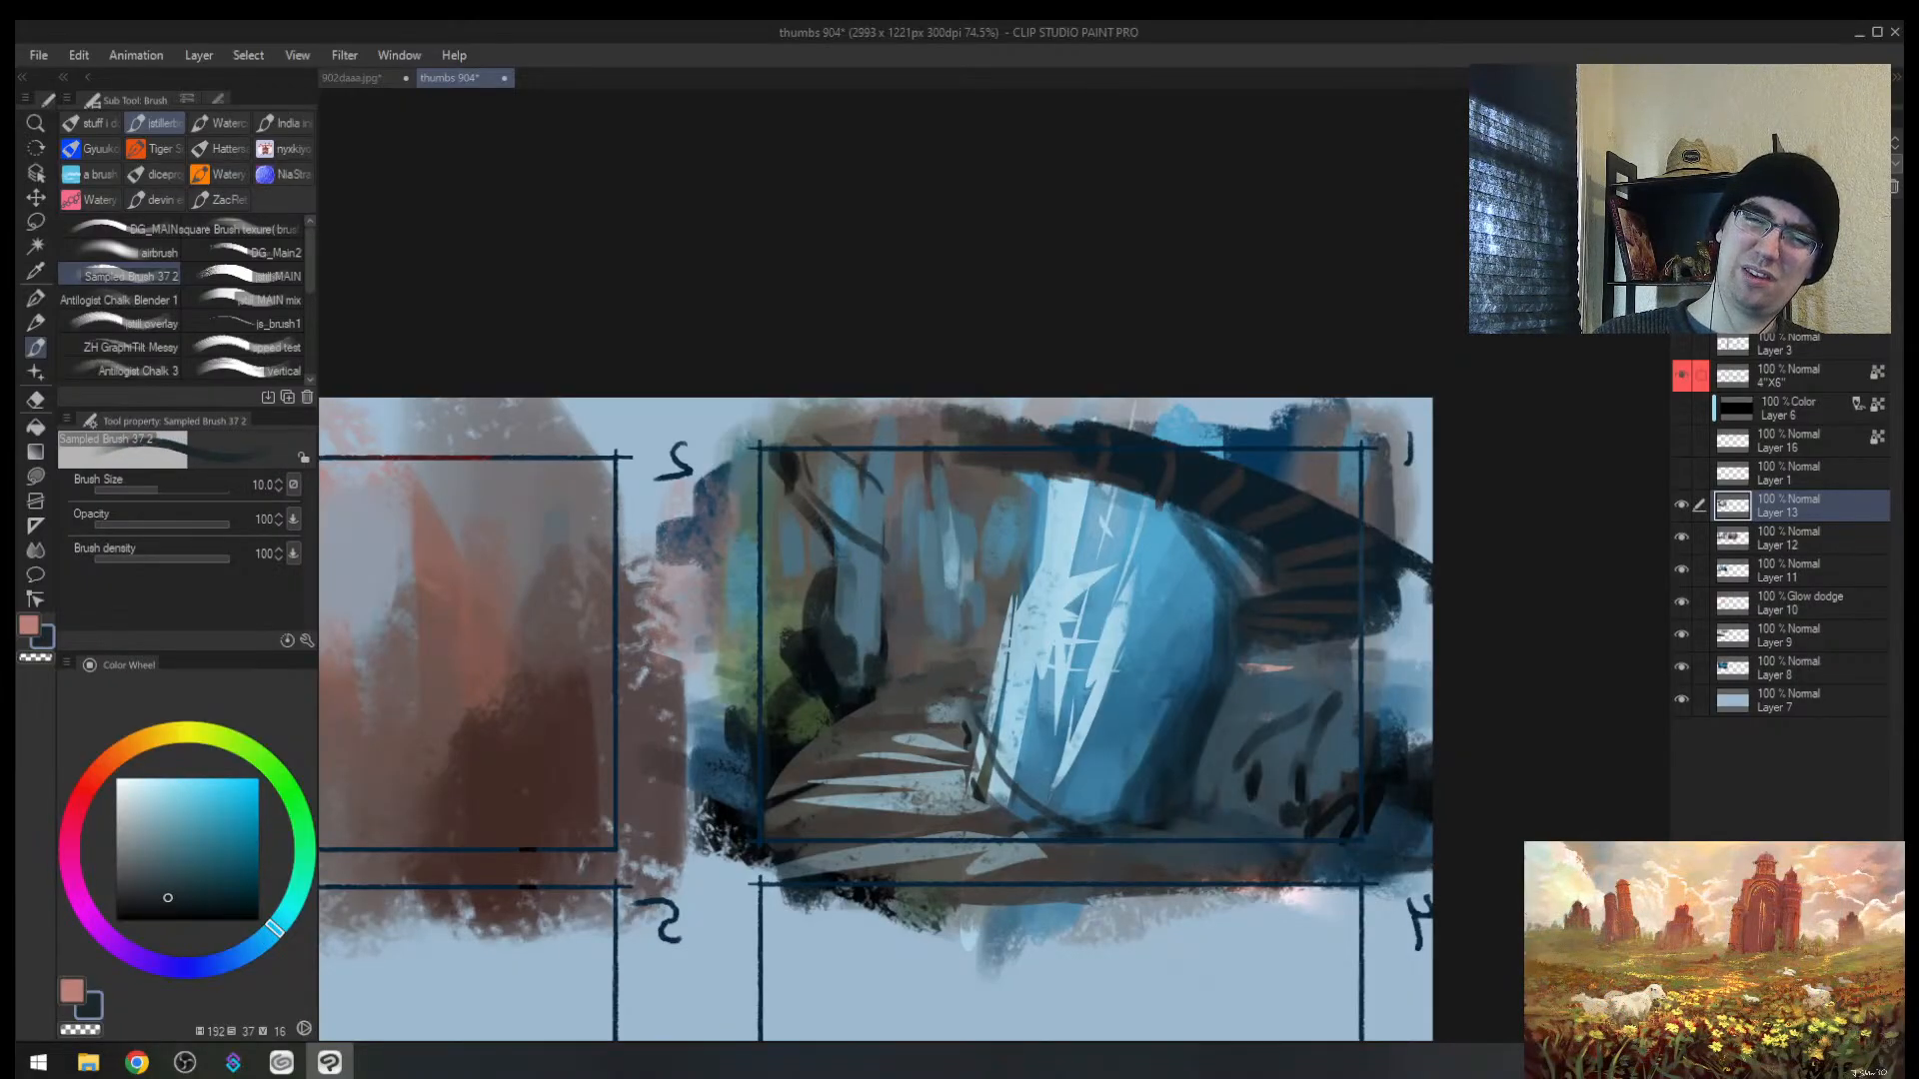
key(ctrl+z)
key(ctrl+z)
key(h)
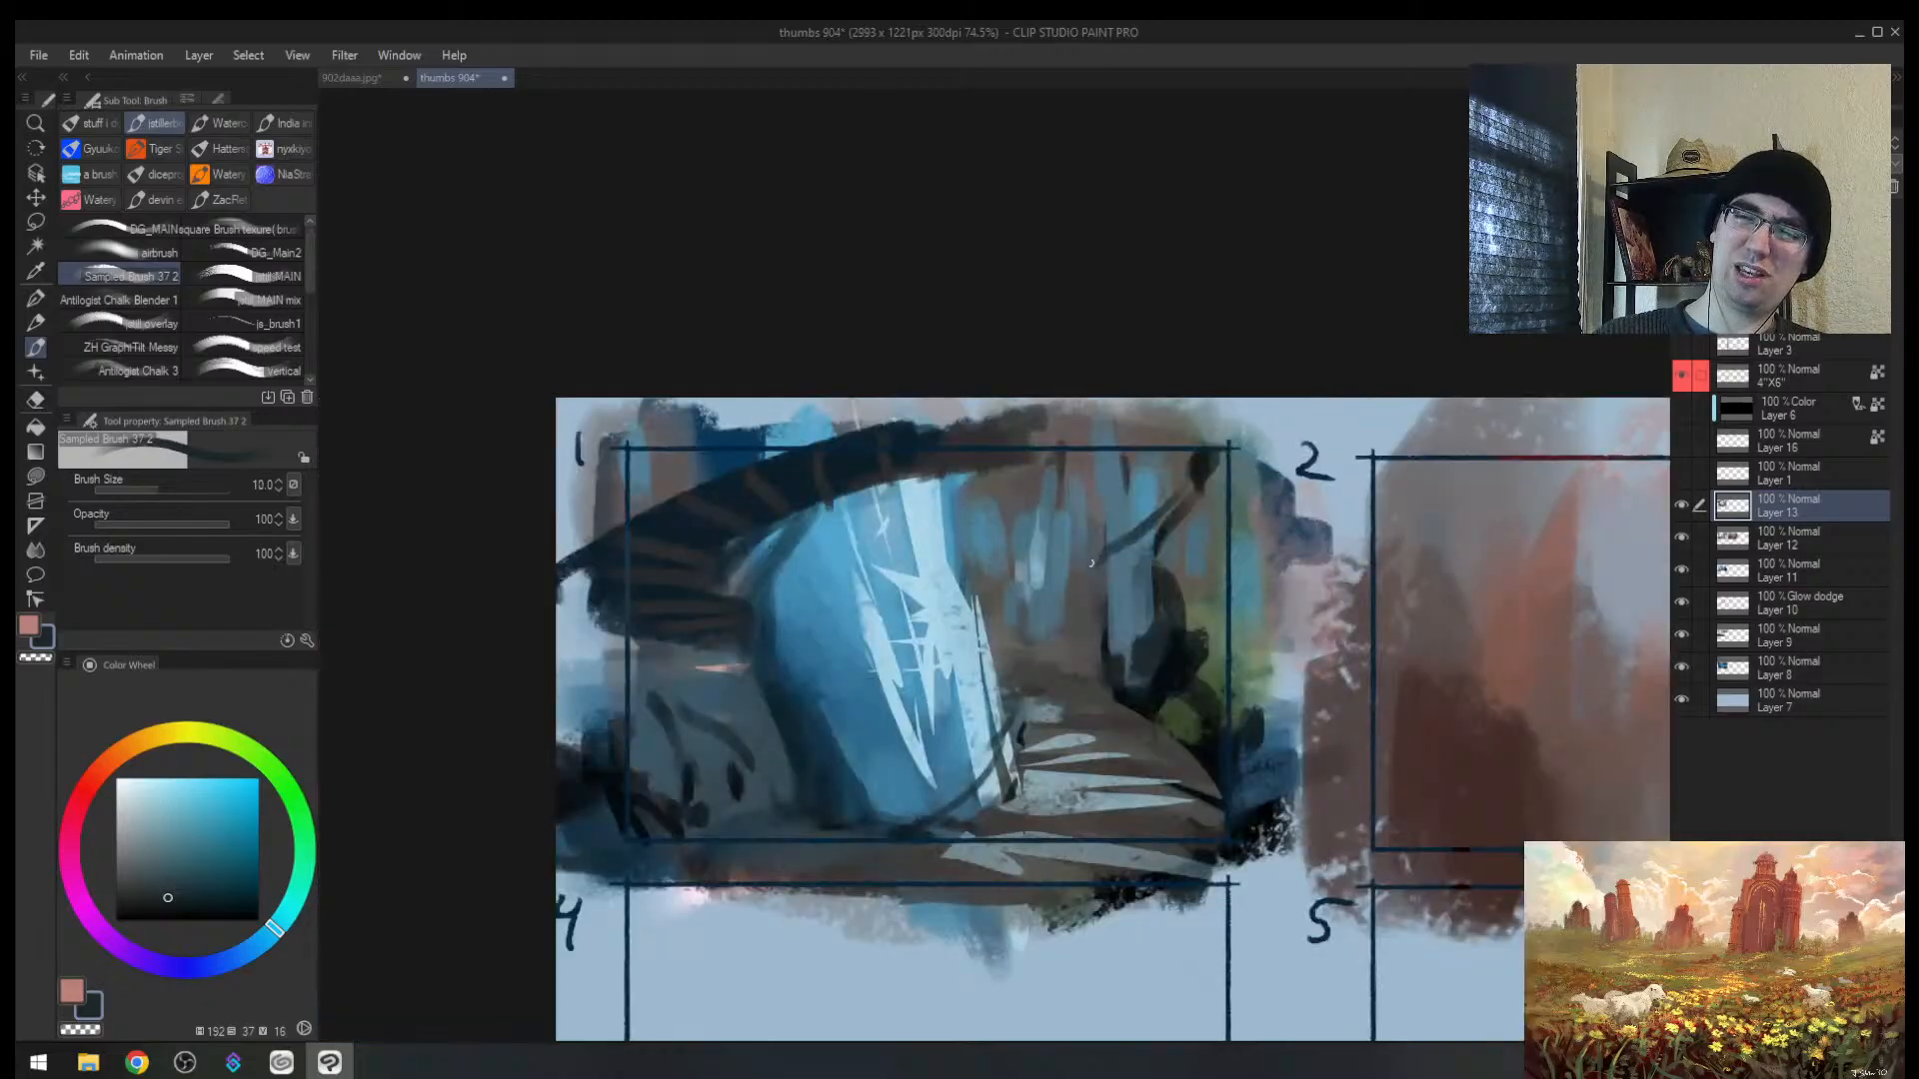
mouse_move(1091, 563)
mouse_down()
mouse_move(1146, 568)
mouse_move(1182, 631)
mouse_move(1089, 608)
mouse_move(1034, 644)
mouse_move(1132, 650)
mouse_up()
Step: Zoom out to review the whole sheet, sample a dark brownish grey, and zoom back in on thumbnail 1
key(ctrl+space)
key(bracketright)
key(alt+space)
key(h)
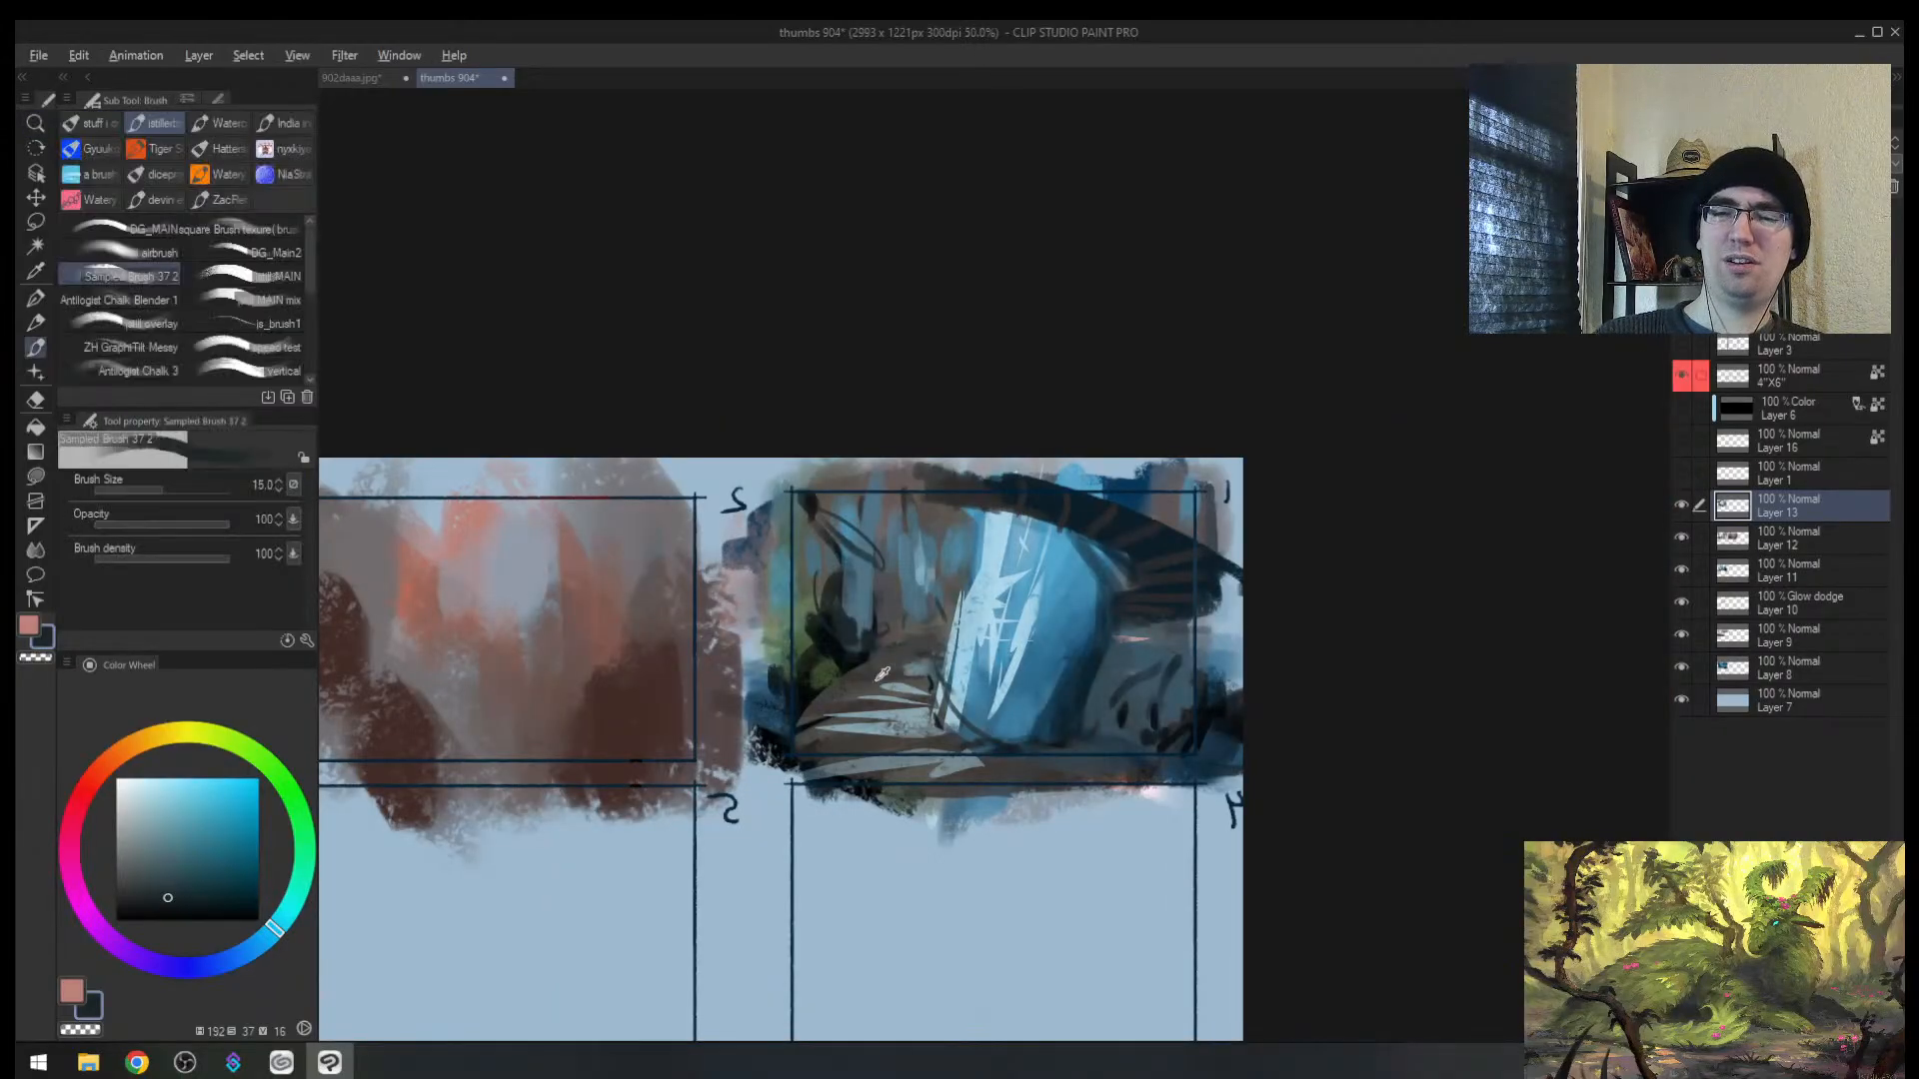
alt+click(881, 674)
key(alt+space)
drag(1008, 684, 1047, 679)
Step: Add a short brown foreground stroke, then sample dark green with the brush set to 15
alt+click(748, 752)
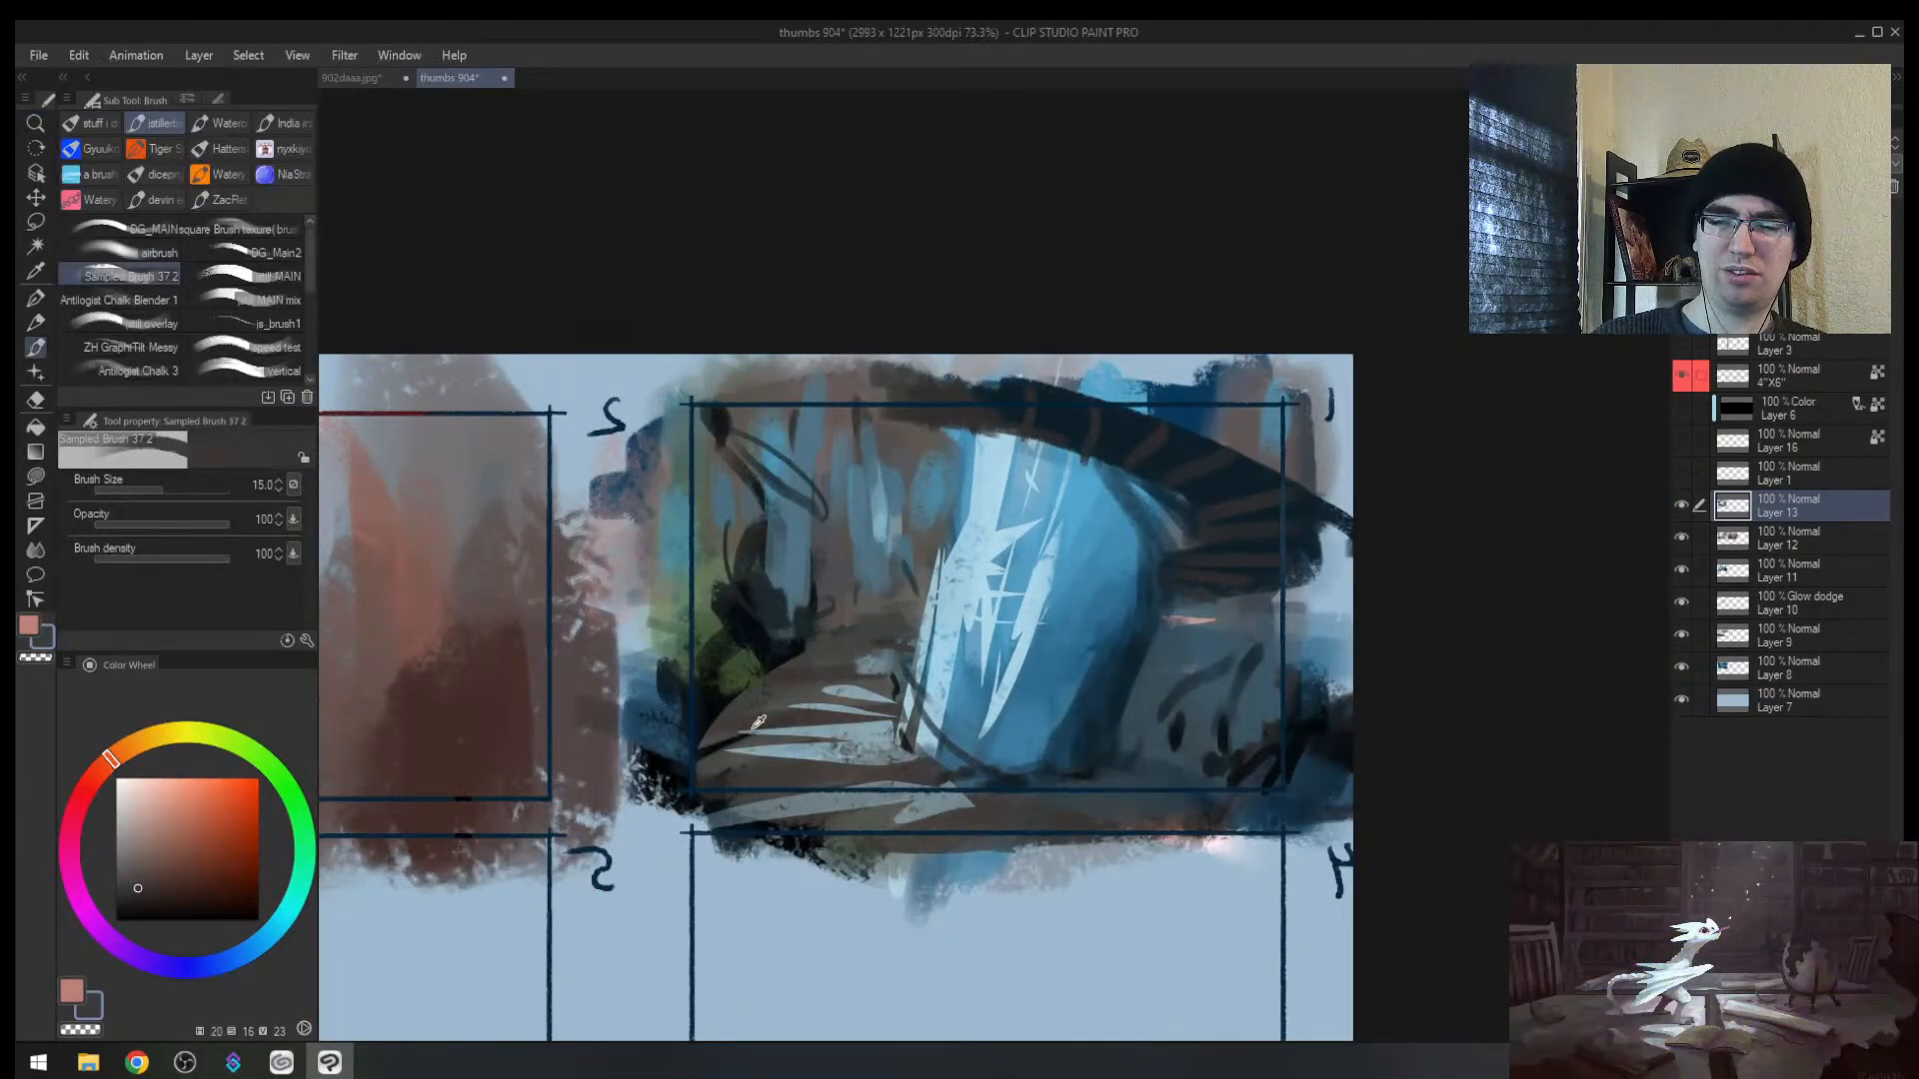
mouse_move(728, 750)
mouse_down()
mouse_move(815, 734)
mouse_move(850, 664)
mouse_move(814, 710)
mouse_move(874, 728)
mouse_move(869, 793)
mouse_move(735, 704)
mouse_move(739, 734)
mouse_up()
alt+click(756, 670)
alt+click(791, 545)
key(bracketright)
click(140, 847)
key(bracketright)
key(bracketright)
key(bracketright)
key(bracketright)
alt+click(725, 685)
key(bracketleft)
key(bracketleft)
key(bracketleft)
key(bracketleft)
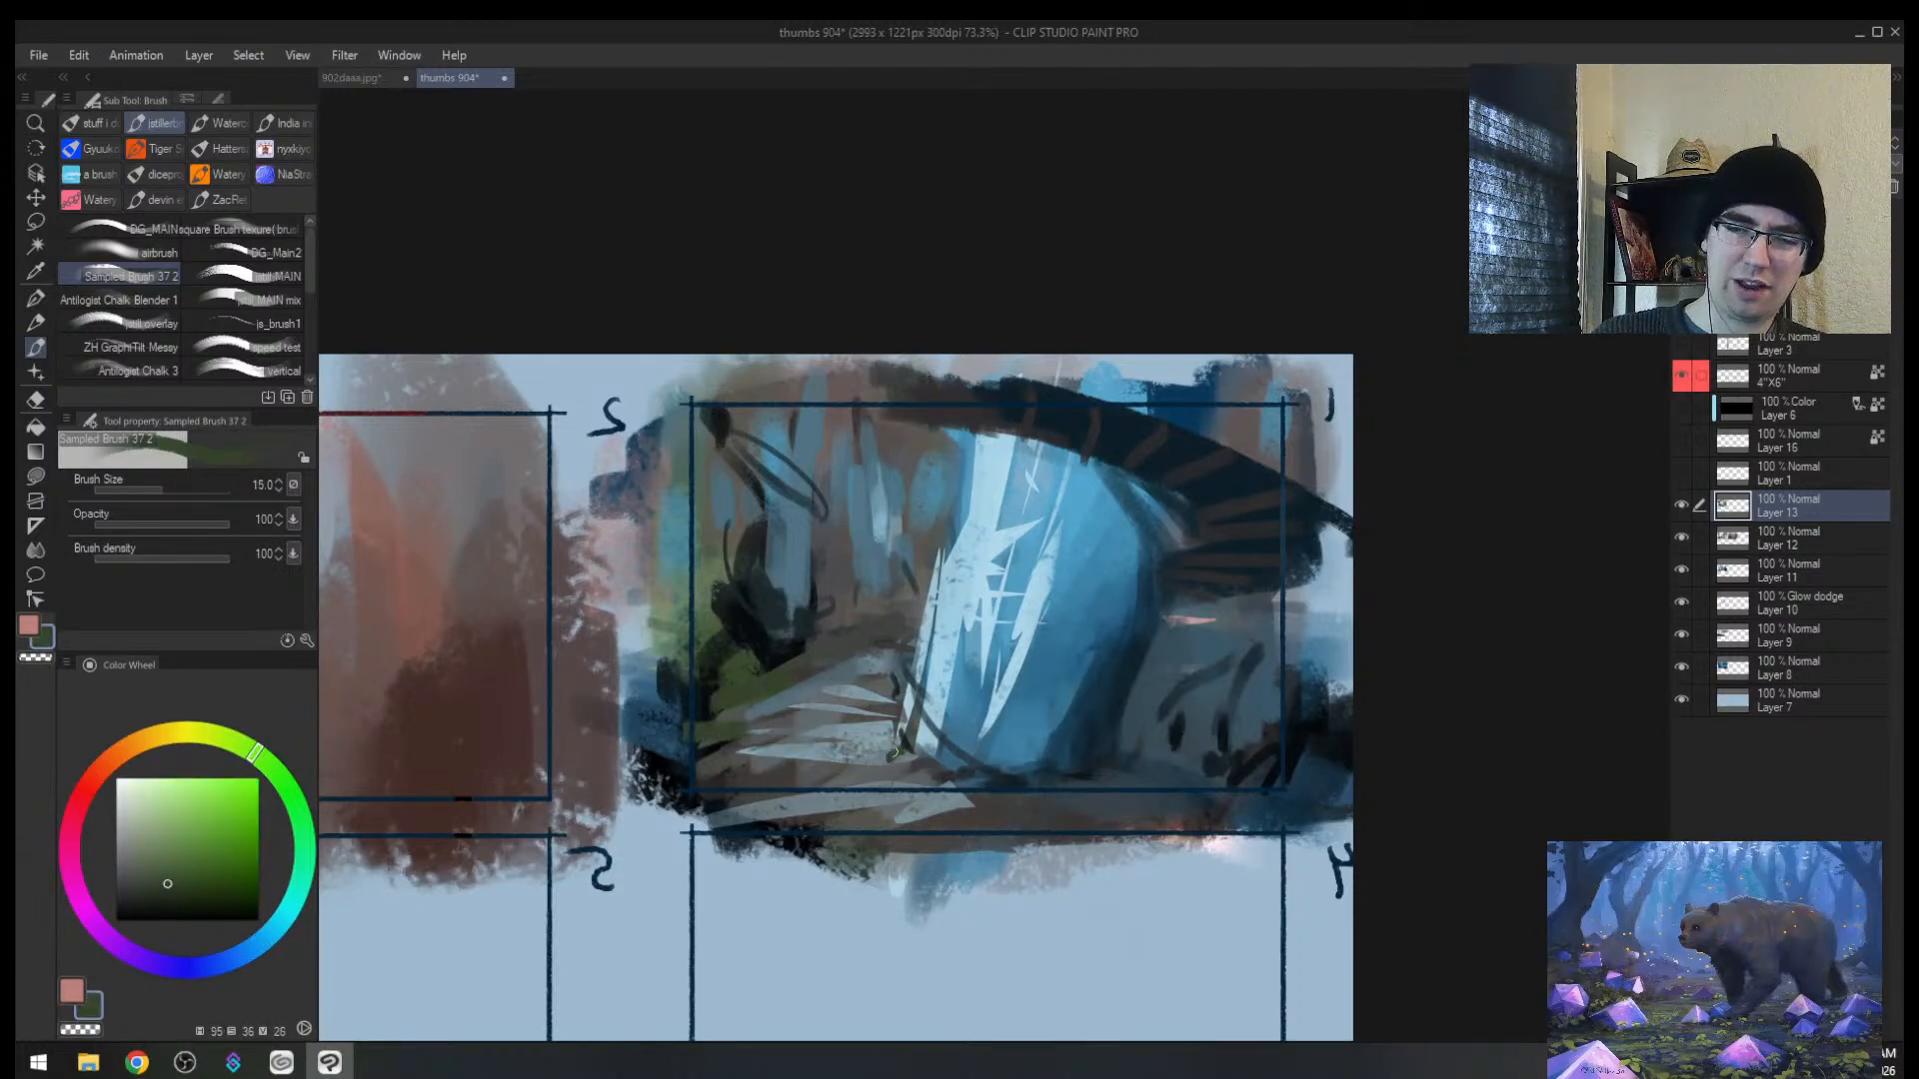
Step: Check the 902daaa.jpg reference, then paint green moss along thumbnail 1's bottom edge
click(386, 80)
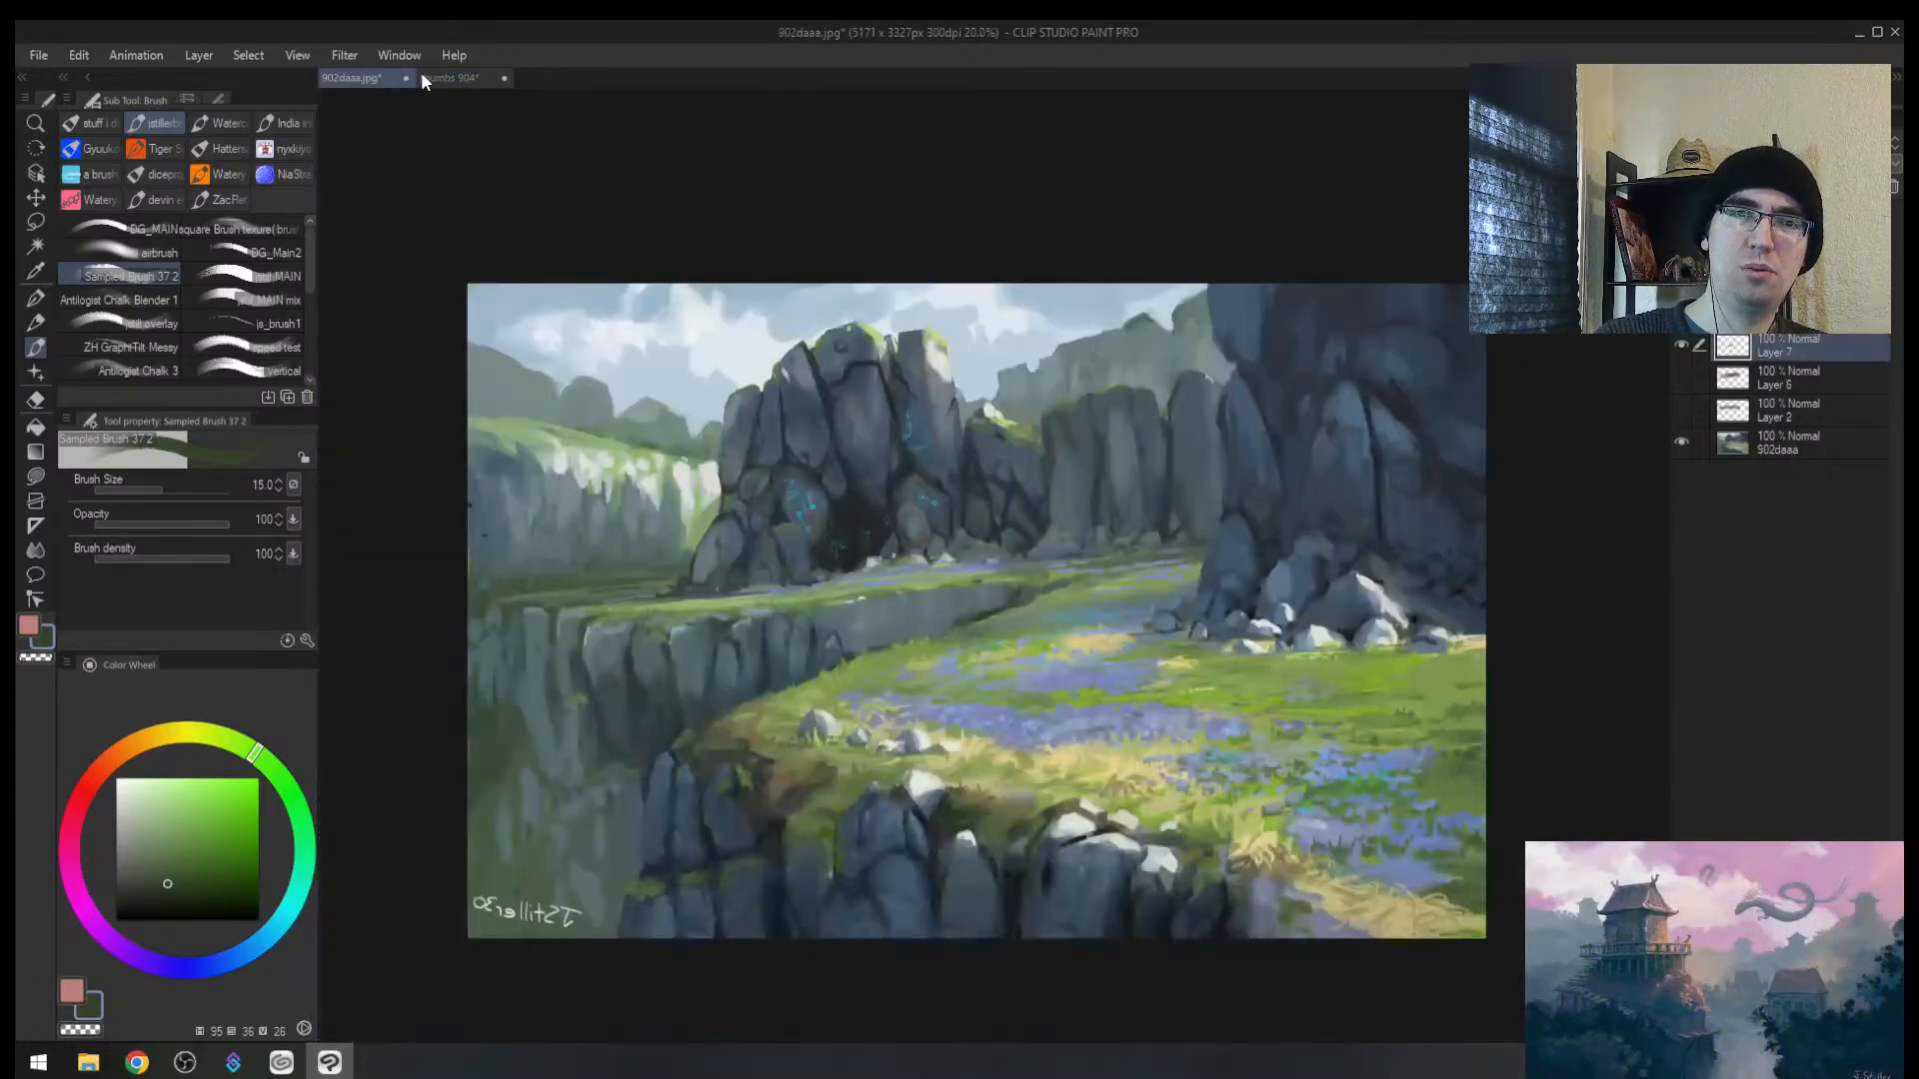
click(448, 78)
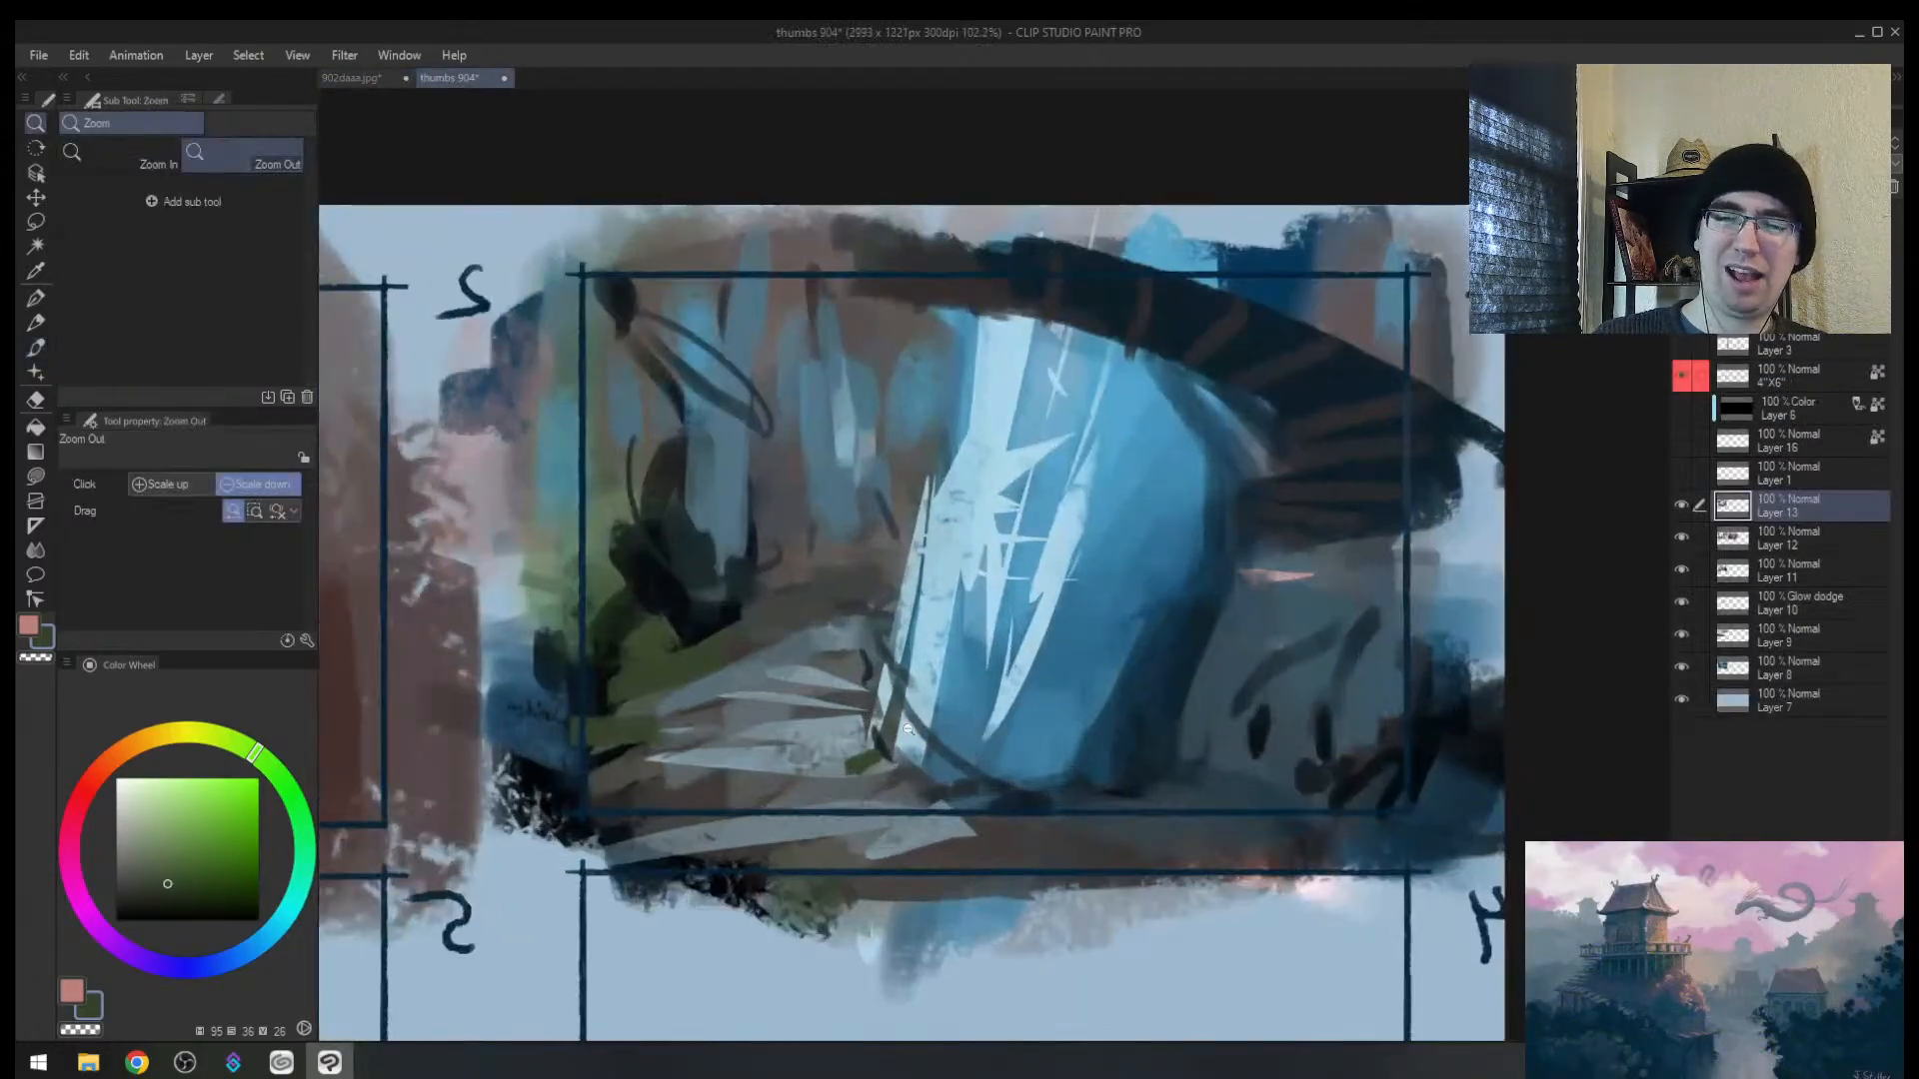
key(bracketright)
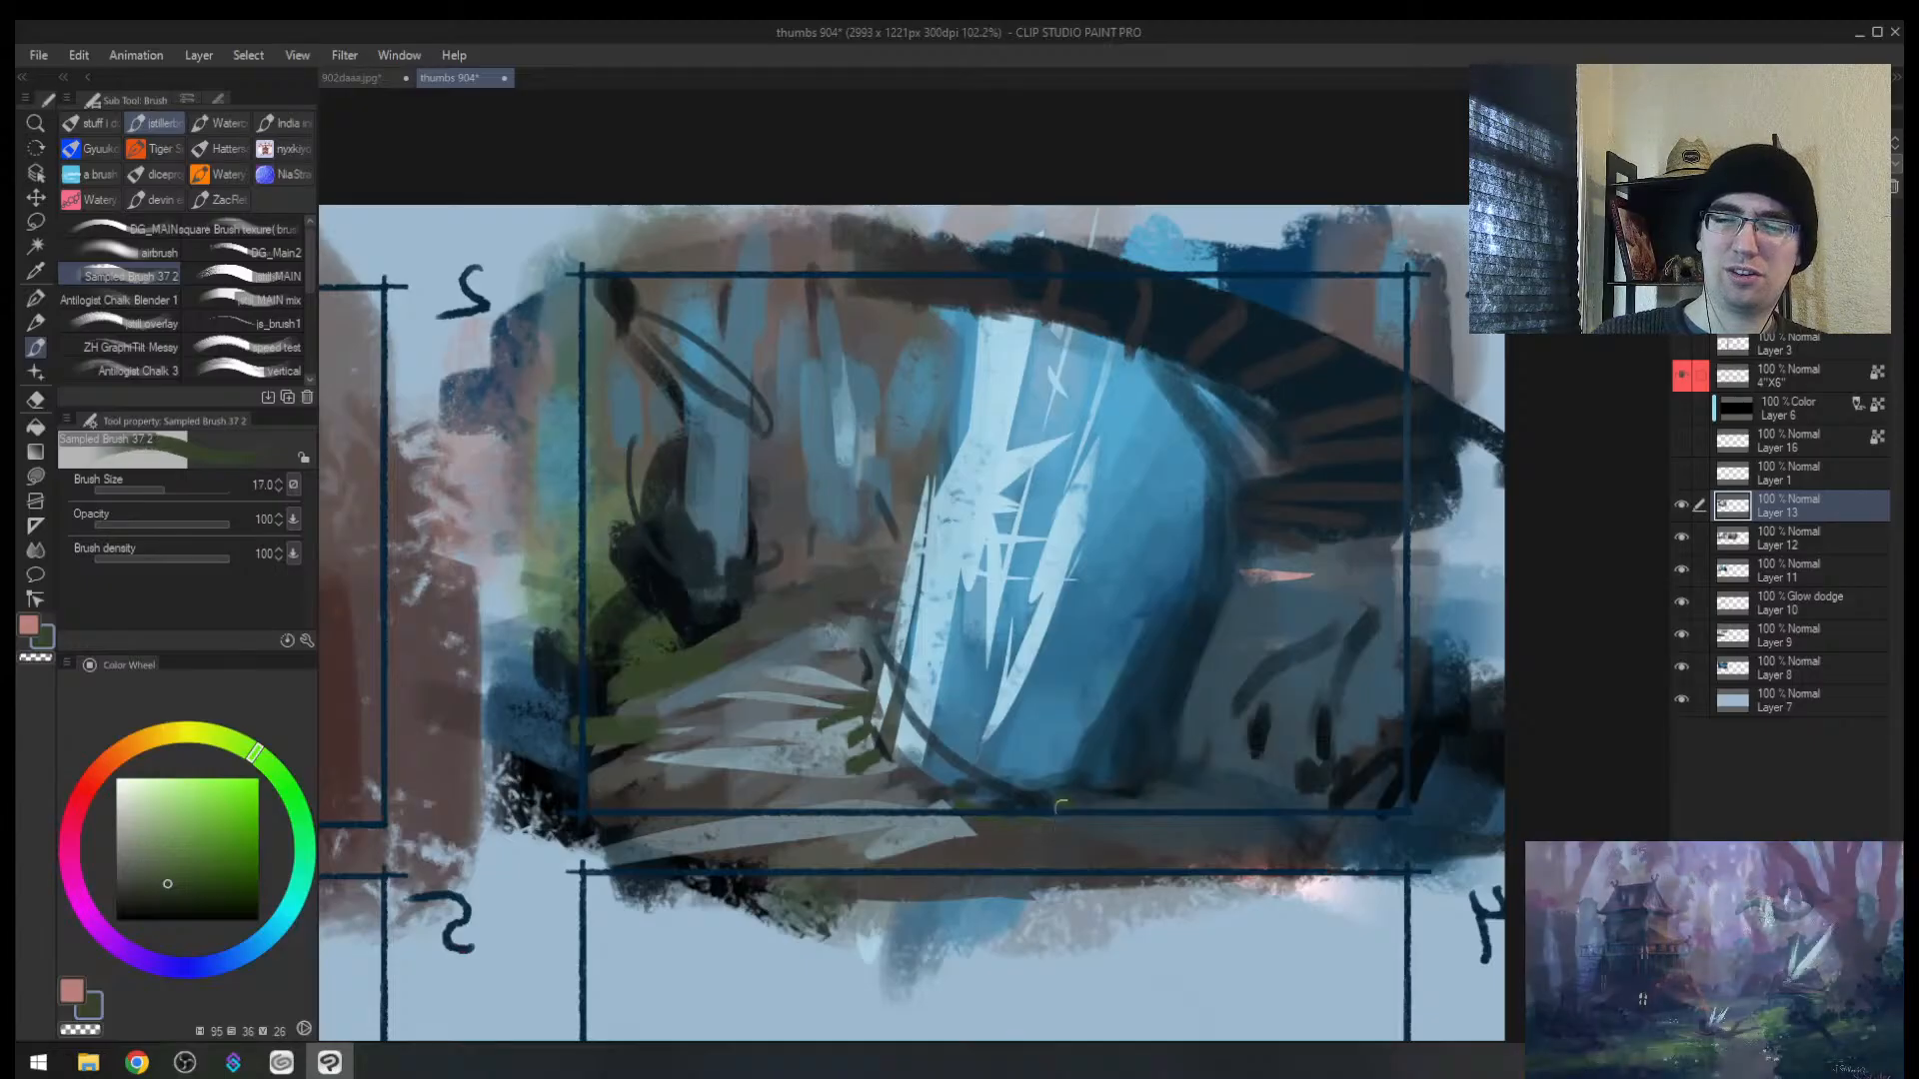
drag(1055, 799, 1209, 786)
drag(1220, 775, 1094, 769)
mouse_move(1308, 788)
mouse_down()
mouse_move(1356, 784)
mouse_move(1355, 816)
mouse_up()
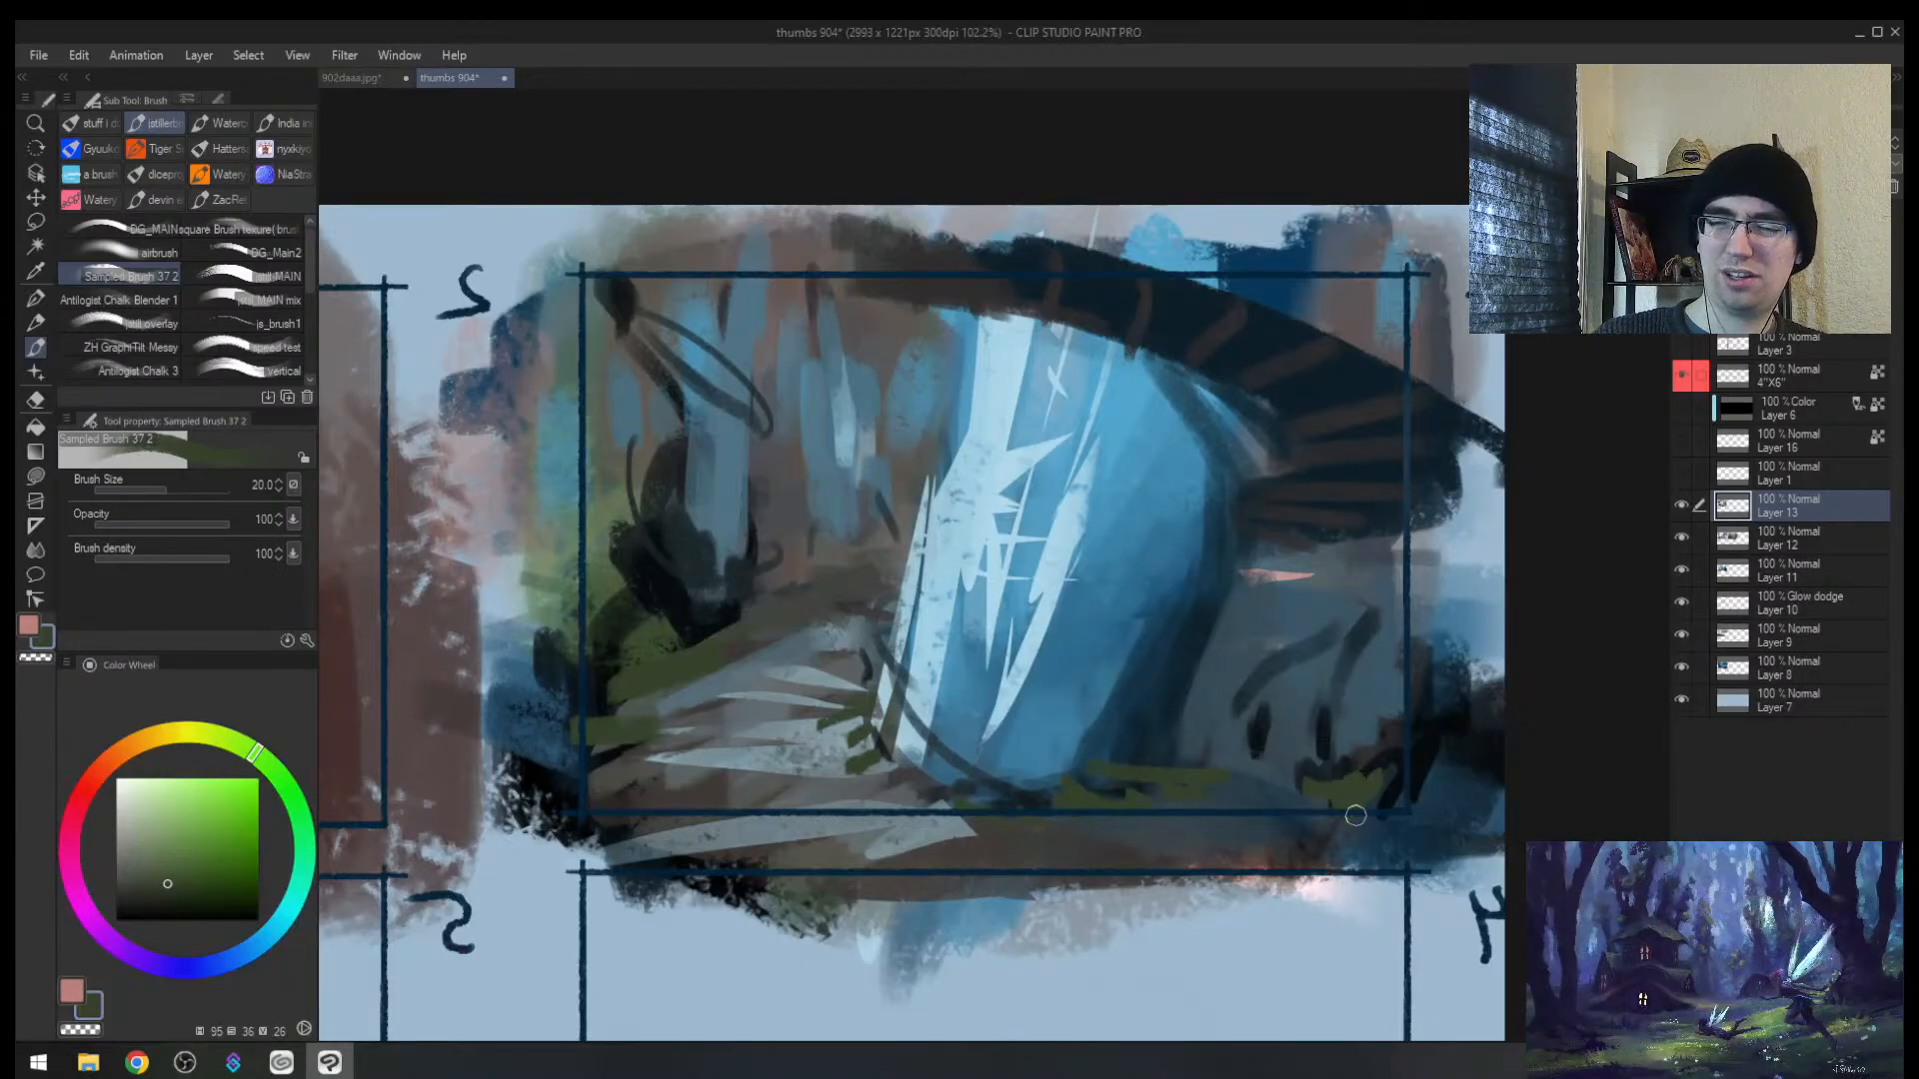
Step: Dab grey-blue paint down the path edge and add a small light accent on the path
key(bracketleft)
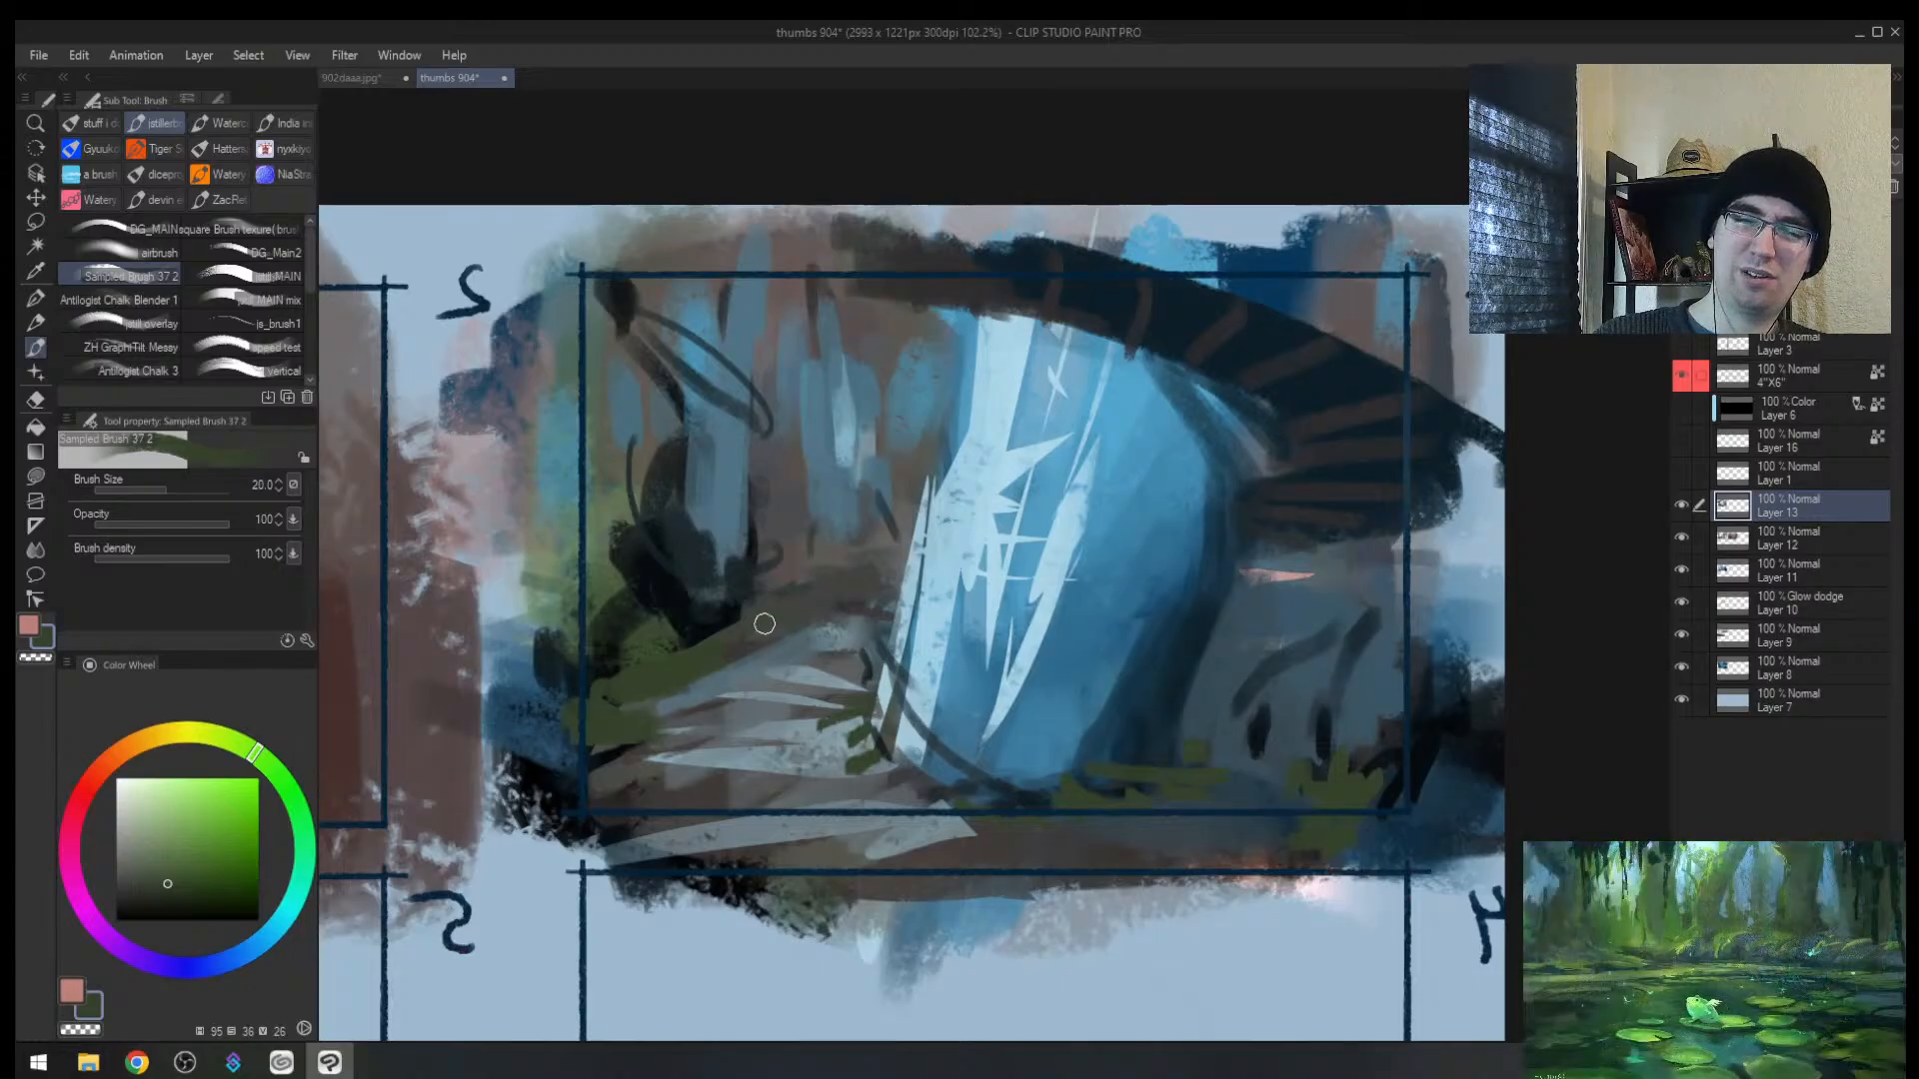
key(bracketleft)
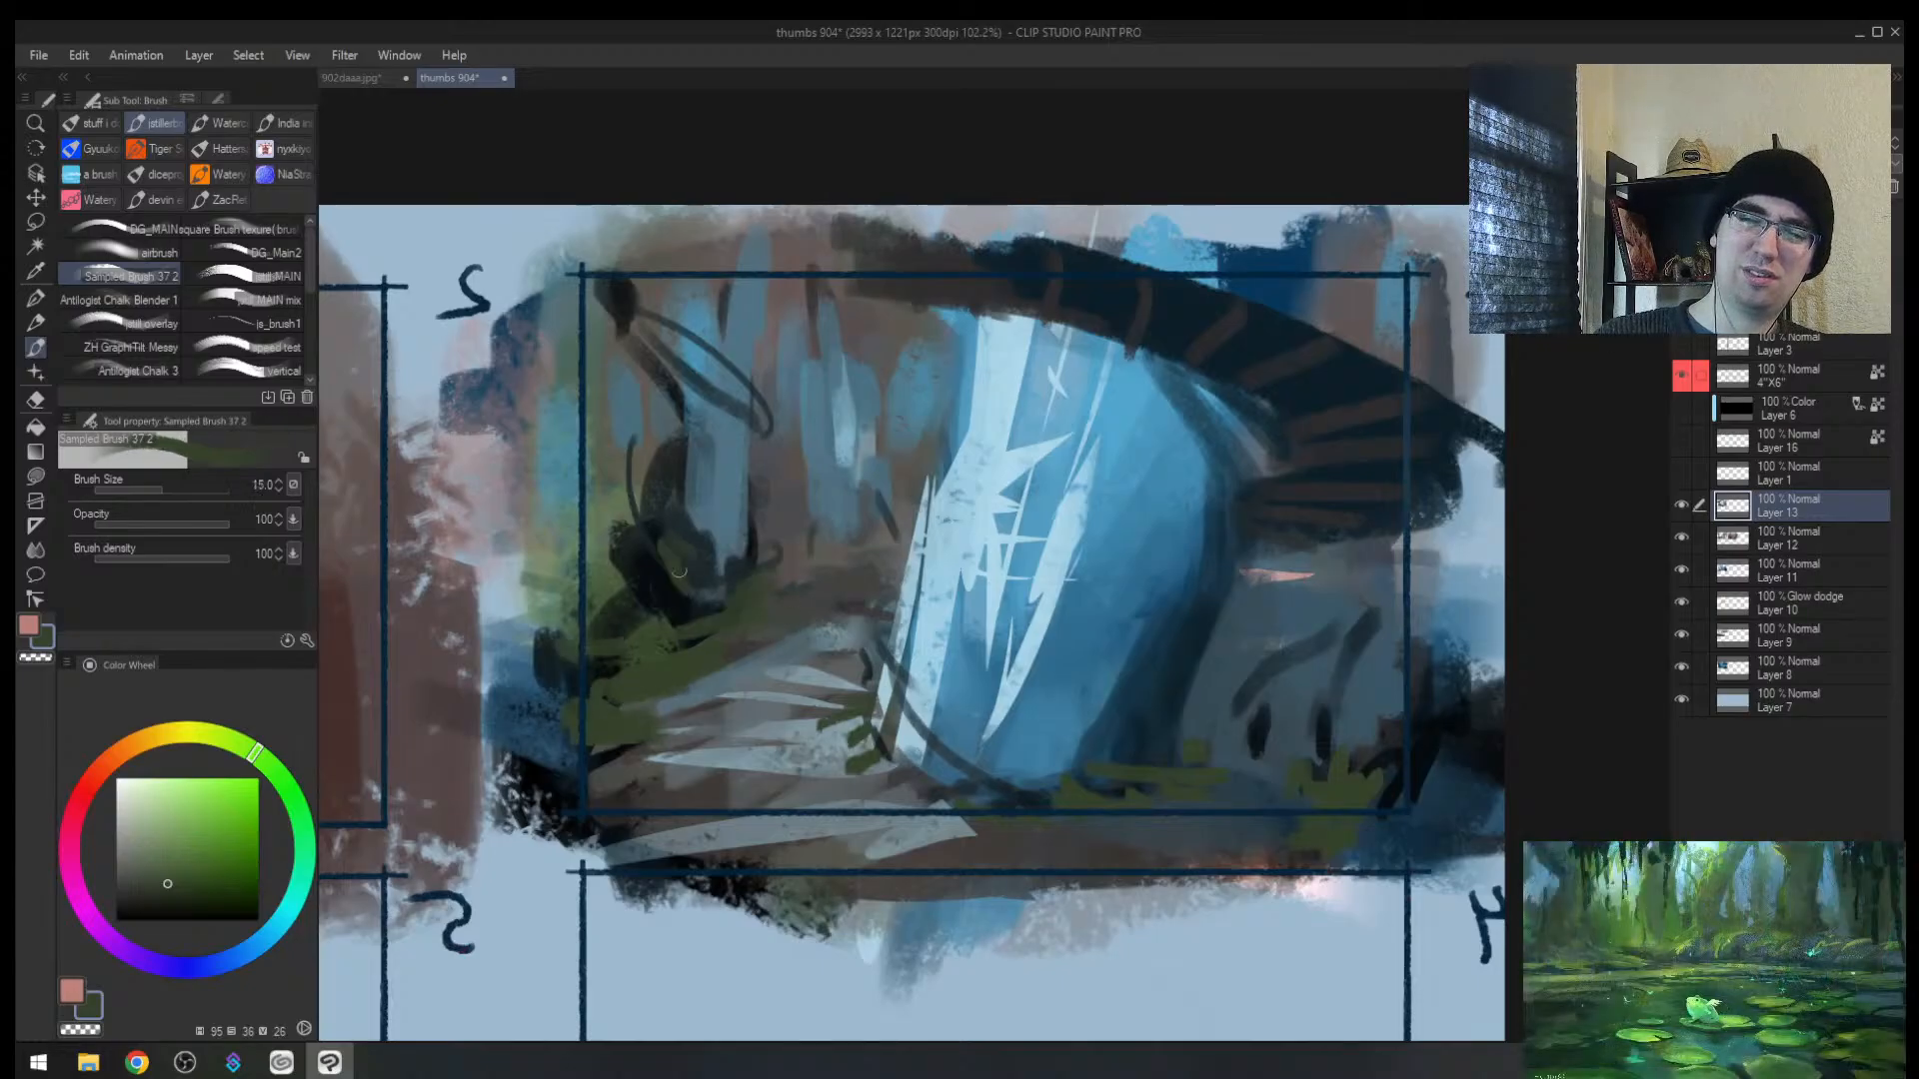
key(h)
key(ctrl+space)
mouse_move(1280, 569)
mouse_down()
mouse_move(1186, 566)
mouse_move(1237, 546)
mouse_move(1149, 559)
mouse_up()
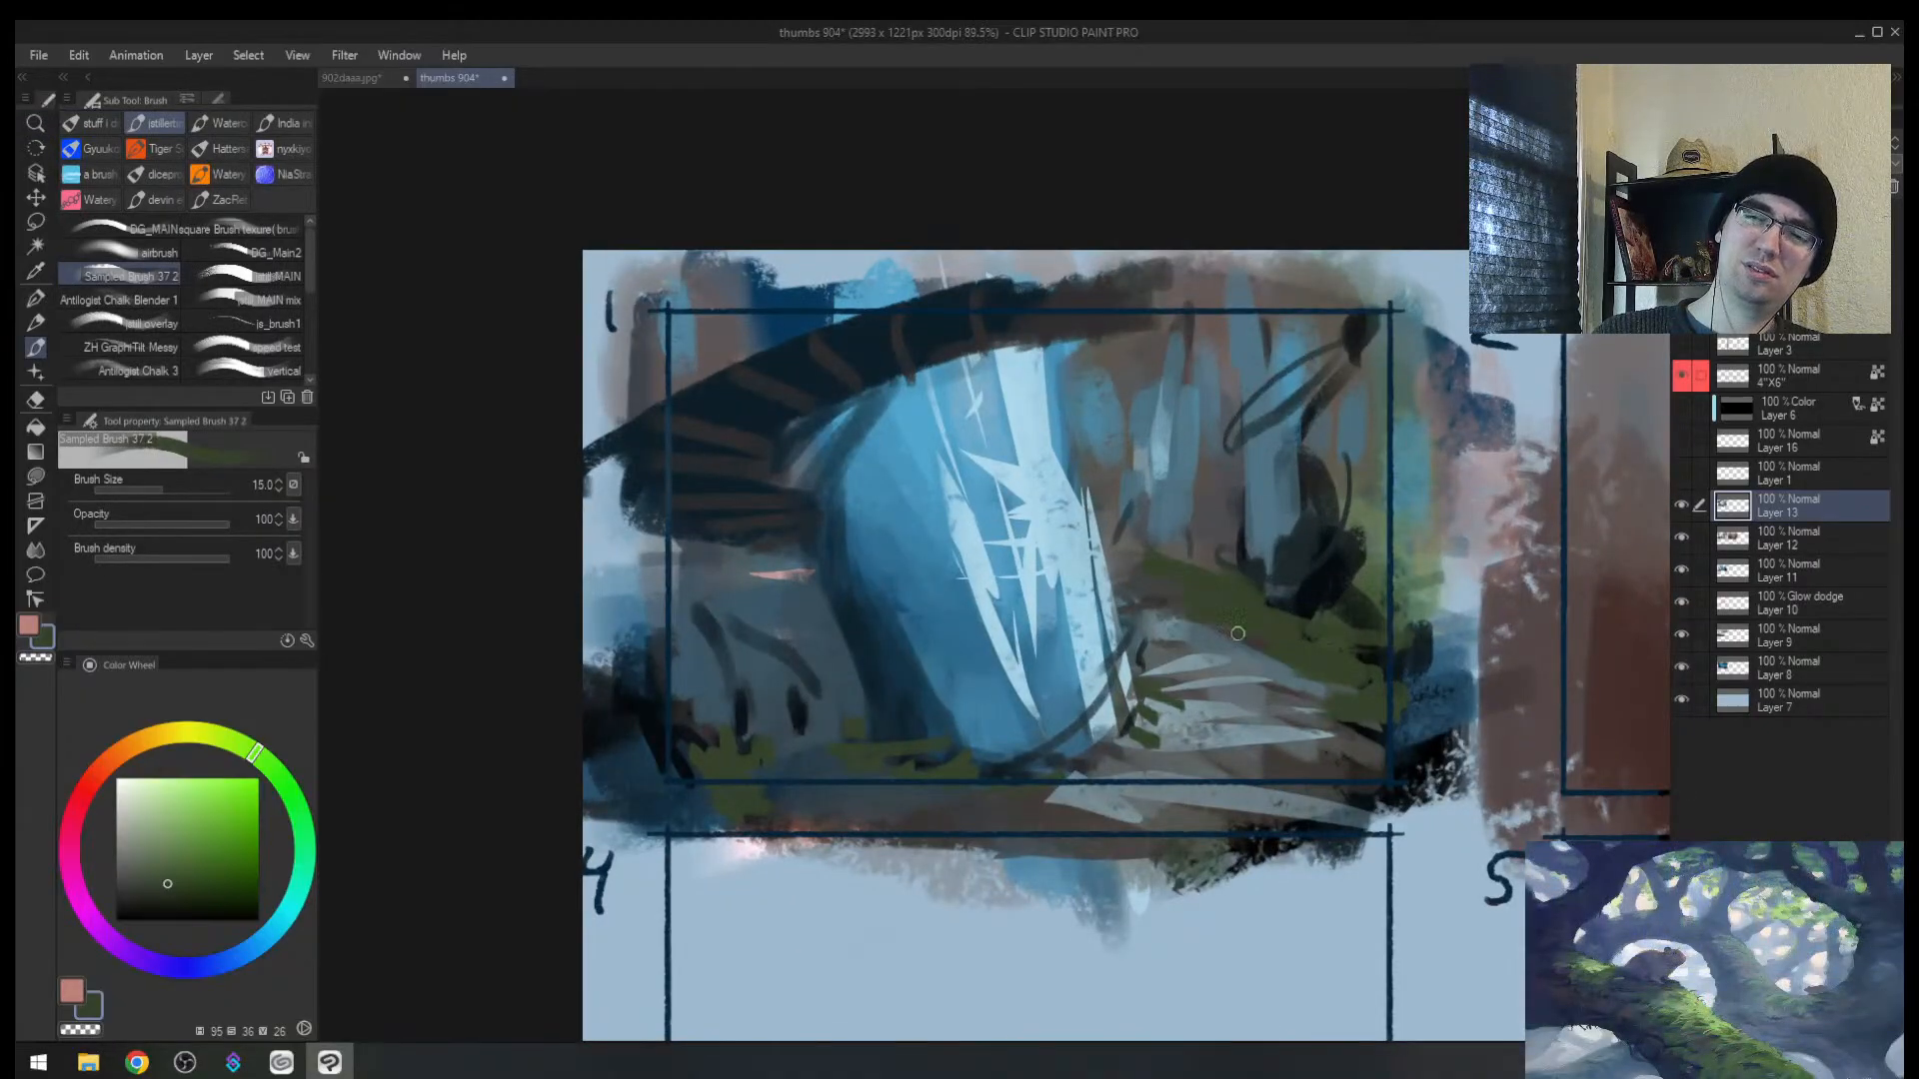
alt+click(1203, 651)
key(])
key(])
key(])
key(])
key(])
key(])
alt+click(1186, 616)
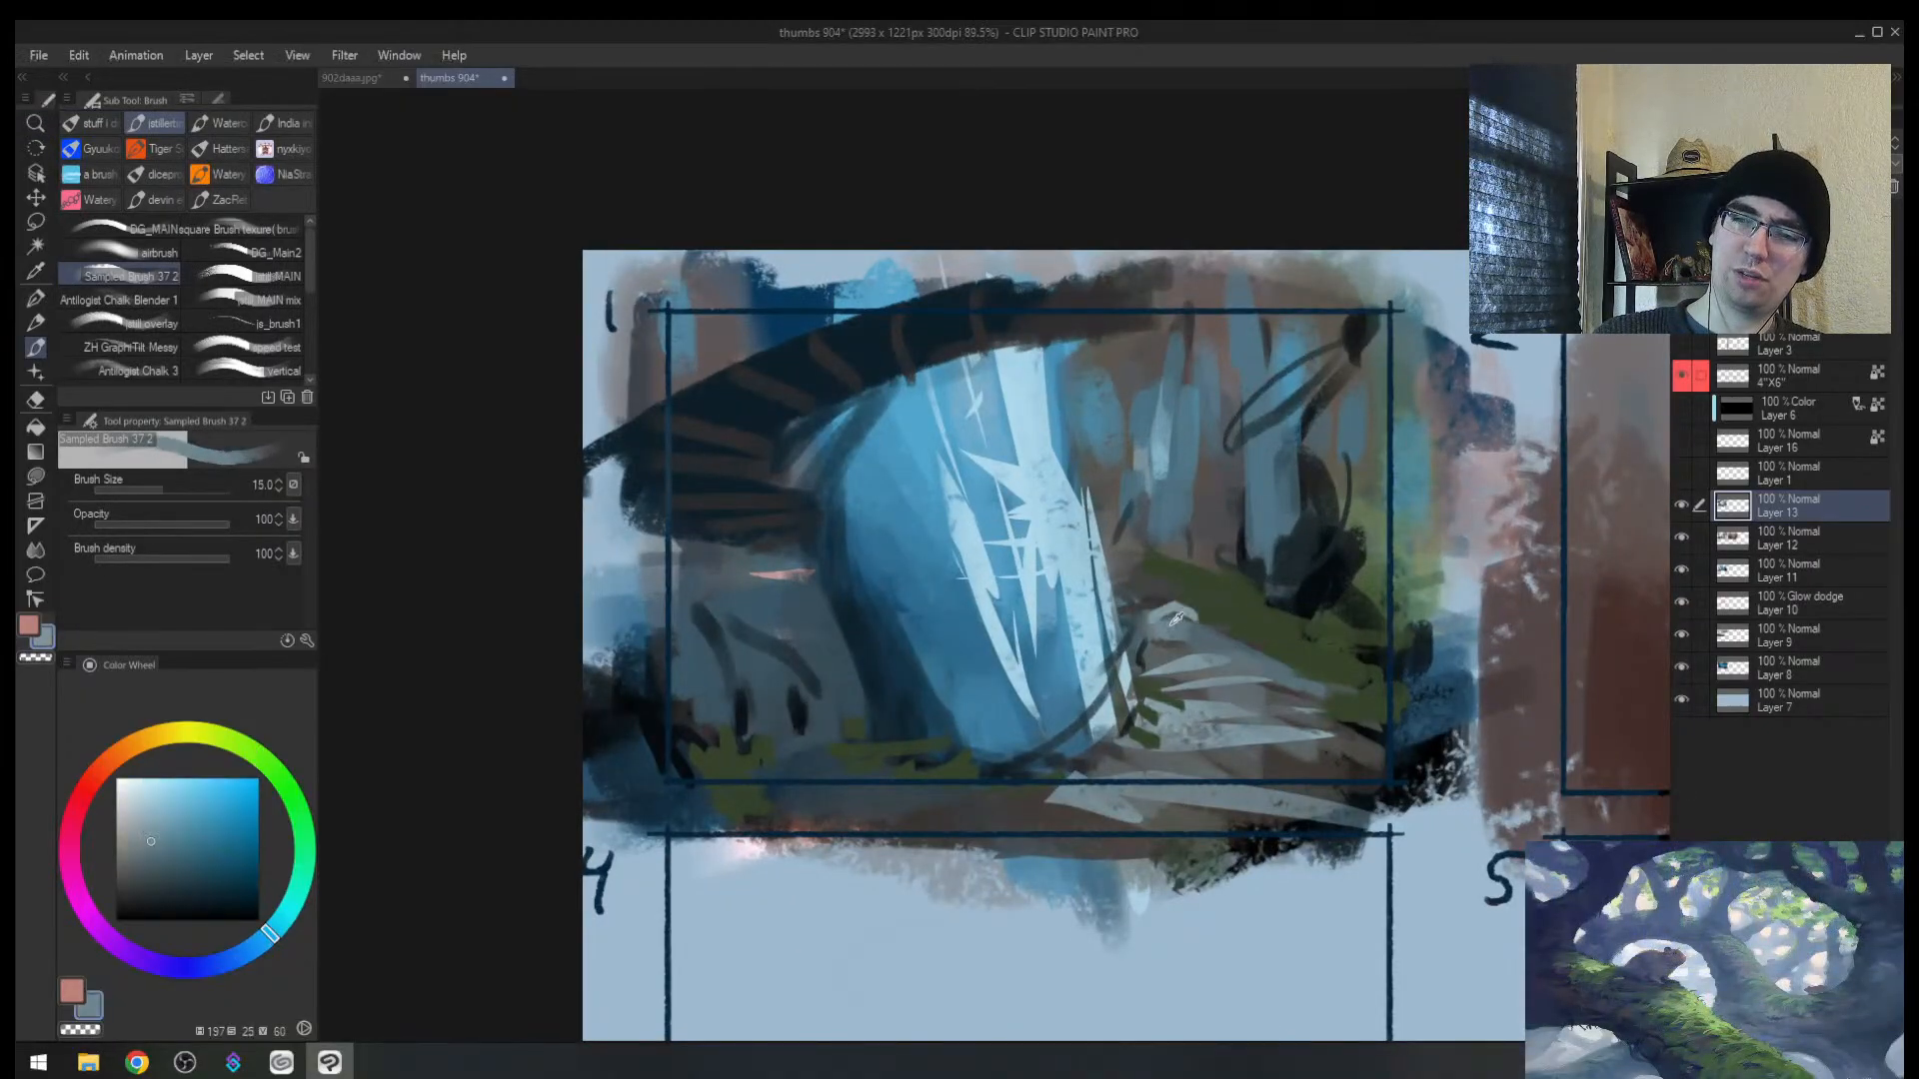
drag(1164, 619, 1216, 636)
mouse_move(1242, 646)
mouse_down()
mouse_move(1335, 714)
mouse_move(1360, 769)
mouse_up()
key([)
key([)
key([)
key([)
drag(864, 752, 866, 768)
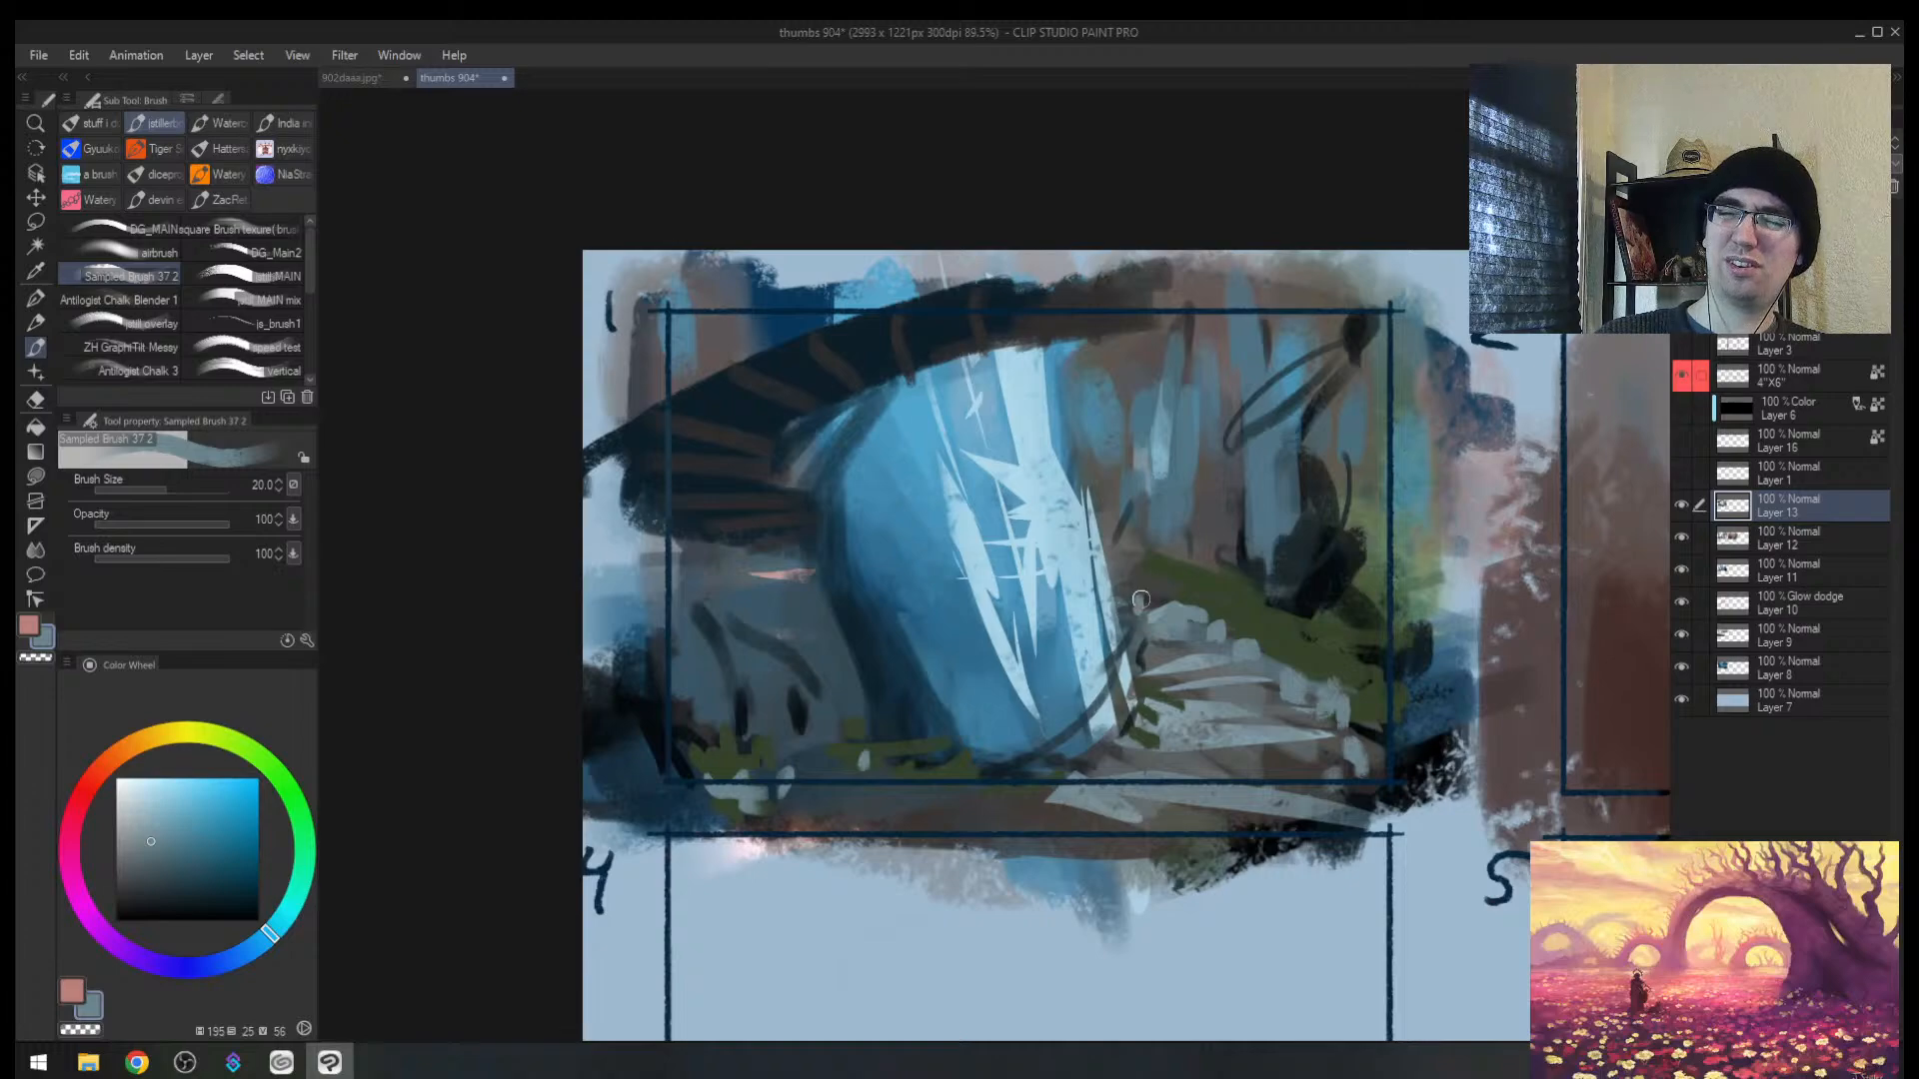
Step: Add a small dark stroke and long blue strokes along the lower path
key(h)
alt+click(807, 643)
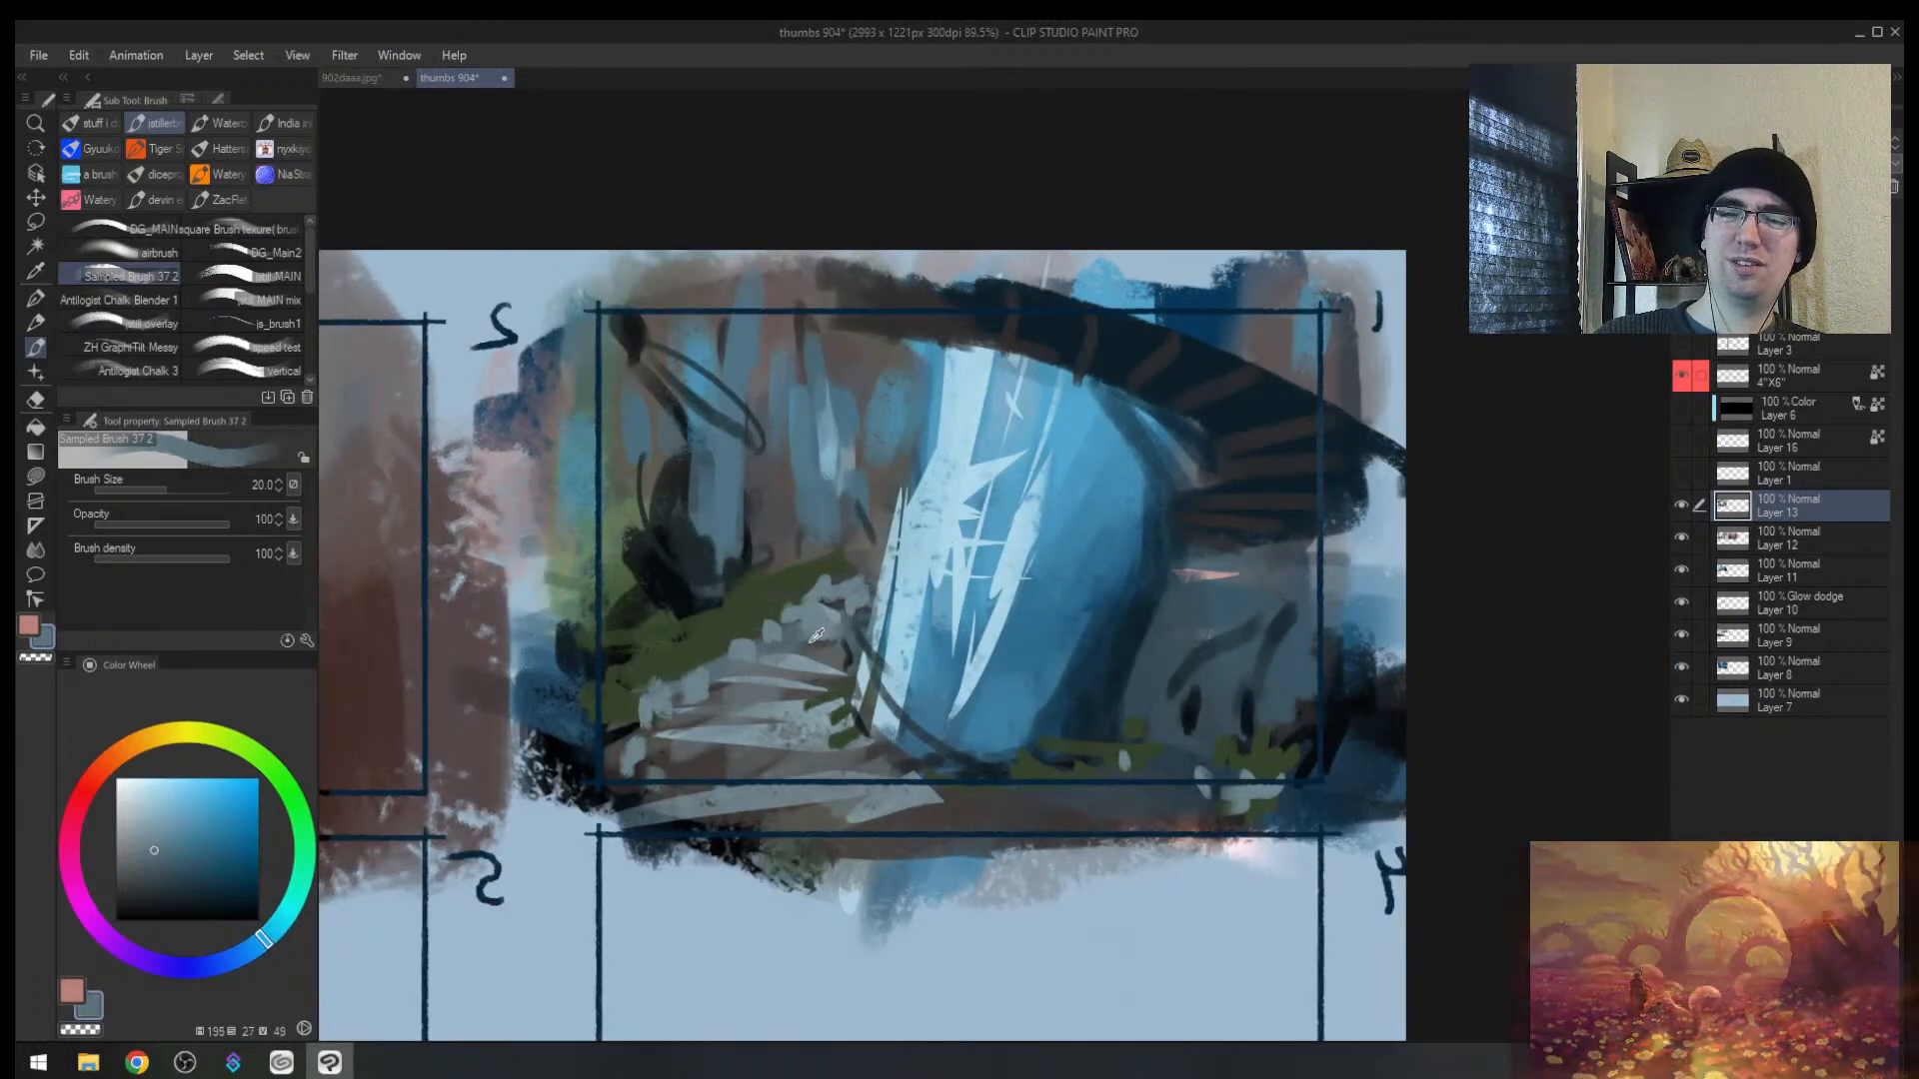
drag(808, 643, 842, 634)
alt+click(878, 612)
key(])
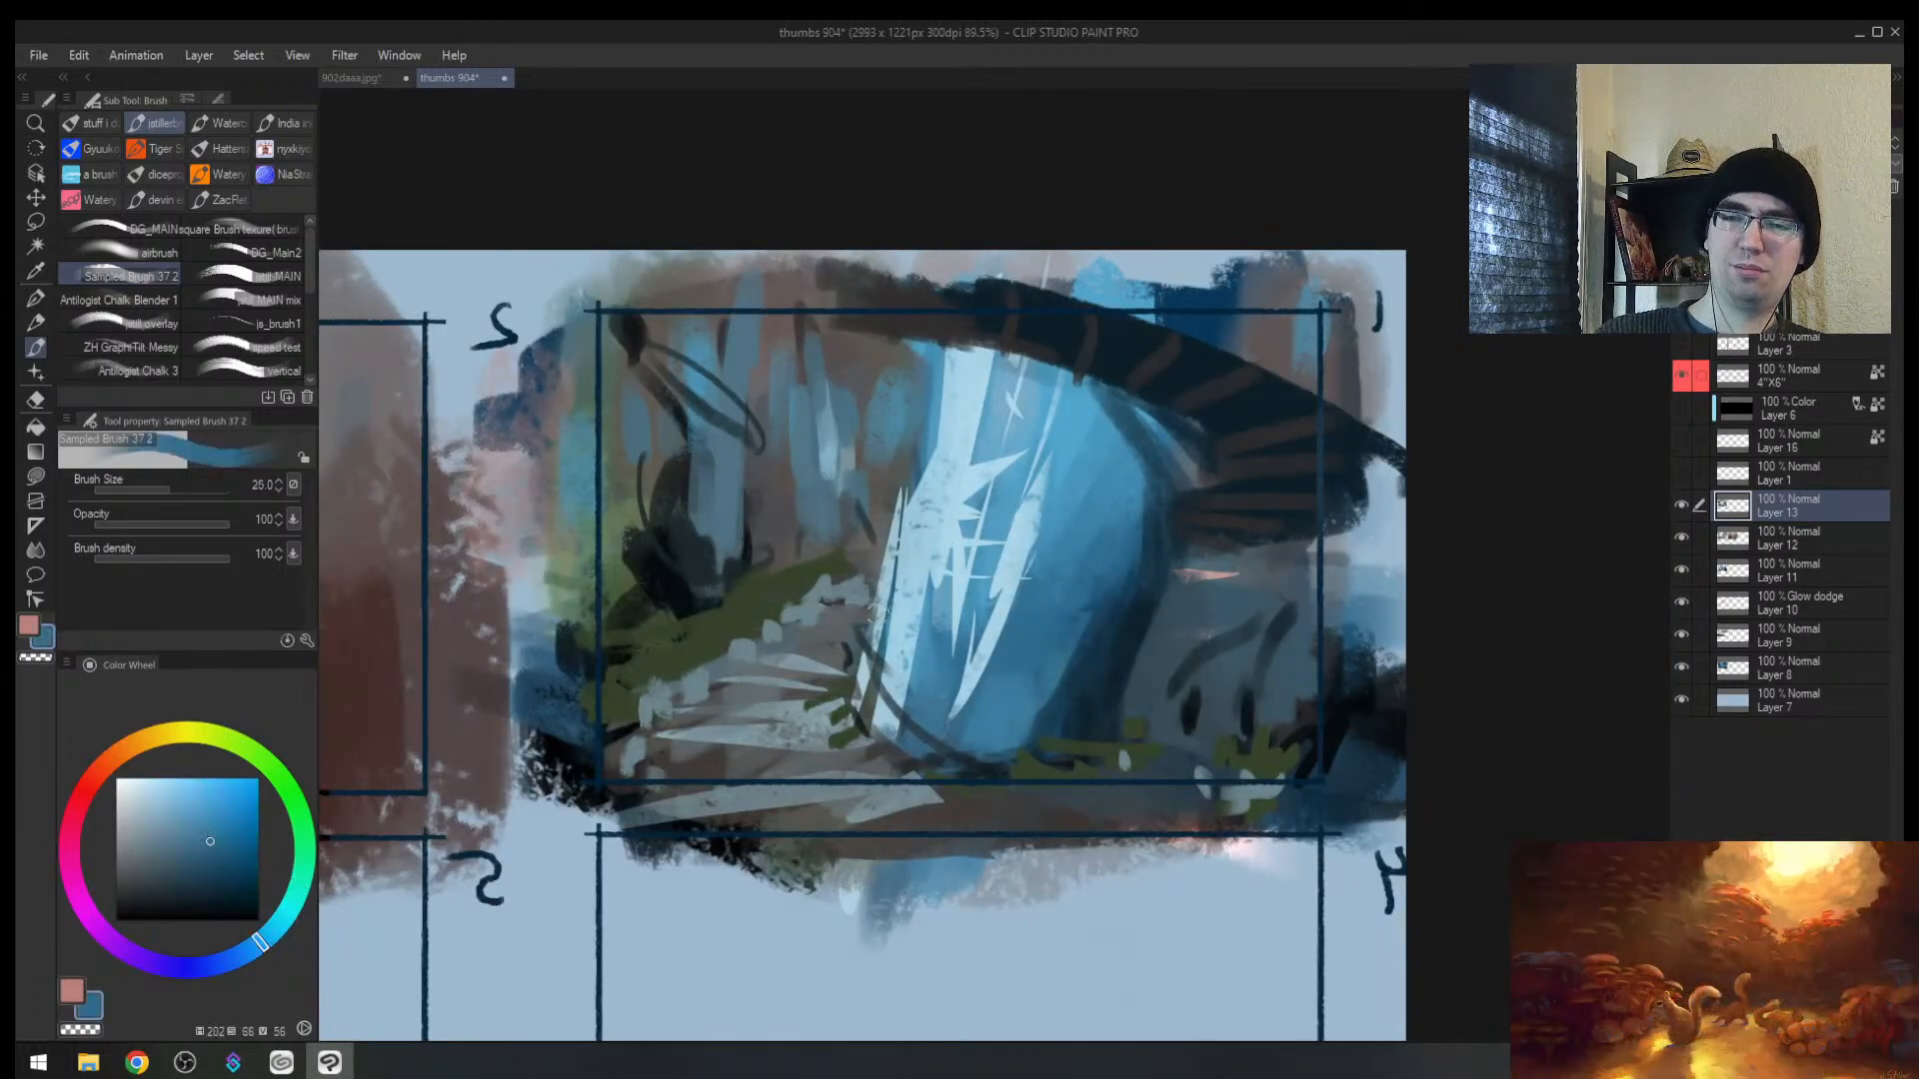
drag(871, 757, 1011, 768)
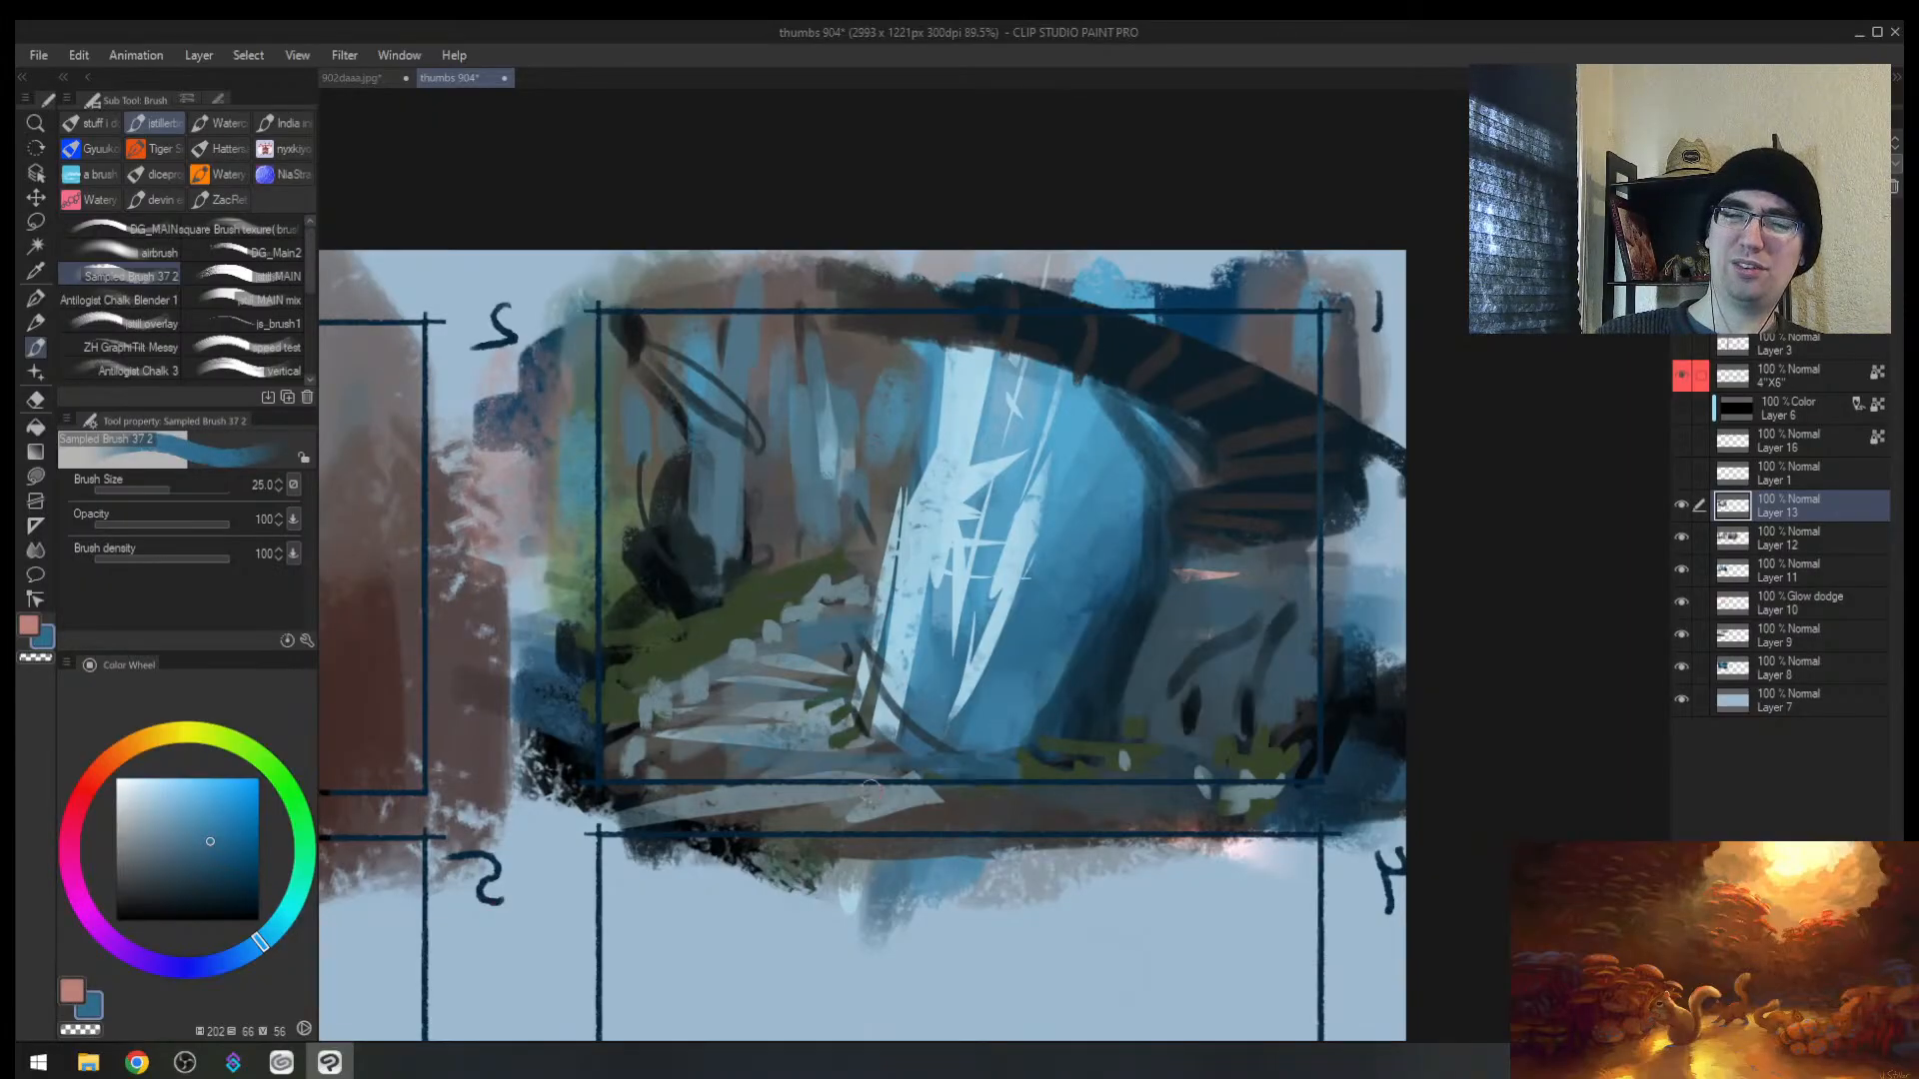
drag(868, 790, 1155, 791)
Step: Flip the view back to normal and sample dark green from the mossy foreground
key(alt+space)
mouse_move(1103, 629)
mouse_down()
mouse_move(1072, 603)
mouse_move(1097, 575)
mouse_up()
key(h)
alt+click(1084, 578)
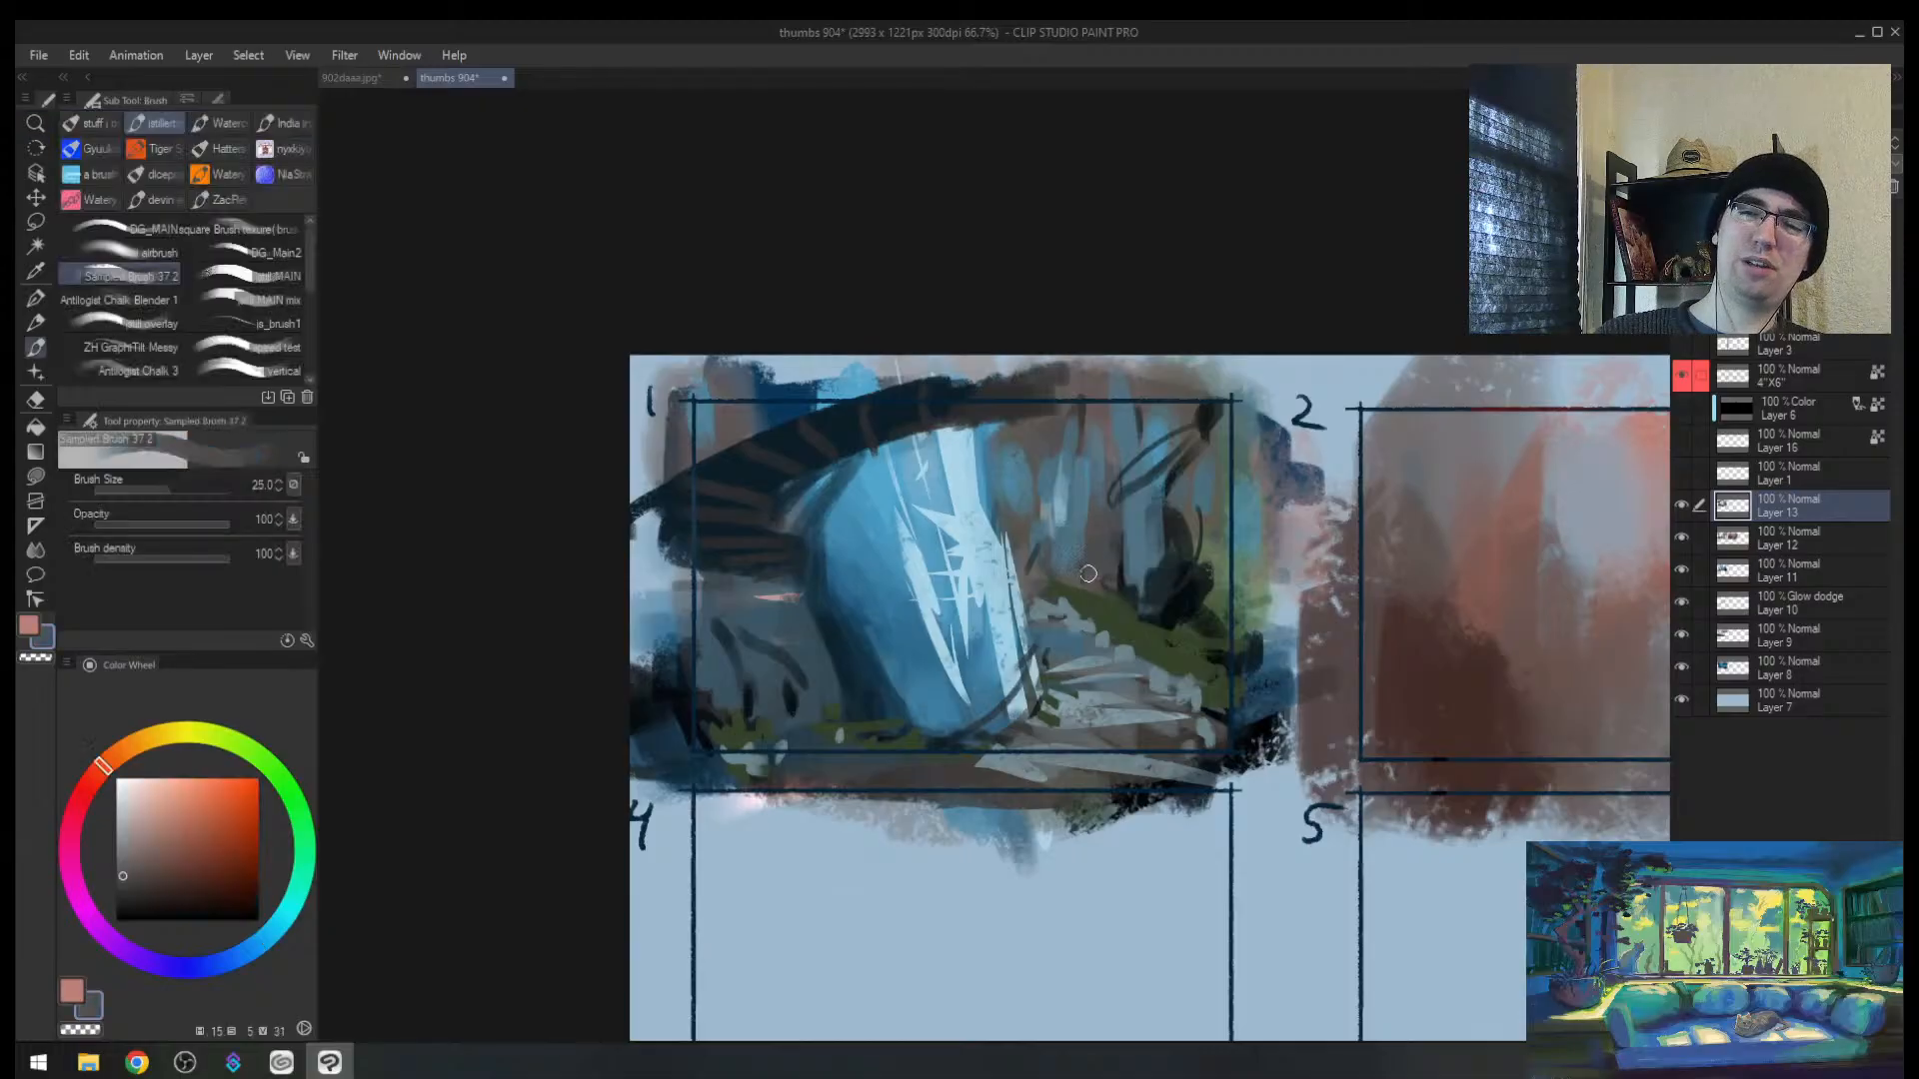
alt+click(1067, 608)
alt+click(1100, 577)
alt+click(1102, 608)
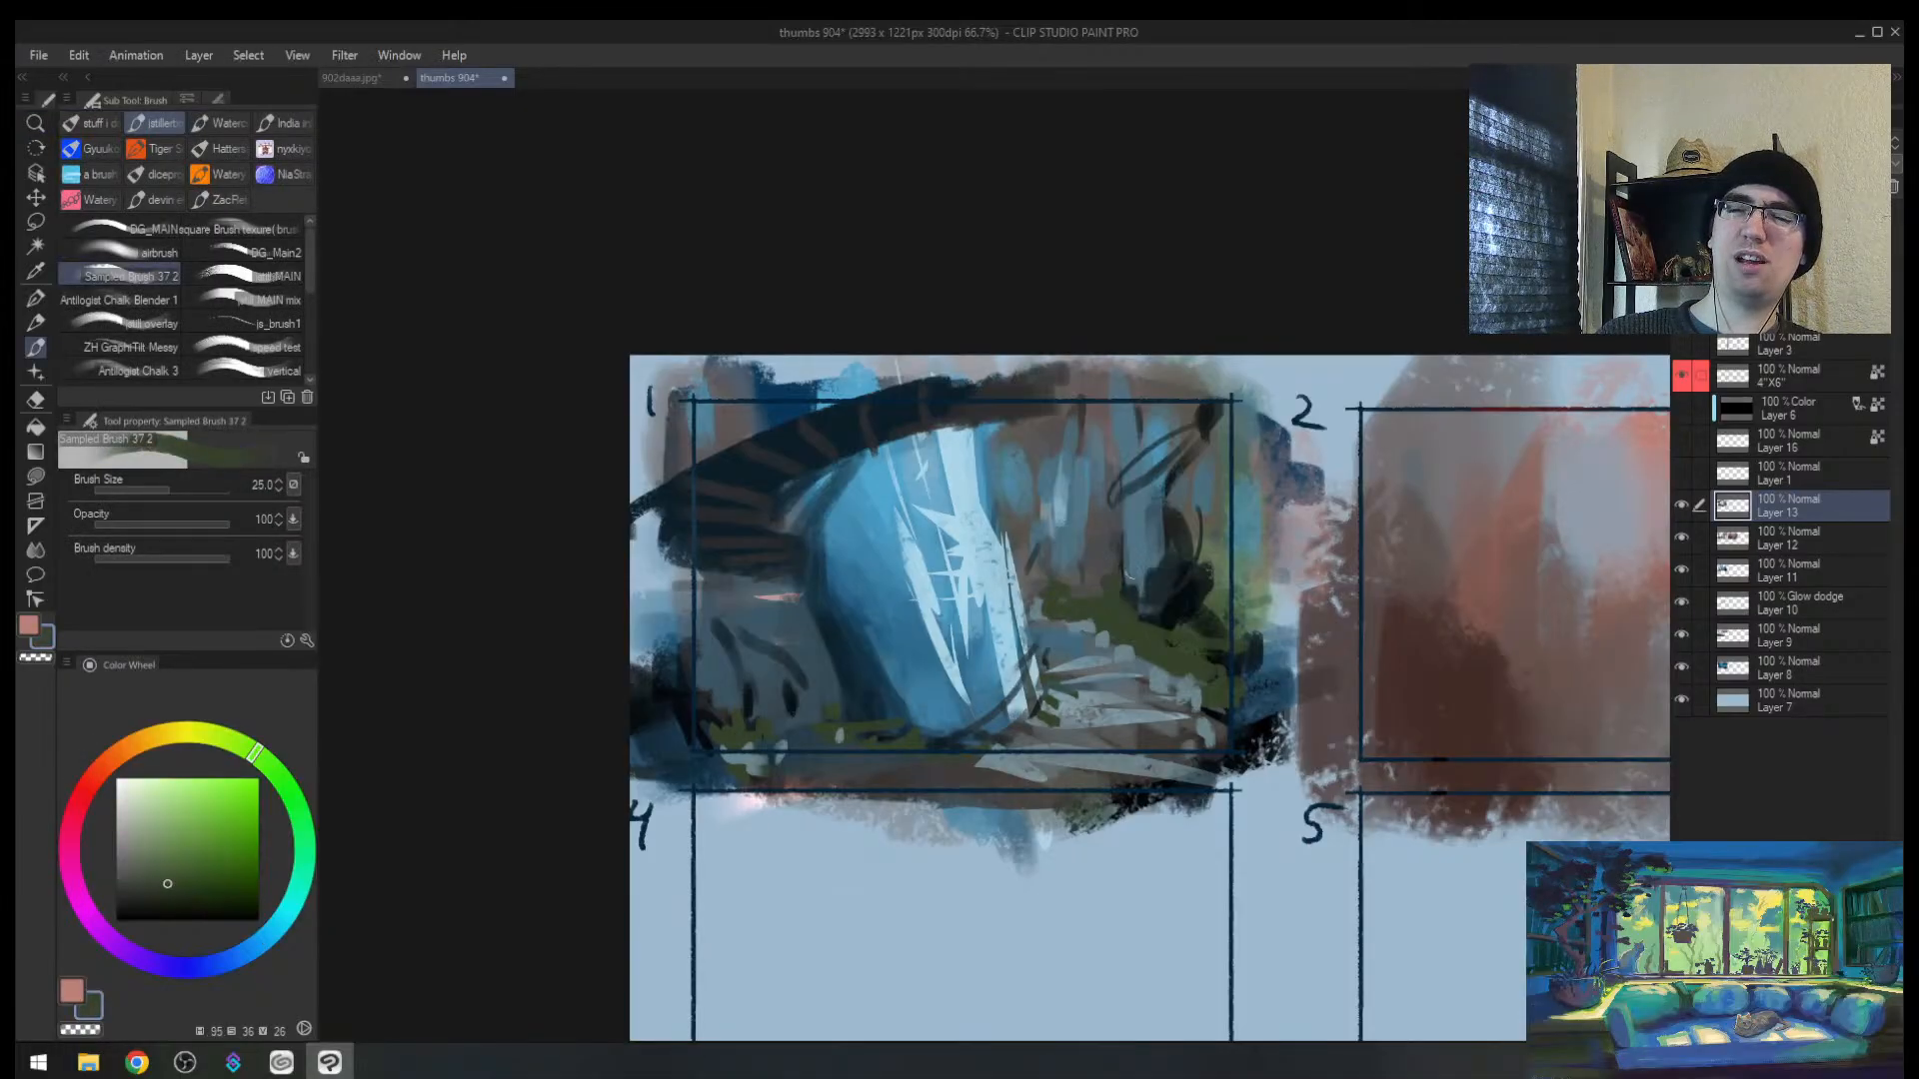
key(bracketleft)
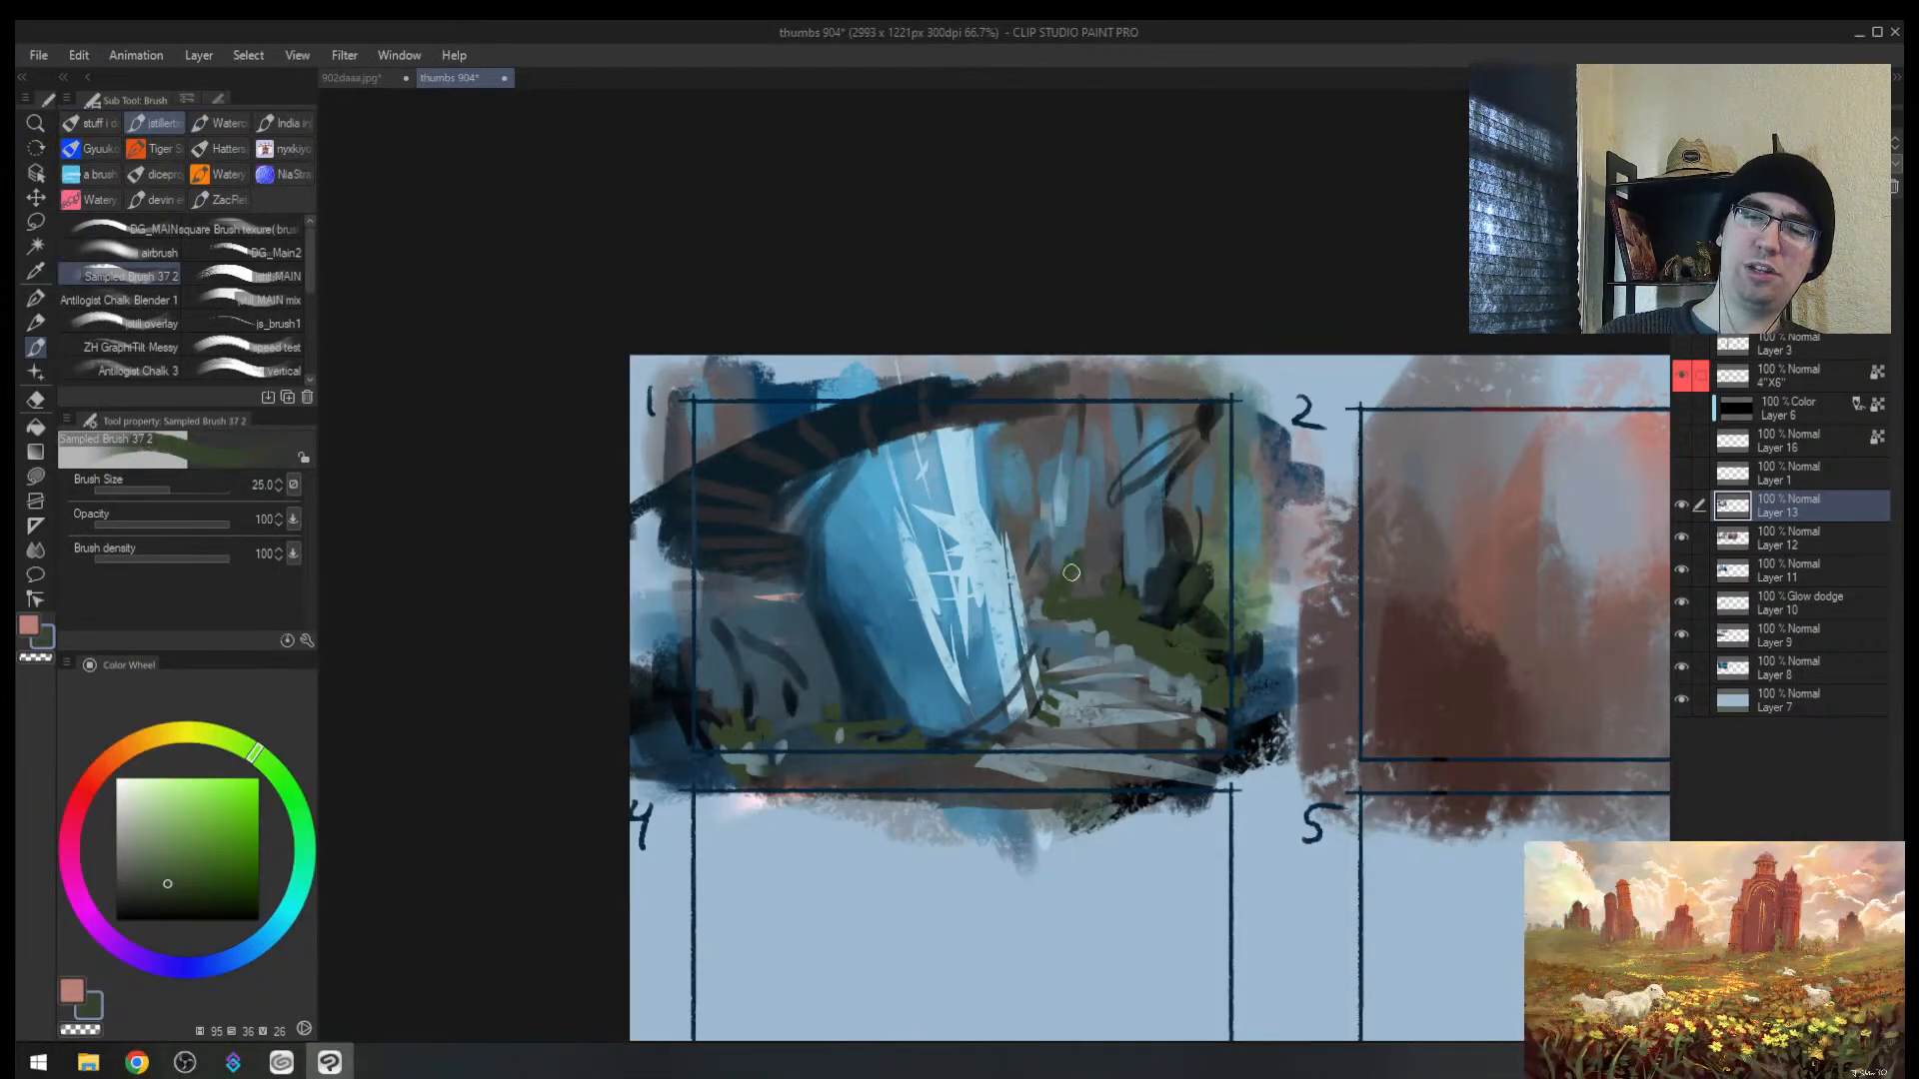
Step: Try a greyish pink band across the scene, undo it, and pick a dark blue
alt+click(782, 597)
mouse_move(769, 598)
mouse_down()
mouse_move(737, 598)
mouse_move(793, 601)
mouse_up()
key(ctrl+z)
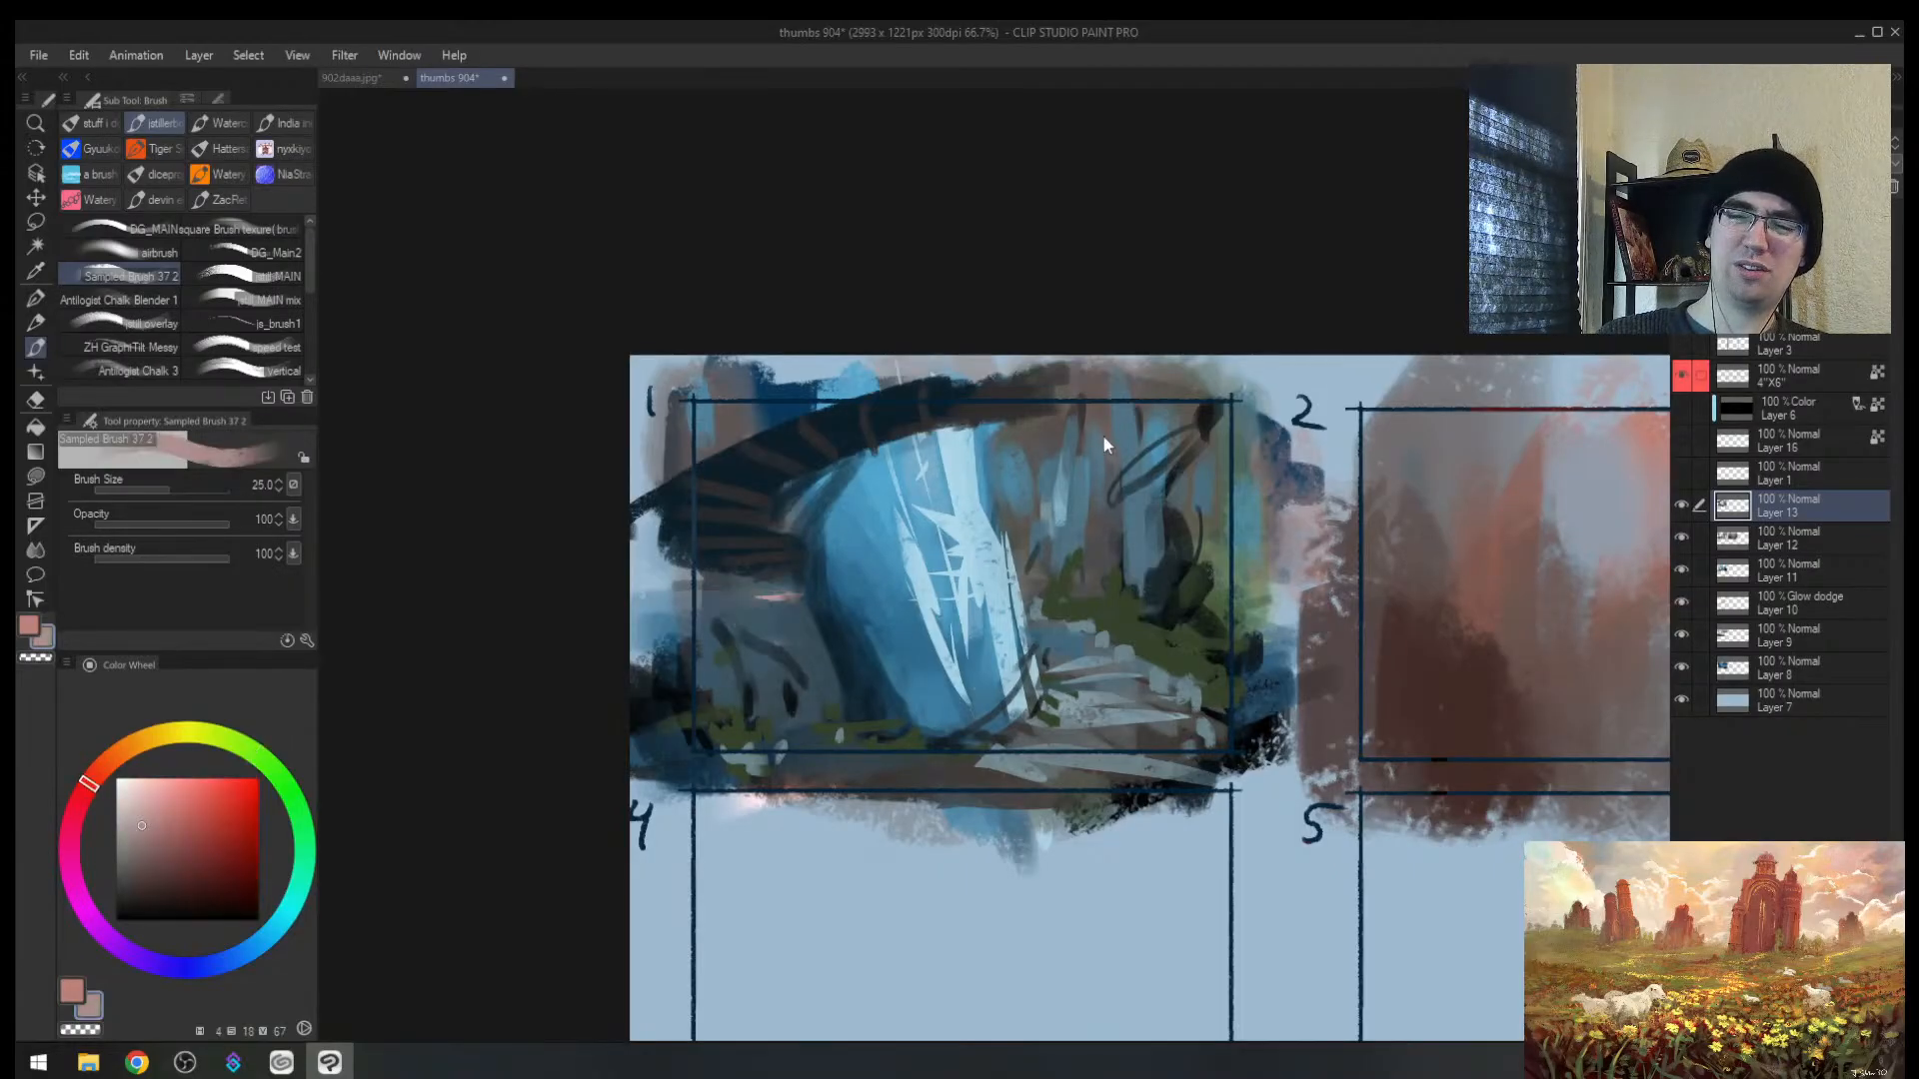
alt+click(769, 603)
Step: On a new layer, paint a broad light-pink haze with a brush around size 100
key(ctrl+shift+n)
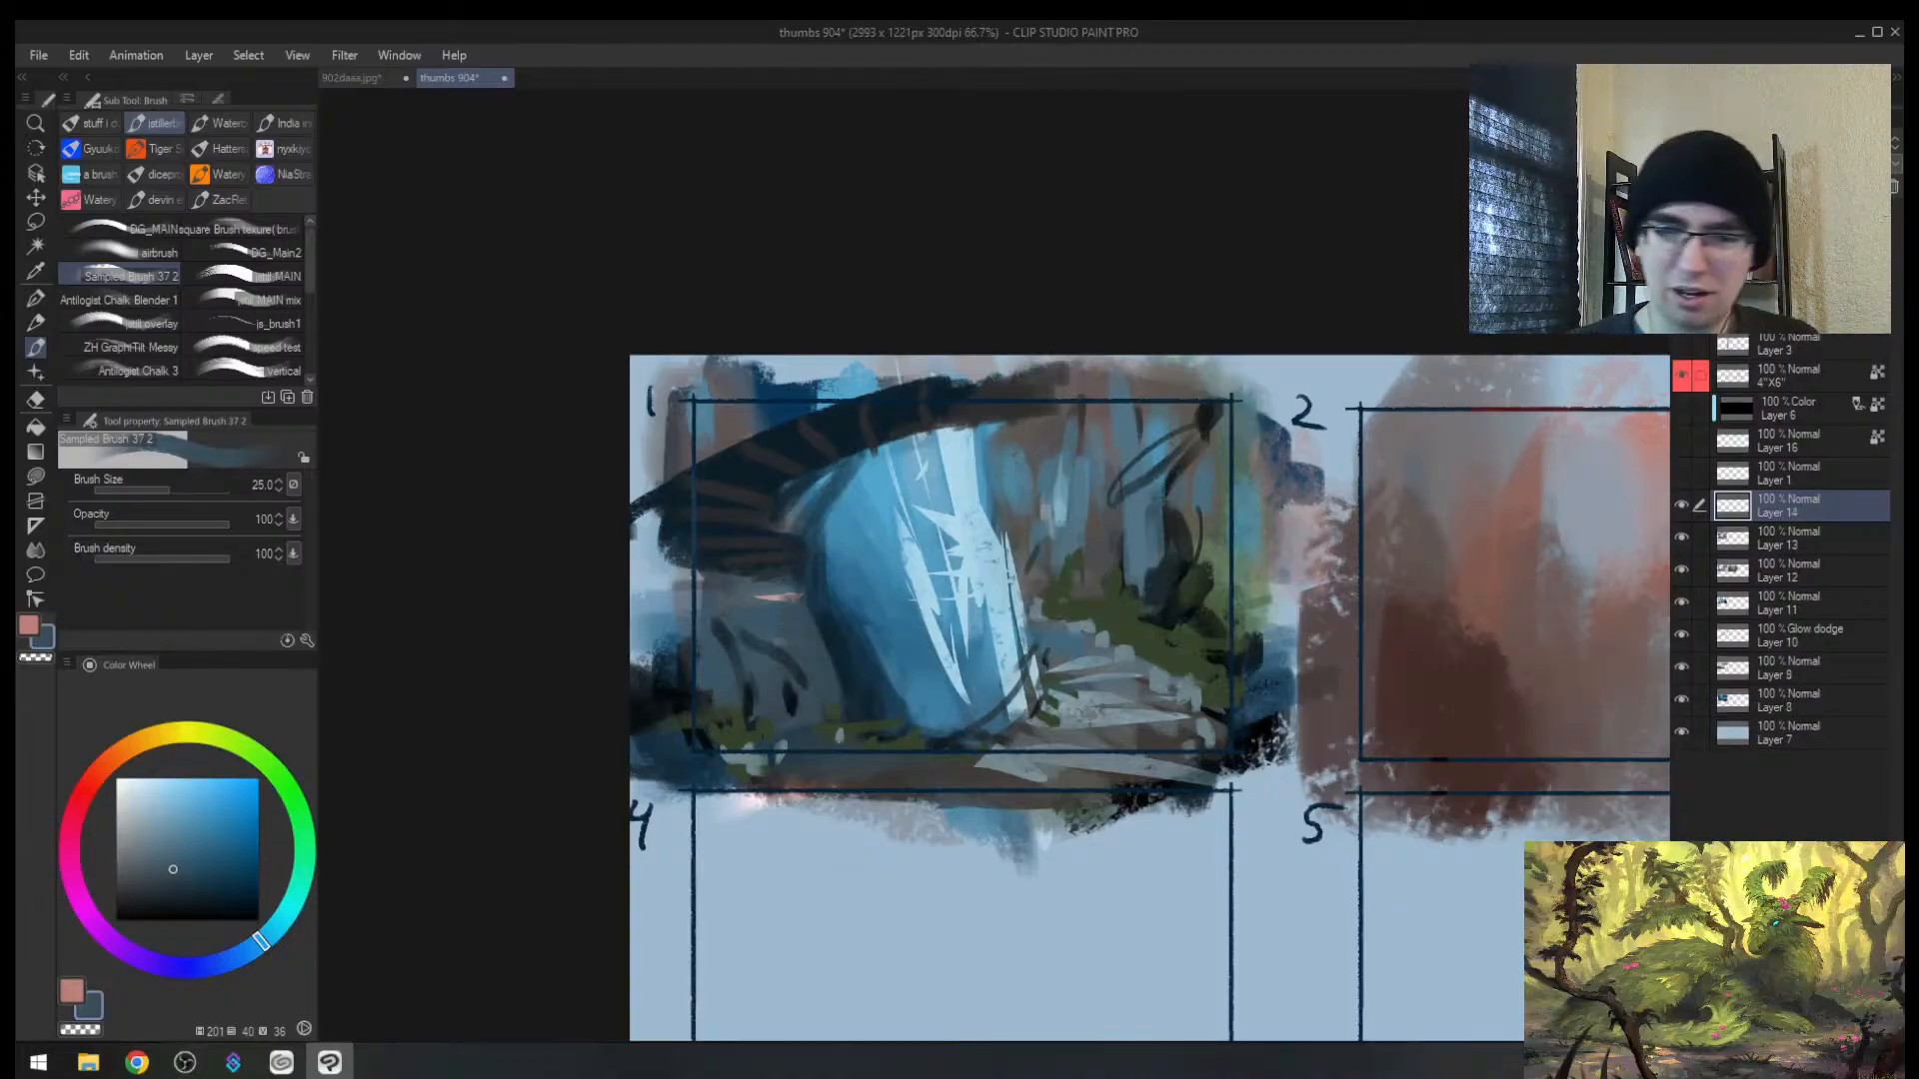
alt+click(771, 622)
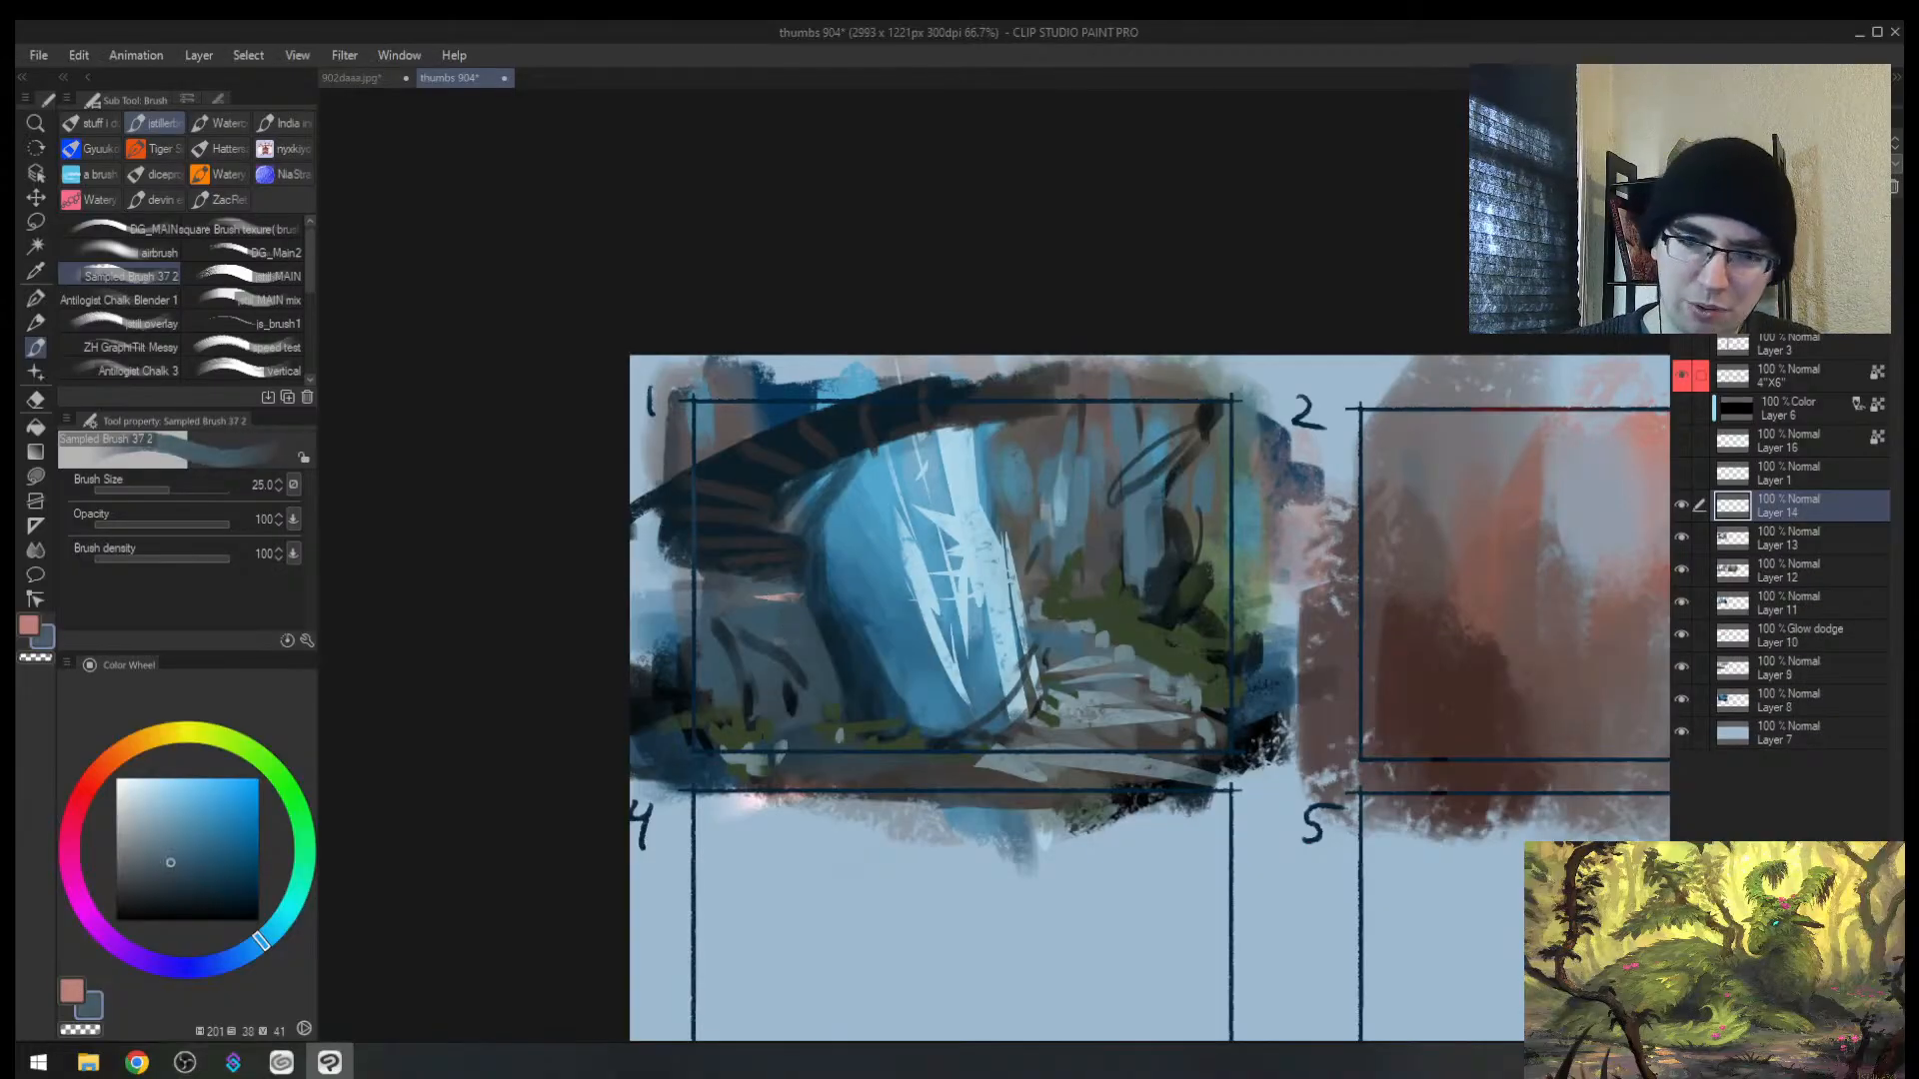
alt+click(773, 598)
key(])
key(])
key(])
key(])
key(])
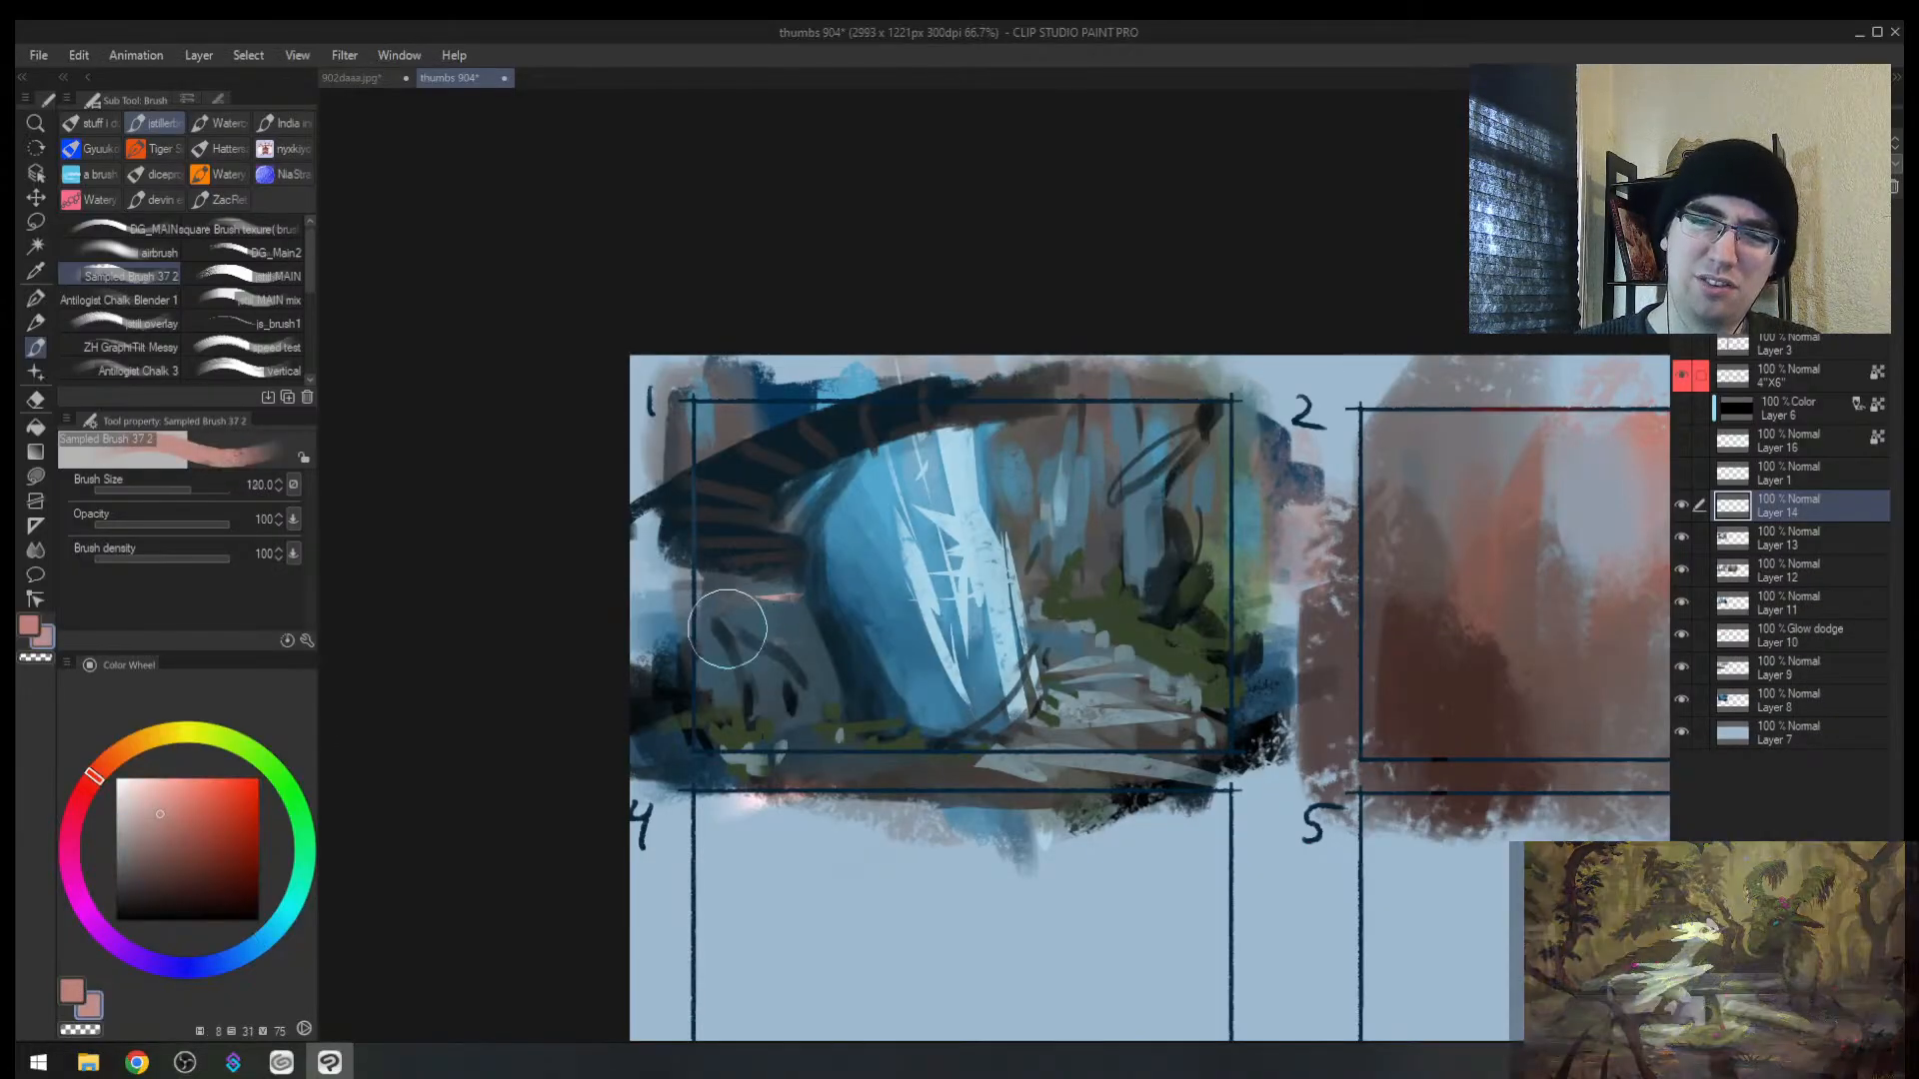
key(])
key(])
key([)
key([)
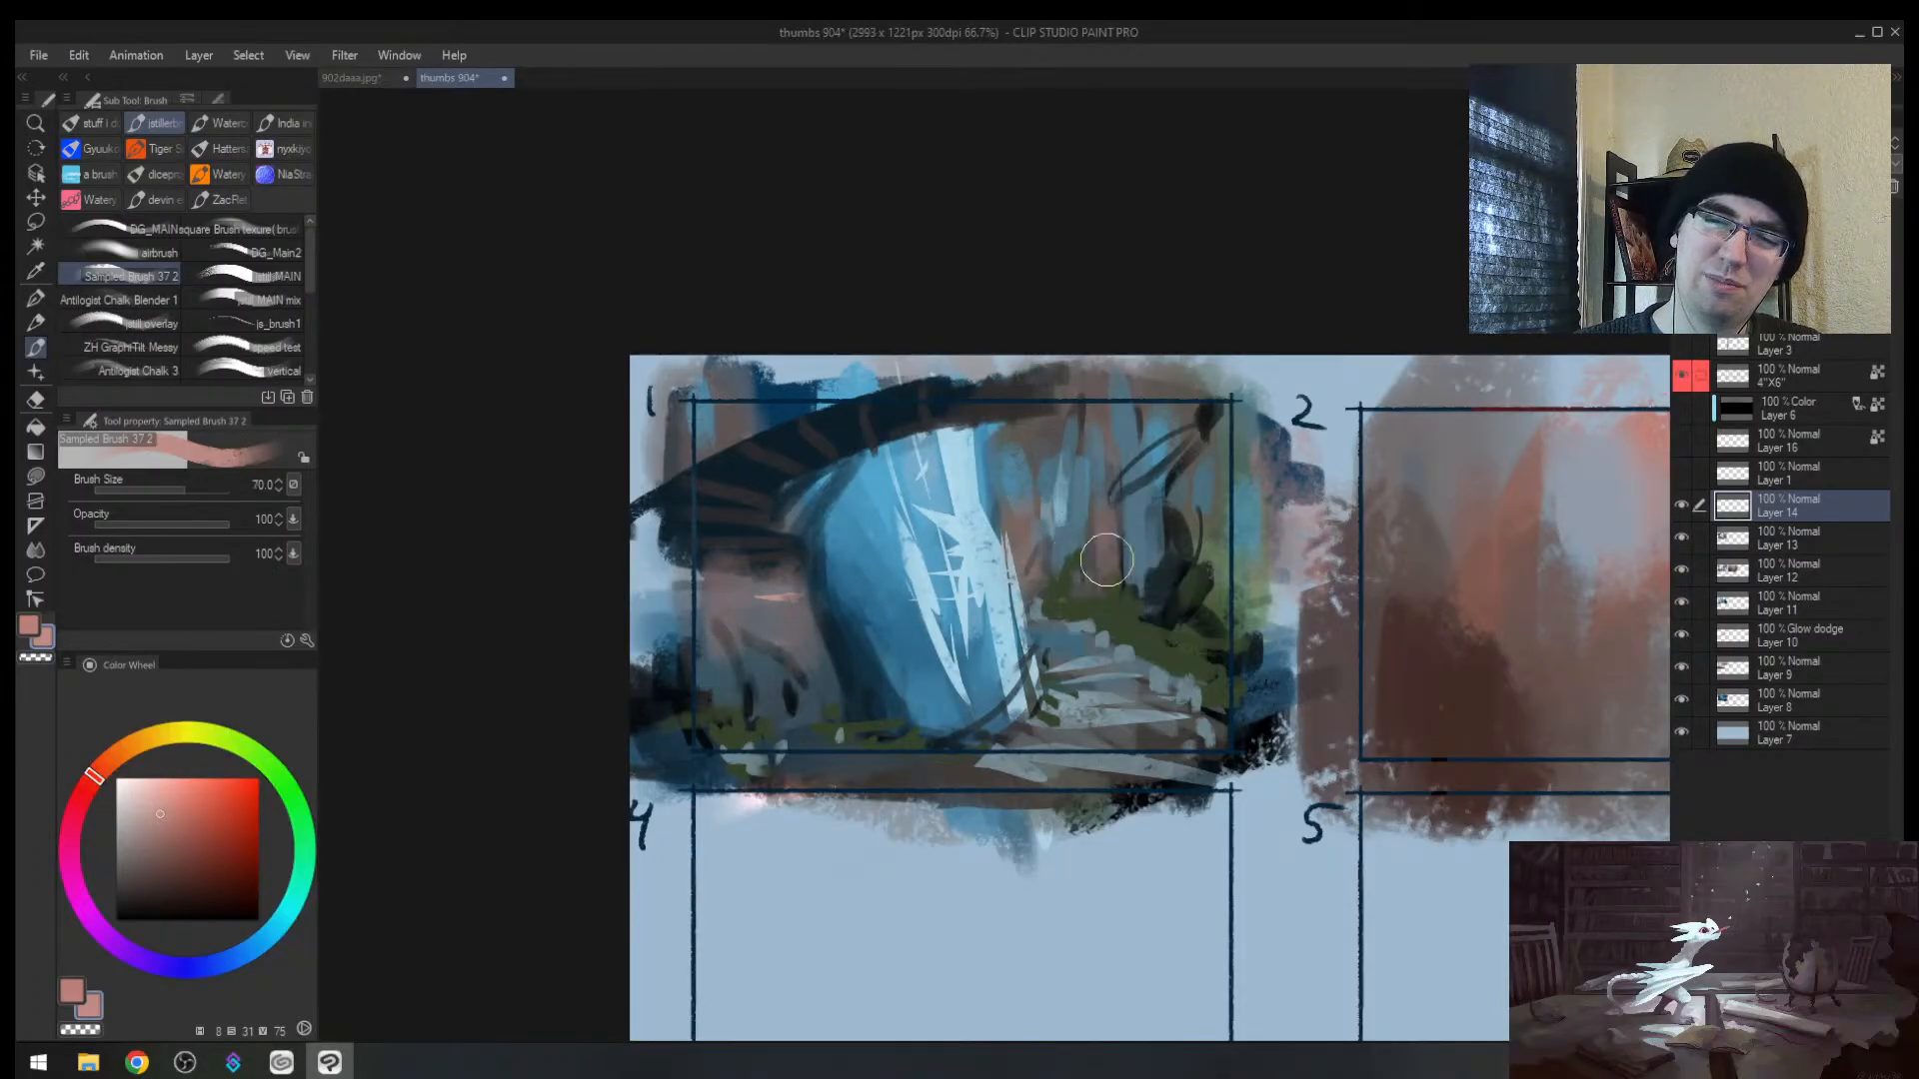
key(])
key(])
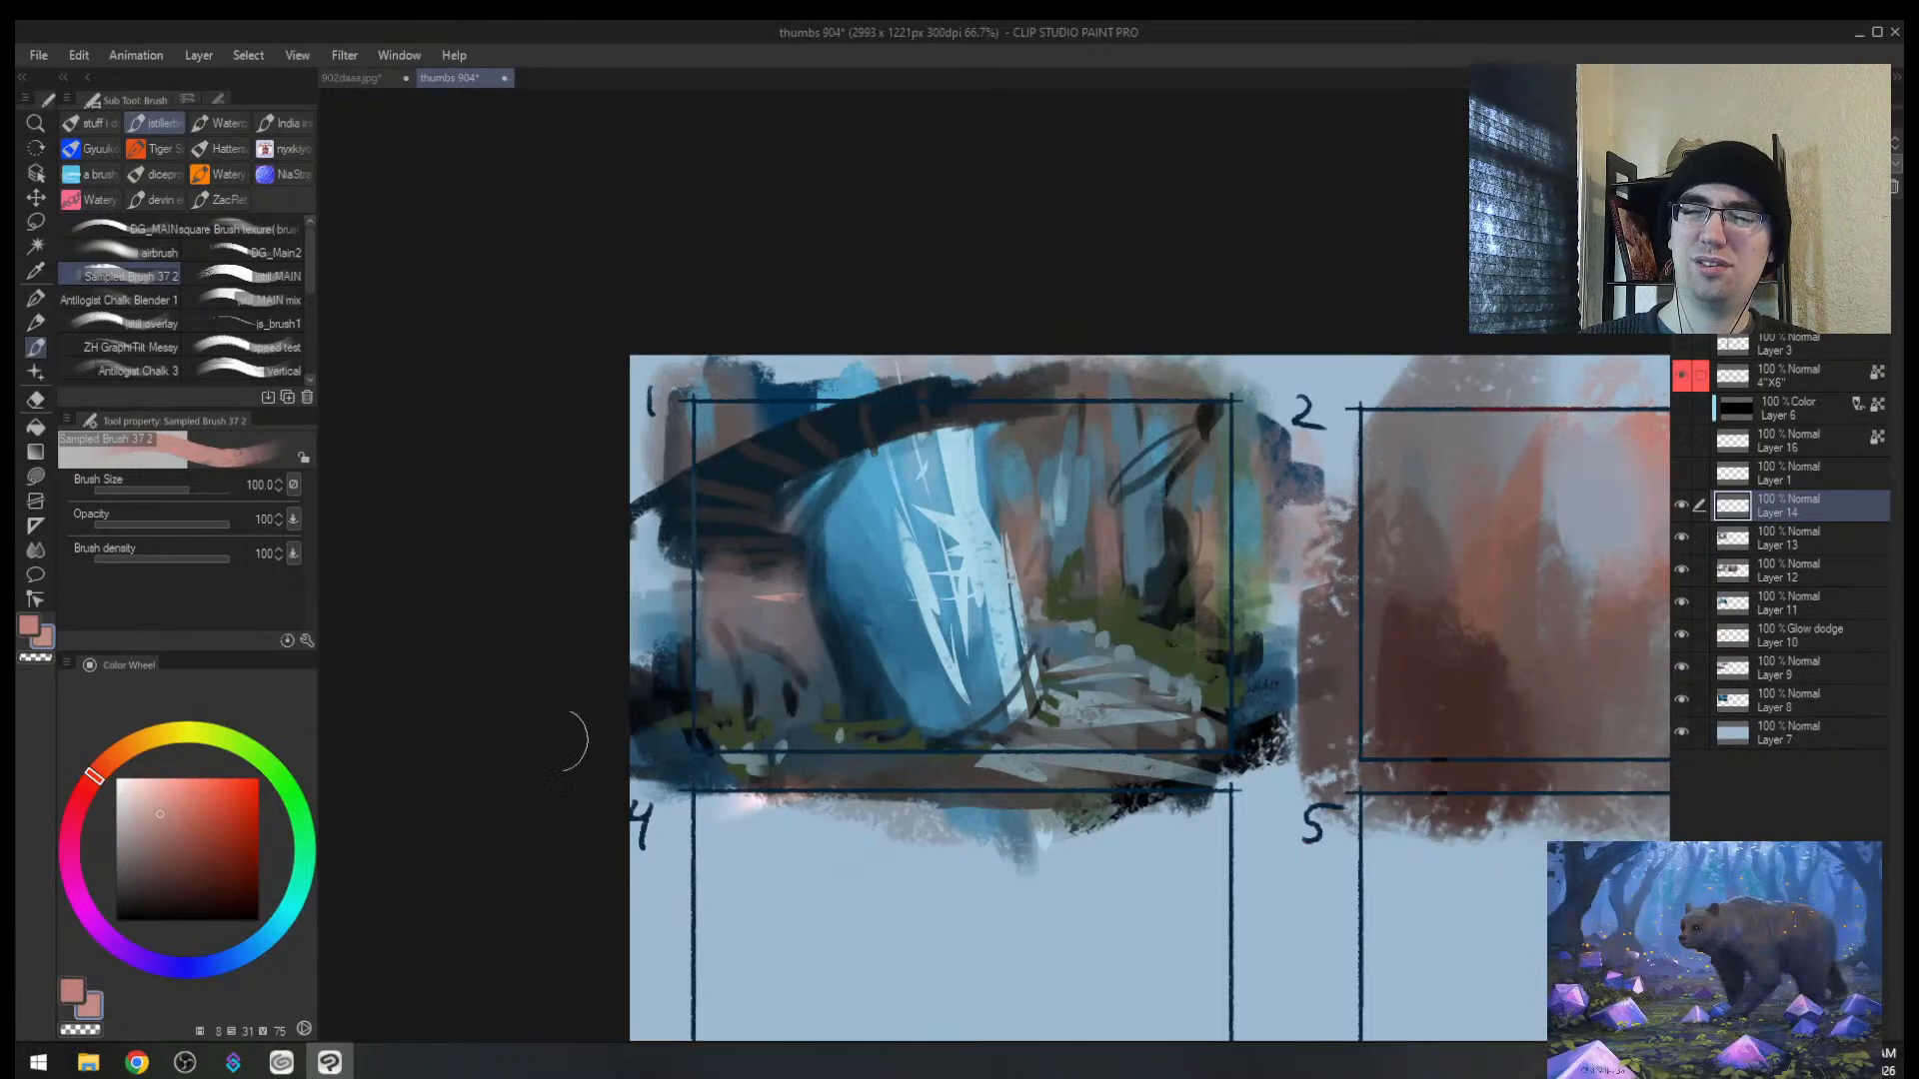
click(143, 807)
key(])
key(])
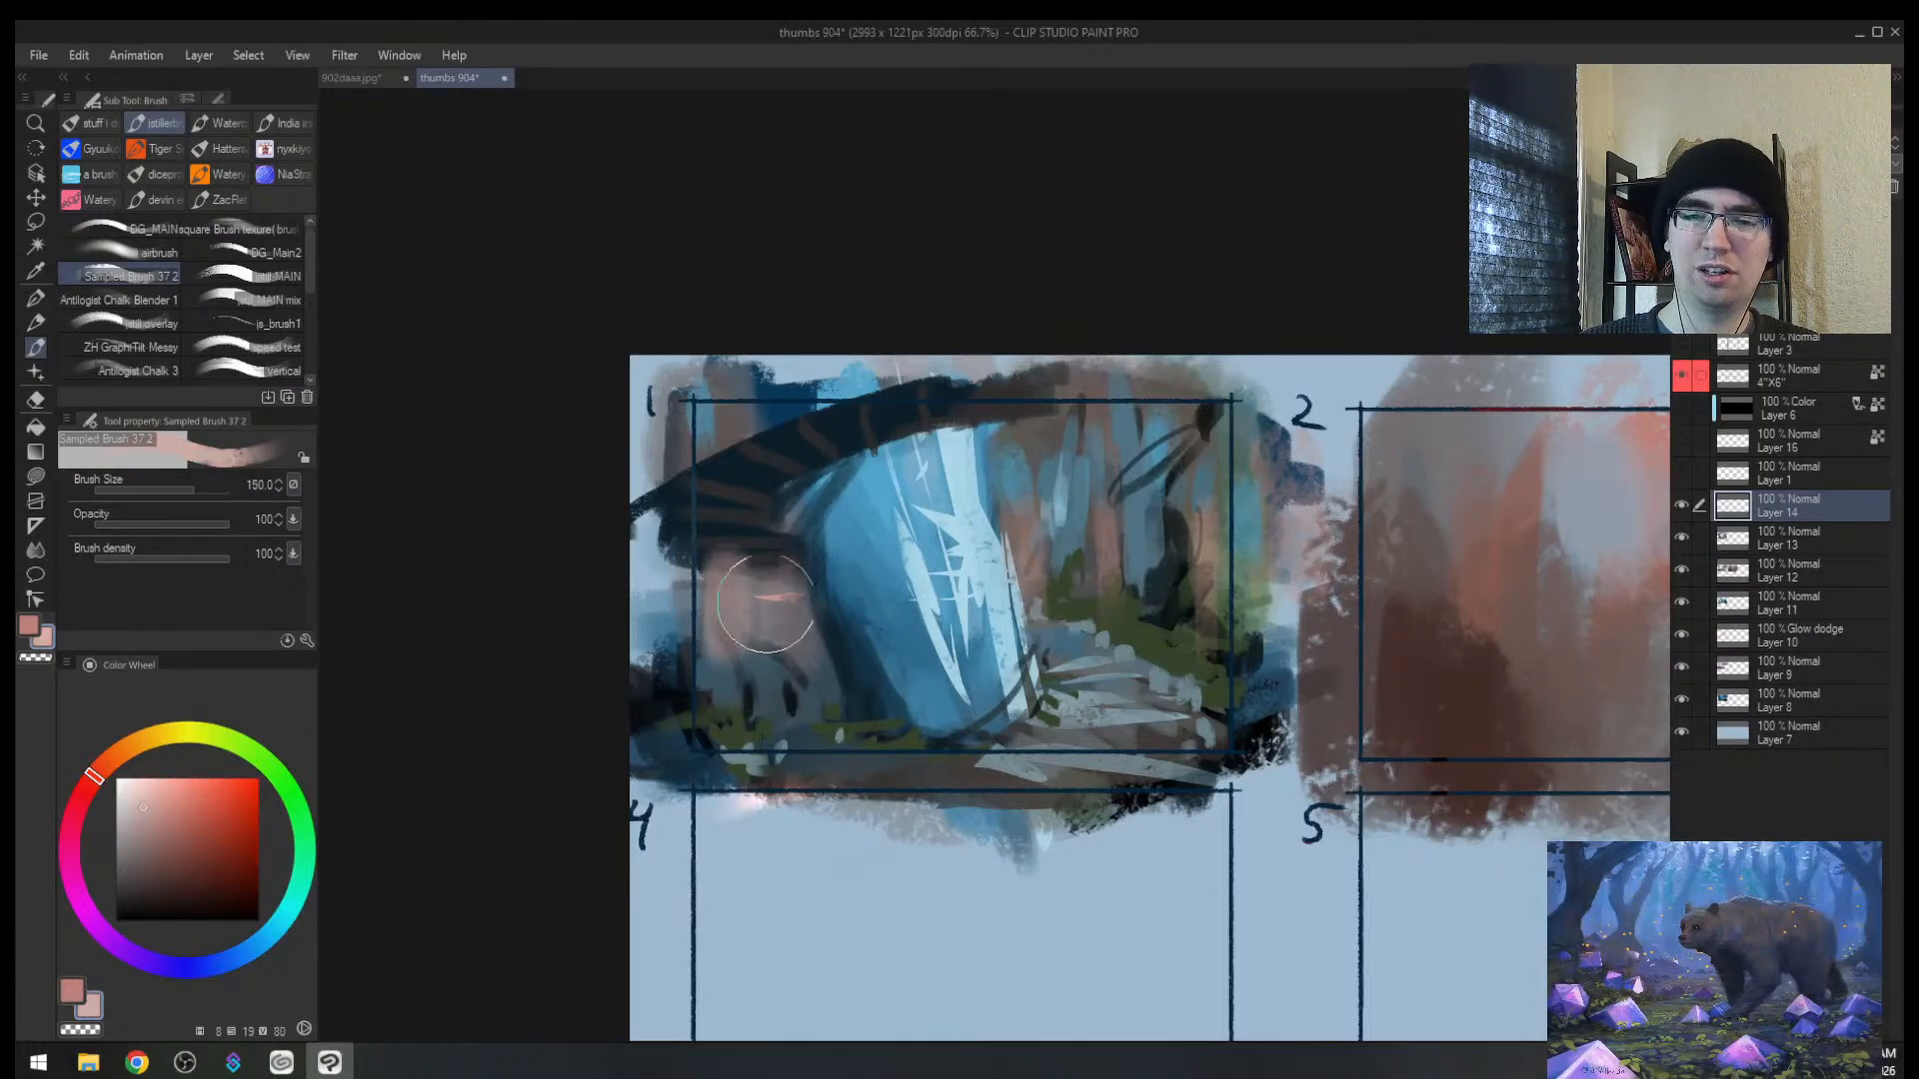
key([)
key([)
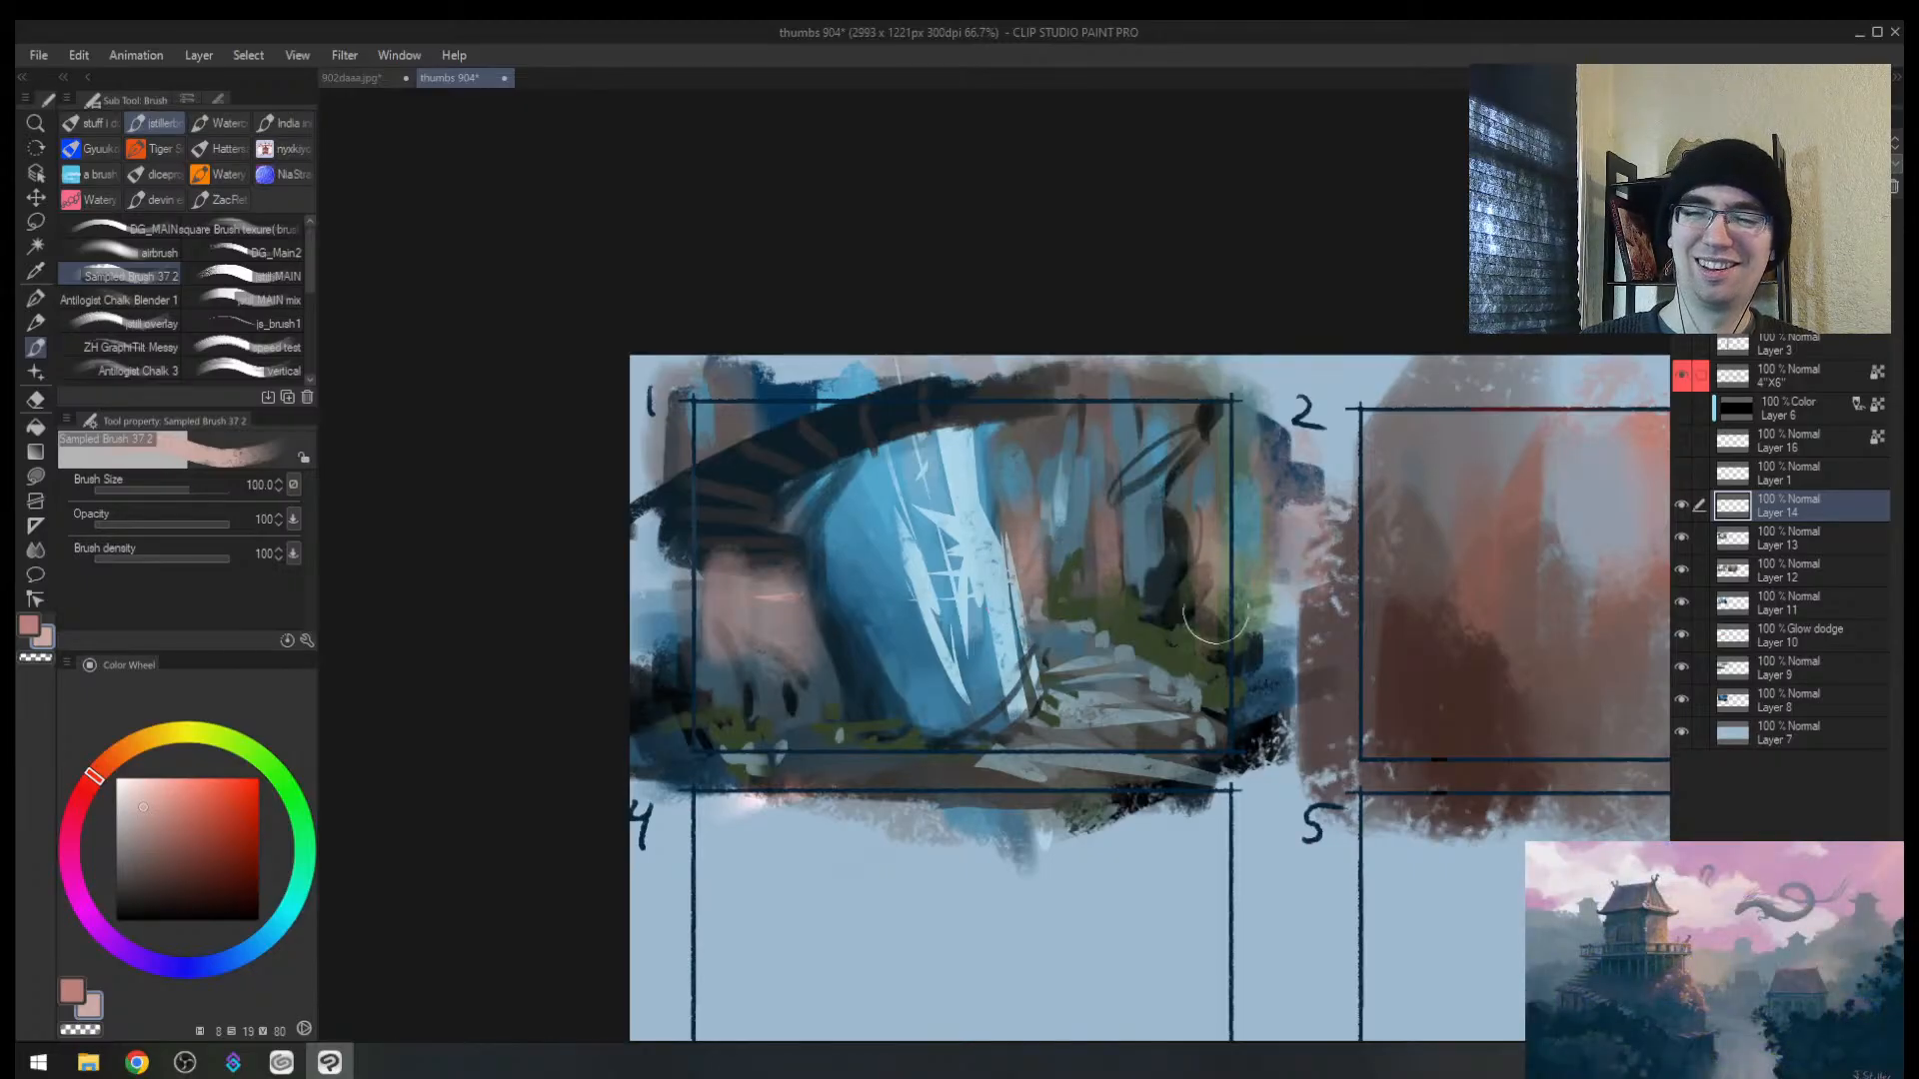
Step: Soften the haze with a size-100 eraser, comparing it against the whole sheet
key(h)
key(alt+space)
mouse_move(1149, 619)
mouse_down()
mouse_move(1112, 630)
mouse_move(1207, 552)
mouse_move(1173, 607)
mouse_move(1234, 594)
mouse_up()
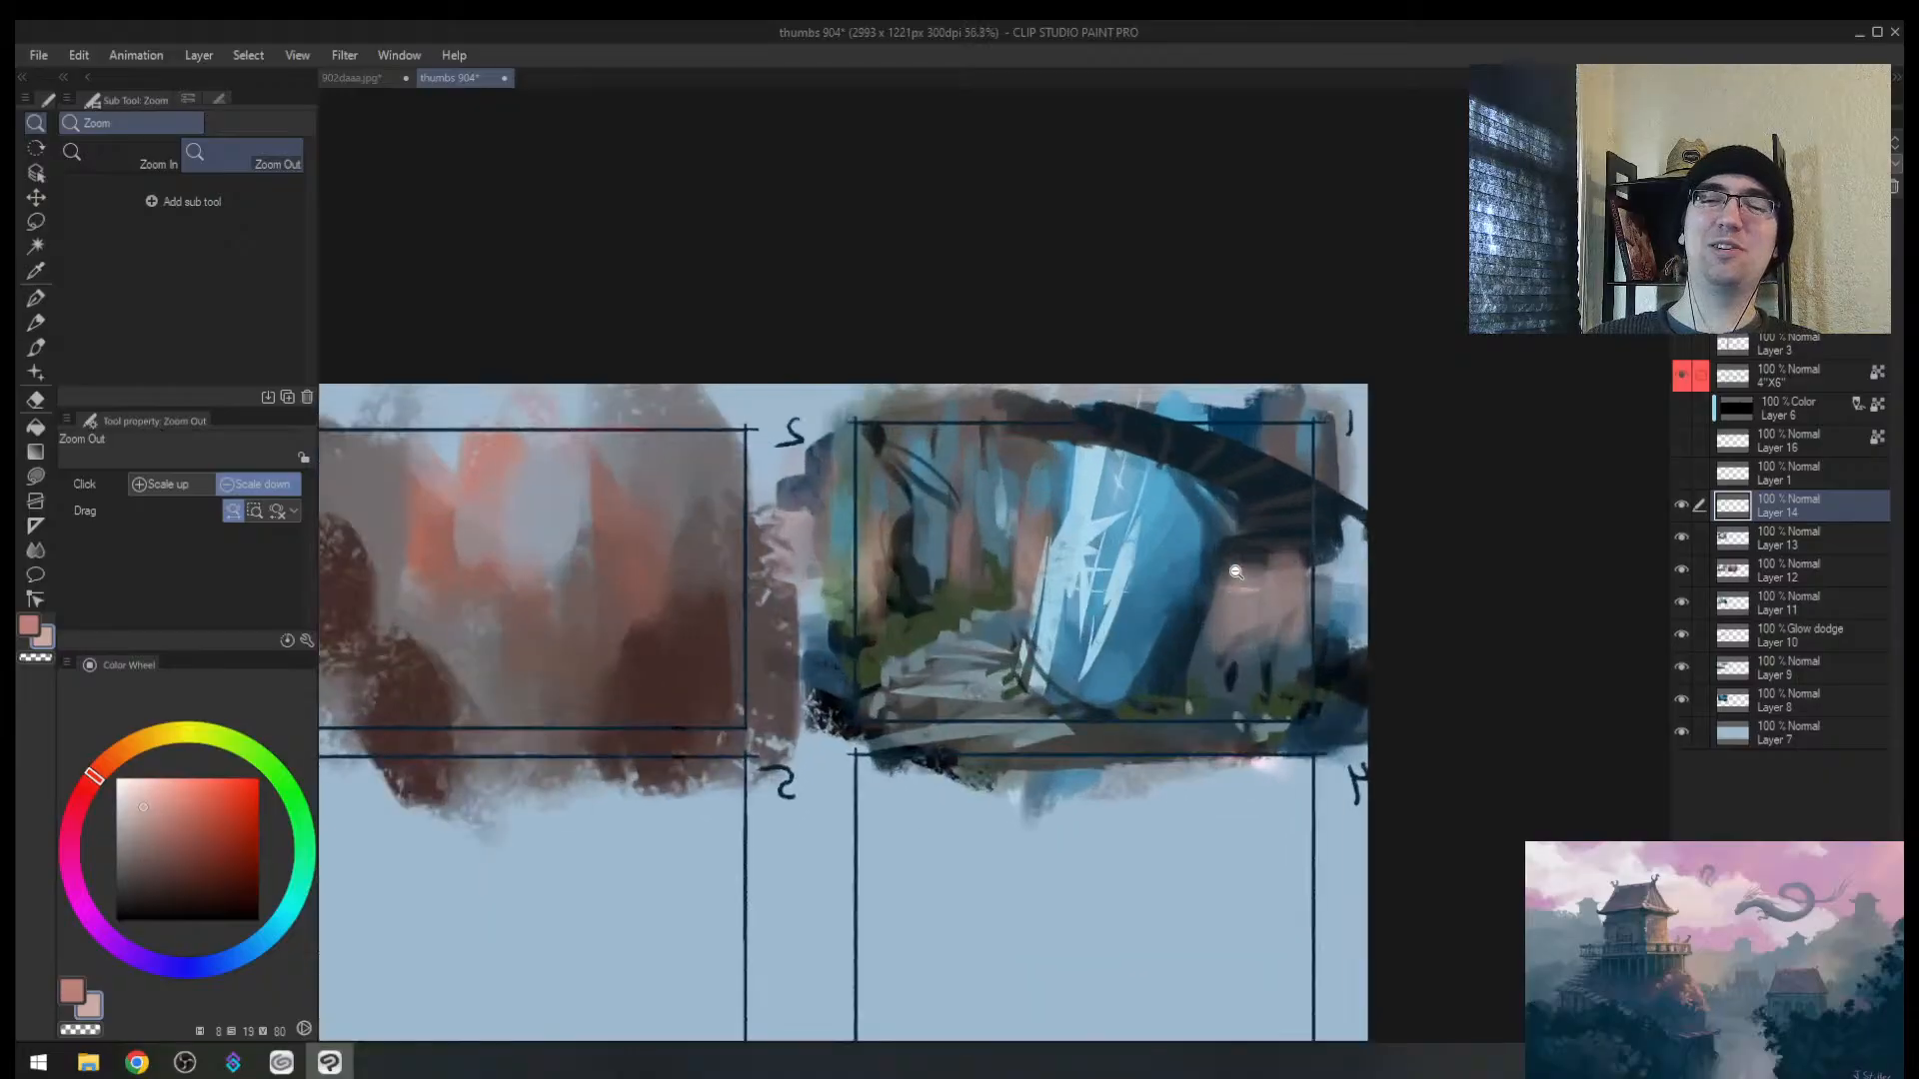
key(e)
key(bracketleft)
key(bracketleft)
key(bracketleft)
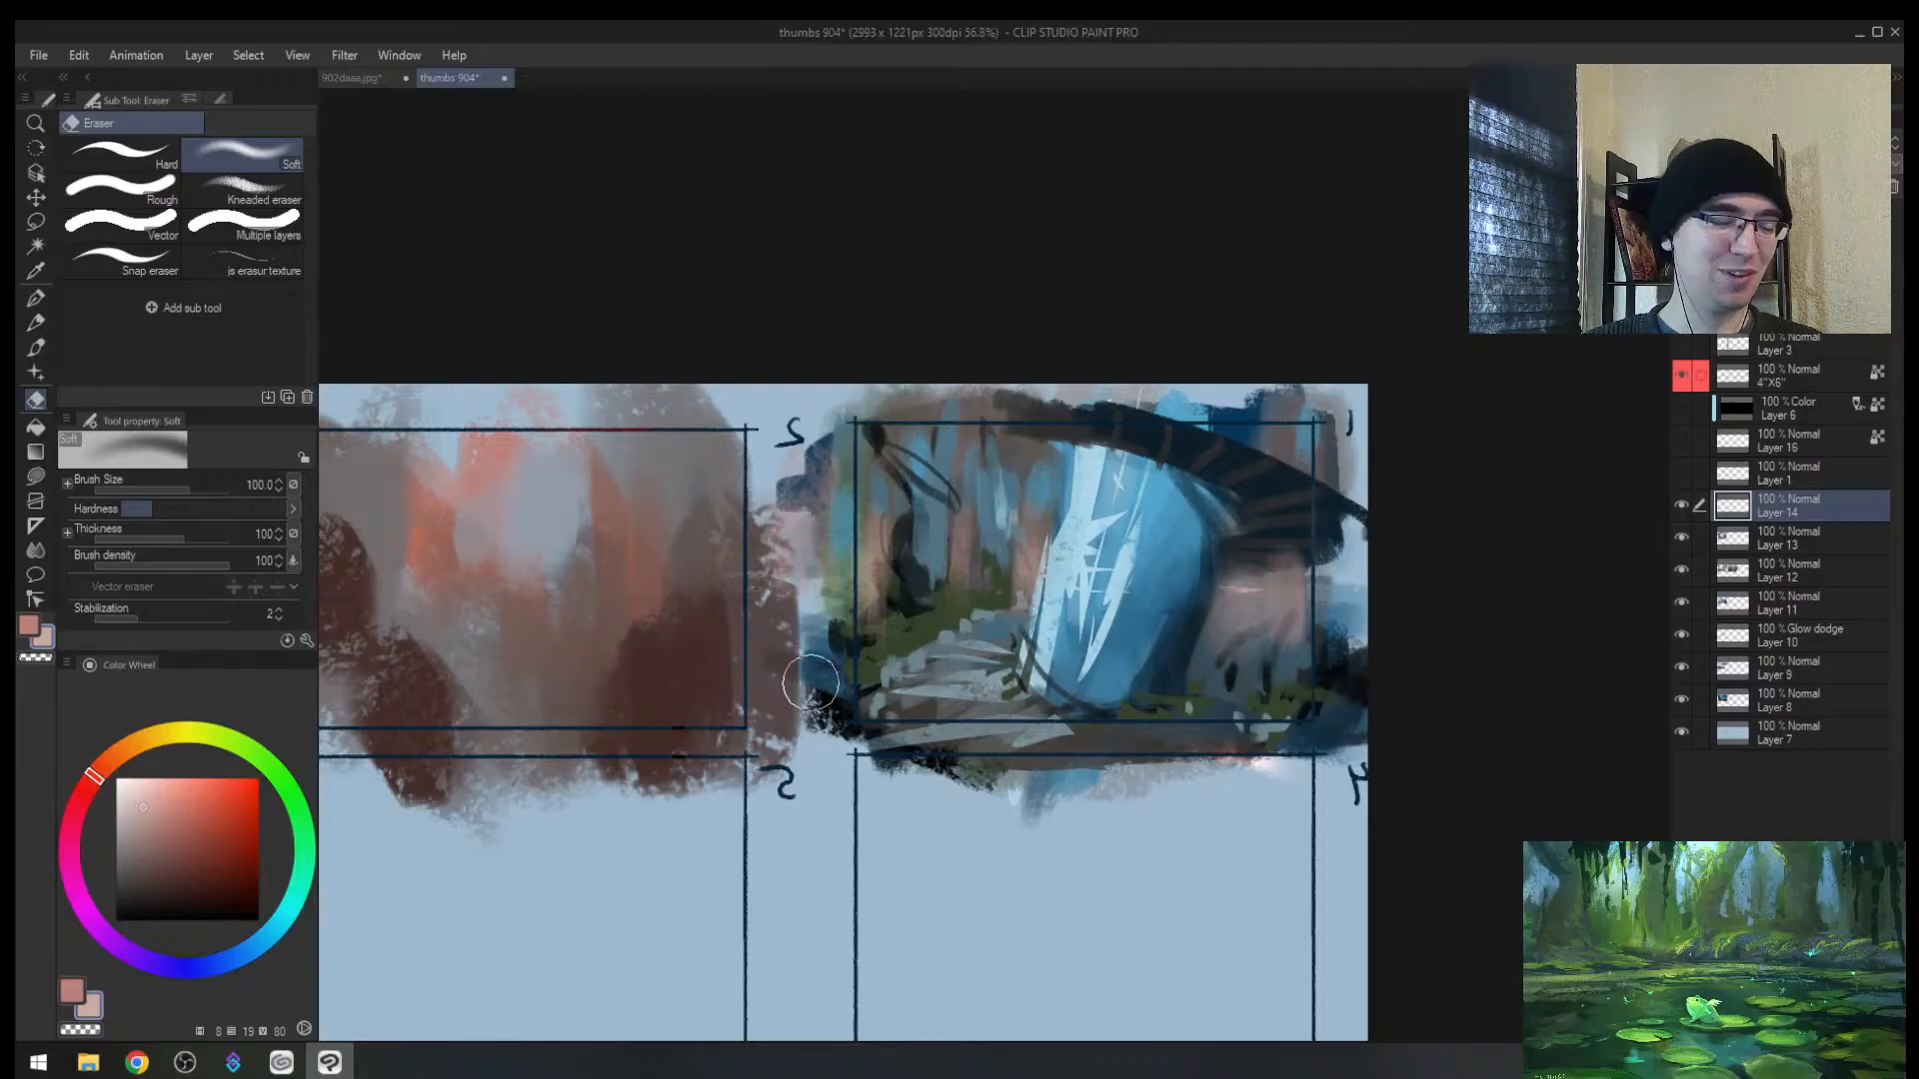
key(h)
key(alt+space)
mouse_move(912, 526)
mouse_down()
mouse_move(845, 555)
mouse_move(920, 520)
mouse_up()
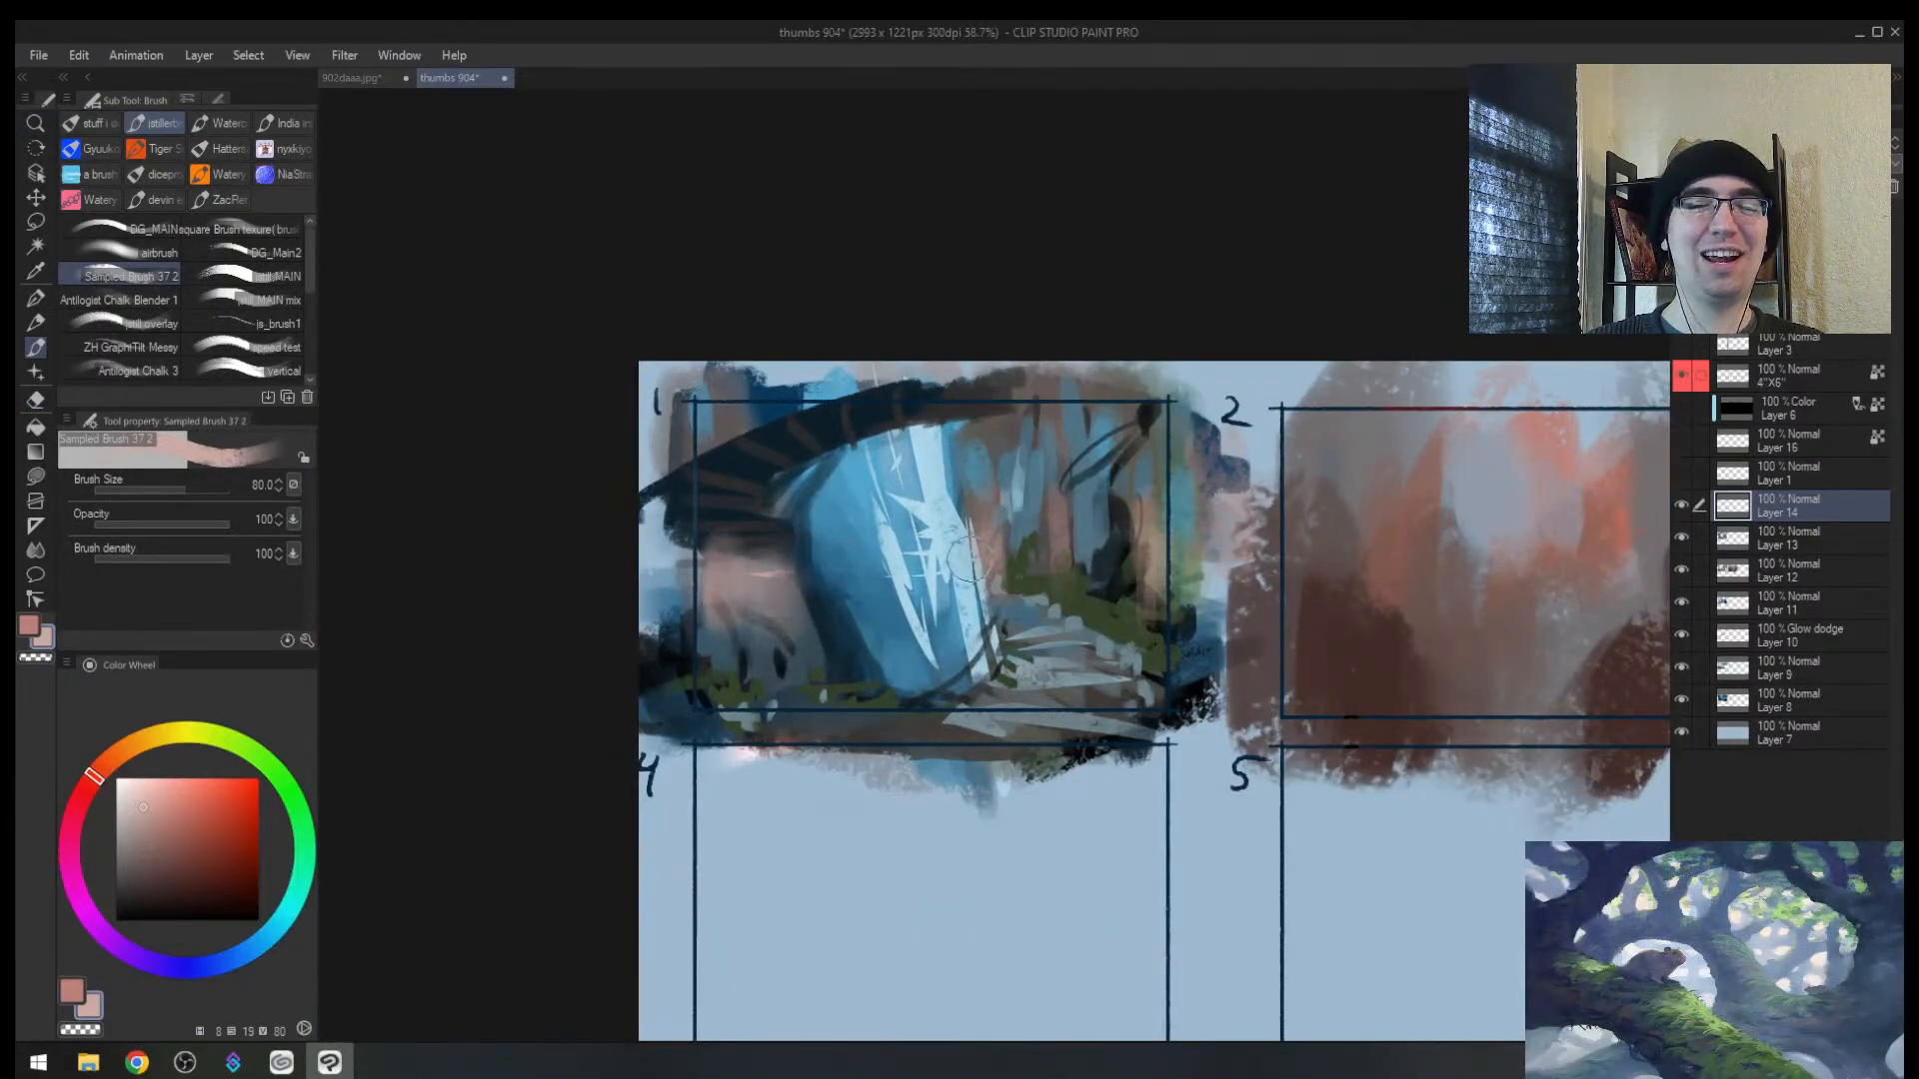
key(alt+space)
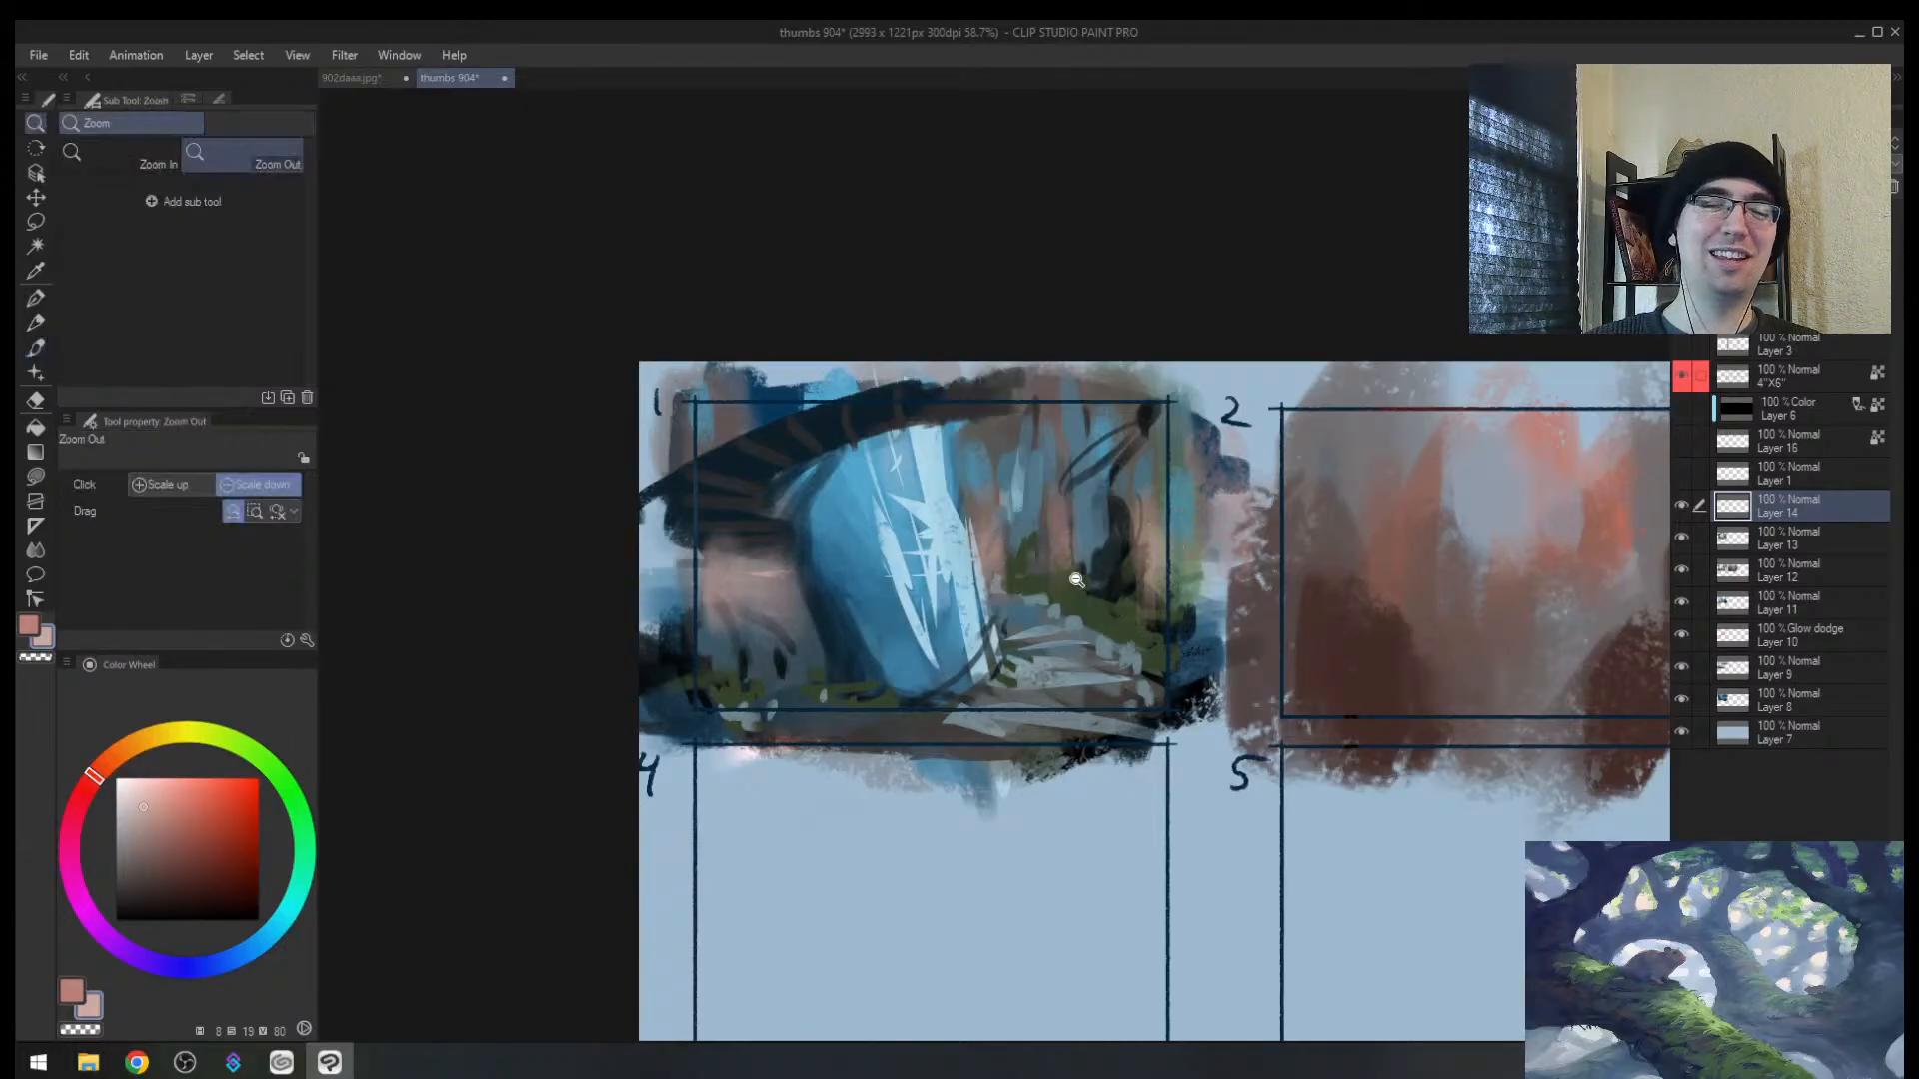
drag(1057, 590, 1001, 561)
Step: Add Layer 15 above Layer 14 and set its blending mode to Glow dodge
key(ctrl+shift+n)
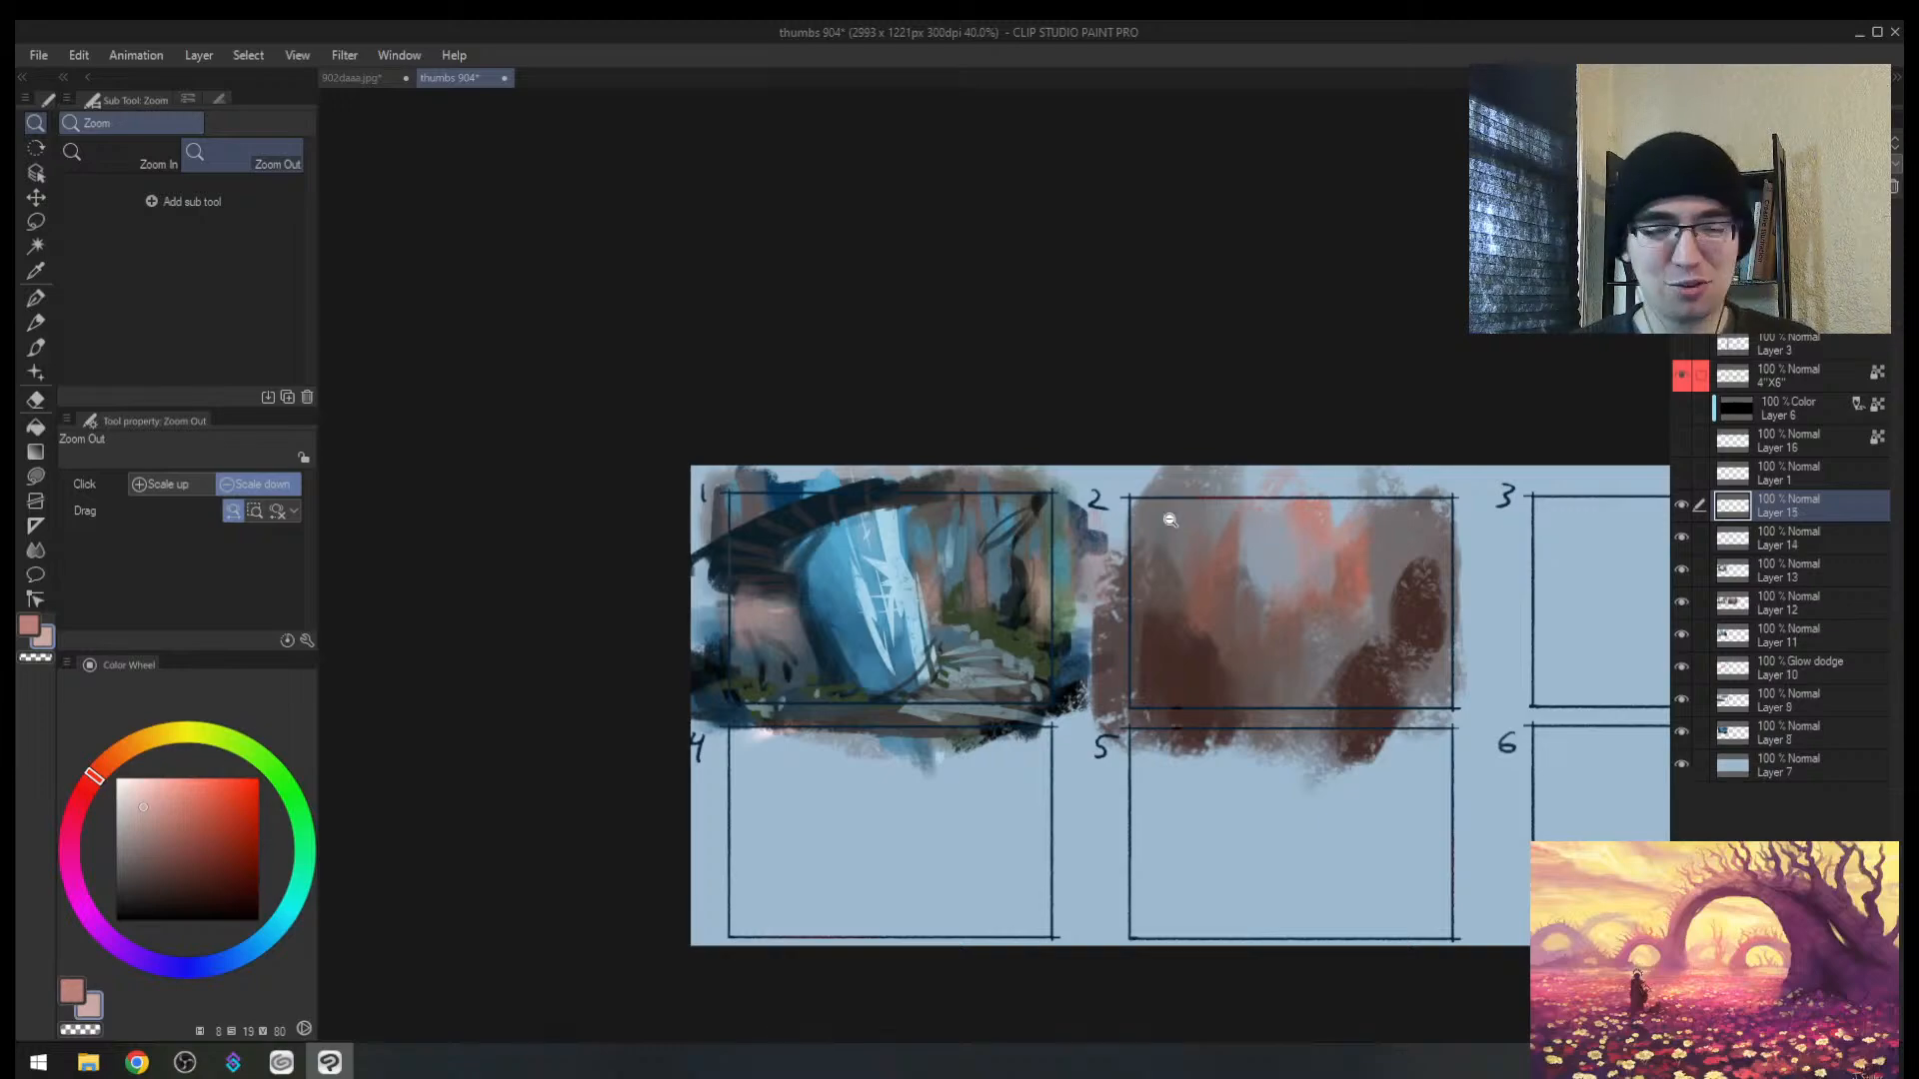
click(1750, 143)
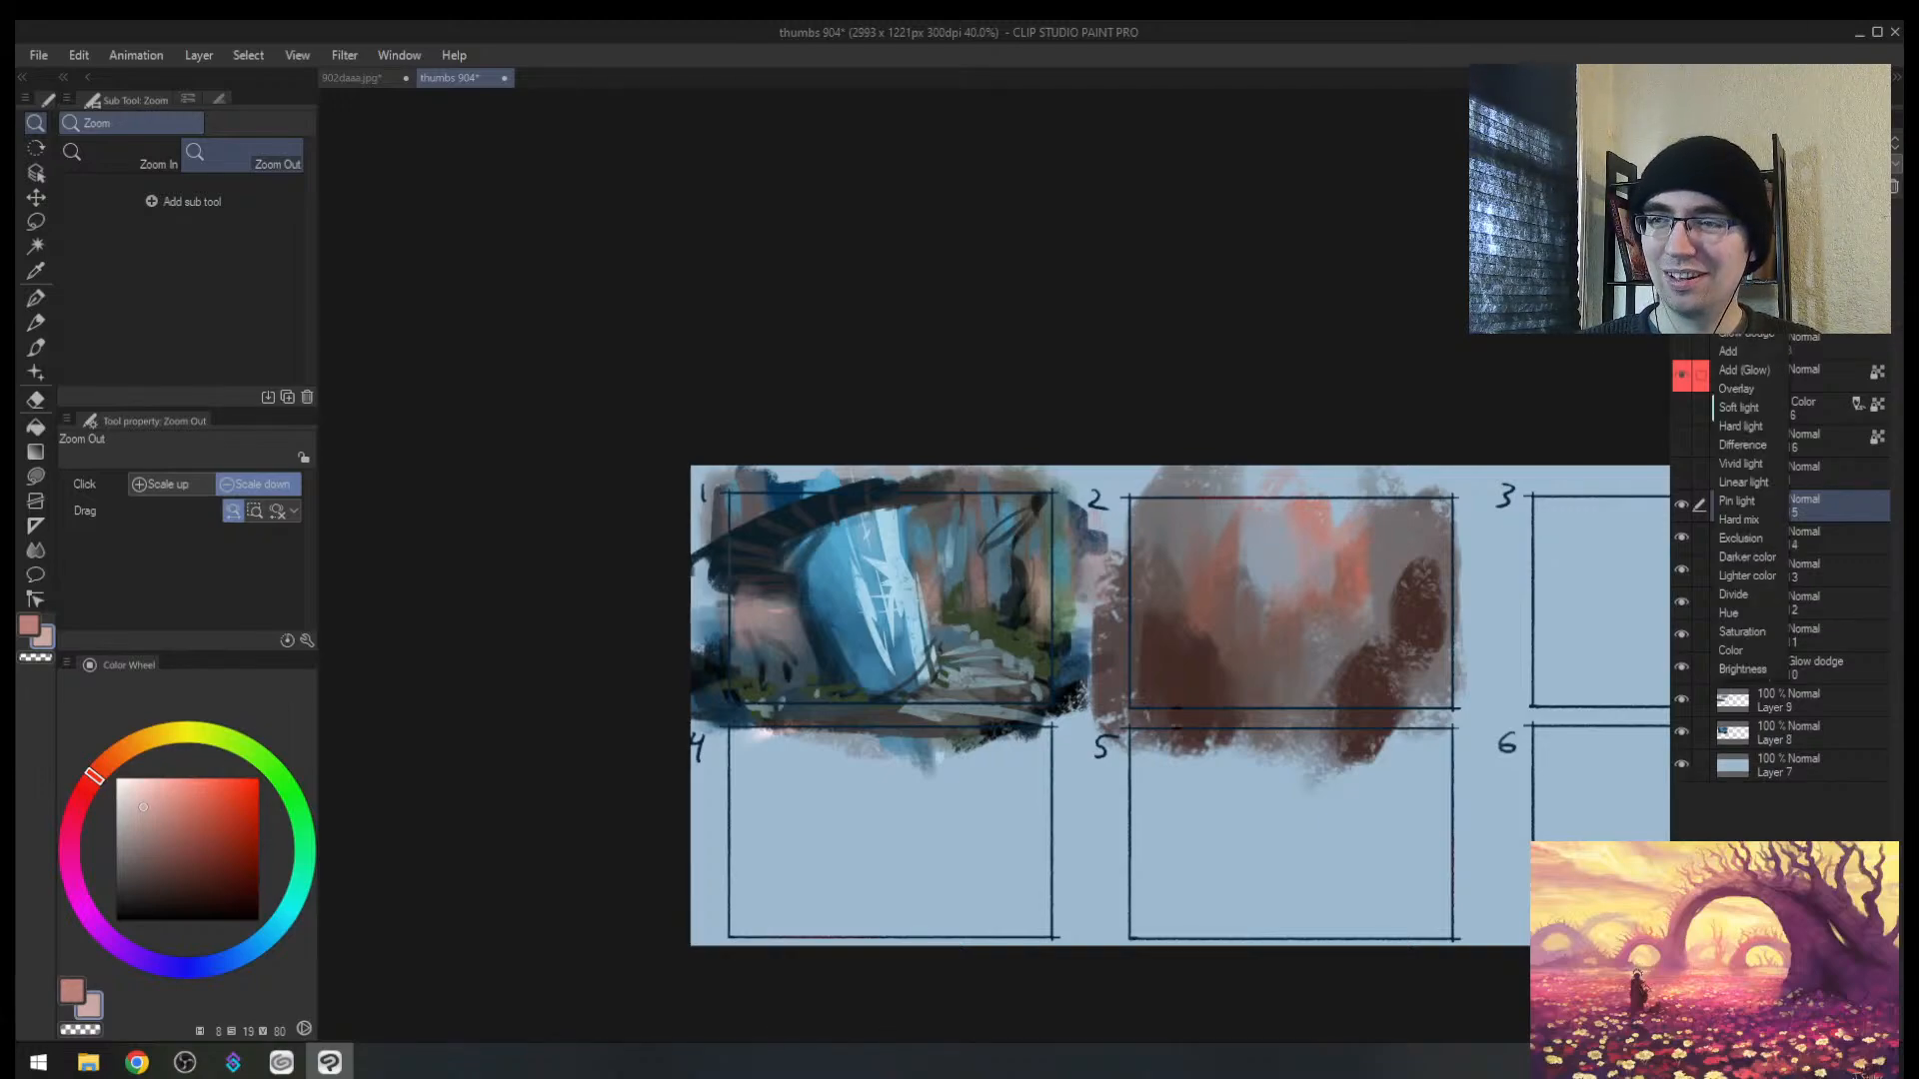
click(1744, 336)
scroll(980, 585, up, 2)
Step: Paint faint pink glow across the trees and over the left wall of thumbnail 1
key(b)
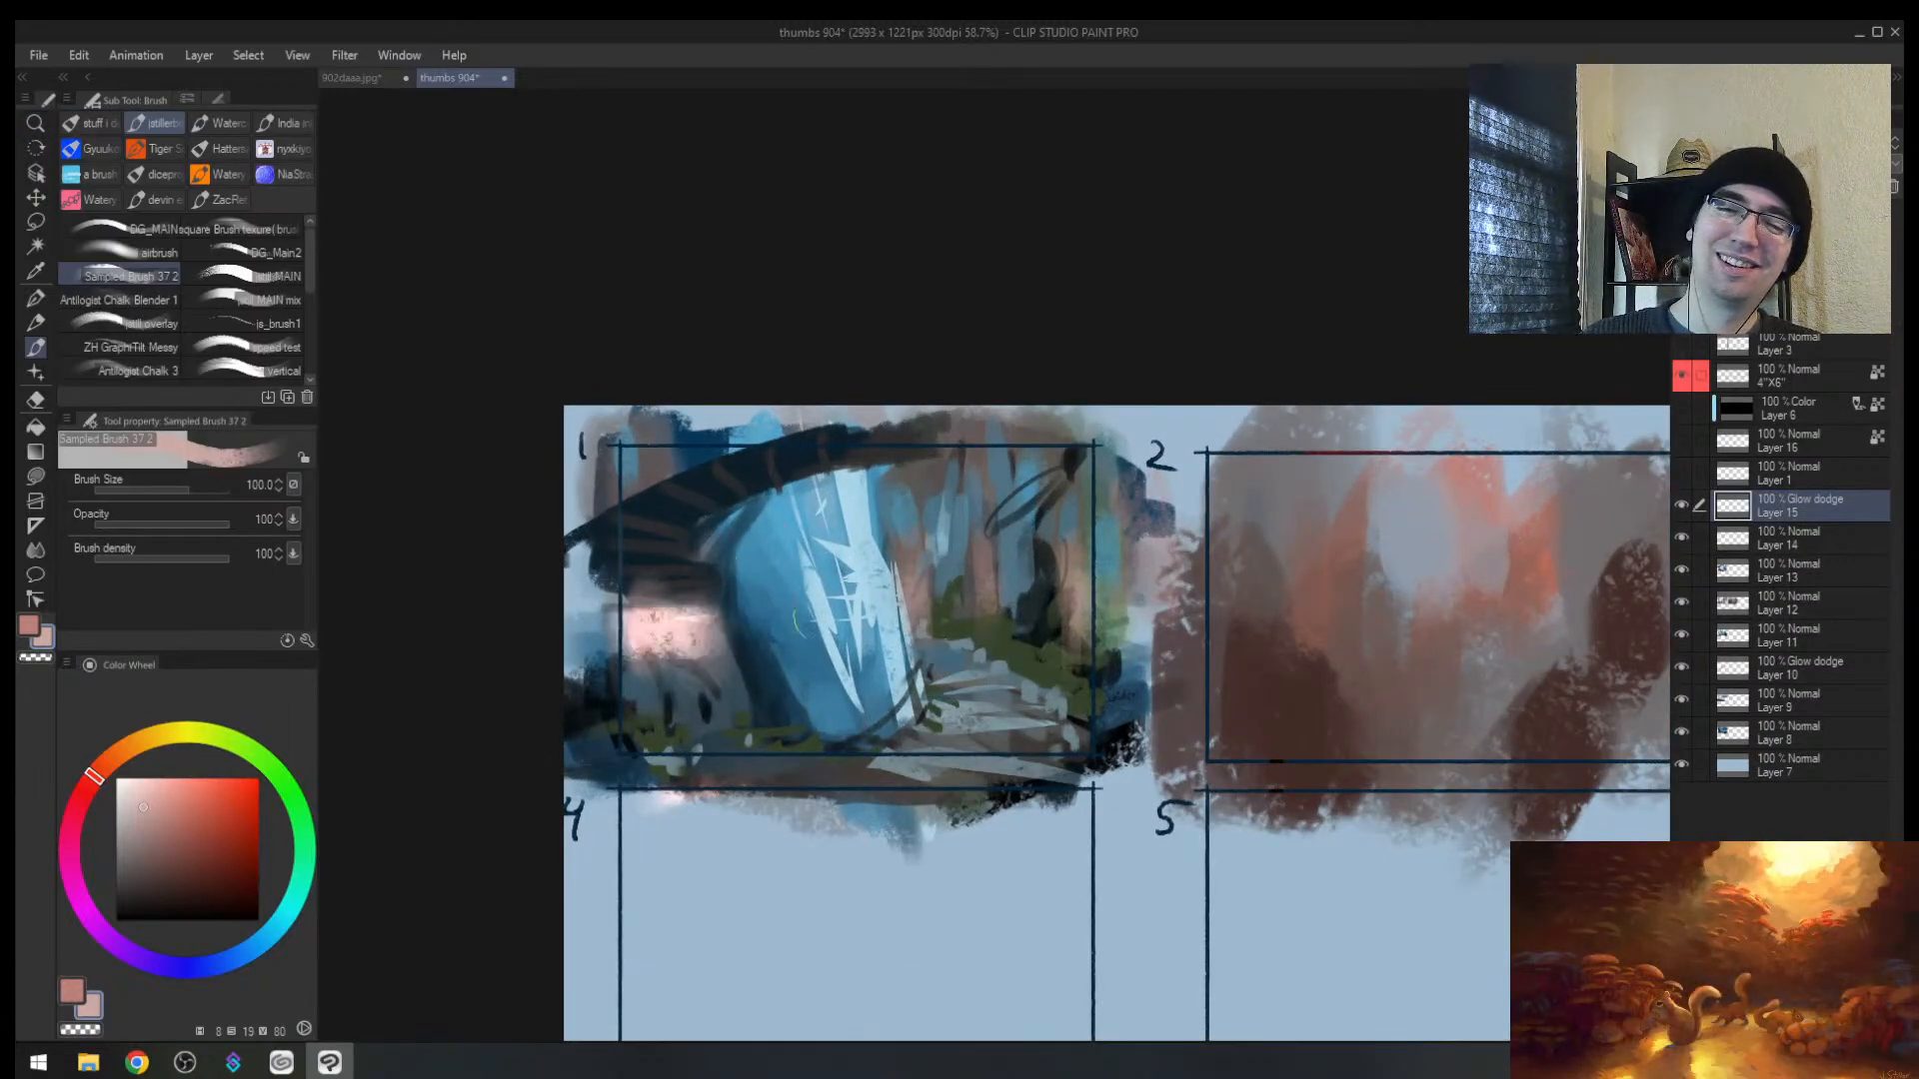
key(ctrl+z)
mouse_move(910, 590)
mouse_down()
mouse_move(1066, 579)
mouse_move(1079, 594)
mouse_move(988, 603)
mouse_move(1072, 602)
mouse_up()
key(bracketright)
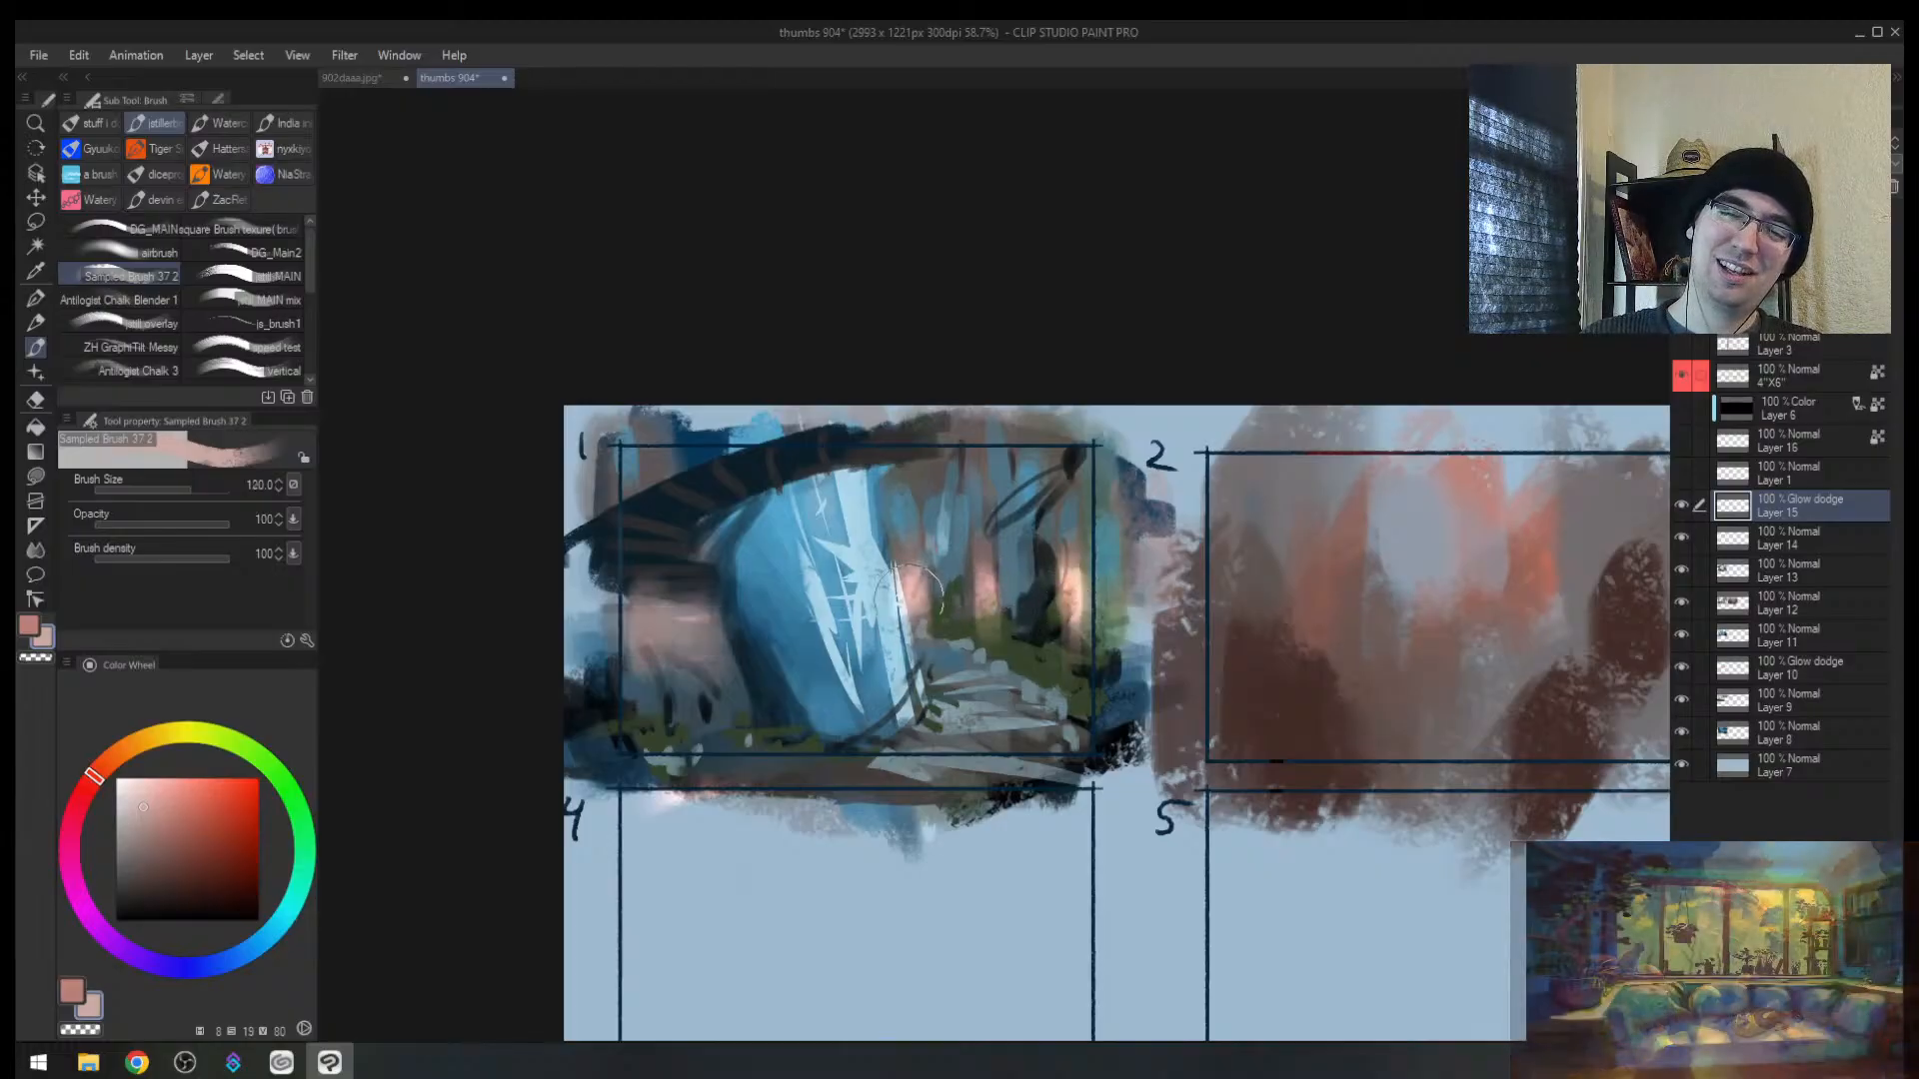
mouse_move(692, 611)
mouse_down()
mouse_move(608, 627)
mouse_move(738, 618)
mouse_move(689, 618)
mouse_up()
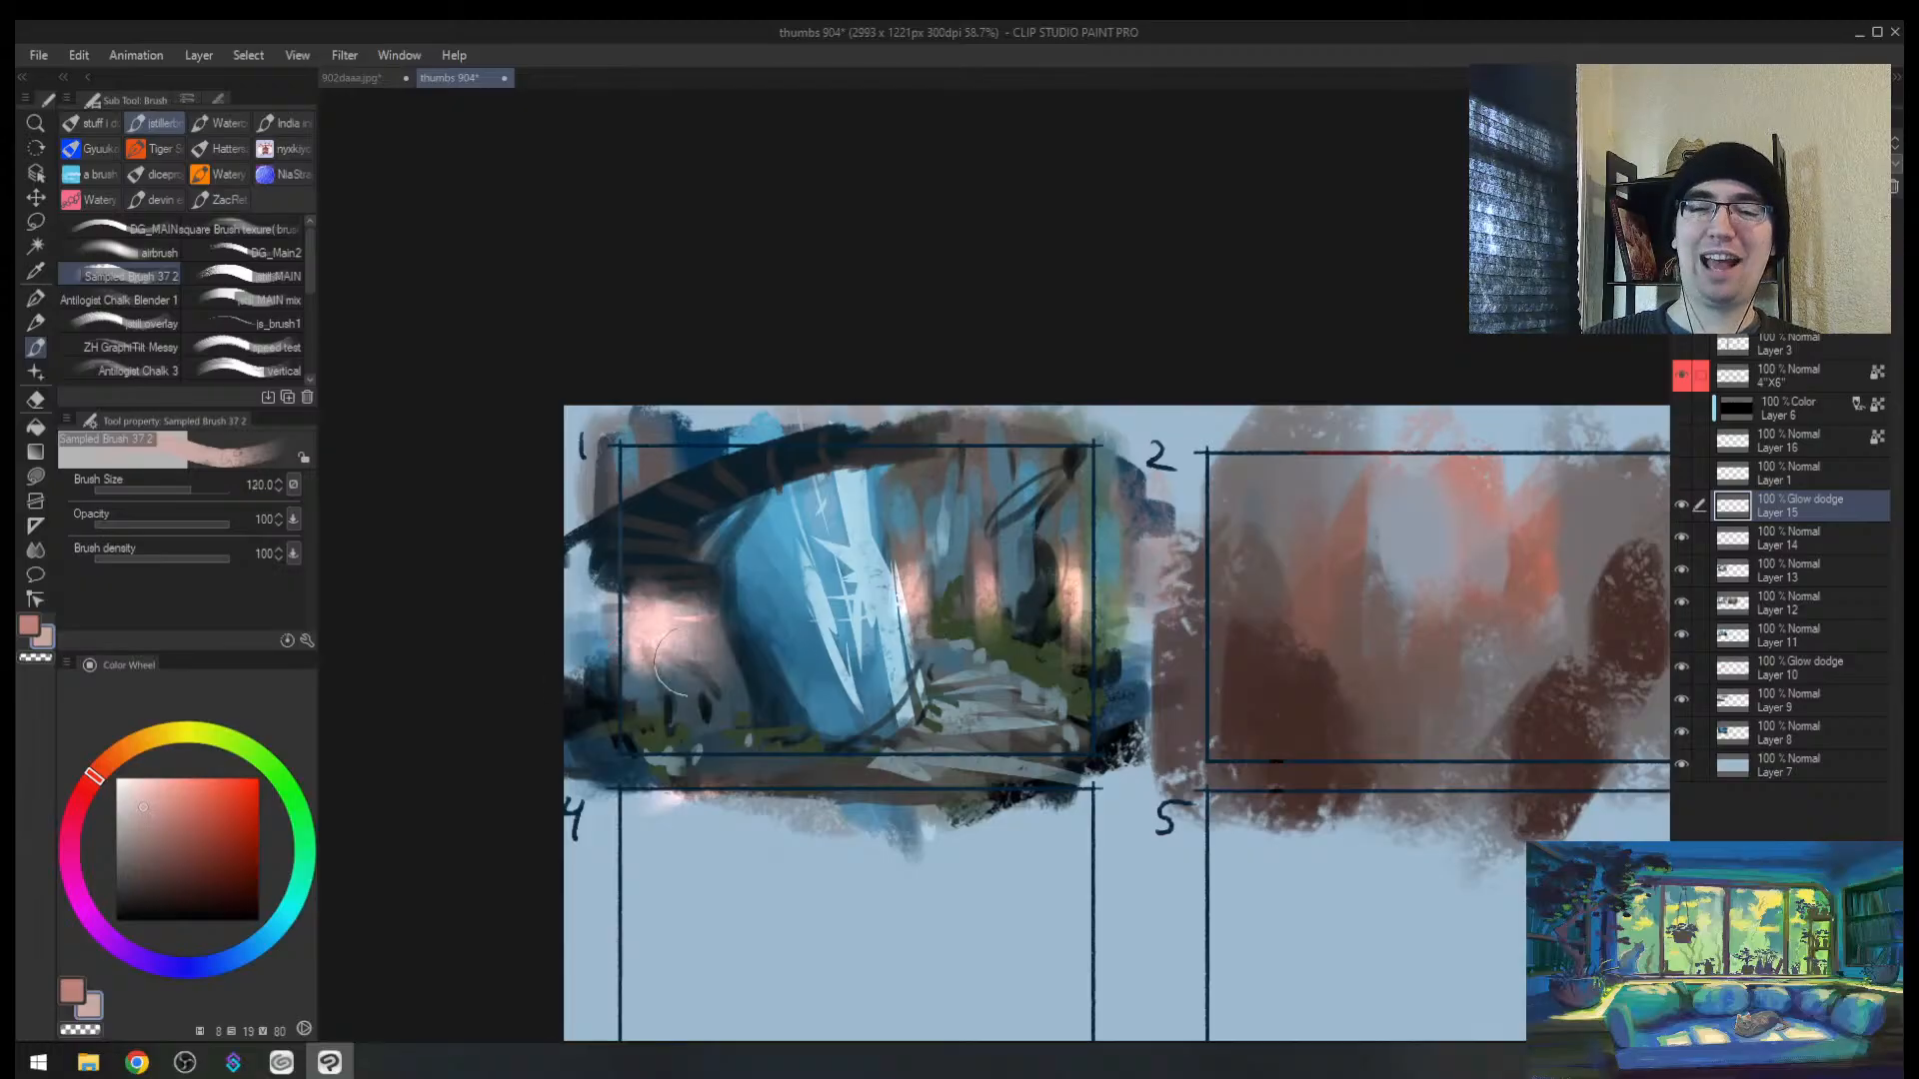
drag(654, 681, 683, 679)
Step: Dim the pink glow on the left wall and trees with the Soft eraser, checking in a mirrored view
key(e)
mouse_move(610, 610)
mouse_down()
mouse_move(668, 625)
mouse_move(670, 679)
mouse_up()
drag(912, 594, 909, 596)
mouse_move(1073, 628)
mouse_down()
mouse_move(1073, 609)
mouse_move(1053, 660)
mouse_move(1192, 609)
mouse_move(1149, 605)
mouse_up()
key(h)
key(ctrl+space)
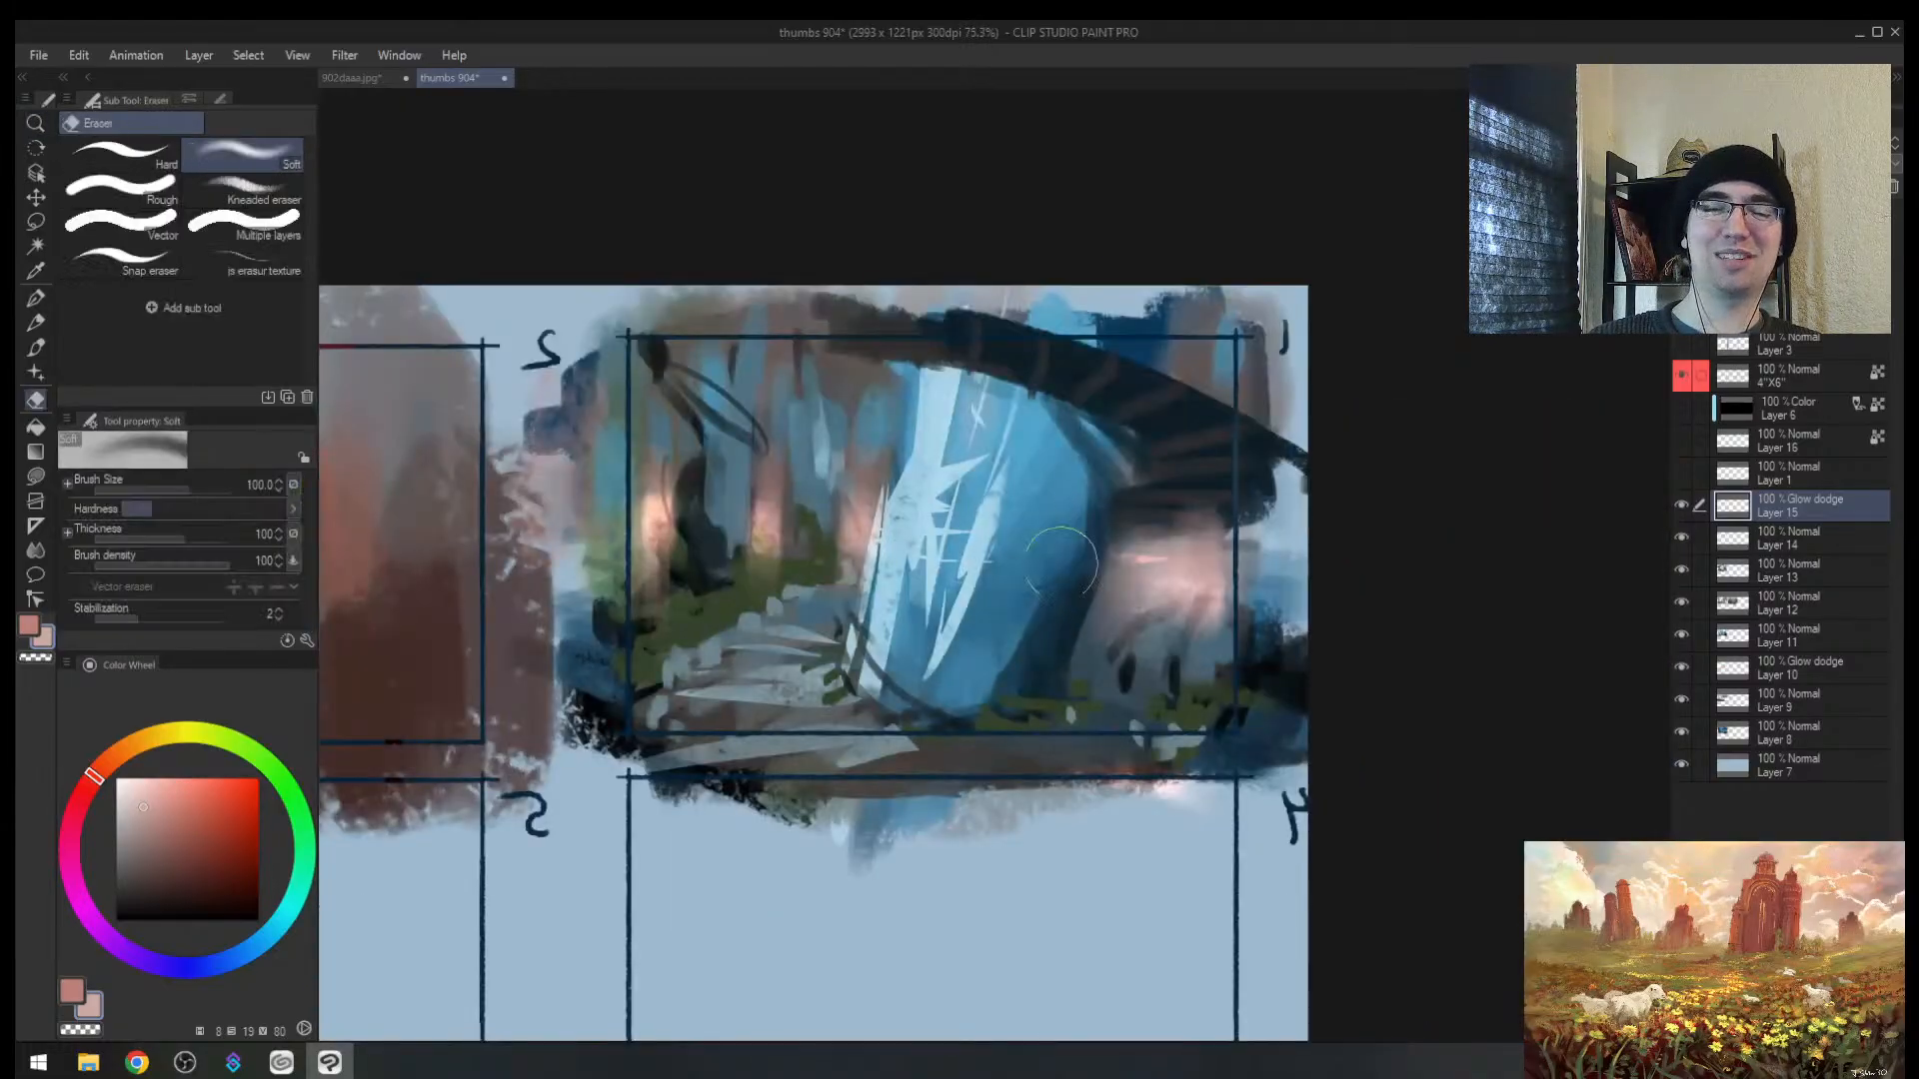
mouse_move(765, 549)
mouse_down()
mouse_move(763, 522)
mouse_move(658, 535)
mouse_up()
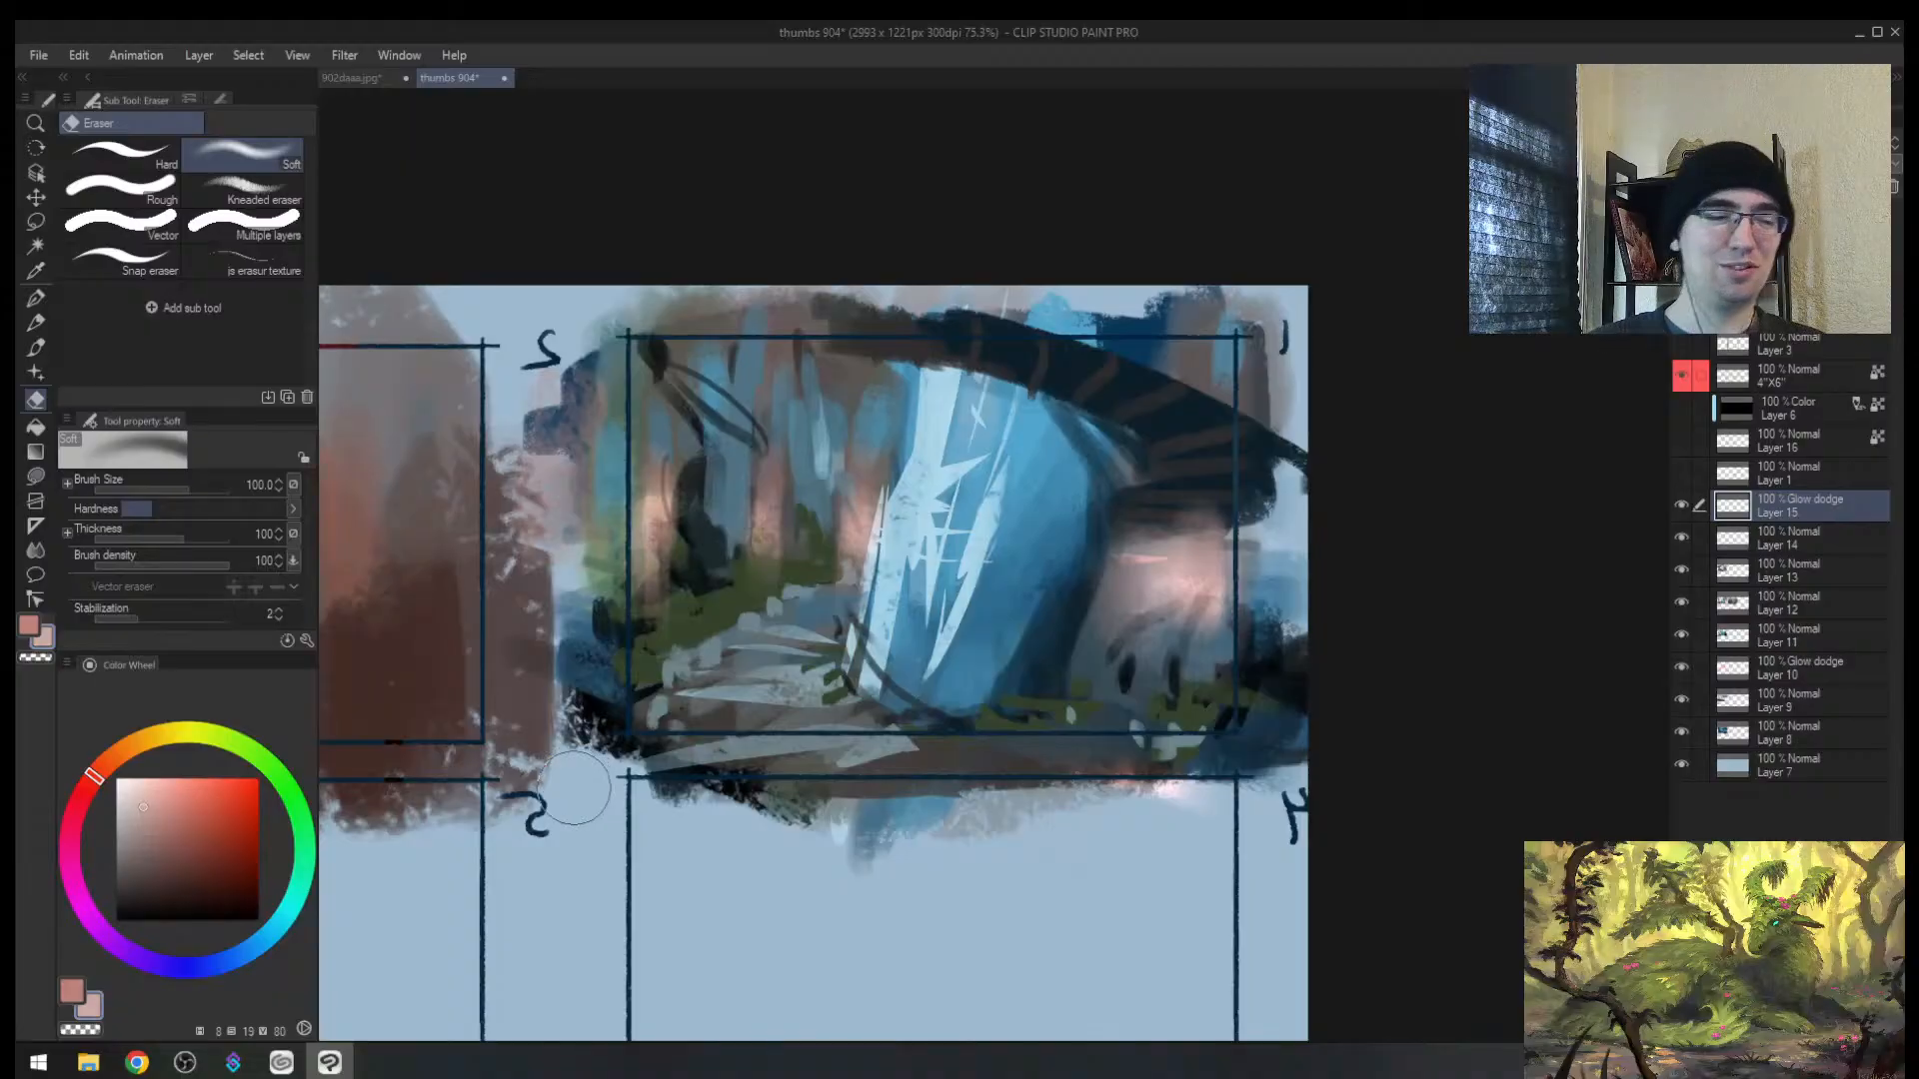
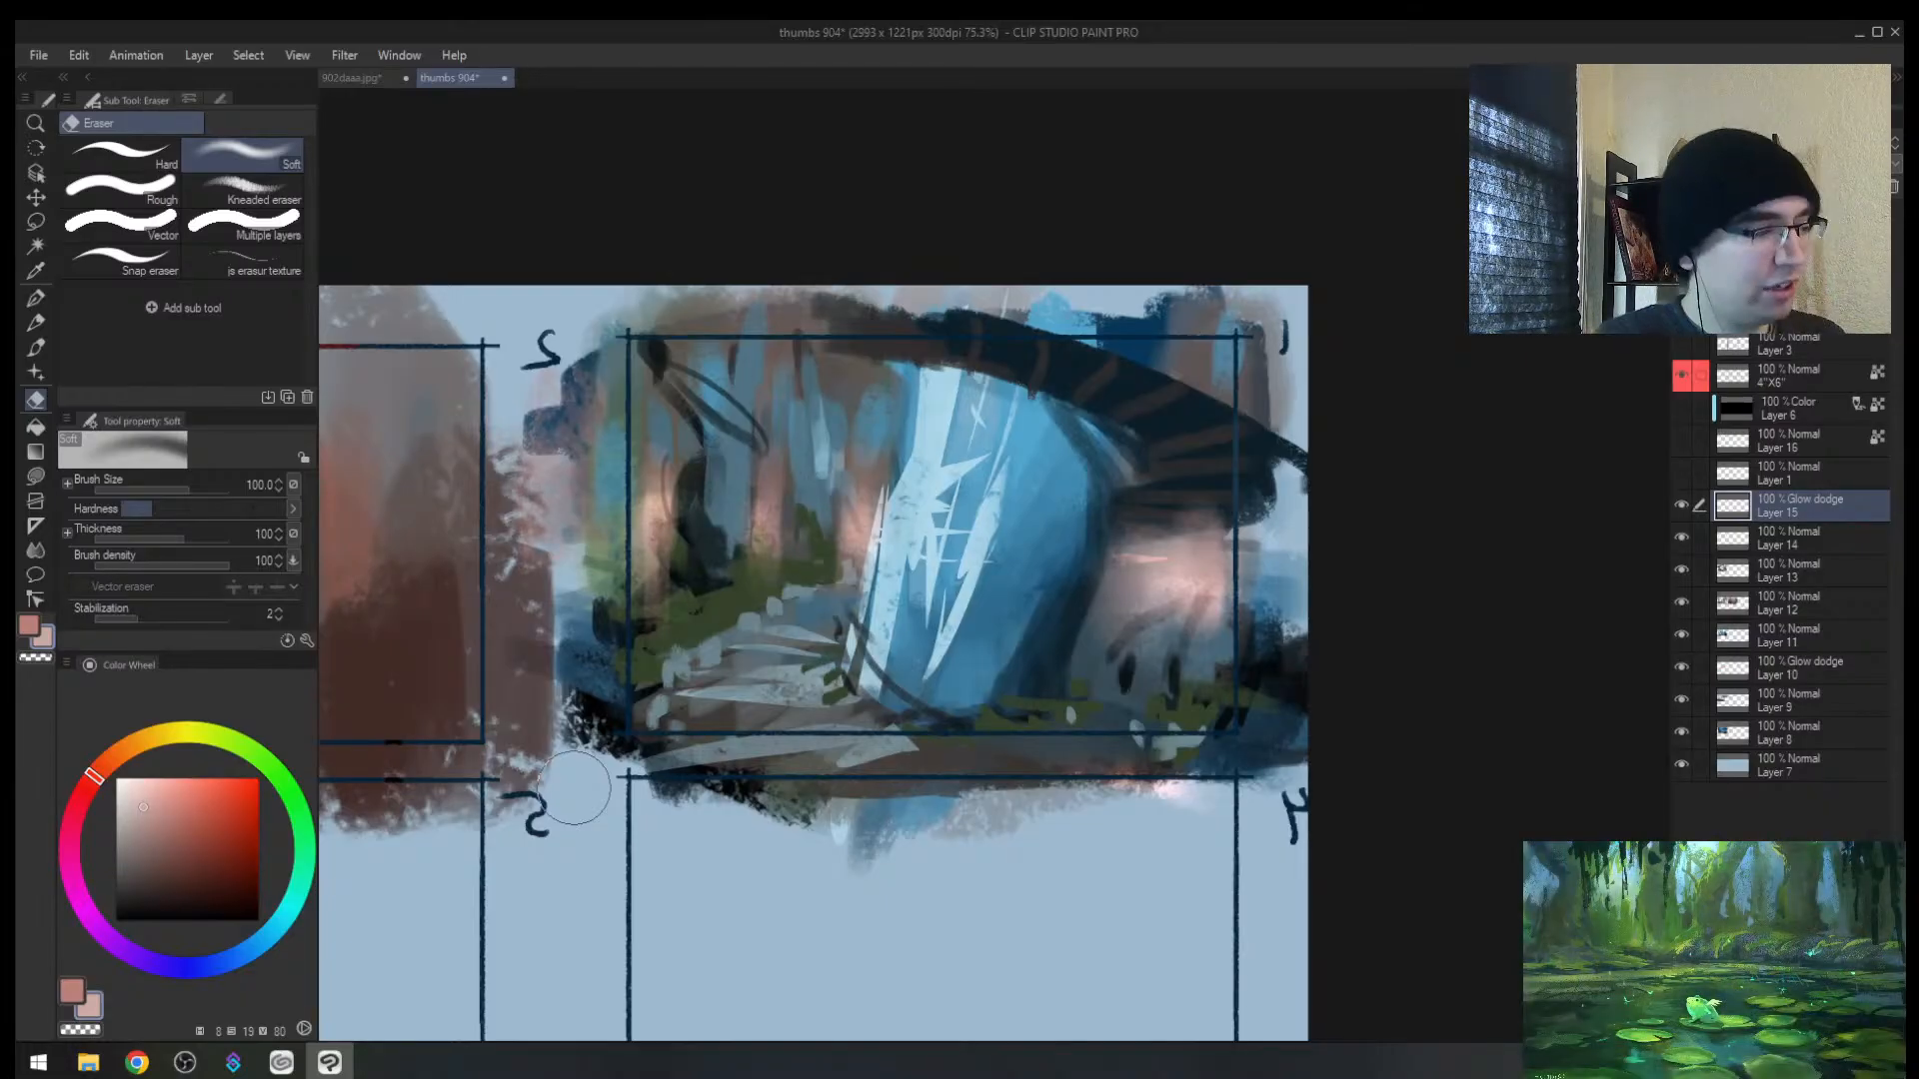
Step: Mirror and zoom the view to review thumbnails 1 and 2 on the sheet
key(alt+Tab)
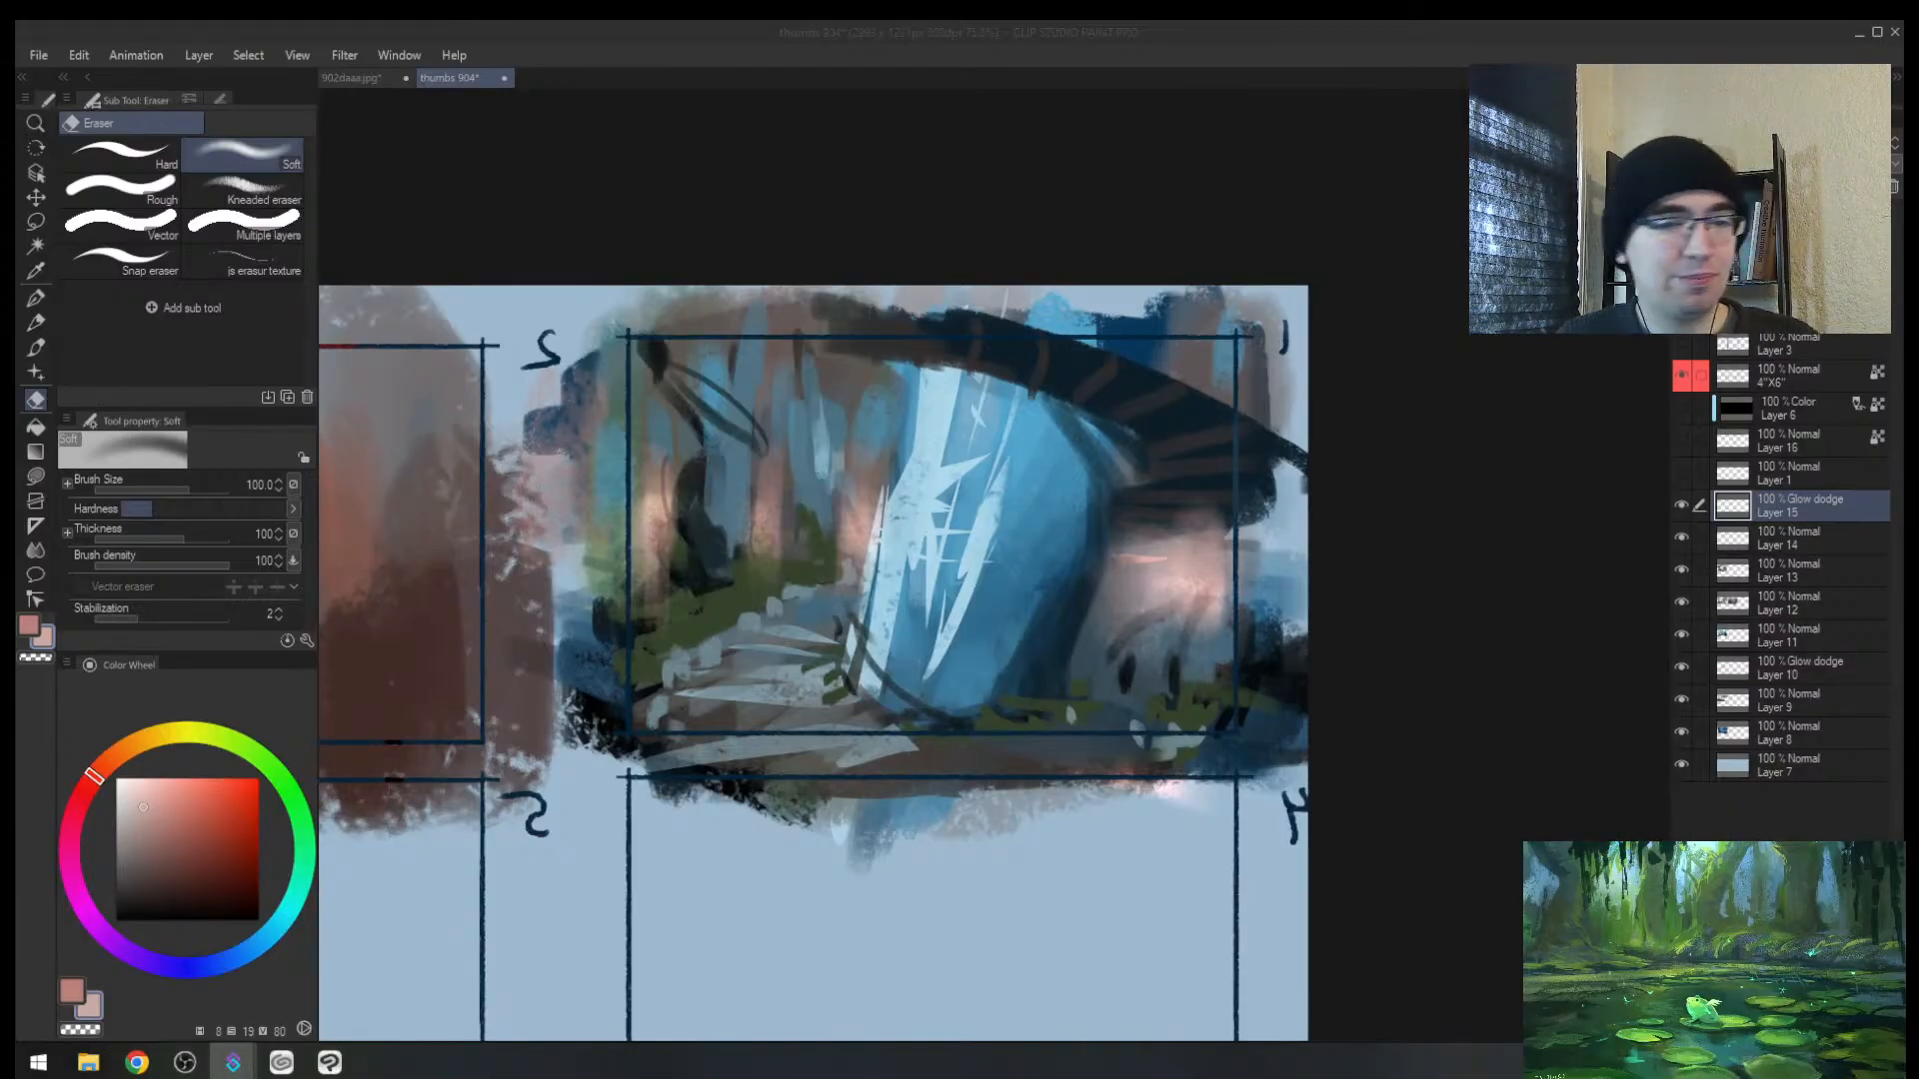
key(alt+Tab)
key(h)
drag(1279, 485, 1104, 496)
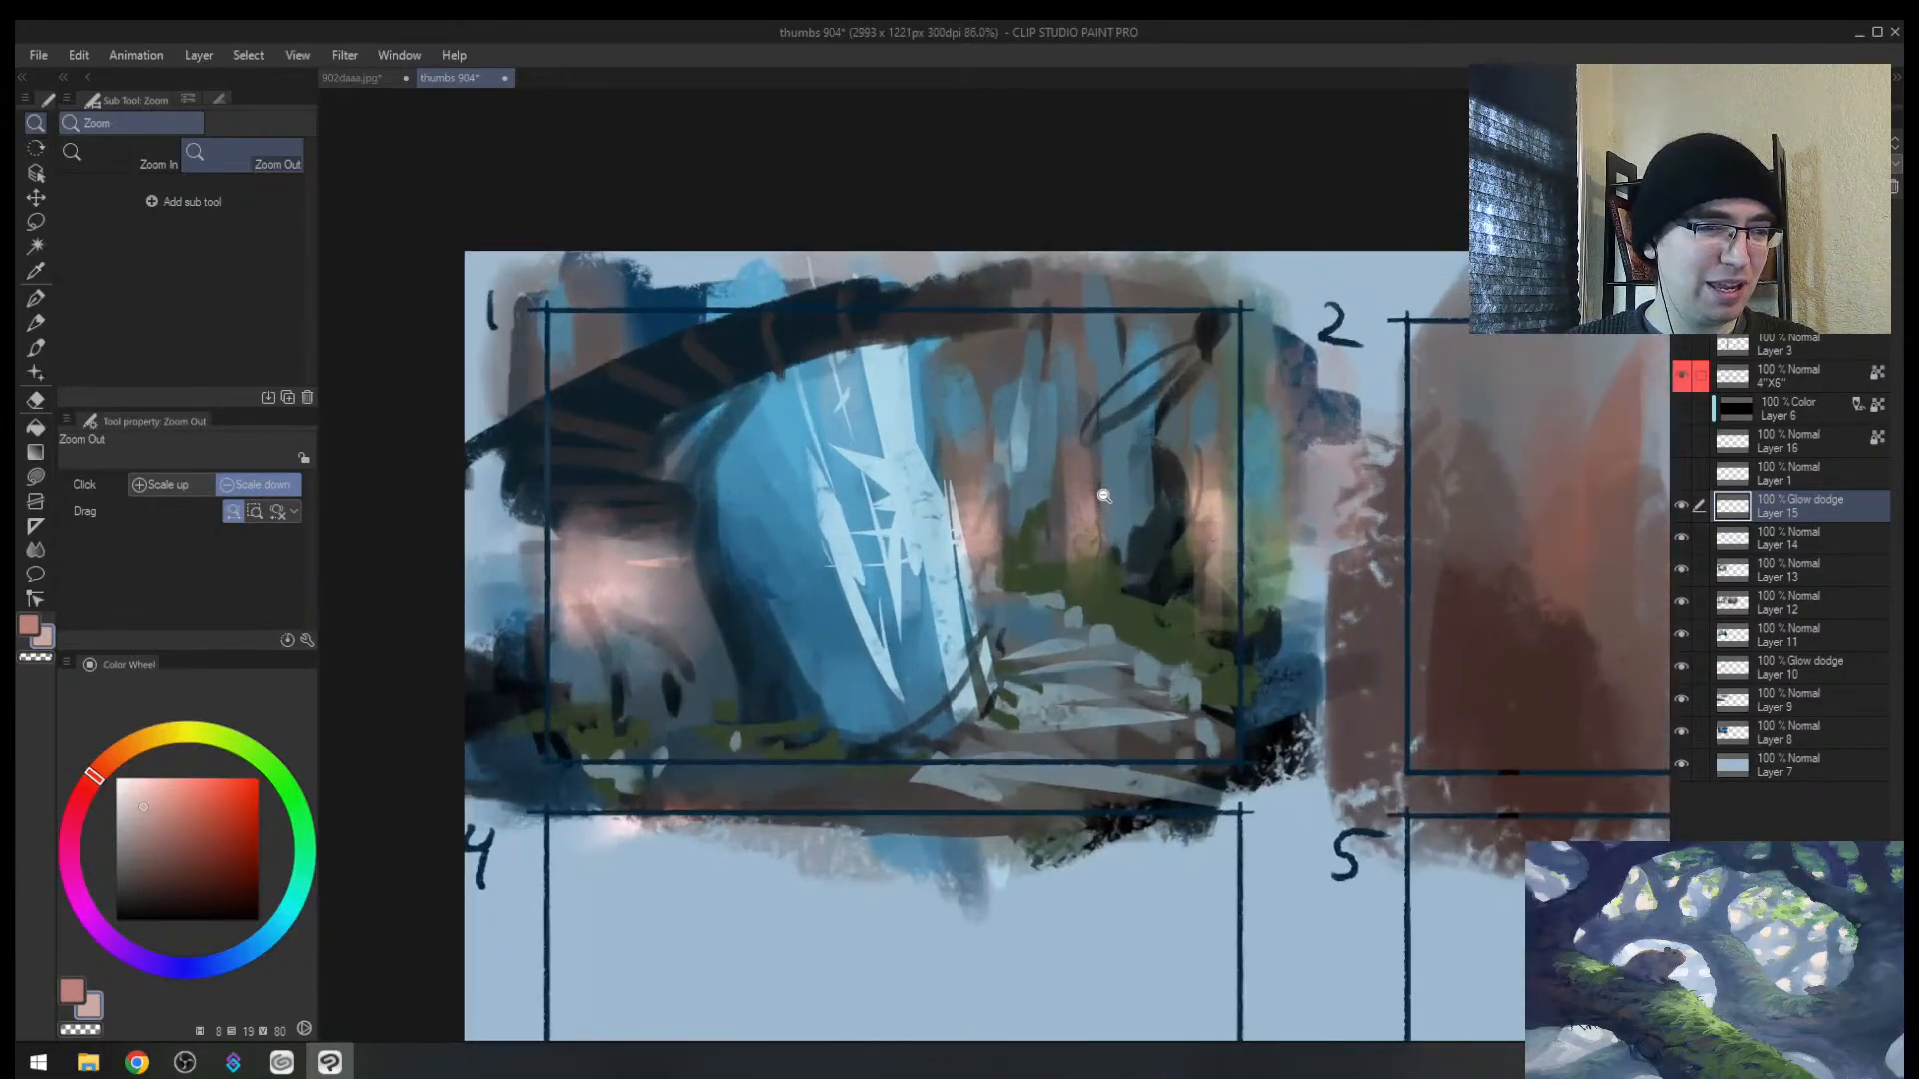
key(e)
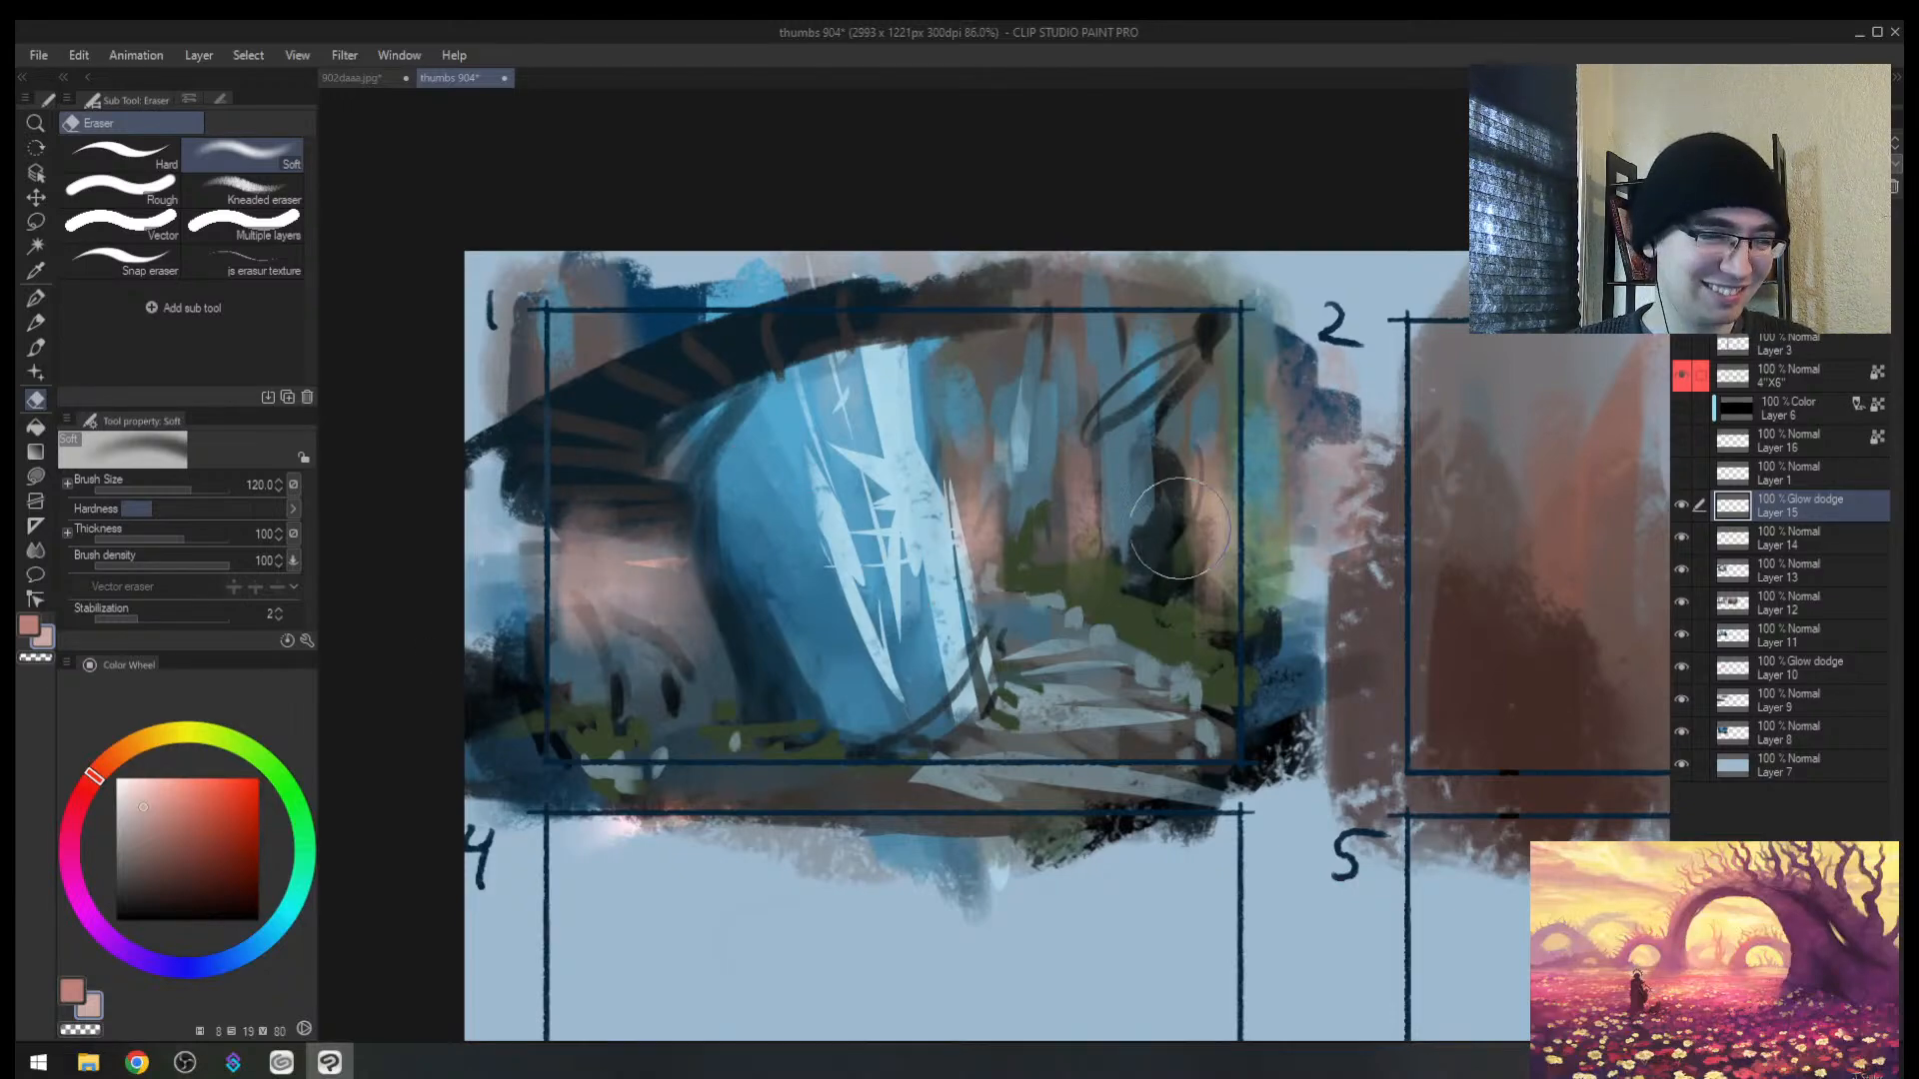
key(slash)
drag(1085, 555, 1039, 565)
mouse_move(1047, 564)
mouse_down()
mouse_move(1092, 532)
mouse_move(1032, 564)
mouse_up()
key(h)
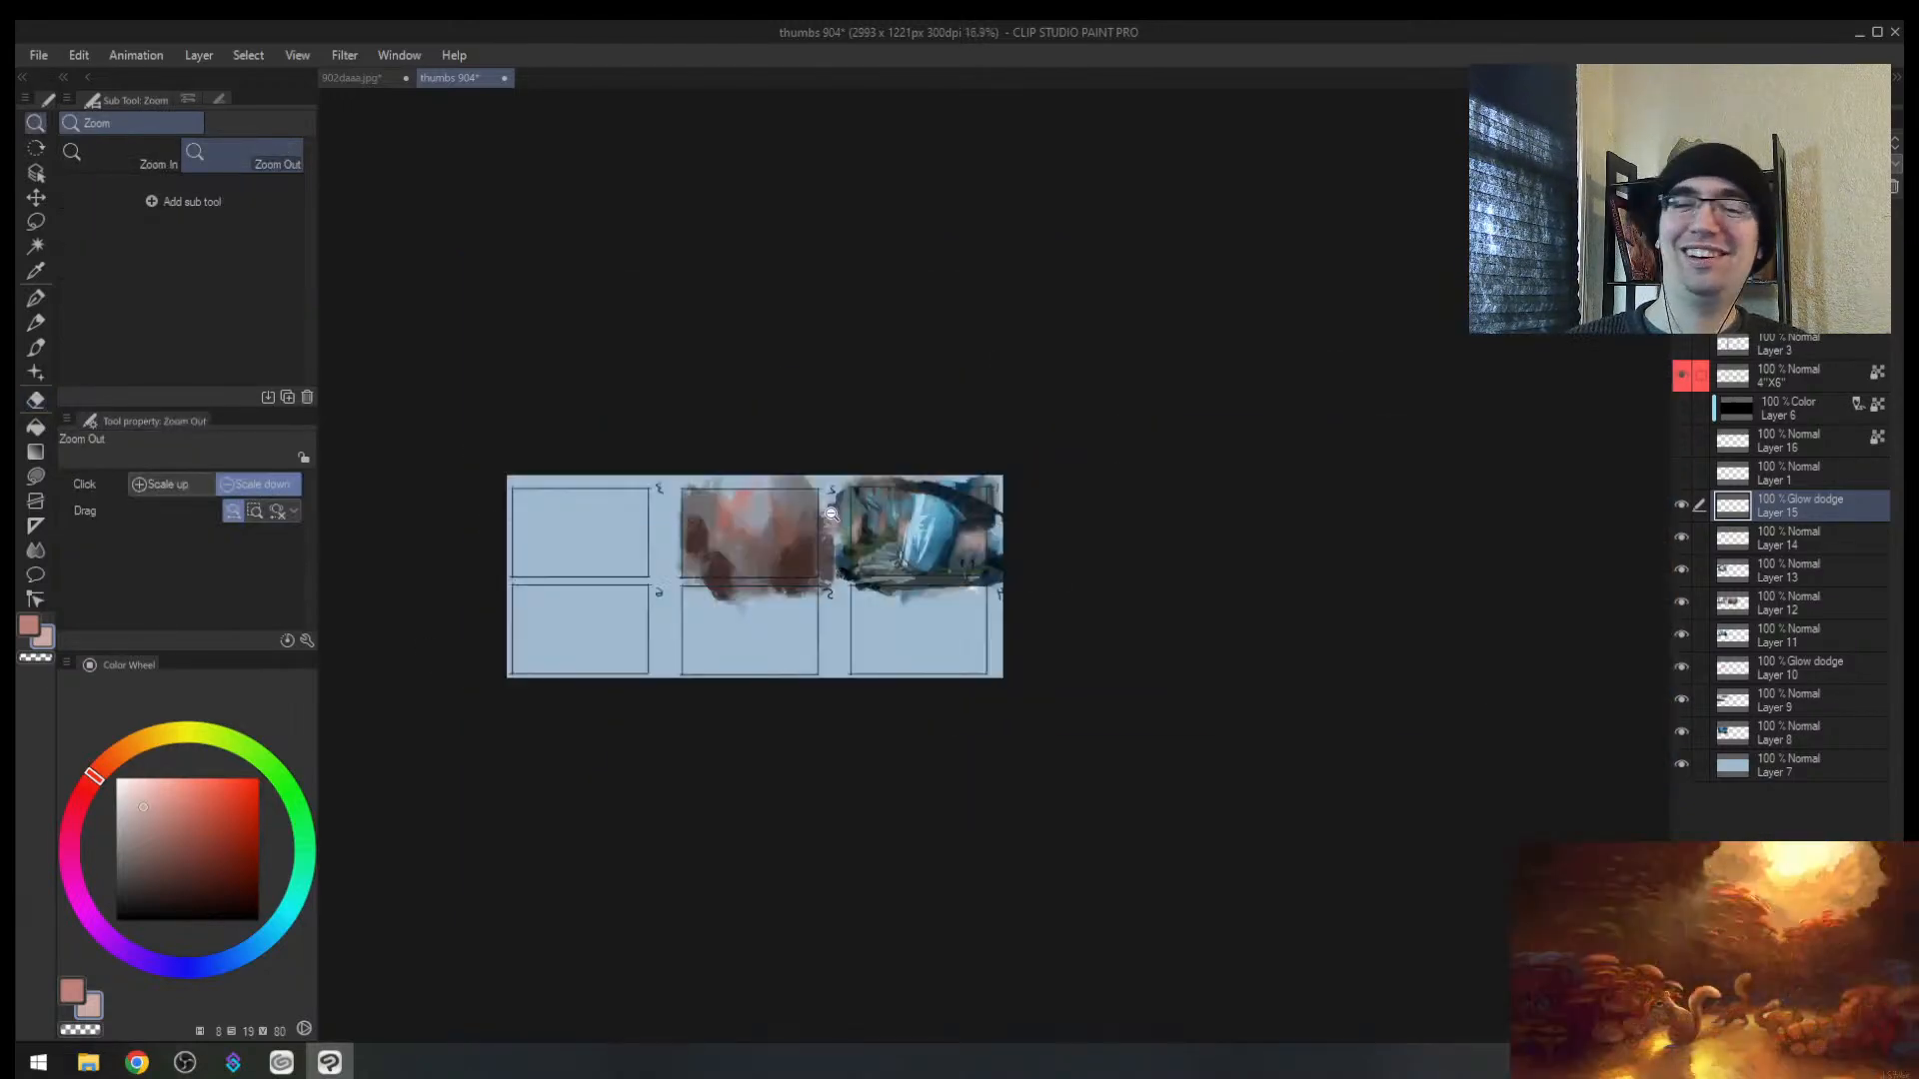
drag(823, 520, 845, 489)
drag(1086, 500, 1113, 494)
key(e)
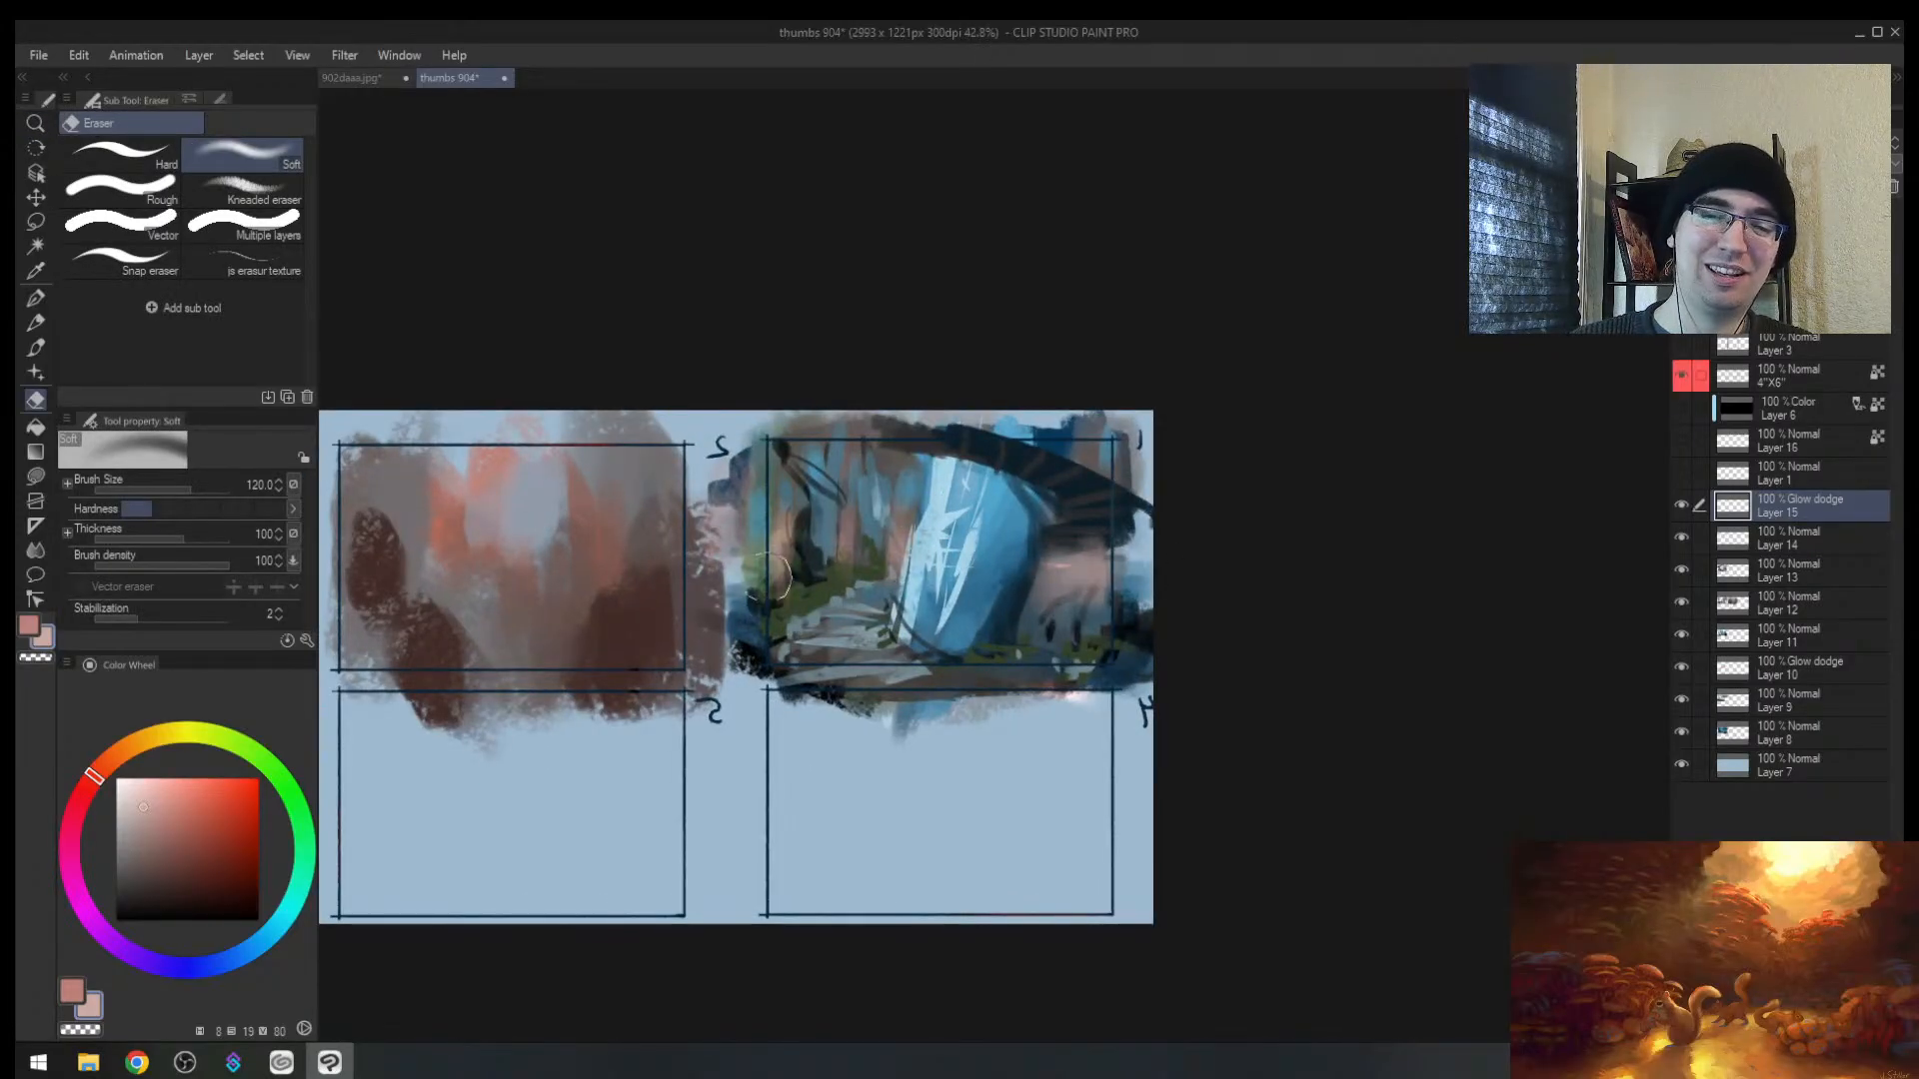
key(slash)
mouse_move(872, 480)
mouse_down()
mouse_move(836, 518)
mouse_move(901, 470)
mouse_up()
drag(918, 570, 859, 637)
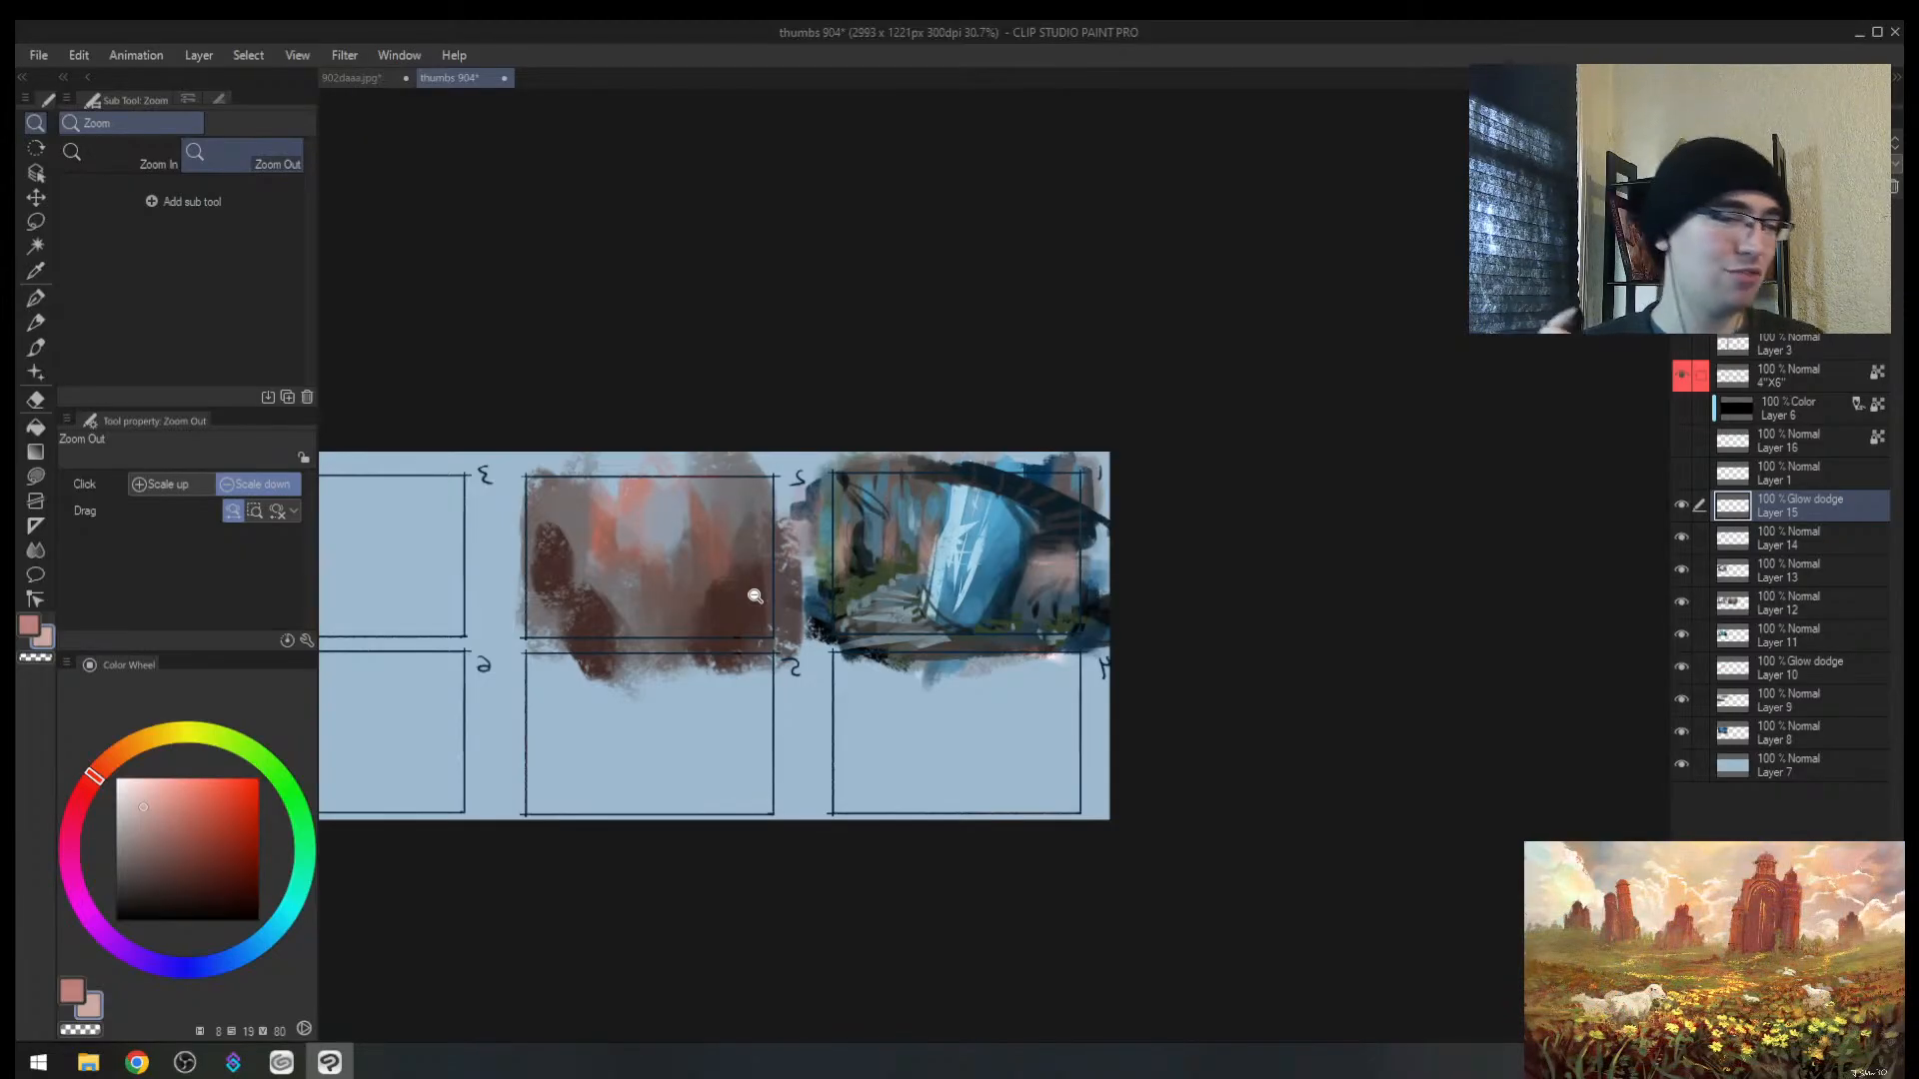
Step: Restore the unmirrored view and zoom in closely on thumbnail 1
drag(1049, 460, 767, 561)
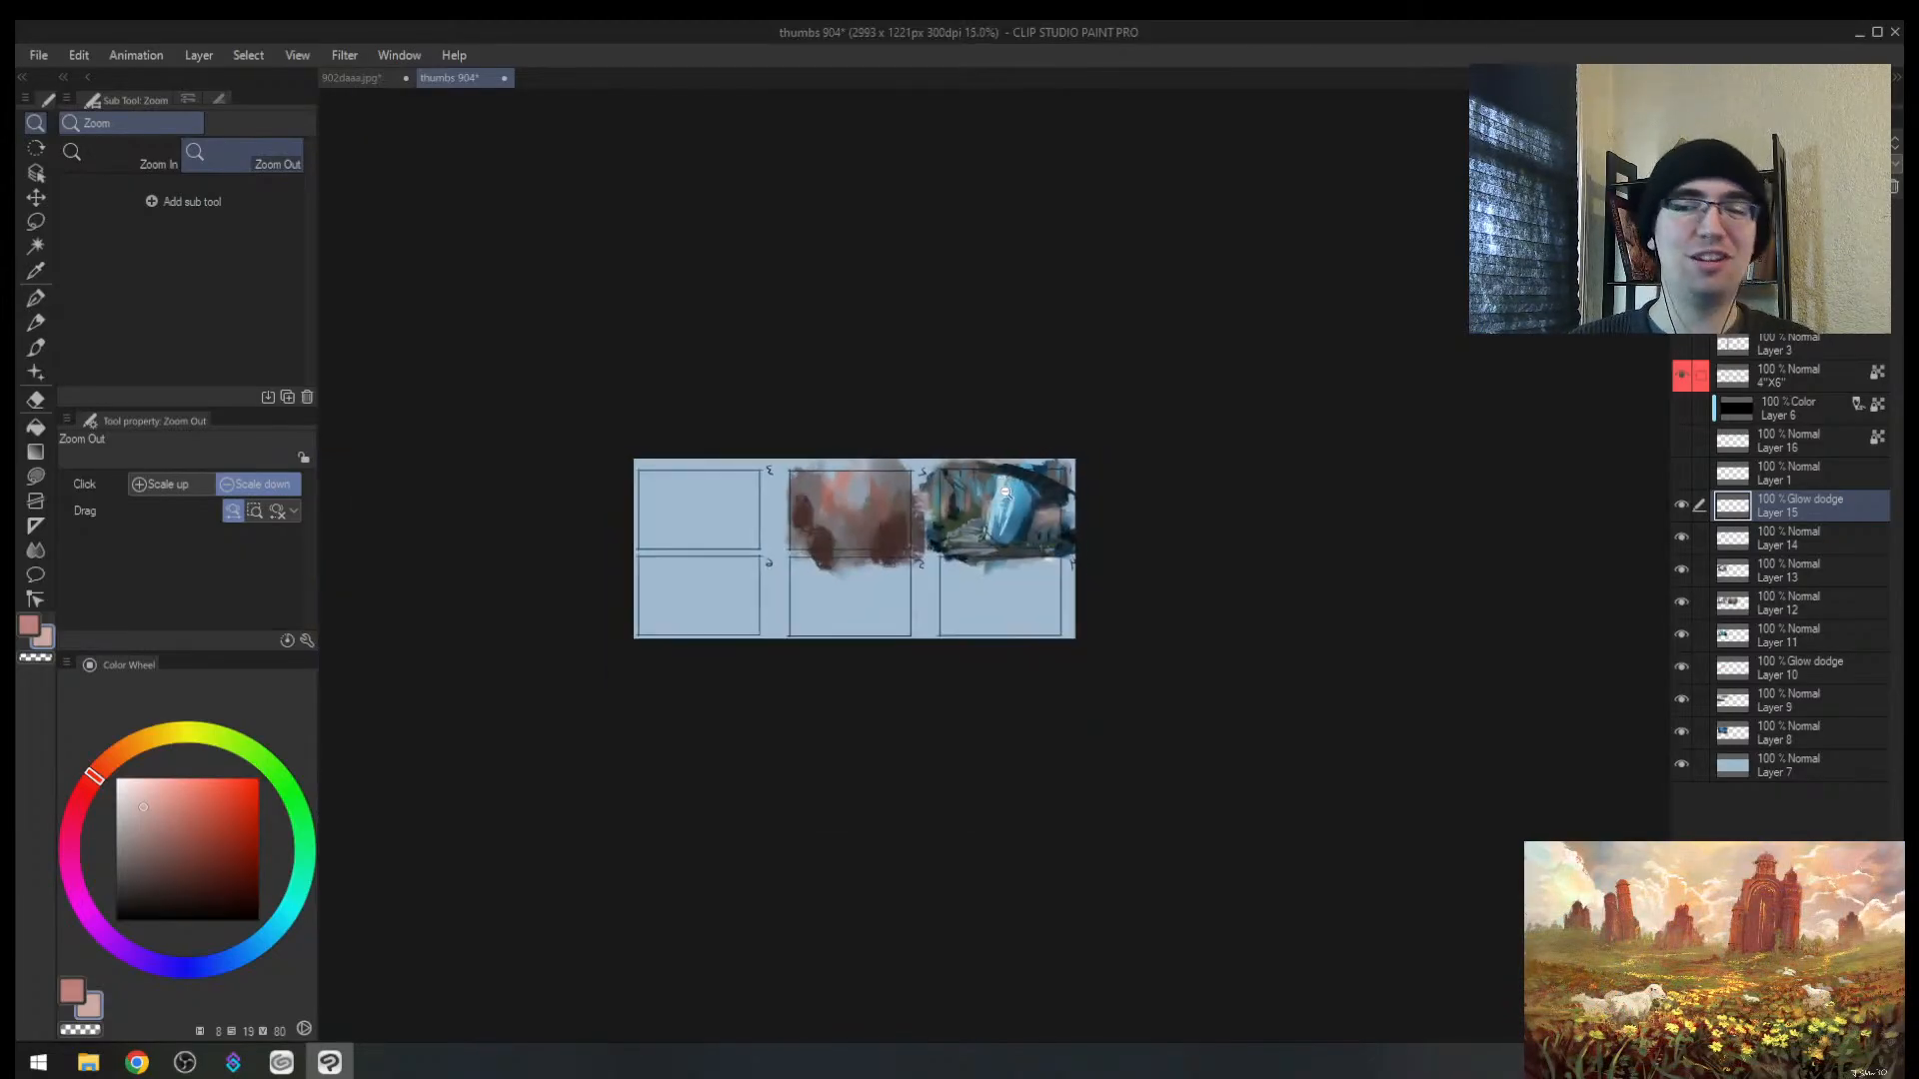
key(h)
mouse_move(987, 500)
mouse_down()
mouse_move(1068, 441)
mouse_move(1128, 478)
mouse_move(1020, 489)
mouse_up()
drag(958, 510, 1012, 480)
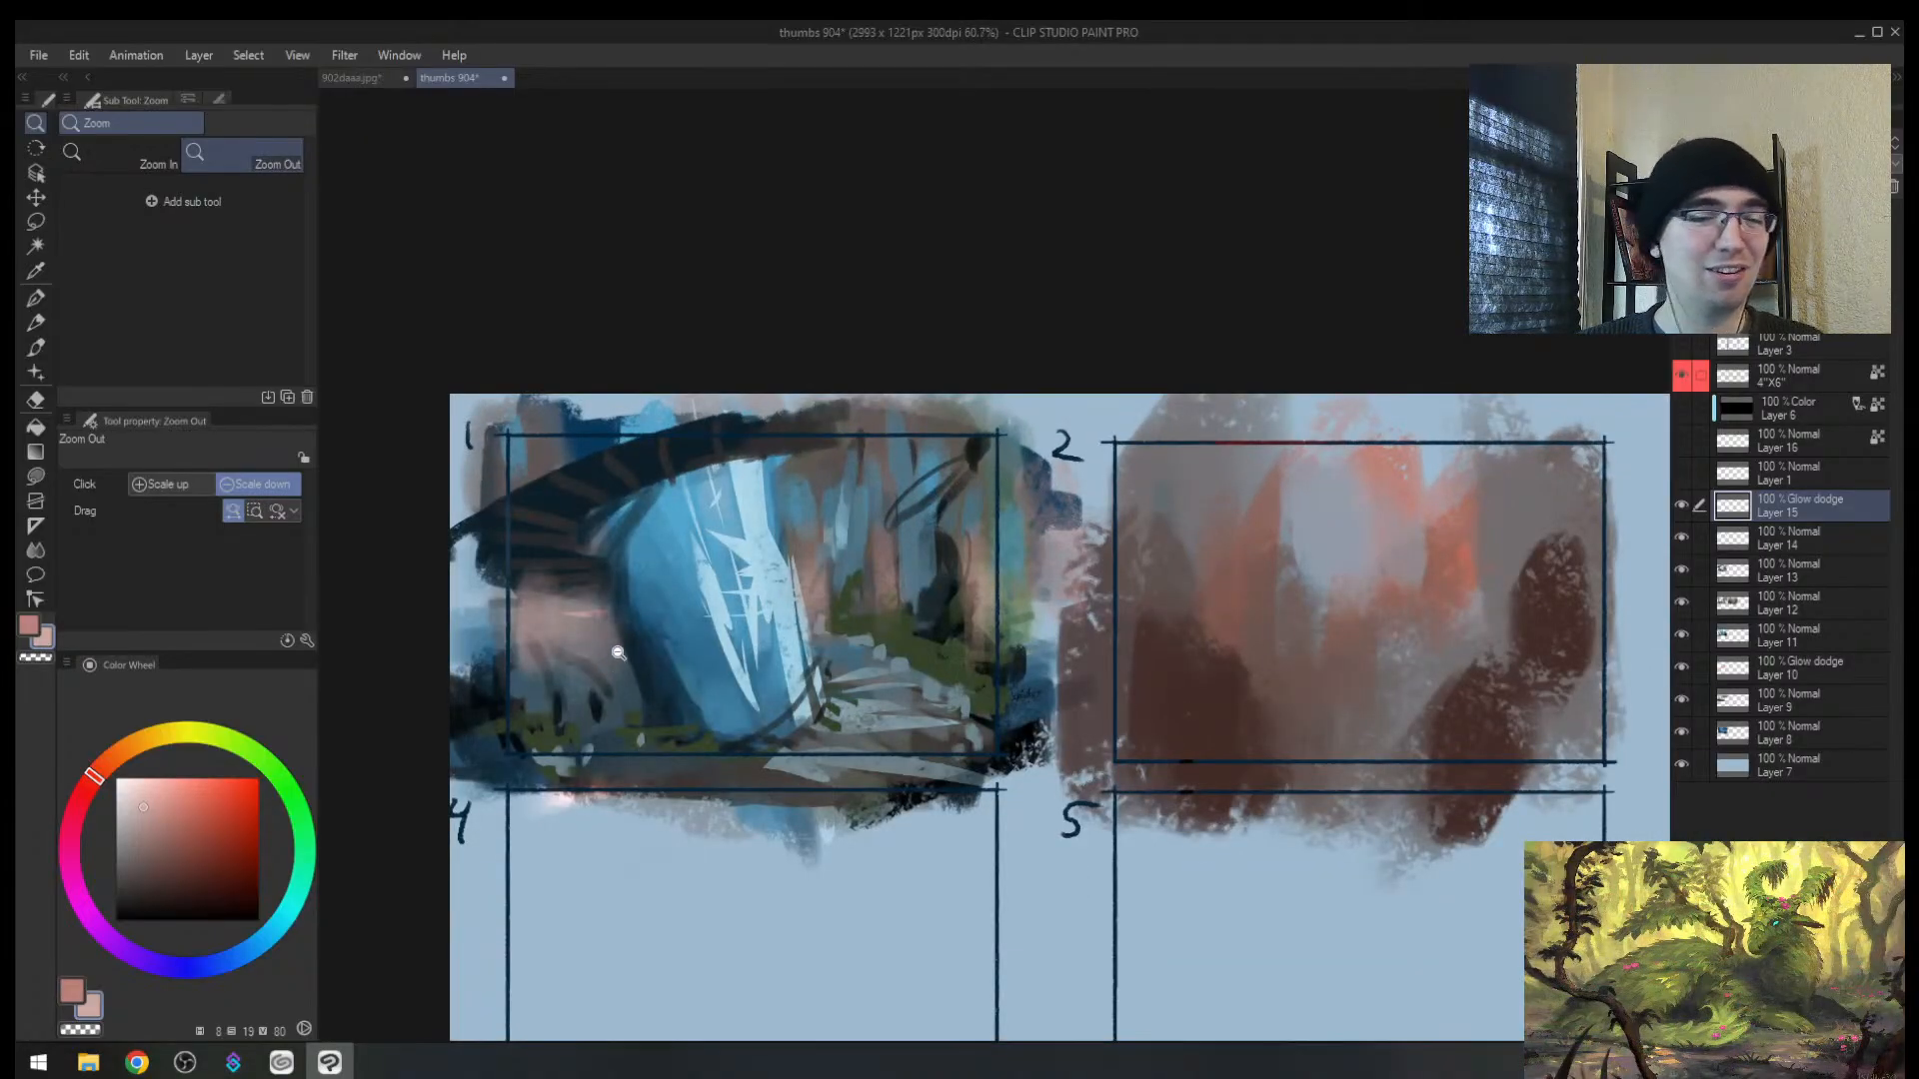
drag(601, 654, 621, 639)
mouse_move(622, 640)
mouse_down()
mouse_move(590, 650)
mouse_move(634, 610)
mouse_up()
drag(926, 540, 950, 512)
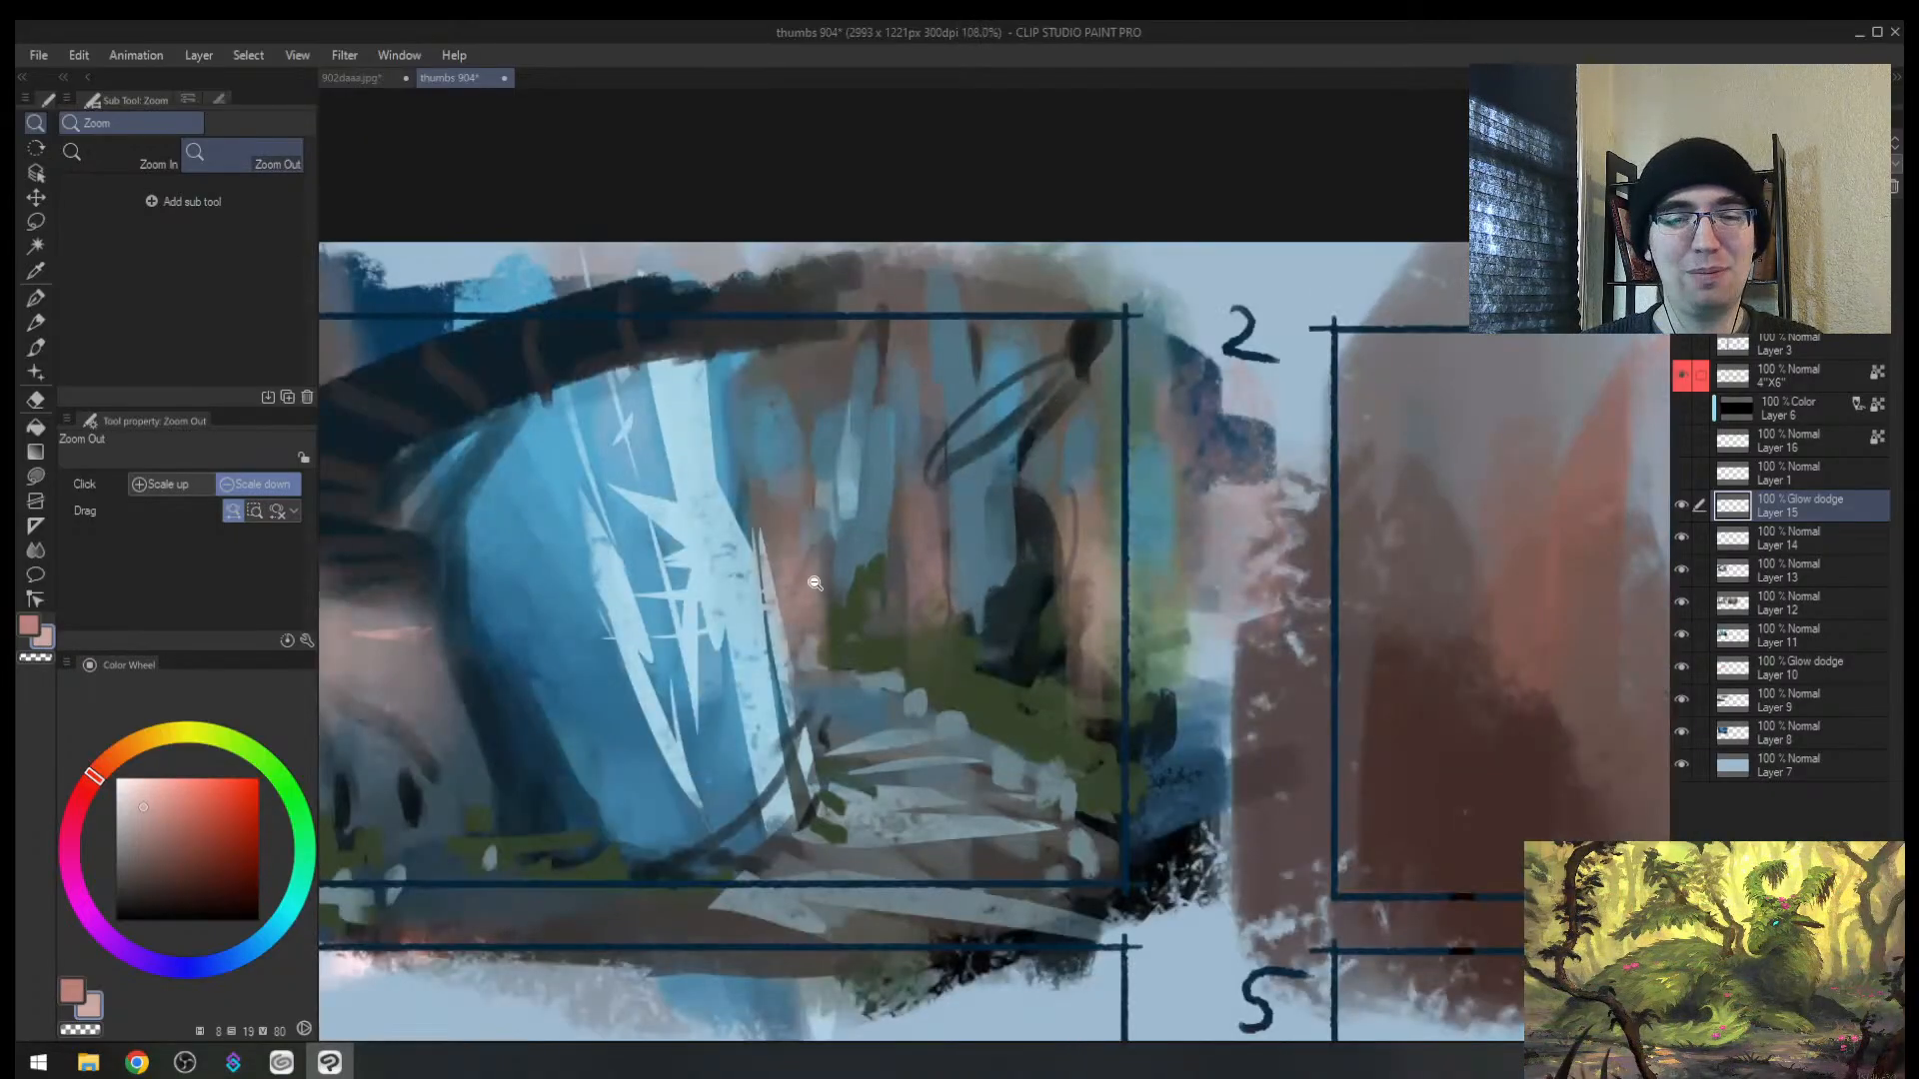
Step: Sample the foliage's dark green, shrink the brush to 25, and add Layer 17 above Layer 15
alt+click(818, 588)
alt+click(830, 630)
key(bracketleft)
key(bracketleft)
key(bracketleft)
key(bracketleft)
key(bracketleft)
key(bracketleft)
key(bracketleft)
key(bracketleft)
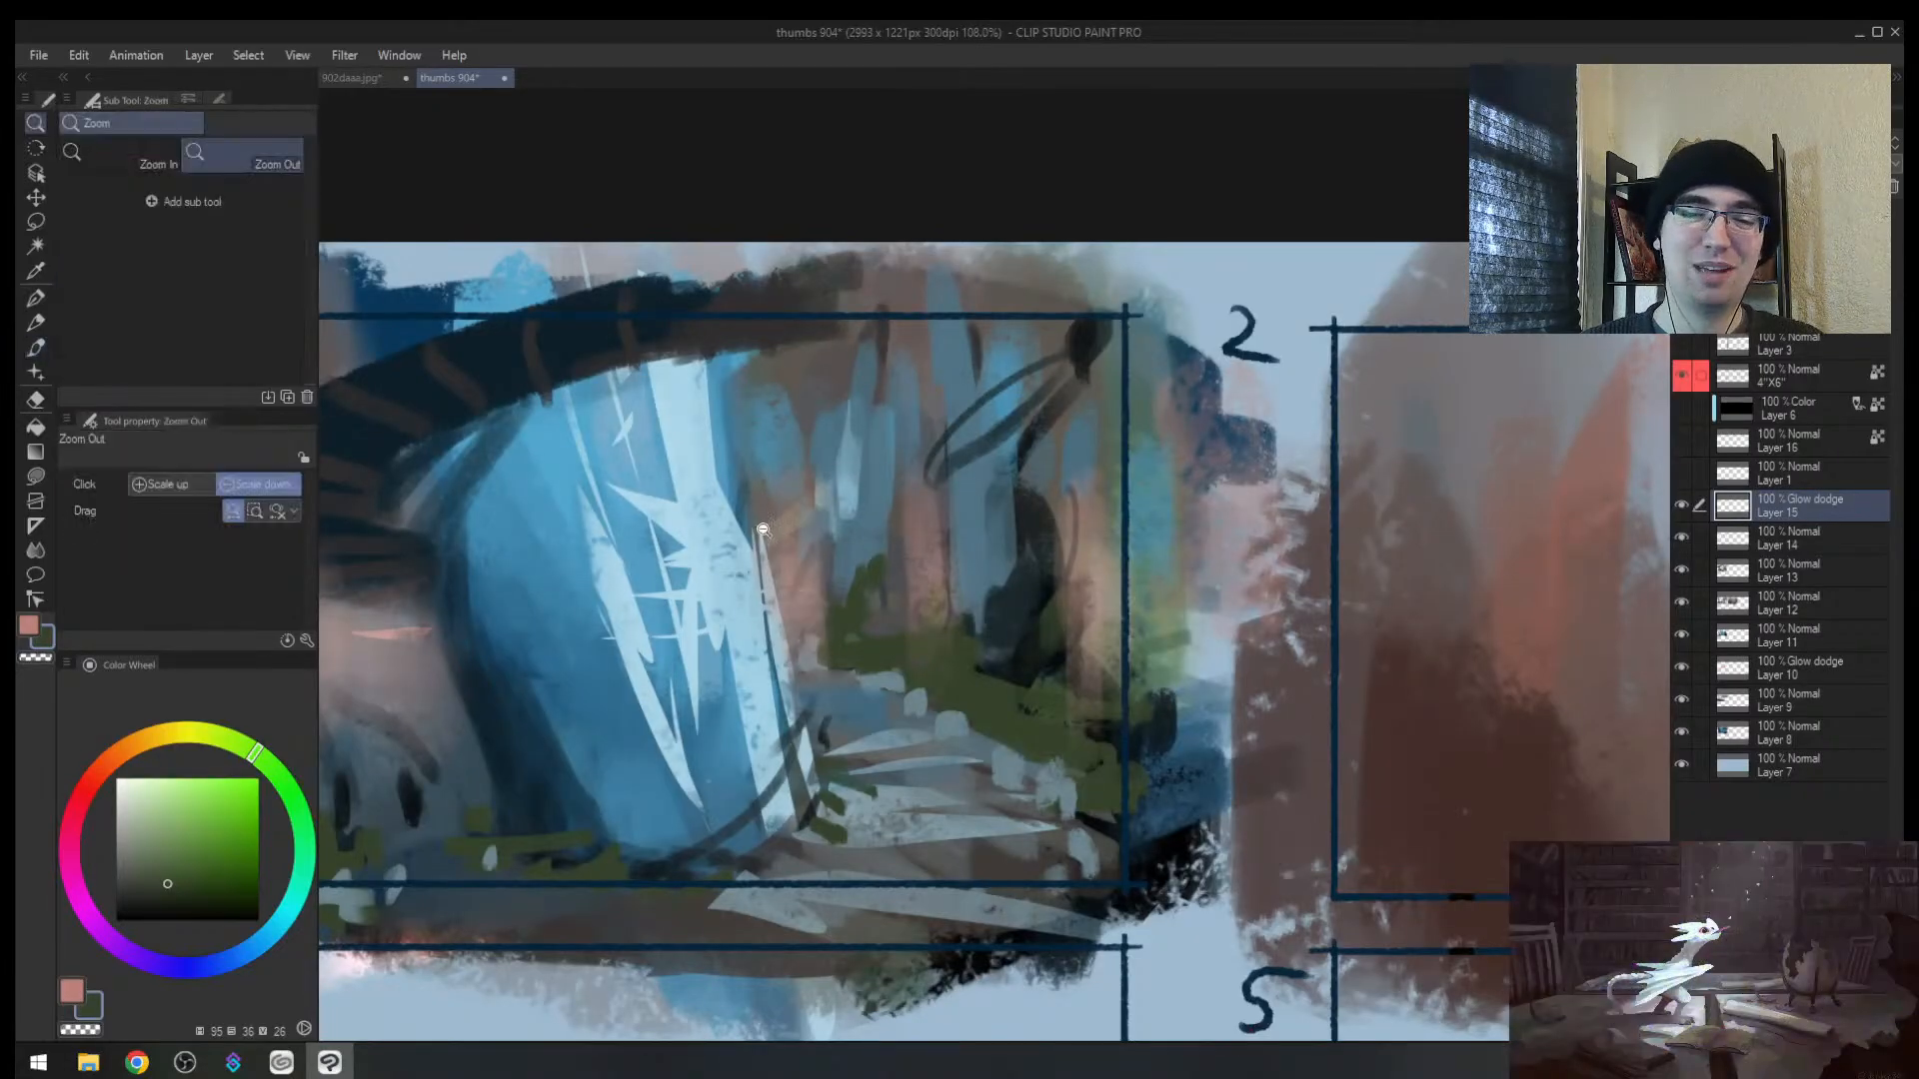
drag(759, 536, 705, 578)
drag(748, 509, 762, 477)
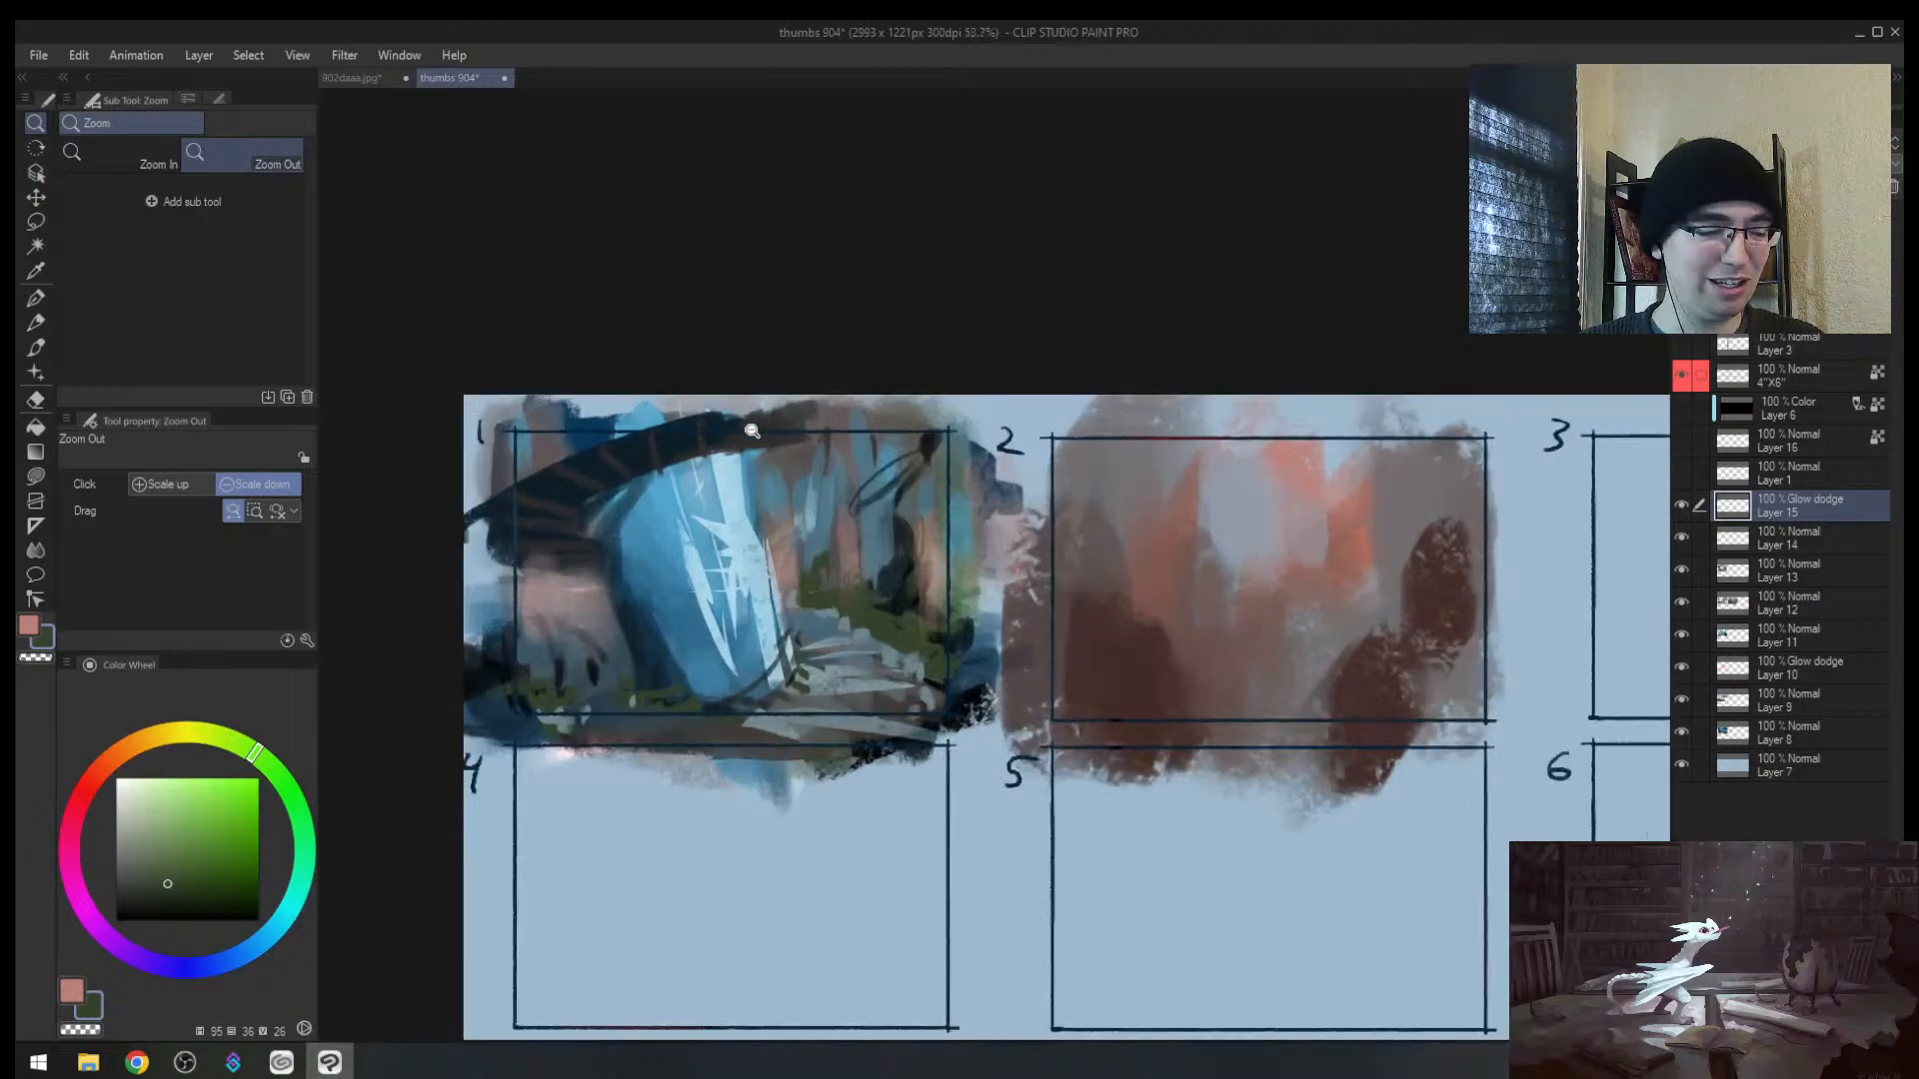
key(ctrl+shift+n)
Step: Try a soft light-blue stroke at brush size 300 on thumbnail 1's left, then undo it
key(b)
click(134, 742)
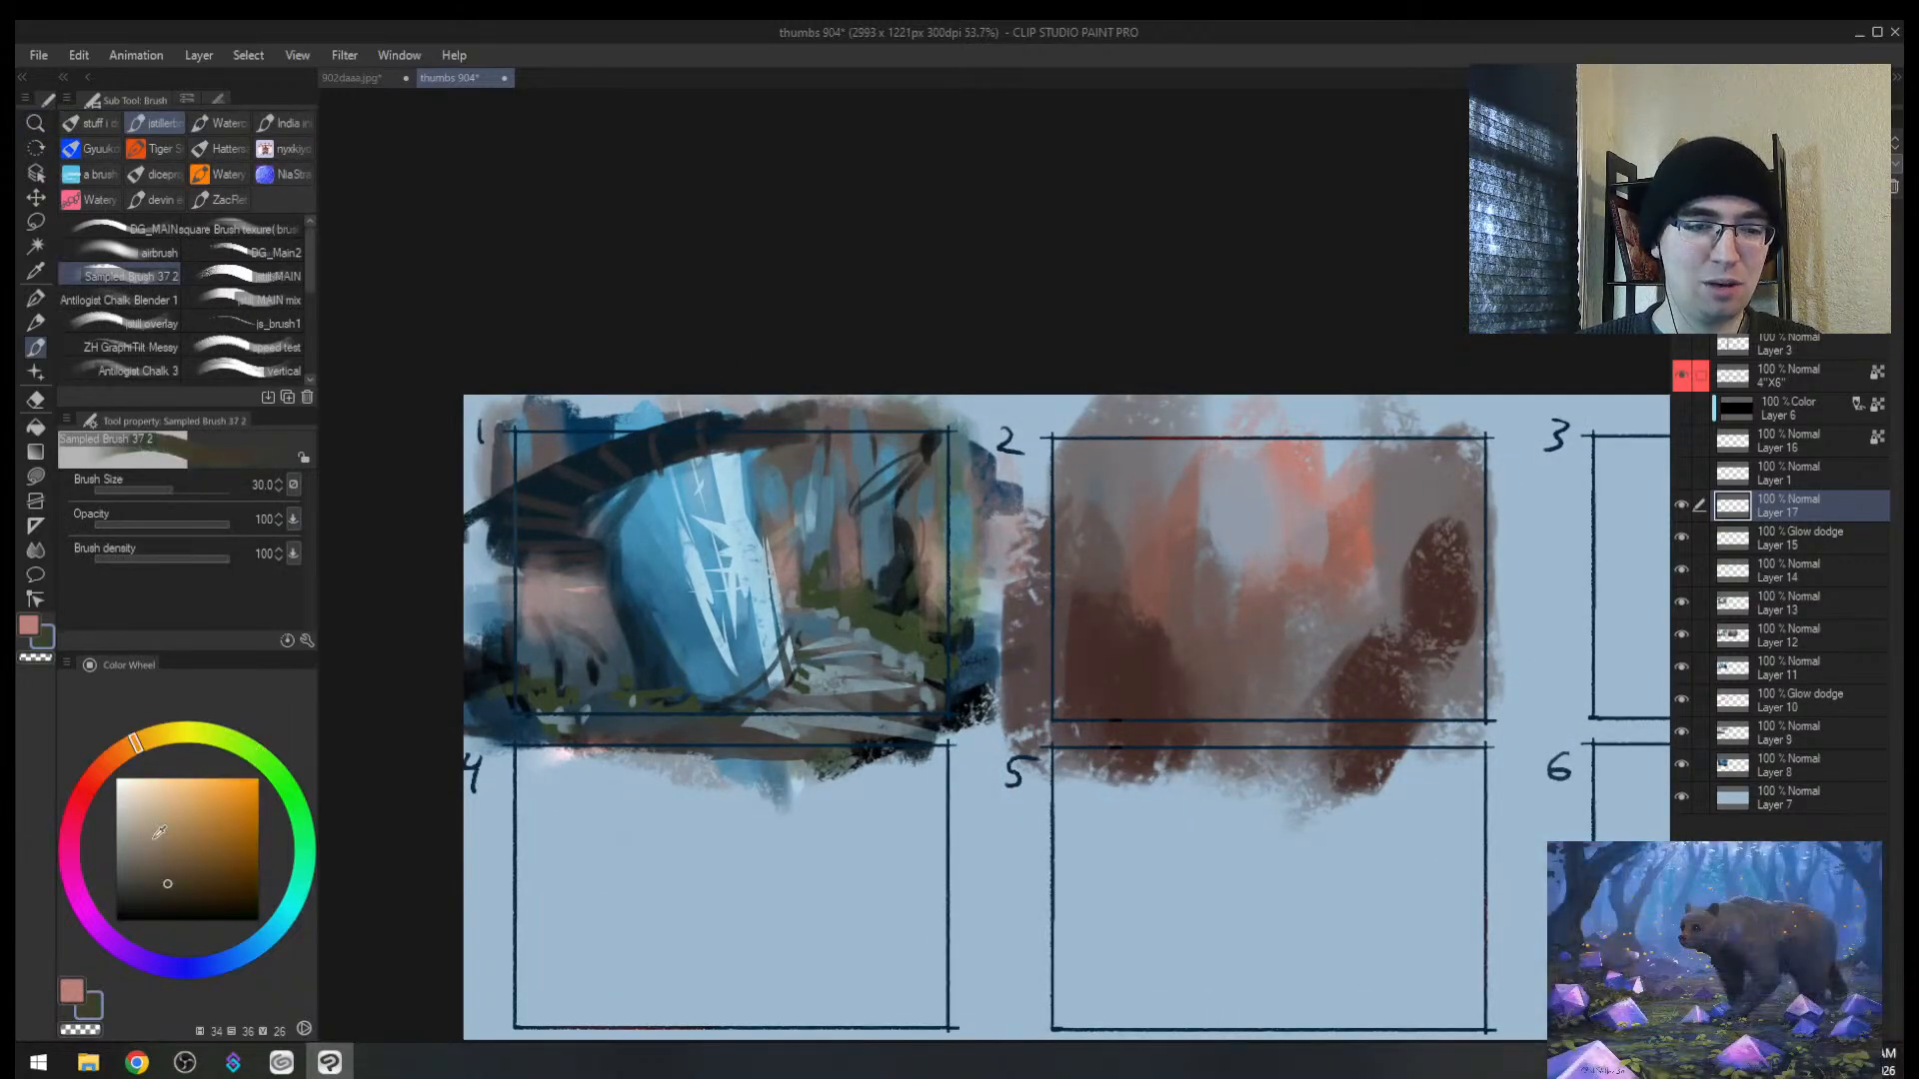
click(267, 947)
key(bracketright)
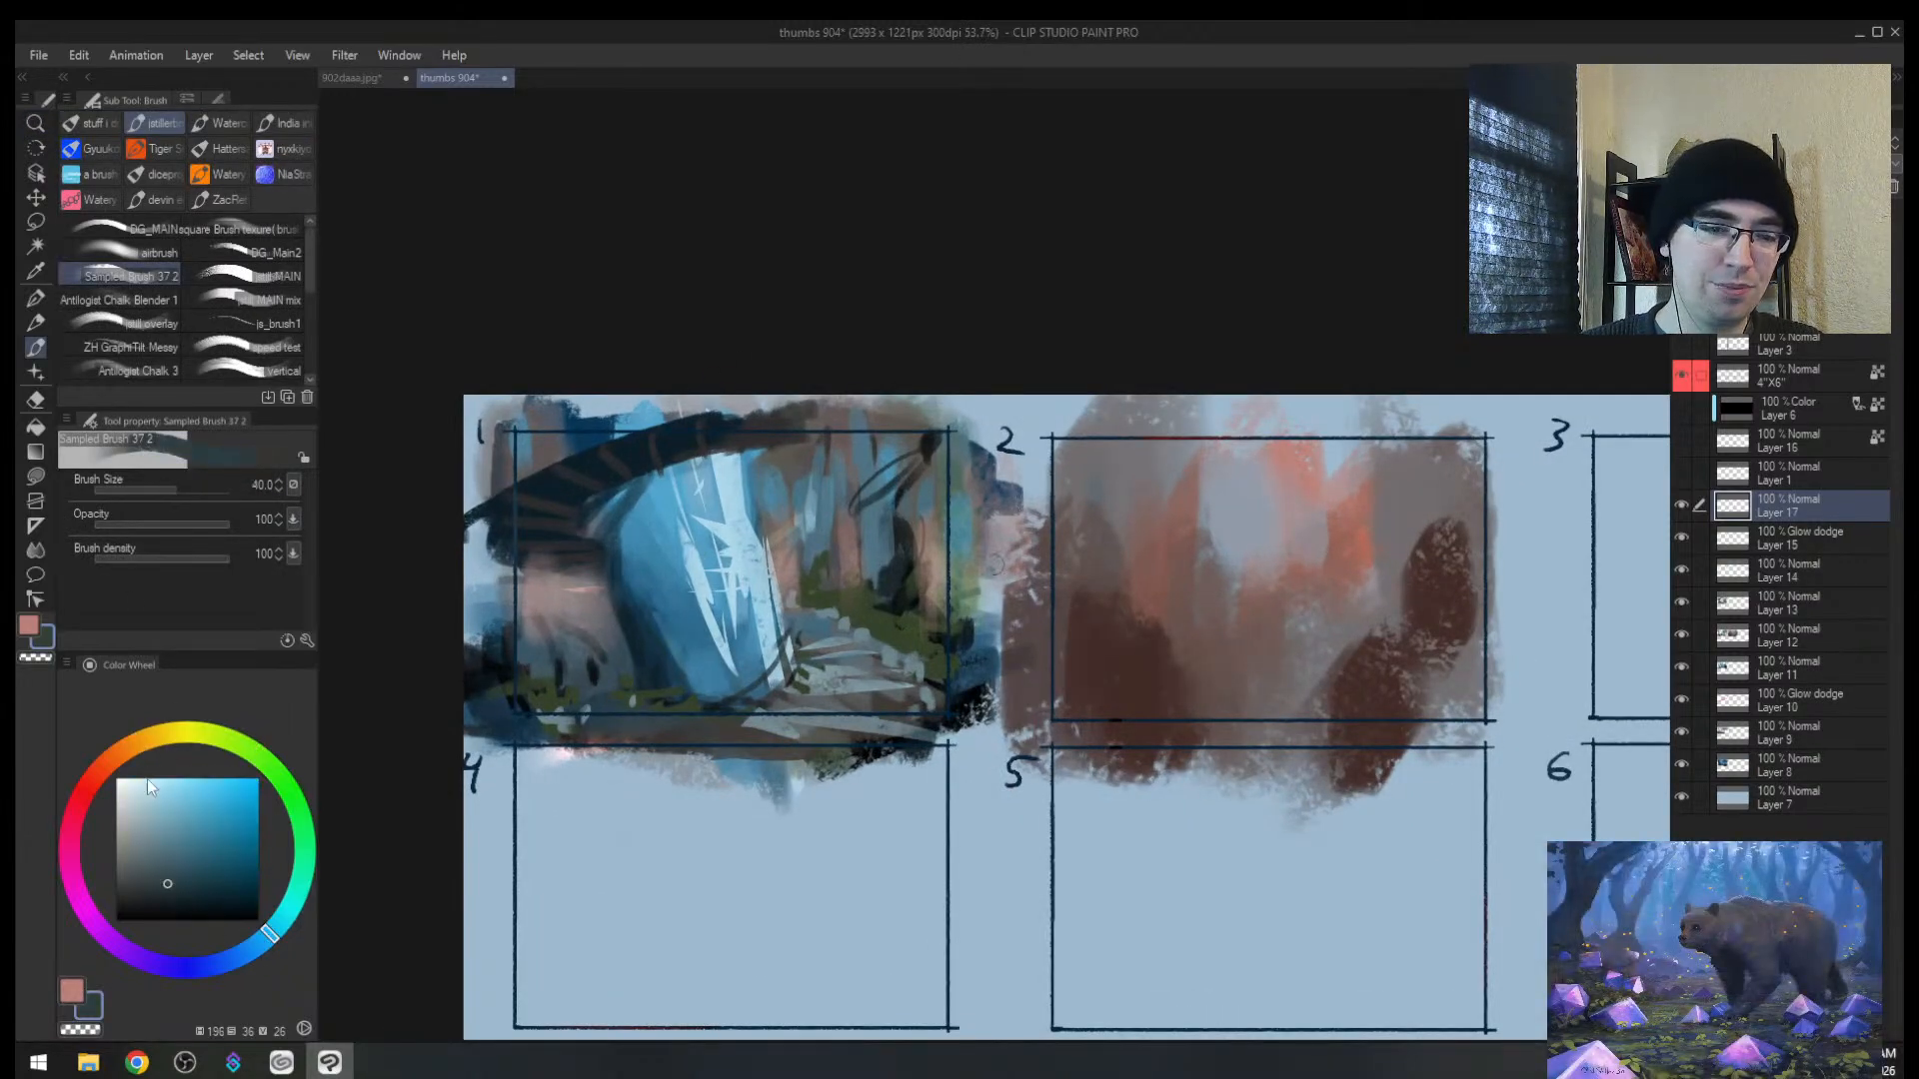
click(167, 780)
key(bracketright)
key(bracketright)
key(bracketright)
key(bracketright)
key(bracketright)
key(bracketright)
key(bracketright)
key(bracketright)
key(bracketright)
key(bracketright)
key(bracketright)
drag(559, 580, 571, 649)
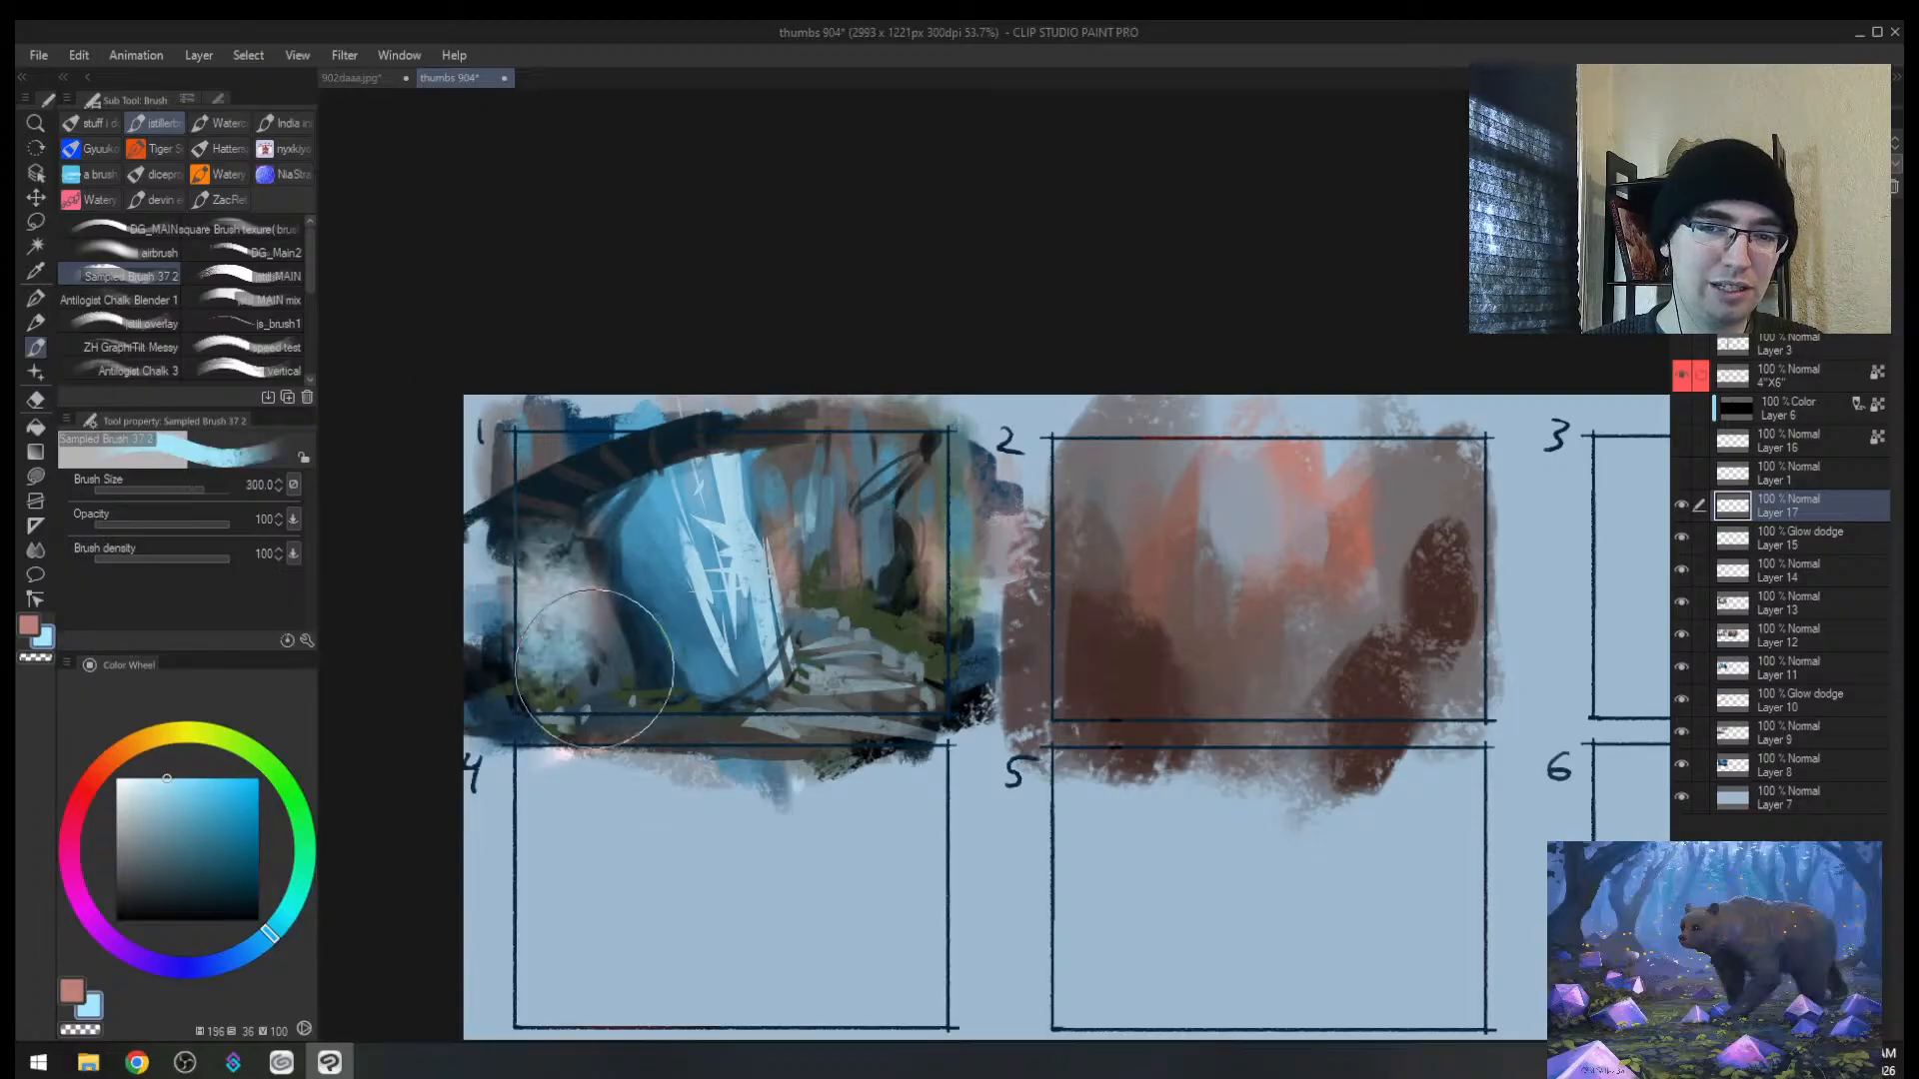
key(ctrl+z)
key(ctrl+z)
key(ctrl+z)
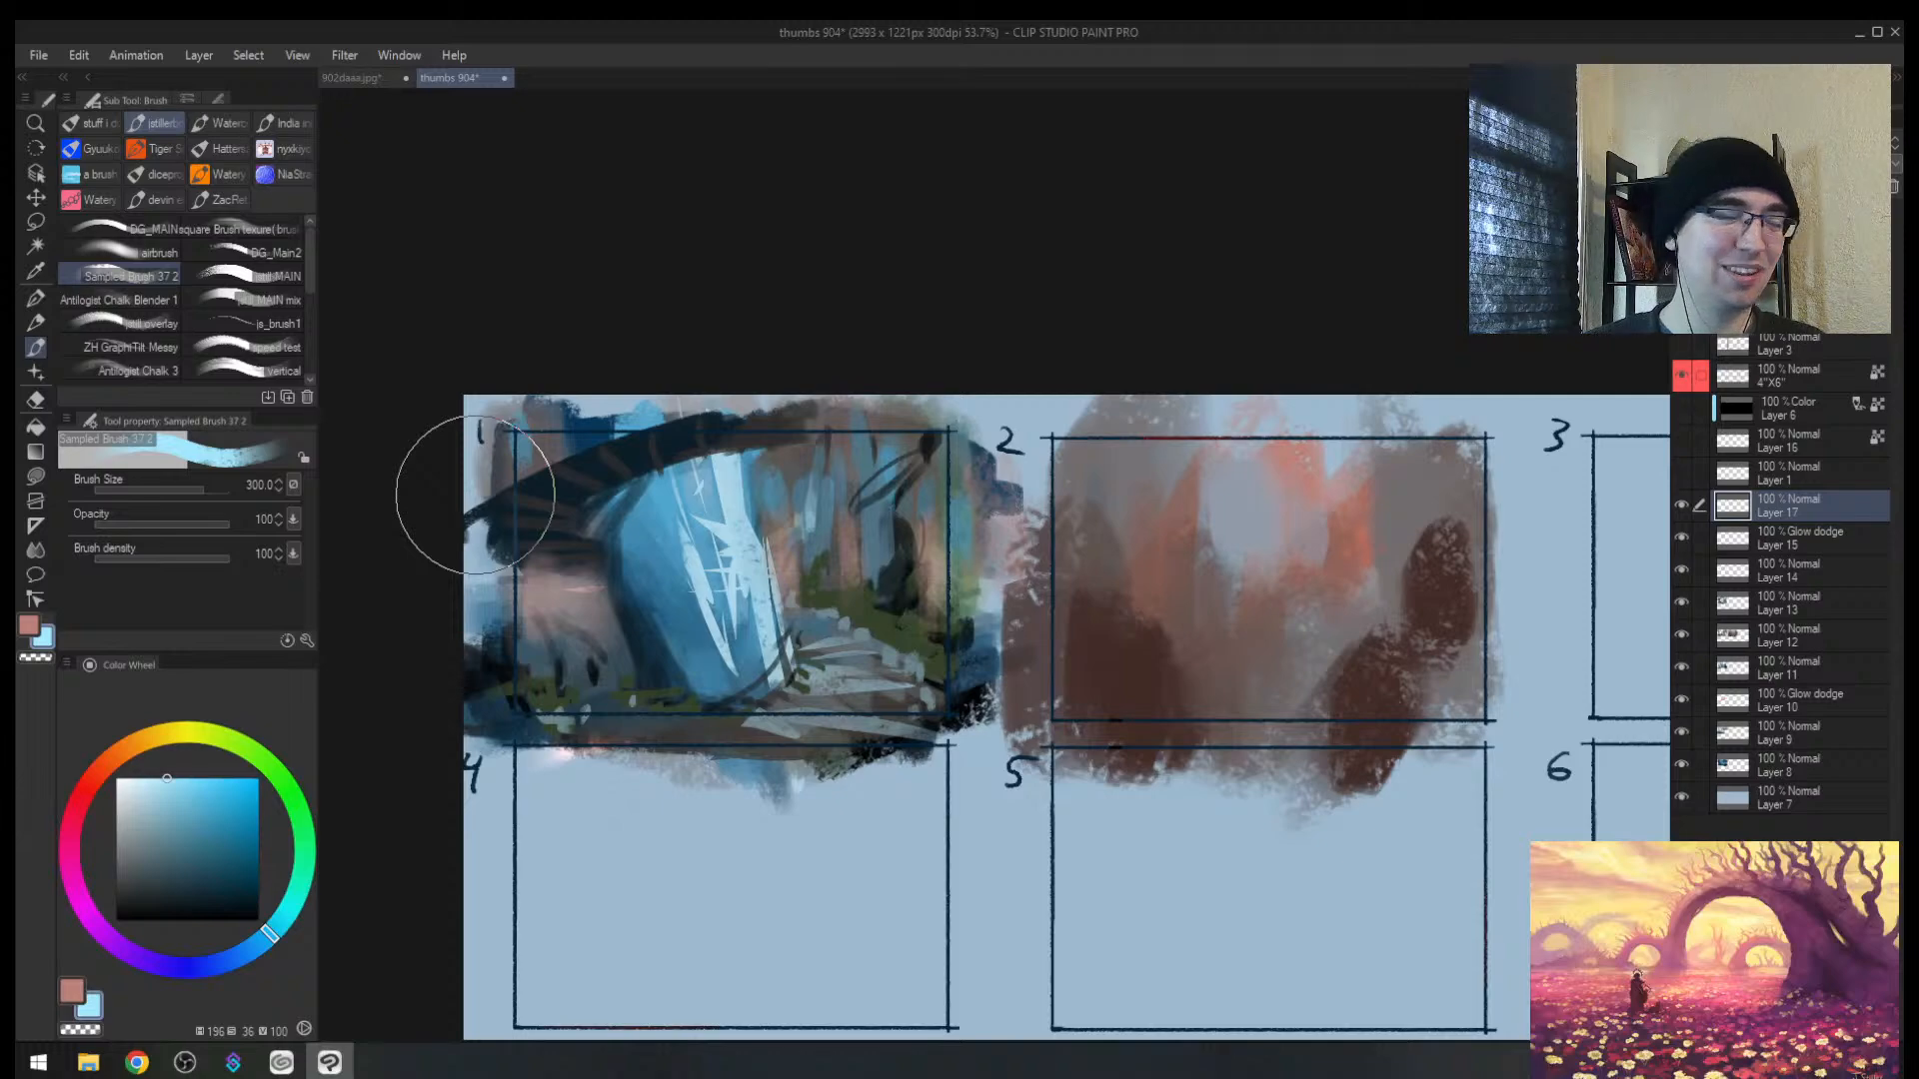
Step: Mirror and zoom in on thumbnail 1, then list Layer 17's blending modes
key(slash)
key(h)
drag(1417, 535, 1168, 527)
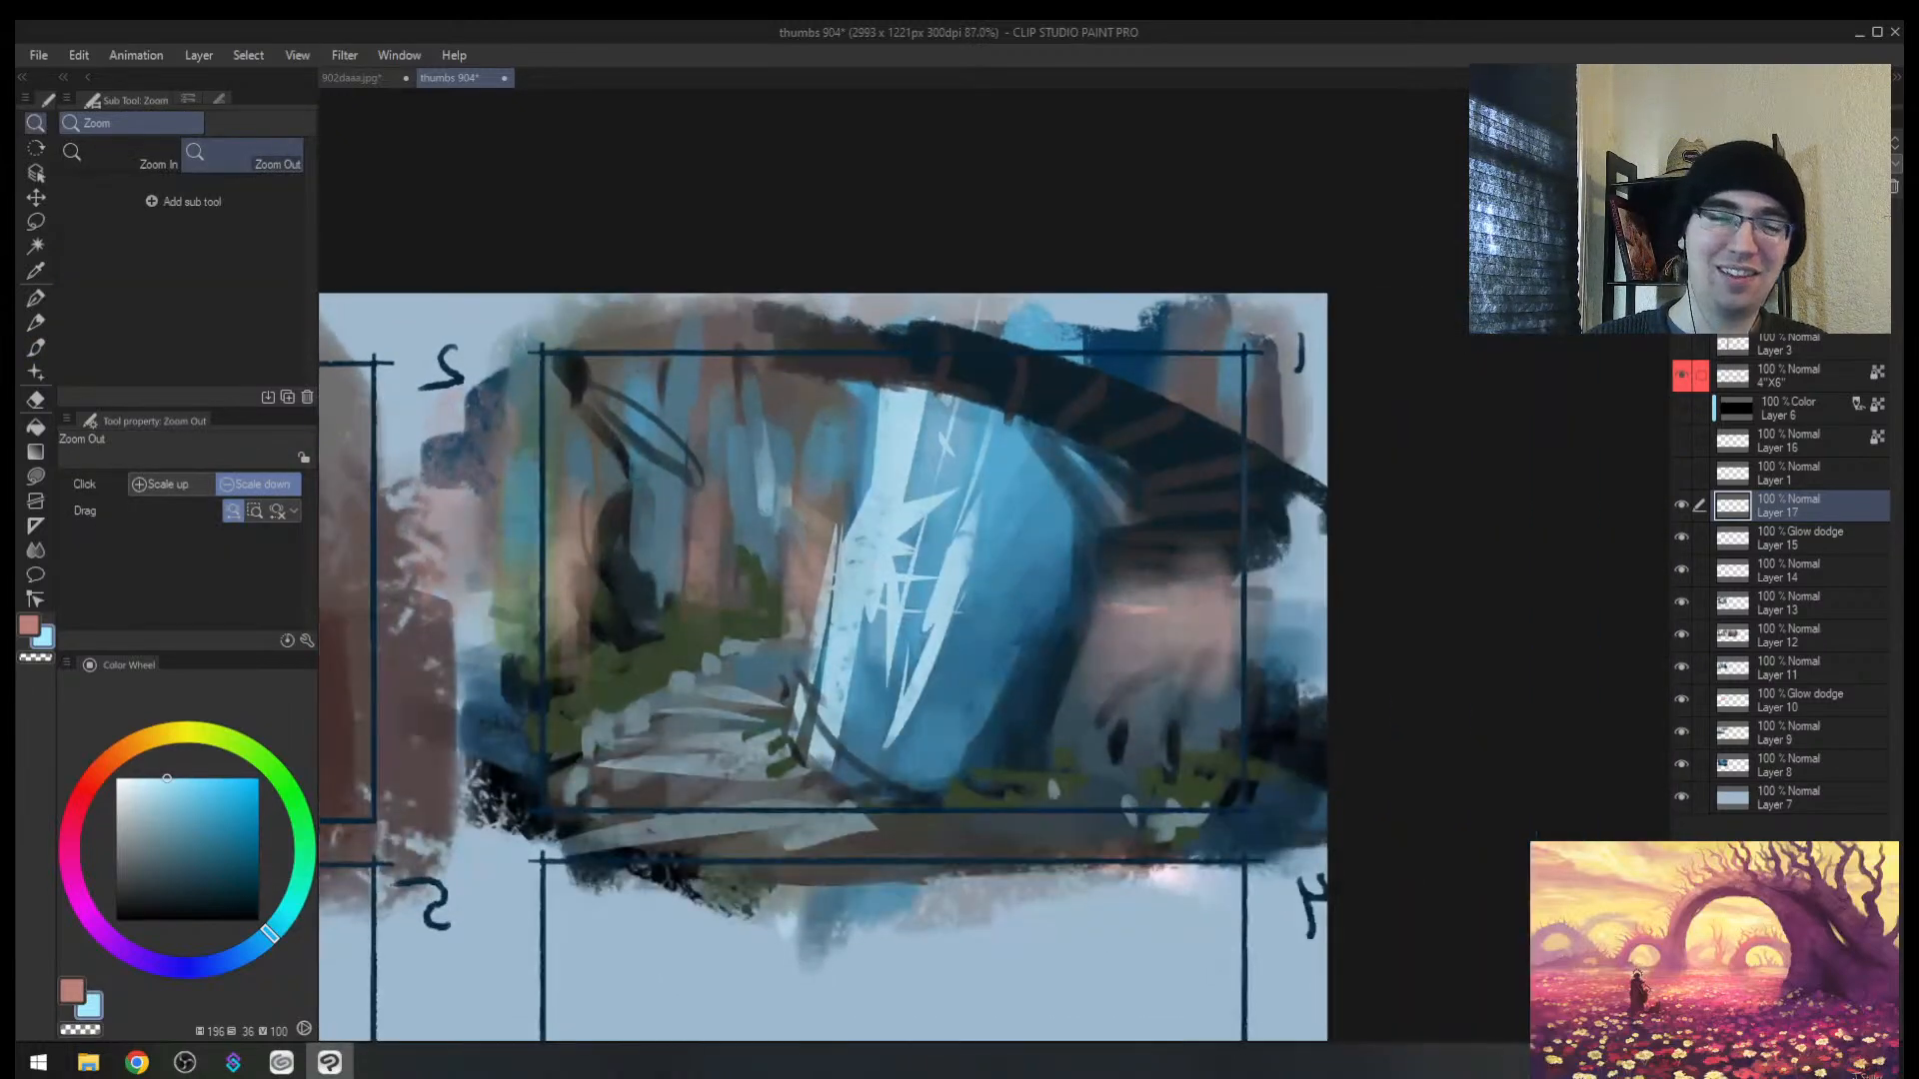
key(b)
click(1749, 143)
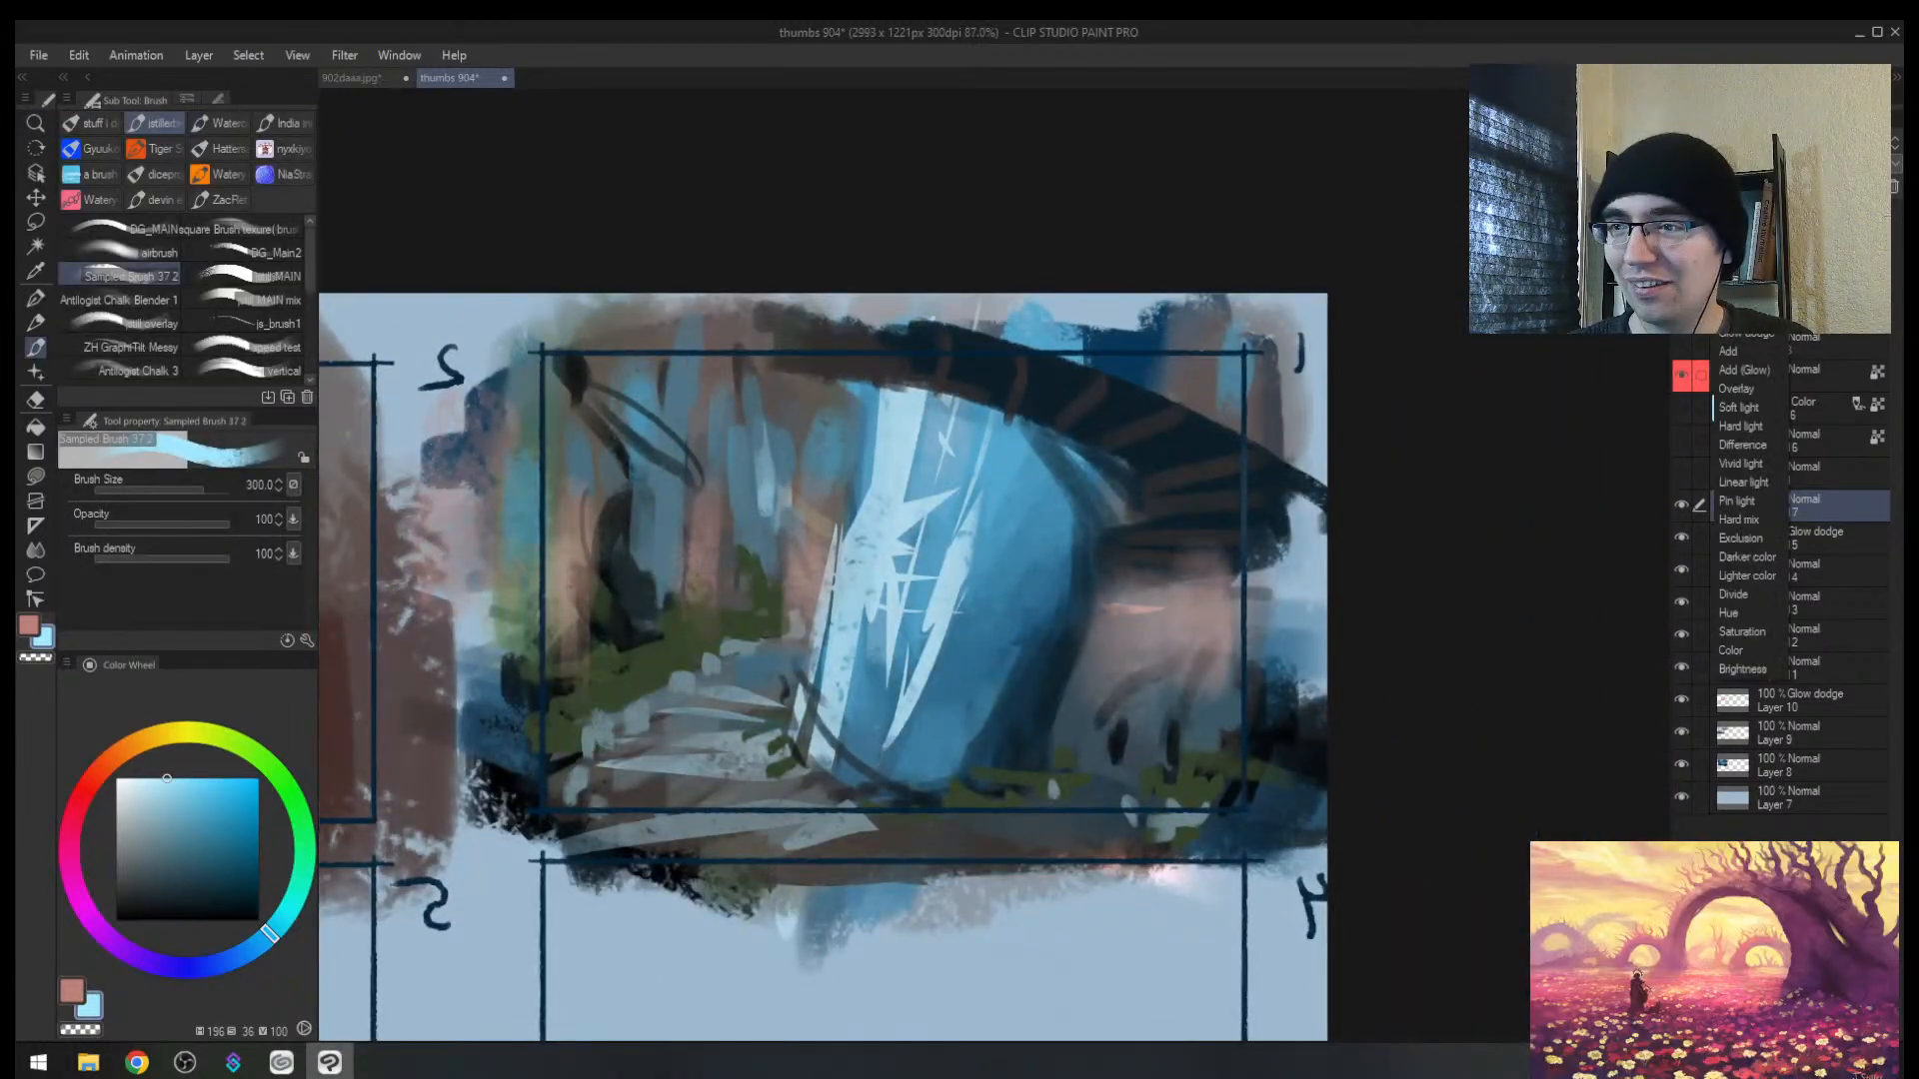
Step: Set Layer 17 to Glow dodge and paint red glow across thumbnail 1 at brush size 170
click(1753, 341)
drag(143, 737, 92, 777)
drag(166, 828, 239, 779)
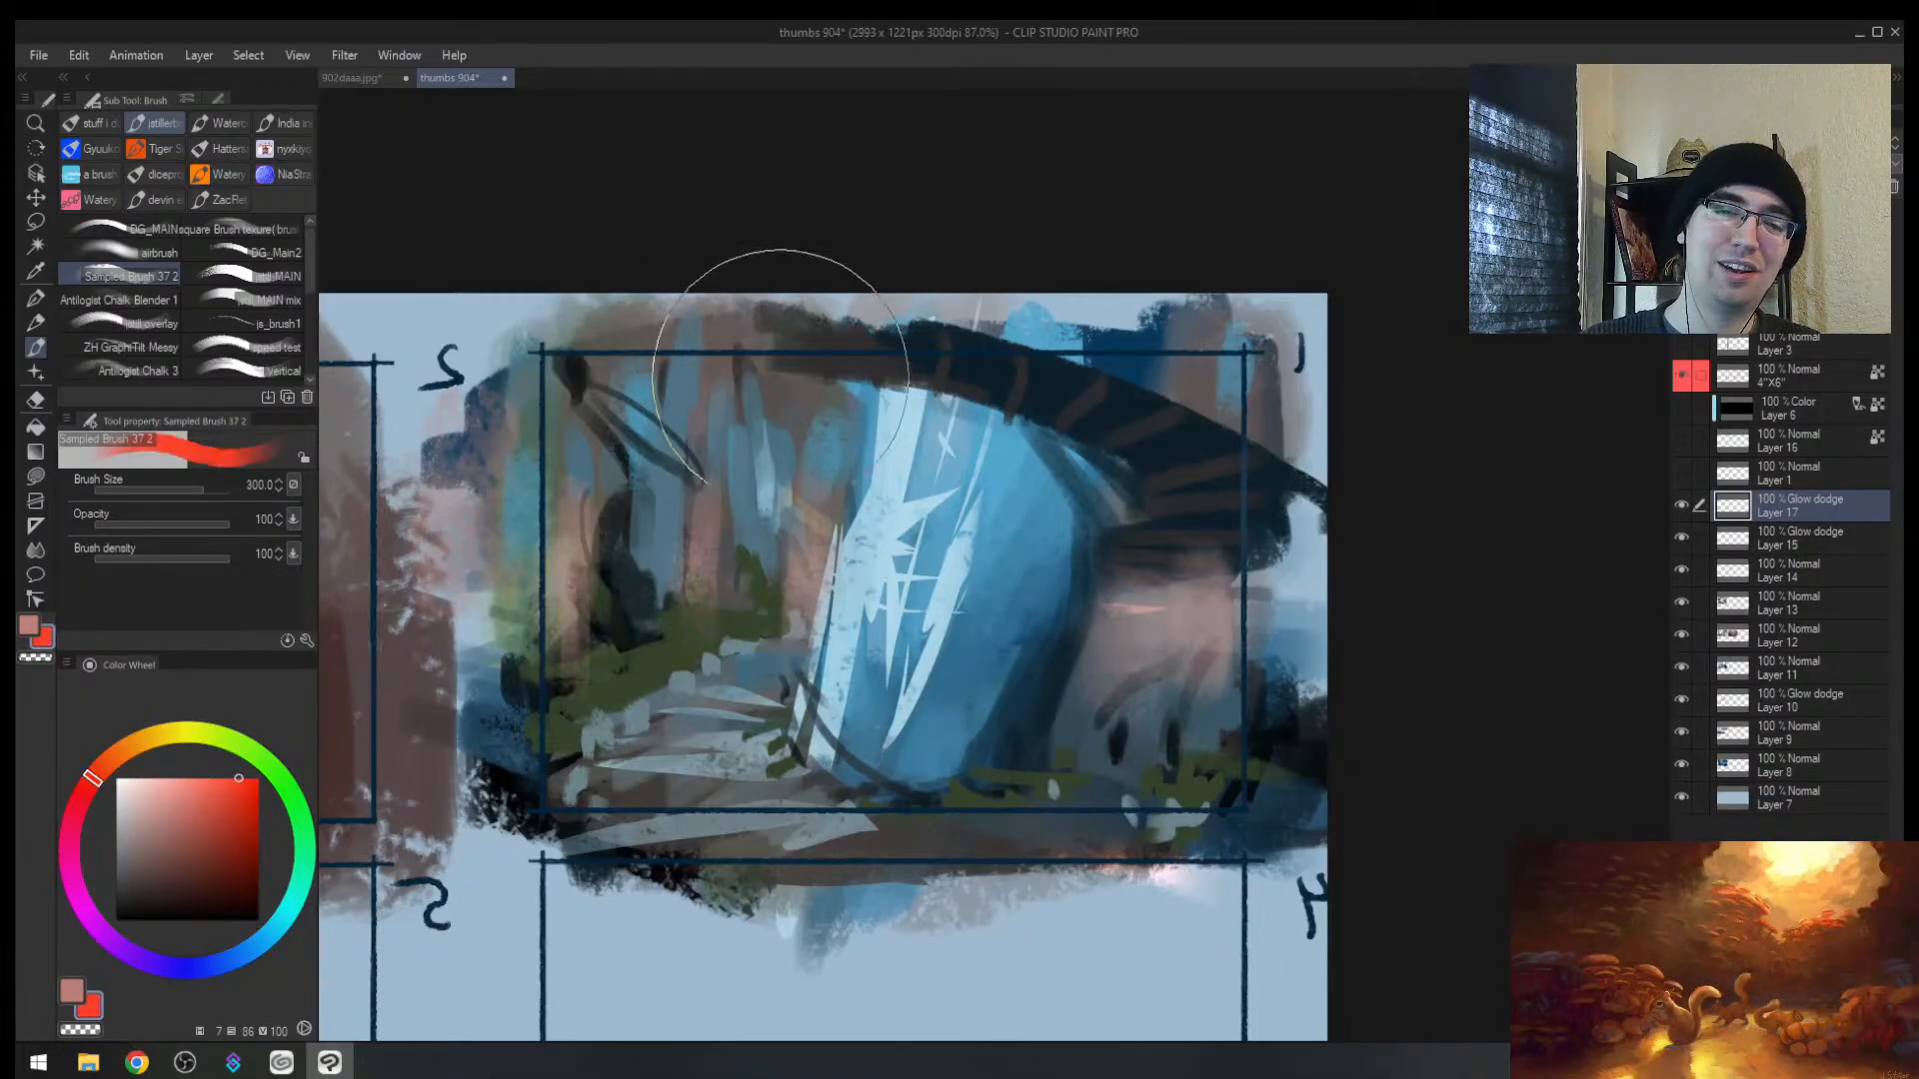
key(bracketleft)
key(bracketleft)
key(bracketleft)
drag(565, 490, 570, 630)
drag(703, 510, 705, 590)
drag(799, 535, 799, 594)
mouse_move(1099, 640)
mouse_down()
mouse_move(1142, 555)
mouse_move(1251, 621)
mouse_move(1179, 639)
mouse_up()
Step: Add faint glow at the lower left, then erase the red glow patches in thumbnail 1
key(h)
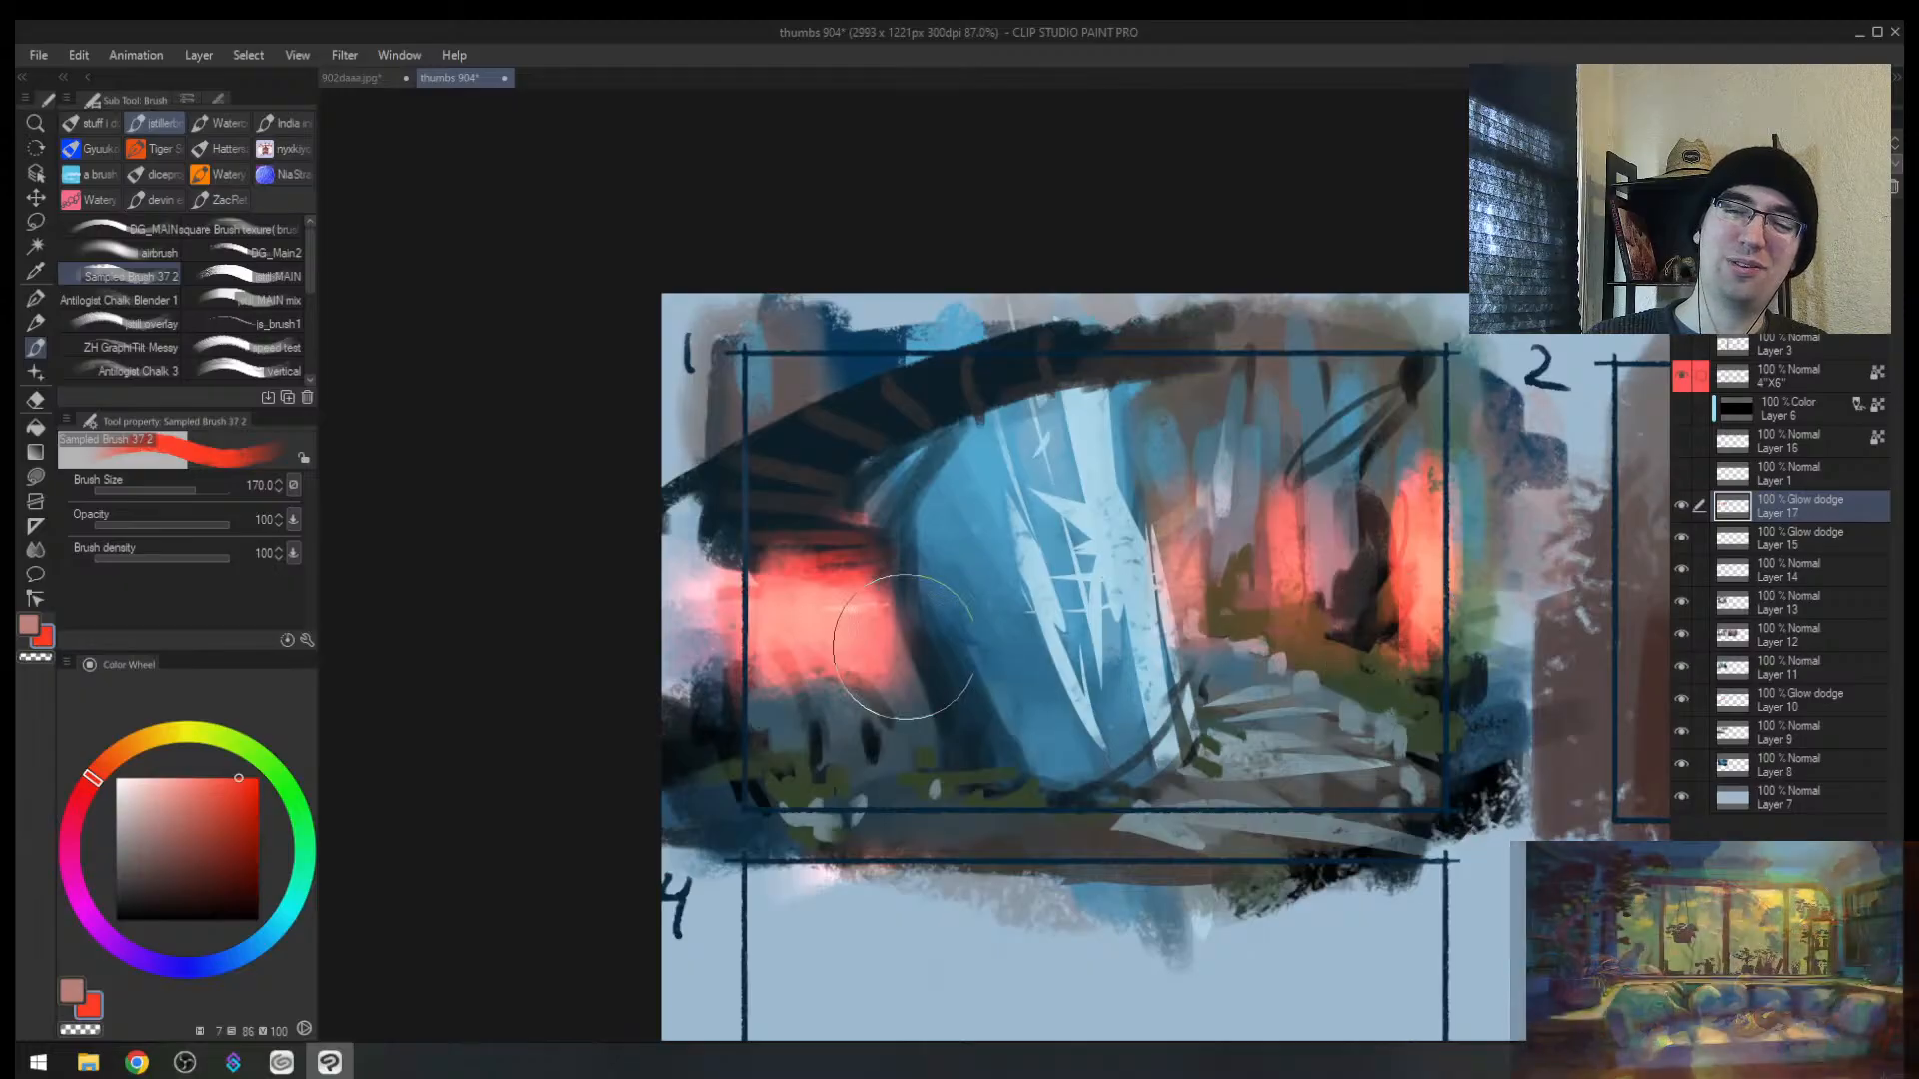
drag(904, 647, 738, 745)
key(e)
mouse_move(1008, 666)
mouse_down()
mouse_move(899, 667)
mouse_move(1214, 593)
mouse_up()
drag(914, 655, 1214, 630)
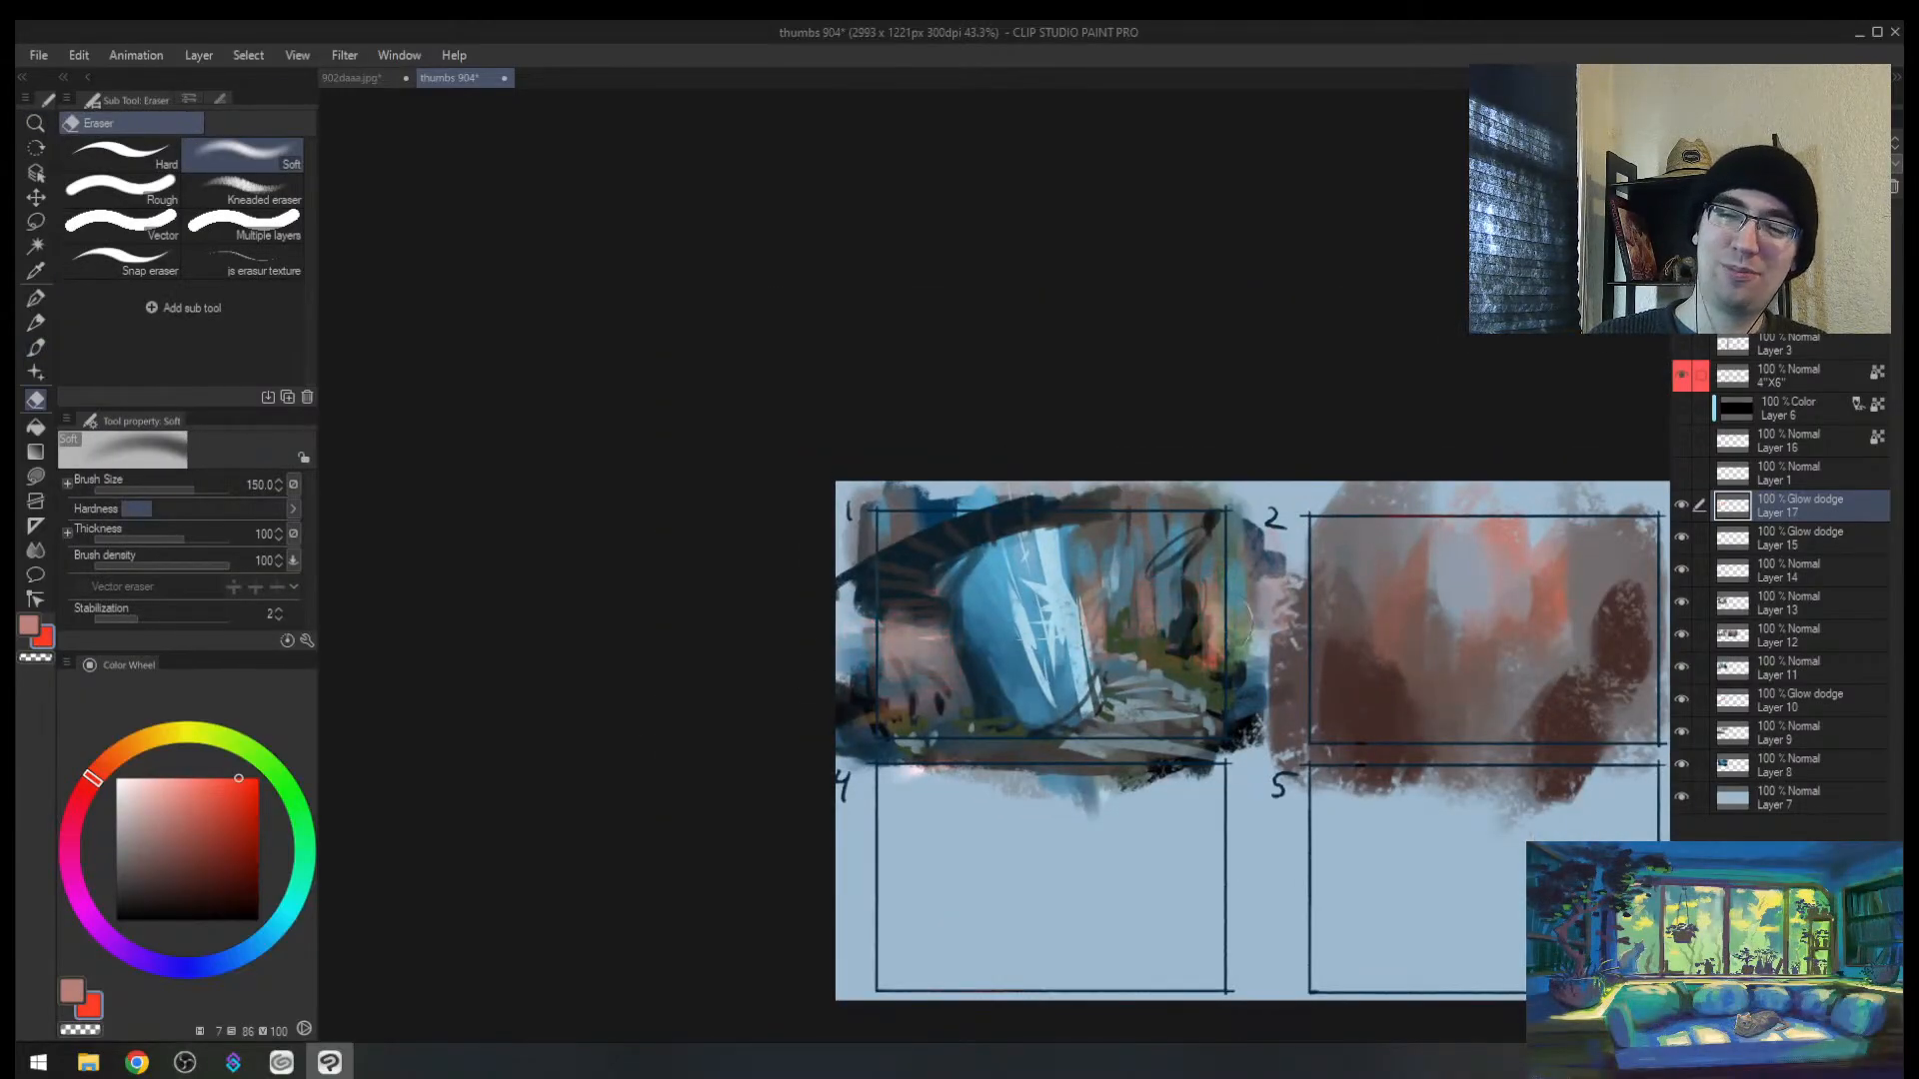
Step: Zoom in on the waterfall and paint muted tan-orange glow beside it
key(z)
drag(1122, 557, 1169, 513)
mouse_move(1075, 700)
mouse_down()
mouse_move(804, 618)
mouse_move(993, 565)
mouse_up()
key(b)
click(145, 784)
click(135, 745)
click(159, 825)
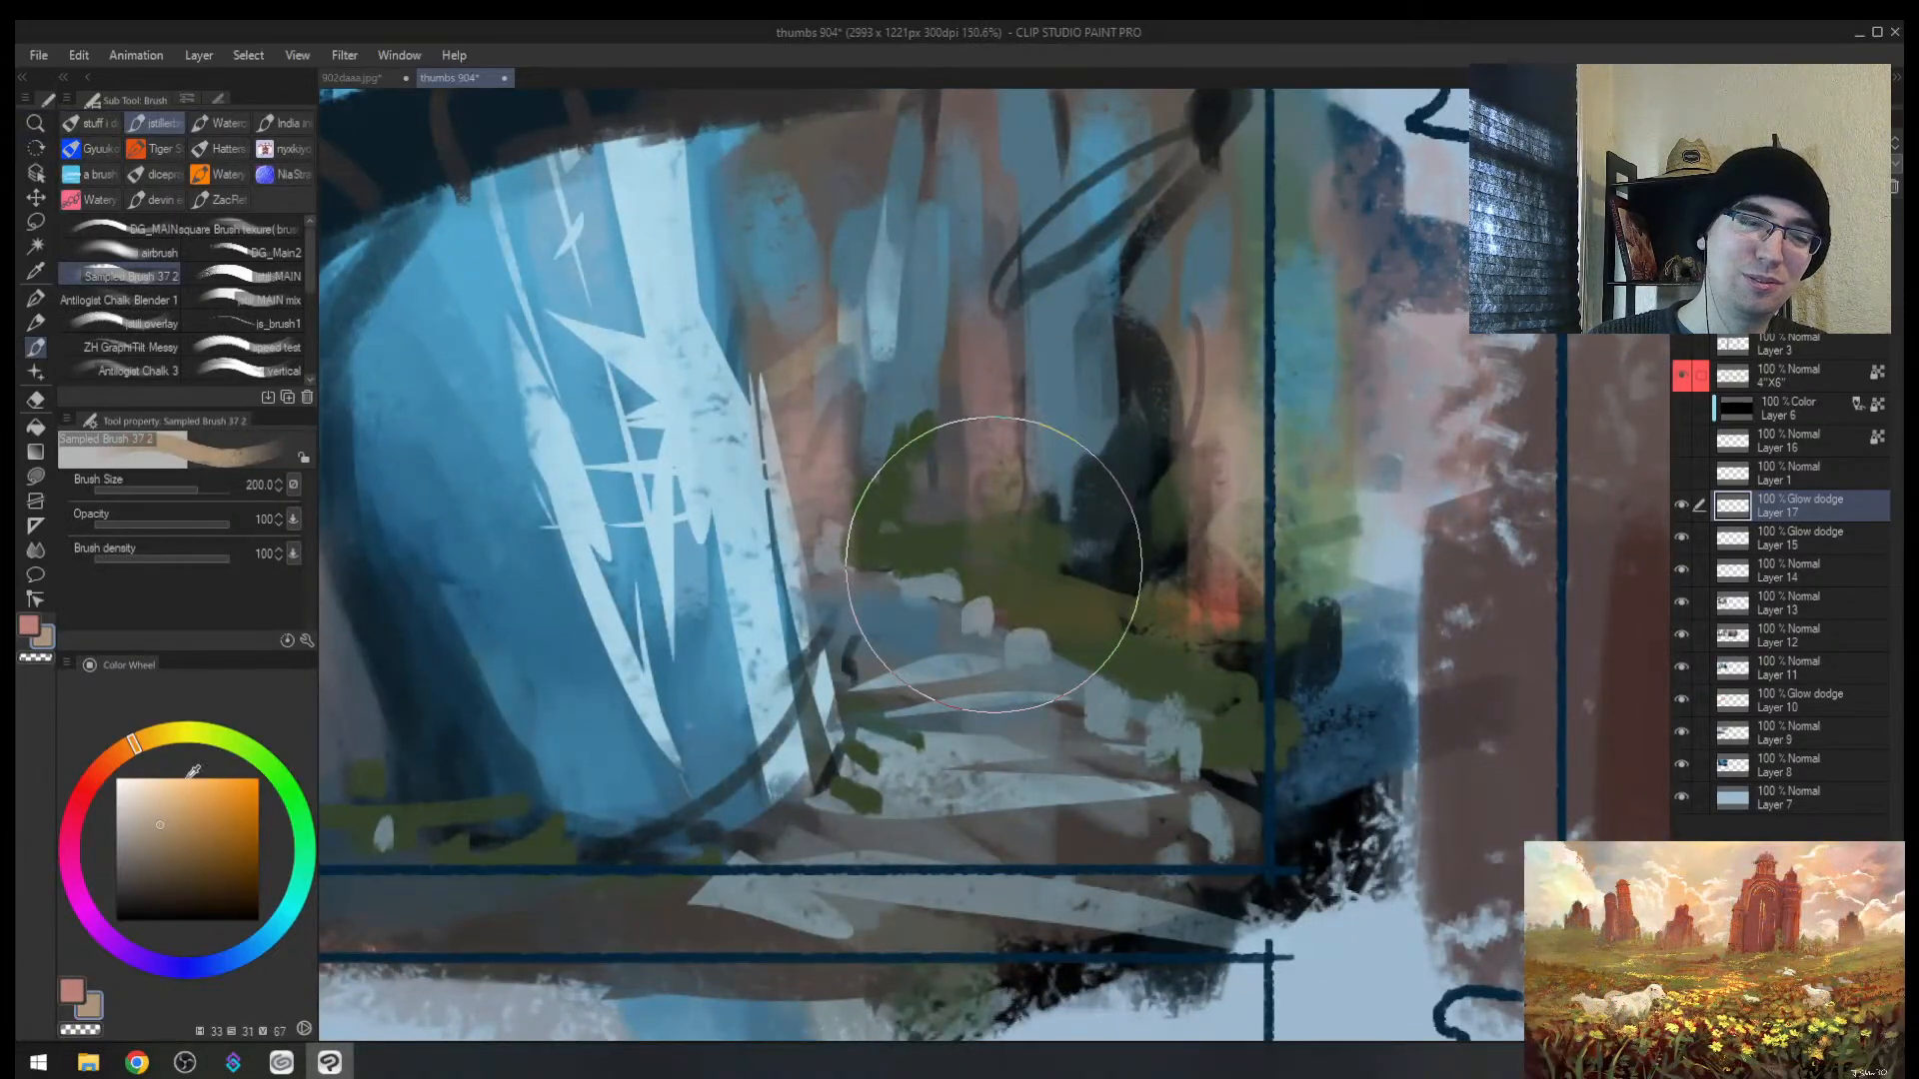
drag(824, 350, 810, 545)
Step: Strengthen the orange glow beside the waterfall and add warm glow to two tree trunks
key(z)
drag(895, 493, 851, 484)
key(b)
key([)
drag(849, 390, 861, 489)
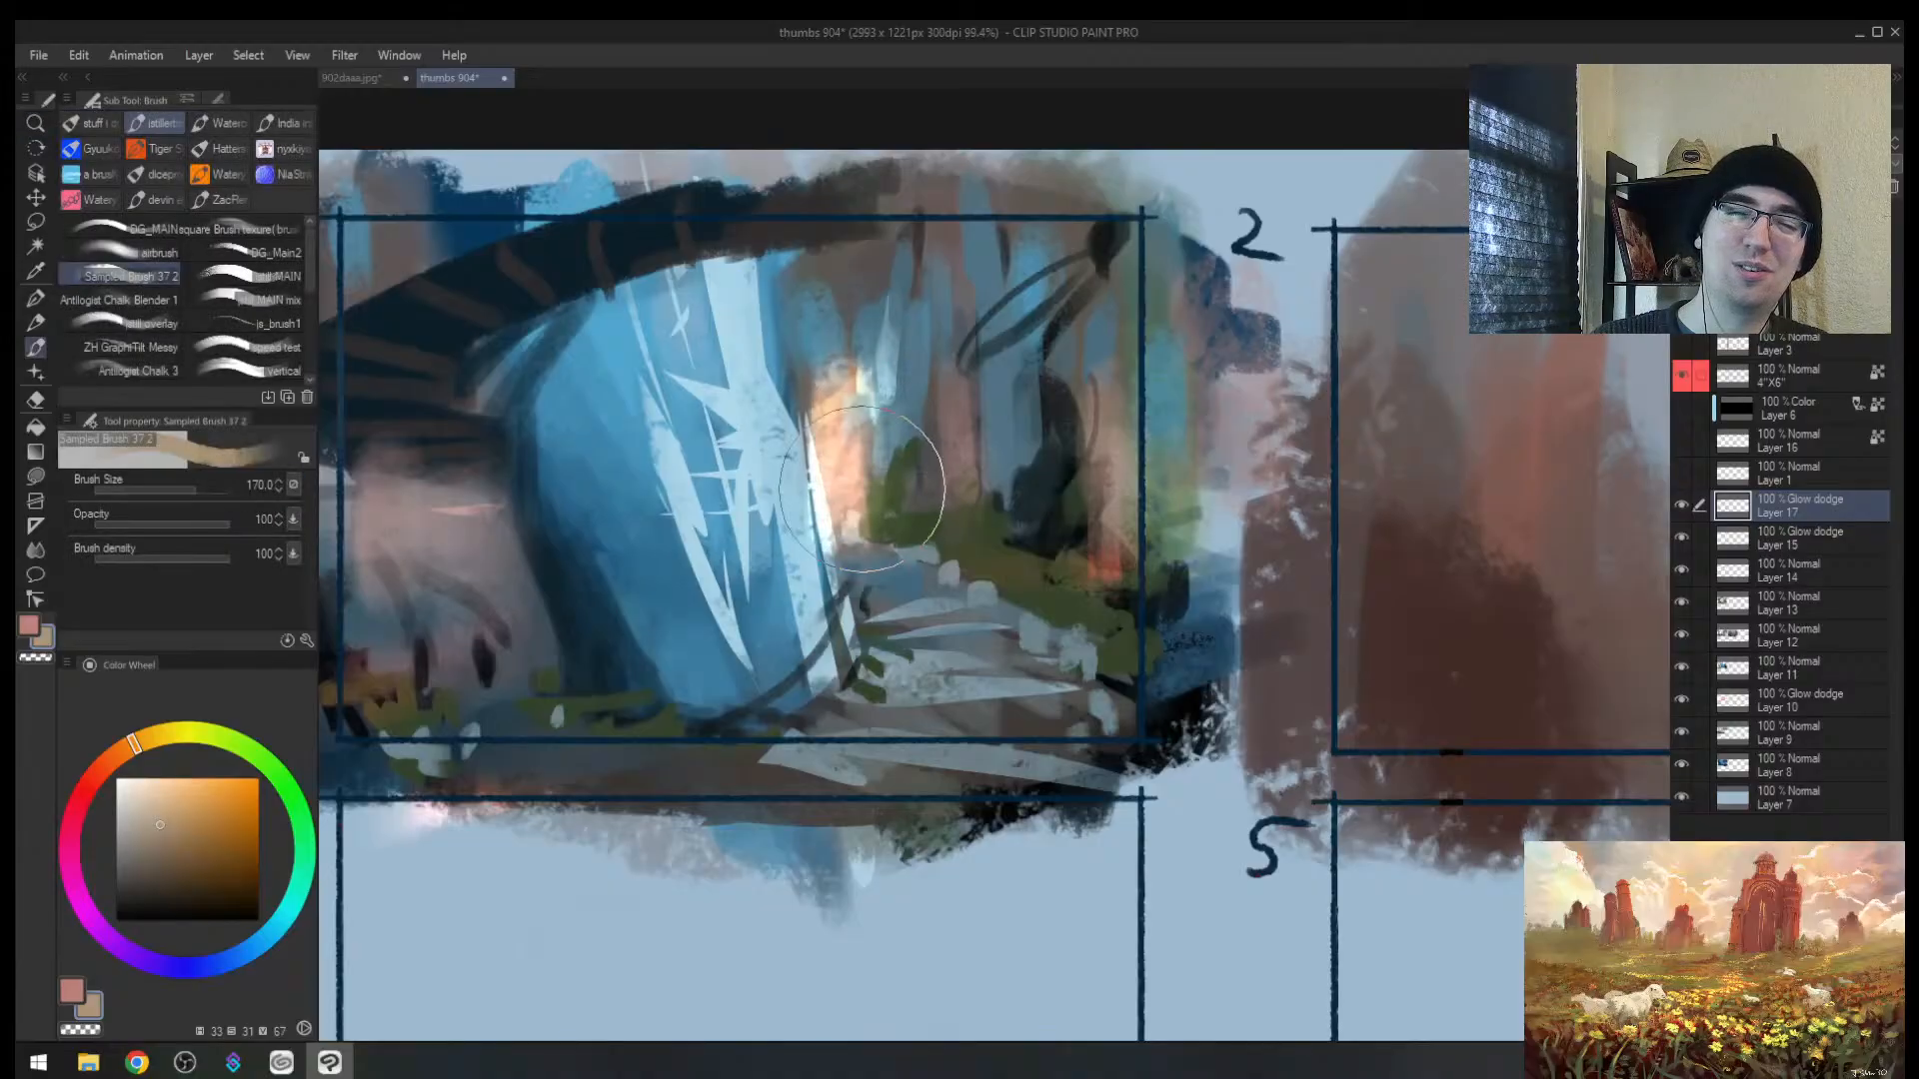
drag(951, 410, 968, 455)
drag(1094, 402, 1099, 505)
mouse_move(643, 528)
mouse_down()
mouse_move(777, 586)
mouse_move(535, 602)
mouse_move(657, 636)
mouse_up()
key(])
Step: Soft-erase to dim the glows beside the waterfall, checking in a mirrored view
key(h)
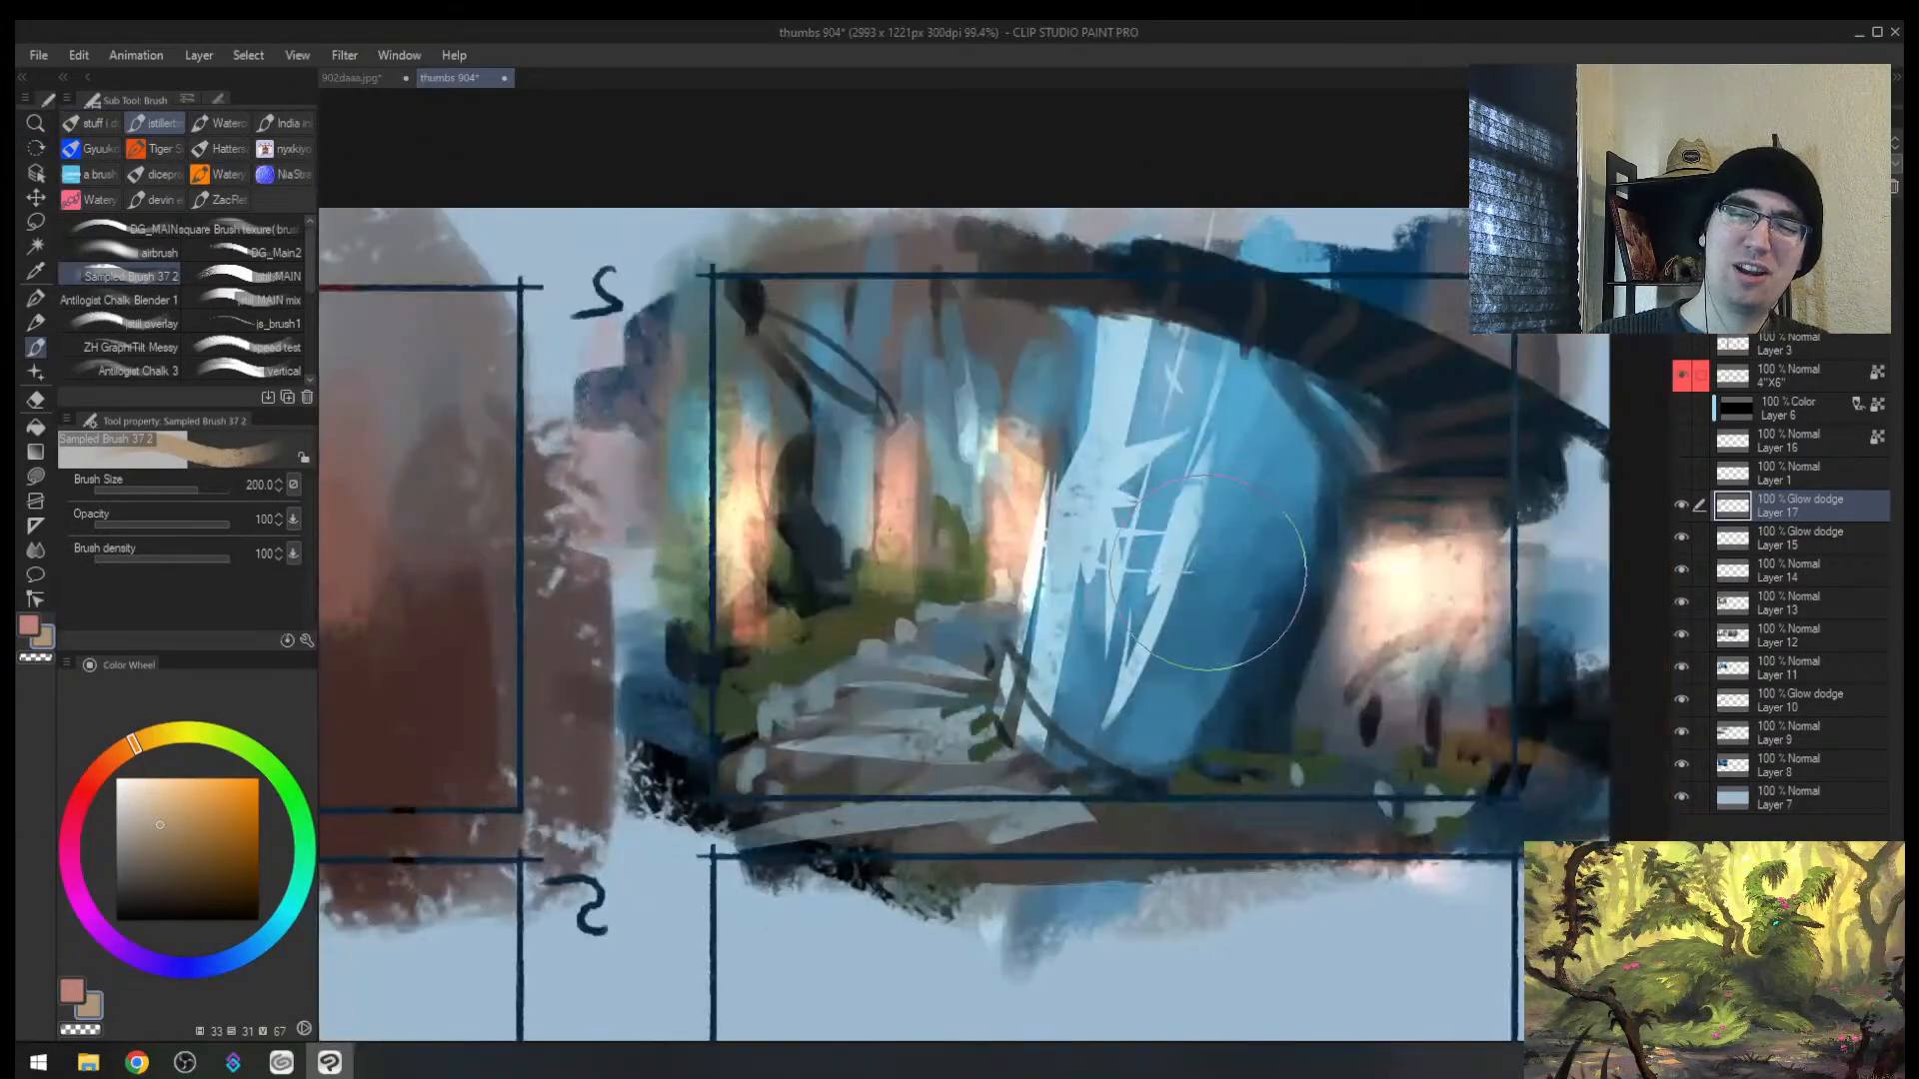
key(e)
scroll(1207, 572, down, 5)
scroll(1199, 569, up, 1)
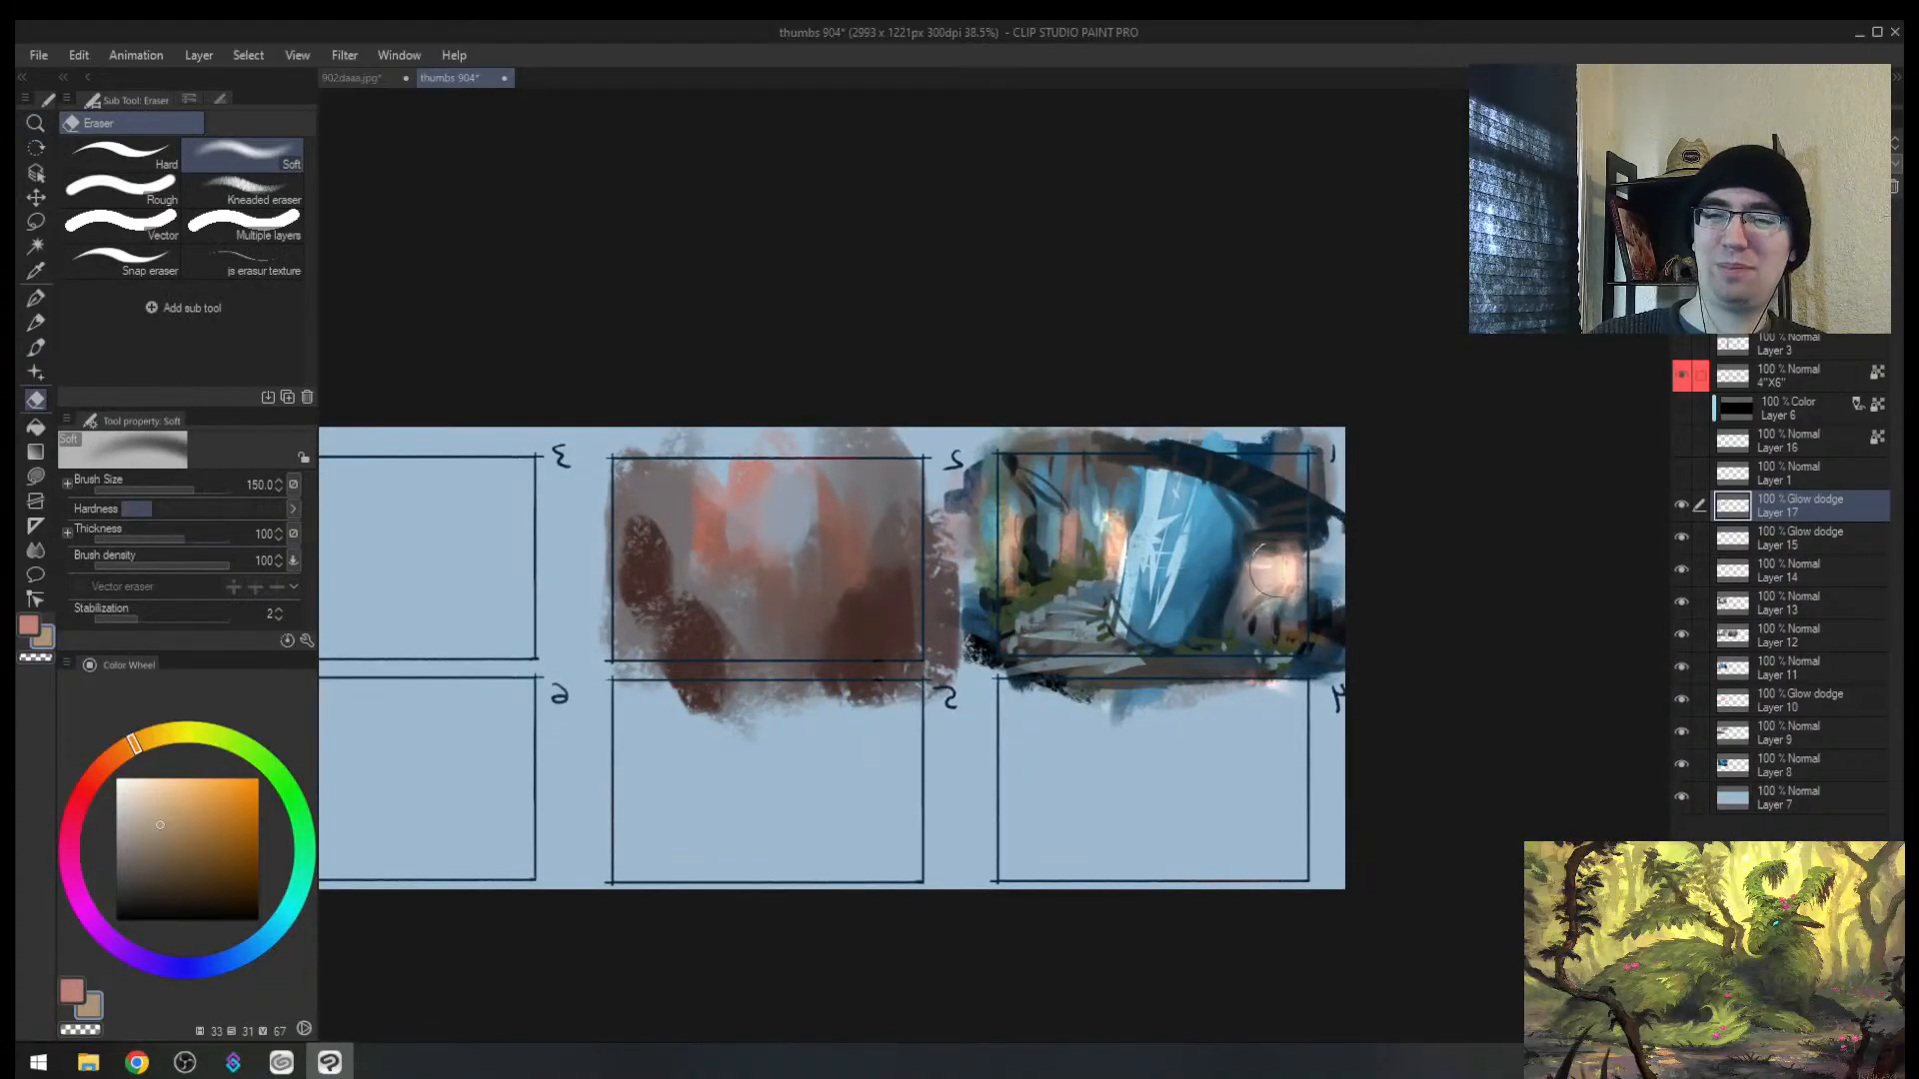
drag(1277, 570, 1270, 592)
mouse_move(1086, 552)
mouse_down()
mouse_move(1197, 555)
mouse_move(1177, 597)
mouse_up()
key(b)
key(h)
key(e)
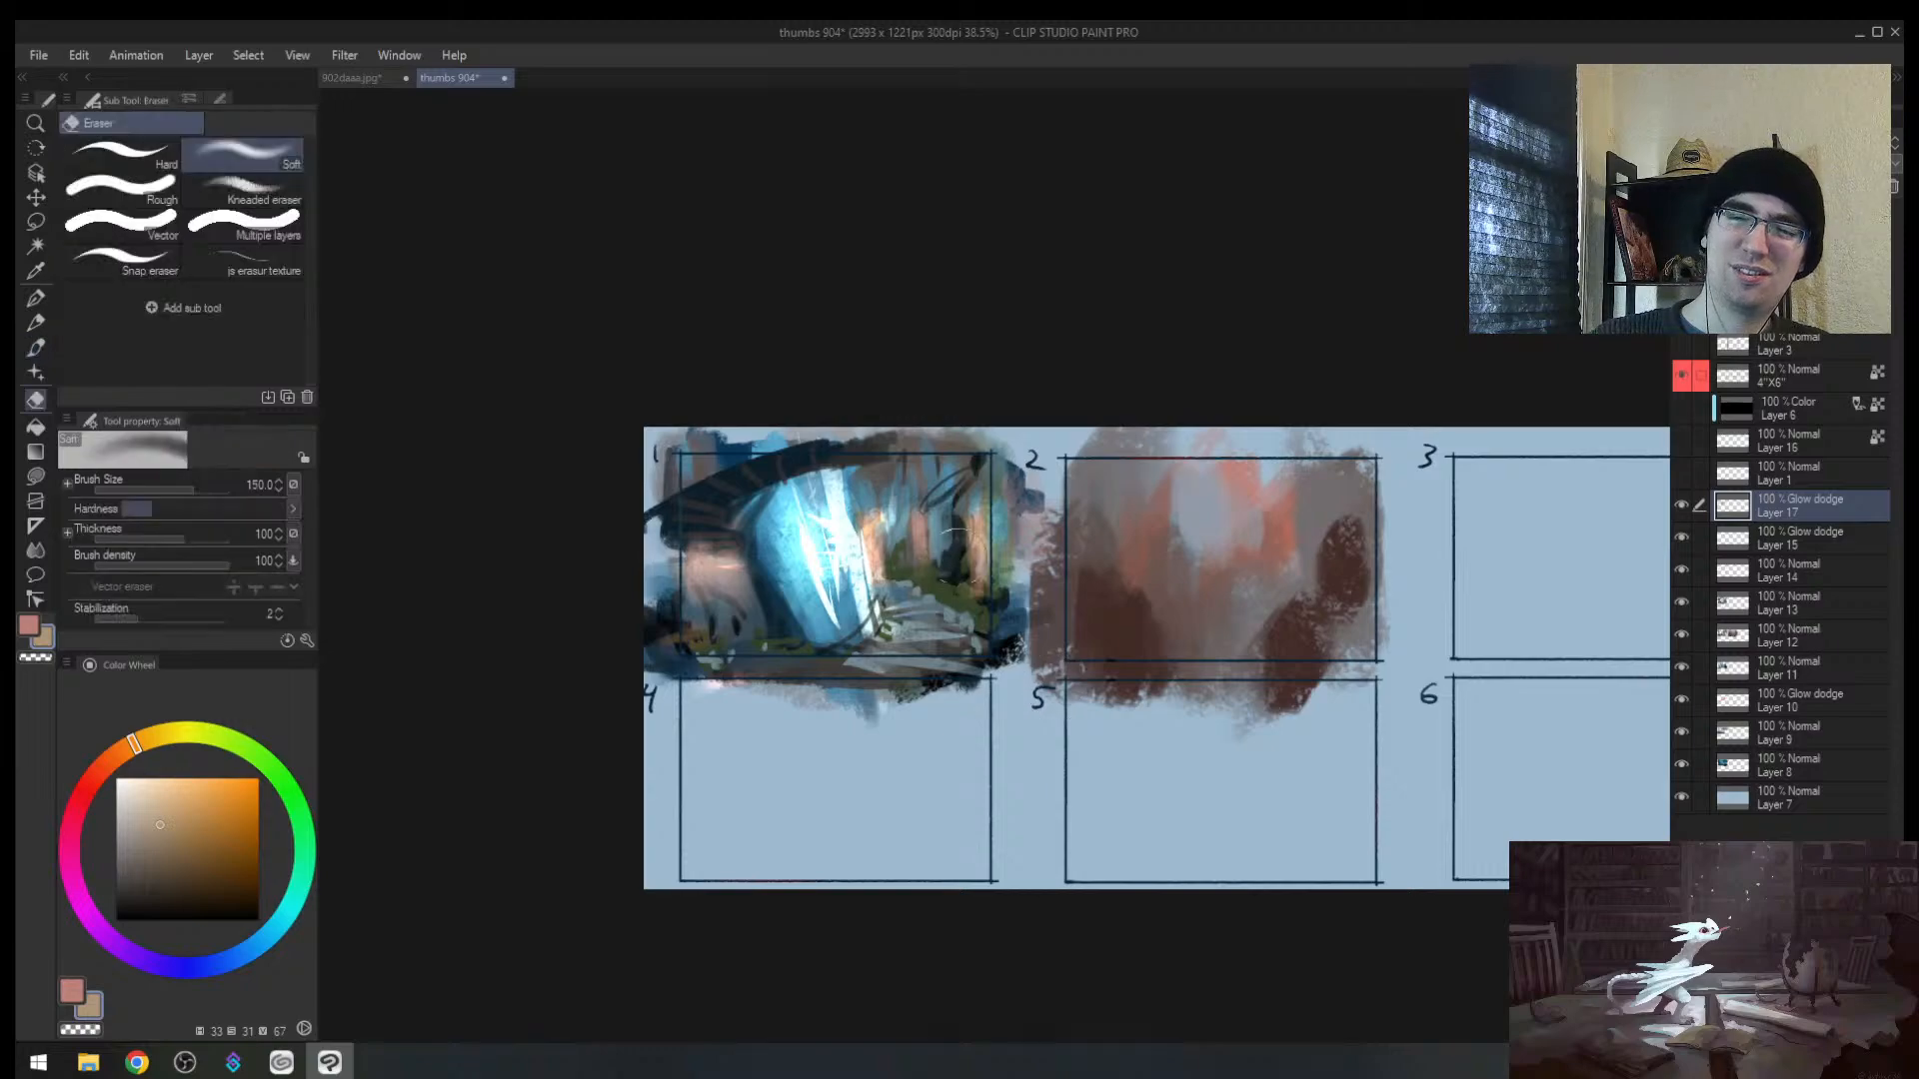
key(b)
Step: Brush bright glow across thumbnail 1, trim it back, and brighten trunks right of the waterfall
drag(929, 590, 892, 639)
drag(1009, 560, 743, 762)
drag(954, 491, 907, 564)
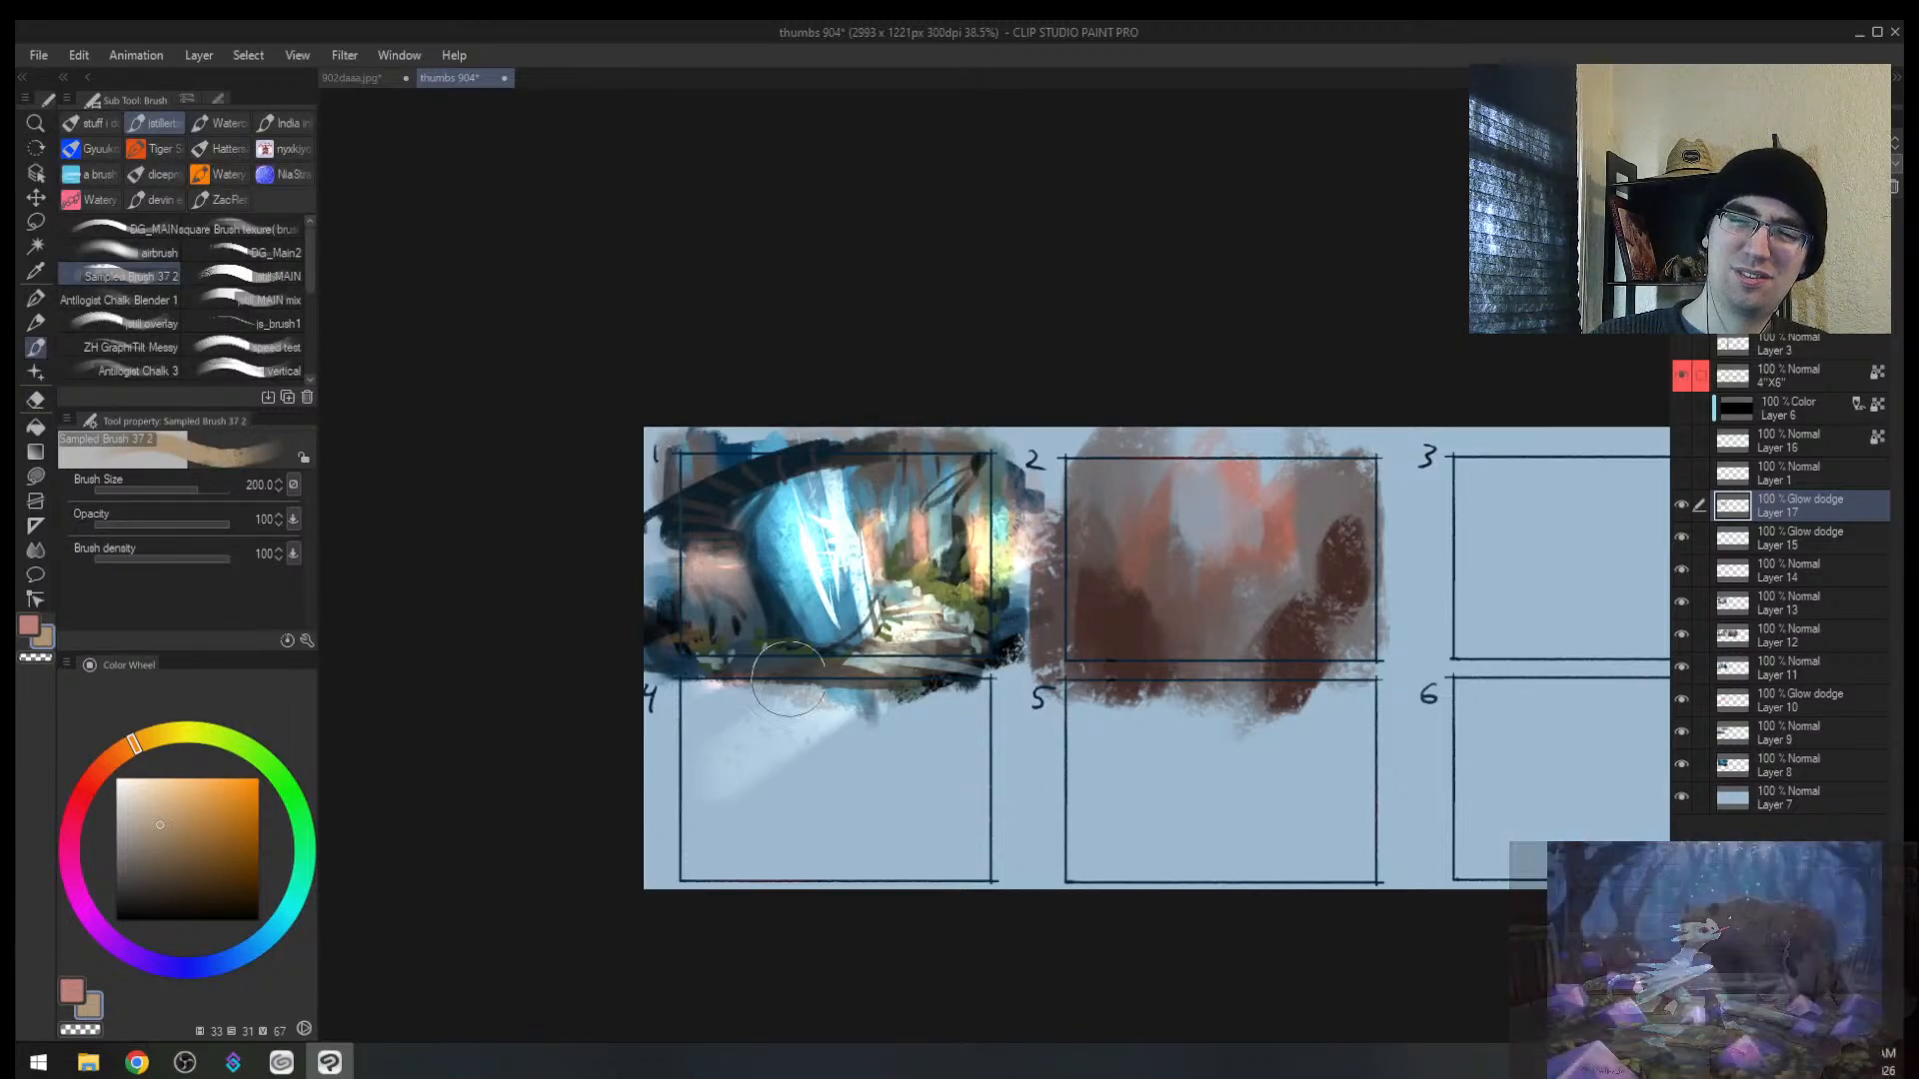
key(e)
mouse_move(739, 590)
mouse_down()
mouse_move(840, 515)
mouse_move(804, 580)
mouse_move(995, 459)
mouse_move(839, 577)
mouse_move(964, 459)
mouse_move(799, 557)
mouse_move(999, 430)
mouse_move(909, 502)
mouse_move(806, 657)
mouse_move(875, 572)
mouse_up()
key([)
key([)
key([)
key([)
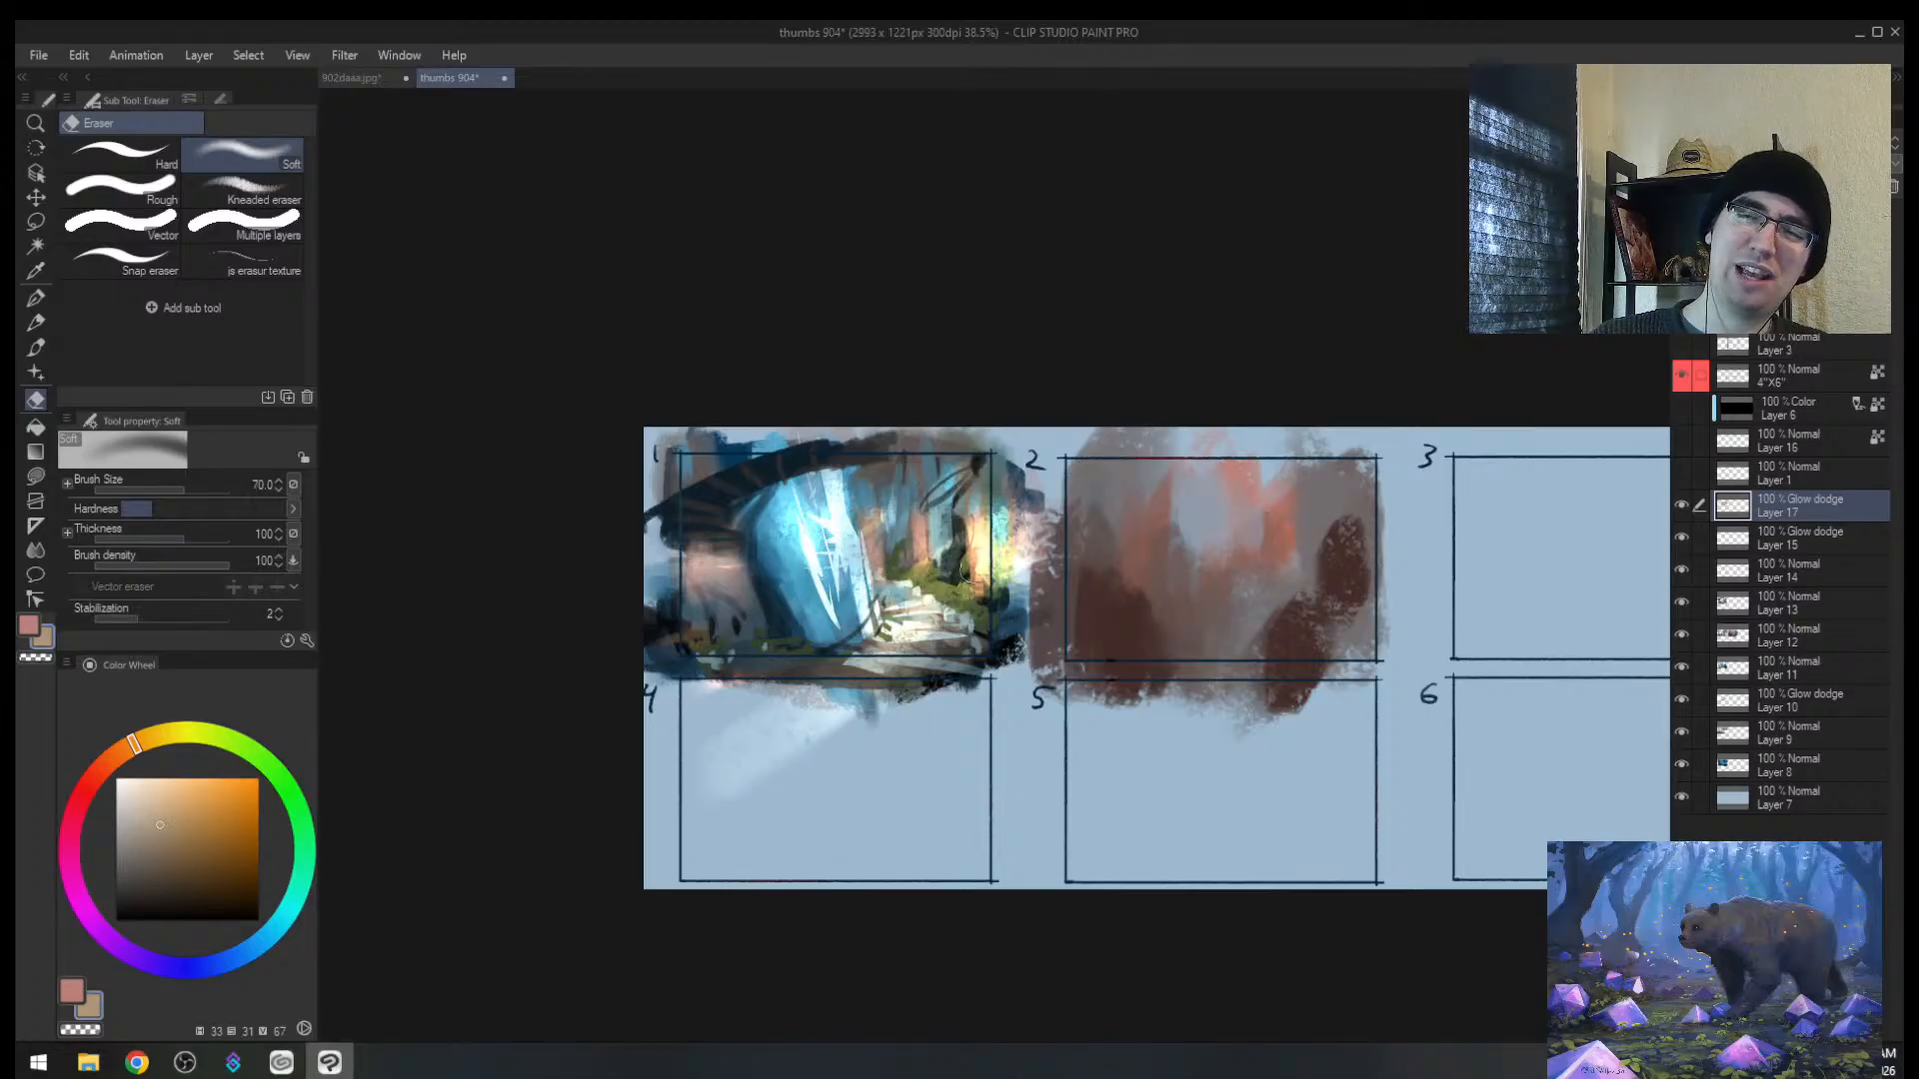
key(b)
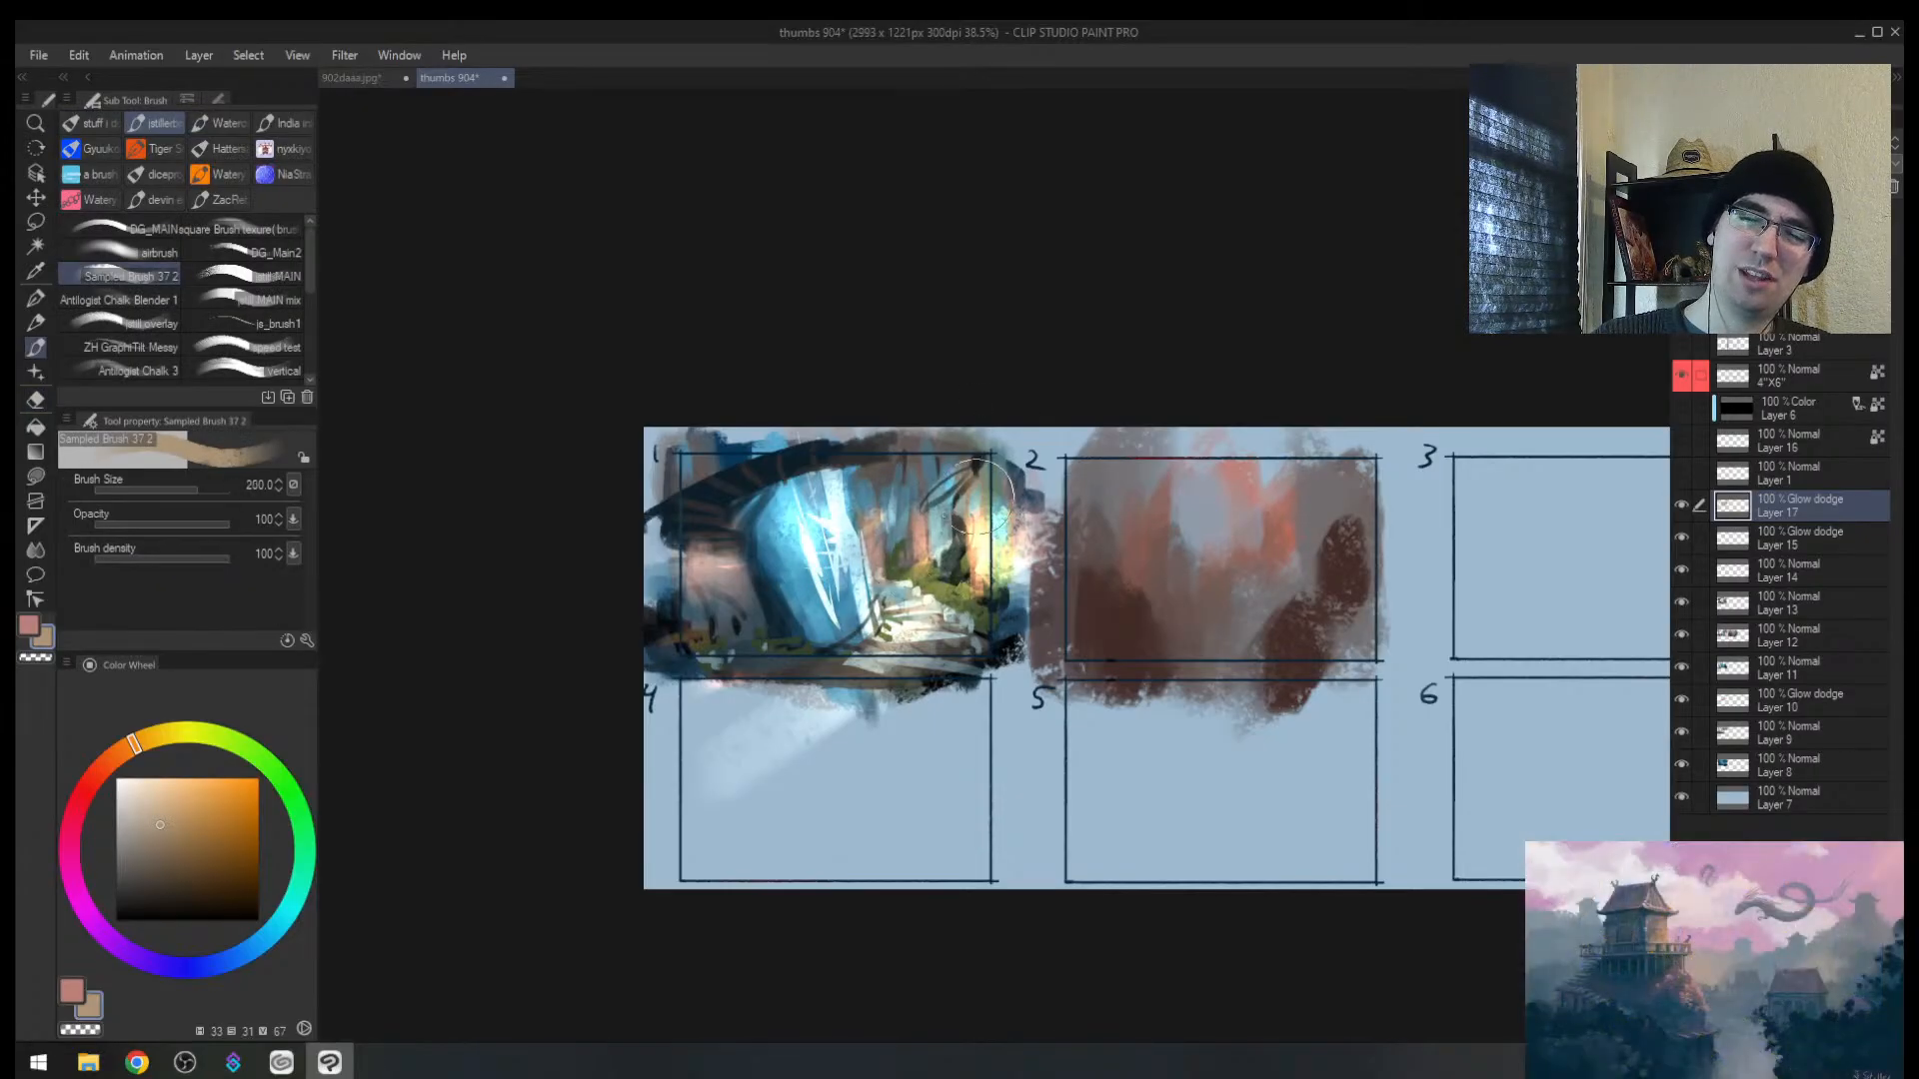
key([)
key([)
key([)
key([)
key([)
key([)
key([)
drag(911, 501, 904, 566)
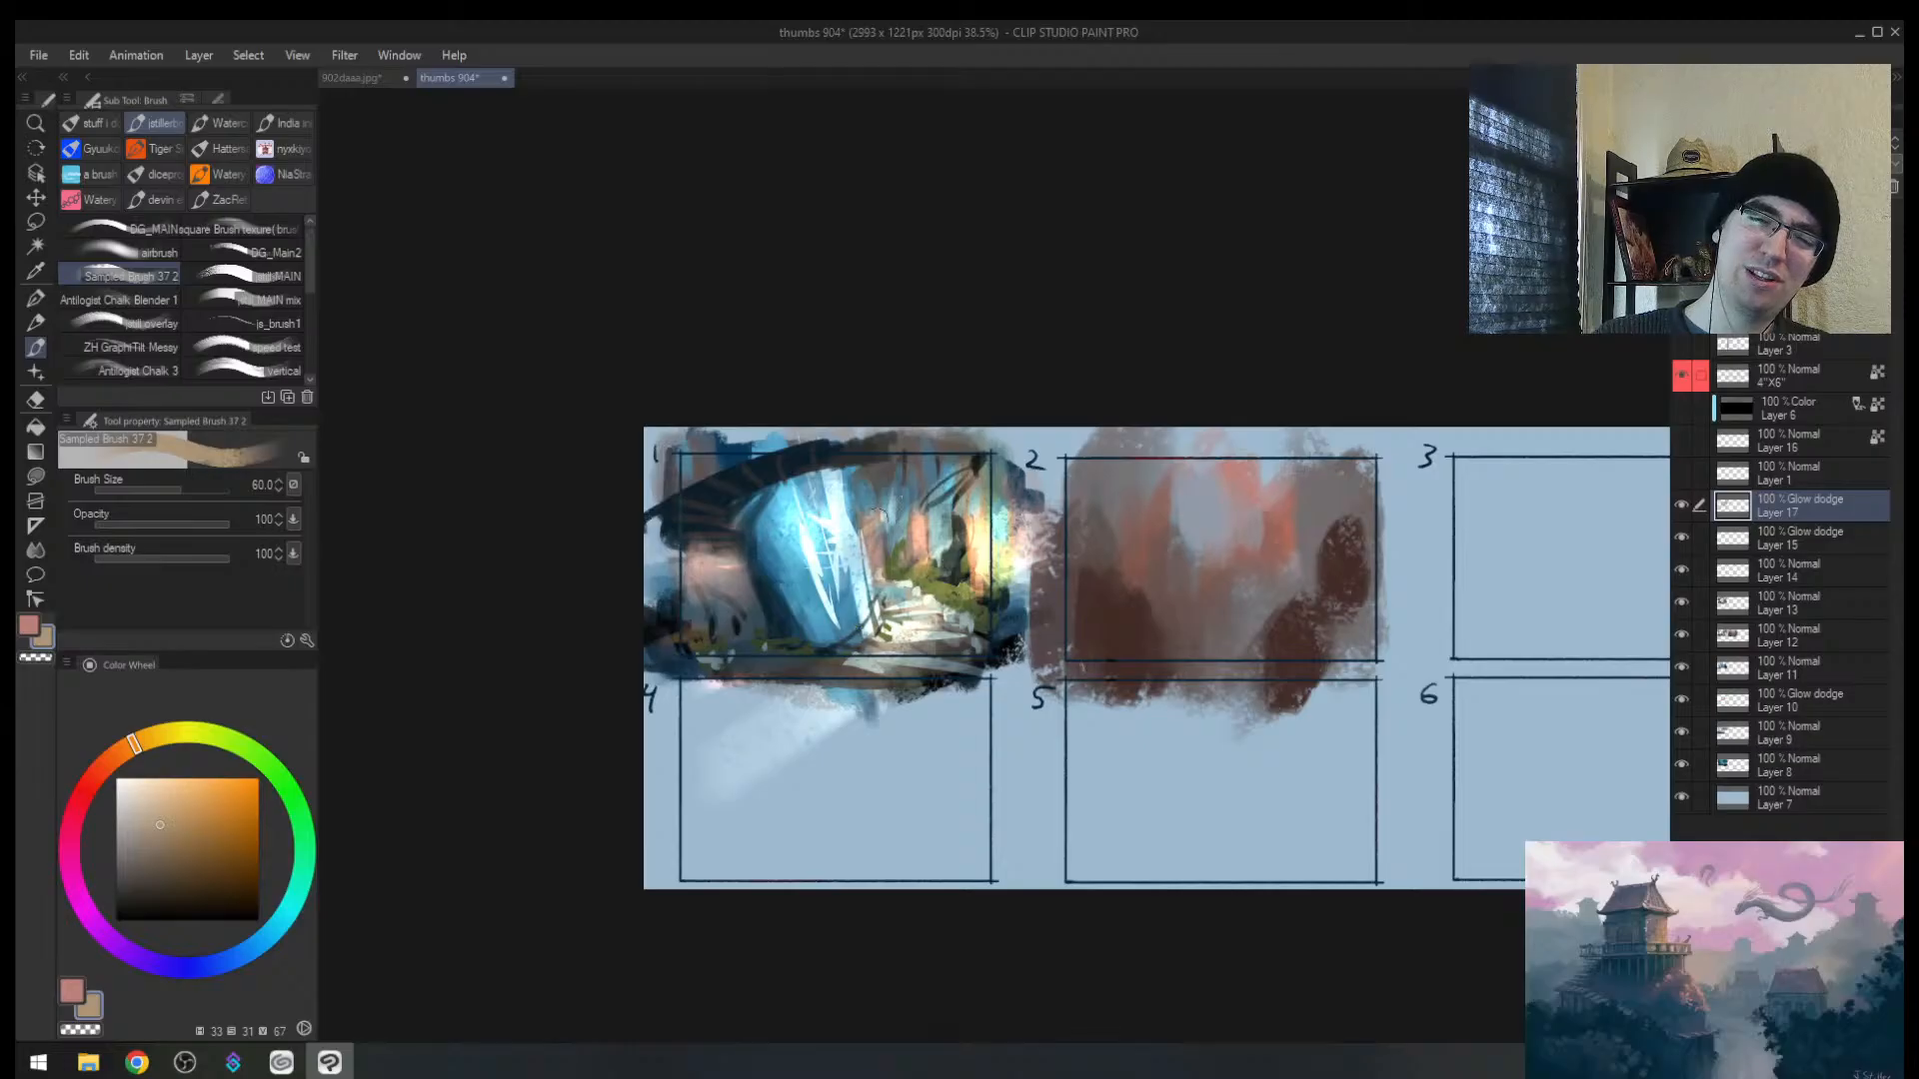
Step: Erase the orange glow at thumbnail 1's left edge
key(h)
key(alt+space)
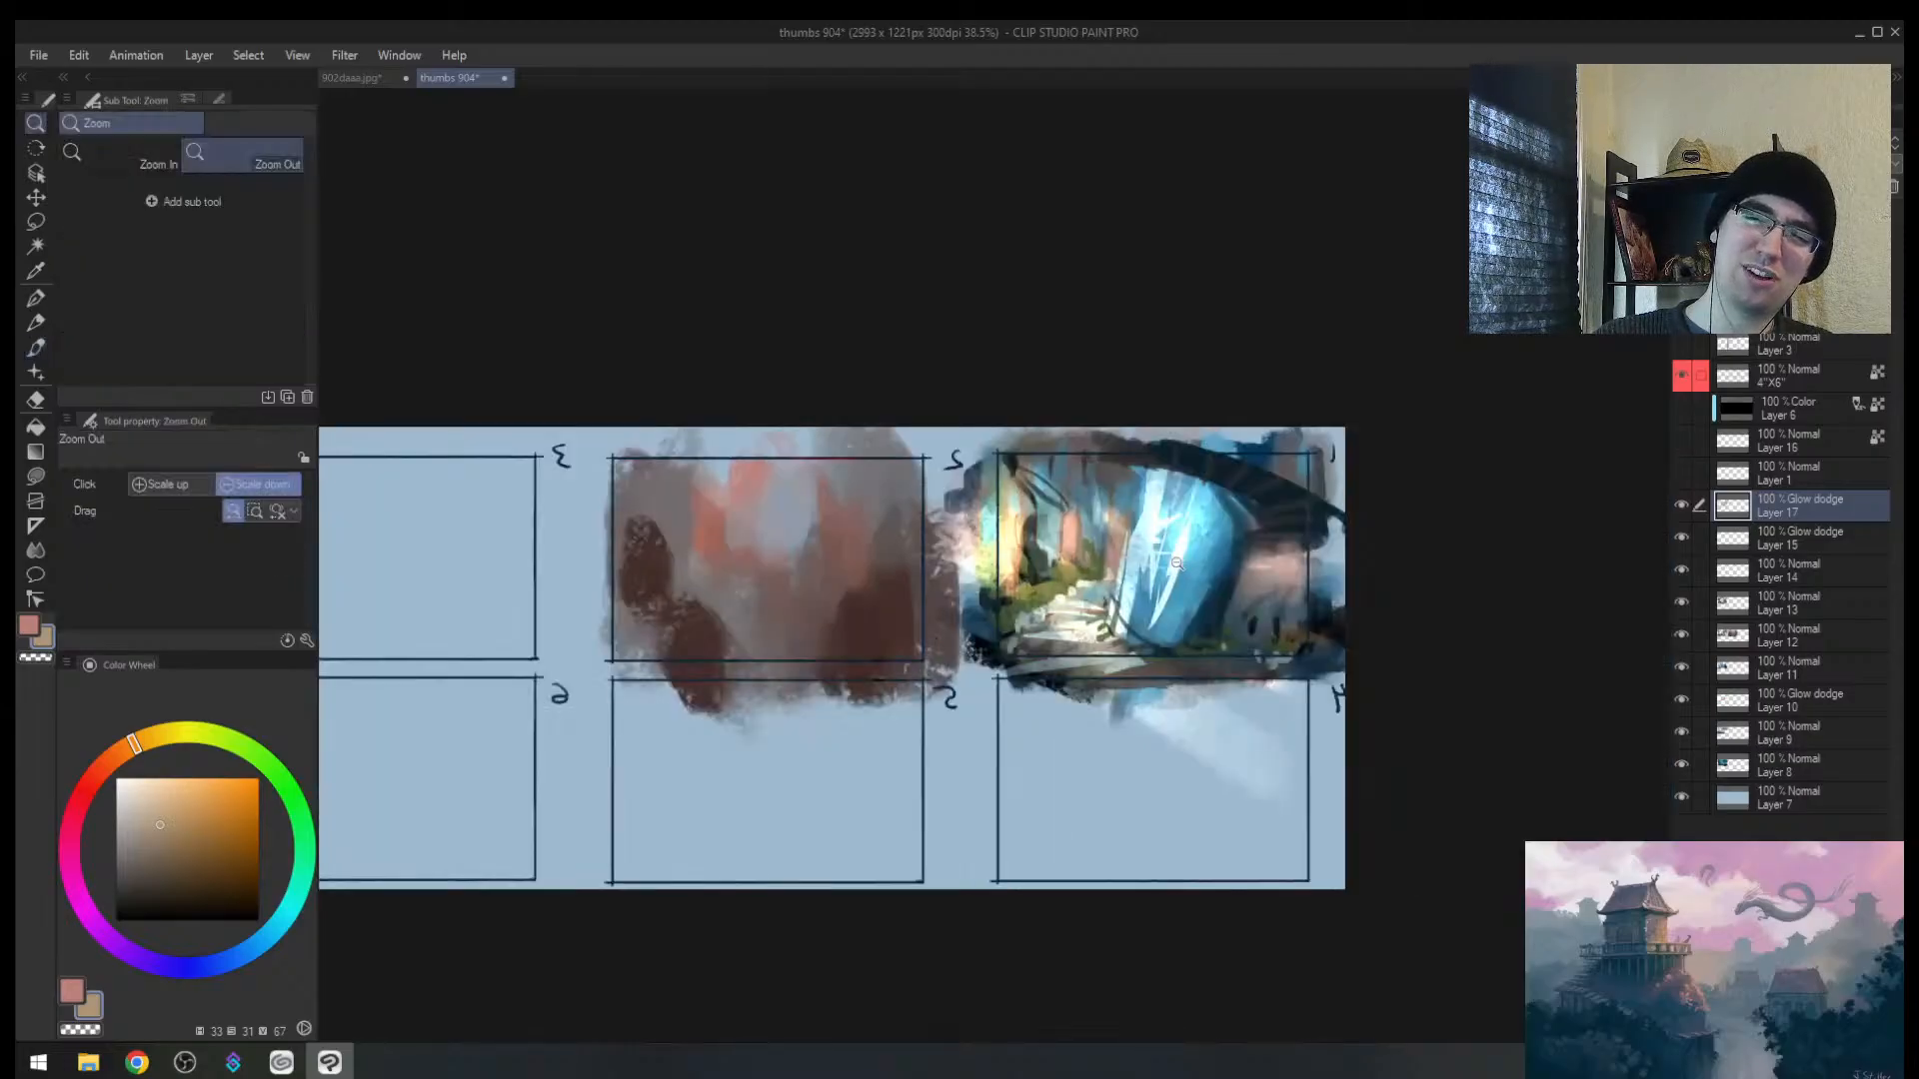
scroll(1177, 563, up, 2)
key(e)
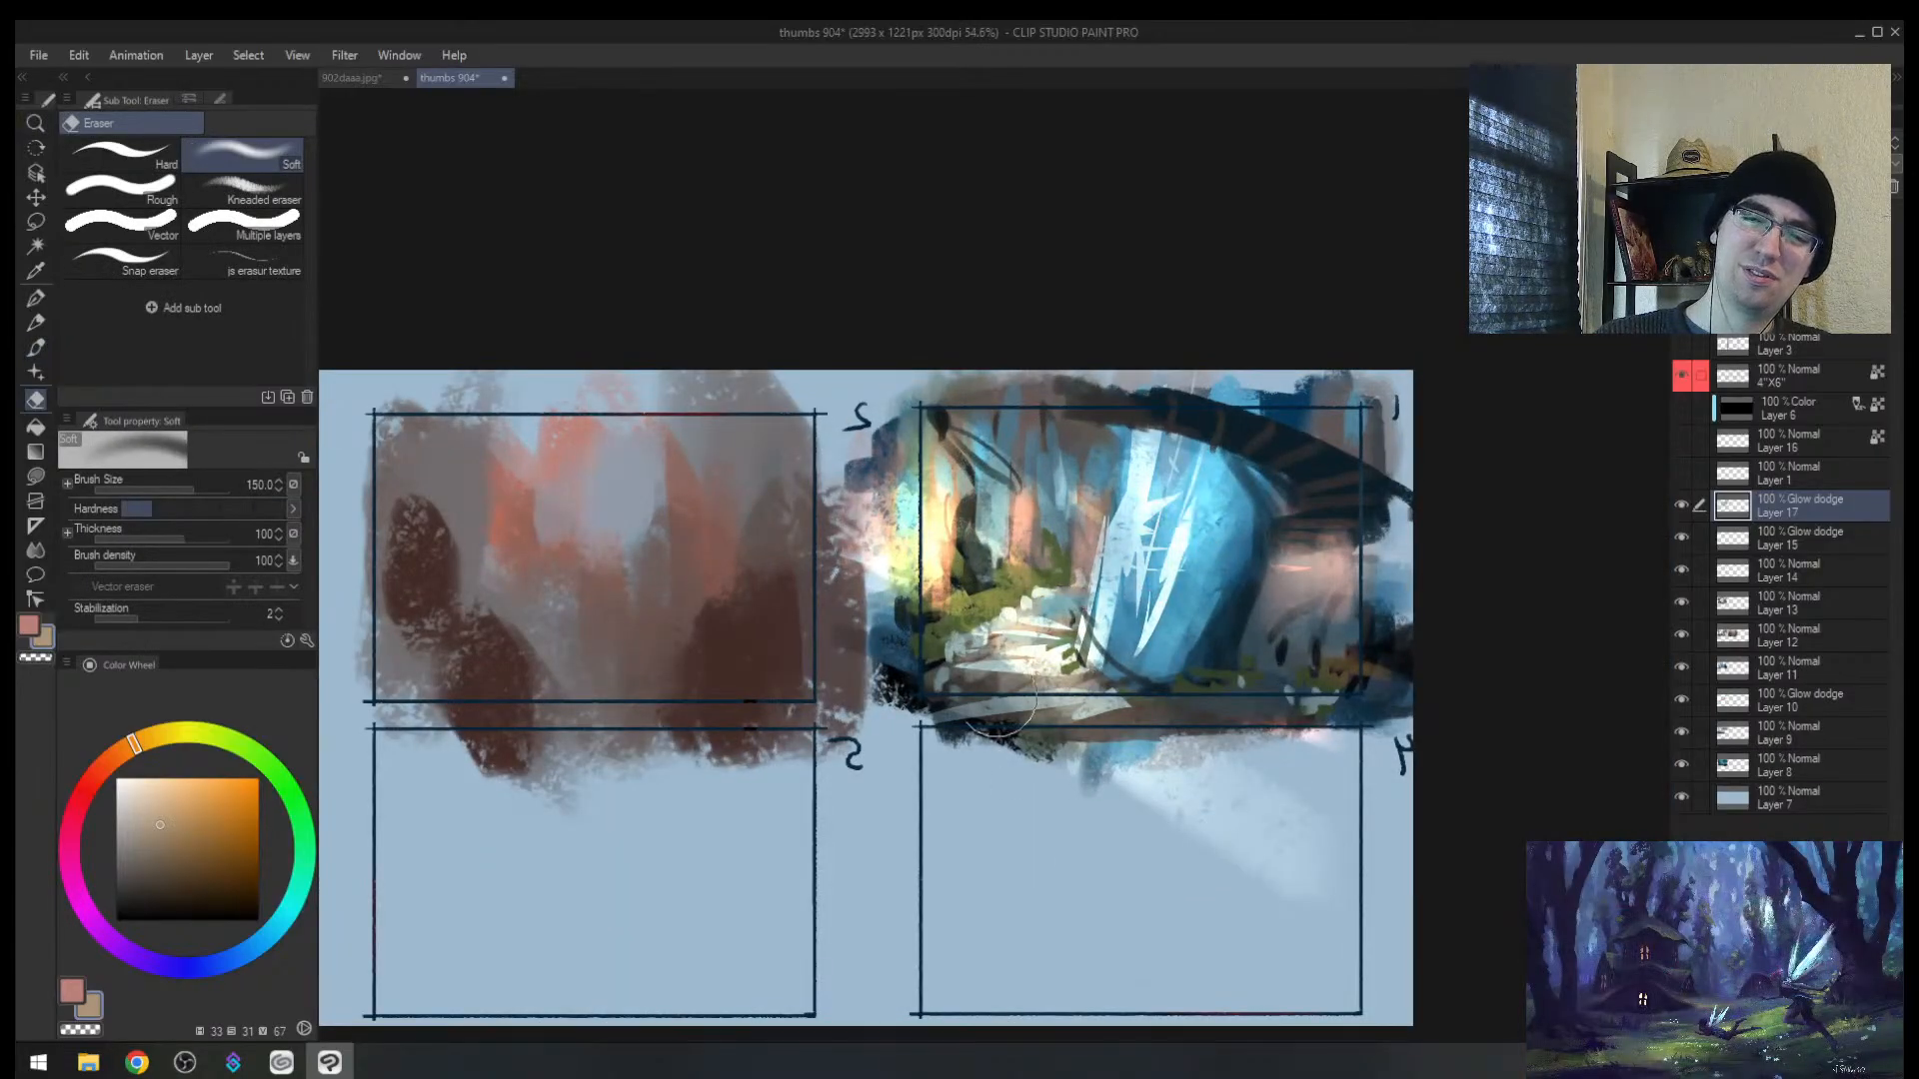
mouse_move(936, 486)
mouse_down()
mouse_move(886, 486)
mouse_move(895, 575)
mouse_up()
Step: Brighten the waterfall's foot, right side, top and left side with small glow strokes
key(b)
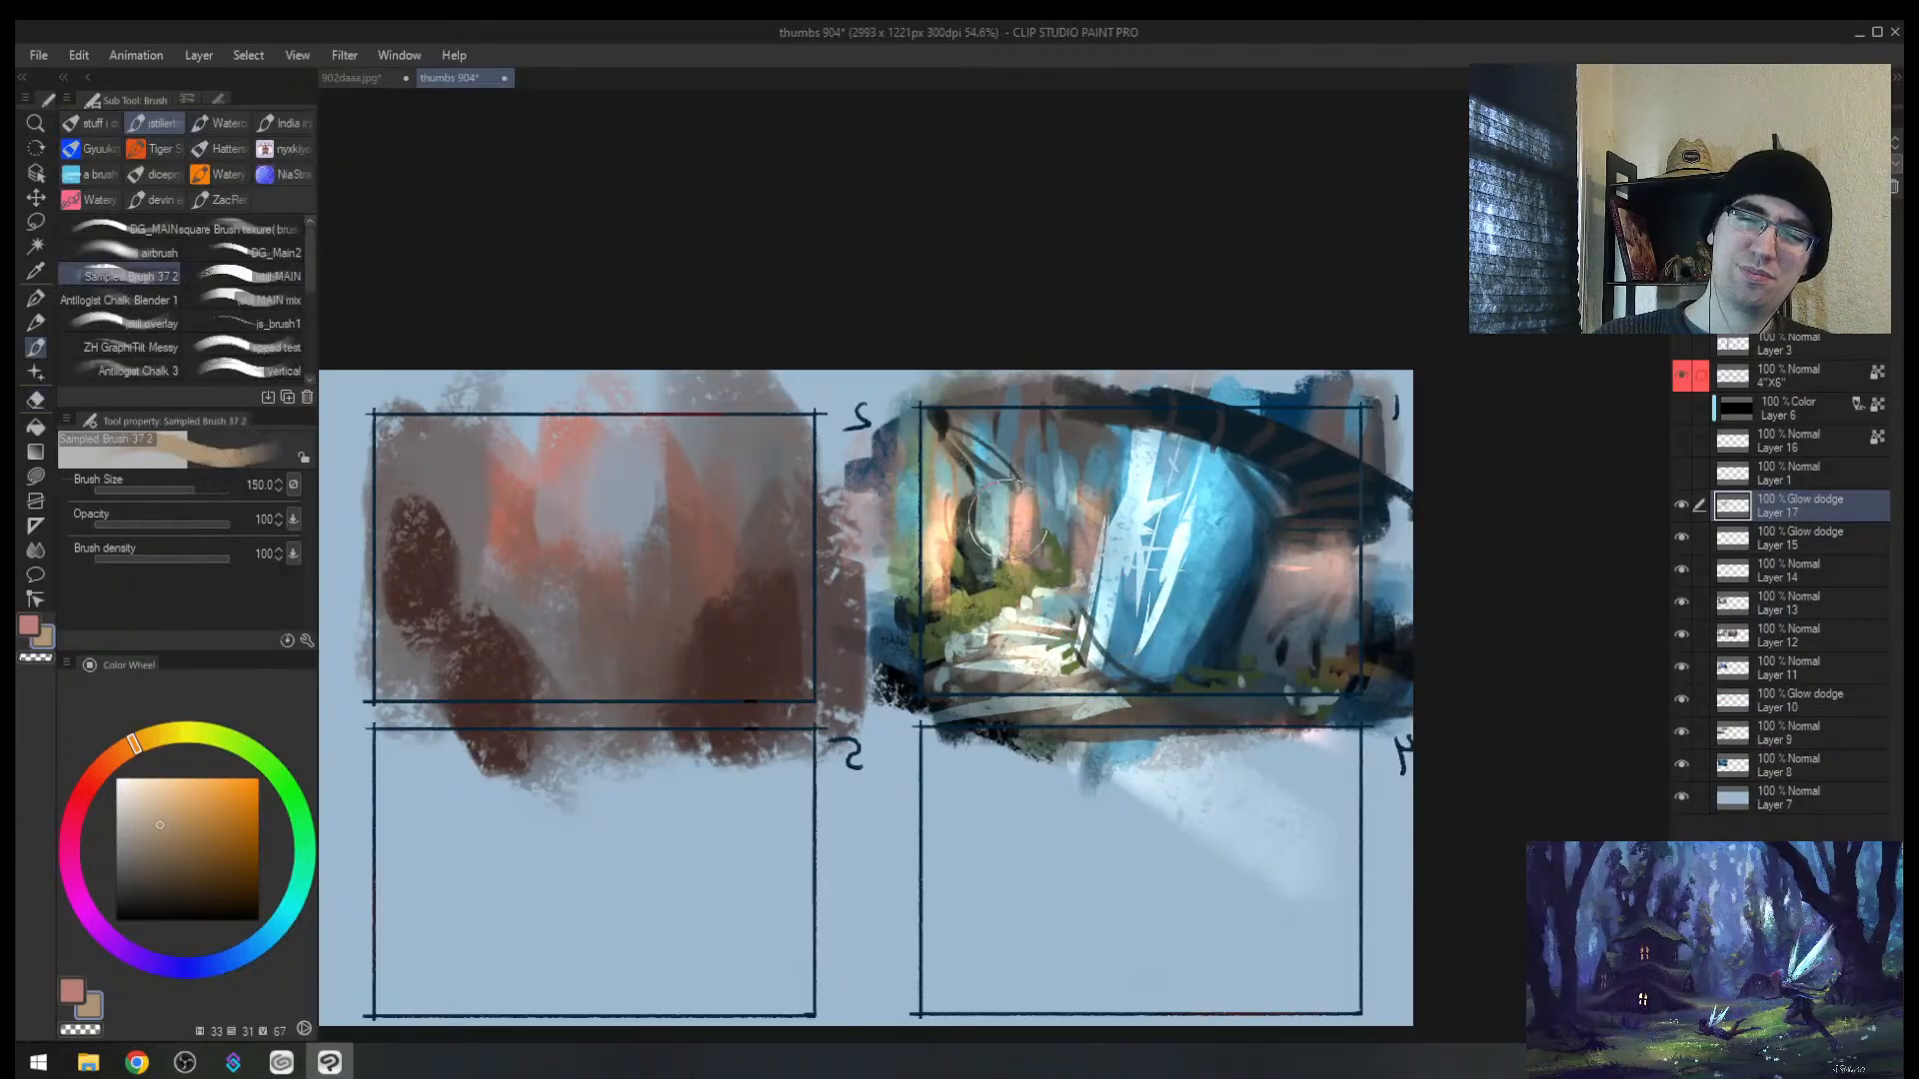
key(h)
key([)
key([)
key([)
key([)
key([)
mouse_move(935, 596)
mouse_down()
mouse_move(861, 666)
mouse_move(861, 648)
mouse_up()
key([)
key([)
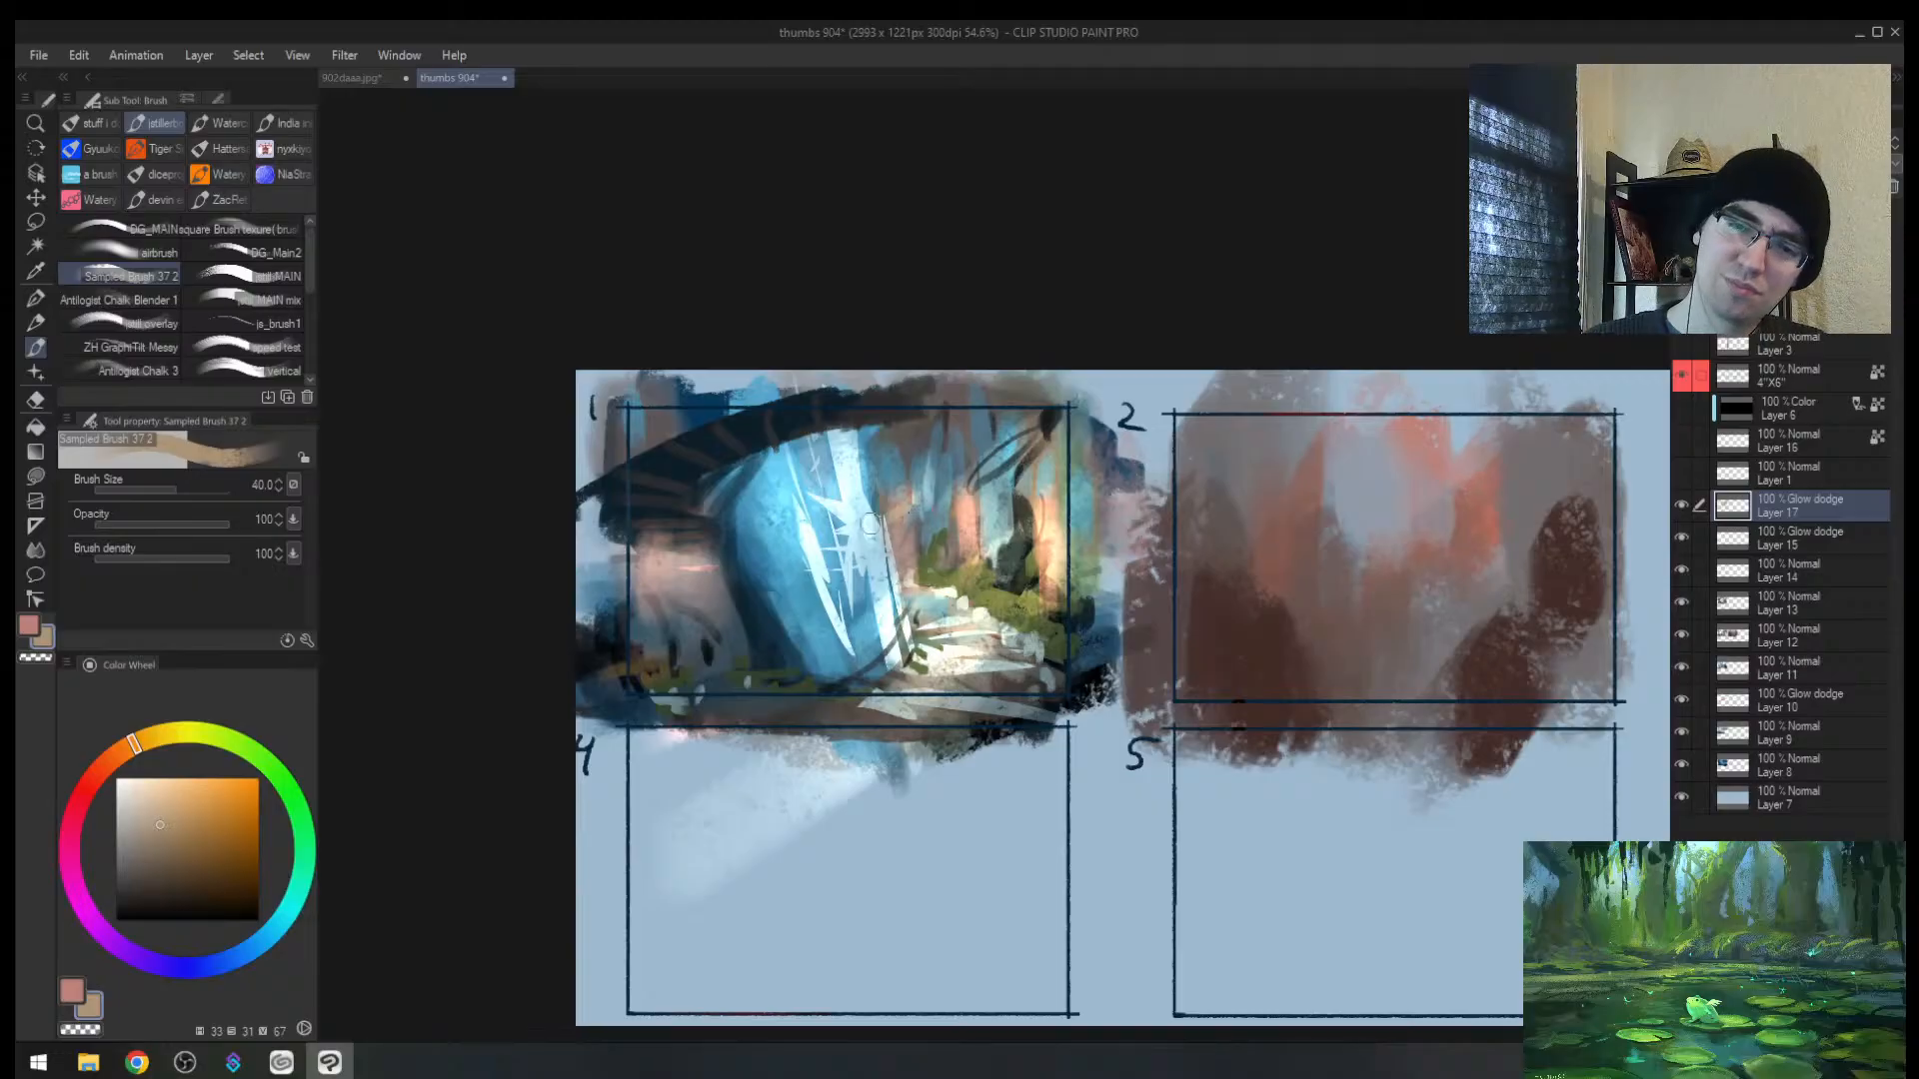
drag(870, 519, 887, 596)
drag(864, 477, 880, 600)
drag(846, 430, 858, 478)
drag(824, 449, 835, 499)
drag(852, 579, 876, 668)
drag(843, 558, 865, 619)
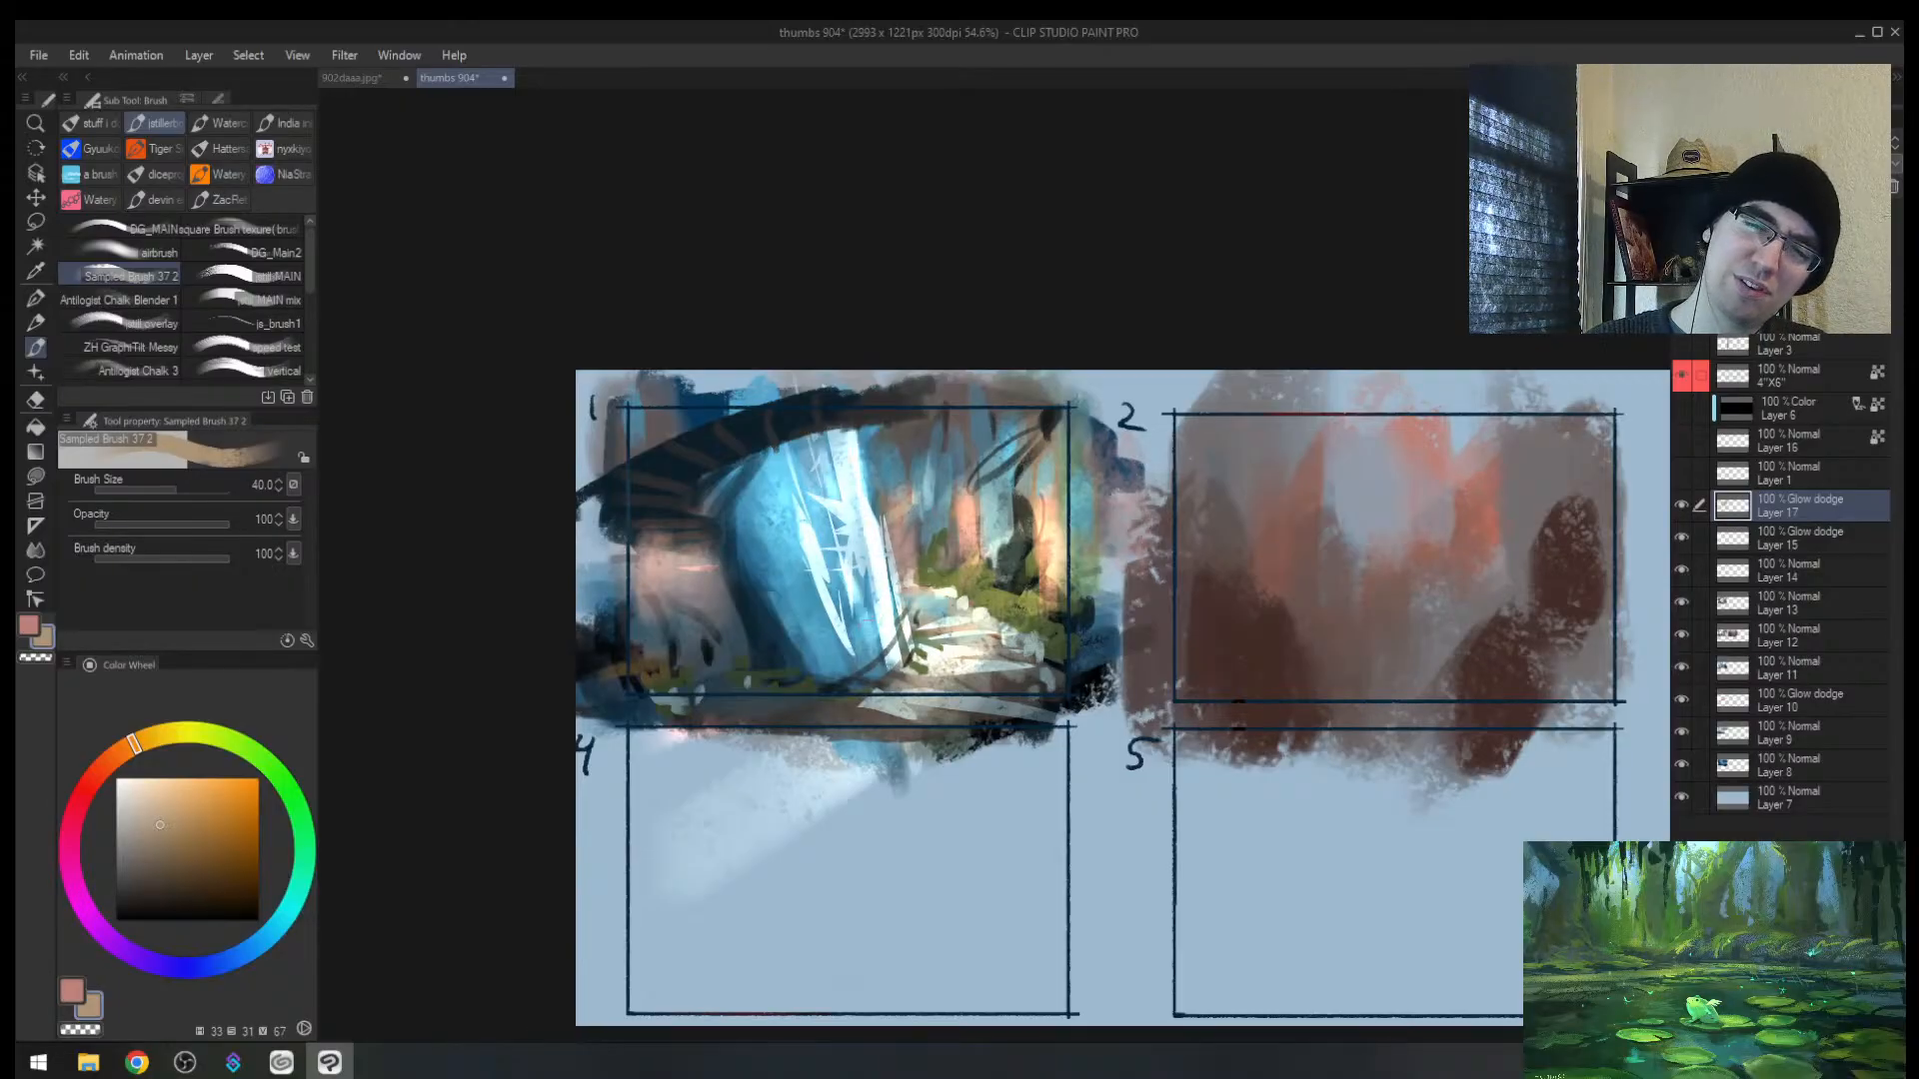
drag(818, 457, 841, 556)
drag(810, 440, 824, 496)
Step: In the mirrored view, brighten the area beside the waterfall
key(h)
key(])
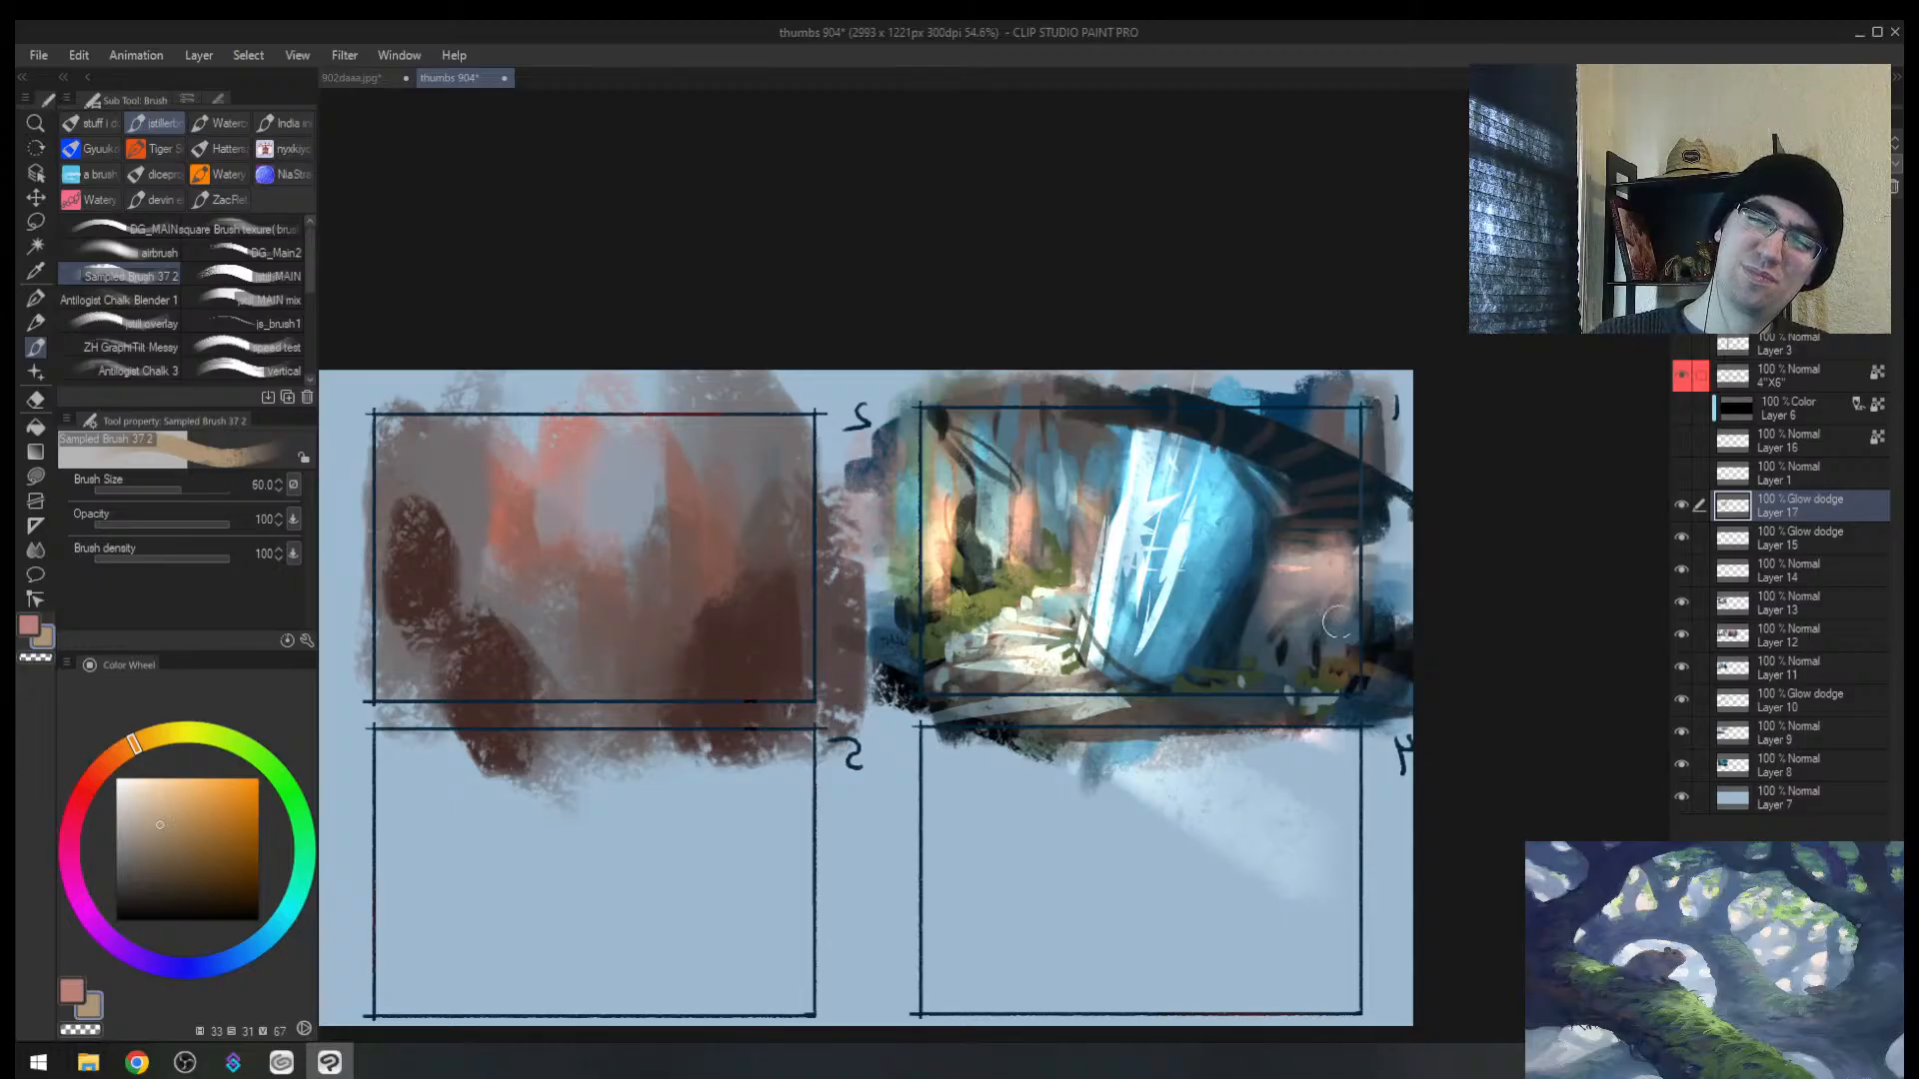
key([)
key([)
mouse_move(1309, 624)
mouse_down()
mouse_move(1311, 556)
mouse_move(1313, 582)
mouse_up()
key(alt+space)
drag(1313, 583, 1111, 611)
mouse_move(1110, 612)
mouse_down()
mouse_move(1059, 624)
mouse_move(1144, 608)
mouse_up()
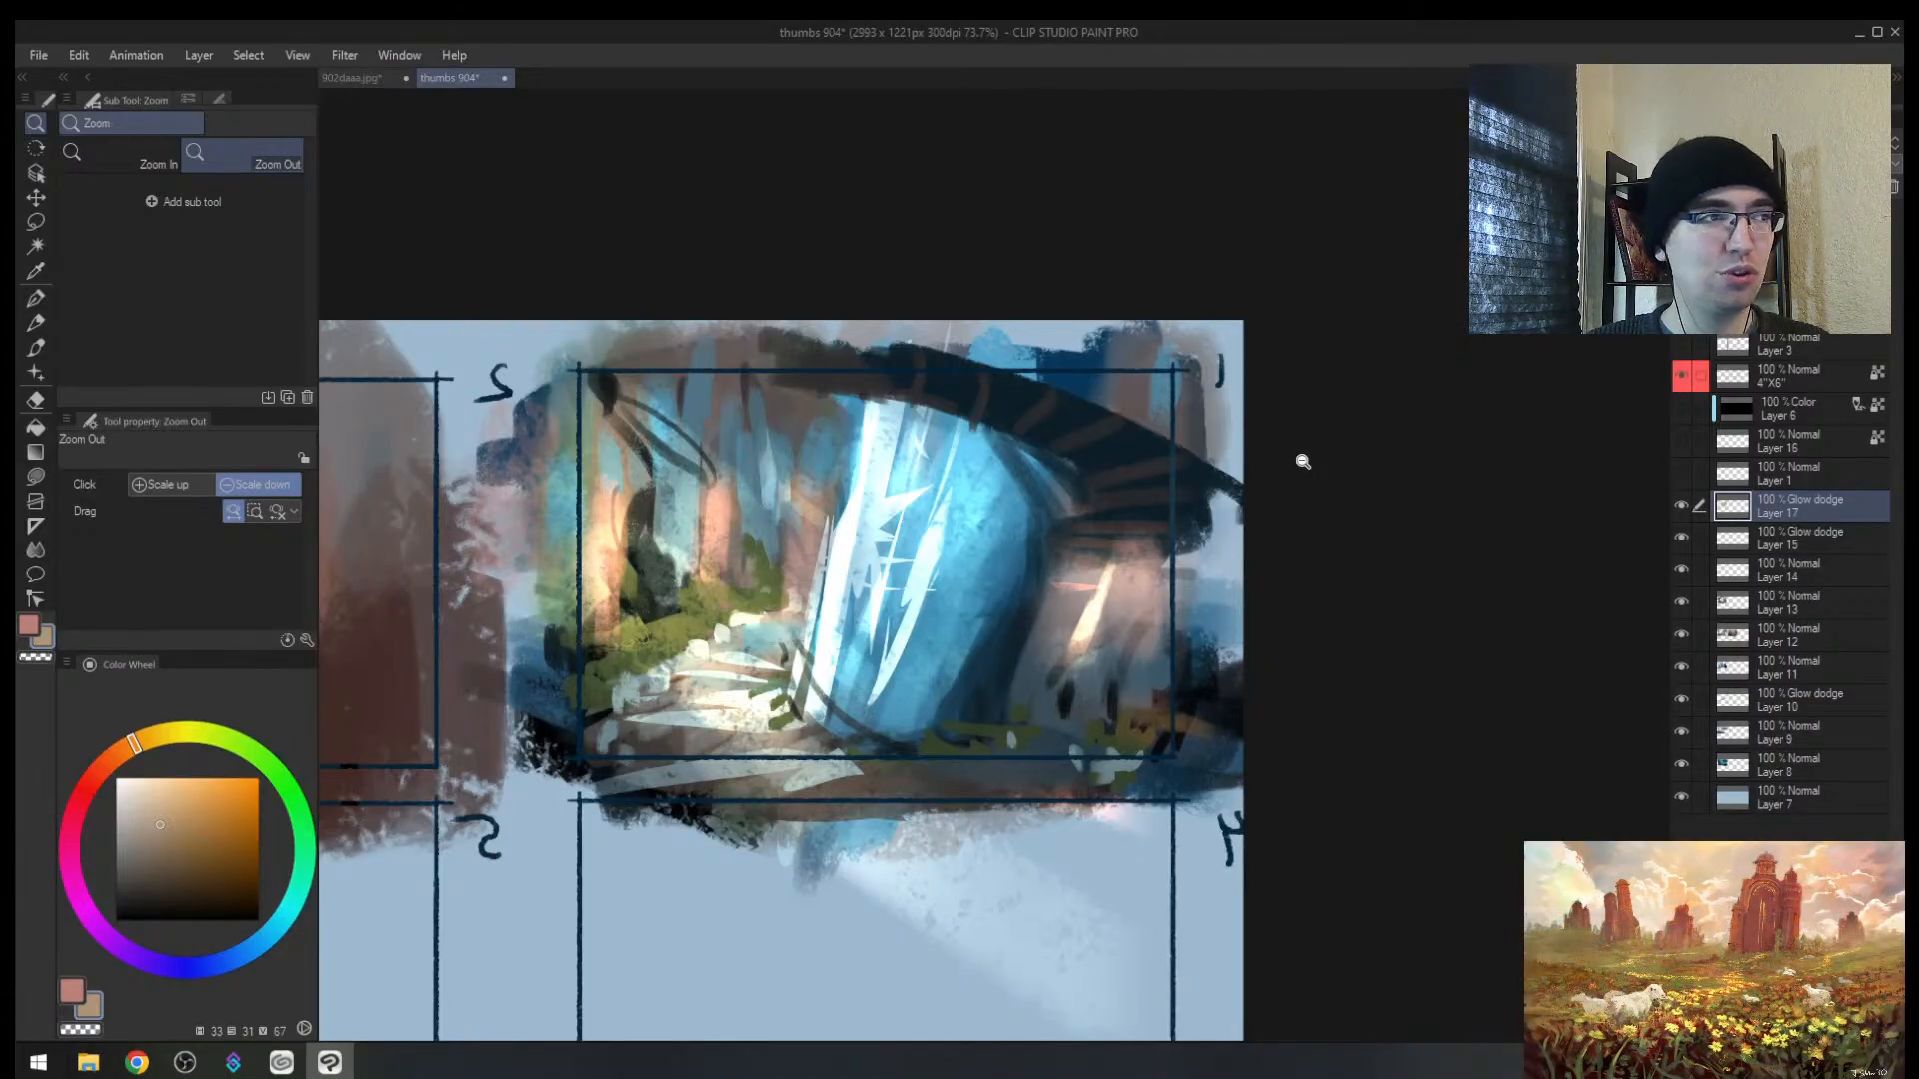
key(b)
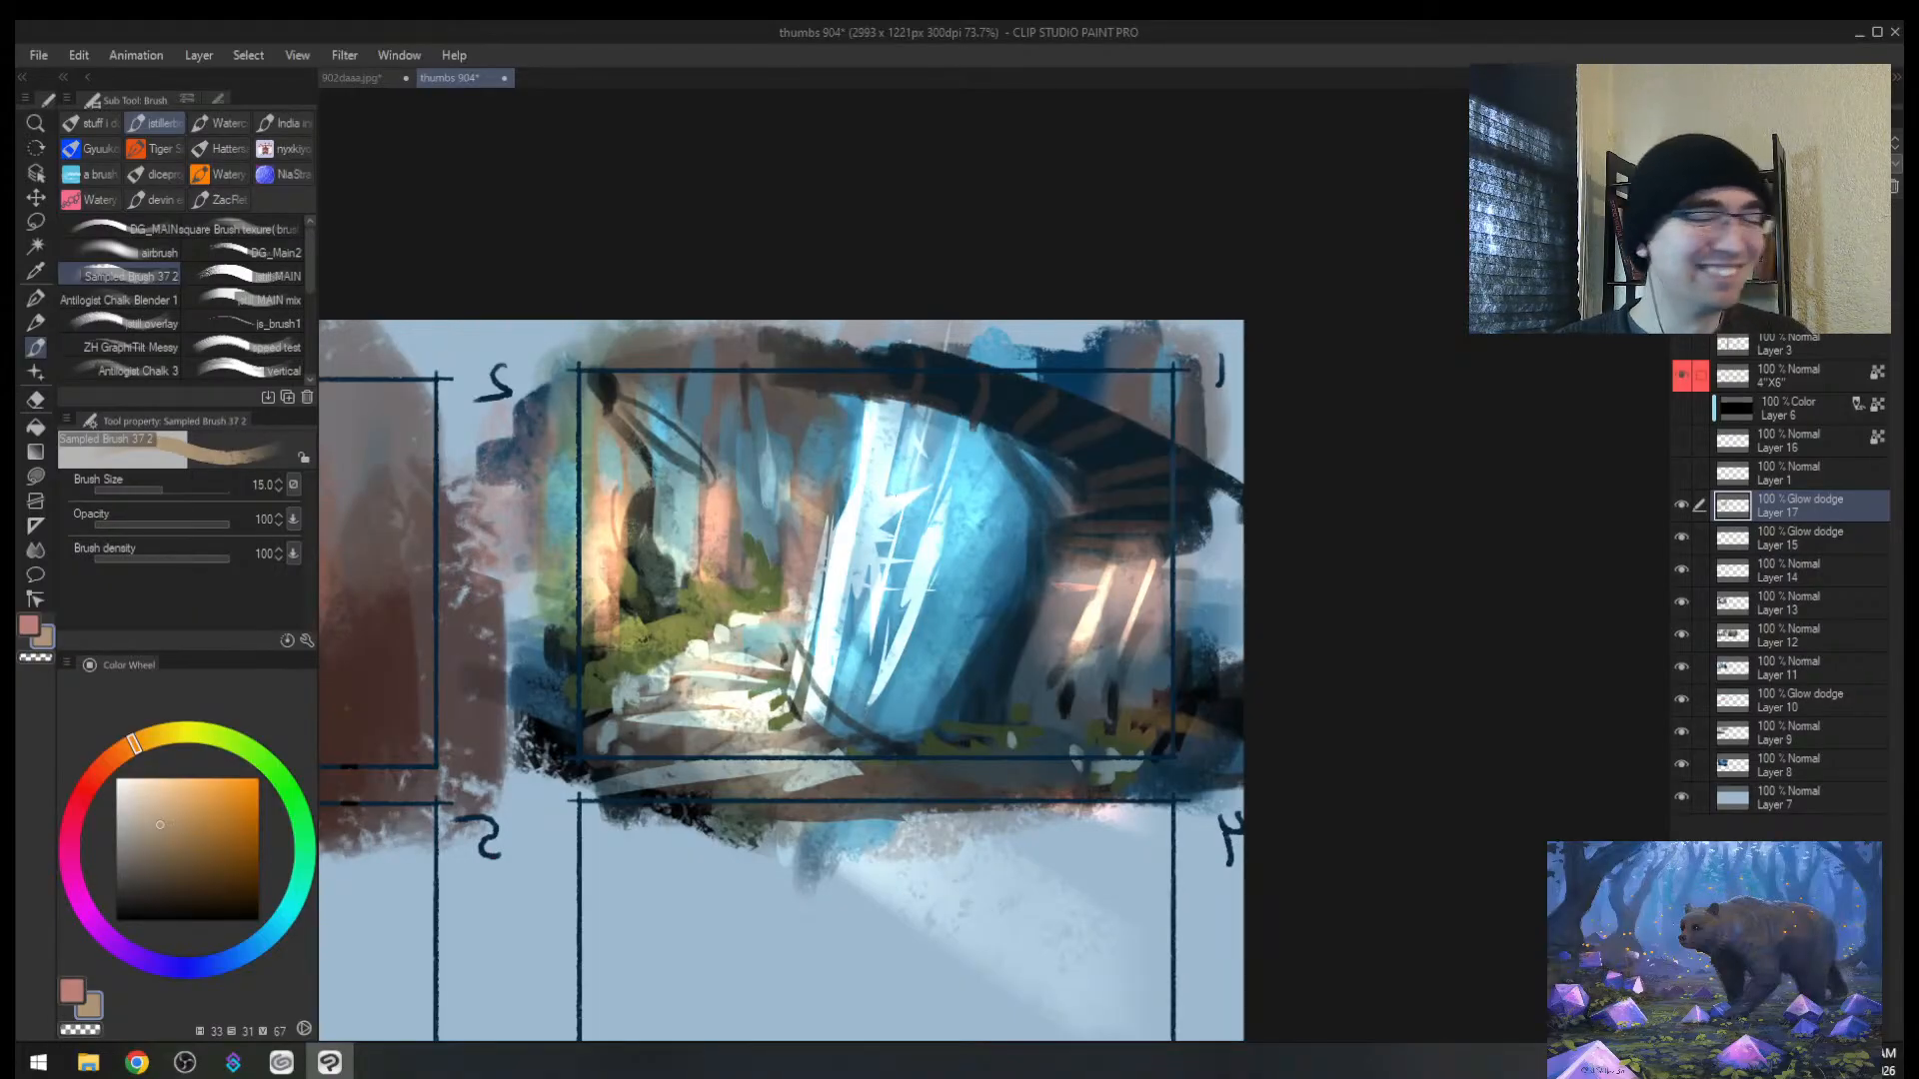
Step: Soft-erase the Glow dodge highlights over thumbnail 1's stairs
key(alt+space)
drag(926, 589, 899, 593)
key(h)
key(e)
mouse_move(1115, 559)
mouse_down()
mouse_move(1139, 557)
mouse_move(1055, 600)
mouse_move(999, 550)
mouse_move(1347, 614)
mouse_move(1252, 724)
mouse_up()
key(space)
mouse_move(1253, 632)
mouse_down()
mouse_move(880, 645)
mouse_move(916, 597)
mouse_up()
key(alt+space)
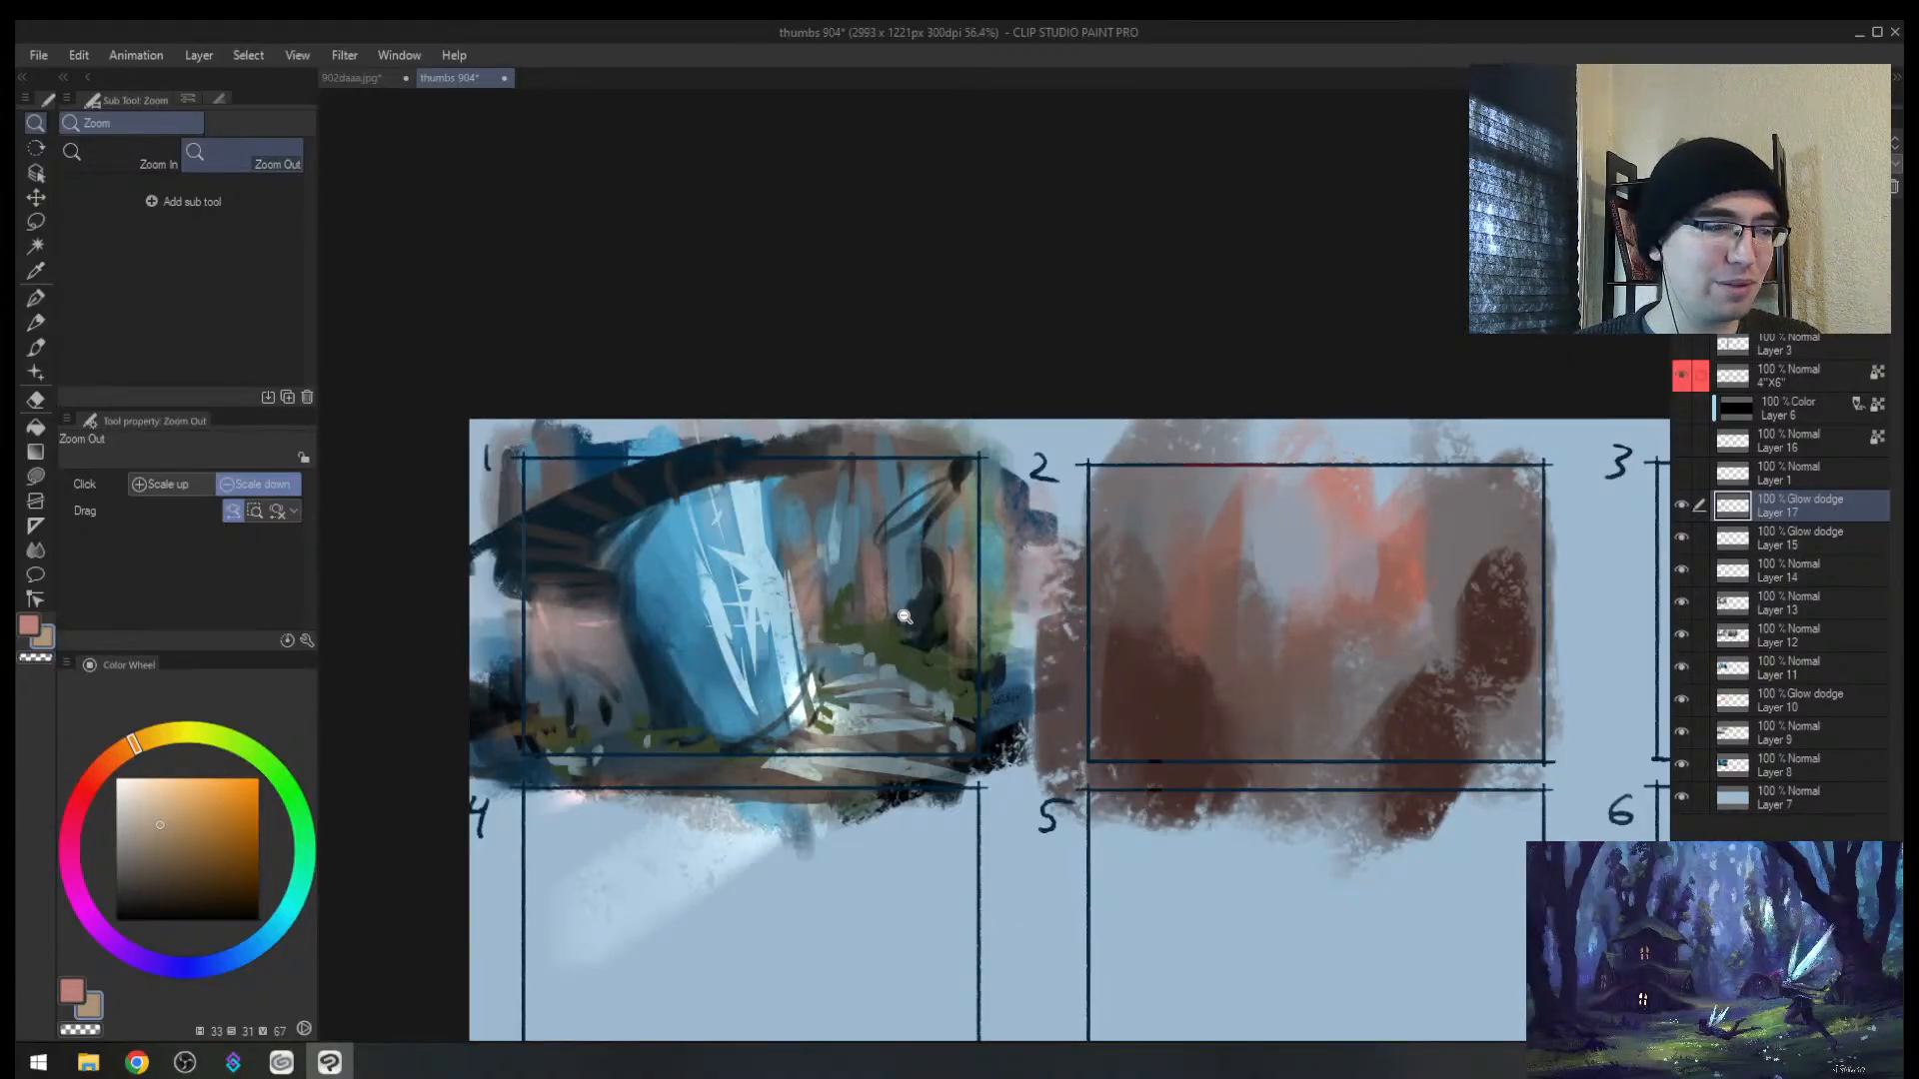
drag(910, 618, 921, 606)
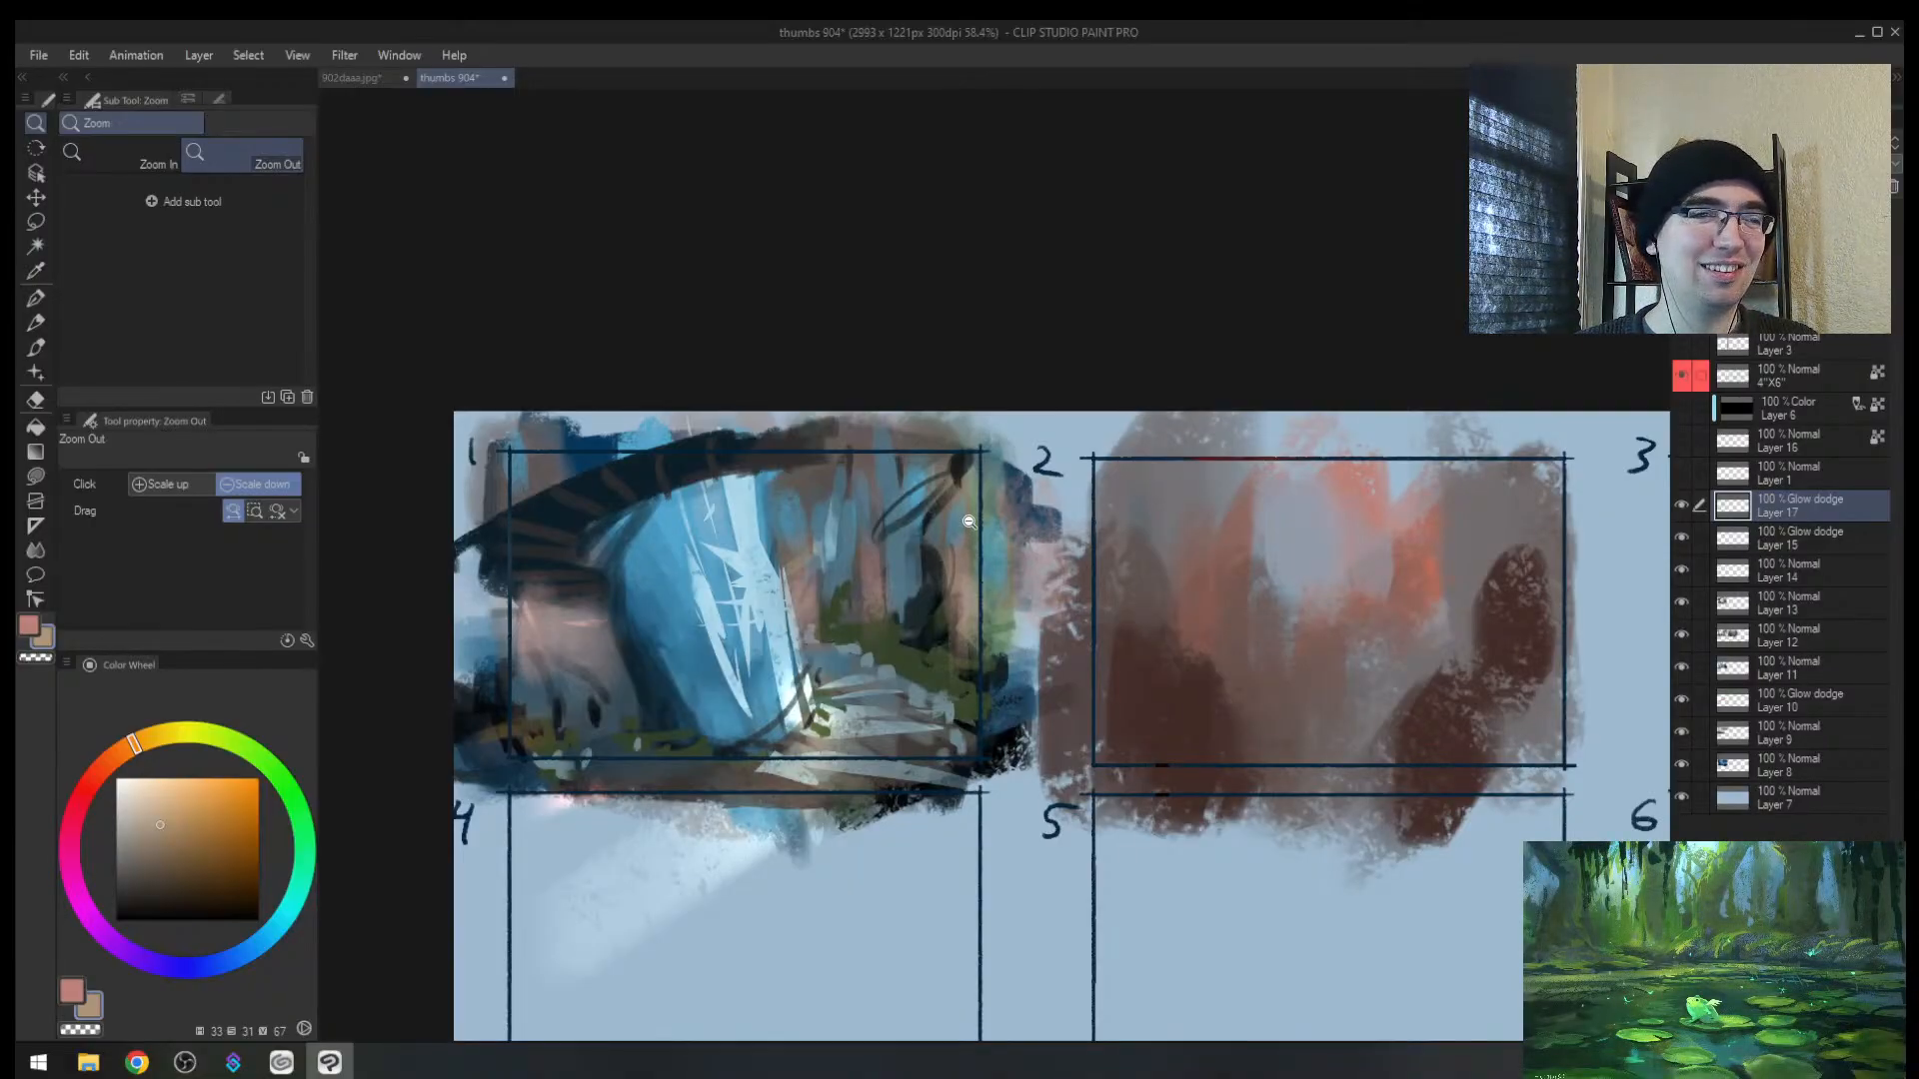
Step: Paint soft light left of the waterfall, then undo and erase the stray vertical light streak
key(h)
mouse_move(1312, 624)
mouse_down()
mouse_move(1120, 630)
mouse_move(1421, 588)
mouse_move(1391, 599)
mouse_up()
mouse_move(1219, 725)
mouse_down()
mouse_move(1060, 601)
mouse_move(1113, 595)
mouse_up()
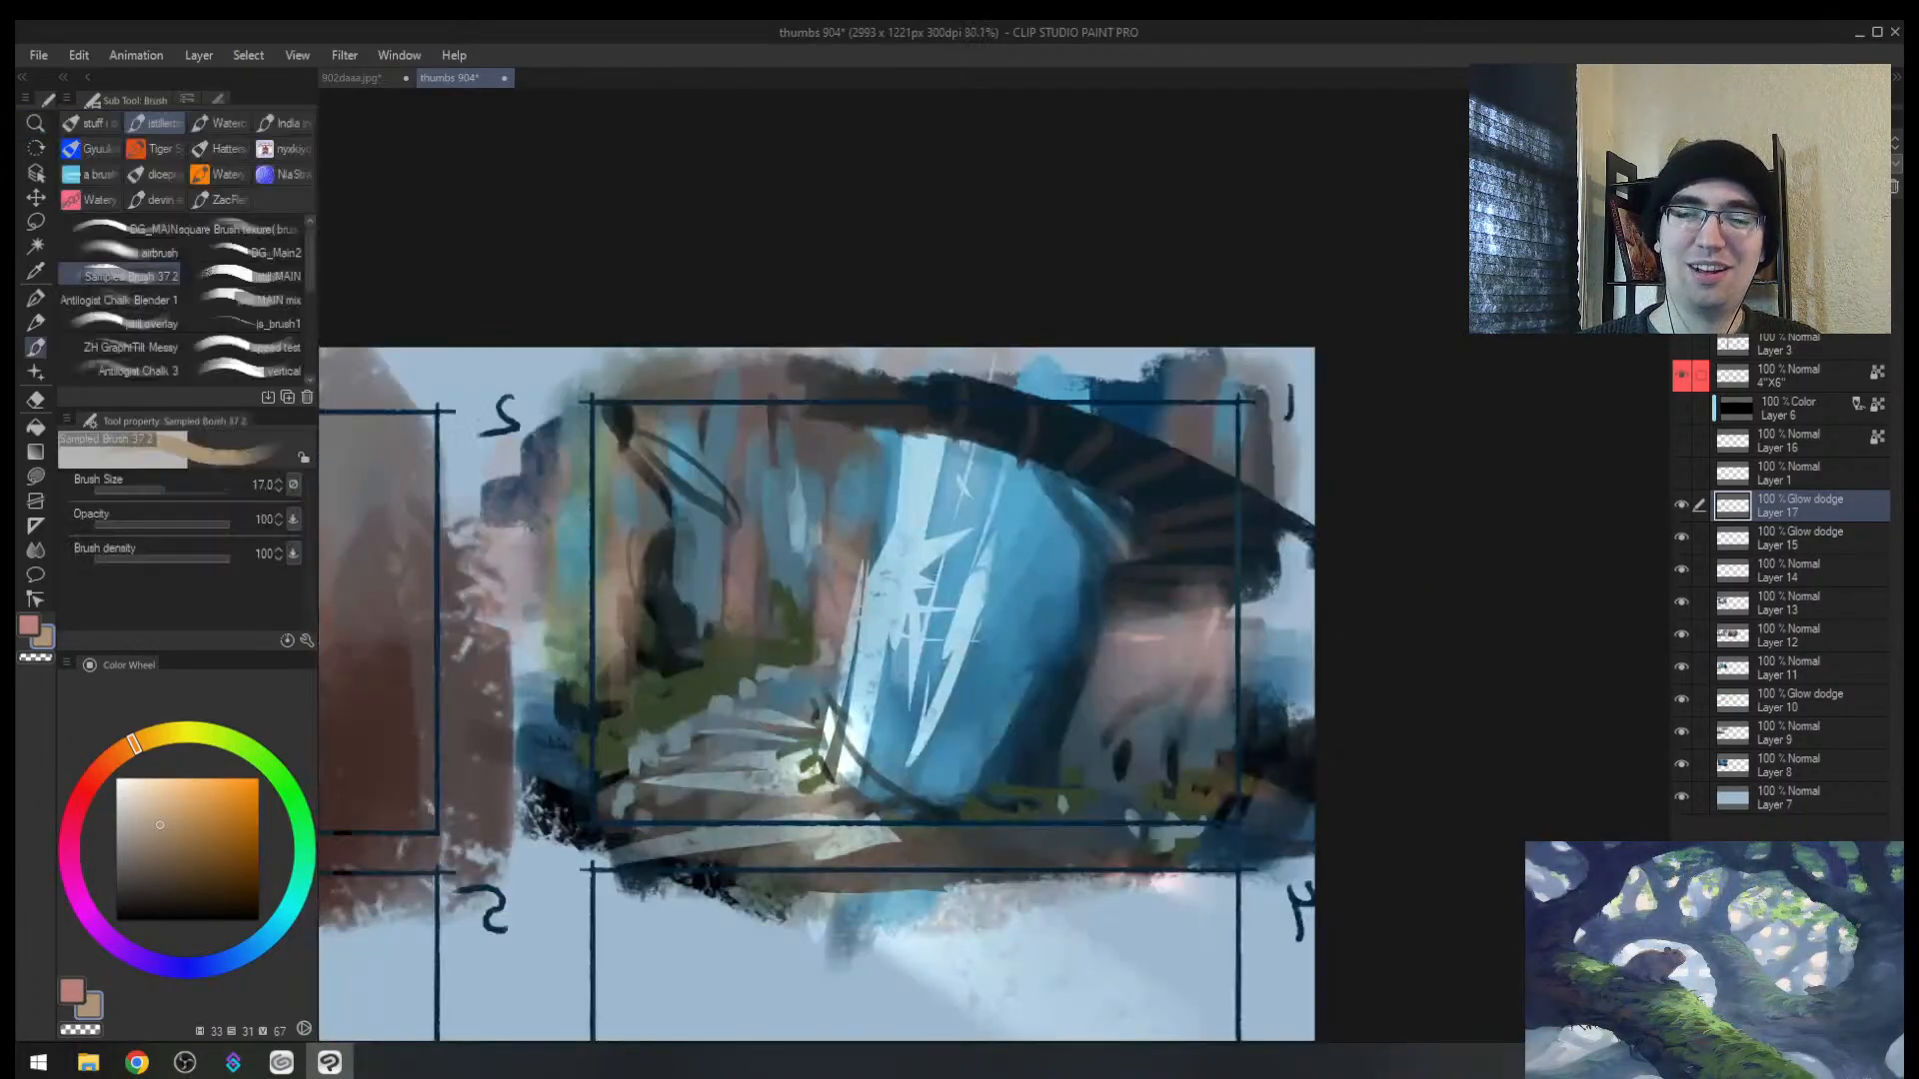
drag(715, 545, 683, 612)
drag(737, 524, 690, 721)
key(bracketright)
key(bracketright)
key(bracketright)
key(bracketright)
key(bracketright)
key(bracketright)
key(bracketright)
key(bracketright)
key(bracketright)
key(bracketright)
drag(719, 414, 704, 601)
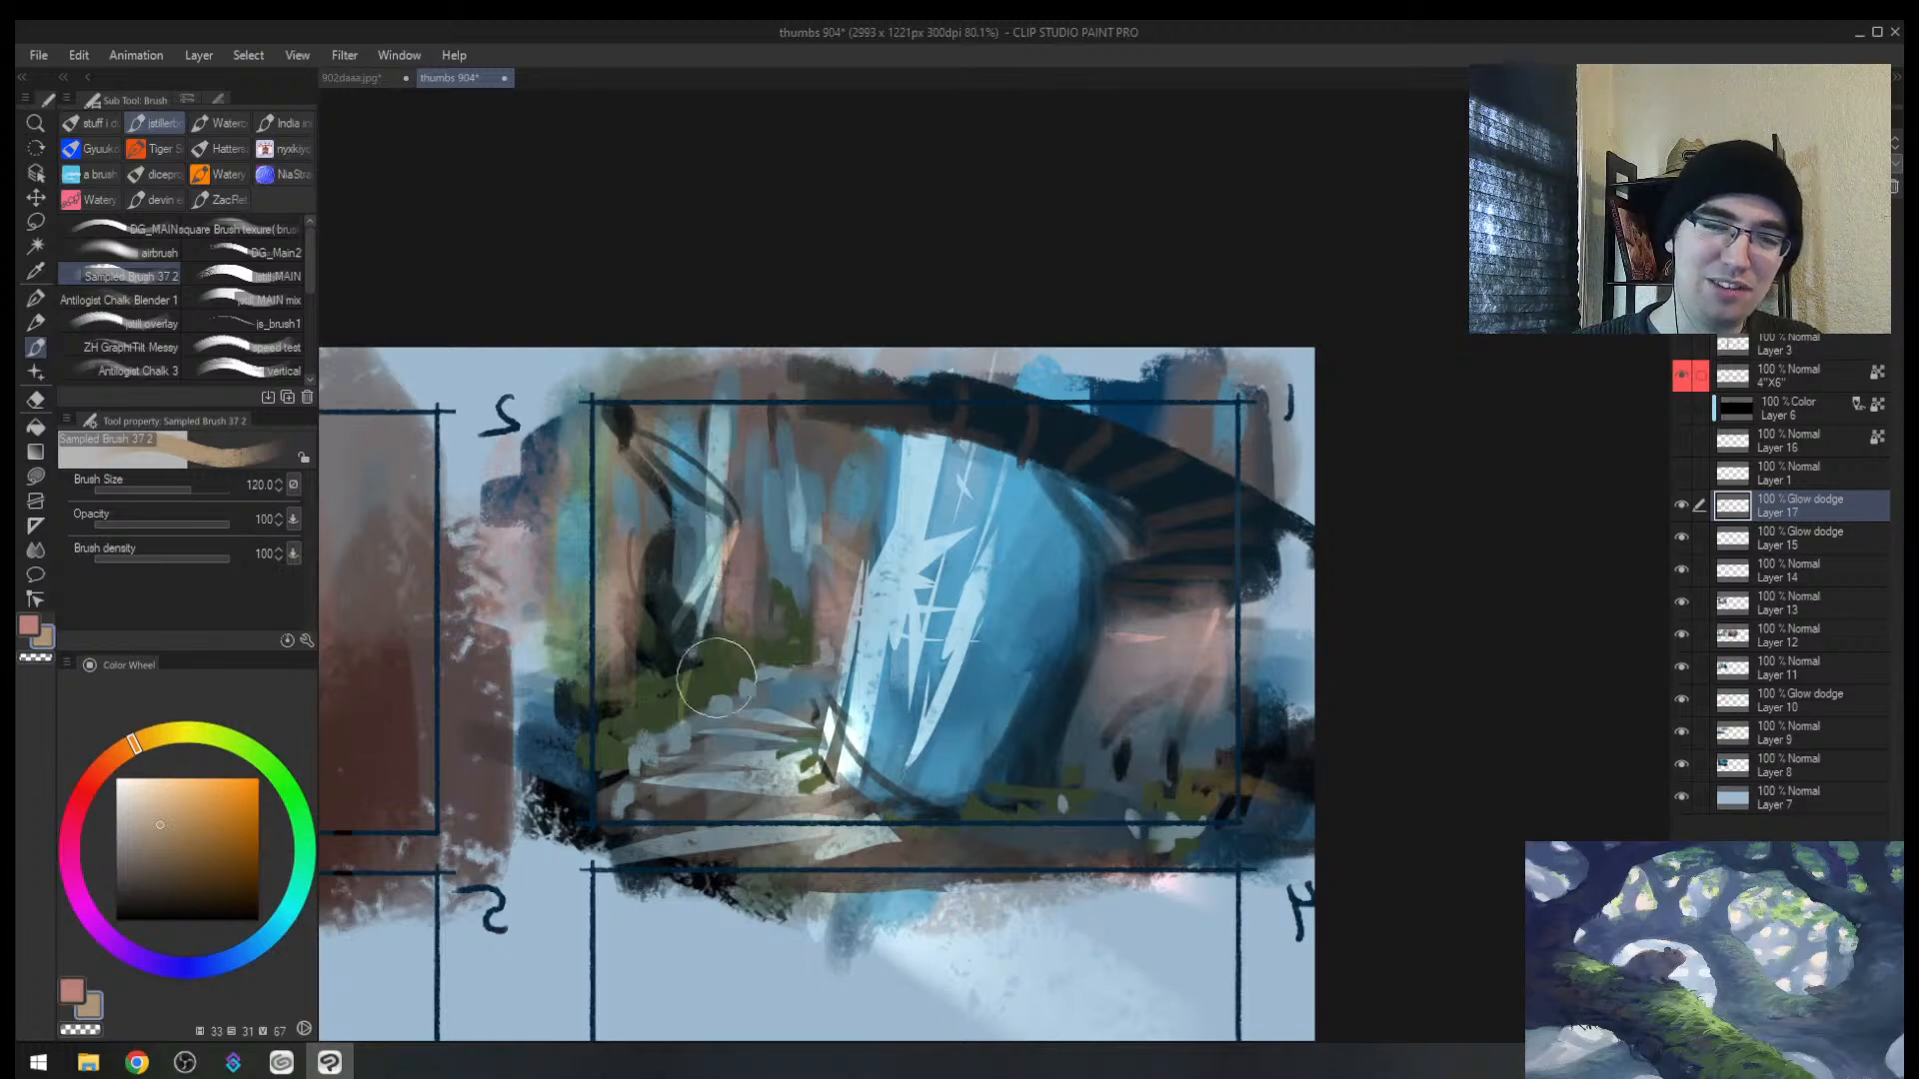
drag(805, 489, 824, 618)
key(ctrl+z)
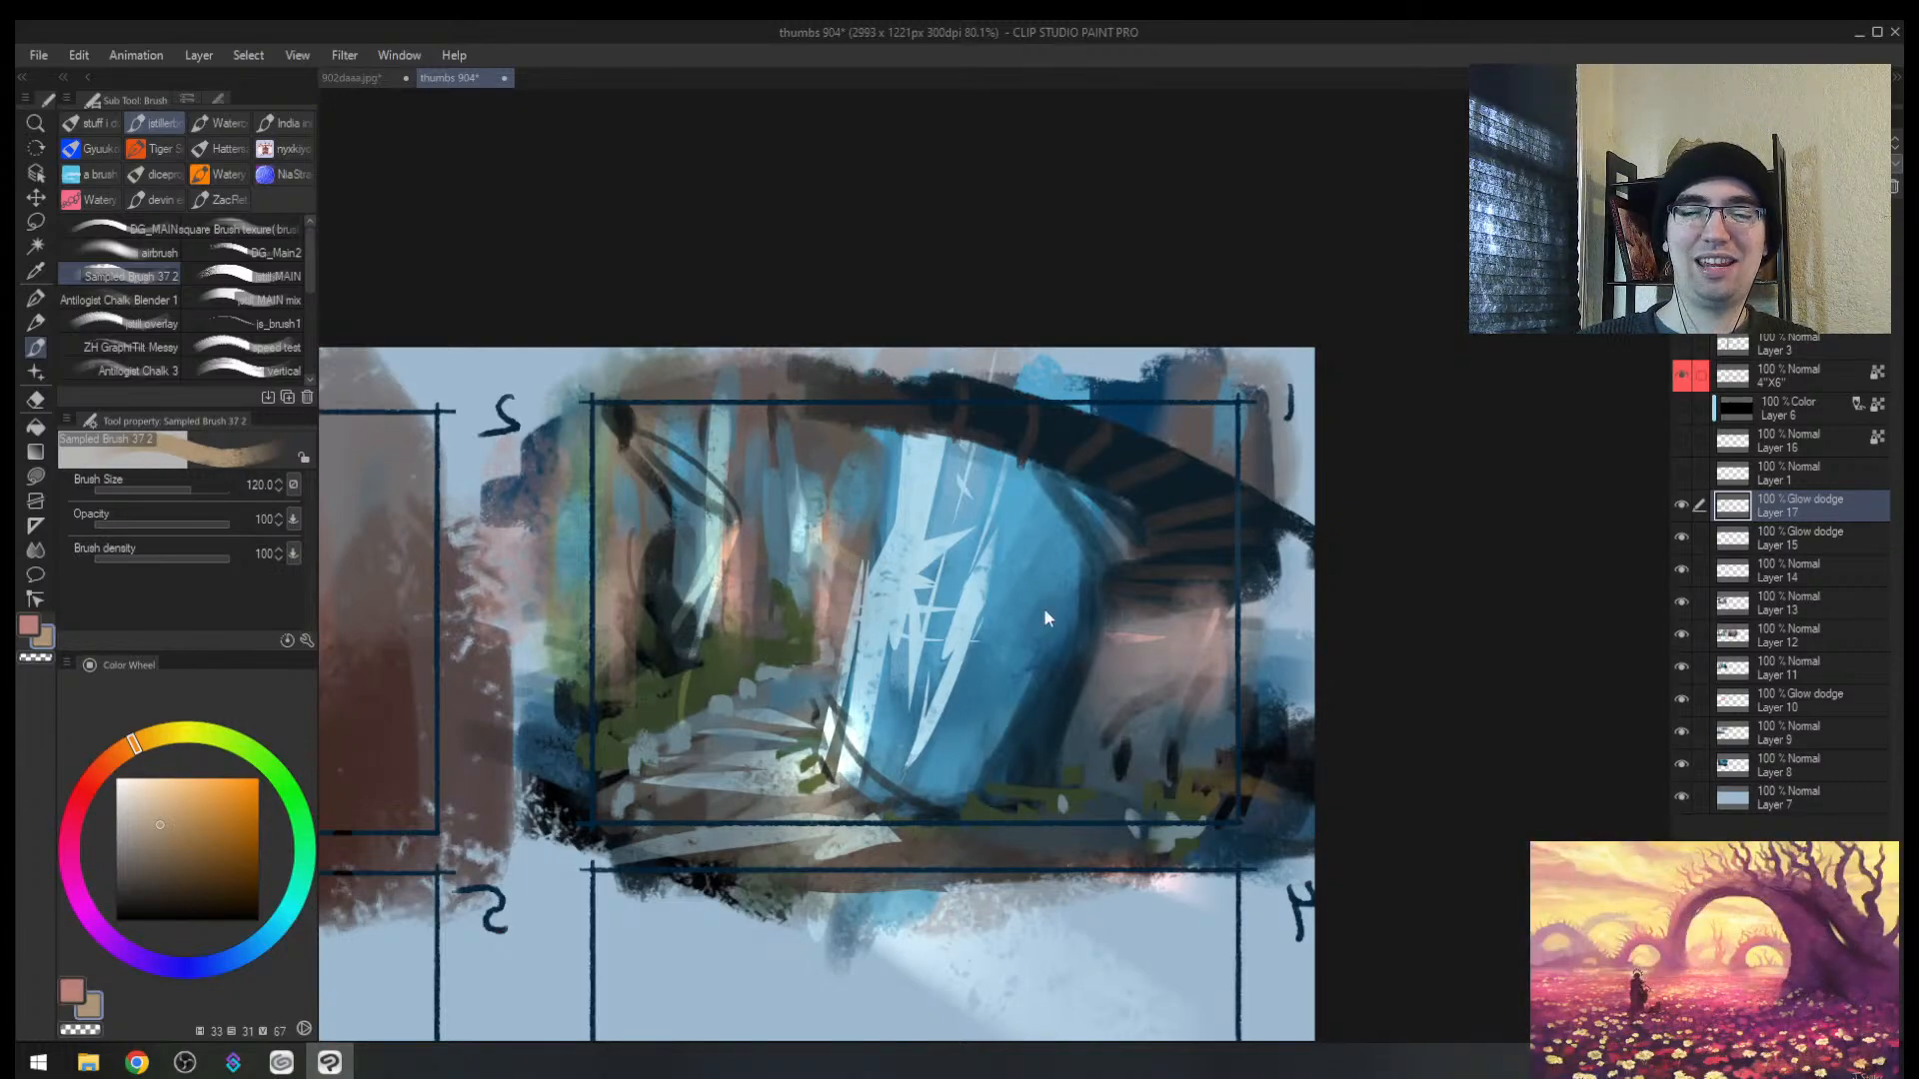
key(e)
drag(727, 465, 693, 644)
drag(722, 544, 690, 629)
Step: Brighten the trees beside the waterfall with glow strokes and add a pale glow at lower right
key(b)
key(bracketleft)
drag(817, 547, 822, 639)
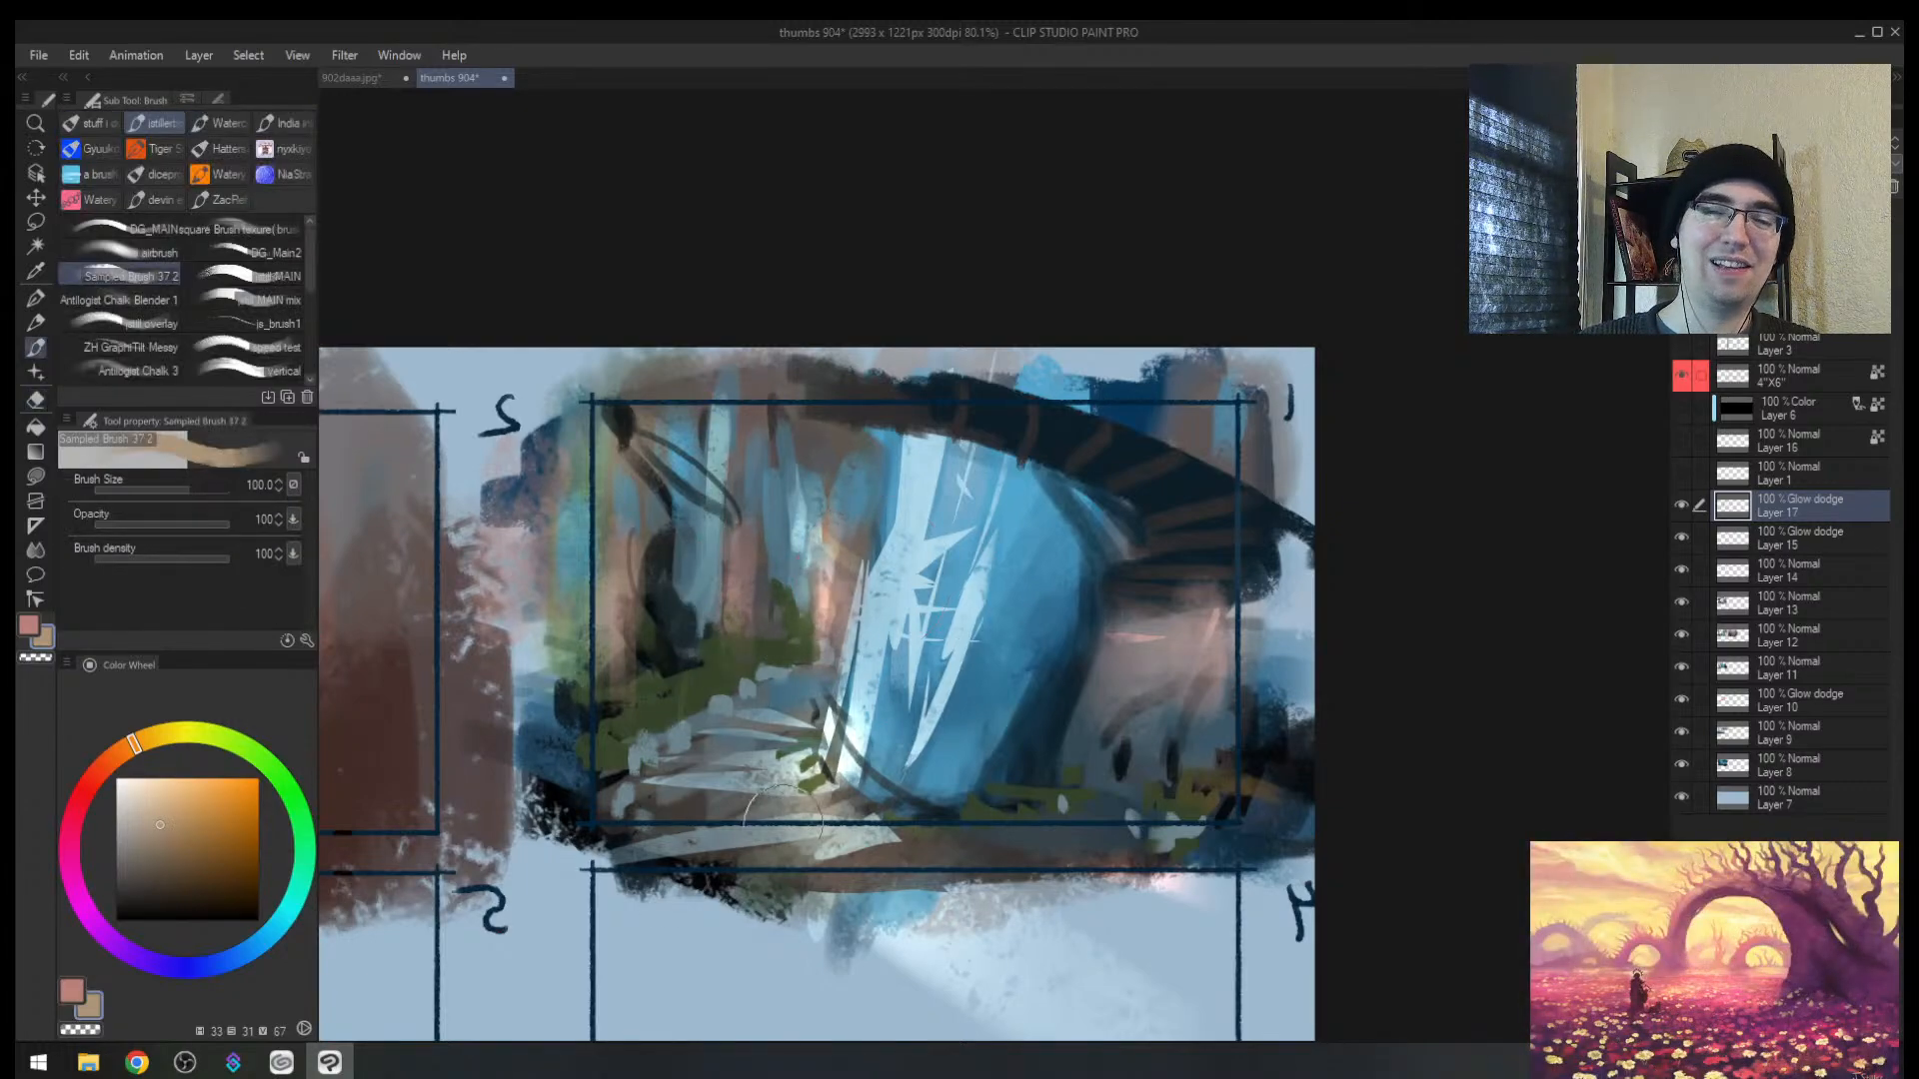
drag(706, 587, 704, 644)
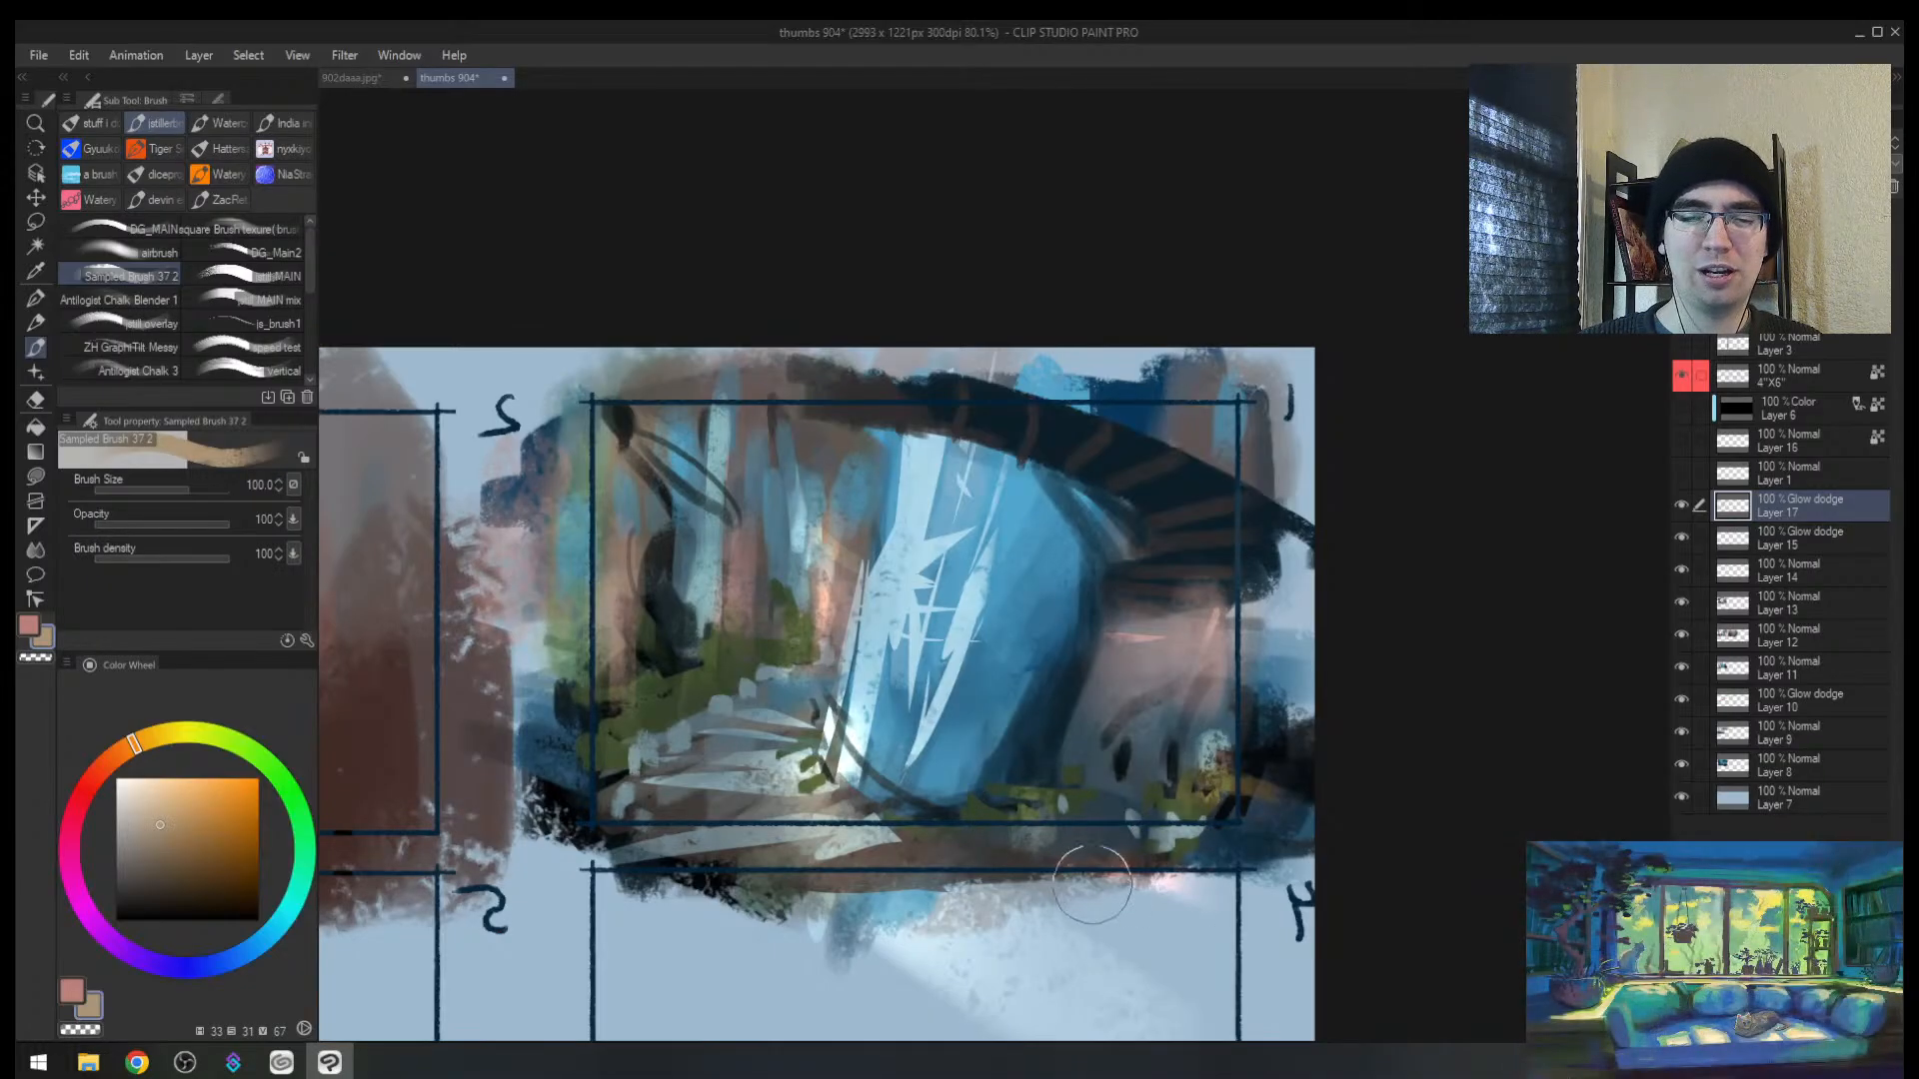
drag(1186, 693, 1147, 785)
key(bracketleft)
key(bracketleft)
key(bracketleft)
key(bracketleft)
key(bracketleft)
key(bracketleft)
key(bracketleft)
key(bracketleft)
key(bracketleft)
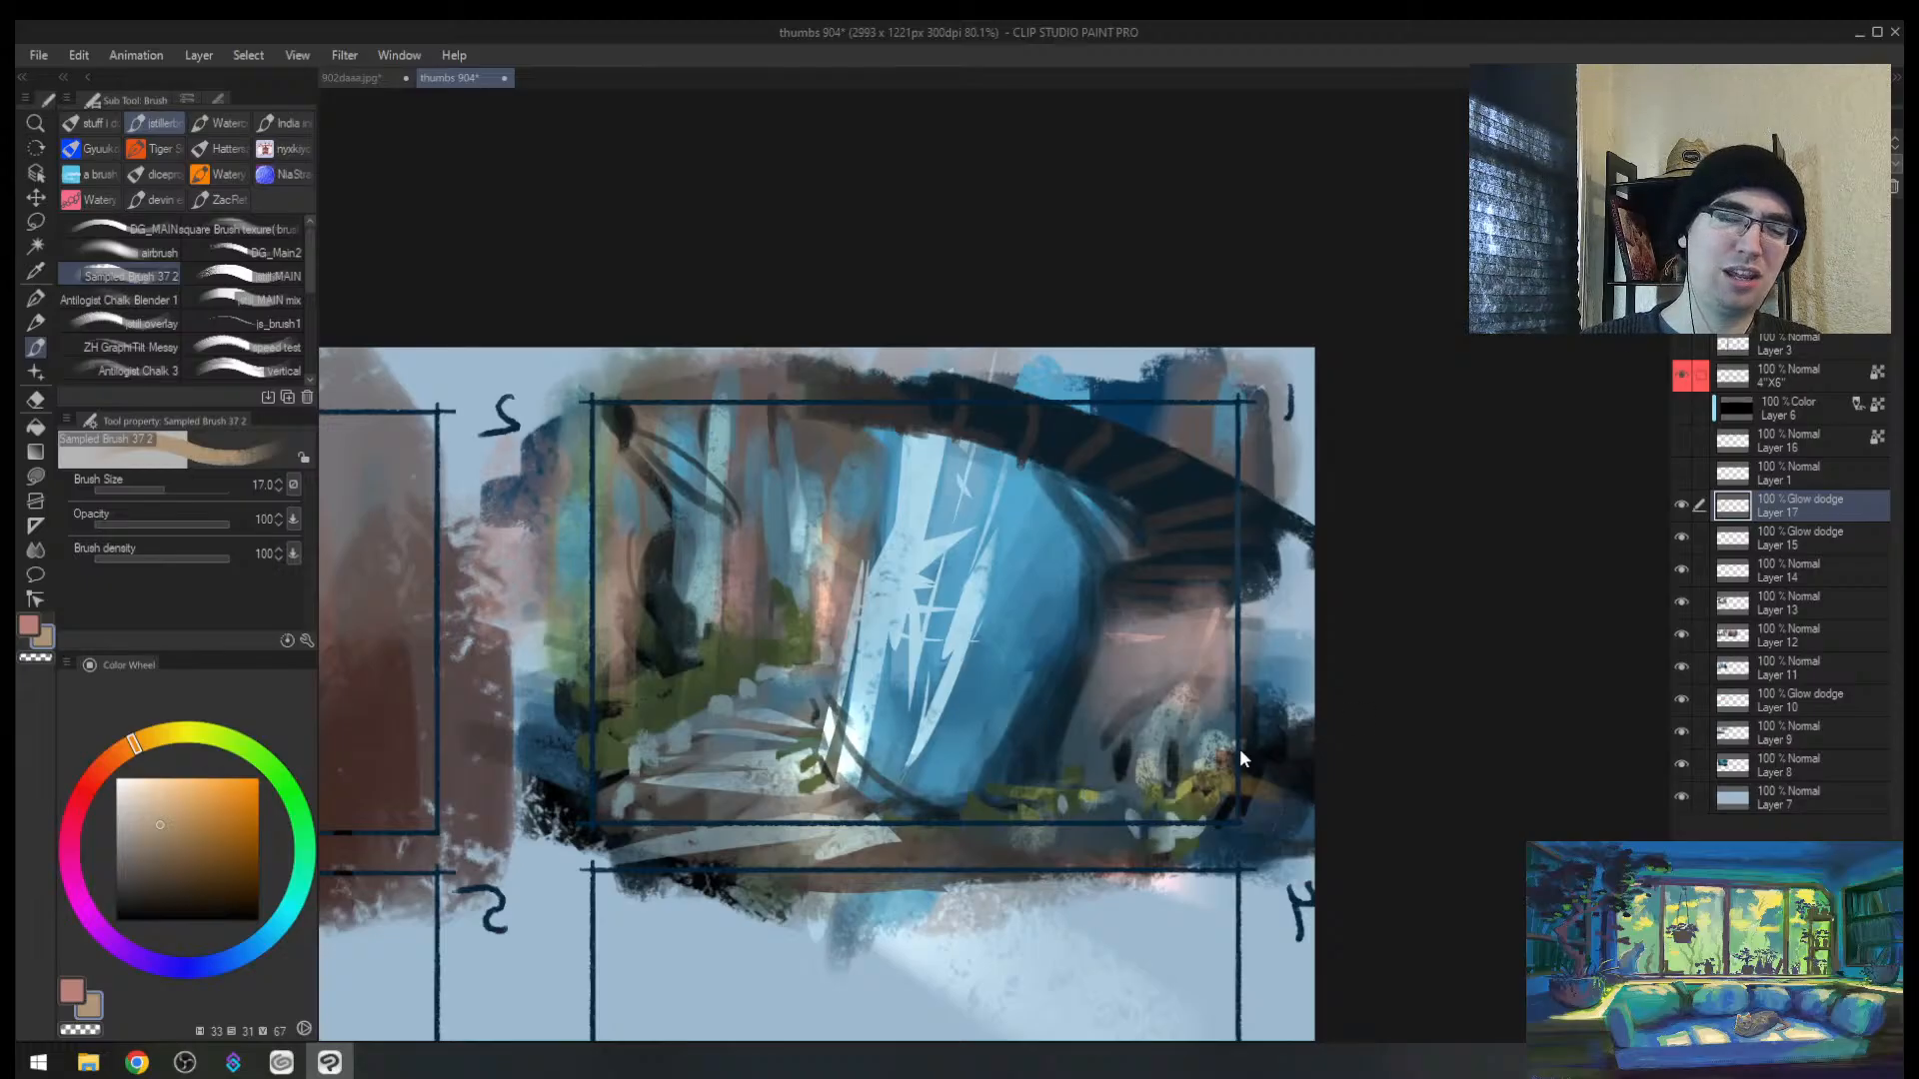
key(h)
drag(1211, 713, 827, 693)
key(bracketright)
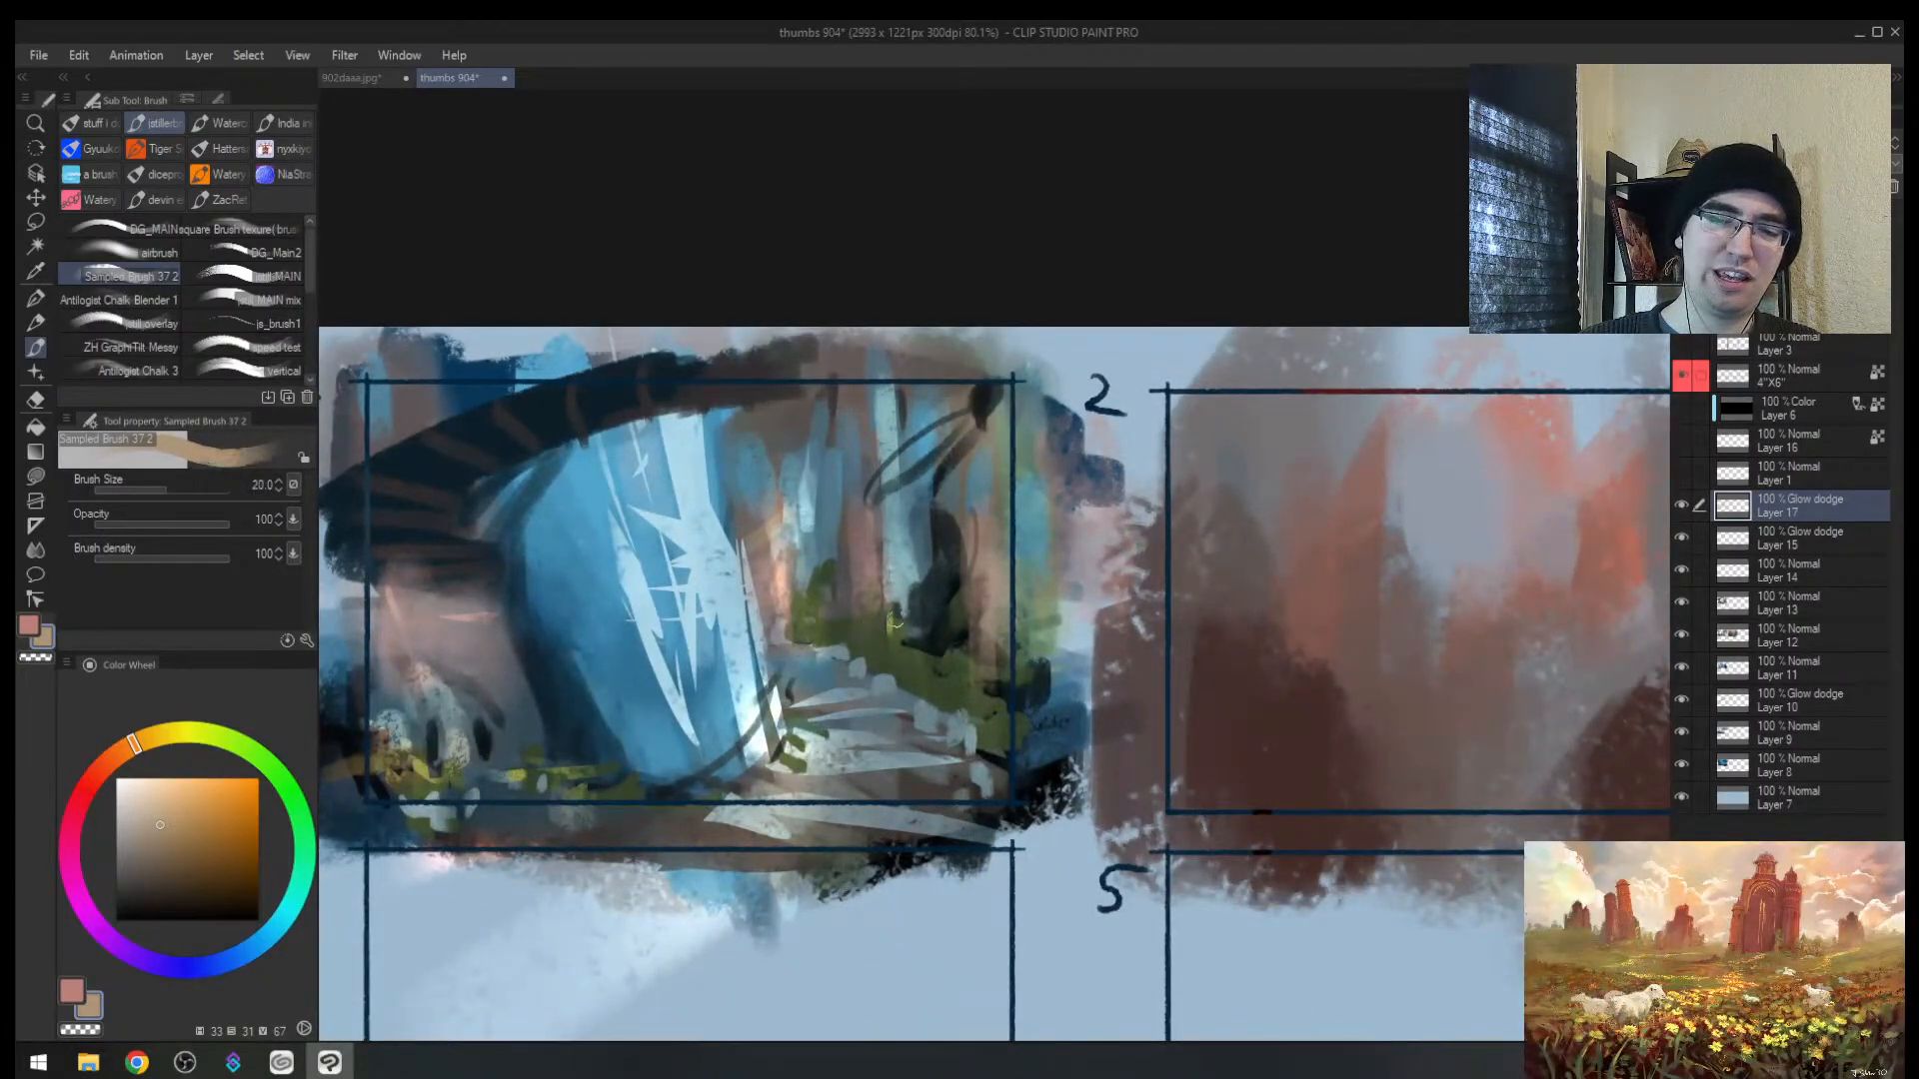
key(bracketright)
key(bracketright)
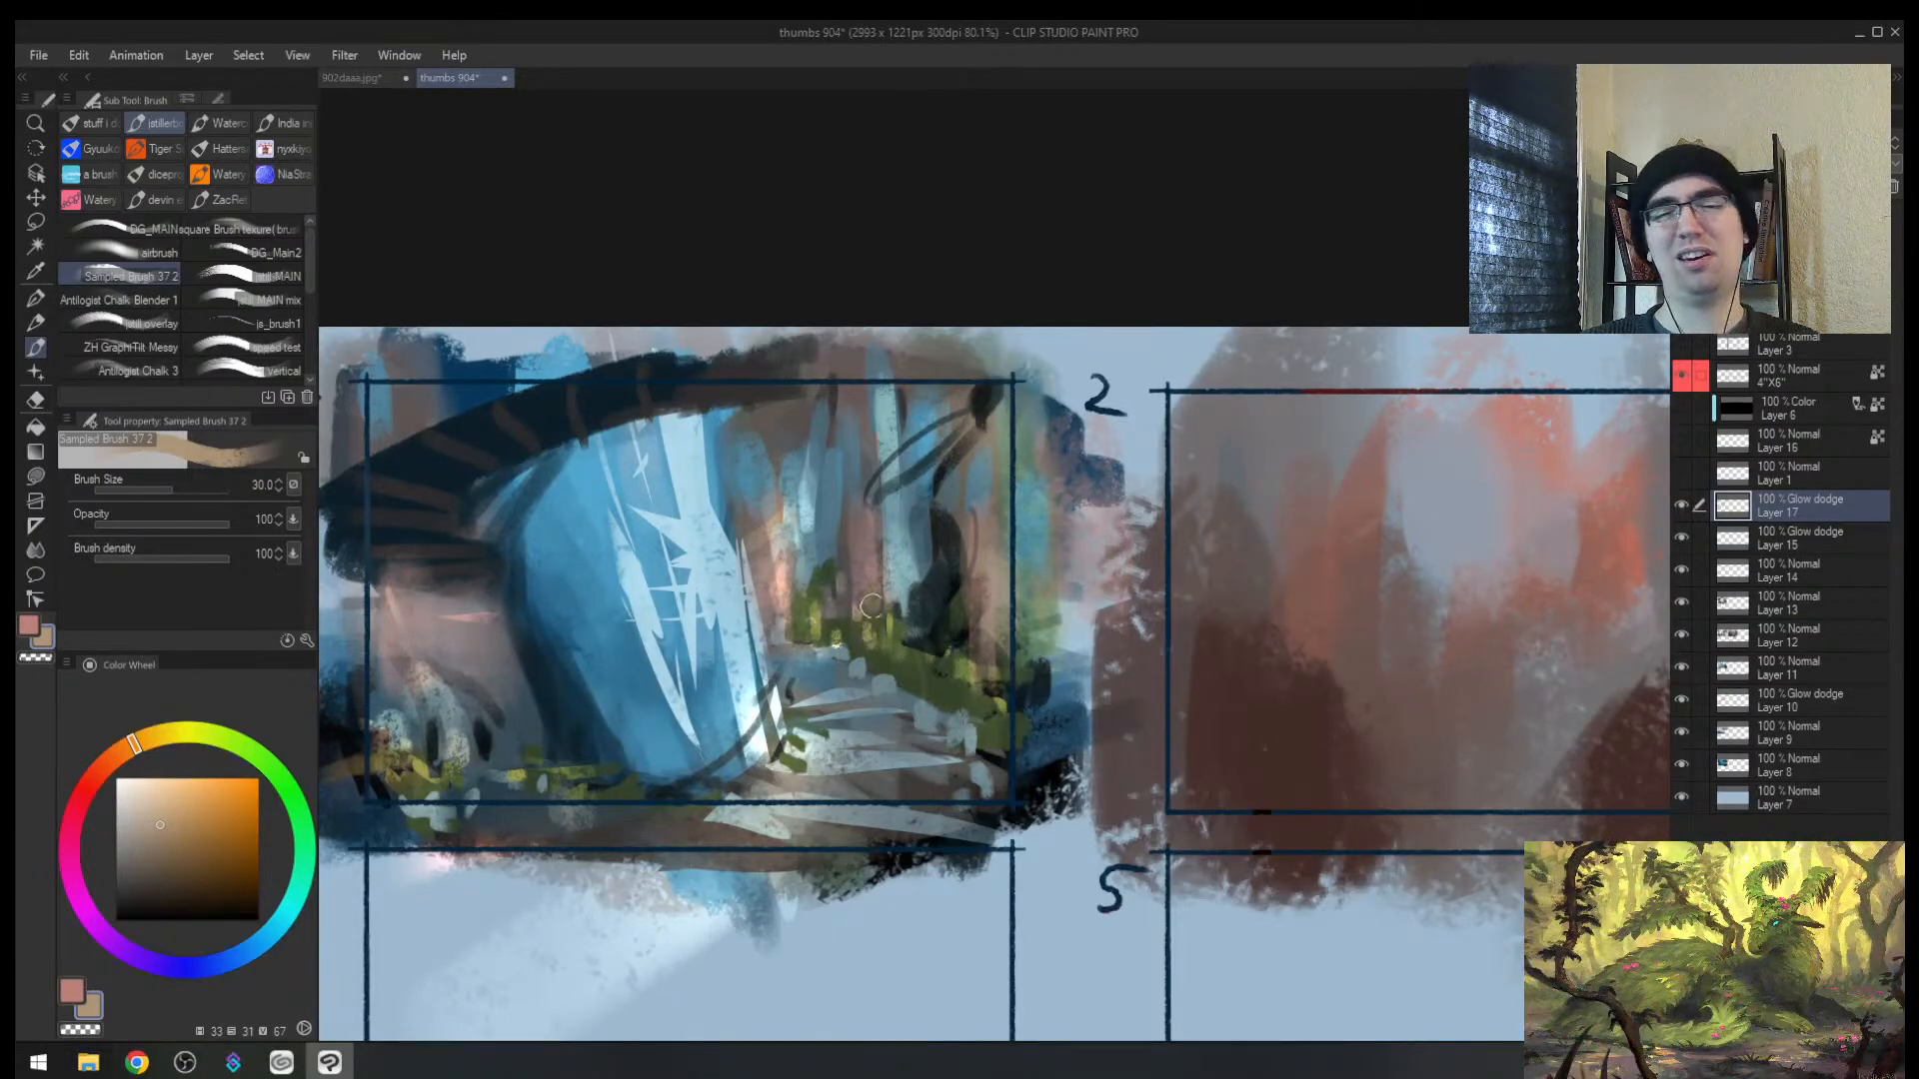
Step: Switch to the pink colour and dab orange-peach accents on thumbnail 1's stairs
key(x)
key(ctrl+space)
mouse_move(962, 612)
mouse_down()
mouse_move(871, 596)
mouse_move(953, 564)
mouse_up()
key(bracketright)
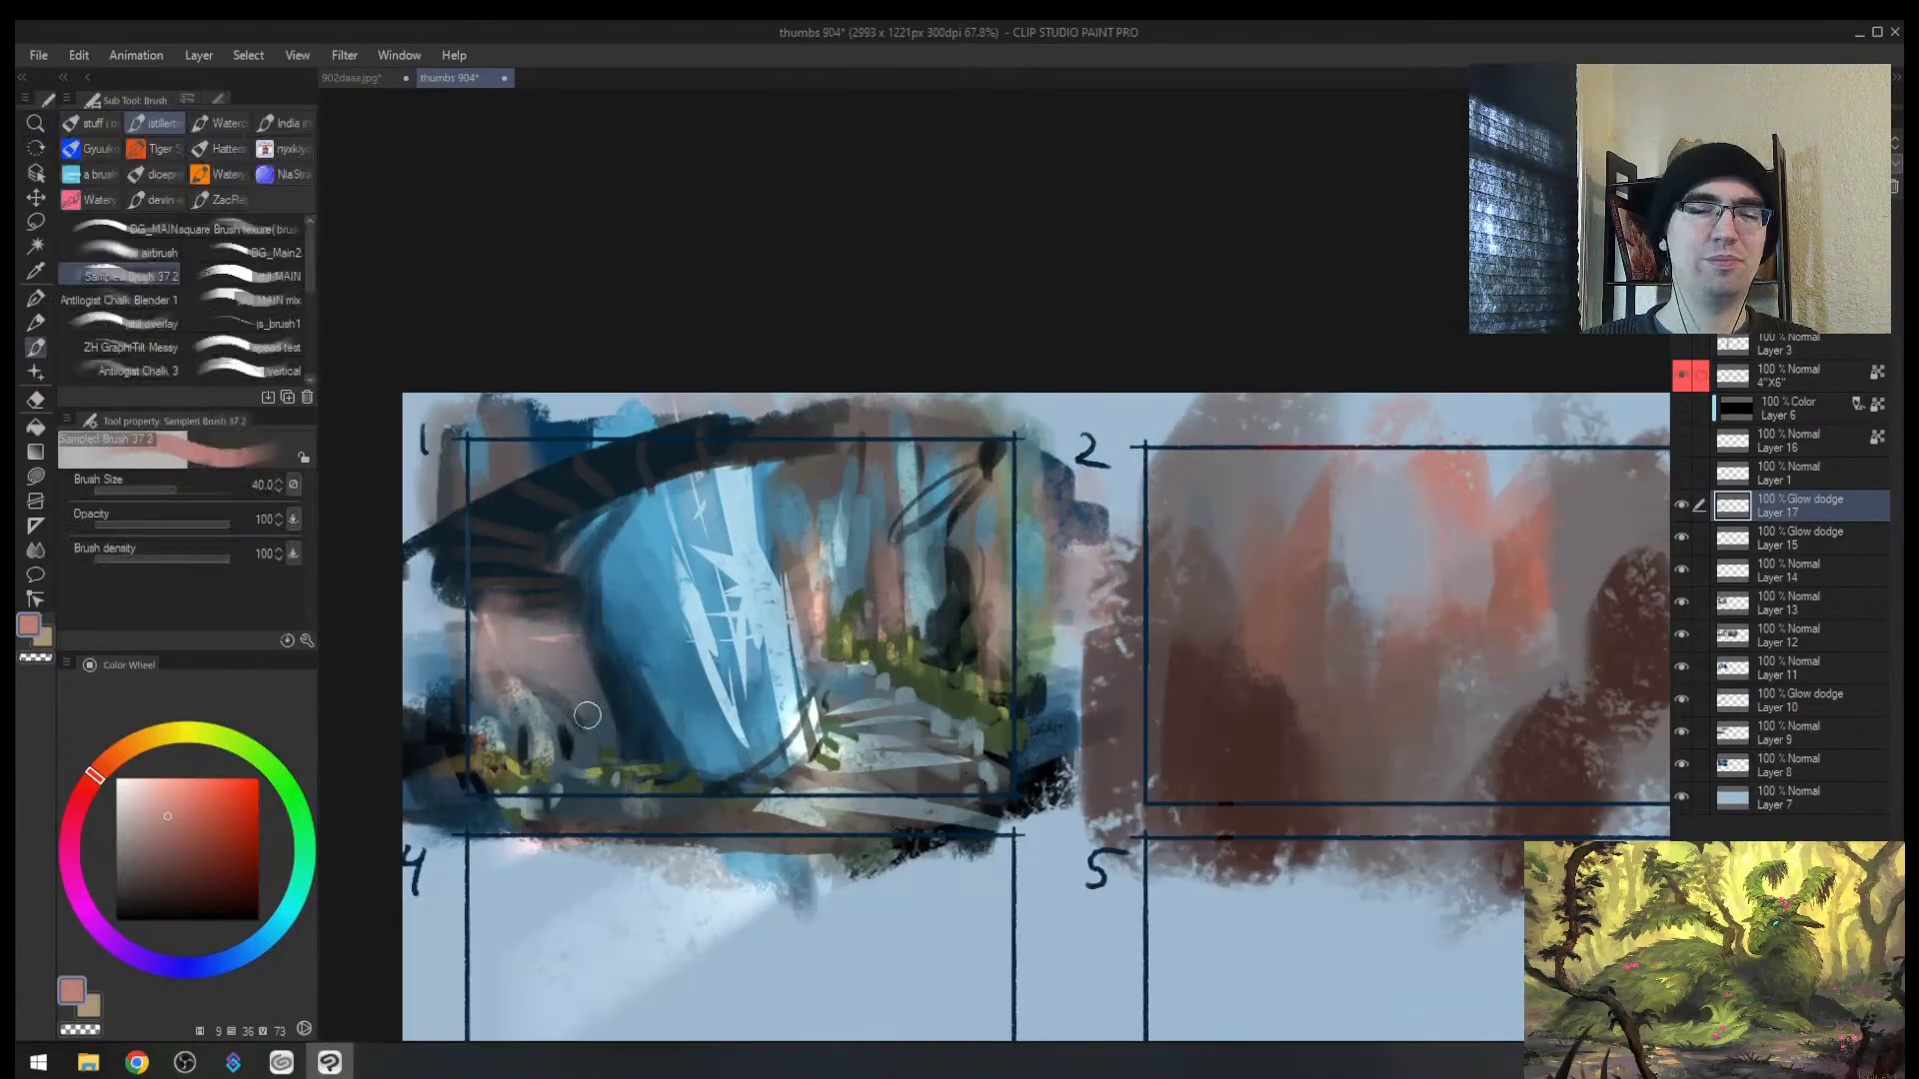
key(ctrl+alt+space)
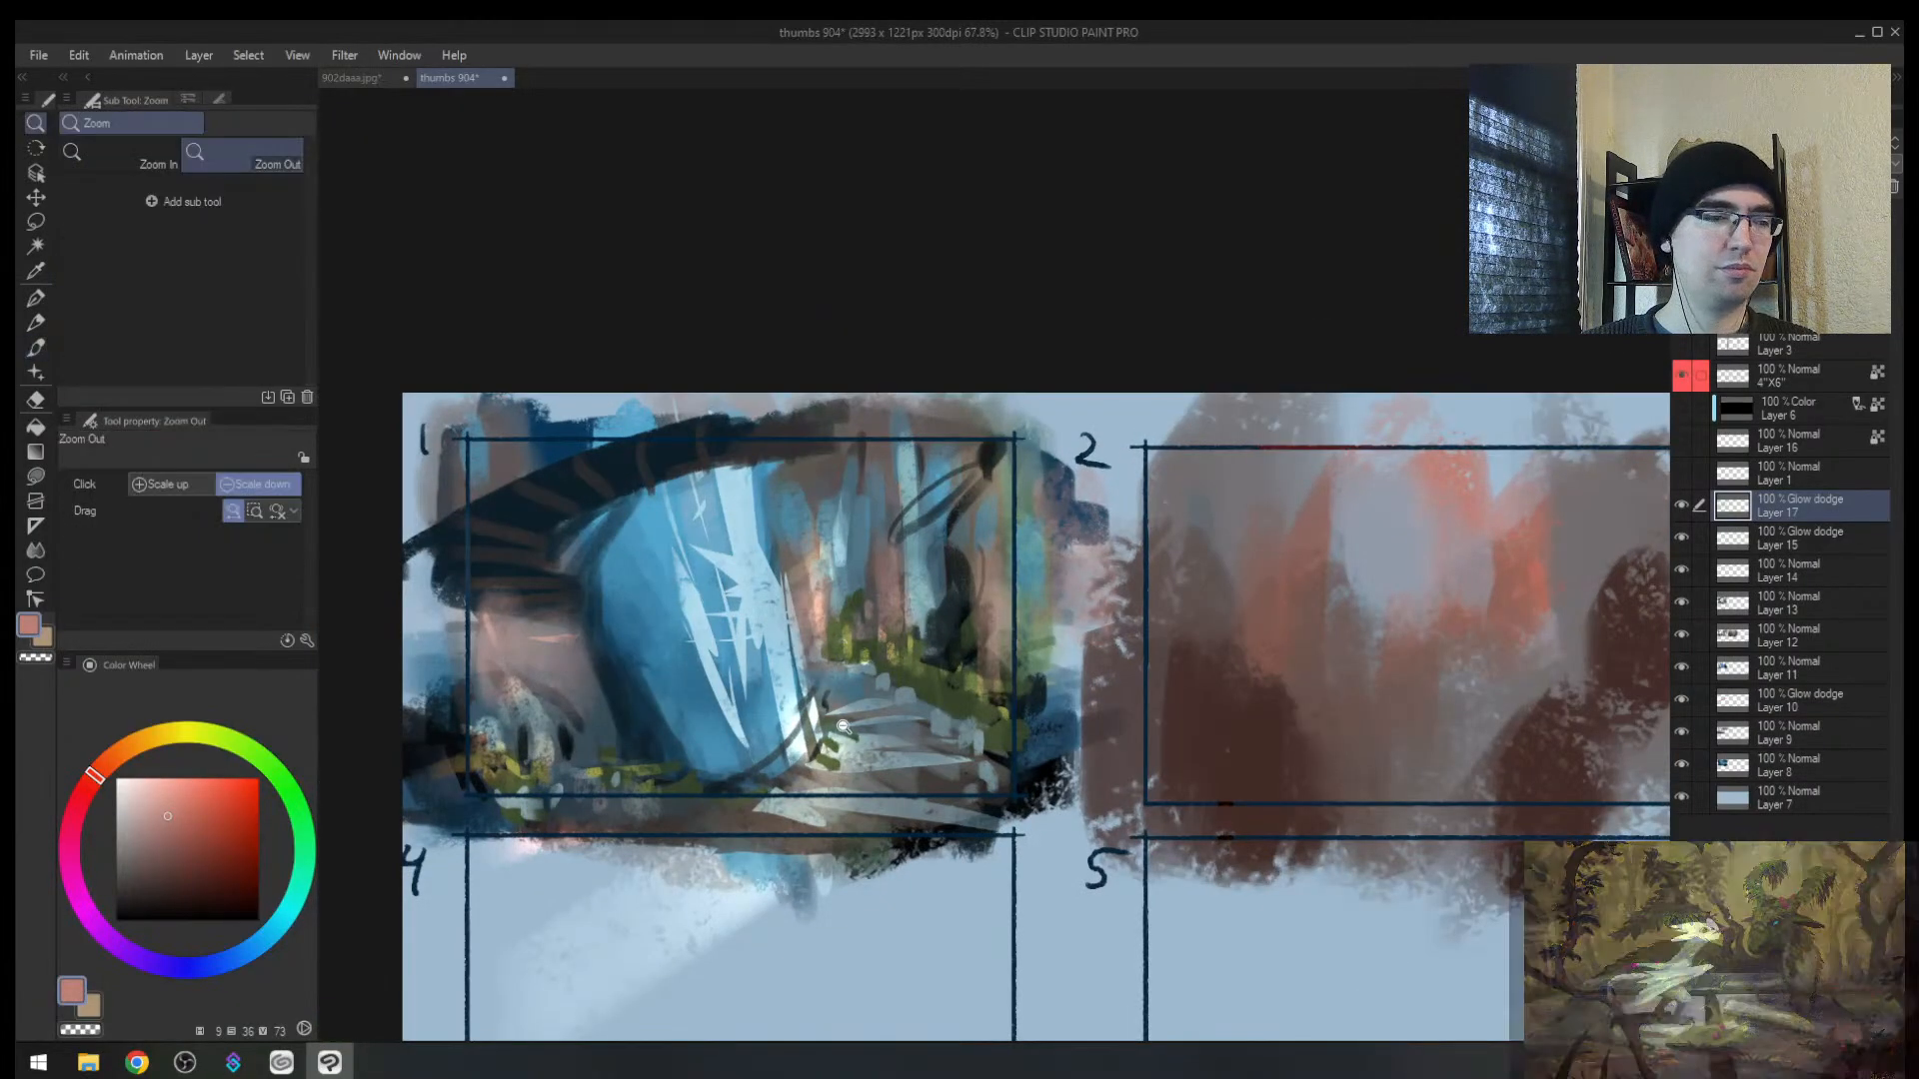
mouse_move(843, 726)
mouse_down()
mouse_move(780, 720)
mouse_move(854, 710)
mouse_move(850, 614)
mouse_up()
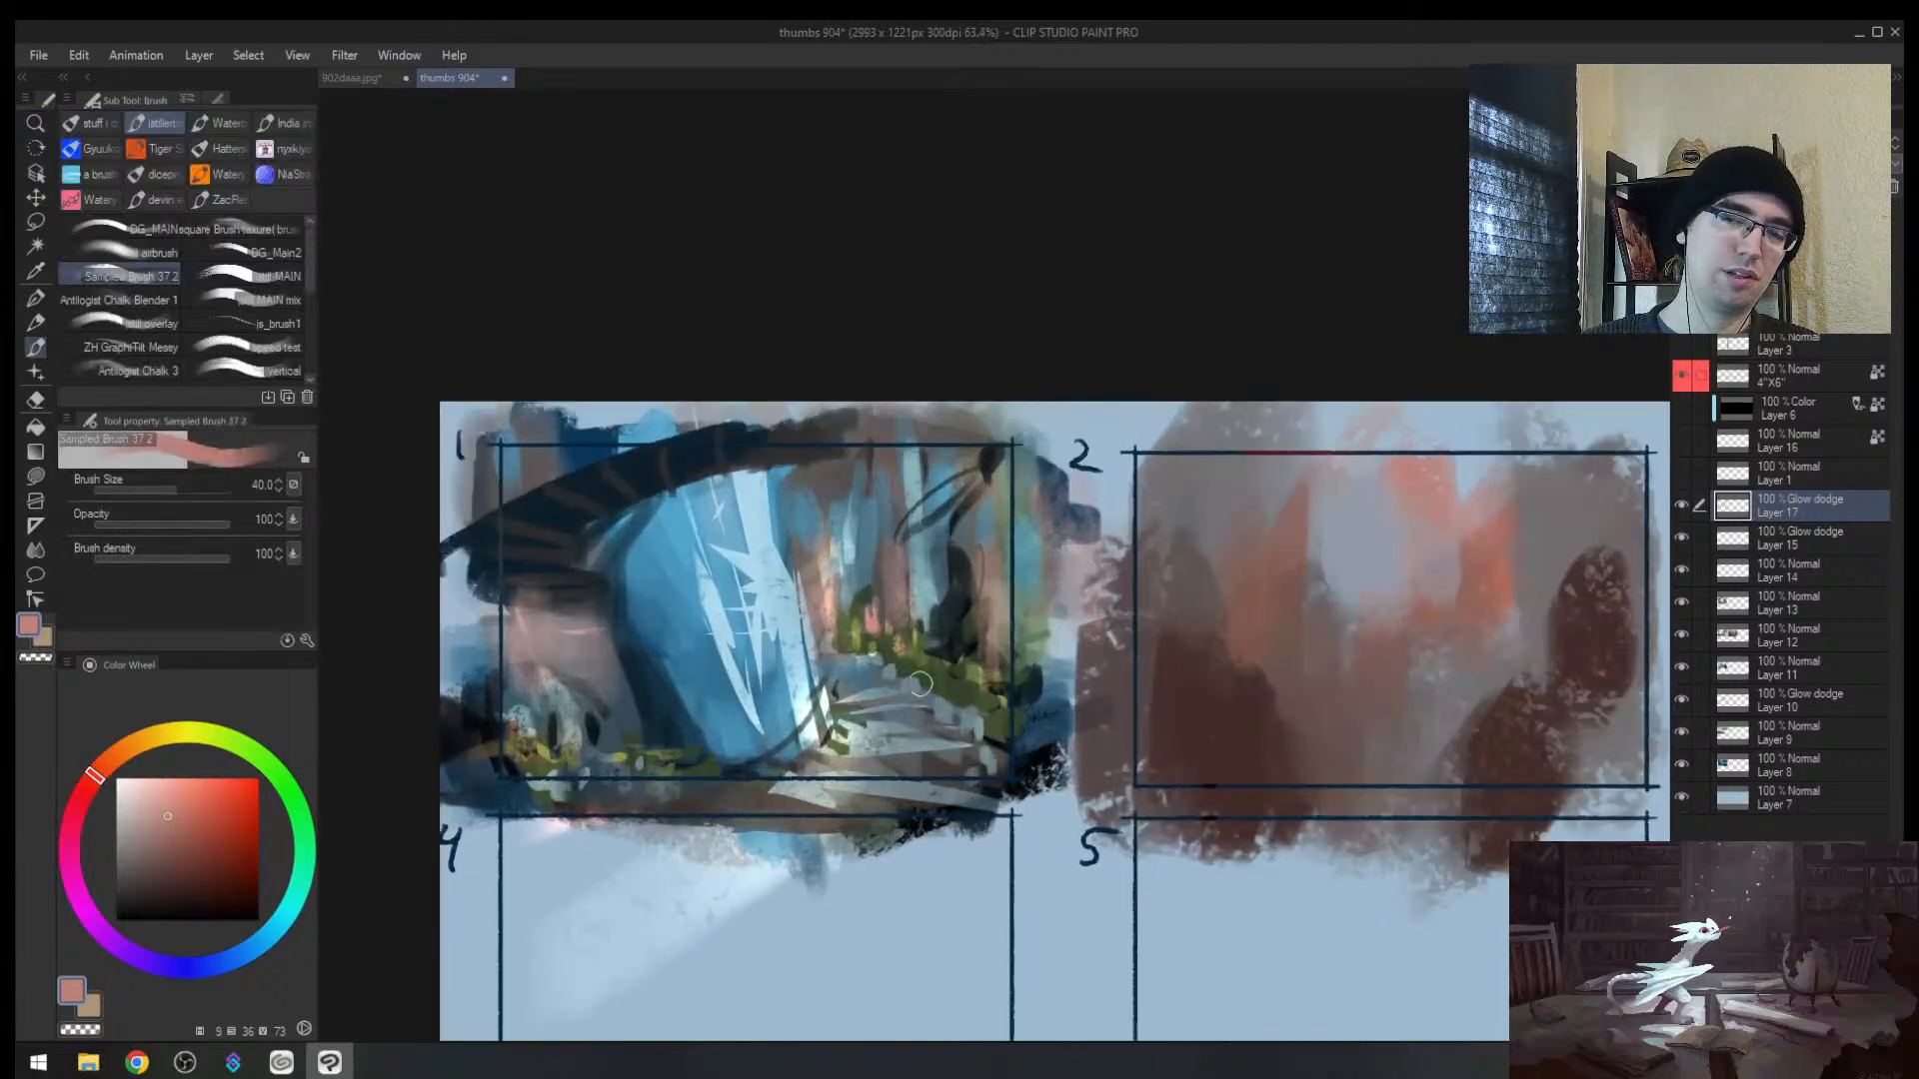
mouse_move(920, 684)
mouse_down()
mouse_move(1012, 706)
mouse_move(964, 687)
mouse_move(1021, 715)
mouse_up()
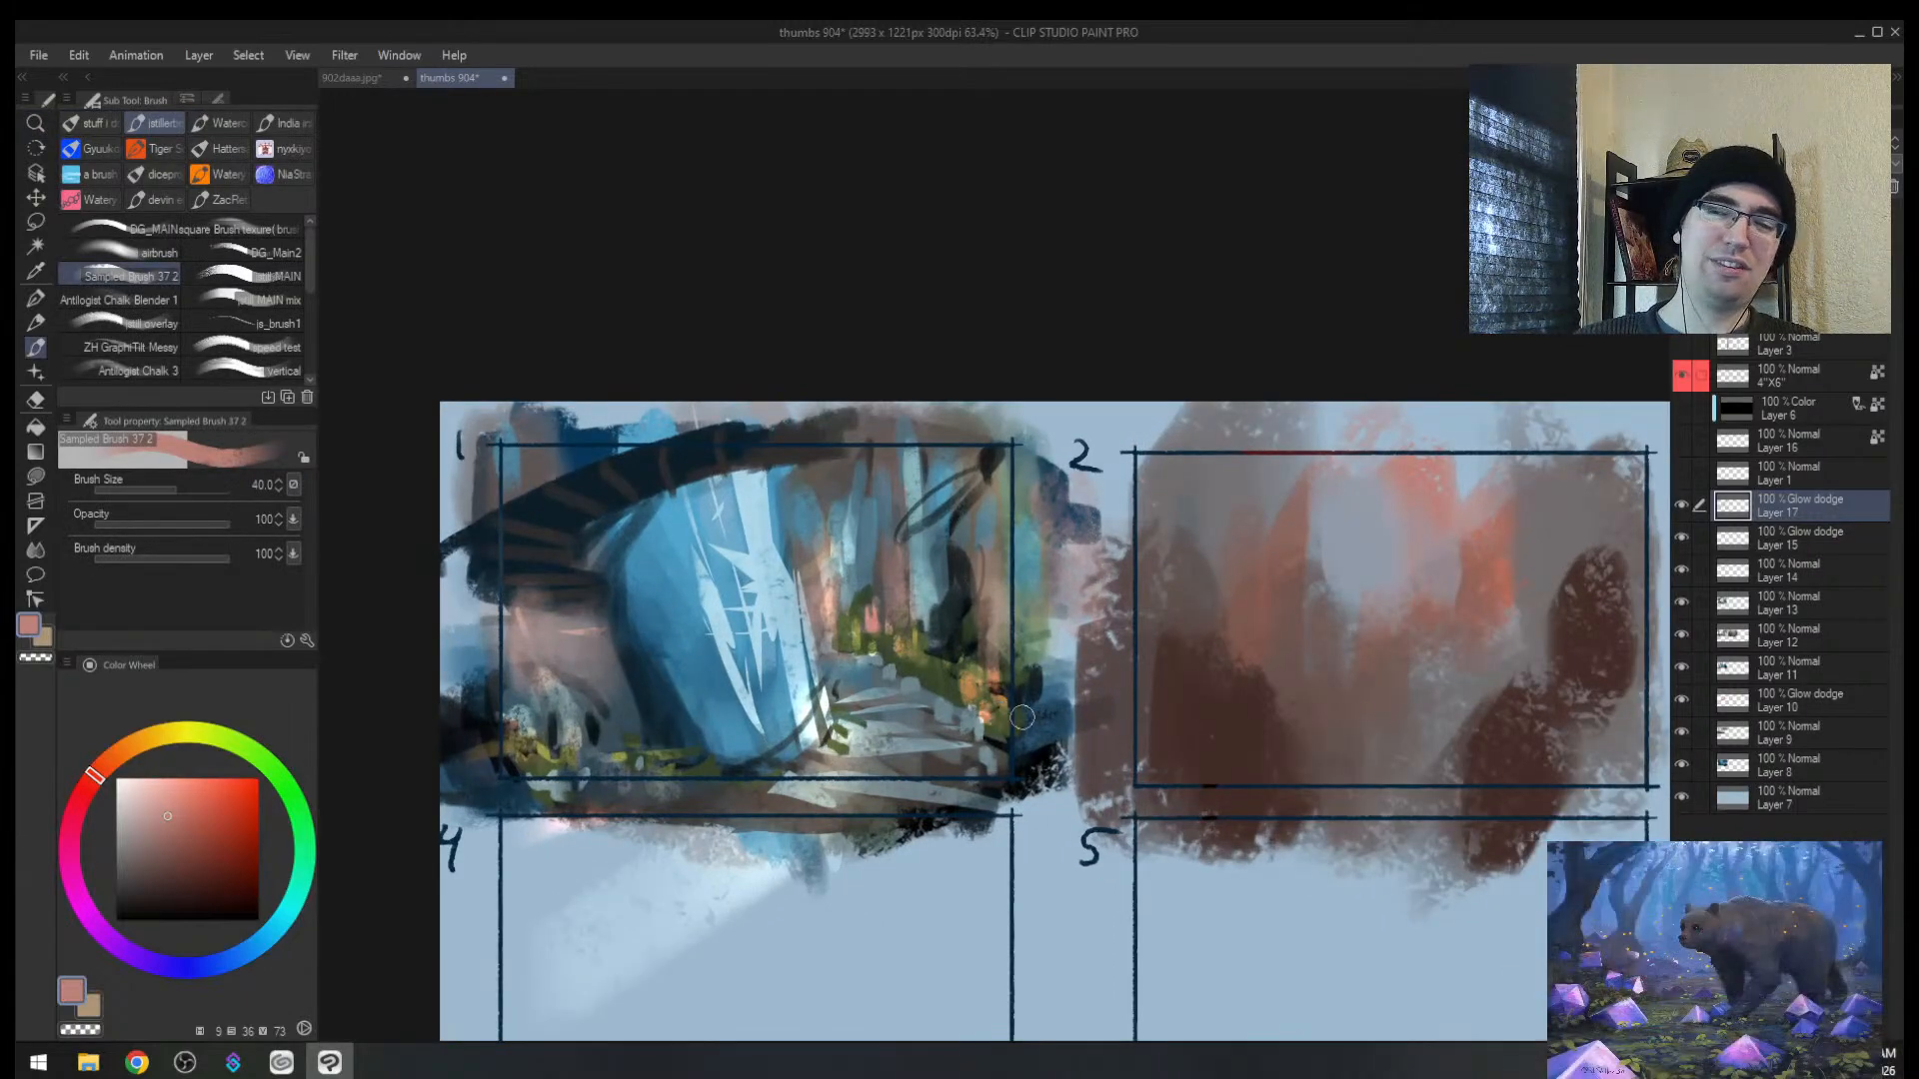
Step: Add a small salmon accent stroke at thumbnail 1's lower left
key(ctrl+alt+space)
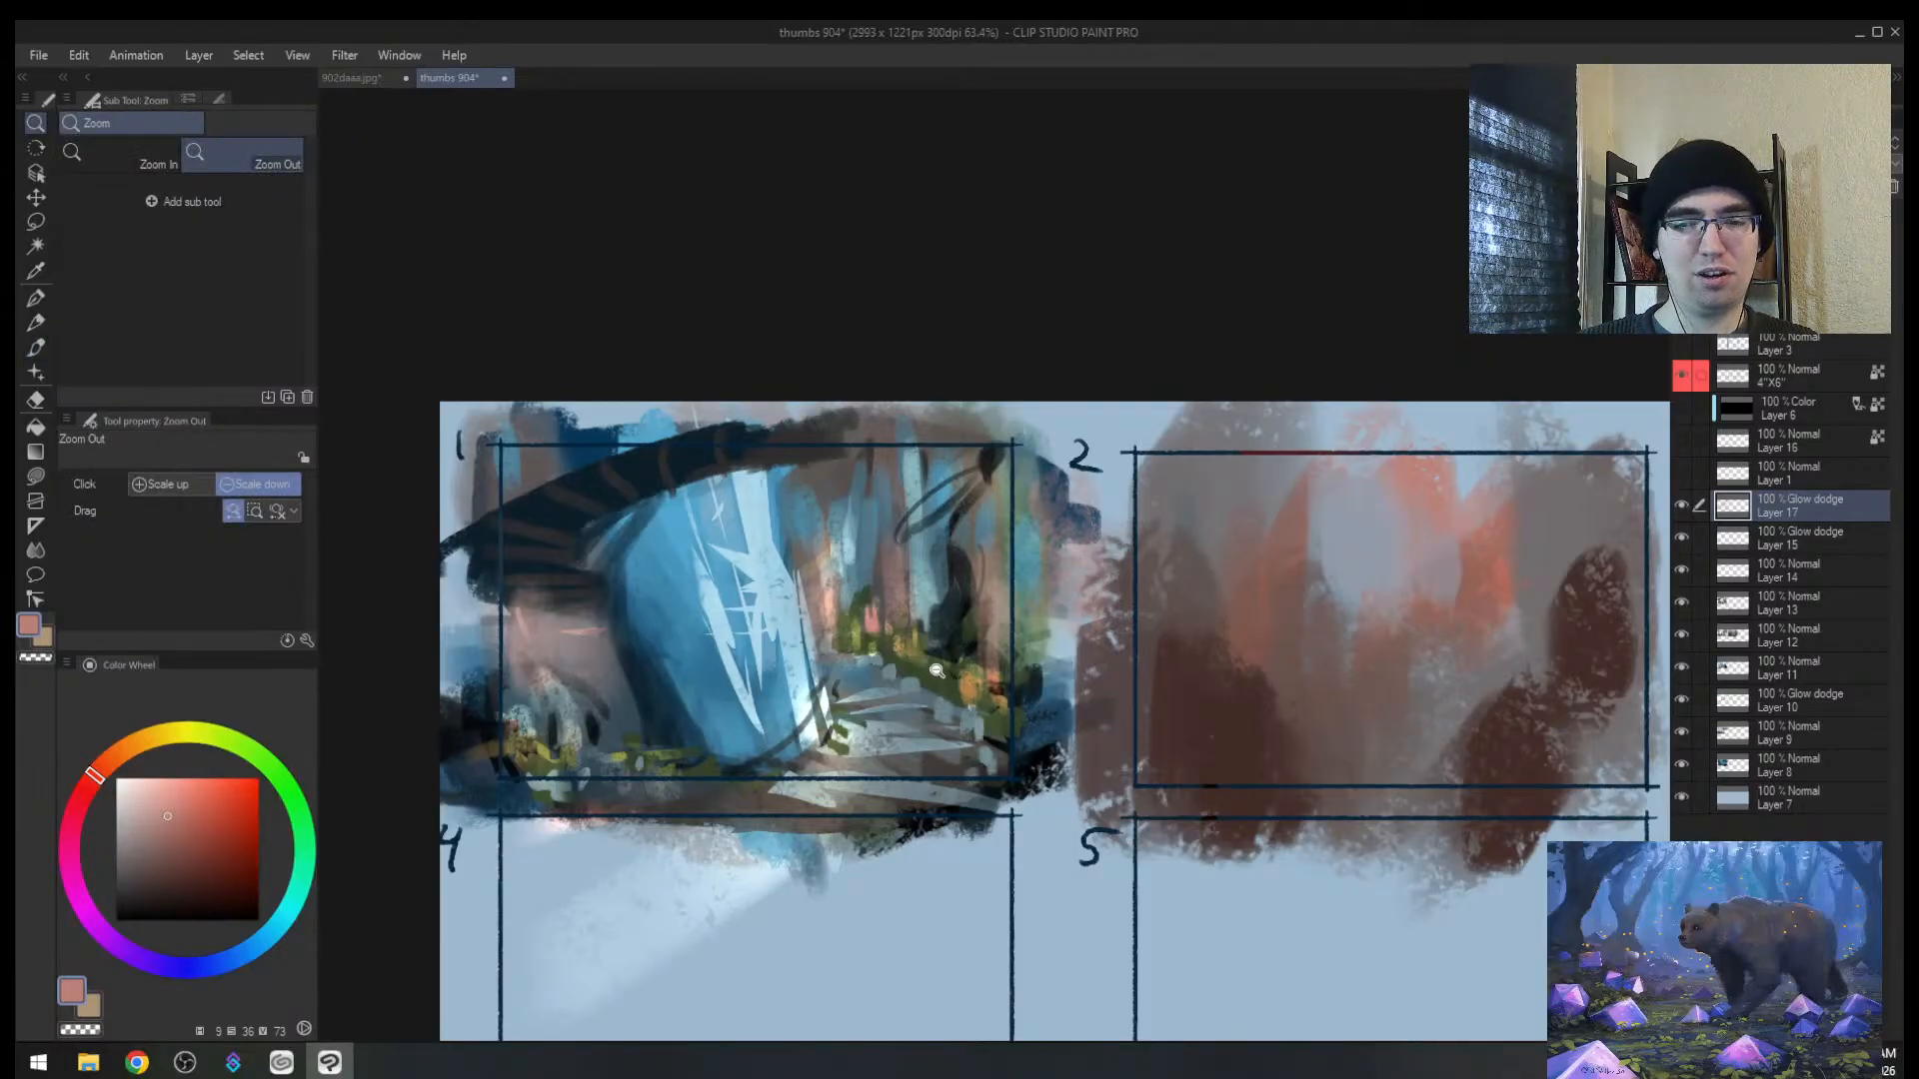
click(930, 678)
drag(877, 717, 902, 677)
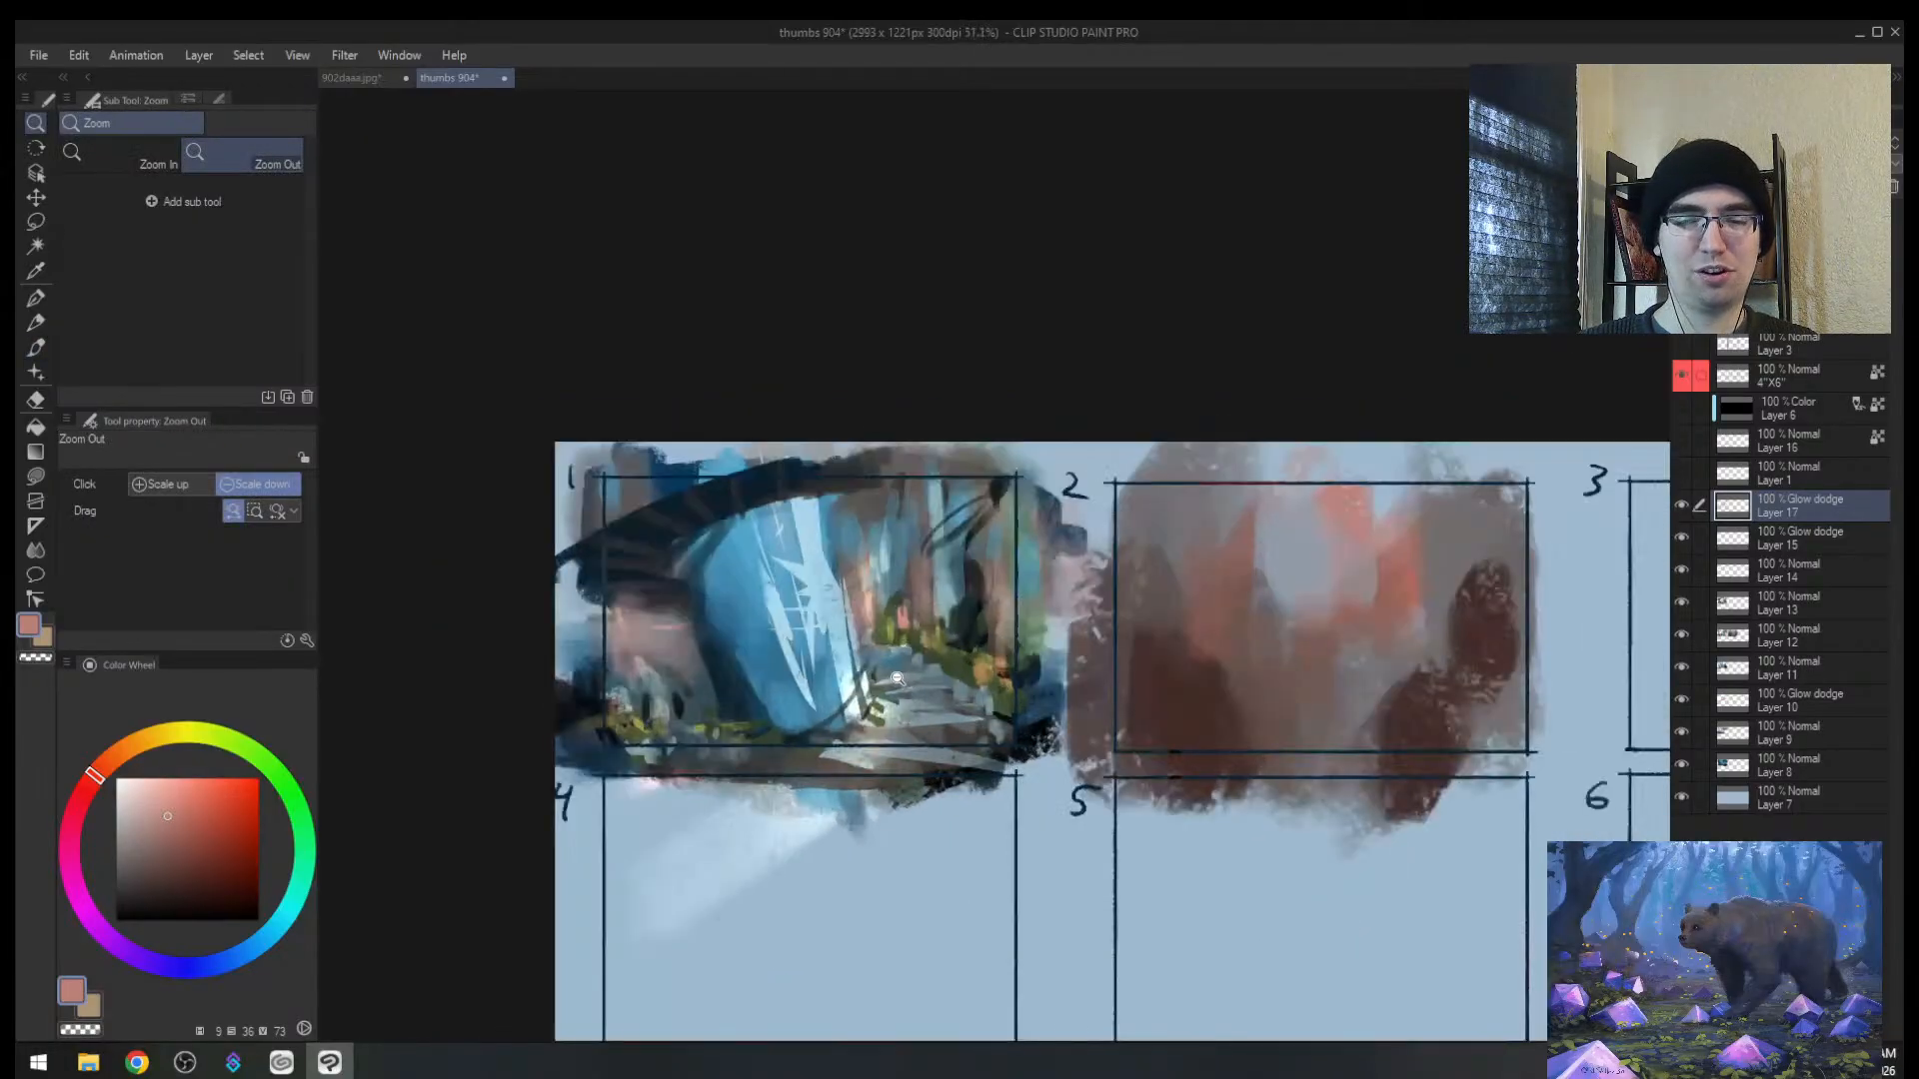
key(h)
drag(1131, 595, 1154, 597)
drag(1134, 600, 827, 617)
drag(790, 661, 822, 655)
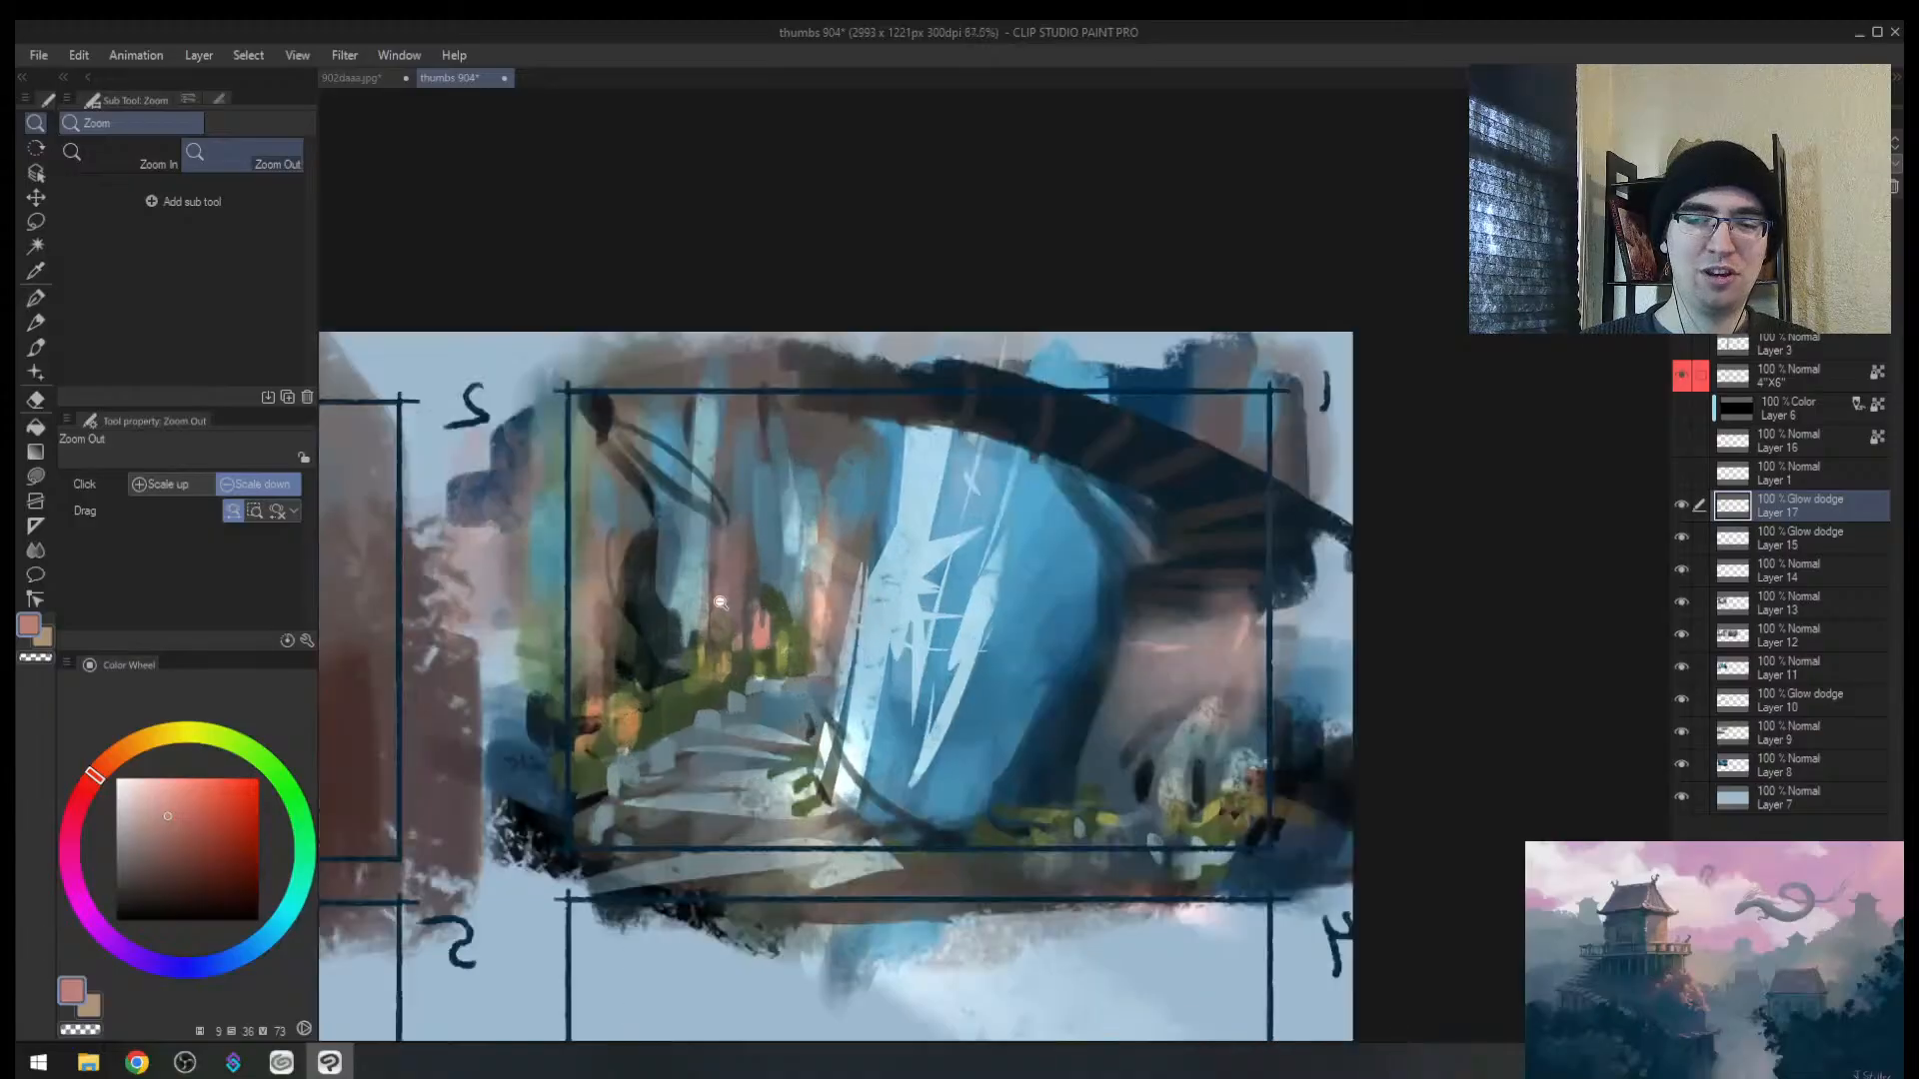
key(b)
drag(595, 667, 596, 707)
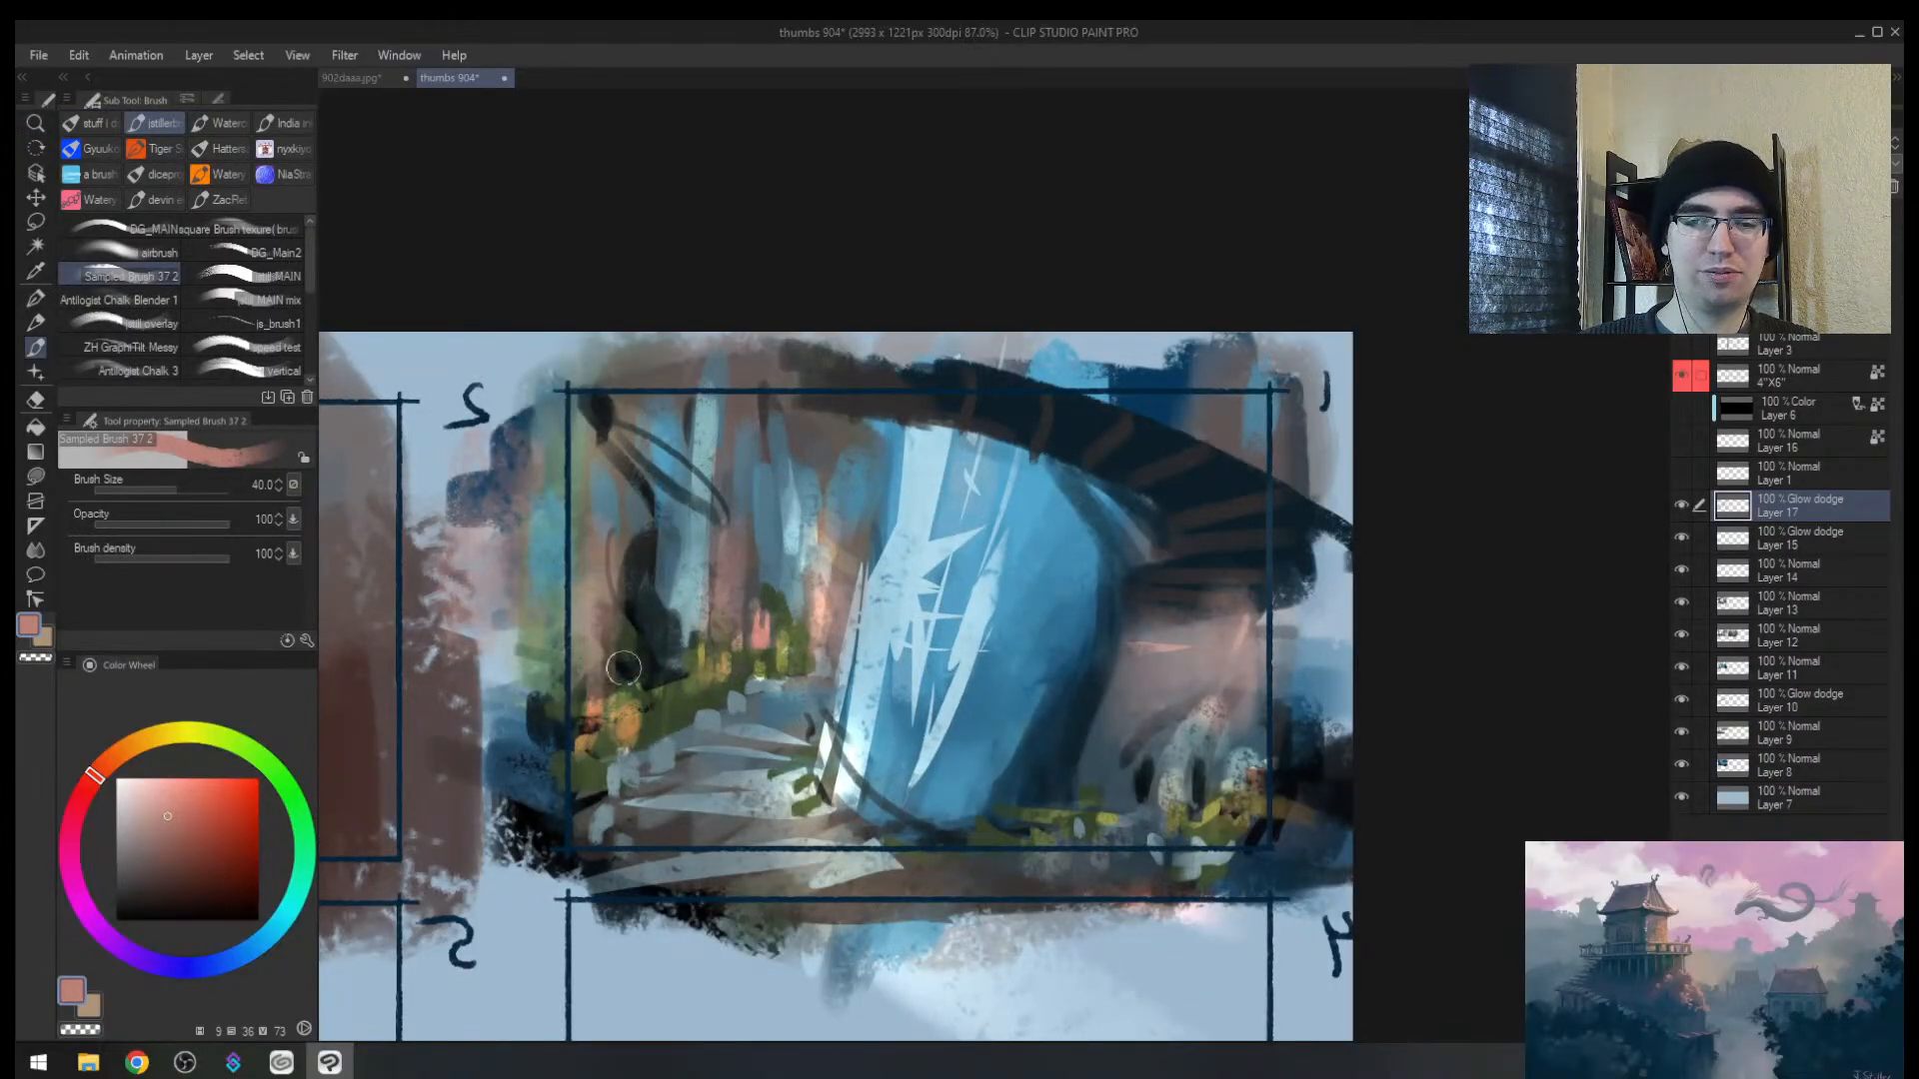
Step: Soft-erase the orange glow on thumbnail 1's left side
key(e)
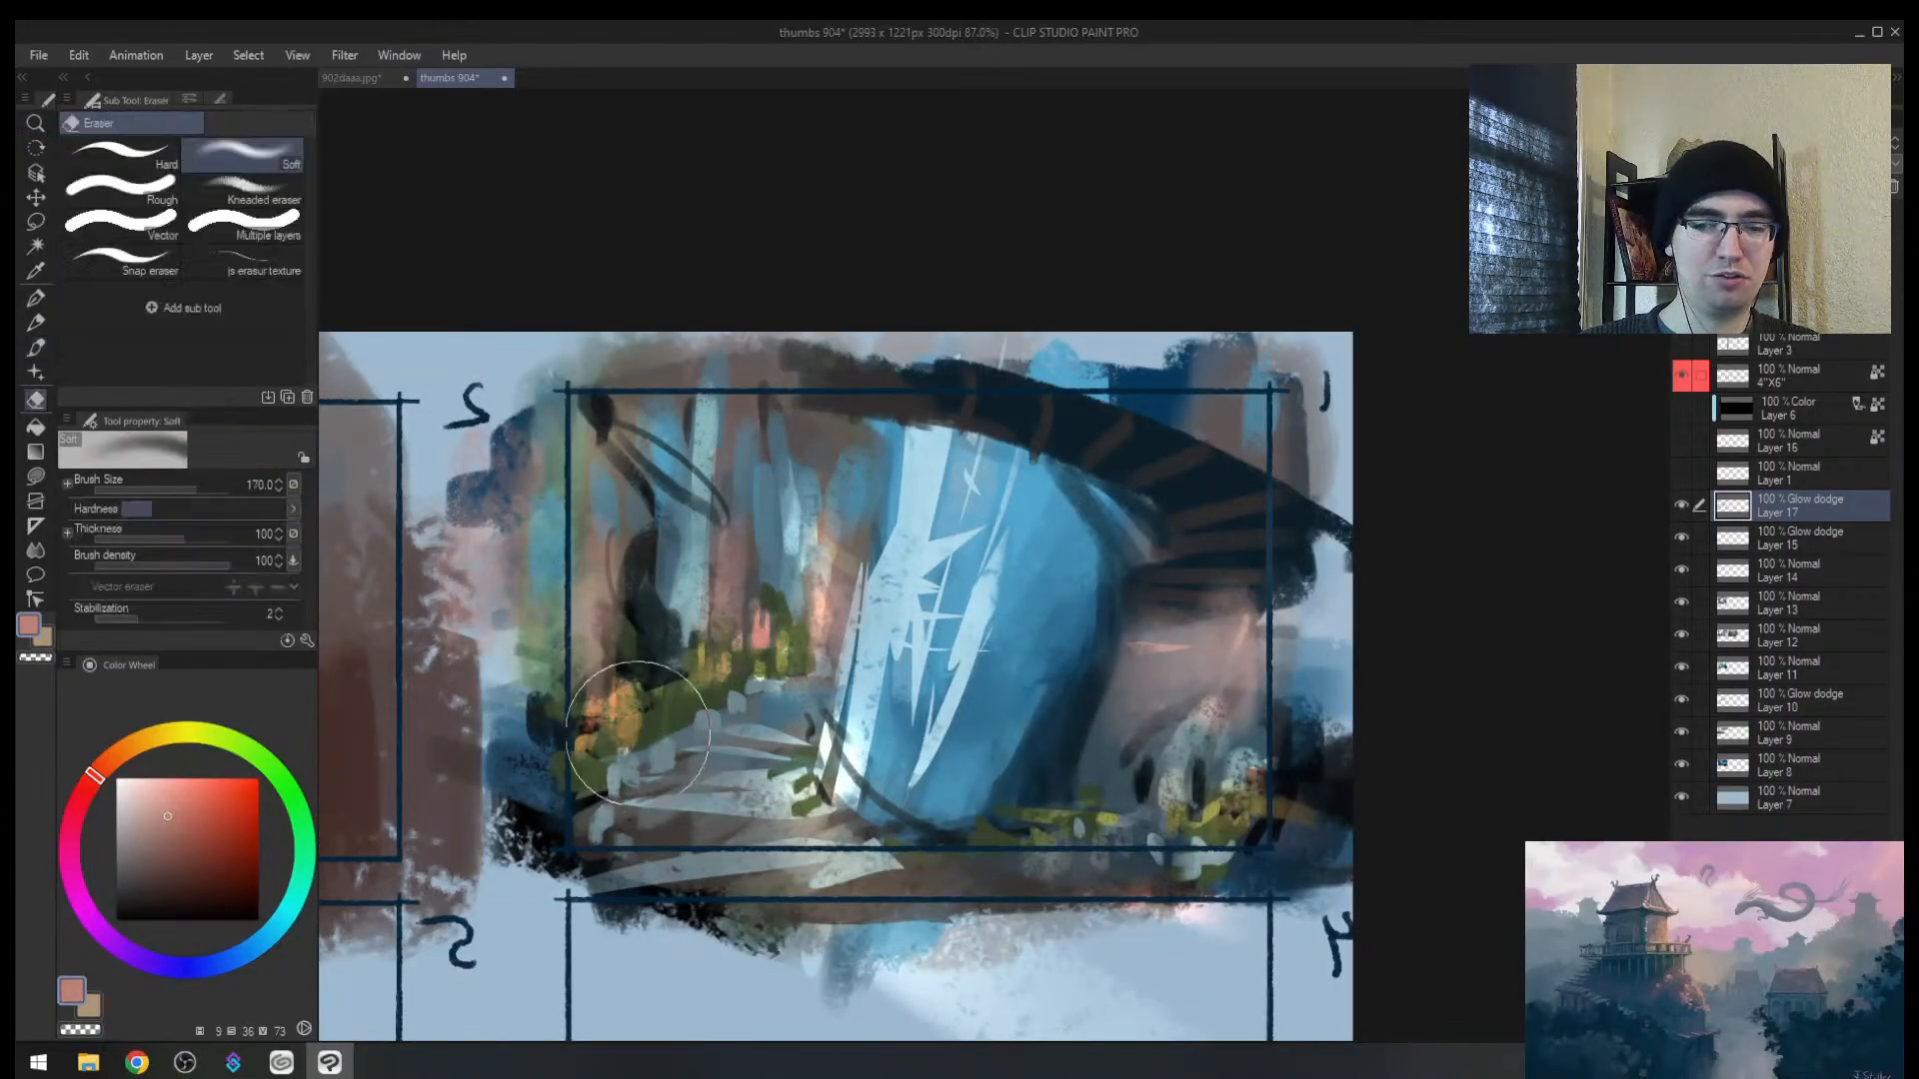
drag(638, 732, 614, 714)
key(bracketleft)
key(bracketleft)
key(bracketleft)
key(bracketleft)
key(bracketleft)
key(bracketleft)
key(bracketleft)
key(bracketleft)
key(bracketleft)
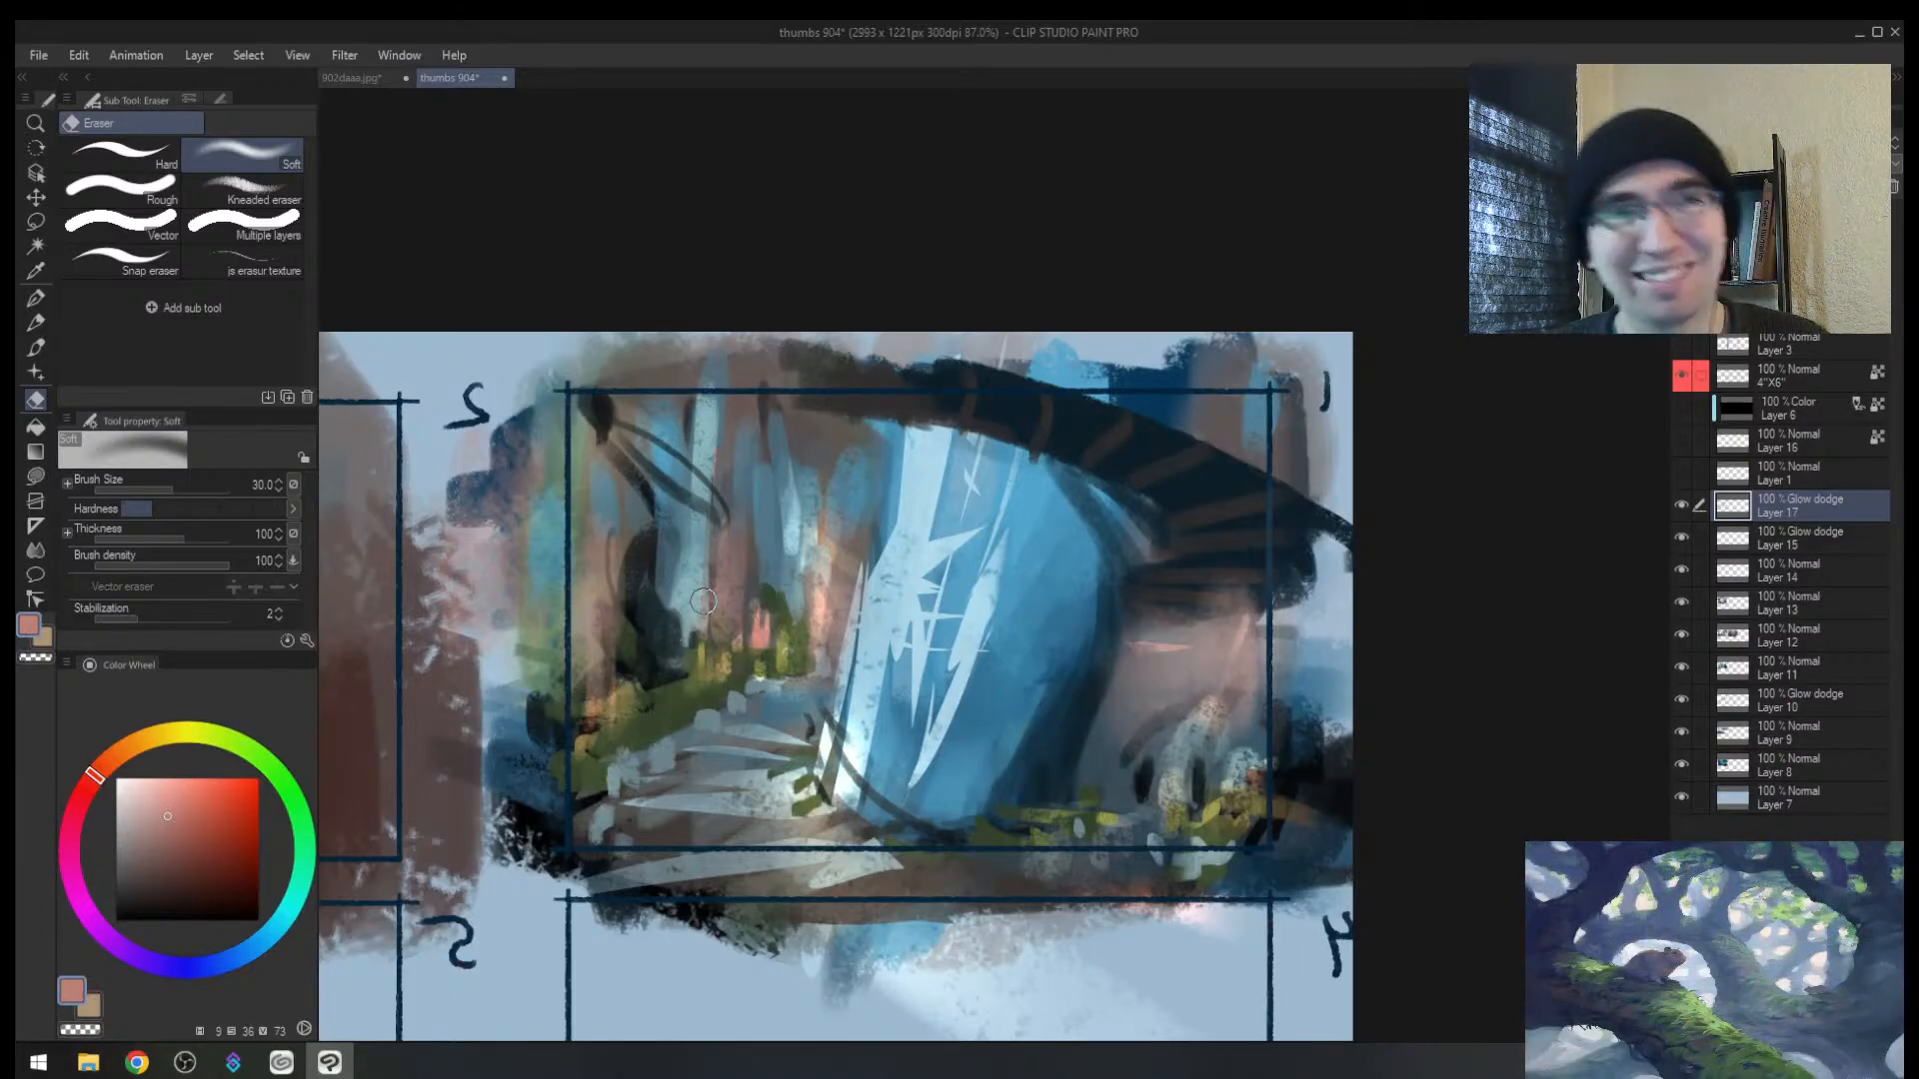
key(slash)
mouse_move(884, 604)
mouse_down()
mouse_move(789, 605)
mouse_move(845, 601)
mouse_up()
key(h)
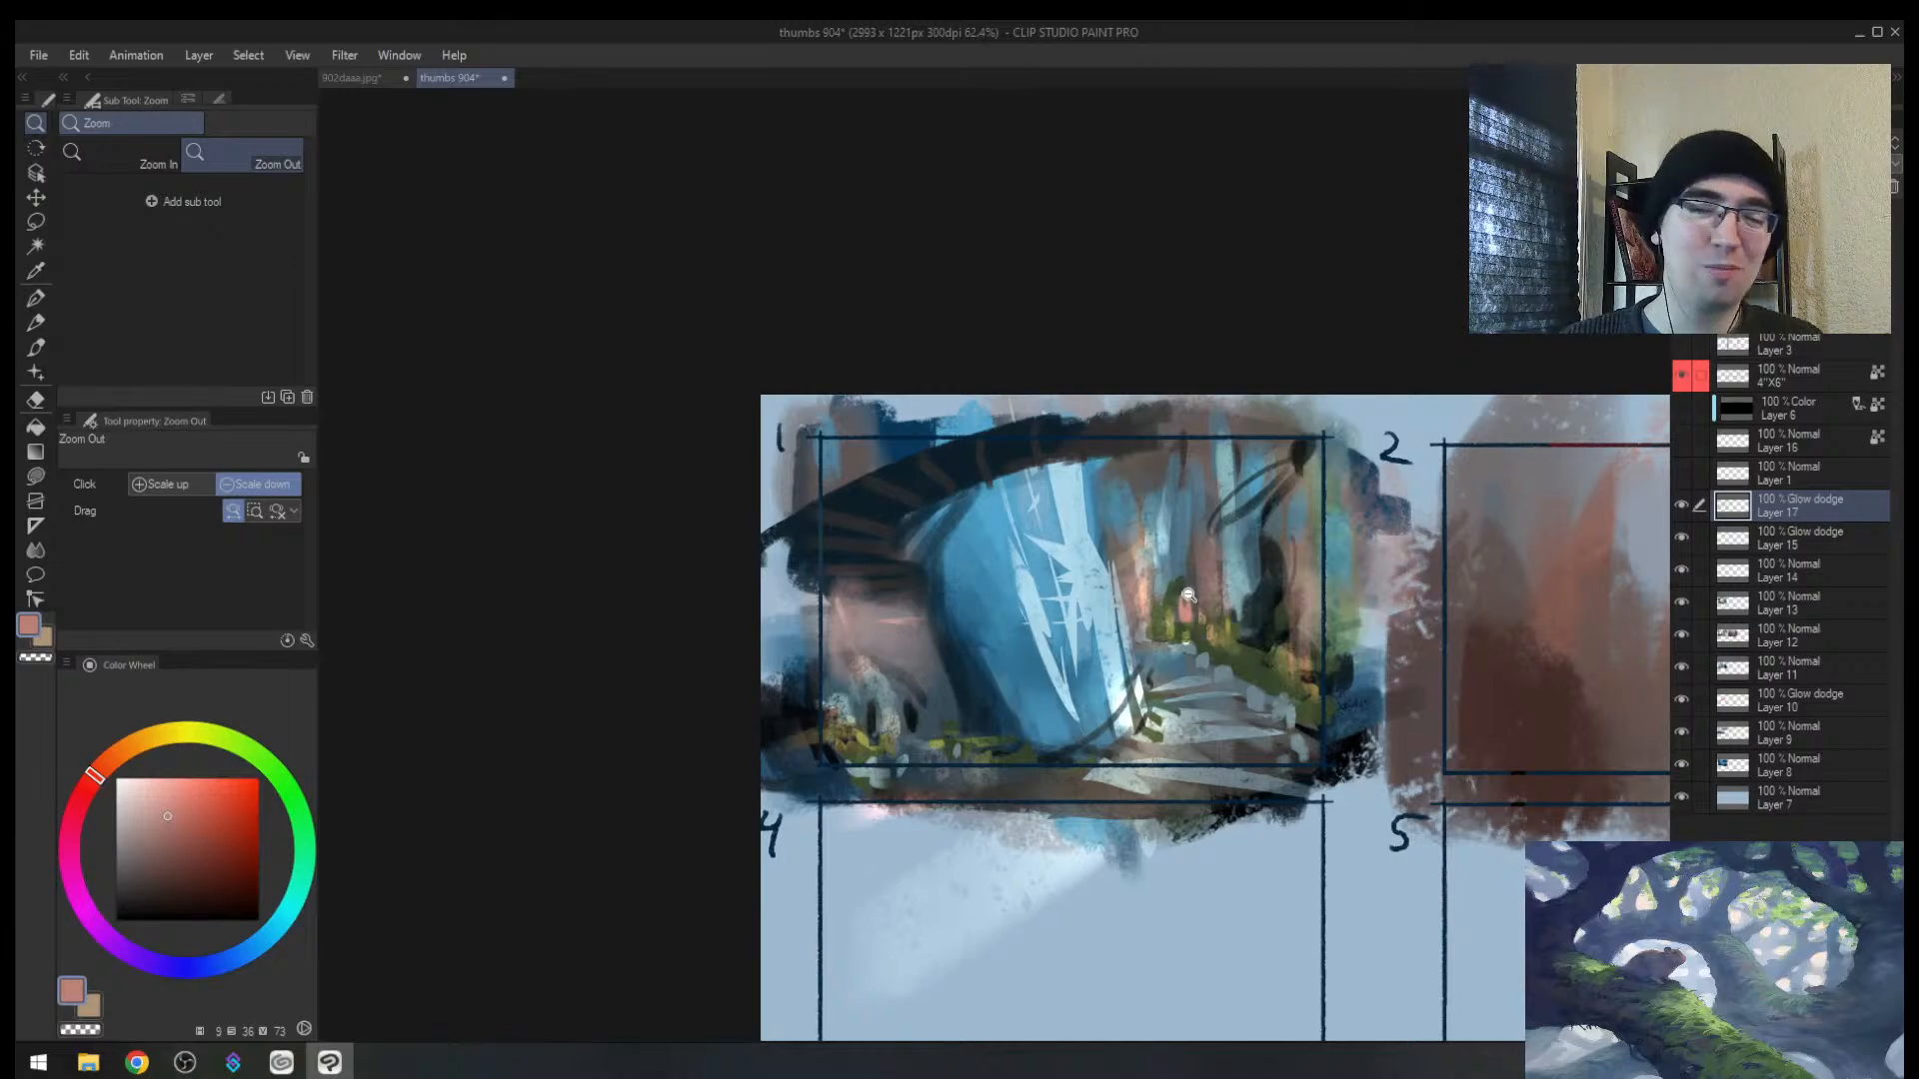
drag(1190, 596, 1209, 588)
drag(1200, 576, 956, 506)
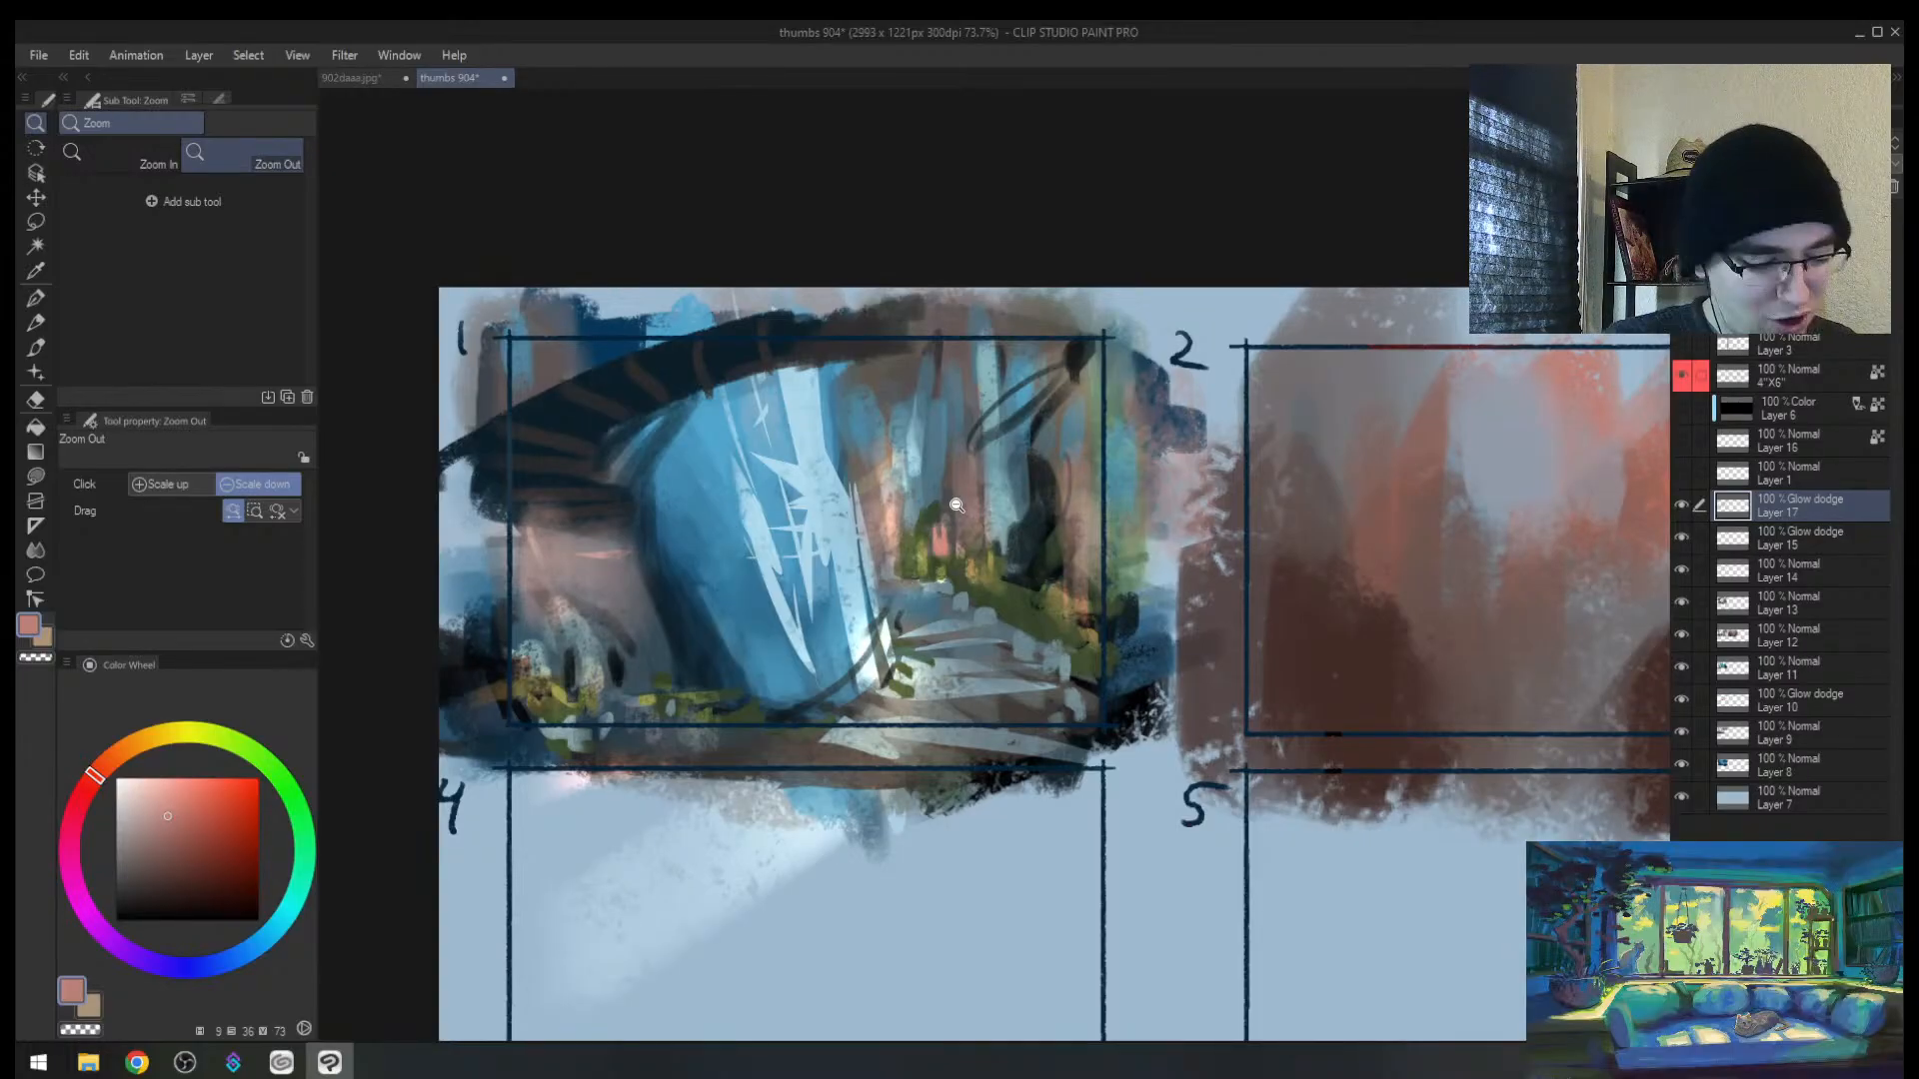
Step: Choose a violet-purple paint colour on the color wheel
drag(1040, 548, 980, 552)
key(h)
mouse_move(1206, 514)
mouse_down()
mouse_move(1140, 518)
mouse_move(1199, 519)
mouse_up()
key(b)
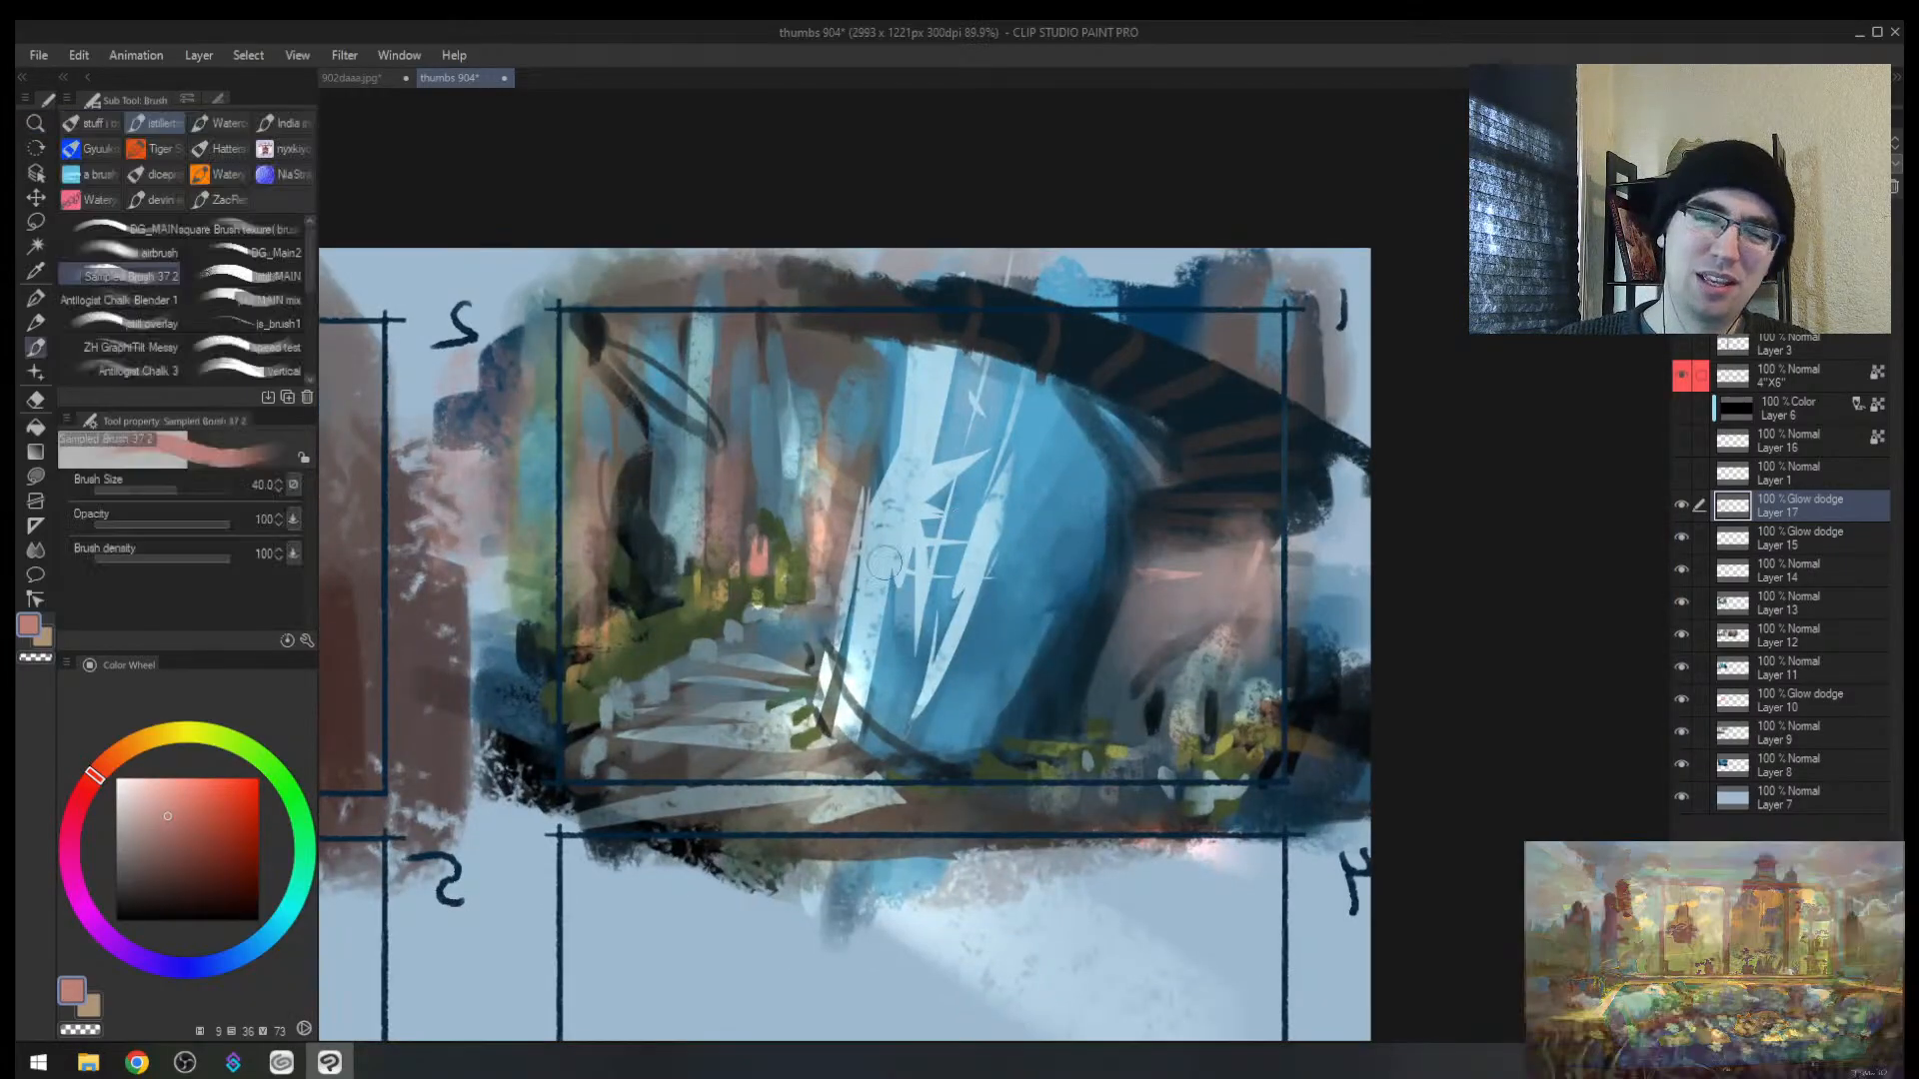
drag(253, 948, 148, 963)
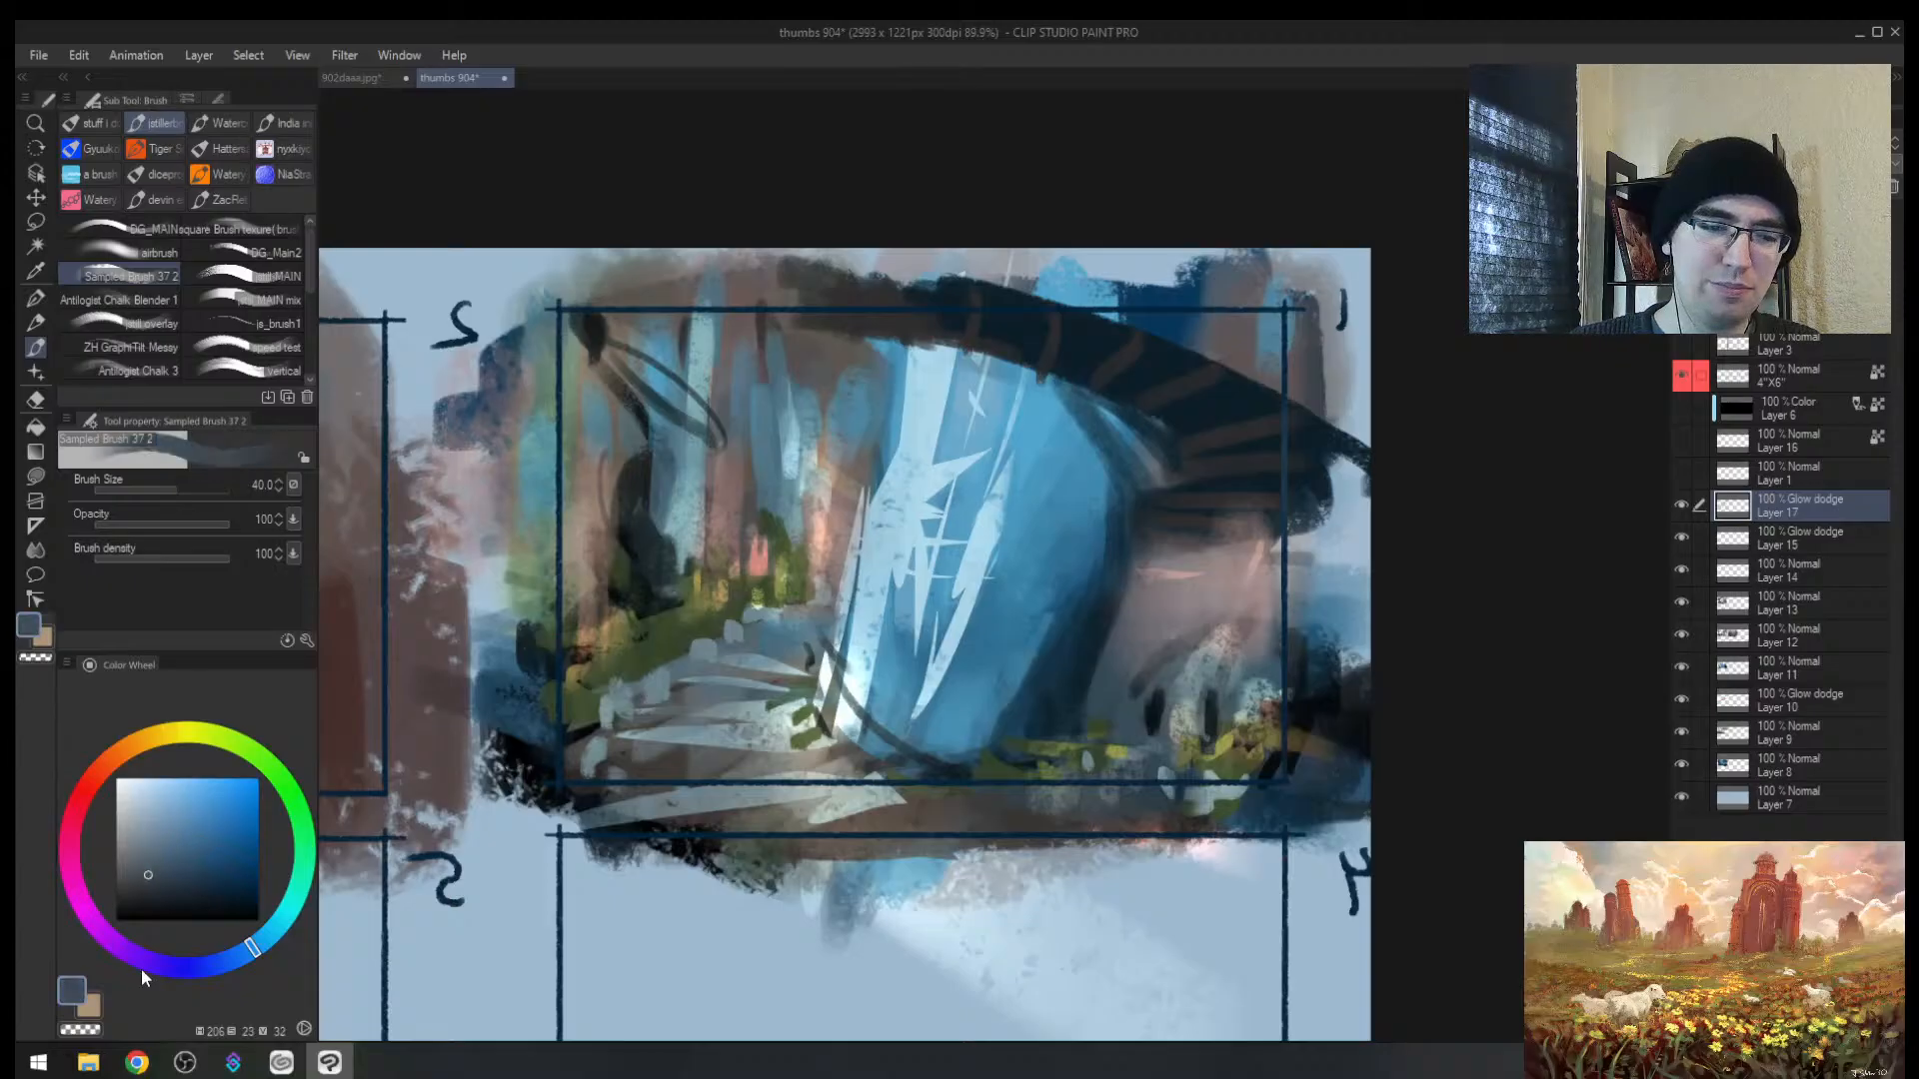
click(206, 821)
Step: Paint violet and light-blue glow strokes over the blue shard in frame 1
drag(1087, 458, 984, 665)
drag(1057, 419, 1007, 539)
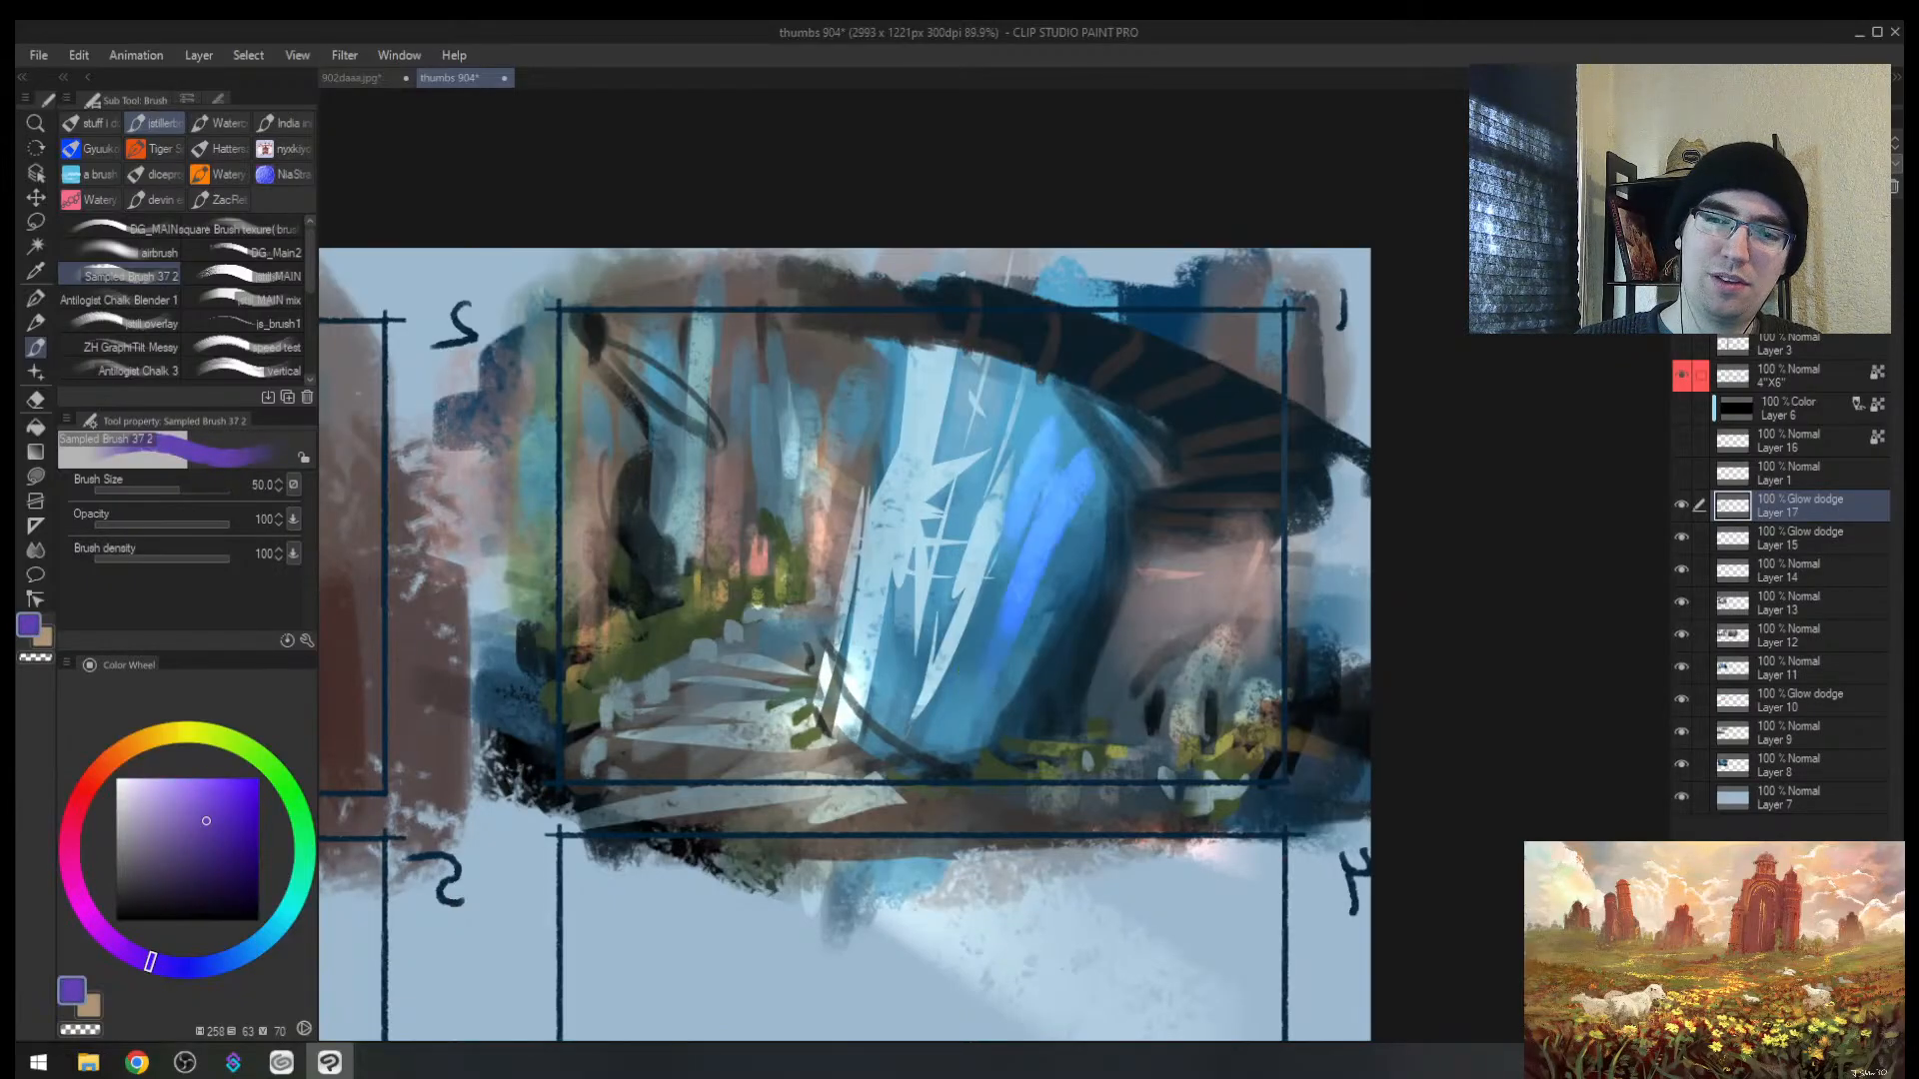
drag(1020, 377, 924, 575)
key(h)
mouse_move(1186, 523)
mouse_down()
mouse_move(1167, 546)
mouse_move(1187, 540)
mouse_up()
mouse_move(1039, 334)
mouse_down()
mouse_move(1002, 409)
mouse_move(804, 477)
mouse_move(766, 538)
mouse_up()
Step: Add new Layer 18 and paint purple strokes among frame 1's background trees
key(e)
key(alt+space)
click(826, 583)
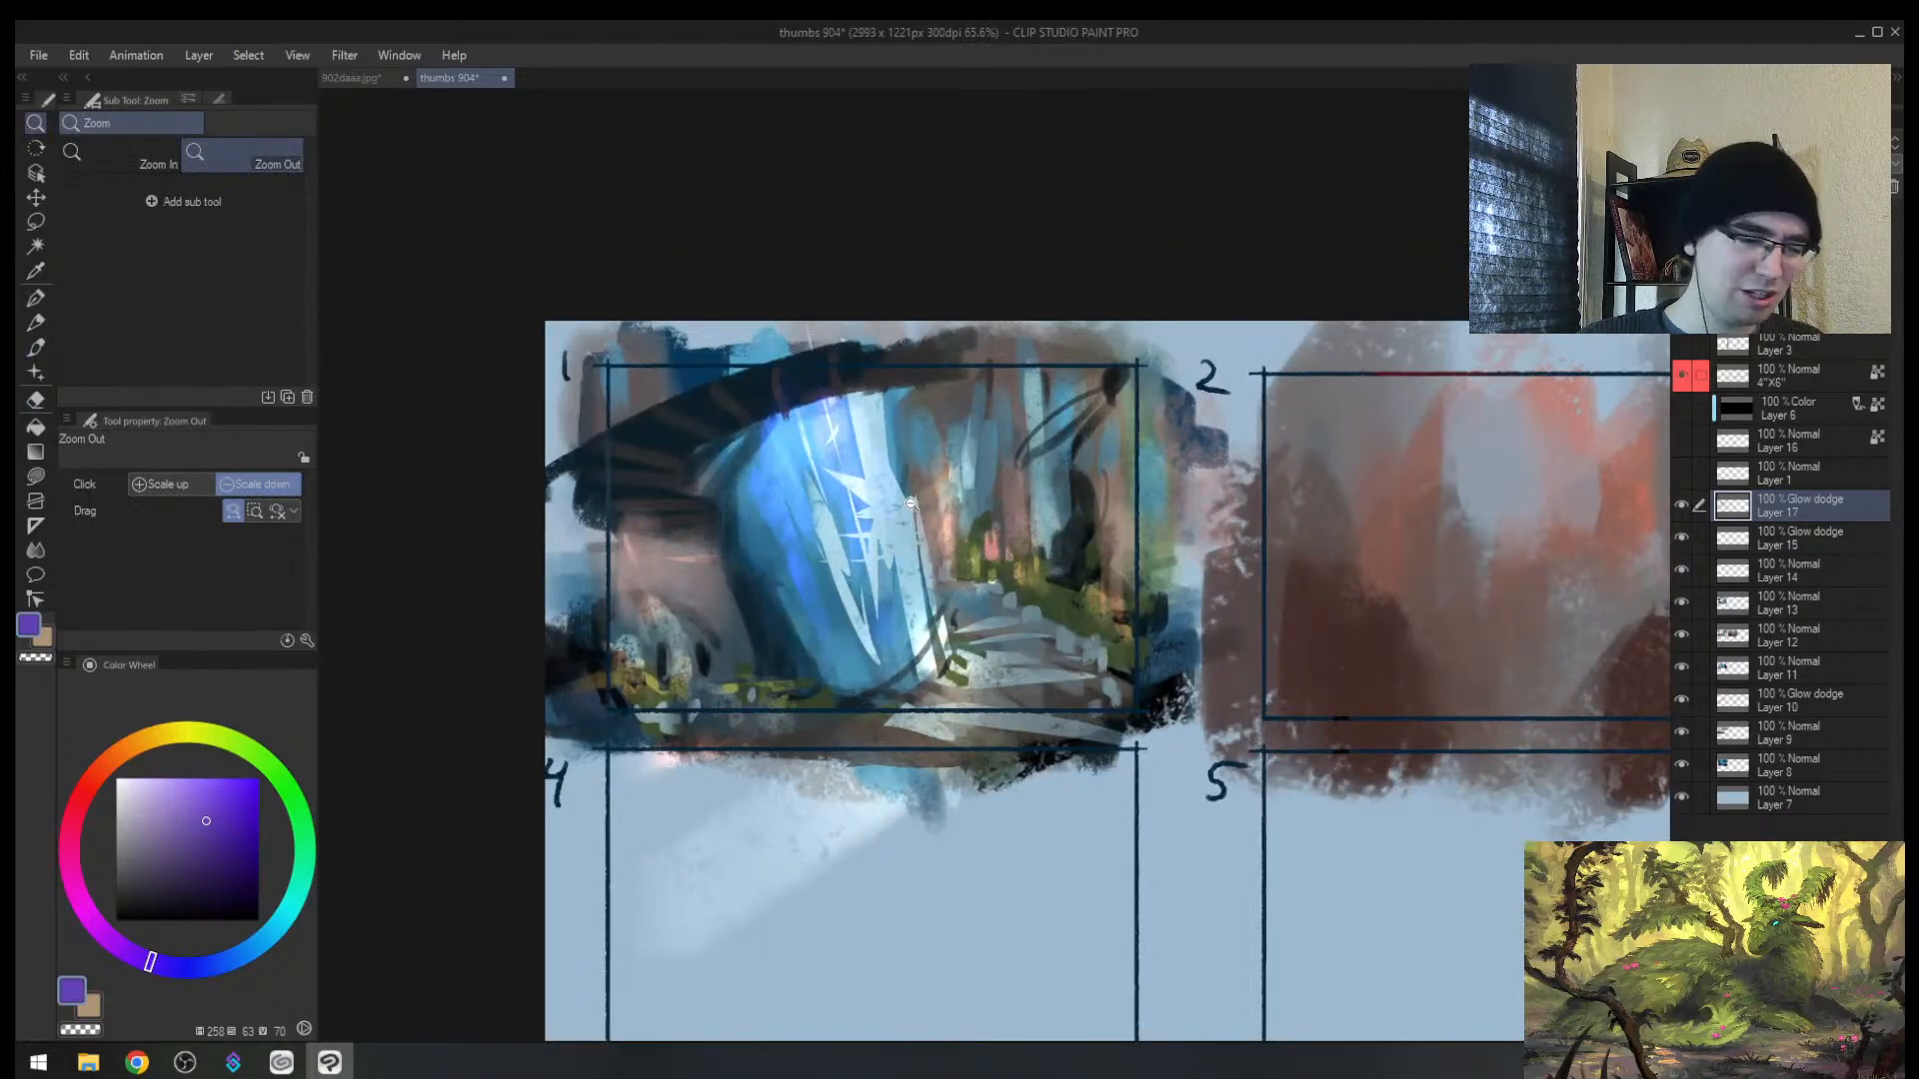
key(ctrl+shift+n)
key(b)
drag(1056, 486, 1055, 578)
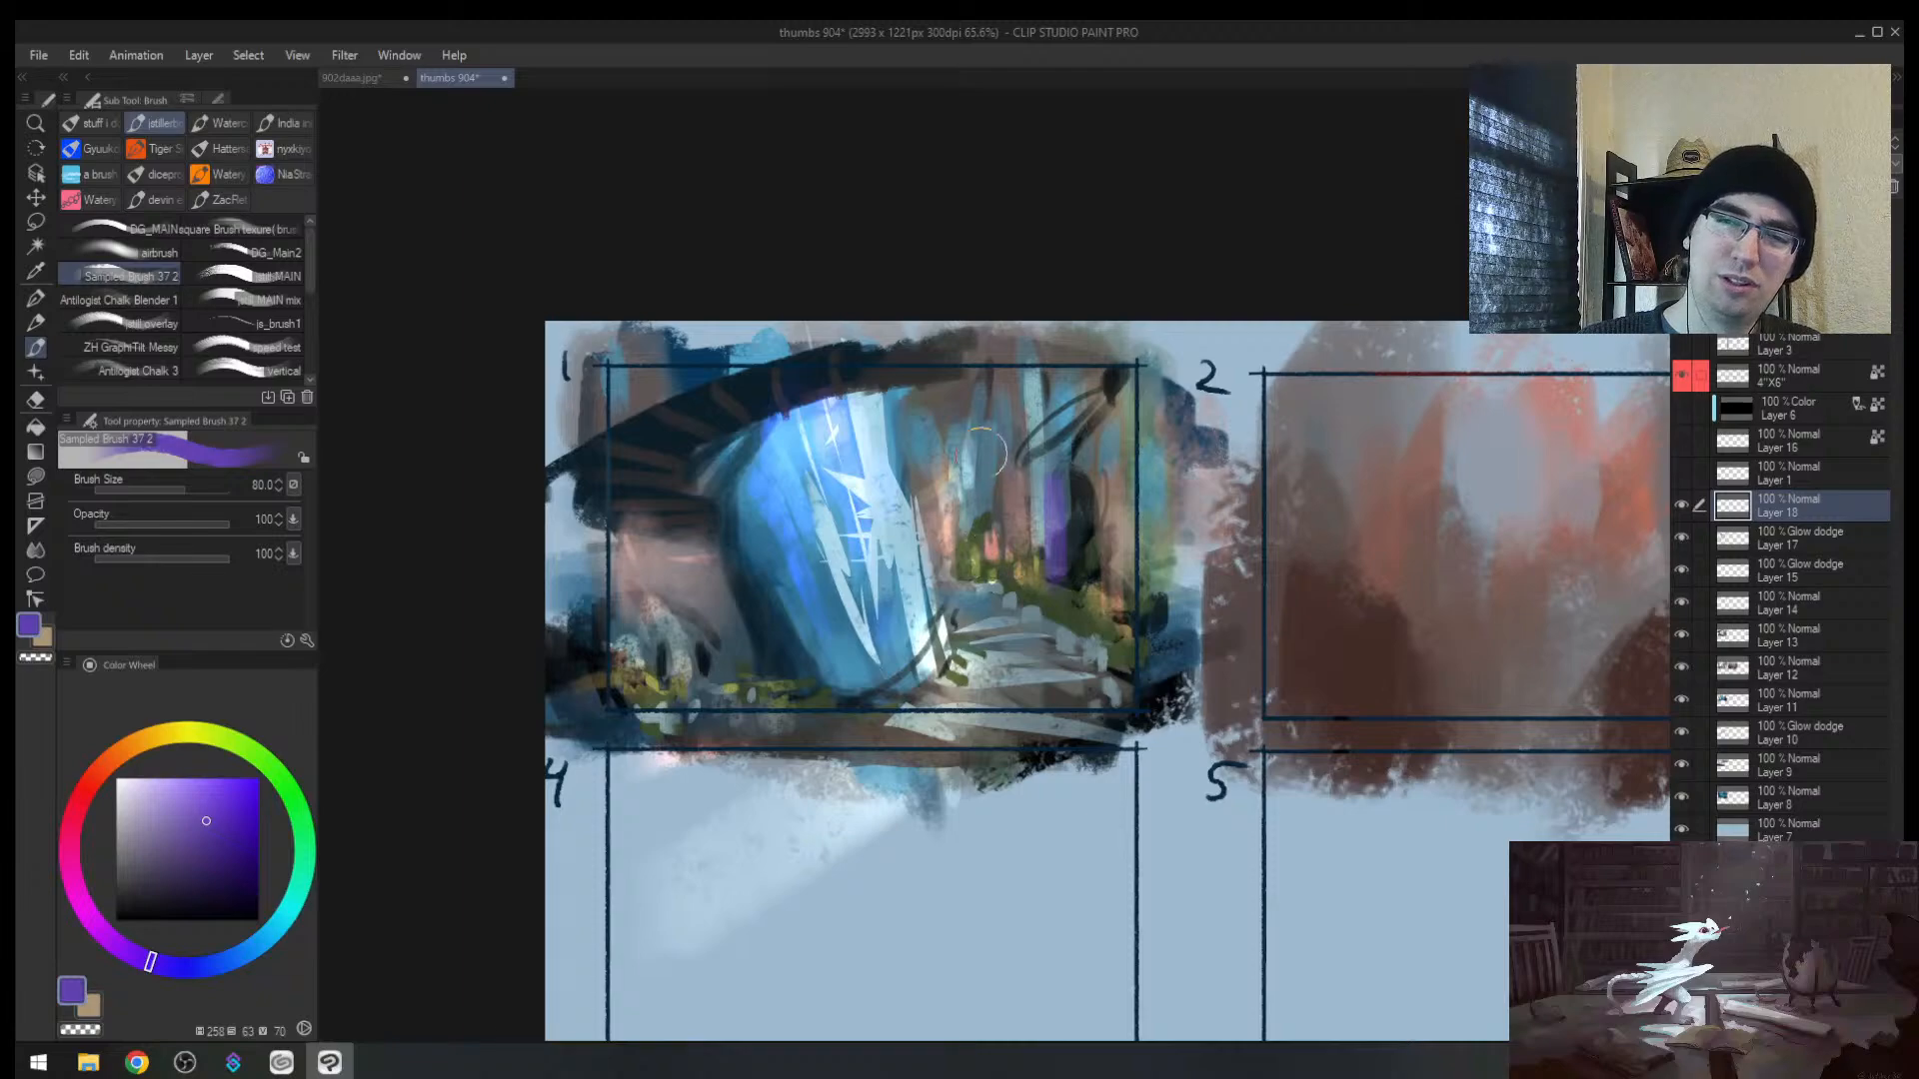
drag(984, 448, 977, 509)
Step: Add a small purple stroke near frame 1's top and reduce the brush to 60
key(h)
key(ctrl+space)
drag(1111, 571, 1159, 565)
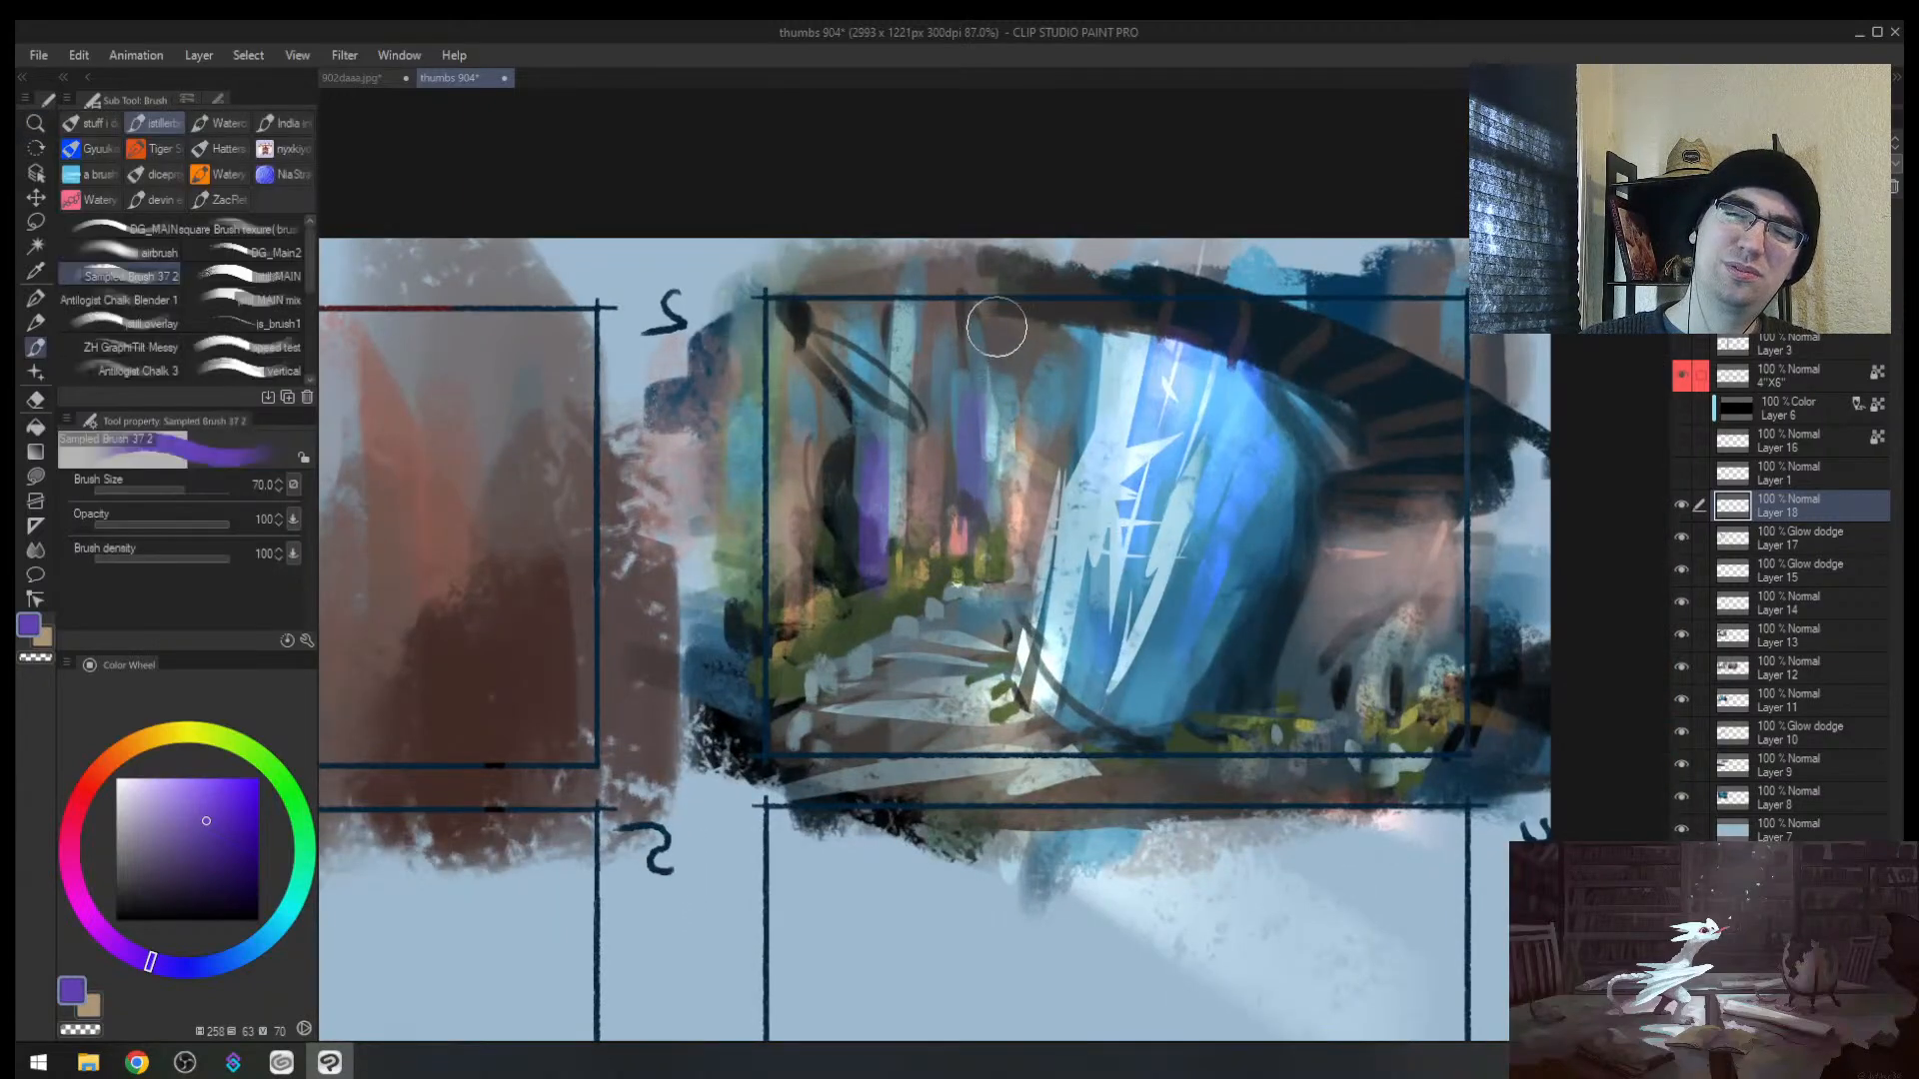
drag(993, 330, 996, 402)
key(bracketleft)
key(bracketleft)
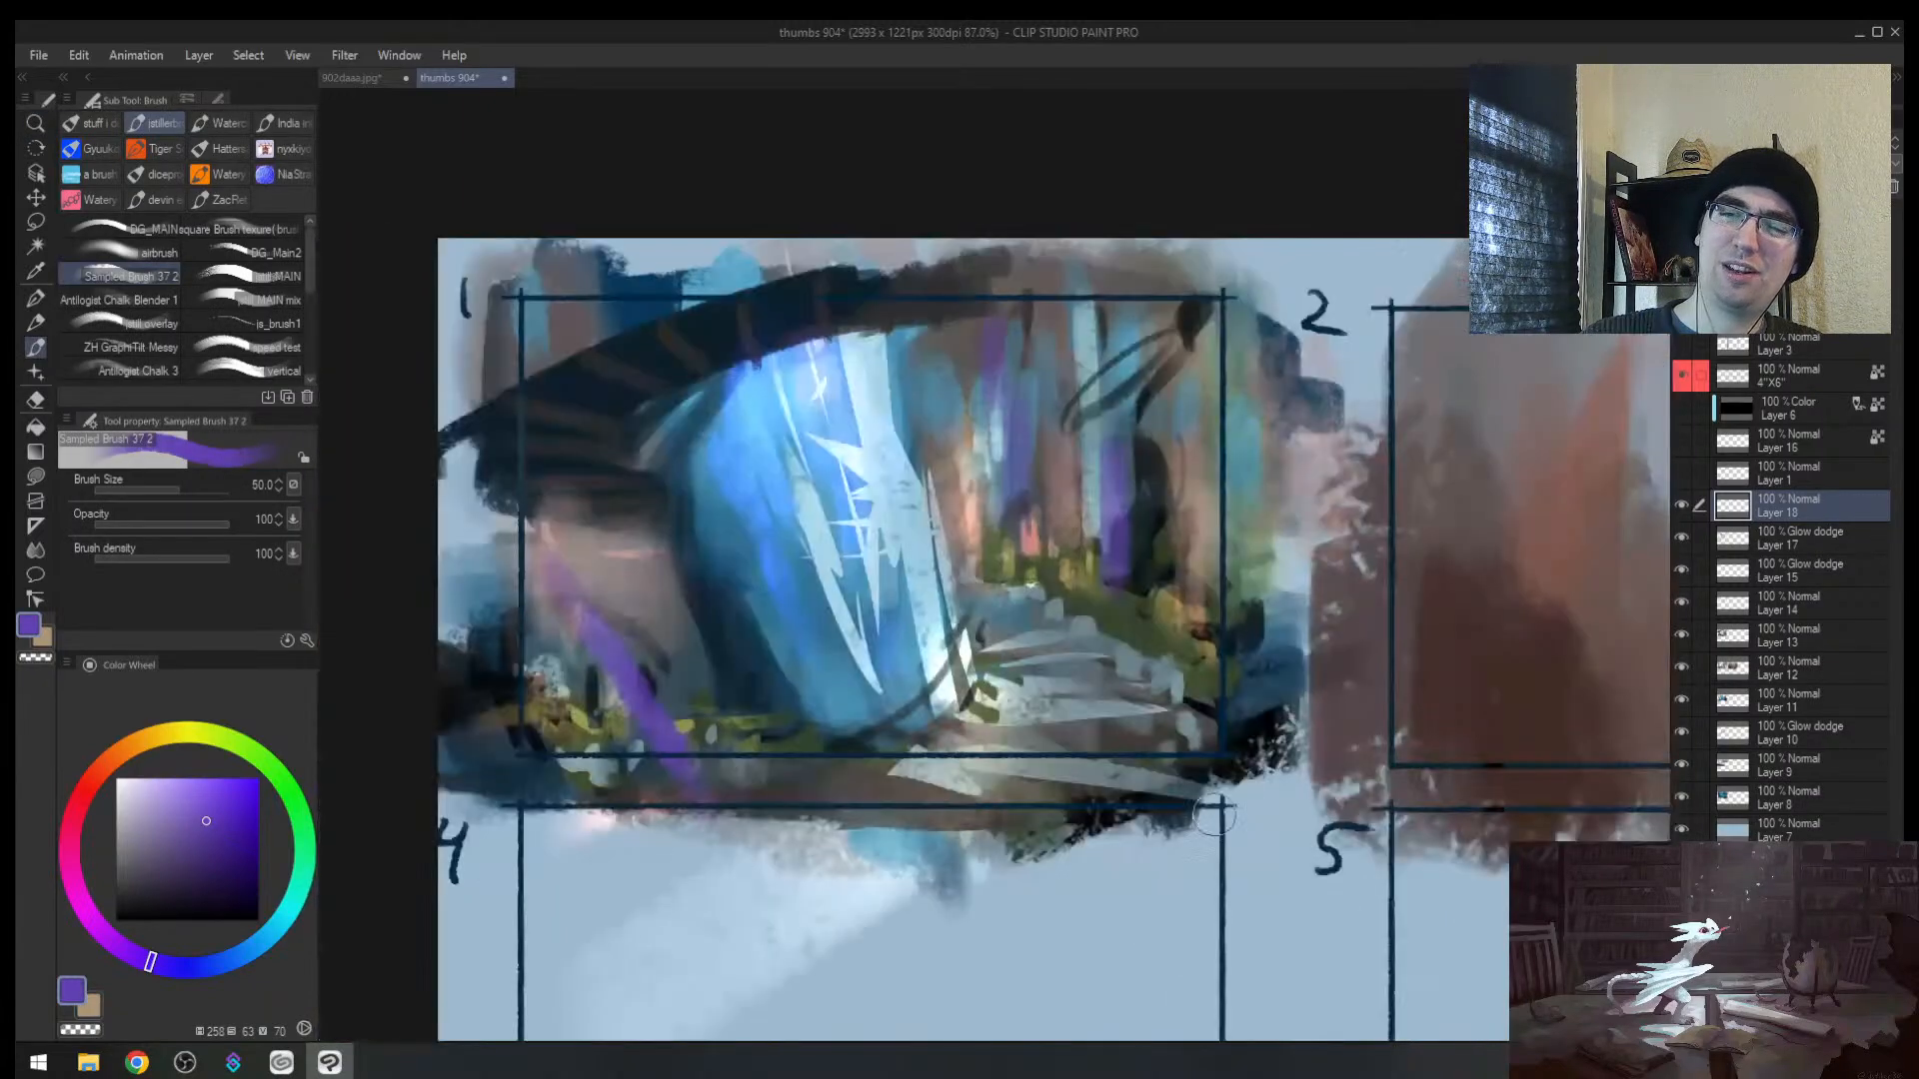
Step: Paint purple strokes along frame 1's lower left and bottom with a 120 brush
key(h)
key(alt+space)
drag(756, 699, 688, 798)
key(bracketright)
key(bracketright)
key(bracketright)
key(bracketright)
mouse_move(835, 677)
mouse_down()
mouse_move(818, 761)
mouse_move(772, 766)
mouse_move(738, 637)
mouse_up()
key(alt+space)
mouse_move(731, 748)
mouse_down()
mouse_move(681, 815)
mouse_move(727, 794)
mouse_up()
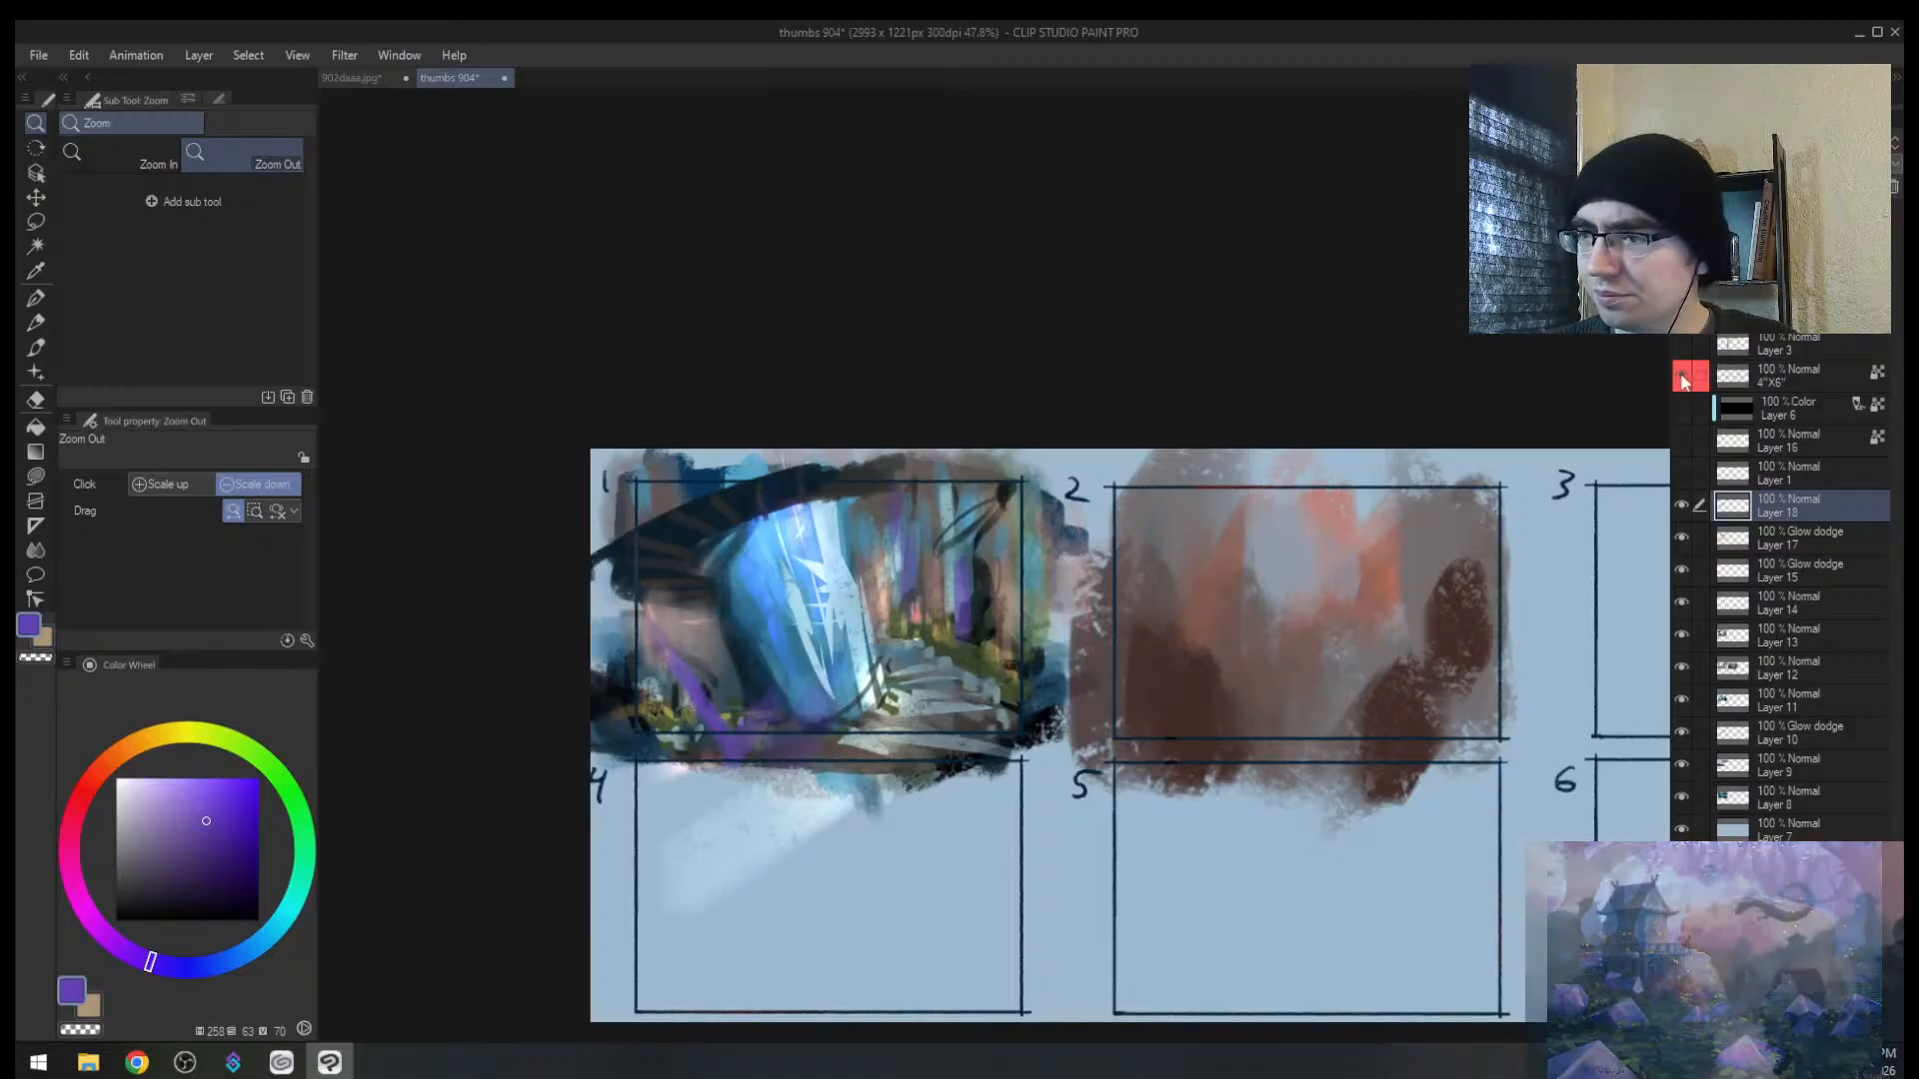
Step: Hide the thumbnail frame layer, merge the visible painting to a new layer, then show the frames again
click(1682, 377)
click(1683, 378)
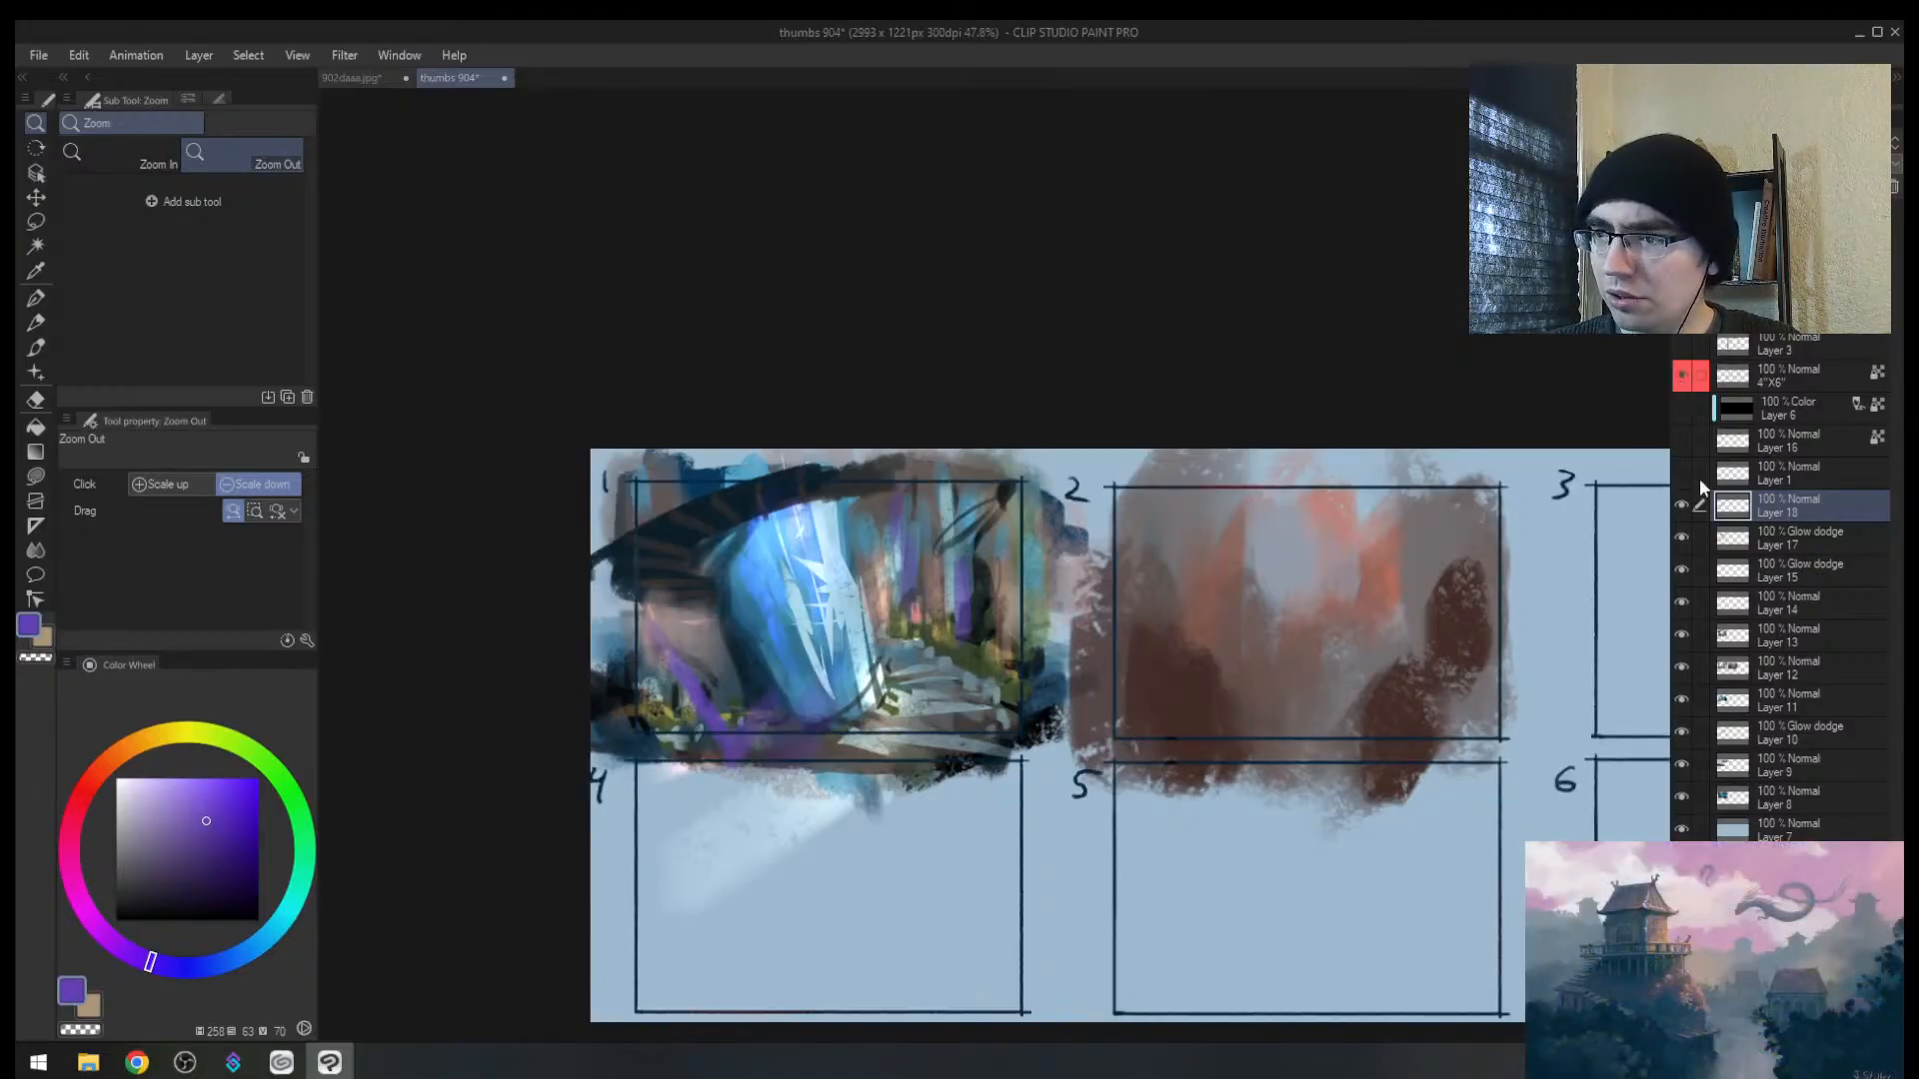
click(1681, 382)
key(ctrl+shift+alt+e)
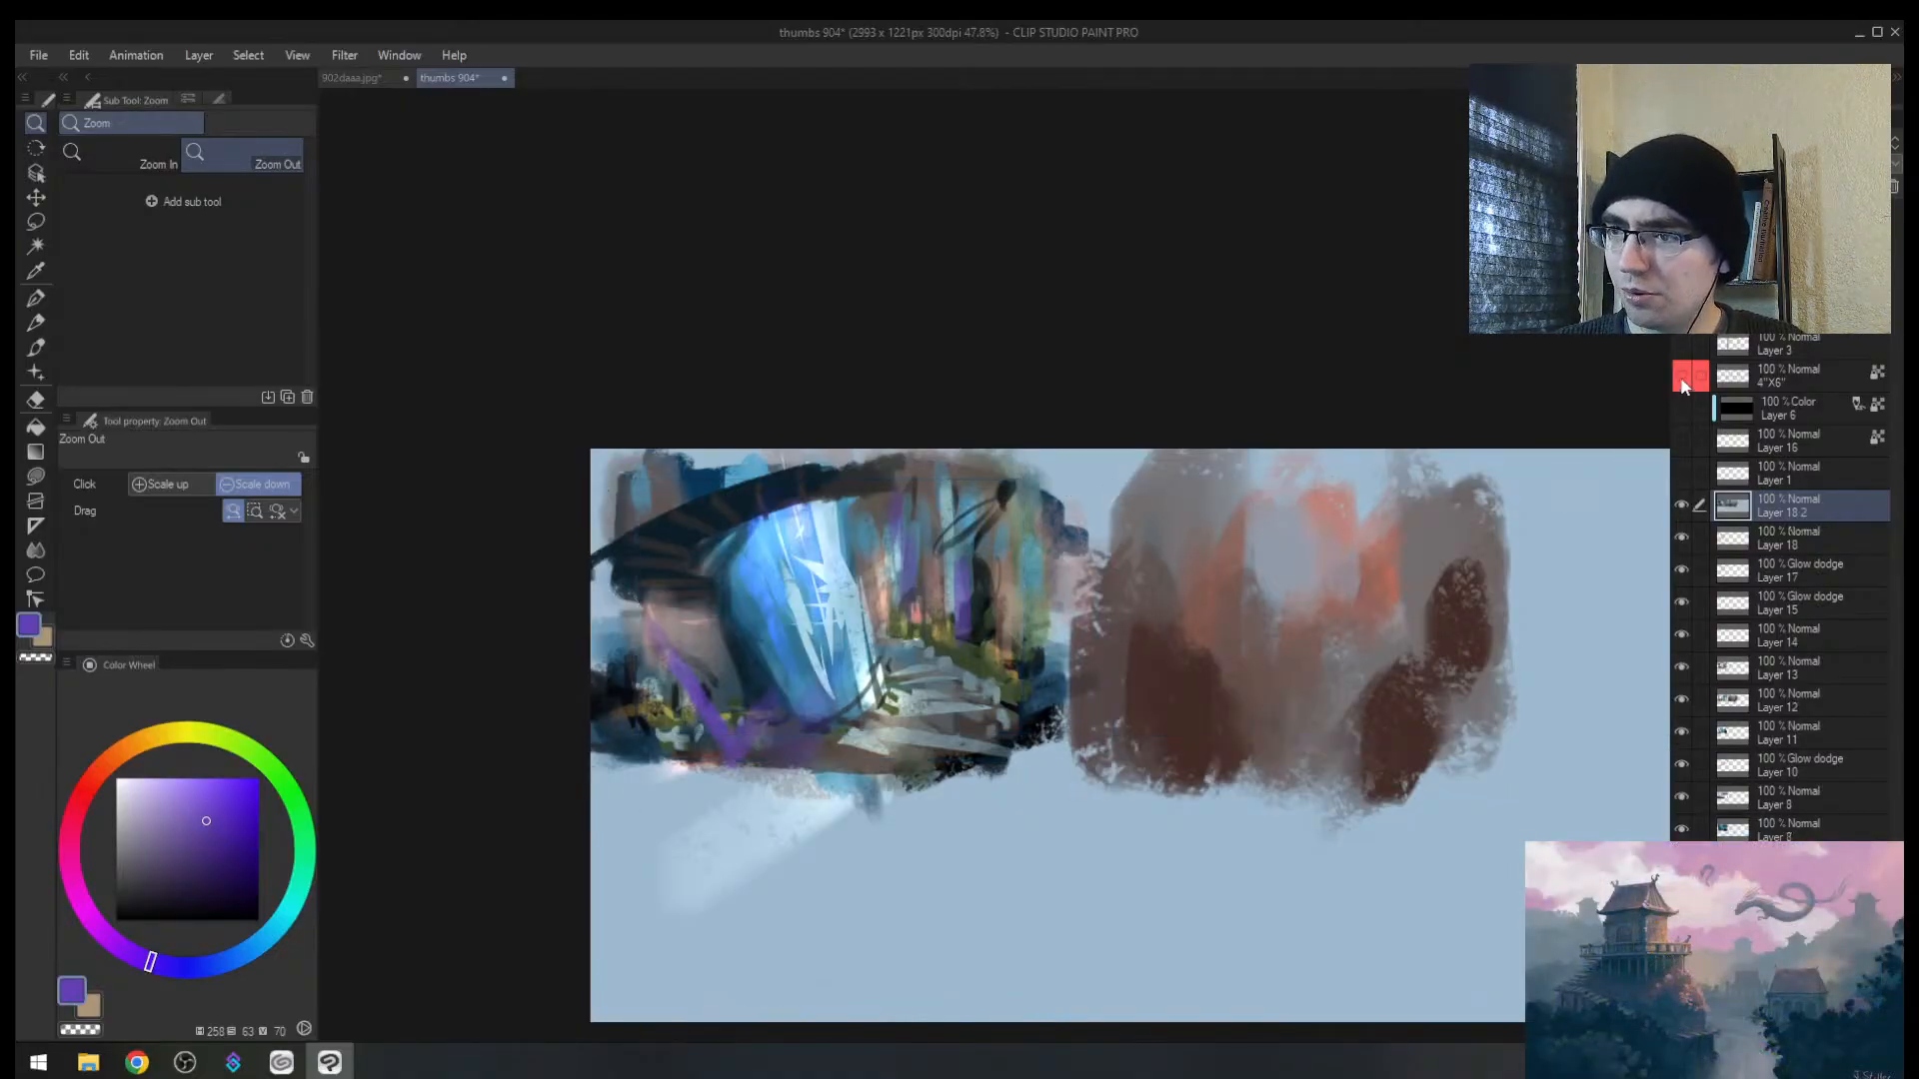
click(1681, 381)
scroll(1027, 575, down, 3)
Step: Copy the frame 1 painting with a rectangle selection and move the pasted copy into frame 2
key(m)
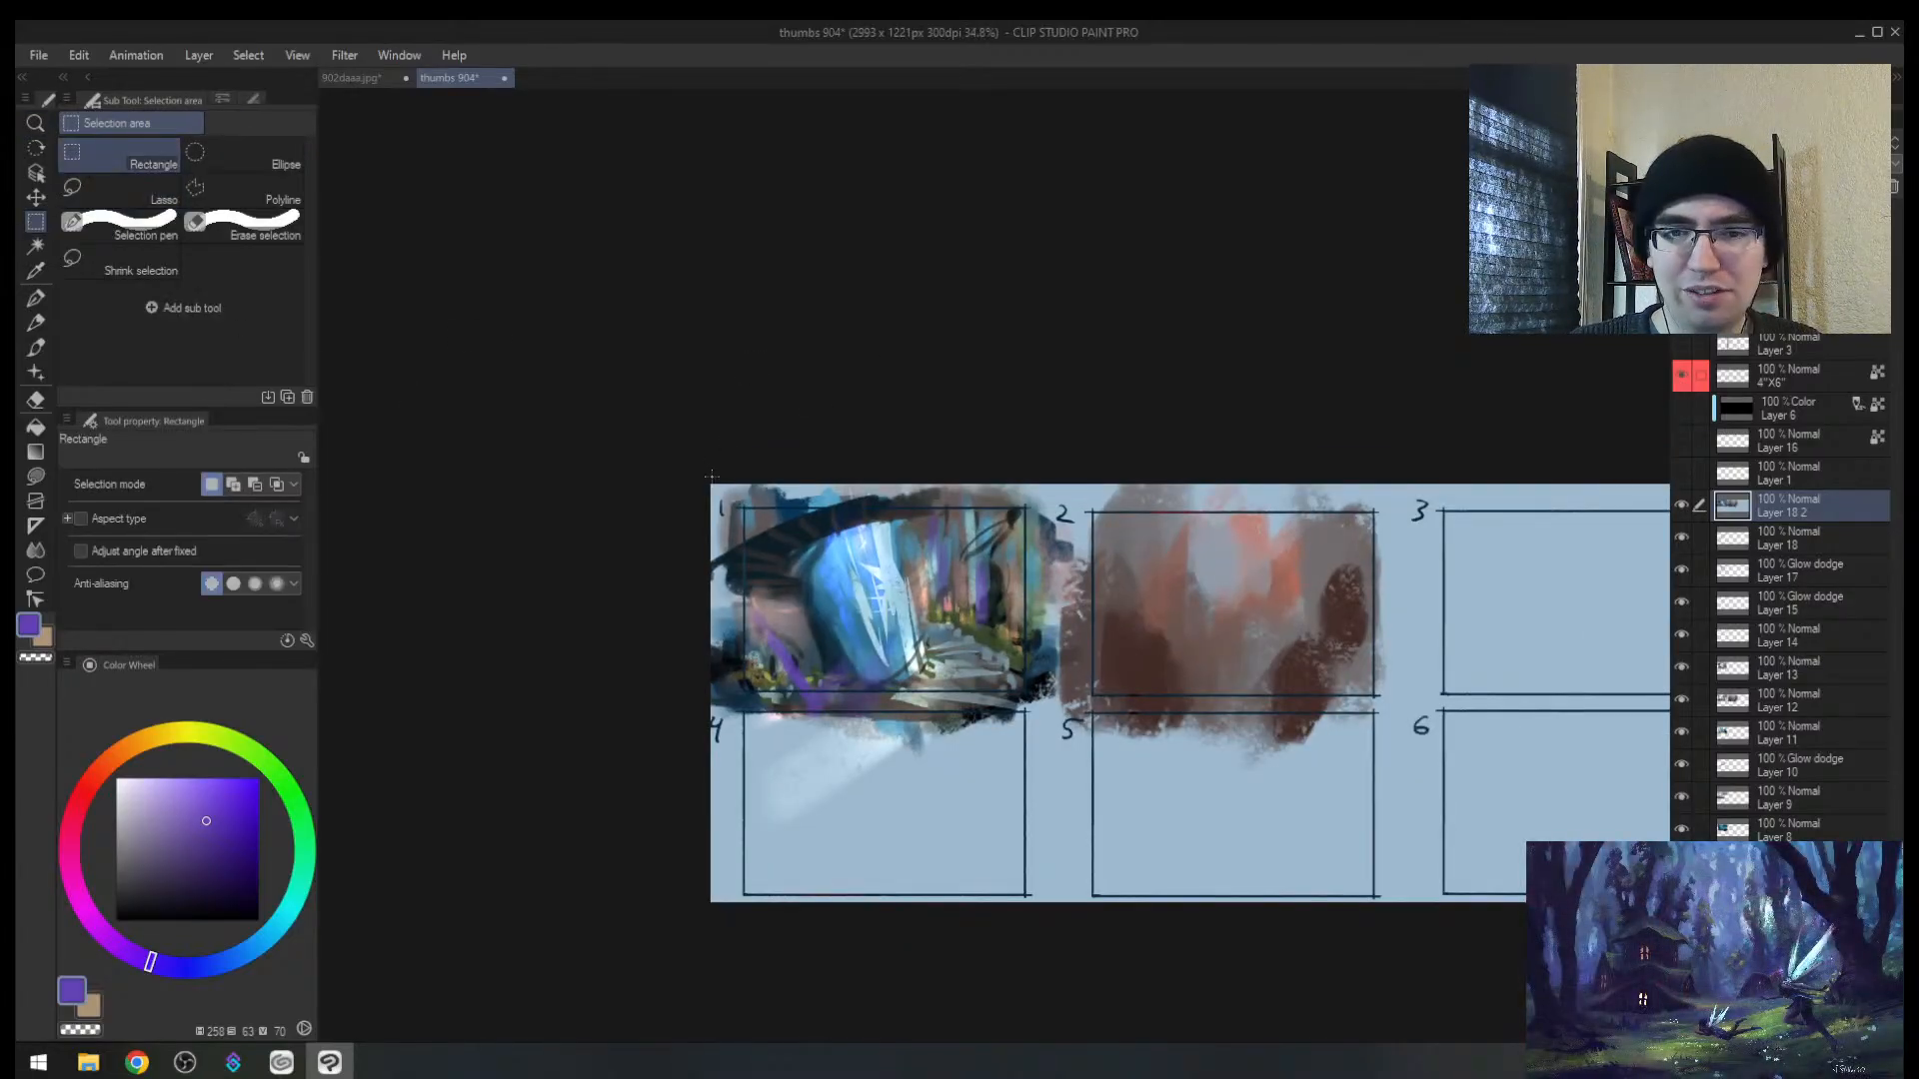
drag(729, 498, 1024, 711)
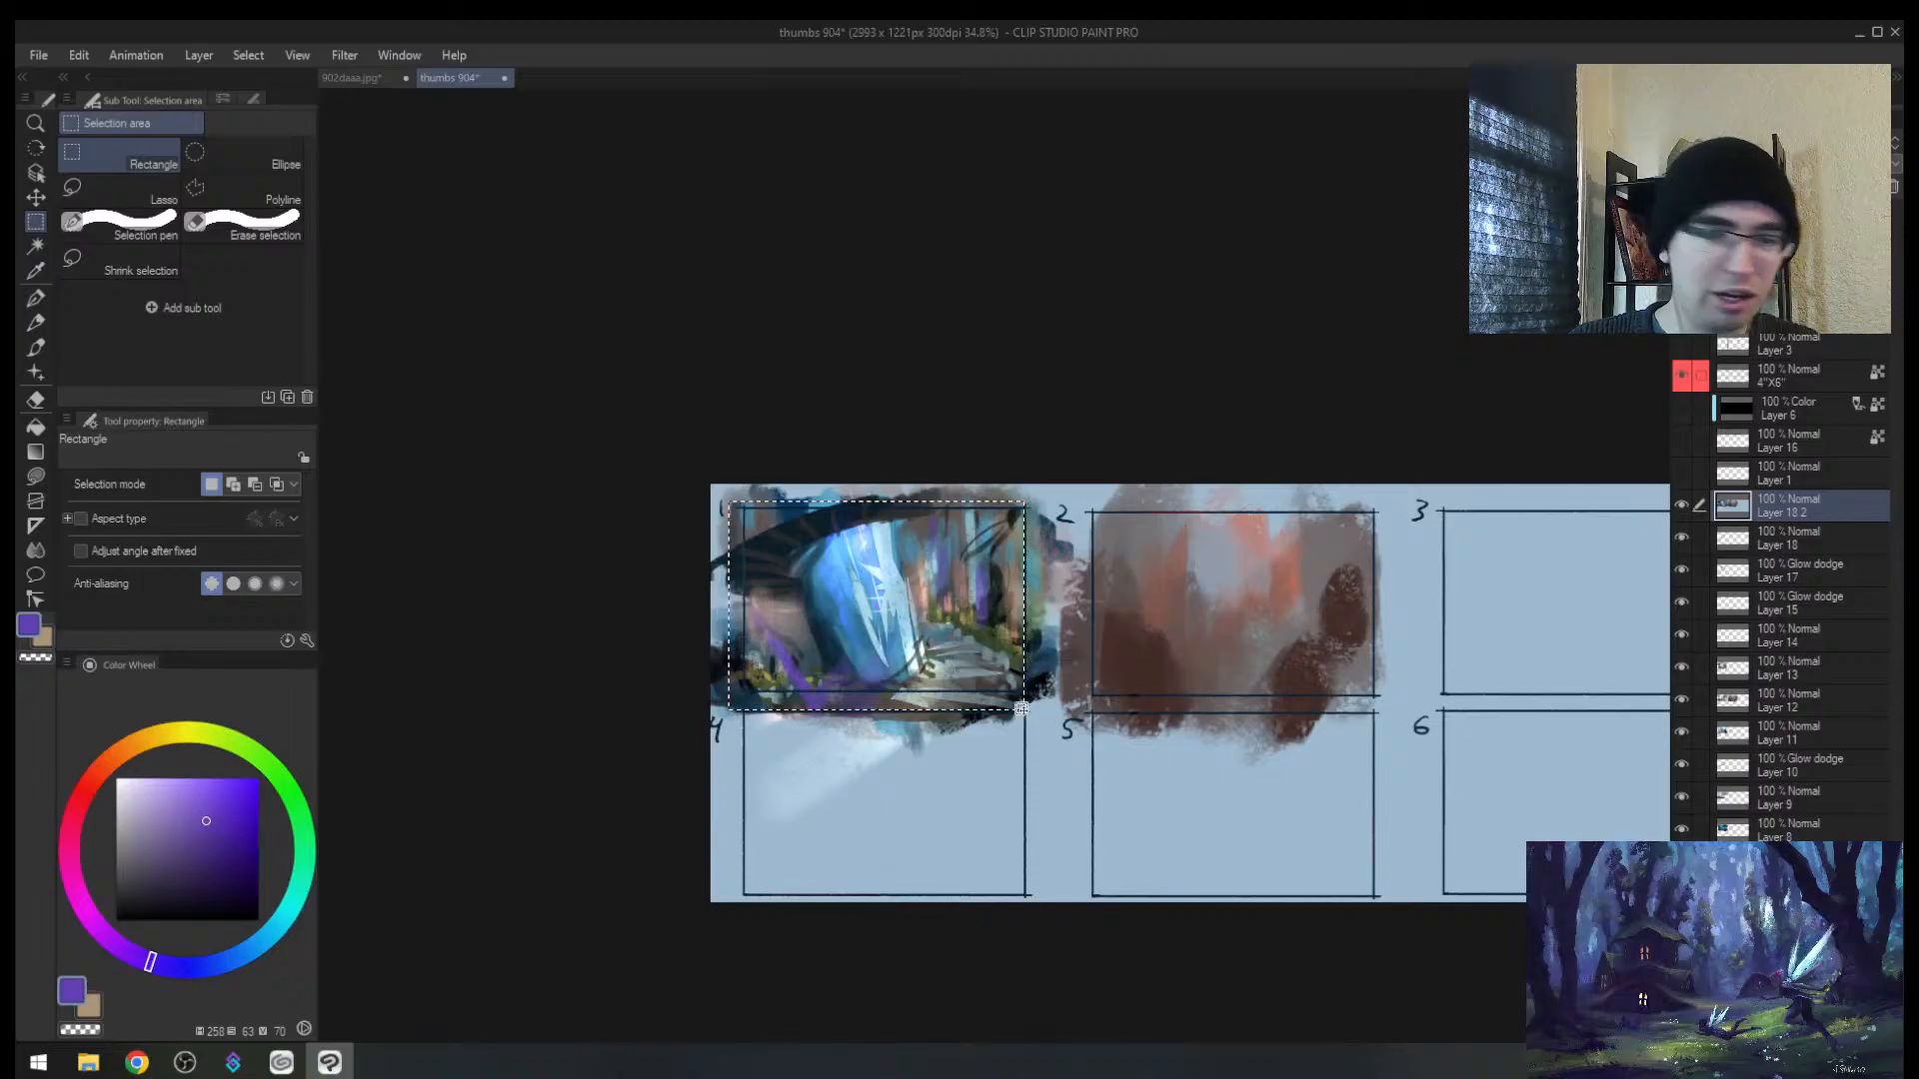
key(ctrl+c)
key(ctrl+v)
key(k)
drag(960, 652, 1302, 659)
key(ctrl+d)
Step: Tint frame 2's left side, bushes, trunk and sky purple
key(ctrl+space)
mouse_move(1359, 592)
mouse_down()
mouse_move(1399, 588)
mouse_move(1073, 539)
mouse_up()
key(b)
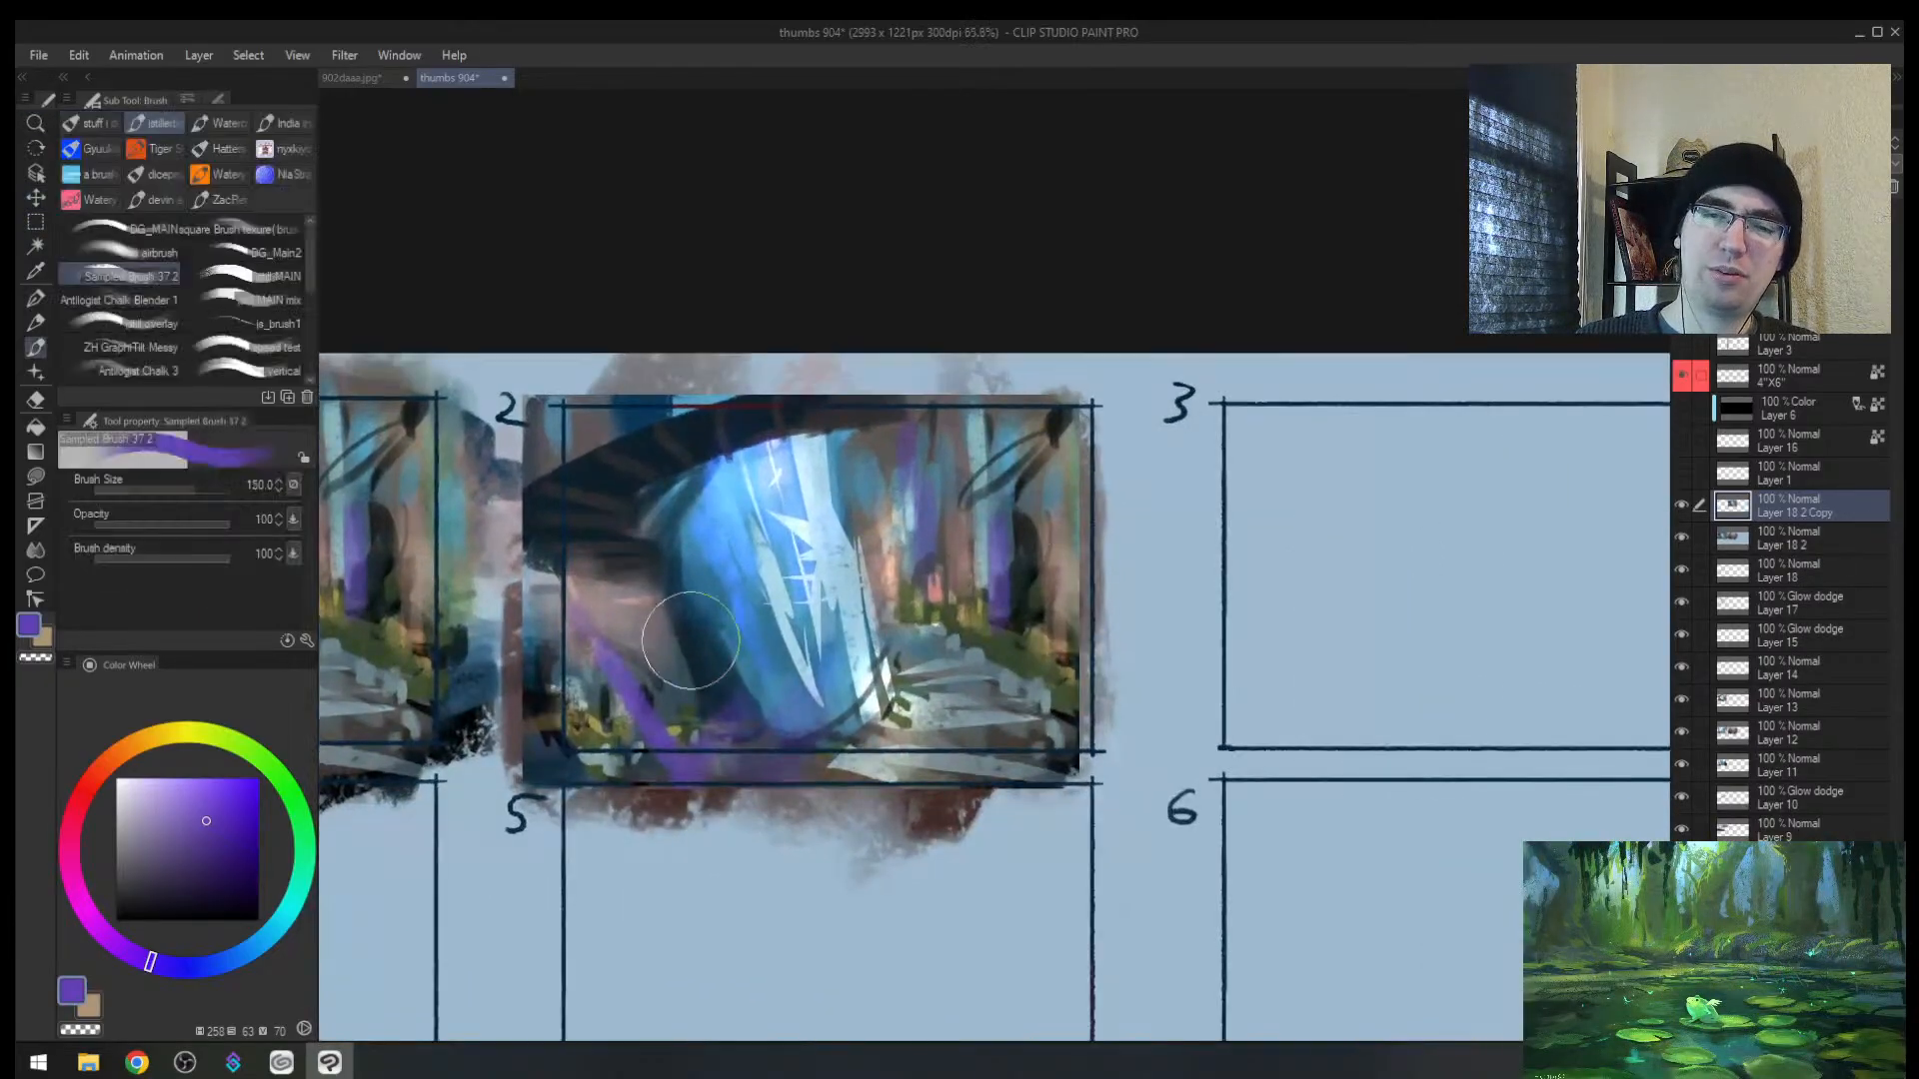
mouse_move(677, 679)
mouse_down()
mouse_move(643, 622)
mouse_move(617, 700)
mouse_up()
key(alt+space)
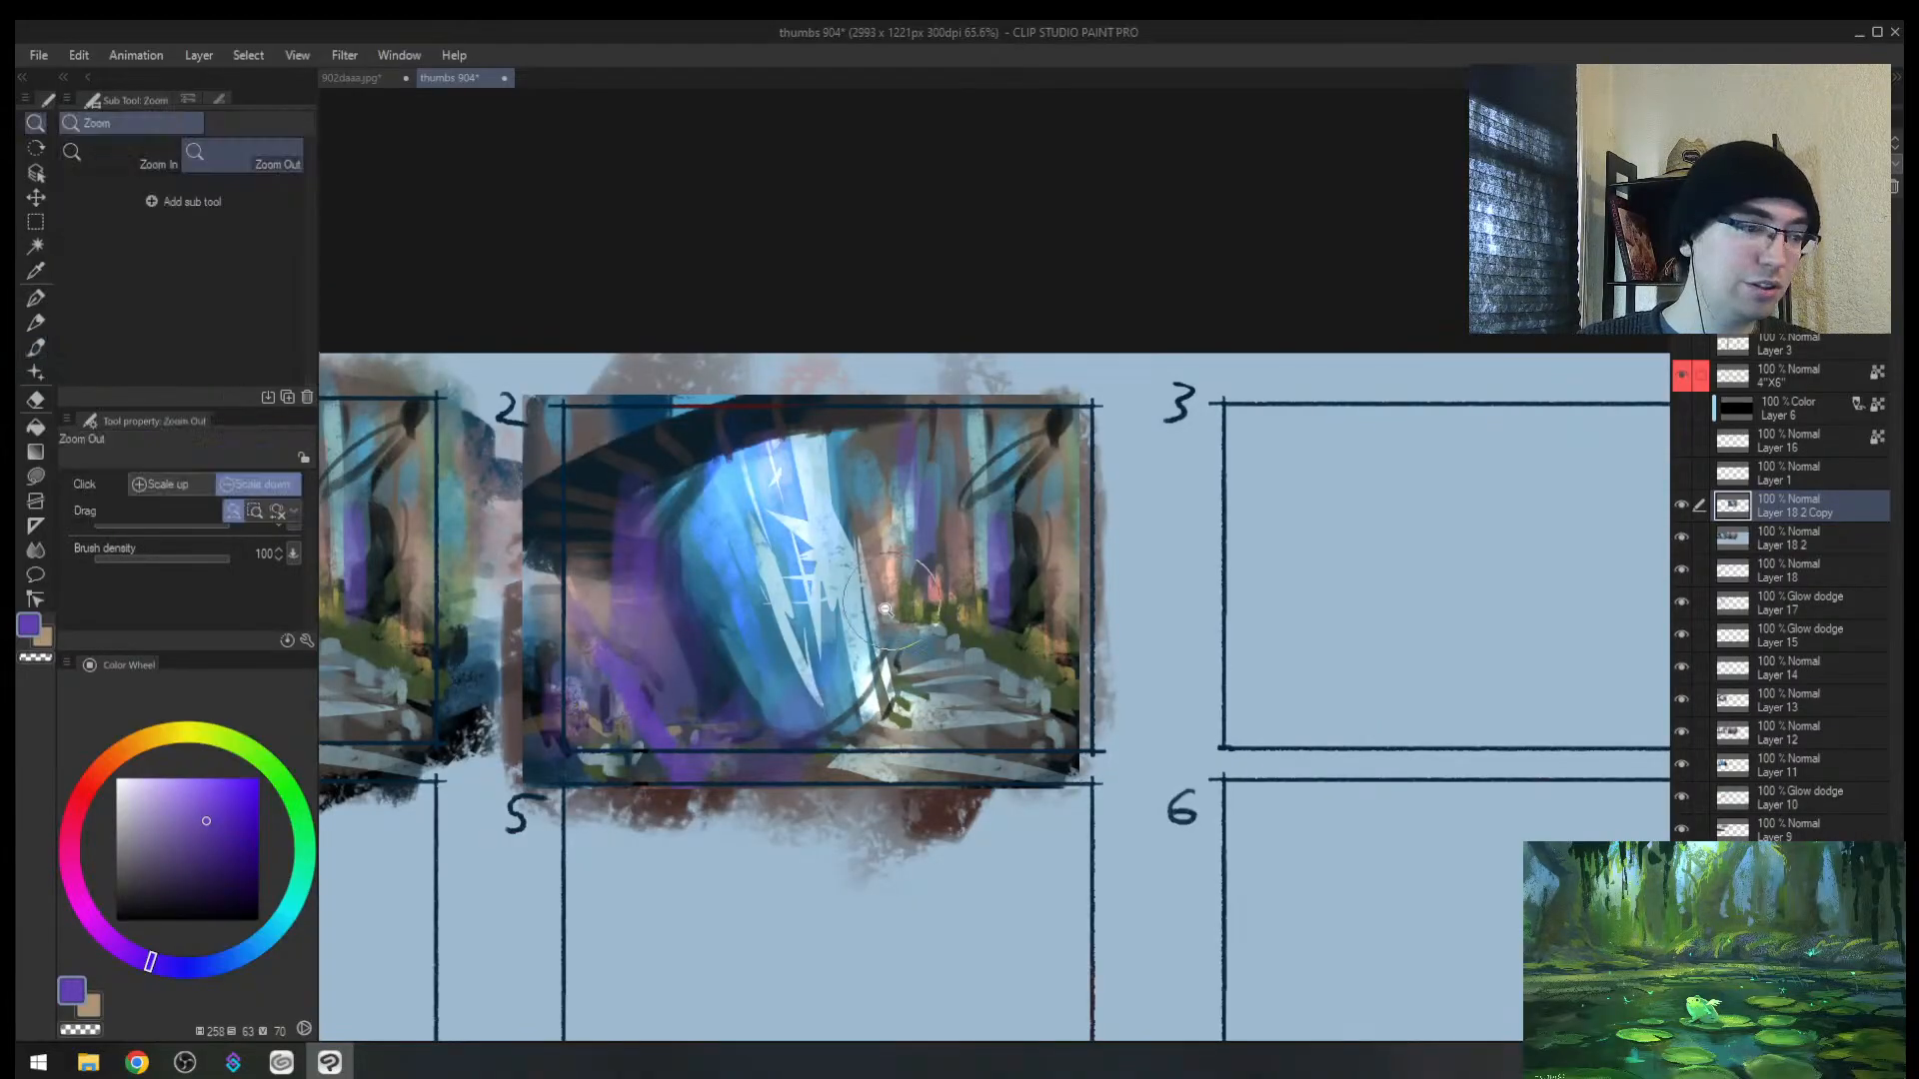
mouse_move(863, 635)
mouse_down()
mouse_move(935, 529)
mouse_move(916, 552)
mouse_move(957, 587)
mouse_move(994, 683)
mouse_move(925, 674)
mouse_up()
key(b)
mouse_move(1049, 660)
mouse_down()
mouse_move(1096, 659)
mouse_move(1034, 384)
mouse_move(890, 450)
mouse_move(1037, 418)
mouse_move(1094, 469)
mouse_up()
Step: Tint the trunk, the shard's upper-left and the lower-left steps purple, reducing the brush to 120
mouse_move(559, 600)
mouse_down()
mouse_move(510, 420)
mouse_move(535, 483)
mouse_up()
mouse_move(763, 428)
mouse_down()
mouse_move(698, 445)
mouse_move(689, 485)
mouse_up()
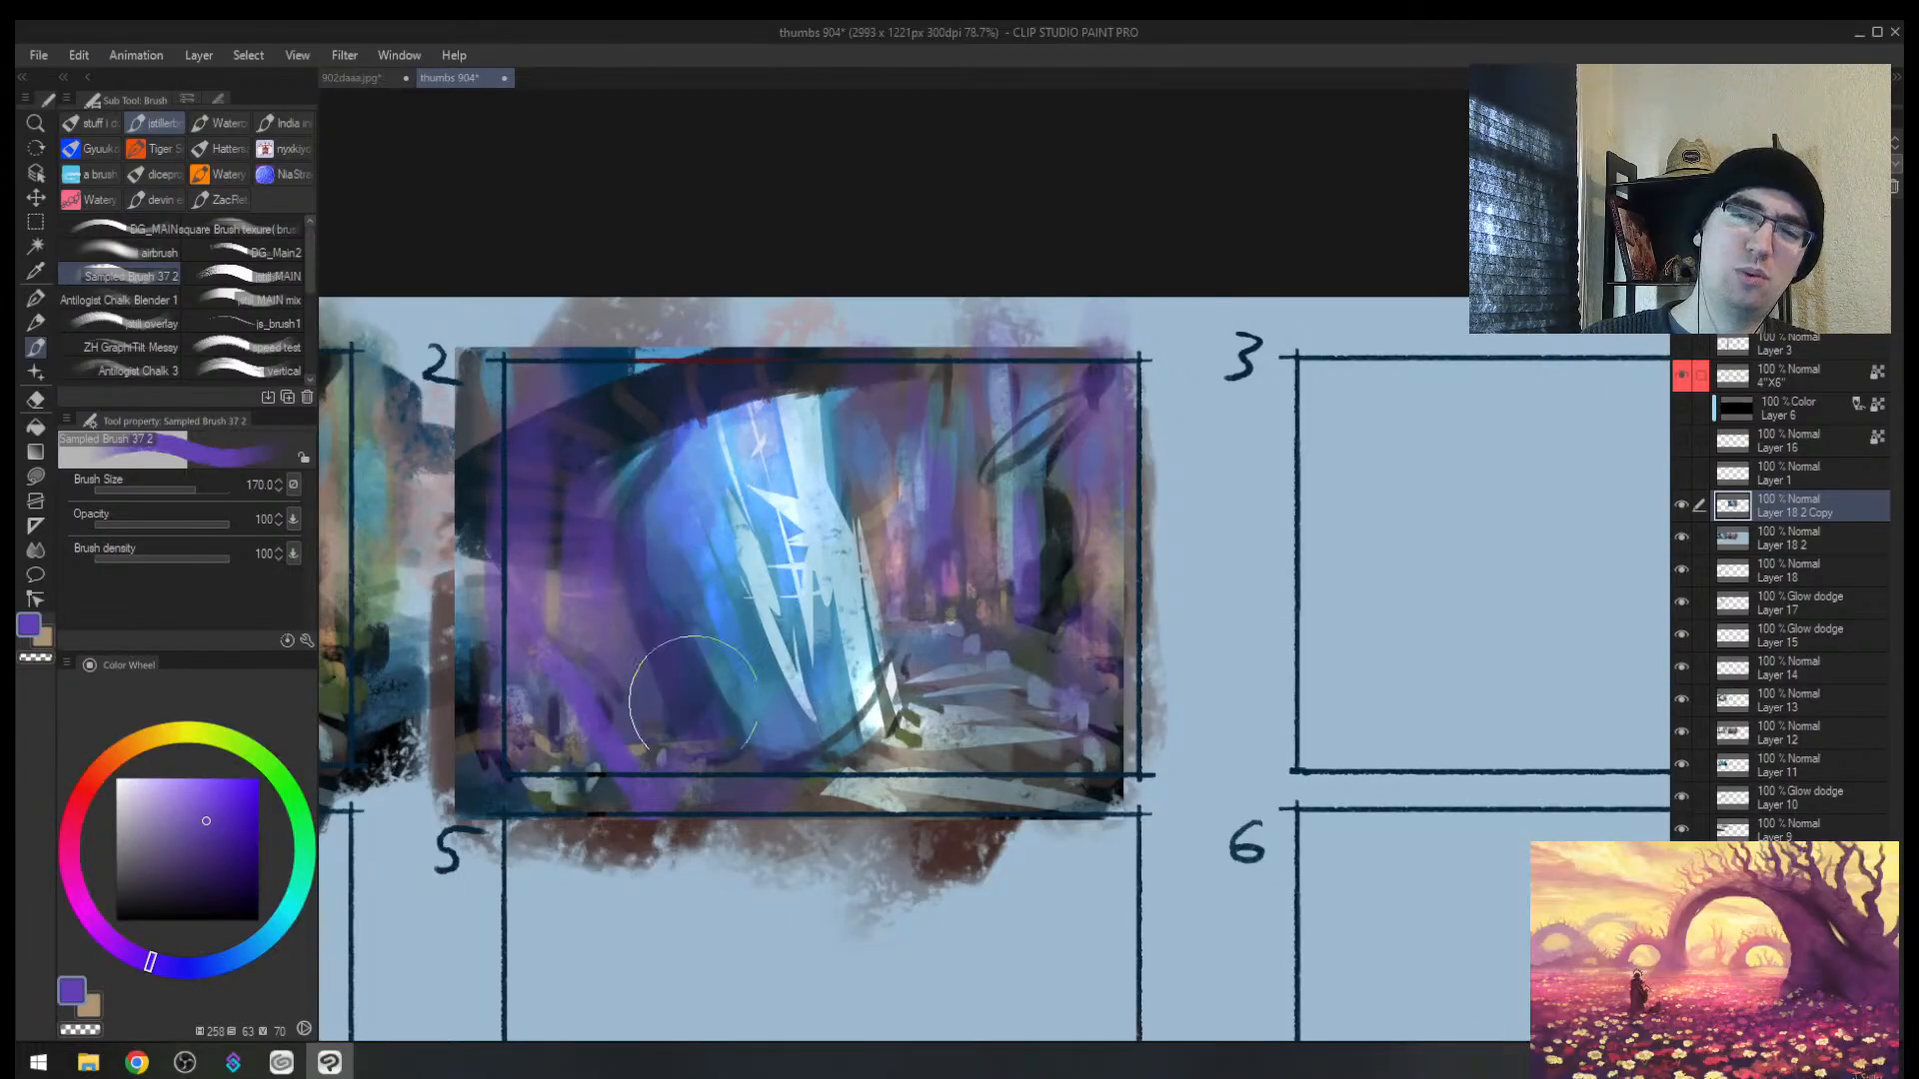
key(h)
key(alt+space)
drag(1272, 685, 1204, 640)
drag(1123, 688, 1139, 662)
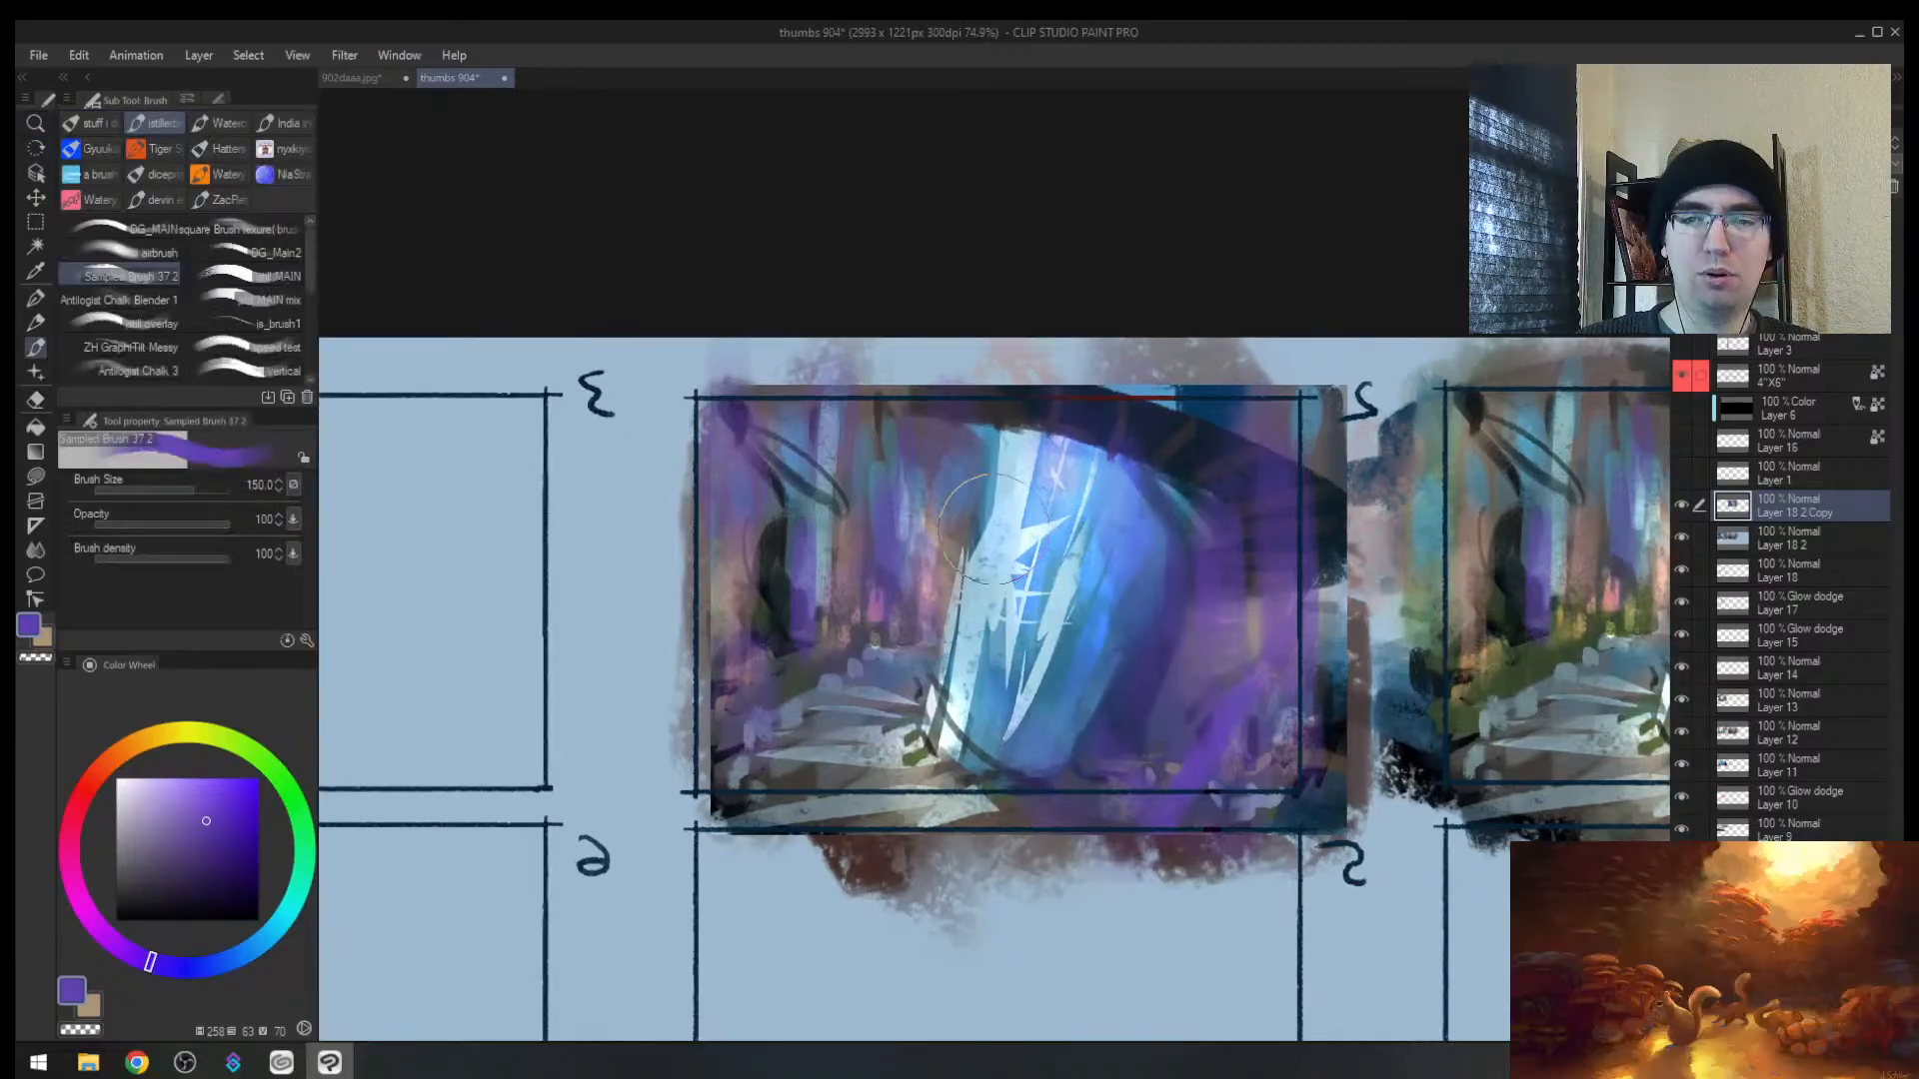
drag(920, 665, 765, 752)
key([)
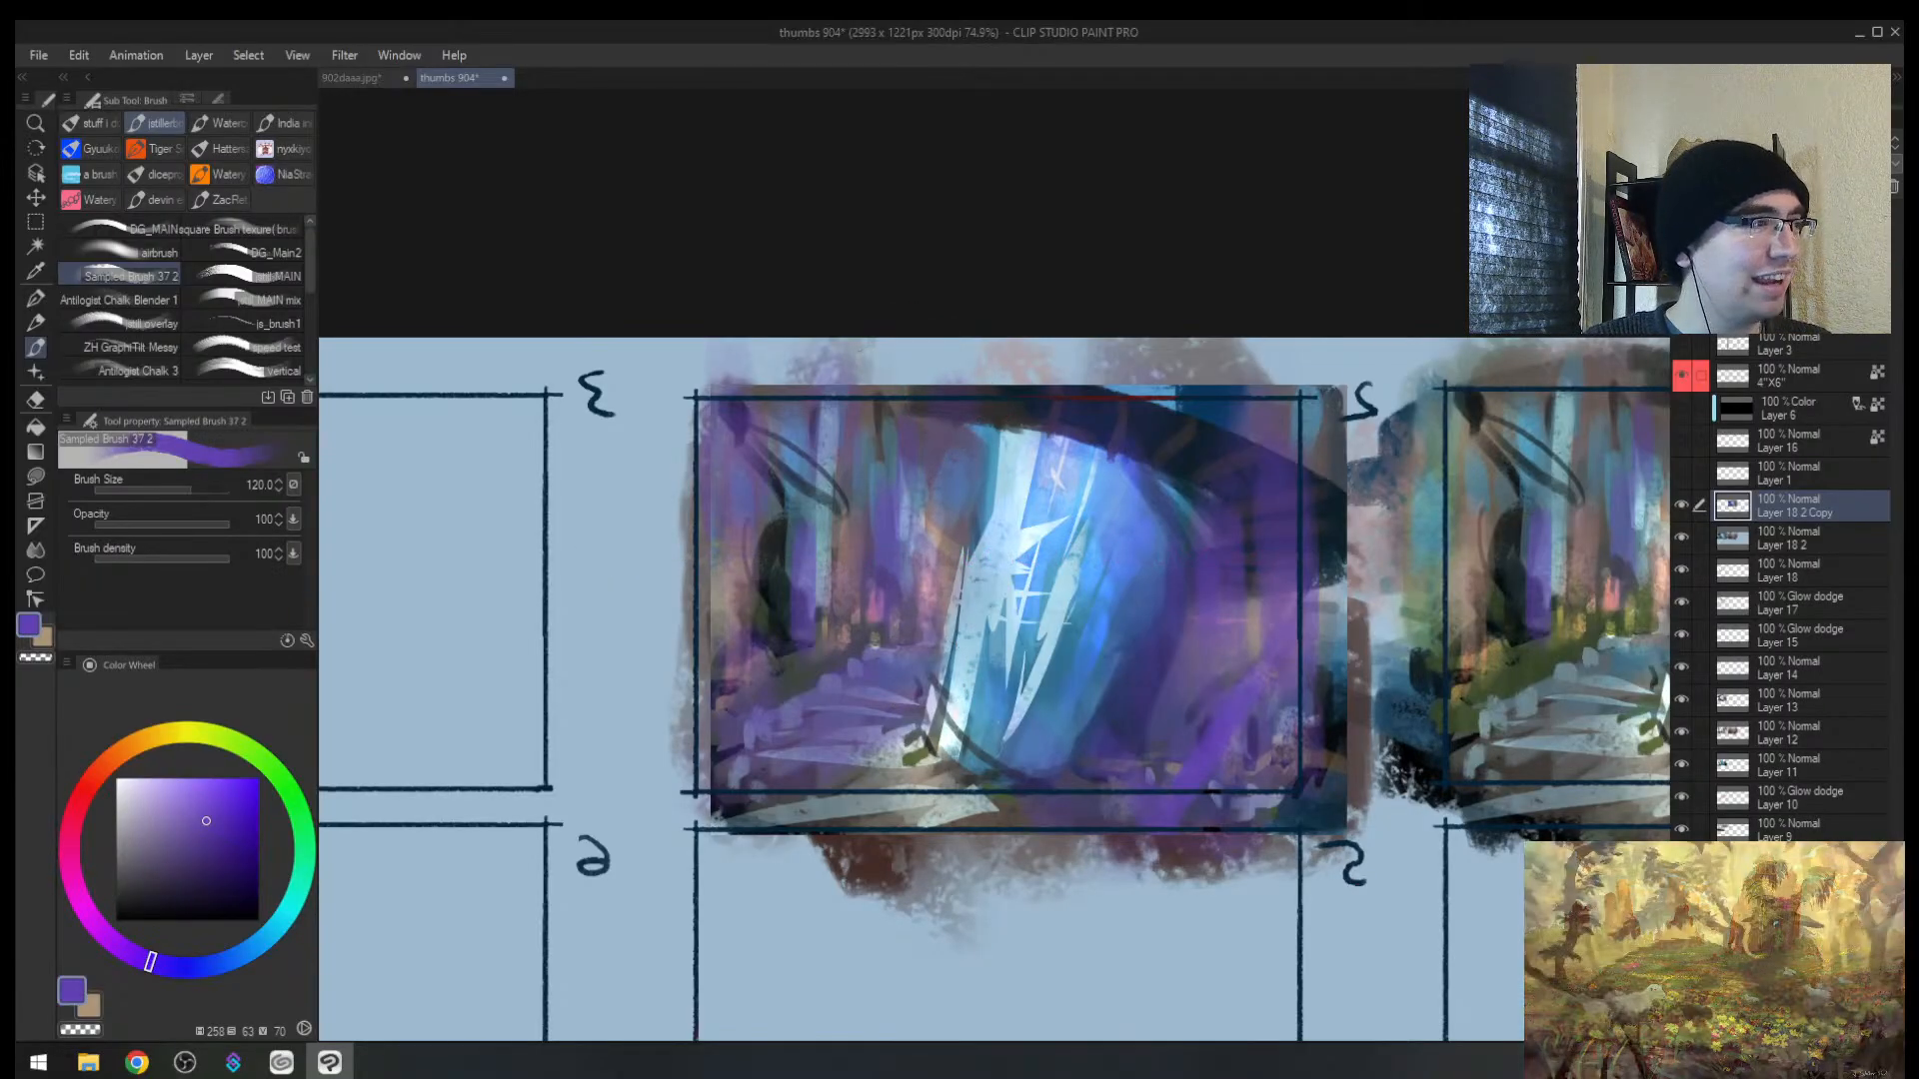
key(alt+Tab)
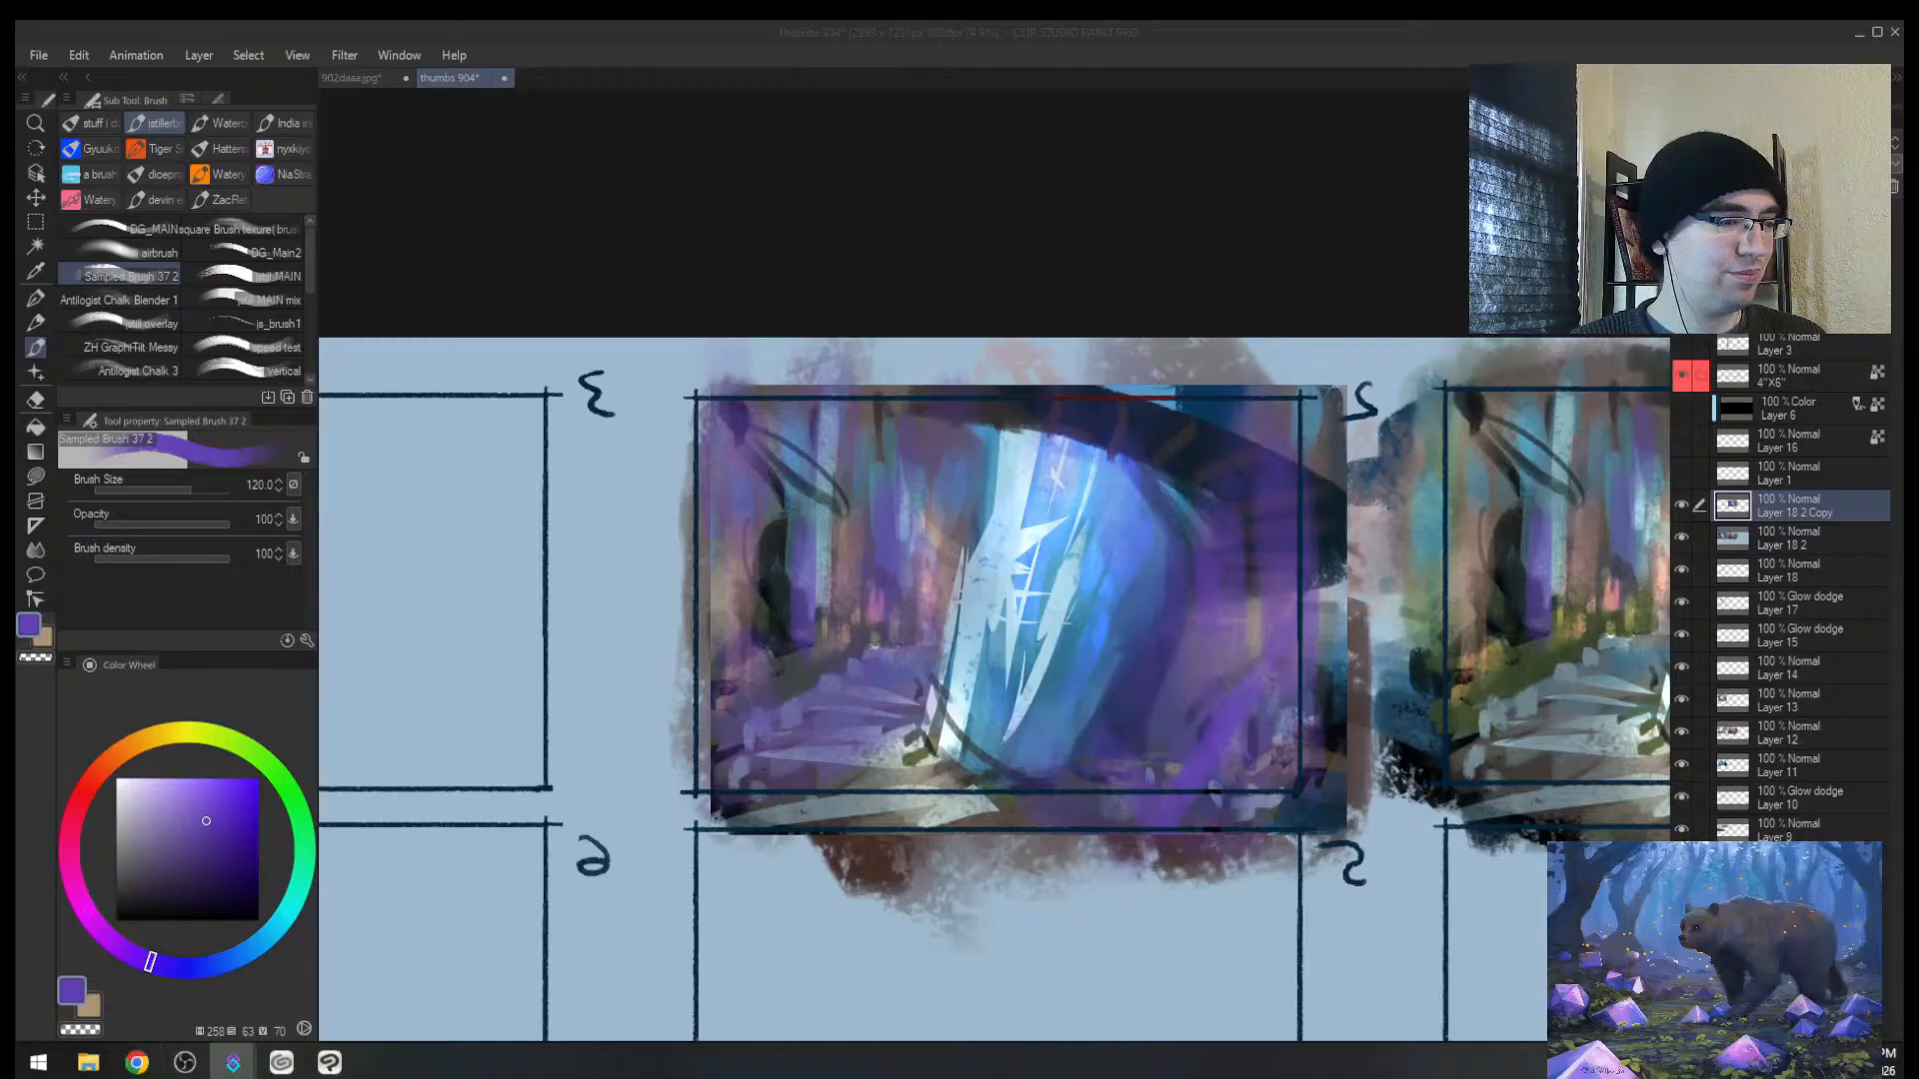
Step: Zoom out to the whole sheet and add a new layer above the frame 2 copy for painting
click(1039, 528)
key(alt+space)
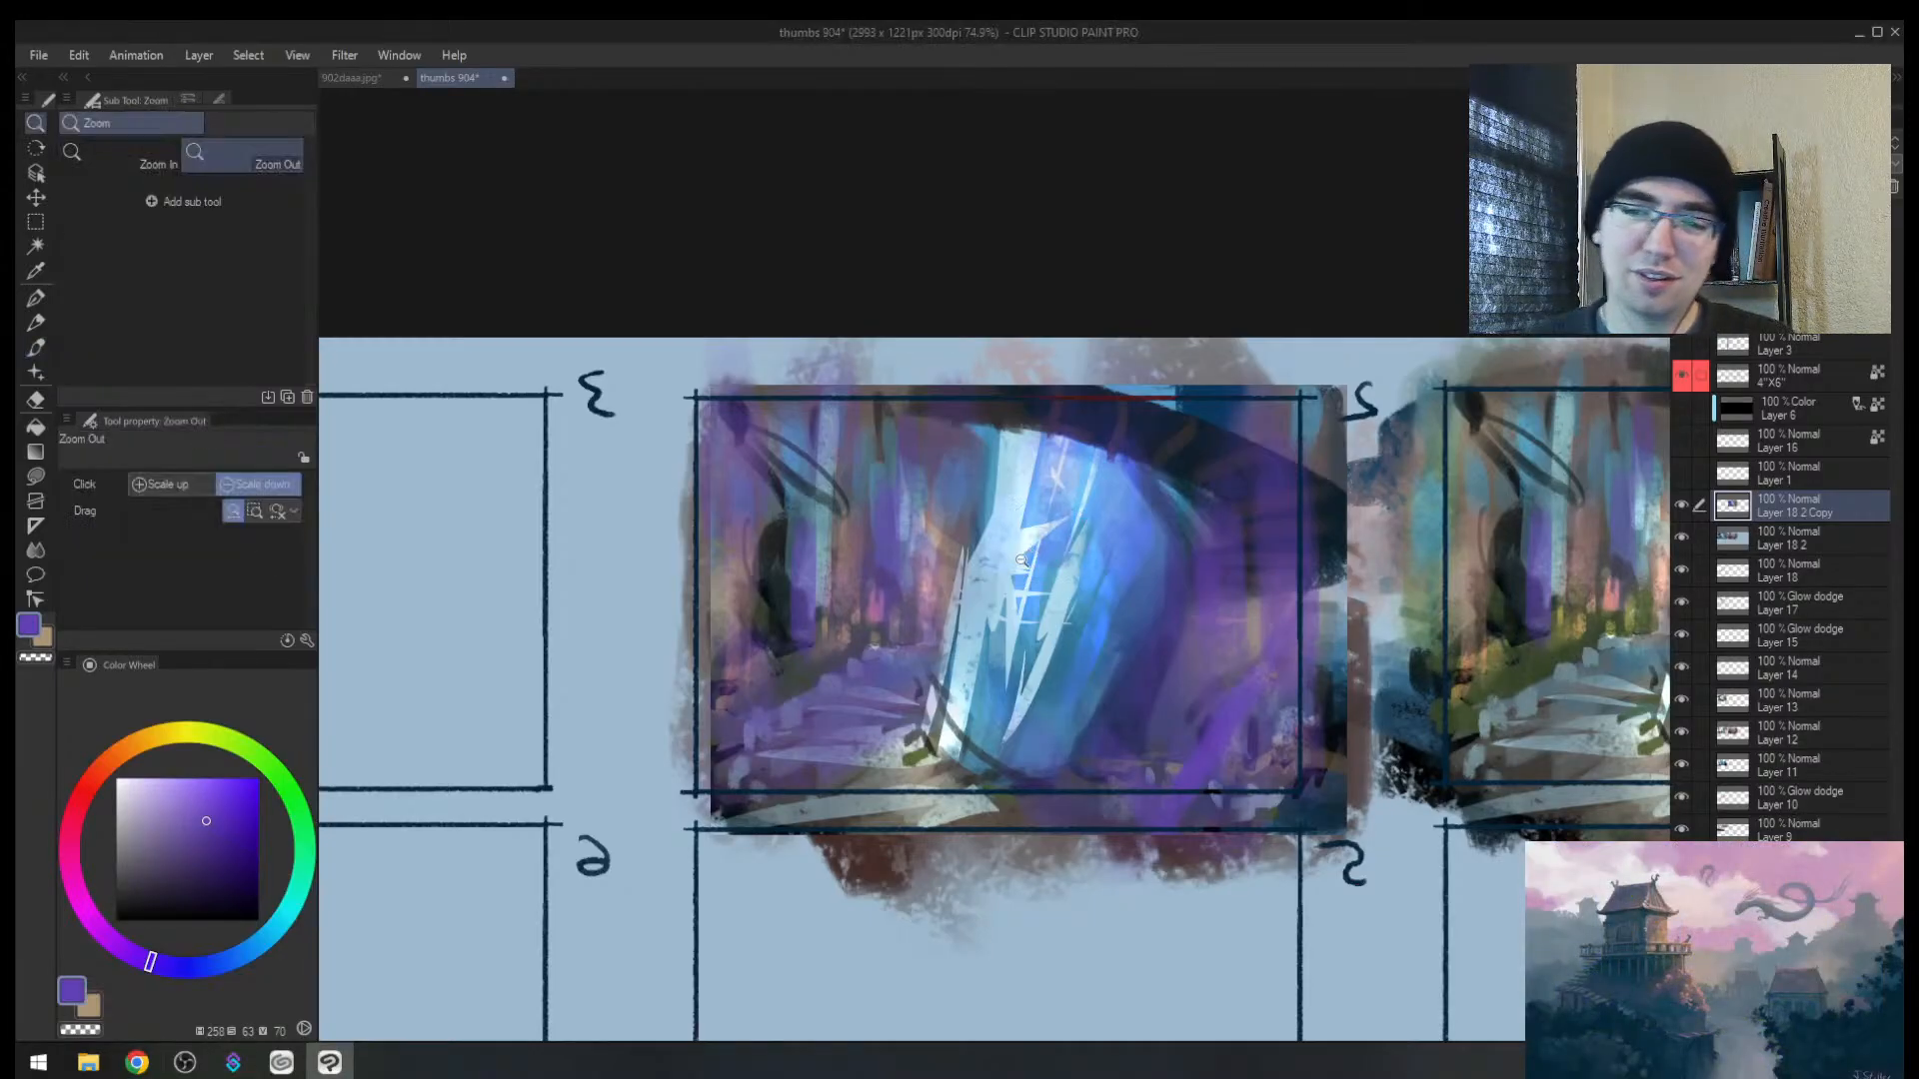
drag(1030, 556, 900, 556)
key(h)
scroll(1159, 540, up, 3)
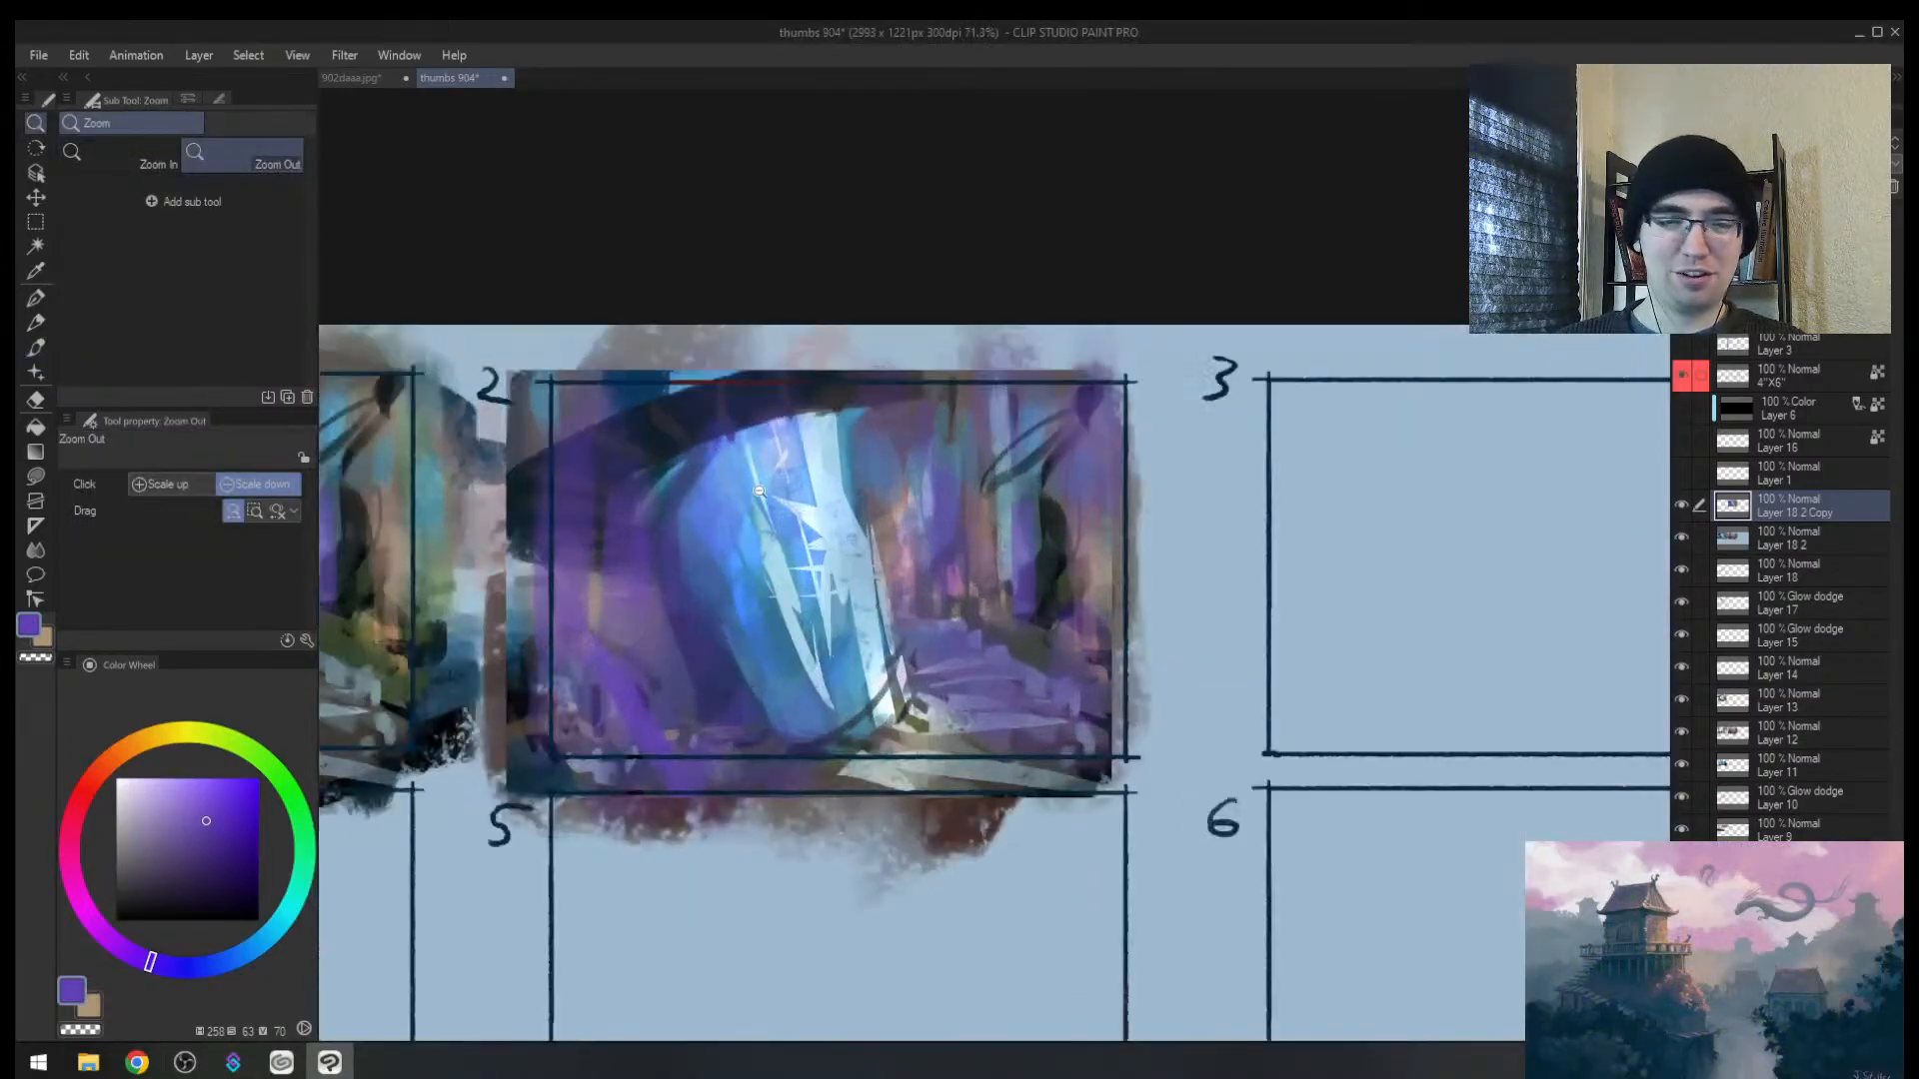
key(ctrl+shift+n)
key(b)
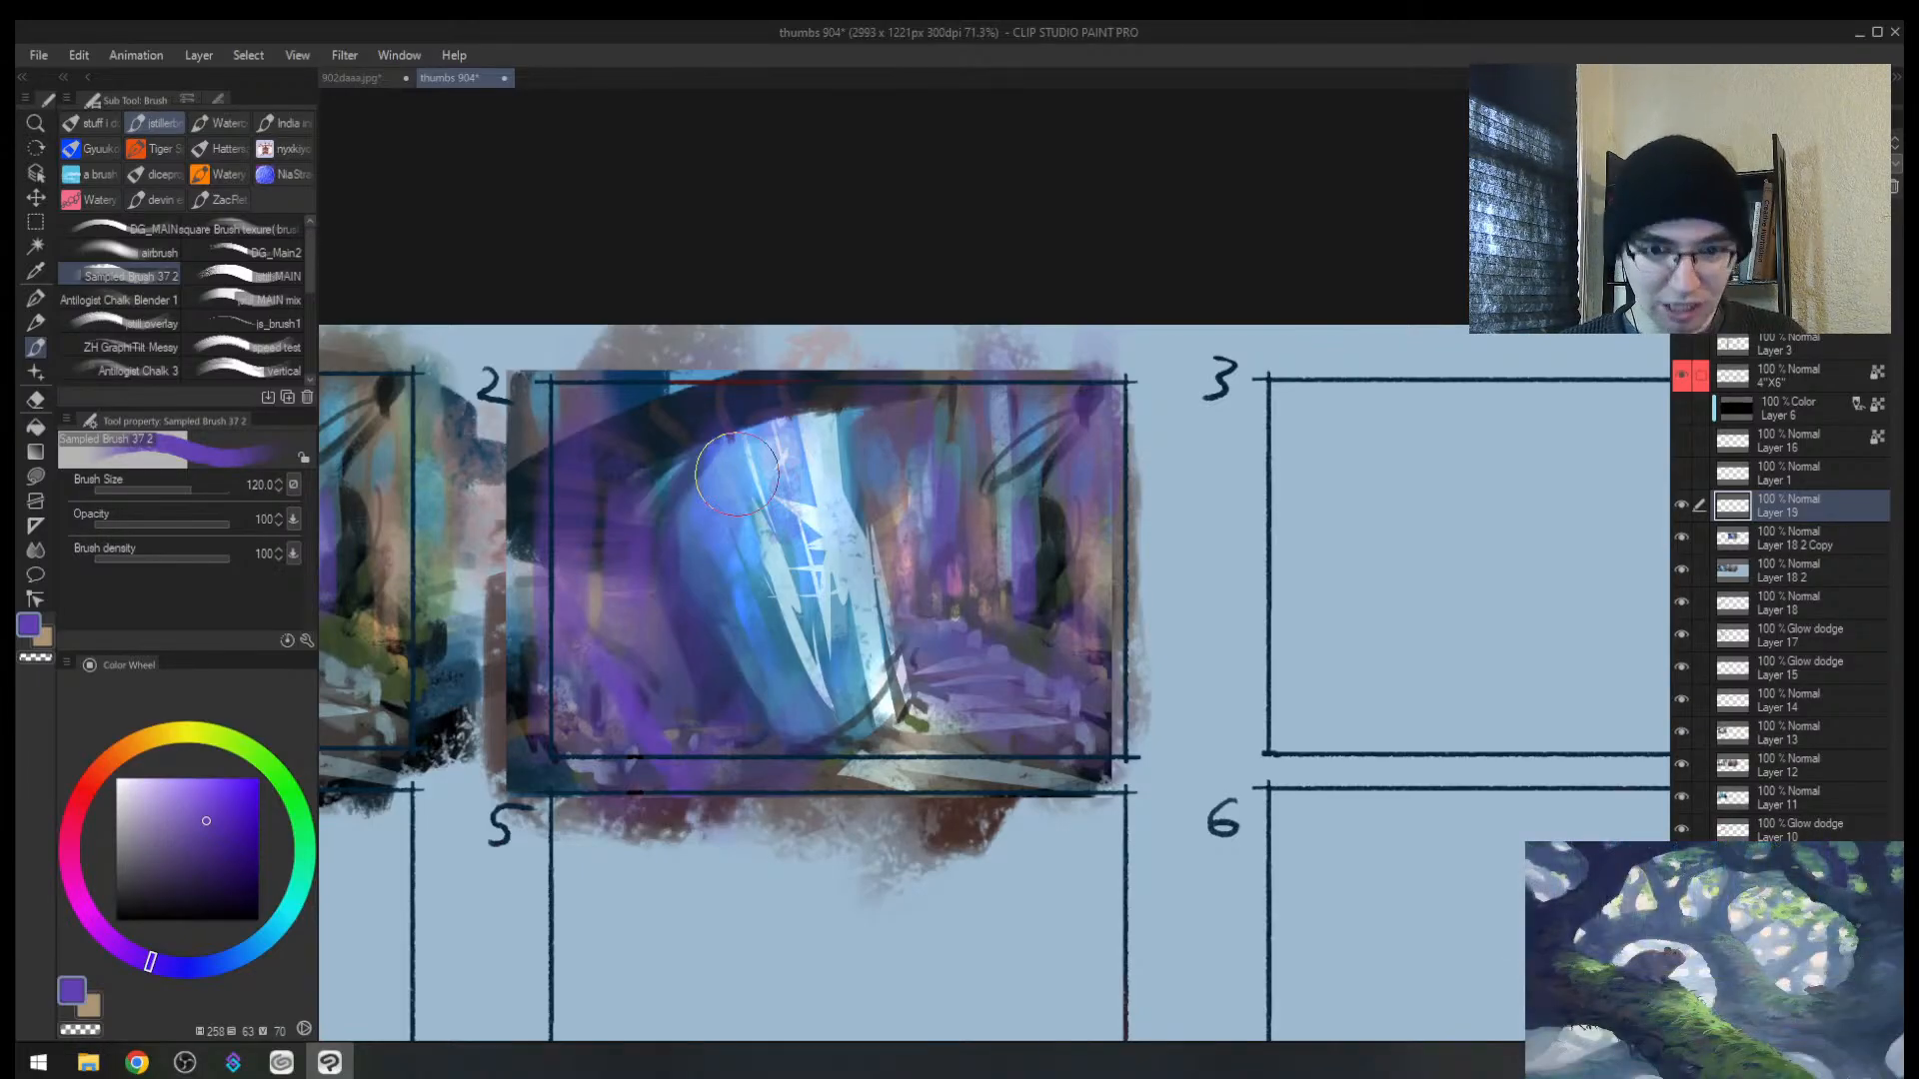
Step: Paint dark navy strokes in frame 2's lower left and muted purple along the shard's right side
alt+click(615, 400)
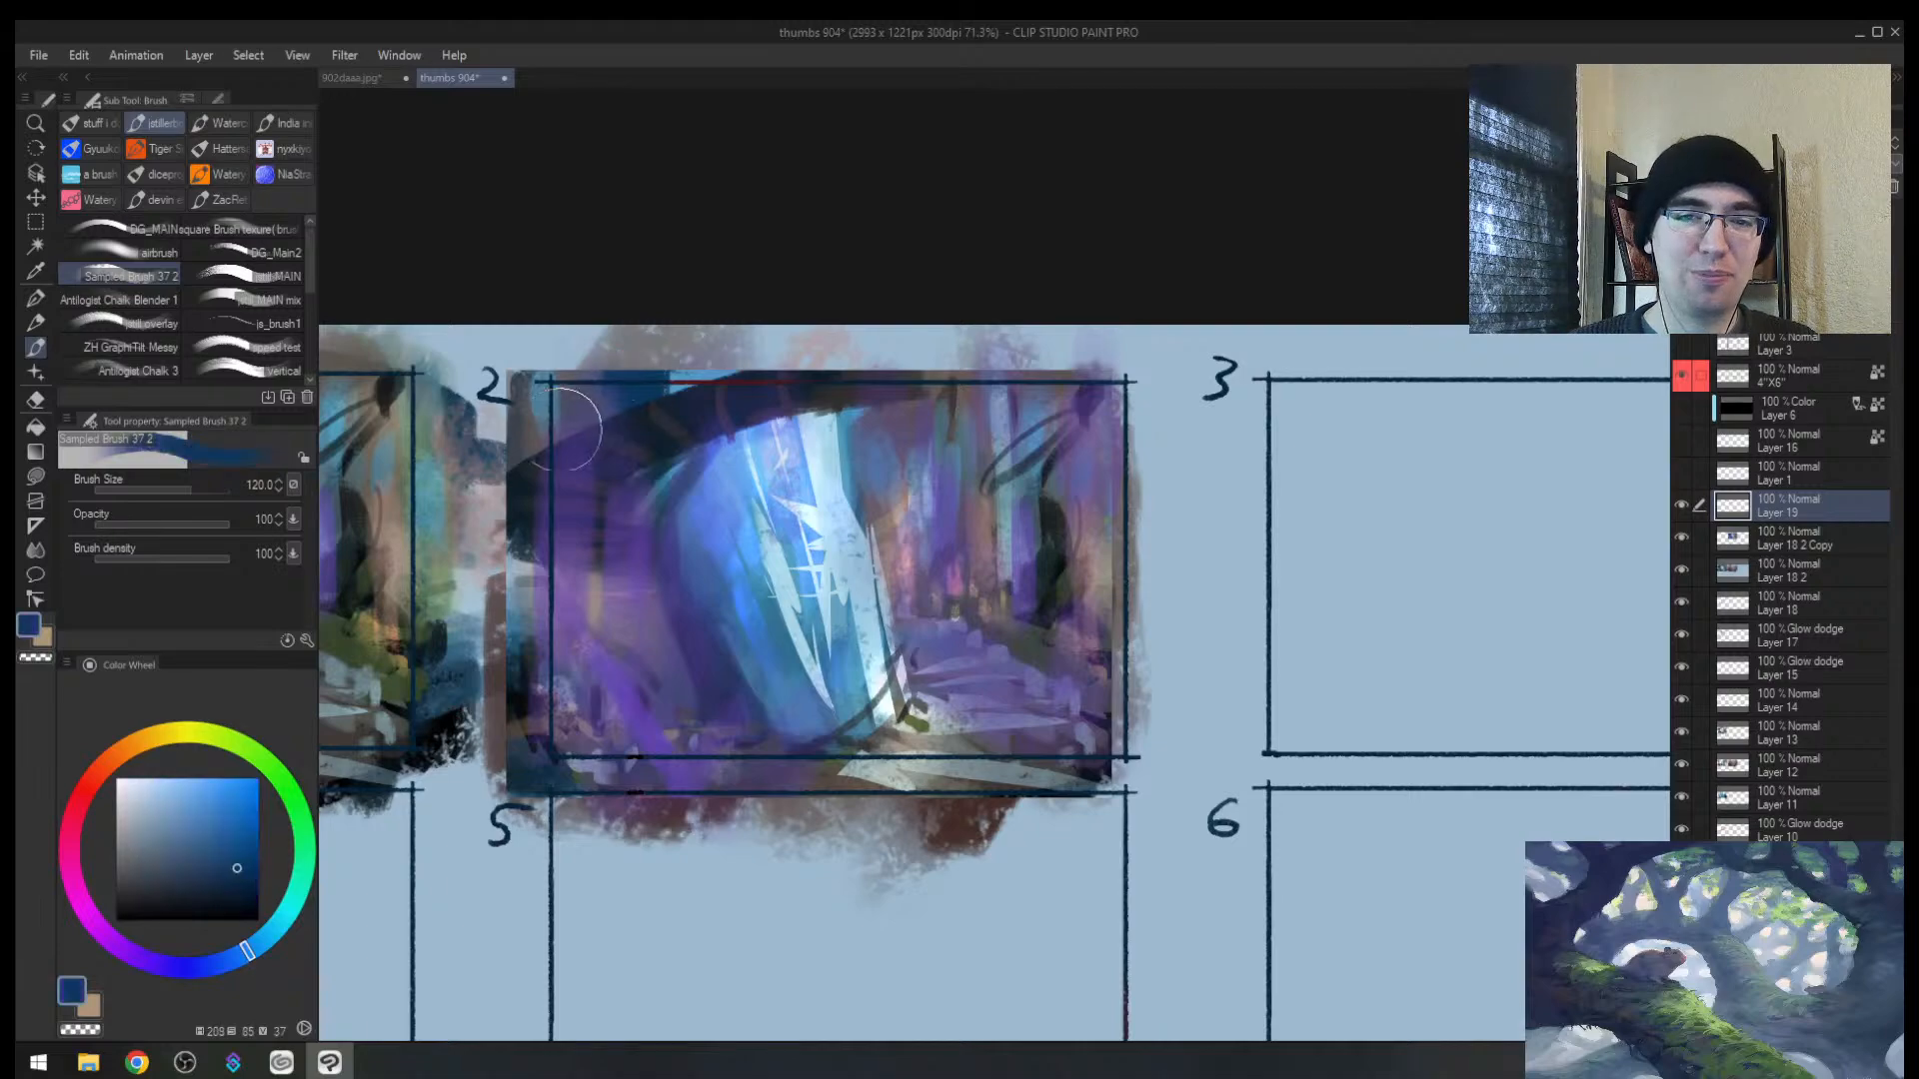
drag(577, 600, 657, 737)
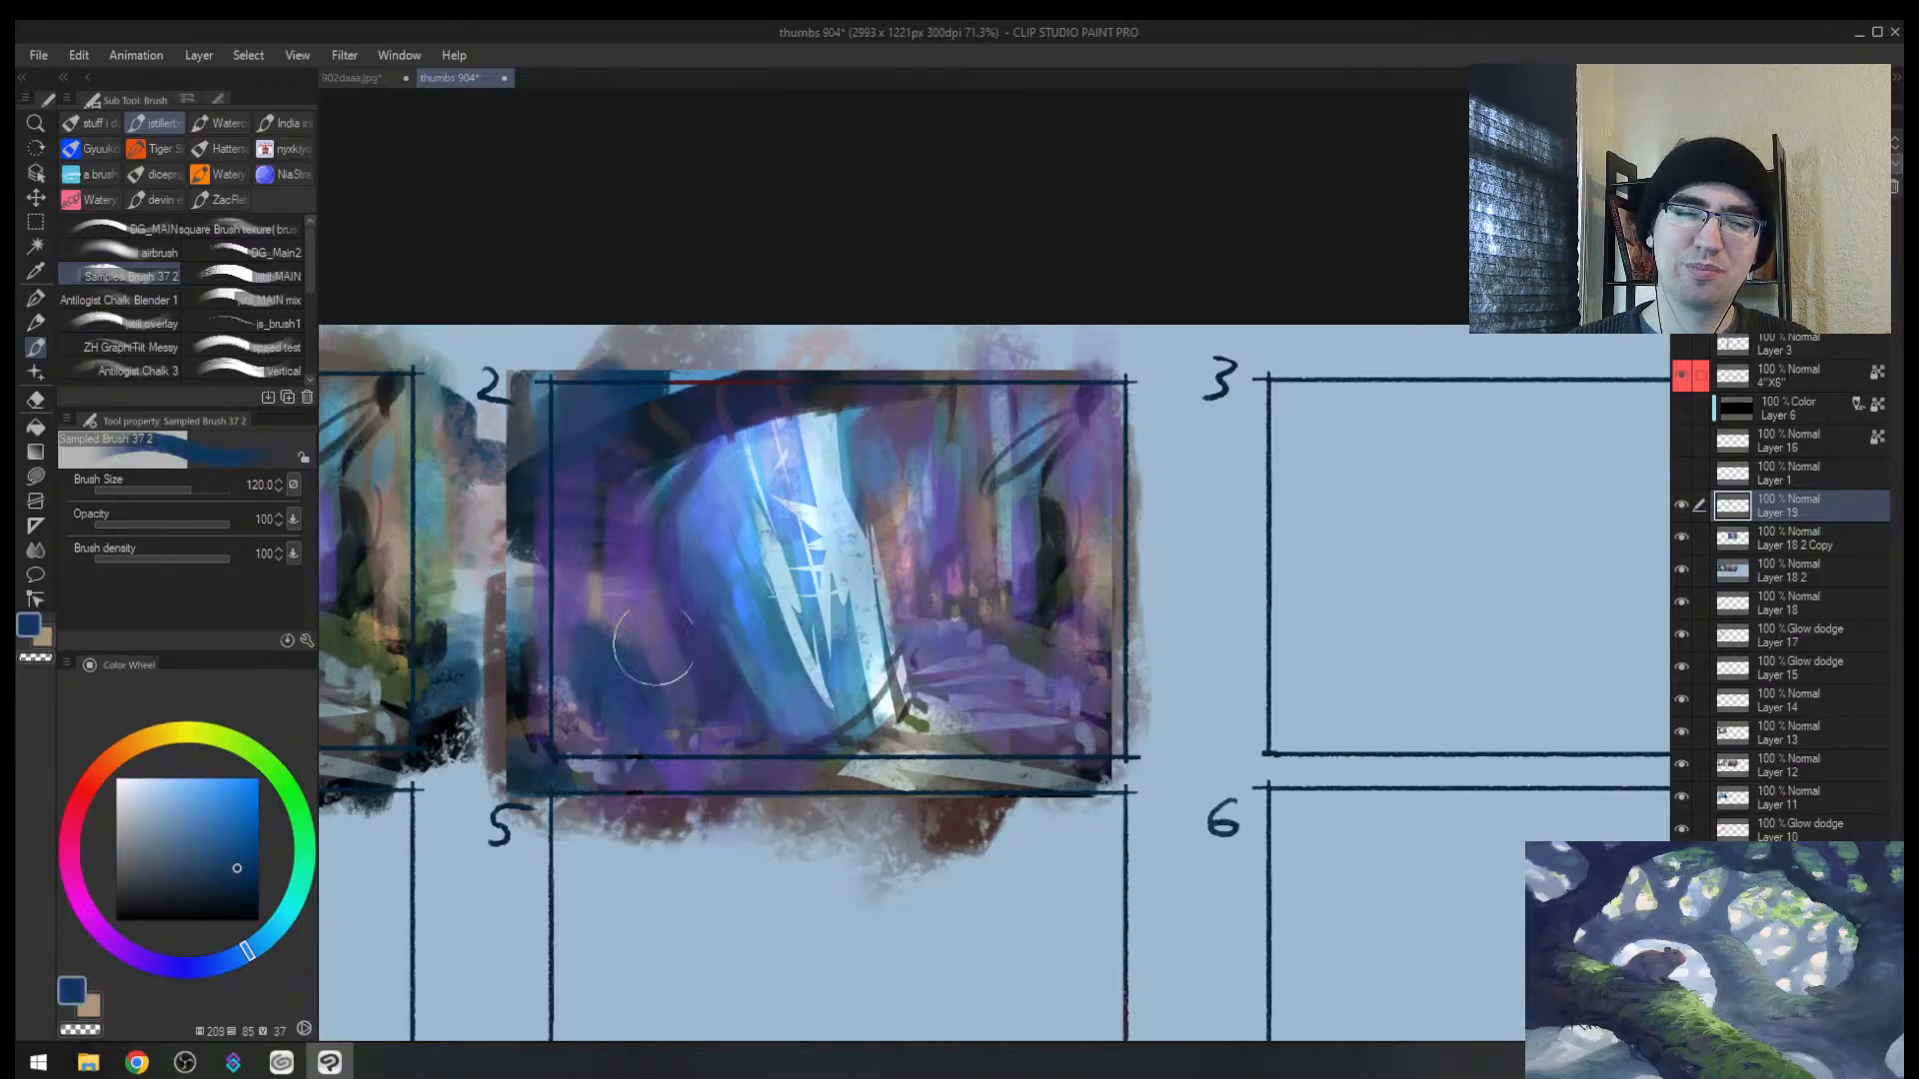
key(h)
alt+click(1339, 654)
drag(1343, 679, 1276, 650)
Step: Paint deep indigo down the shard's right face with the brush at sizes 80 and 50
key(bracketleft)
key(bracketleft)
alt+click(1249, 584)
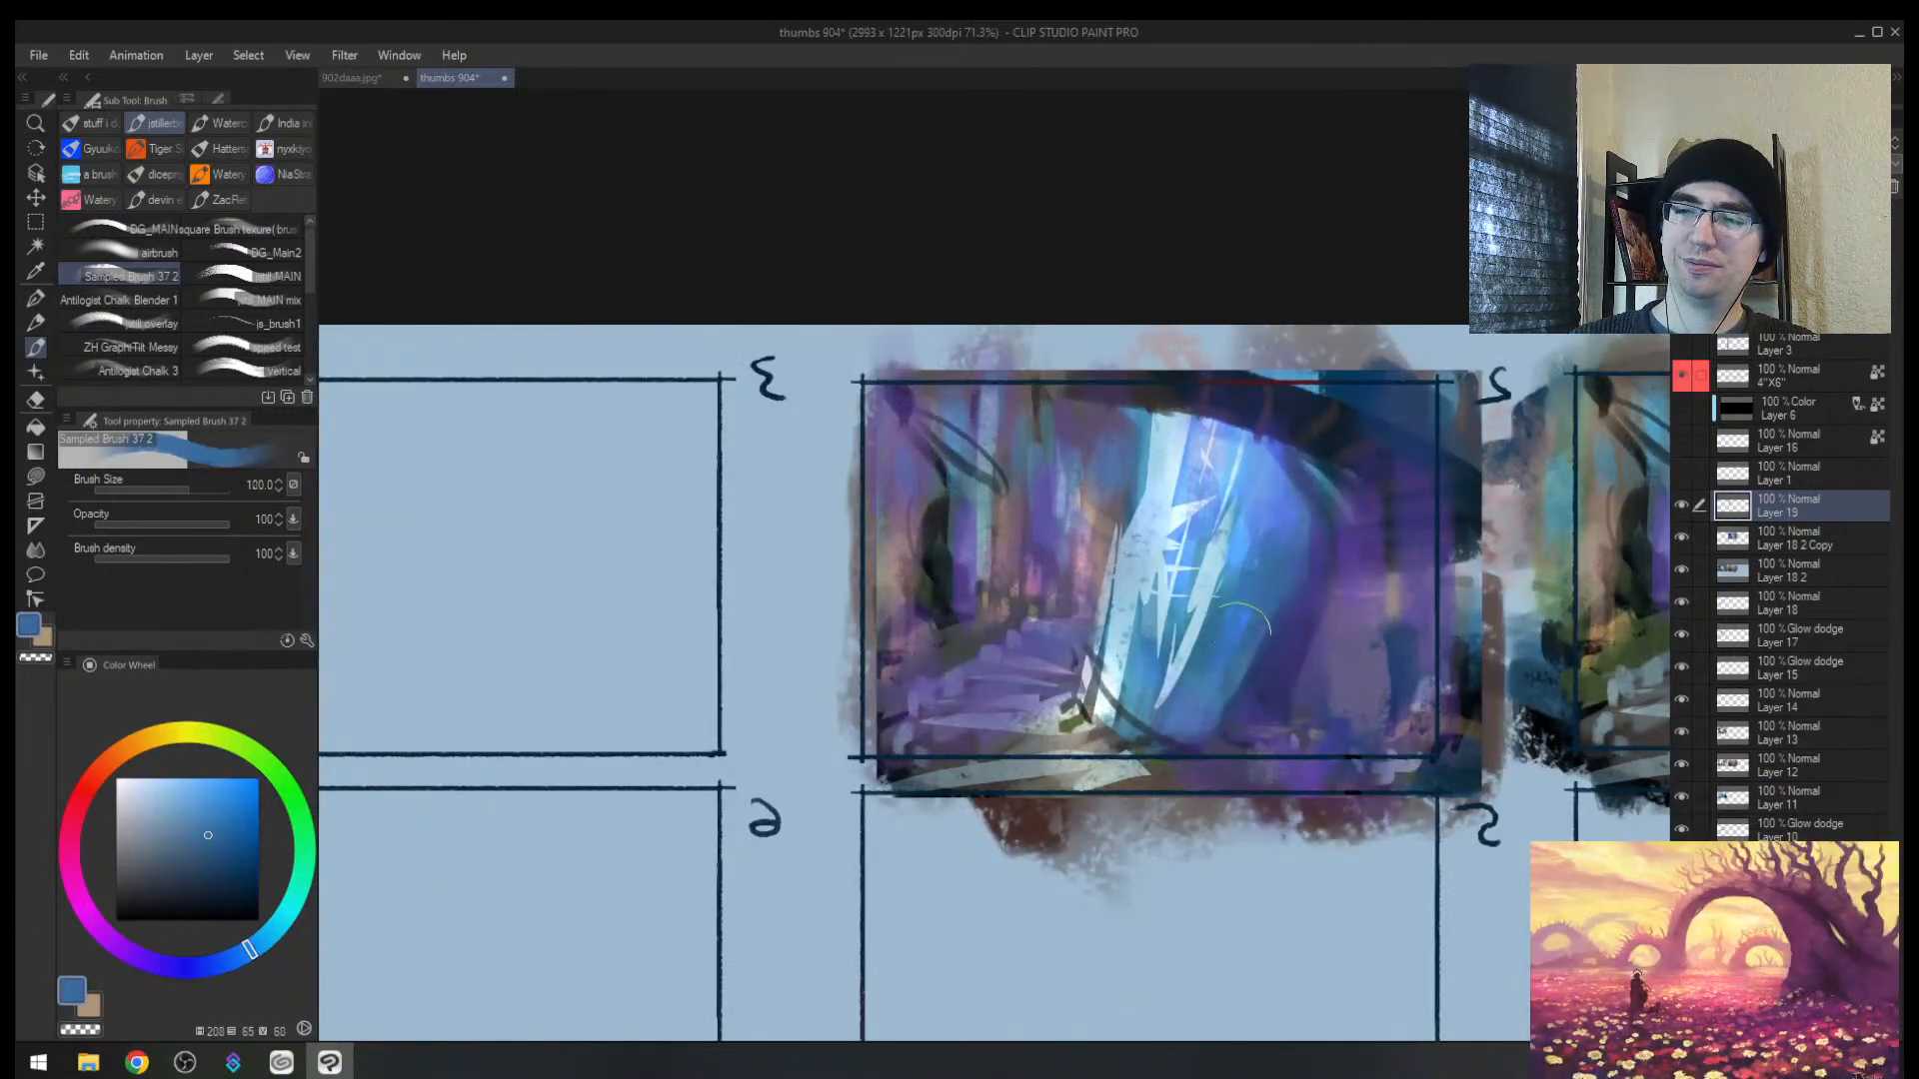
alt+click(1278, 600)
drag(1280, 575, 1224, 727)
key(bracketleft)
key(bracketleft)
key(bracketleft)
mouse_move(1266, 555)
mouse_down()
mouse_move(1208, 668)
mouse_move(1273, 532)
mouse_move(1245, 582)
mouse_up()
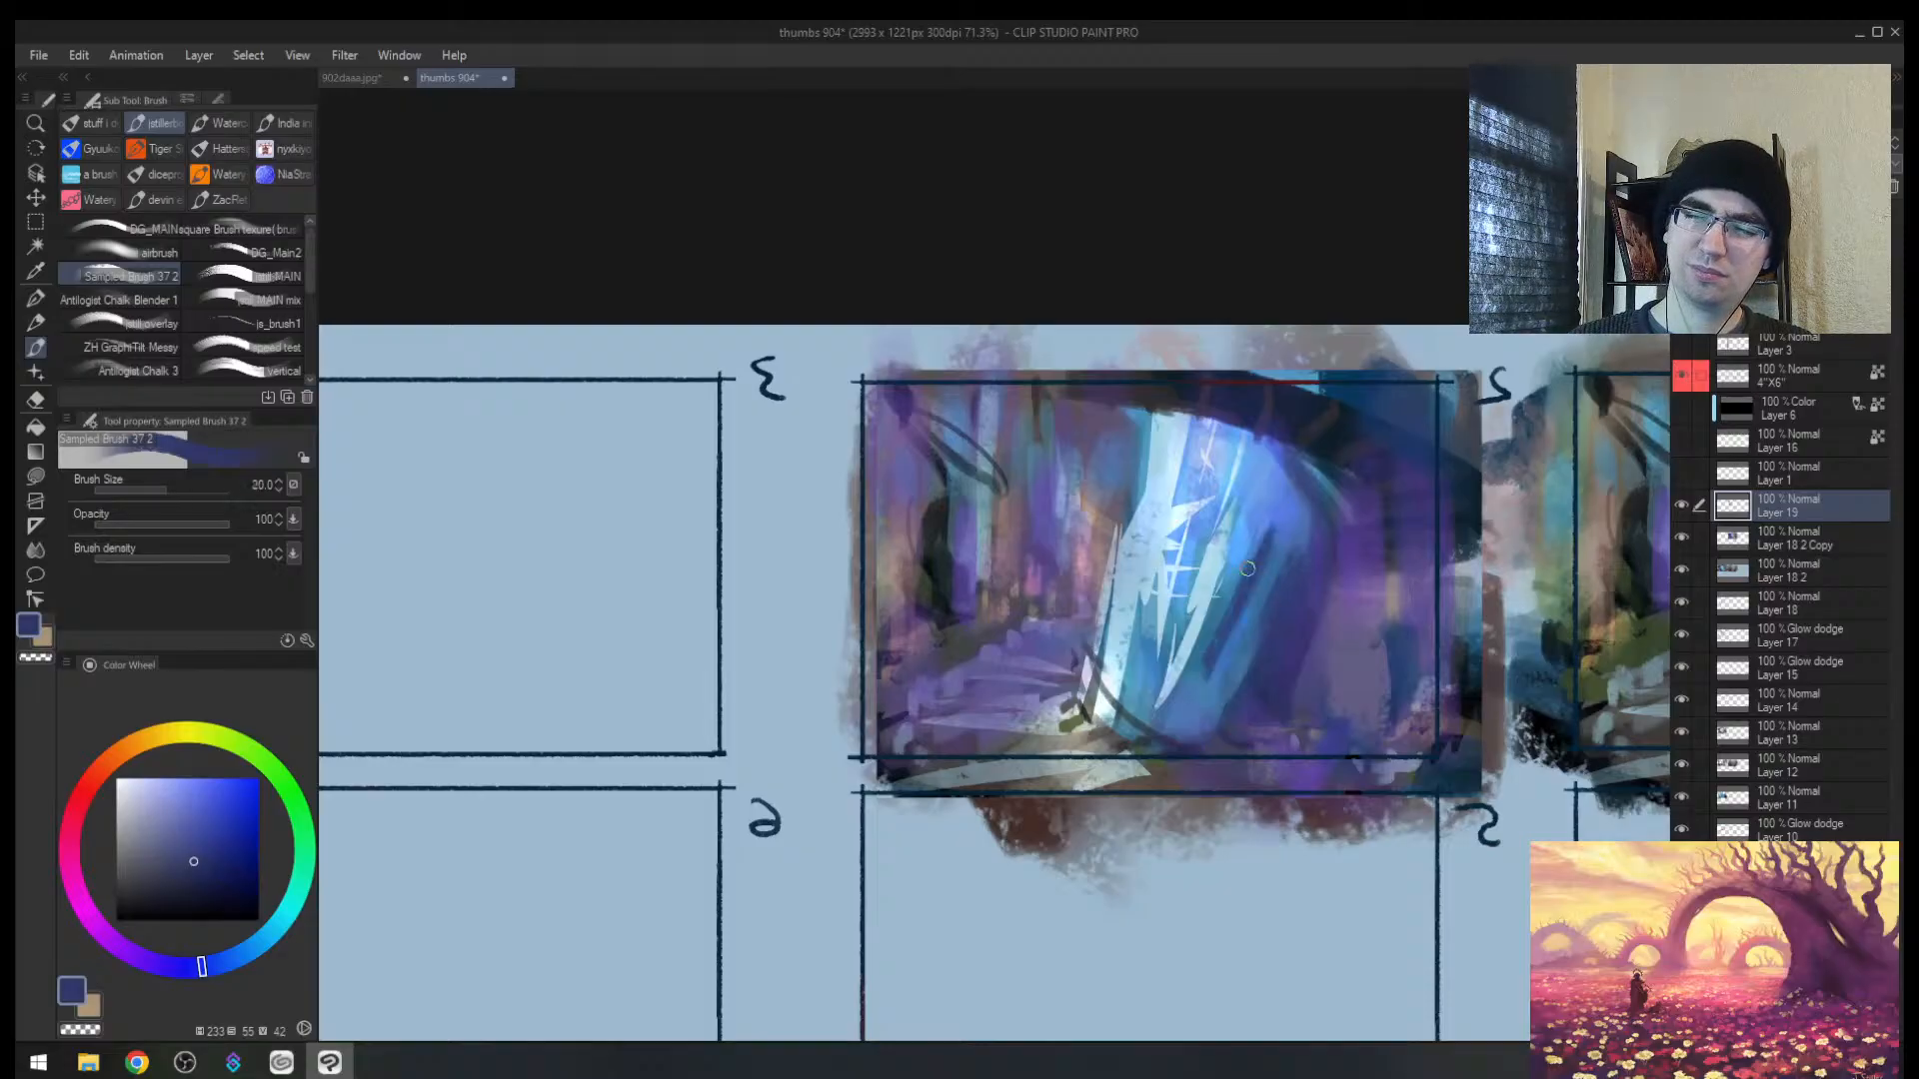
drag(1269, 510, 1215, 630)
key(h)
Step: Add dark vertical and horizontal strokes, thin rings and a right-side arc on the shard
key(bracketright)
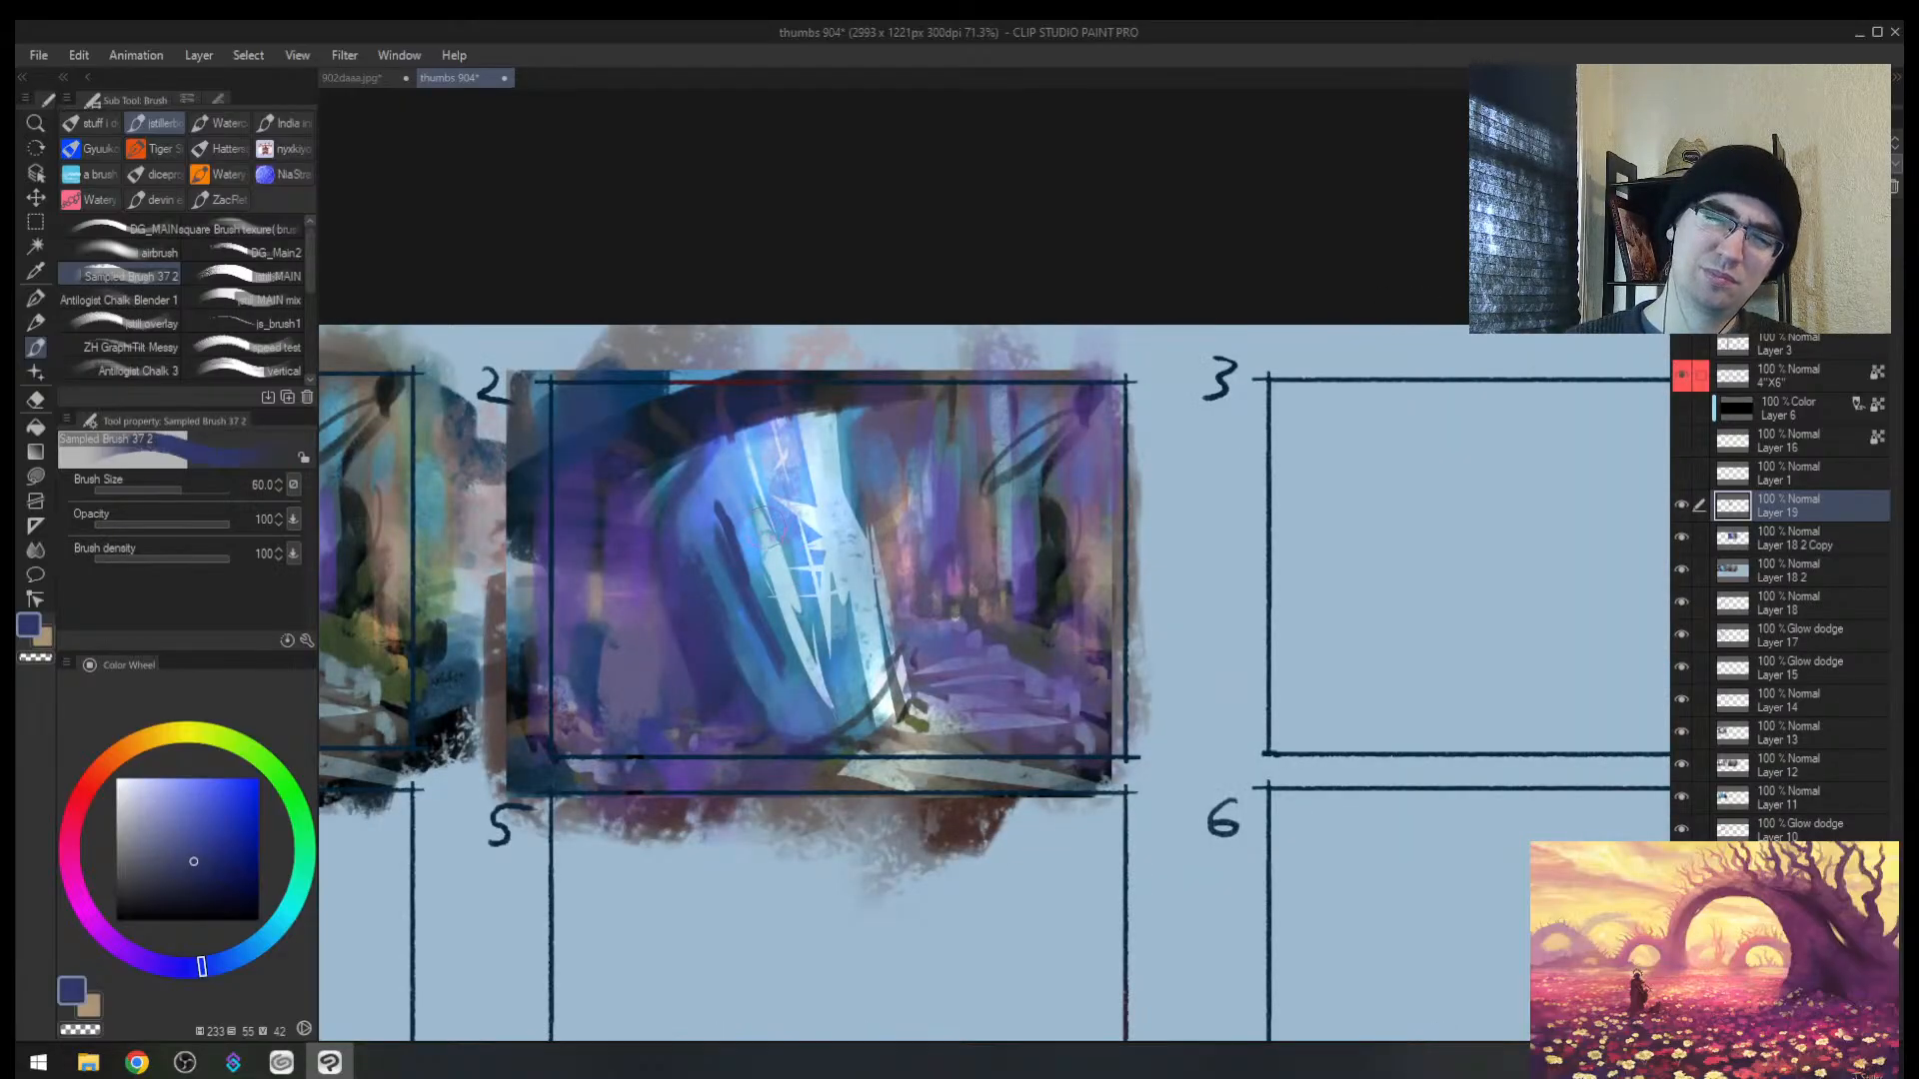
mouse_move(730, 504)
mouse_down()
mouse_move(744, 600)
mouse_move(810, 617)
mouse_move(859, 574)
mouse_move(756, 580)
mouse_up()
key(bracketleft)
key(bracketleft)
key(bracketleft)
key(bracketleft)
key(bracketleft)
key(bracketleft)
key(bracketleft)
key(bracketleft)
key(bracketleft)
key(bracketleft)
mouse_move(676, 517)
mouse_down()
mouse_move(800, 516)
mouse_move(689, 507)
mouse_up()
mouse_move(714, 468)
mouse_down()
mouse_move(772, 458)
mouse_move(835, 497)
mouse_move(803, 562)
mouse_move(884, 564)
mouse_up()
Step: Redo the shard's curves, ending with a small arc and ellipse at brush size 10
key(ctrl+z)
key(ctrl+z)
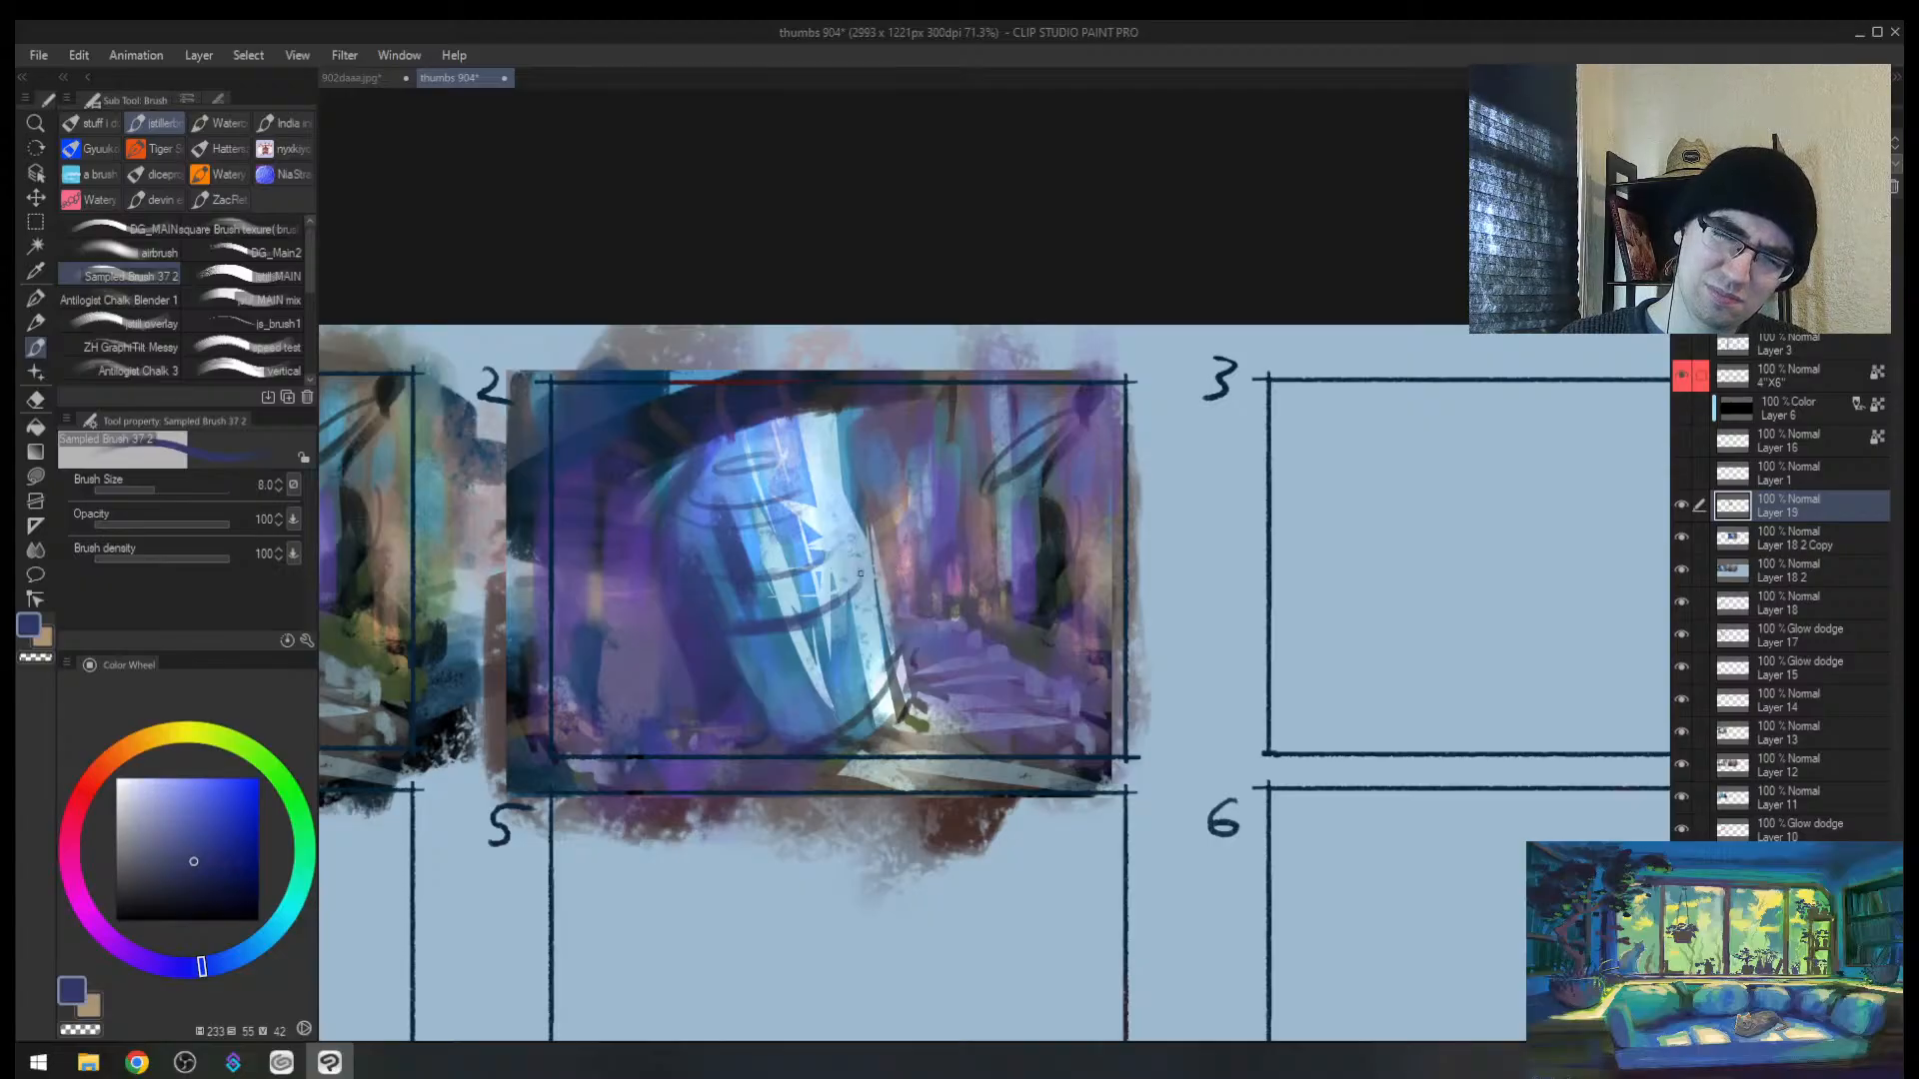
mouse_move(783, 613)
mouse_down()
mouse_move(881, 573)
mouse_move(767, 576)
mouse_up()
key(ctrl+z)
key(ctrl+z)
mouse_move(838, 515)
mouse_down()
mouse_move(764, 574)
mouse_move(827, 509)
mouse_move(741, 541)
mouse_up()
key(ctrl+z)
mouse_move(812, 477)
mouse_down()
mouse_move(840, 493)
mouse_move(730, 518)
mouse_up()
key(])
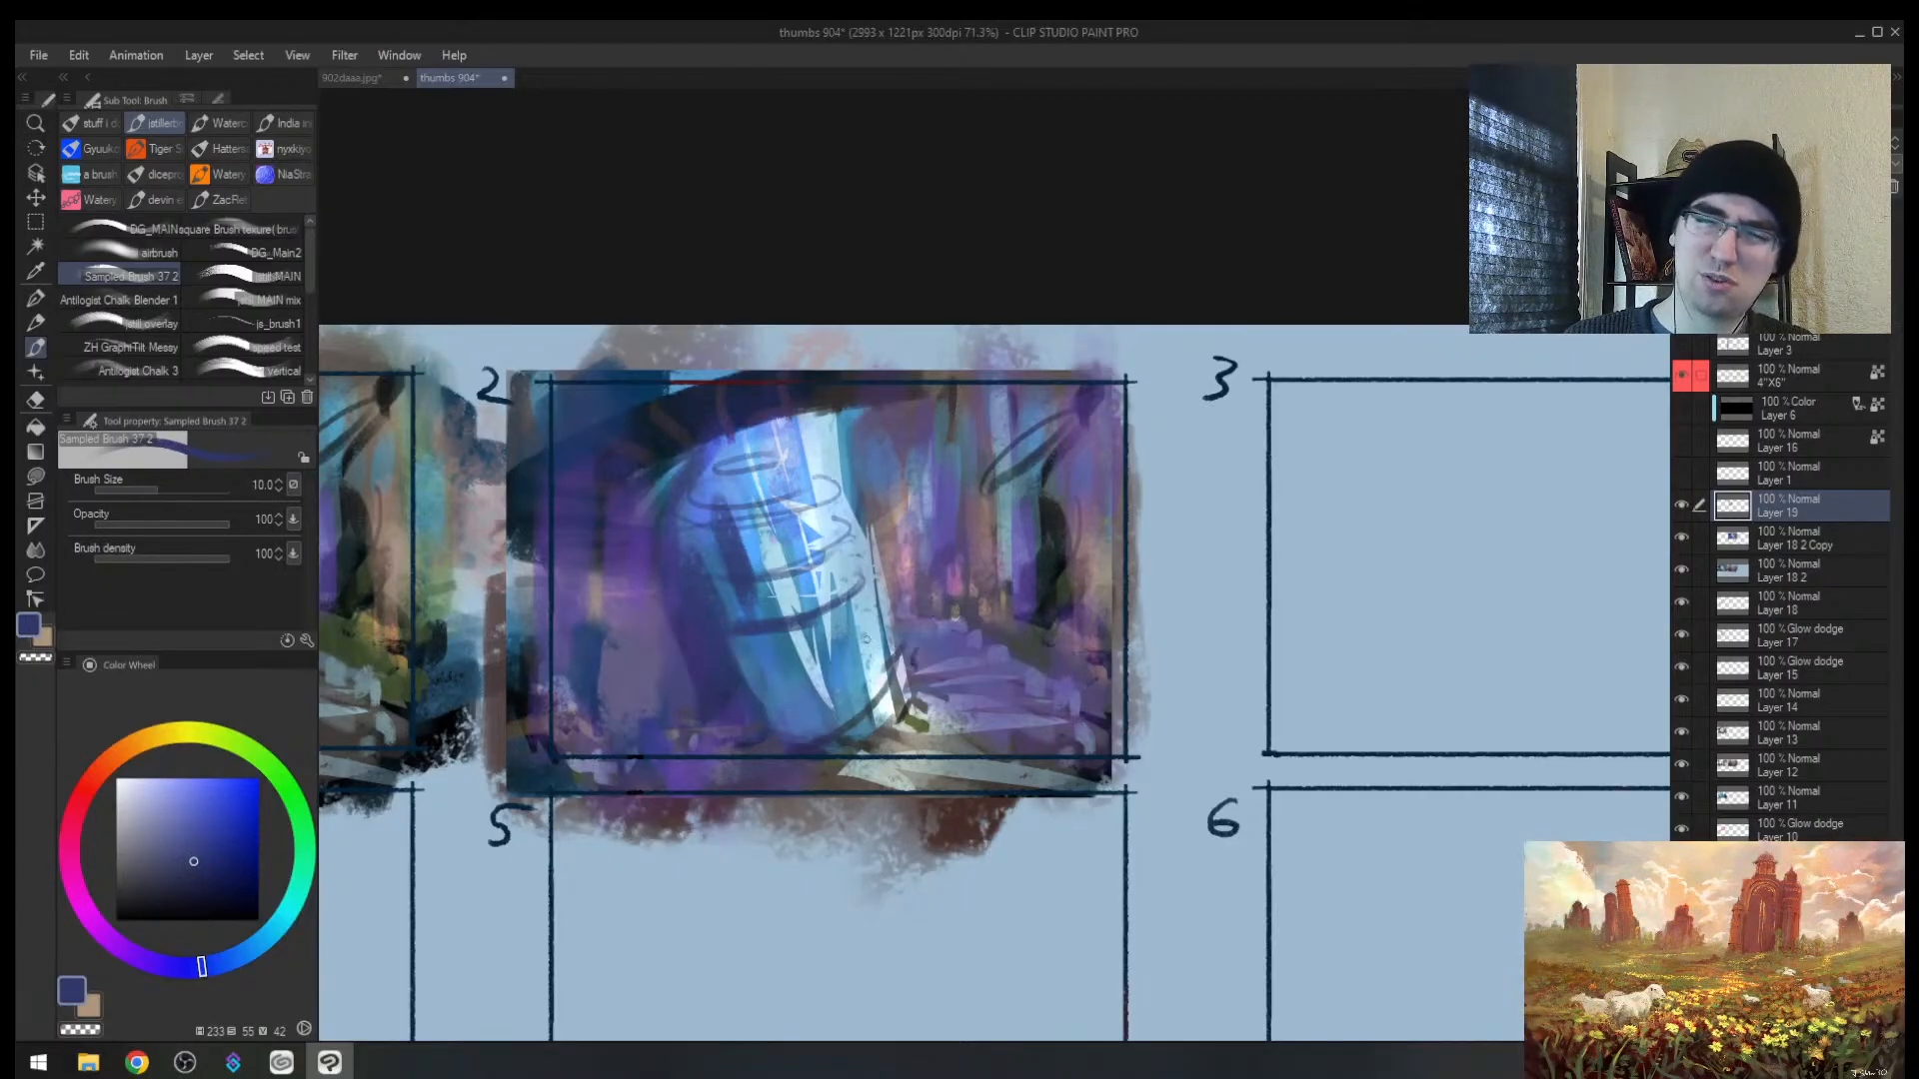
mouse_move(874, 637)
mouse_down()
mouse_move(784, 678)
mouse_move(871, 715)
mouse_up()
Step: Draw darker blue contour curves around the shard's base at brush size 8
alt+click(726, 660)
key([)
key([)
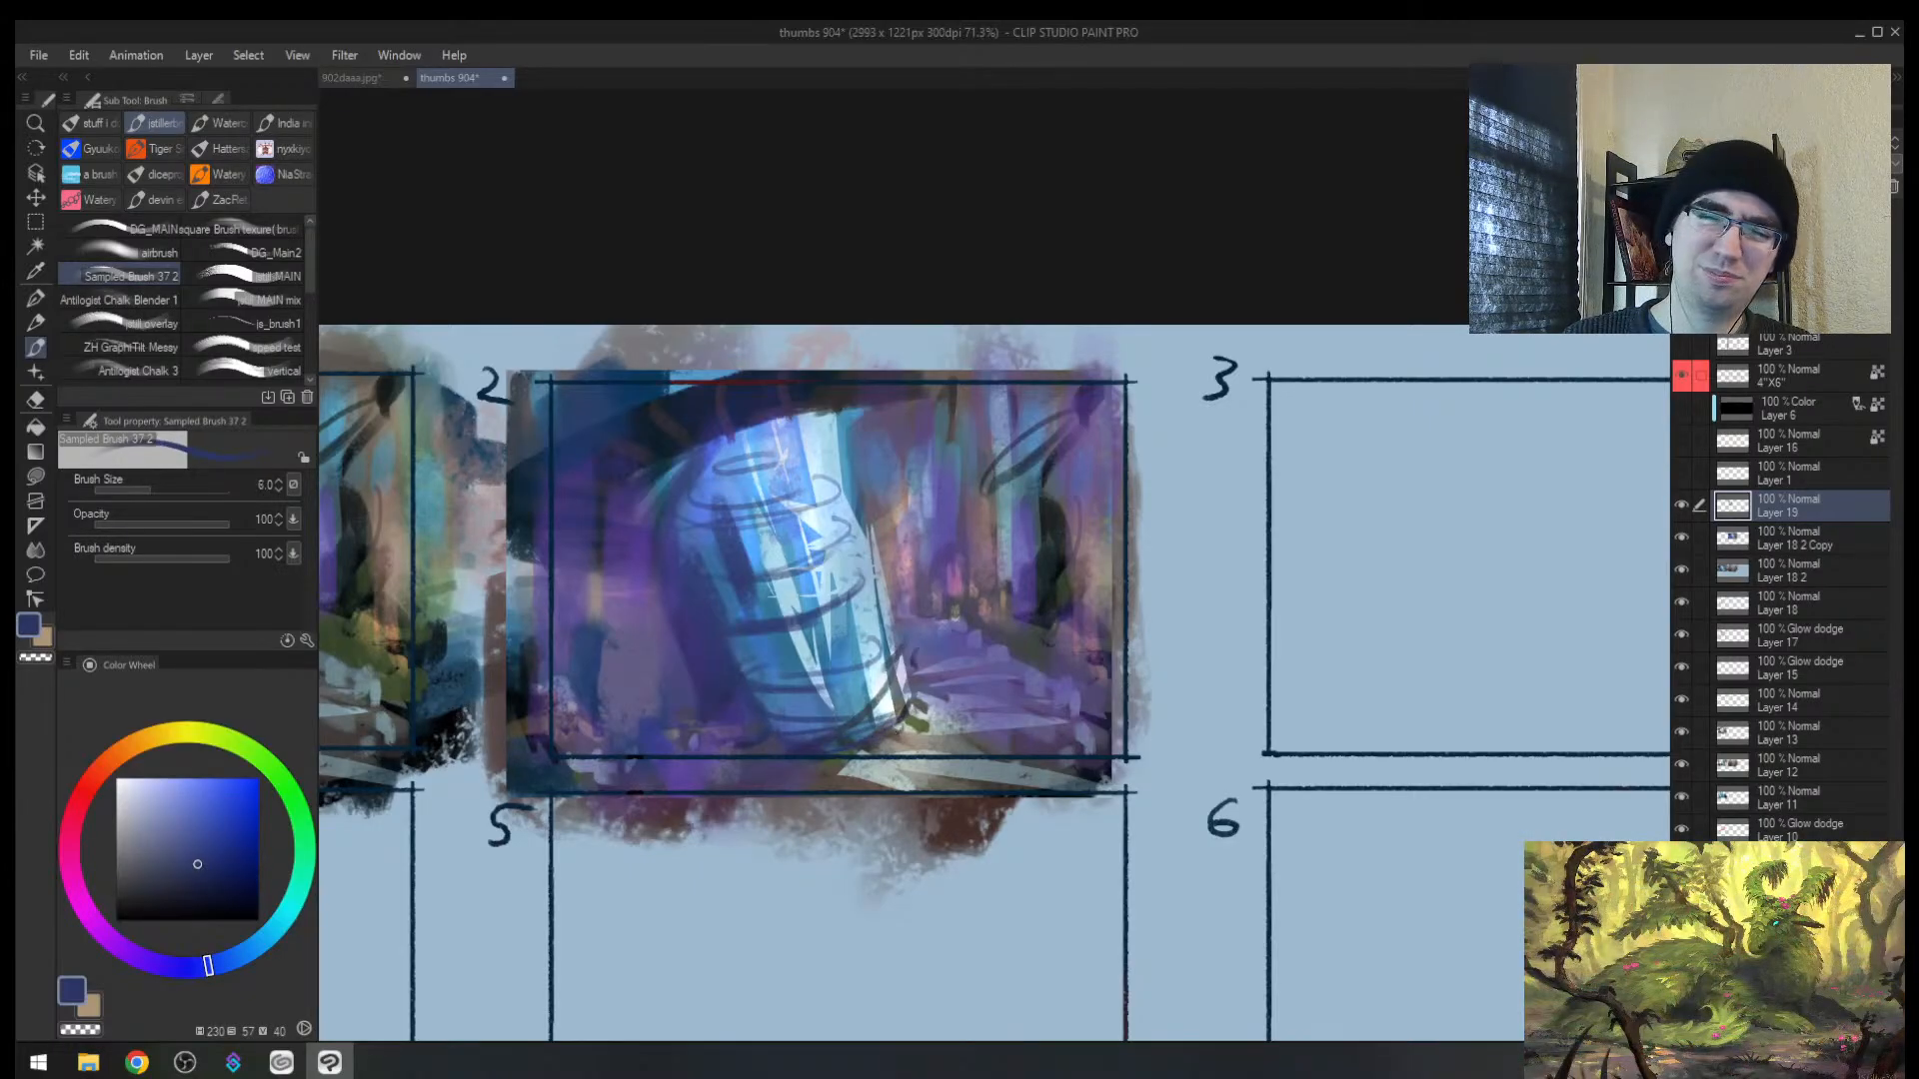
key(])
key(])
mouse_move(898, 714)
mouse_down()
mouse_move(886, 755)
mouse_move(849, 762)
mouse_up()
mouse_move(932, 714)
mouse_down()
mouse_move(892, 756)
mouse_move(924, 741)
mouse_move(919, 704)
mouse_move(887, 764)
mouse_up()
Step: Try pale blue-white, grey-blue and dark blue colours at brush sizes 12 and 10, mirroring the view
alt+click(877, 678)
key(])
key(])
alt+click(900, 693)
key([)
alt+click(924, 716)
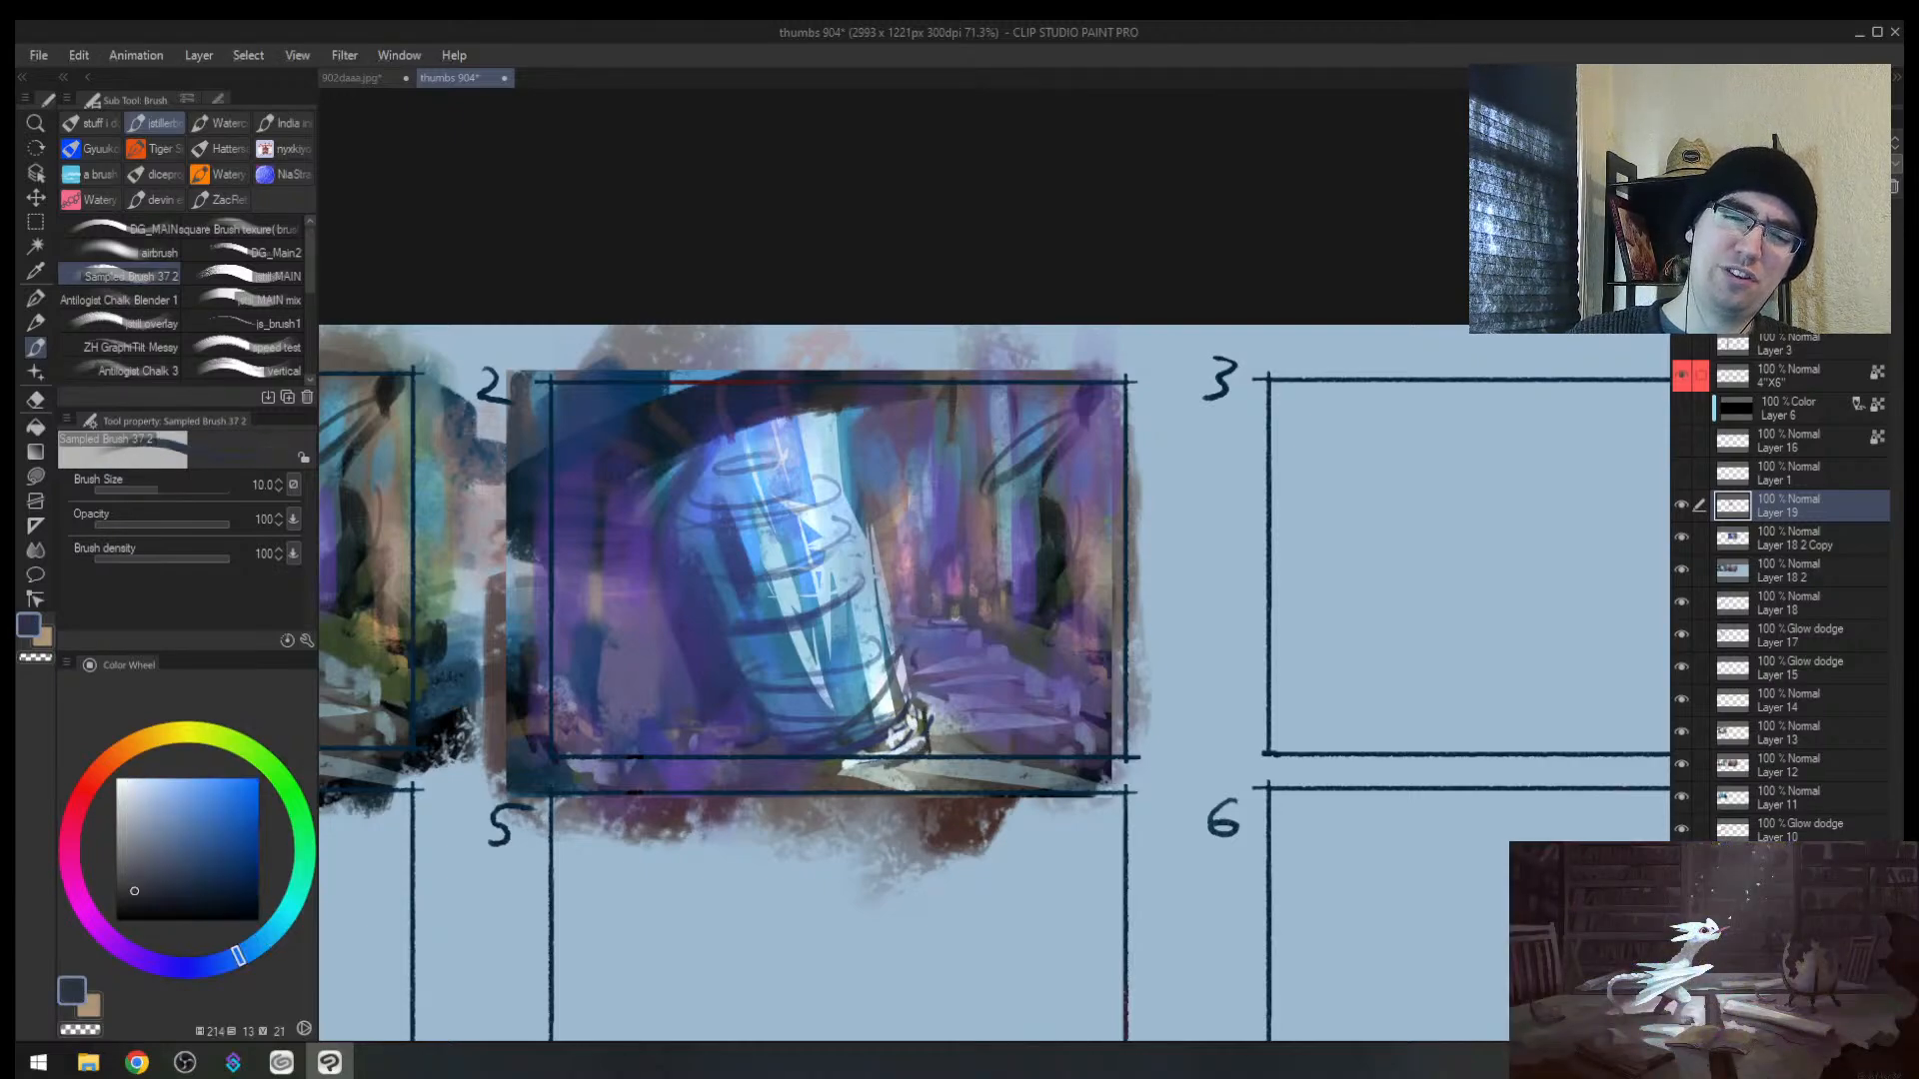
key(])
key(h)
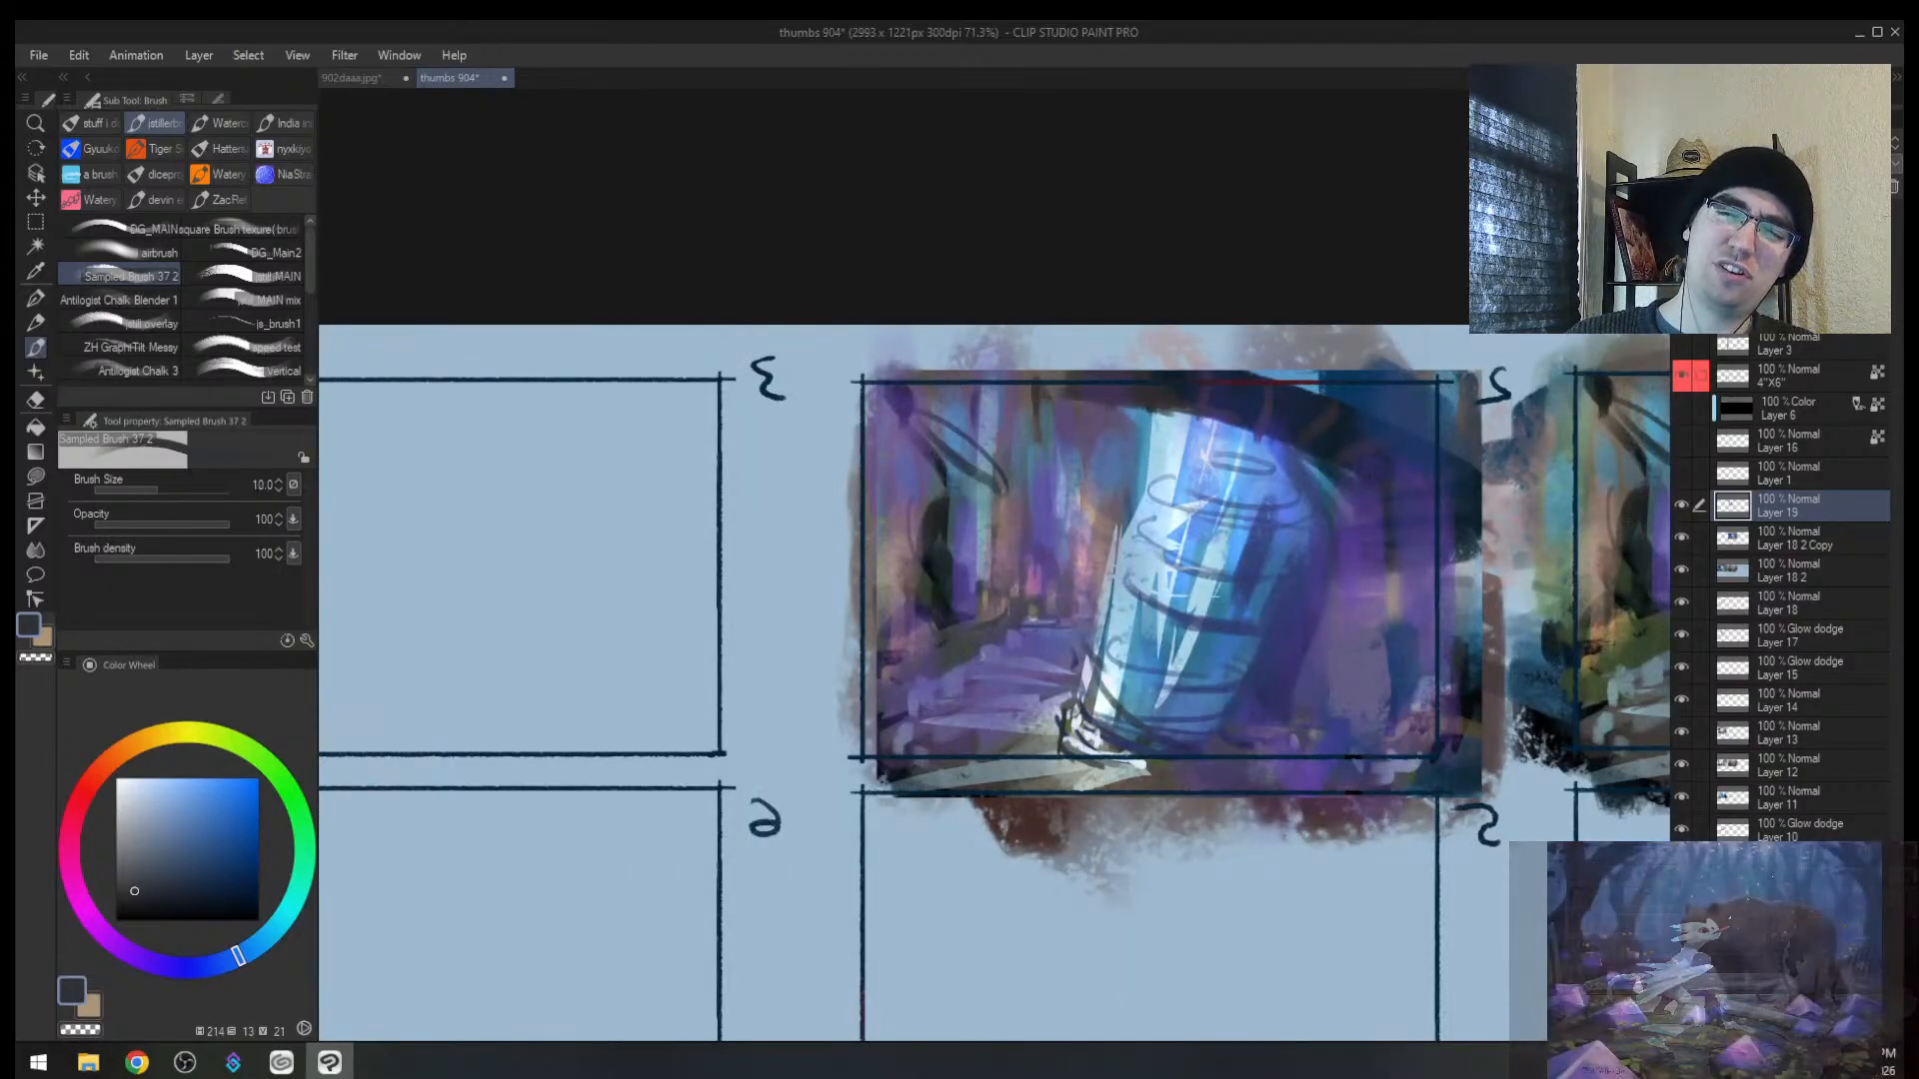
key([)
key([)
Step: Paint a grey-purple stroke left of the crystal with pink beside it
alt+click(1127, 605)
key(])
key(])
key(])
key(])
key(])
key(])
key(])
key(])
key(])
key(])
key(])
key(])
key(])
key(])
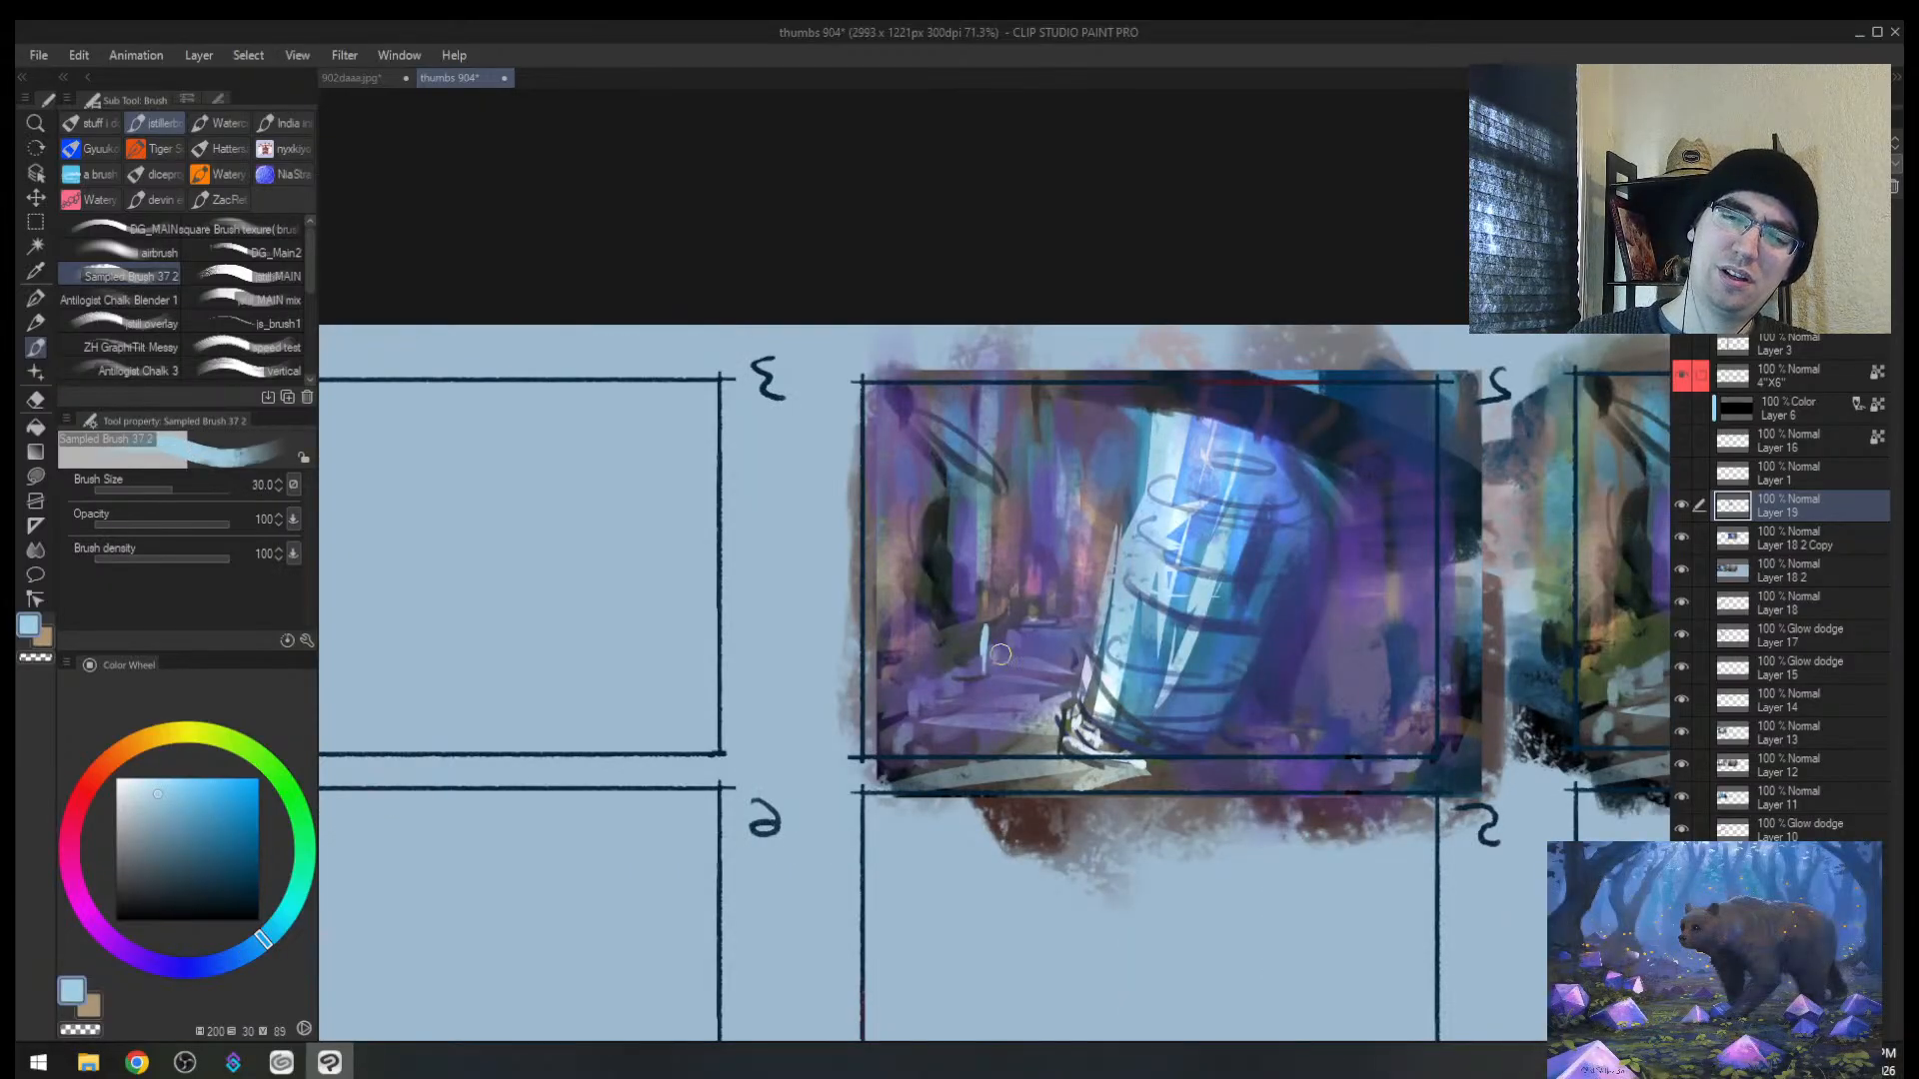
alt+click(1008, 615)
drag(1001, 572, 999, 649)
alt+click(1035, 585)
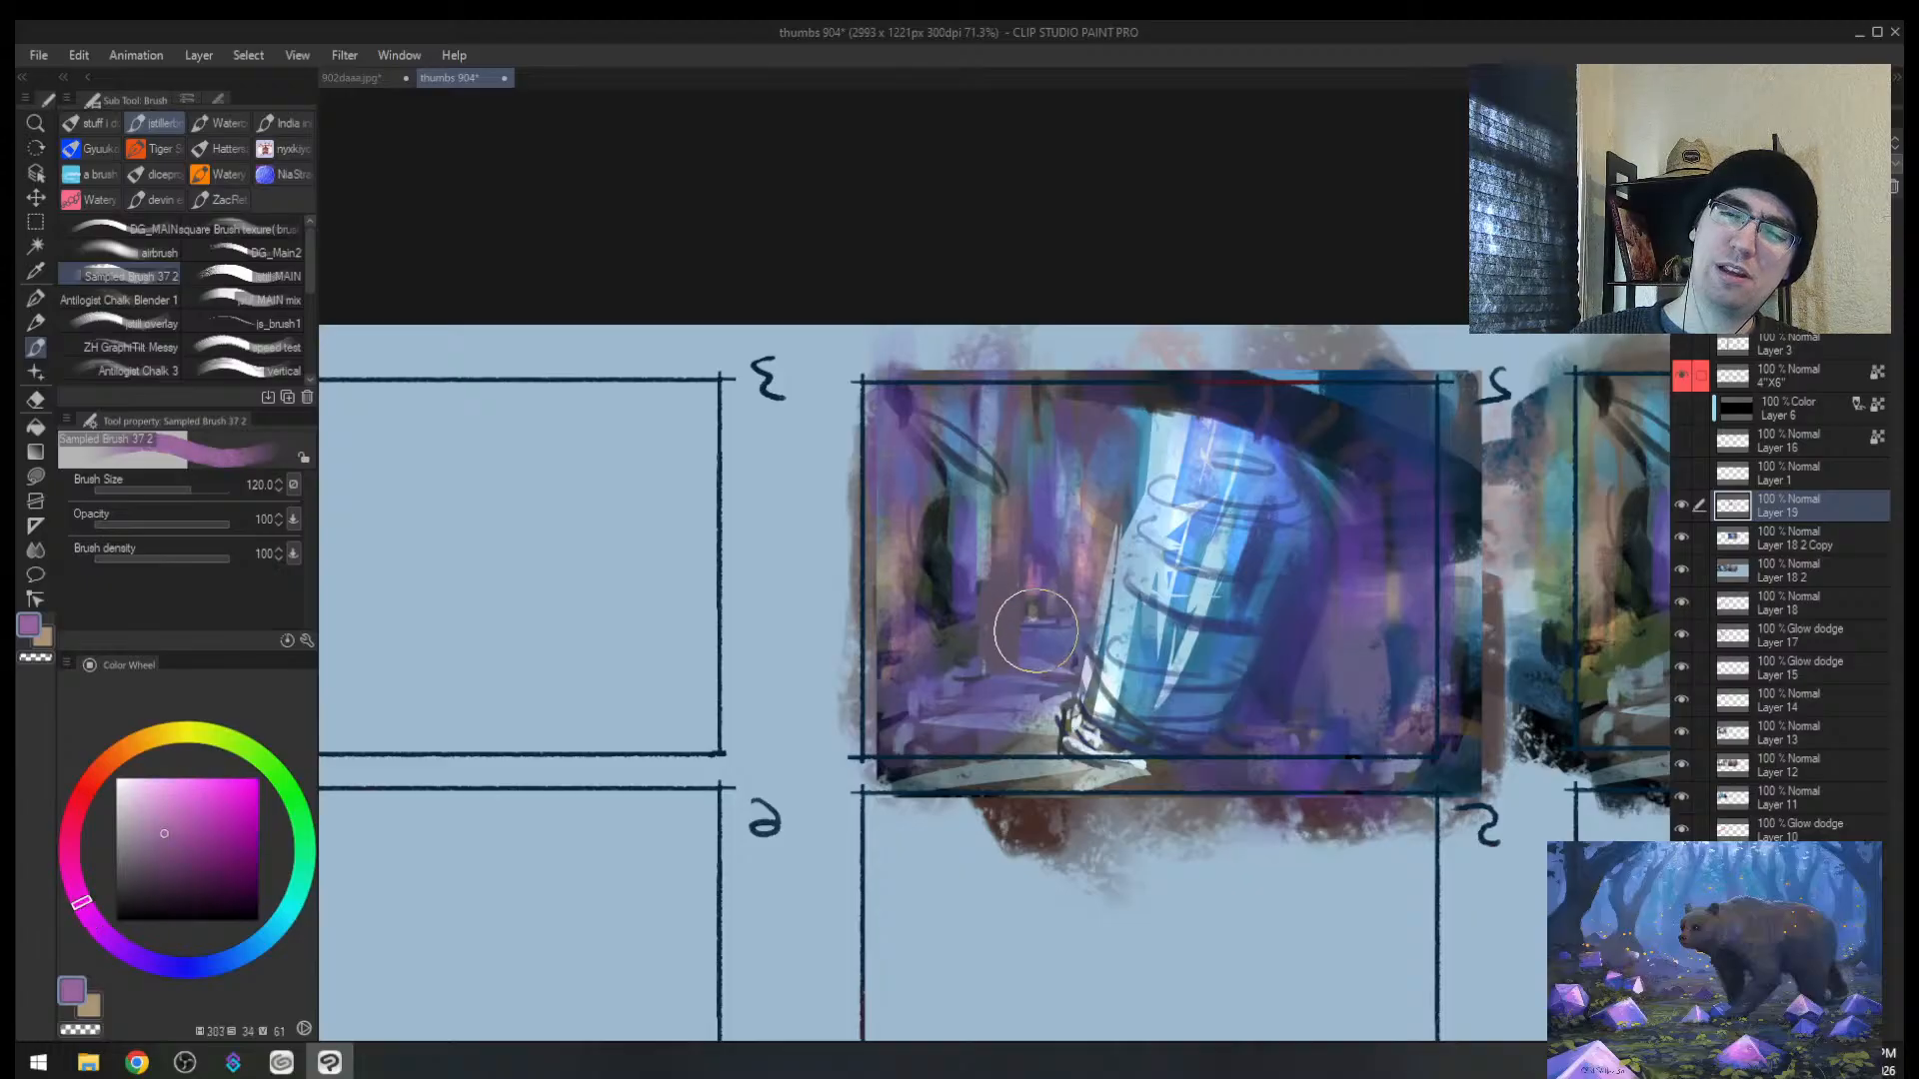
drag(1030, 632, 1039, 601)
Step: Add thin light-blue detail strokes around and below the pink figure
alt+click(1132, 597)
key(bracketleft)
key(bracketleft)
key(bracketleft)
key(bracketleft)
key(bracketleft)
key(bracketleft)
key(bracketleft)
key(bracketleft)
key(bracketleft)
key(bracketleft)
key(bracketleft)
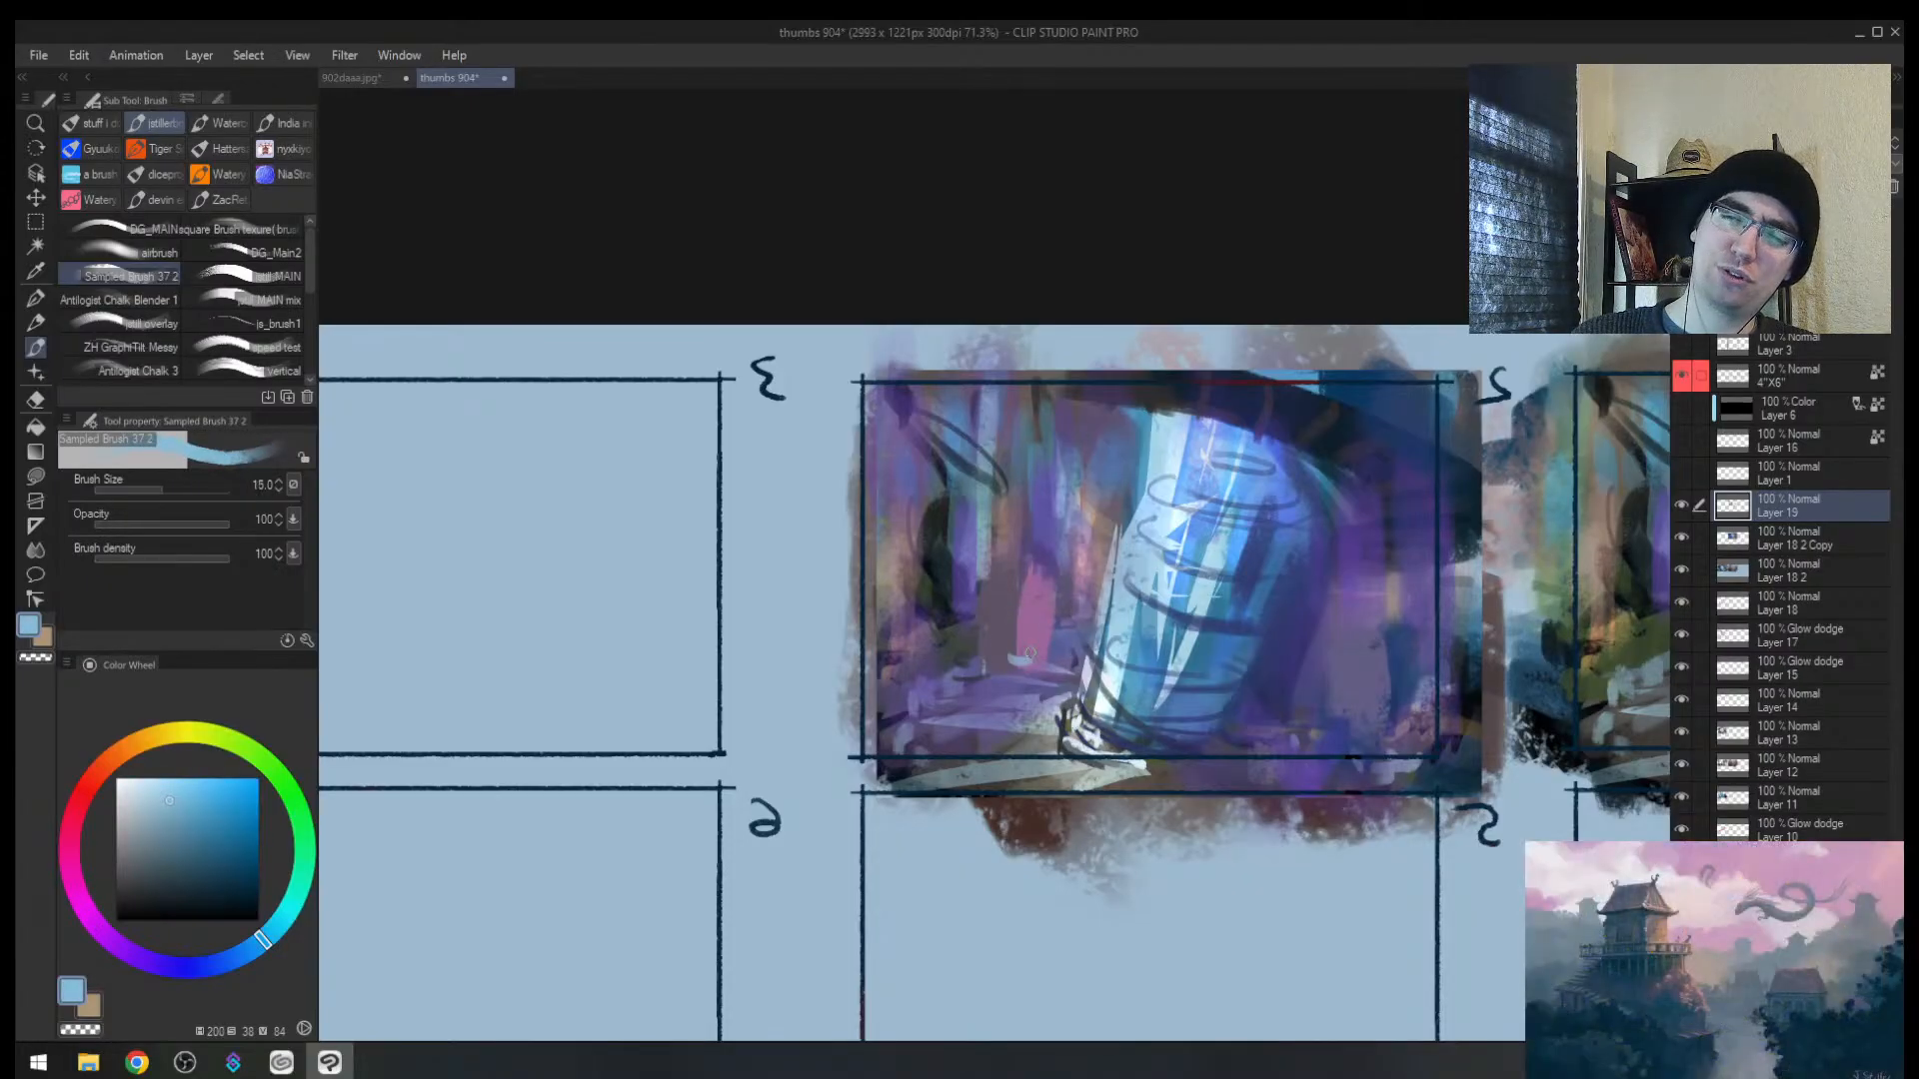
key(bracketright)
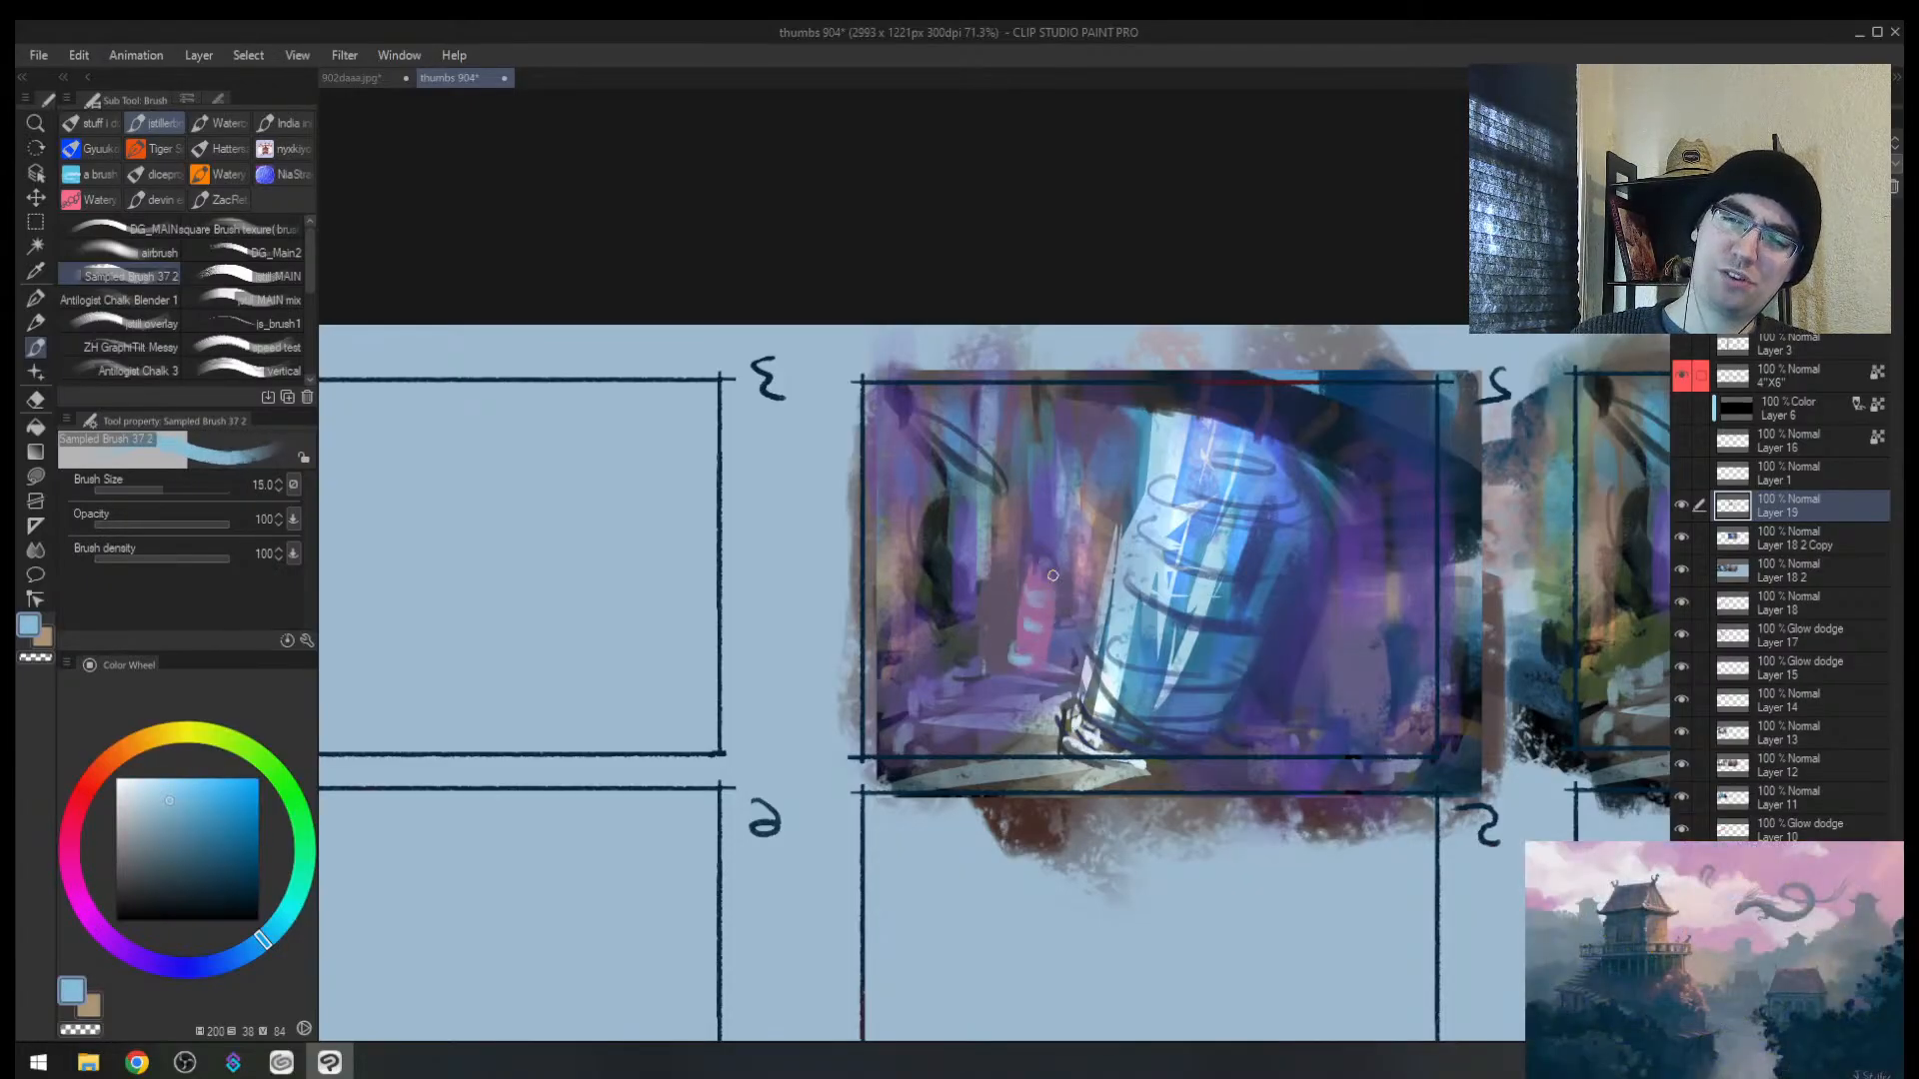
key(bracketleft)
key(bracketleft)
drag(1047, 580, 1047, 498)
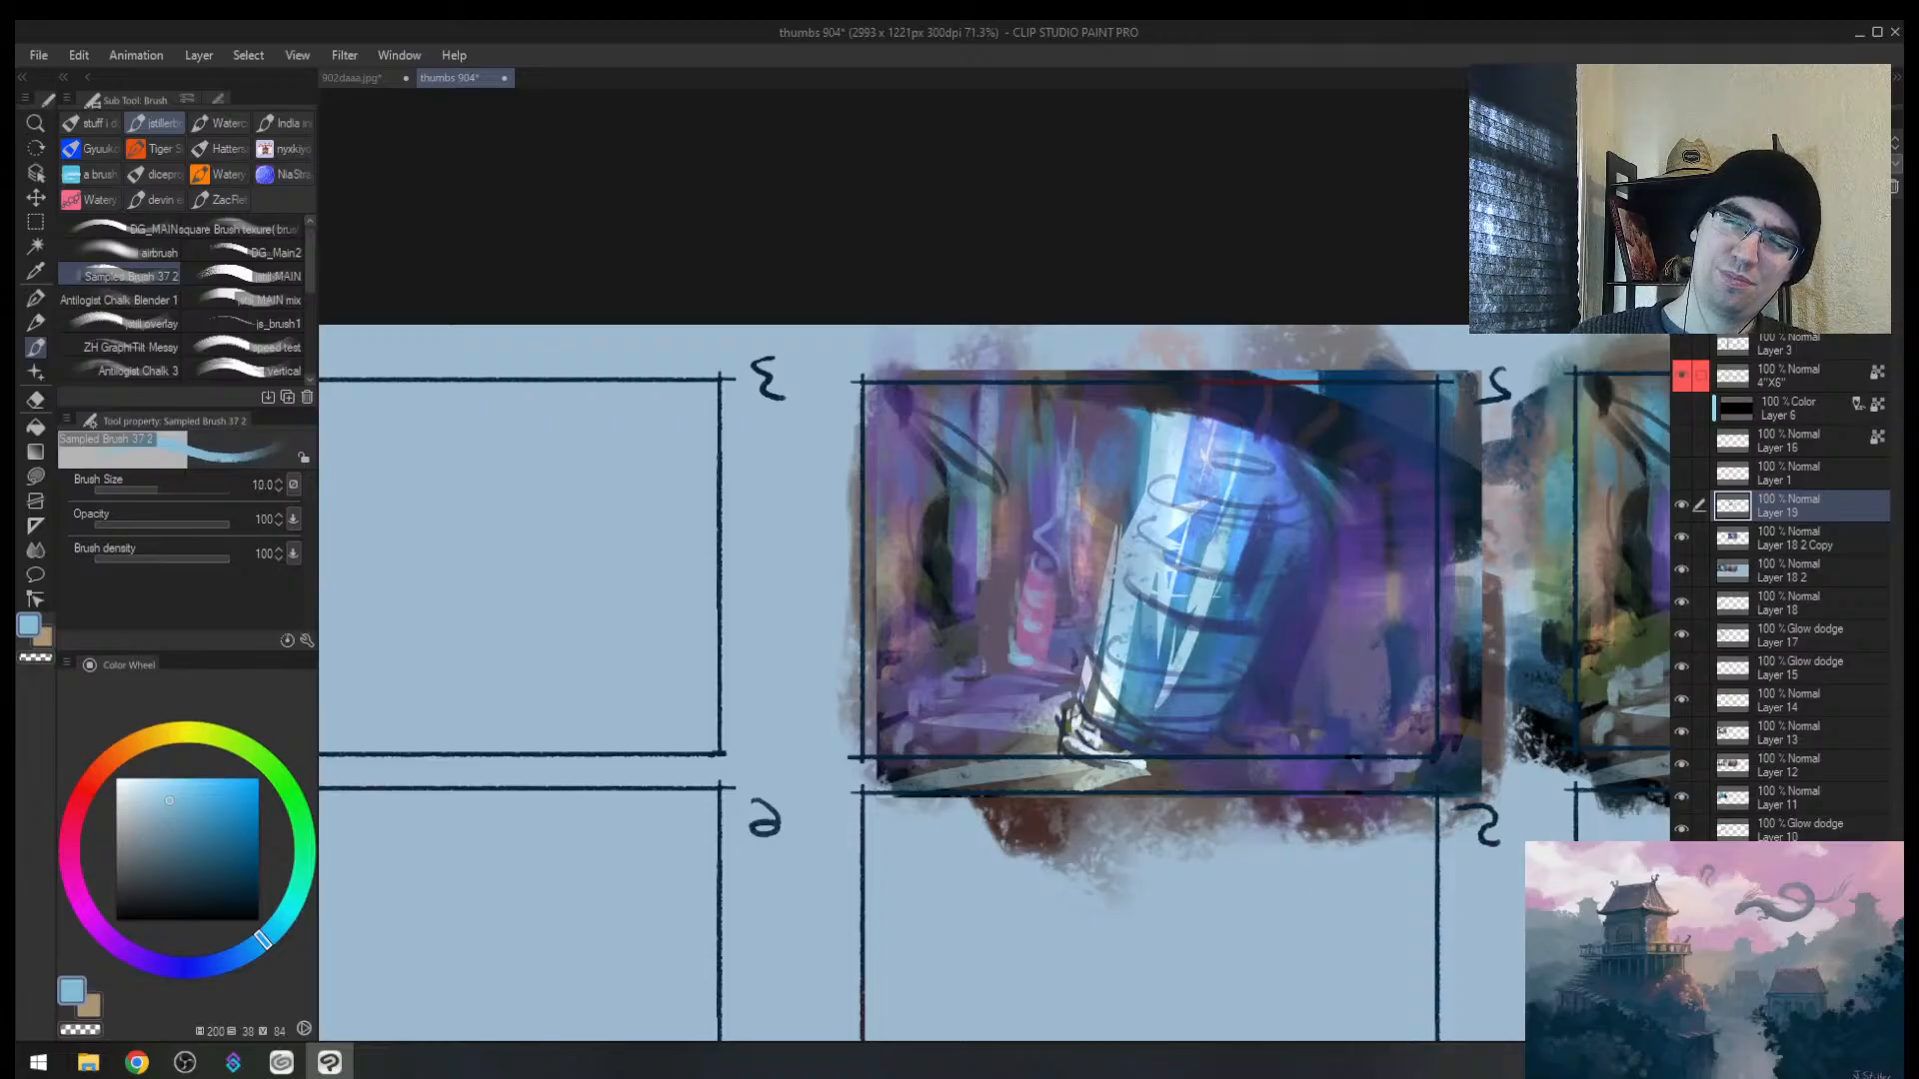
key(bracketleft)
drag(1074, 594, 1055, 692)
drag(1024, 534, 1021, 576)
mouse_move(1055, 646)
mouse_down()
mouse_move(1049, 702)
mouse_move(981, 694)
mouse_up()
key(bracketright)
key(bracketright)
drag(996, 674, 1010, 711)
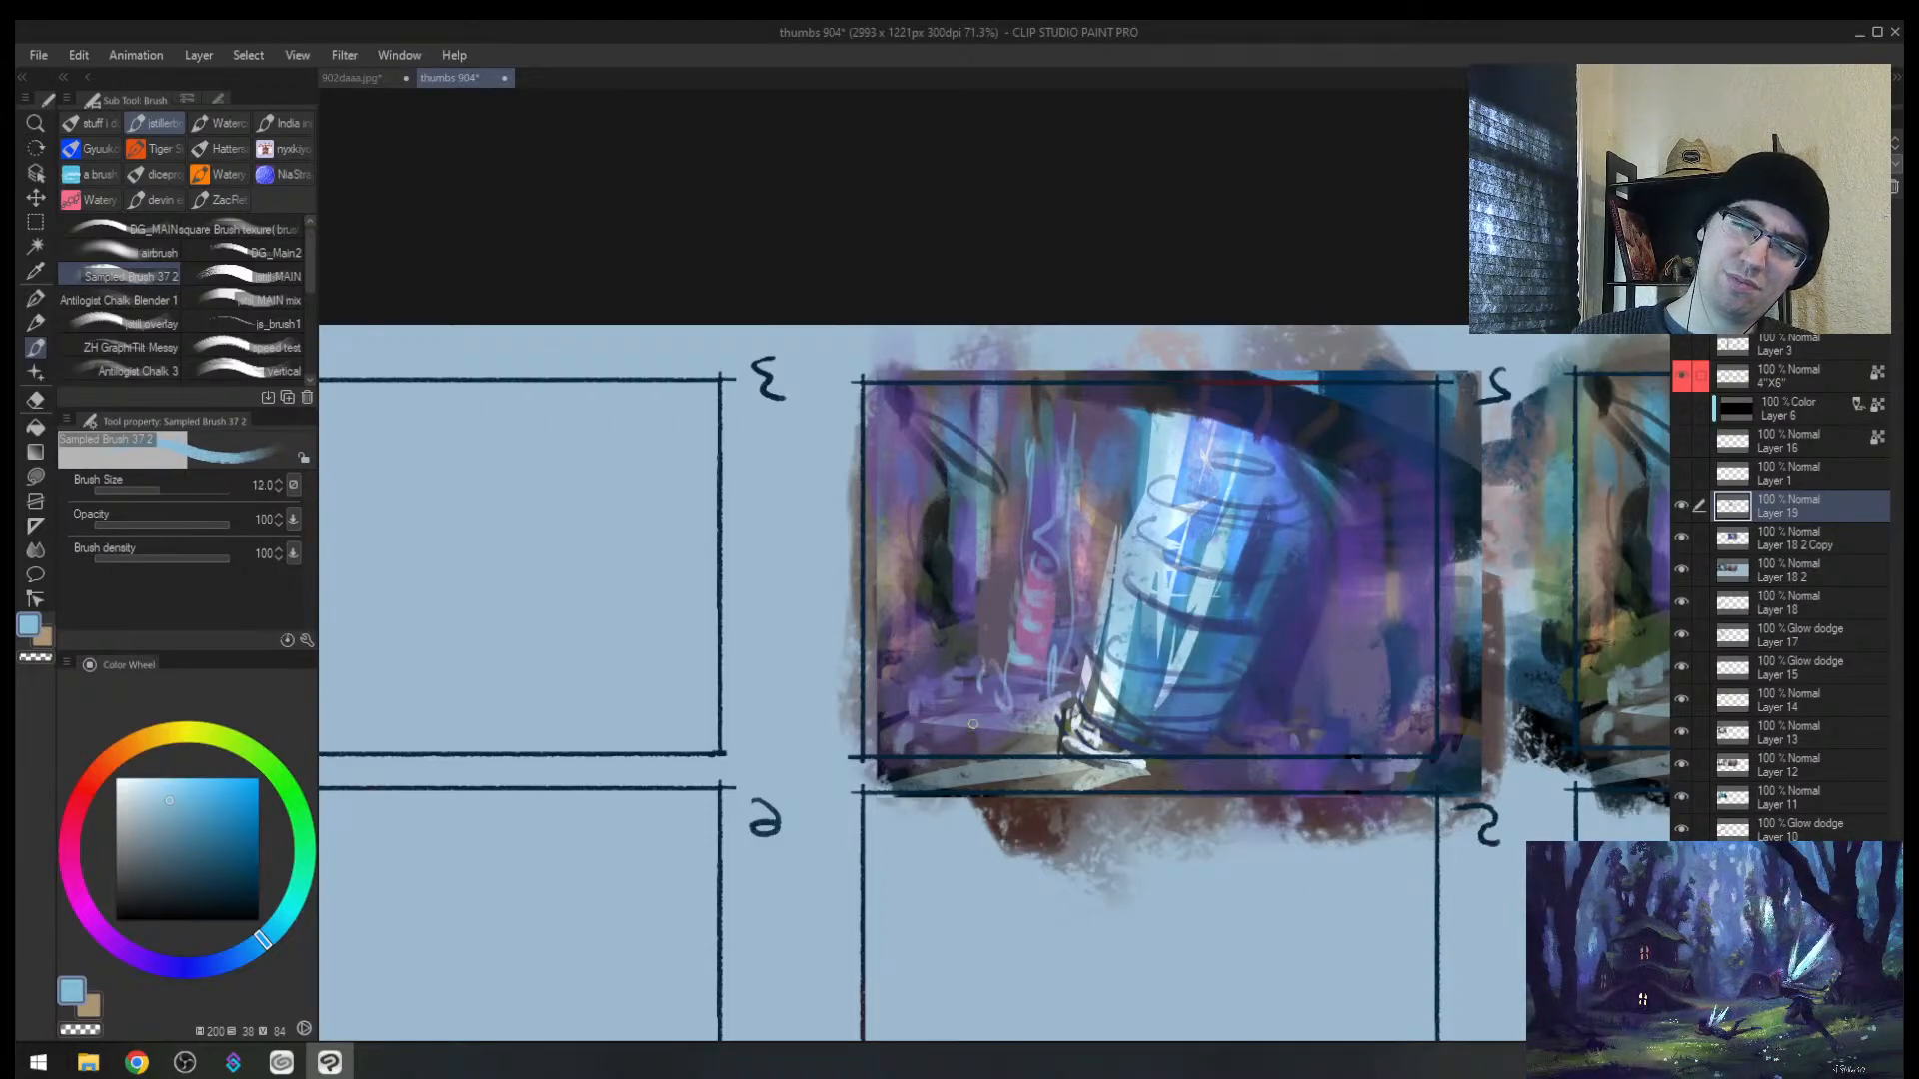
Step: Paint dark vertical purple strokes and a bluer purple stroke beside the crystal
key(h)
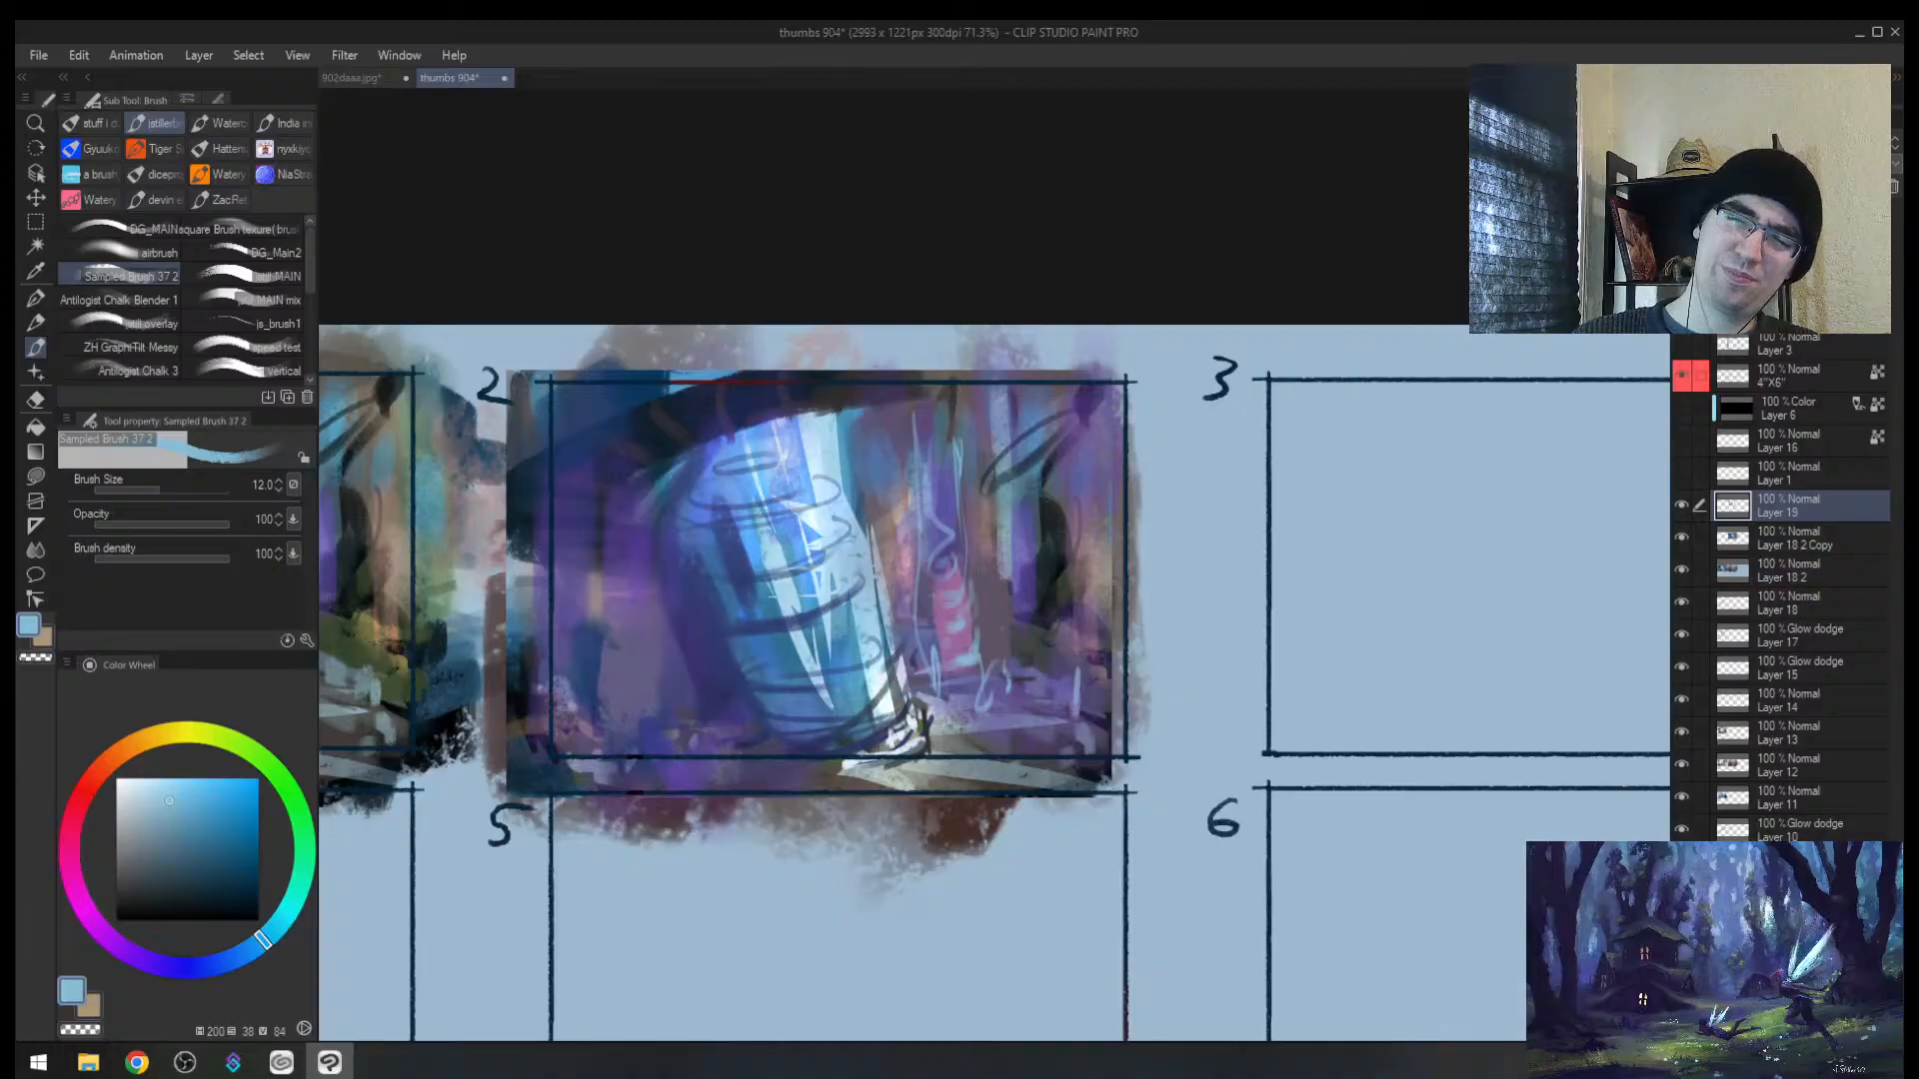
alt+click(1010, 615)
key(bracketright)
drag(1005, 592, 991, 464)
drag(1002, 574, 1002, 437)
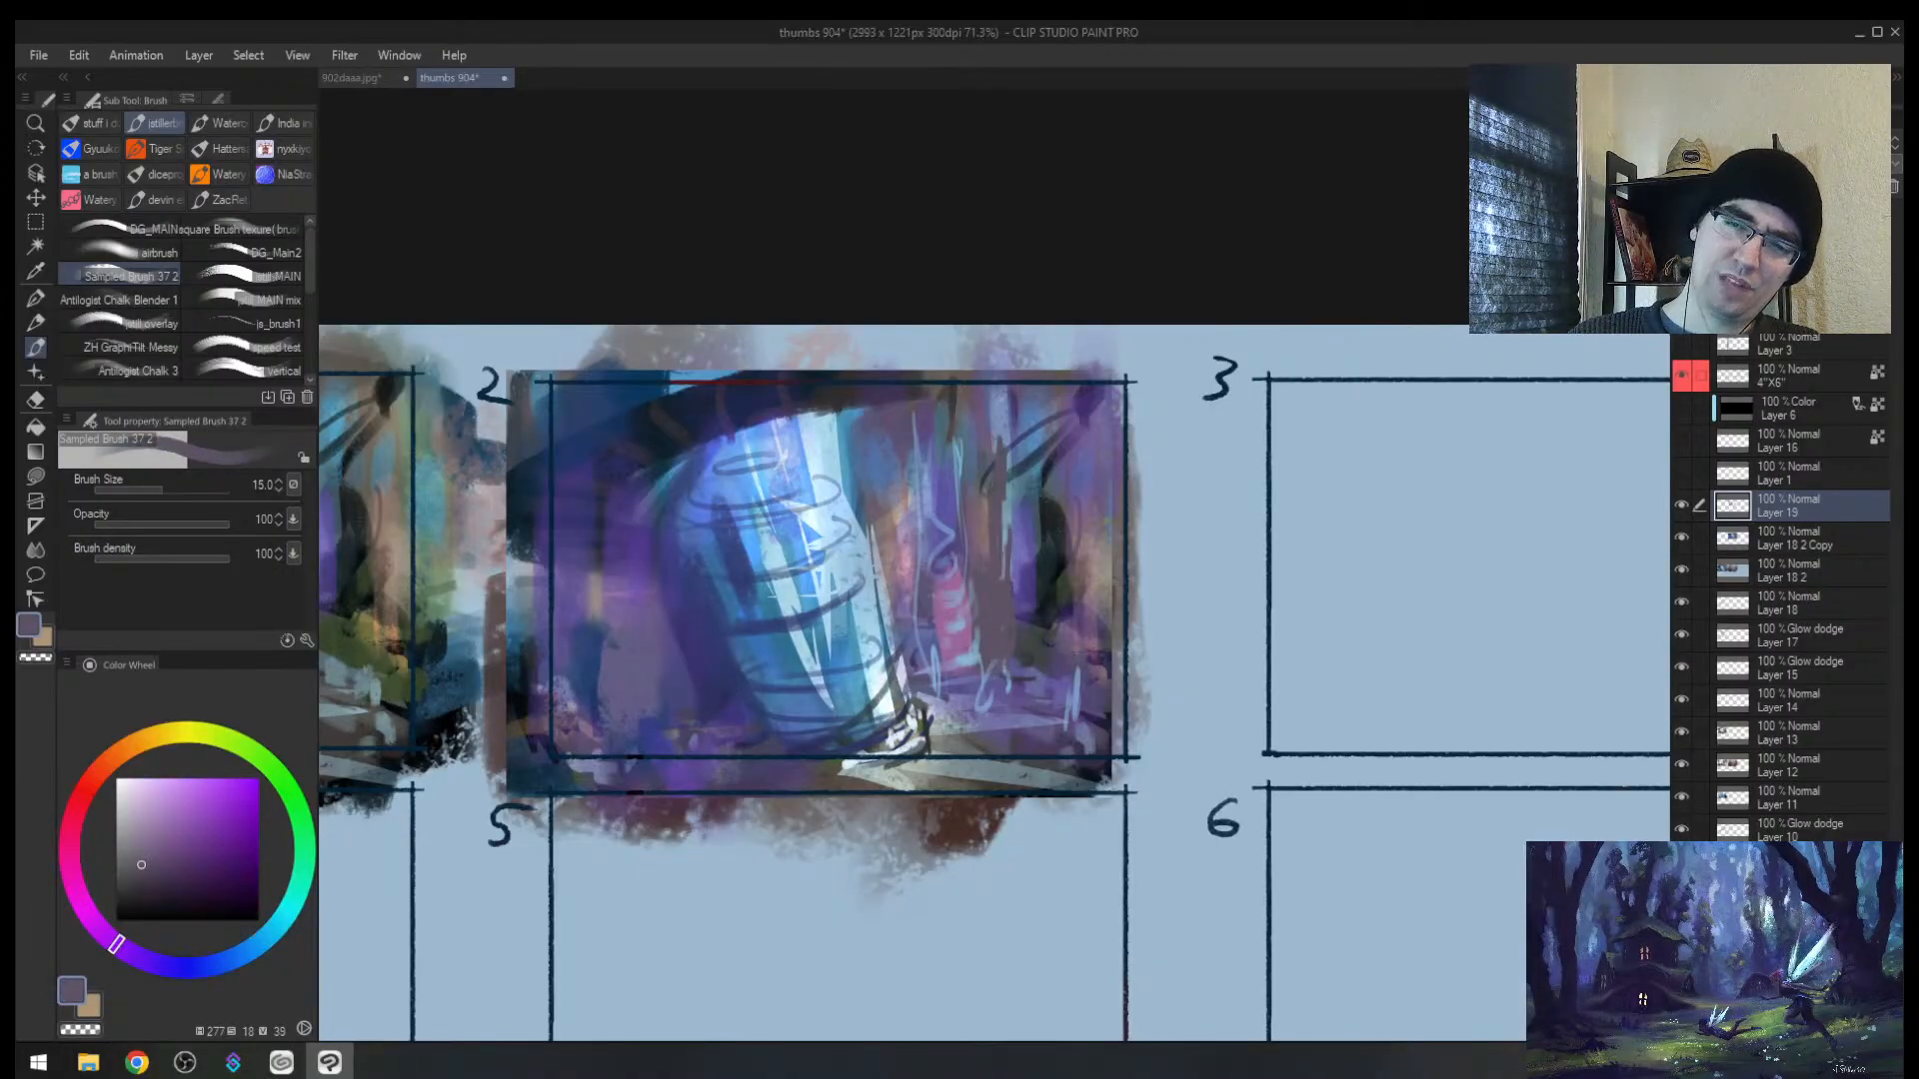
alt+click(1024, 588)
mouse_move(1003, 503)
mouse_down()
mouse_move(1005, 581)
mouse_move(1043, 683)
mouse_up()
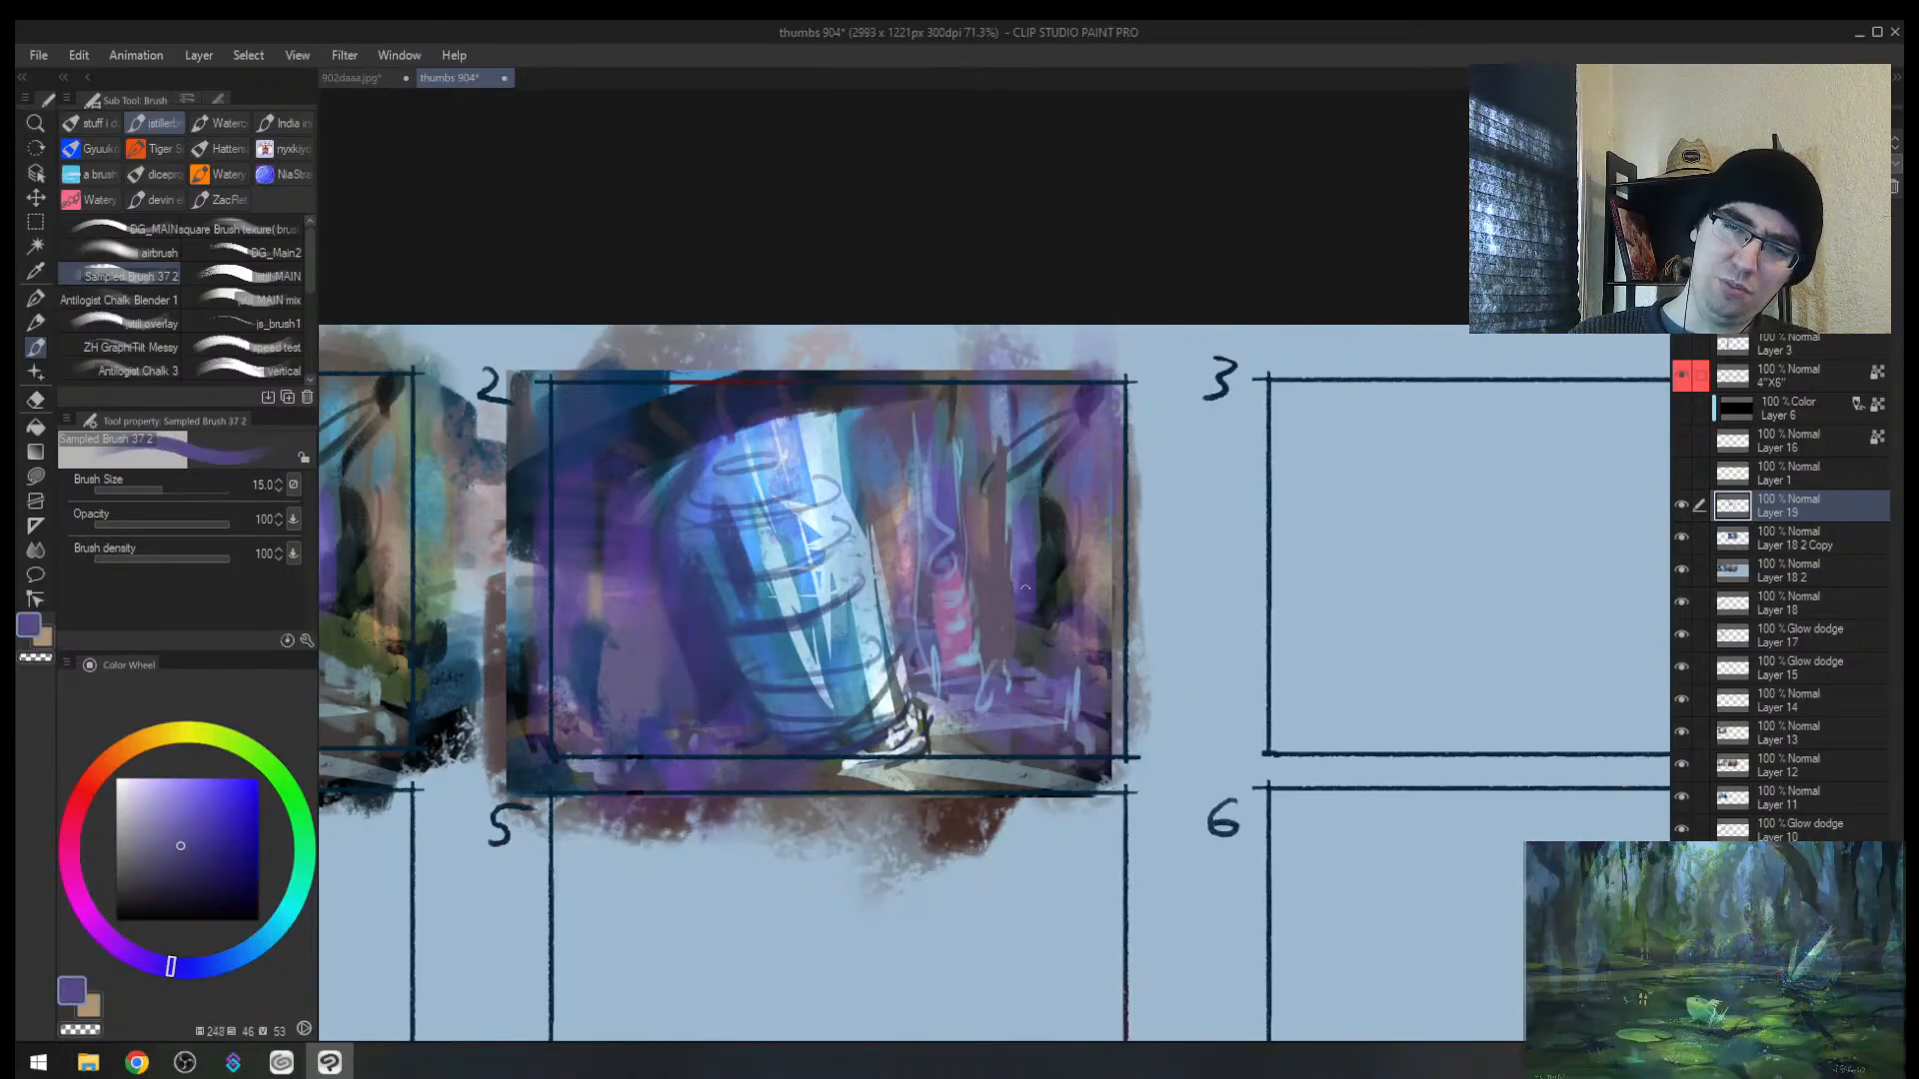
key(bracketright)
Step: Build a soft blue-purple pillar right of the crystal, extending it toward the top
alt+click(959, 622)
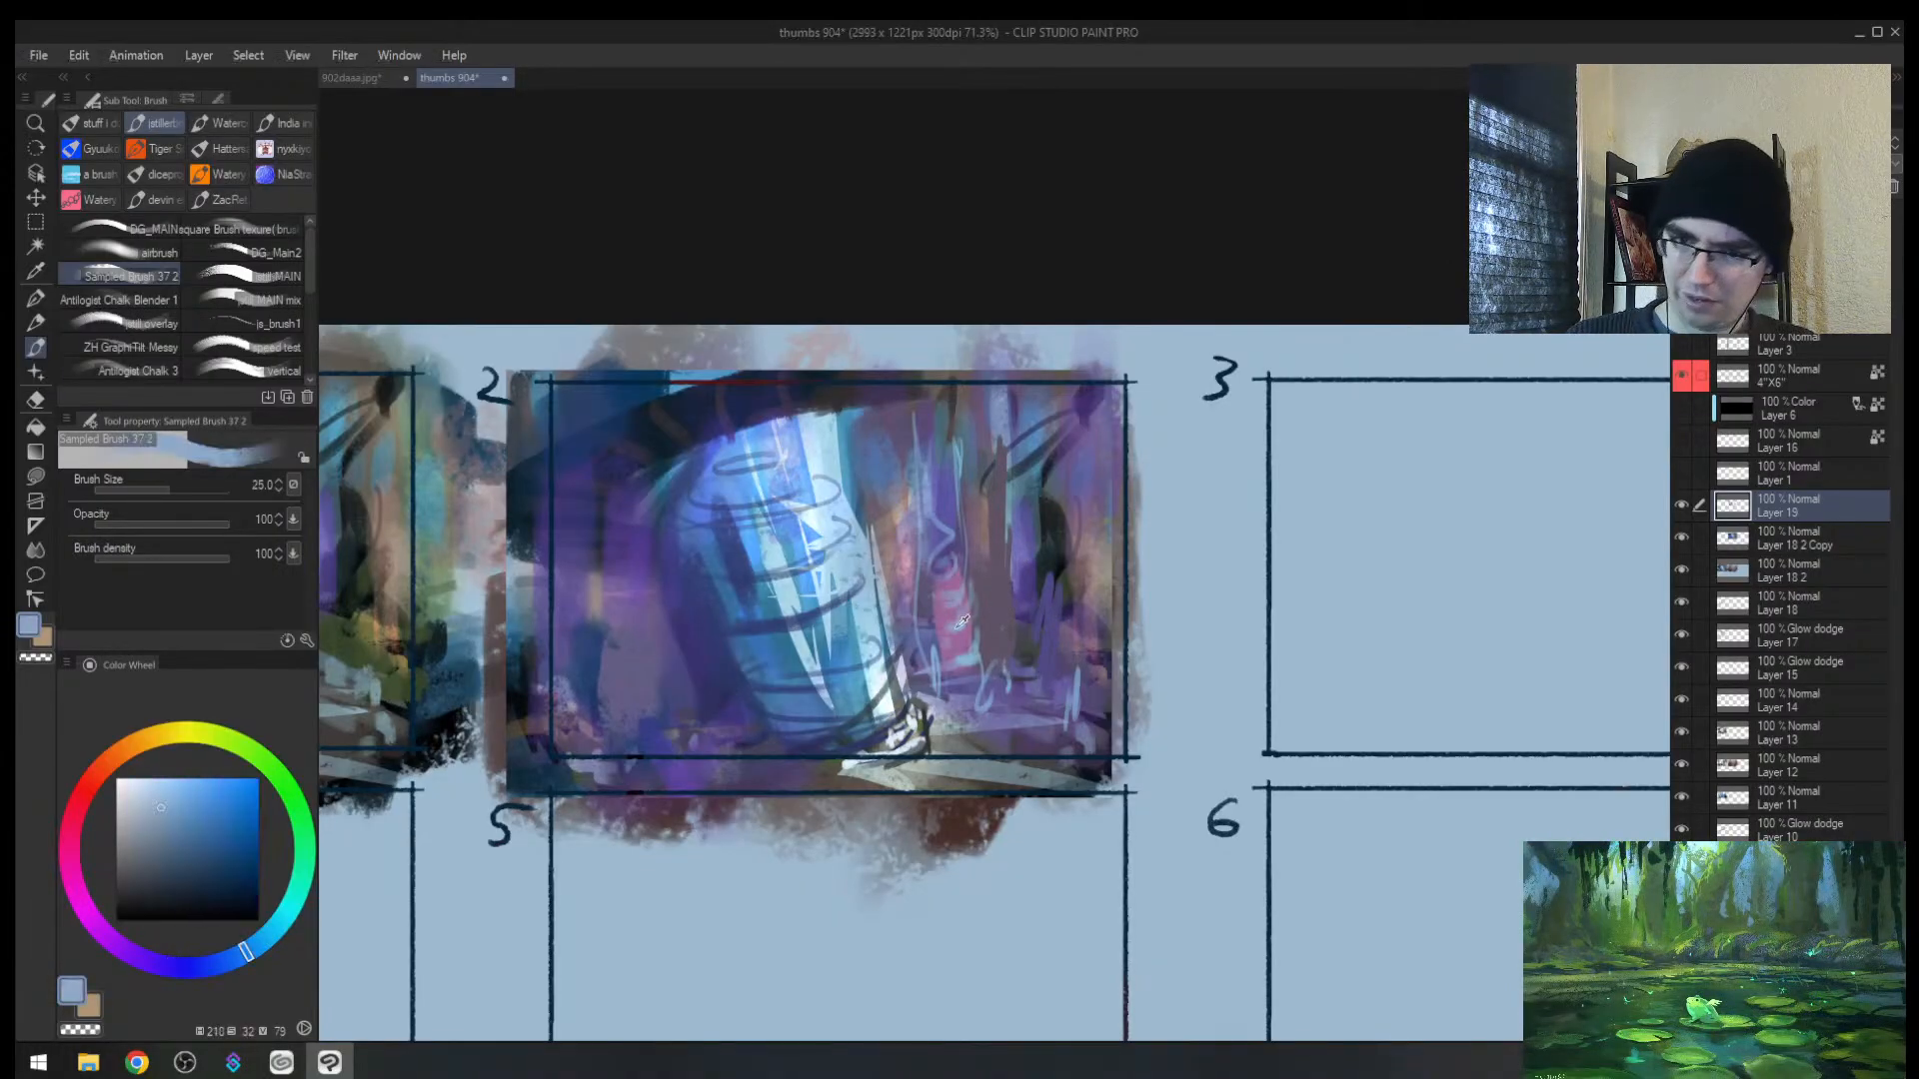
alt+click(1041, 641)
key(bracketright)
key(bracketright)
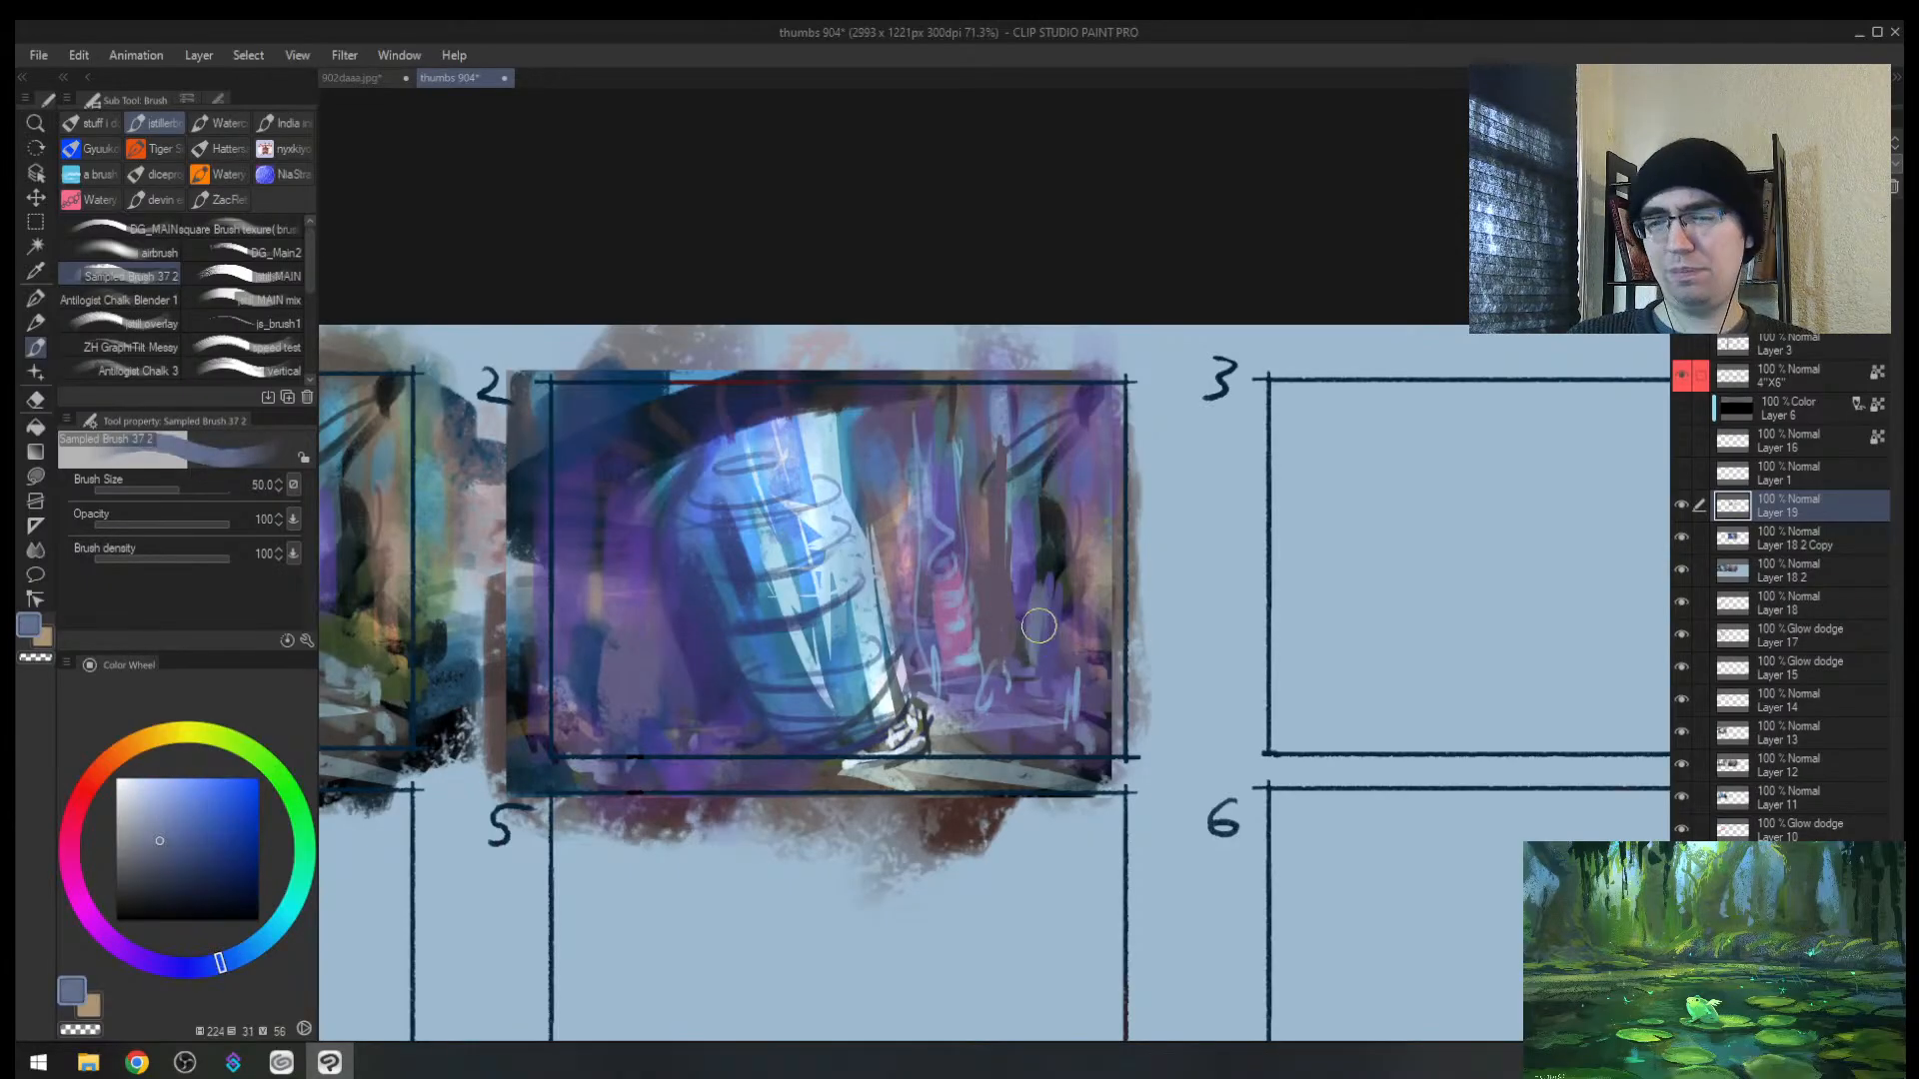
mouse_move(1037, 613)
mouse_down()
mouse_move(1029, 656)
mouse_move(1083, 703)
mouse_move(1037, 681)
mouse_up()
alt+click(1070, 694)
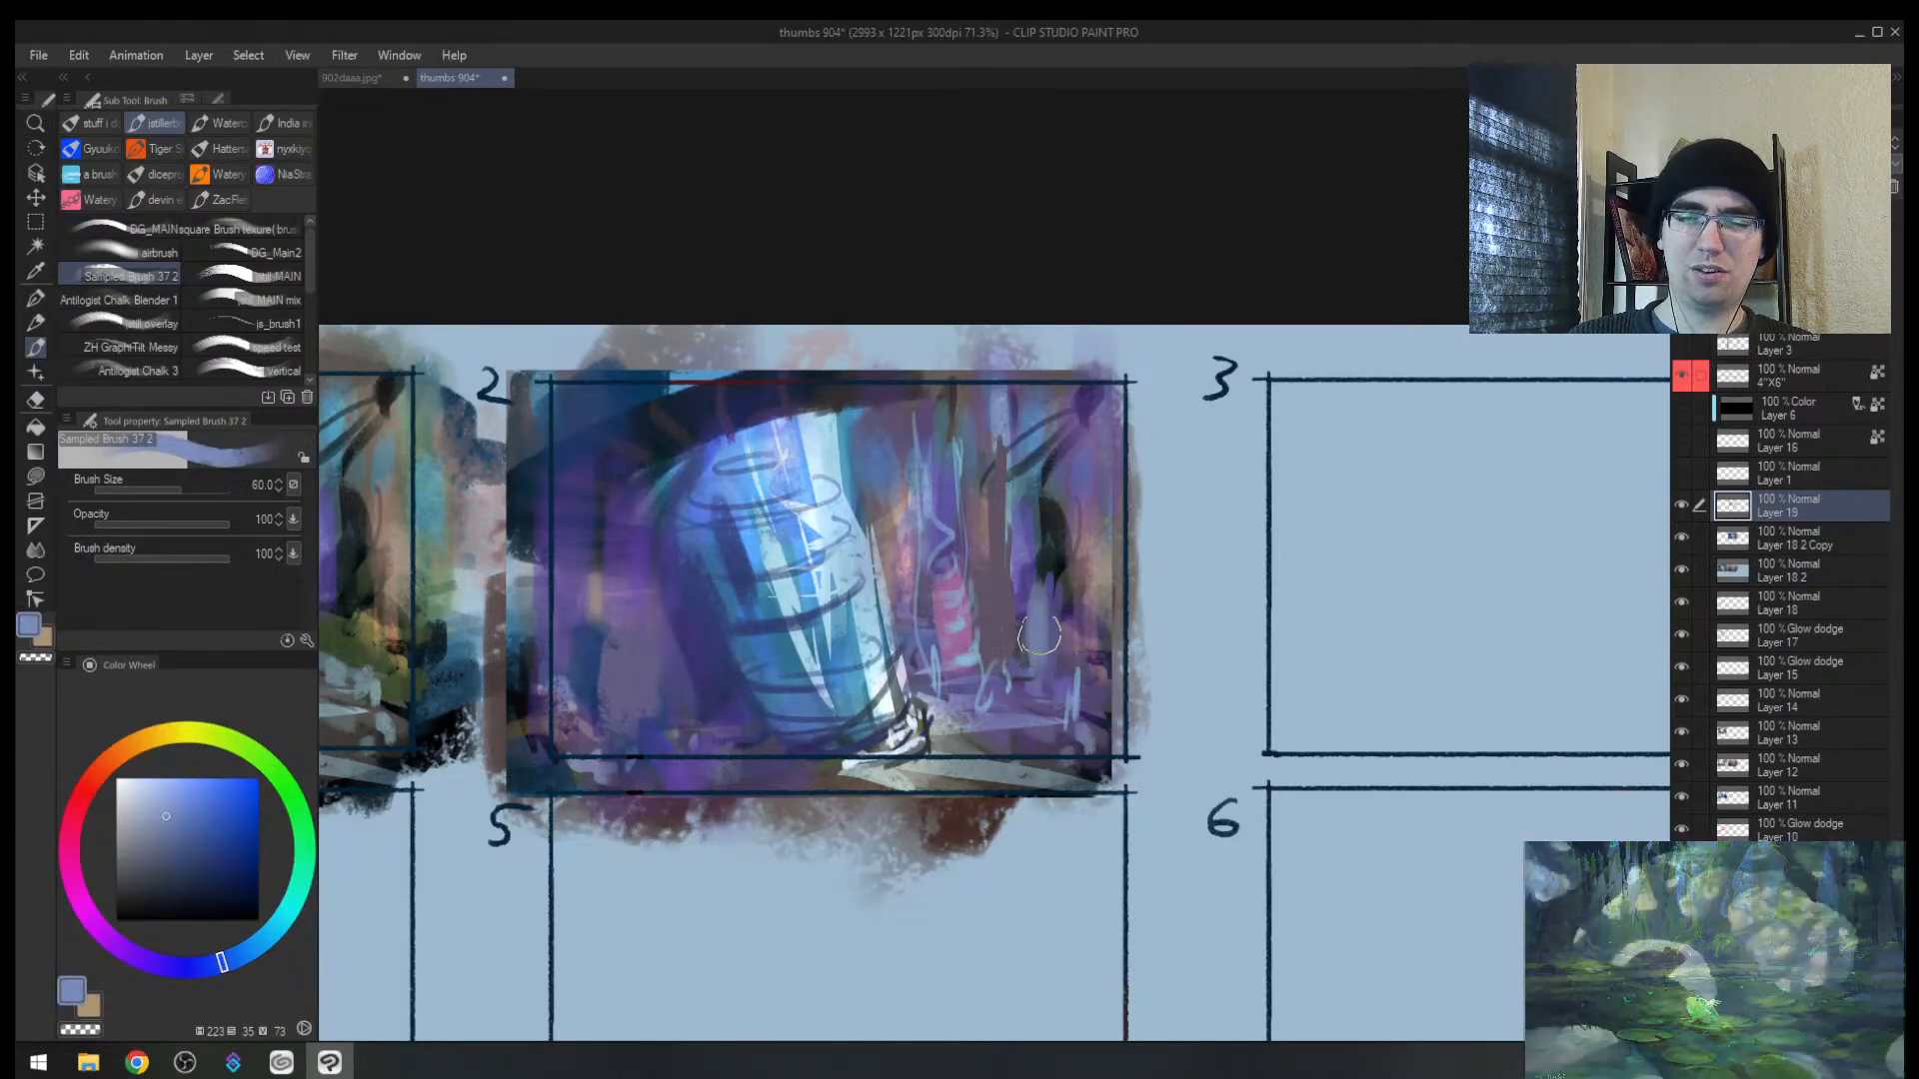
drag(1043, 598, 1046, 688)
alt+click(1046, 656)
drag(1087, 480, 1069, 664)
drag(1107, 400, 1083, 628)
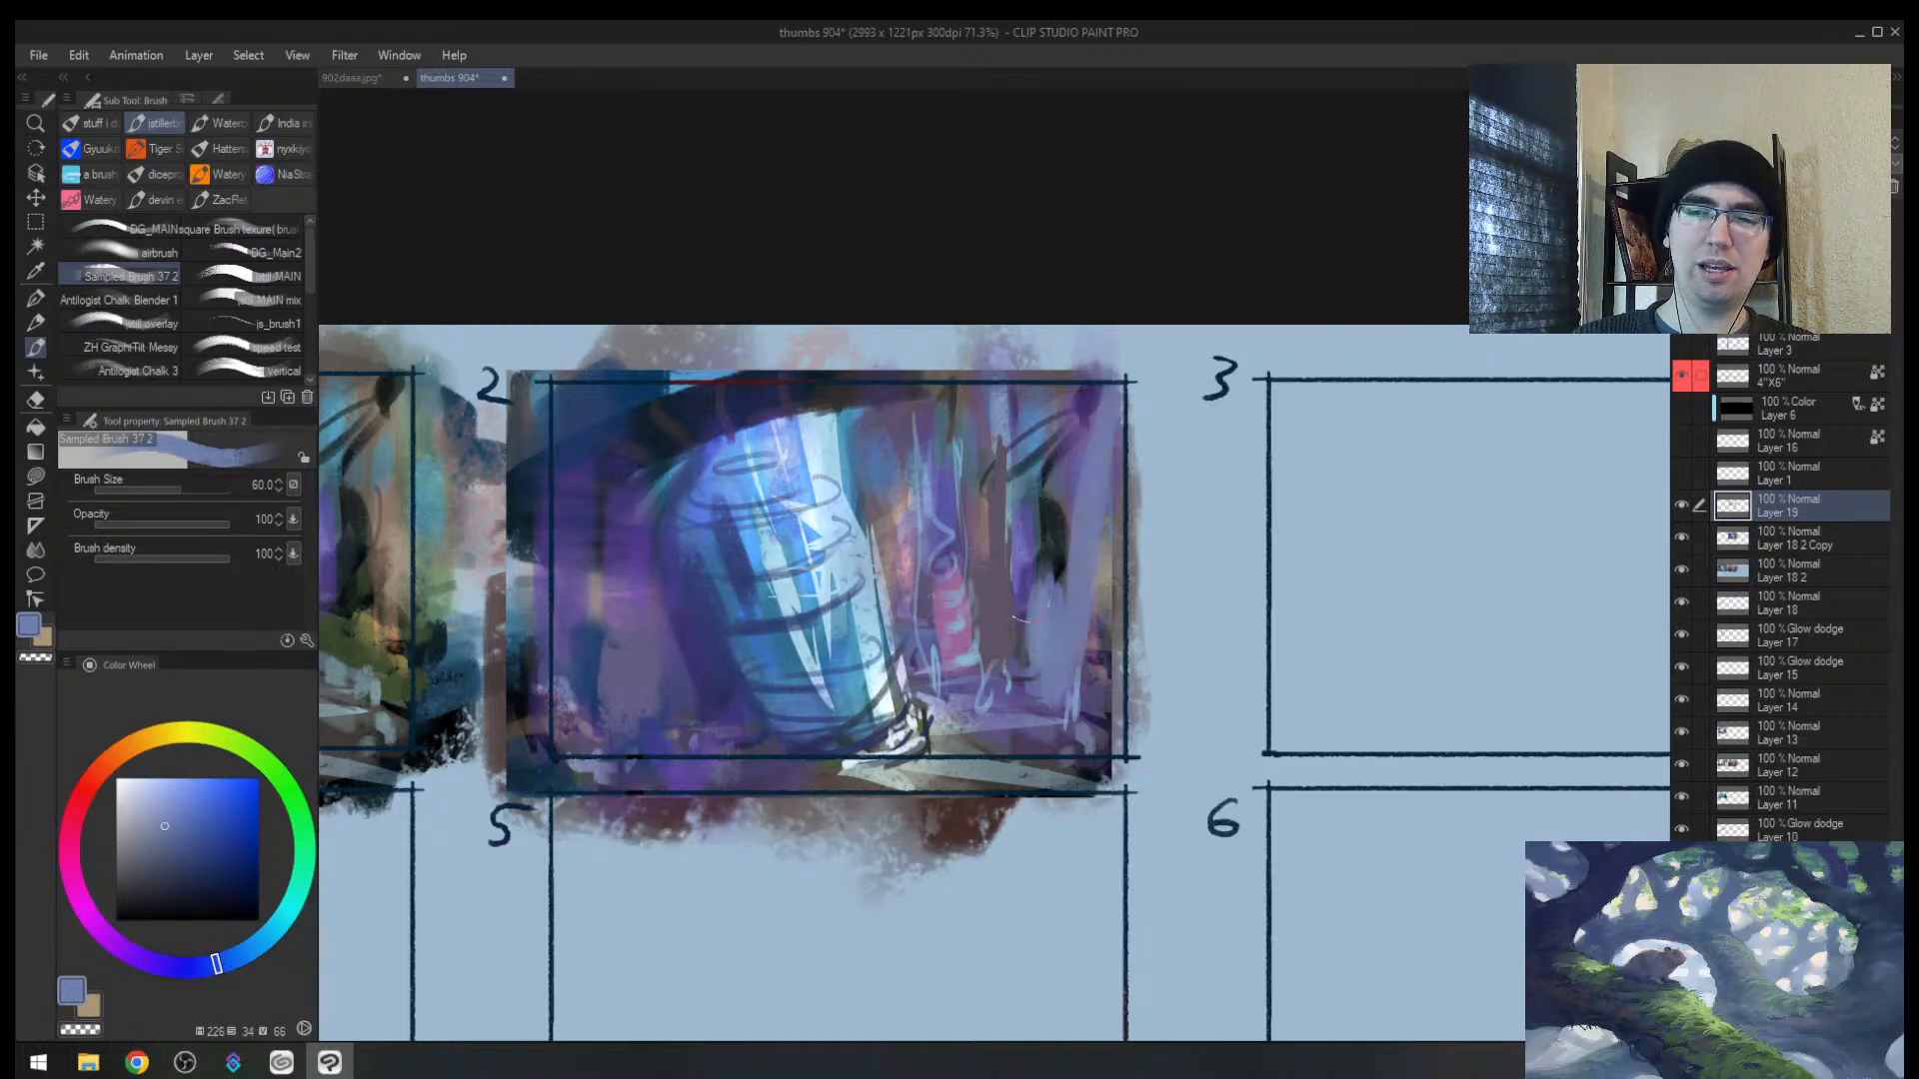
Step: Add short dark purple vertical strokes and tall blue vertical strokes on the right
alt+click(993, 541)
alt+click(1005, 528)
drag(1018, 424, 1015, 667)
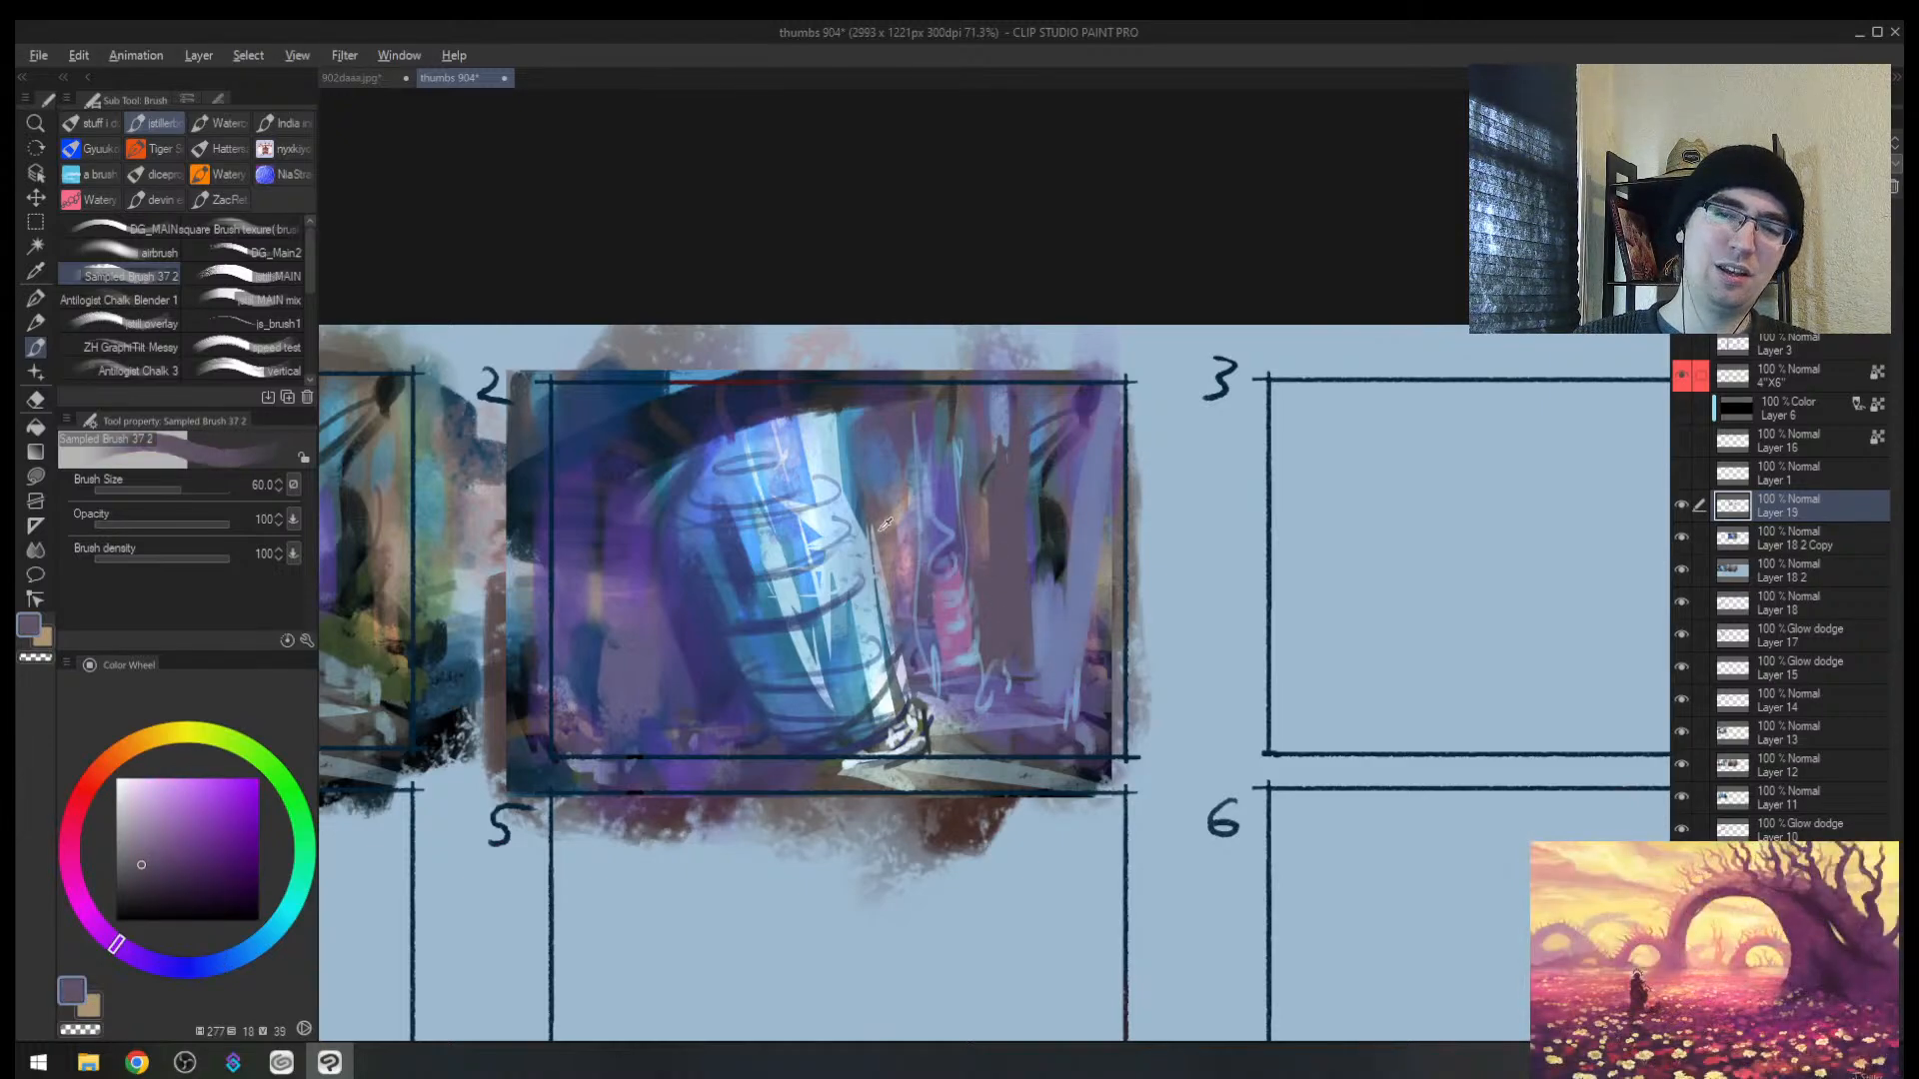
alt+click(885, 524)
key(bracketleft)
key(bracketleft)
mouse_move(1070, 508)
mouse_down()
mouse_move(1063, 653)
mouse_move(1048, 493)
mouse_move(1062, 581)
mouse_up()
alt+click(1064, 580)
alt+click(1067, 559)
drag(1069, 400, 1061, 683)
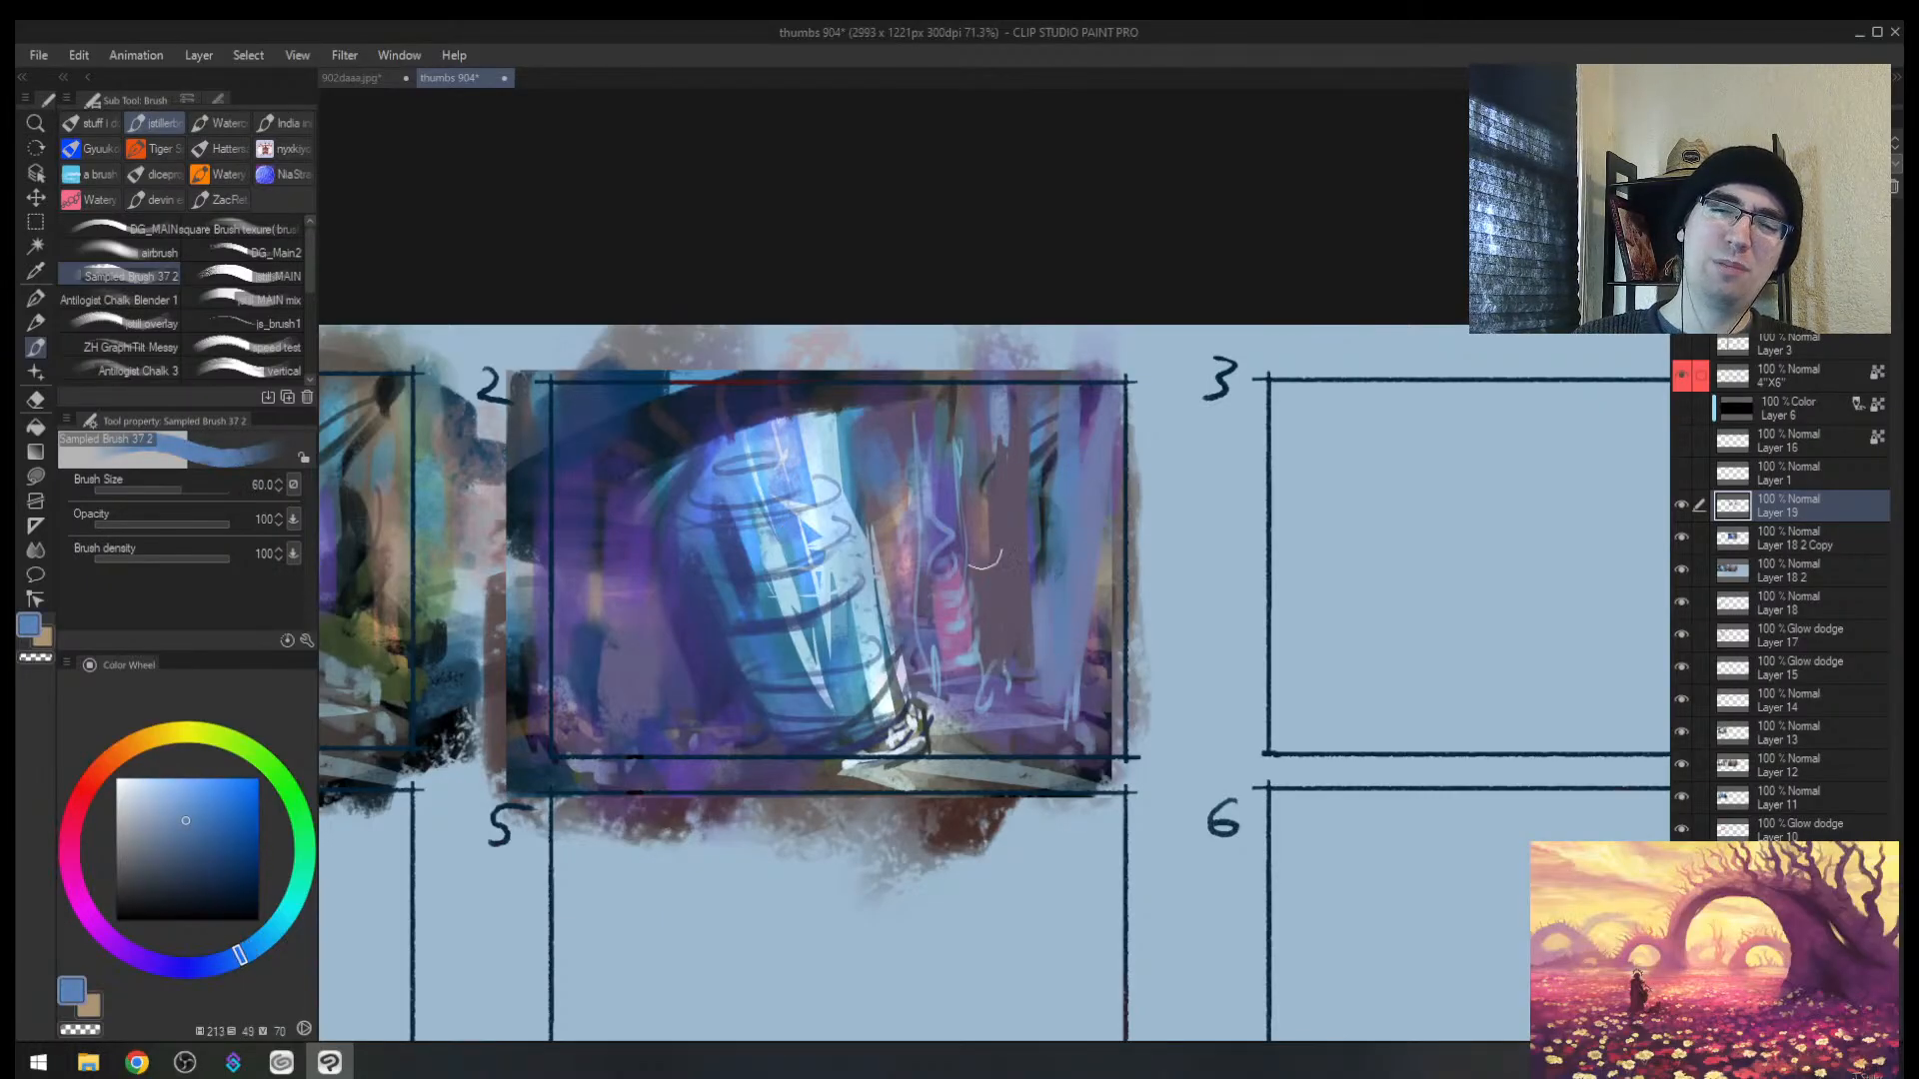
Step: Paint fine dark blue strokes on the right, mirror the view to check, and zoom out
alt+click(997, 657)
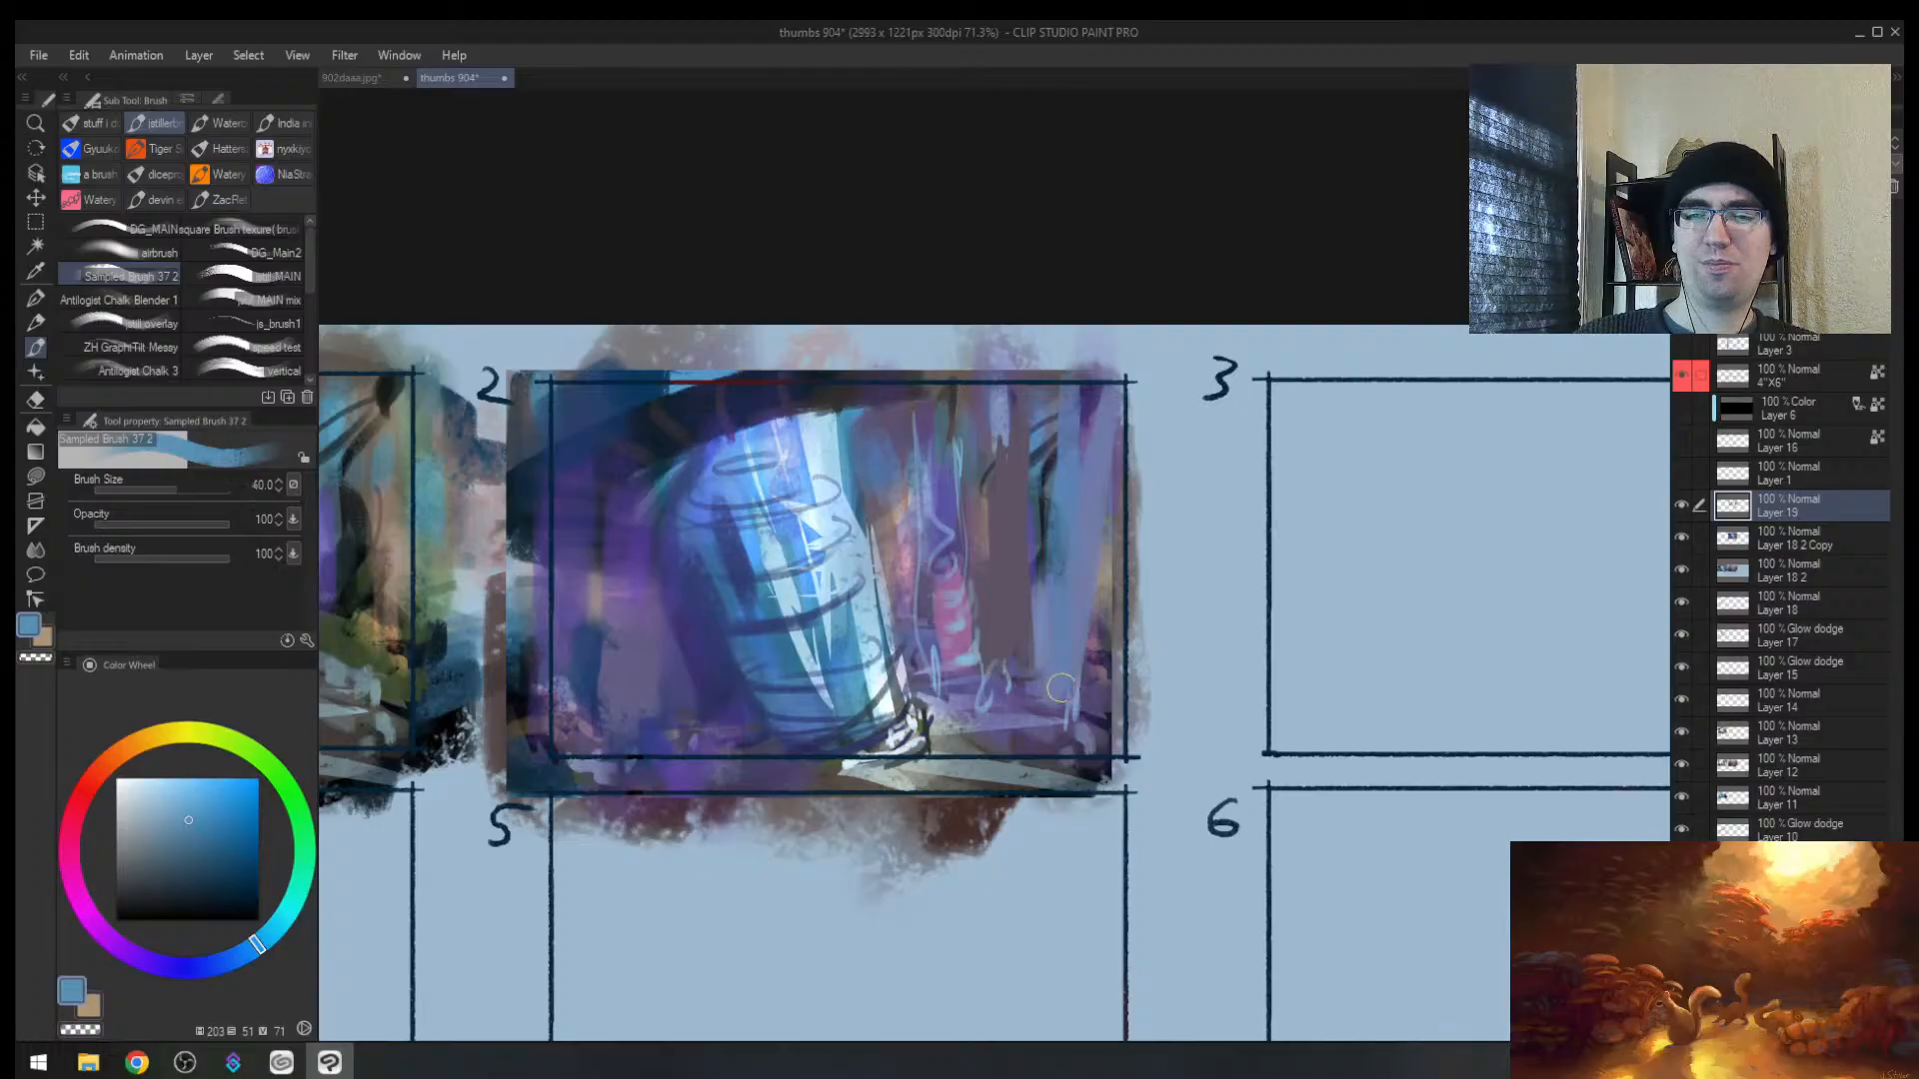
key(bracketleft)
key(bracketleft)
key(bracketleft)
key(bracketleft)
key(bracketleft)
key(bracketleft)
key(bracketleft)
key(bracketleft)
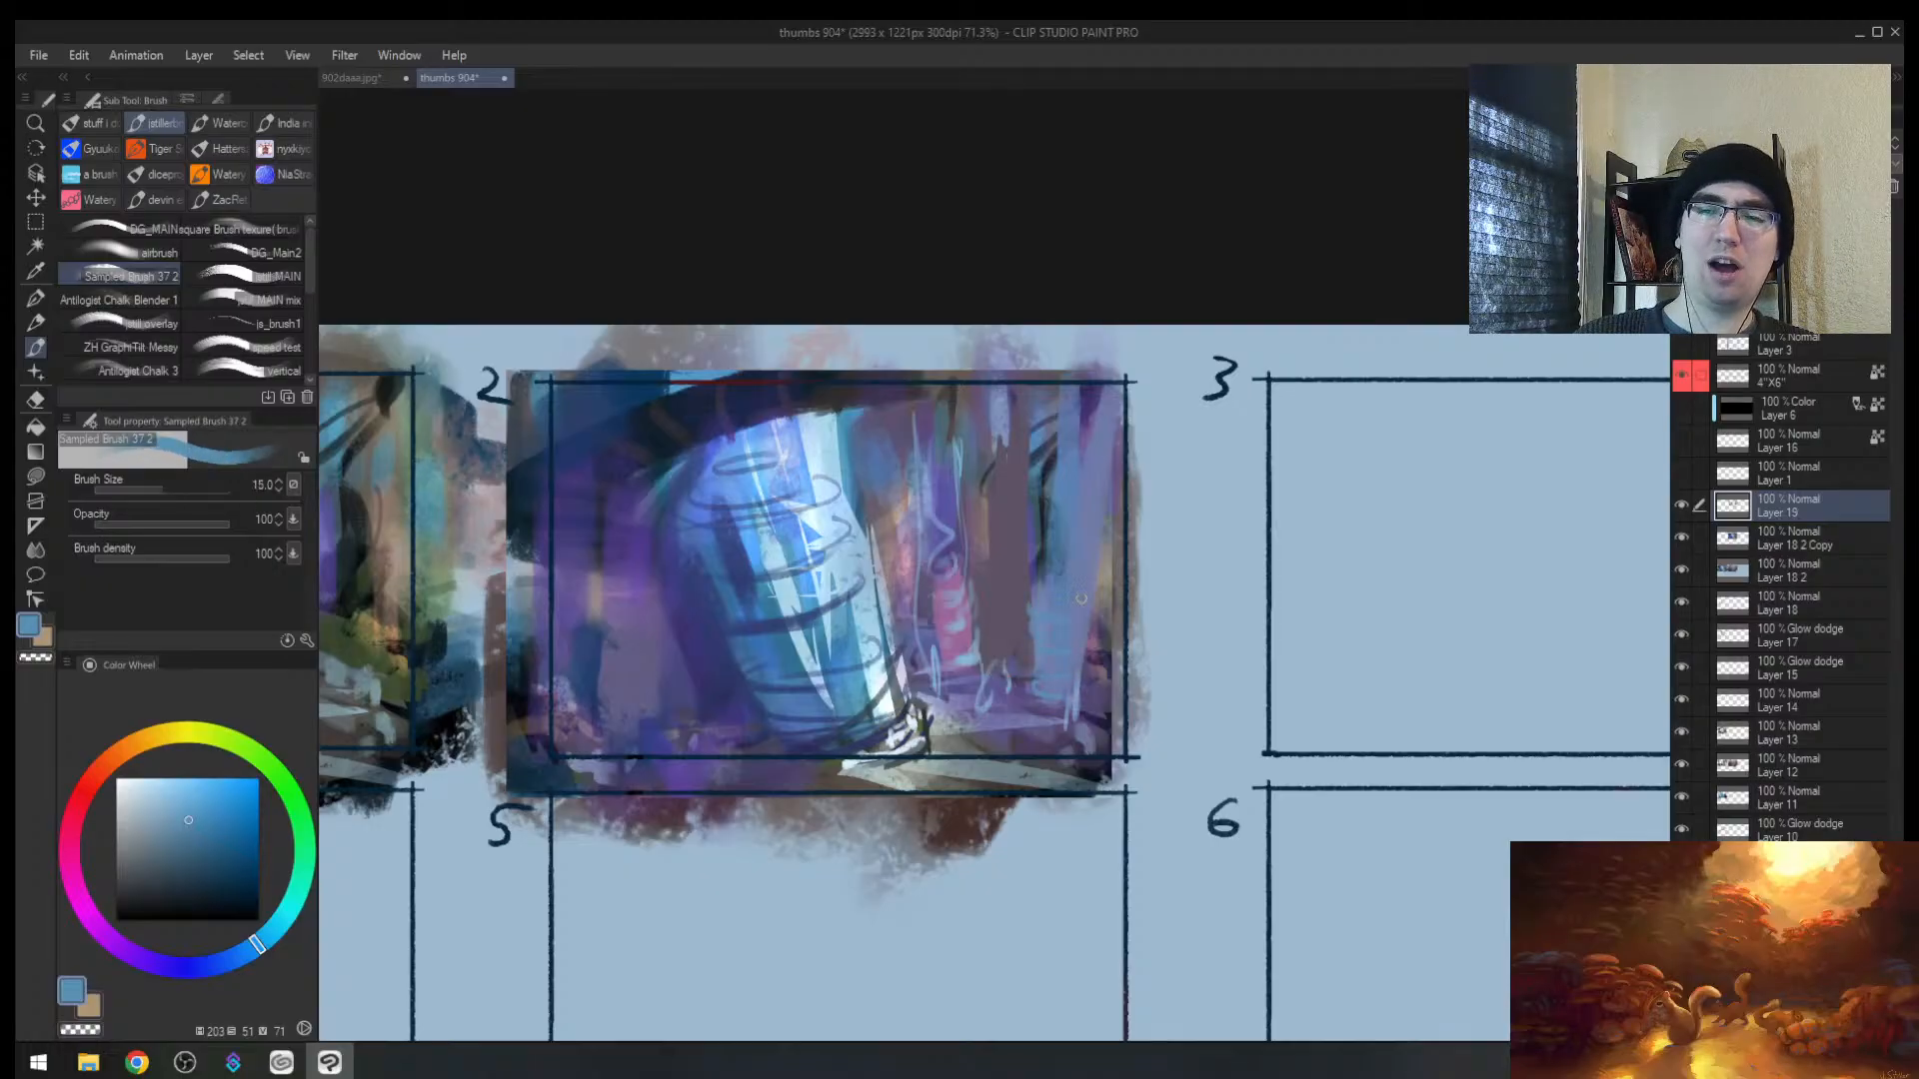
alt+click(1050, 548)
alt+click(1046, 542)
mouse_move(1043, 601)
mouse_down()
mouse_move(1061, 607)
mouse_move(1100, 504)
mouse_move(1142, 471)
mouse_up()
key(bracketright)
key(h)
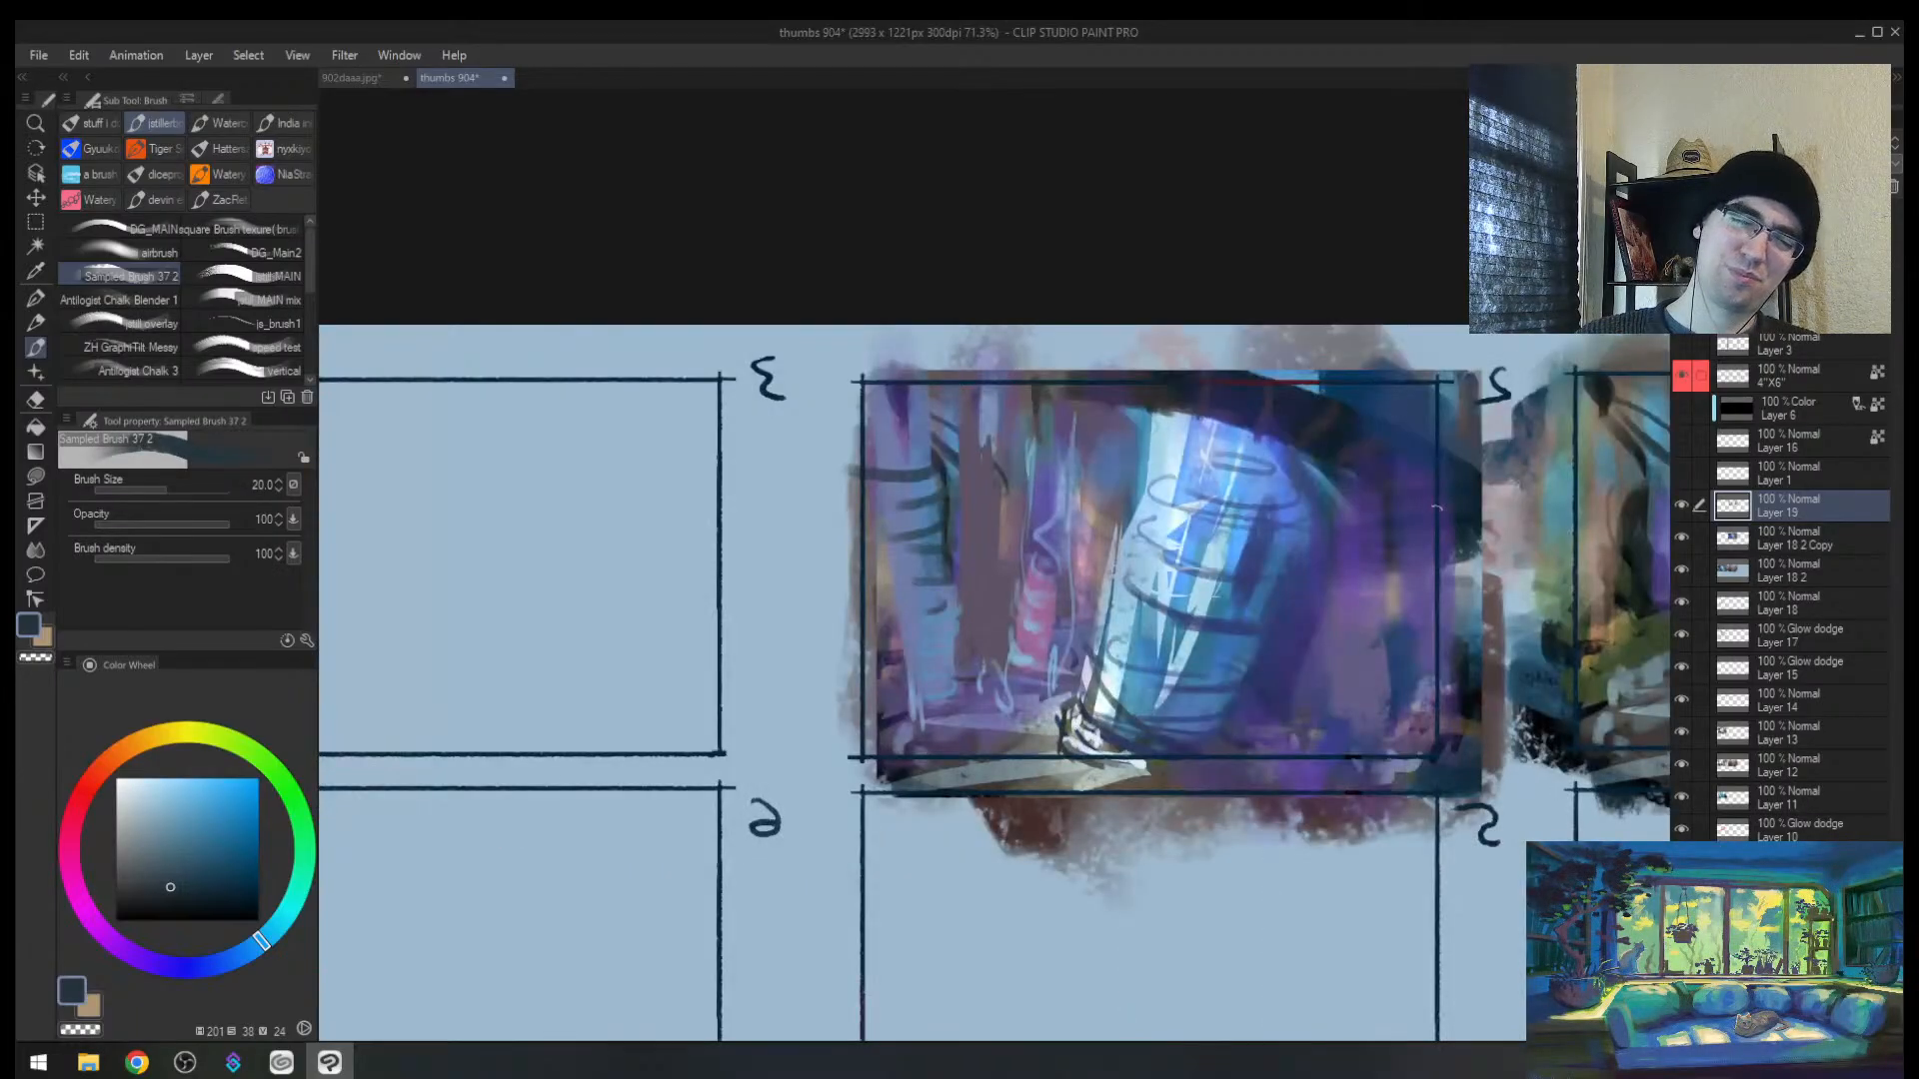
key(h)
key(alt+space)
mouse_move(1129, 648)
mouse_down()
mouse_move(960, 670)
mouse_move(1129, 647)
mouse_up()
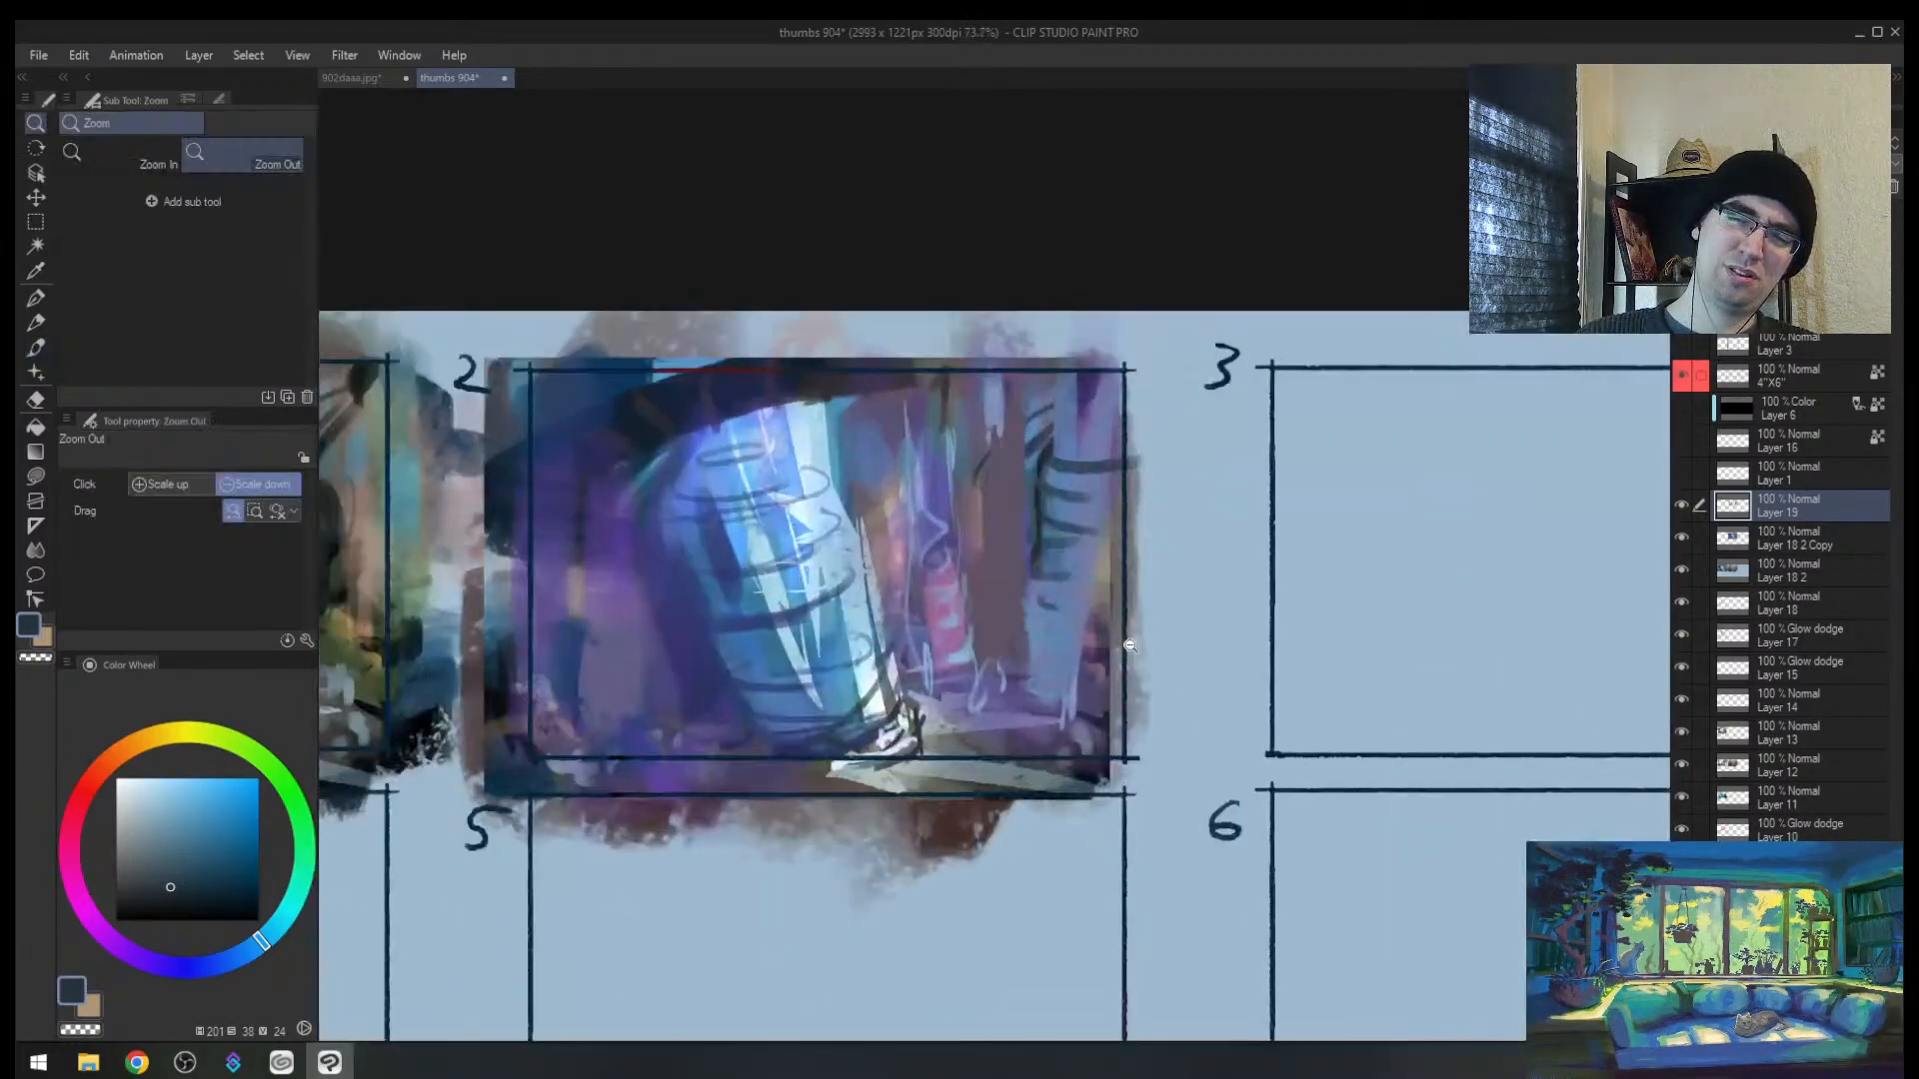
Step: Dab dull and greyish purple over the light patches around the cylinder base
mouse_move(1034, 684)
mouse_down()
mouse_move(993, 651)
mouse_move(1002, 710)
mouse_move(986, 703)
mouse_move(1008, 707)
mouse_move(946, 738)
mouse_move(899, 712)
mouse_move(934, 727)
mouse_move(921, 756)
mouse_move(939, 767)
mouse_move(999, 671)
mouse_move(1017, 735)
mouse_up()
alt+click(1007, 612)
alt+click(995, 631)
alt+click(934, 723)
alt+click(923, 684)
alt+click(950, 687)
alt+click(988, 680)
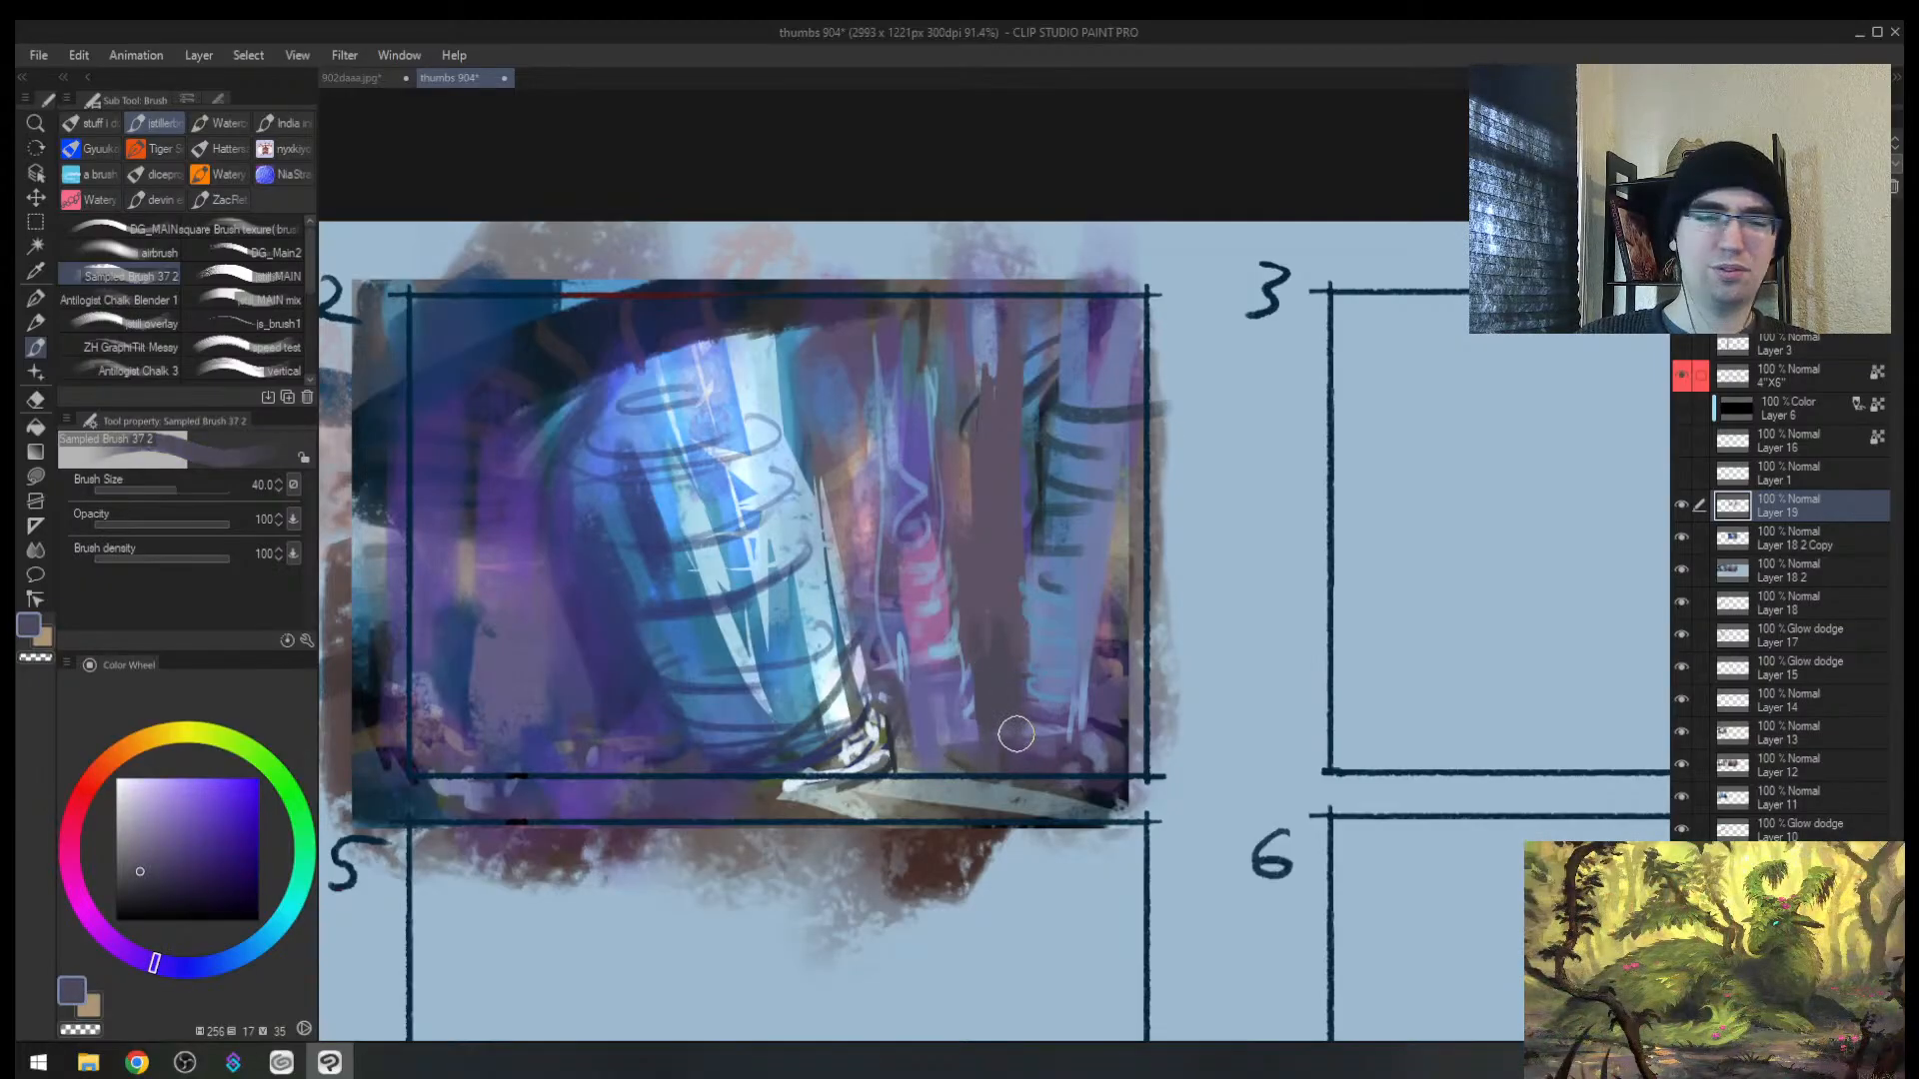
Step: Draw thin dark navy edge lines down both sides of the purple column
key(alt+space)
drag(992, 659, 1017, 614)
alt+click(1179, 648)
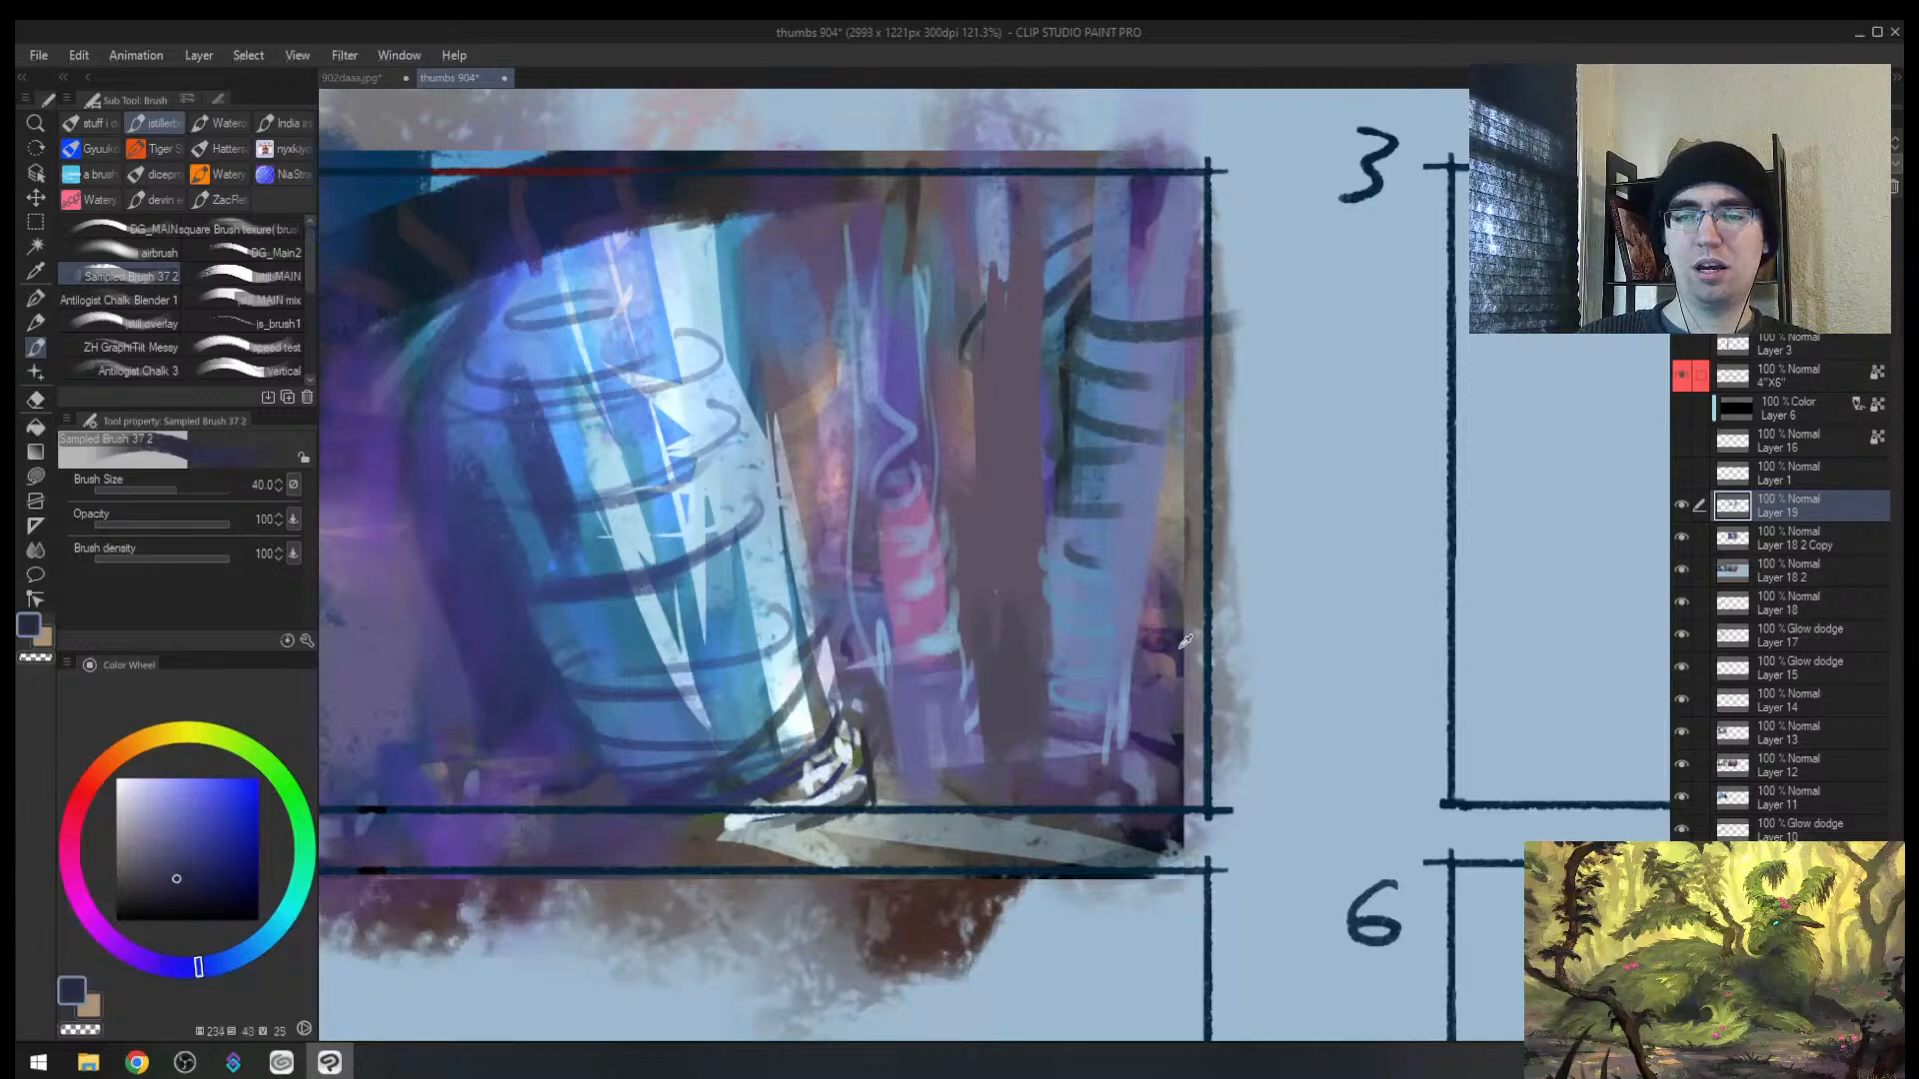
key(bracketleft)
key(bracketleft)
key(bracketleft)
key(bracketleft)
key(bracketleft)
key(bracketleft)
key(bracketleft)
key(bracketleft)
key(bracketleft)
key(bracketleft)
key(bracketleft)
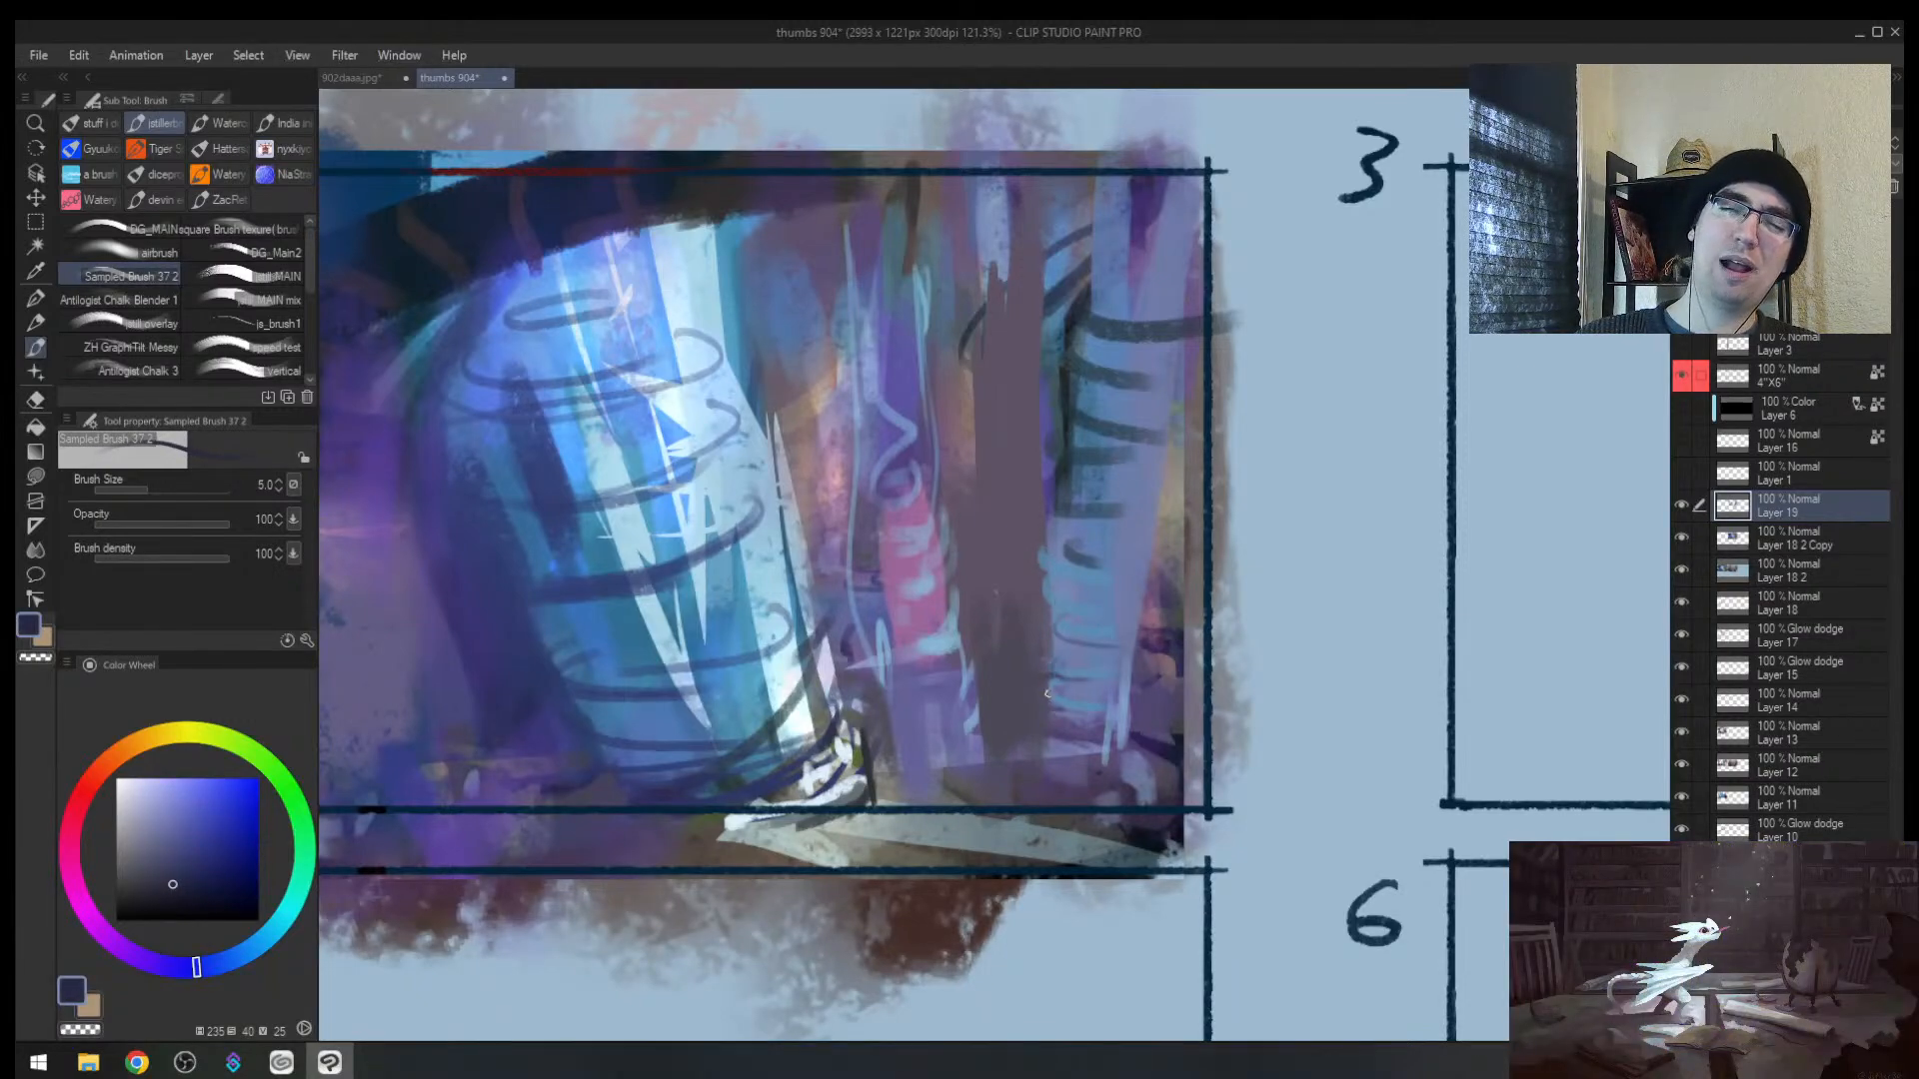
key(bracketleft)
drag(964, 655, 971, 796)
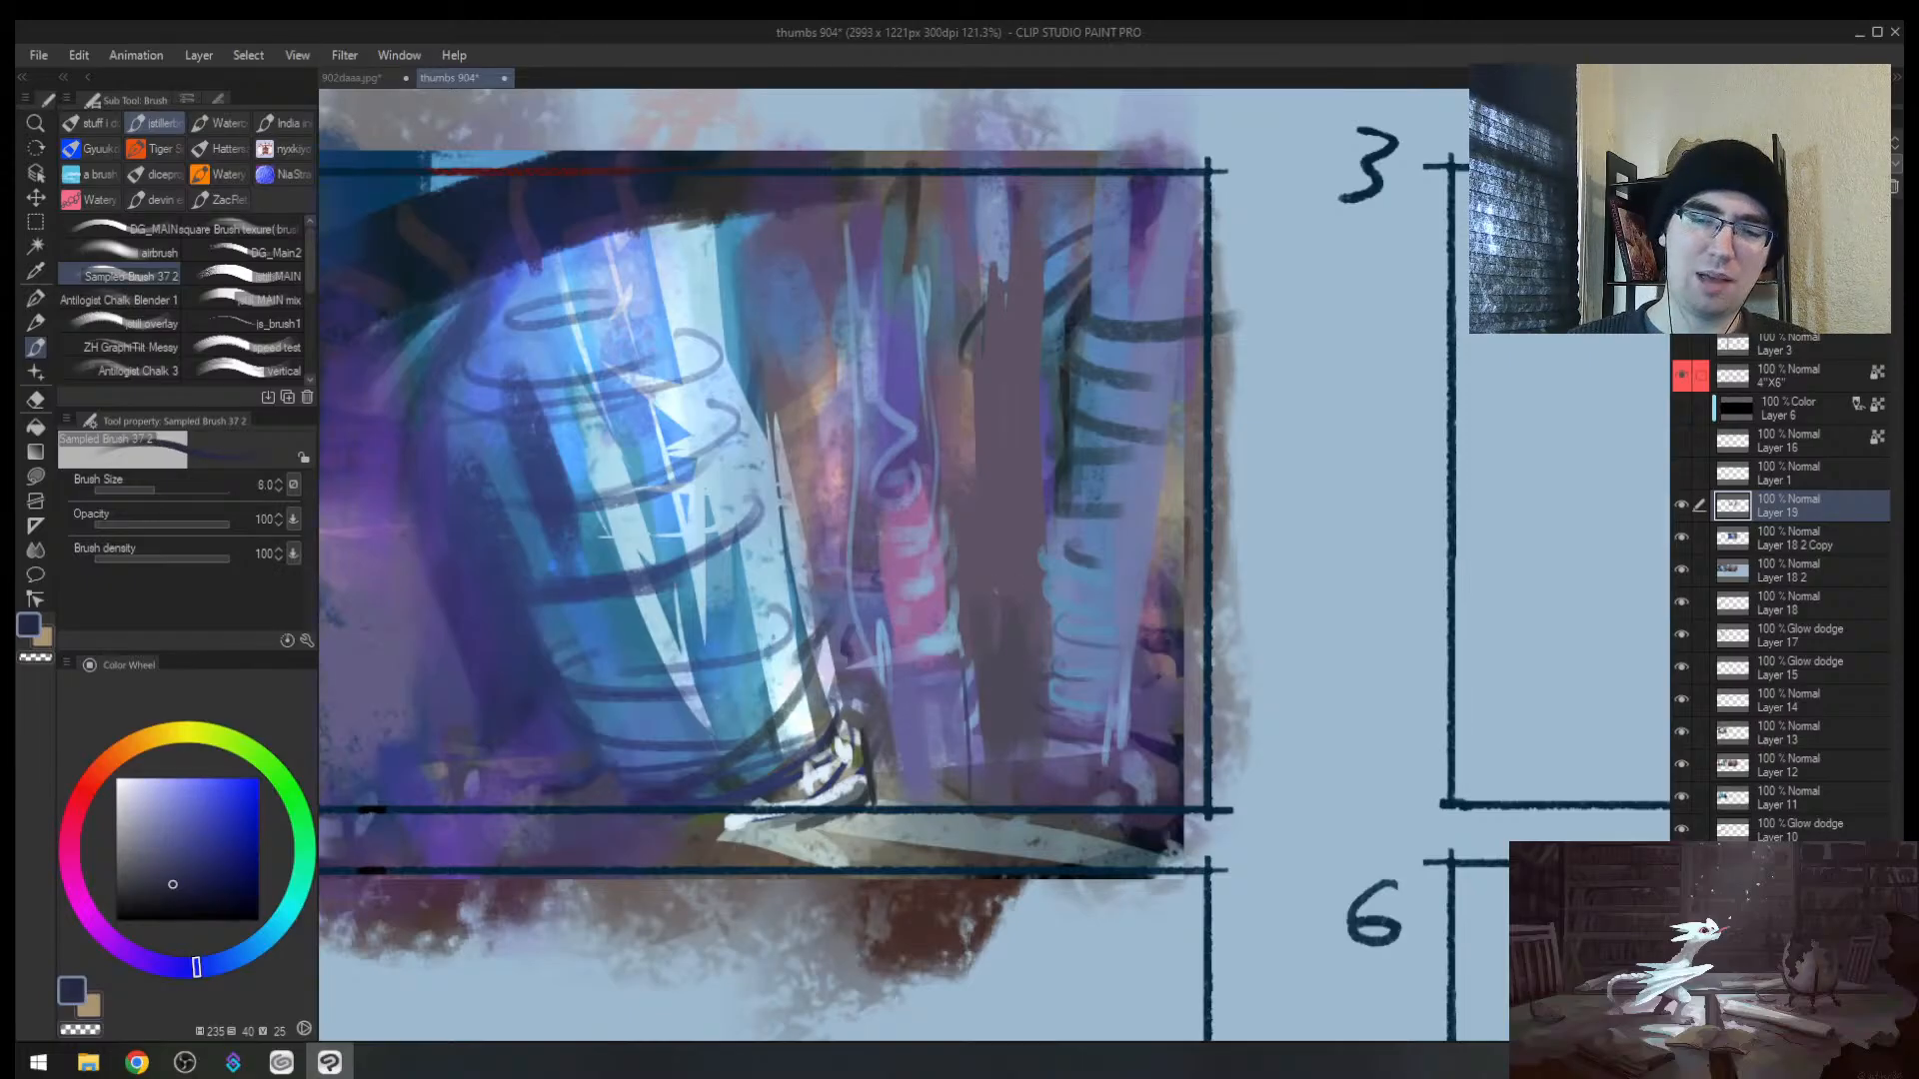
drag(890, 671, 908, 769)
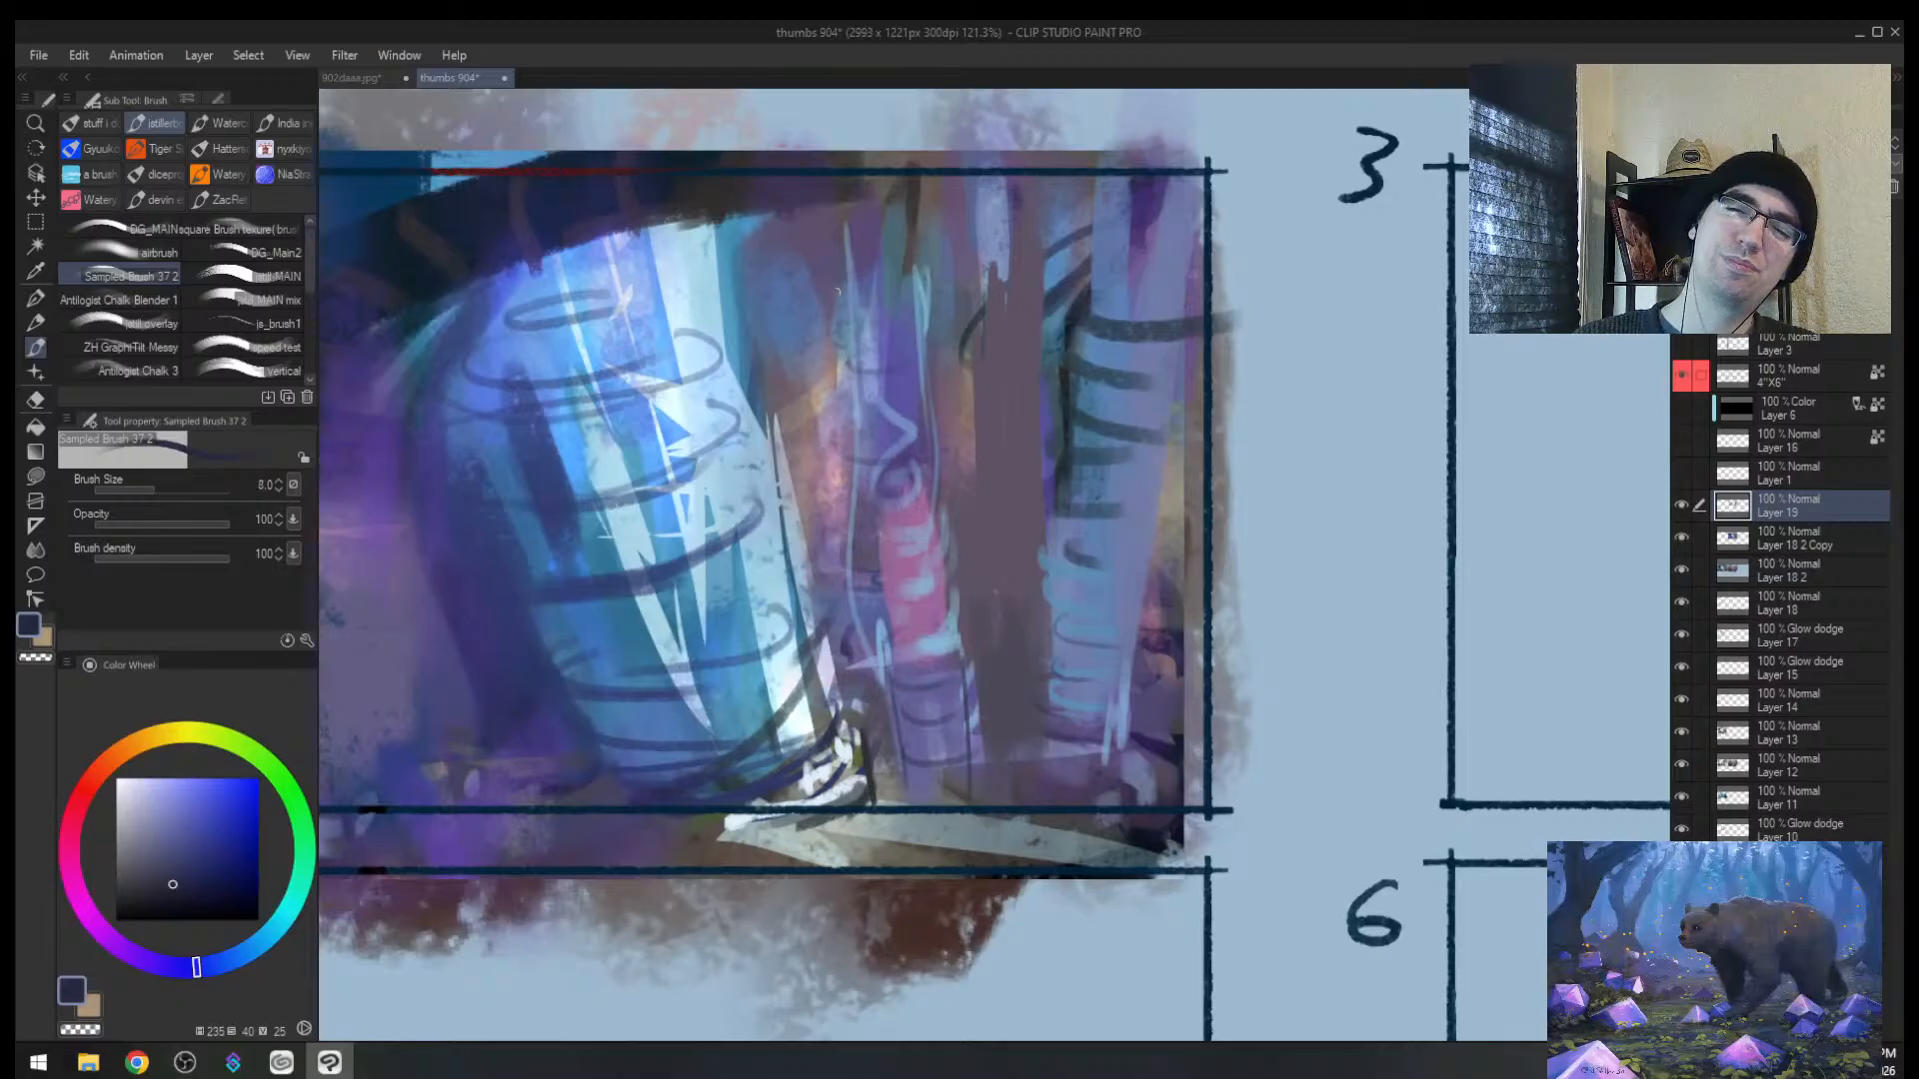
Step: Add light blue highlight strokes on the upper purple column
alt+click(884, 419)
key(bracketright)
drag(871, 376, 913, 377)
drag(824, 267, 879, 256)
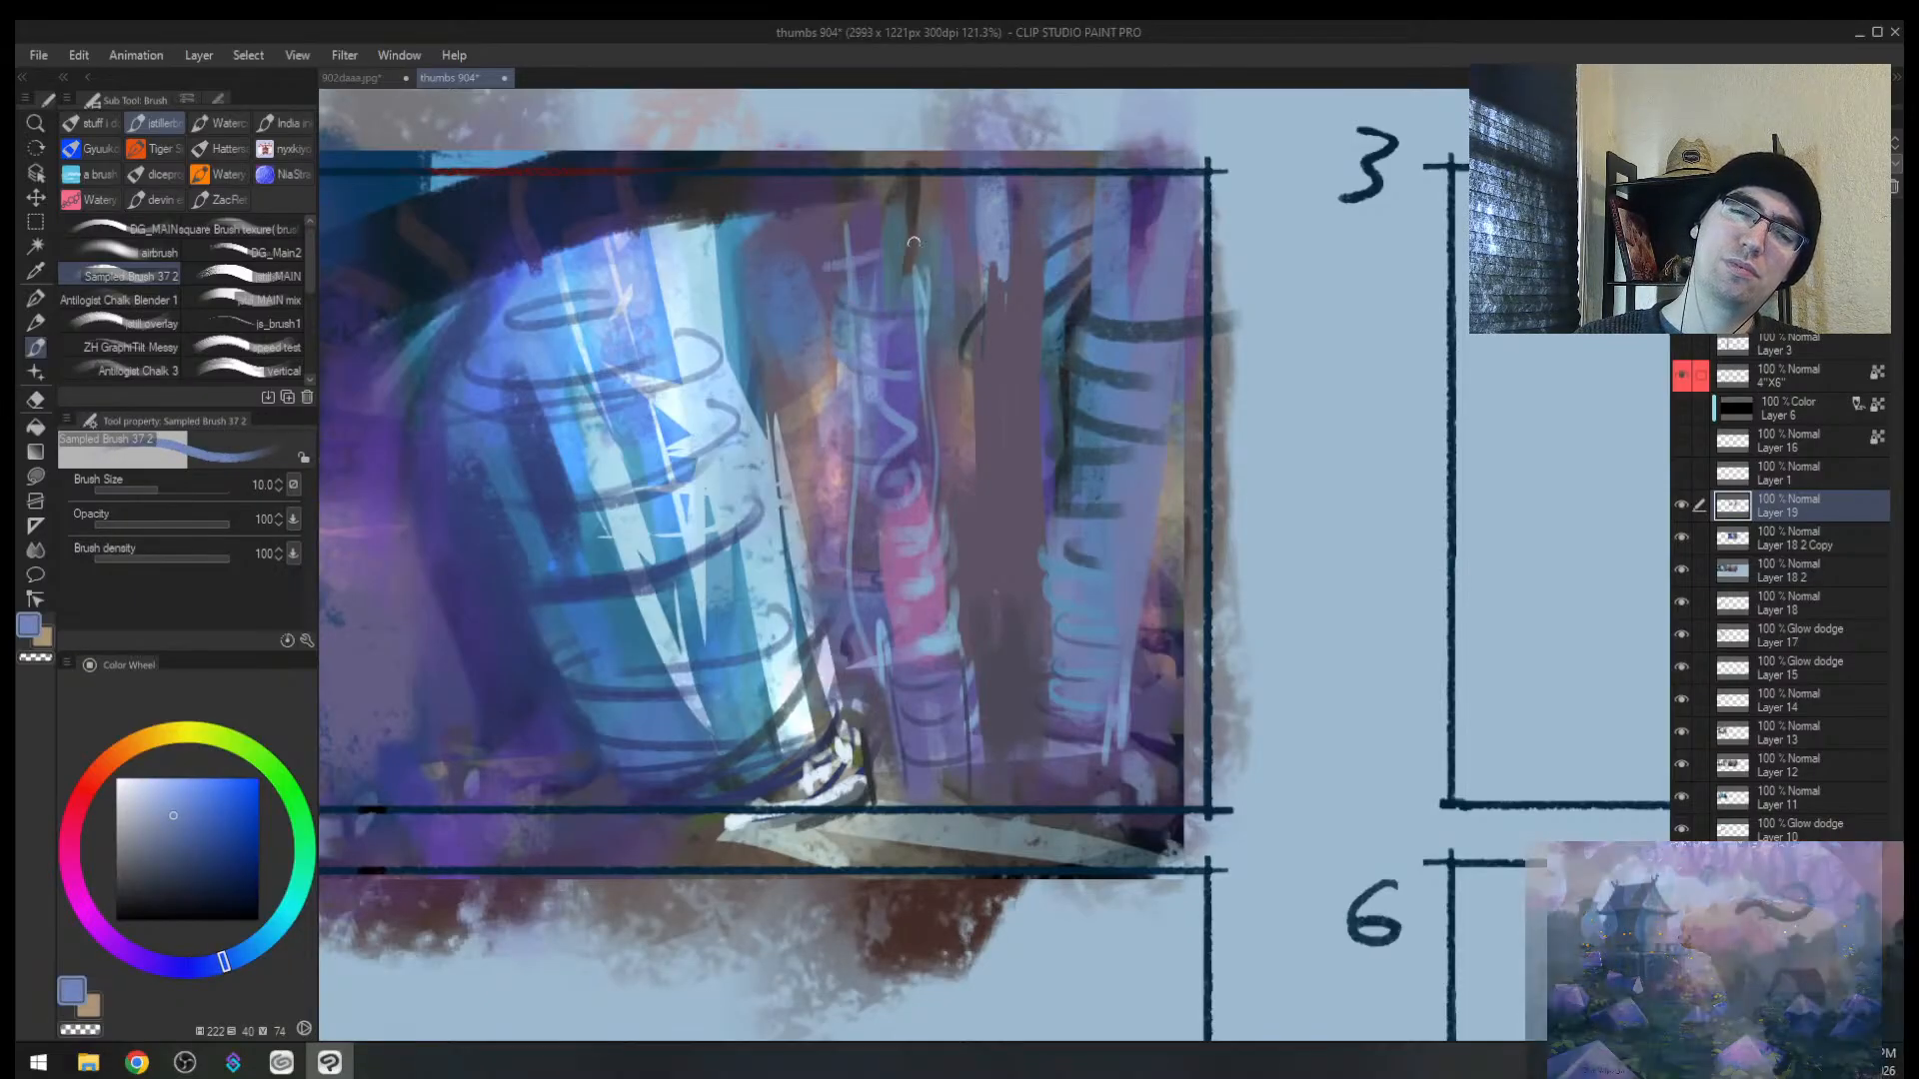
Step: On the mirrored, zoomed-out view, paint a mauve-brown stroke beside the trunk
key(h)
key(alt+space)
drag(1235, 516, 1124, 470)
alt+click(842, 489)
key(bracketright)
key(bracketright)
key(bracketright)
key(bracketright)
key(bracketright)
key(bracketright)
key(bracketright)
key(bracketright)
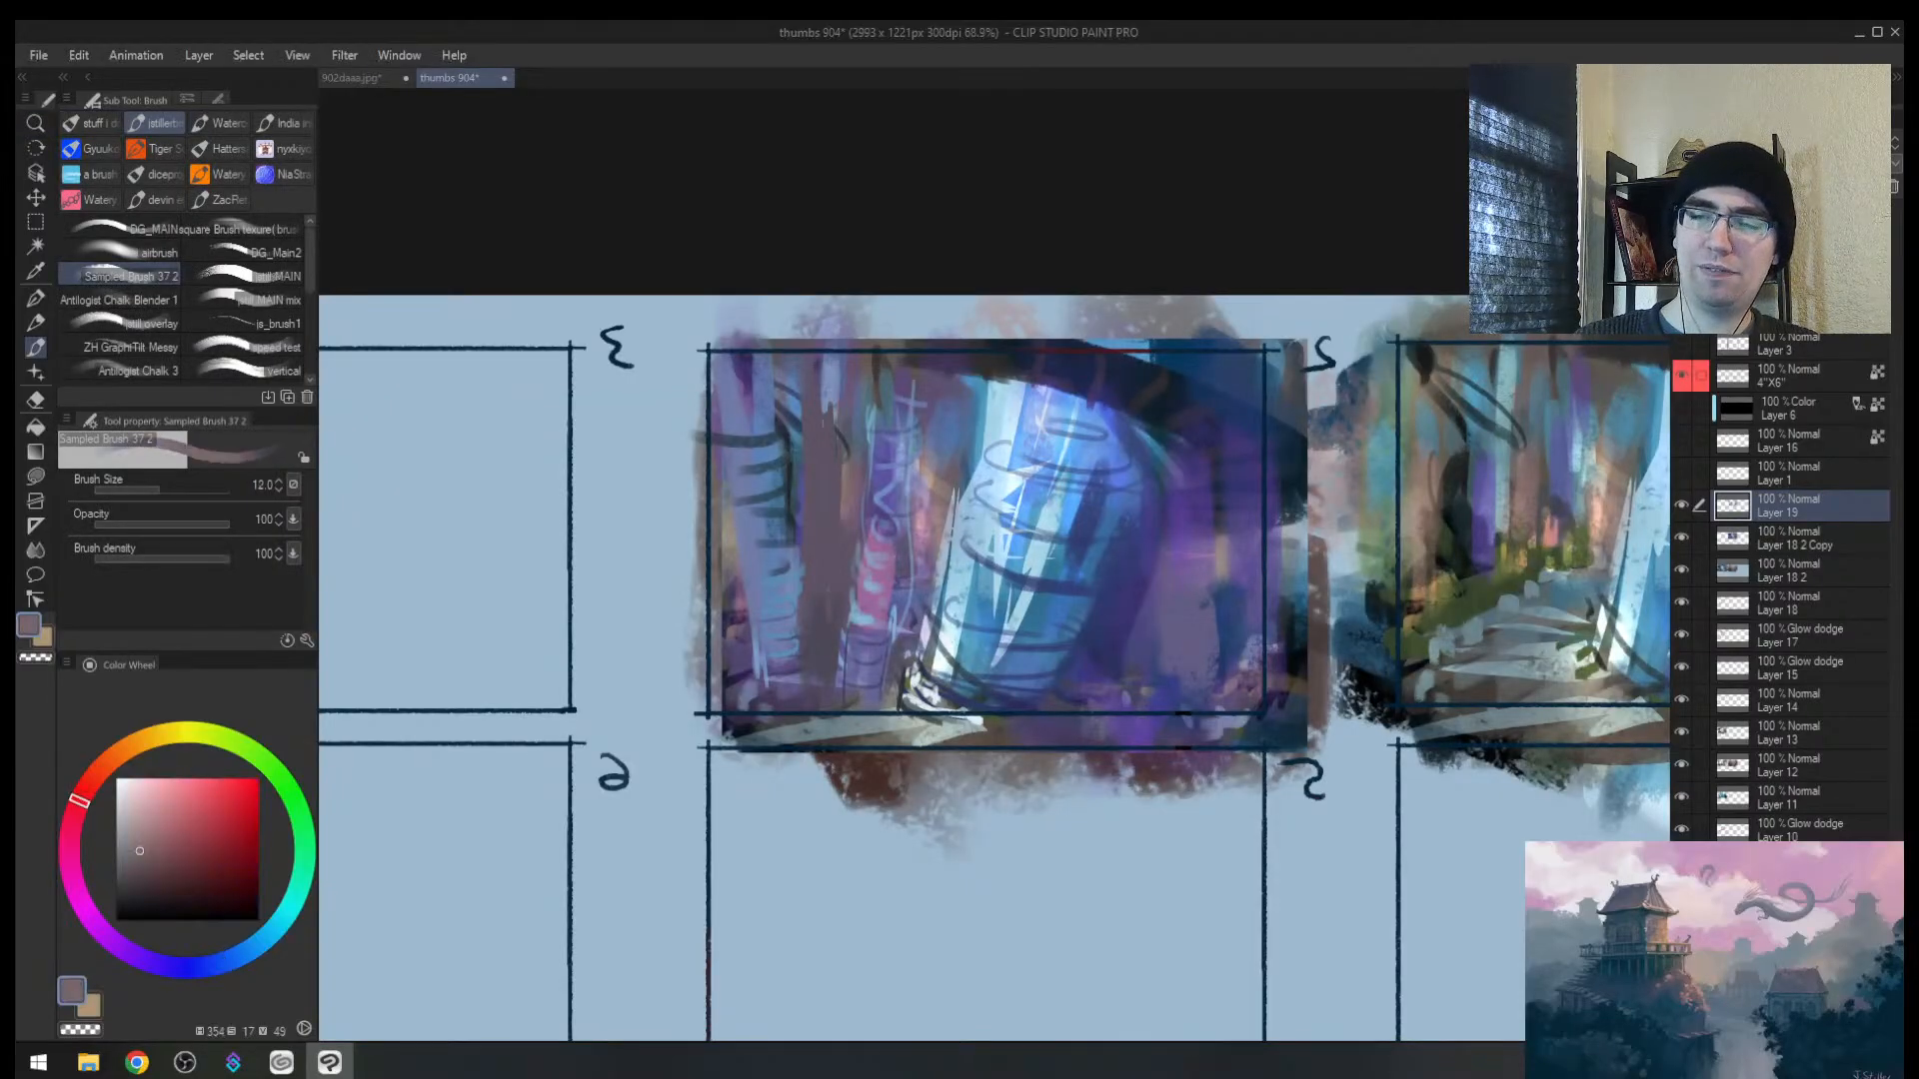
drag(1139, 581, 1102, 706)
Step: Paint pinkish strokes right of the trunk, then cover them partly with blue and dark blue
alt+click(940, 527)
key(bracketright)
key(bracketright)
drag(1149, 608, 1107, 689)
drag(1151, 560, 1149, 664)
alt+click(1112, 569)
drag(1103, 588, 1099, 650)
drag(1158, 552, 1136, 597)
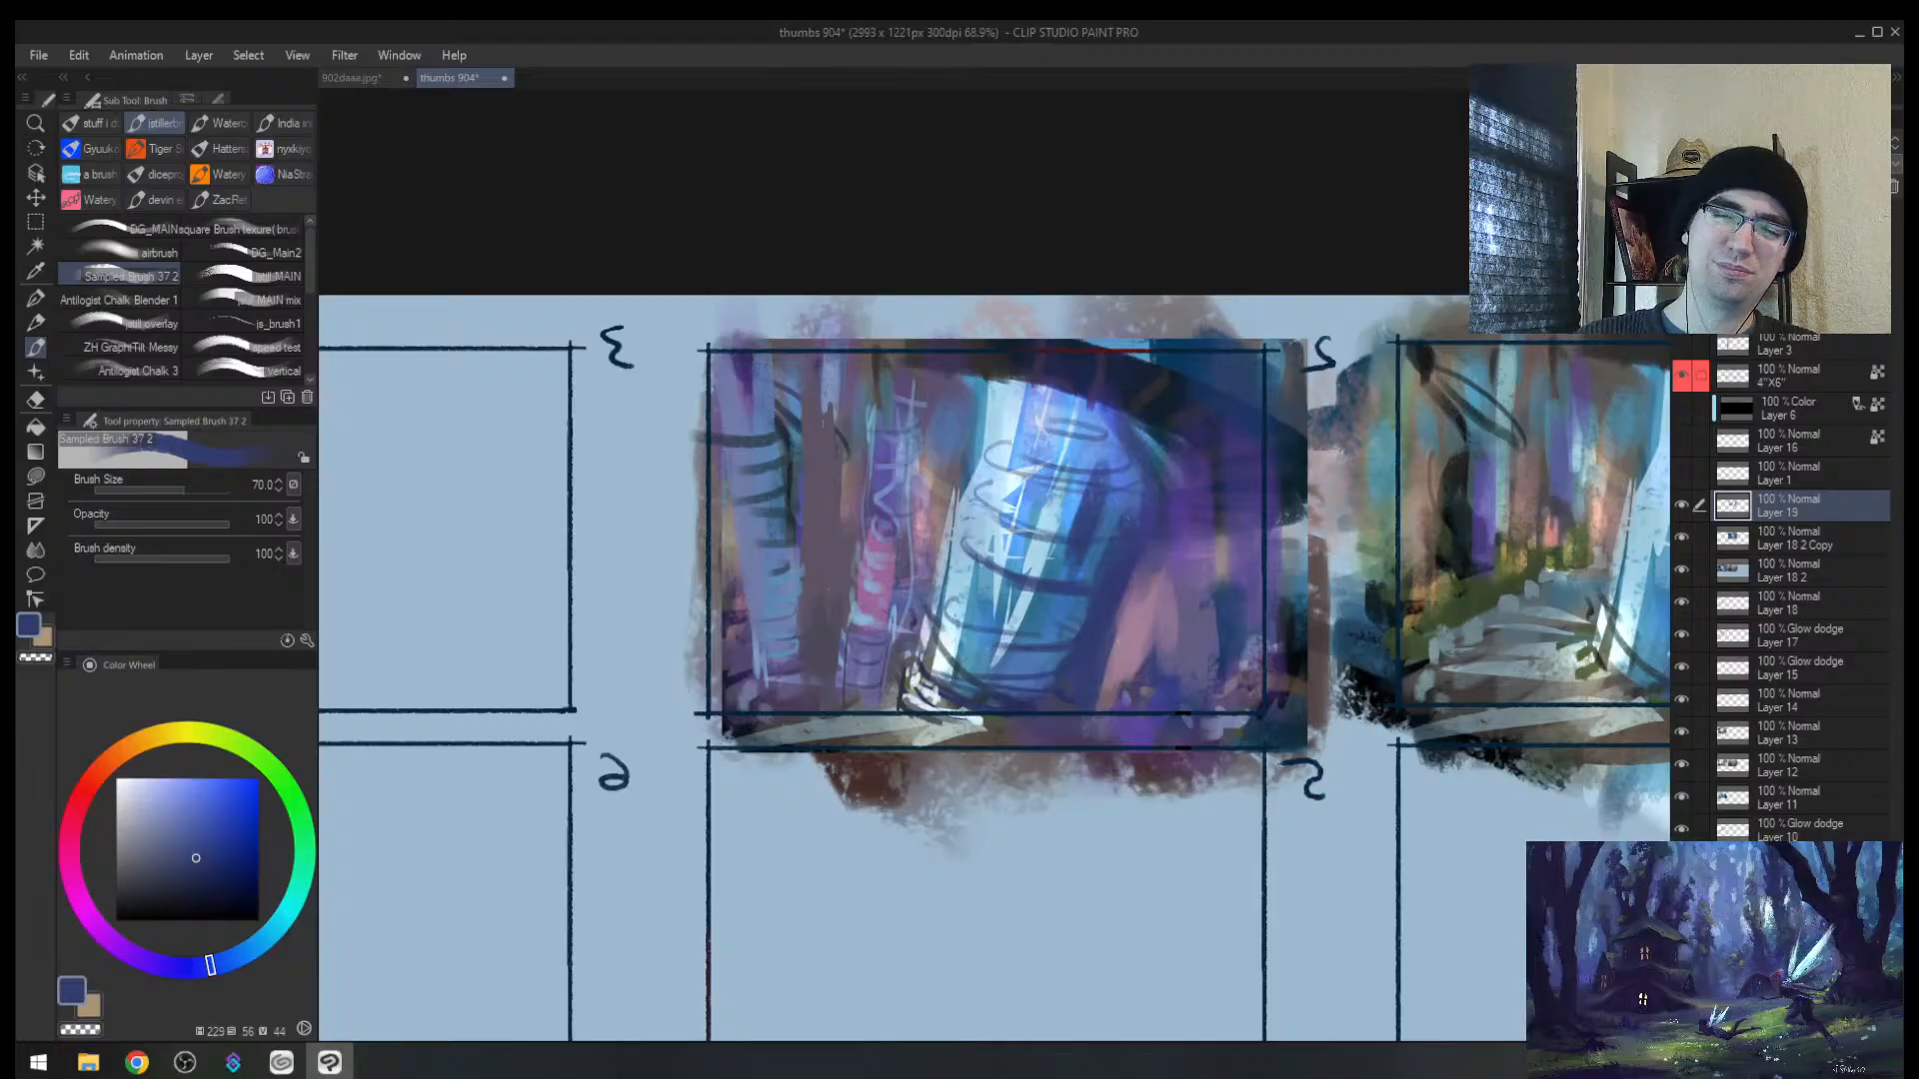
Step: Paint dark blue strokes below the trunk and below the thumbnail
drag(1232, 525, 1129, 560)
alt+click(1124, 619)
key(bracketright)
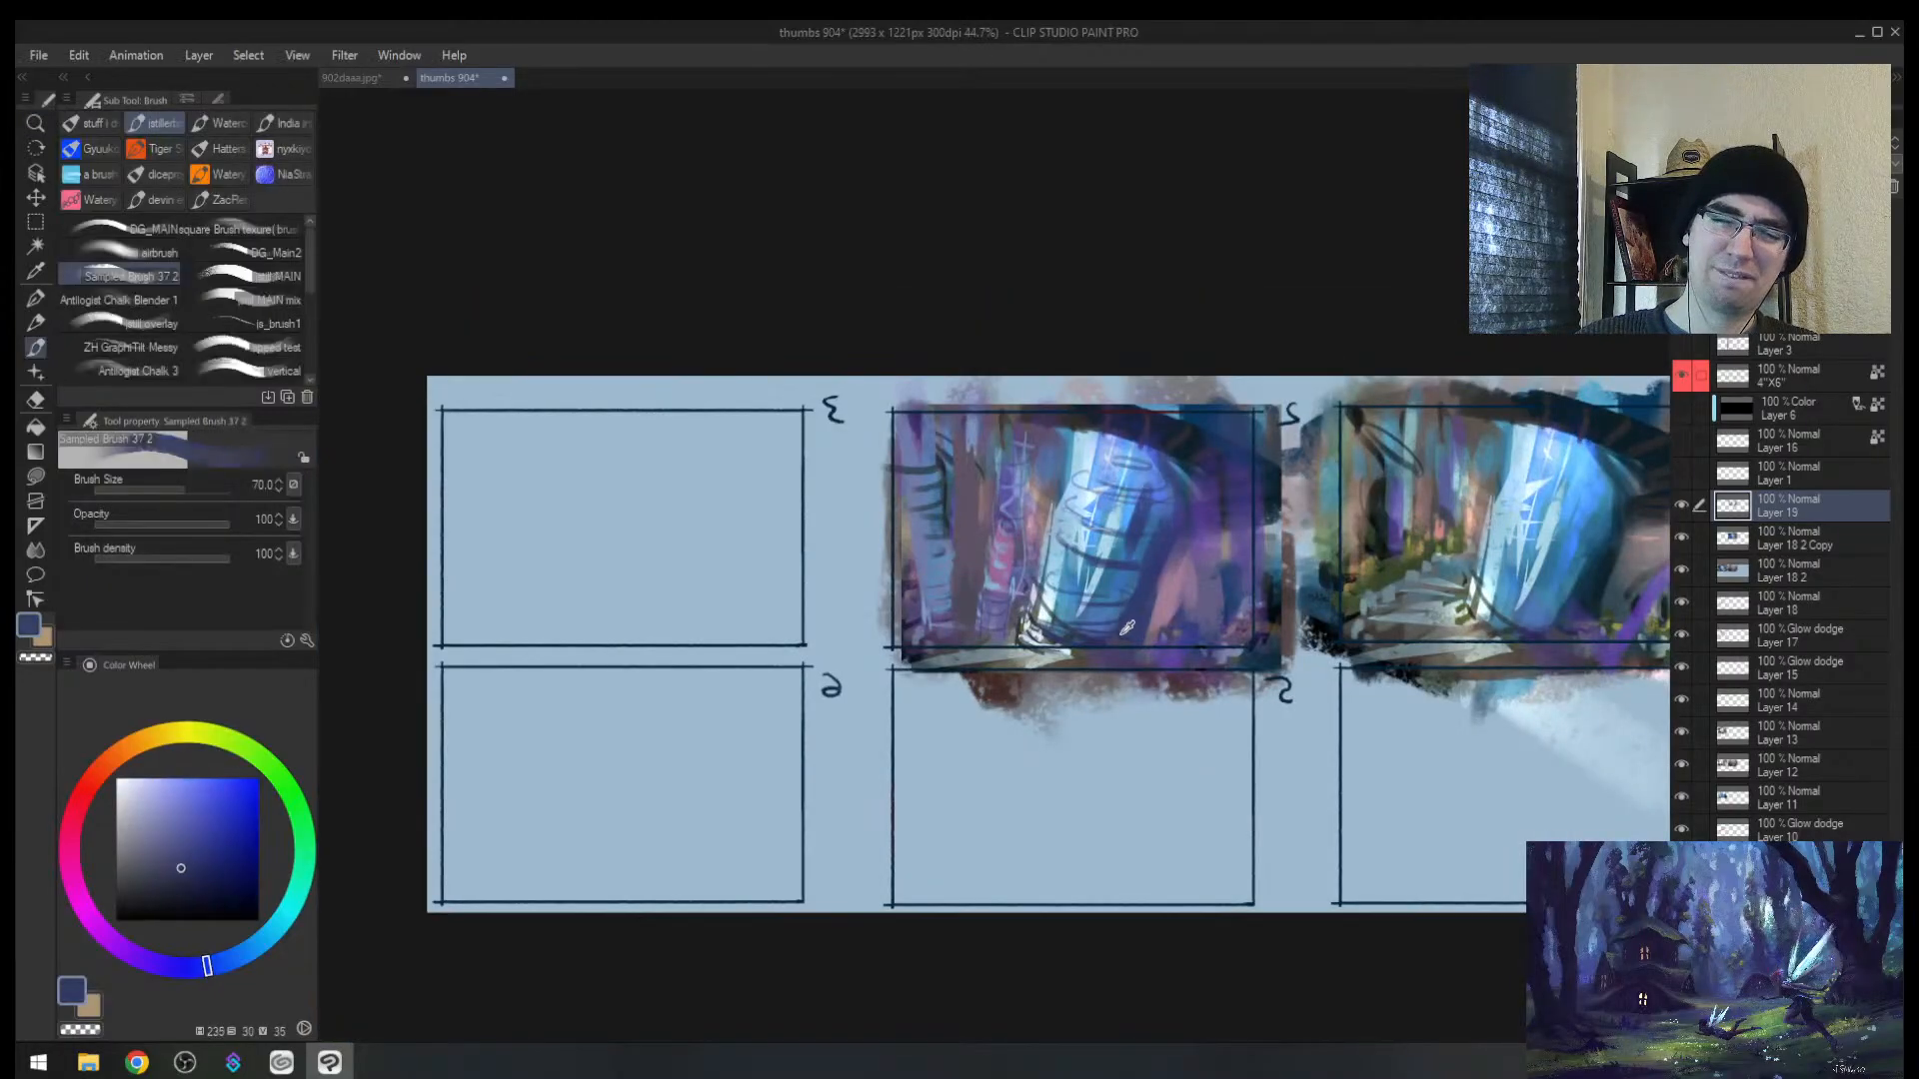
drag(1101, 644, 1059, 703)
drag(1041, 666, 1029, 711)
Step: Paint lavender strokes along the area below the thumbnail
key(bracketright)
alt+click(989, 625)
drag(987, 649, 983, 699)
mouse_move(935, 665)
mouse_down()
mouse_move(937, 707)
mouse_move(1067, 698)
mouse_up()
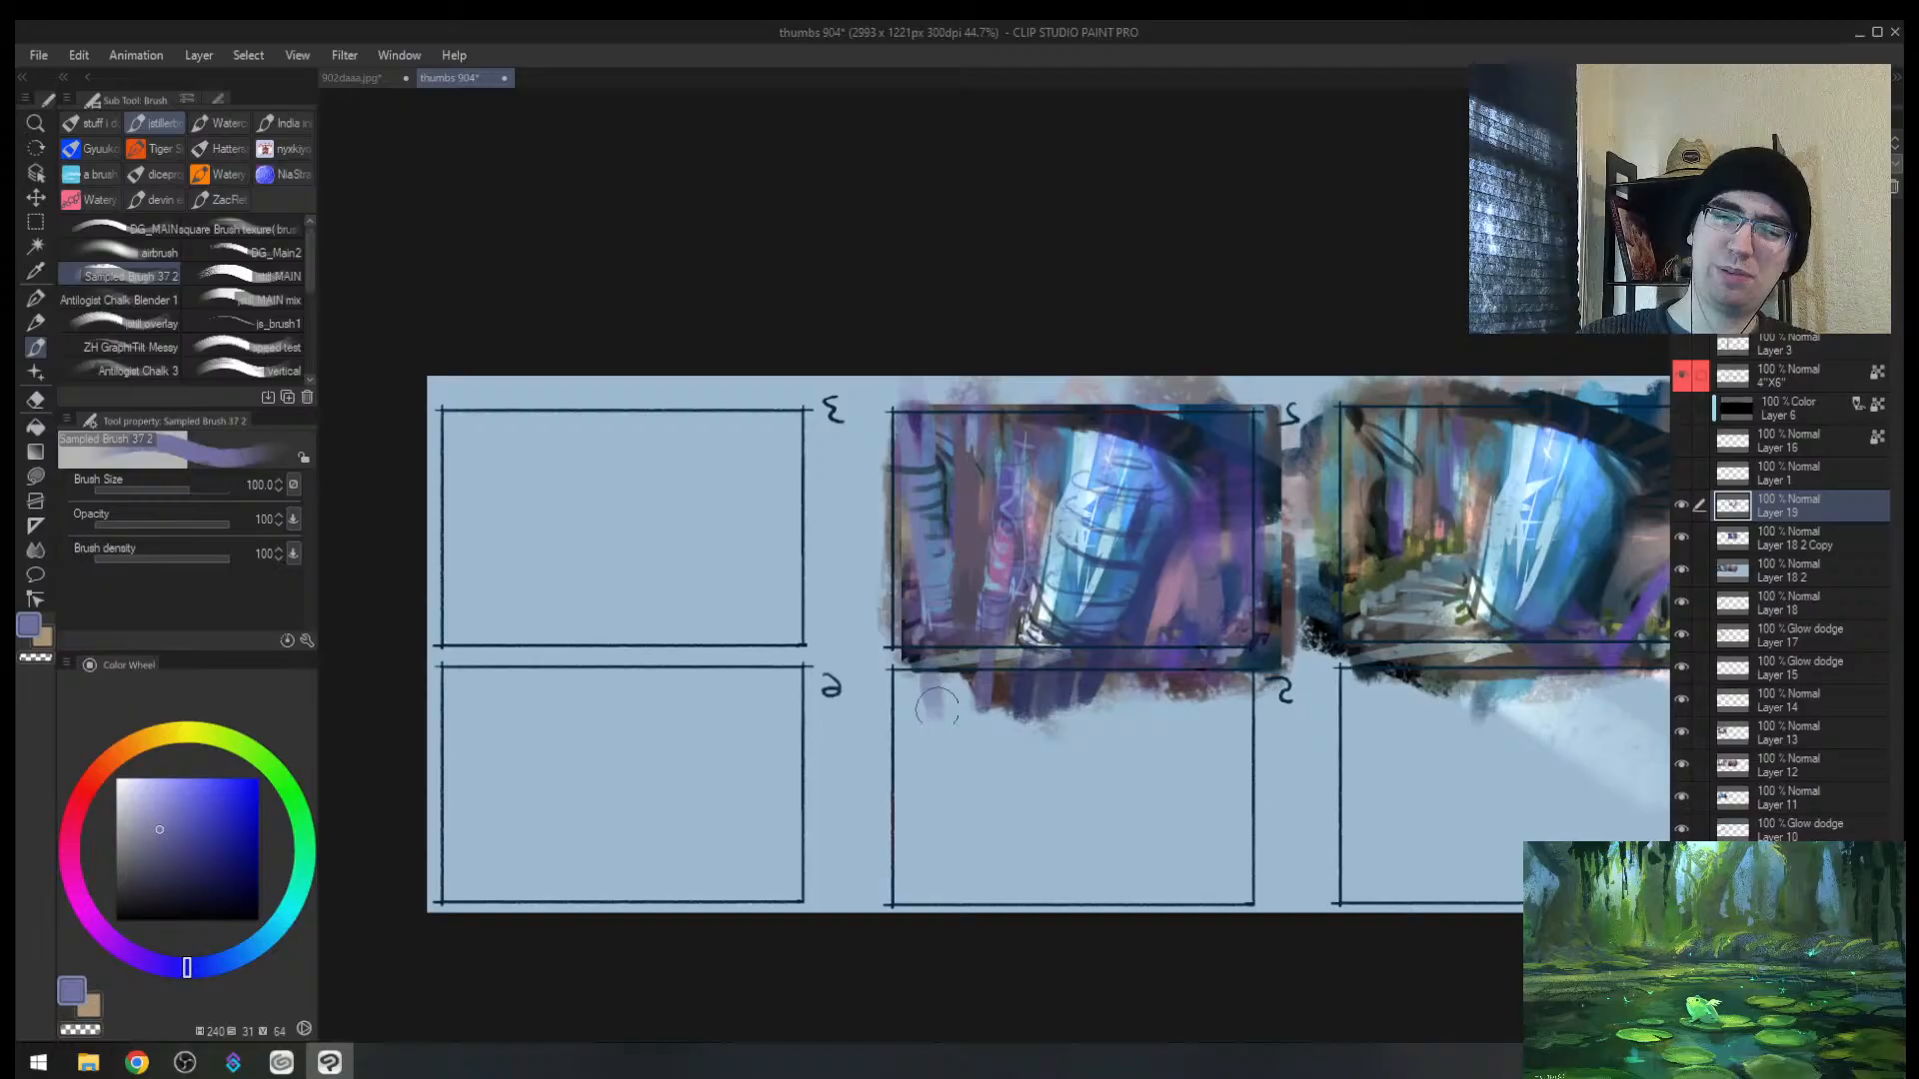
Step: Add light blue strokes below the trunk, then sample a grey-blue and flip the view back
alt+click(1101, 650)
key(bracketleft)
key(bracketleft)
alt+click(1062, 608)
key(bracketright)
mouse_move(1062, 630)
mouse_down()
mouse_move(1049, 712)
mouse_move(978, 704)
mouse_move(951, 664)
mouse_up()
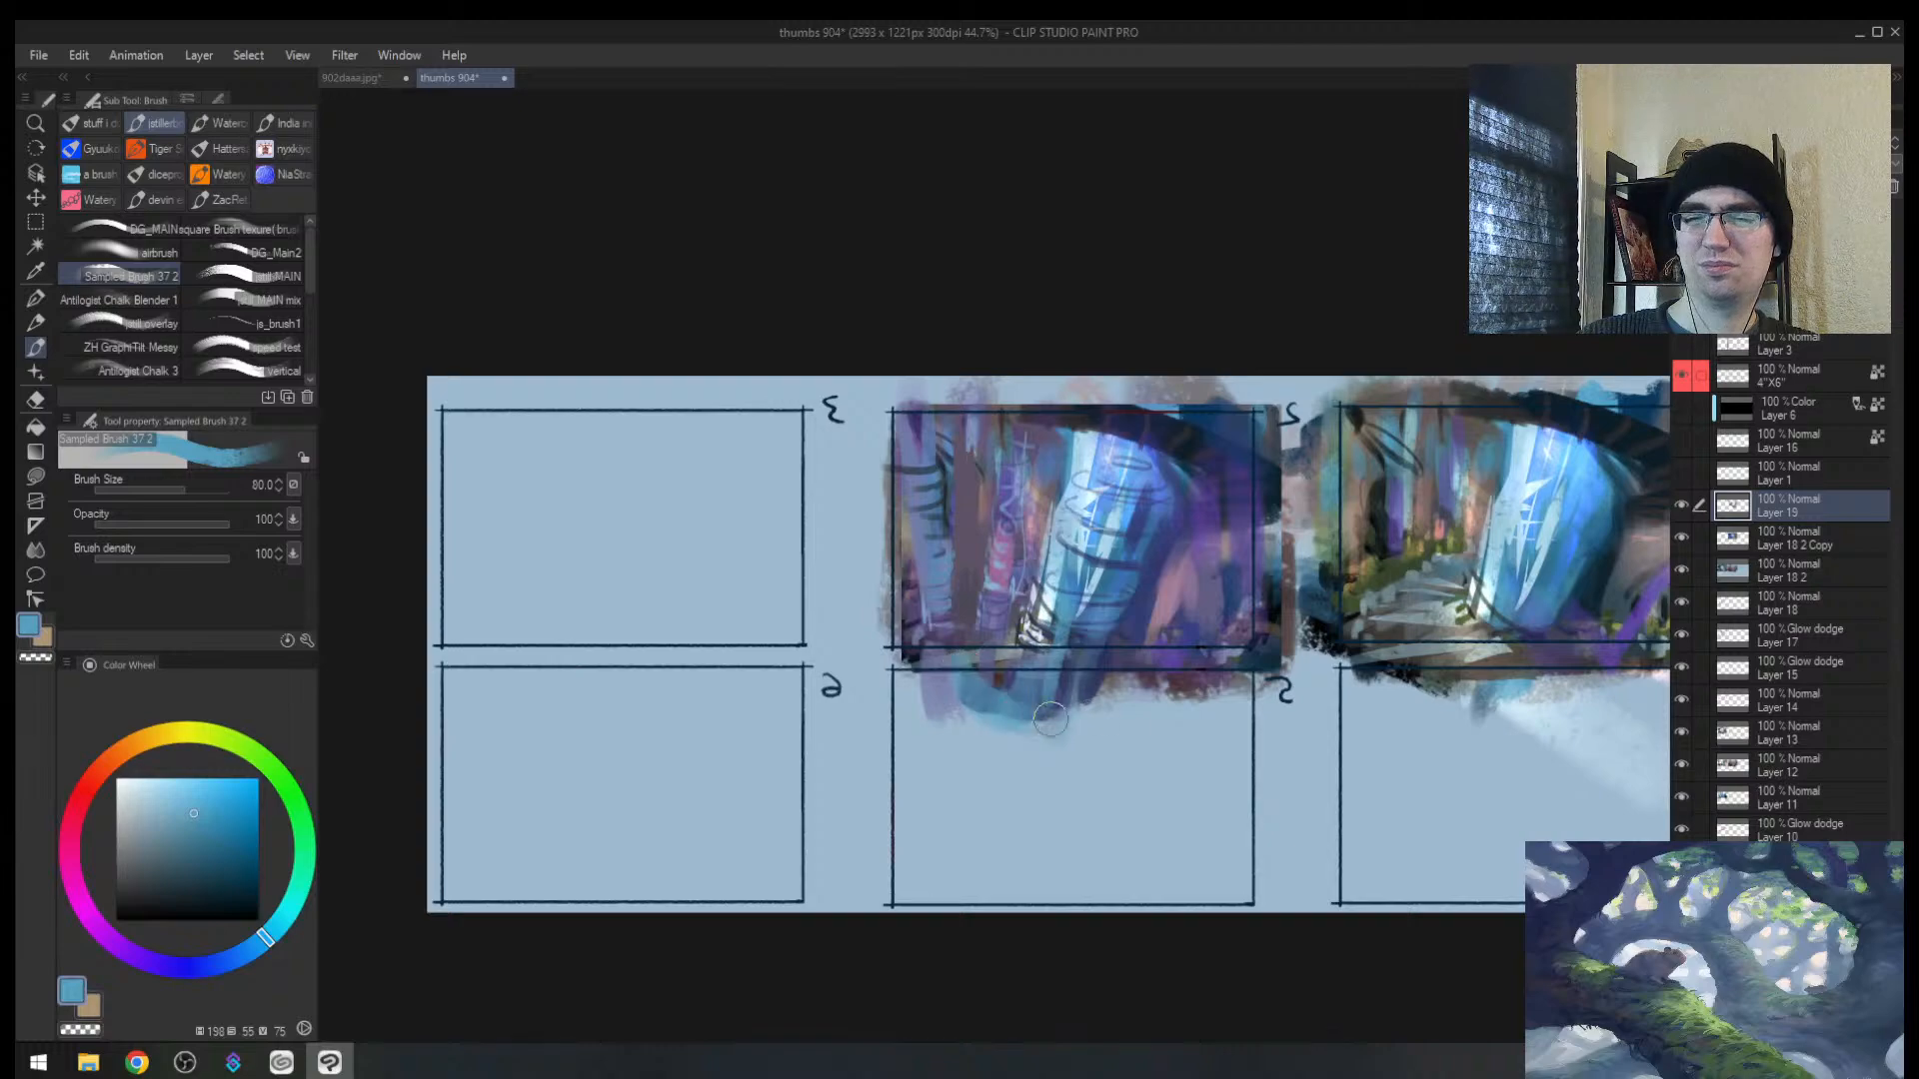
alt+click(1091, 677)
key(h)
key(alt+space)
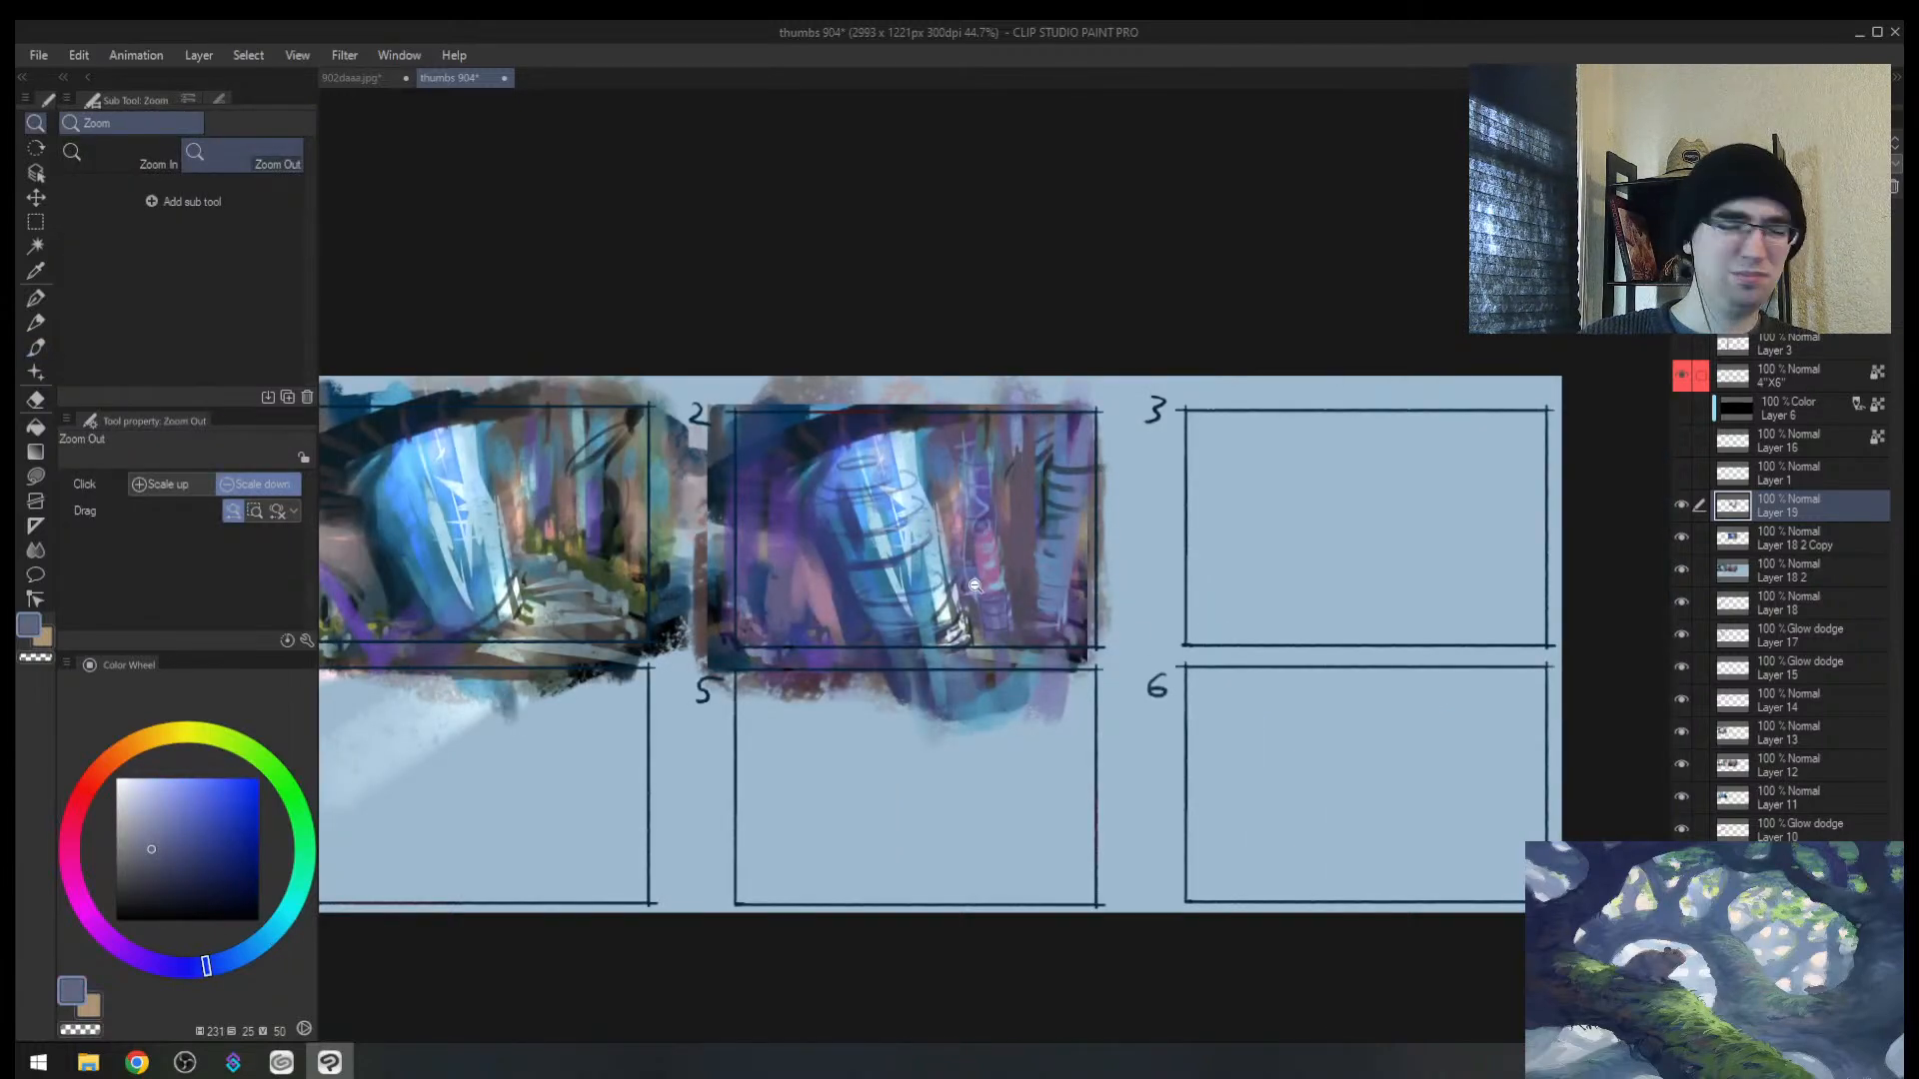
Step: Lasso-select three bands across the right trunk's lower, middle and upper parts
key(m)
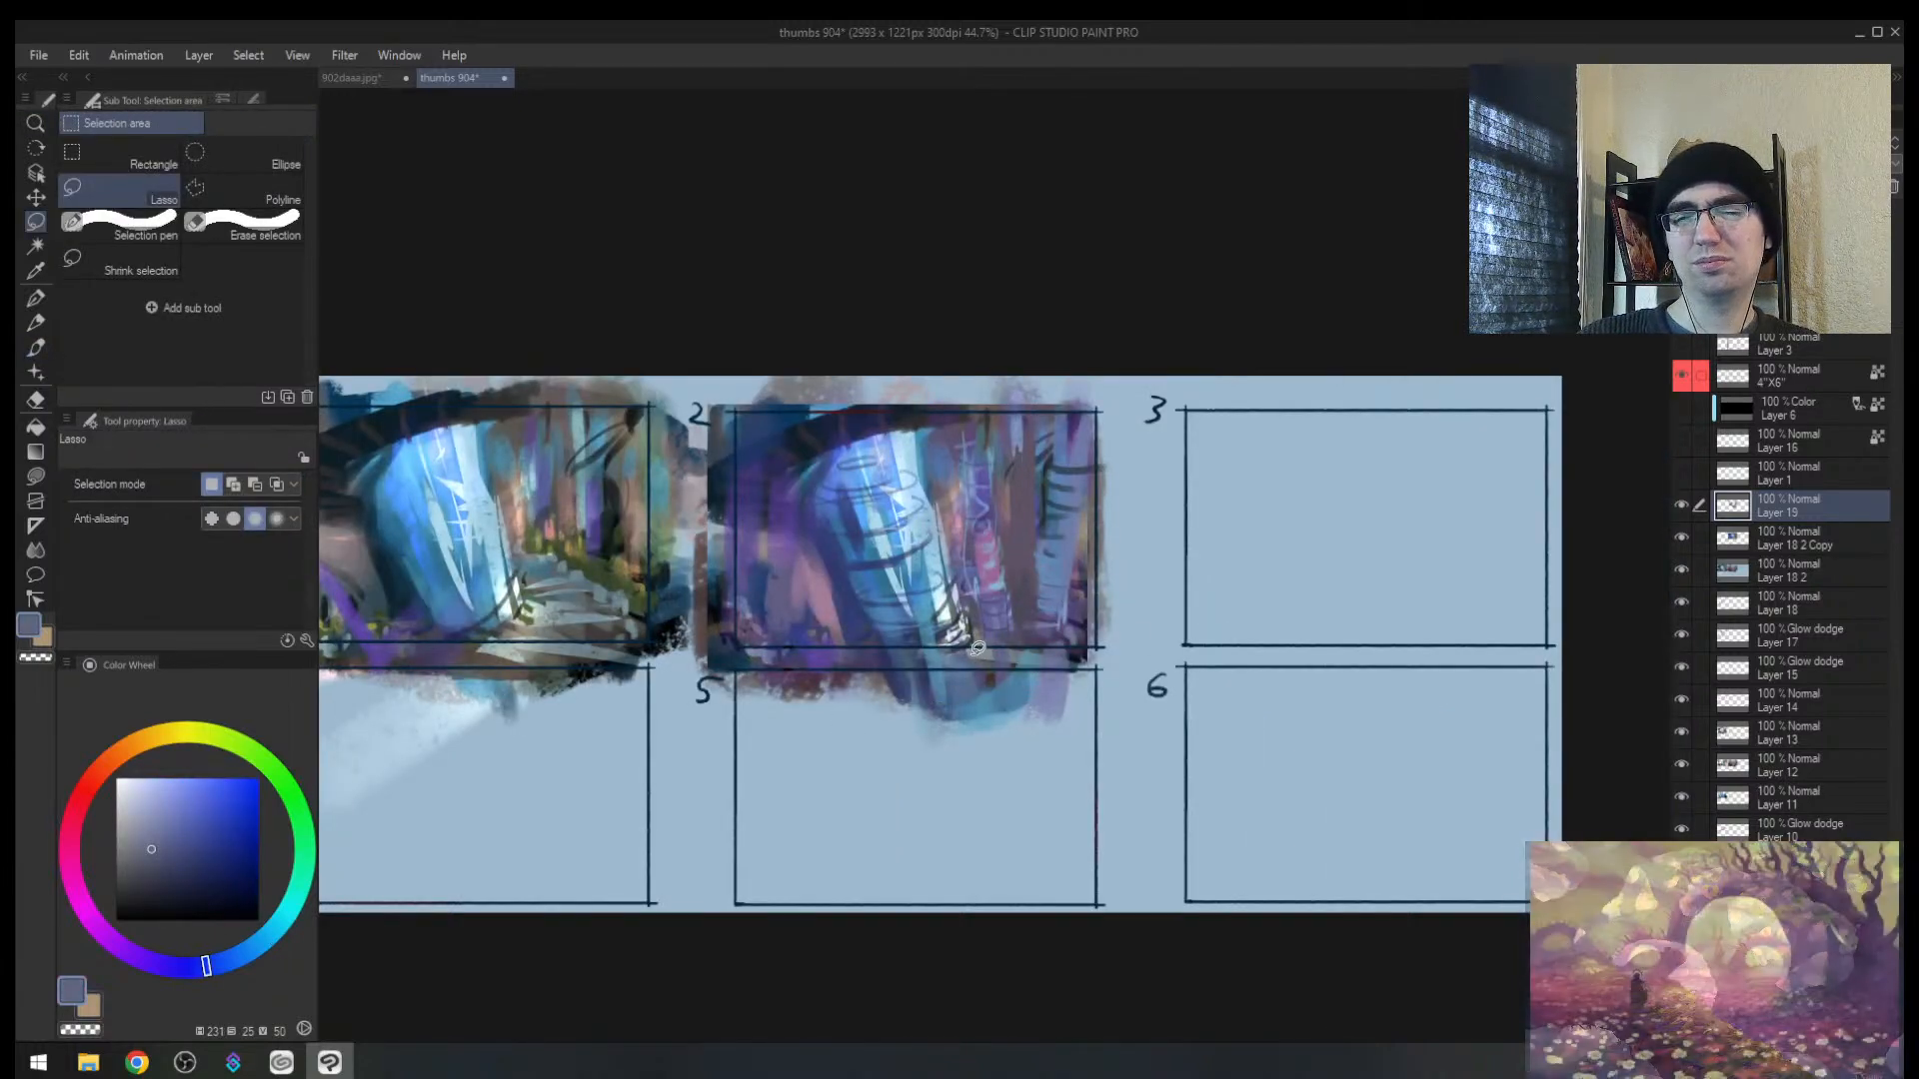
drag(992, 656, 895, 684)
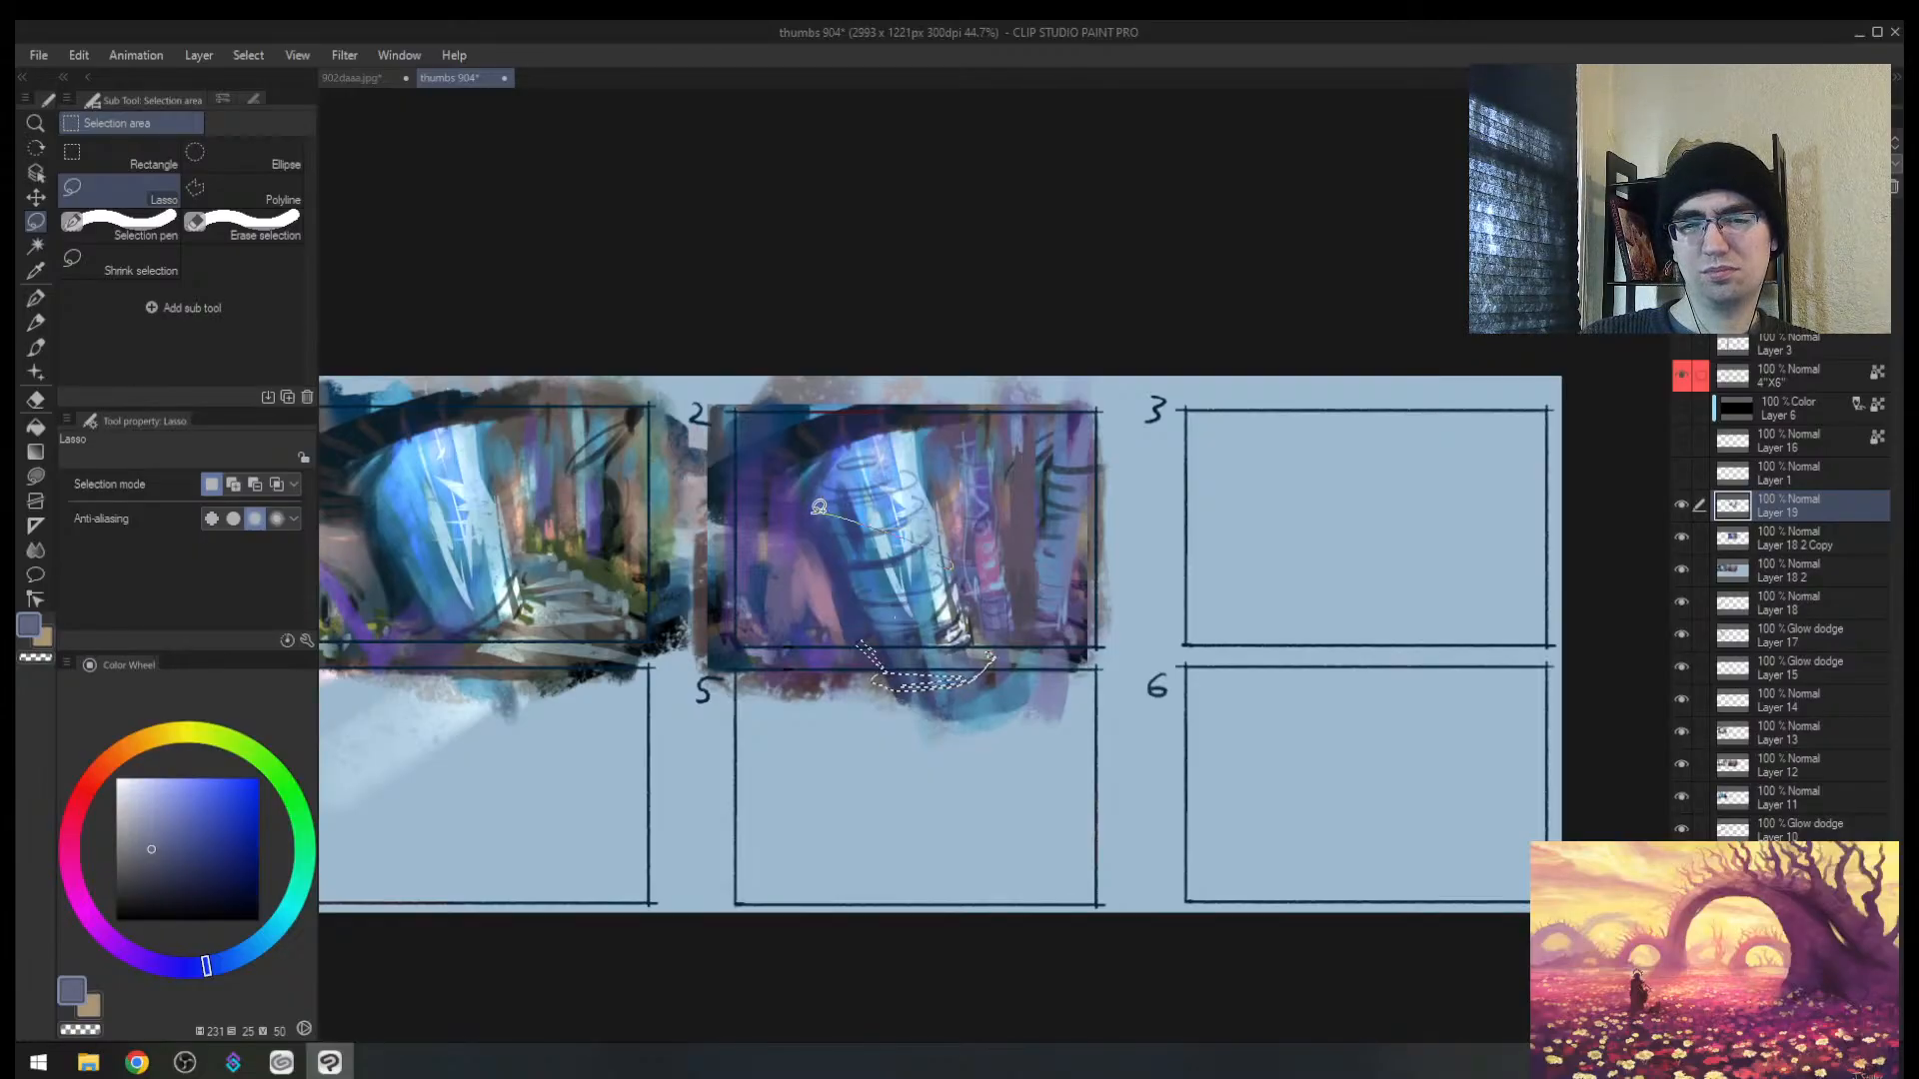
key(ctrl+z)
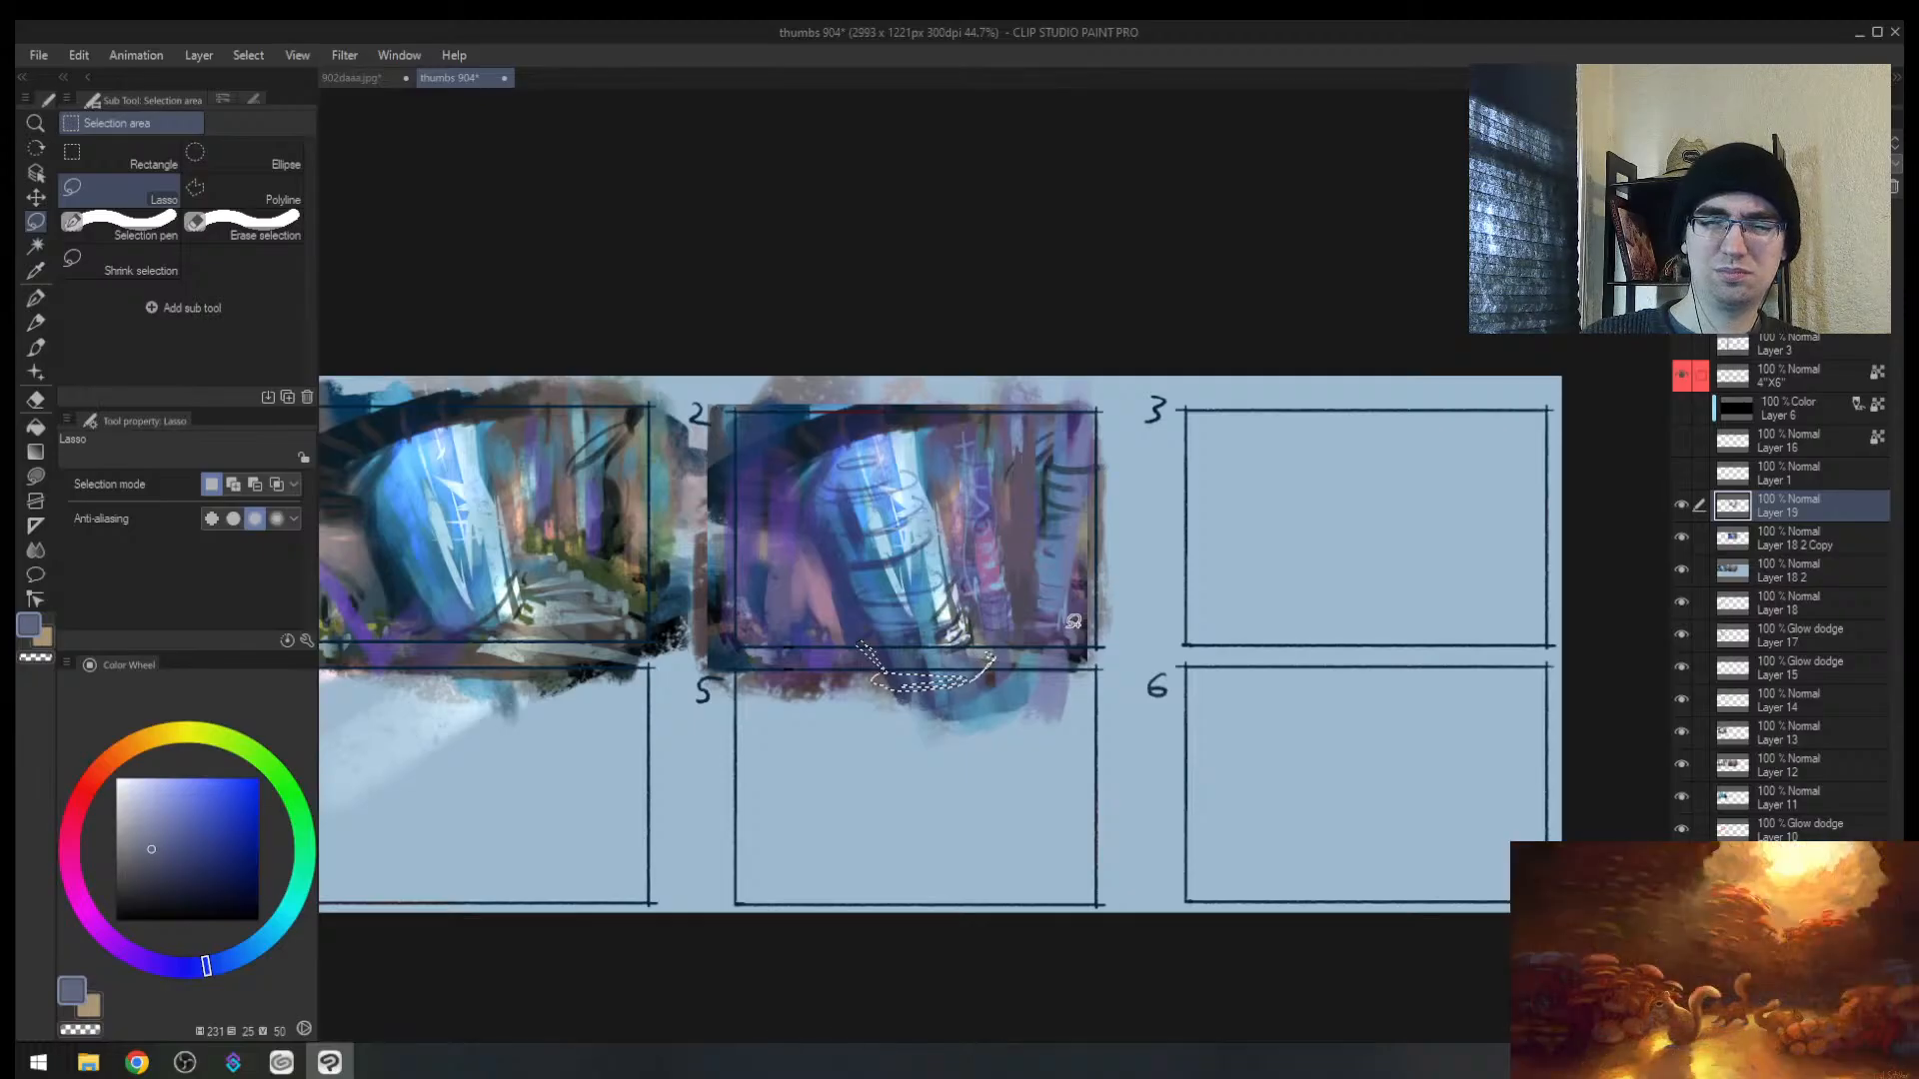
drag(1073, 599, 1029, 630)
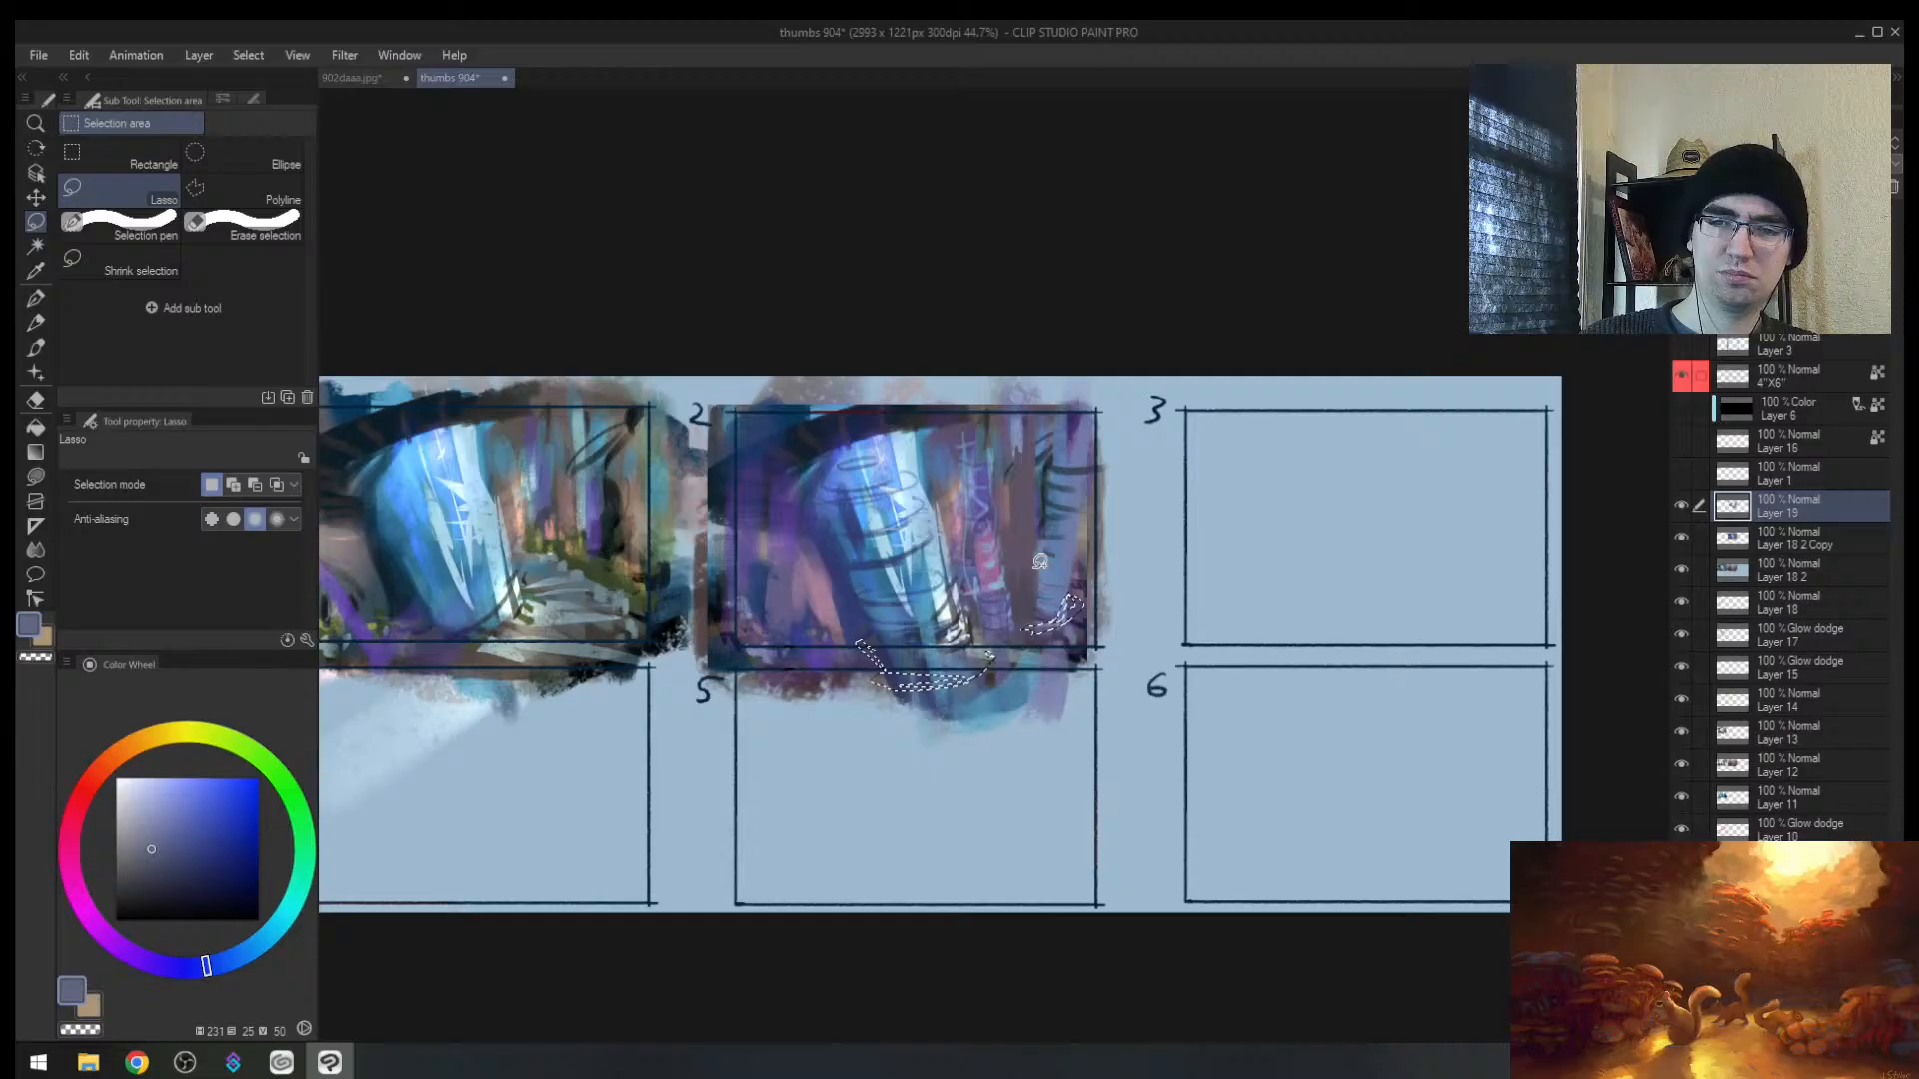
drag(1090, 540, 1031, 564)
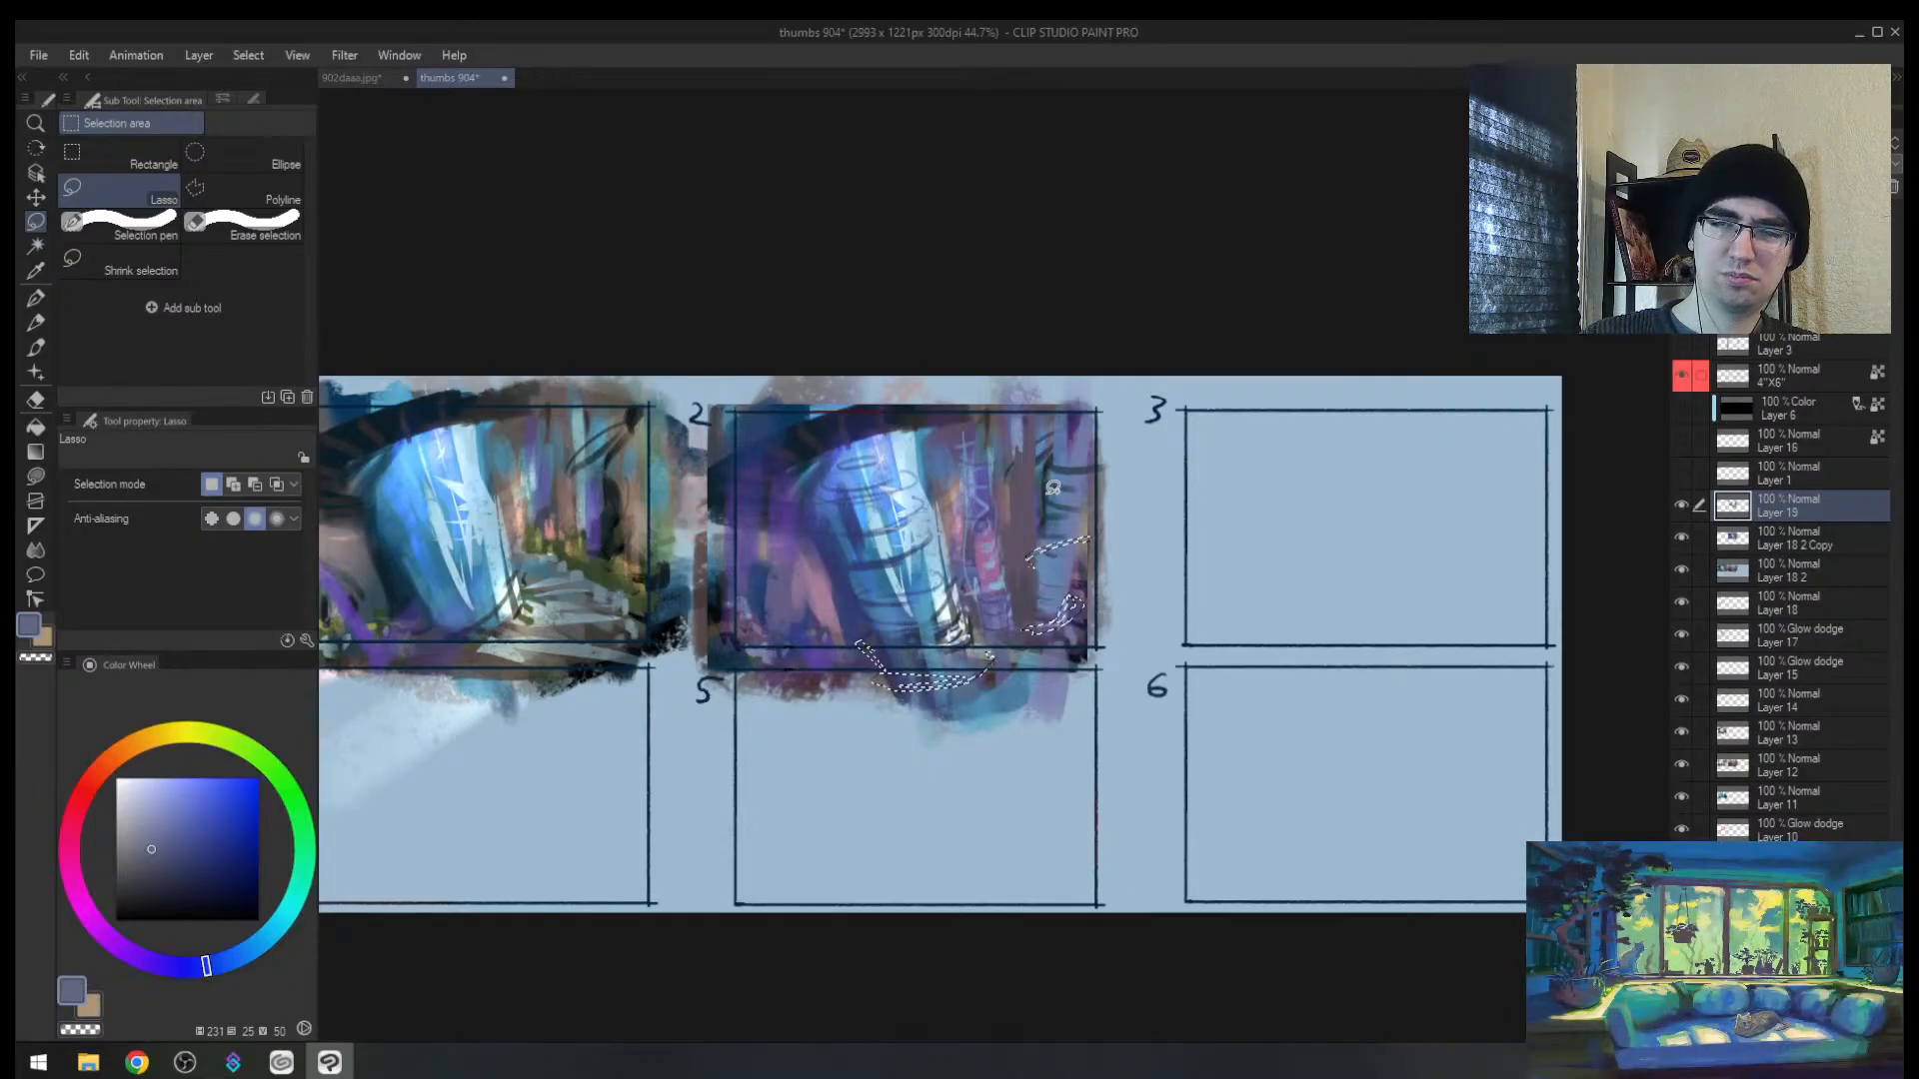
mouse_move(1045, 479)
mouse_down()
mouse_move(1108, 459)
mouse_move(1039, 488)
mouse_up()
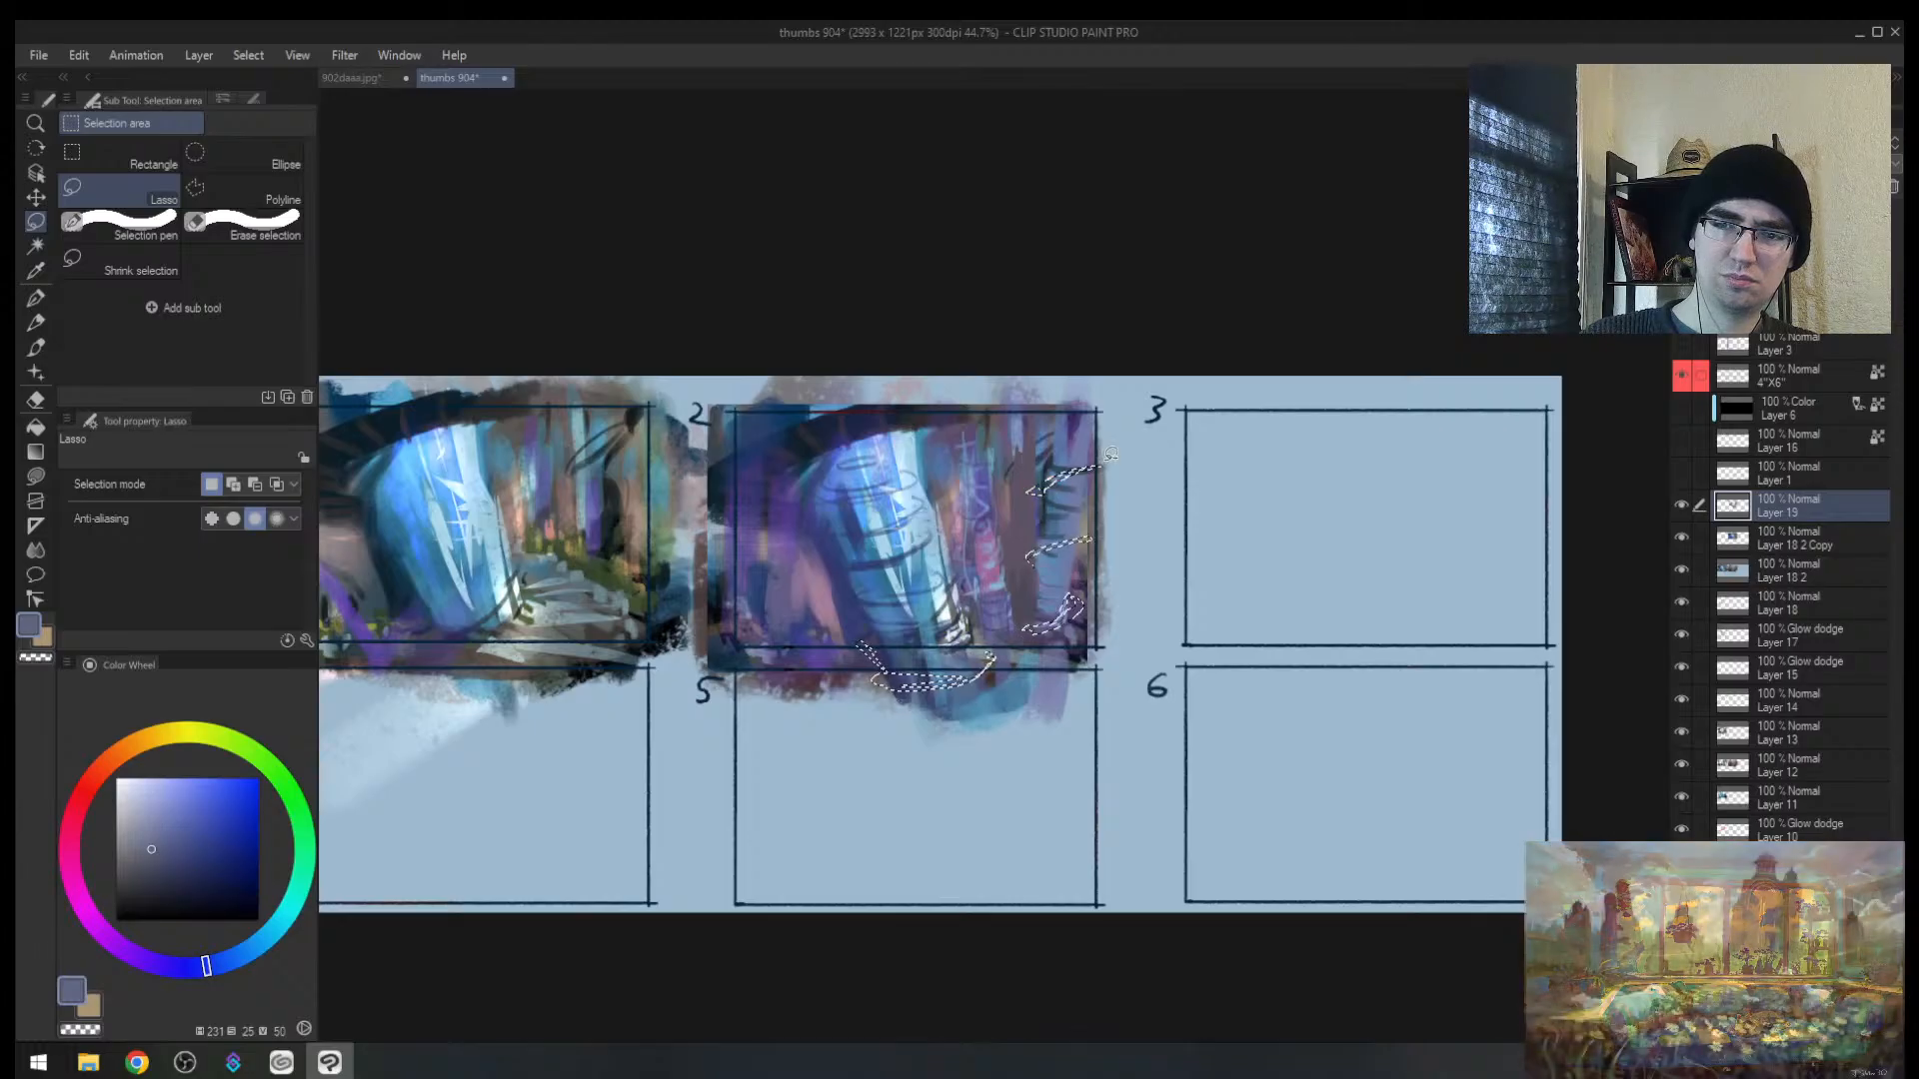
Step: Paint dark blue inside the selected trunk bands with a larger brush, then deselect
key(b)
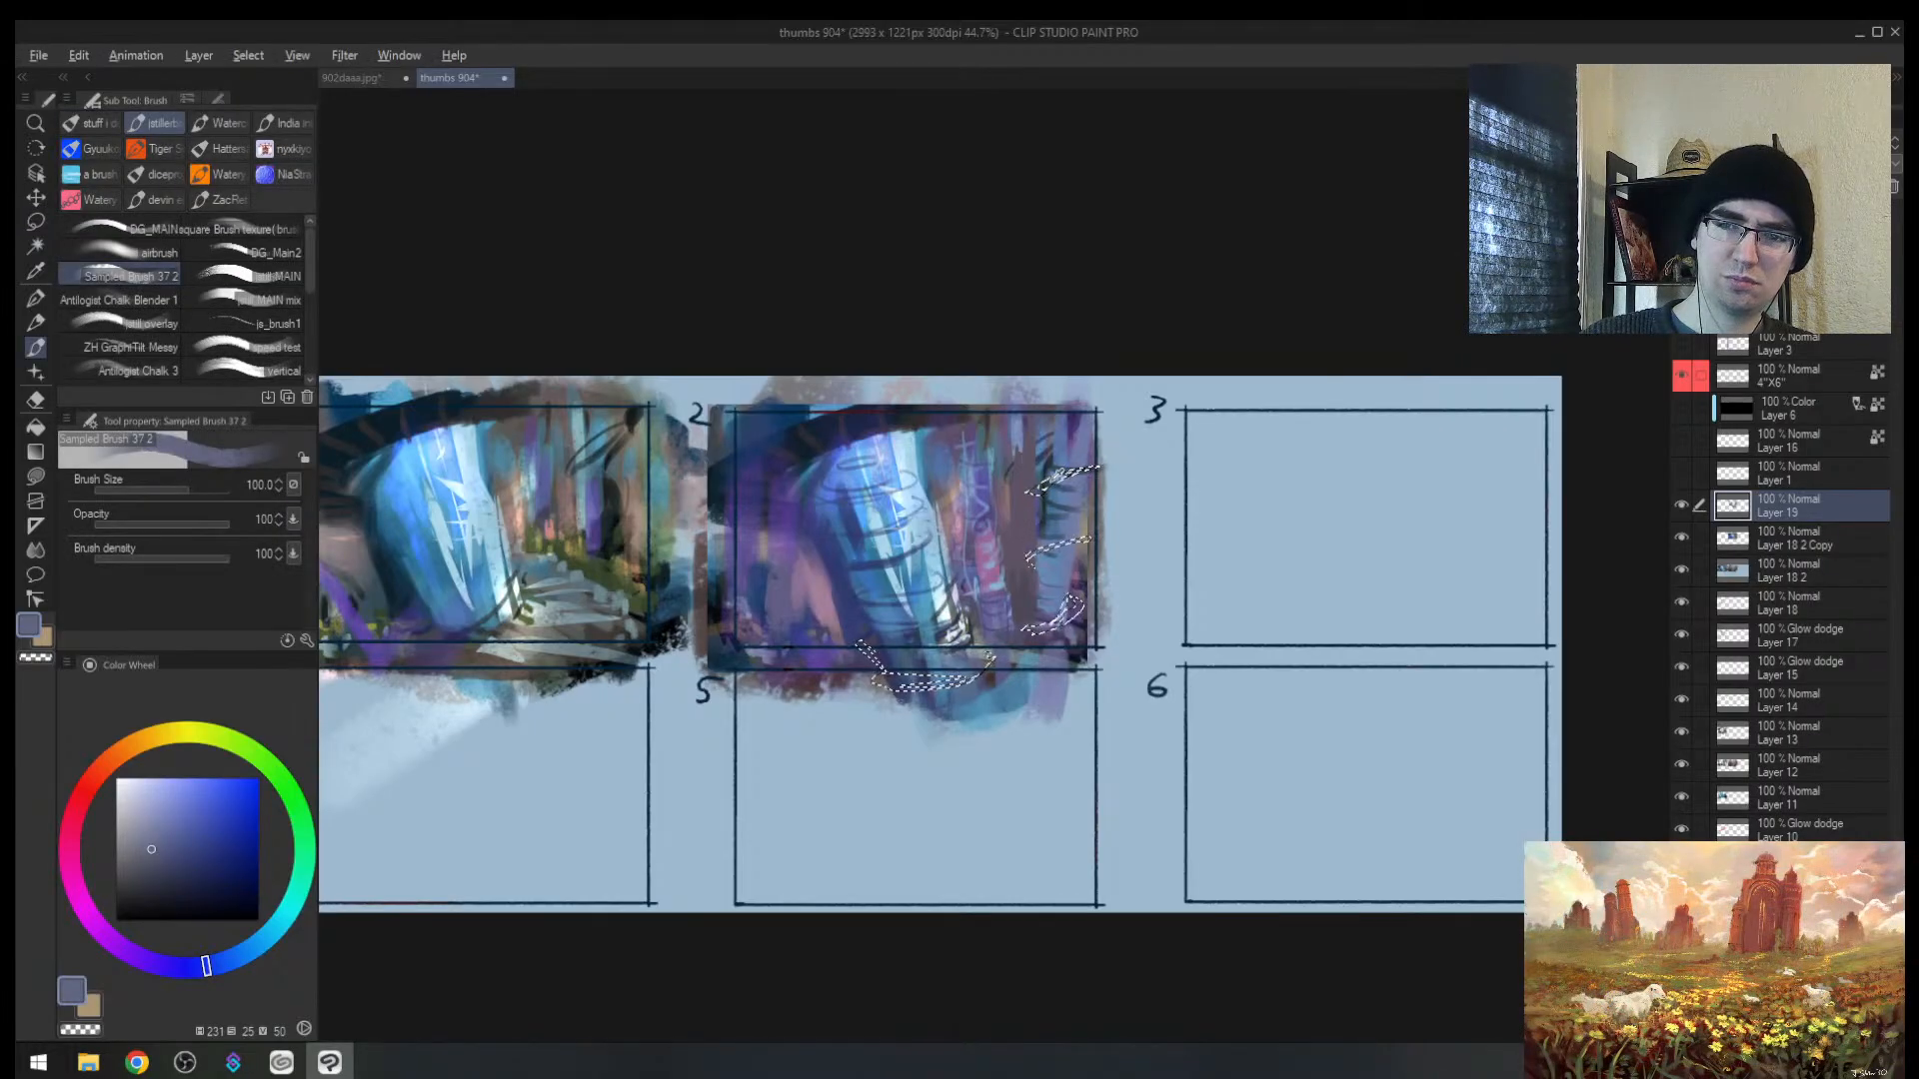
alt+click(1048, 515)
key(bracketright)
key(bracketright)
key(bracketright)
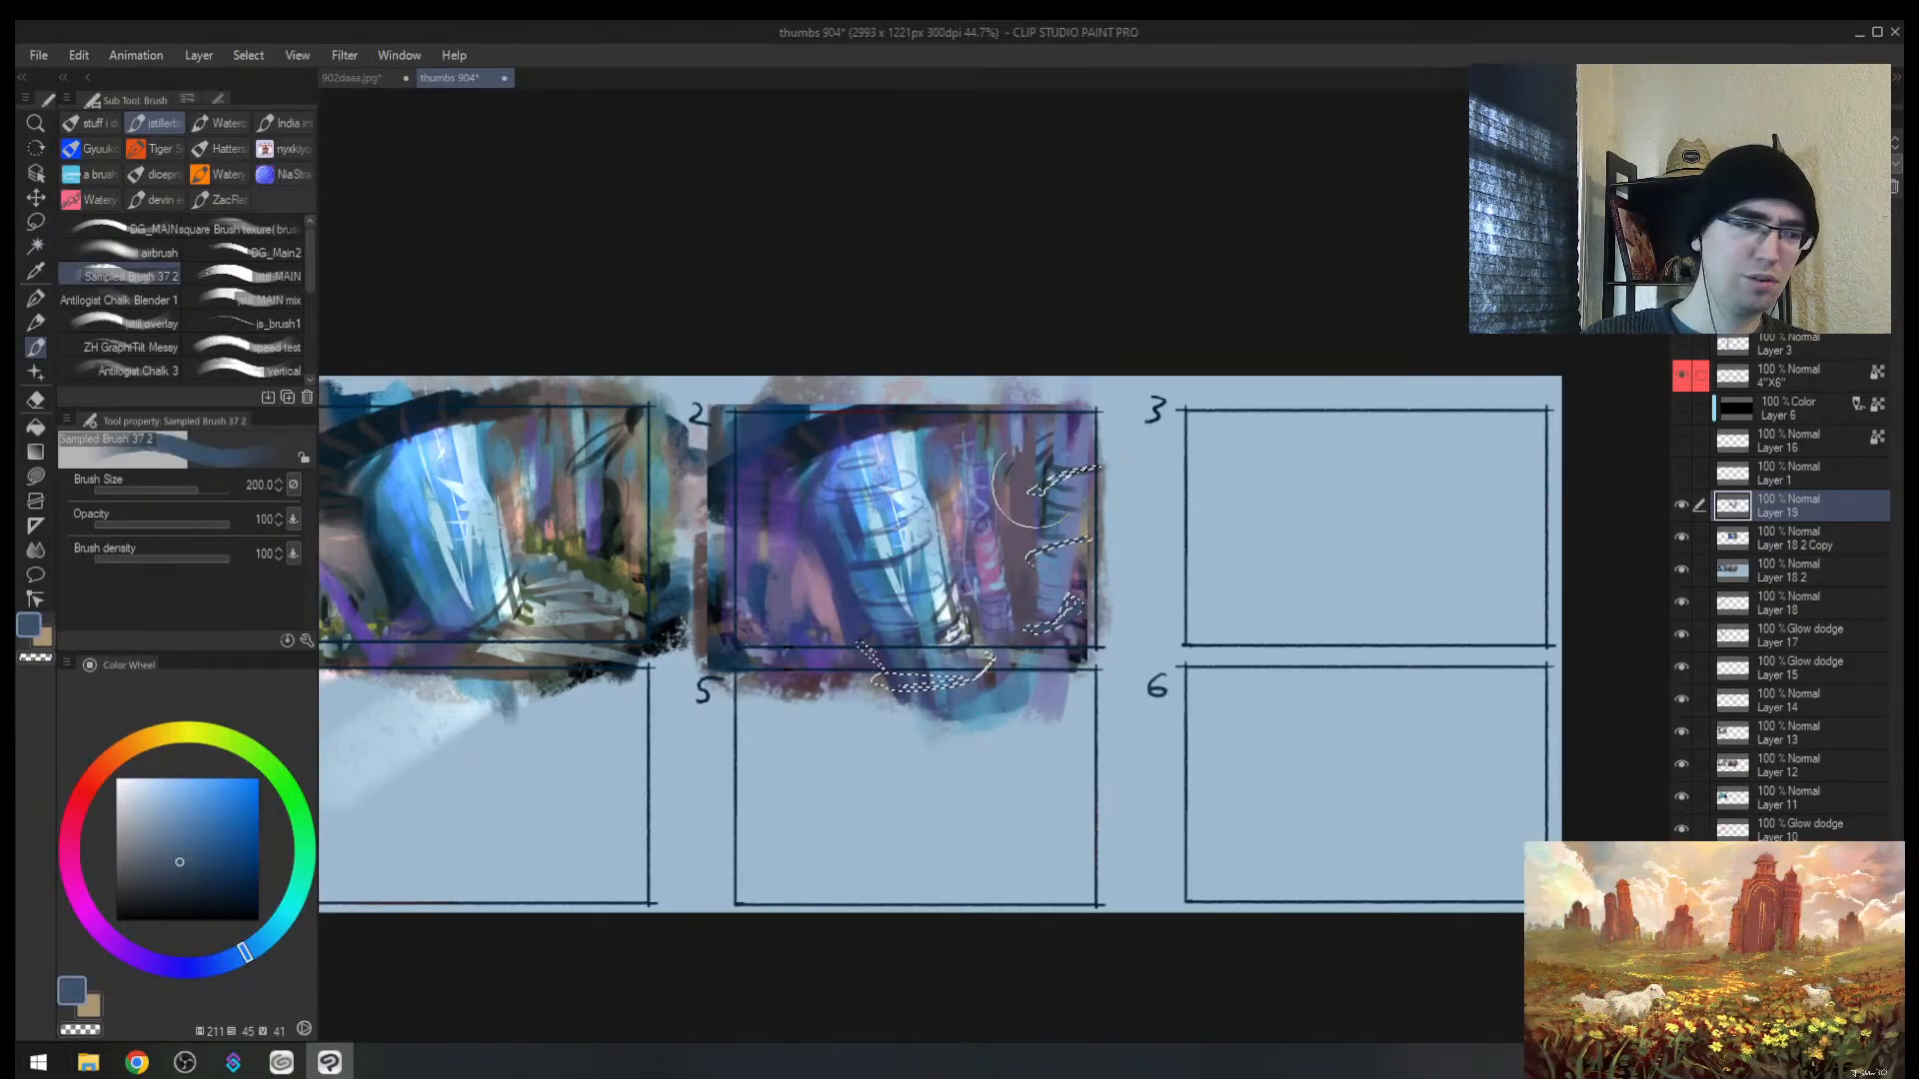
drag(1099, 468, 1052, 619)
key(ctrl+space)
ctrl+click(1060, 543)
alt+click(1046, 428)
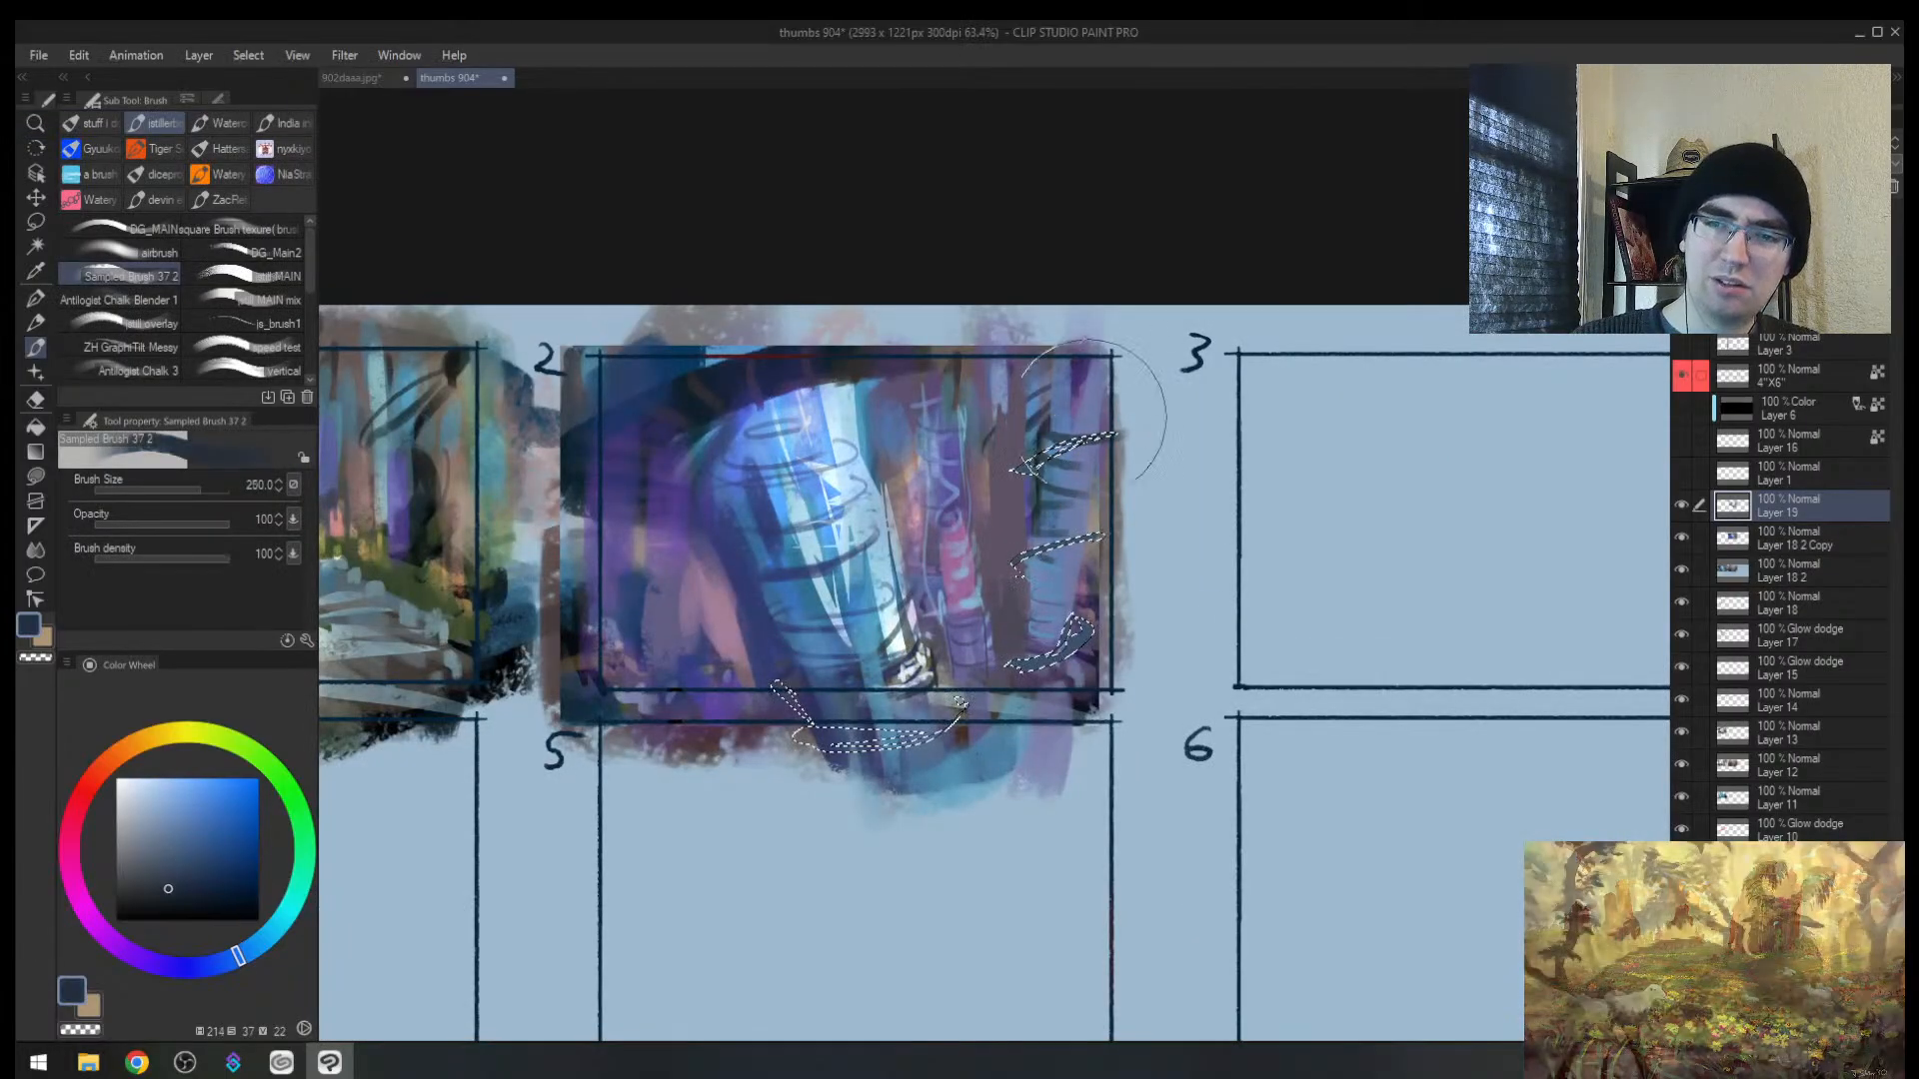
drag(1106, 410, 1065, 664)
key(ctrl+d)
key(h)
key(alt+space)
Step: Zoom in on thumbnail 2 and paint small blue strokes along the trunk's lower edge and base
drag(1221, 586, 1151, 617)
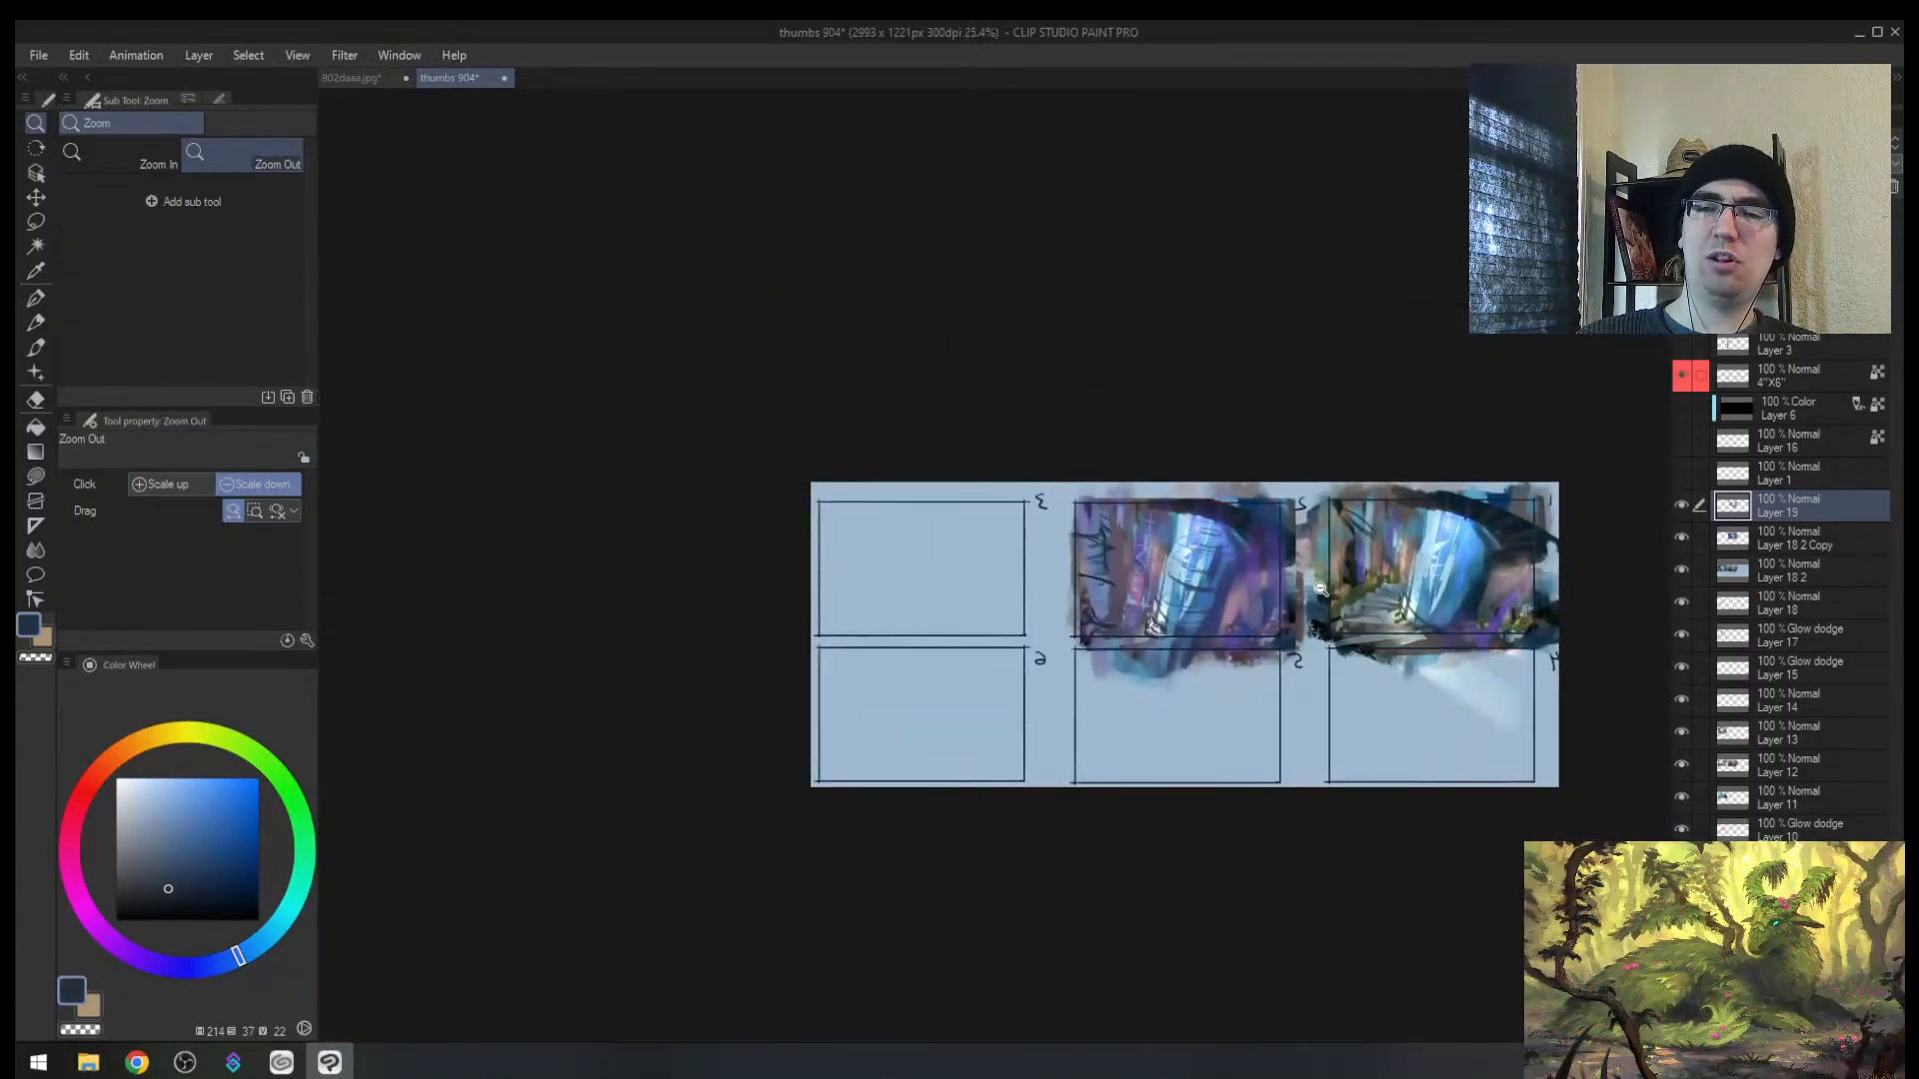
drag(1322, 591, 1349, 569)
drag(1223, 596, 1265, 583)
drag(1249, 594, 1198, 621)
key(bracketleft)
key(bracketleft)
key(bracketleft)
key(bracketleft)
key(bracketleft)
key(bracketleft)
key(bracketleft)
key(bracketleft)
alt+click(1021, 654)
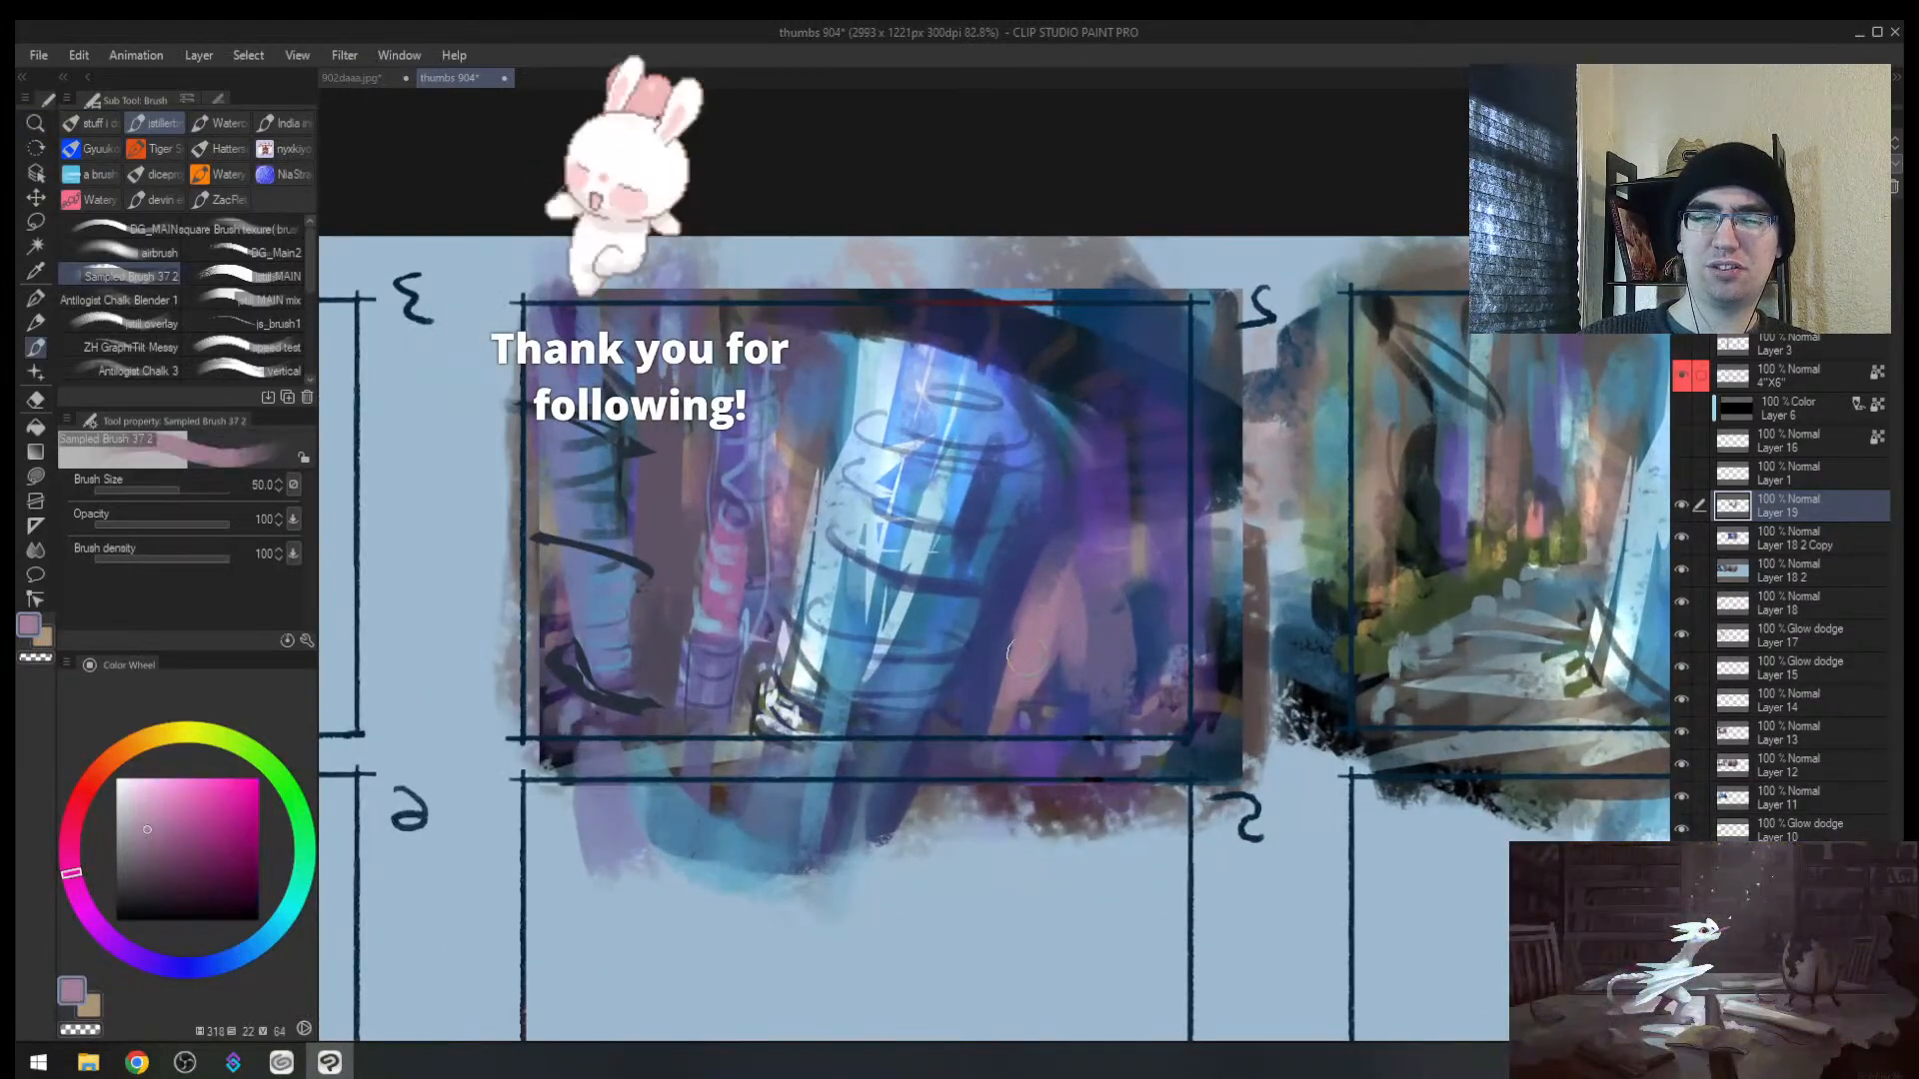
alt+click(971, 661)
drag(1010, 636, 970, 689)
mouse_move(971, 706)
mouse_down()
mouse_move(939, 743)
mouse_move(939, 797)
mouse_up()
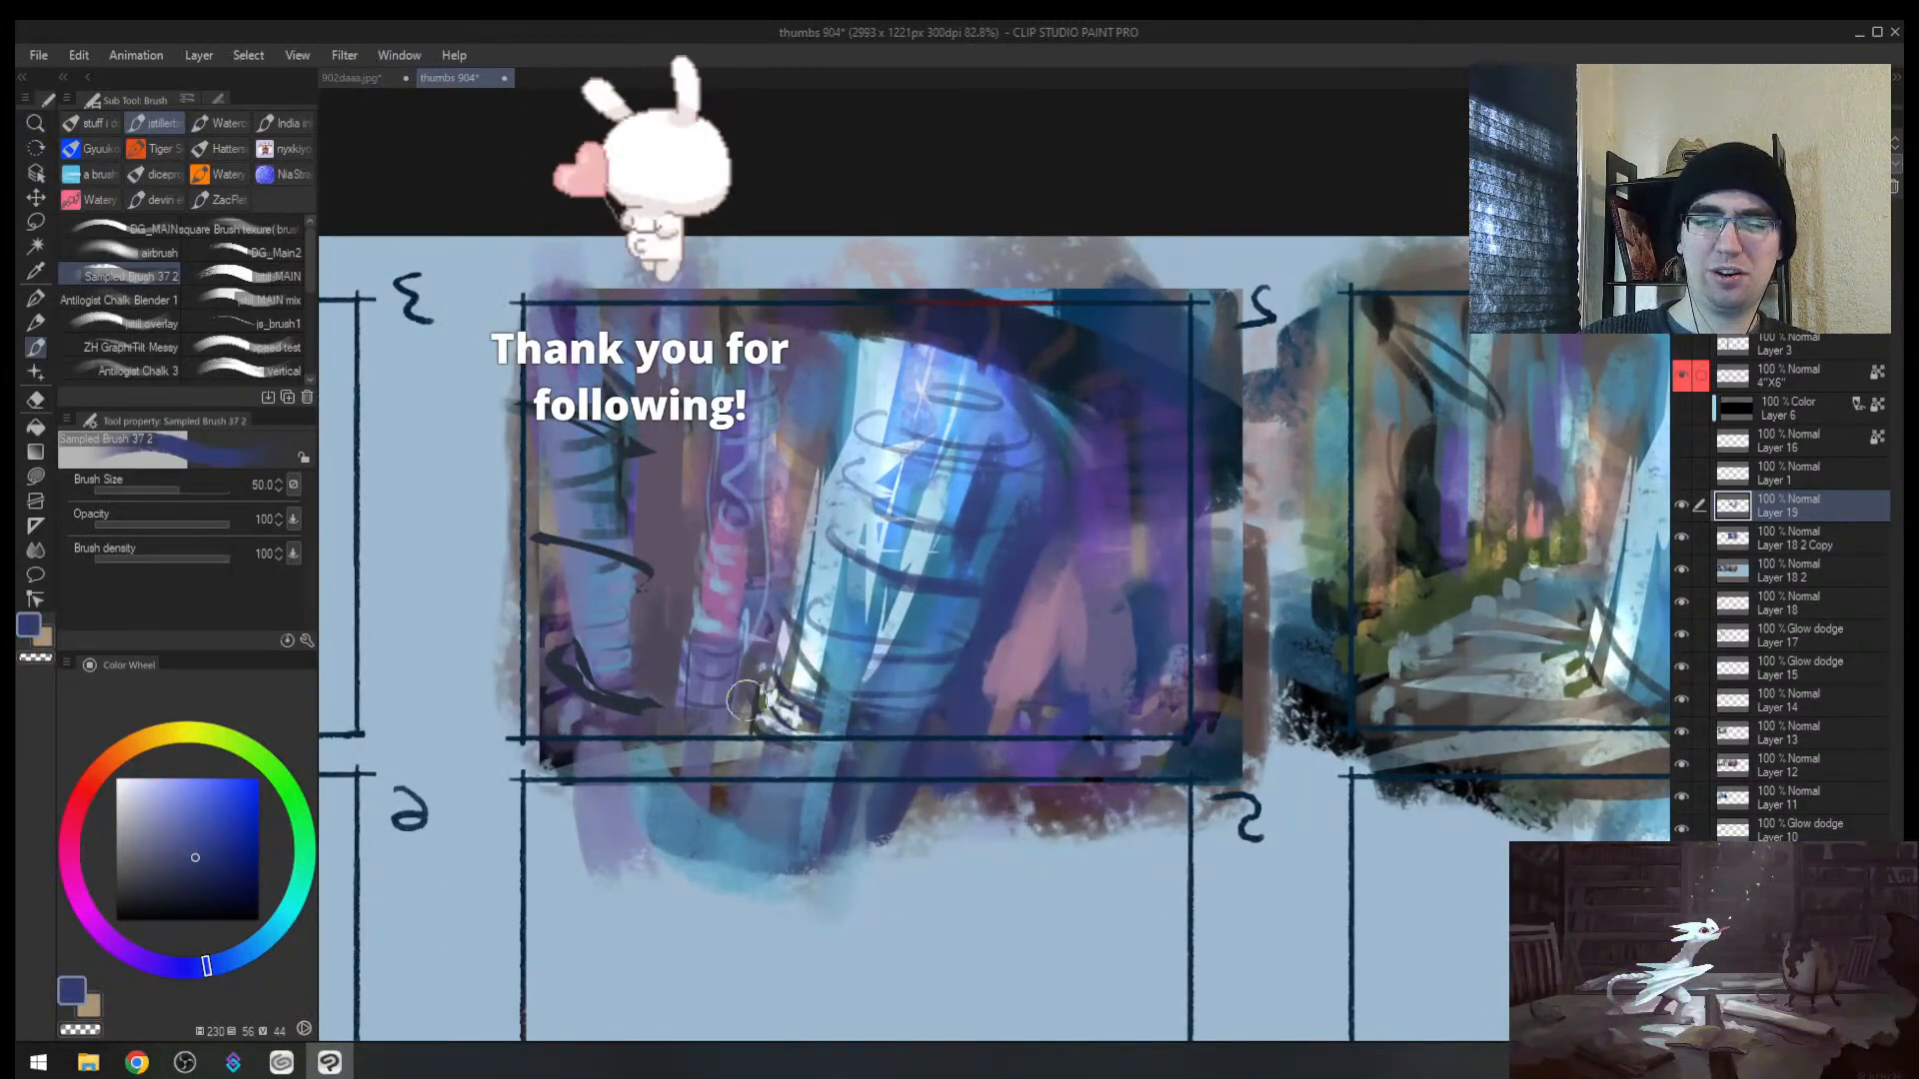
Step: Paint small muted-purple strokes beside the trunk base and reframe the view
alt+click(741, 702)
drag(738, 677, 734, 741)
alt+click(701, 727)
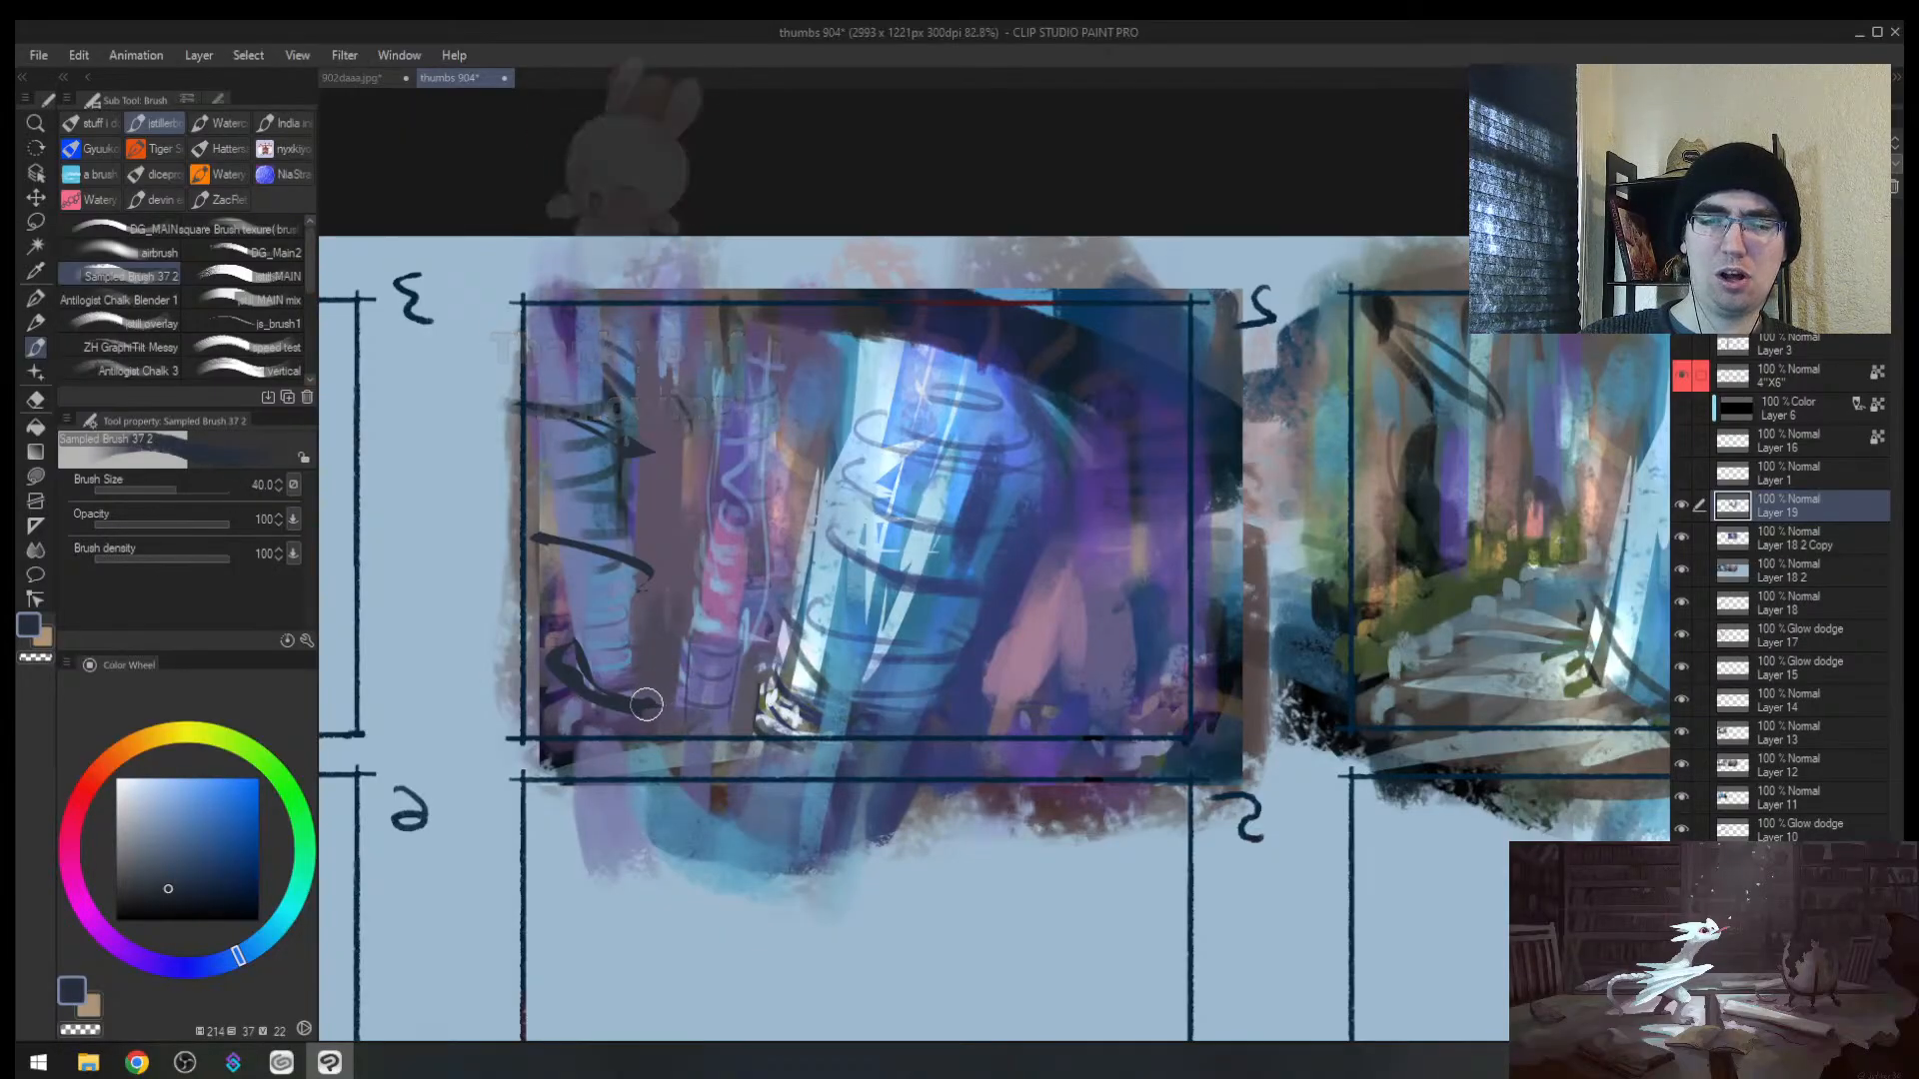
key(bracketleft)
key(bracketleft)
key(bracketleft)
key(bracketleft)
key(bracketleft)
key(bracketleft)
key(bracketleft)
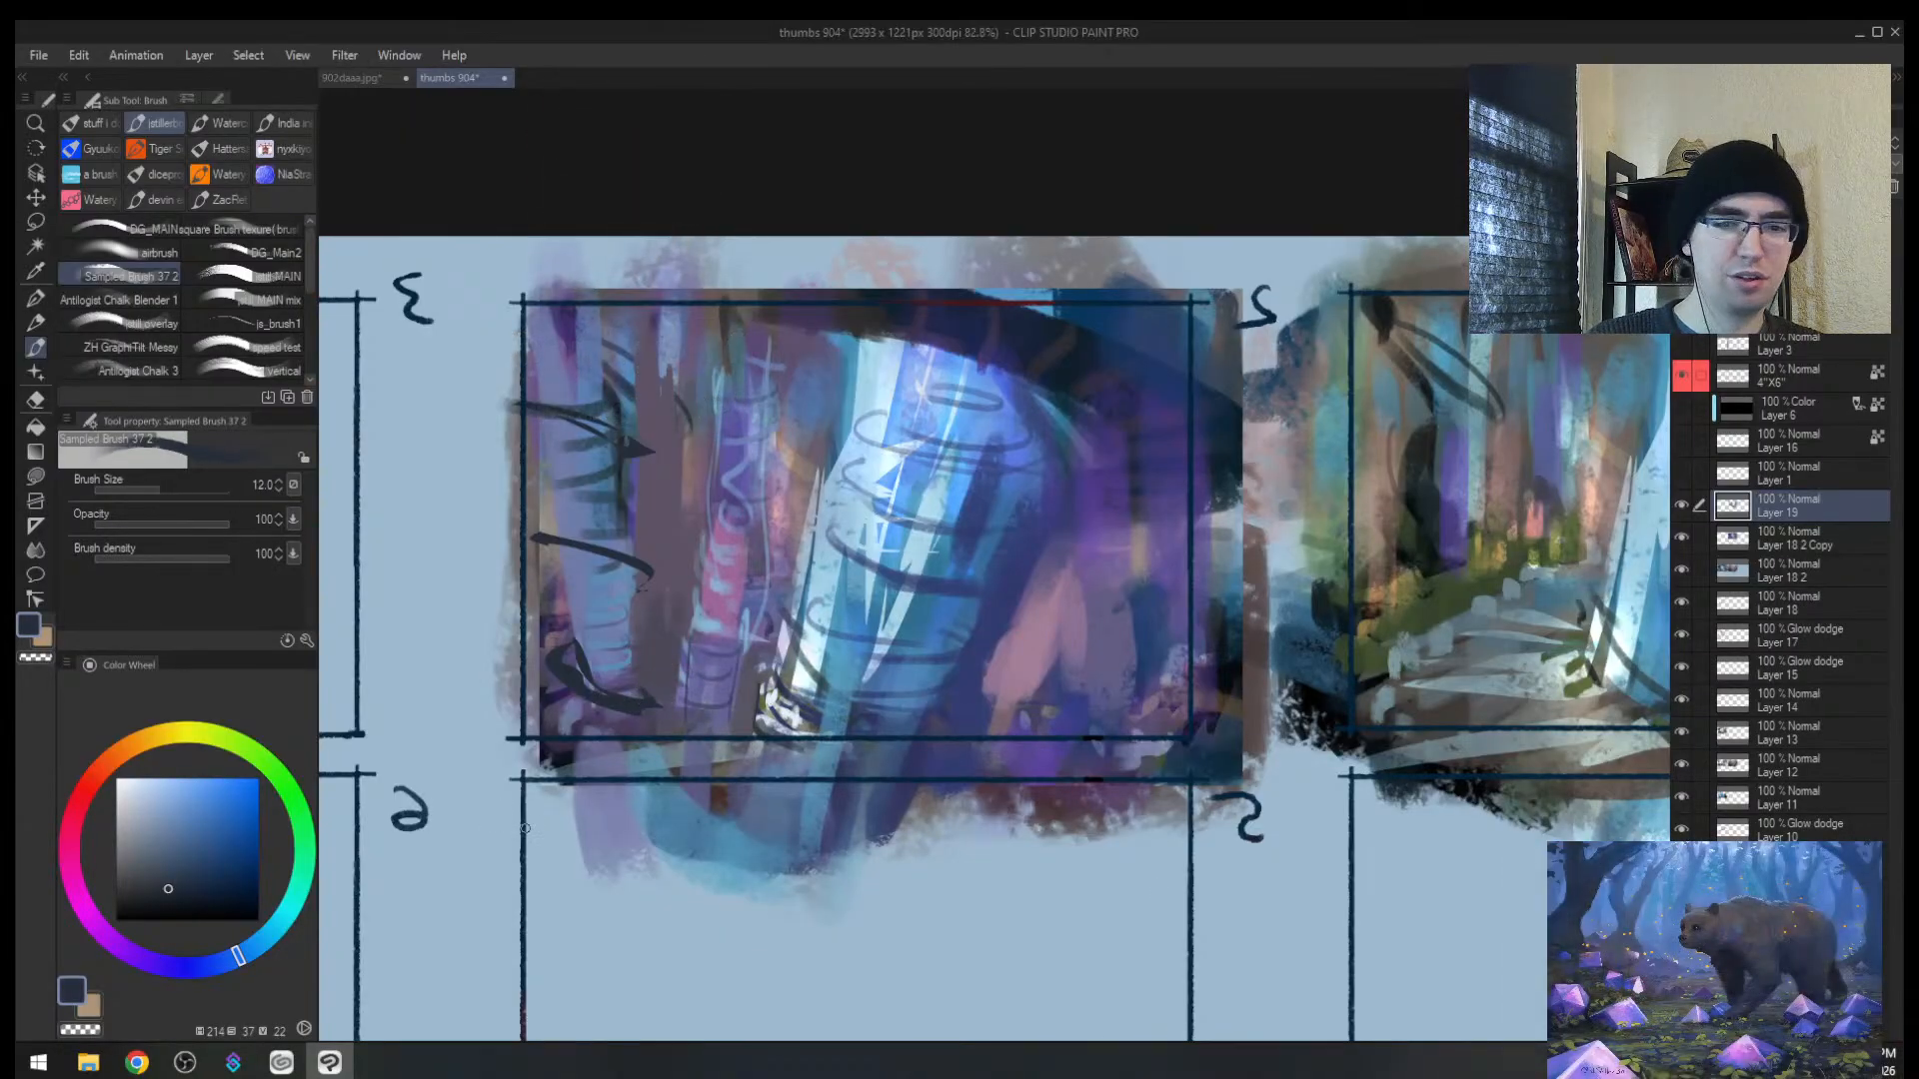
key(alt+space)
mouse_move(933, 597)
mouse_down()
mouse_move(846, 617)
mouse_move(1008, 425)
mouse_up()
alt+click(746, 510)
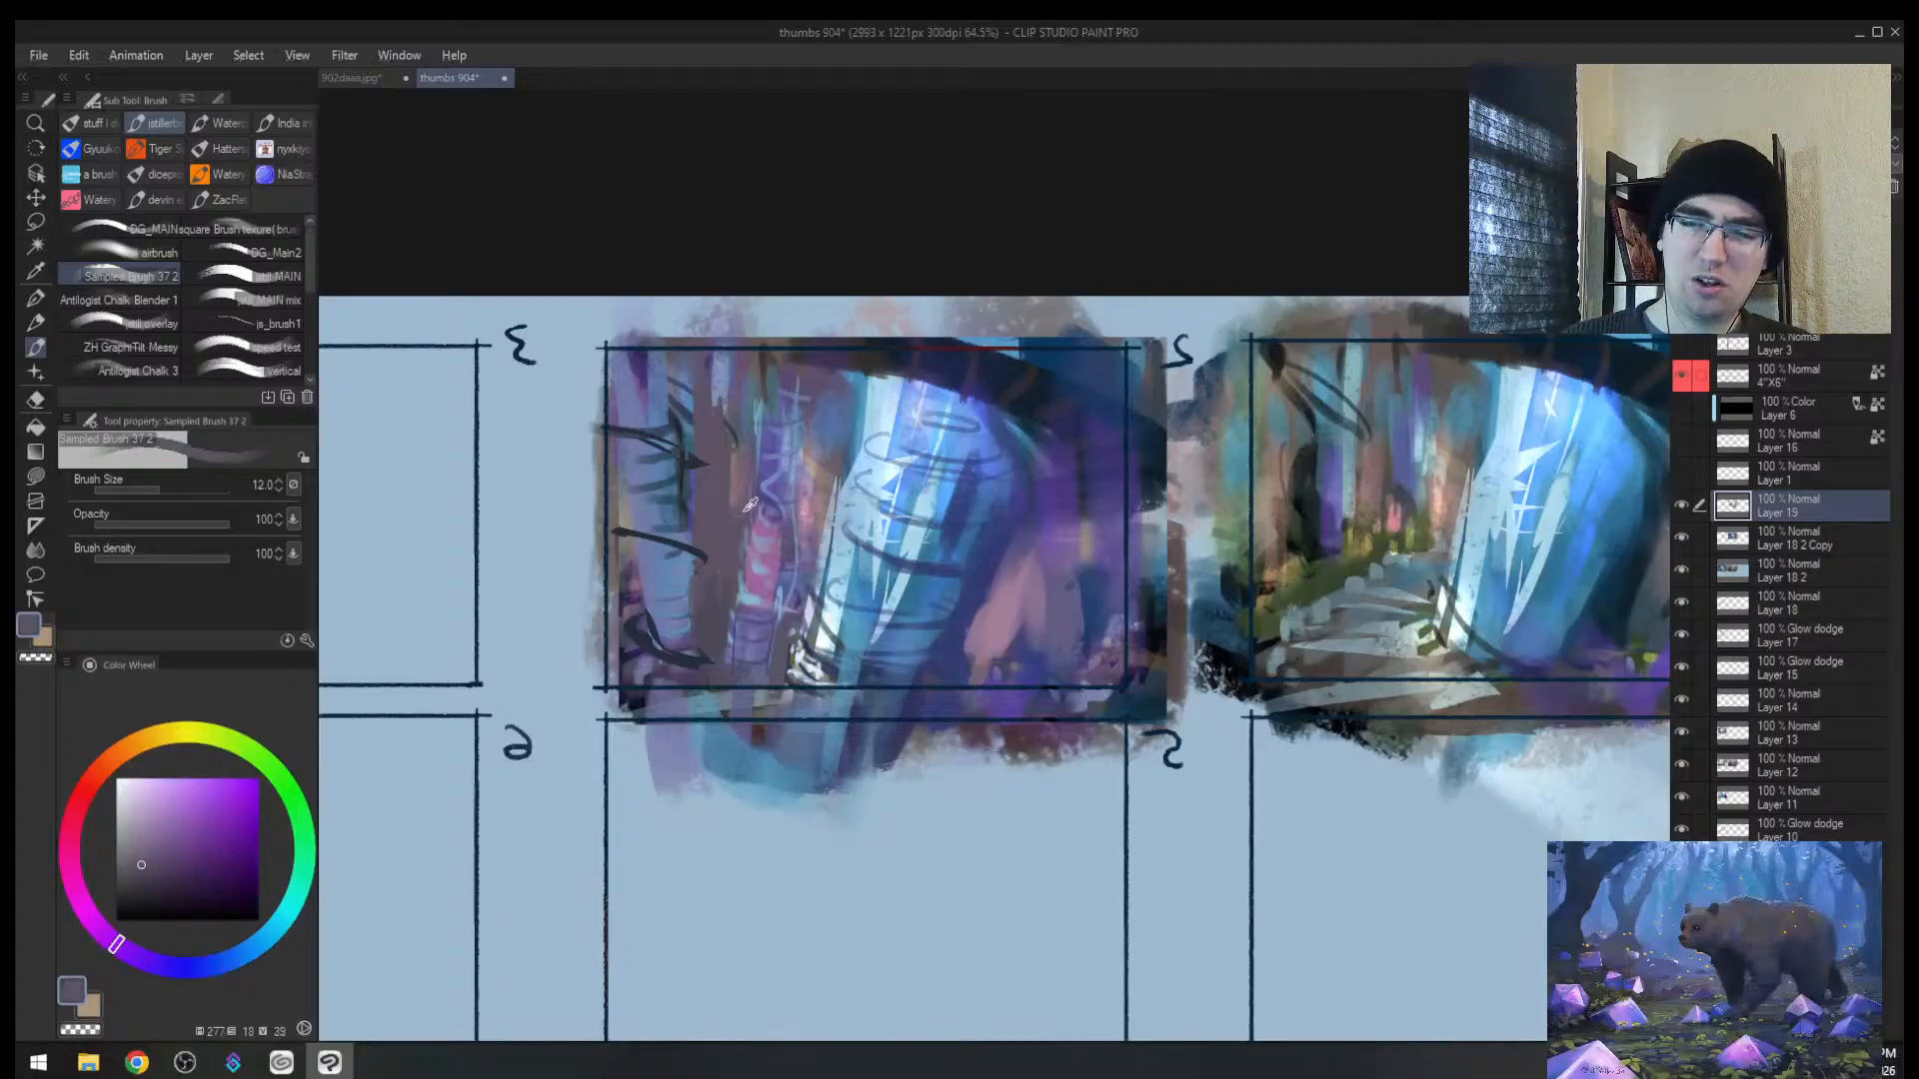
key(bracketright)
key(bracketright)
key(bracketright)
key(bracketright)
key(bracketright)
key(bracketright)
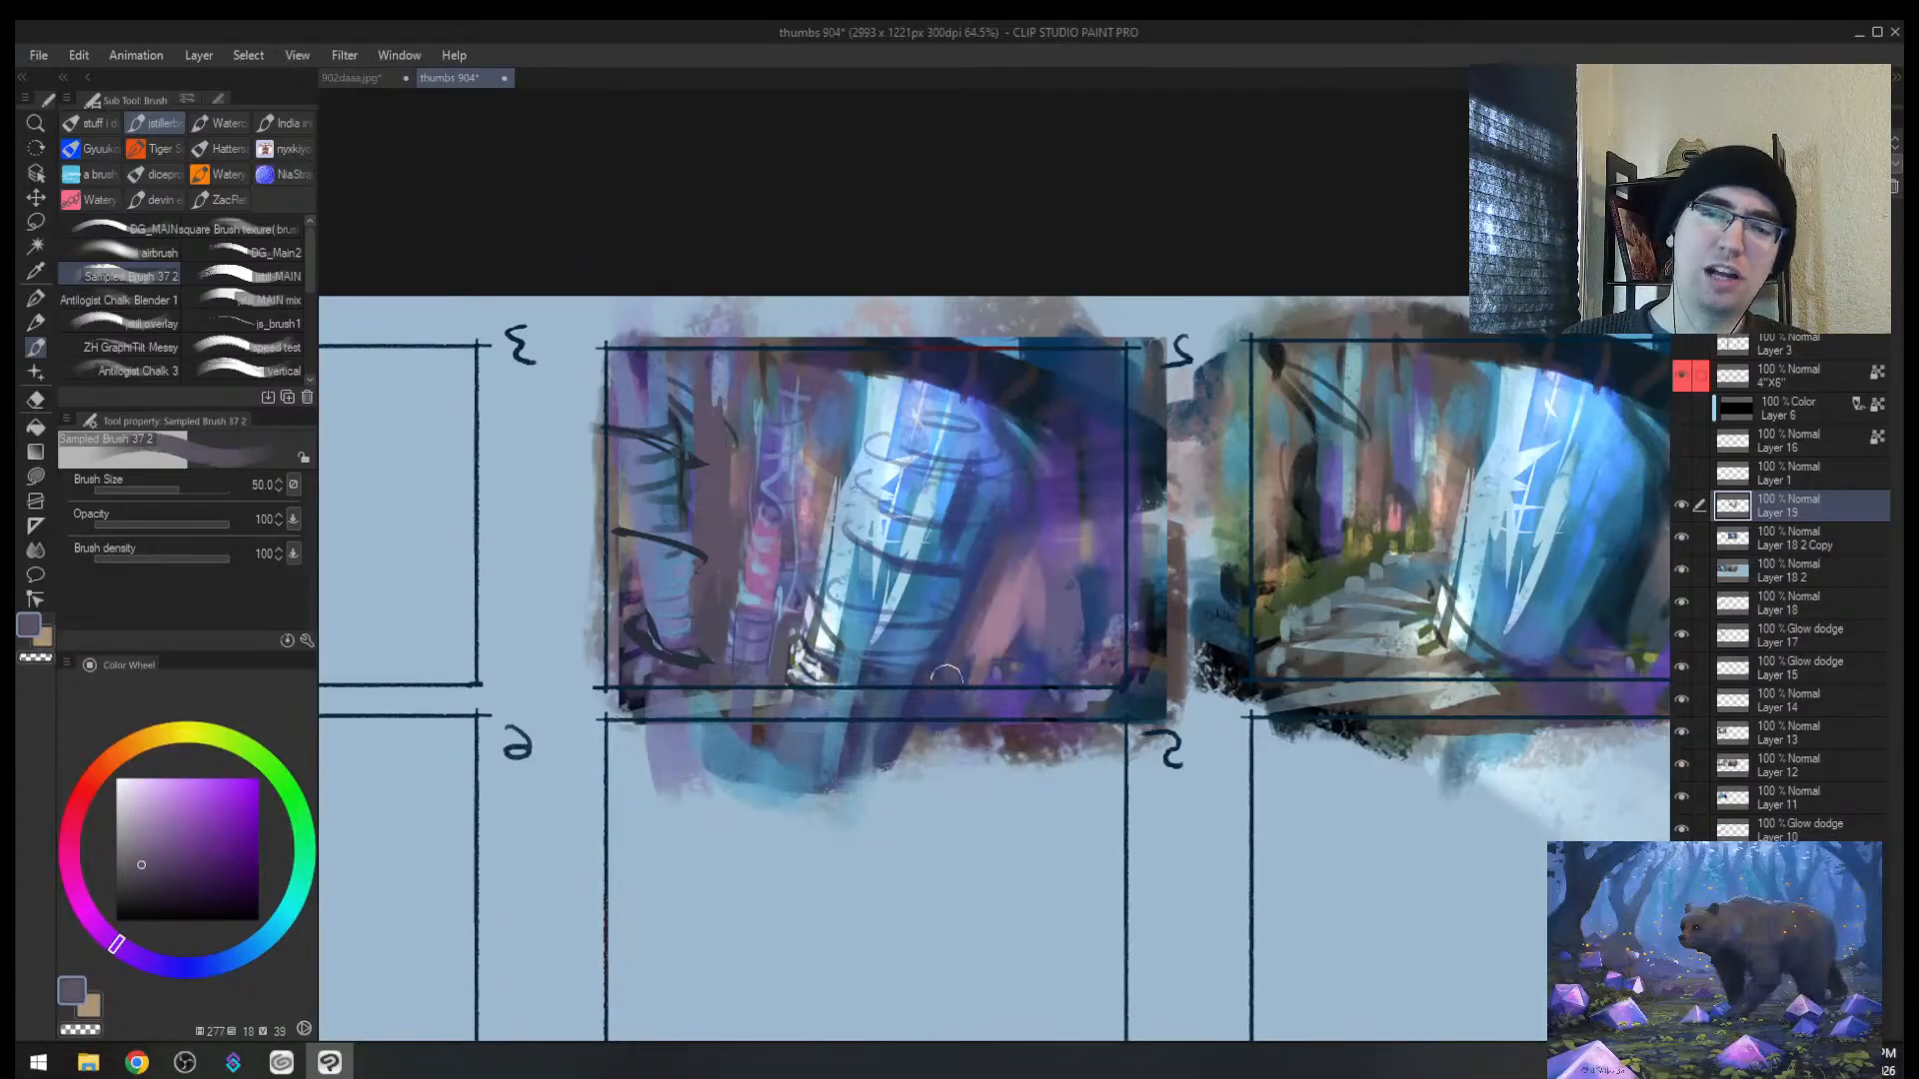
Step: Paint faint pinkish-purple strokes over the right trunk plus a short purple stroke
alt+click(1003, 607)
key(bracketright)
mouse_move(982, 648)
mouse_down()
mouse_move(1001, 579)
mouse_move(966, 722)
mouse_move(1028, 539)
mouse_move(1137, 503)
mouse_move(1109, 513)
mouse_up()
alt+click(1016, 529)
alt+click(1010, 560)
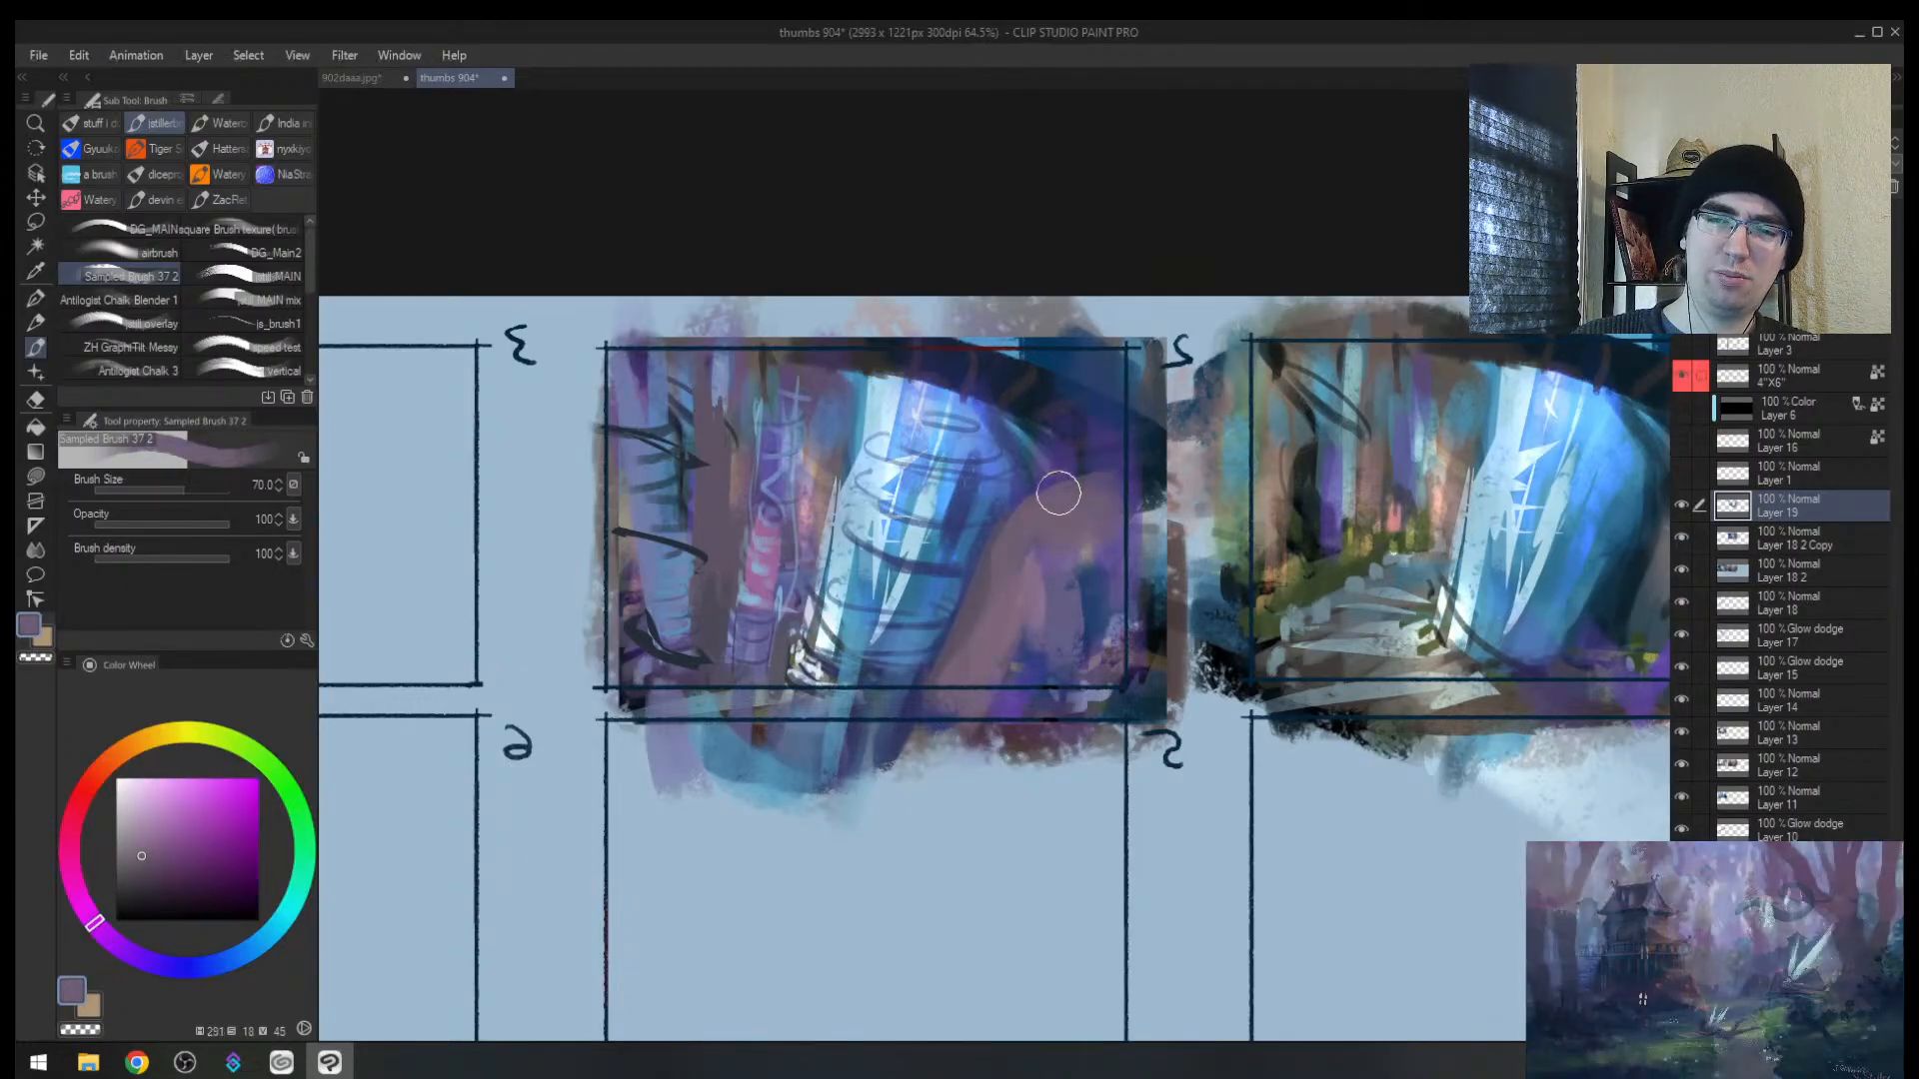
alt+click(984, 549)
alt+click(1008, 587)
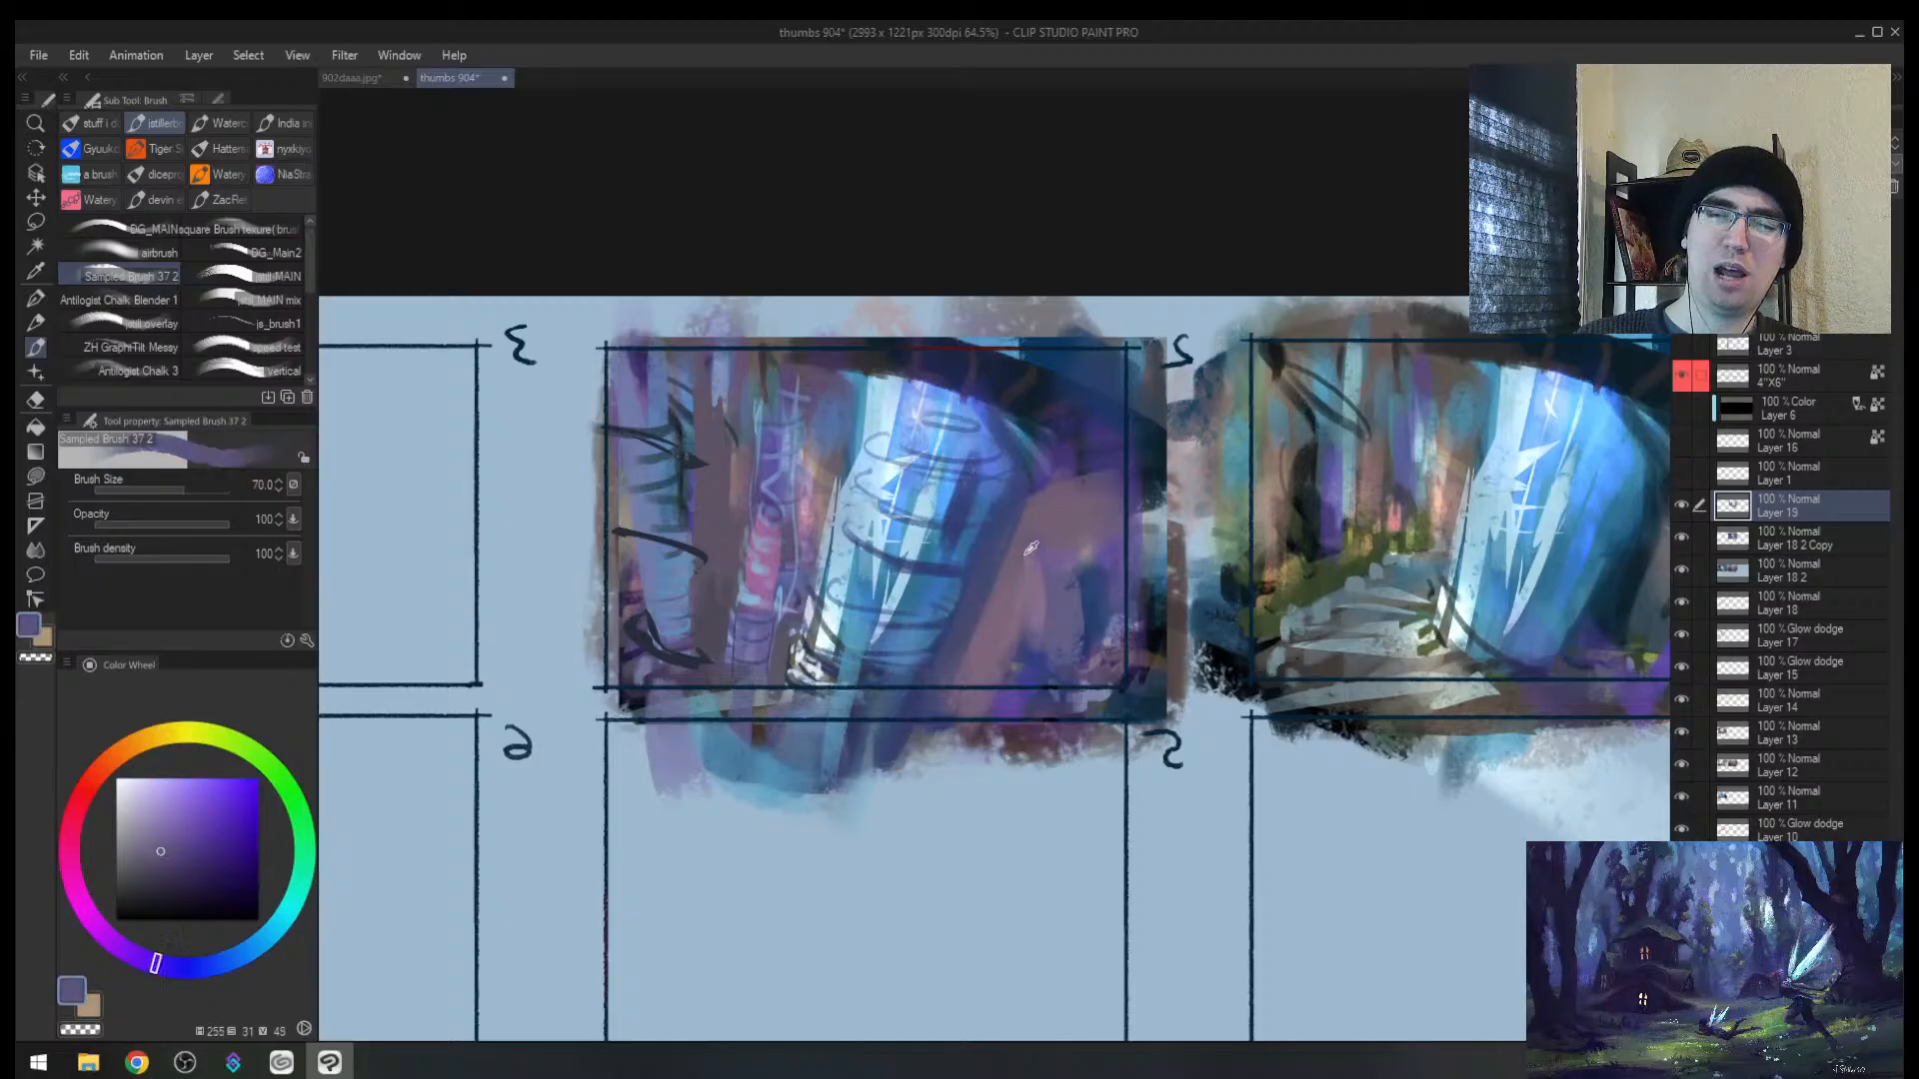
drag(1001, 592, 963, 698)
Step: With the view mirrored at about 38%, add a short mauve stroke at the lower left
key(h)
key(alt+space)
drag(1022, 596, 1149, 577)
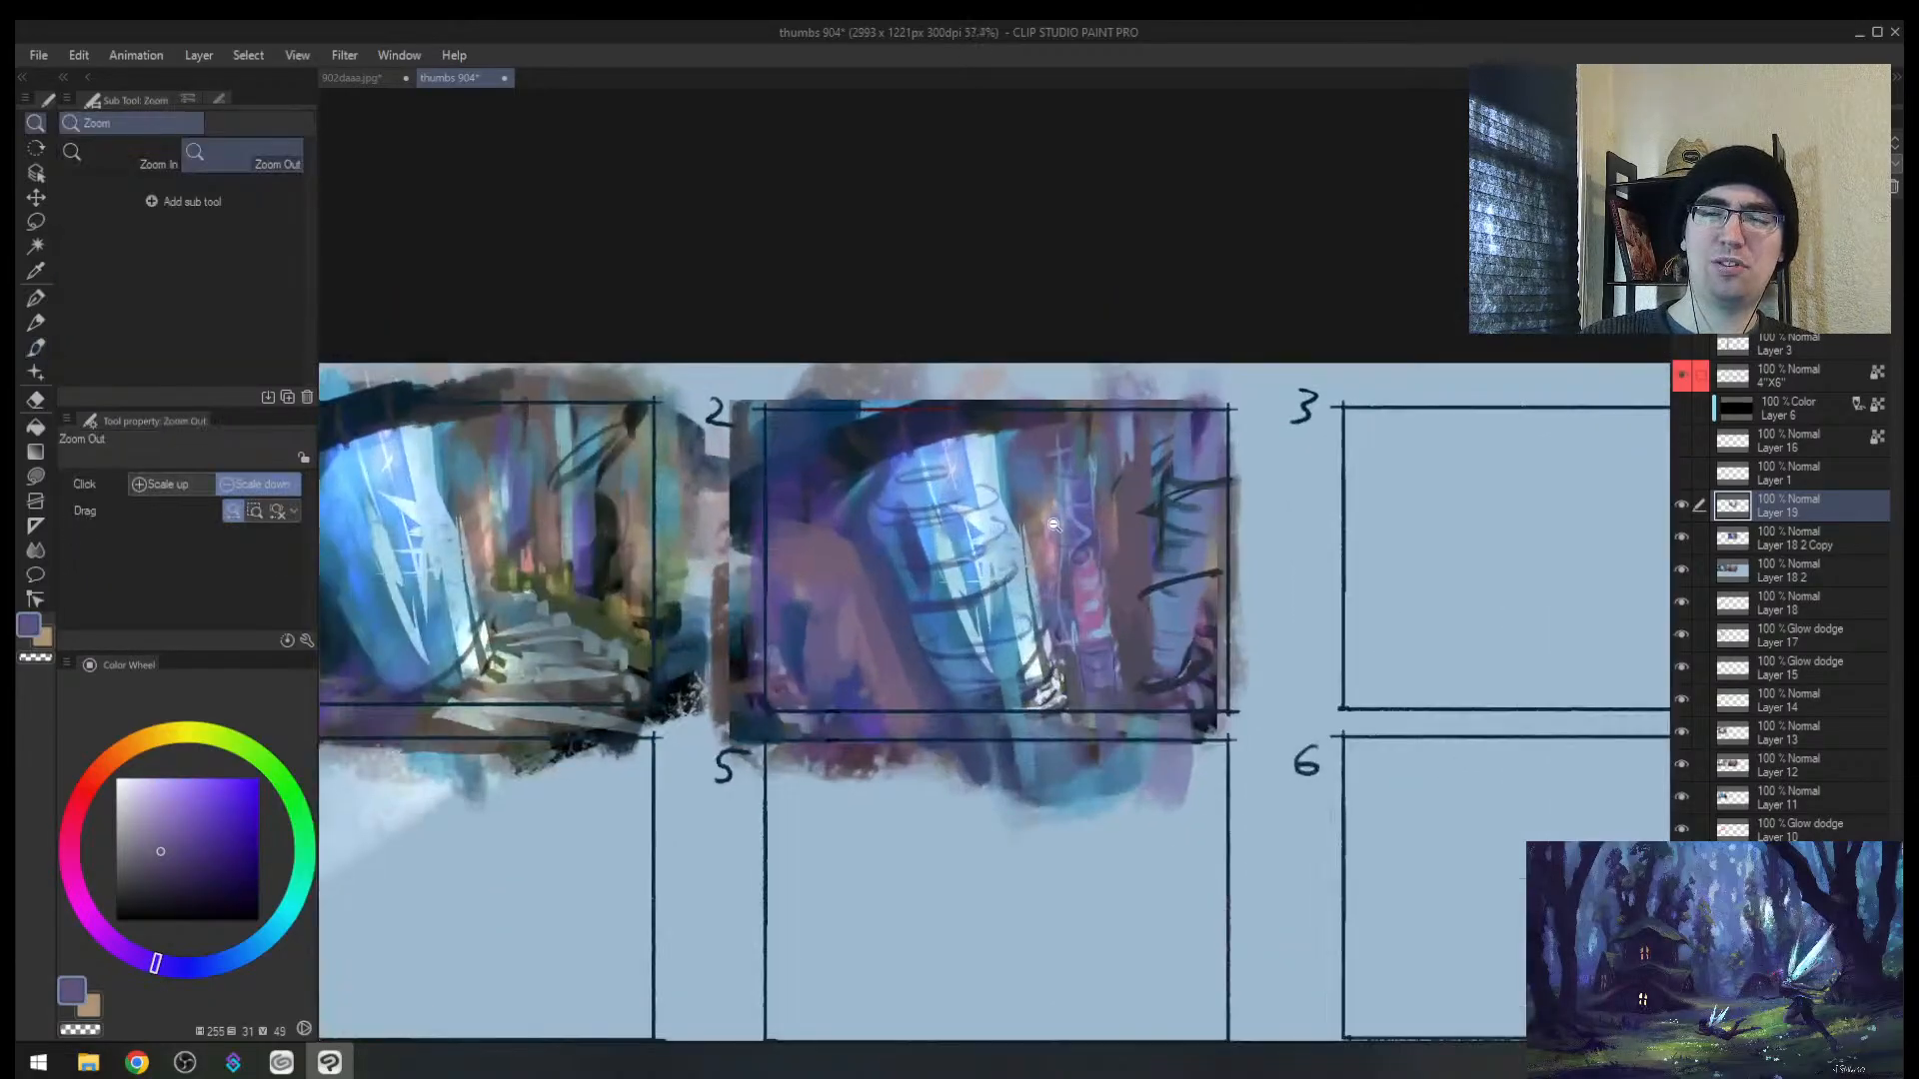
alt+click(864, 645)
mouse_move(863, 663)
mouse_down()
mouse_move(829, 702)
mouse_move(862, 722)
mouse_up()
Step: Sample pink, blue, dark purple and reddish brown, then zoom out to frame thumbnails 1 and 2
alt+click(1056, 546)
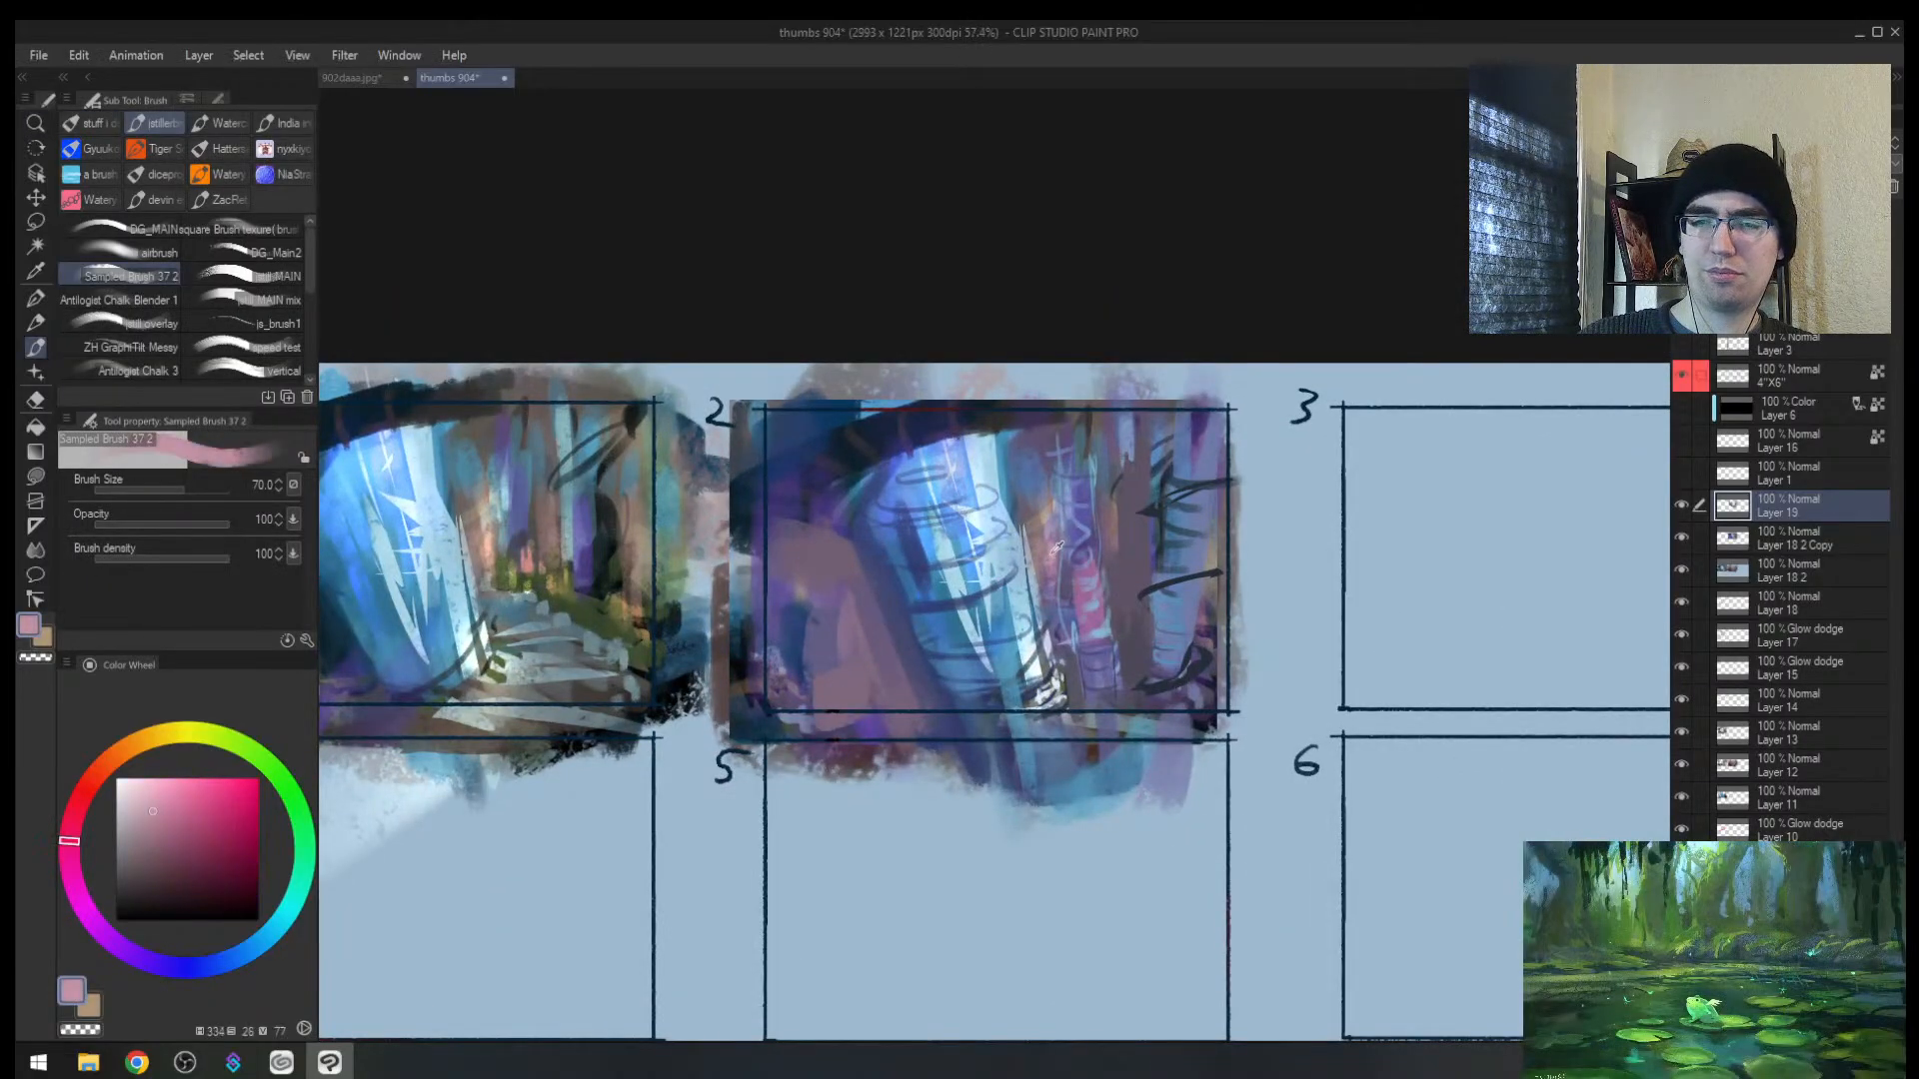
alt+click(1065, 644)
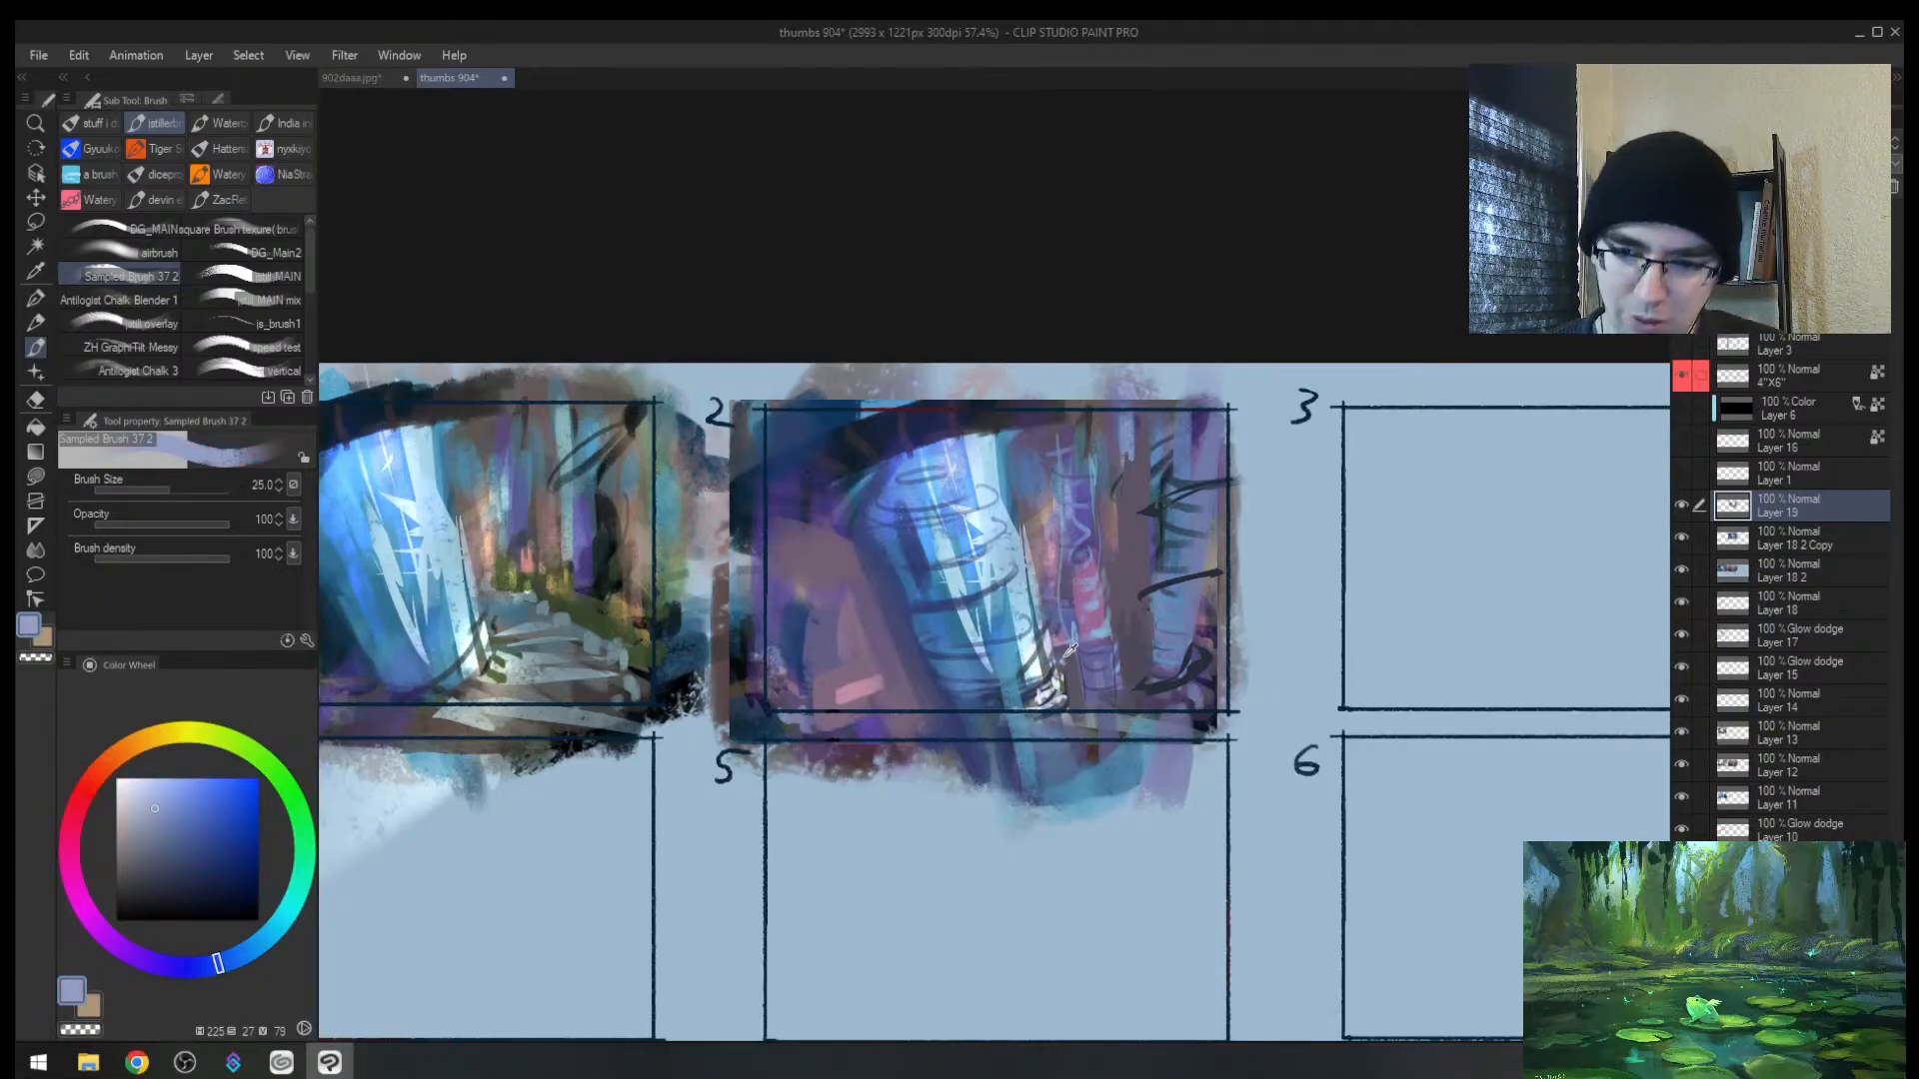
alt+click(1067, 650)
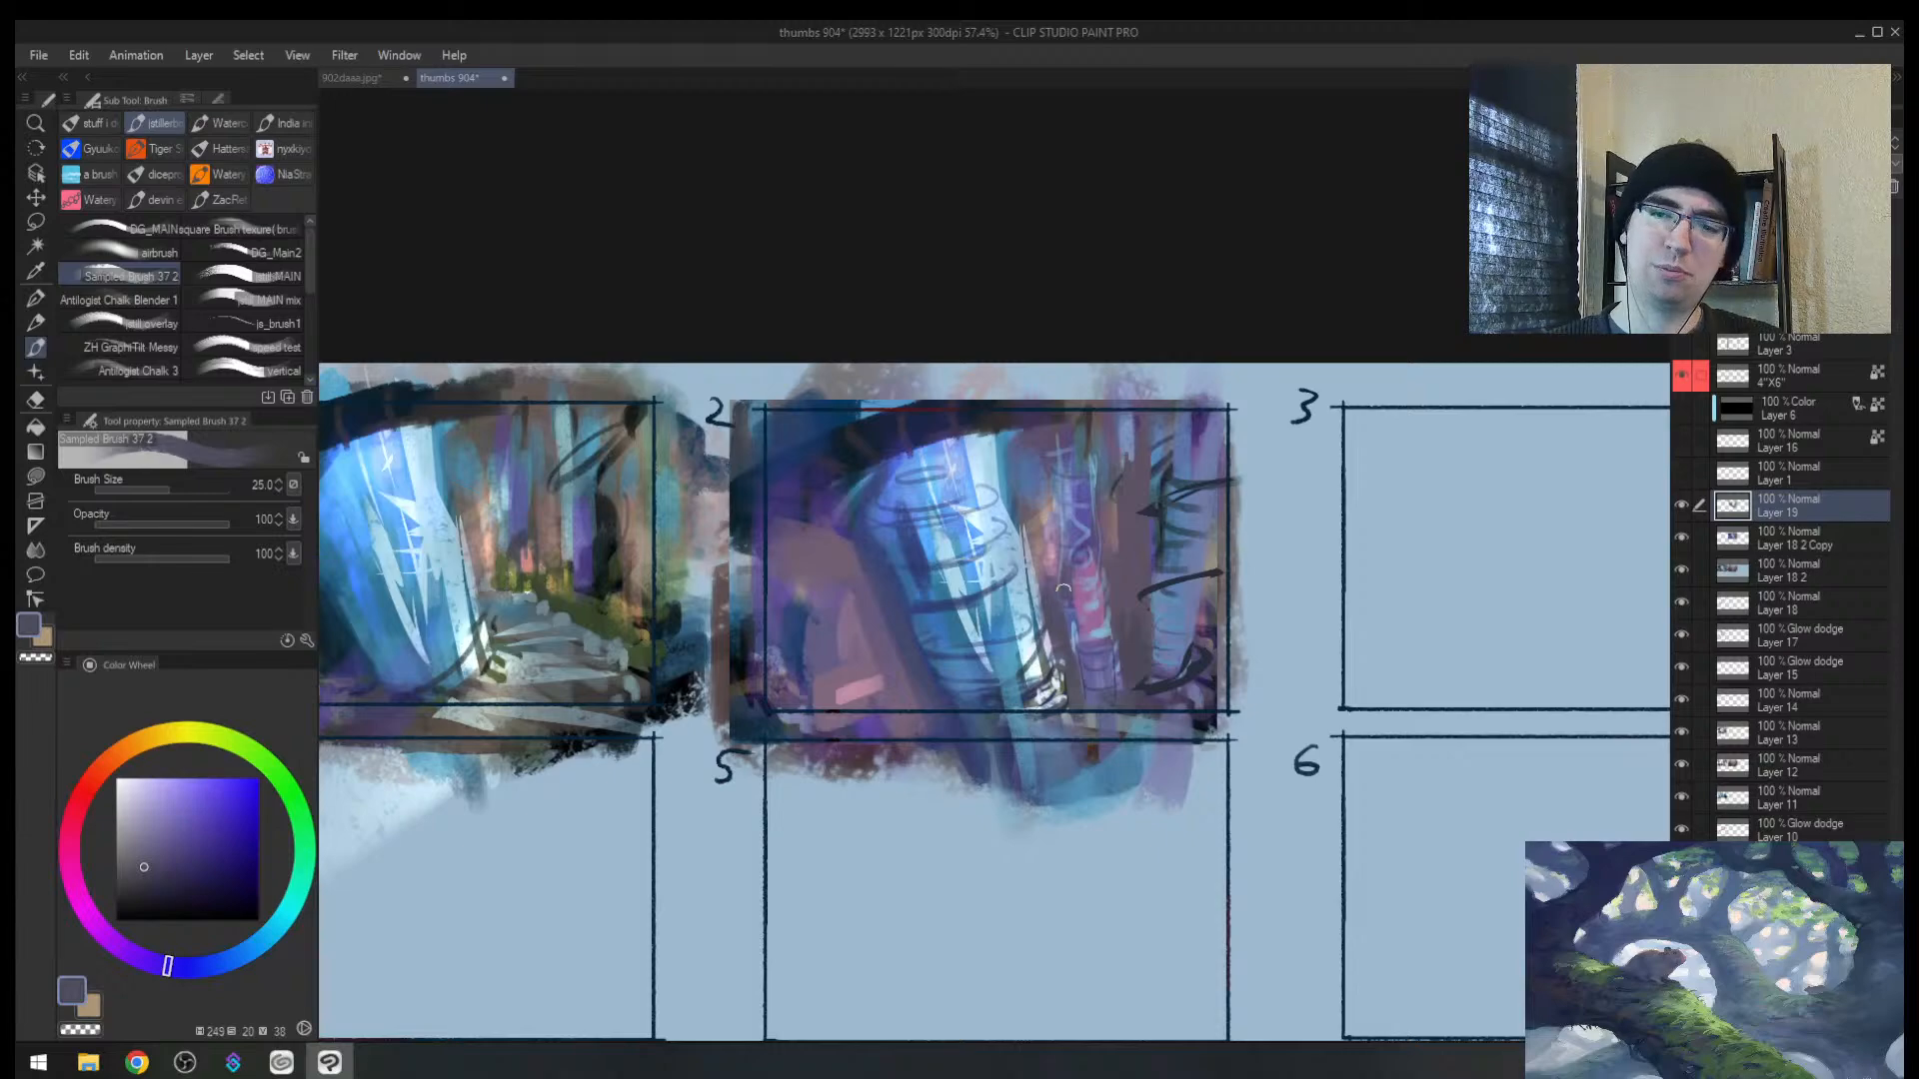
alt+click(1121, 528)
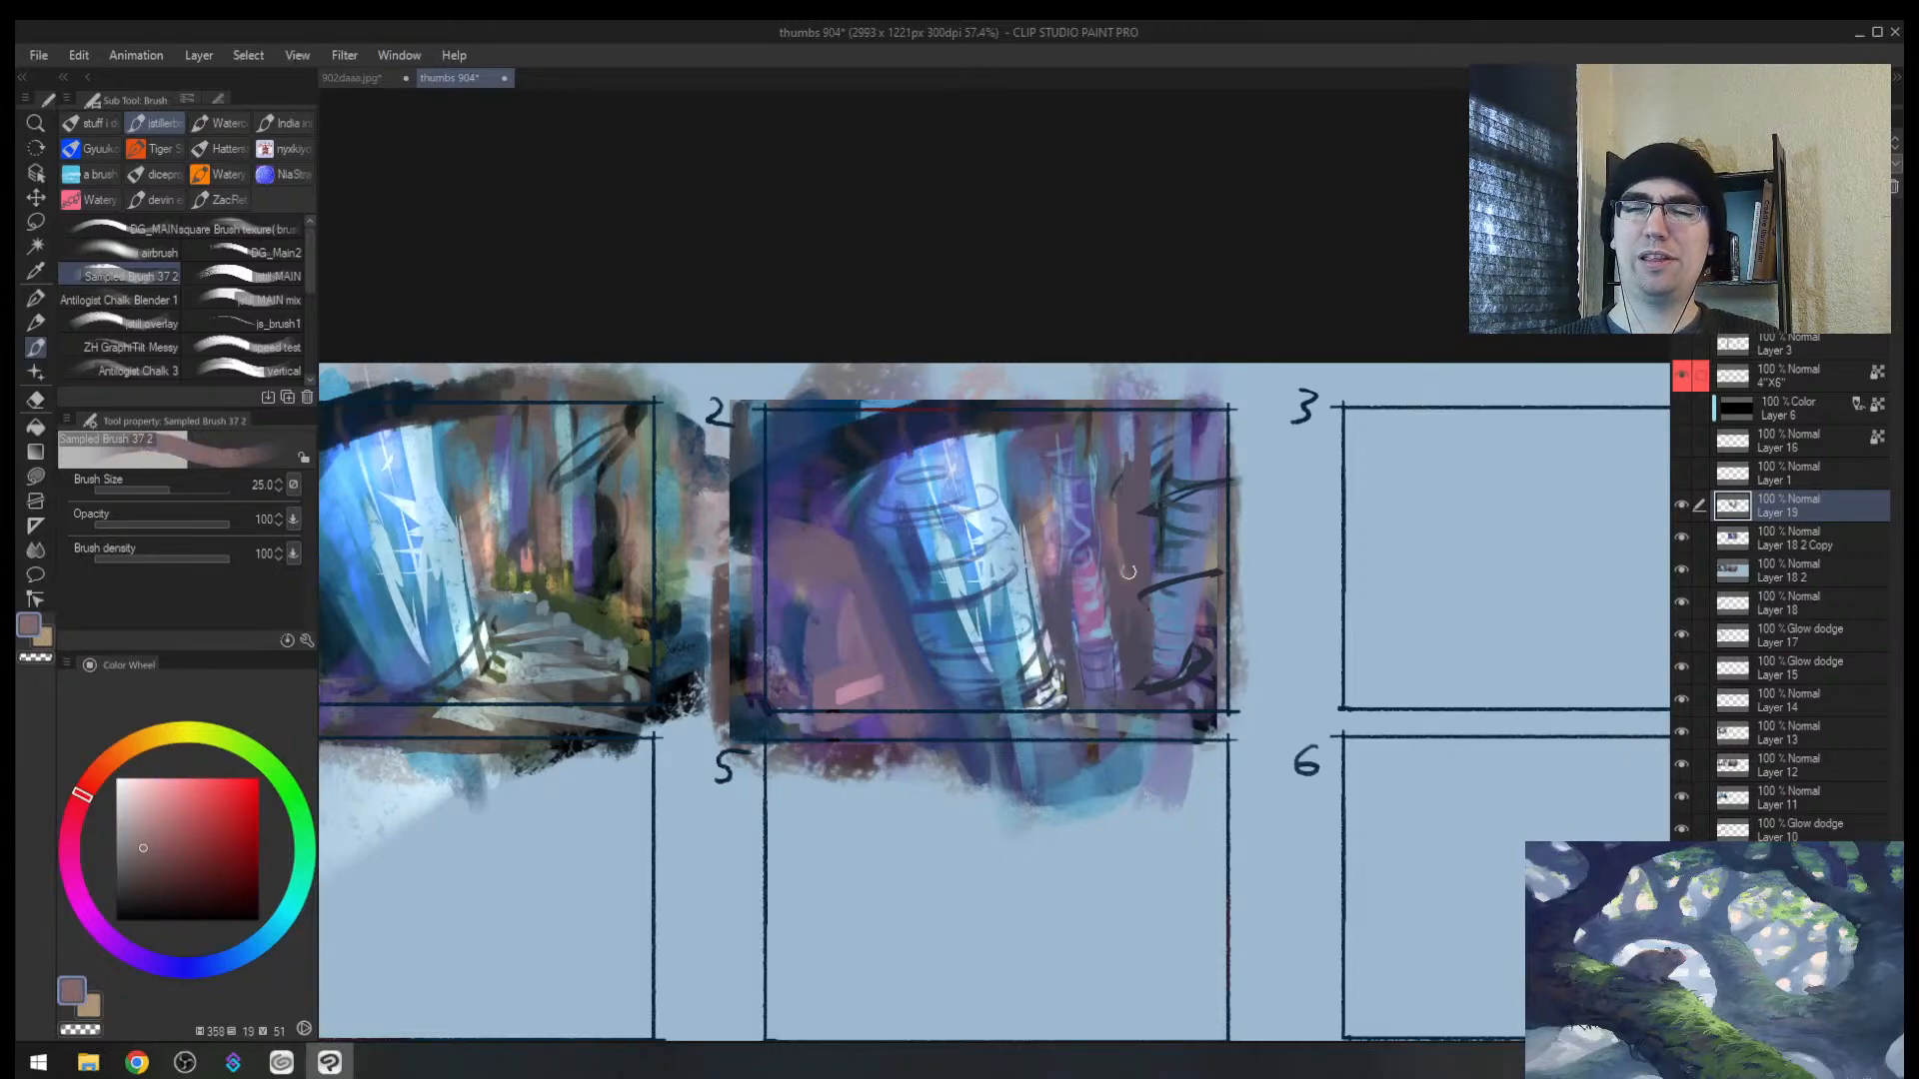
key(alt+space)
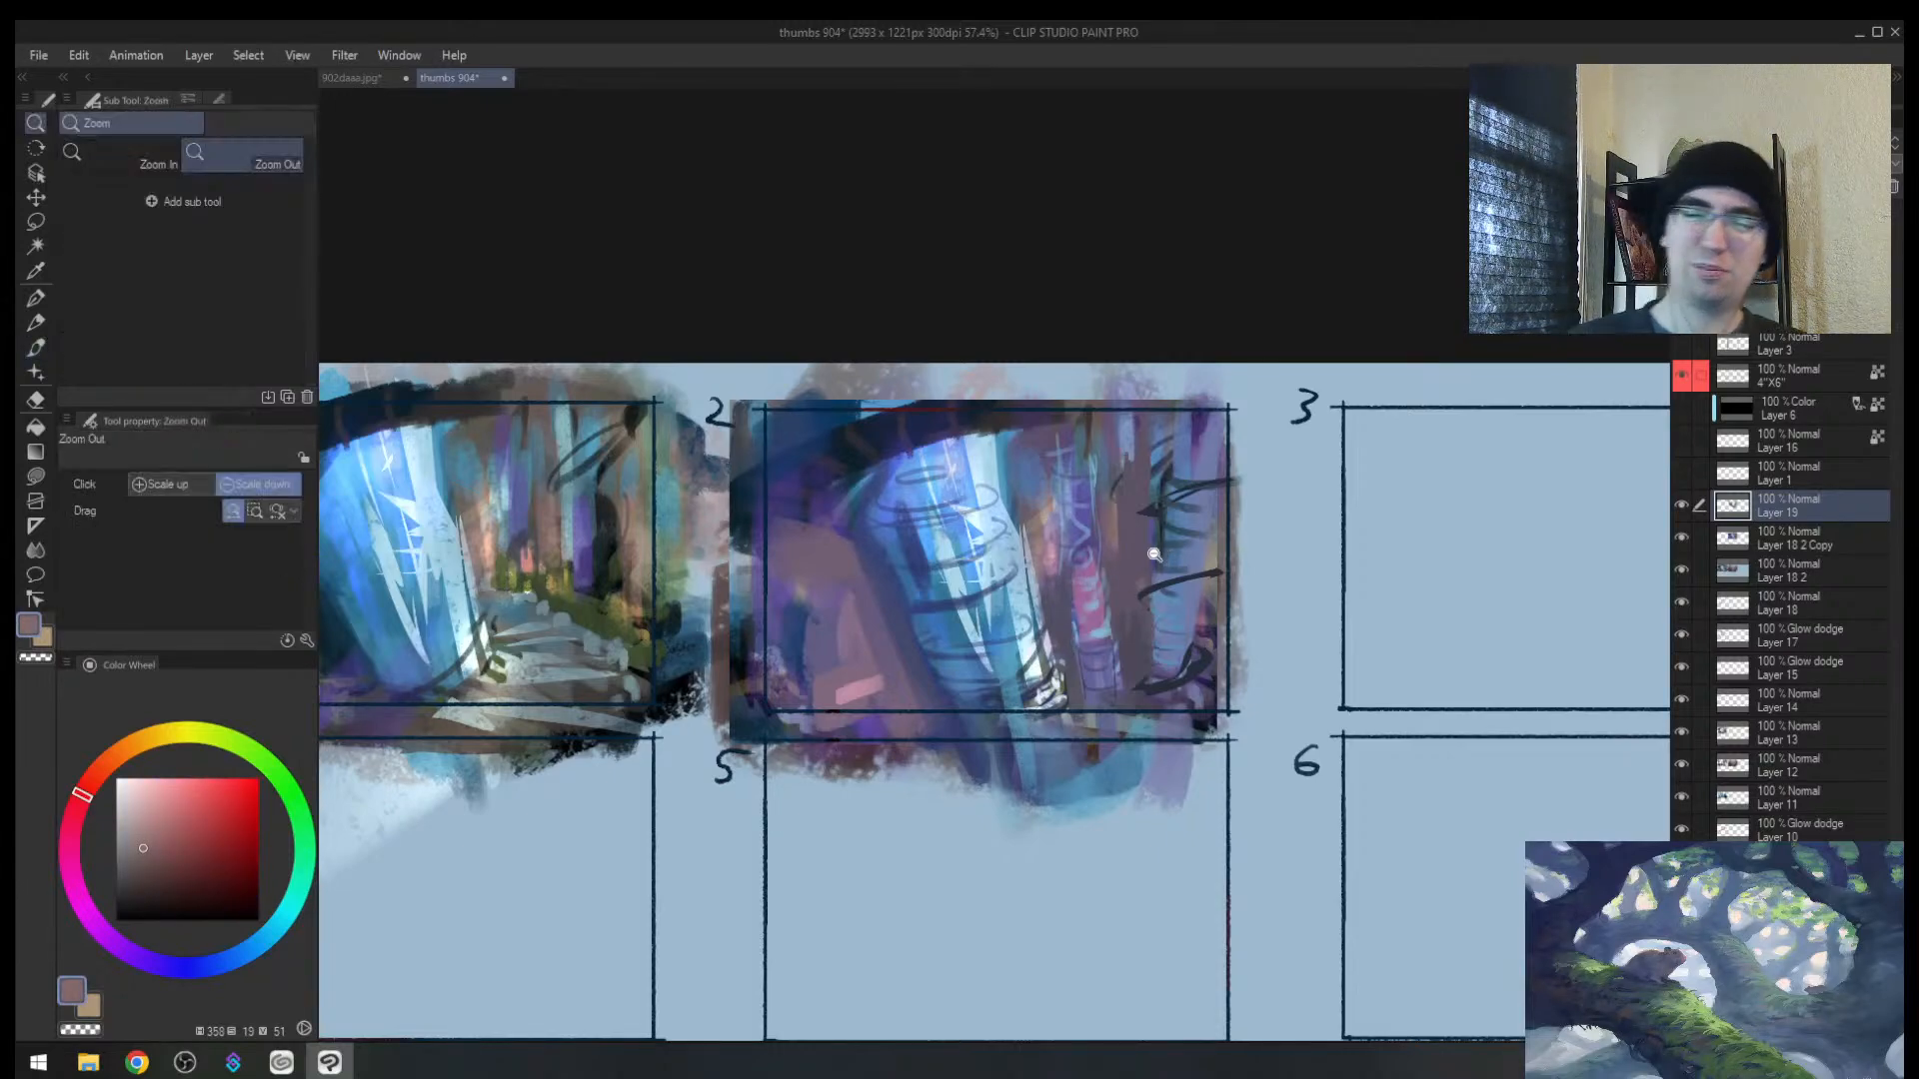
drag(1173, 562, 1089, 566)
key(h)
click(1155, 534)
click(1212, 516)
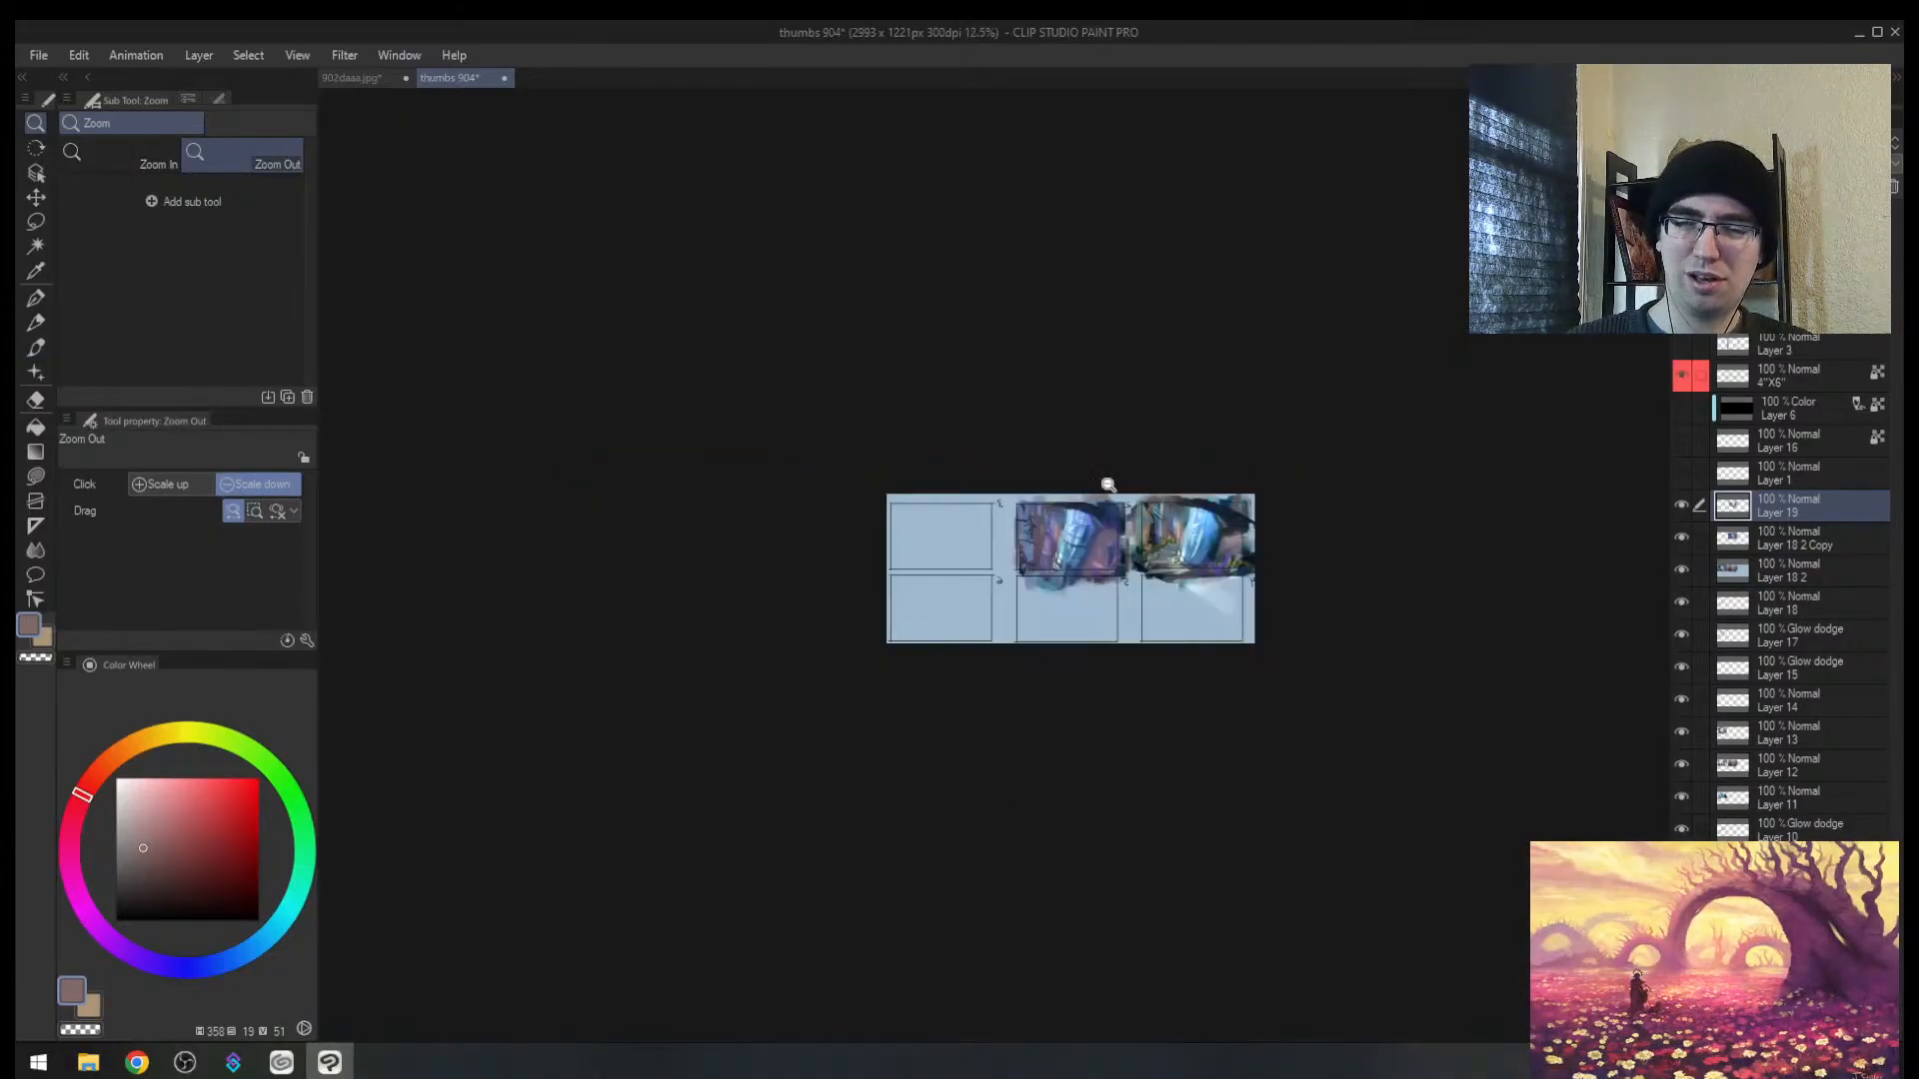
scroll(1044, 531, up, 5)
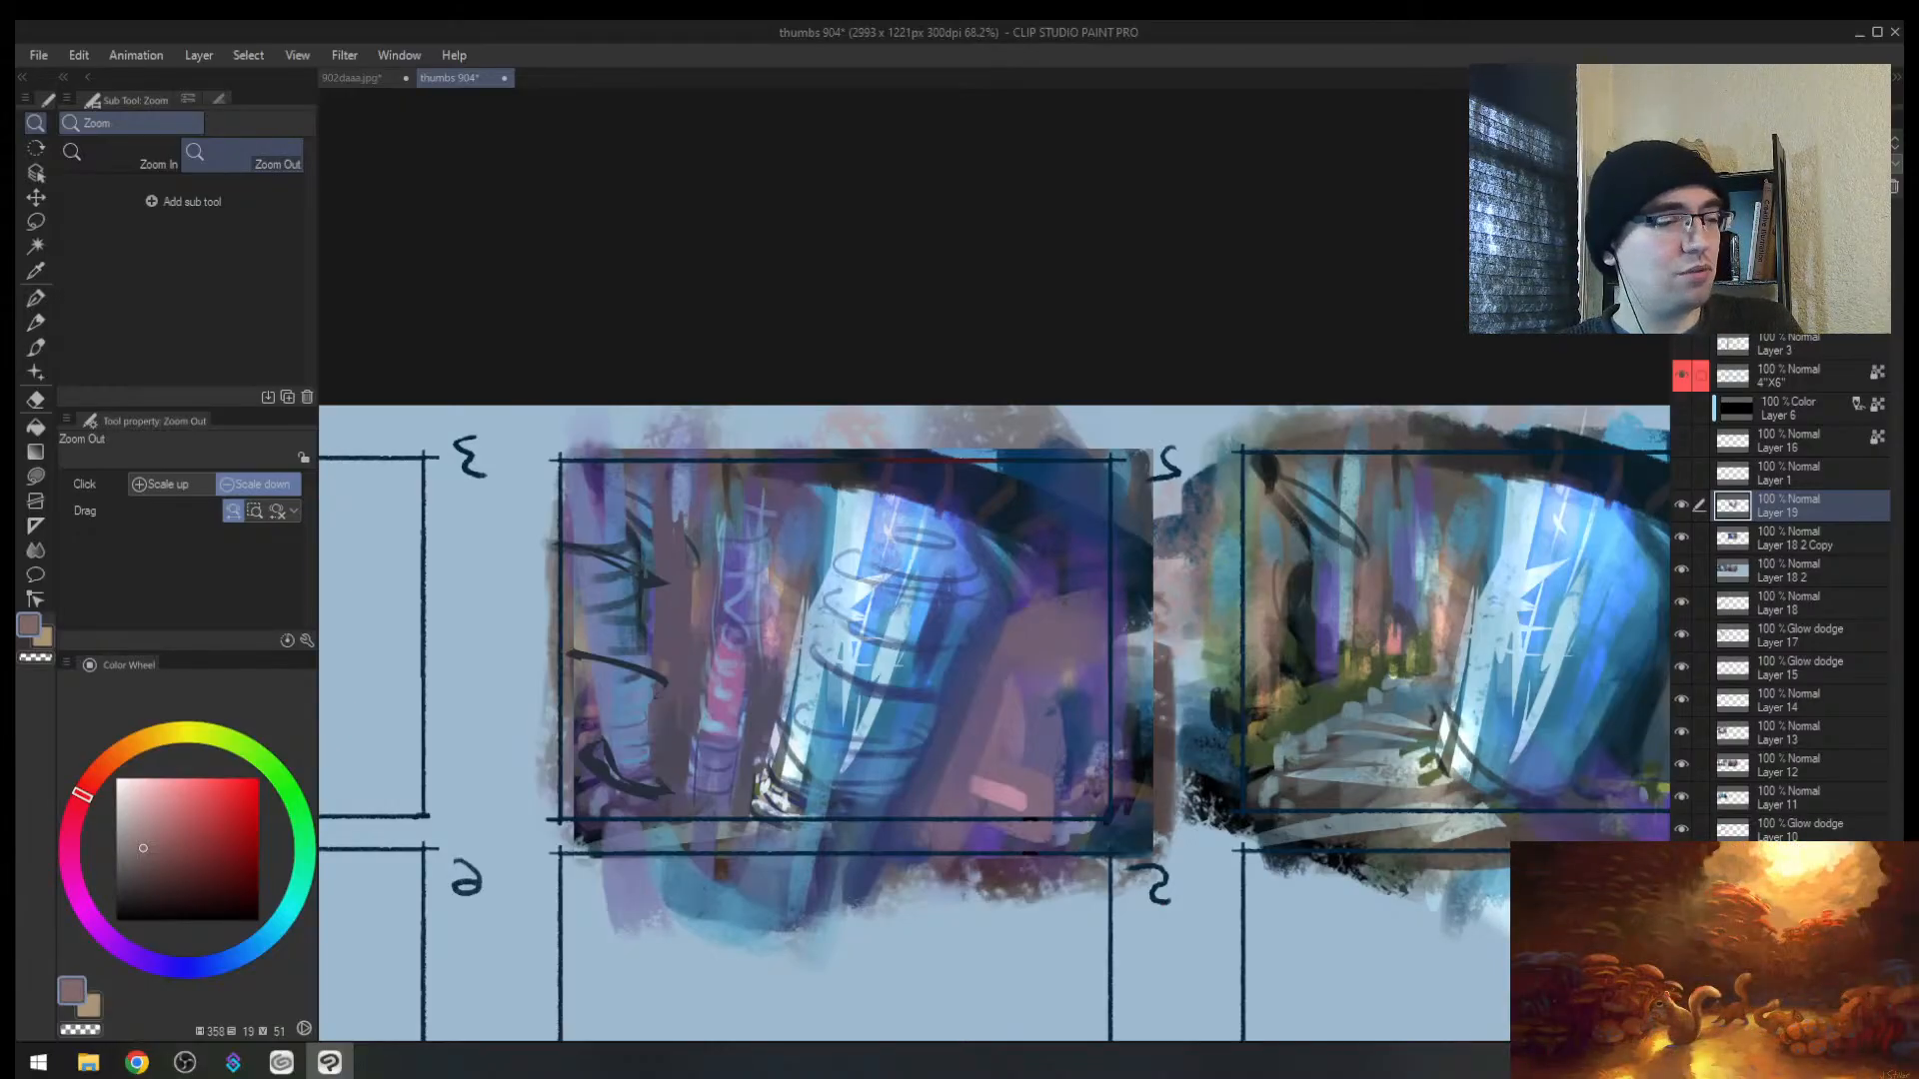
key(alt+Tab)
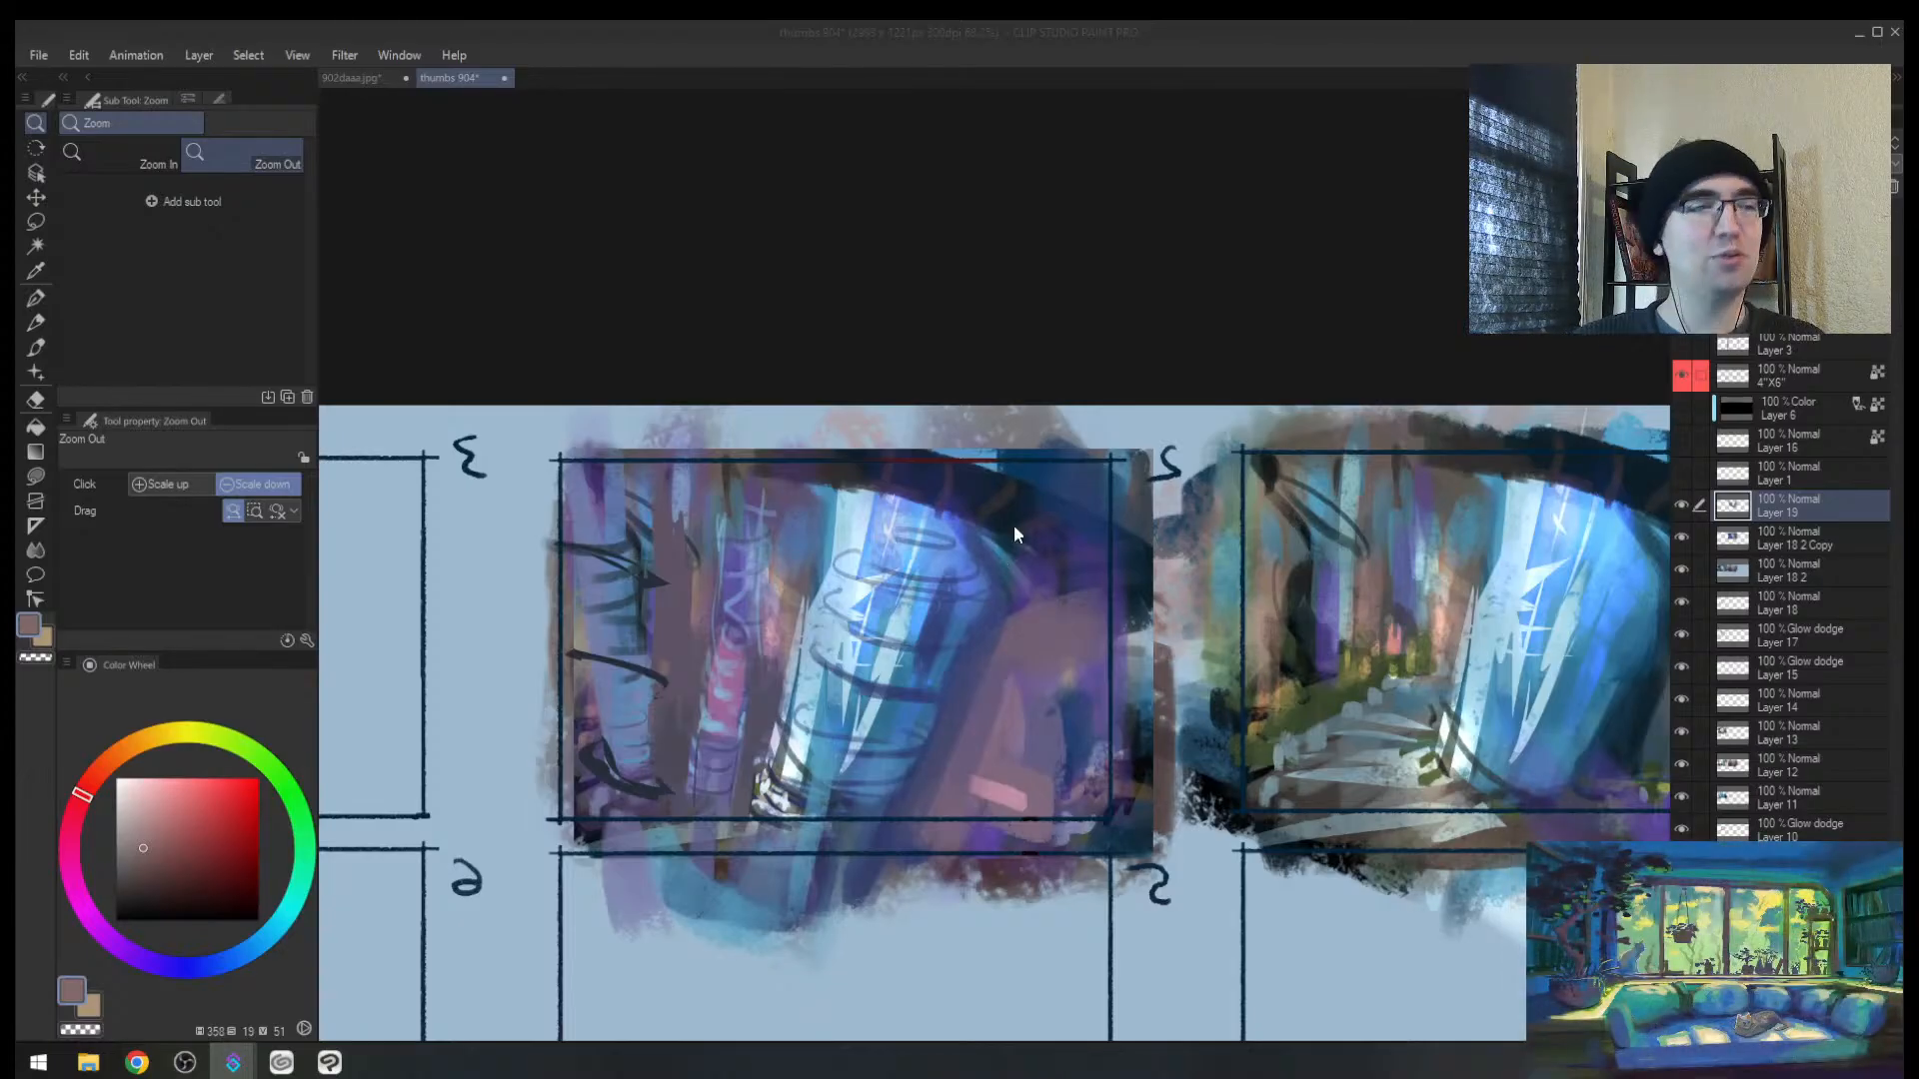
mouse_move(952, 585)
mouse_down()
mouse_move(829, 600)
mouse_move(1071, 494)
mouse_up()
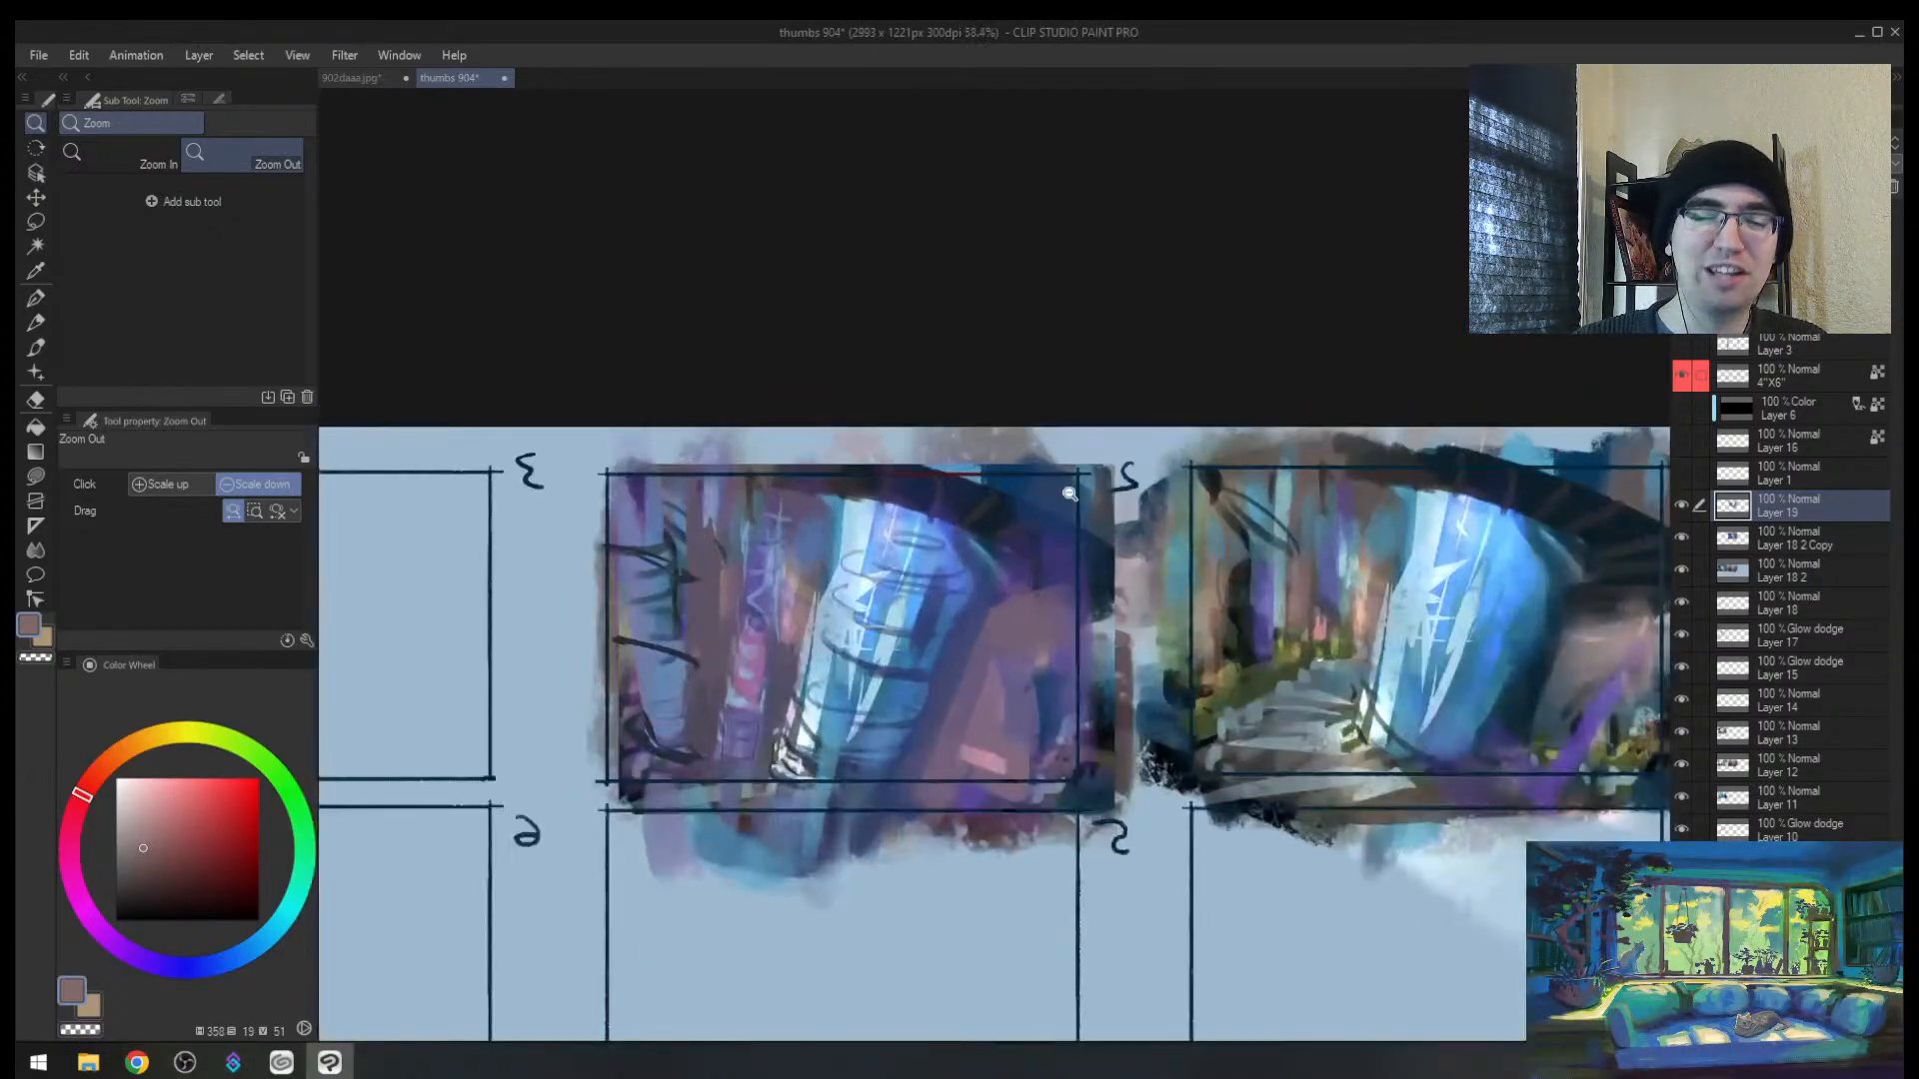
Step: Paint a mauve stroke and dark blue over the thumbnail's upper middle
key(b)
alt+click(999, 642)
mouse_move(999, 643)
mouse_down()
mouse_move(1039, 530)
mouse_move(1054, 612)
mouse_move(1077, 561)
mouse_up()
key(])
key(])
key(])
key(])
key(])
alt+click(898, 518)
alt+click(986, 581)
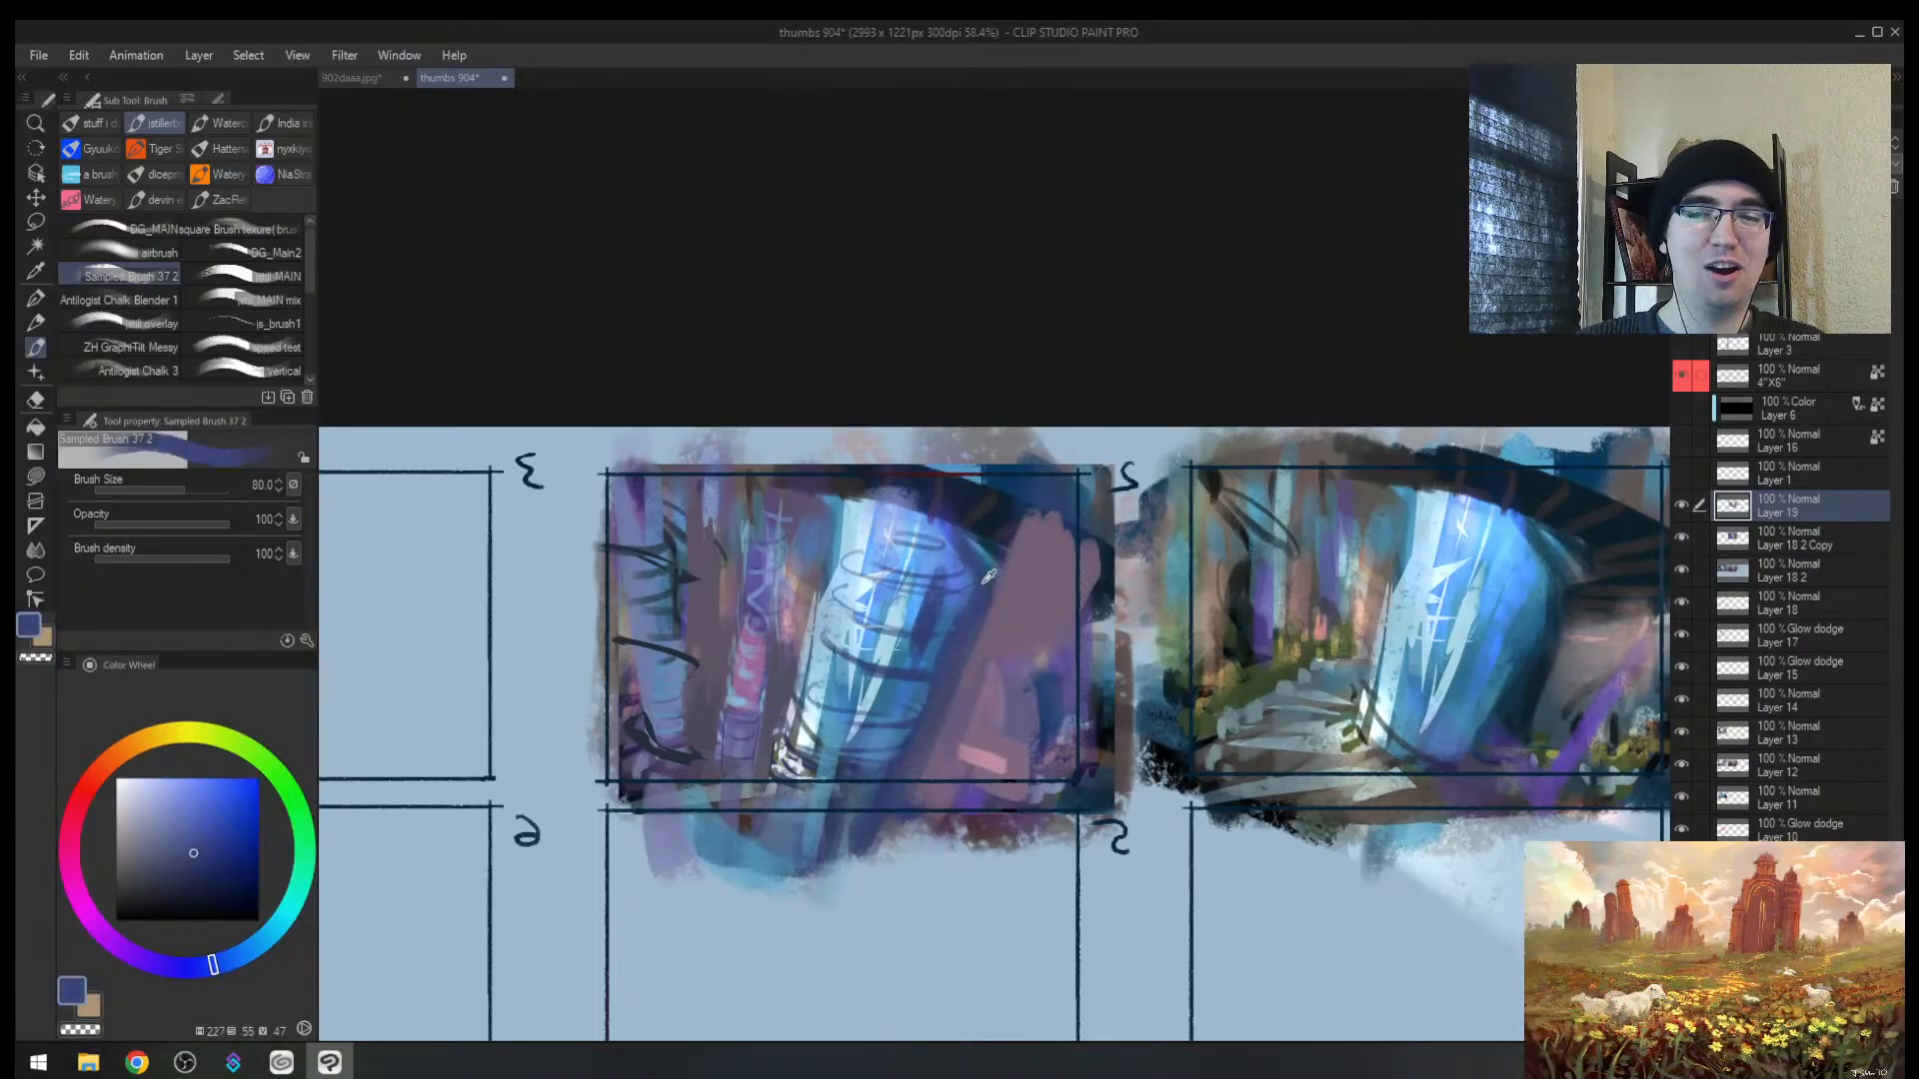
mouse_move(999, 496)
mouse_down()
mouse_move(864, 499)
mouse_move(959, 594)
mouse_move(949, 639)
mouse_up()
Step: Add dark strokes along the trunk edge, a light highlight, and purple on its upper-left edge
alt+click(1013, 488)
key([)
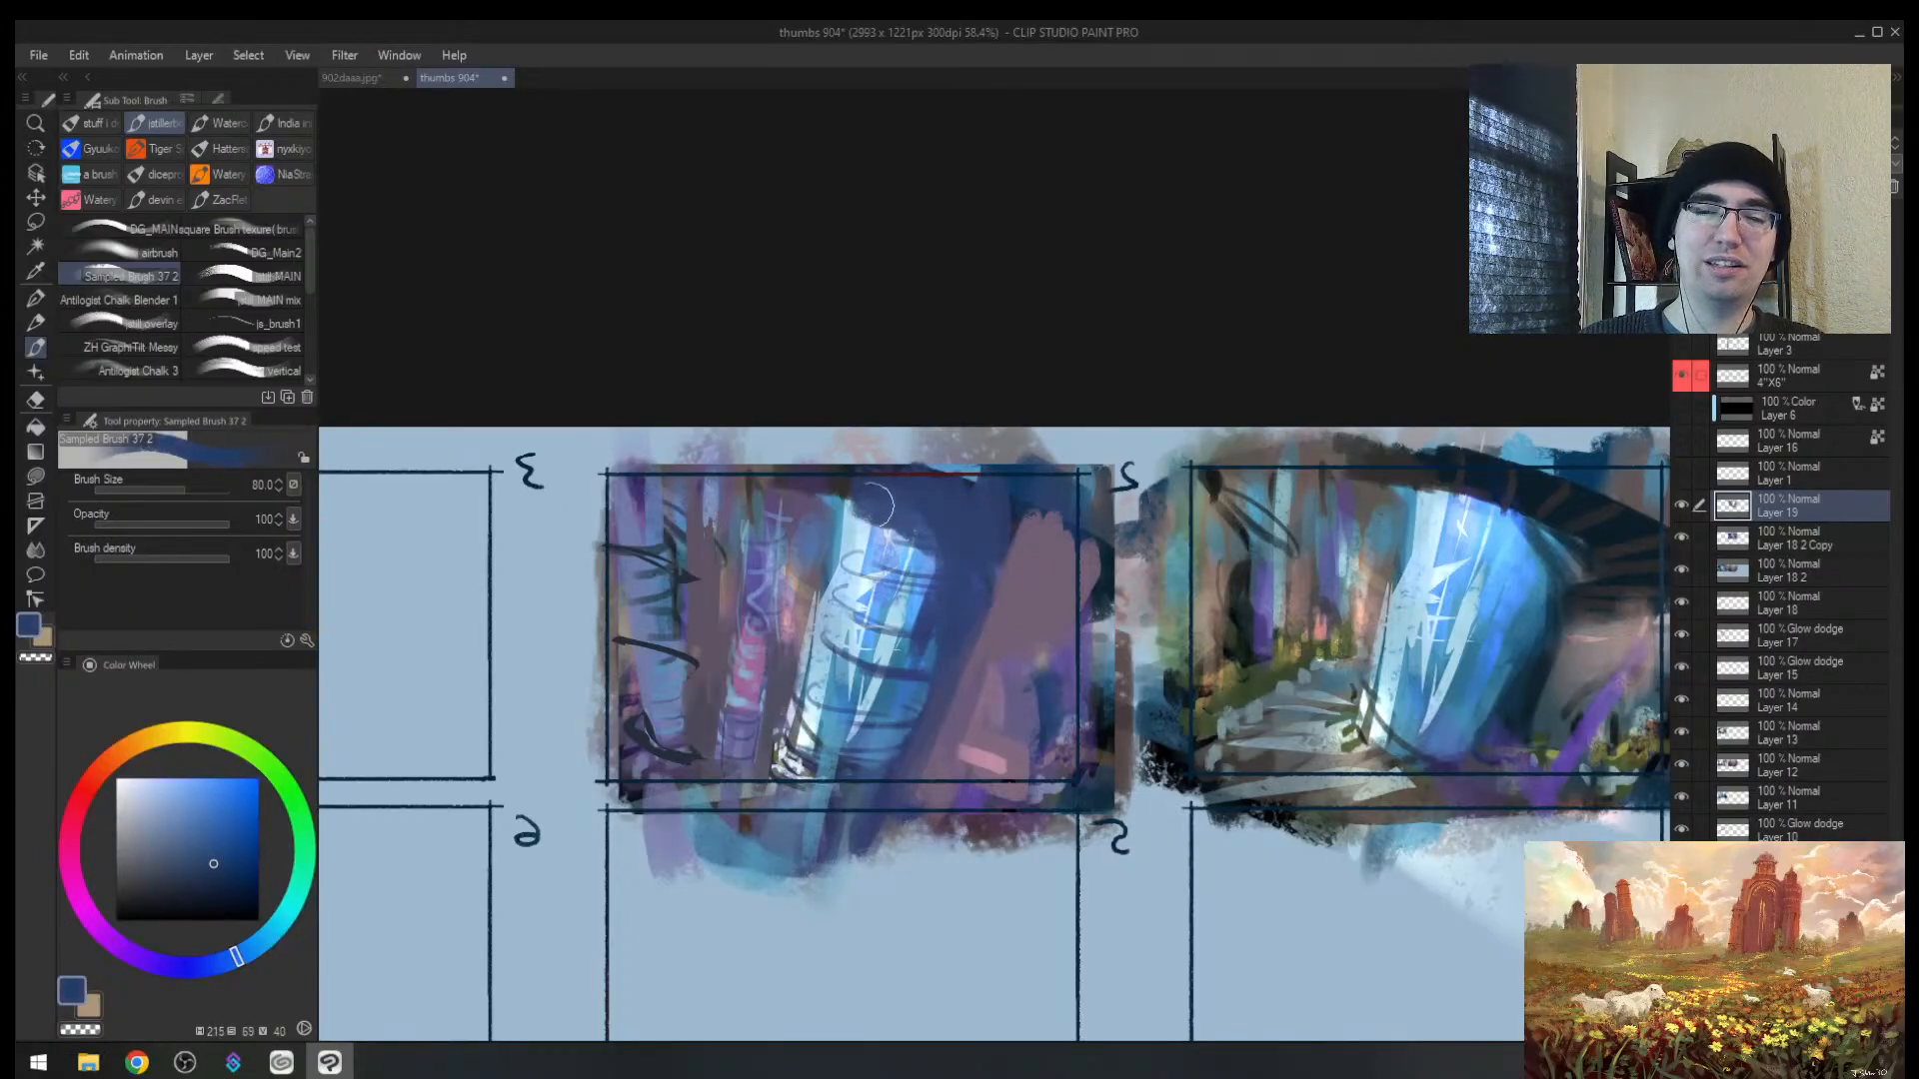
drag(880, 506, 946, 638)
alt+click(921, 572)
drag(920, 530, 940, 644)
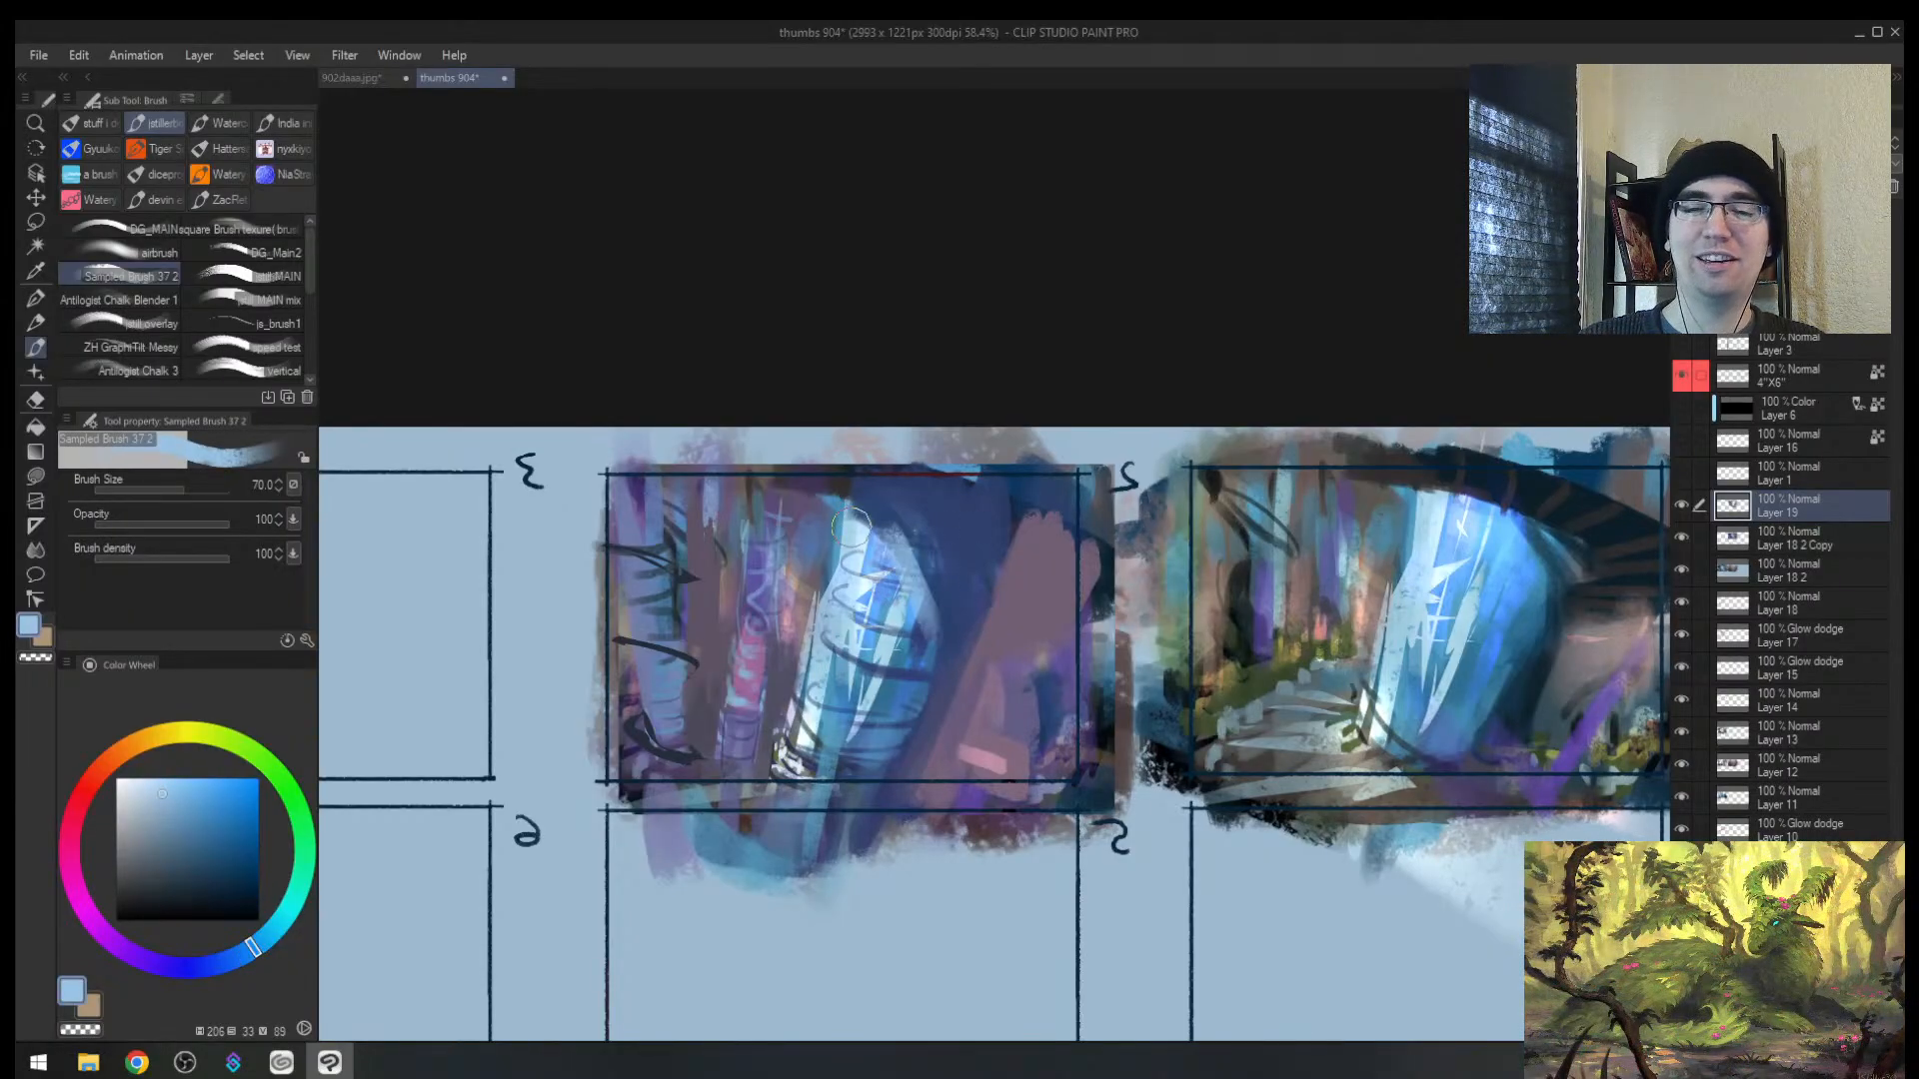
alt+click(887, 512)
alt+click(811, 499)
mouse_move(795, 522)
mouse_down()
mouse_move(819, 462)
mouse_move(847, 545)
mouse_up()
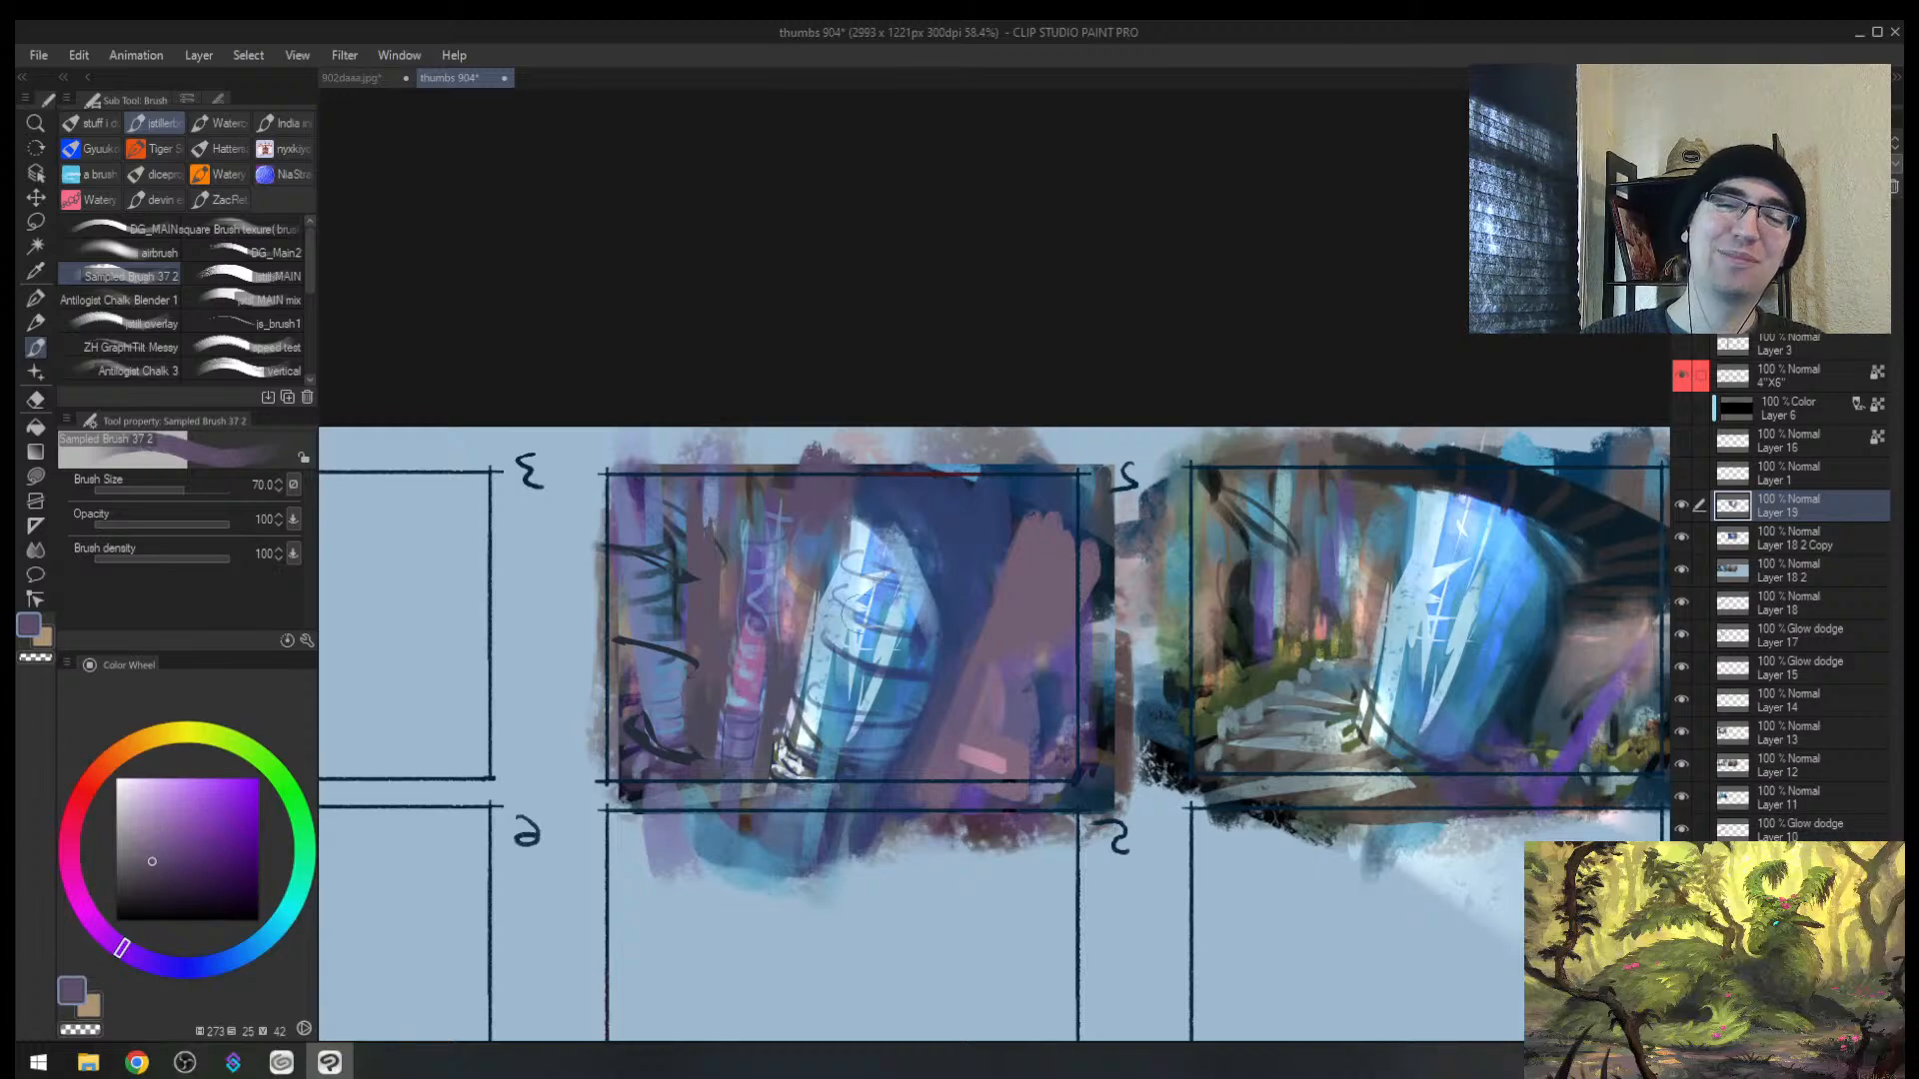
Step: Paint a dark blue stroke down the trunk's left edge and light blue strokes near its top
key([)
key(h)
key(space)
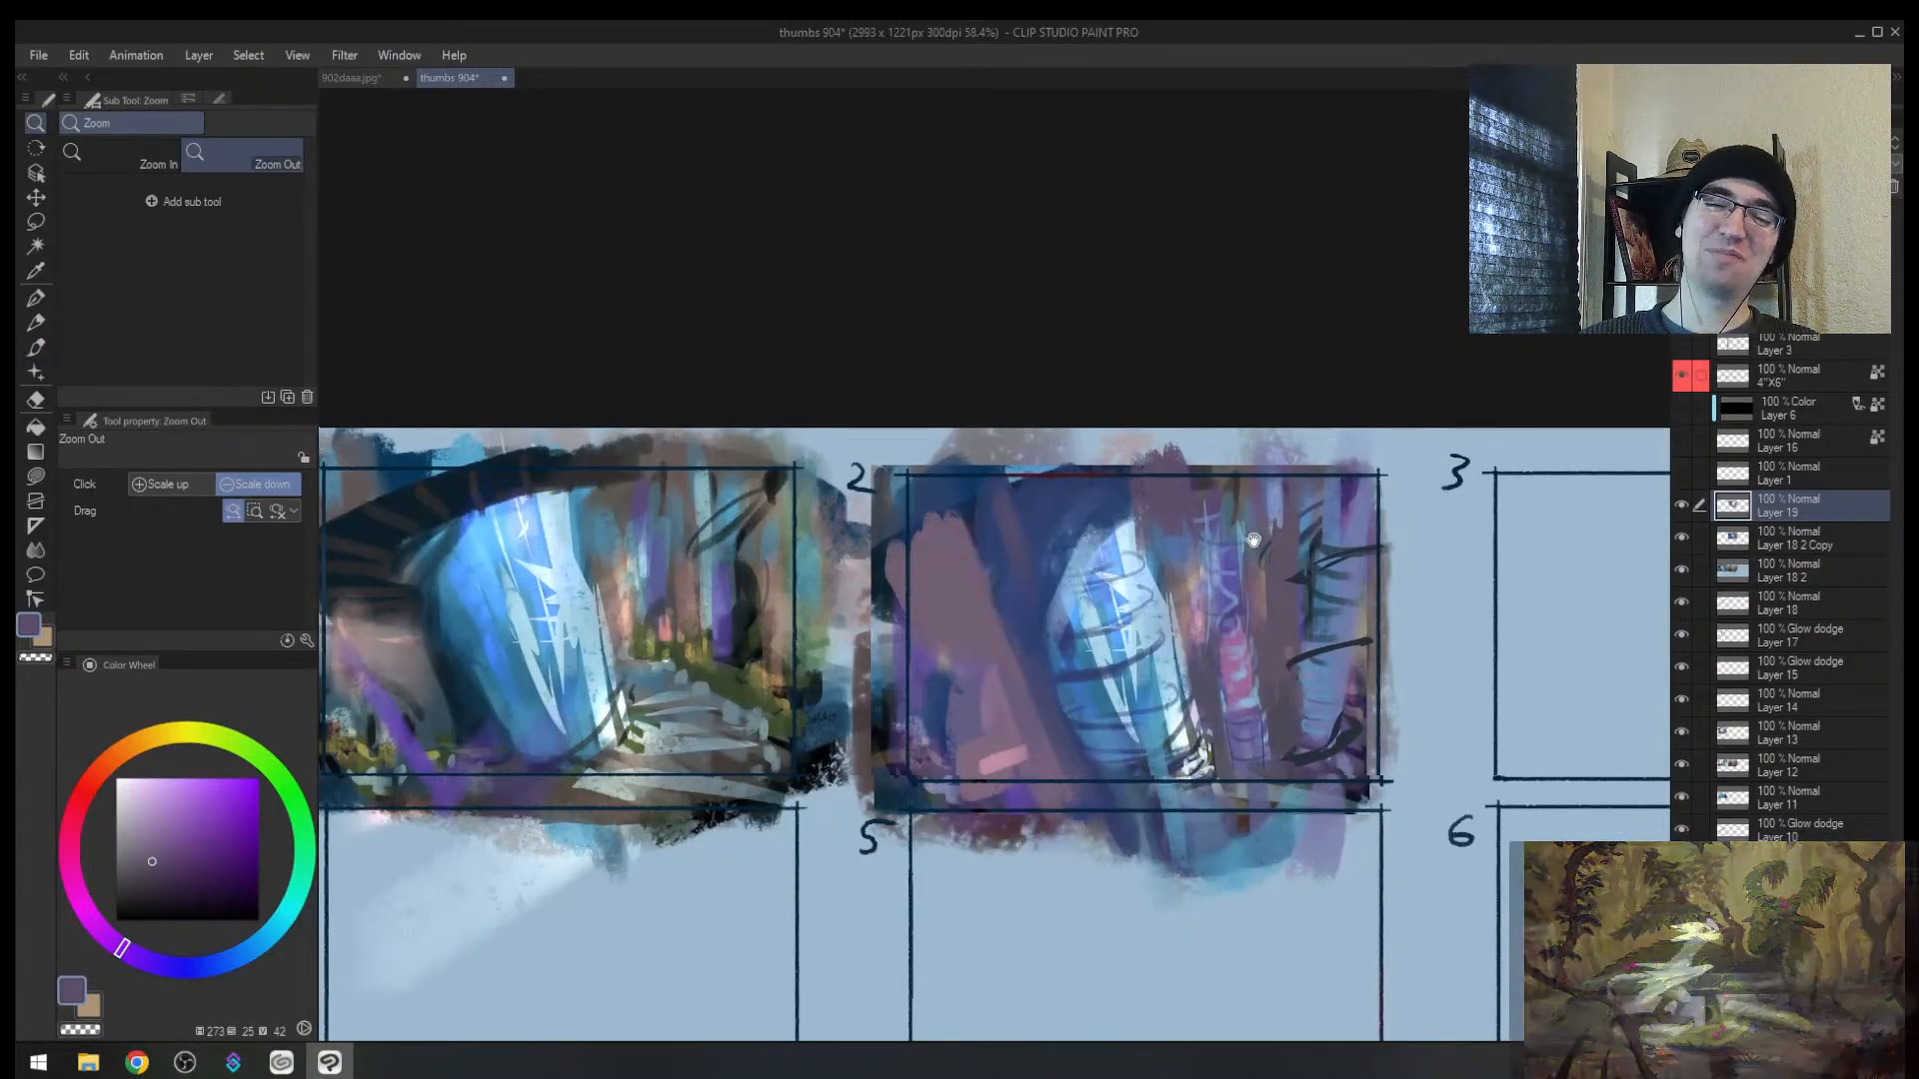
drag(1218, 530, 1029, 555)
alt+click(880, 568)
mouse_move(877, 570)
mouse_down()
mouse_move(860, 717)
mouse_move(893, 758)
mouse_up()
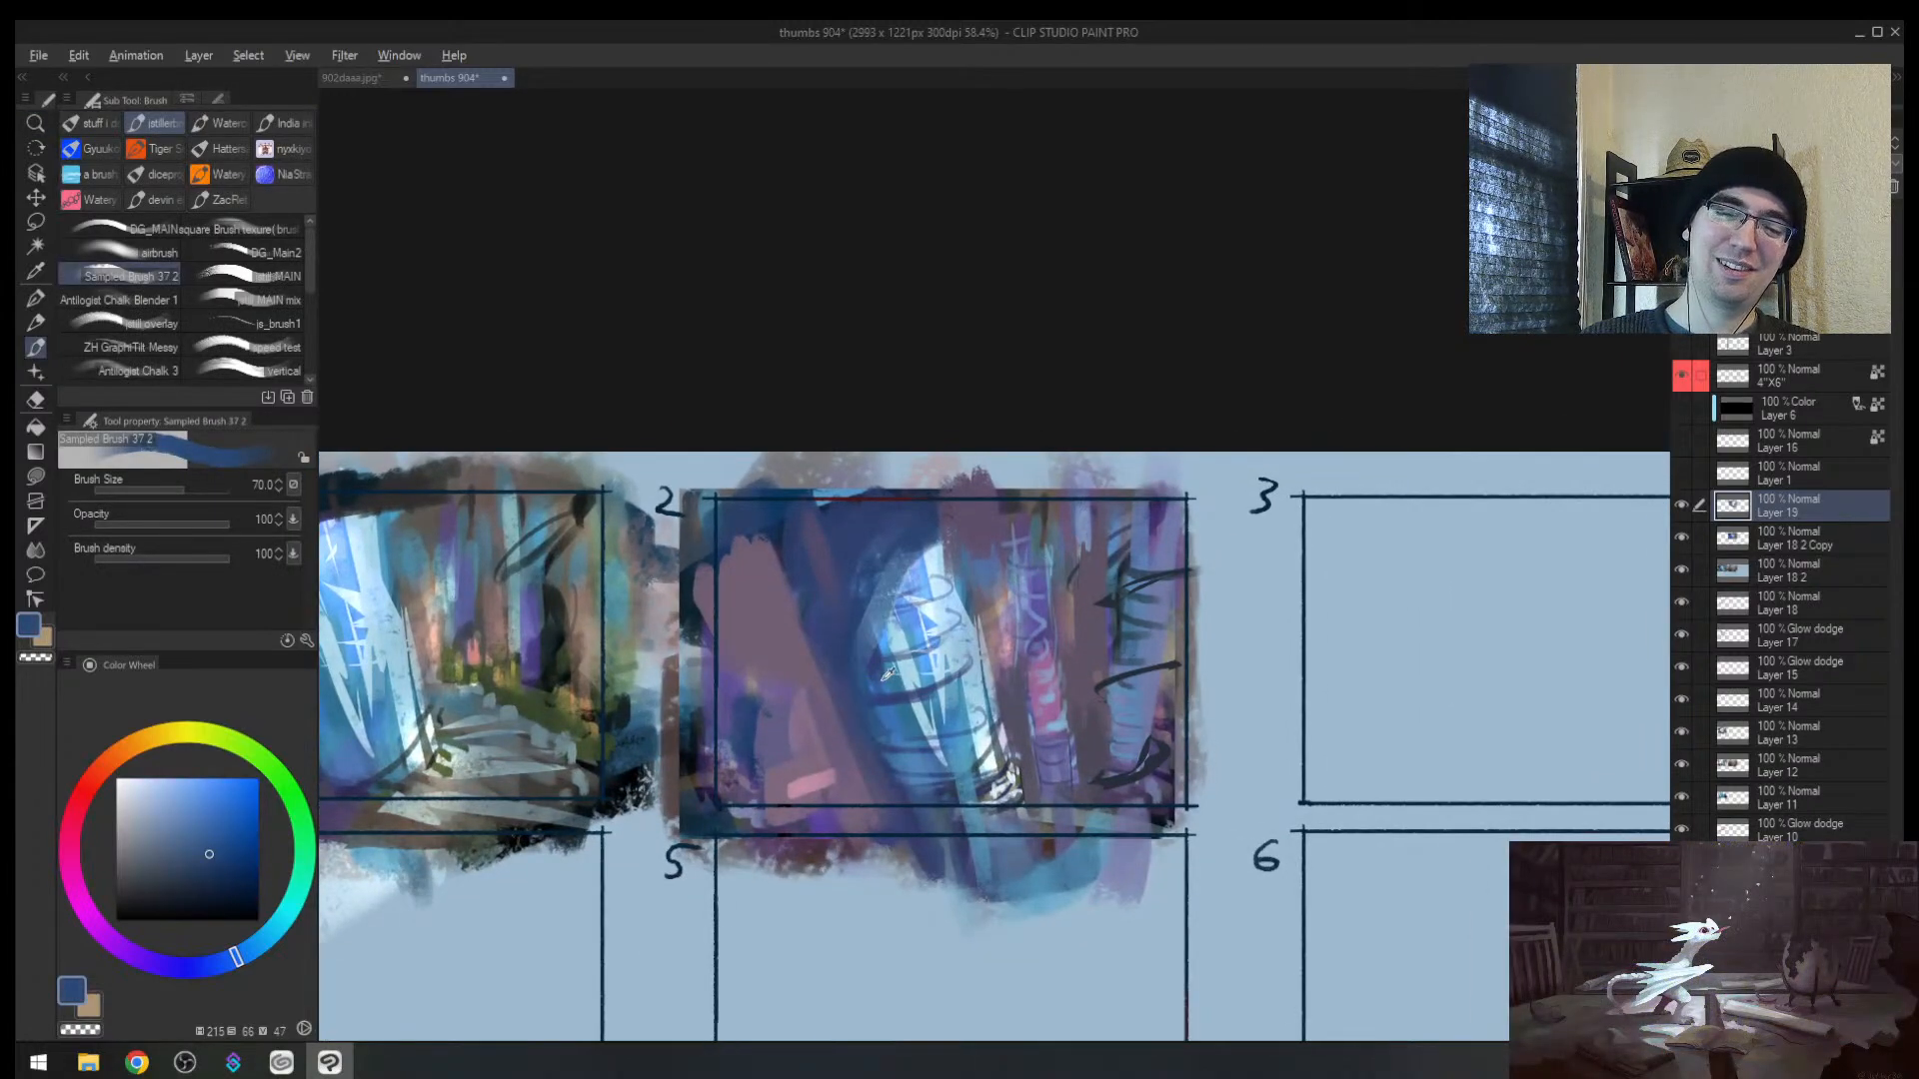
alt+click(884, 676)
key(])
key(])
mouse_move(868, 651)
mouse_down()
mouse_move(924, 548)
mouse_move(863, 588)
mouse_move(892, 518)
mouse_up()
alt+click(847, 550)
key(alt)
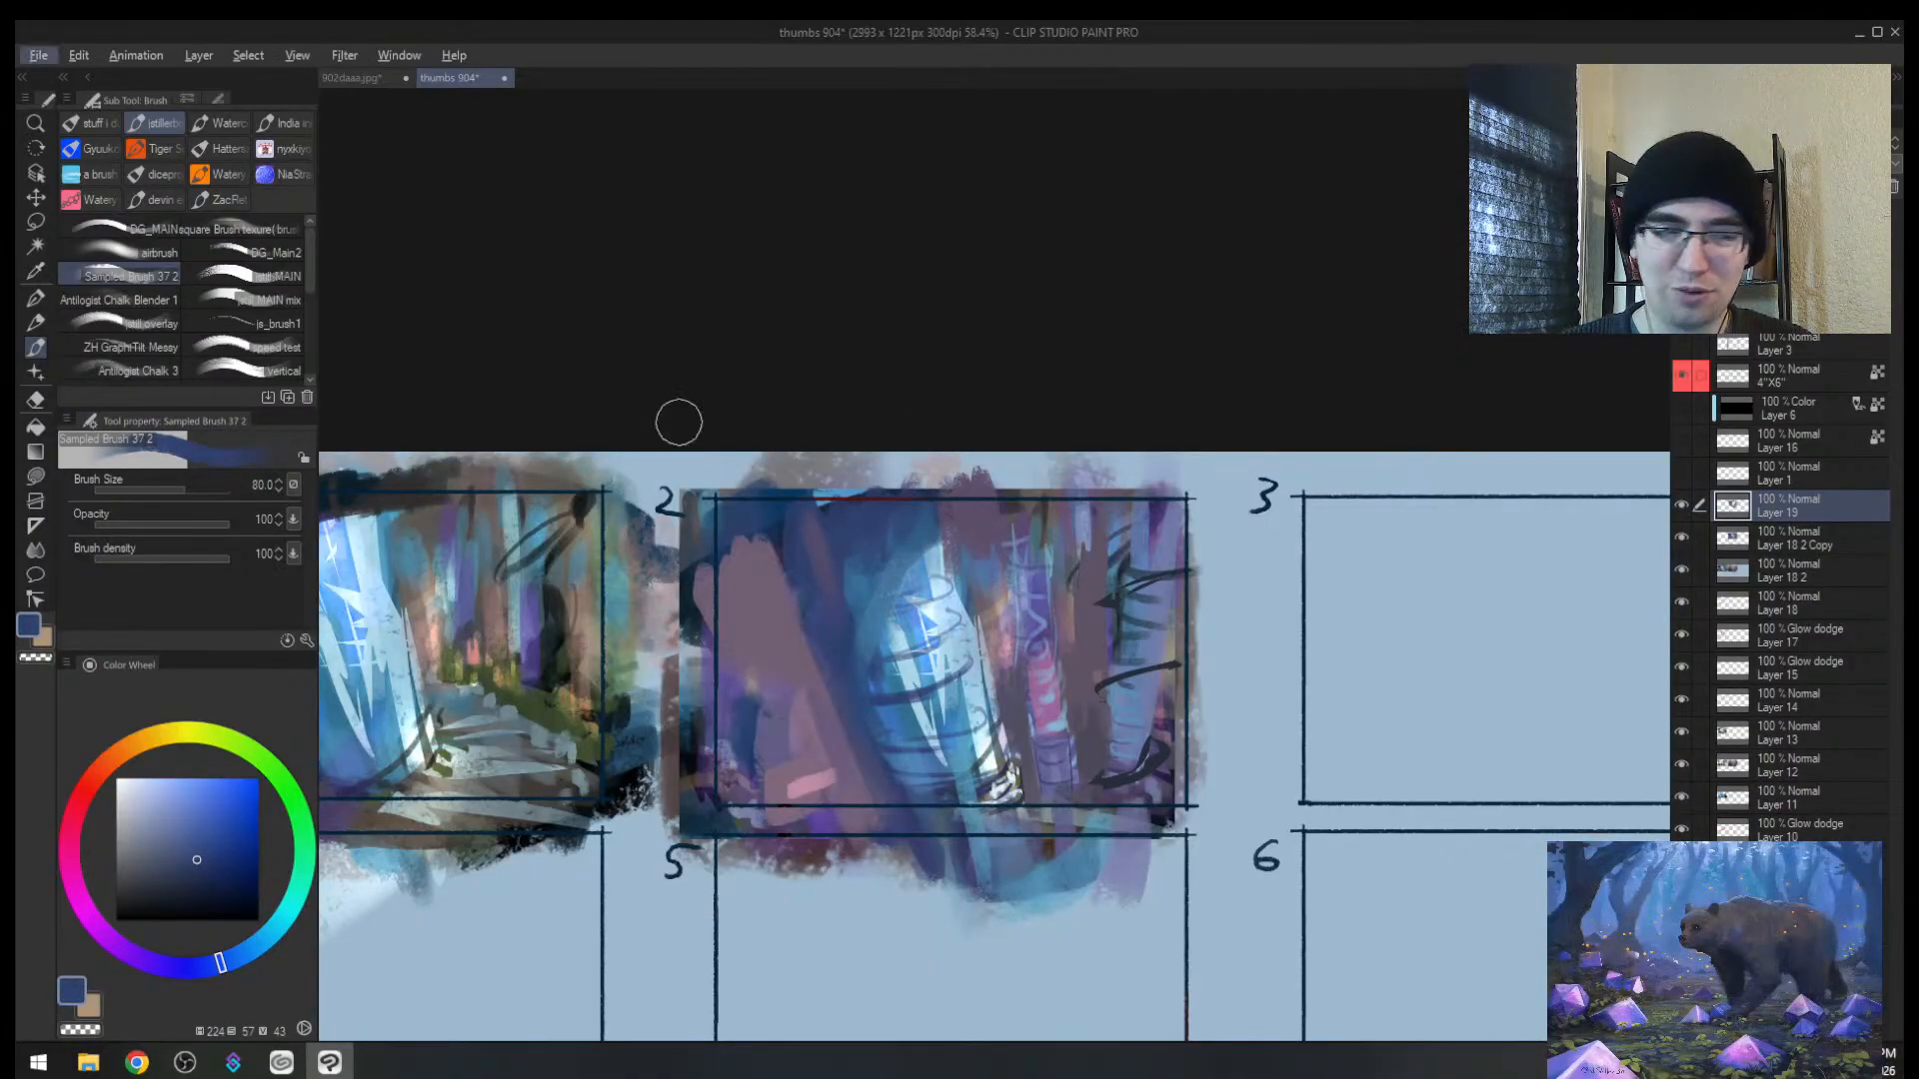
key(alt+Tab)
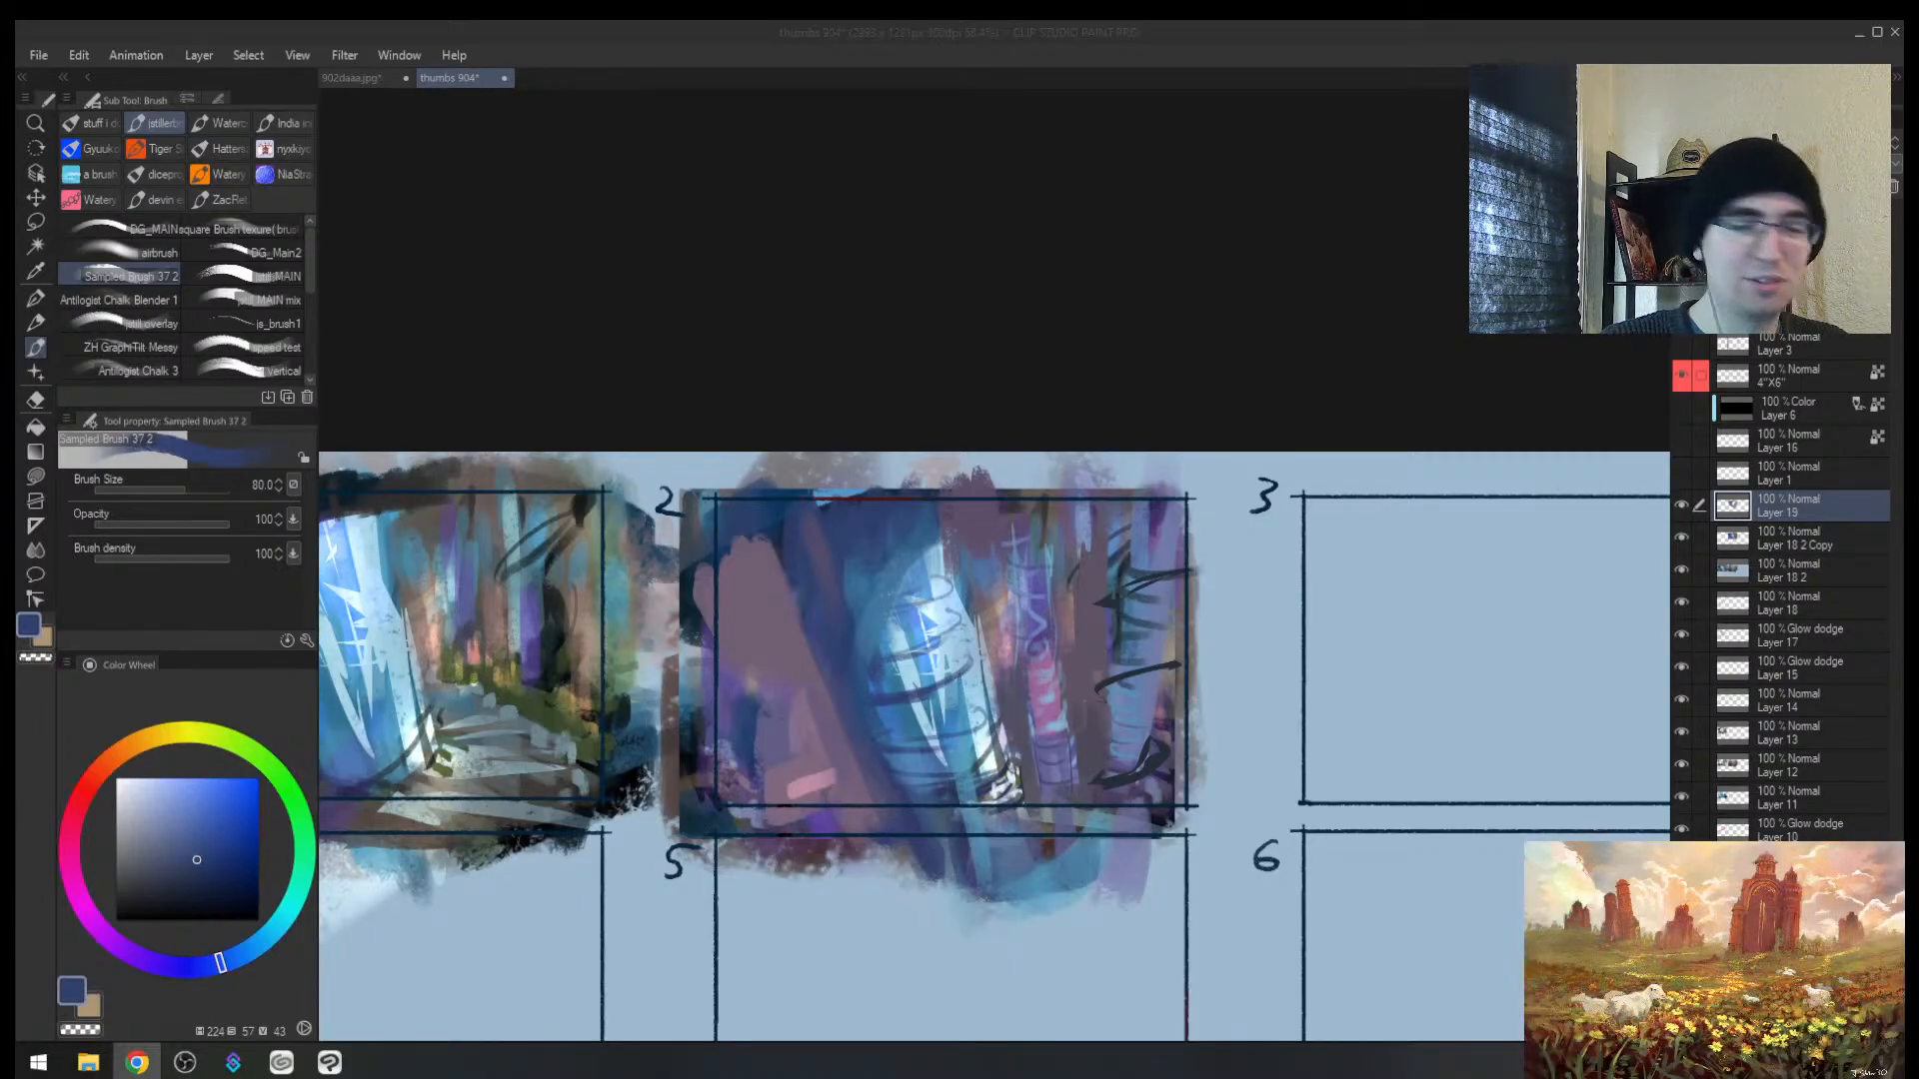
Step: Sample a grey-teal from the painting, try a stroke at the pillar base, then undo it
click(1143, 312)
key(h)
mouse_move(1099, 649)
mouse_down()
mouse_move(1102, 666)
mouse_move(852, 645)
mouse_move(972, 579)
mouse_up()
alt+click(1169, 651)
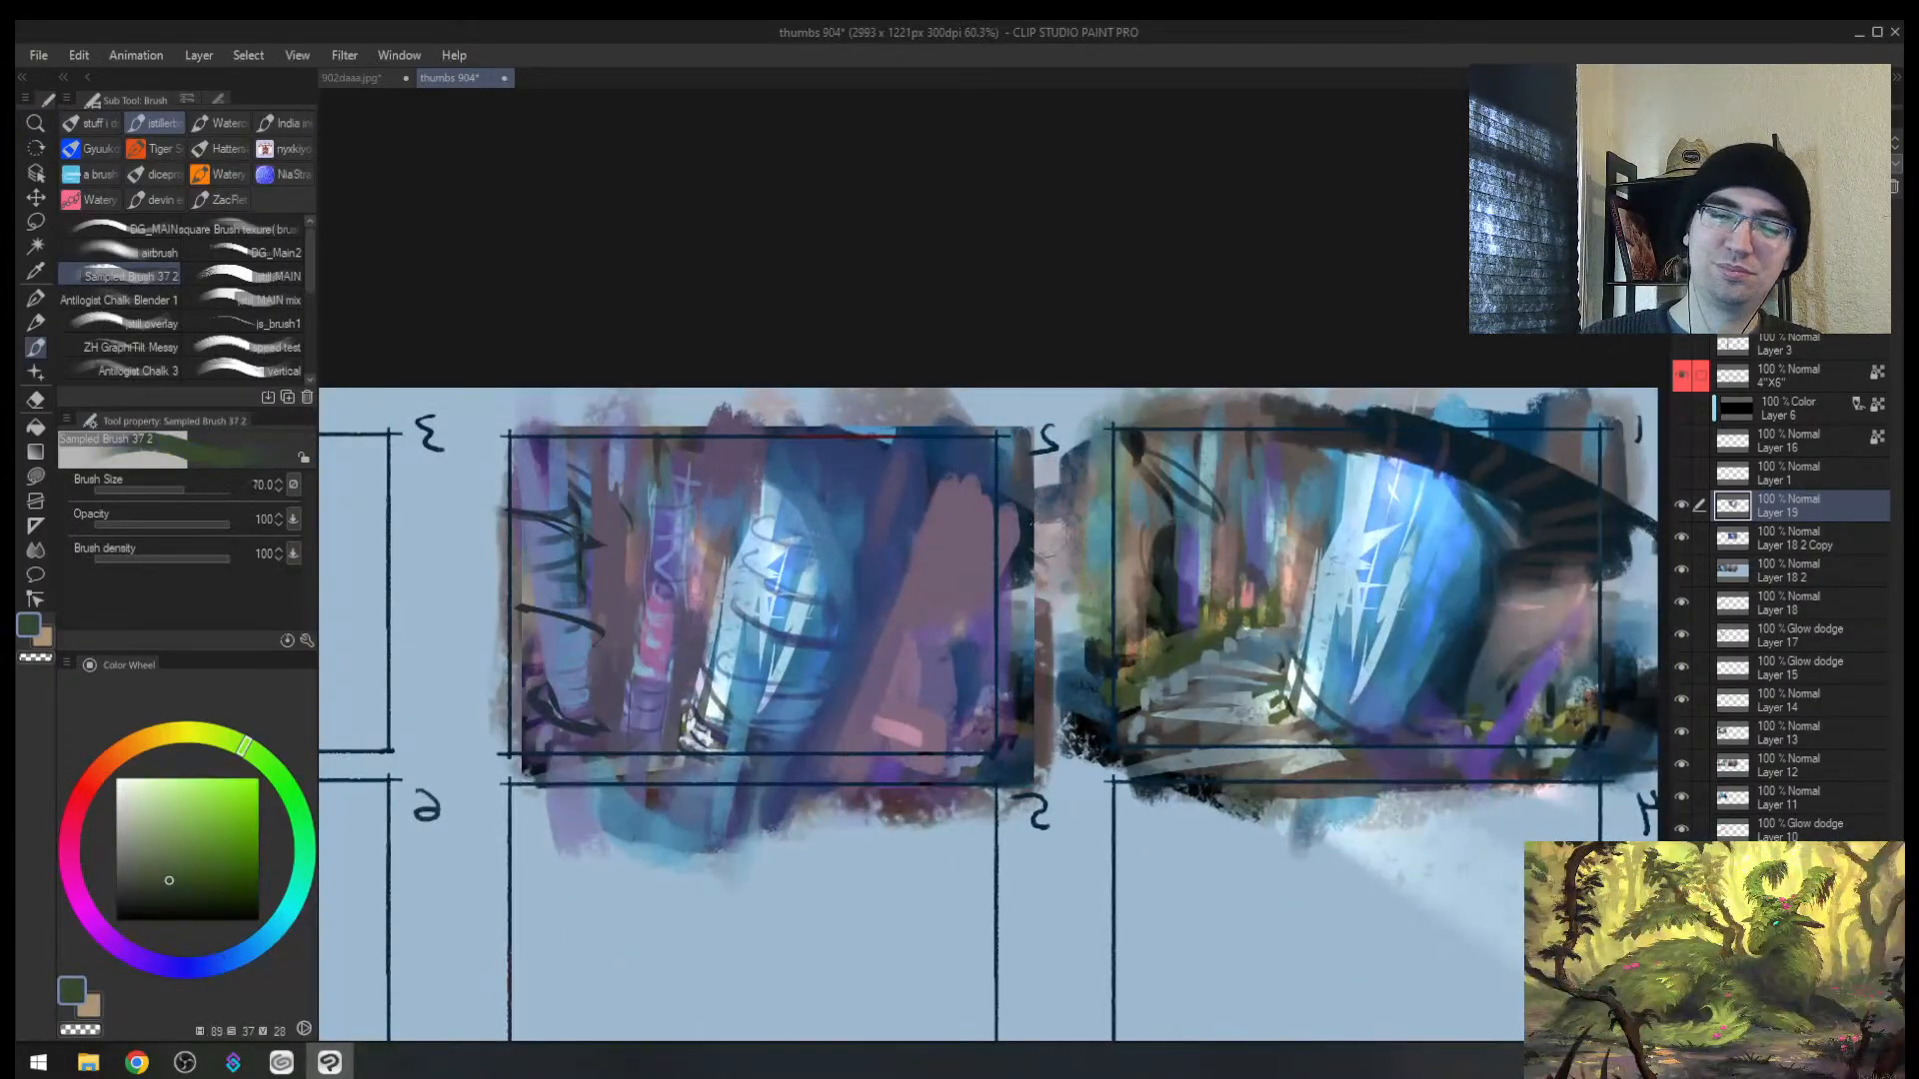
alt+click(675, 686)
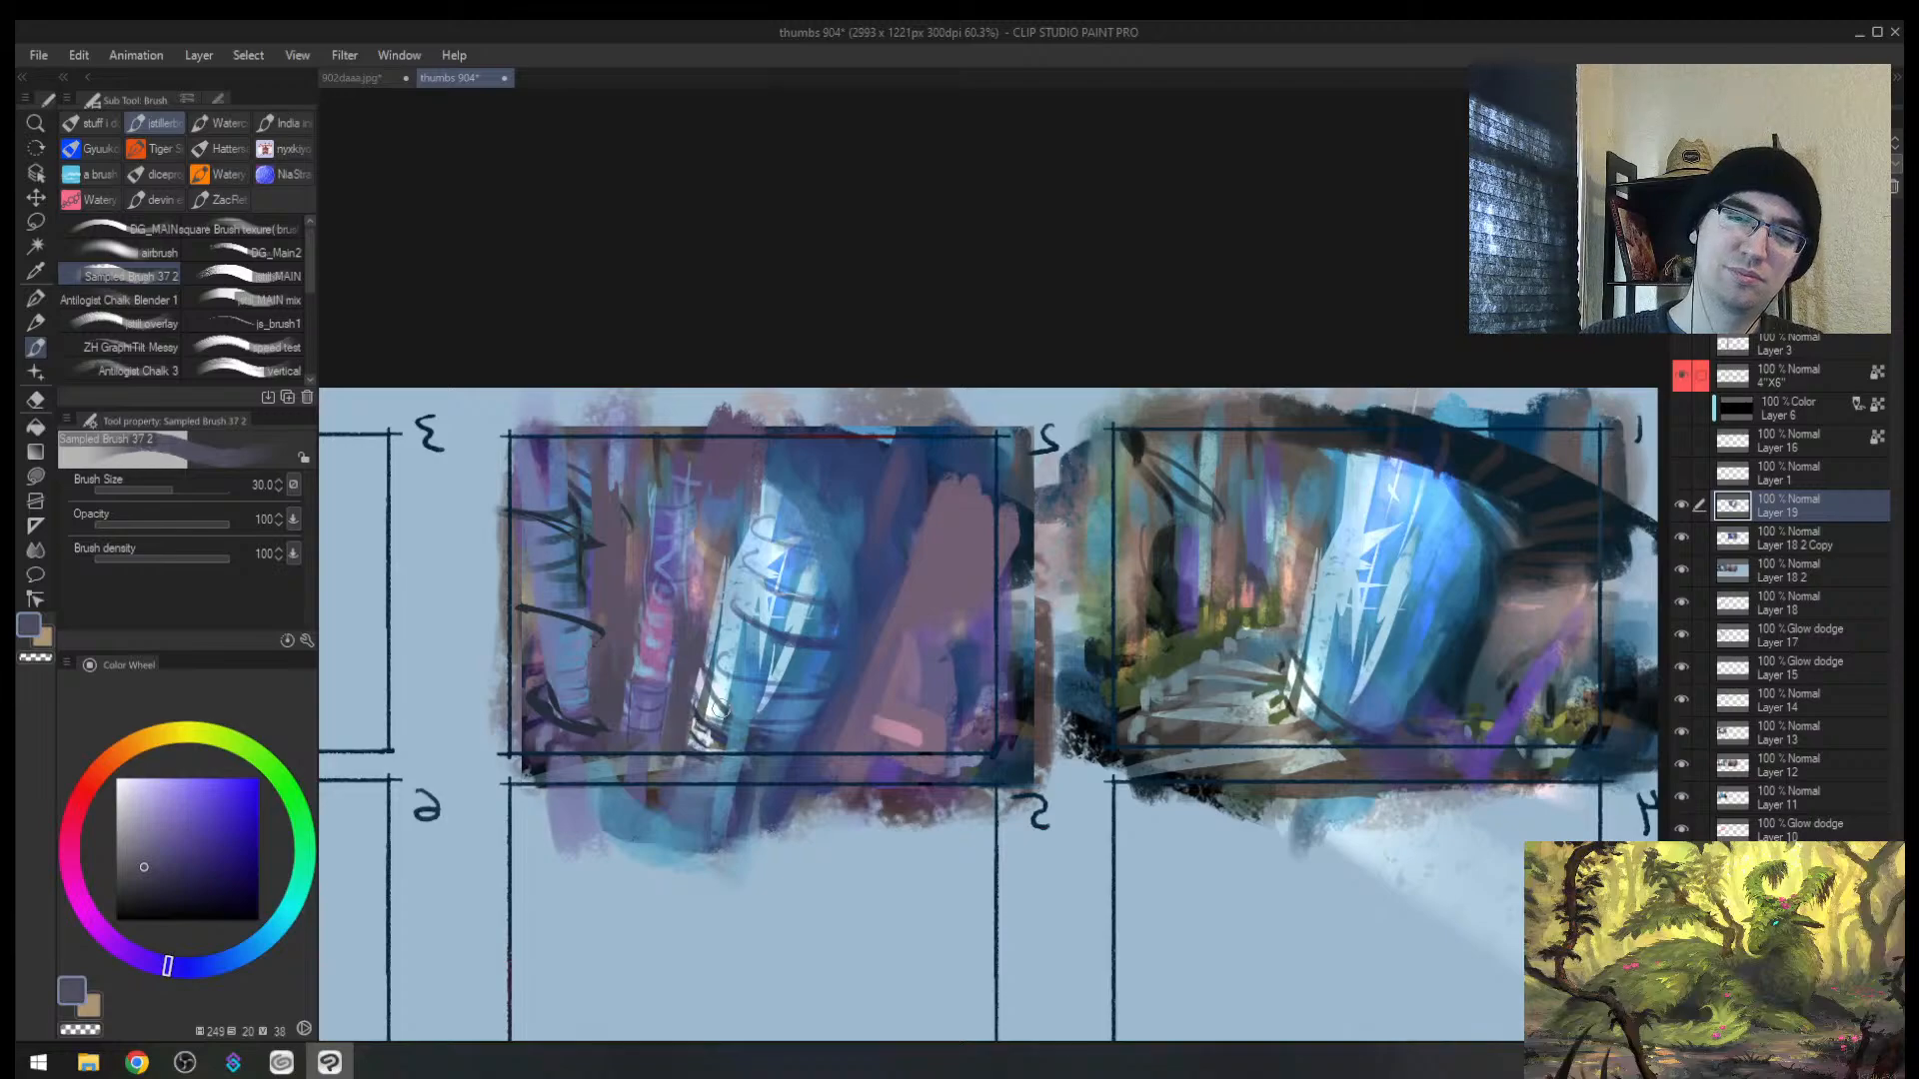
alt+click(721, 709)
mouse_move(701, 707)
mouse_down()
mouse_move(739, 747)
mouse_move(735, 698)
mouse_move(794, 633)
mouse_up()
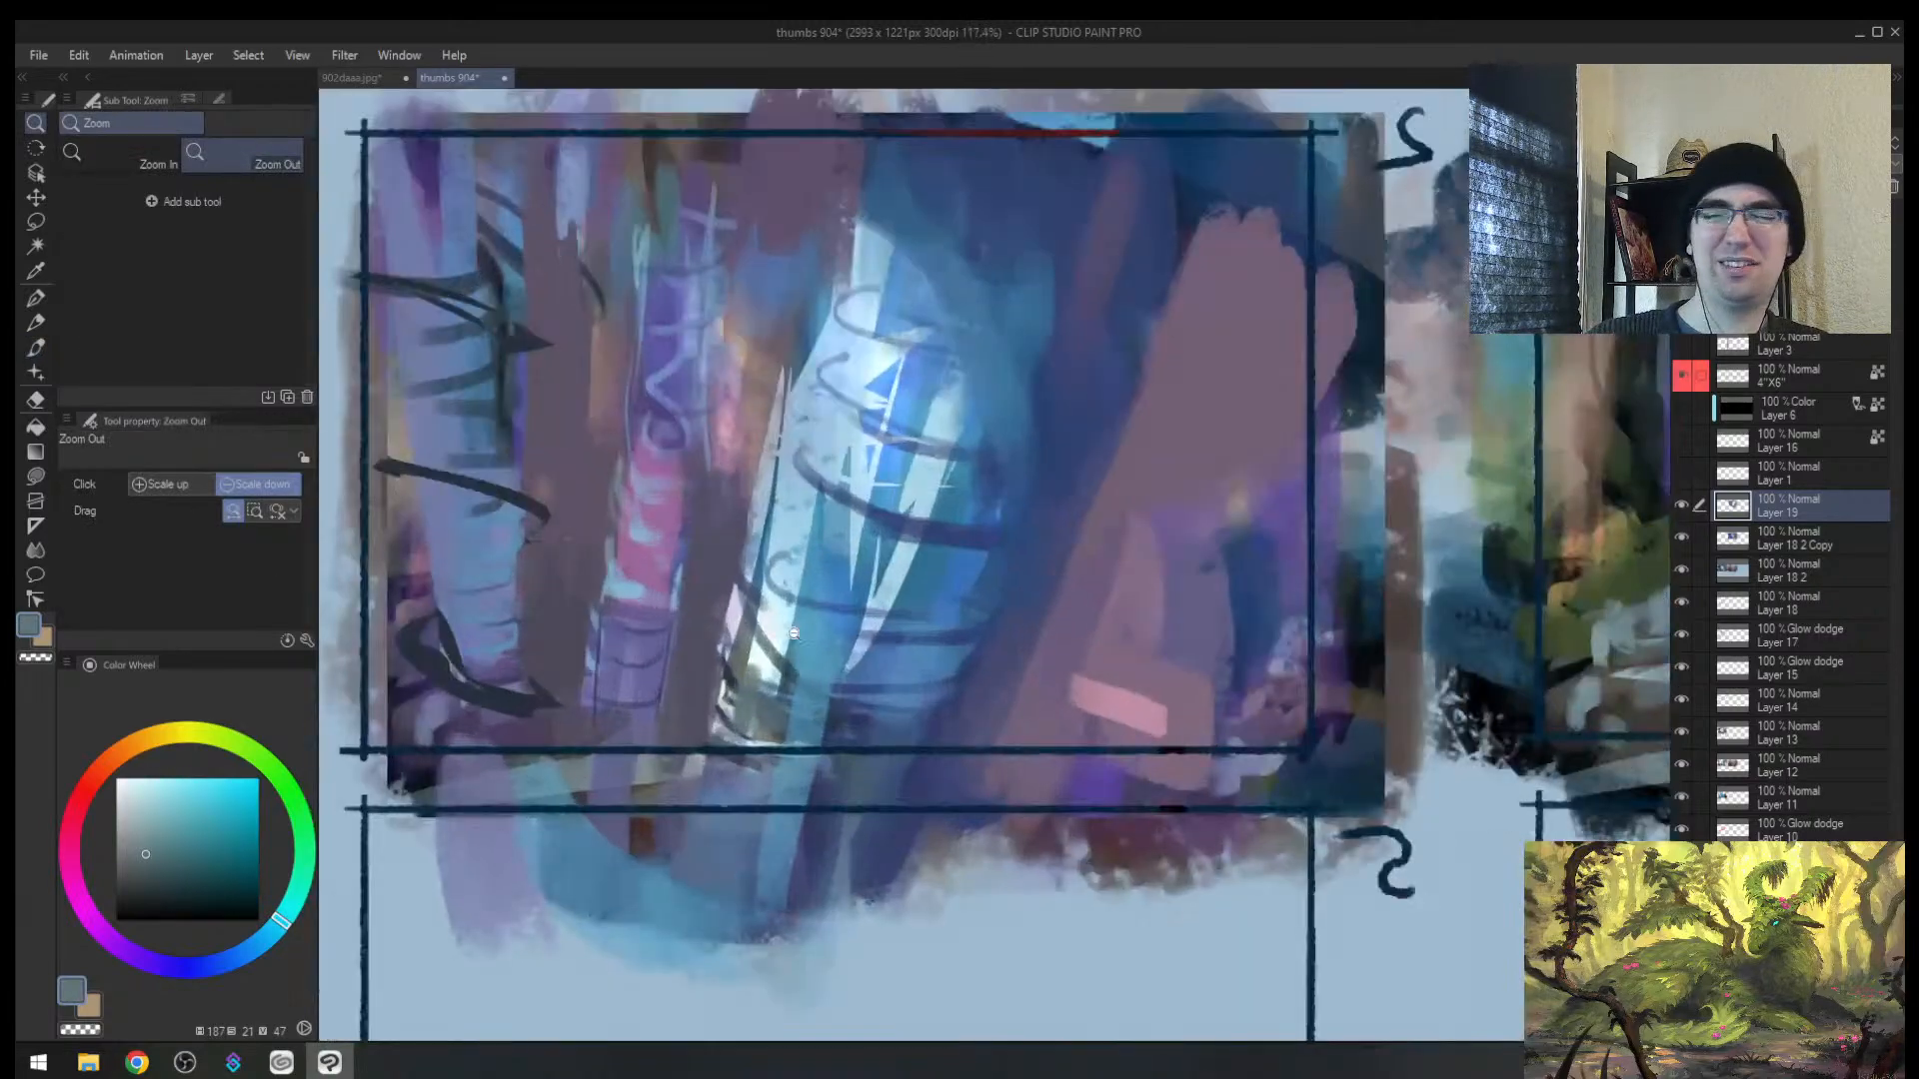
click(794, 633)
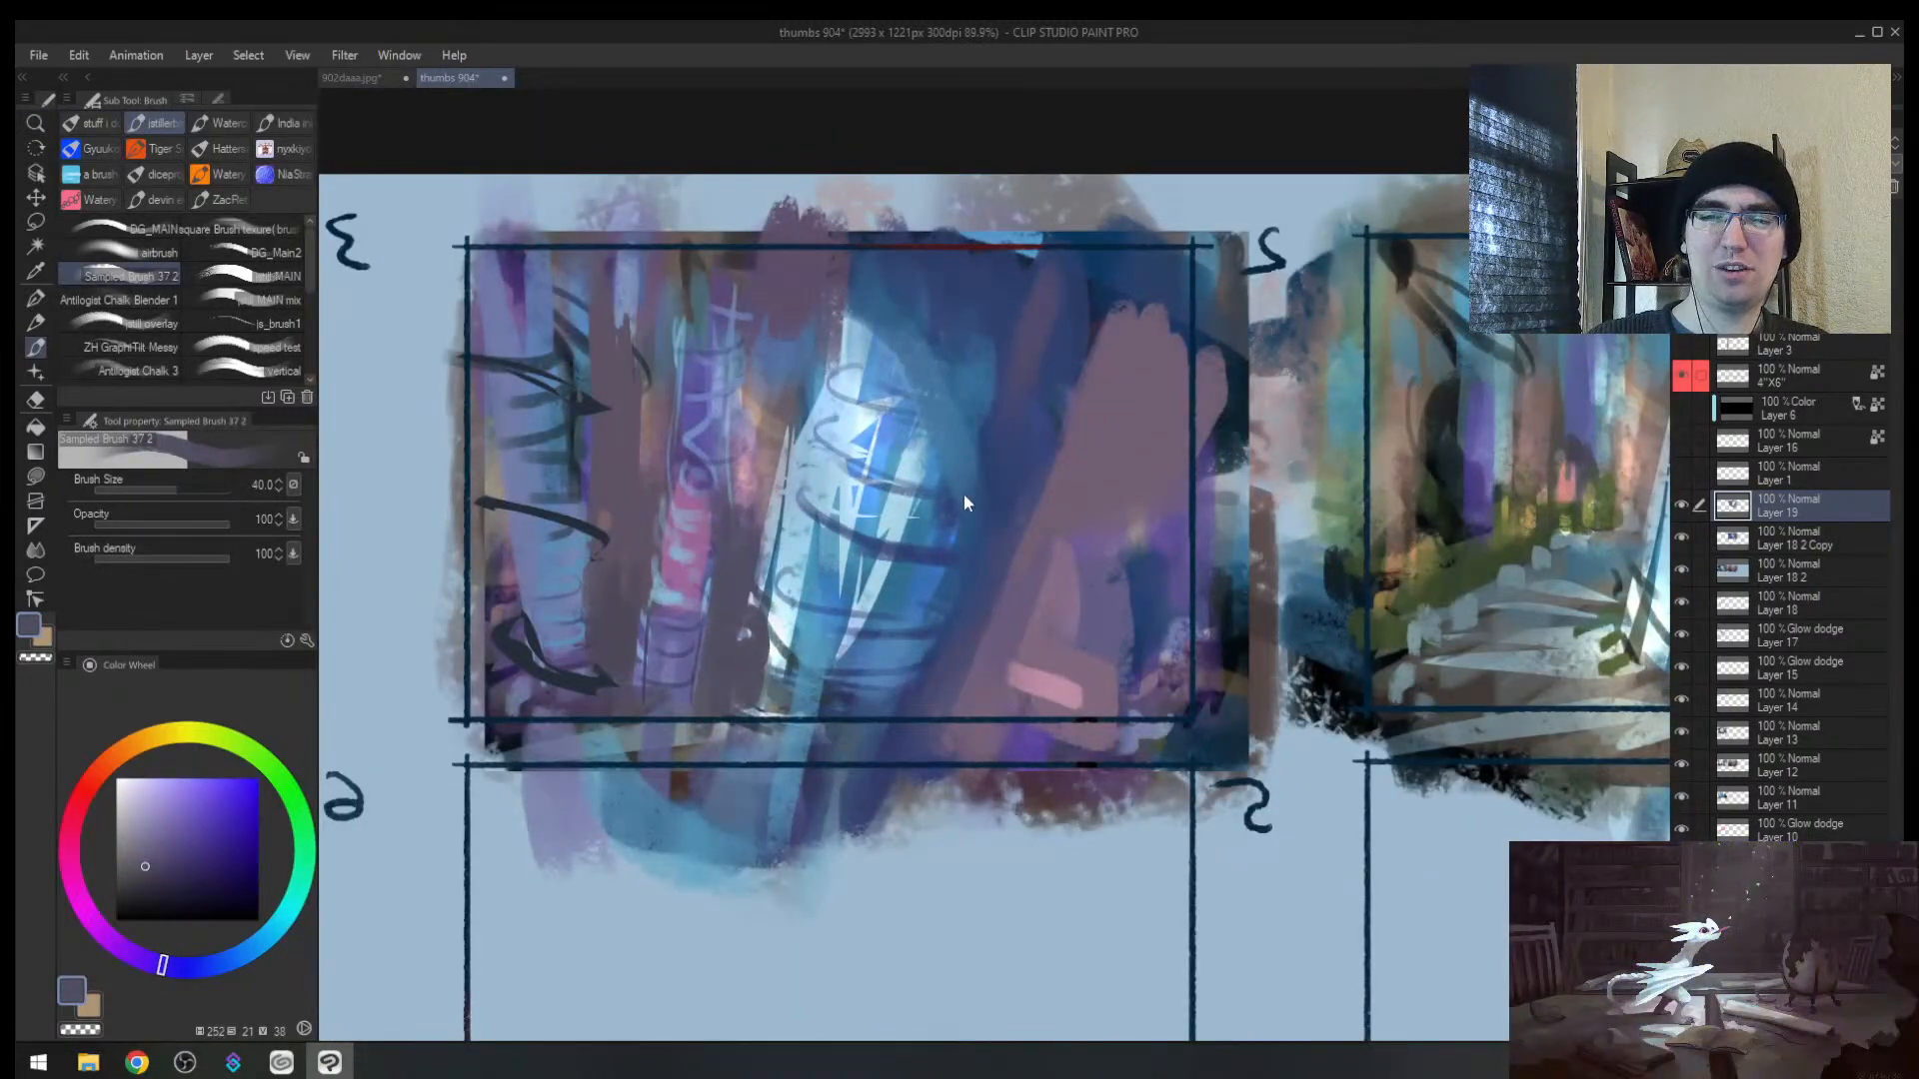
key(ctrl+z)
Step: Paint thin dark navy diagonal strokes down thumbnail 2's central pillar with a smaller brush
key([)
drag(867, 644, 842, 712)
drag(886, 588, 865, 674)
key(alt)
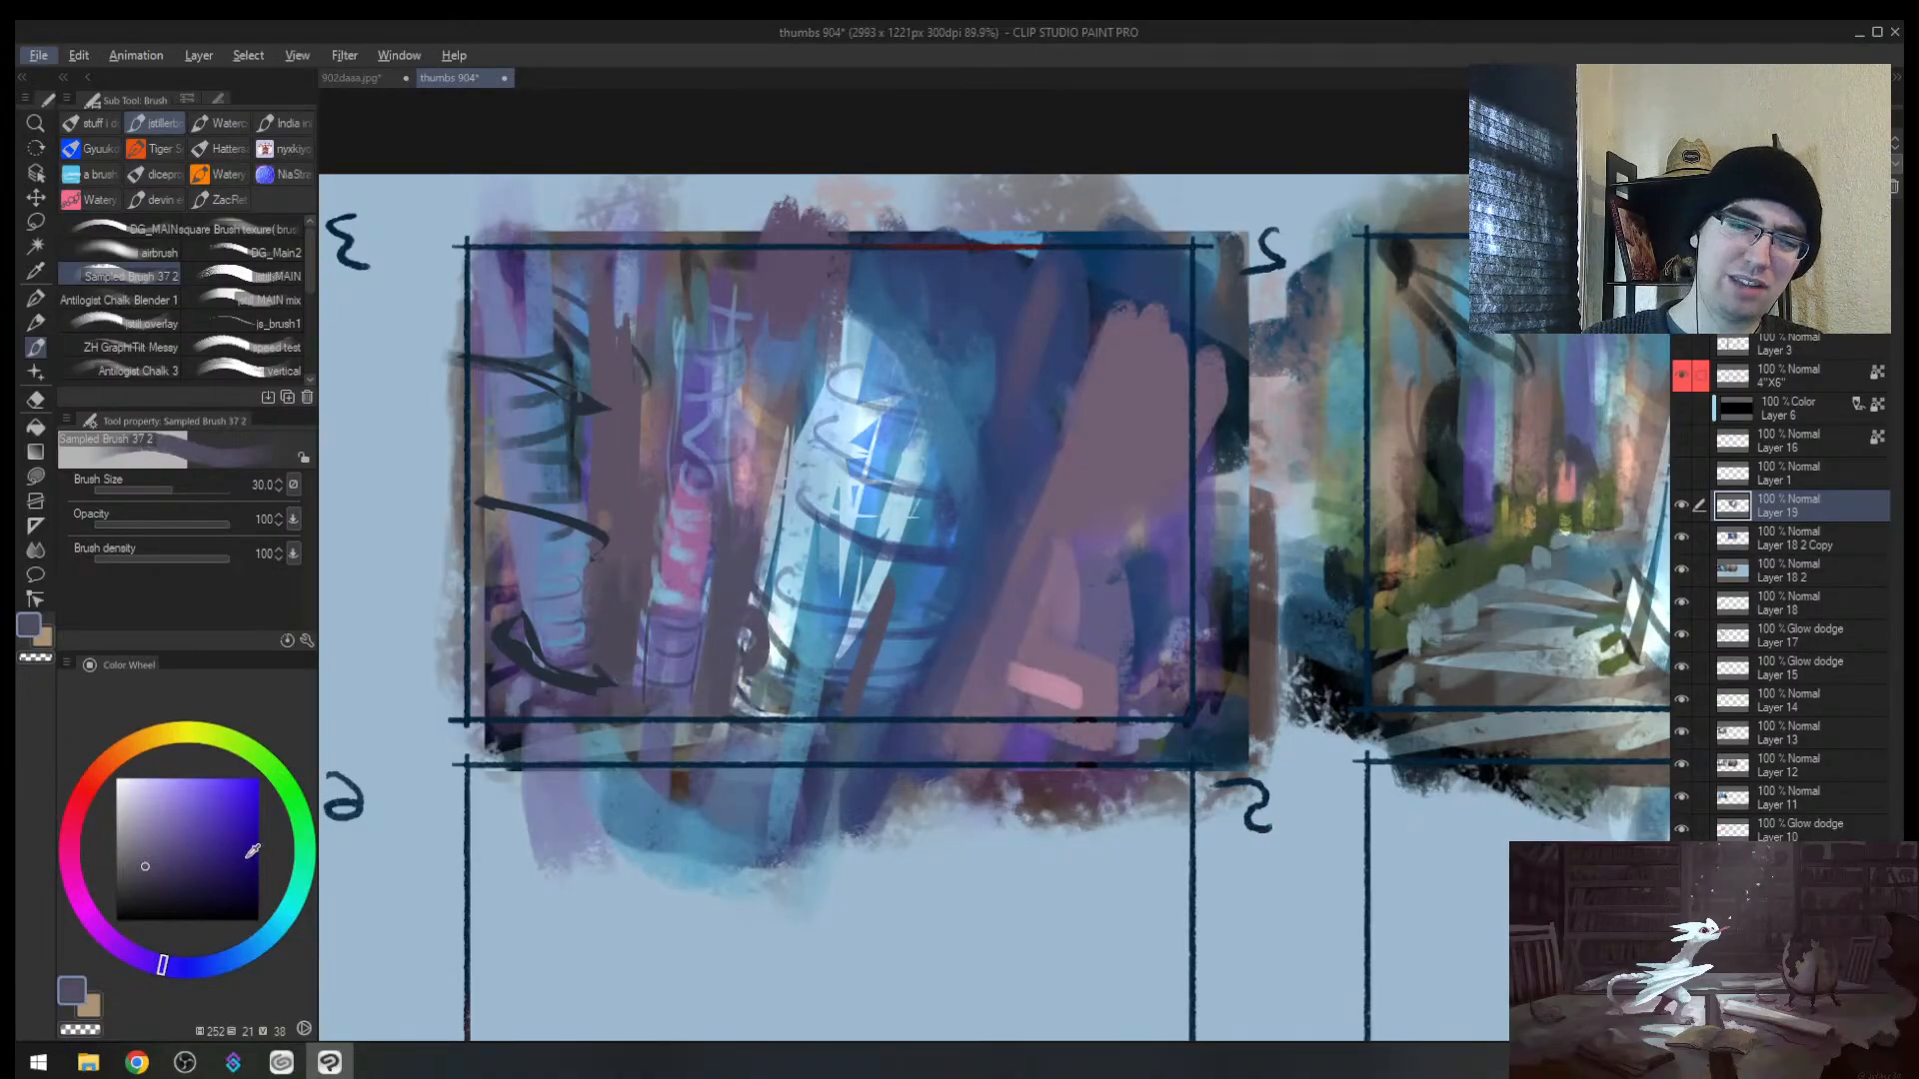
click(225, 906)
key([)
key([)
key([)
drag(891, 583, 856, 714)
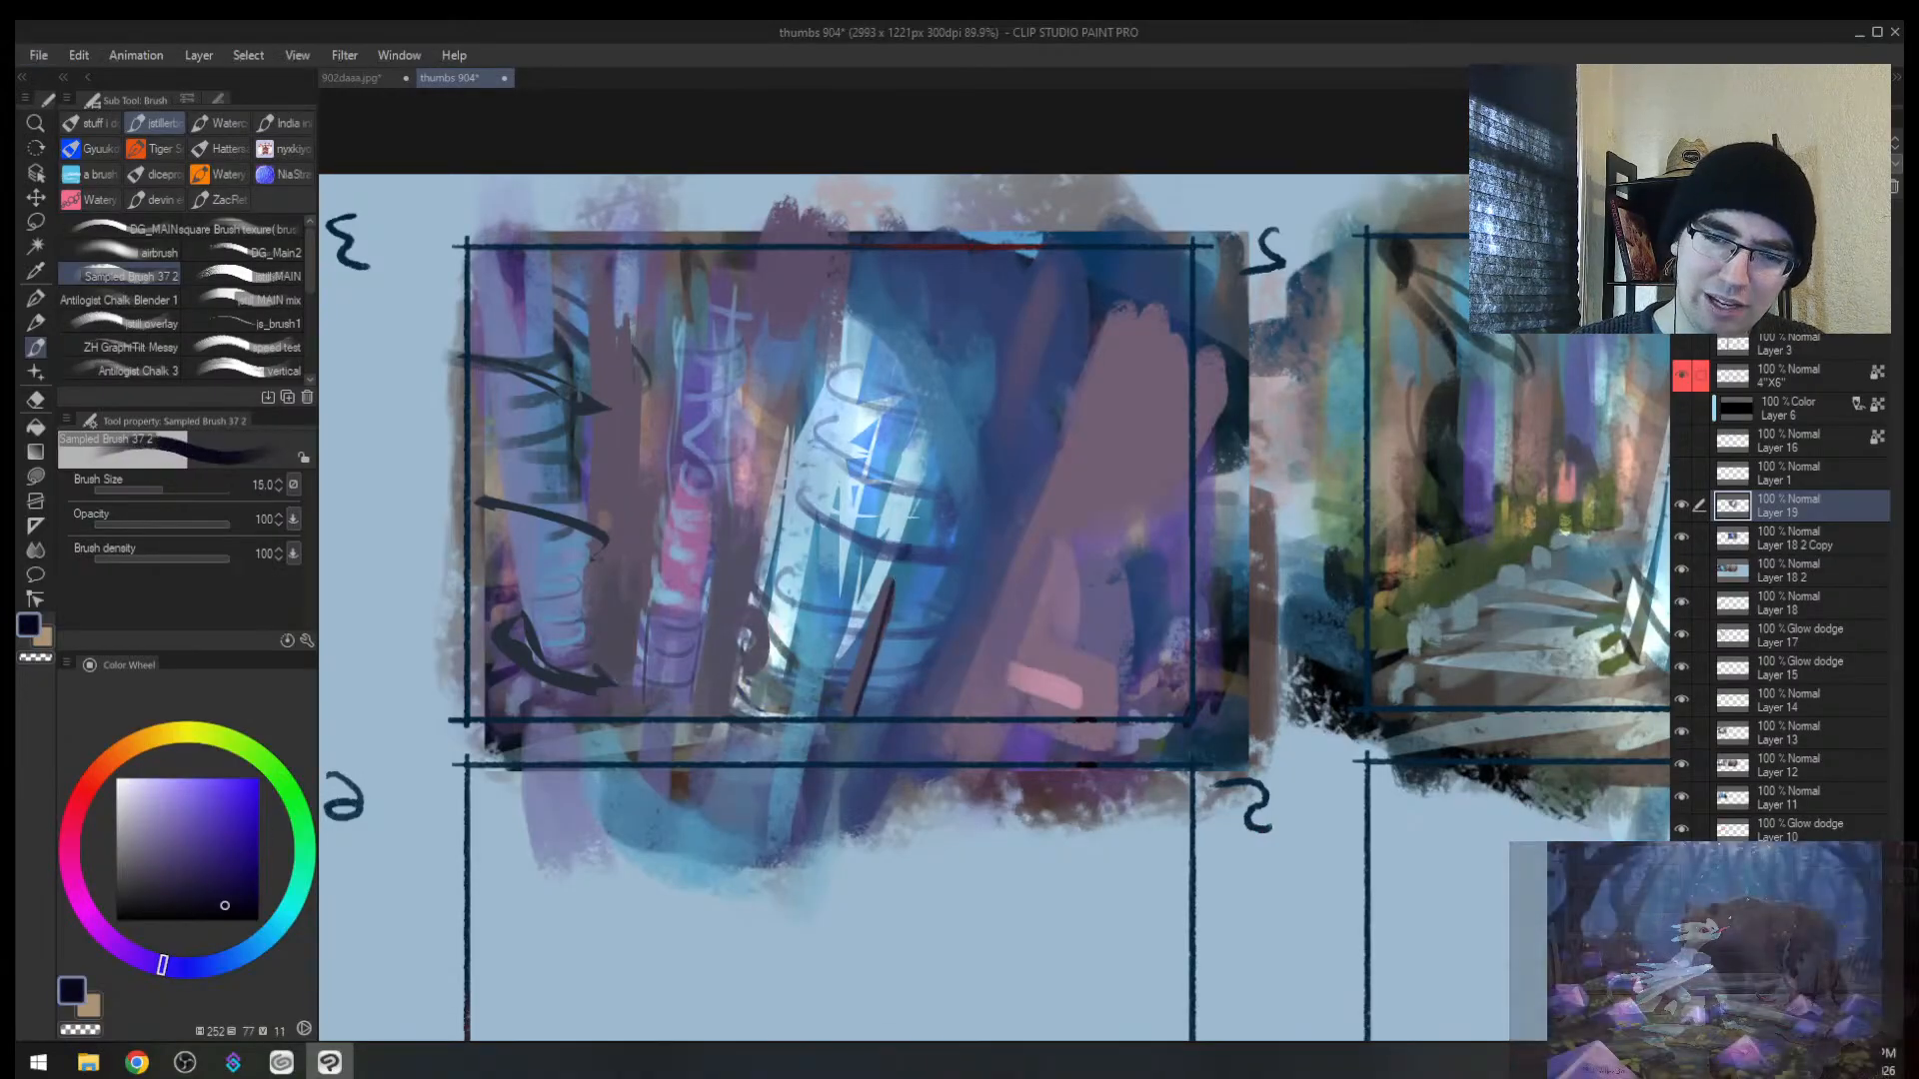
drag(898, 564, 845, 708)
drag(952, 458, 851, 711)
drag(891, 625, 833, 778)
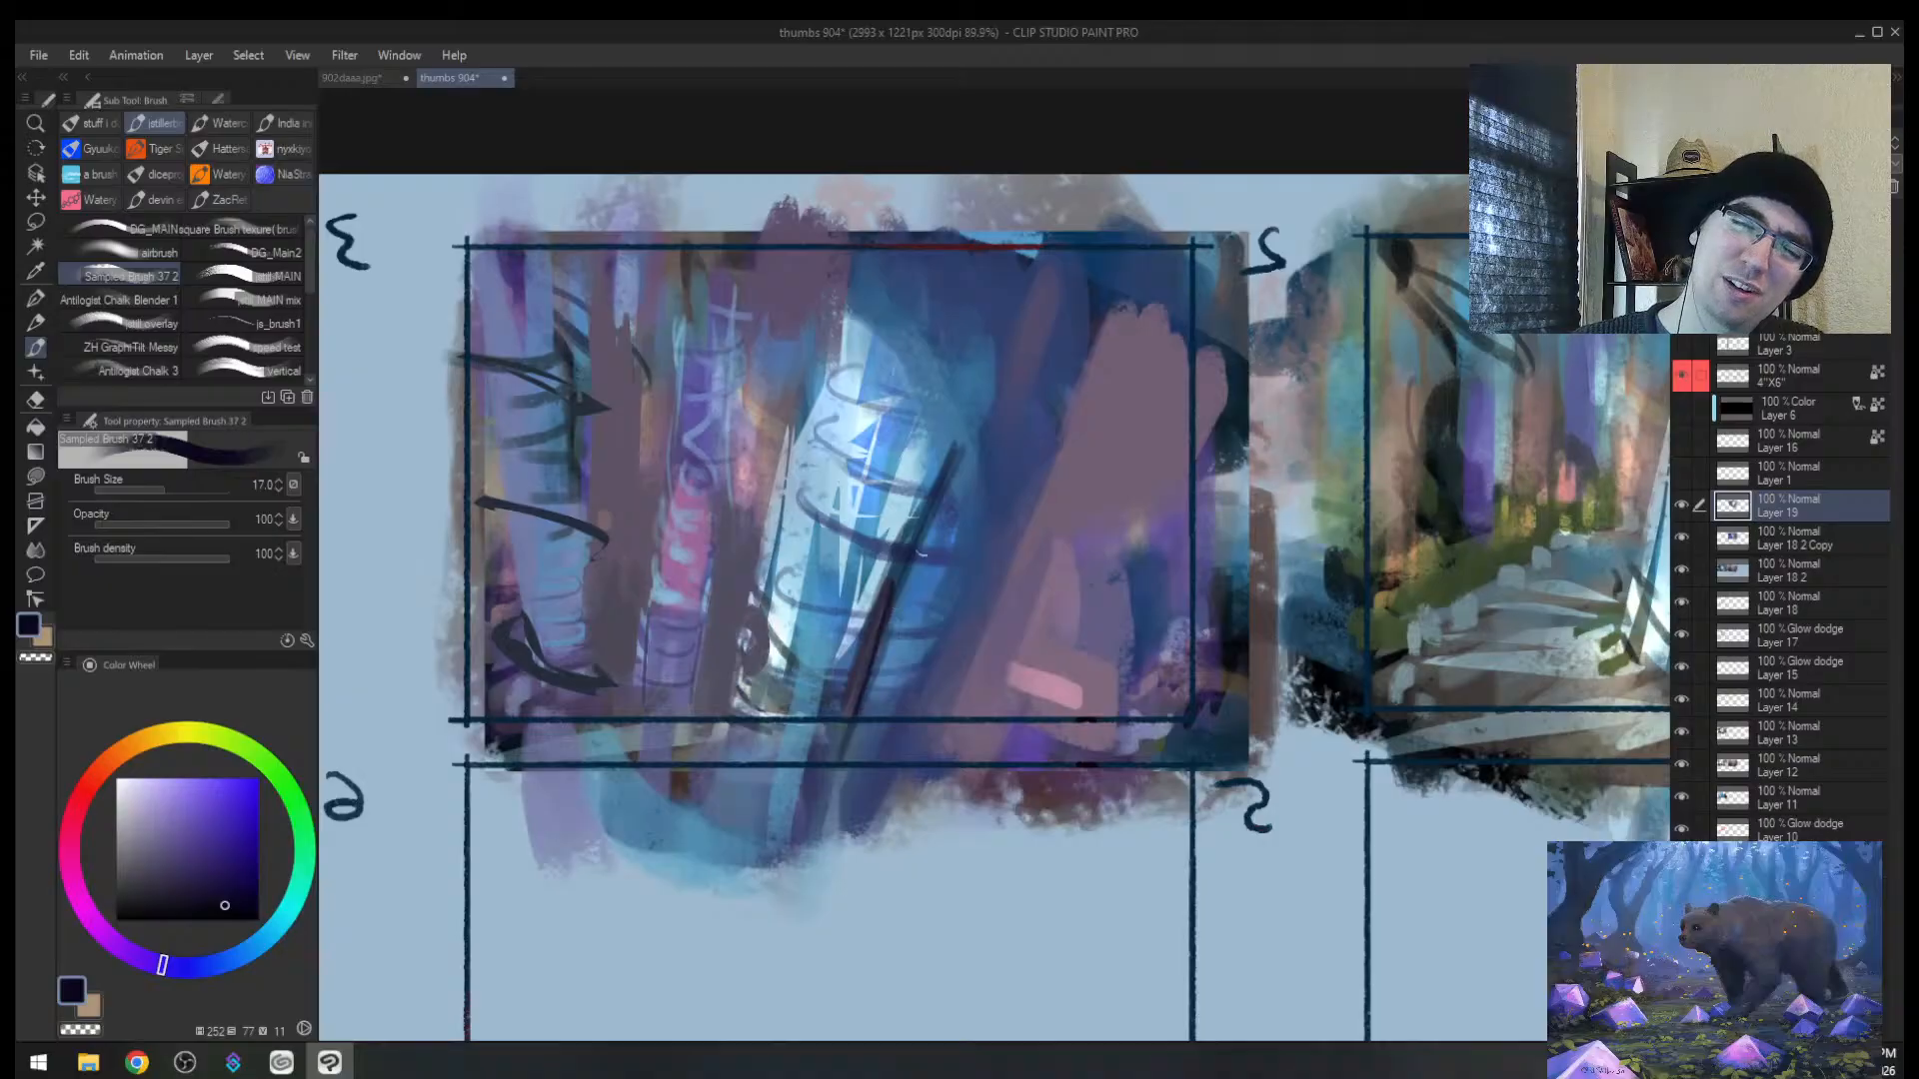
drag(966, 448, 918, 555)
key([)
key([)
key([)
Step: Cover the upper dark trunk line with blue sampled from the painting
drag(824, 439, 811, 496)
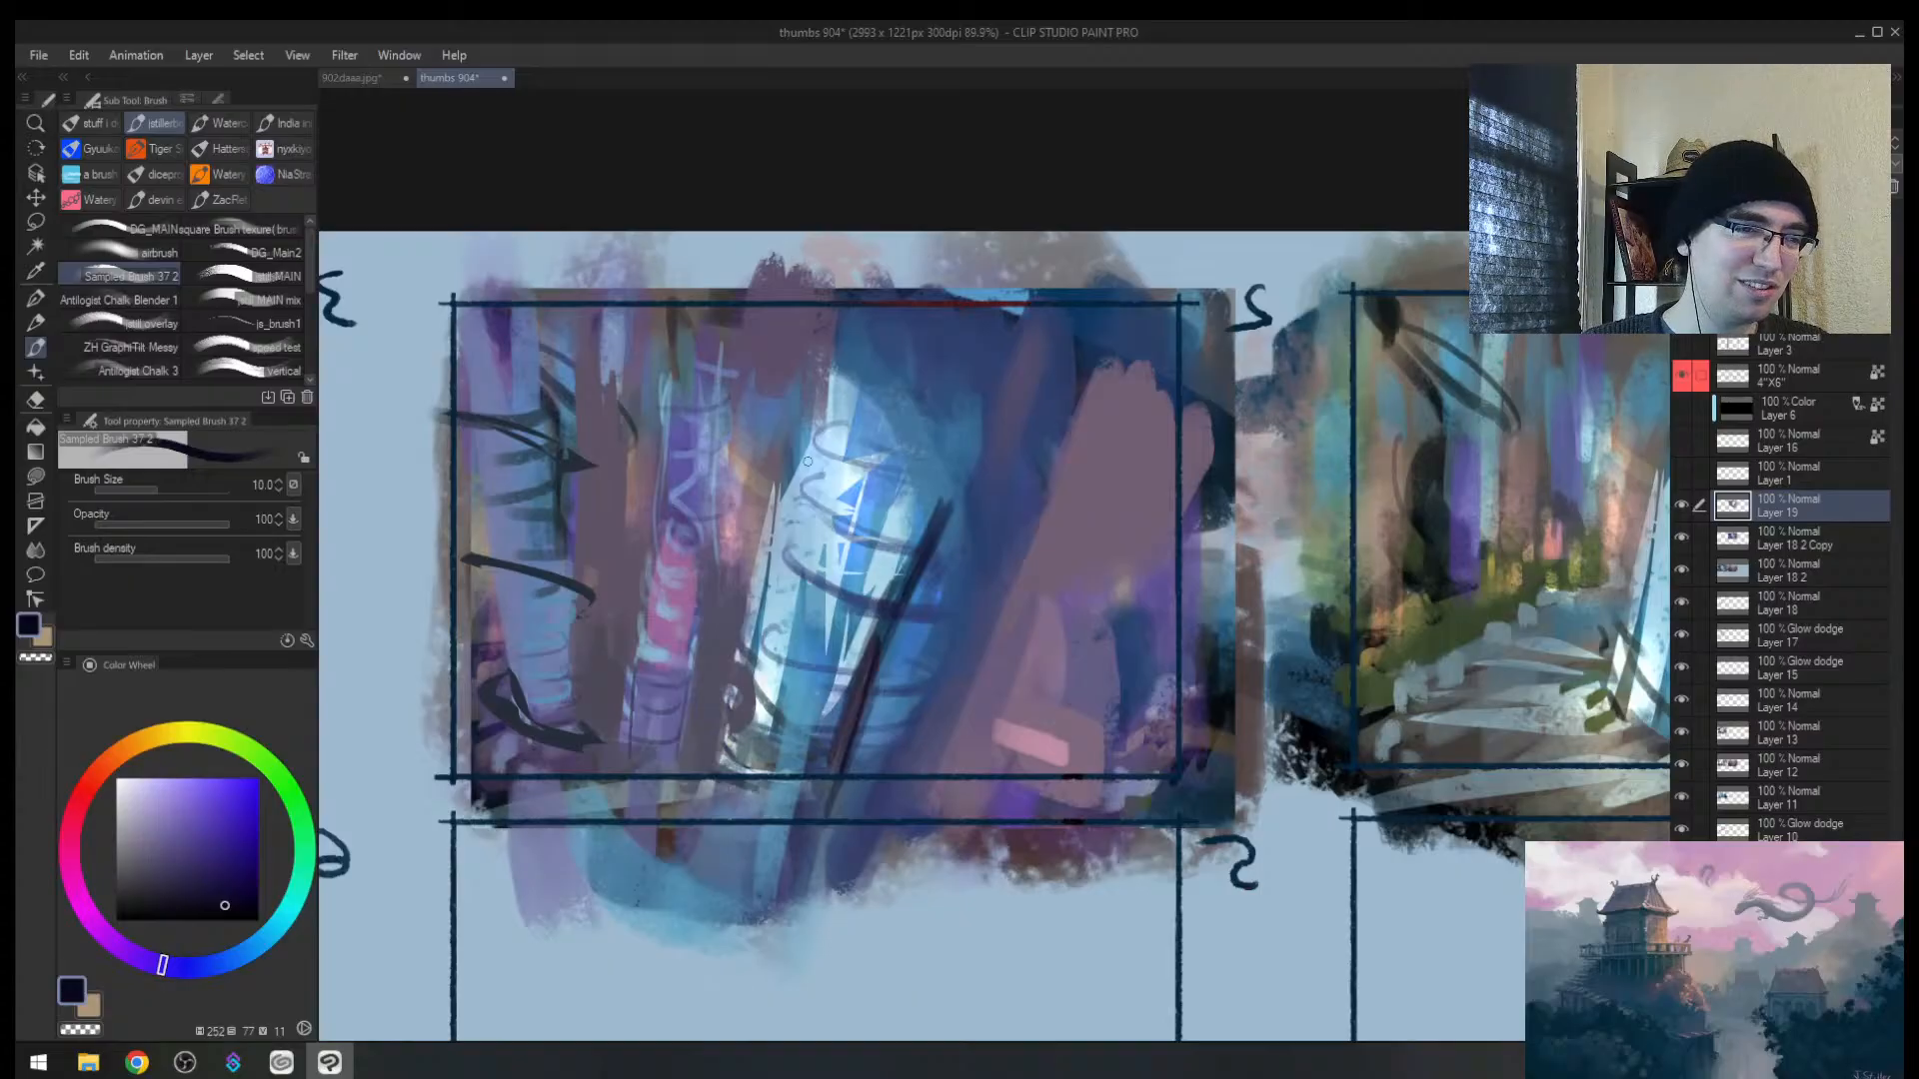
mouse_move(872, 420)
mouse_down()
mouse_move(814, 417)
mouse_move(895, 410)
mouse_up()
key([)
key(h)
drag(1010, 443, 766, 532)
alt+click(811, 598)
alt+click(812, 596)
key(])
key(])
key(])
key(])
key(])
key(])
key(])
mouse_move(819, 600)
mouse_down()
mouse_move(806, 534)
mouse_move(843, 620)
mouse_up()
Step: Sample muted purple and darker blue-purple tones, shrink the brush, and zoom out to all thumbnails
alt+click(866, 682)
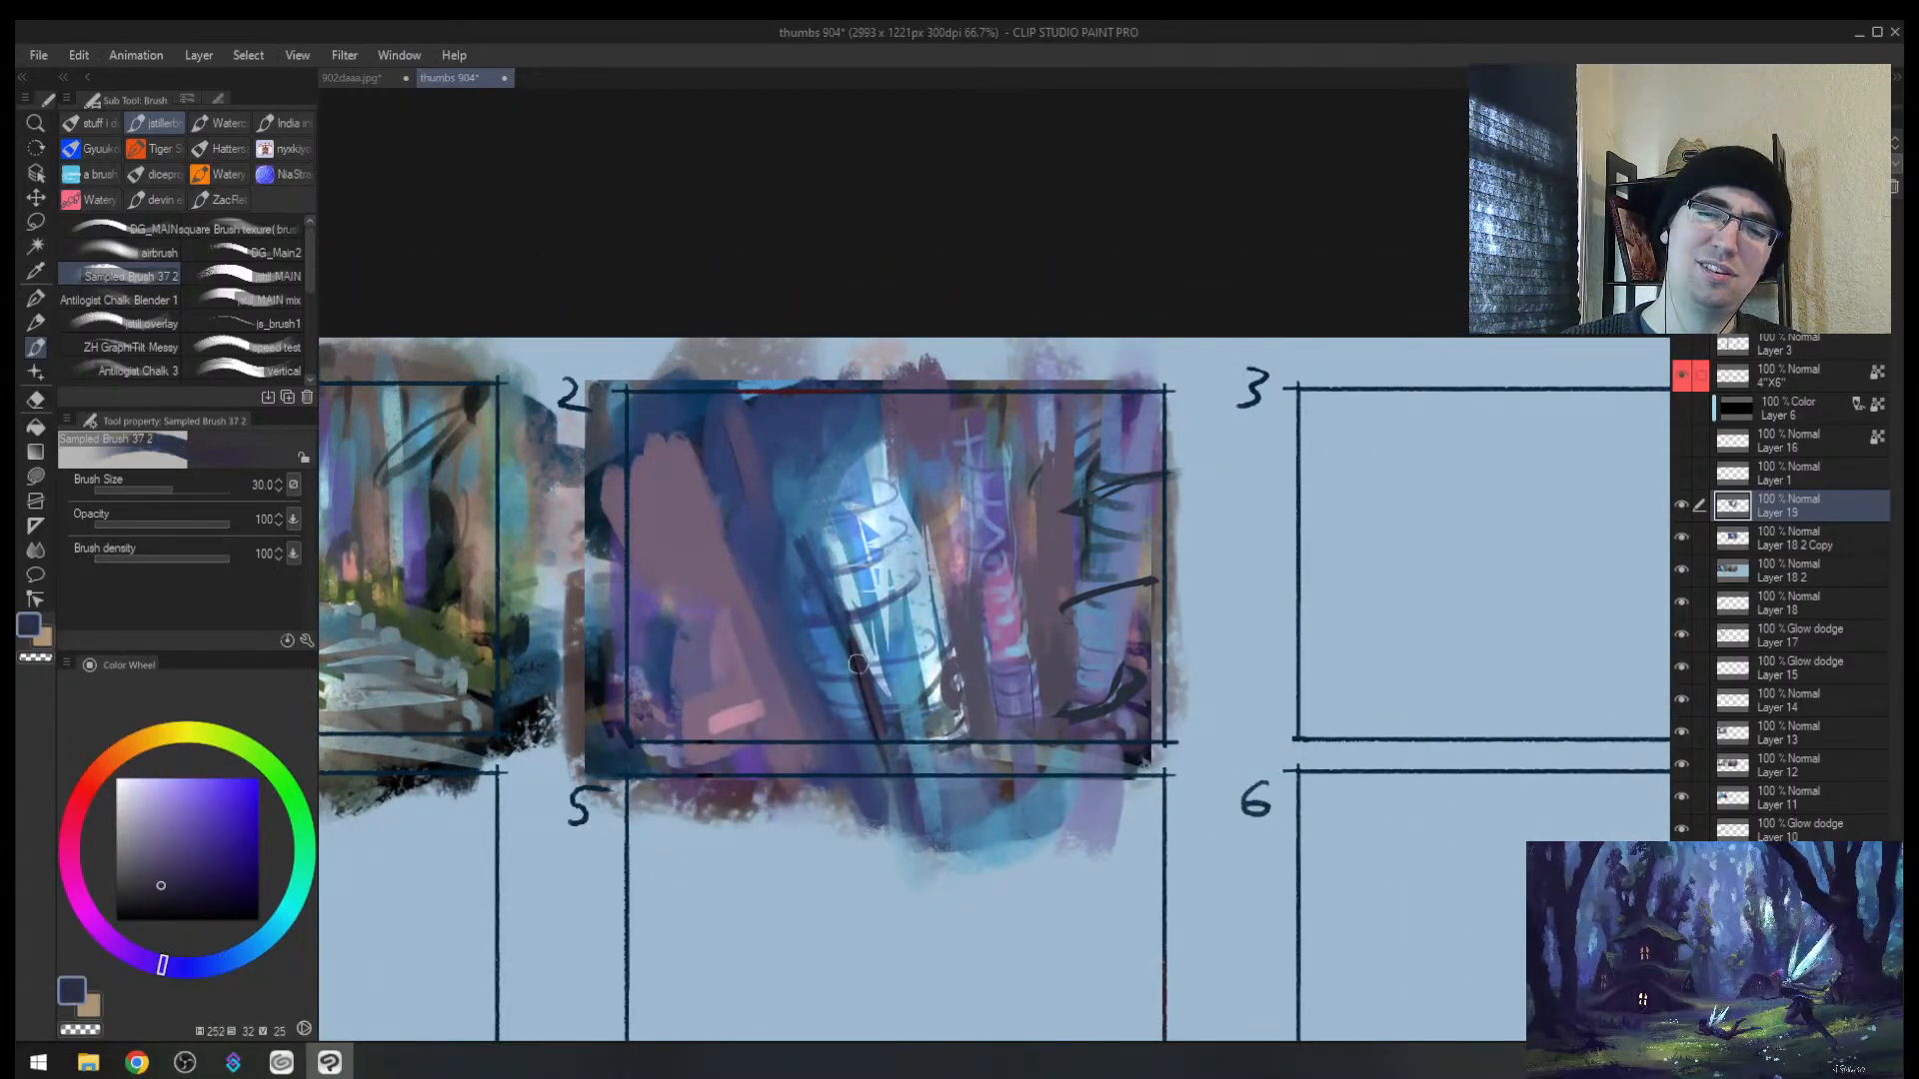
key([)
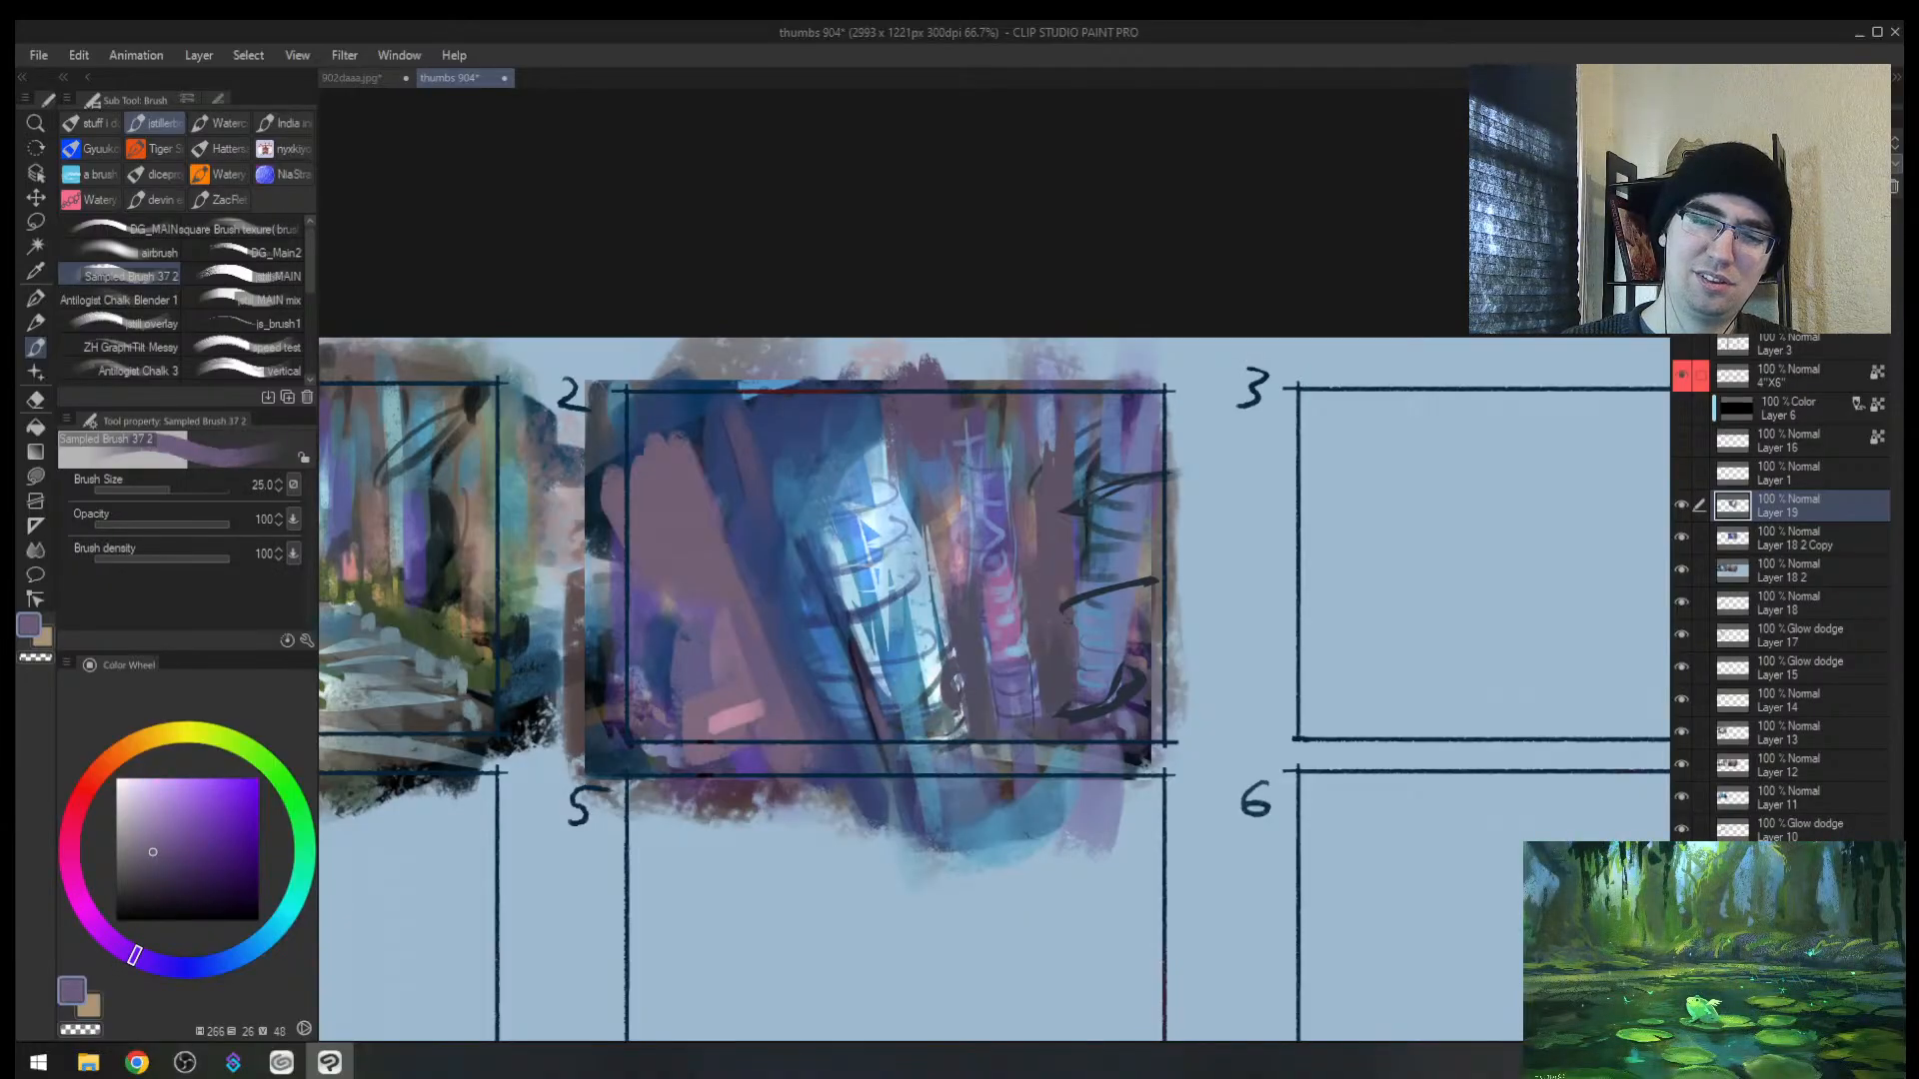
alt+click(874, 678)
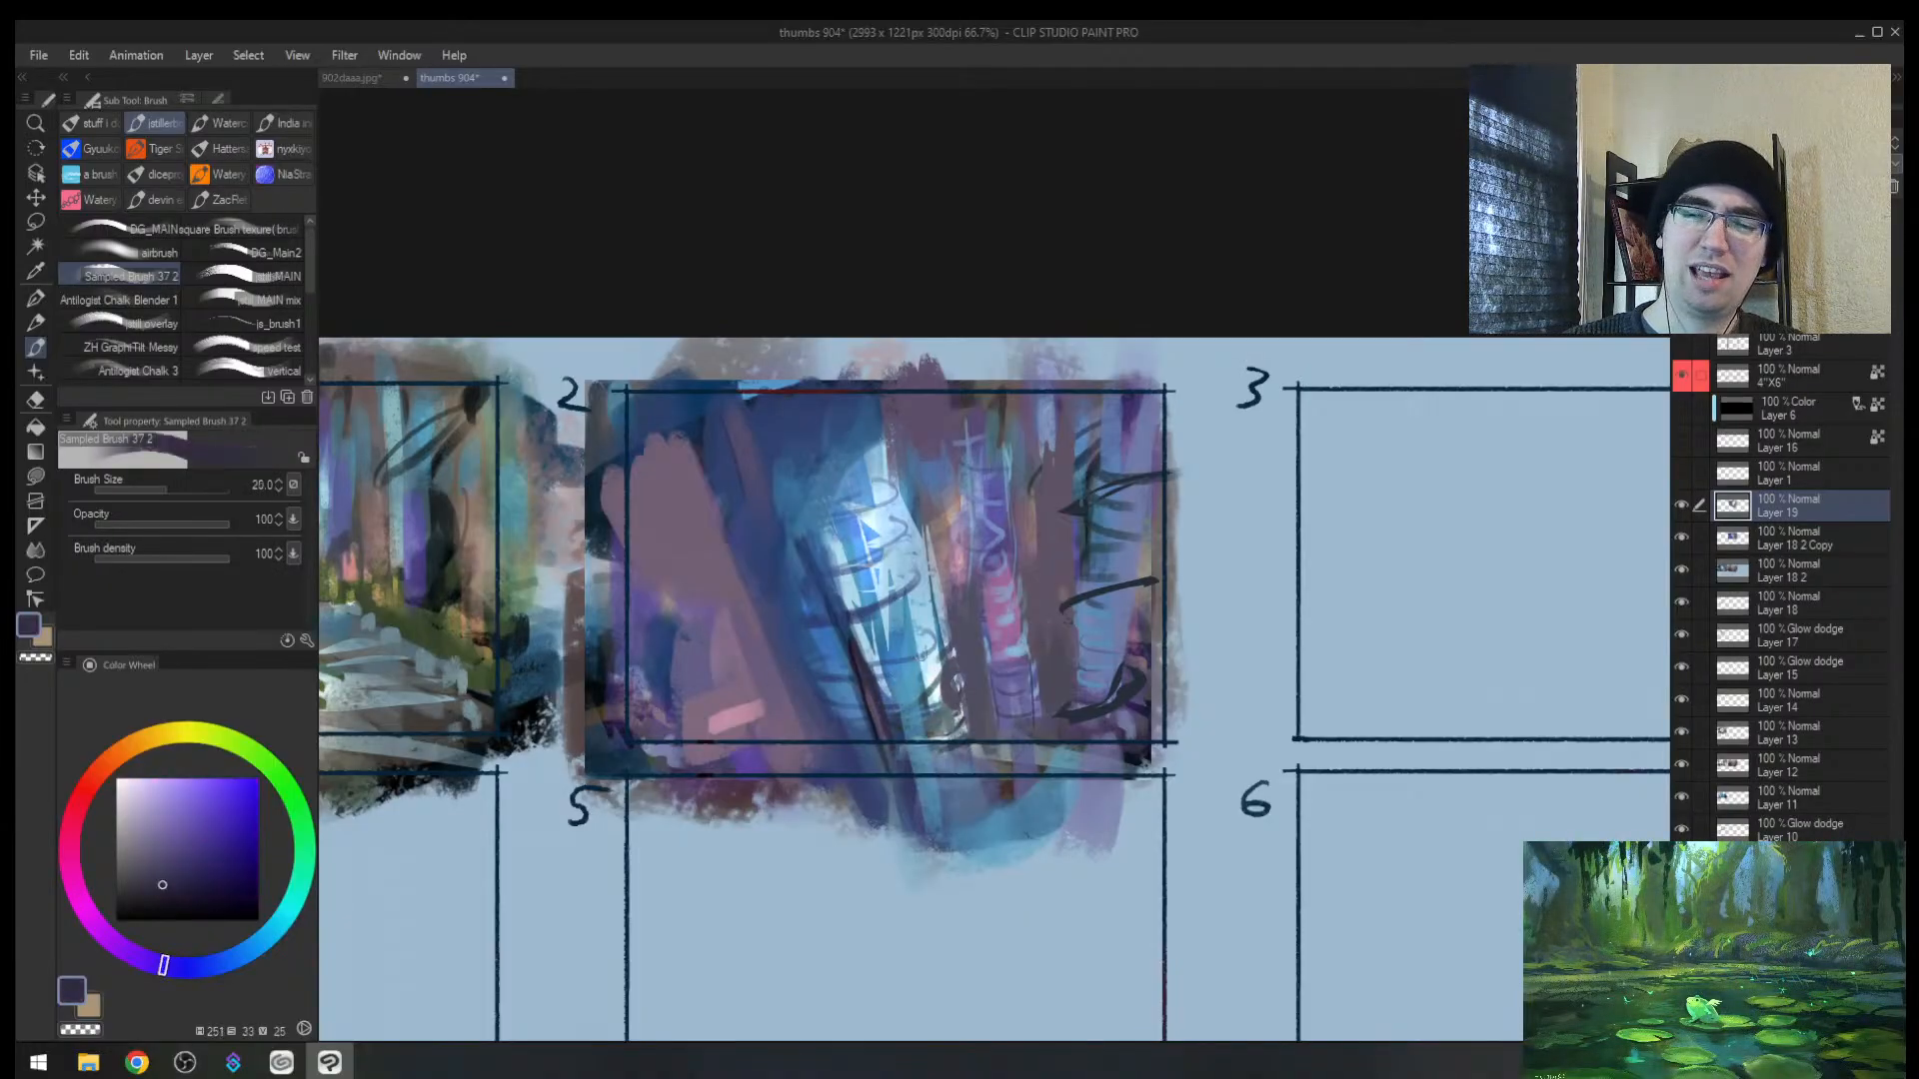
alt+click(954, 652)
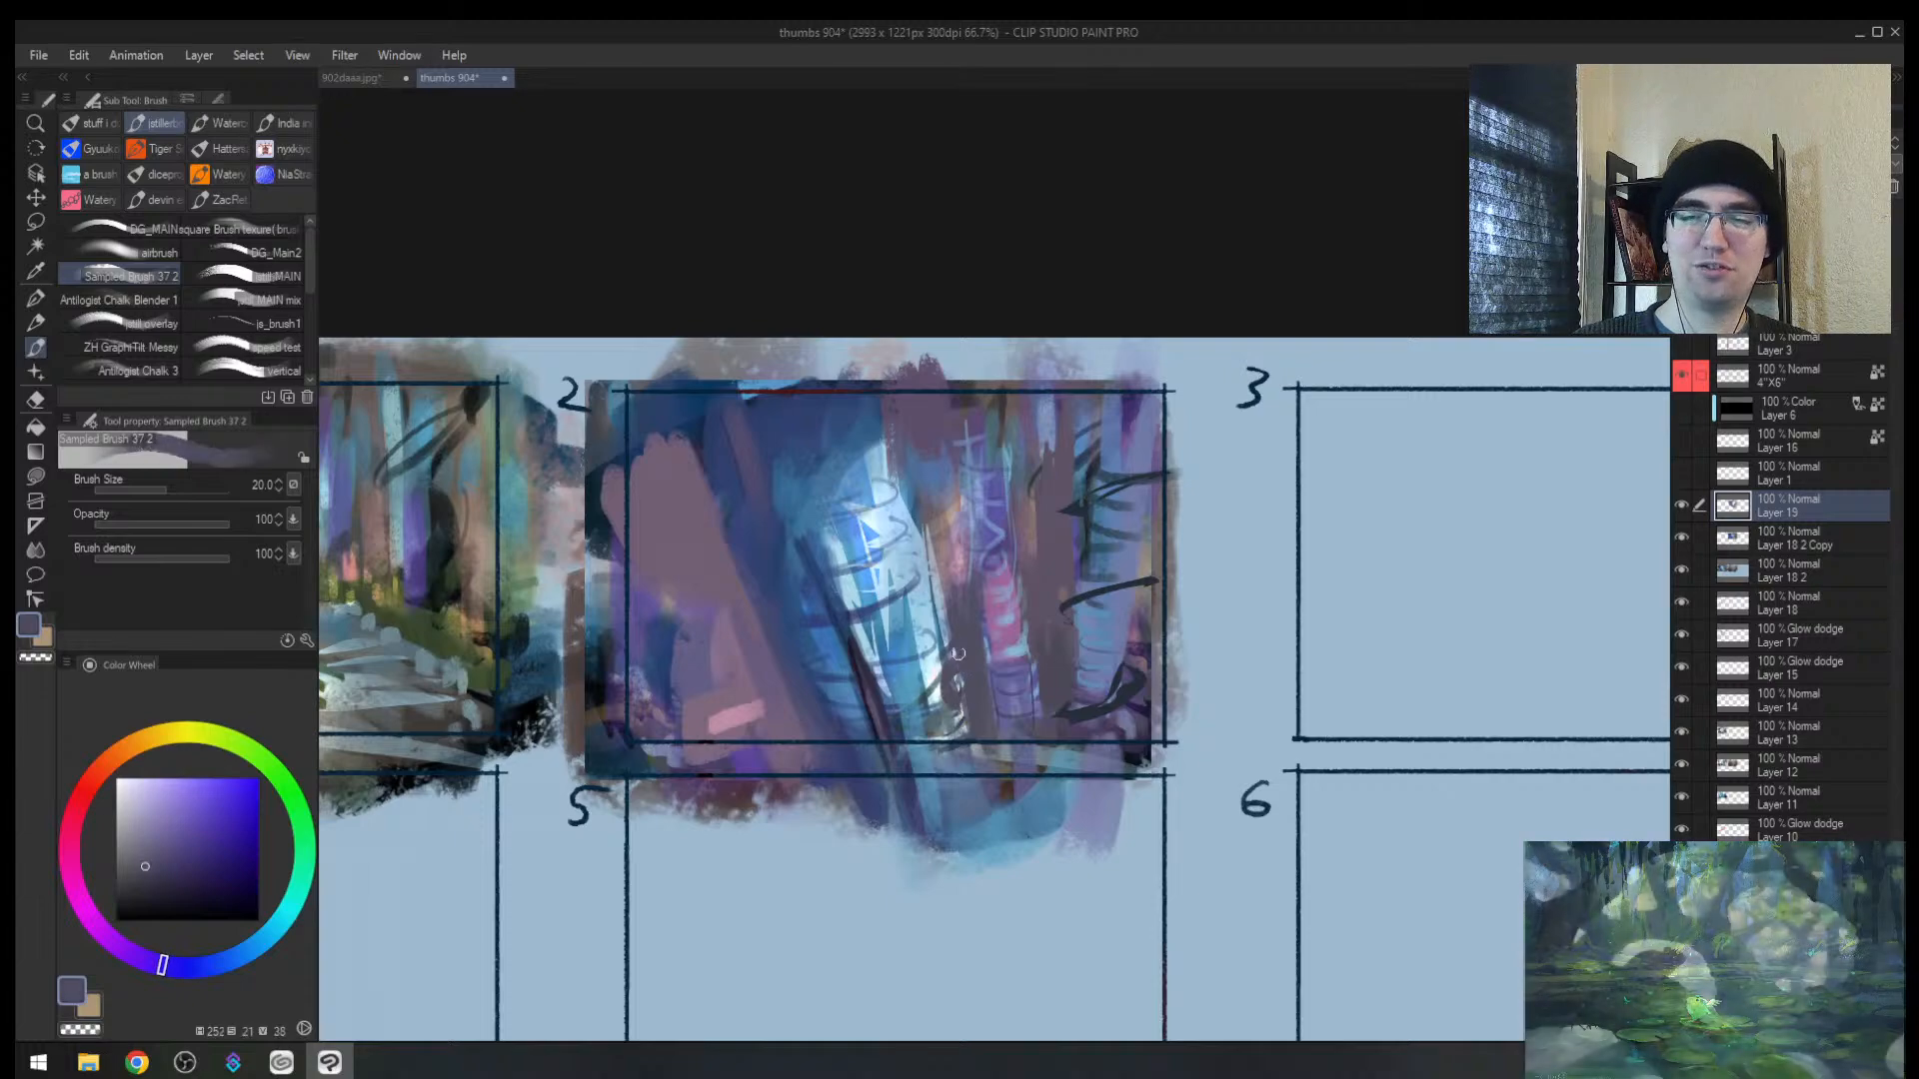
alt+click(880, 715)
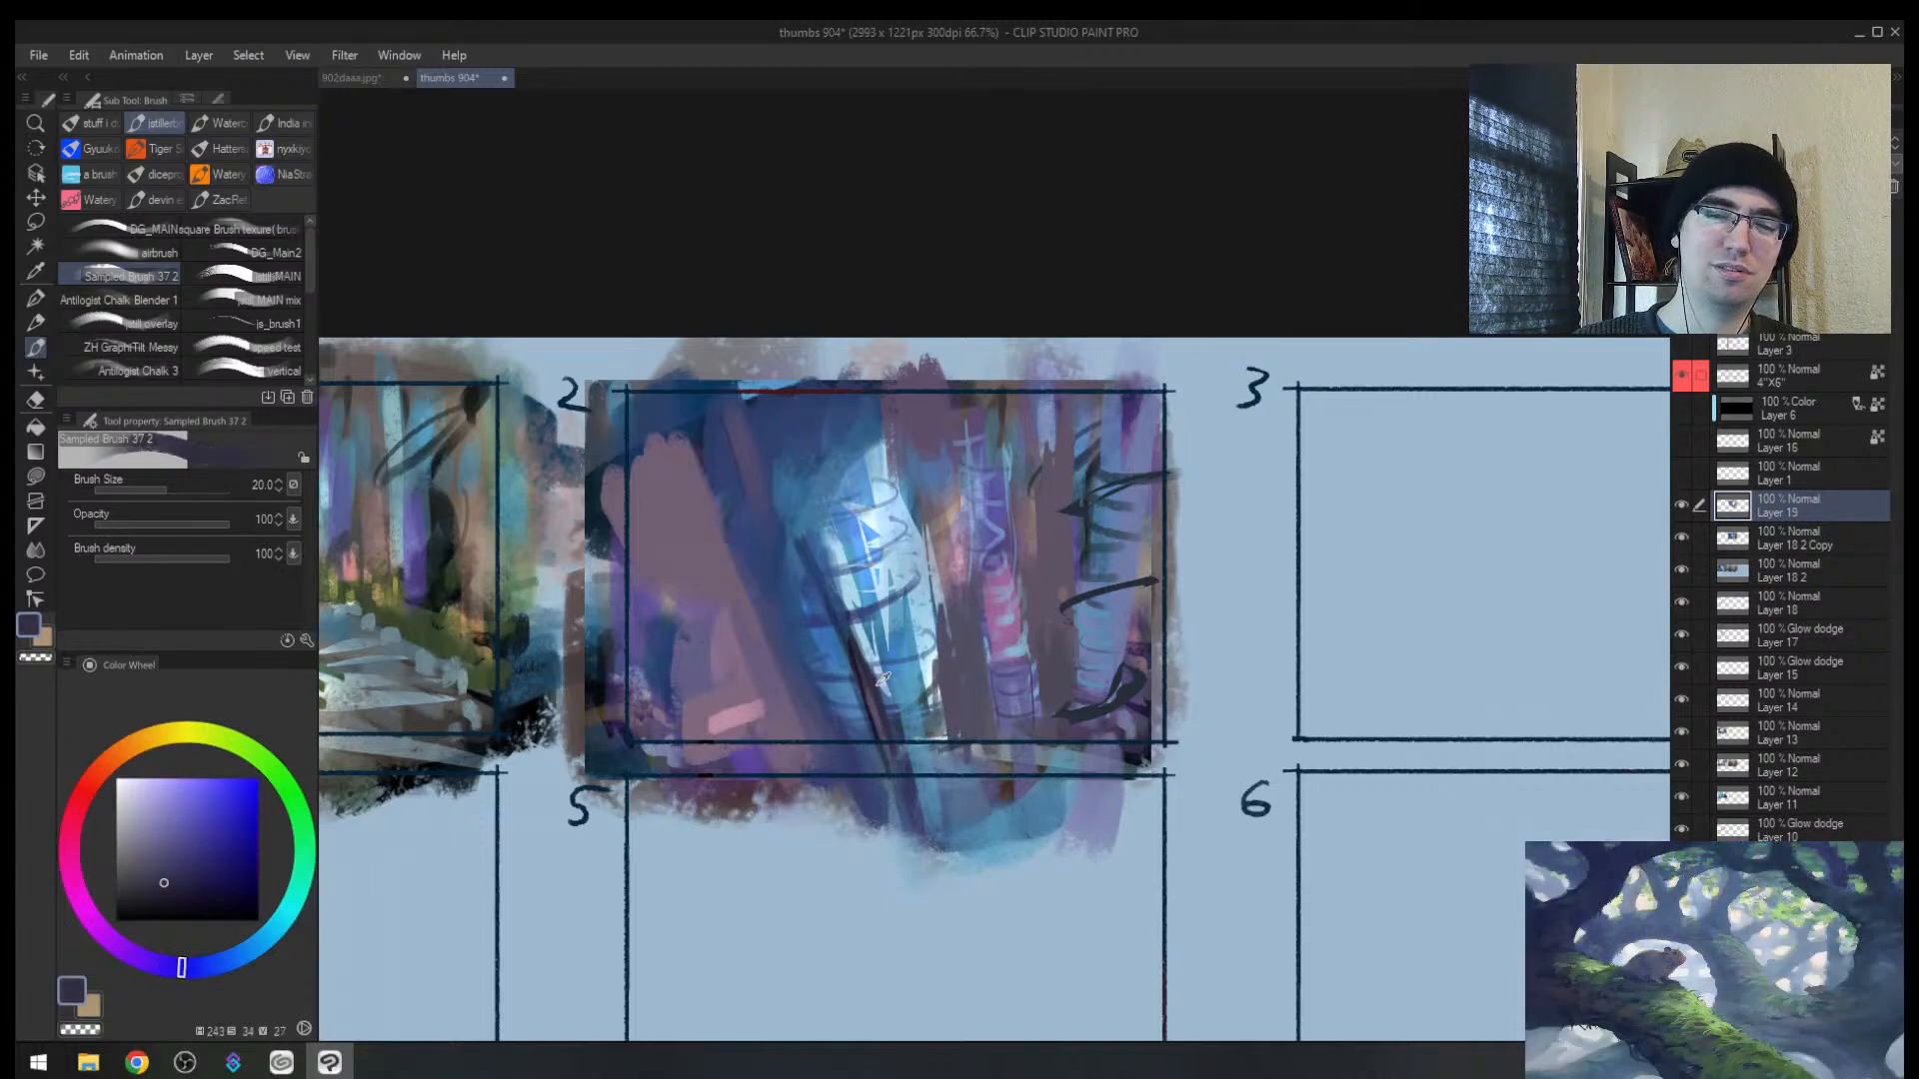
key(bracketleft)
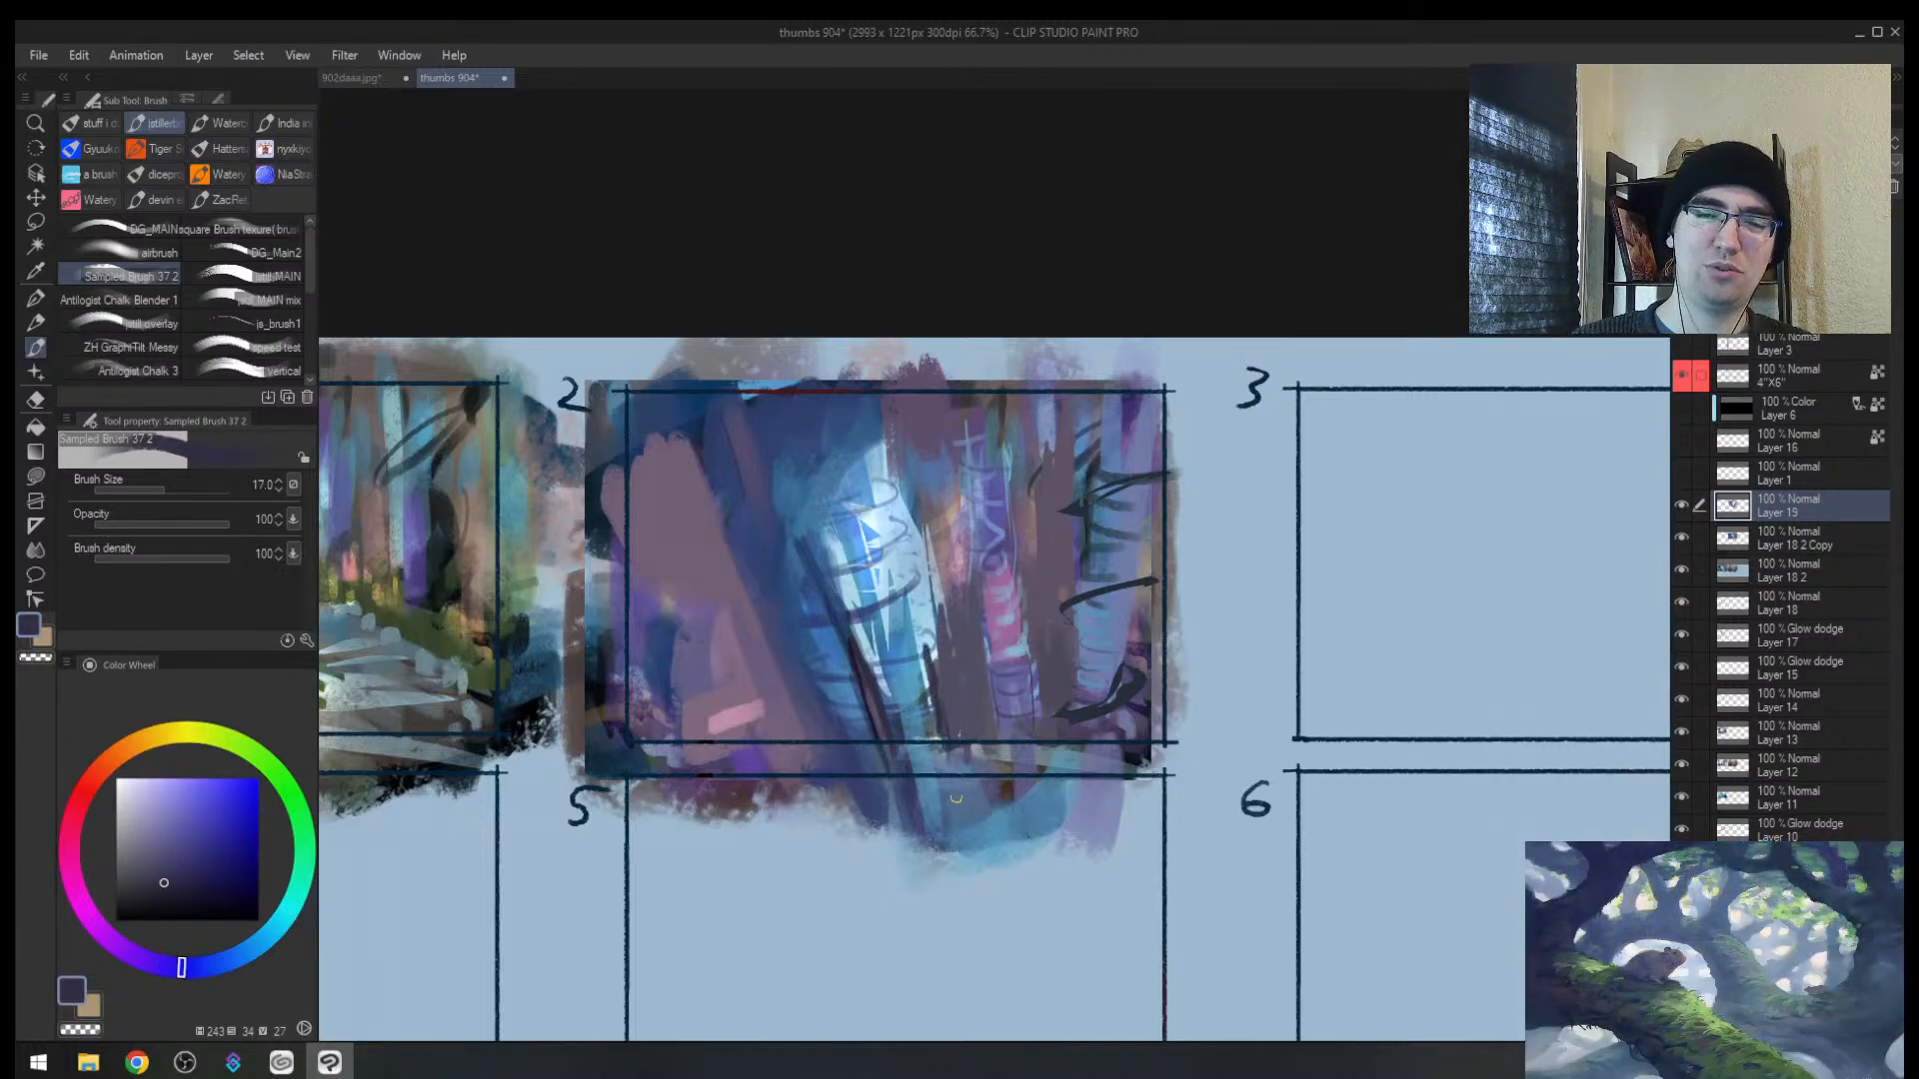
key(h)
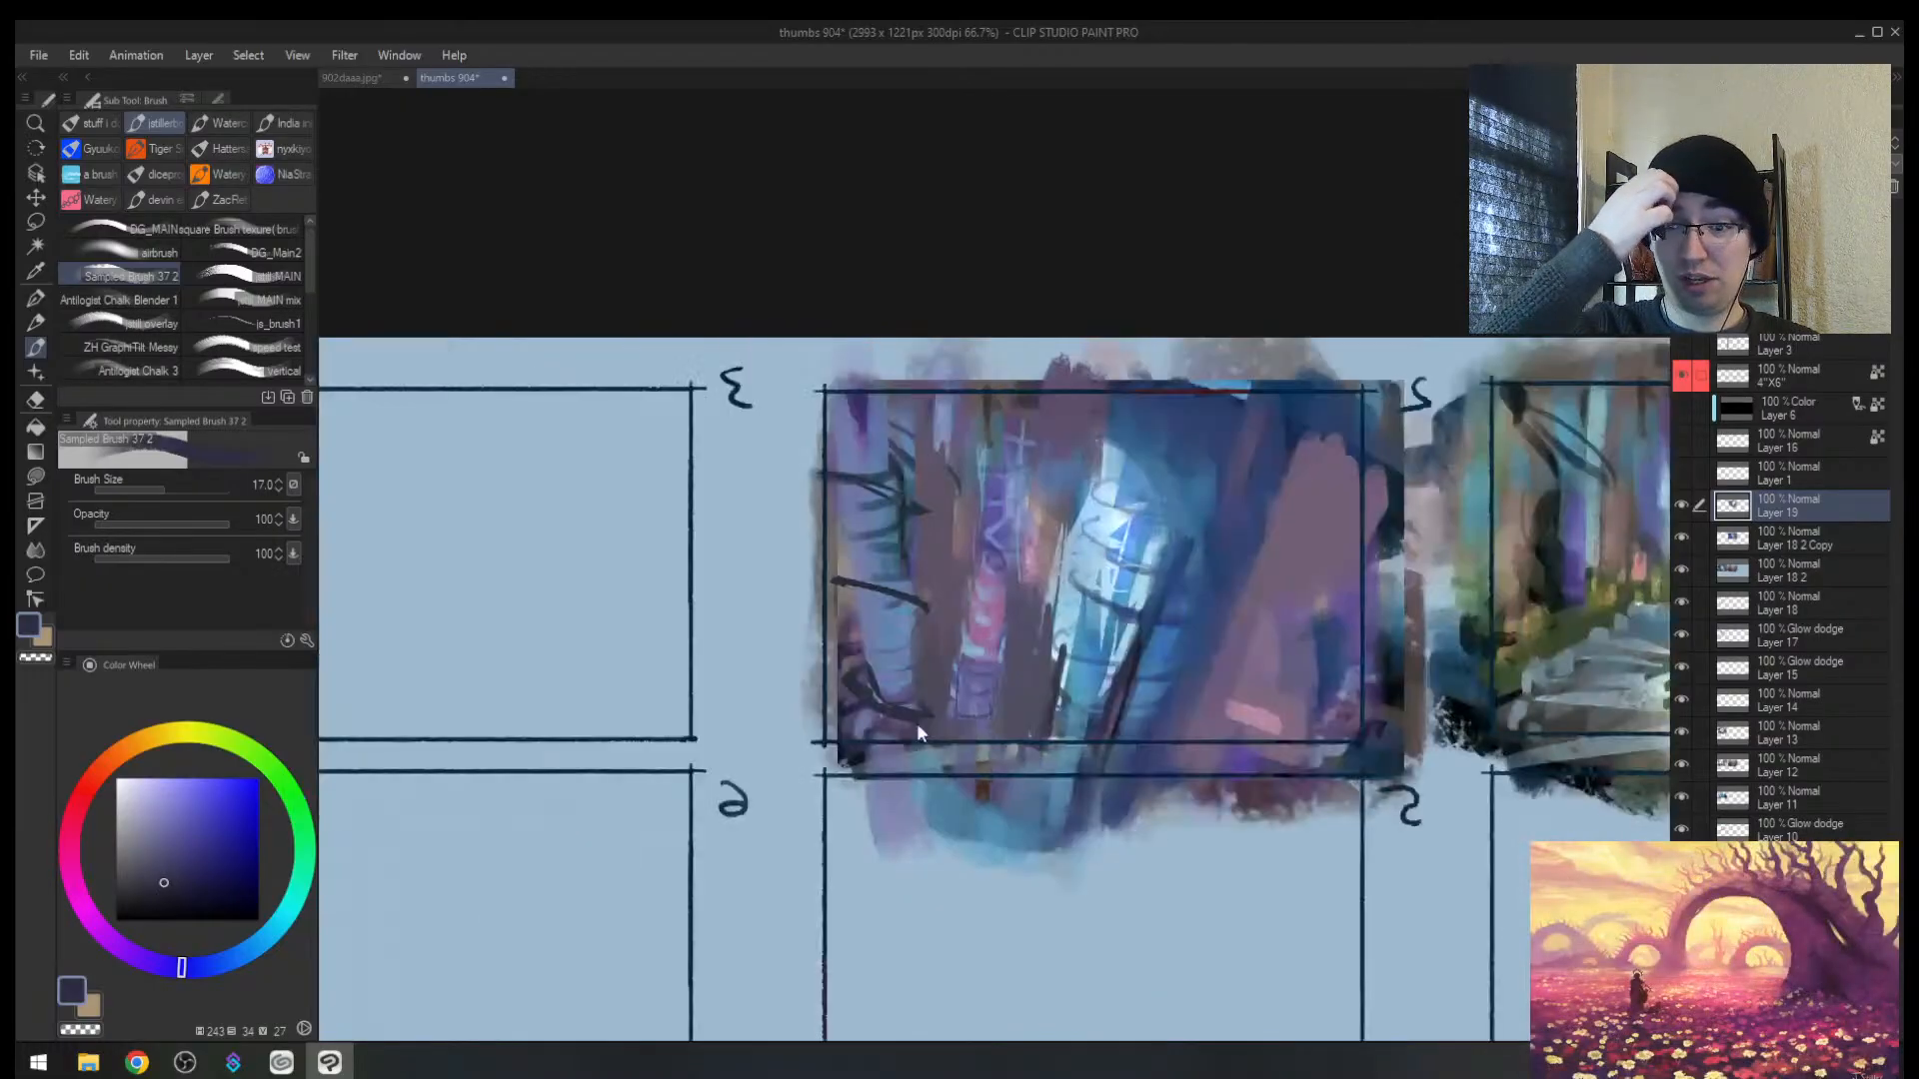
key(alt+space)
drag(1111, 605, 932, 671)
Step: Zoom in on the purple-blue thumbnail and sample dark navy from it
drag(941, 545, 780, 583)
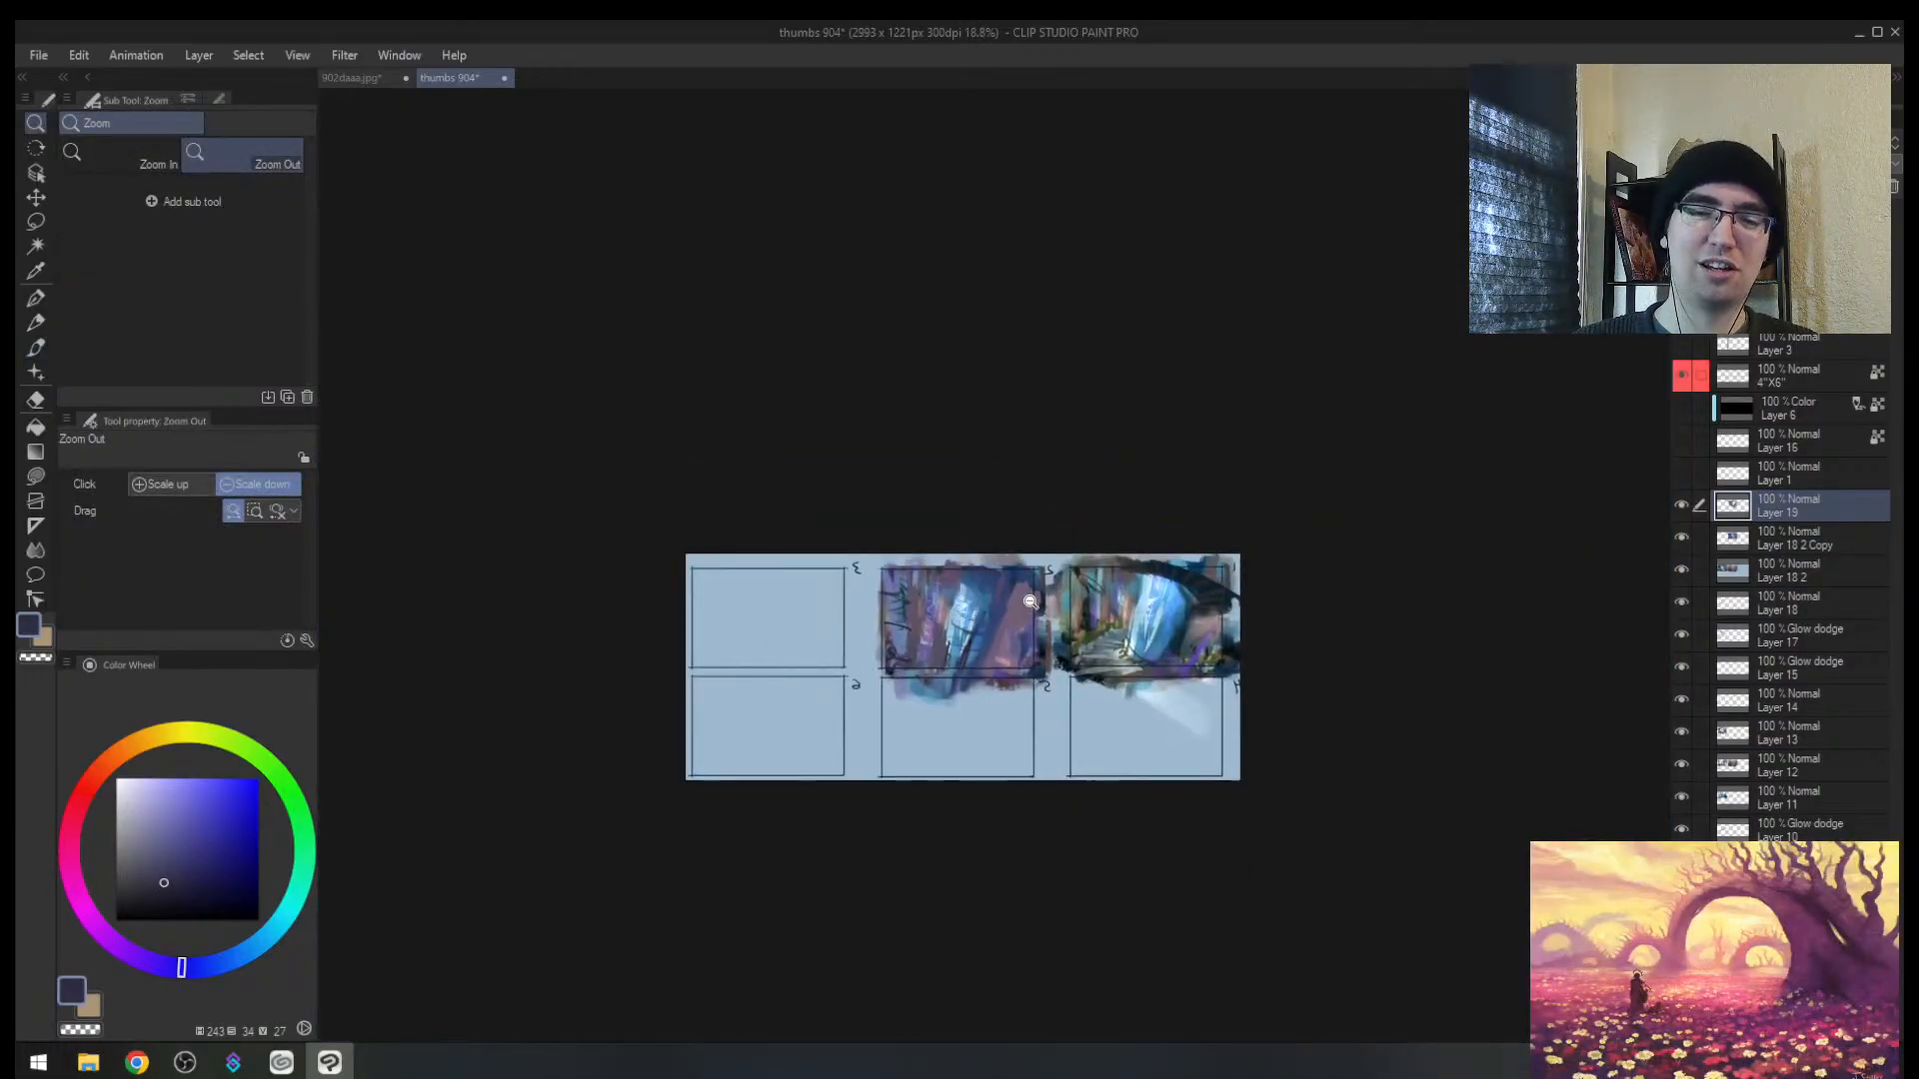
mouse_move(1041, 602)
mouse_down()
mouse_move(1109, 562)
mouse_move(1048, 584)
mouse_up()
mouse_move(955, 651)
mouse_down()
mouse_move(965, 634)
mouse_move(885, 636)
mouse_move(894, 622)
mouse_up()
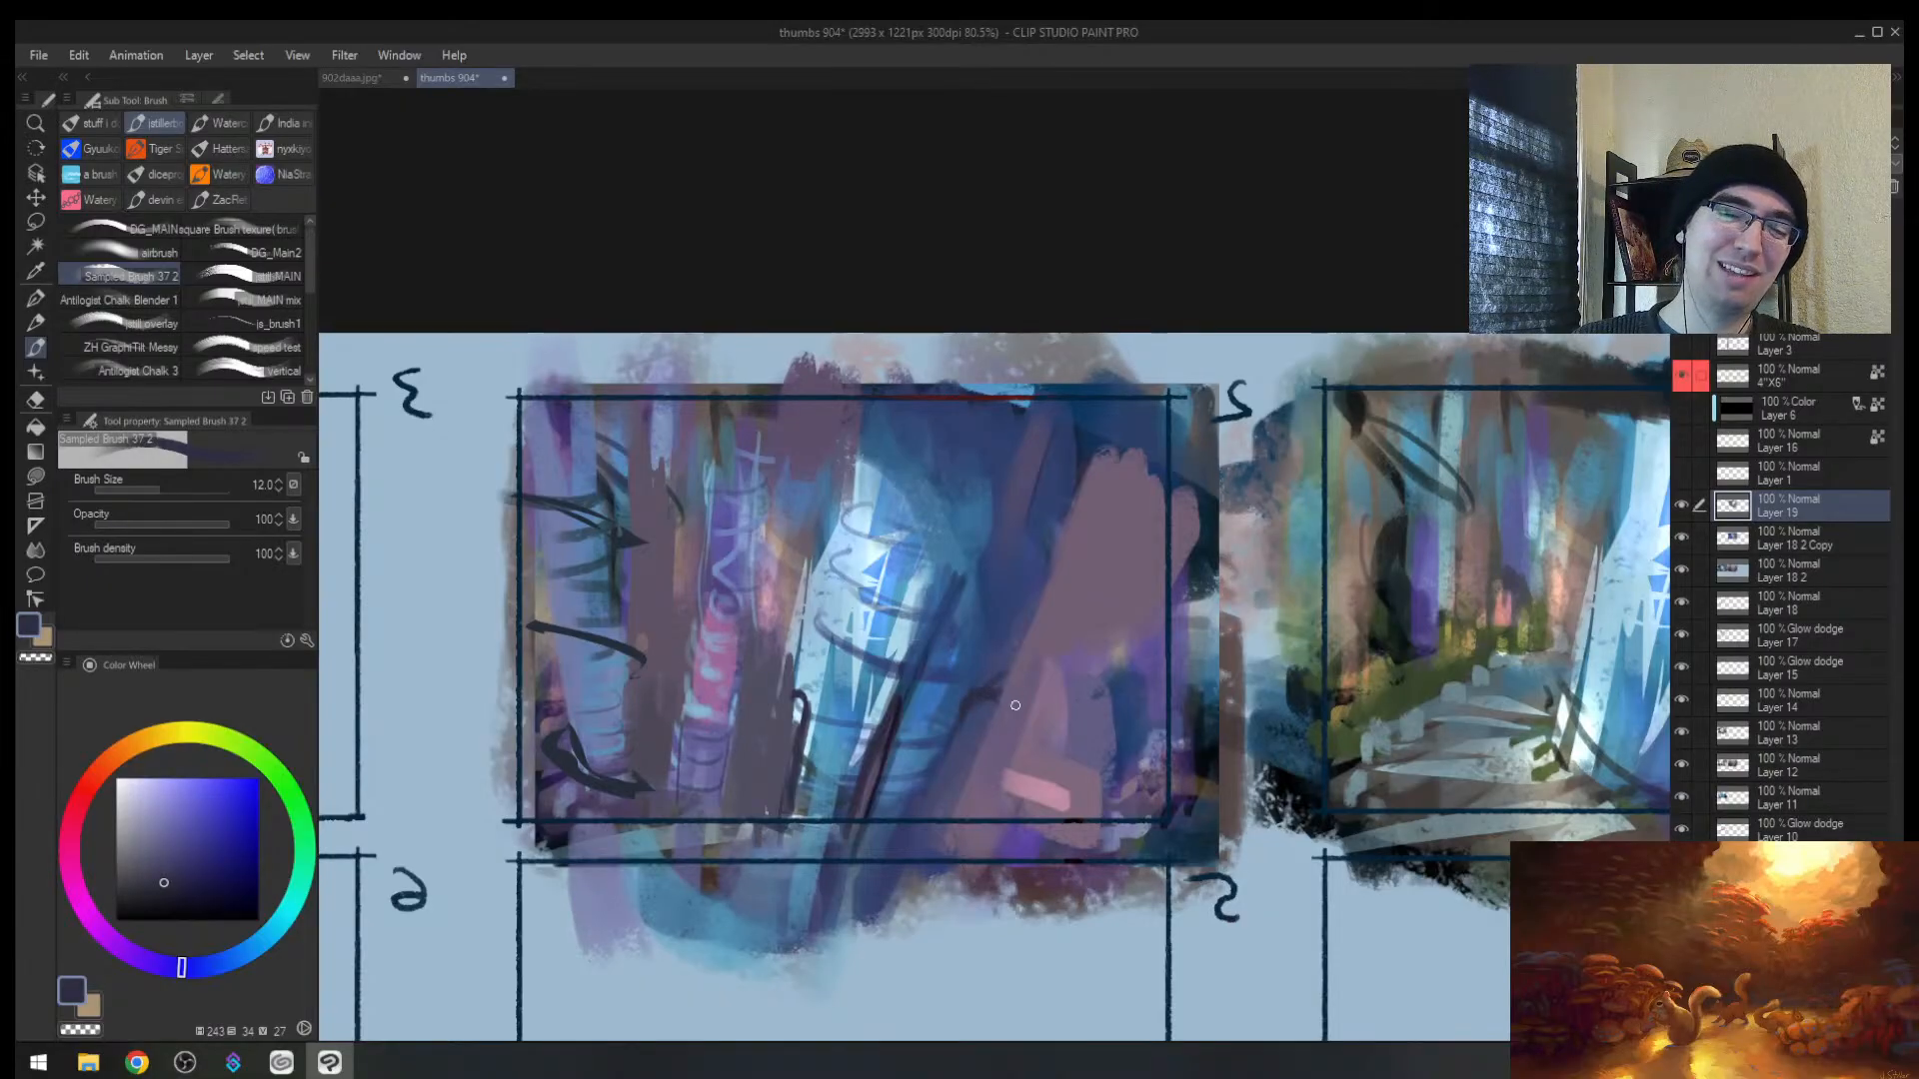
mouse_move(1096, 570)
mouse_down()
mouse_move(1036, 599)
mouse_move(1089, 510)
mouse_up()
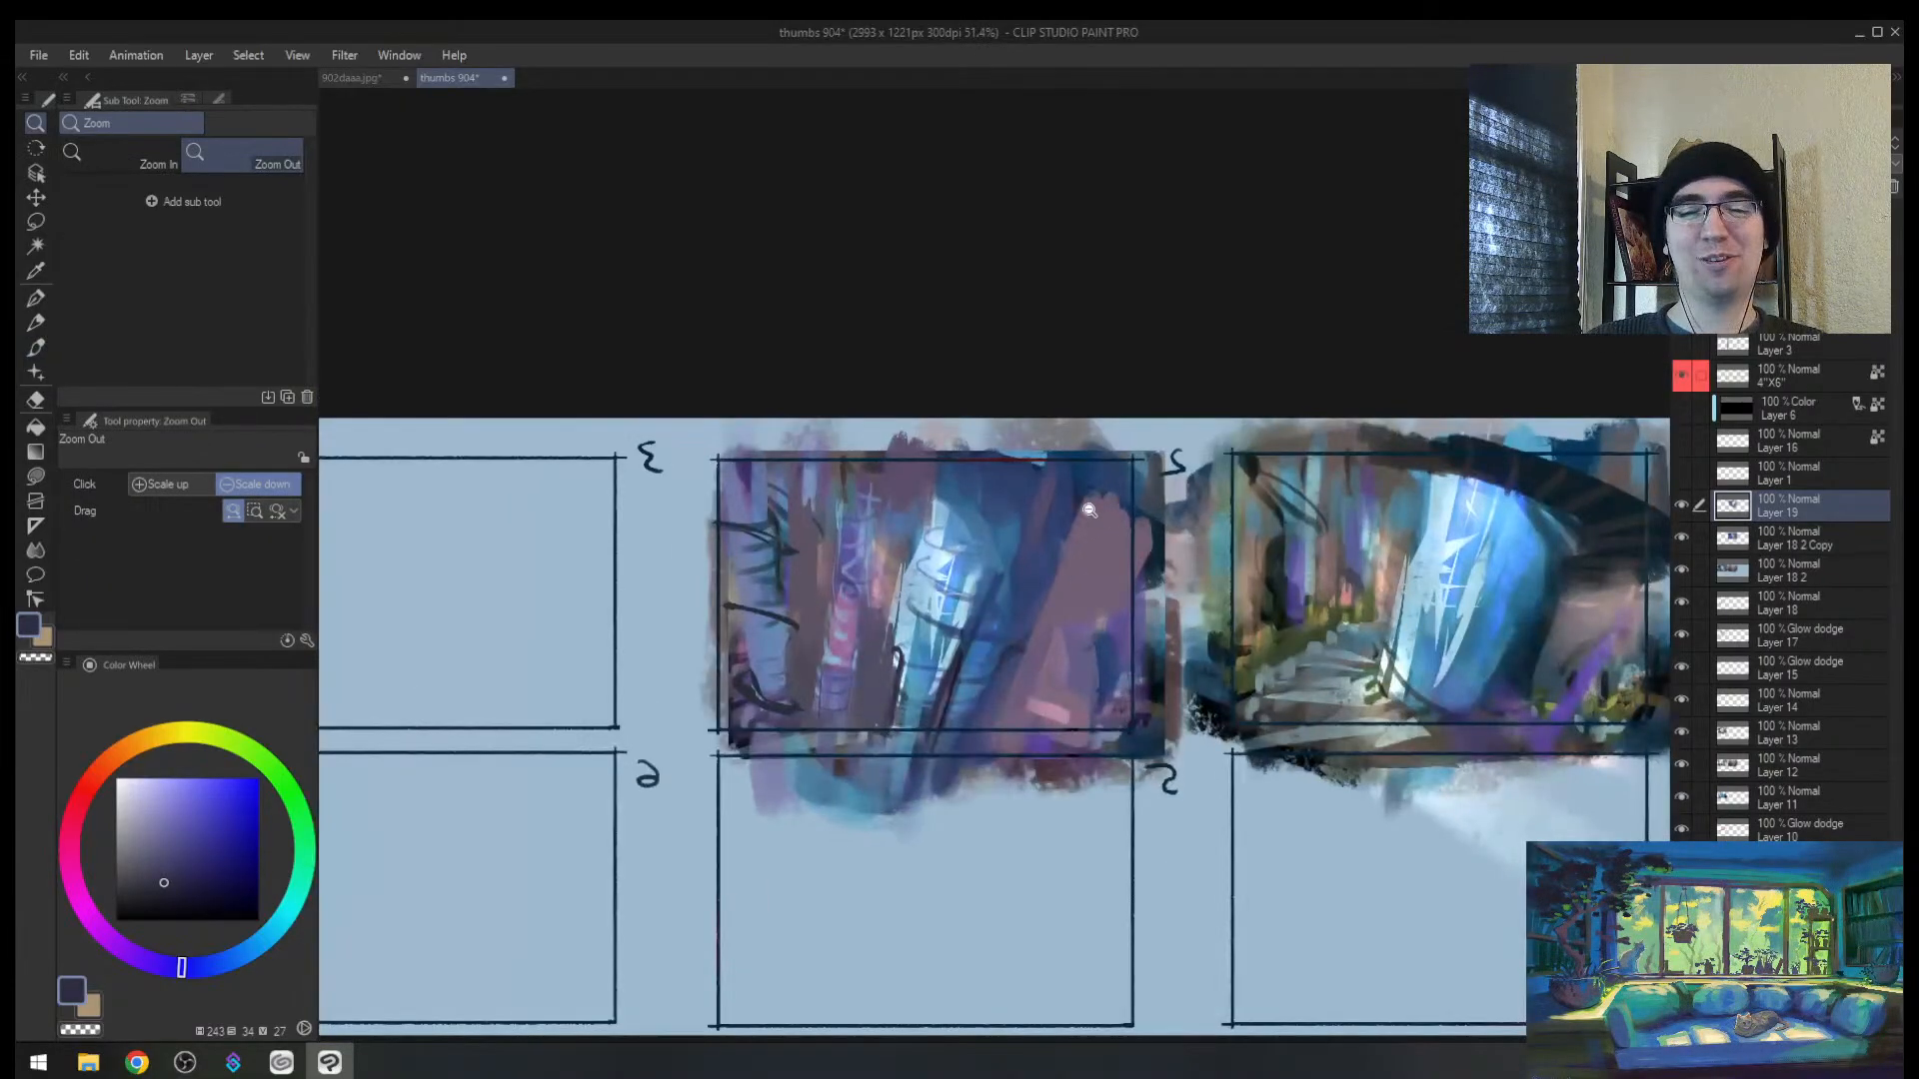
drag(978, 576, 1026, 561)
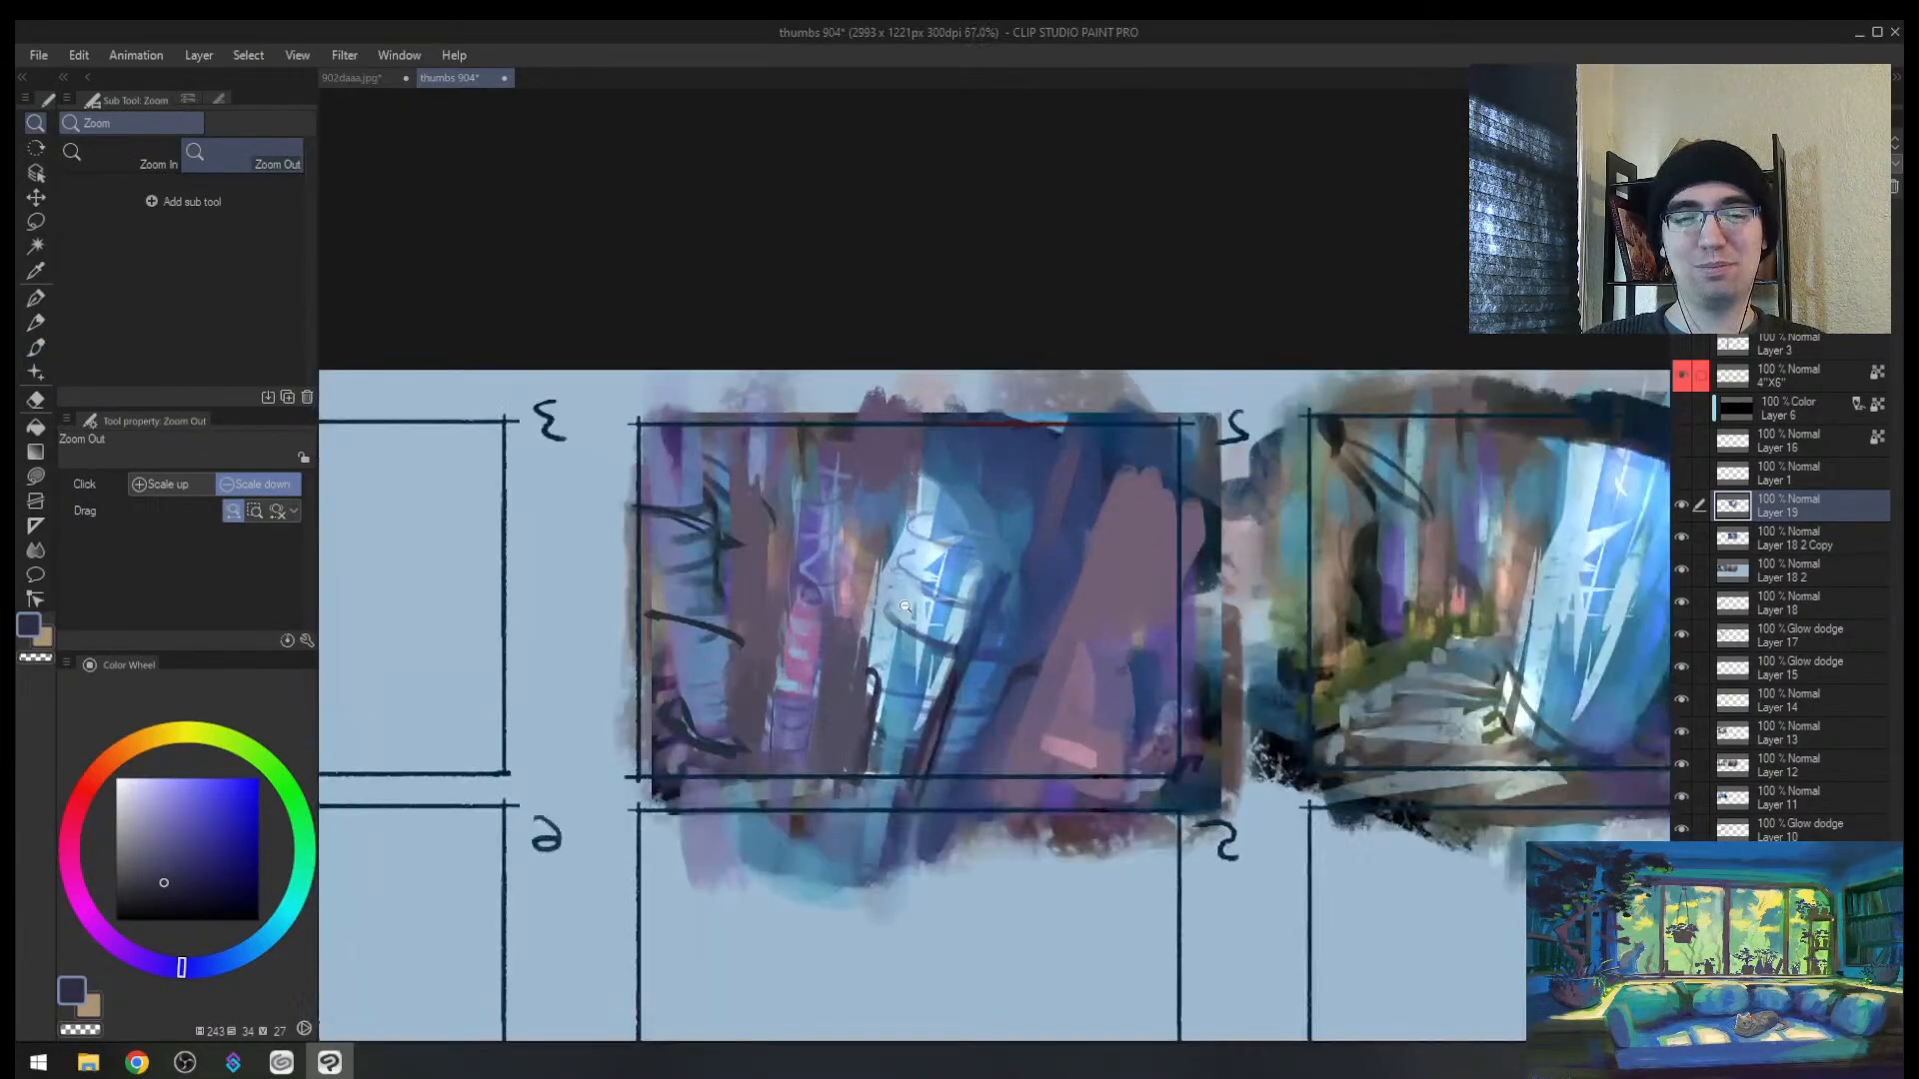
alt+click(848, 684)
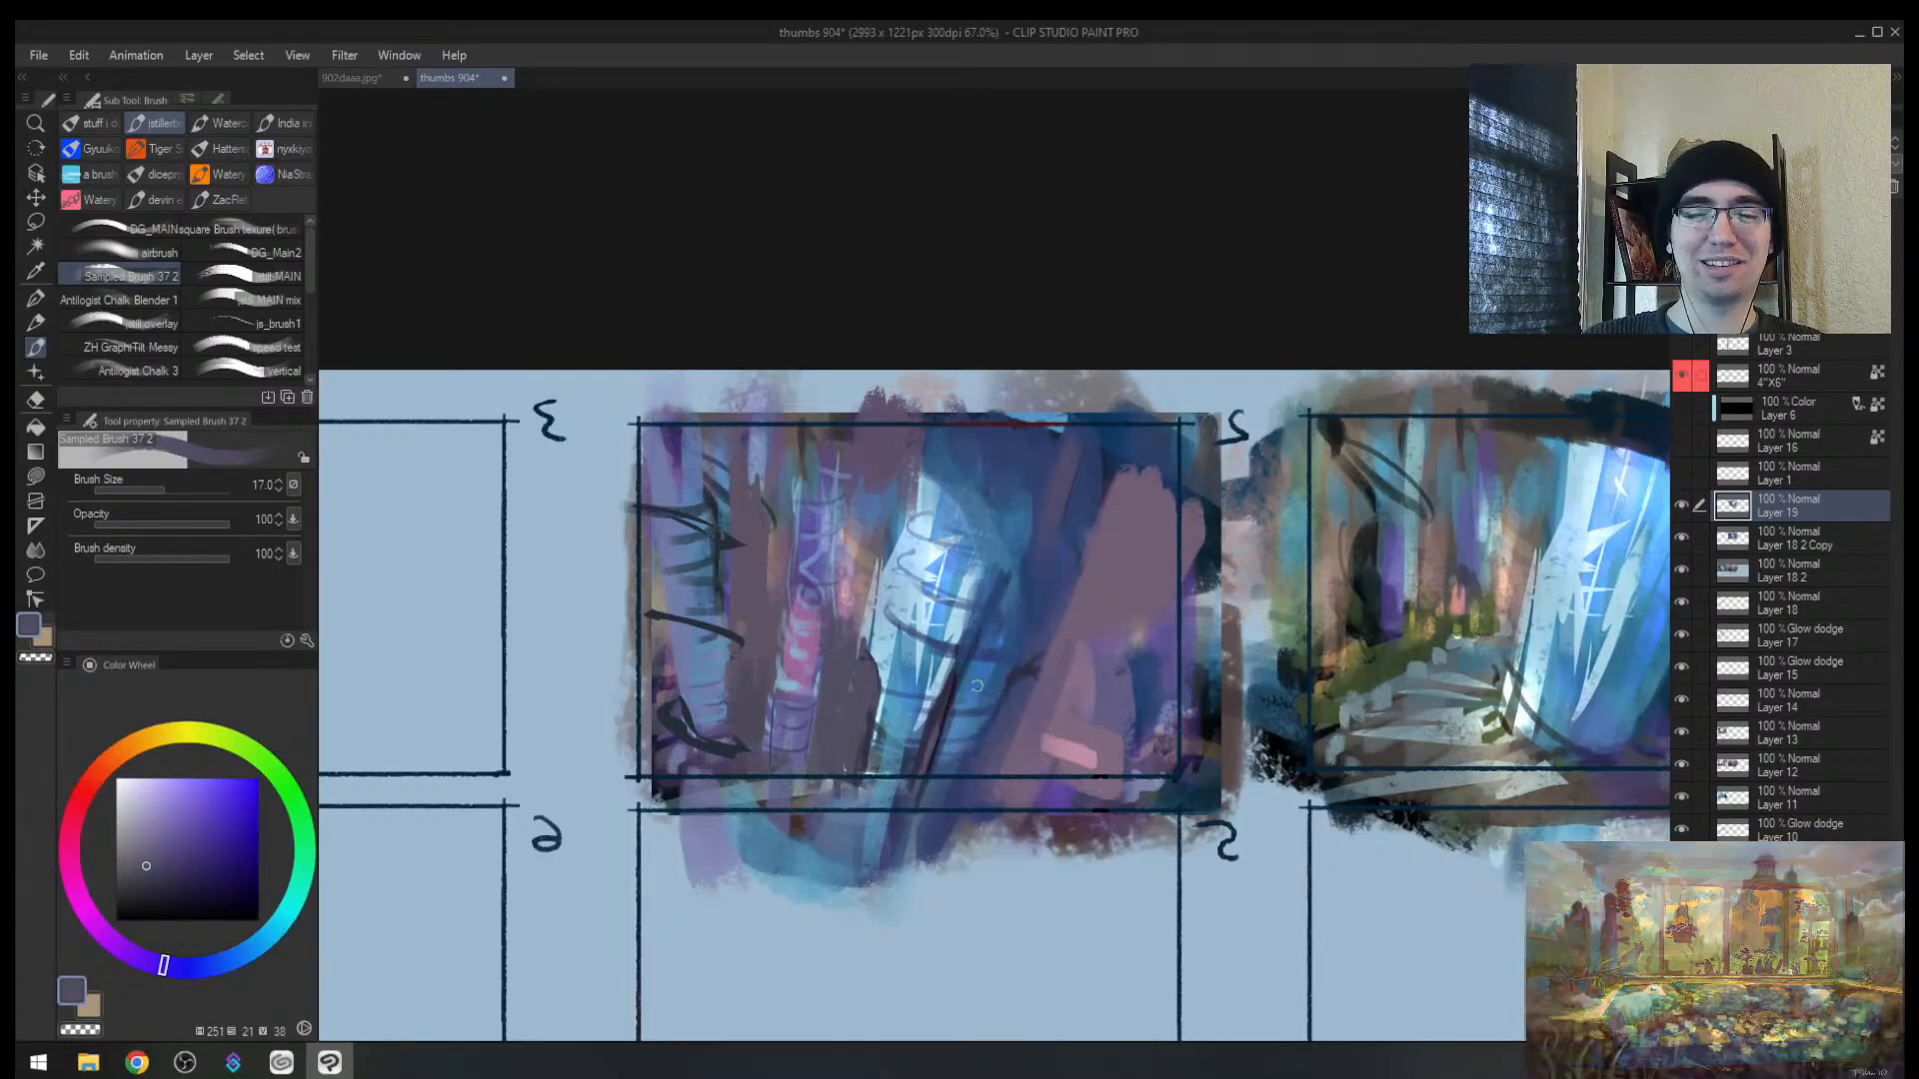
alt+click(948, 680)
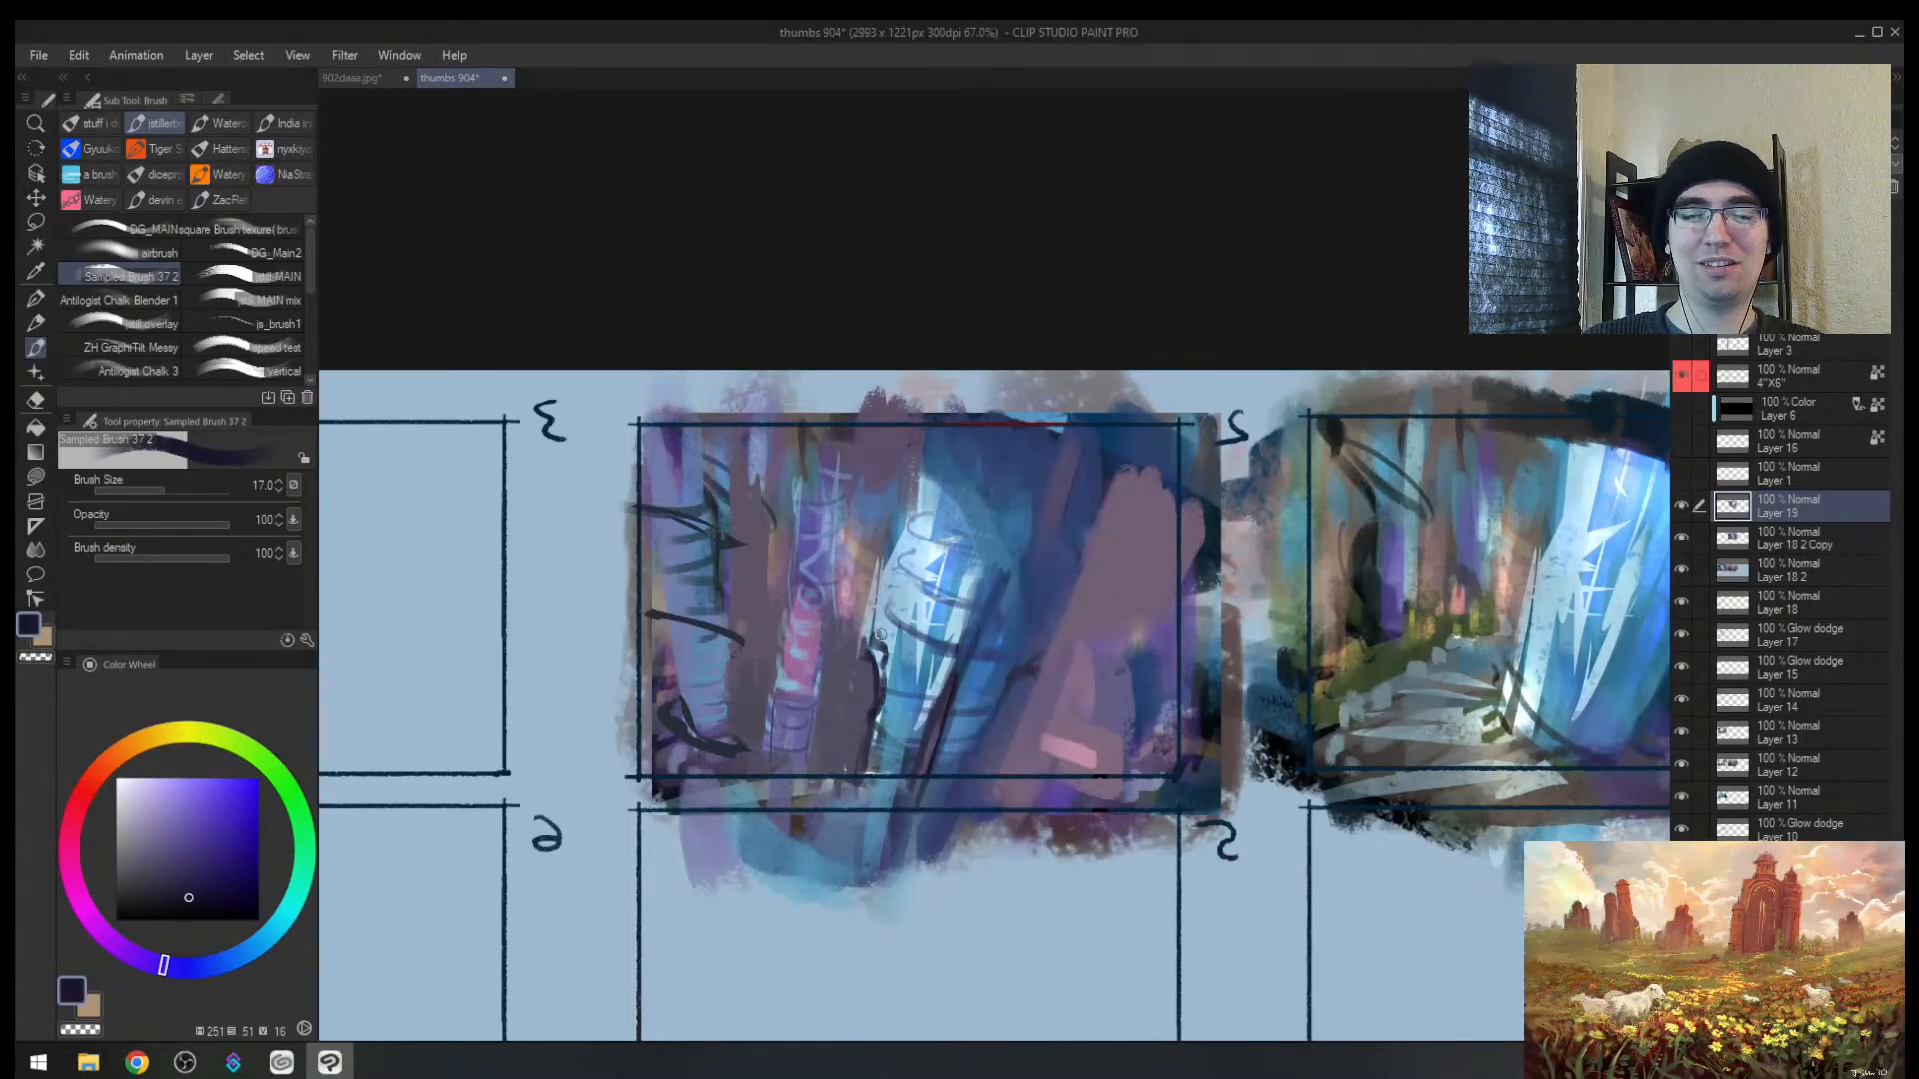
Step: Flip the view and sample light blue and greyish navy tones from the painting
key(h)
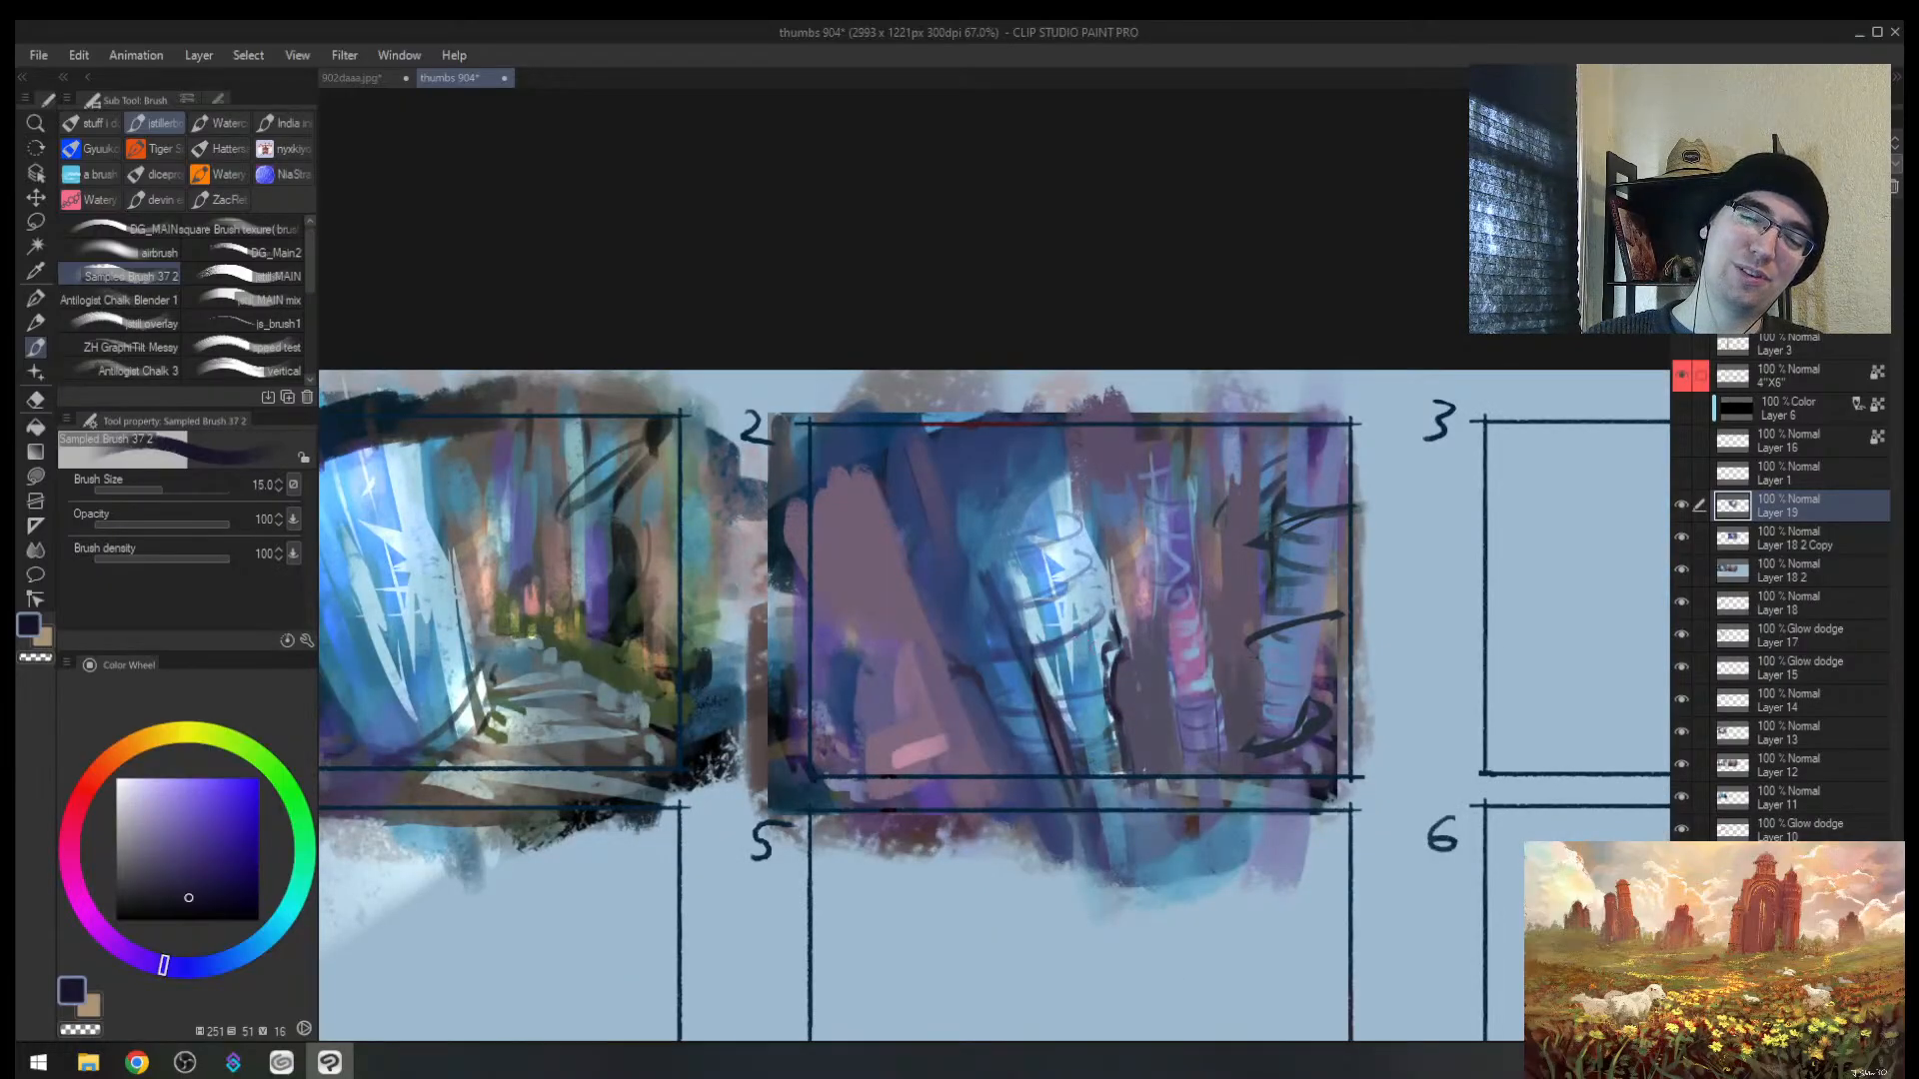
alt+click(1109, 632)
alt+click(1120, 619)
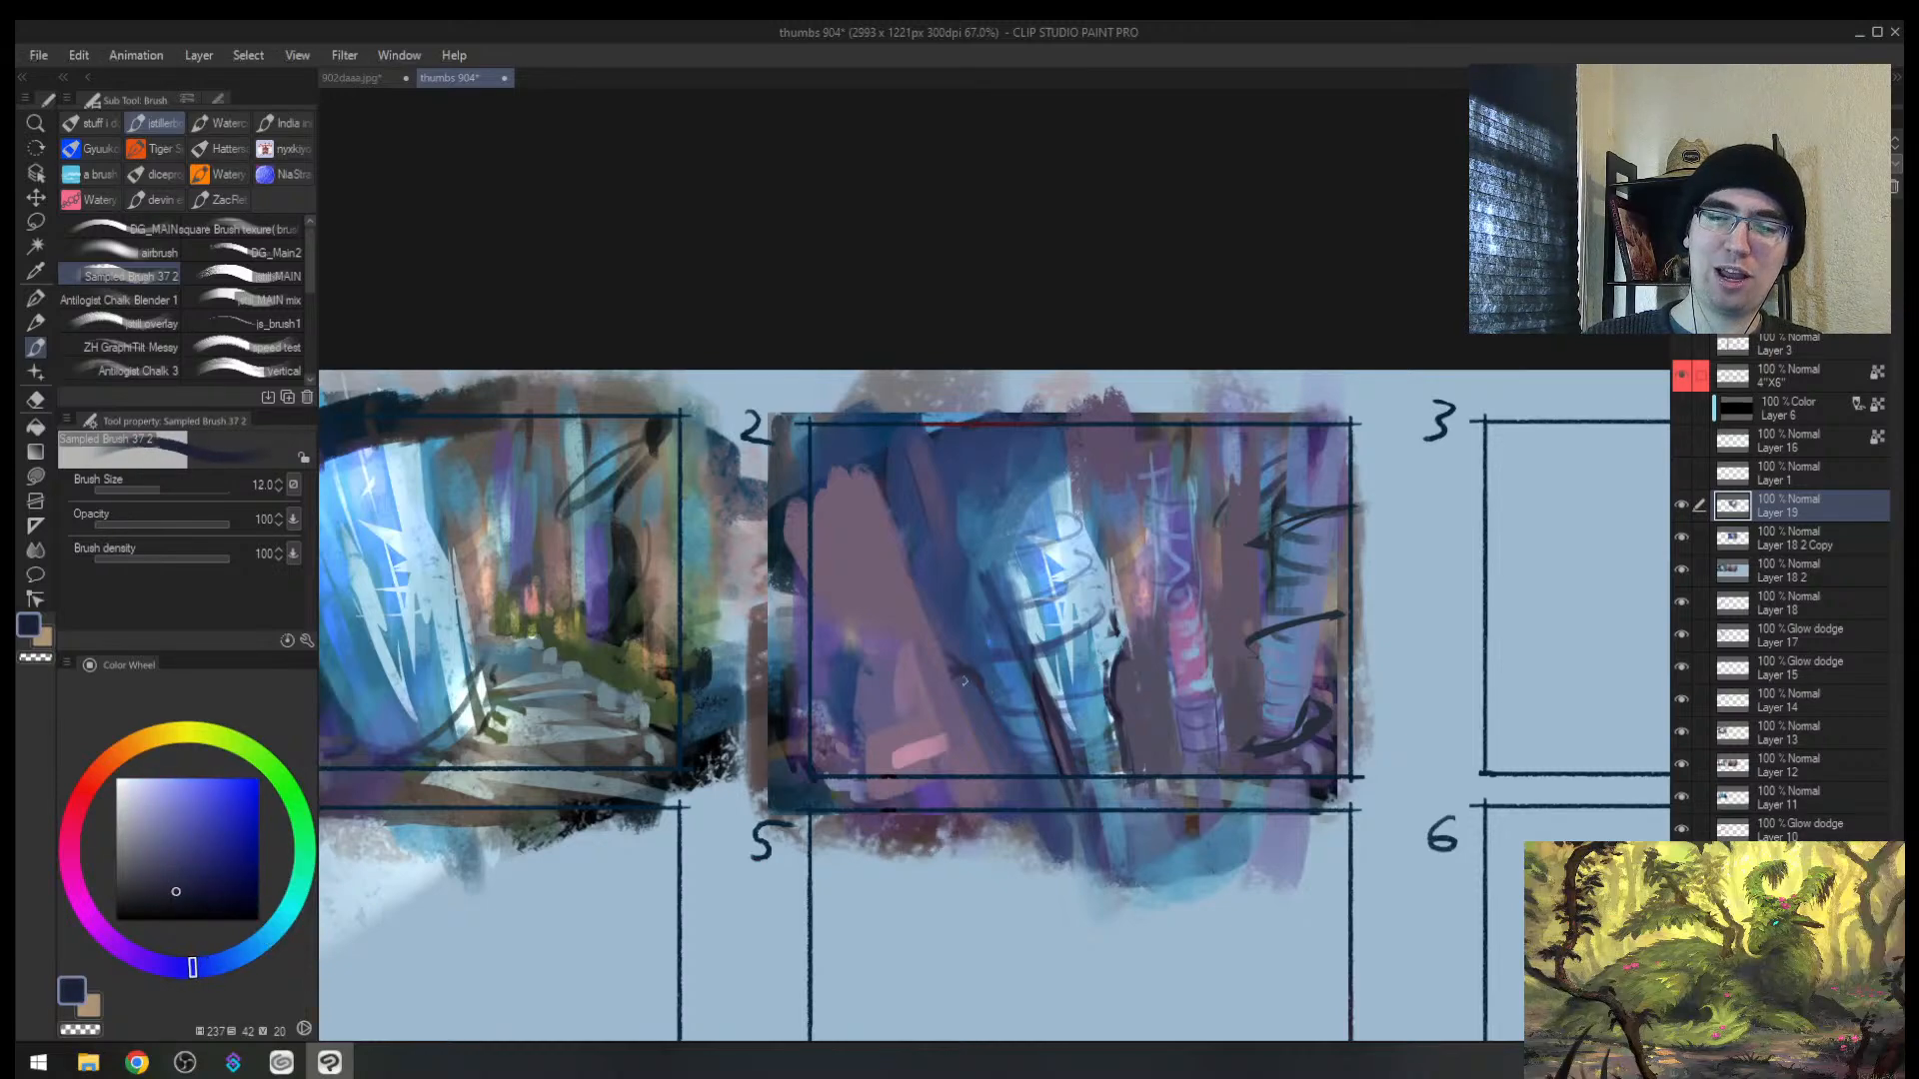
alt+click(976, 671)
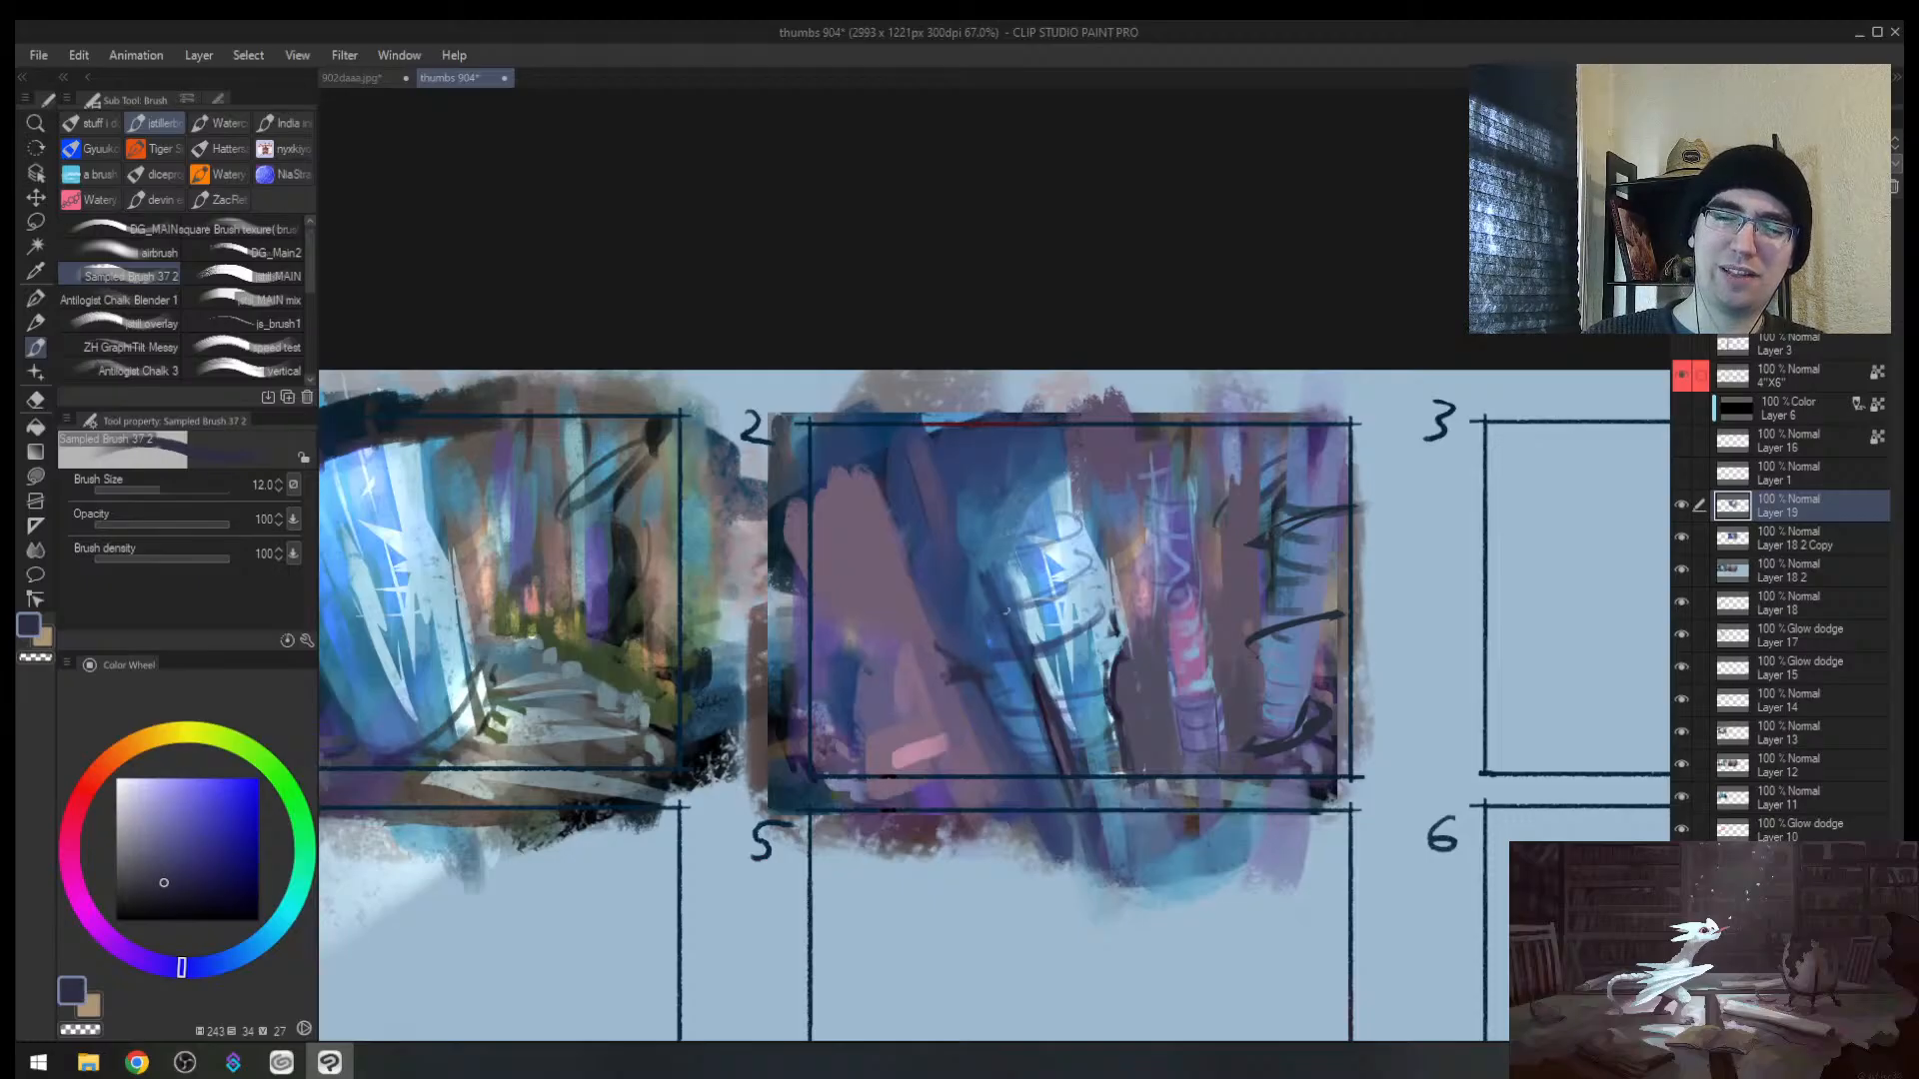
key(h)
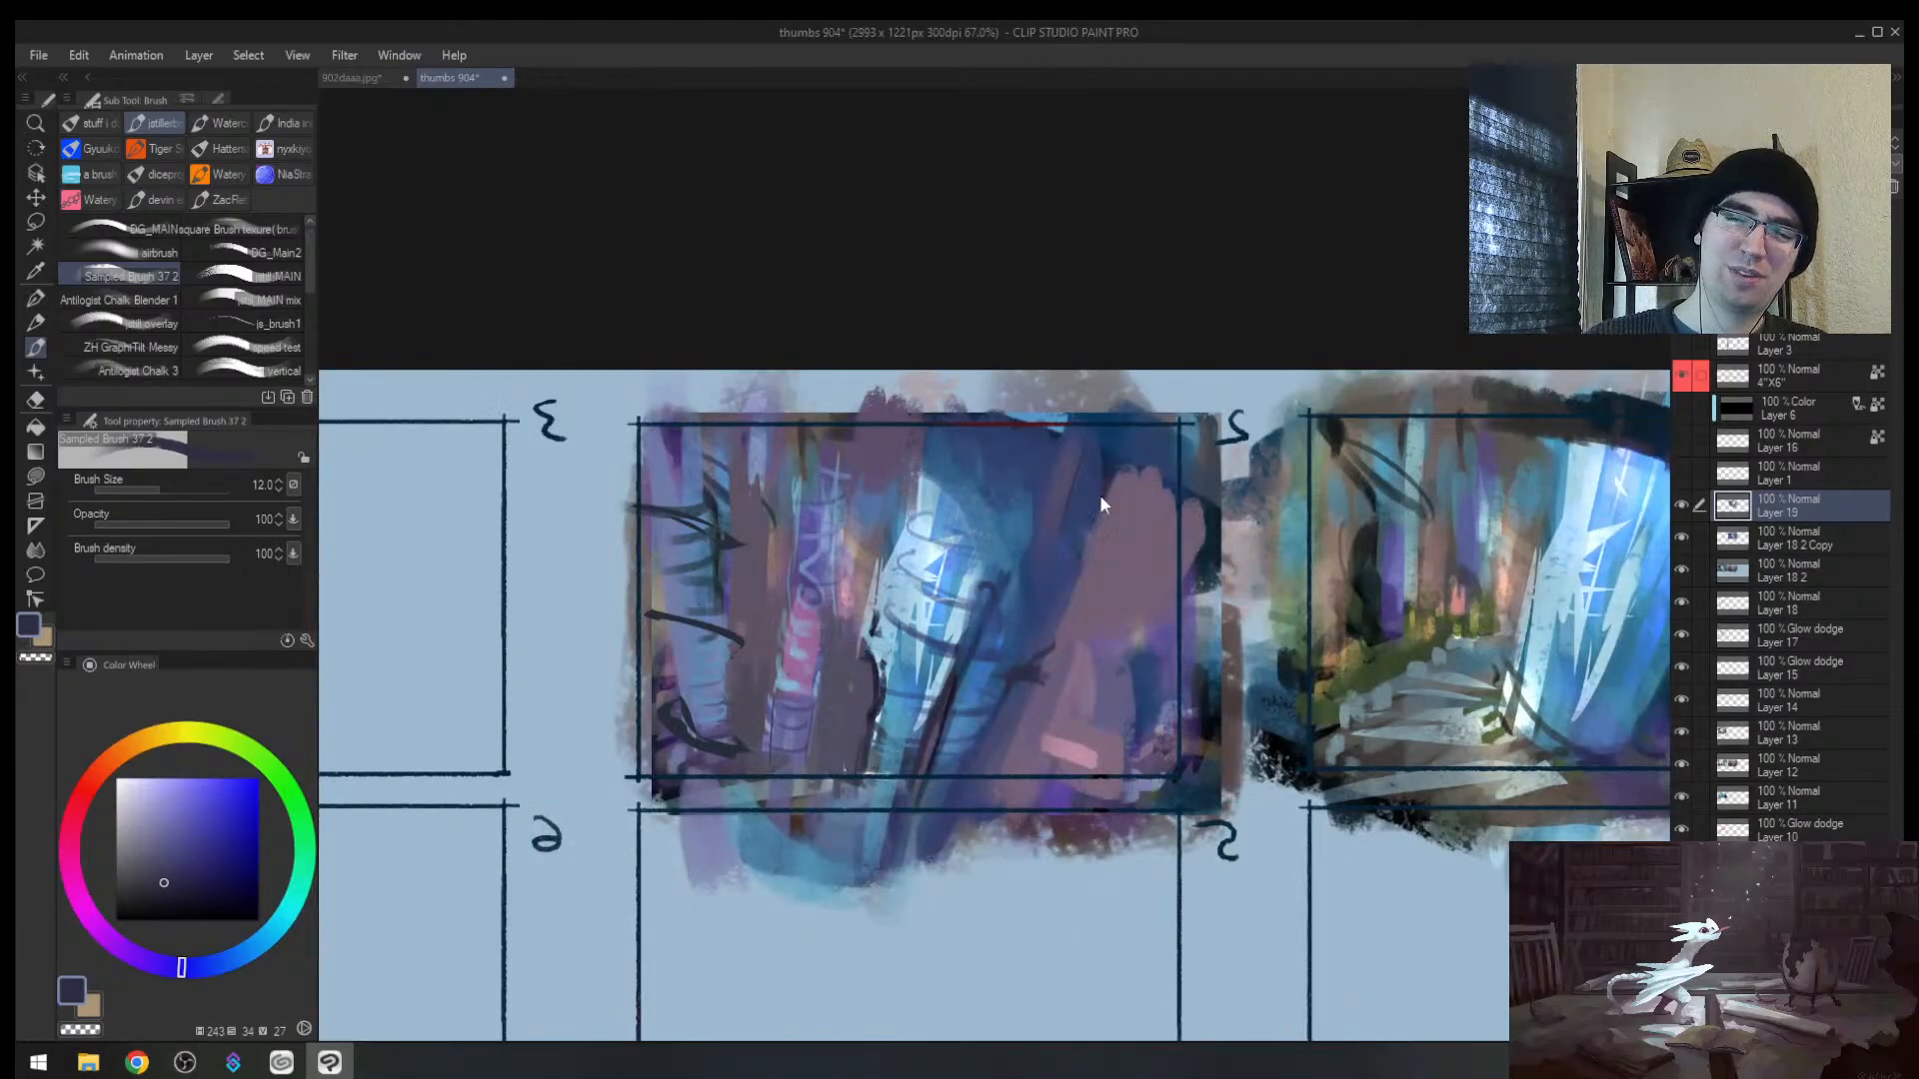
mouse_move(1019, 550)
mouse_down()
mouse_move(969, 553)
mouse_move(1015, 586)
mouse_move(1079, 590)
mouse_up()
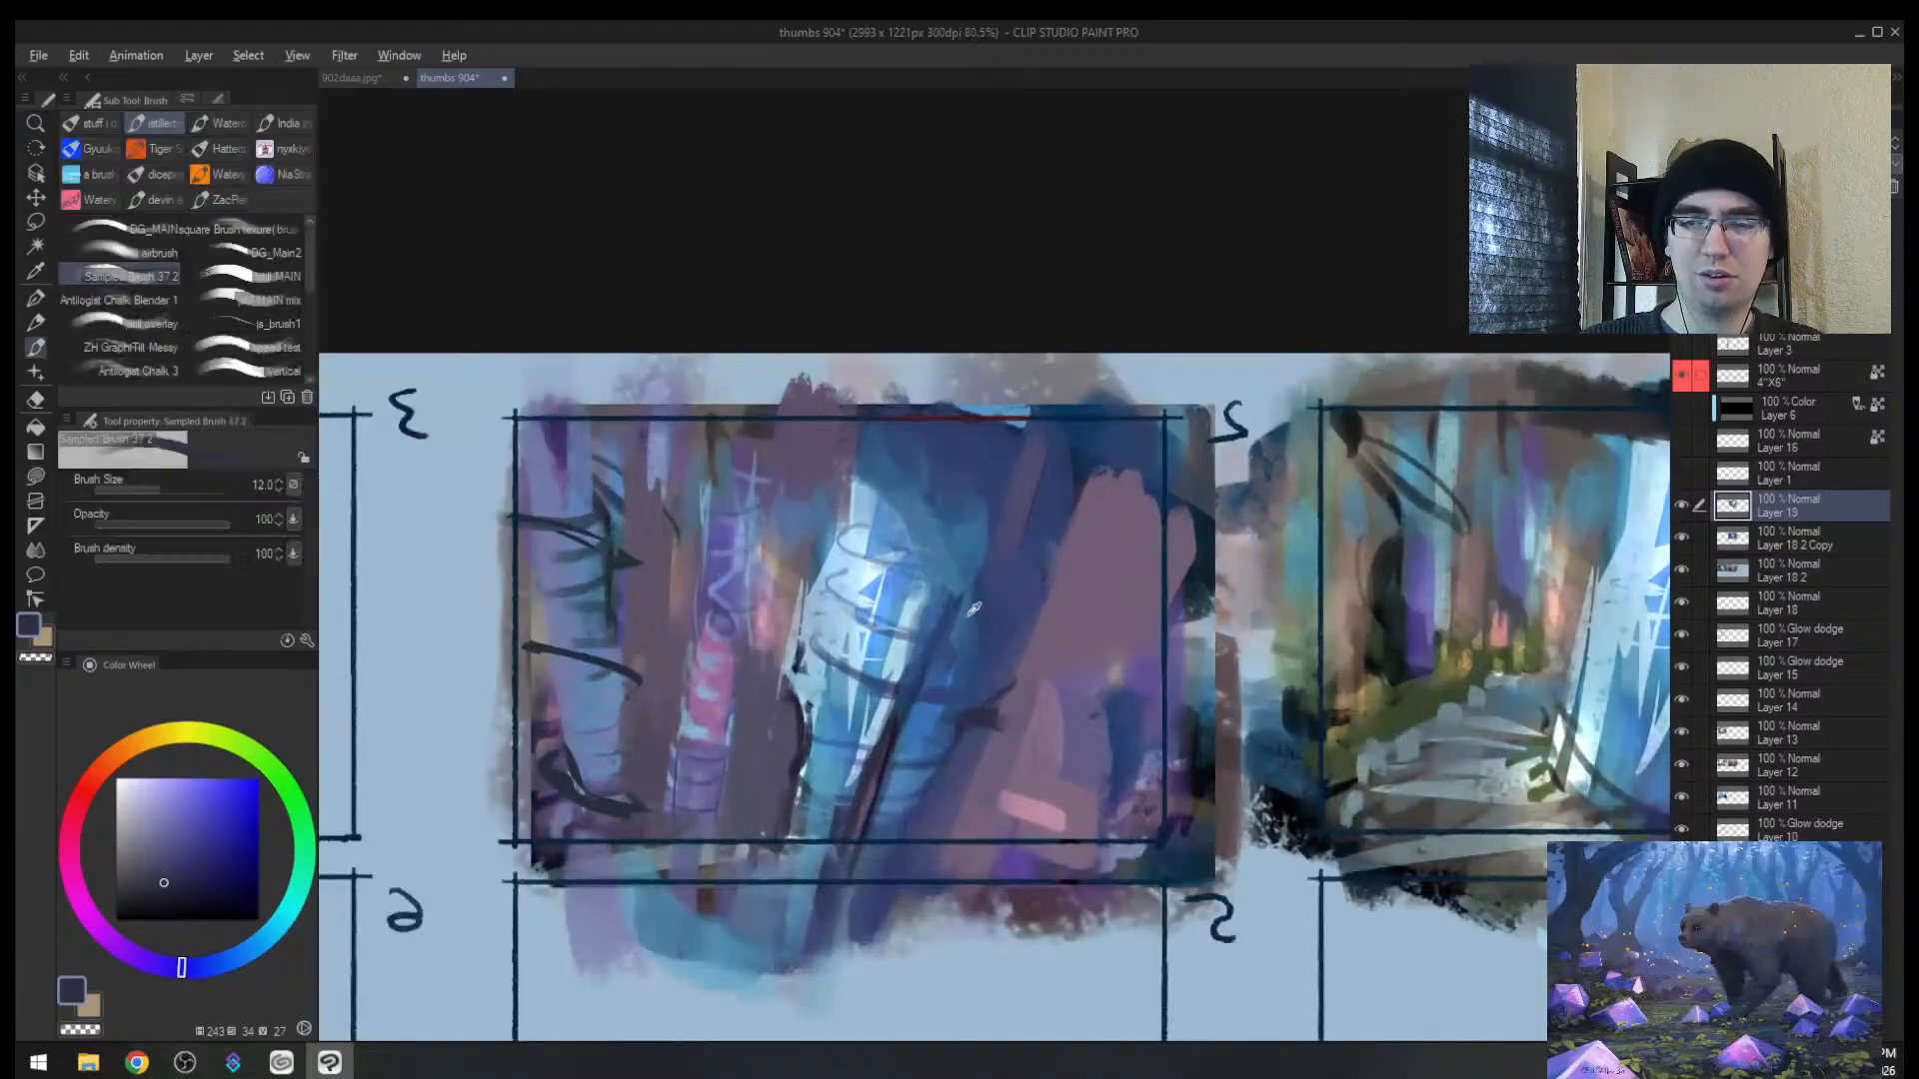
Step: Paint over the trunk's dark streak with a larger blue brush
alt+click(970, 614)
key(bracketright)
key(bracketright)
key(bracketright)
key(bracketright)
mouse_move(962, 600)
mouse_down()
mouse_move(895, 767)
mouse_move(936, 597)
mouse_move(883, 753)
mouse_up()
alt+click(931, 720)
key(bracketright)
alt+click(899, 714)
key(bracketleft)
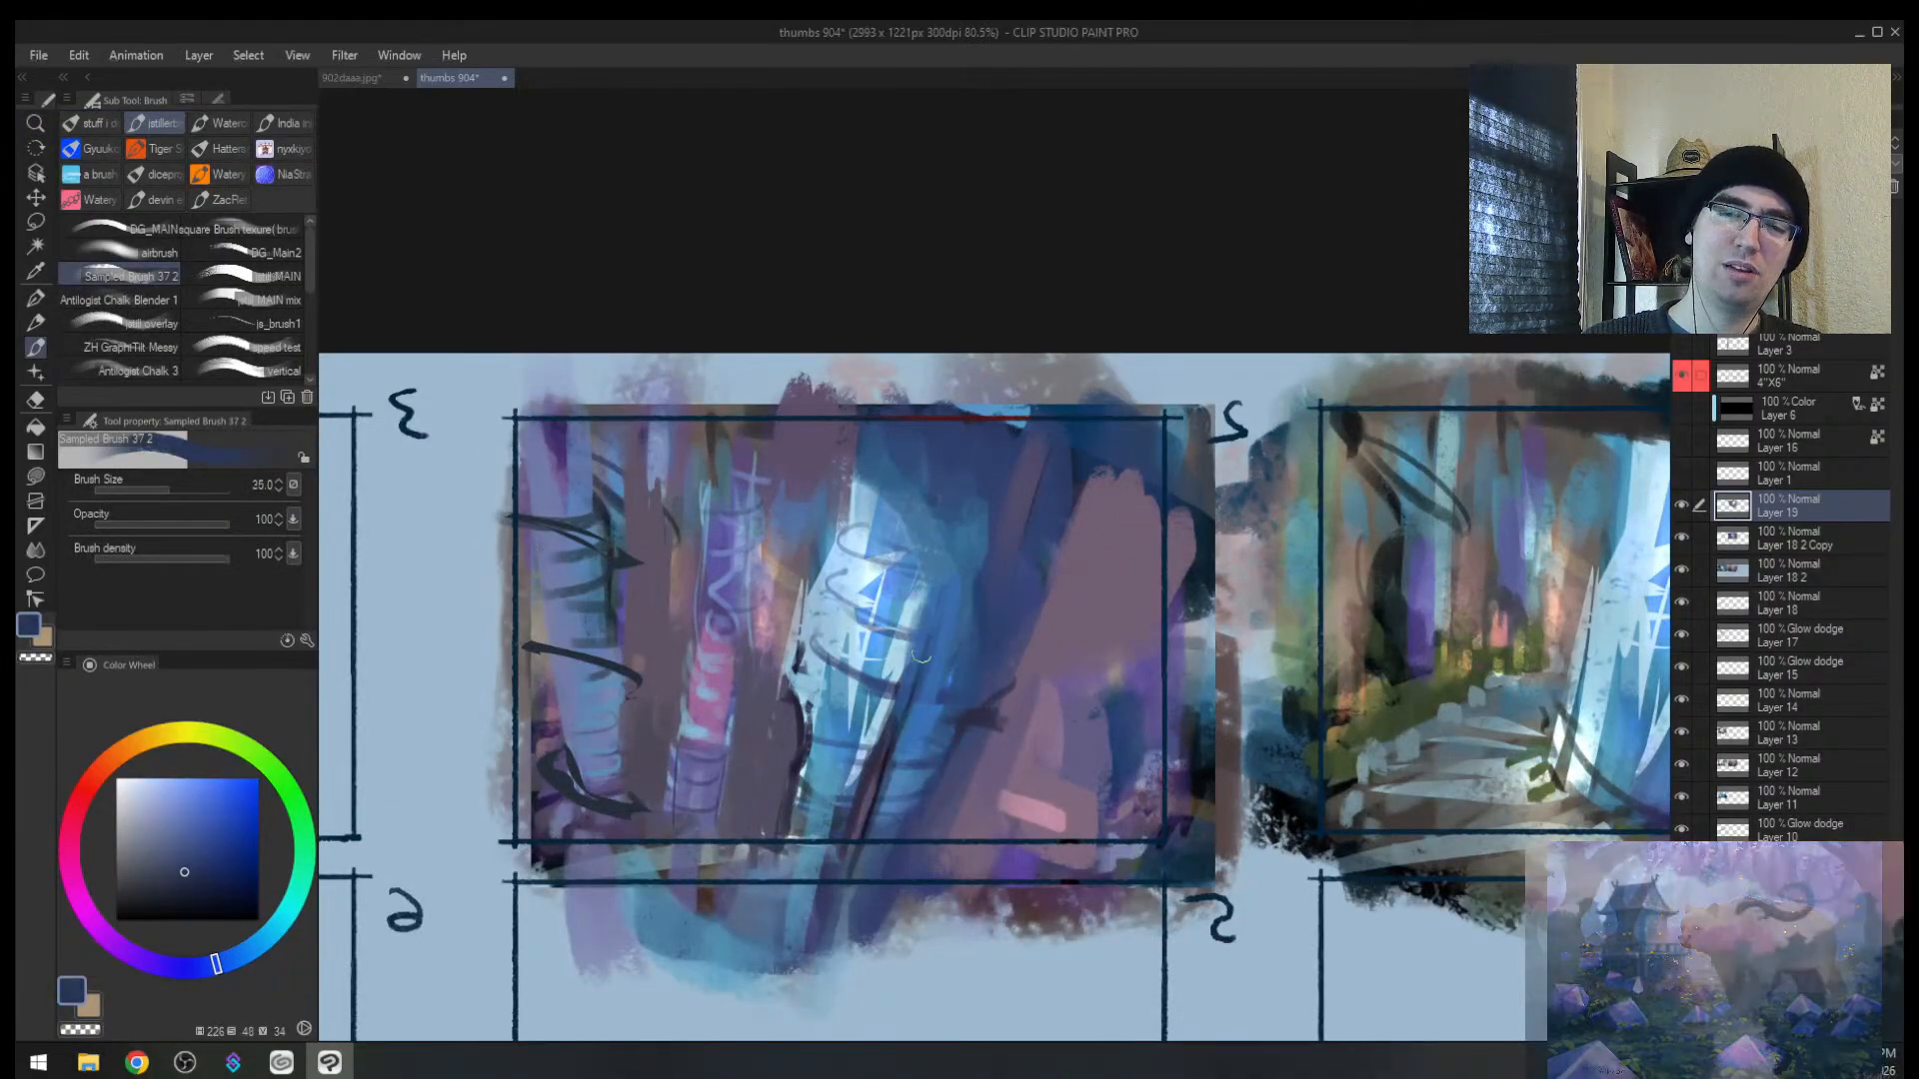
Step: Refine the trunk's edge with dark navy strokes, thinning it with blue at brush size 50
drag(924, 613, 873, 747)
drag(904, 645, 863, 771)
alt+click(876, 787)
alt+click(879, 781)
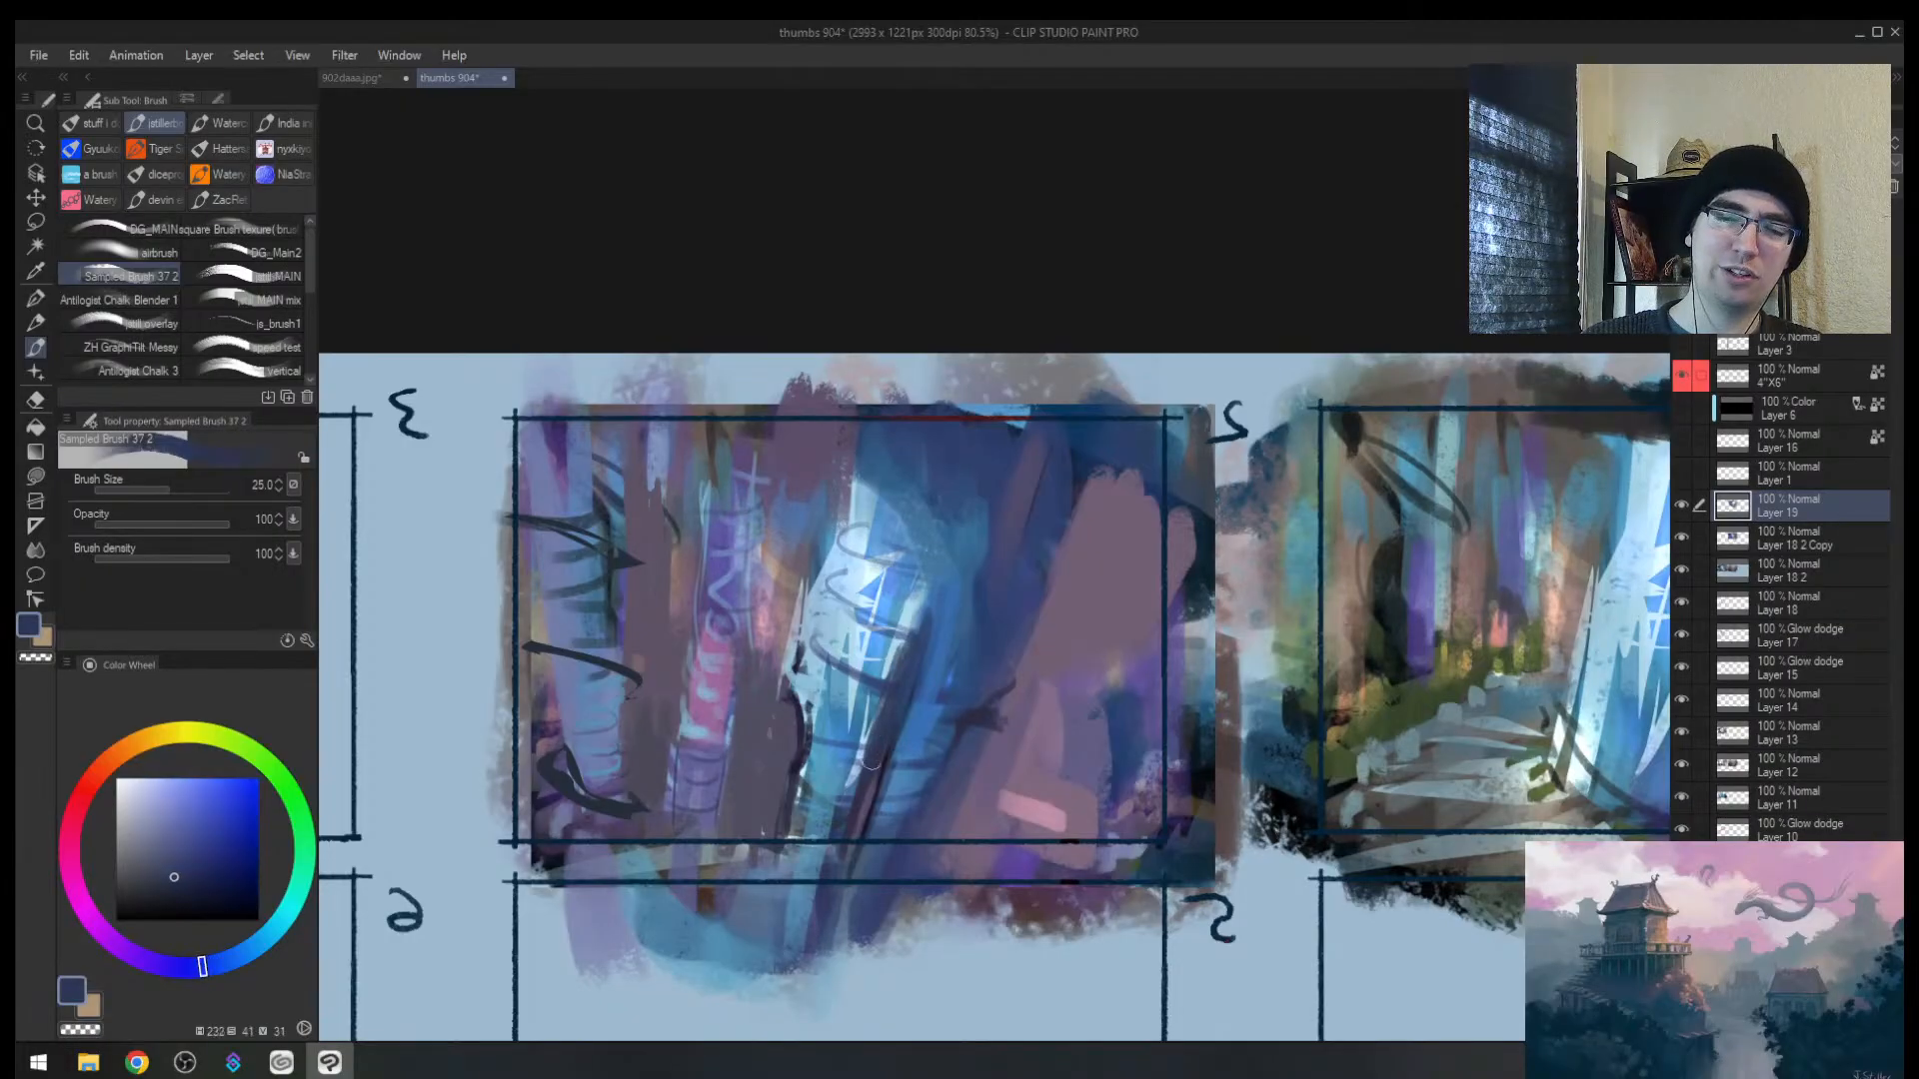
drag(915, 600, 873, 742)
alt+click(849, 741)
key(bracketright)
key(bracketright)
key(bracketright)
mouse_move(907, 614)
mouse_down()
mouse_move(856, 799)
mouse_move(879, 750)
mouse_up()
alt+click(886, 750)
mouse_move(926, 638)
mouse_down()
mouse_move(901, 746)
mouse_move(933, 671)
mouse_move(967, 677)
mouse_up()
Step: At brush size 40, paint dark strokes down the left trunk plus a short mauve stroke
key(alt+space)
click(933, 670)
alt+click(962, 695)
key(ctrl+space)
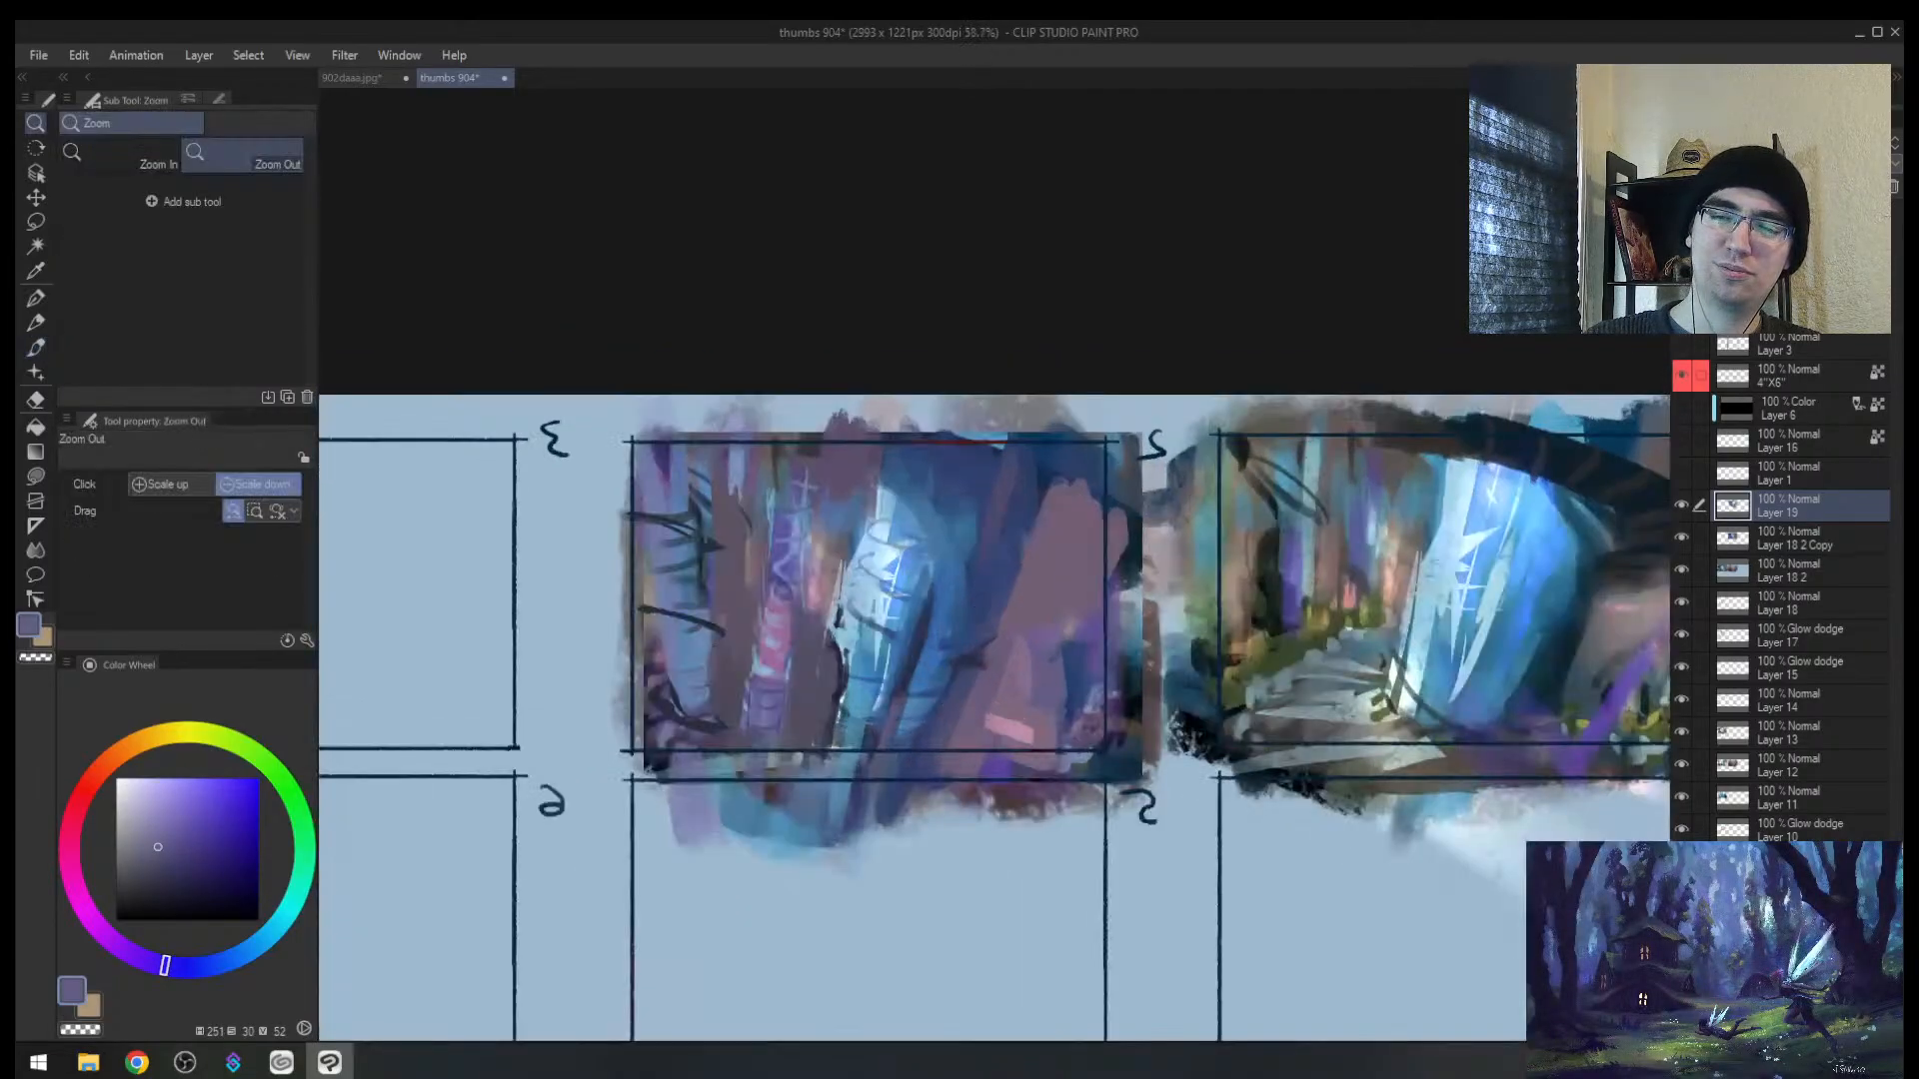
key(bracketright)
key(bracketright)
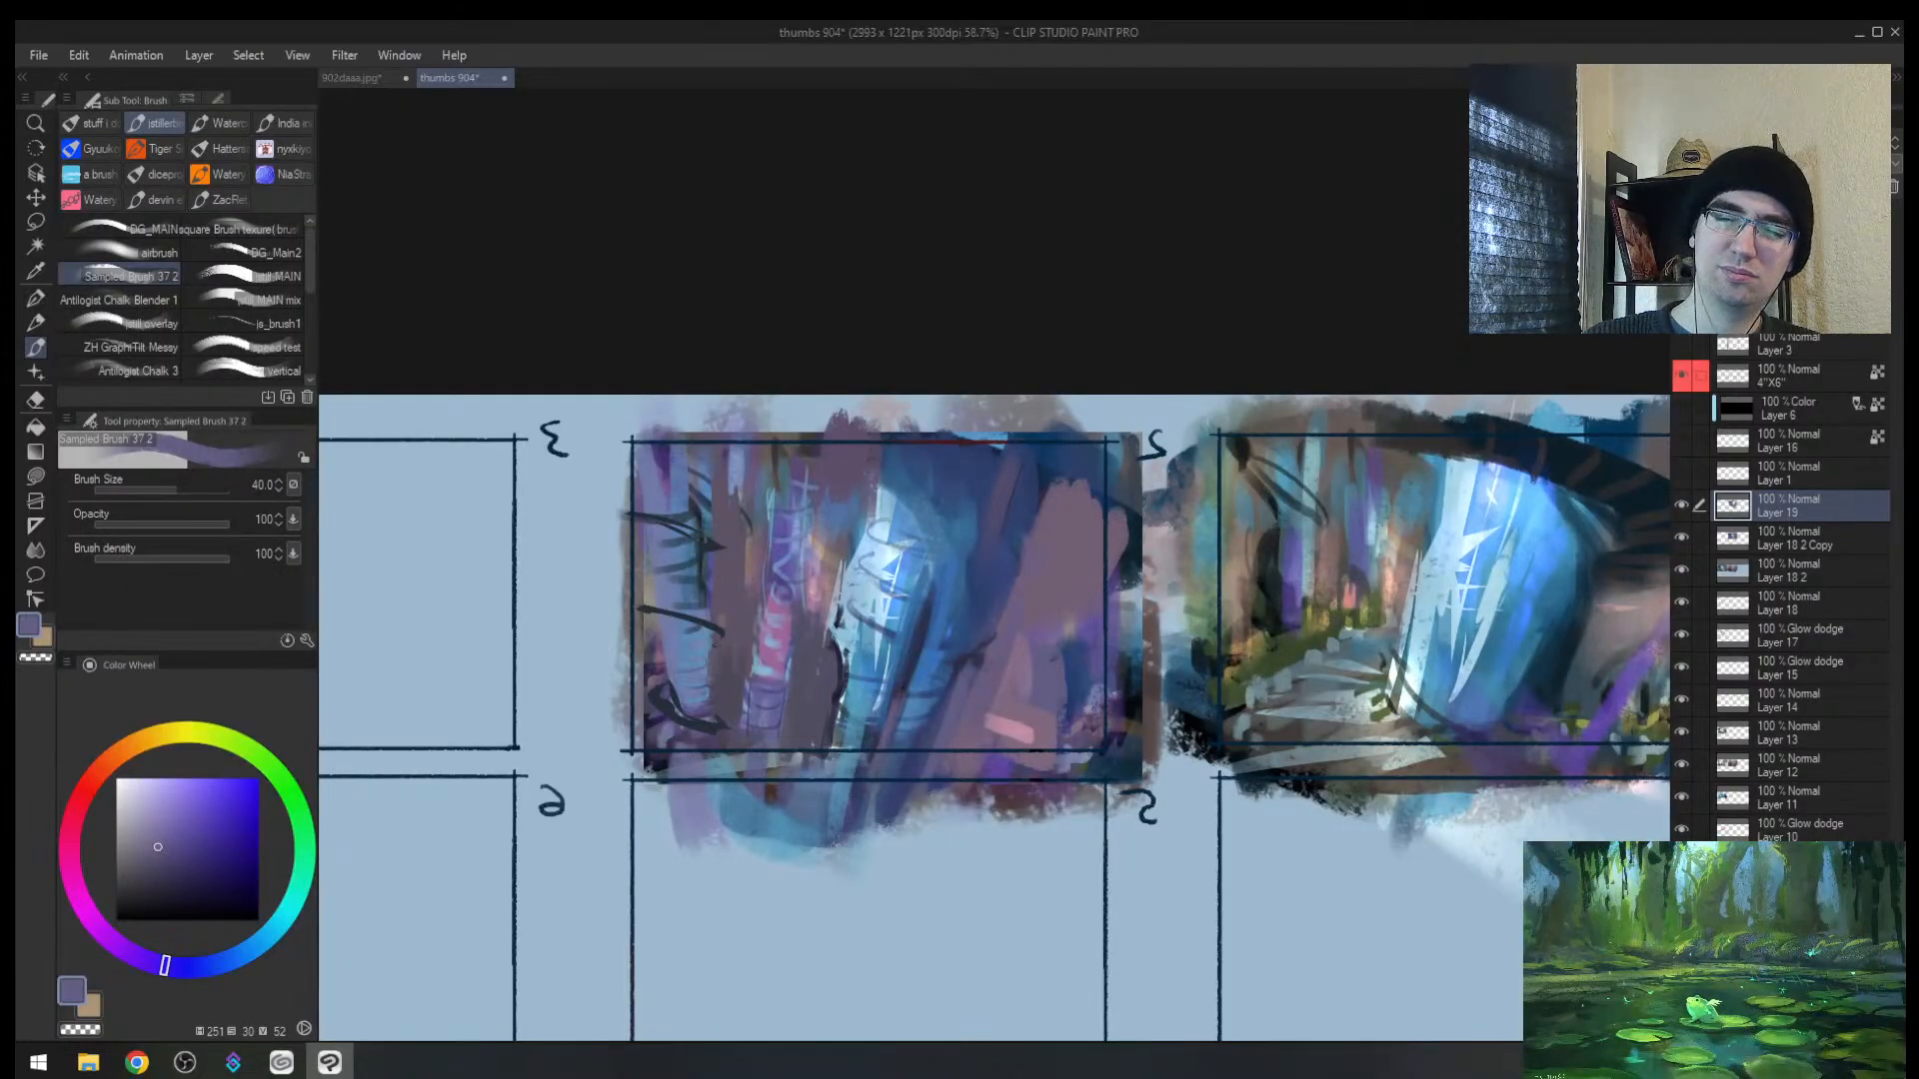
mouse_move(841, 550)
mouse_down()
mouse_move(814, 700)
mouse_move(837, 595)
mouse_move(830, 695)
mouse_up()
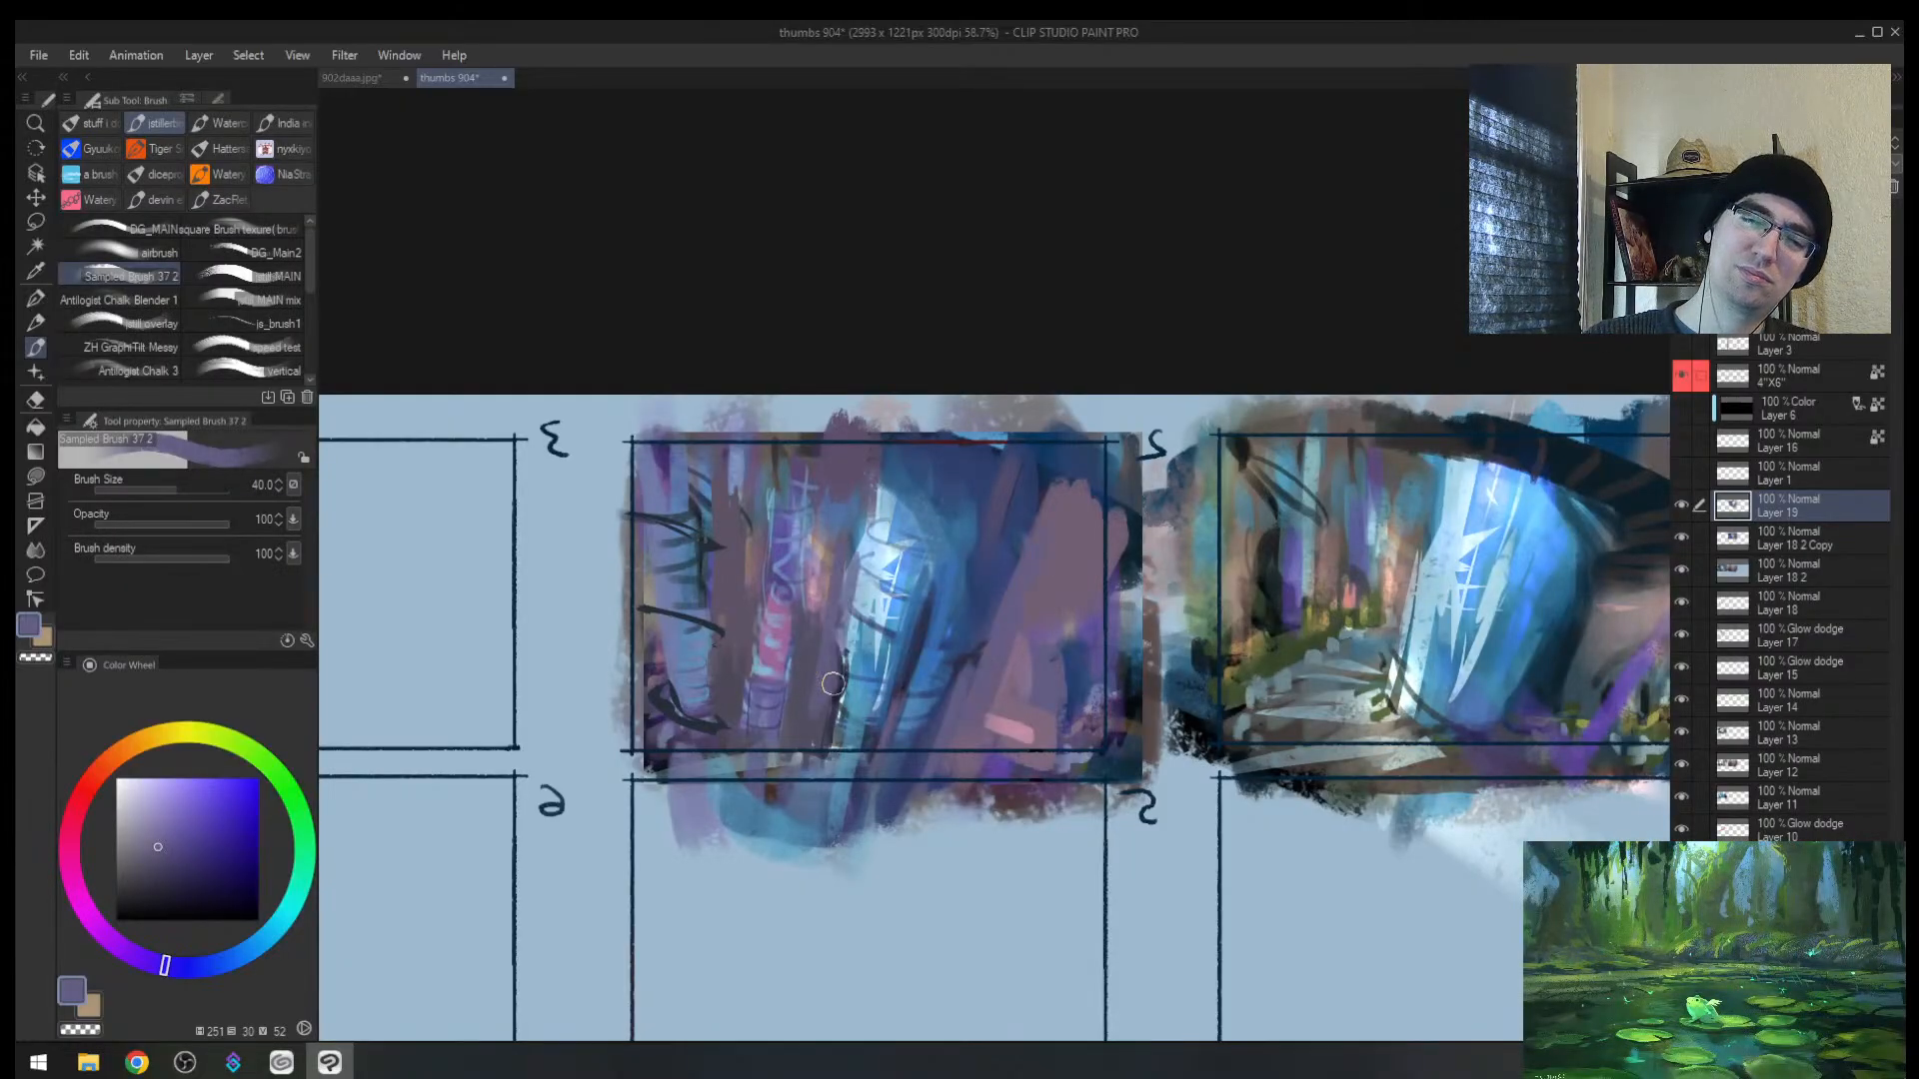
drag(874, 521, 851, 656)
drag(882, 553, 861, 612)
Step: Zoom in on the second thumbnail and sample blue with a size-25 brush
key(h)
key(alt+space)
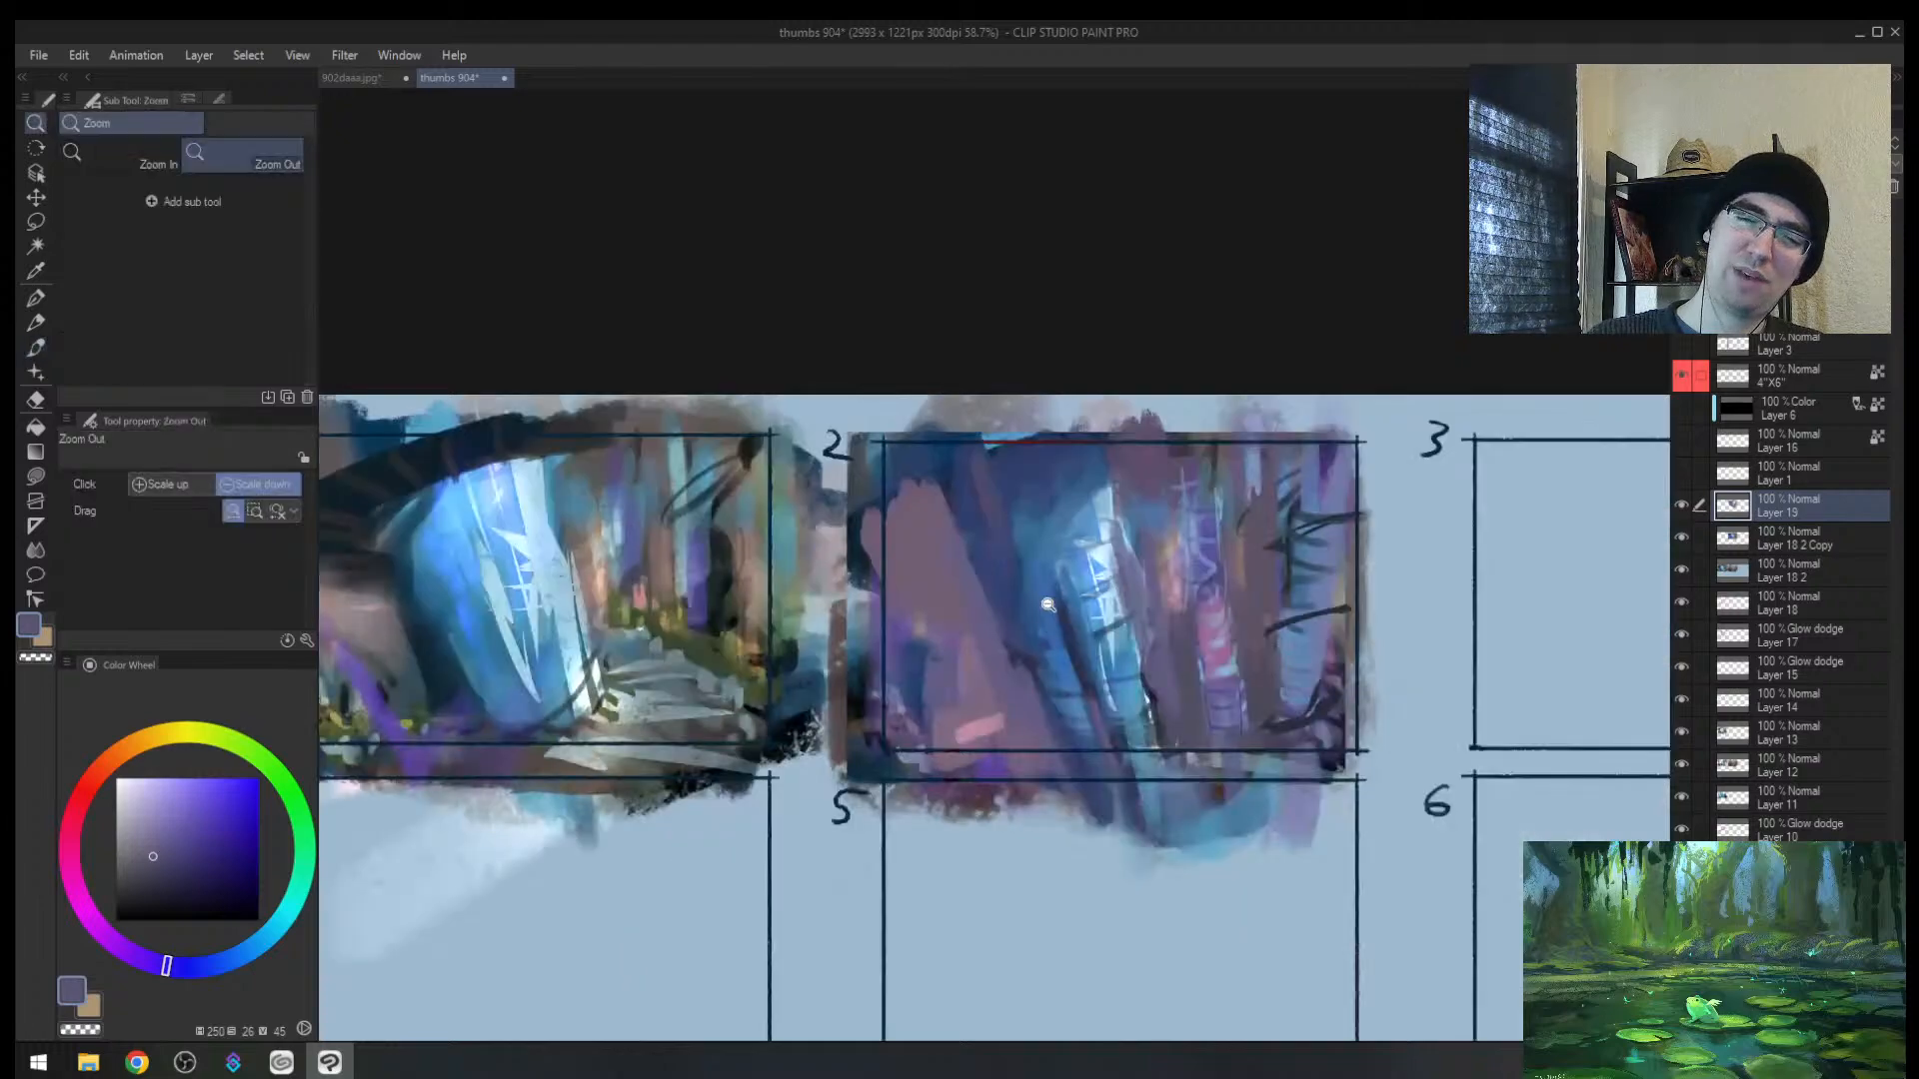
mouse_move(1042, 604)
mouse_down()
mouse_move(997, 605)
mouse_move(1176, 534)
mouse_up()
drag(1220, 634, 898, 557)
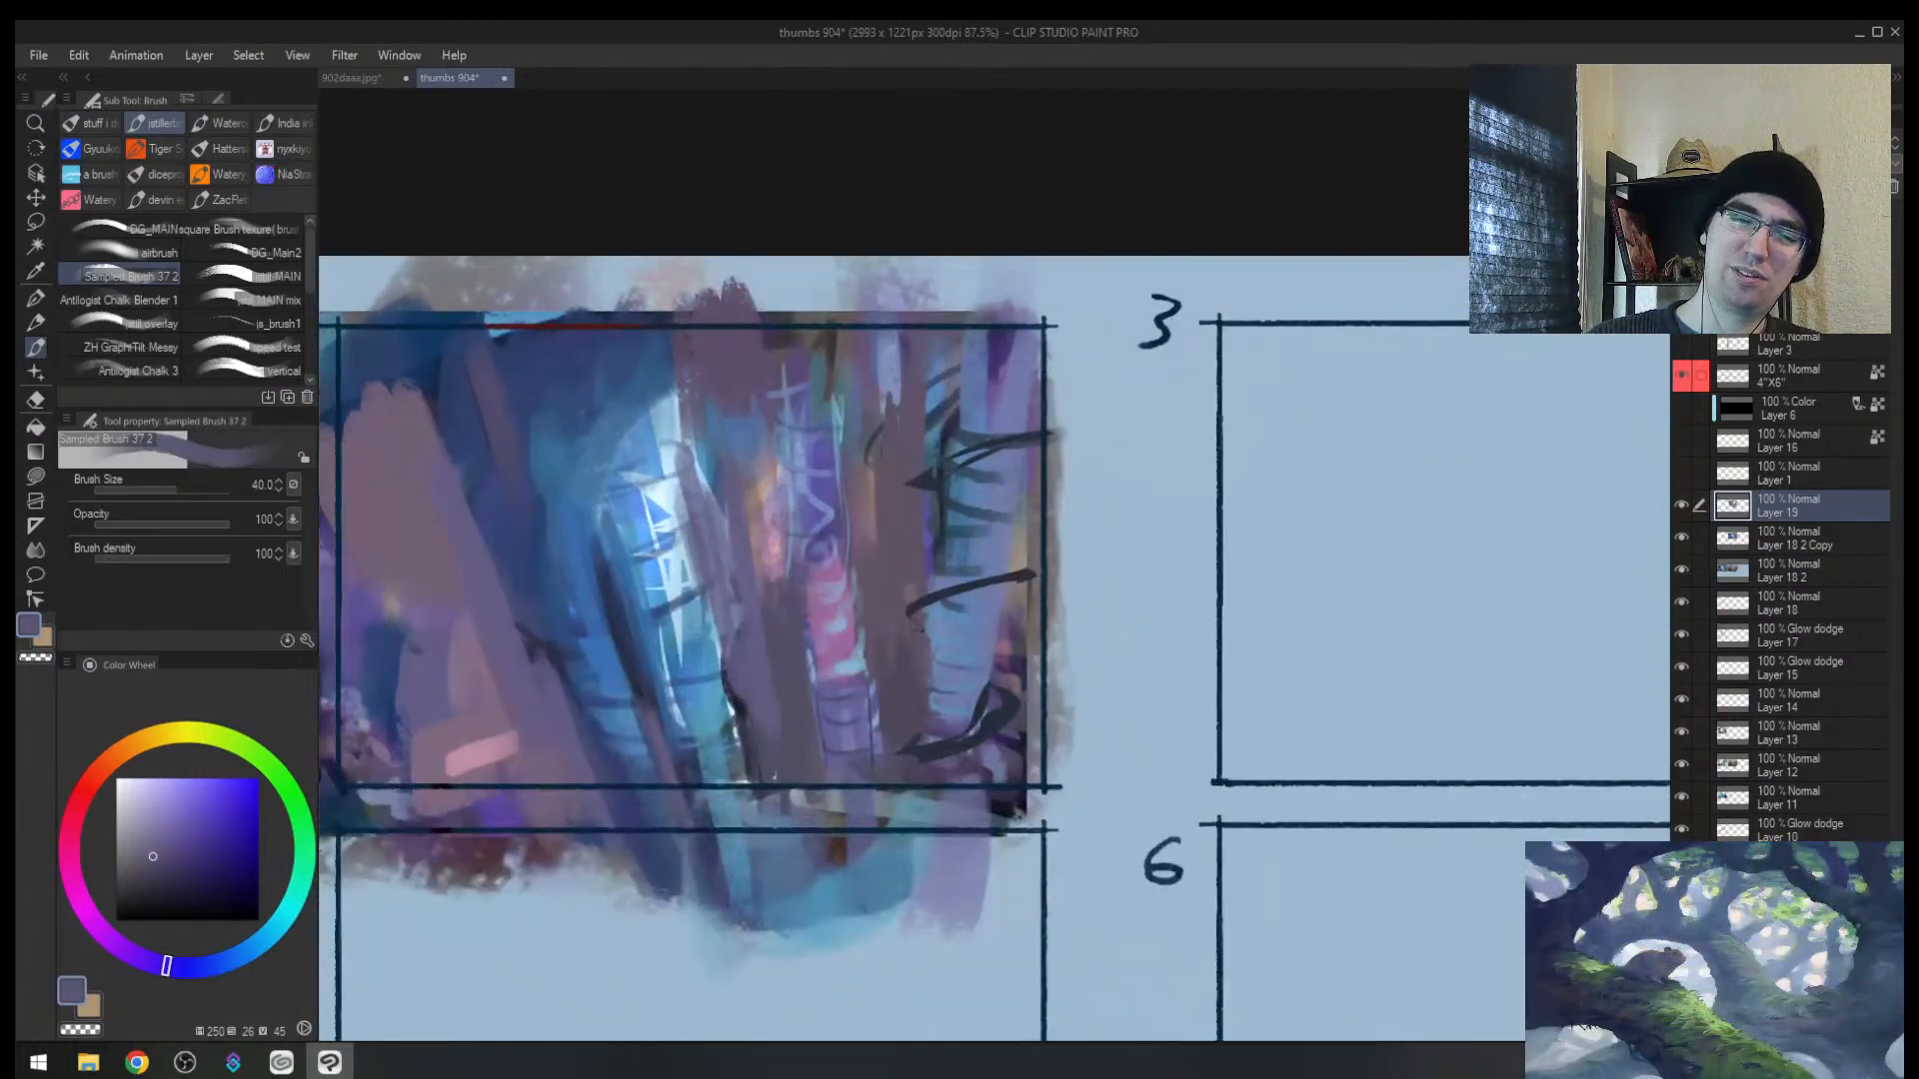
alt+click(725, 655)
key(bracketright)
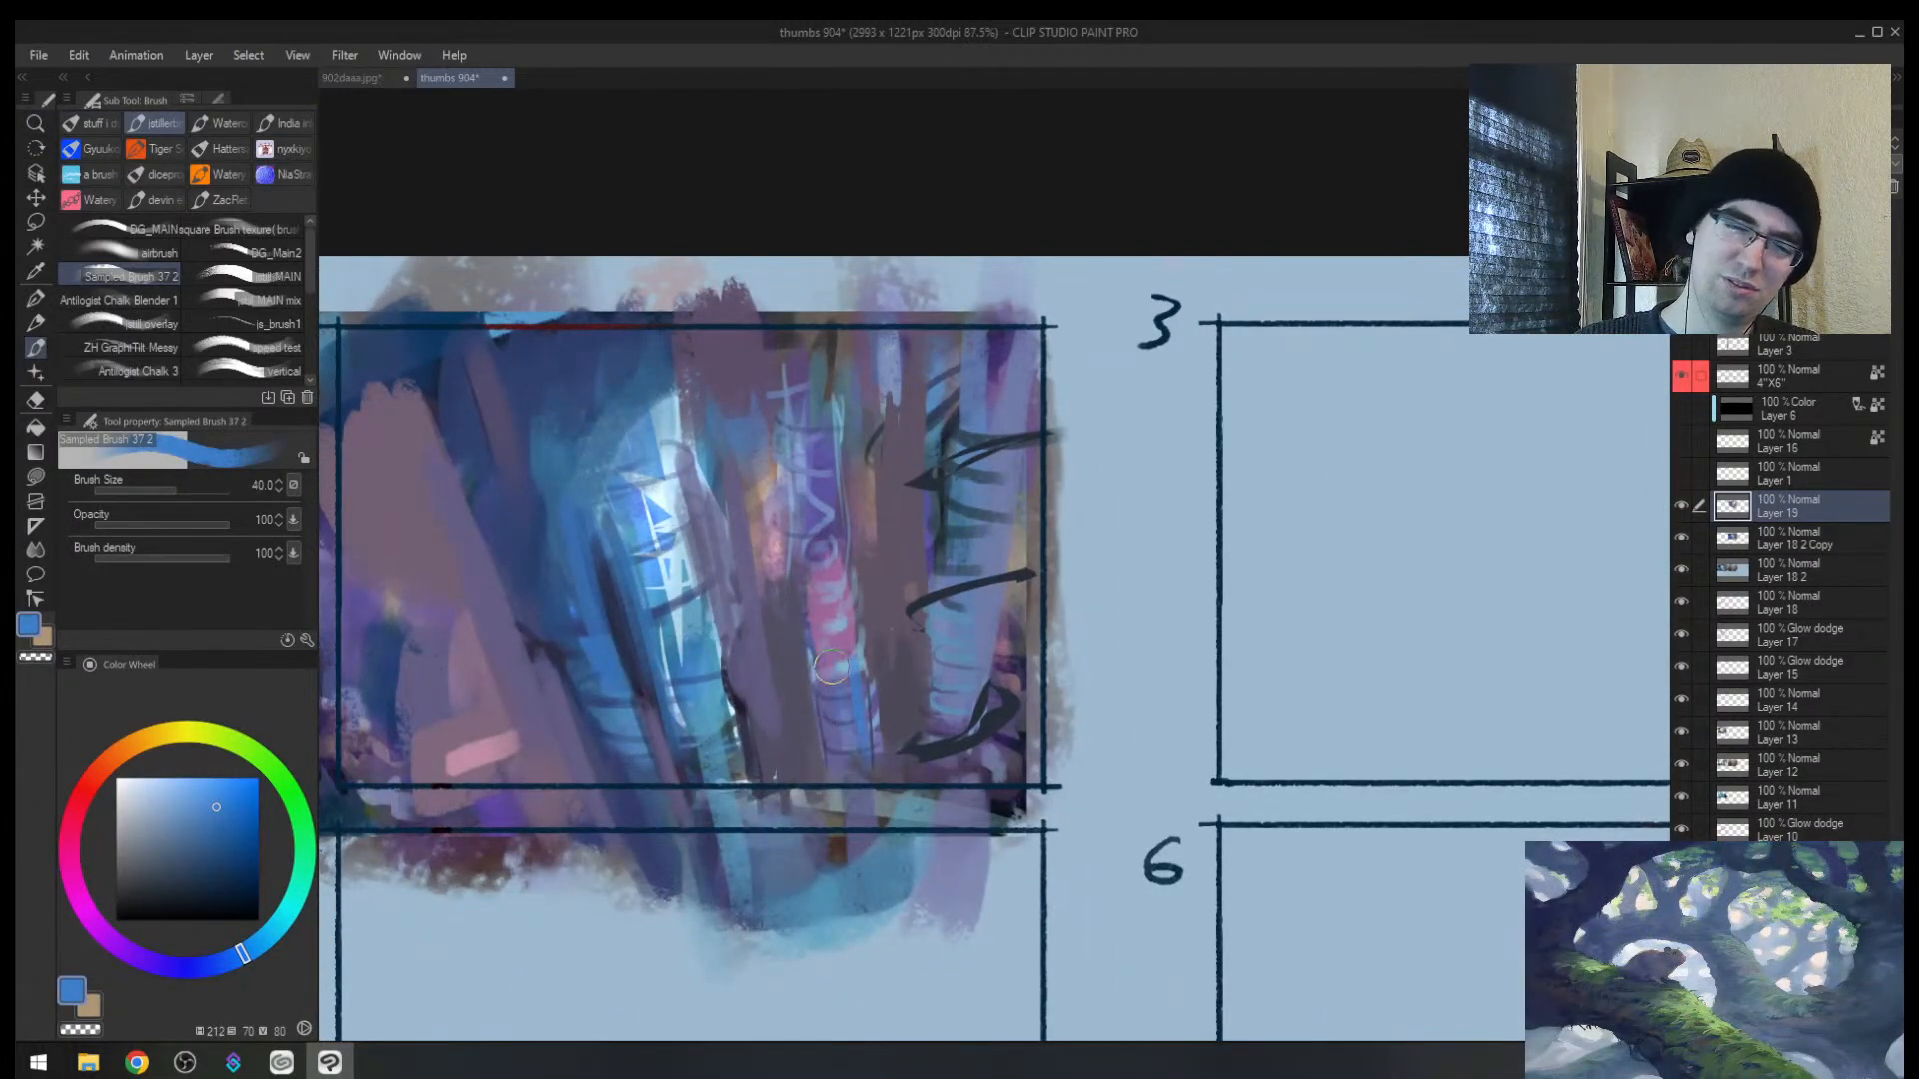
key(bracketleft)
Step: Darken the tube's right edge and top with dark purple strokes at brush size 17
alt+click(788, 556)
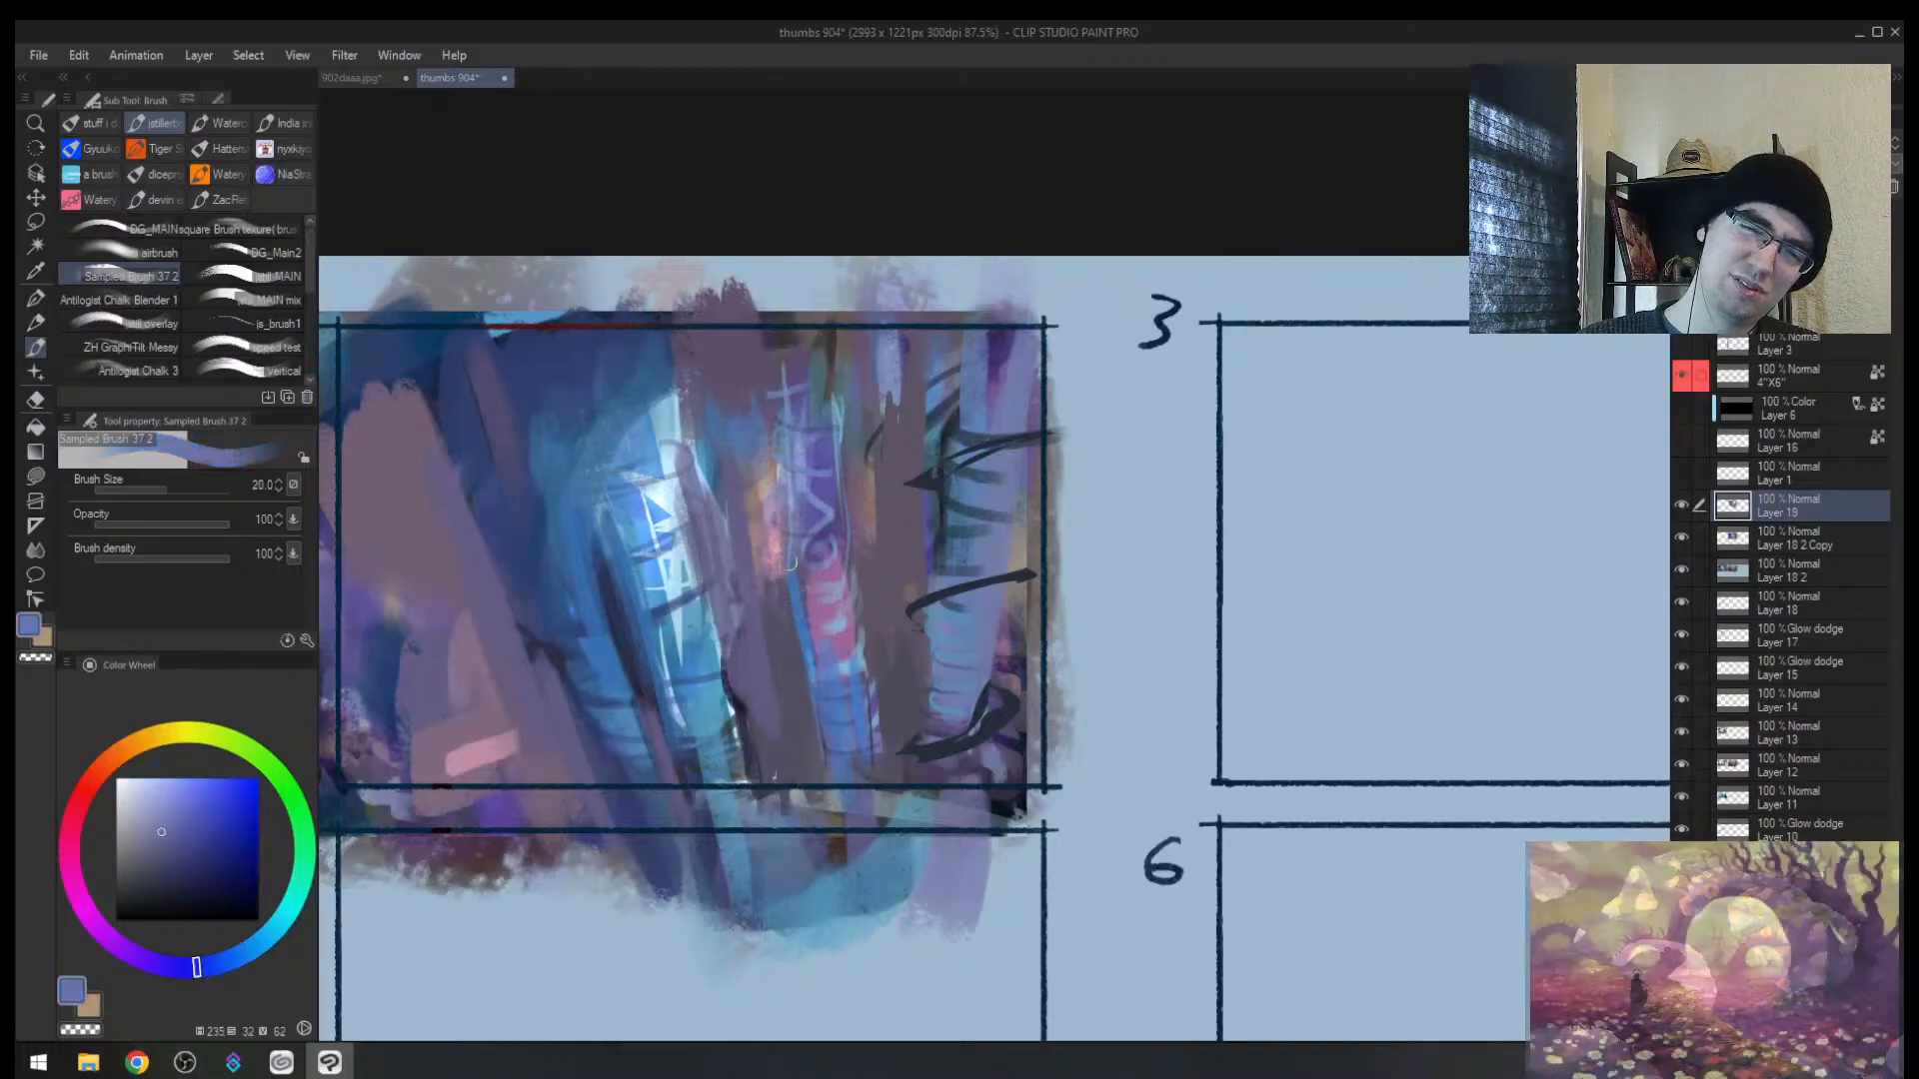
key(bracketleft)
alt+click(825, 536)
key(bracketleft)
drag(785, 554, 773, 503)
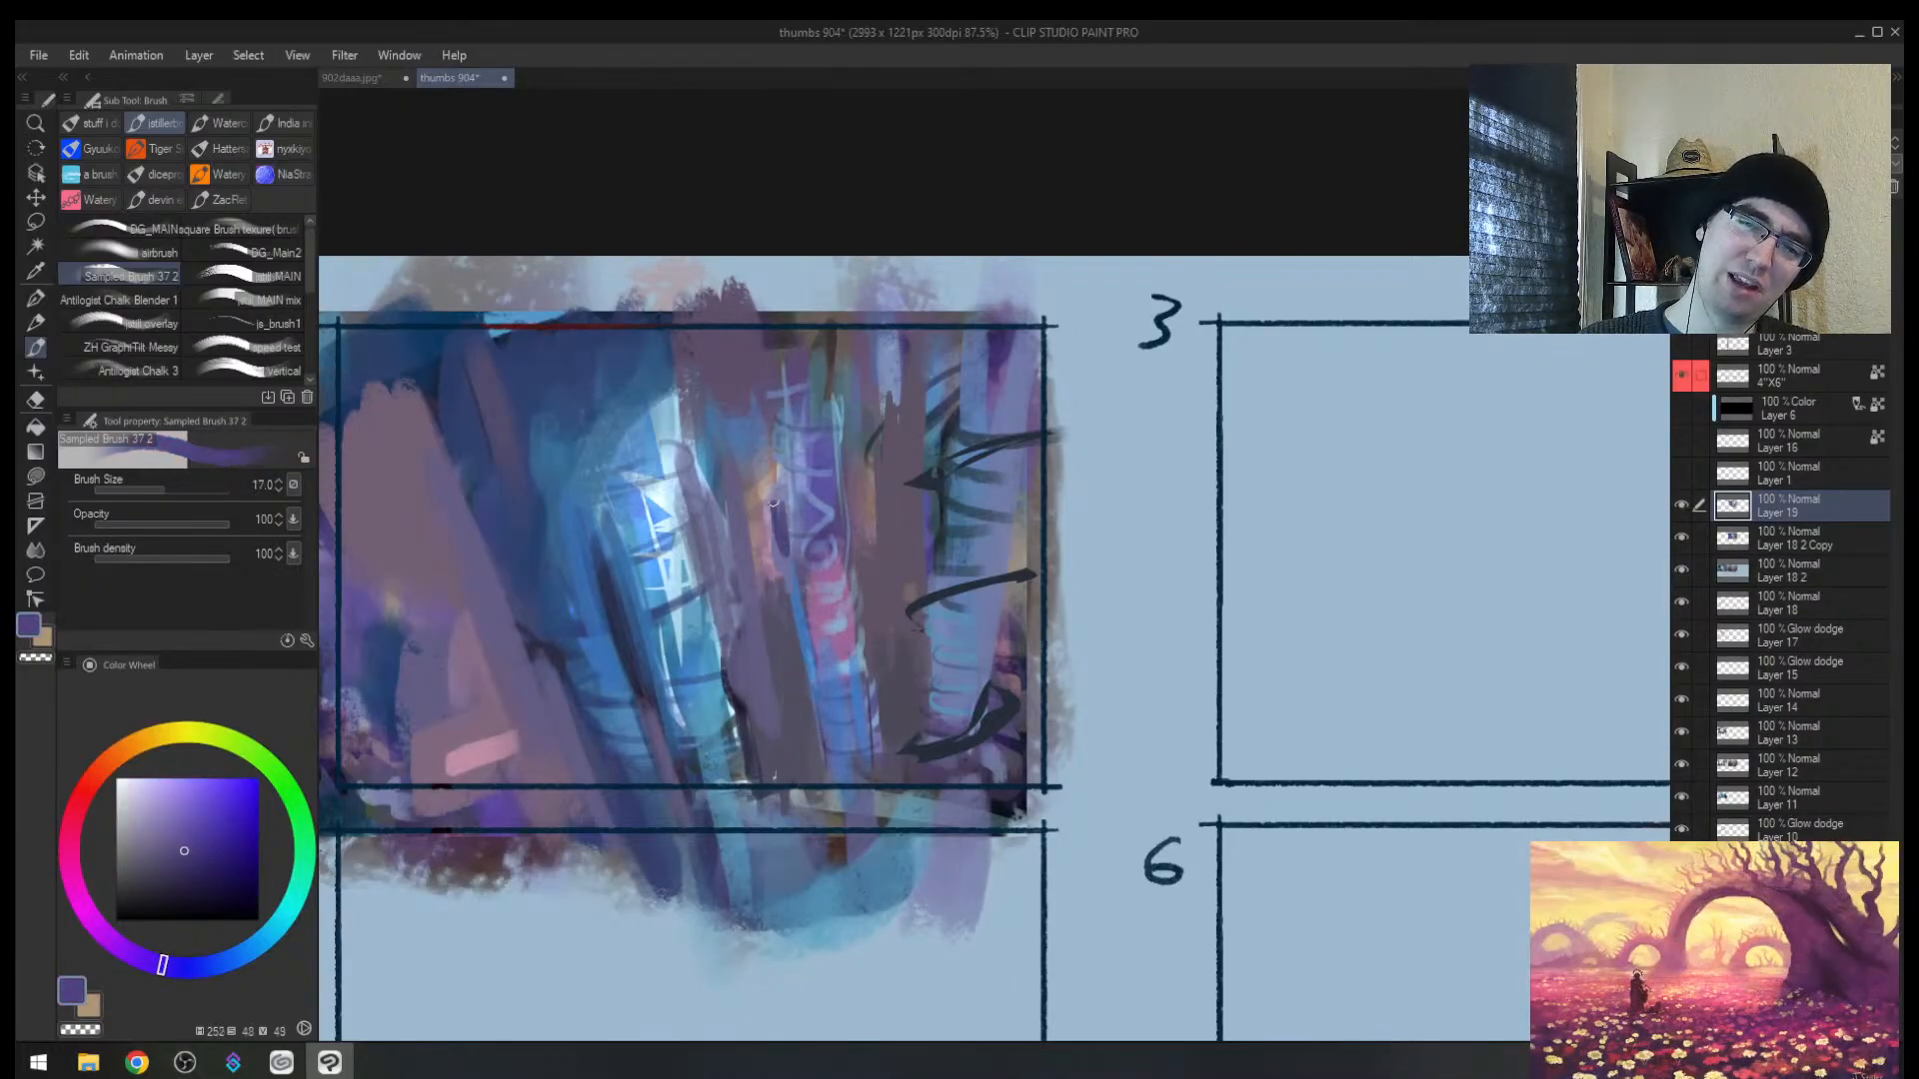
mouse_move(846, 575)
mouse_down()
mouse_move(849, 472)
mouse_move(779, 412)
mouse_move(786, 370)
mouse_move(807, 407)
mouse_up()
key(bracketright)
key(bracketright)
key(bracketleft)
key(bracketleft)
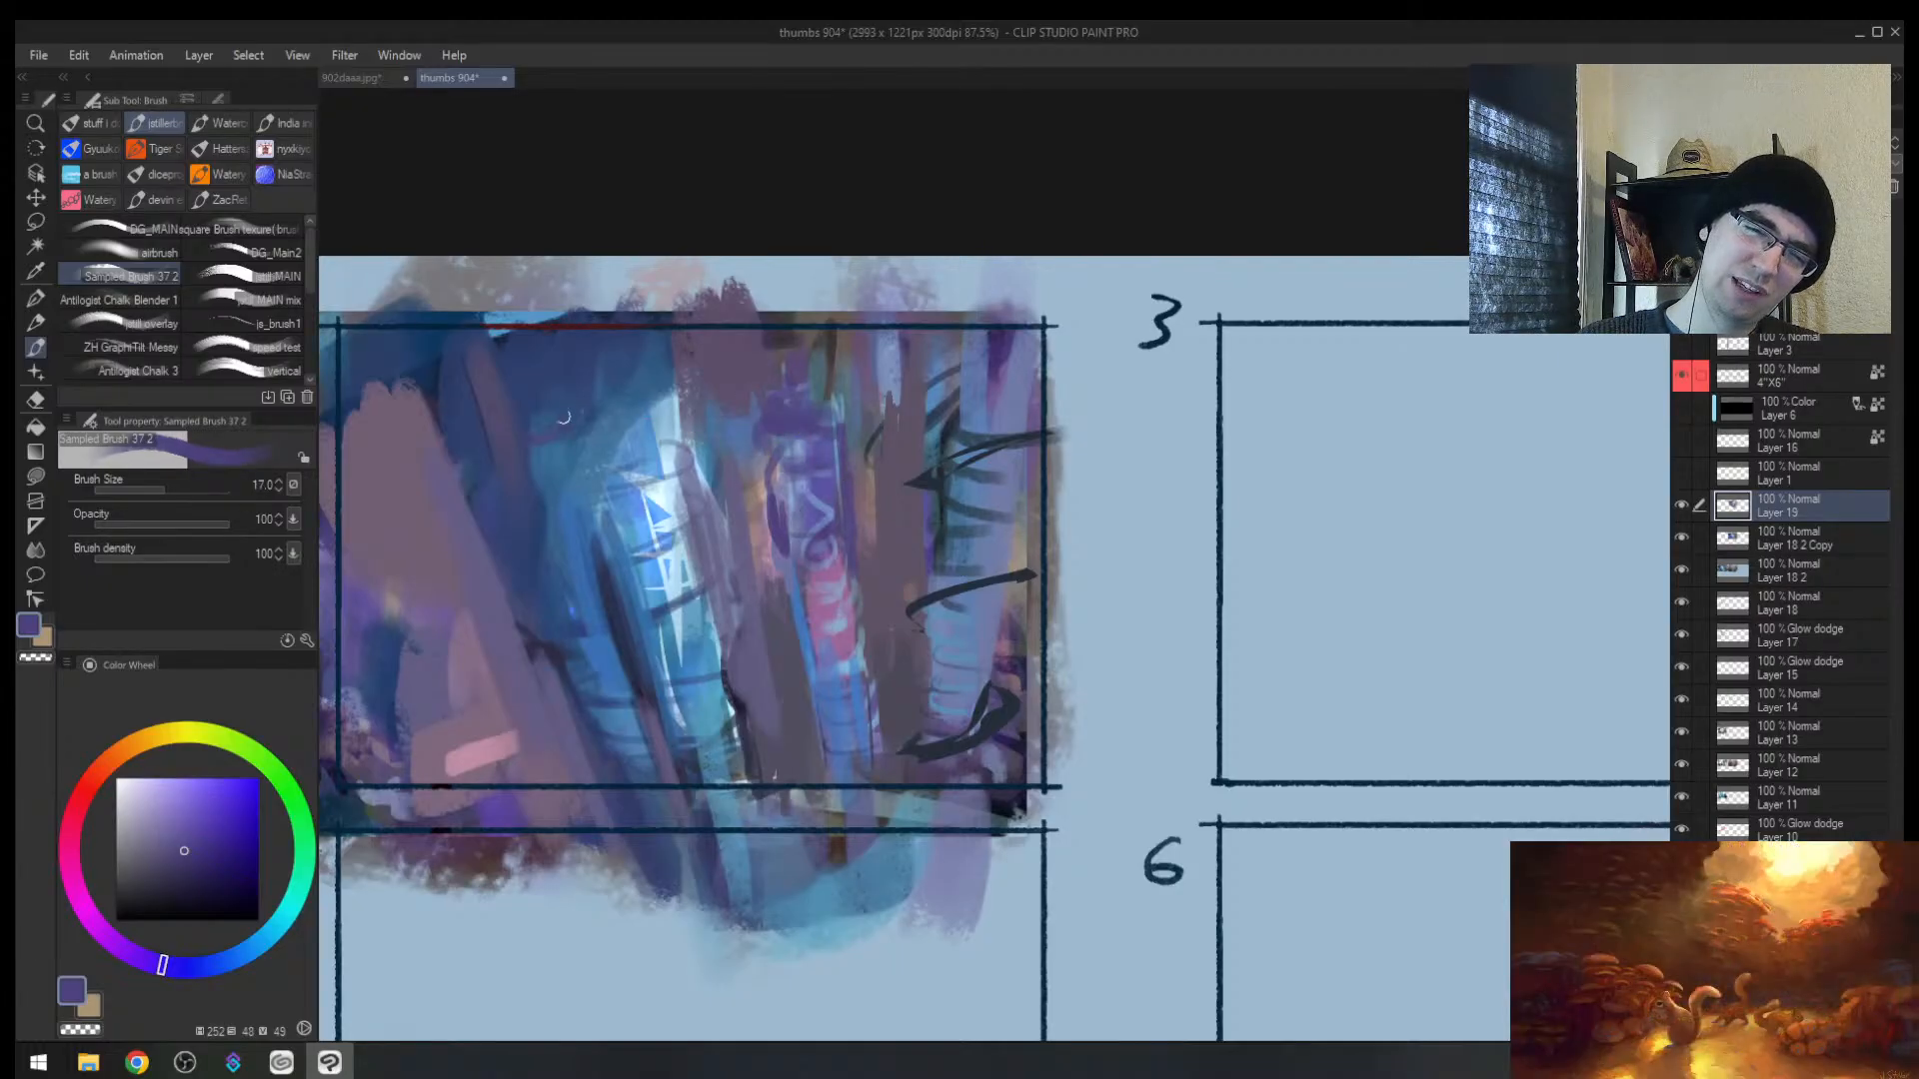
Step: Try freehand lasso selections of thin areas on the trunk, then cancel the selection
key(h)
key(slash)
scroll(1214, 474, down, 3)
mouse_move(1289, 495)
mouse_down()
mouse_move(908, 513)
mouse_move(865, 411)
mouse_move(839, 436)
mouse_up()
scroll(974, 522, up, 3)
key(m)
click(919, 335)
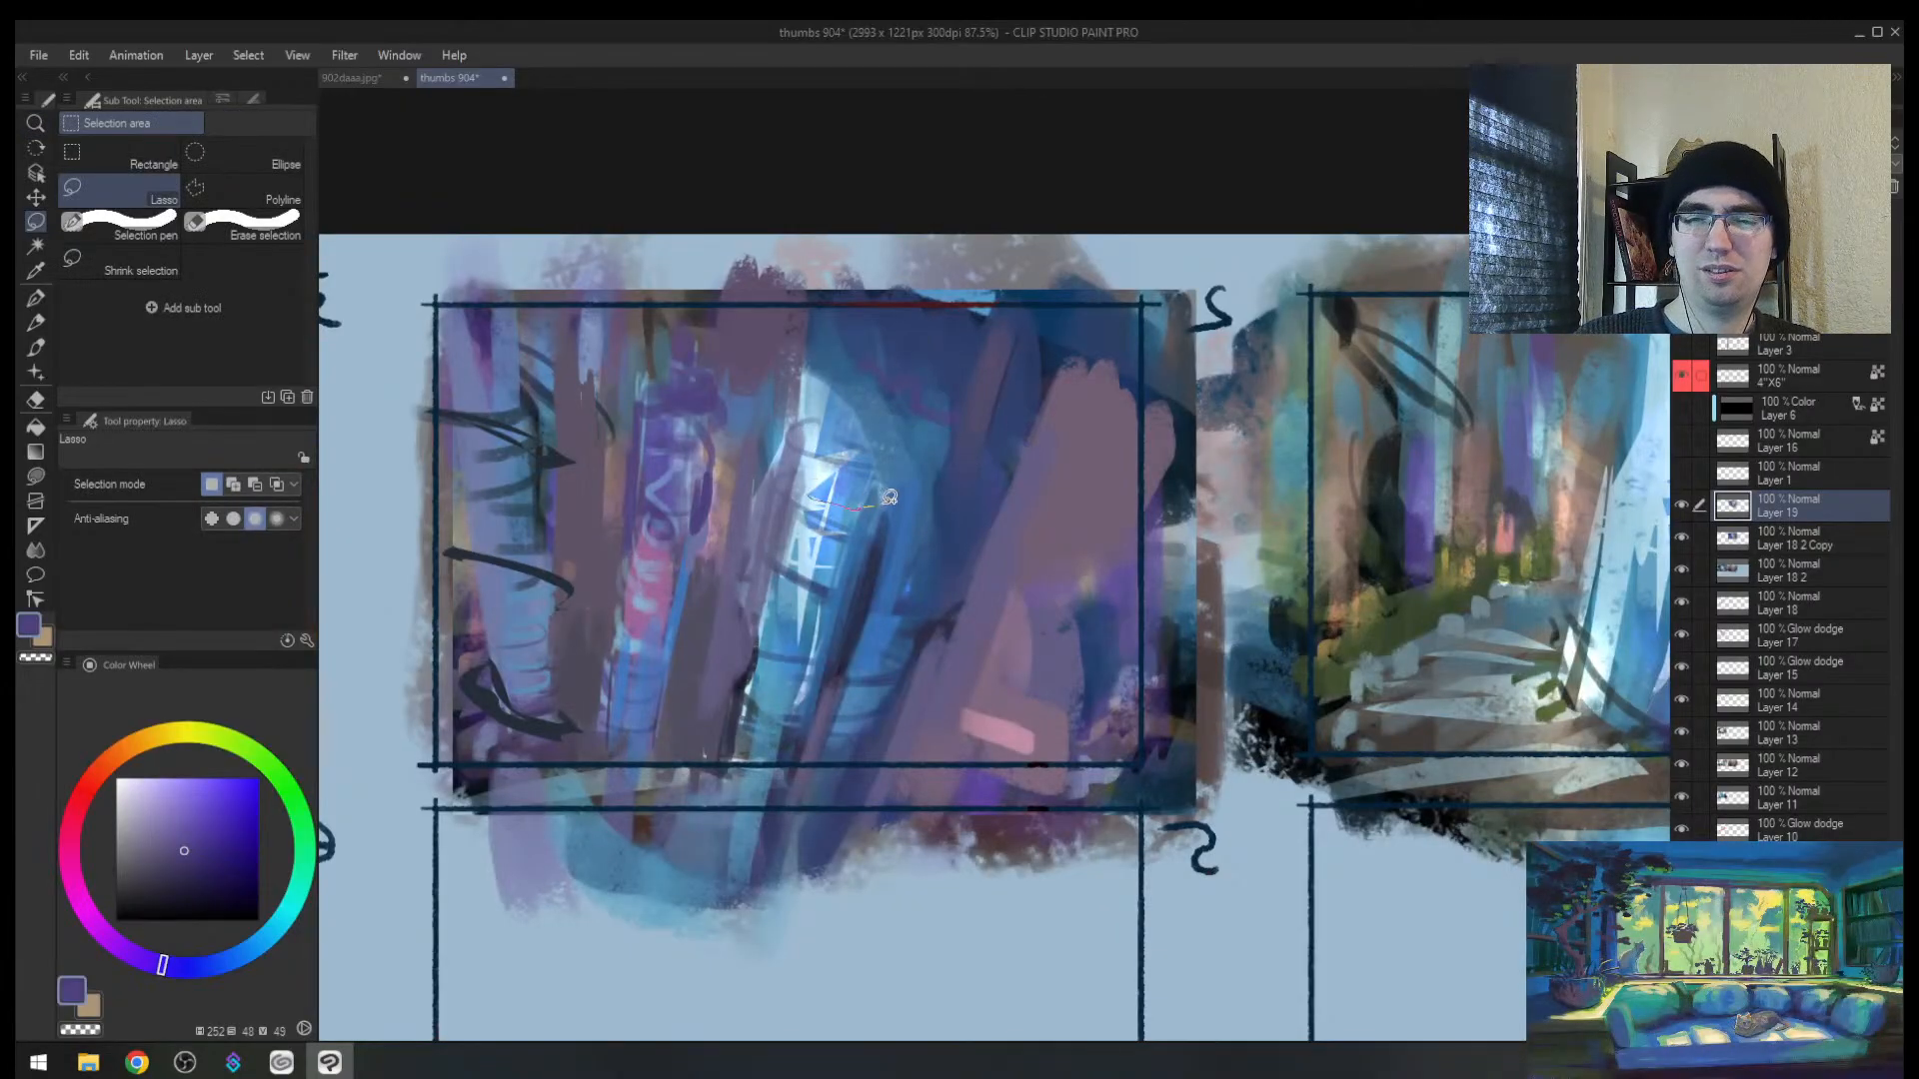
drag(888, 498, 971, 480)
click(995, 527)
mouse_move(916, 614)
mouse_down()
mouse_move(788, 639)
mouse_move(956, 572)
mouse_up()
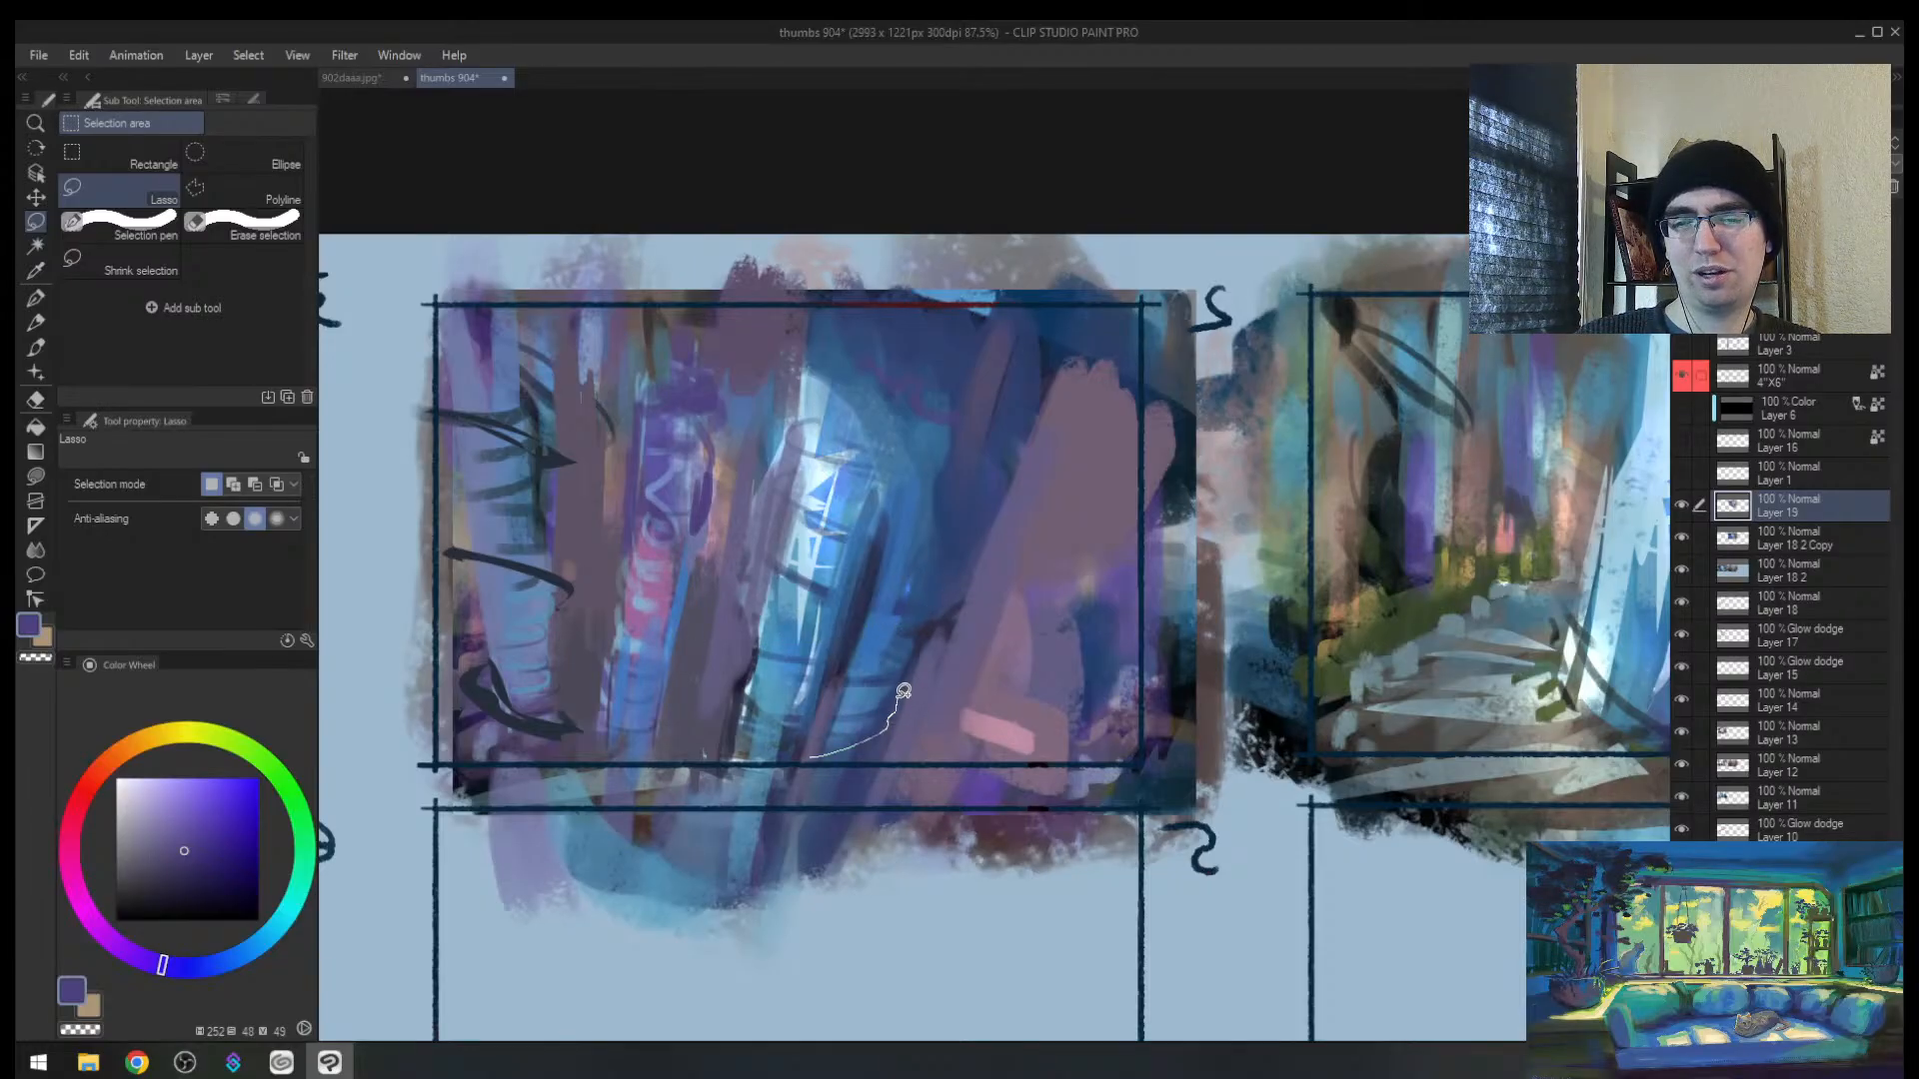
drag(903, 691, 804, 763)
click(850, 690)
Step: Cover the messy area below panel 2 with the light-blue background colour at brush size 120
key(h)
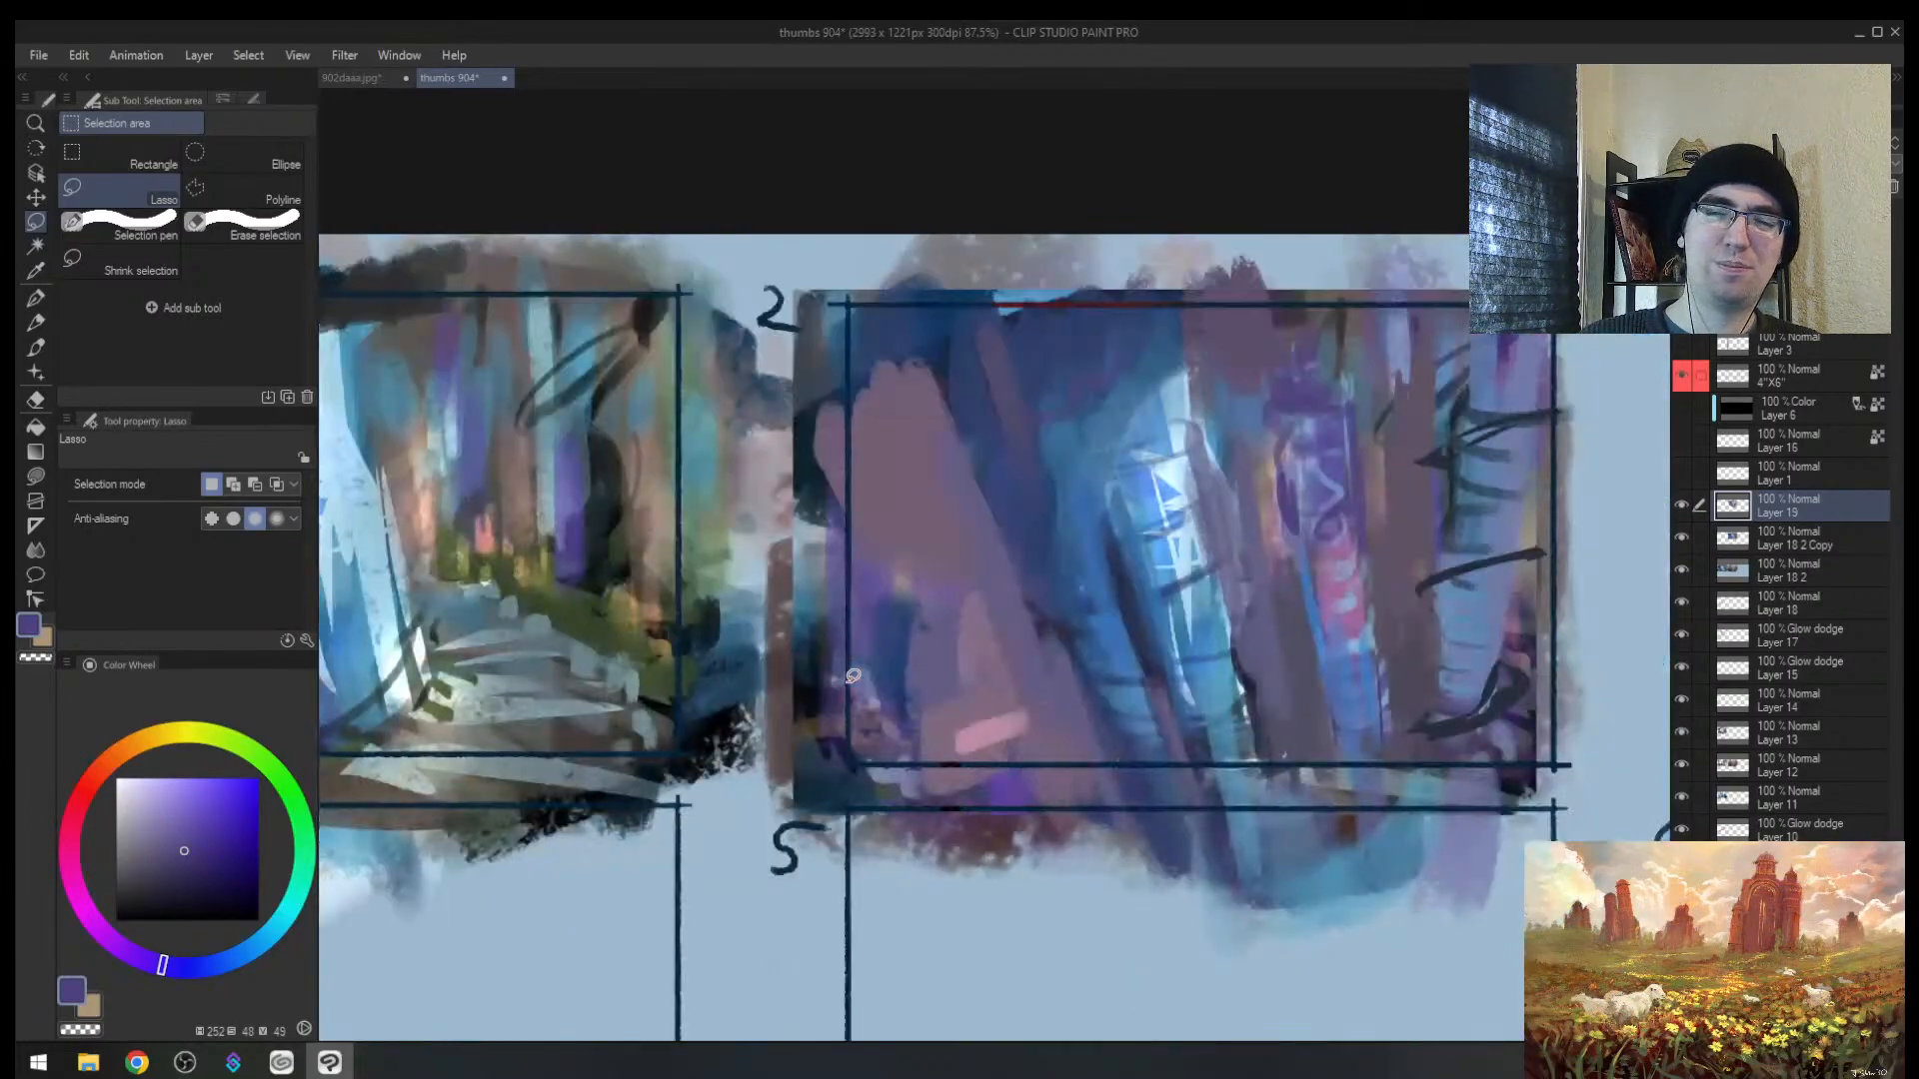
key(b)
alt+click(1435, 915)
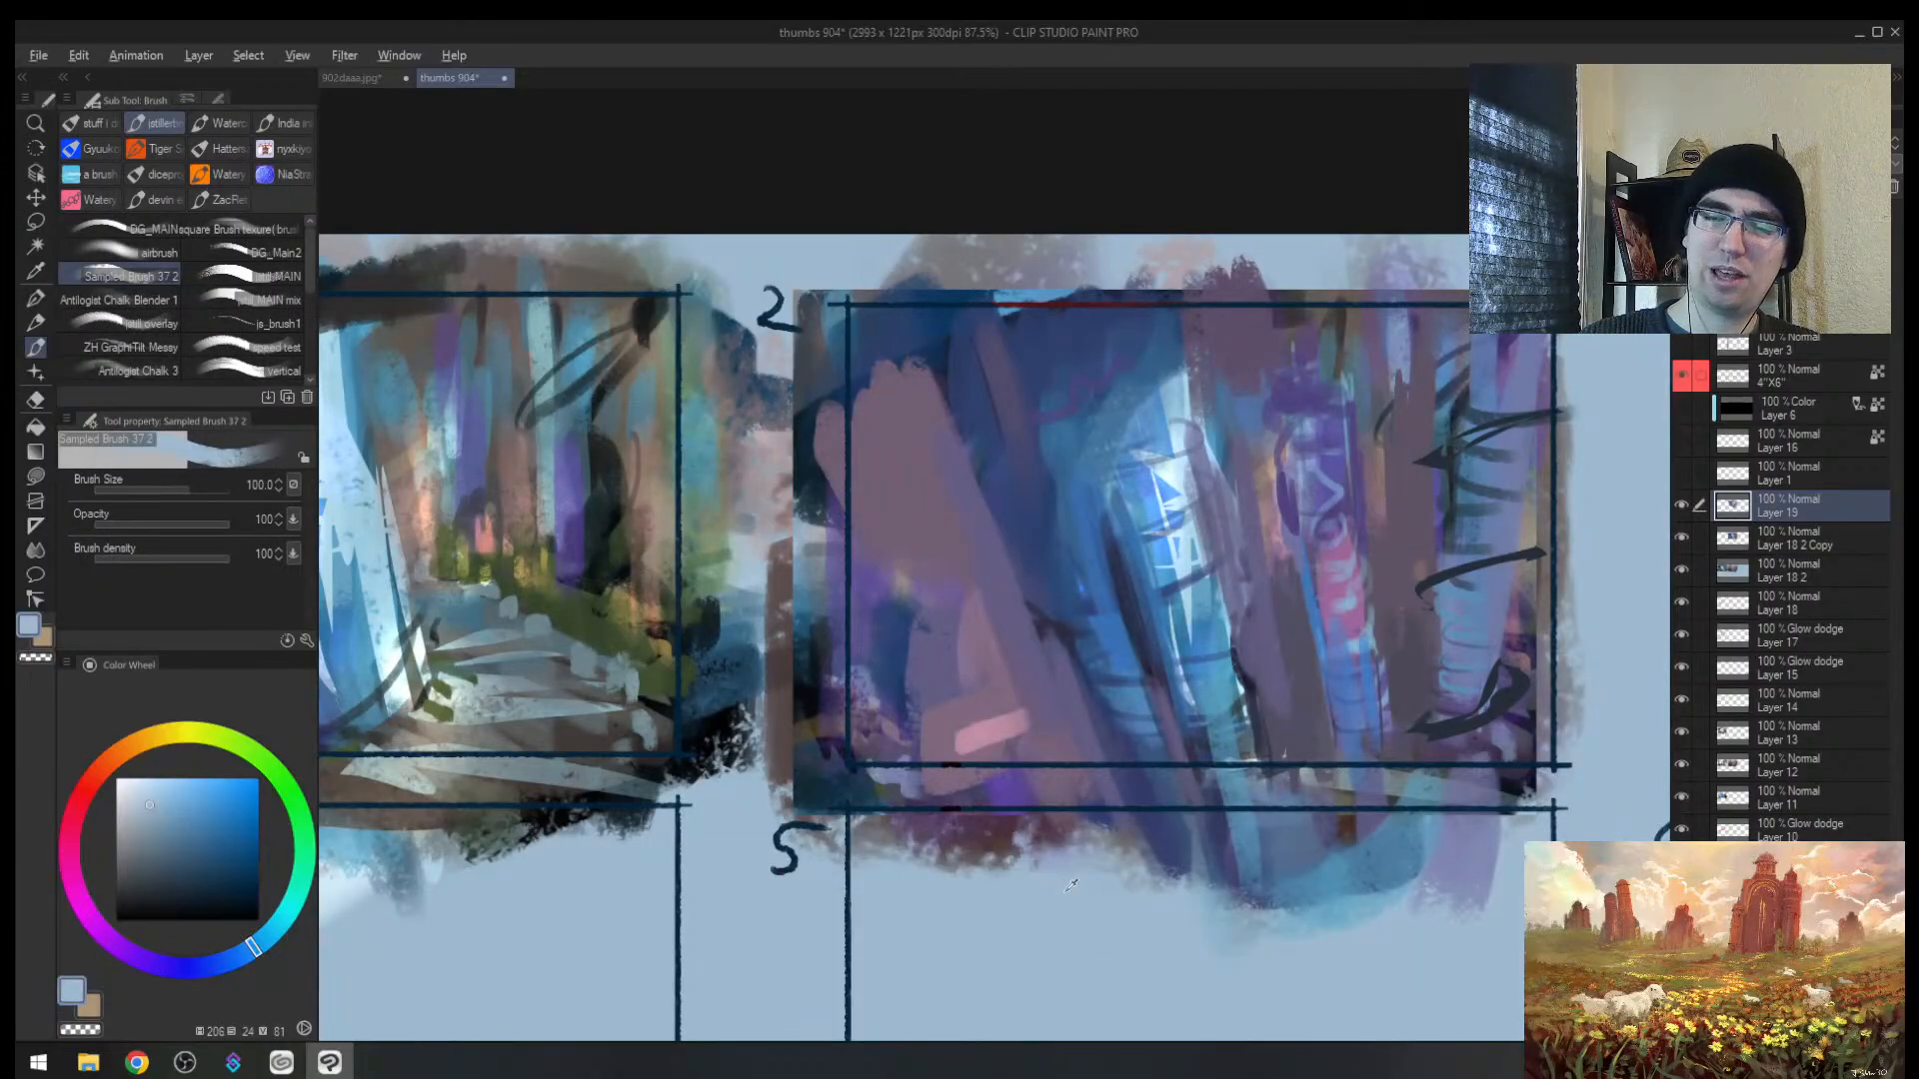
key(])
mouse_move(1159, 891)
mouse_down()
mouse_move(1309, 891)
mouse_move(1099, 843)
mouse_move(768, 821)
mouse_up()
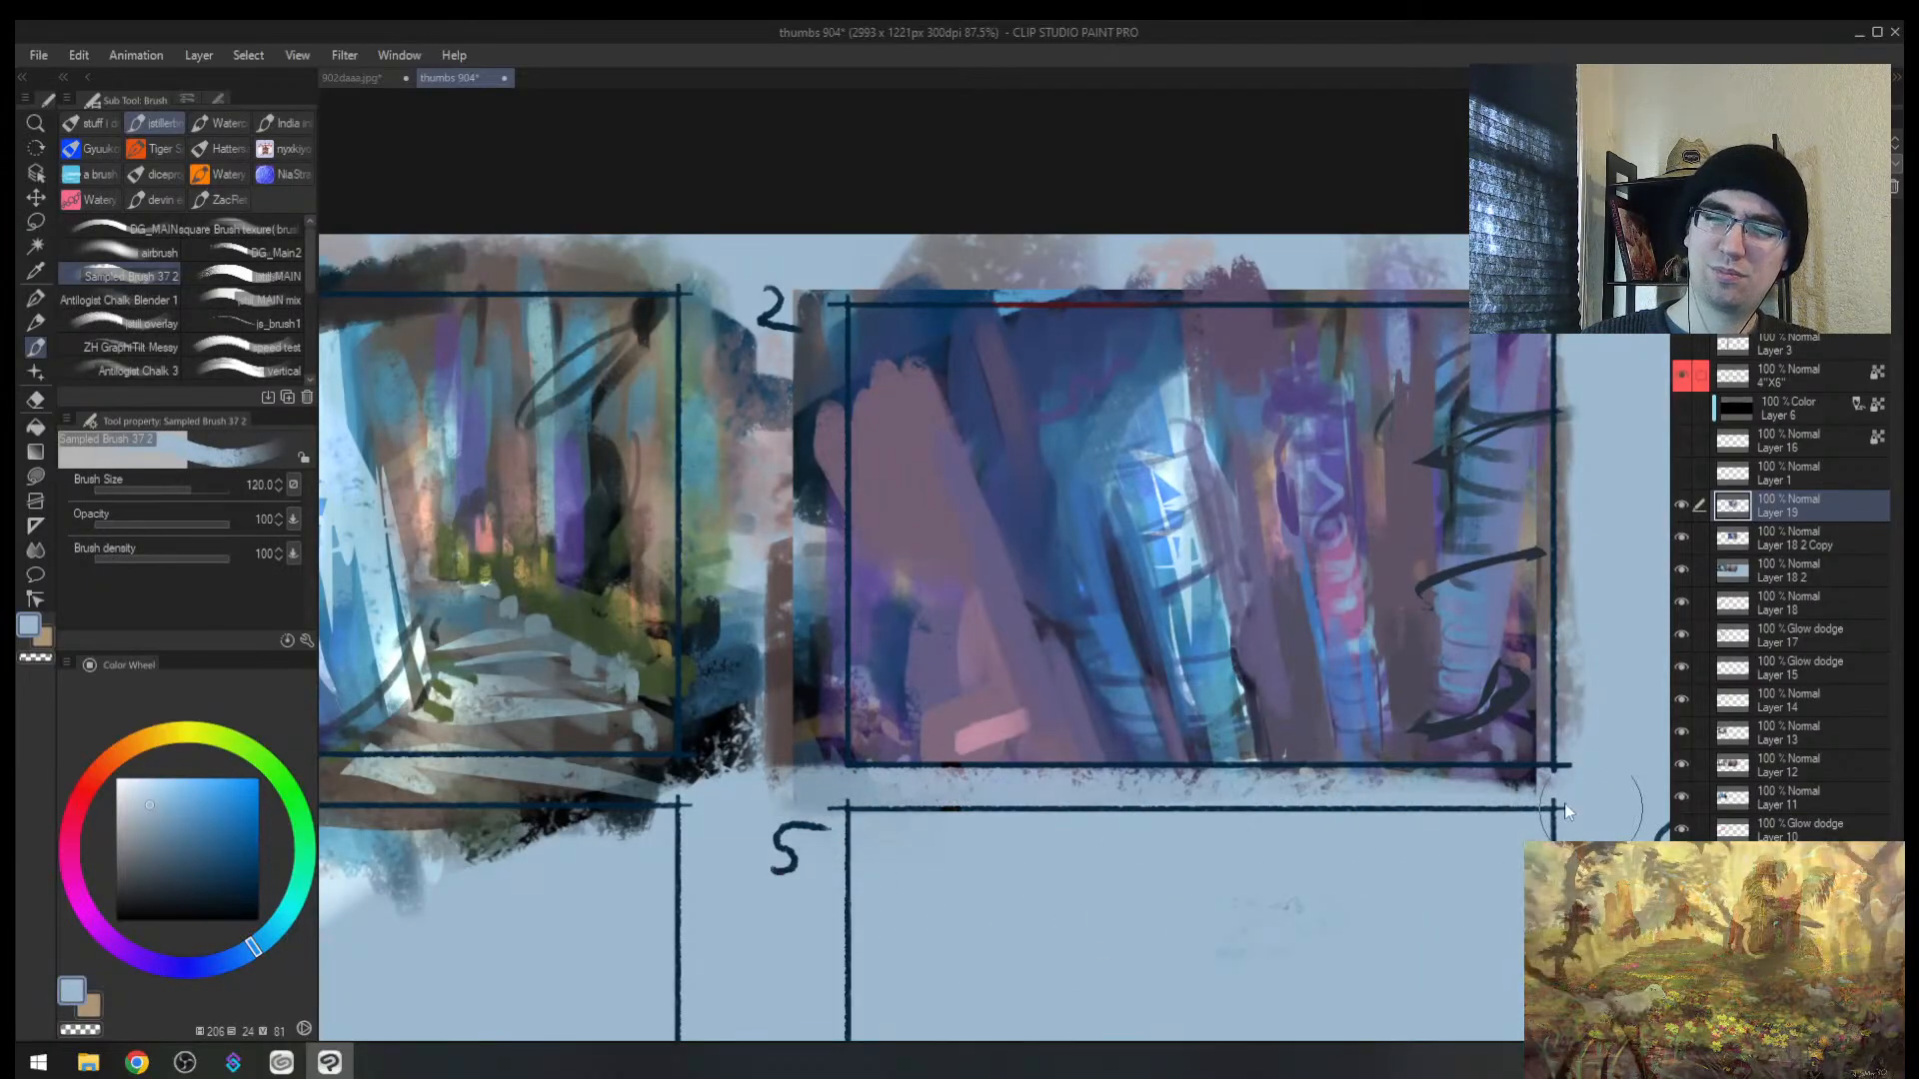
key(h)
key(bracketleft)
key(bracketleft)
key(bracketleft)
key(bracketleft)
Step: Paint pink patches between the trunks using colours sampled from the canvas
alt+click(947, 663)
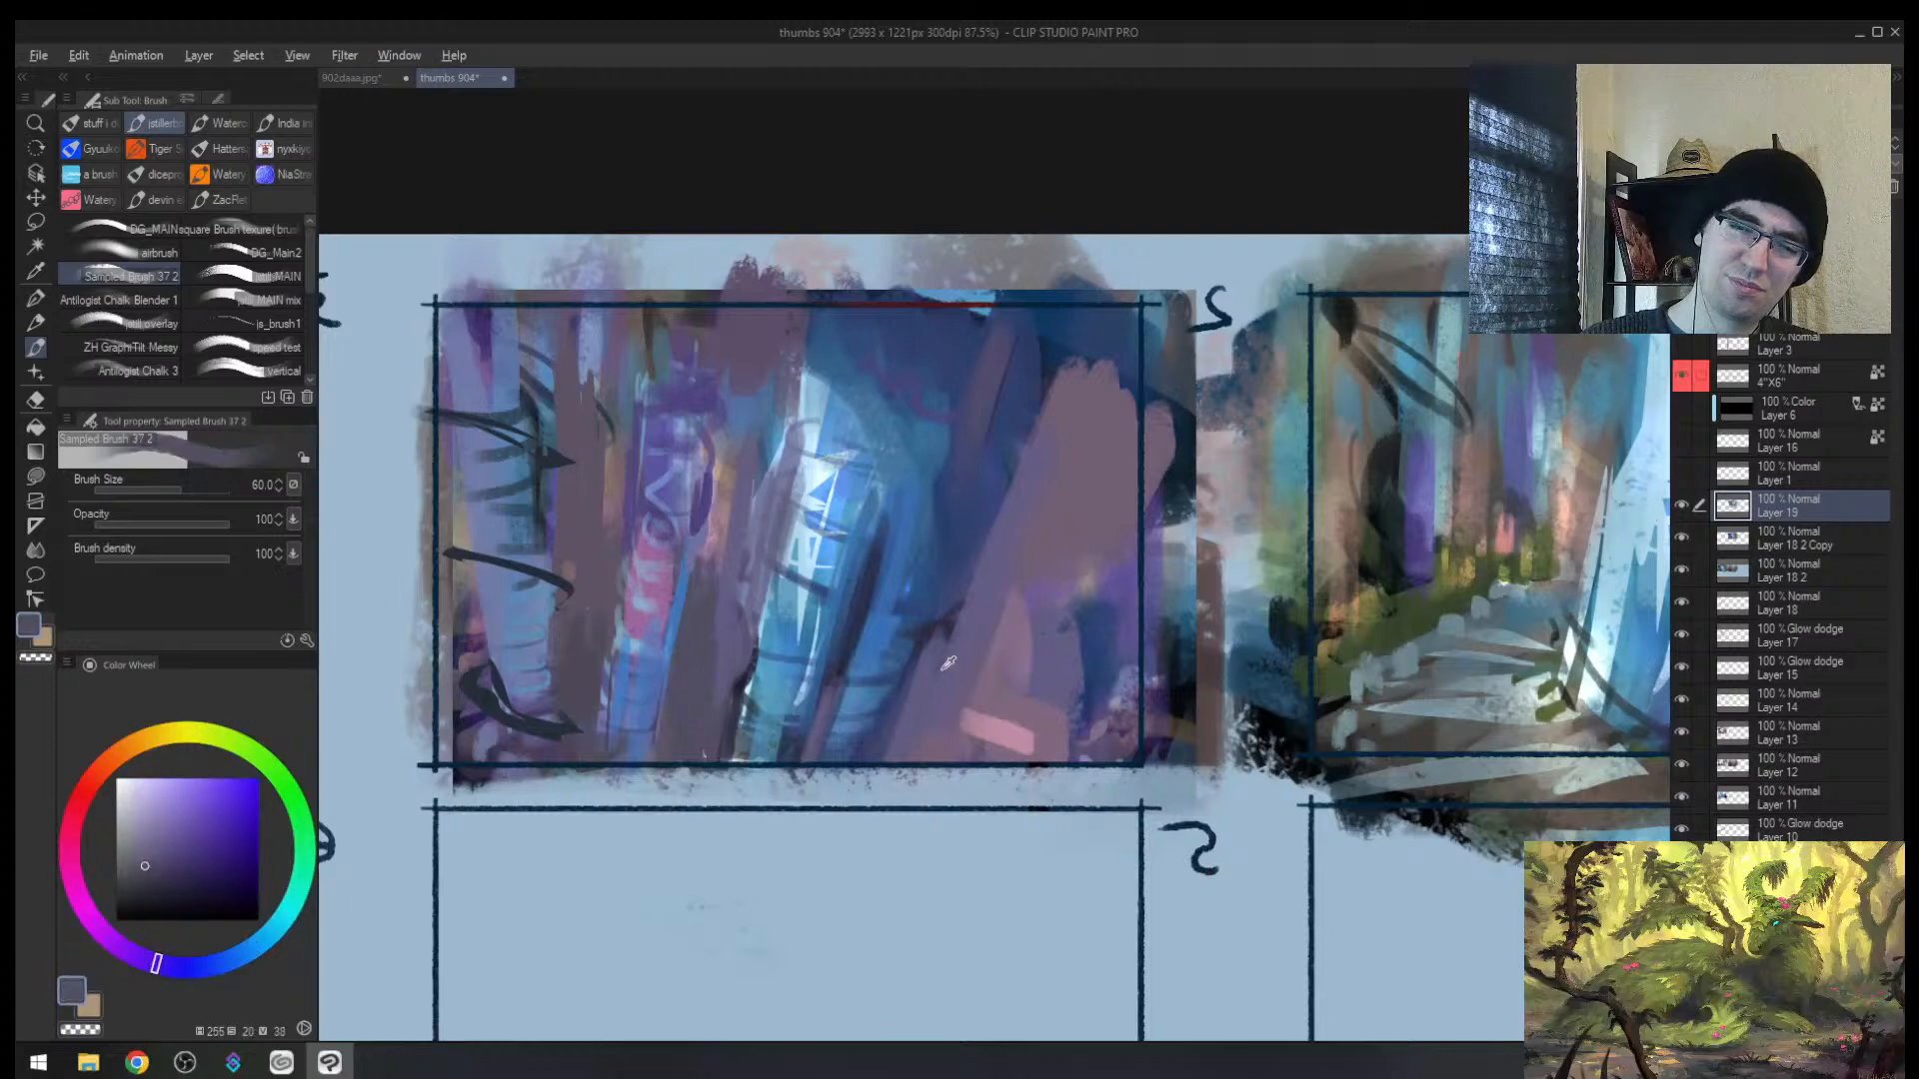
alt+click(992, 726)
mouse_move(714, 565)
mouse_down()
mouse_move(713, 613)
mouse_move(732, 559)
mouse_move(716, 705)
mouse_up()
alt+click(699, 683)
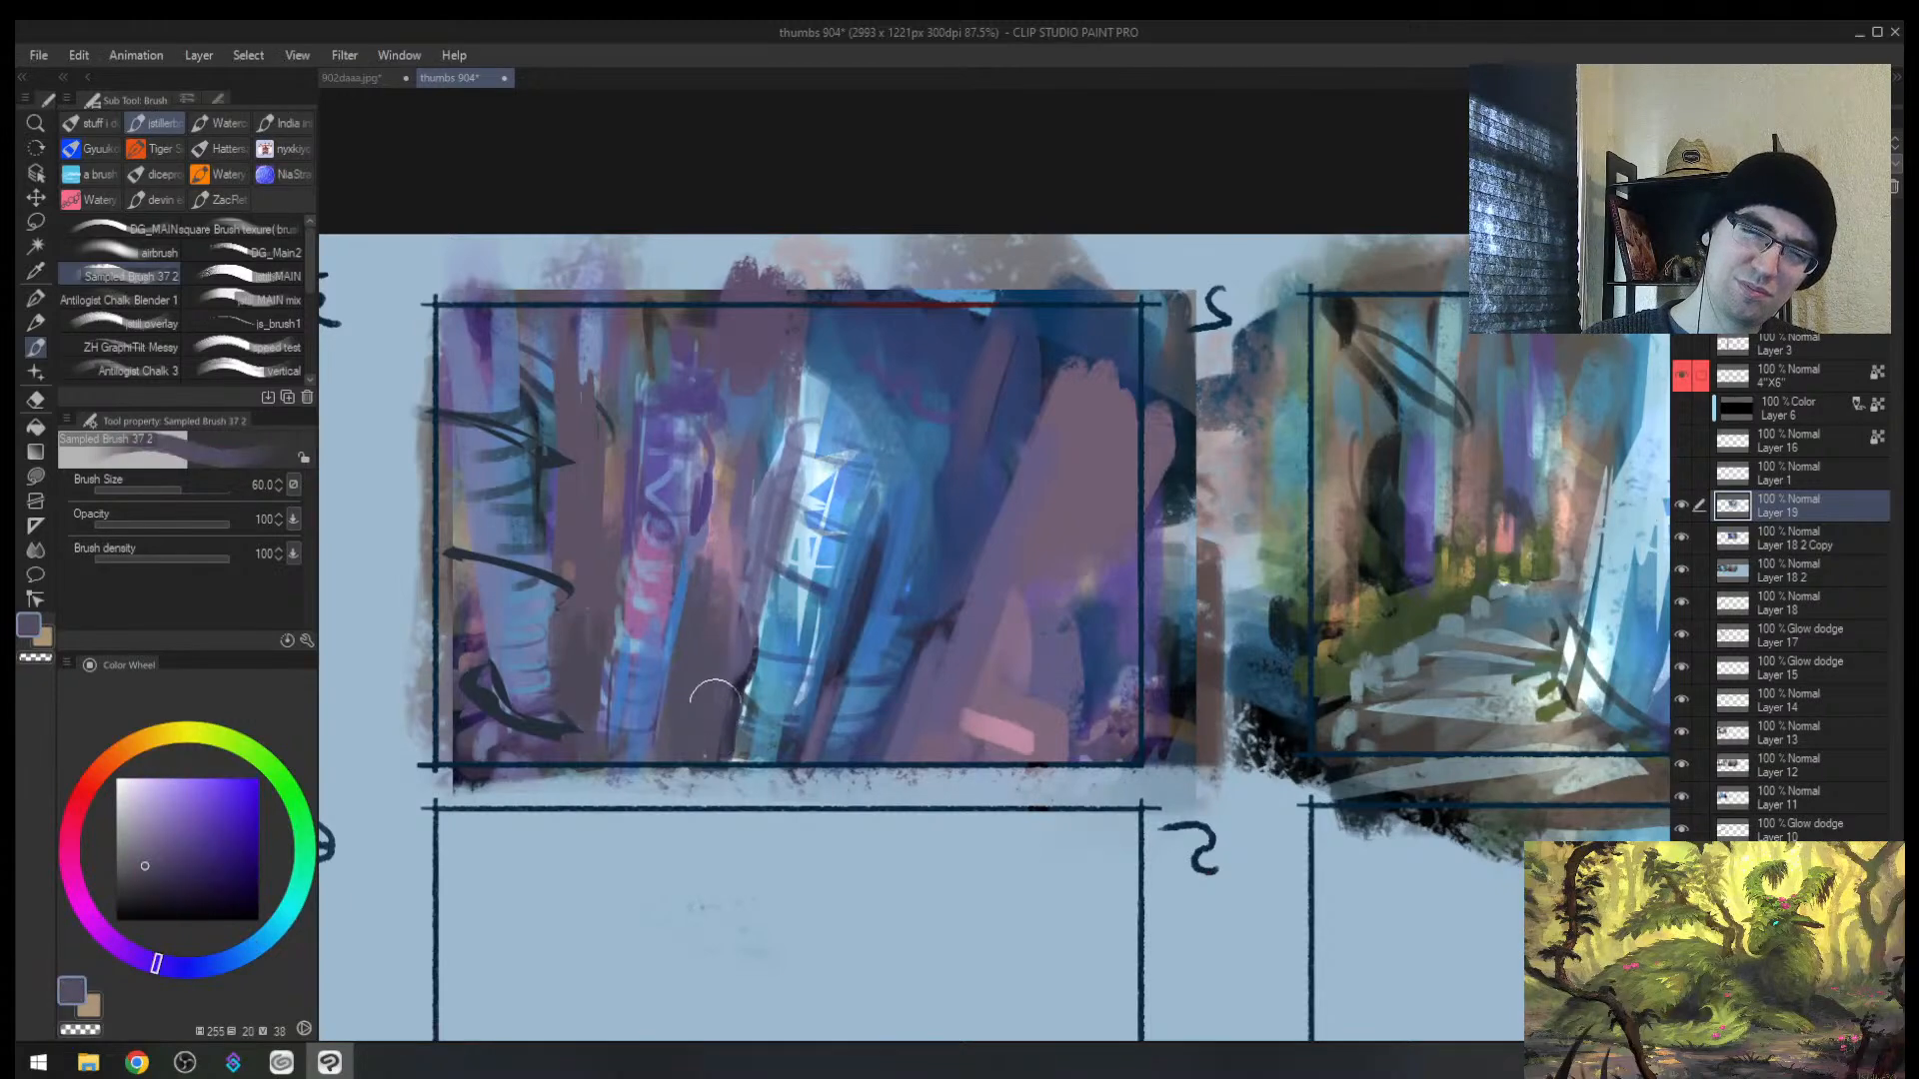
alt+click(732, 541)
mouse_move(750, 488)
mouse_down()
mouse_move(734, 644)
mouse_move(704, 636)
mouse_move(718, 585)
mouse_move(715, 672)
mouse_move(734, 611)
mouse_move(707, 733)
mouse_up()
alt+click(722, 650)
key(bracketleft)
Step: Trim the dark branch tip with purple and darken the thumbnail's left edge and loop
alt+click(582, 623)
drag(570, 689, 560, 765)
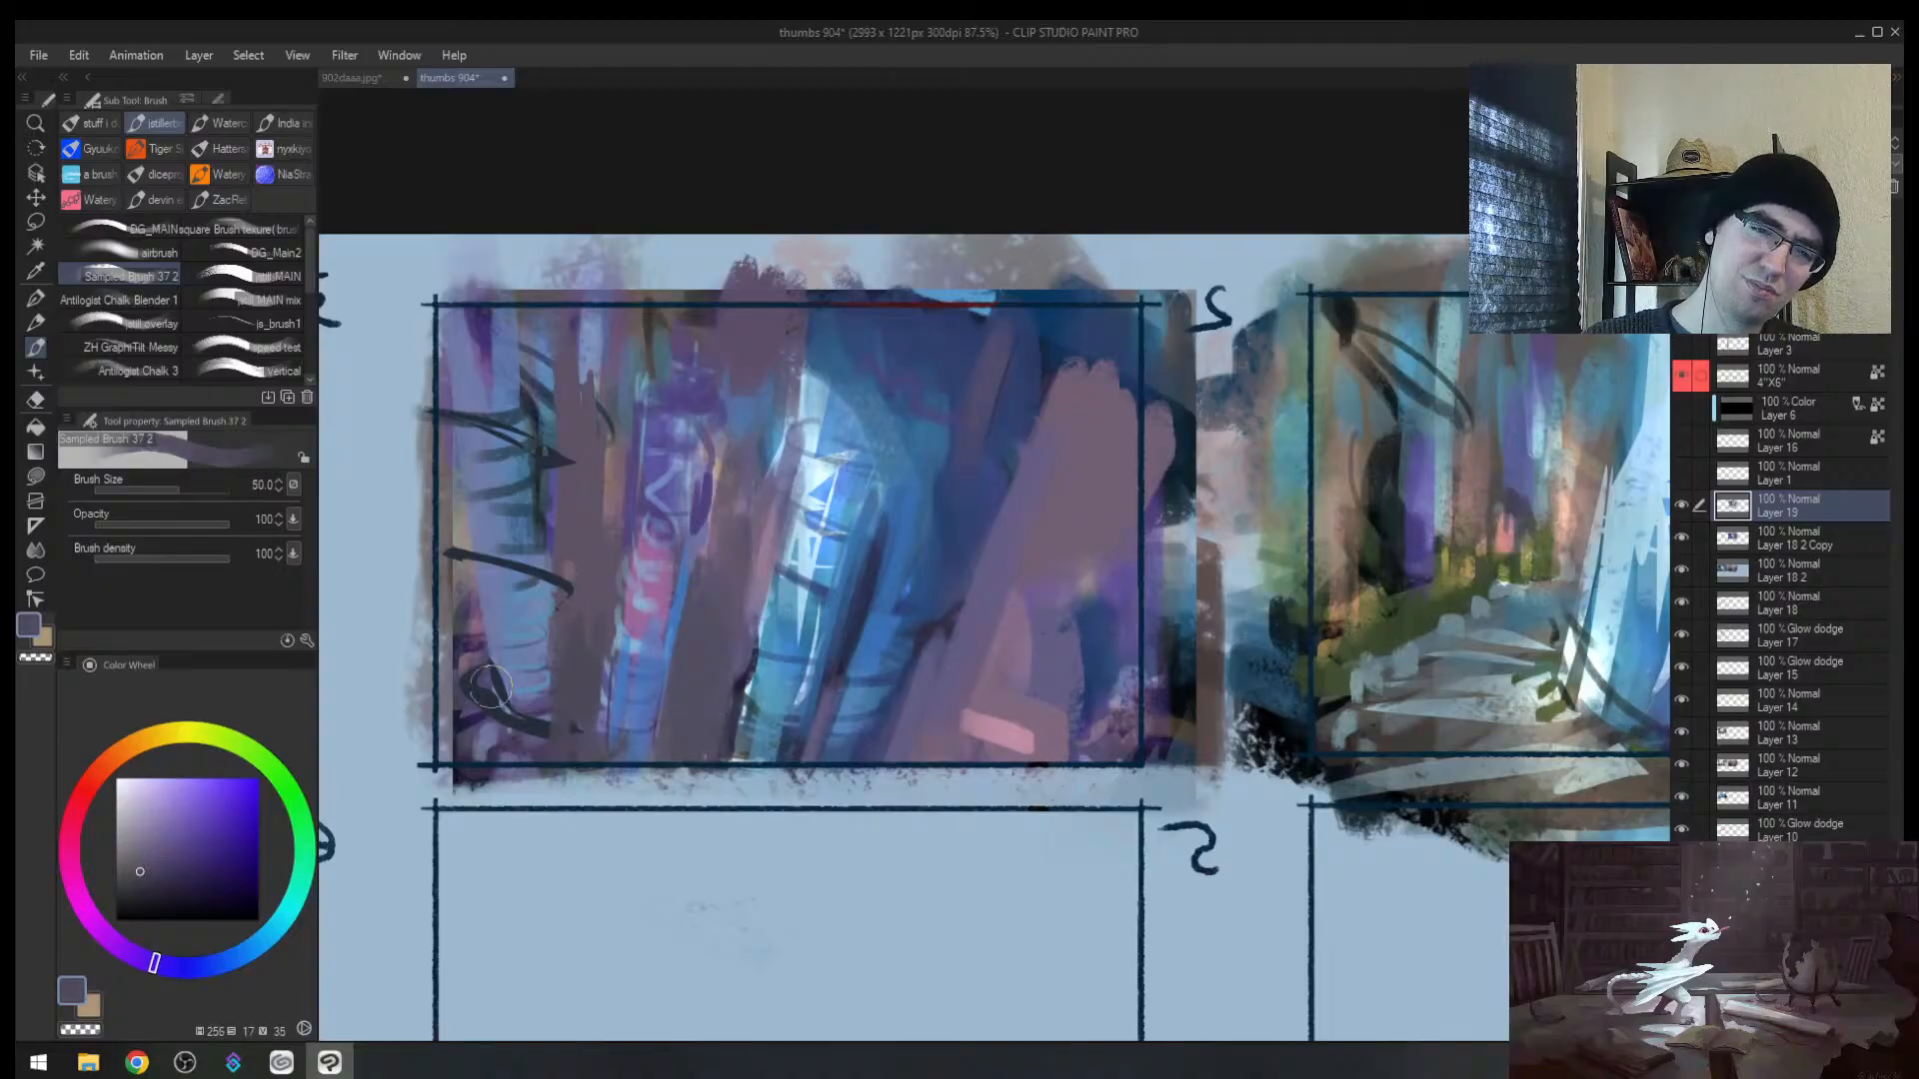
alt+click(489, 691)
key(bracketright)
key(bracketright)
drag(466, 545, 480, 680)
Step: Add a new Layer 20 above Layer 19 and set its blend mode to Multiply
mouse_move(617, 631)
mouse_down()
mouse_move(601, 631)
mouse_move(621, 634)
mouse_up()
key(bracketright)
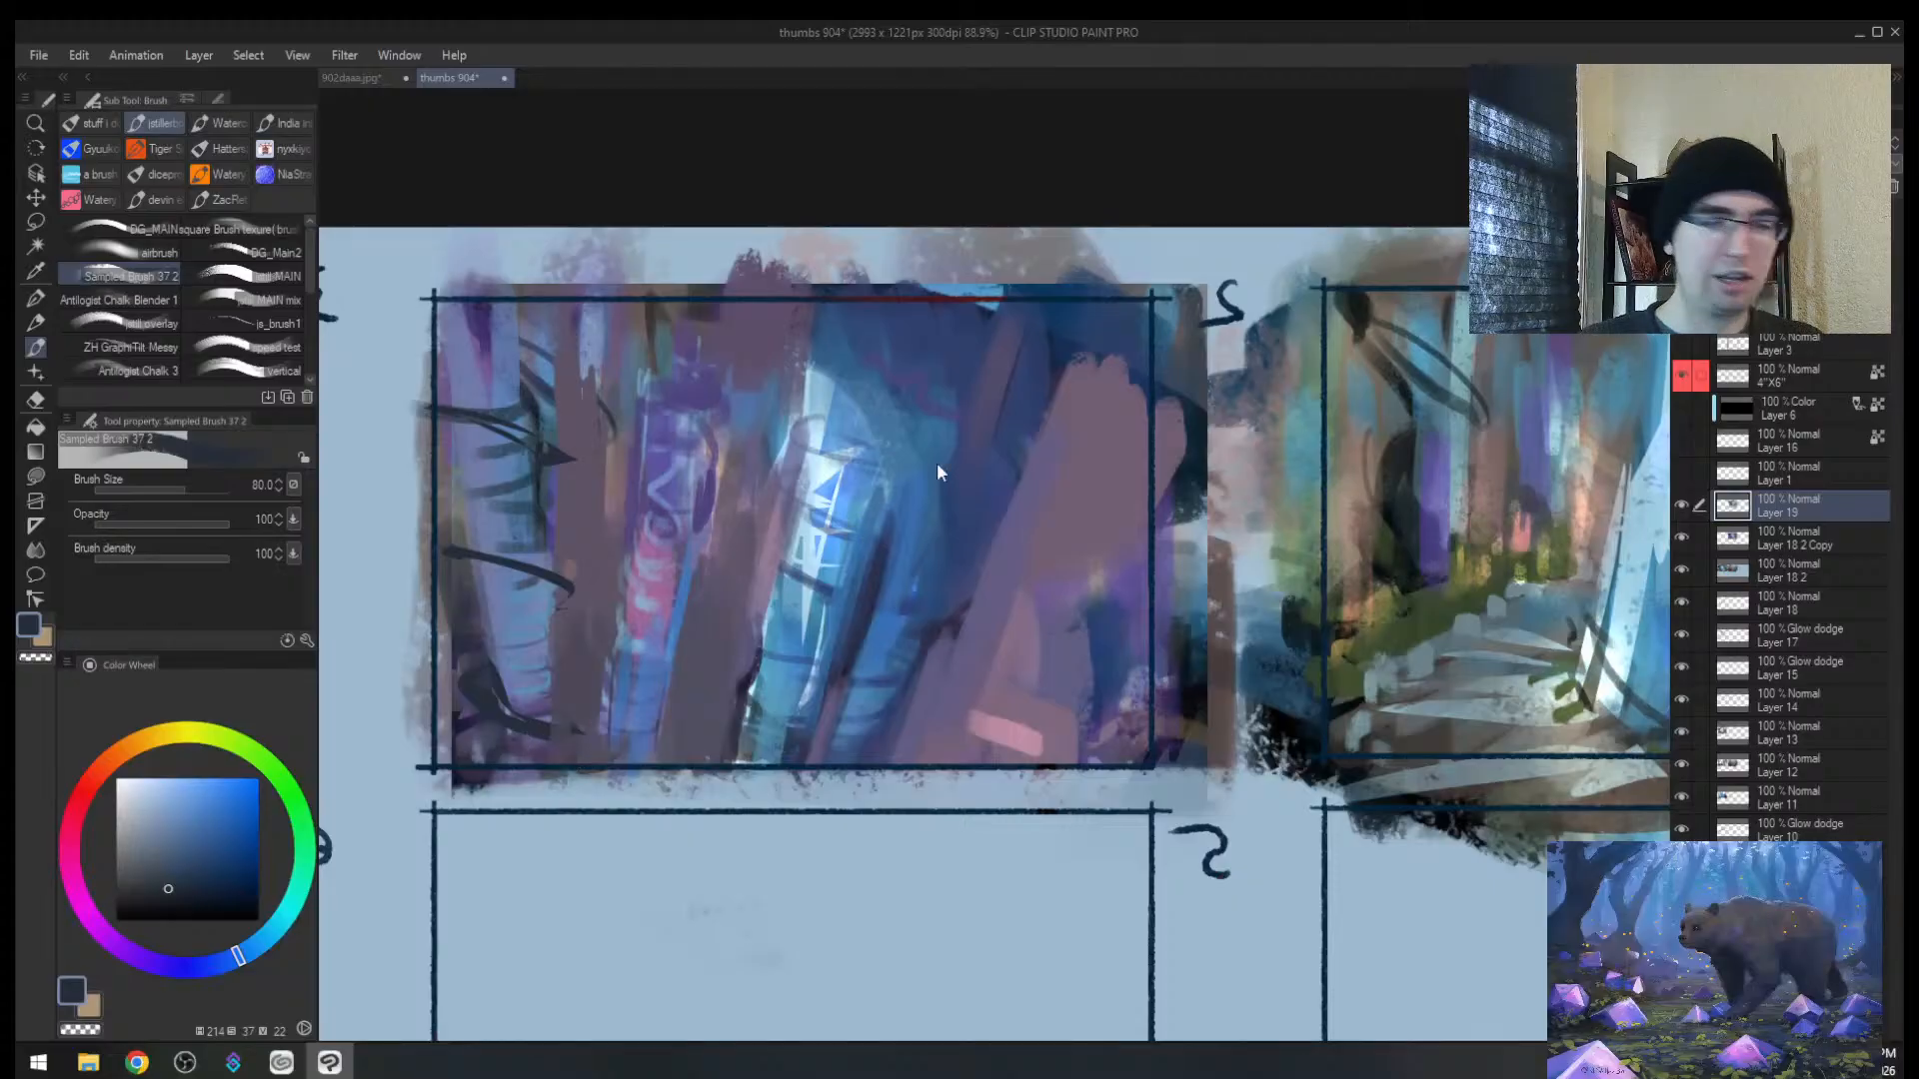
key(ctrl+shift+n)
click(1749, 143)
Step: Set Layer 20 to Multiply and choose a dark blue shading colour at brush size 200
click(1741, 202)
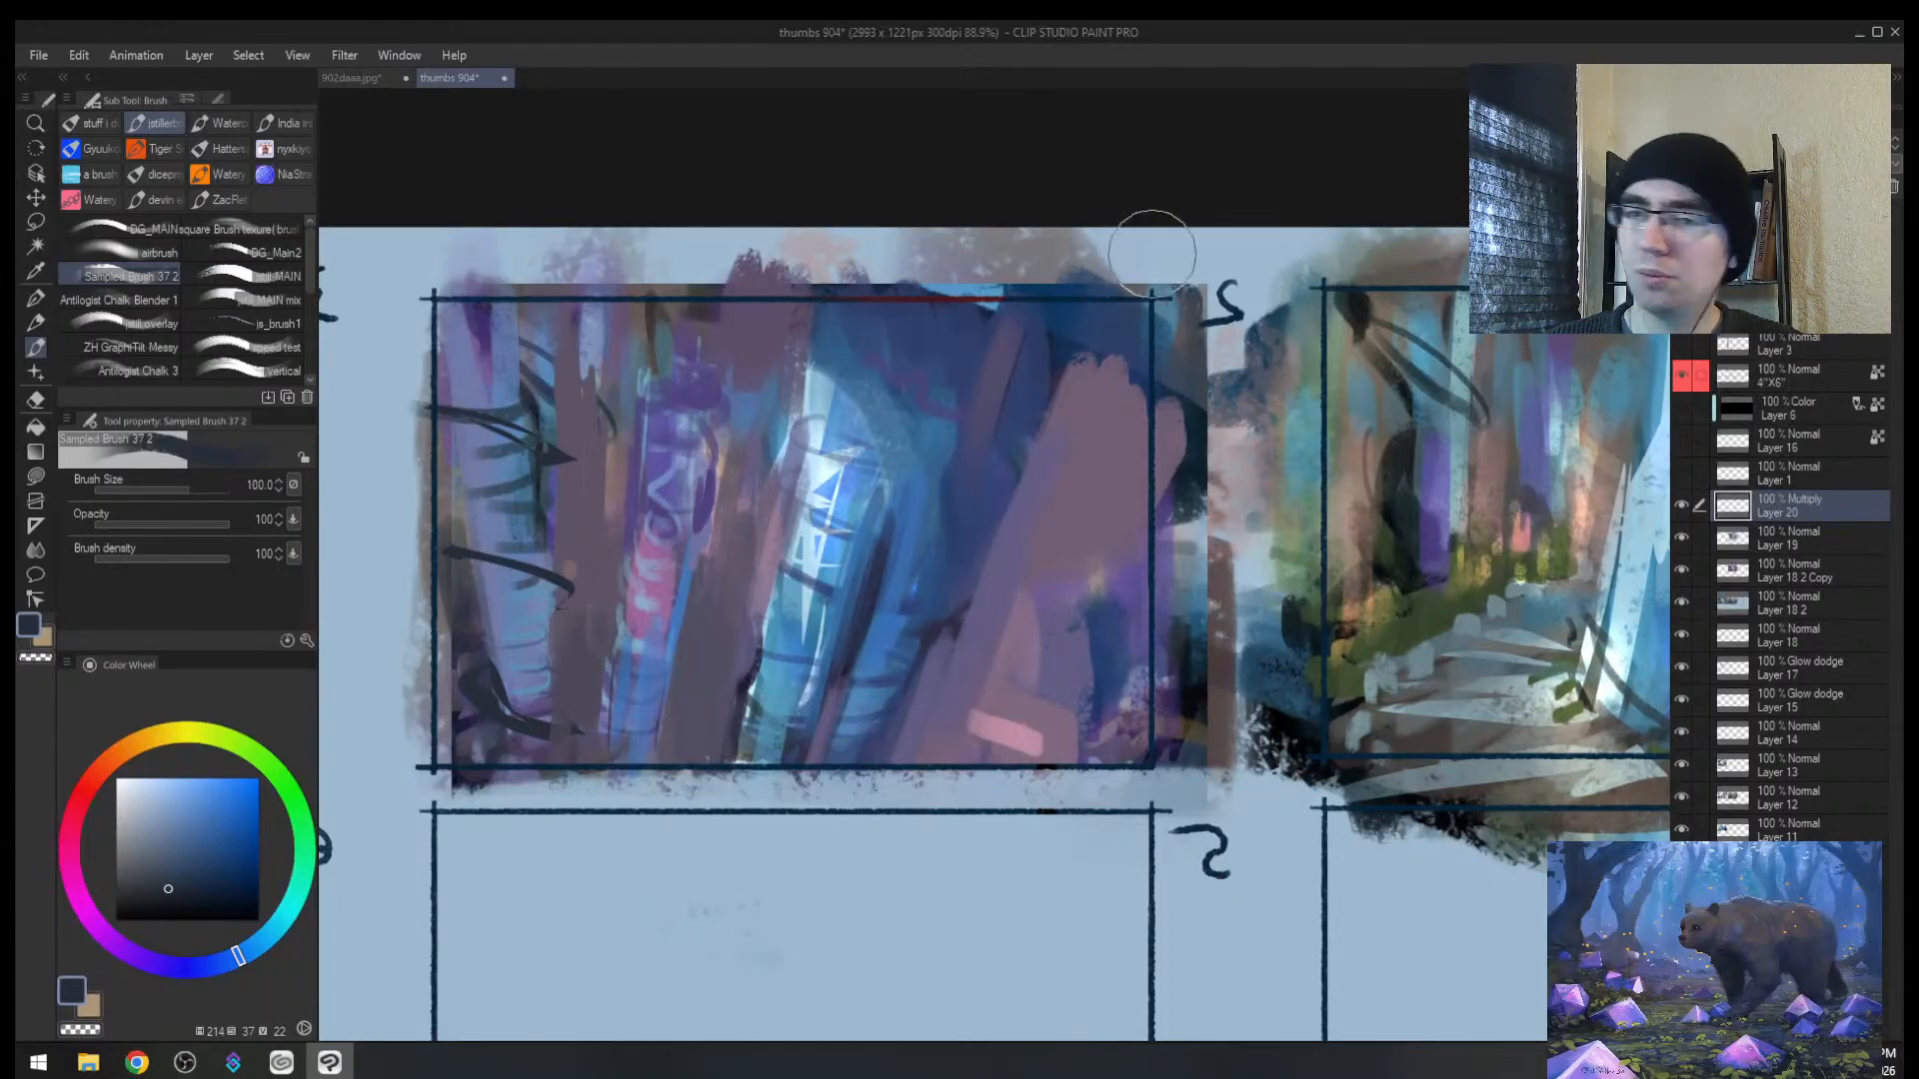
key(bracketright)
alt+click(930, 318)
alt+click(979, 330)
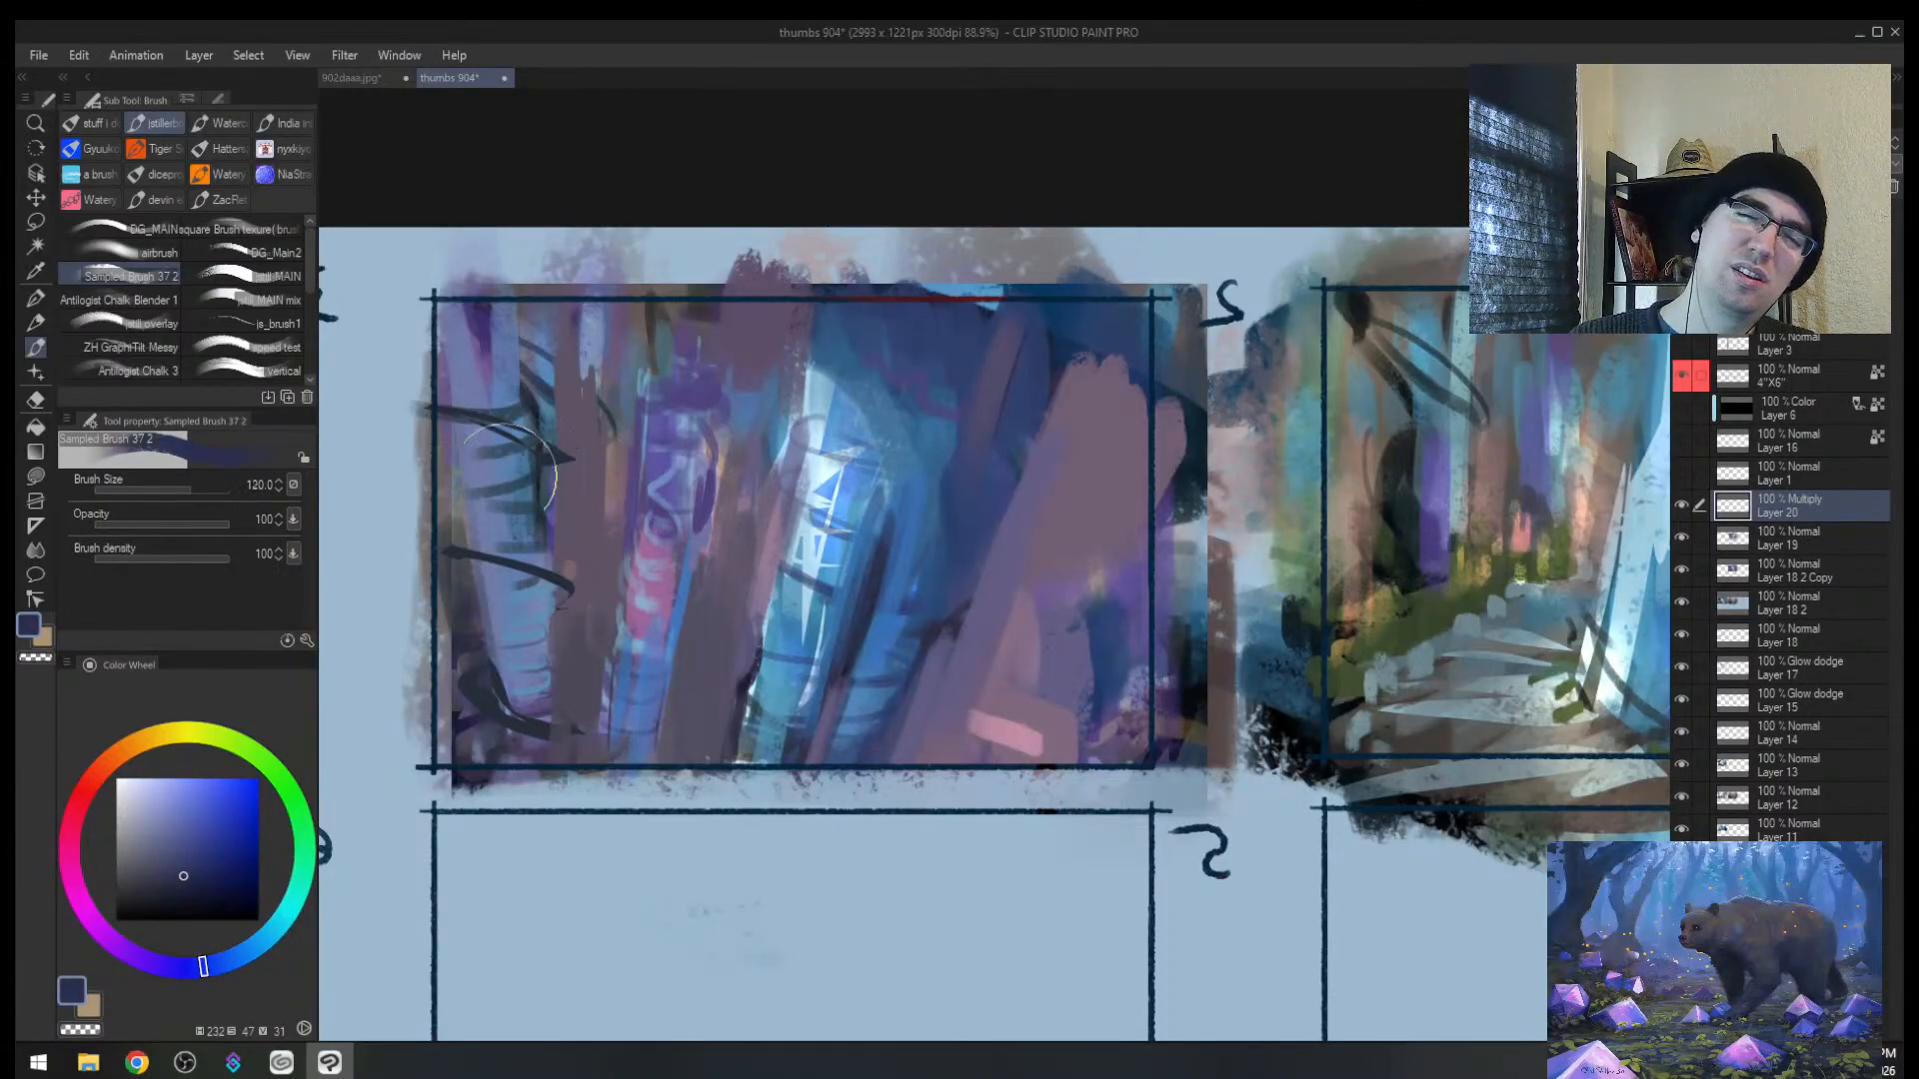
key(bracketright)
key(bracketright)
key(bracketright)
key(bracketright)
mouse_move(481, 650)
mouse_down()
mouse_move(837, 758)
mouse_move(482, 754)
mouse_move(545, 681)
mouse_move(529, 738)
mouse_up()
key(ctrl+z)
Step: Airbrush dark shading over thumbnail 2's lower left, right side and lower-left corner
click(130, 254)
key(bracketleft)
key(bracketleft)
key(bracketleft)
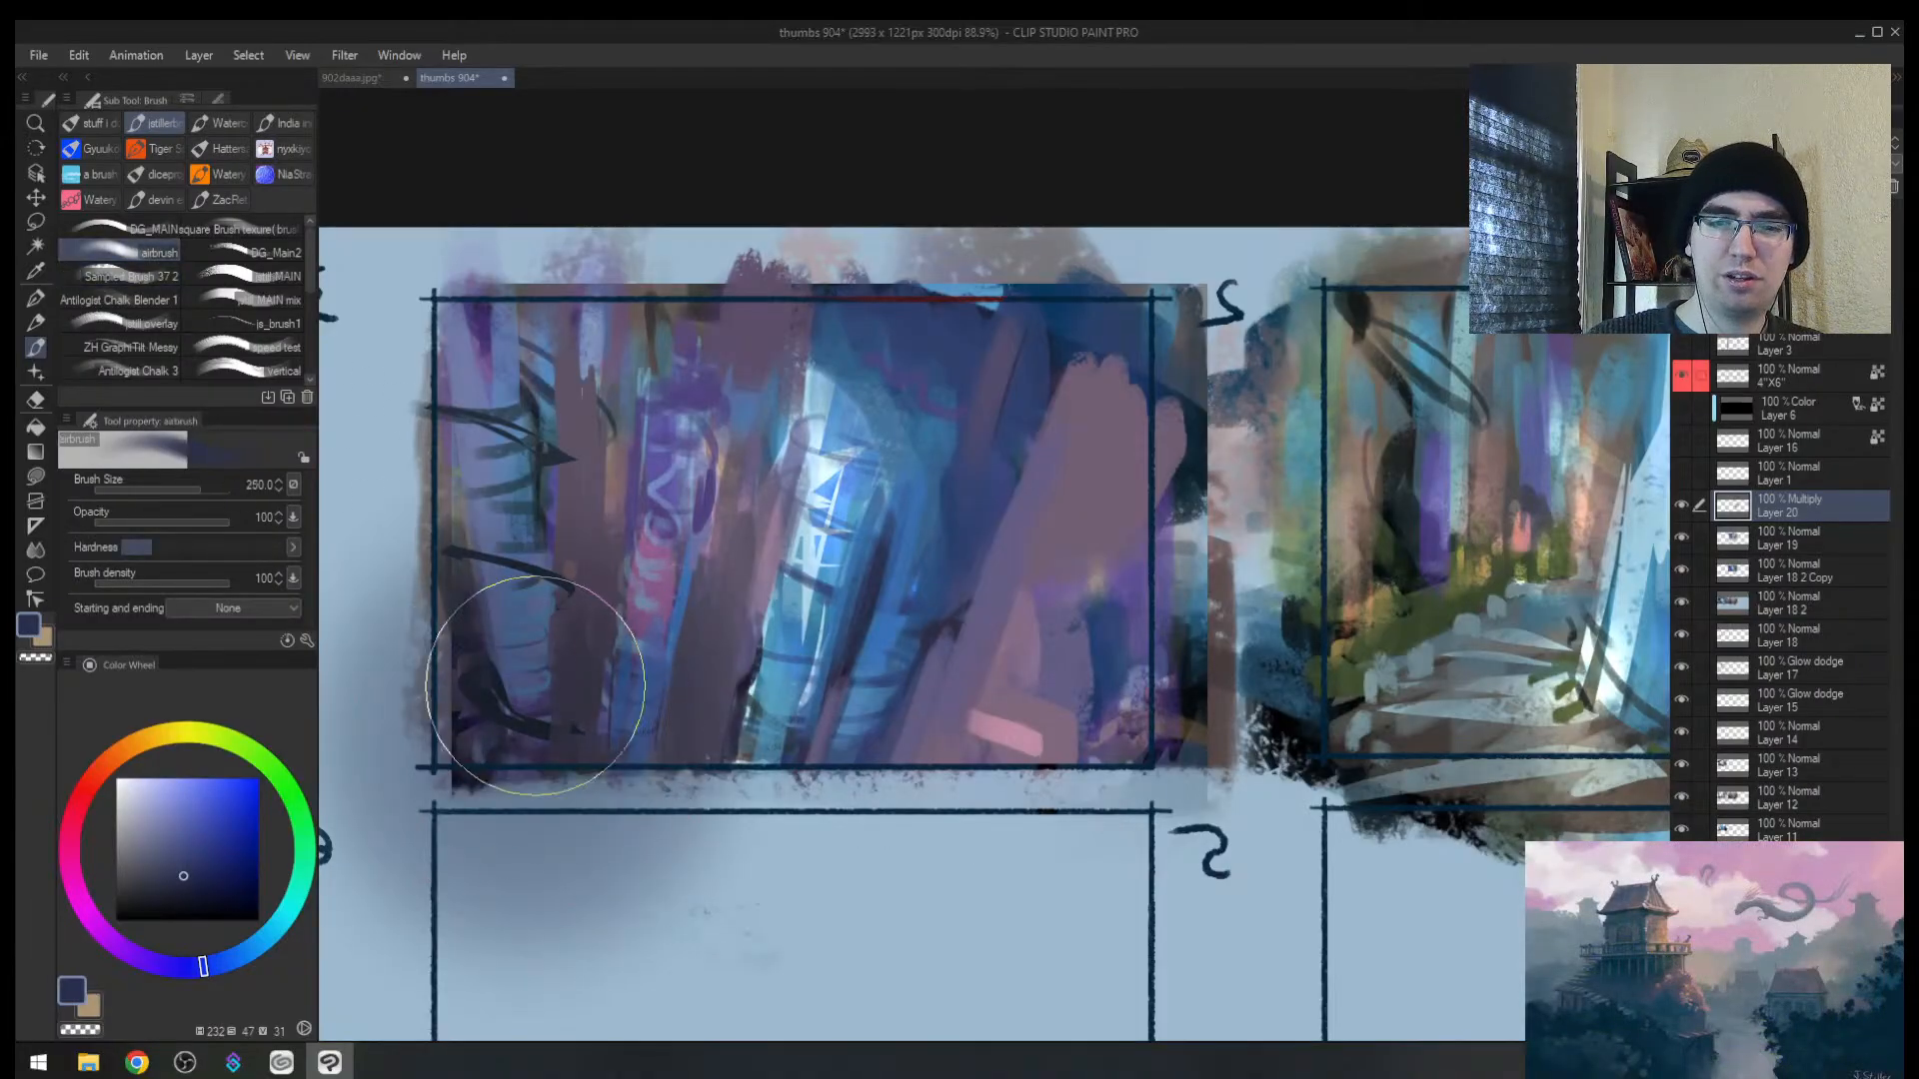
mouse_move(496, 652)
mouse_down()
mouse_move(552, 650)
mouse_move(461, 599)
mouse_move(643, 724)
mouse_move(908, 742)
mouse_up()
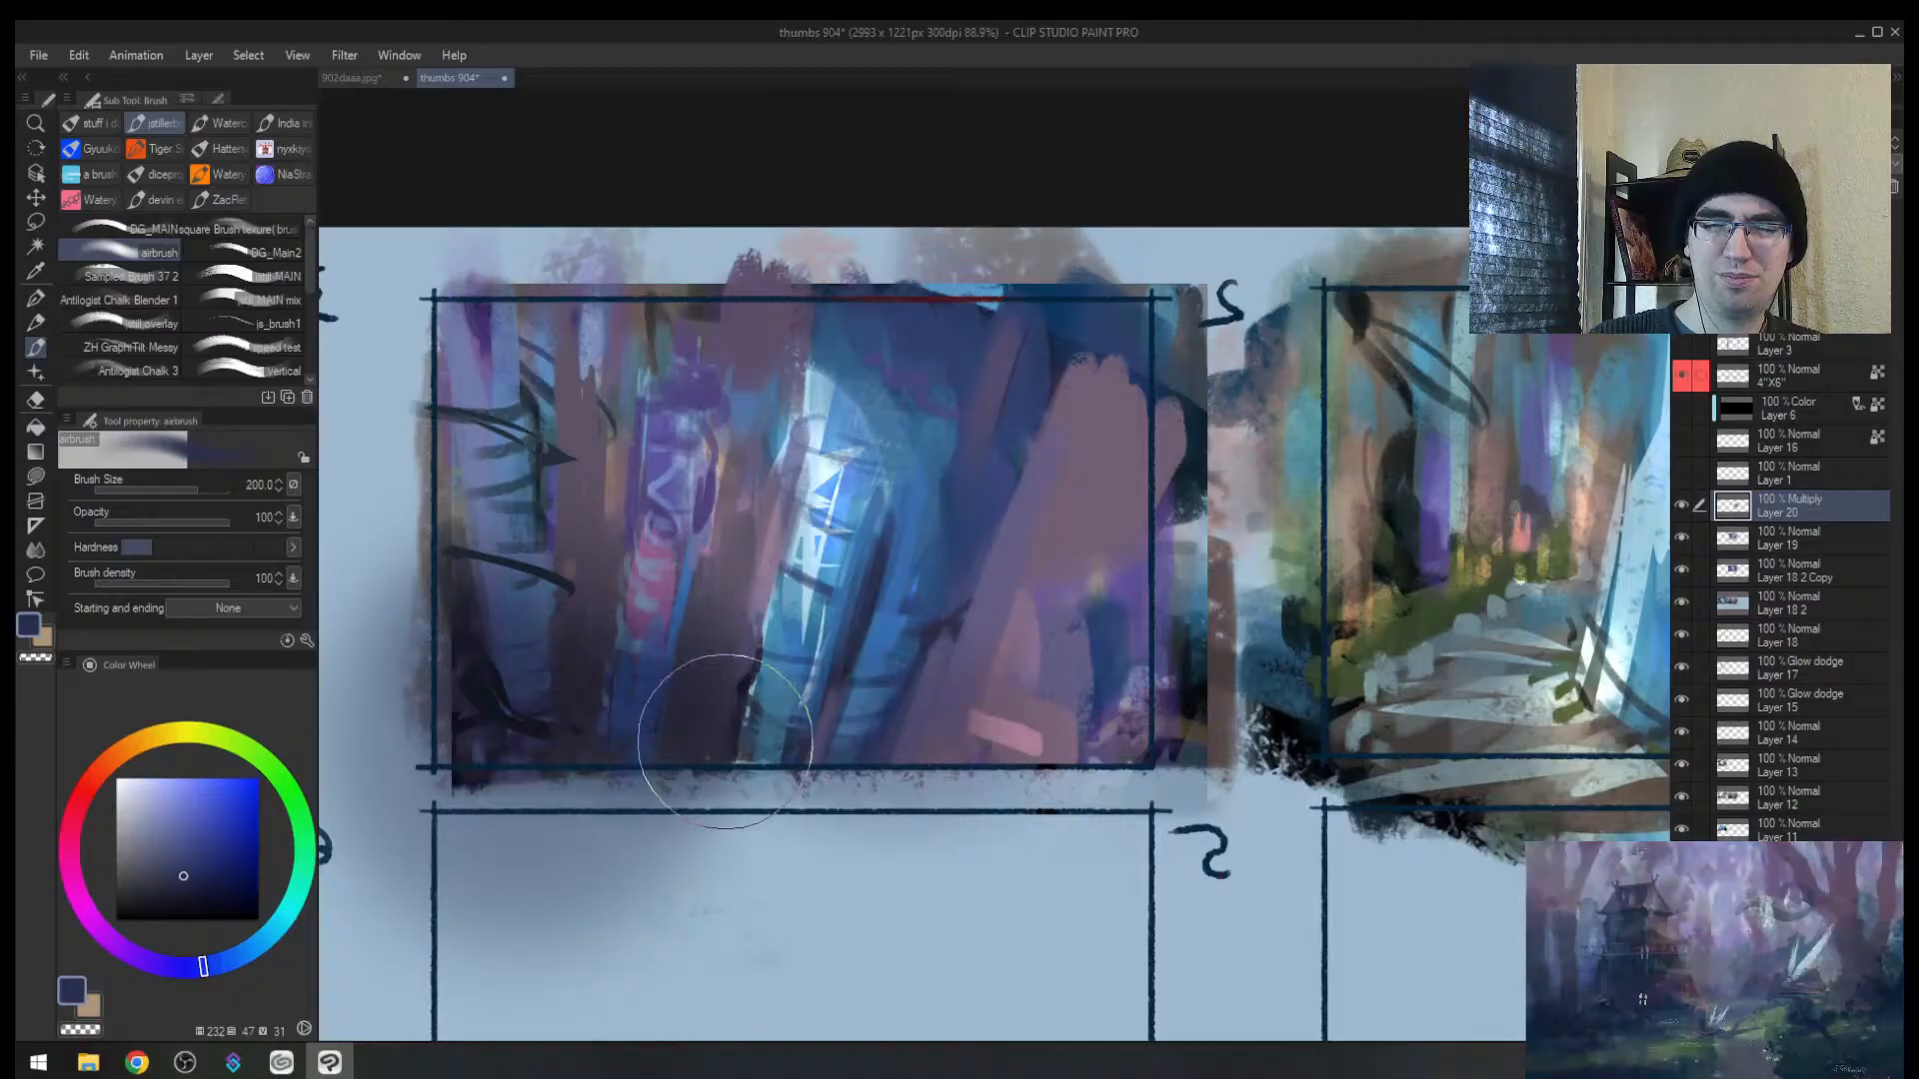
drag(1139, 439, 1097, 603)
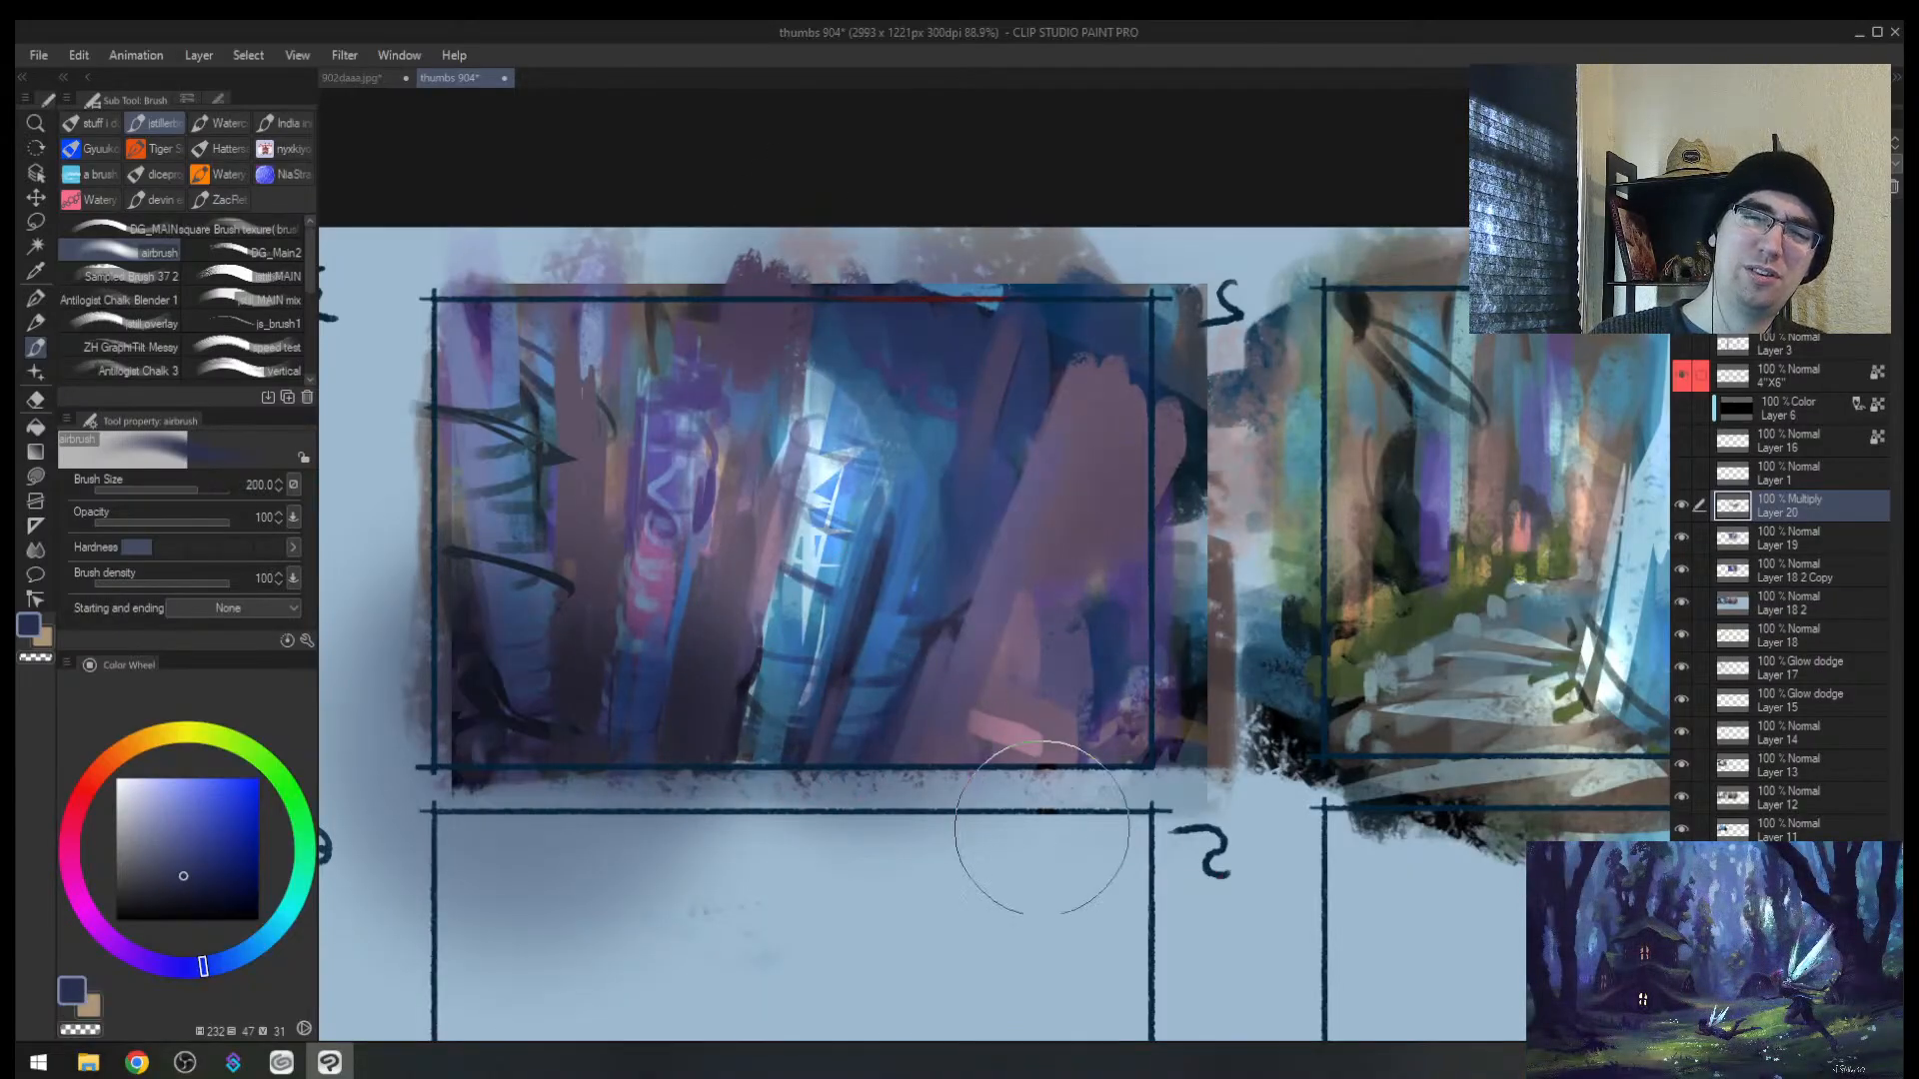
key(h)
drag(1336, 536, 1016, 570)
key(bracketright)
mouse_move(591, 633)
mouse_down()
mouse_move(502, 706)
mouse_move(643, 706)
mouse_move(642, 771)
mouse_move(540, 759)
mouse_up()
key(bracketleft)
key(bracketleft)
mouse_move(957, 534)
mouse_down()
mouse_move(1253, 475)
mouse_move(1373, 475)
mouse_up()
key(ctrl+z)
Step: Darken the top and middle of thumbnail 2 with a size-170 airbrush
key(bracketright)
mouse_move(521, 459)
mouse_down()
mouse_move(1115, 390)
mouse_move(439, 564)
mouse_up()
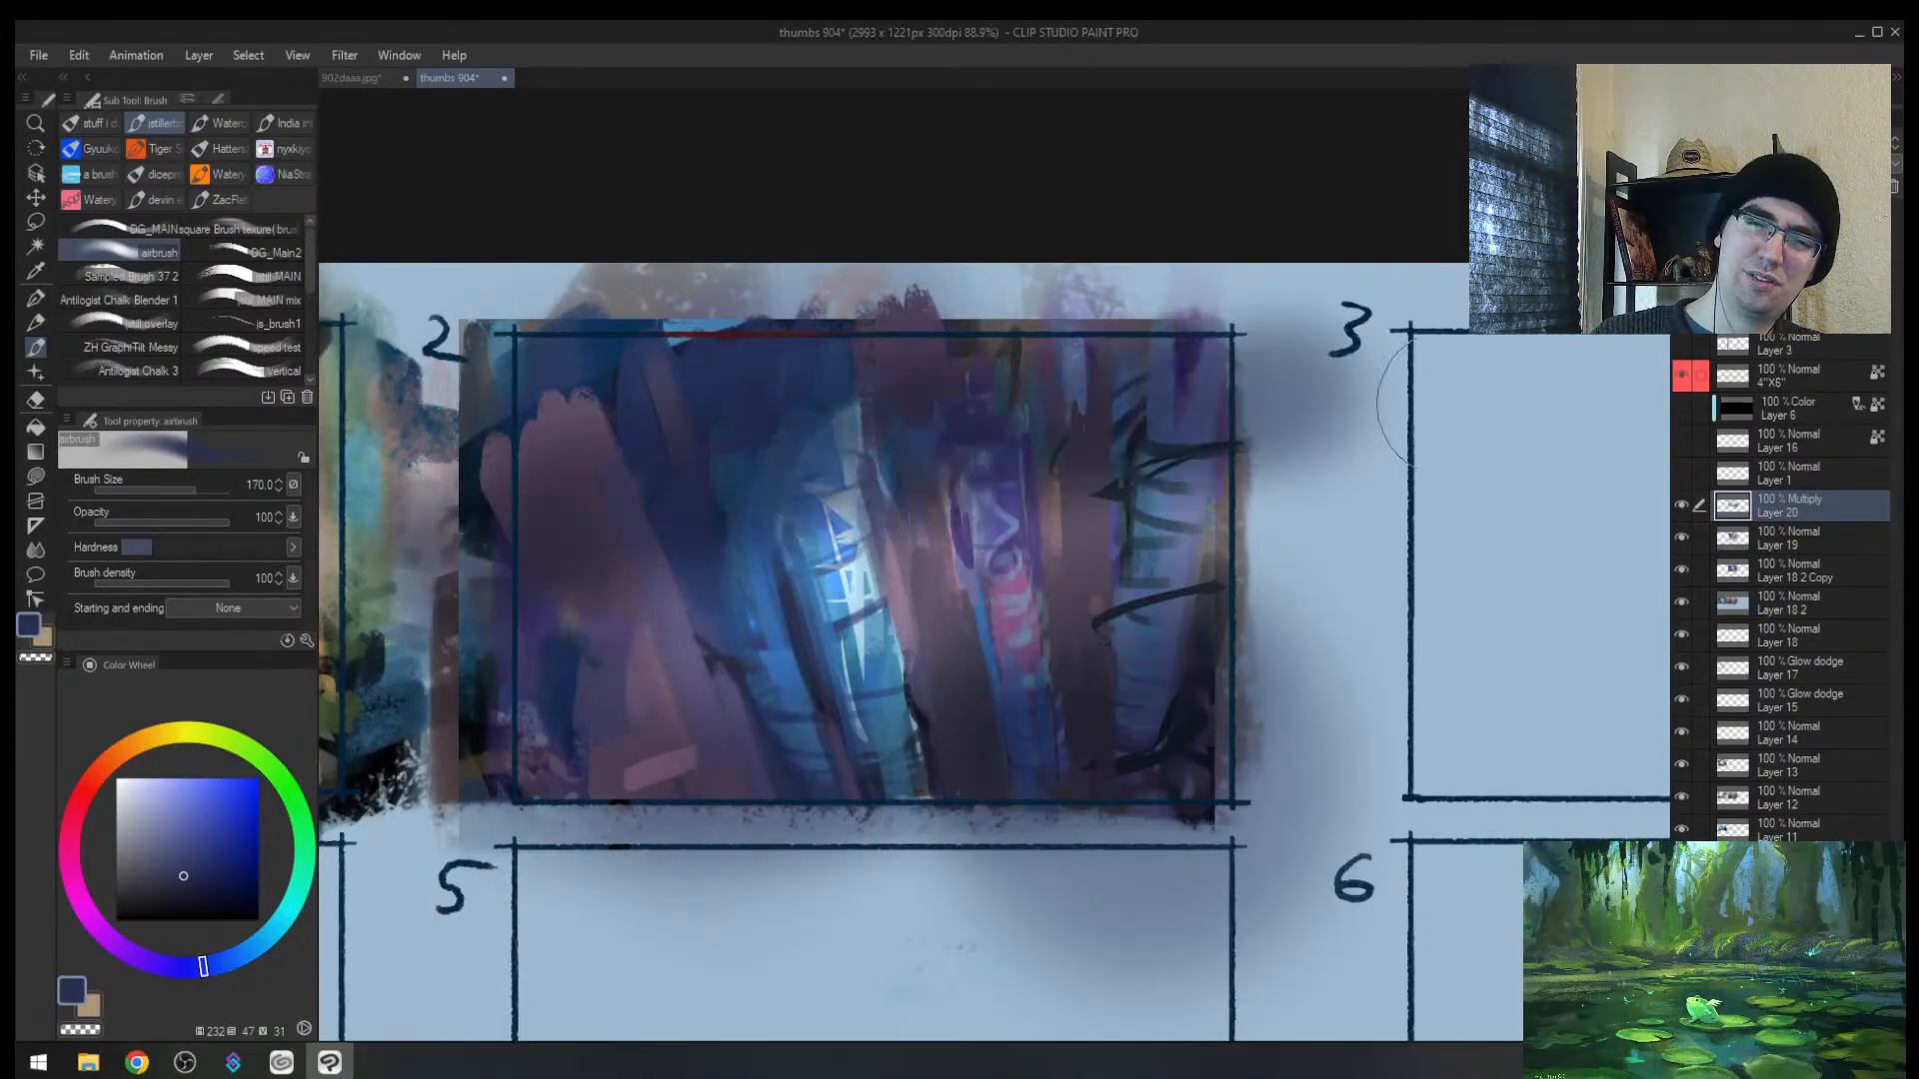
mouse_move(642, 704)
mouse_down()
mouse_move(815, 664)
mouse_move(430, 780)
mouse_up()
key(ctrl+z)
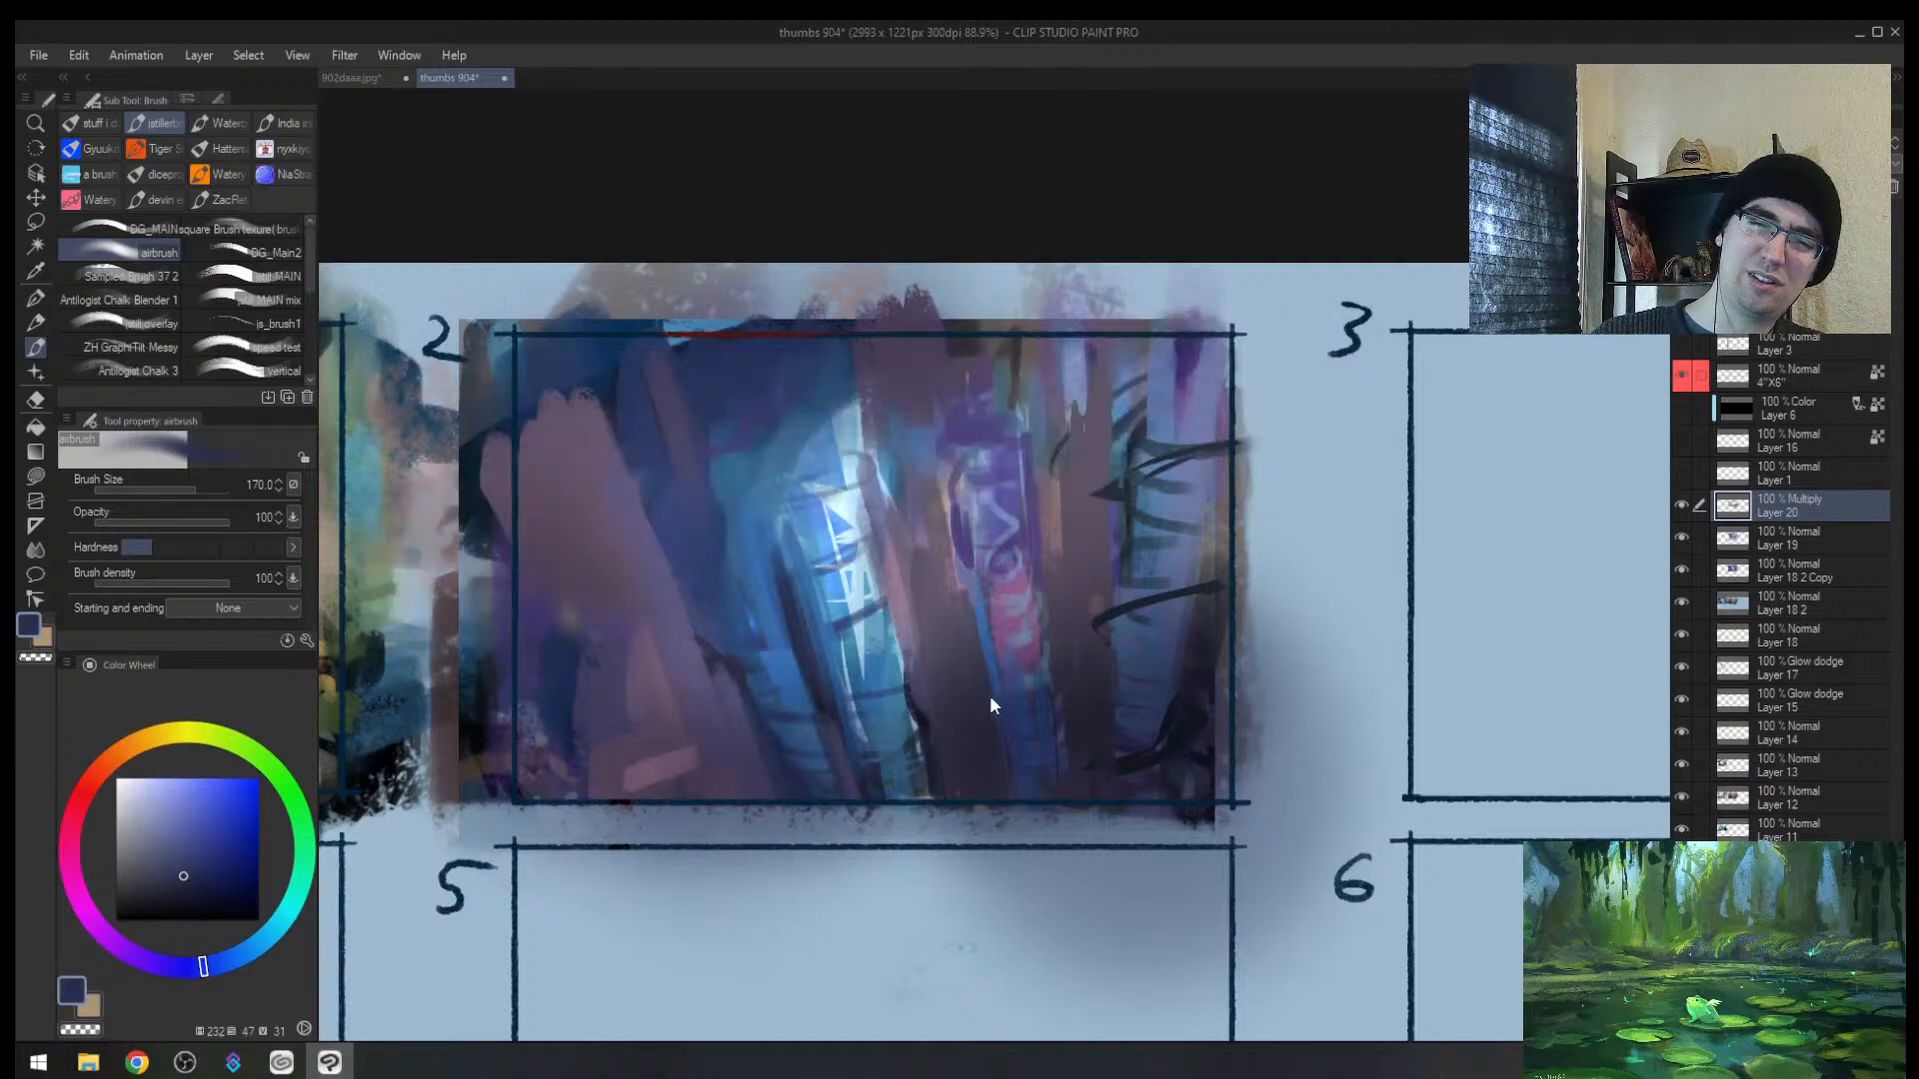
key(h)
key(e)
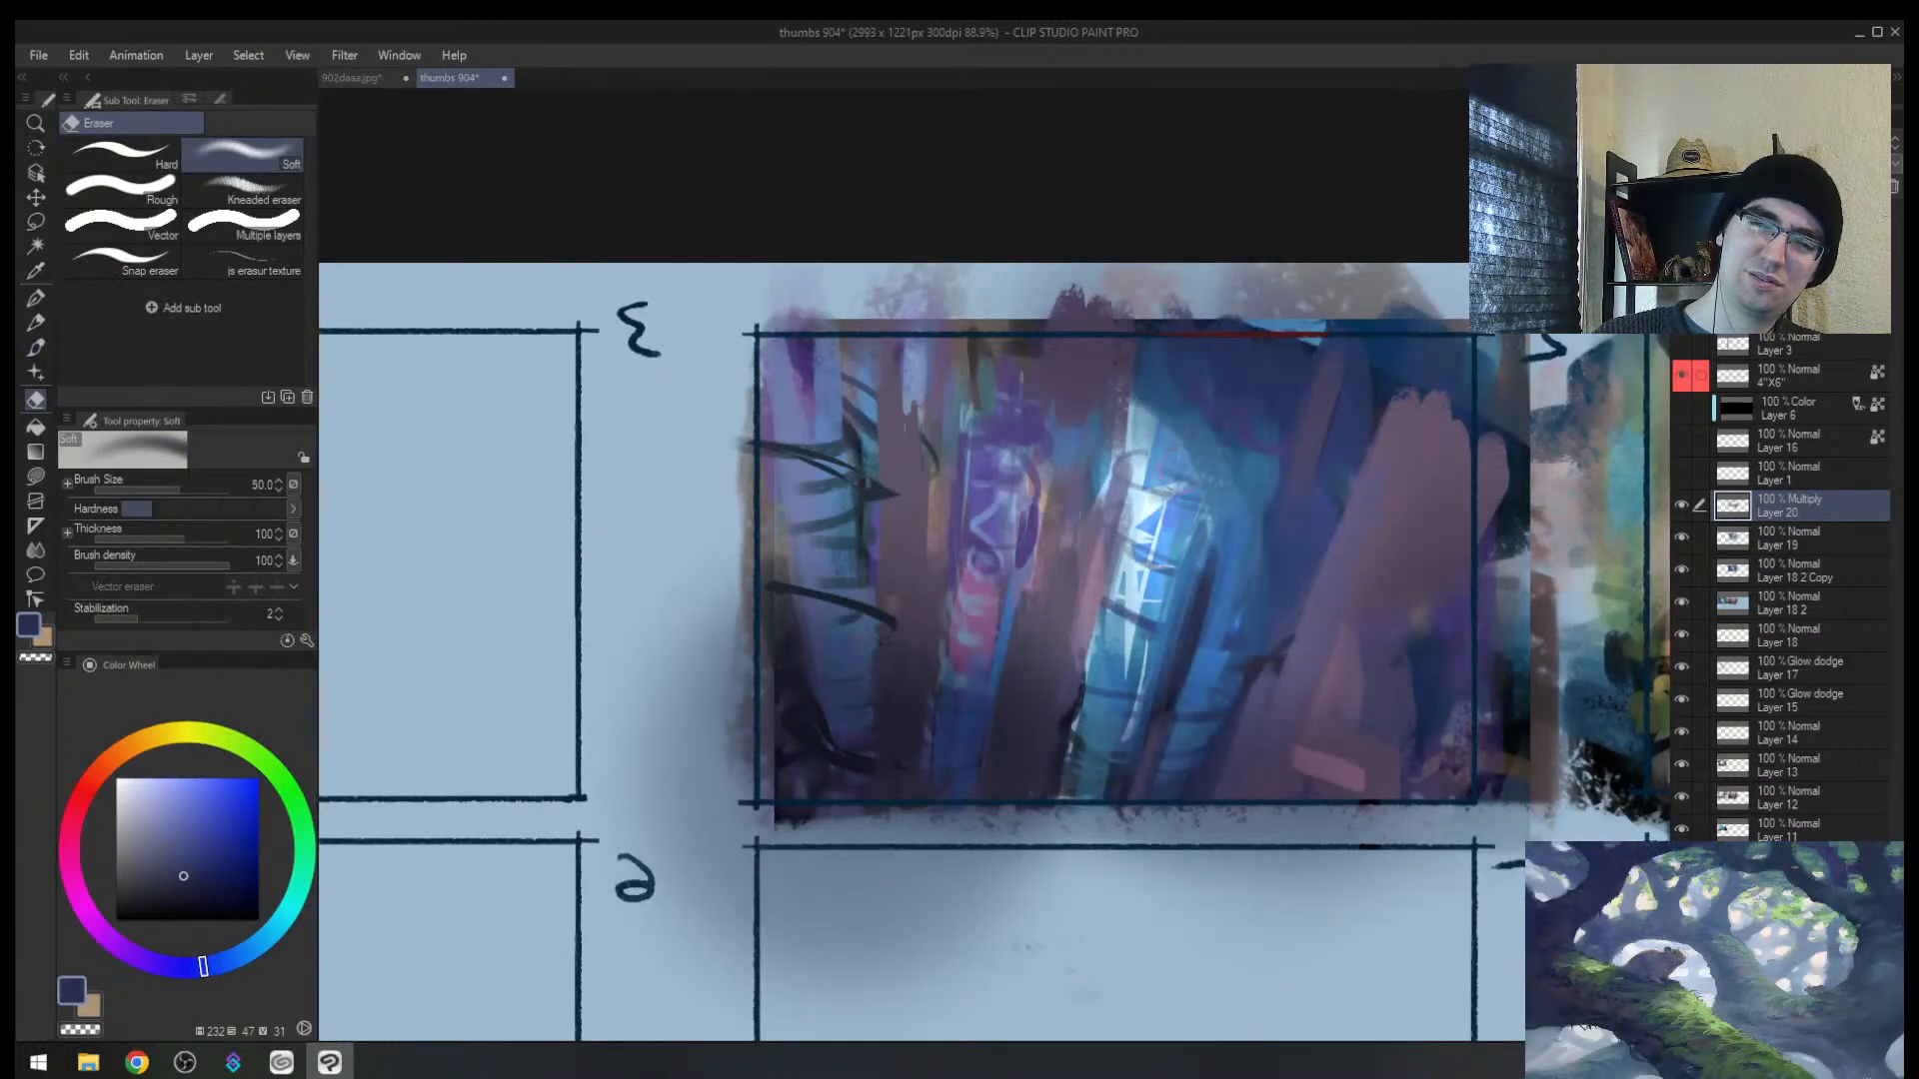
key(h)
key(b)
mouse_move(871, 482)
mouse_down()
mouse_move(933, 686)
mouse_move(920, 481)
mouse_up()
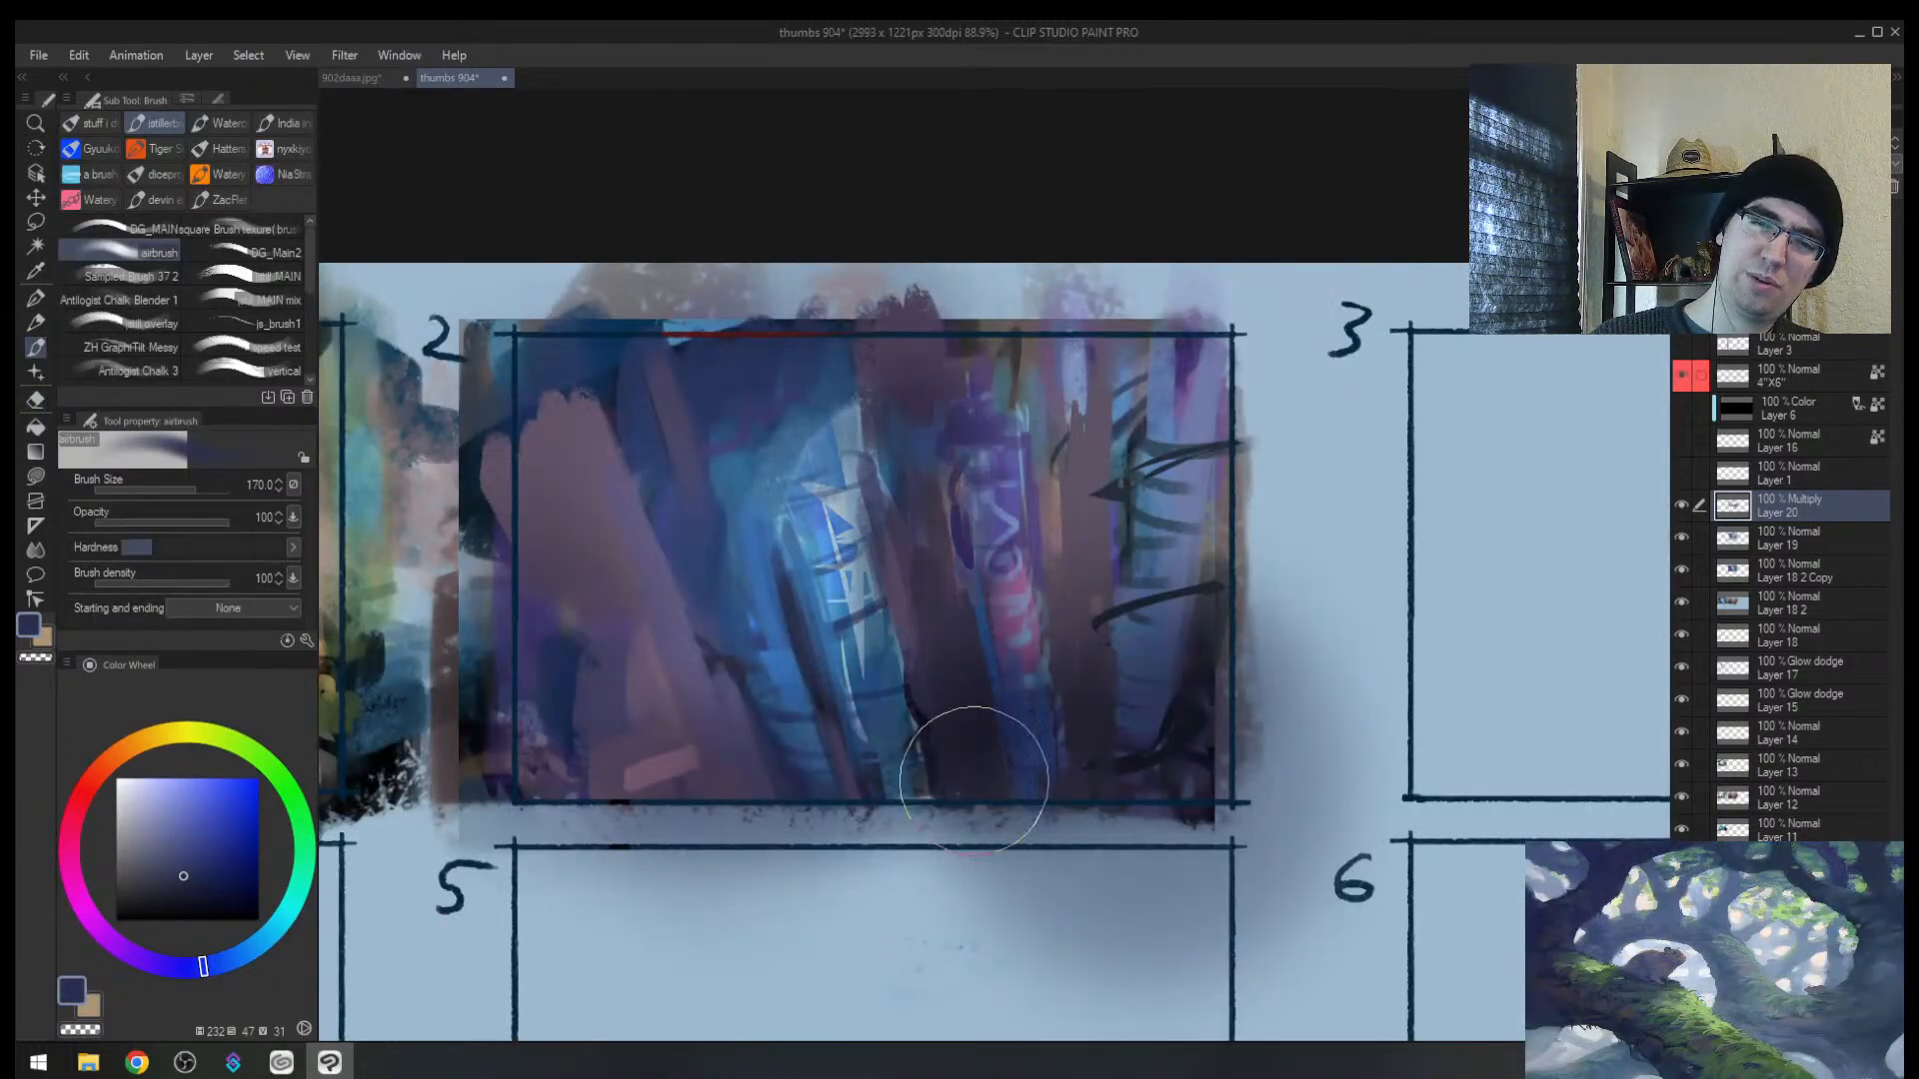
Step: Erase shading off the middle trunks and airbrush dark into the left-middle and right areas
key(h)
key(e)
scroll(1040, 698, down, 3)
scroll(1092, 728, up, 2)
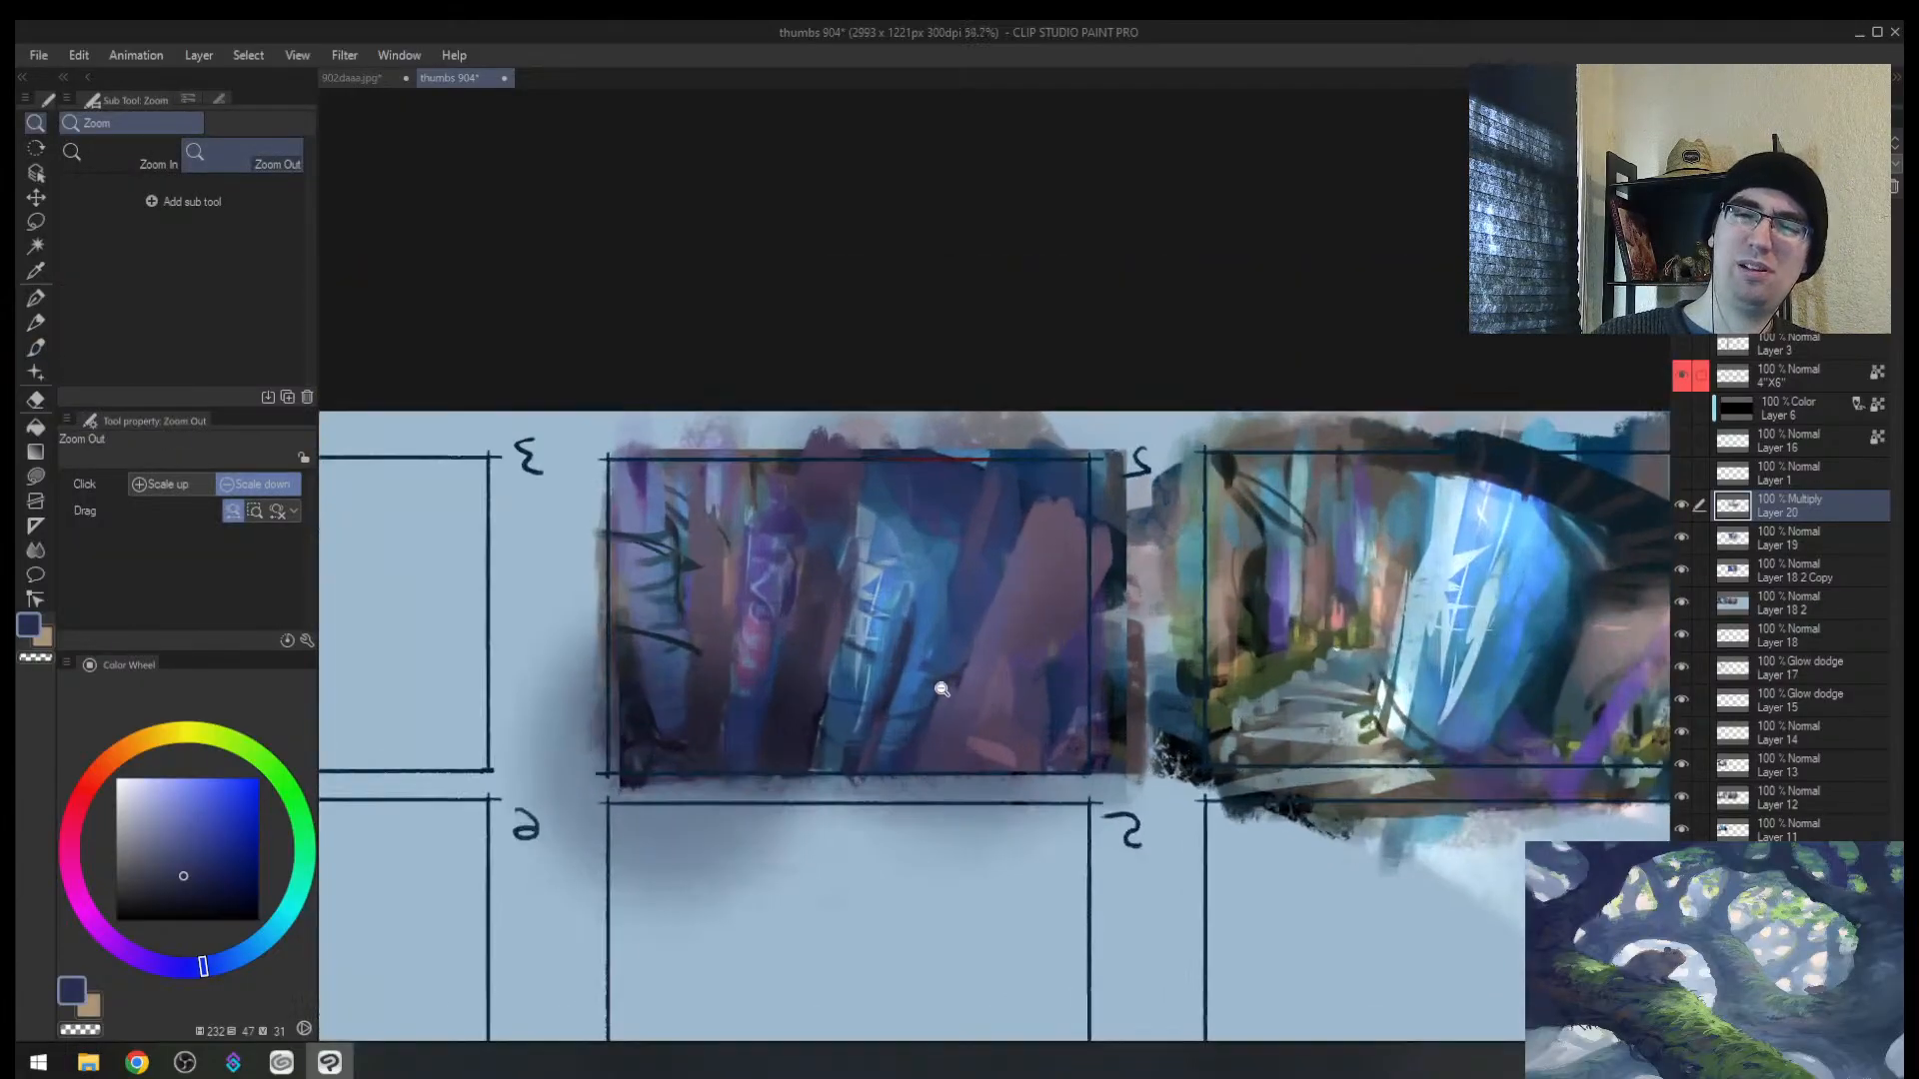
key(bracketright)
key(bracketright)
key(bracketright)
mouse_move(833, 570)
mouse_down()
mouse_move(800, 715)
mouse_move(823, 545)
mouse_move(783, 807)
mouse_up()
key(b)
drag(734, 561, 715, 745)
mouse_move(1062, 541)
mouse_down()
mouse_move(929, 814)
mouse_move(1088, 535)
mouse_up()
key(e)
mouse_move(880, 560)
mouse_down()
mouse_move(829, 729)
mouse_move(902, 639)
mouse_up()
key(h)
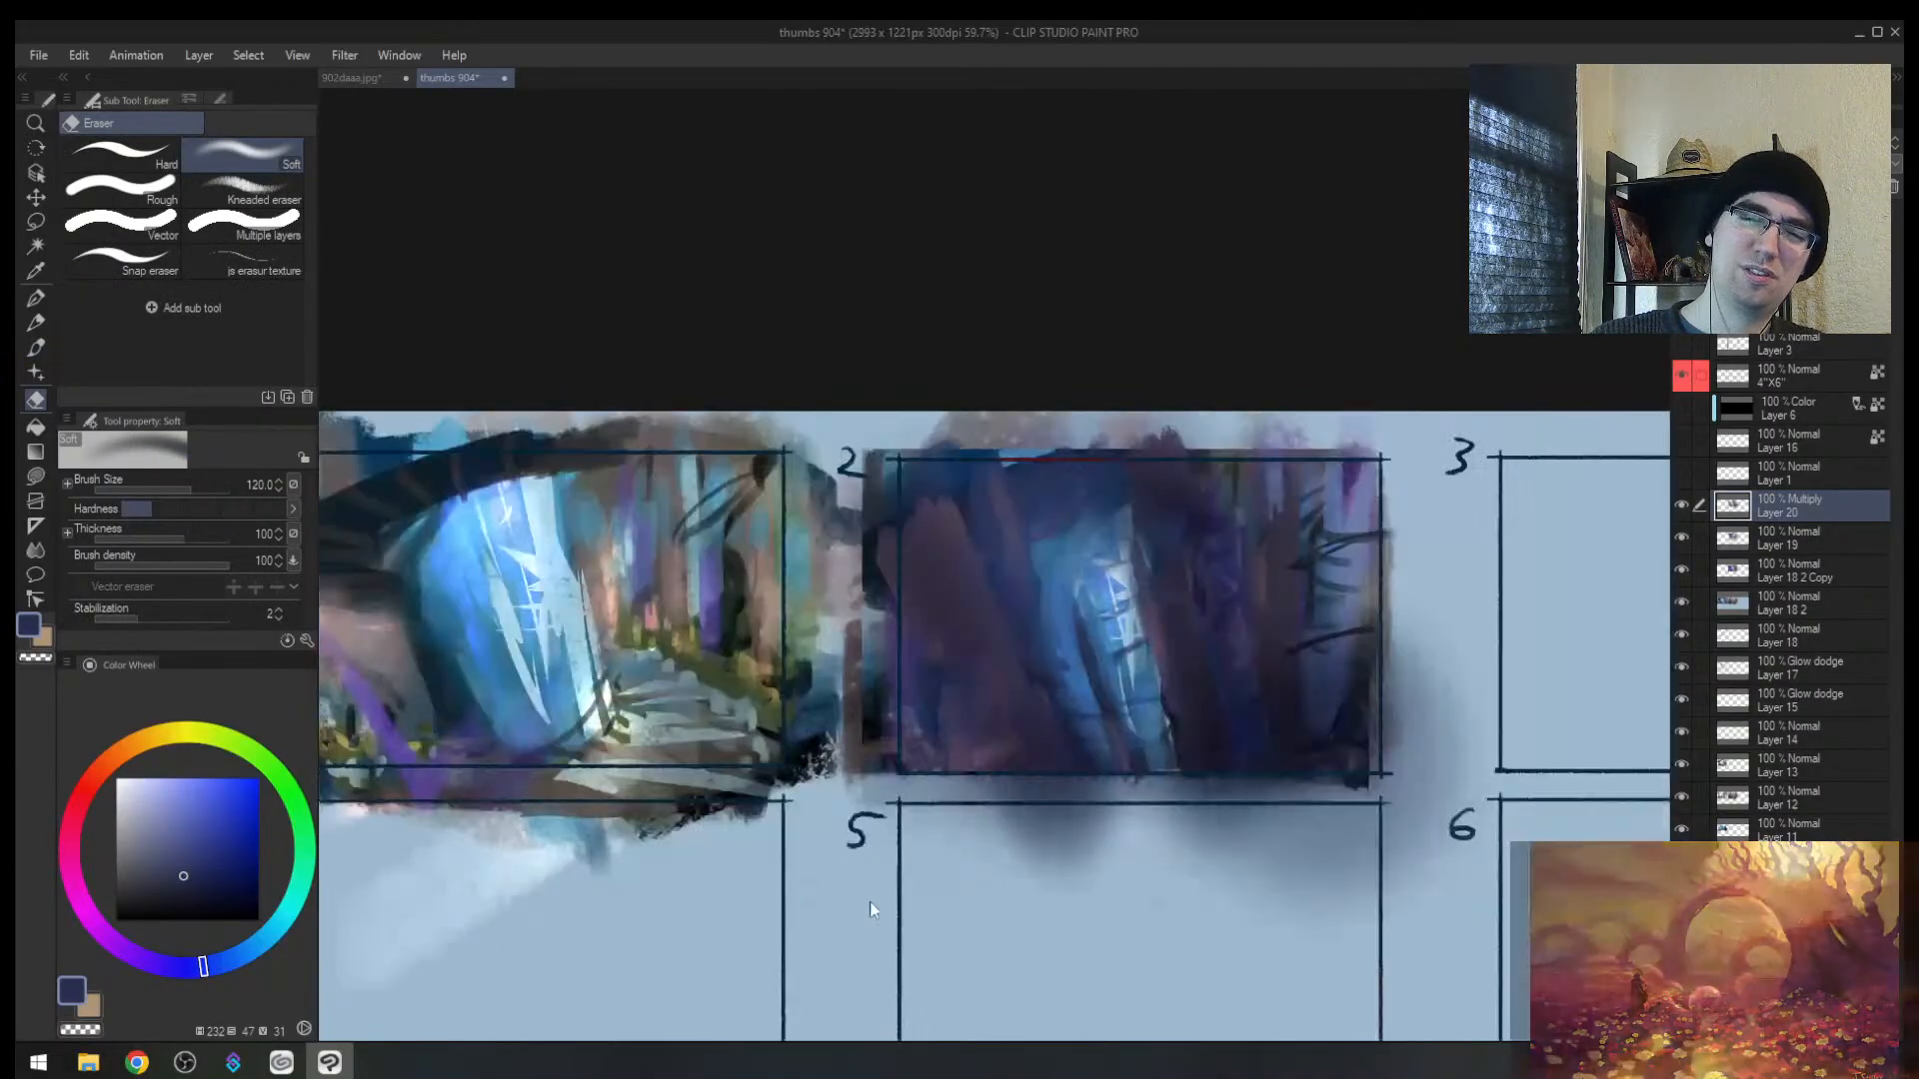
Step: Lighten the purple-pink trunk with a size 70-80 eraser, then shade thumbnail 2's left side
drag(1216, 573, 1234, 690)
key(bracketleft)
key(bracketleft)
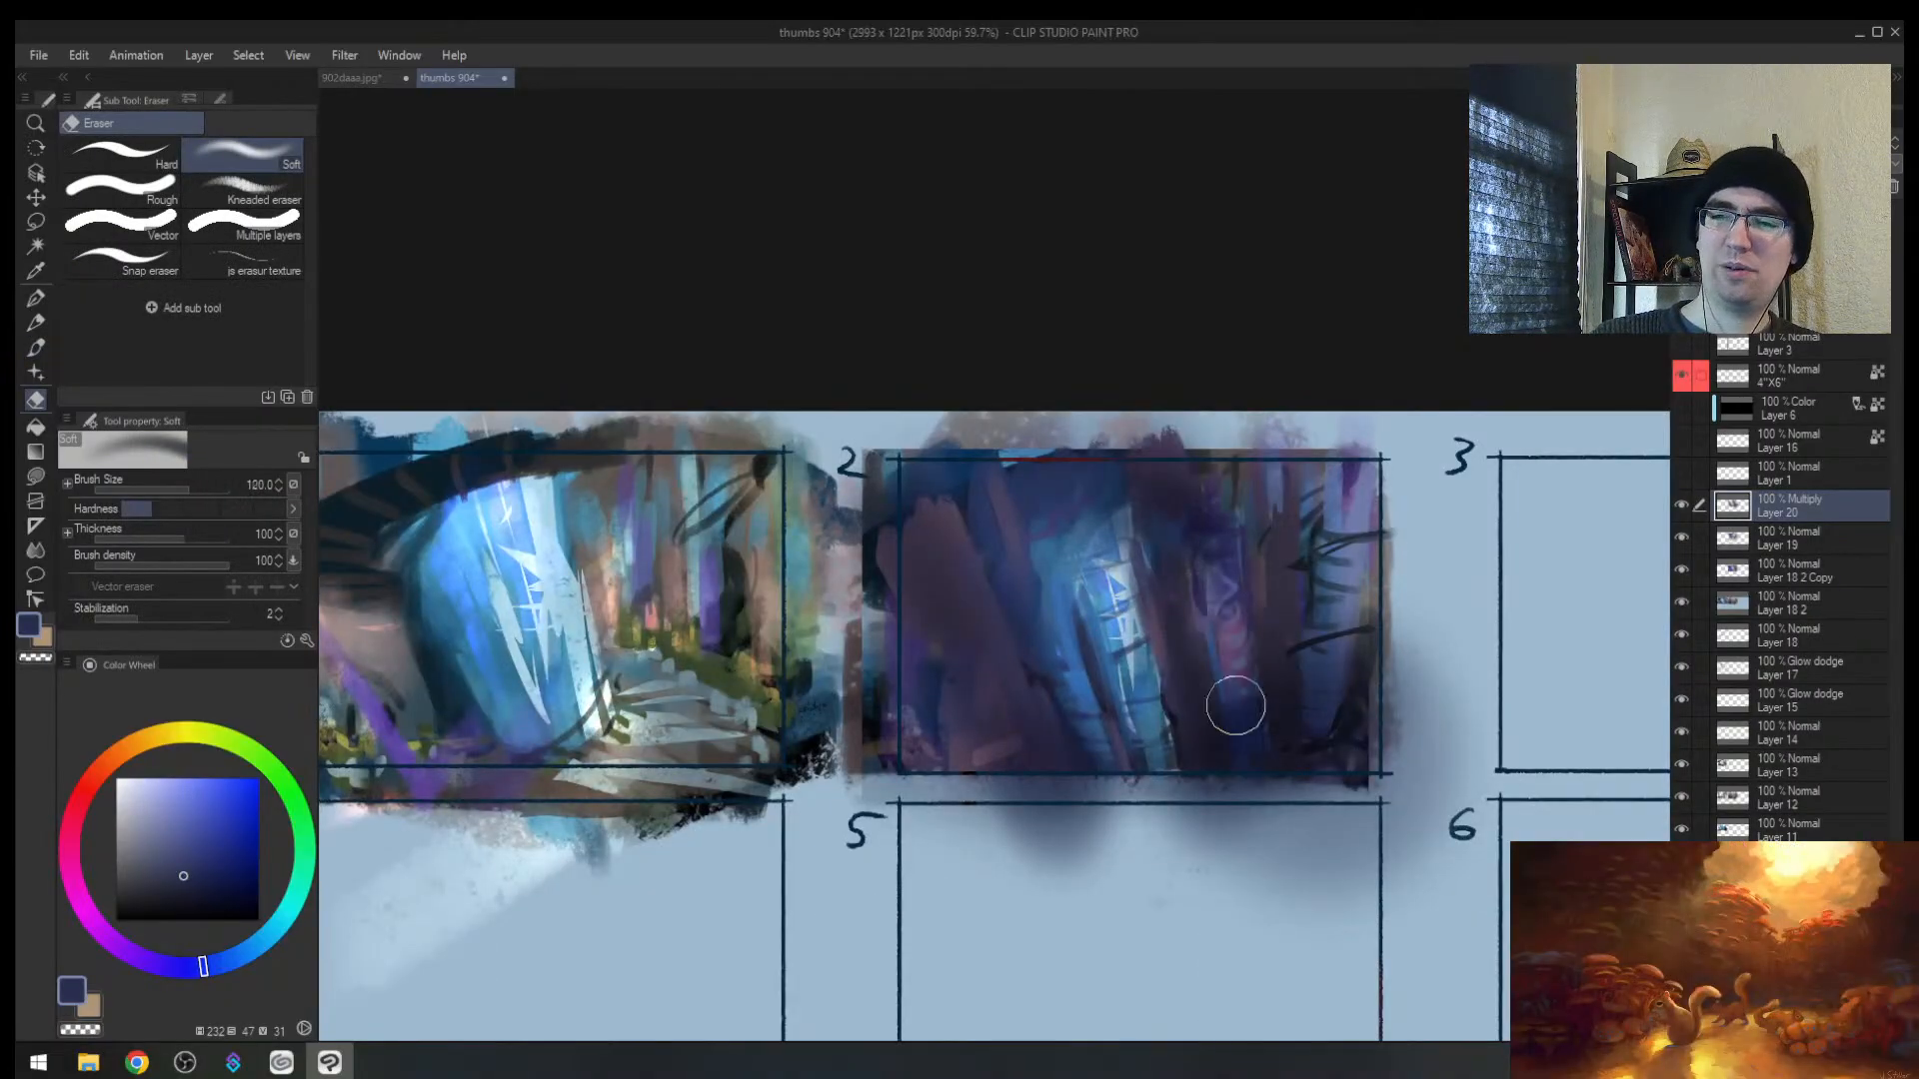
key(bracketleft)
drag(1242, 608, 1252, 681)
drag(1236, 561, 1249, 655)
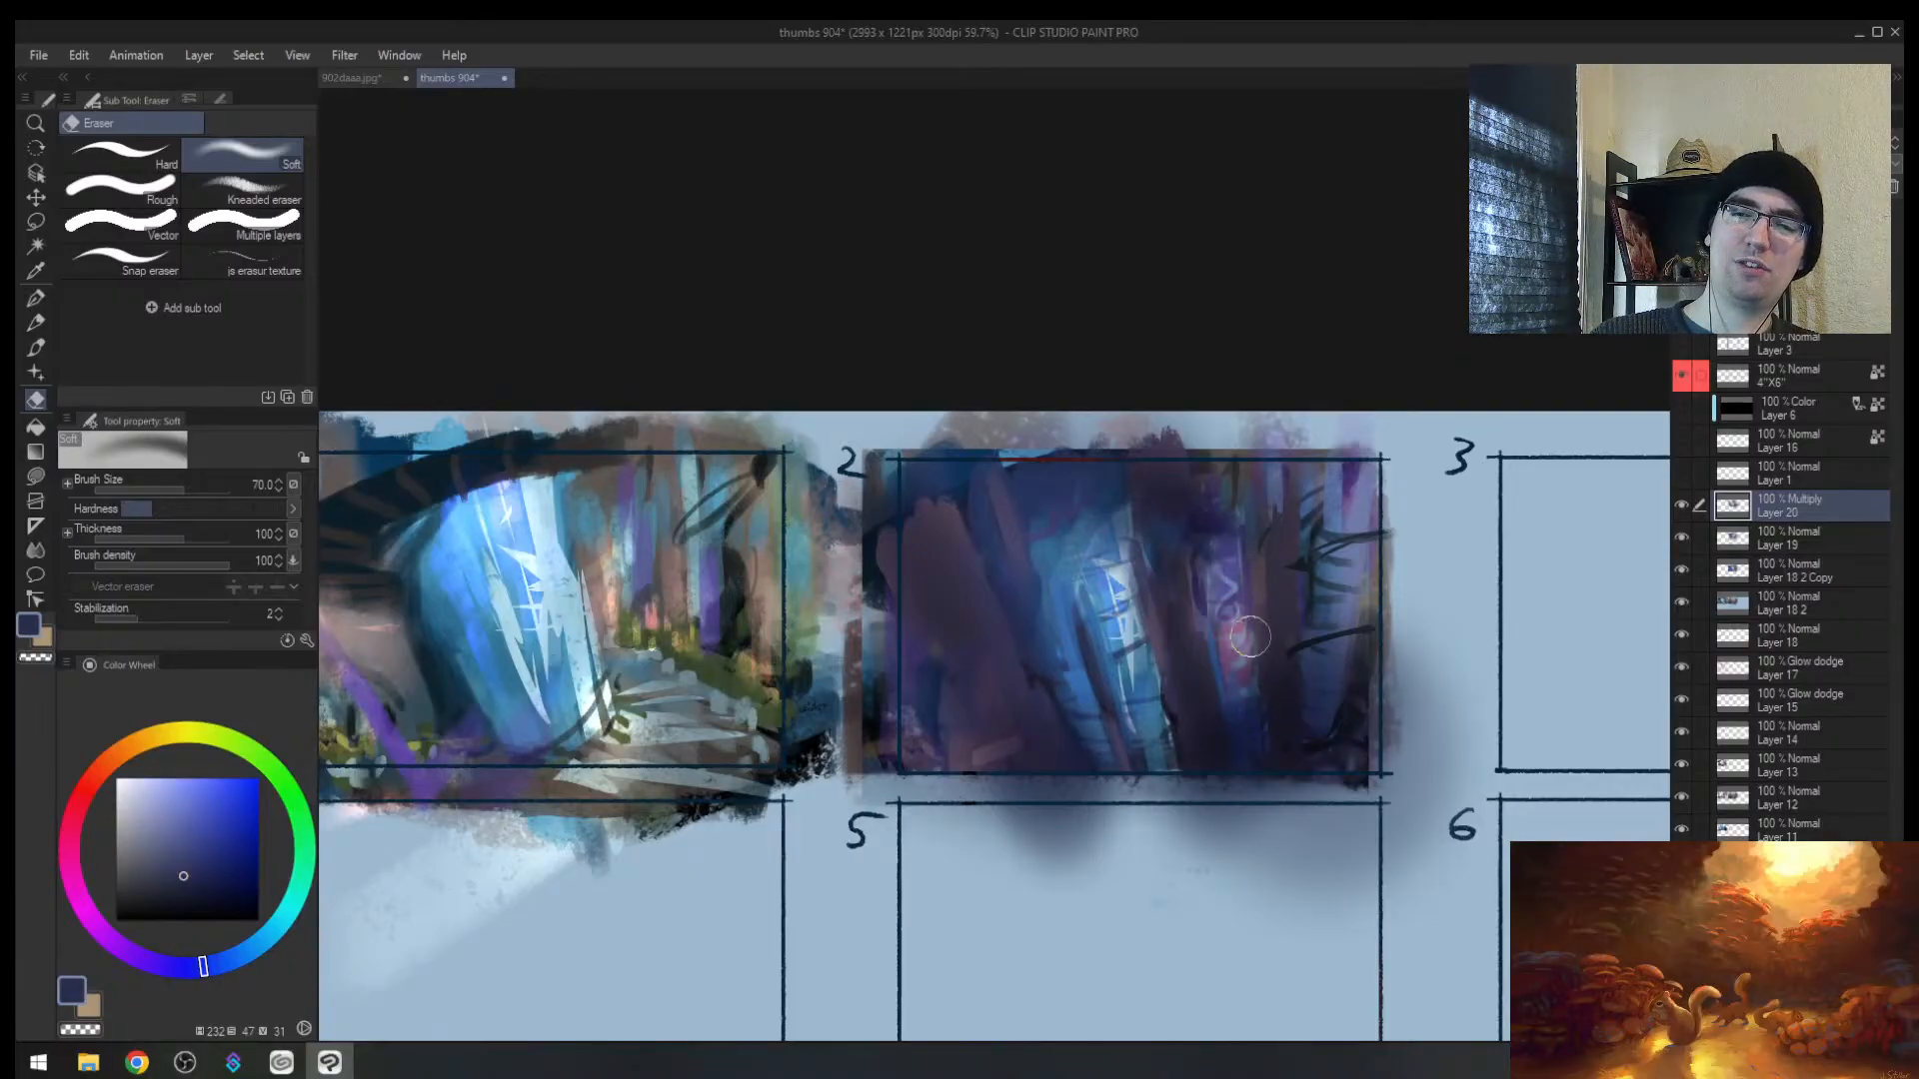
key(bracketright)
key(bracketright)
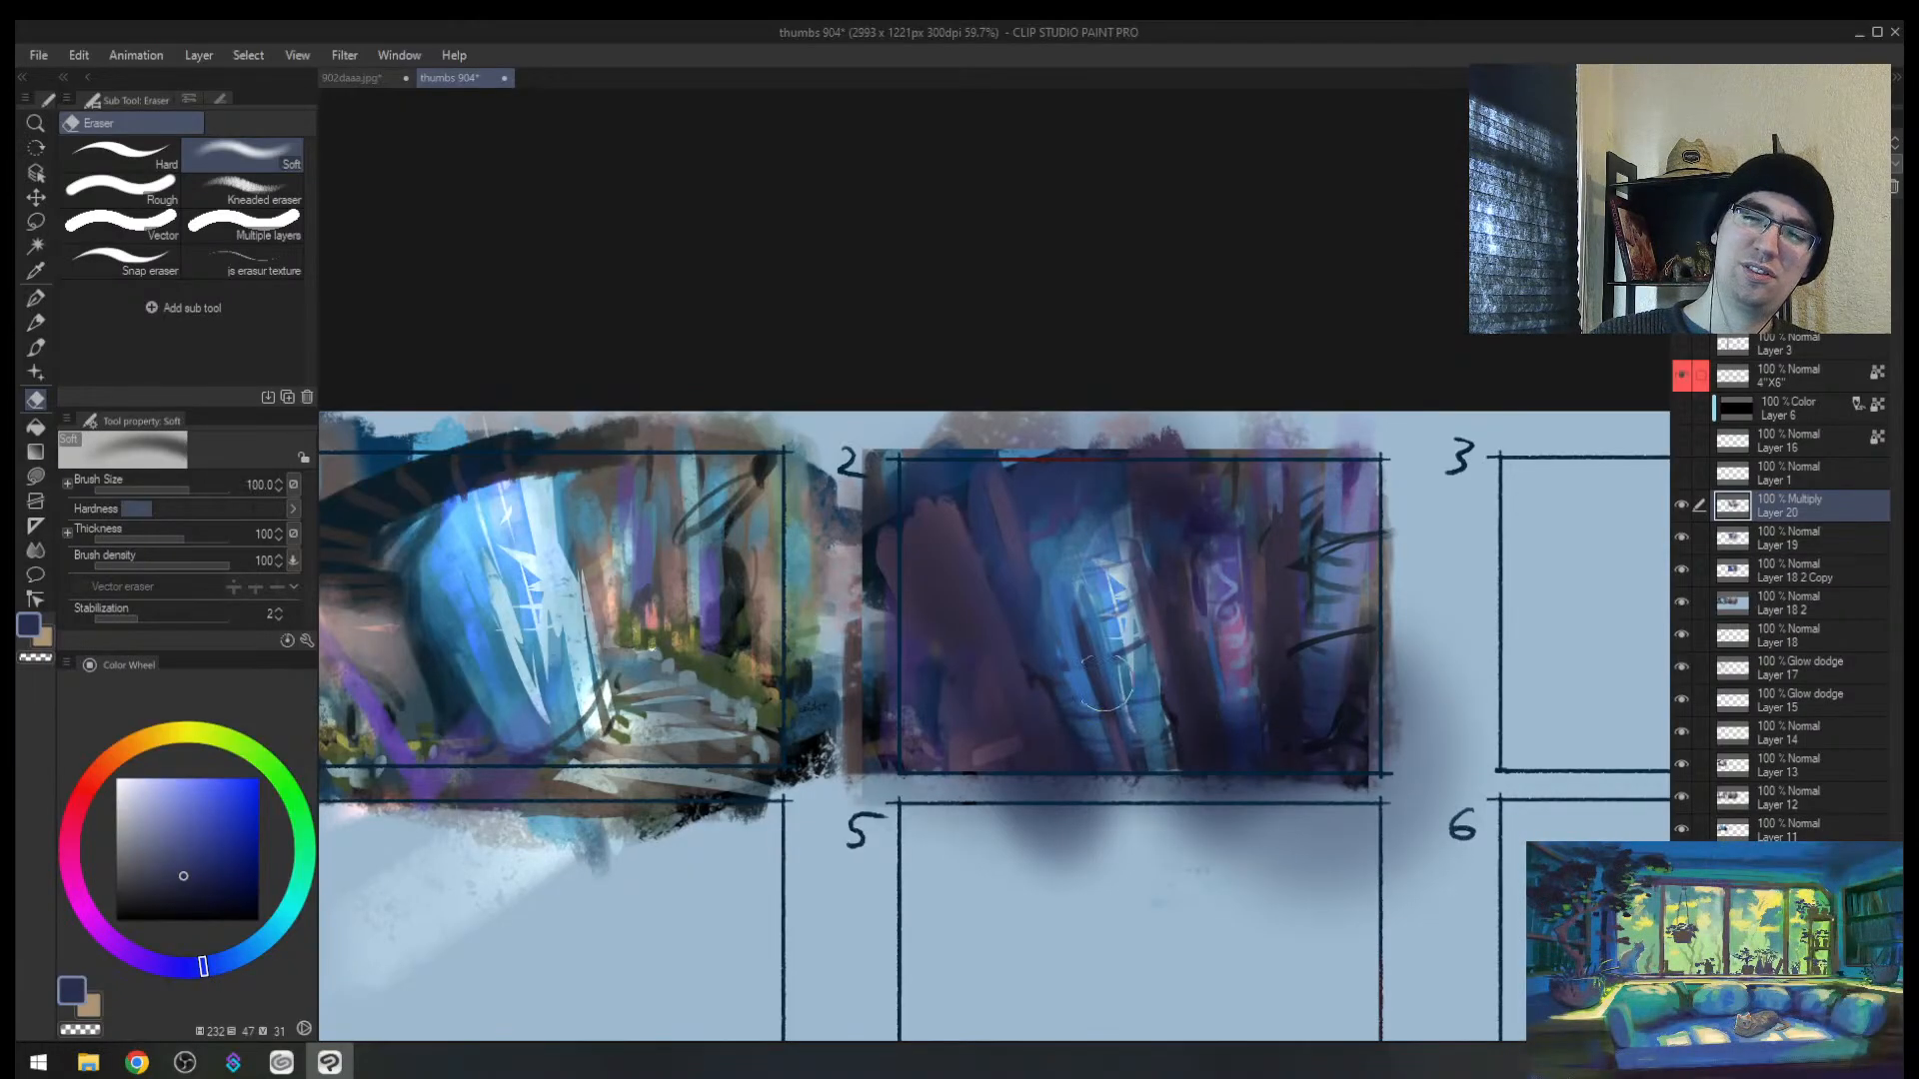
mouse_move(959, 672)
mouse_down()
mouse_move(986, 729)
mouse_move(1005, 715)
mouse_up()
Step: Zoom in and lift the dark multiply shading on thumbnail 2, re-darkening its lower left
key(h)
key(ctrl+space)
key(e)
mouse_move(857, 626)
mouse_down()
mouse_move(781, 645)
mouse_move(630, 814)
mouse_up()
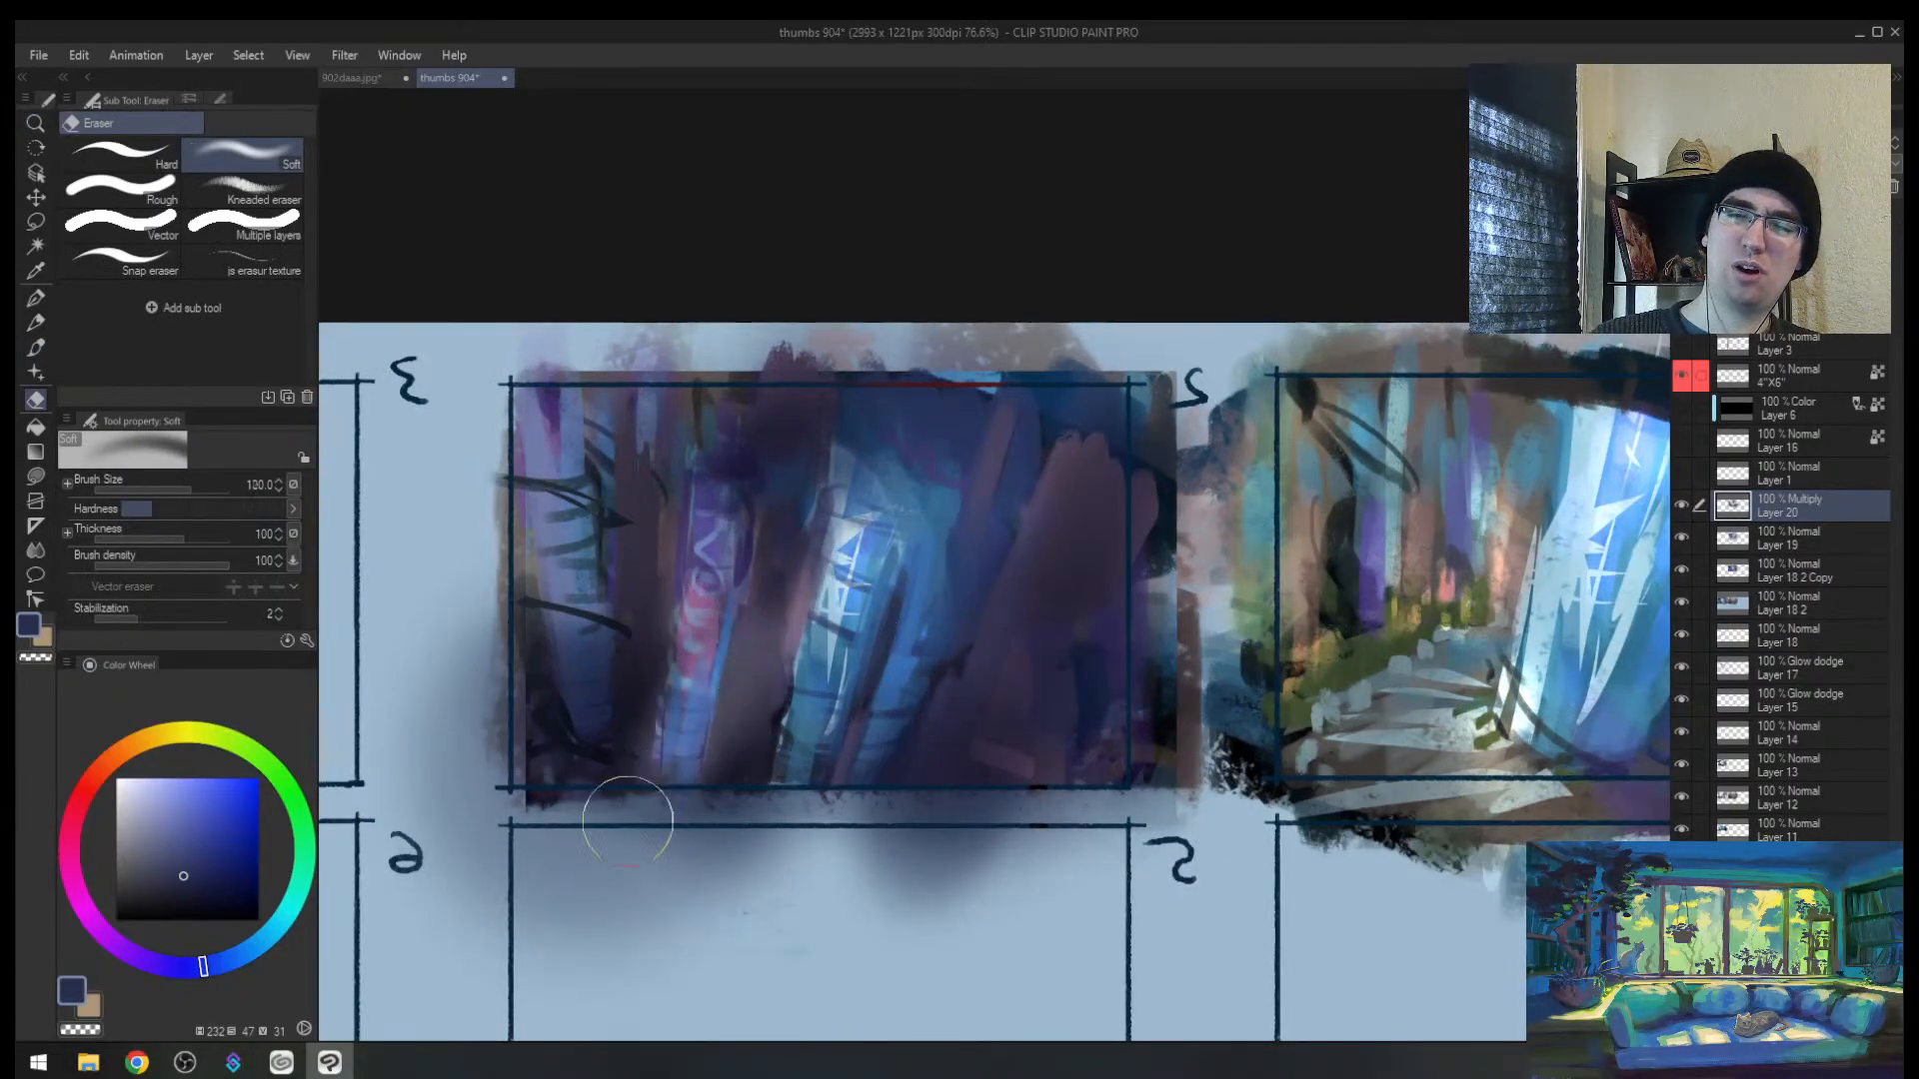
key(bracketright)
key(bracketright)
key(bracketright)
key(bracketright)
key(bracketright)
key(bracketright)
key(bracketright)
key(bracketright)
key(bracketright)
key(bracketright)
mouse_move(800, 630)
mouse_down()
mouse_move(727, 615)
mouse_move(715, 552)
mouse_move(866, 690)
mouse_up()
key(b)
mouse_move(738, 574)
mouse_down()
mouse_move(588, 724)
mouse_move(610, 817)
mouse_move(606, 749)
mouse_move(658, 810)
mouse_move(728, 746)
mouse_move(745, 830)
mouse_move(655, 664)
mouse_up()
Step: Resize the airbrush to 120 and erase shading off the purple thumbnail's right side
key(bracketright)
key(bracketleft)
key(bracketleft)
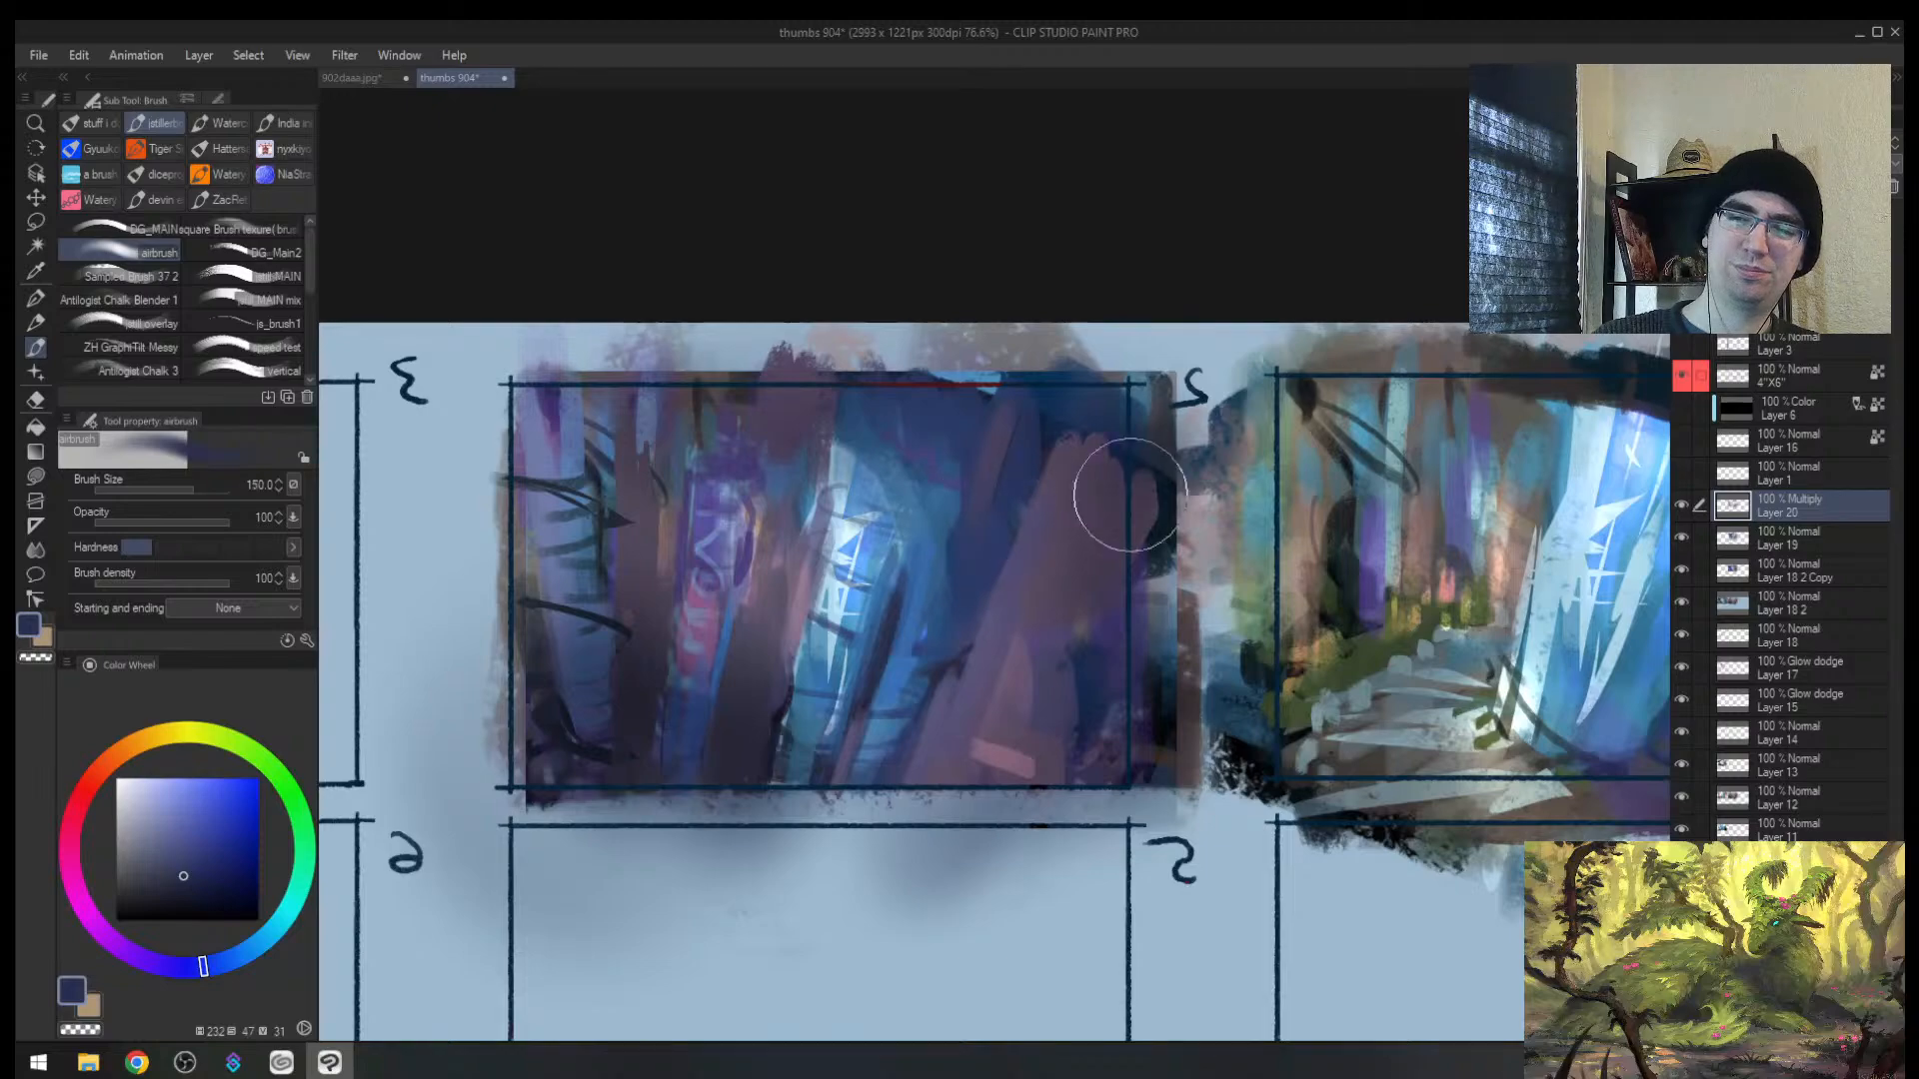
key(bracketleft)
key(bracketleft)
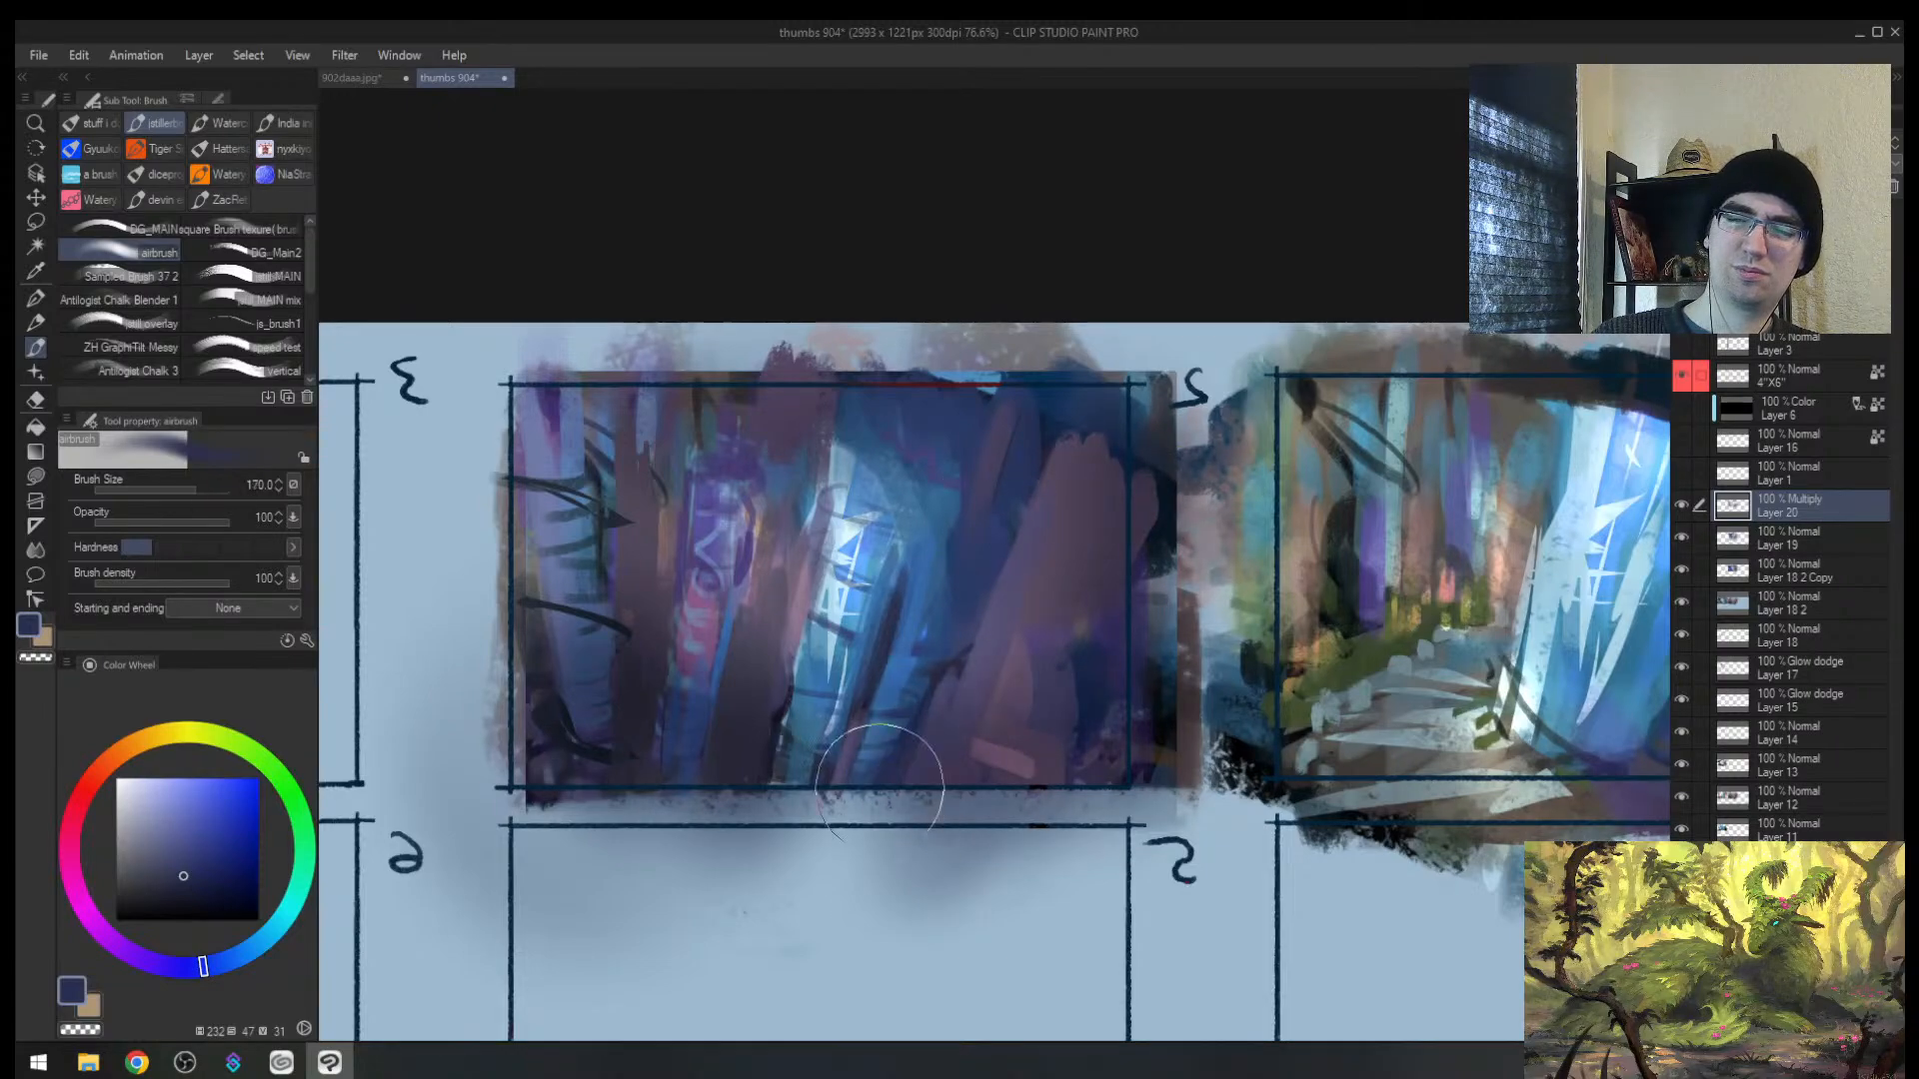
key(h)
key(e)
mouse_move(1071, 657)
mouse_down()
mouse_move(1139, 661)
mouse_move(1090, 680)
mouse_move(1219, 625)
mouse_move(1247, 590)
mouse_move(1207, 598)
mouse_move(1225, 569)
mouse_move(1159, 603)
mouse_move(1173, 587)
mouse_up()
key(alt+space)
Step: Try darkening the first thumbnail's left edge and upper-right trees, then undo it
key(b)
drag(604, 614, 644, 664)
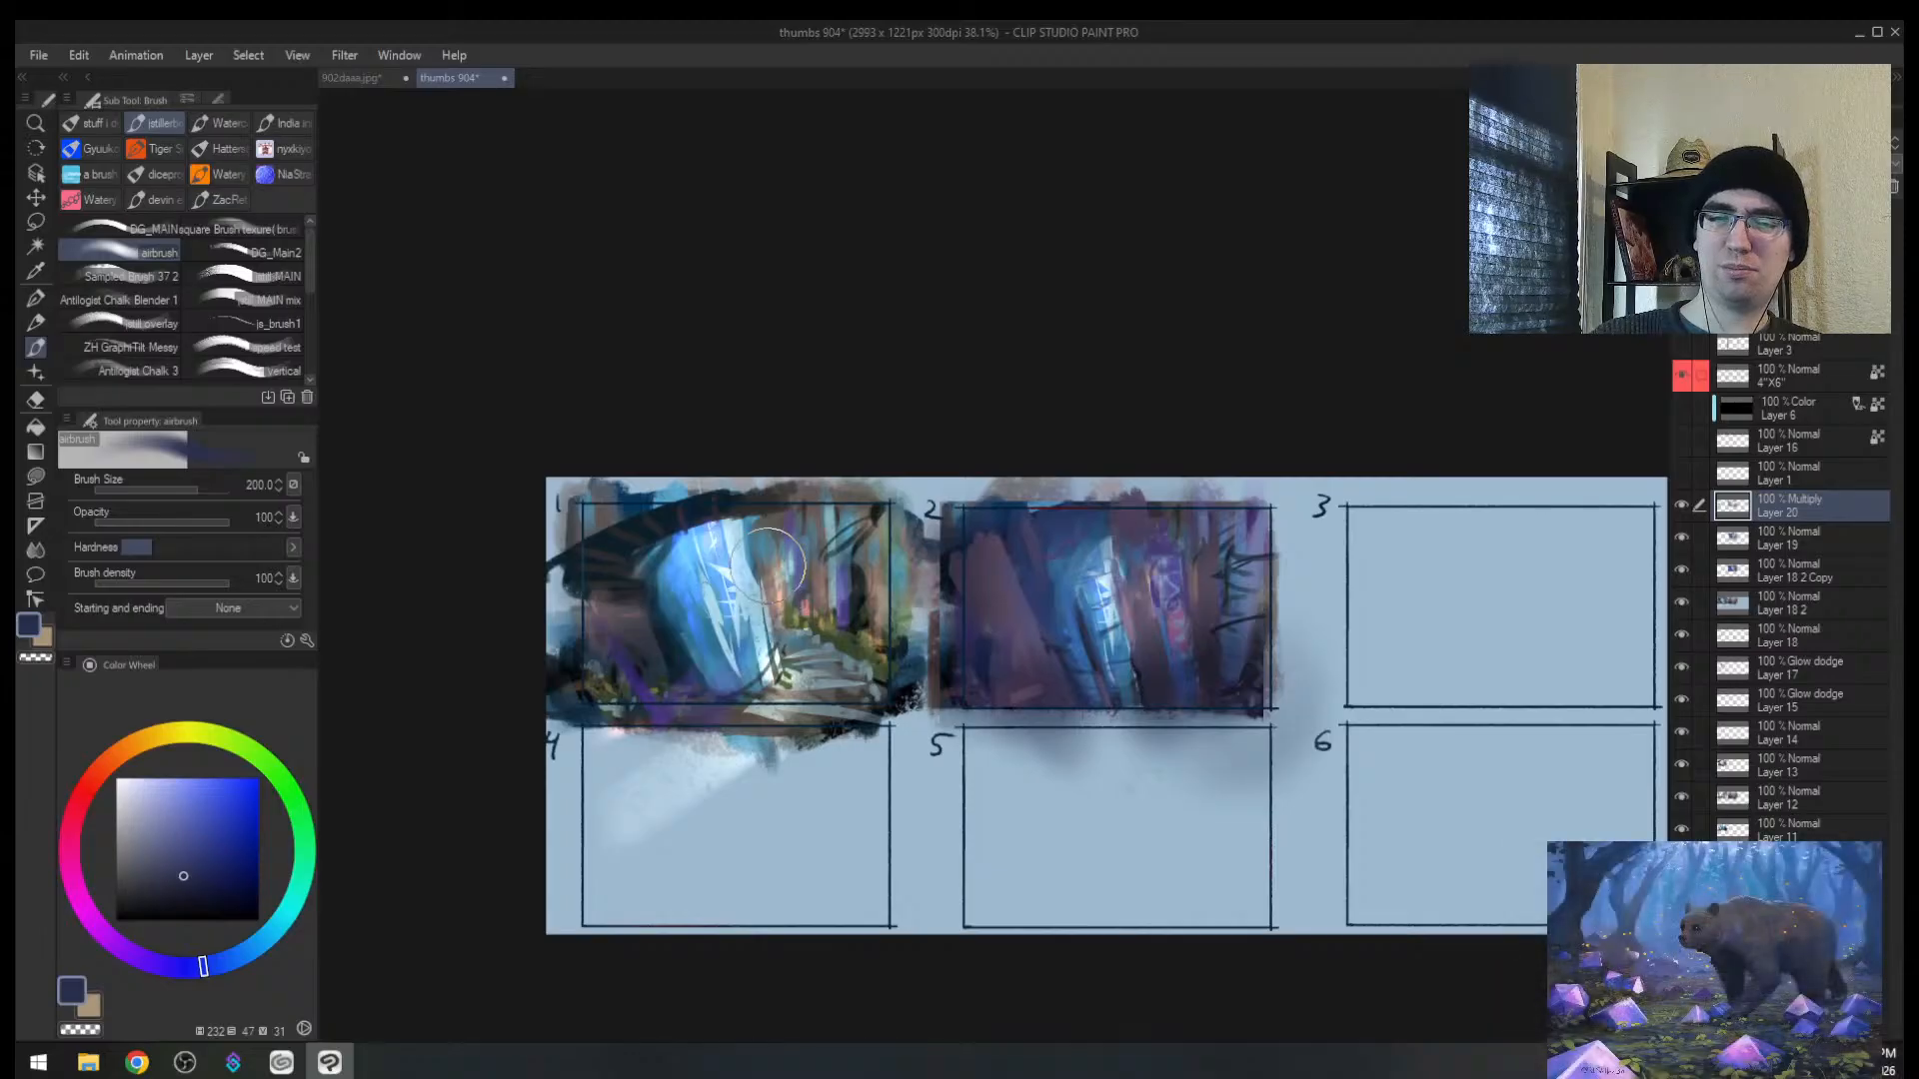
drag(769, 561, 874, 486)
mouse_move(596, 588)
mouse_down()
mouse_move(621, 555)
mouse_move(619, 783)
mouse_up()
drag(689, 576, 573, 825)
key(ctrl+z)
key(ctrl+z)
key(ctrl+z)
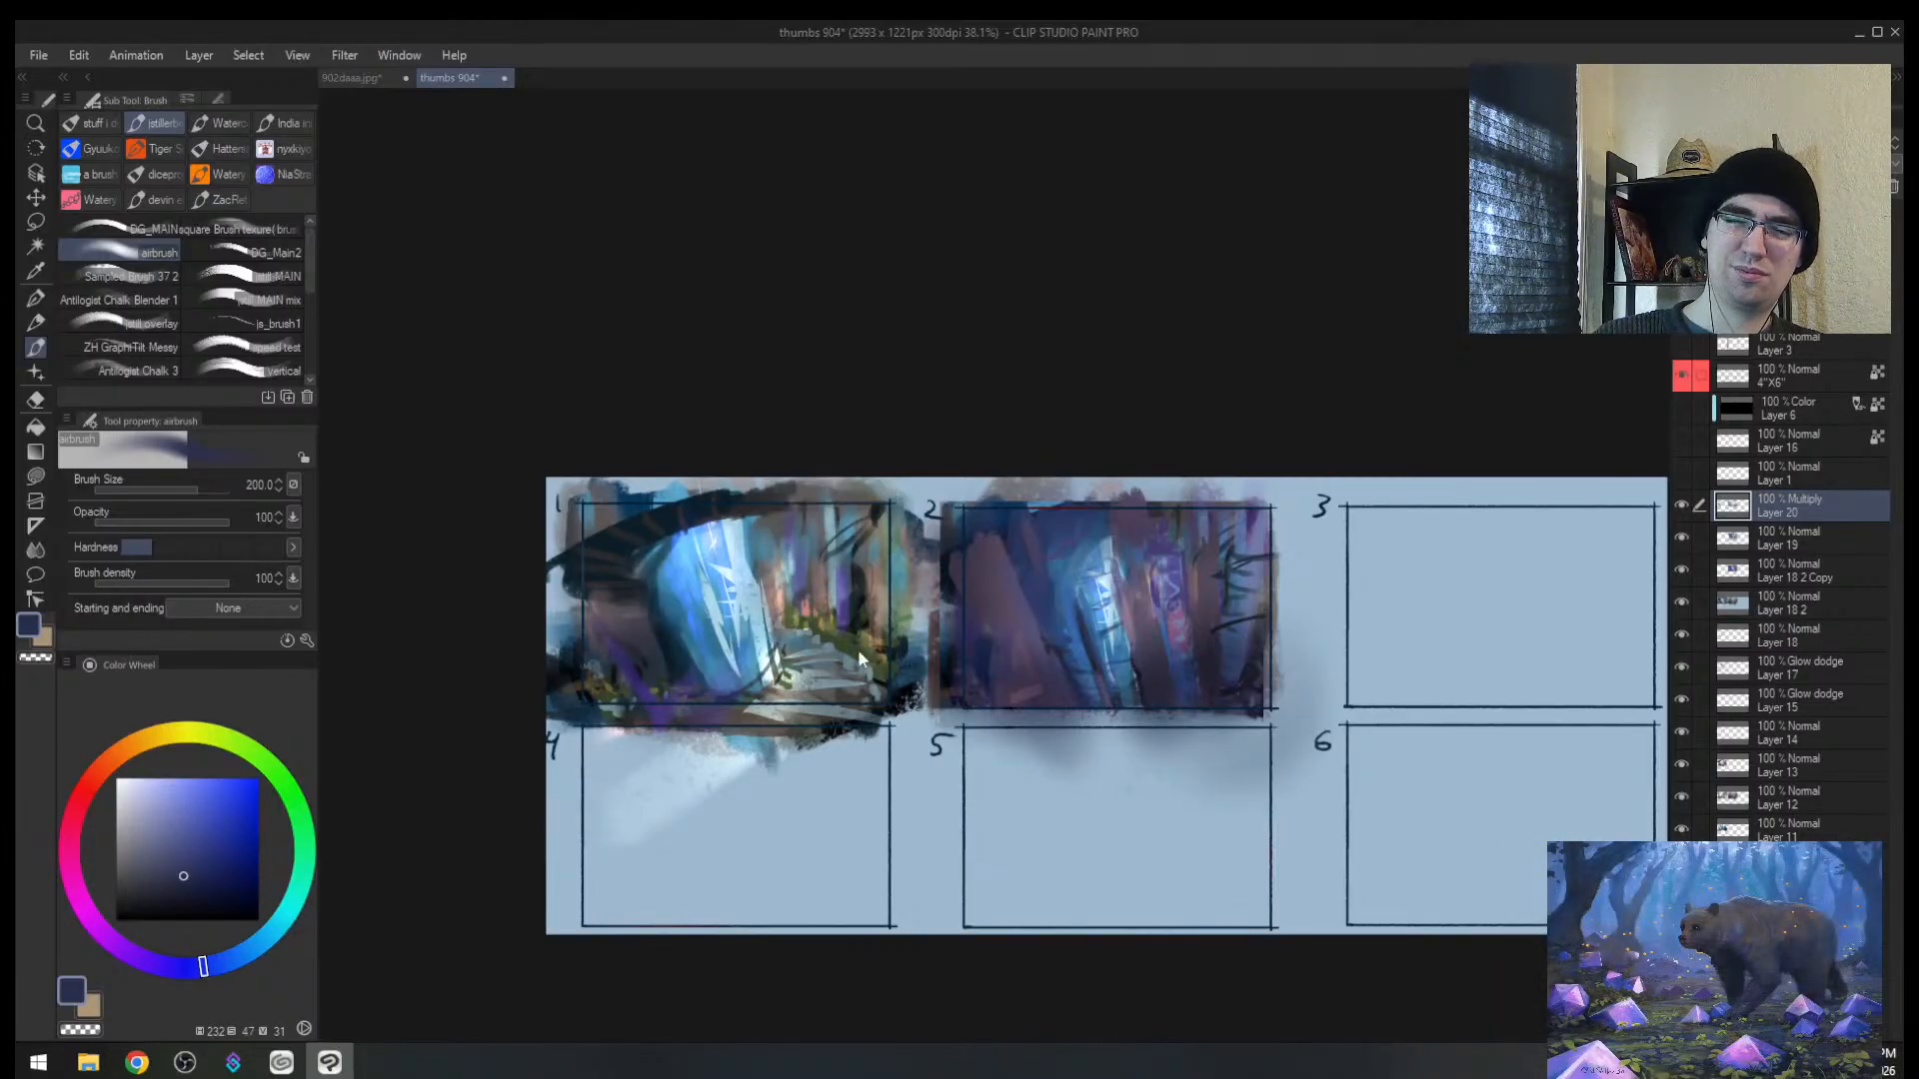
Step: Lighten the shading across the purple thumbnail with a size-200 eraser and add Layer 21
key(alt+space)
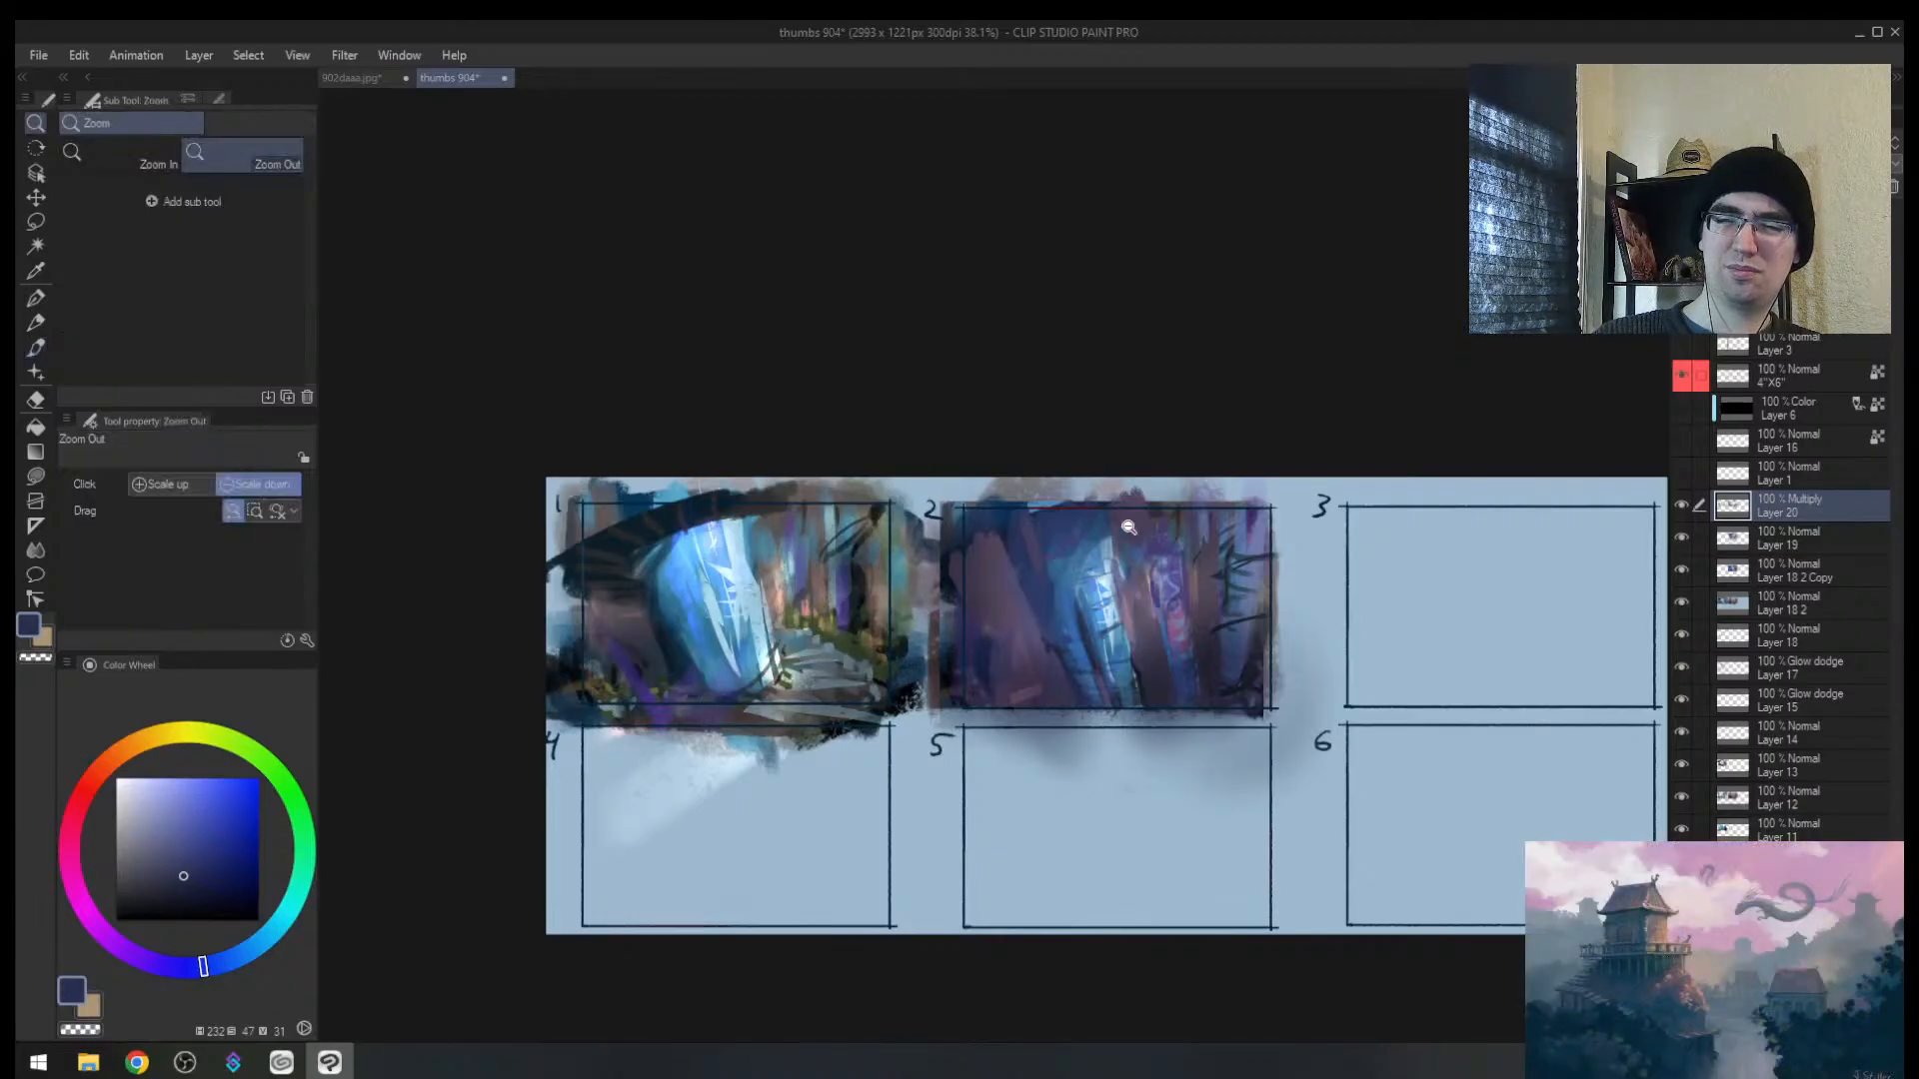
drag(1170, 539, 1186, 528)
key(h)
drag(1175, 601, 1186, 598)
key(e)
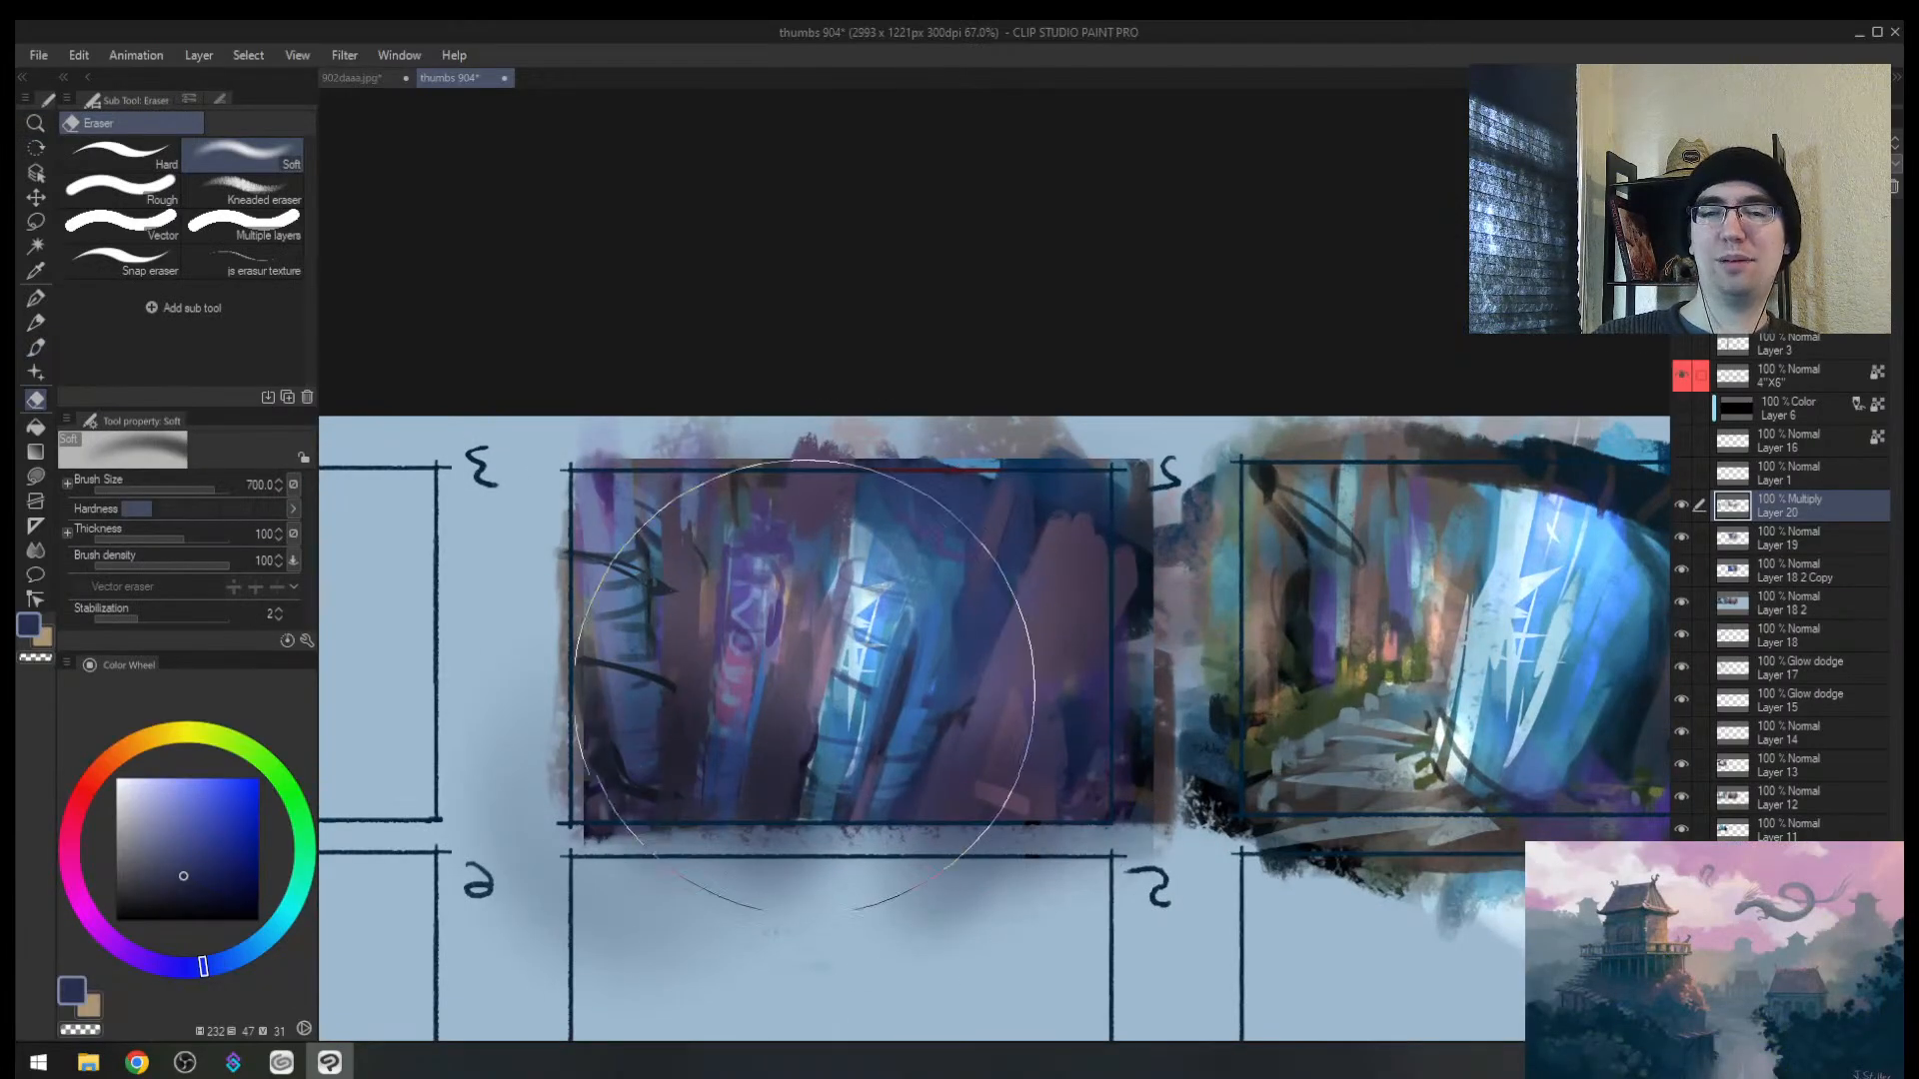
key([)
key([)
key([)
key([)
key([)
key([)
key([)
mouse_move(789, 667)
mouse_down()
mouse_move(805, 817)
mouse_move(868, 793)
mouse_up()
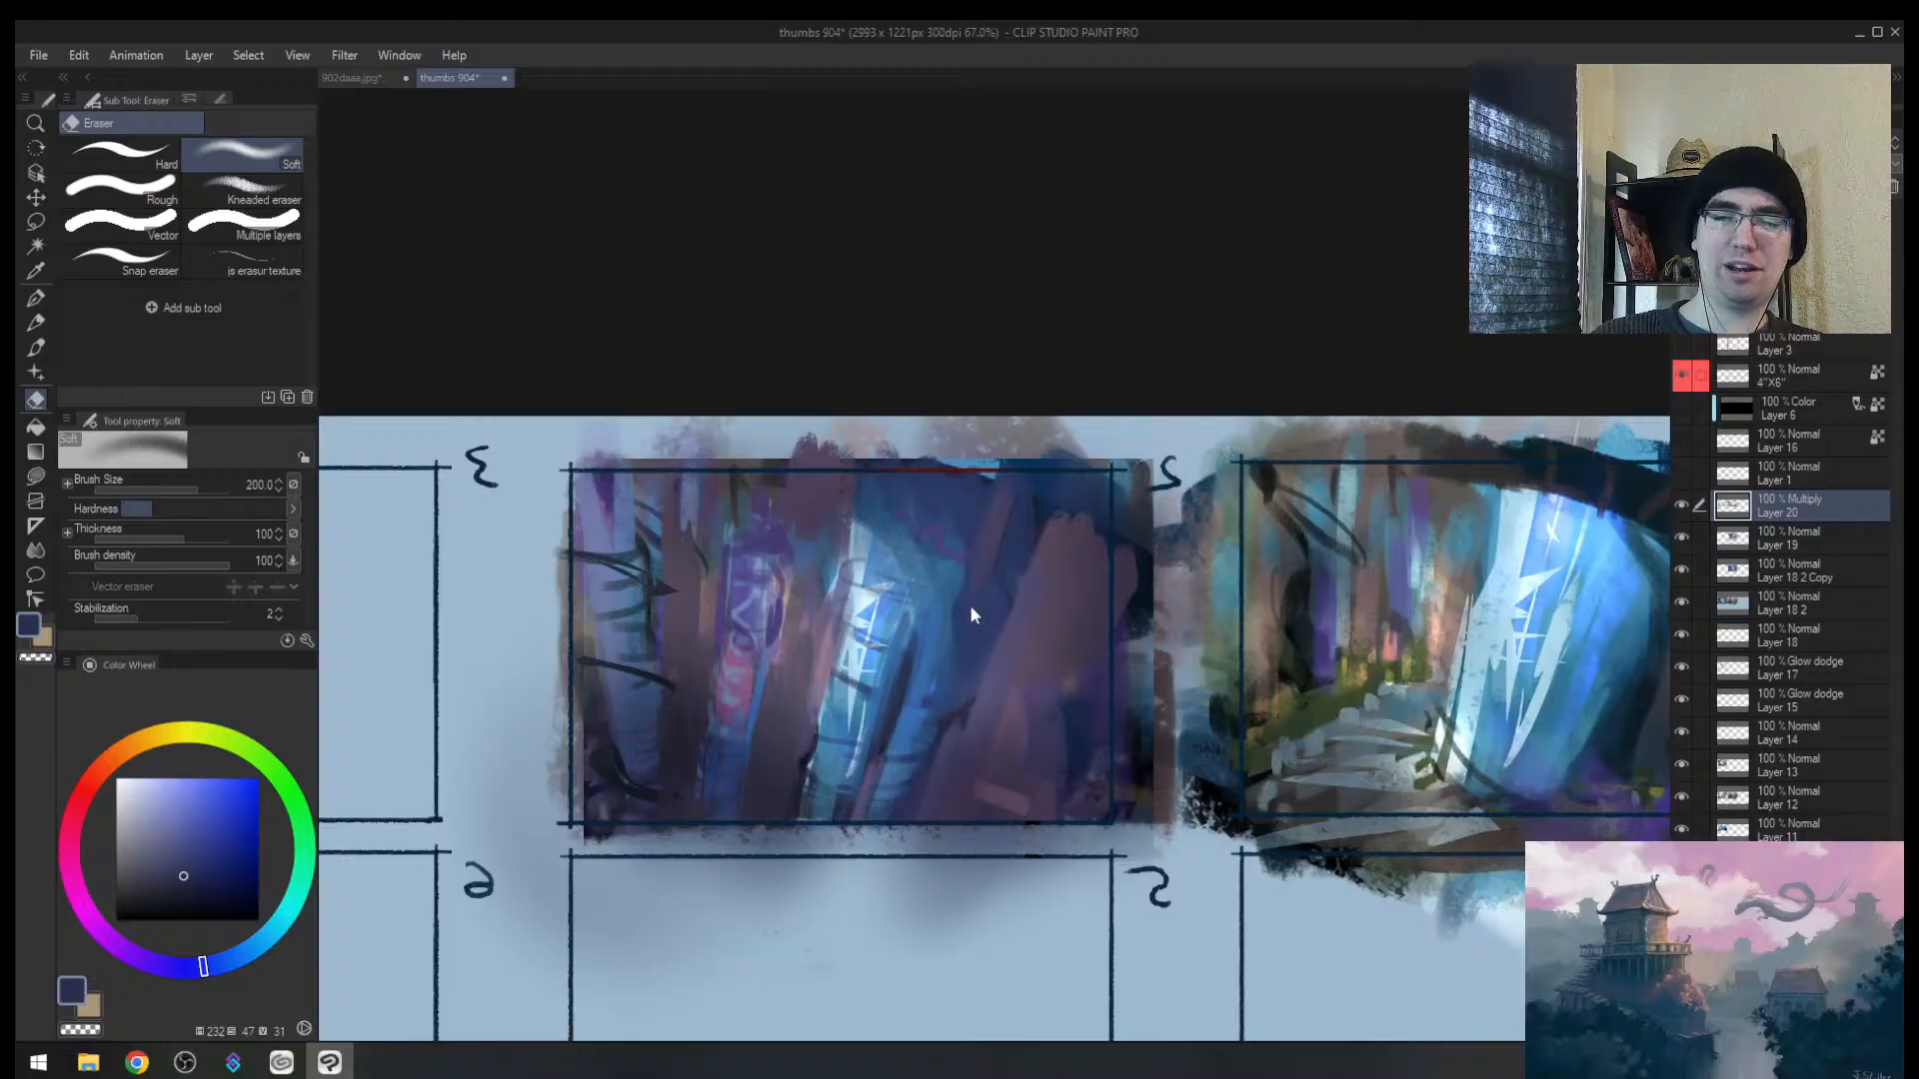
key(ctrl+shift+n)
Step: Choose Sampled Brush 37 2 and paint a sampled purple stroke over thumbnail 2's right side
key(b)
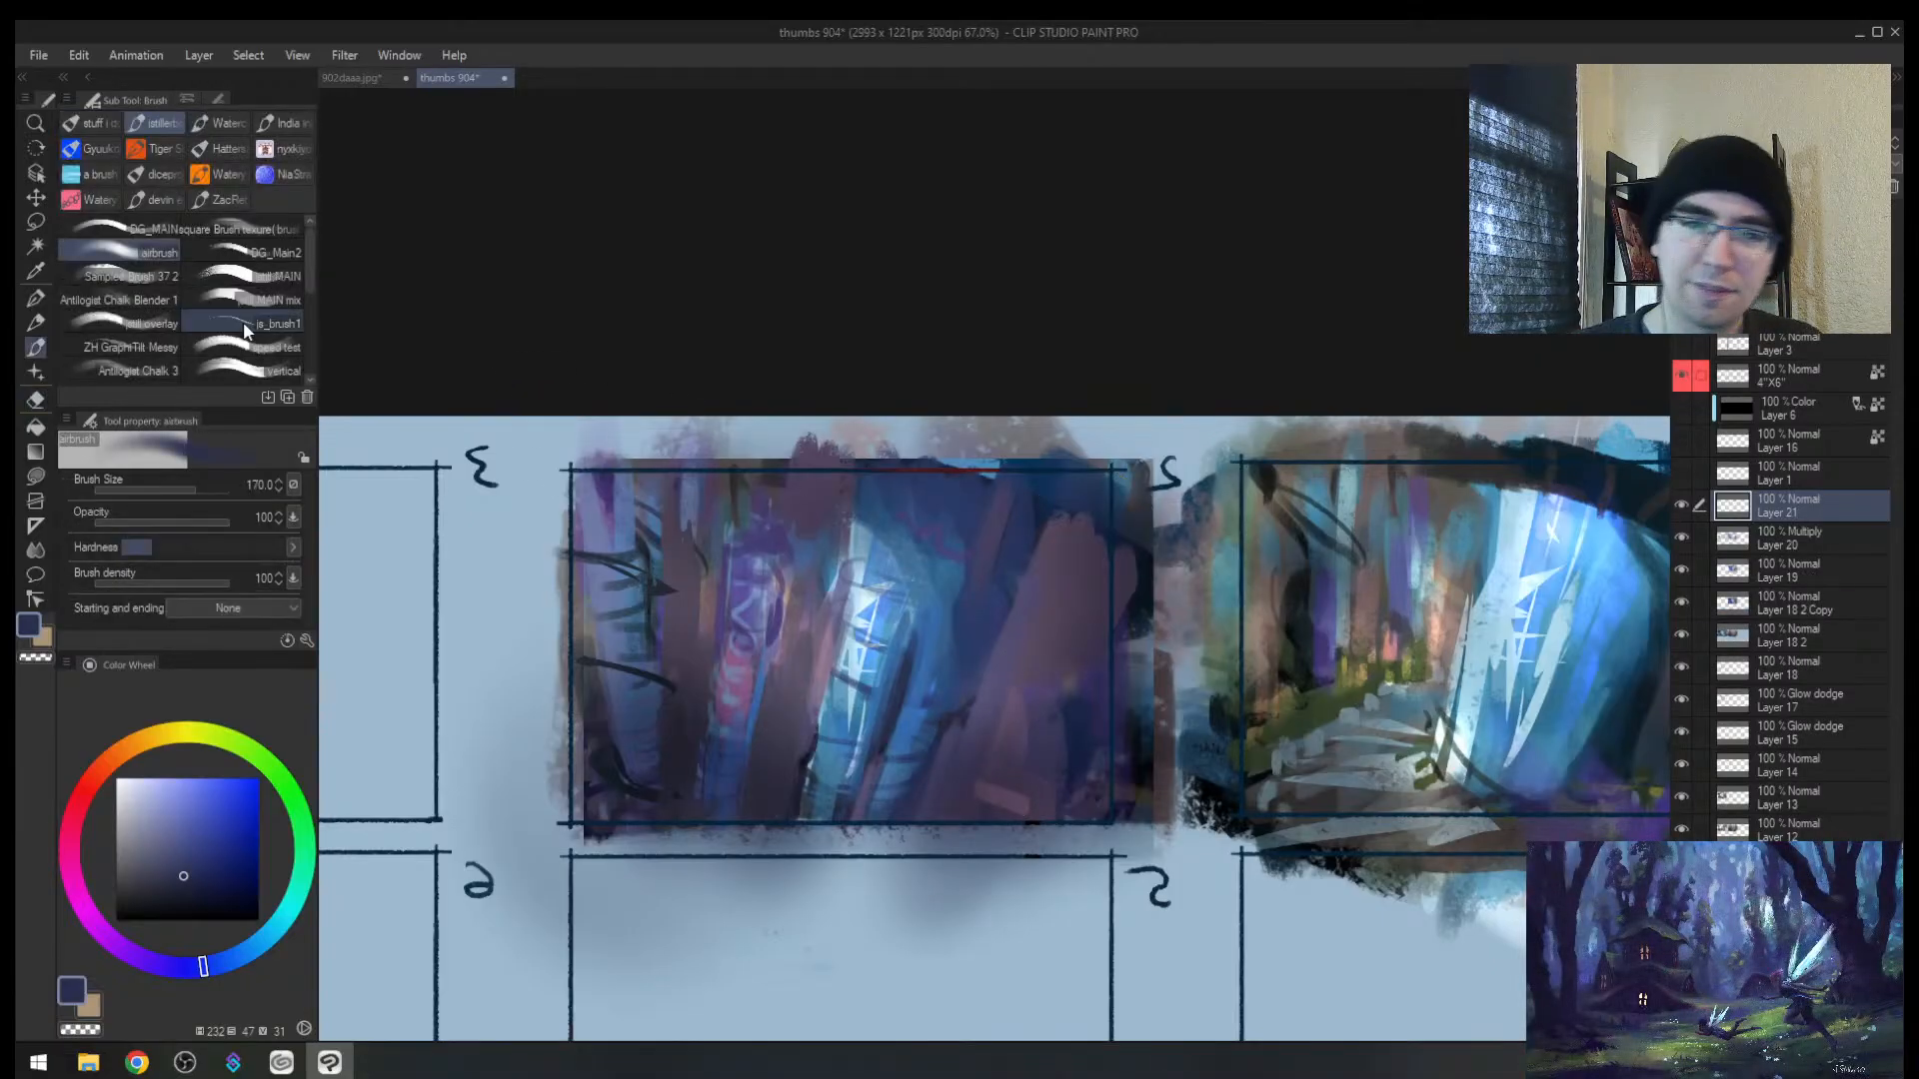
click(135, 277)
drag(1093, 692, 1128, 688)
alt+click(990, 728)
mouse_move(1002, 747)
mouse_down()
mouse_move(980, 878)
mouse_move(1089, 745)
mouse_up()
alt+click(1082, 793)
key([)
key([)
key([)
key([)
key([)
key([)
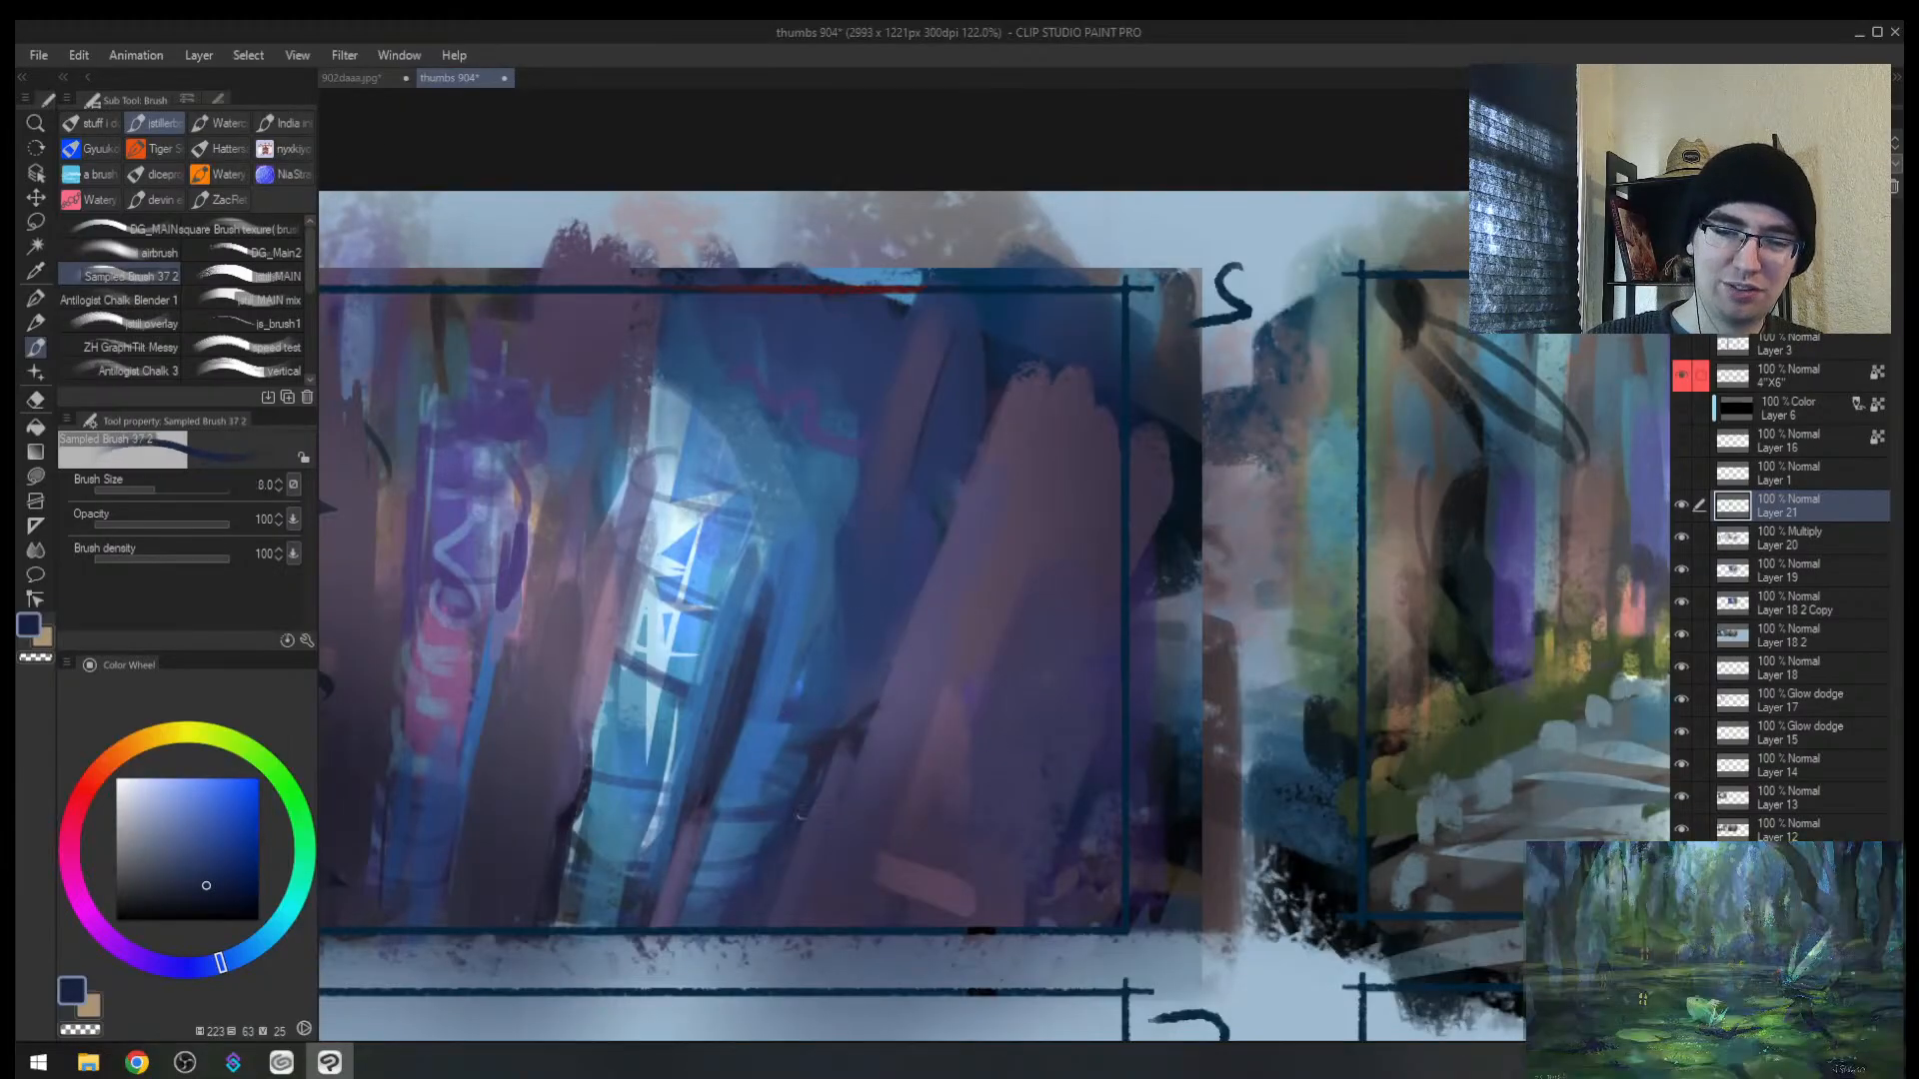
Step: Sample a dark purple-blue and try a thin size-10 branch stroke in thumbnail 2
mouse_move(856, 696)
mouse_down()
mouse_move(850, 726)
mouse_move(796, 665)
mouse_up()
key(h)
drag(1182, 629, 551, 628)
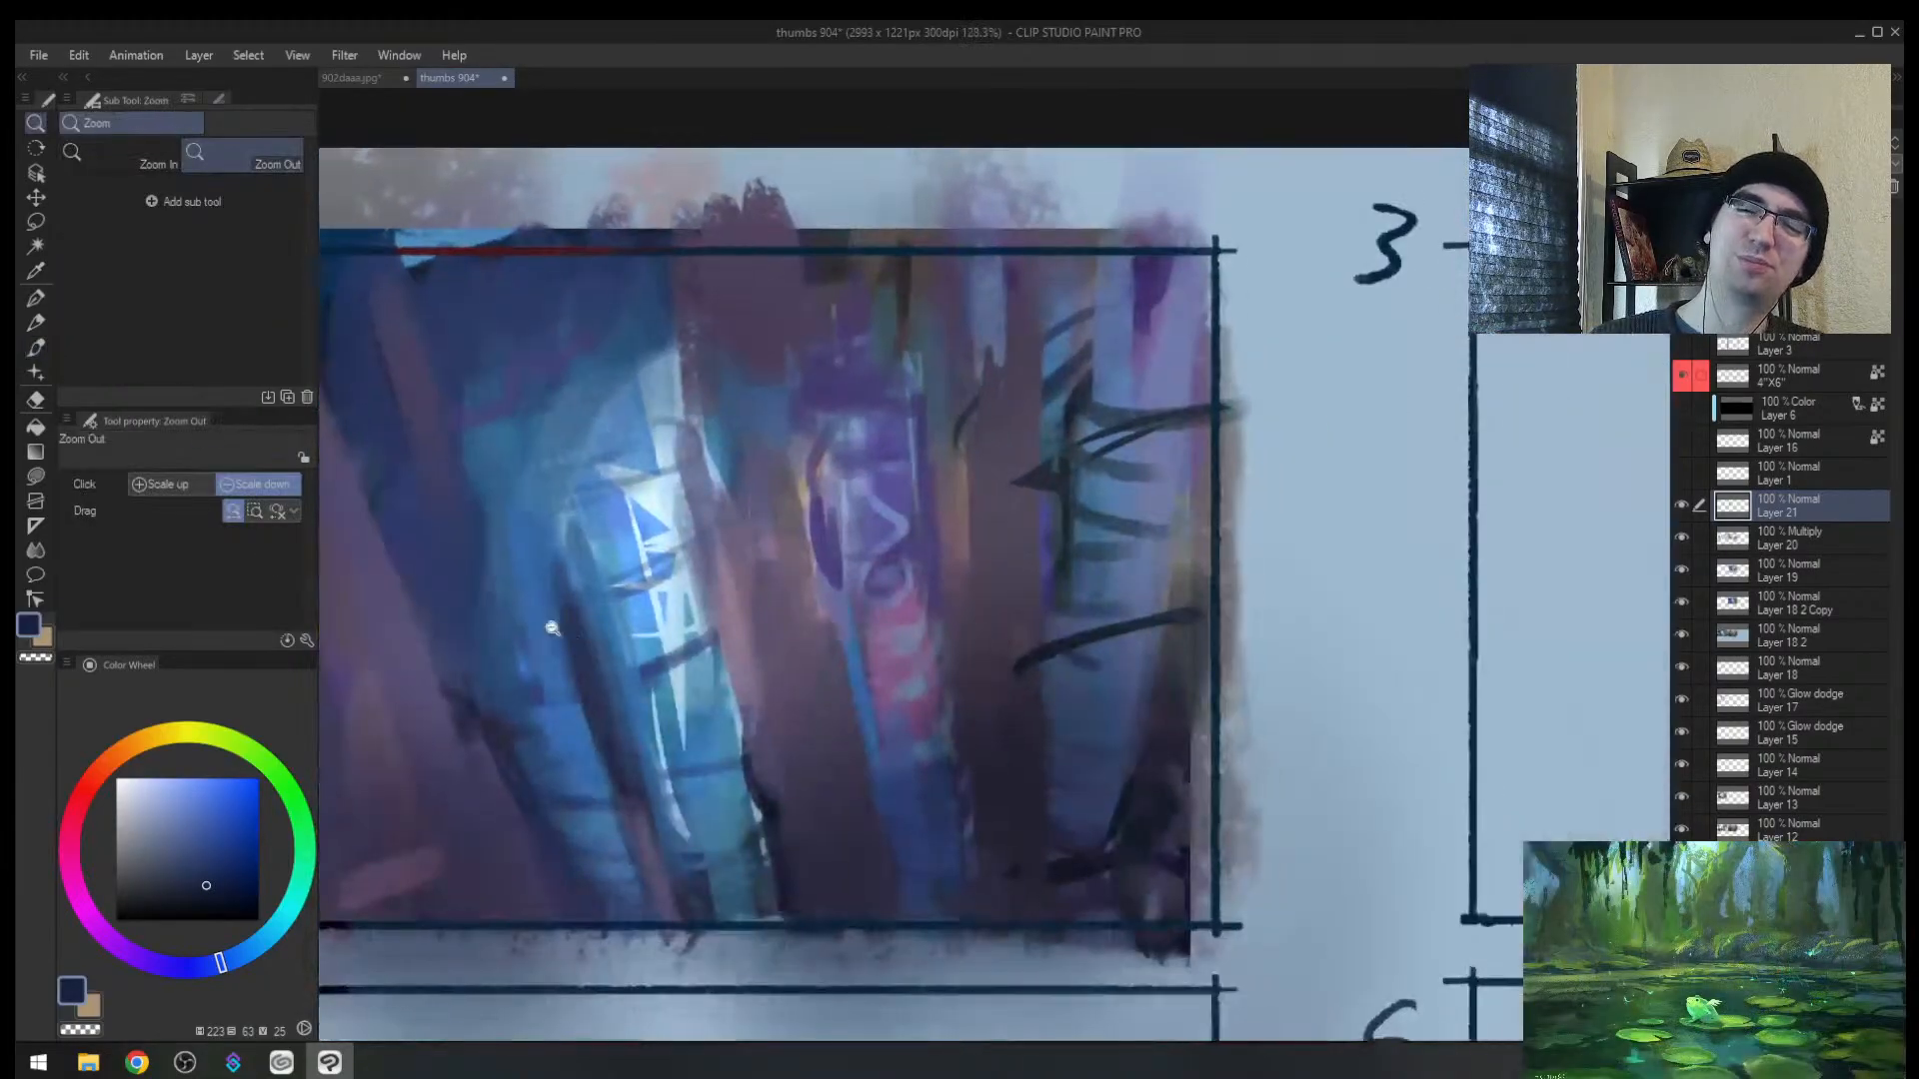
alt+click(652, 482)
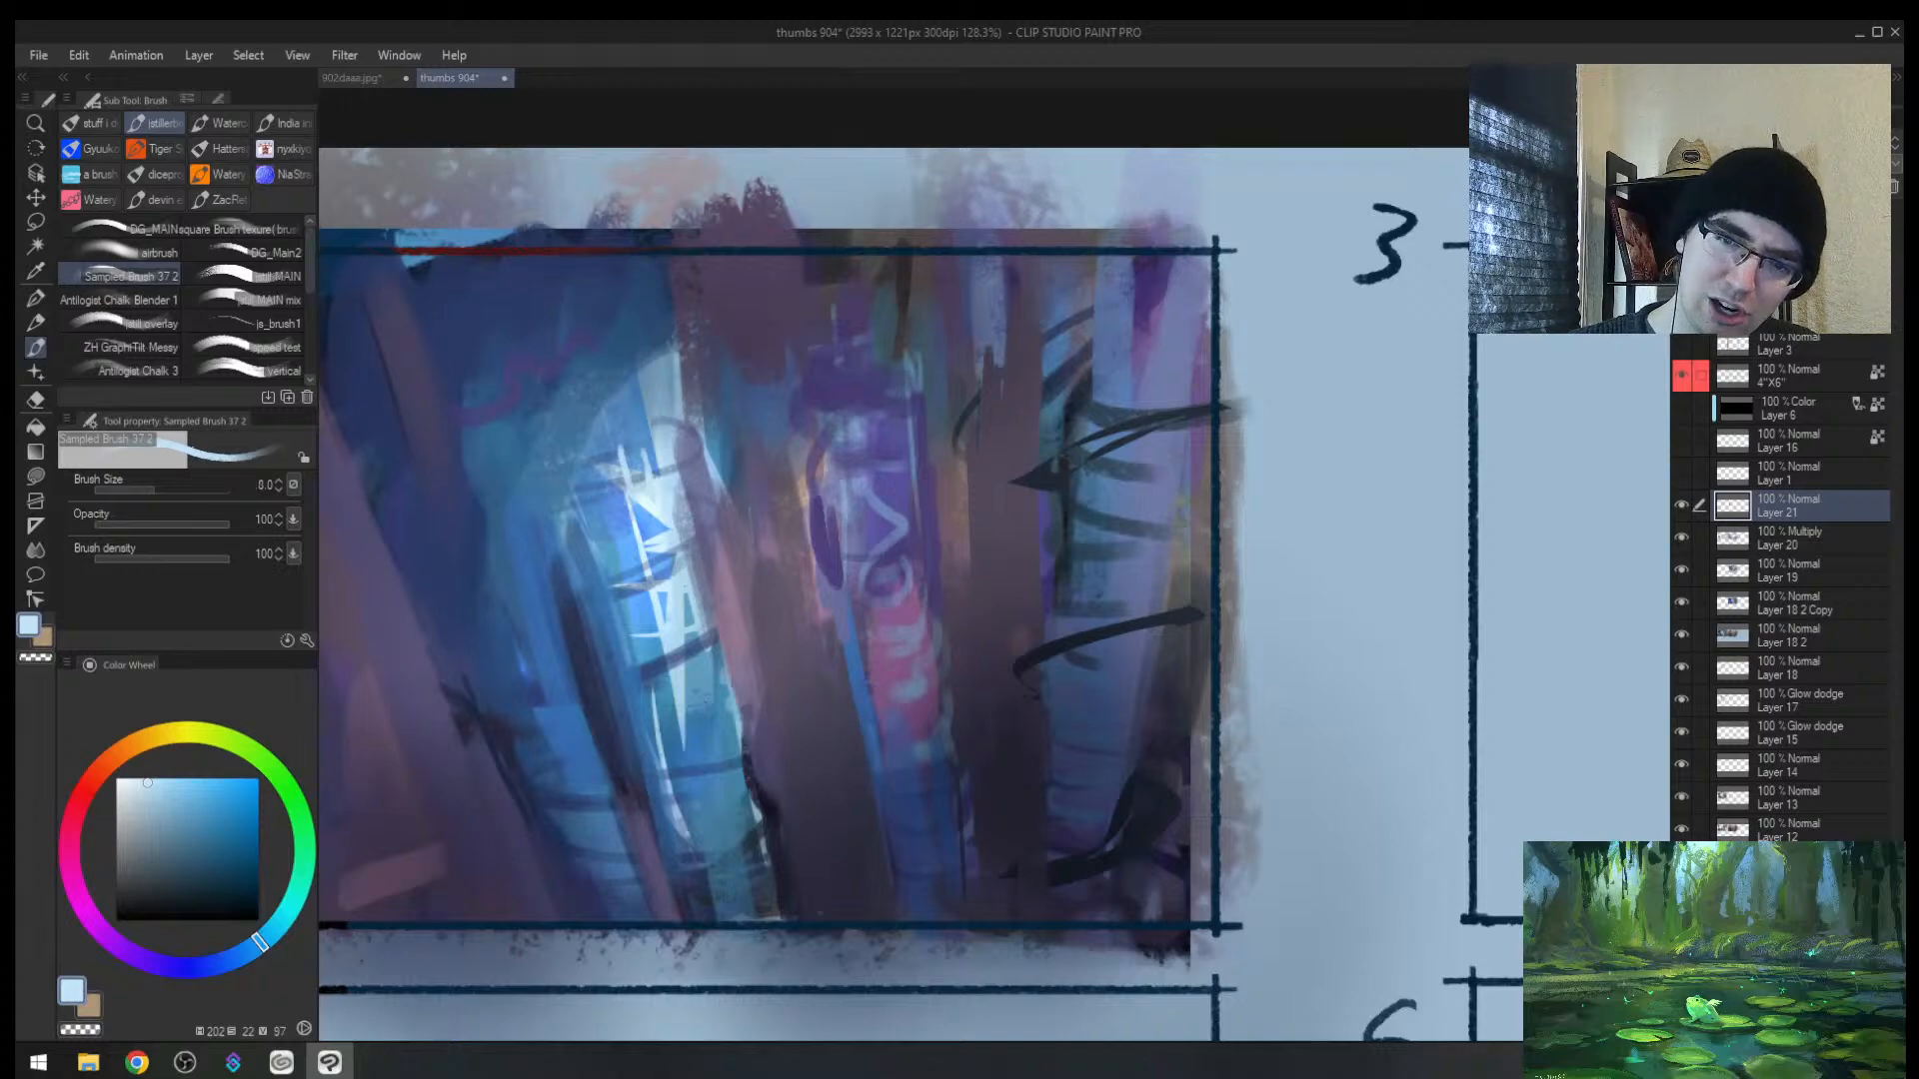
alt+click(869, 355)
ctrl+space+drag(767, 544, 692, 540)
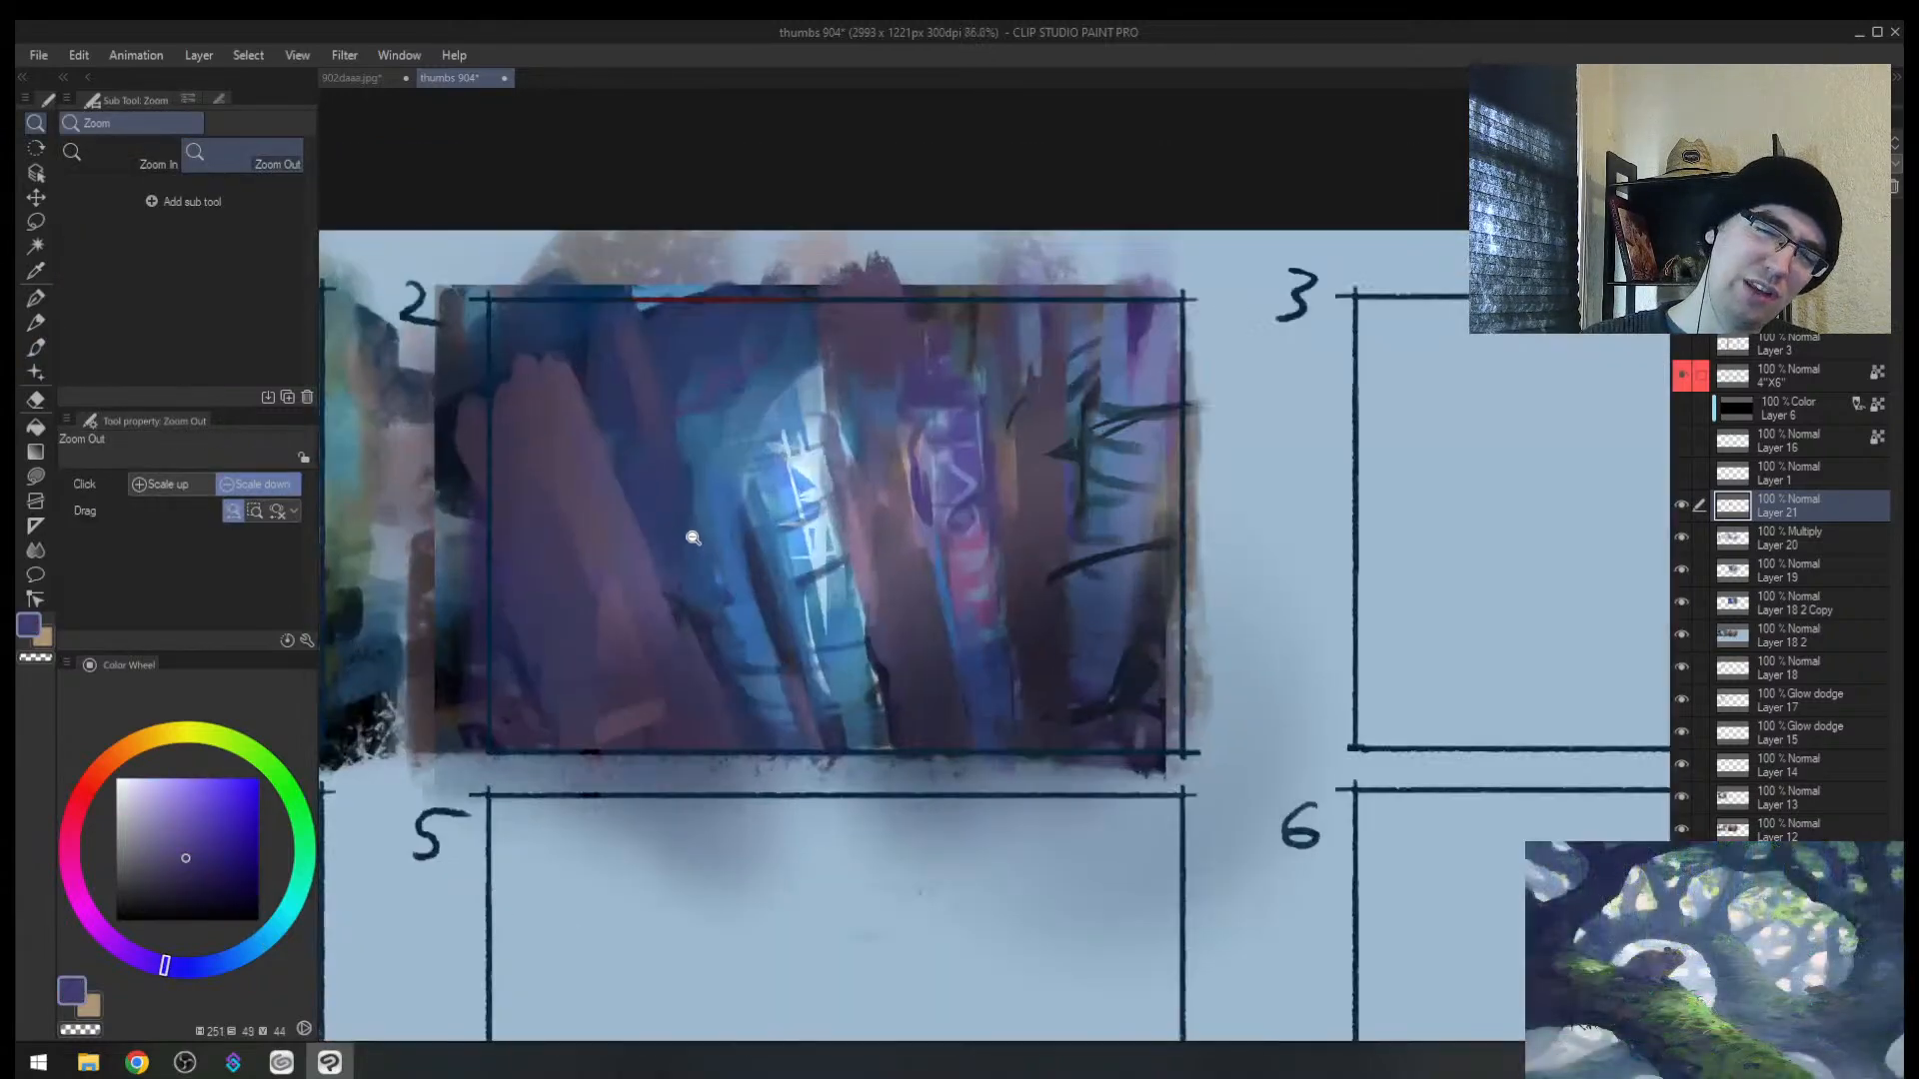
alt+click(690, 581)
key(])
alt+click(706, 623)
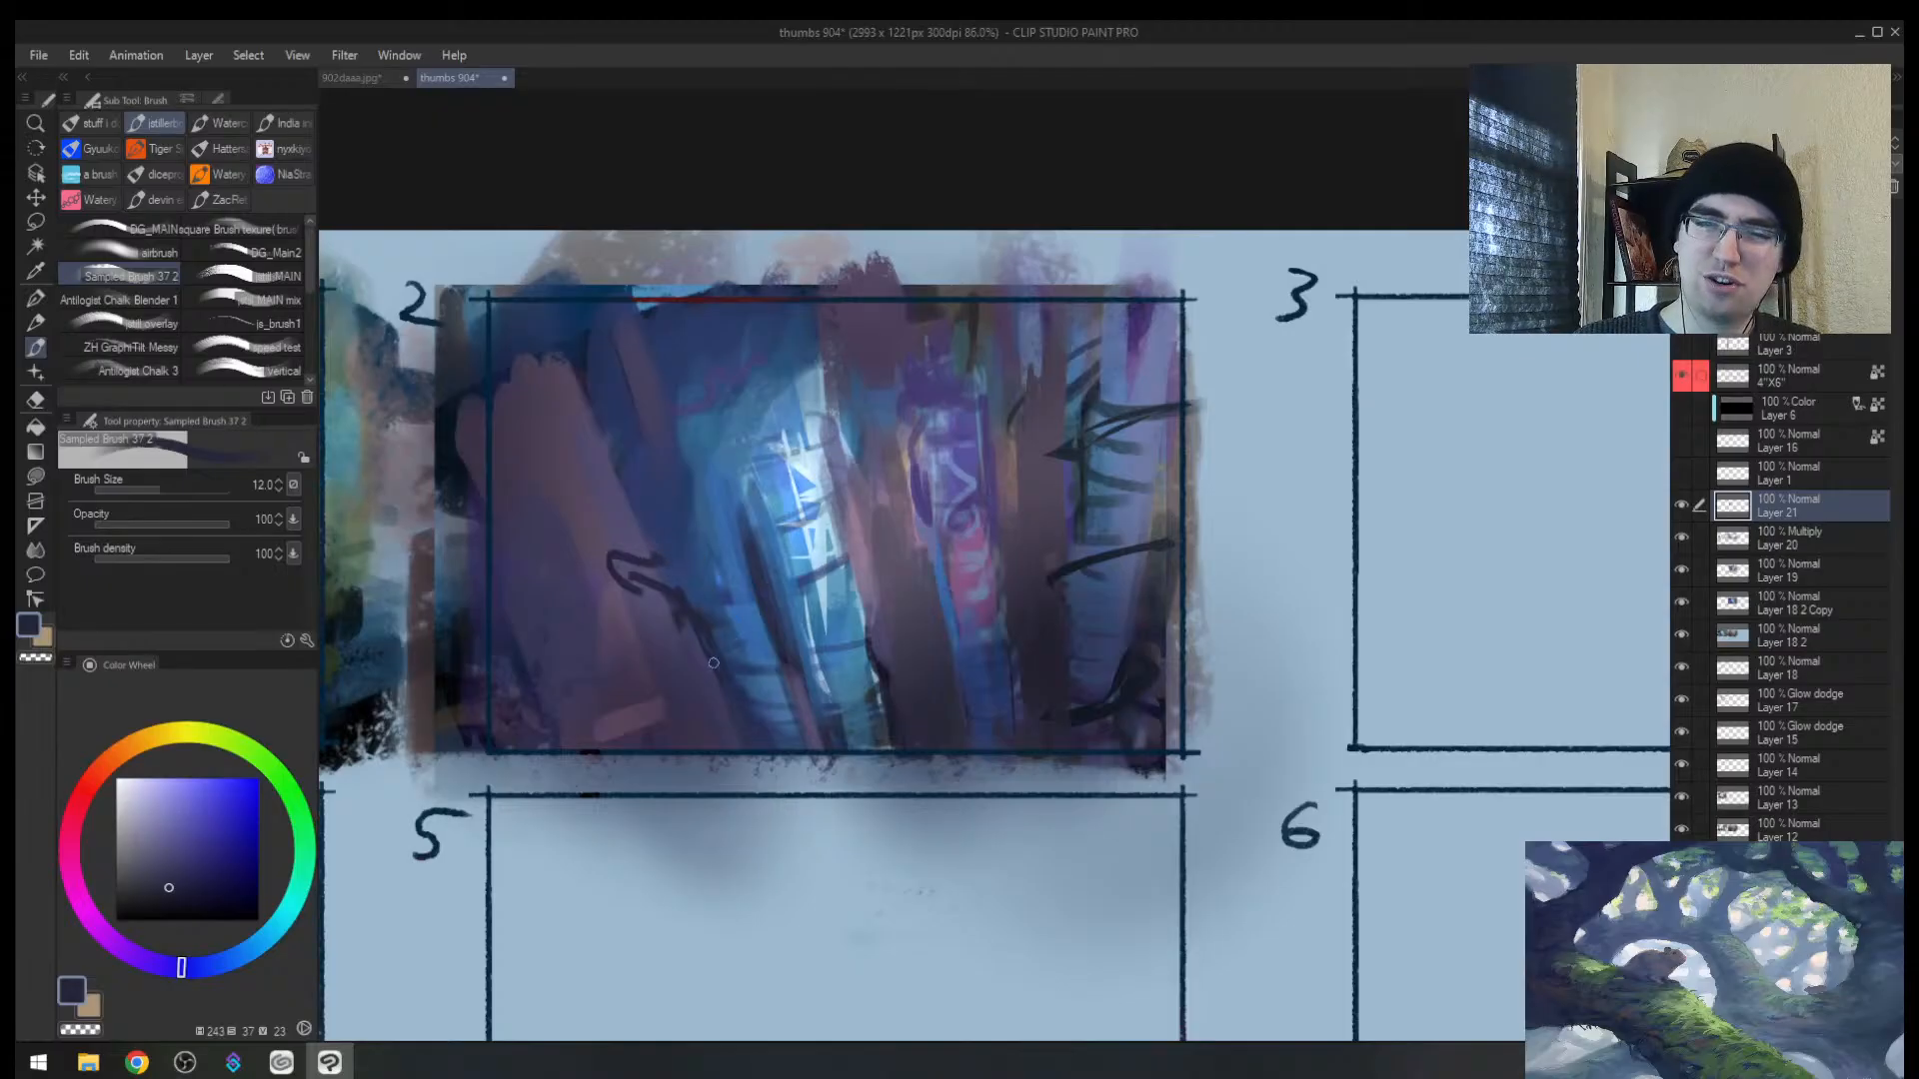
key([)
drag(718, 562, 702, 607)
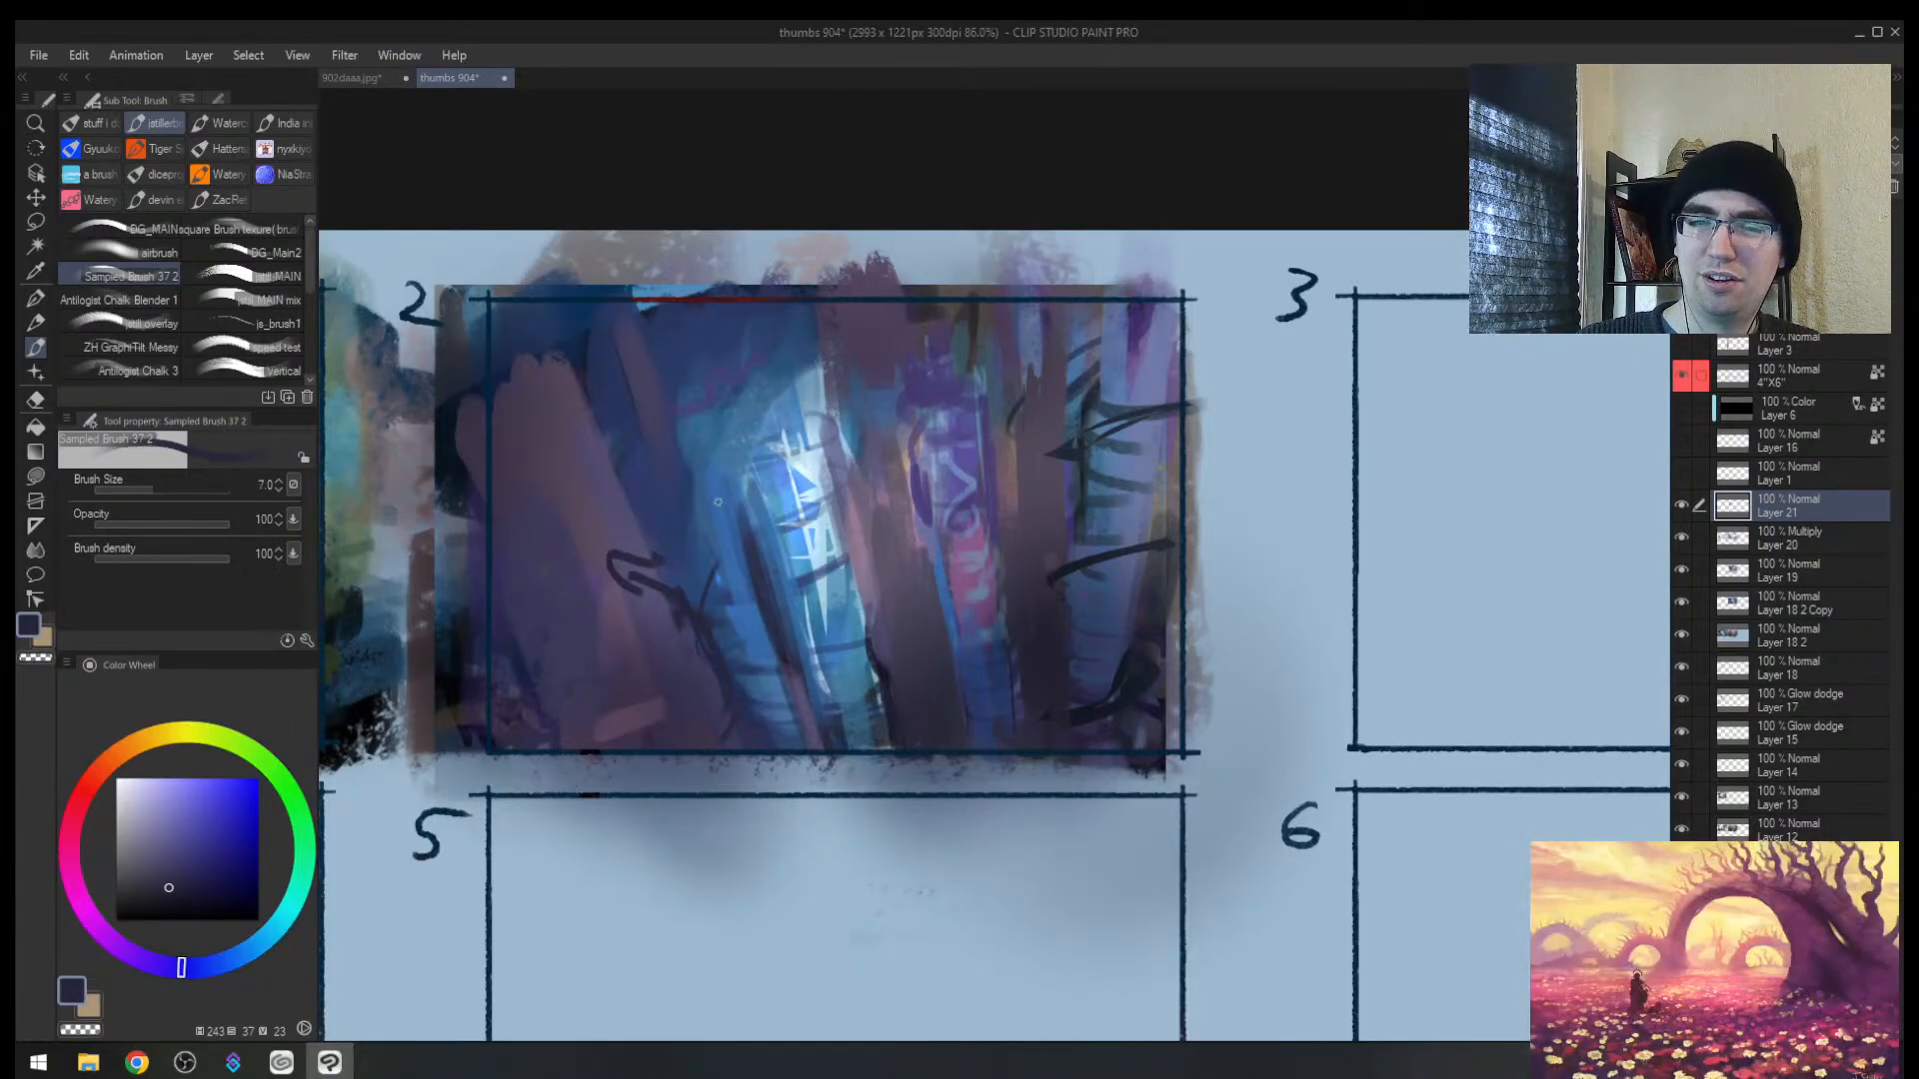
key(ctrl+z)
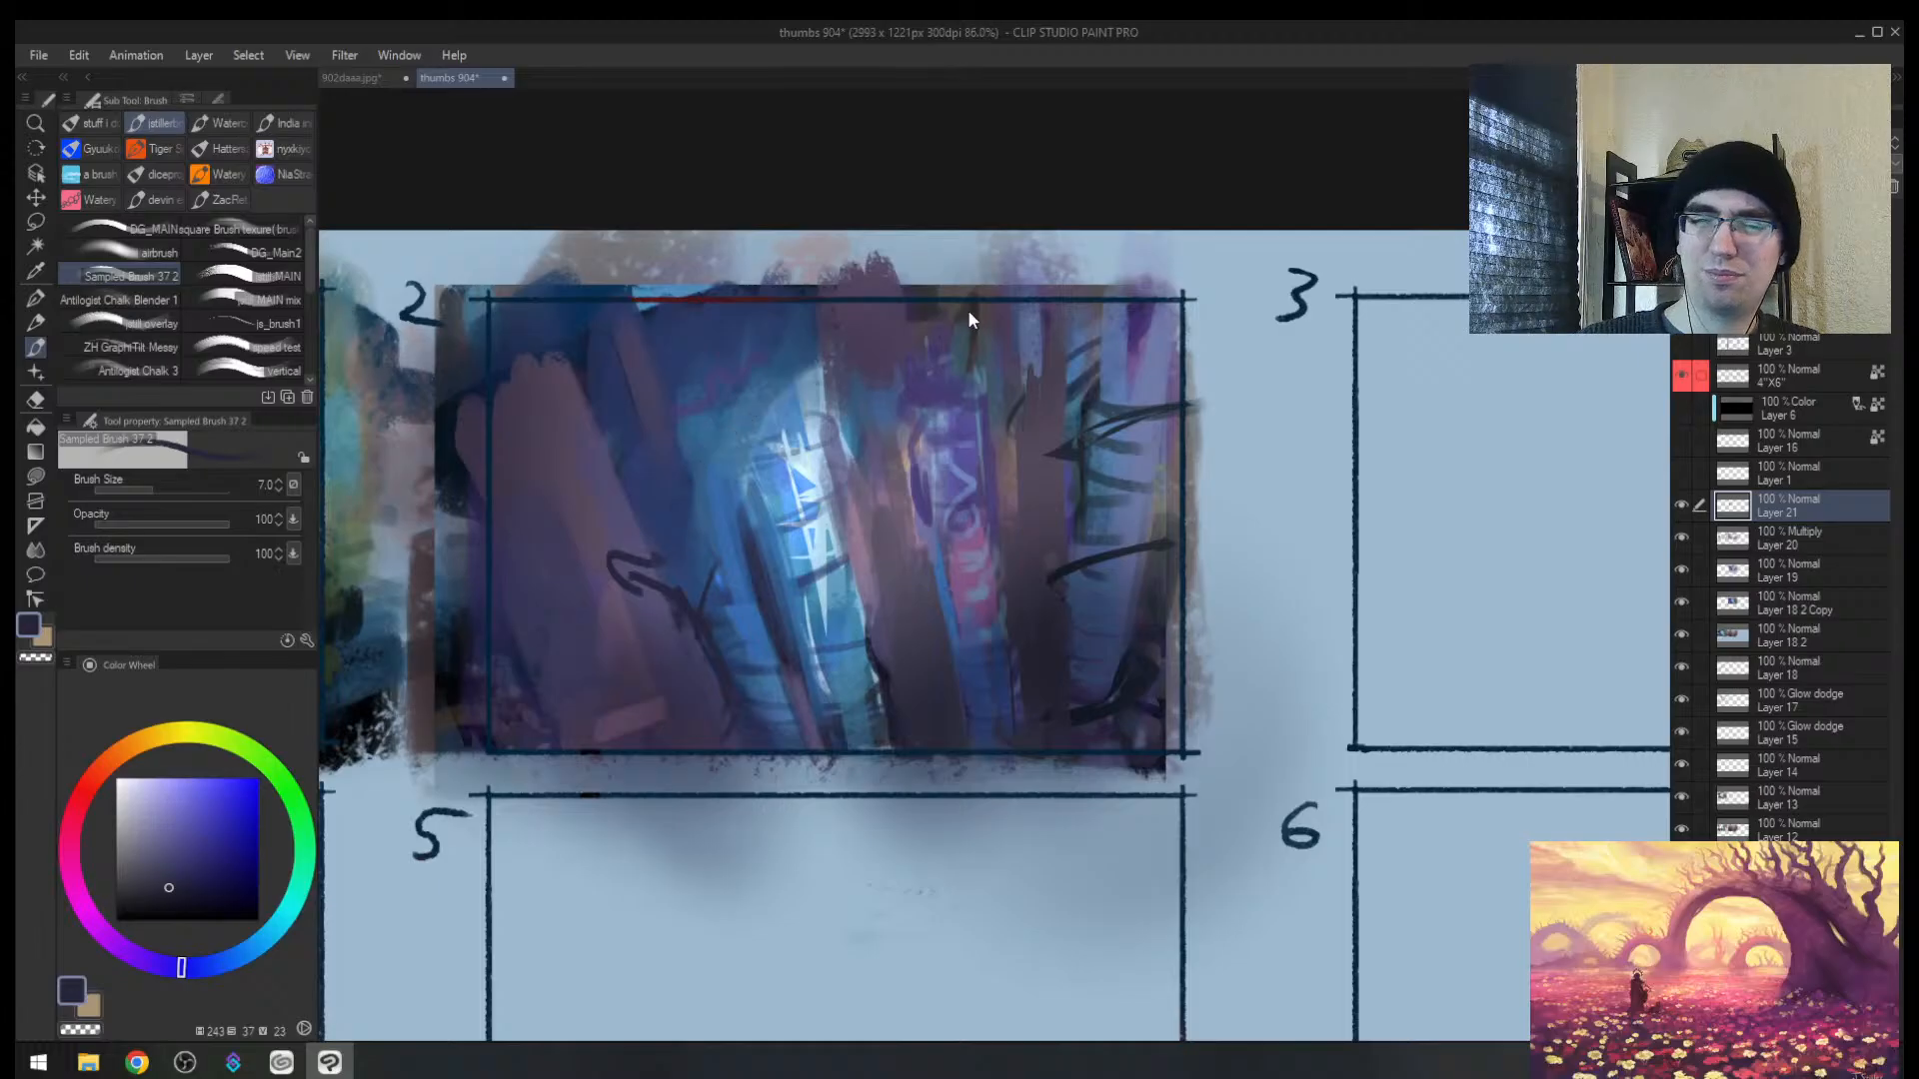
Step: Block a blue figure and a light blue horizontal band into panel 4 at brush size 70
key(h)
alt+space+drag(1247, 519, 1075, 522)
space+drag(1298, 544, 774, 564)
alt+space+drag(991, 640, 1058, 639)
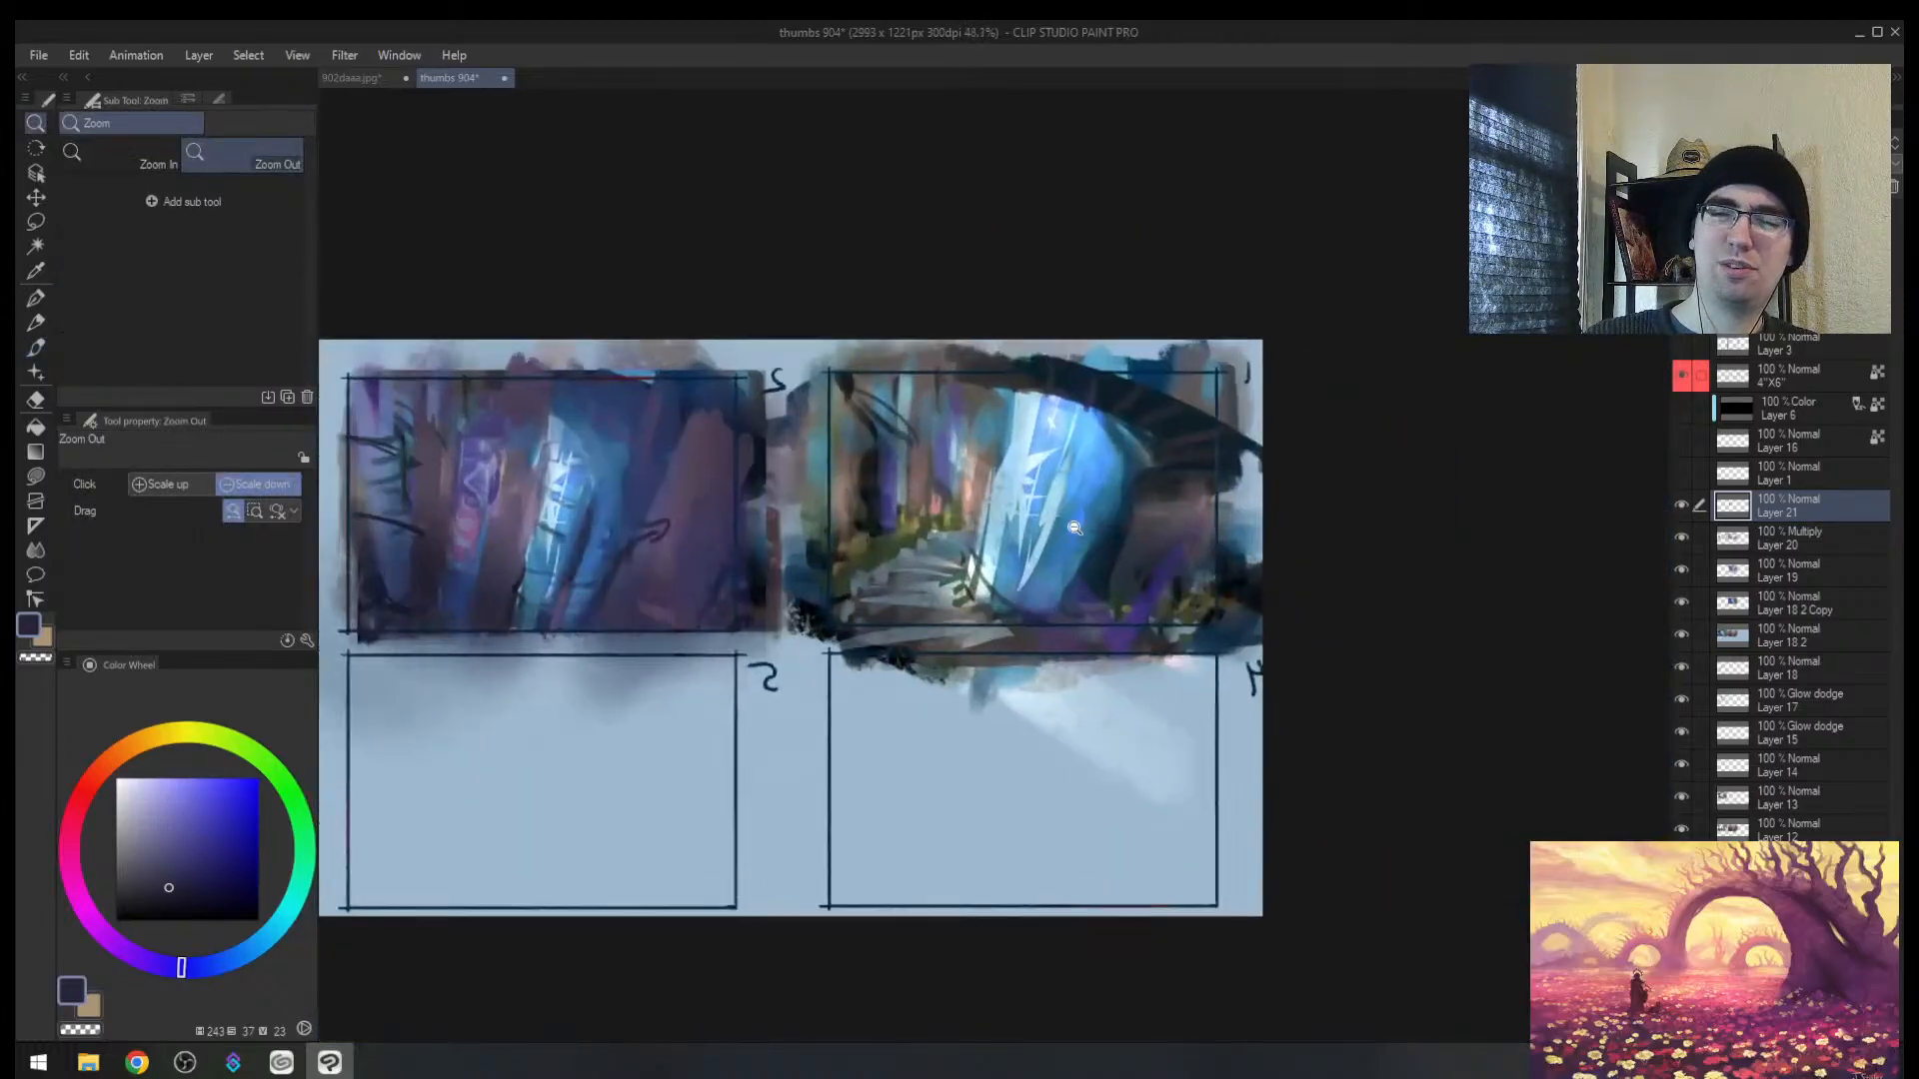
alt+click(1082, 520)
drag(961, 834, 994, 858)
key(])
key(])
key(])
drag(1097, 759, 1005, 822)
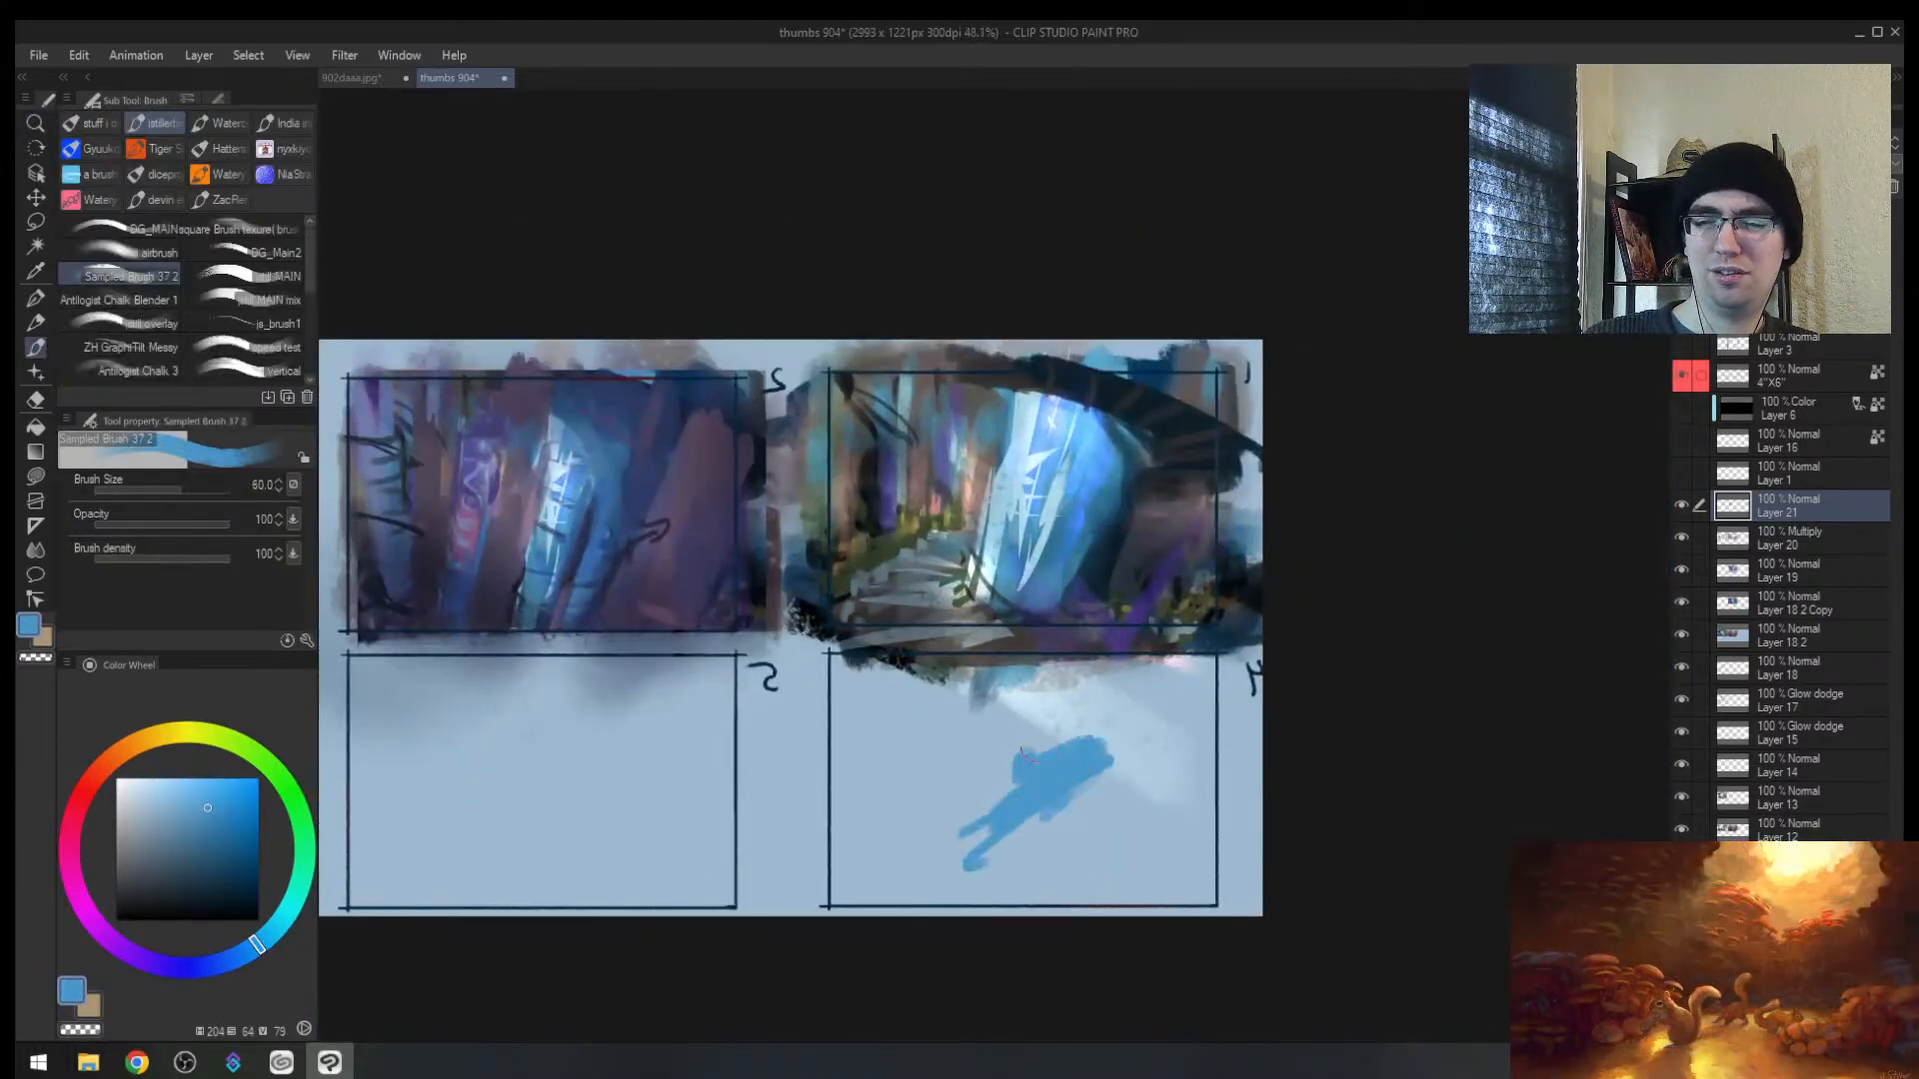
drag(1030, 757, 1036, 722)
alt+click(1030, 705)
mouse_move(954, 713)
mouse_down()
mouse_move(1057, 697)
mouse_move(847, 675)
mouse_move(1334, 661)
mouse_up()
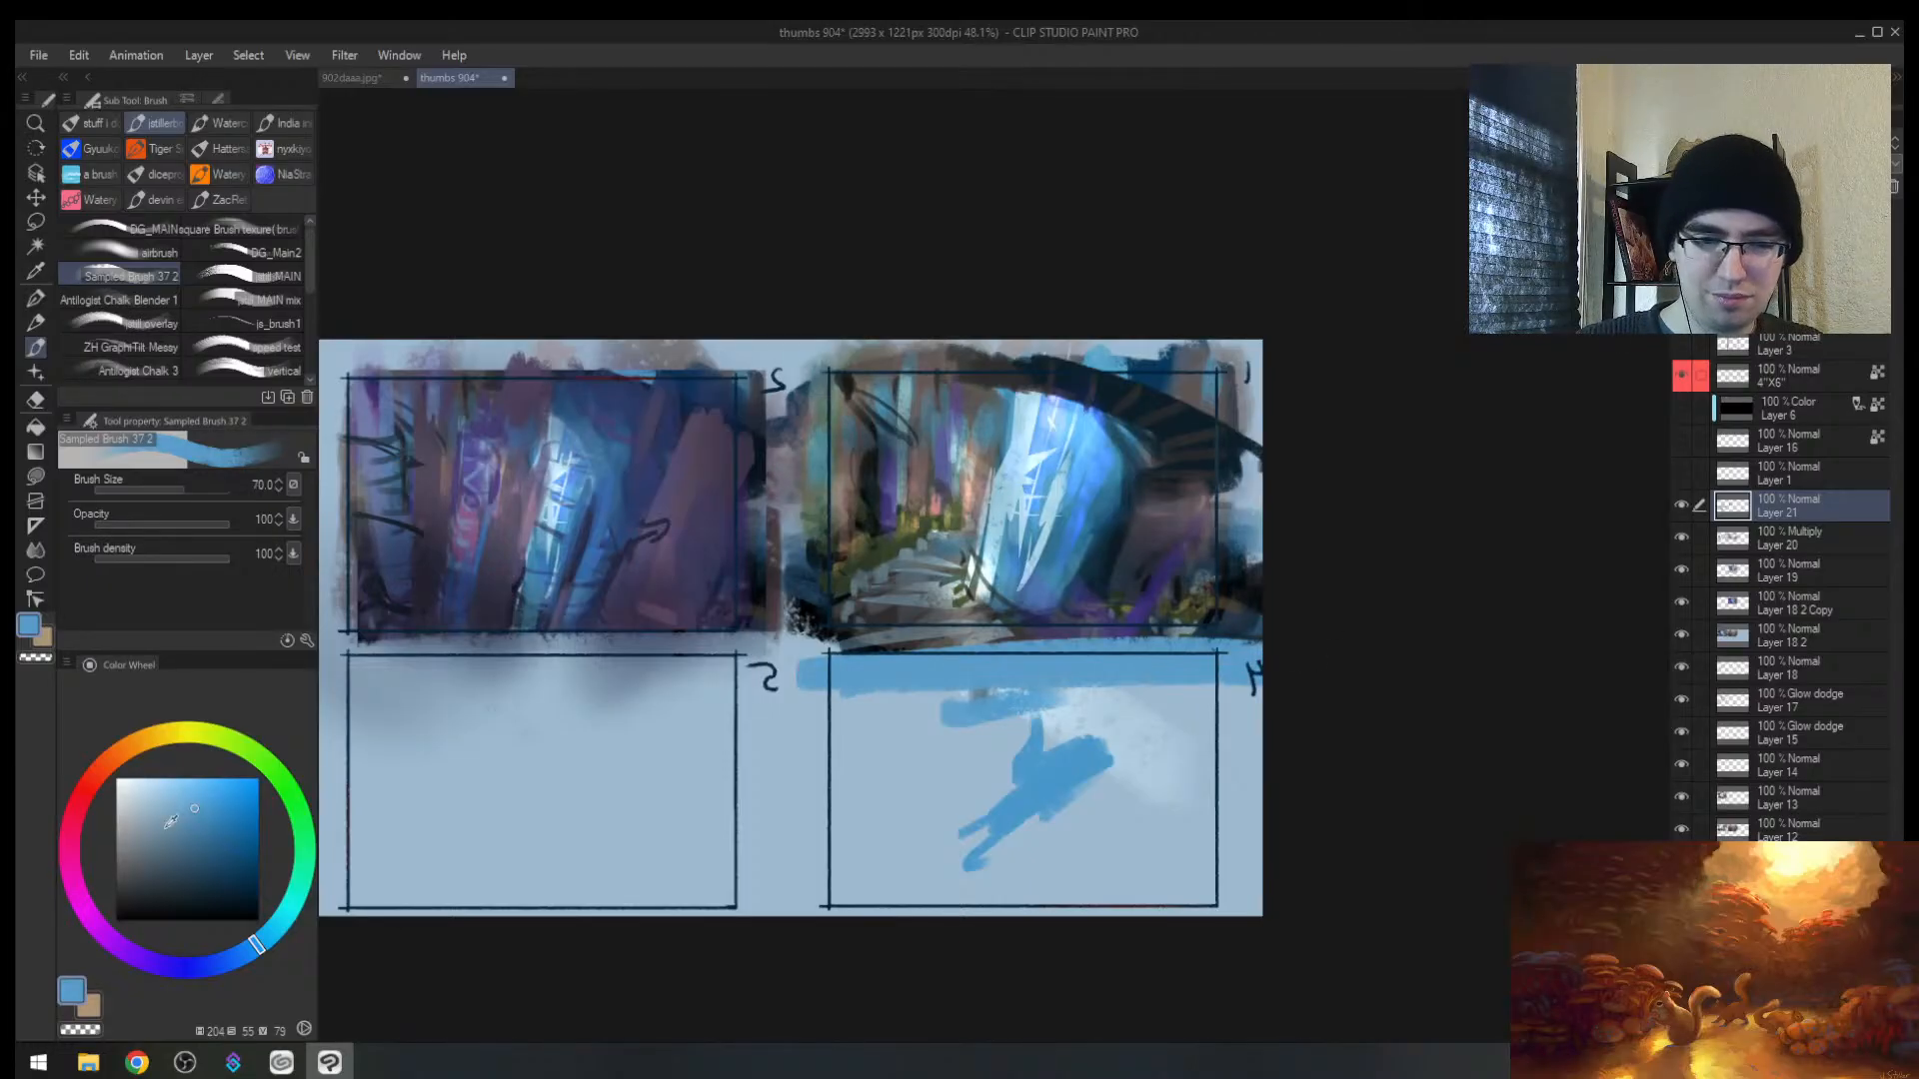
Step: Pick a dark navy colour and set the brush to size 7 for thumbnail 2 details
click(253, 758)
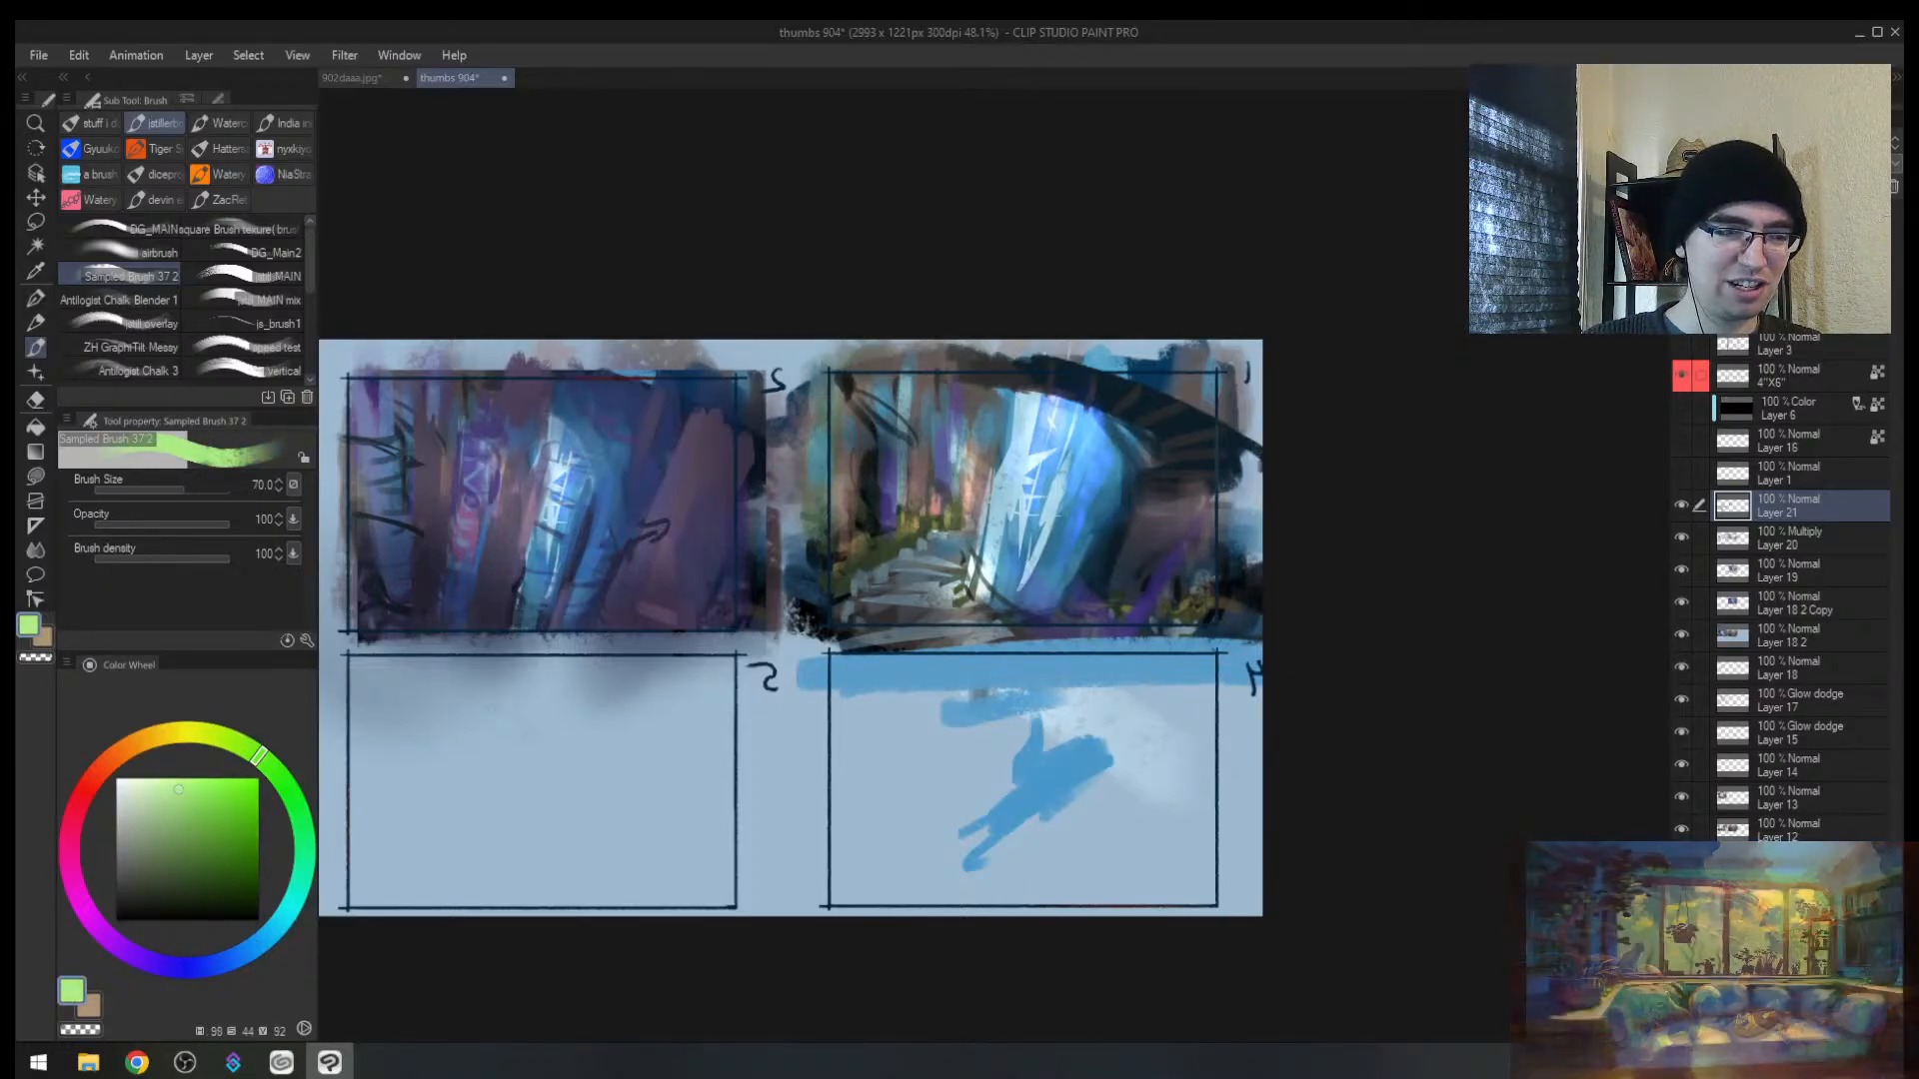
mouse_move(745, 545)
alt+space+mouse_down()
mouse_move(749, 497)
mouse_move(1194, 478)
alt+space+mouse_up()
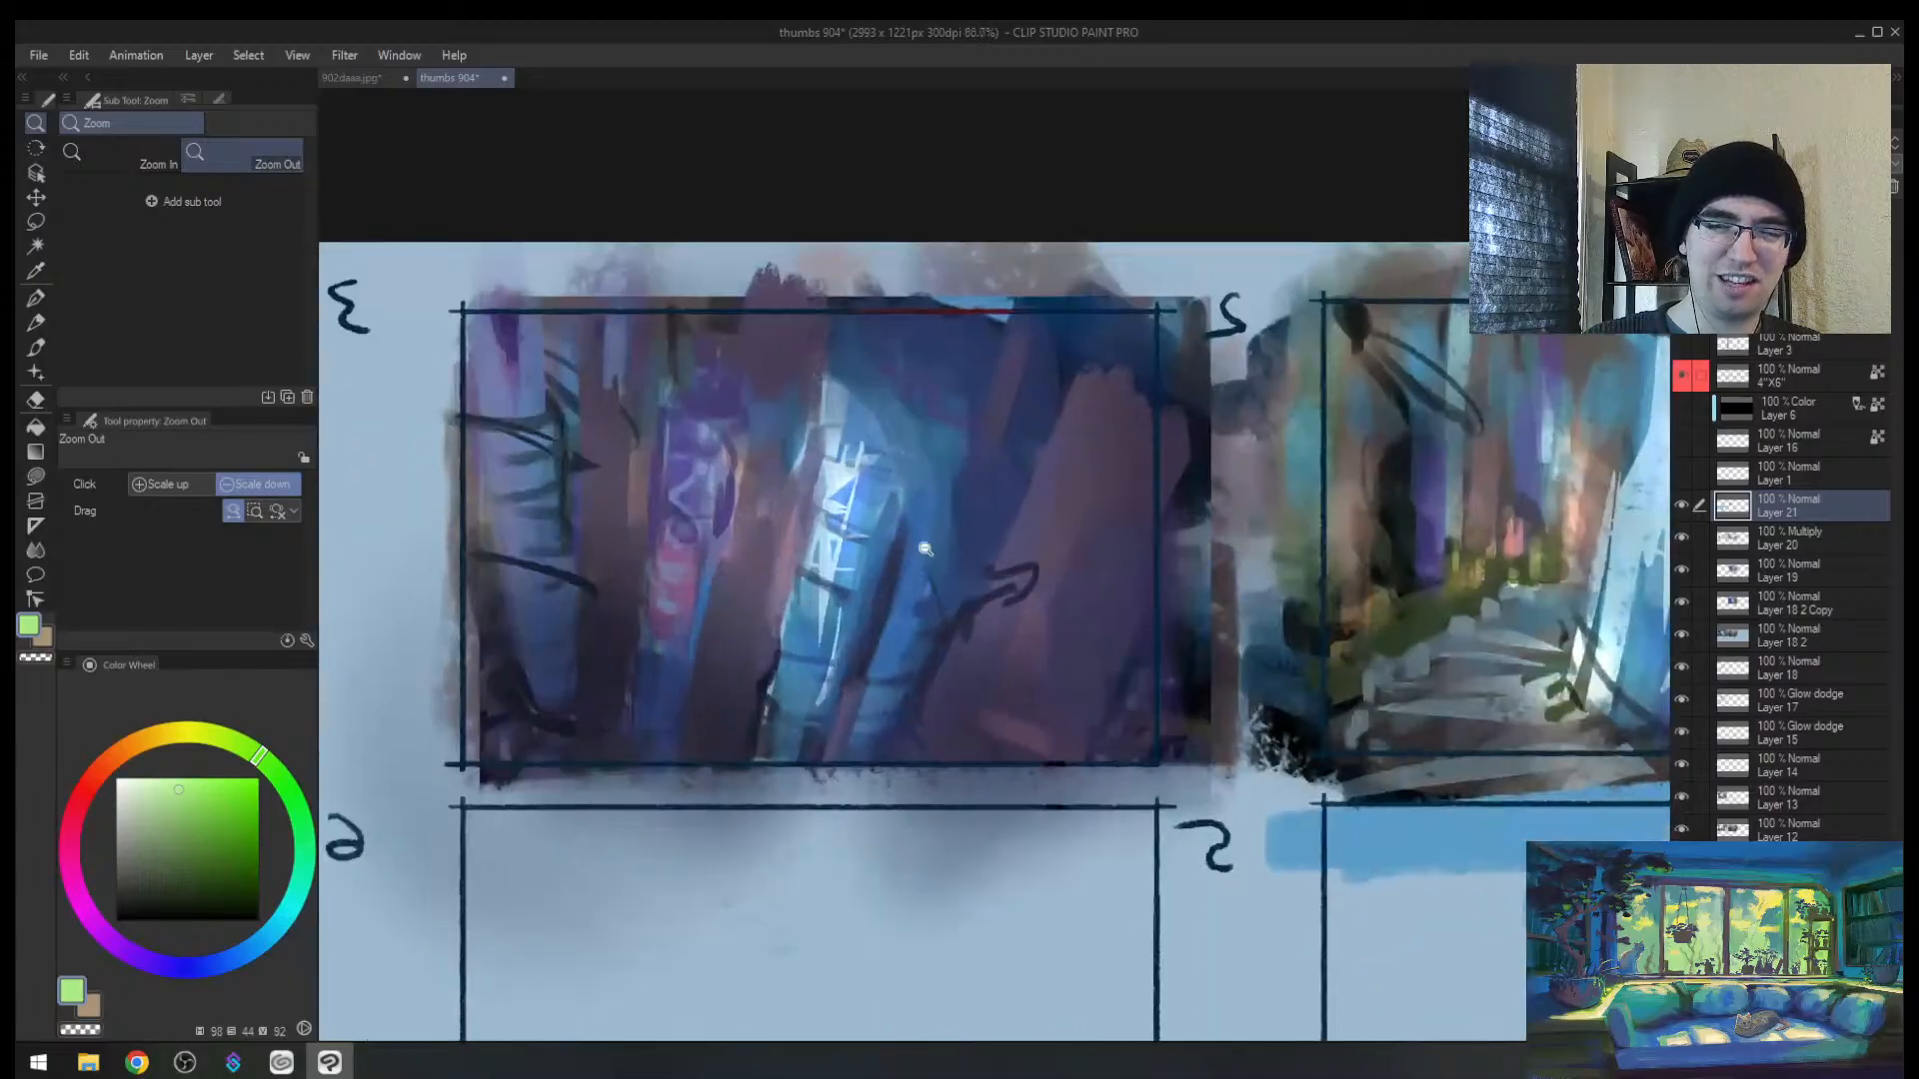
alt+click(1193, 477)
key(bracketleft)
key(bracketleft)
key(bracketleft)
key(bracketleft)
key(bracketleft)
key(bracketleft)
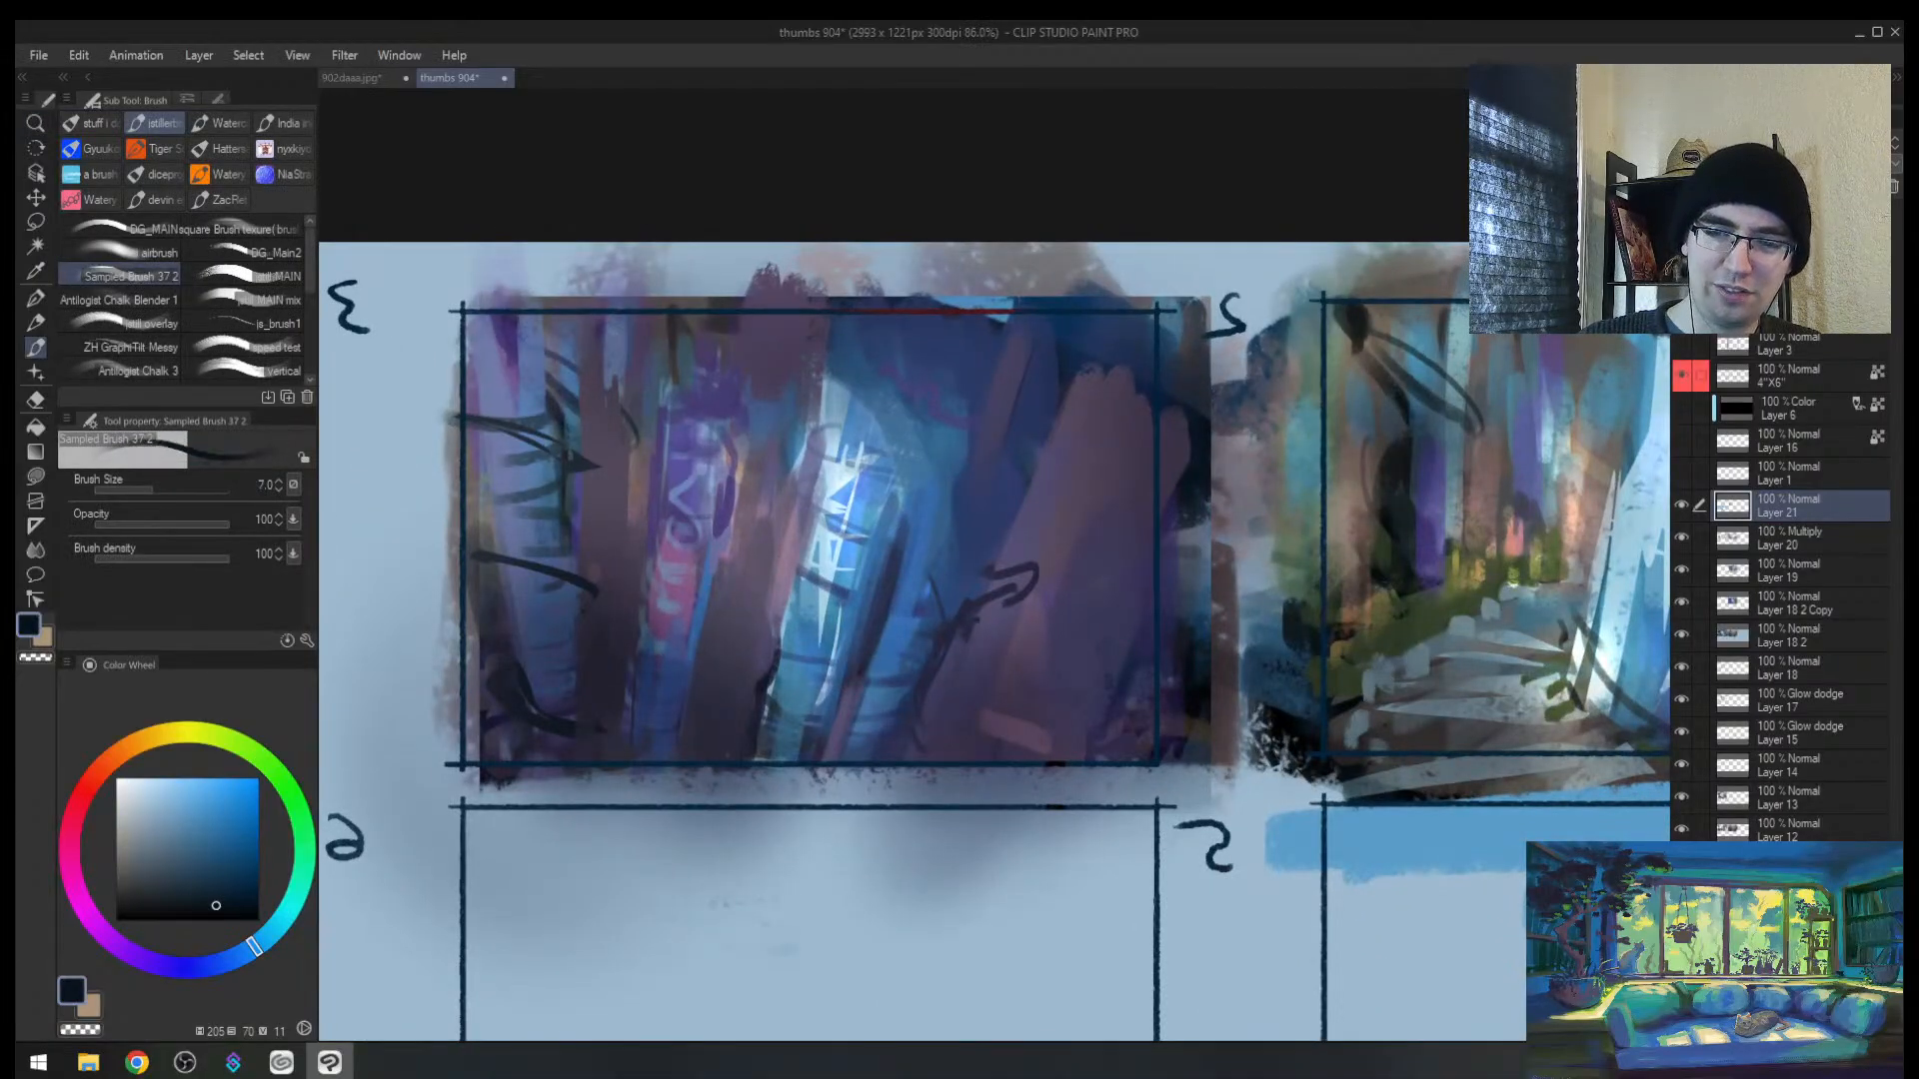
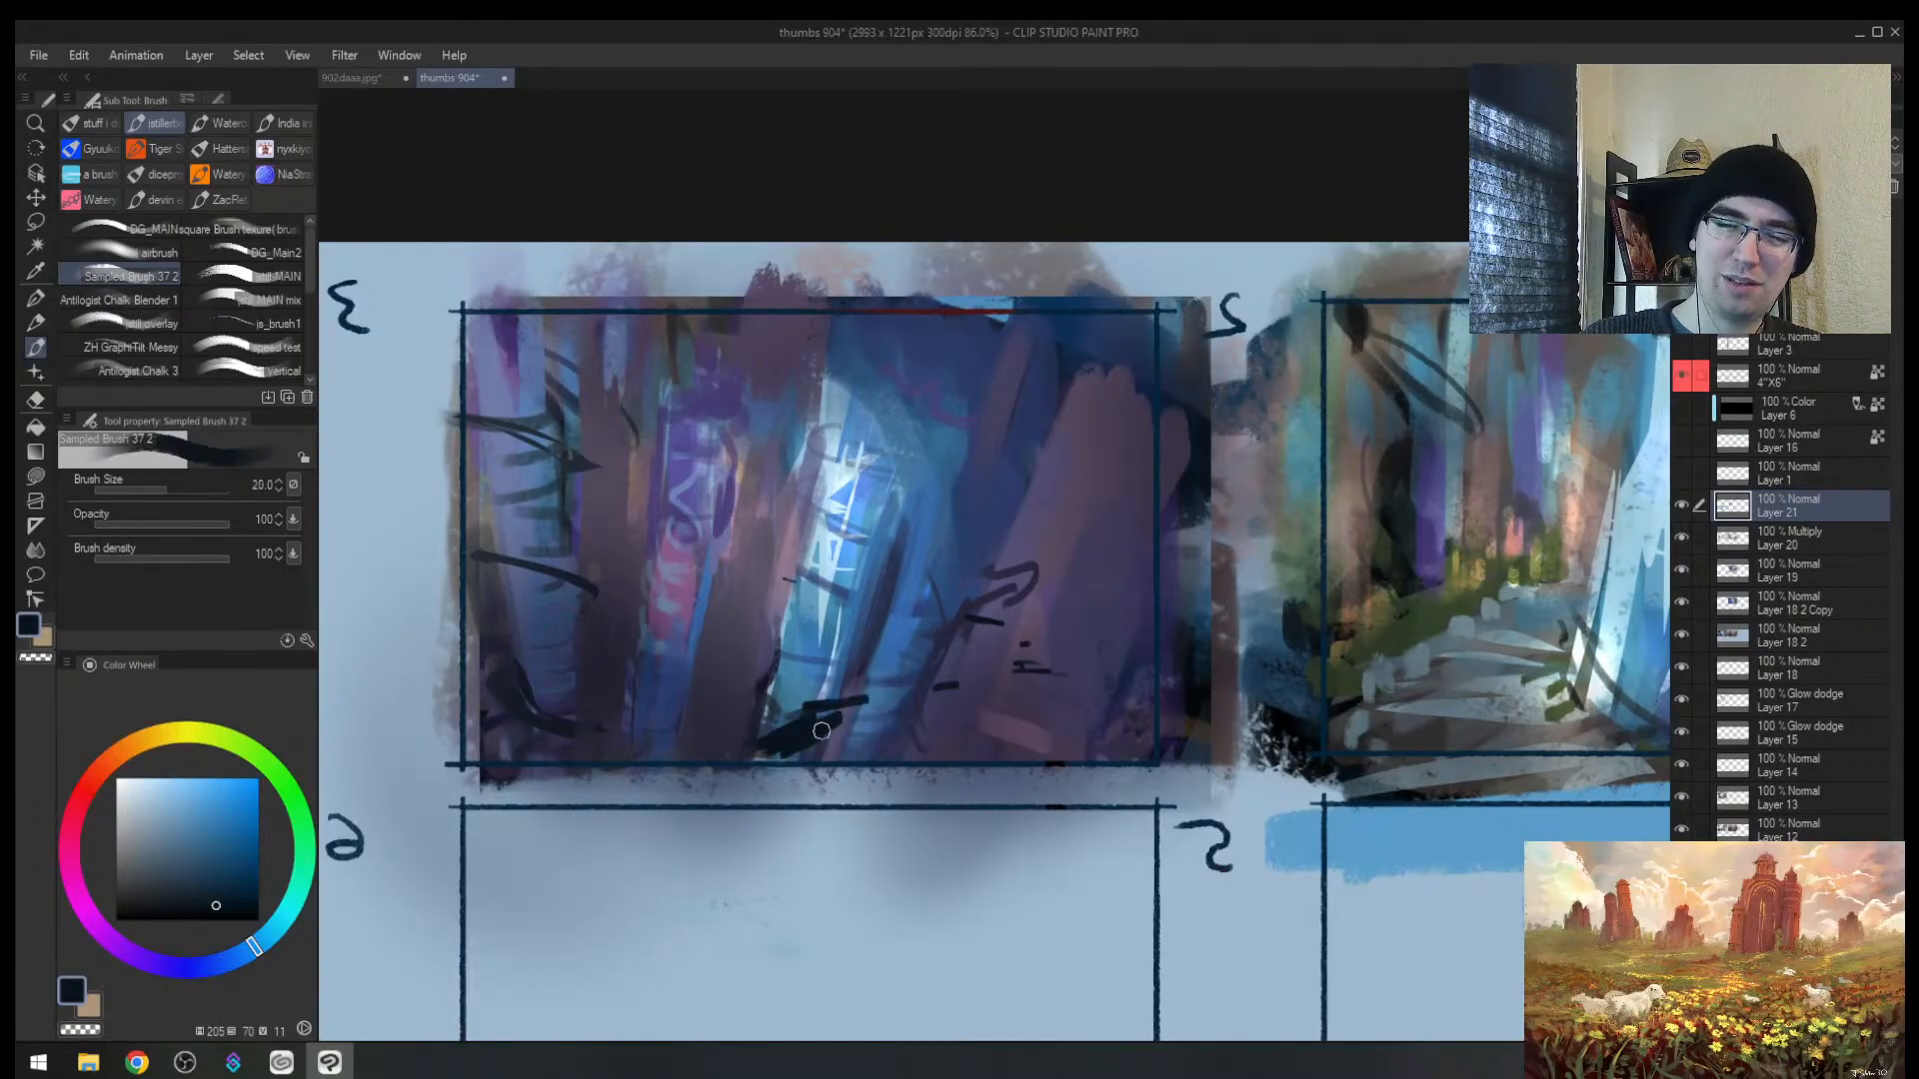
Step: Undo the dark dabs painted on the lower blob of the purple-blue thumbnail
drag(775, 746, 768, 747)
drag(948, 686, 1027, 656)
key(bracketleft)
key(bracketleft)
key(bracketleft)
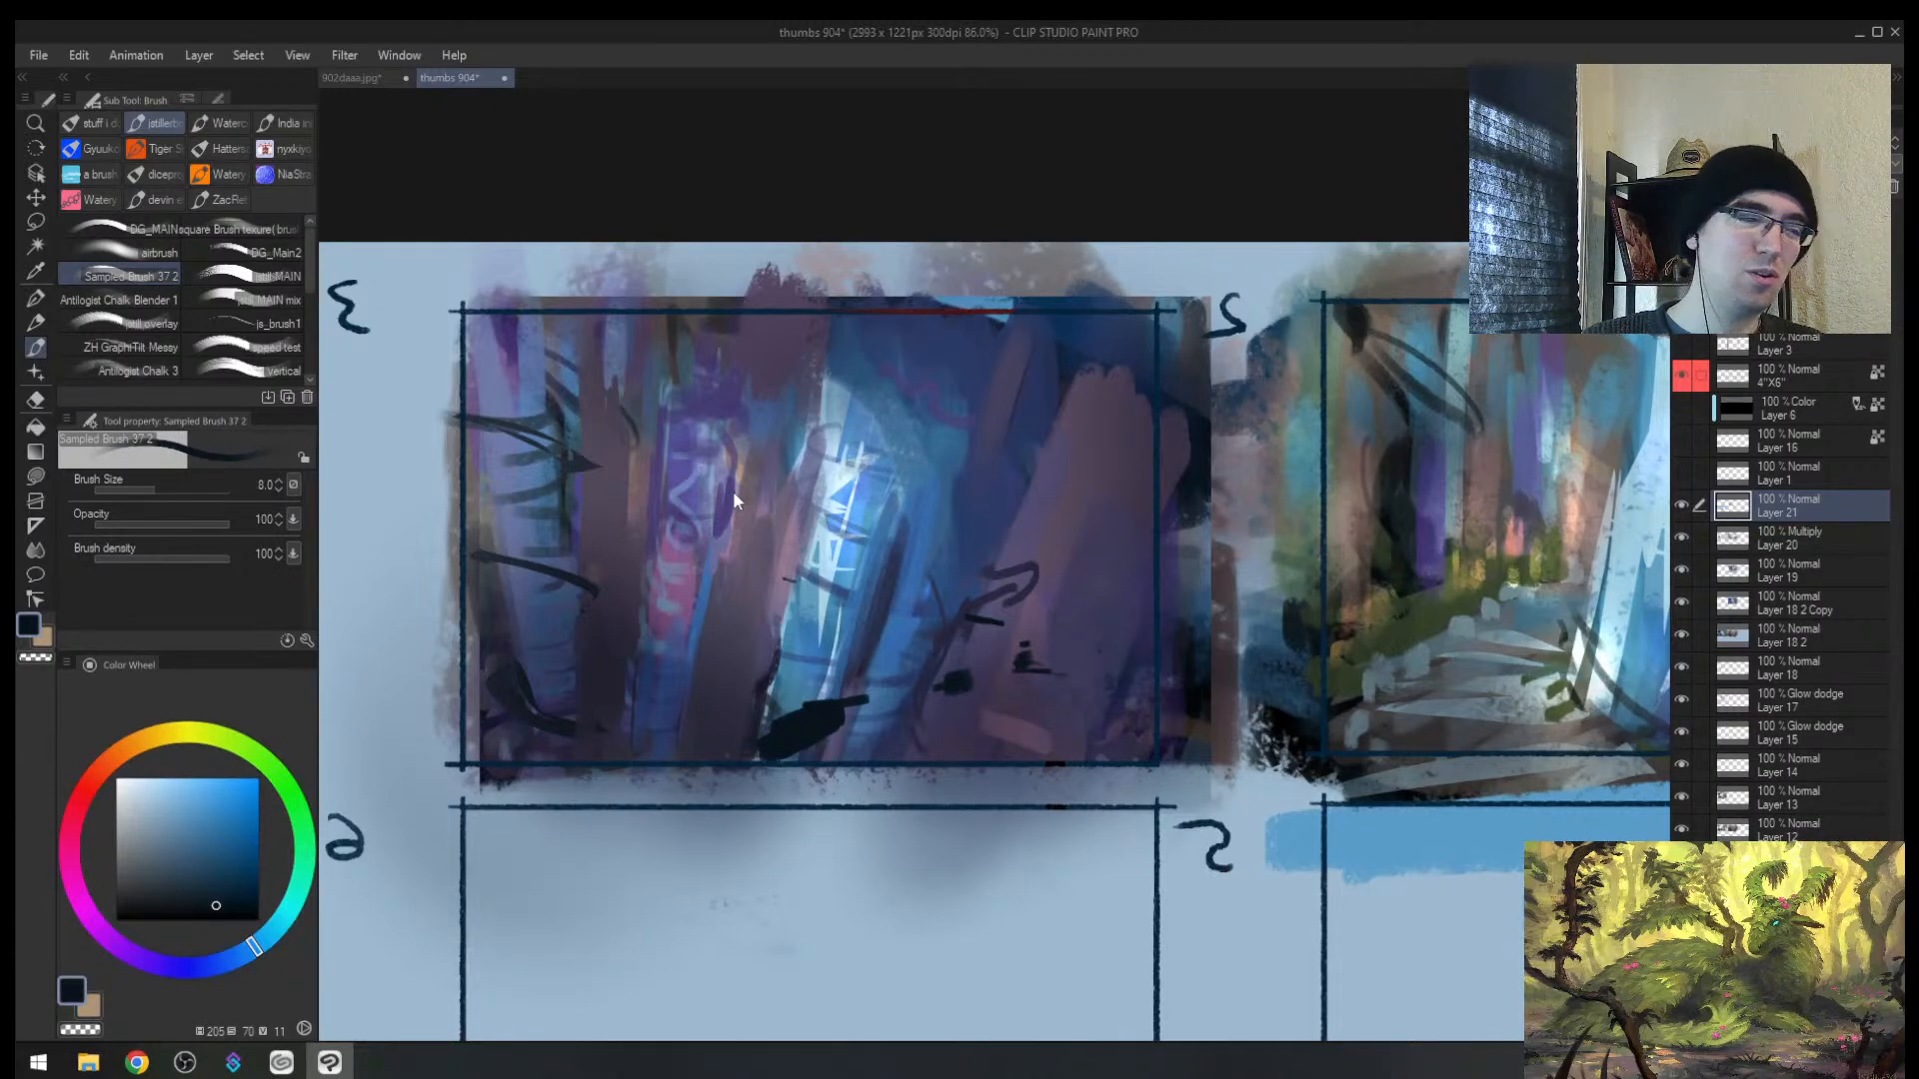
key(ctrl+z)
key(ctrl+z)
key(ctrl+z)
key(ctrl+z)
key(ctrl+z)
key(ctrl+alt+space)
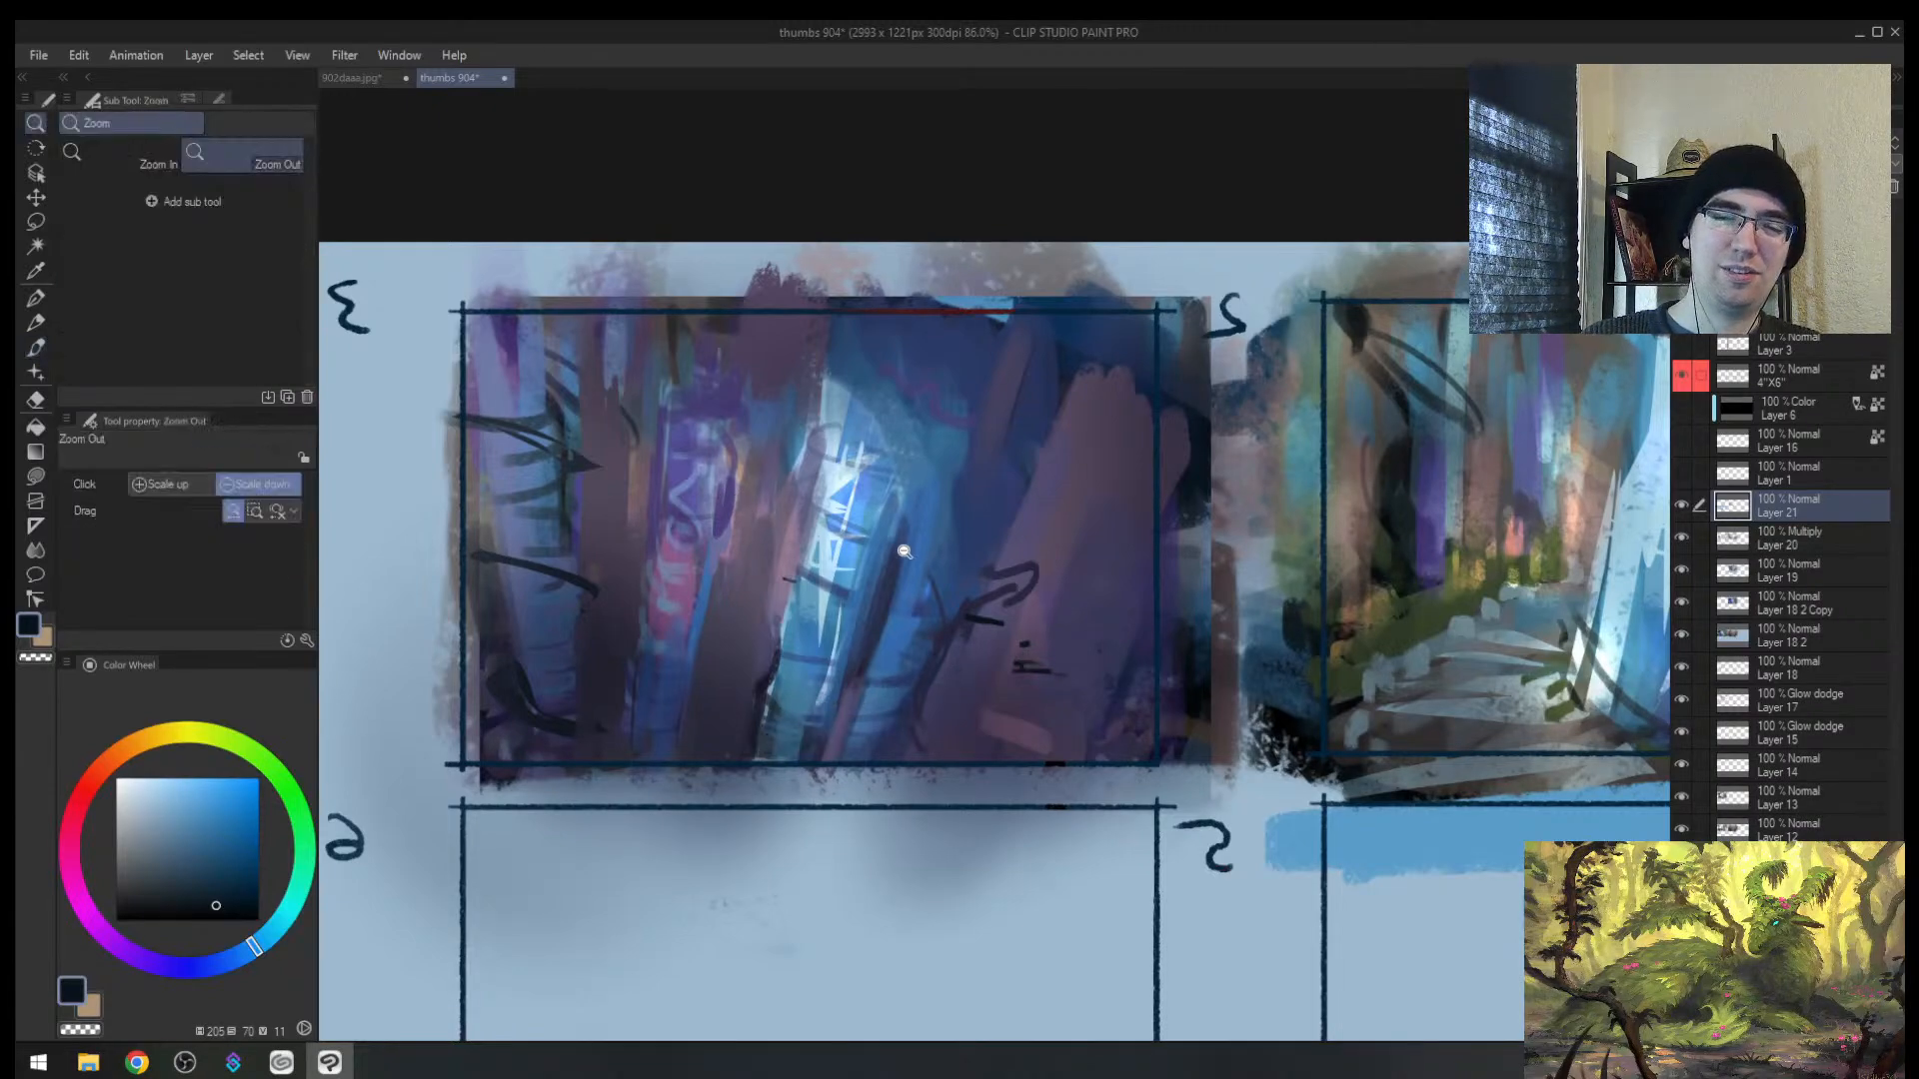
Step: Dab pale highlight dots onto the thumbnail's glowing centre with a smaller brush
drag(905, 551, 1009, 548)
key(bracketleft)
key(bracketleft)
key(bracketleft)
key(bracketleft)
key(bracketleft)
key(bracketleft)
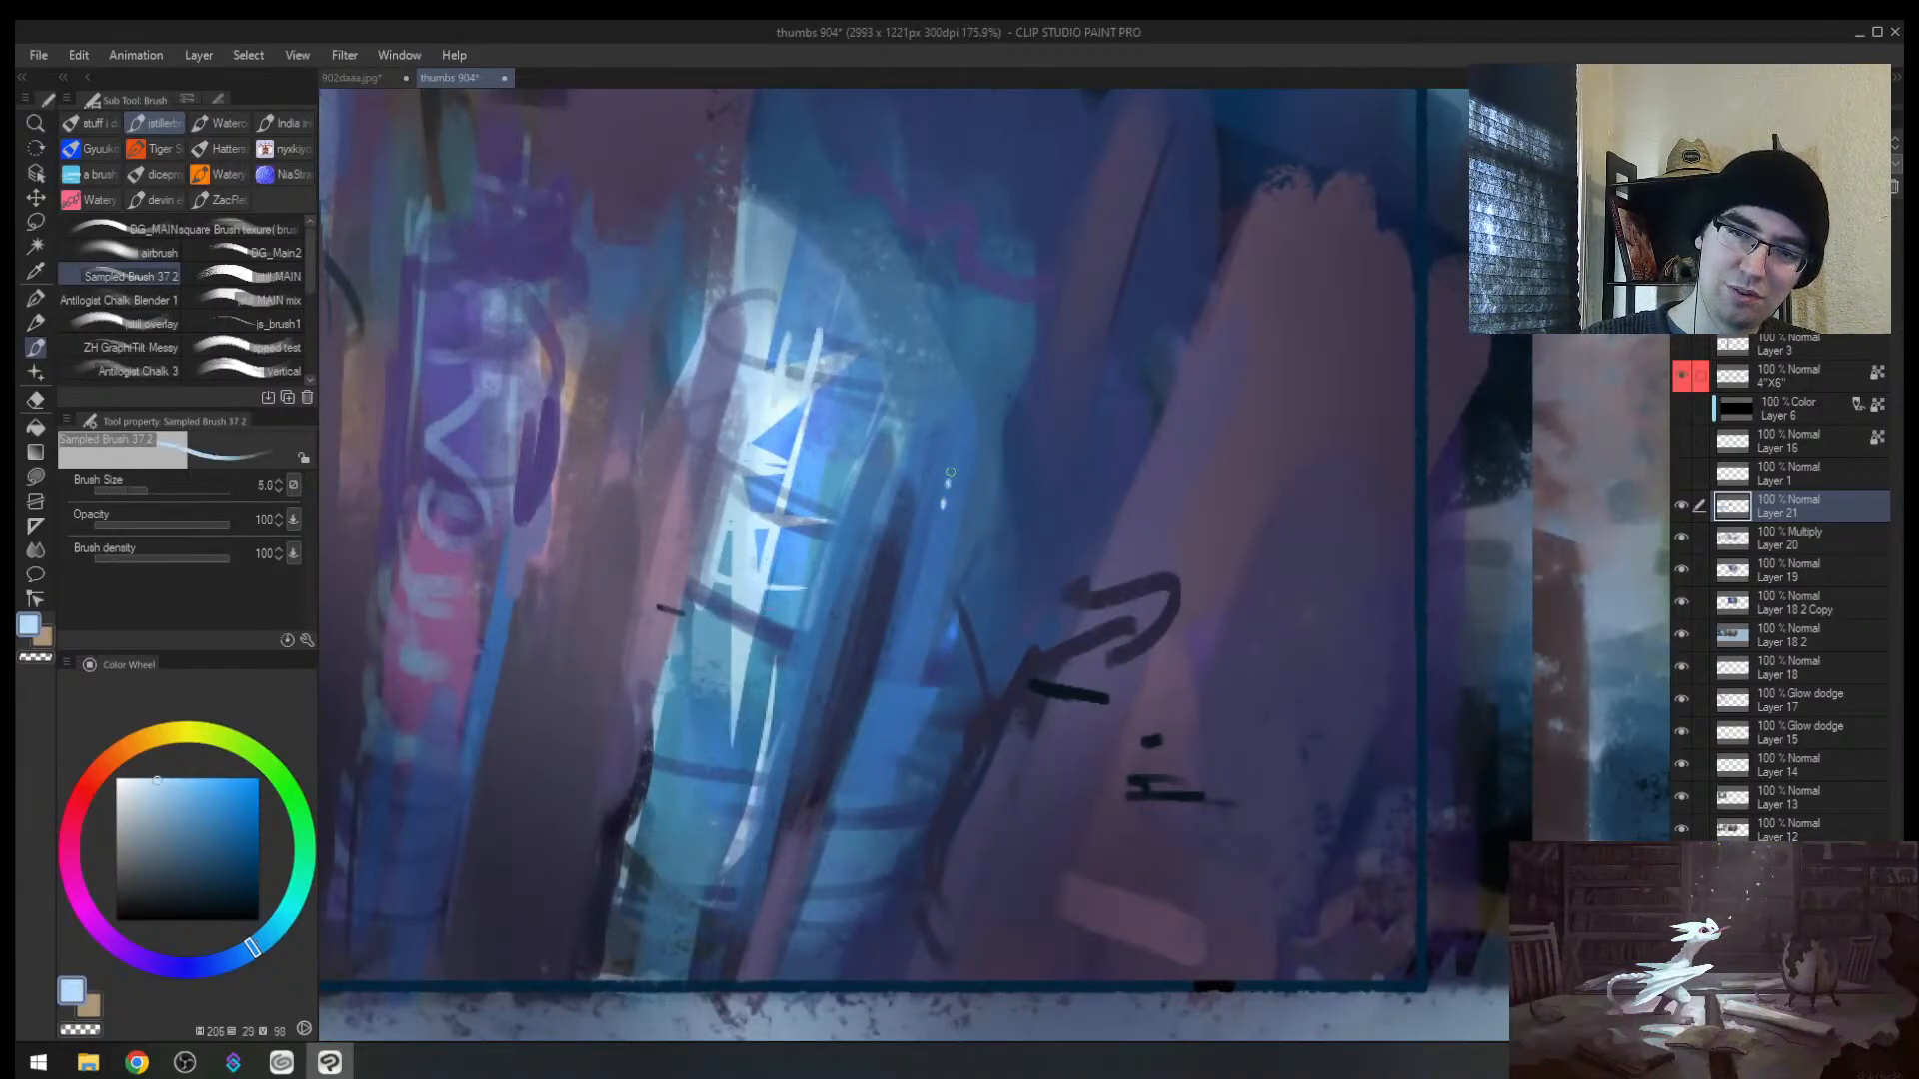
click(941, 529)
click(927, 577)
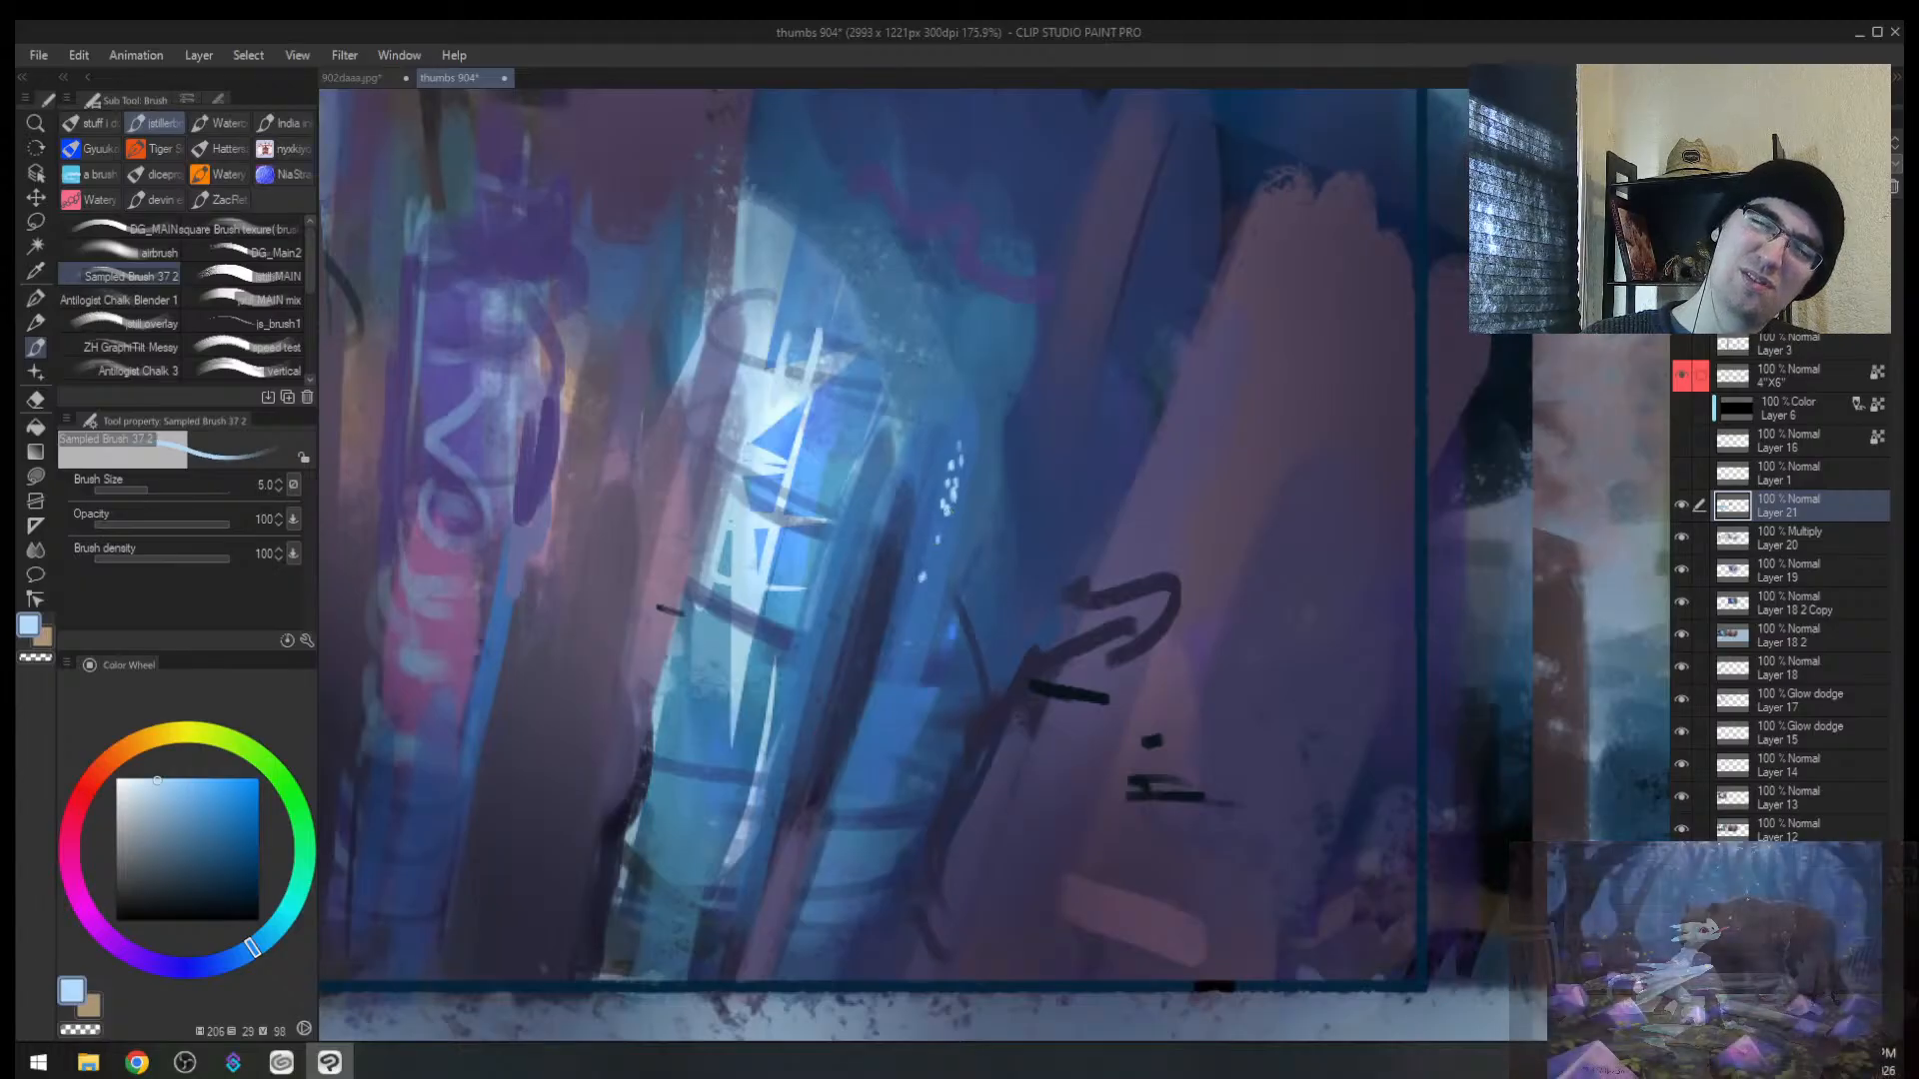
key(alt+space)
mouse_move(985, 642)
mouse_down()
mouse_move(929, 650)
mouse_move(965, 650)
mouse_up()
Step: Erase the stray light dots, checking the composition in a mirrored view
key(h)
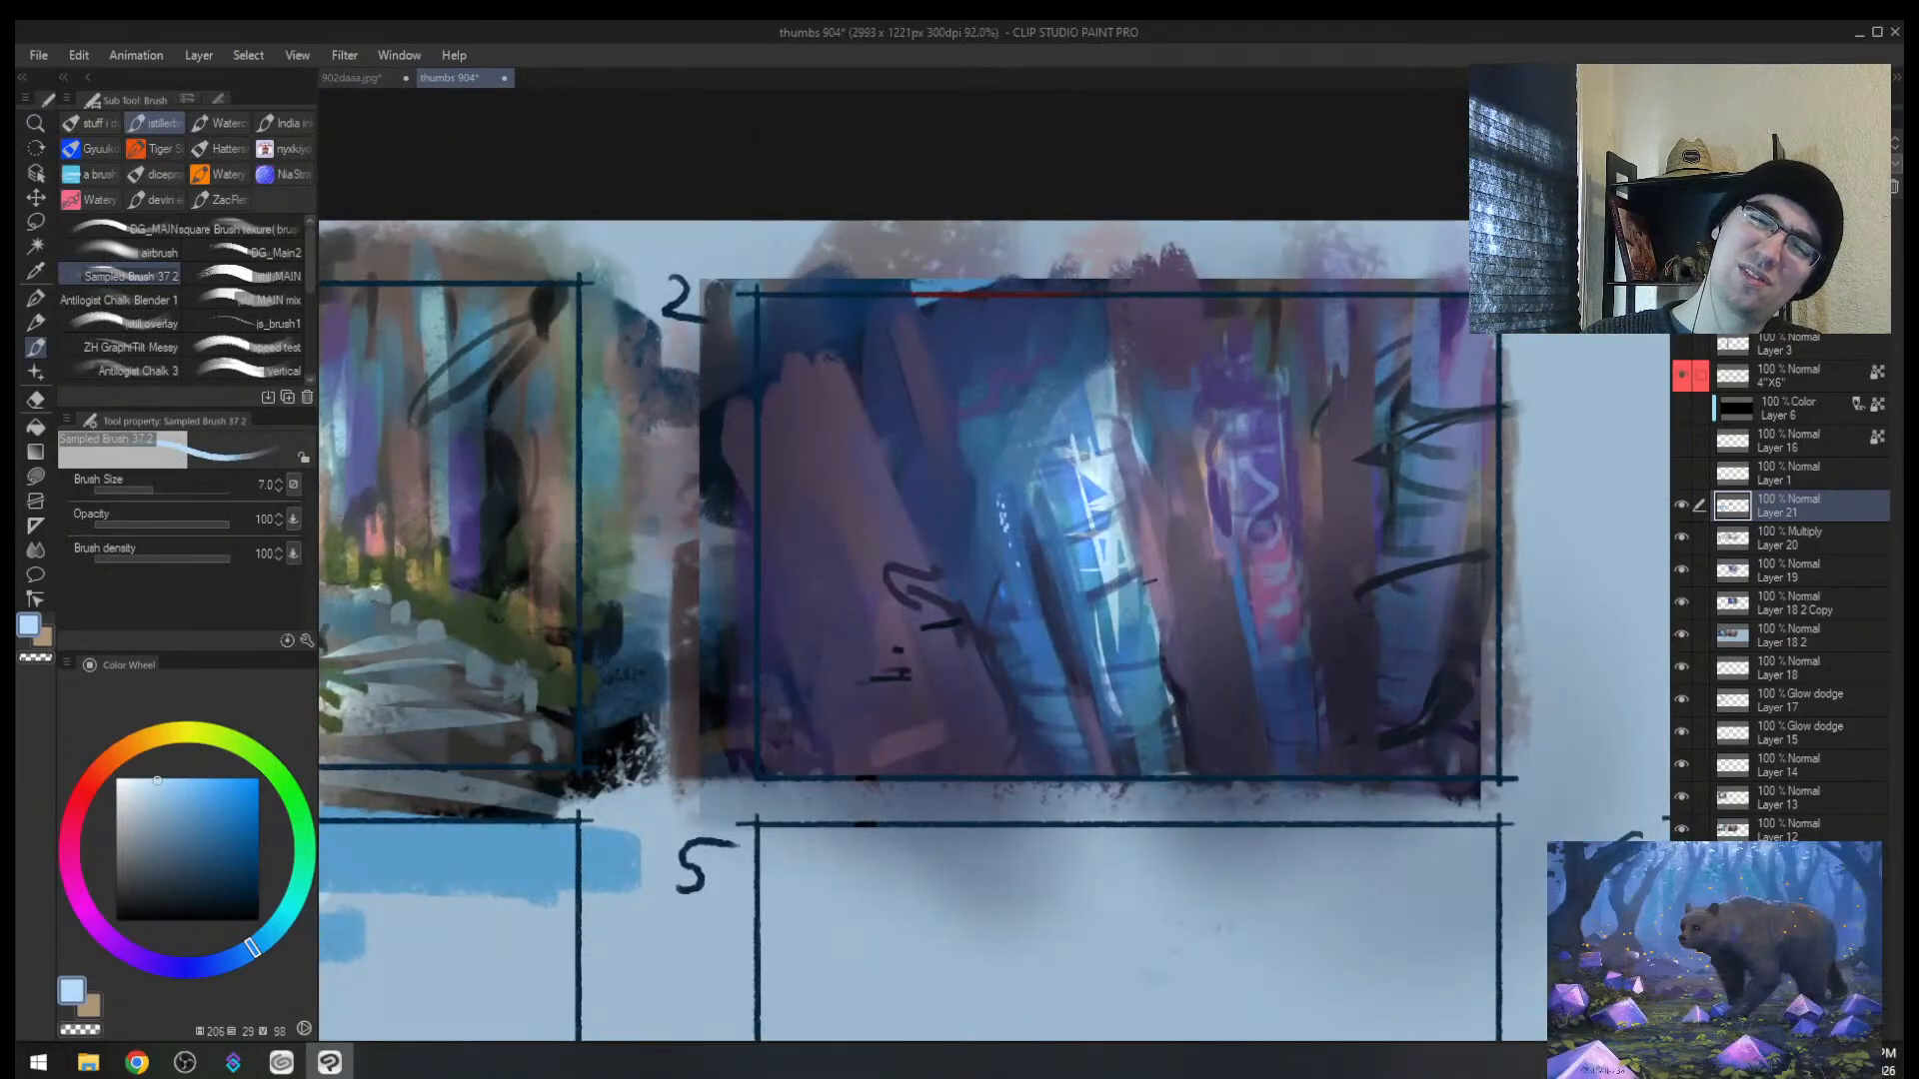
key(e)
drag(1014, 471, 1006, 538)
key(b)
alt+click(1040, 509)
Step: Sample light cyan and dark blue from the painting and add a short dark blue stroke
alt+click(1069, 470)
alt+click(1060, 490)
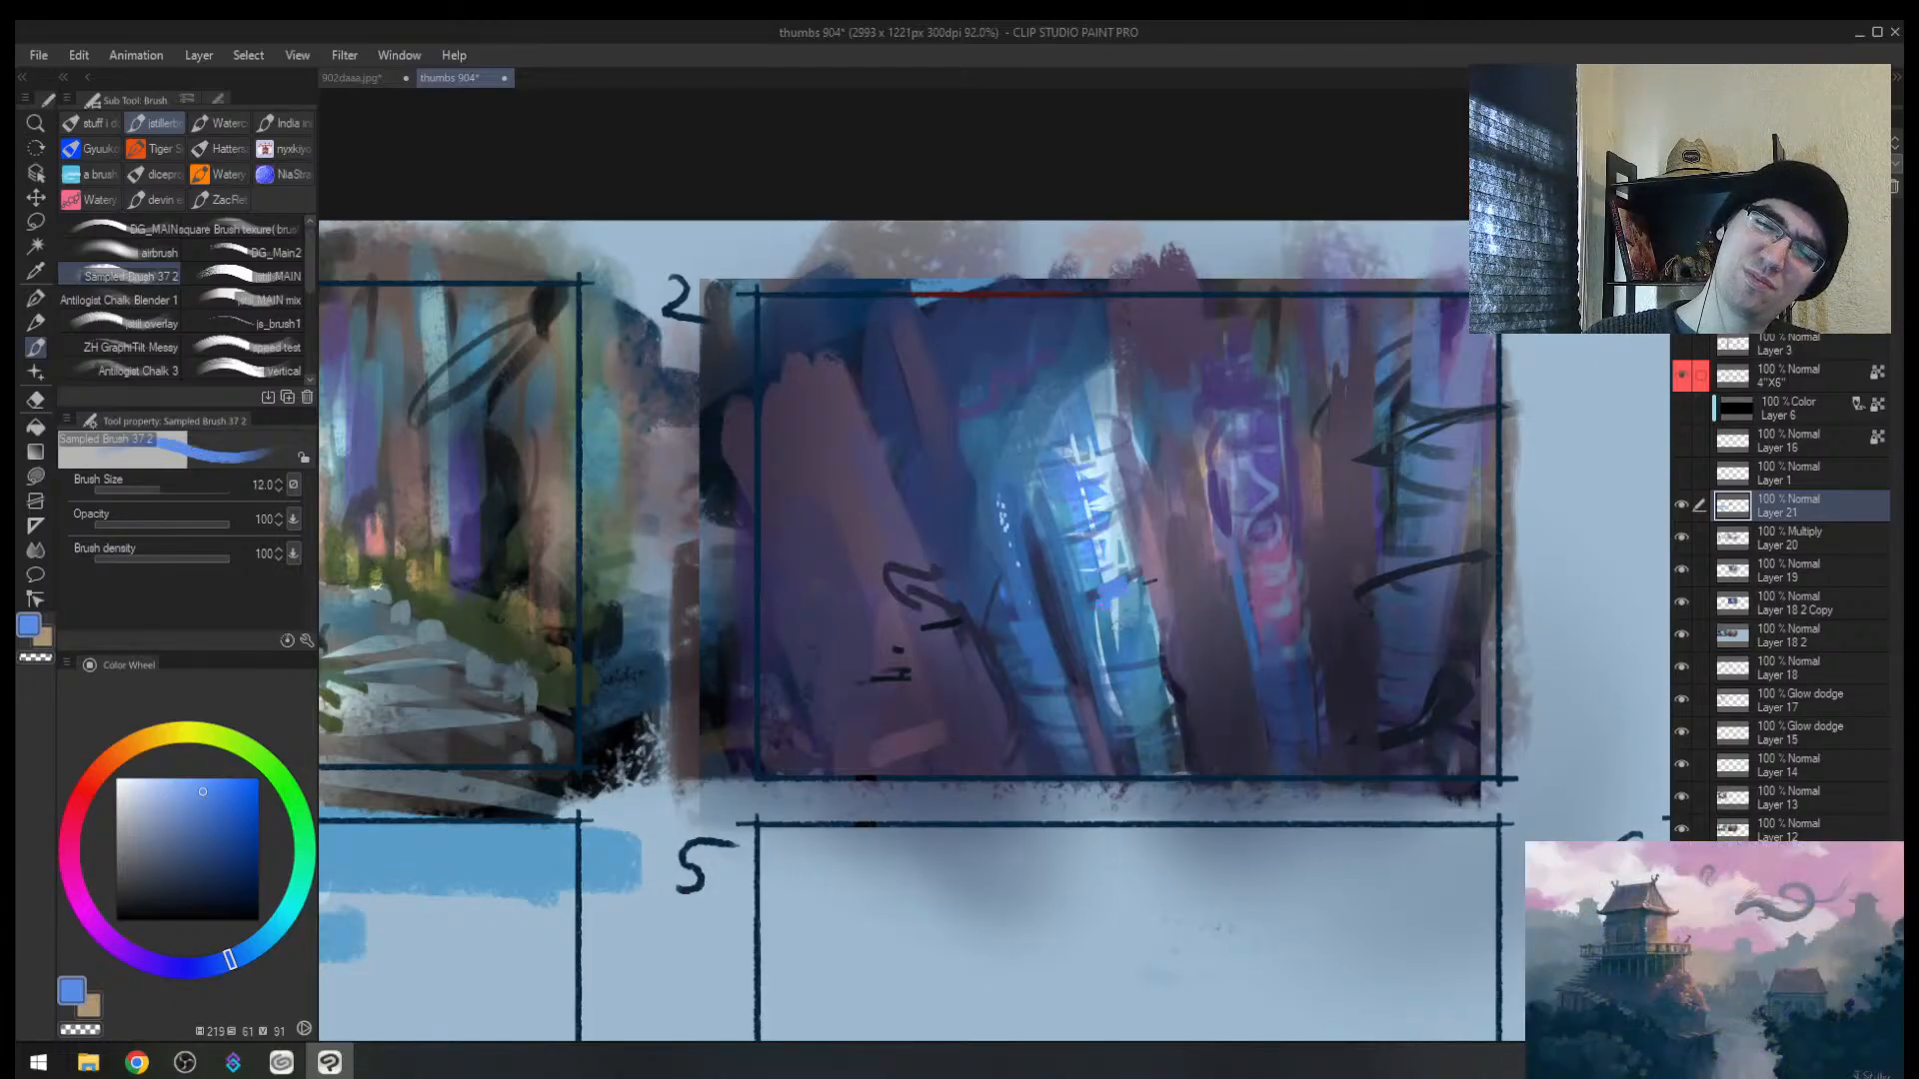
alt+click(1127, 540)
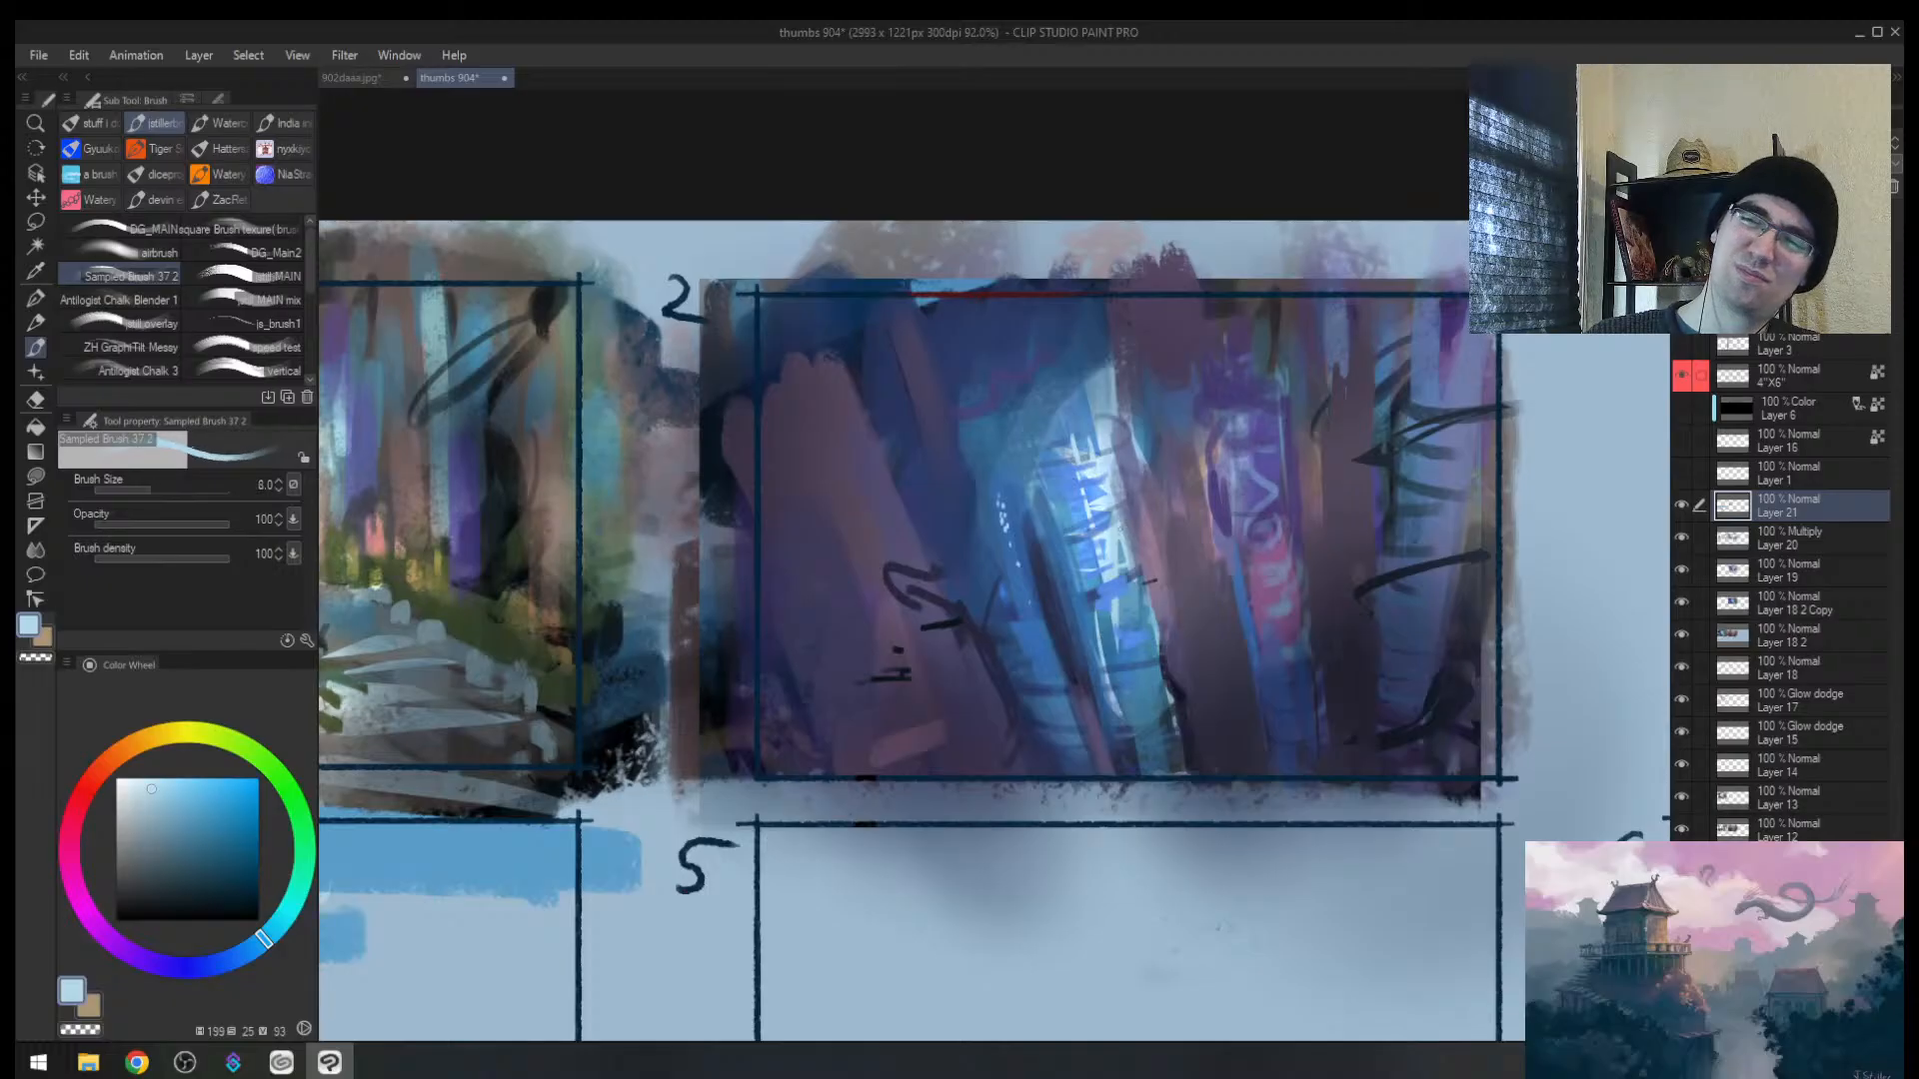
key(bracketright)
key(bracketright)
key(bracketright)
key(bracketright)
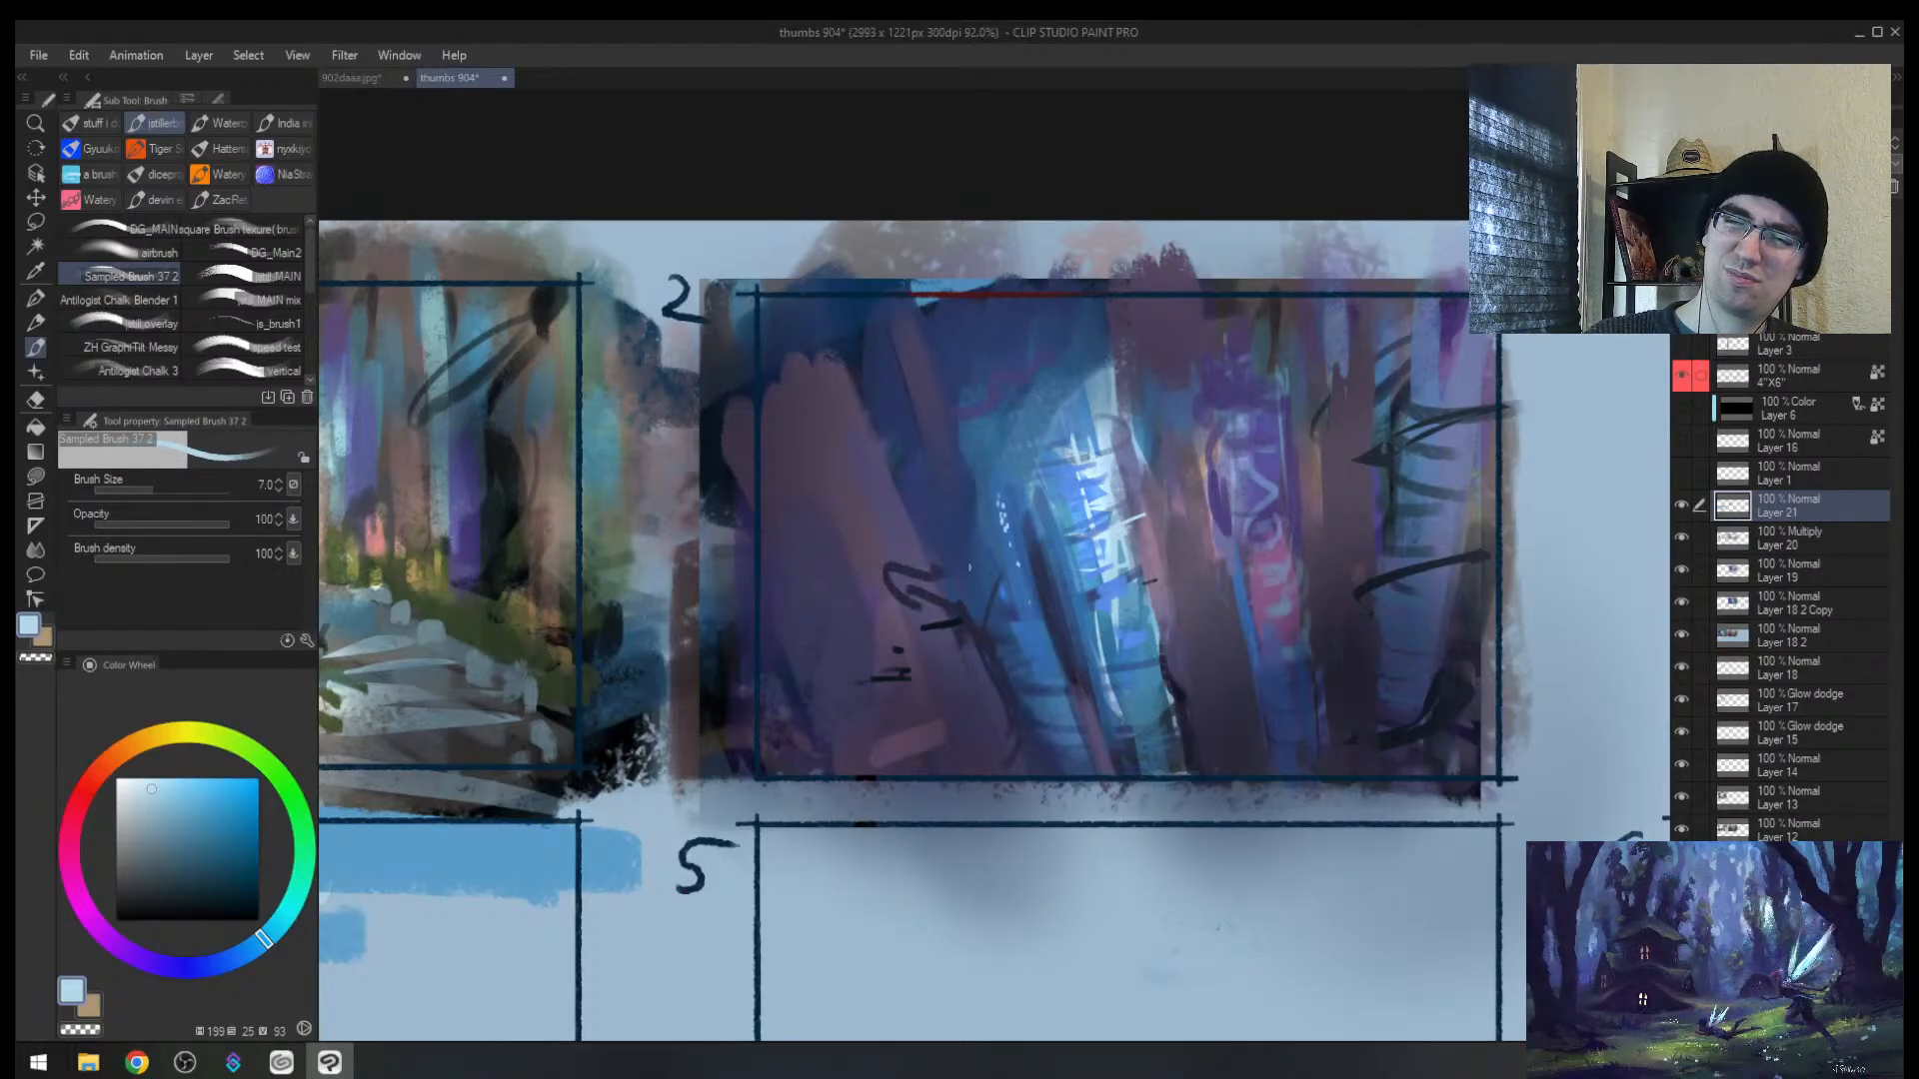
key(h)
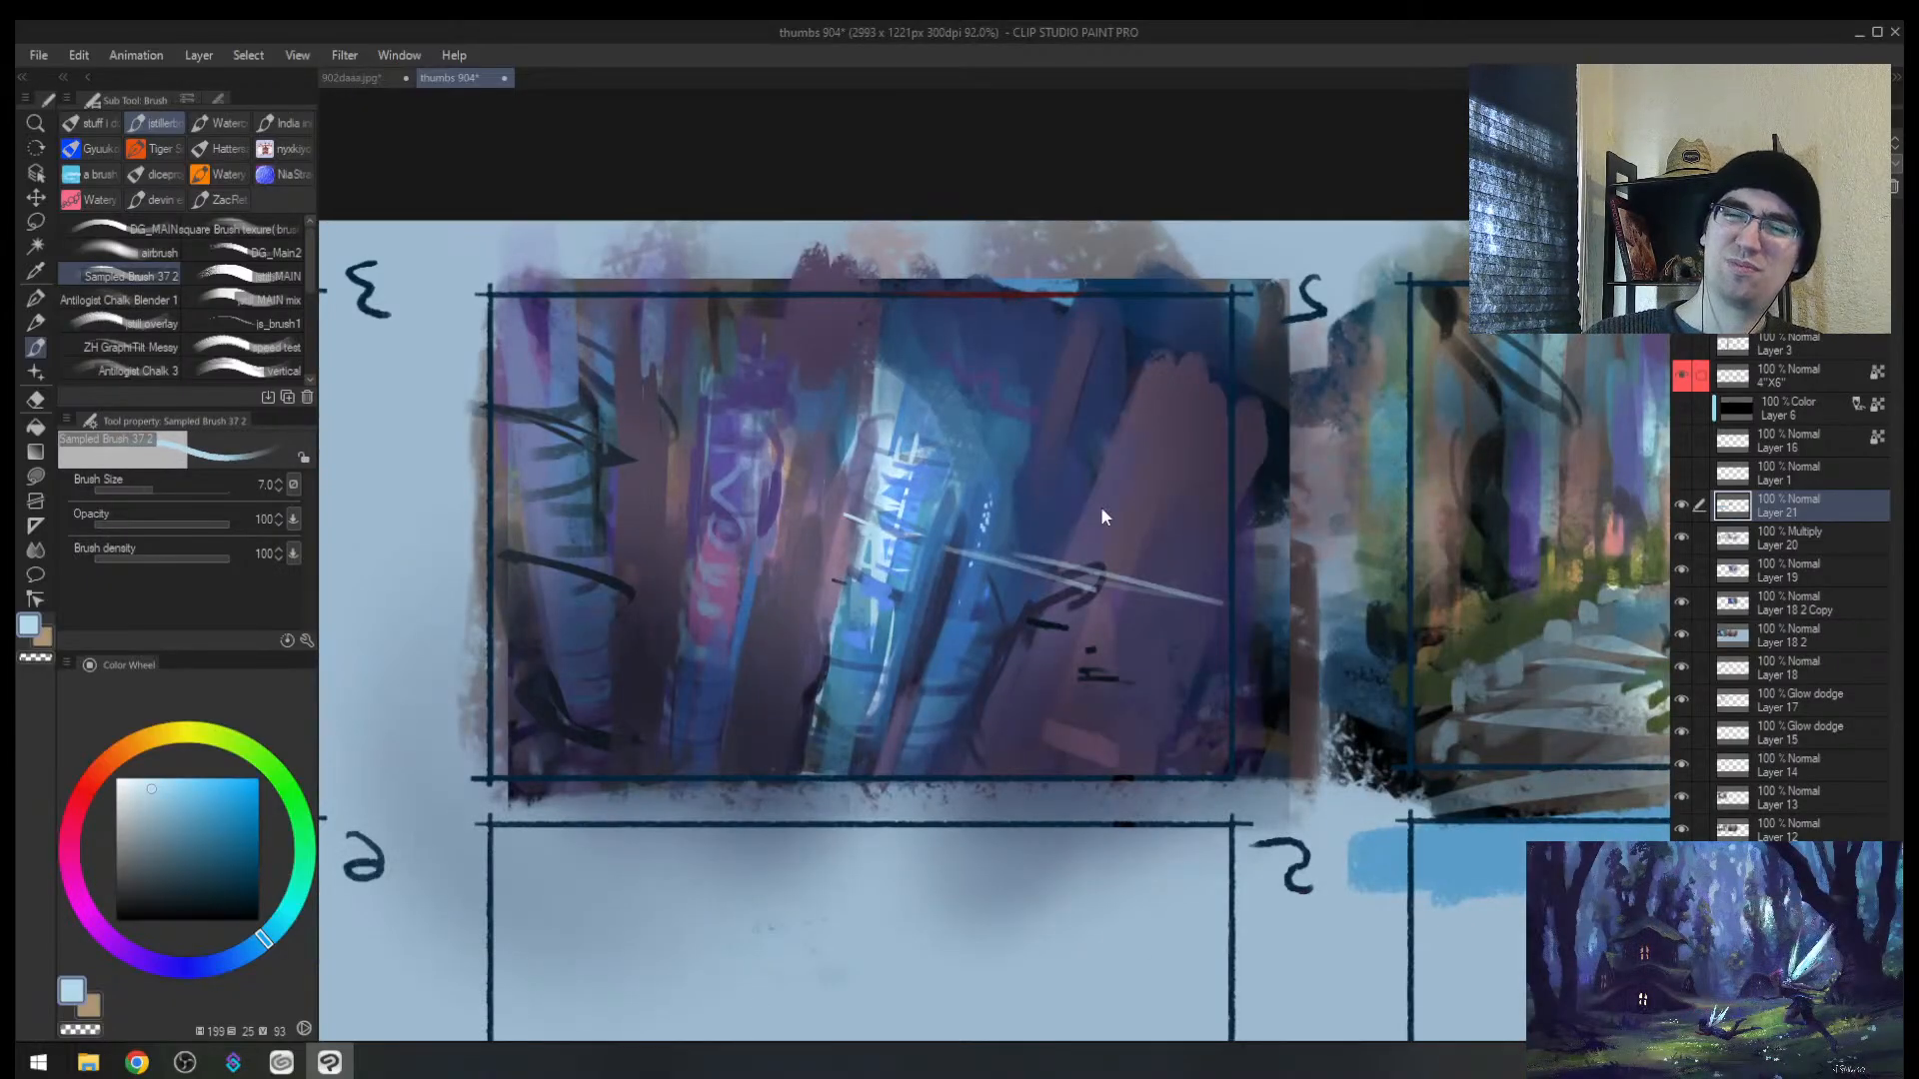
alt+click(1048, 598)
drag(1064, 603, 1076, 586)
key(bracketleft)
key(bracketright)
key(bracketright)
key(bracketright)
key(bracketright)
key(bracketright)
key(bracketright)
key(bracketright)
key(bracketright)
key(bracketright)
key(bracketright)
Step: Zoom out over the sheet and undo a trial dark stroke on the blue trunk
key(alt+space)
drag(848, 711, 786, 751)
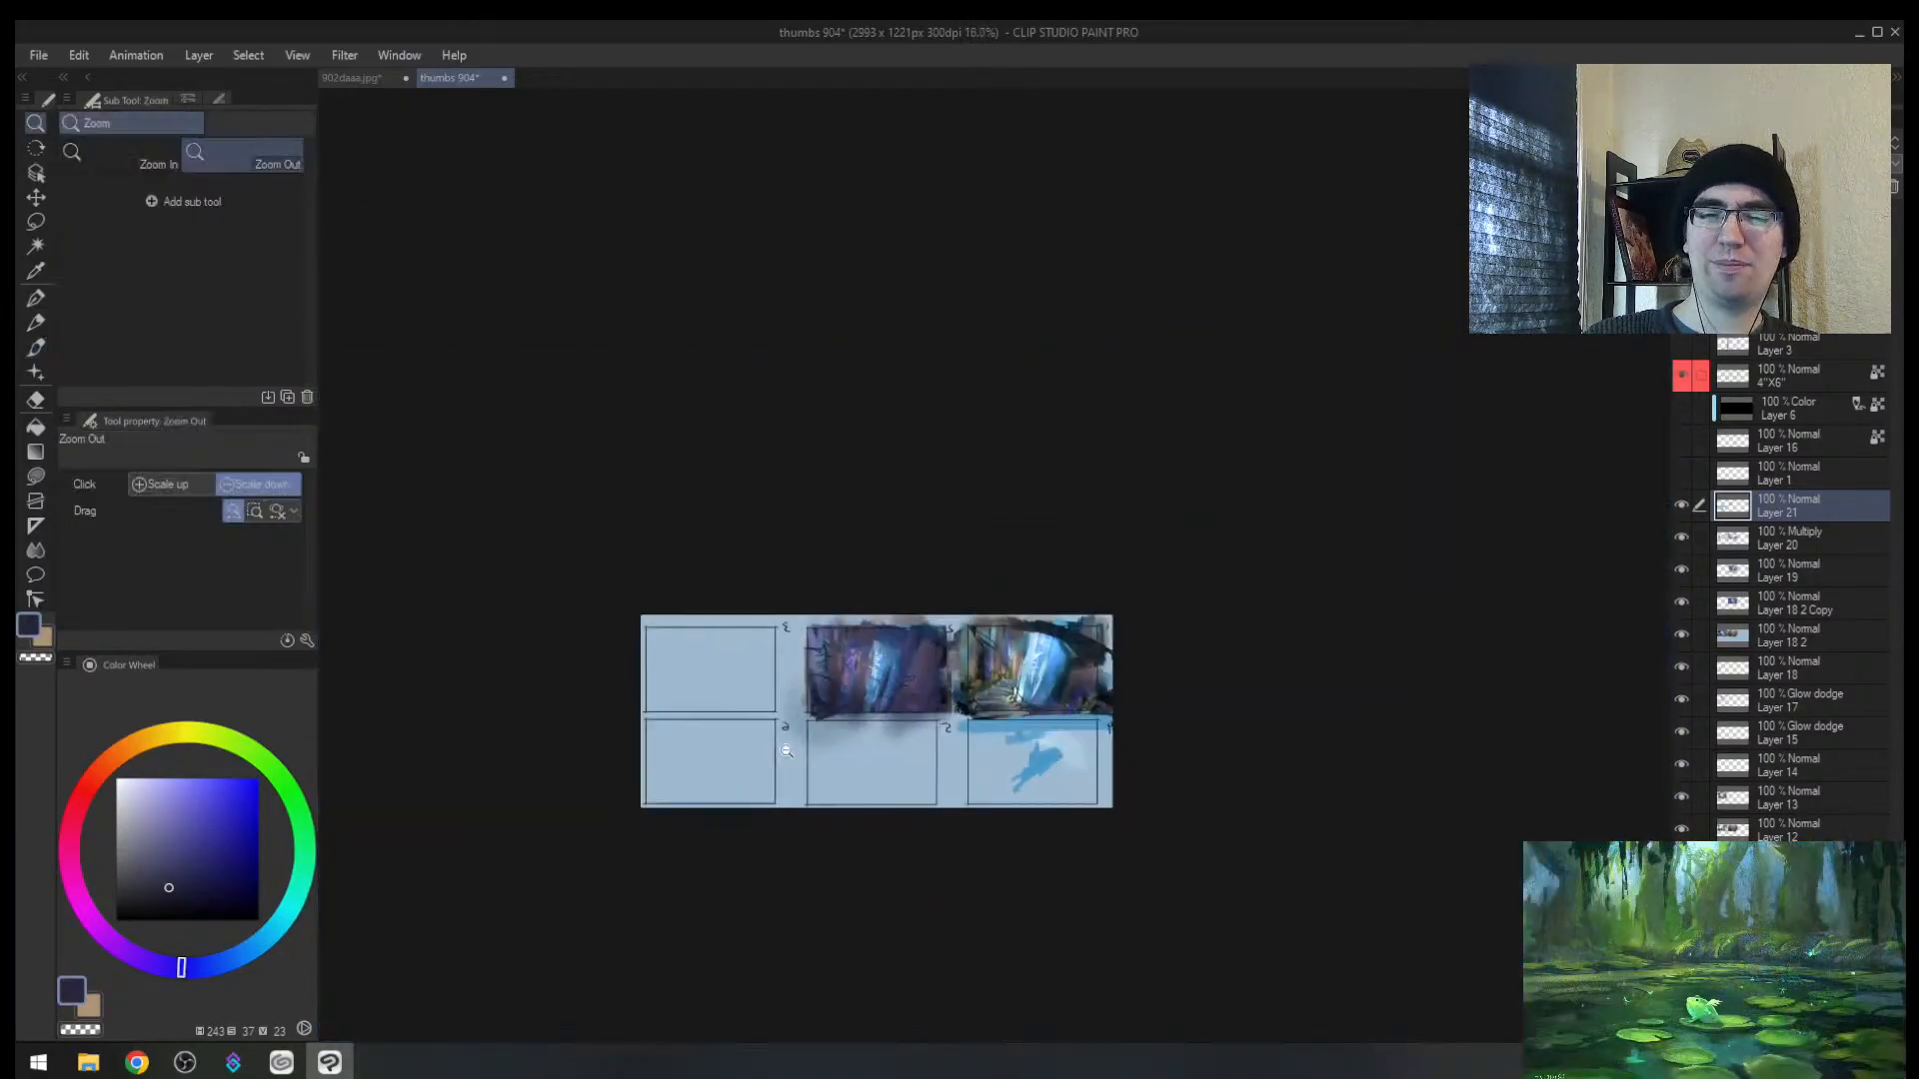
drag(1091, 691, 1114, 635)
alt+click(987, 662)
drag(984, 660, 988, 675)
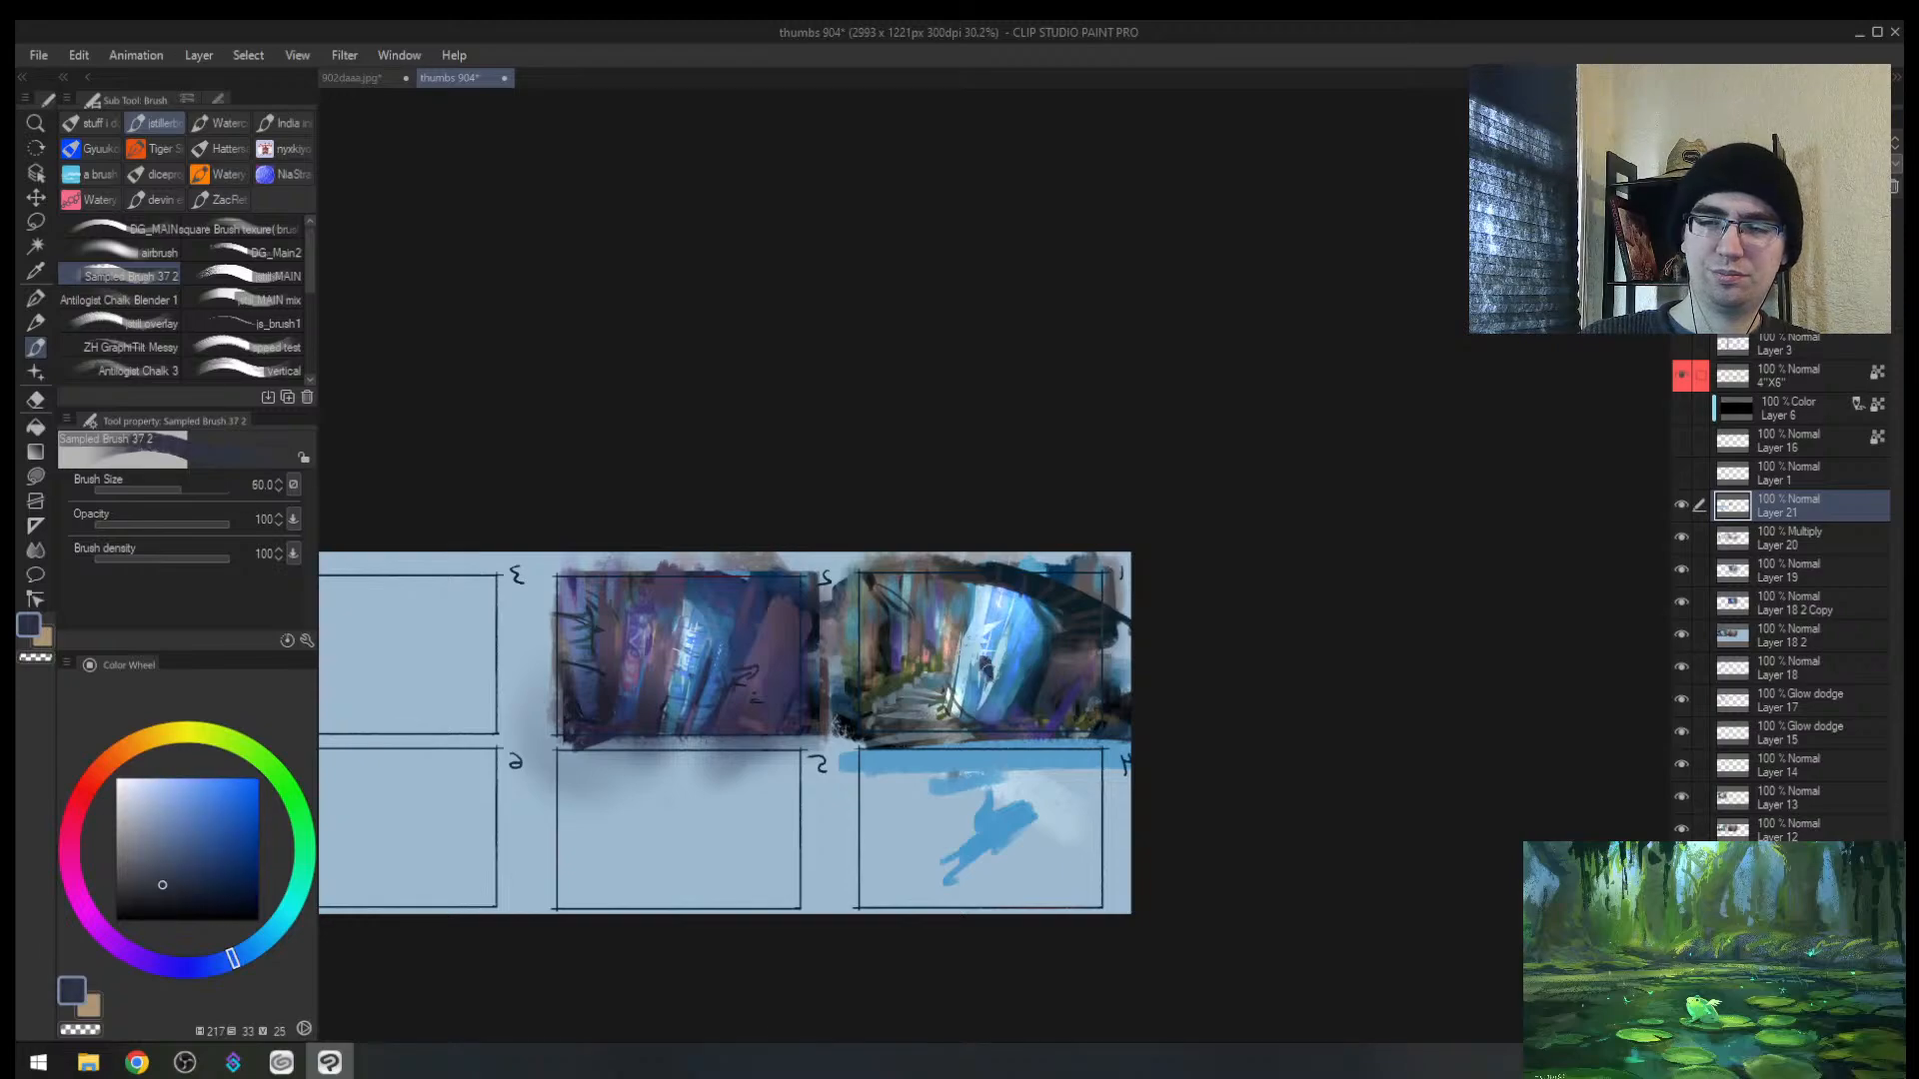
key(ctrl+z)
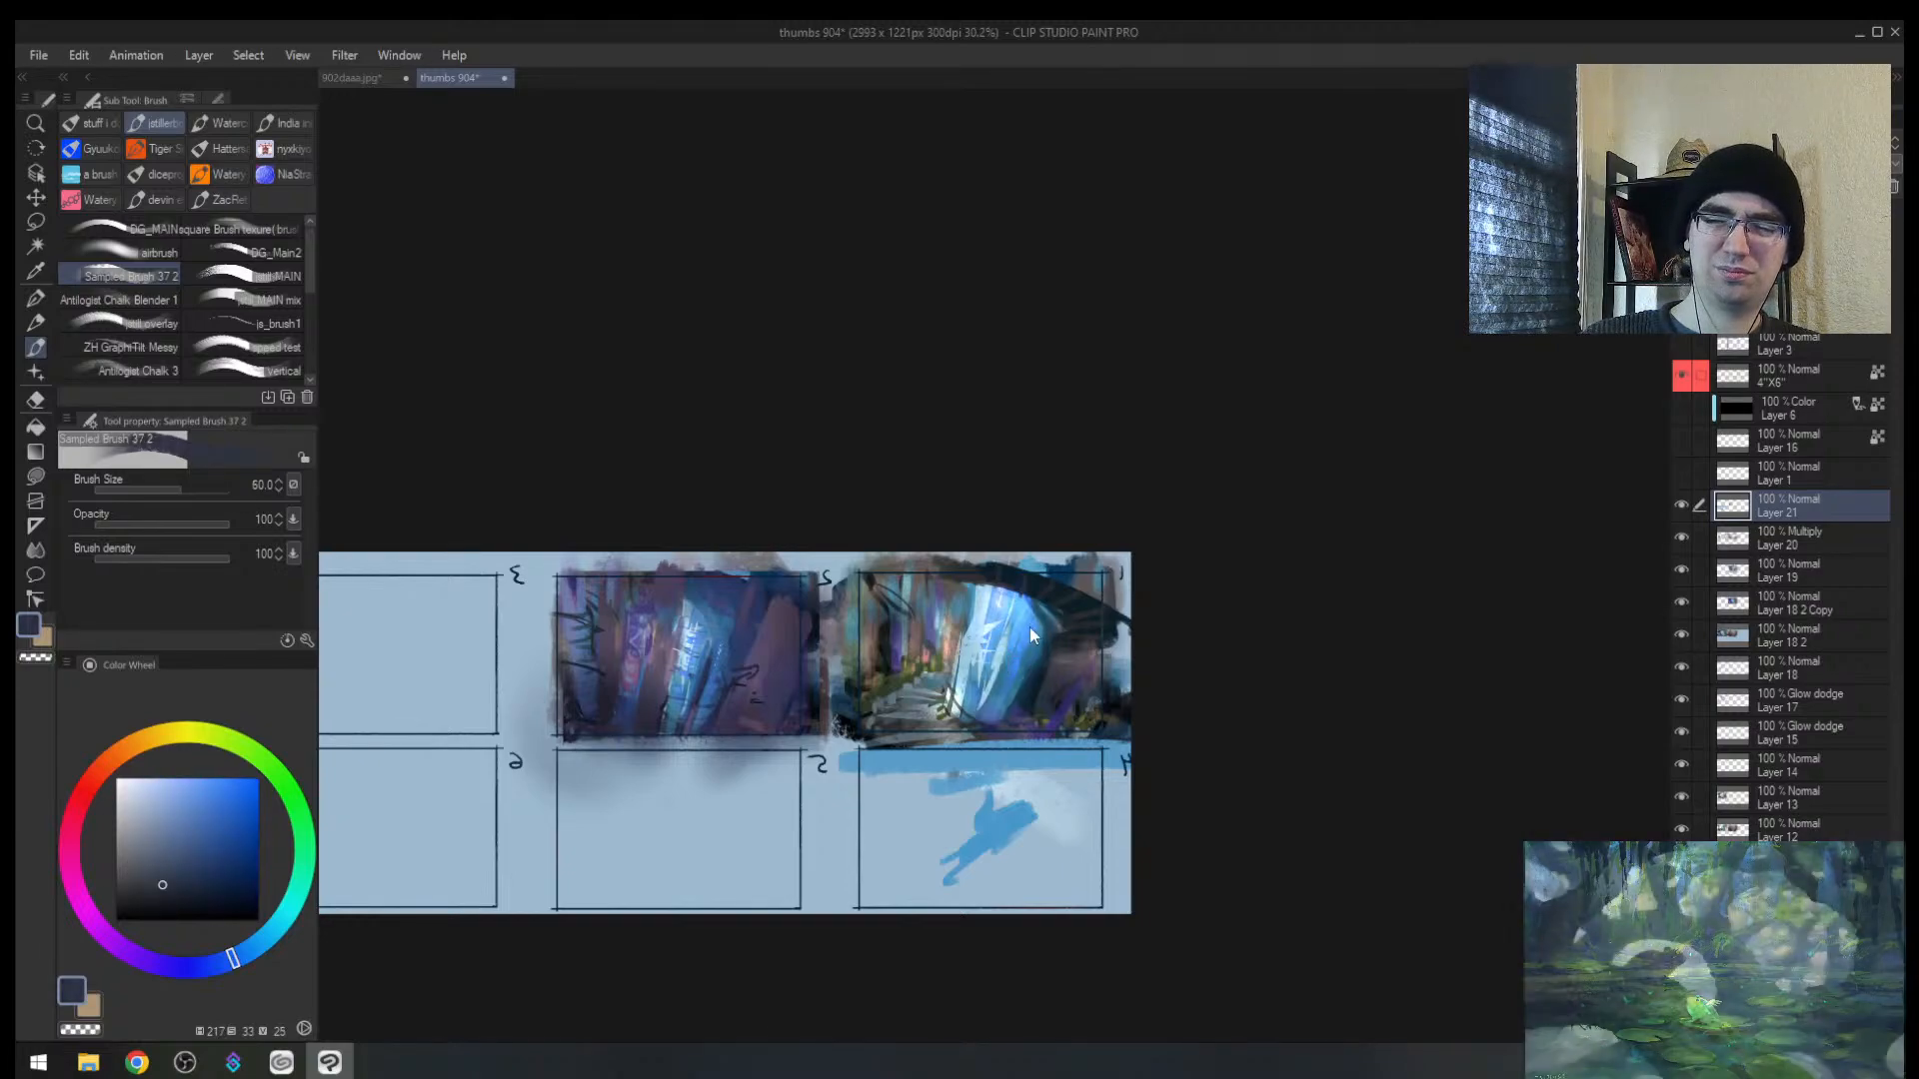
Step: Zoom into empty frame 4 and paint a bright blue zigzag
alt+click(1028, 628)
alt+click(993, 836)
key(alt+space)
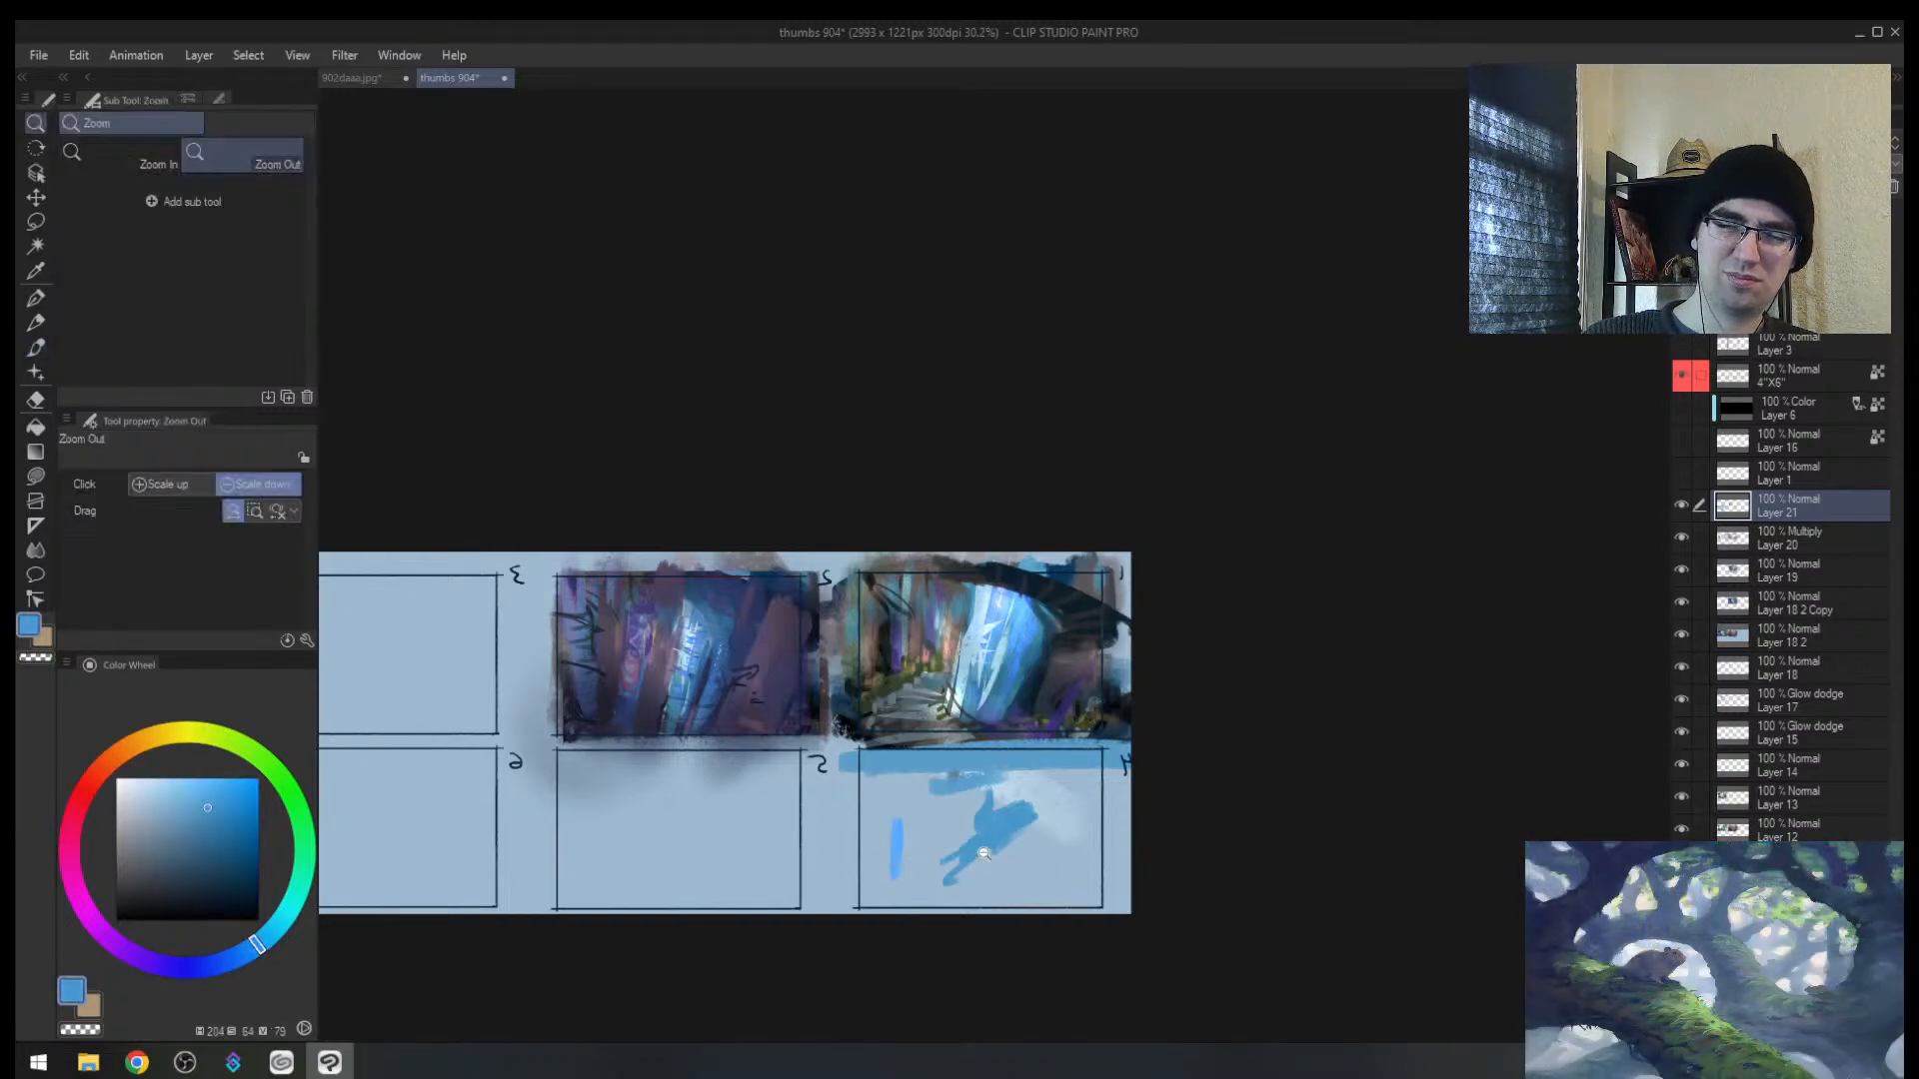
drag(987, 835, 1024, 828)
alt+click(812, 878)
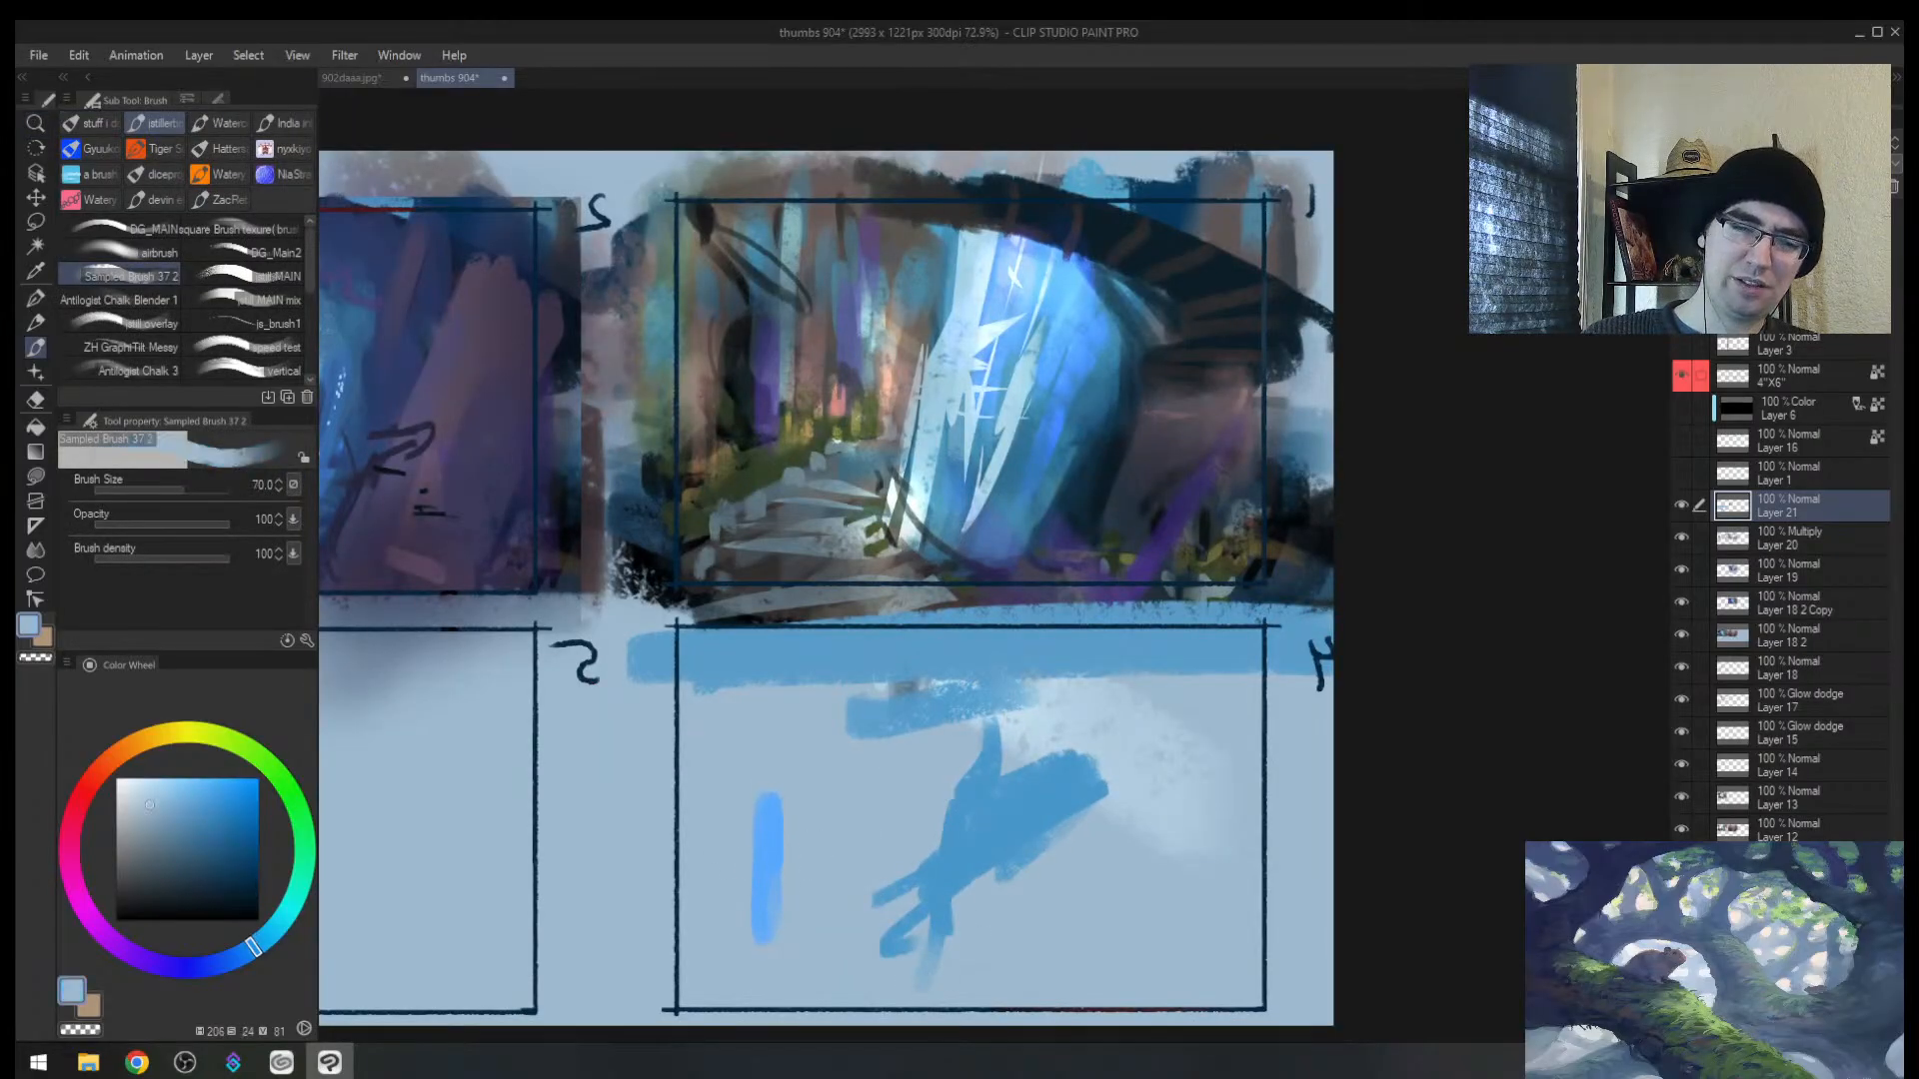
key(bracketright)
key(bracketright)
key(bracketright)
alt+click(768, 867)
mouse_move(821, 856)
mouse_down()
mouse_move(815, 887)
mouse_move(896, 899)
mouse_up()
Step: Block in dark green strokes across the lower part of frame 4
drag(254, 753, 295, 802)
click(210, 903)
key(bracketright)
key(bracketright)
drag(740, 767, 664, 985)
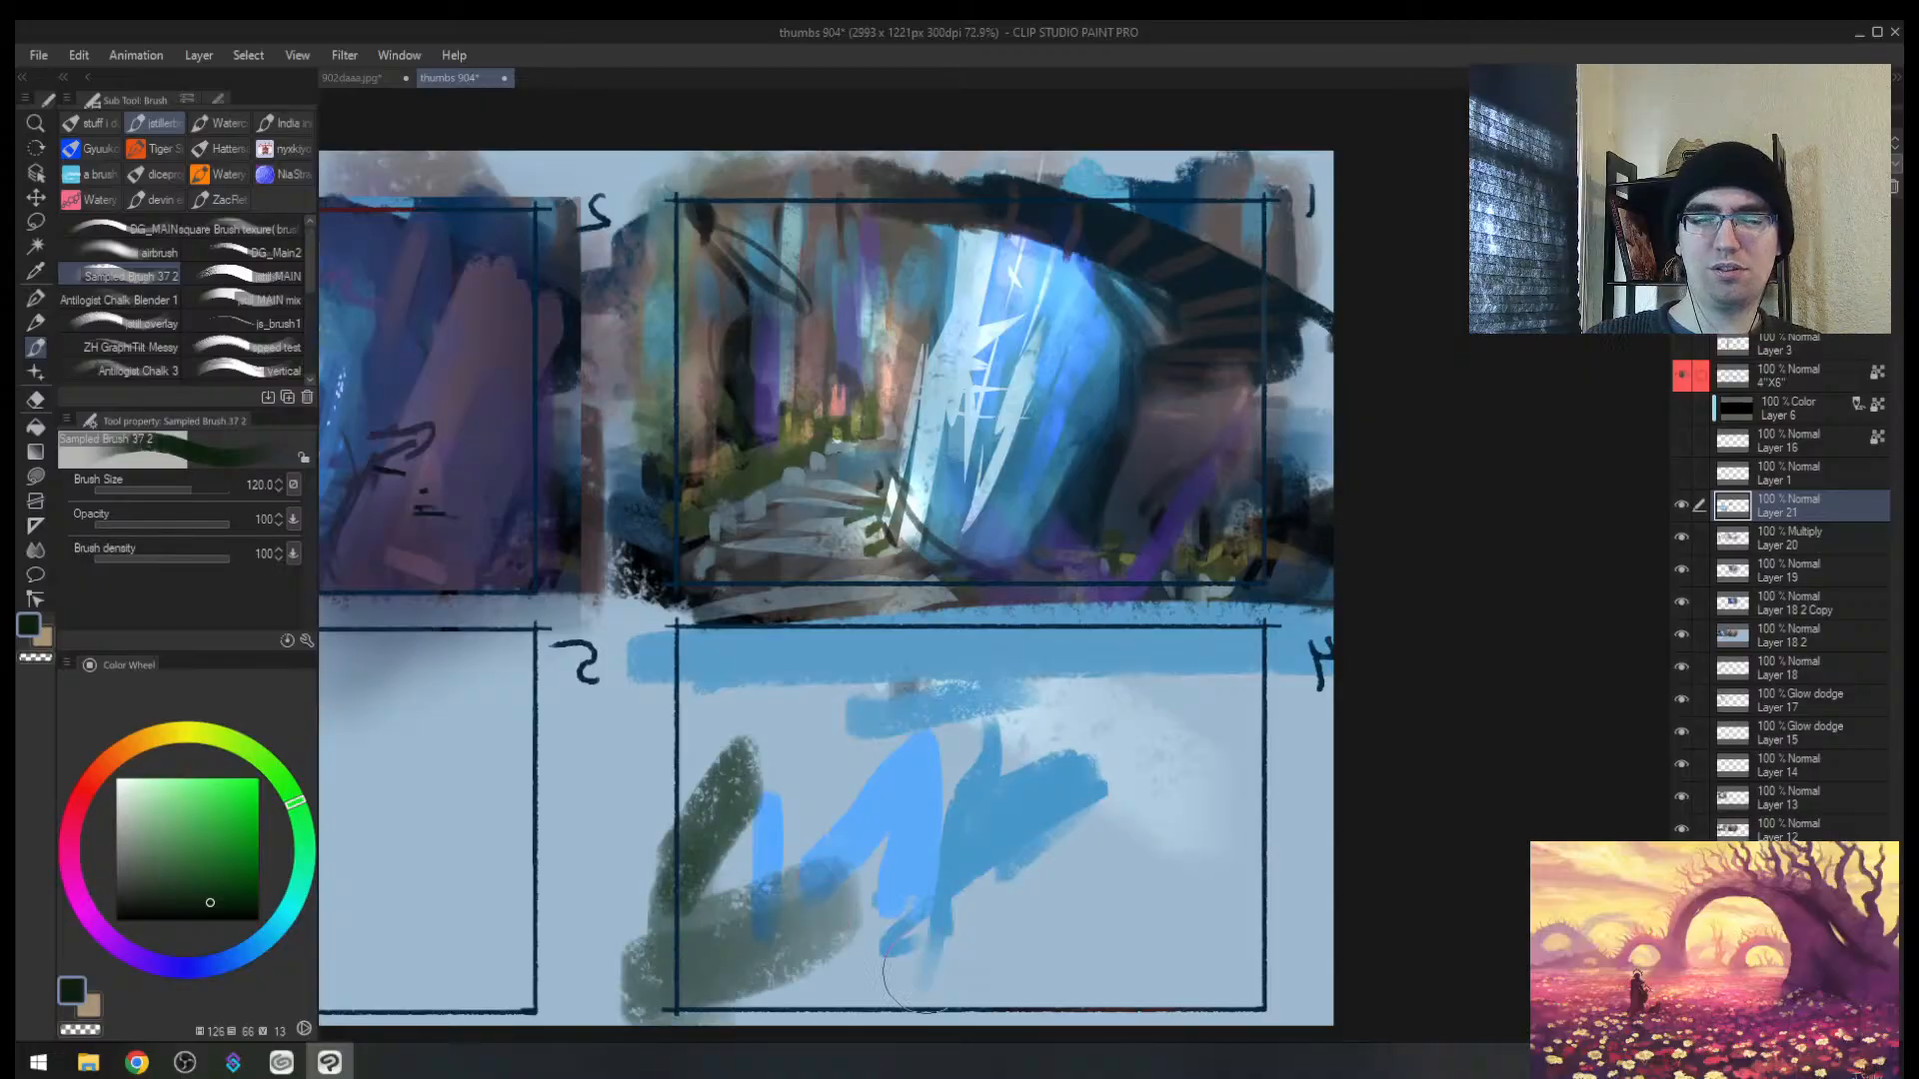
drag(1091, 919, 1195, 994)
key(bracketright)
key(bracketright)
drag(1059, 999, 1182, 989)
key(bracketleft)
key(bracketleft)
key(bracketleft)
key(bracketleft)
key(bracketleft)
mouse_move(924, 986)
mouse_down()
mouse_move(870, 1019)
mouse_move(721, 985)
mouse_up()
drag(1174, 880, 548, 944)
Step: Add grey-green across the lower half and translucent blue across the upper frame
click(153, 873)
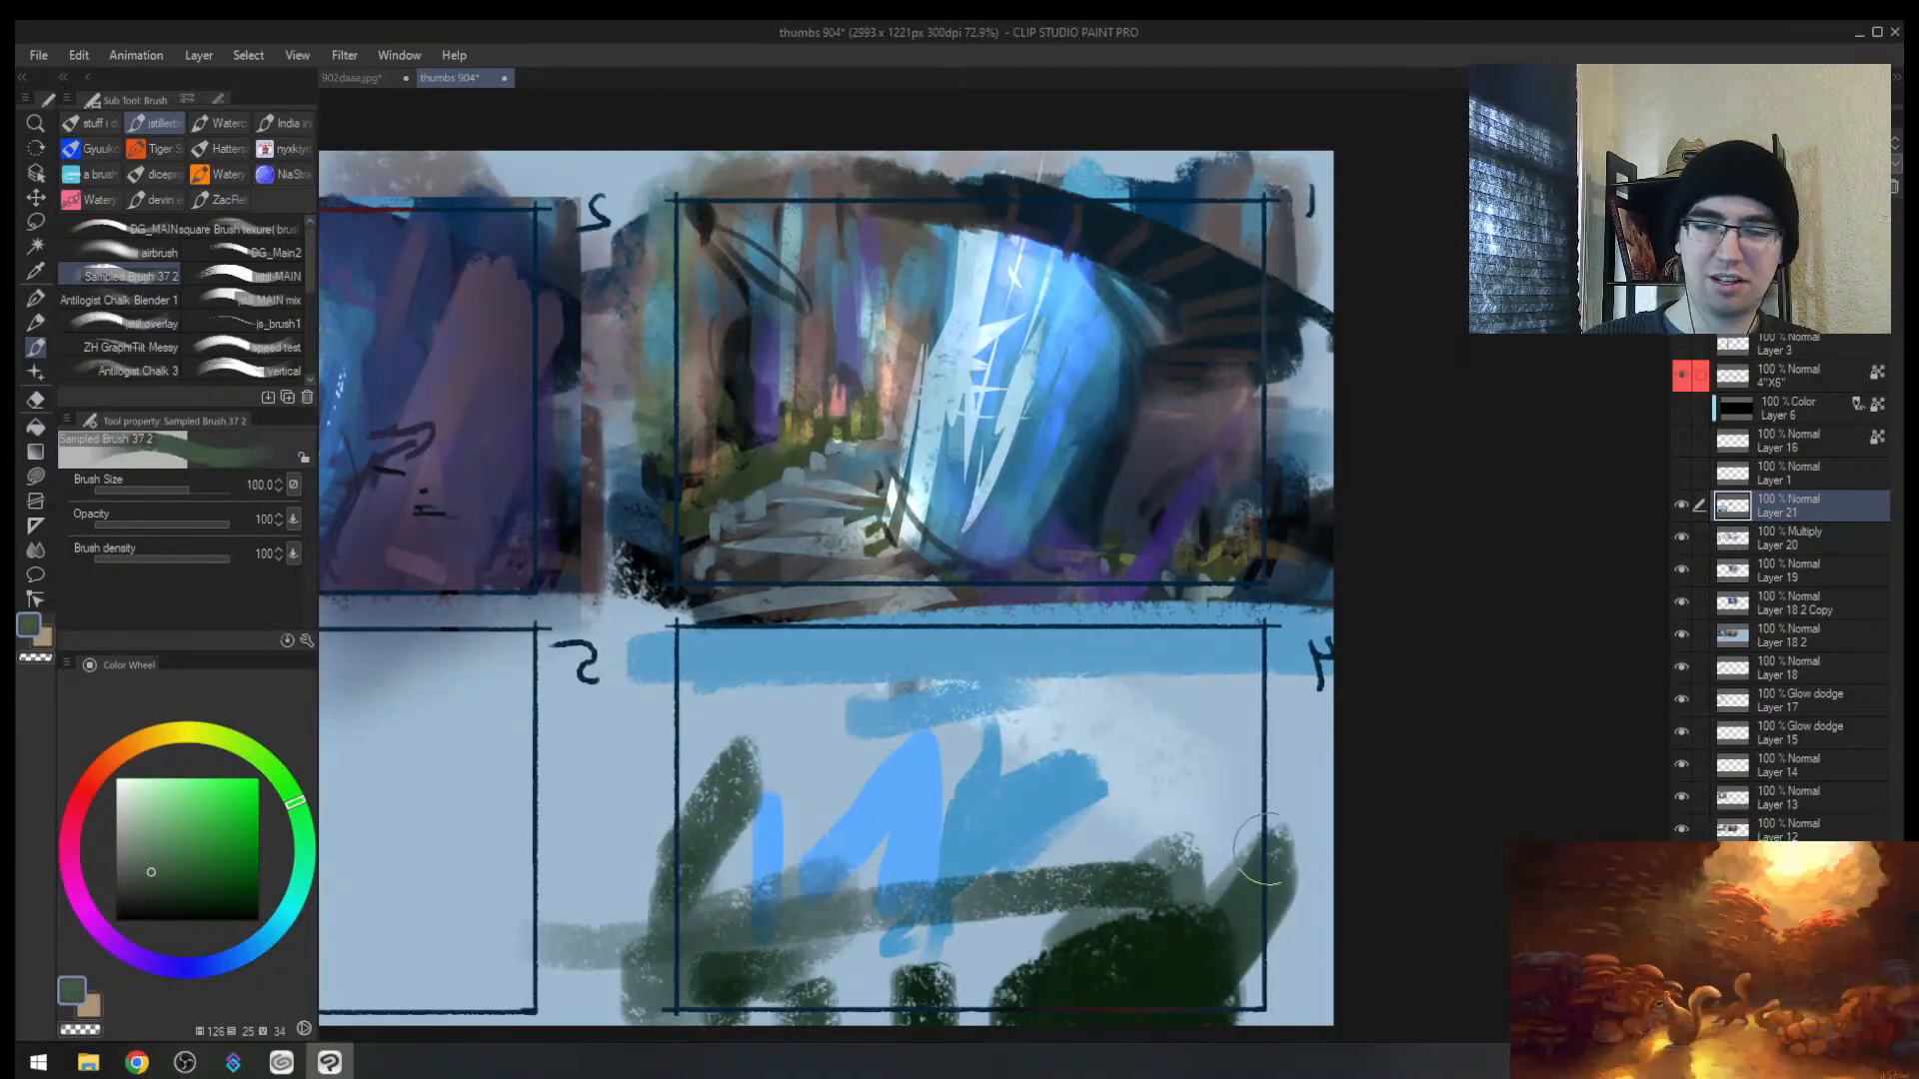
mouse_move(1269, 850)
mouse_down()
mouse_move(1028, 987)
mouse_move(955, 981)
mouse_move(1304, 819)
mouse_move(815, 898)
mouse_up()
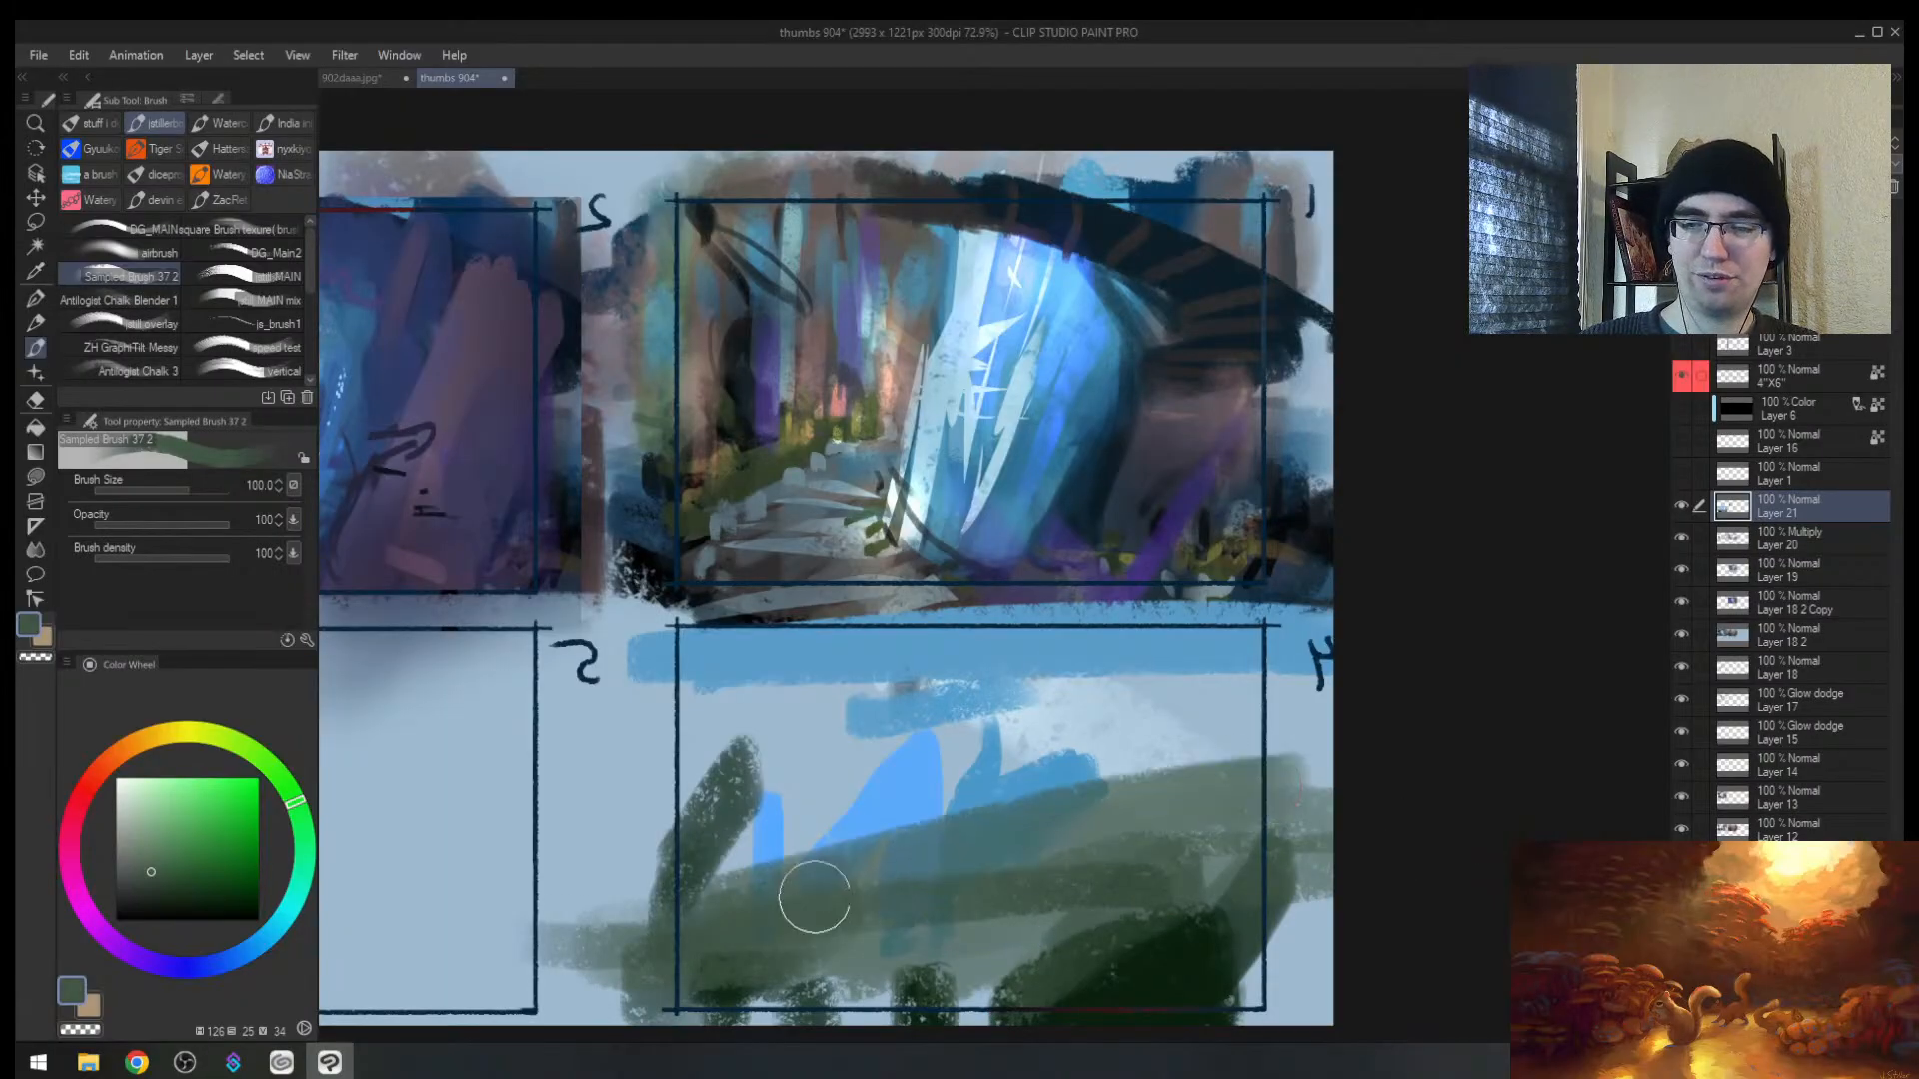
alt+click(907, 800)
mouse_move(929, 811)
mouse_down()
mouse_move(1197, 766)
mouse_move(1261, 779)
mouse_up()
mouse_move(839, 775)
mouse_down()
mouse_move(799, 769)
mouse_move(745, 707)
mouse_move(1004, 722)
mouse_move(1299, 683)
mouse_up()
Step: Paint a bright blue band below the sky and a teal-grey band across the middle
alt+click(1125, 693)
alt+click(1171, 706)
alt+click(1039, 748)
drag(979, 754, 1191, 744)
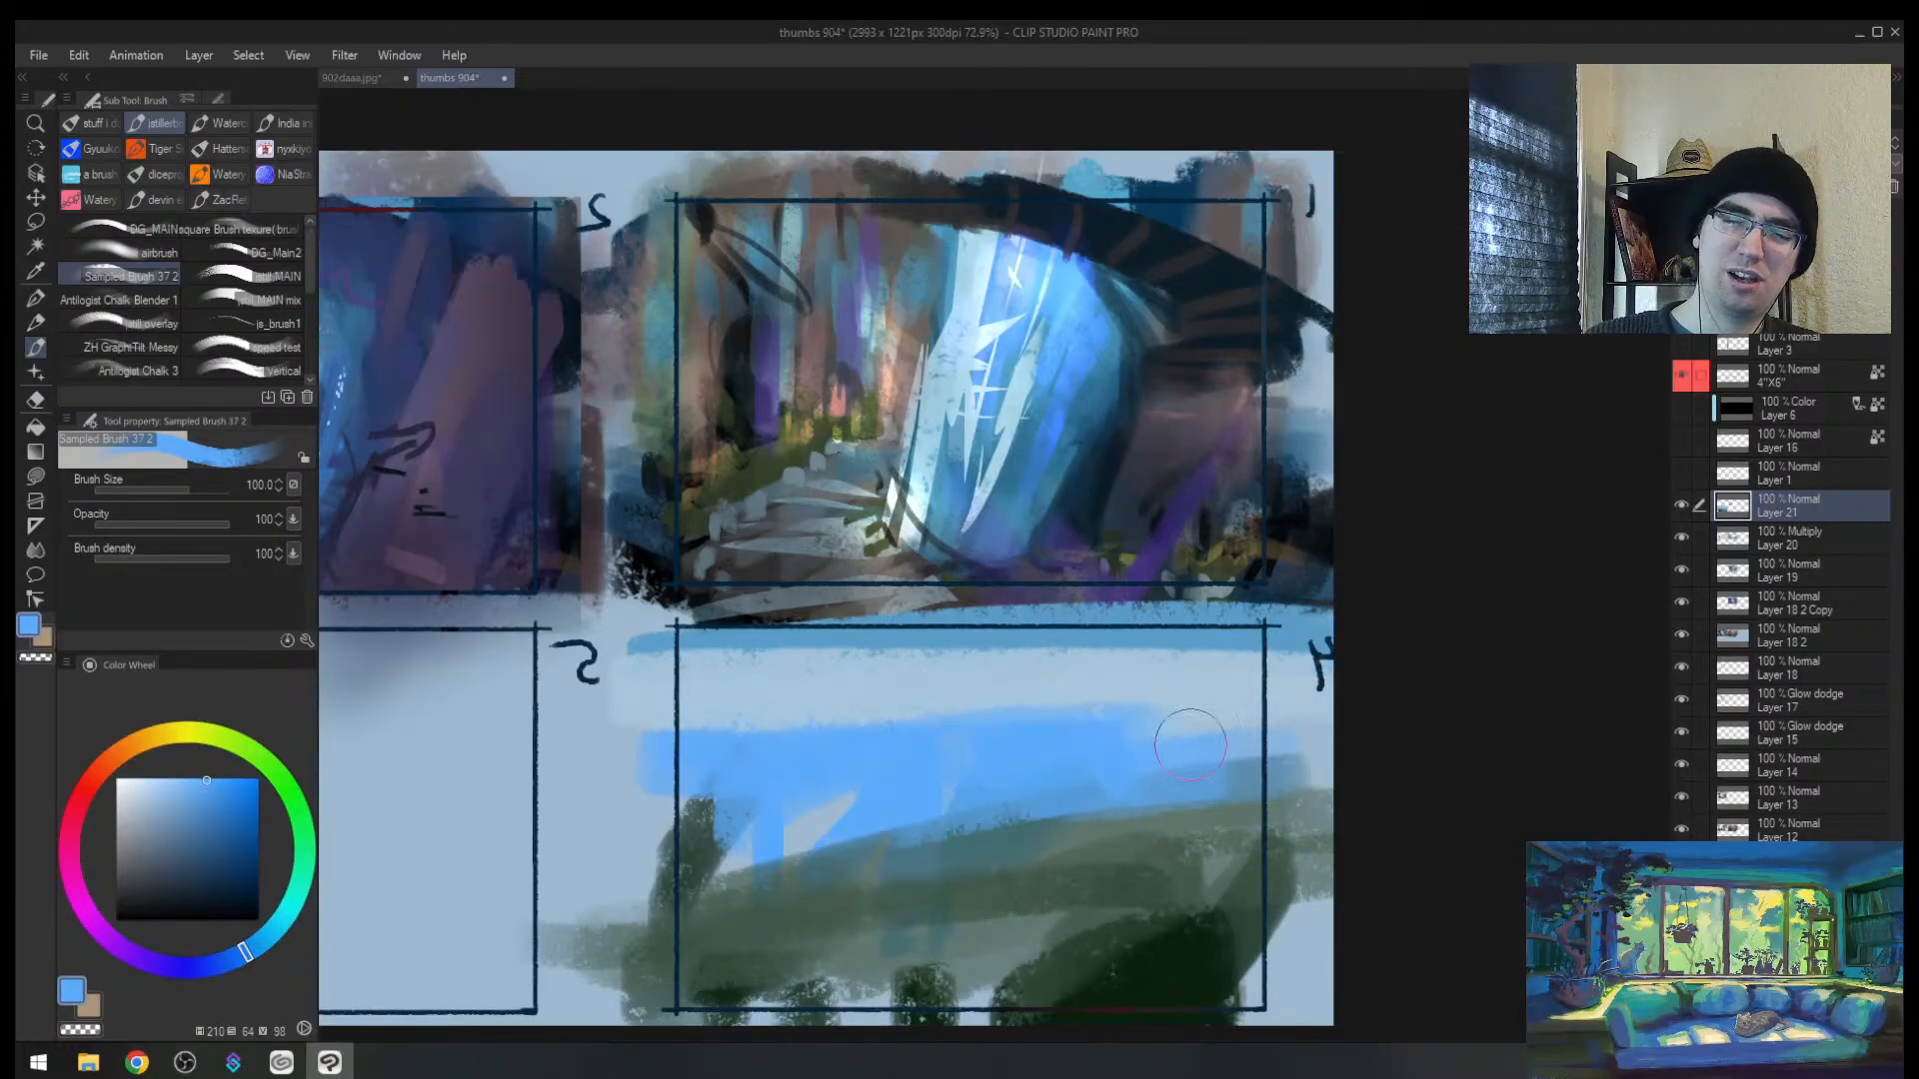
alt+click(873, 858)
drag(825, 857, 596, 856)
drag(595, 856, 999, 849)
Step: Lay dark green along the foreground bottom and cover the dark edge with grey-green
alt+click(1124, 968)
key([)
drag(1134, 974, 962, 989)
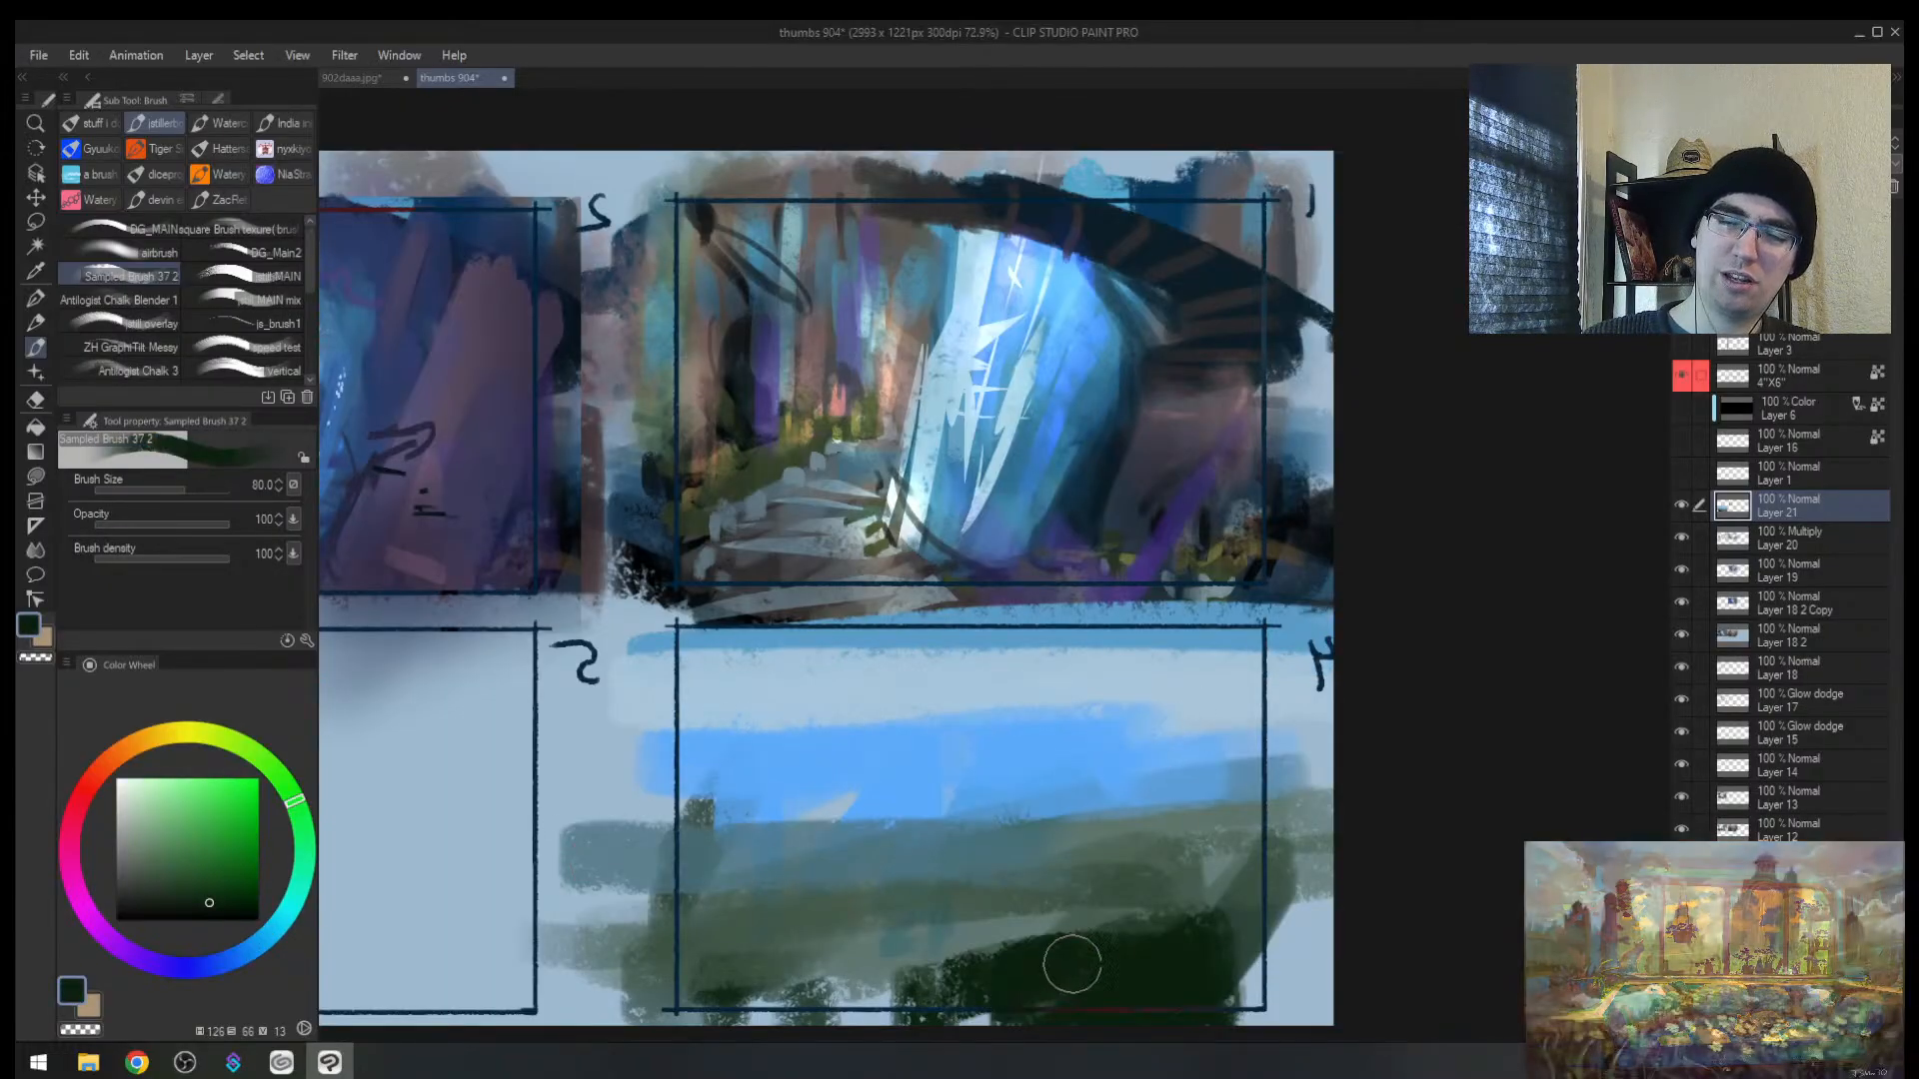
drag(1057, 944, 859, 996)
mouse_move(687, 986)
mouse_down()
mouse_move(884, 964)
mouse_move(854, 979)
mouse_move(960, 925)
mouse_move(880, 930)
mouse_up()
alt+click(853, 894)
key([)
alt+click(1062, 779)
key(])
key(])
key(])
key(])
Step: Touch up the middle ground in teal and reinforce the dark green foreground
alt+click(933, 917)
alt+click(1042, 909)
alt+click(1009, 902)
key([)
drag(727, 945, 712, 950)
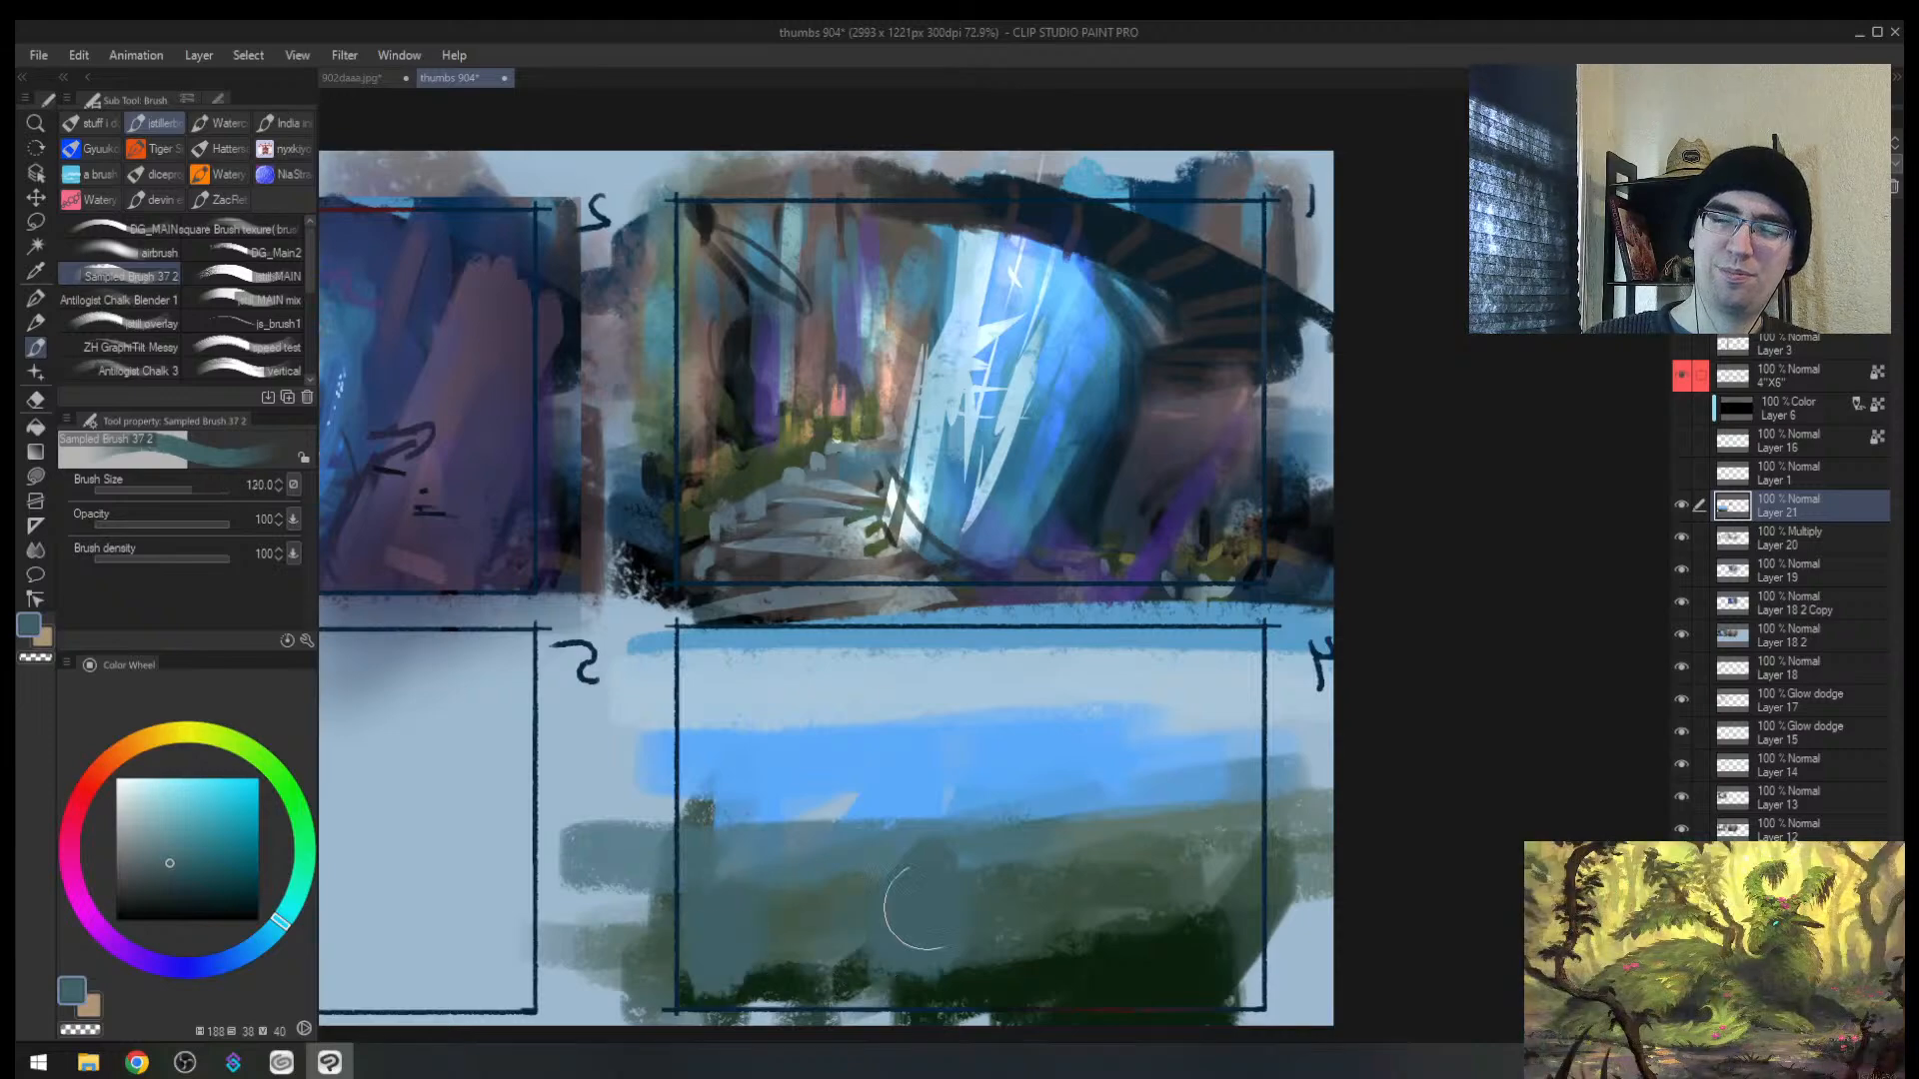
alt+click(1084, 965)
drag(1060, 974, 824, 994)
mouse_move(825, 994)
mouse_down()
mouse_move(1057, 986)
mouse_move(1129, 954)
mouse_up()
Step: Paint blue-grey hill bumps along the horizon and trim the hilltops with light blue
alt+click(852, 846)
key([)
mouse_move(714, 831)
mouse_down()
mouse_move(939, 844)
mouse_move(1269, 745)
mouse_up()
alt+click(965, 793)
drag(959, 784, 947, 777)
mouse_move(868, 789)
mouse_down()
mouse_move(828, 792)
mouse_move(905, 792)
mouse_up()
drag(1070, 775, 1234, 758)
alt+click(1144, 723)
key([)
key([)
key([)
mouse_move(1107, 721)
mouse_down()
mouse_move(1166, 730)
mouse_move(580, 714)
mouse_move(1317, 632)
mouse_up()
drag(1210, 725, 1049, 745)
Step: Add blue hill bumps at right and far left, then darken the left hills green
key(h)
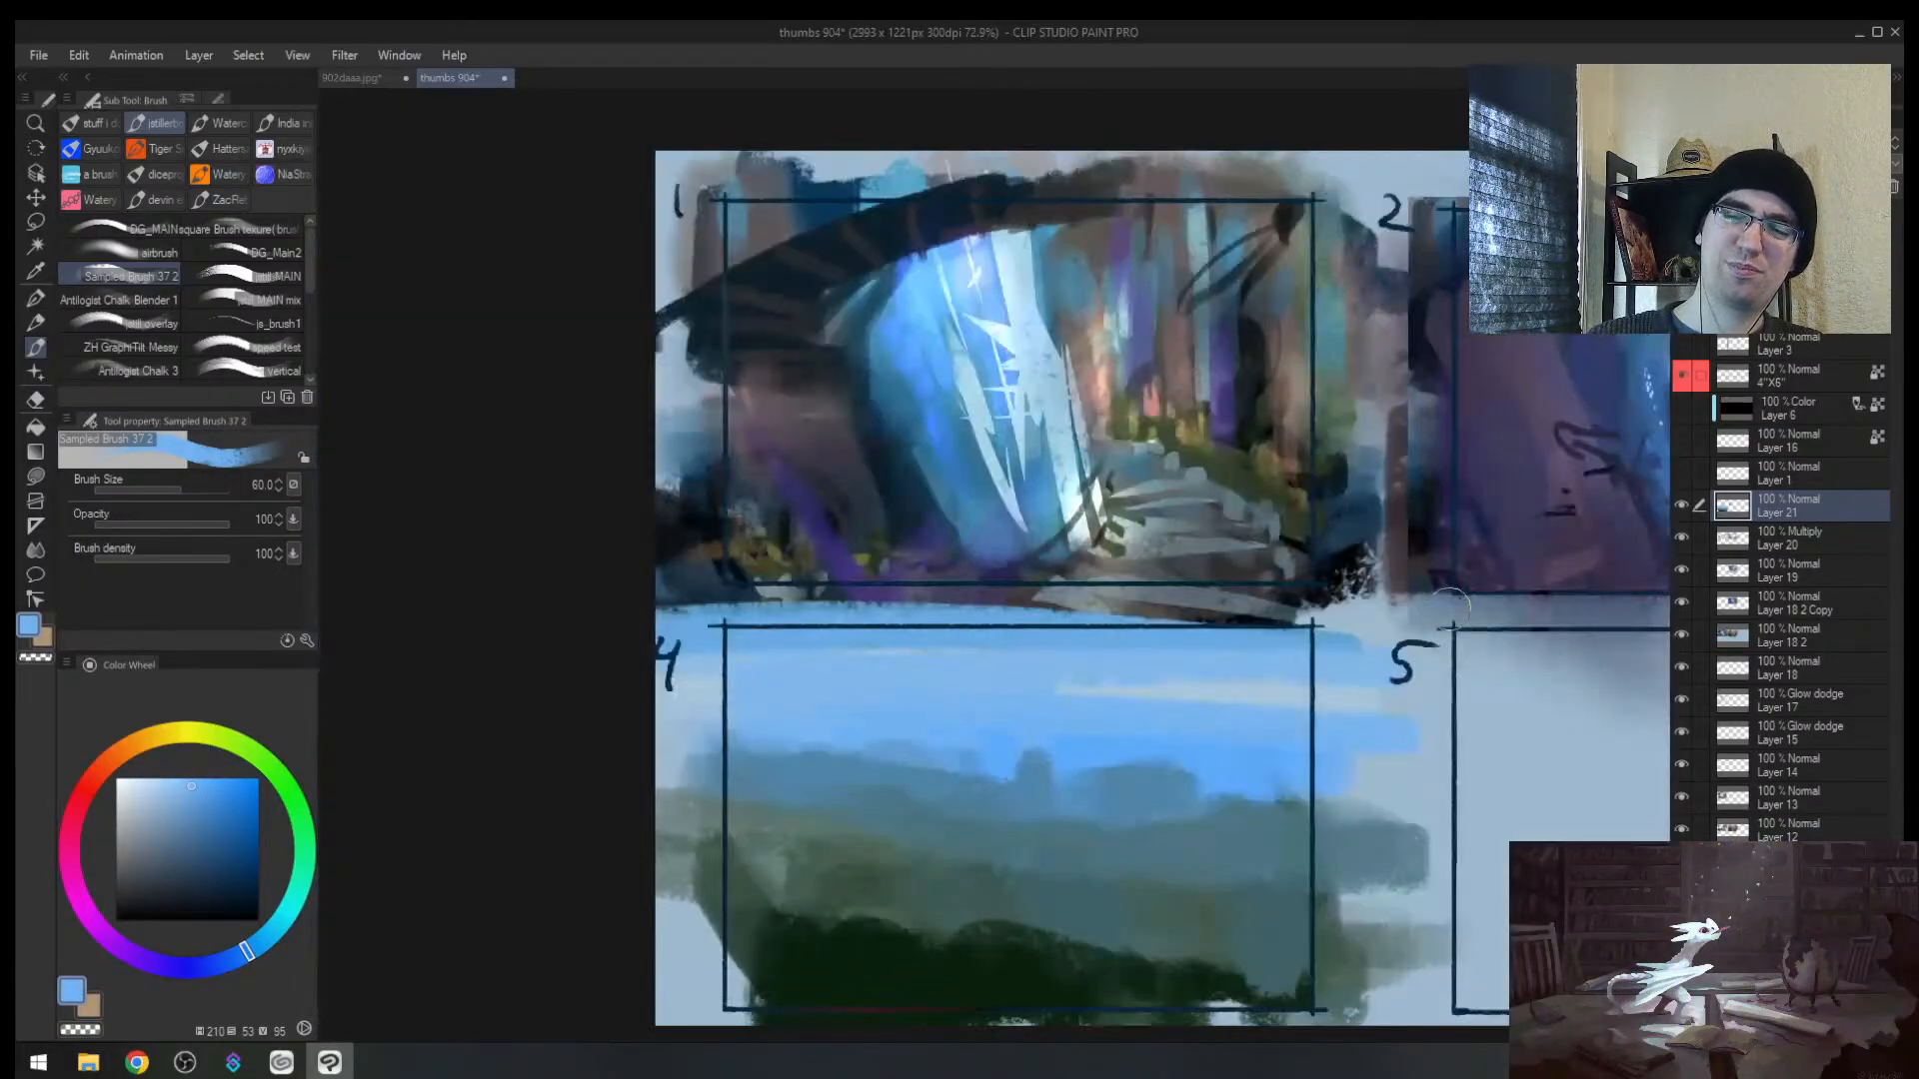
drag(1241, 704, 1083, 658)
alt+click(976, 747)
alt+click(1035, 769)
key(])
key(])
drag(1062, 752, 1143, 751)
mouse_move(747, 706)
mouse_down()
mouse_move(752, 750)
mouse_move(578, 695)
mouse_move(533, 703)
mouse_up()
mouse_move(731, 702)
mouse_down()
mouse_move(735, 737)
mouse_move(521, 737)
mouse_up()
alt+click(670, 785)
alt+click(640, 825)
mouse_move(640, 790)
mouse_down()
mouse_move(650, 753)
mouse_move(626, 762)
mouse_move(848, 821)
mouse_move(1109, 829)
mouse_move(1000, 838)
mouse_up()
Step: Paint blue-grey across the distant hills and carve their tops with light sky blue
key(h)
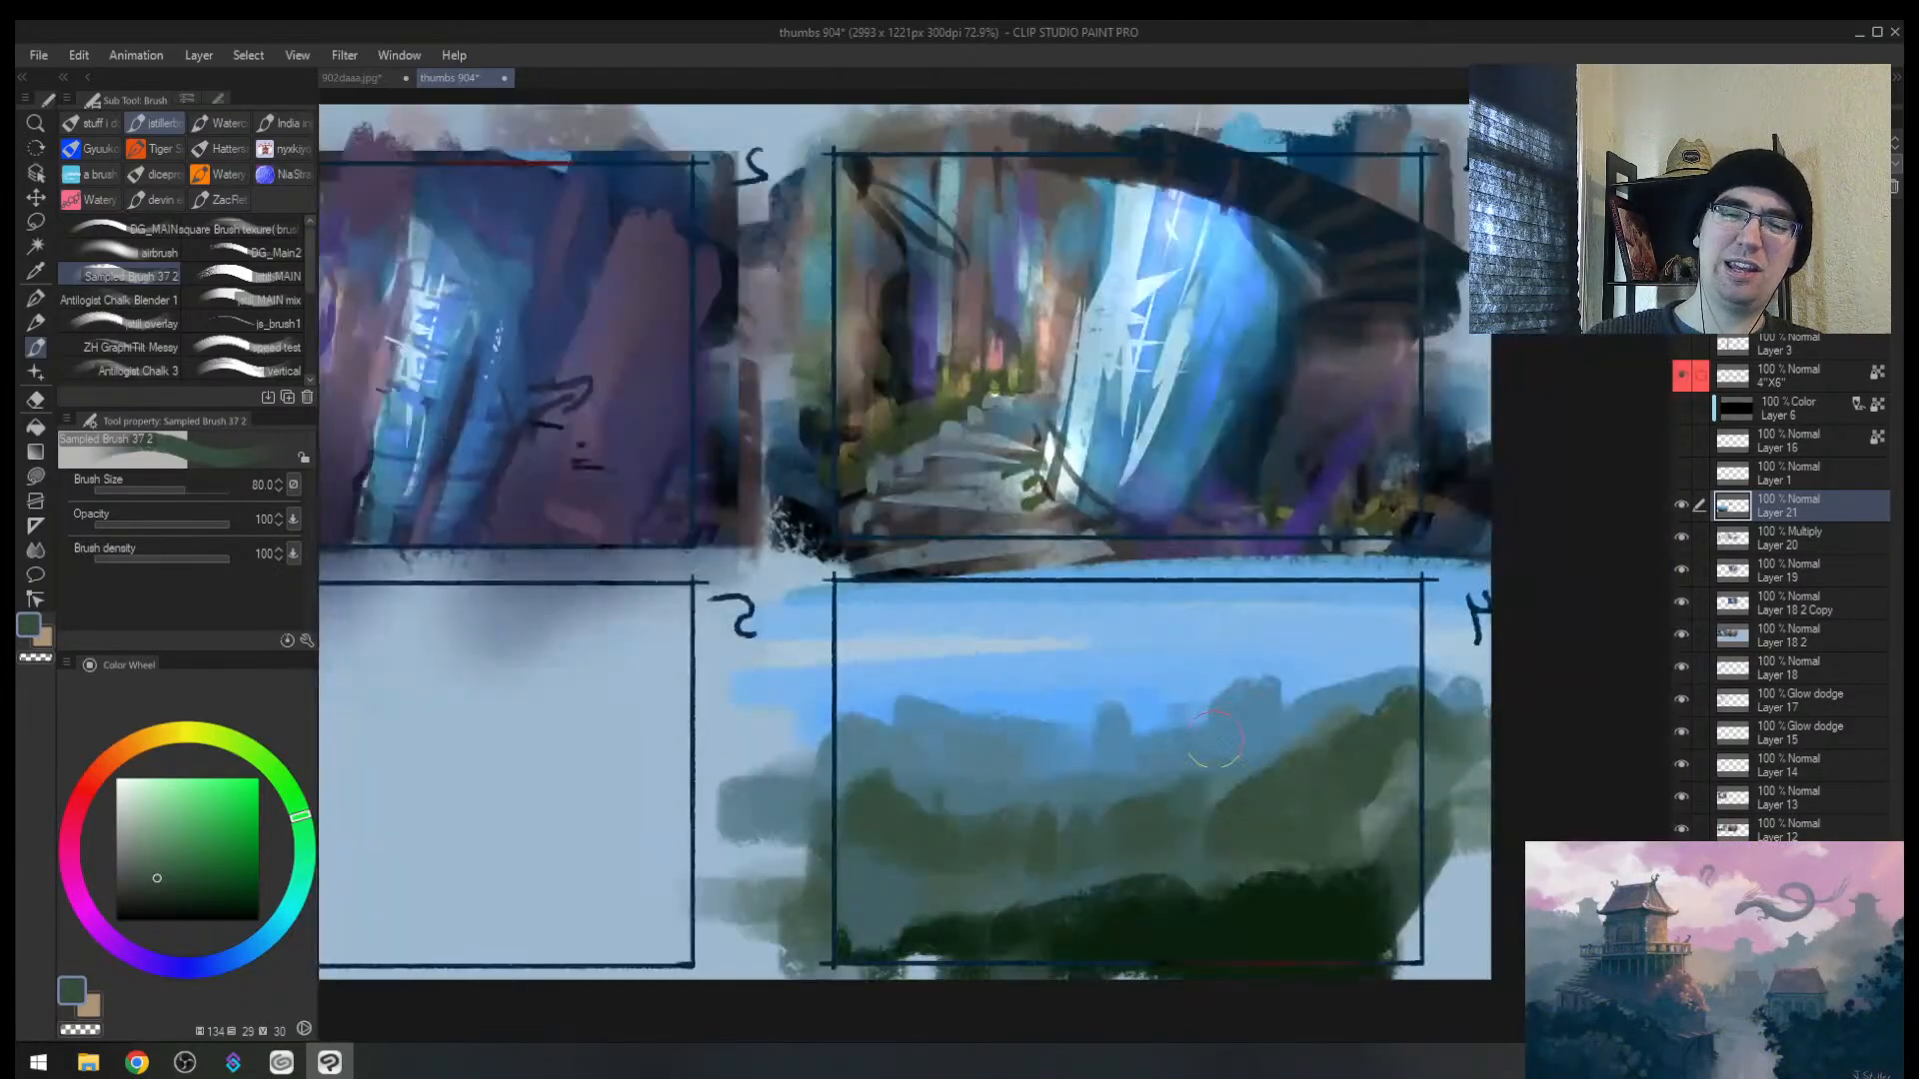
alt+click(934, 765)
key(bracketright)
key(bracketright)
mouse_move(902, 694)
mouse_down()
mouse_move(874, 698)
mouse_move(972, 749)
mouse_move(1333, 660)
mouse_up()
alt+click(1245, 640)
key(bracketleft)
key(bracketleft)
drag(1169, 650, 1279, 634)
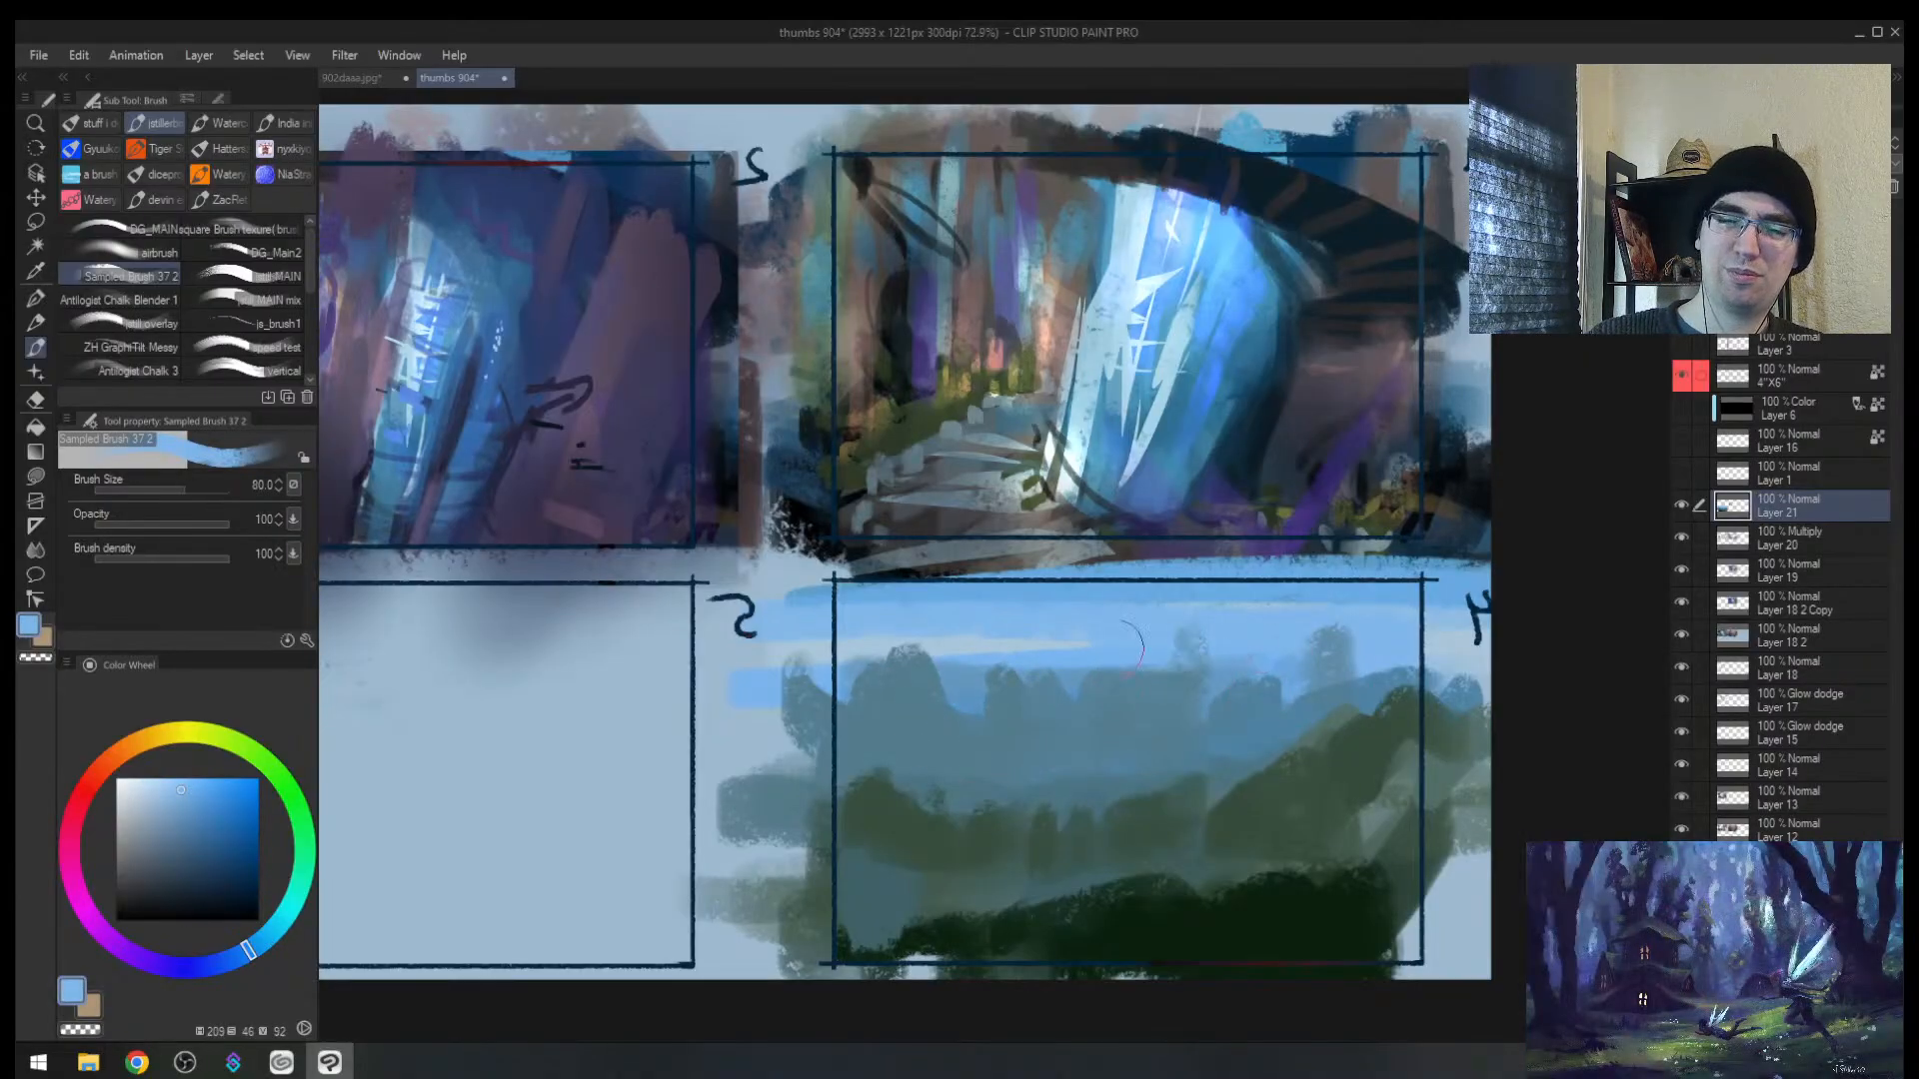
drag(808, 667, 1174, 655)
Step: Sweep darker and then lighter blue strokes across the sky band
alt+click(978, 671)
drag(709, 659, 1019, 649)
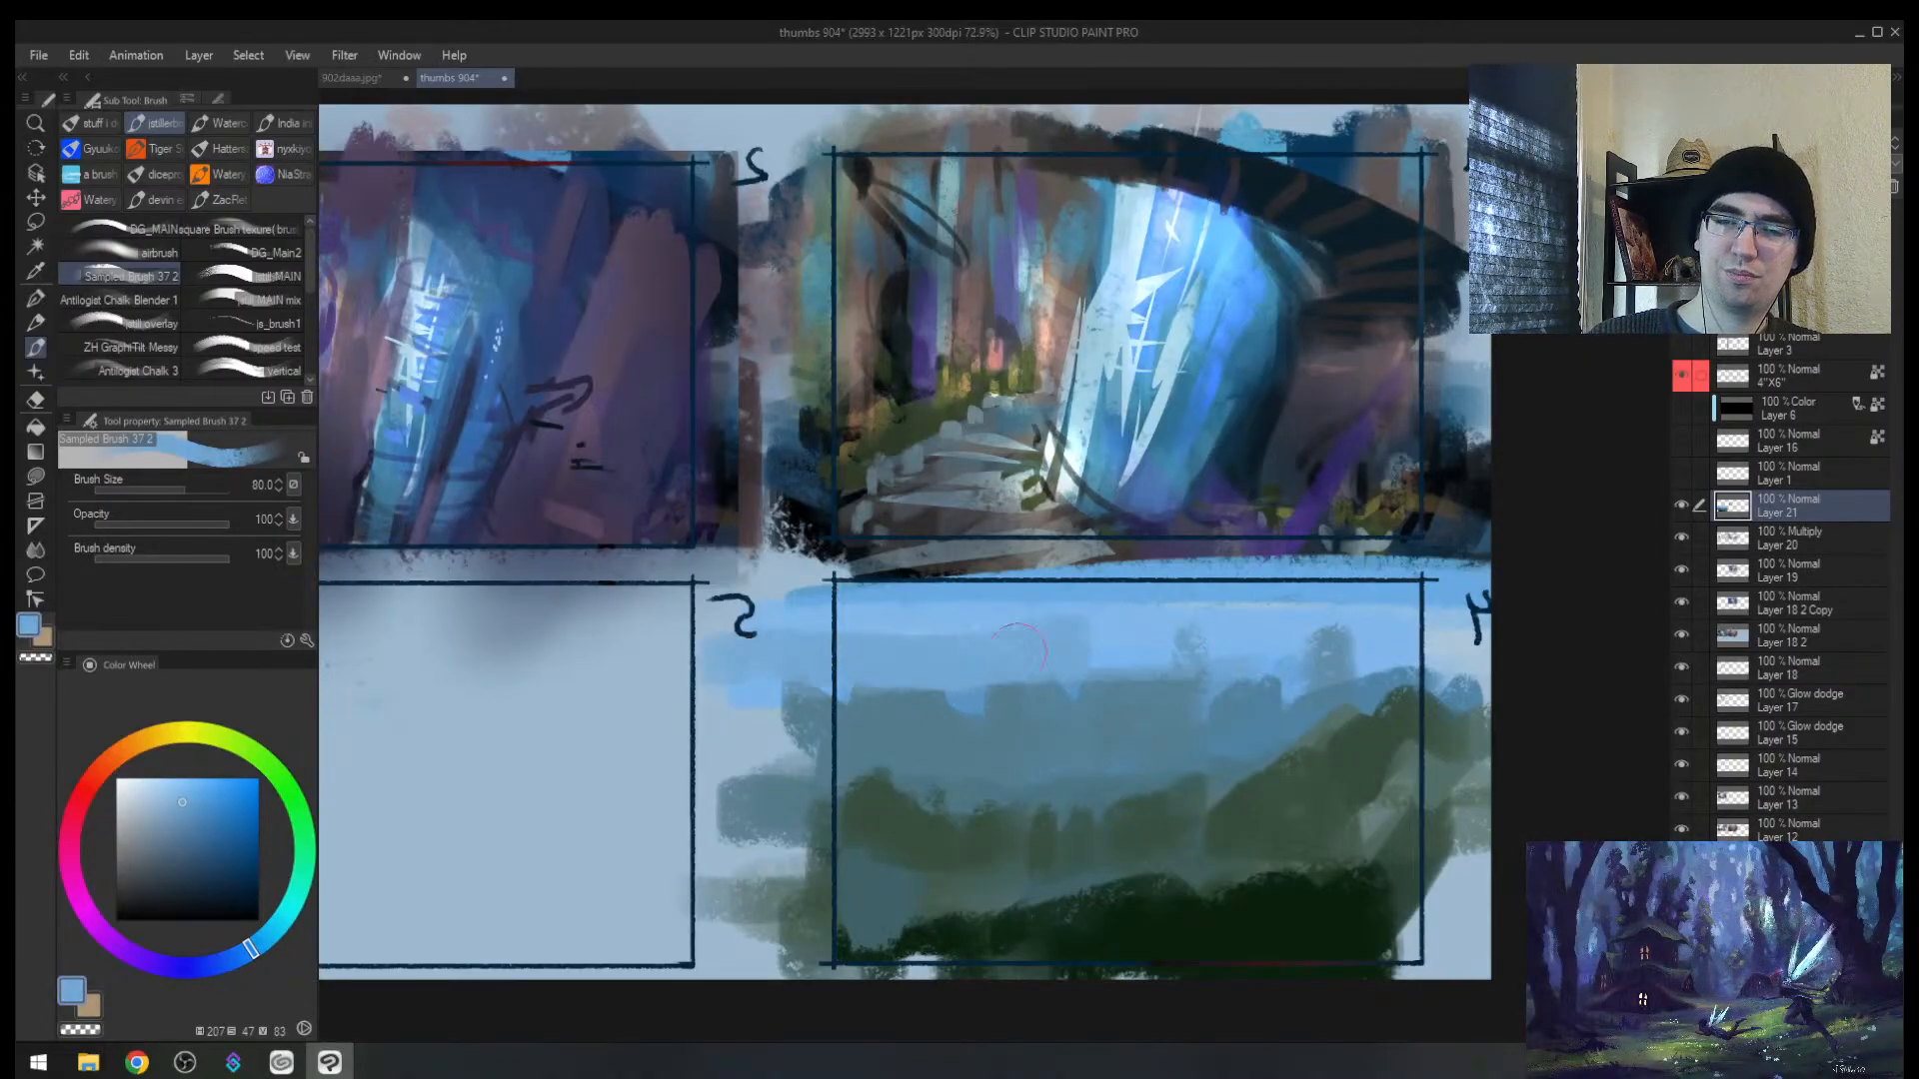
drag(1221, 653, 1377, 639)
alt+click(1009, 611)
key(bracketleft)
mouse_move(922, 622)
mouse_down()
mouse_move(857, 636)
mouse_move(1354, 636)
mouse_up()
Step: Repaint the left and right hilltops in blue and steel blue
alt+click(1164, 699)
alt+click(1099, 667)
drag(1090, 696, 843, 706)
alt+click(1075, 739)
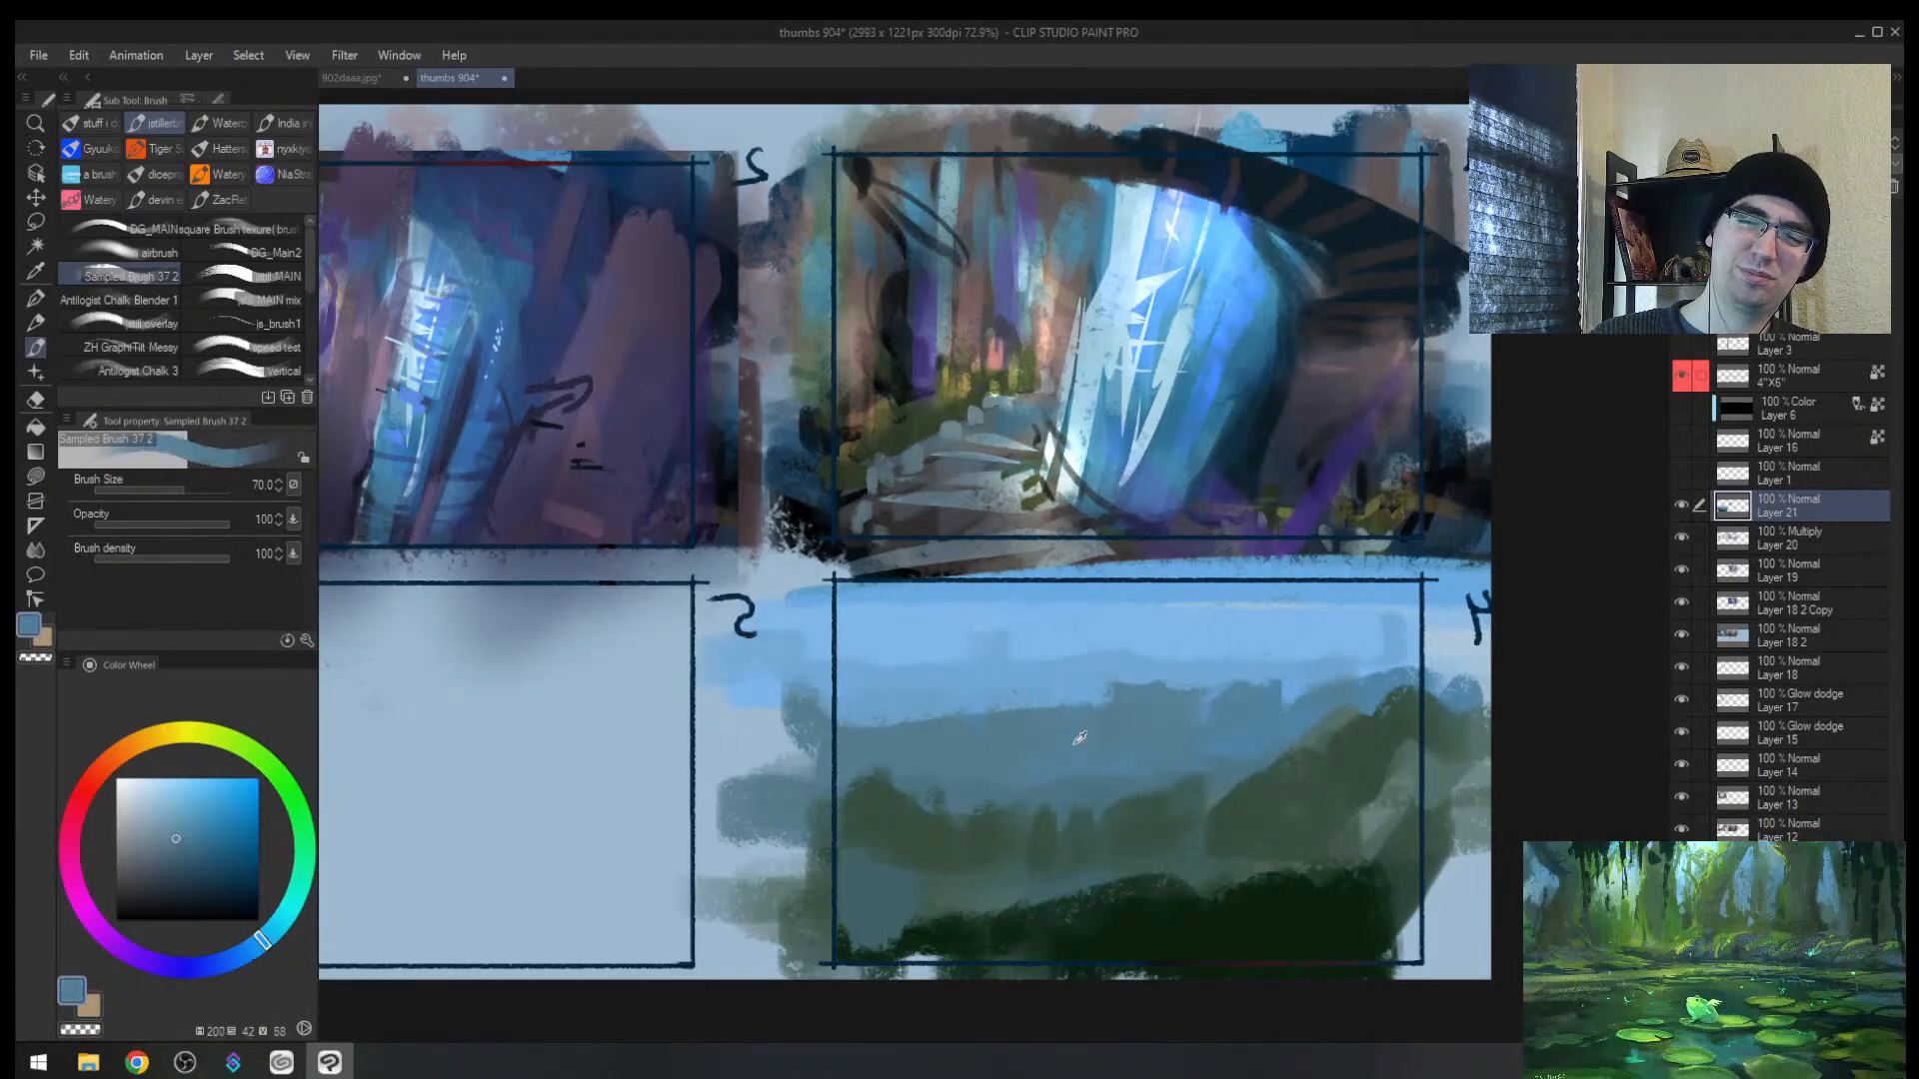
drag(983, 715, 908, 725)
drag(1304, 689, 1442, 669)
Step: Add a dark grey-green stroke and a dark green hill bump at left
key(h)
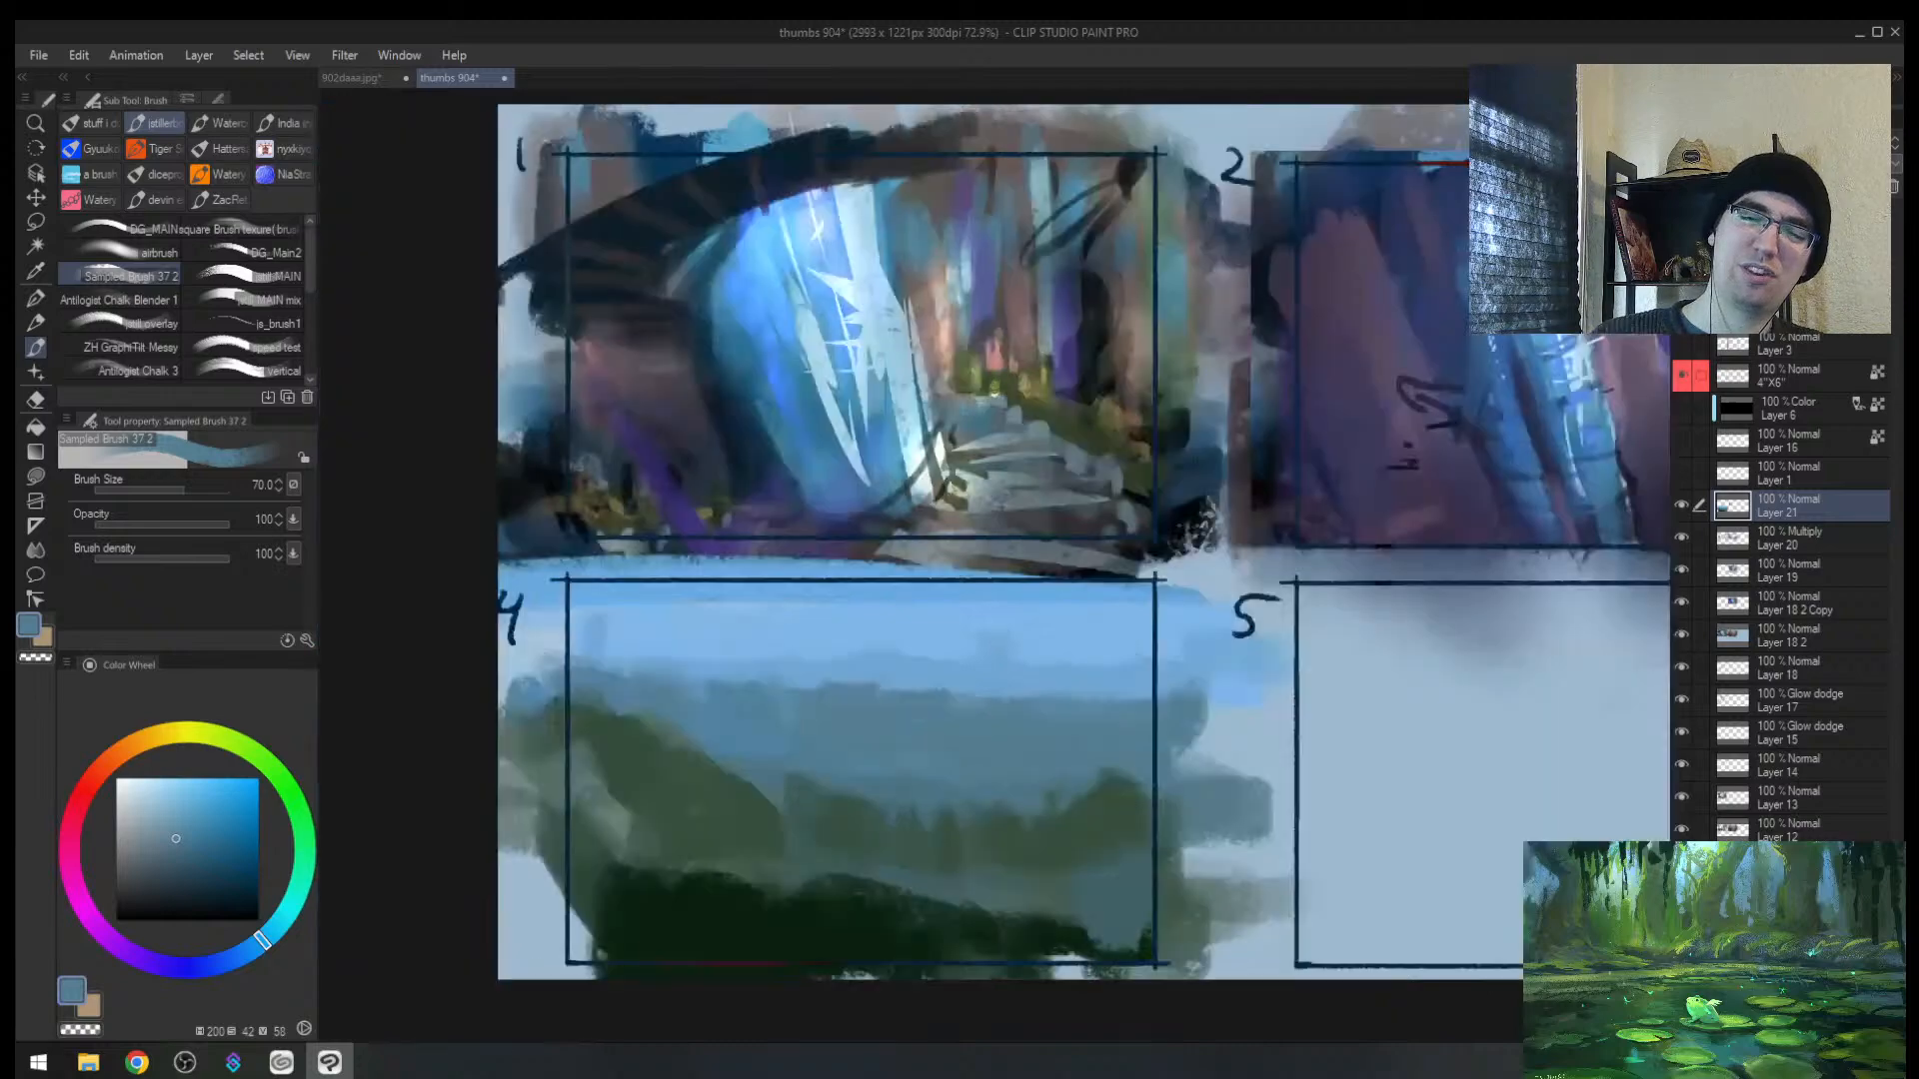
alt+click(898, 812)
drag(814, 789, 691, 806)
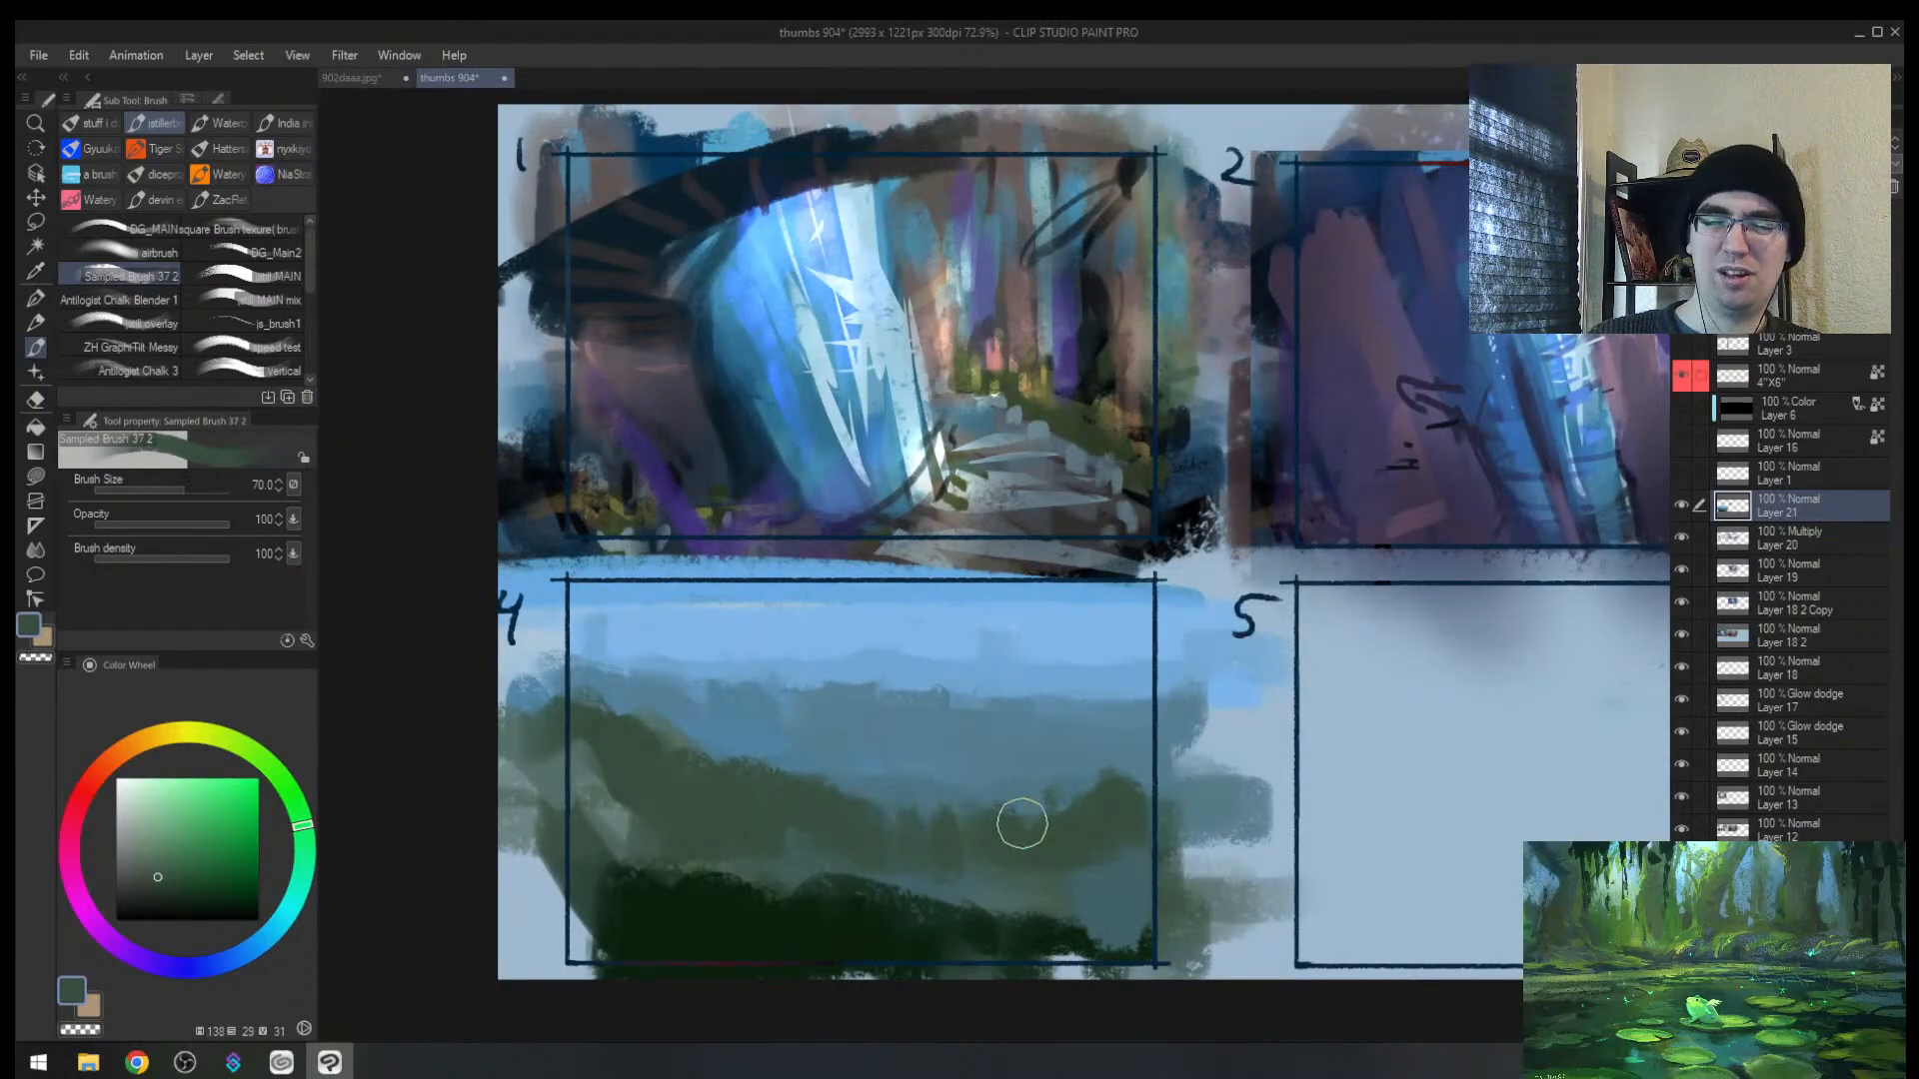
alt+click(970, 871)
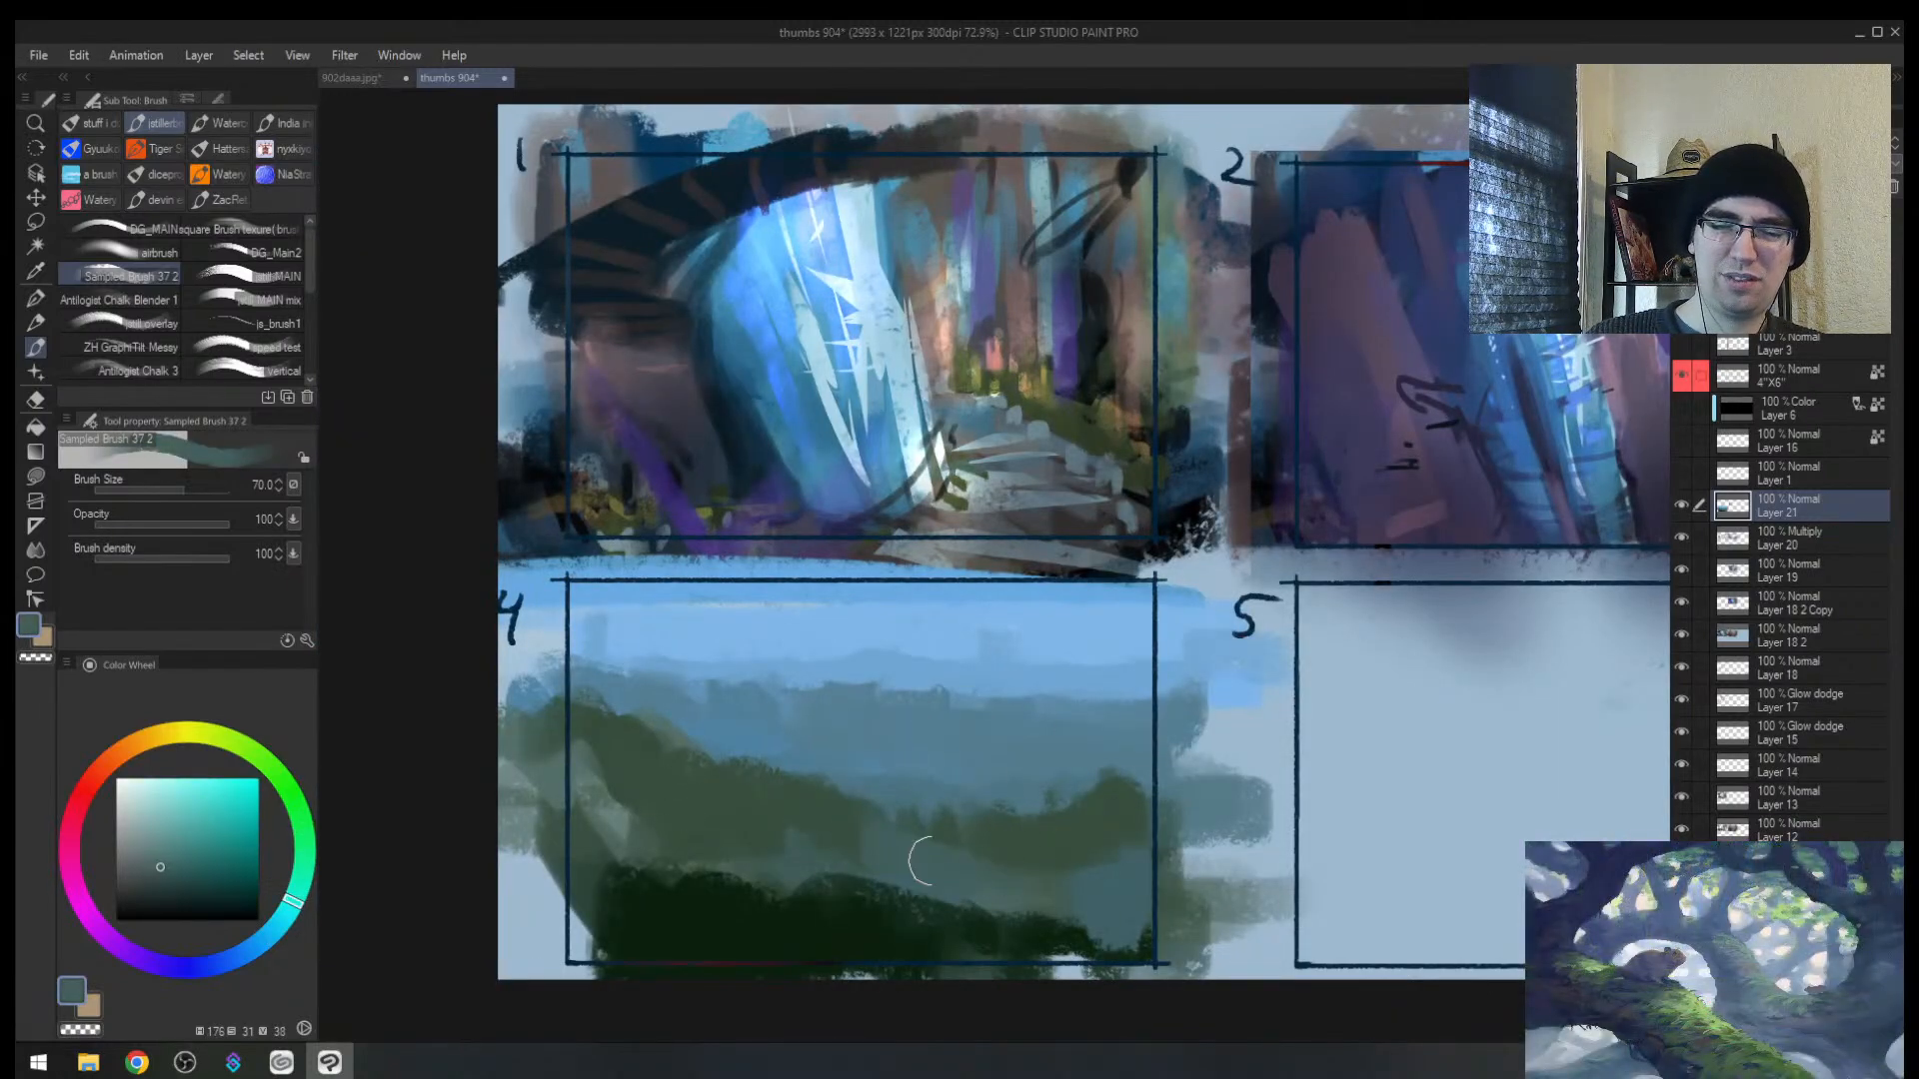
alt+click(855, 825)
drag(811, 792, 835, 764)
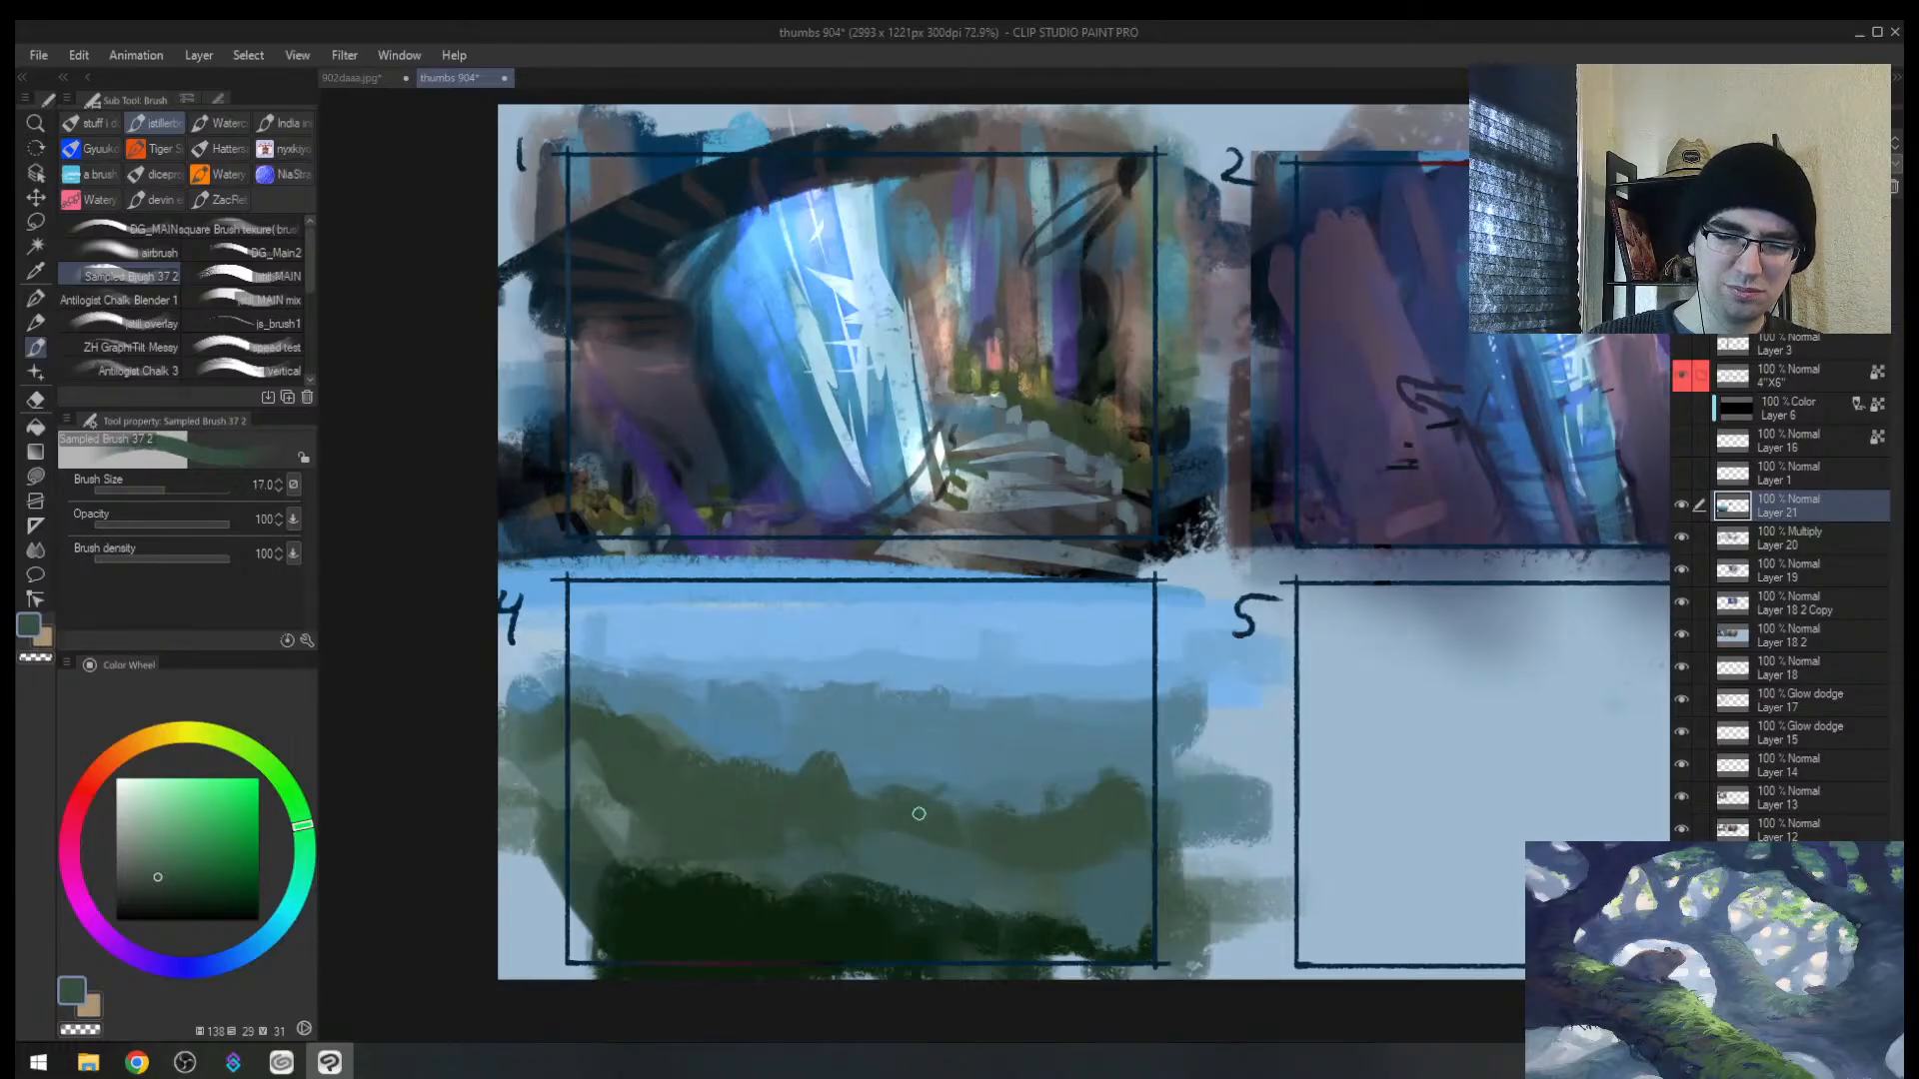
Step: Pick a deeper, more saturated blue on the Color Wheel with a slightly larger brush
alt+click(959, 753)
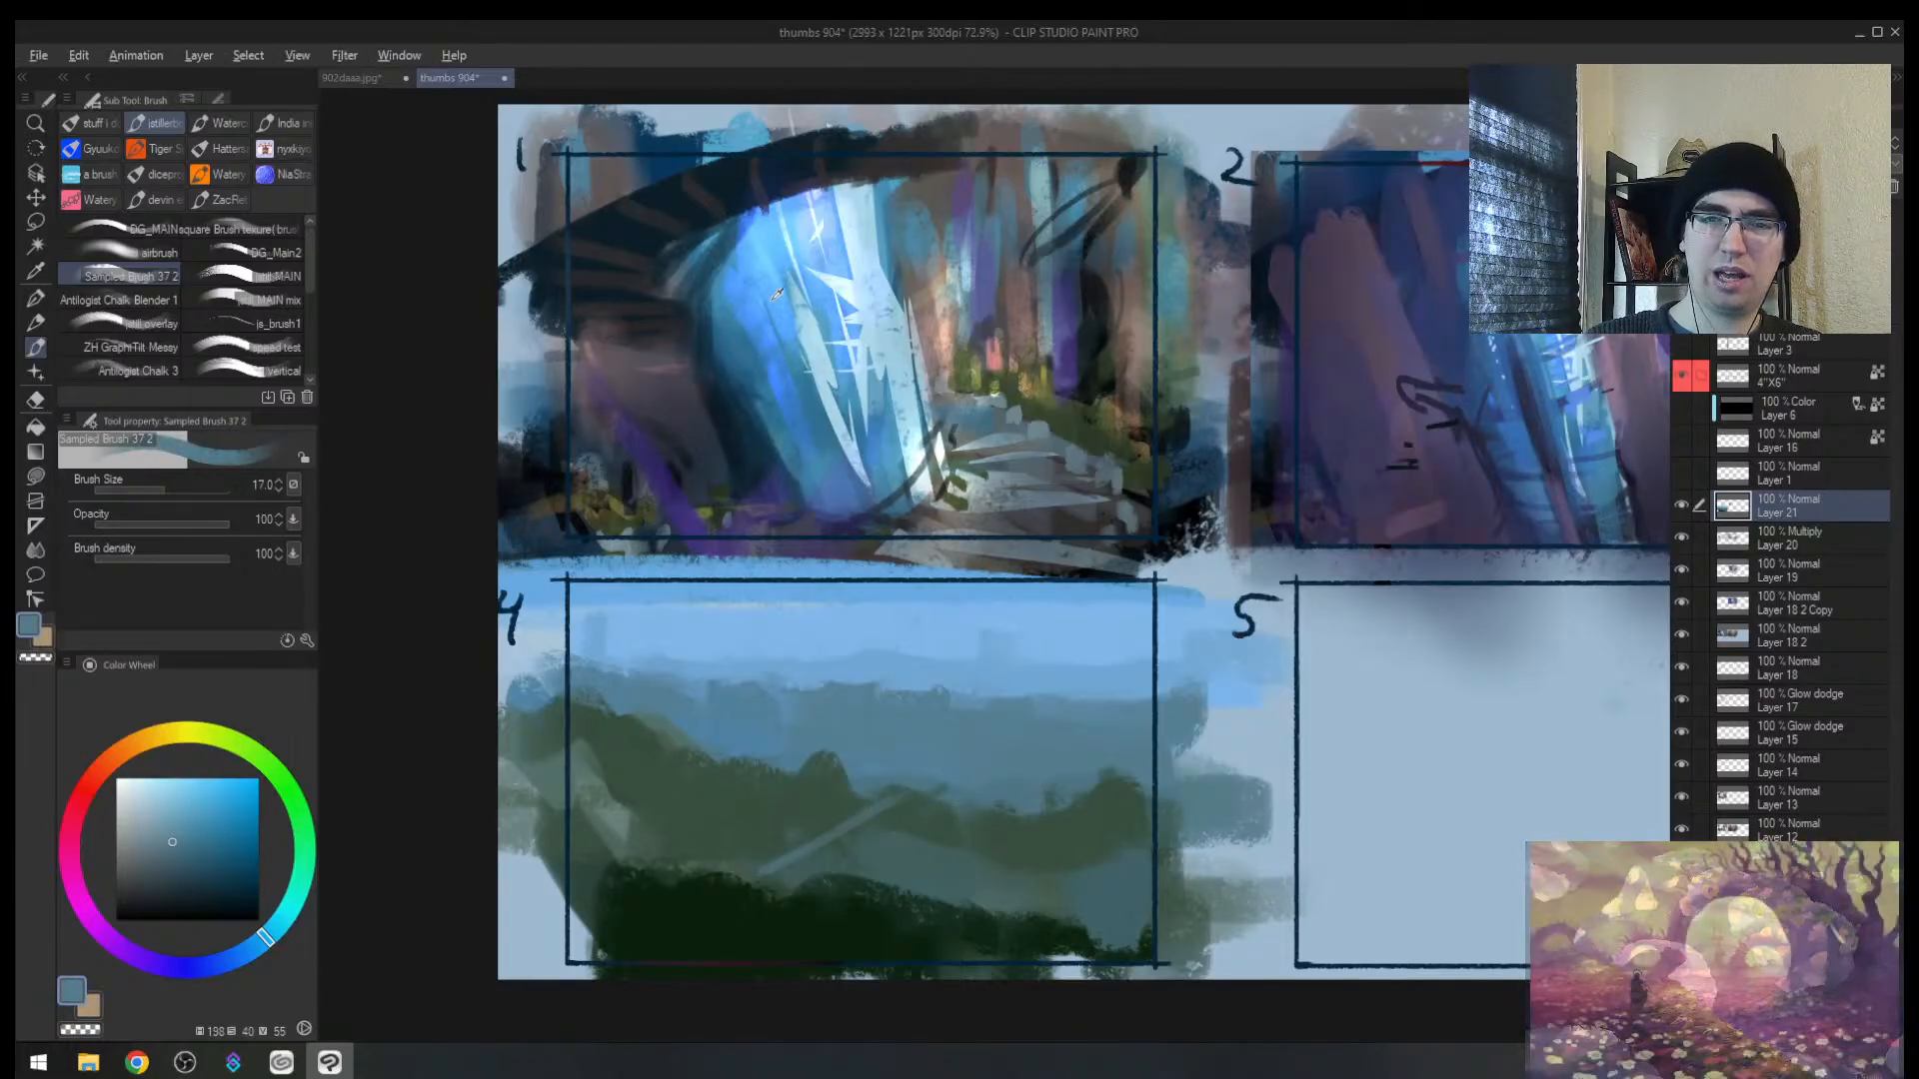
key(bracketright)
alt+click(769, 340)
drag(201, 777, 217, 777)
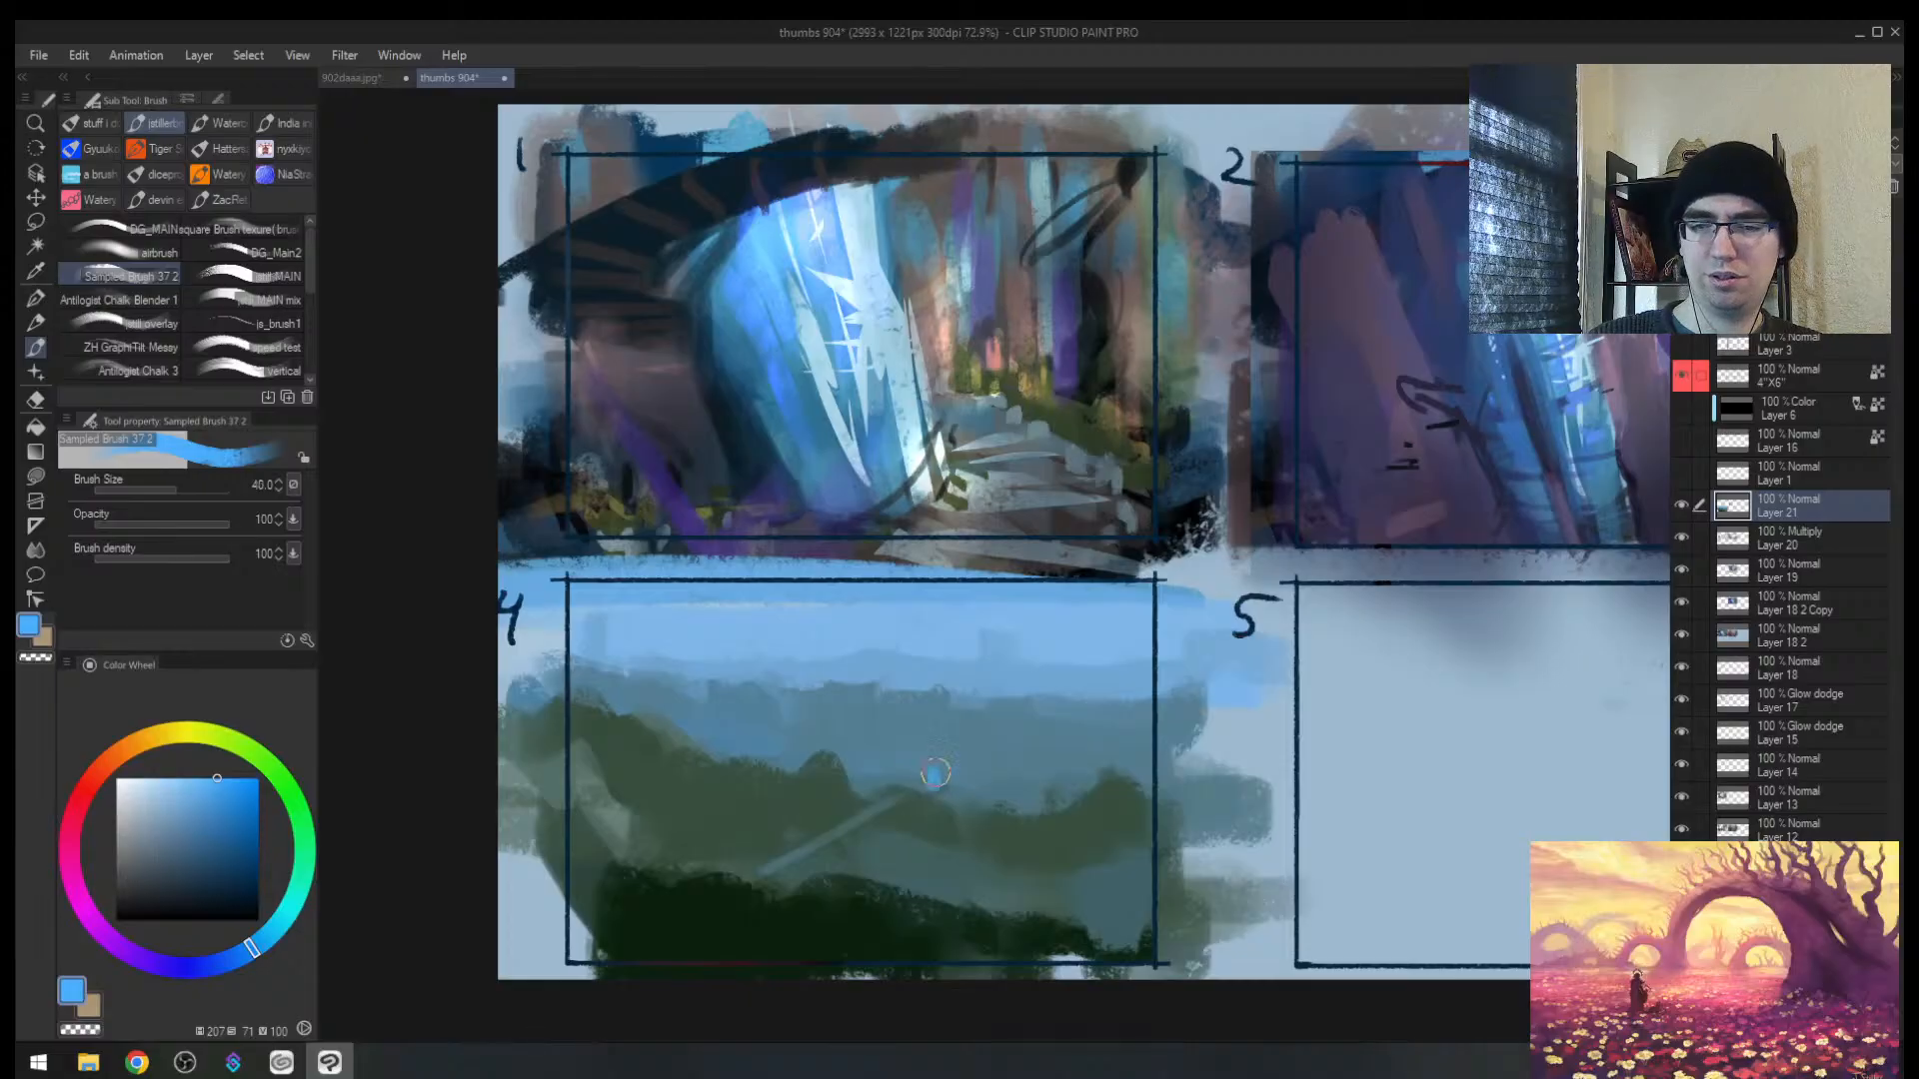
Step: Dab a bright blue glowing shape onto the hills and trim its left edge with grey-blue
key(h)
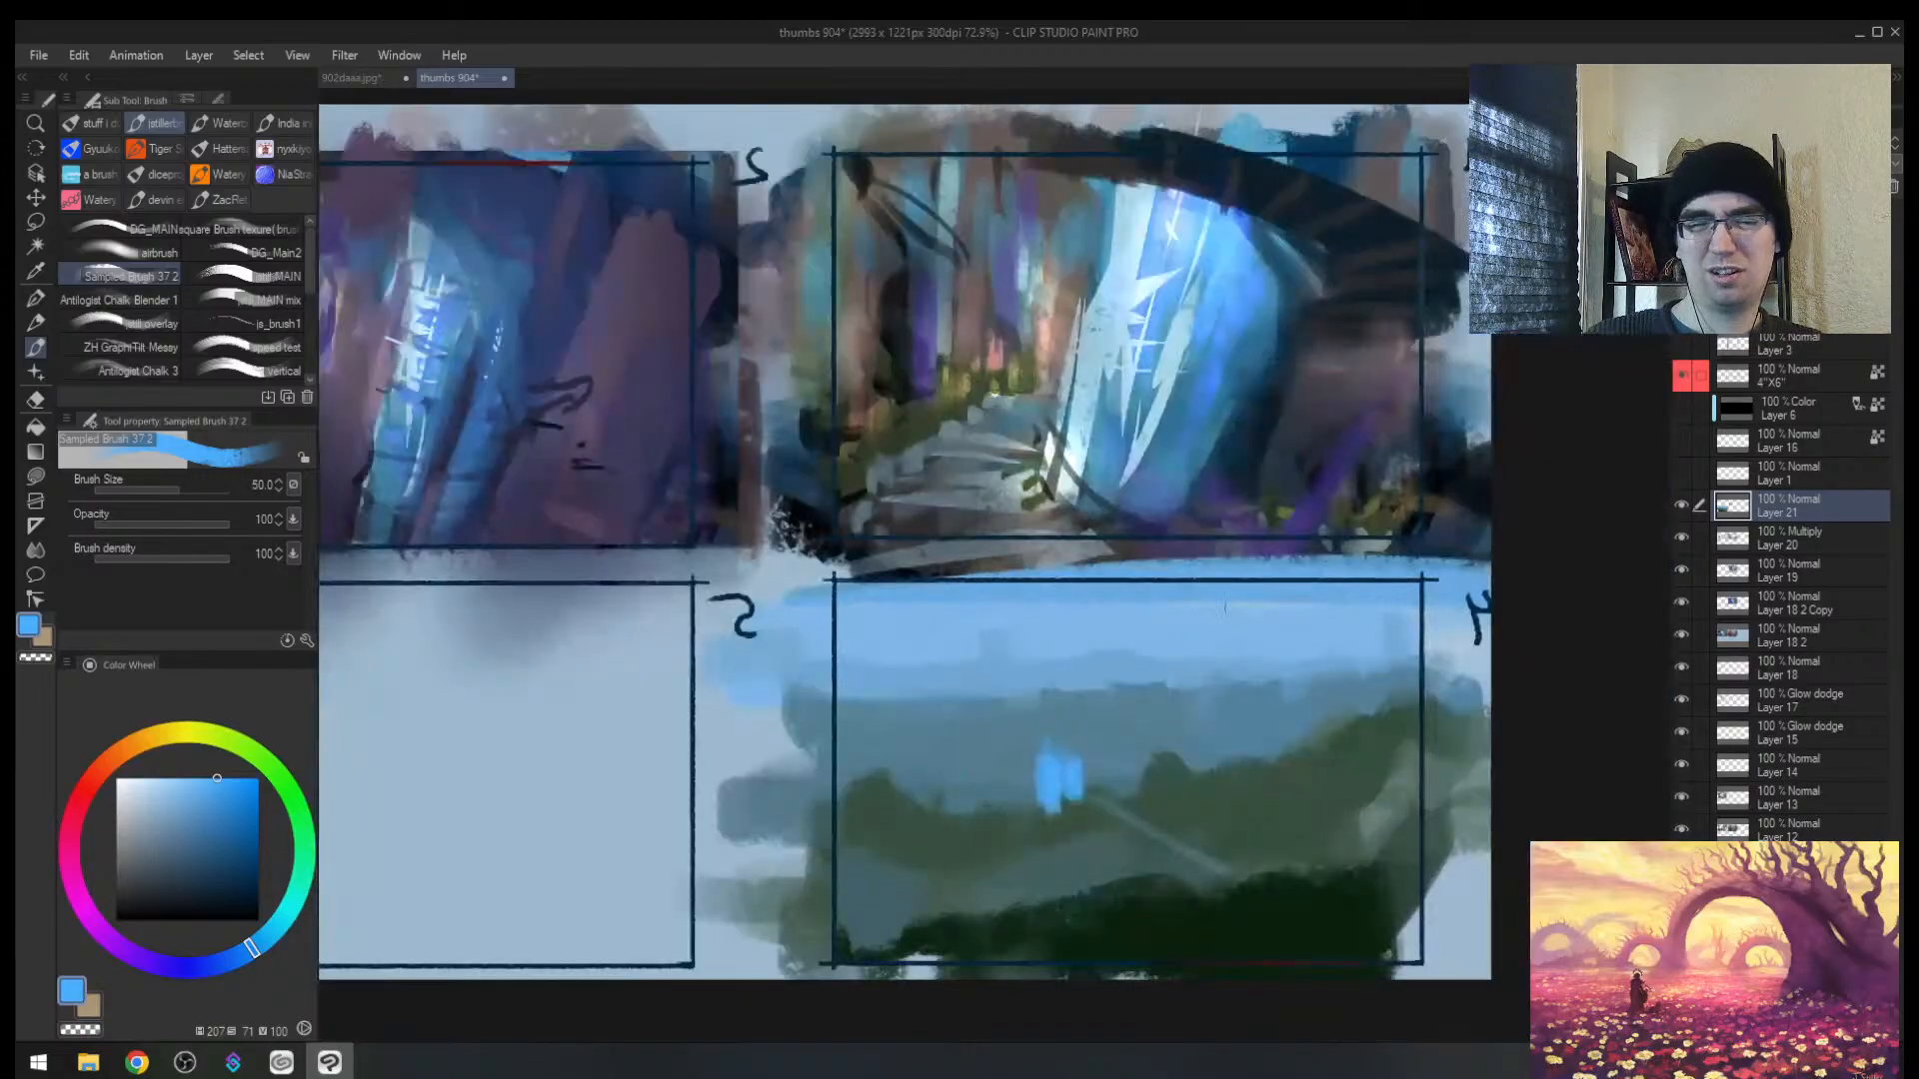
drag(1222, 733, 1197, 713)
key(bracketleft)
key(bracketleft)
drag(1045, 810, 1016, 767)
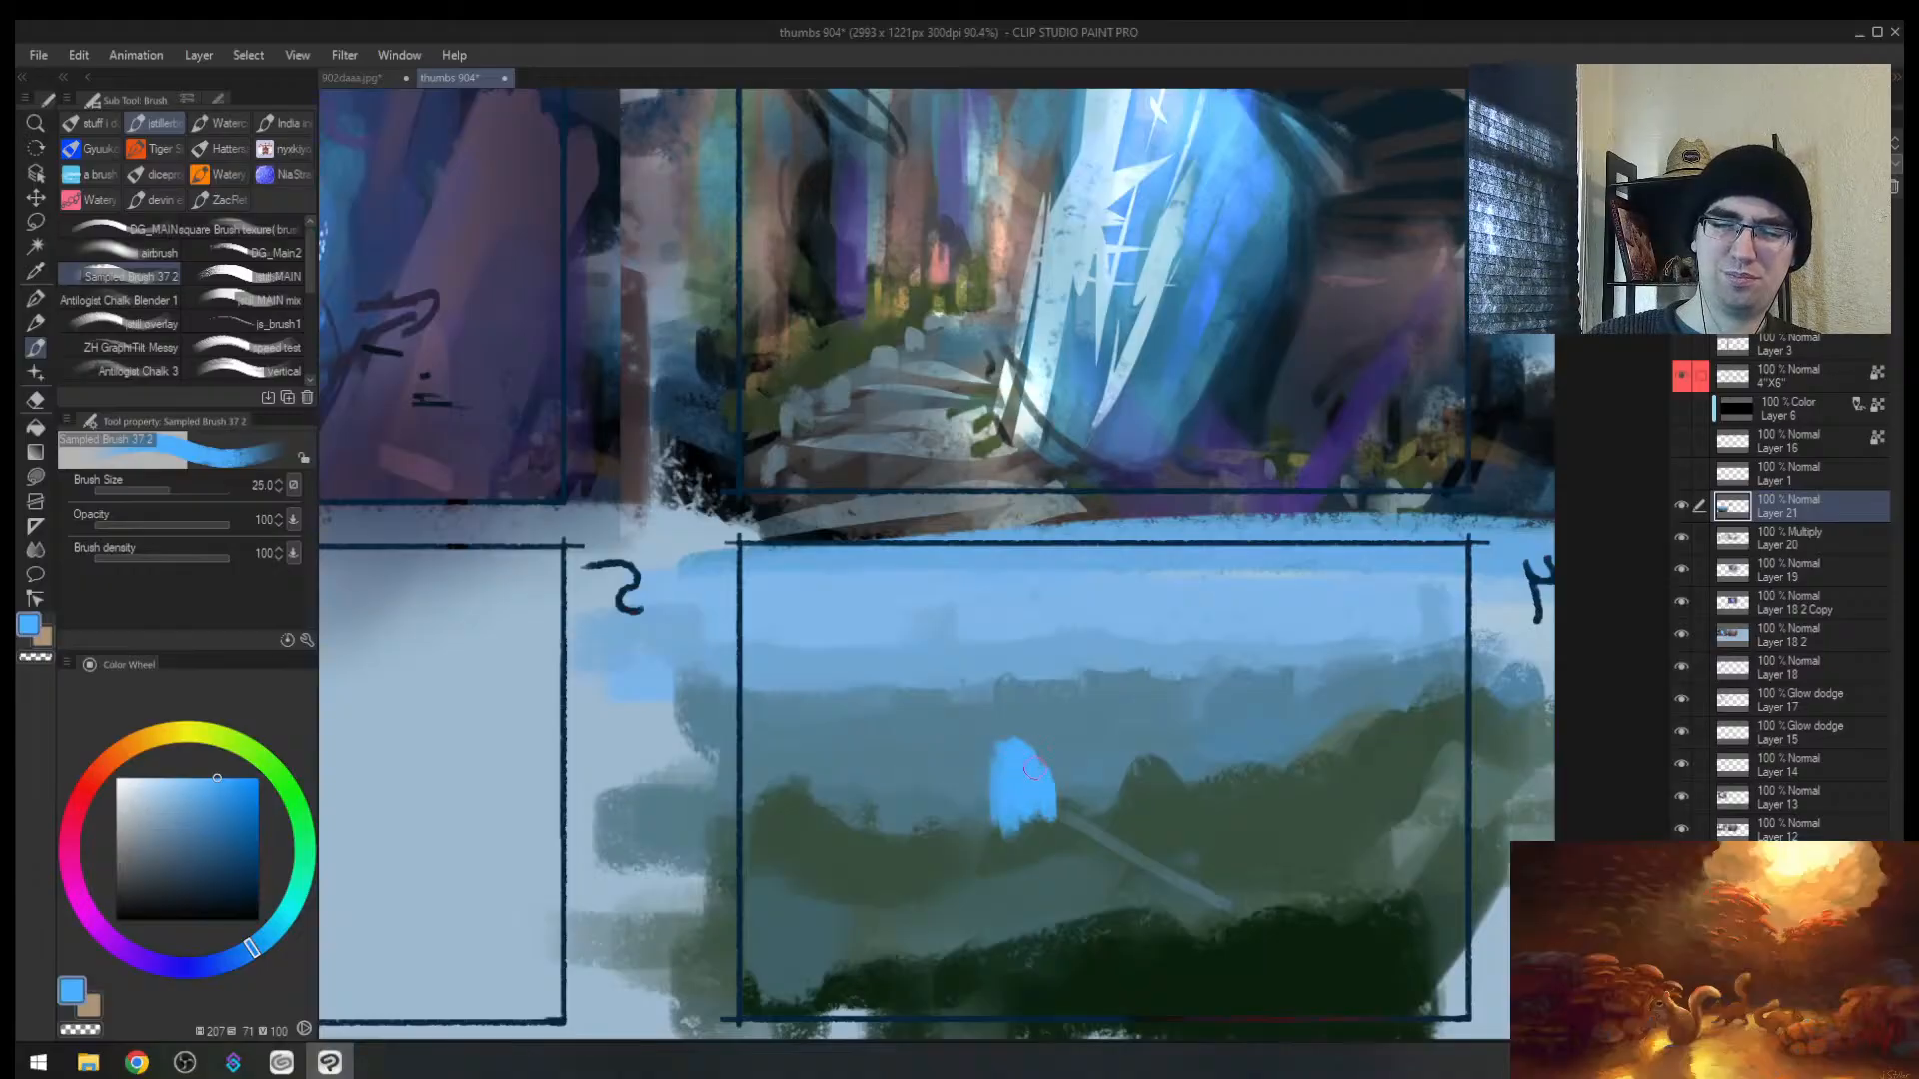
alt+click(1068, 781)
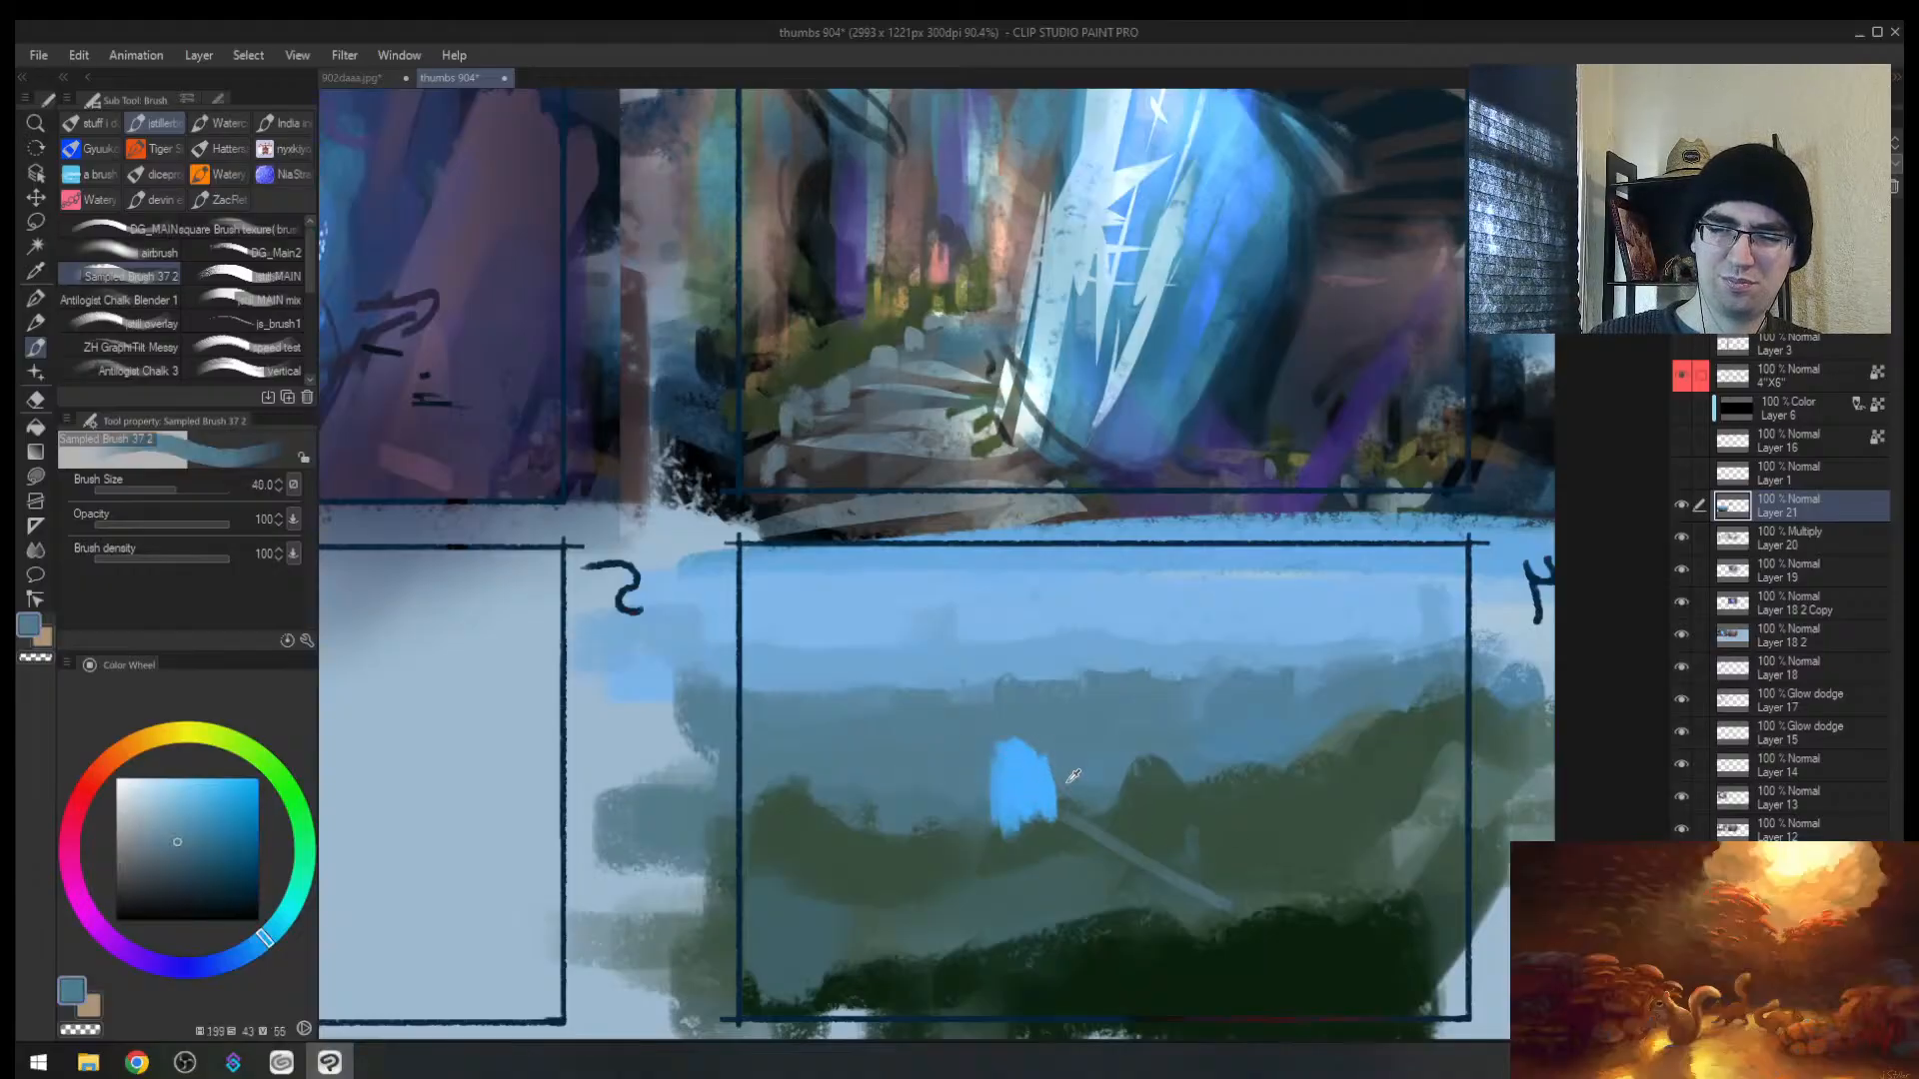
alt+click(1023, 734)
mouse_move(981, 776)
mouse_down()
mouse_move(985, 805)
mouse_move(1065, 792)
mouse_move(984, 824)
mouse_move(971, 767)
mouse_move(1009, 736)
mouse_move(1035, 784)
mouse_move(917, 878)
mouse_move(964, 784)
mouse_up()
alt+click(1023, 767)
key(bracketleft)
Step: Lasso a winding zigzag path across the hills and test a light-blue fill, then undo it
key(h)
key(alt+space)
key(alt+space)
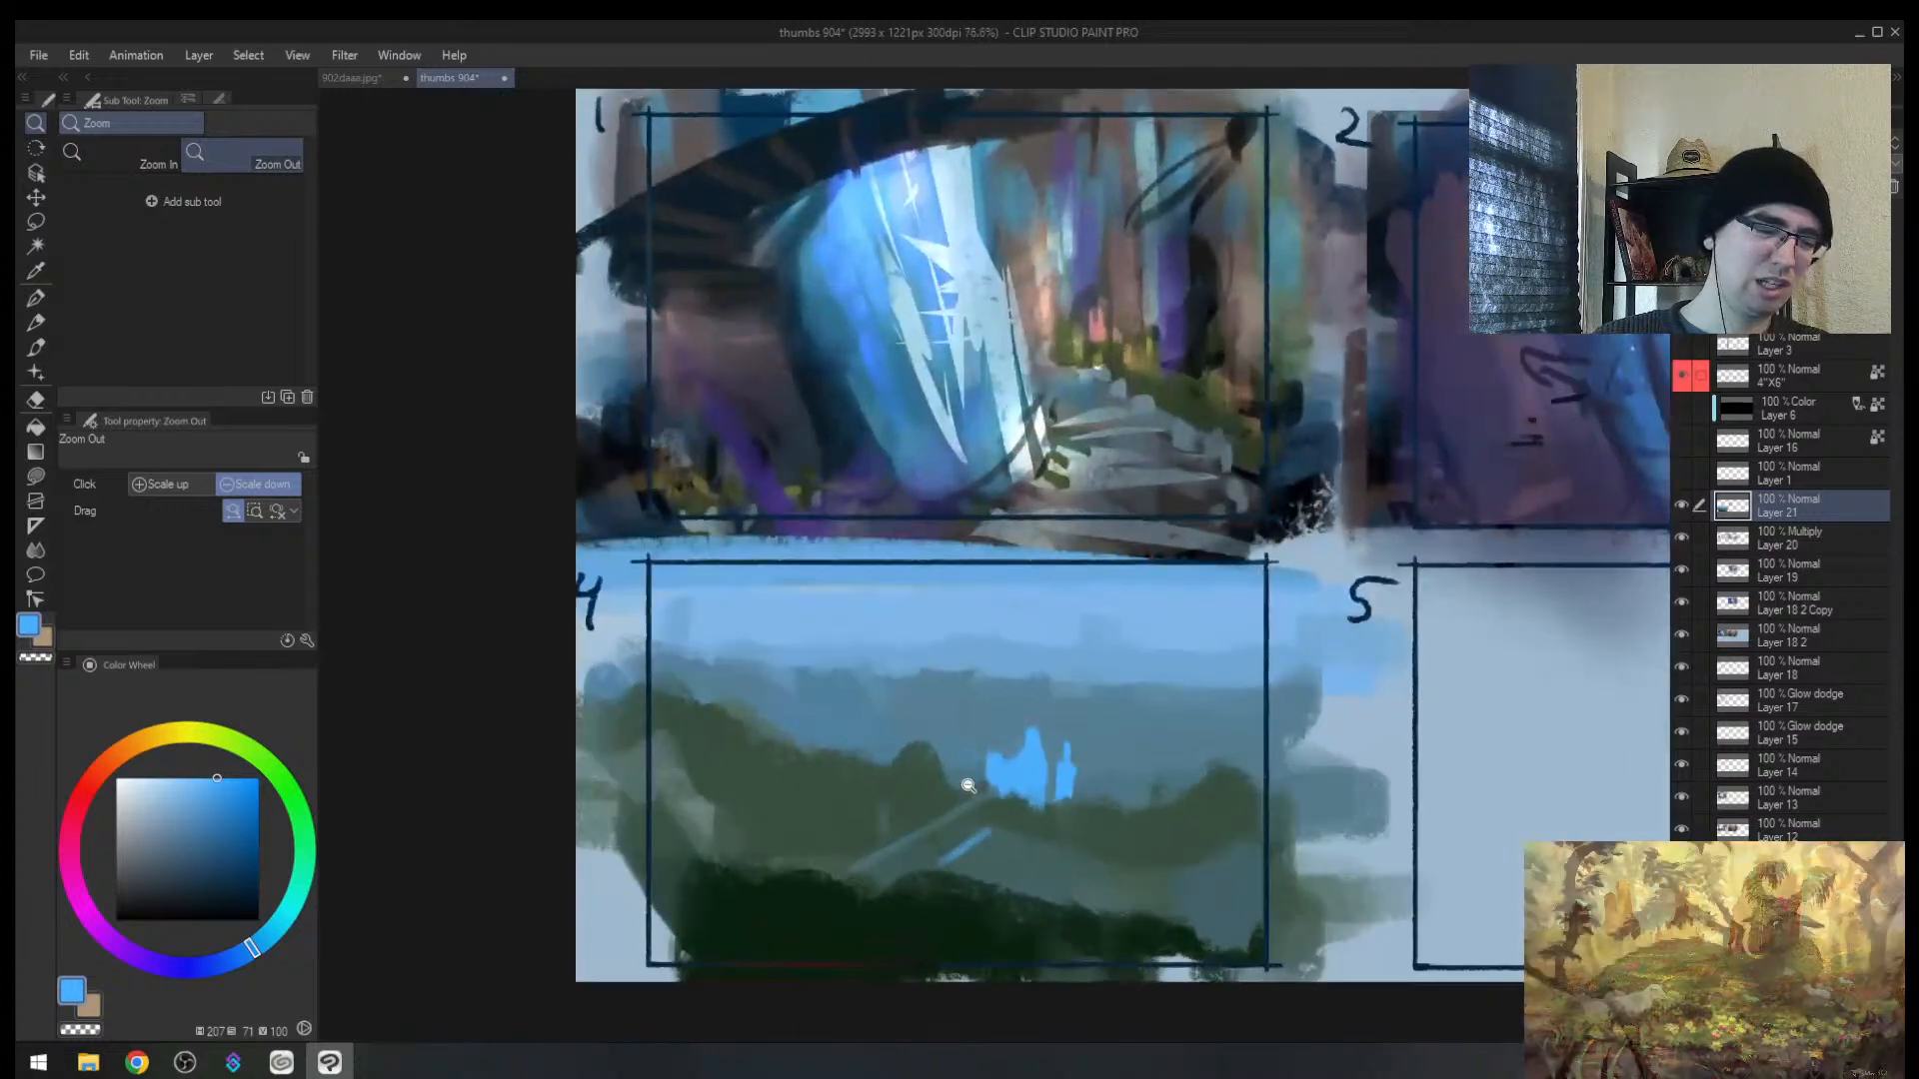
key(m)
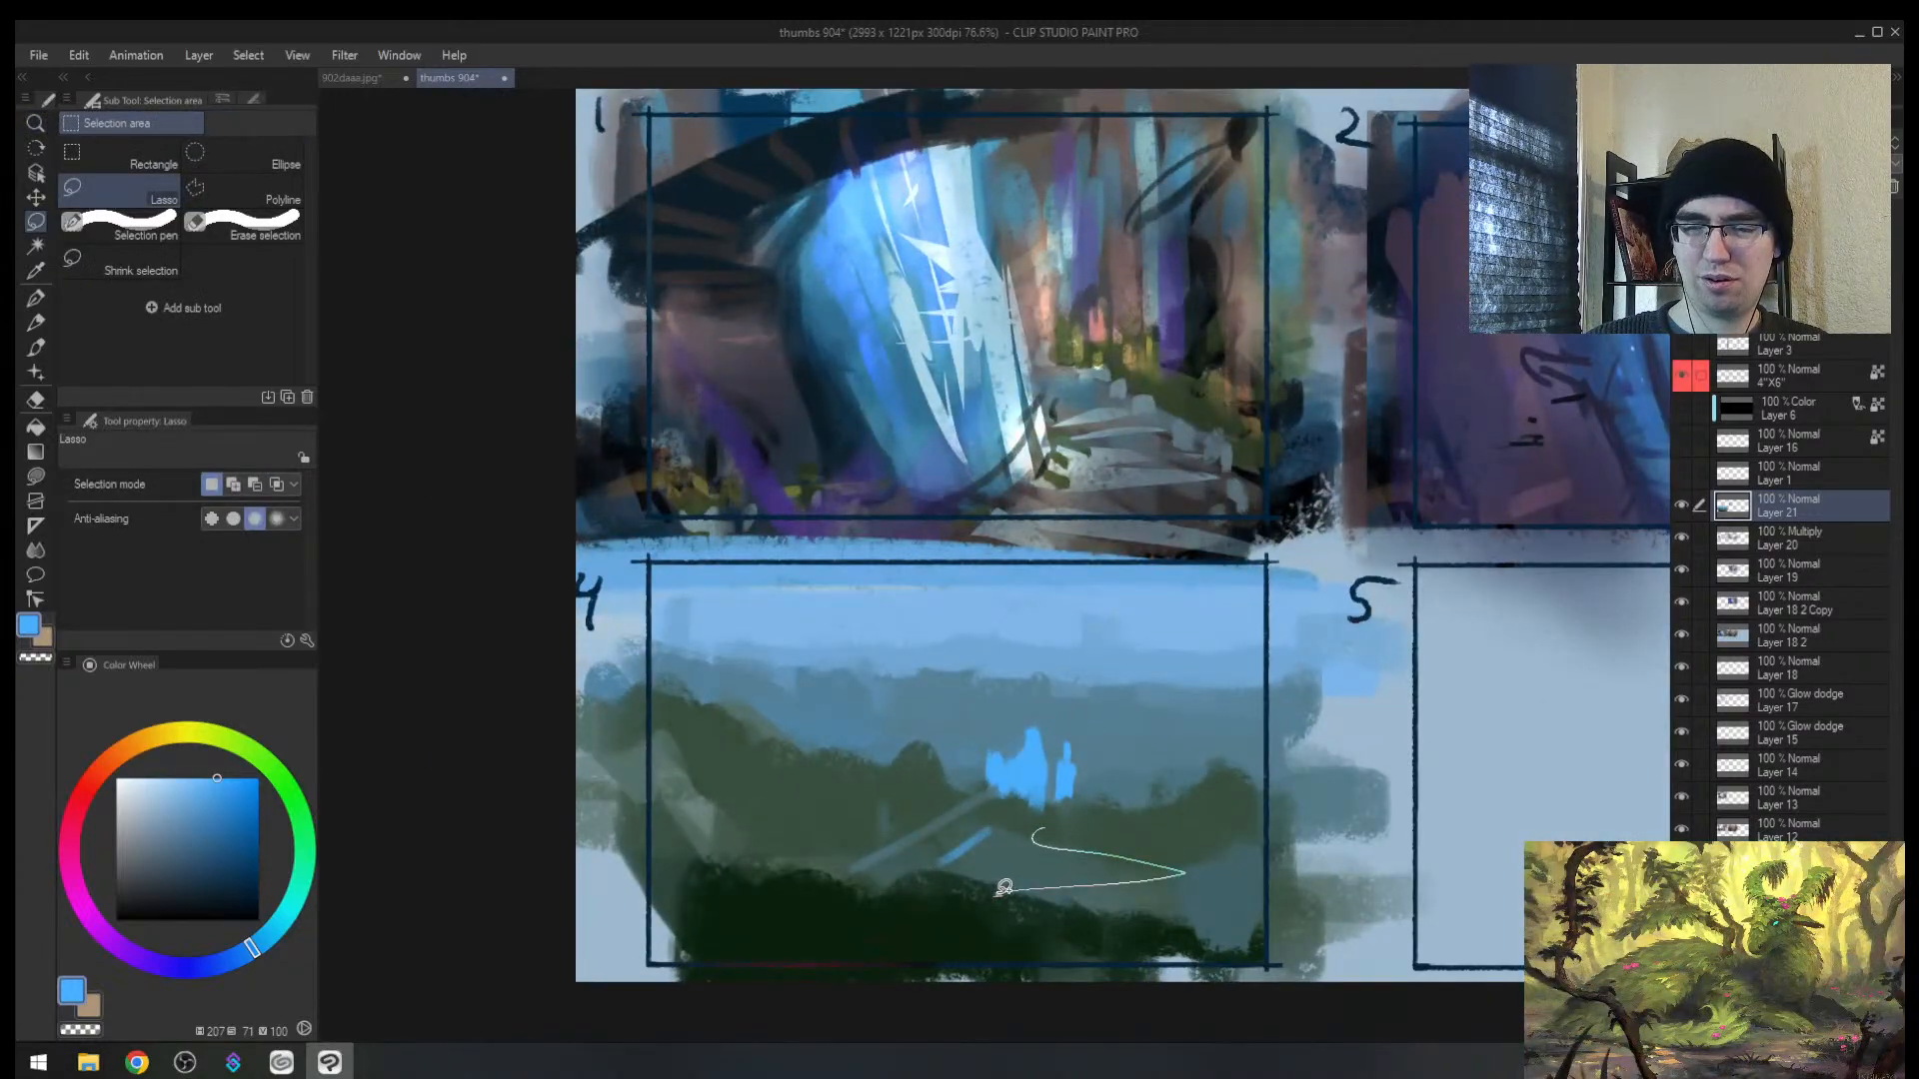
mouse_move(1057, 805)
mouse_down()
mouse_move(931, 810)
mouse_move(996, 824)
mouse_up()
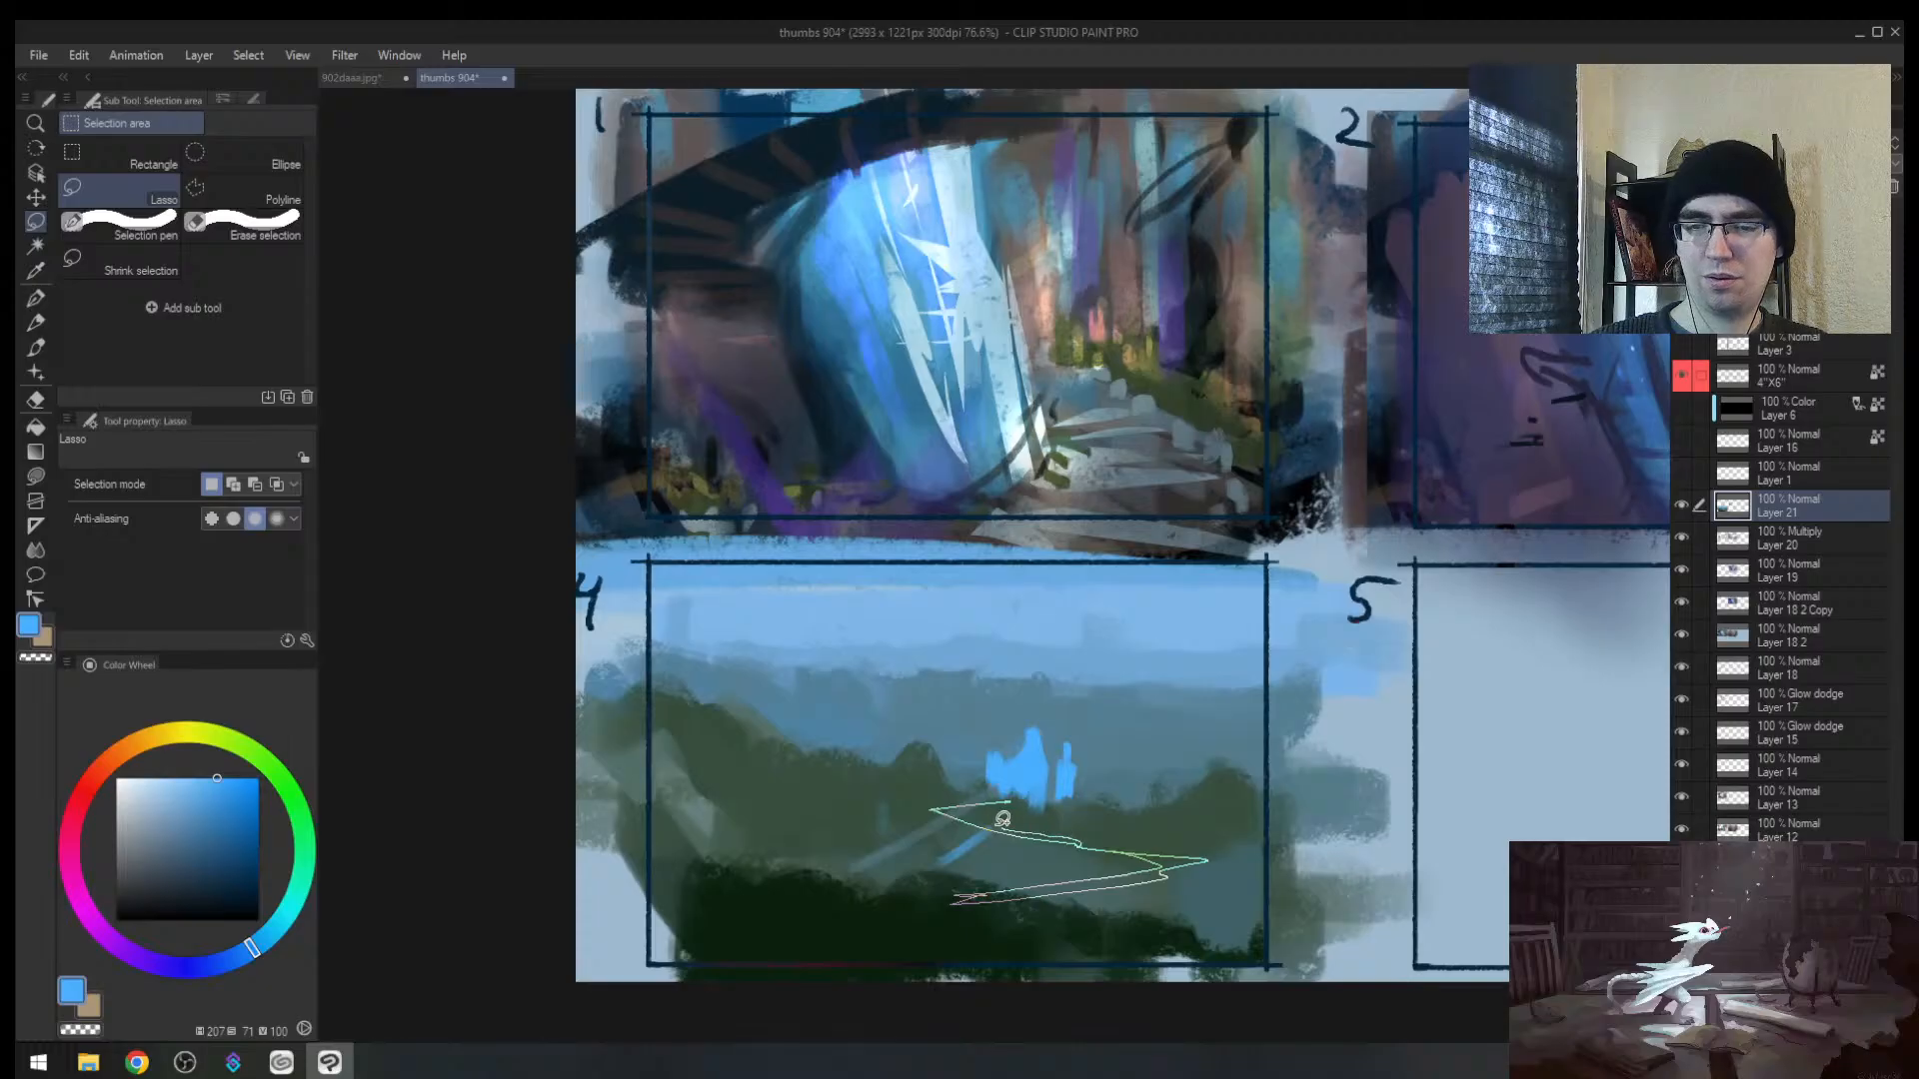
mouse_move(936, 798)
mouse_down()
mouse_move(1189, 862)
mouse_move(961, 899)
mouse_up()
key(b)
key(ctrl+d)
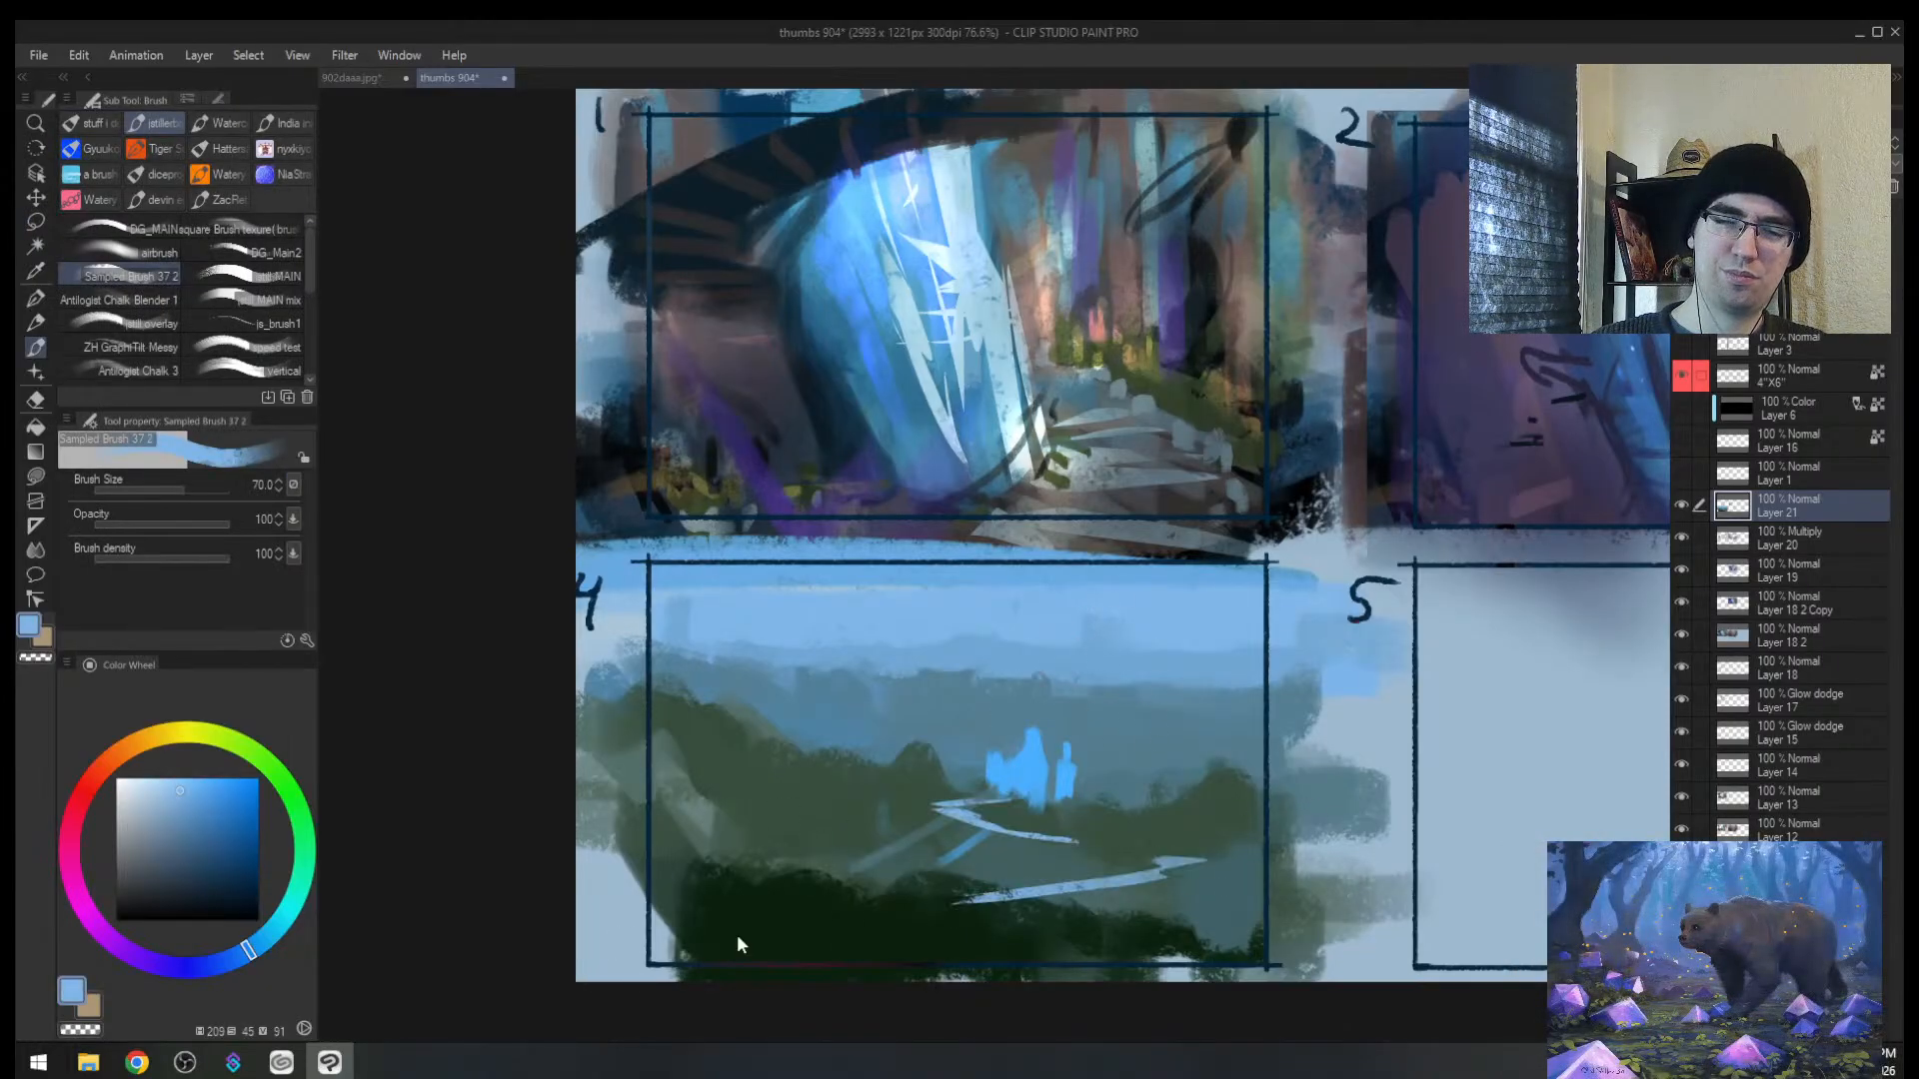
key(h)
key(ctrl+z)
key(ctrl+z)
Step: Paint dark green inside the path selection and over the leftover sketch lines
alt+click(1100, 903)
mouse_move(984, 795)
mouse_down()
mouse_move(1029, 802)
mouse_move(804, 865)
mouse_move(1030, 898)
mouse_up()
key(ctrl+d)
key(h)
key(alt+space)
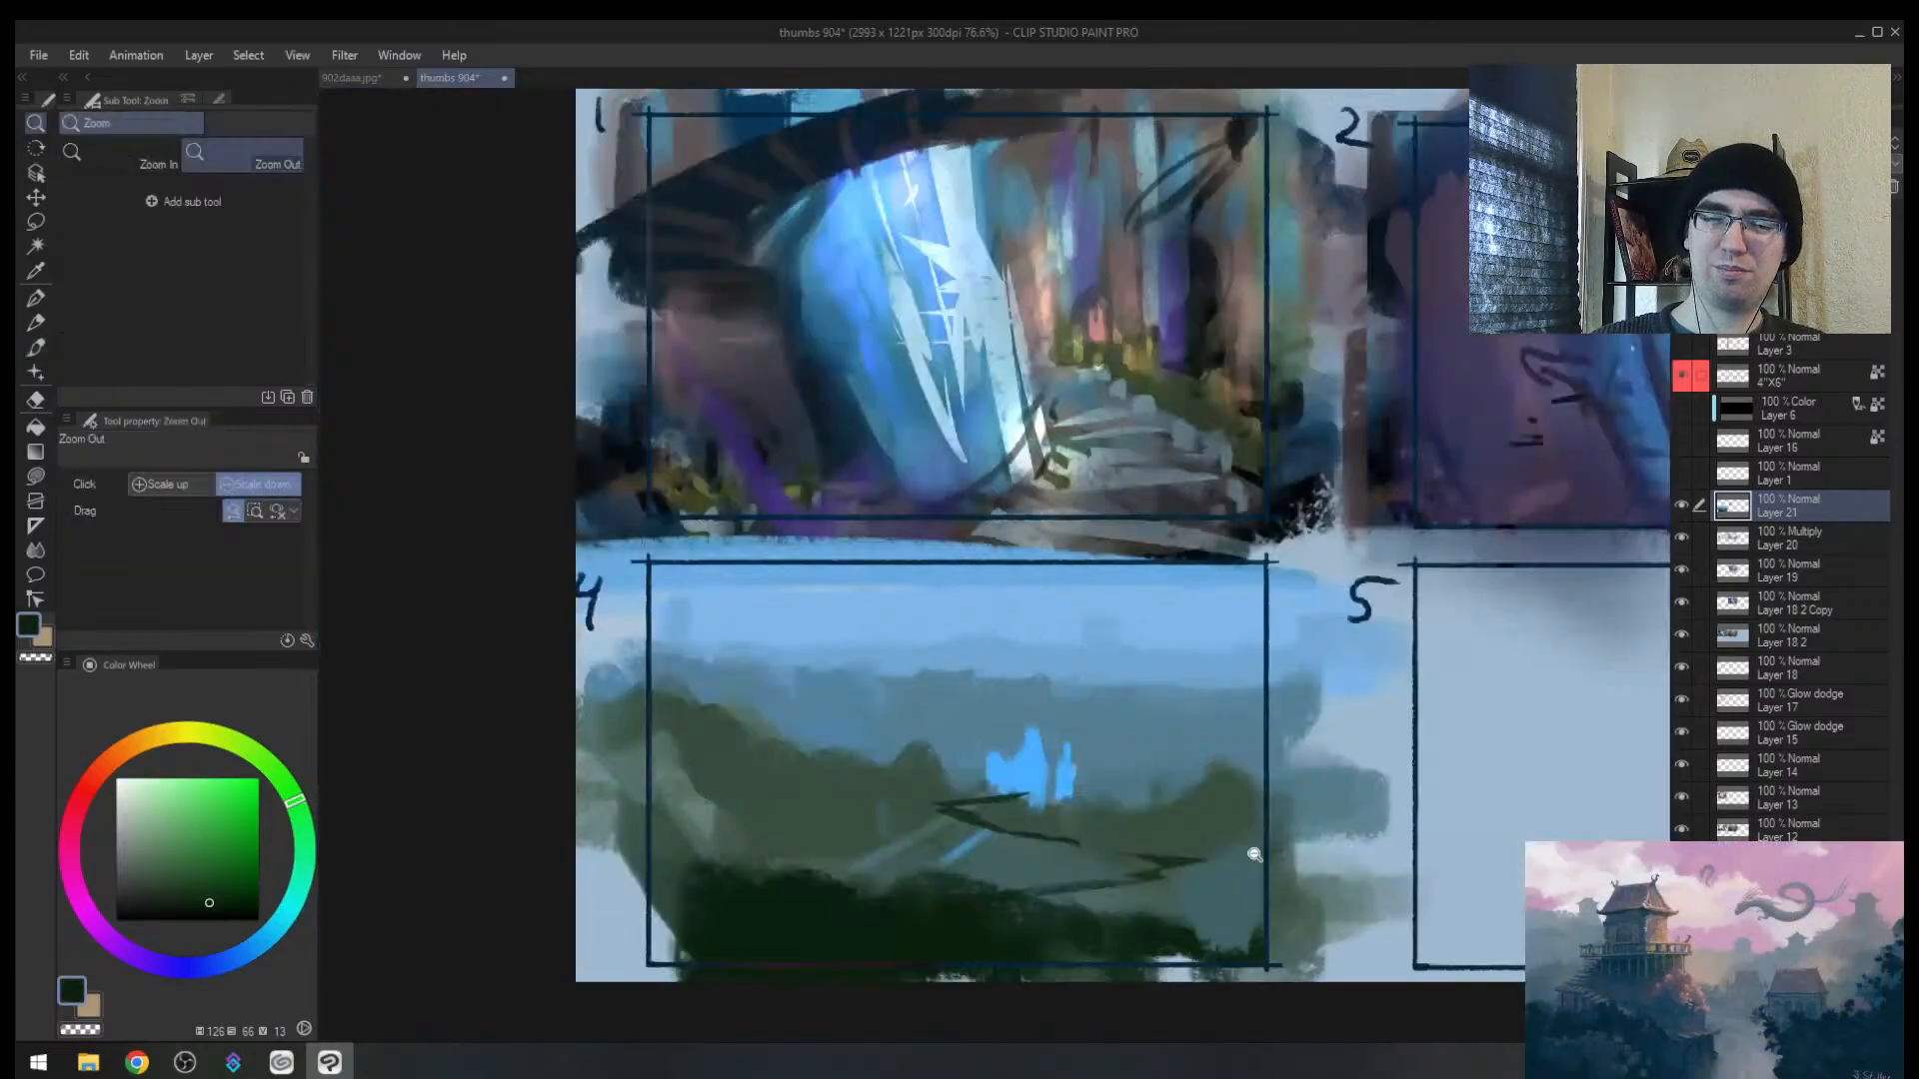
mouse_move(1281, 844)
mouse_down()
mouse_move(1255, 845)
mouse_move(1287, 792)
mouse_move(1184, 786)
mouse_up()
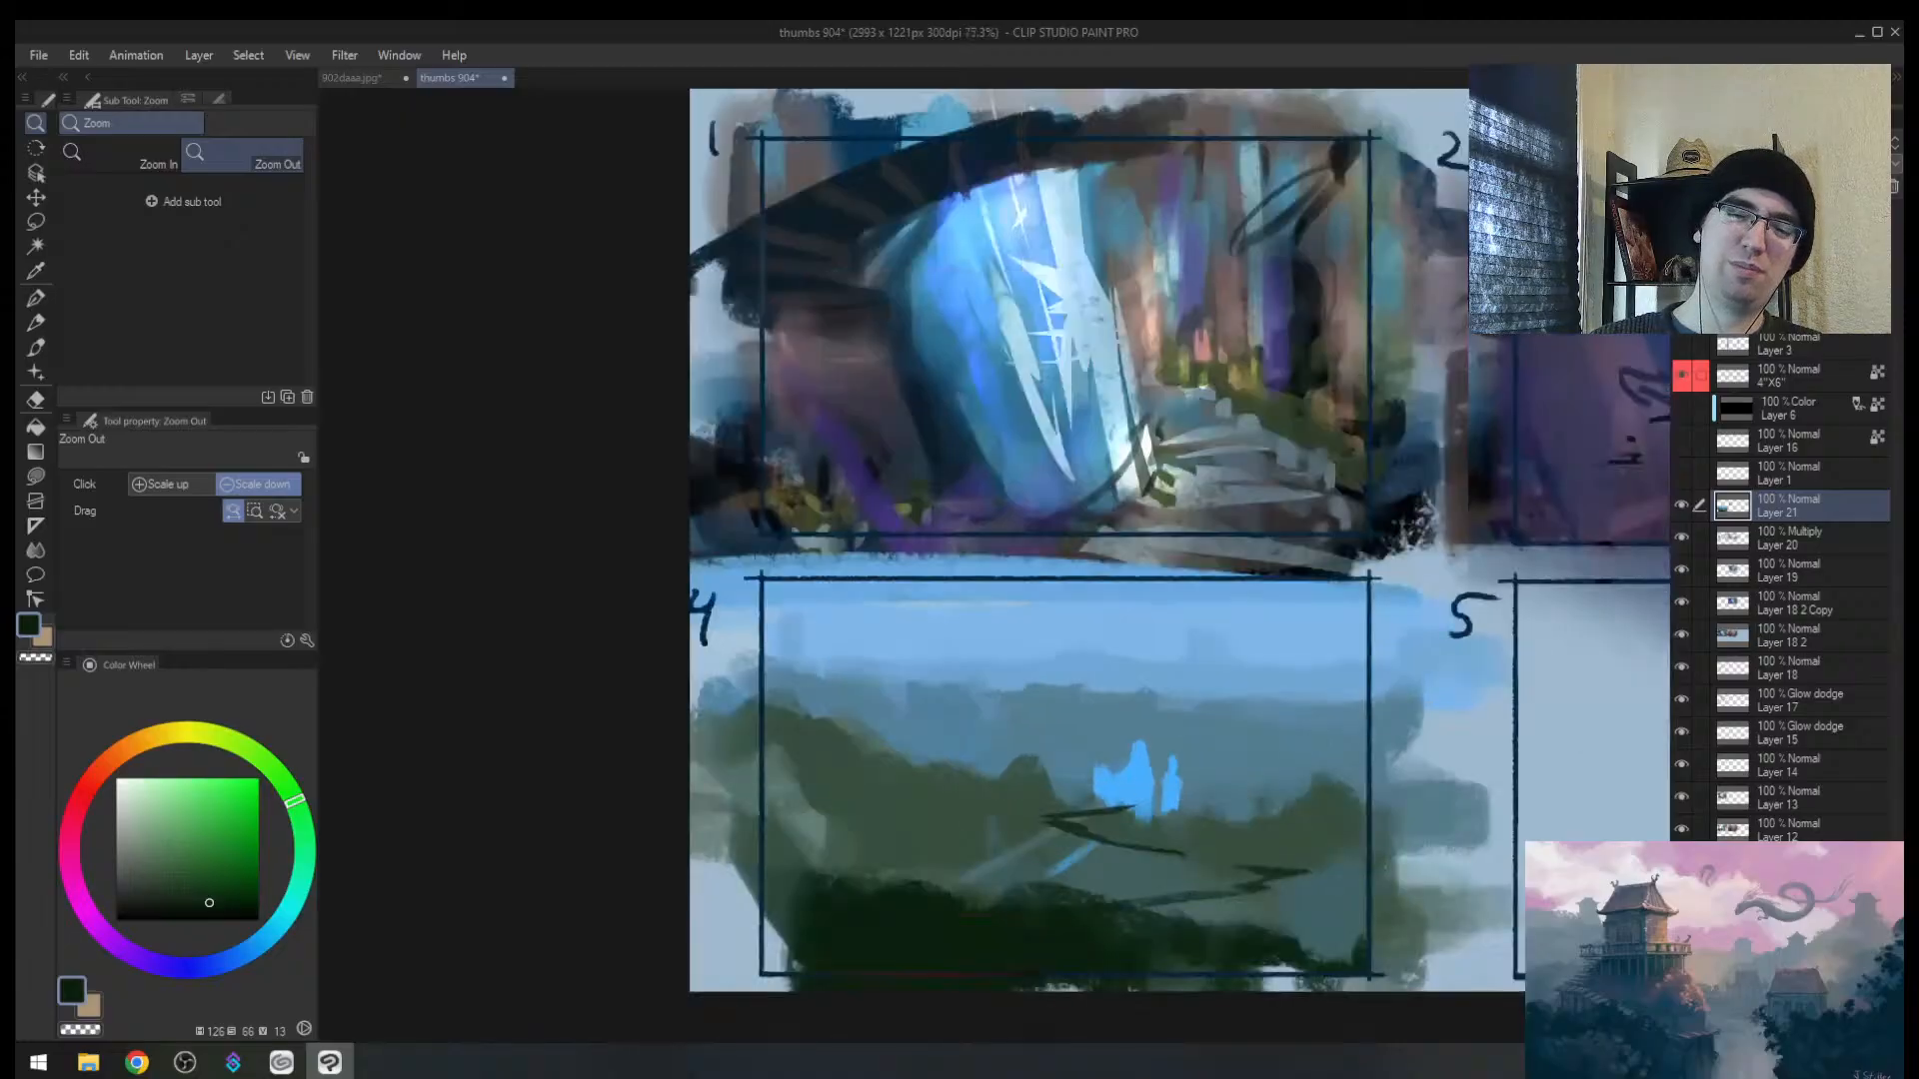
mouse_move(1058, 845)
mouse_down()
mouse_move(1024, 813)
mouse_move(992, 806)
mouse_move(1116, 830)
mouse_move(1078, 820)
mouse_move(1041, 851)
mouse_move(1115, 846)
mouse_up()
alt+click(1090, 827)
key(bracketleft)
key(bracketleft)
alt+click(1080, 837)
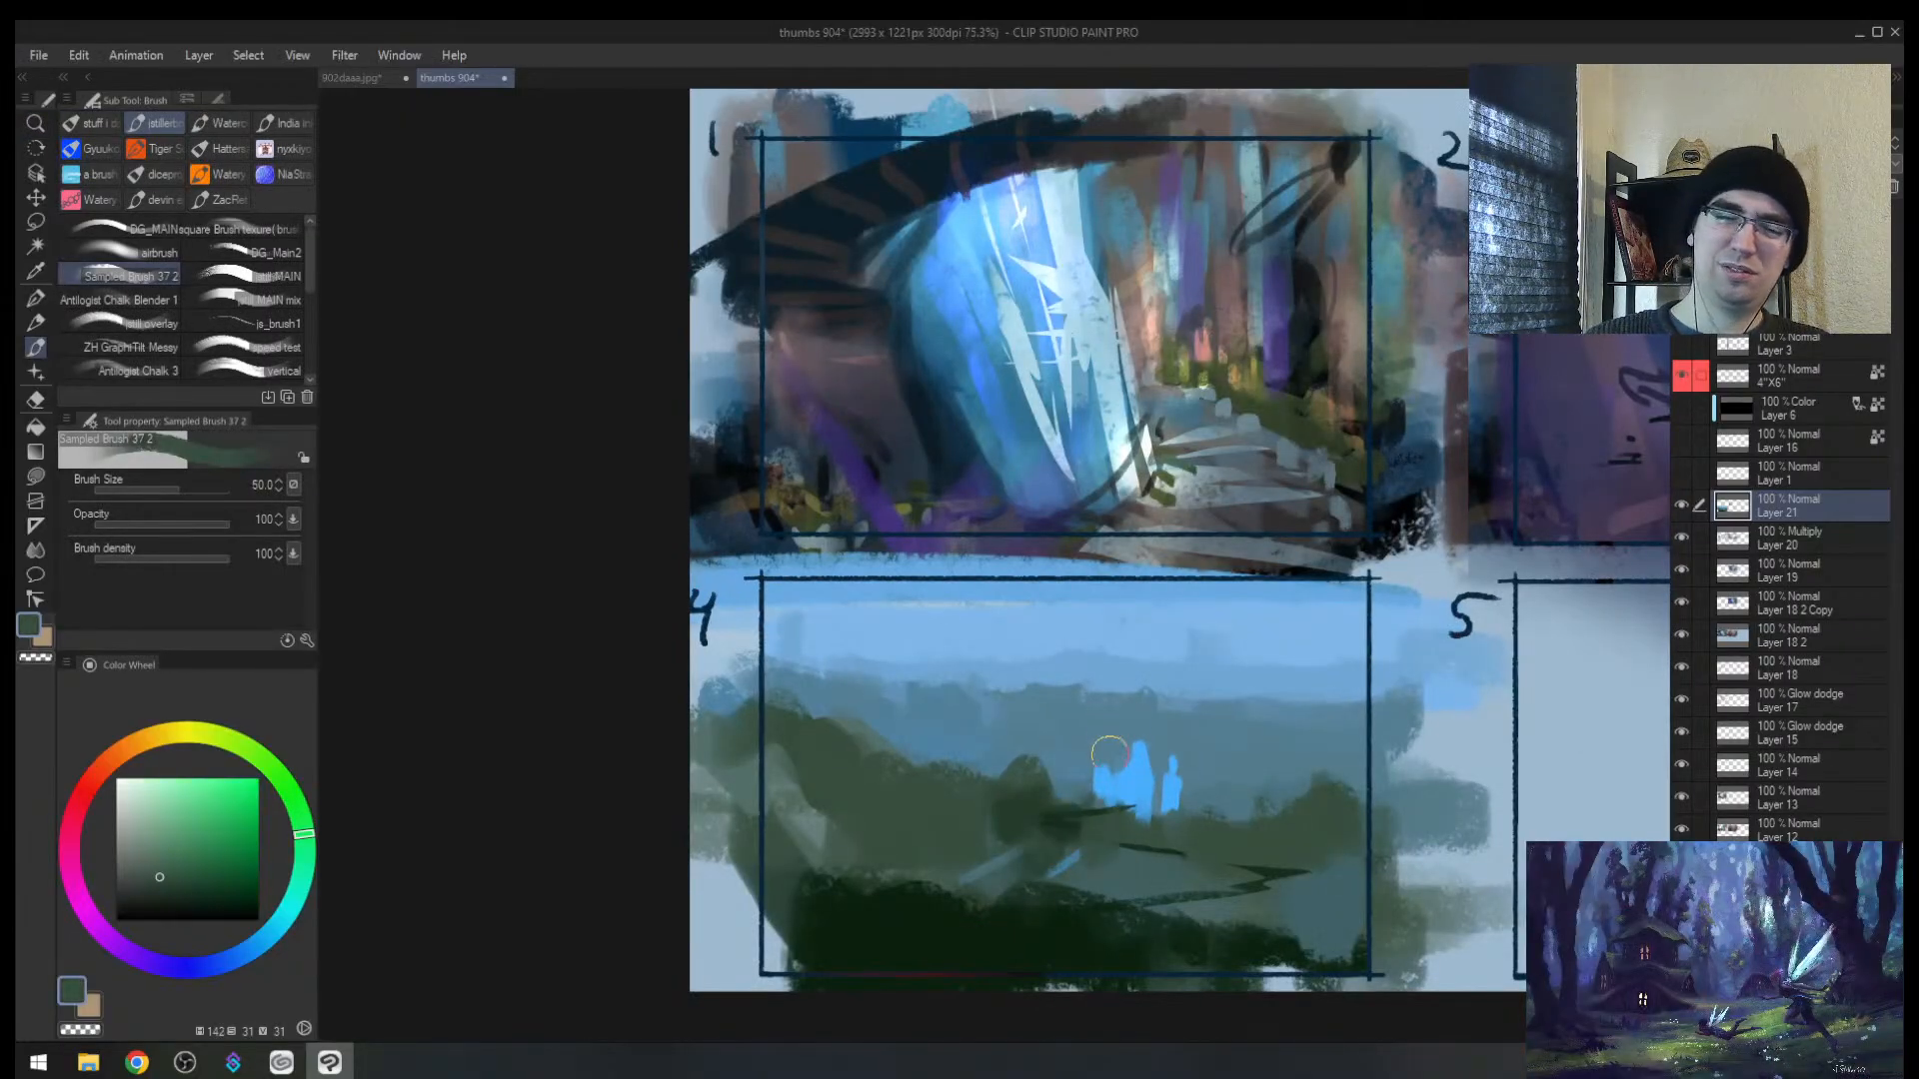
Step: Sample several blues and extend the small distant blue spire
key(bracketleft)
alt+click(1140, 784)
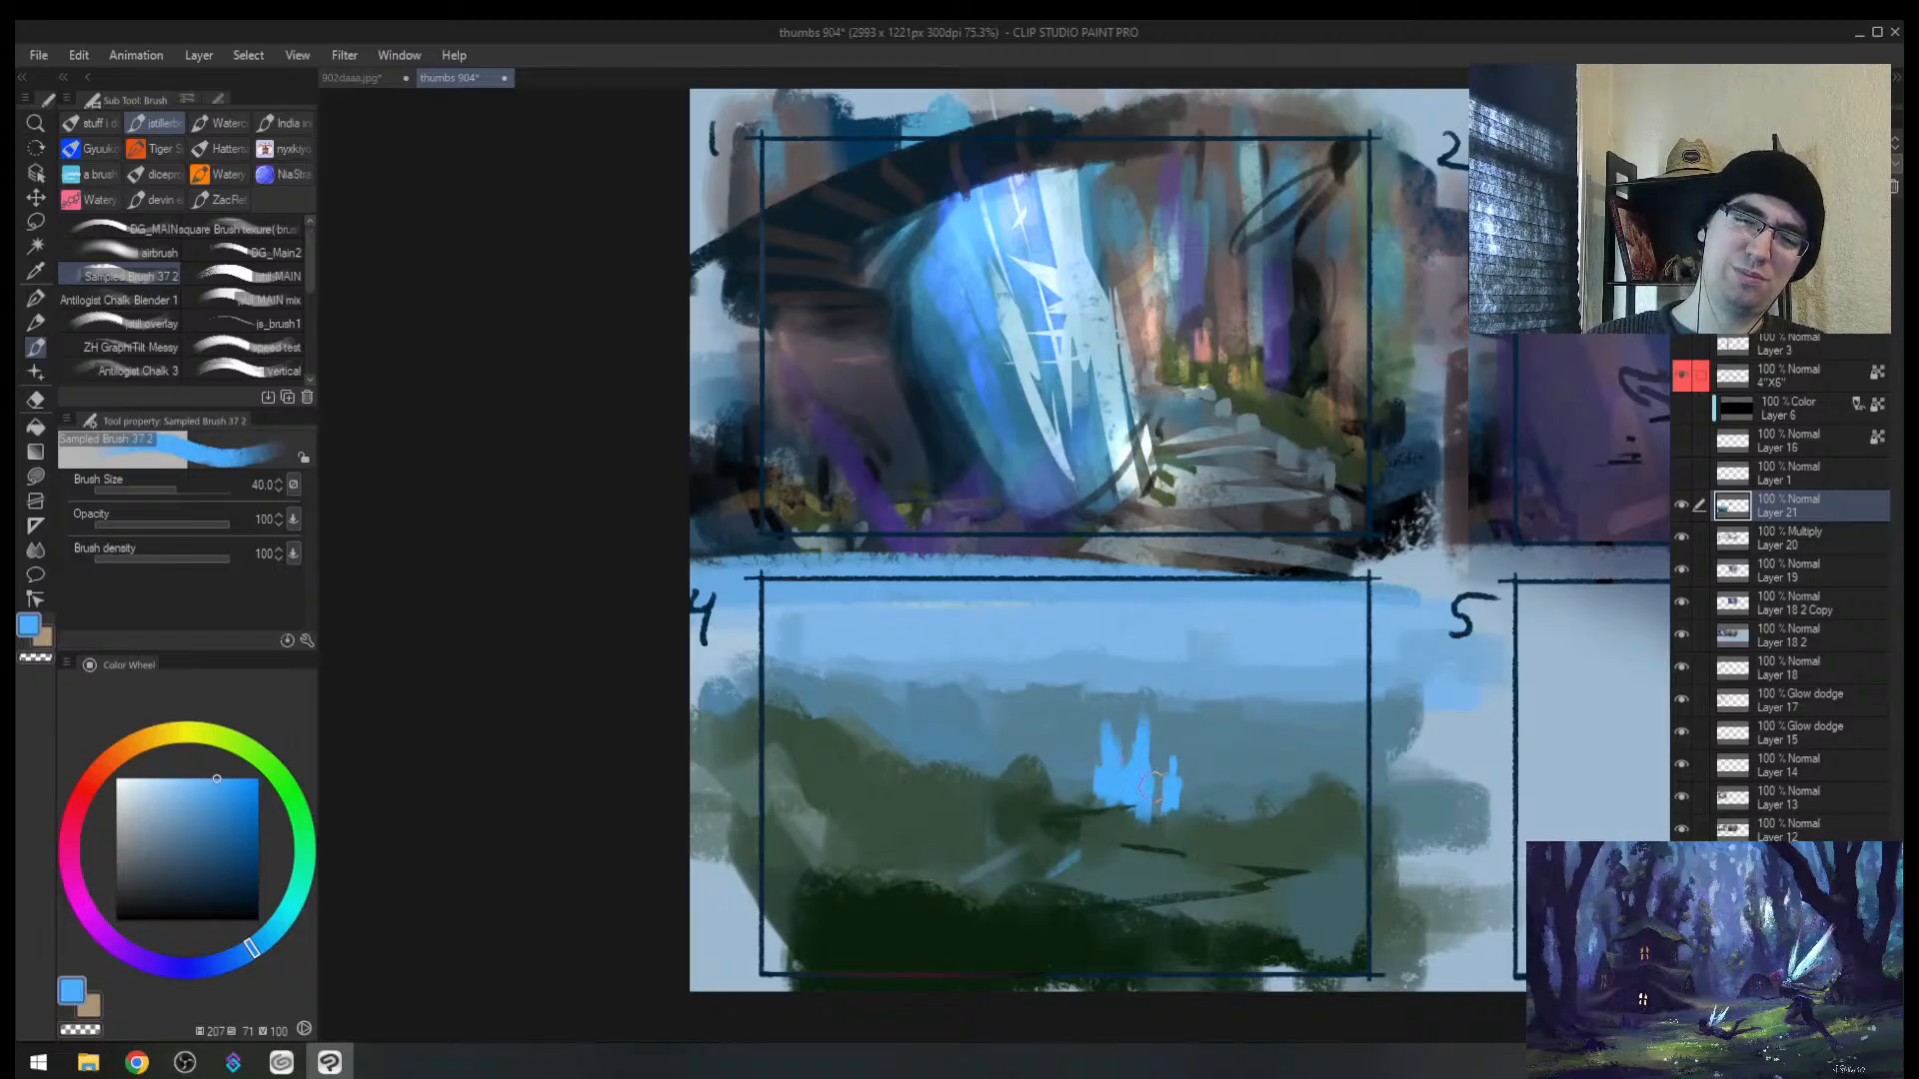
key(bracketleft)
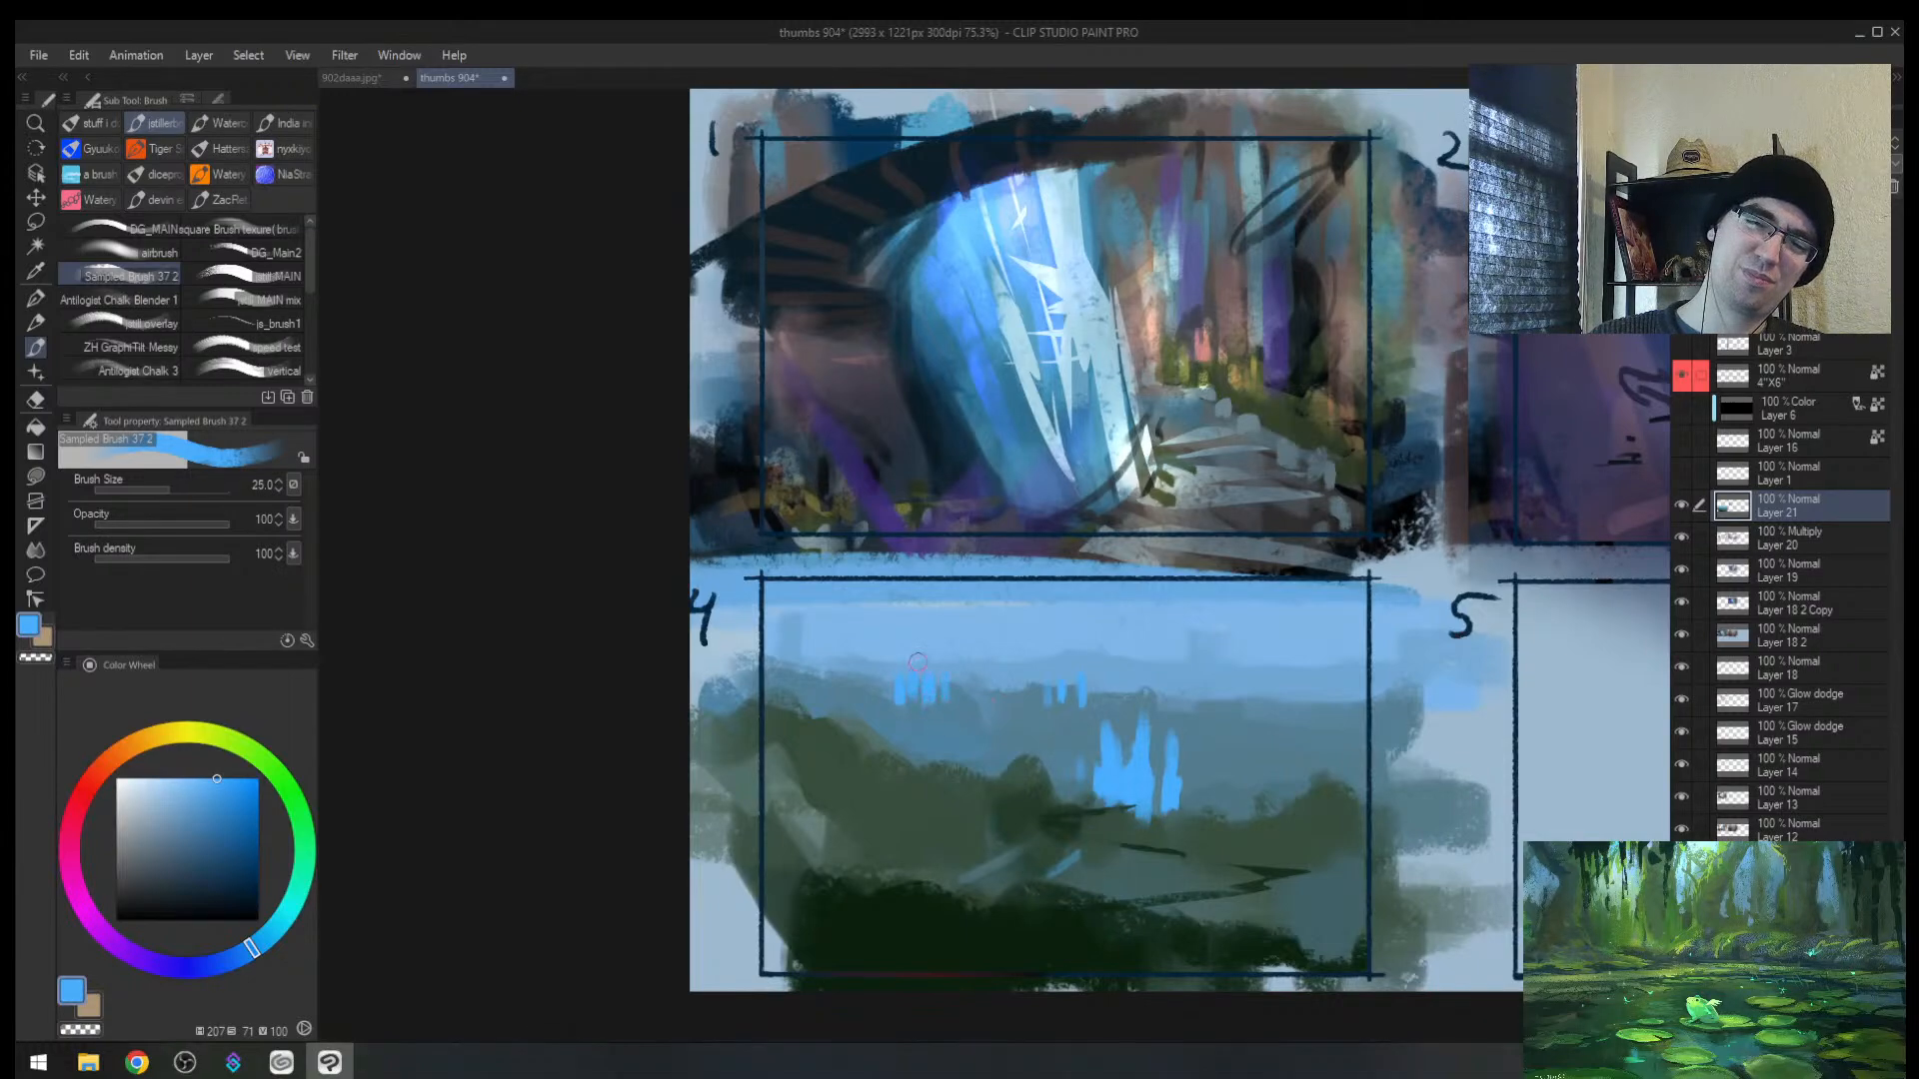
key(h)
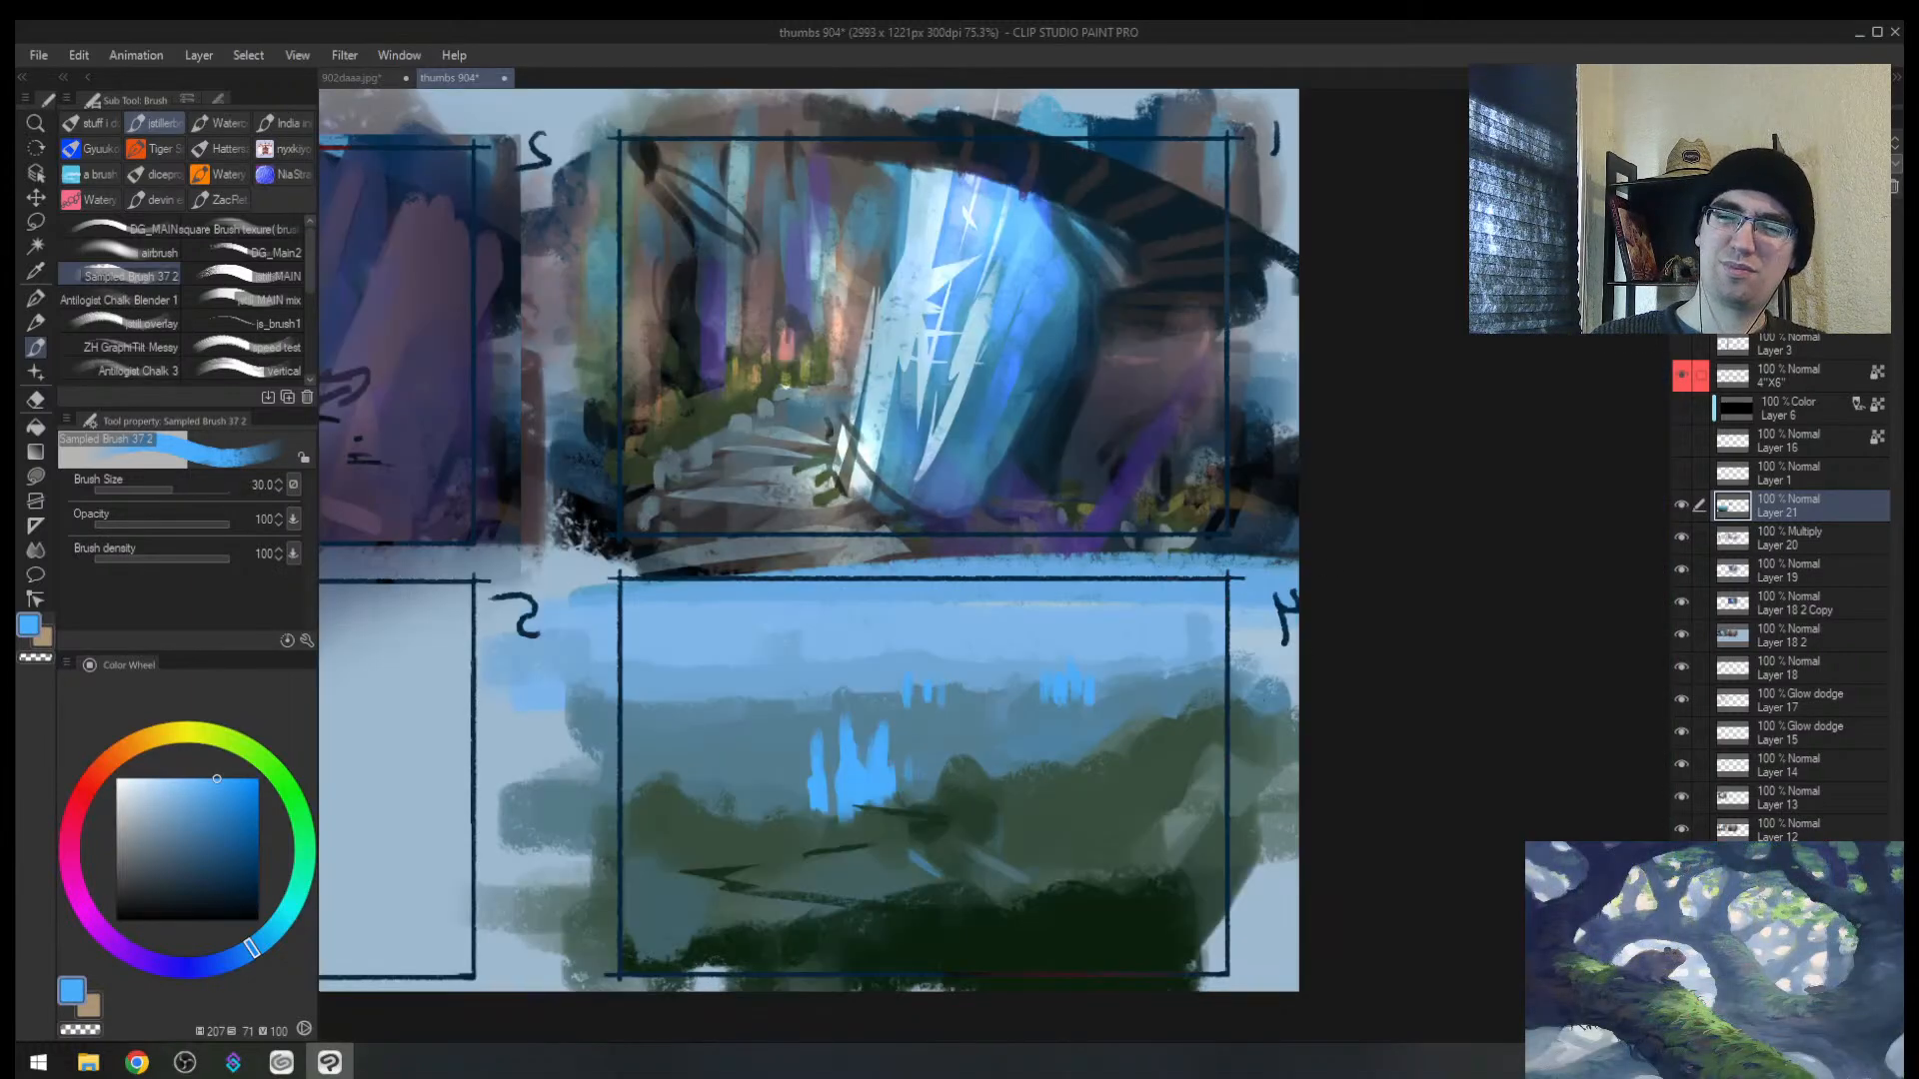
alt+click(951, 713)
alt+click(909, 688)
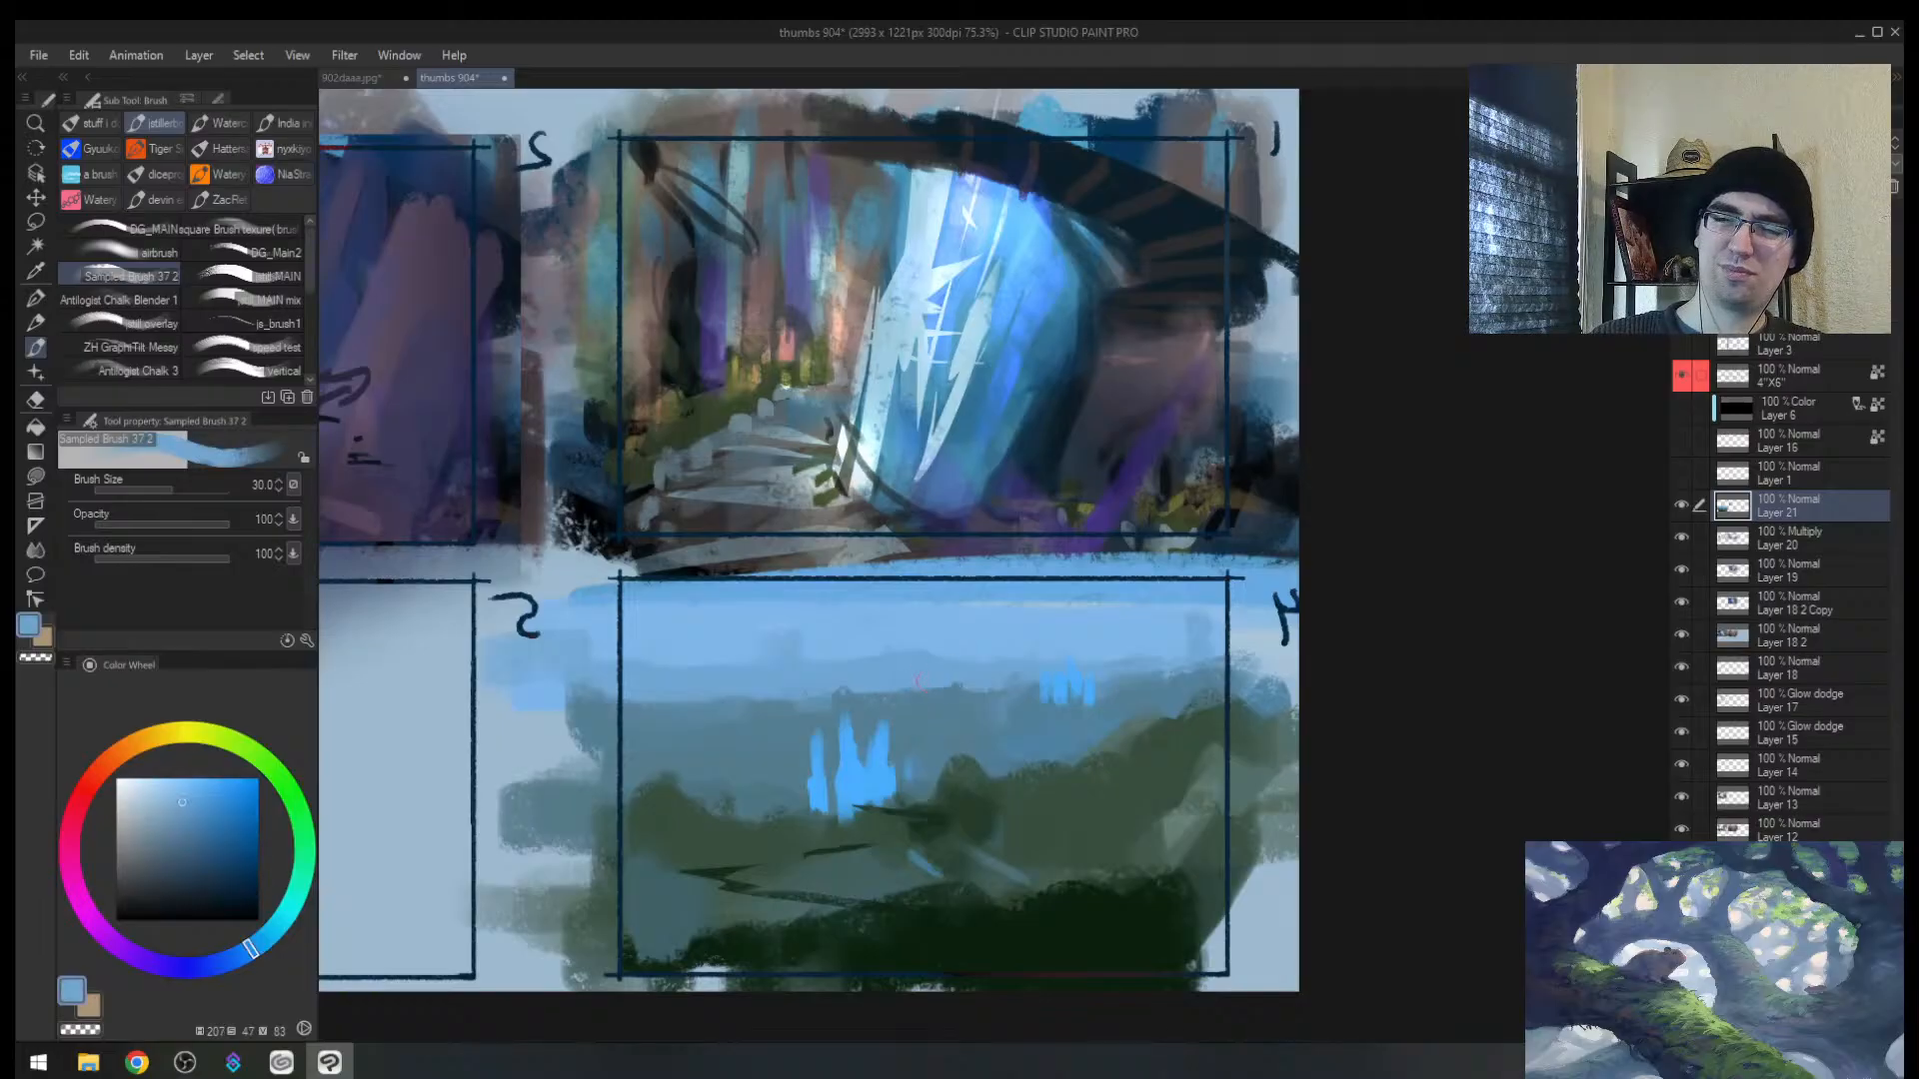
alt+click(1081, 680)
key(bracketleft)
alt+click(866, 750)
key(bracketleft)
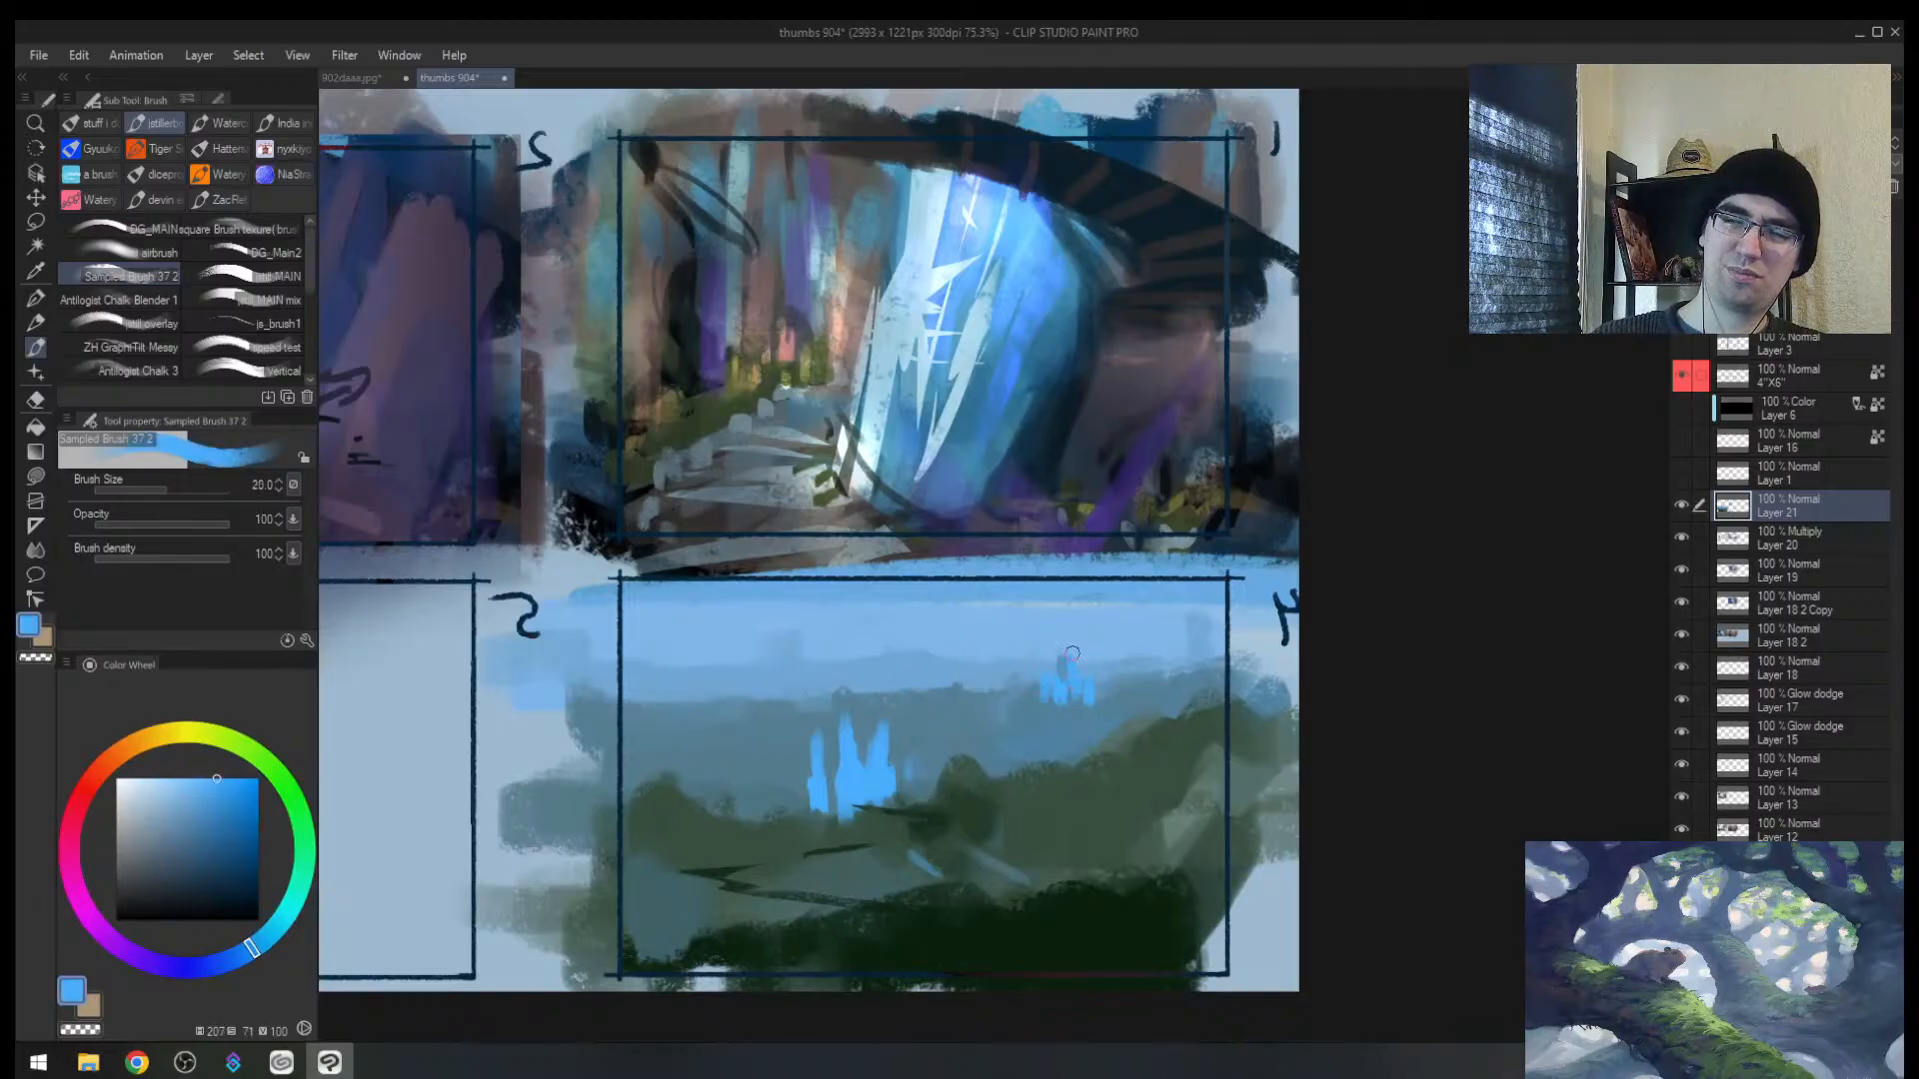
drag(1071, 653, 1073, 686)
Step: Add pale blue highlights to the small distant spire with a tiny brush
alt+click(940, 430)
key(alt+space)
drag(1049, 539, 1129, 540)
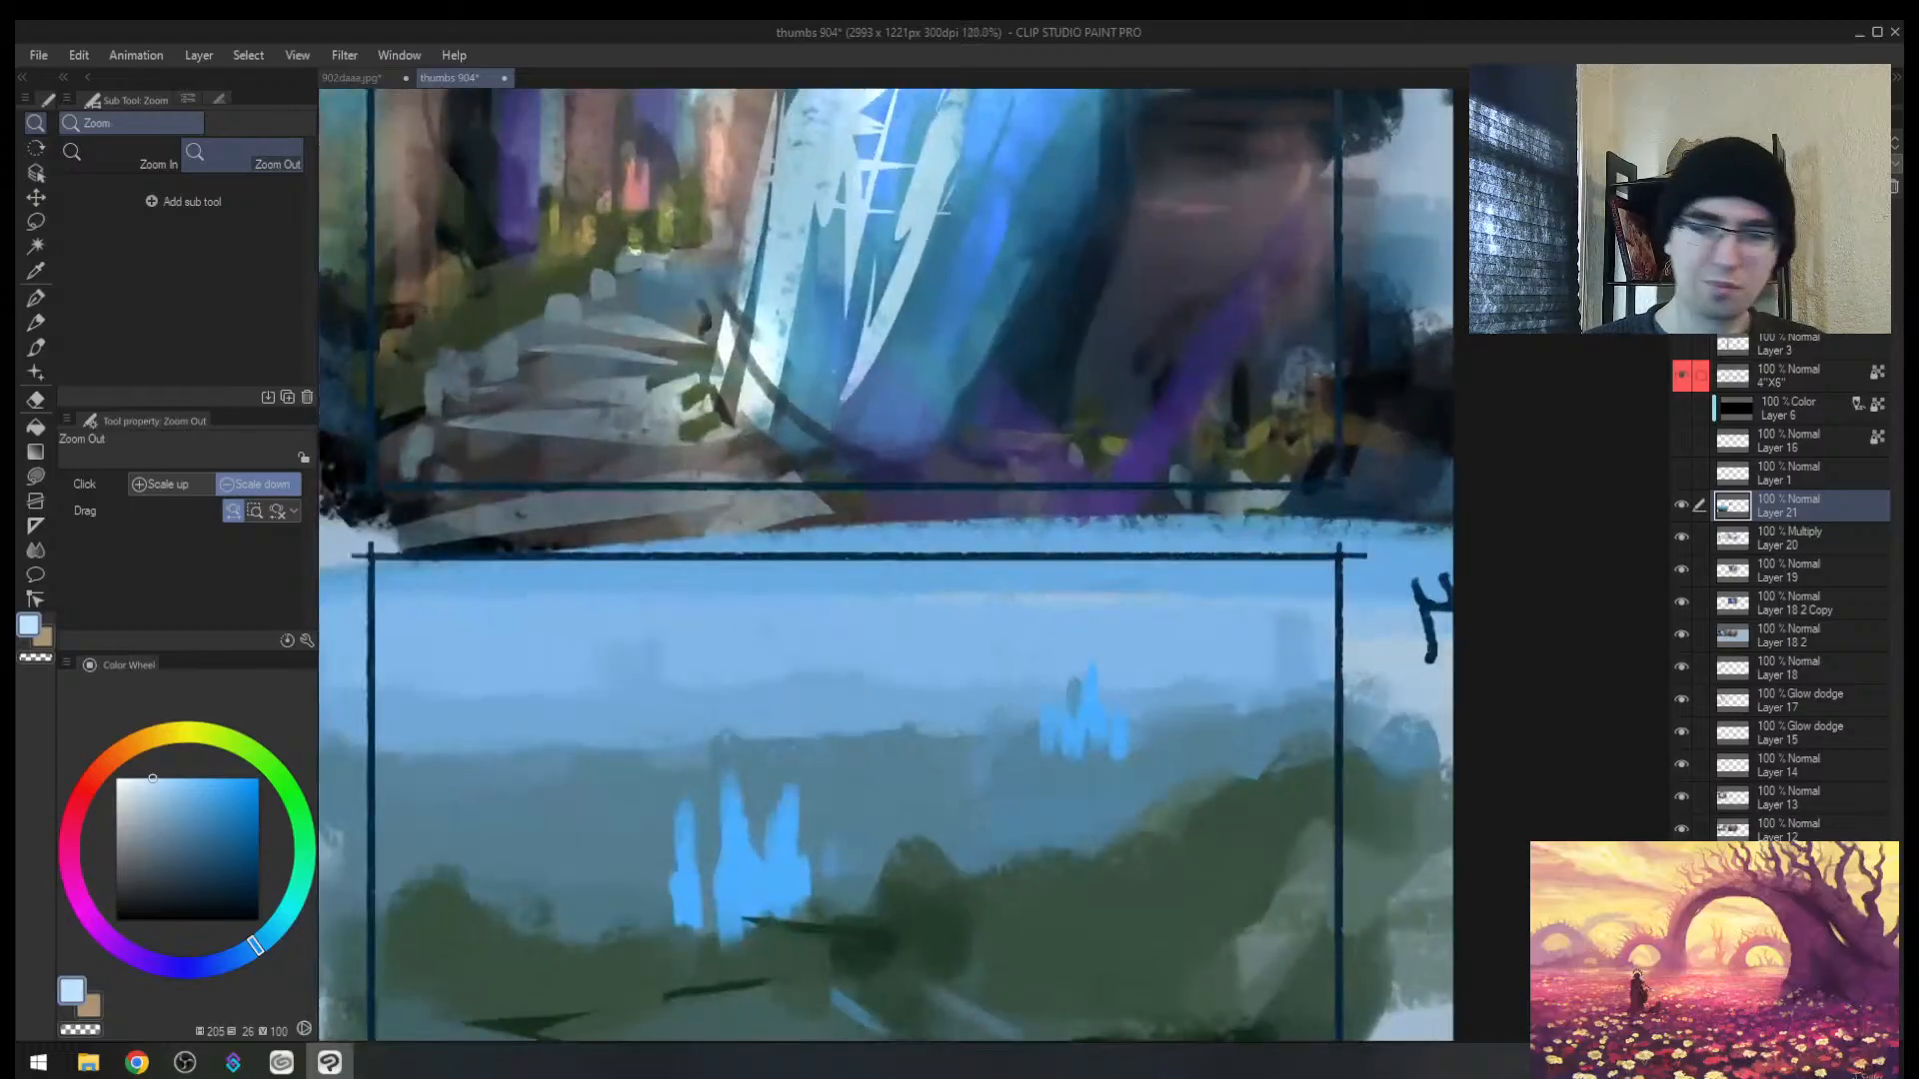
key(bracketleft)
key(bracketleft)
key(bracketleft)
mouse_move(1091, 683)
mouse_down()
mouse_move(1085, 725)
mouse_move(1085, 674)
mouse_up()
alt+click(1089, 667)
key(bracketleft)
alt+click(1093, 707)
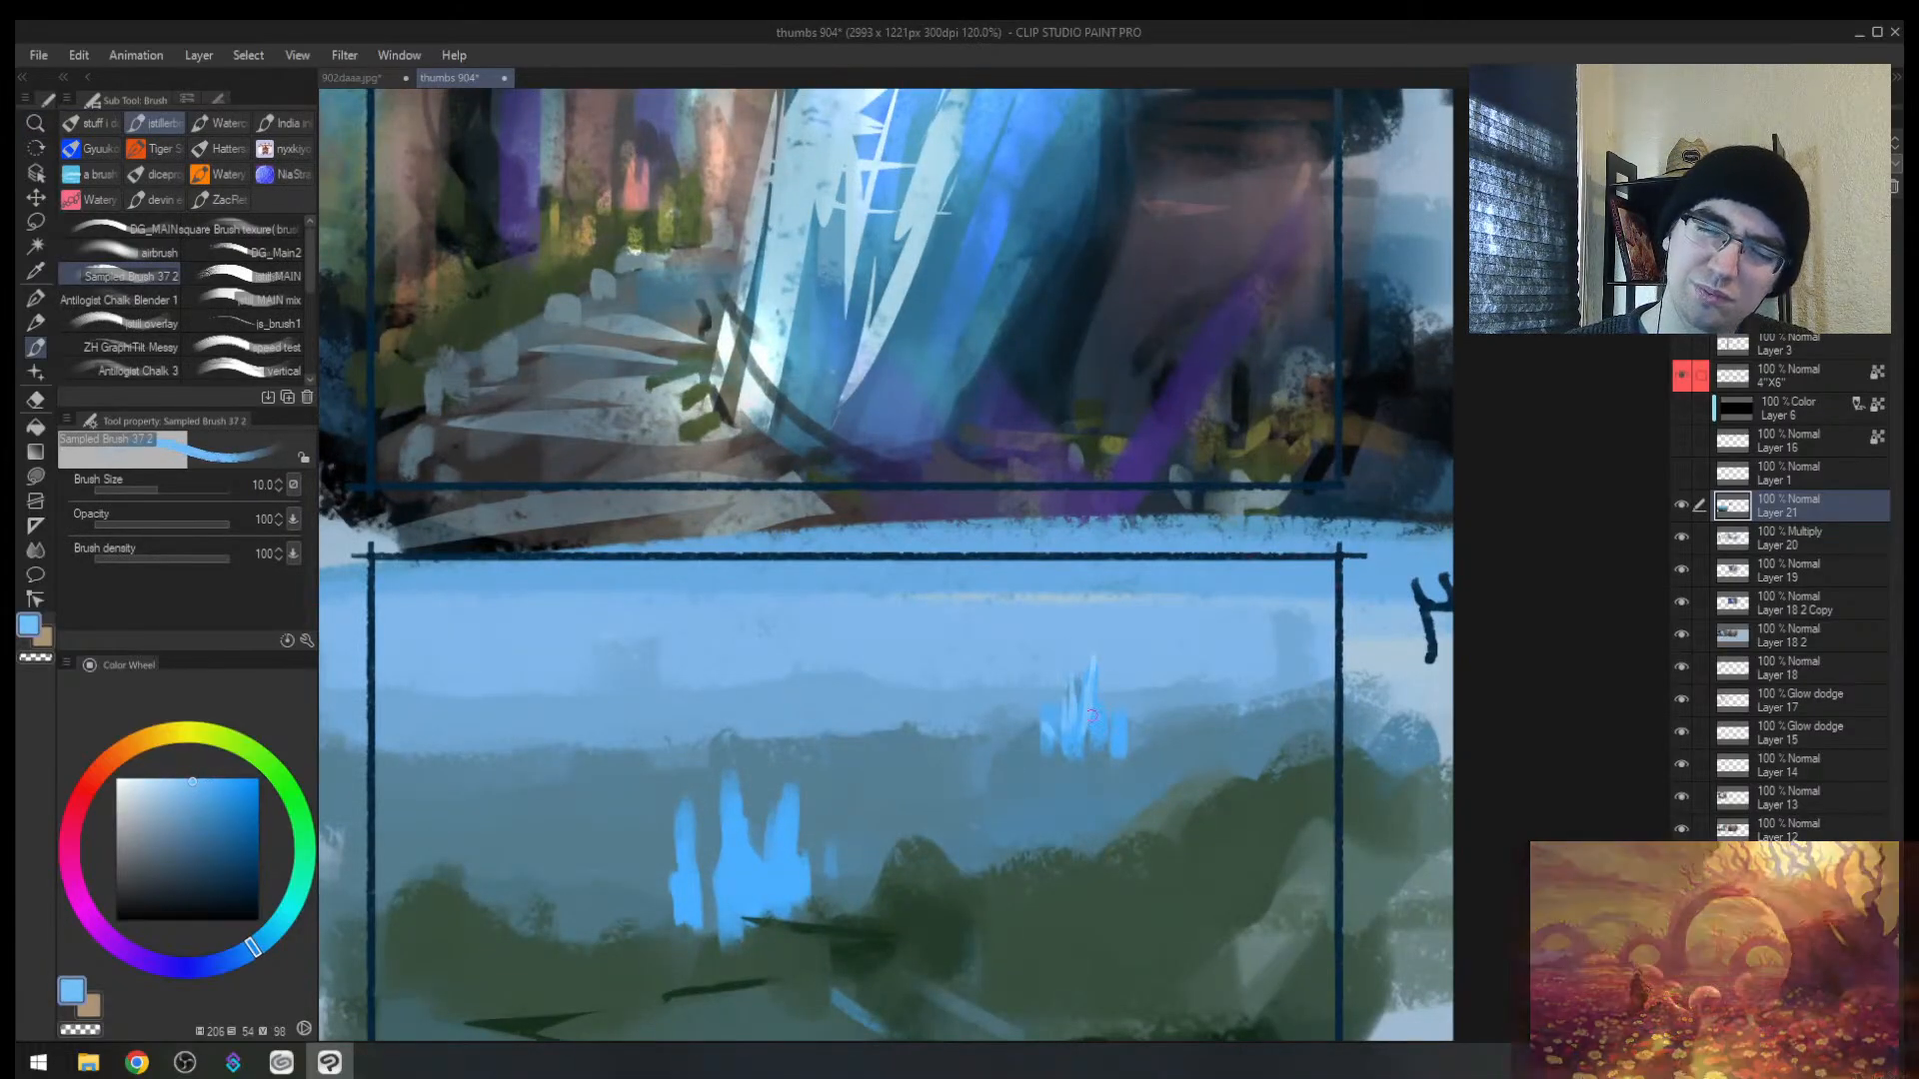
key(bracketright)
Step: Paint dark green over the dark zigzag lines in the hills
alt+click(730, 850)
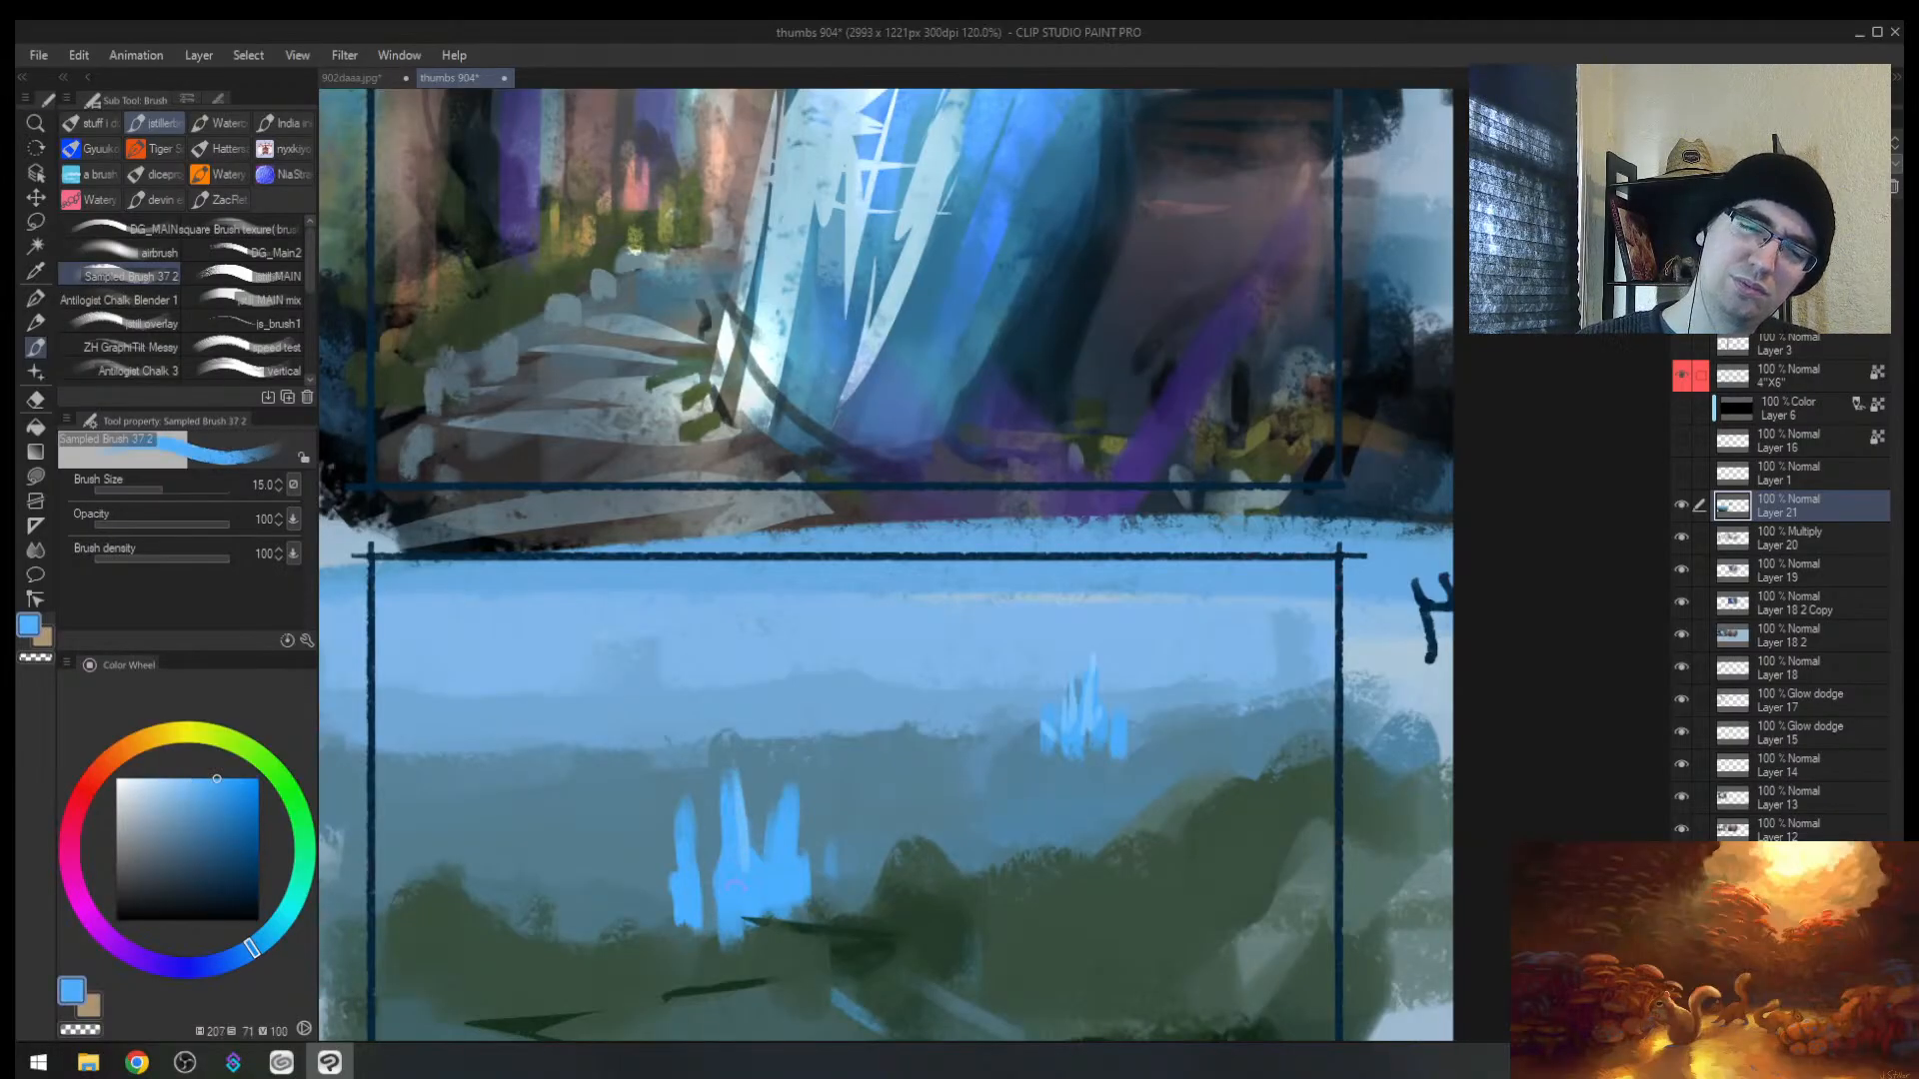
key(alt+space)
drag(737, 860, 831, 824)
key(h)
drag(1316, 796, 1059, 694)
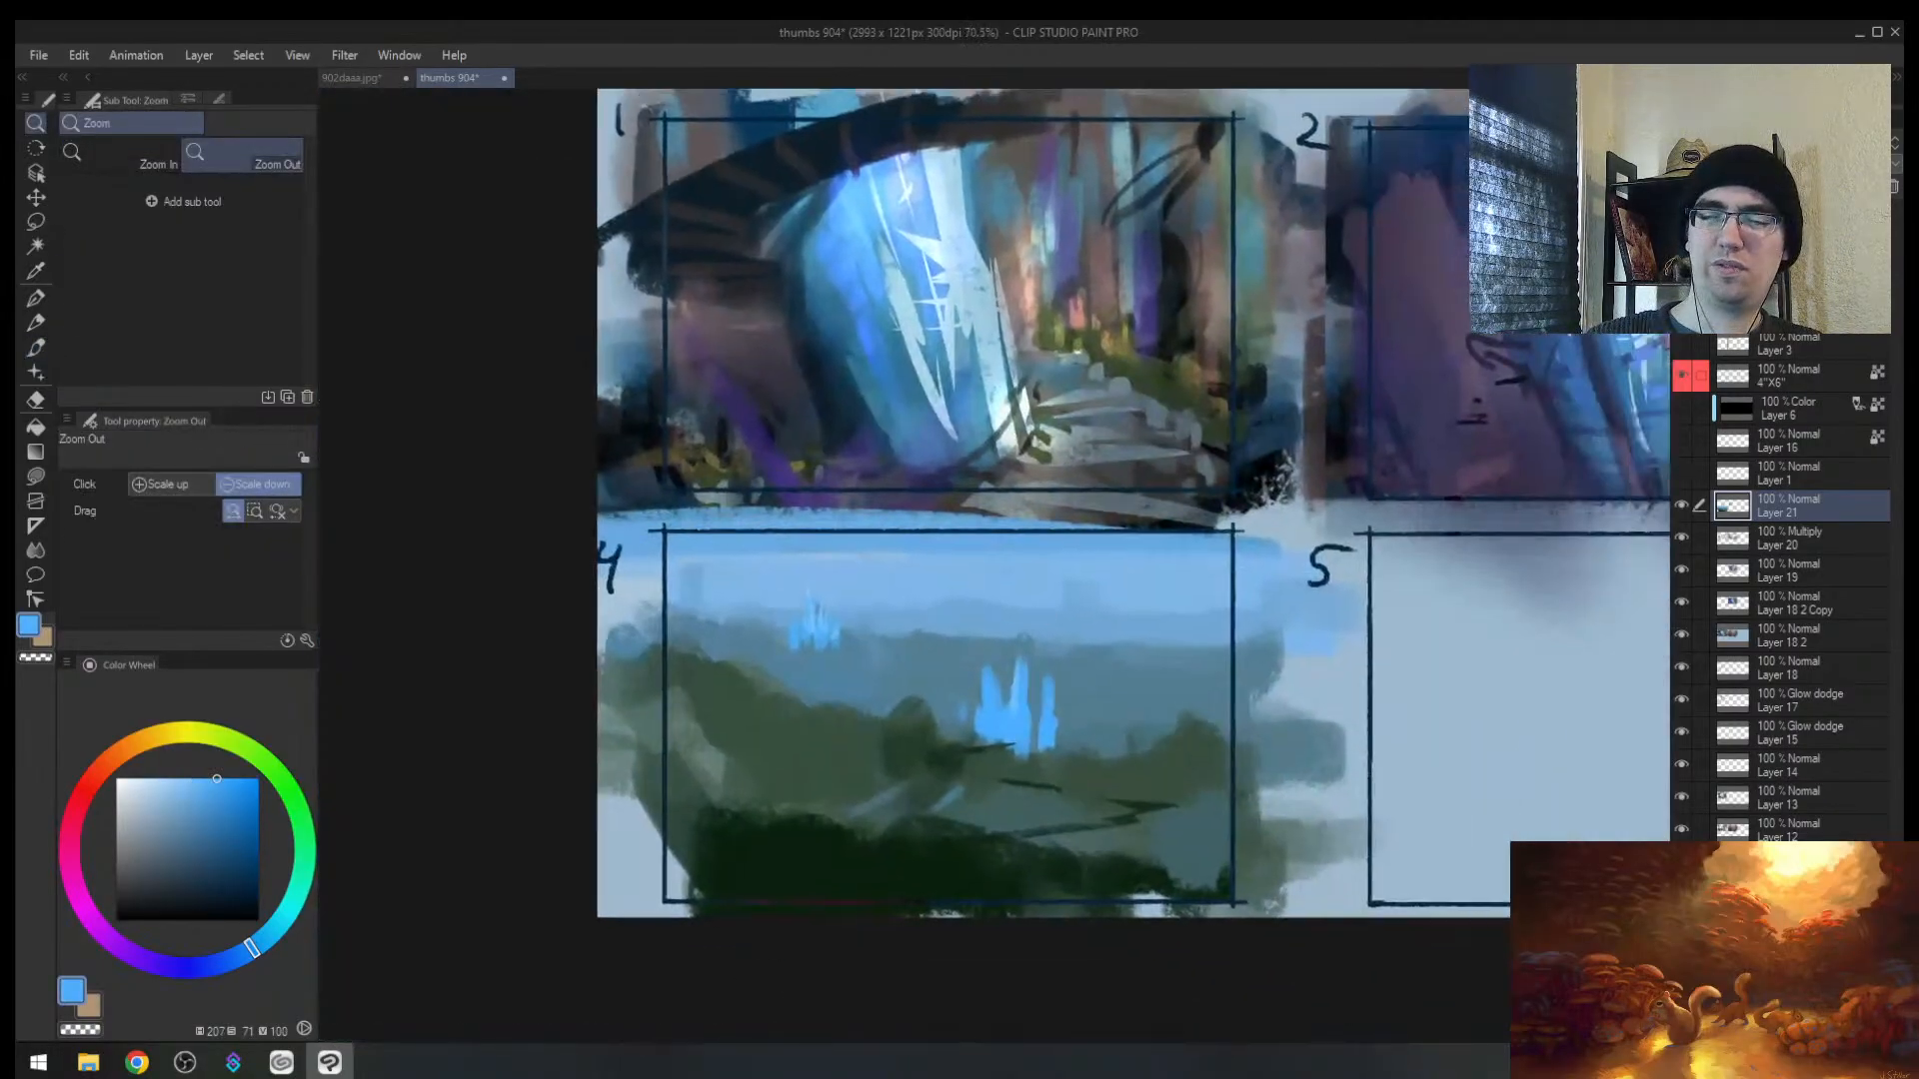
alt+click(843, 757)
key(bracketright)
key(bracketright)
key(bracketright)
key(bracketright)
key(bracketright)
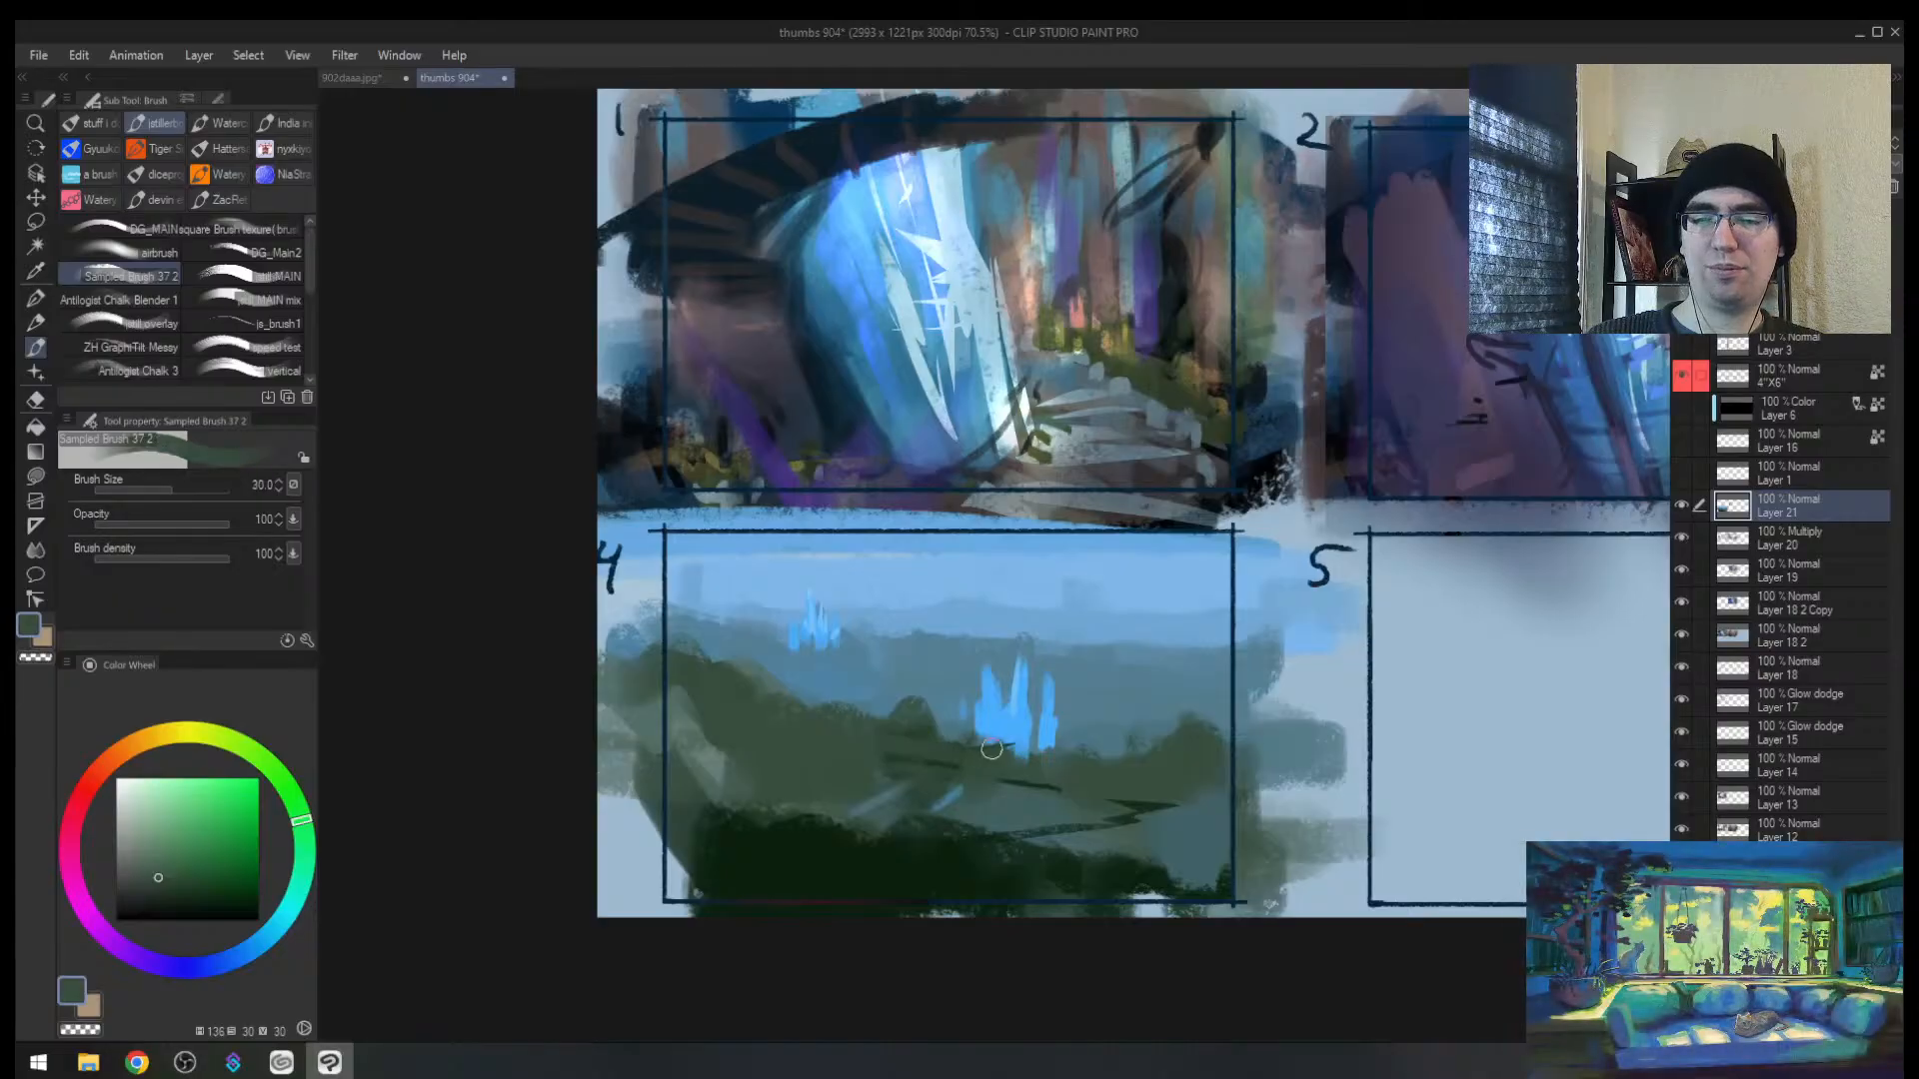
mouse_move(1005, 804)
mouse_down()
mouse_move(1023, 830)
mouse_move(1015, 674)
mouse_up()
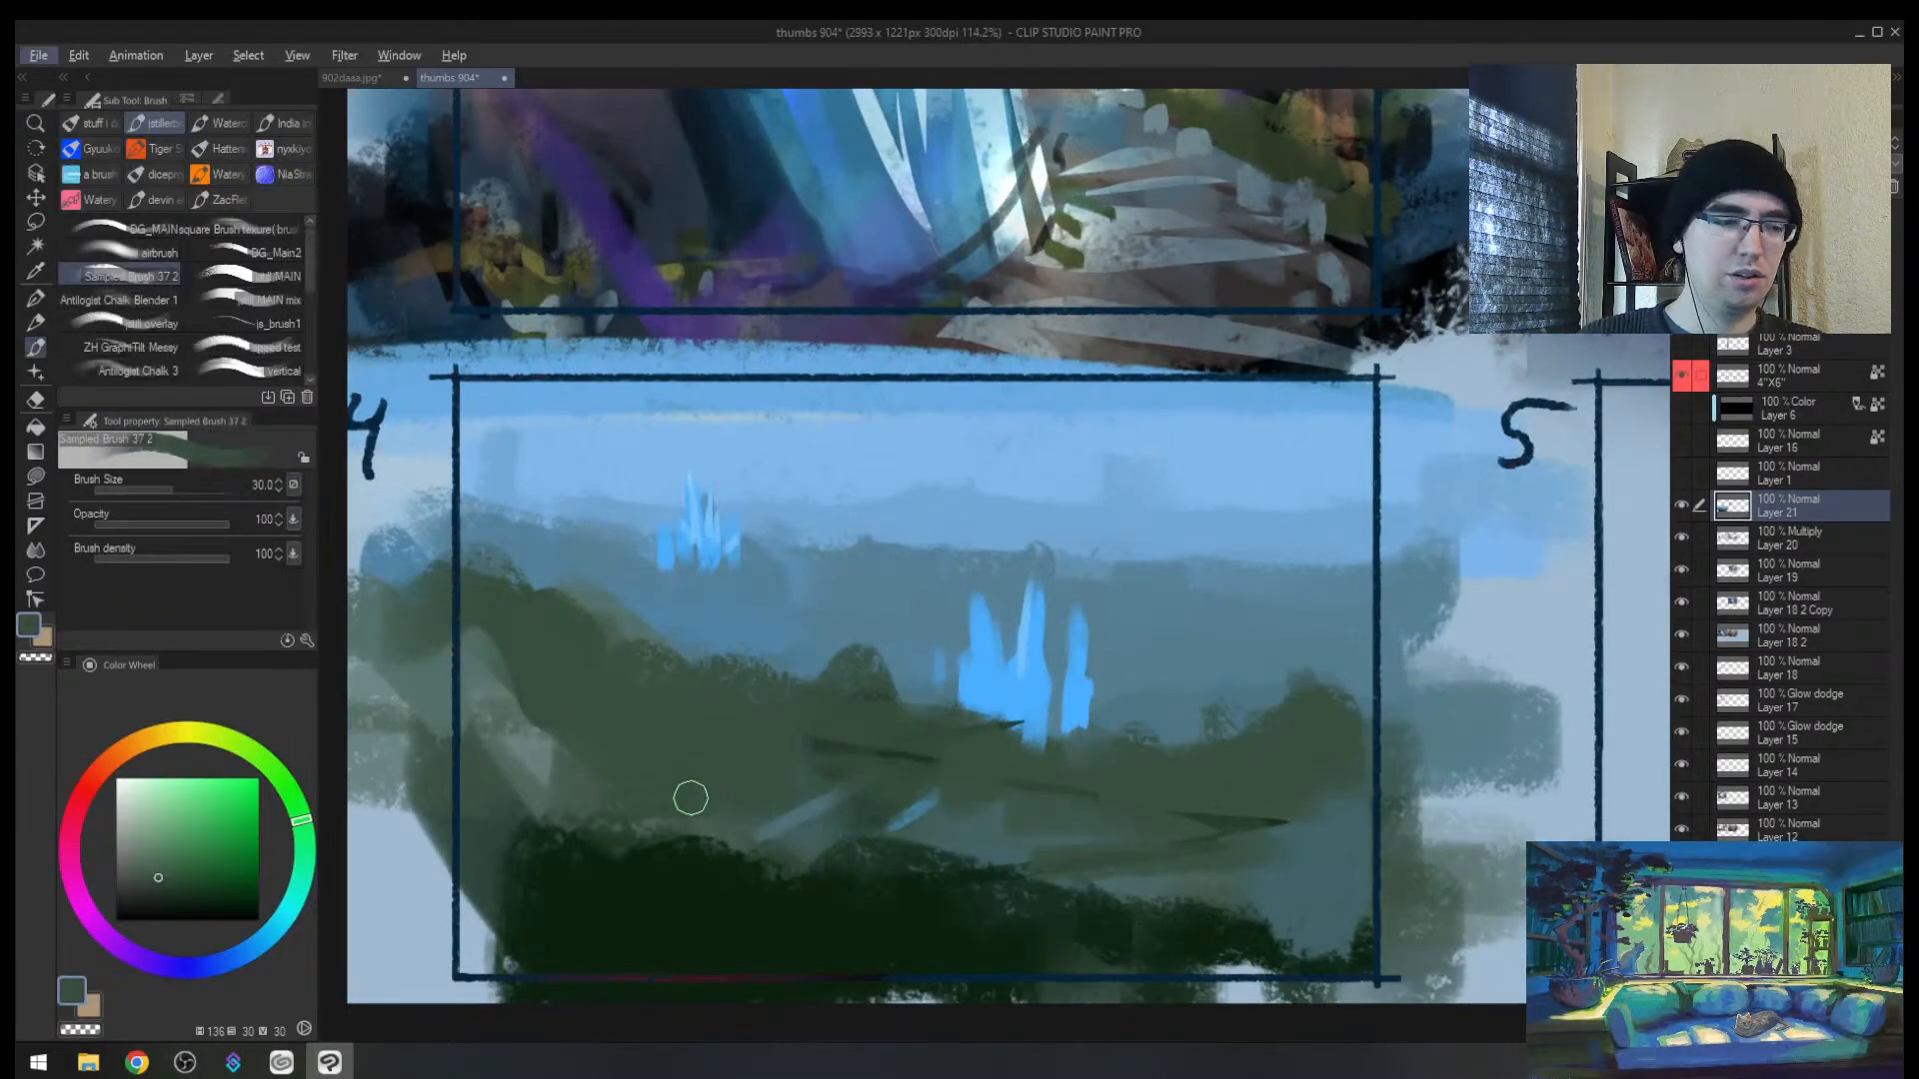
Step: Paint a faint muted-blue tower in the distance
key(alt+Tab)
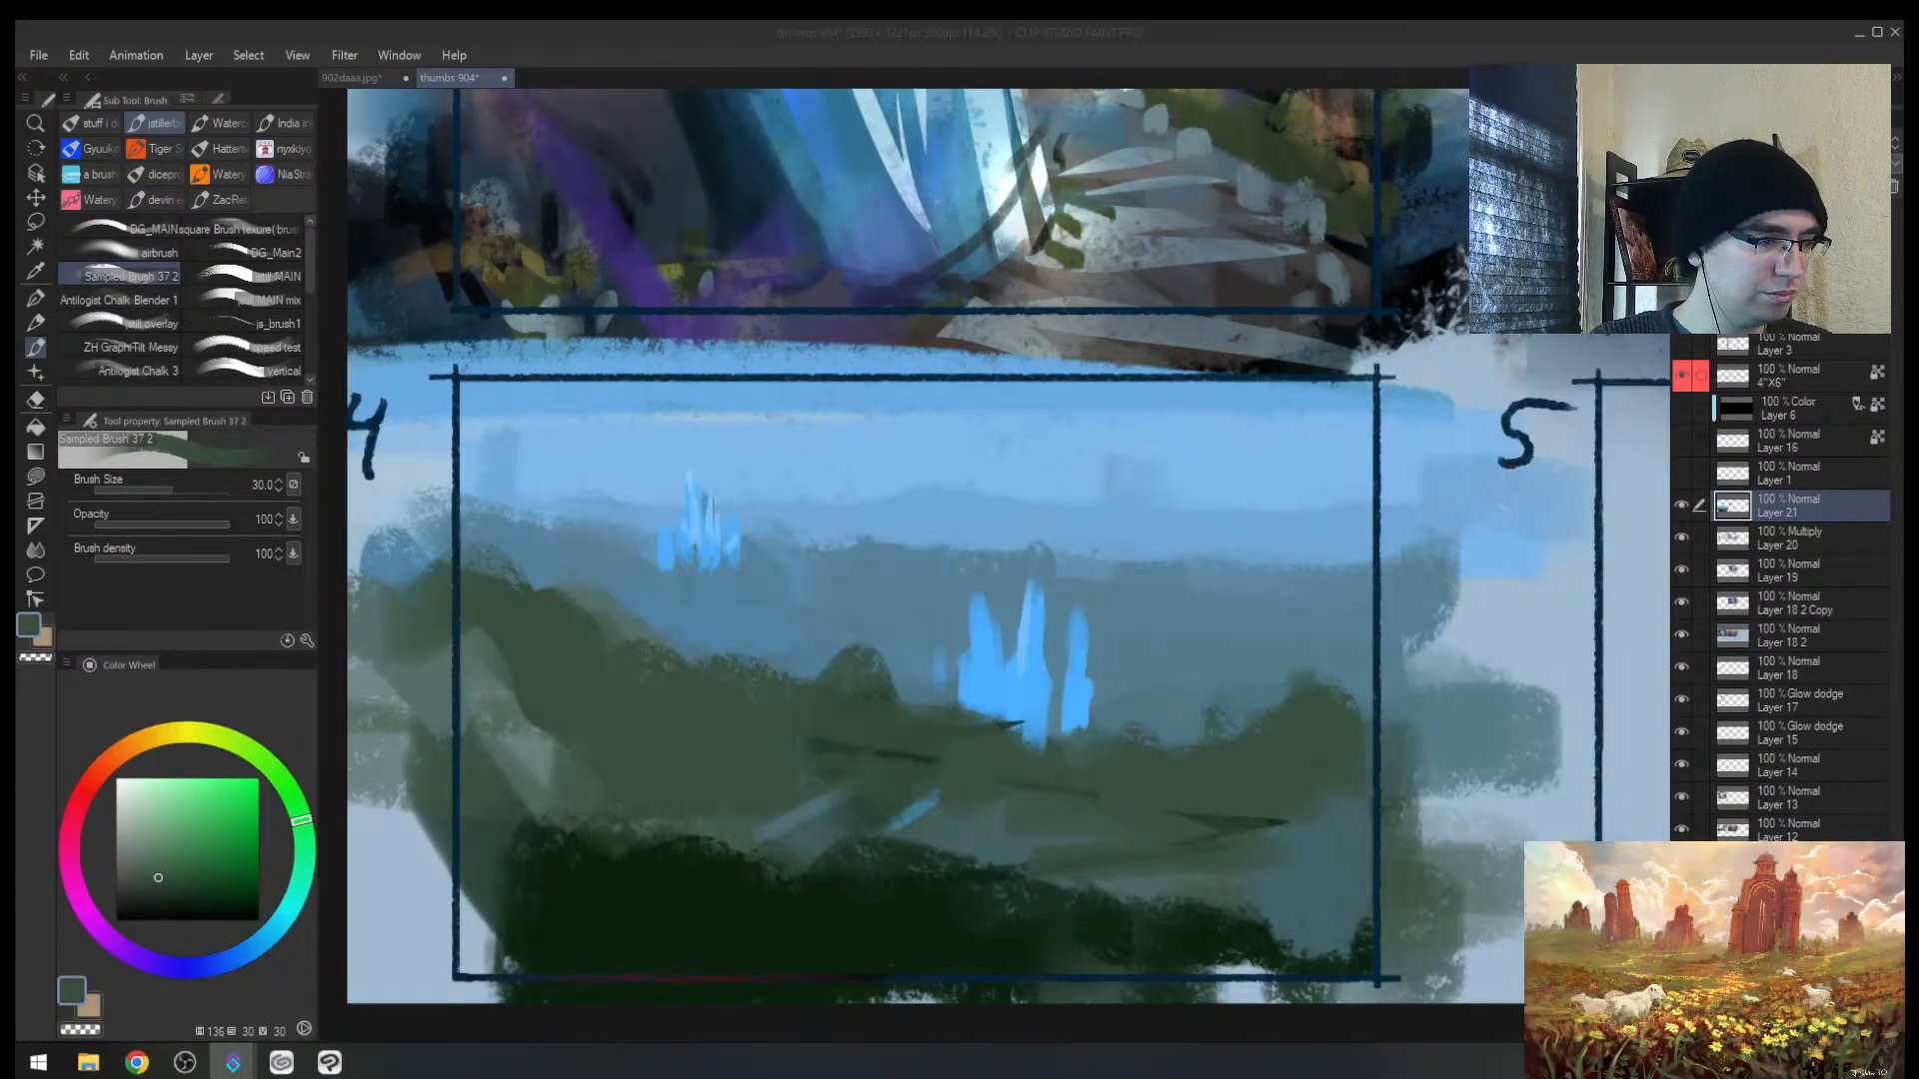
key(alt+Tab)
key(ctrl+0)
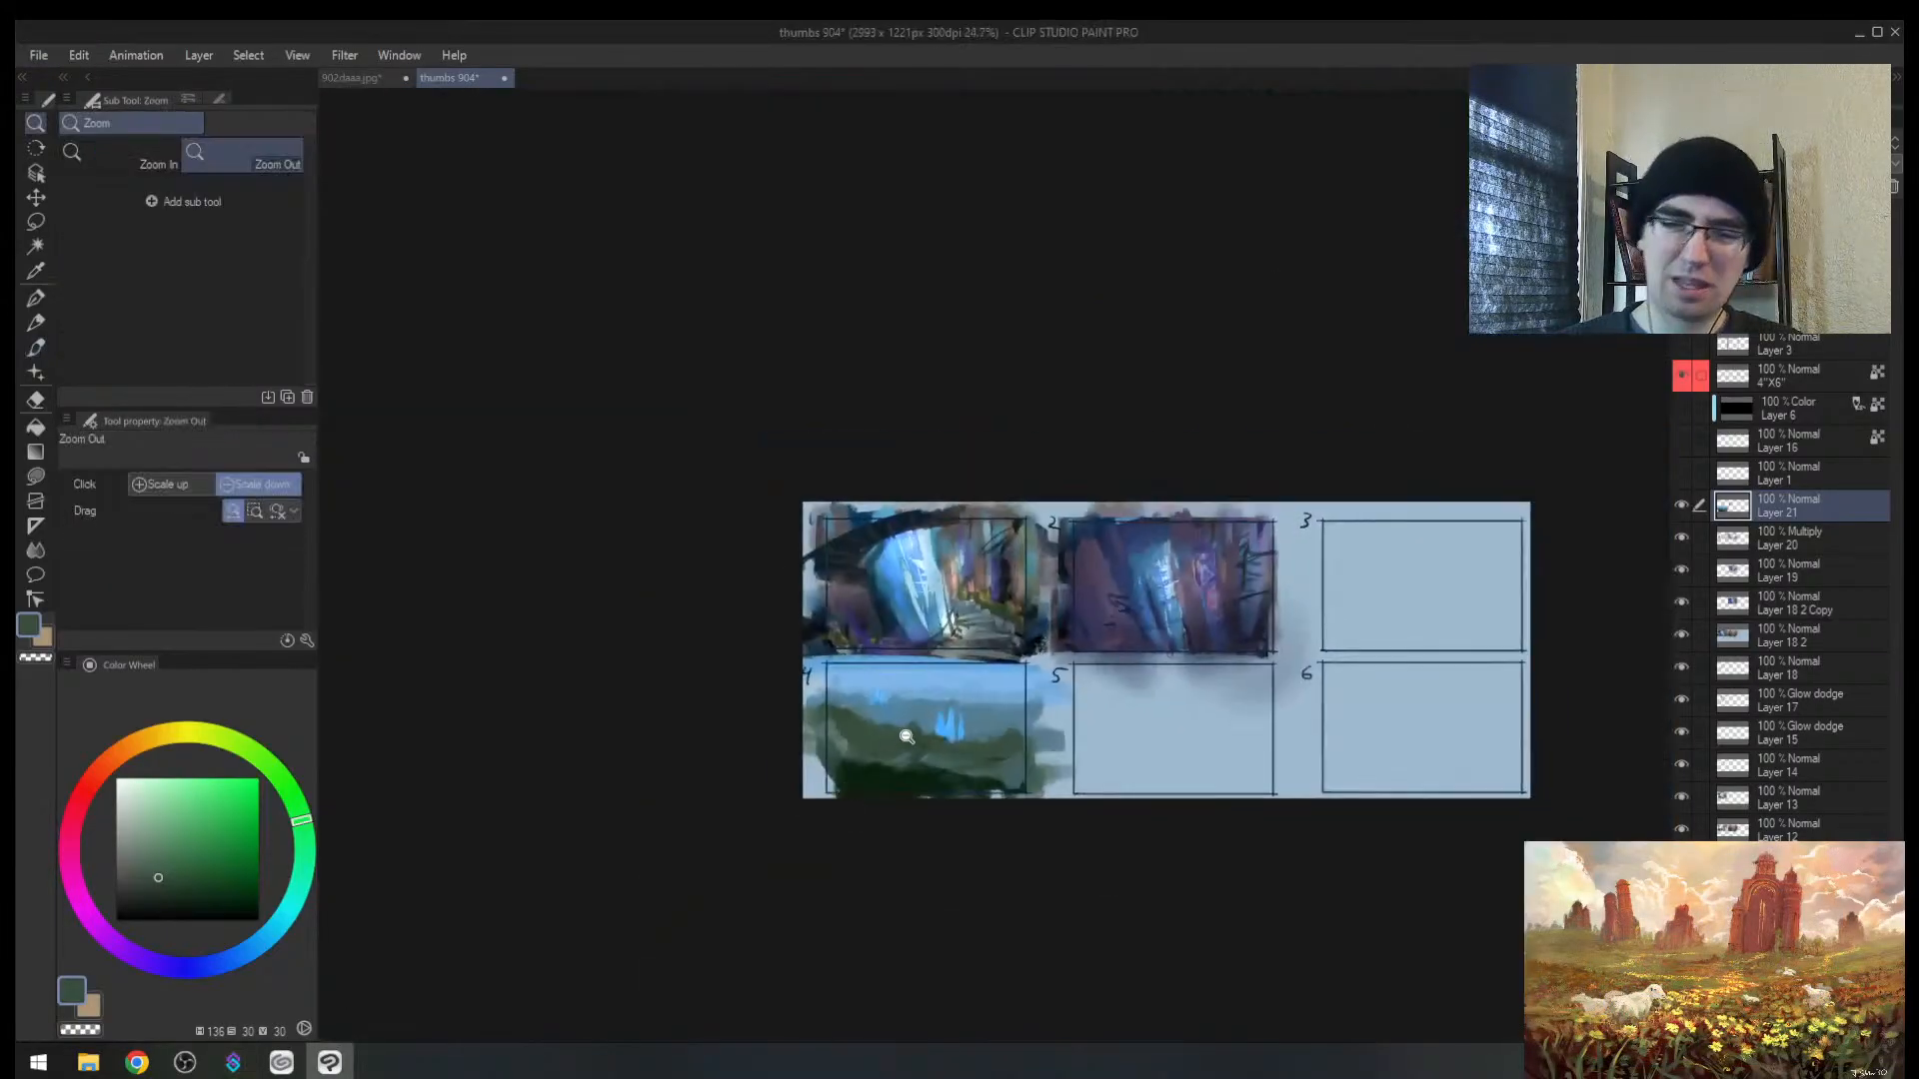
alt+click(873, 691)
key(])
drag(882, 640, 882, 684)
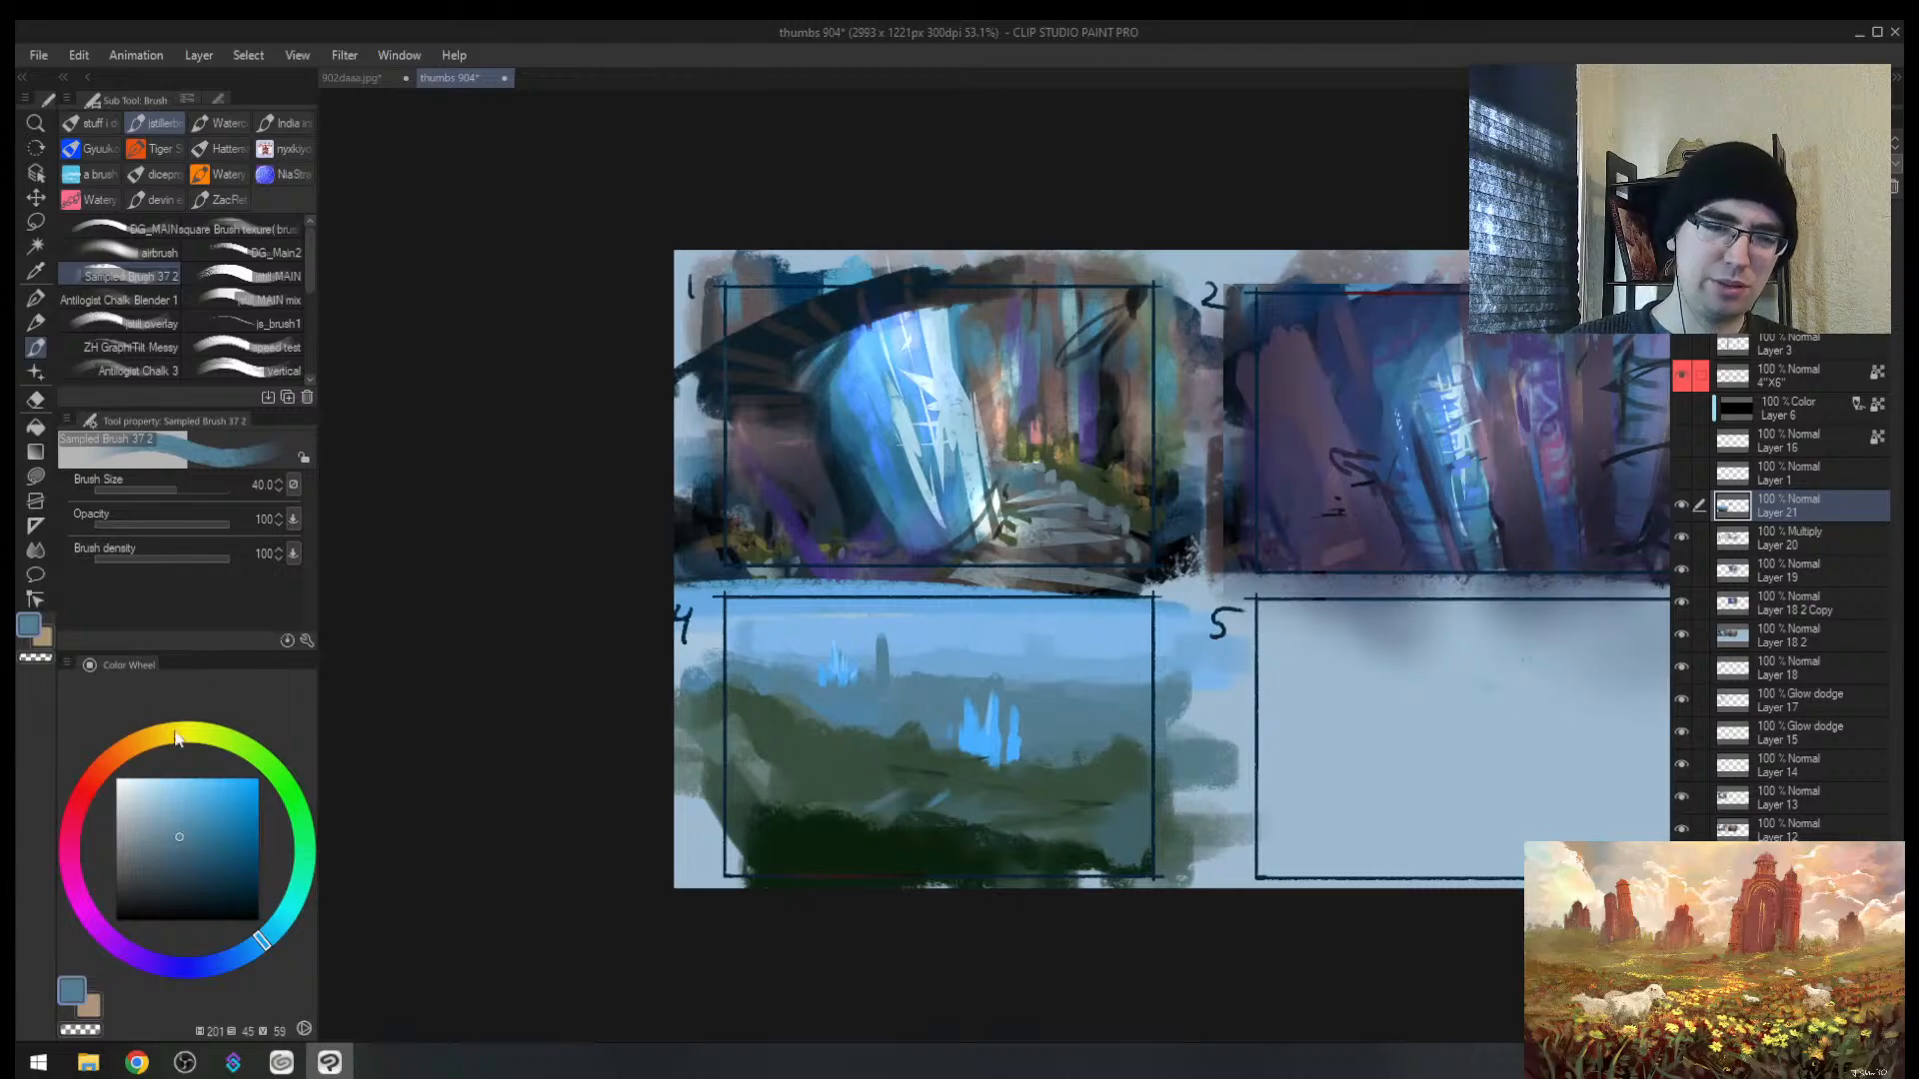
Step: Pick a dark green and paint over panel 4's left side with a large brush
drag(177, 737, 83, 792)
click(202, 882)
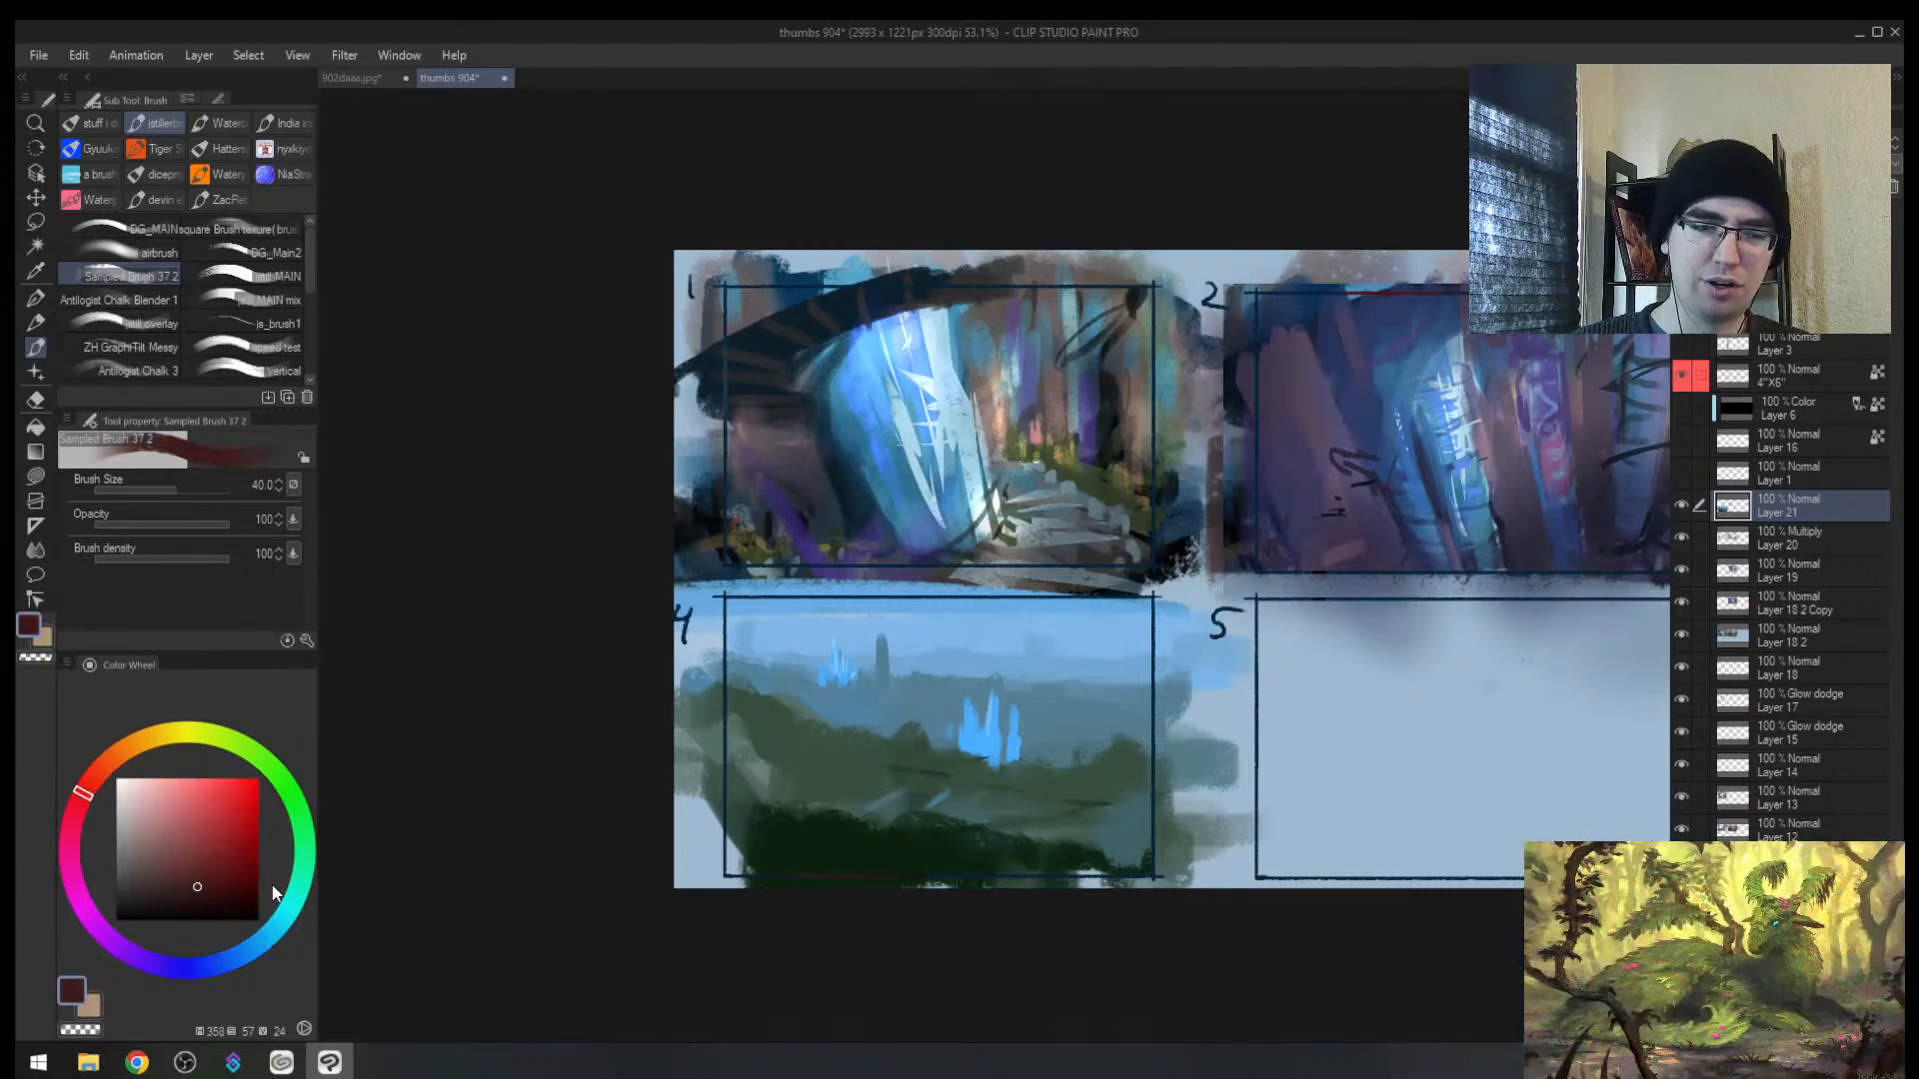
click(303, 841)
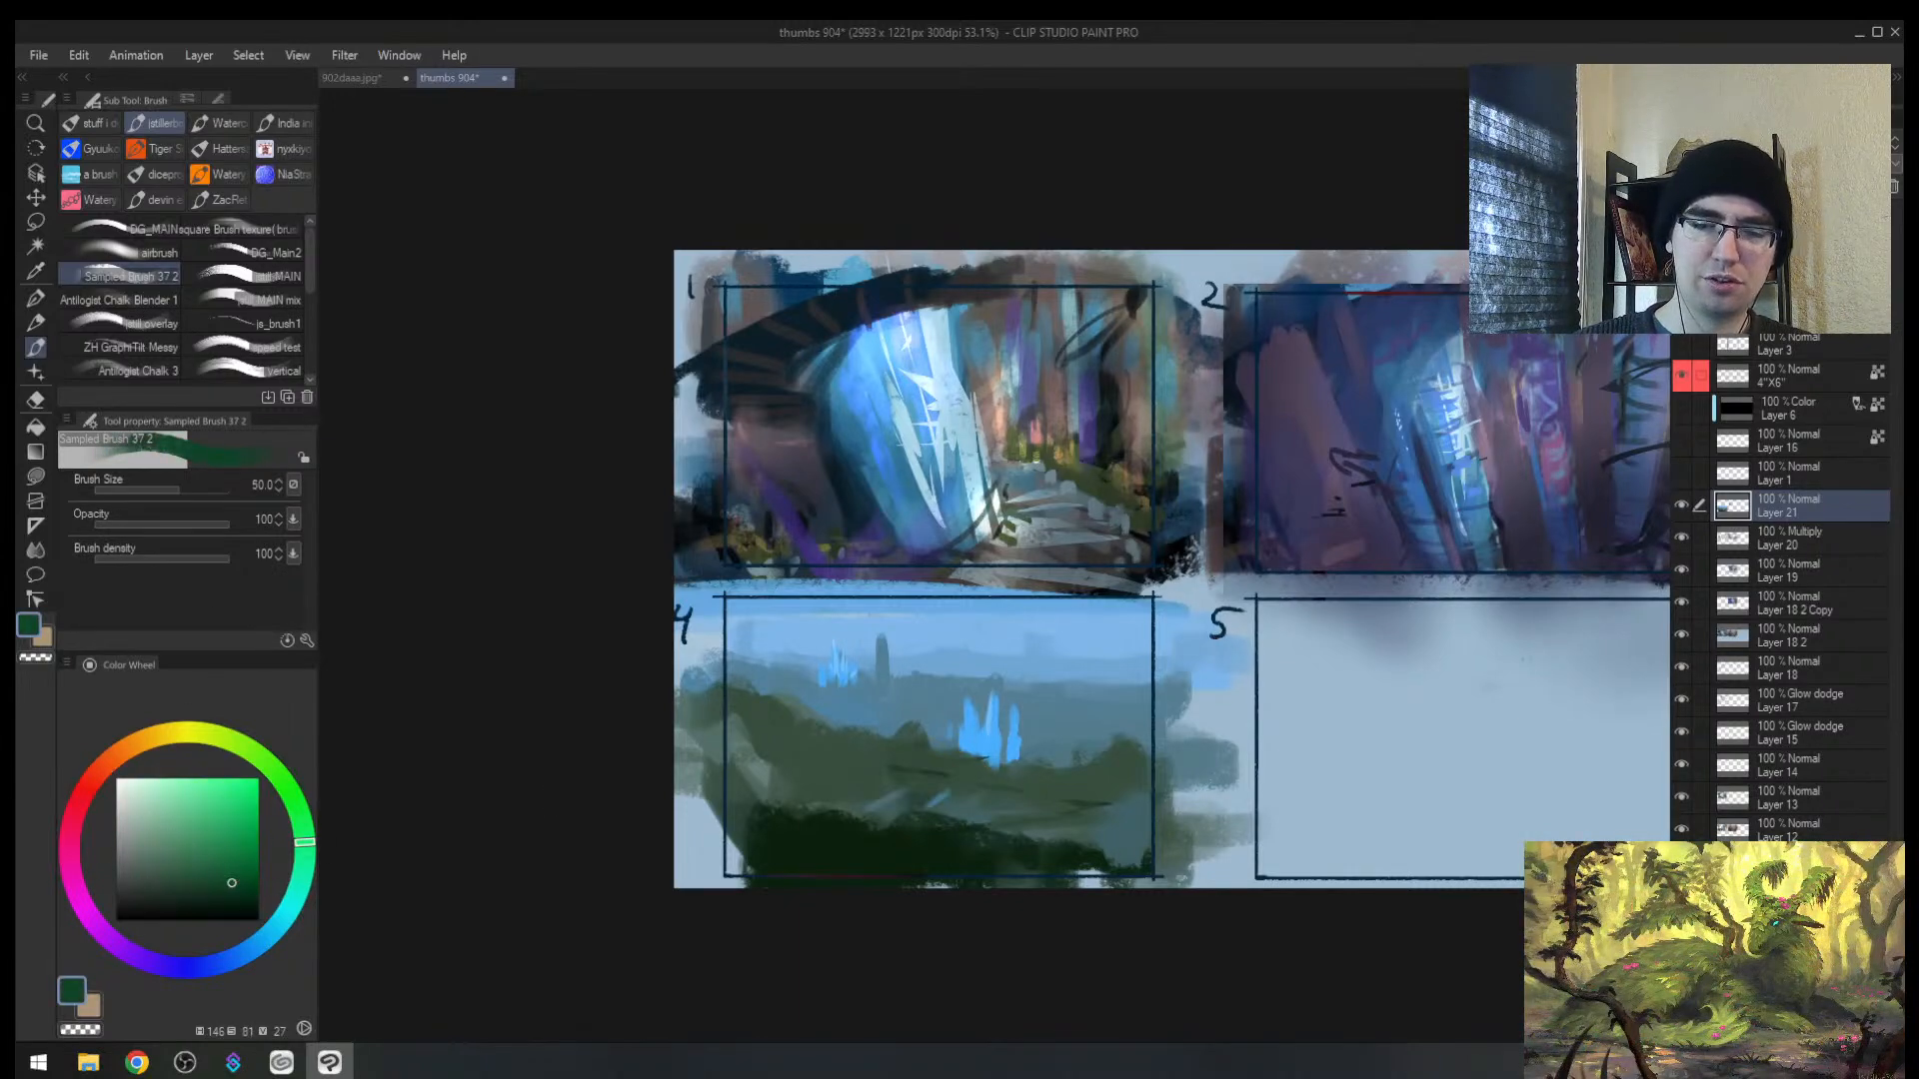
key(])
key(])
key(])
key(])
key(])
drag(755, 675, 771, 754)
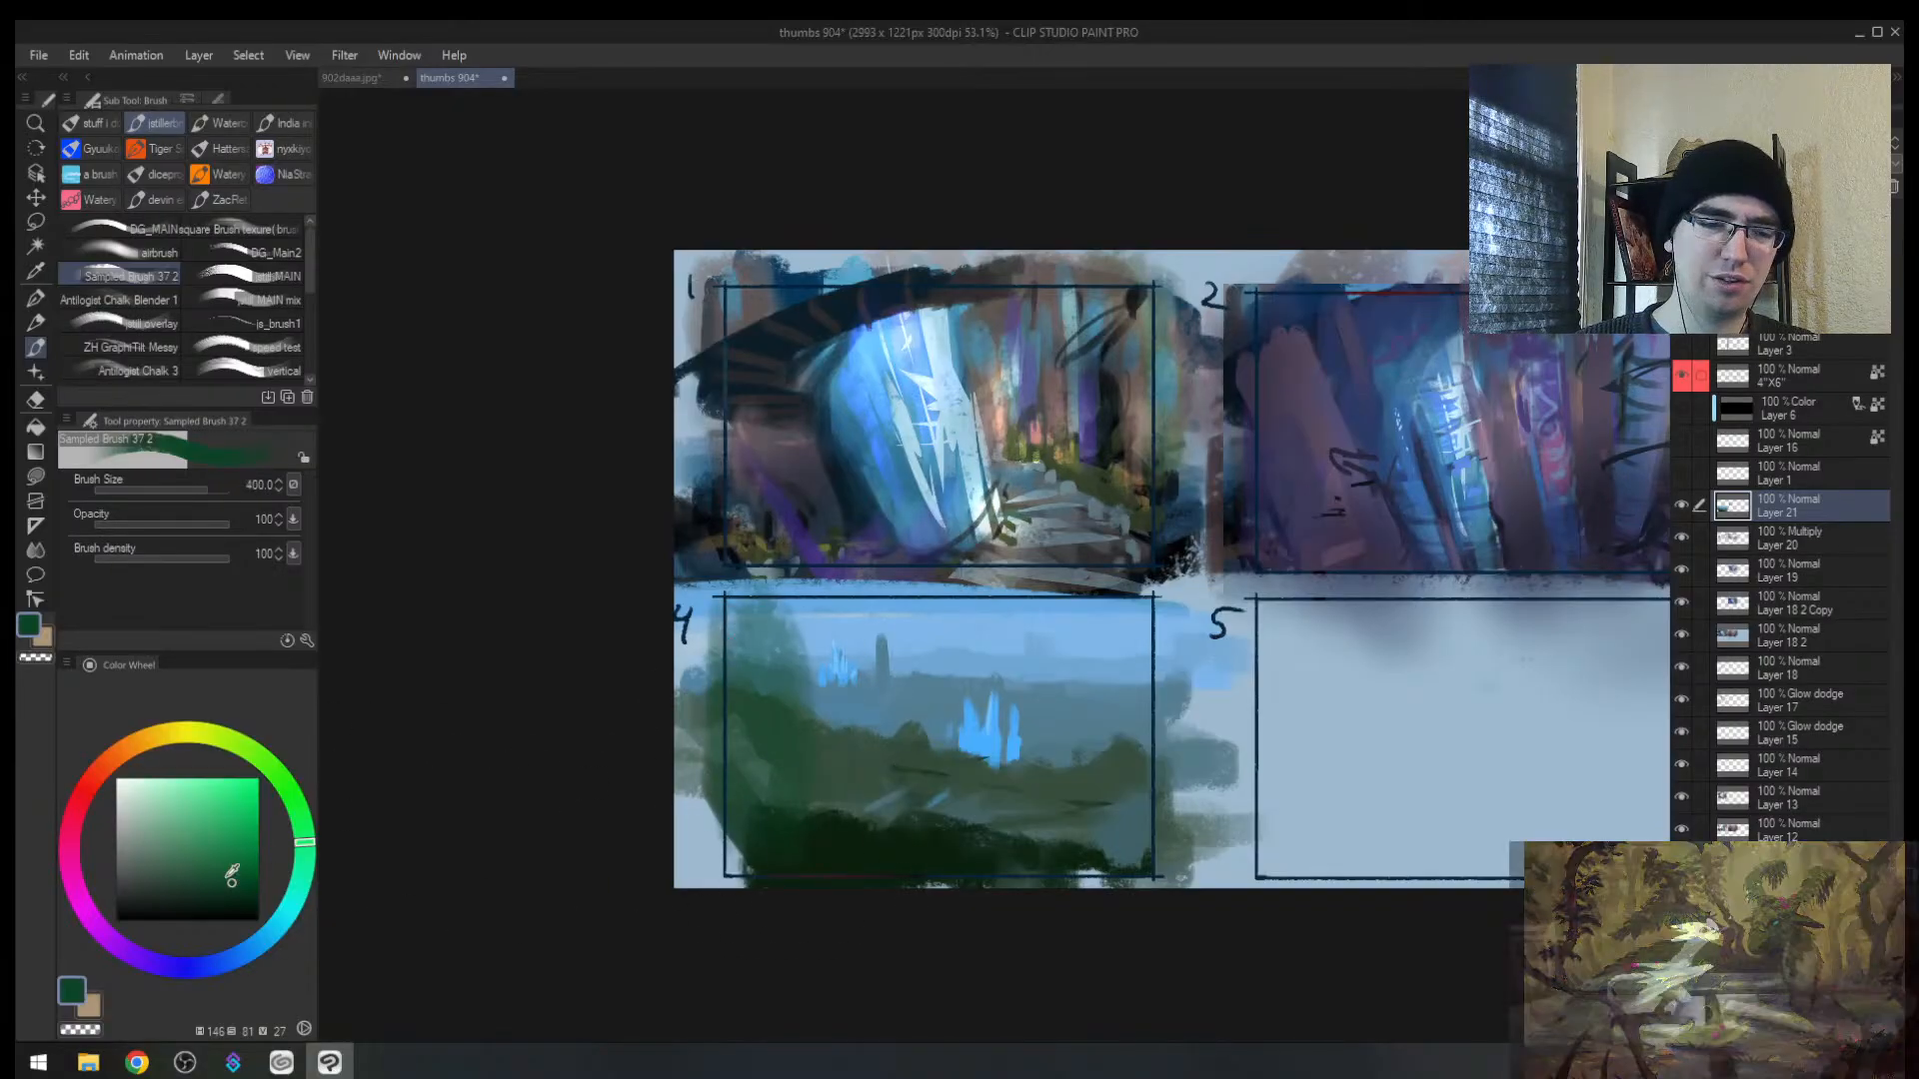
Step: Cover the left and right hills with a greyer green
click(158, 877)
key([)
mouse_move(803, 674)
mouse_down()
mouse_move(814, 776)
mouse_move(856, 760)
mouse_up()
key([)
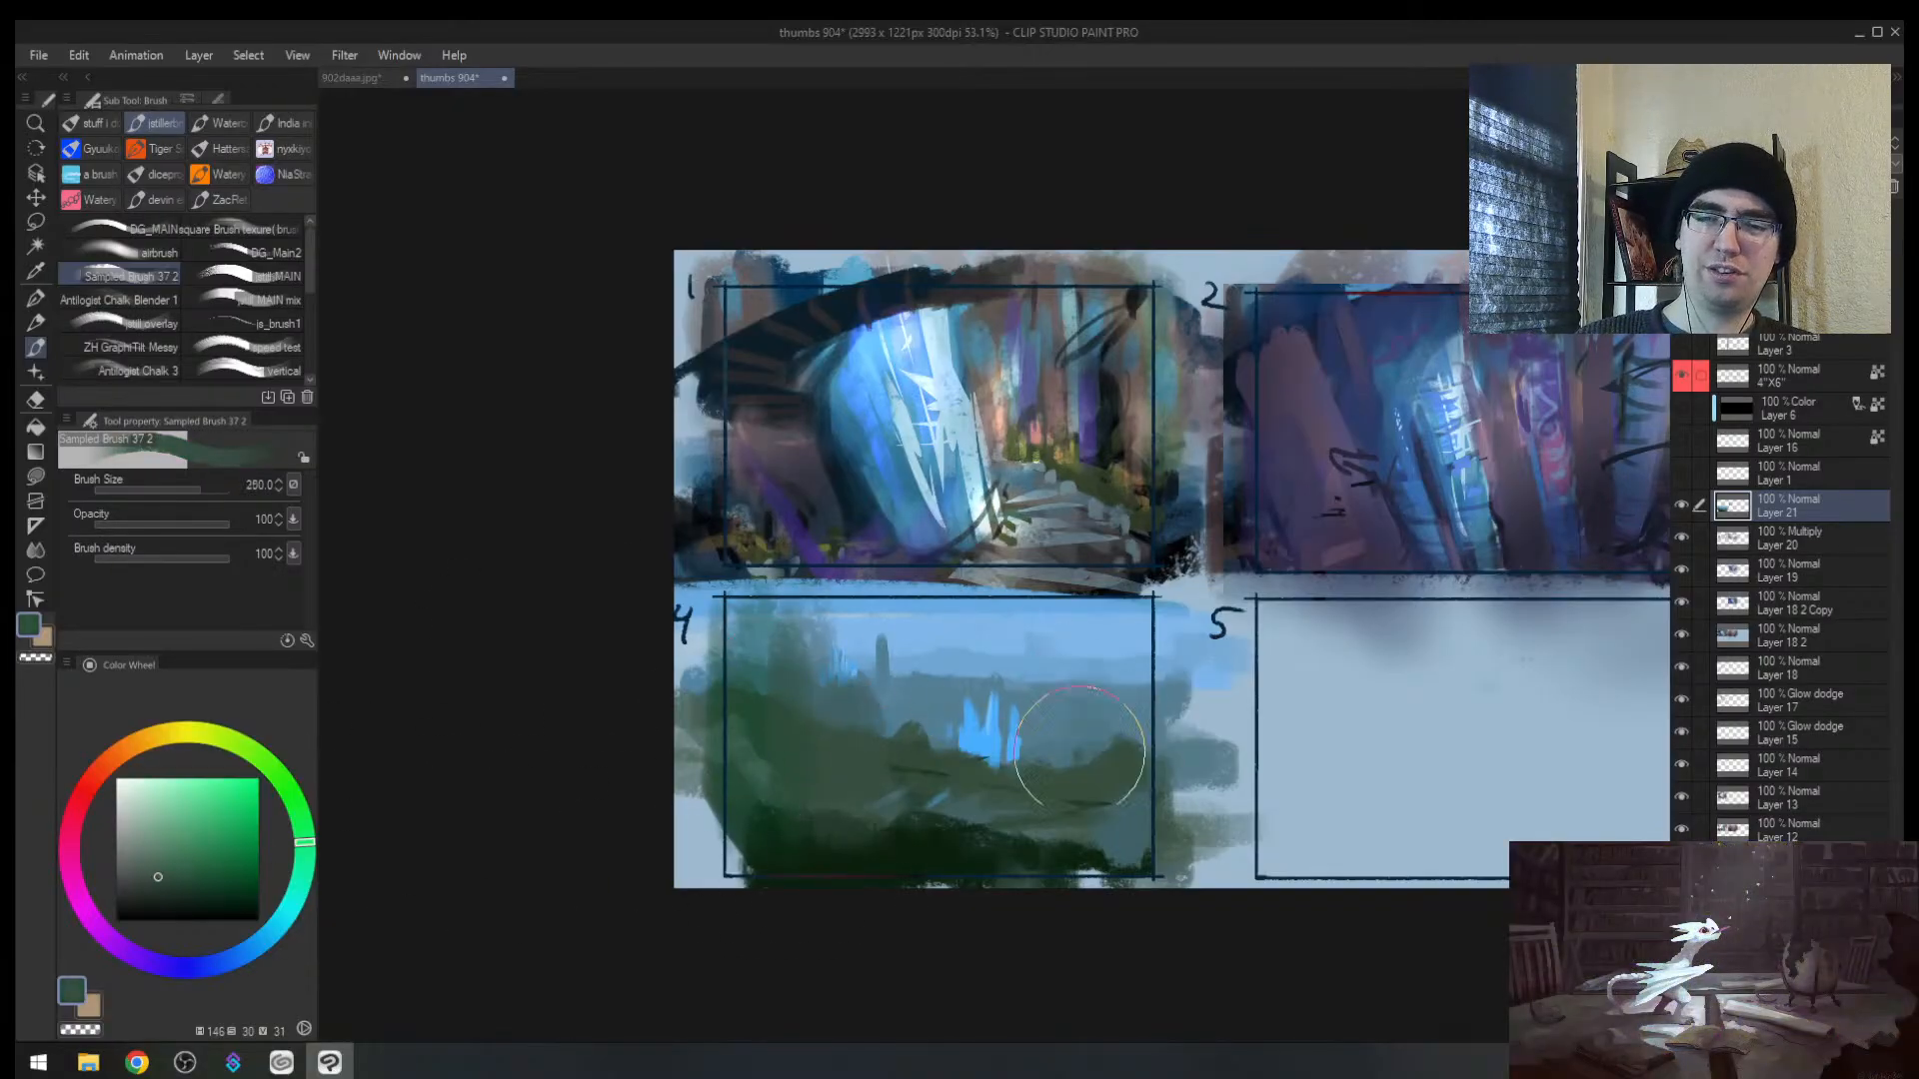
mouse_move(1119, 703)
mouse_down()
mouse_move(1139, 740)
mouse_move(1099, 689)
mouse_up()
key(alt+space)
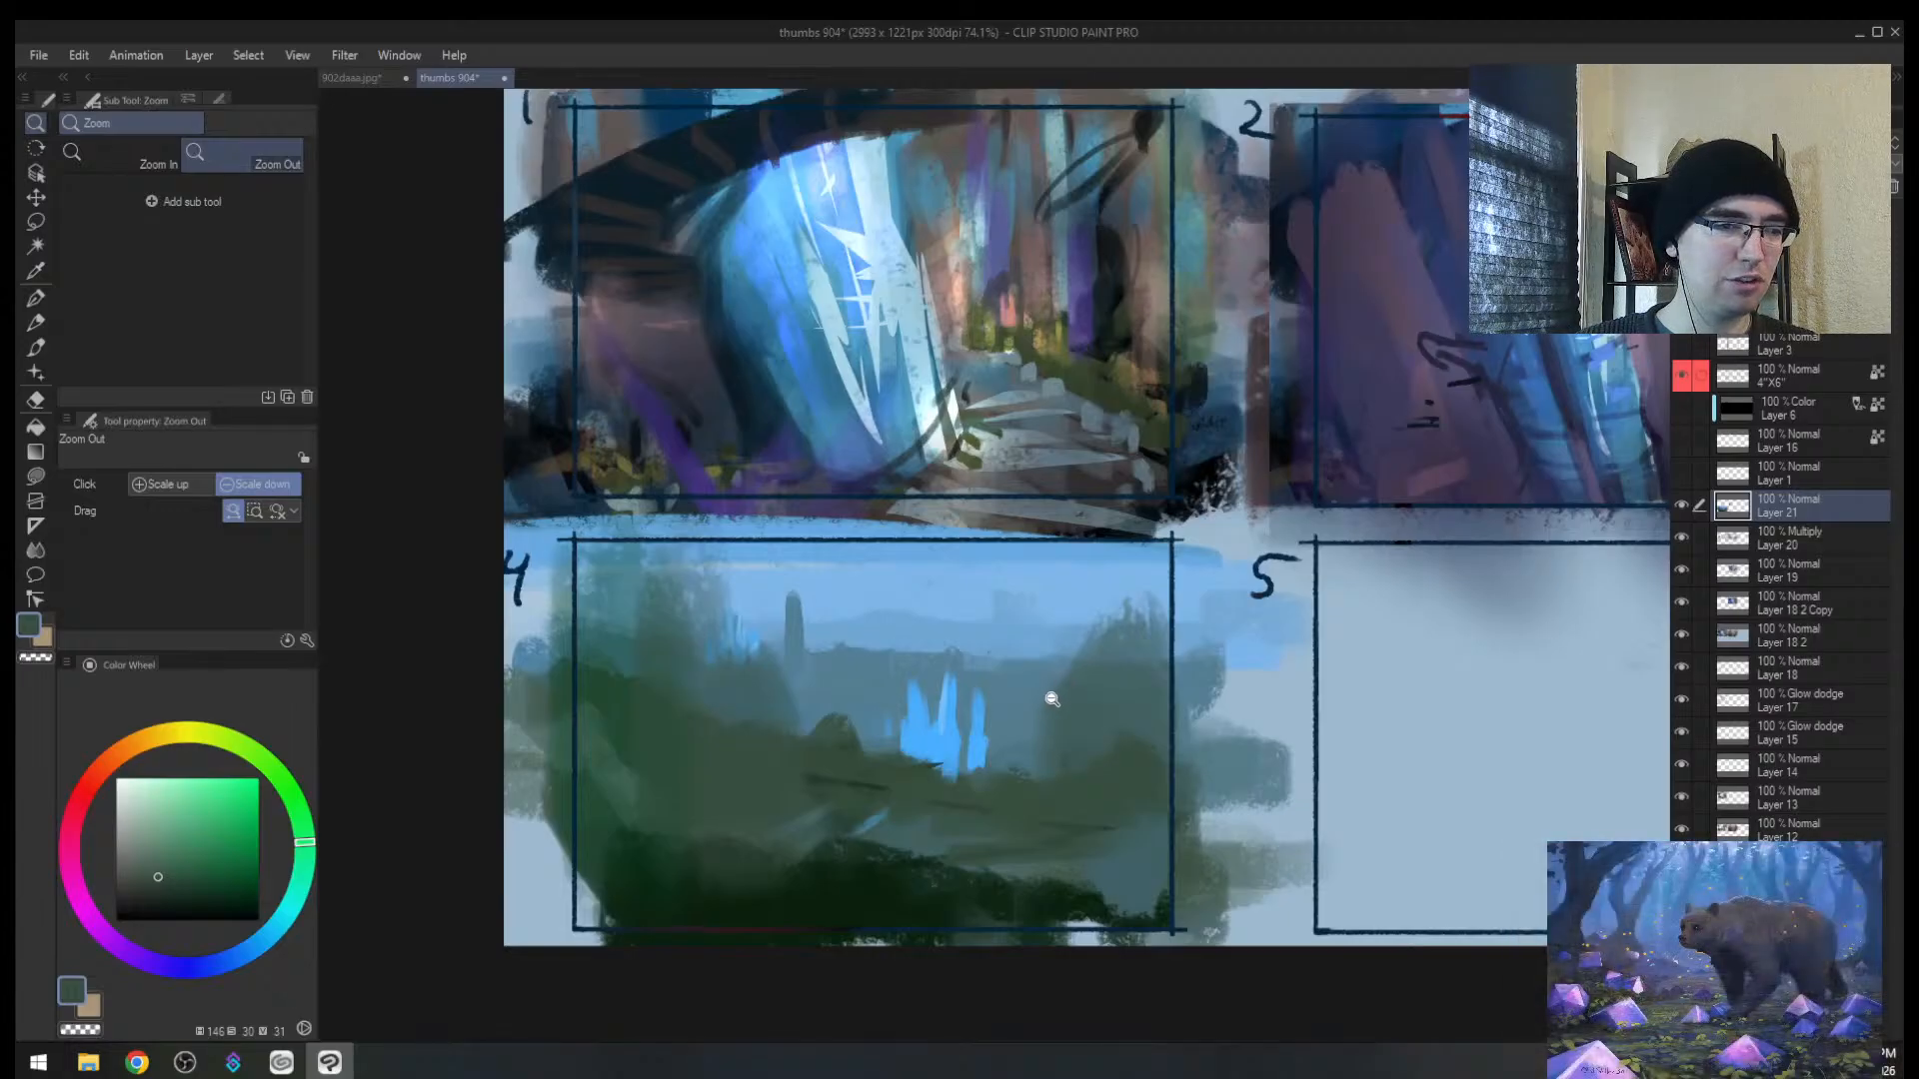
mouse_move(1049, 693)
mouse_down()
mouse_move(966, 762)
mouse_move(1002, 724)
mouse_move(664, 801)
mouse_move(979, 684)
mouse_move(886, 856)
mouse_move(804, 940)
mouse_up()
key(m)
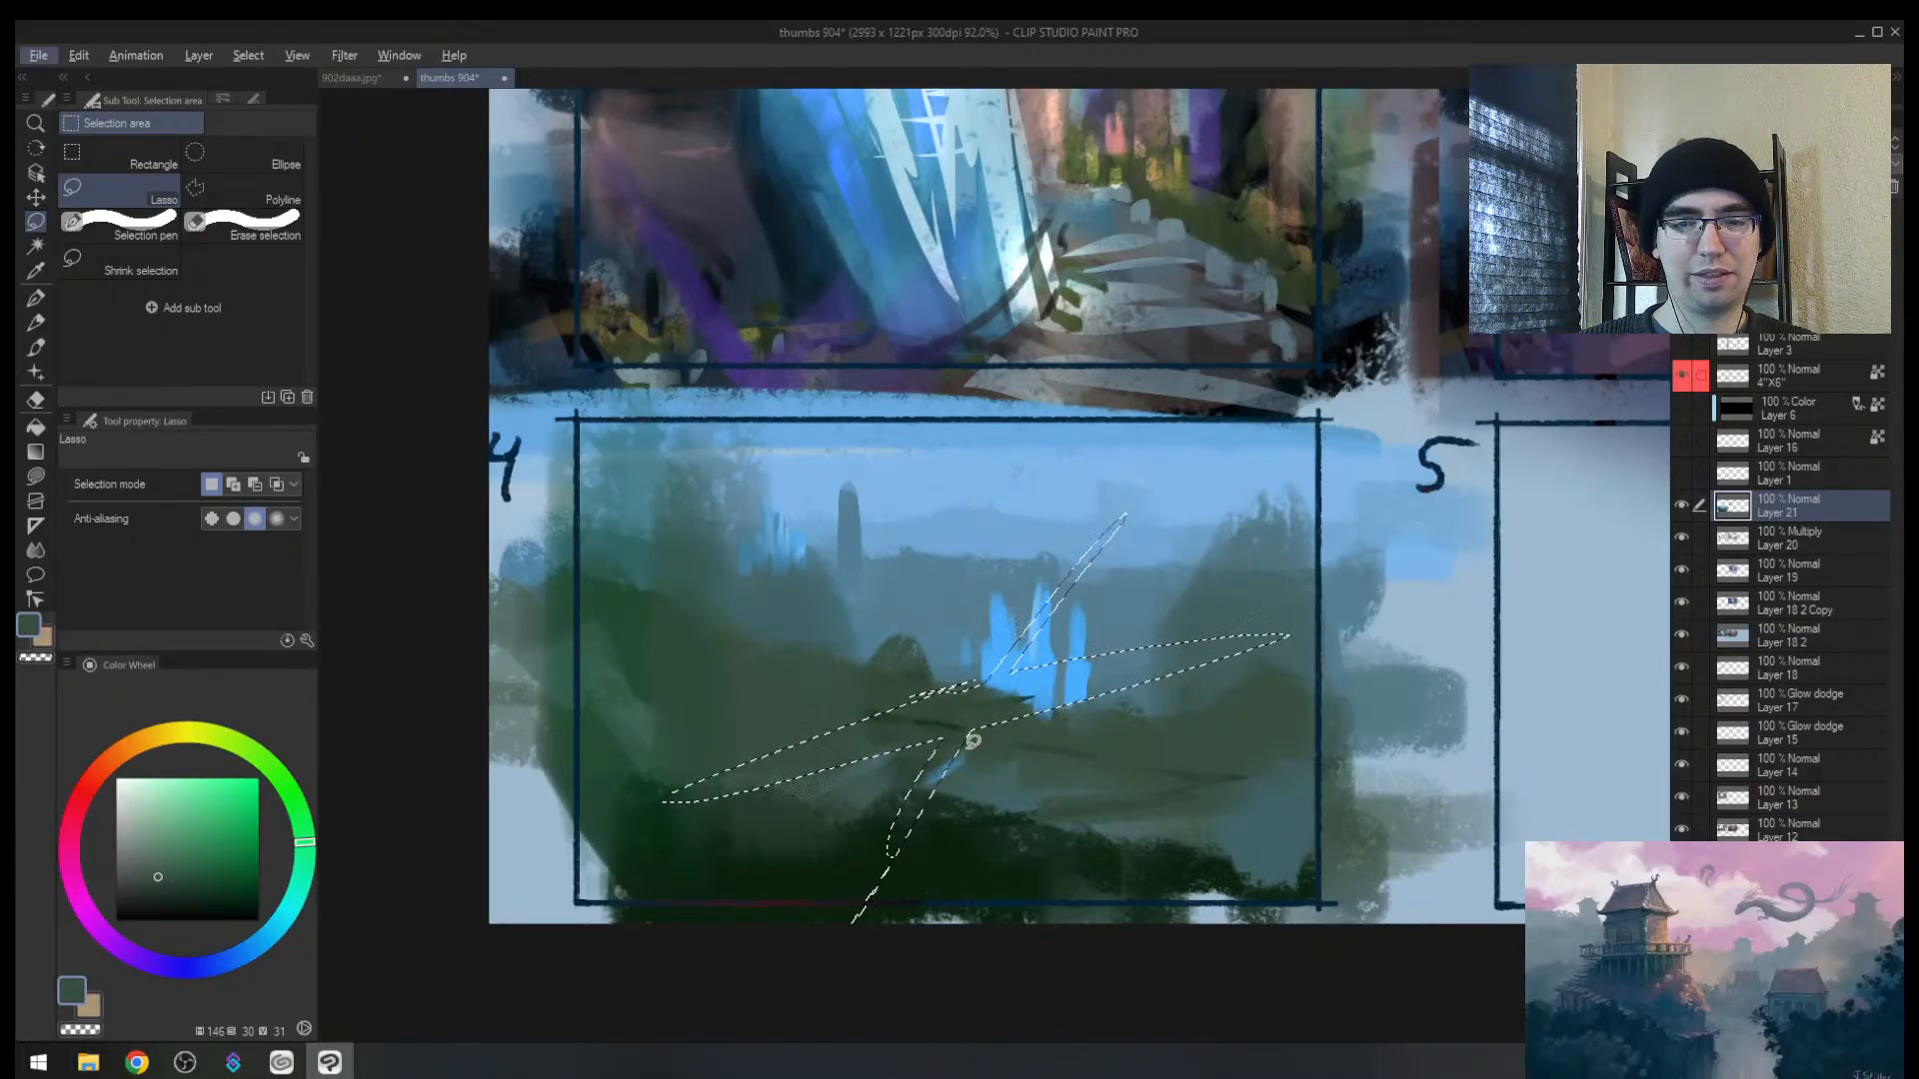
Step: Try a diagonal streak selection, zoom in on frame 4, and undo the selection shapes
key(ctrl+z)
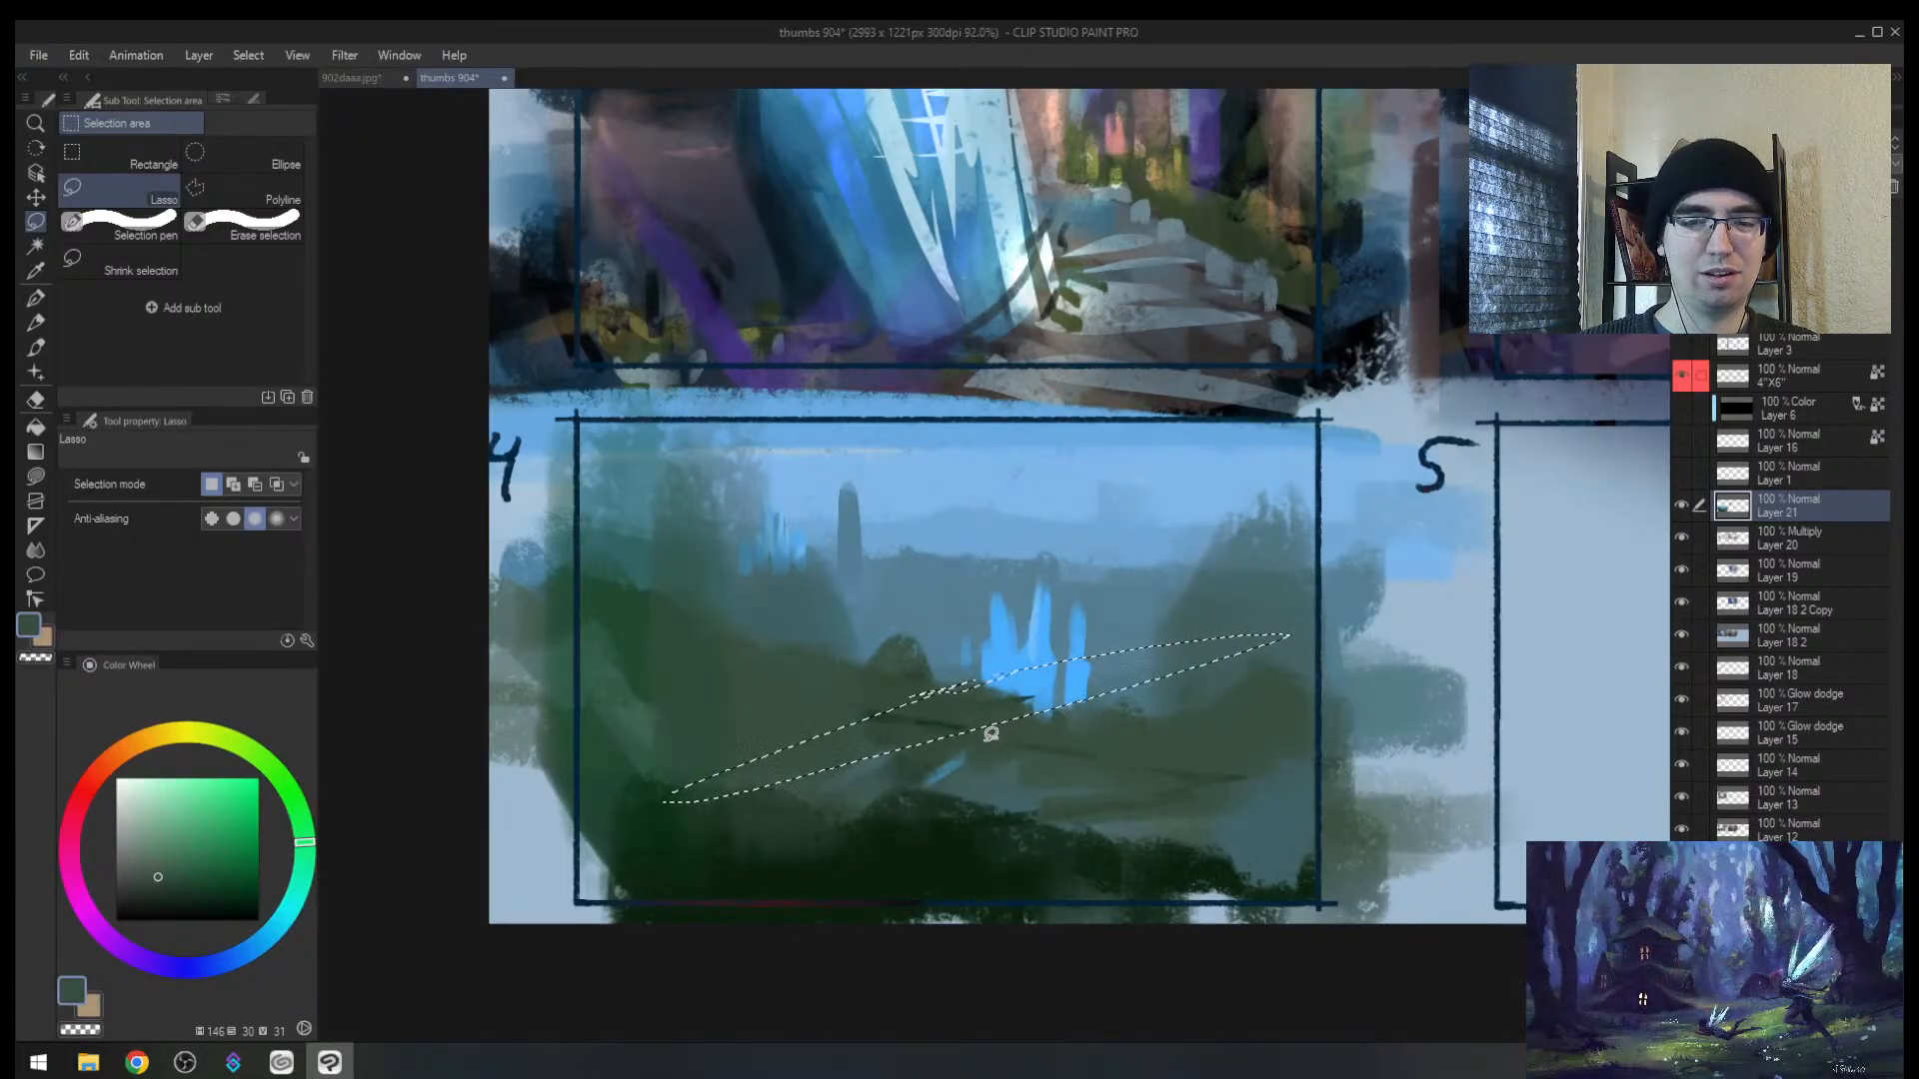
drag(1192, 568, 805, 905)
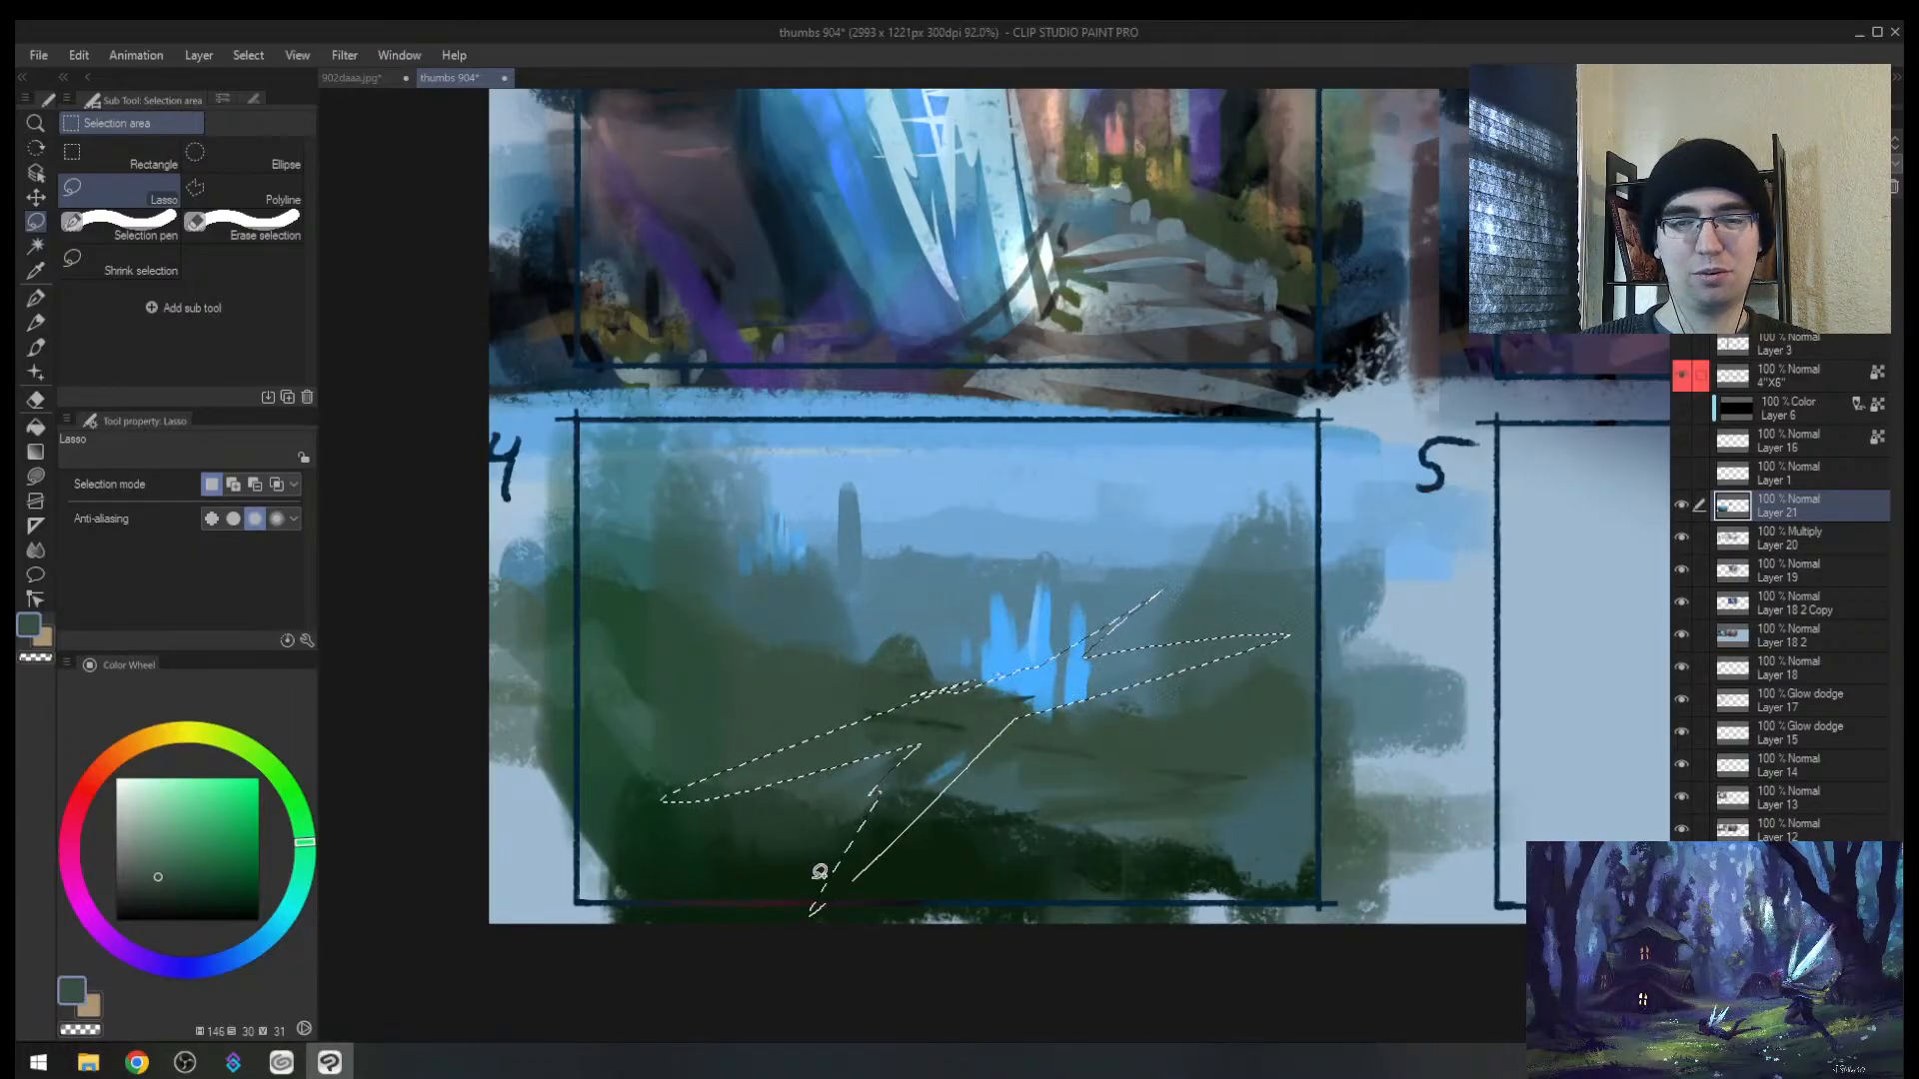
key(alt+space)
drag(925, 762, 975, 721)
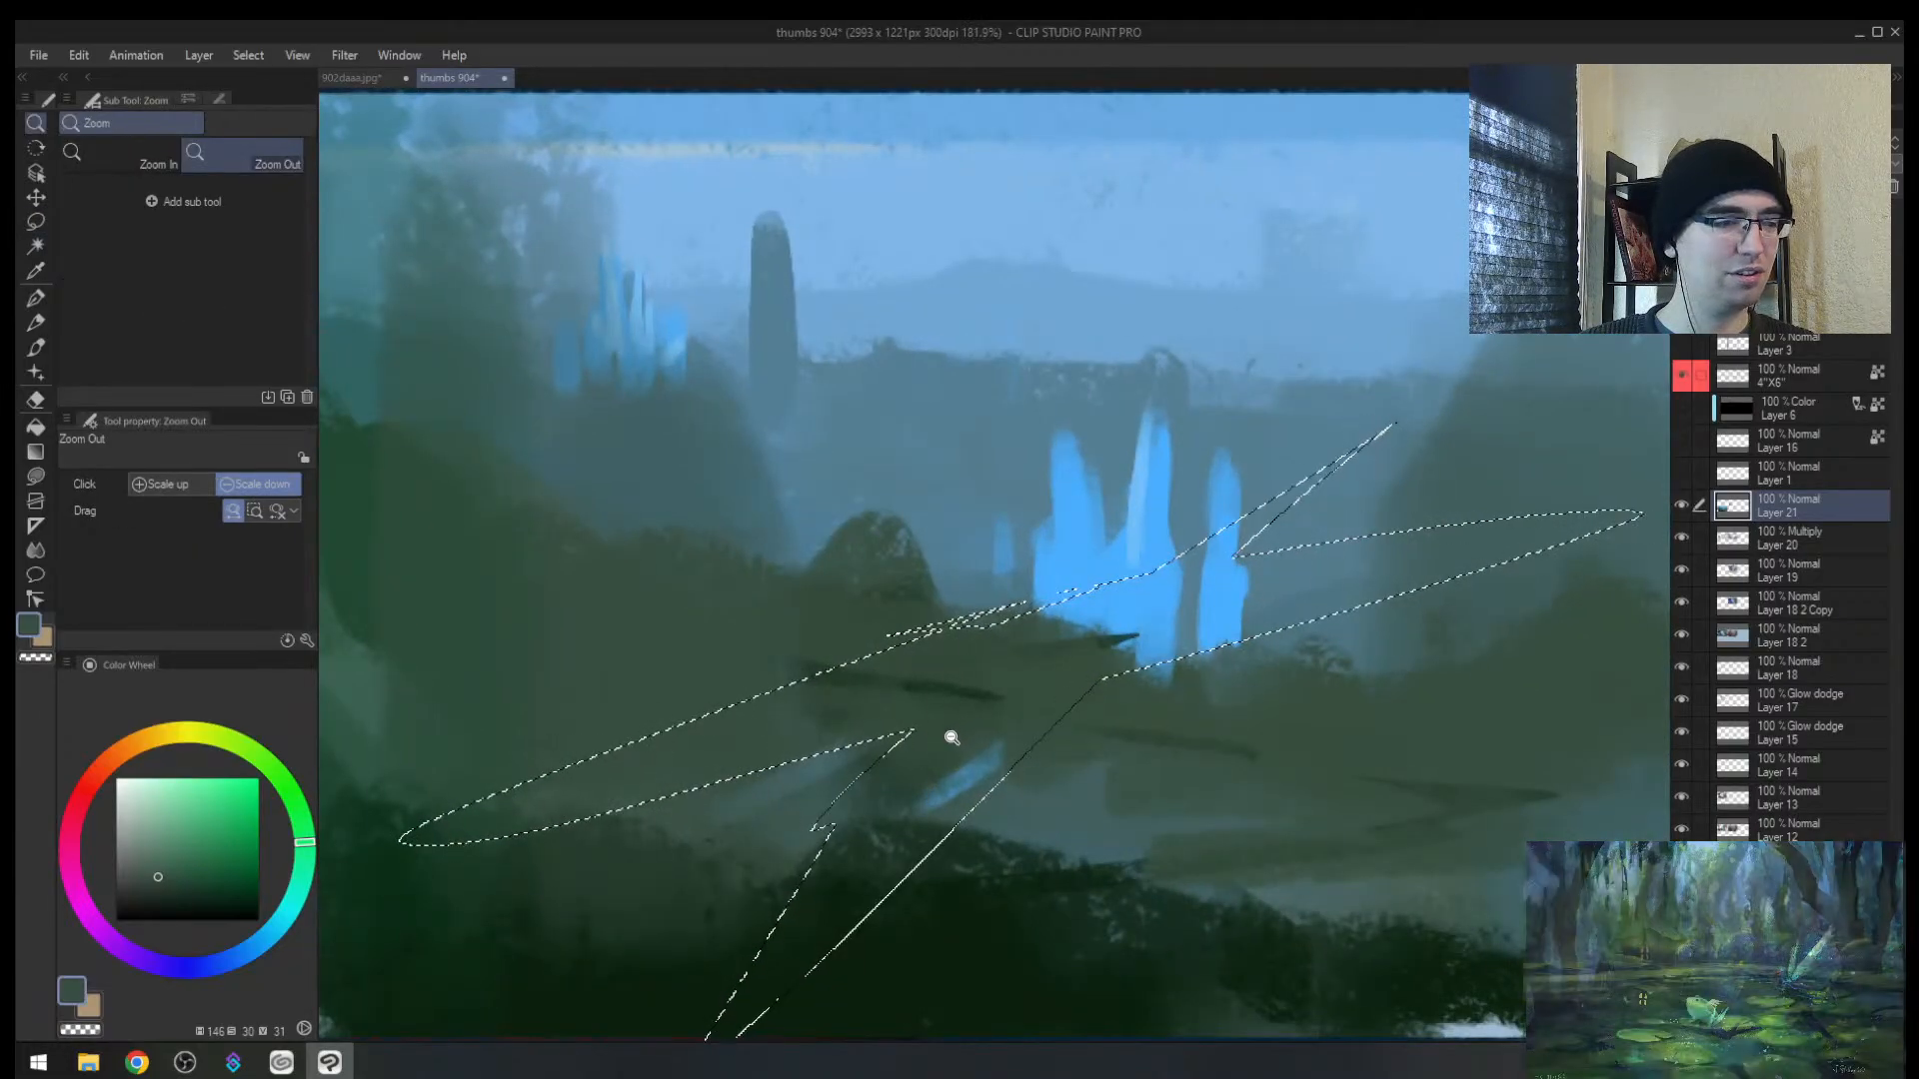
key(ctrl+z)
key(ctrl+z)
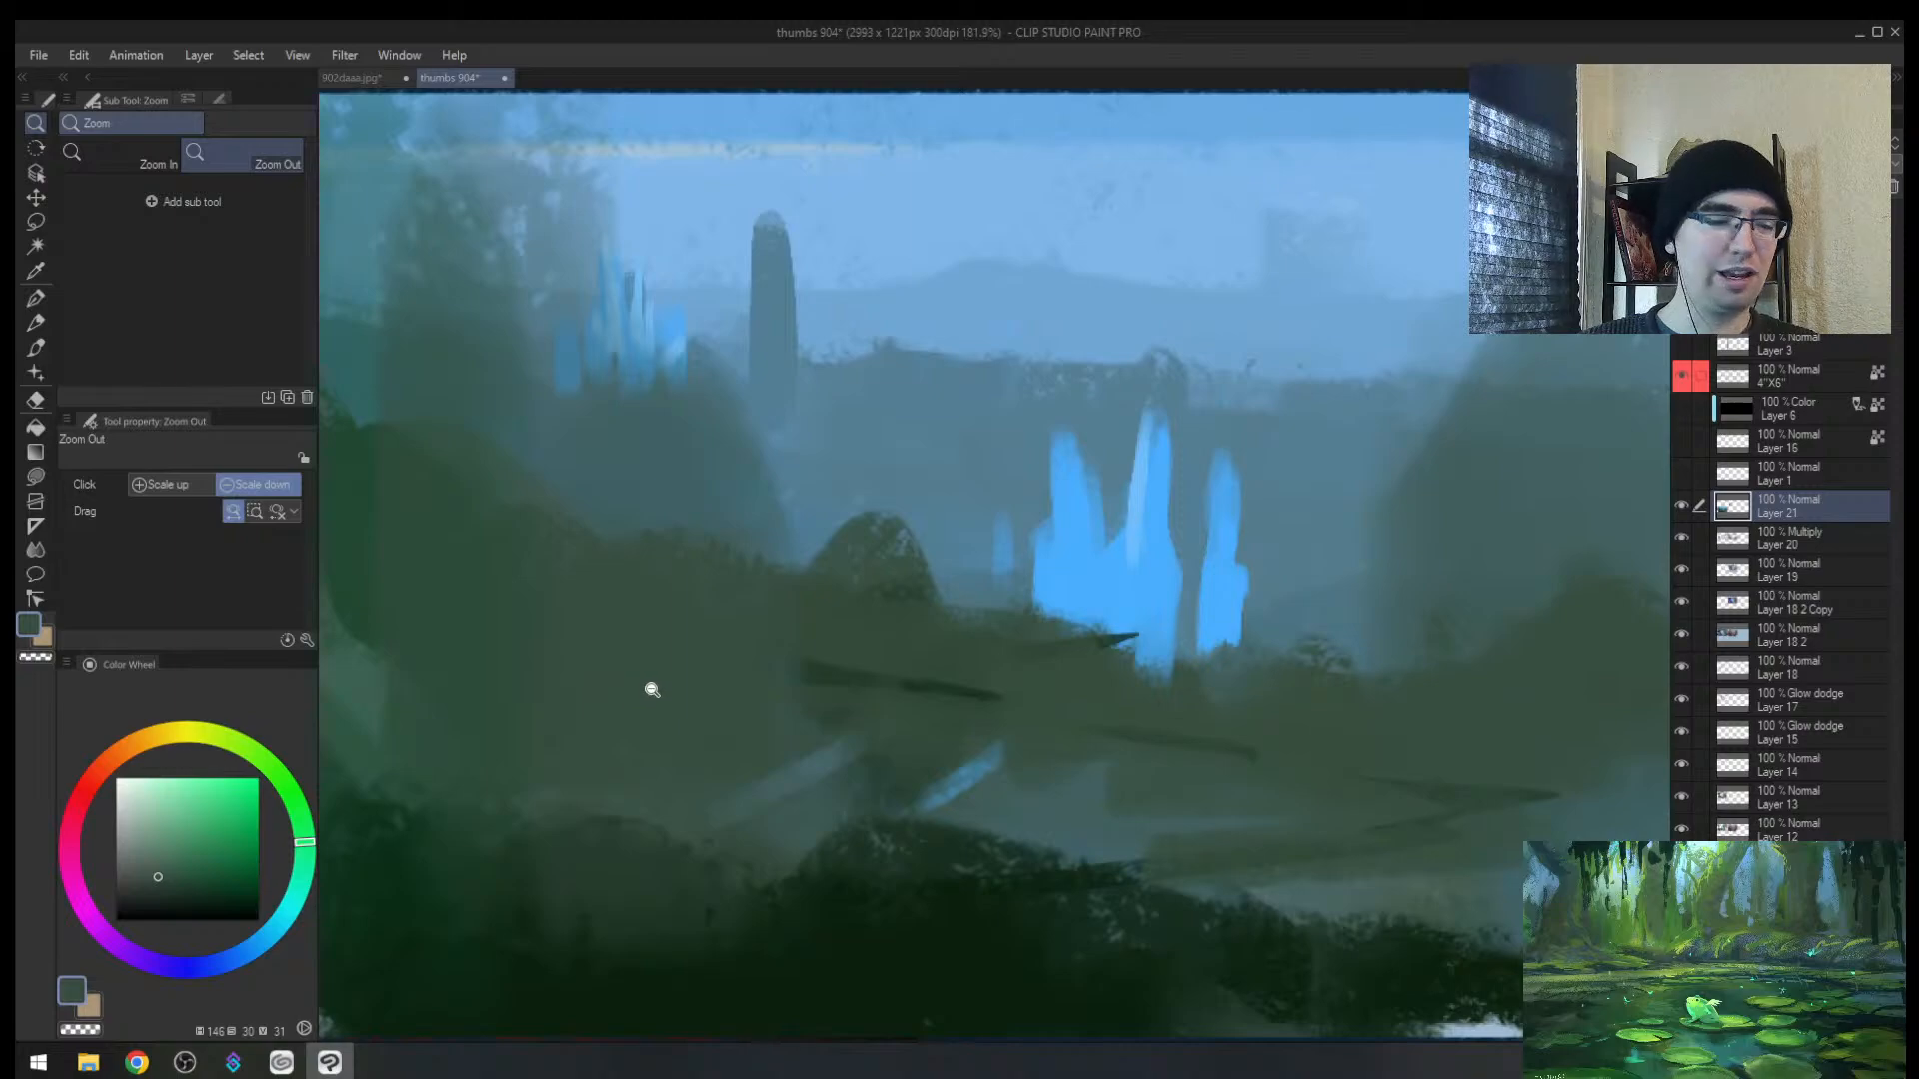
Step: Lasso a long diagonal loop, magnify the view to about 201%, then deselect
key(m)
mouse_move(1227, 266)
mouse_down()
mouse_move(459, 841)
mouse_move(969, 592)
mouse_up()
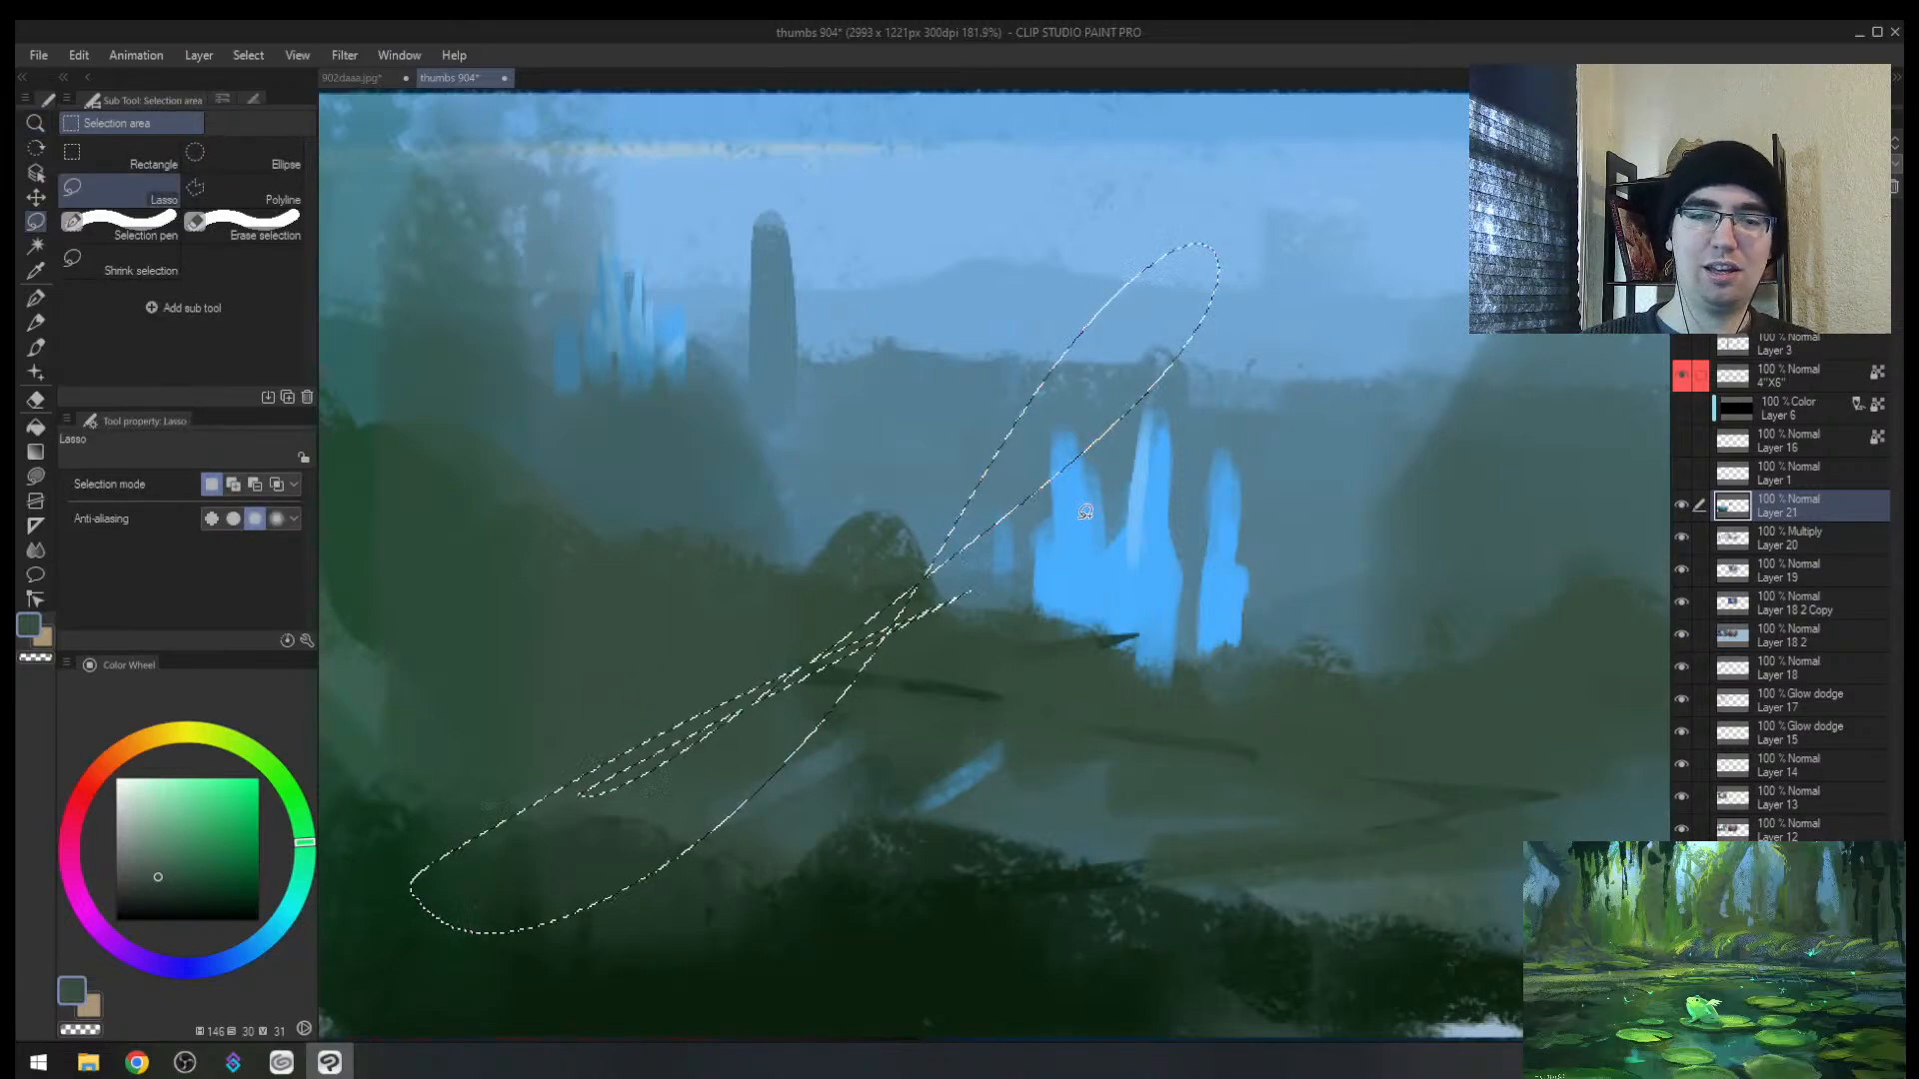
key(slash)
mouse_move(849, 664)
mouse_down()
mouse_move(958, 605)
mouse_move(903, 595)
mouse_move(823, 675)
mouse_move(839, 680)
mouse_move(814, 681)
mouse_move(834, 682)
mouse_move(847, 637)
mouse_up()
key(ctrl+d)
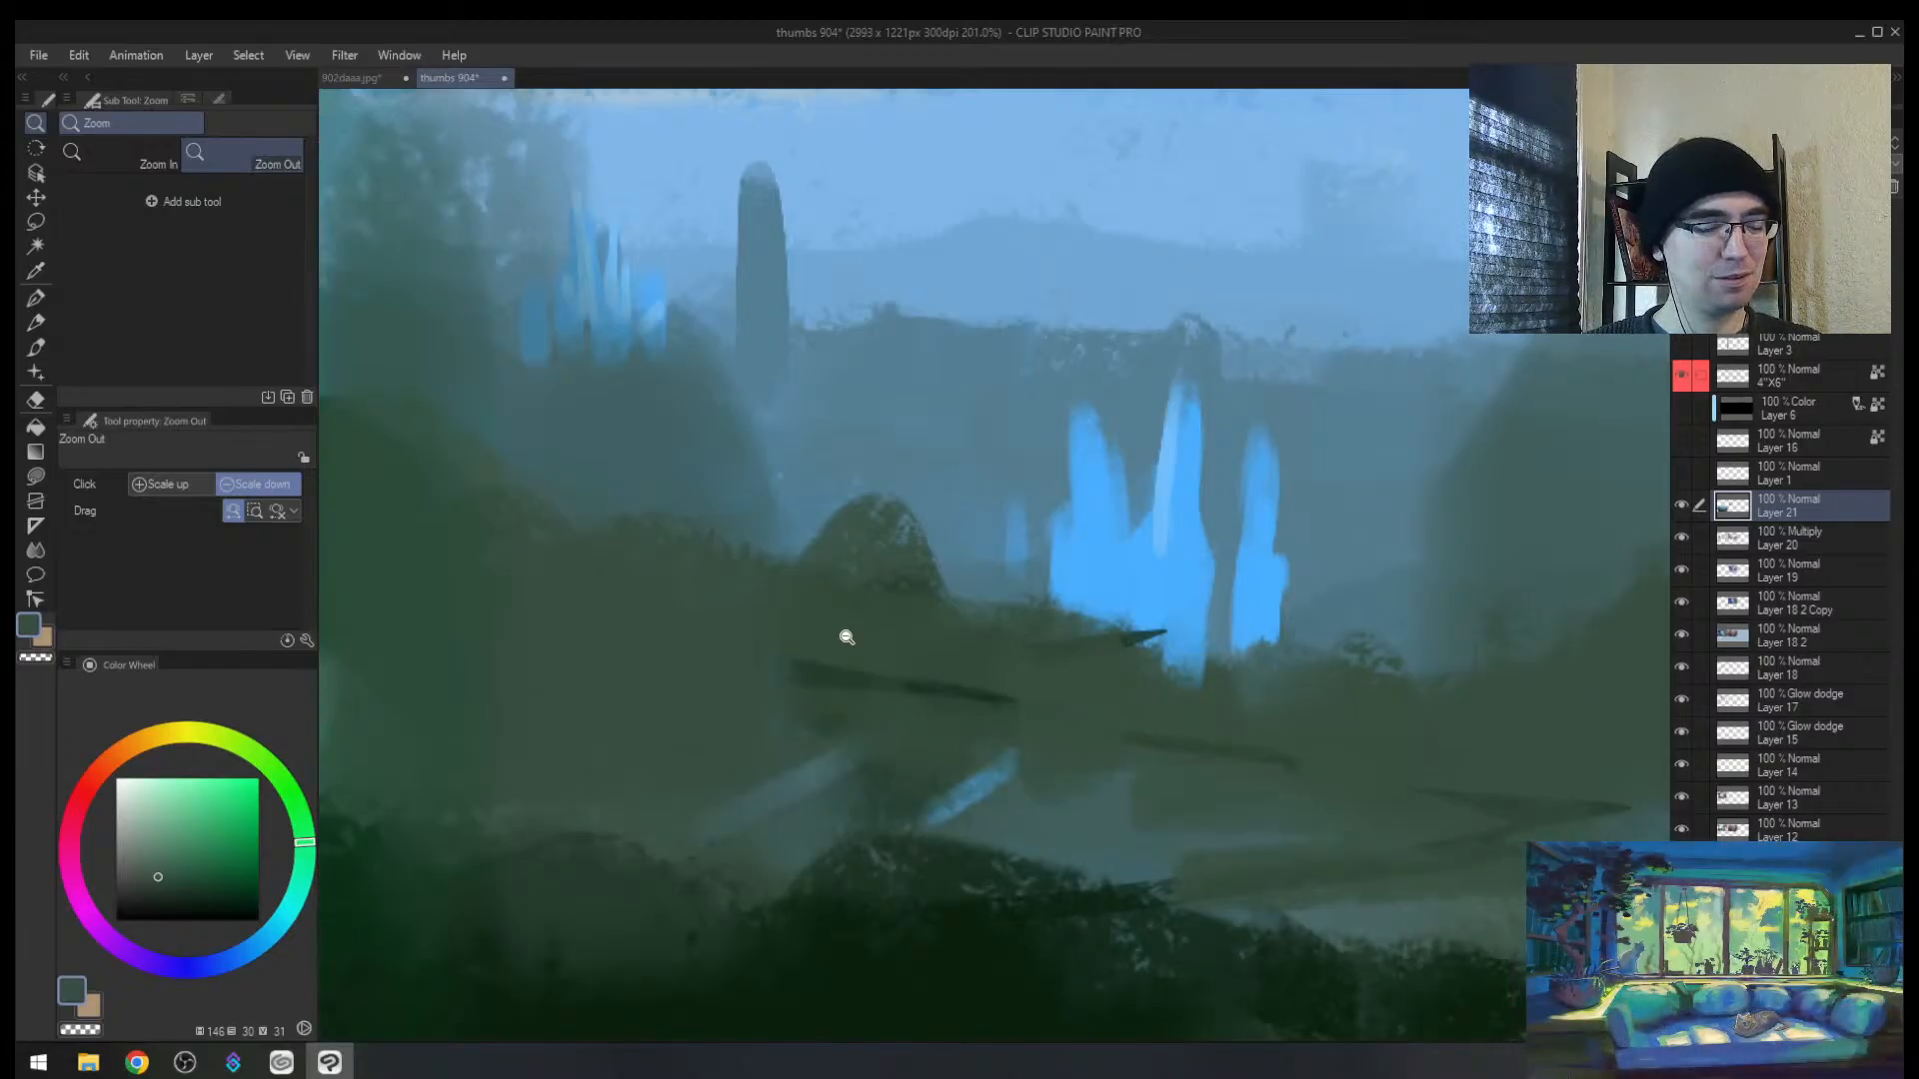
key(m)
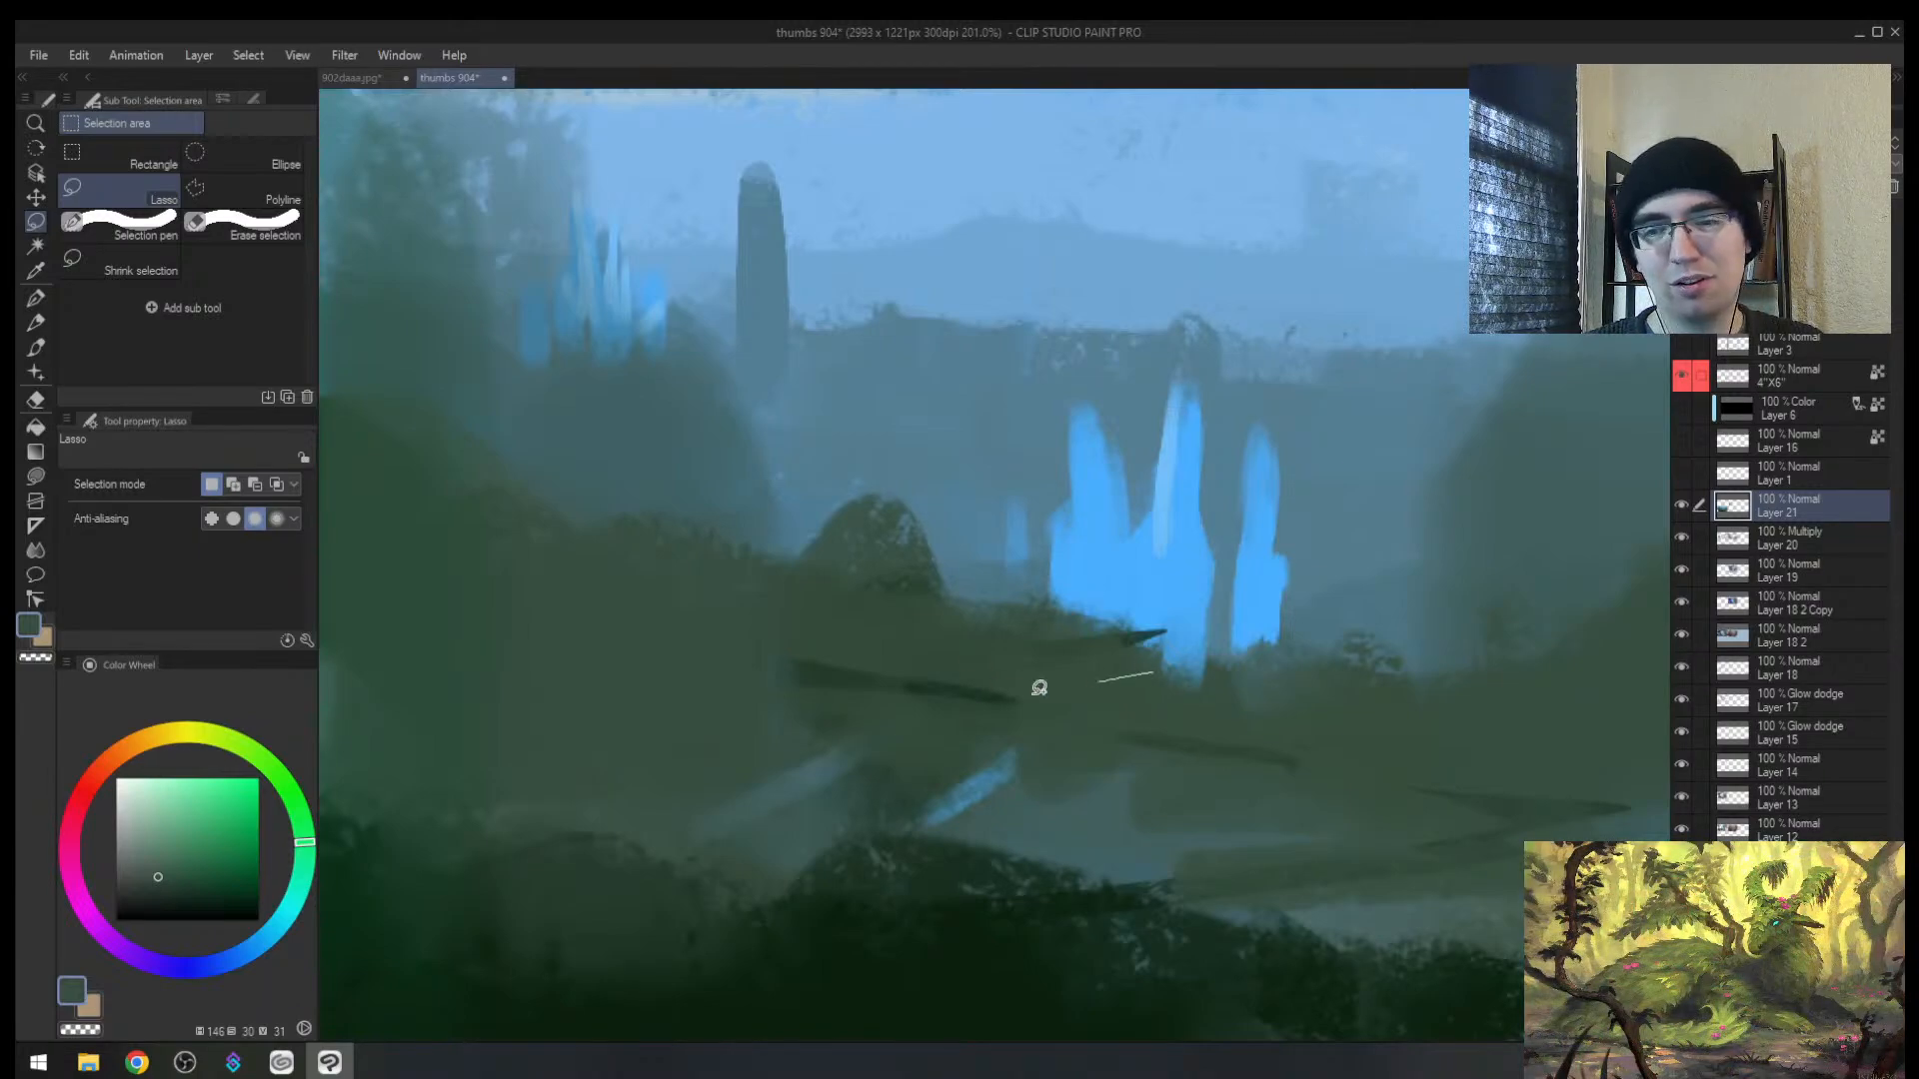
Step: Lasso four thin streaks across the green midground and right side
drag(1100, 804, 1230, 821)
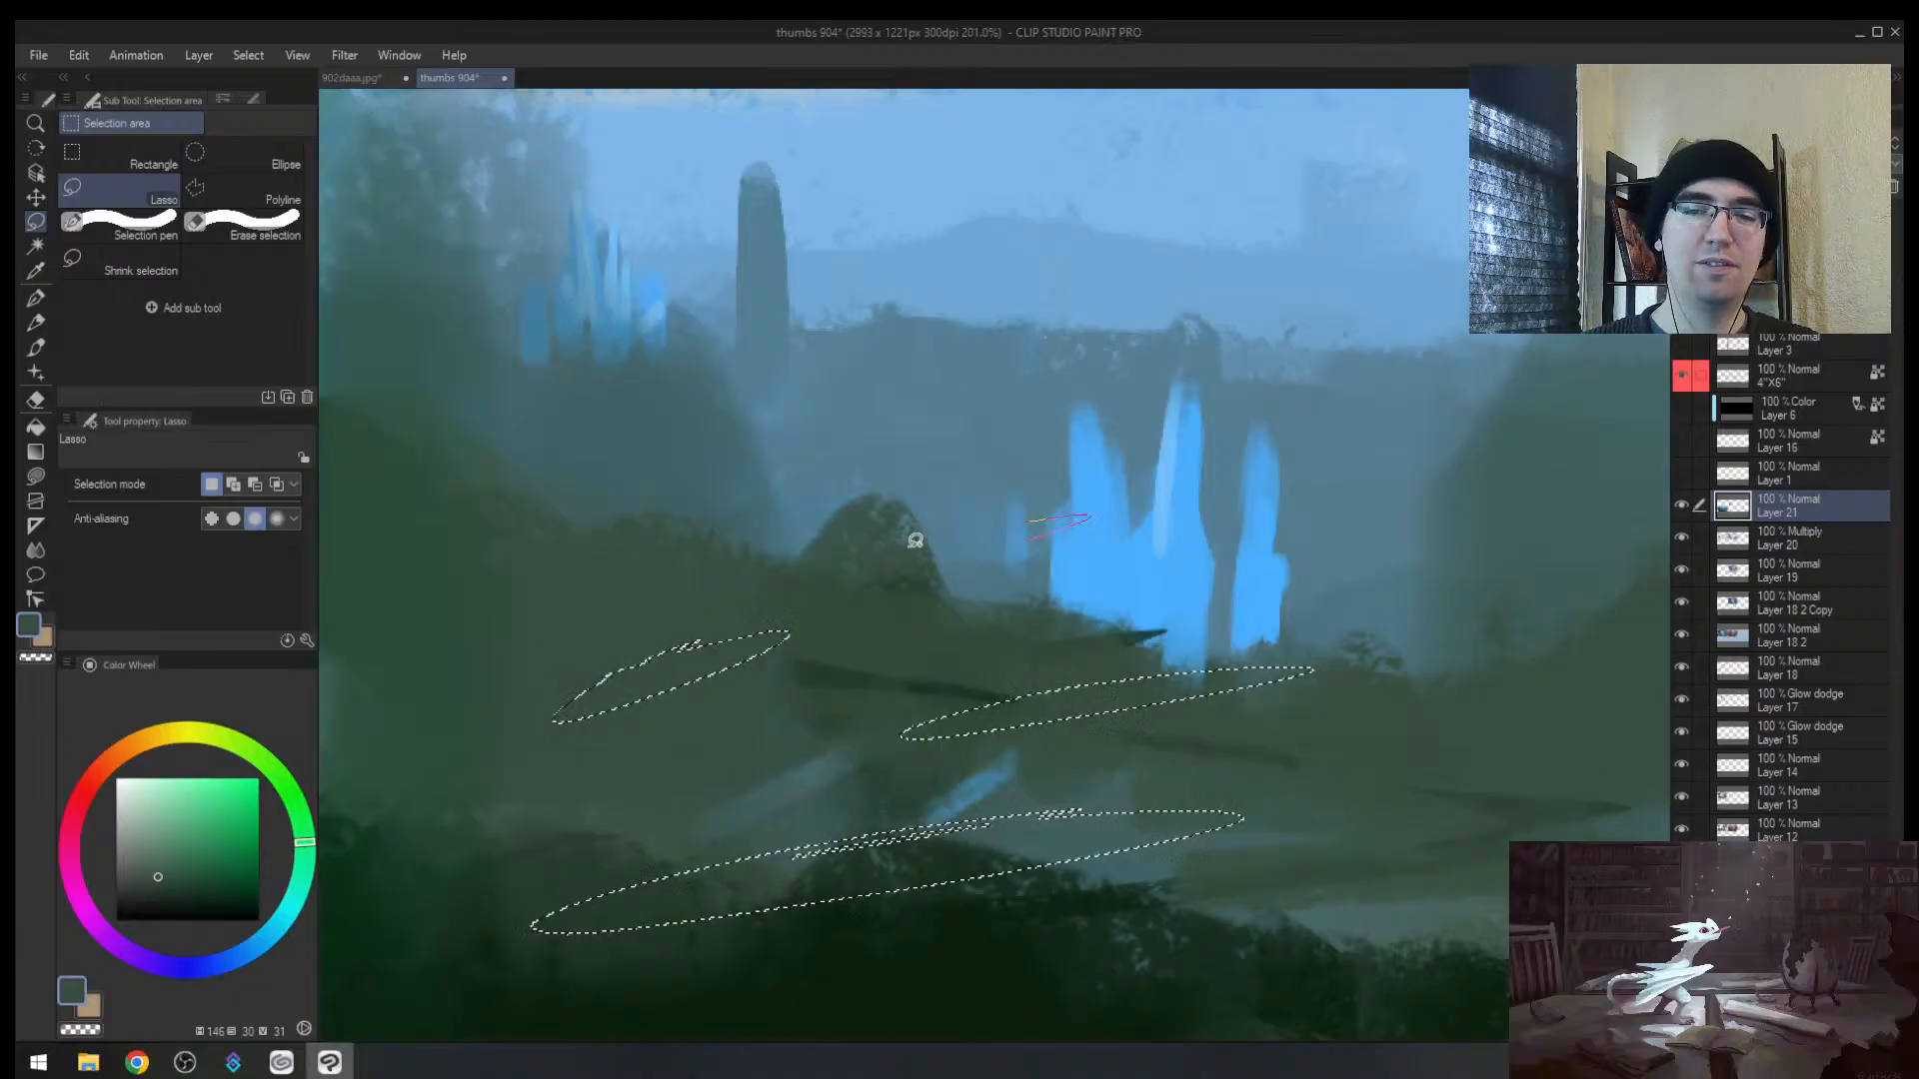
drag(942, 510, 959, 513)
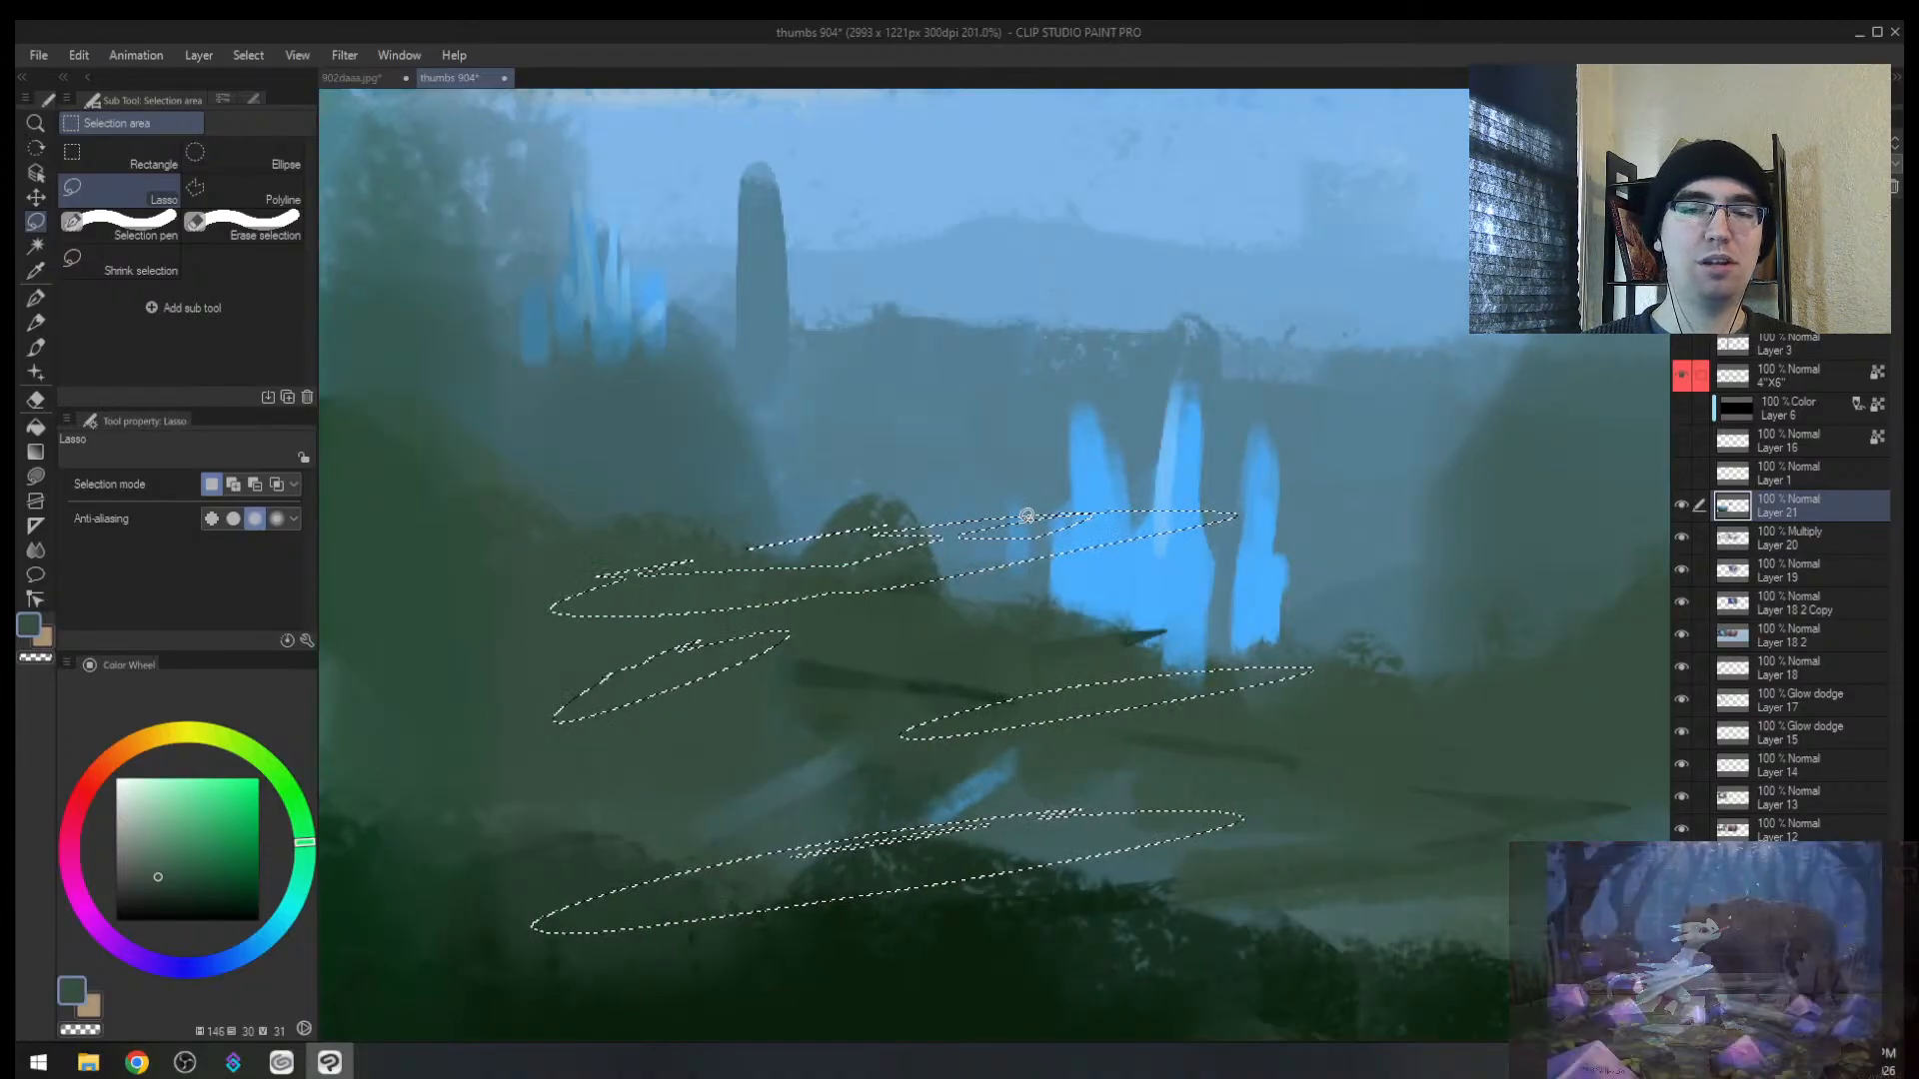
drag(1089, 517, 1001, 553)
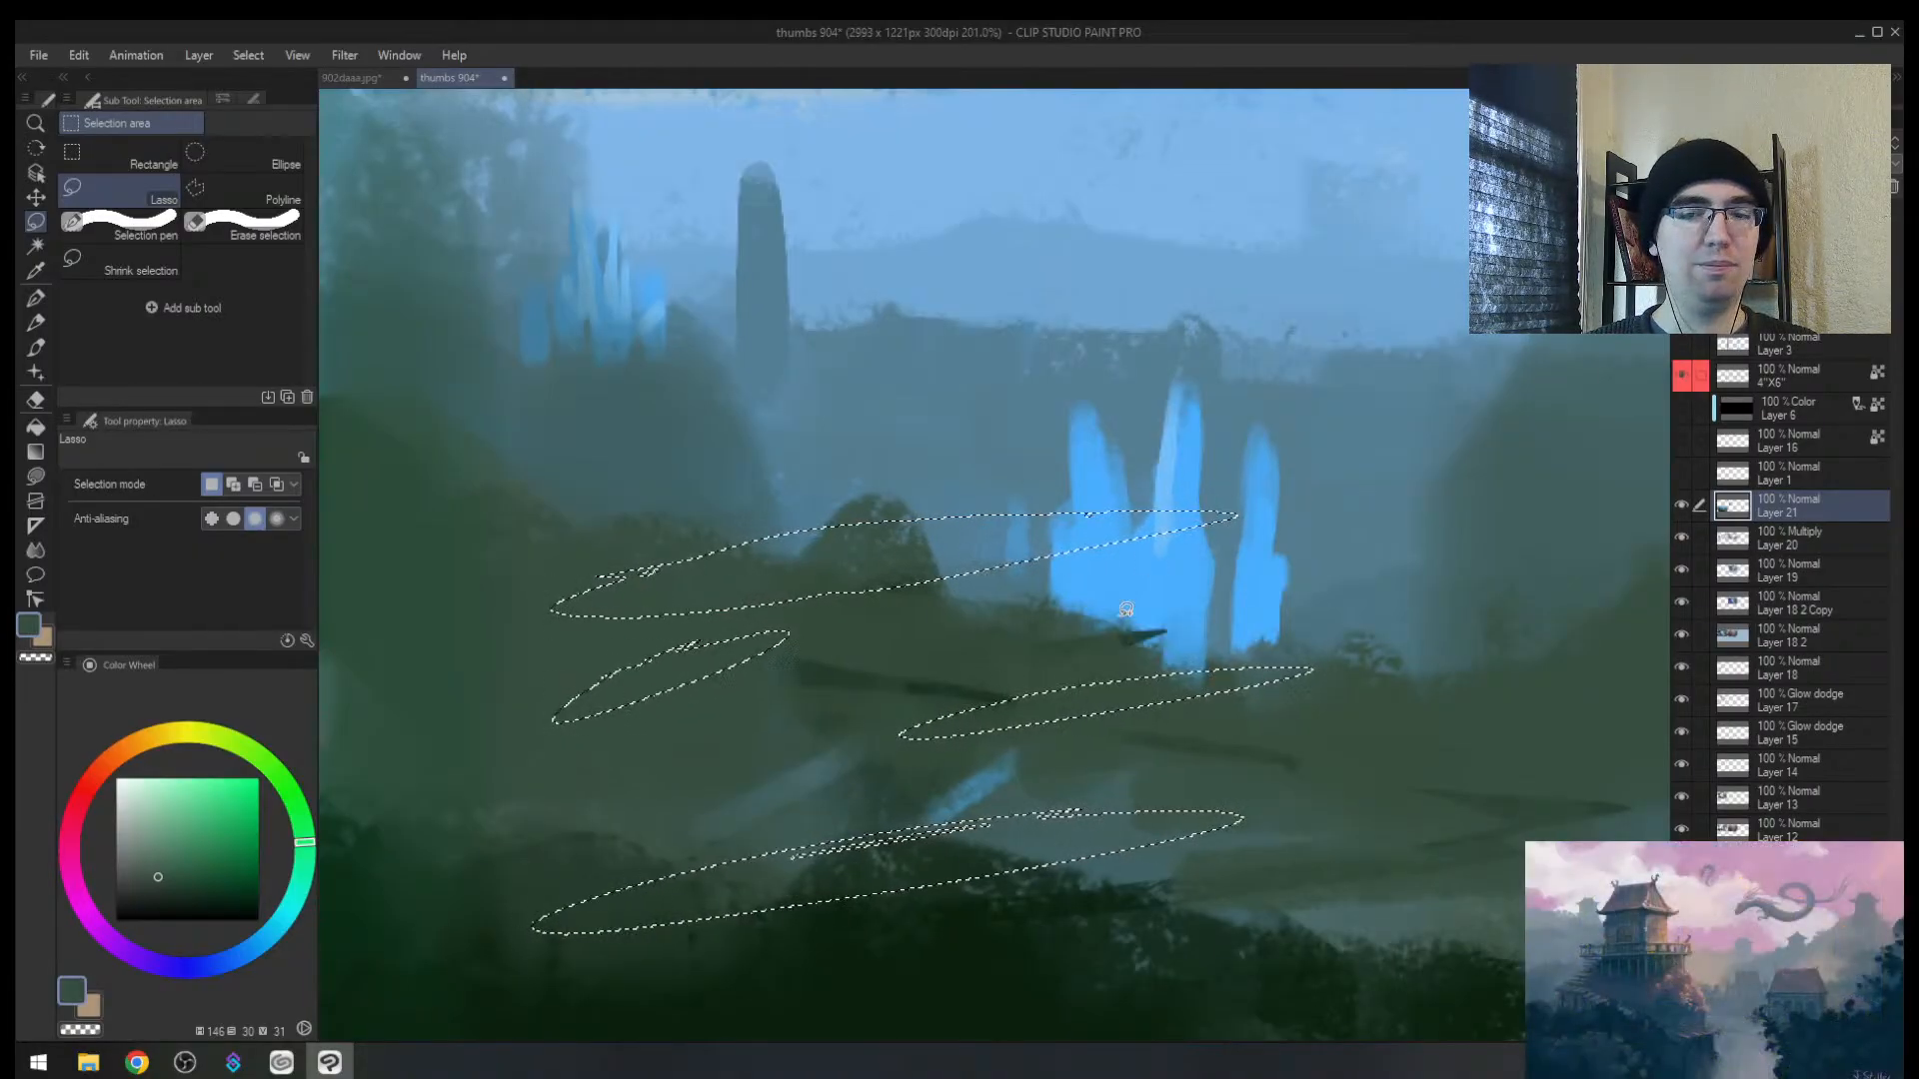
drag(1424, 611, 1221, 615)
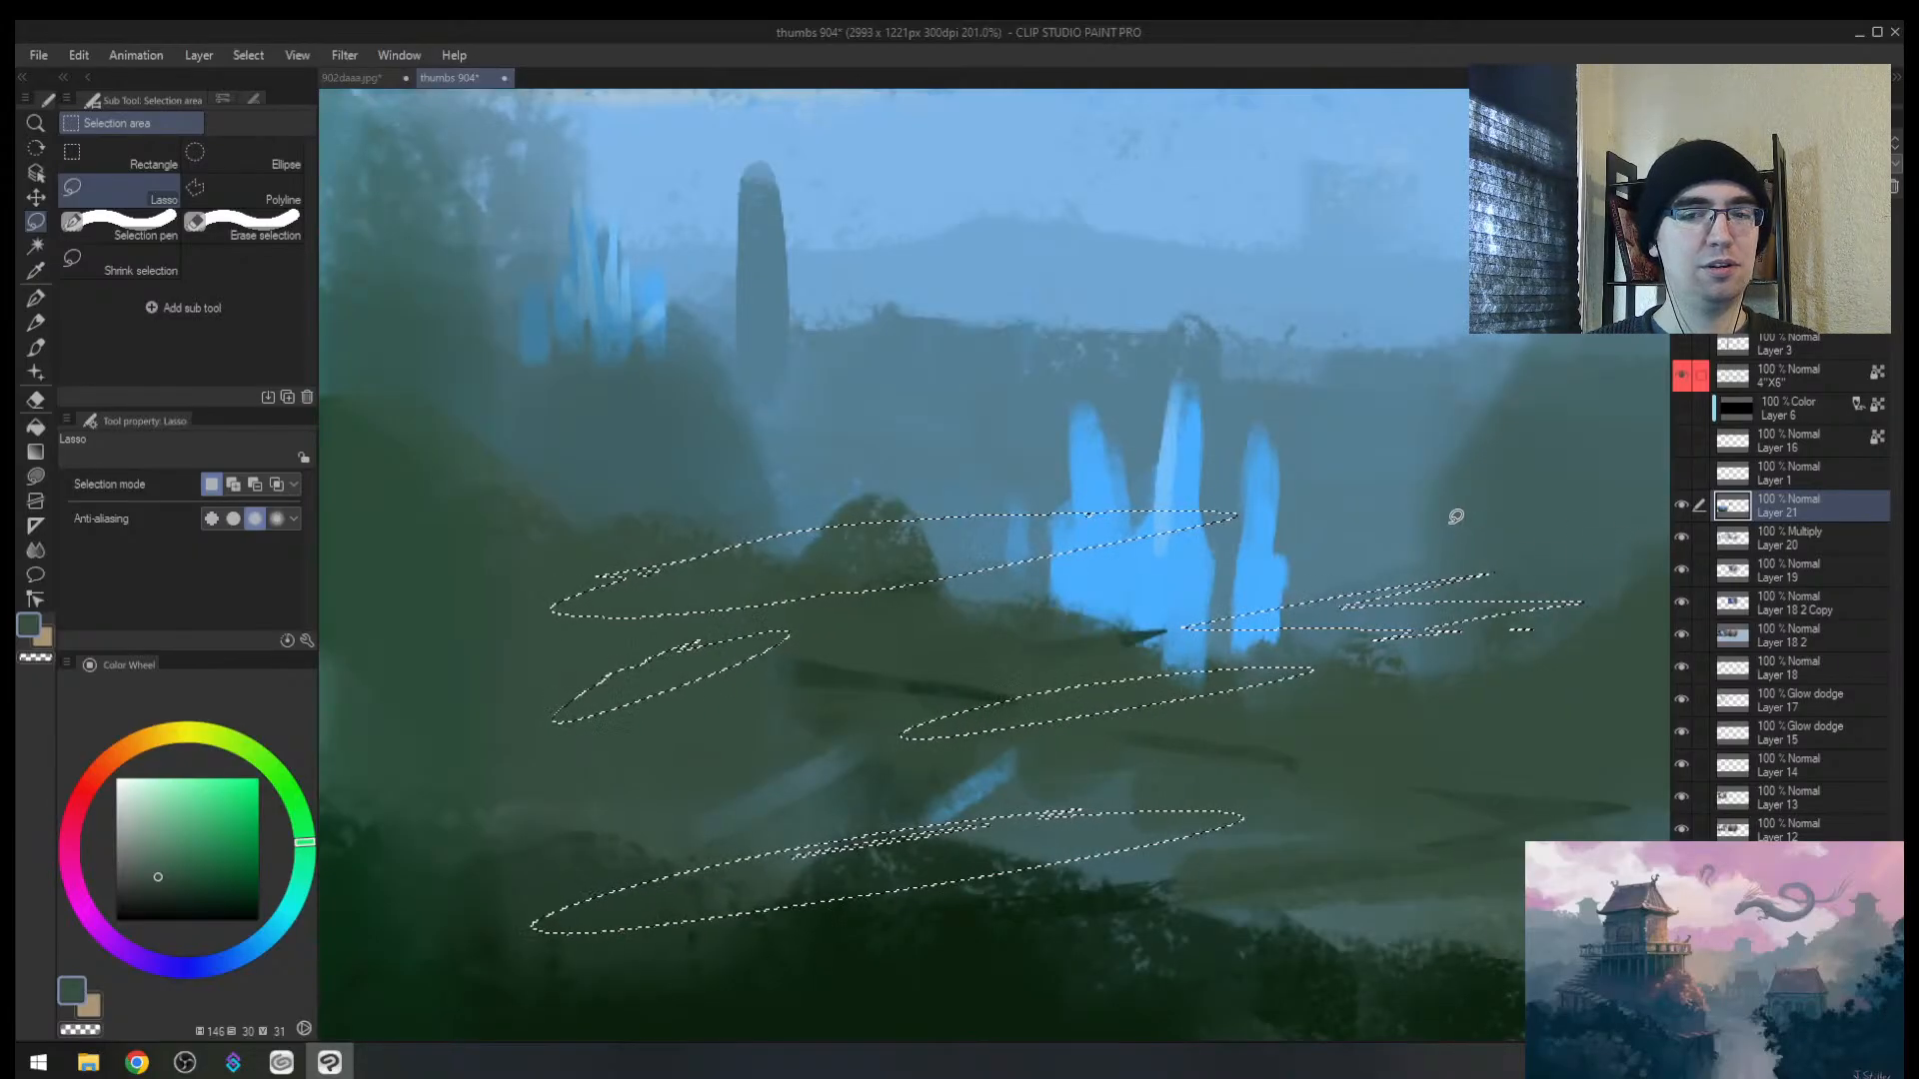
key(b)
key(m)
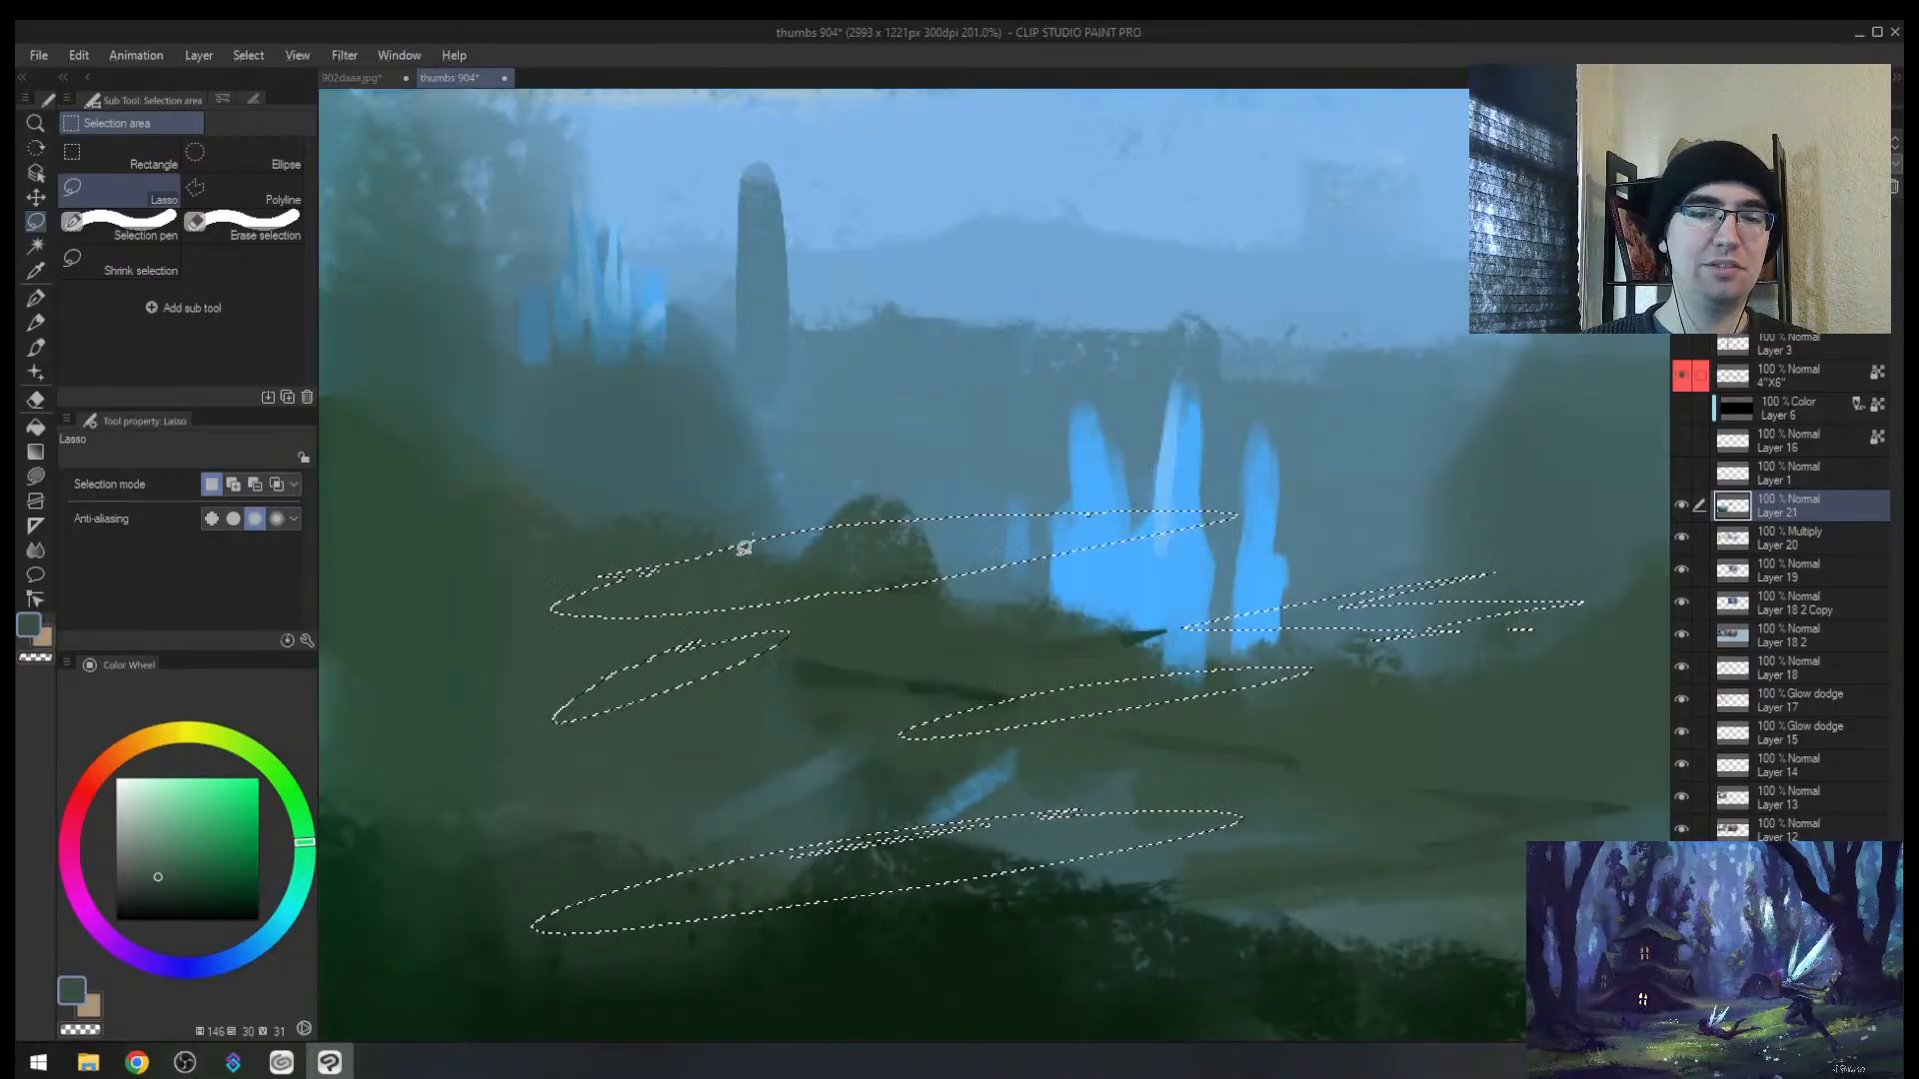
Step: Trim the top streak, add another thin streak, and slice the streaks into pieces
drag(741, 549, 774, 509)
mouse_move(950, 554)
mouse_down()
mouse_move(880, 546)
mouse_move(897, 532)
mouse_move(750, 556)
mouse_up()
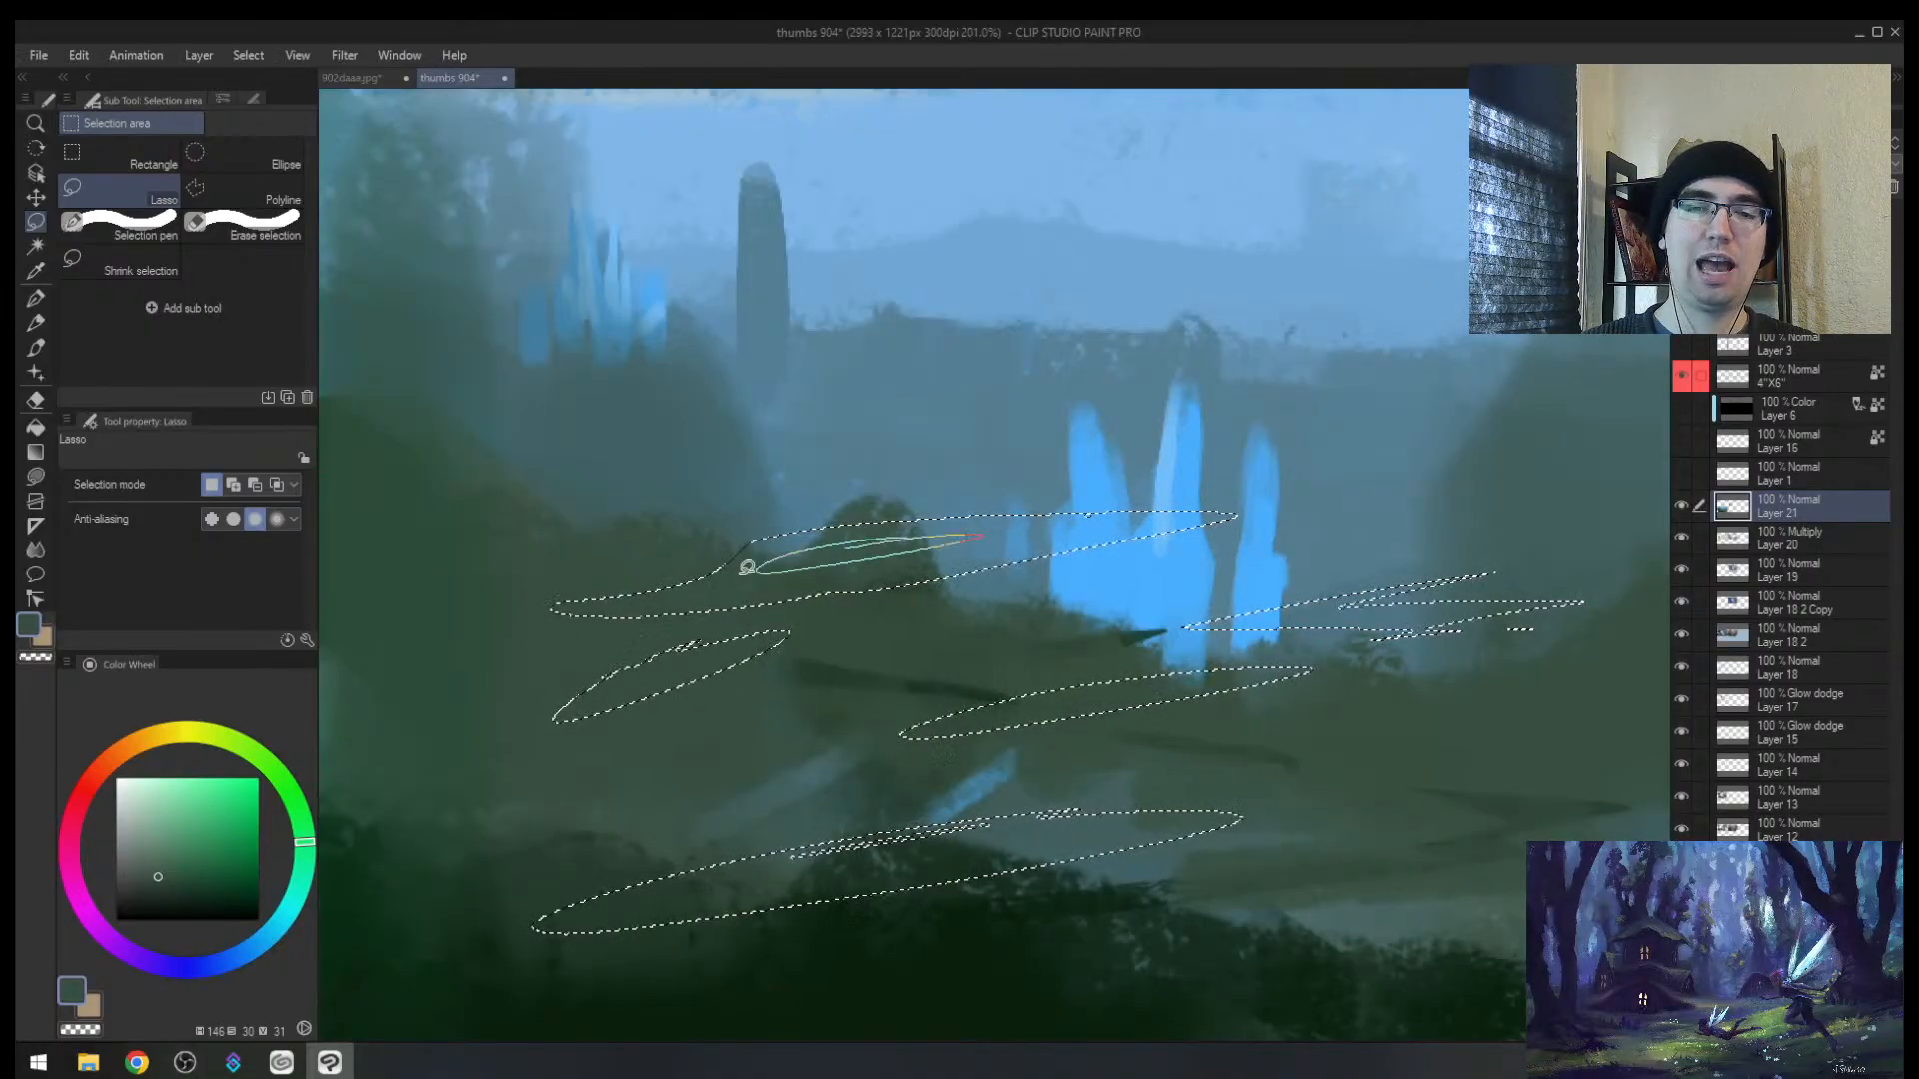
mouse_move(940, 782)
mouse_down()
mouse_move(776, 1022)
mouse_move(1004, 827)
mouse_move(818, 792)
mouse_up()
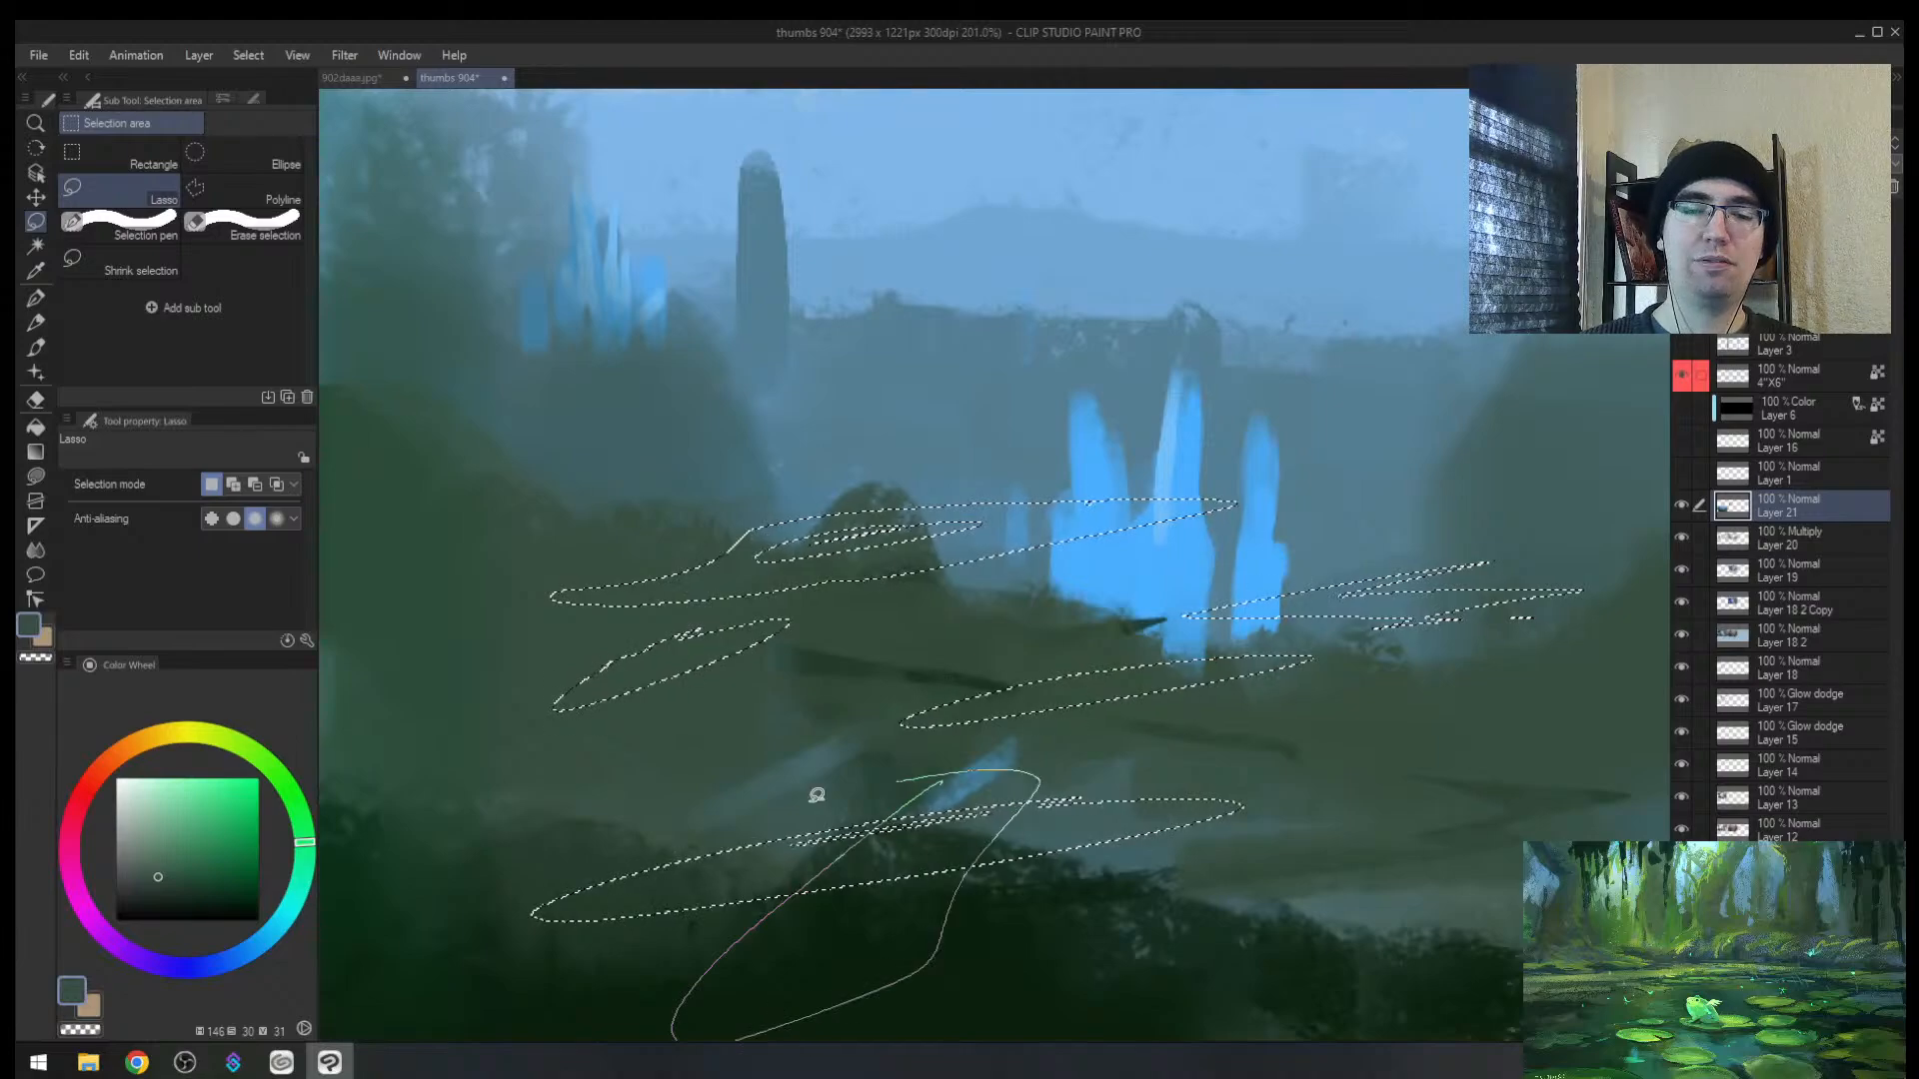
mouse_move(1042, 652)
mouse_down()
mouse_move(1215, 709)
mouse_move(1090, 630)
mouse_move(1015, 664)
mouse_up()
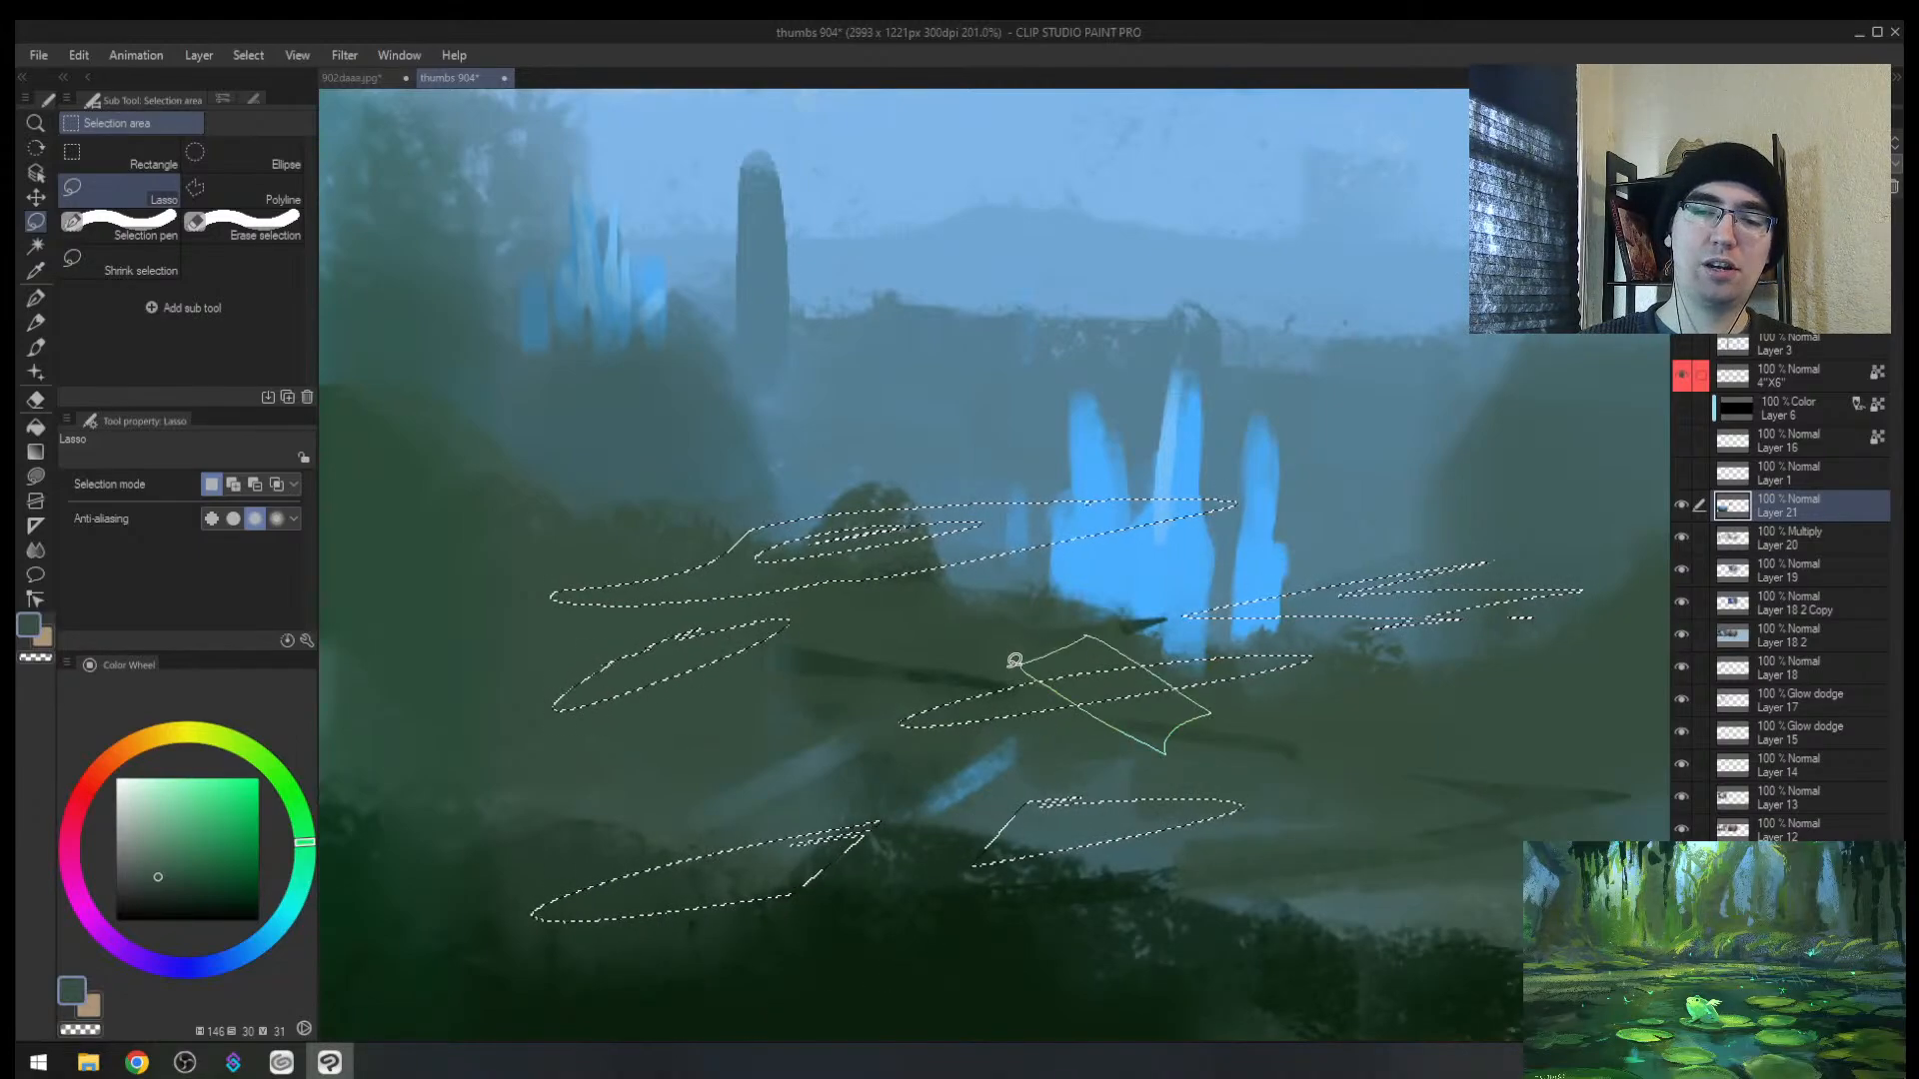
drag(672, 624, 714, 605)
mouse_move(896, 473)
mouse_down()
mouse_move(911, 608)
mouse_move(895, 475)
mouse_up()
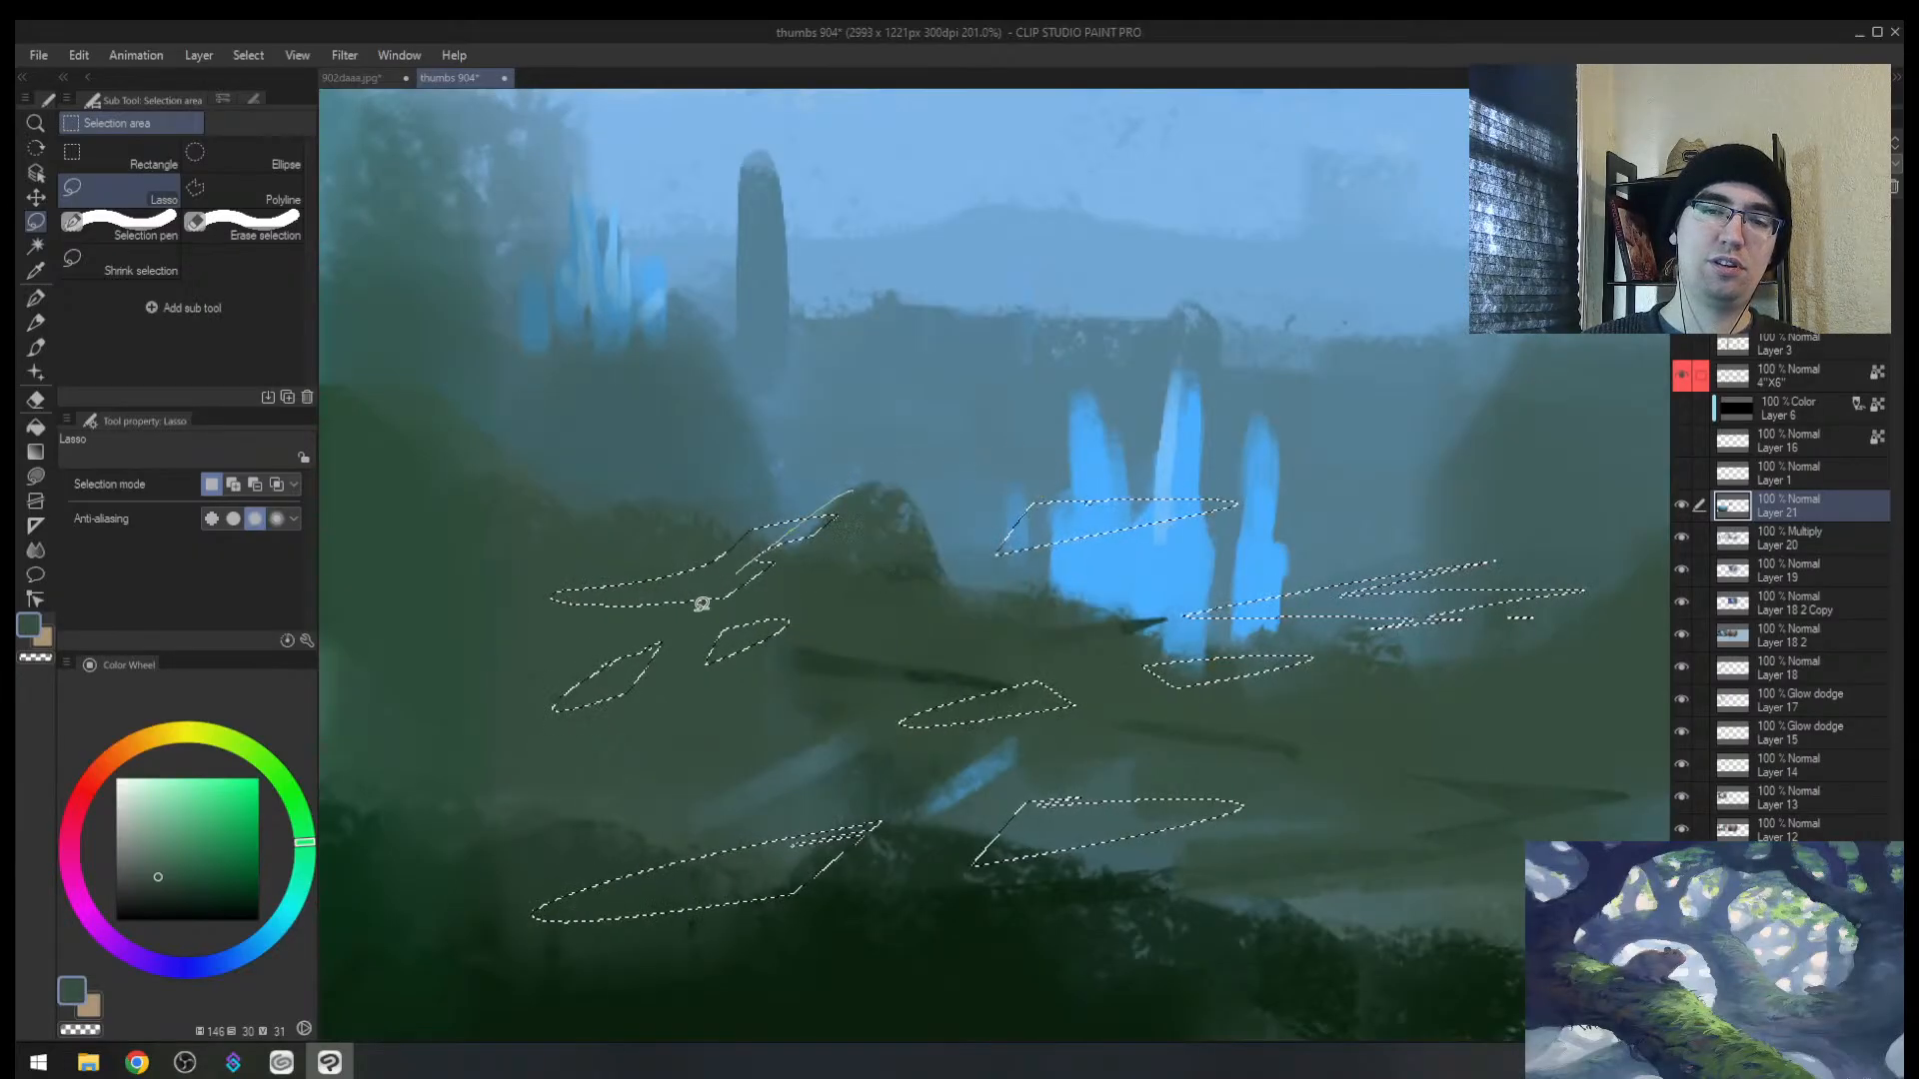
Step: Test a dark green fill in the streaks, delete it, and return to the Lasso
key(b)
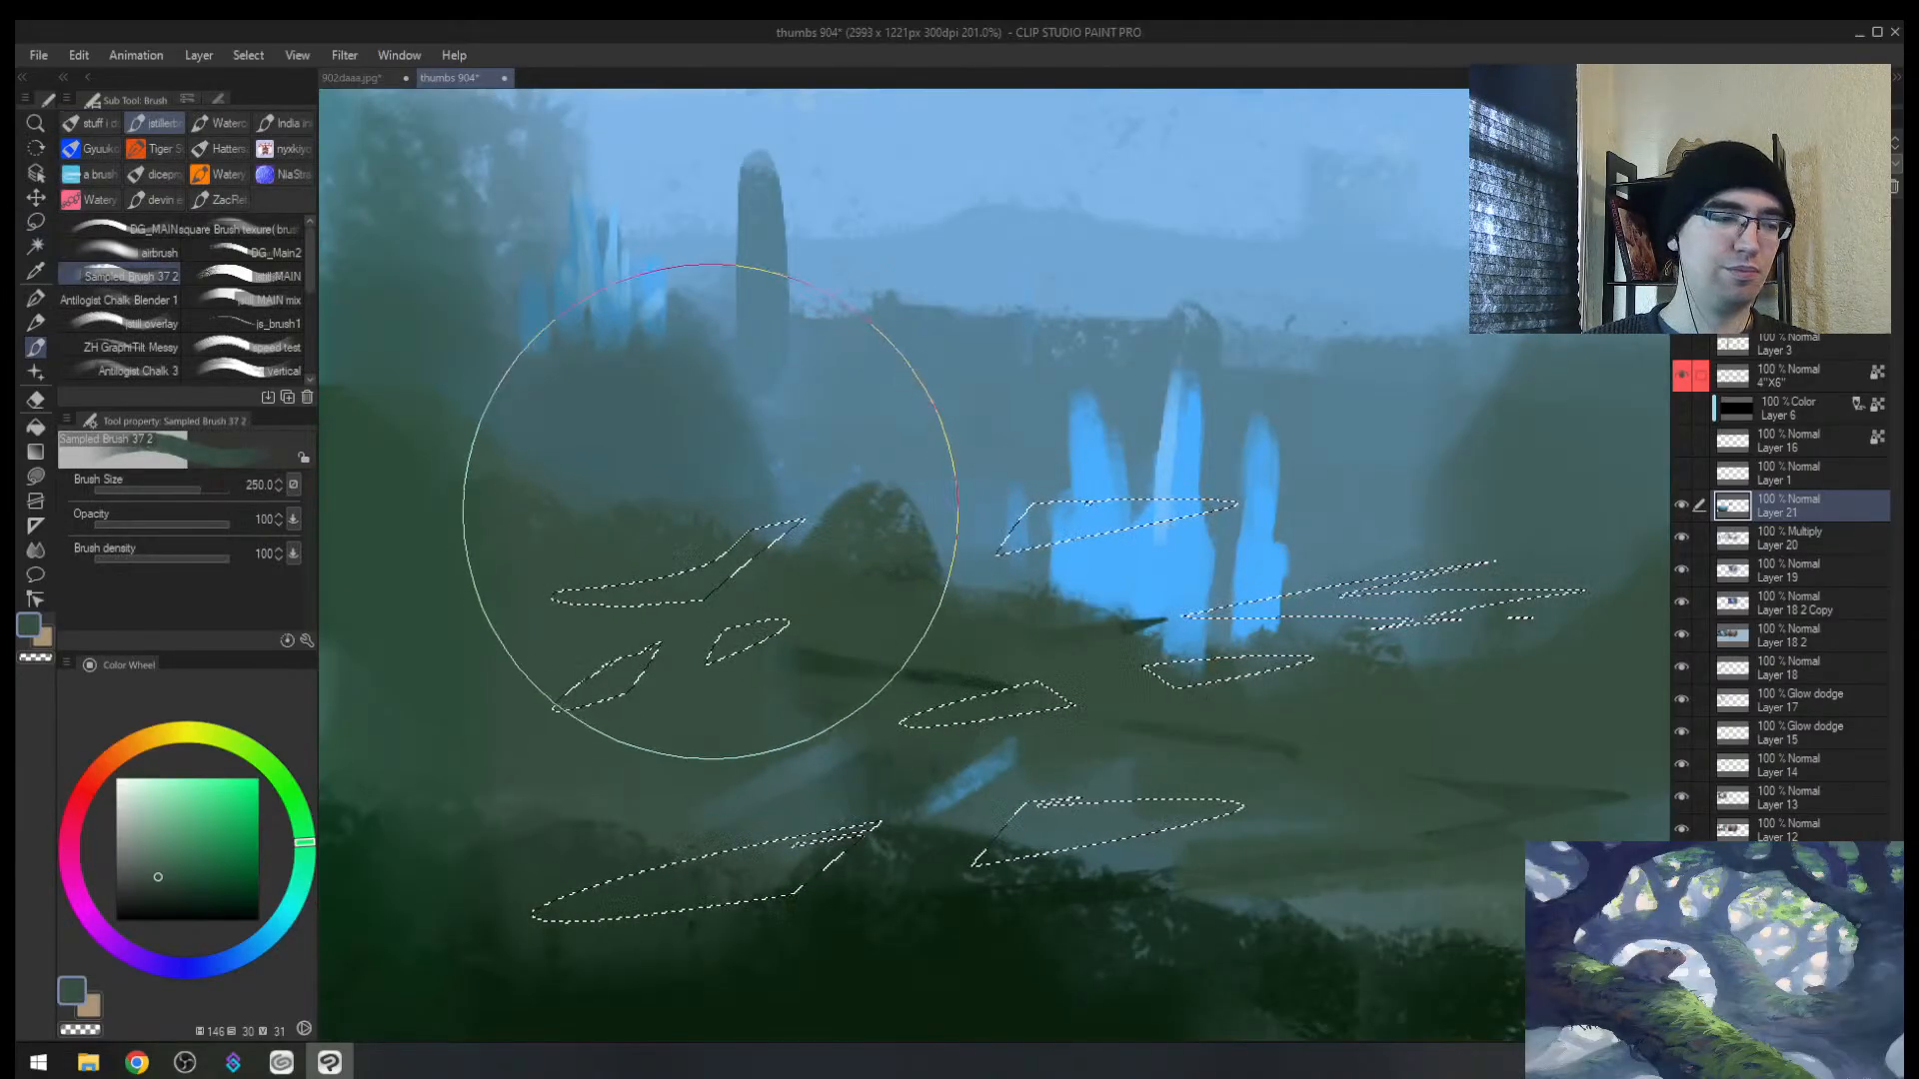
alt+click(914, 942)
mouse_move(914, 942)
mouse_down()
mouse_move(535, 579)
mouse_move(985, 813)
mouse_move(514, 878)
mouse_move(1010, 482)
mouse_up()
key(Delete)
key(e)
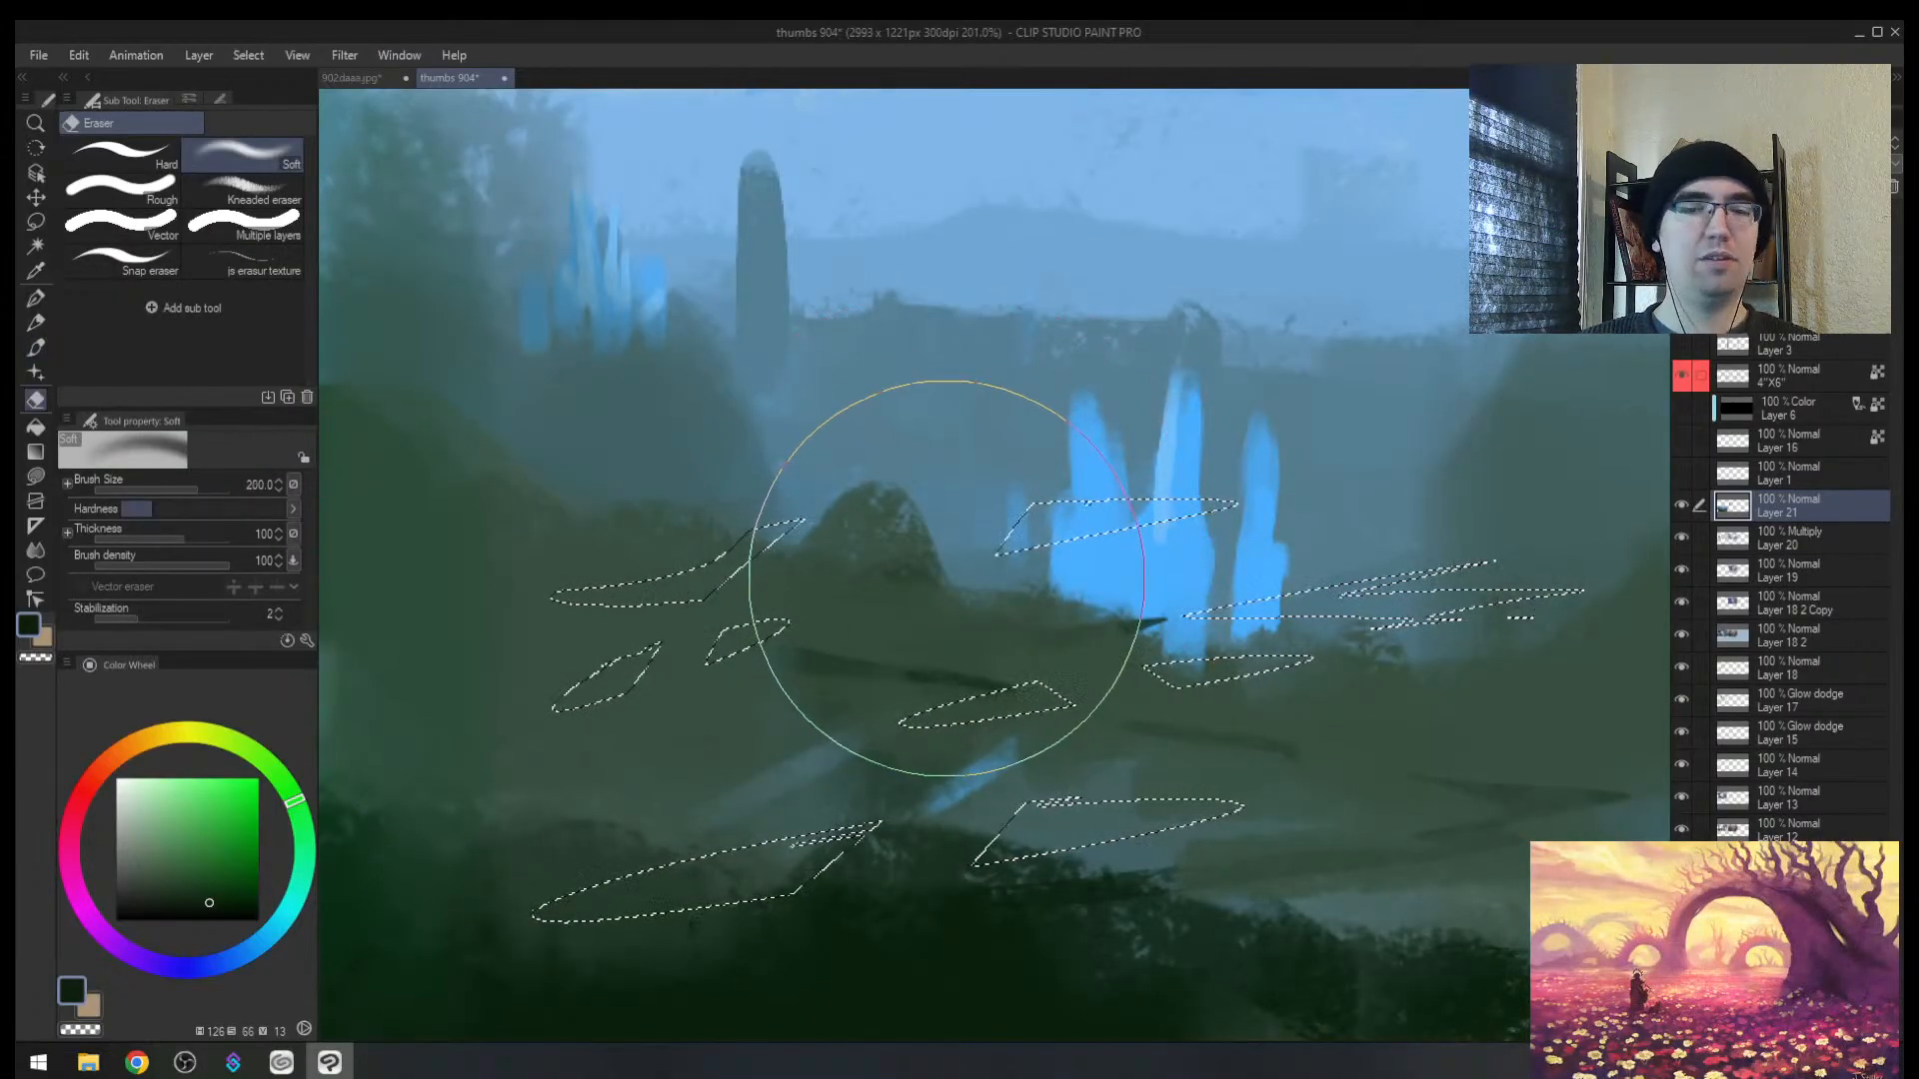
key(m)
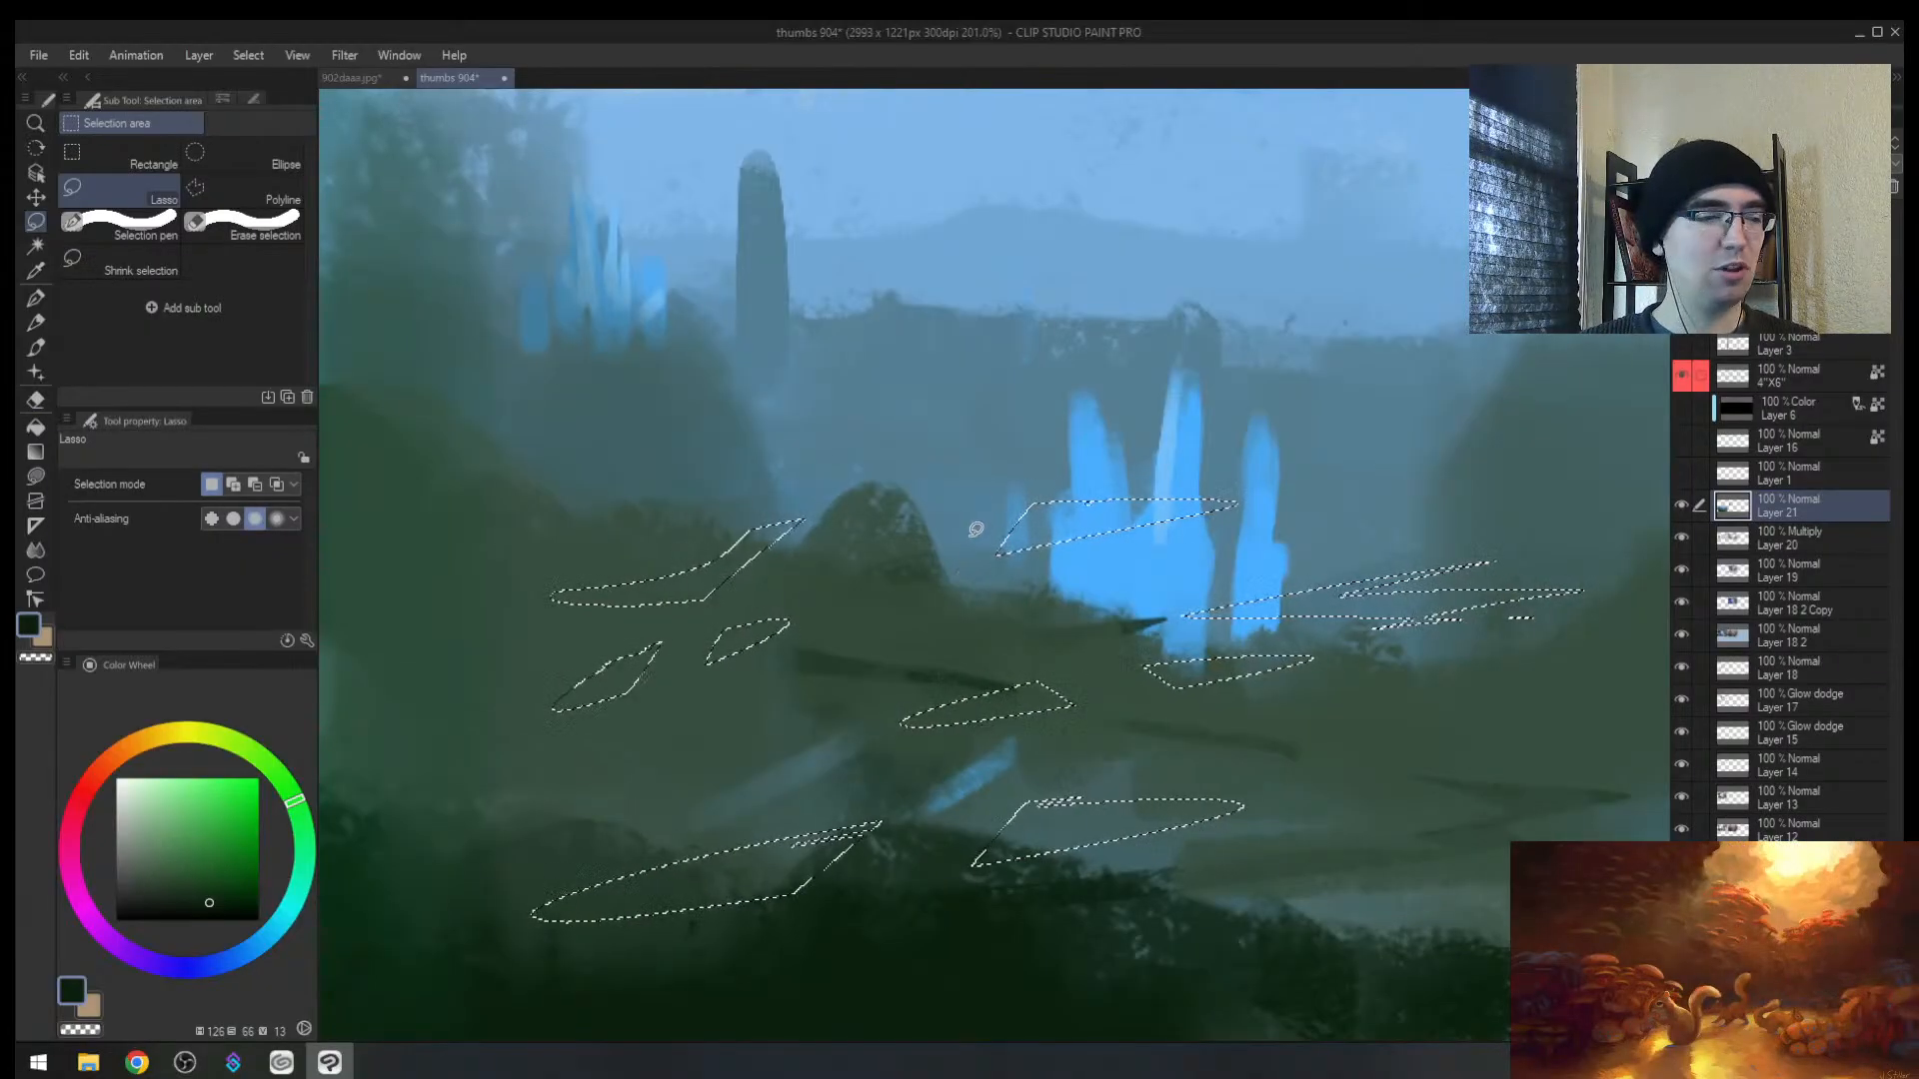
Step: Lasso an oval across the hill and spires, test dark green inside and around it, then undo both
key(ctrl+d)
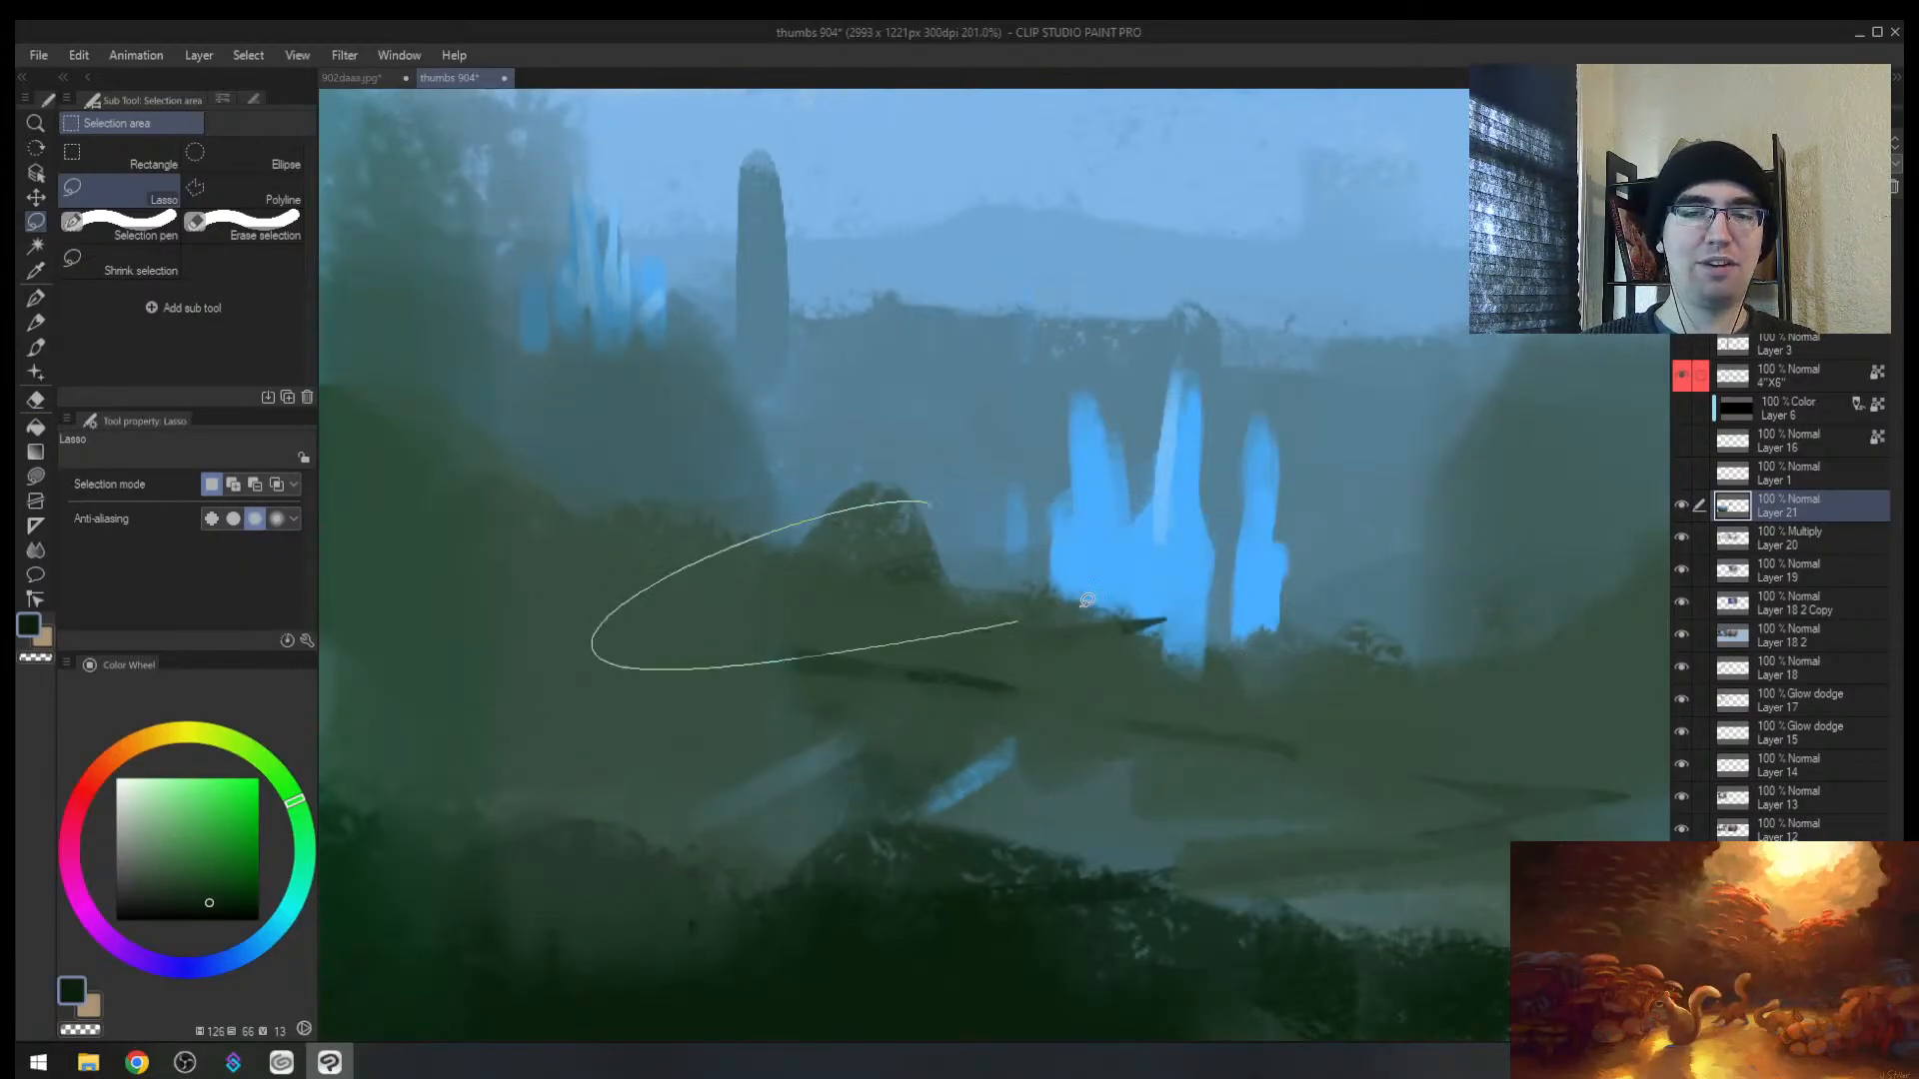
drag(1087, 599, 925, 504)
key(b)
mouse_move(620, 629)
mouse_down()
mouse_move(796, 484)
mouse_move(1083, 549)
mouse_up()
key(ctrl+z)
key(ctrl+shift+i)
key(bracketleft)
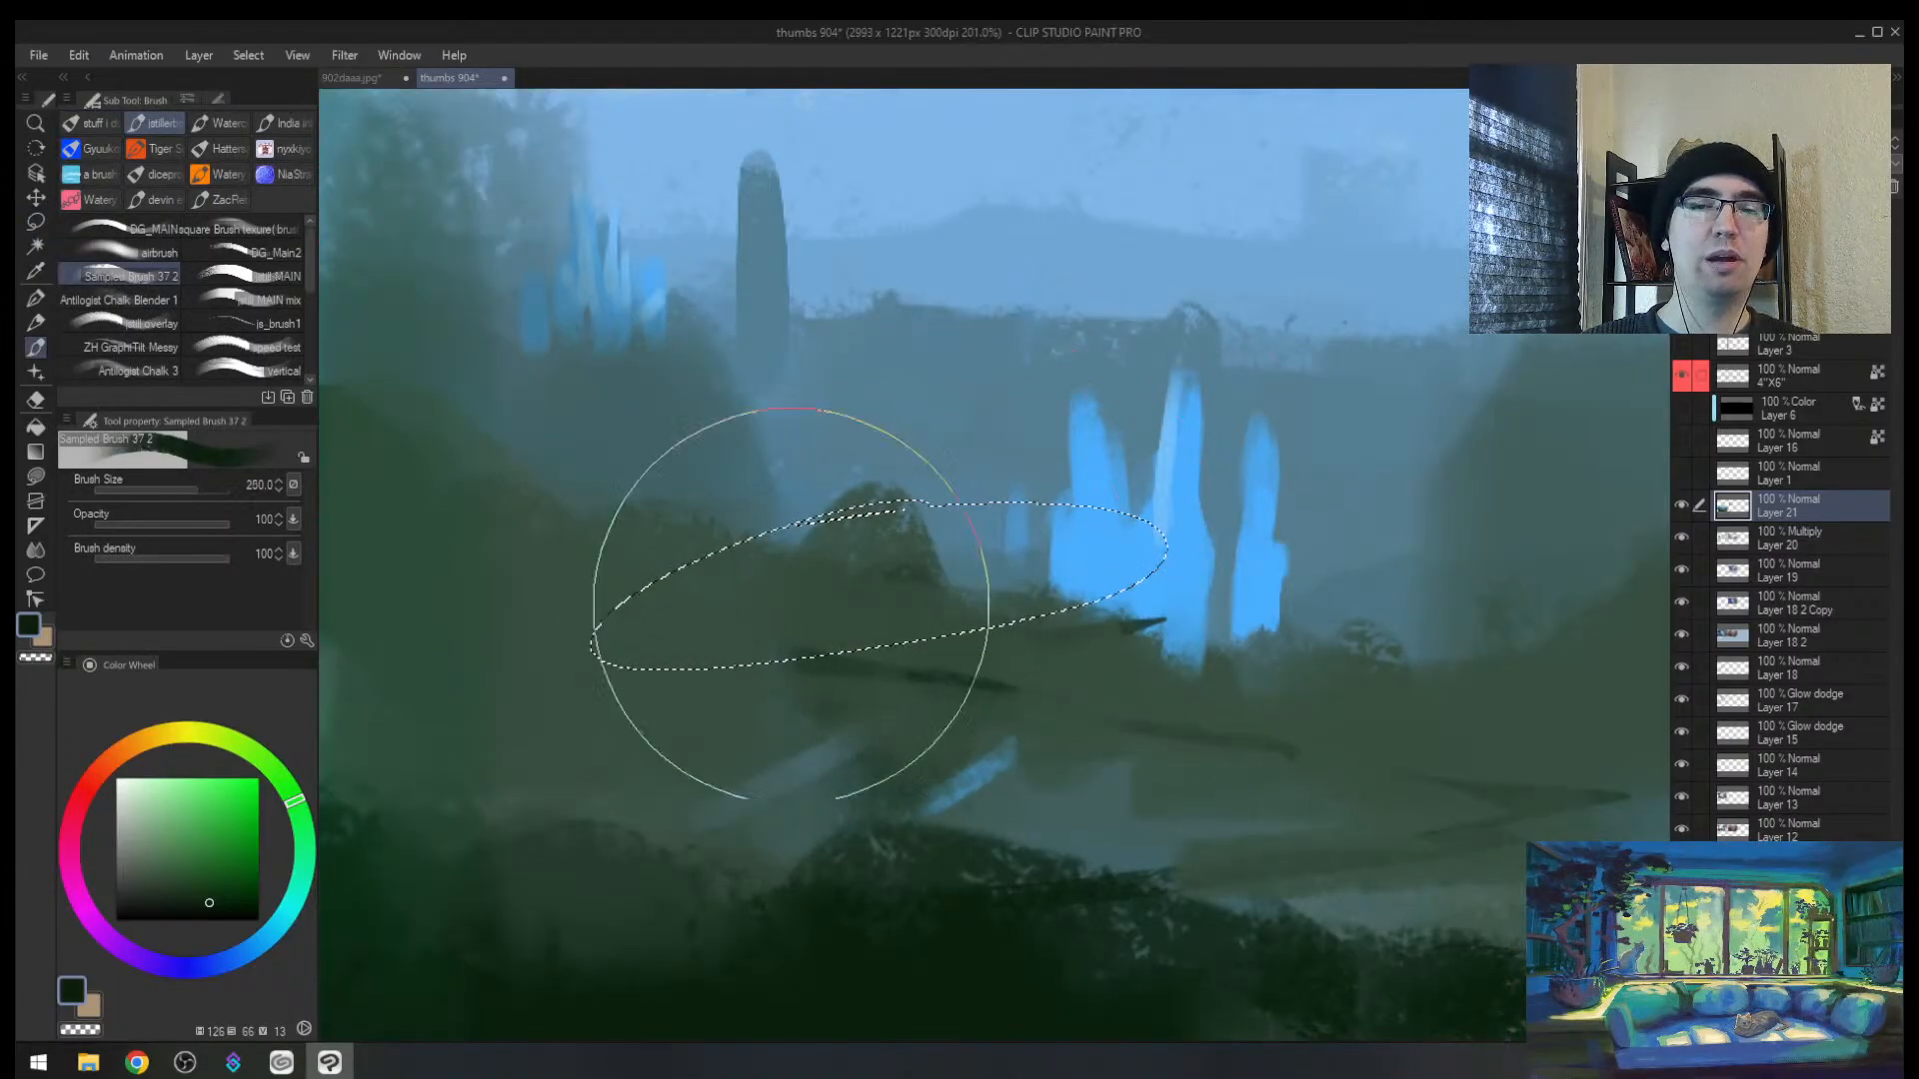
mouse_move(769, 620)
mouse_down()
mouse_move(1133, 622)
mouse_move(900, 695)
mouse_up()
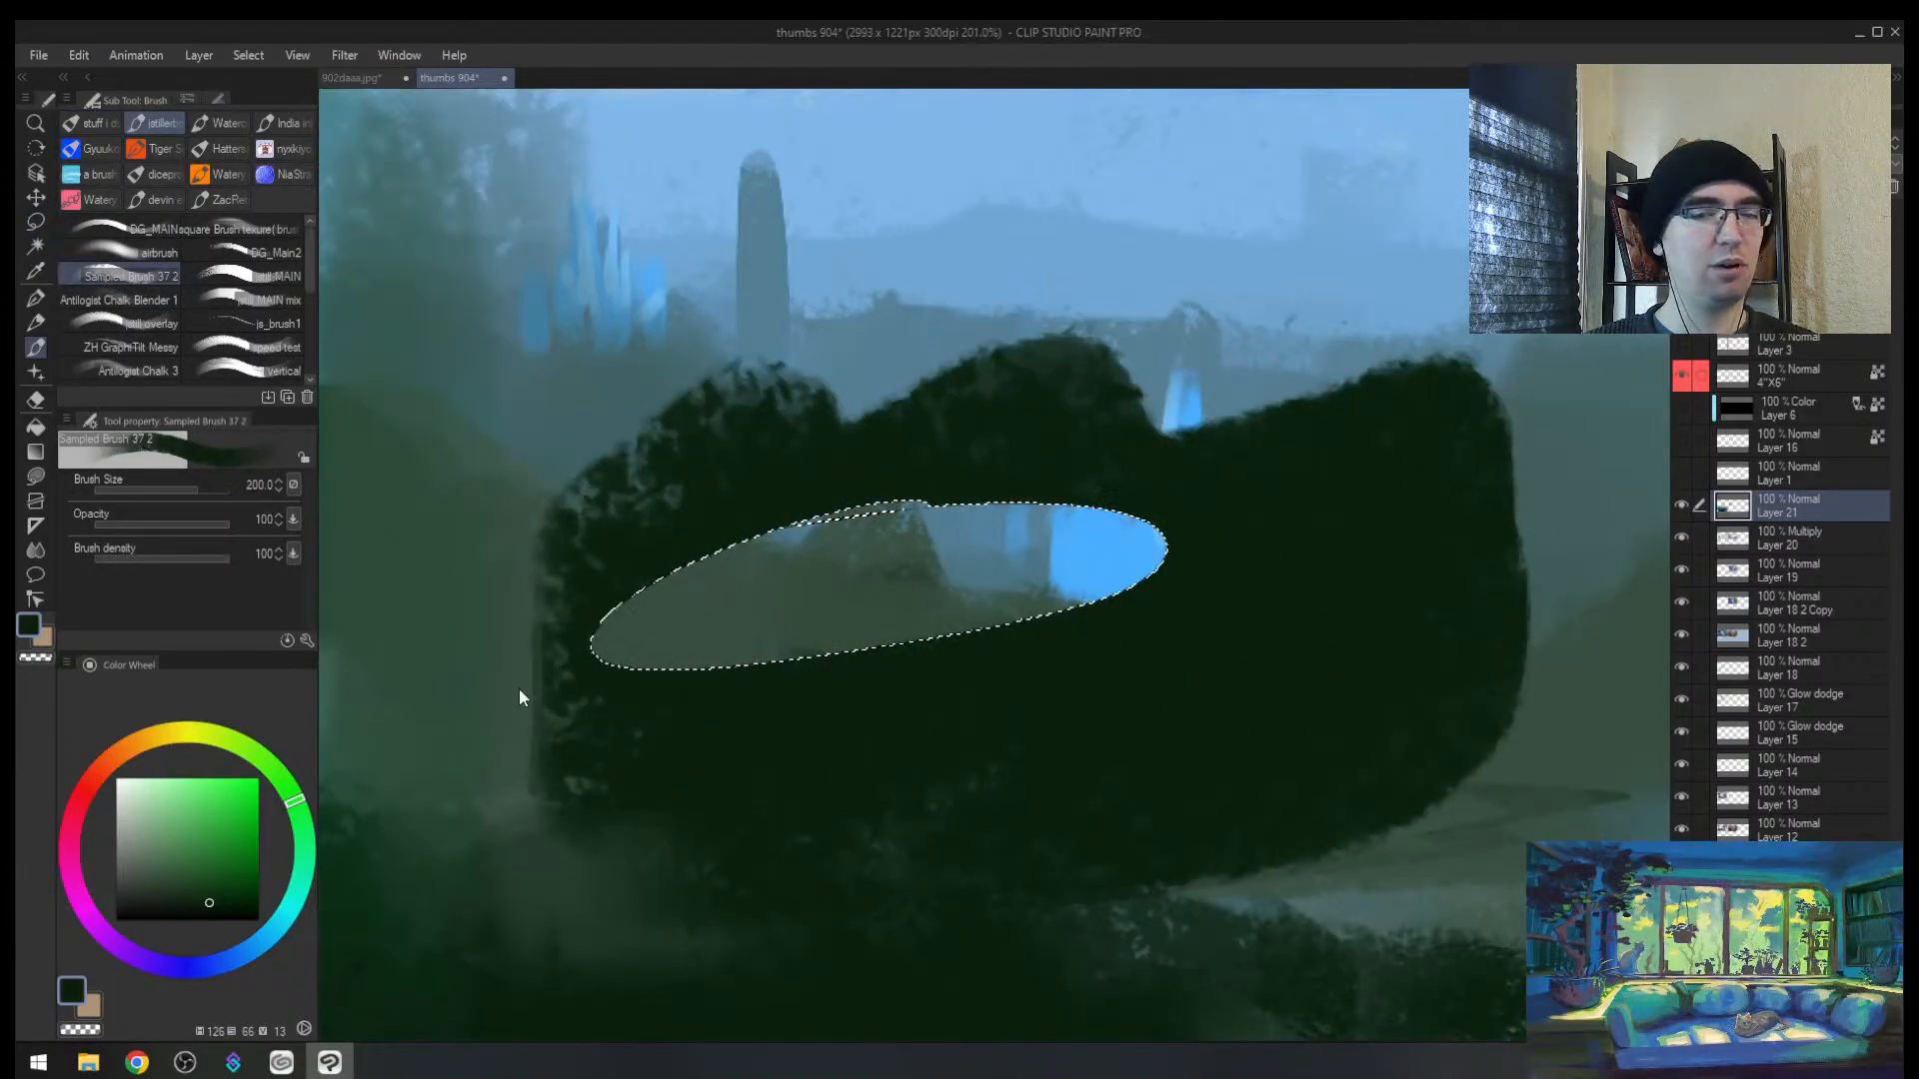
key(ctrl+z)
key(ctrl+d)
Step: Select around the left blue spire, test a dark green stroke, then undo and deselect
key(m)
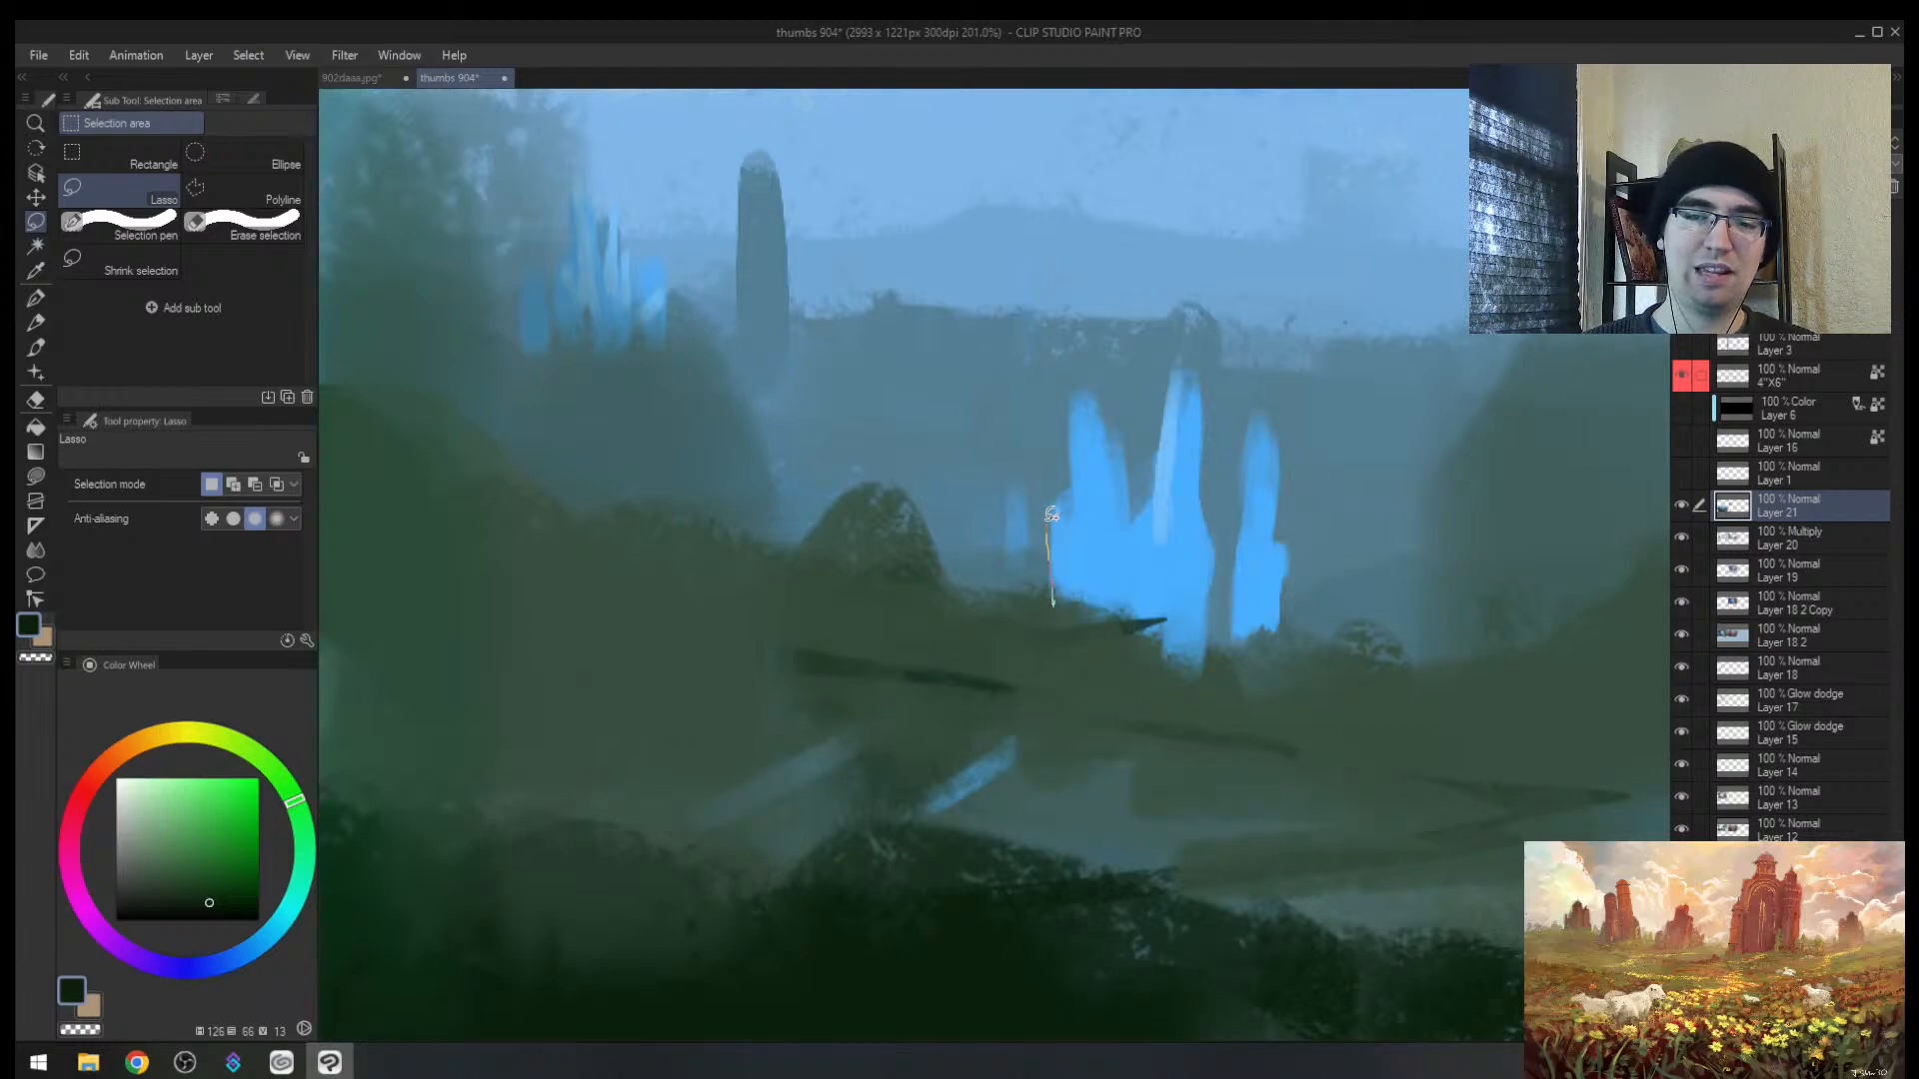
mouse_move(1082, 394)
mouse_down()
mouse_move(1109, 420)
mouse_move(1127, 516)
mouse_up()
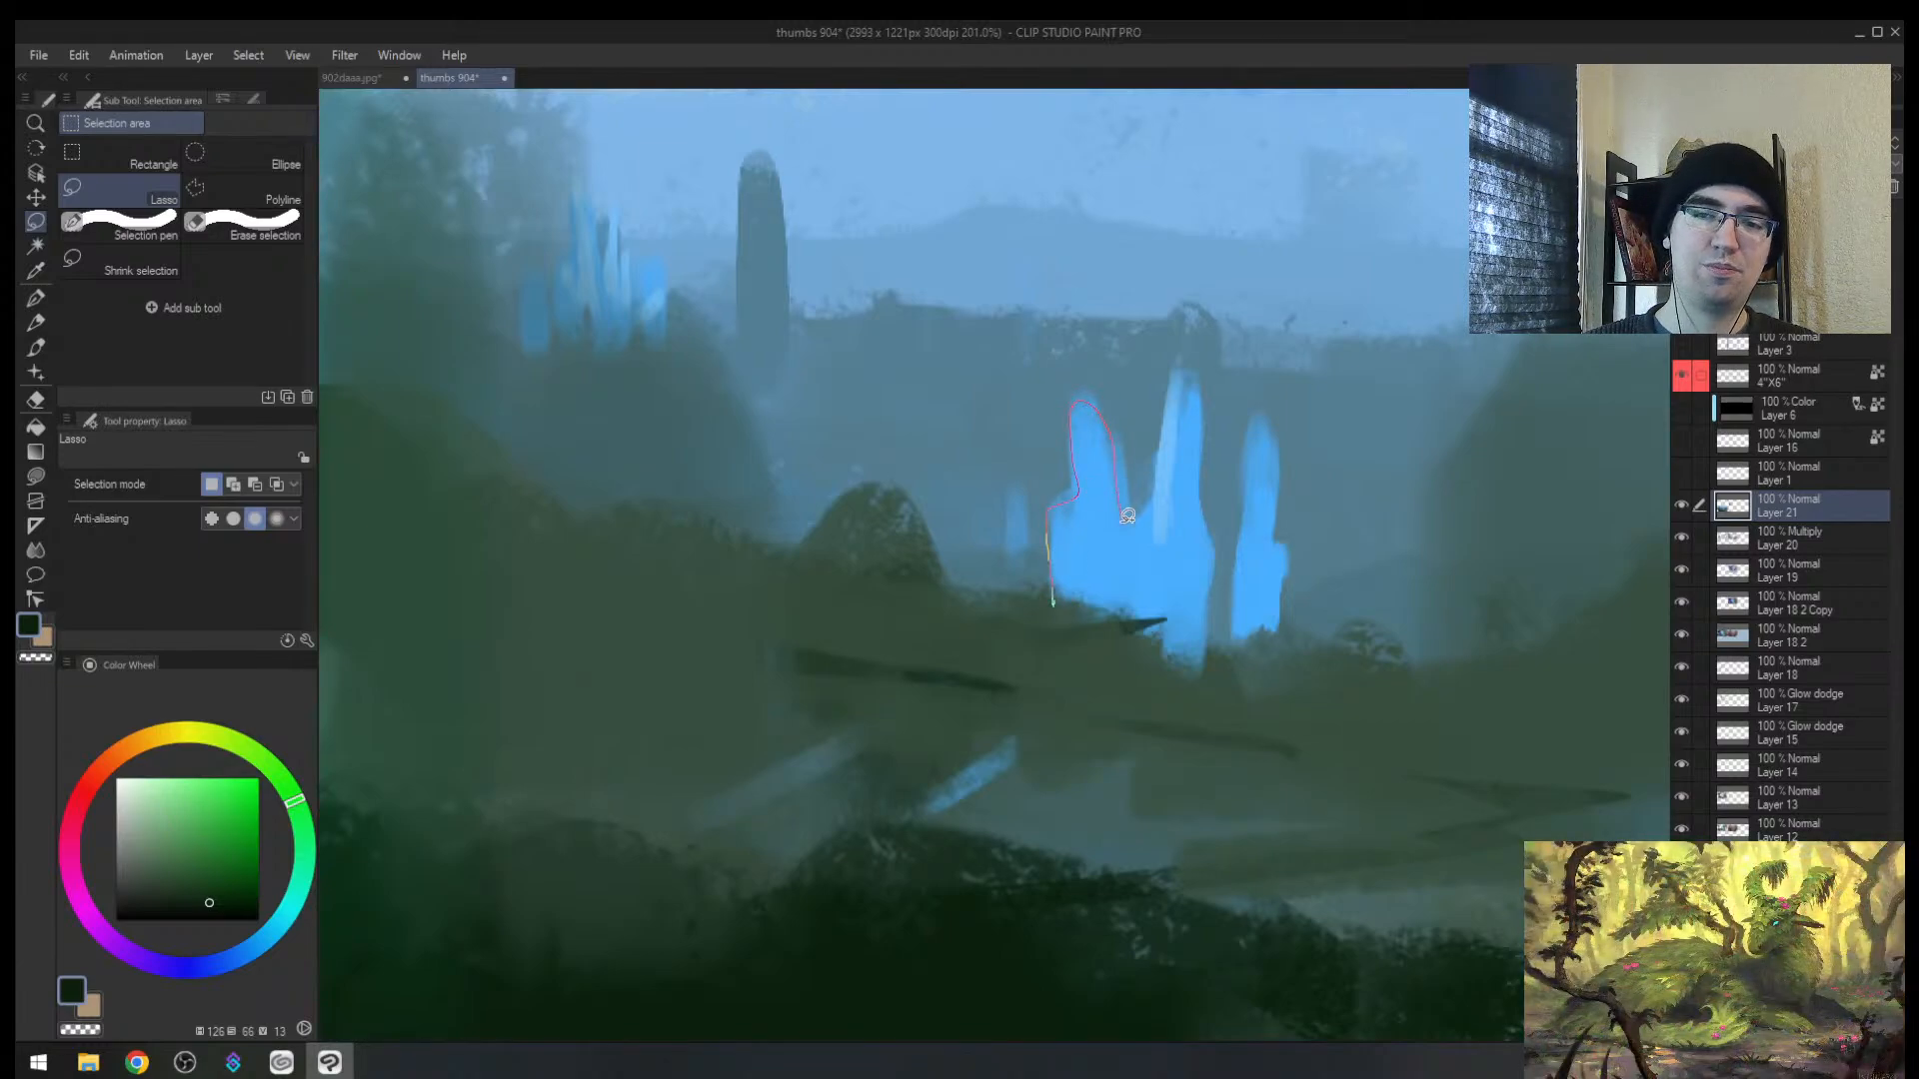
drag(1074, 613, 1049, 612)
key(b)
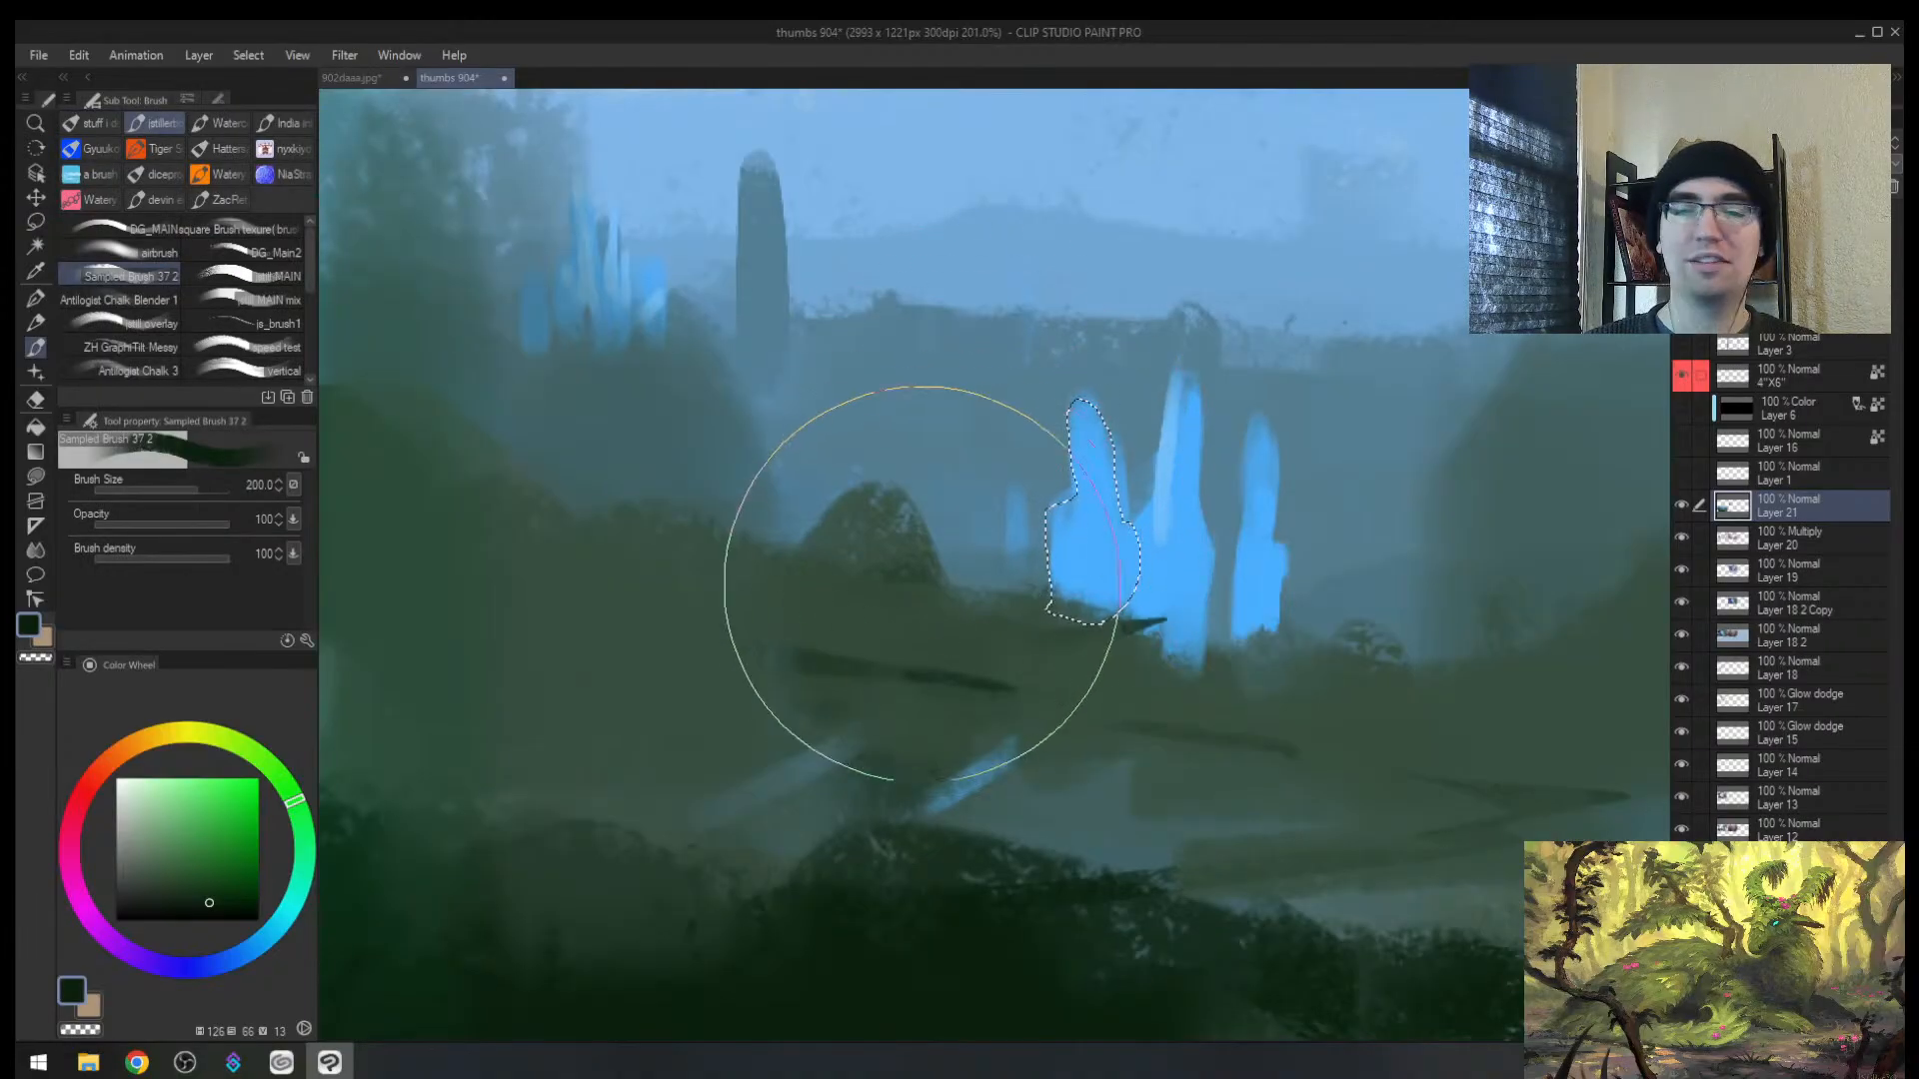
mouse_move(879, 599)
mouse_down()
mouse_move(1199, 347)
mouse_move(1334, 680)
mouse_up()
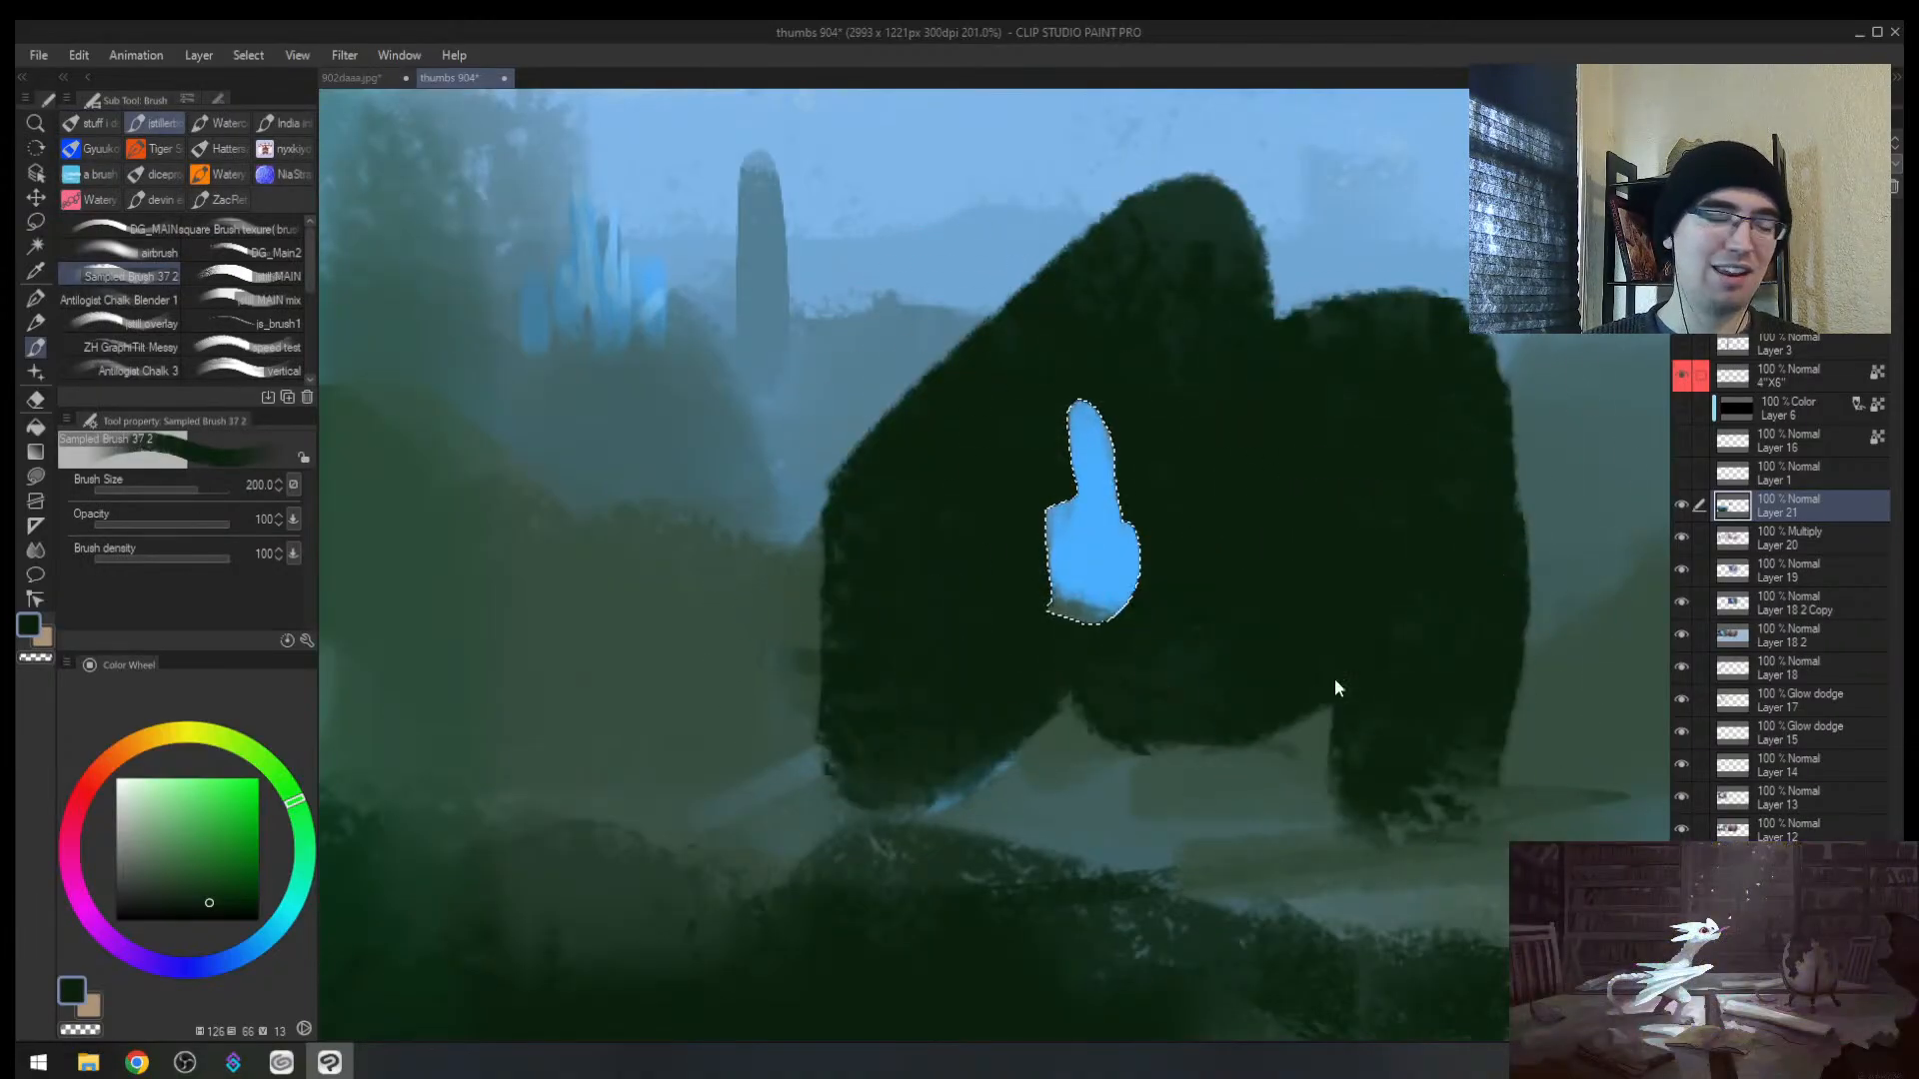
key(ctrl+z)
key(alt+space)
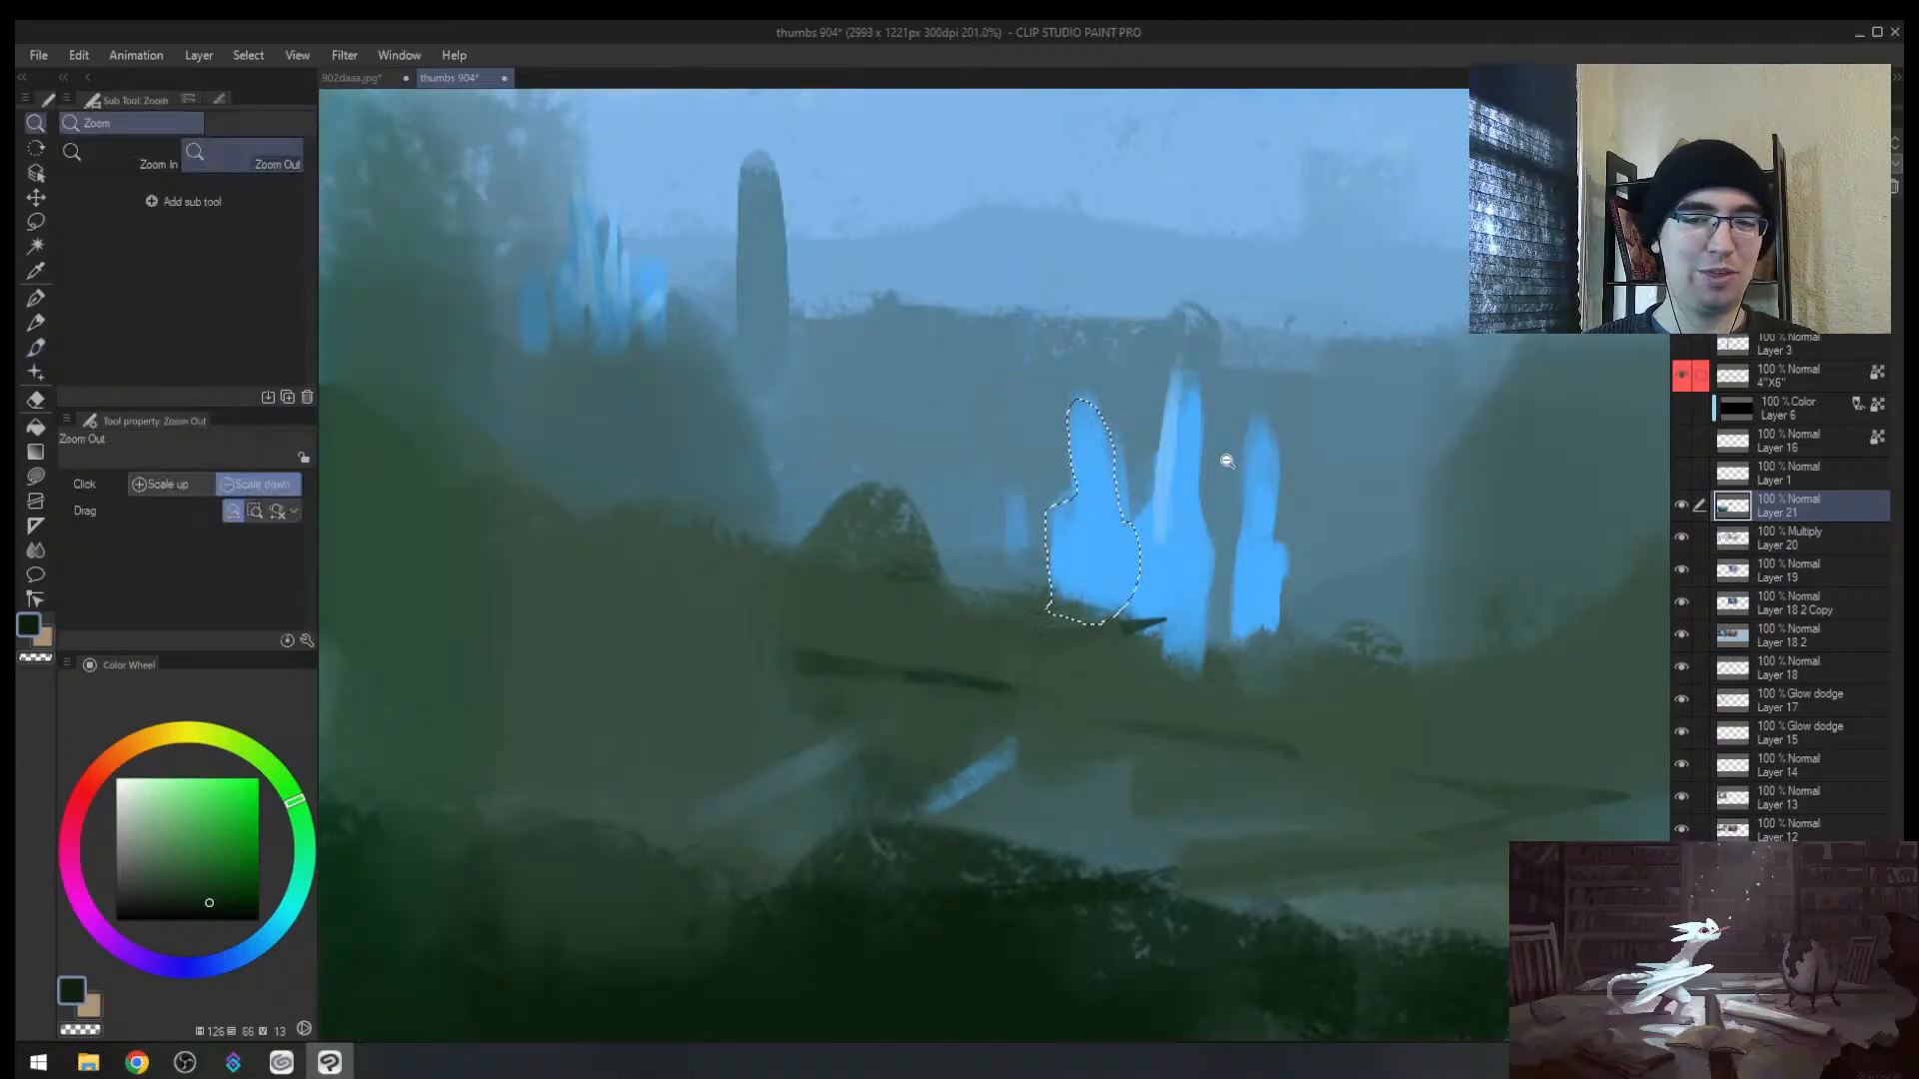
mouse_move(1225, 463)
mouse_down()
mouse_move(1255, 445)
mouse_move(1227, 466)
mouse_up()
key(ctrl+d)
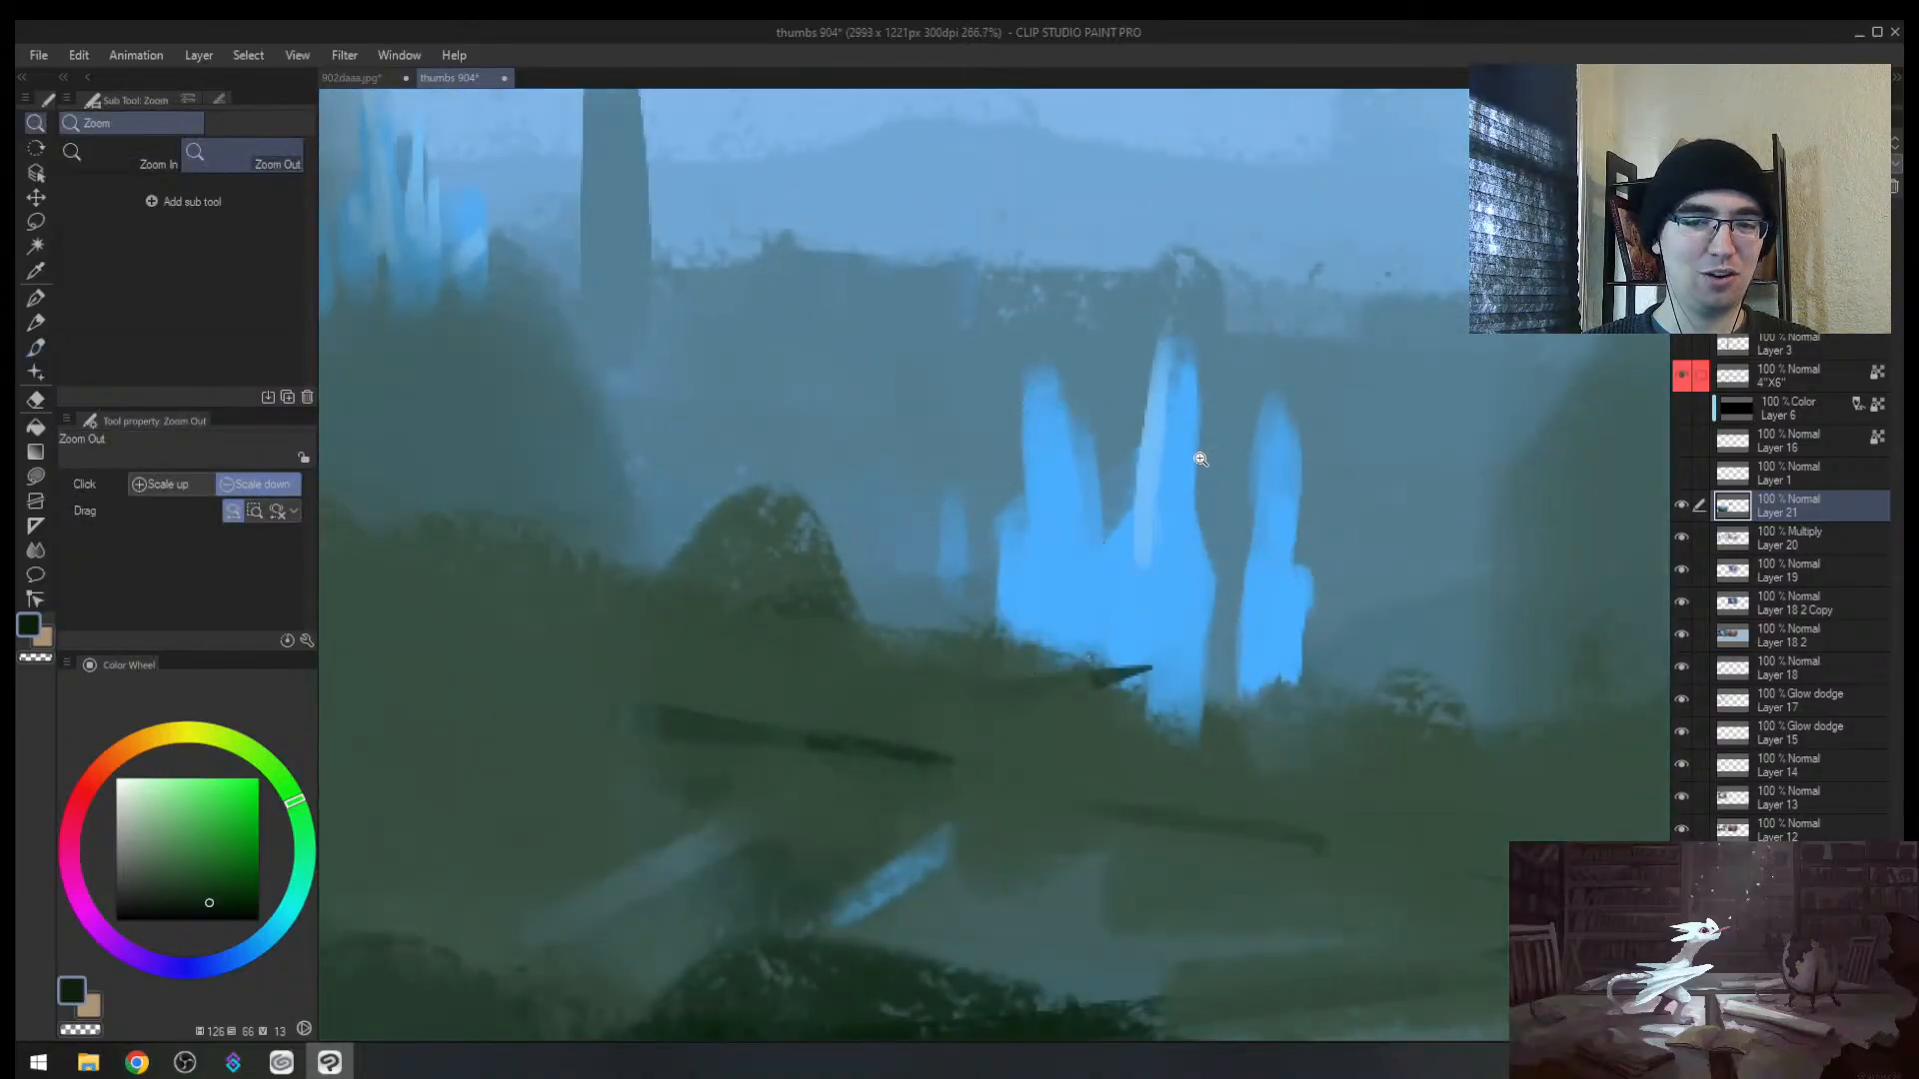
Step: Reselect the left spire's outline, try dark green fills twice, undo them, and deselect
key(m)
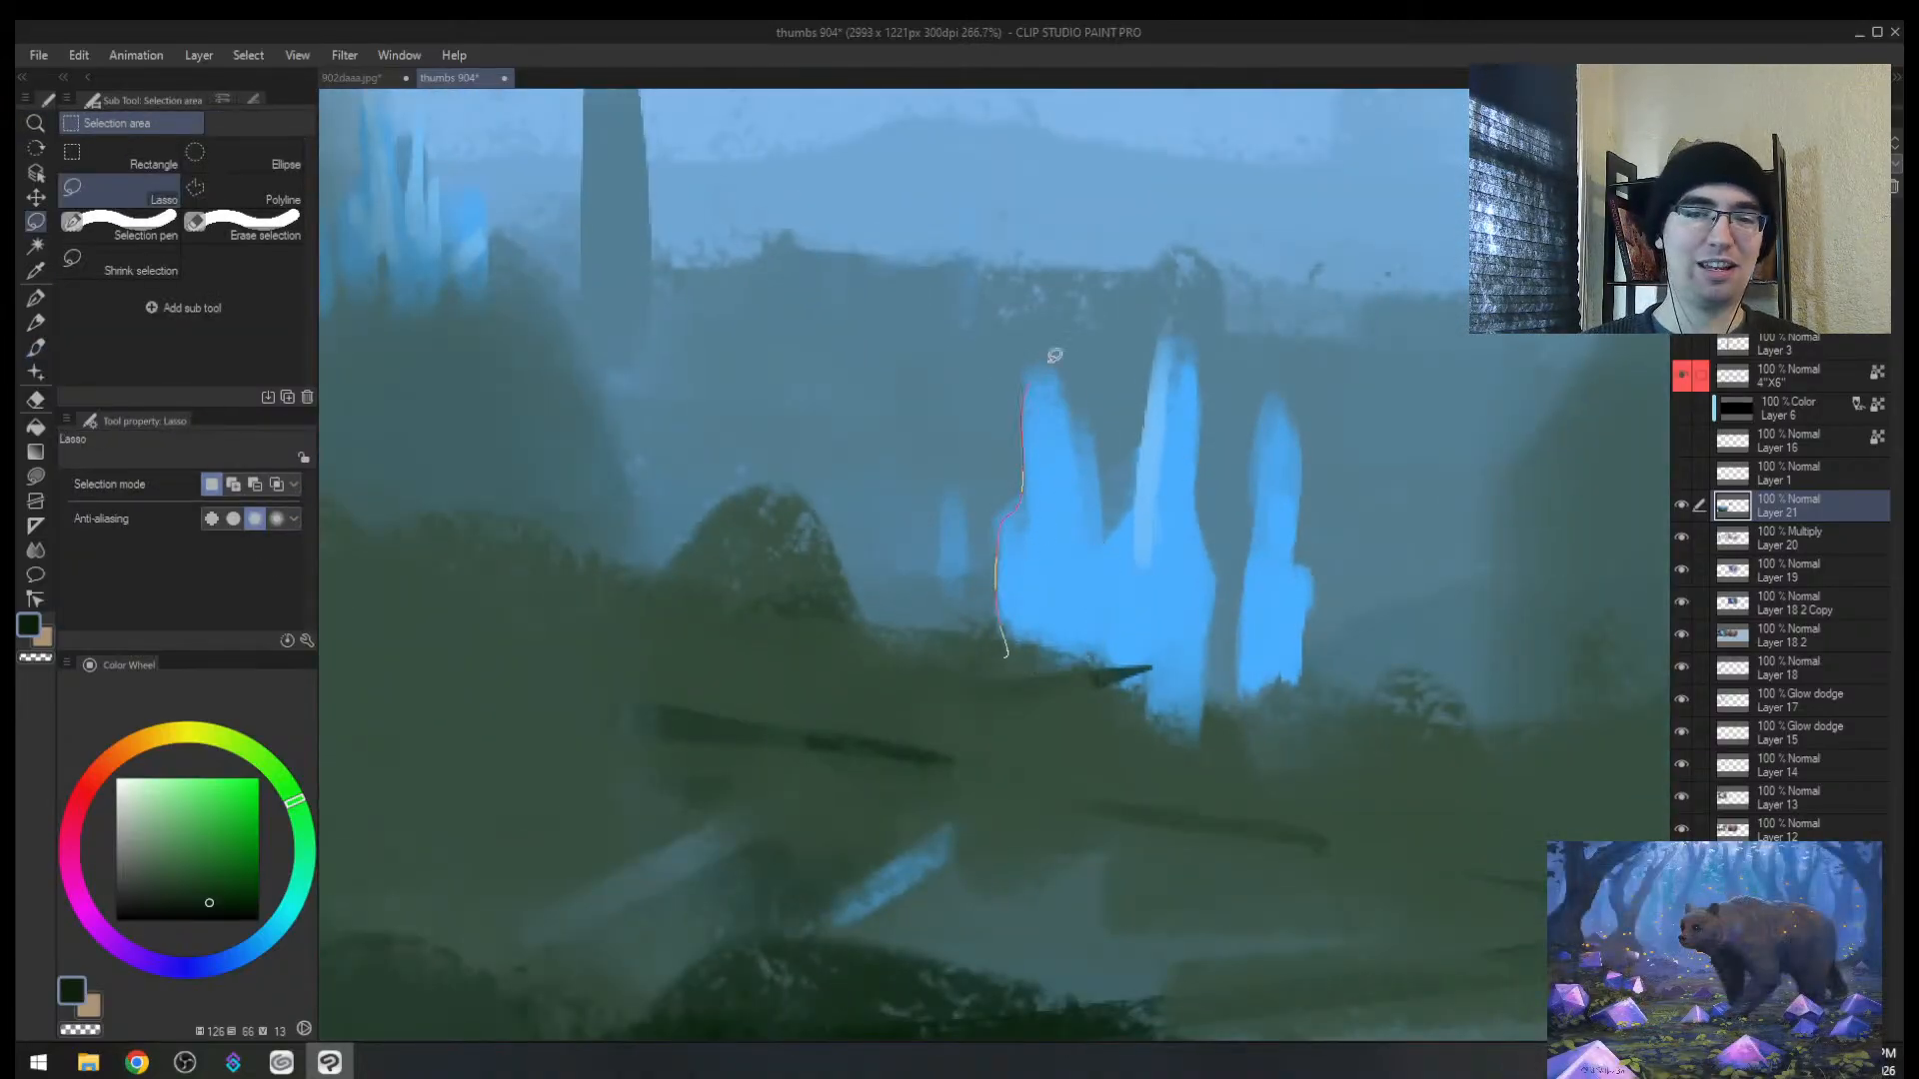
mouse_move(1114, 648)
mouse_down()
mouse_move(964, 637)
mouse_move(1019, 599)
mouse_move(1135, 587)
mouse_up()
key(b)
key(ctrl+z)
key(ctrl+z)
drag(1019, 537, 1179, 509)
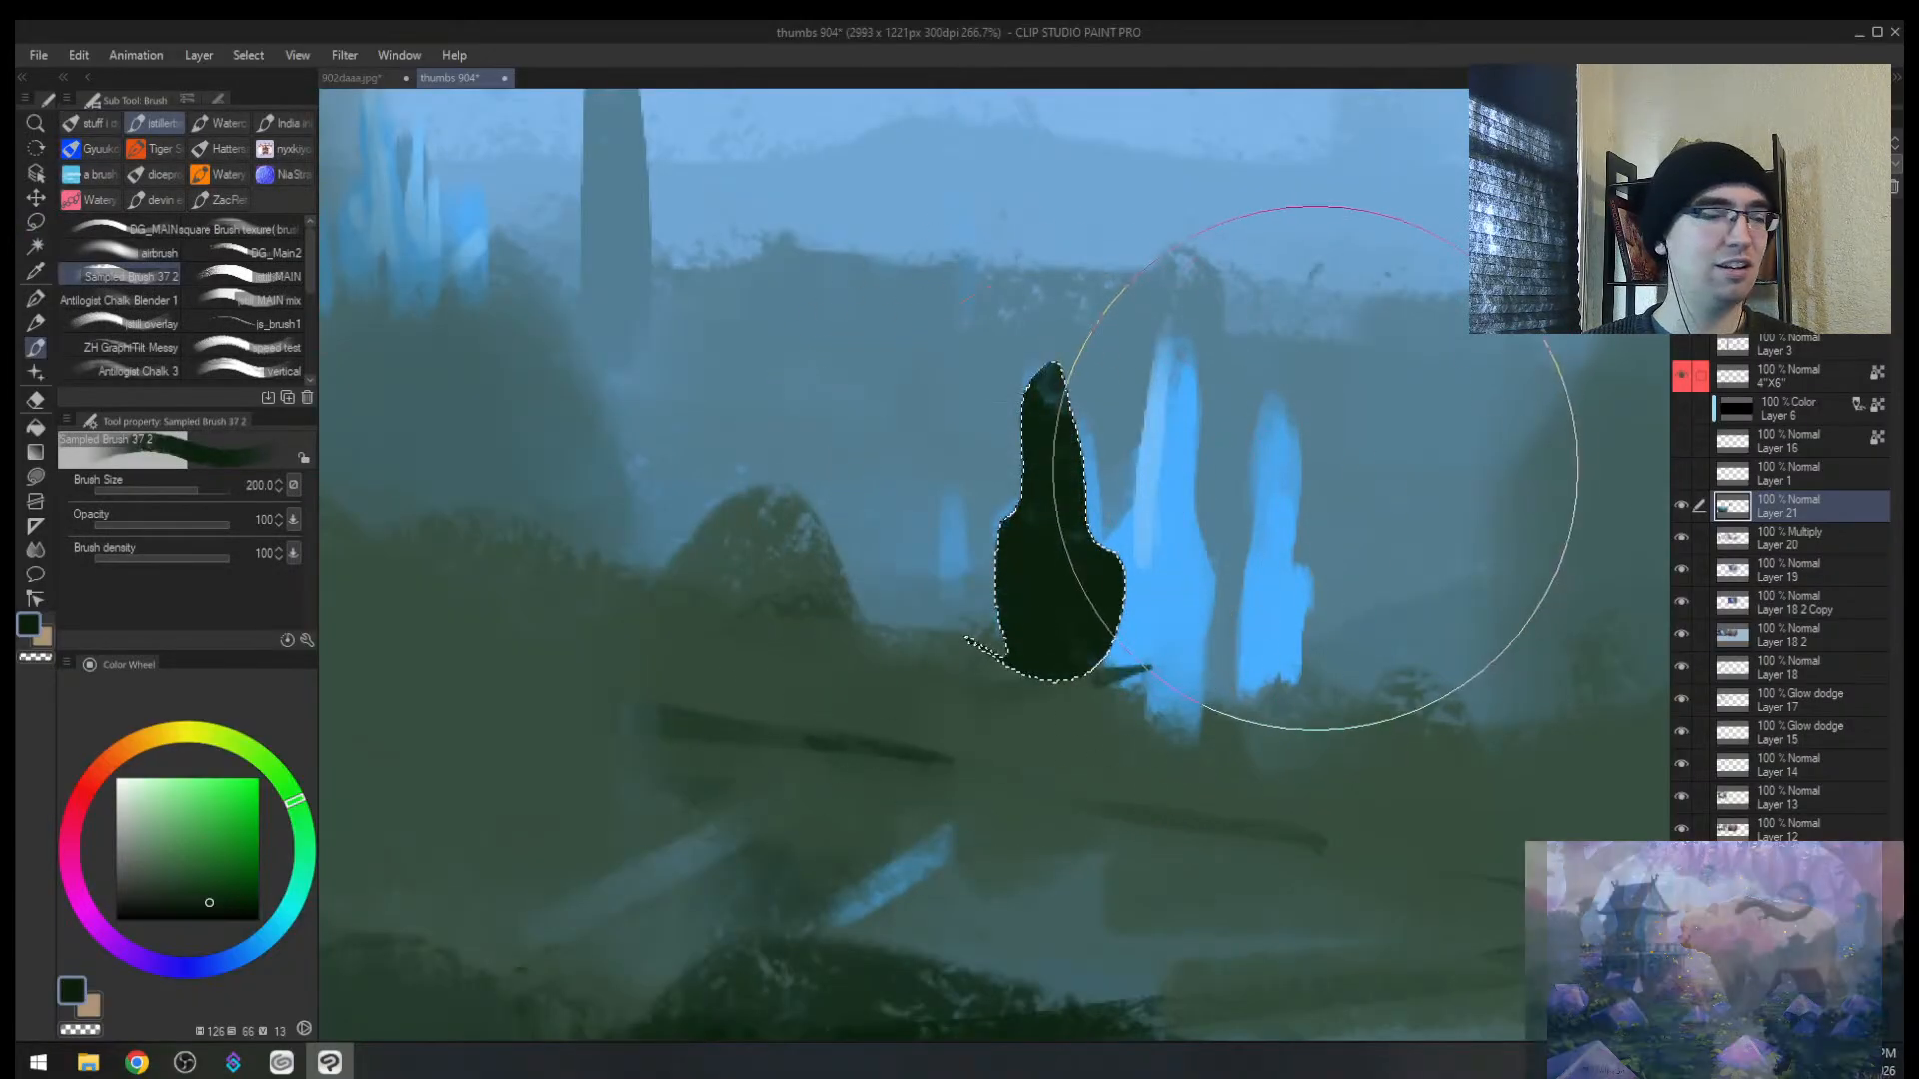
key(ctrl+z)
drag(1047, 660, 1045, 639)
key(ctrl+z)
key(ctrl+d)
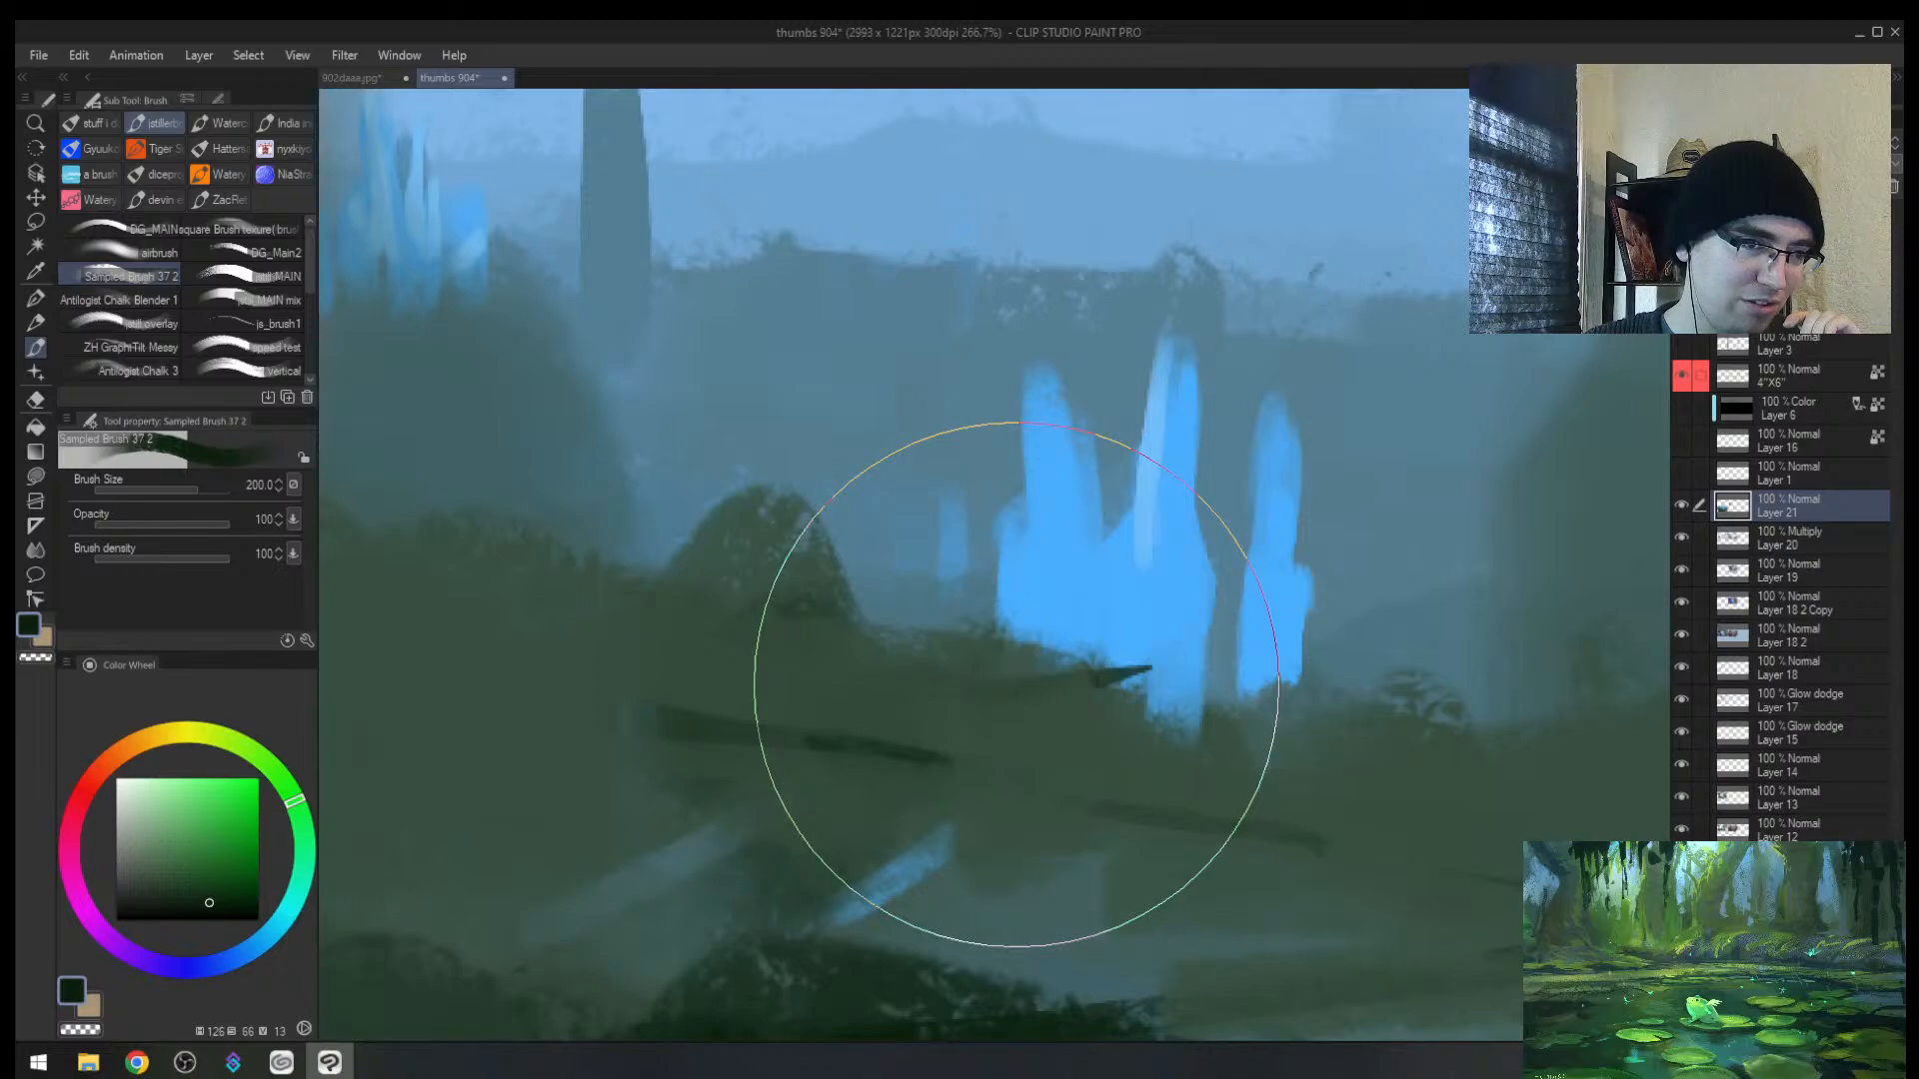
Step: Draw jagged zigzag freehand selections from the lower-left hills toward the spires
key(m)
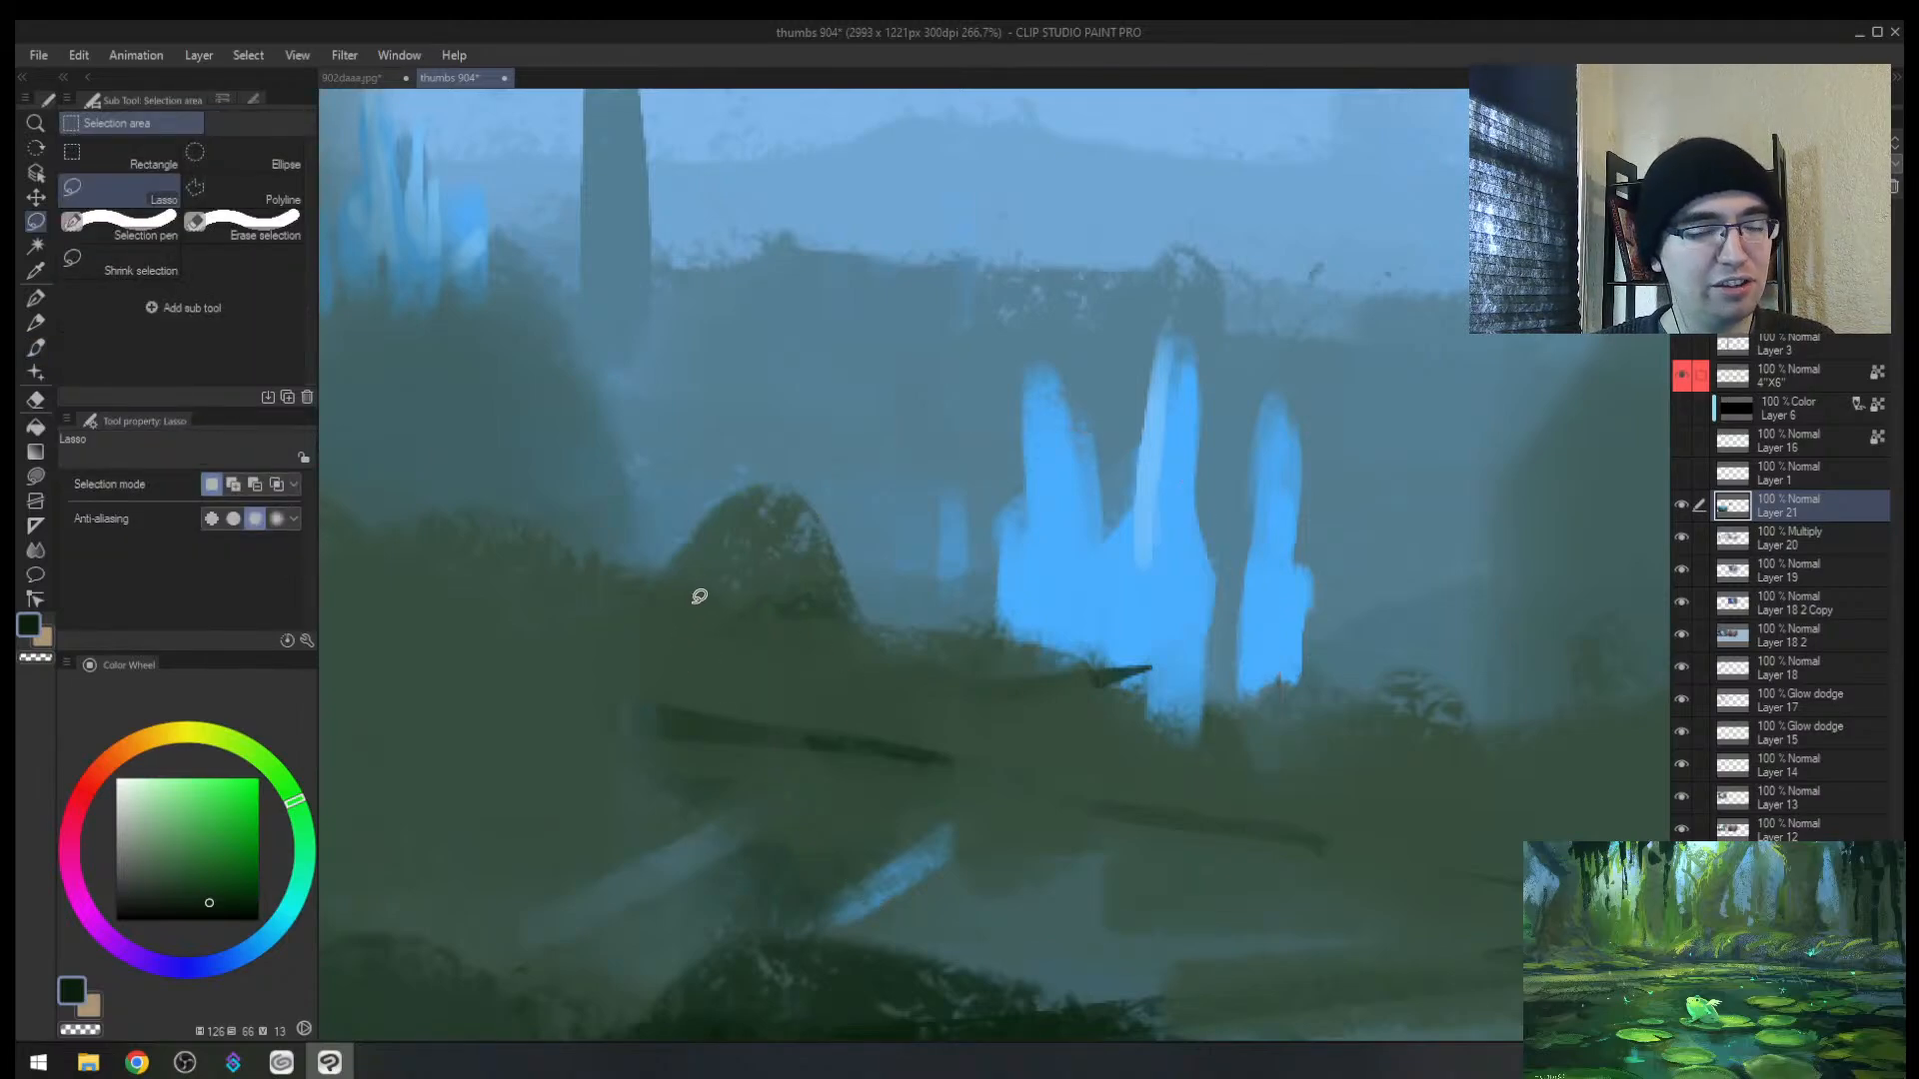
mouse_move(676, 689)
mouse_down()
mouse_move(789, 540)
mouse_move(932, 683)
mouse_move(728, 795)
mouse_move(601, 709)
mouse_move(883, 445)
mouse_up()
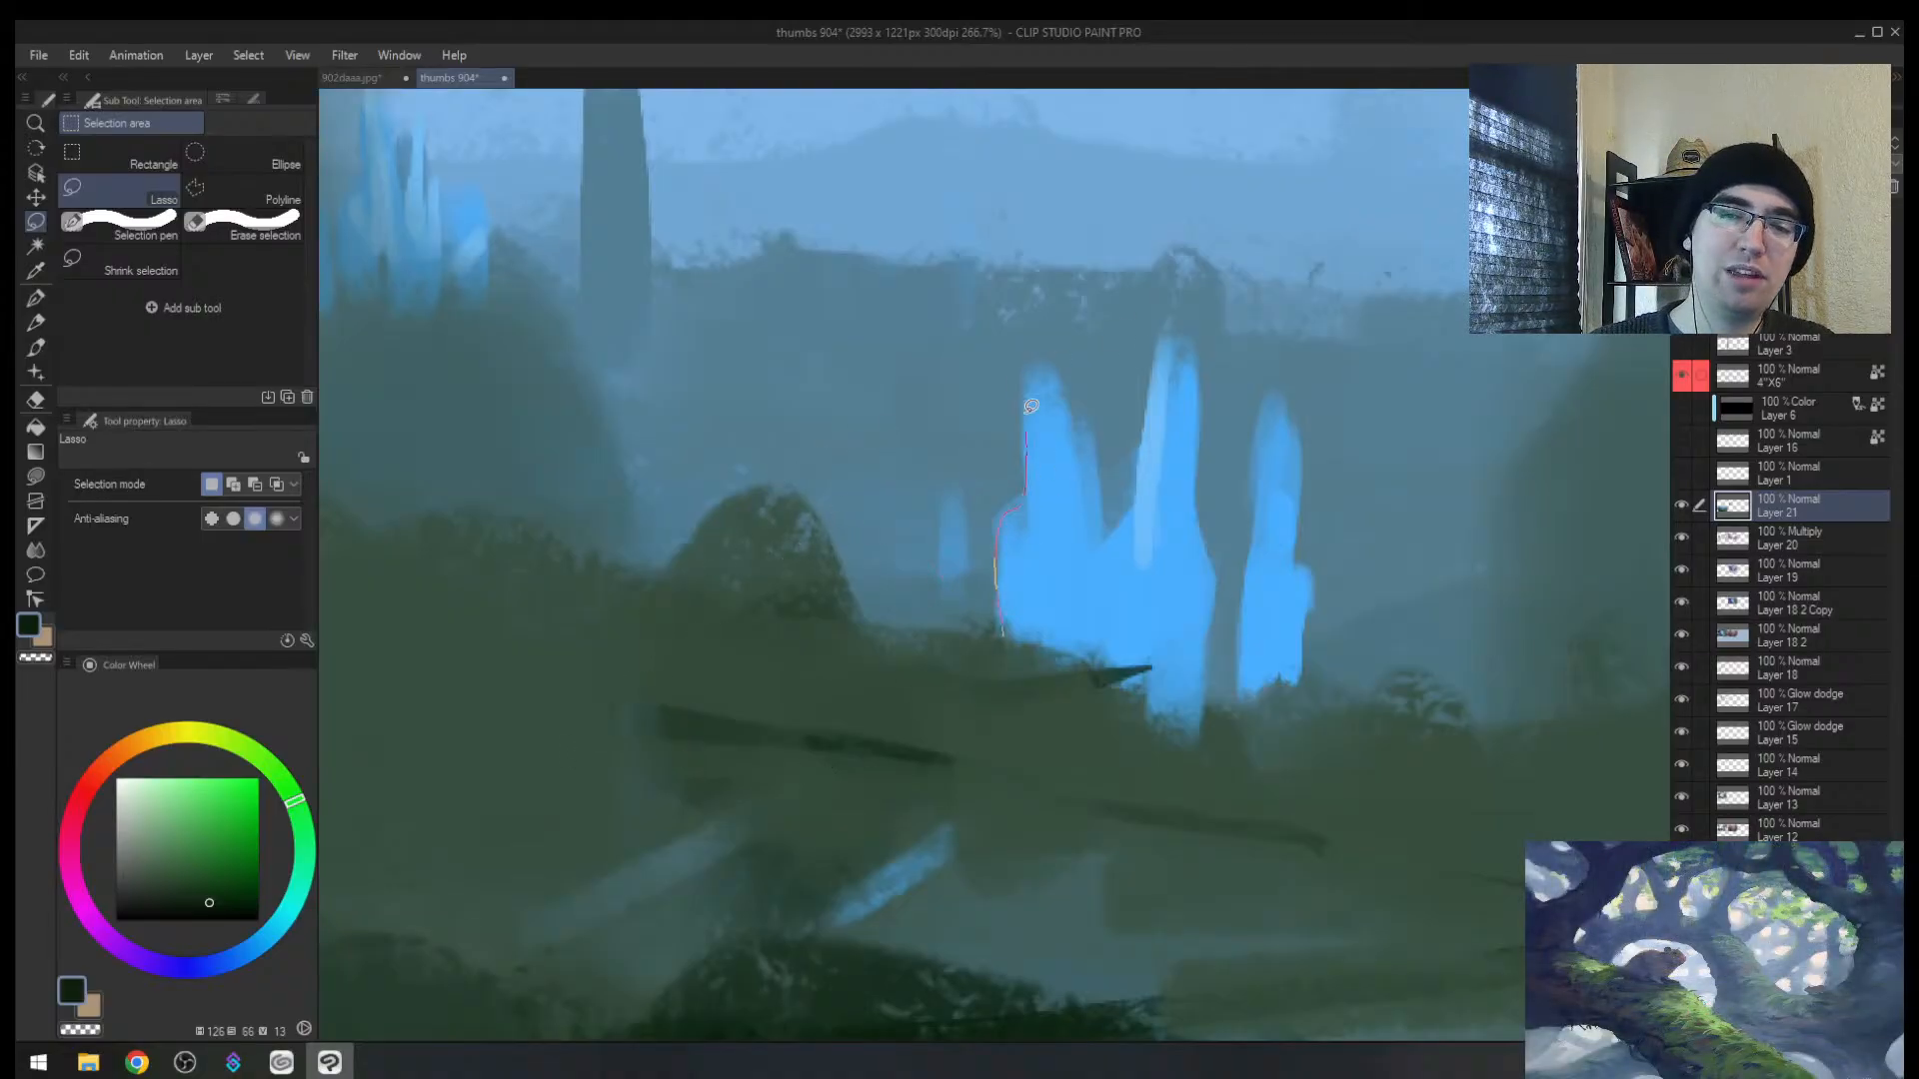
drag(1080, 540, 1076, 556)
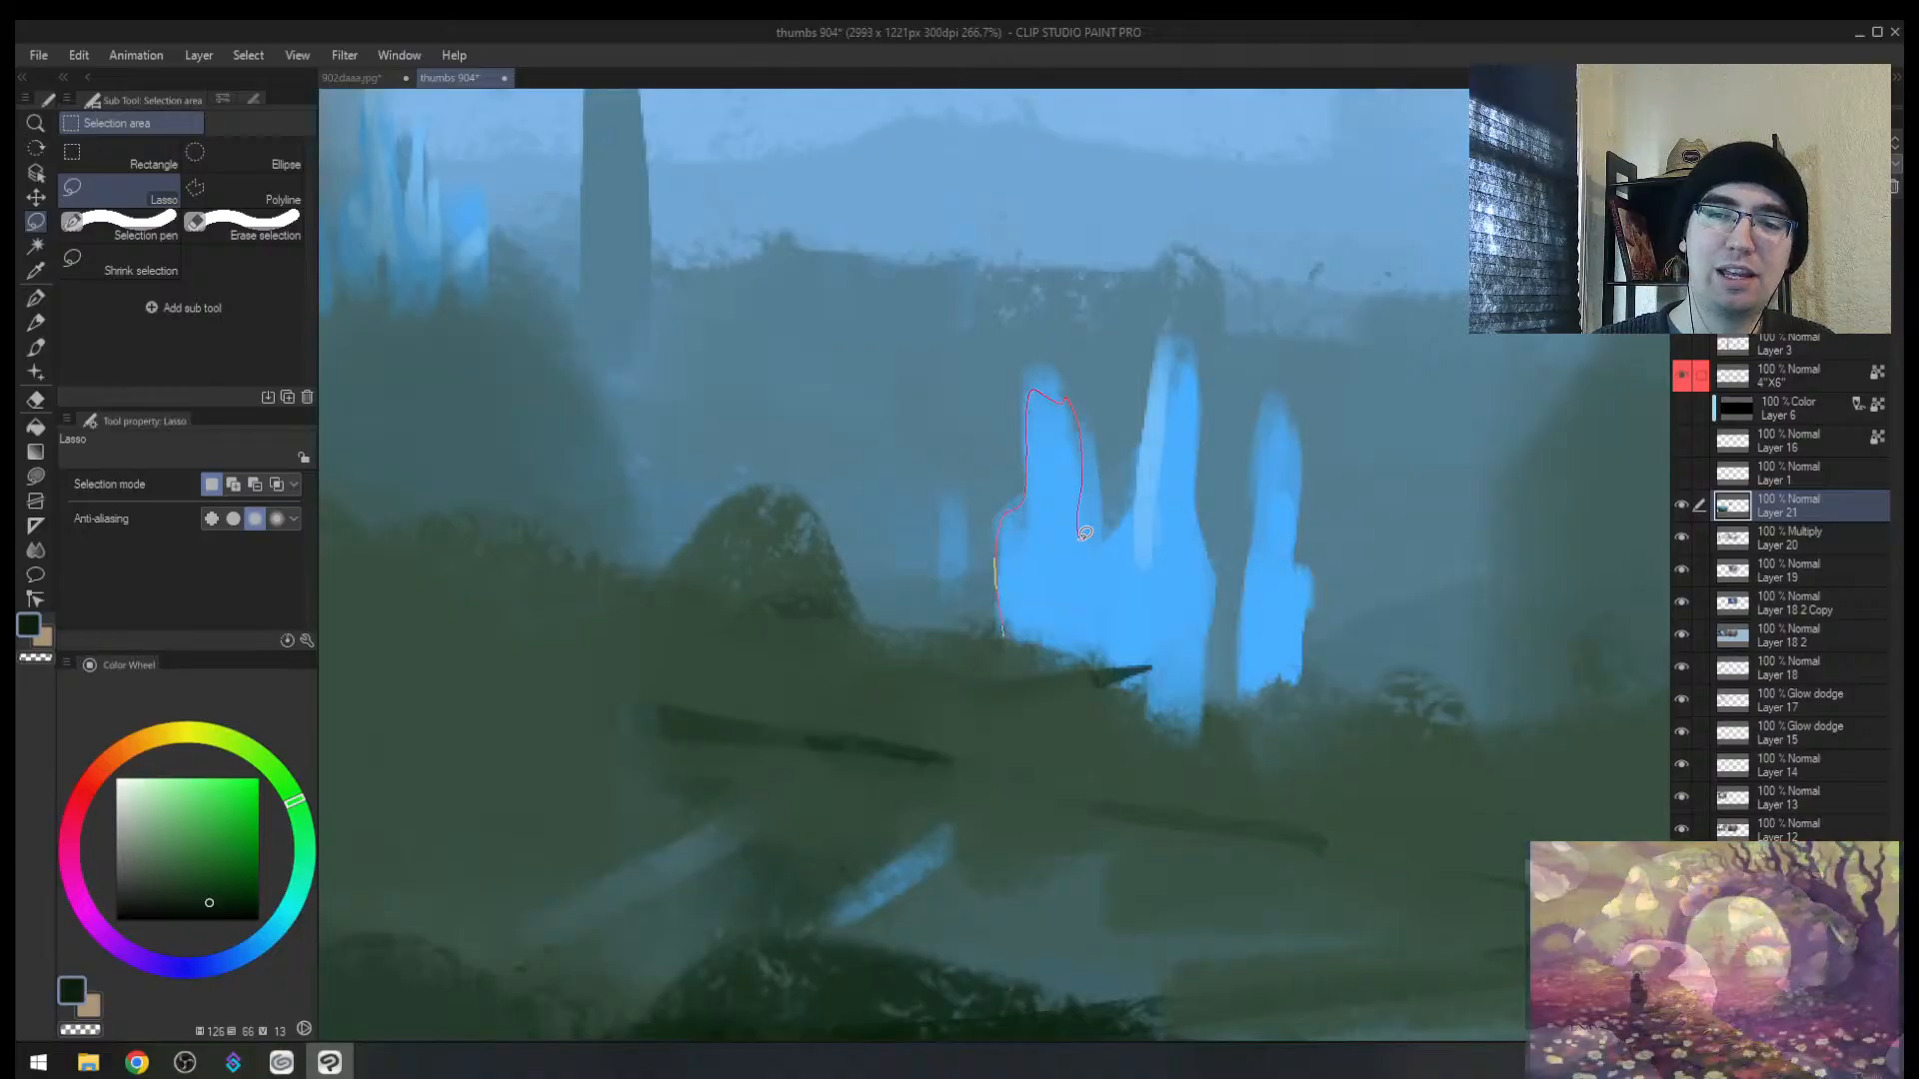
mouse_move(502, 739)
mouse_down()
mouse_move(655, 704)
mouse_move(892, 517)
mouse_move(383, 742)
mouse_up()
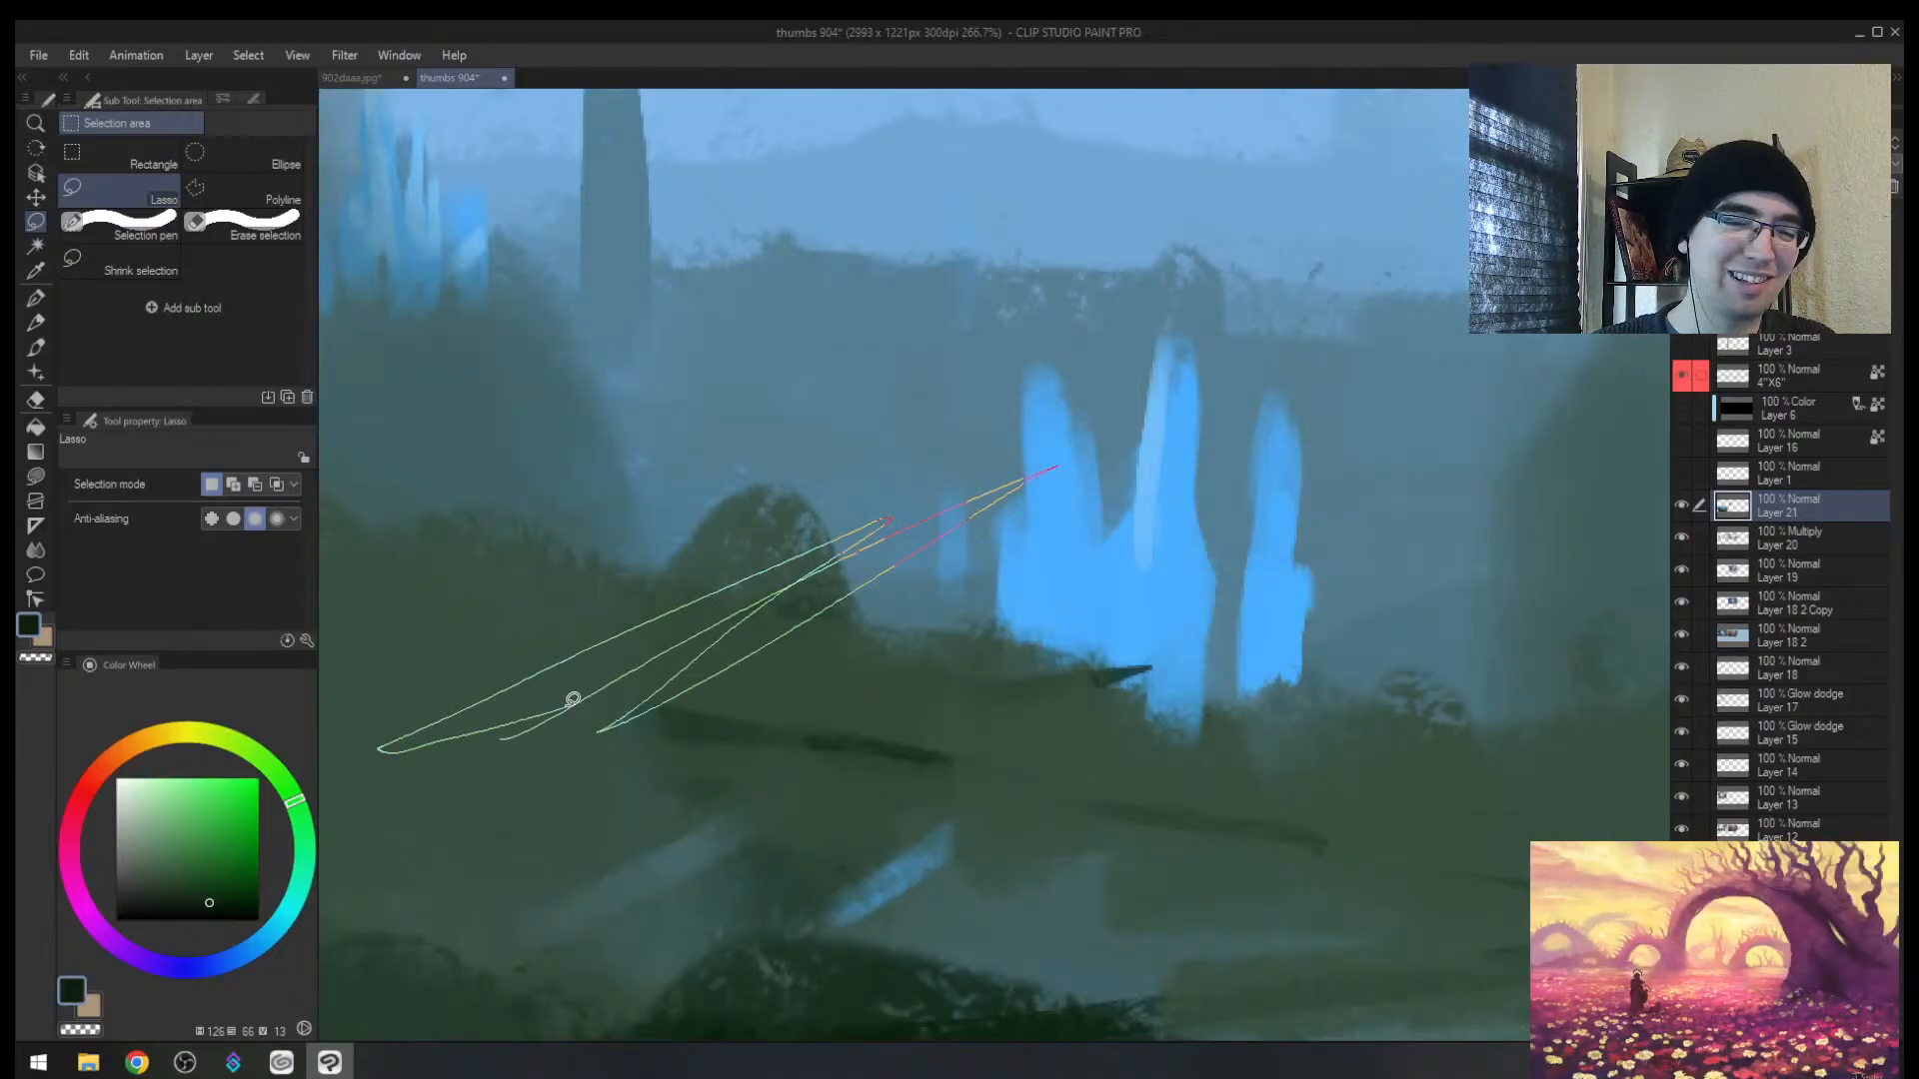
mouse_move(572, 699)
mouse_down()
mouse_move(1017, 562)
mouse_move(775, 564)
mouse_move(456, 765)
mouse_move(472, 764)
mouse_up()
key(ctrl+d)
Step: Paint the zigzag selection's wedges dark green with a size-150 brush, redoing the failed fills
key(alt+space)
mouse_move(705, 586)
mouse_down()
mouse_move(889, 572)
mouse_move(814, 634)
mouse_up()
key(alt+space)
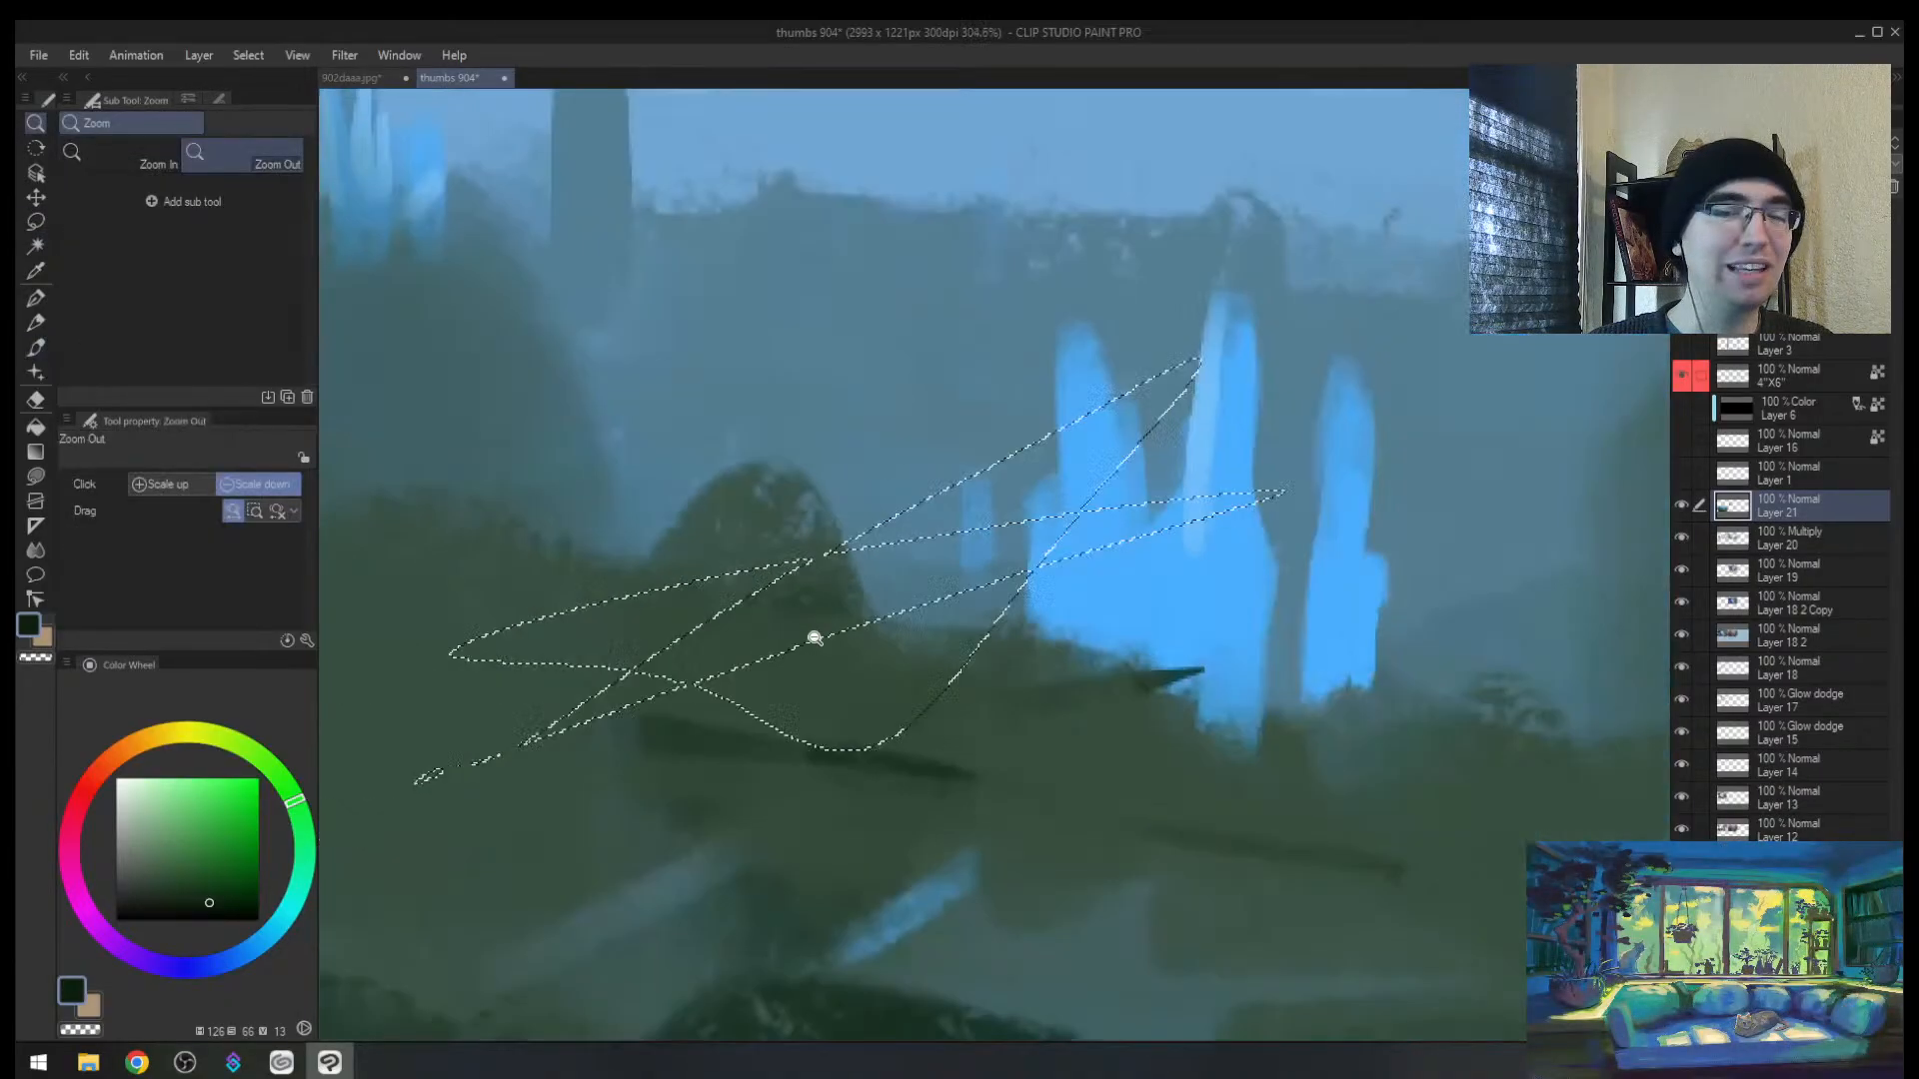
key([)
key([)
mouse_move(634, 687)
mouse_down()
mouse_move(834, 568)
mouse_move(1152, 479)
mouse_move(437, 770)
mouse_up()
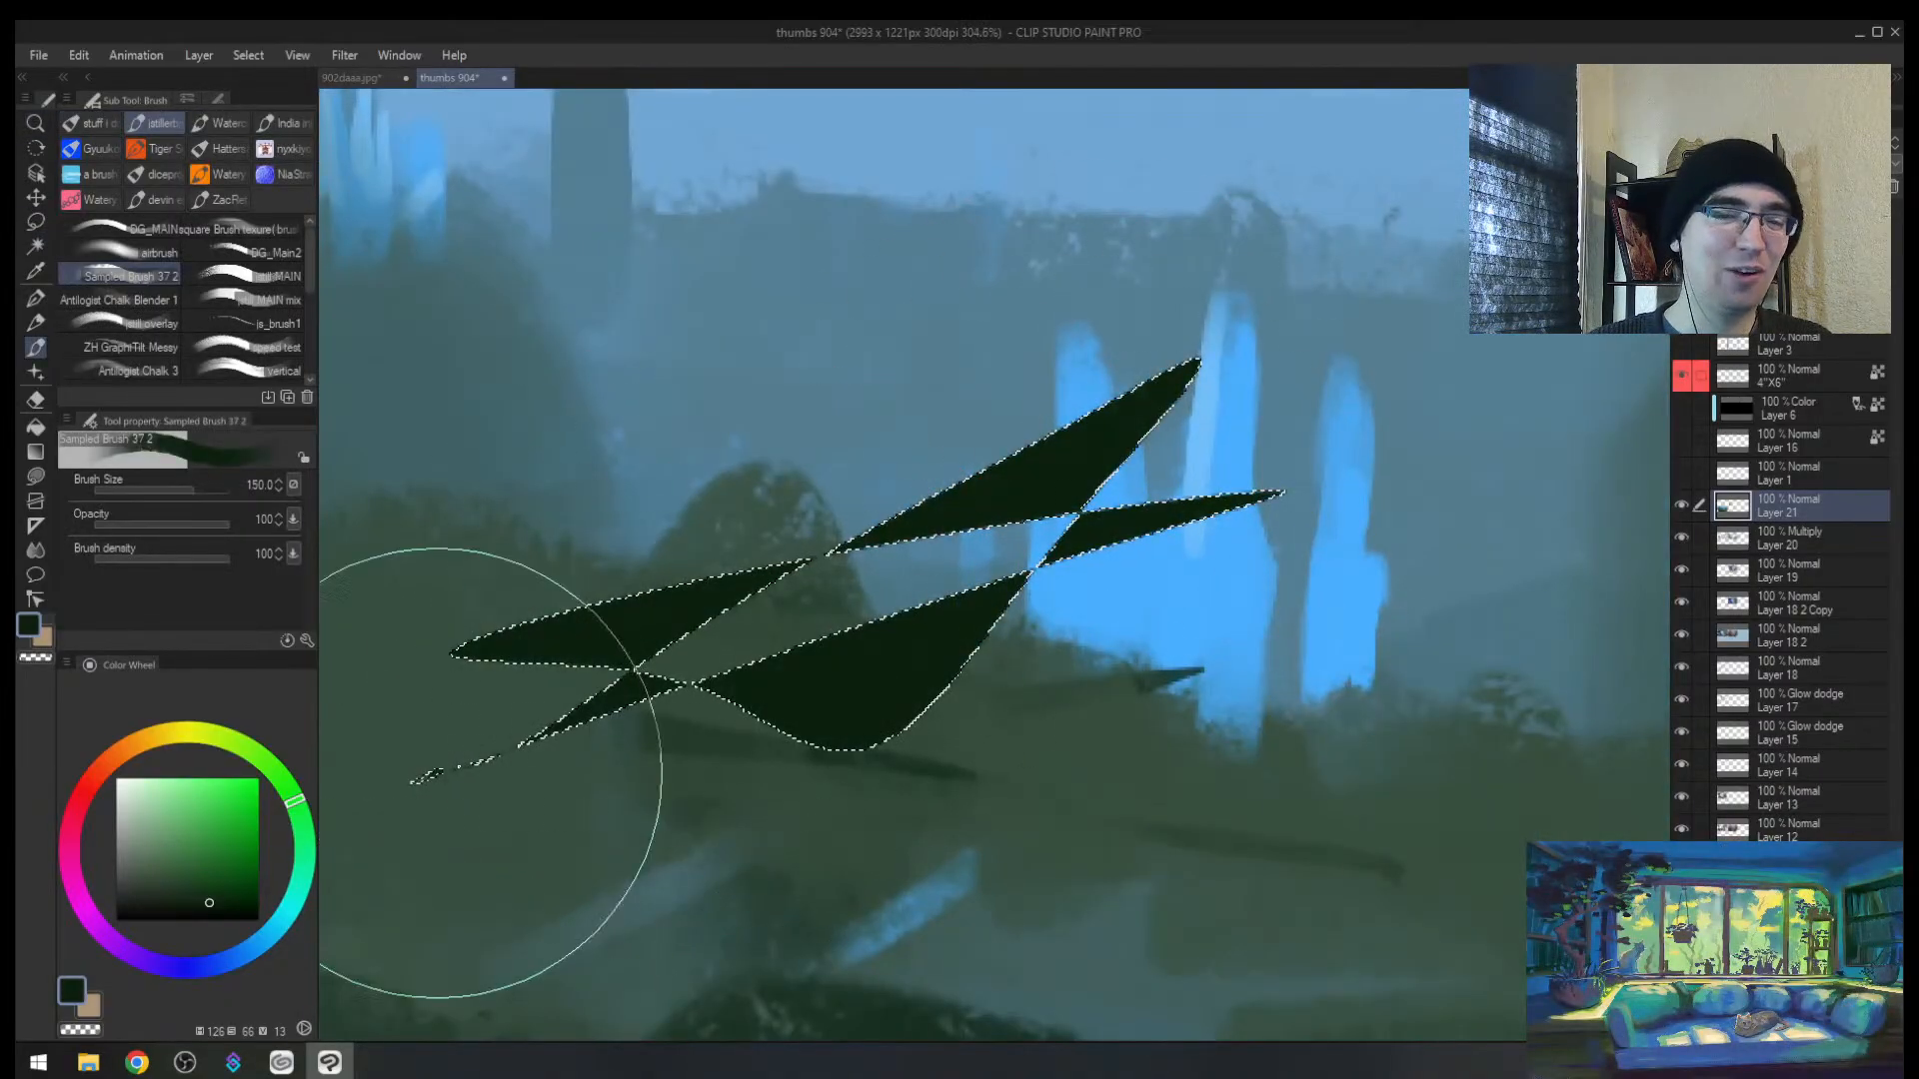
key(ctrl+z)
drag(565, 620, 1062, 364)
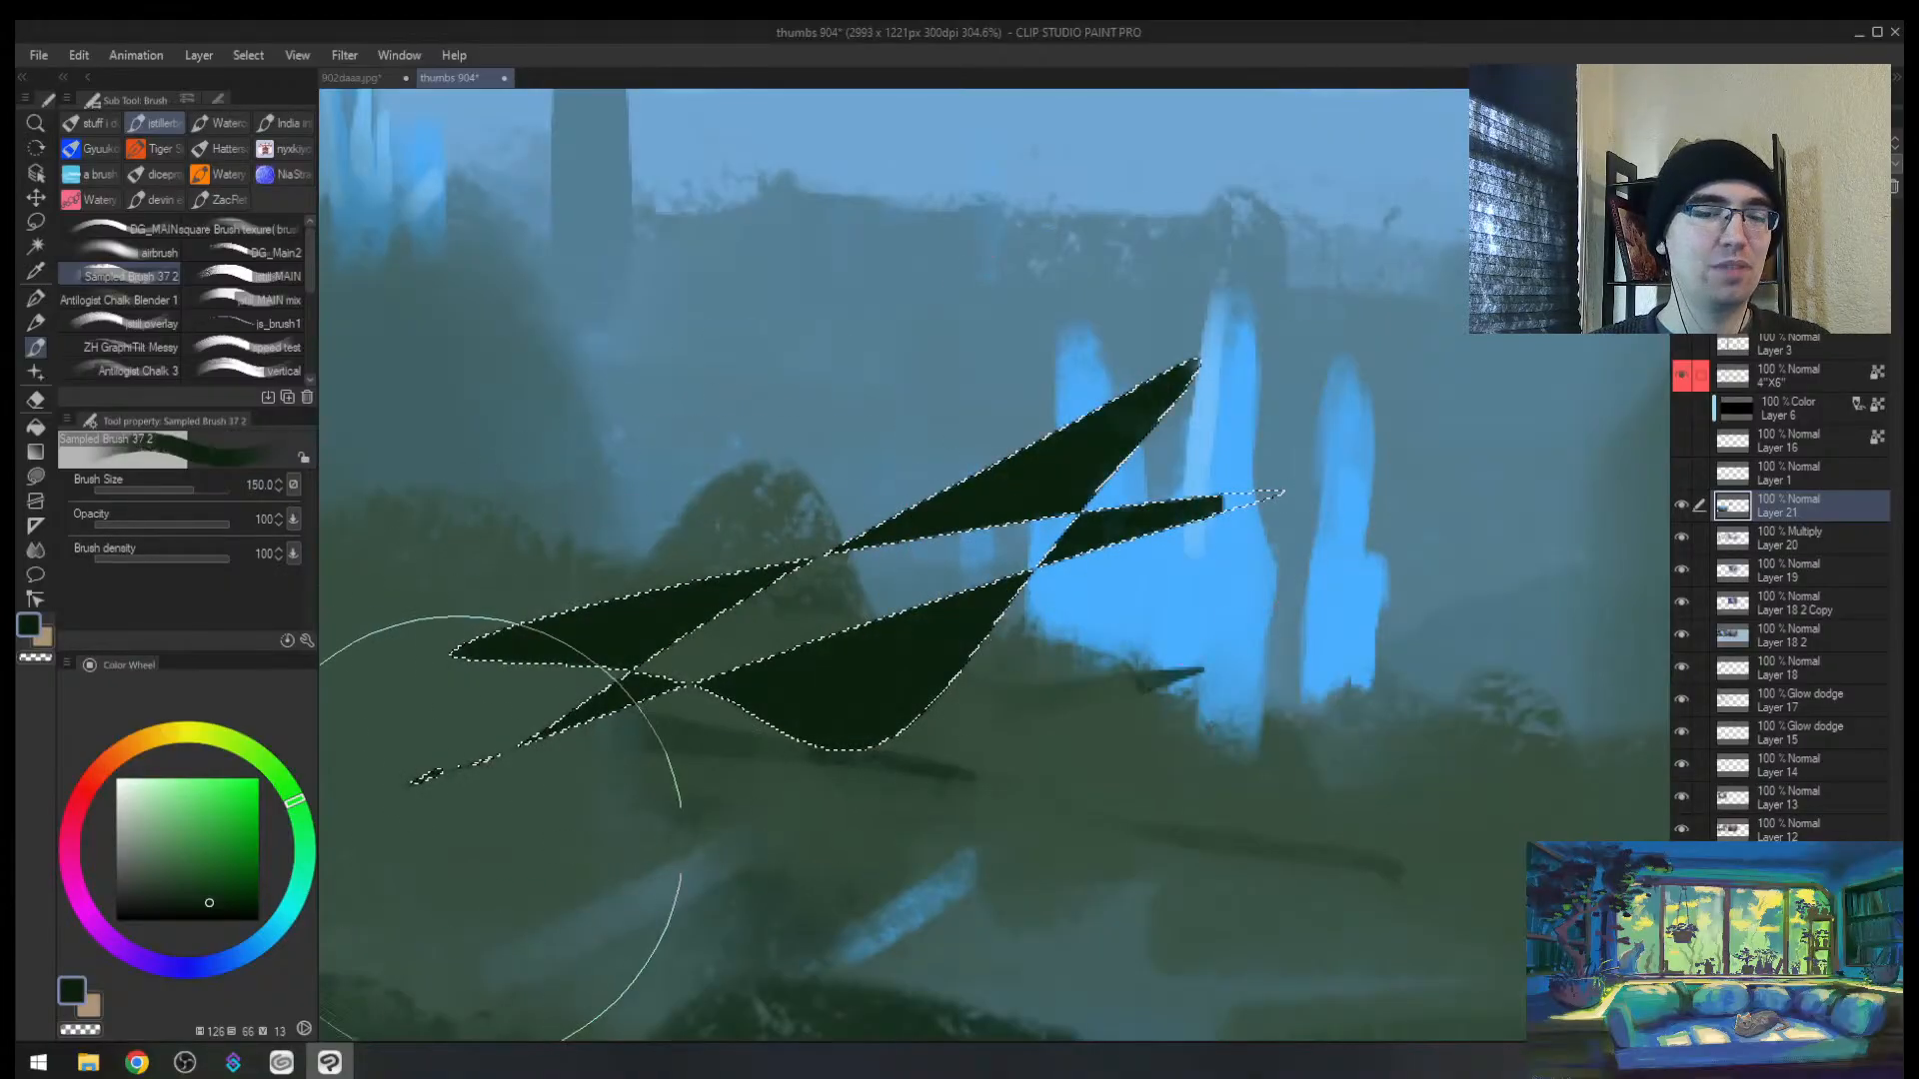
key(ctrl+z)
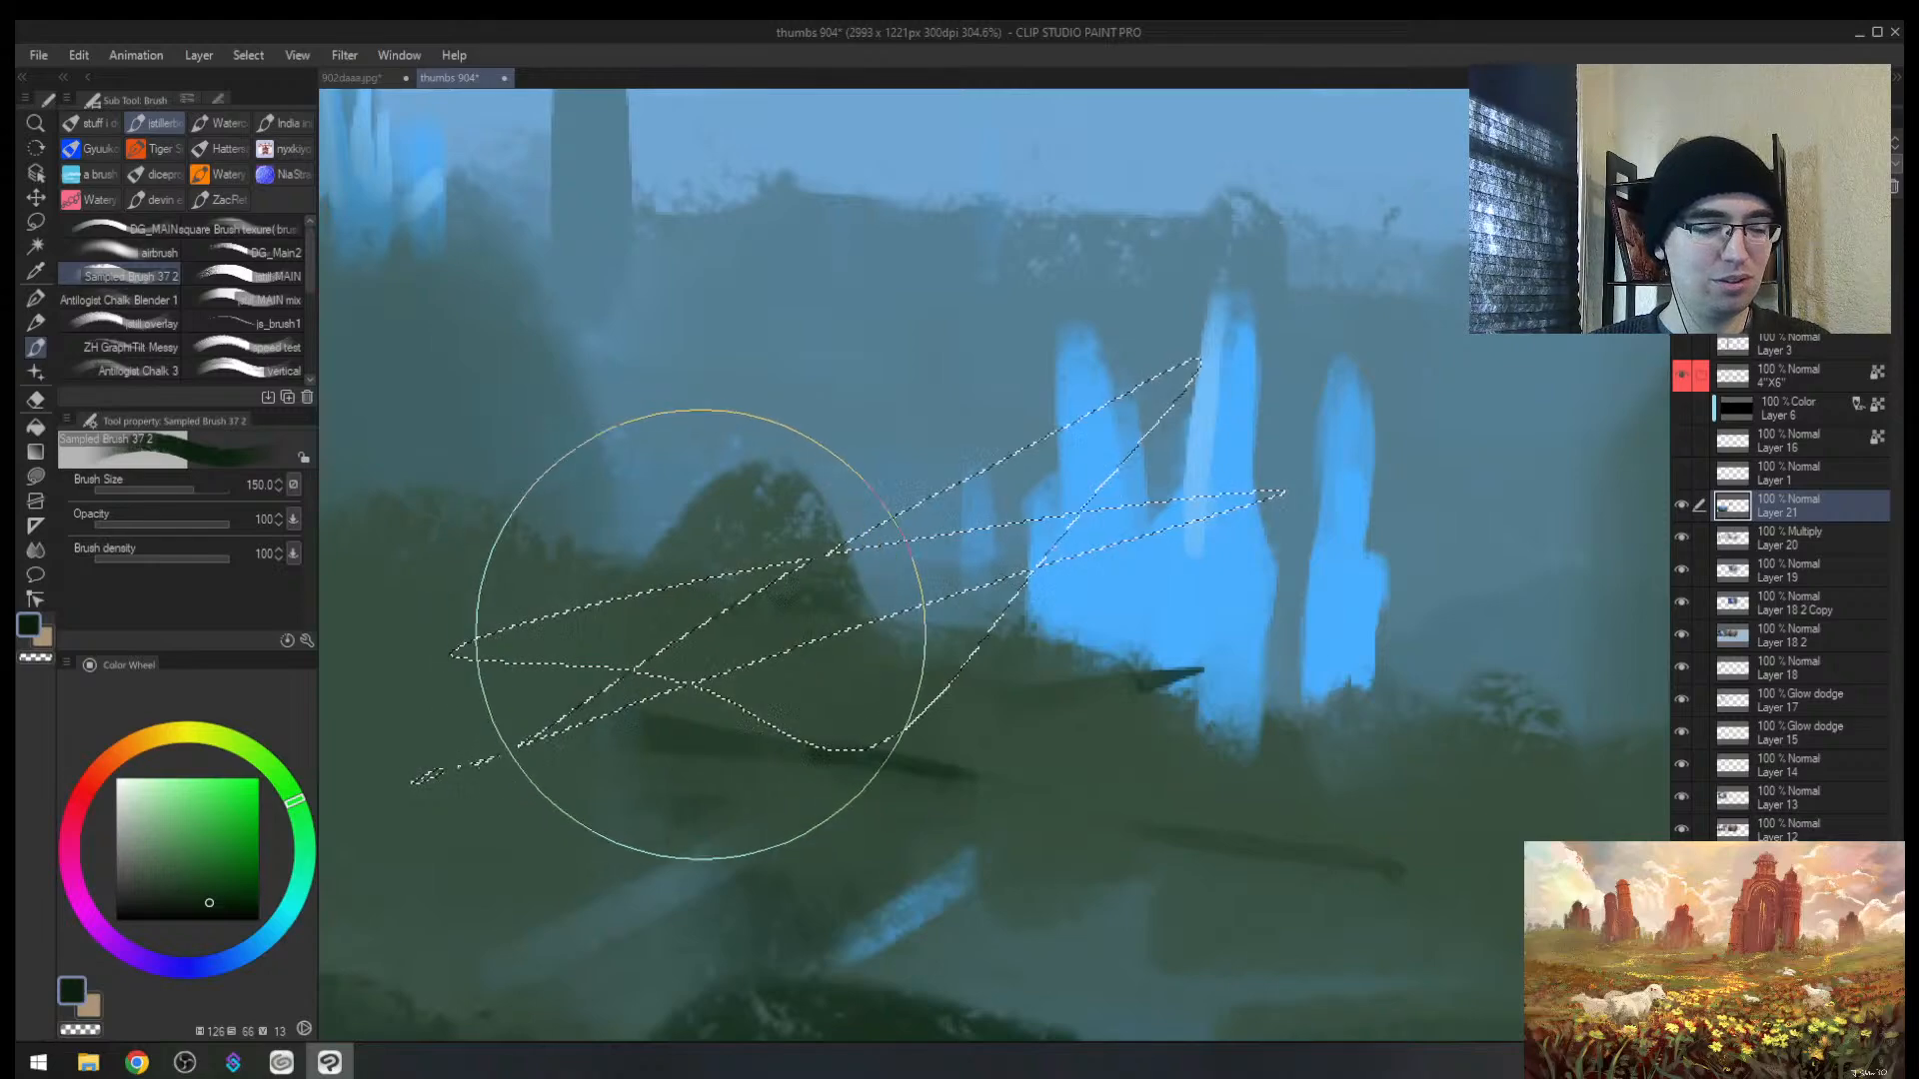
drag(685, 621, 1261, 435)
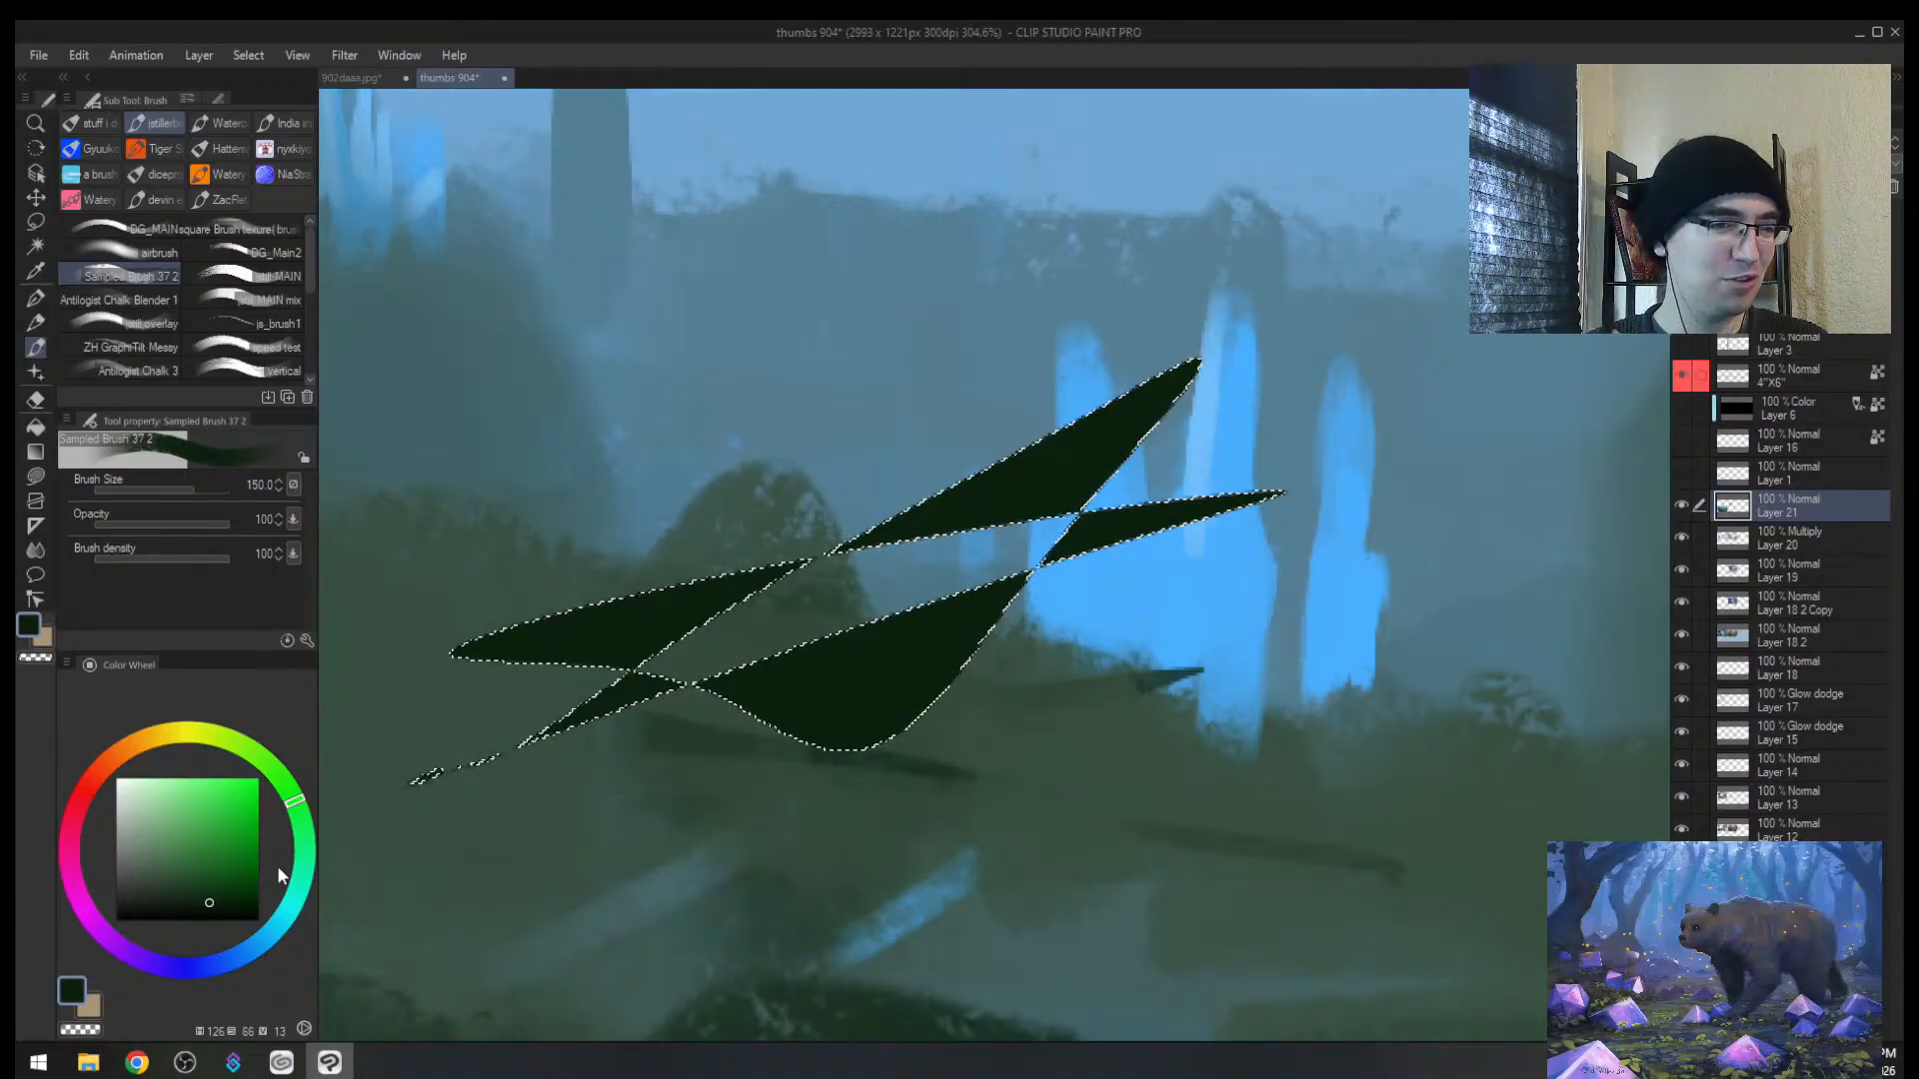
Step: Add the gaps between wedges to the selection and fill them, then undo to keep separate wedges
key(m)
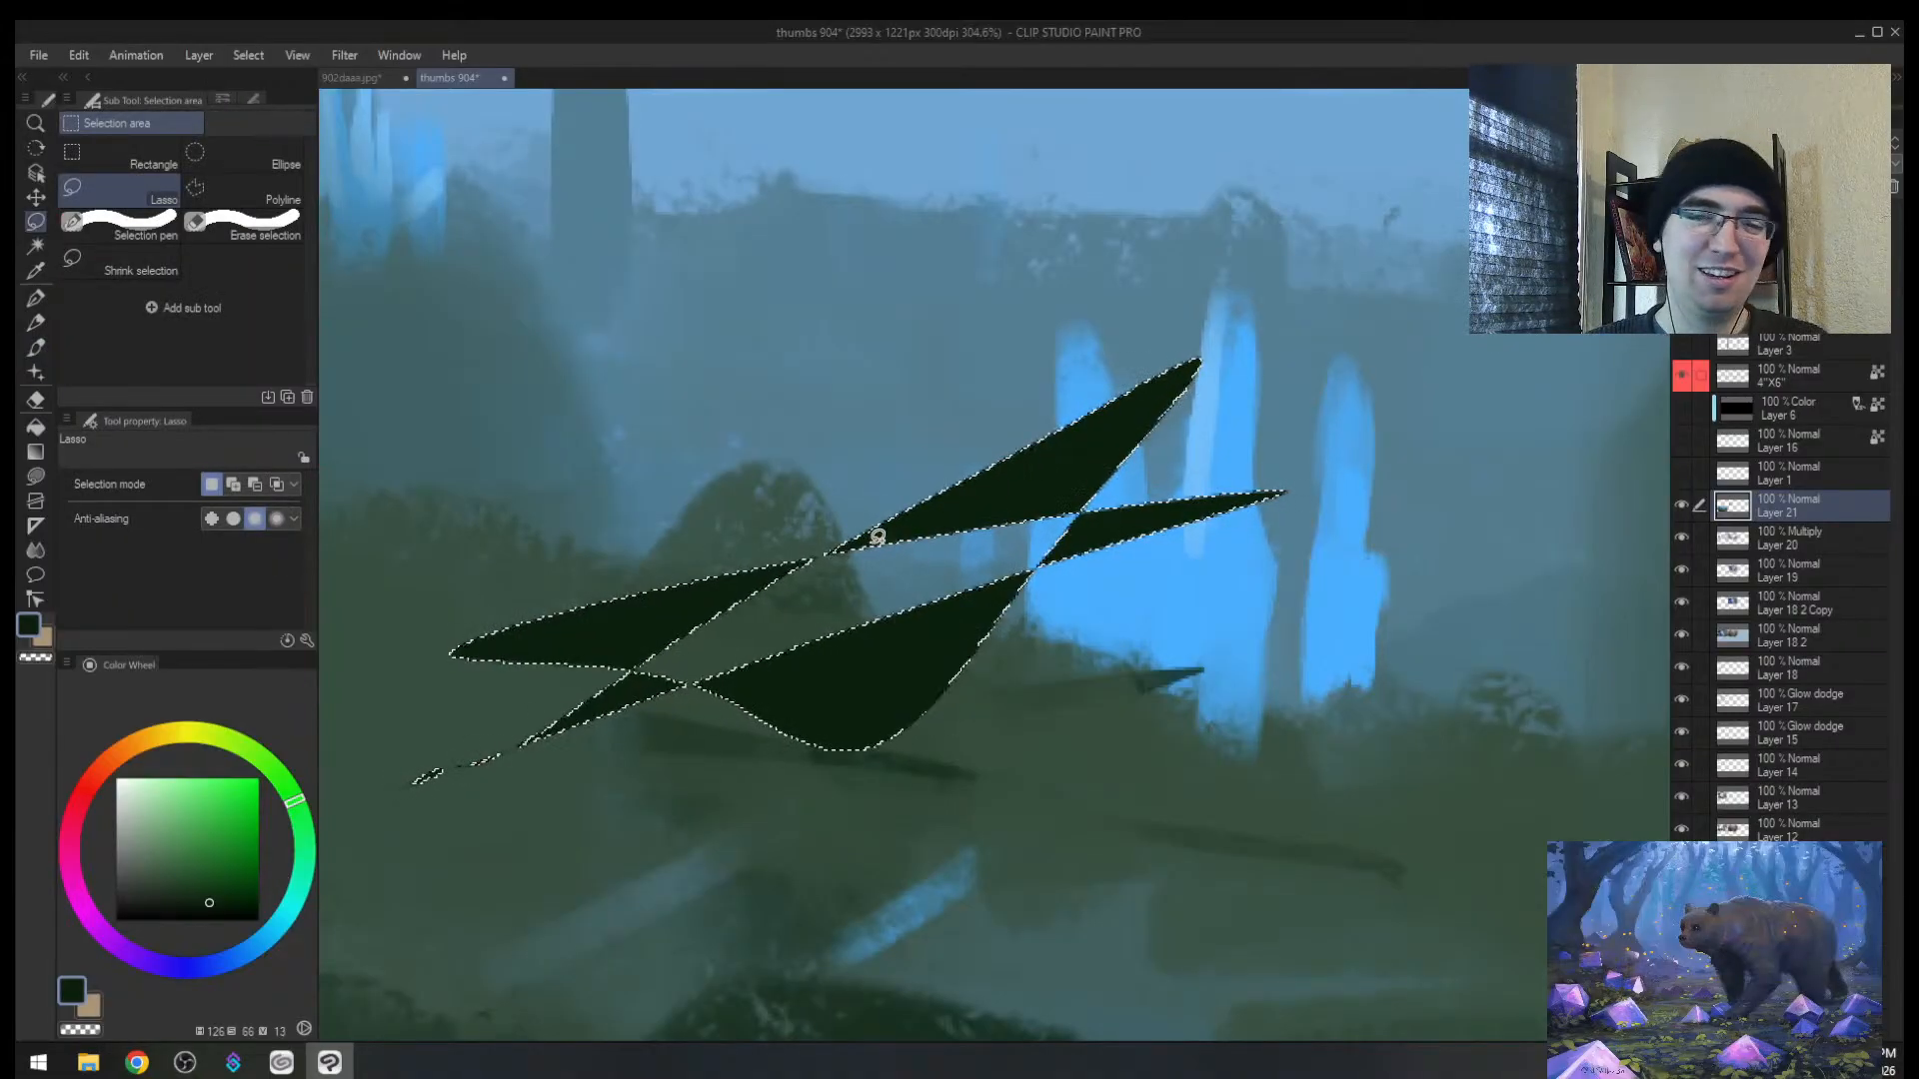
mouse_move(877, 537)
mouse_down()
mouse_move(740, 581)
mouse_move(670, 631)
mouse_up()
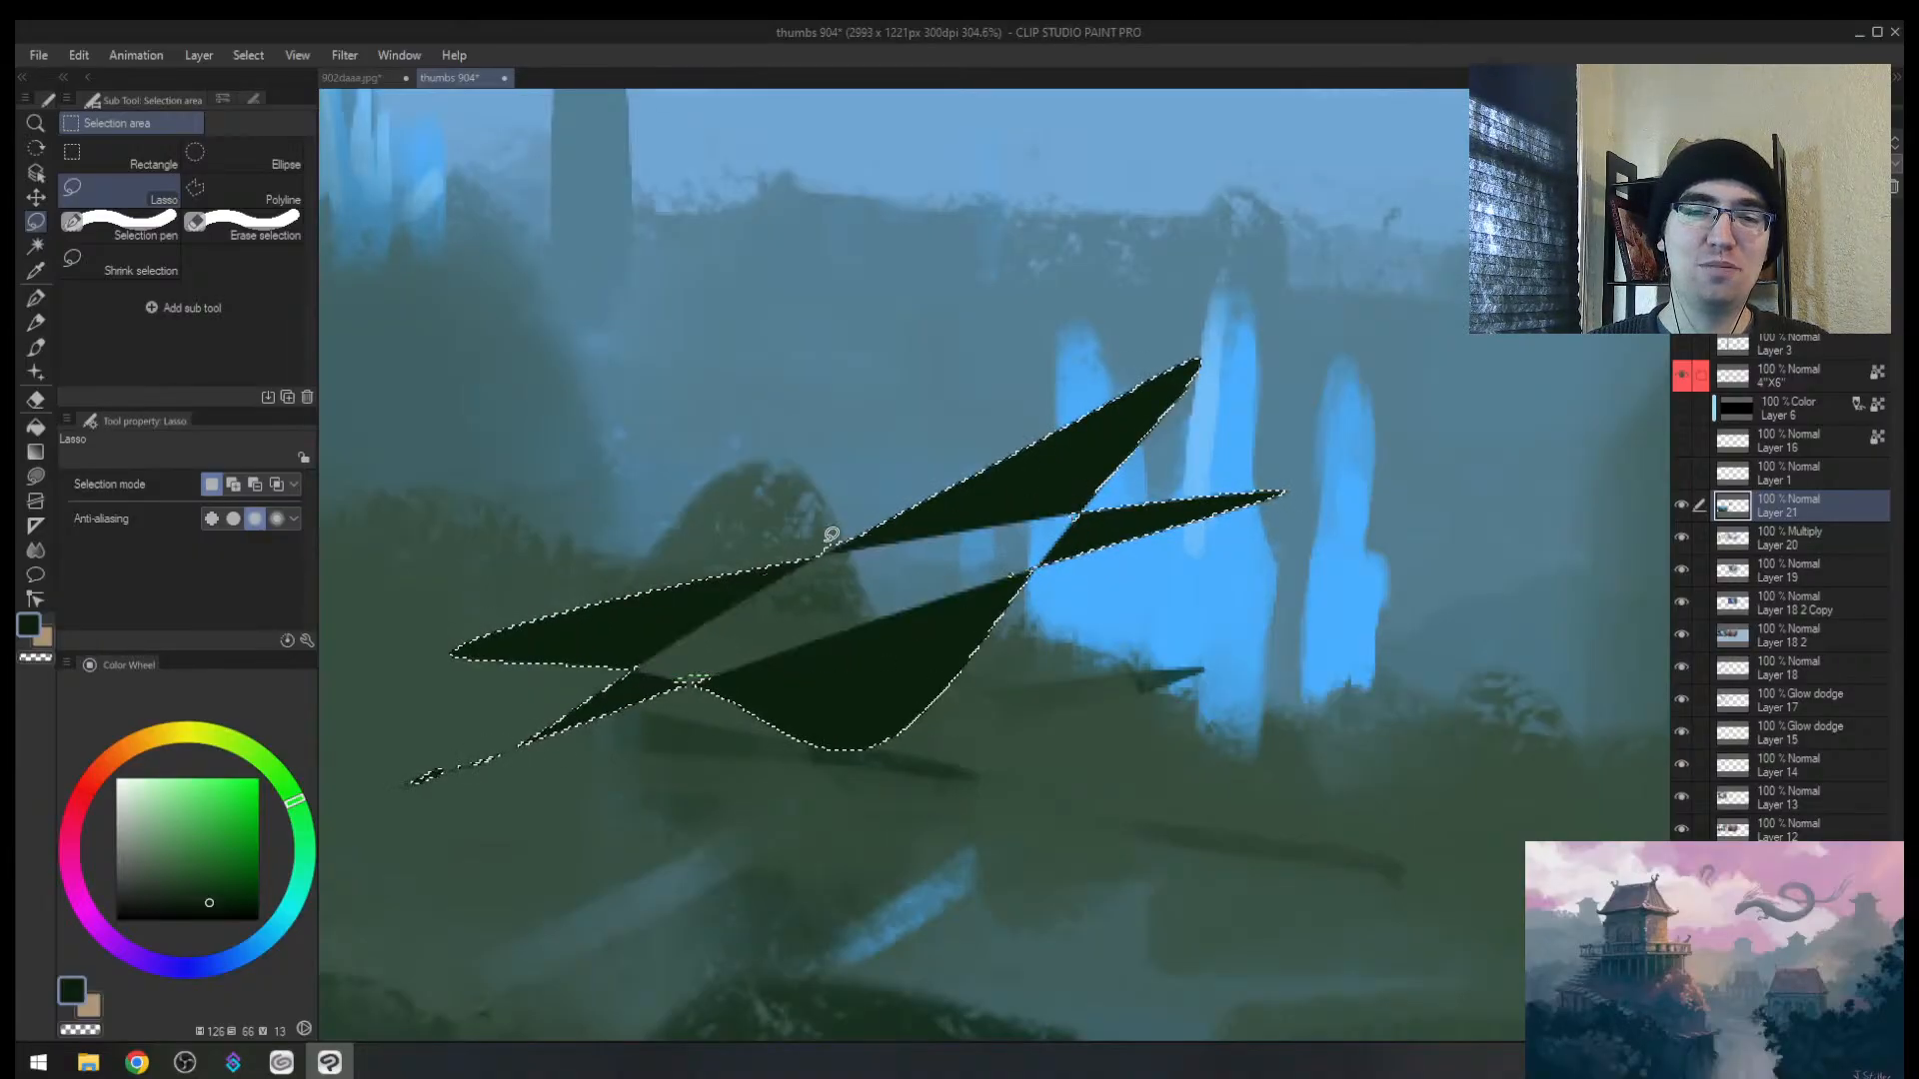
key(b)
drag(878, 556, 771, 715)
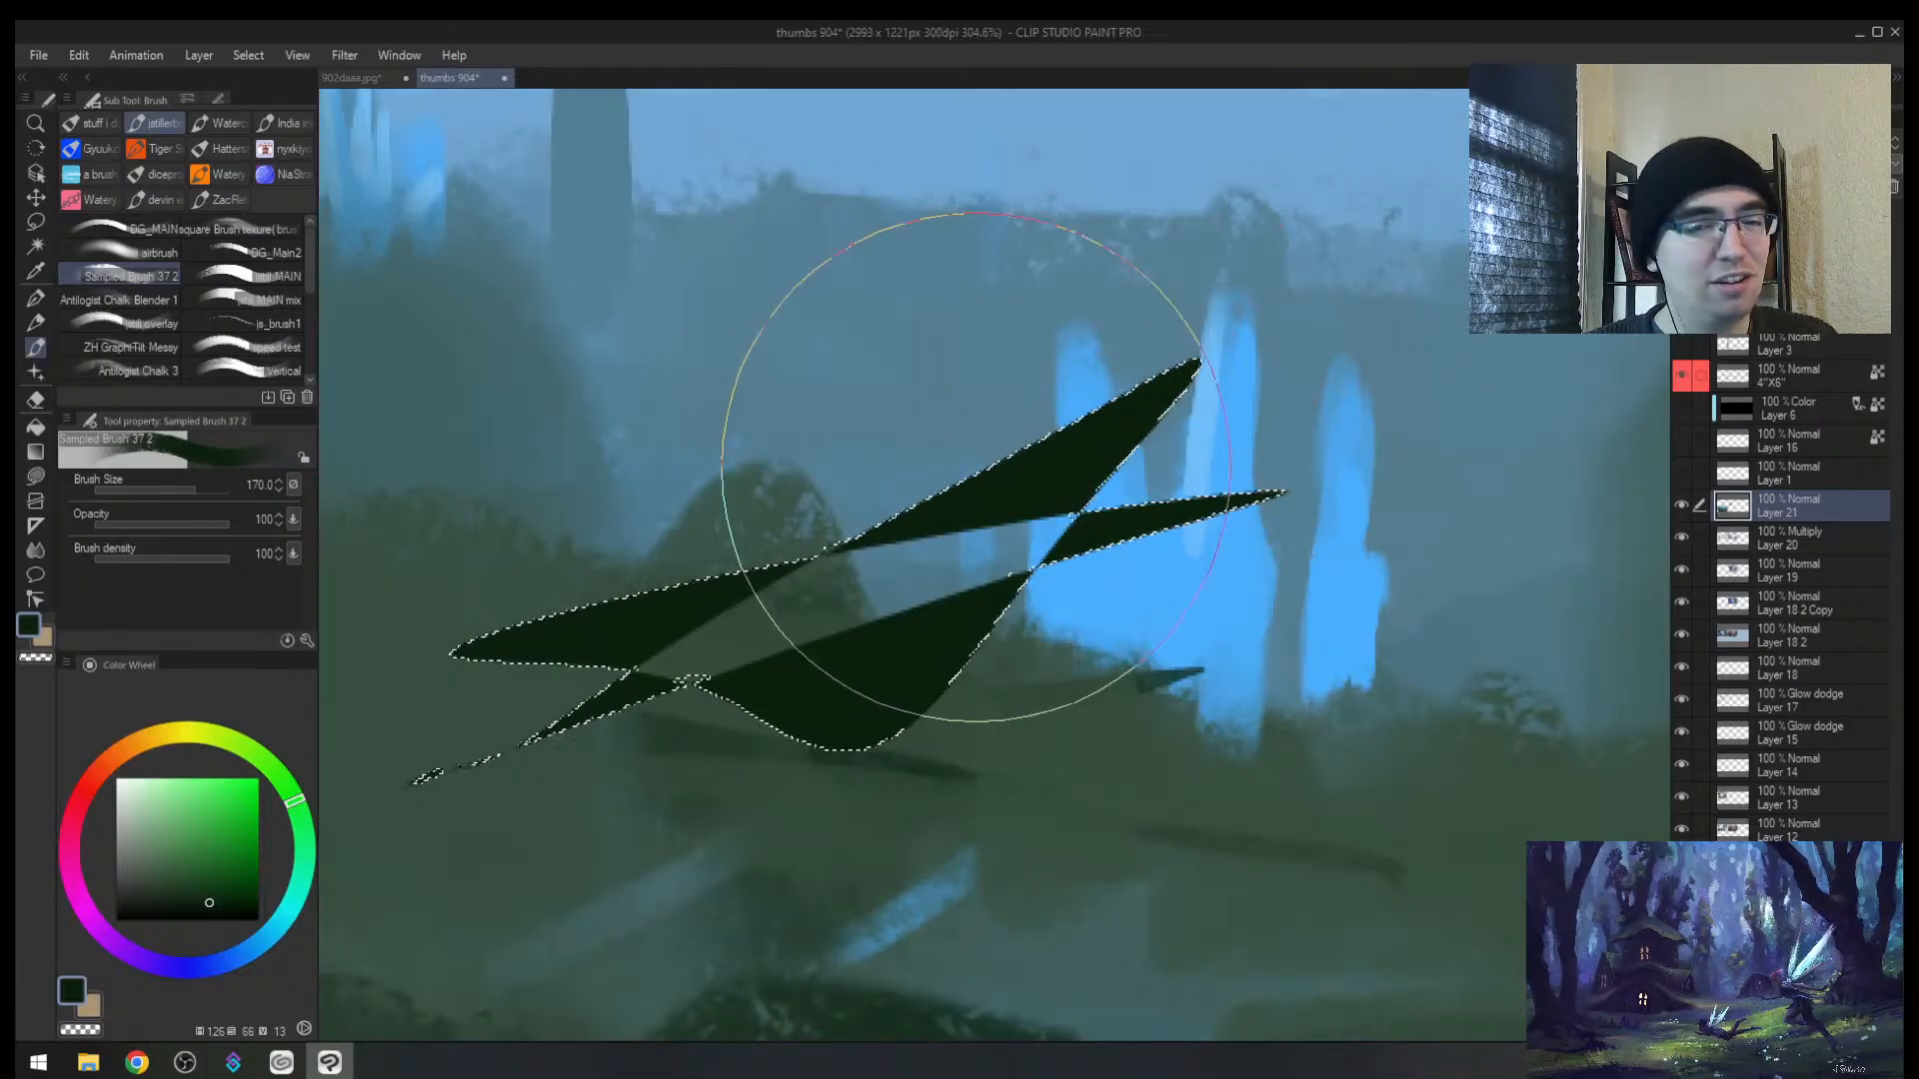
drag(950, 463, 878, 642)
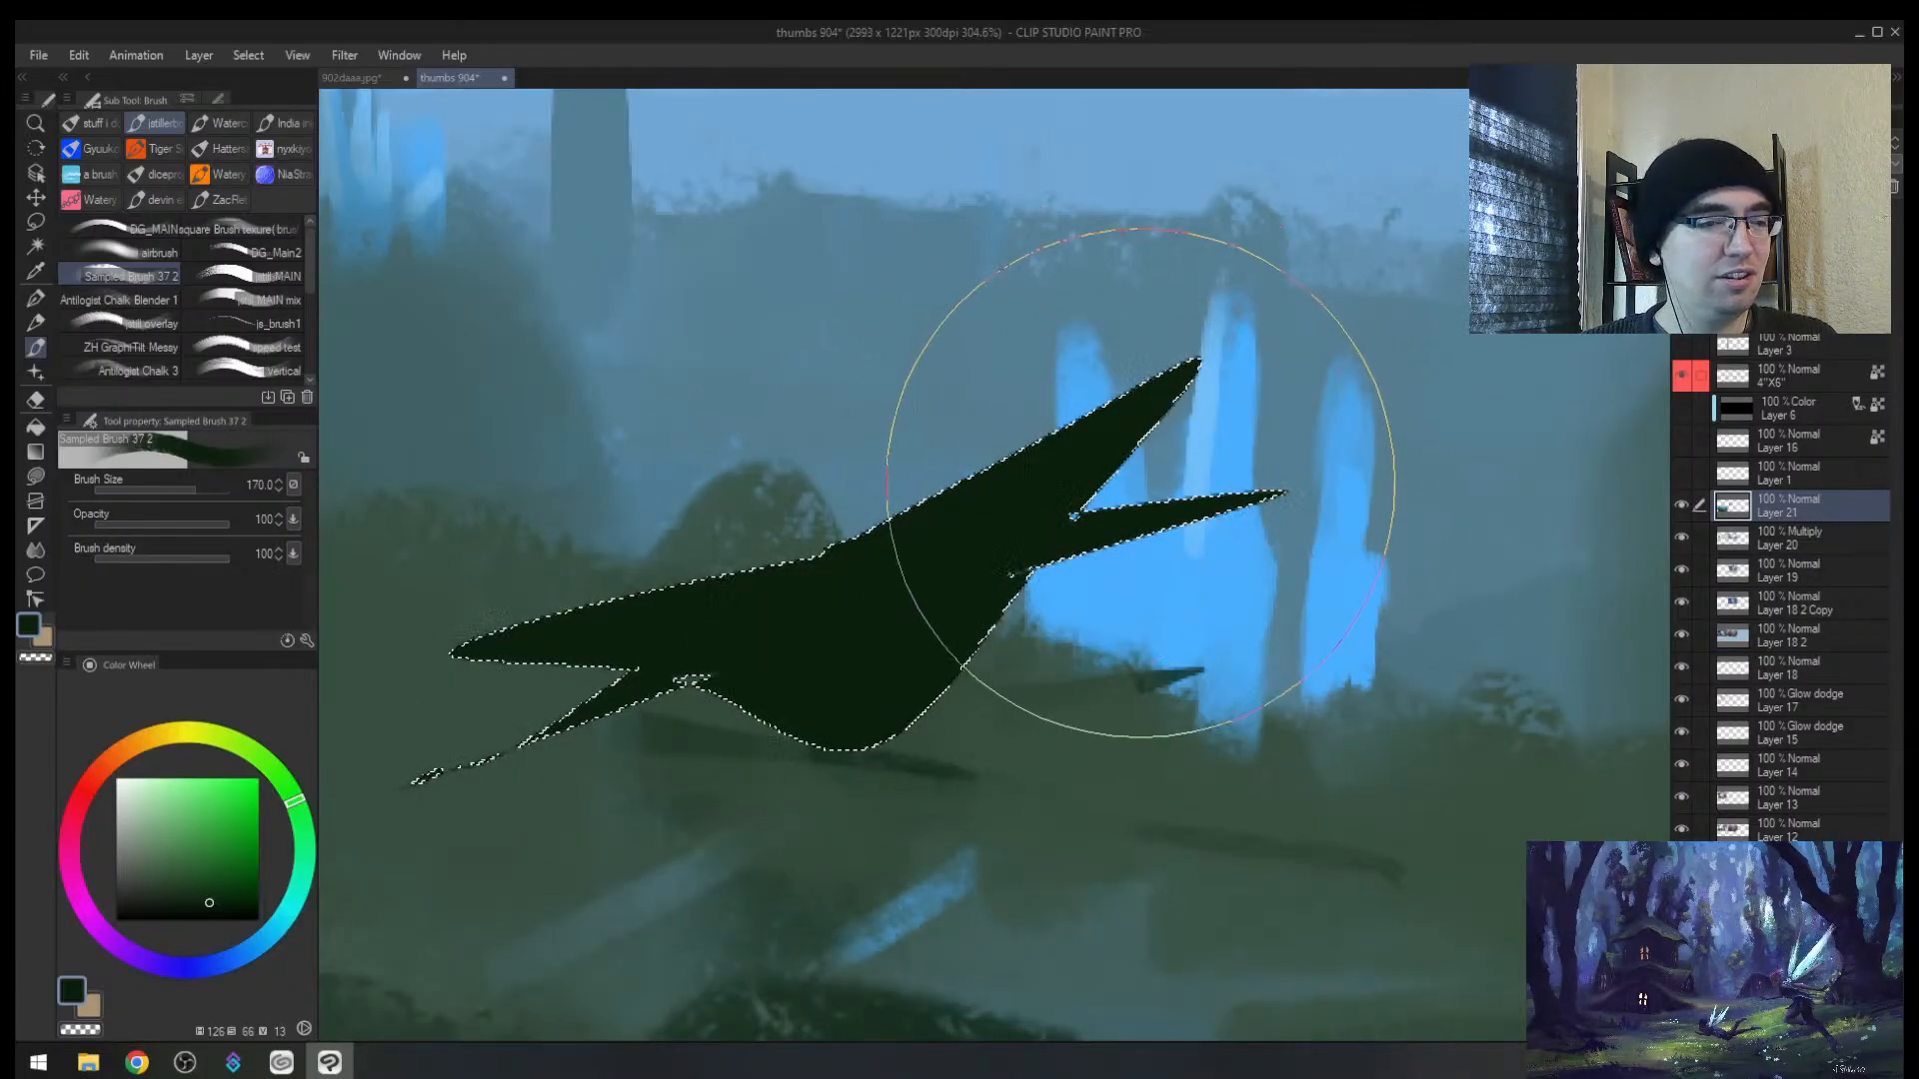
key(ctrl+z)
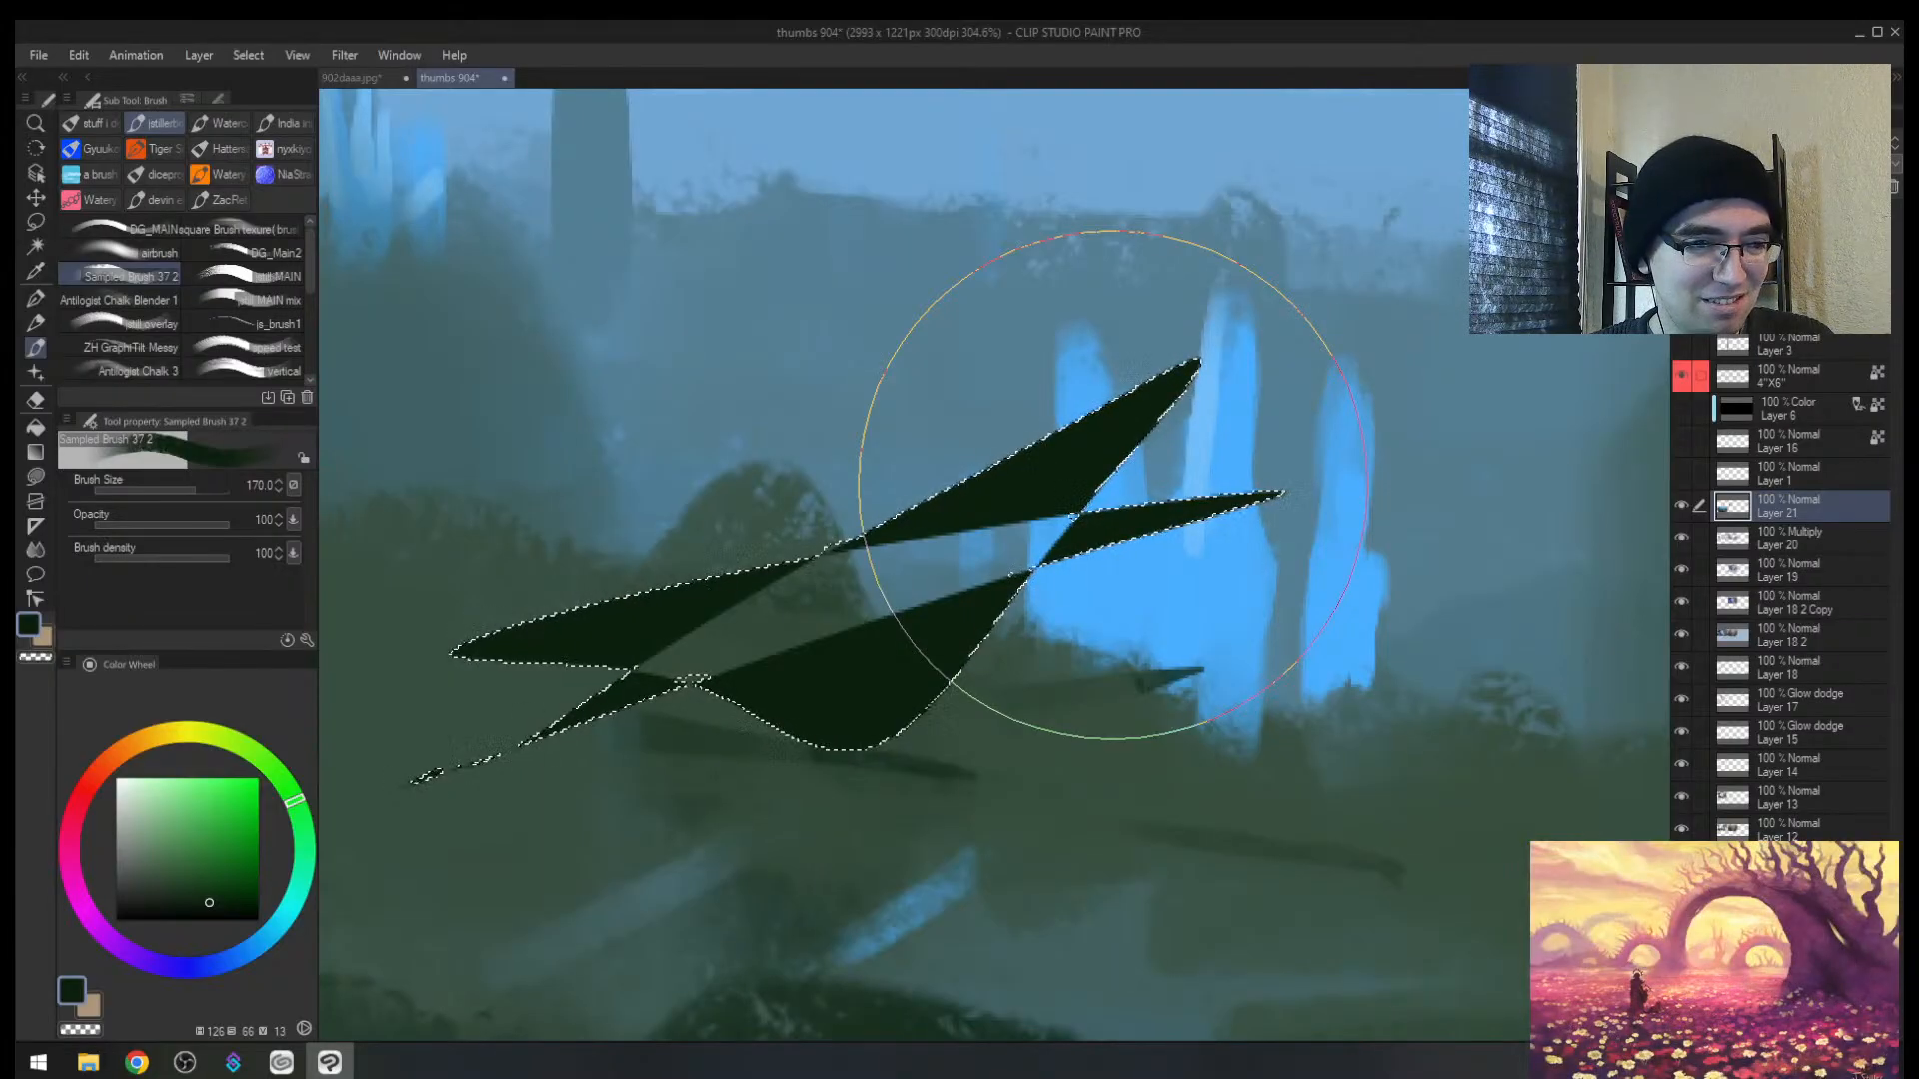
key(alt+space)
Step: Remove the dark green wedges inside the selection with the Soft Eraser and undo
drag(912, 624, 882, 653)
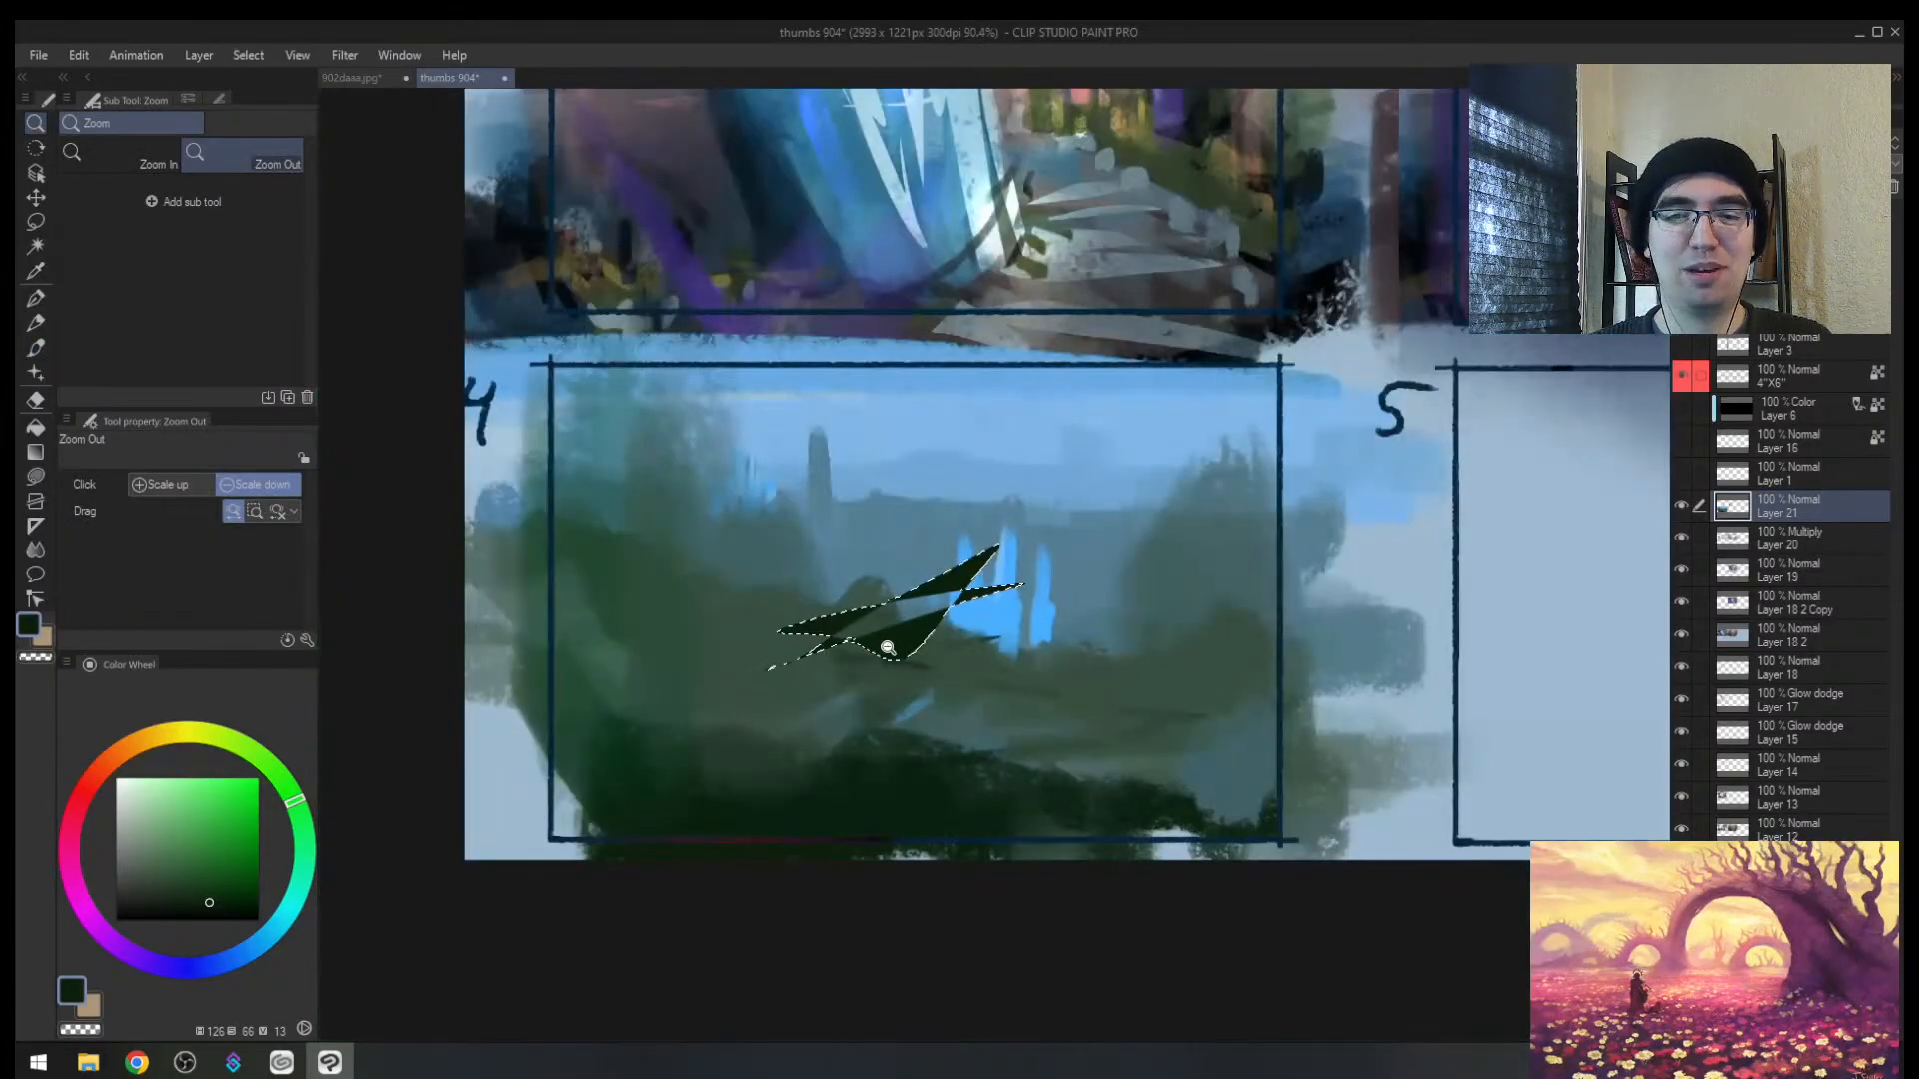
drag(947, 594, 973, 561)
key(e)
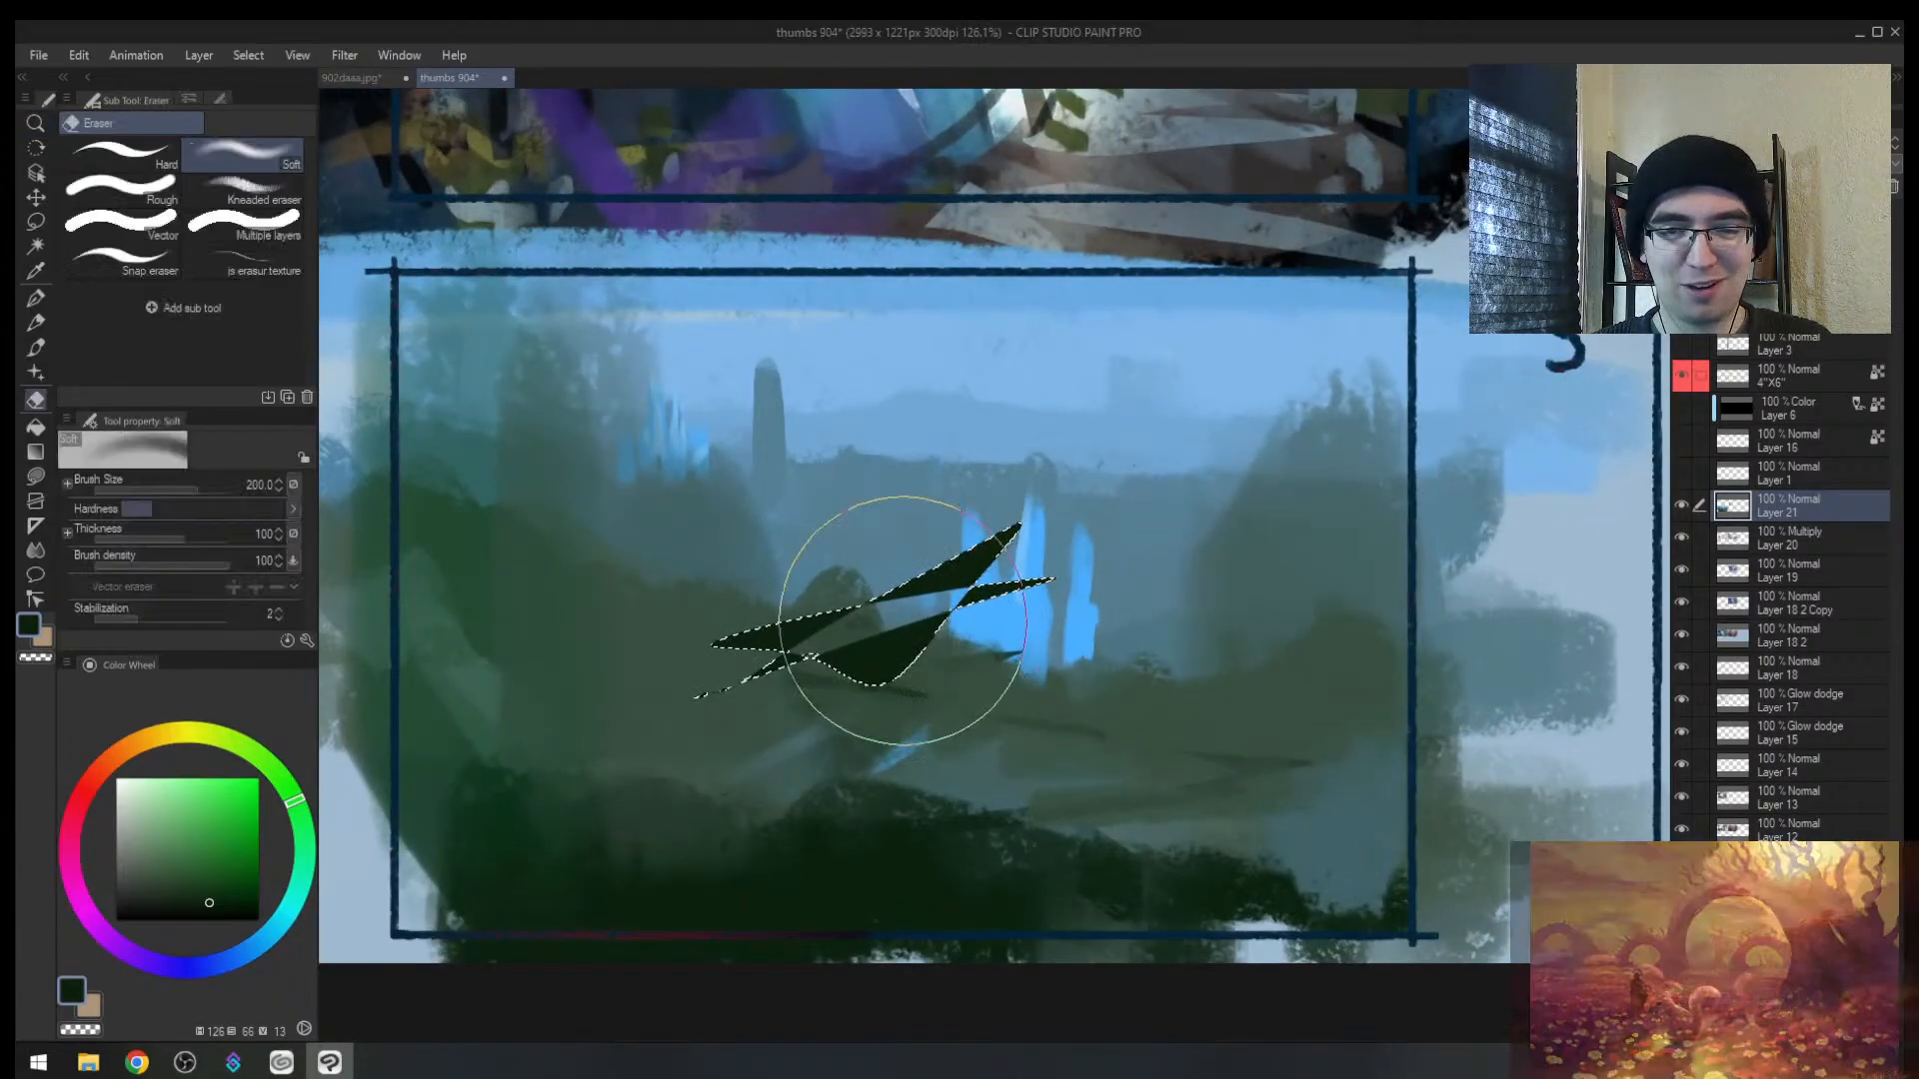
drag(900, 620, 785, 653)
key(ctrl+z)
key(ctrl+z)
key(ctrl+z)
key(ctrl+z)
key(ctrl+z)
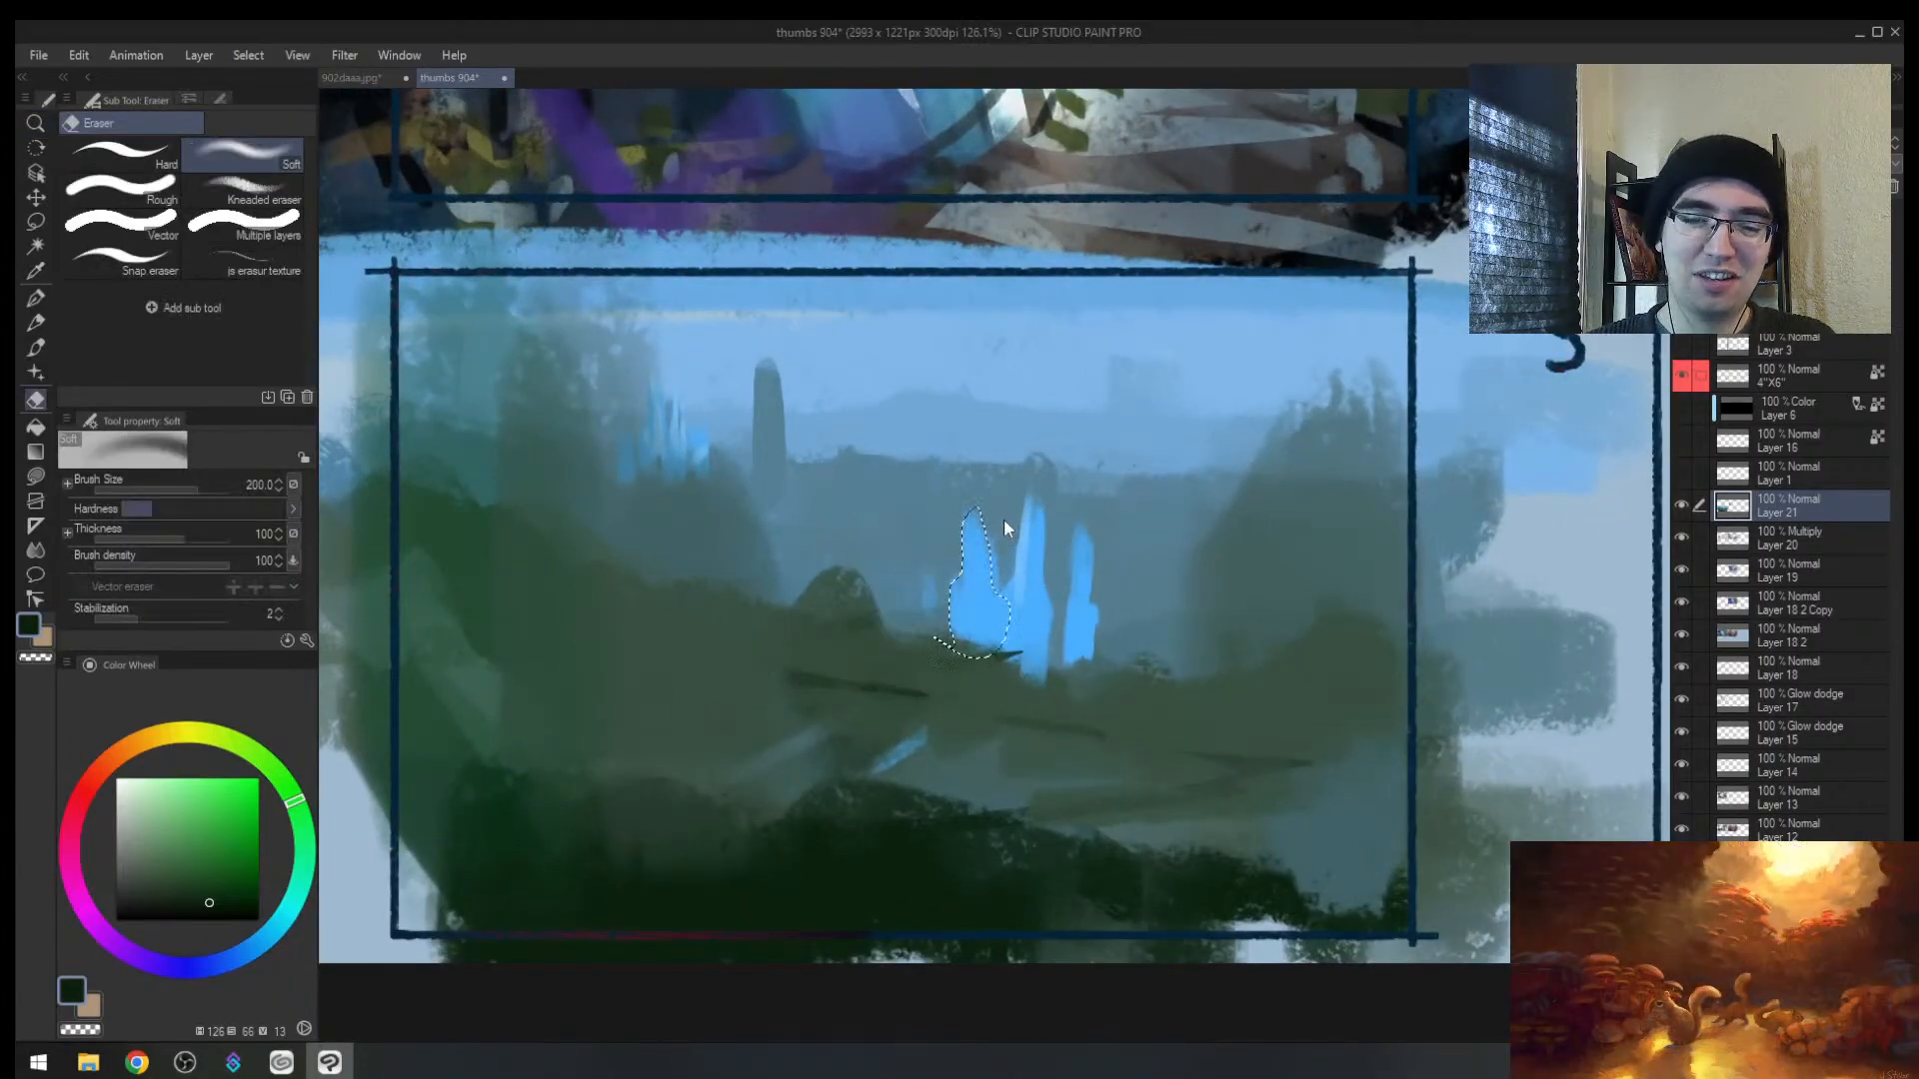
key(alt+space)
Step: Try freehand selections around the blue spires and through the midground, then deselect
drag(1004, 578, 997, 556)
key(m)
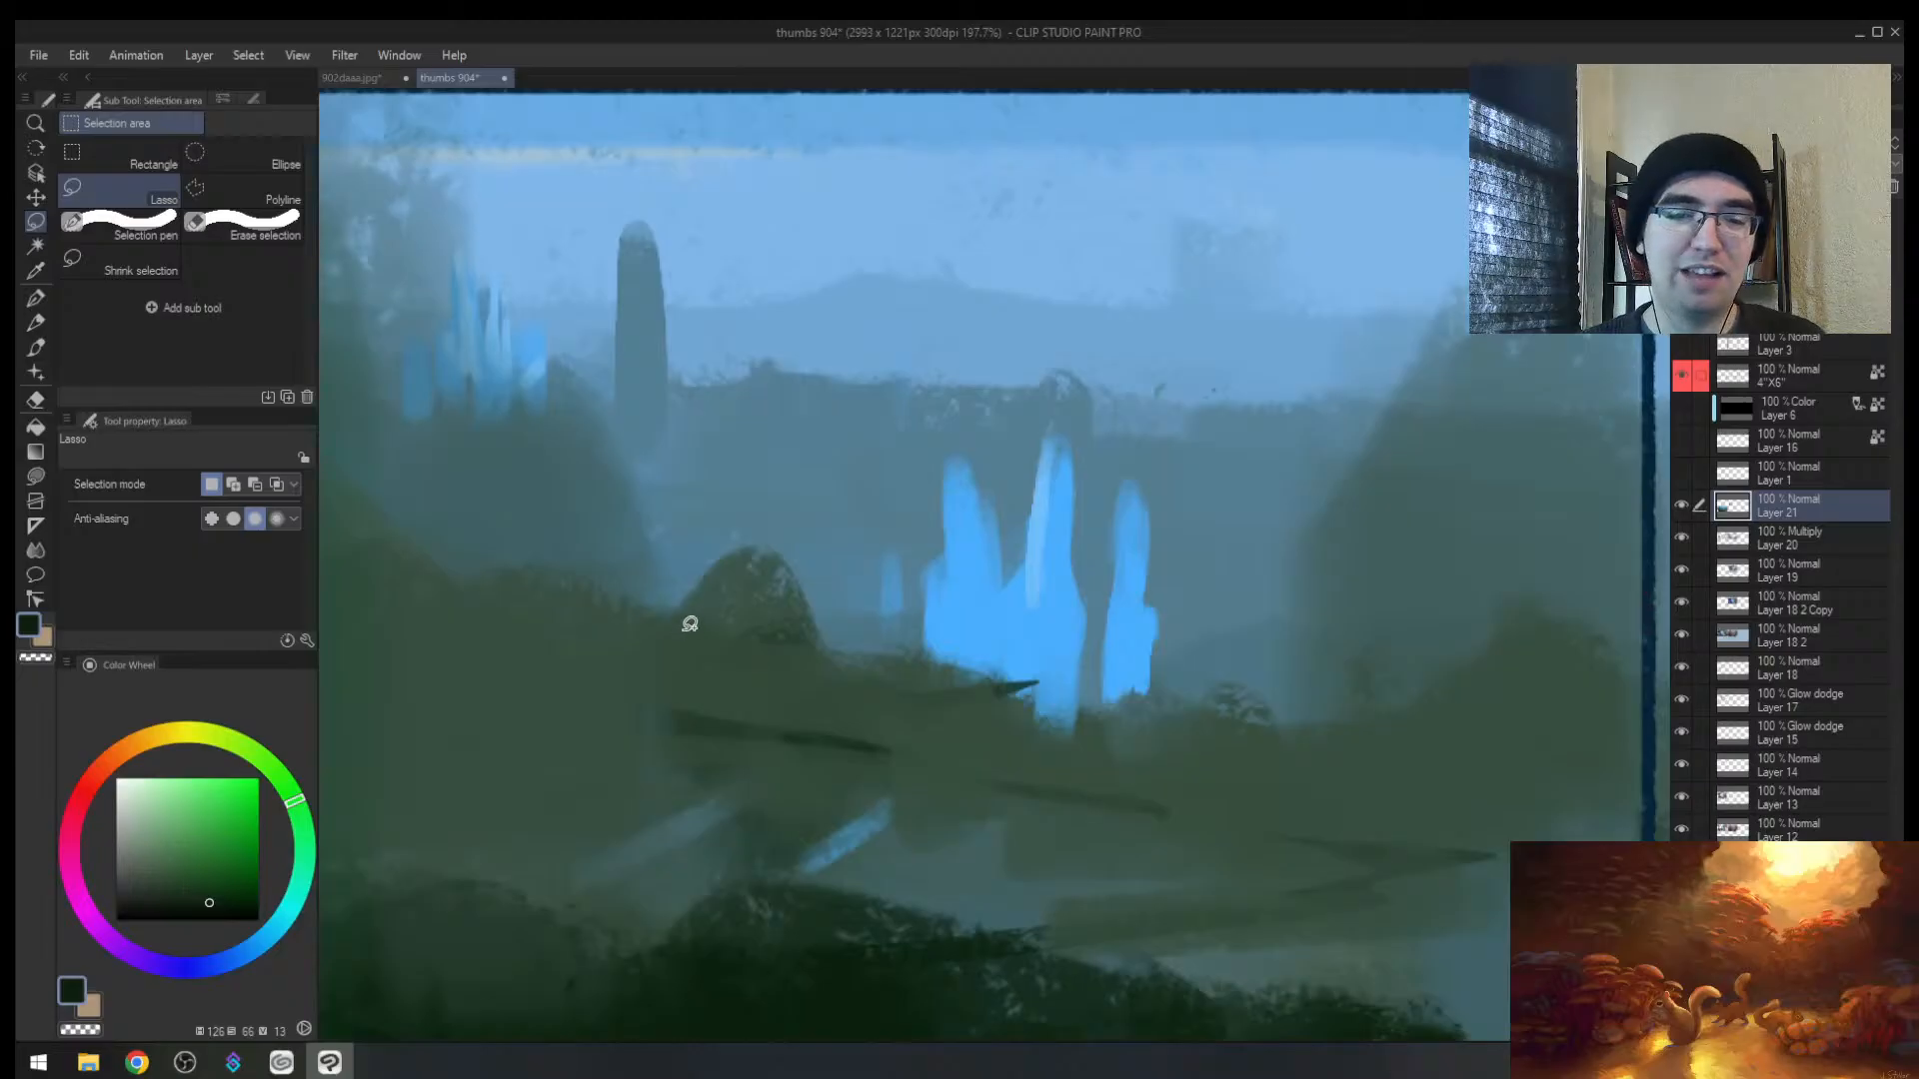
mouse_move(884, 532)
mouse_down()
mouse_move(459, 749)
mouse_move(883, 889)
mouse_move(835, 655)
mouse_move(690, 657)
mouse_move(711, 604)
mouse_move(419, 771)
mouse_move(806, 520)
mouse_up()
key(ctrl+z)
key(ctrl+z)
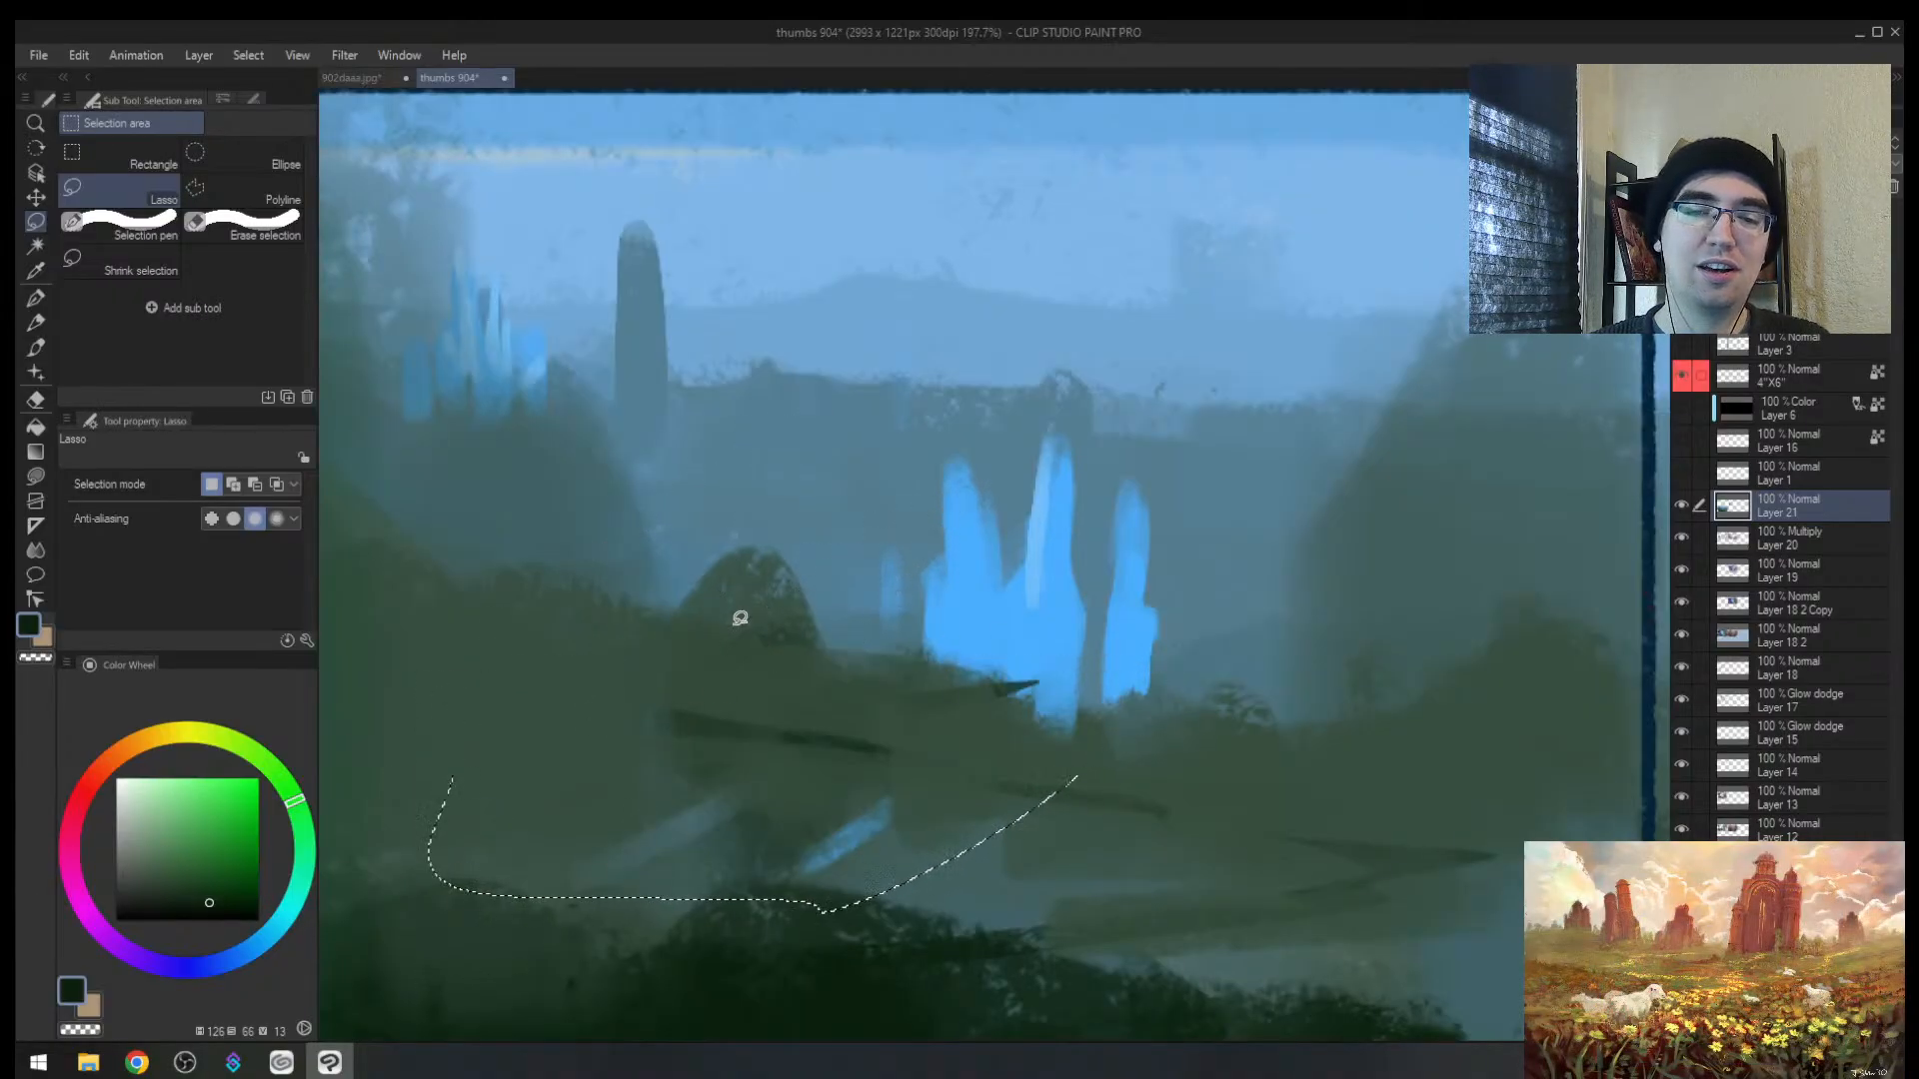
key(h)
drag(913, 579, 796, 669)
mouse_move(1041, 578)
mouse_down()
mouse_move(774, 598)
mouse_move(869, 580)
mouse_move(797, 716)
mouse_move(987, 422)
mouse_up()
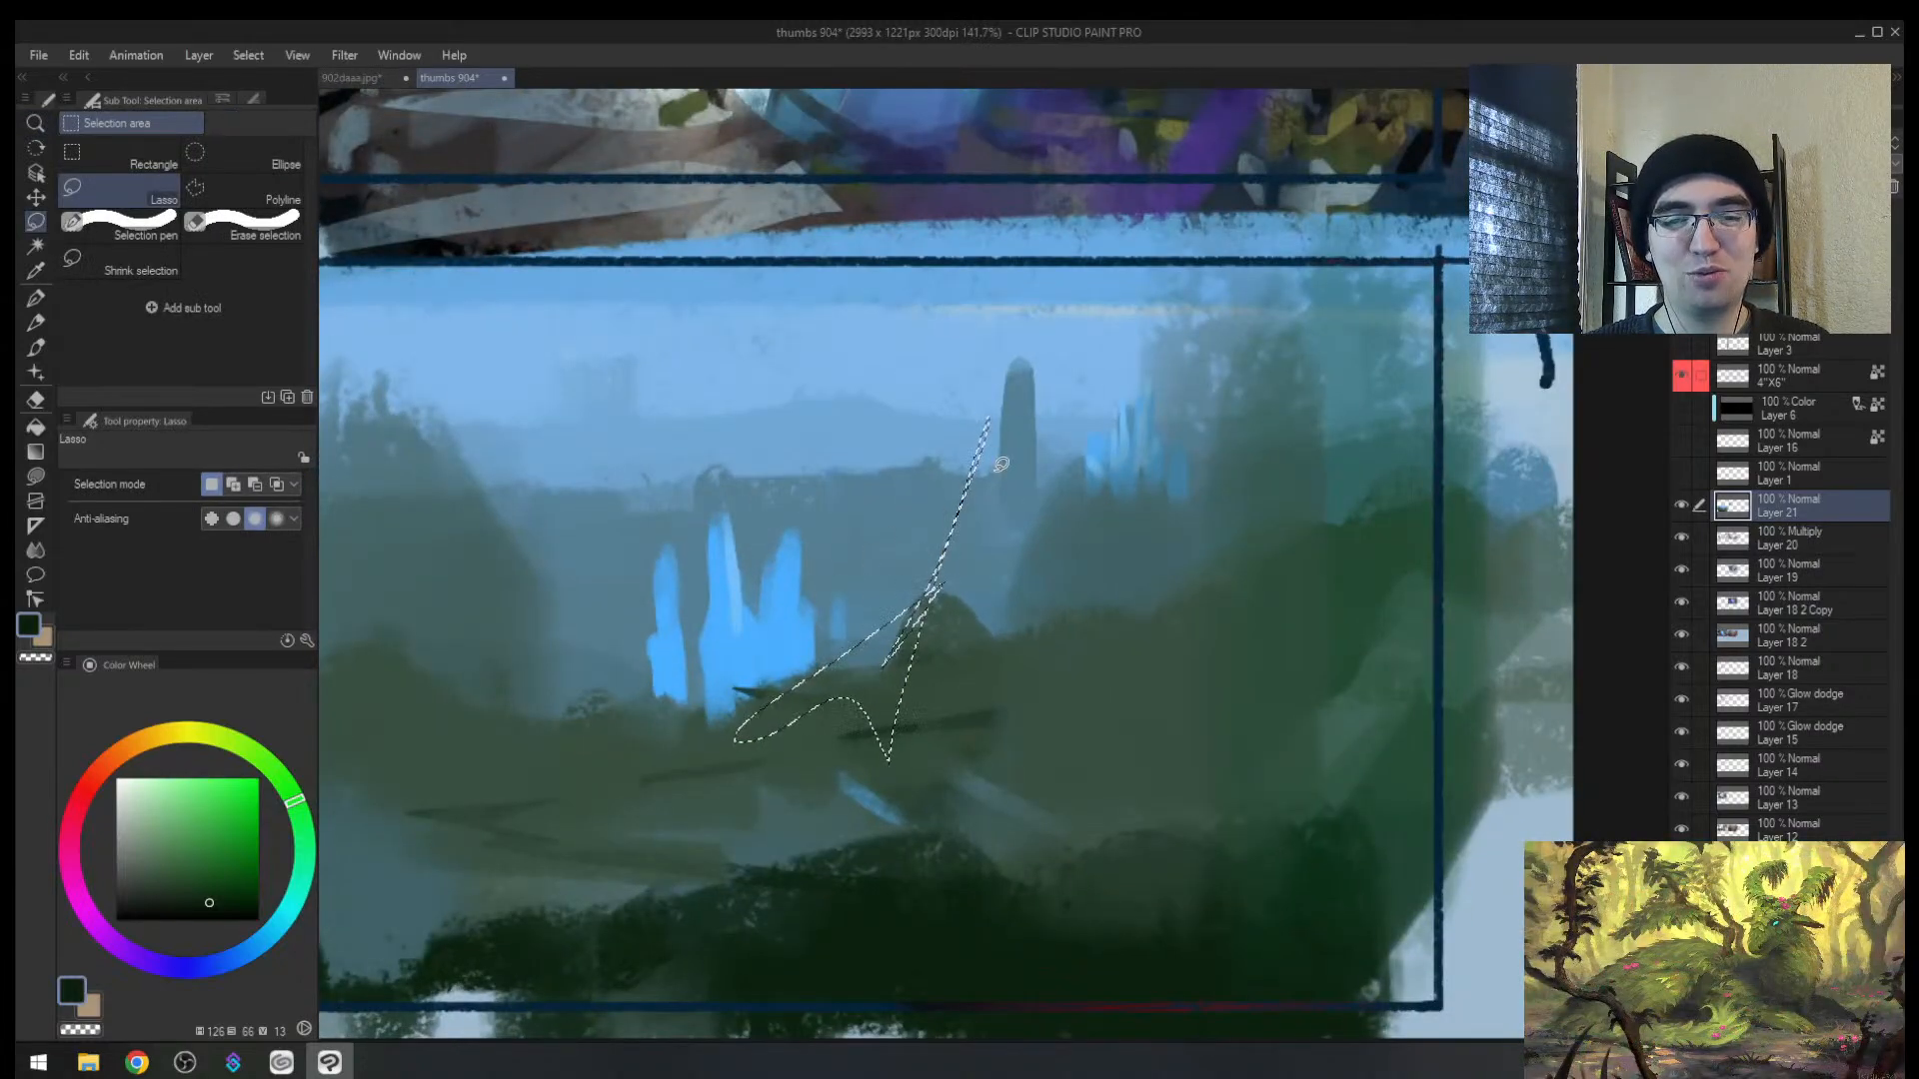
key(ctrl+d)
mouse_move(784, 706)
mouse_down()
mouse_move(761, 700)
mouse_move(647, 908)
mouse_move(586, 951)
mouse_move(792, 801)
mouse_move(1066, 655)
mouse_move(861, 762)
mouse_move(646, 767)
mouse_move(595, 856)
mouse_move(878, 715)
mouse_move(836, 749)
mouse_move(788, 607)
mouse_move(633, 789)
mouse_move(437, 622)
mouse_move(800, 599)
mouse_up()
key(ctrl+d)
Step: Undo the dark paint, clear the selection and review thumbnail 4 in a mirrored view
key(alt+space)
key(b)
key(ctrl+z)
key(ctrl+d)
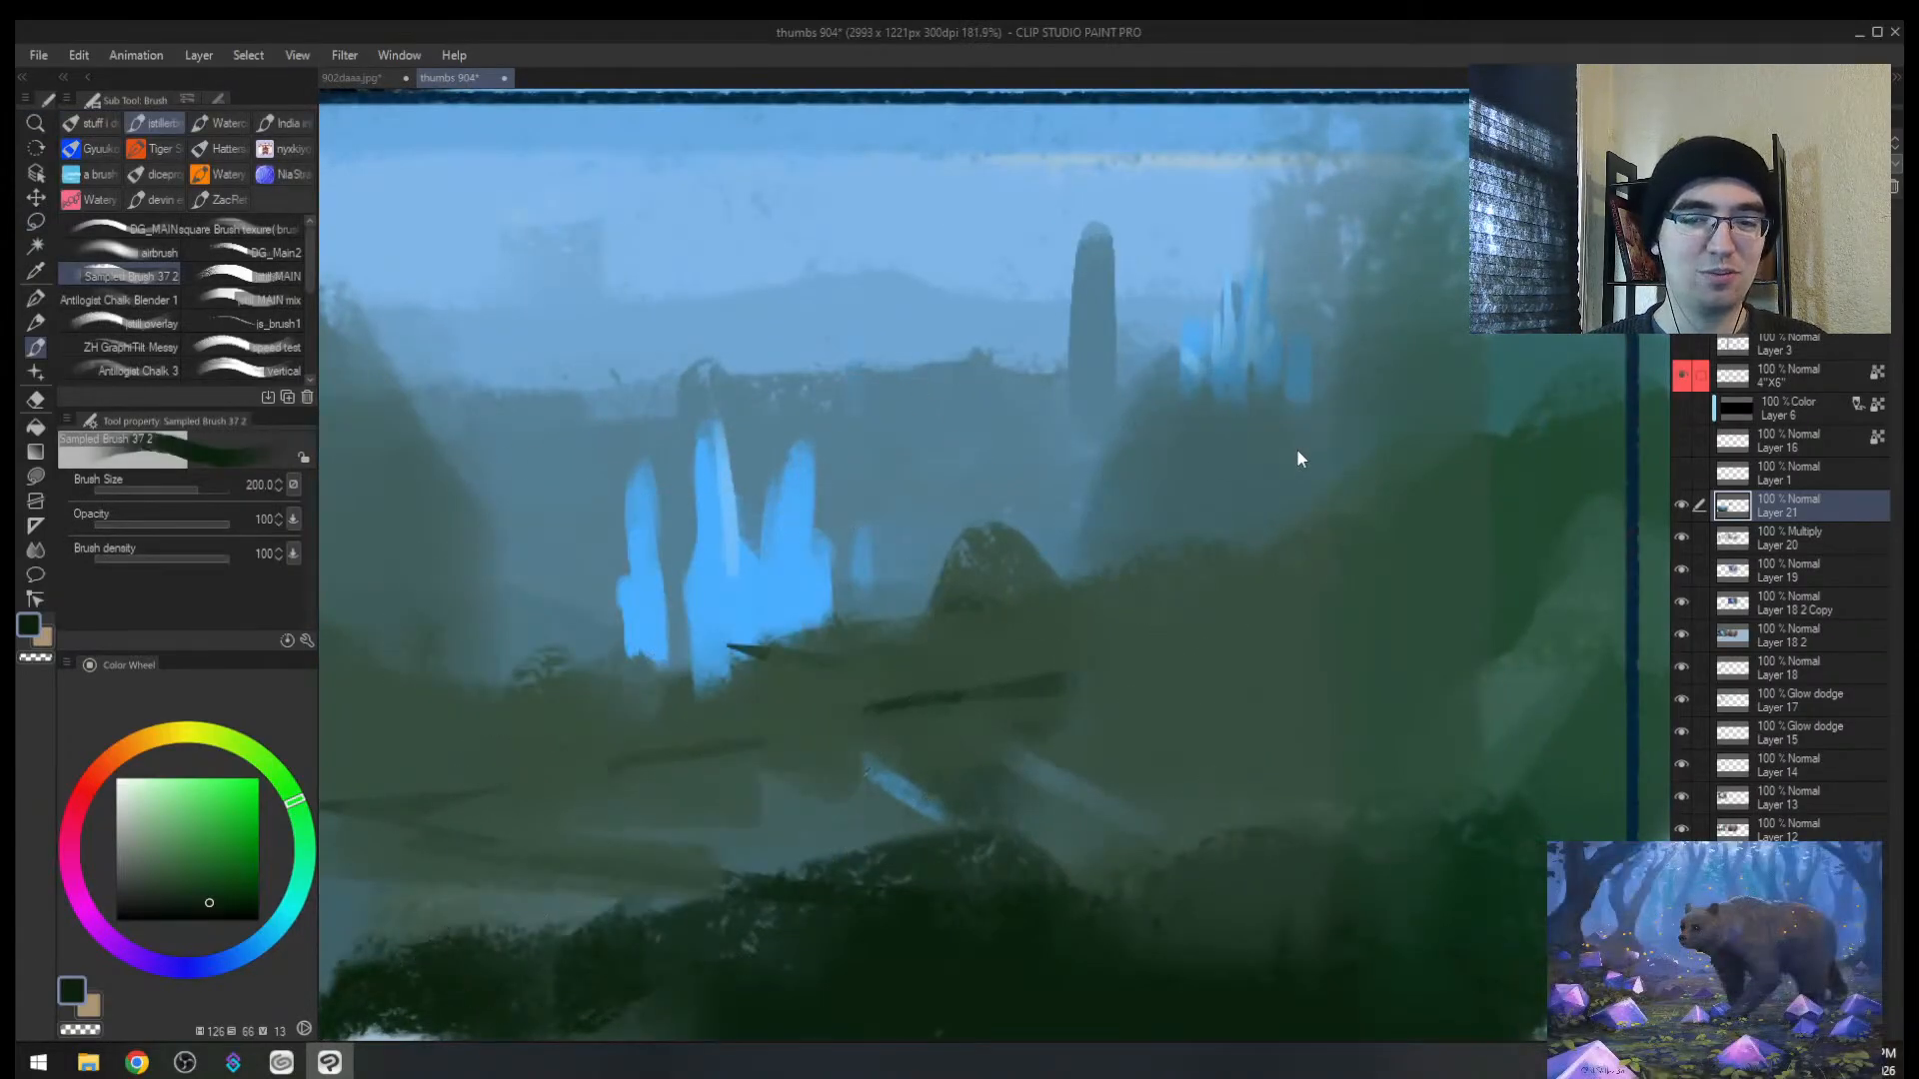
key(alt+space)
mouse_move(915, 655)
mouse_down()
mouse_move(844, 663)
mouse_move(904, 659)
mouse_up()
key(h)
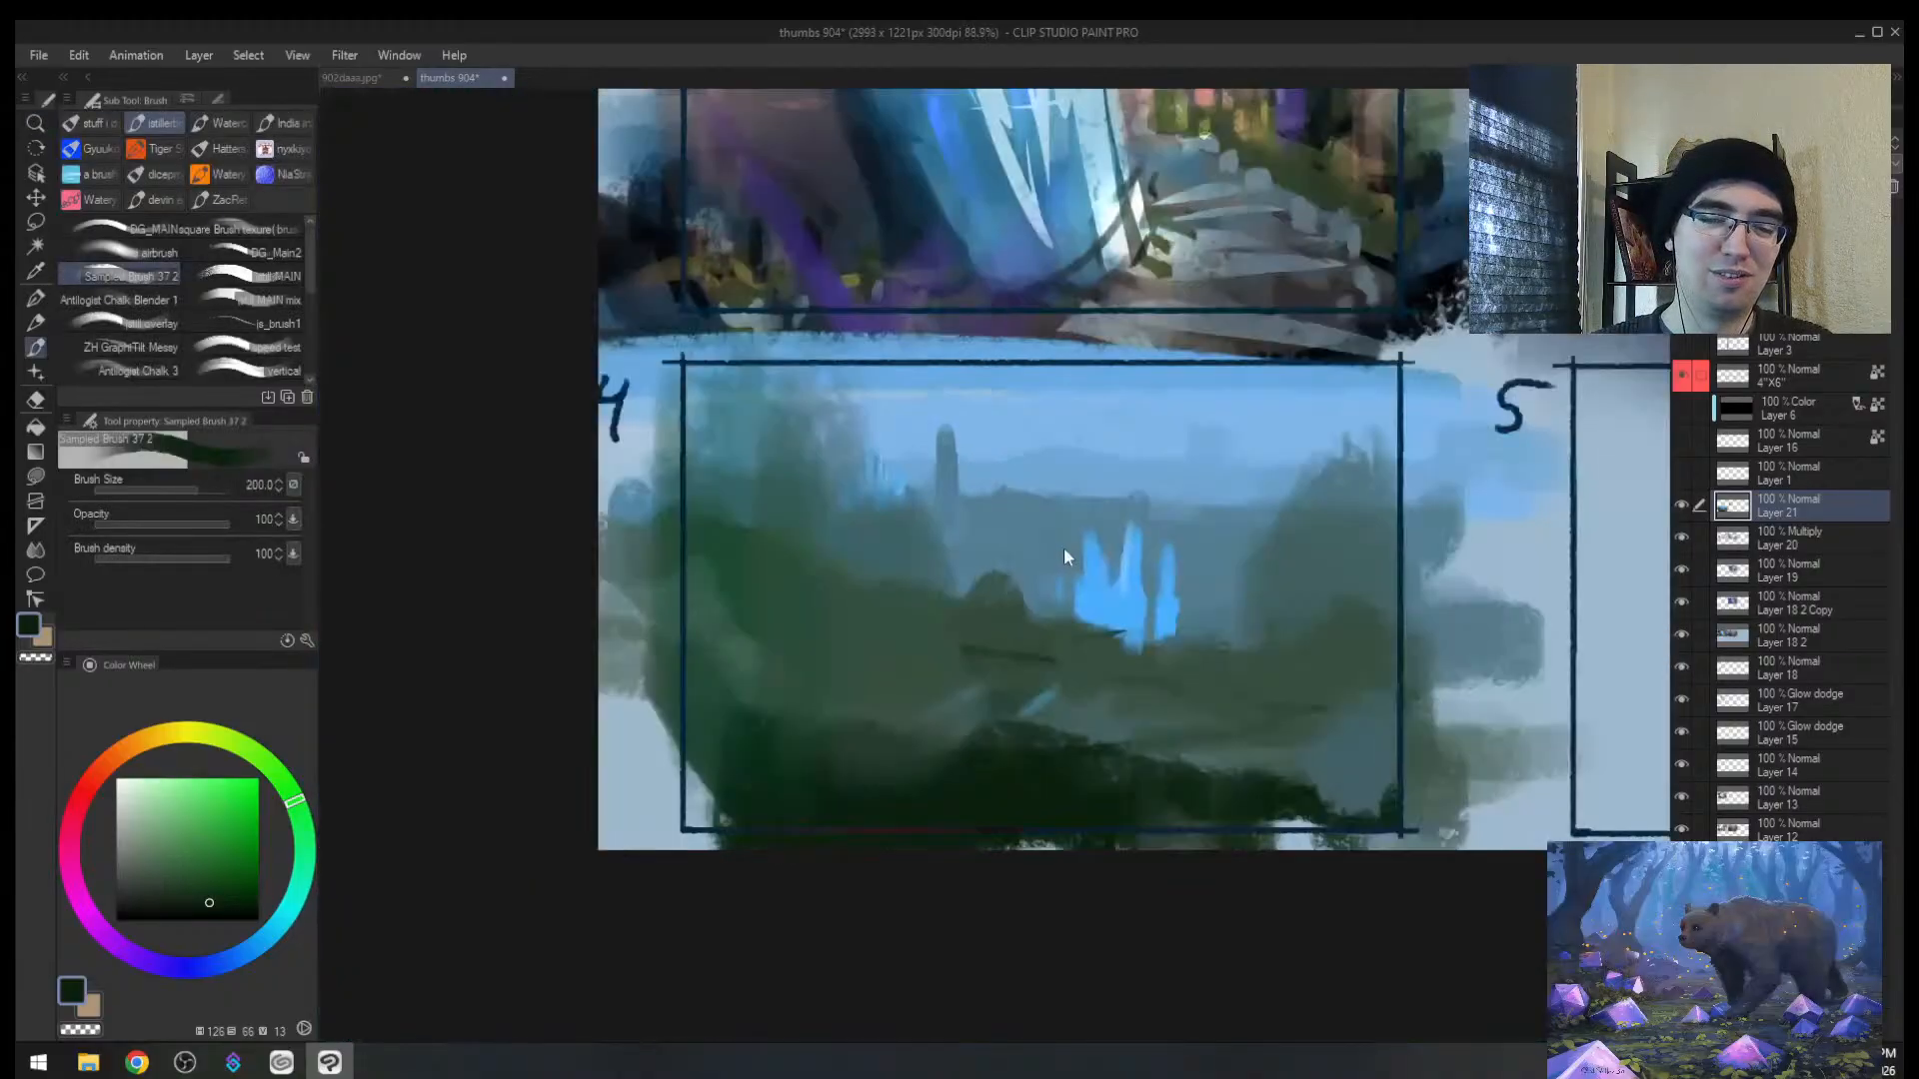
key(alt+space)
drag(1122, 565, 748, 618)
Step: Test a curving dark green selection around the blue spires, then undo it
key(m)
mouse_move(502, 797)
mouse_down()
mouse_move(852, 593)
mouse_move(987, 357)
mouse_move(807, 522)
mouse_move(754, 658)
mouse_move(454, 720)
mouse_move(384, 793)
mouse_move(666, 755)
mouse_move(535, 754)
mouse_up()
key(b)
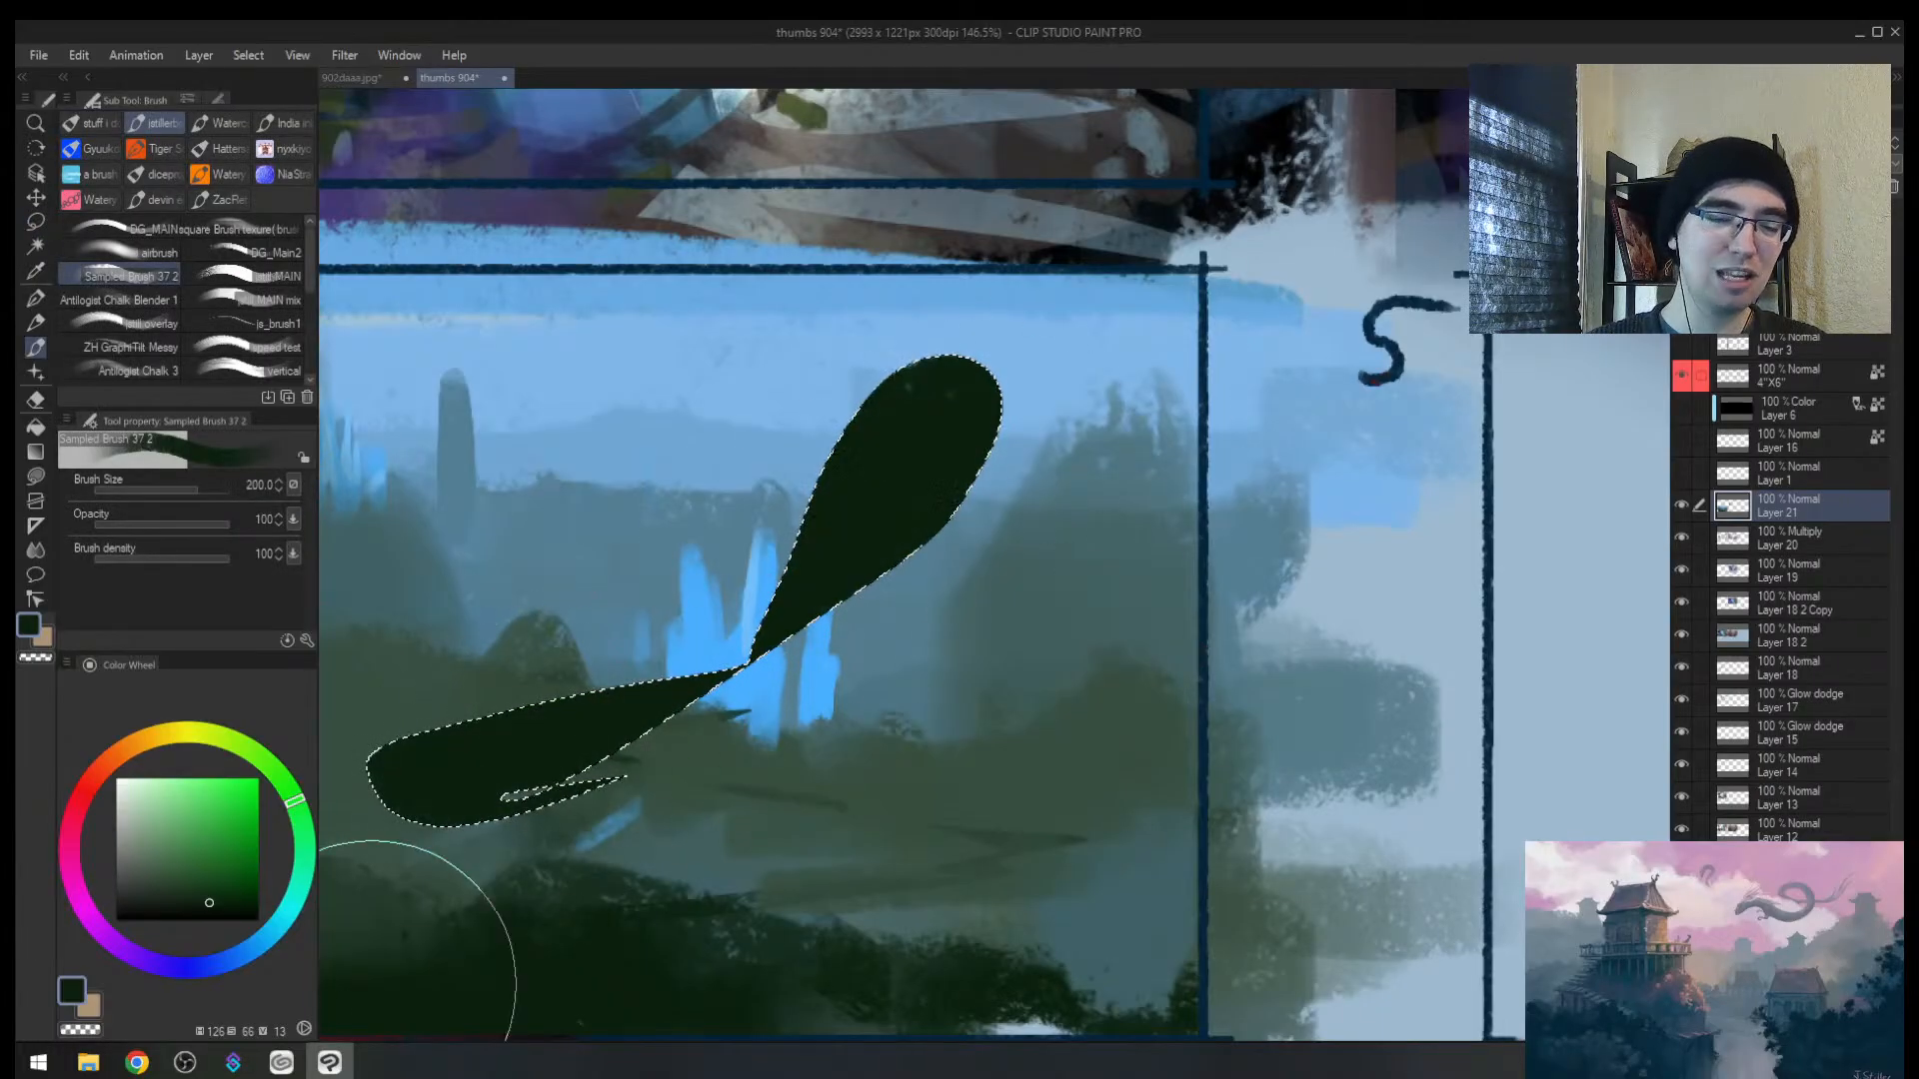
key(ctrl+z)
key(ctrl+z)
Step: Zoom out to the whole thumbnail sheet, unmirror the view and return to thumbnail 4
key(alt+space)
click(864, 649)
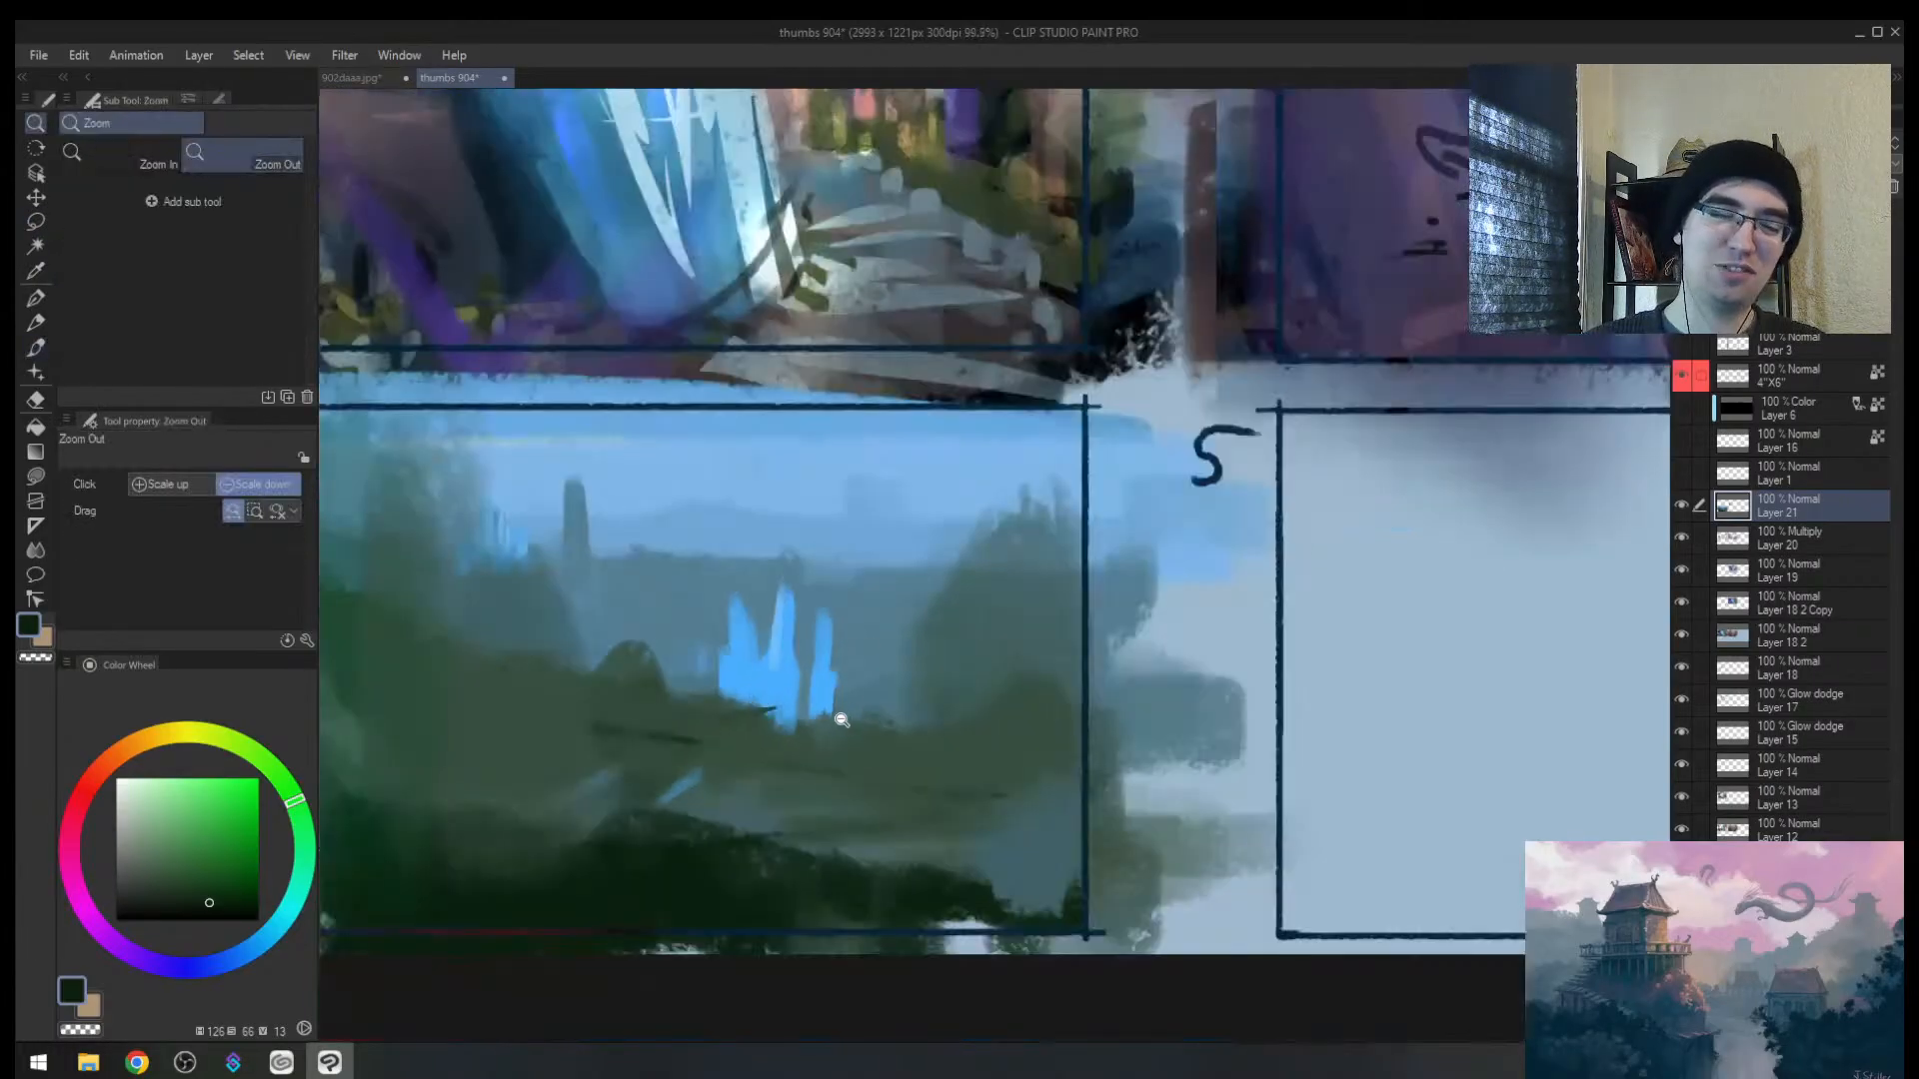
click(836, 710)
click(819, 732)
click(907, 682)
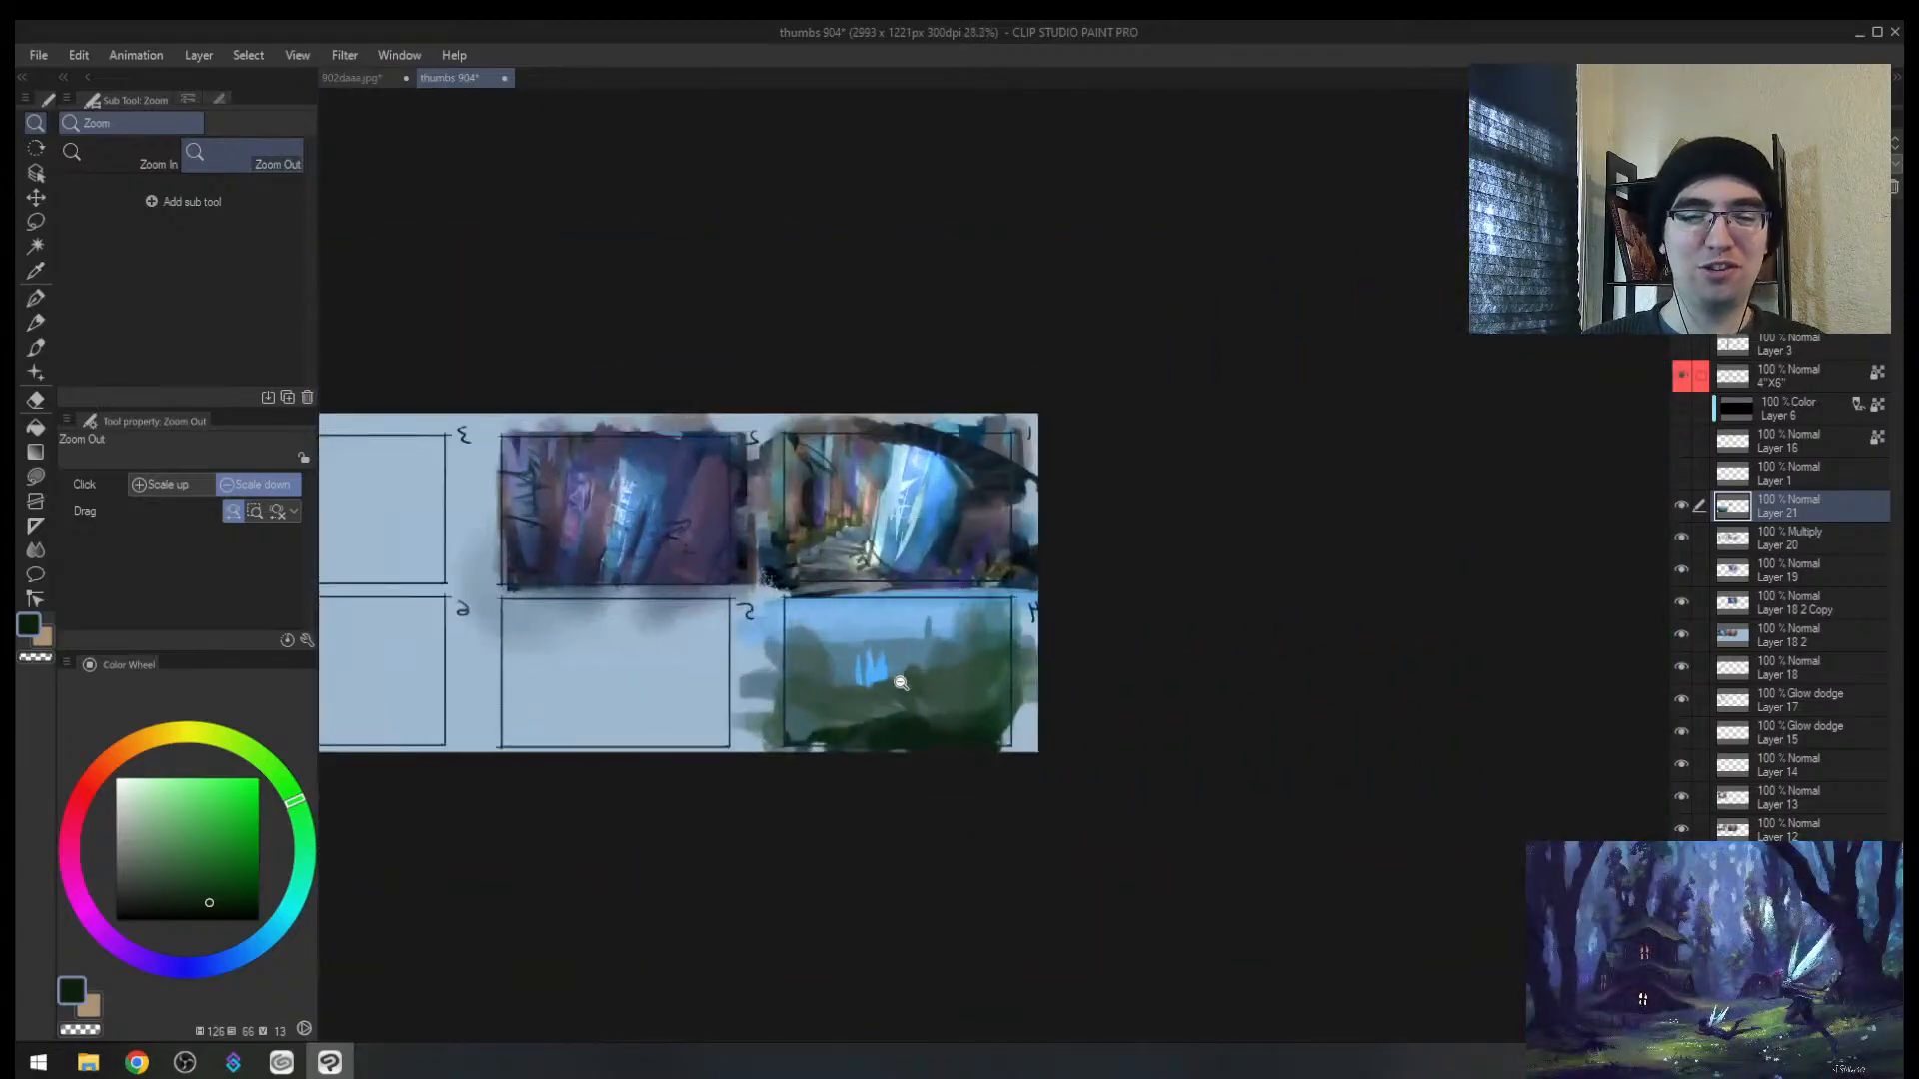
key(h)
drag(1262, 649, 851, 671)
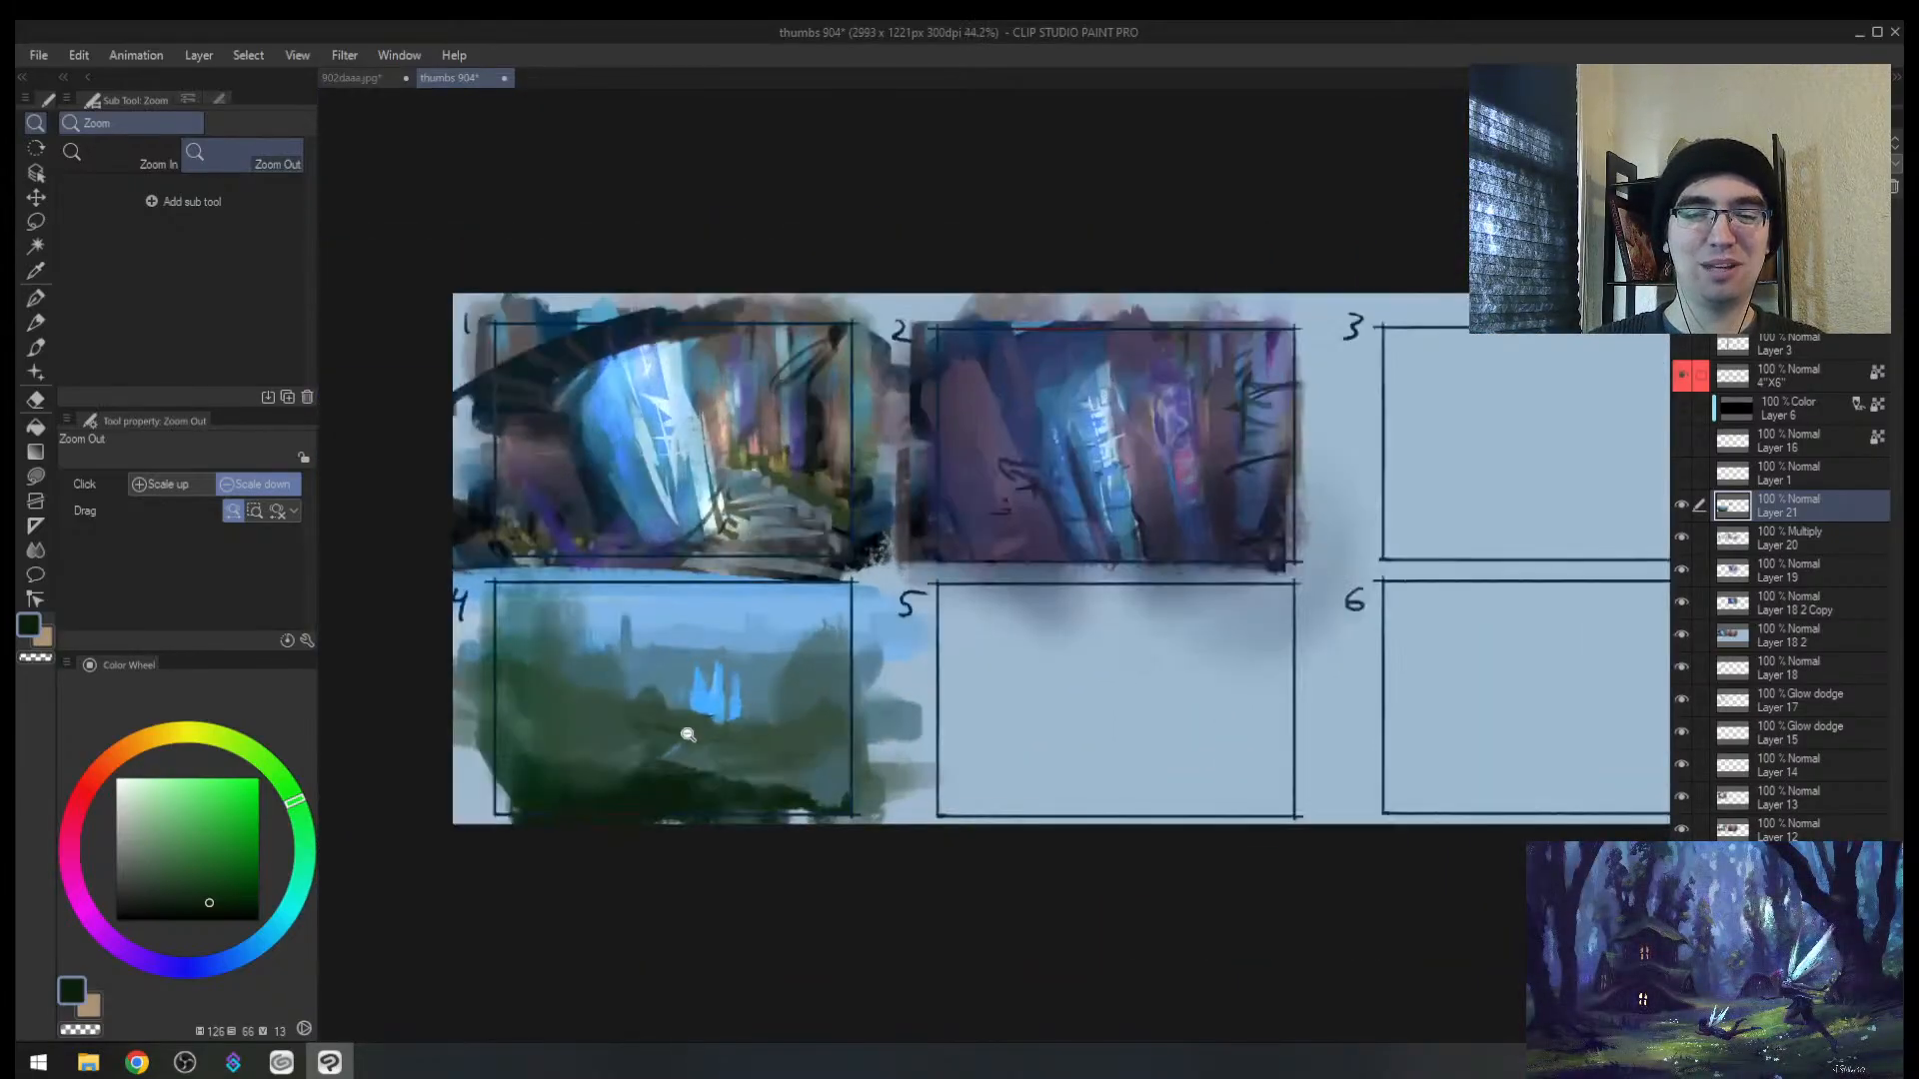
mouse_move(688, 734)
mouse_down()
mouse_move(703, 697)
mouse_move(636, 609)
mouse_up()
Step: Paint faint light-blue distant pillars in the sky with a size-100 sampled brush
alt+click(682, 510)
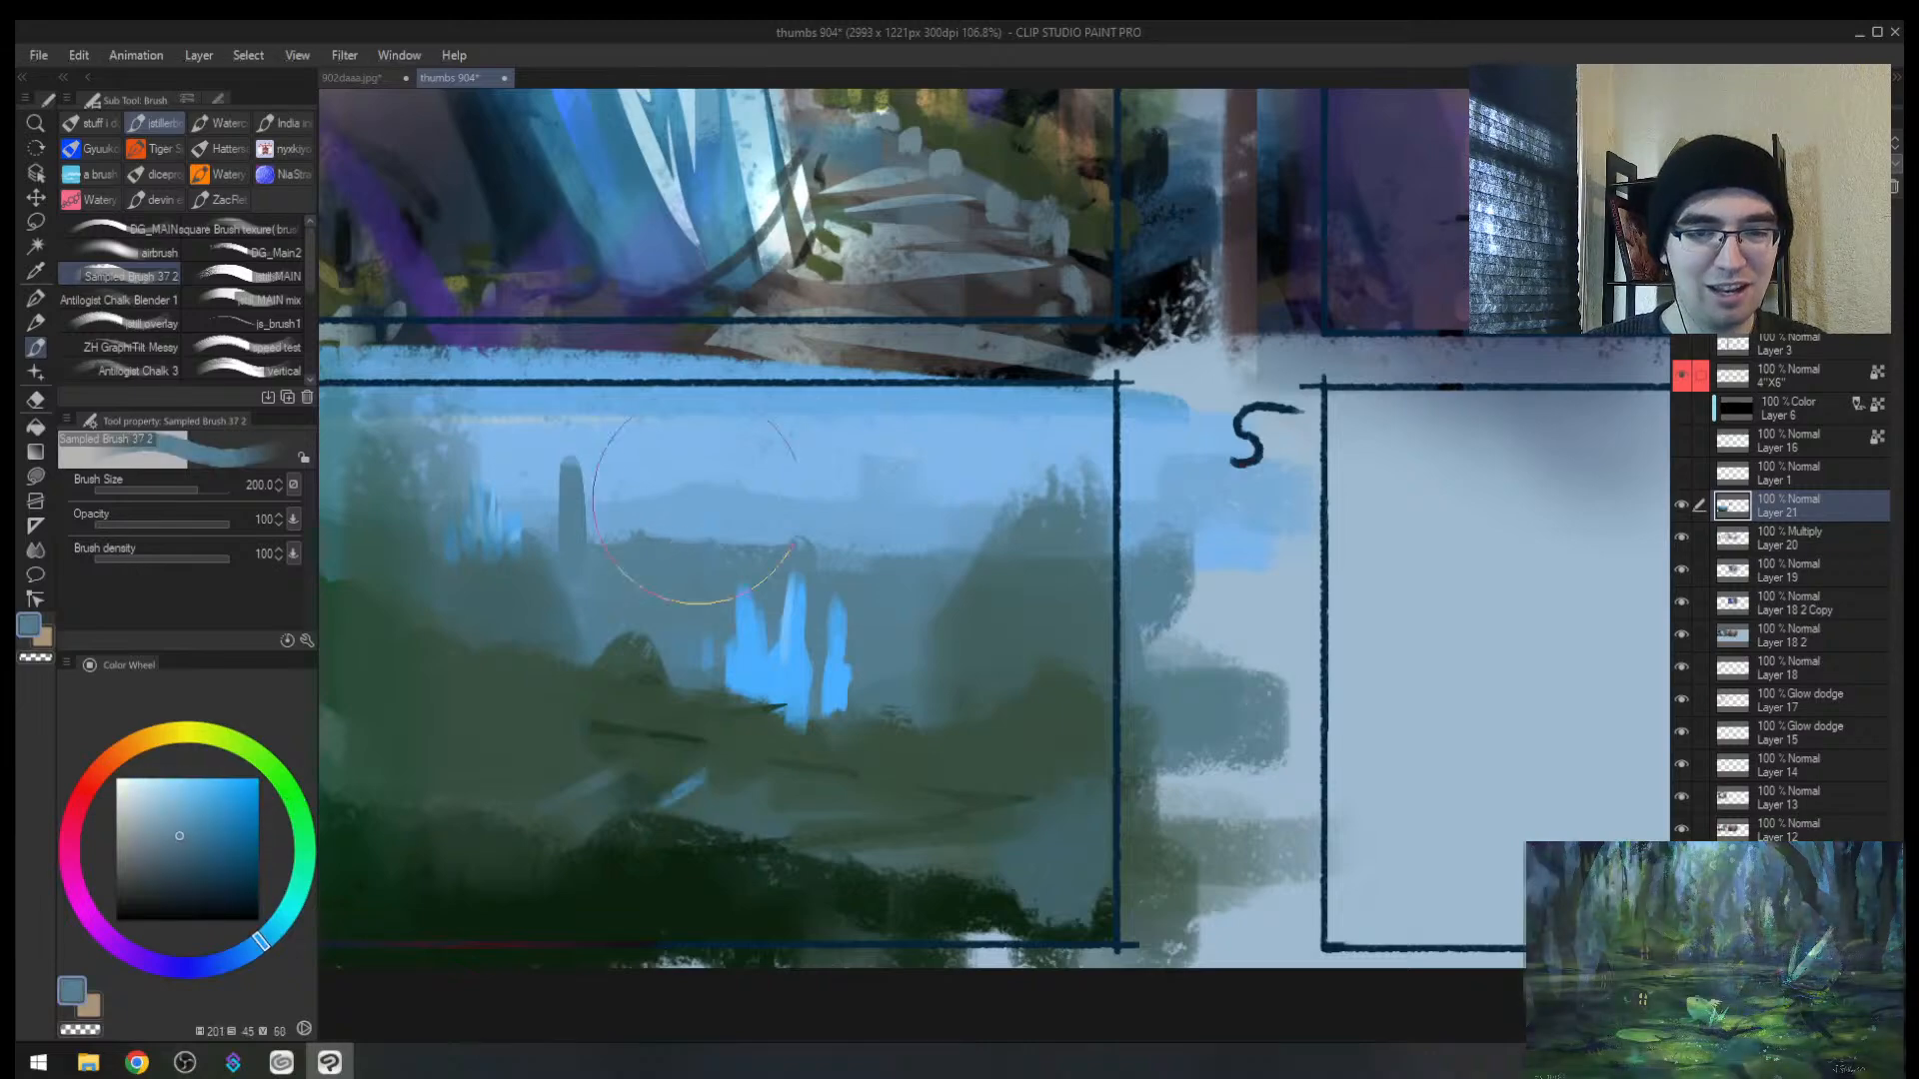
key([)
key([)
key([)
alt+click(974, 520)
key([)
mouse_move(966, 467)
mouse_down()
mouse_move(965, 535)
mouse_move(998, 538)
mouse_up()
drag(855, 439, 845, 508)
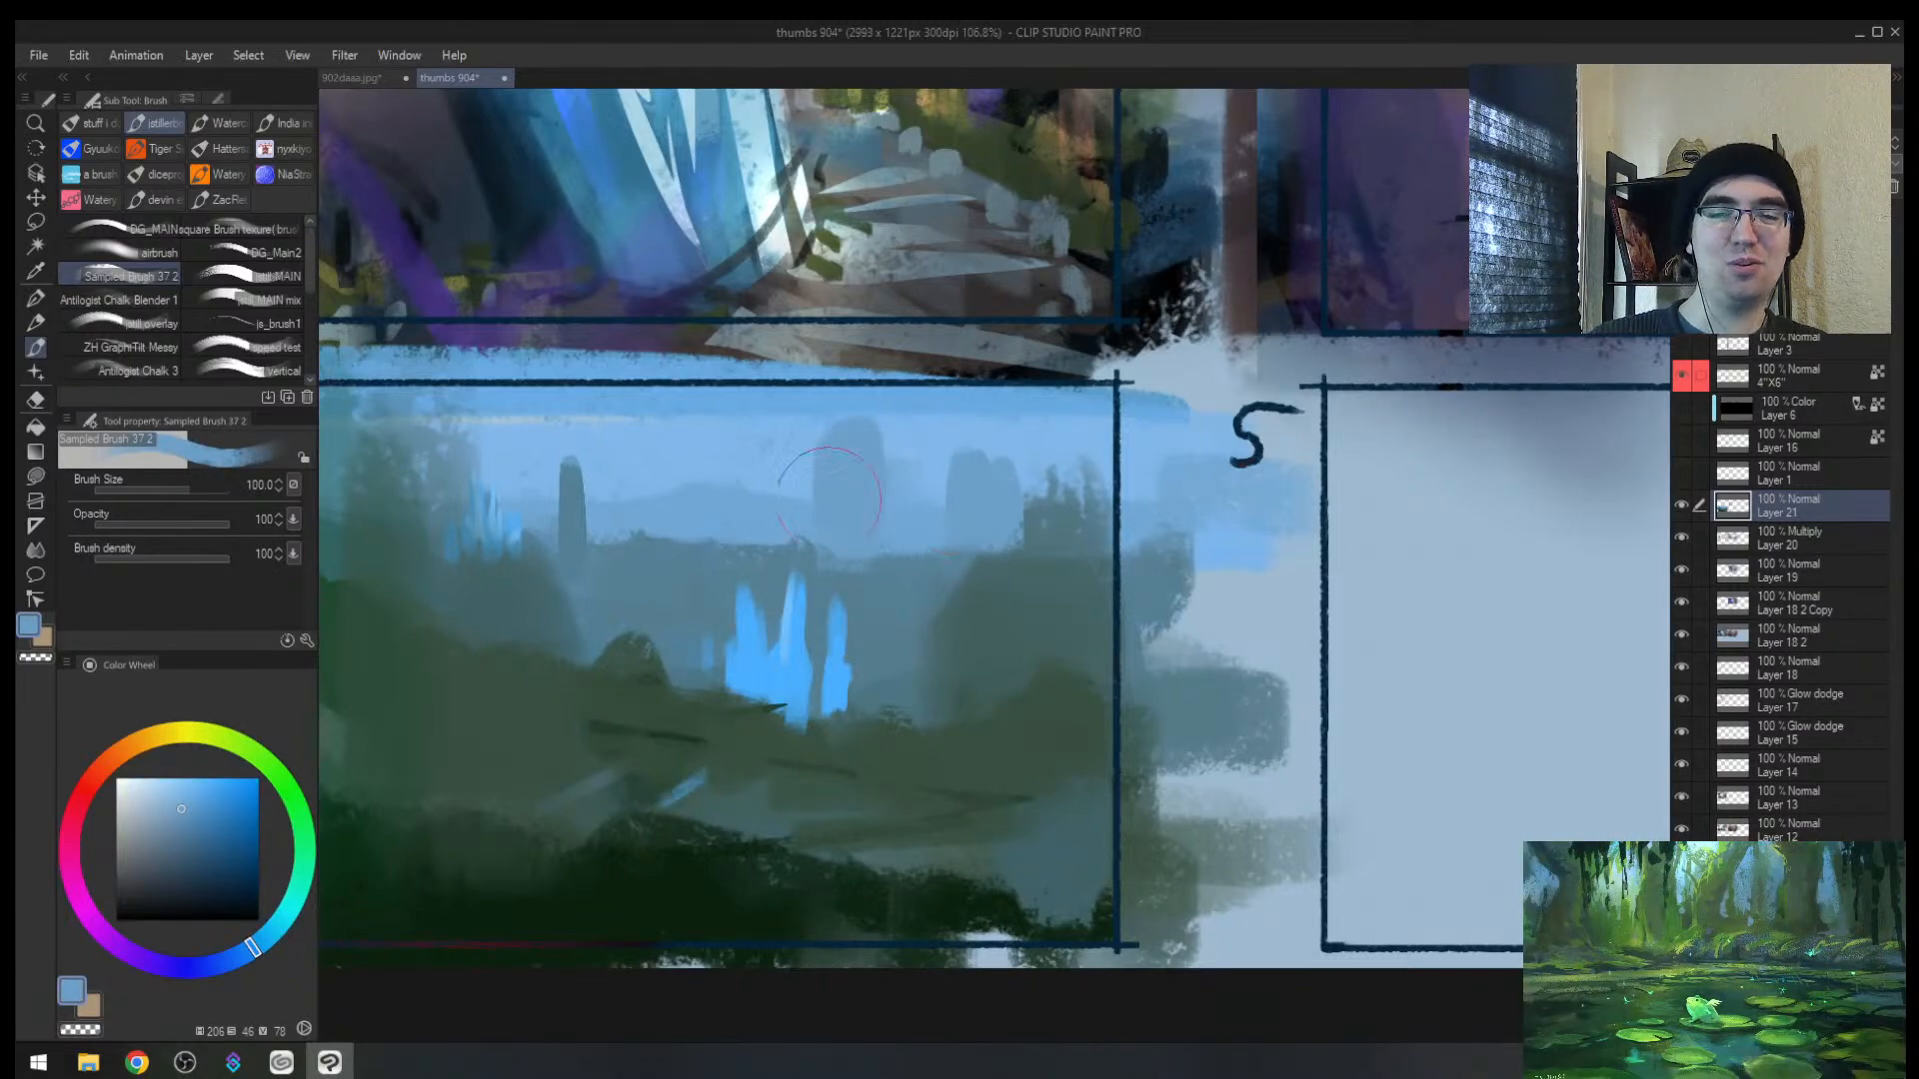
drag(530, 477, 611, 446)
key(ctrl+z)
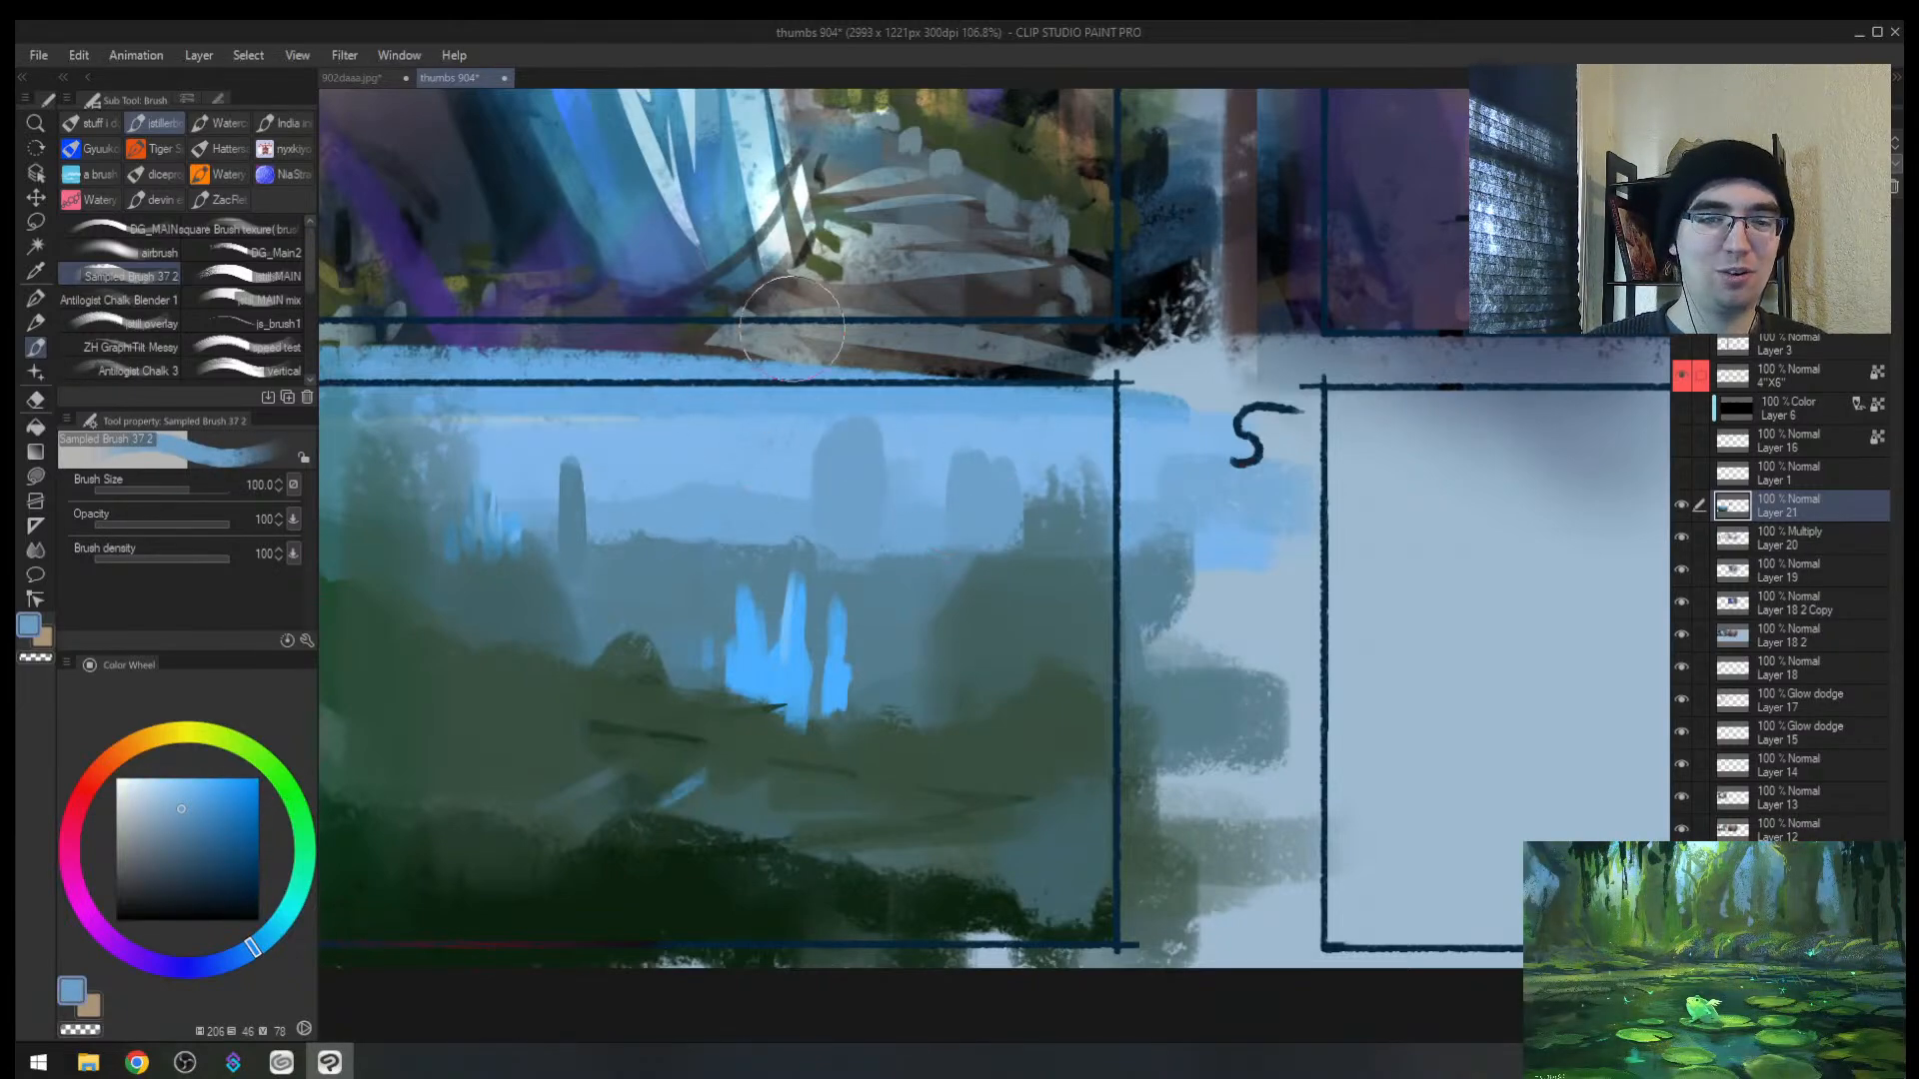
Step: Paint dark green hills on the left and a dark foreground along the bottom at size 200
drag(709, 503, 914, 498)
alt+click(608, 526)
key(])
drag(552, 459, 539, 570)
alt+click(534, 585)
key(])
key(])
key(])
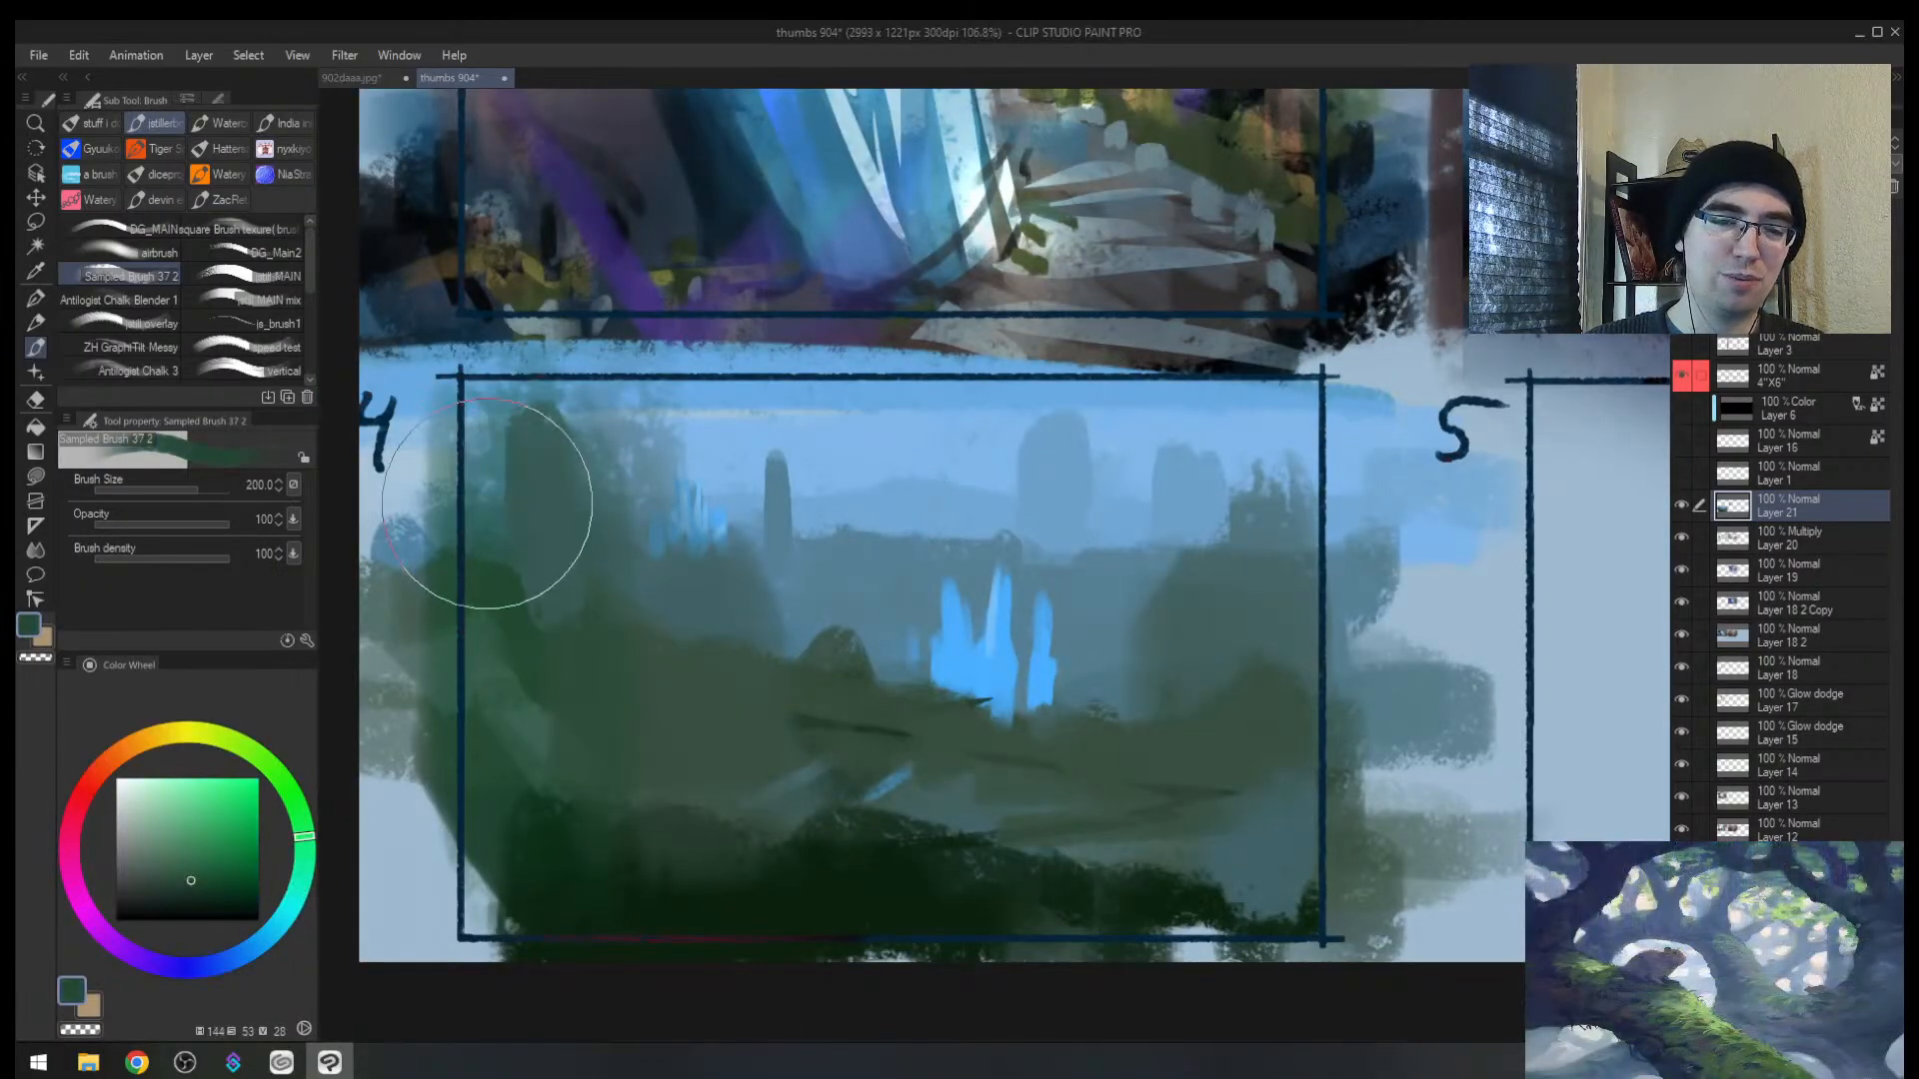
drag(486, 504, 457, 679)
alt+click(522, 900)
mouse_move(486, 783)
mouse_down()
mouse_move(613, 929)
mouse_move(990, 938)
mouse_move(1318, 789)
mouse_move(1180, 853)
mouse_move(1206, 734)
mouse_move(1039, 922)
mouse_up()
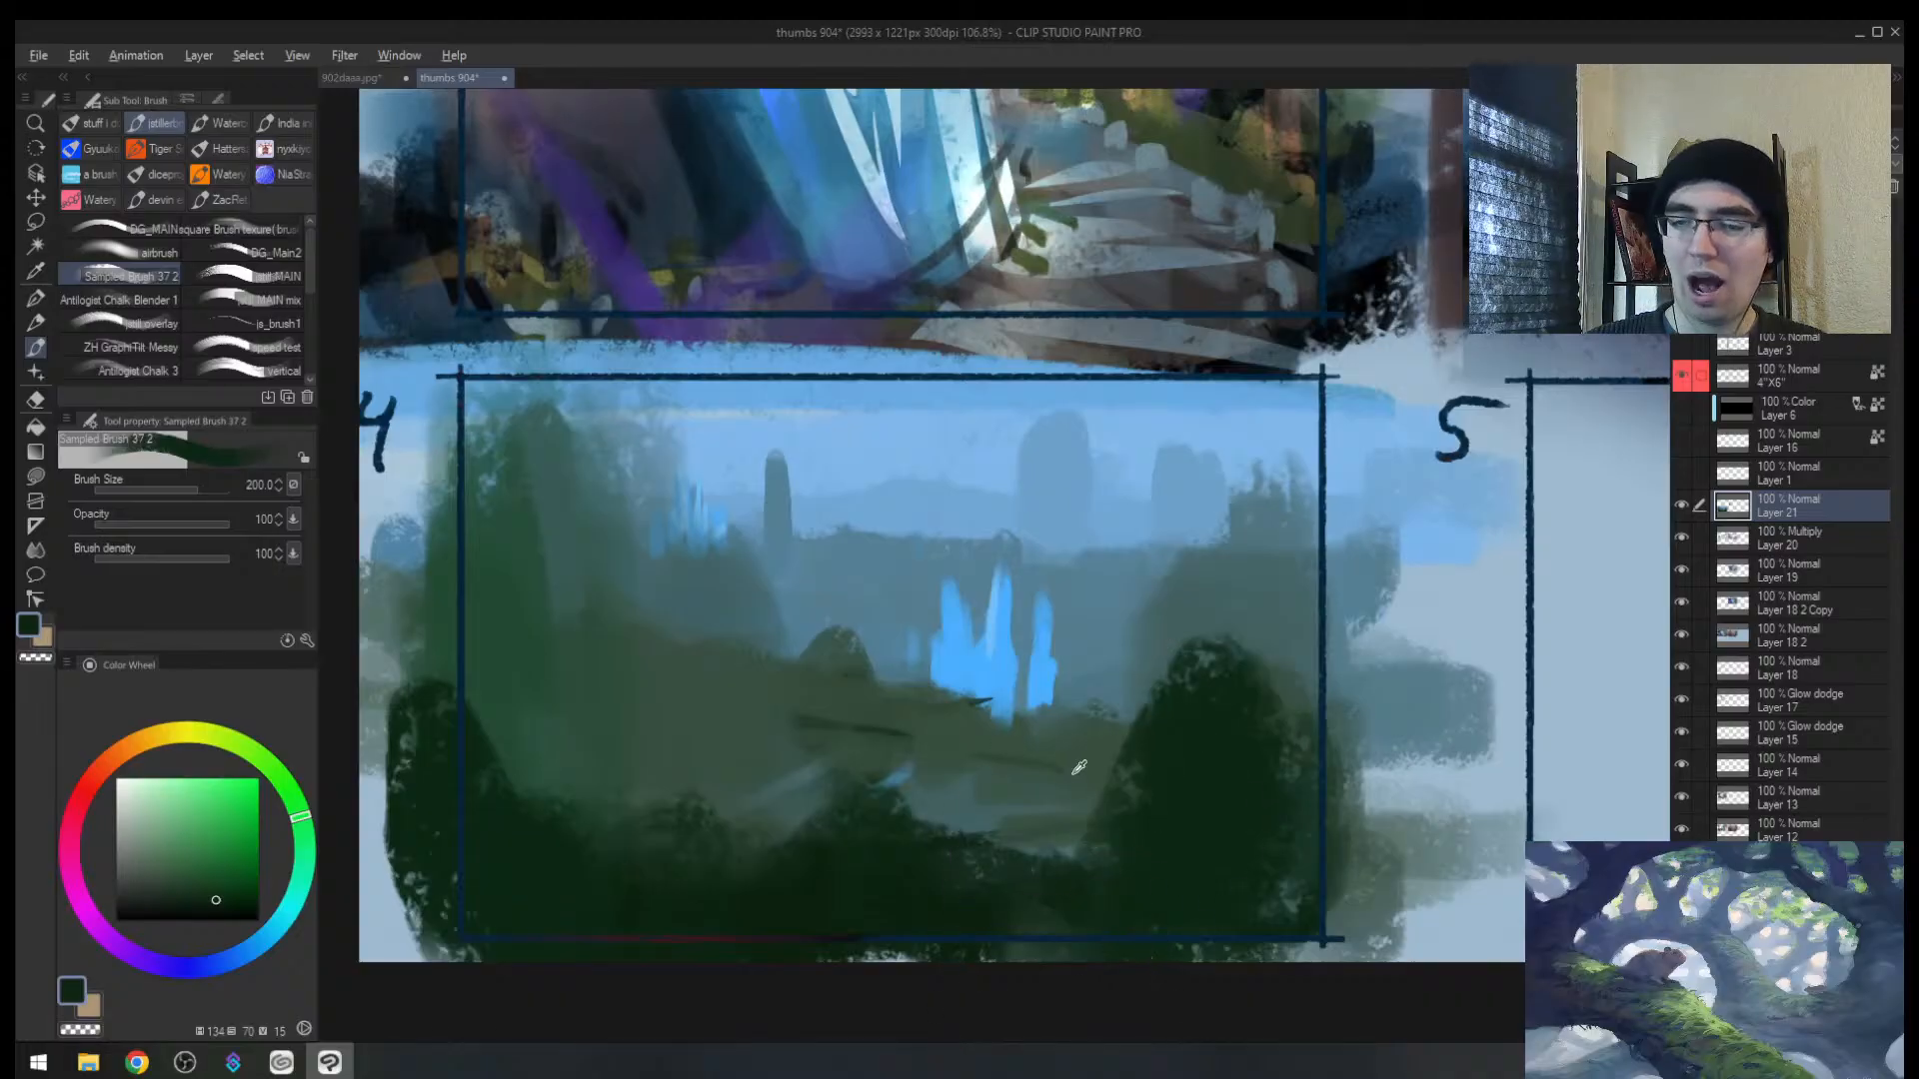
Step: Paint a muted blue tower among the distant peaks, then zoom out to check the sheet
alt+click(1071, 774)
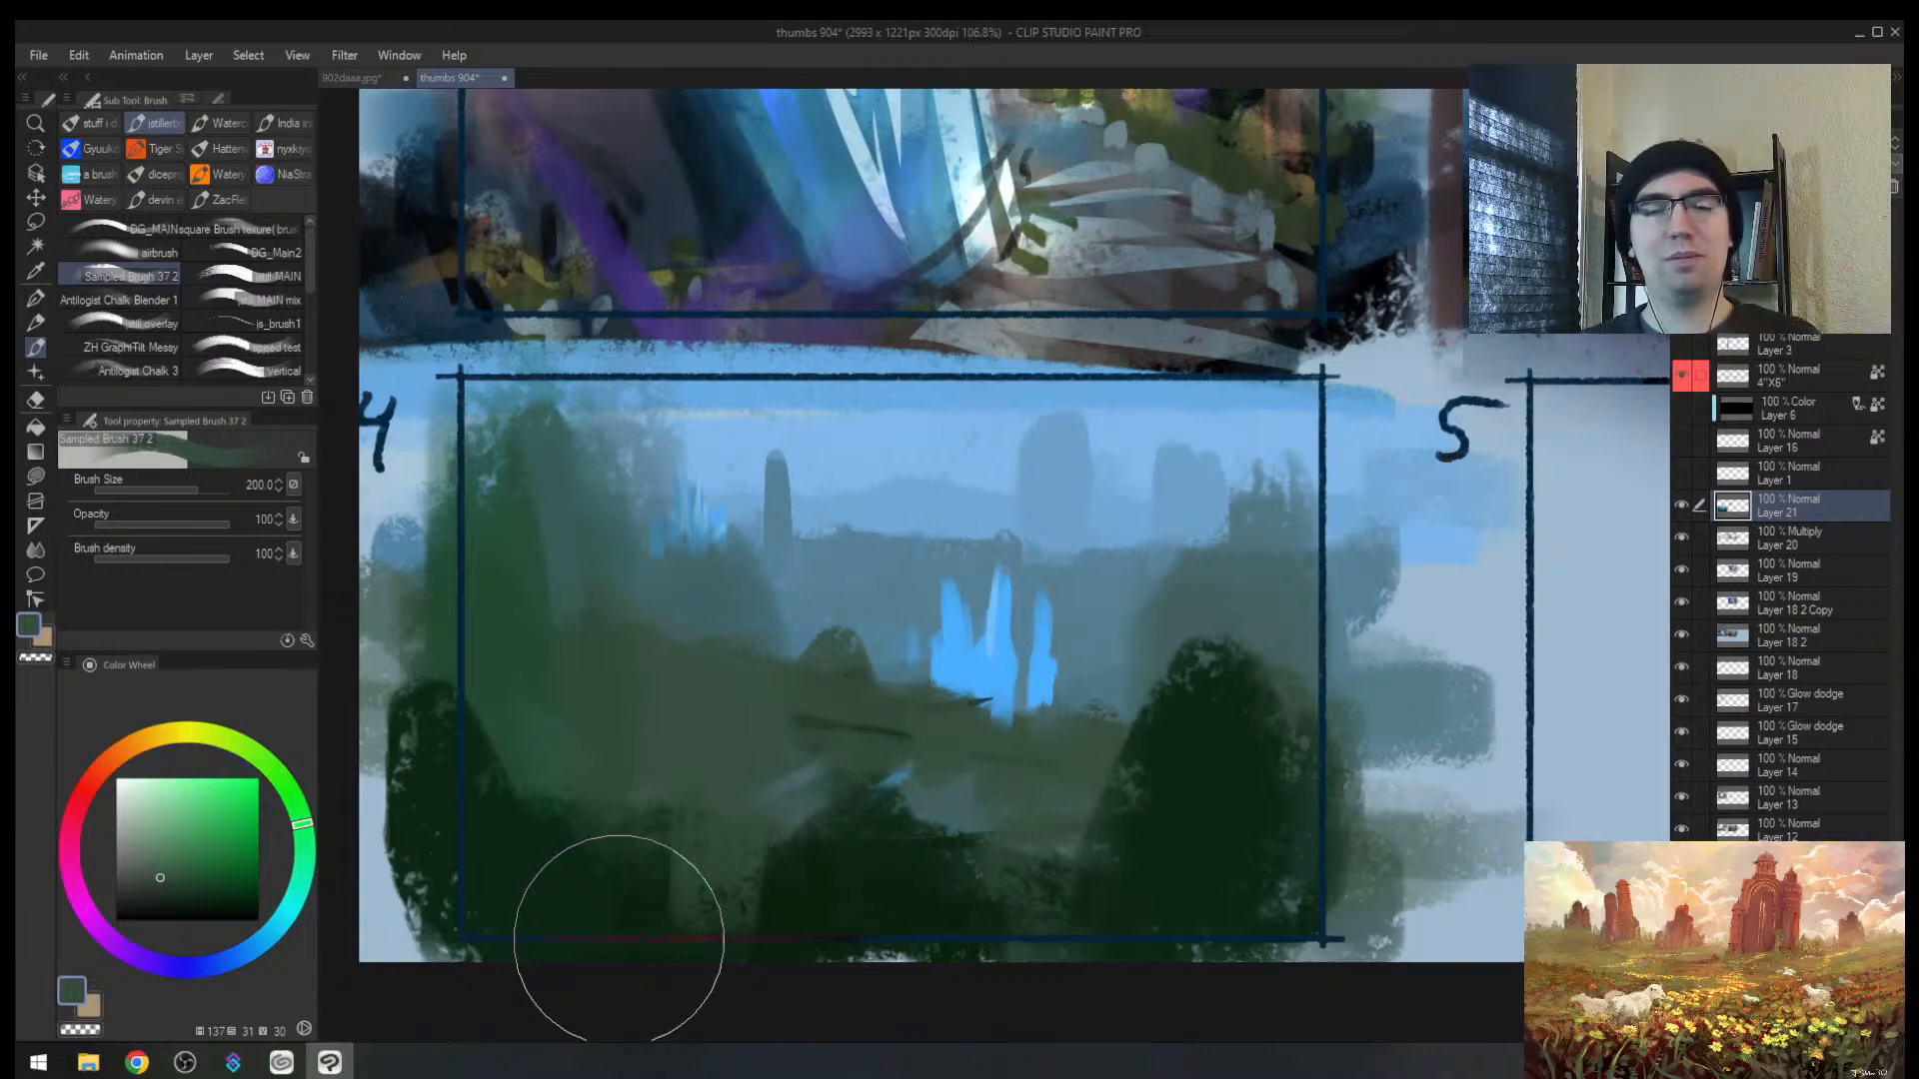
key([)
key([)
key([)
drag(817, 496, 820, 571)
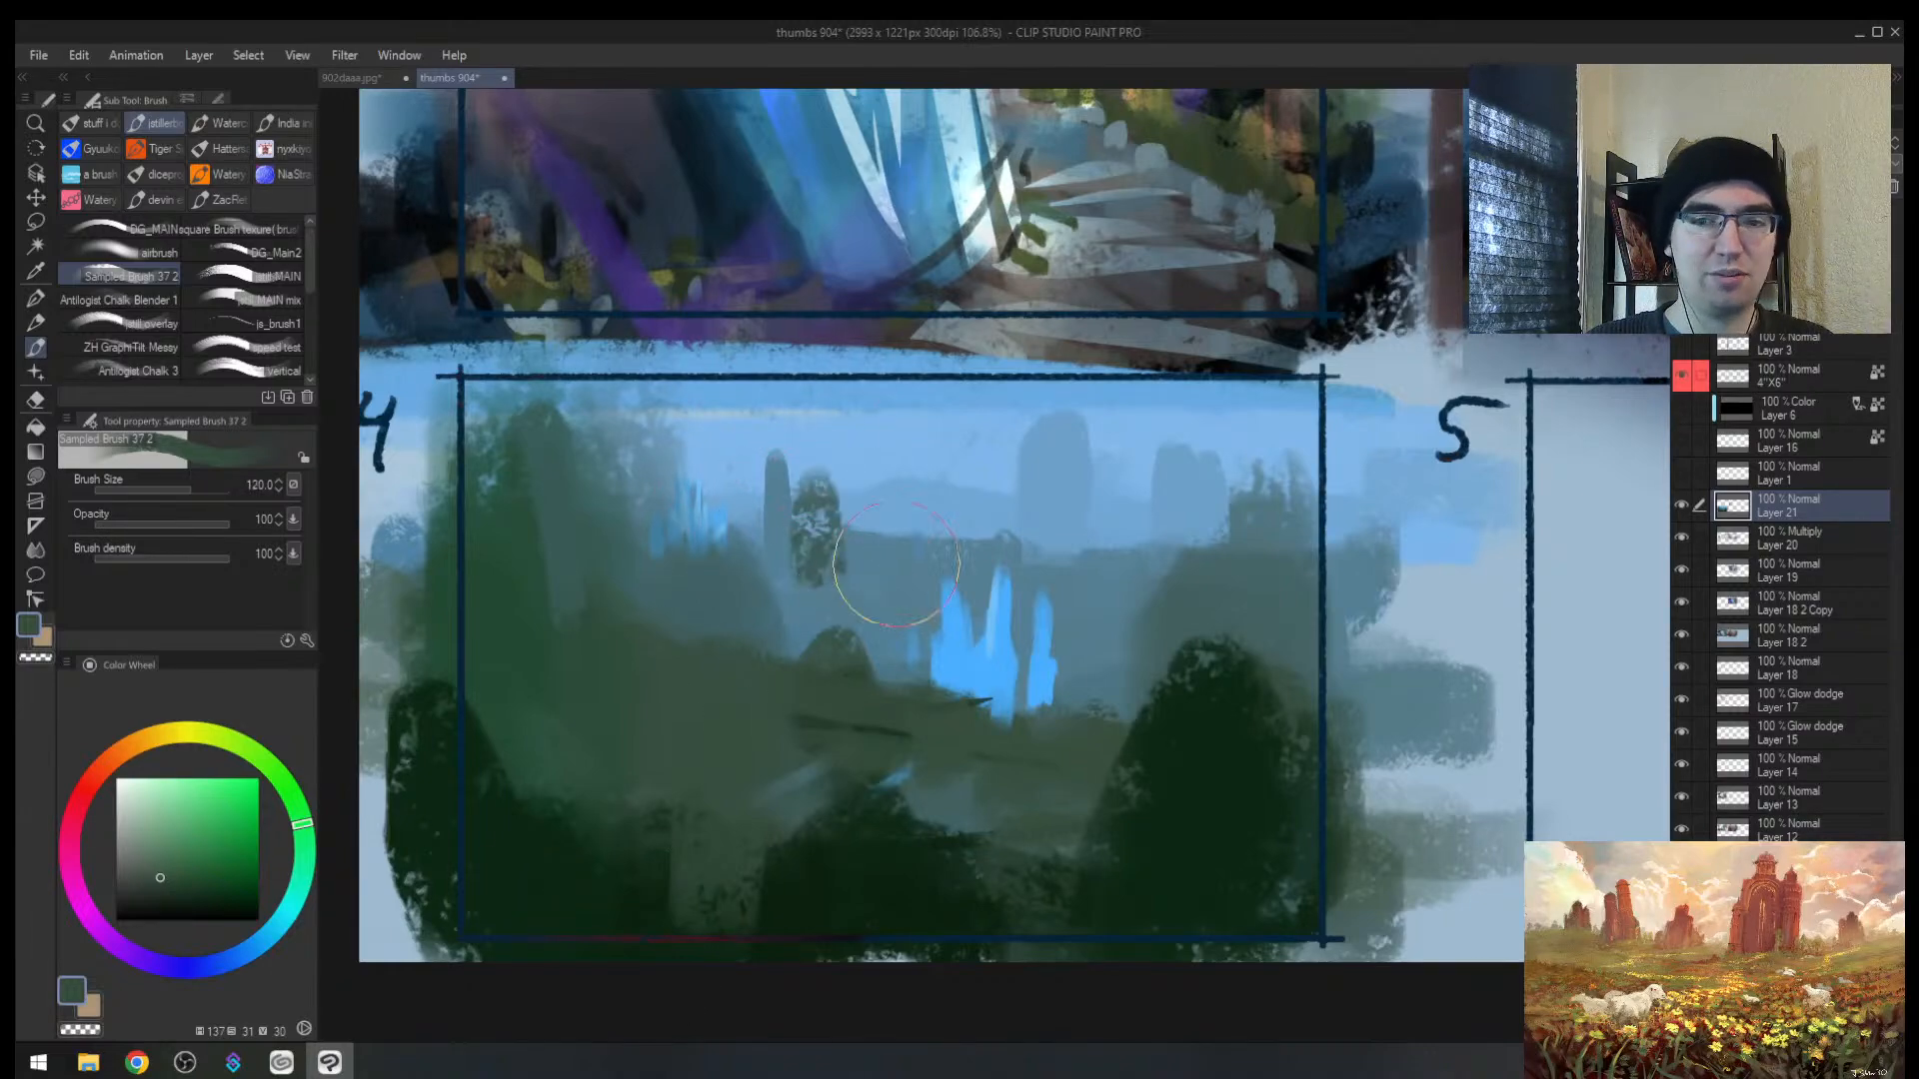
key(ctrl+z)
alt+click(879, 585)
drag(819, 480, 811, 590)
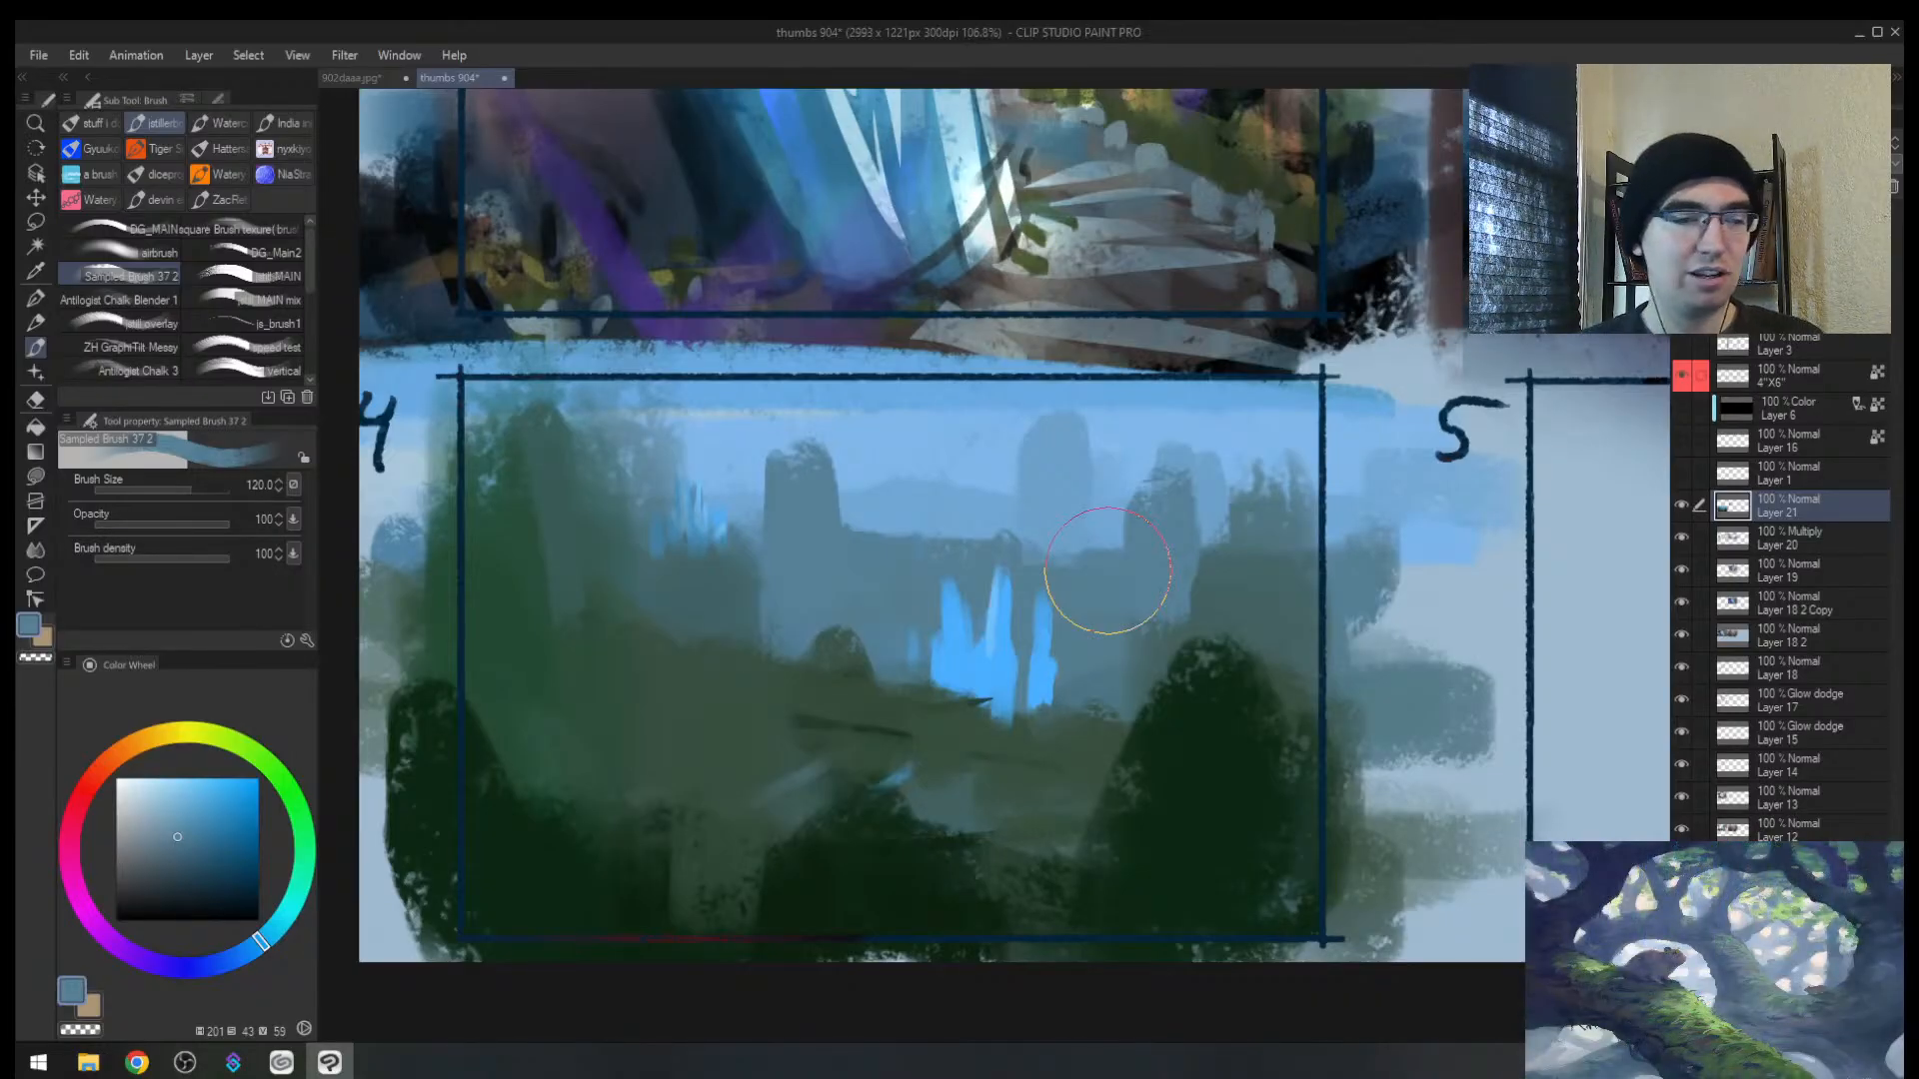
key(h)
key(alt+space)
drag(1231, 588, 912, 651)
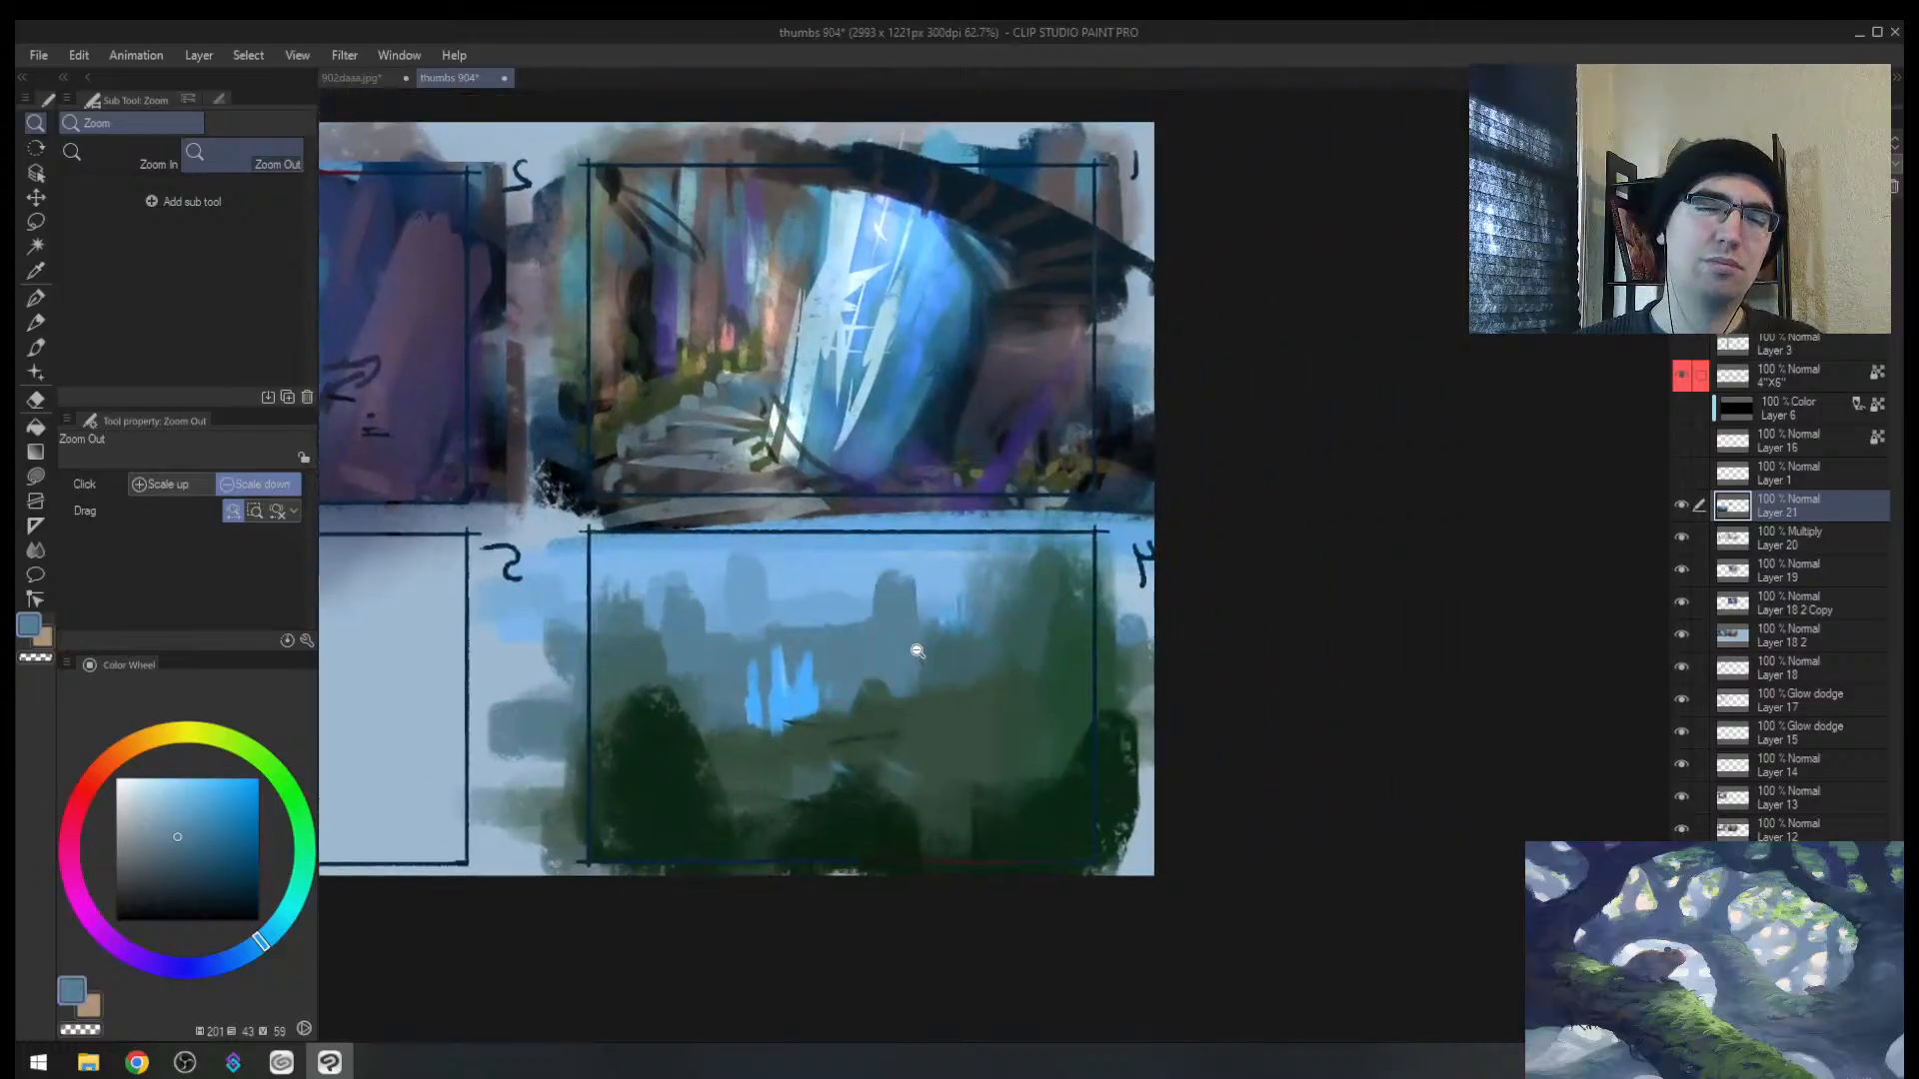
Step: Dab a pale peach glow beside the pale blue waterfall with a smaller brush
mouse_move(1003, 597)
mouse_down()
mouse_move(933, 608)
mouse_move(998, 580)
mouse_up()
mouse_move(852, 556)
mouse_down()
mouse_move(850, 602)
mouse_move(895, 550)
mouse_move(925, 596)
mouse_move(843, 686)
mouse_move(904, 611)
mouse_move(899, 630)
mouse_move(844, 609)
mouse_up()
key(alt+space)
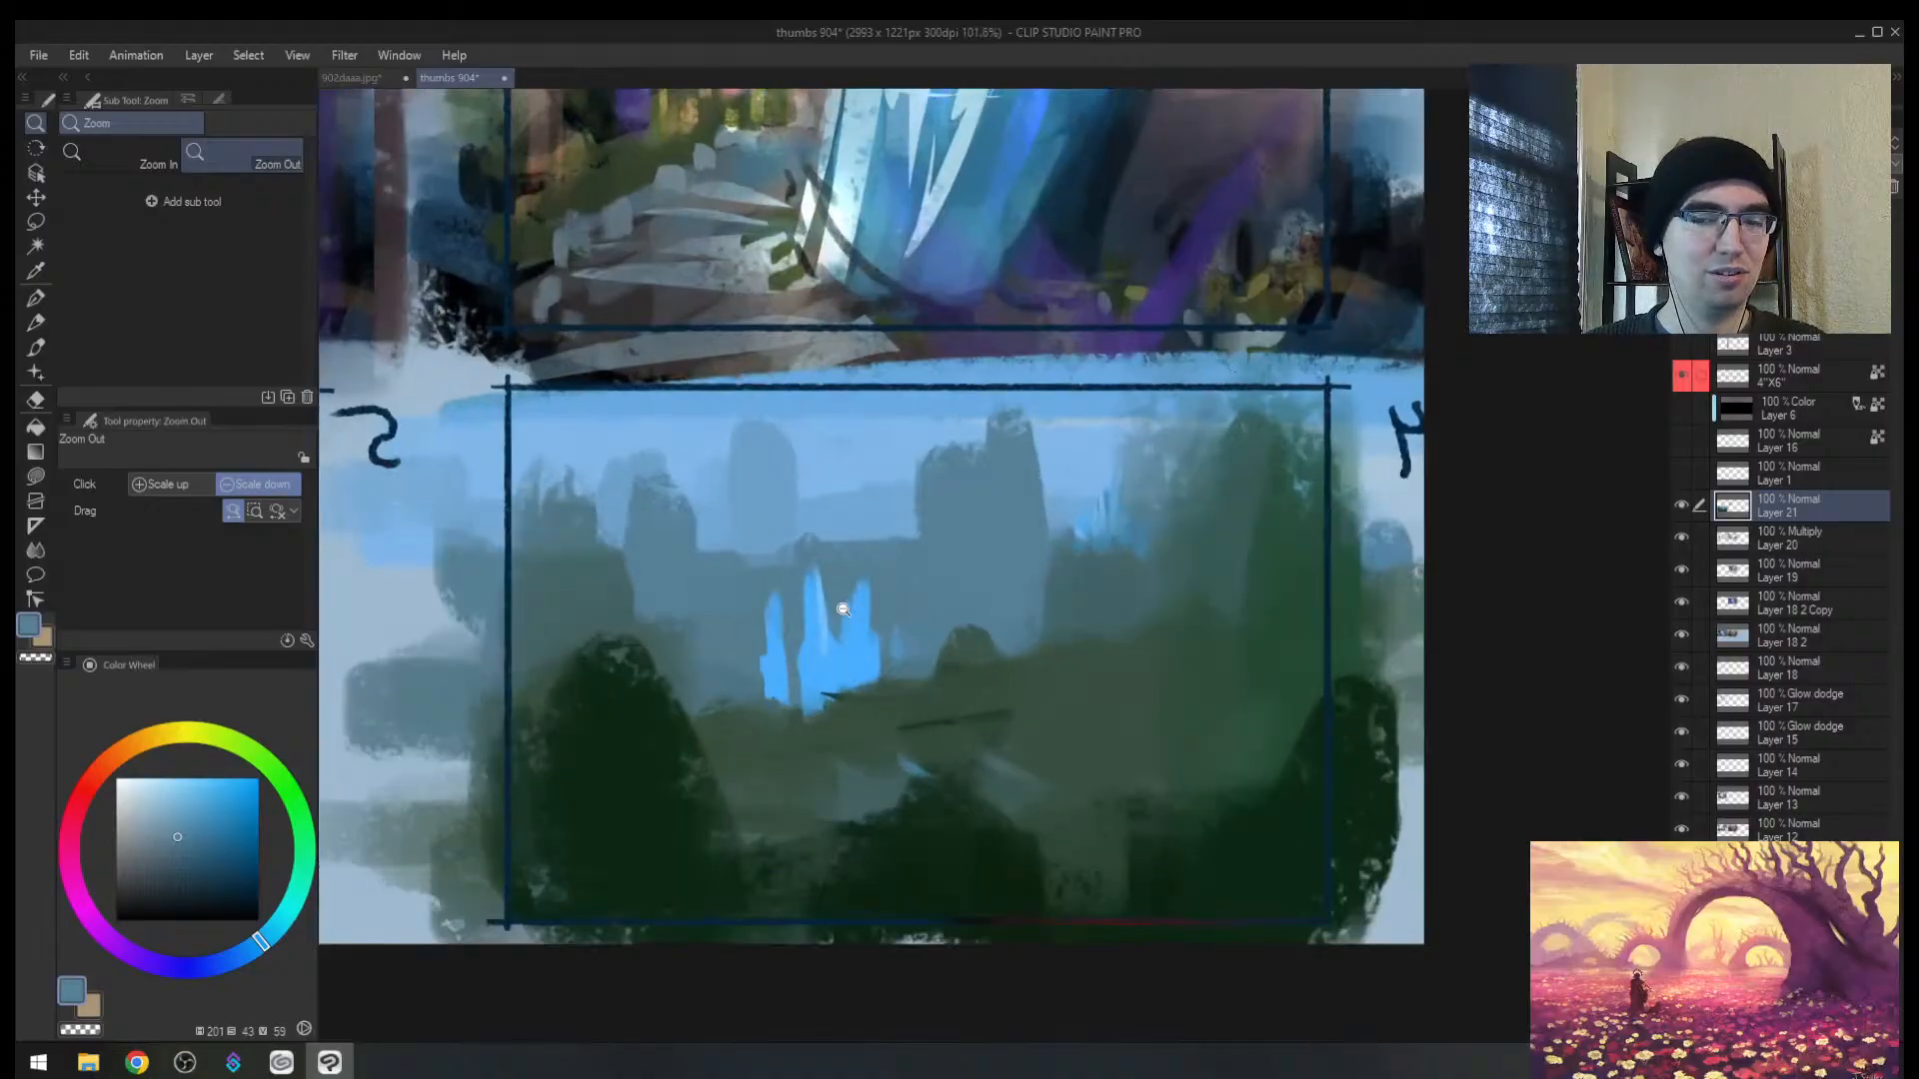
mouse_move(172, 746)
mouse_down()
mouse_move(105, 767)
mouse_move(151, 780)
mouse_up()
key(bracketleft)
key(h)
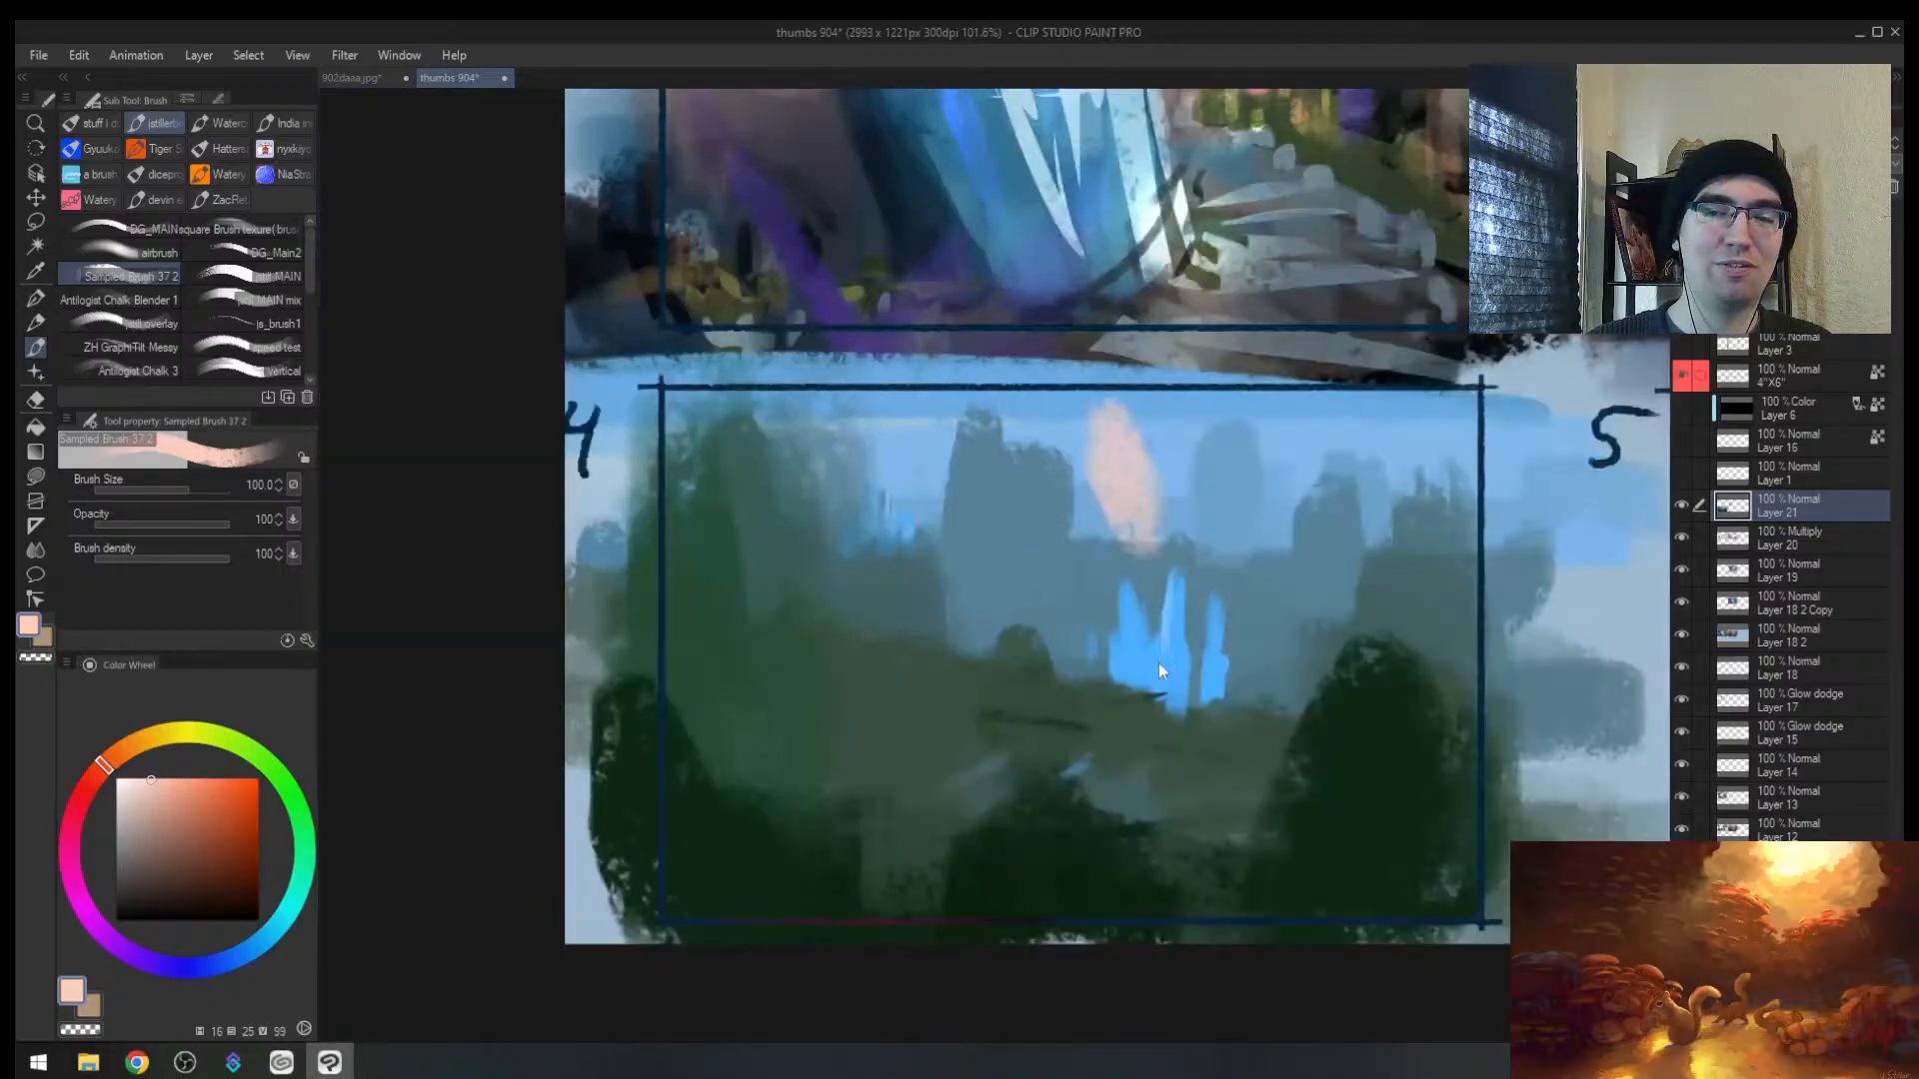
key(ctrl+z)
mouse_move(1306, 592)
mouse_down()
mouse_move(981, 643)
mouse_move(970, 606)
mouse_up()
Step: Add a new layer above Layer 21 with the Glow dodge blend mode
key(ctrl+shift+n)
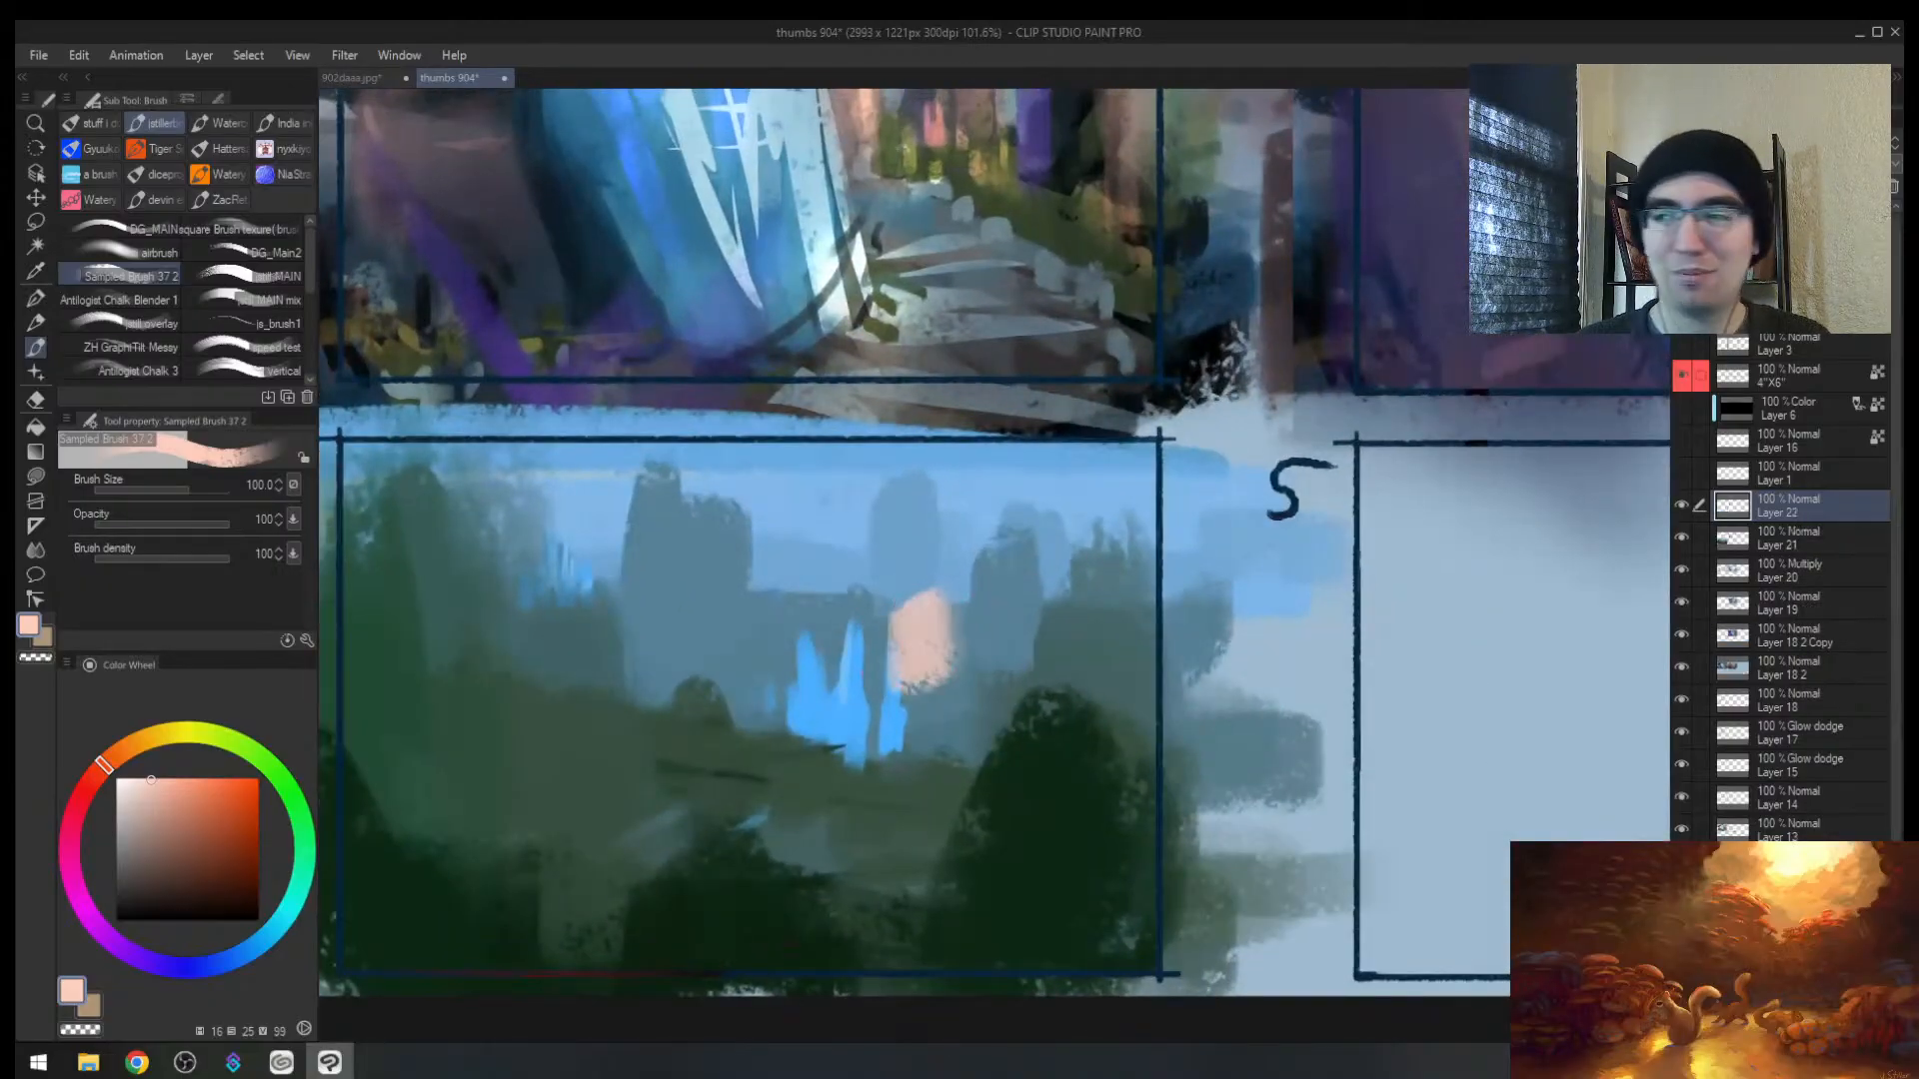
click(1743, 143)
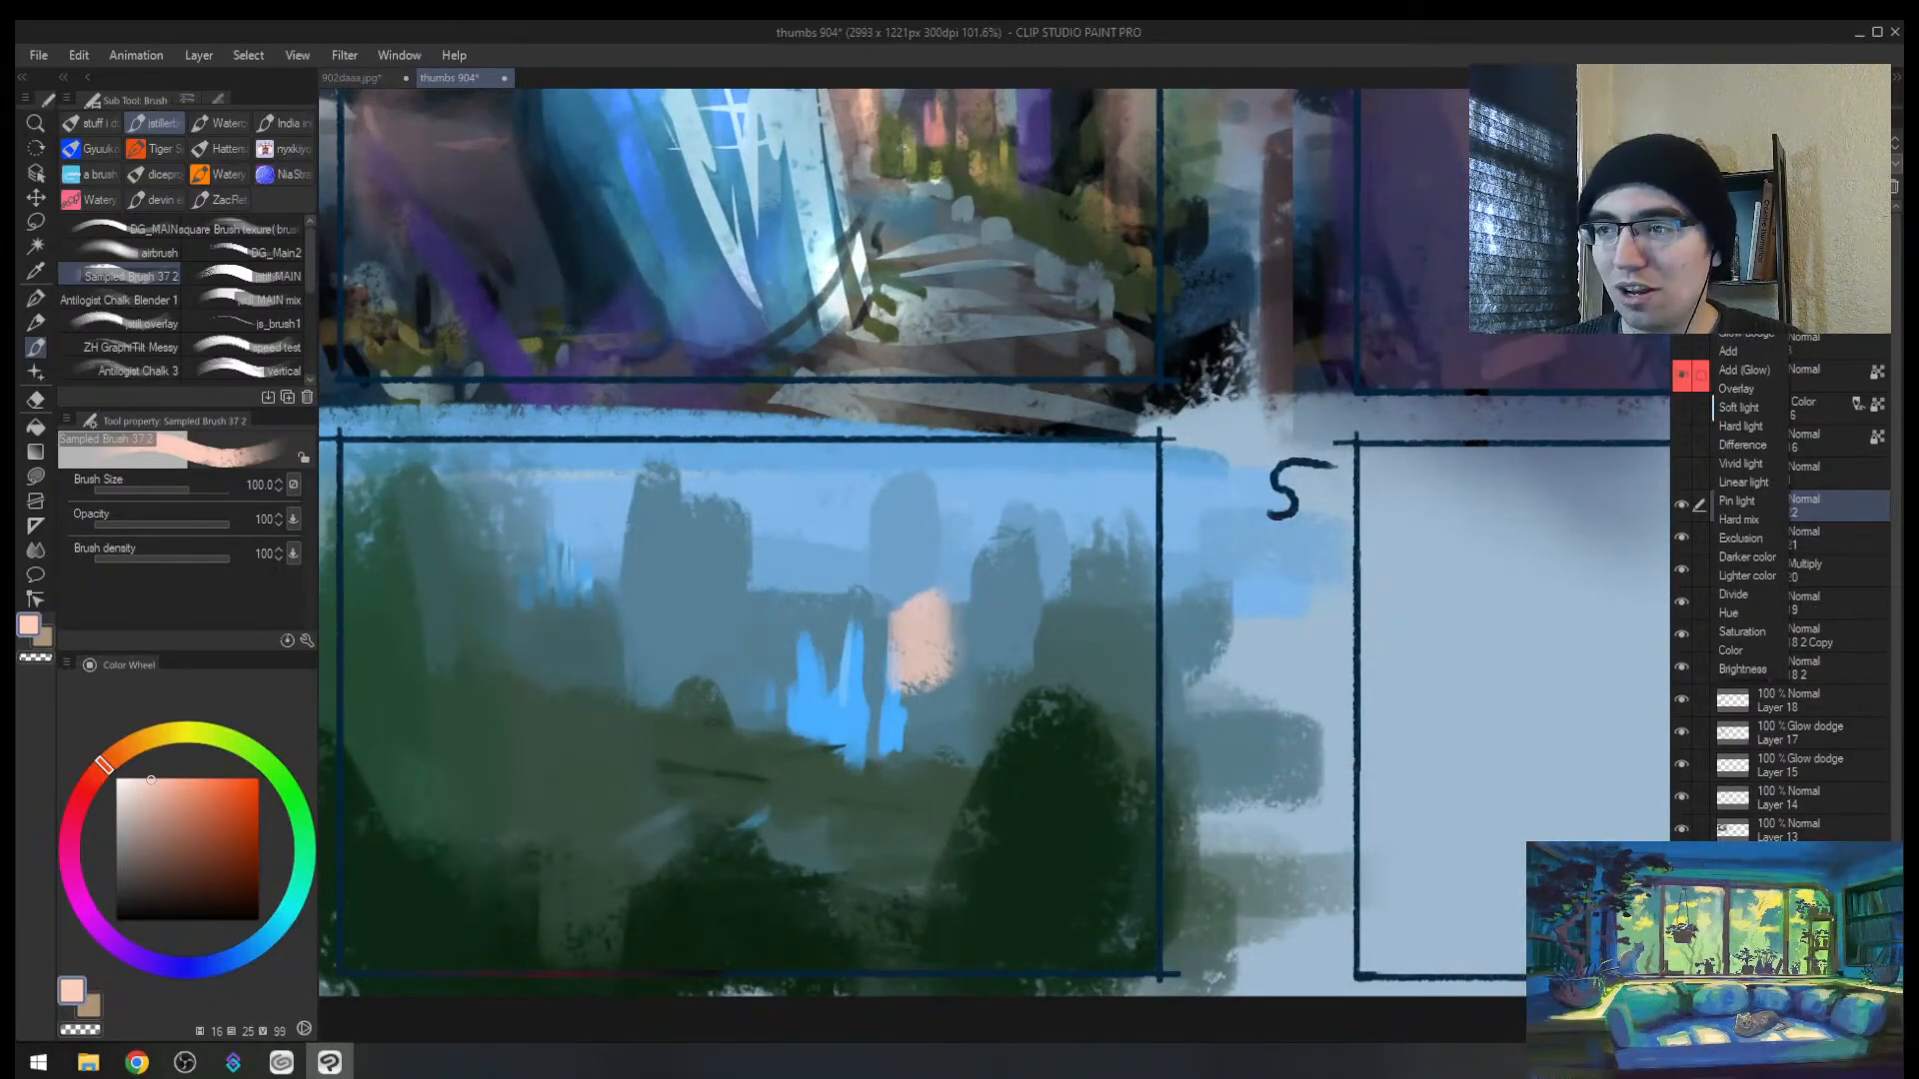
click(1744, 340)
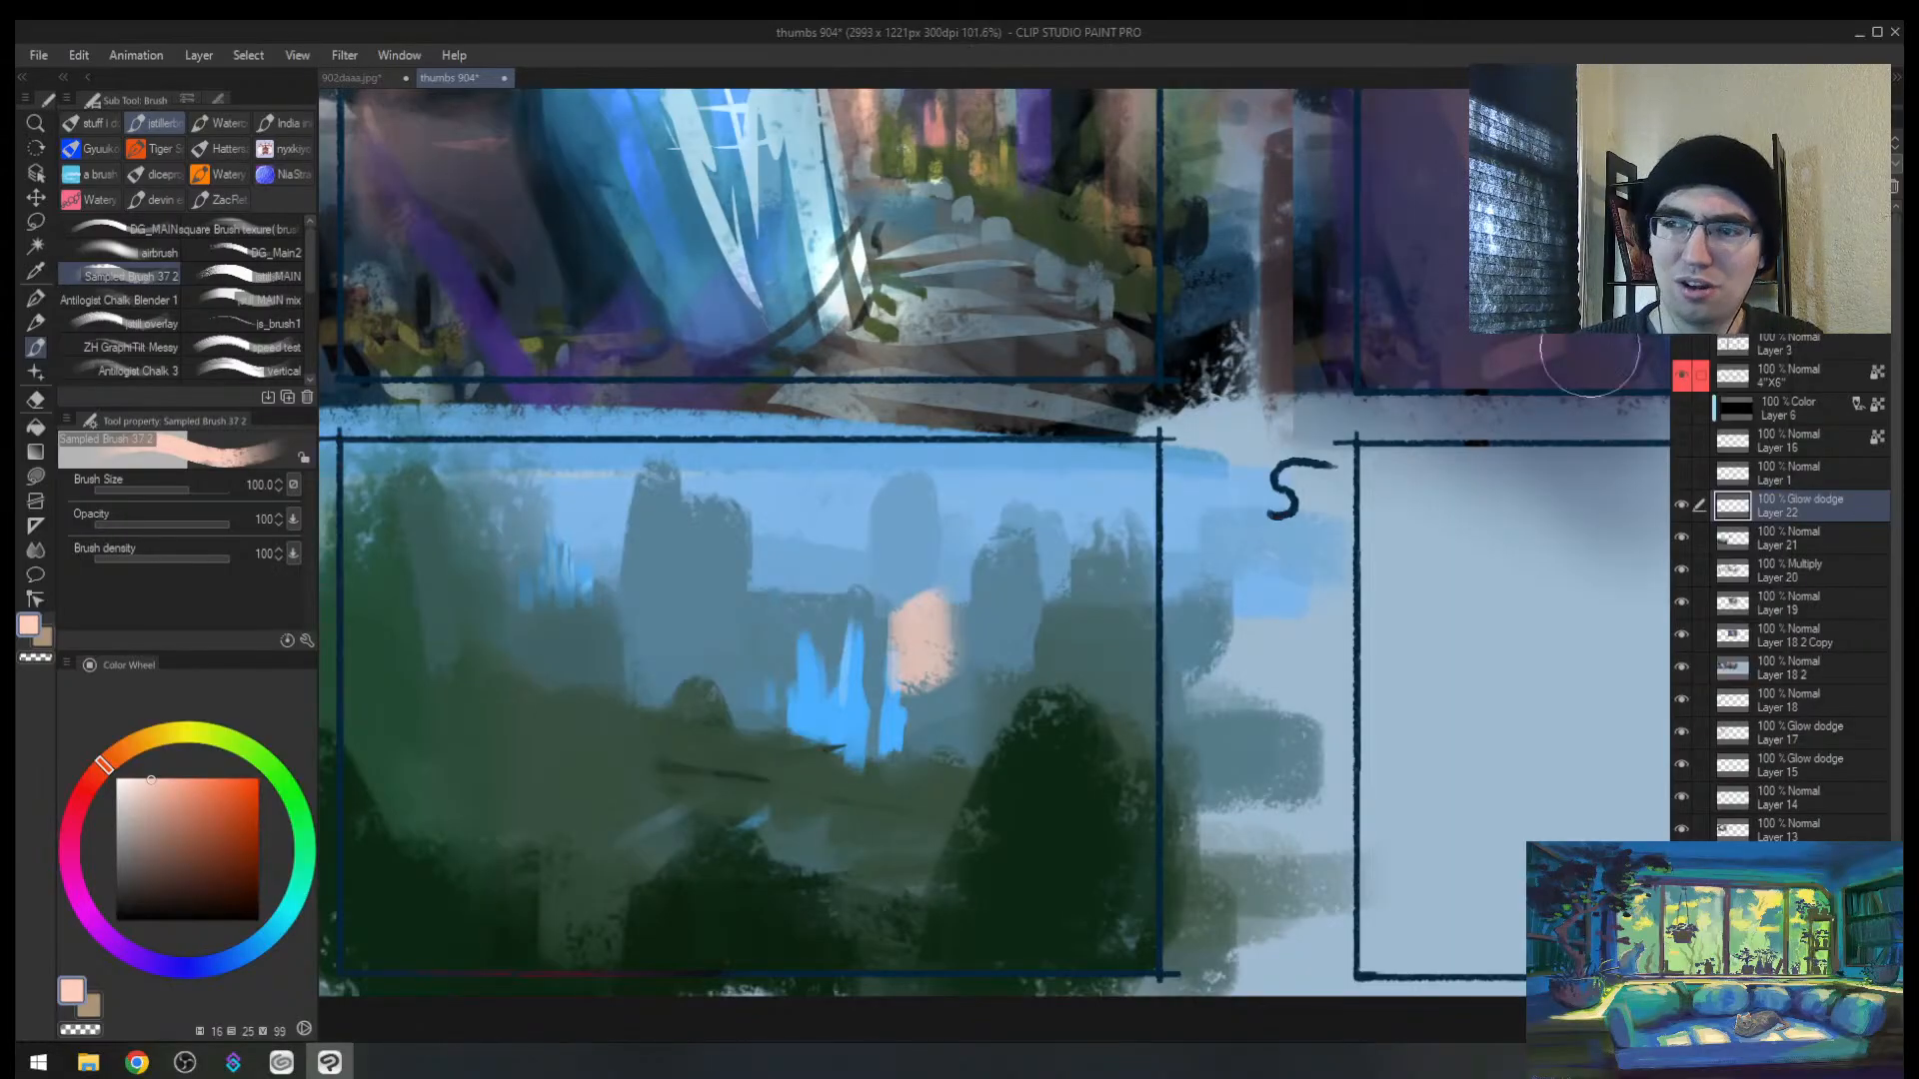
drag(724, 770, 704, 600)
key(ctrl+z)
Step: Try larger bright glow strokes over the upper-left peaks and left pillars, then undo them
key(e)
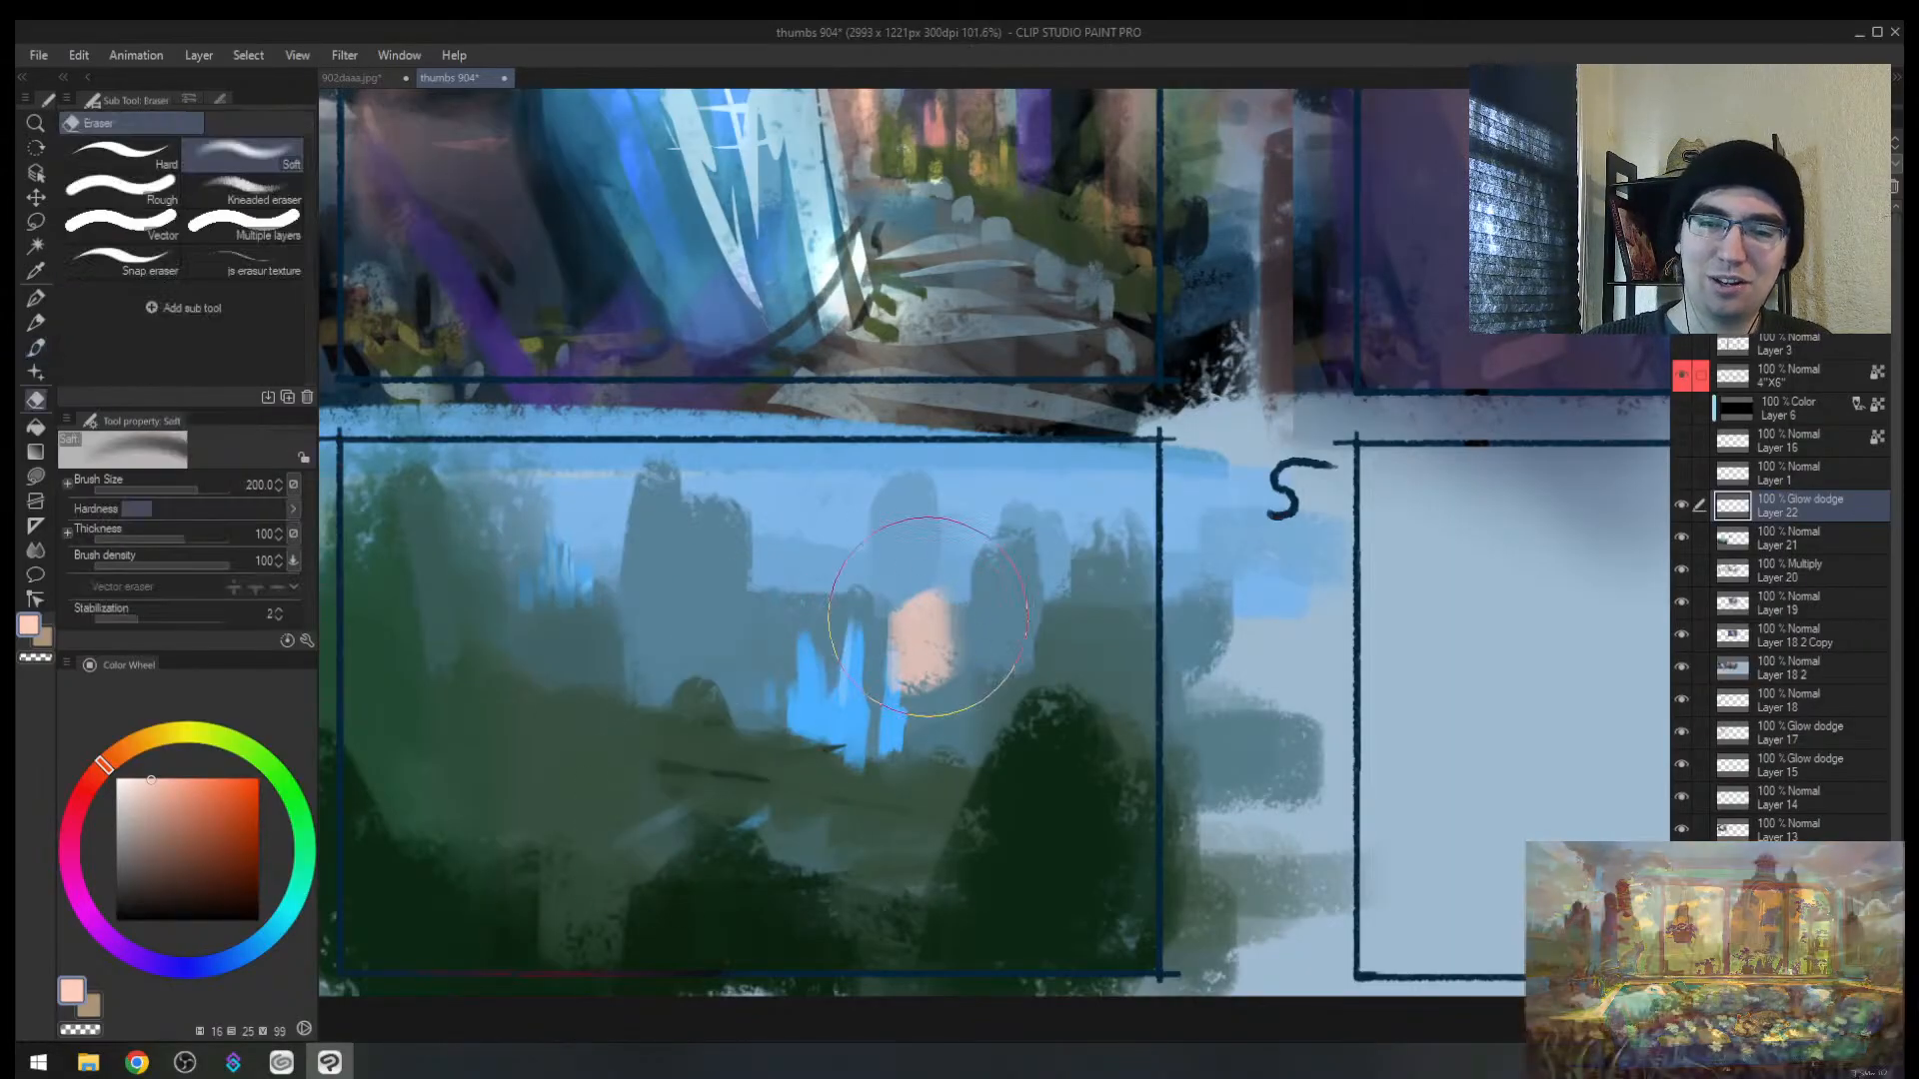
key(b)
key(])
drag(691, 479, 545, 639)
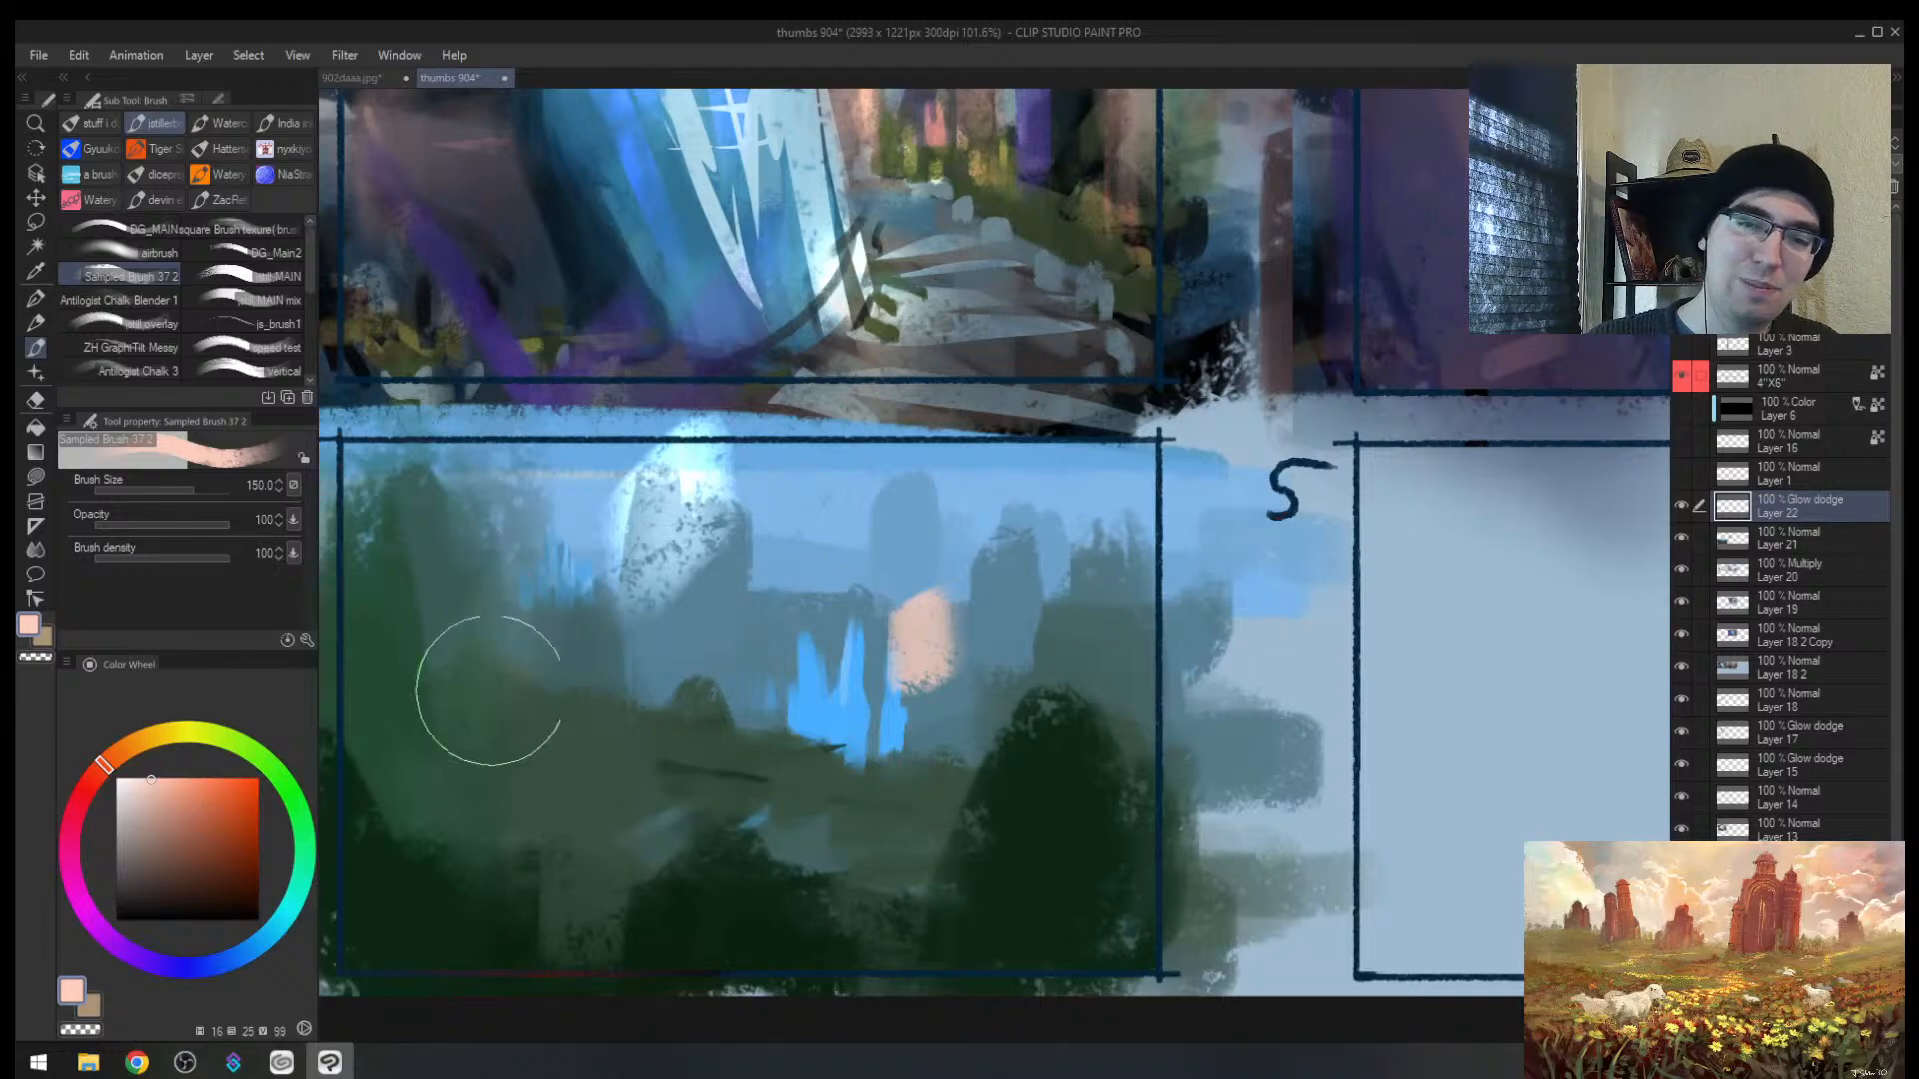
key(ctrl+z)
key(])
drag(592, 544, 495, 689)
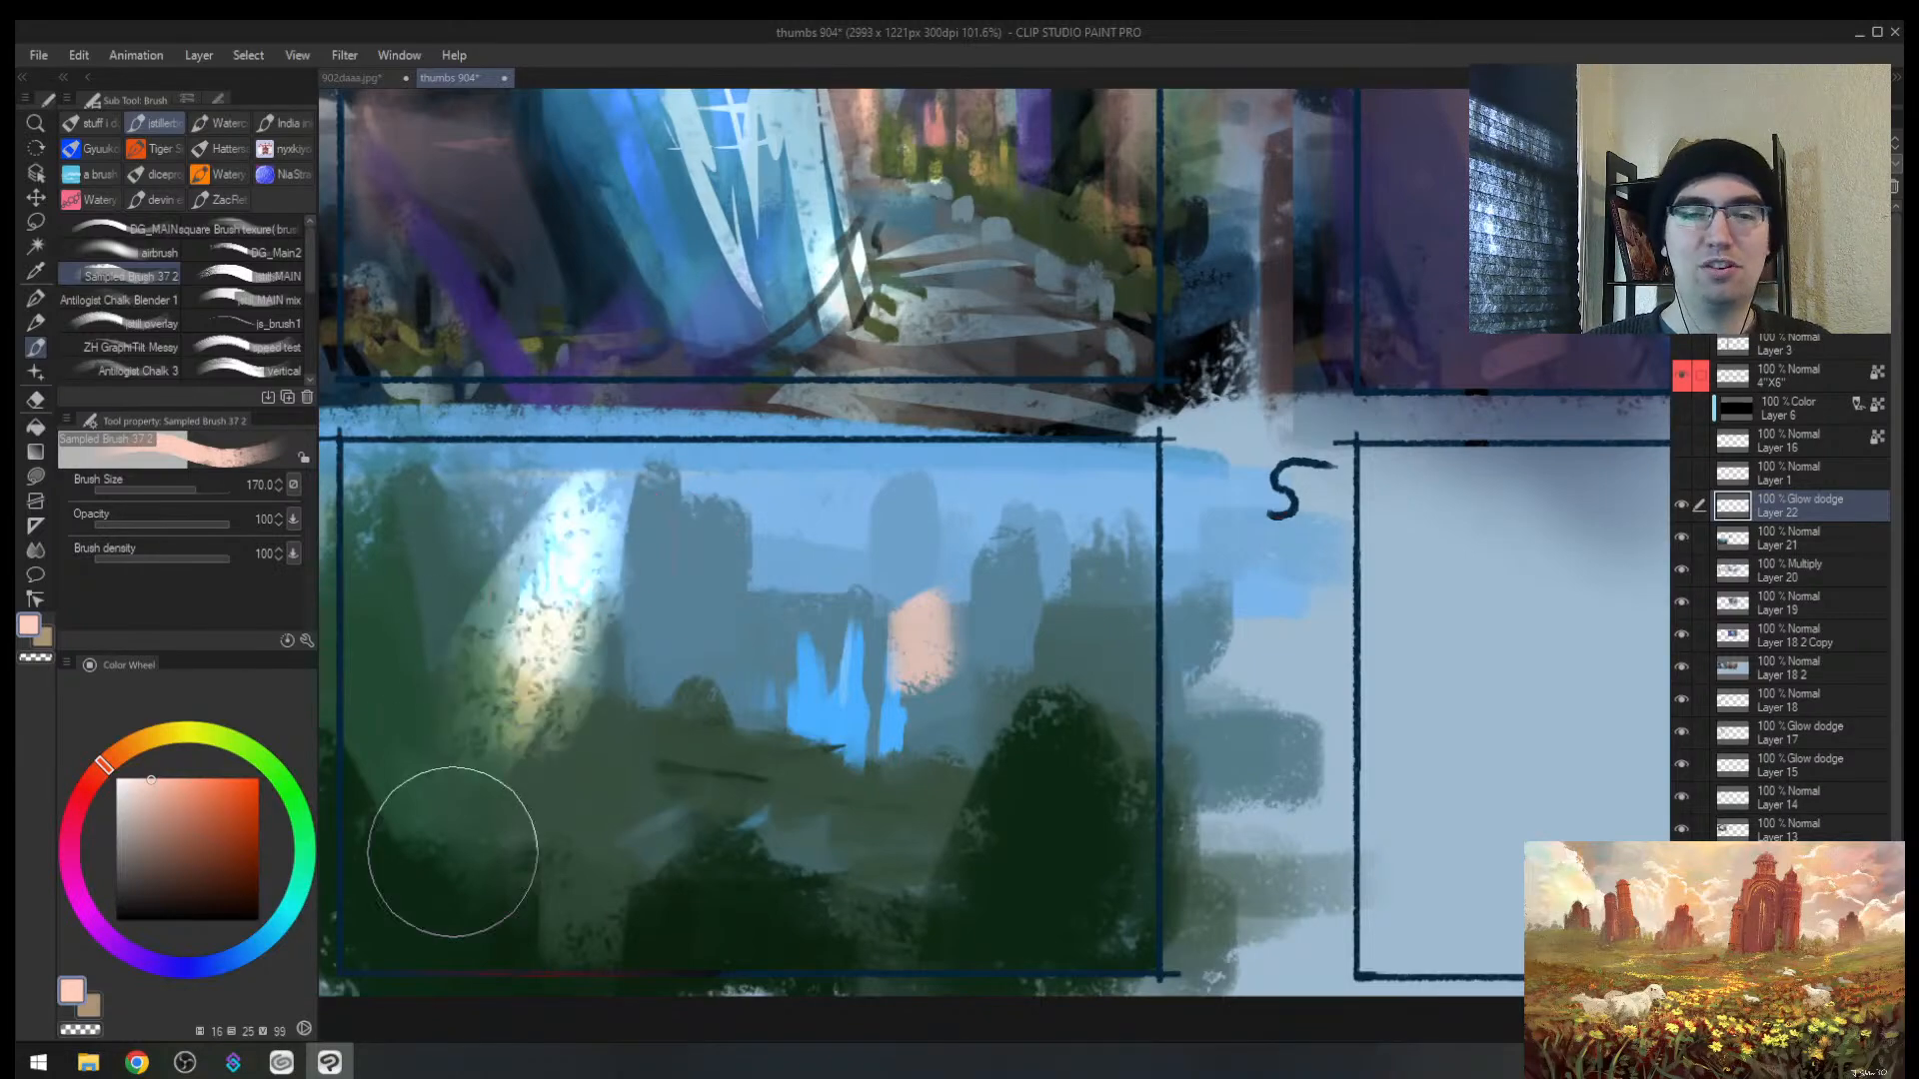
key(ctrl+z)
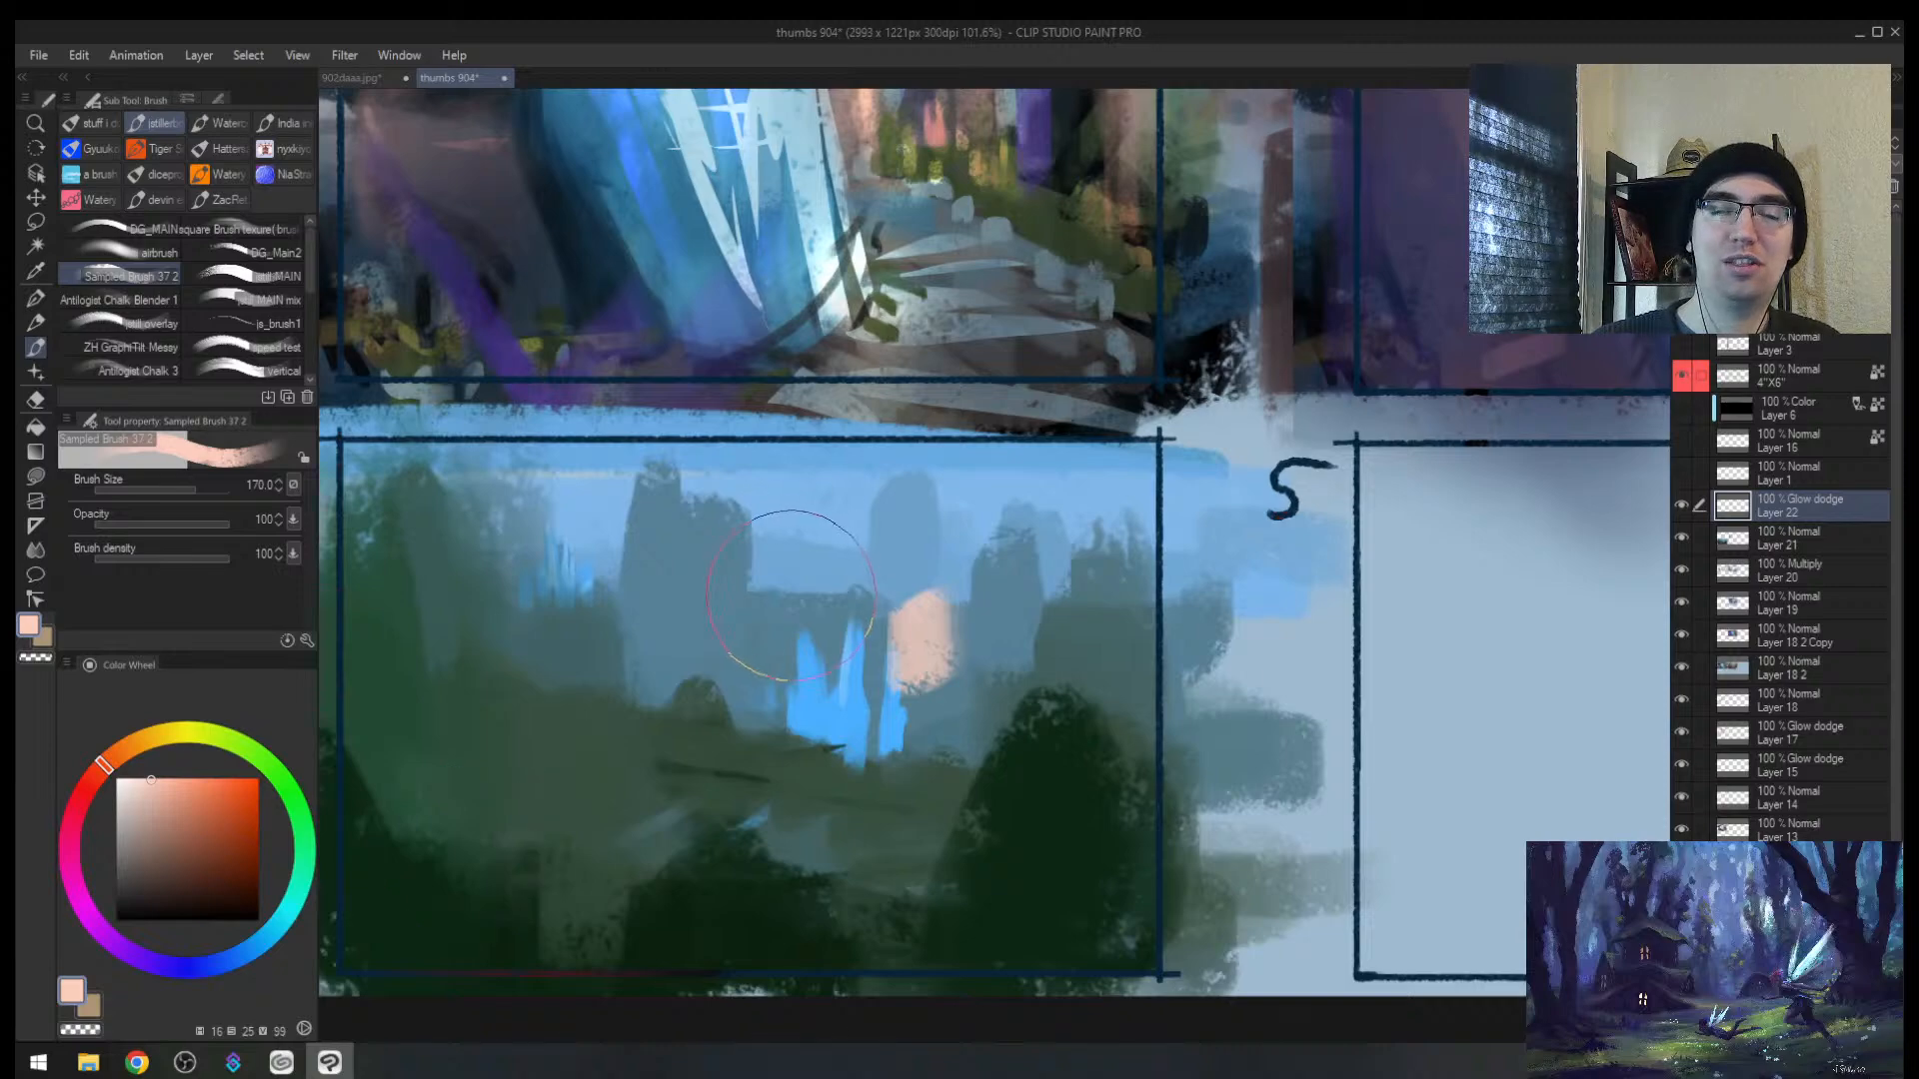
Step: Paint dark teal glow over the central trees, the left side and trees around the peach shape
click(293, 889)
click(213, 888)
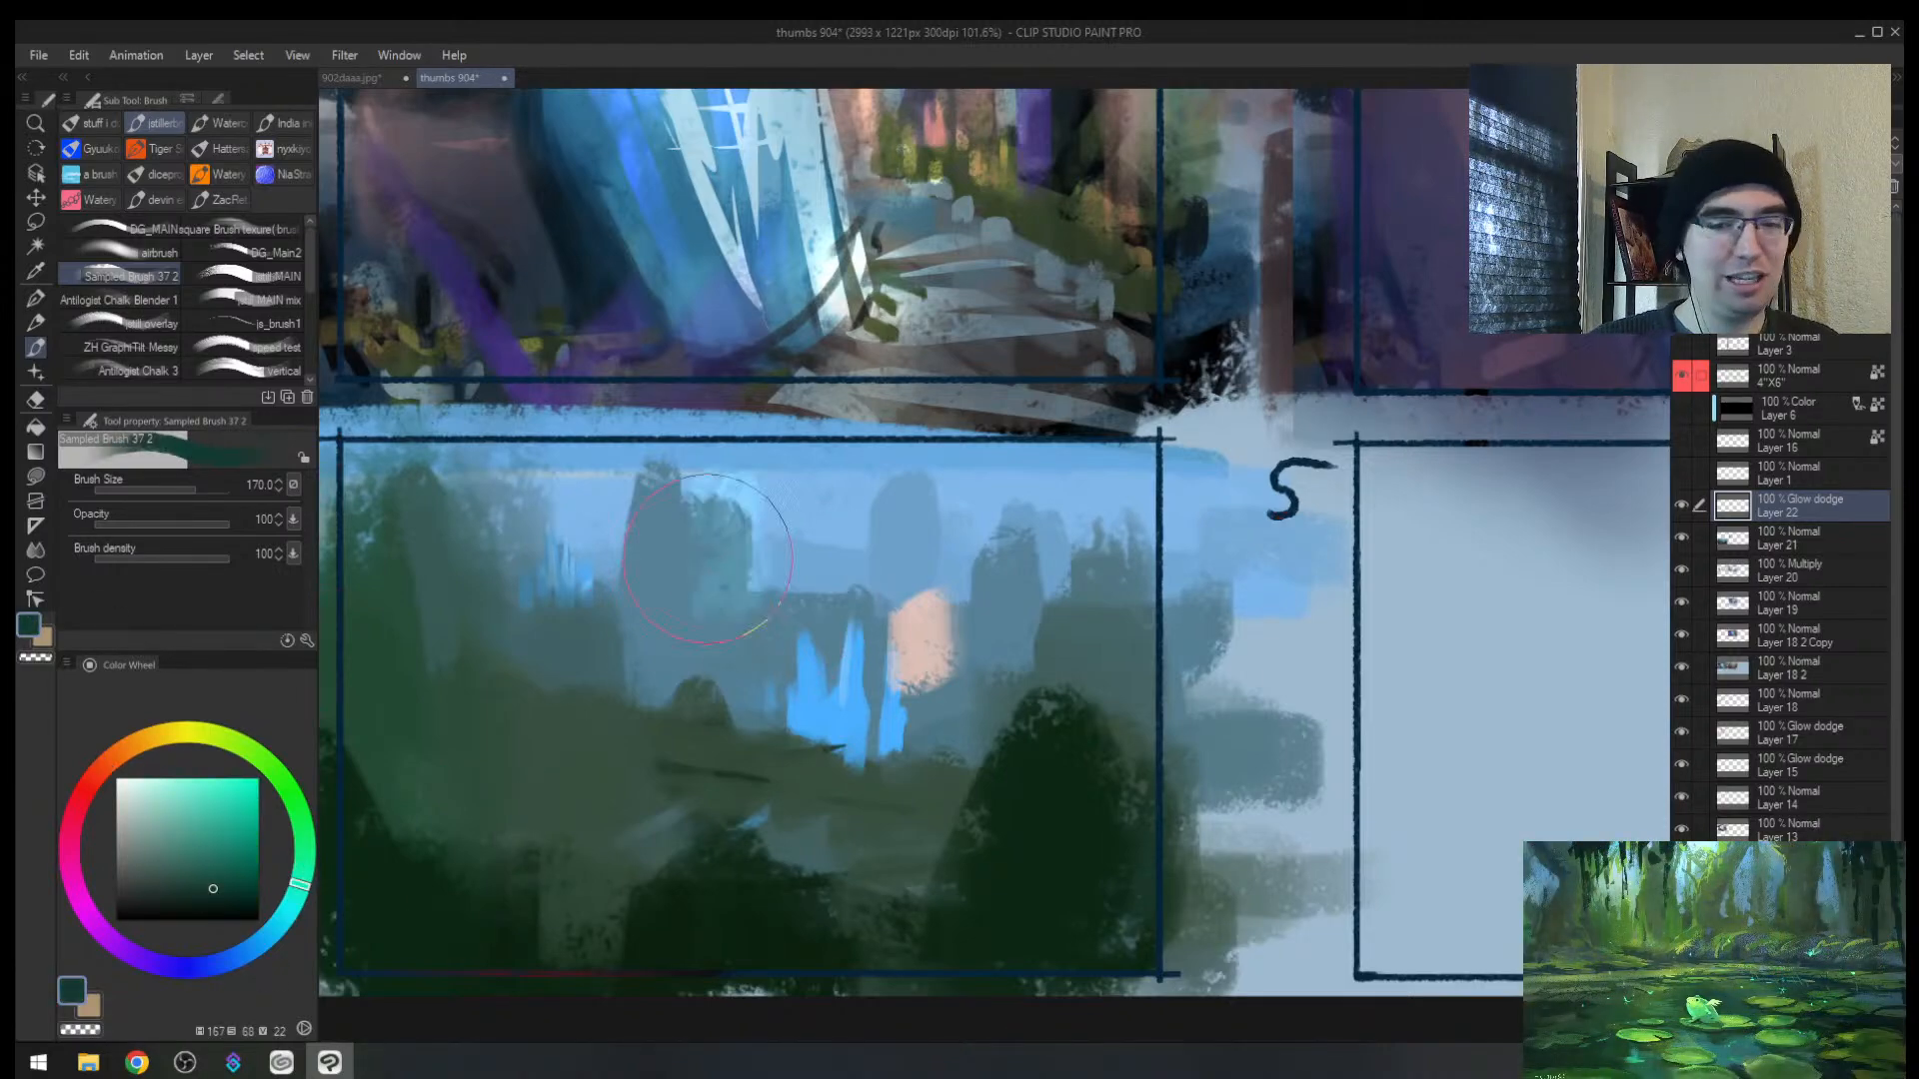
drag(707, 558, 667, 634)
drag(639, 525, 455, 764)
drag(945, 625, 928, 705)
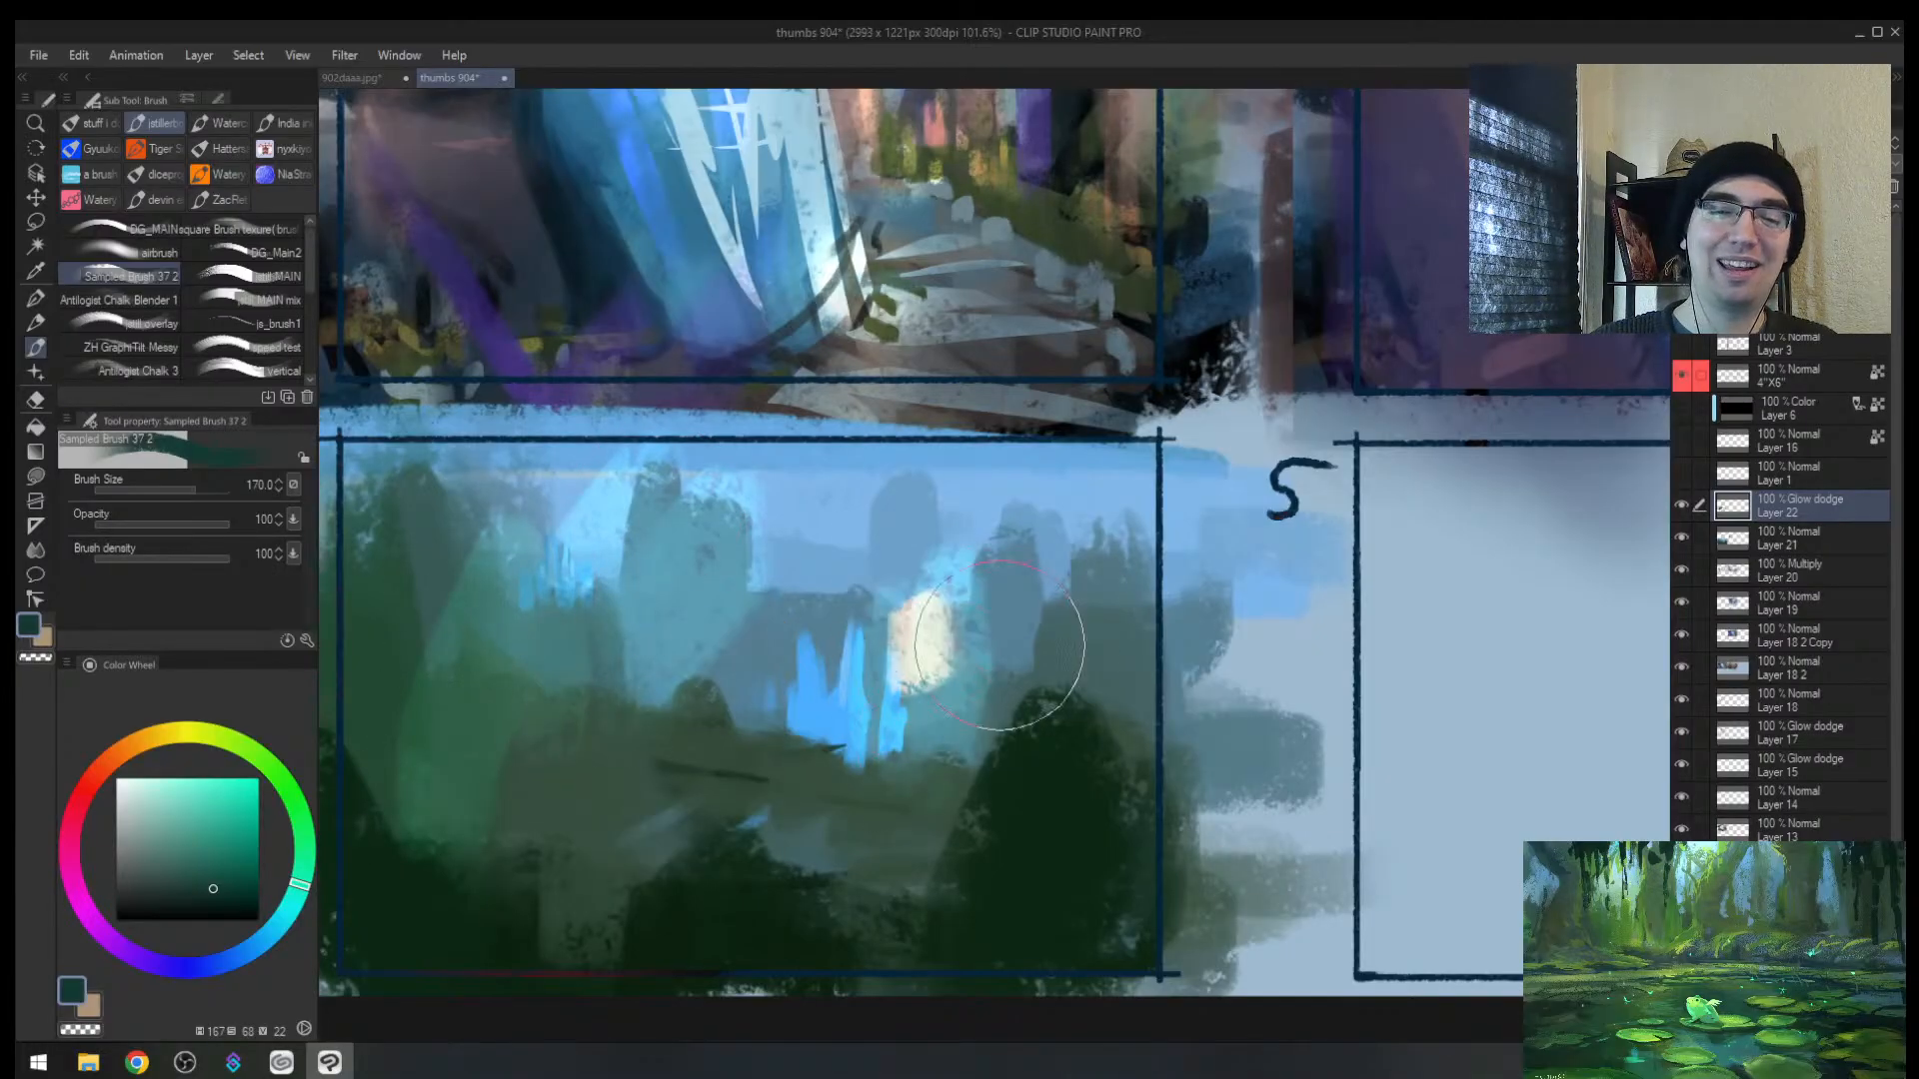
drag(1002, 605, 949, 779)
drag(1068, 644, 1015, 779)
ctrl+drag(1007, 699, 899, 660)
Step: With a larger brush, glow the left trees, the waterfall gap and the right-hand sky
key(bracketright)
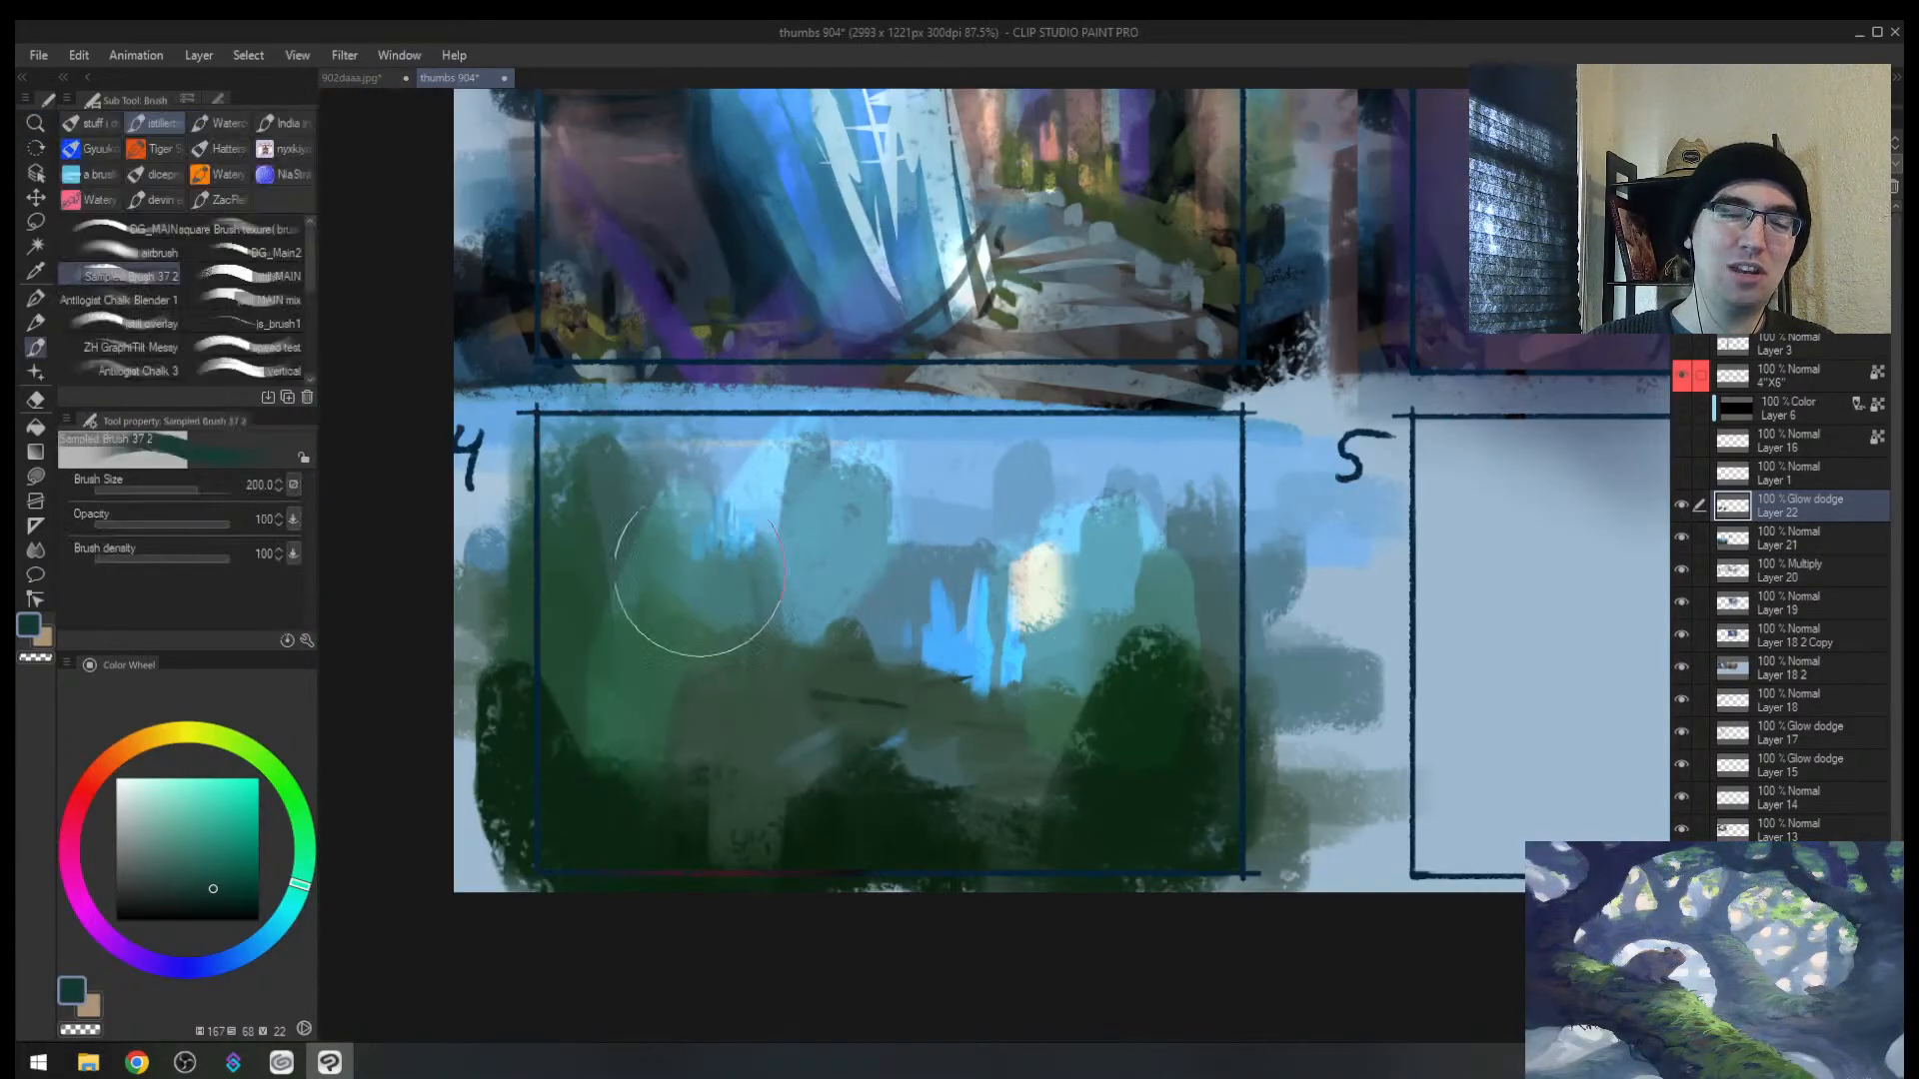
mouse_move(701, 571)
mouse_down()
mouse_move(600, 508)
mouse_move(712, 539)
mouse_up()
drag(911, 581, 857, 660)
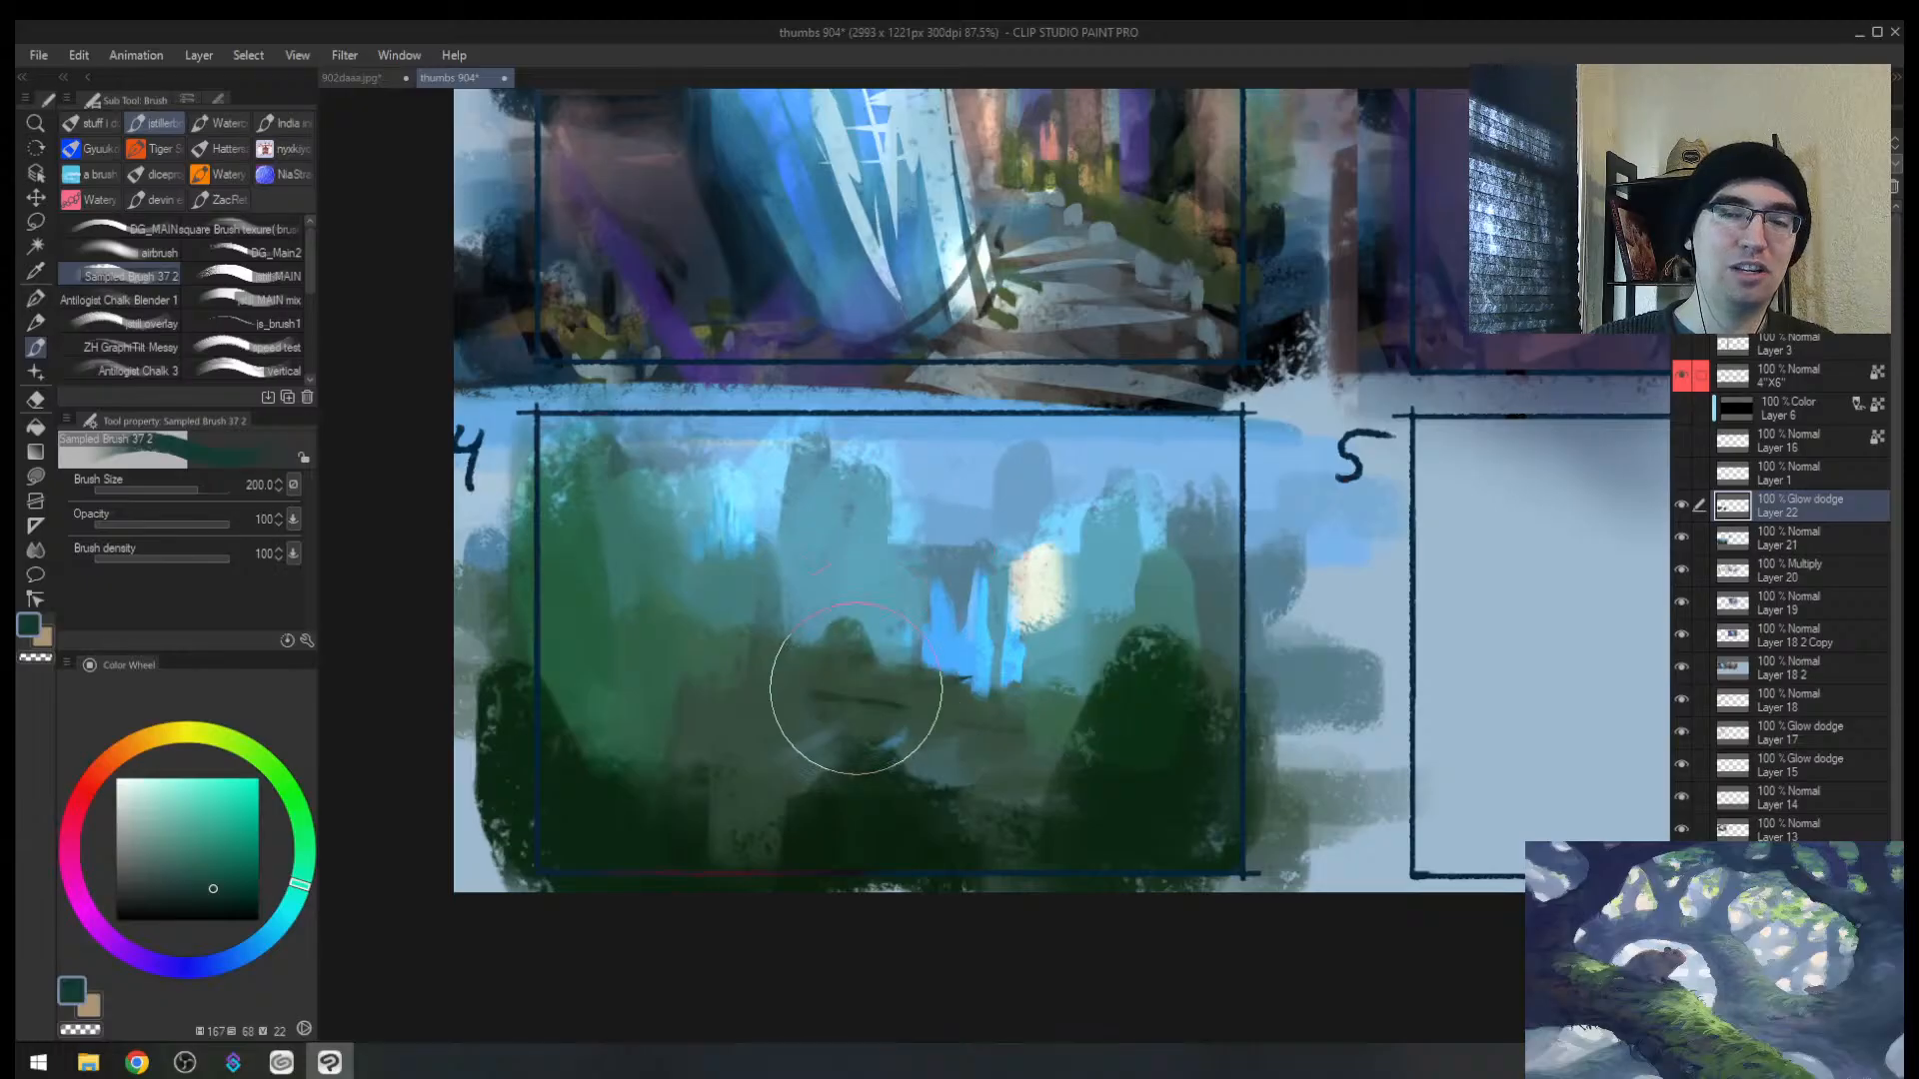
mouse_move(734, 474)
mouse_down()
mouse_move(677, 513)
mouse_move(612, 637)
mouse_up()
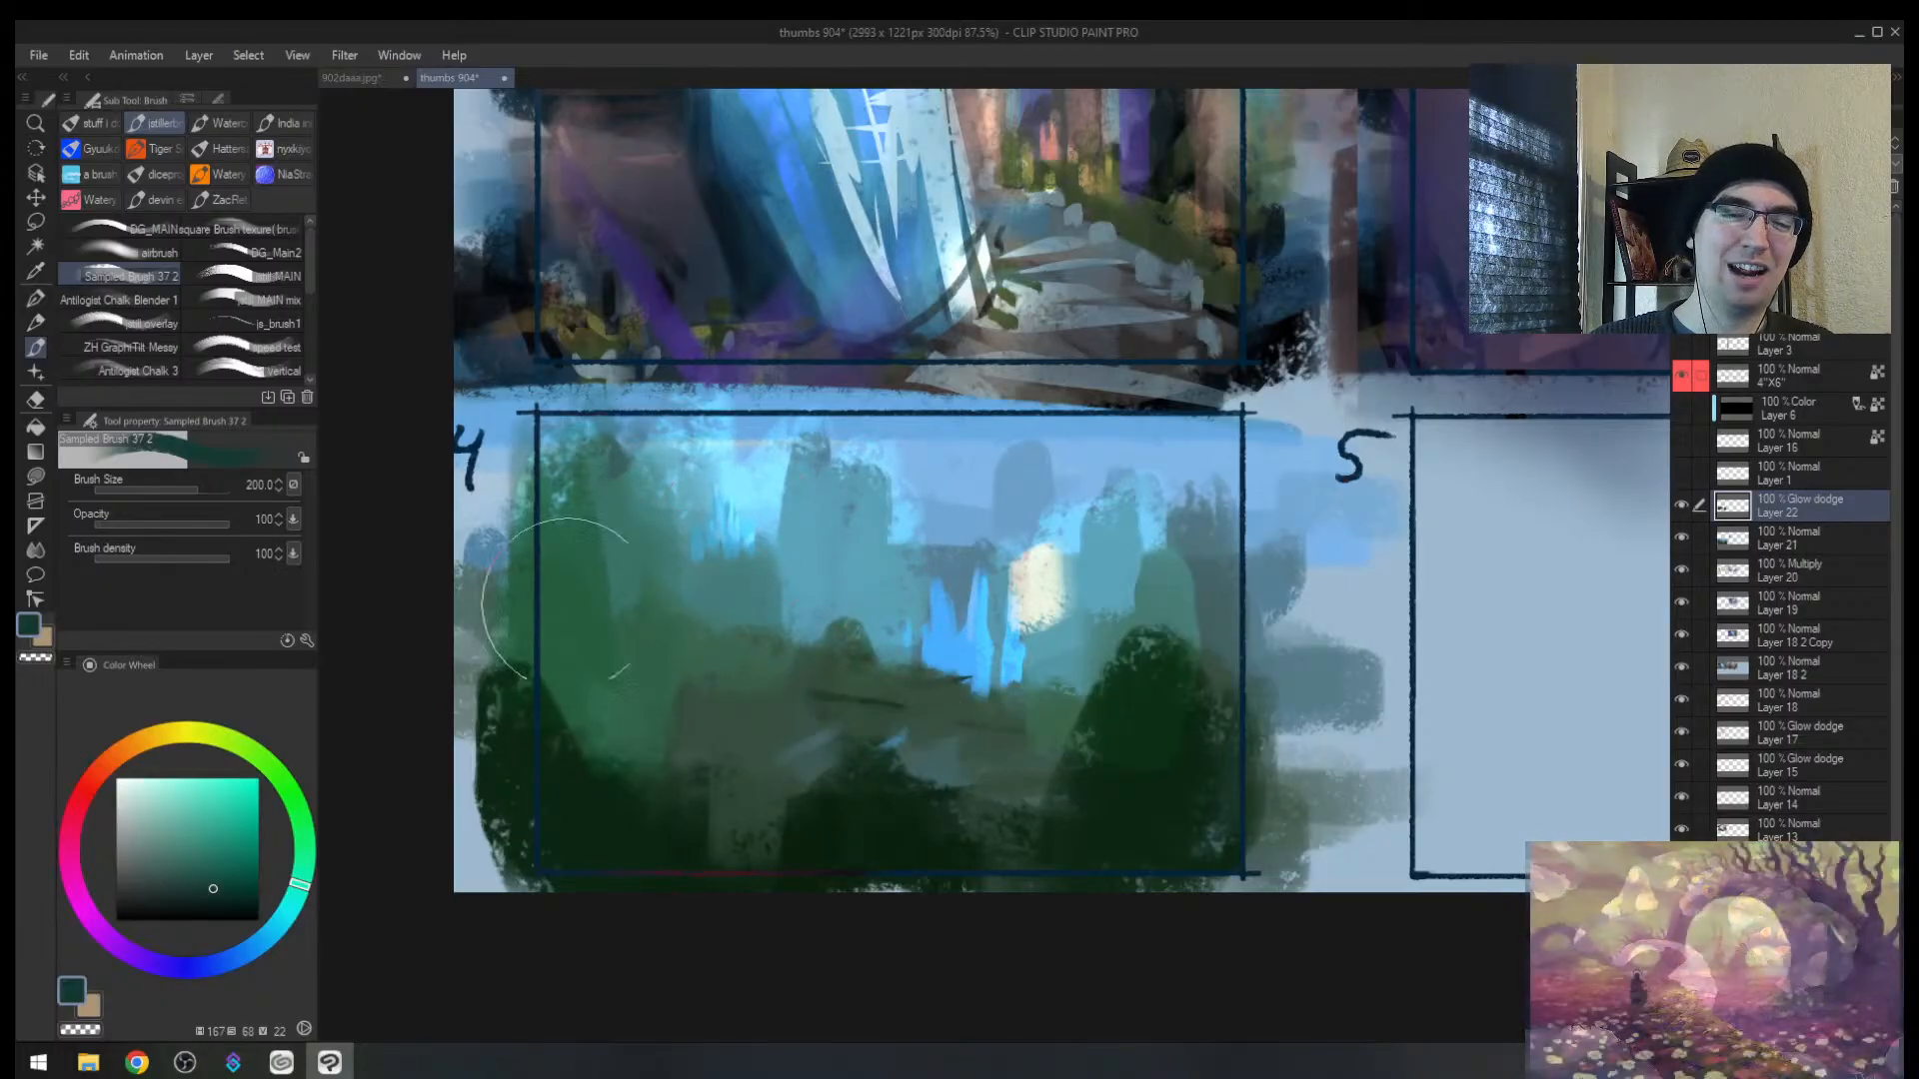
mouse_move(1175, 499)
mouse_down()
mouse_move(1109, 559)
mouse_move(949, 570)
mouse_up()
drag(1049, 510, 1167, 629)
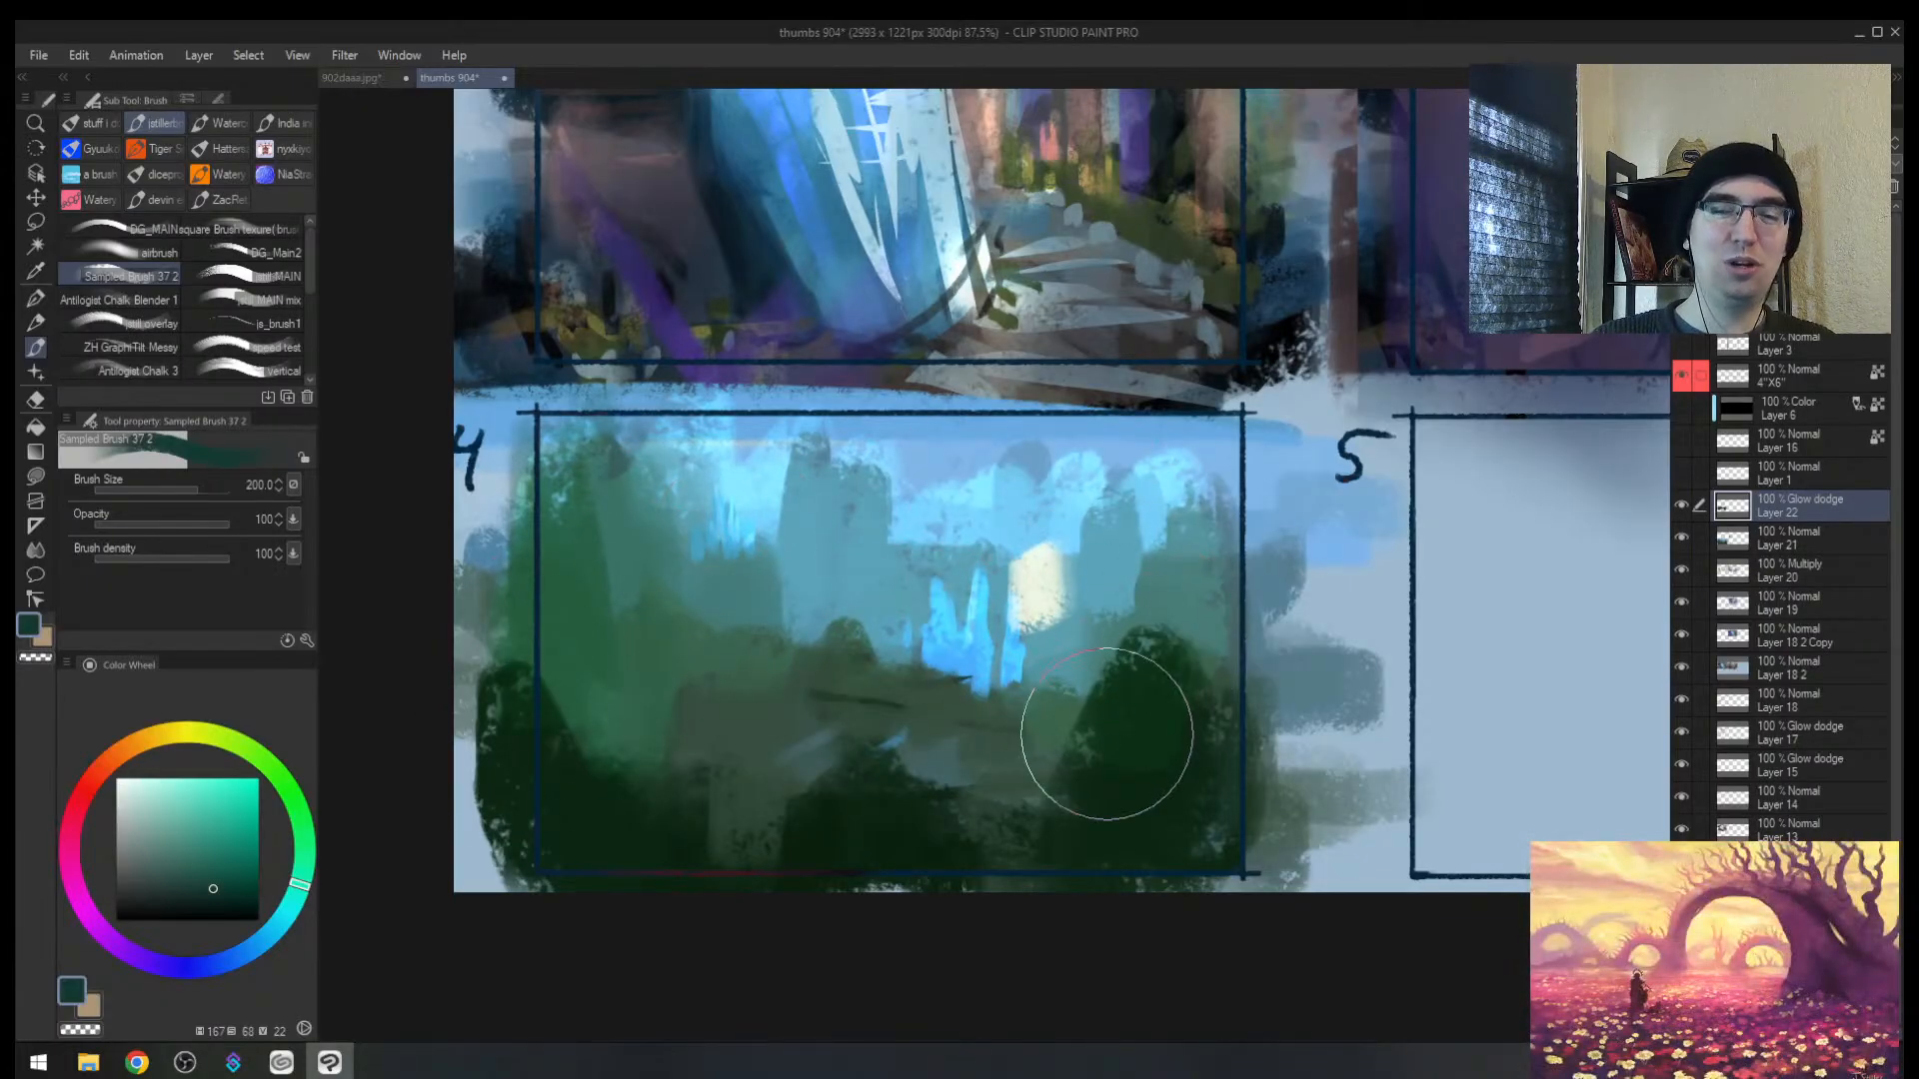
Step: Soften the bright yellow glow patch to peach with the soft eraser
key(h)
key(e)
mouse_move(994, 615)
mouse_down()
mouse_move(964, 674)
mouse_move(989, 641)
mouse_up()
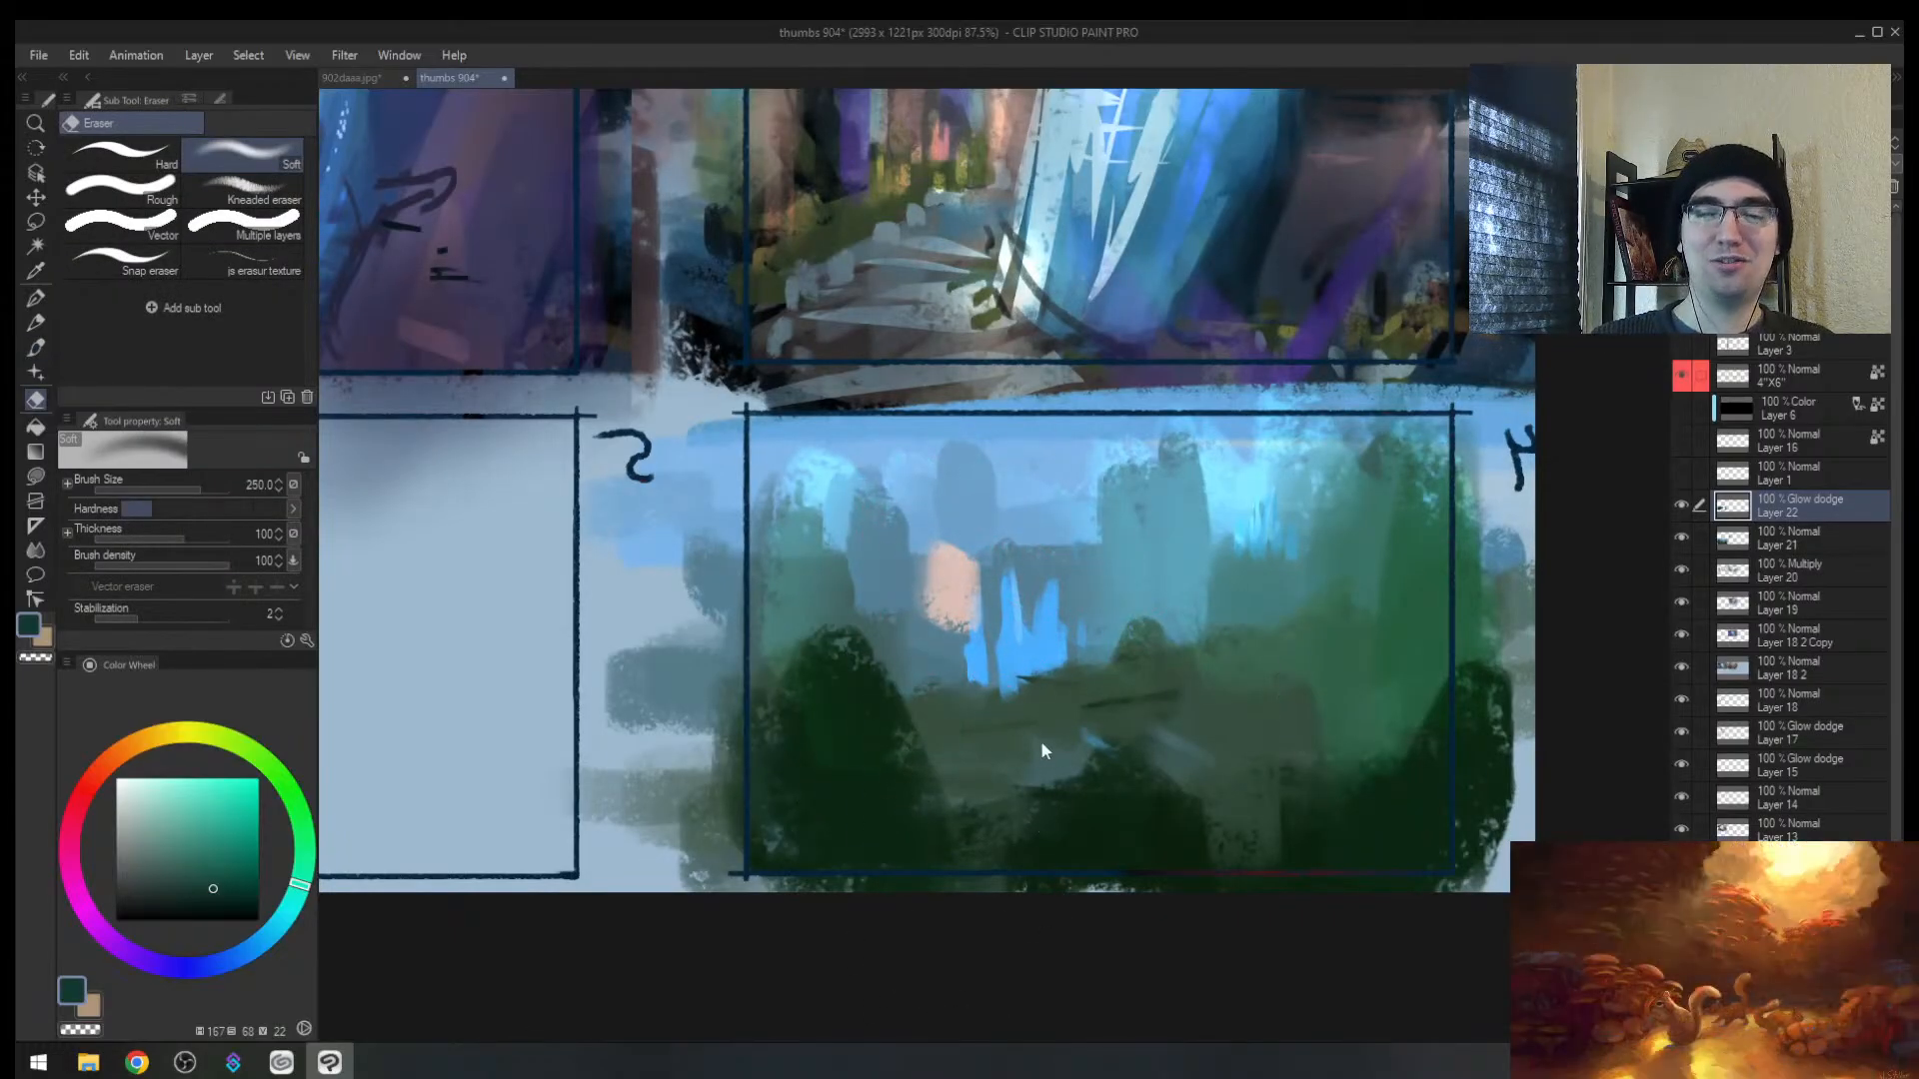
key(h)
key(ctrl+space)
key(b)
Step: Sample the surrounding blue-grey and add a new normal layer for covering the peach patch
mouse_move(1004, 586)
mouse_down()
mouse_move(1129, 608)
mouse_move(1071, 632)
mouse_move(1107, 691)
mouse_move(1062, 551)
mouse_move(1114, 540)
mouse_move(1027, 530)
mouse_move(992, 599)
mouse_move(1106, 669)
mouse_move(1051, 504)
mouse_move(1119, 569)
mouse_move(1107, 542)
mouse_move(1196, 571)
mouse_move(1261, 559)
mouse_move(1217, 632)
mouse_move(1299, 559)
mouse_move(1119, 576)
mouse_move(1099, 557)
mouse_move(1112, 504)
mouse_up()
alt+click(1167, 694)
key([)
key([)
key([)
key([)
key([)
key([)
key([)
alt+click(1189, 570)
key(ctrl+z)
key(ctrl+shift+n)
key(])
key(alt+space)
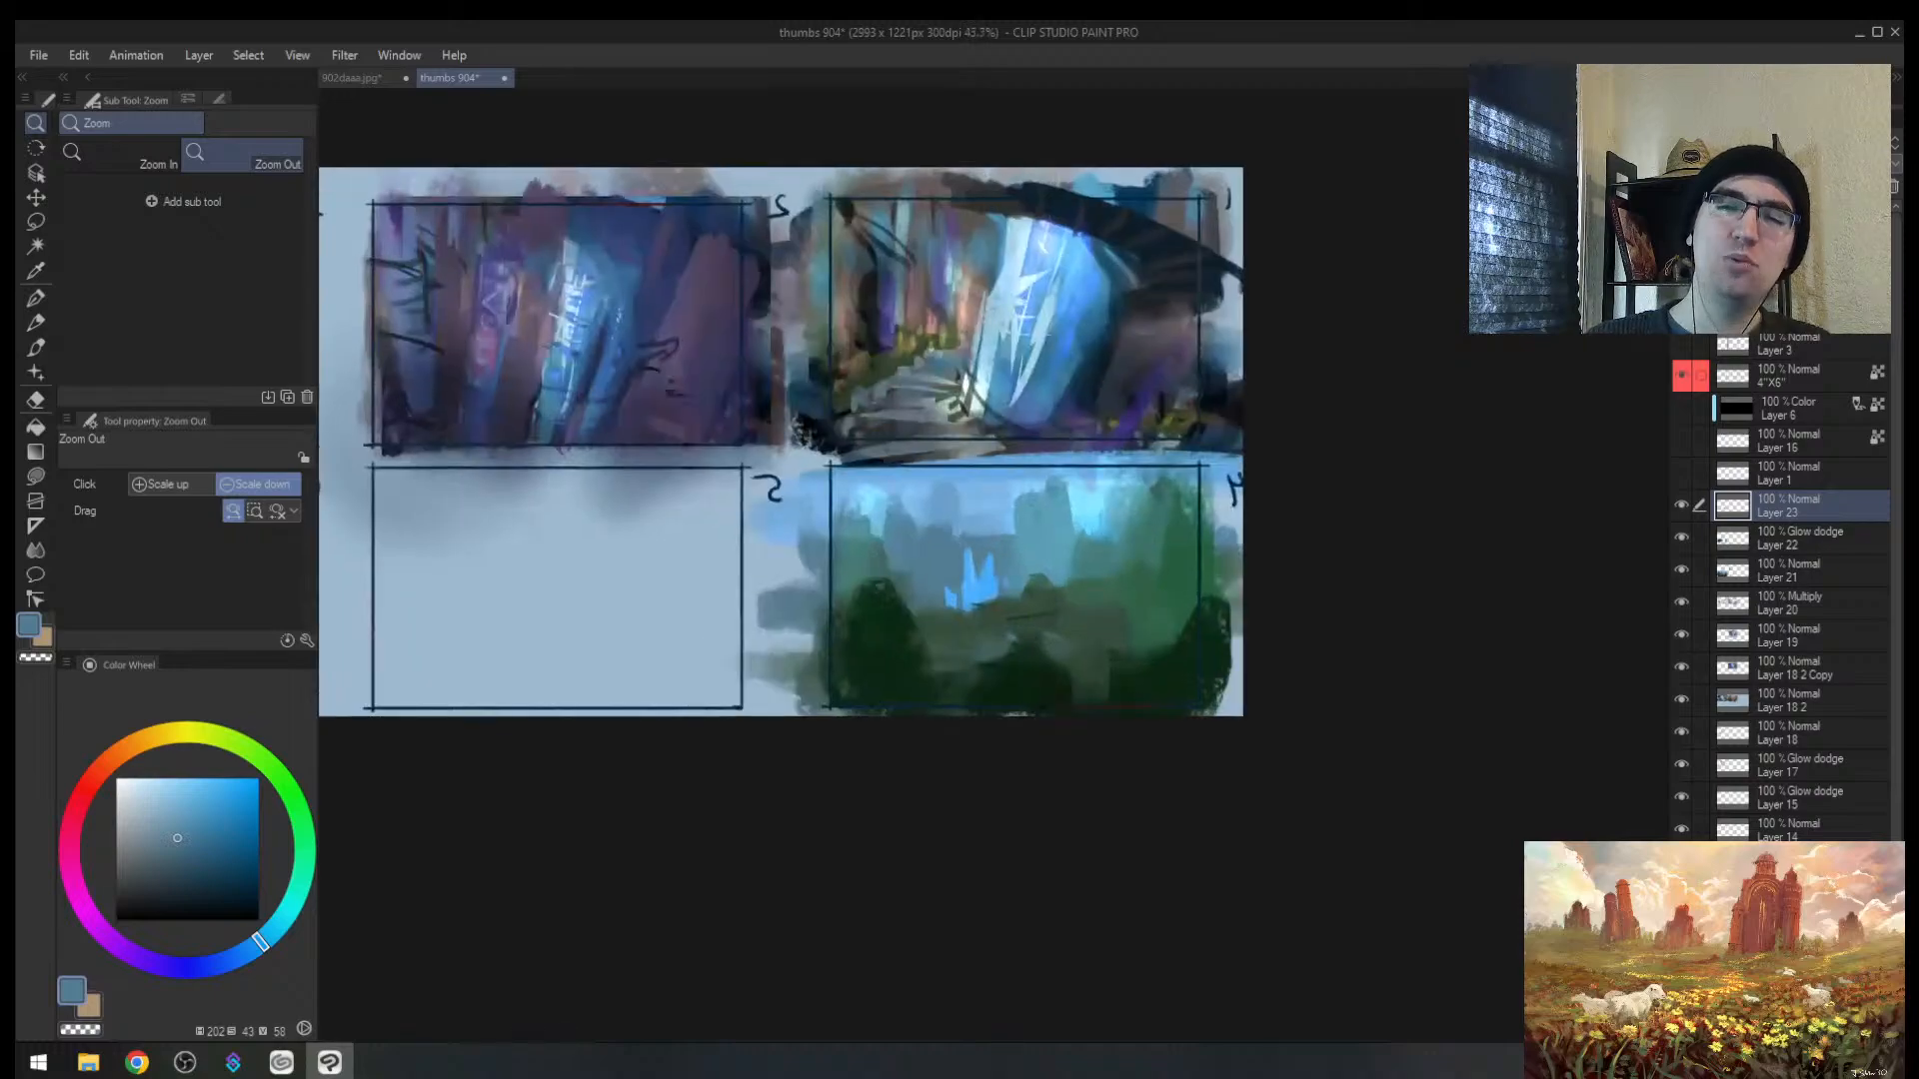
alt+click(1033, 266)
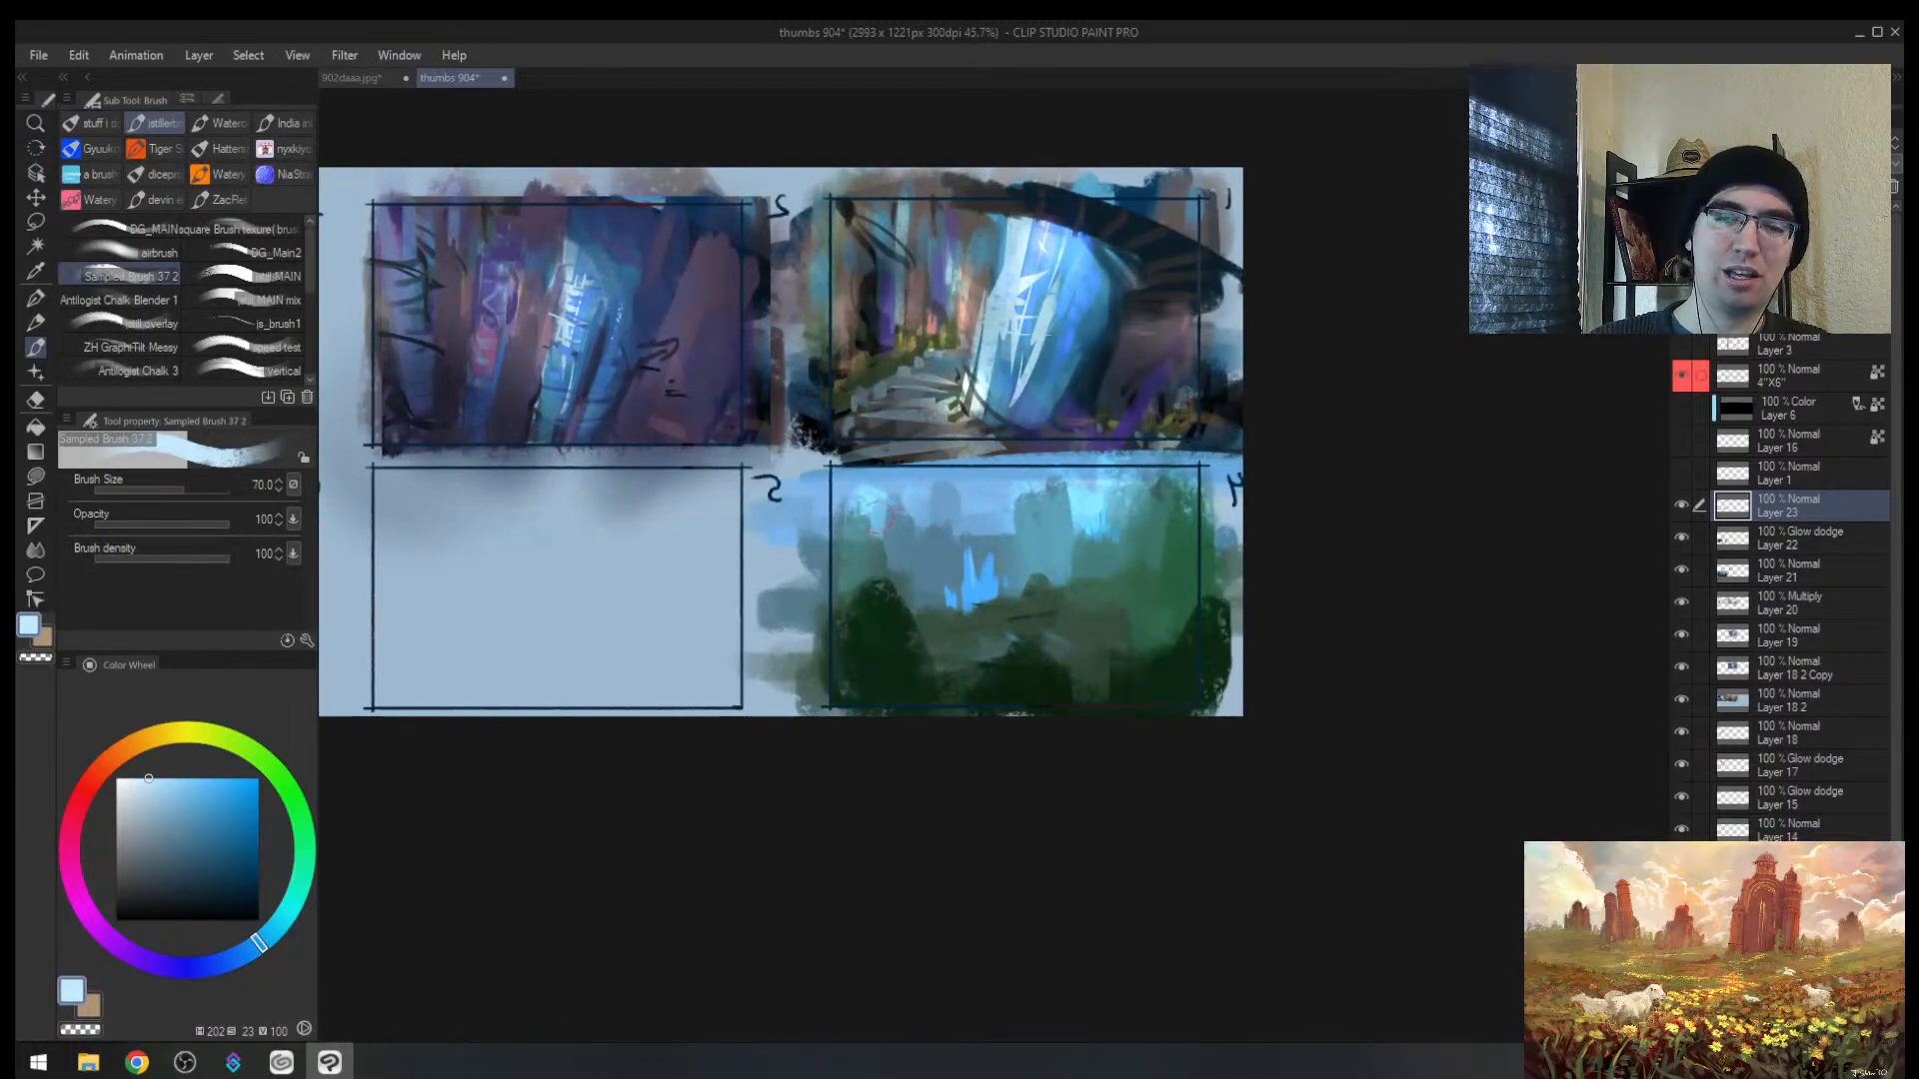
key(m)
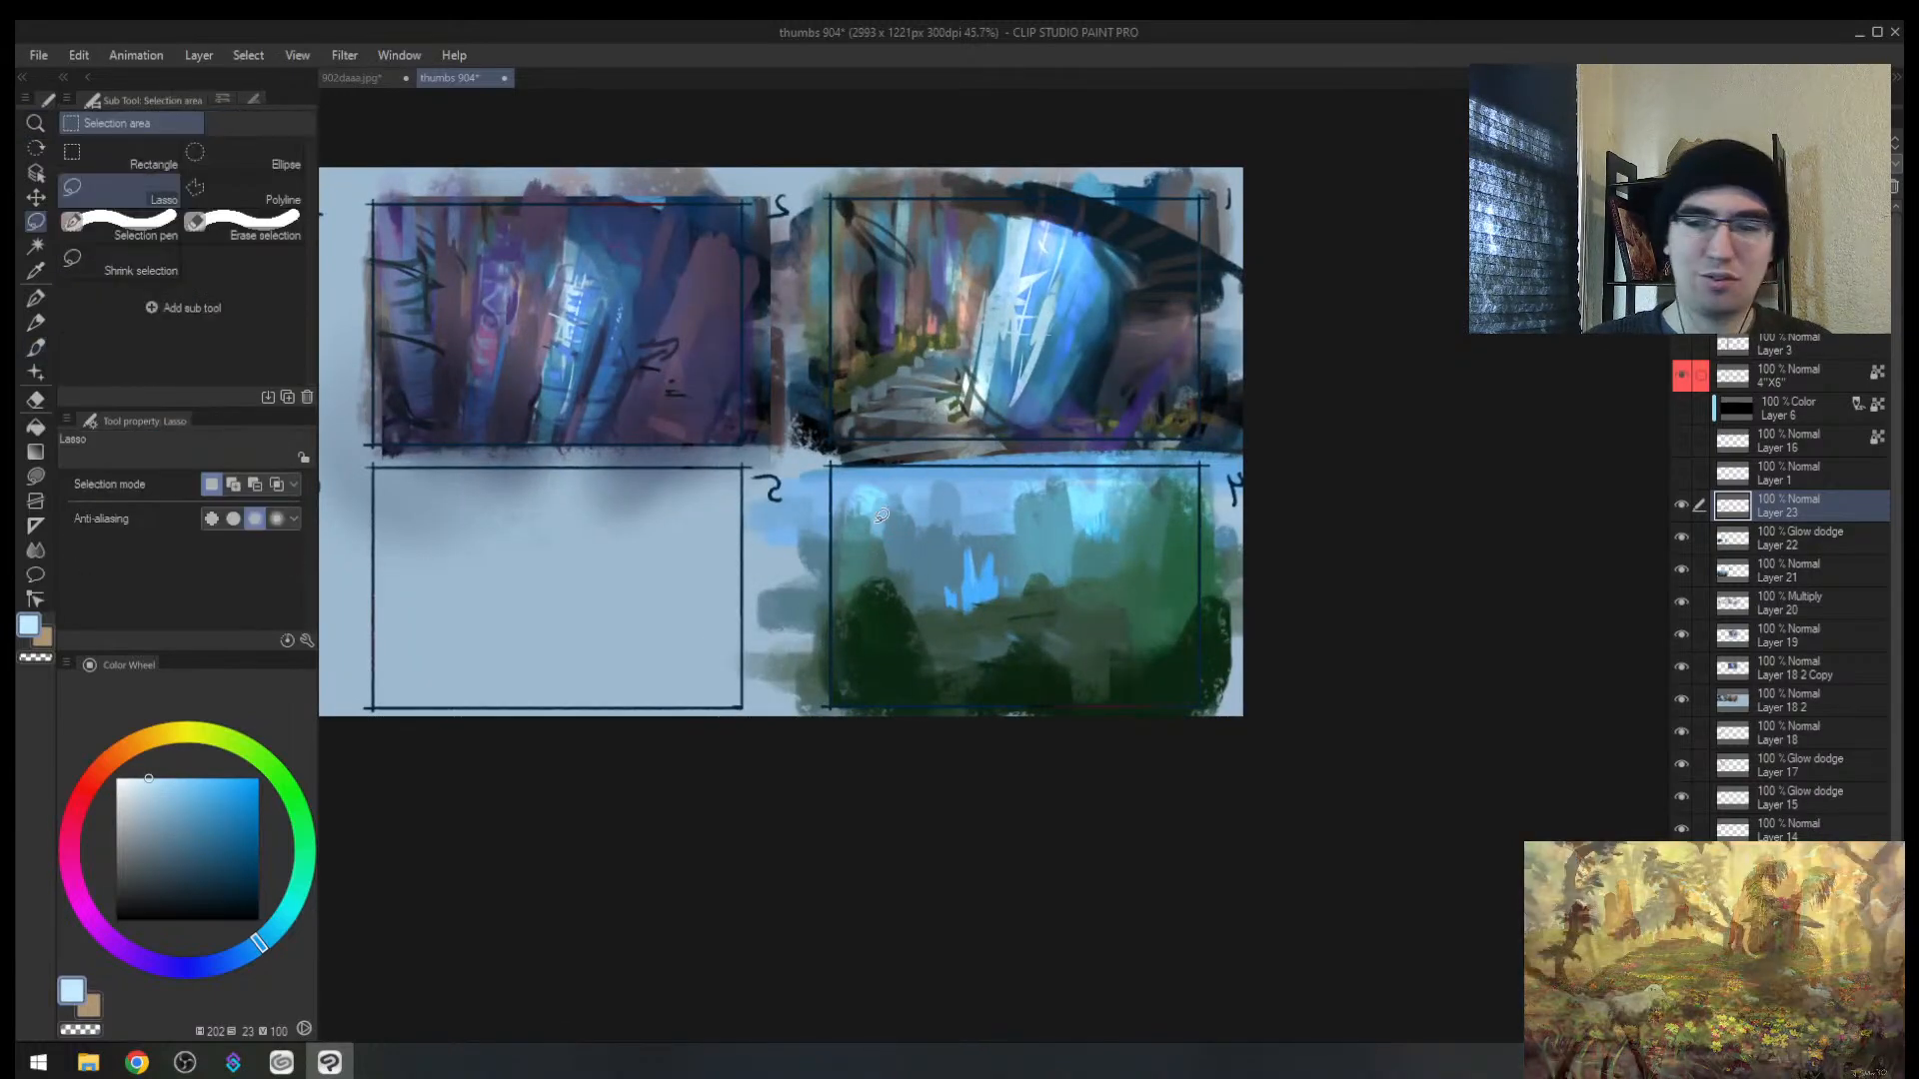
mouse_move(881, 515)
mouse_down()
mouse_move(1035, 526)
mouse_move(1042, 495)
mouse_move(1118, 527)
mouse_move(1222, 466)
mouse_move(1160, 443)
mouse_move(823, 448)
mouse_move(812, 526)
mouse_up()
key(b)
scroll(989, 501, up, 3)
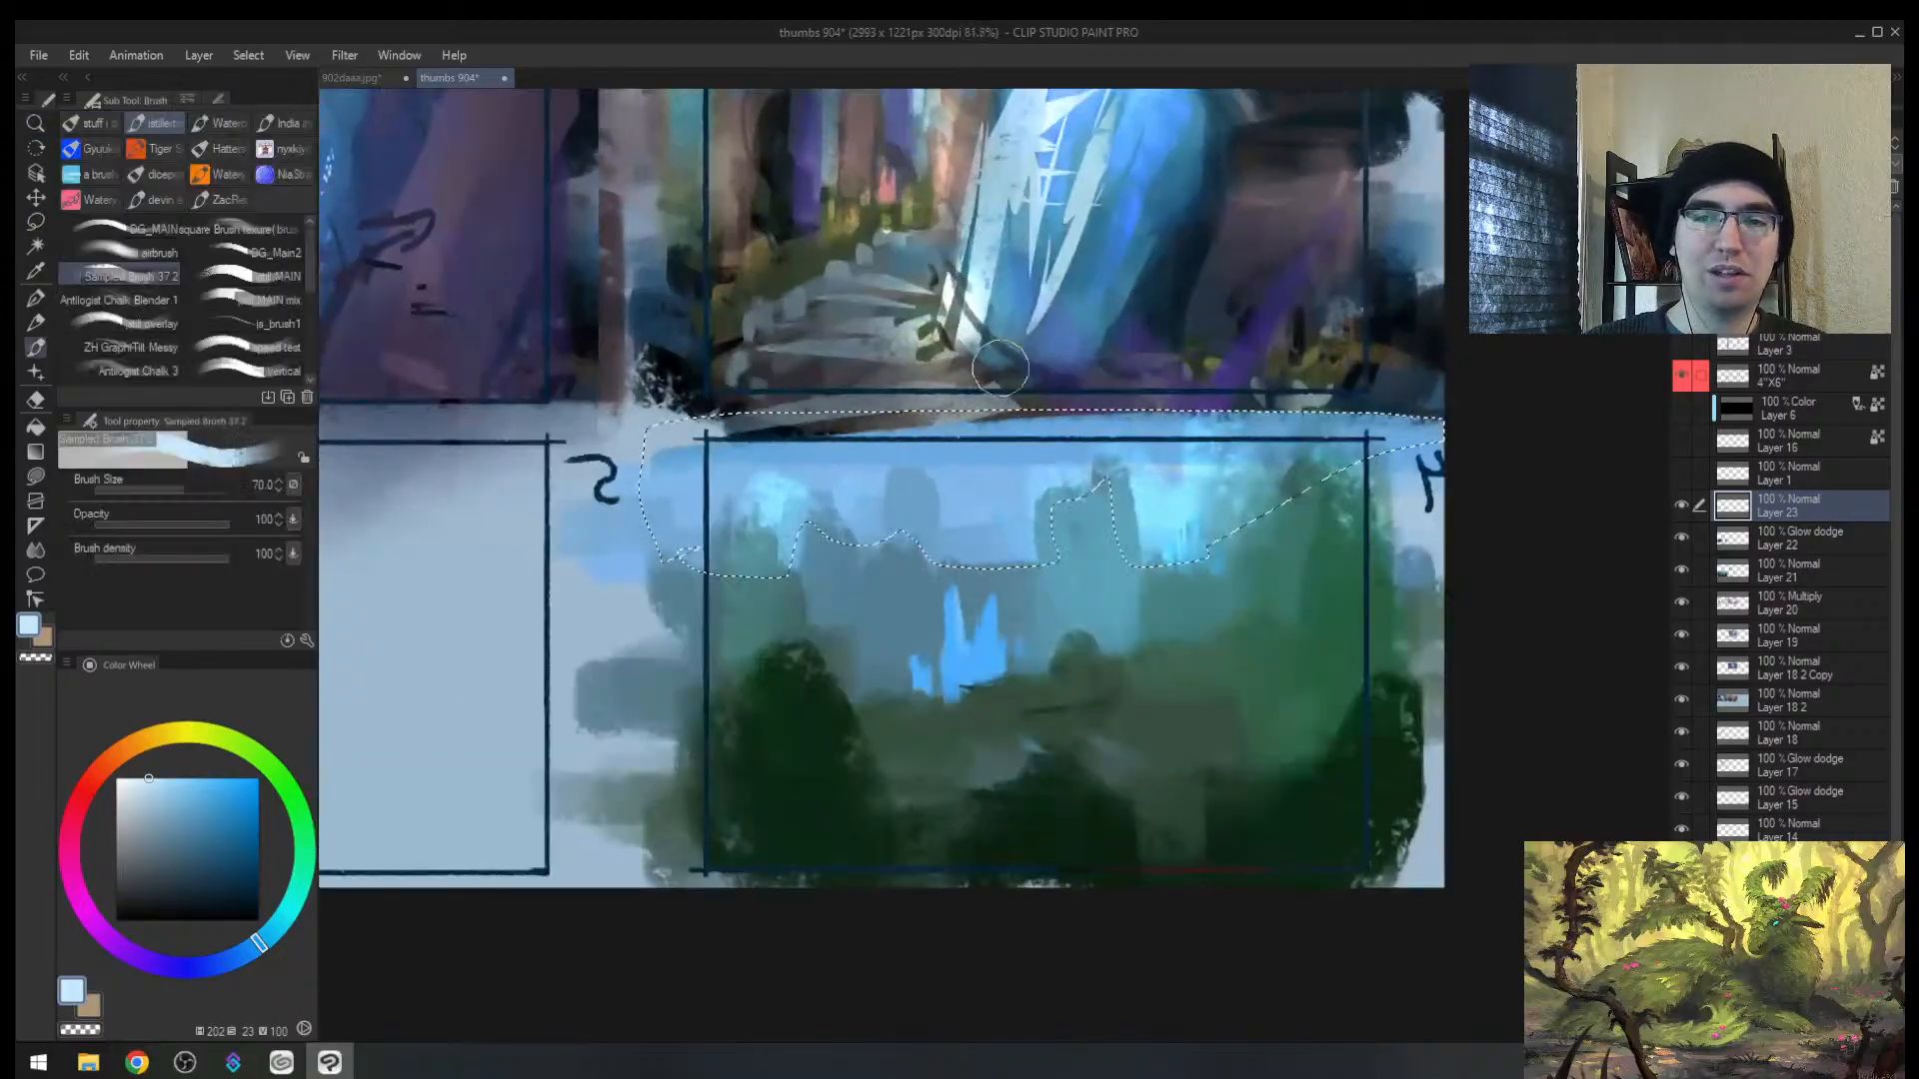
click(133, 779)
key(])
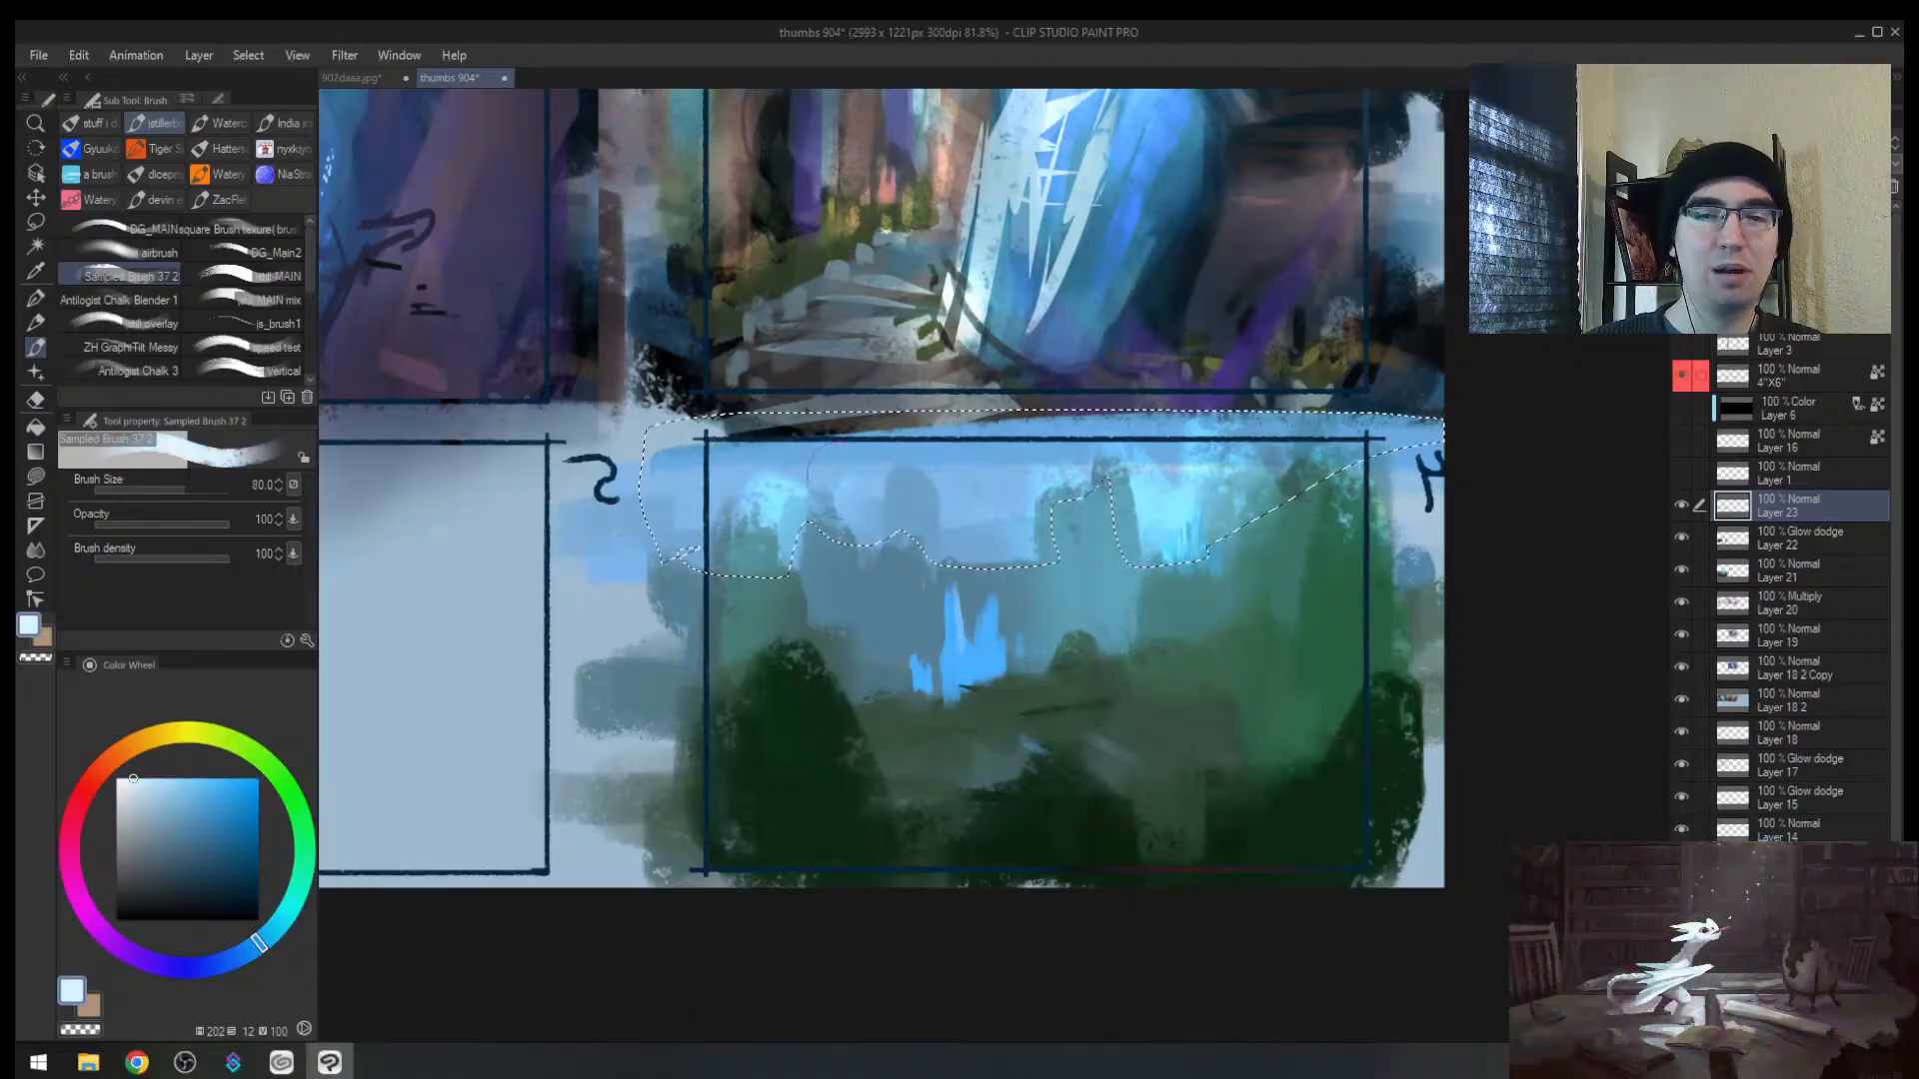
key(])
key(])
mouse_move(765, 435)
mouse_down()
mouse_move(807, 492)
mouse_move(735, 530)
mouse_move(734, 575)
mouse_move(945, 420)
mouse_move(967, 474)
mouse_move(949, 596)
mouse_move(1232, 463)
mouse_move(1212, 664)
mouse_up()
key(ctrl+d)
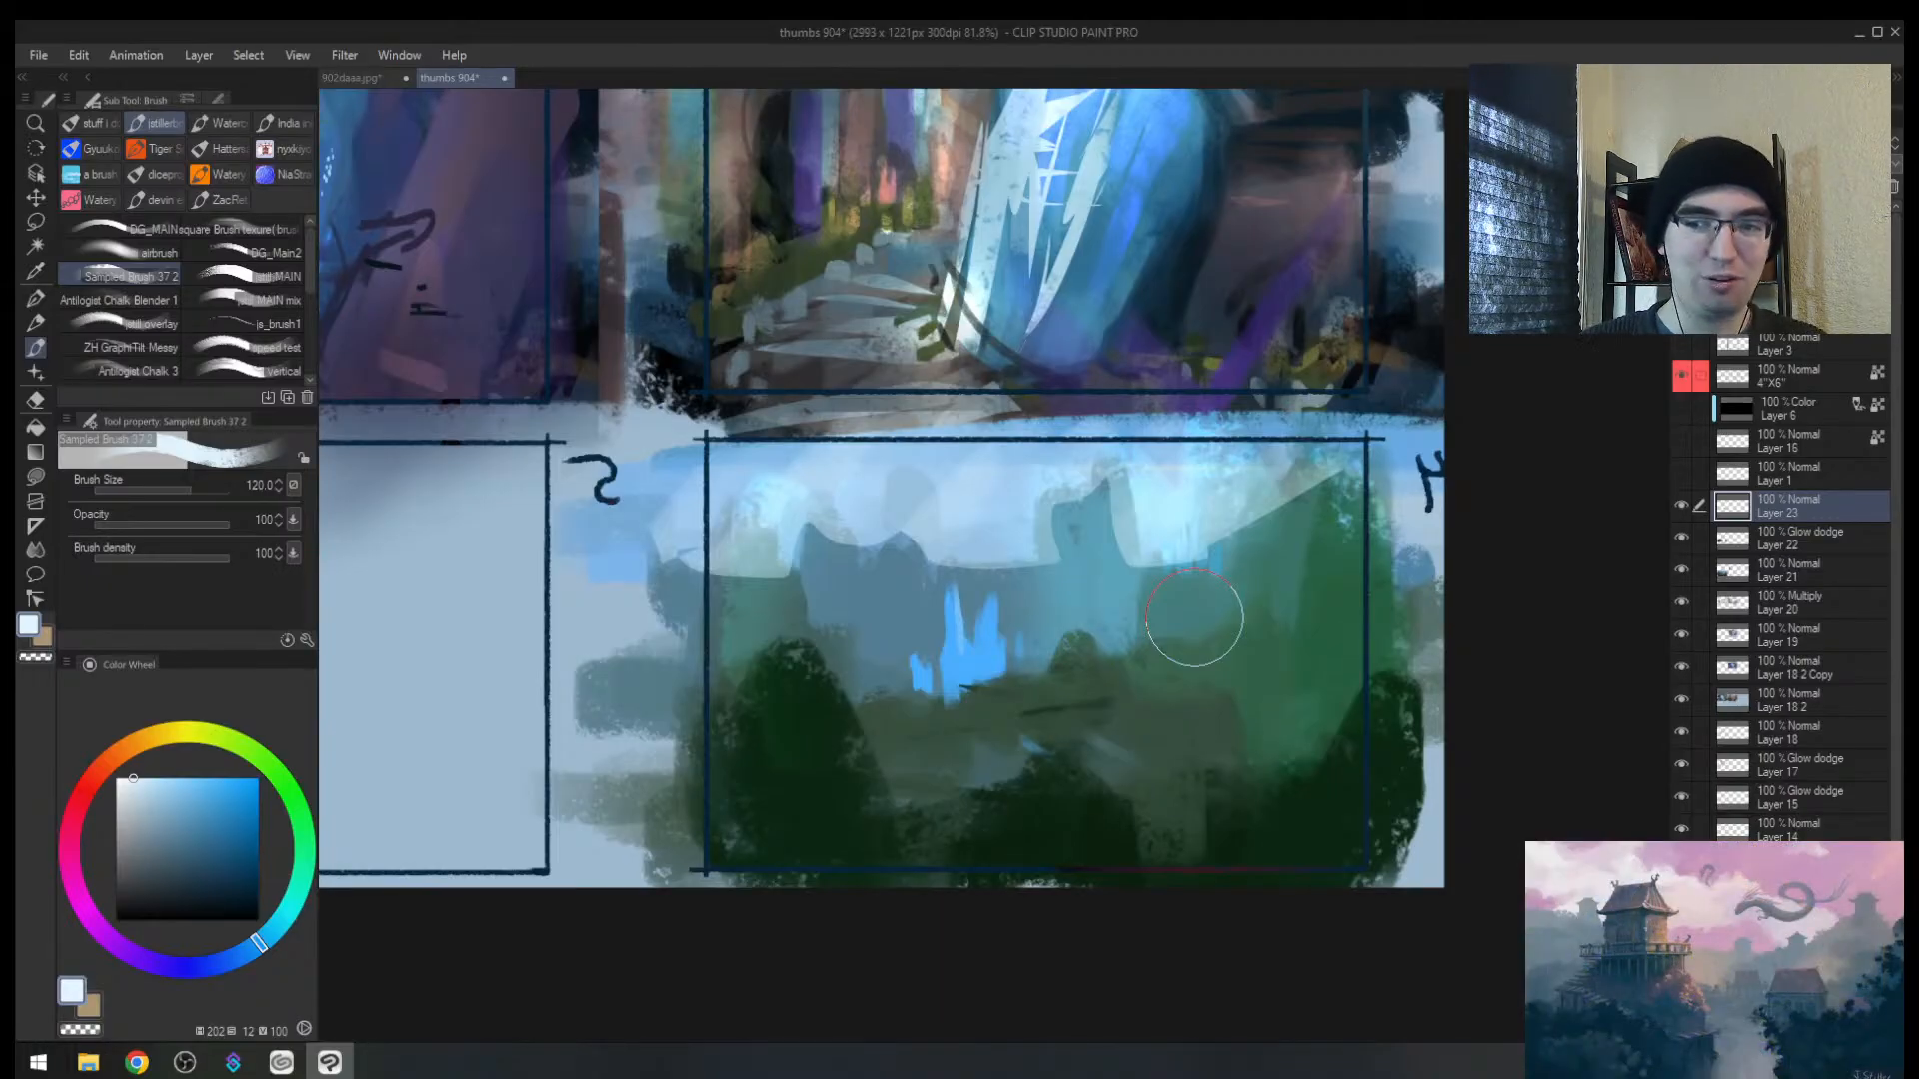
scroll(1194, 617, right, 5)
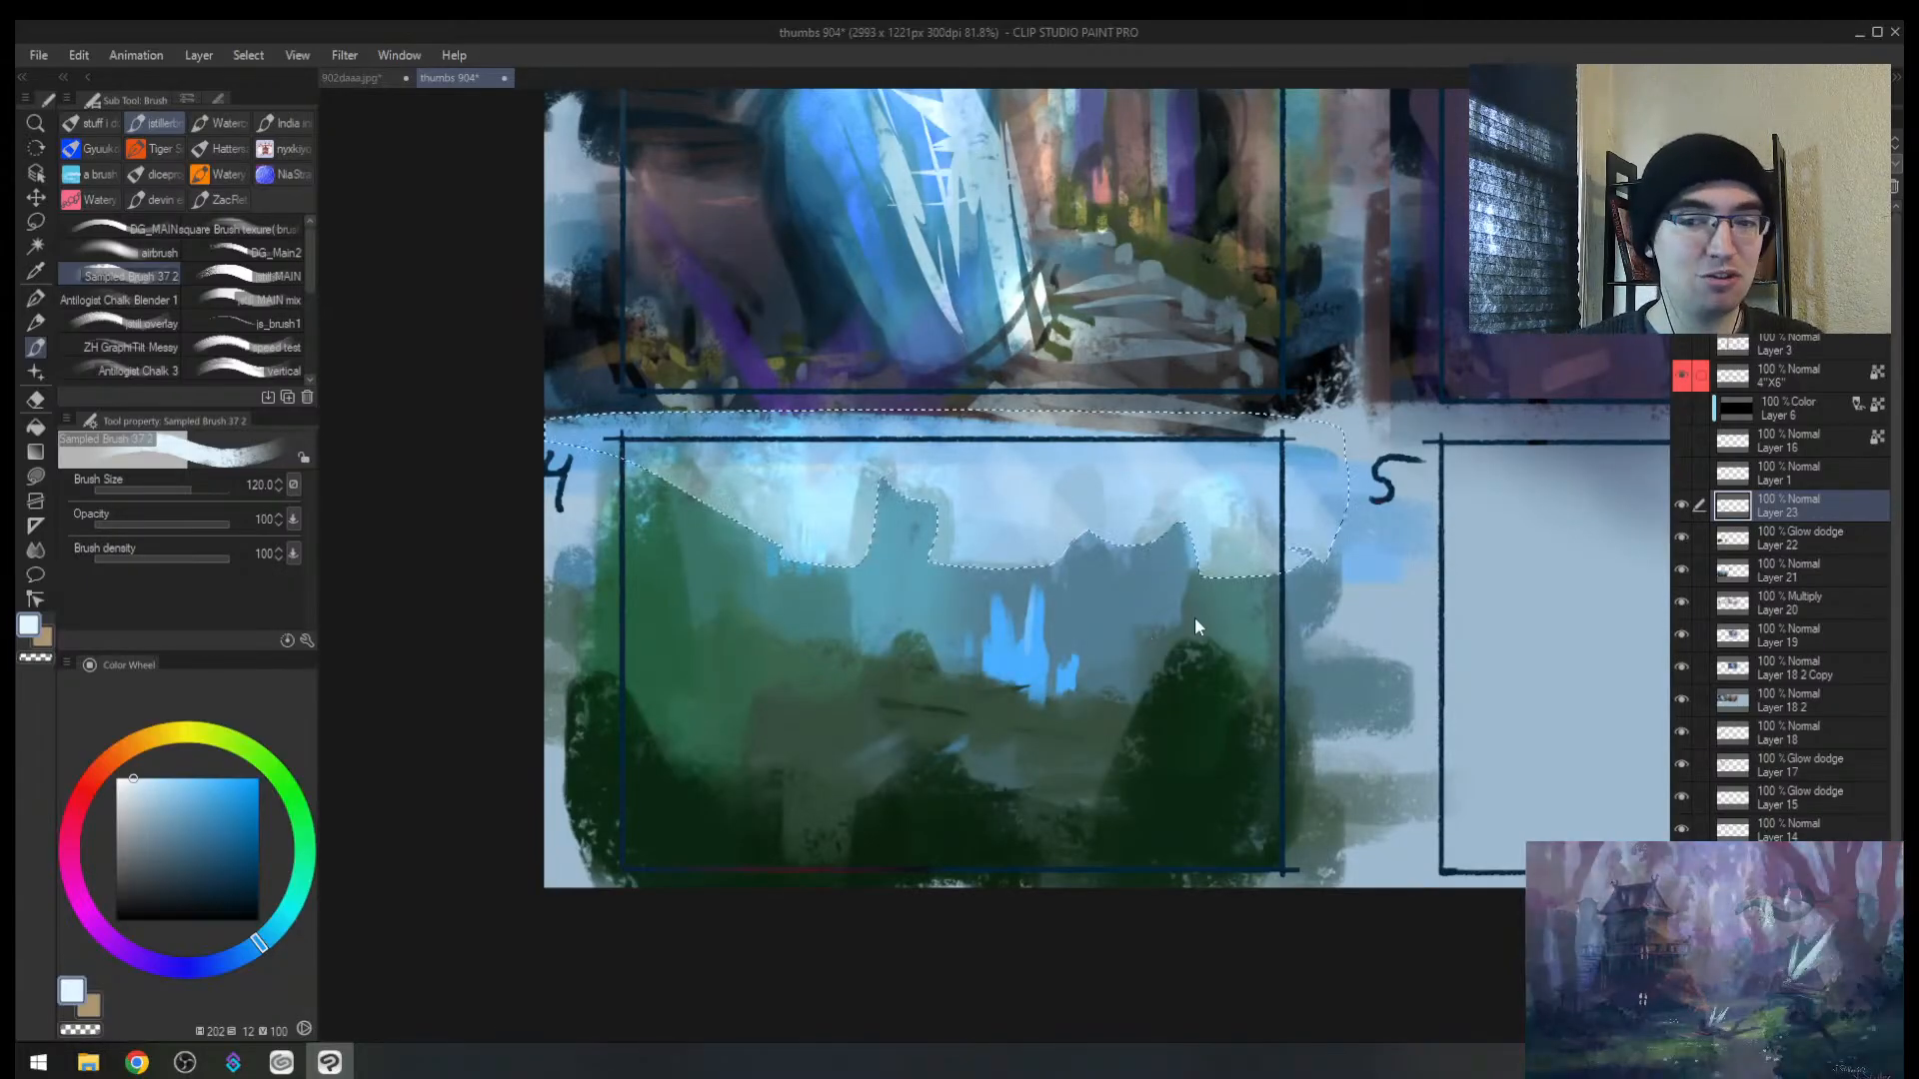
key(ctrl+z)
key(ctrl+z)
key(ctrl+z)
key(ctrl+z)
key(ctrl+z)
key(ctrl+z)
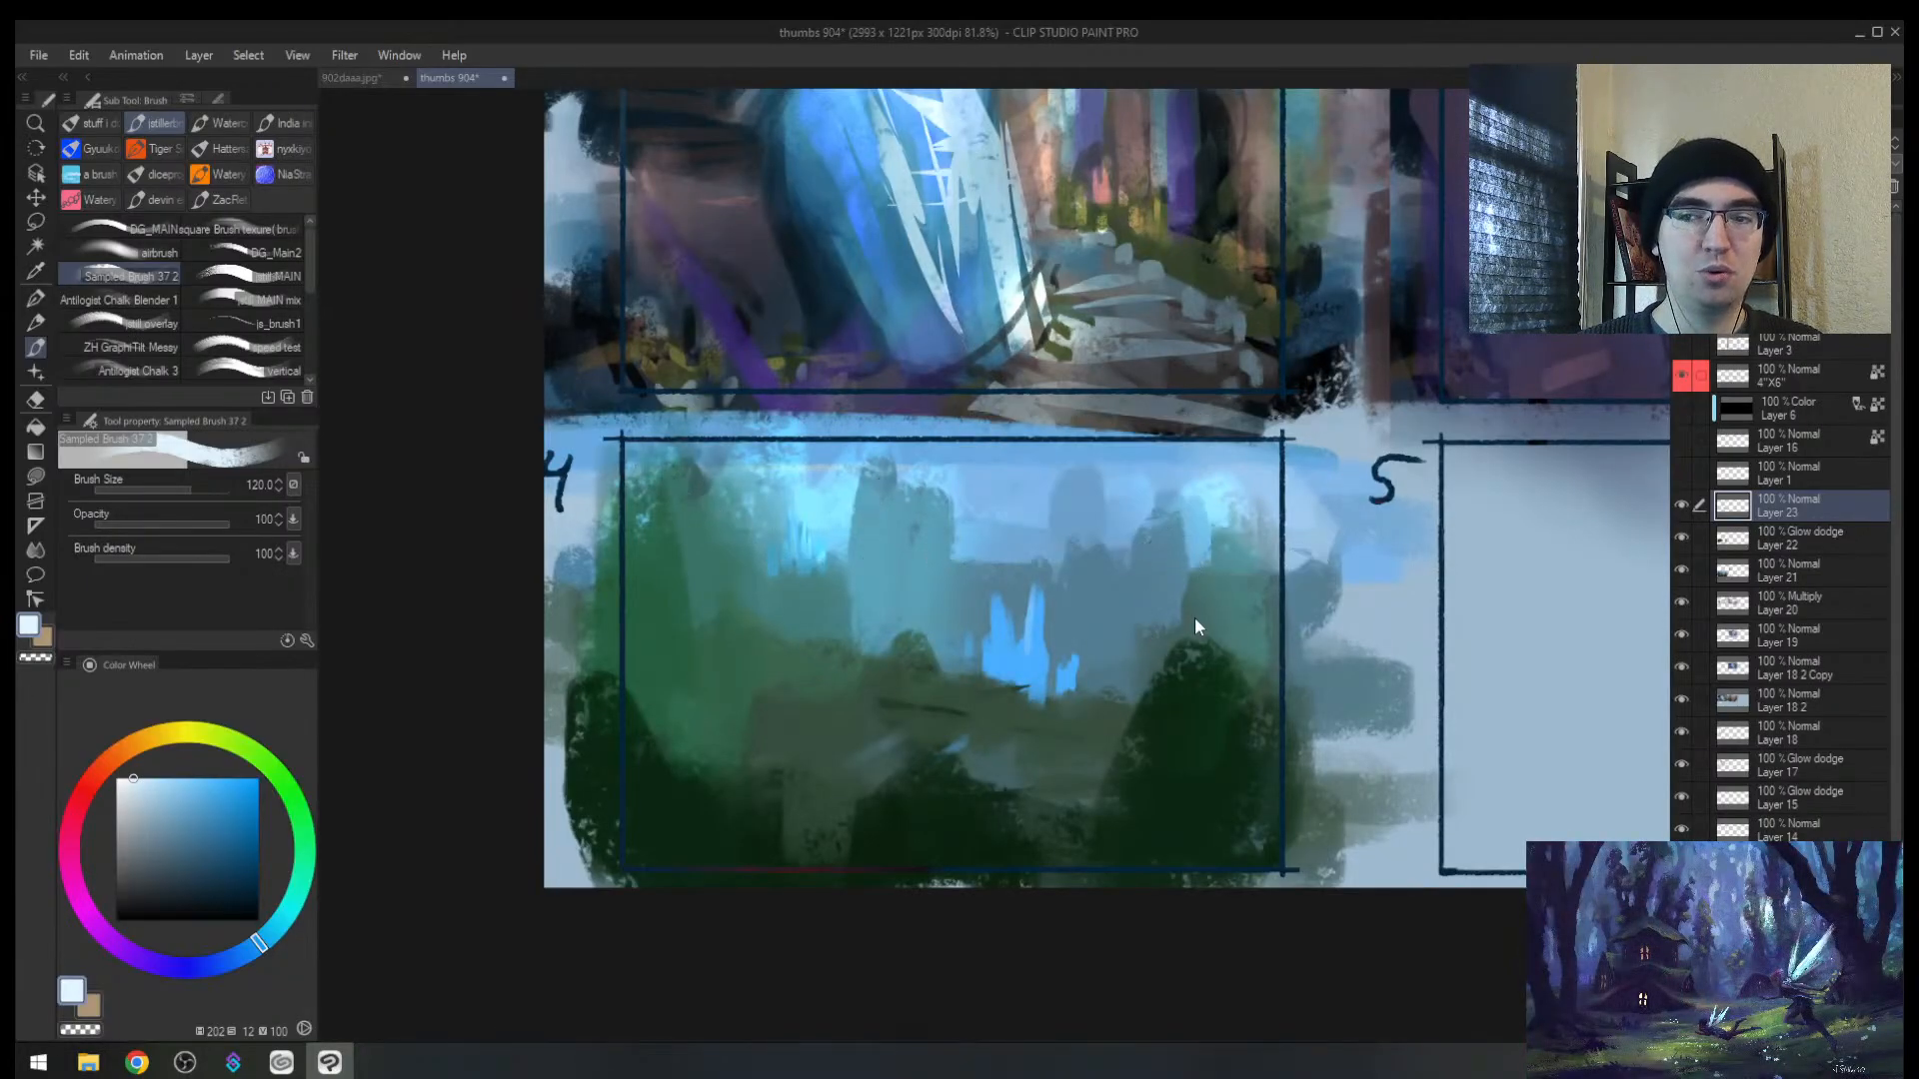
key(alt+space)
drag(1043, 506, 1104, 416)
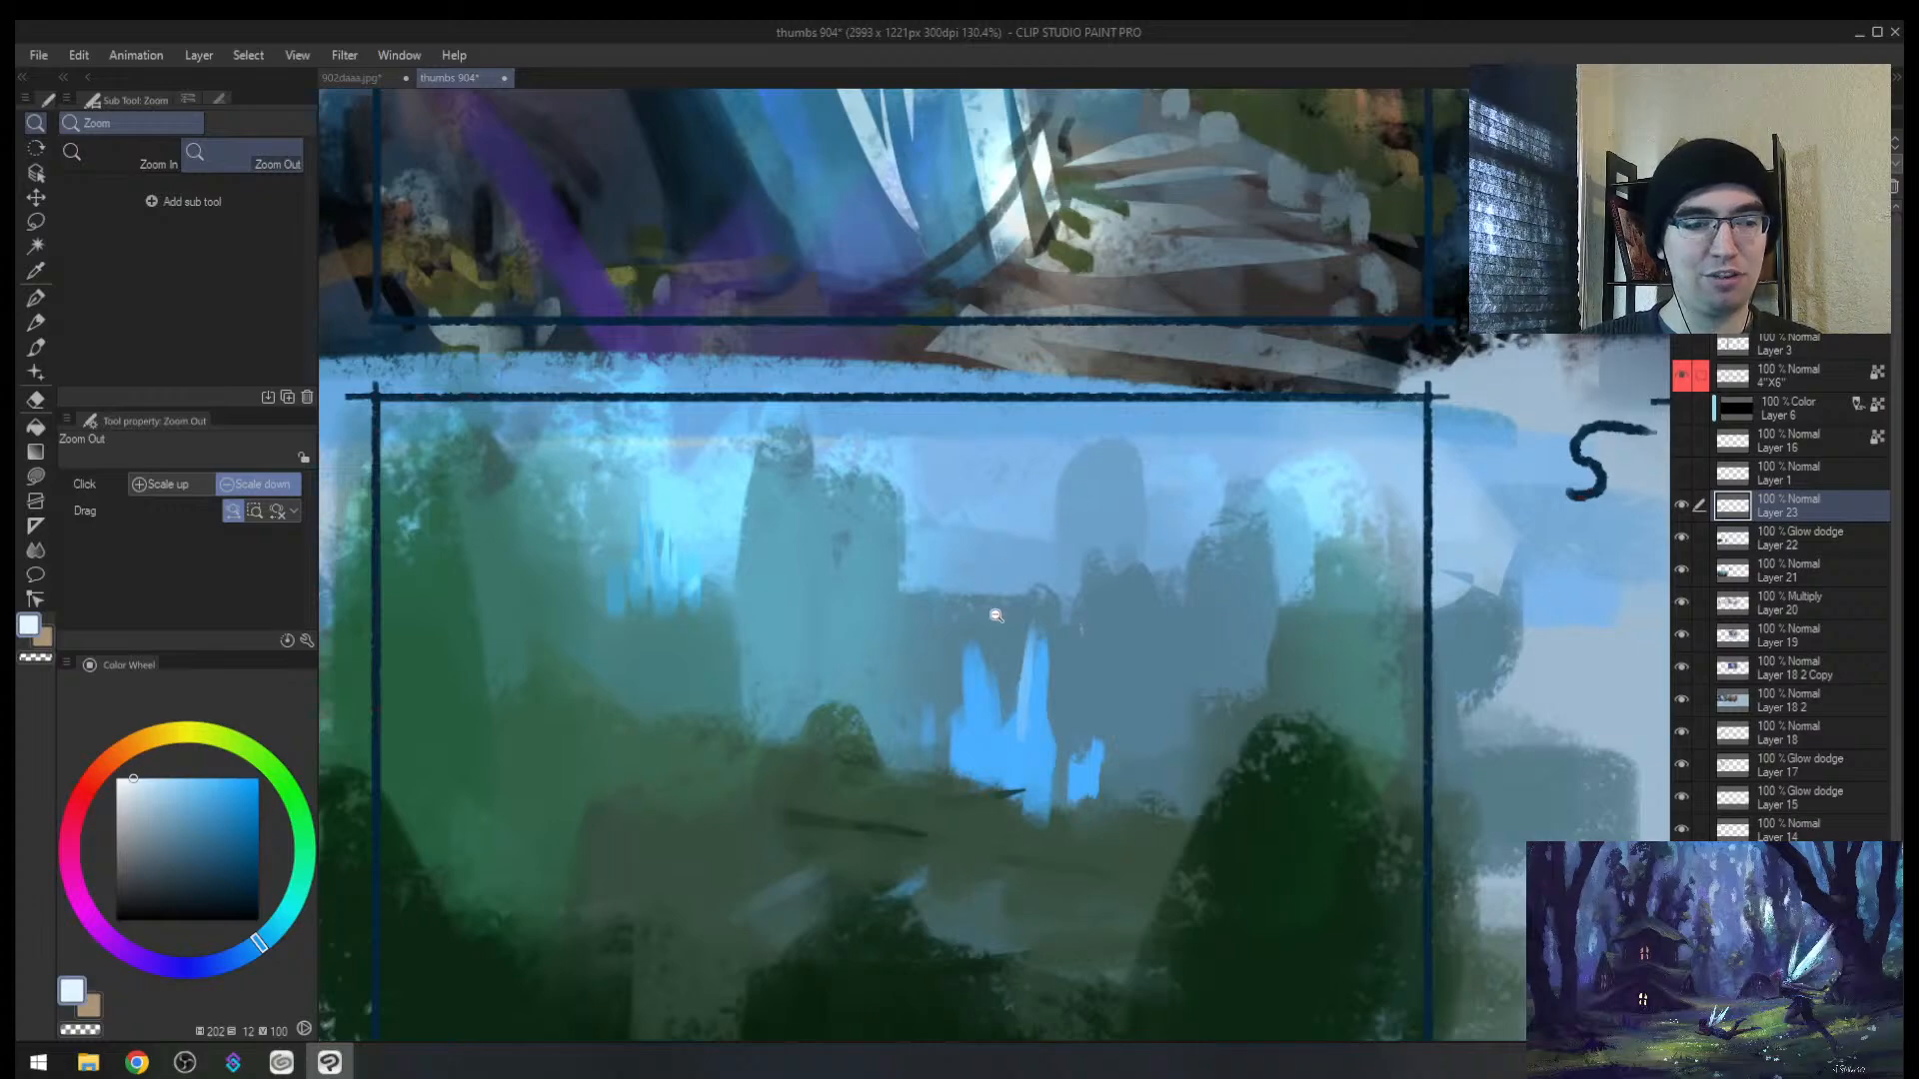
mouse_move(981, 640)
mouse_down()
mouse_move(895, 637)
mouse_move(923, 552)
mouse_up()
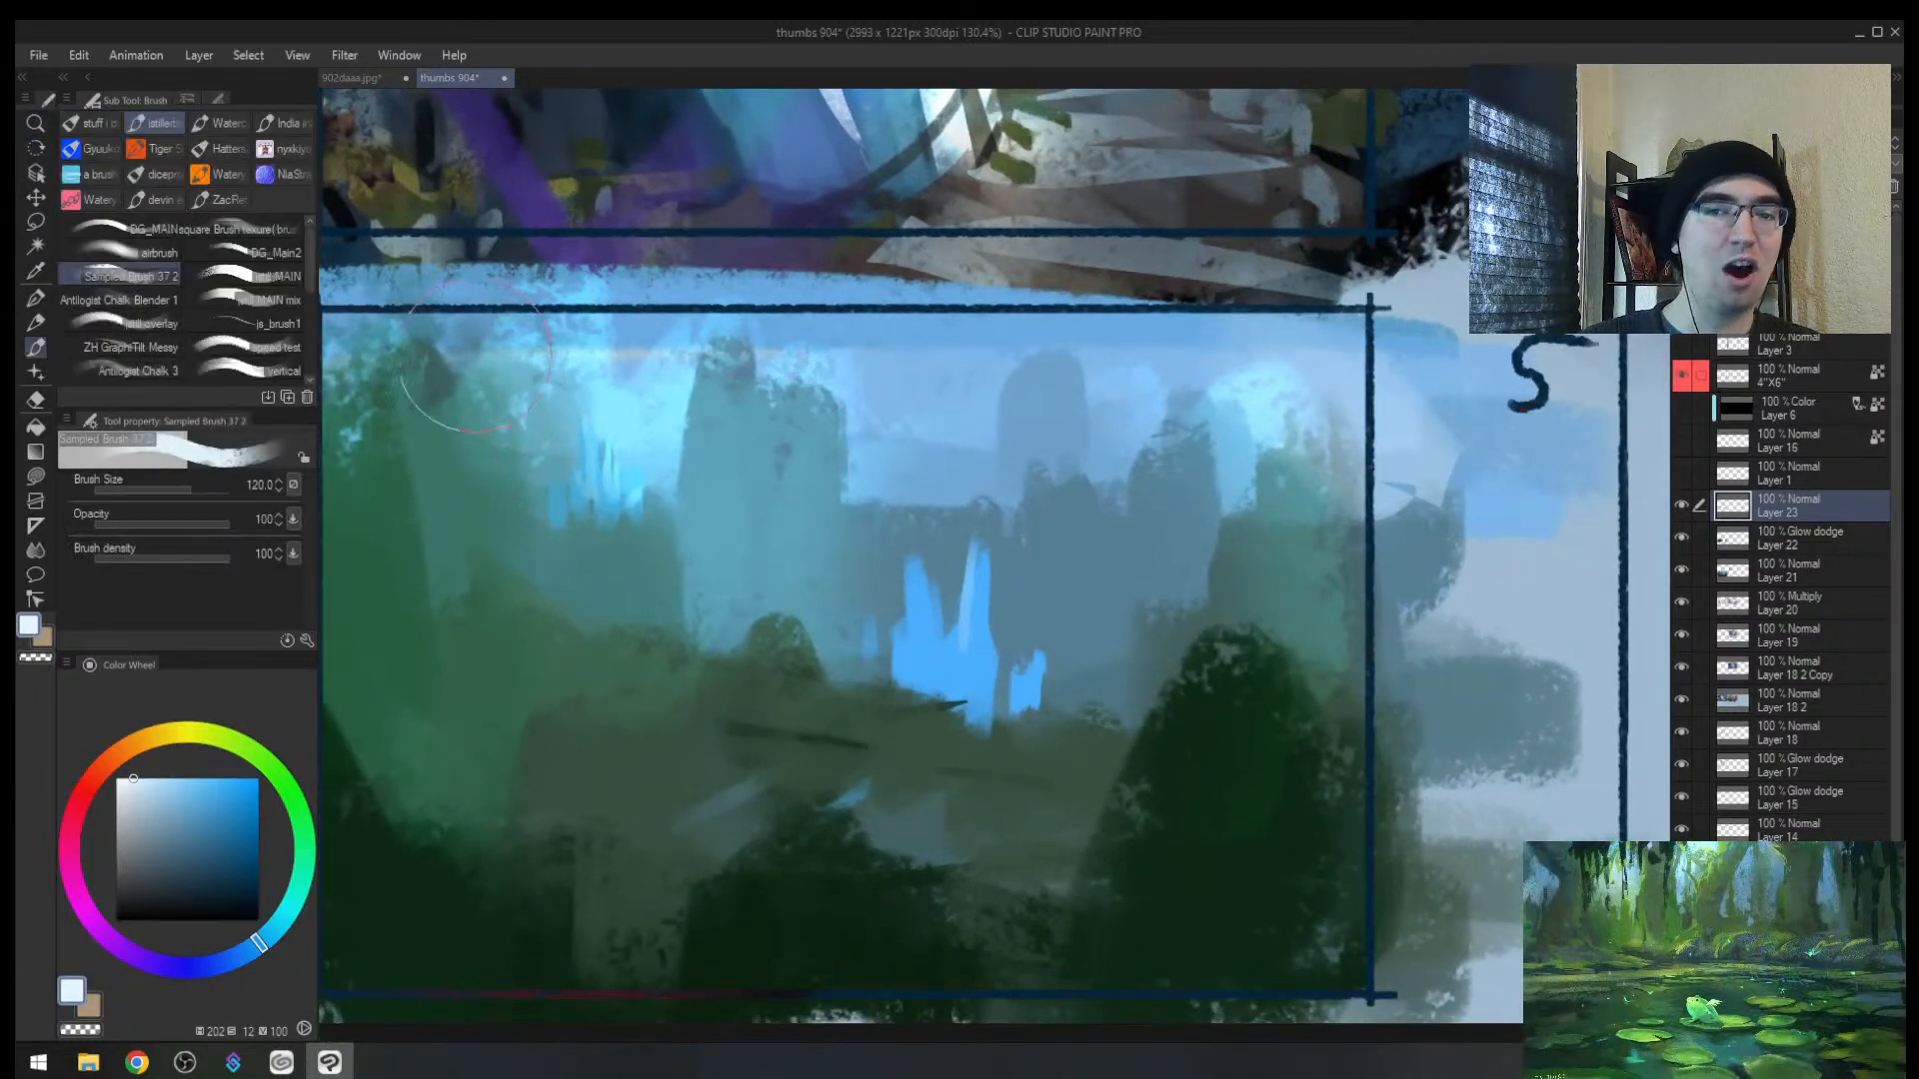
mouse_move(475, 354)
mouse_down()
mouse_move(659, 400)
mouse_move(1179, 449)
mouse_move(1519, 520)
mouse_up()
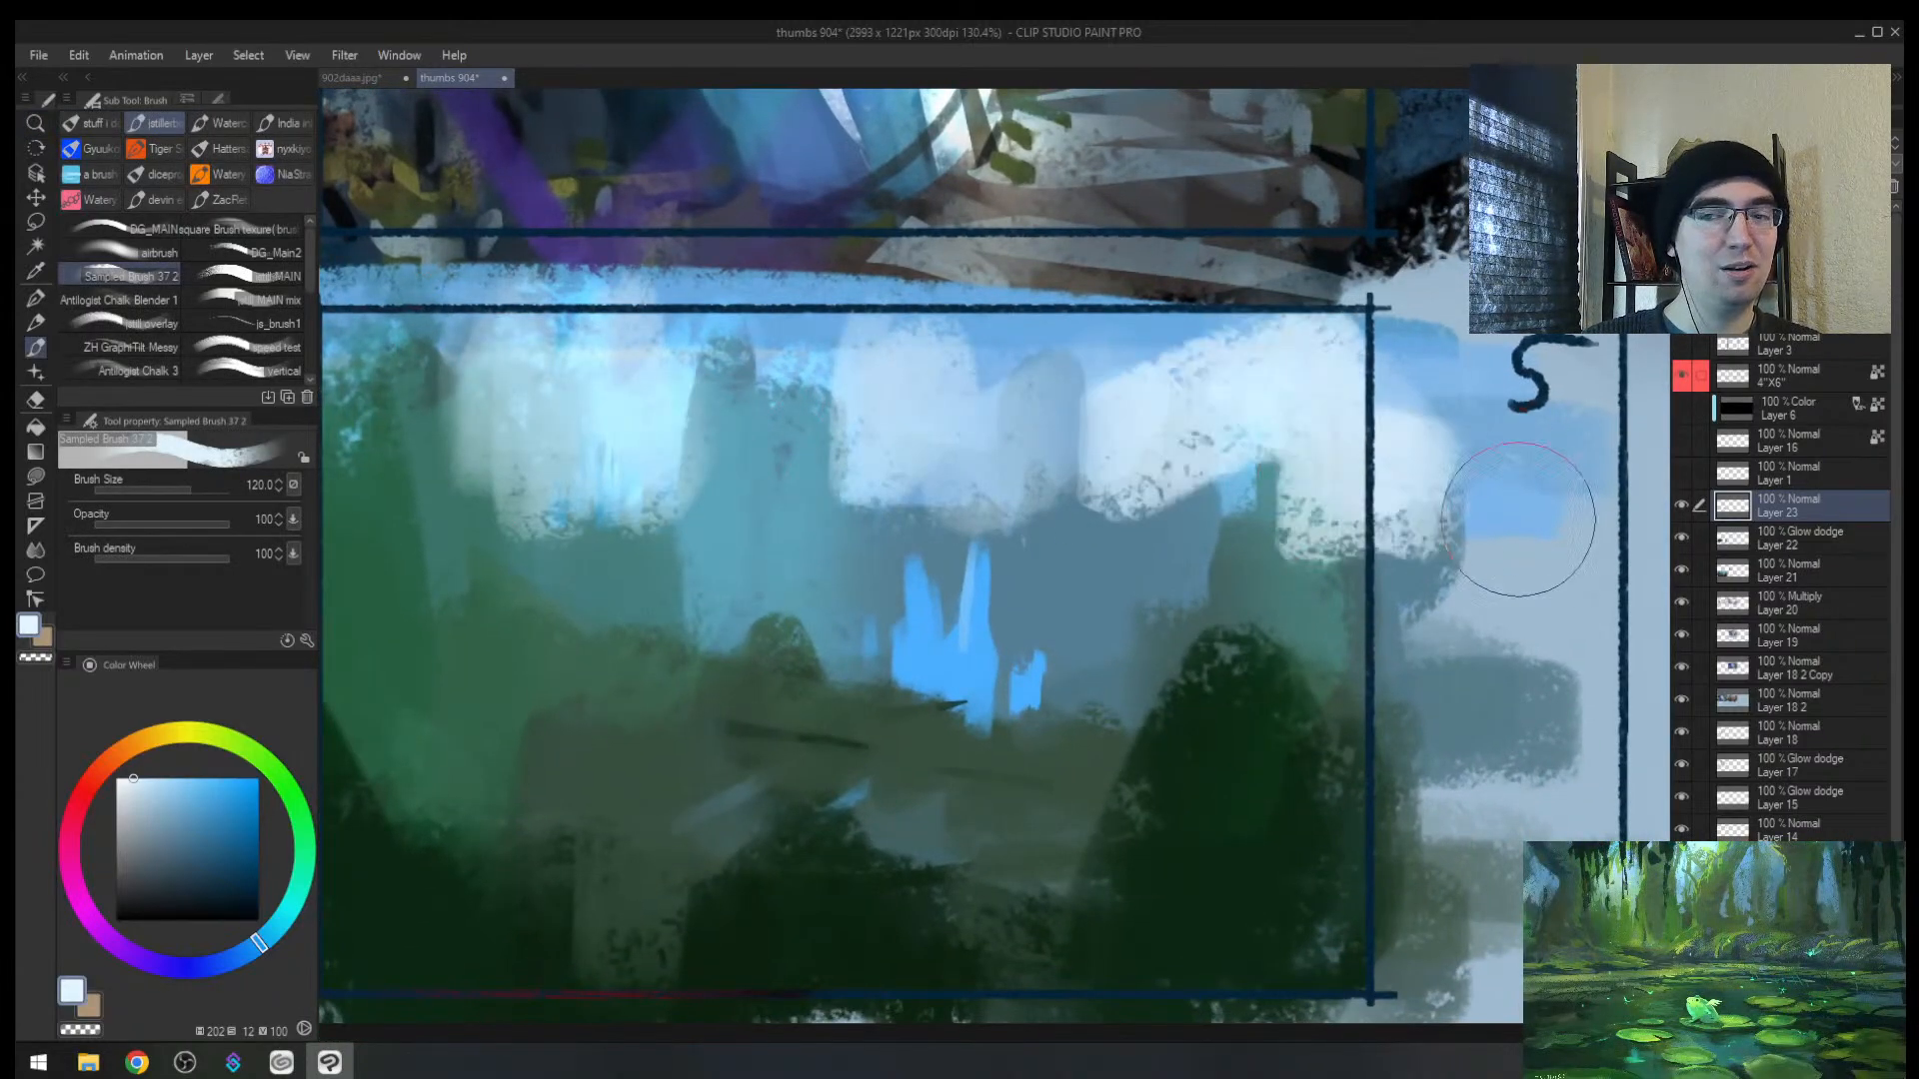
key(ctrl+z)
key(ctrl+z)
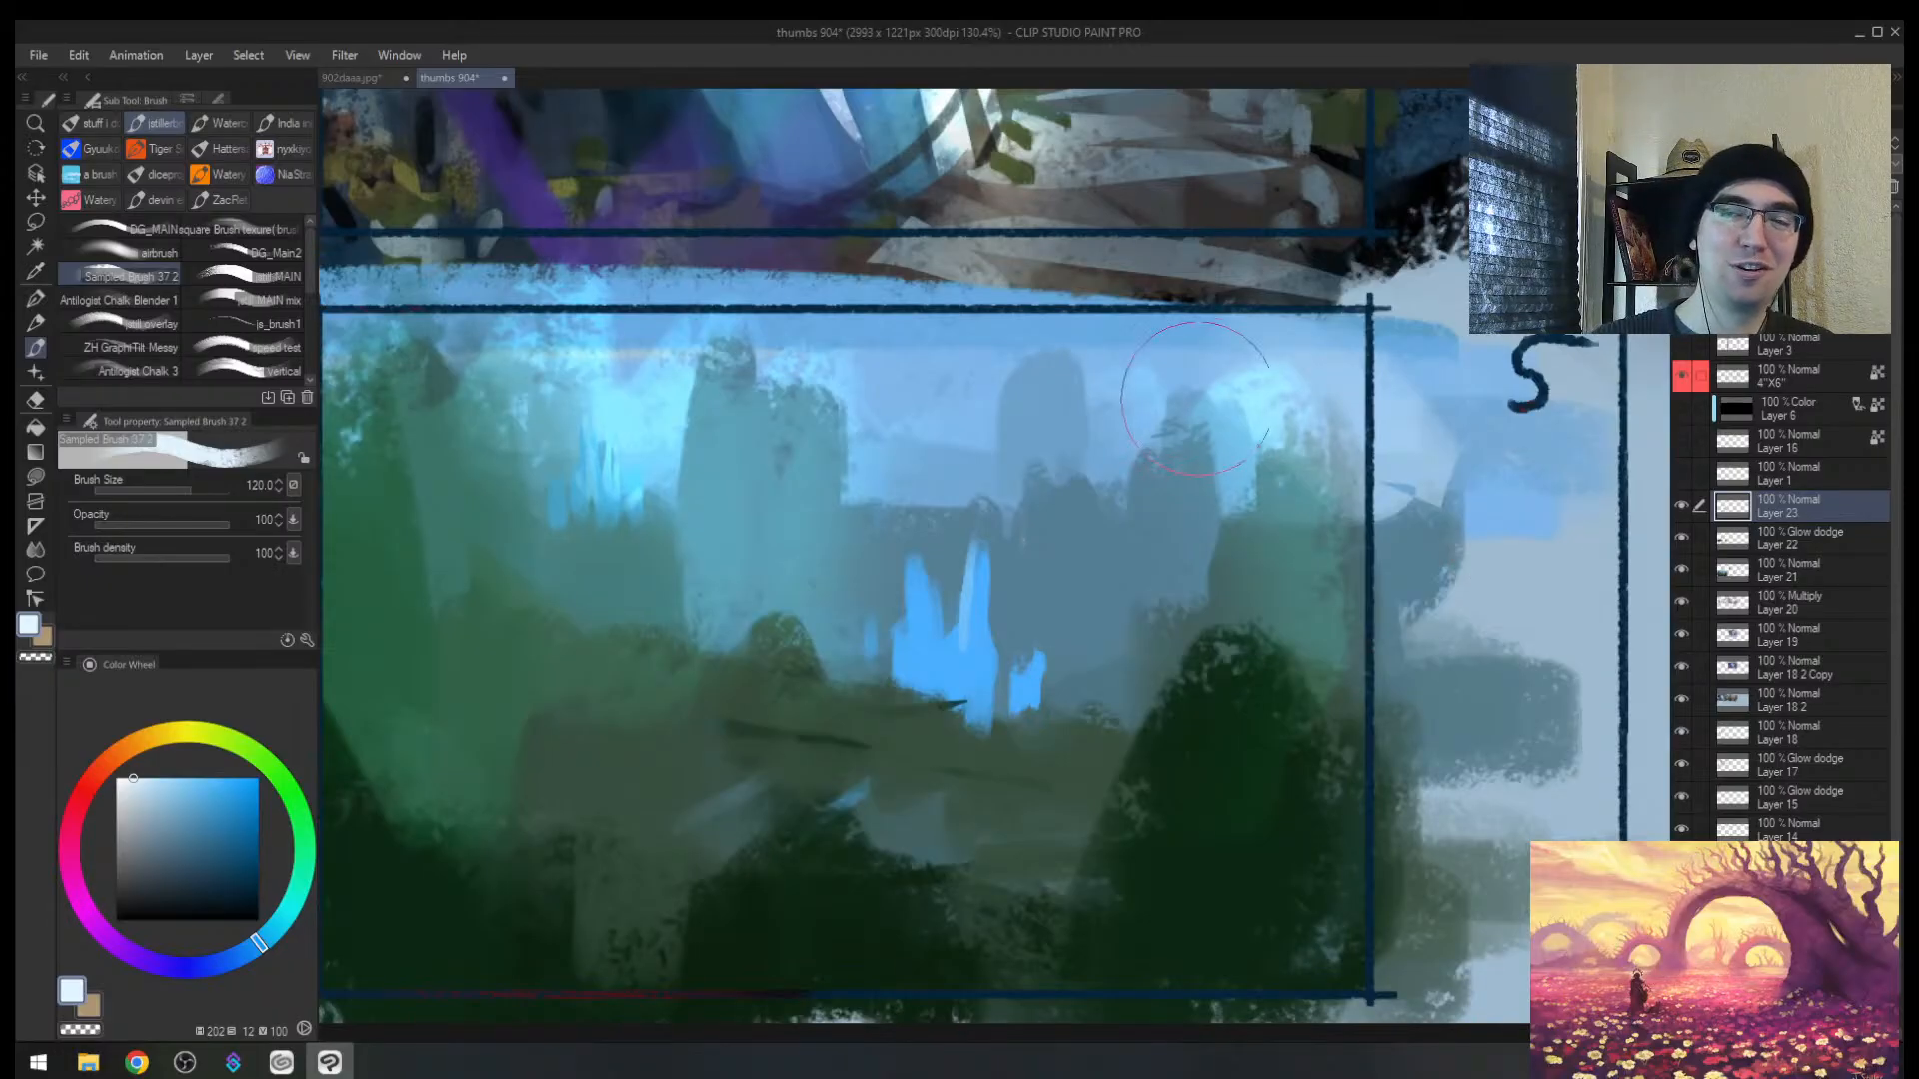
mouse_move(1234, 399)
mouse_down()
mouse_move(1302, 487)
mouse_move(960, 469)
mouse_move(909, 432)
mouse_move(615, 357)
mouse_move(619, 438)
mouse_move(490, 440)
mouse_up()
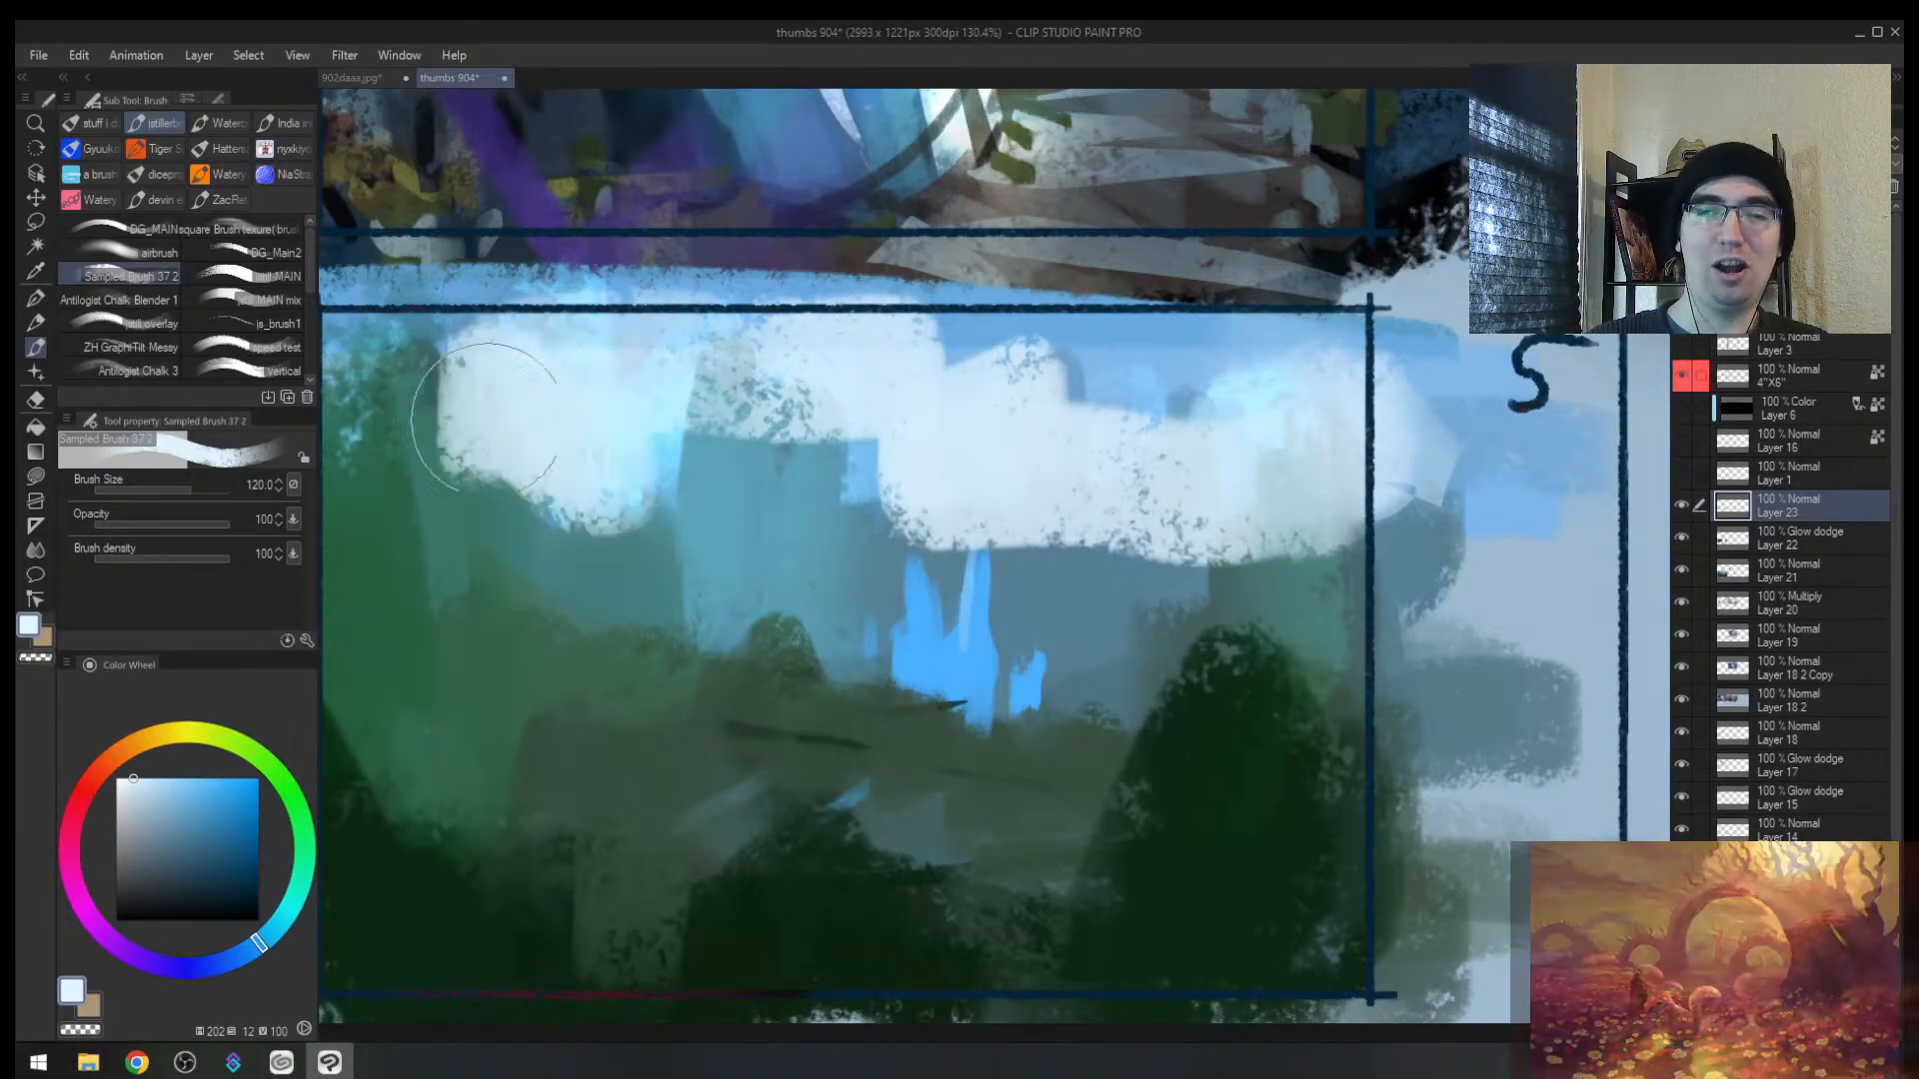
key(ctrl+z)
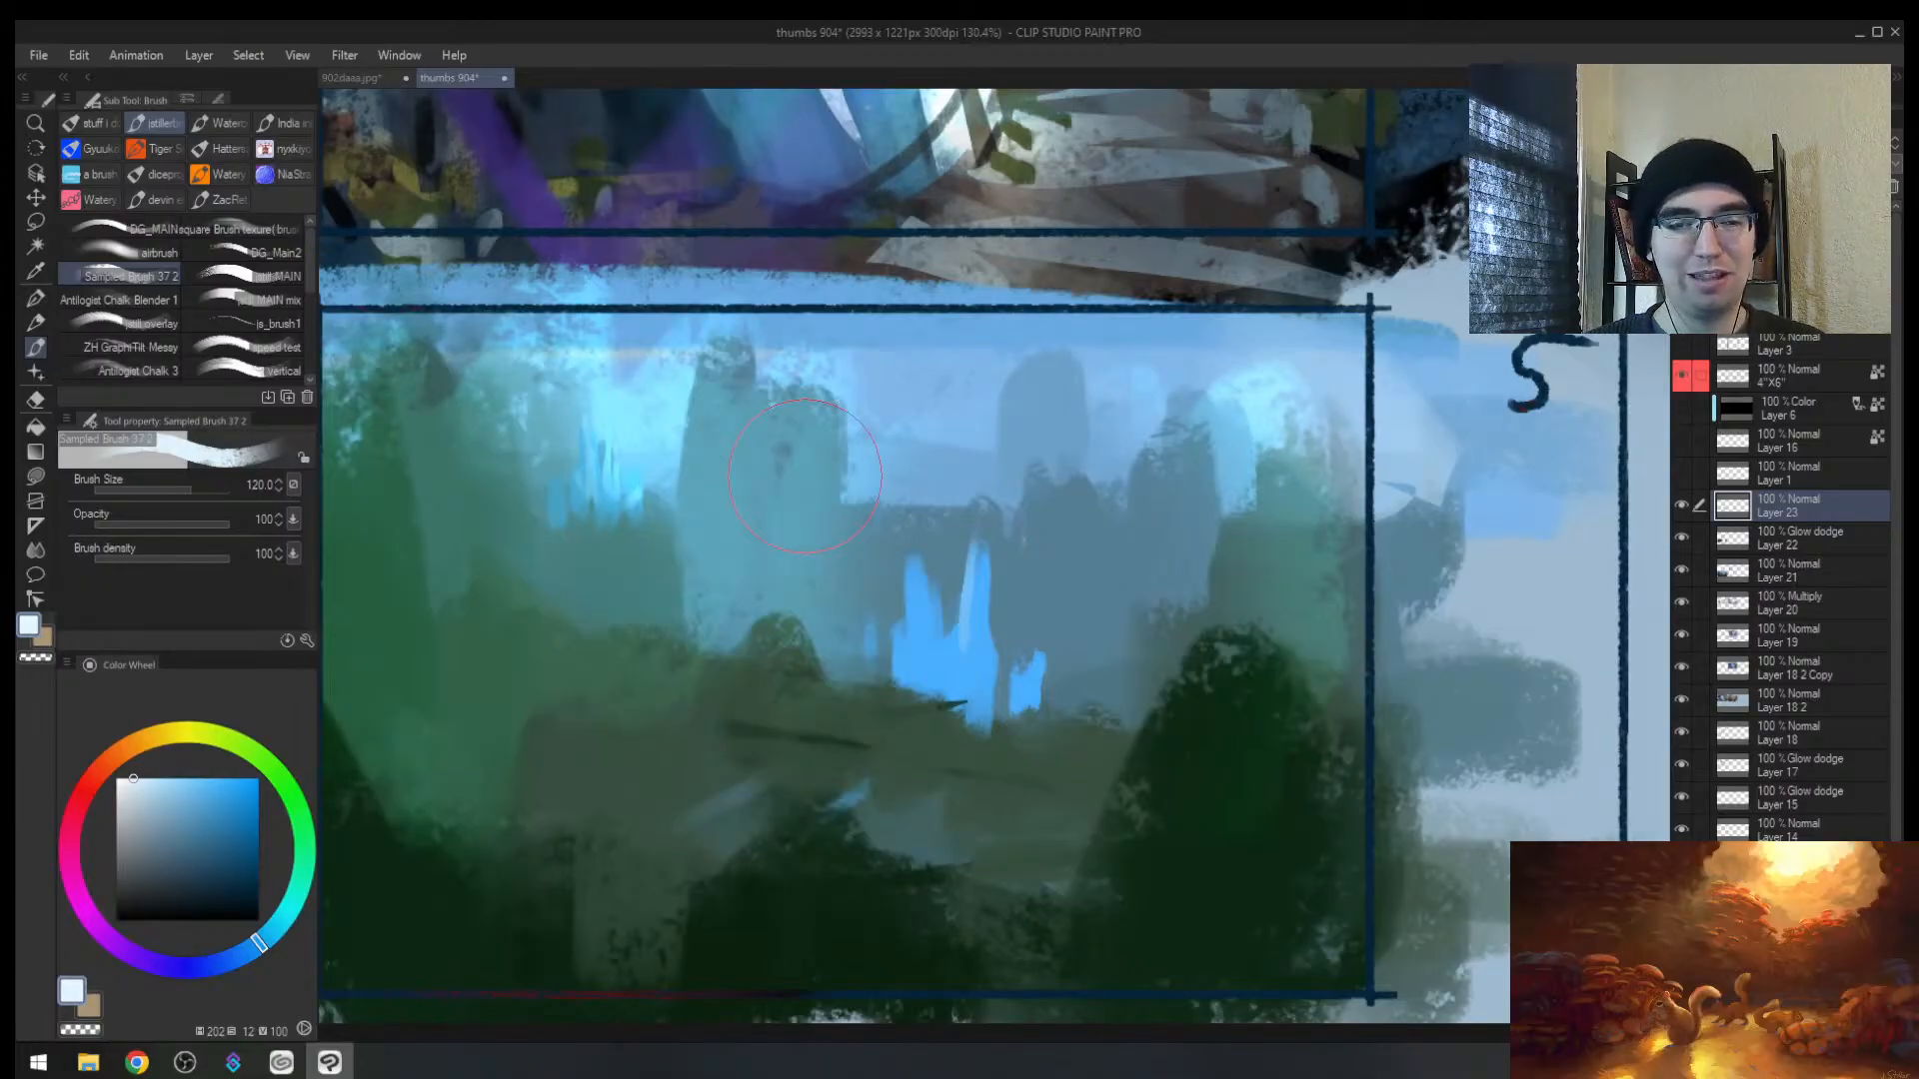
key(ctrl+alt+space)
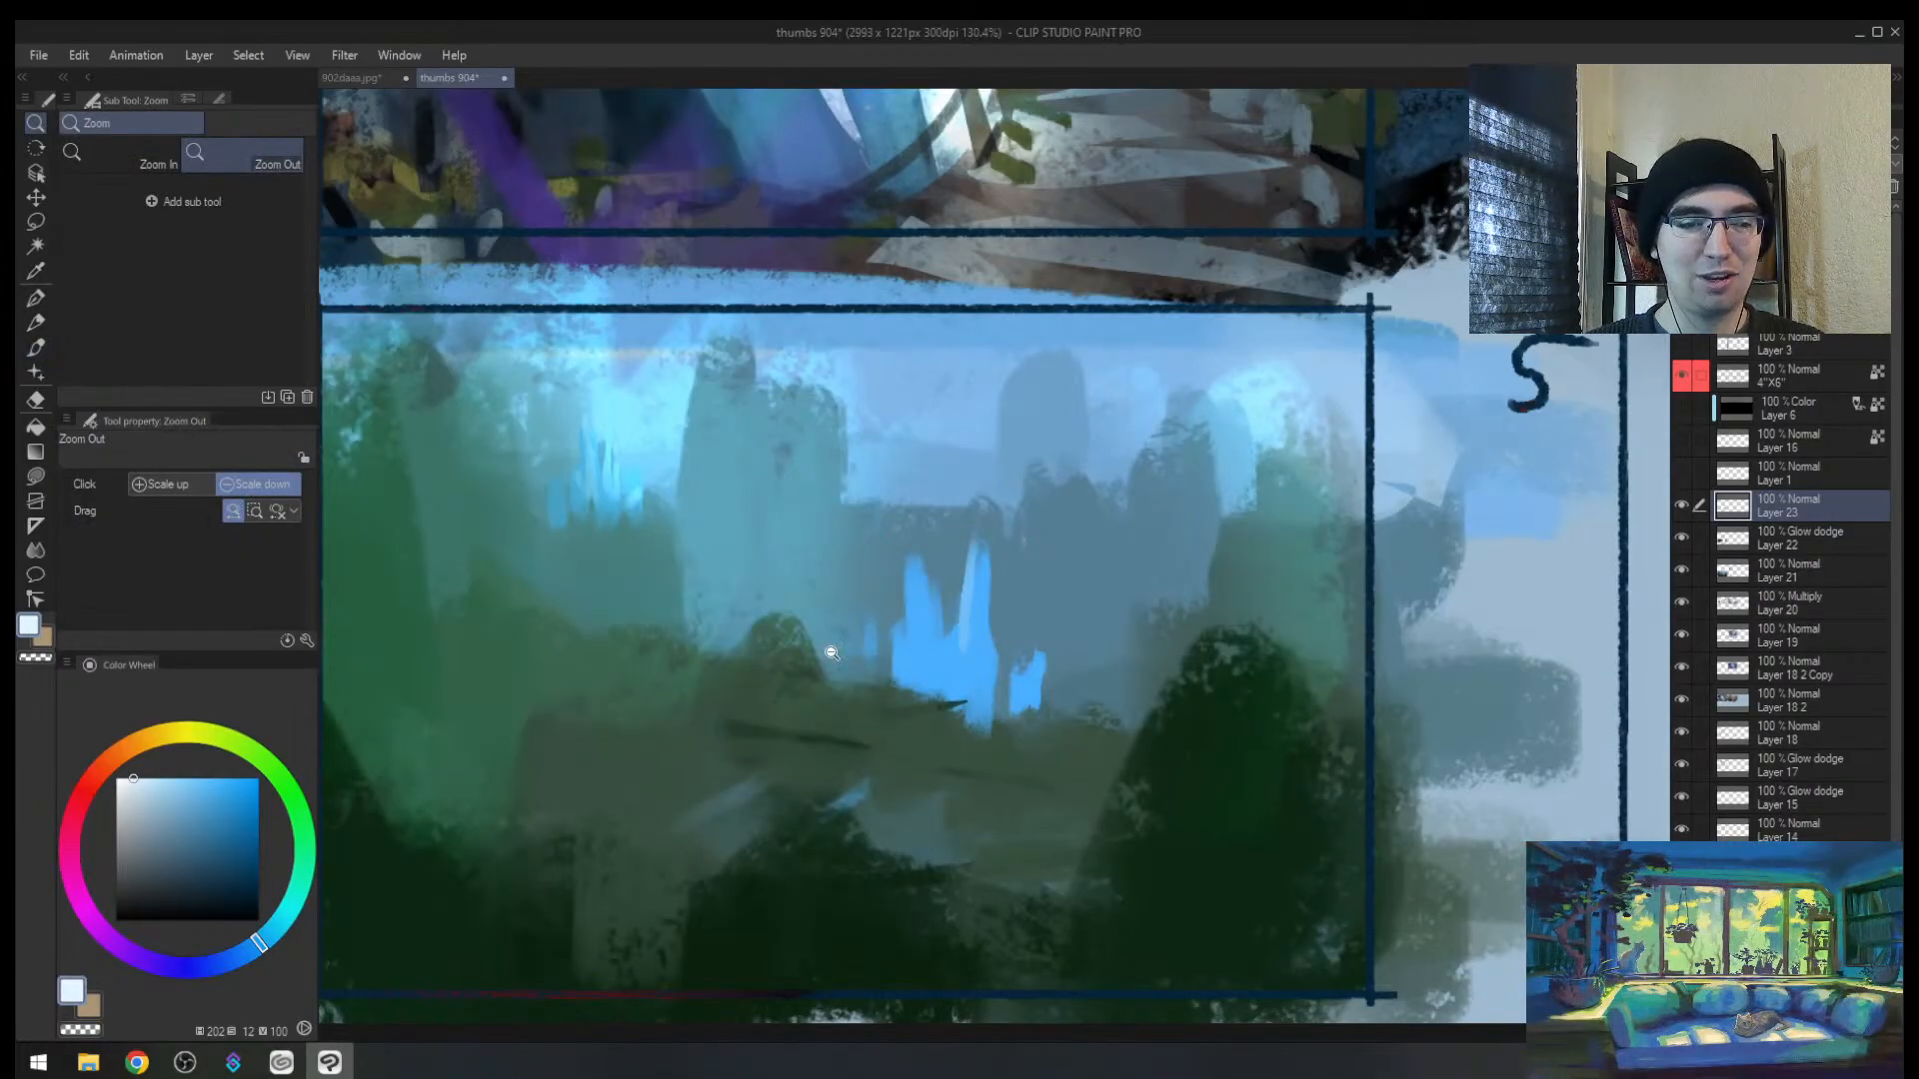
click(840, 854)
Step: Unmirror the view, trim thumbnail 4's bright blue spires with muted blue and extend the tall spire upward
drag(1358, 723, 1019, 665)
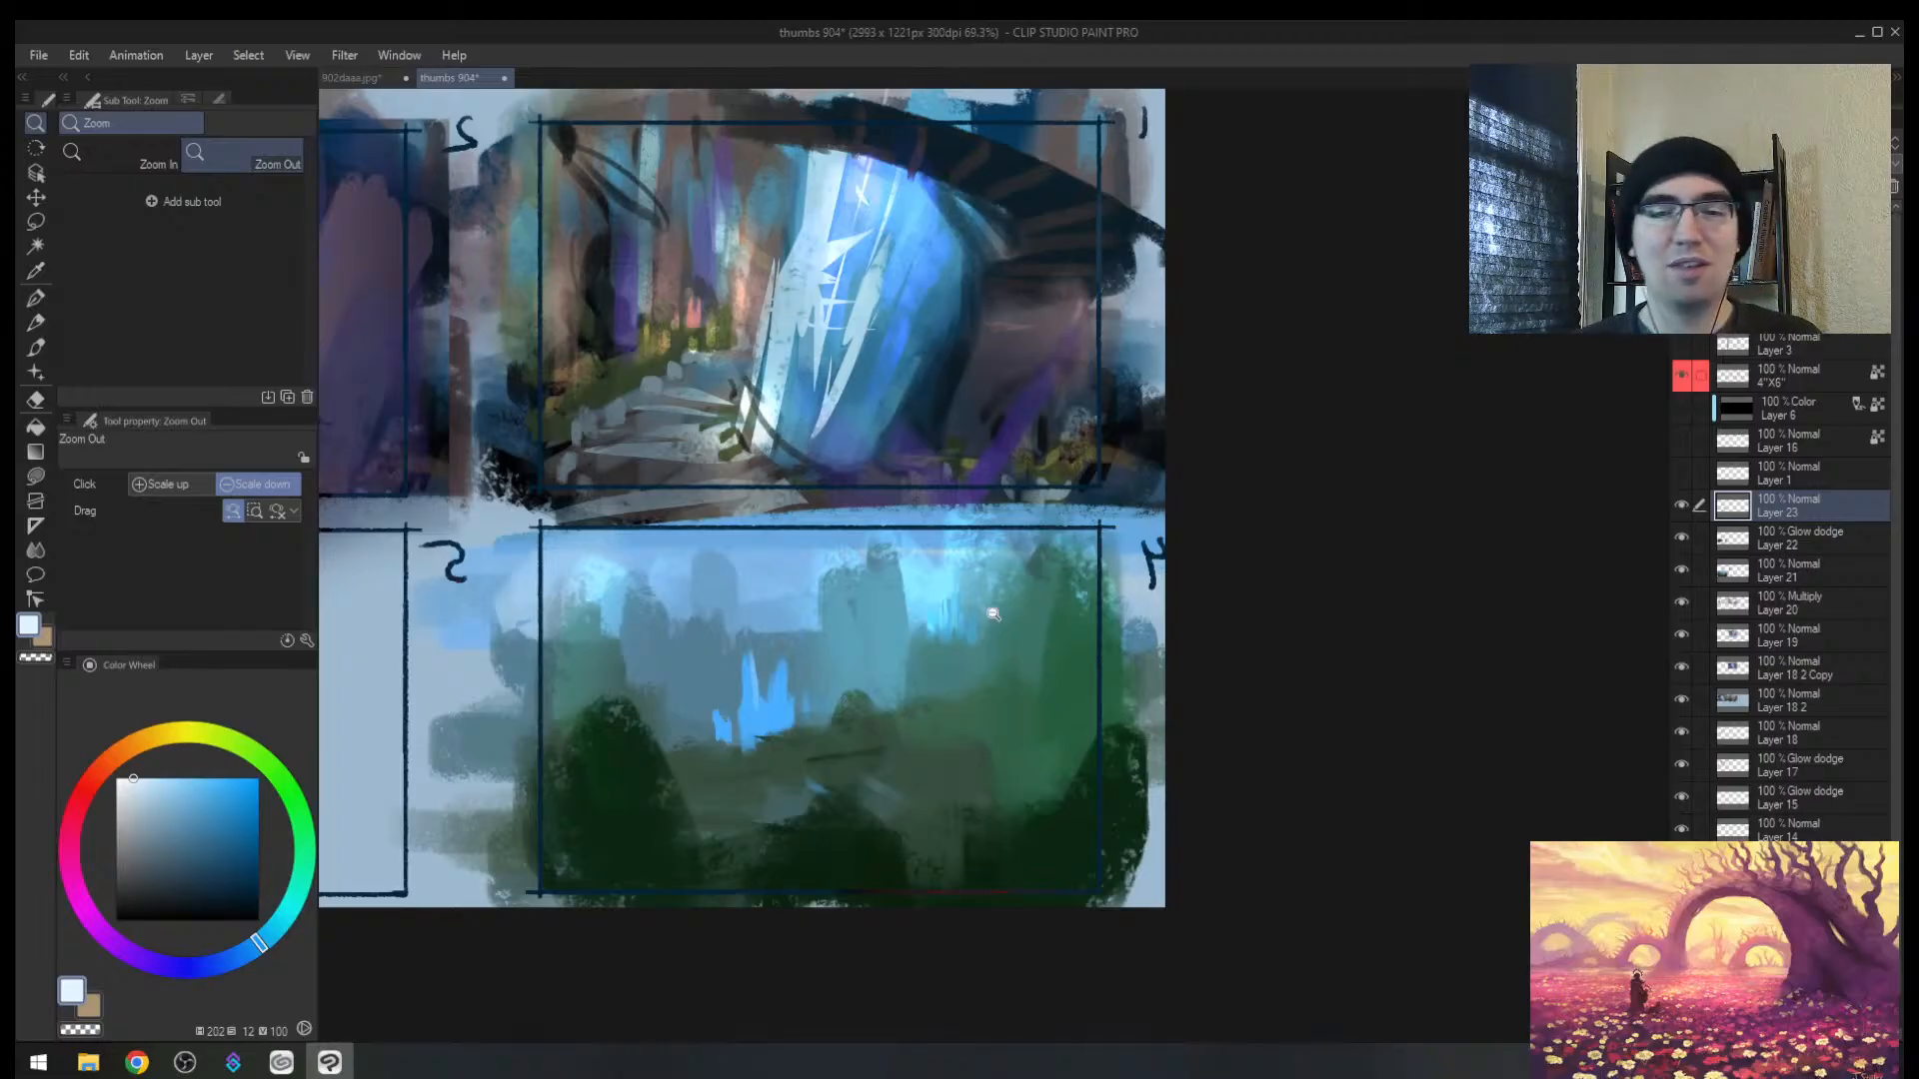
click(1017, 622)
key(h)
drag(1206, 636, 709, 576)
alt+click(699, 612)
mouse_move(668, 638)
mouse_down()
mouse_move(661, 700)
mouse_move(698, 660)
mouse_move(746, 721)
mouse_up()
alt+click(719, 689)
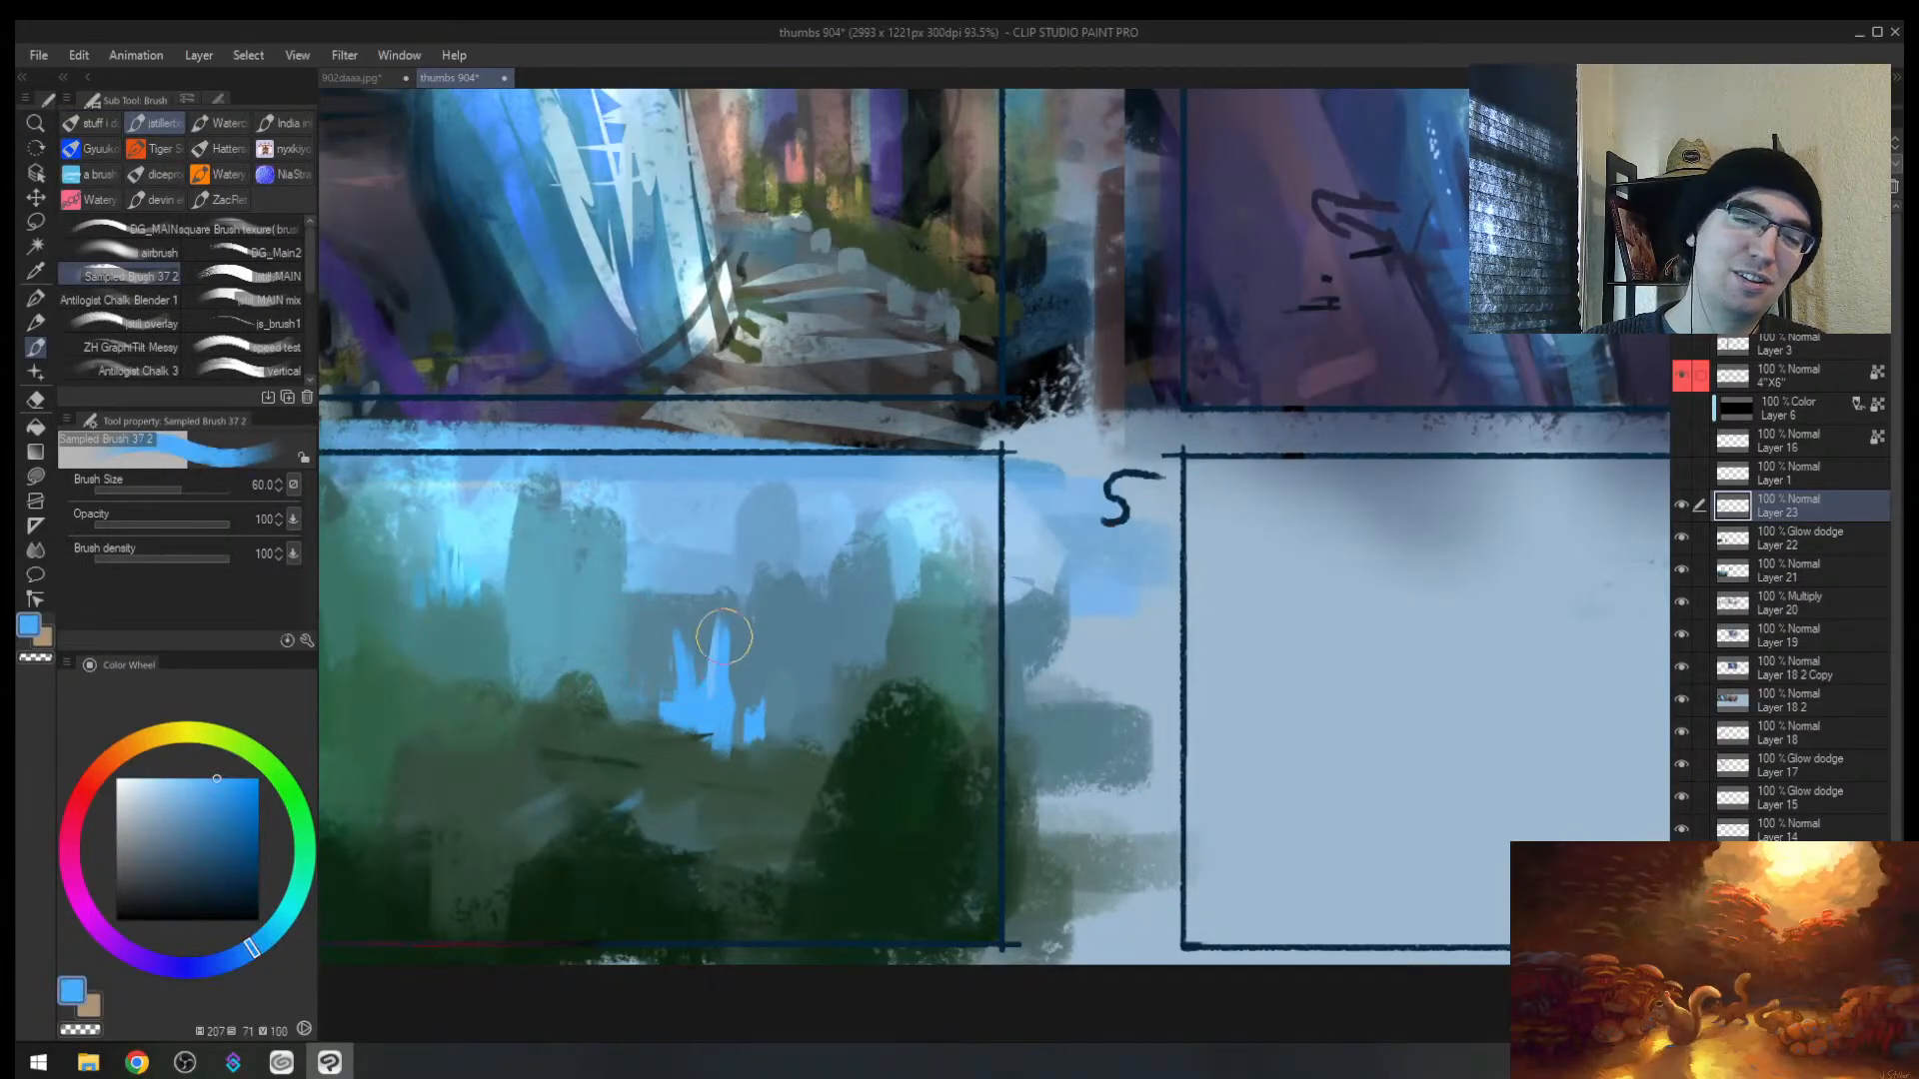
mouse_move(728, 602)
mouse_down()
mouse_move(718, 690)
mouse_move(727, 640)
mouse_move(684, 684)
mouse_up()
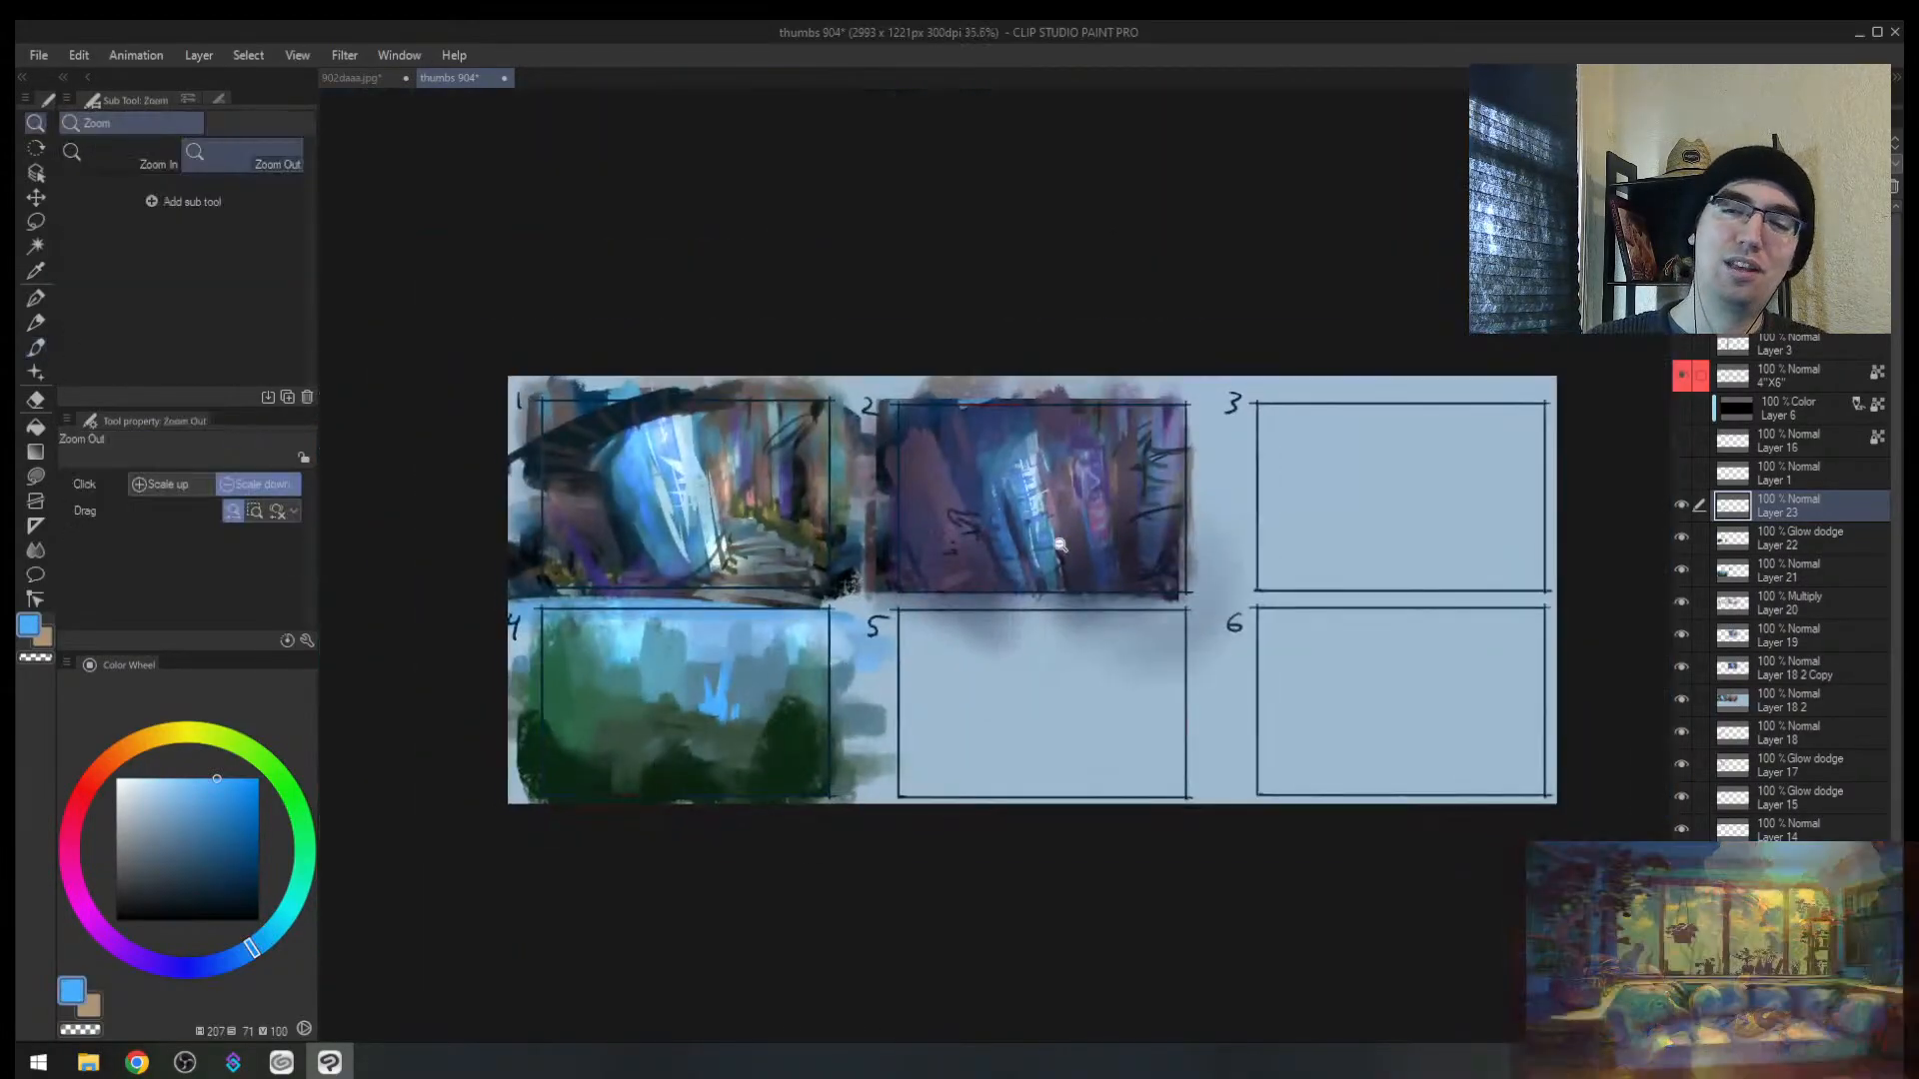
scroll(684, 684, up, 2)
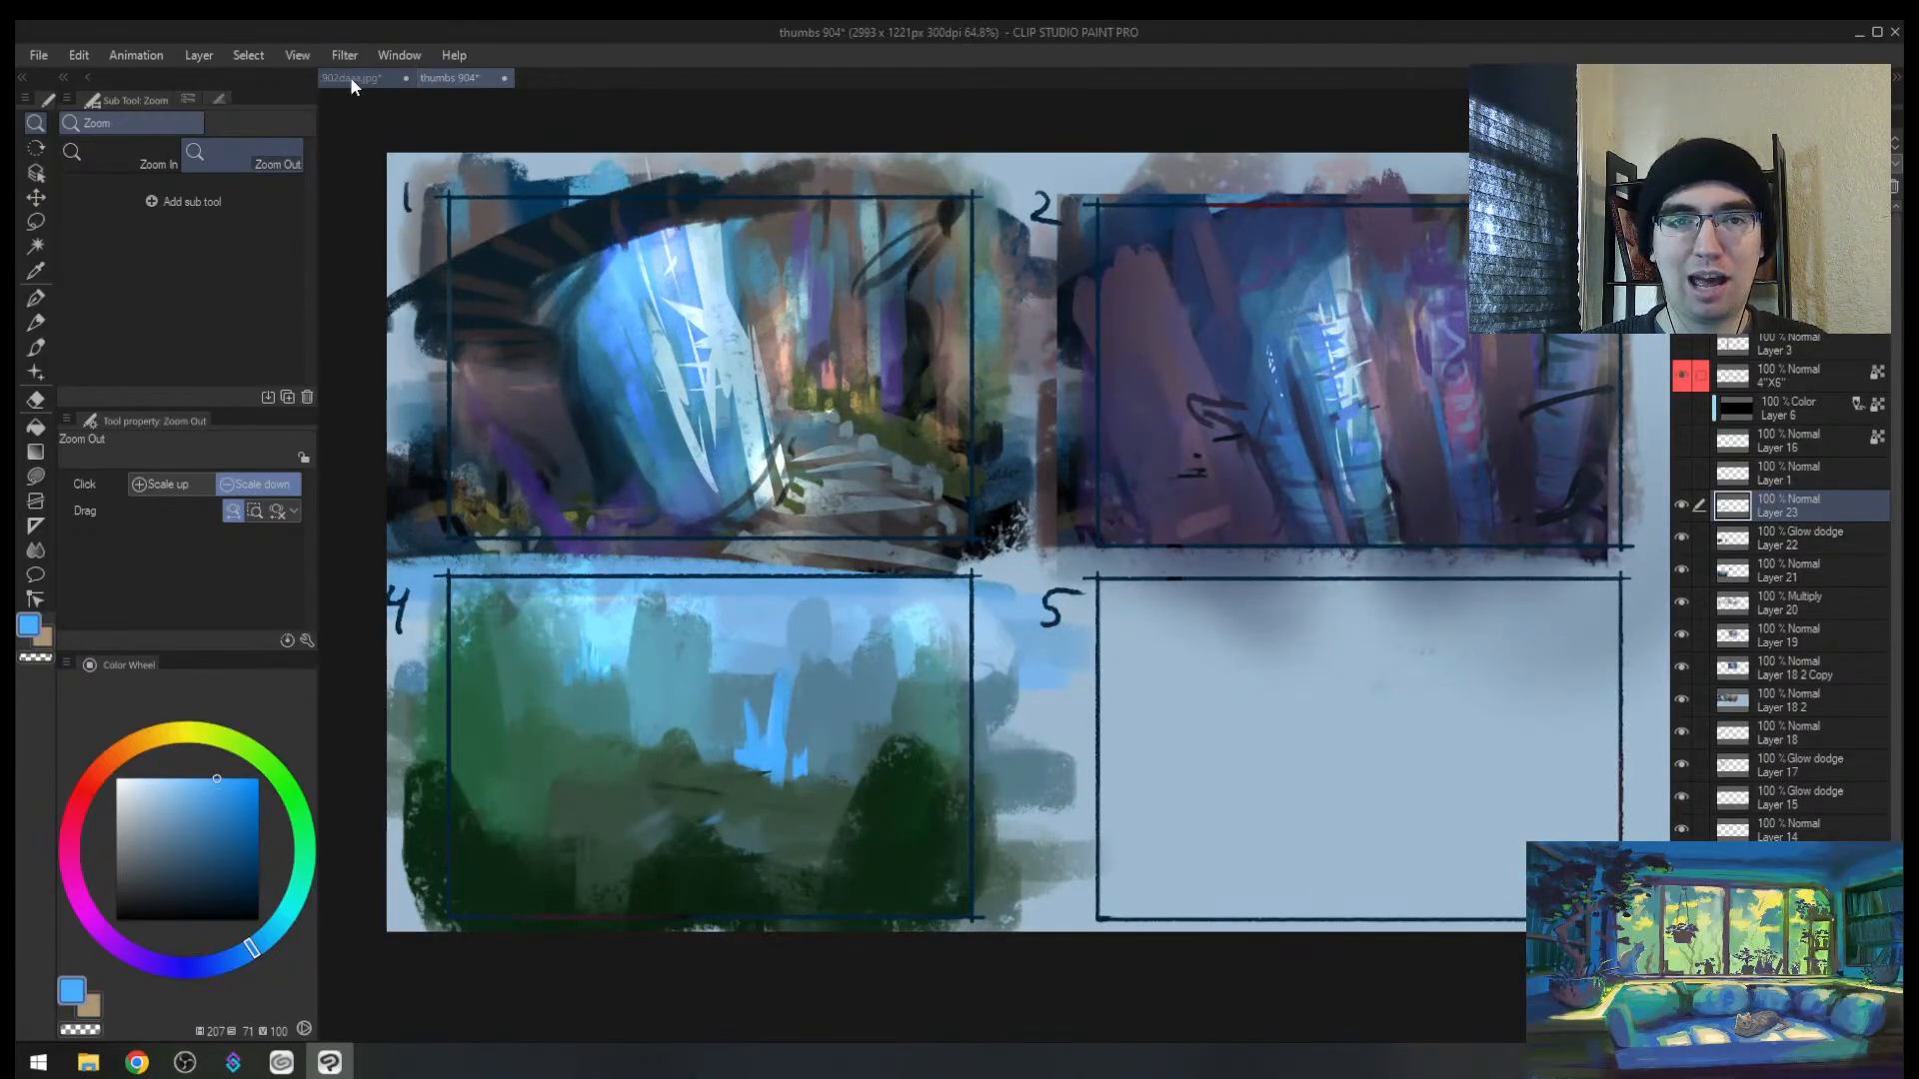
click(348, 77)
drag(1033, 551, 879, 540)
key(h)
drag(1122, 549, 1232, 515)
drag(1343, 536, 1159, 491)
key(b)
alt+click(1029, 501)
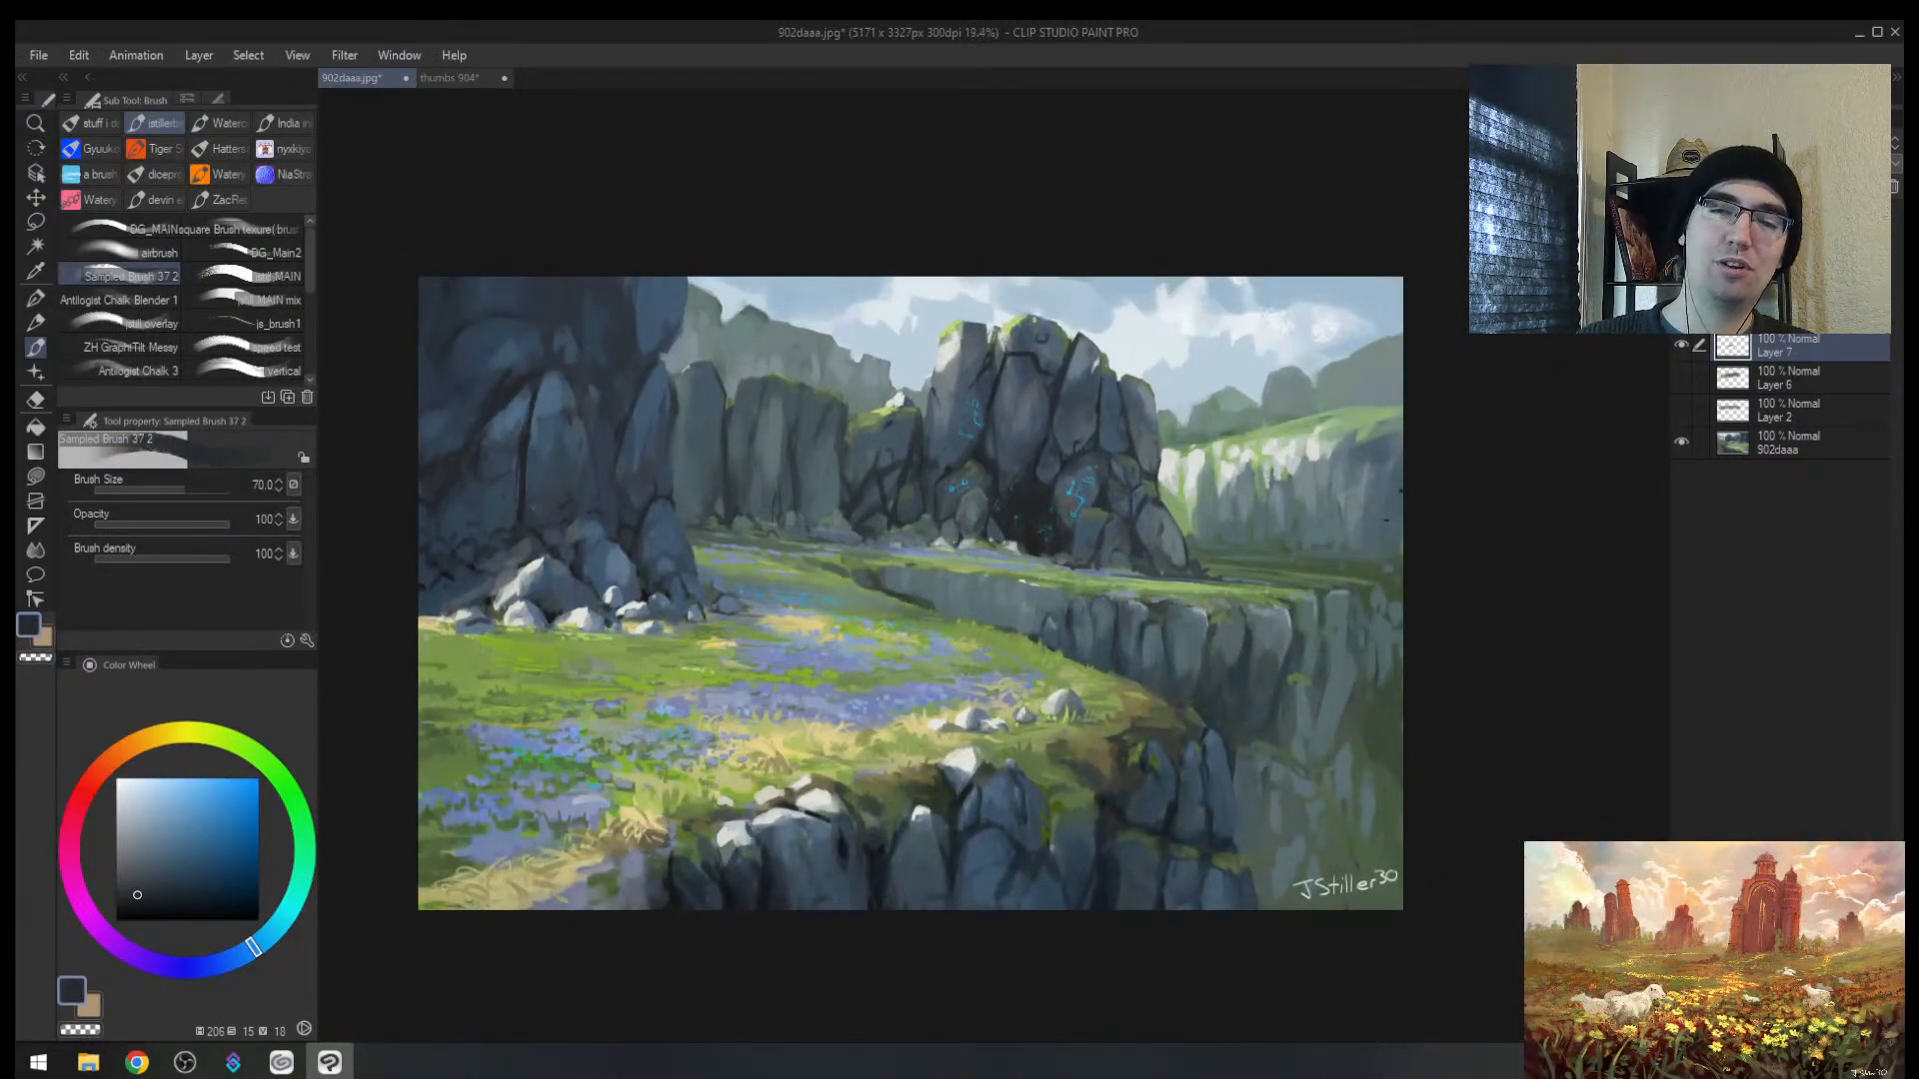
key(bracketright)
key(bracketright)
key(bracketright)
key(bracketright)
key(bracketright)
key(bracketright)
key(bracketright)
key(bracketright)
key(bracketright)
key(bracketright)
key(bracketright)
key(bracketright)
key(bracketright)
key(bracketright)
mouse_move(730, 496)
mouse_down()
mouse_move(995, 452)
mouse_move(889, 499)
mouse_move(1111, 490)
mouse_up()
key(ctrl+z)
key(alt+space)
mouse_move(1261, 562)
mouse_down()
mouse_move(1129, 535)
mouse_move(1272, 489)
mouse_move(1179, 515)
mouse_move(1242, 504)
mouse_up()
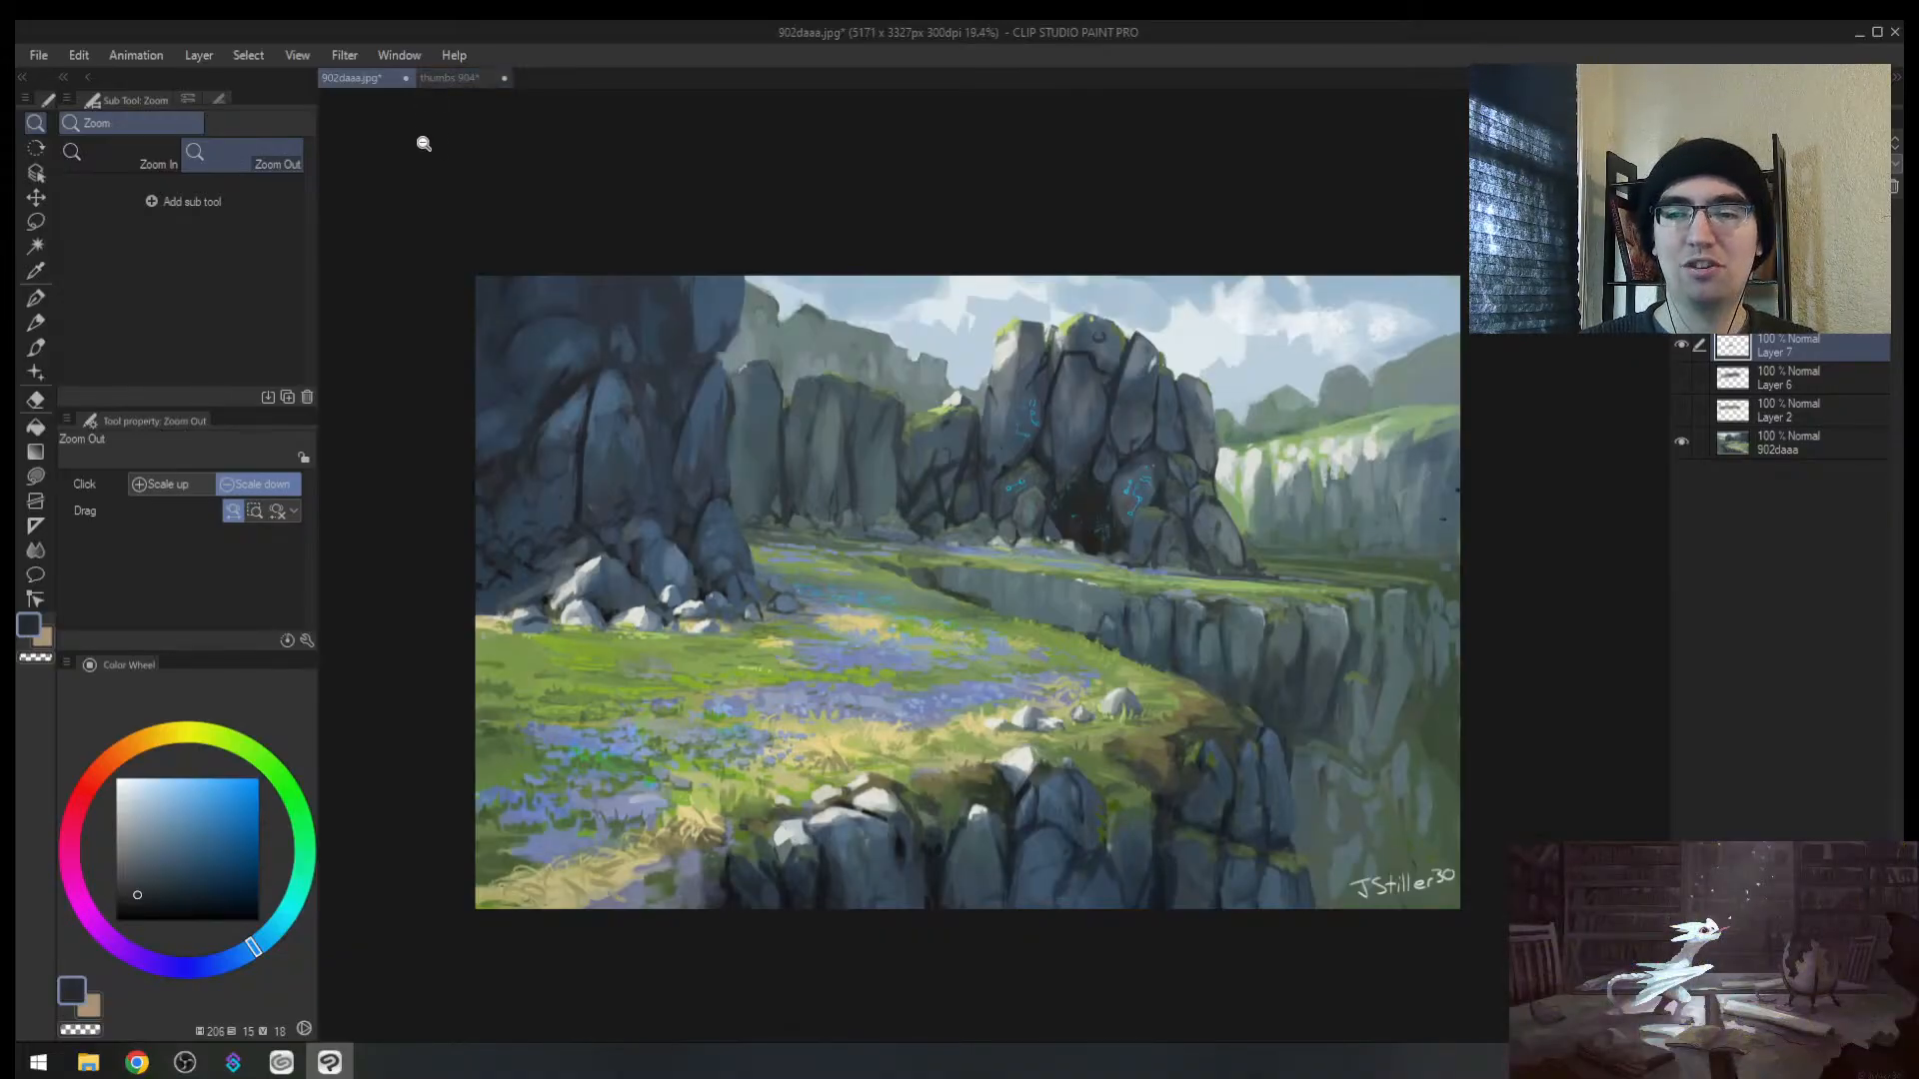
mouse_move(926, 444)
mouse_down()
mouse_move(868, 452)
mouse_move(960, 365)
mouse_up()
key(h)
key(h)
Step: Sample thumbnail 4's sky blue and shift it to a darker, greyer blue at brush size 100
click(431, 80)
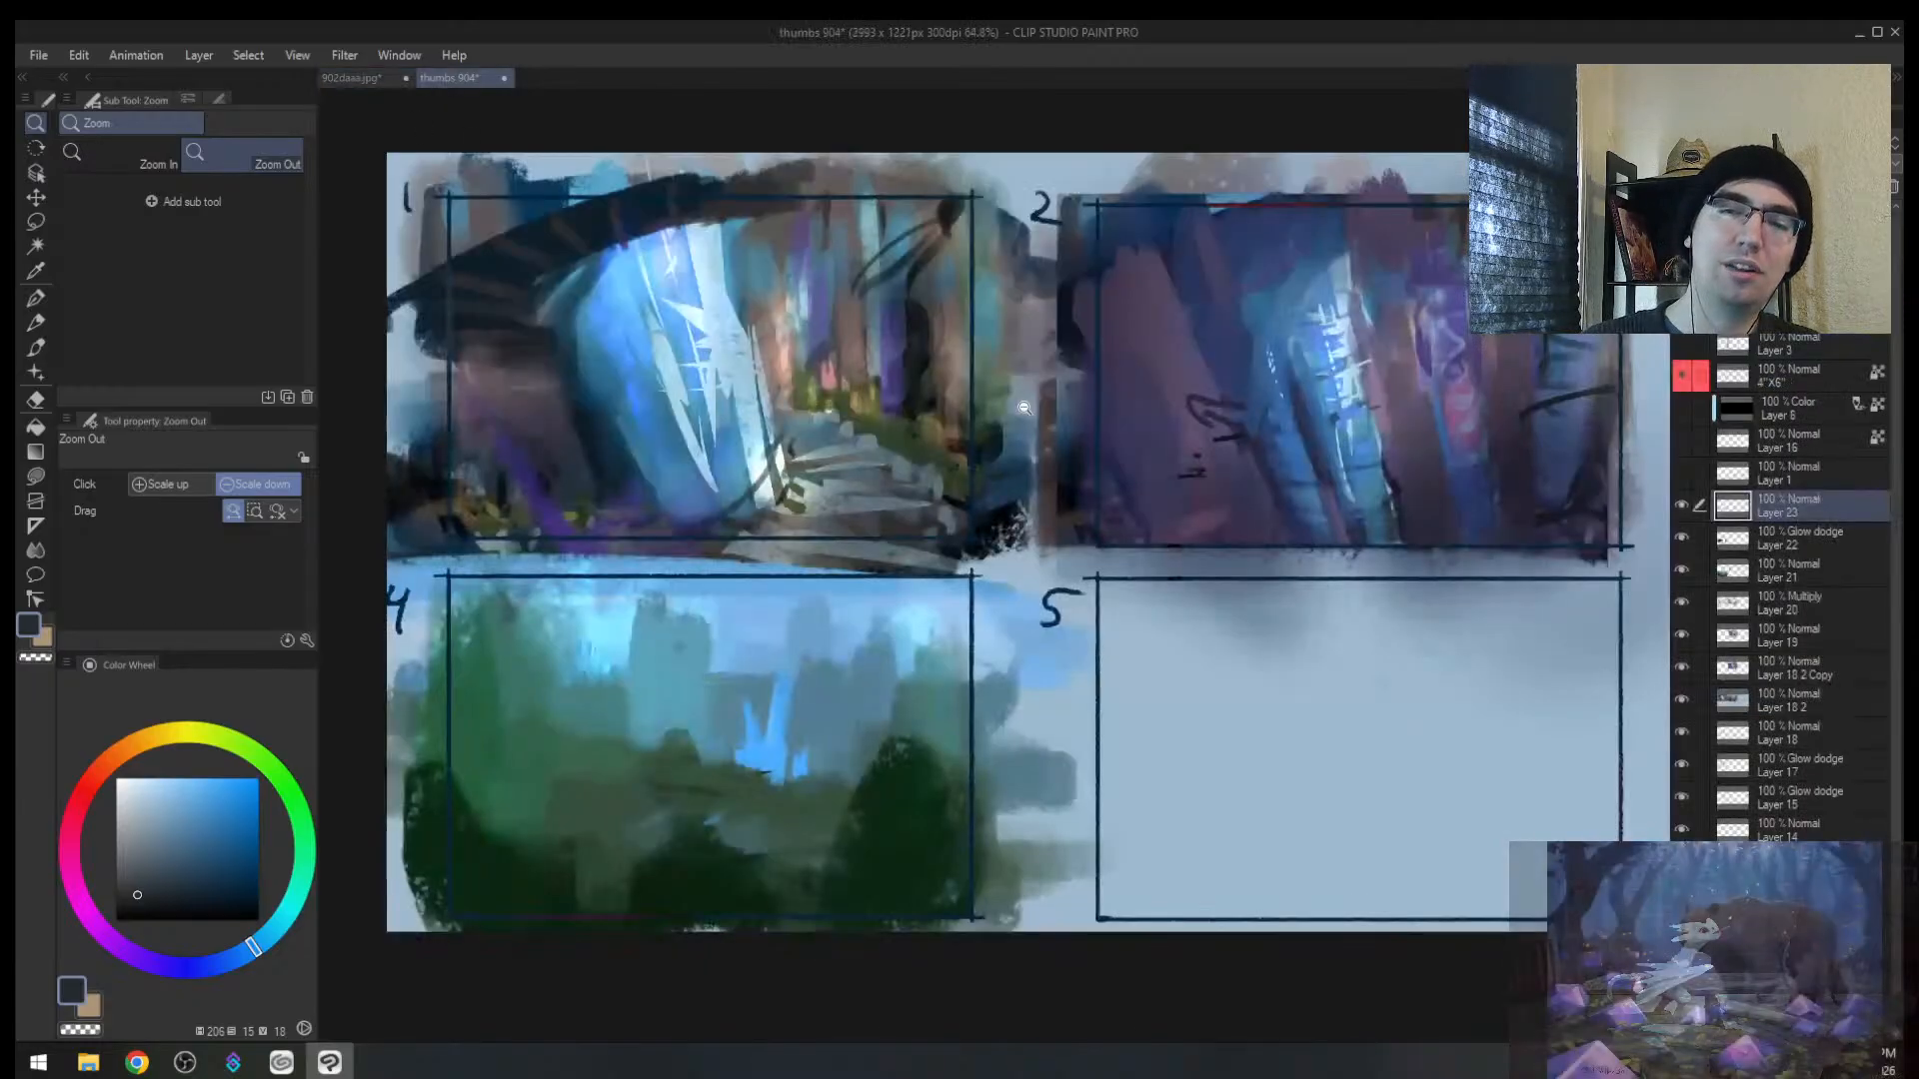
key(h)
click(1178, 575)
drag(1178, 575, 872, 584)
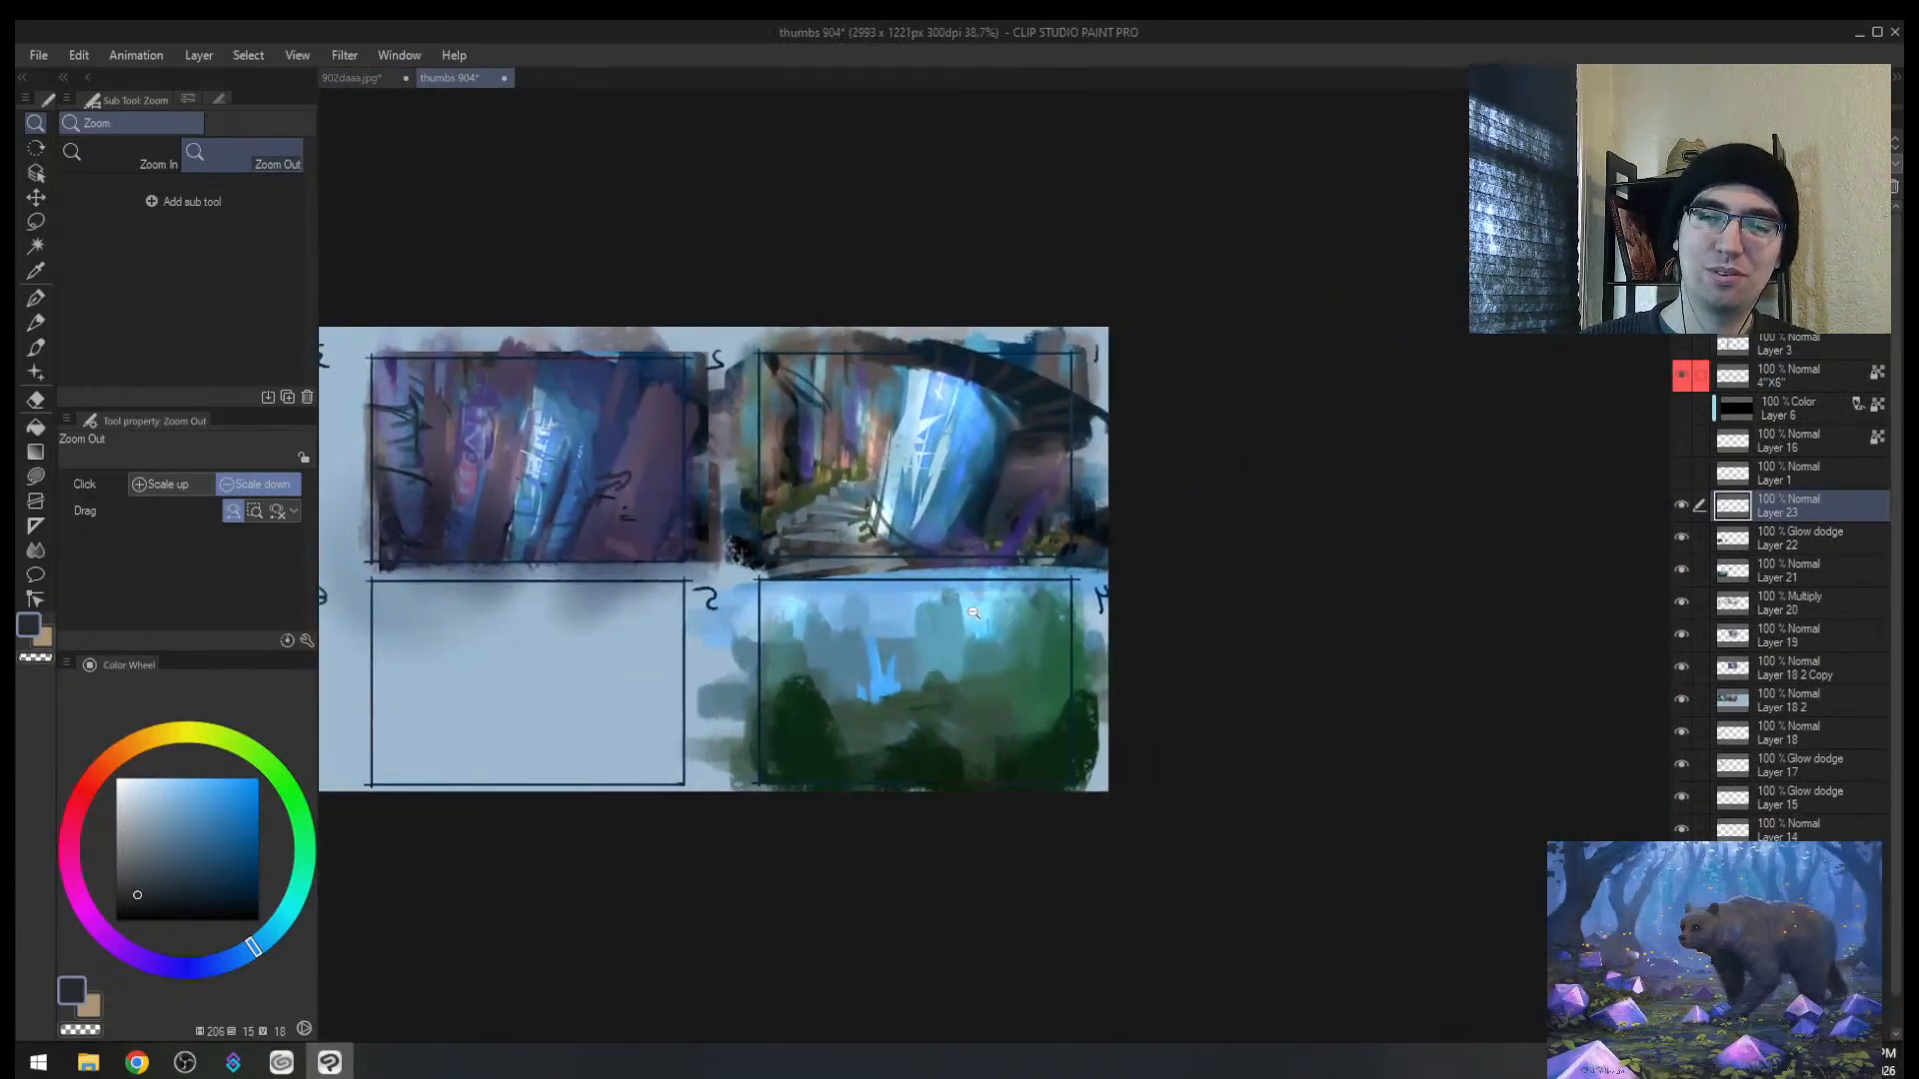
drag(982, 618, 1049, 612)
alt+click(750, 620)
click(195, 818)
click(133, 834)
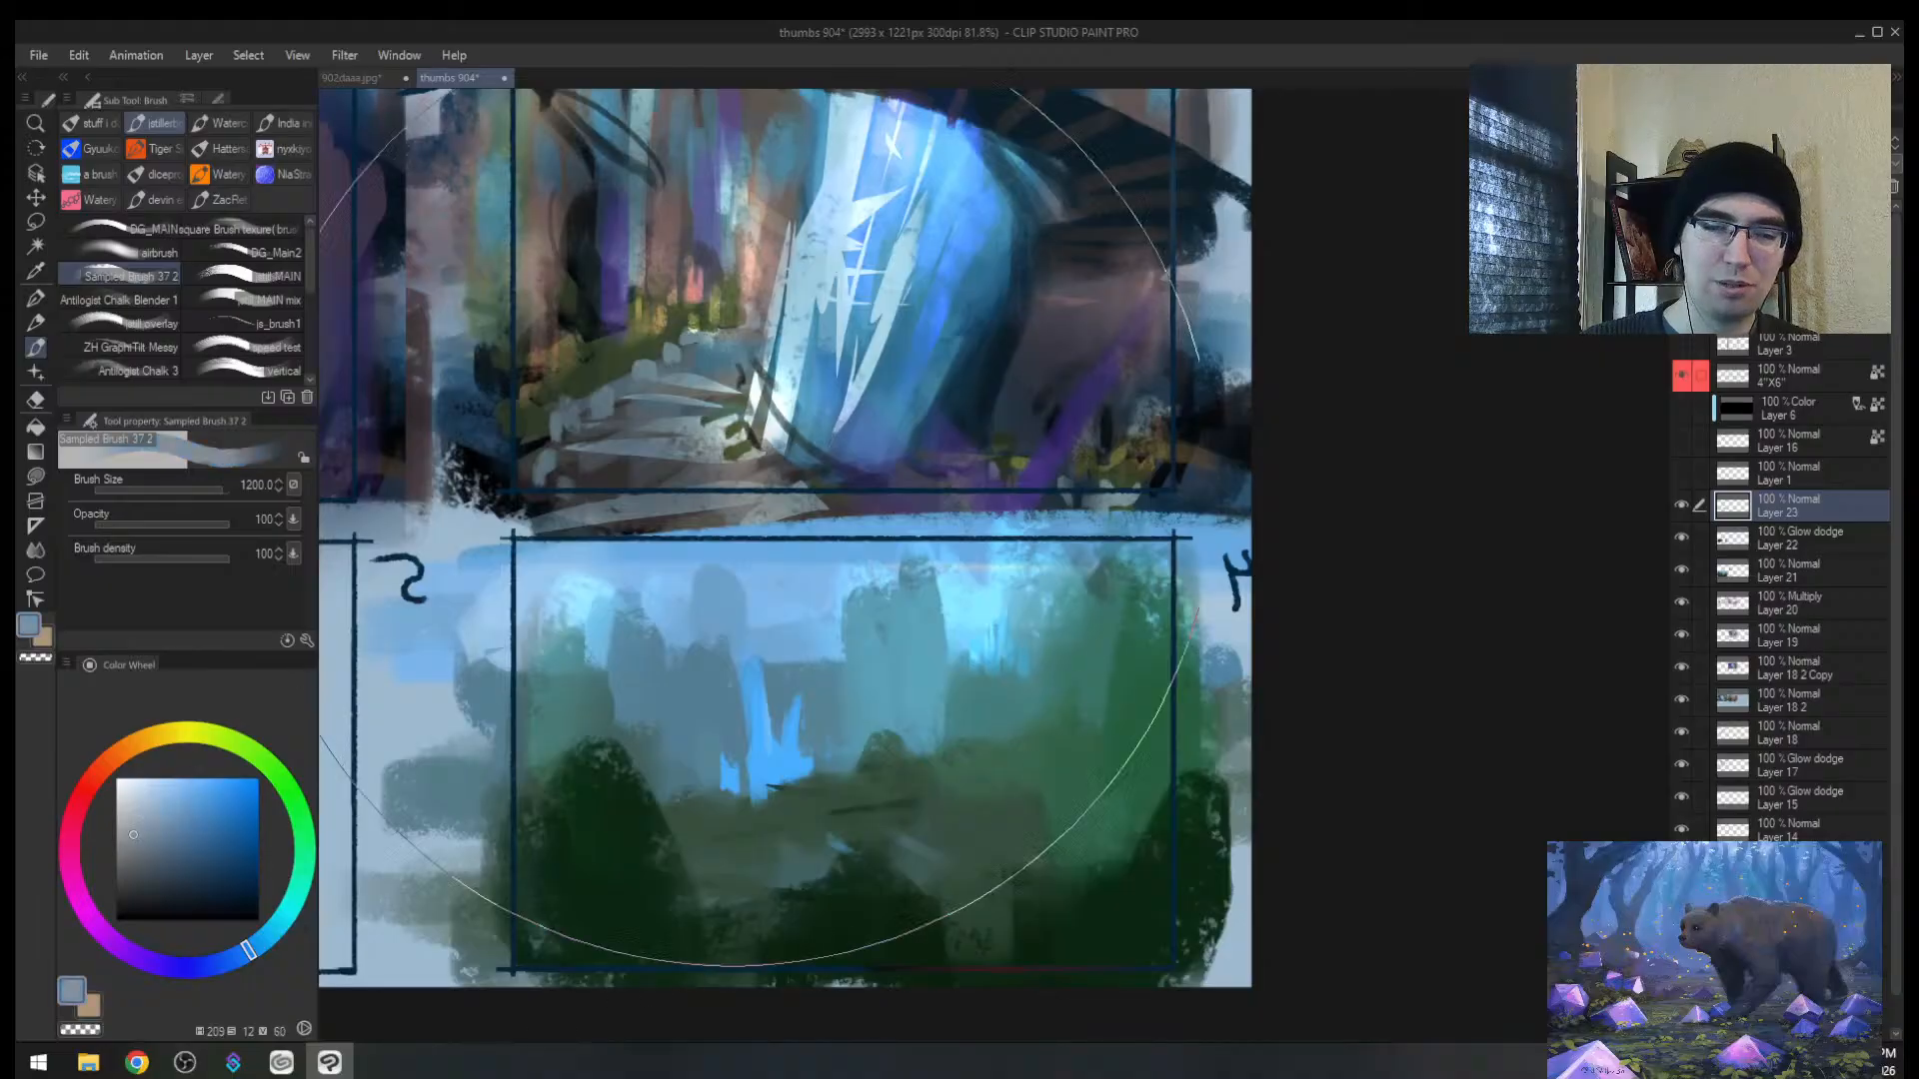
key([)
key([)
key([)
key([)
key([)
key([)
key([)
key([)
key([)
key([)
key([)
key([)
key([)
Step: Paint greyish strokes into thumbnail 4's sky and veil the upper-right foliage at brush size 200
mouse_move(774, 634)
mouse_down()
mouse_move(779, 589)
mouse_move(714, 622)
mouse_up()
key(bracketright)
key(bracketright)
key(bracketright)
key(bracketright)
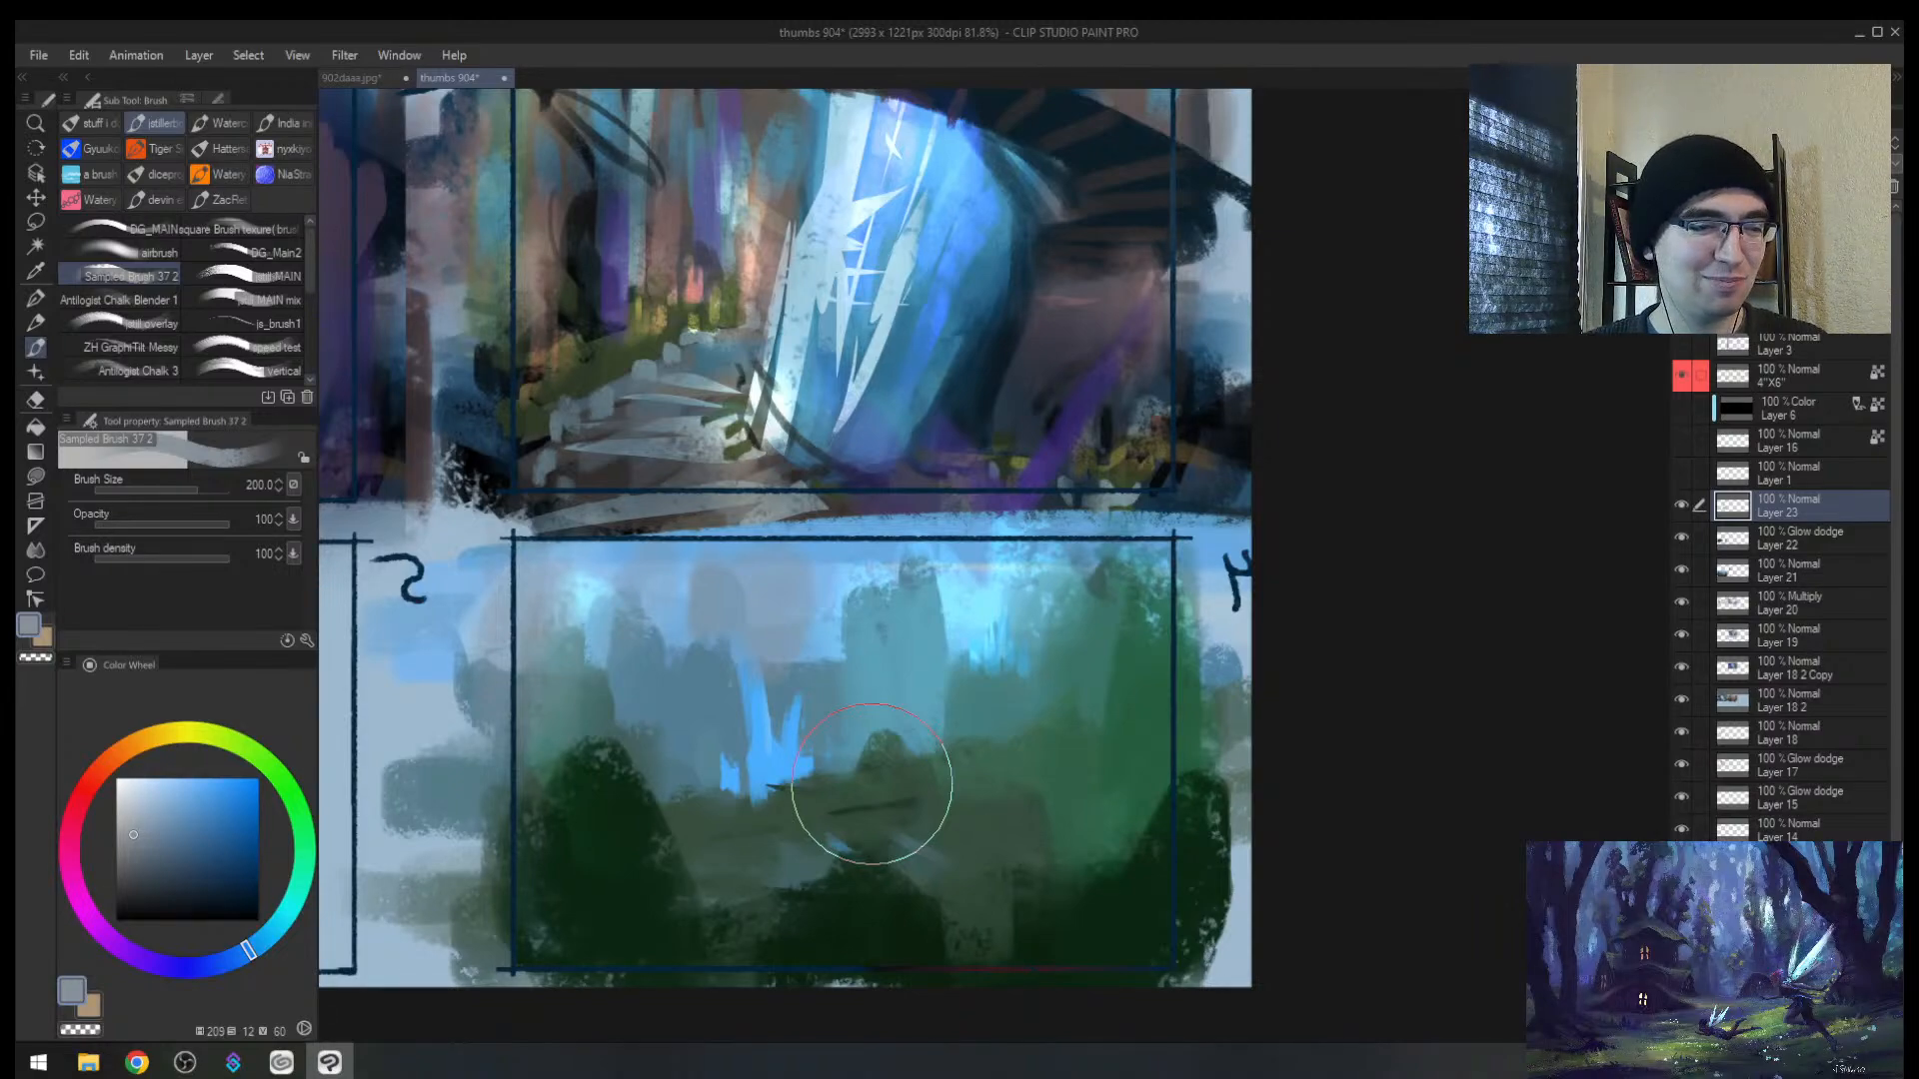
mouse_move(1134, 619)
mouse_down()
mouse_move(1075, 746)
mouse_move(1108, 640)
mouse_move(984, 737)
mouse_up()
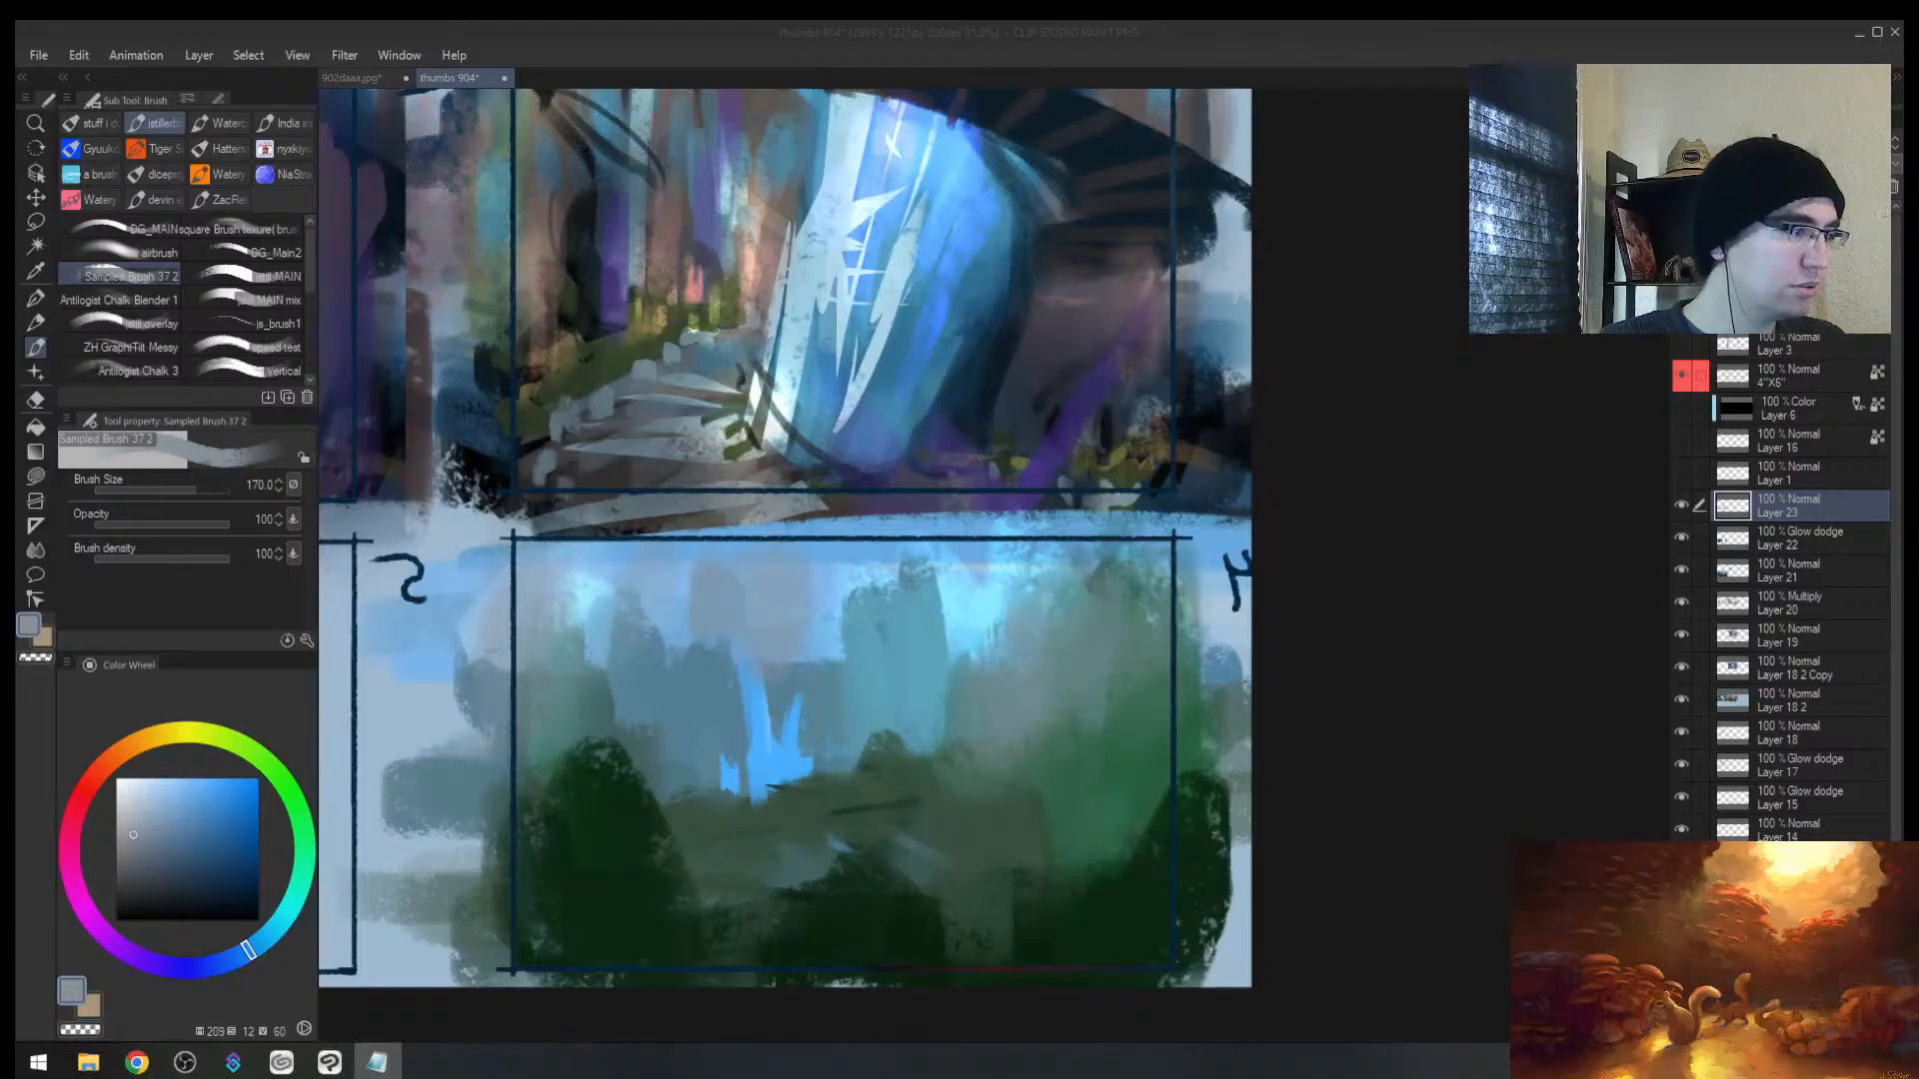
key(alt+F4)
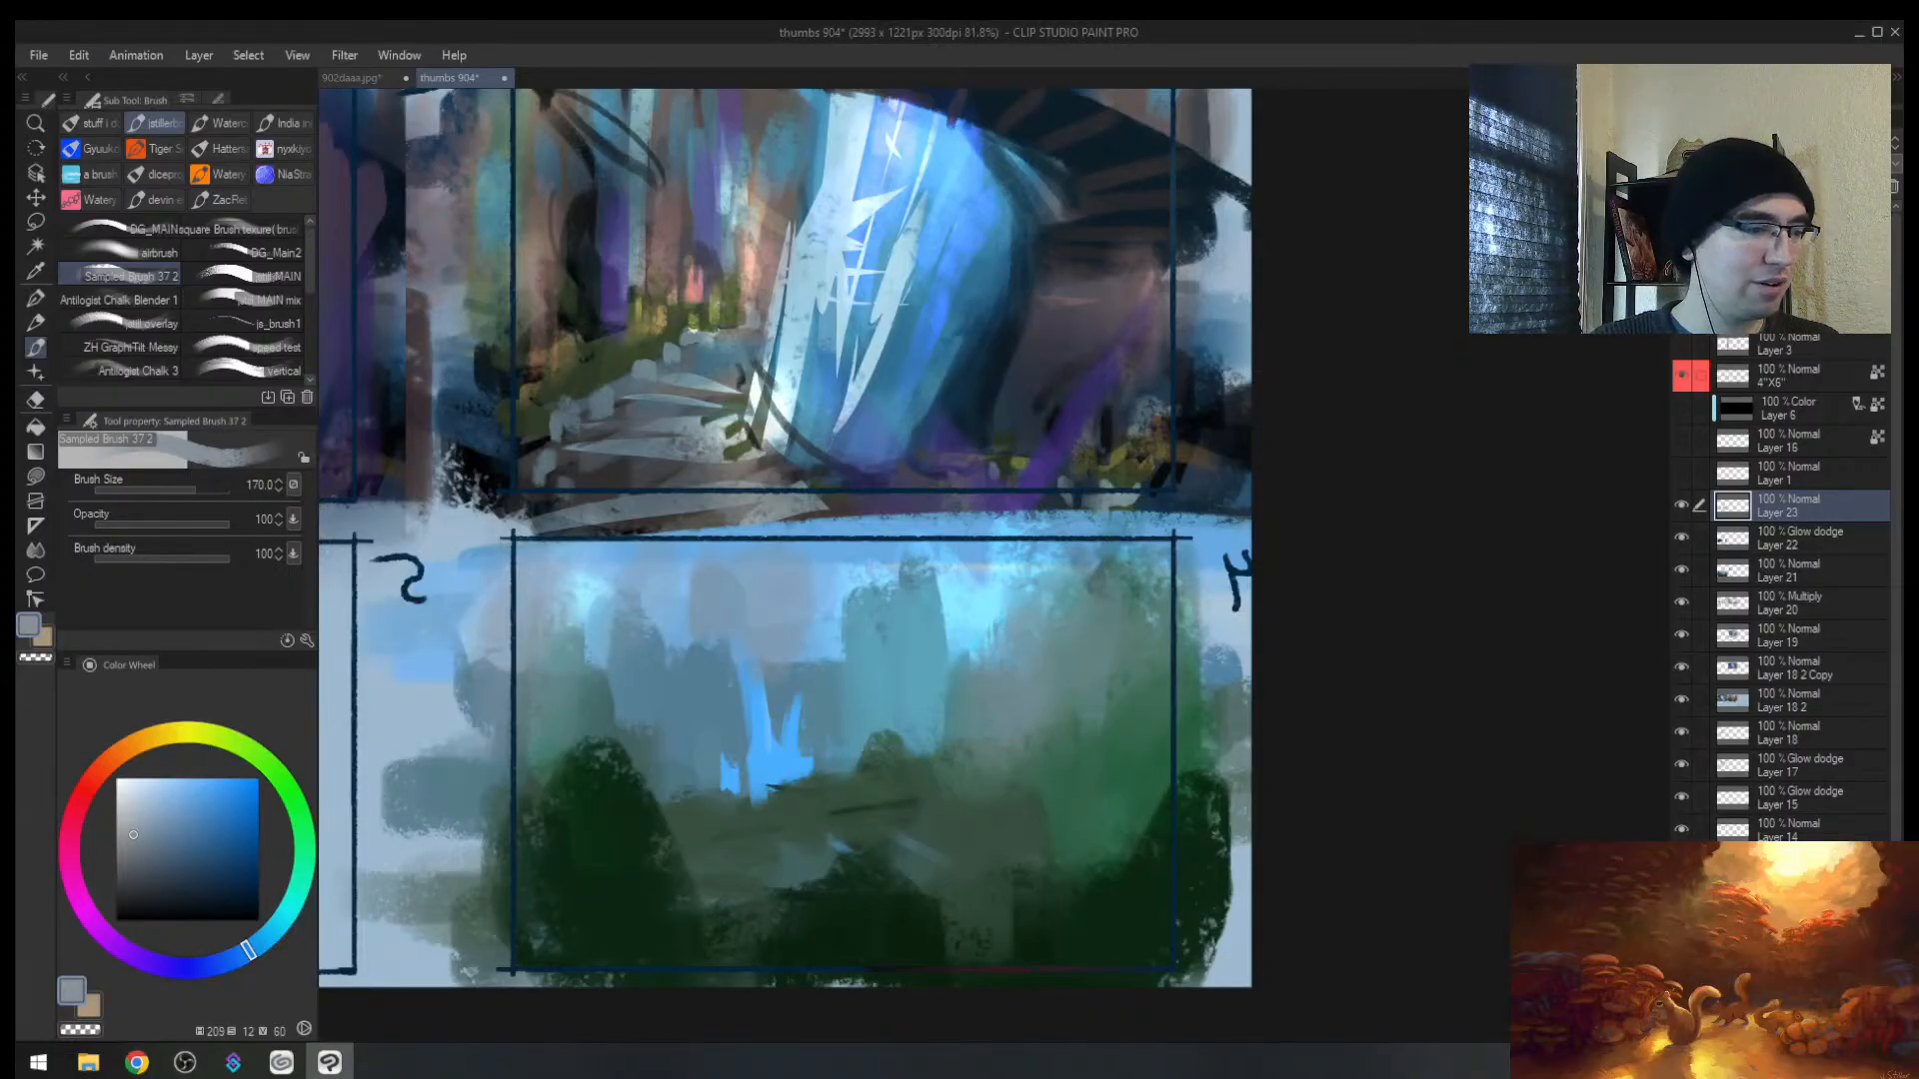
key(alt+Tab)
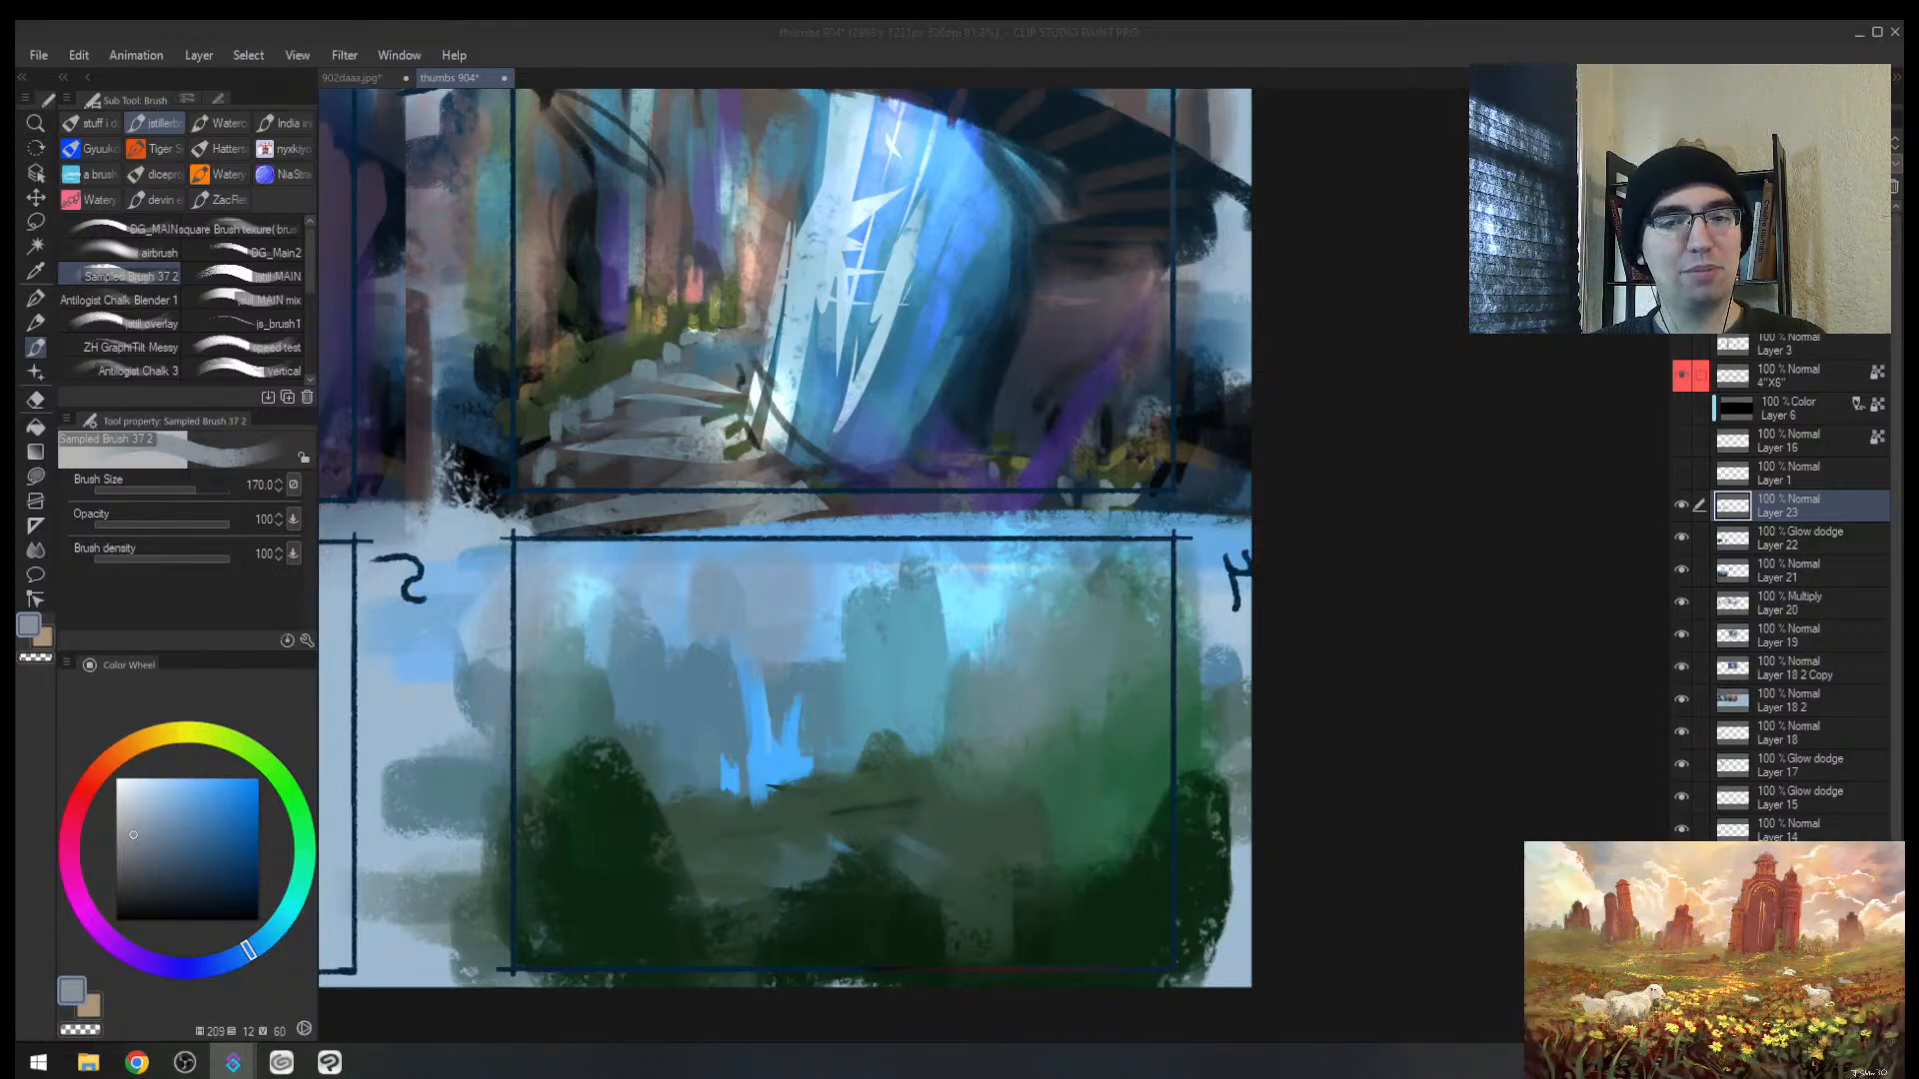
Step: Add a new Glow dodge layer above Layer 23
click(1035, 675)
key(h)
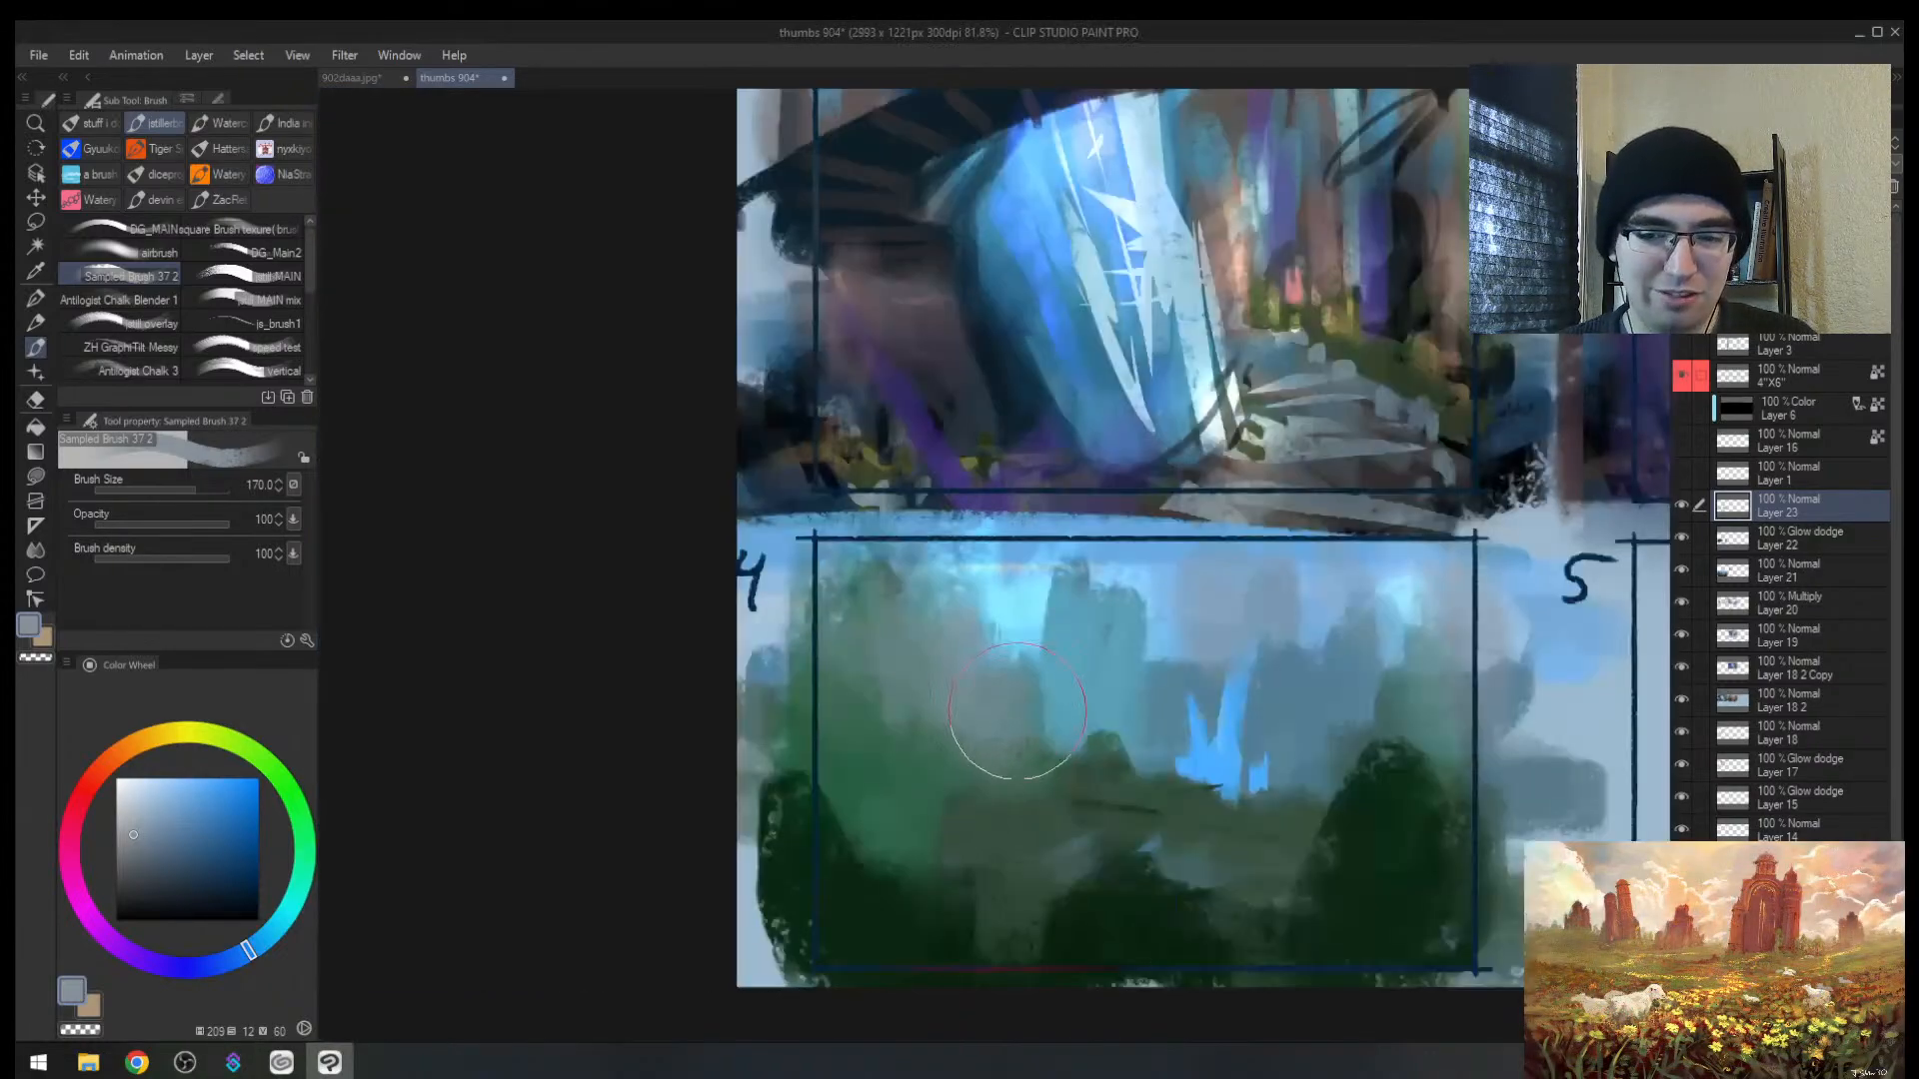
key(alt+space)
drag(1026, 709, 899, 708)
drag(1072, 740, 920, 675)
key(ctrl+shift+n)
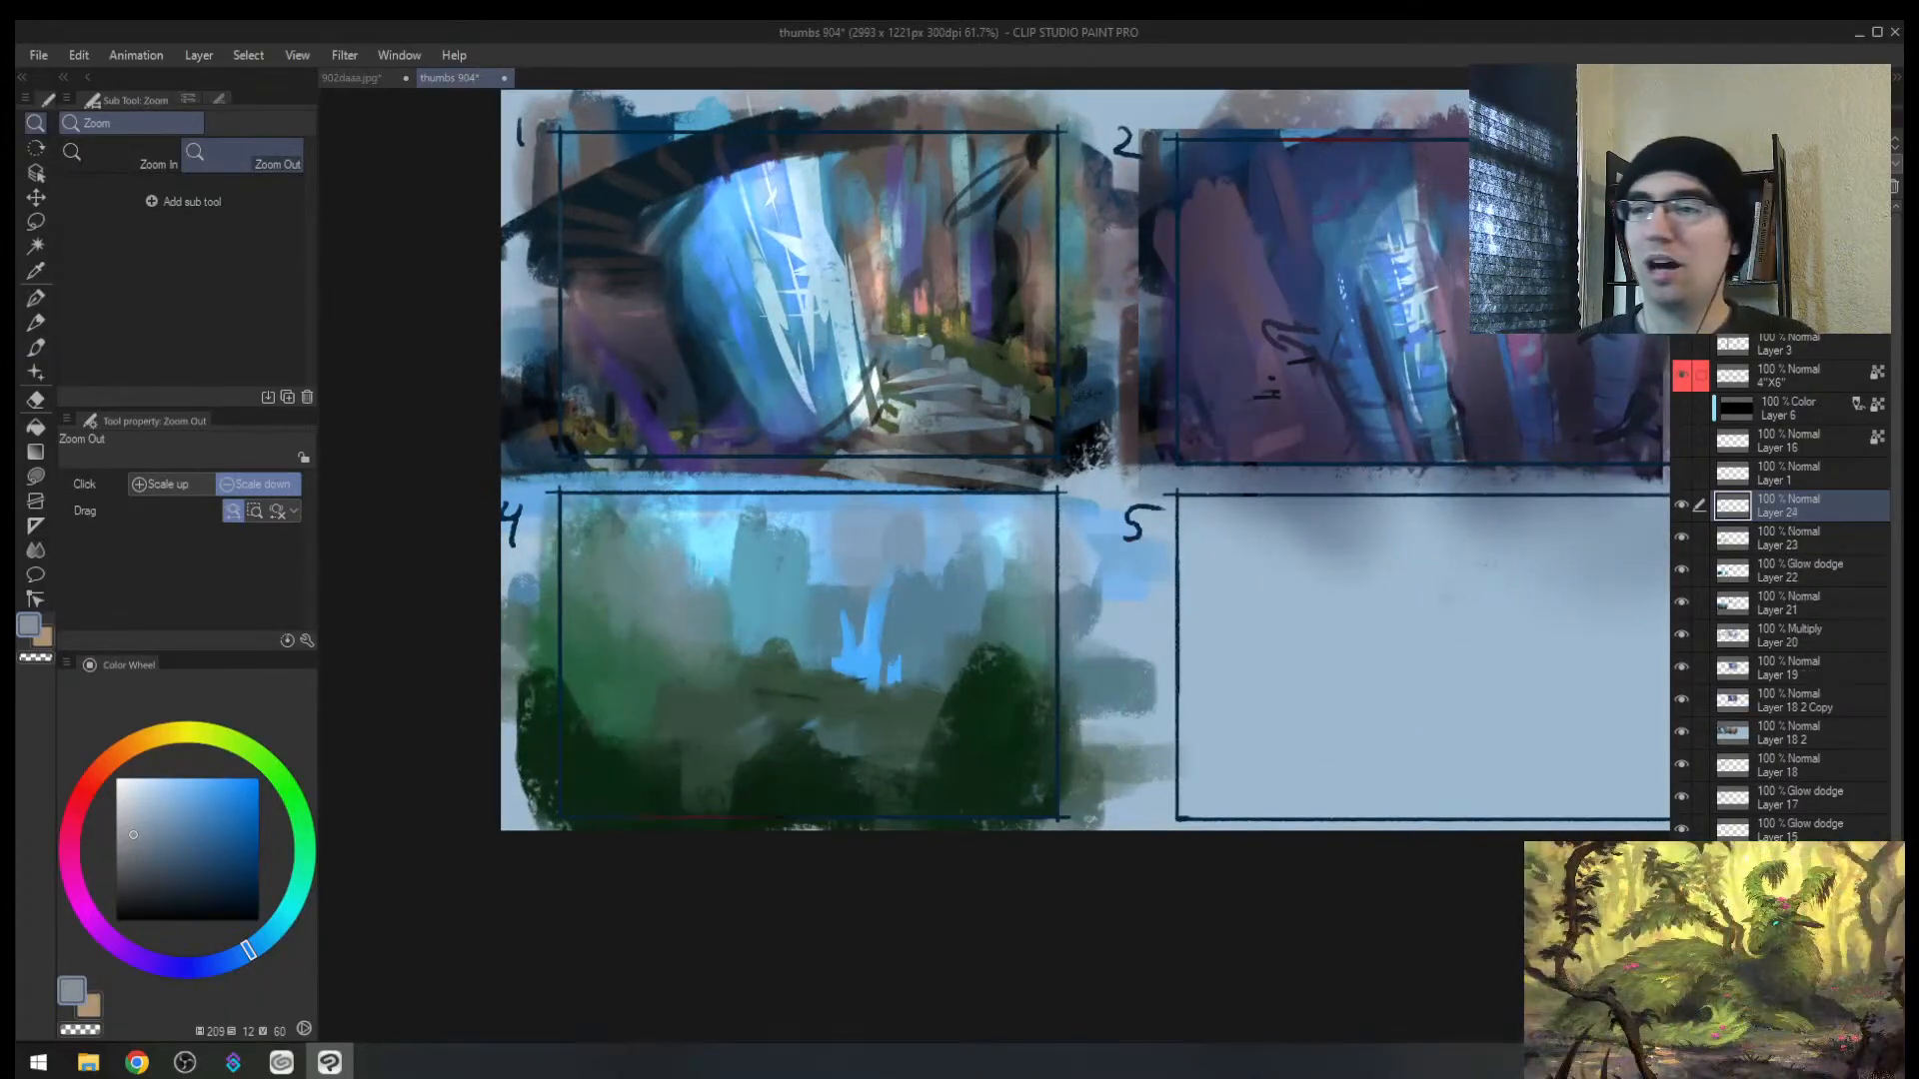
click(1748, 144)
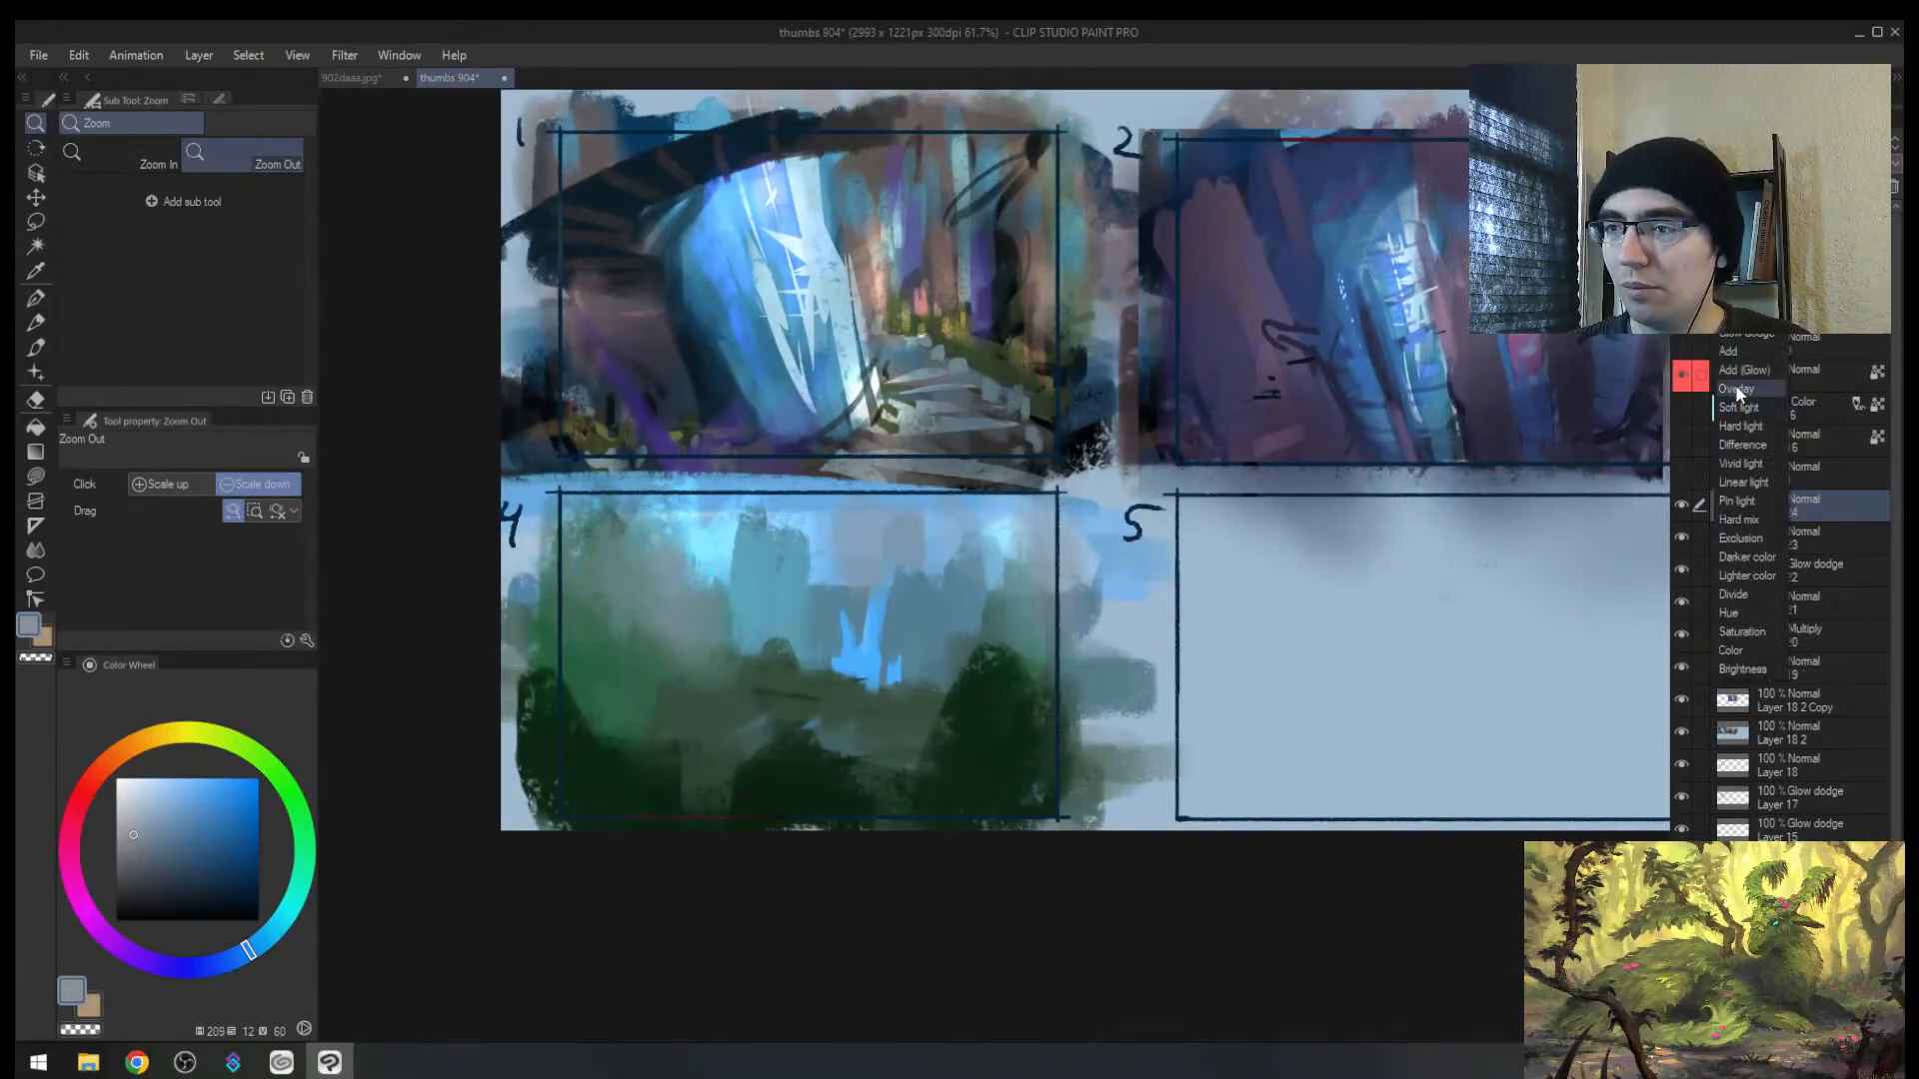
click(1757, 334)
Step: Paint bright magenta glow across thumbnail 4's upper sky at brush size 250
key(b)
drag(99, 777, 78, 803)
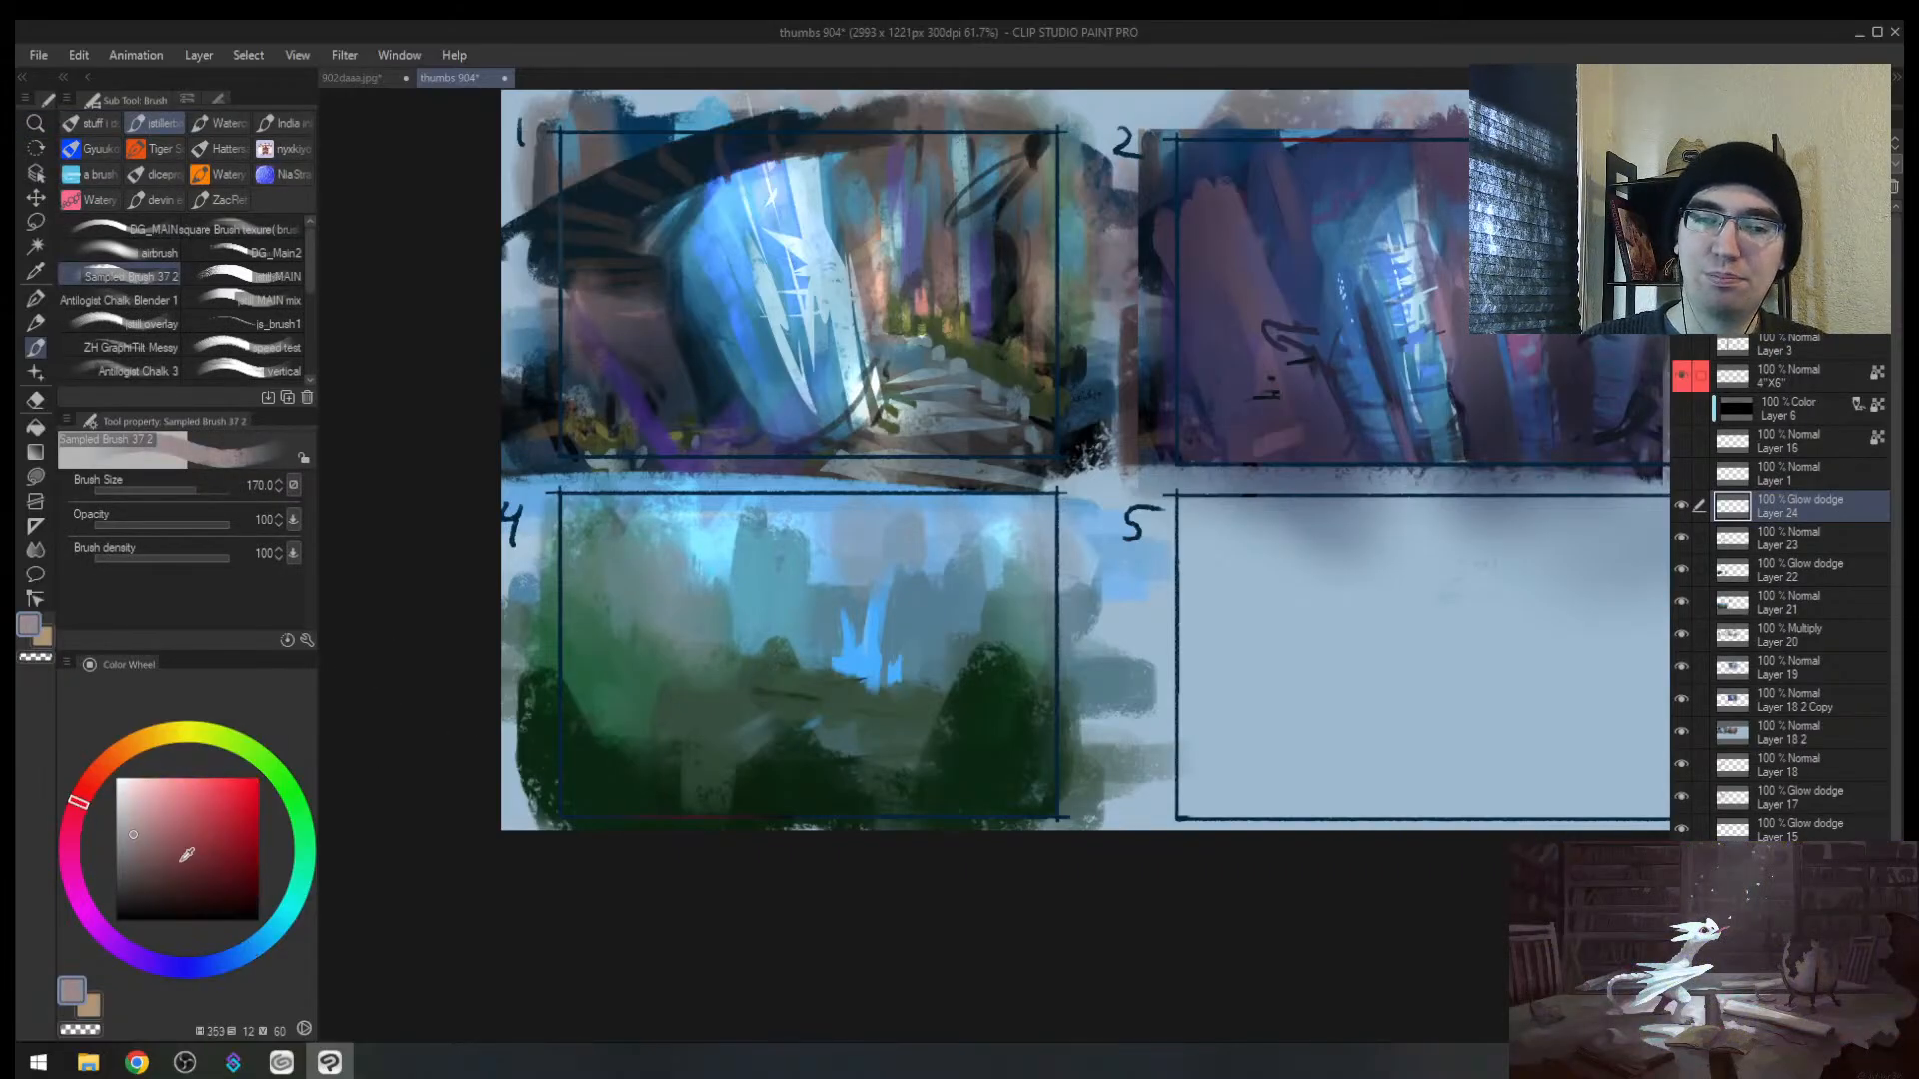
click(207, 857)
mouse_move(278, 936)
mouse_down()
mouse_move(189, 951)
mouse_move(85, 909)
mouse_up()
click(224, 786)
drag(850, 550, 784, 594)
key(bracketright)
key(bracketright)
mouse_move(689, 550)
mouse_down()
mouse_move(640, 599)
mouse_move(609, 589)
mouse_up()
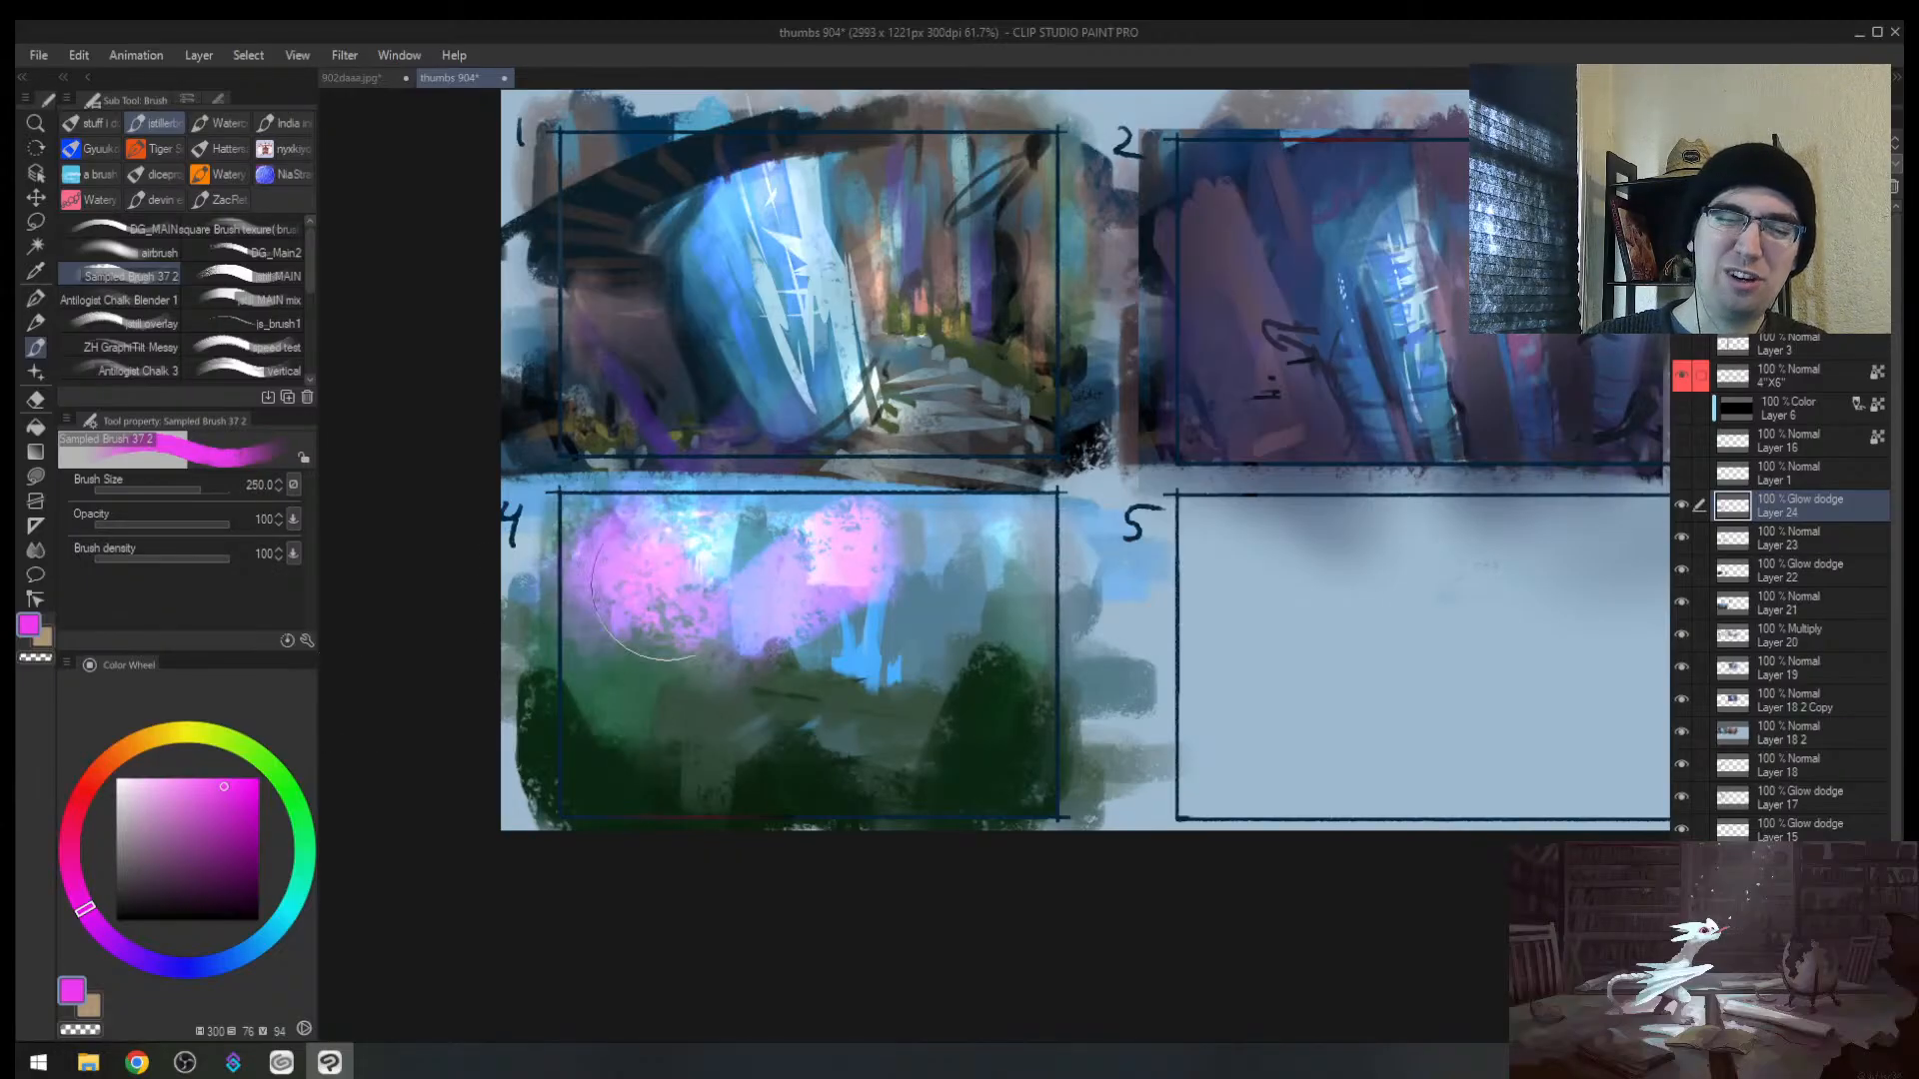
mouse_move(735, 590)
mouse_down()
mouse_move(834, 550)
mouse_move(989, 589)
mouse_move(956, 584)
mouse_up()
Step: Soft-erase the pink glow, restoring the centre and muting it at thumbnail 4's lower left
key(z)
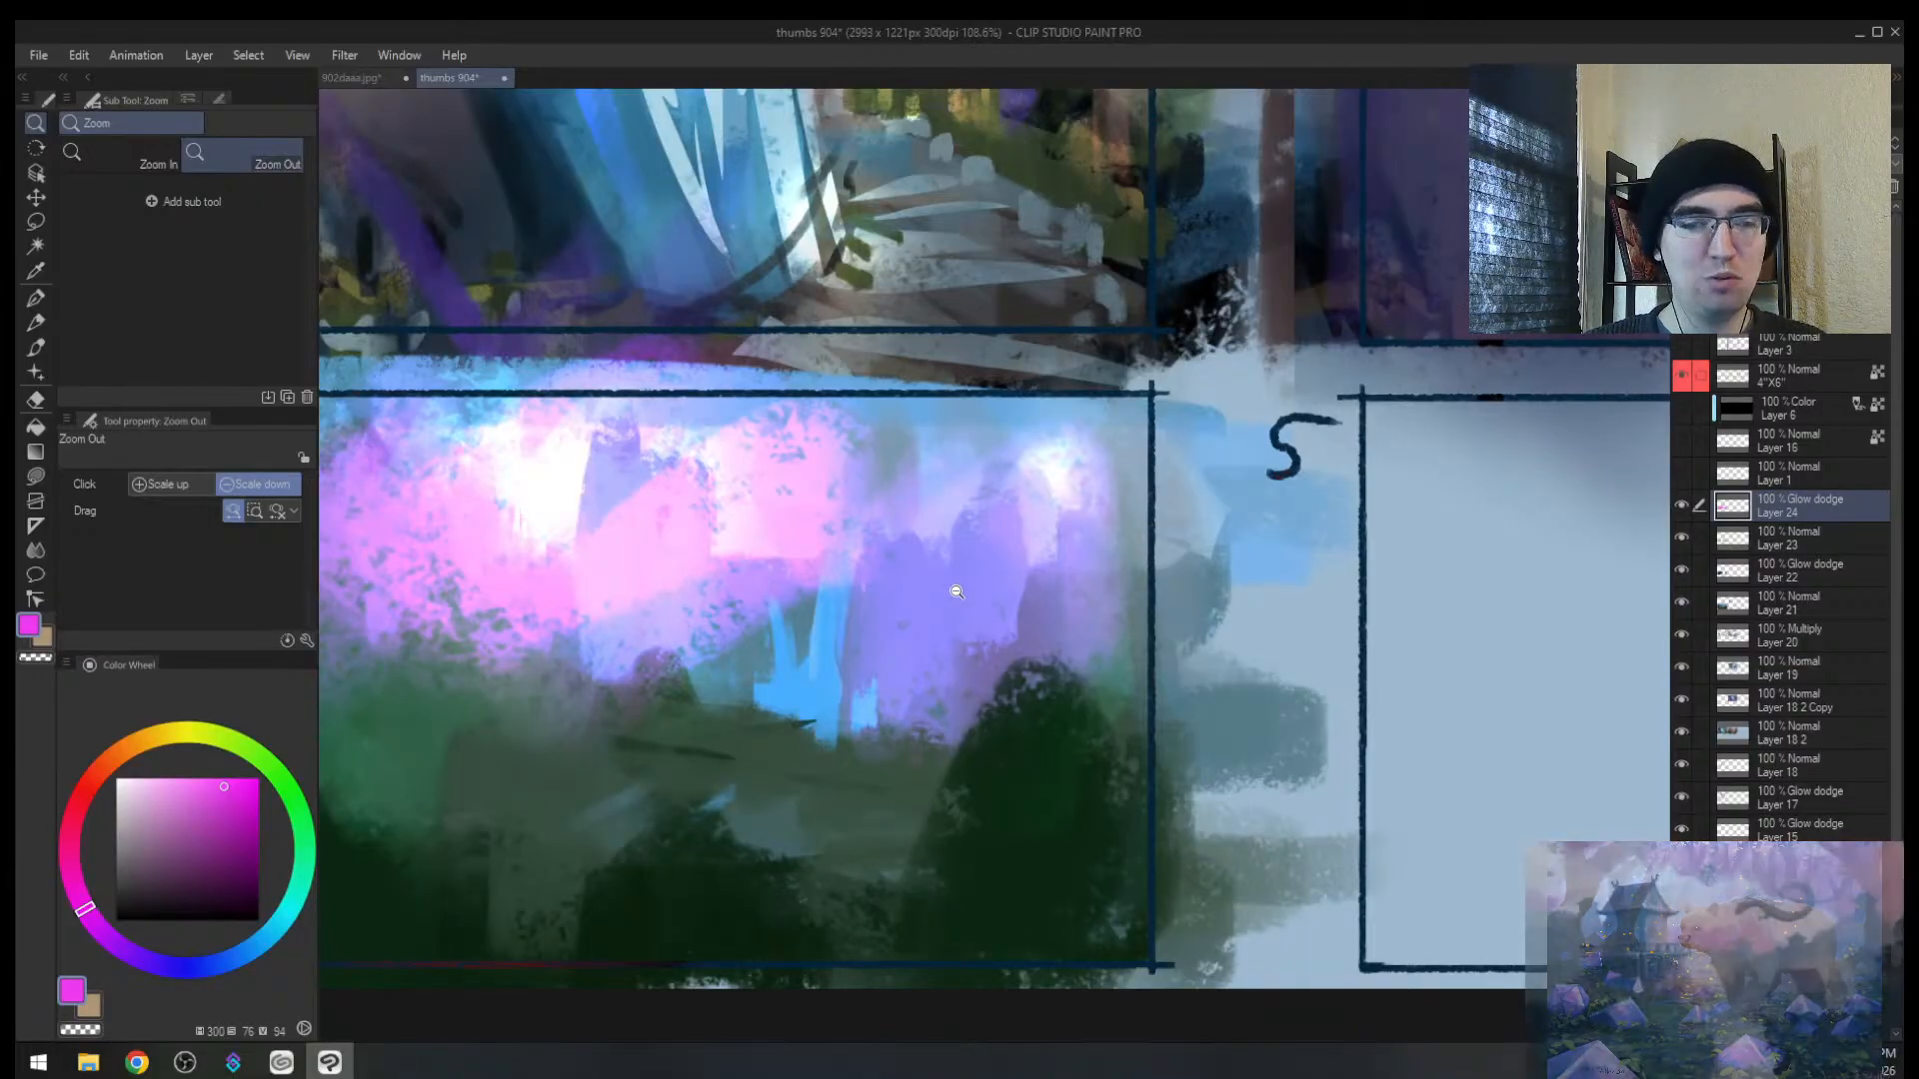
click(956, 591)
key(e)
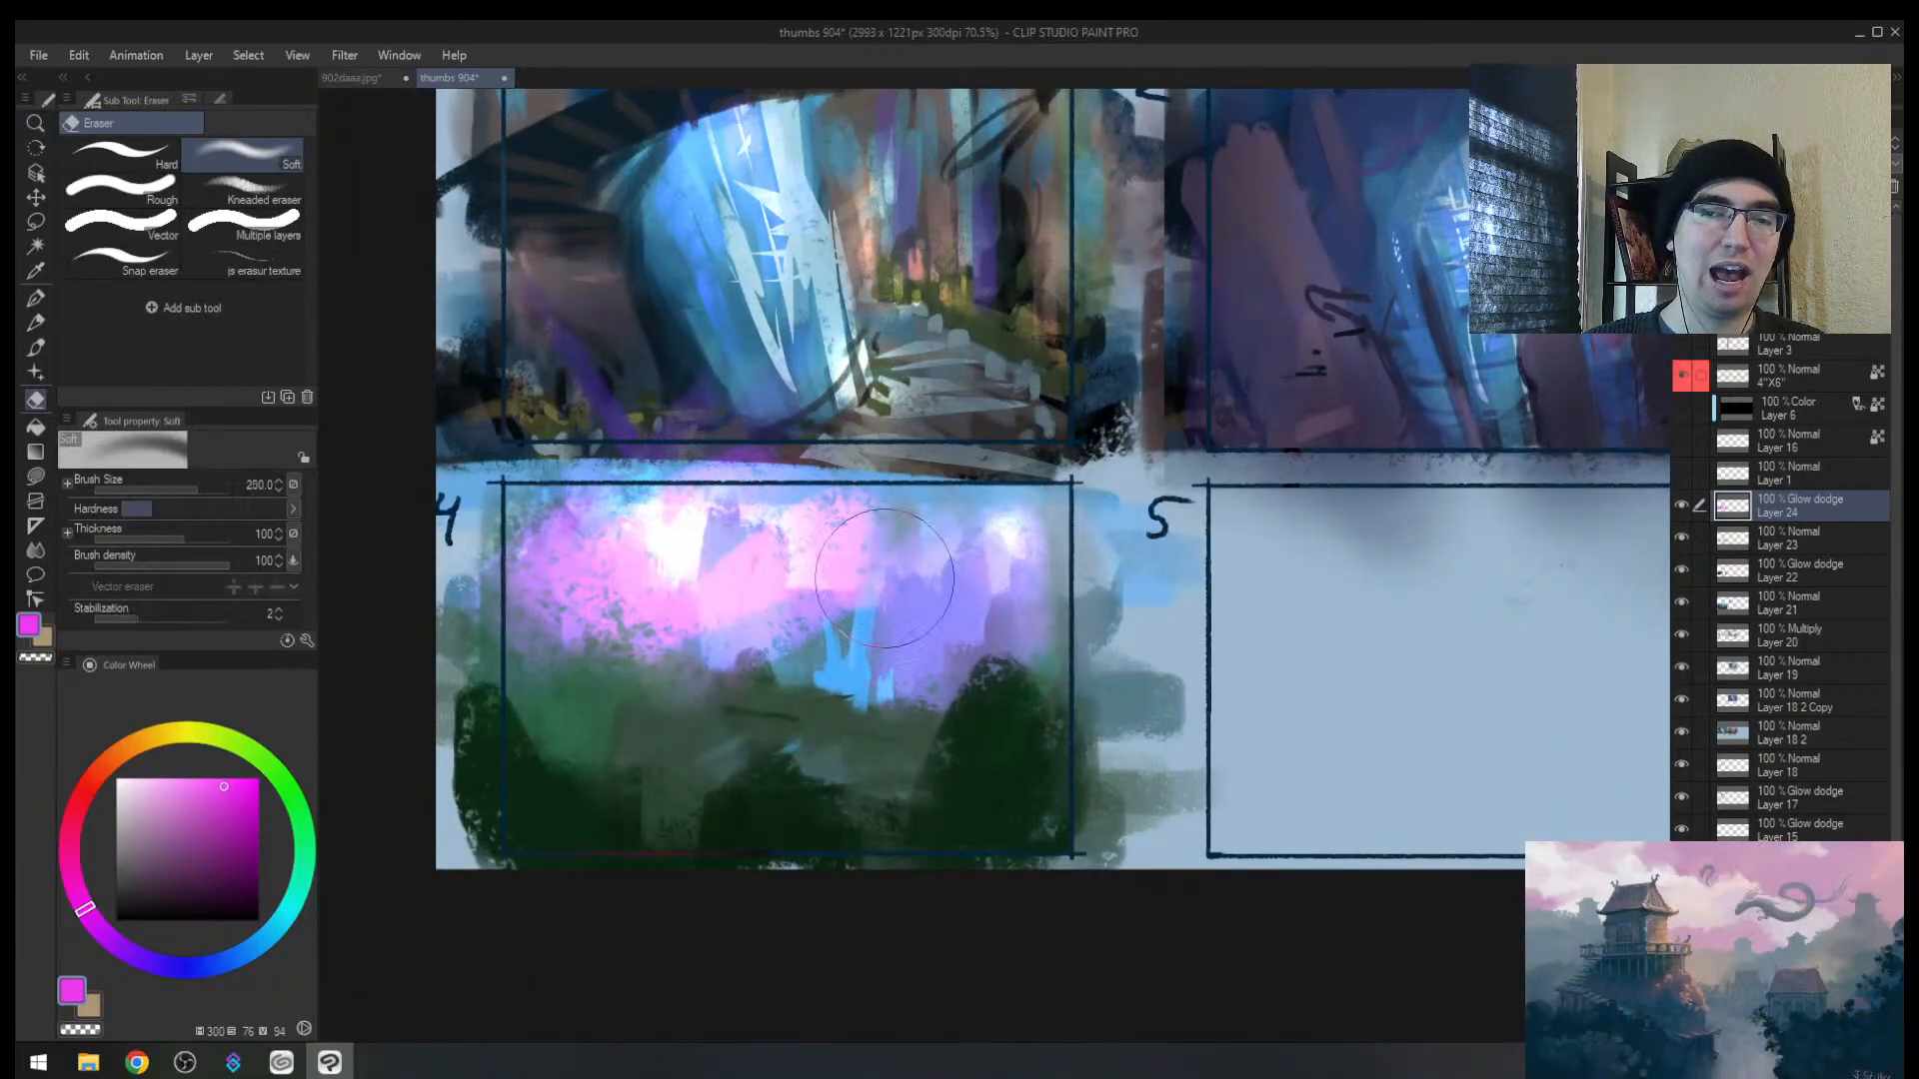
mouse_move(773, 541)
mouse_down()
mouse_move(719, 524)
mouse_move(955, 470)
mouse_move(1019, 570)
mouse_move(883, 634)
mouse_move(490, 634)
mouse_move(656, 605)
mouse_up()
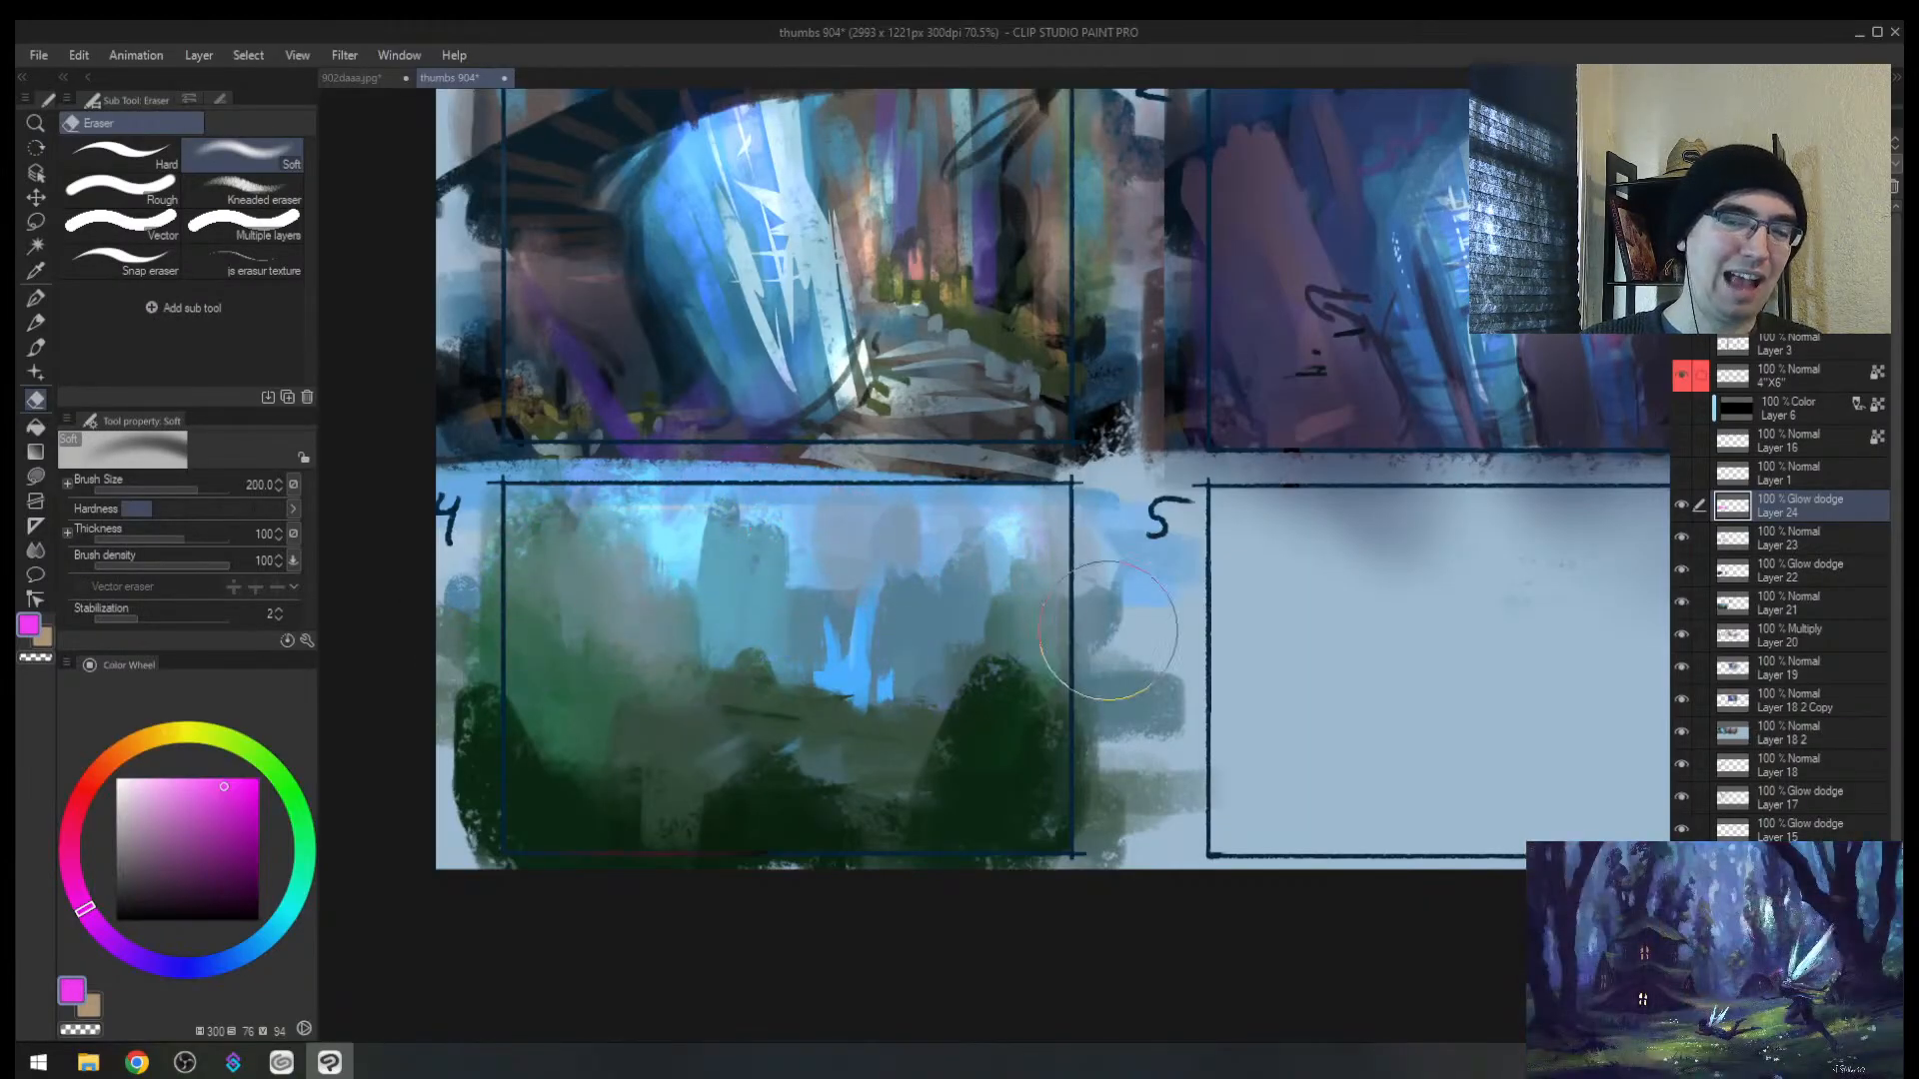
key(alt+space)
drag(839, 654, 874, 622)
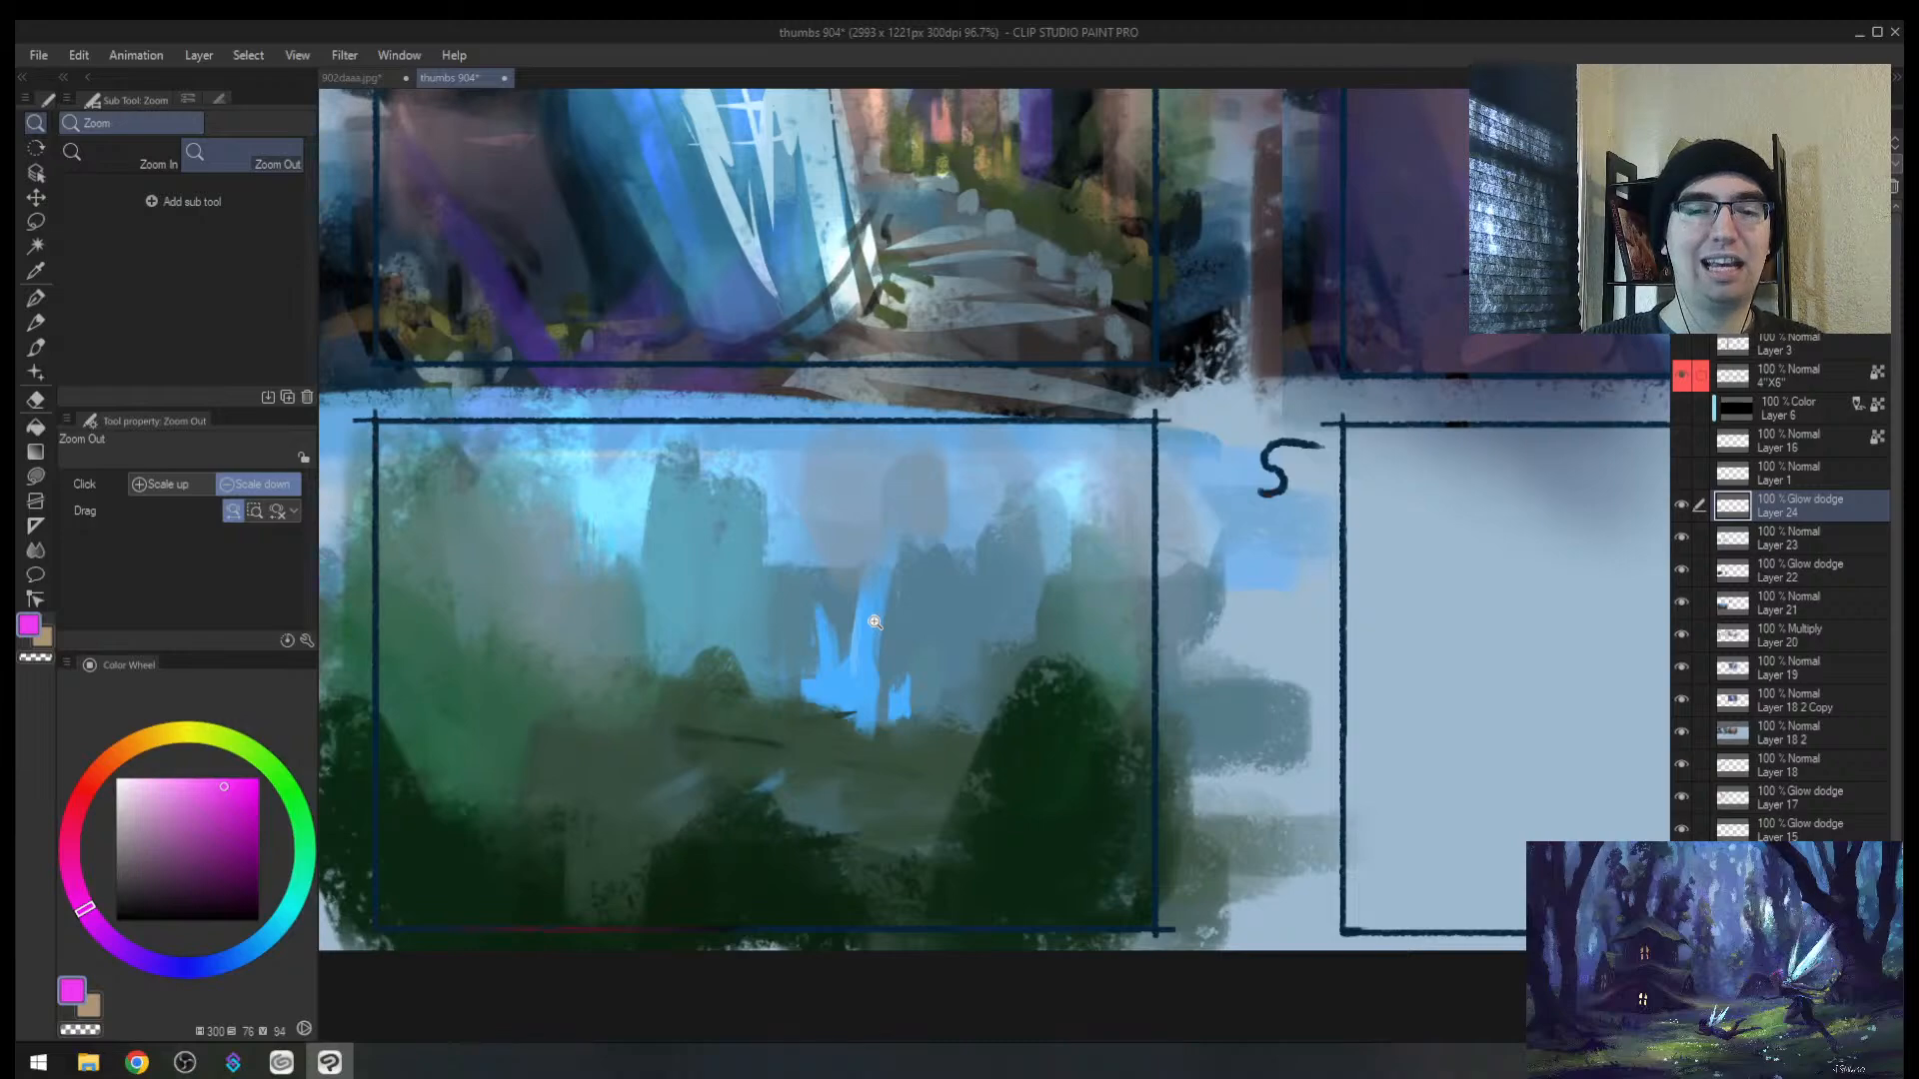
key(ctrl+z)
key(e)
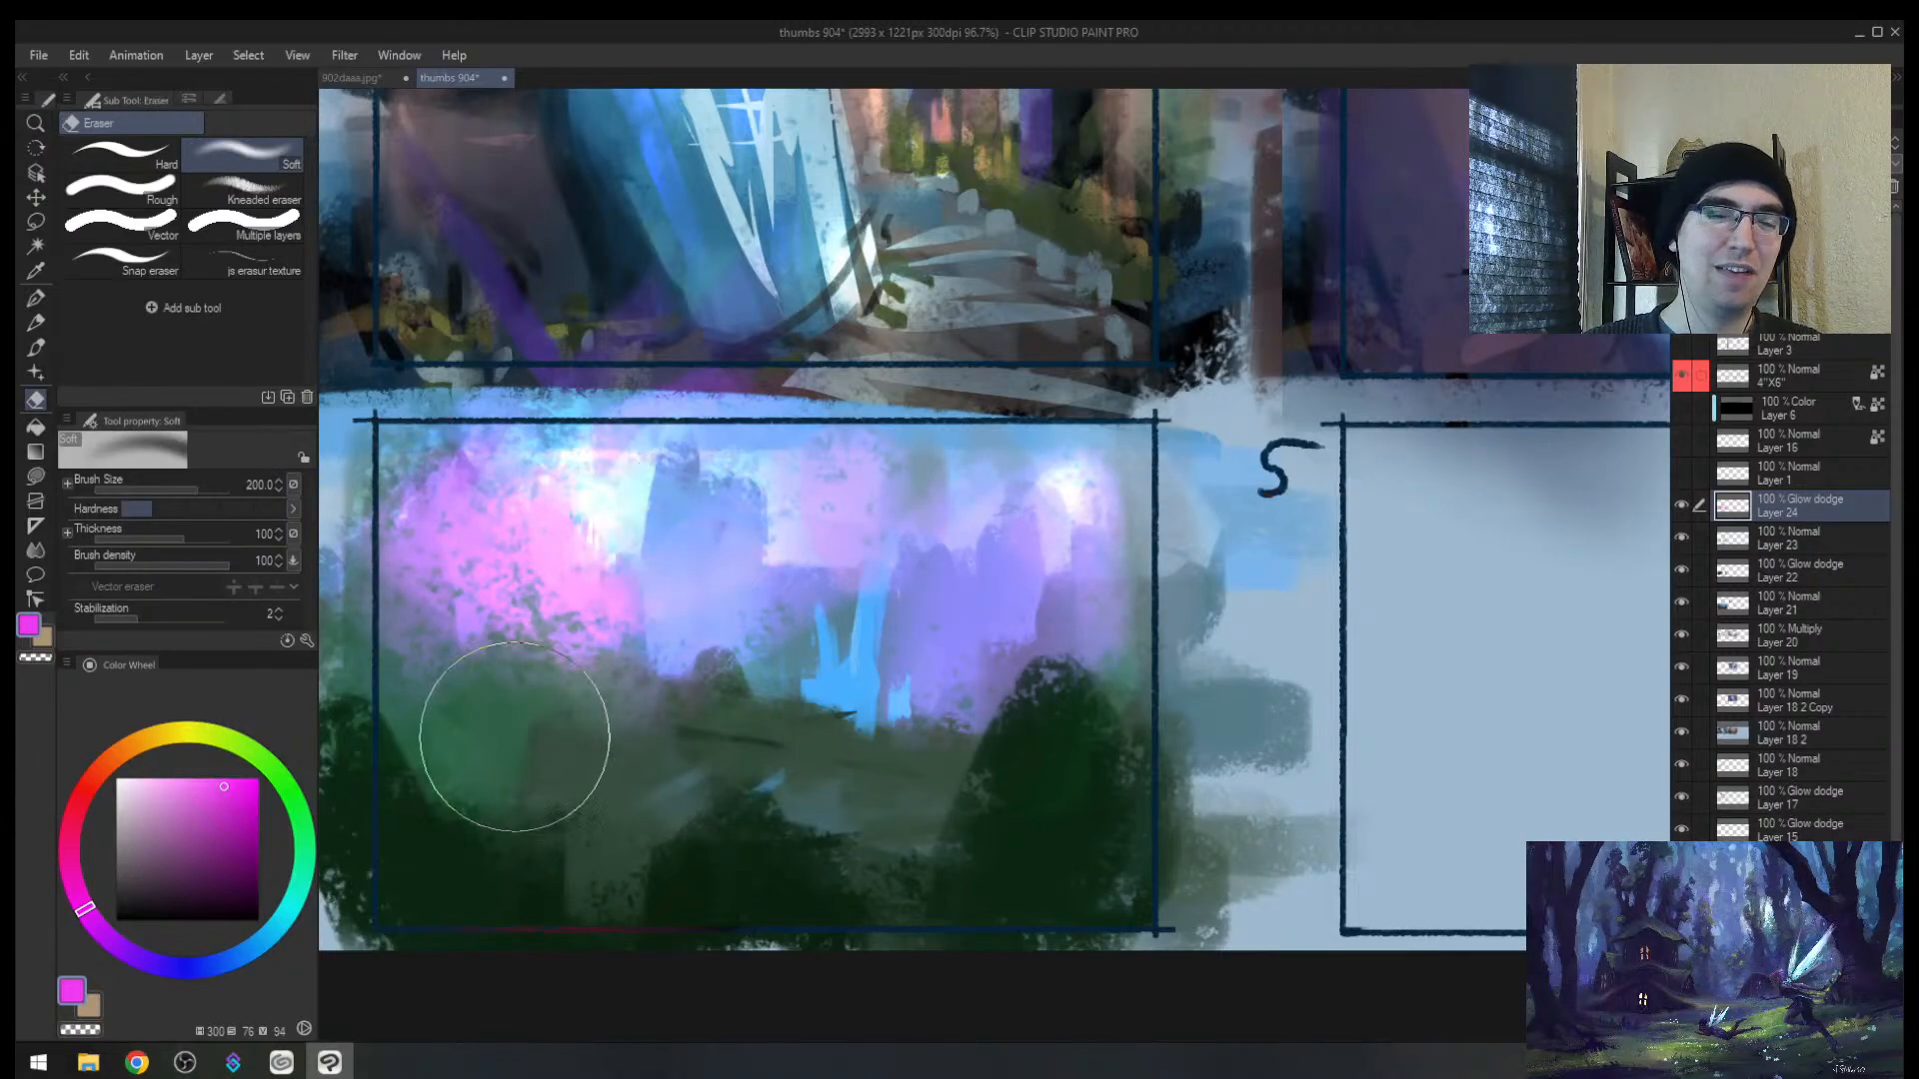
mouse_move(515, 695)
mouse_down()
mouse_move(629, 525)
mouse_move(569, 728)
mouse_up()
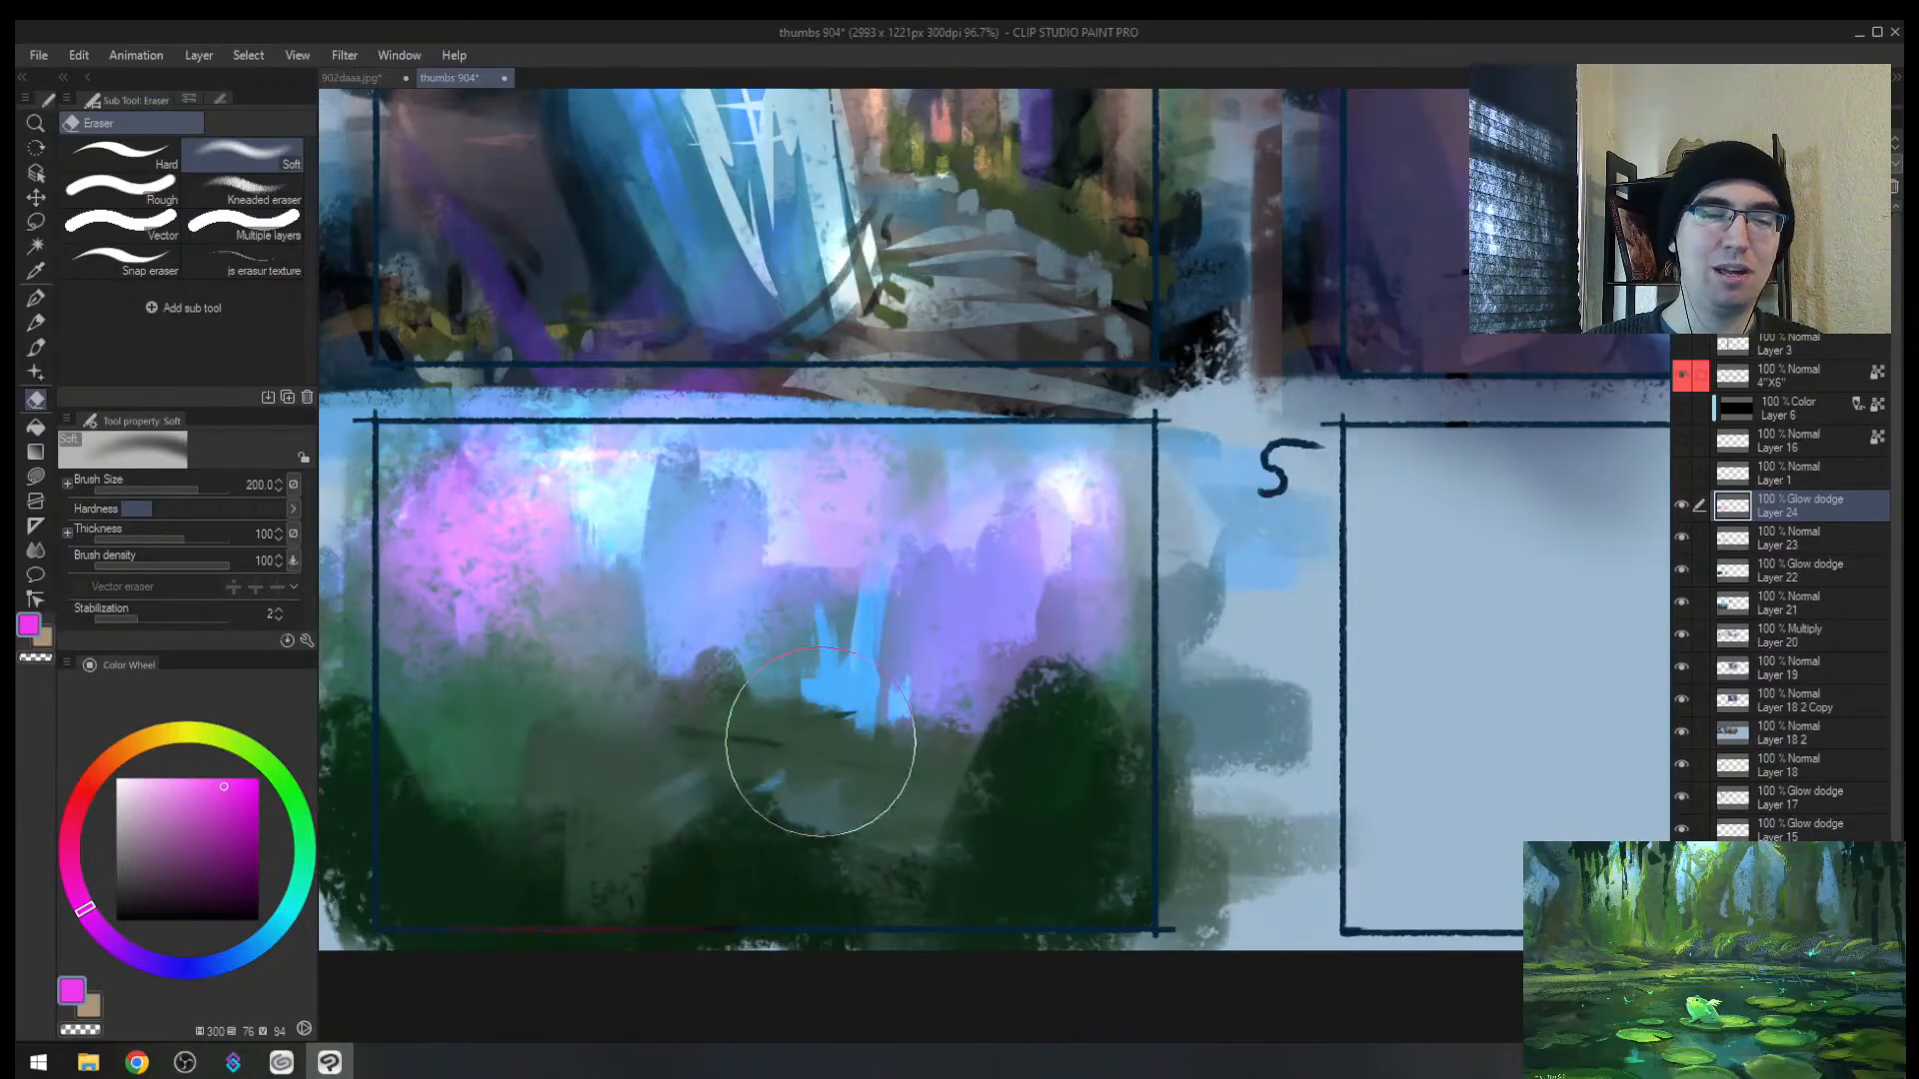
Step: Reset the colour to magenta and compare thumbnails 1–6 with the 902daaa.jpg painting
click(116, 756)
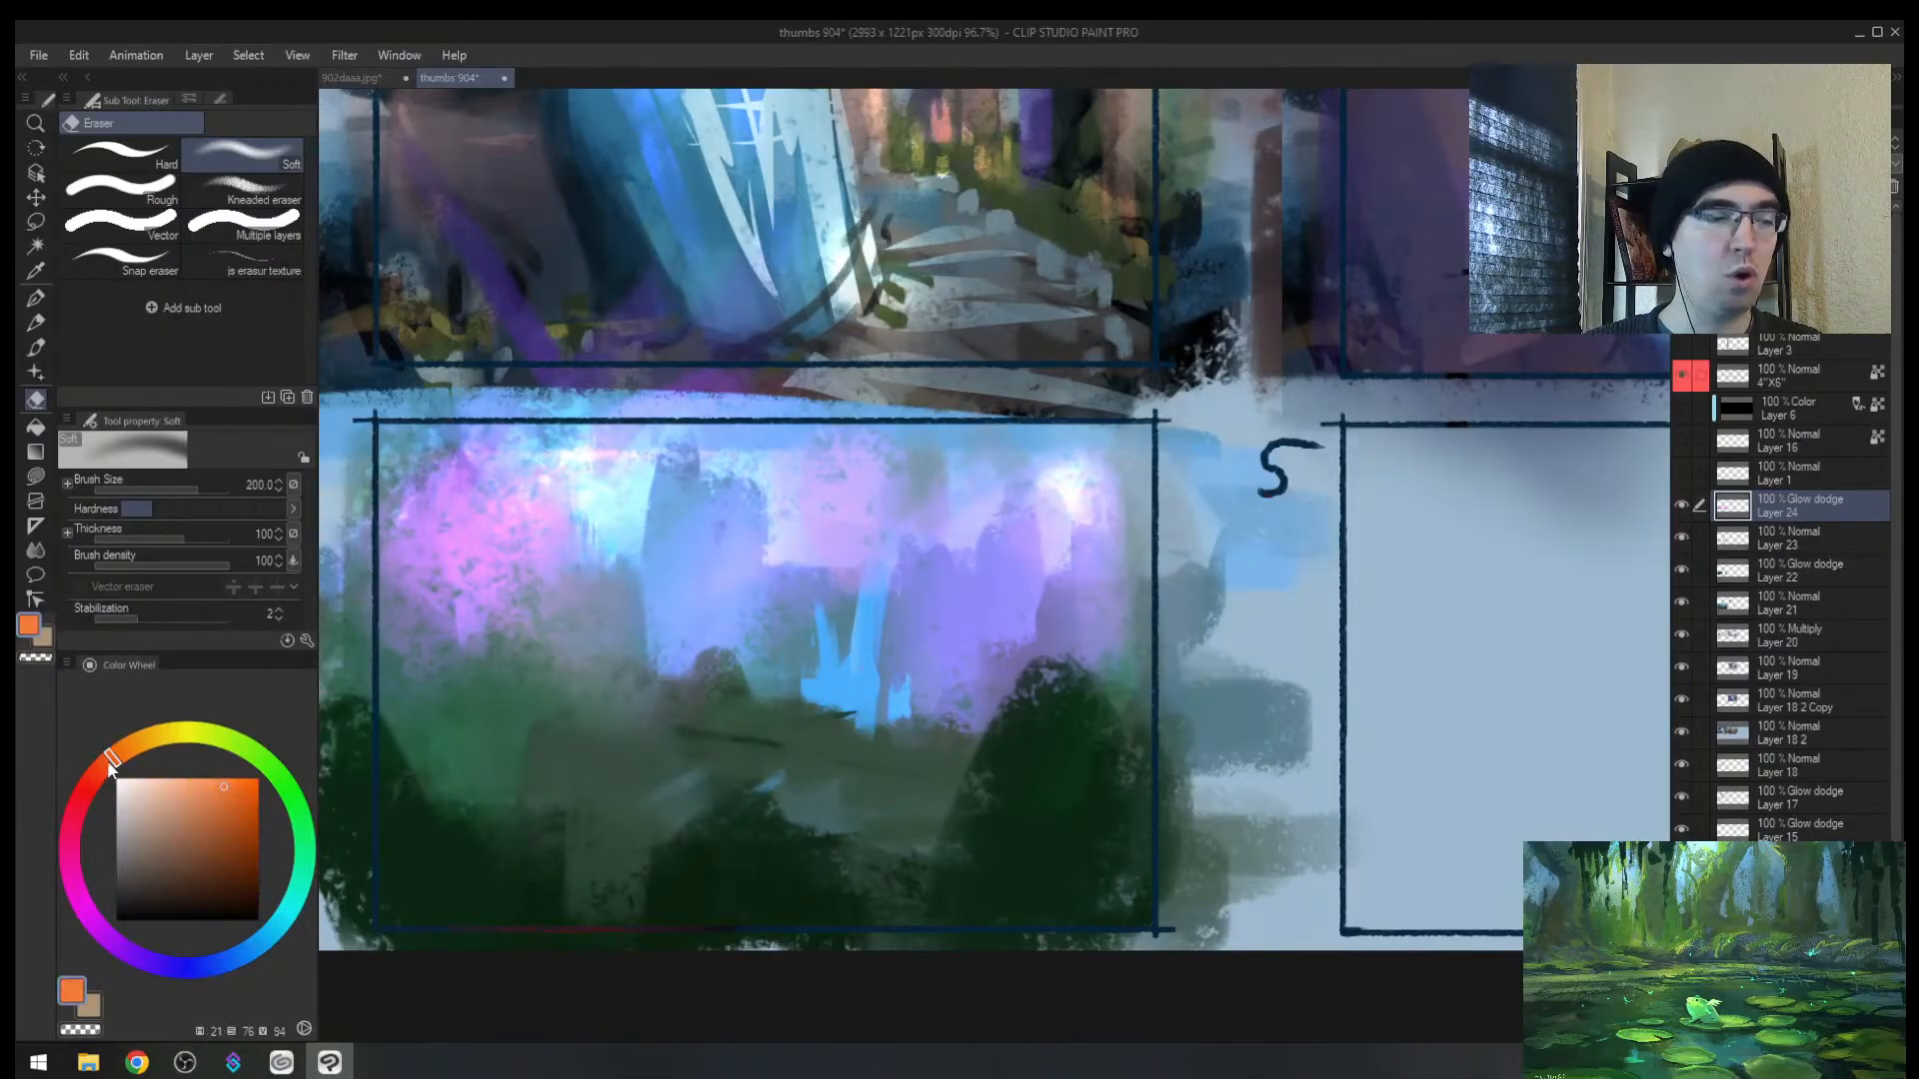
drag(110, 765, 90, 897)
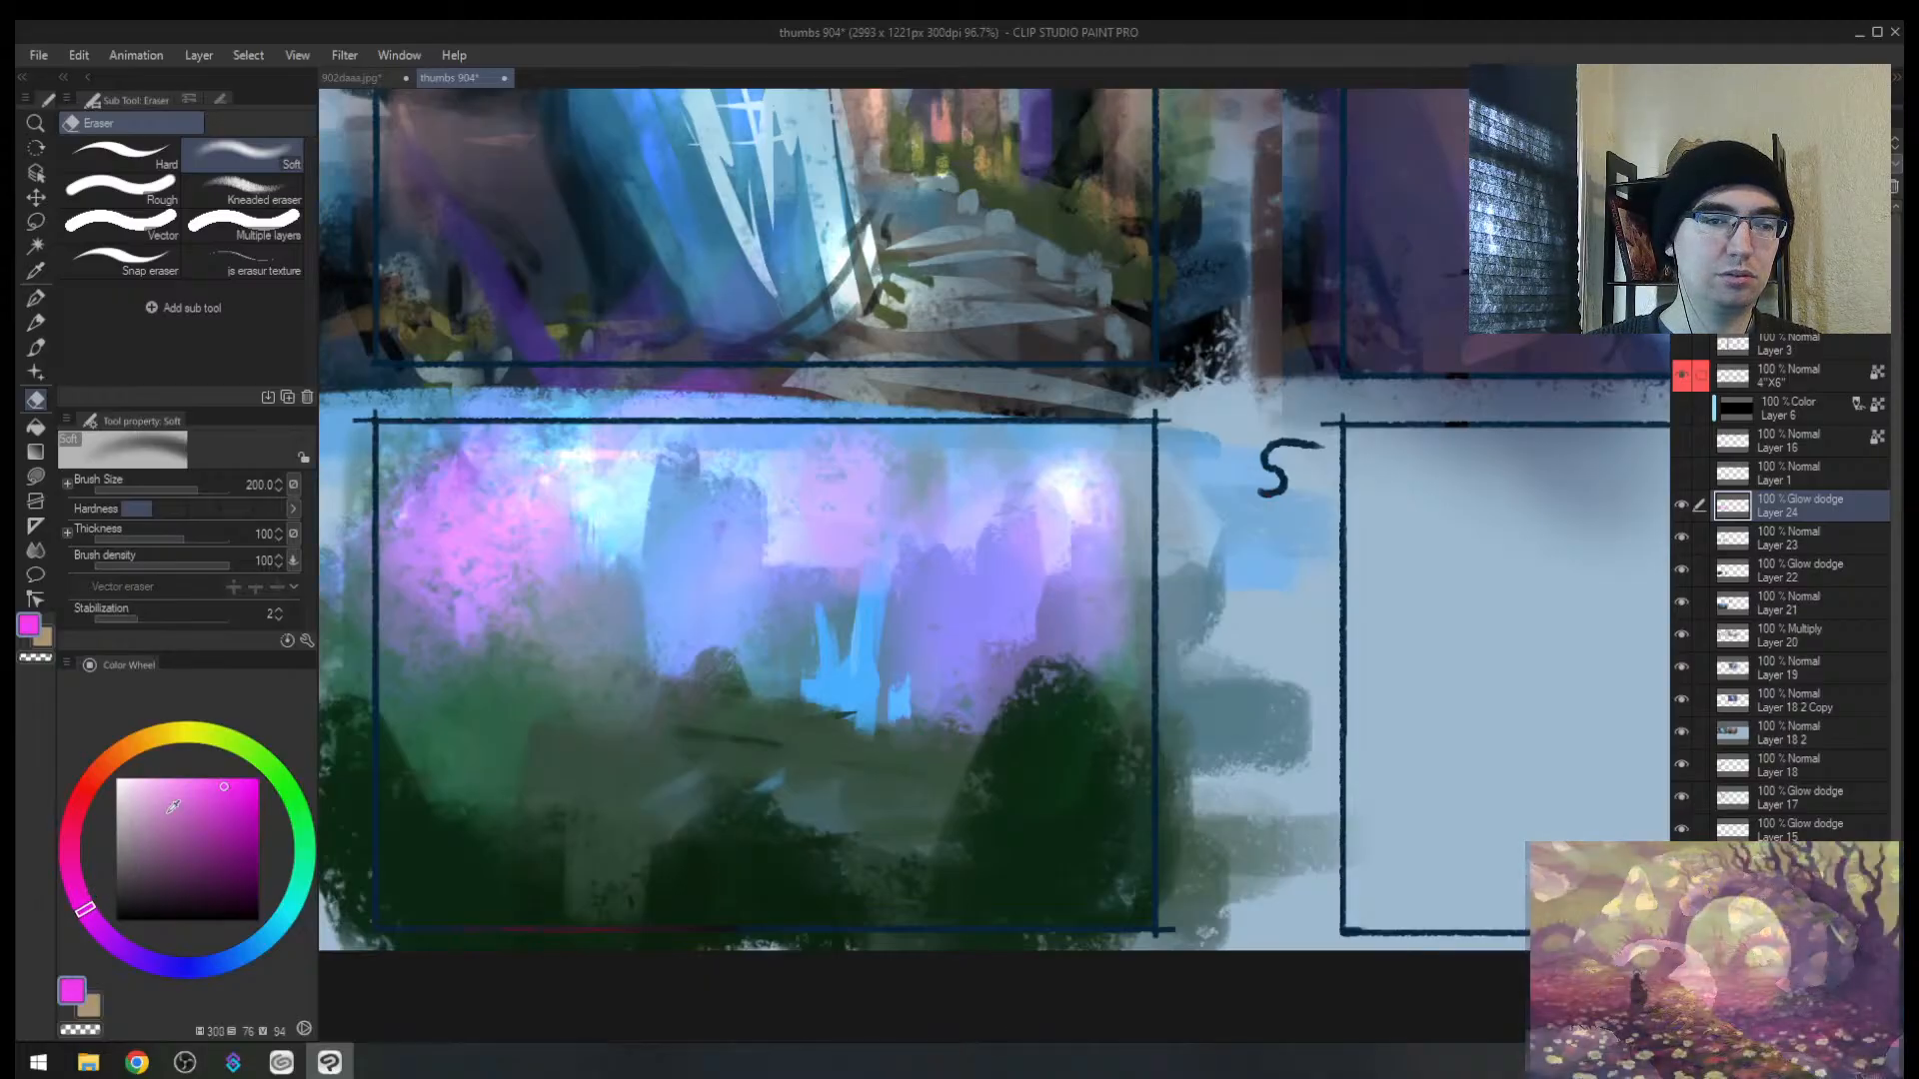
key(ctrl+alt+space)
click(618, 673)
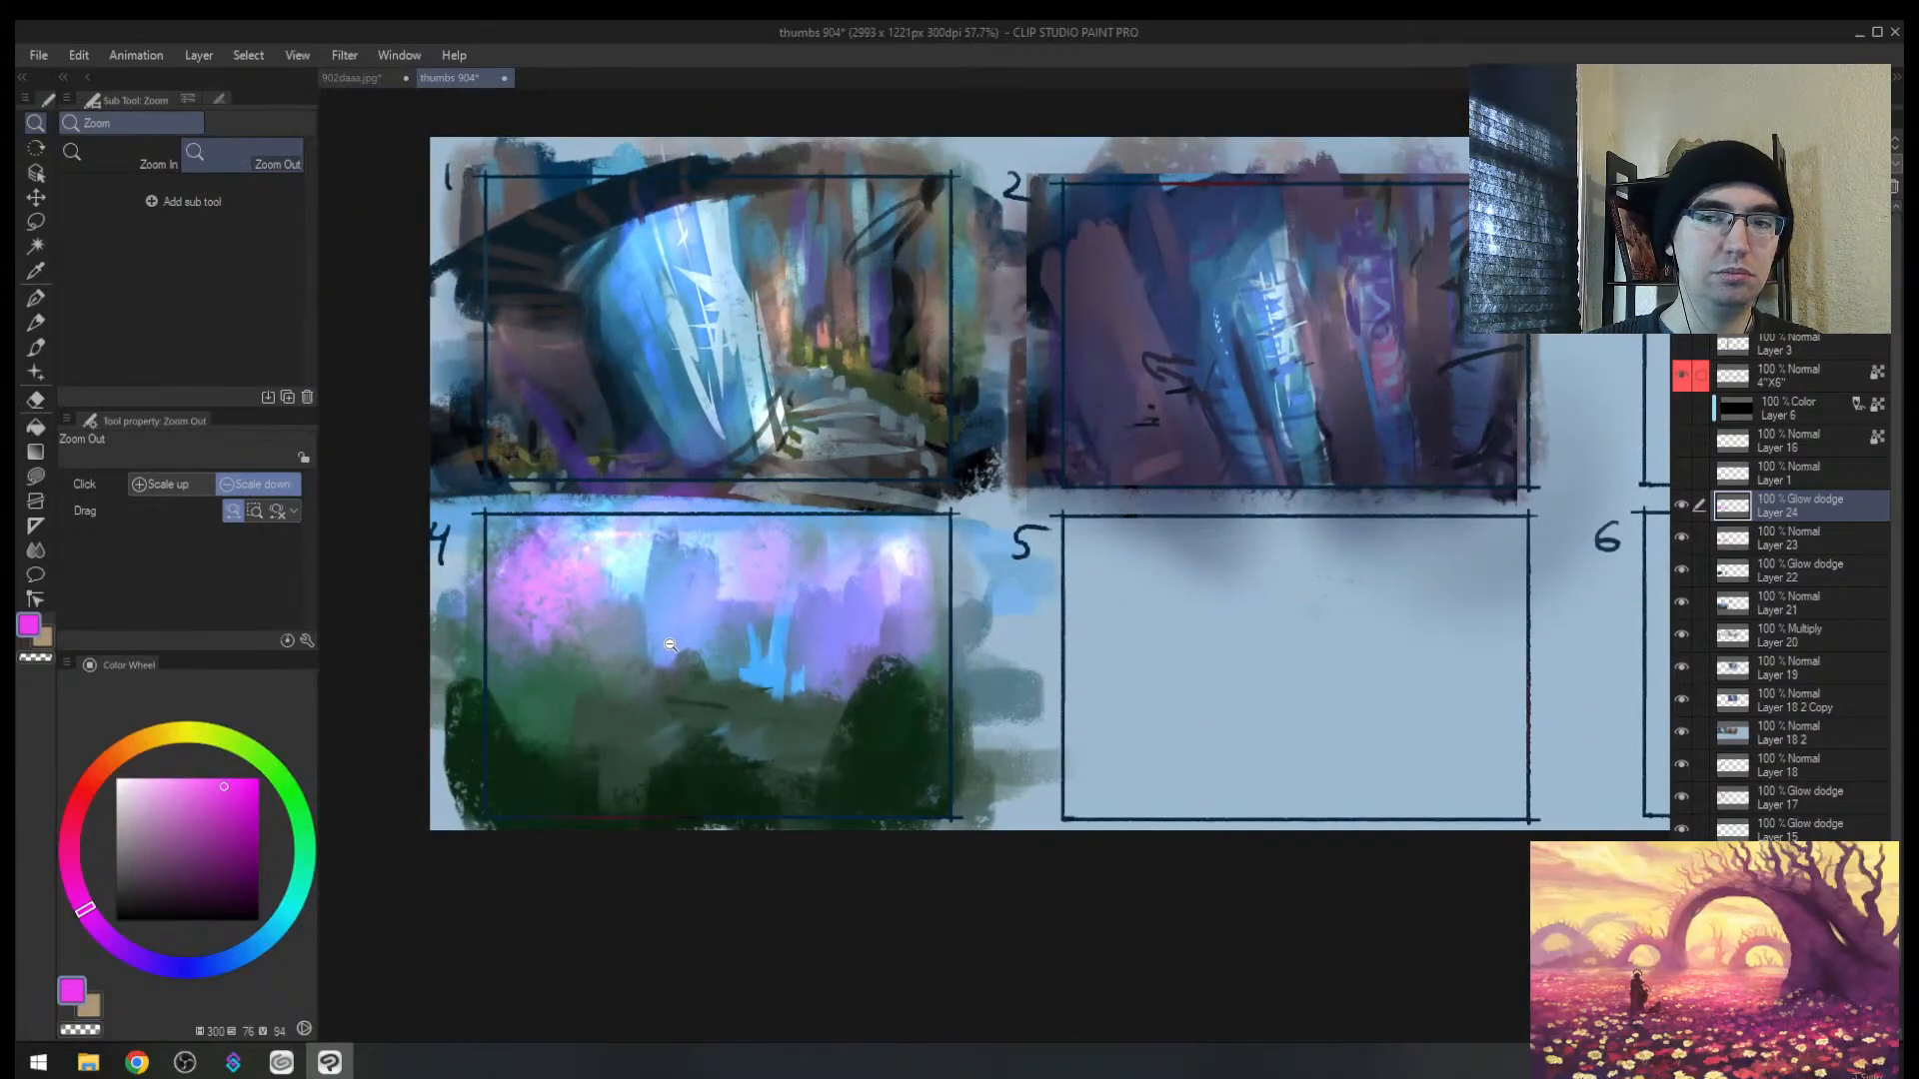
scroll(670, 645, up, 4)
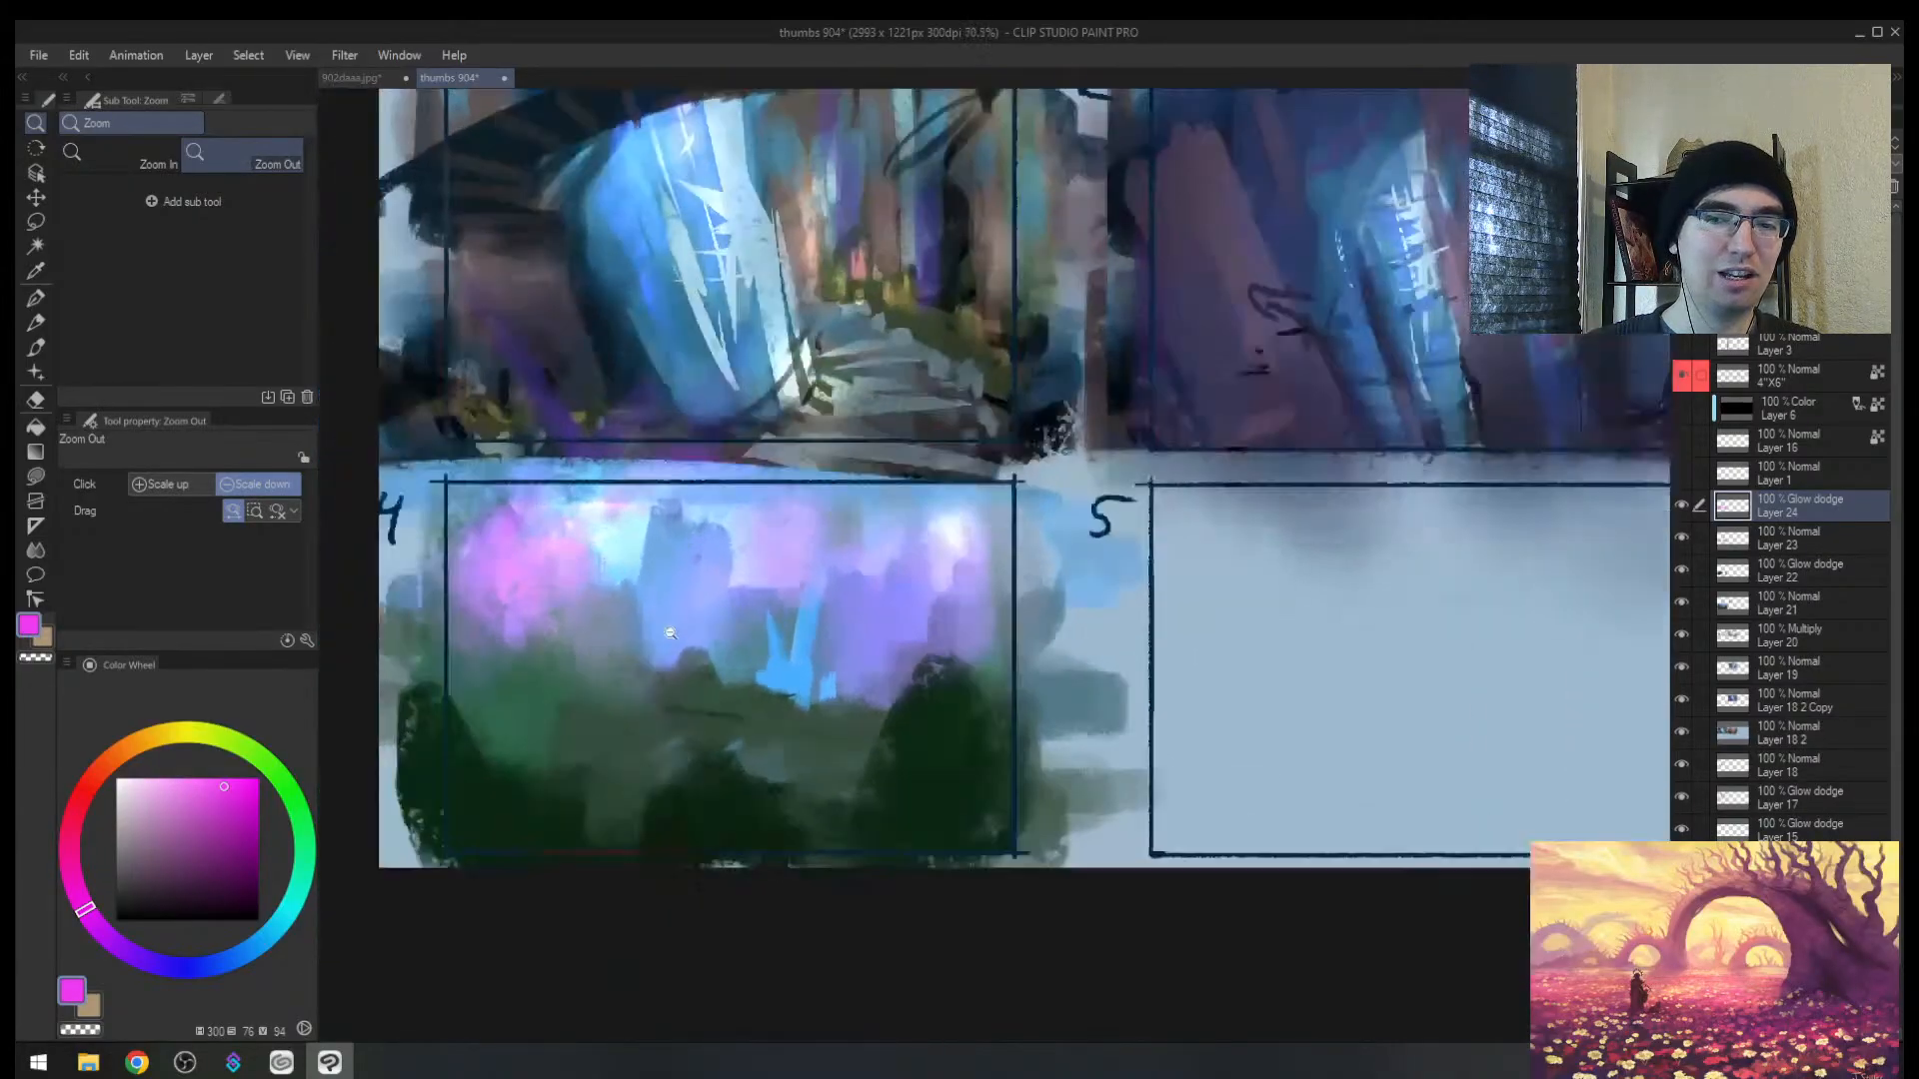
scroll(669, 632, up, 1)
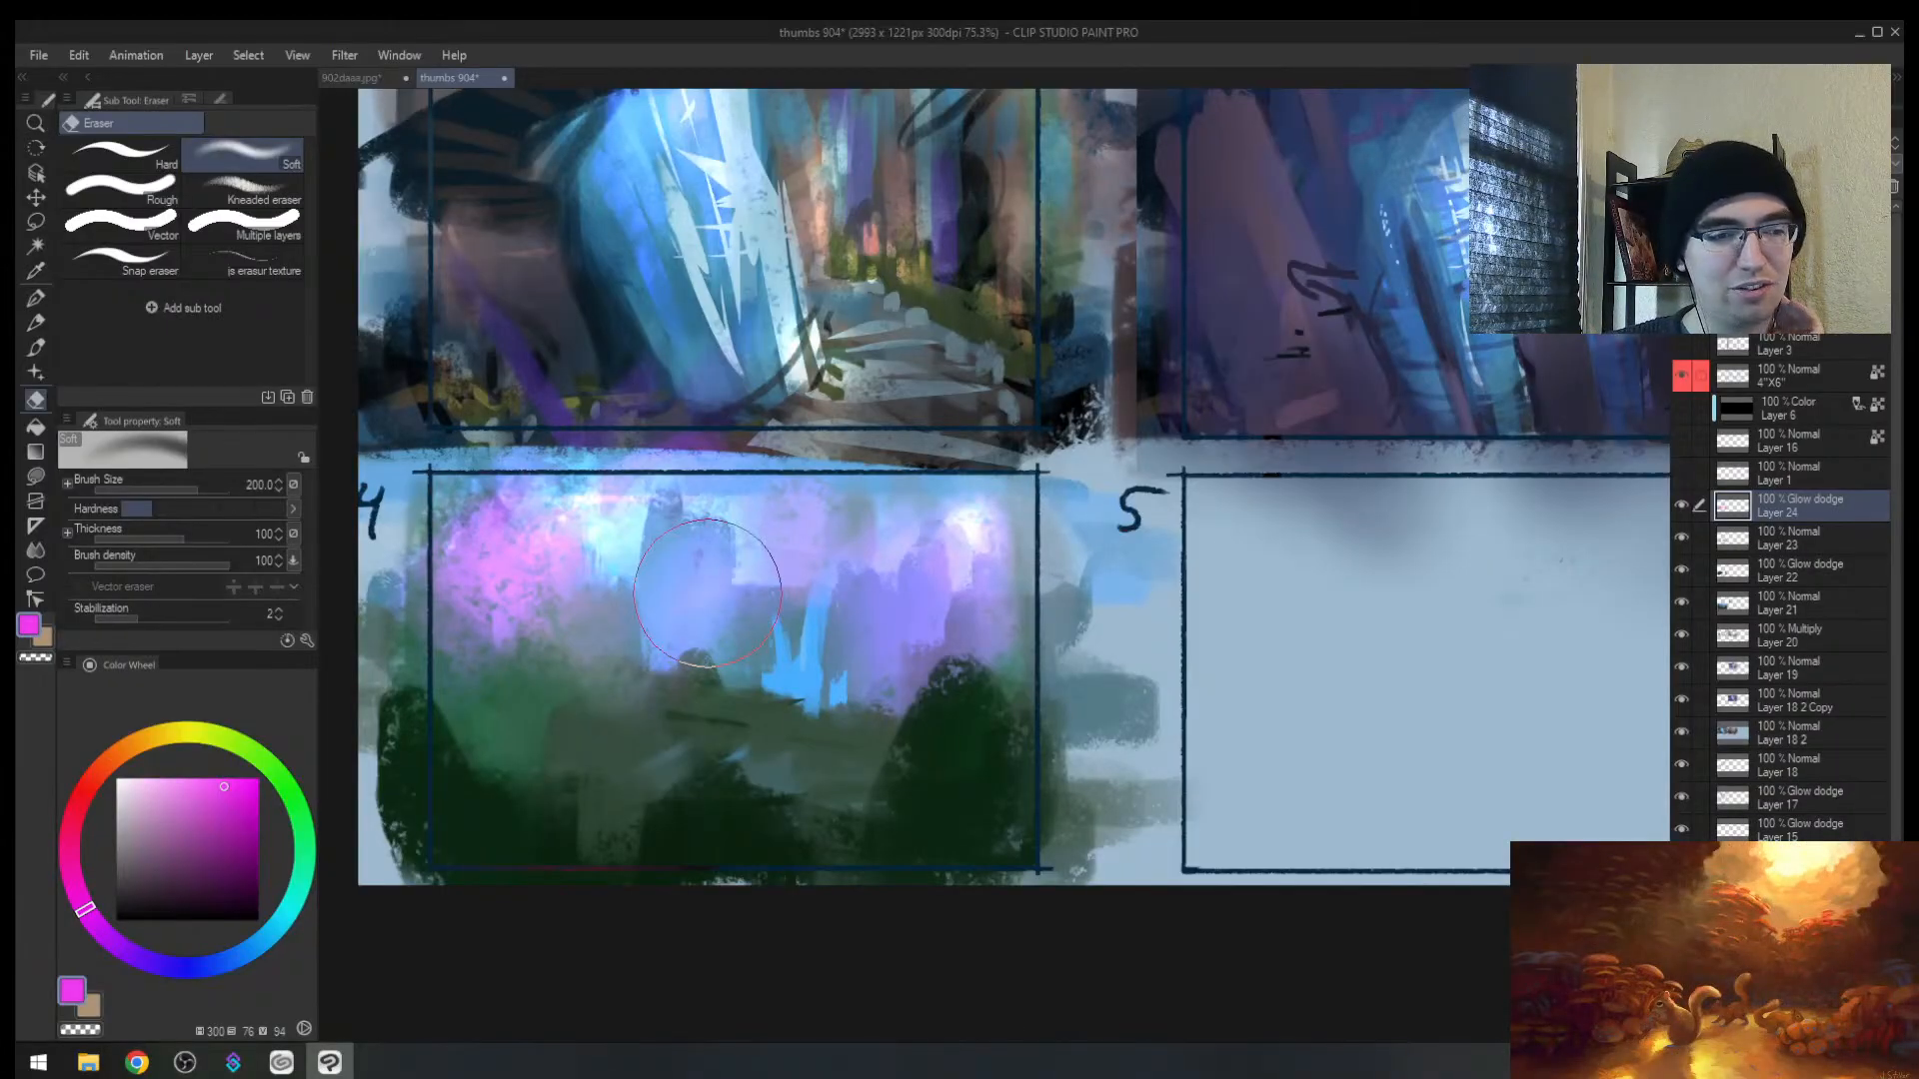
click(360, 78)
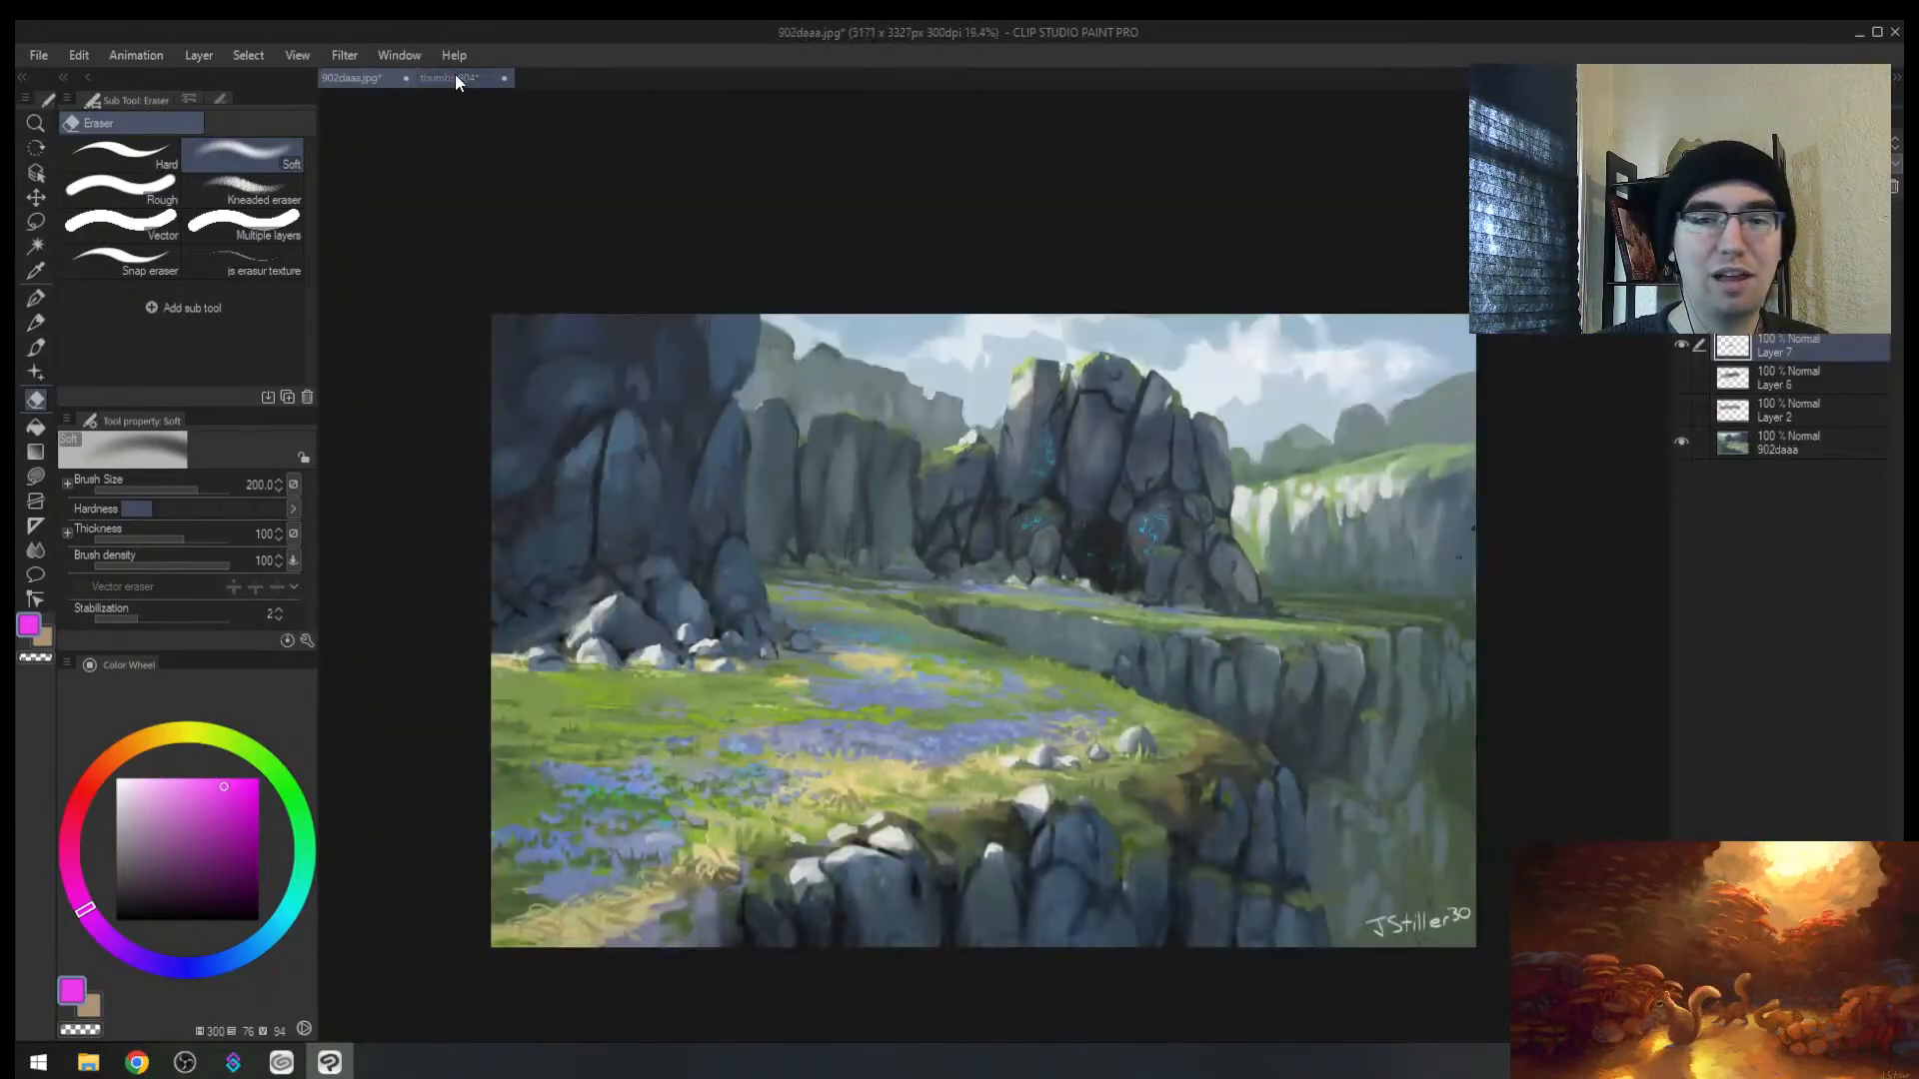
click(452, 78)
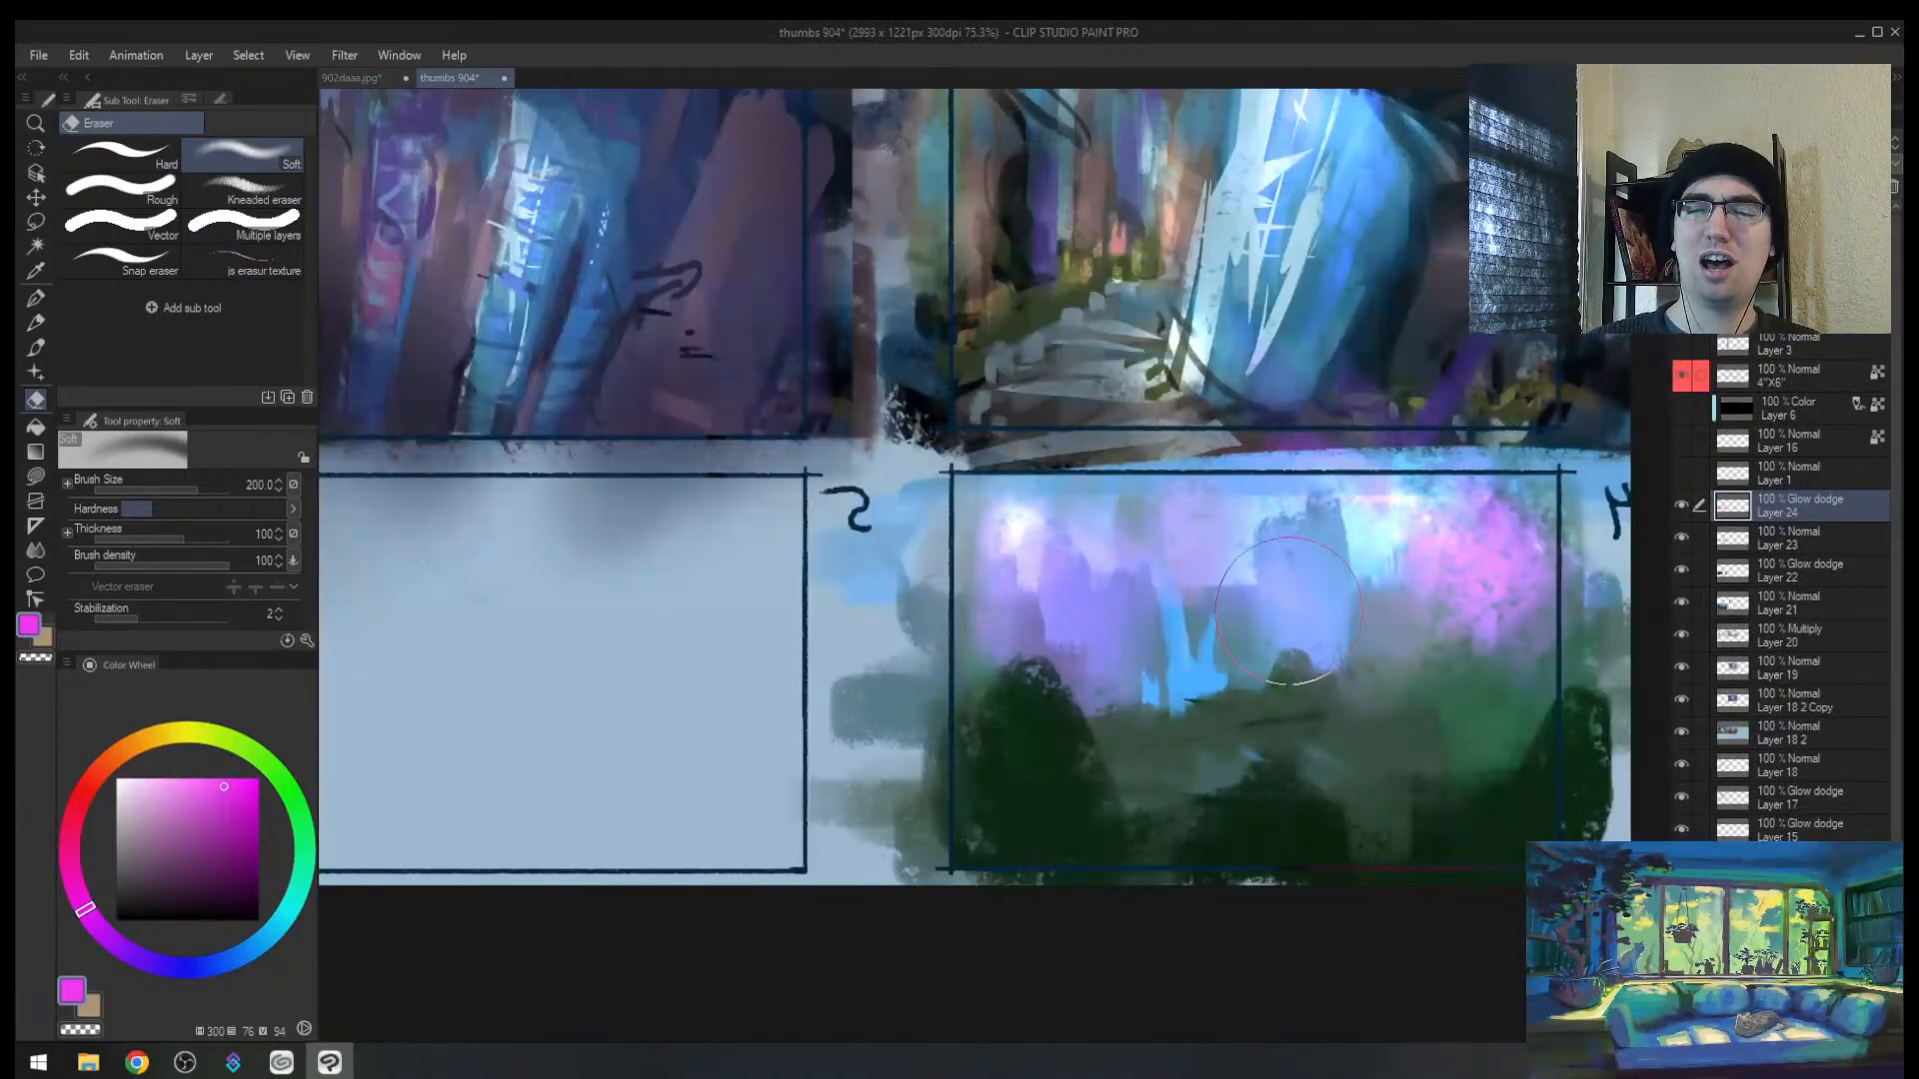
Step: Start a freehand selection across frame 4's foreground and glance at 902daaa.jpg
key(/)
drag(1289, 612, 1315, 609)
key(h)
mouse_move(1156, 656)
mouse_down()
mouse_move(1088, 672)
mouse_move(1151, 659)
mouse_up()
drag(977, 671, 986, 676)
key(m)
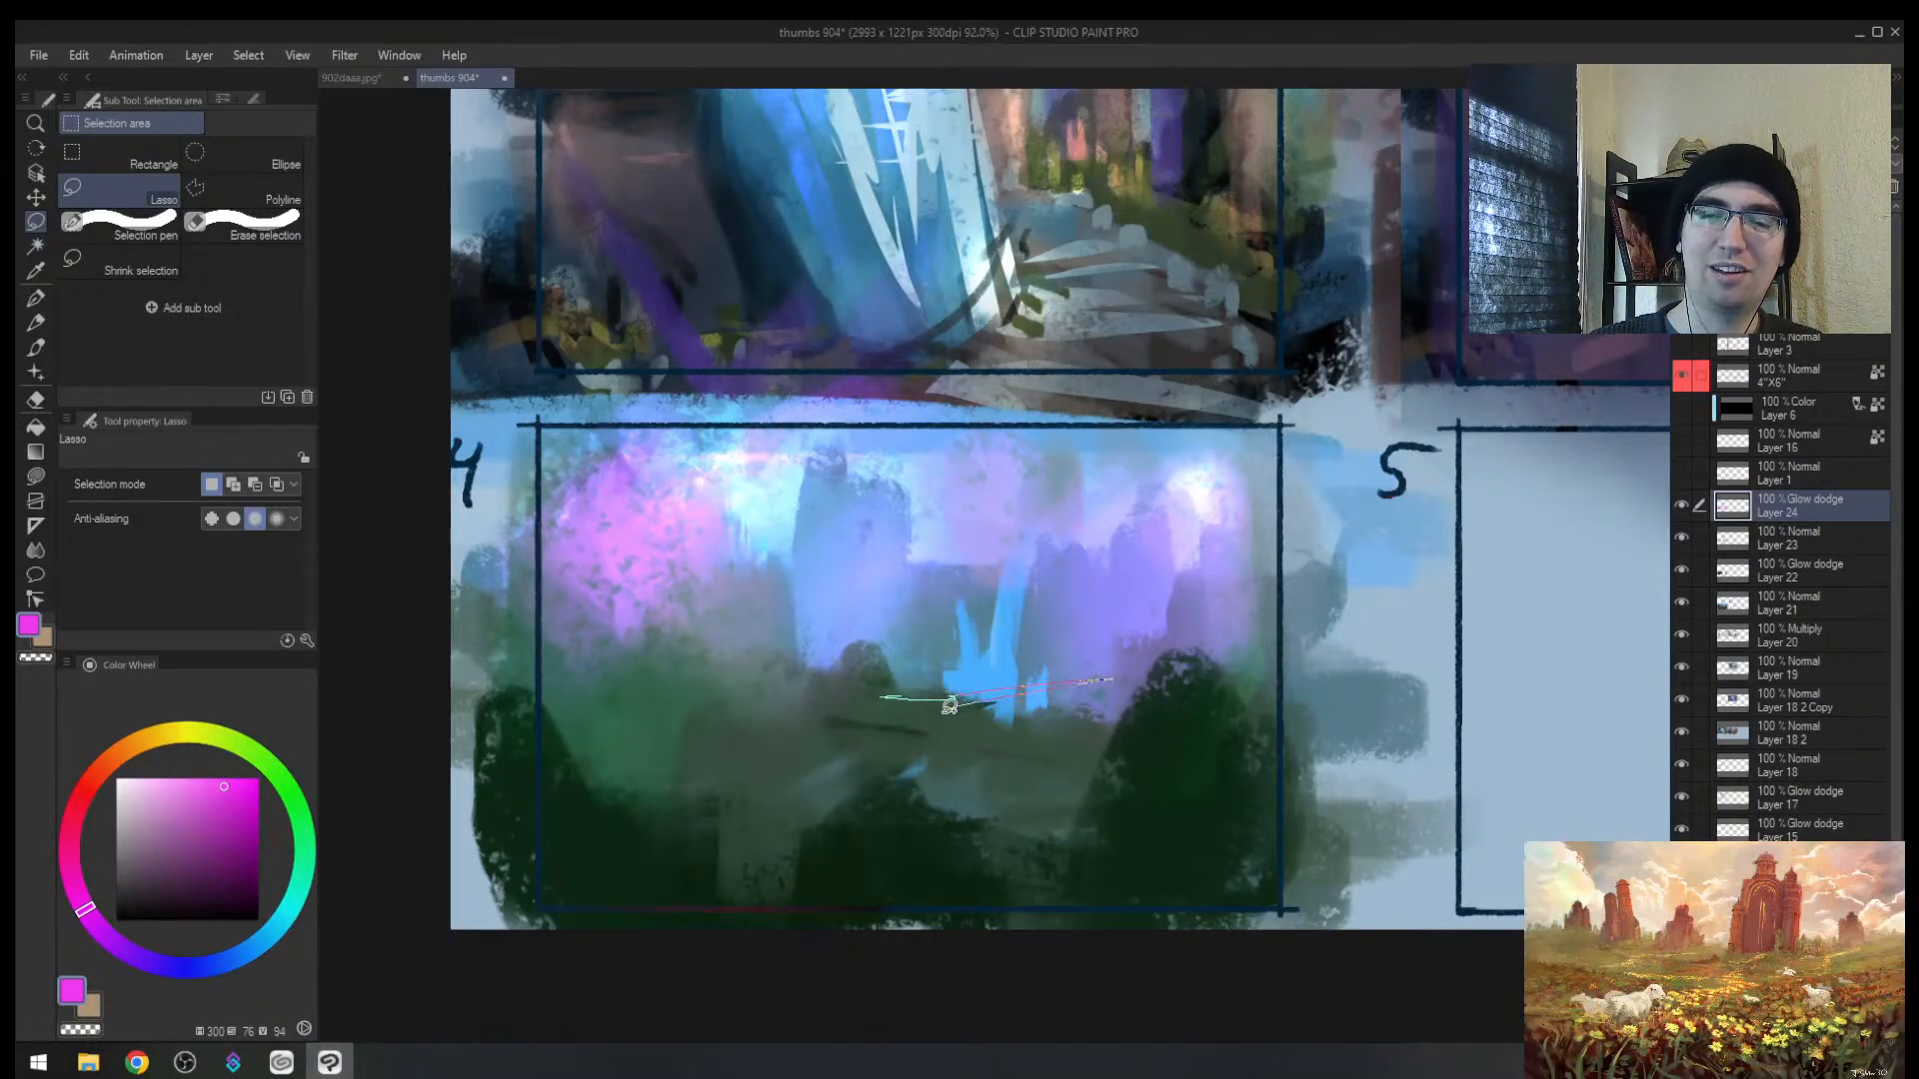
drag(474, 688, 455, 685)
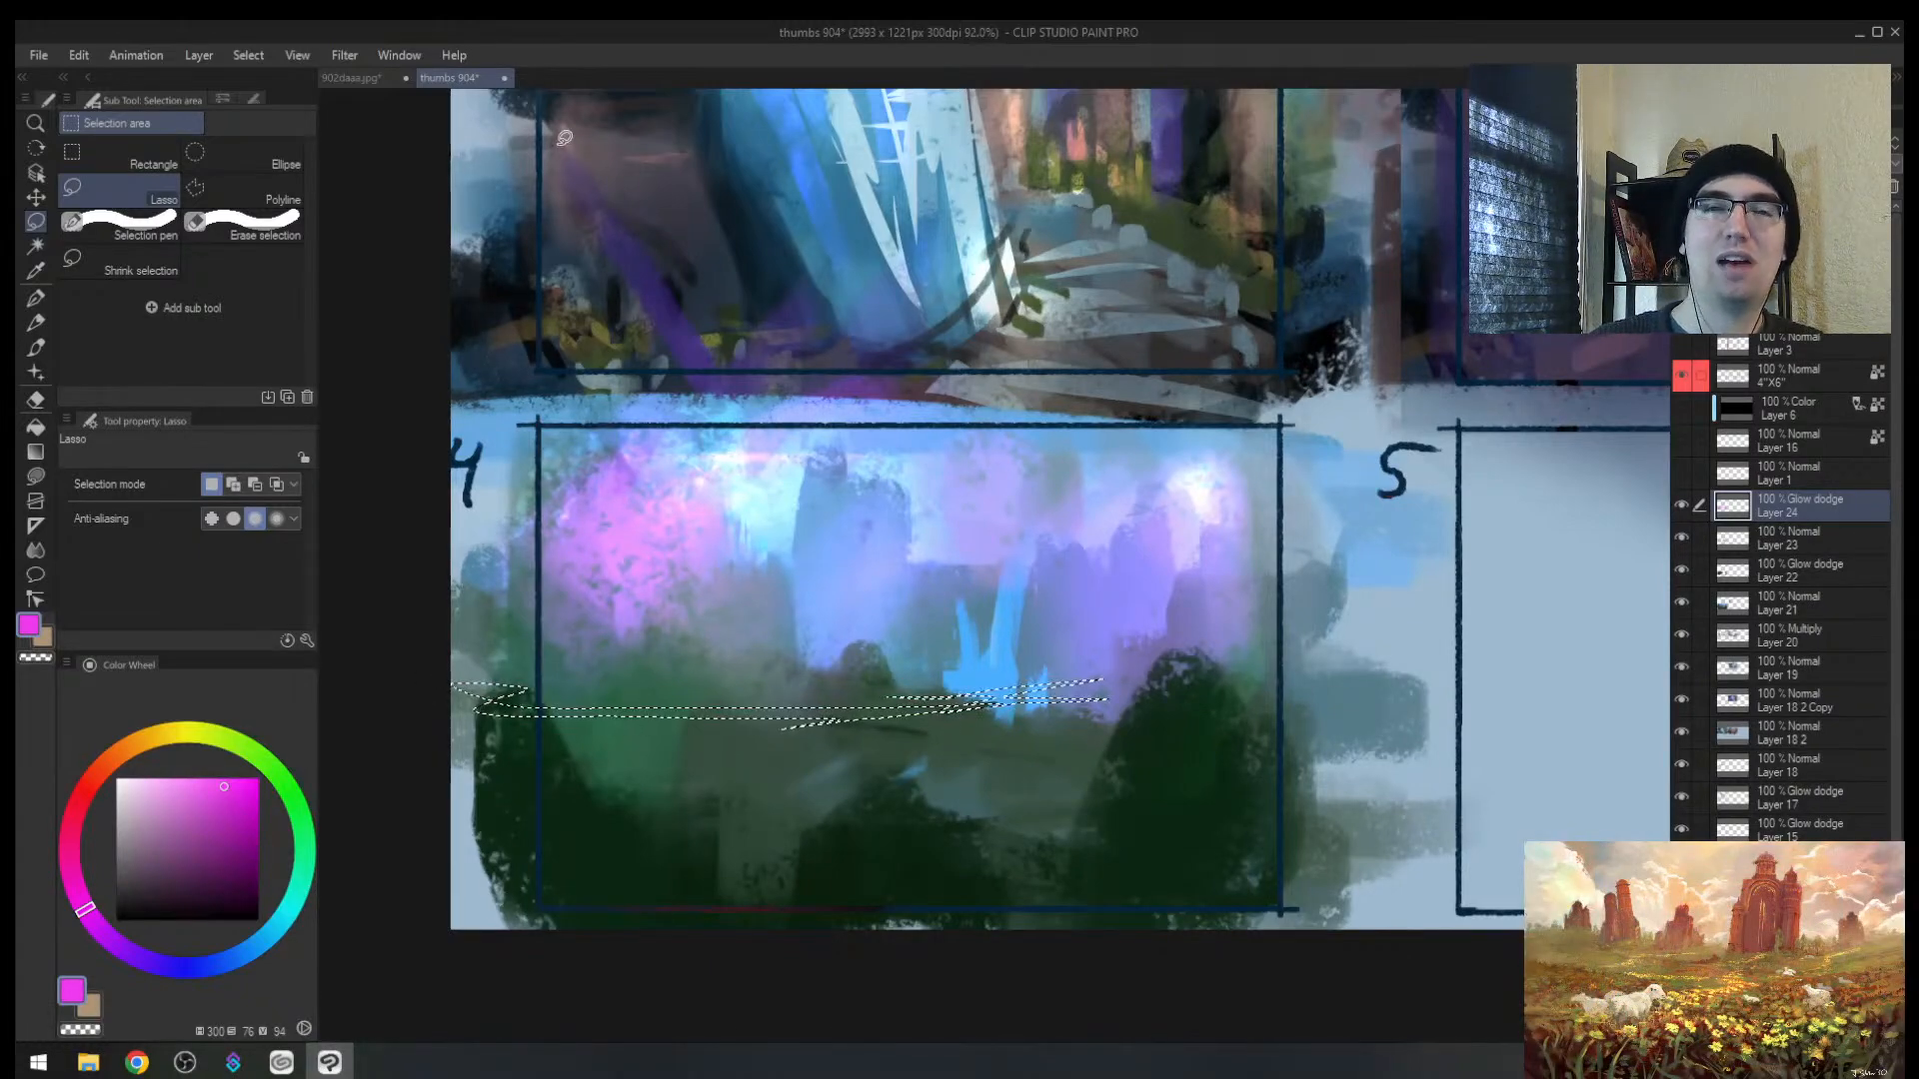
click(330, 80)
click(454, 80)
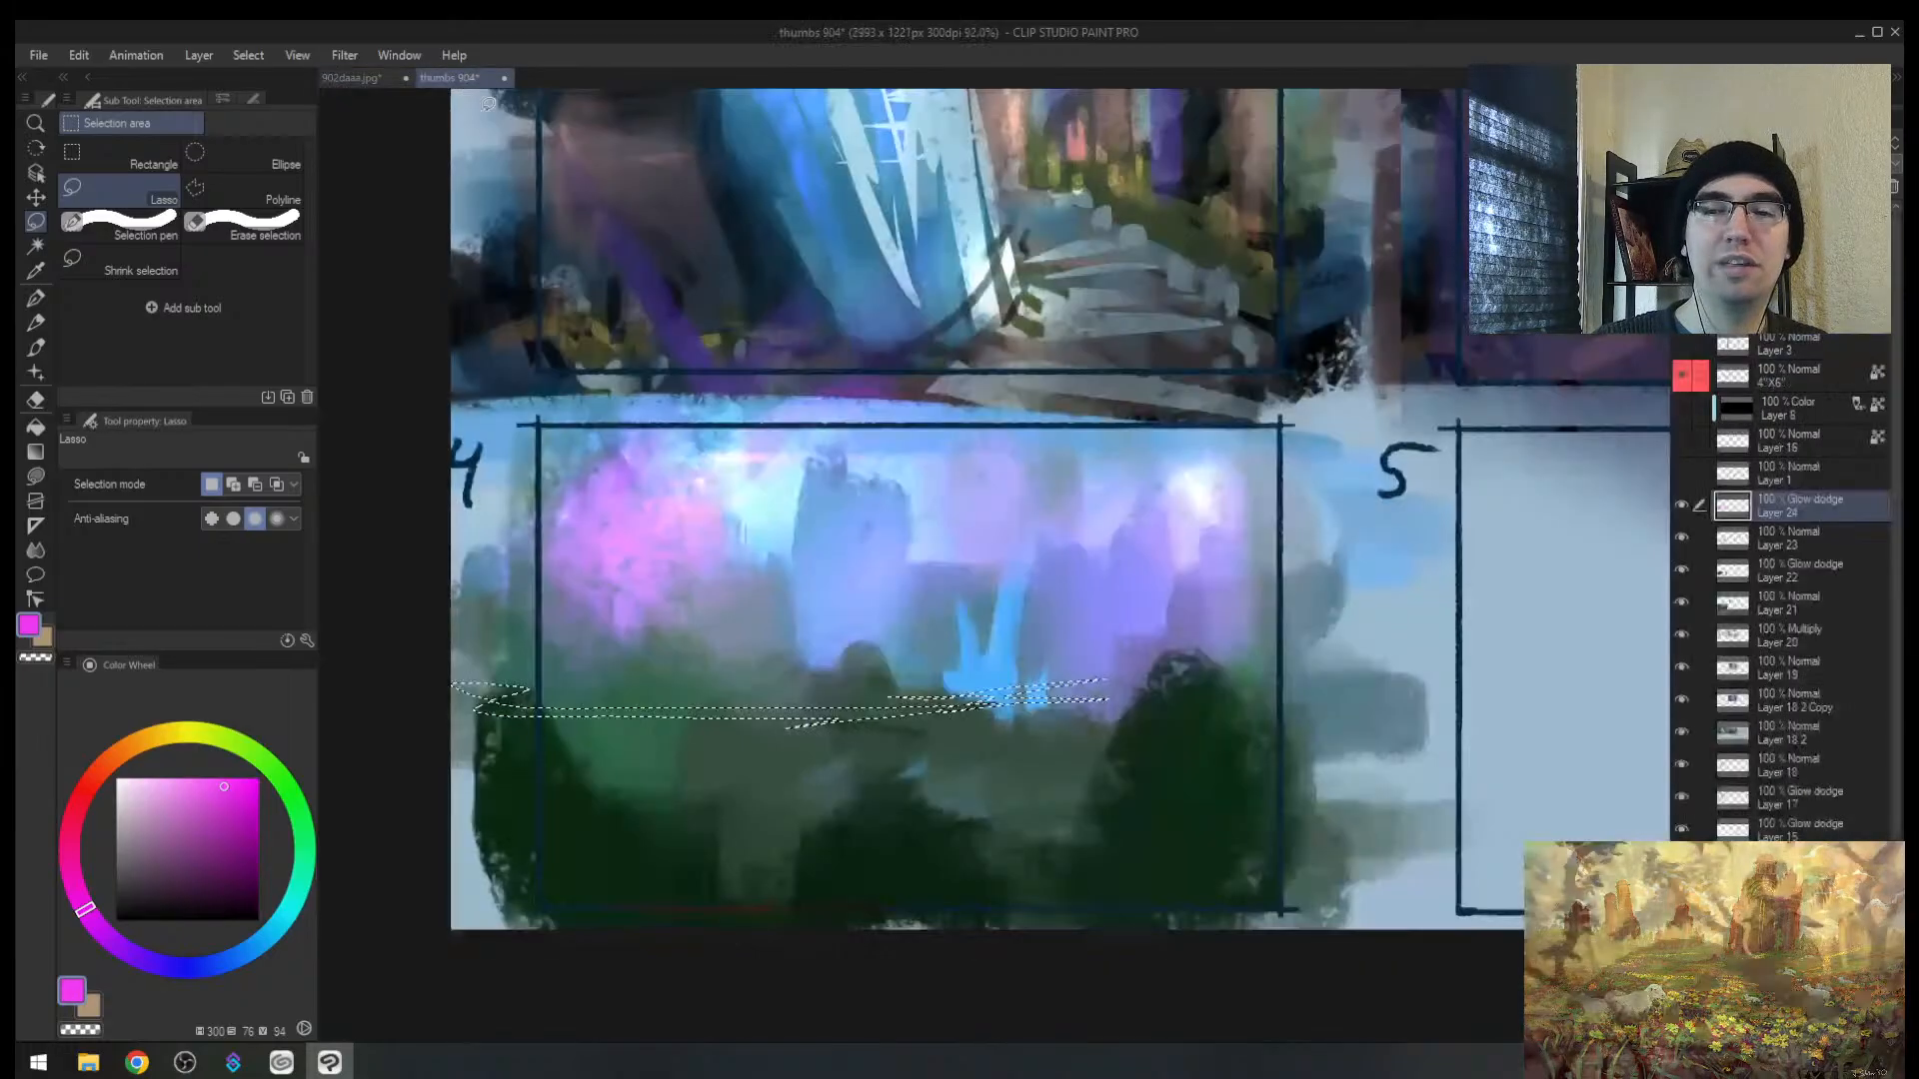
Step: Lasso a winding river shape across frame 4's green foreground
key(alt+space)
mouse_move(758, 720)
mouse_down()
mouse_move(860, 651)
mouse_move(774, 707)
mouse_up()
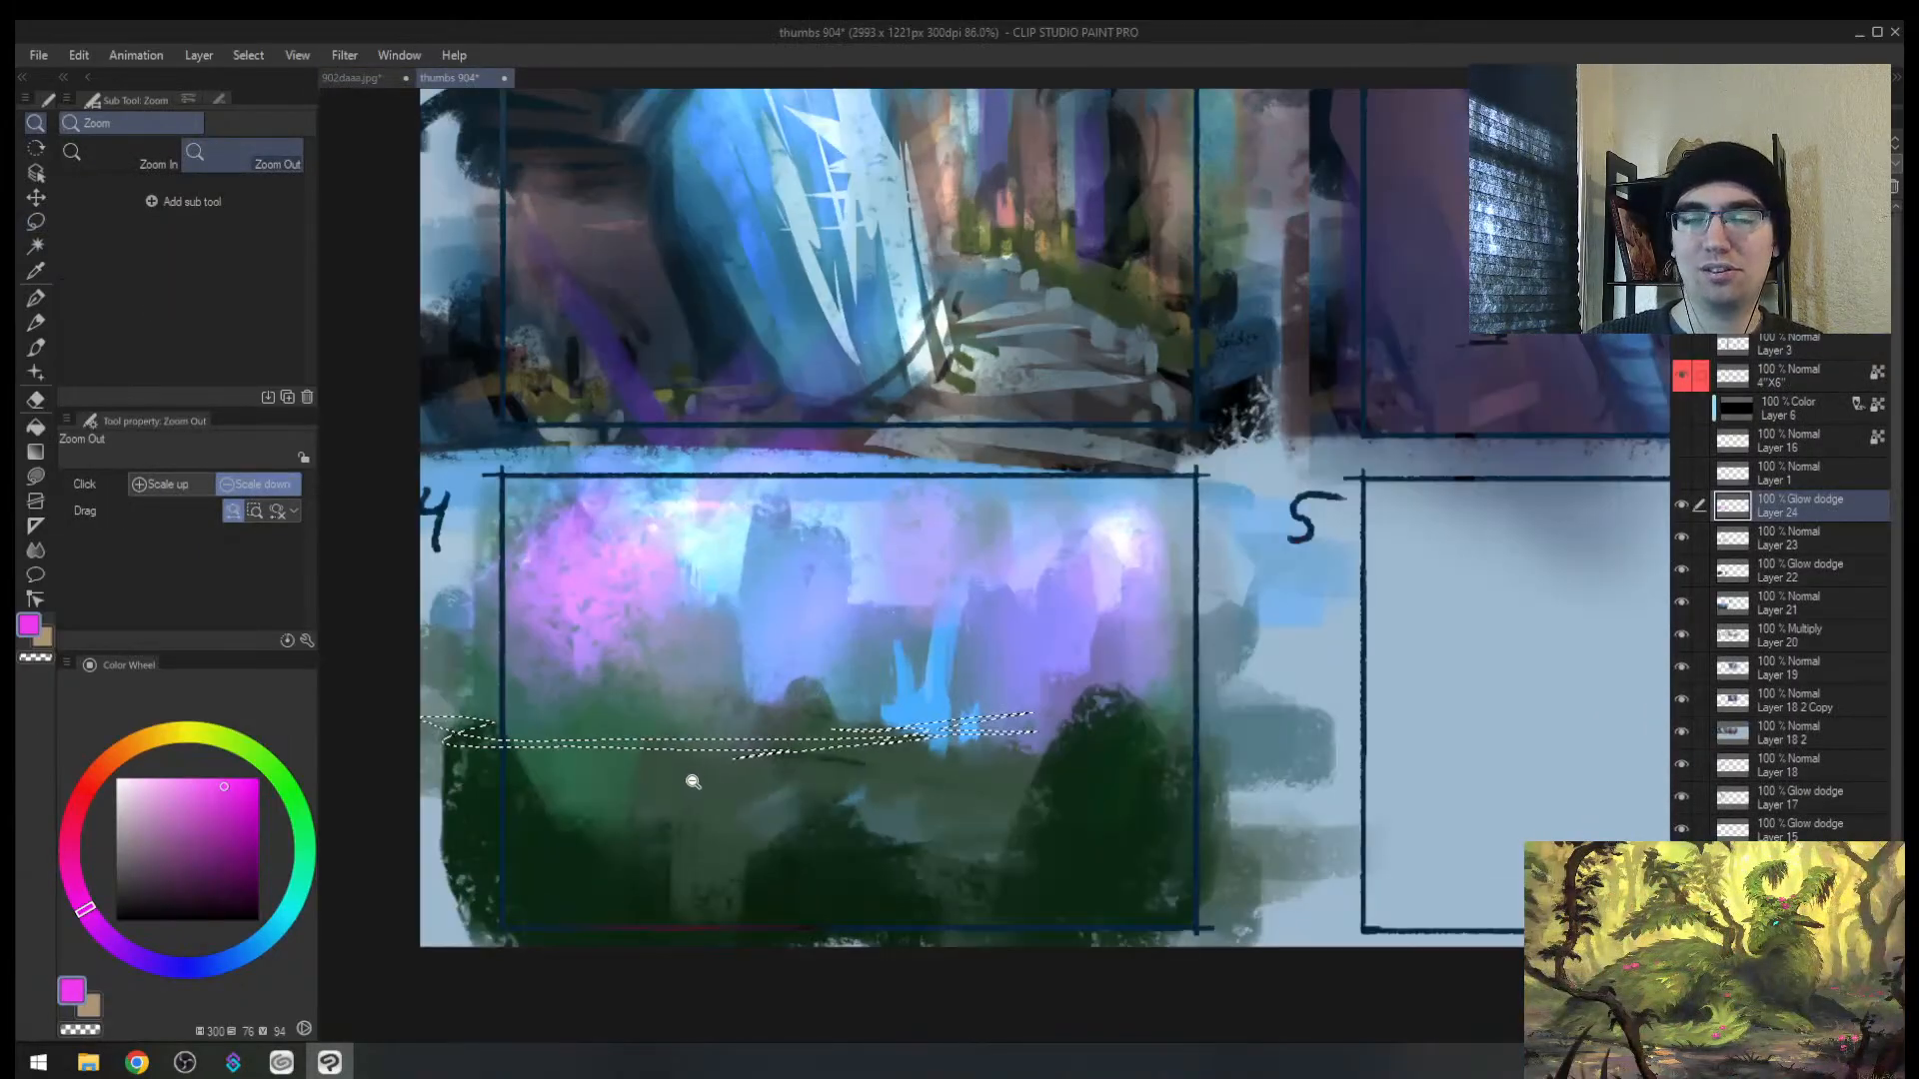
drag(692, 782, 754, 750)
key(m)
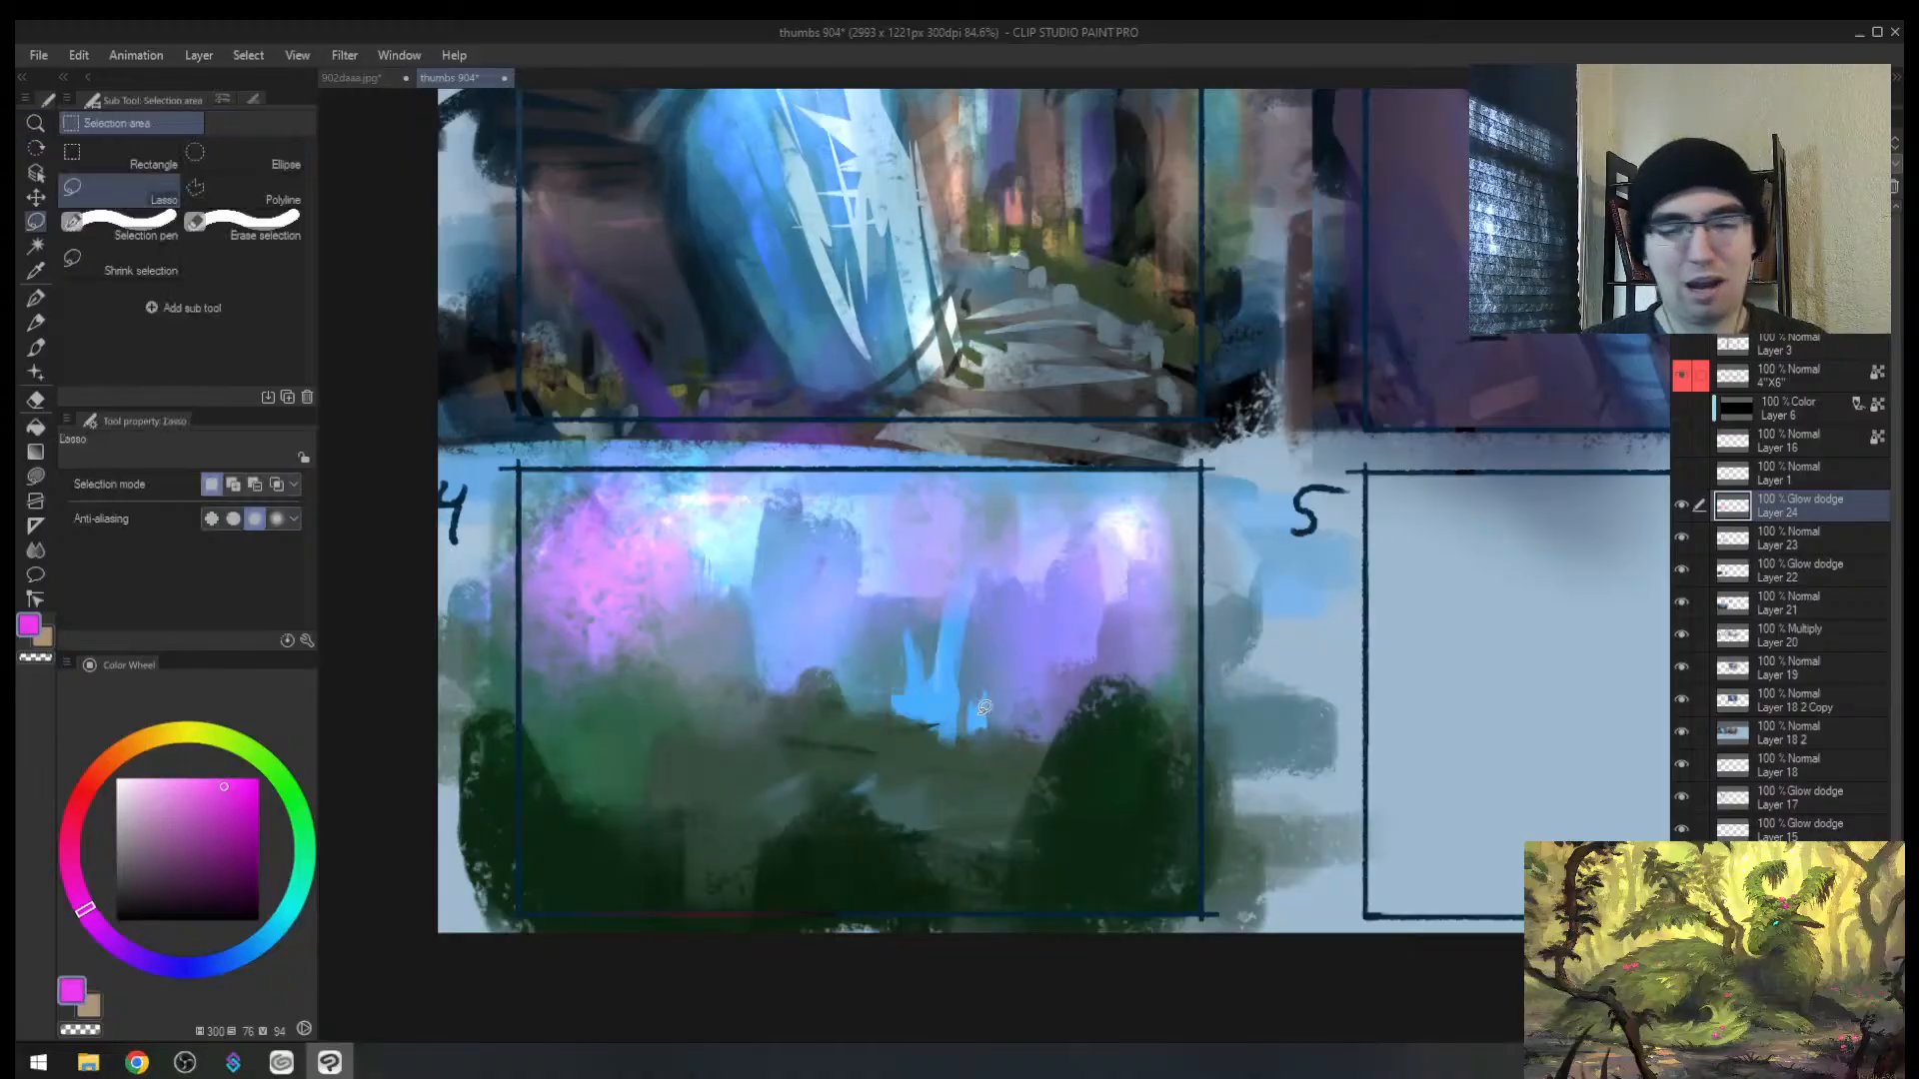
drag(919, 762, 685, 818)
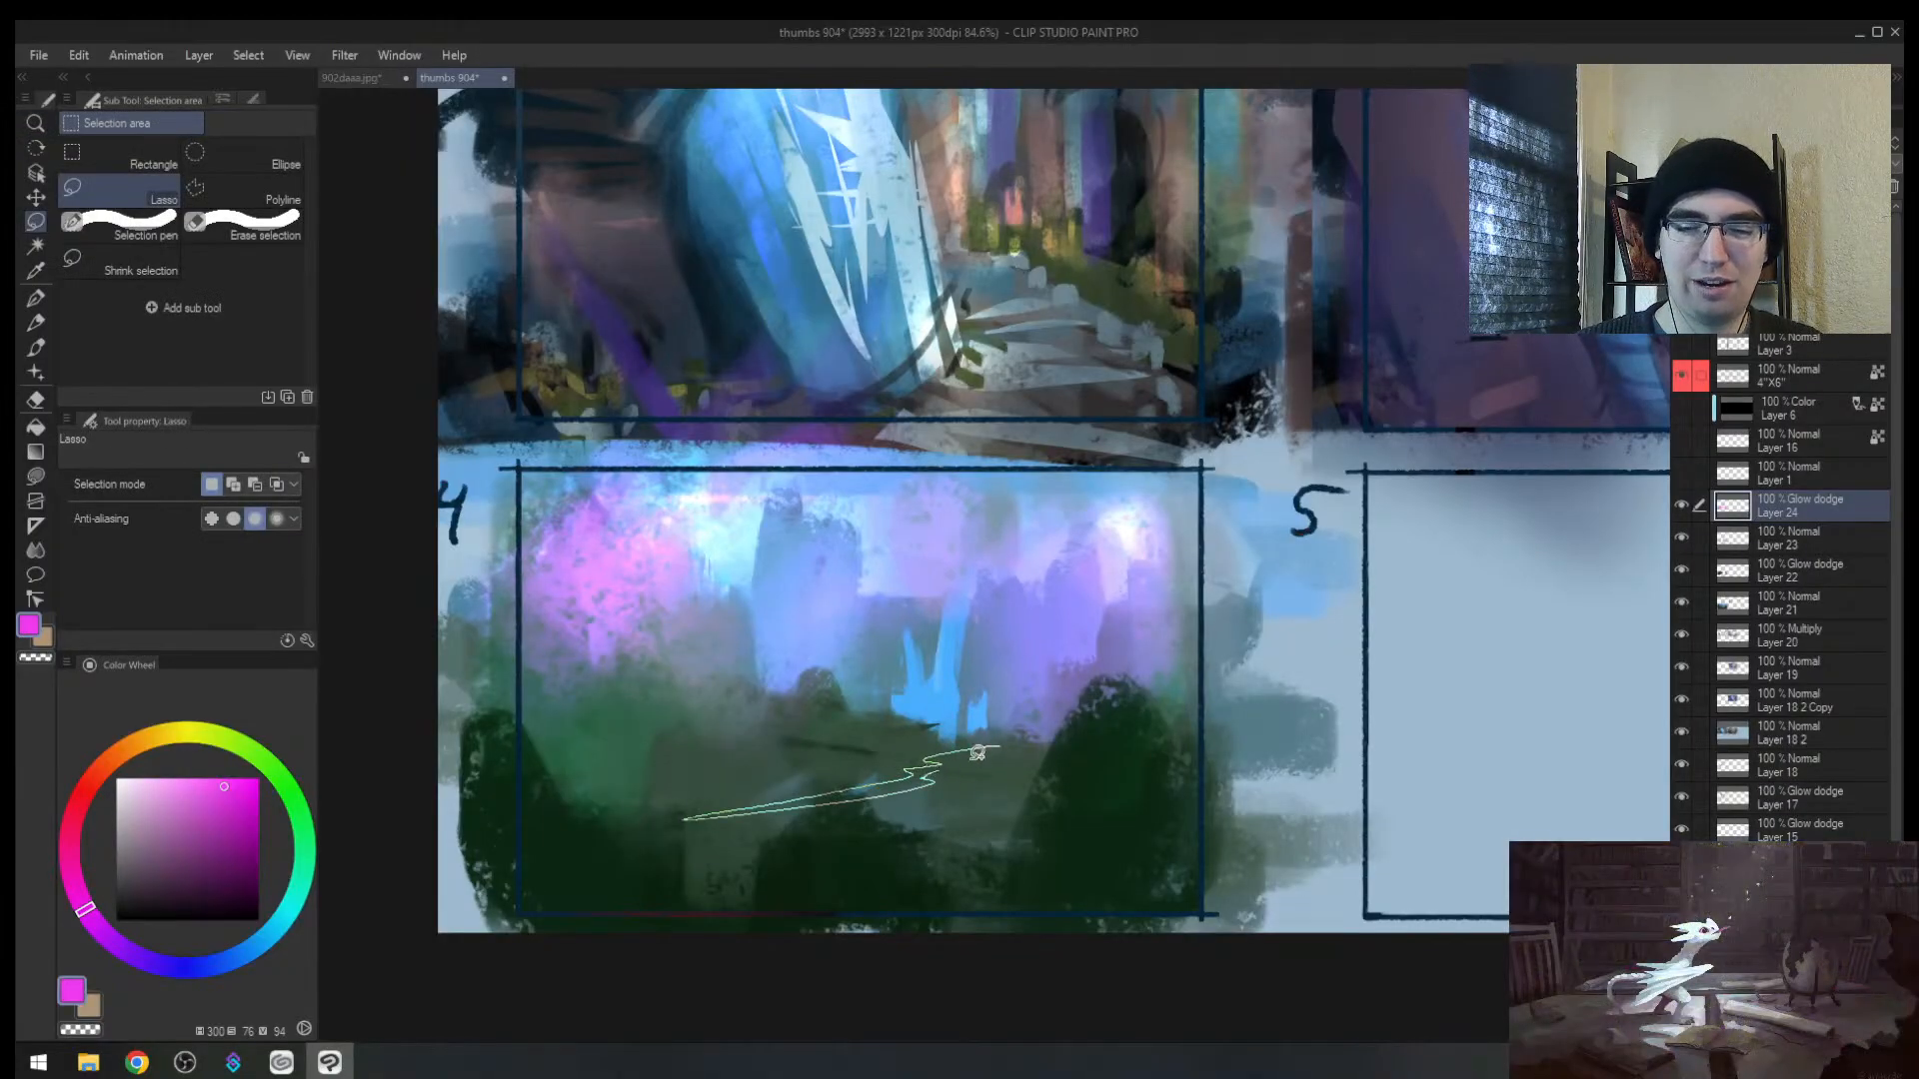
mouse_move(780, 727)
mouse_down()
mouse_move(529, 738)
mouse_move(560, 739)
mouse_up()
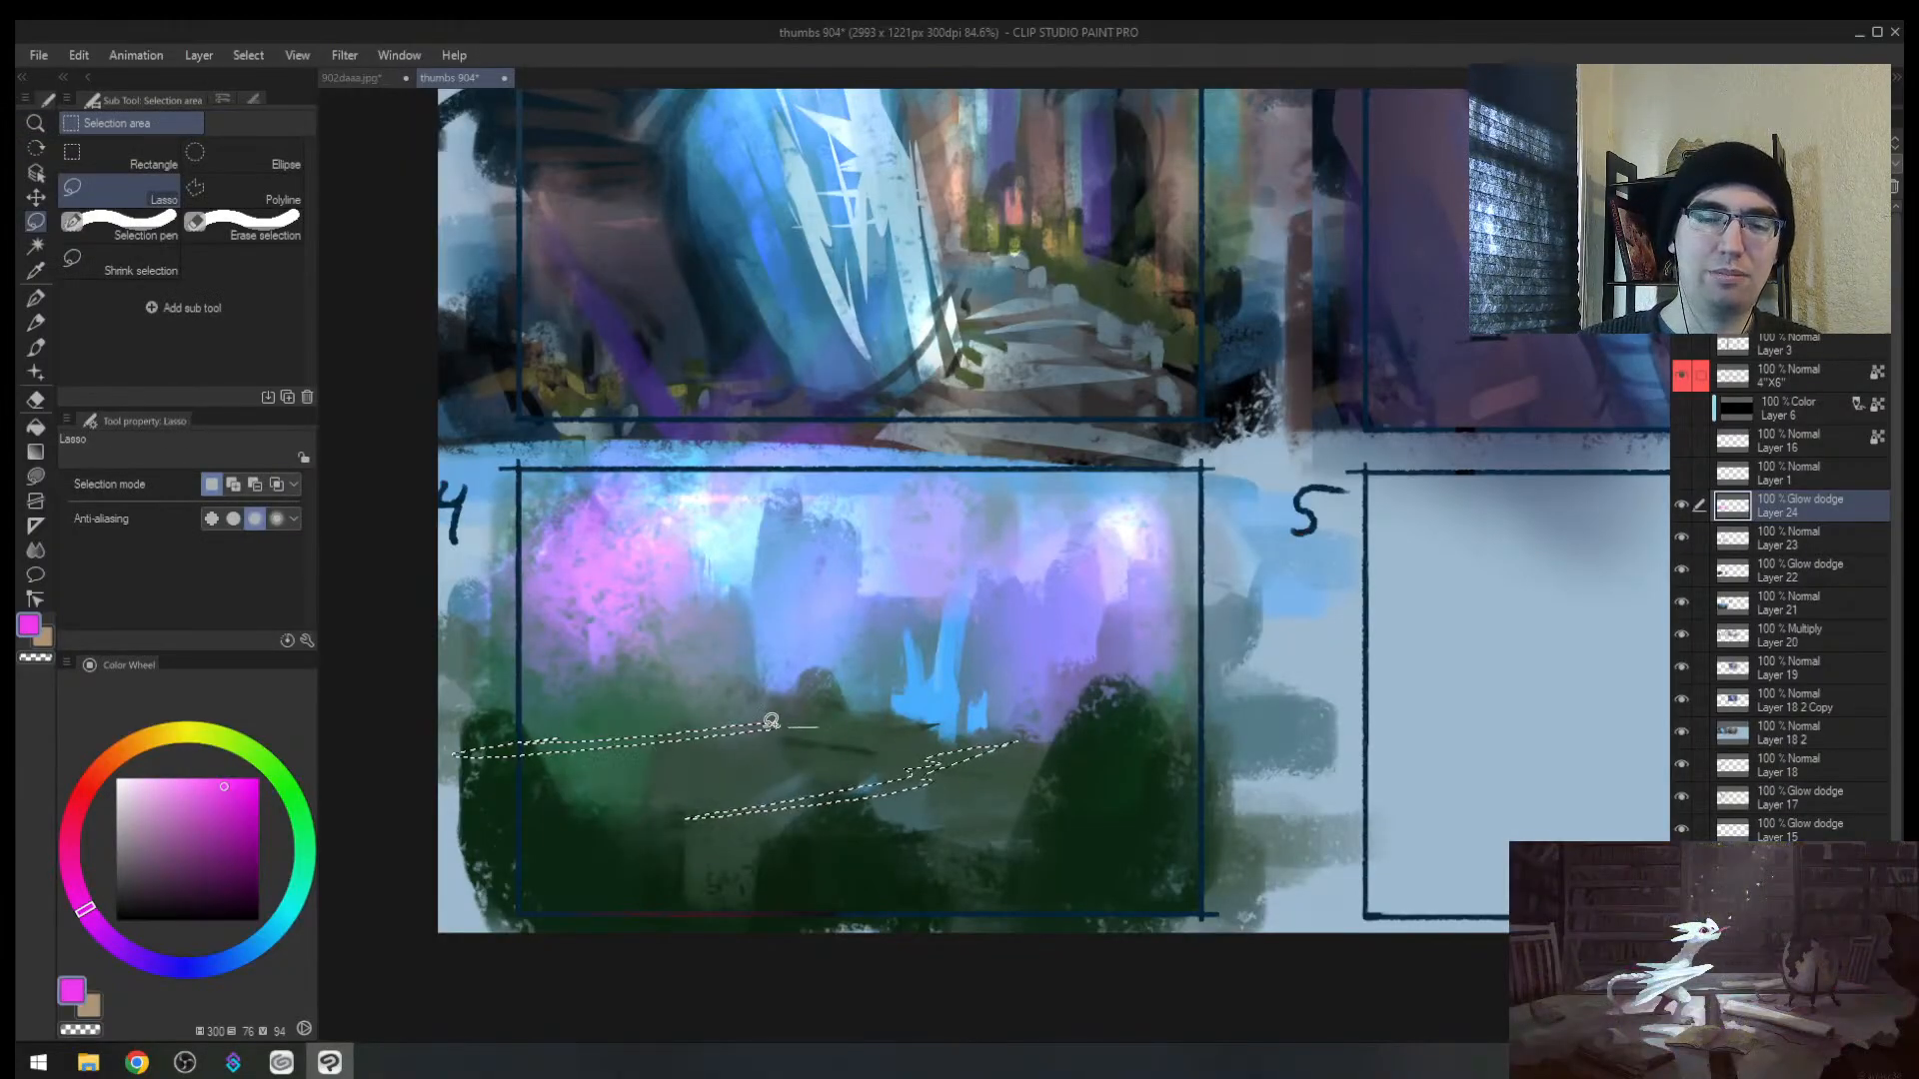
drag(777, 727, 862, 720)
key(h)
drag(1216, 687, 848, 677)
key(b)
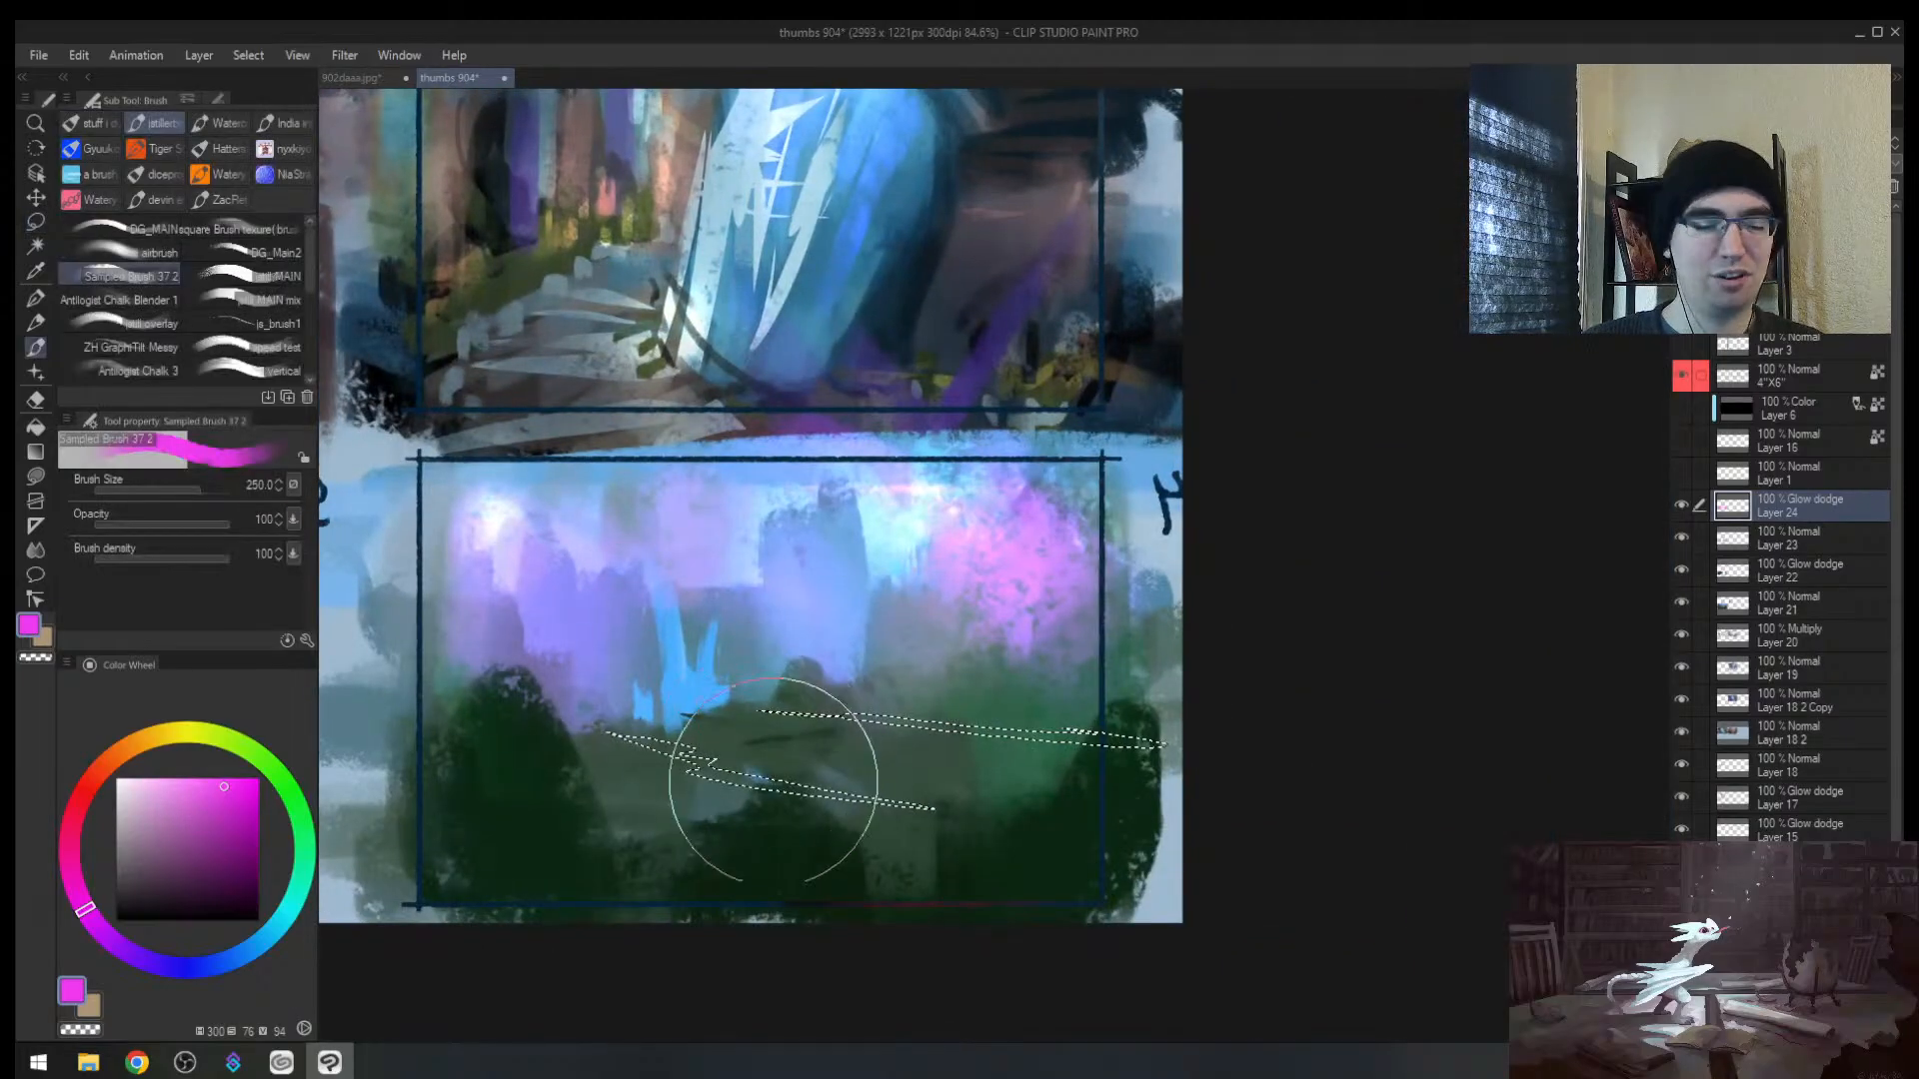
key(m)
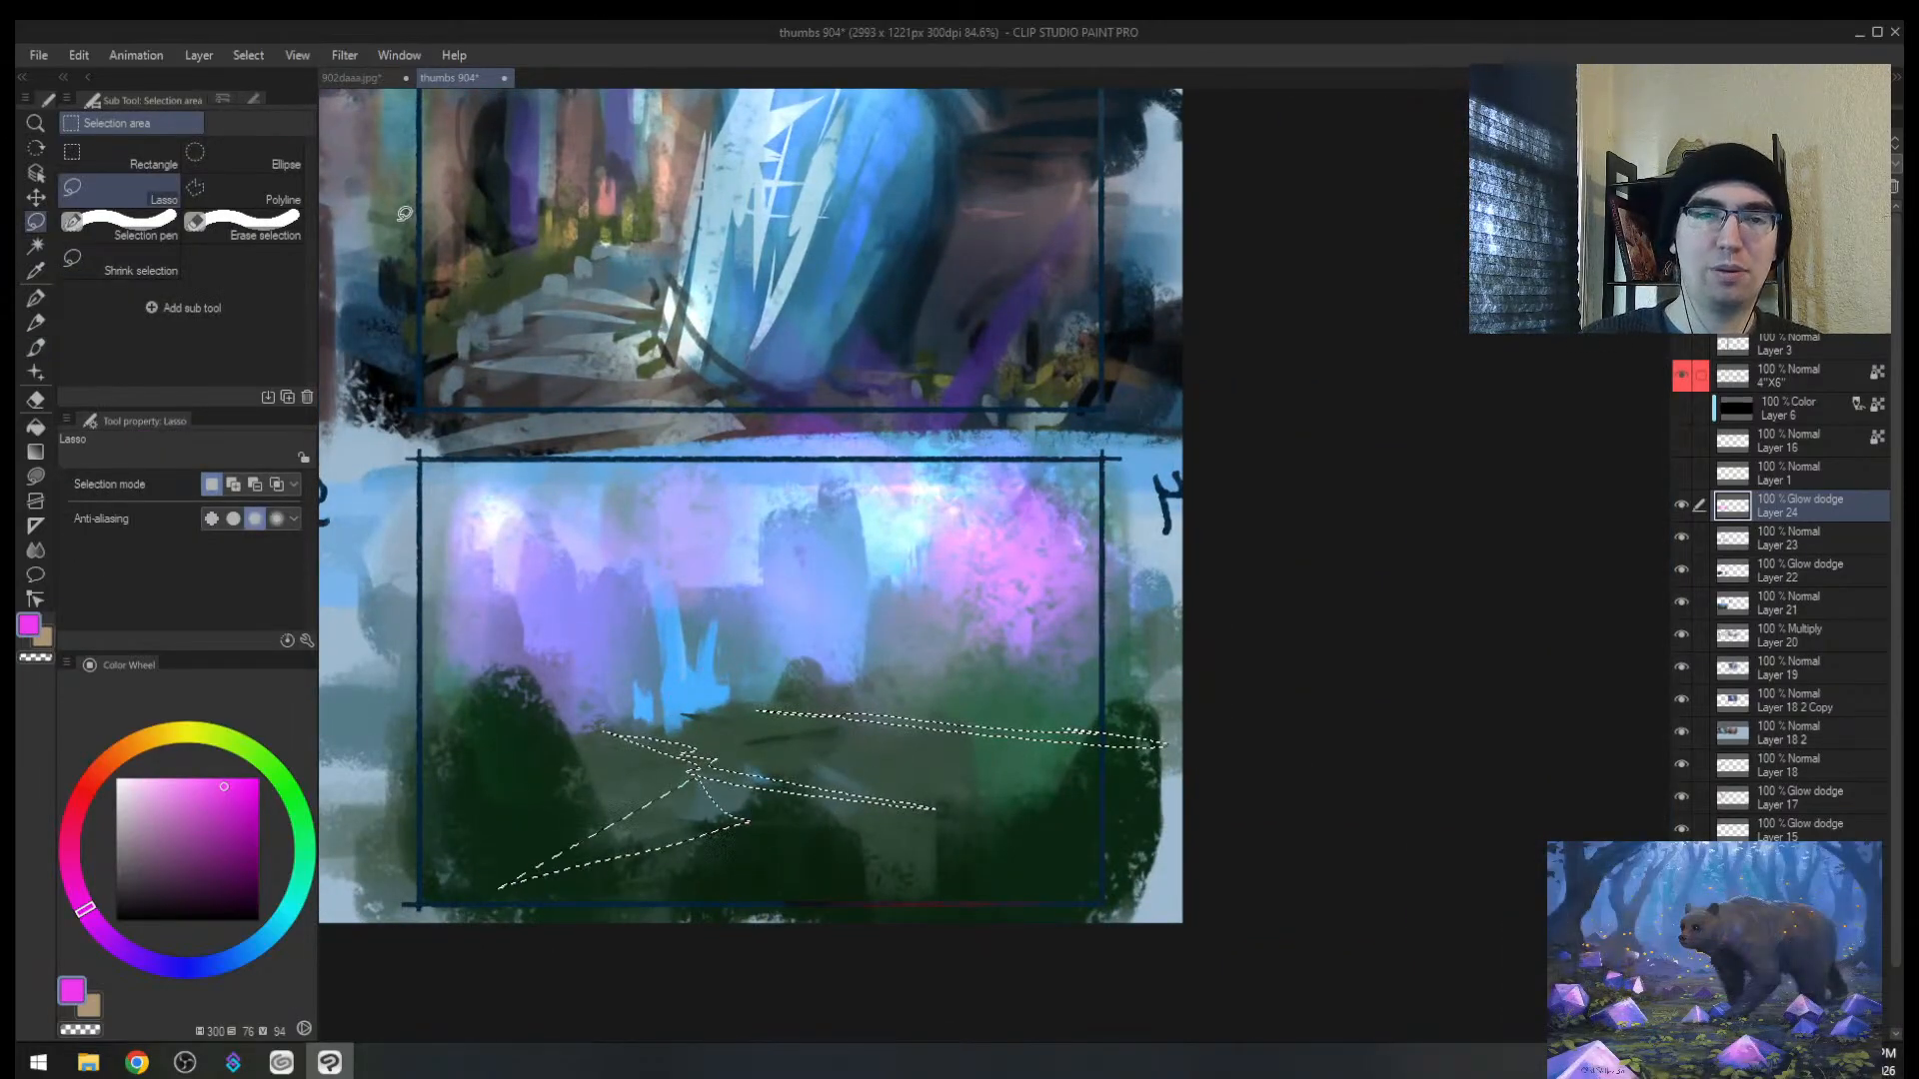
Step: Show the 902daaa.jpg landscape painting fitted in view
click(349, 77)
key(alt+space)
mouse_move(1025, 611)
mouse_down()
mouse_move(888, 633)
mouse_move(1102, 627)
mouse_move(1039, 624)
mouse_move(1091, 616)
mouse_up()
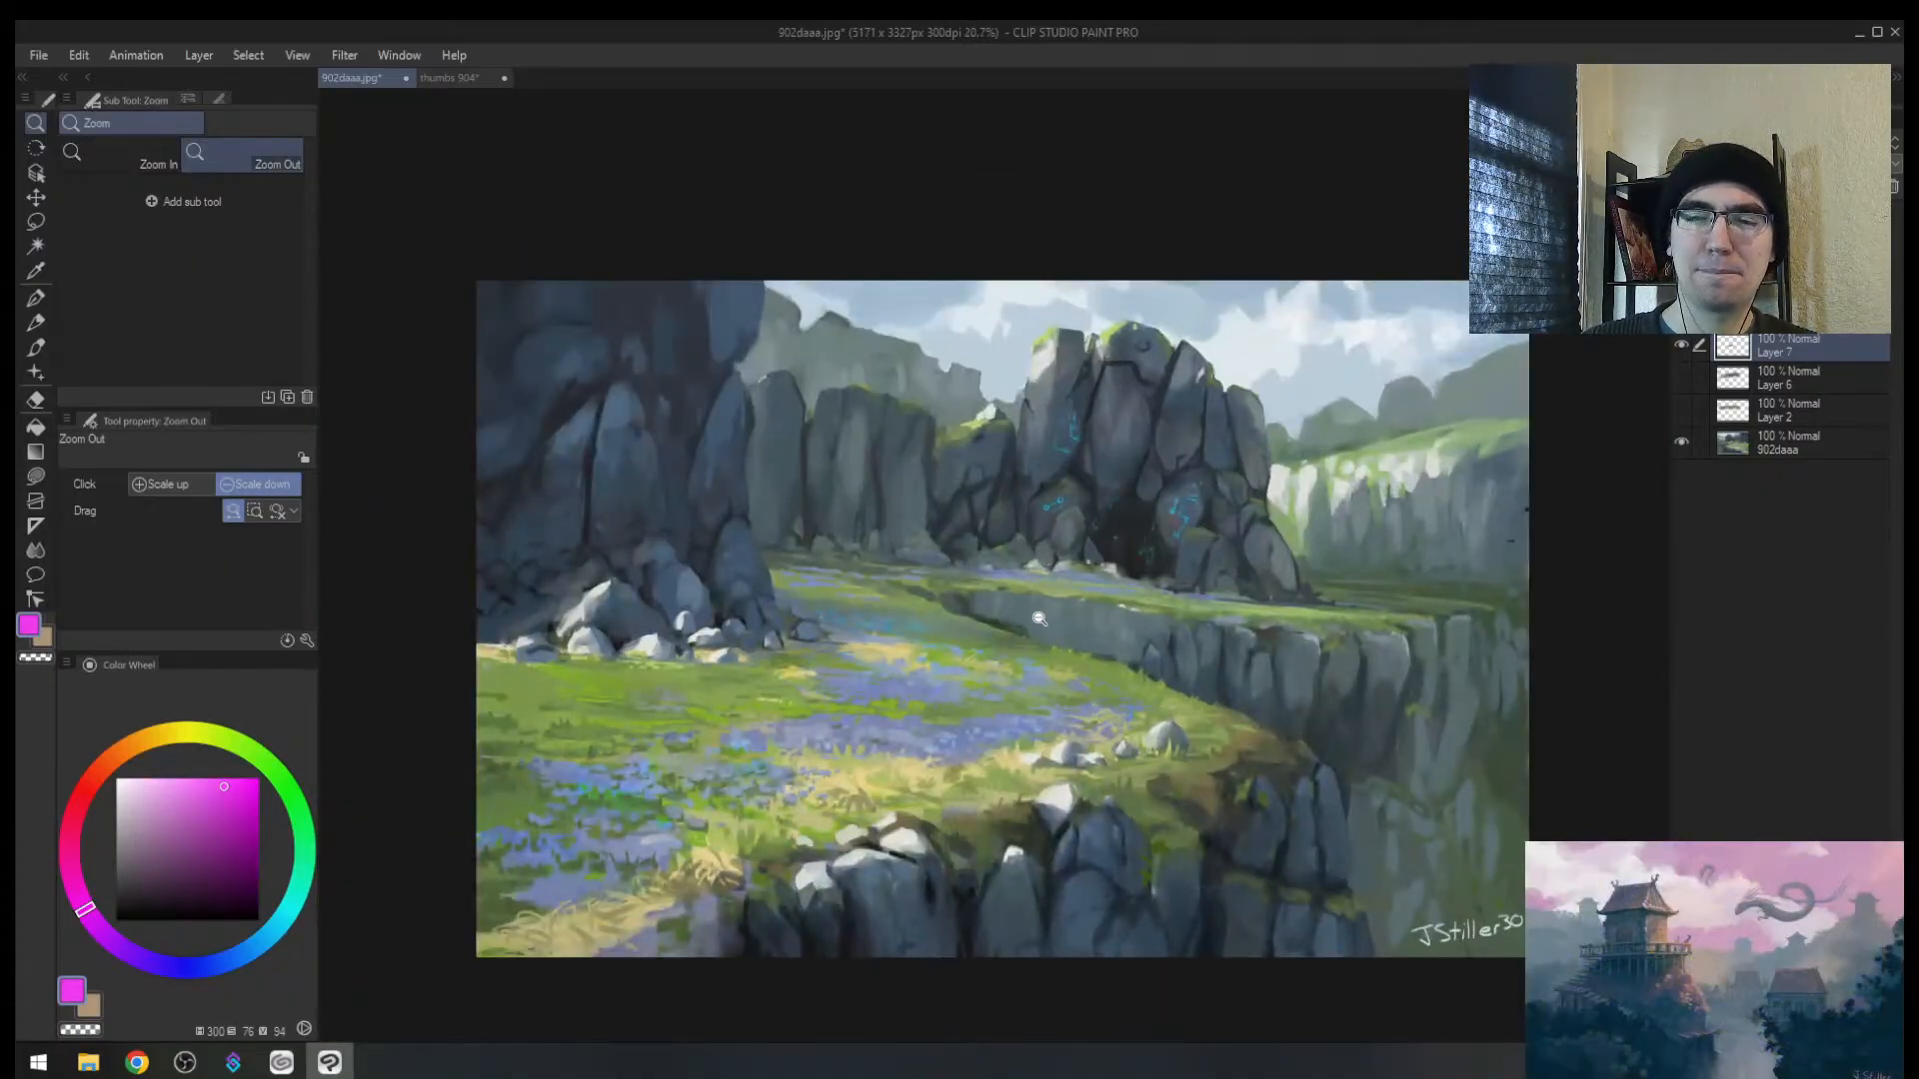
Step: Erase the cliff-edge strokes with a size-600 eraser, briefly comparing against Layer 6
key(e)
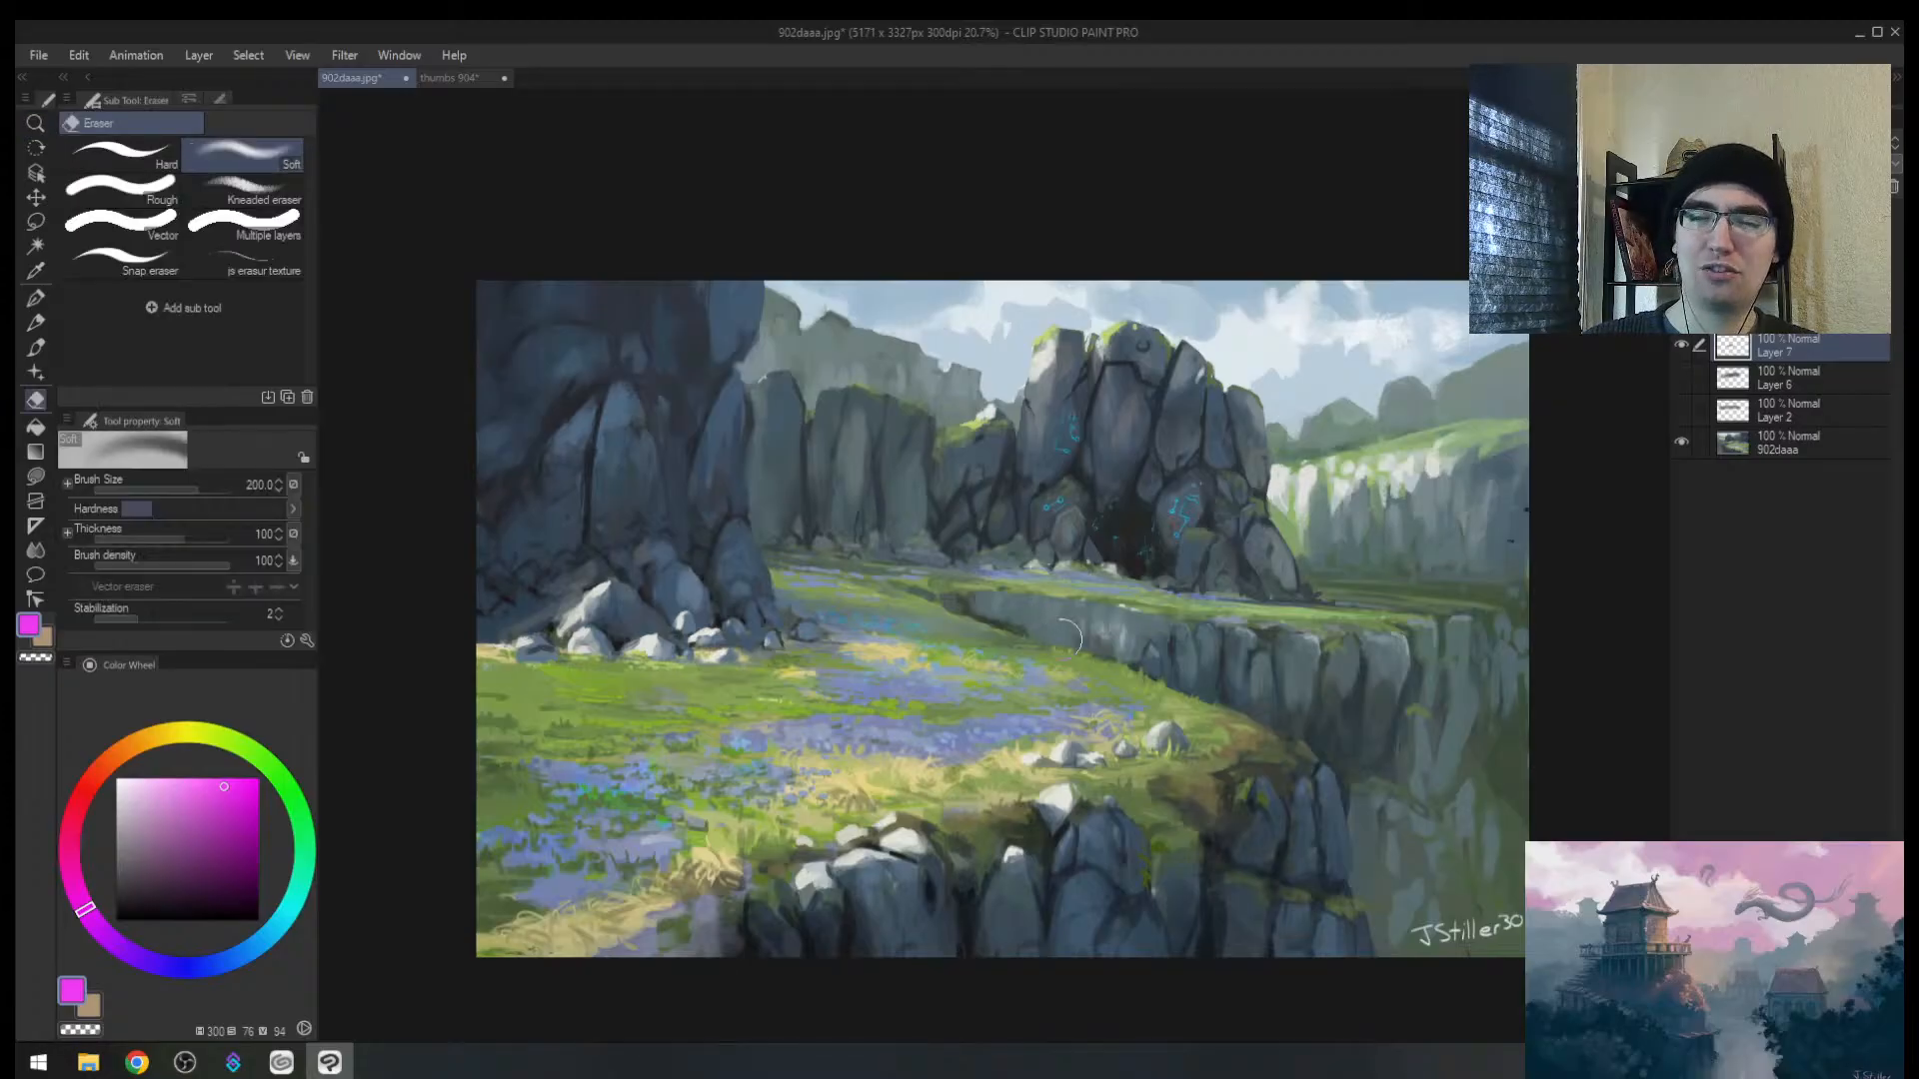
key(bracketright)
key(bracketright)
key(bracketright)
key(bracketright)
key(bracketright)
drag(1095, 620, 1232, 661)
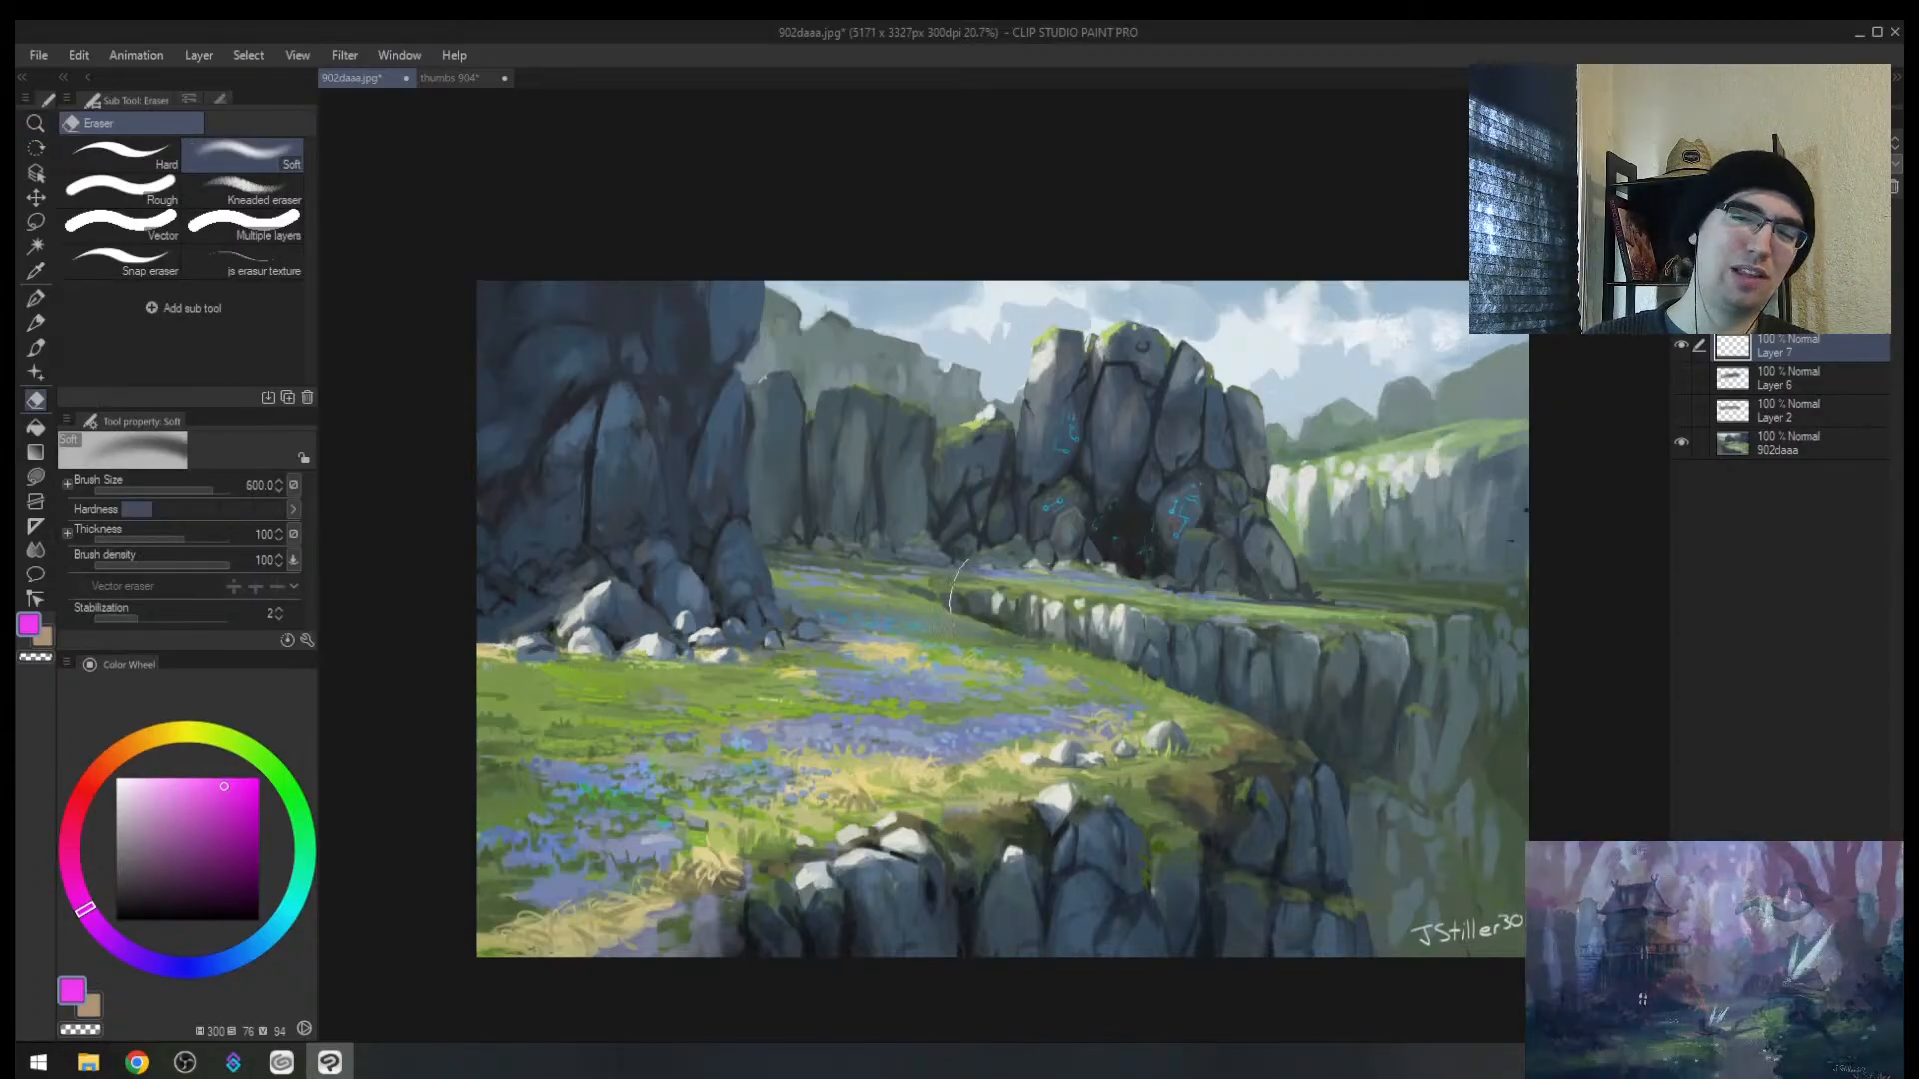
click(1681, 379)
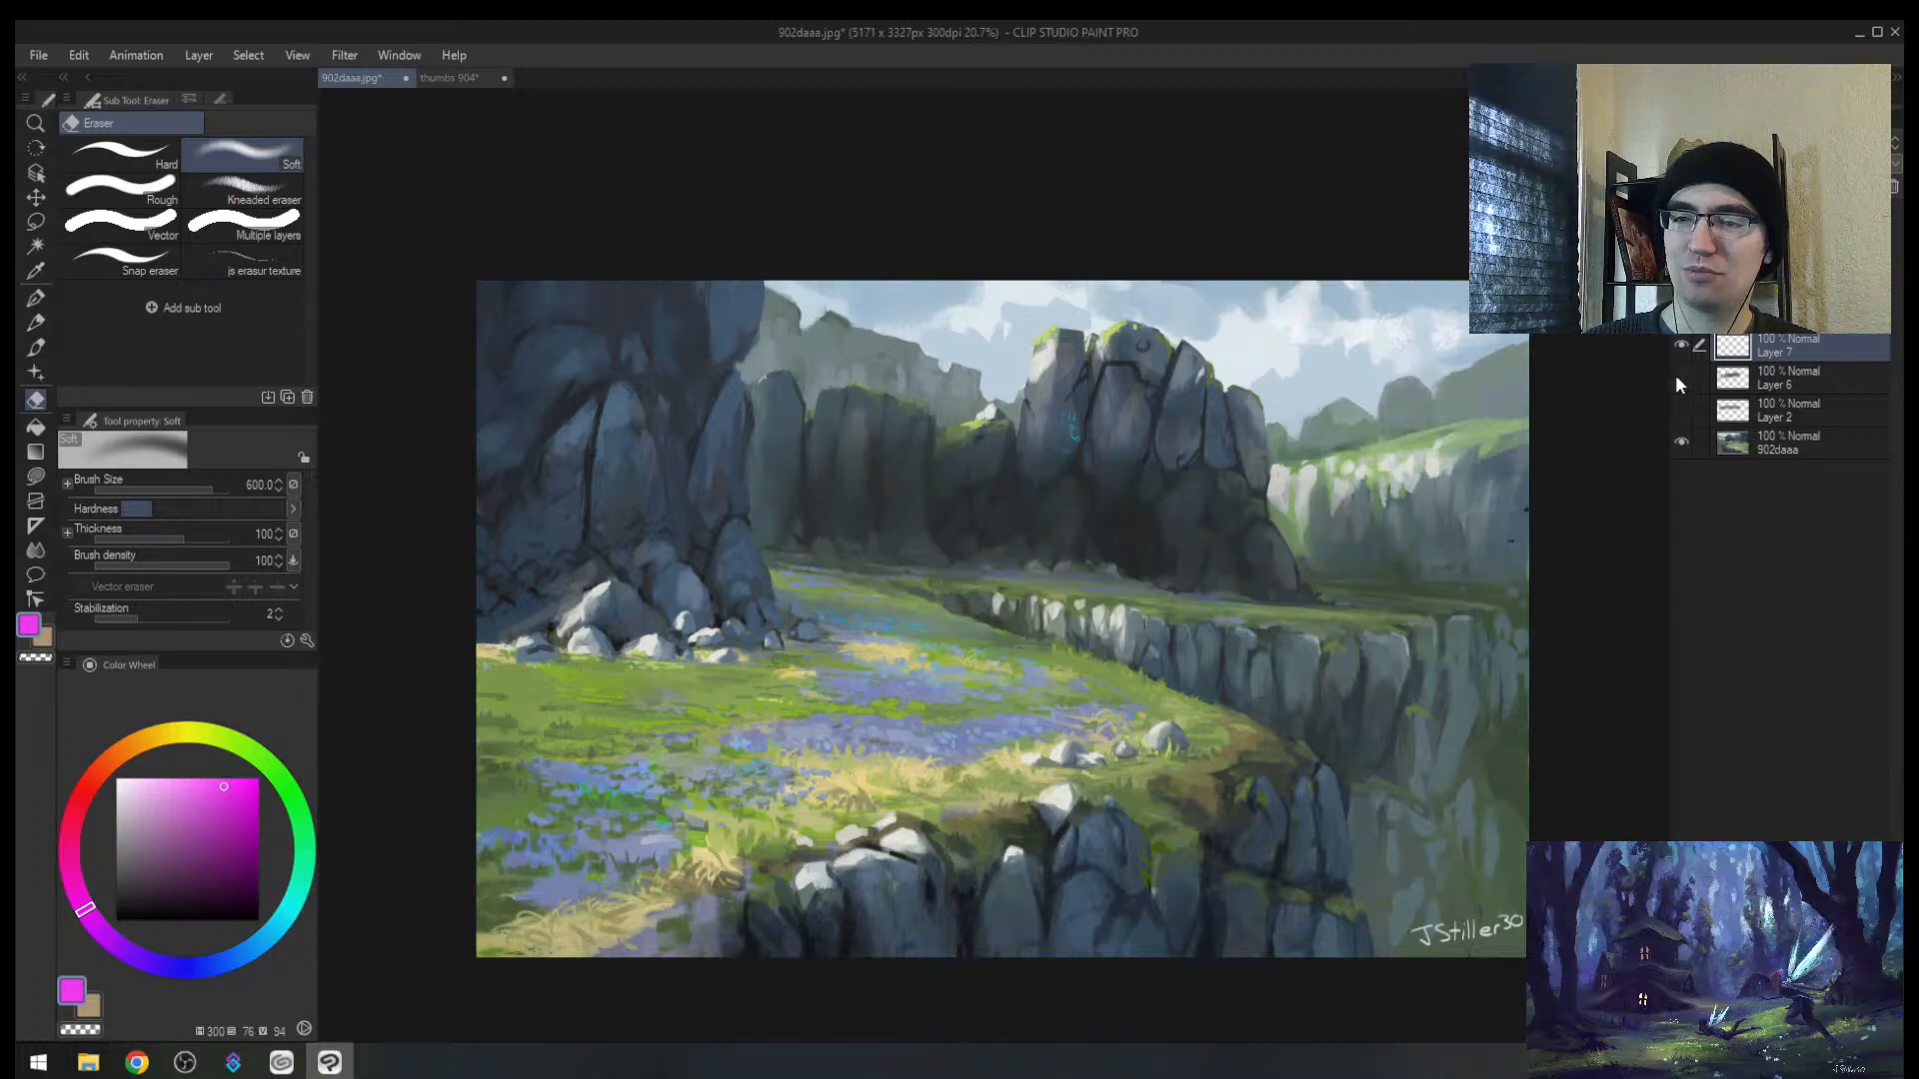
click(1681, 379)
Step: Go back to the thumbs 904 sheet and zoom out on it
key(slash)
mouse_move(1071, 599)
mouse_down()
mouse_move(980, 605)
mouse_move(1099, 610)
mouse_up()
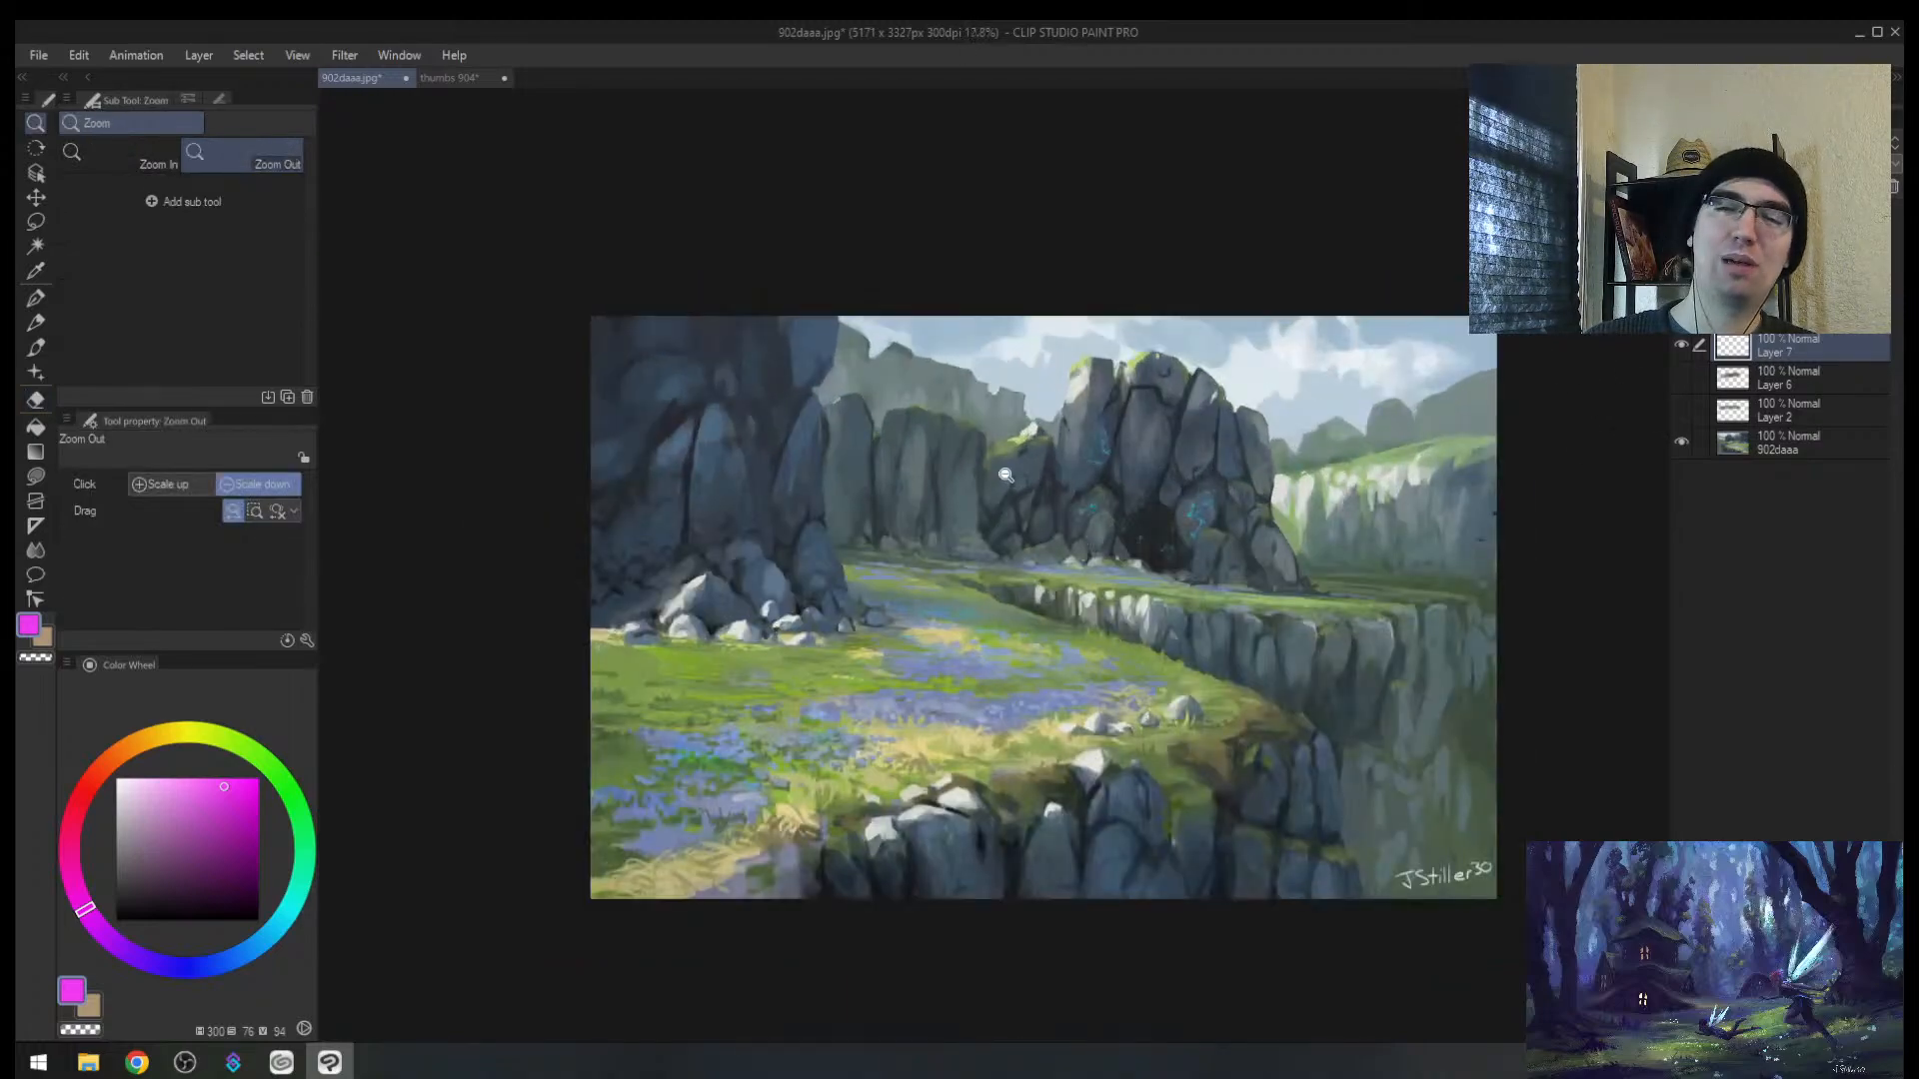
click(448, 80)
drag(855, 635, 789, 642)
Step: Tint the river selection with faint magenta, then deselect and shrink the brush to 50
key(h)
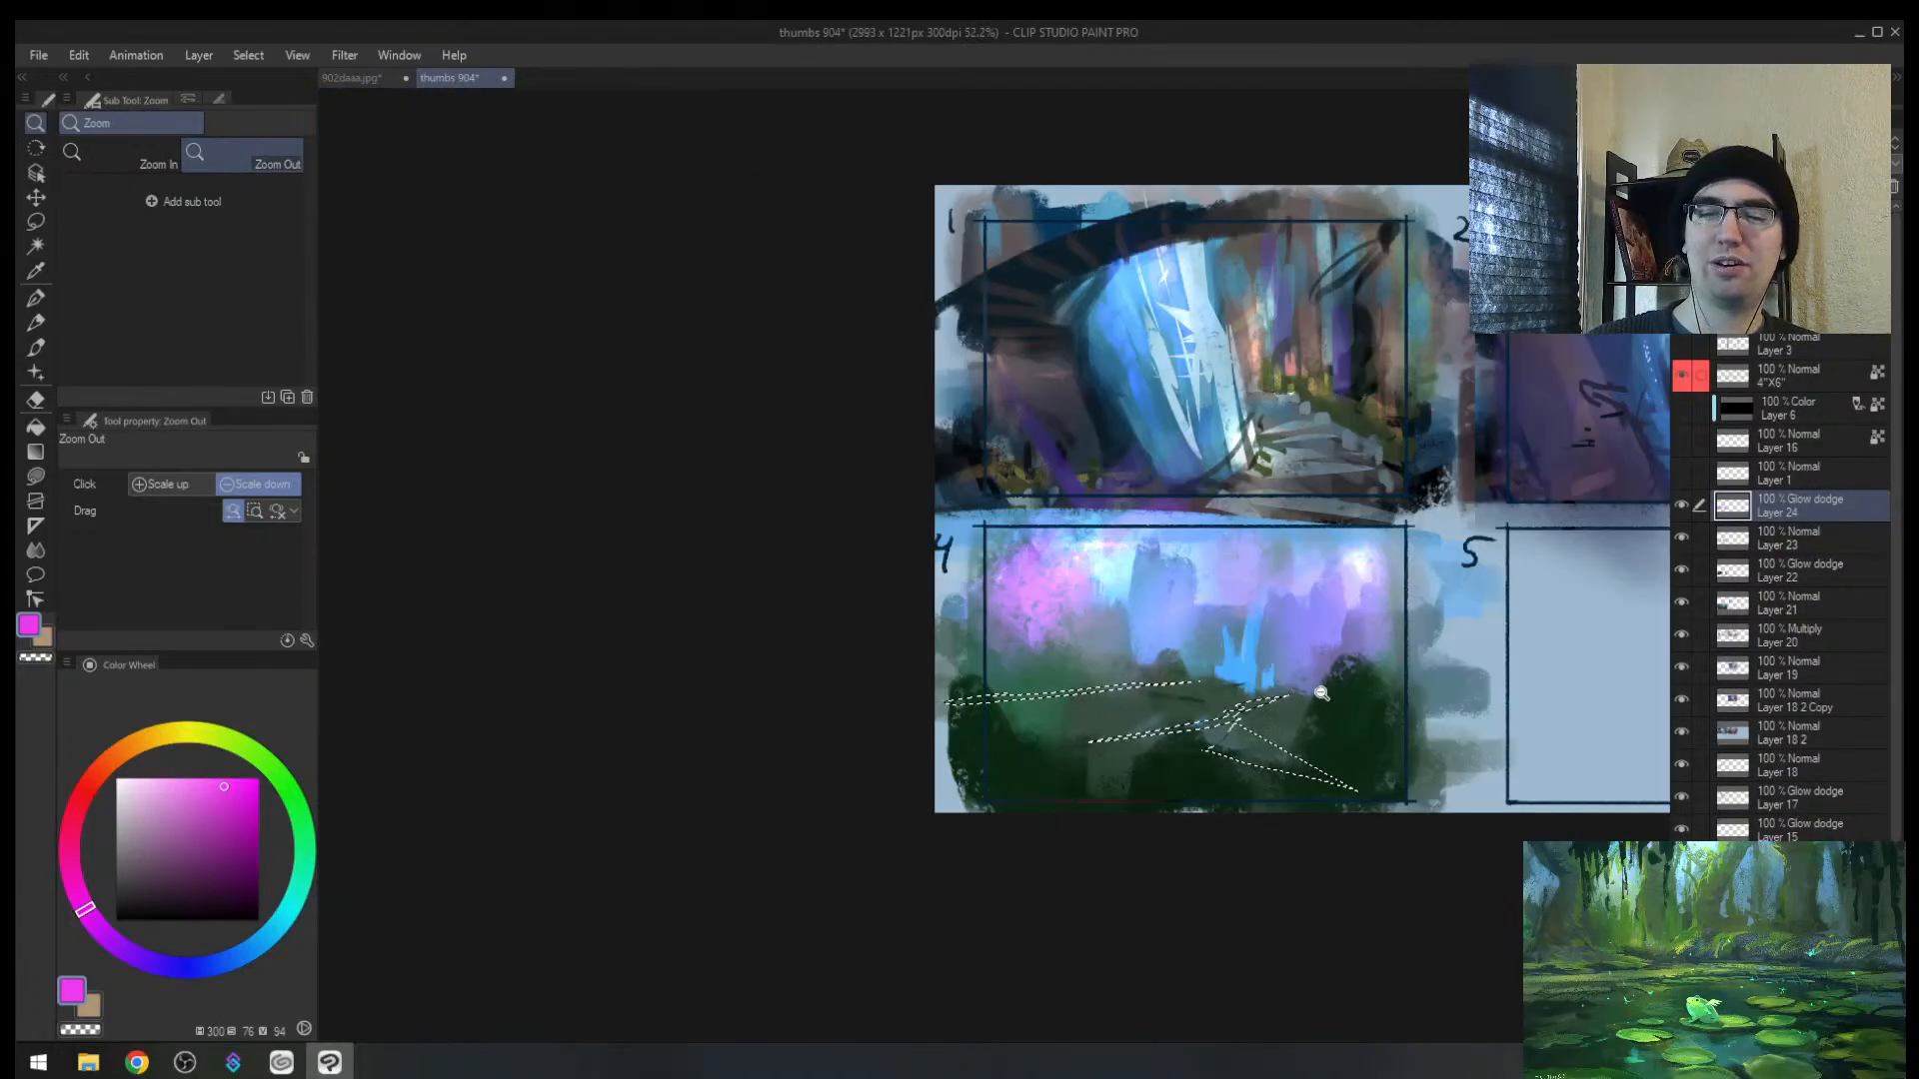
drag(1319, 687, 1384, 691)
mouse_move(1292, 692)
mouse_down()
mouse_move(1145, 702)
mouse_move(1179, 699)
mouse_up()
key(b)
key(bracketright)
mouse_move(949, 734)
mouse_down()
mouse_move(896, 756)
mouse_move(871, 720)
mouse_up()
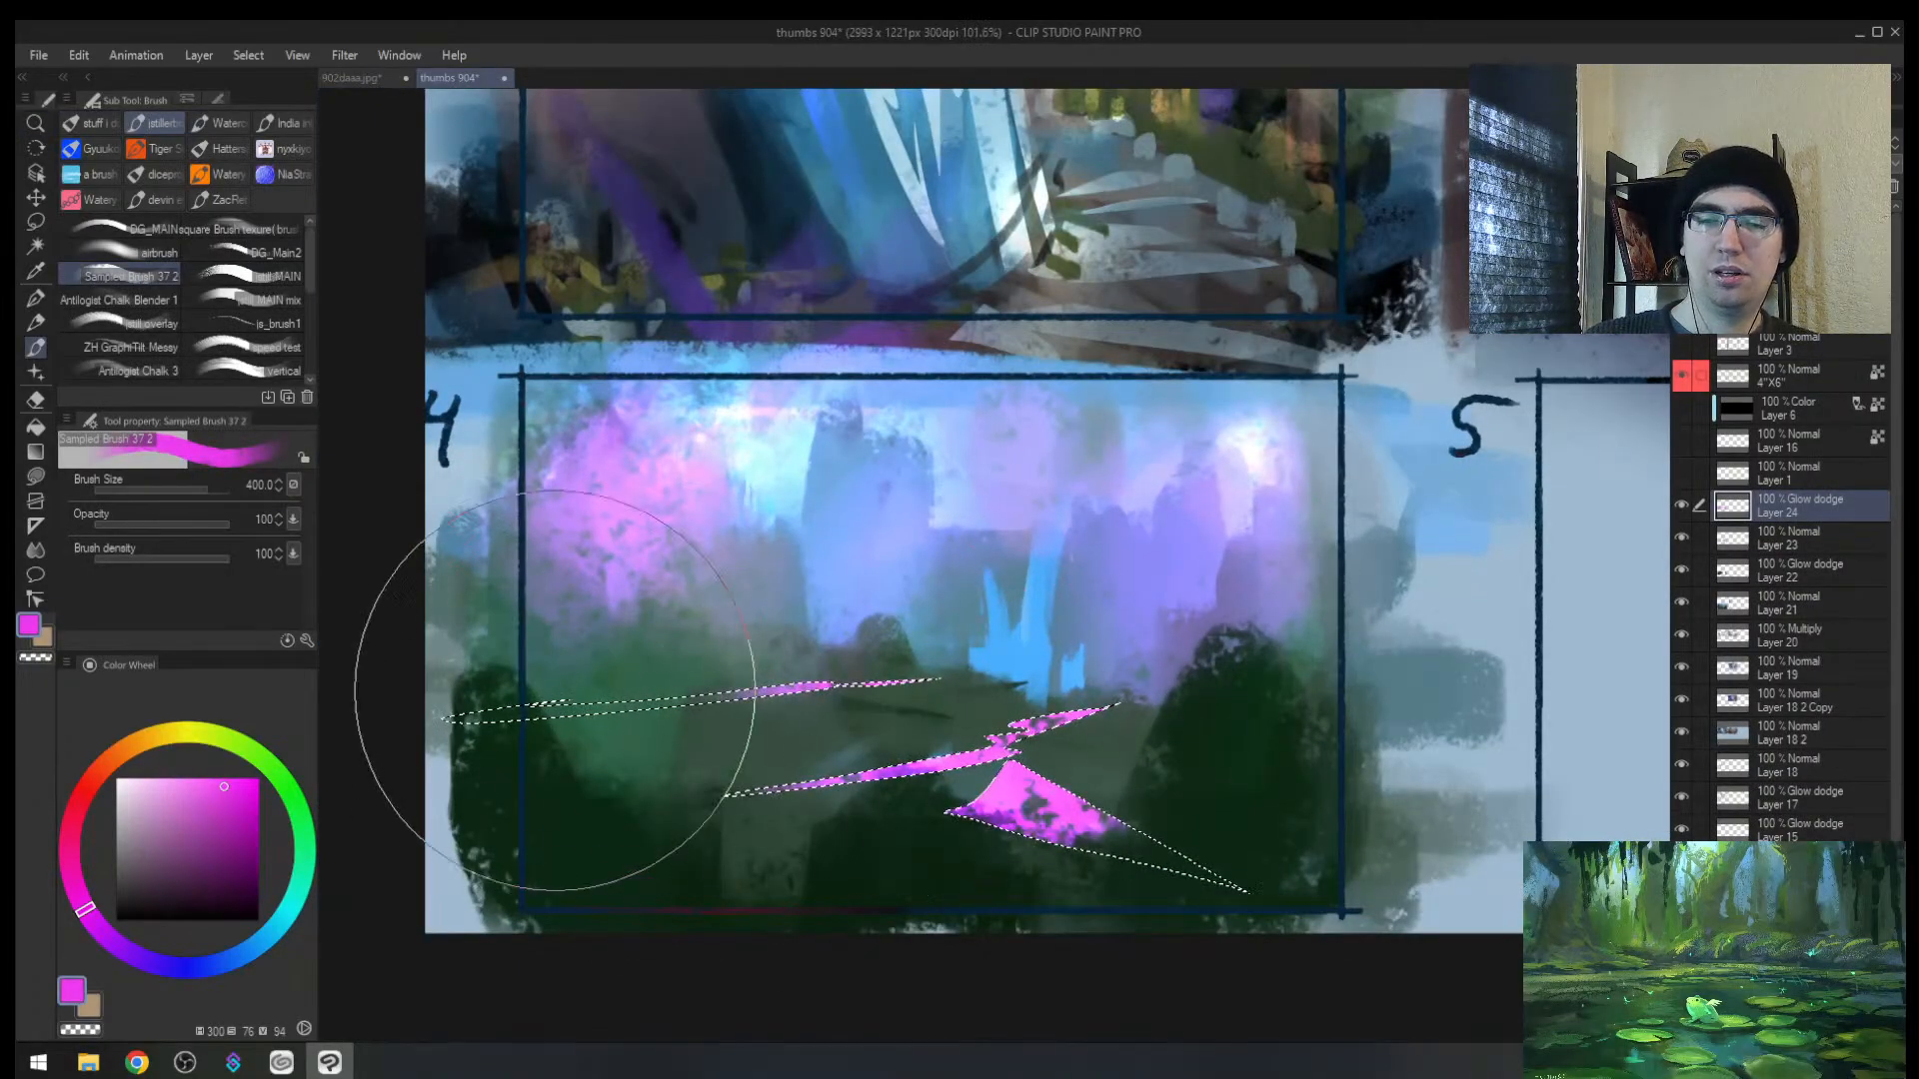
key(ctrl+z)
key(ctrl+z)
drag(985, 698, 711, 736)
key(bracketleft)
key(bracketleft)
key(bracketleft)
key(bracketleft)
key(bracketleft)
key(bracketleft)
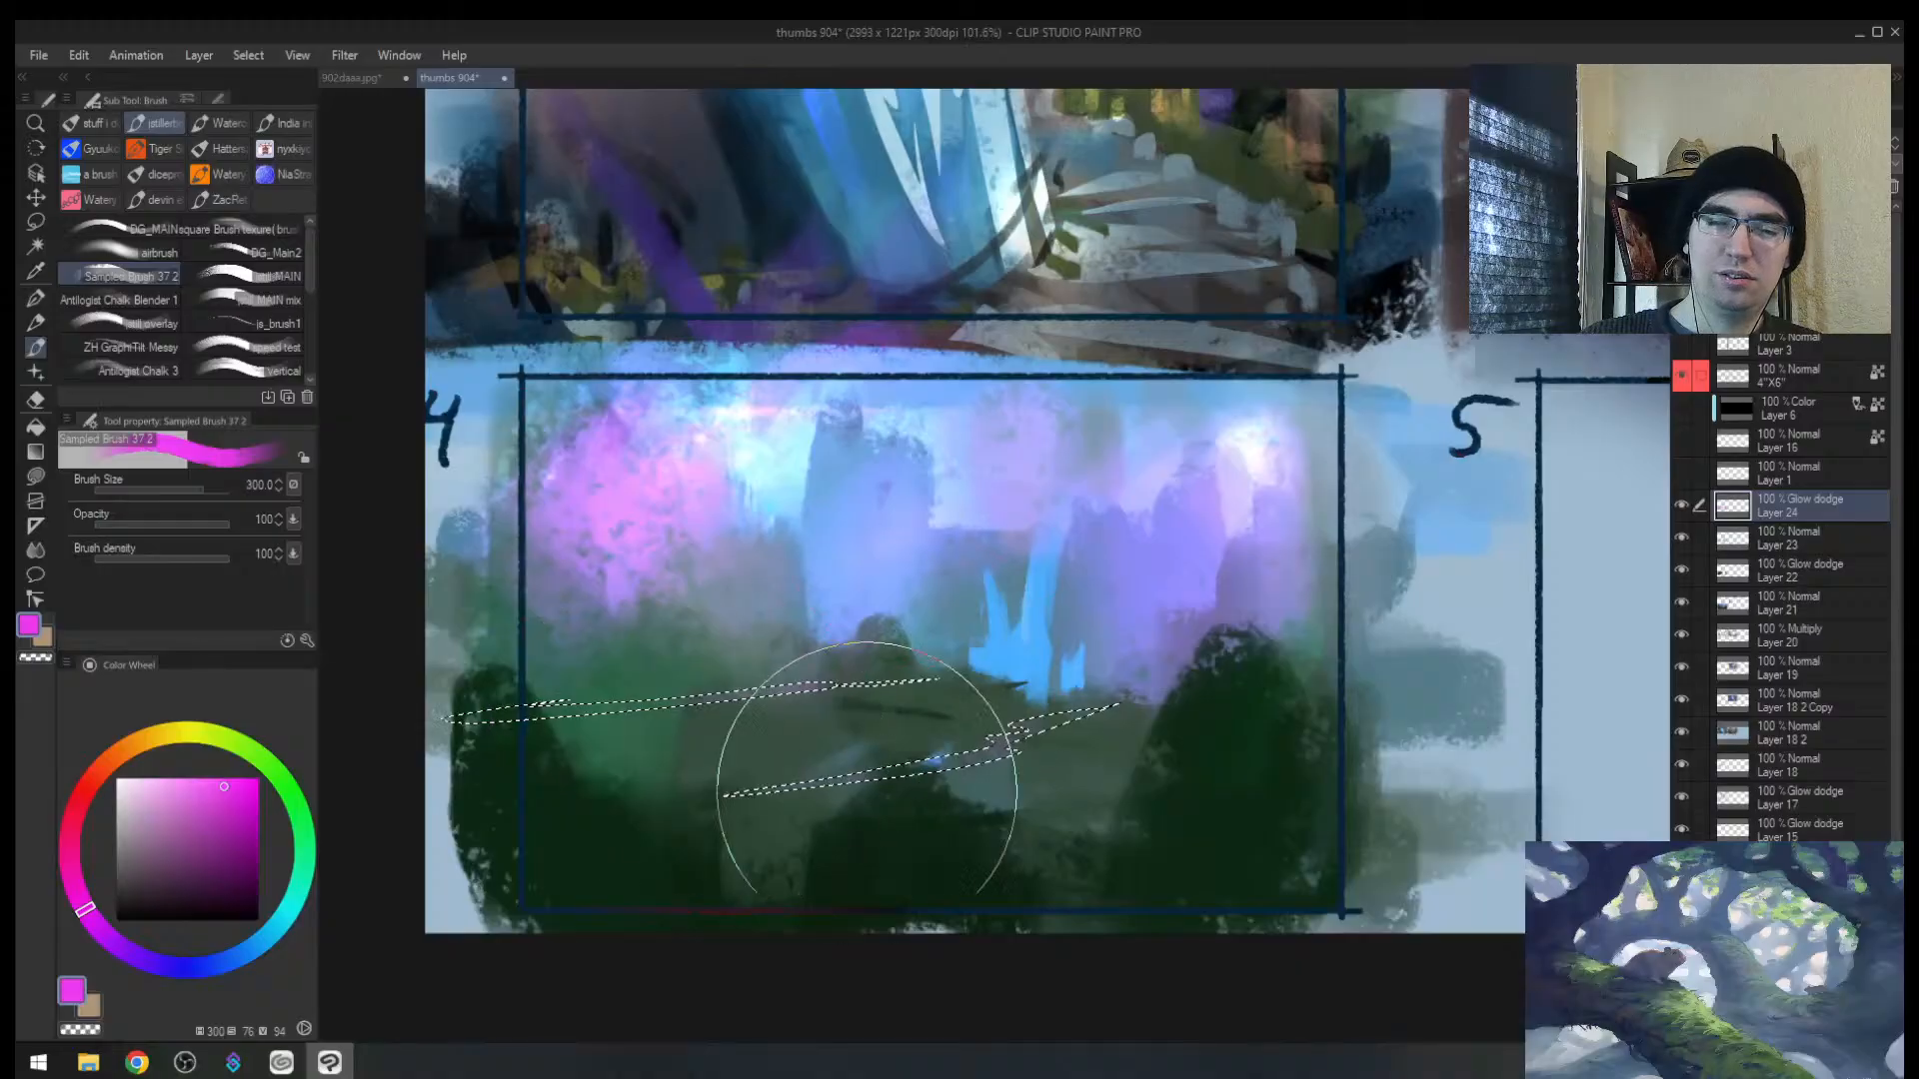
key(ctrl+d)
key(bracketleft)
key(bracketleft)
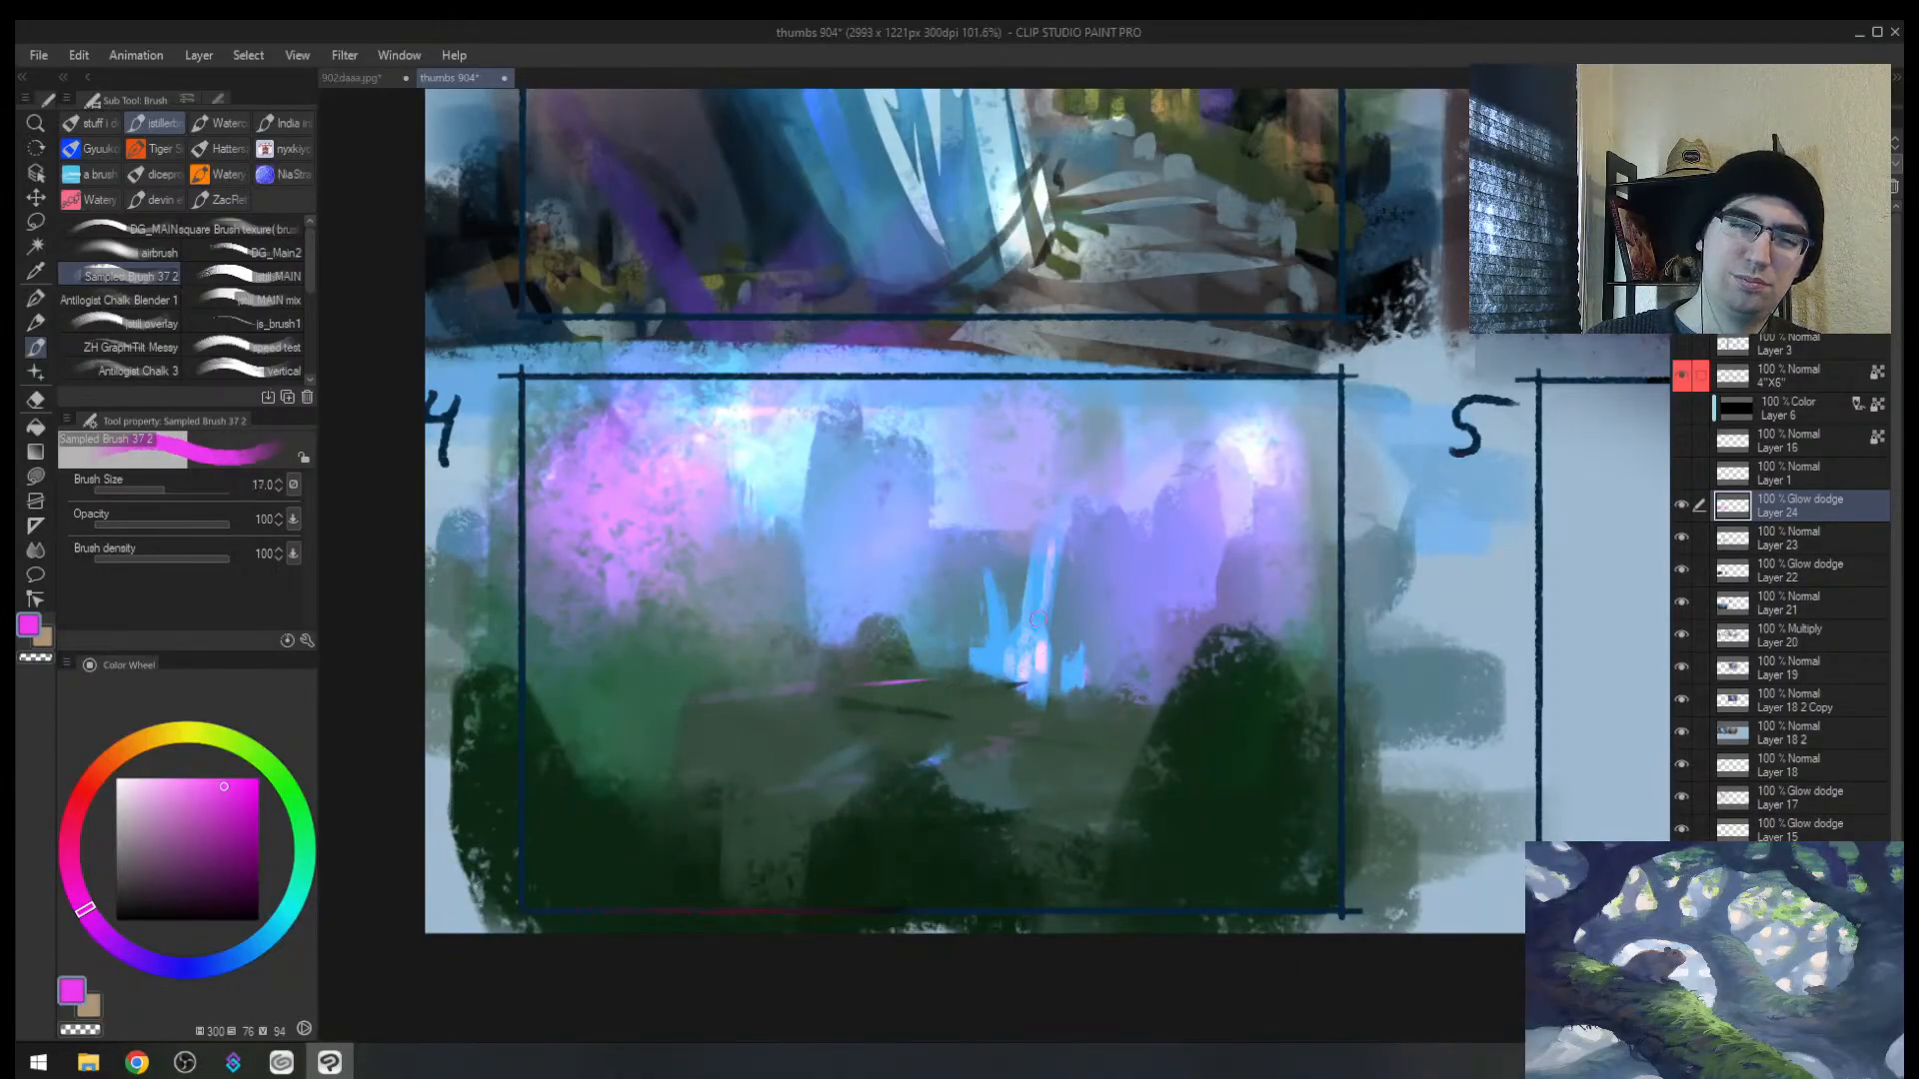
Step: Paint bright cyan down frame 4's waterfall and fill its right spike on a new layer
key(h)
key(bracketright)
alt+click(948, 592)
drag(943, 546, 937, 621)
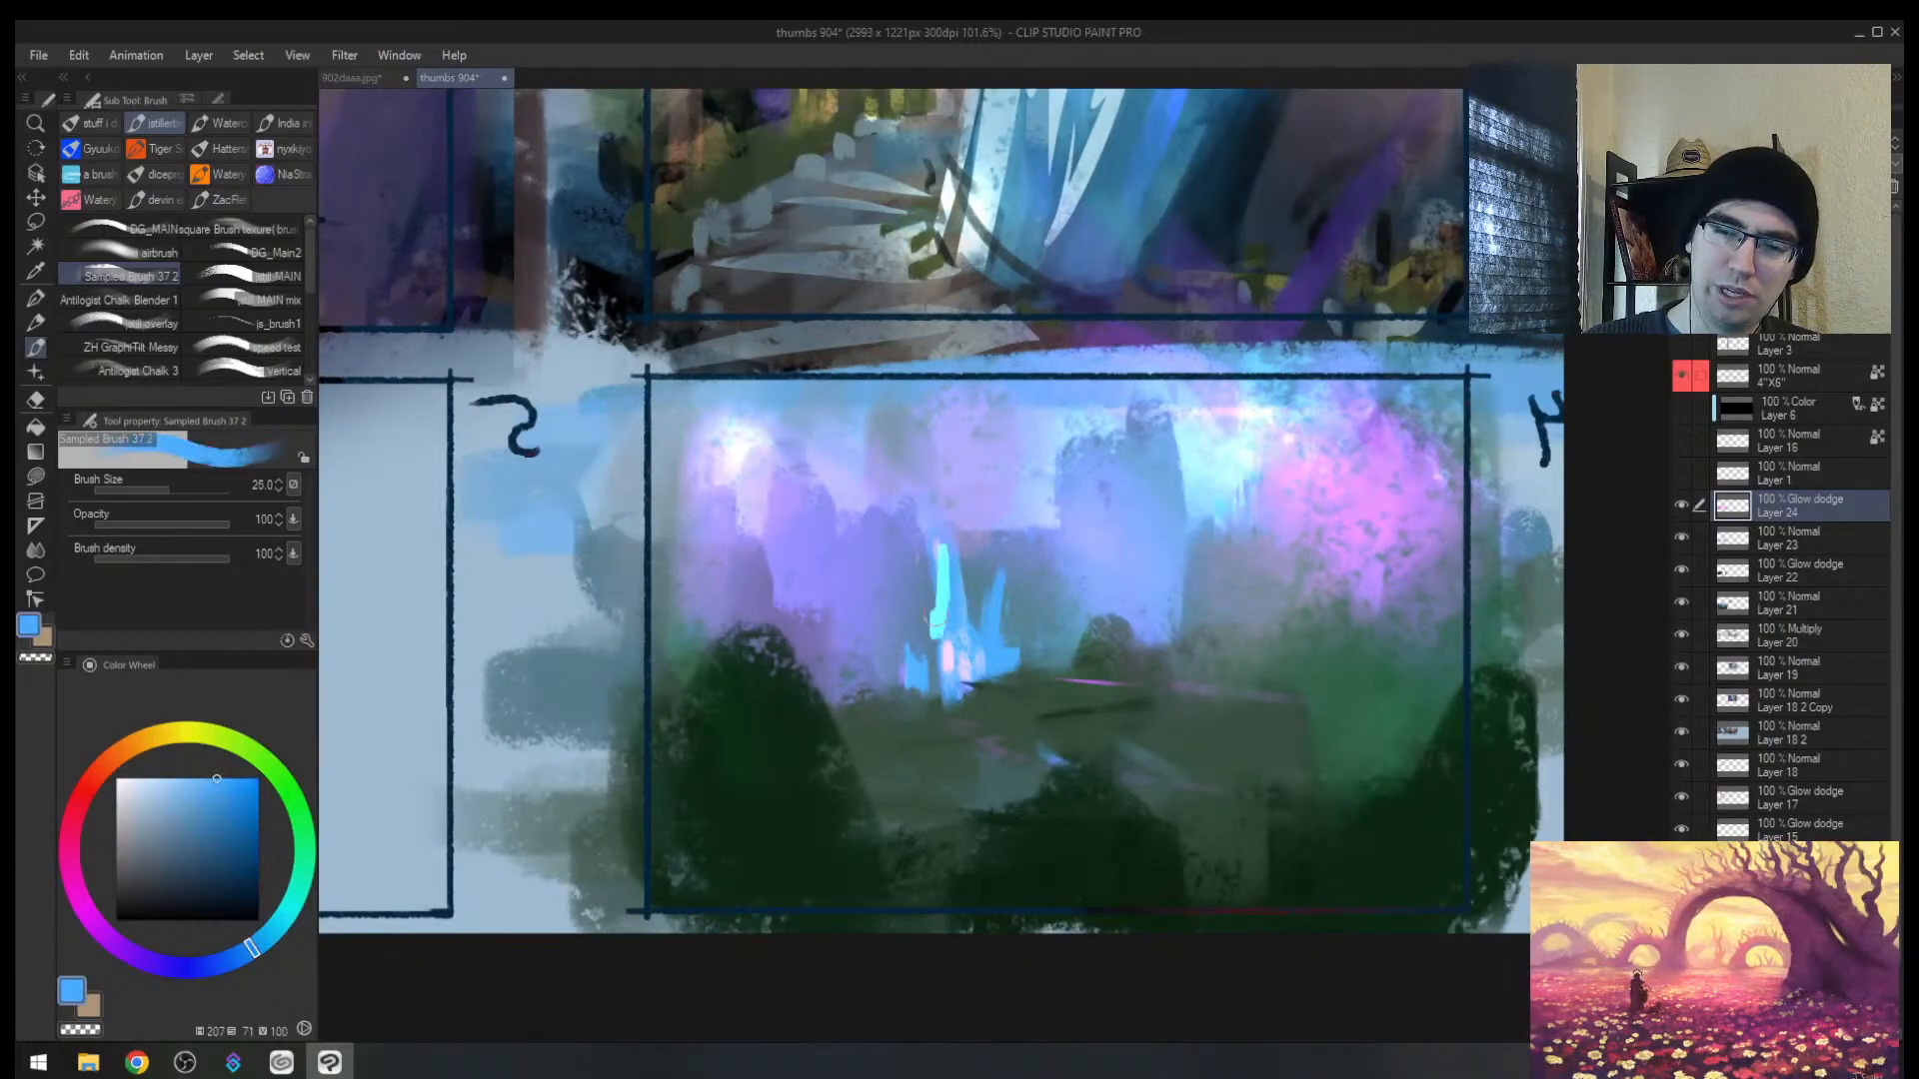
key(ctrl+shift+n)
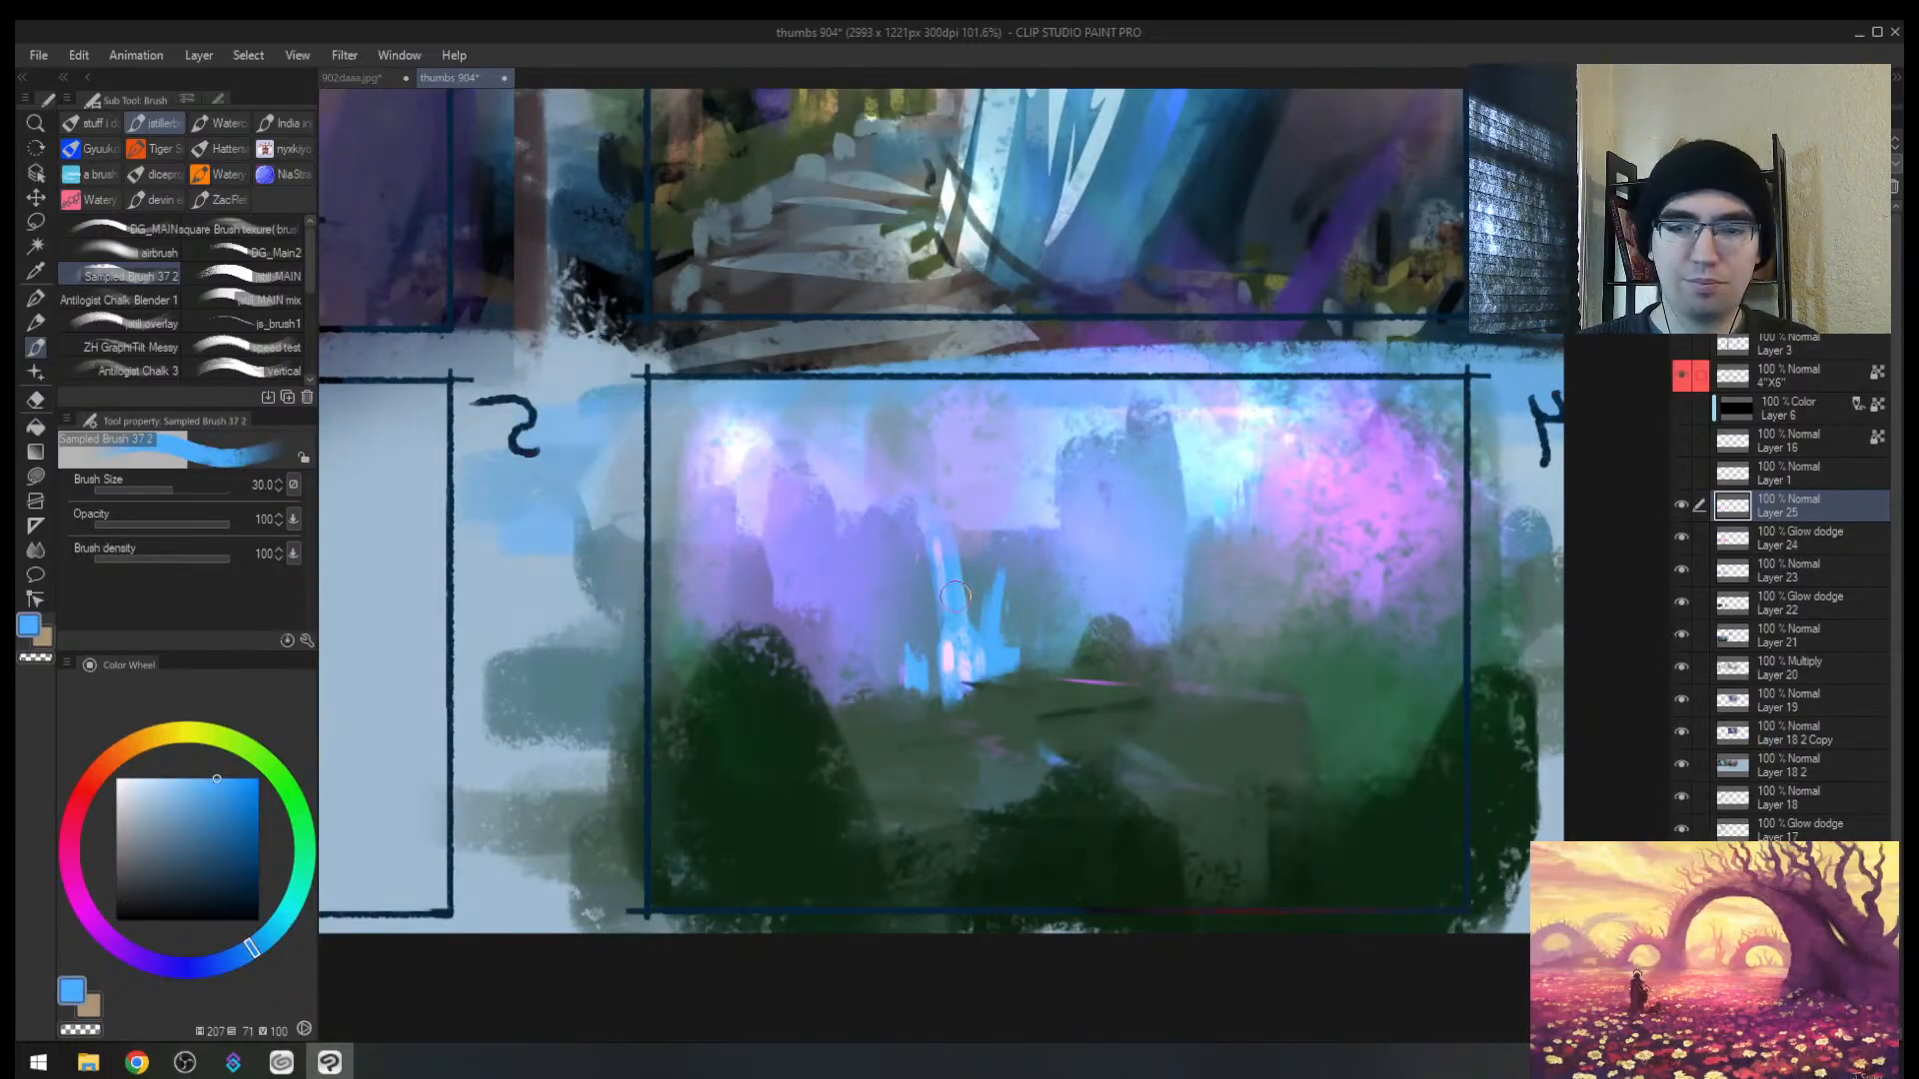
mouse_move(1003, 552)
mouse_down()
mouse_move(1006, 638)
mouse_move(961, 652)
mouse_move(945, 537)
mouse_up()
Step: Sample muted, bright and dark blues plus the foreground green from frame 4 at brush size 40
key(bracketright)
alt+click(905, 587)
alt+click(951, 598)
key(h)
key(alt+space)
mouse_move(1184, 530)
mouse_down()
mouse_move(969, 527)
mouse_move(1099, 522)
mouse_up()
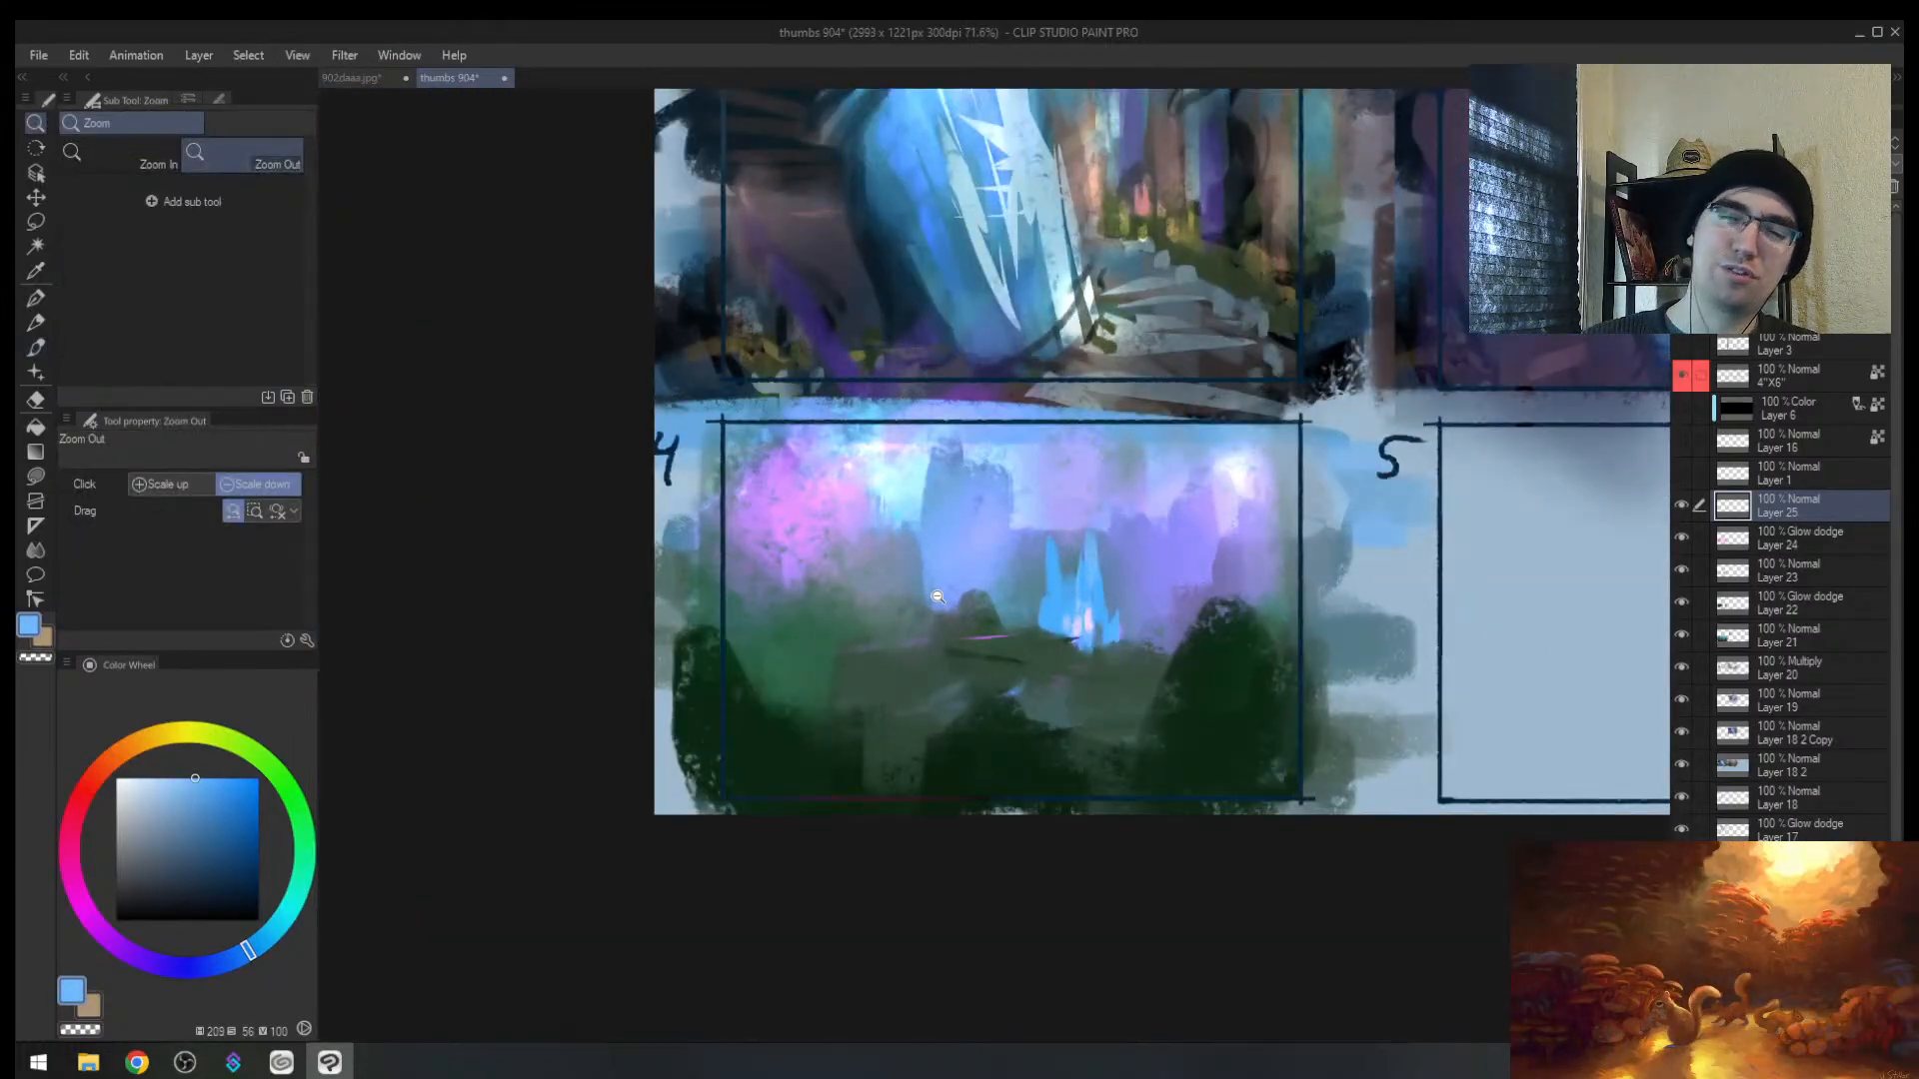
alt+click(999, 636)
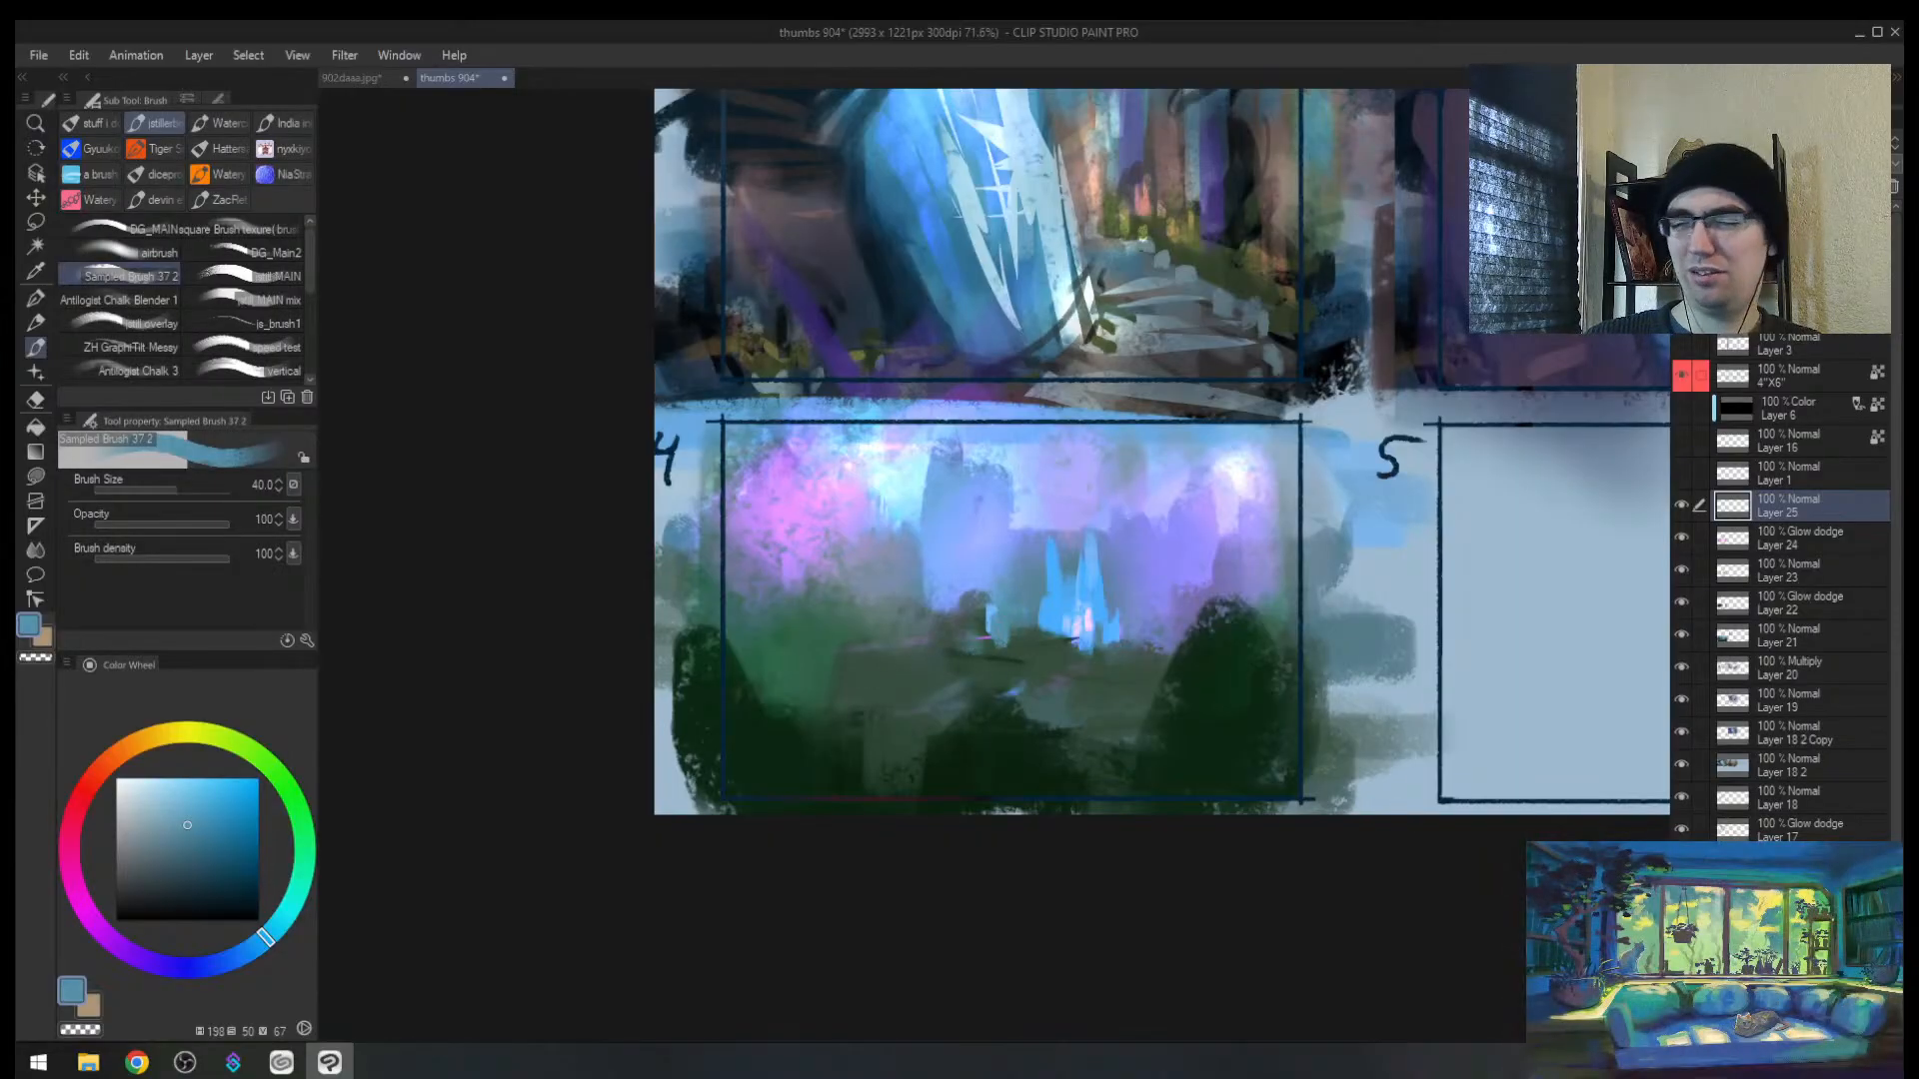
key(h)
alt+click(1058, 696)
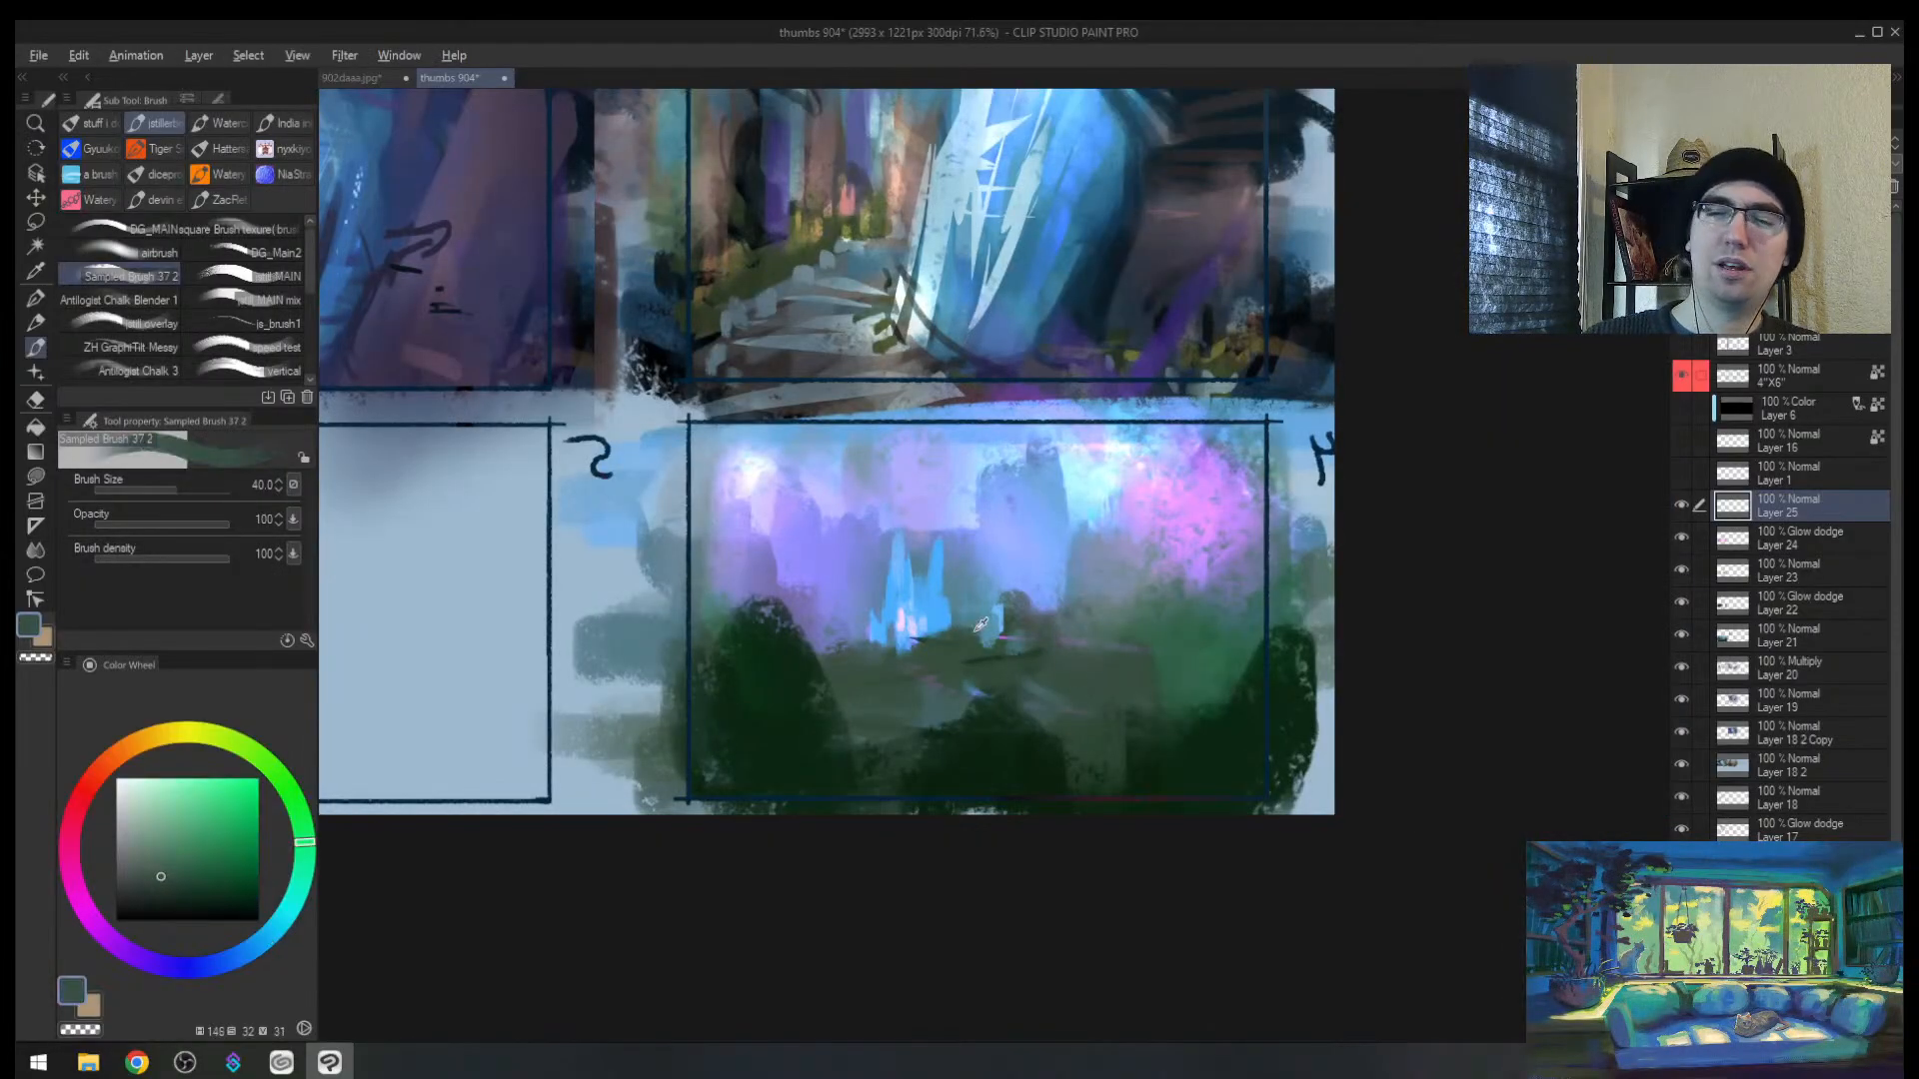
alt+click(939, 644)
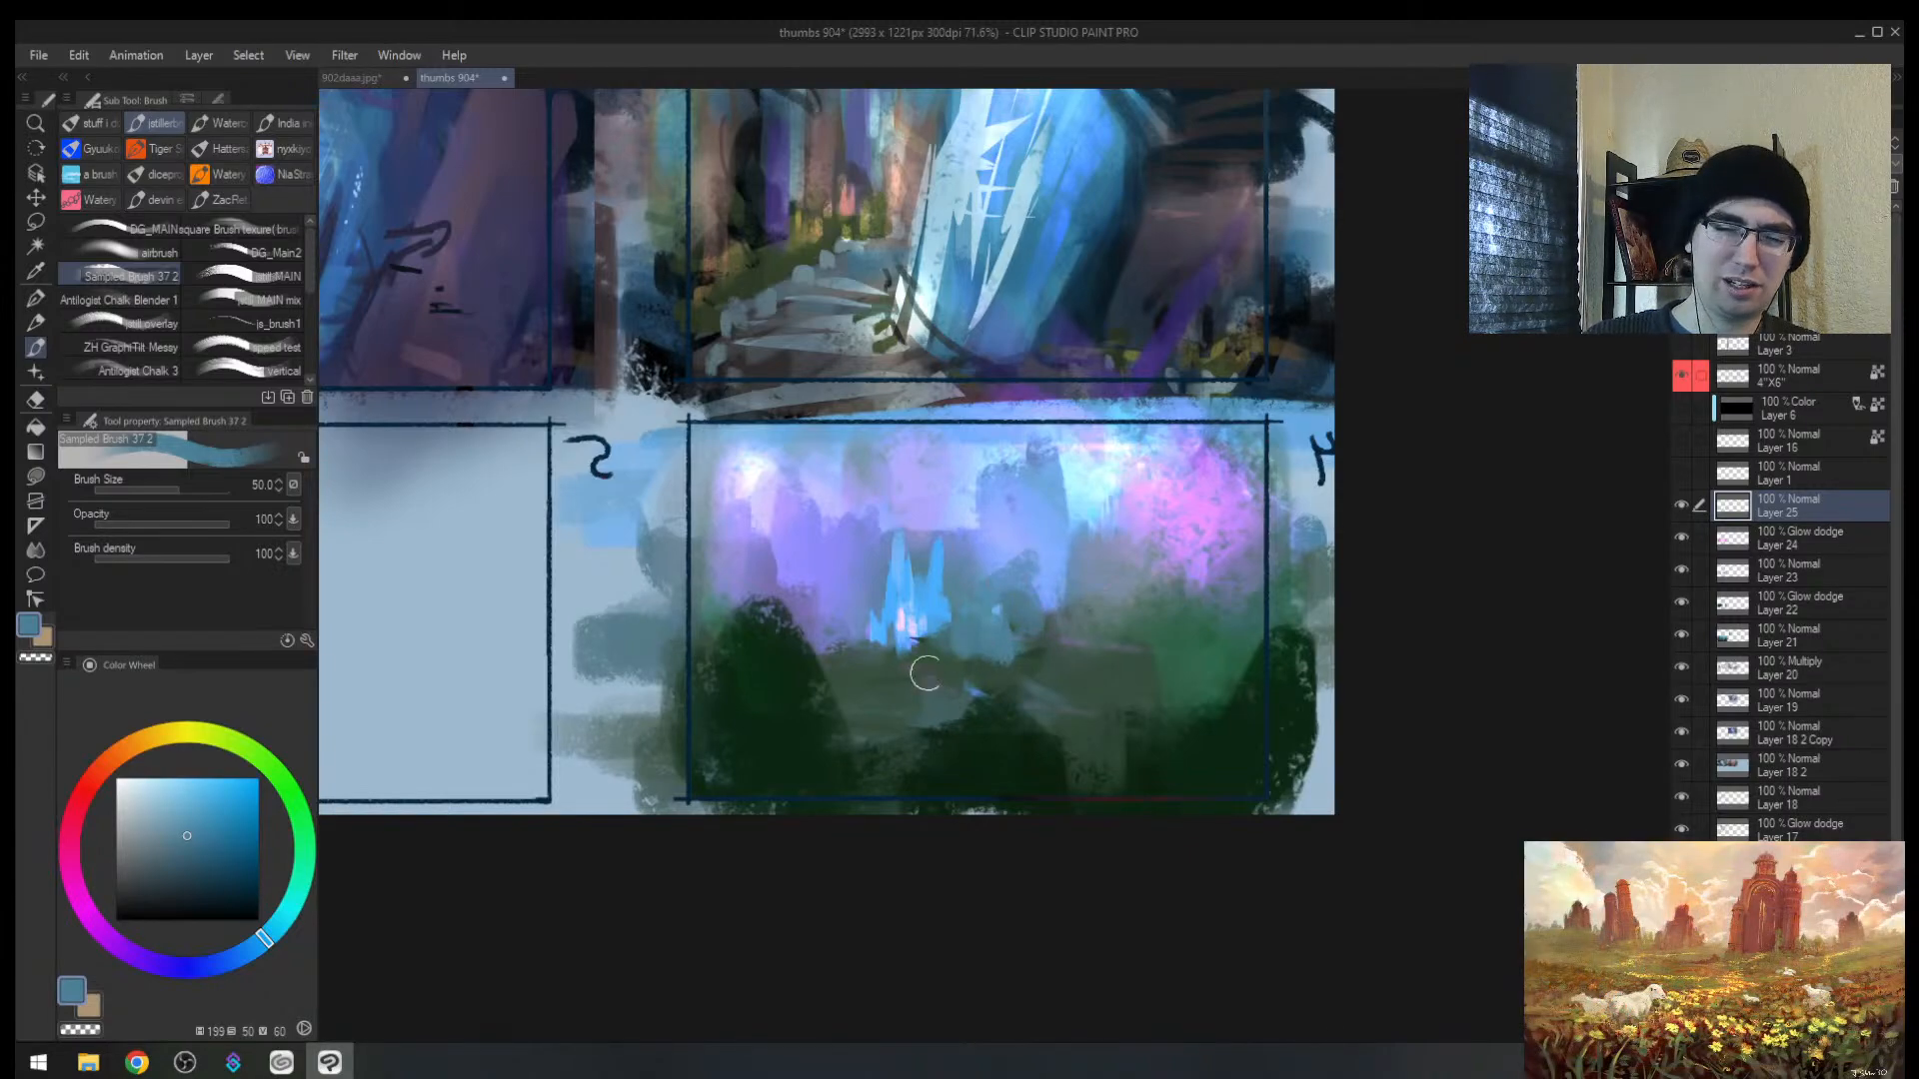
Step: Paint jagged pale cyan peaks across frame 4's sky and dab blue-grey below them
key(m)
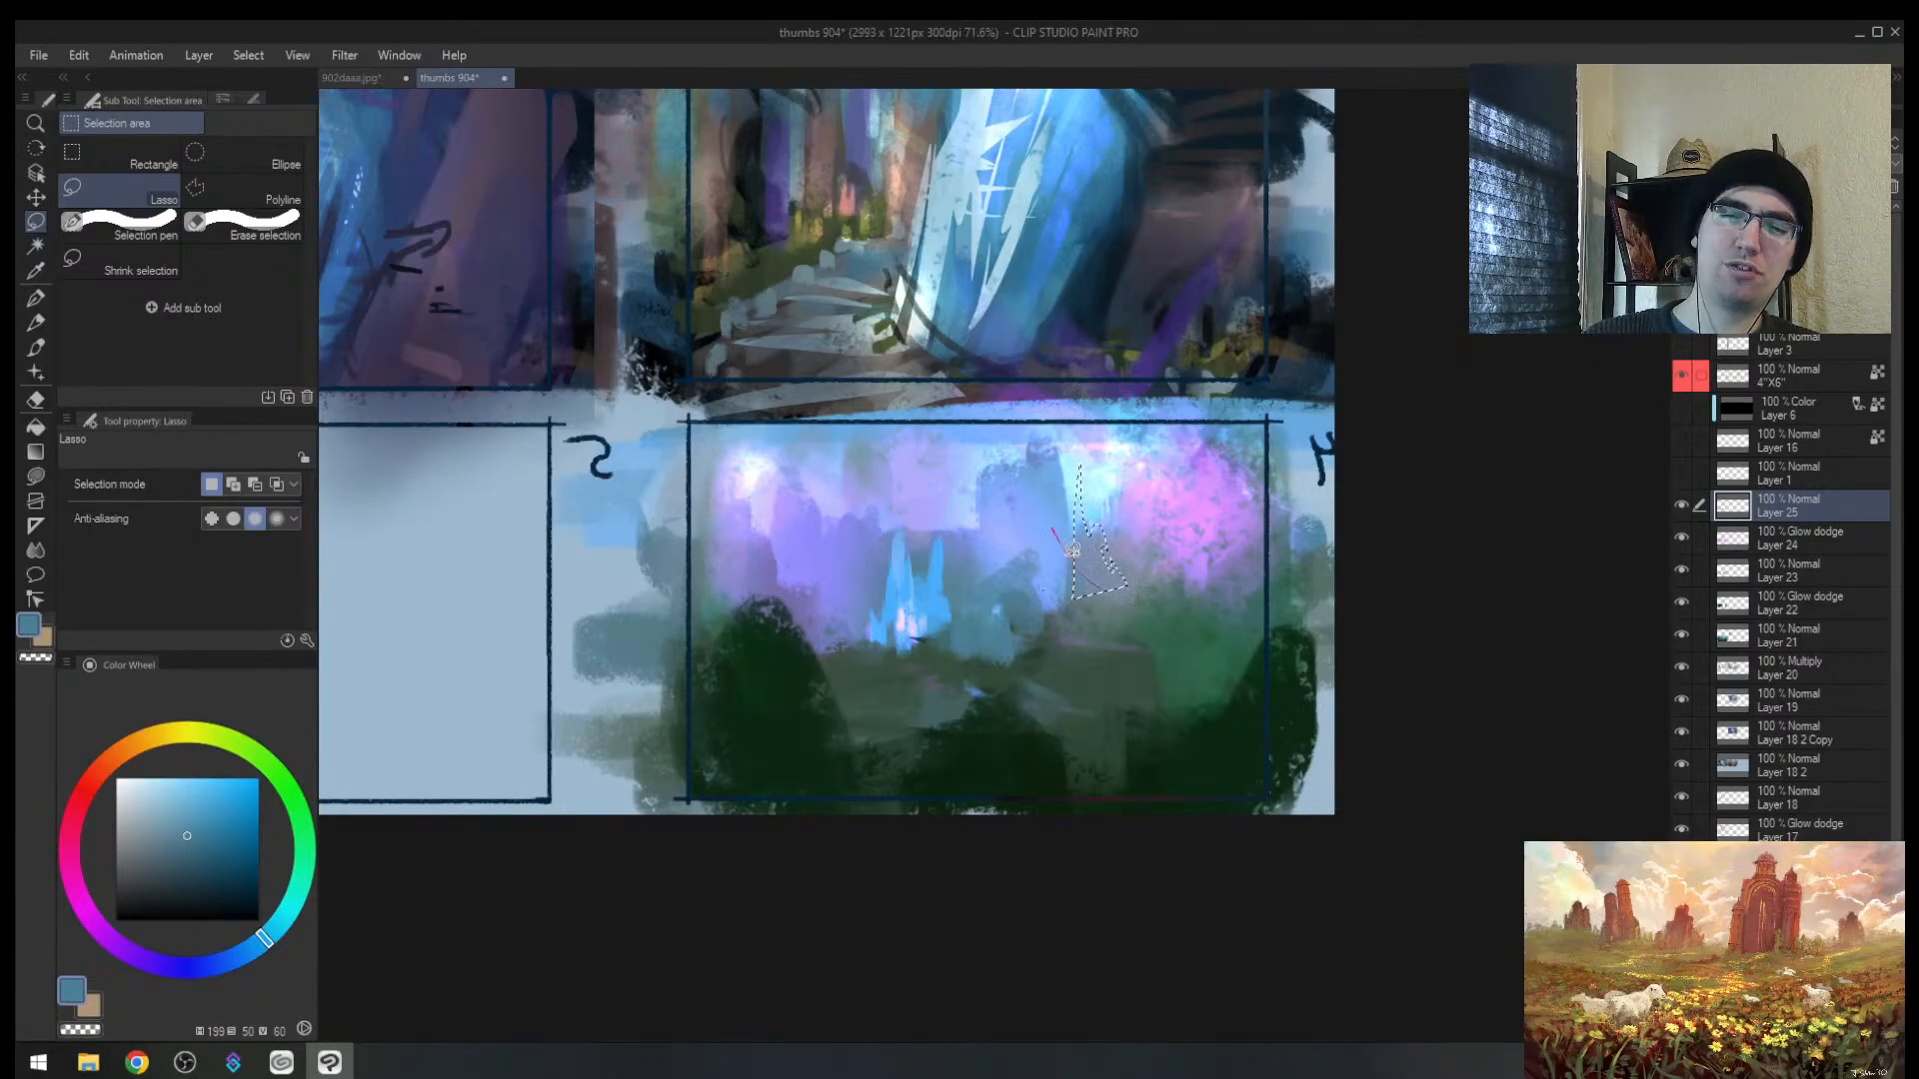
drag(1072, 550, 1057, 531)
key(ctrl+d)
key(b)
alt+click(1004, 531)
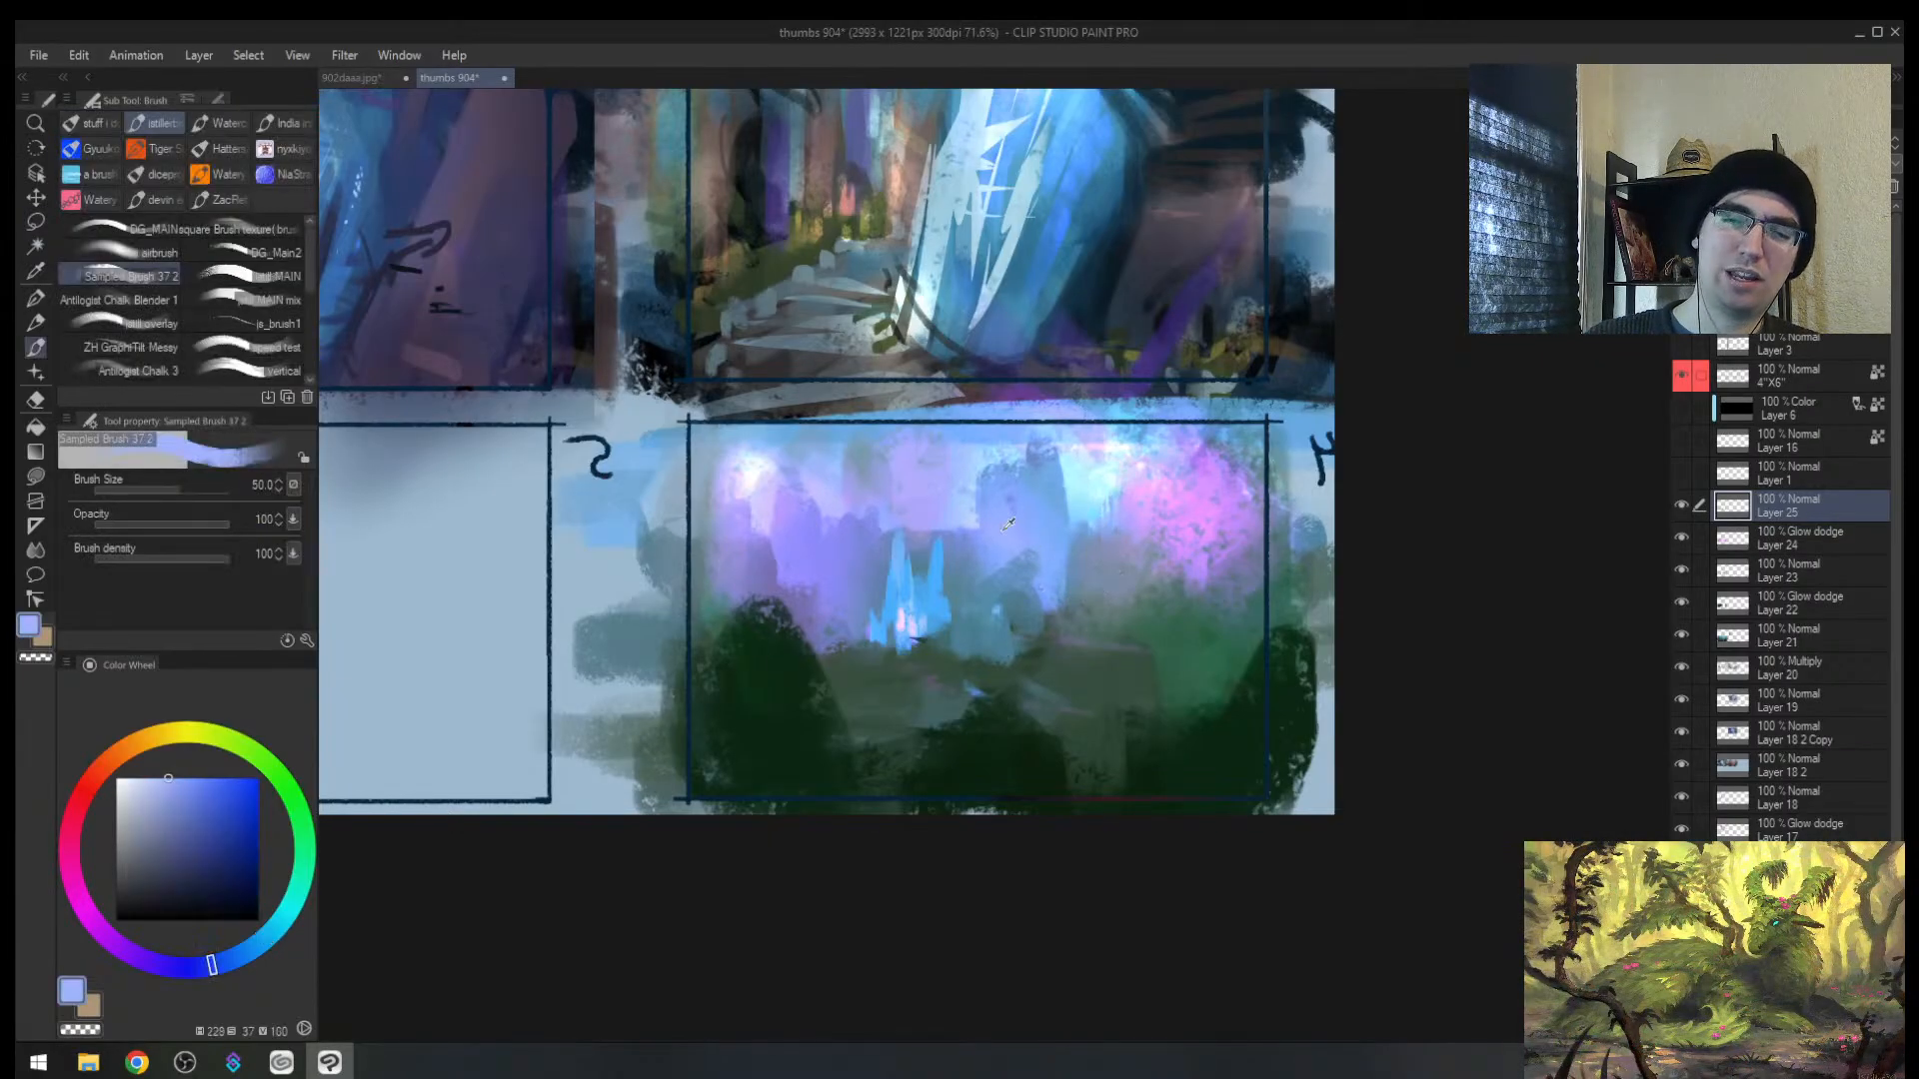
alt+click(1089, 477)
mouse_move(1049, 457)
mouse_down()
mouse_move(1062, 495)
mouse_move(1030, 496)
mouse_move(963, 442)
mouse_up()
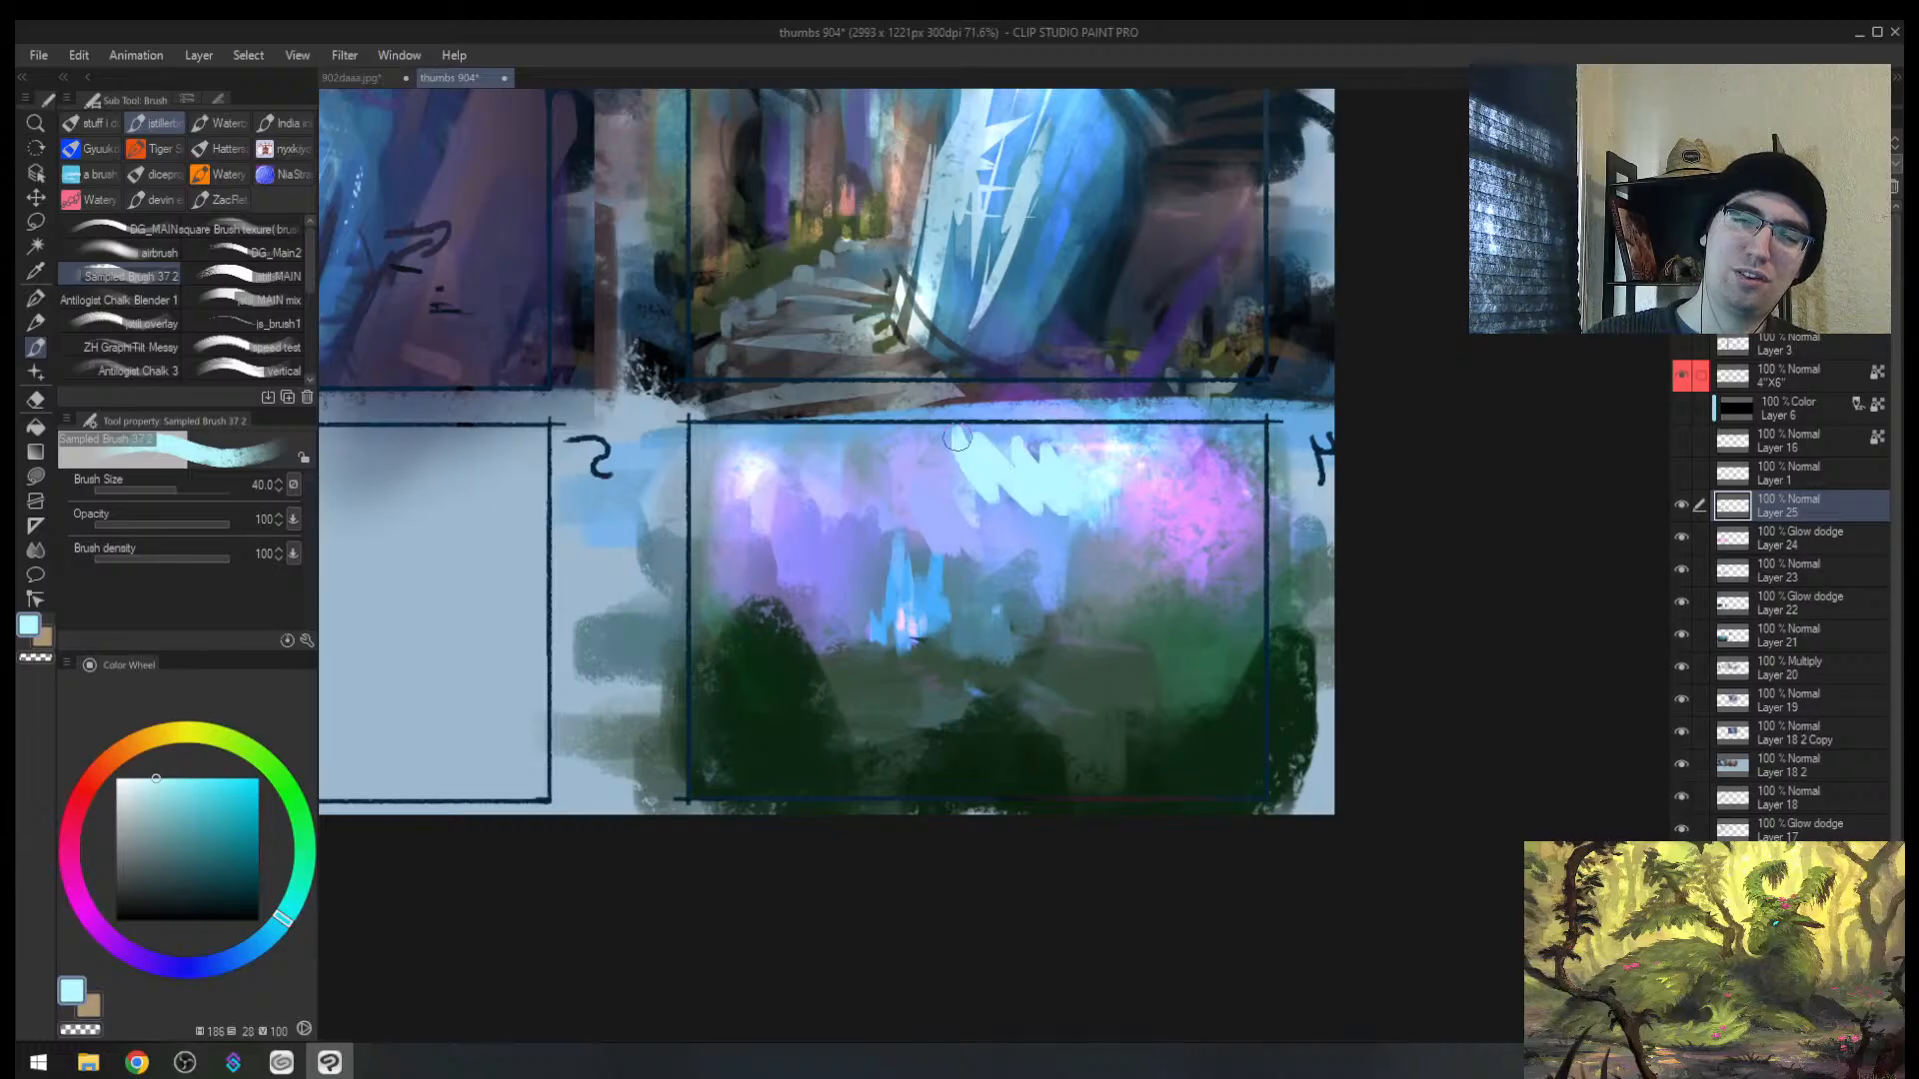
alt+click(944, 500)
key(bracketright)
key(bracketright)
key(bracketright)
alt+click(964, 575)
drag(917, 528, 942, 562)
key(m)
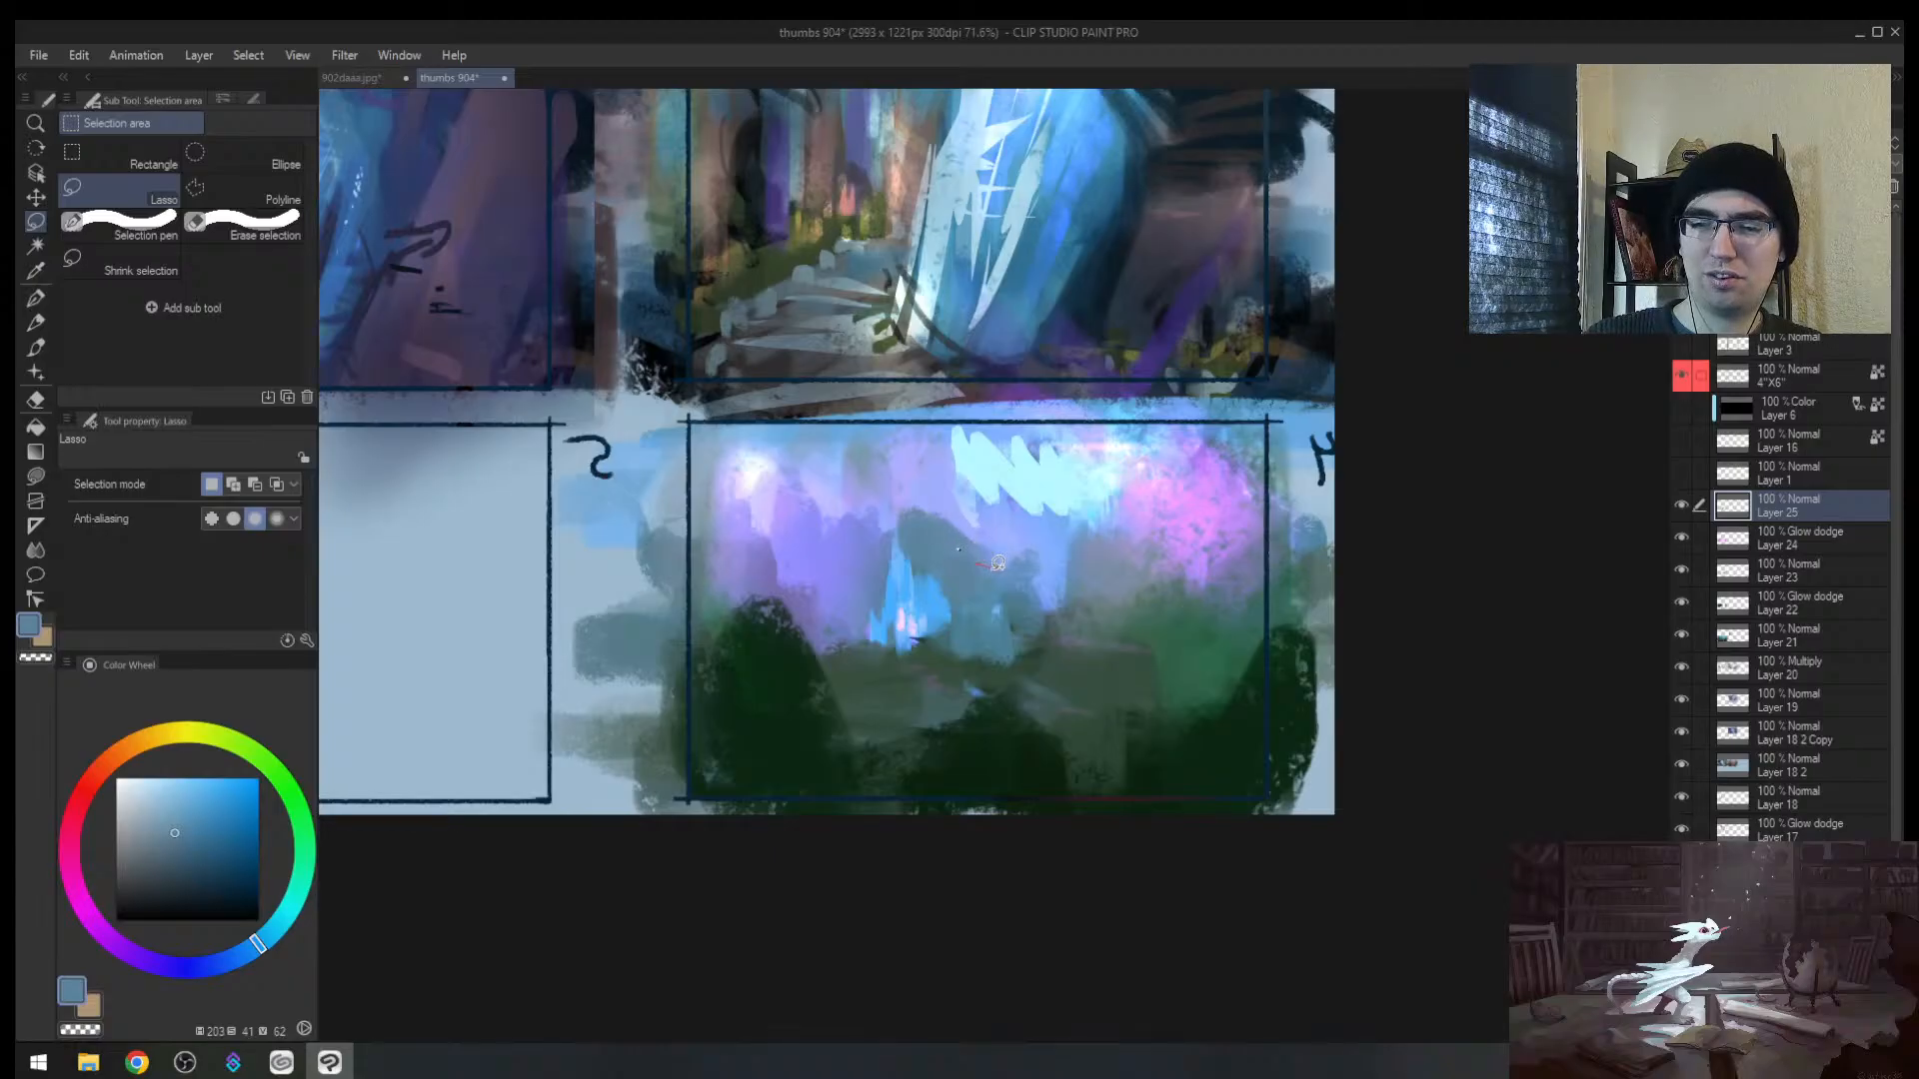
Step: Lasso a zigzag river in upper and lower bands across frame 4's lower half
mouse_move(1311, 608)
mouse_down()
mouse_move(1232, 588)
mouse_move(959, 569)
mouse_up()
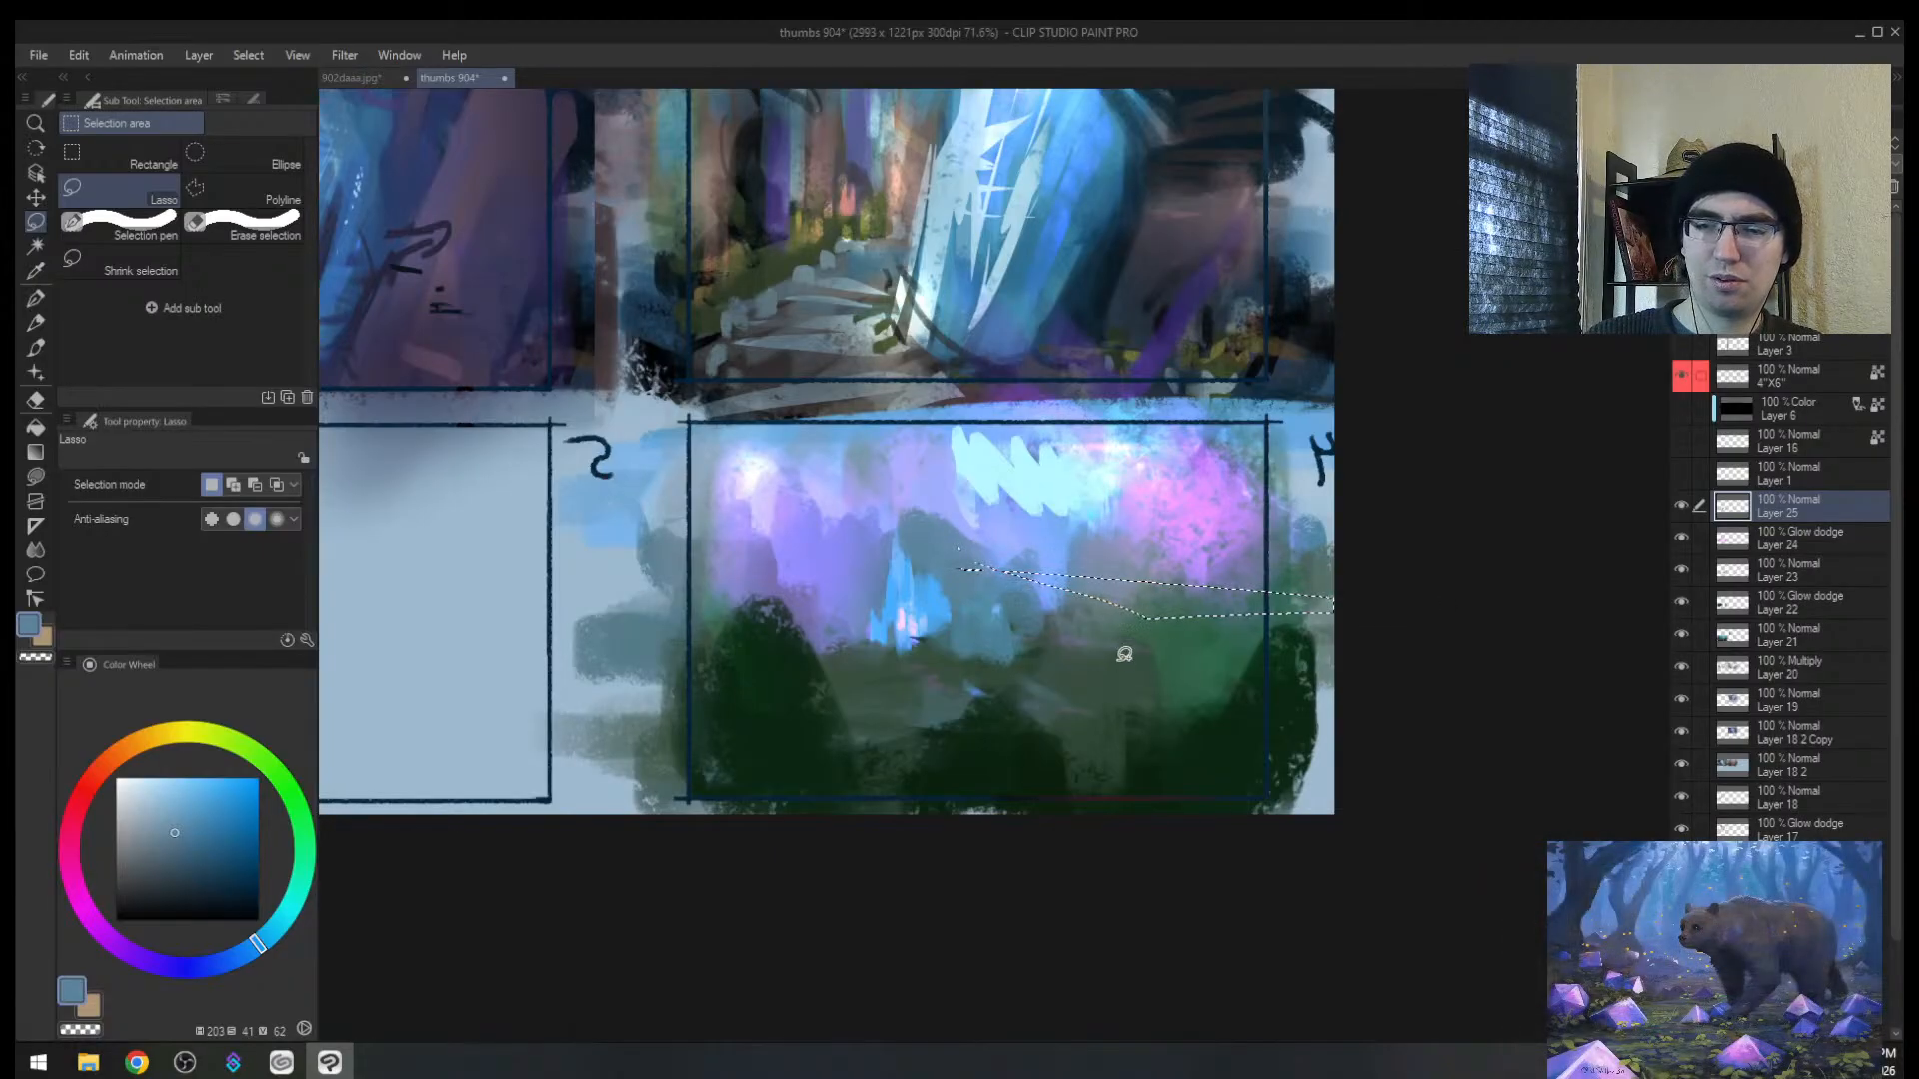
drag(1136, 682, 1303, 569)
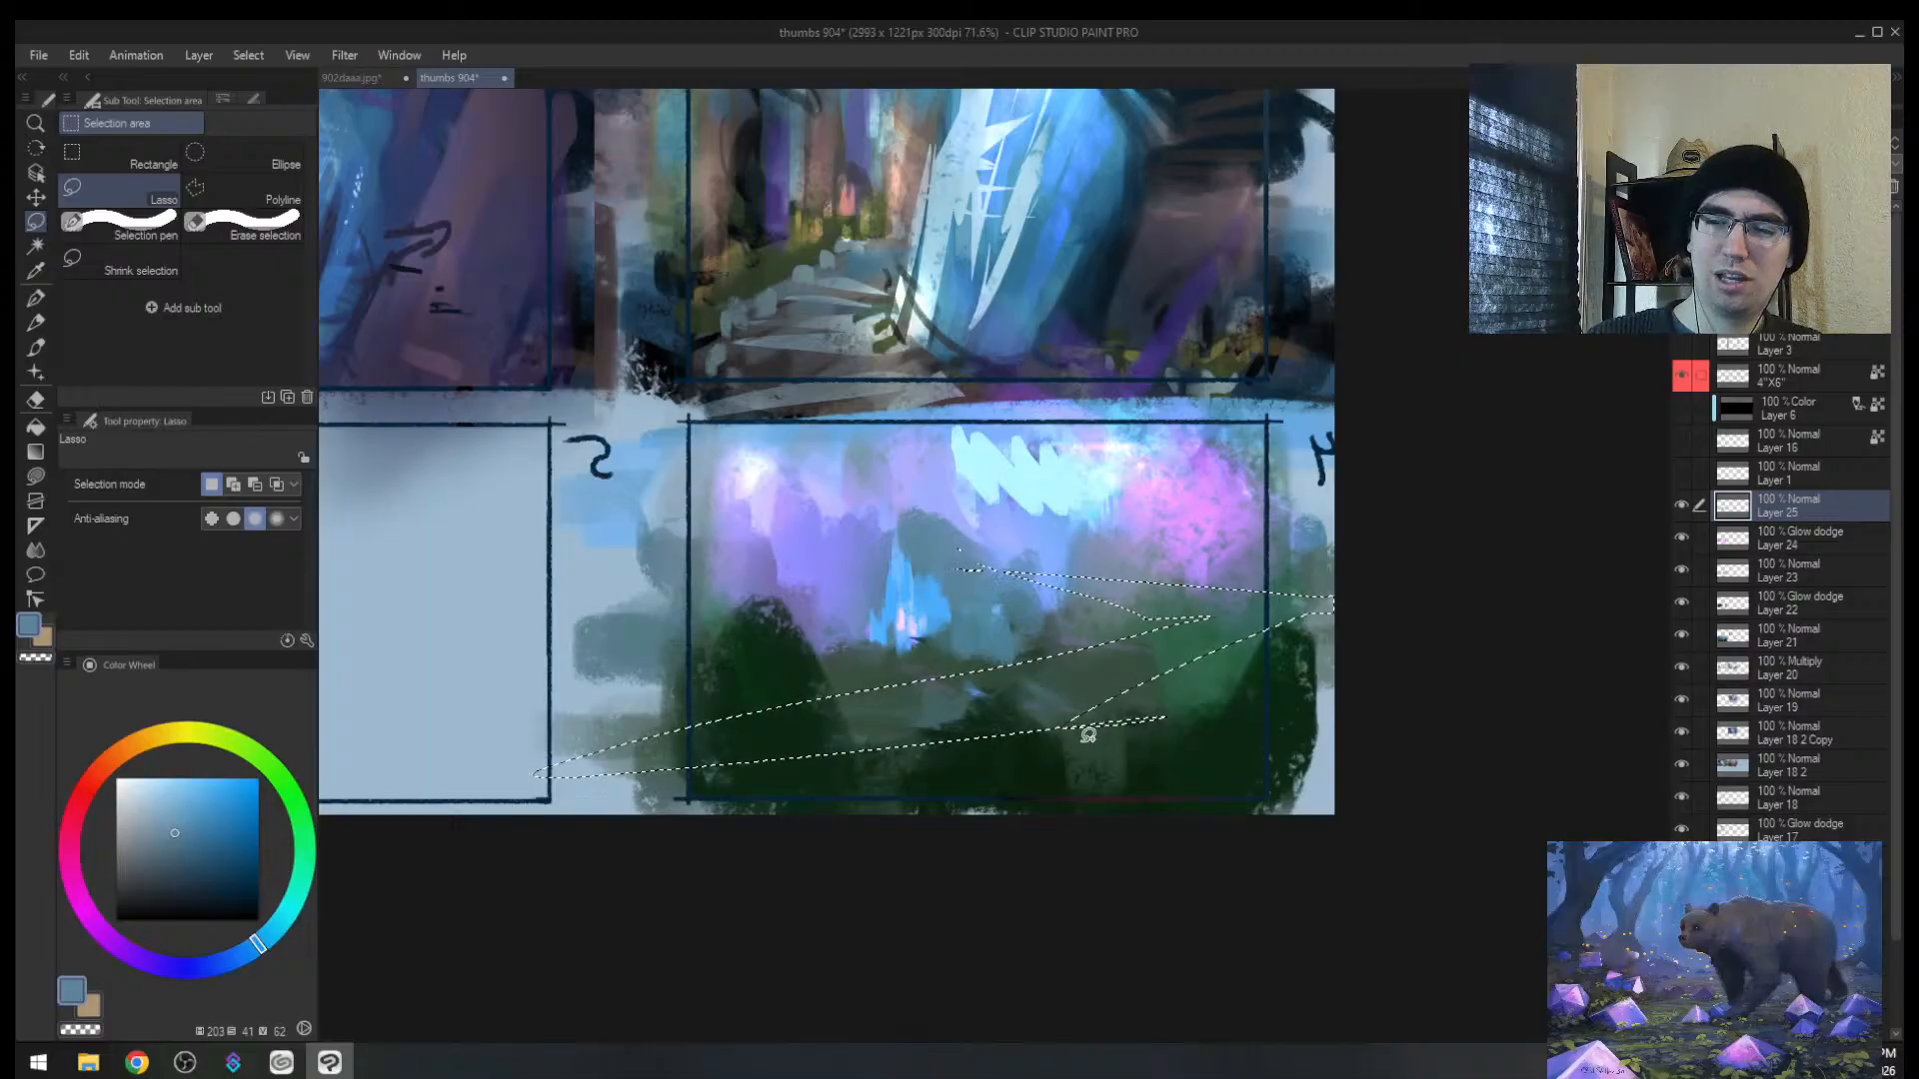
mouse_move(1088, 735)
mouse_down()
mouse_move(1379, 807)
mouse_move(651, 812)
mouse_move(599, 789)
mouse_up()
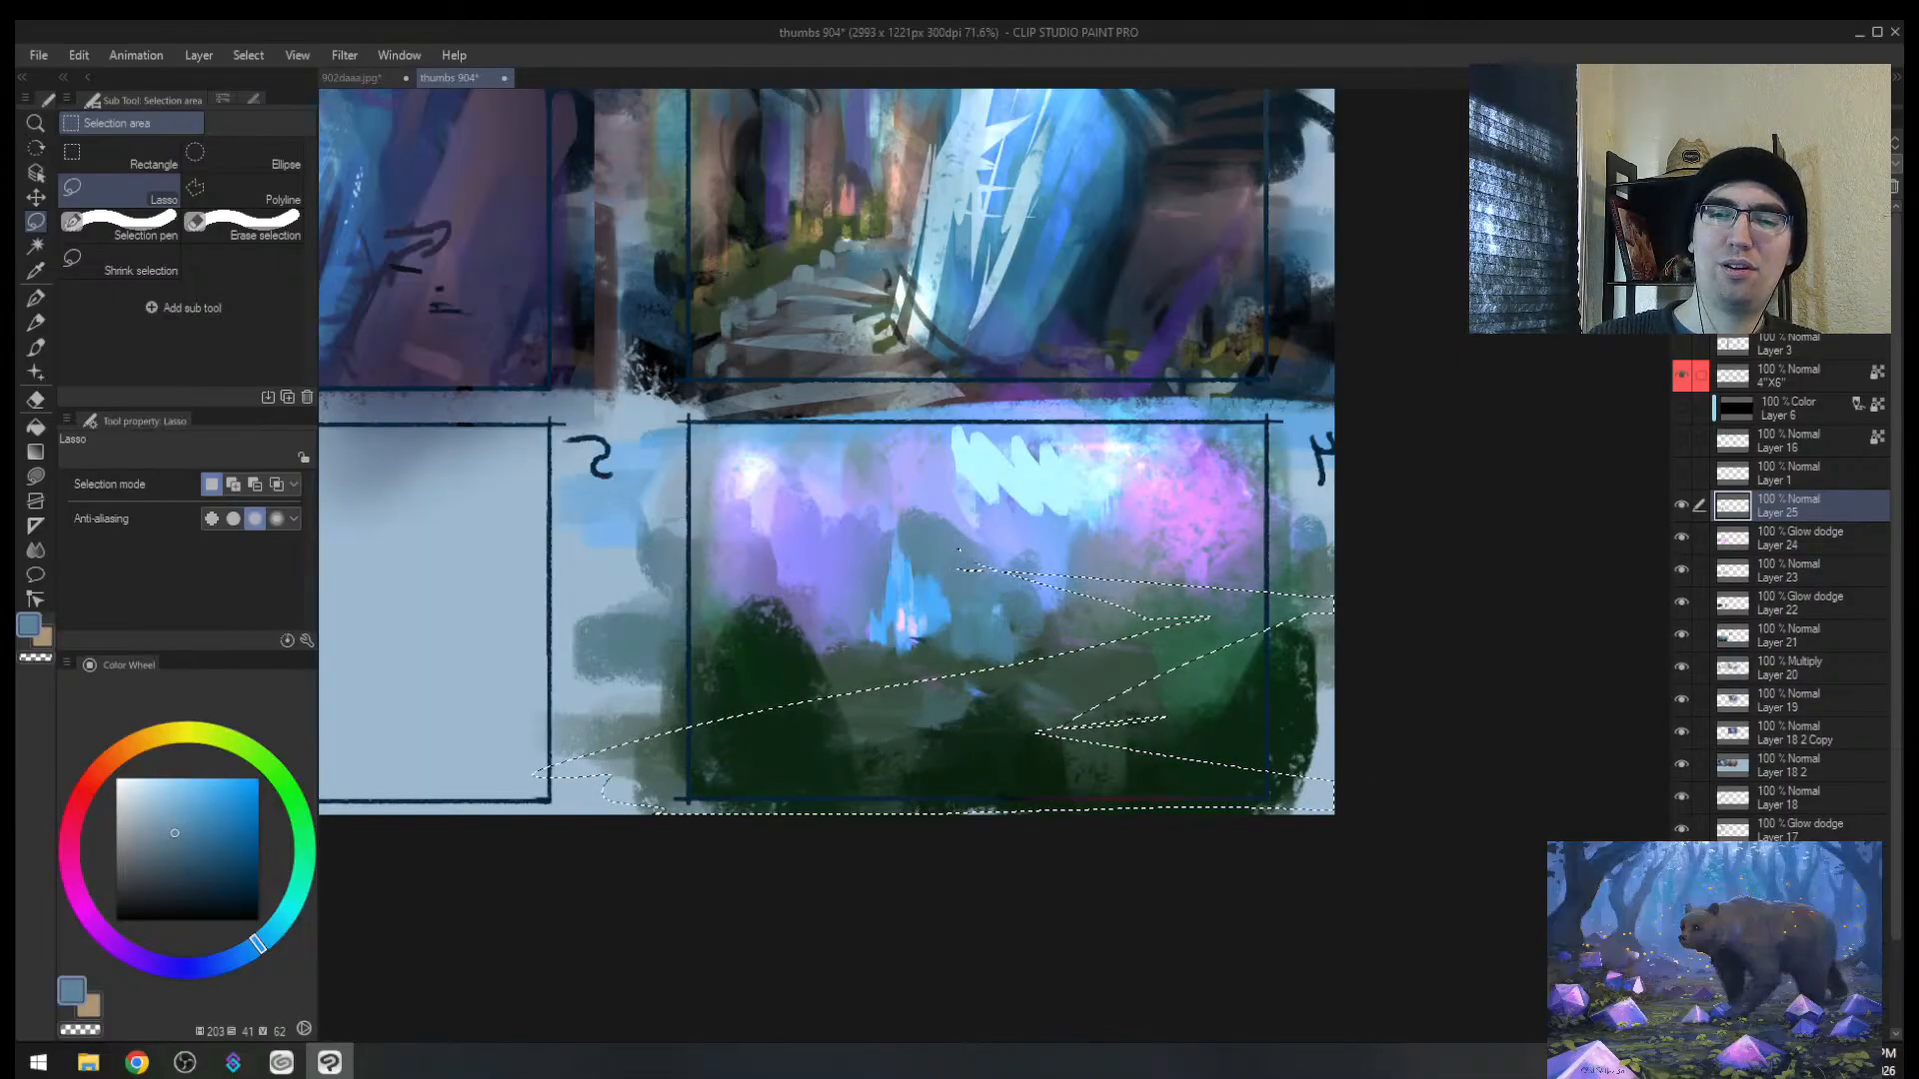
Step: Fill both river bands with bright blue sampled from the canvas, then view 902daaa.jpg
key(b)
alt+click(934, 603)
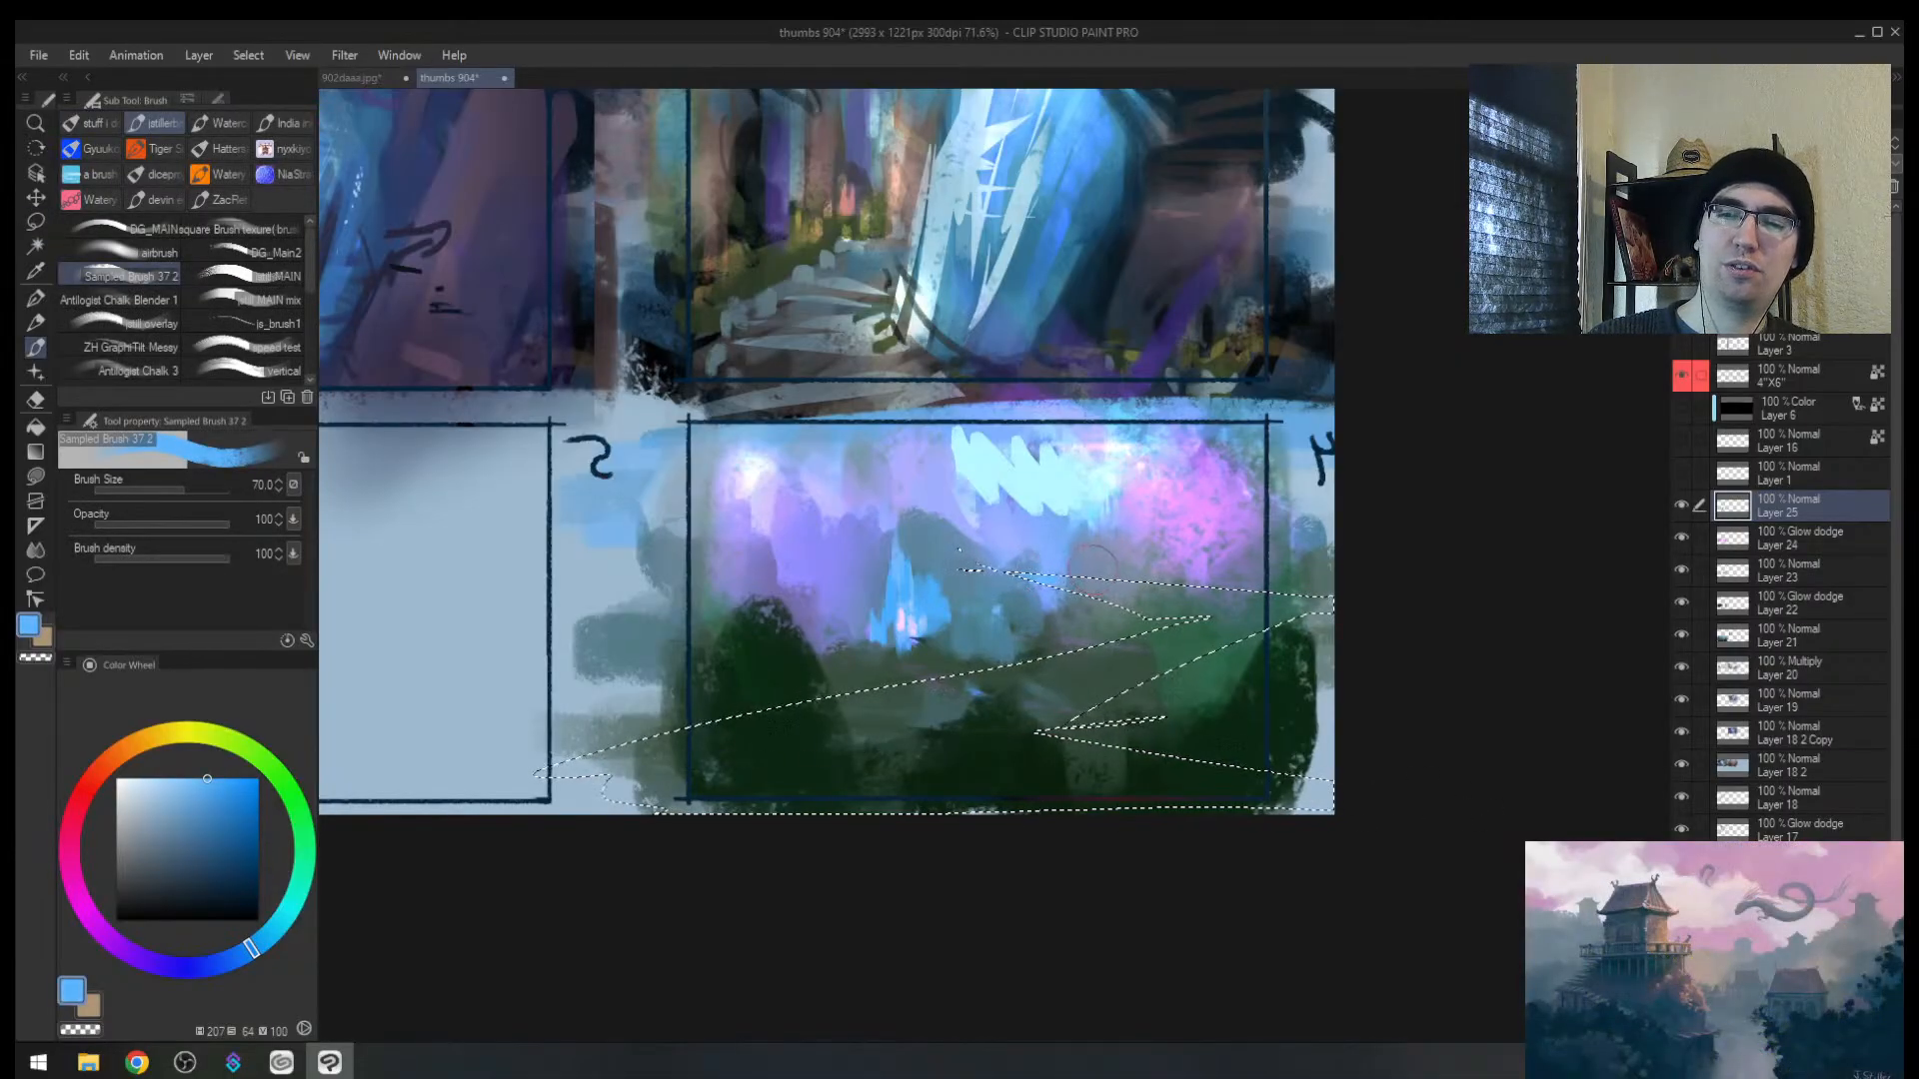
key(])
drag(1078, 578, 1272, 595)
key(])
drag(806, 731, 1205, 638)
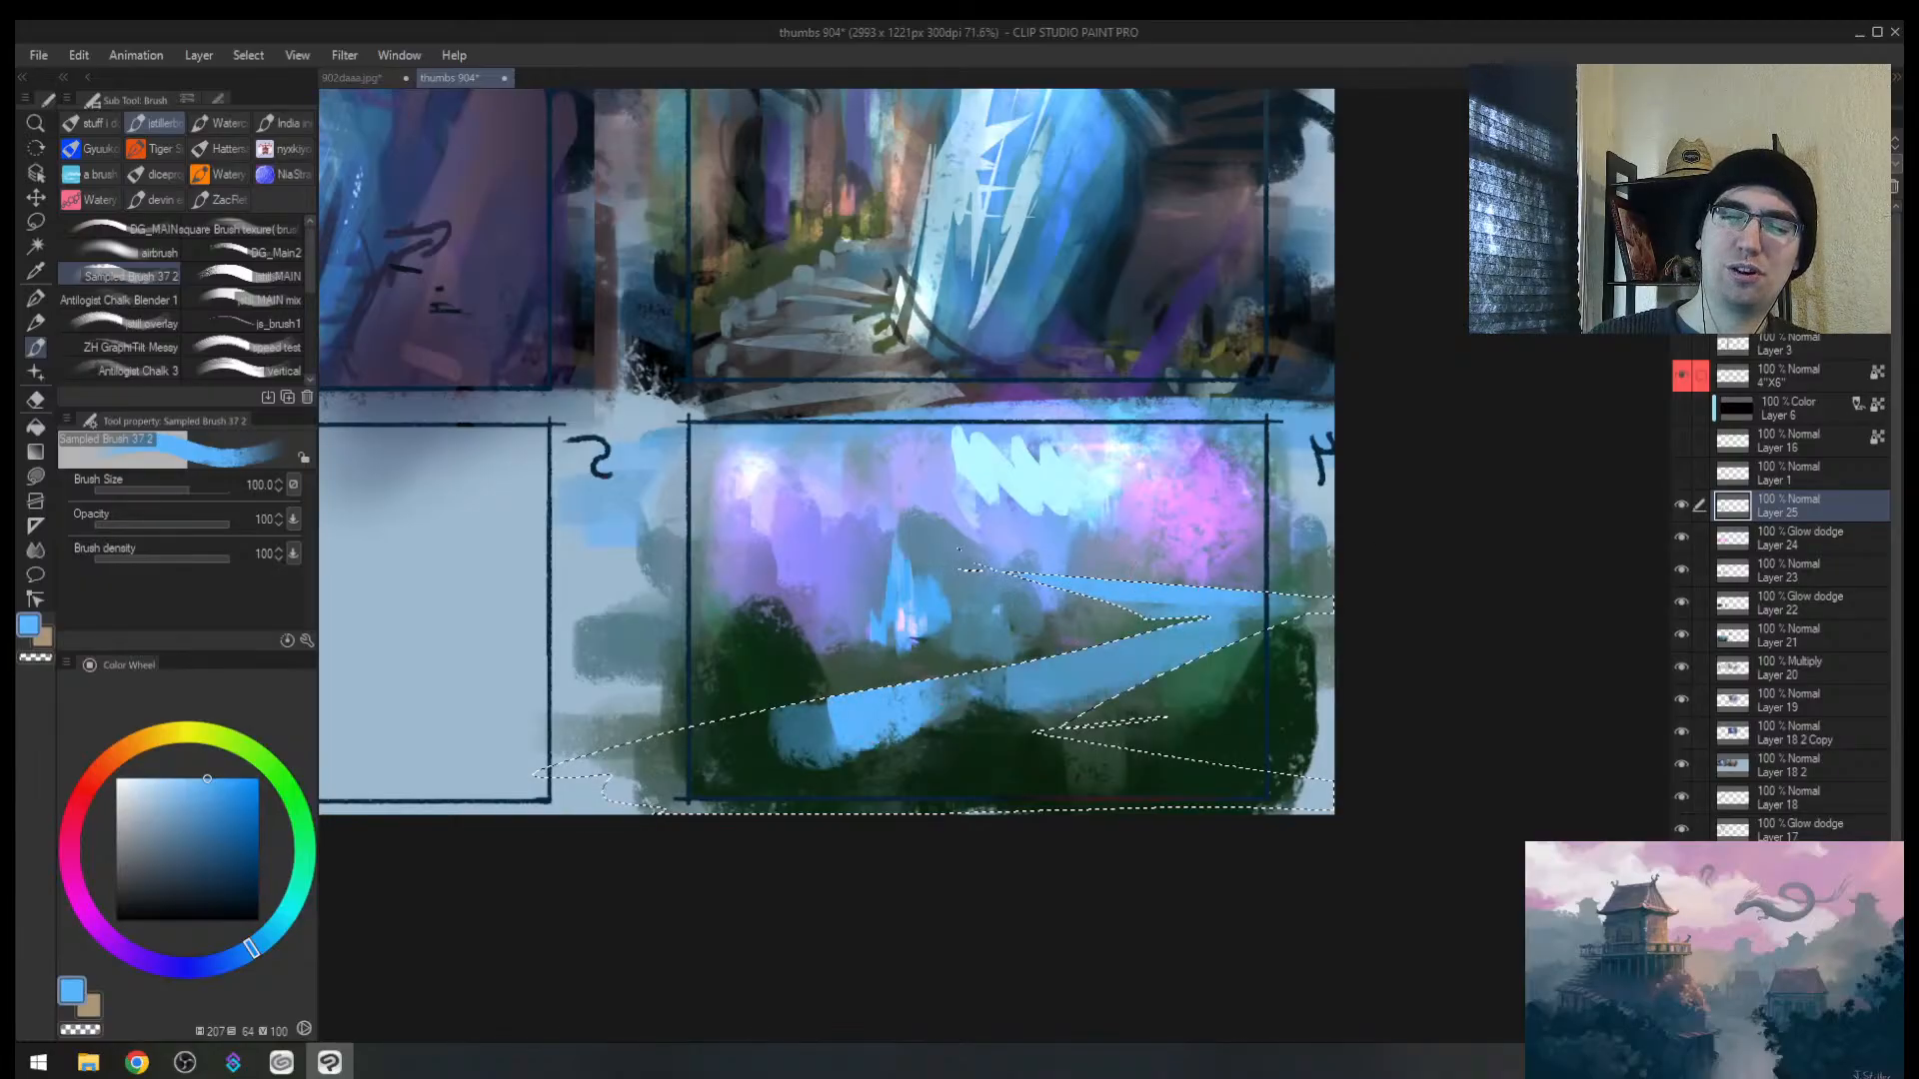
mouse_move(720, 769)
mouse_down()
mouse_move(1170, 739)
mouse_move(1299, 770)
mouse_up()
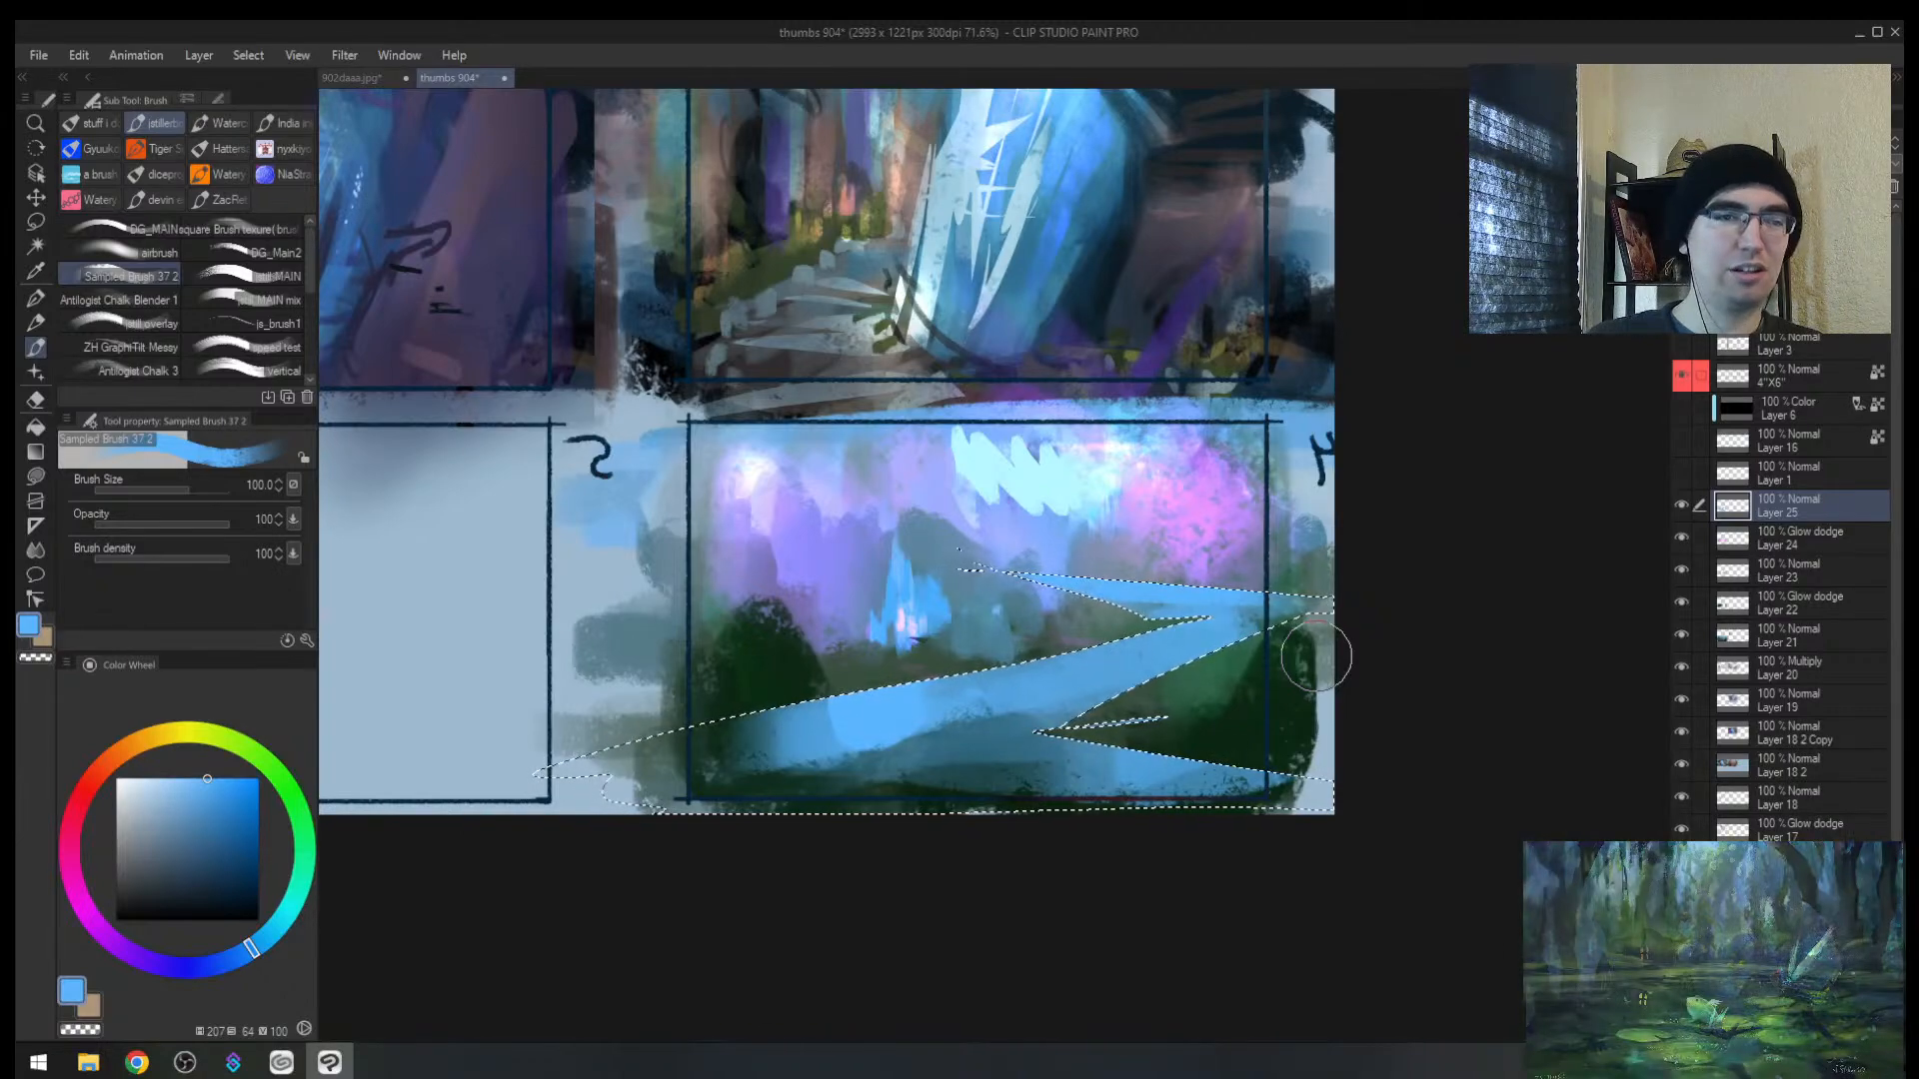
click(378, 78)
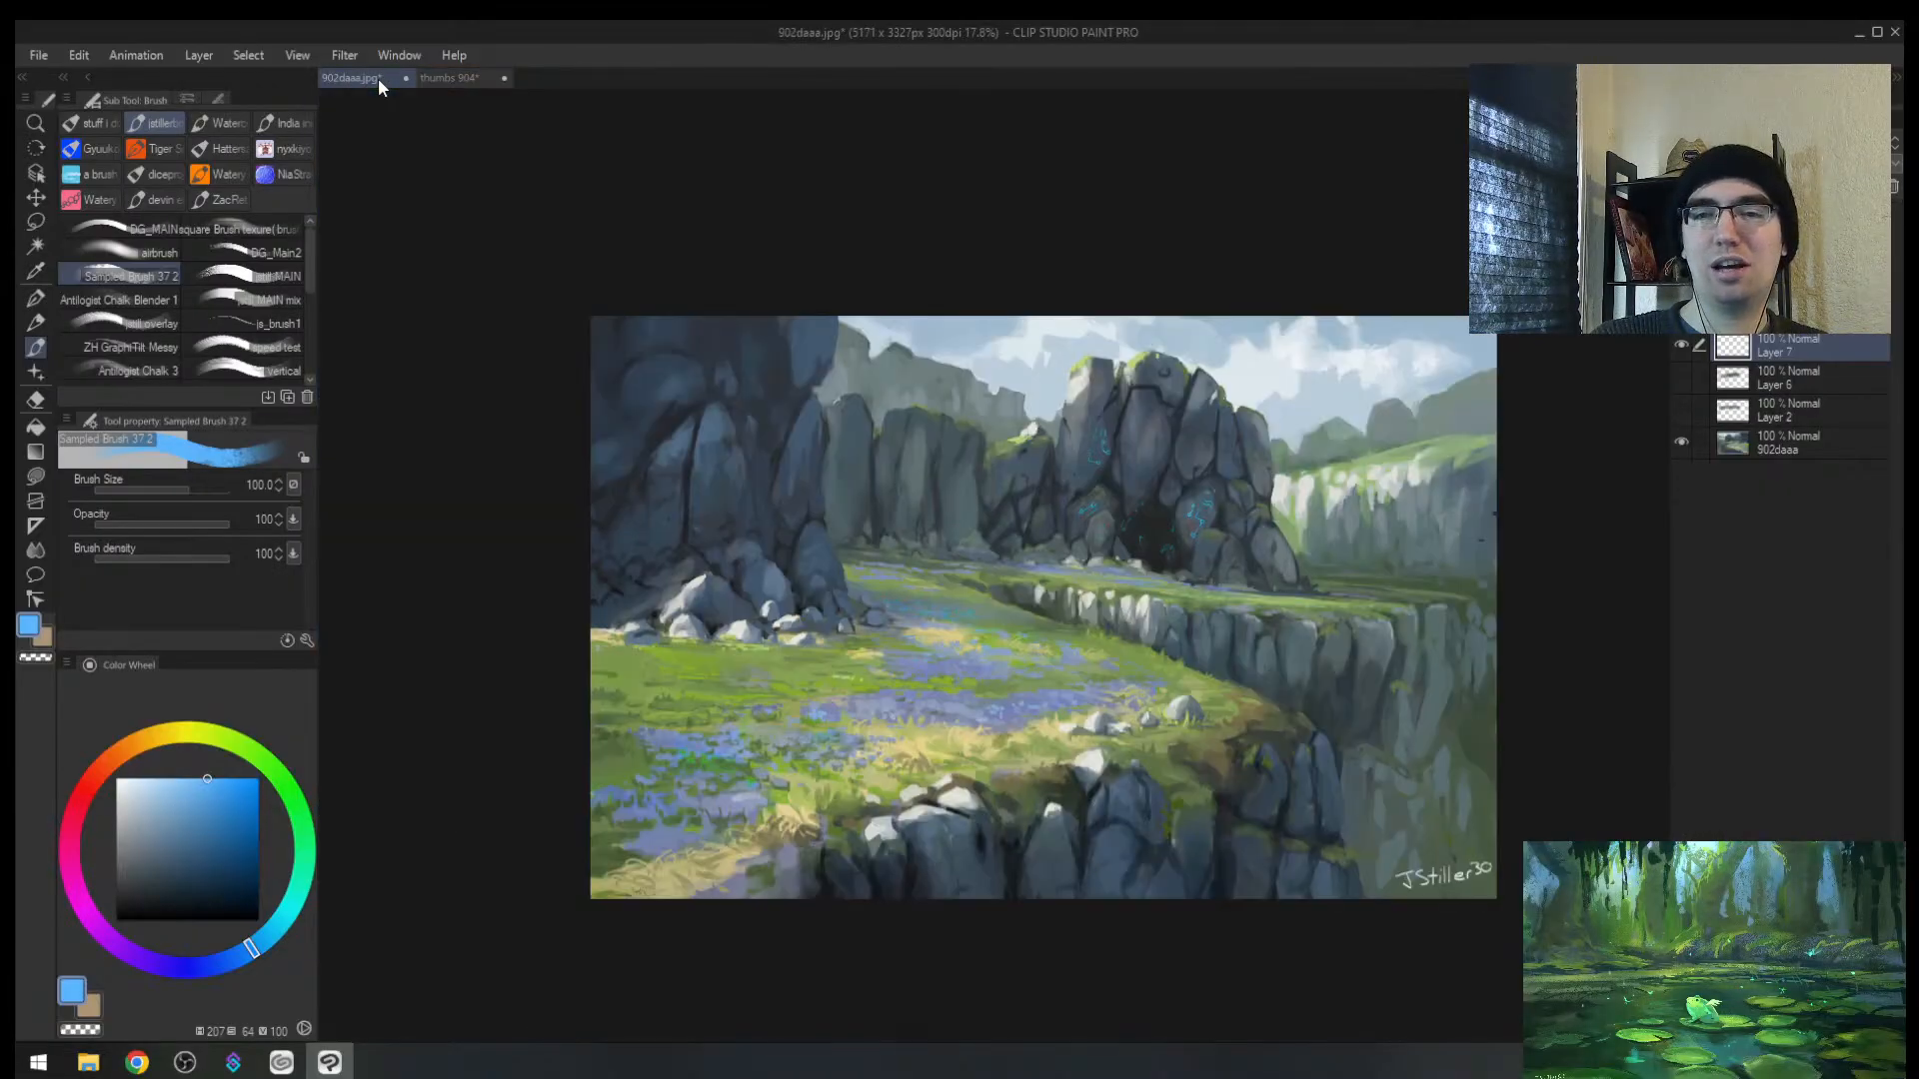
Step: Bring the 902daaa.jpg rock-landscape reference forward, zoom it, and mirror it horizontally
click(476, 77)
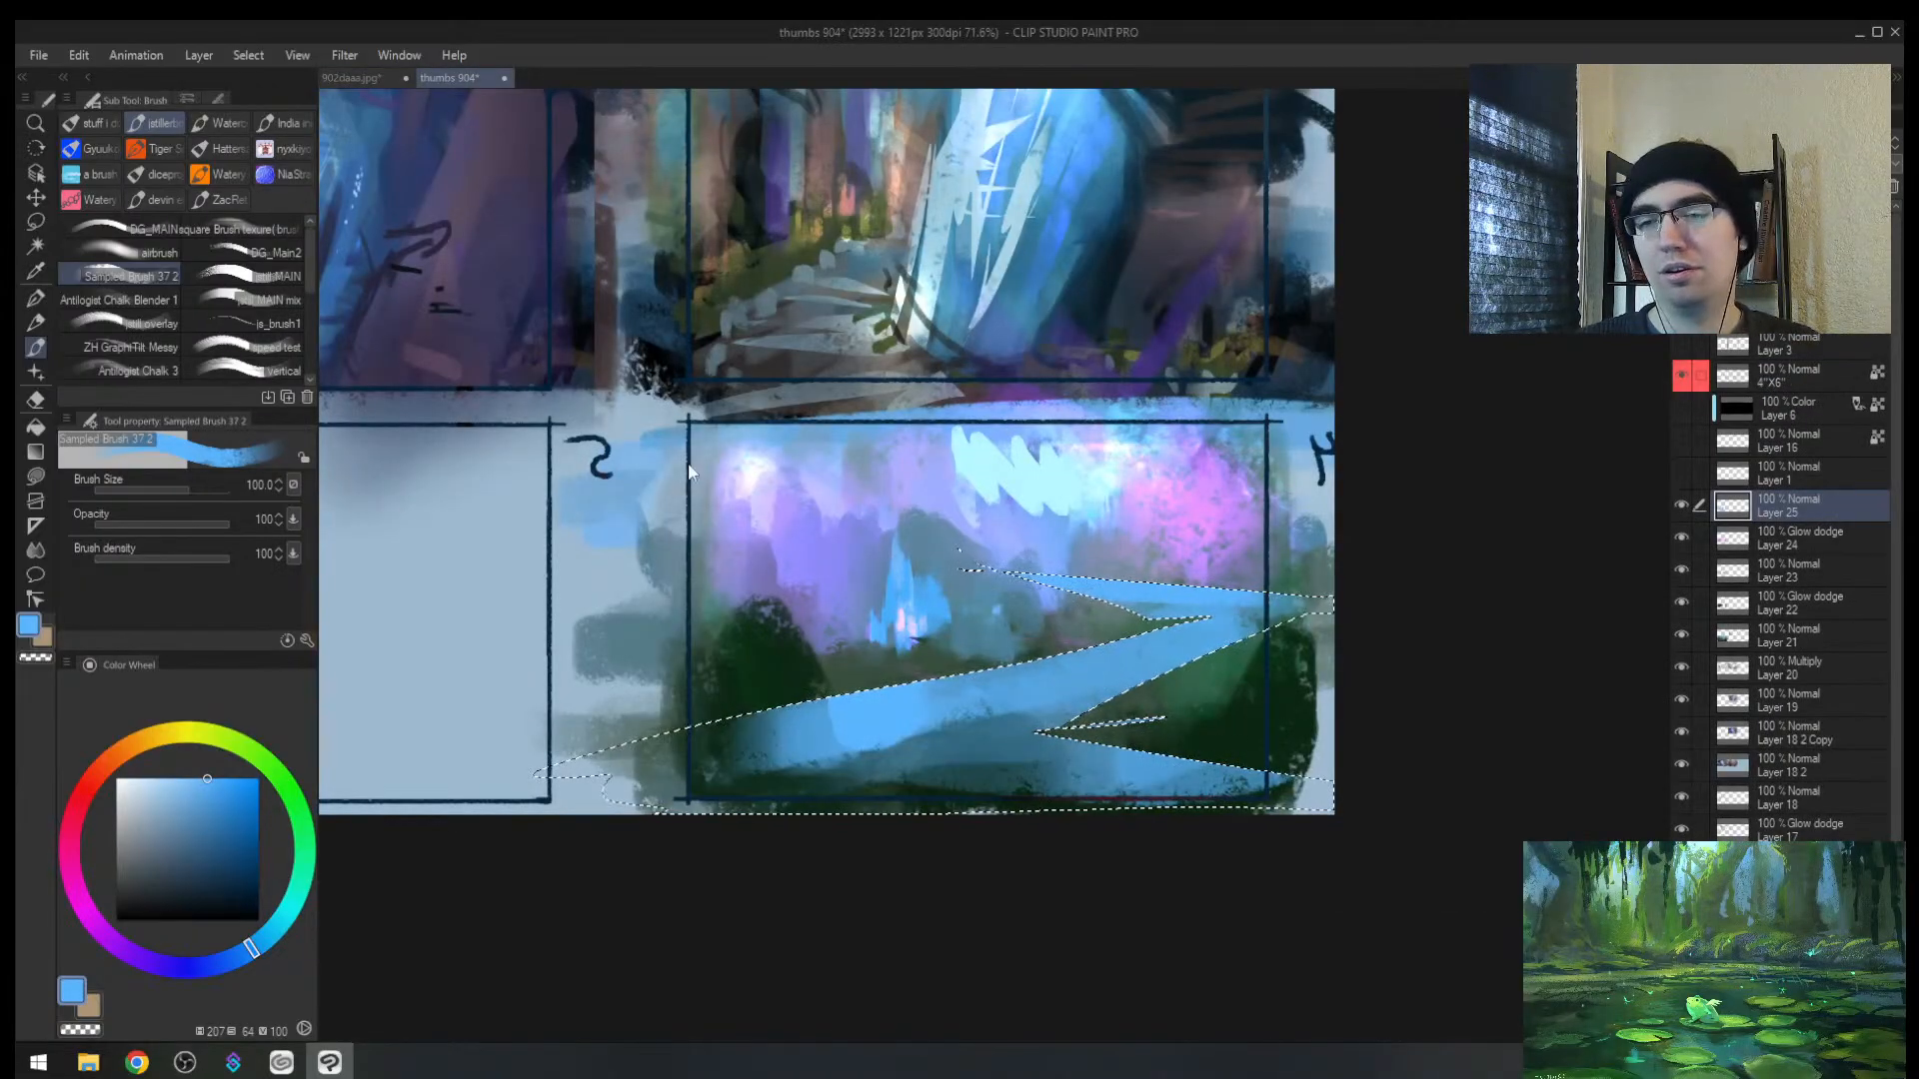
click(360, 78)
key(alt+space)
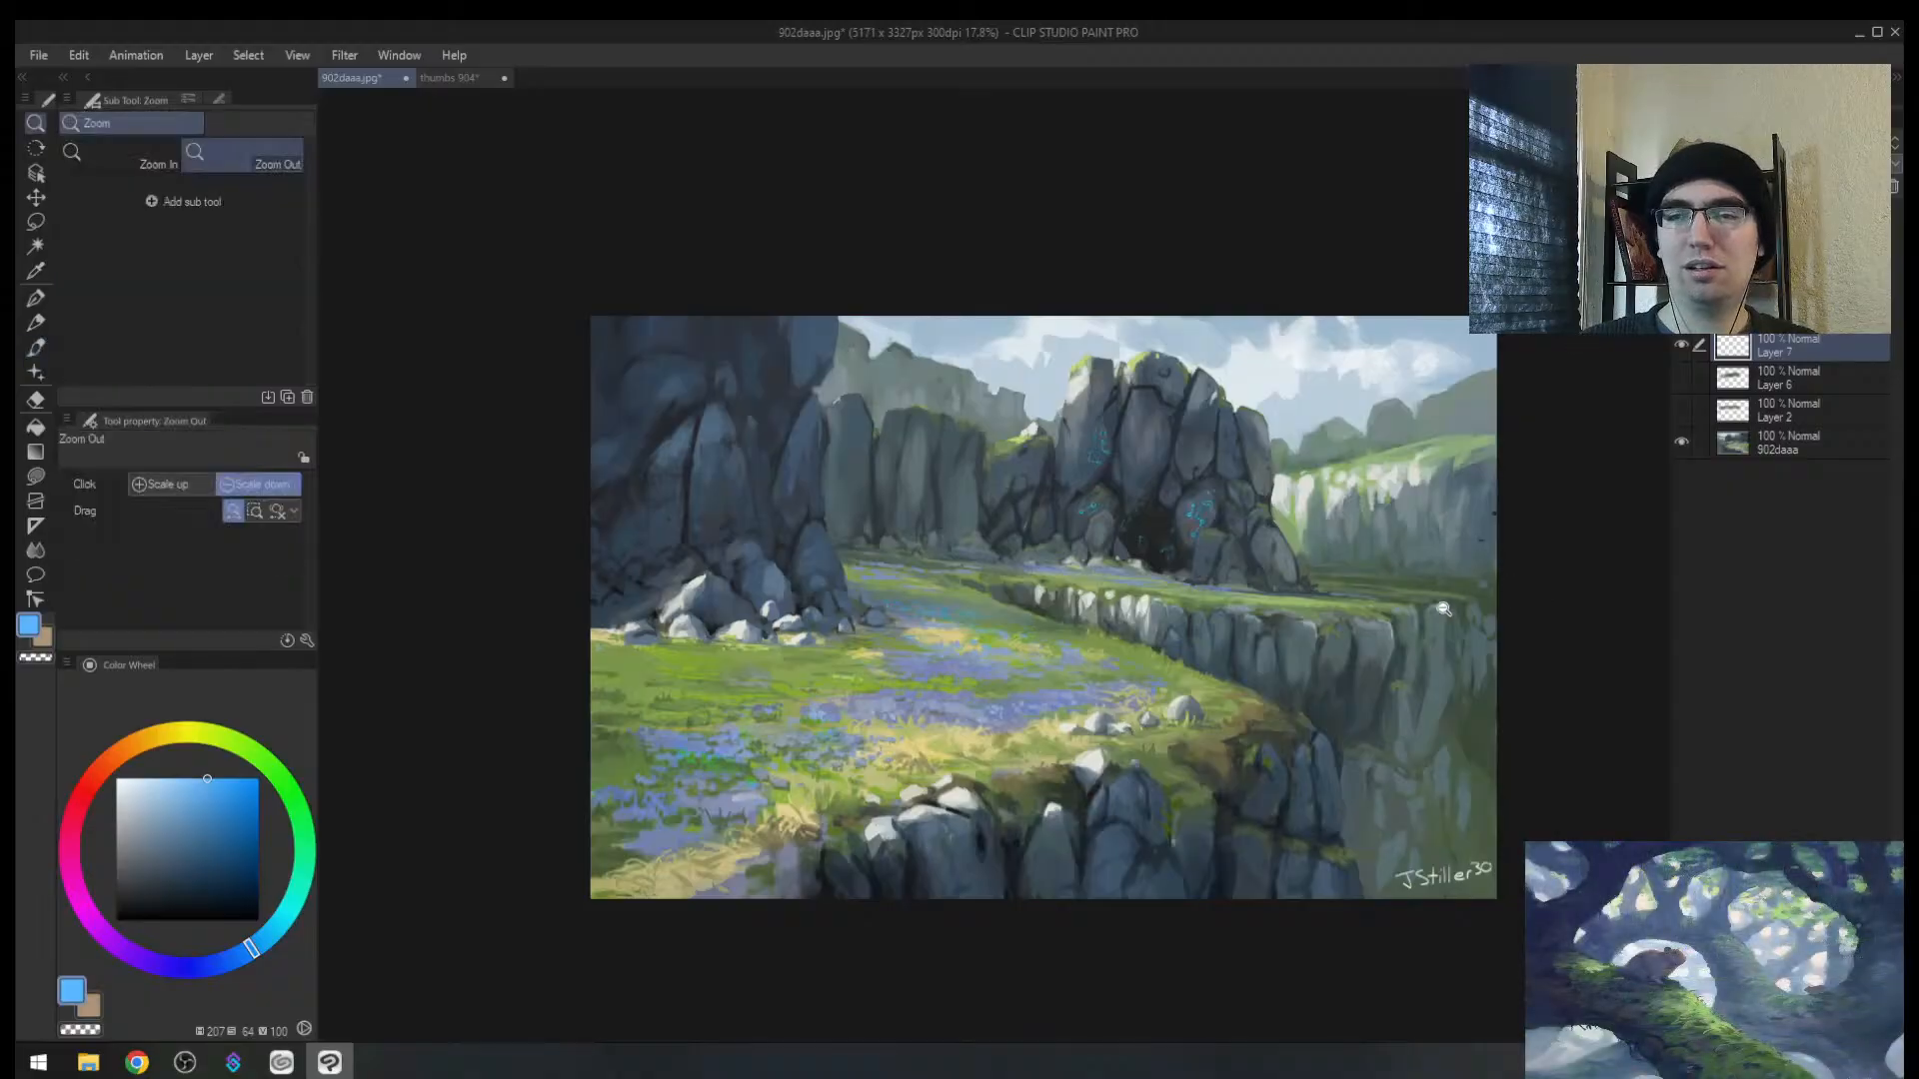
drag(1443, 608, 1484, 574)
drag(1263, 200, 1201, 230)
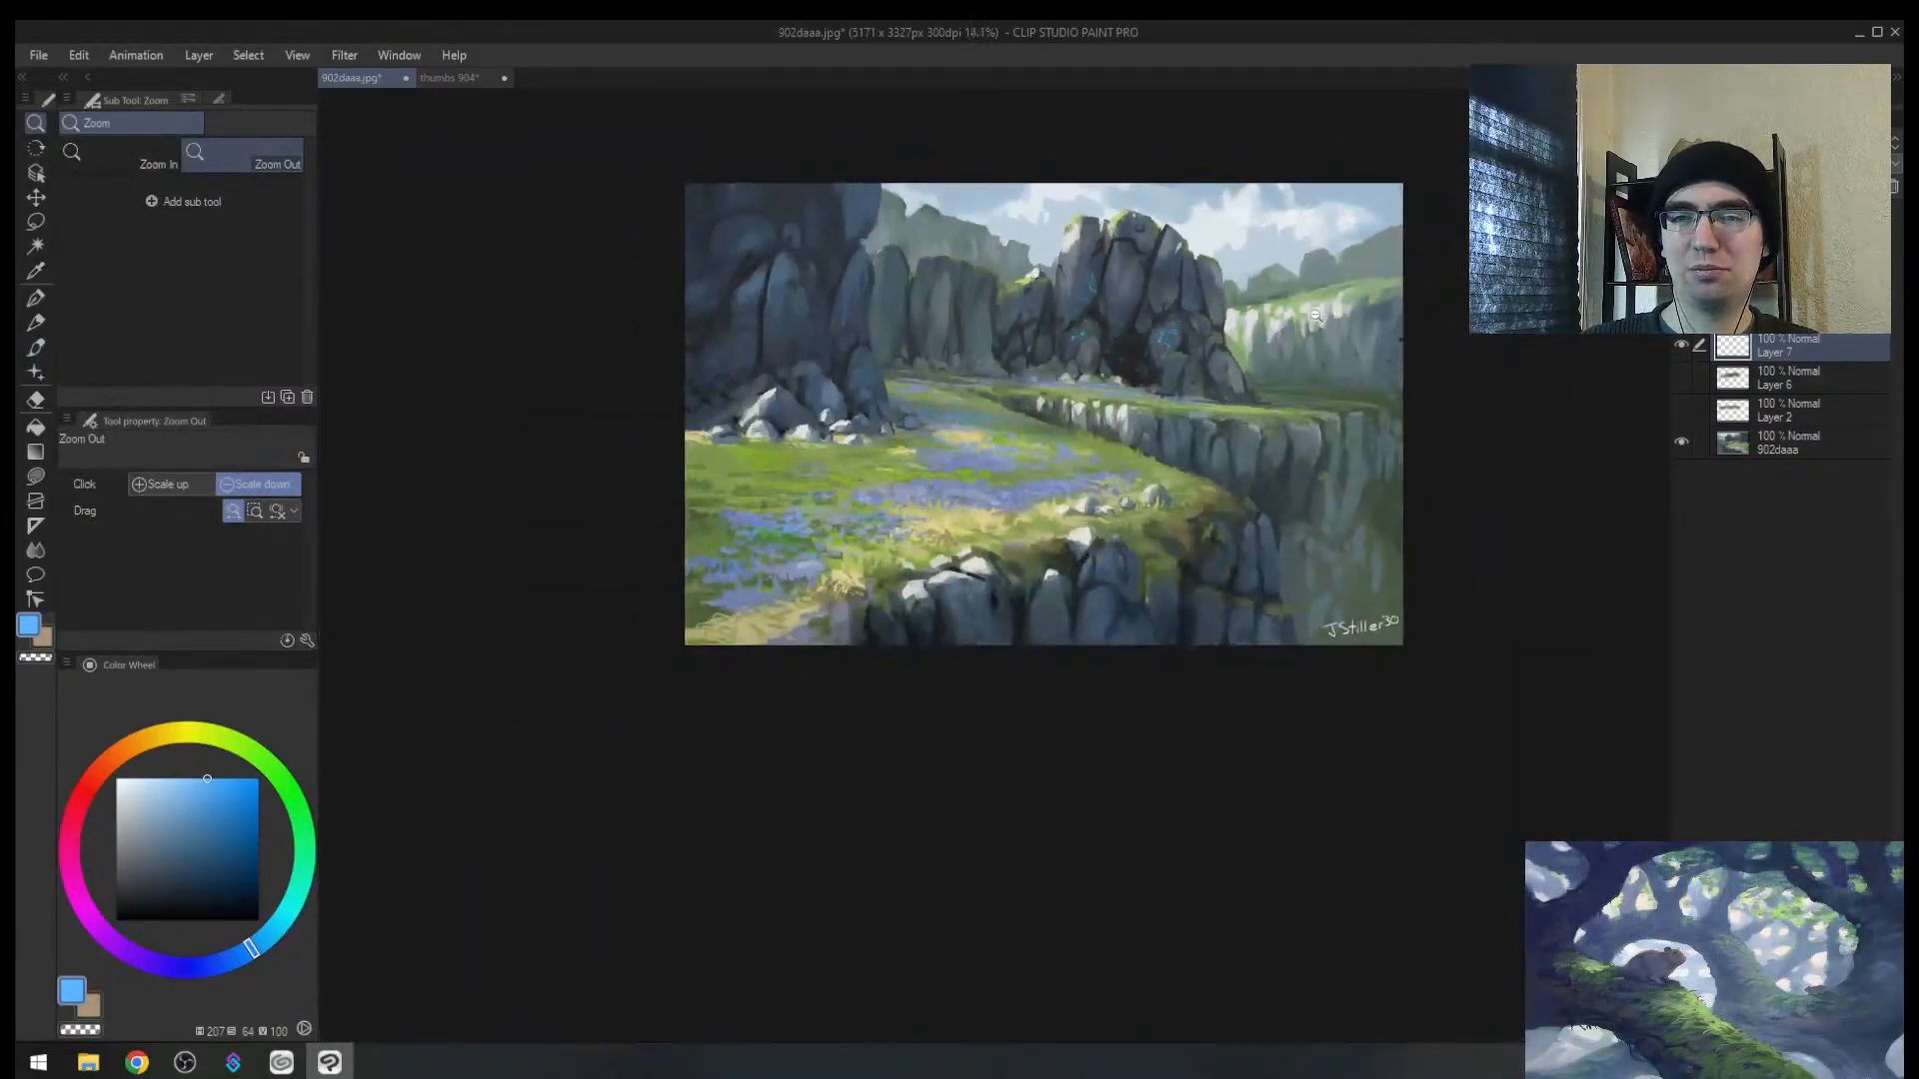
drag(1369, 380, 1259, 394)
key(h)
Step: Pan and zoom the reference in close on the meadow and cliffs
drag(738, 250, 844, 225)
drag(825, 203, 790, 185)
drag(1059, 340, 872, 434)
drag(1060, 439, 1080, 378)
drag(960, 363, 1070, 379)
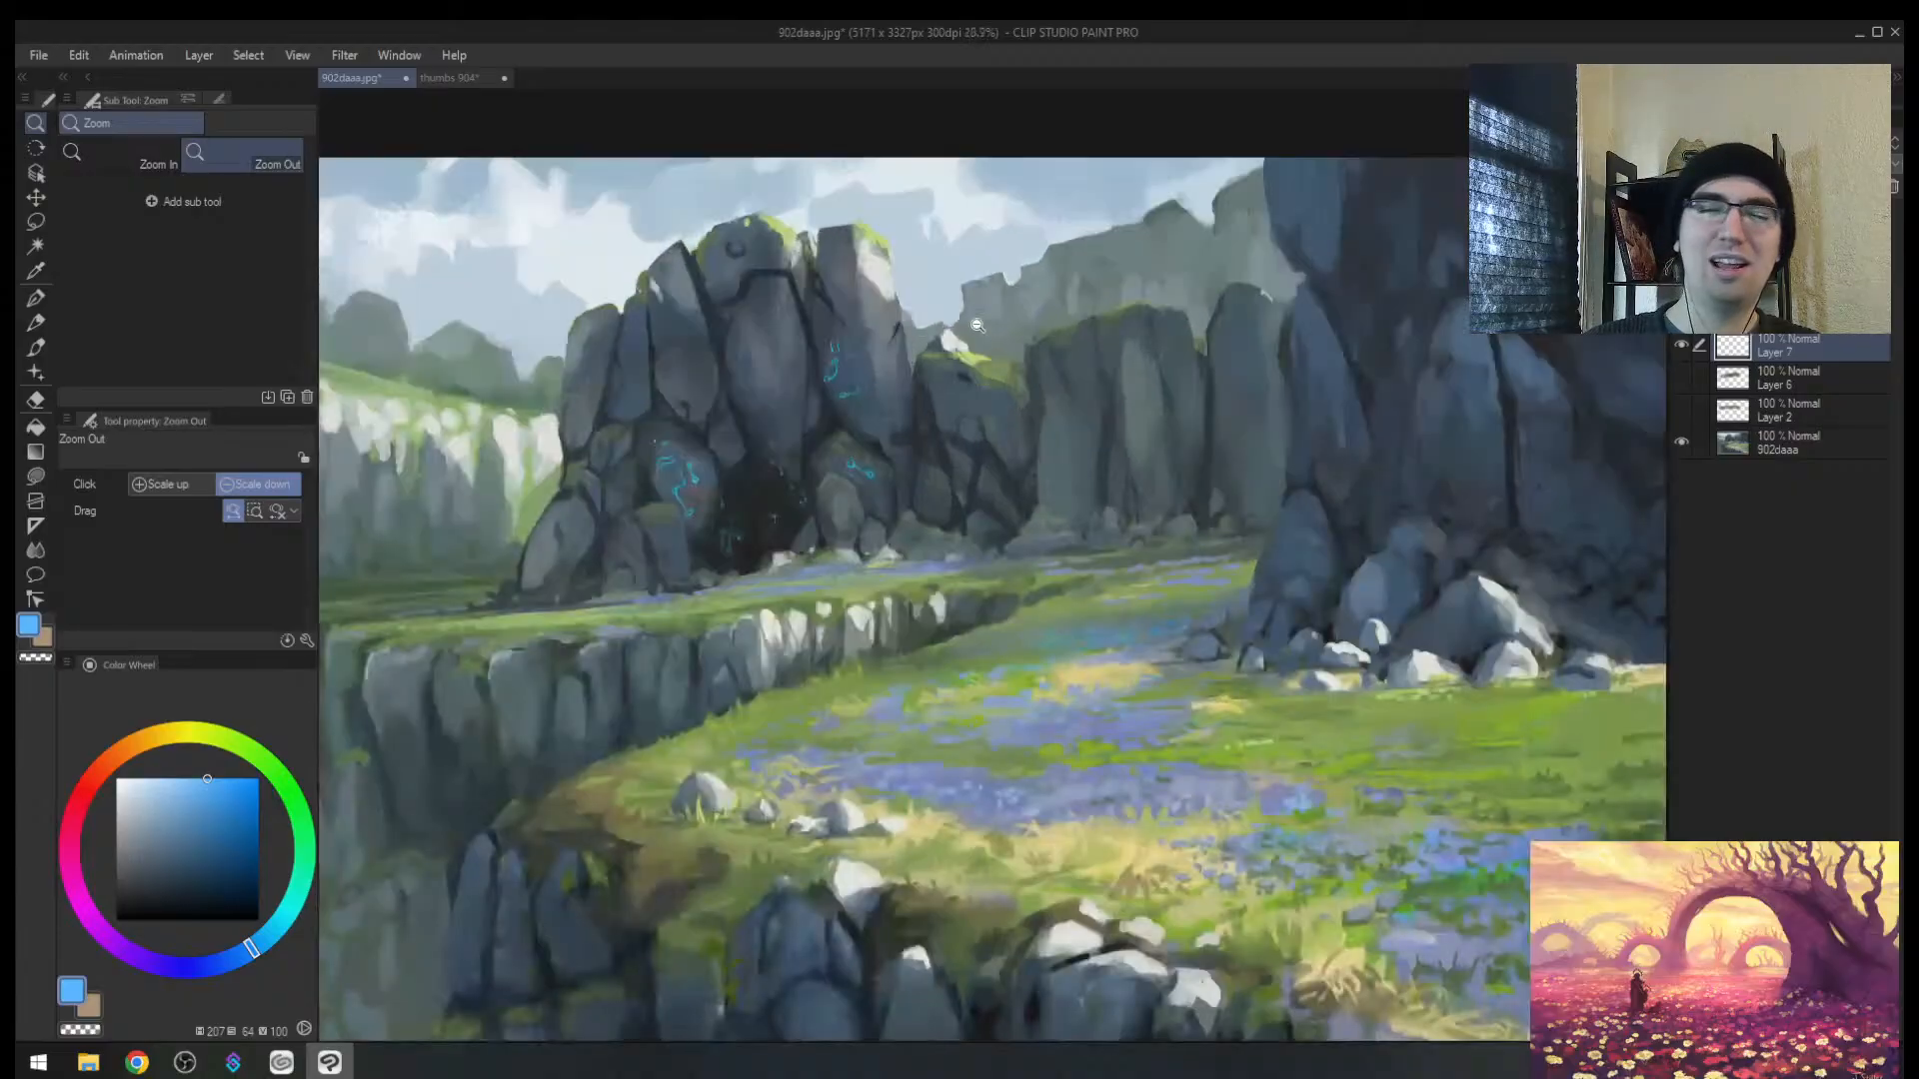
mouse_move(980, 330)
mouse_down()
mouse_move(929, 349)
mouse_move(886, 291)
mouse_move(893, 330)
mouse_up()
Step: Sketch trial blue guide lines over the reference's meadow and ledge, then undo them
drag(1295, 536, 799, 655)
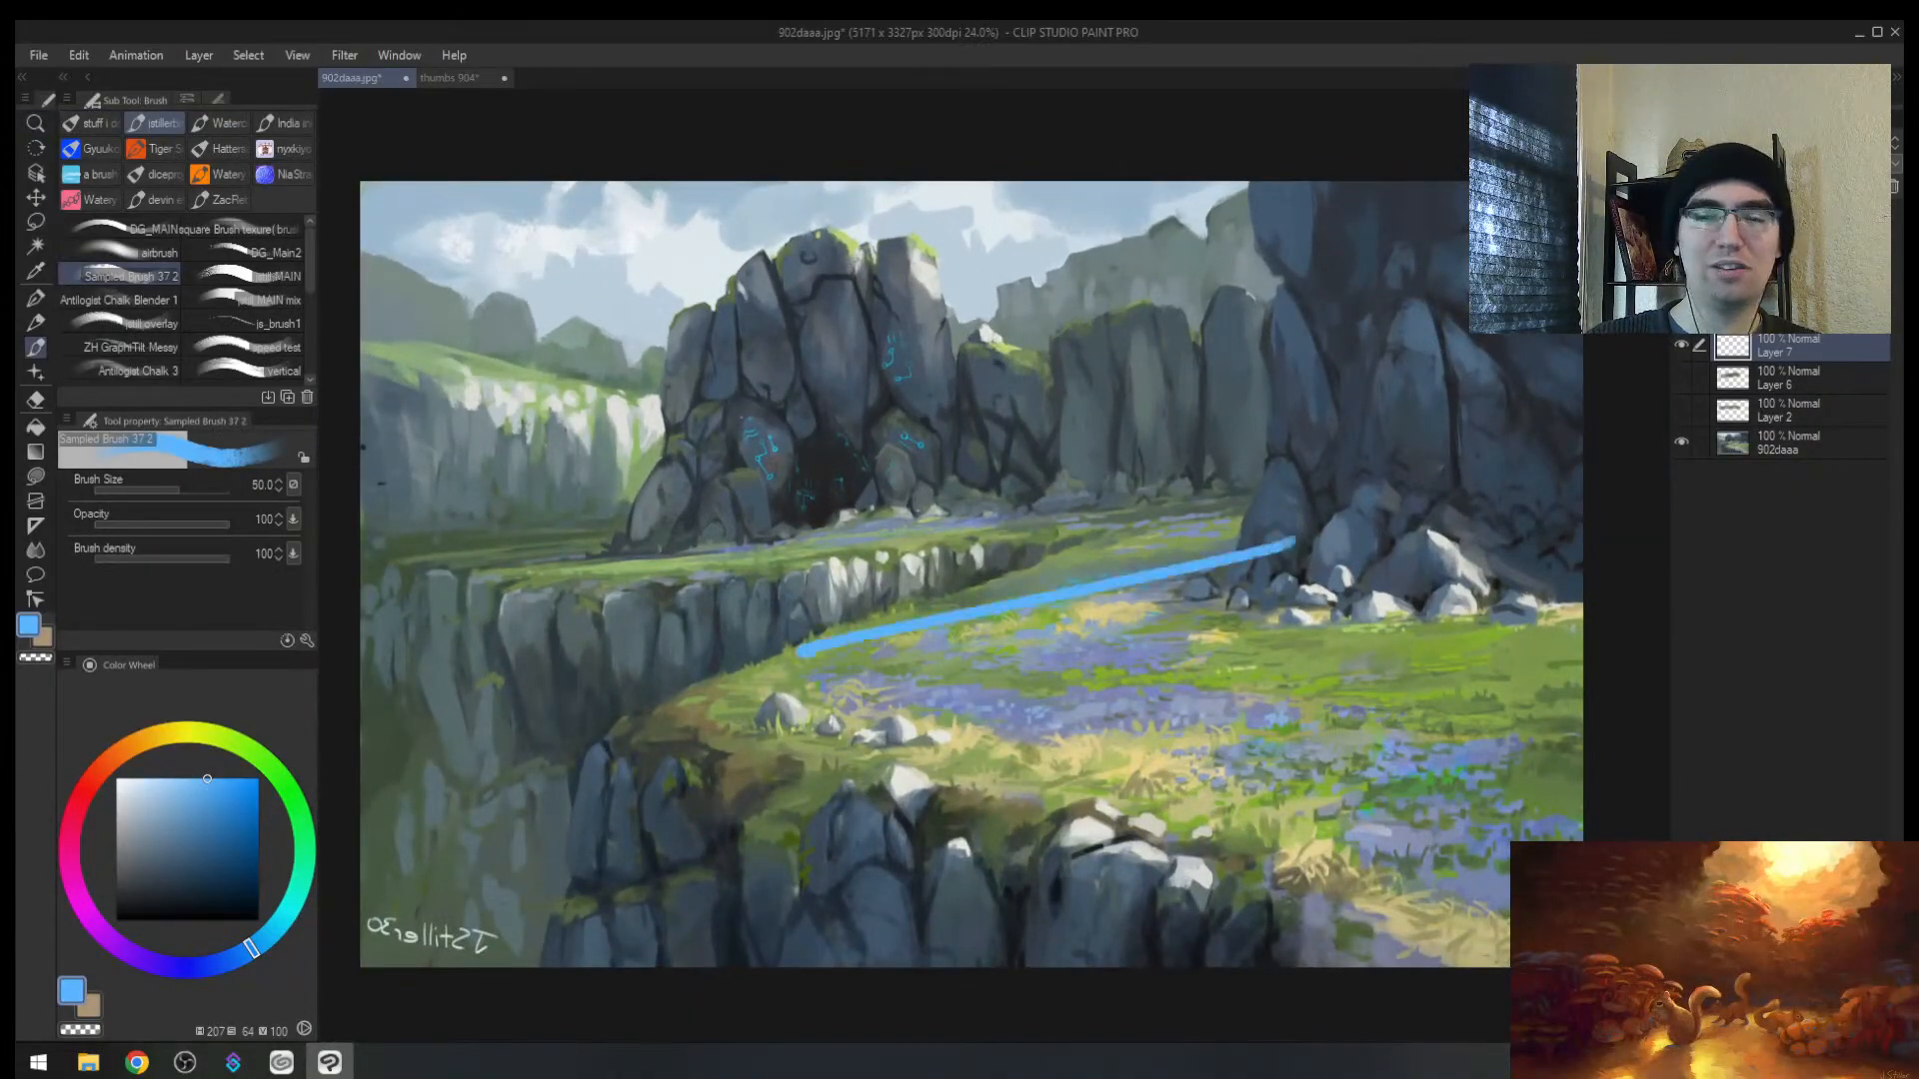
key(ctrl+z)
mouse_move(1583, 630)
mouse_down()
mouse_move(1379, 641)
mouse_move(1339, 874)
mouse_move(1524, 935)
mouse_up()
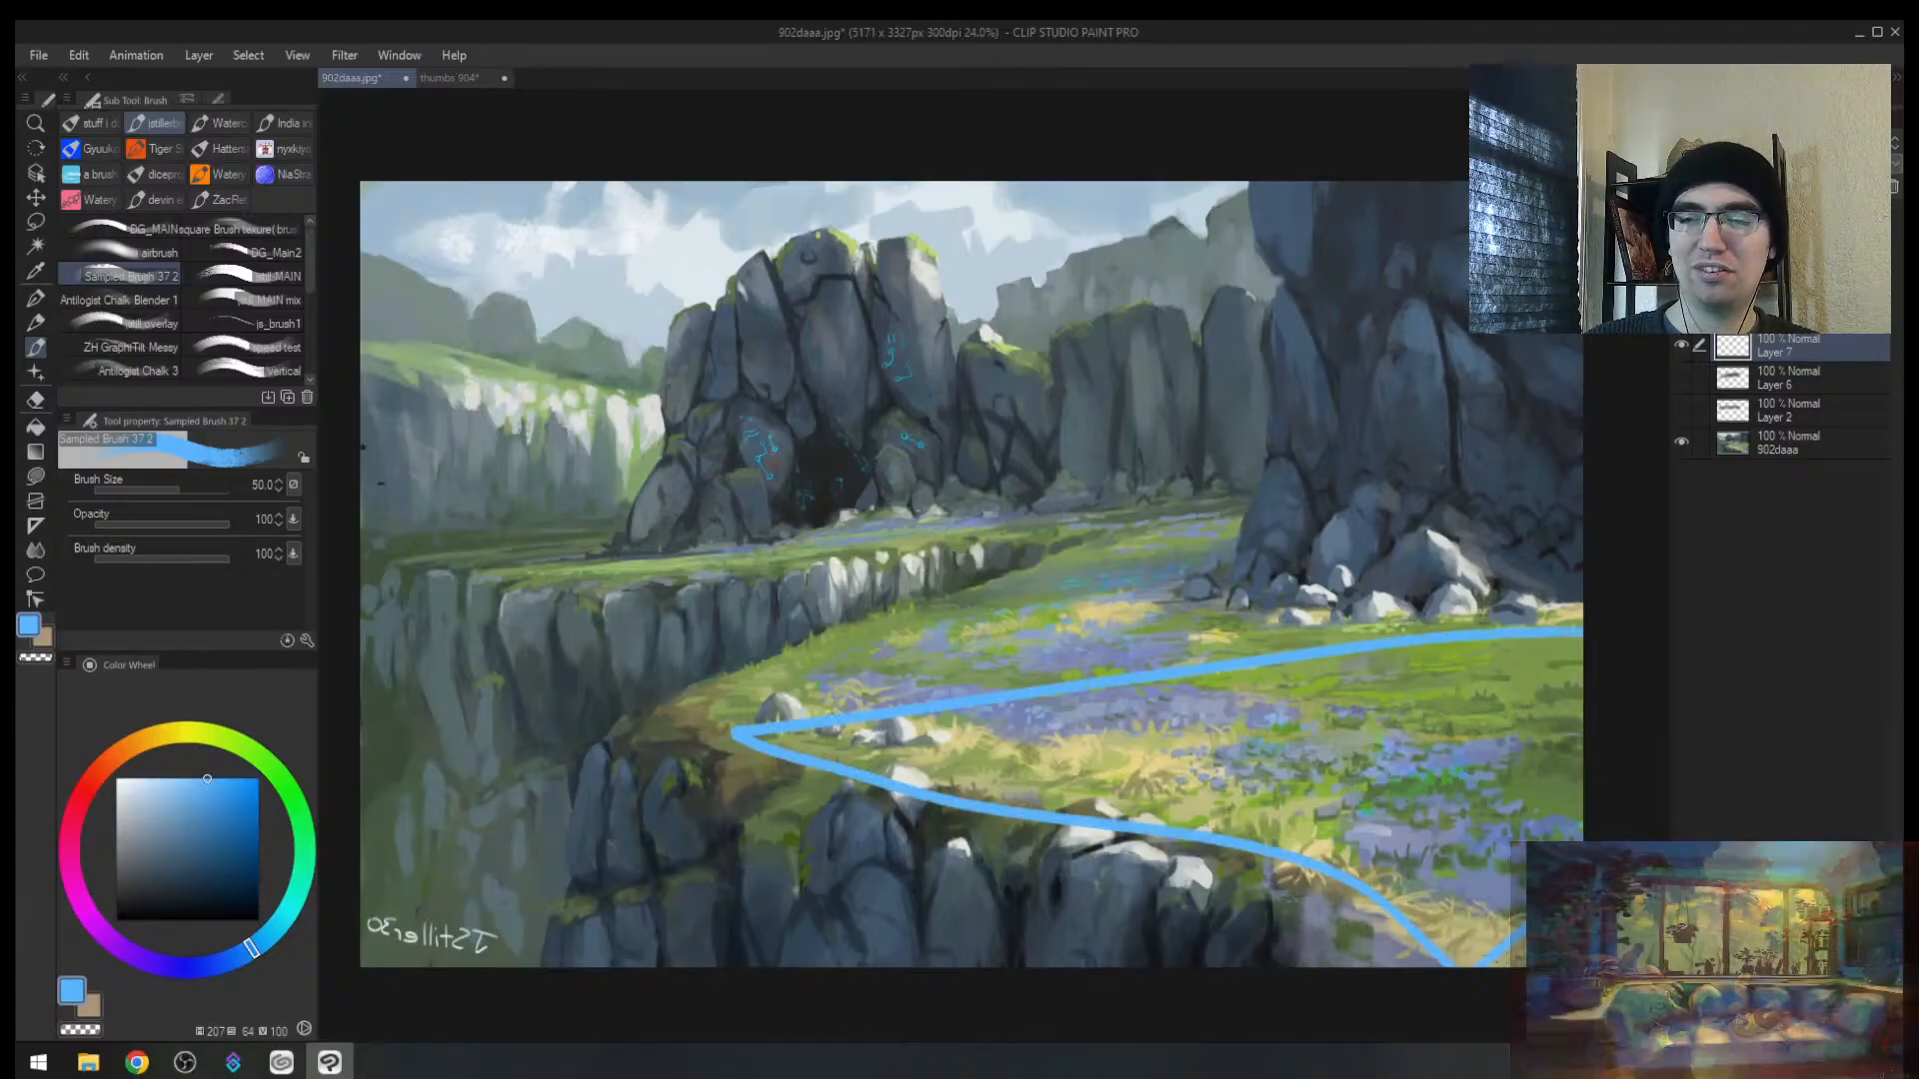
mouse_move(1214, 516)
mouse_down()
mouse_move(940, 564)
mouse_move(1214, 544)
mouse_up()
drag(549, 591, 1107, 525)
key(ctrl+z)
key(ctrl+z)
key(ctrl+z)
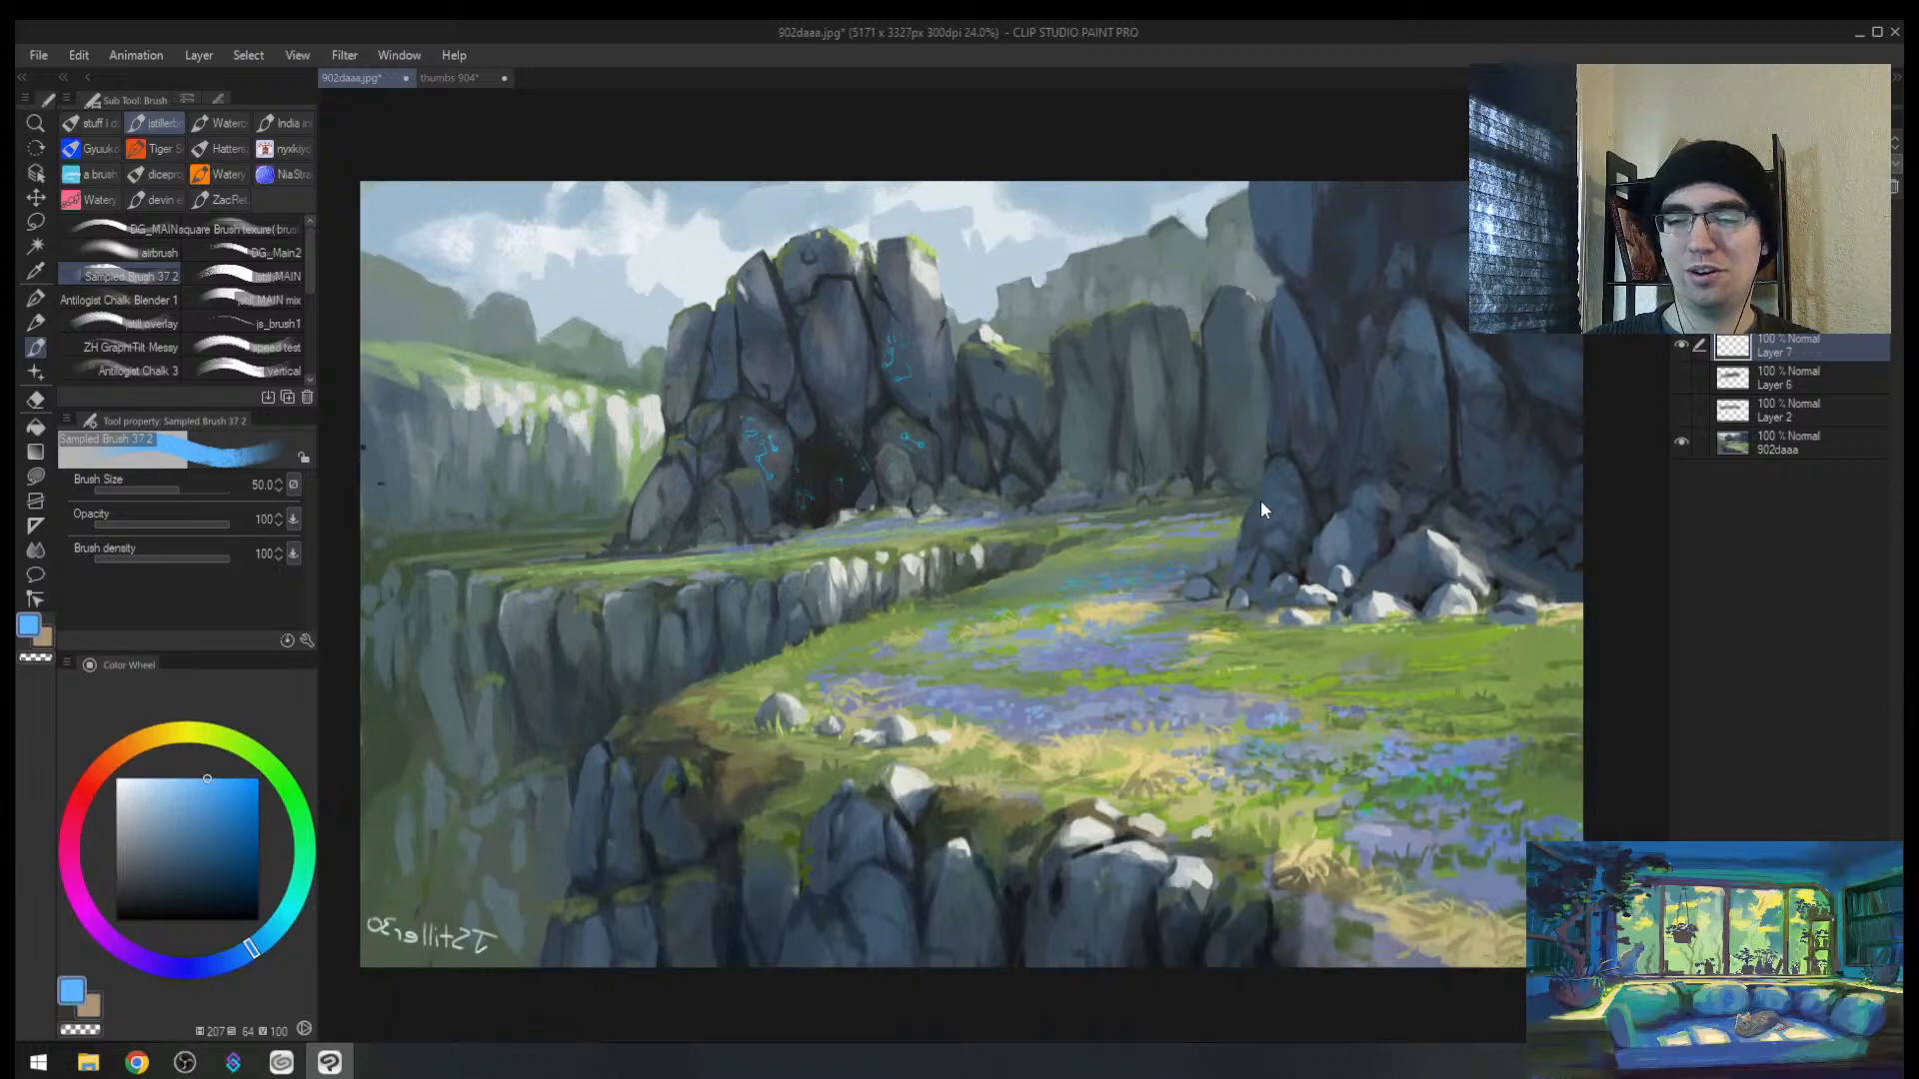
Step: Unmirror the view, return to a slightly larger brush, and re-maximize the painting window
key(h)
key(alt+space)
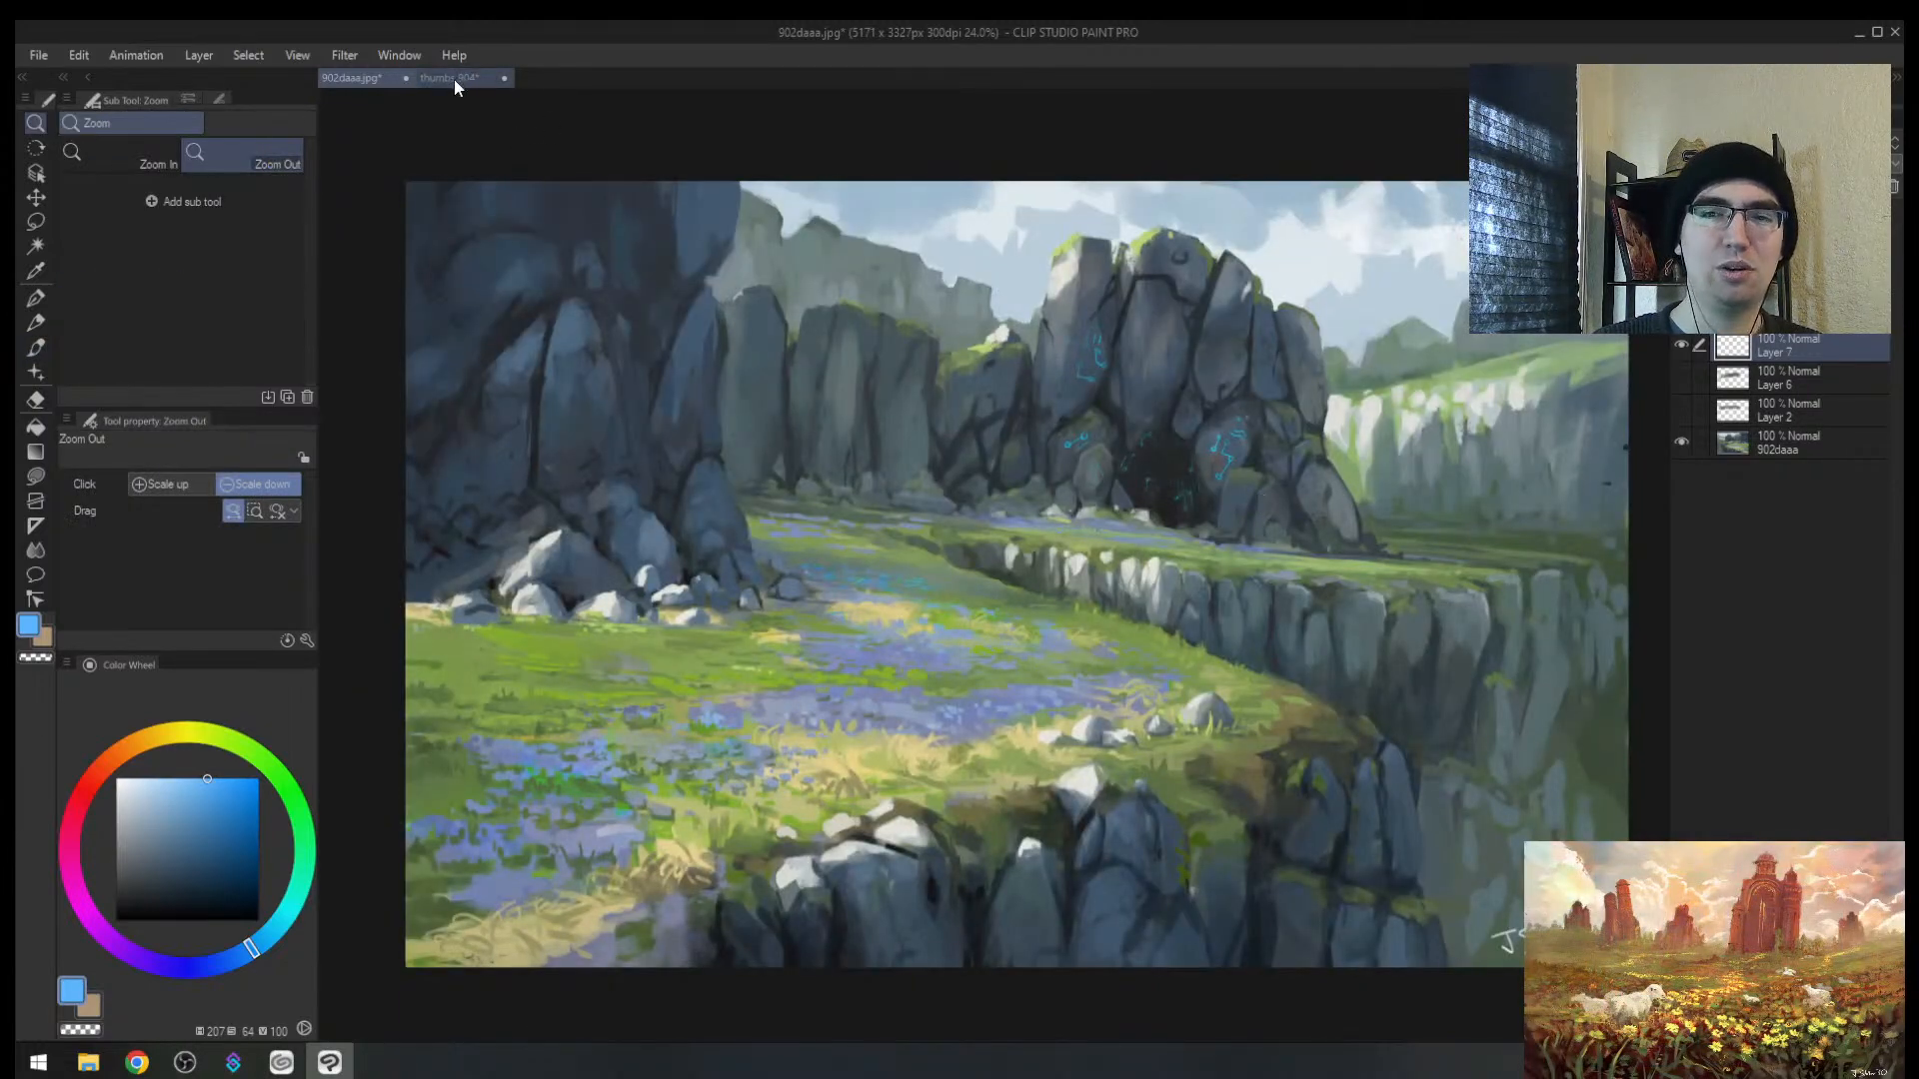
key(b)
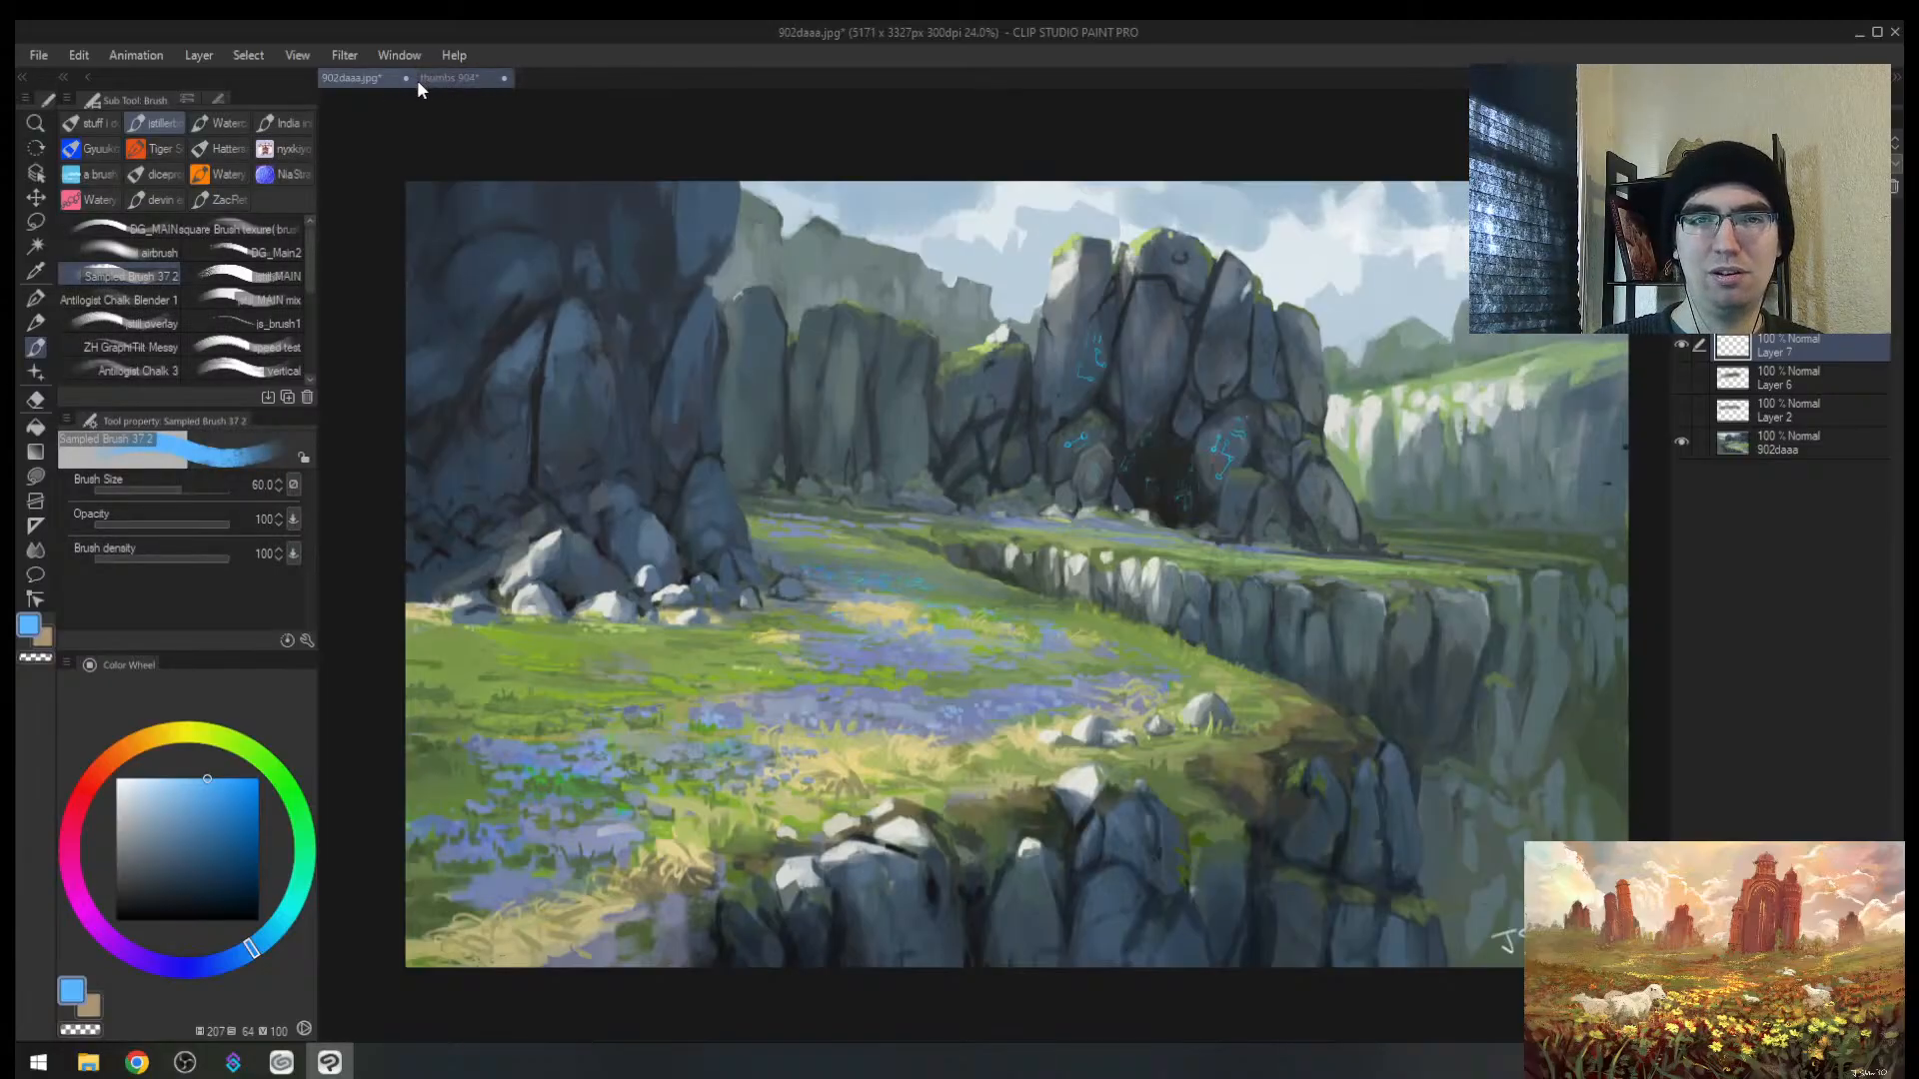
key(bracketright)
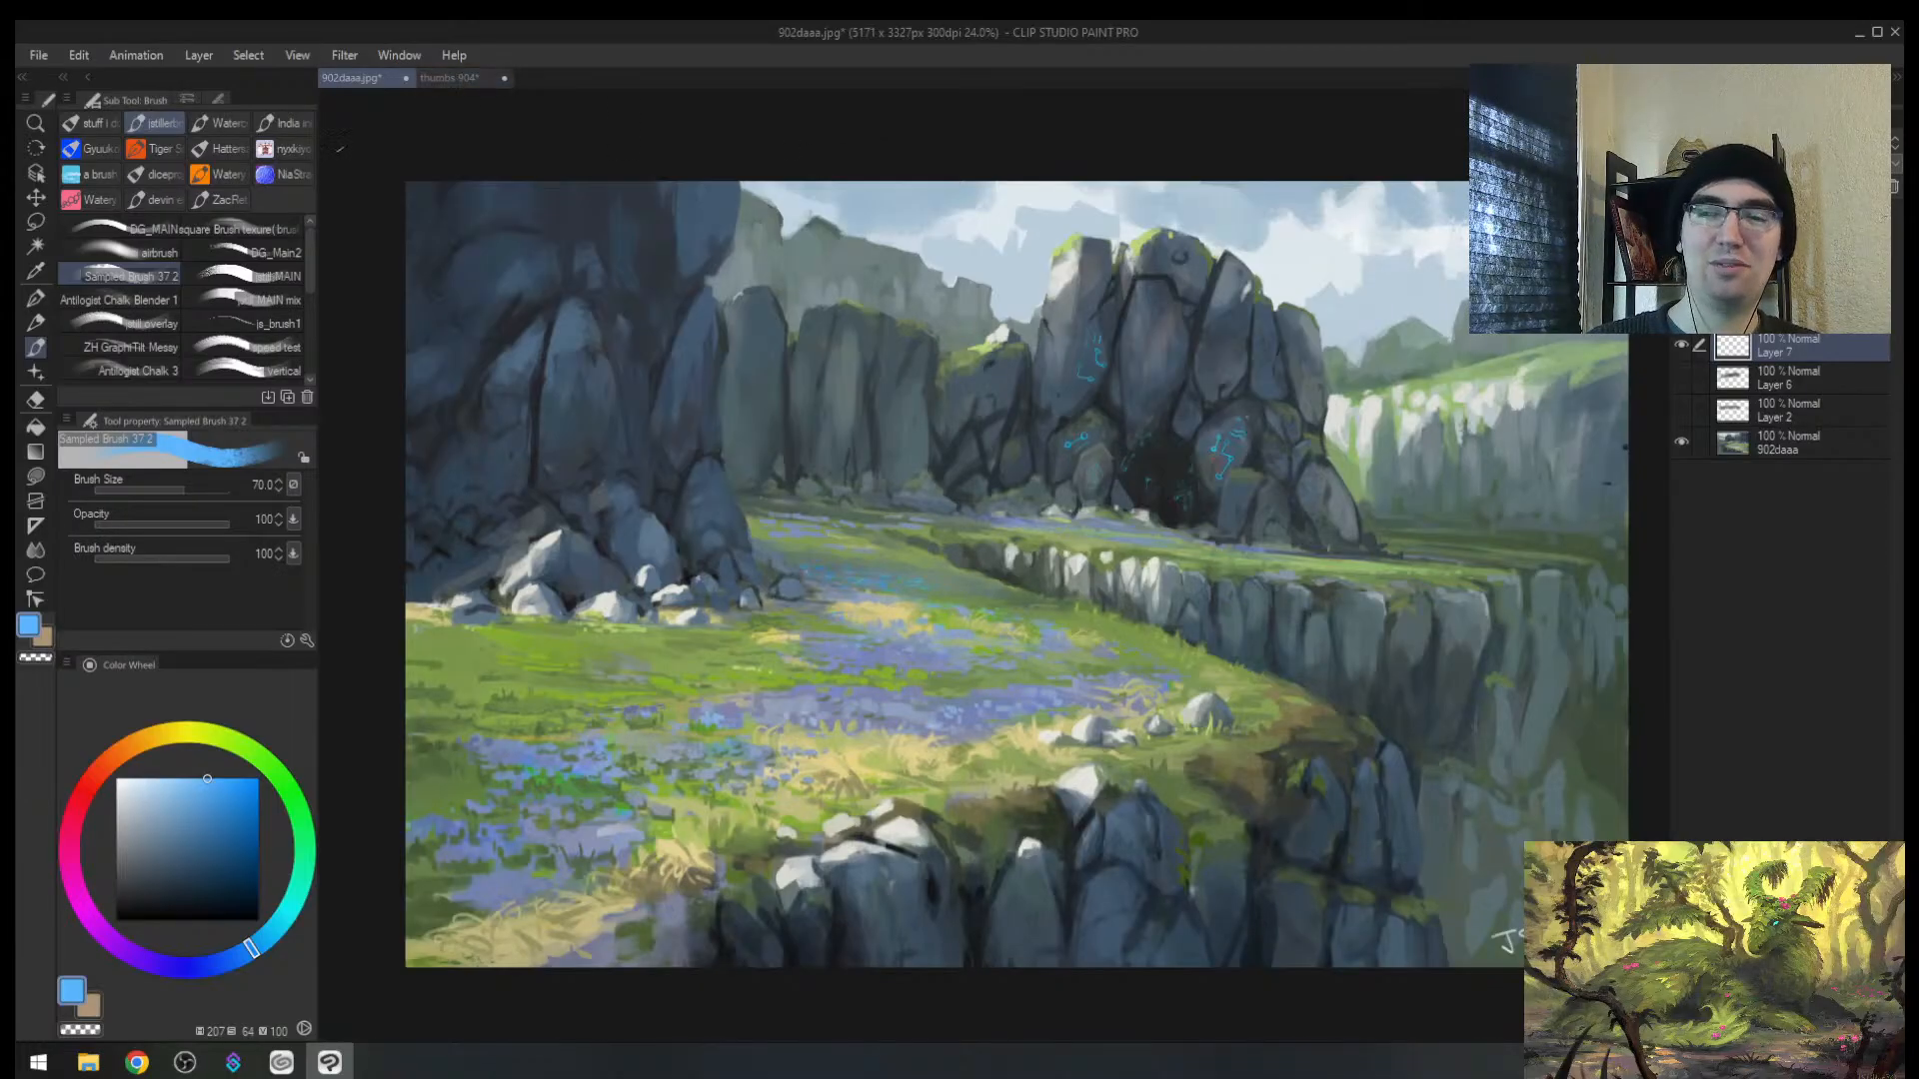
drag(362, 40, 367, 70)
drag(775, 55, 823, 114)
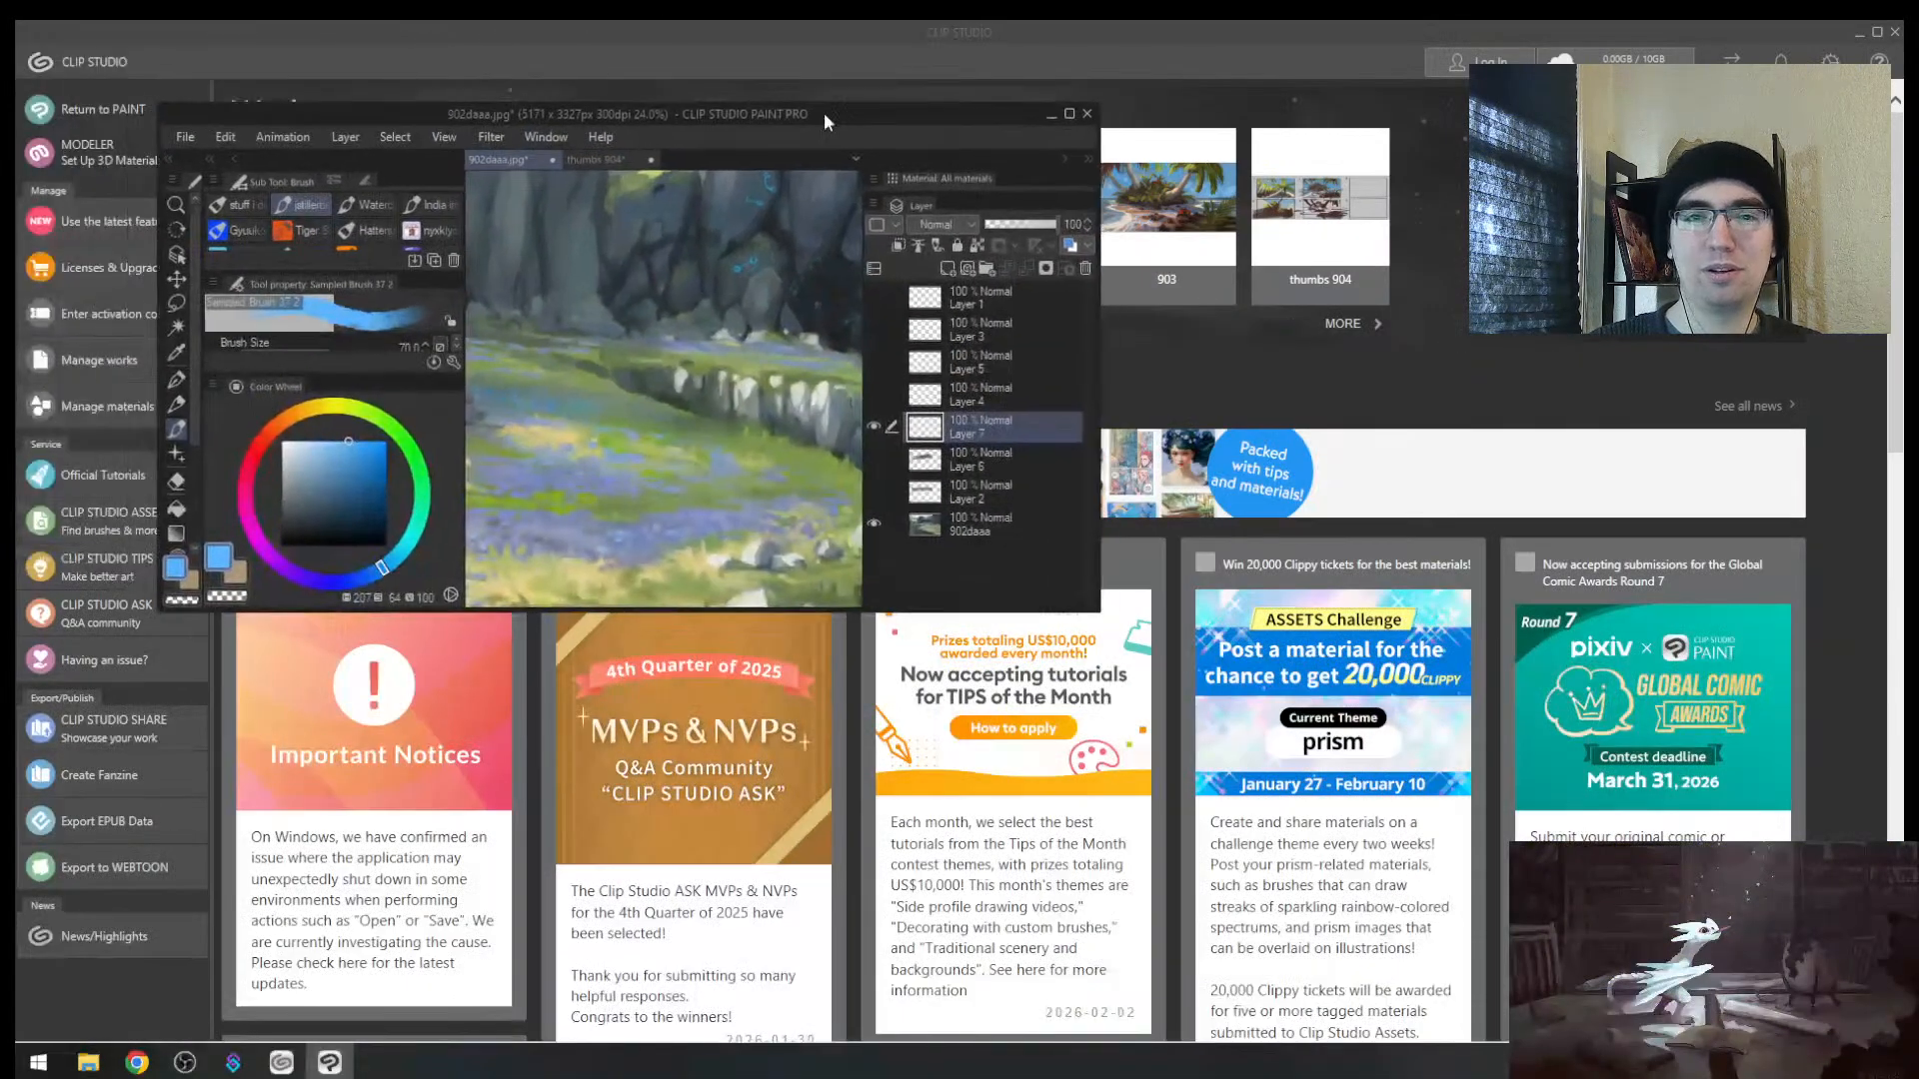
double_click(317, 117)
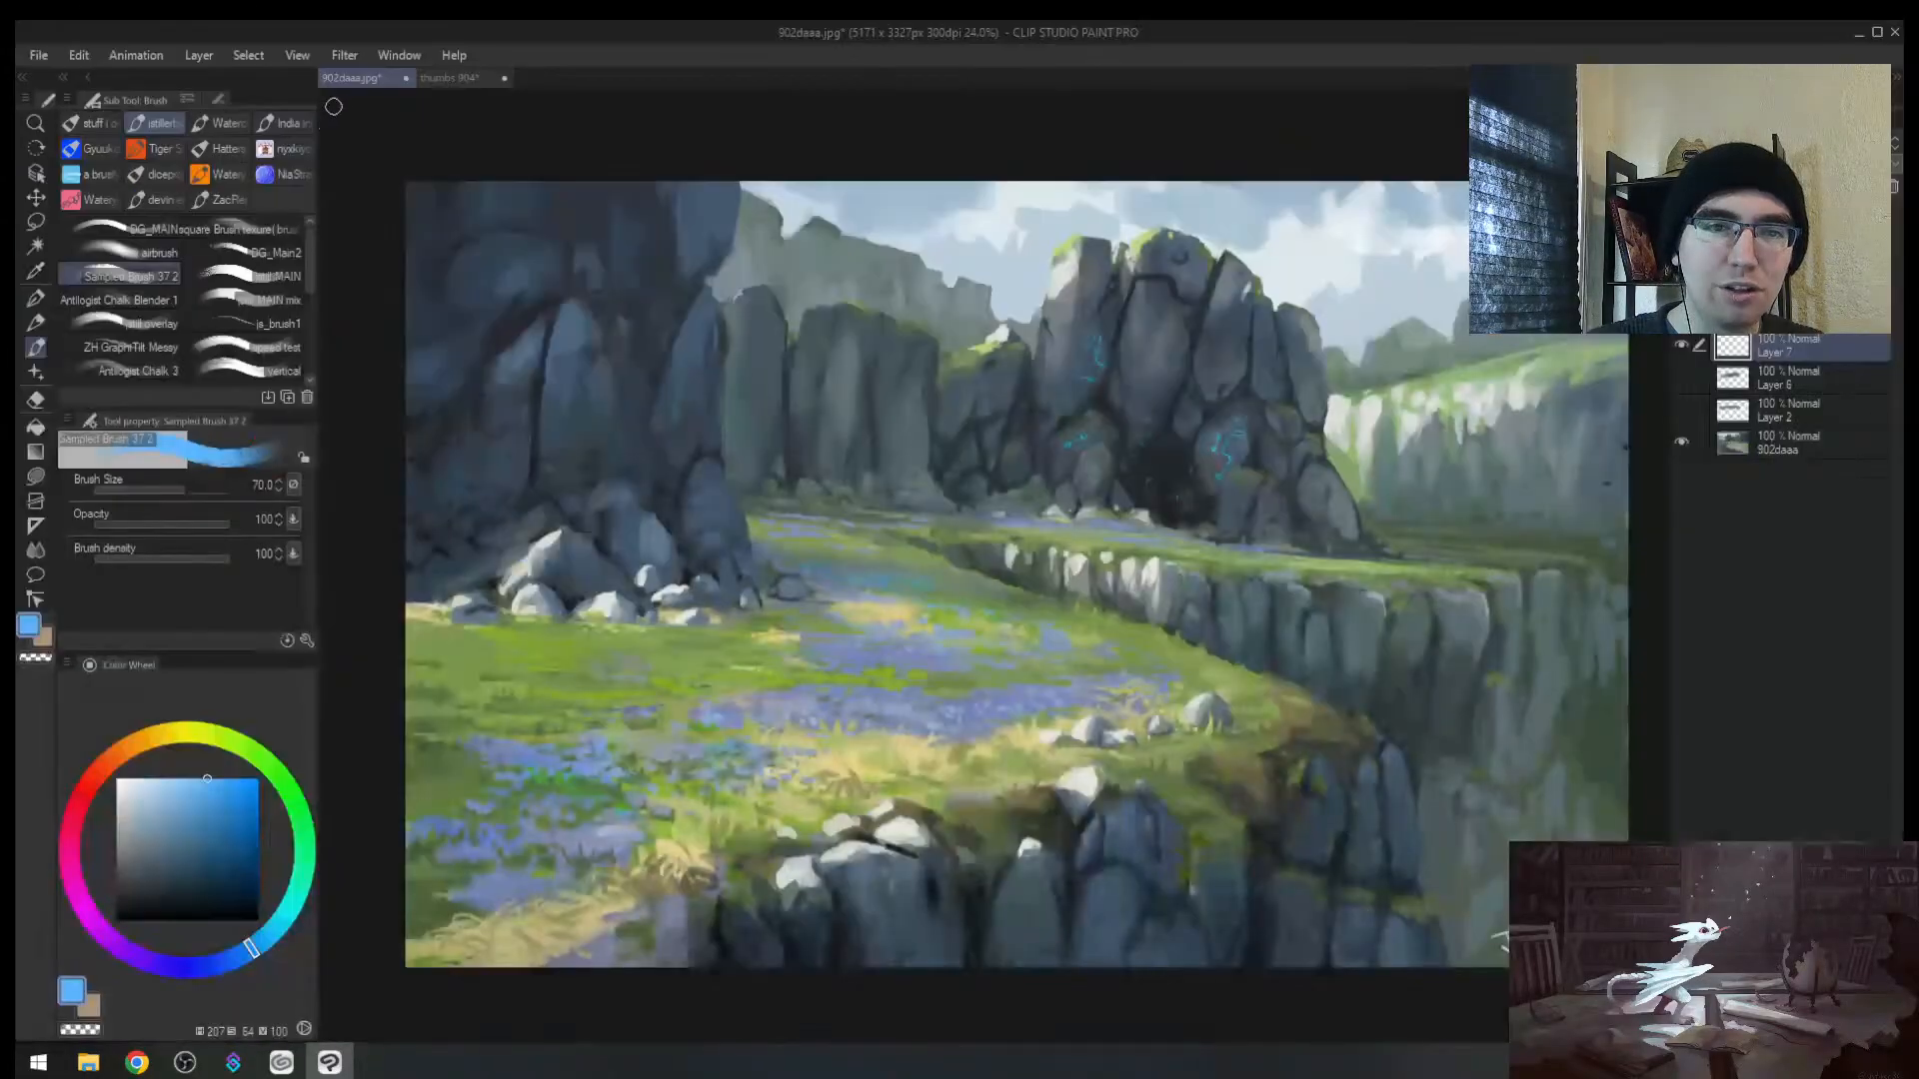
key(alt+space)
Step: On the thumbs 904 sheet, shift frame 4's blue river right and down, then deselect
click(449, 77)
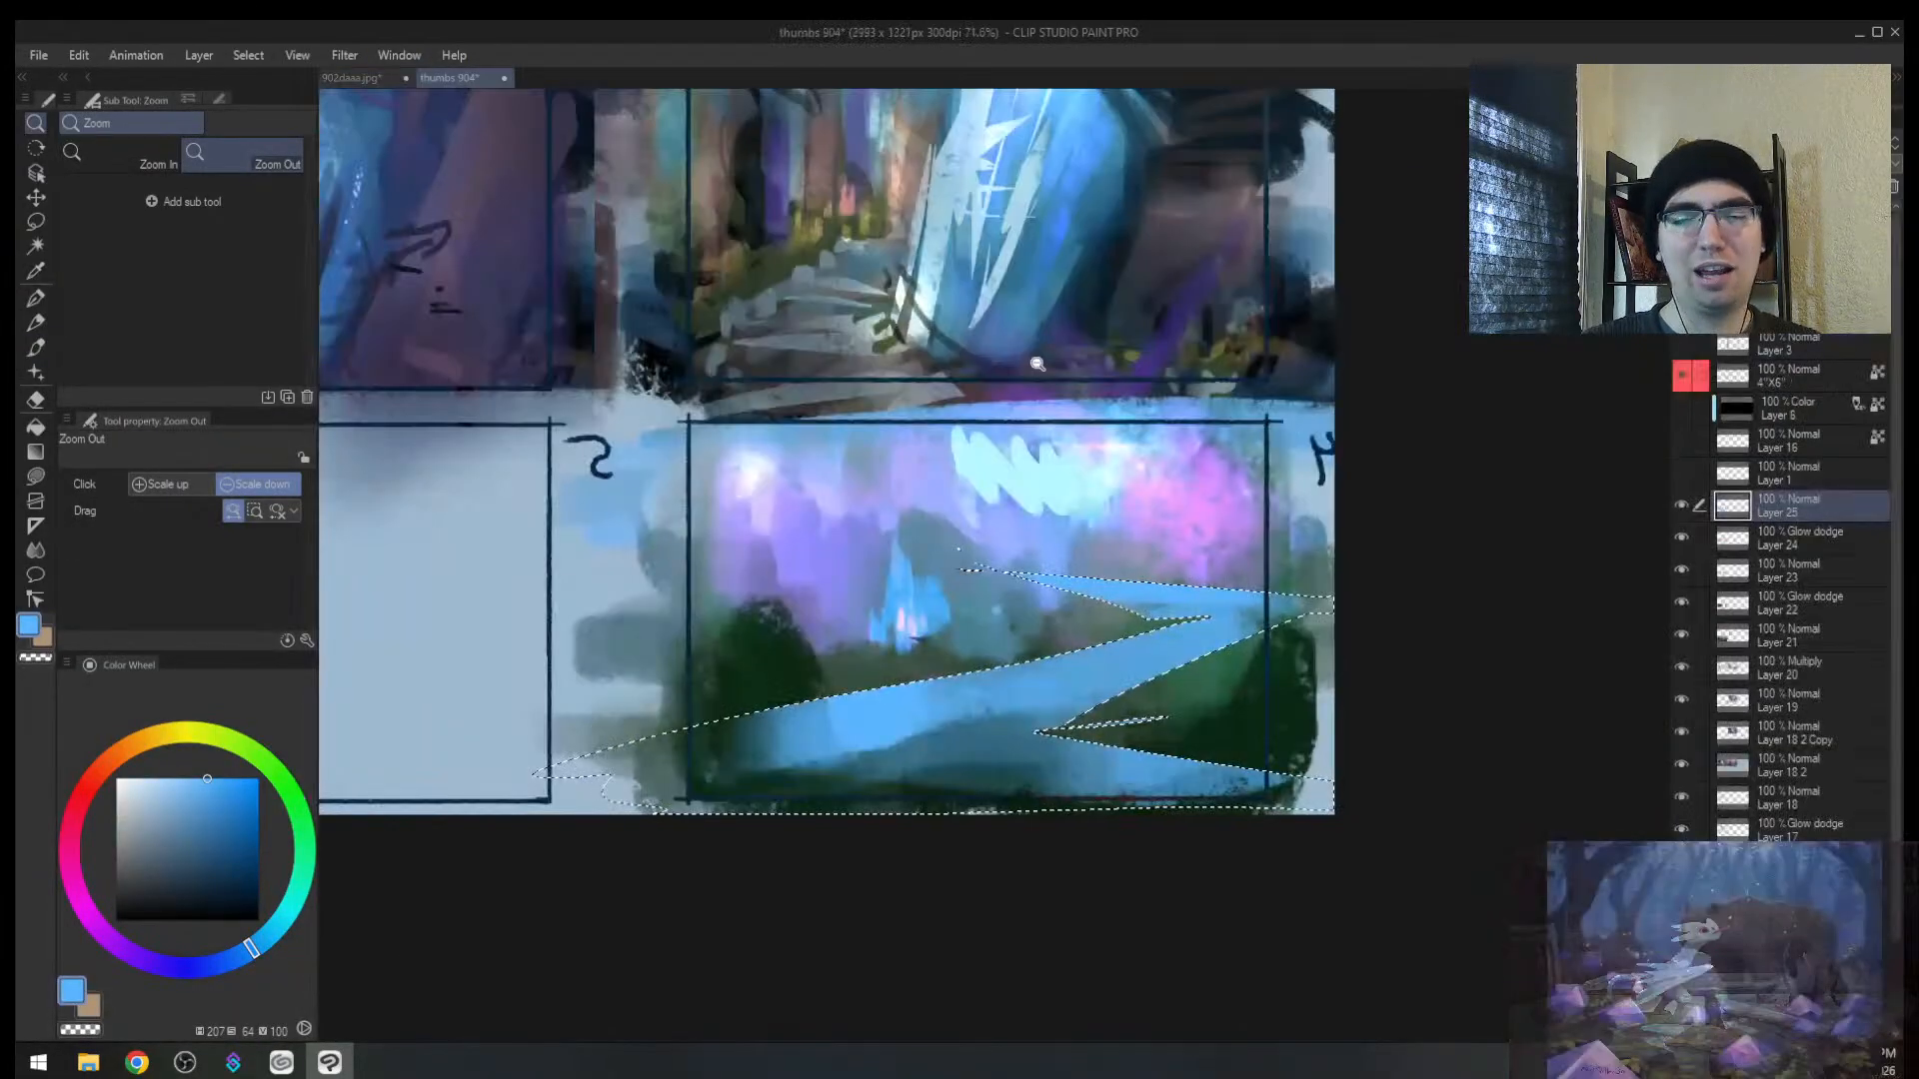
scroll(1099, 507, right, 5)
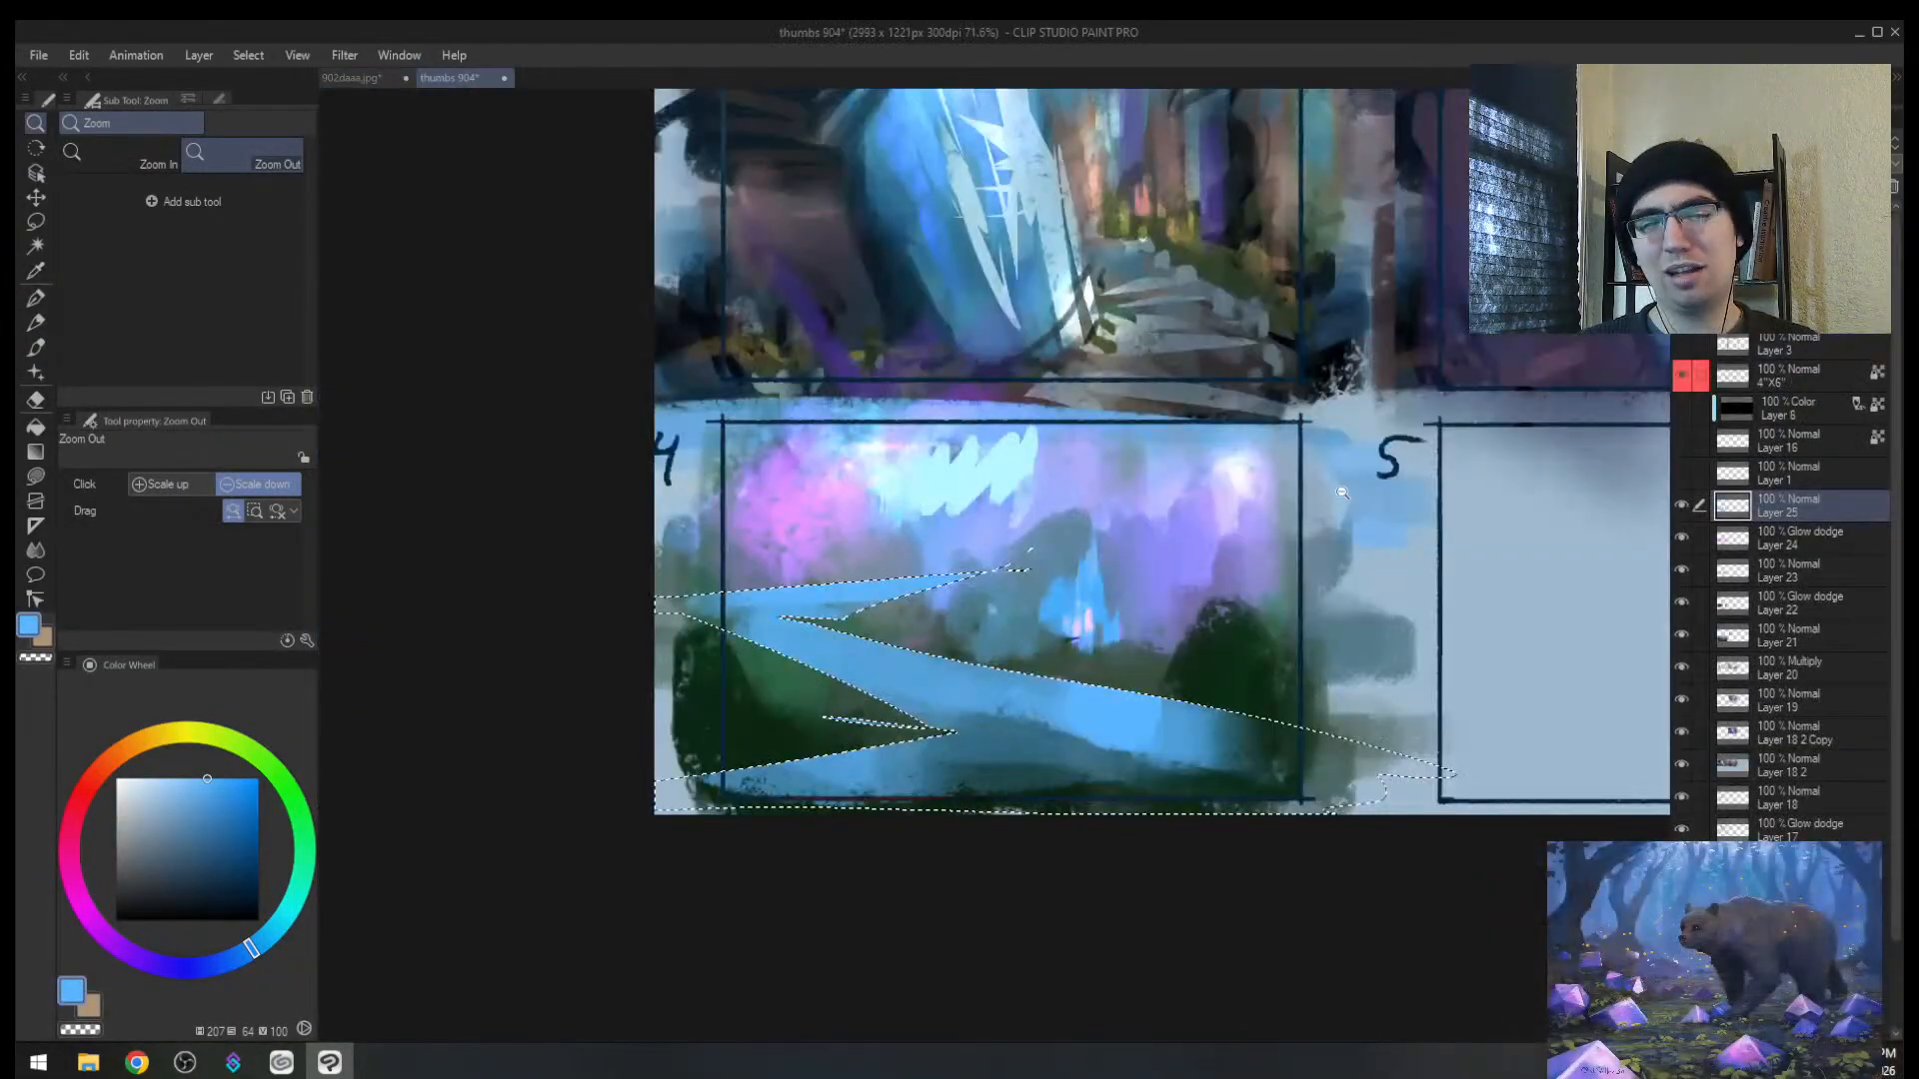
key(k)
mouse_move(1084, 733)
mouse_down()
mouse_move(1177, 756)
mouse_move(1200, 783)
mouse_up()
key(b)
key(ctrl+d)
Step: Select Layer 23 with the other layers and paint blue around the castle and river edges
ctrl+shift+click(1046, 621)
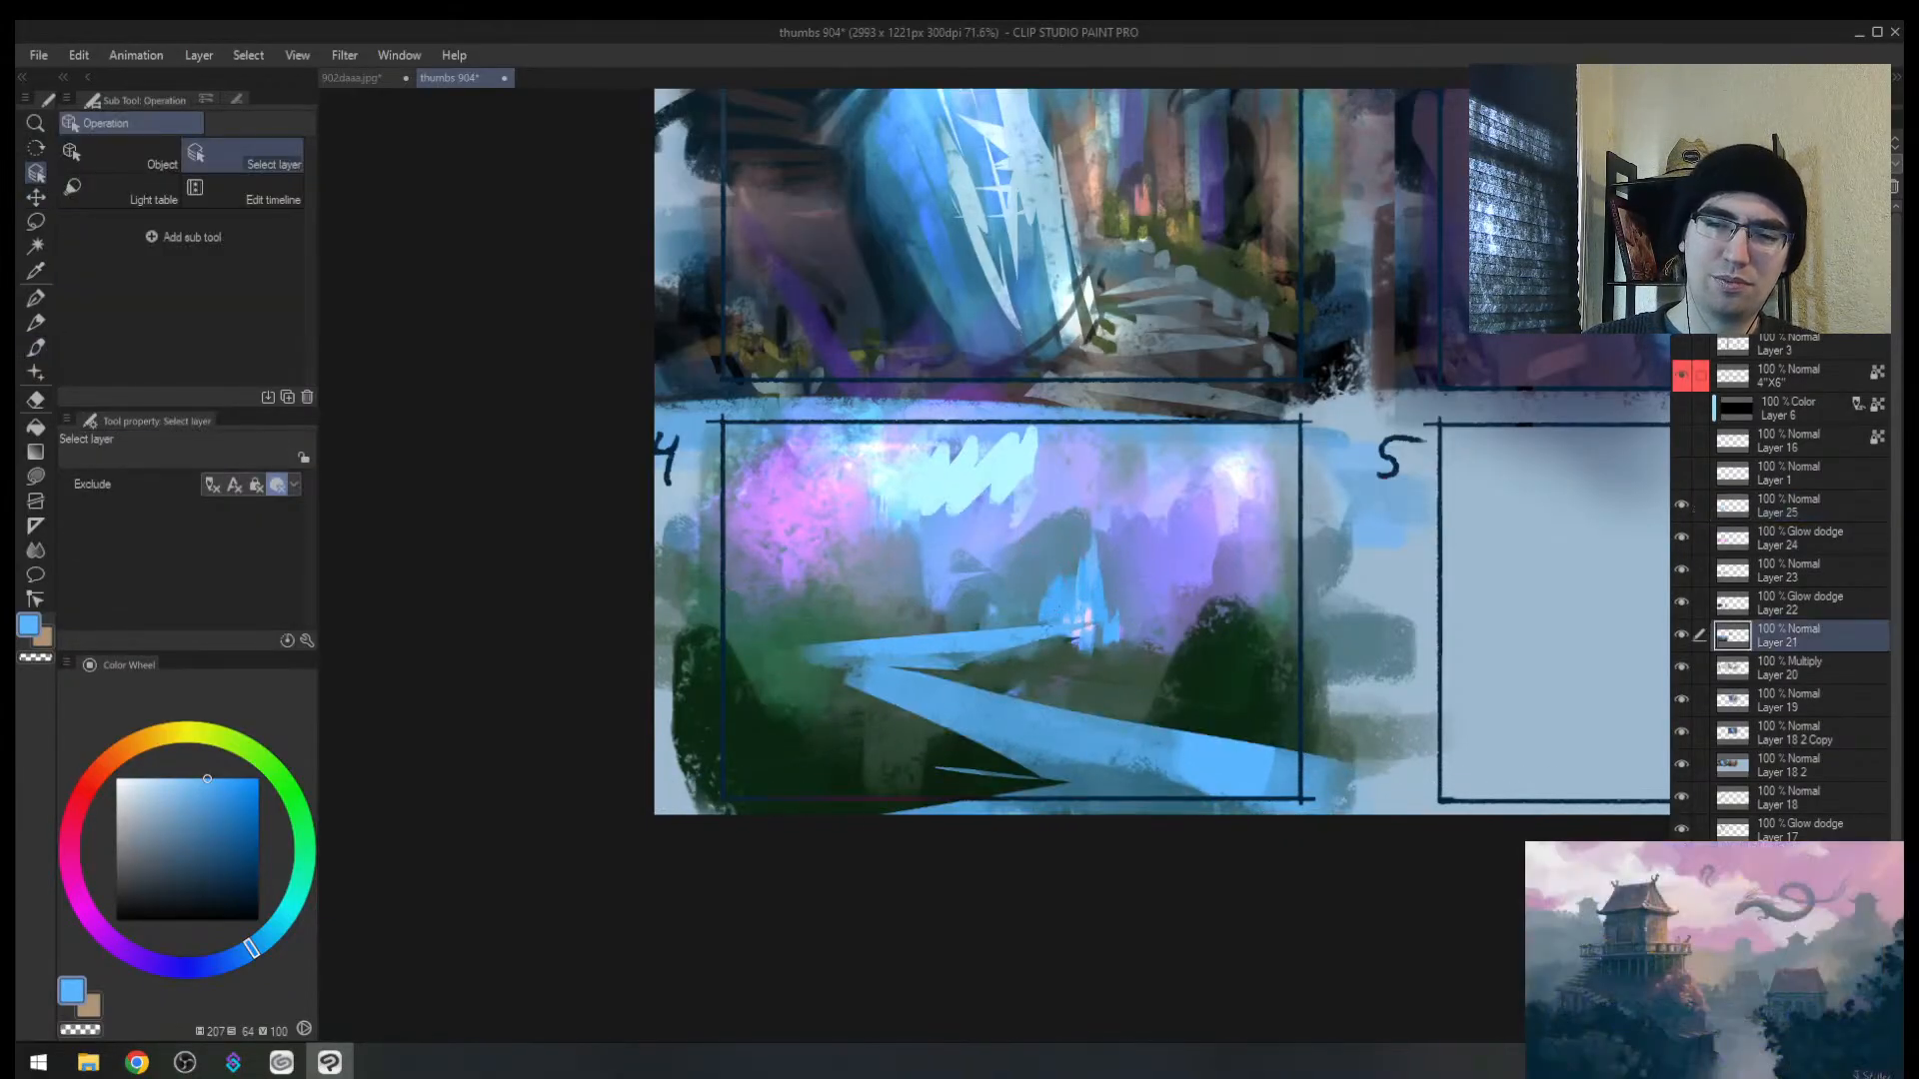
drag(1042, 624, 1046, 628)
ctrl+shift+click(1039, 616)
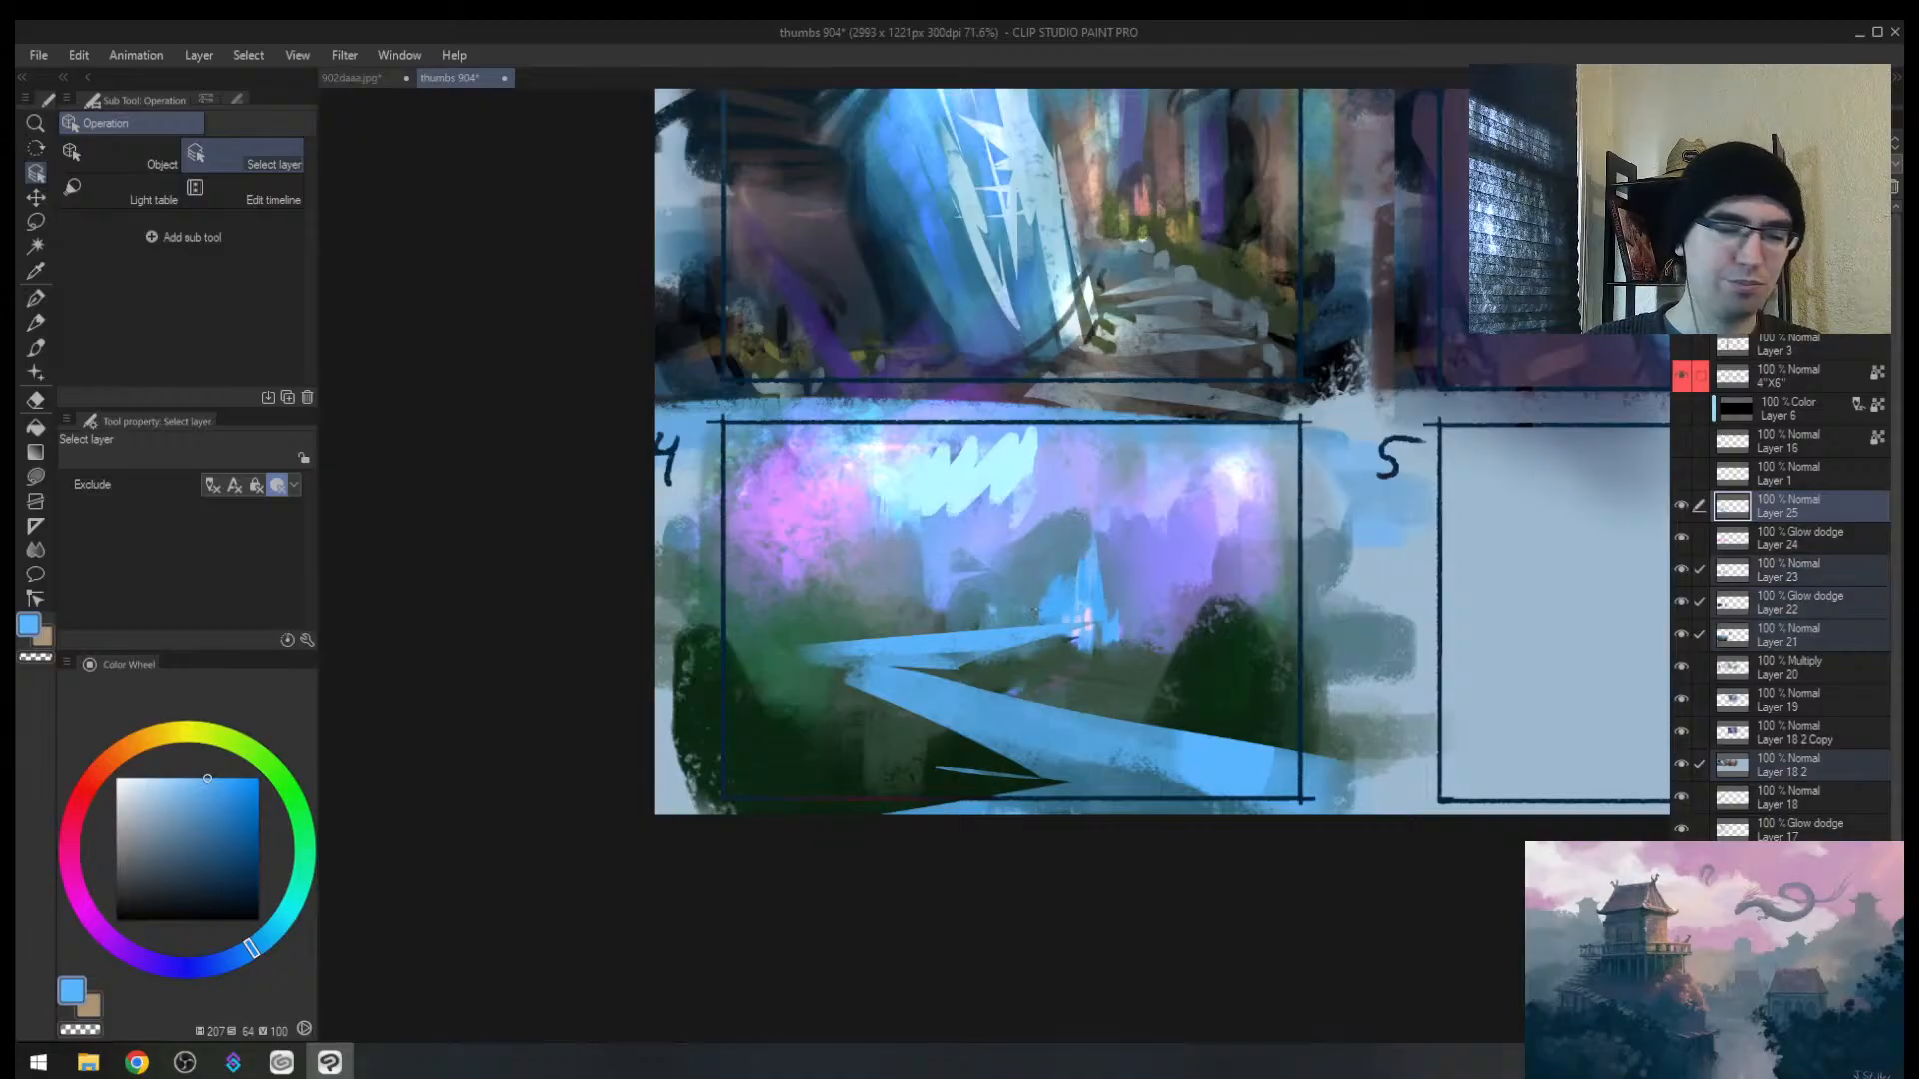
key(b)
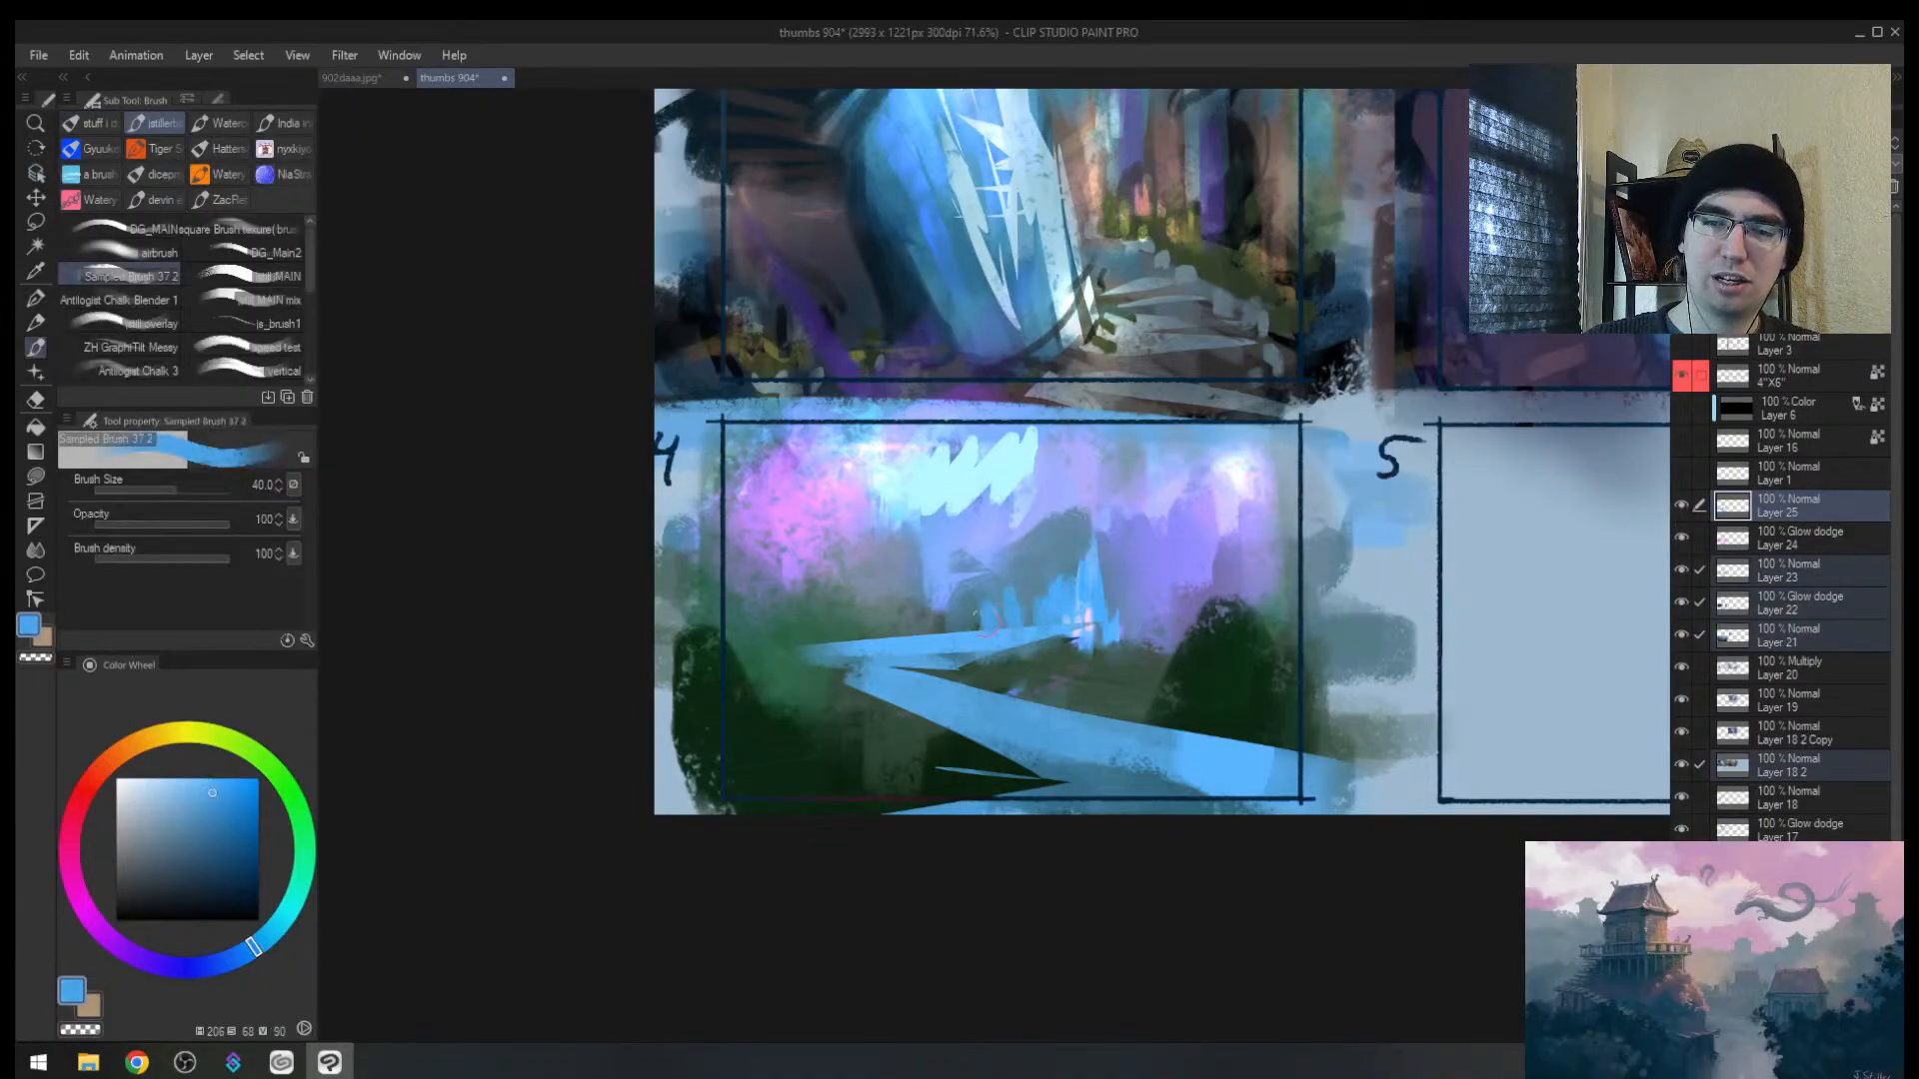
drag(901, 619, 910, 639)
mouse_move(875, 604)
mouse_down()
mouse_move(889, 643)
mouse_move(867, 628)
mouse_up()
mouse_move(984, 659)
mouse_down()
mouse_move(979, 686)
mouse_move(1001, 664)
mouse_move(1143, 722)
mouse_up()
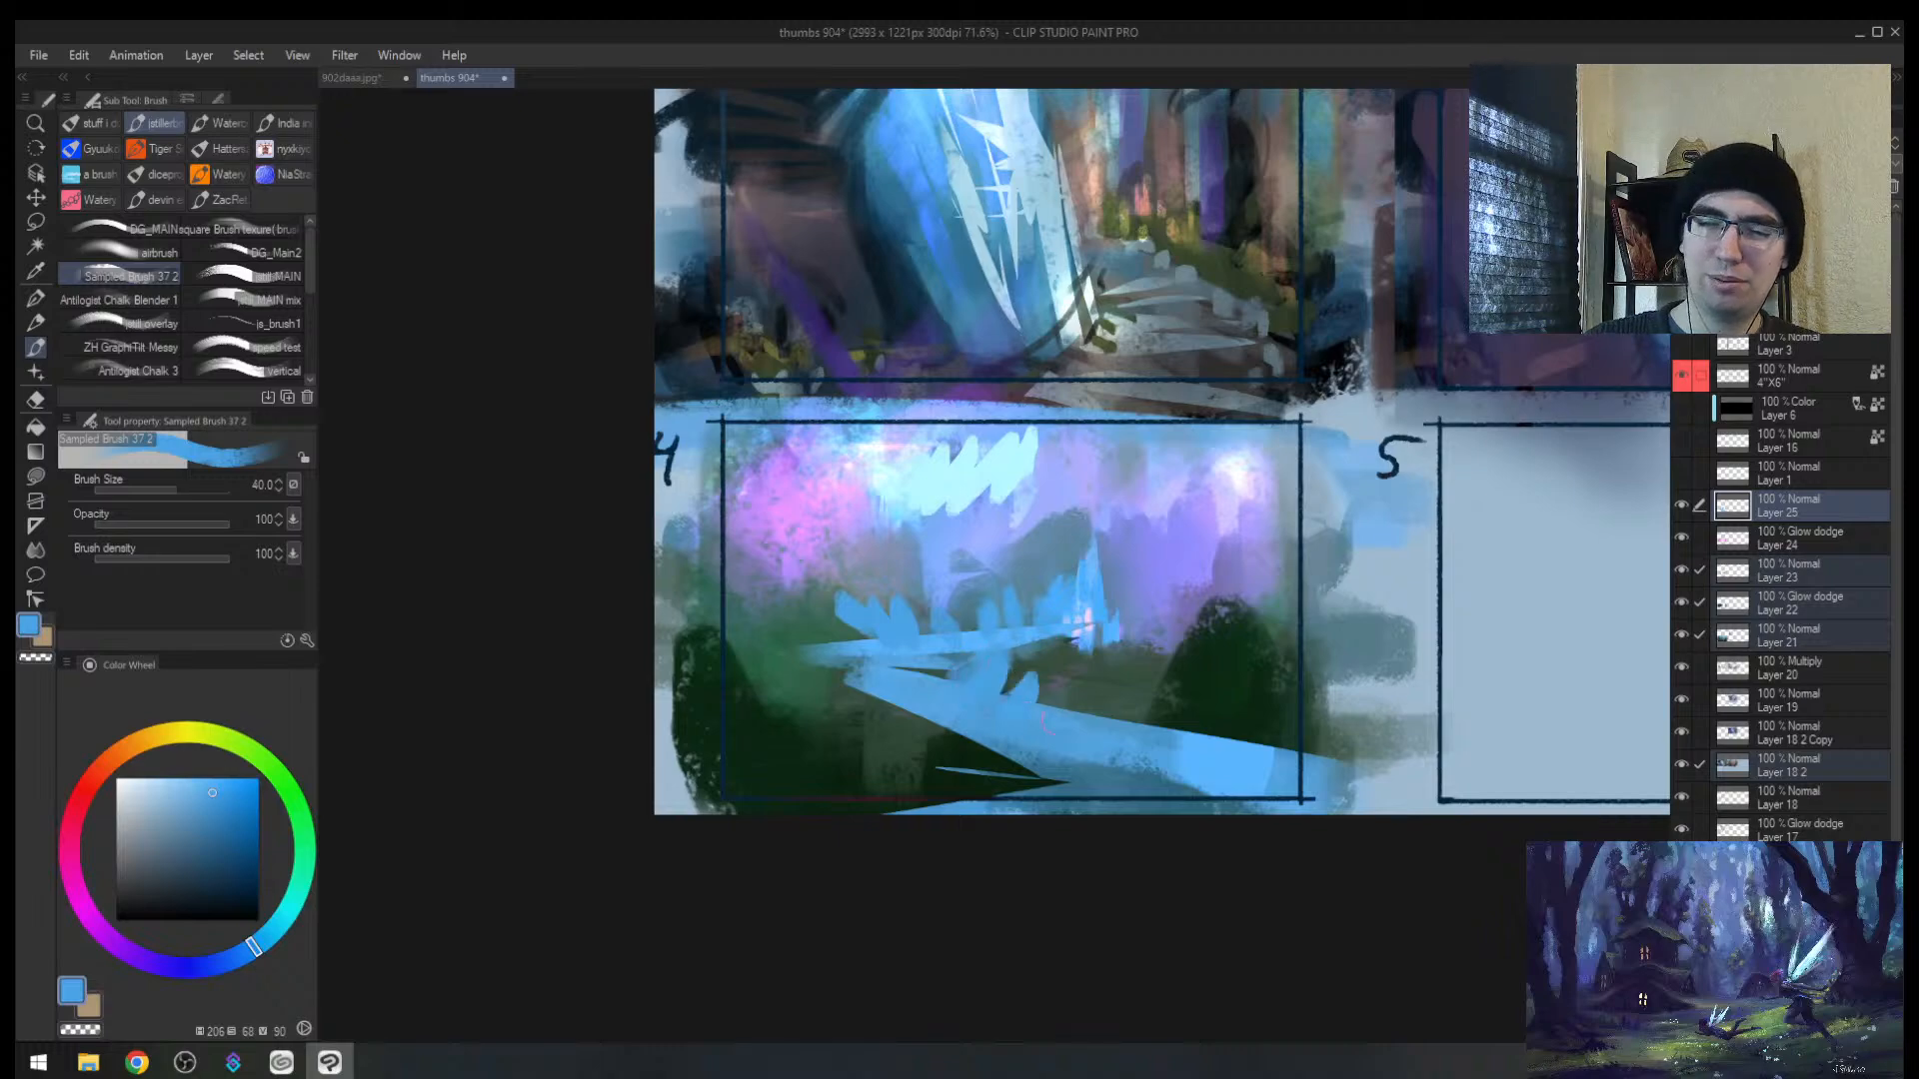
mouse_move(937, 727)
mouse_down()
mouse_move(836, 658)
mouse_move(784, 593)
mouse_move(830, 650)
mouse_up()
Step: Paint light cyan spikes on the left, trim them with blue, and add small dark teal marks
alt+click(952, 472)
key([)
drag(834, 601, 876, 639)
mouse_move(875, 601)
mouse_down()
mouse_move(892, 645)
mouse_move(836, 664)
mouse_move(867, 651)
mouse_up()
alt+click(821, 647)
key([)
alt+click(896, 613)
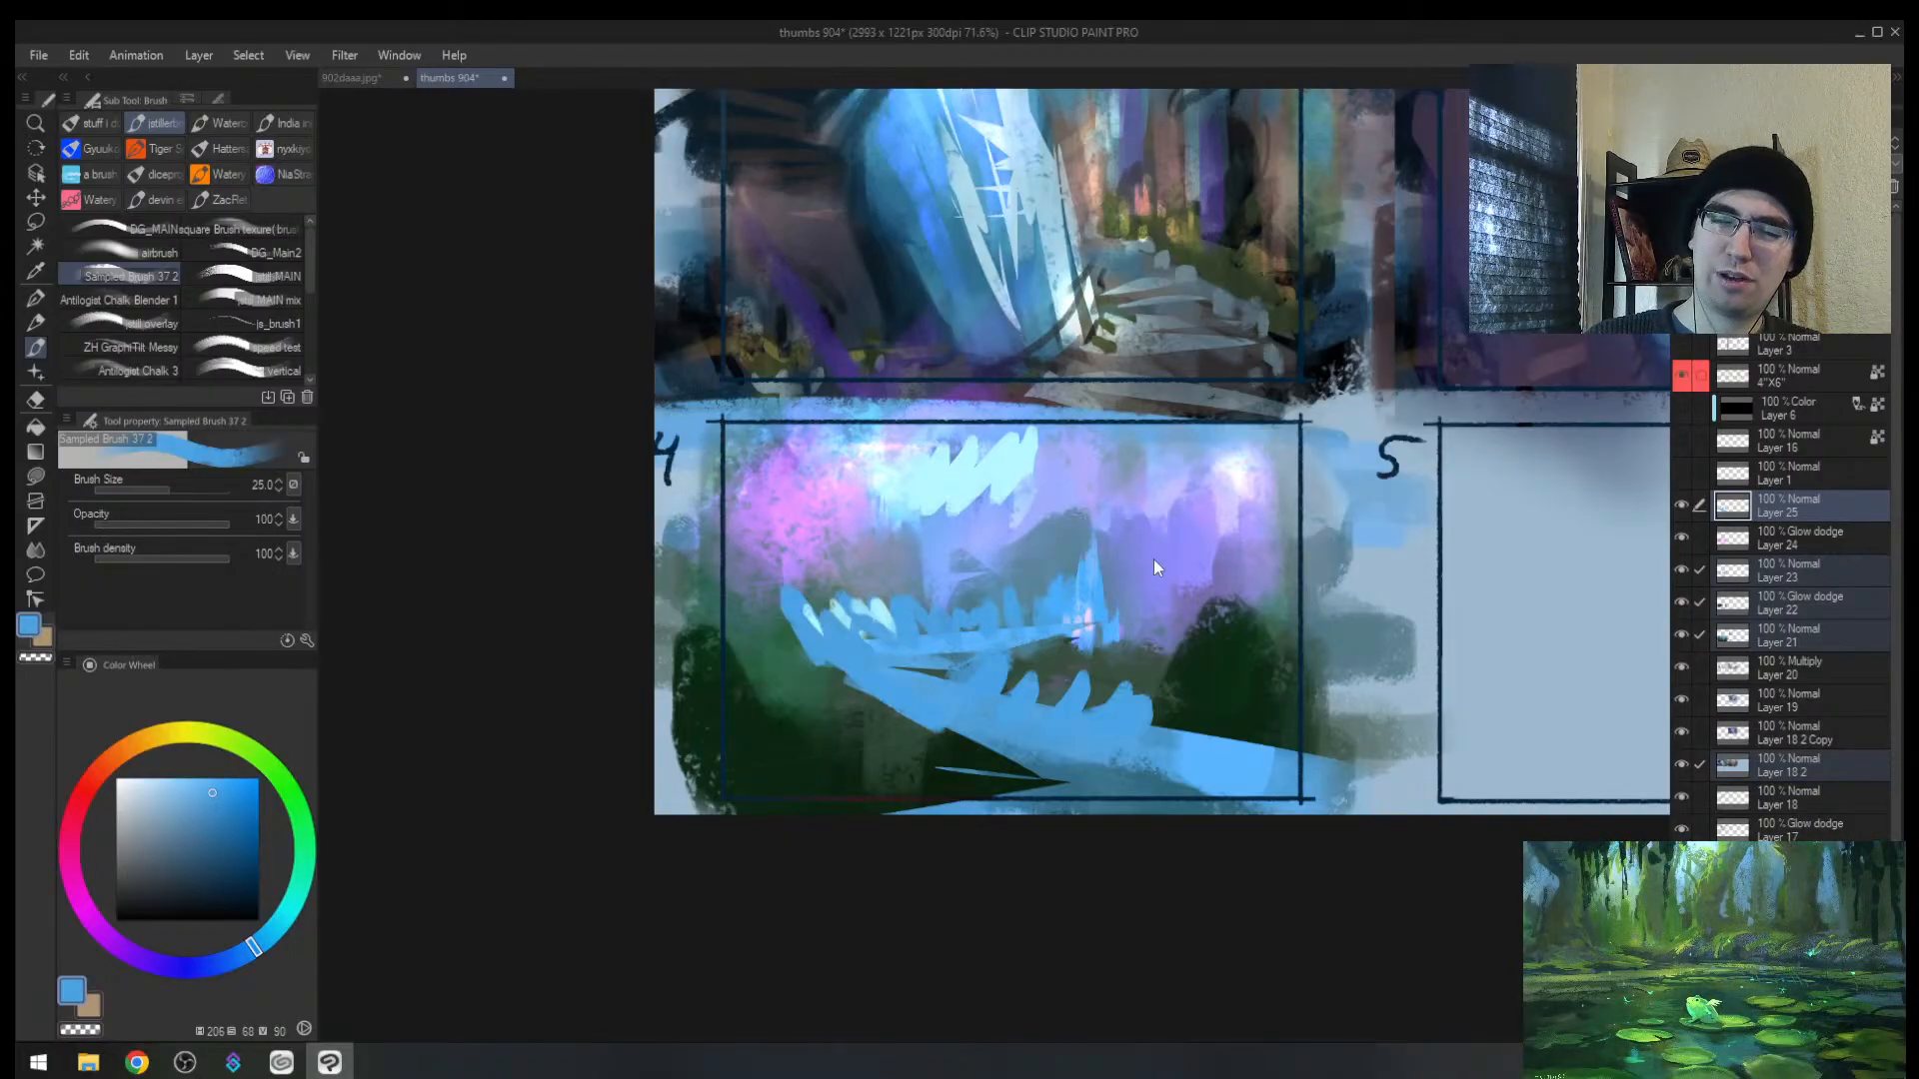
key(h)
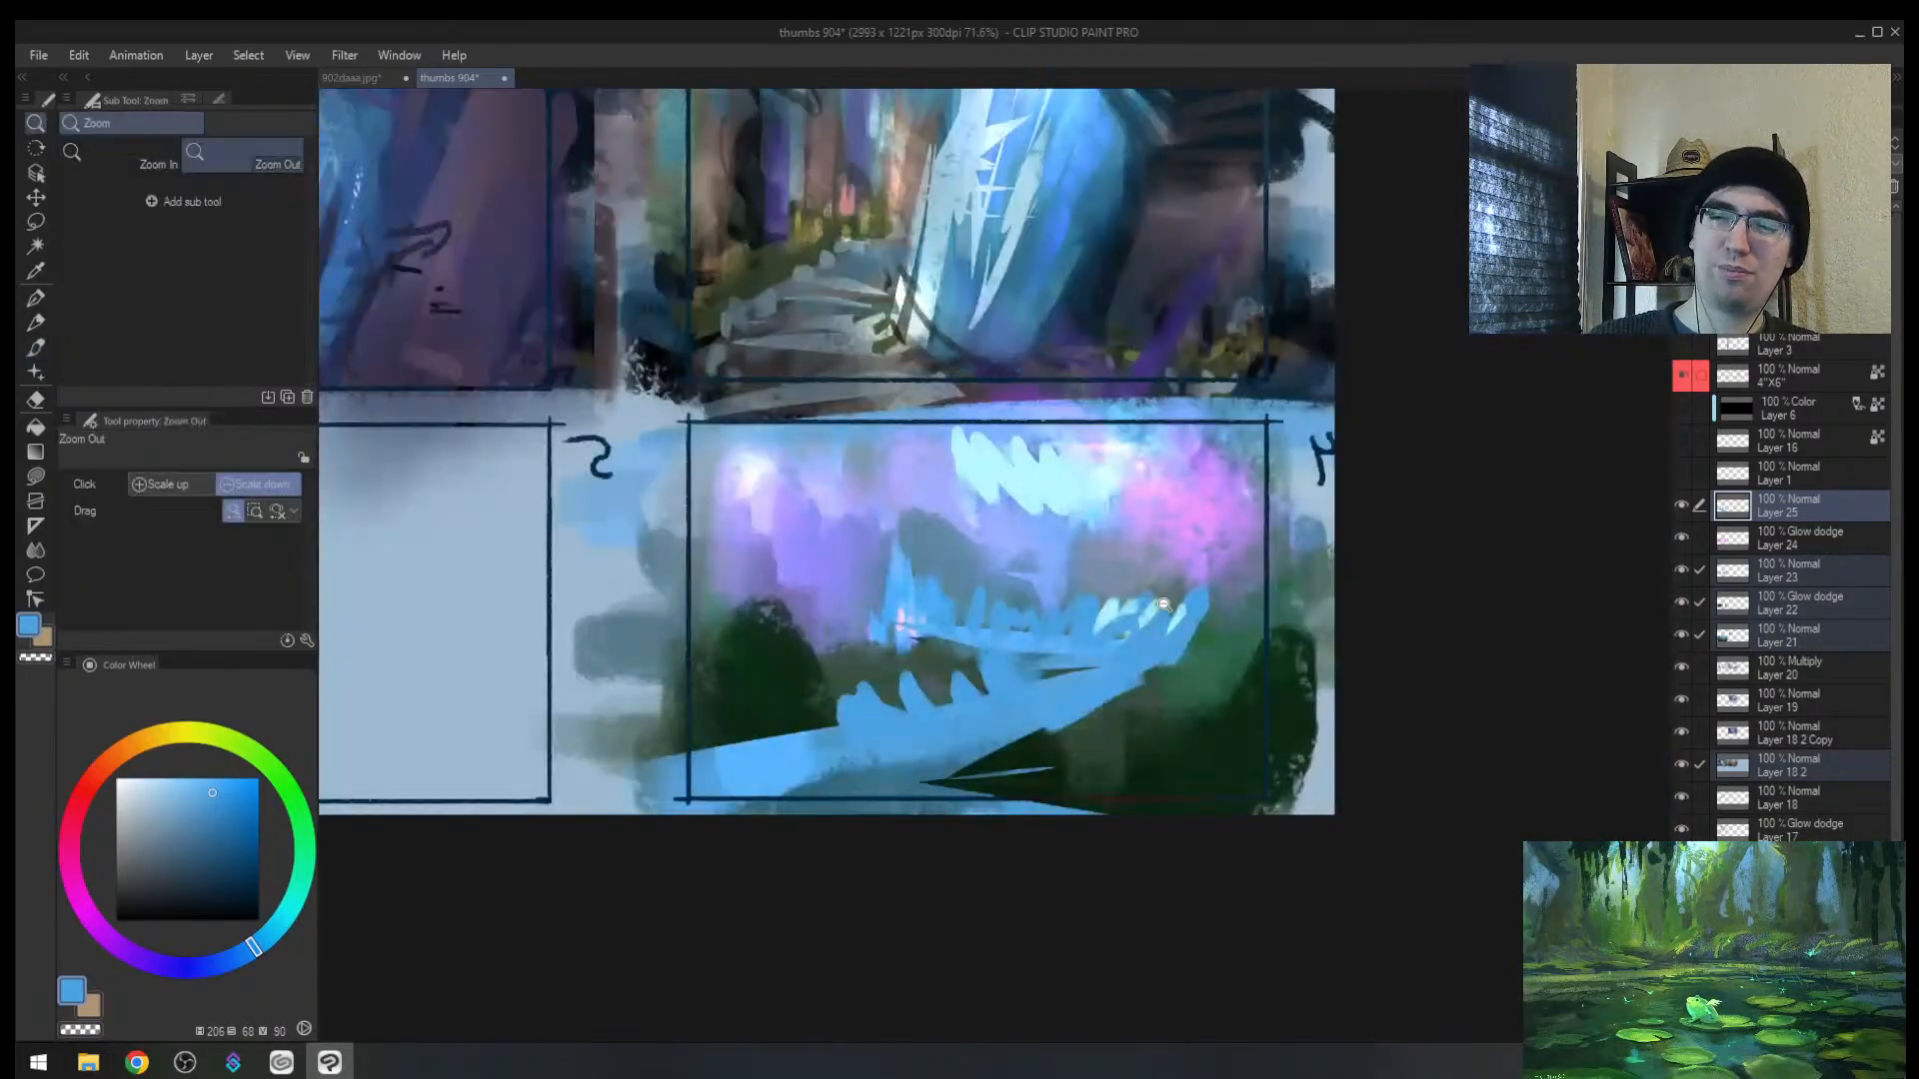
key([)
alt+click(941, 648)
alt+click(1005, 621)
mouse_move(989, 600)
mouse_down()
mouse_move(997, 624)
mouse_move(1038, 572)
mouse_move(1042, 611)
mouse_up()
Step: Lasso the spike area above the river and fill it with light cyan
alt+click(1064, 484)
key(m)
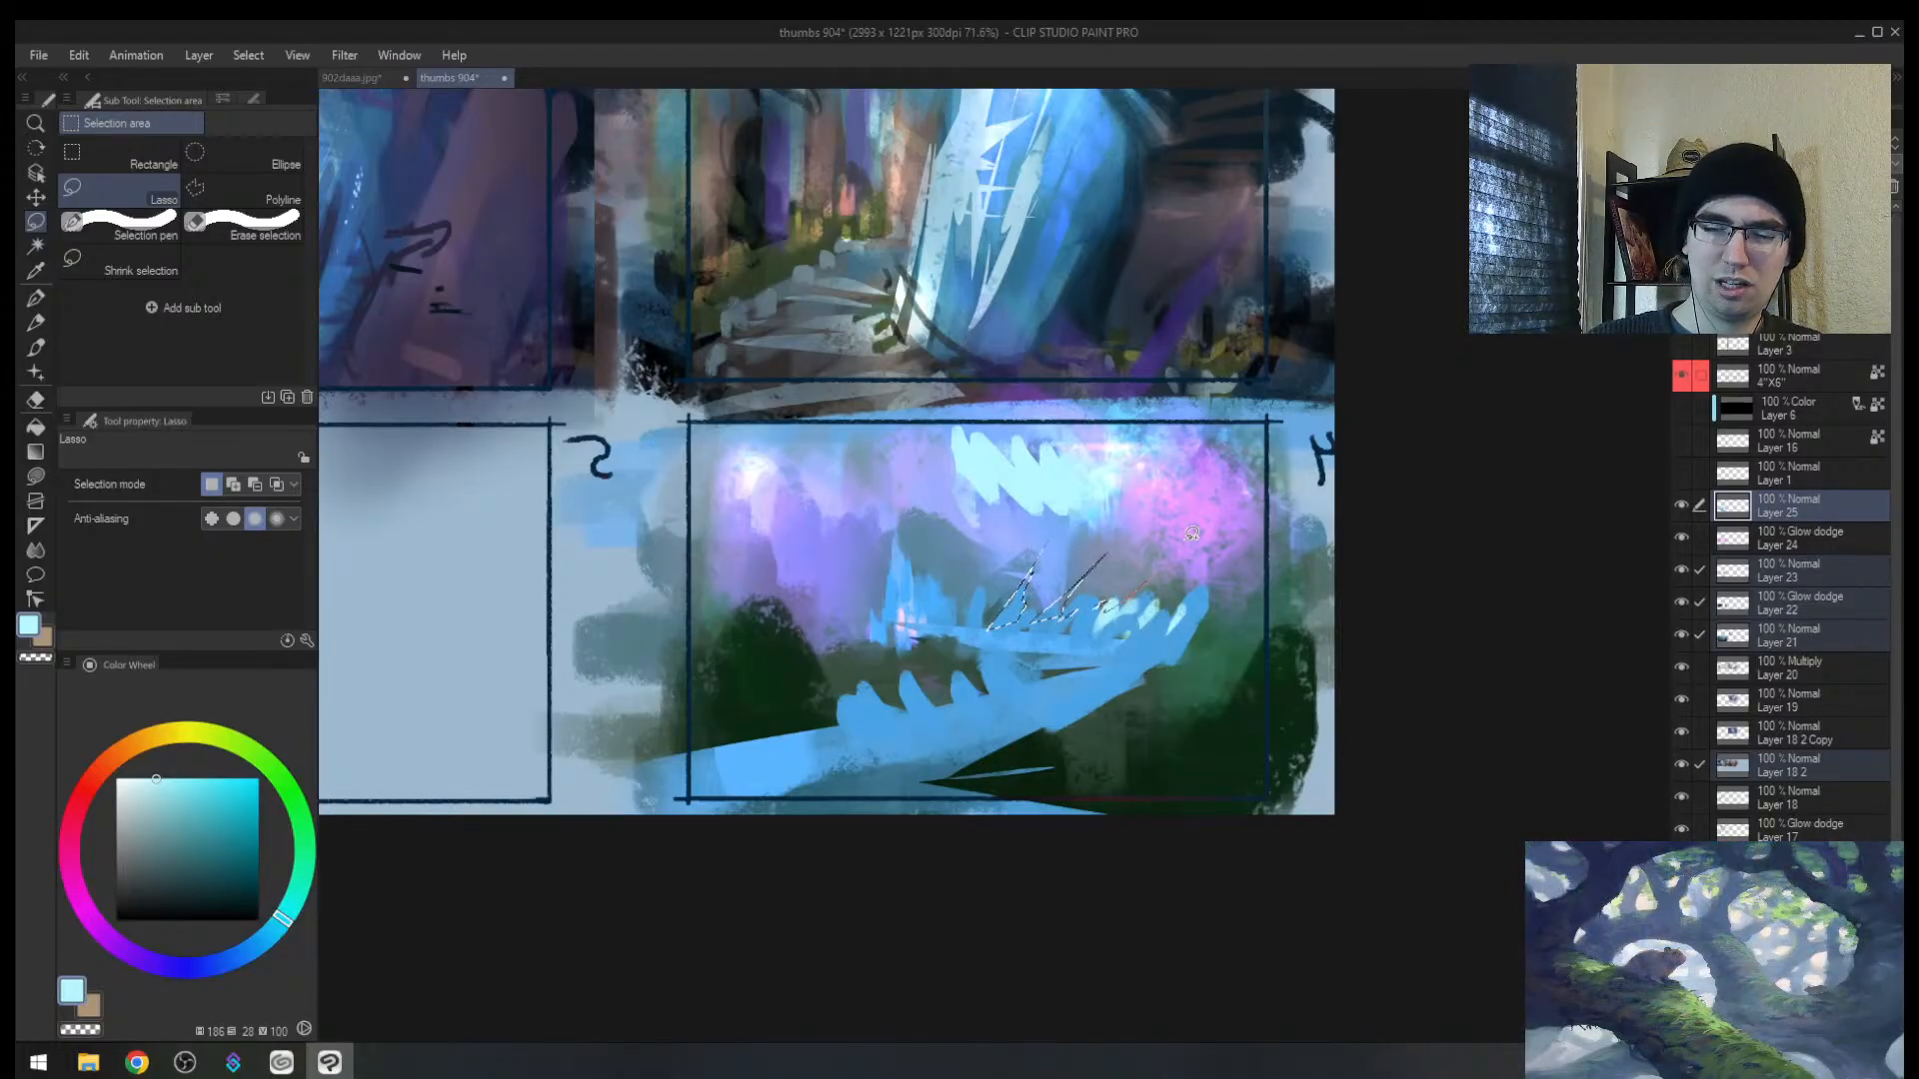
mouse_move(1192, 533)
mouse_down()
mouse_move(1136, 615)
mouse_move(1084, 587)
mouse_up()
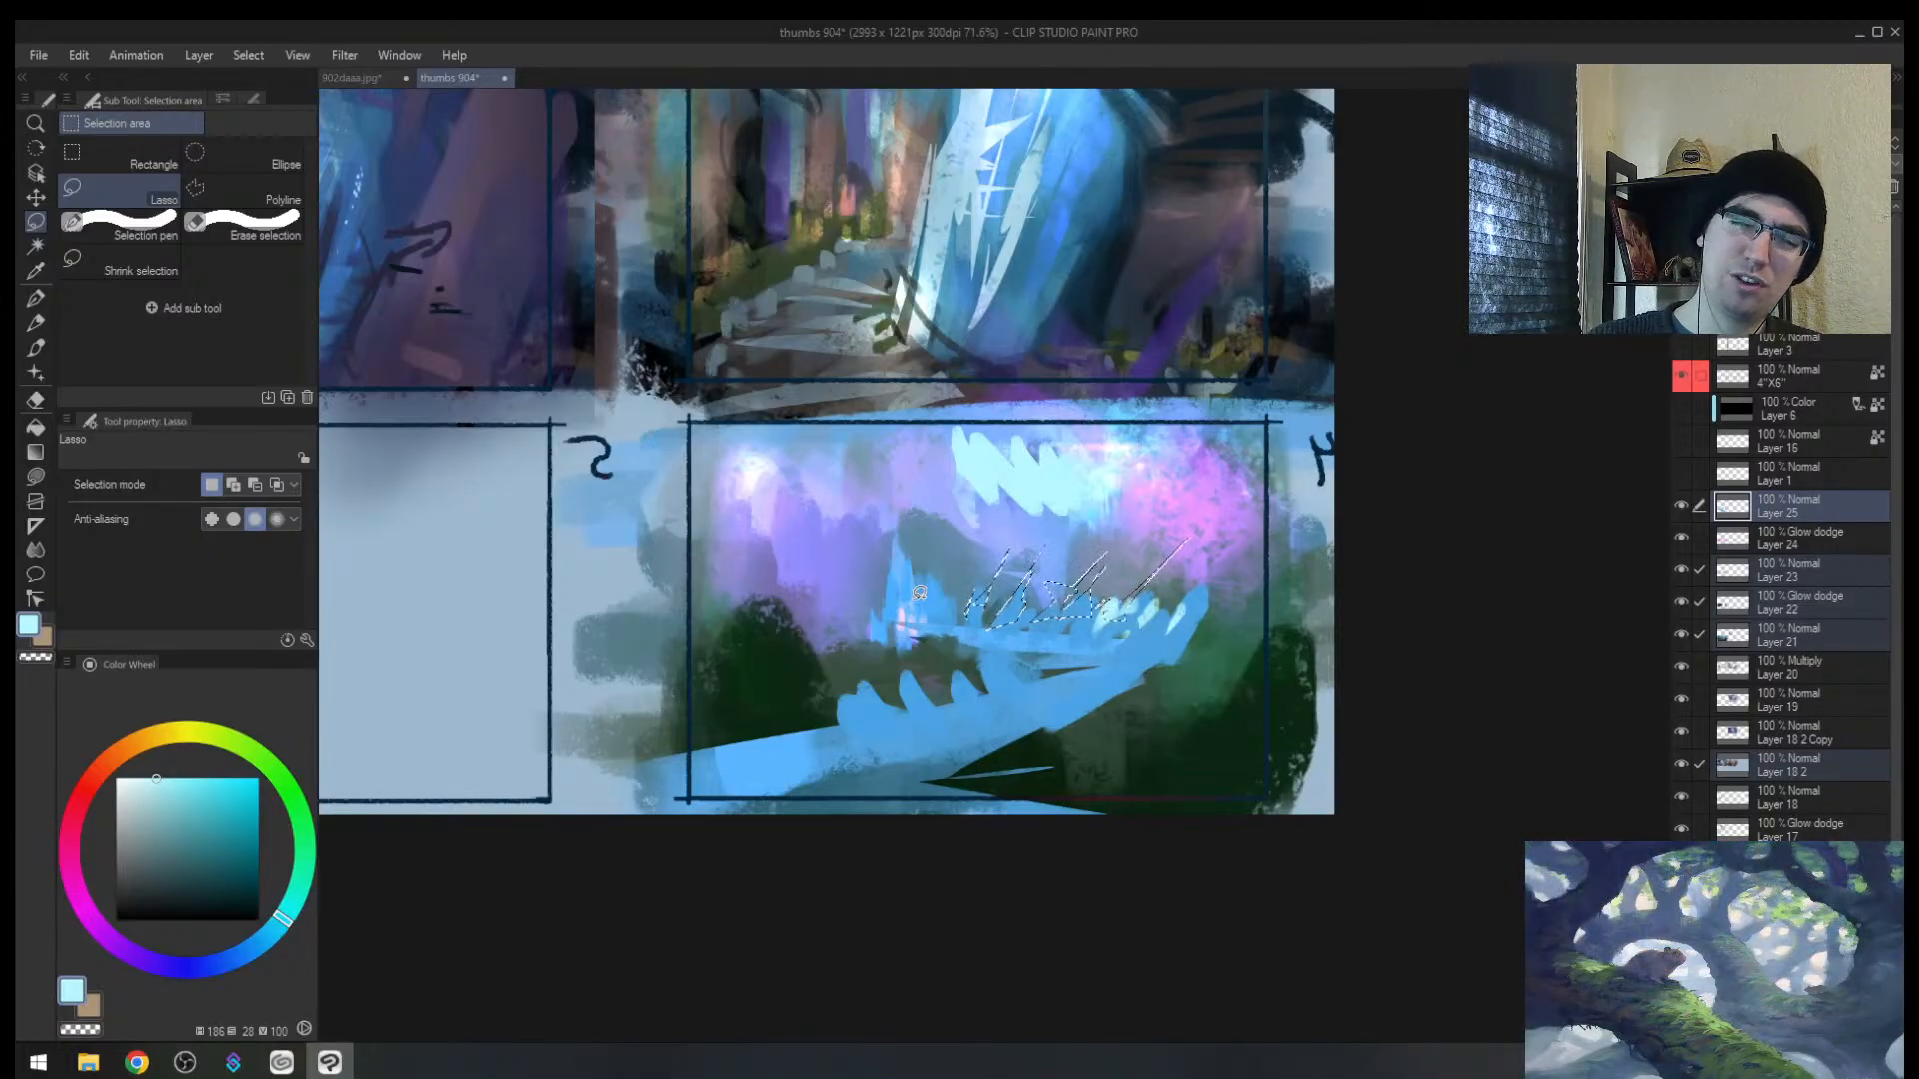
key(b)
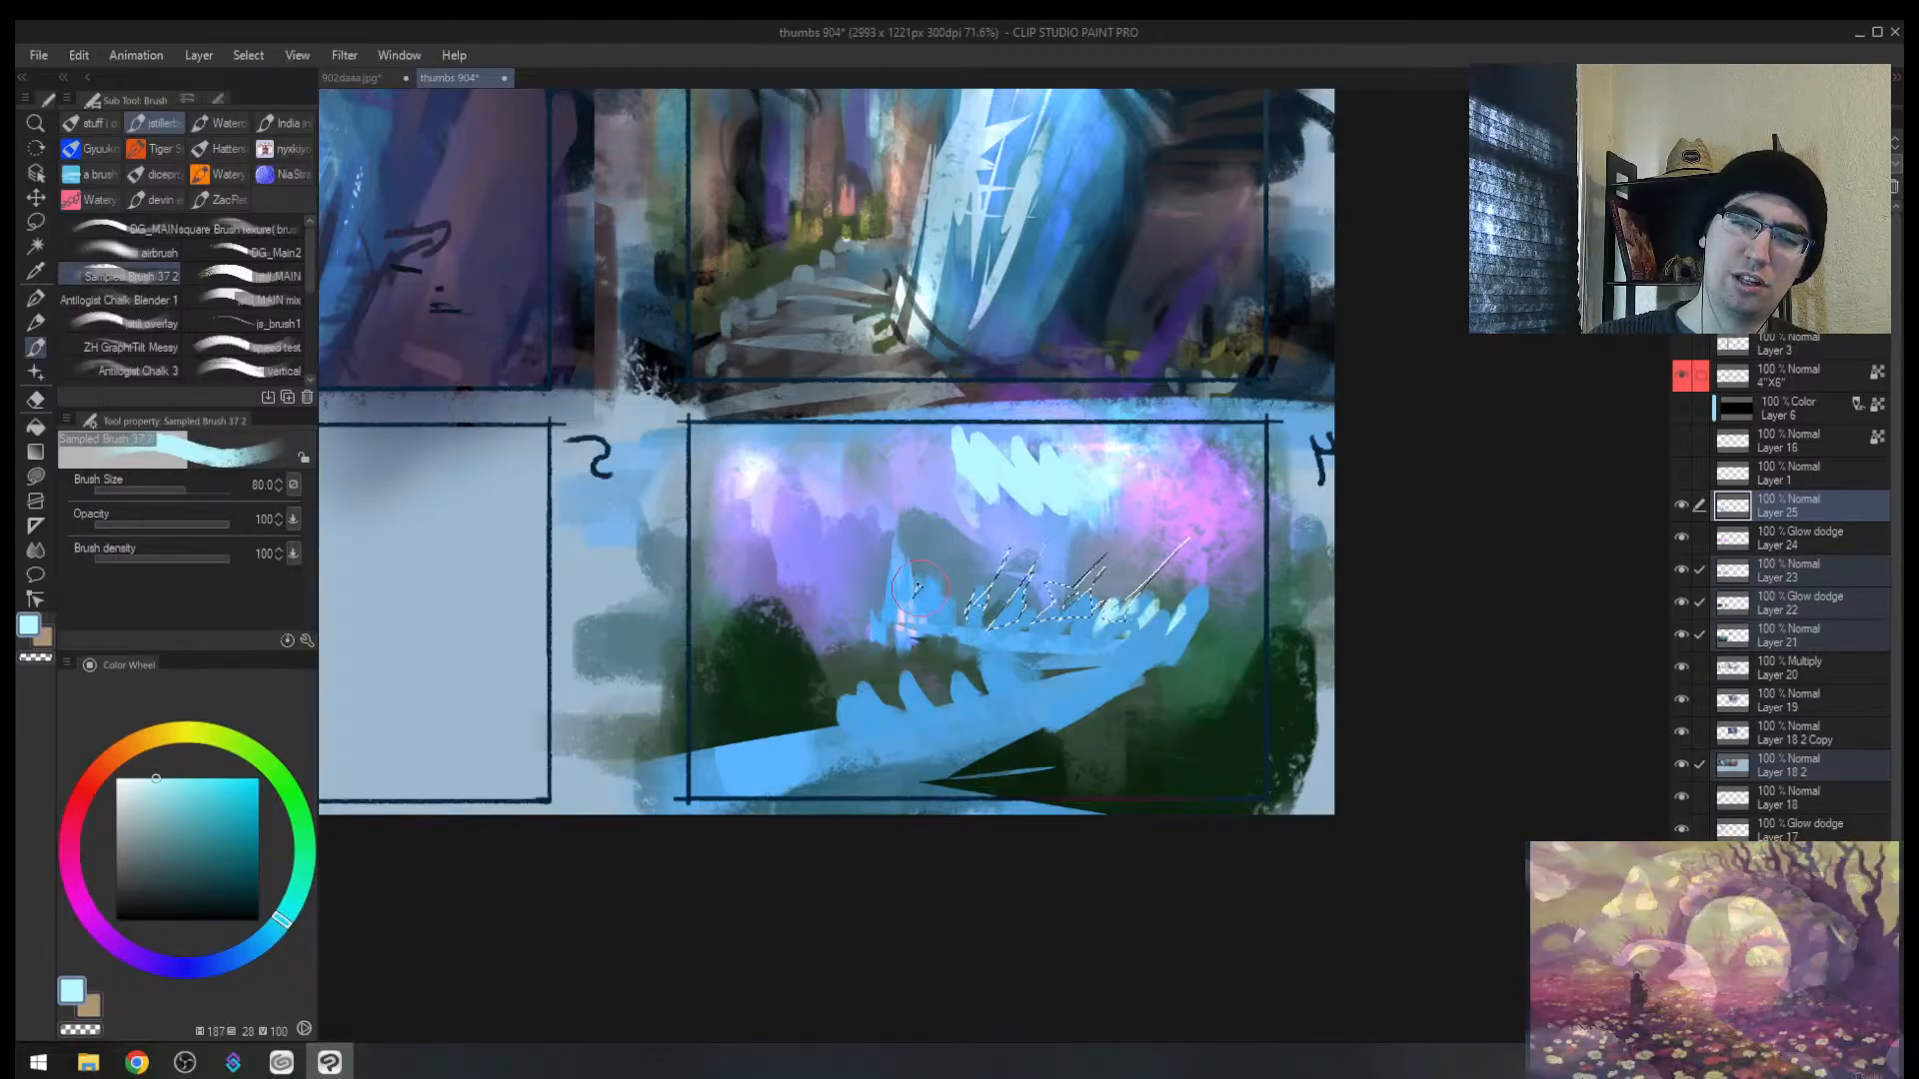
key(])
key(])
key(])
drag(980, 598, 1108, 555)
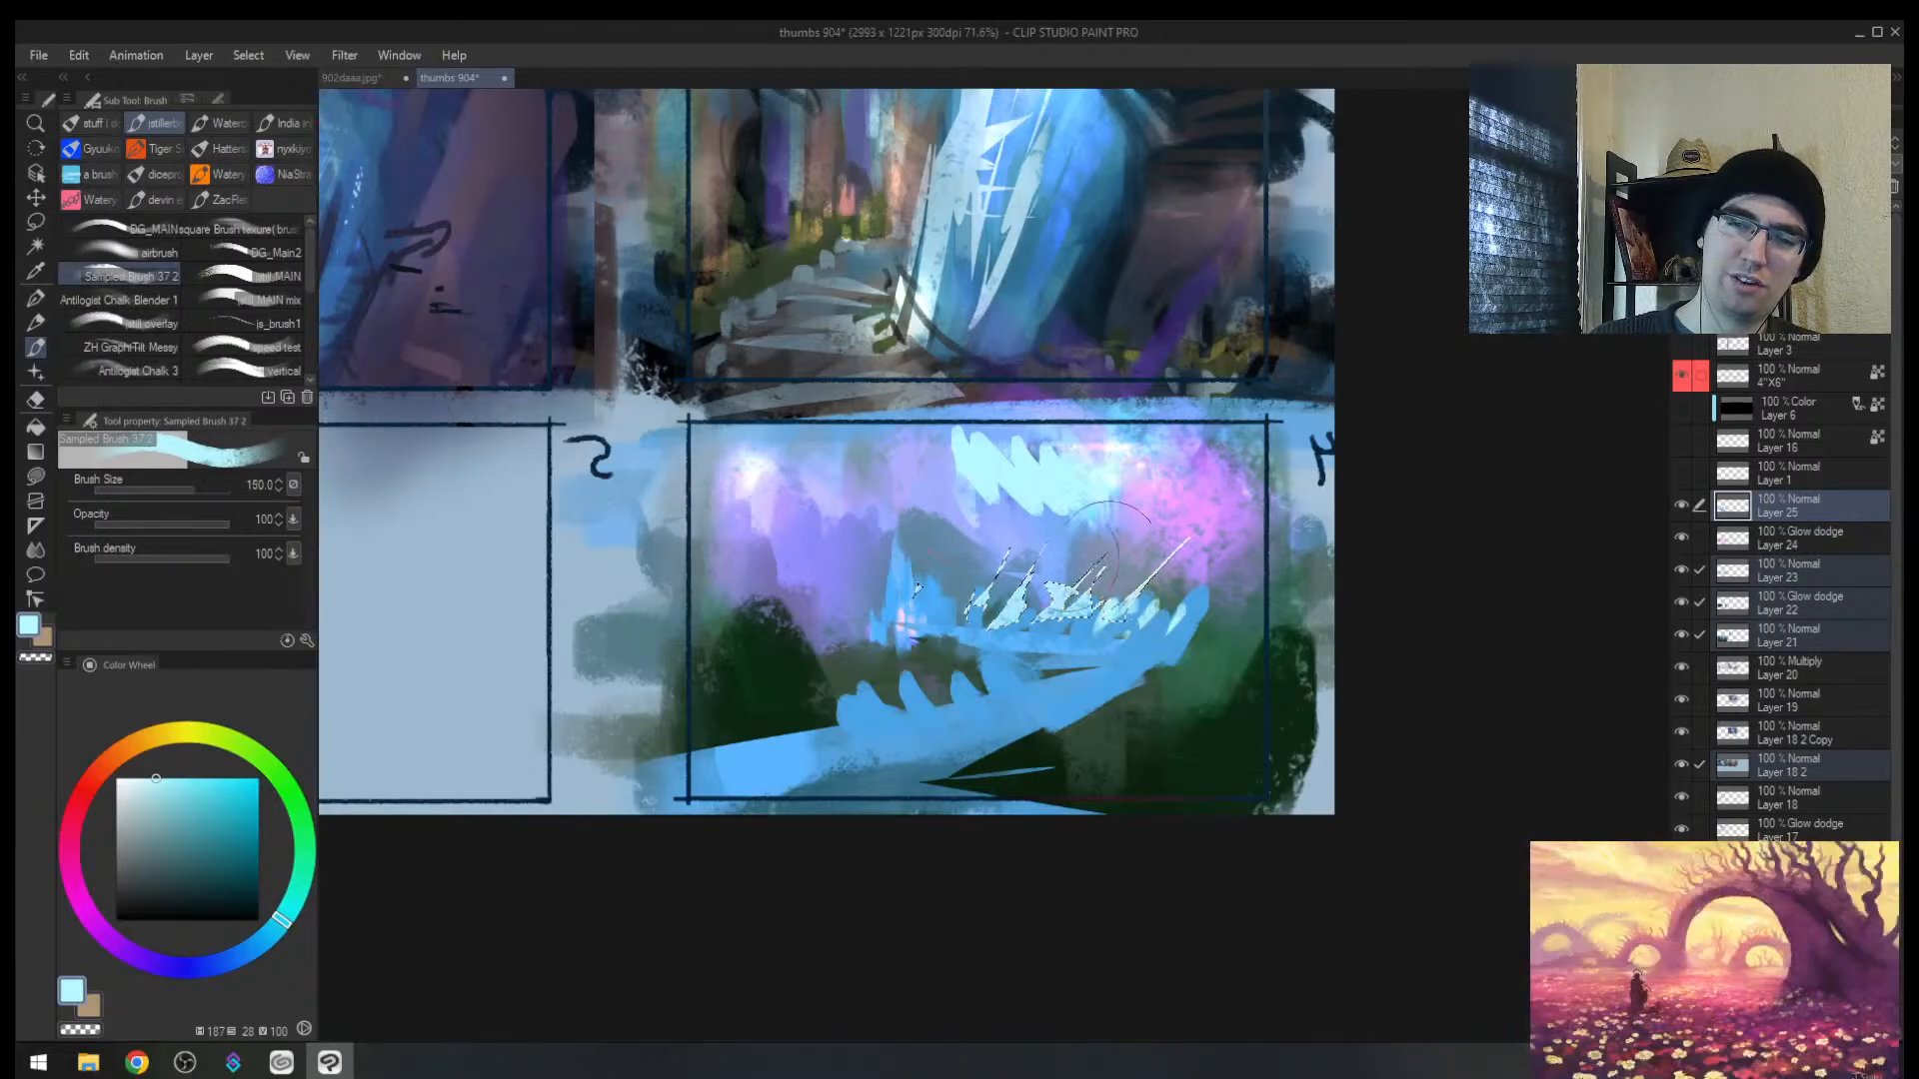
Step: Cover the spike bases in river blue and add more light cyan spikes leftward
key(bracketleft)
alt+click(941, 608)
key([)
key([)
key([)
mouse_move(958, 589)
mouse_down()
mouse_move(961, 612)
mouse_move(1021, 614)
mouse_up()
drag(1149, 620, 1209, 625)
alt+click(1065, 598)
mouse_move(1075, 548)
mouse_down()
mouse_move(1051, 607)
mouse_move(1004, 603)
mouse_up()
mouse_move(978, 542)
mouse_down()
mouse_move(966, 586)
mouse_move(904, 625)
mouse_up()
Step: Add two light cyan strokes across the blue base, thin them with blue, then sample dark green
key([)
key([)
key([)
alt+click(915, 611)
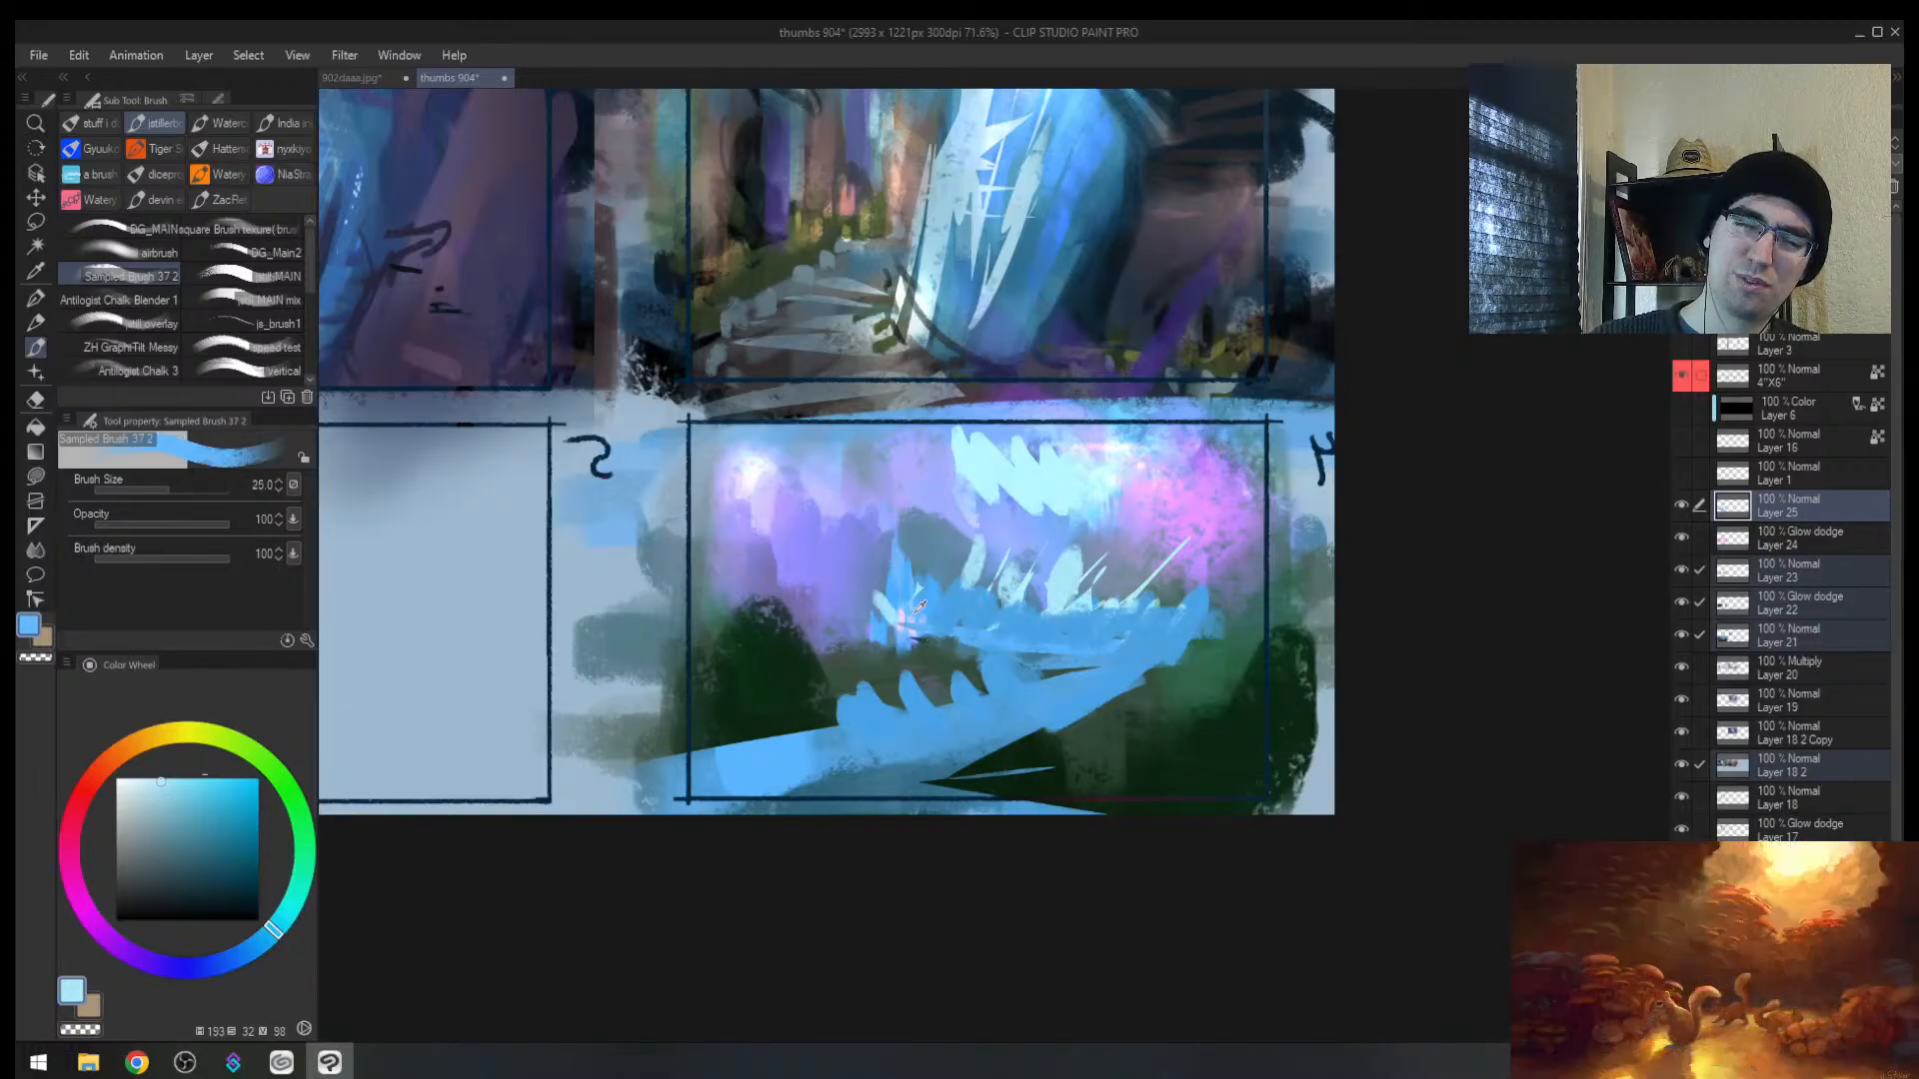
alt+click(918, 606)
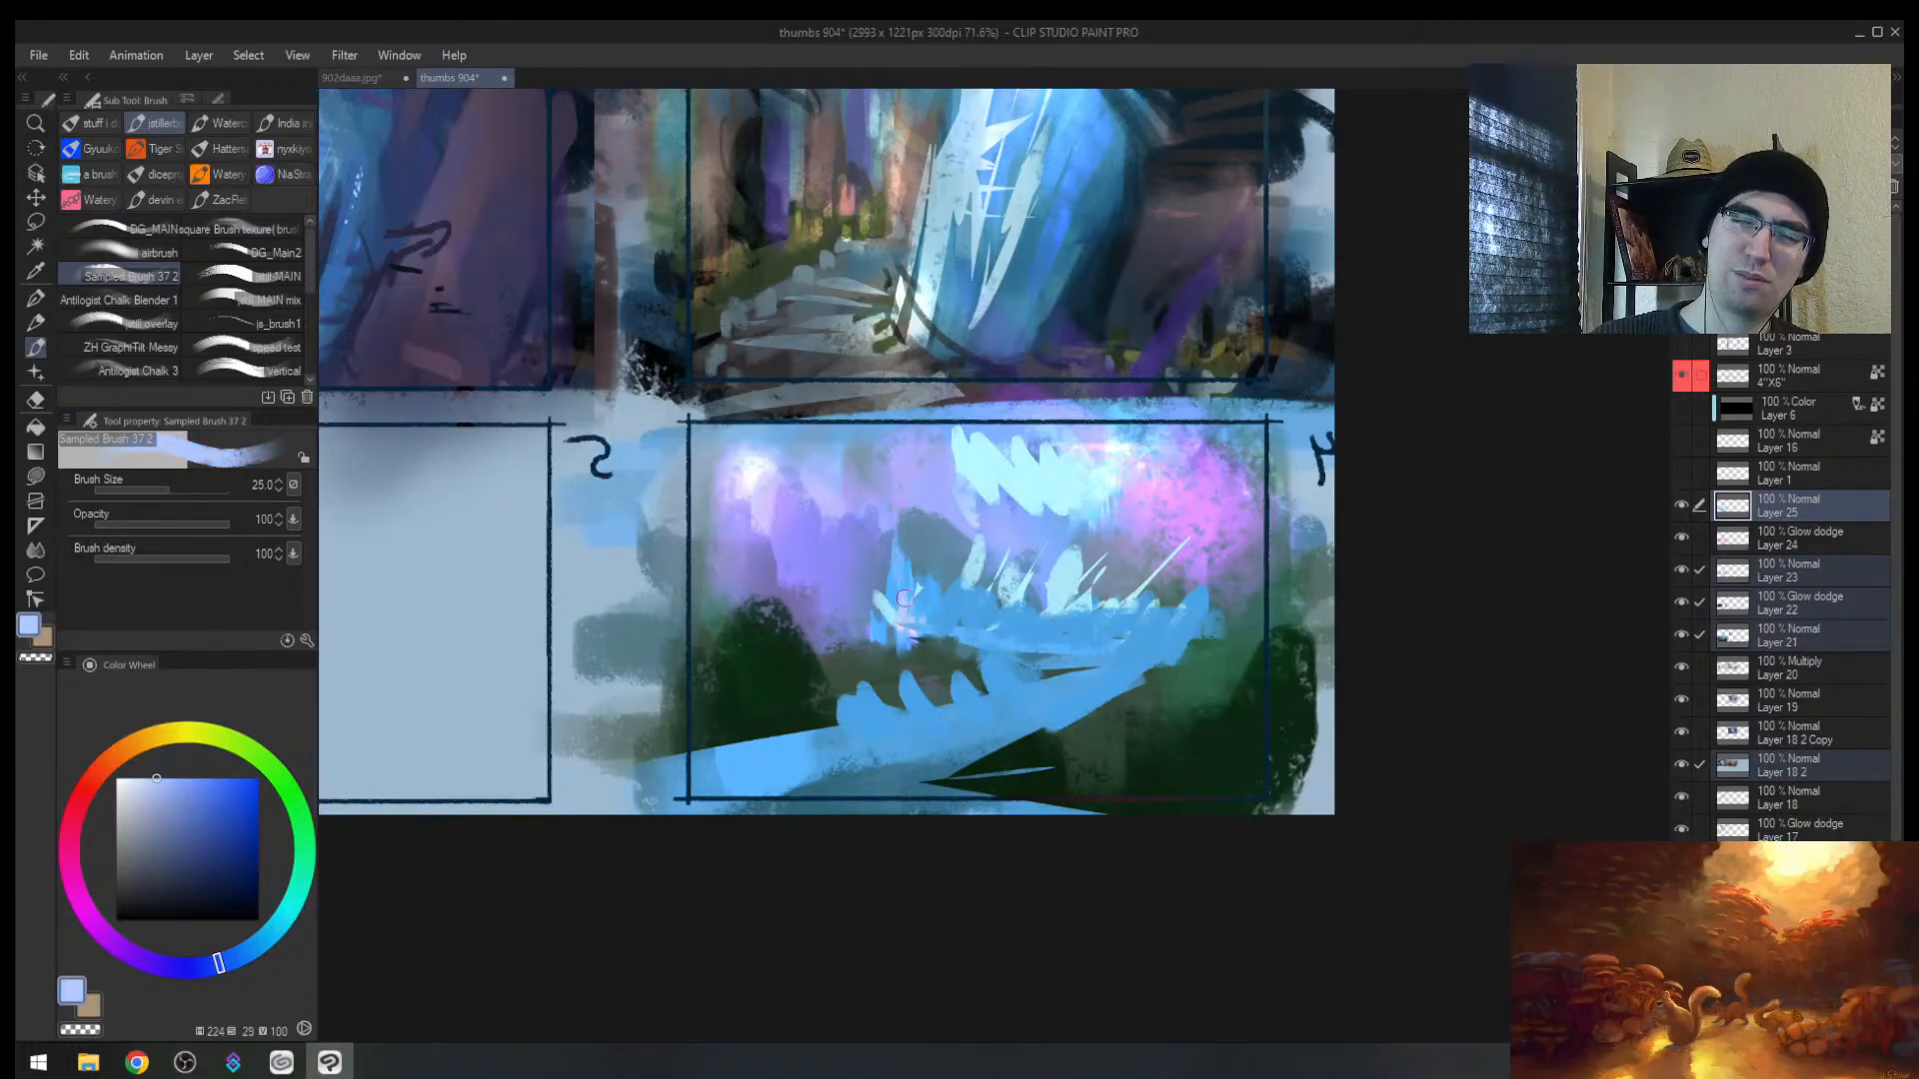
key(h)
alt+click(911, 604)
drag(907, 603, 1053, 603)
drag(1057, 630, 935, 647)
alt+click(922, 625)
key([)
mouse_move(1063, 622)
mouse_down()
mouse_move(1026, 650)
mouse_move(1102, 629)
mouse_up()
alt+click(1047, 650)
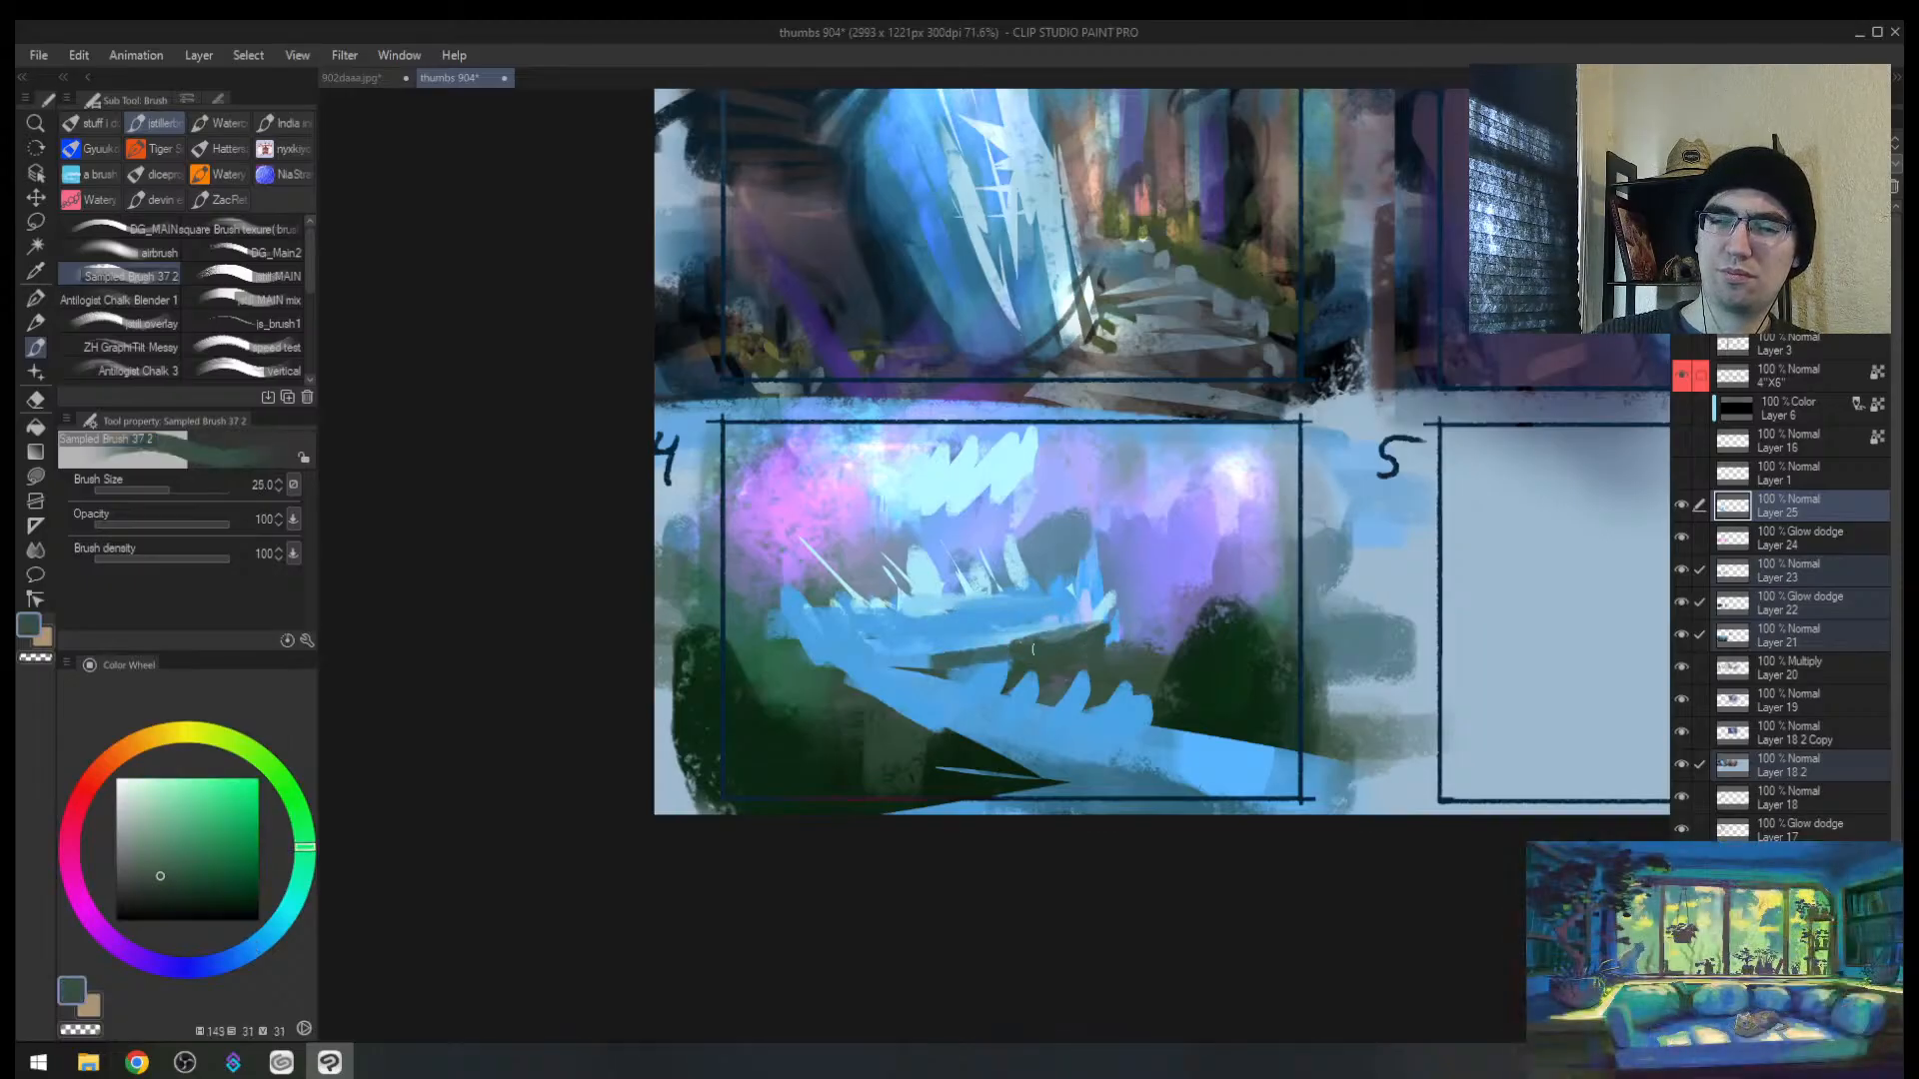
Step: Paint a blue stroke beside the light mark in frame 4, then zoom in slightly
key(])
alt+click(989, 662)
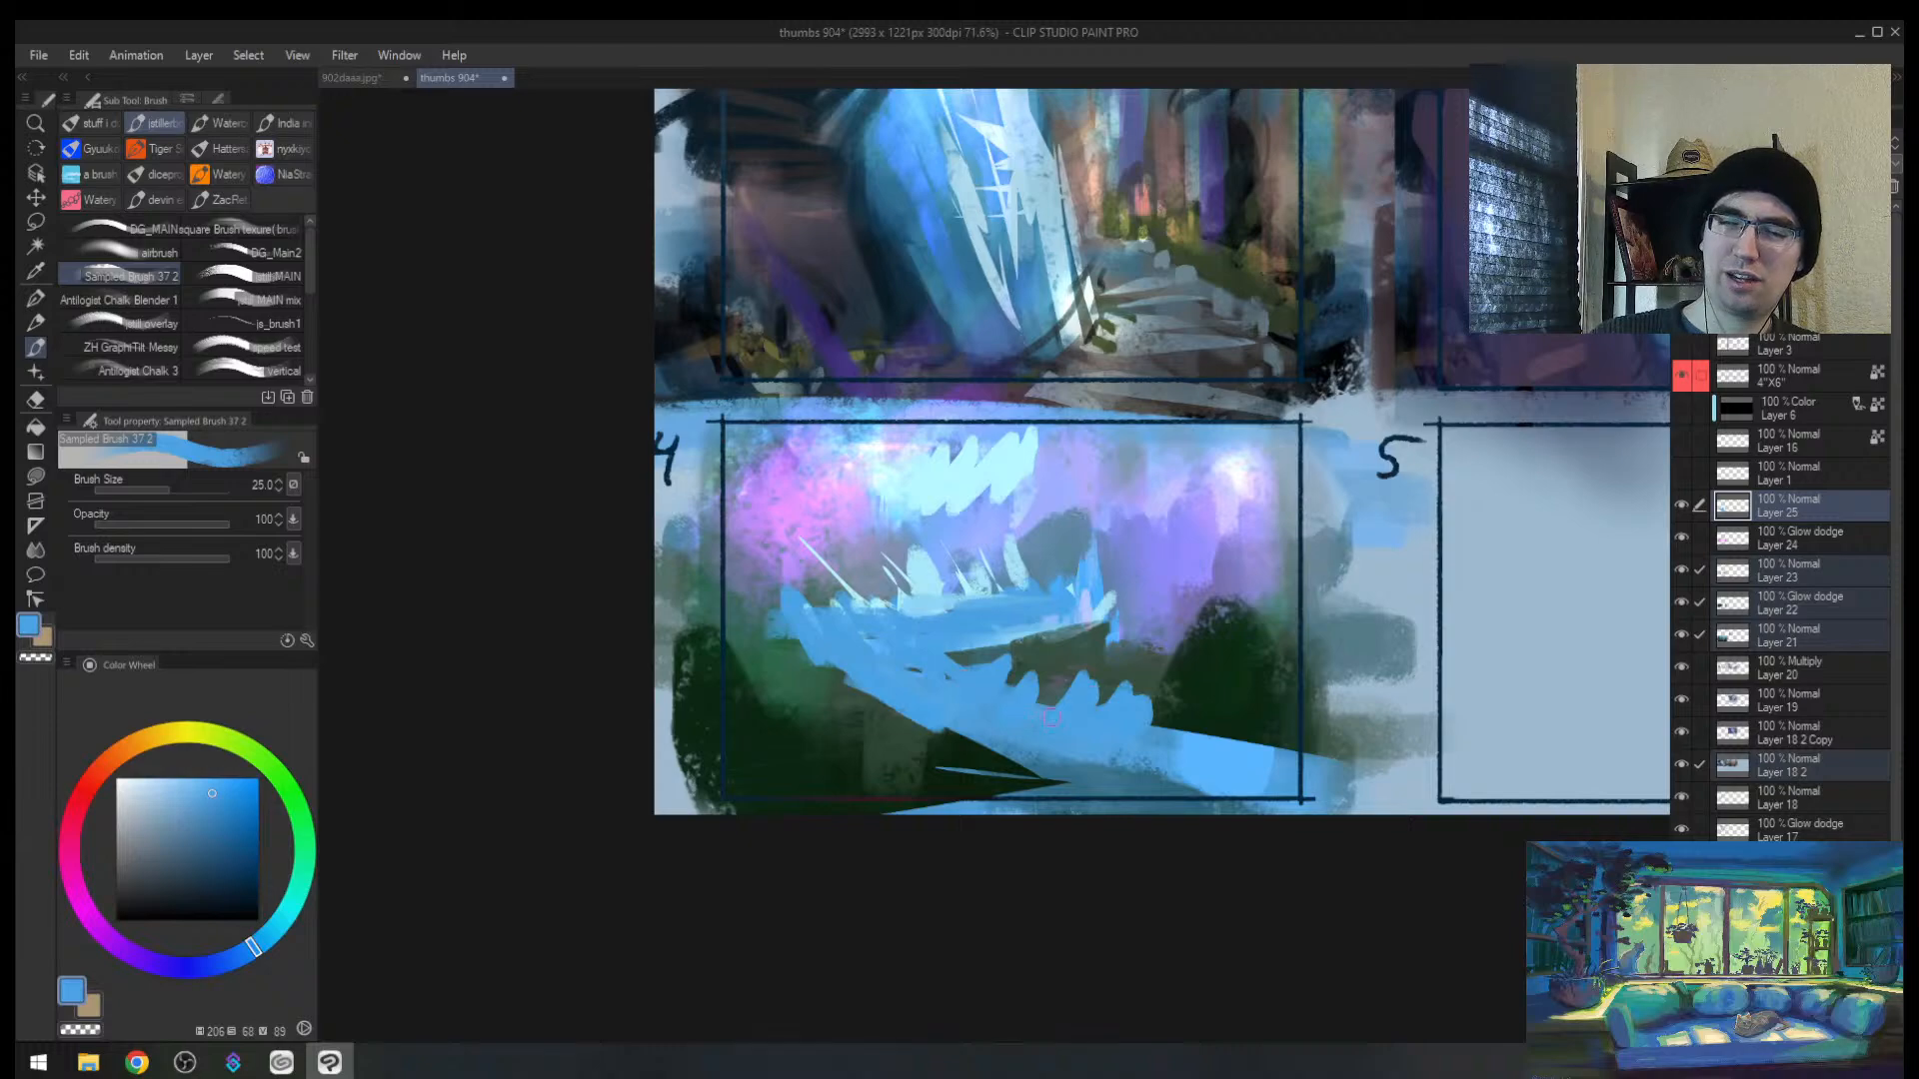
alt+click(926, 577)
alt+click(1076, 706)
mouse_move(1029, 701)
mouse_down()
mouse_move(1102, 716)
mouse_move(1161, 638)
mouse_move(1114, 669)
mouse_move(1209, 656)
mouse_up()
key(bracketright)
key(bracketright)
key(bracketright)
key(alt+space)
mouse_move(1167, 737)
mouse_down()
mouse_move(1217, 700)
mouse_move(1188, 782)
mouse_move(1259, 685)
mouse_move(1203, 772)
mouse_move(1214, 675)
mouse_move(1193, 619)
mouse_move(1101, 785)
mouse_move(1168, 600)
mouse_move(1044, 714)
mouse_move(1097, 645)
mouse_move(1051, 656)
mouse_move(1174, 567)
mouse_move(965, 682)
mouse_move(1144, 577)
mouse_move(1245, 570)
mouse_up()
Step: Sample dark greens from the painting and lay dark strokes into the lower foreground
alt+click(1259, 685)
alt+click(1197, 614)
alt+click(1184, 591)
alt+click(1152, 588)
alt+click(1056, 665)
key([)
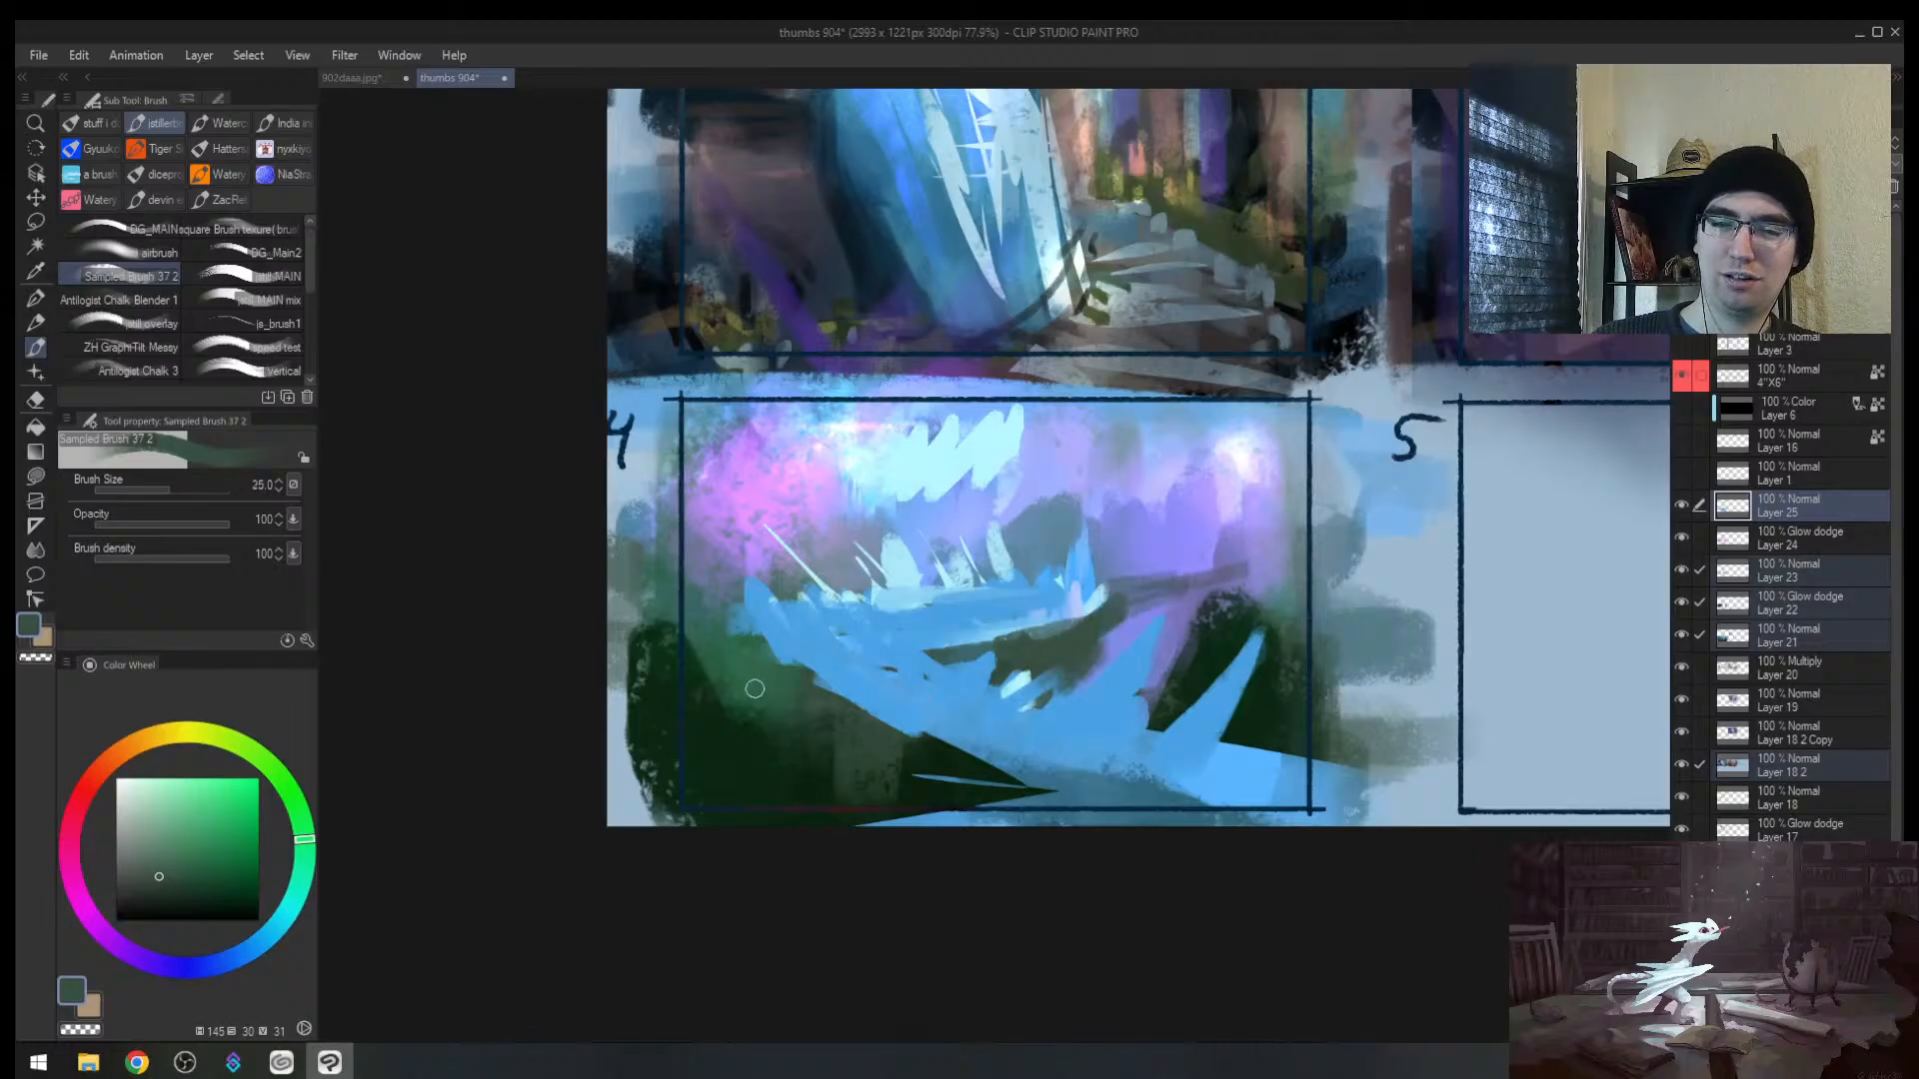
key(])
alt+click(943, 772)
alt+click(922, 743)
mouse_move(900, 741)
mouse_down()
mouse_move(893, 704)
mouse_move(916, 762)
mouse_move(959, 762)
mouse_up()
alt+click(922, 733)
alt+click(939, 765)
Step: On the flipped canvas, paint muted purple rock shapes left of the blue spike
key(h)
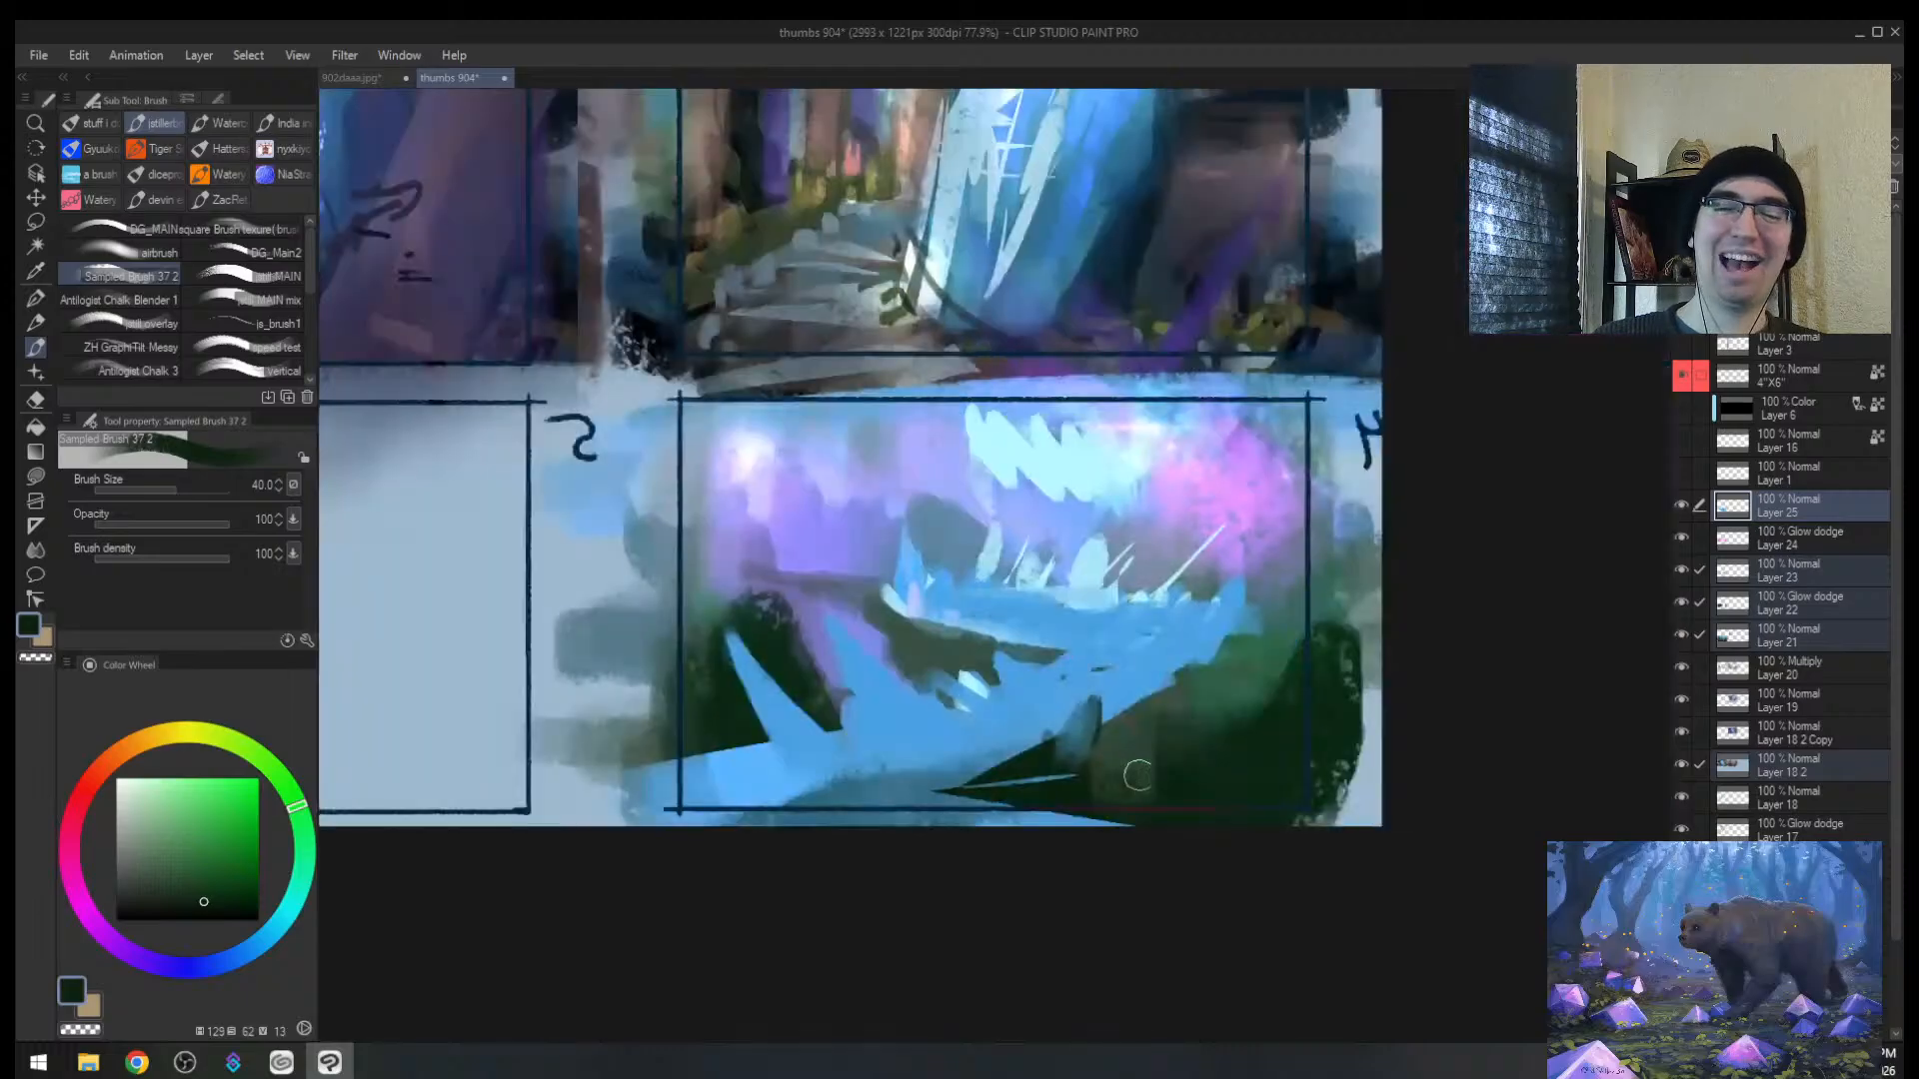
alt+click(1089, 737)
alt+click(1033, 784)
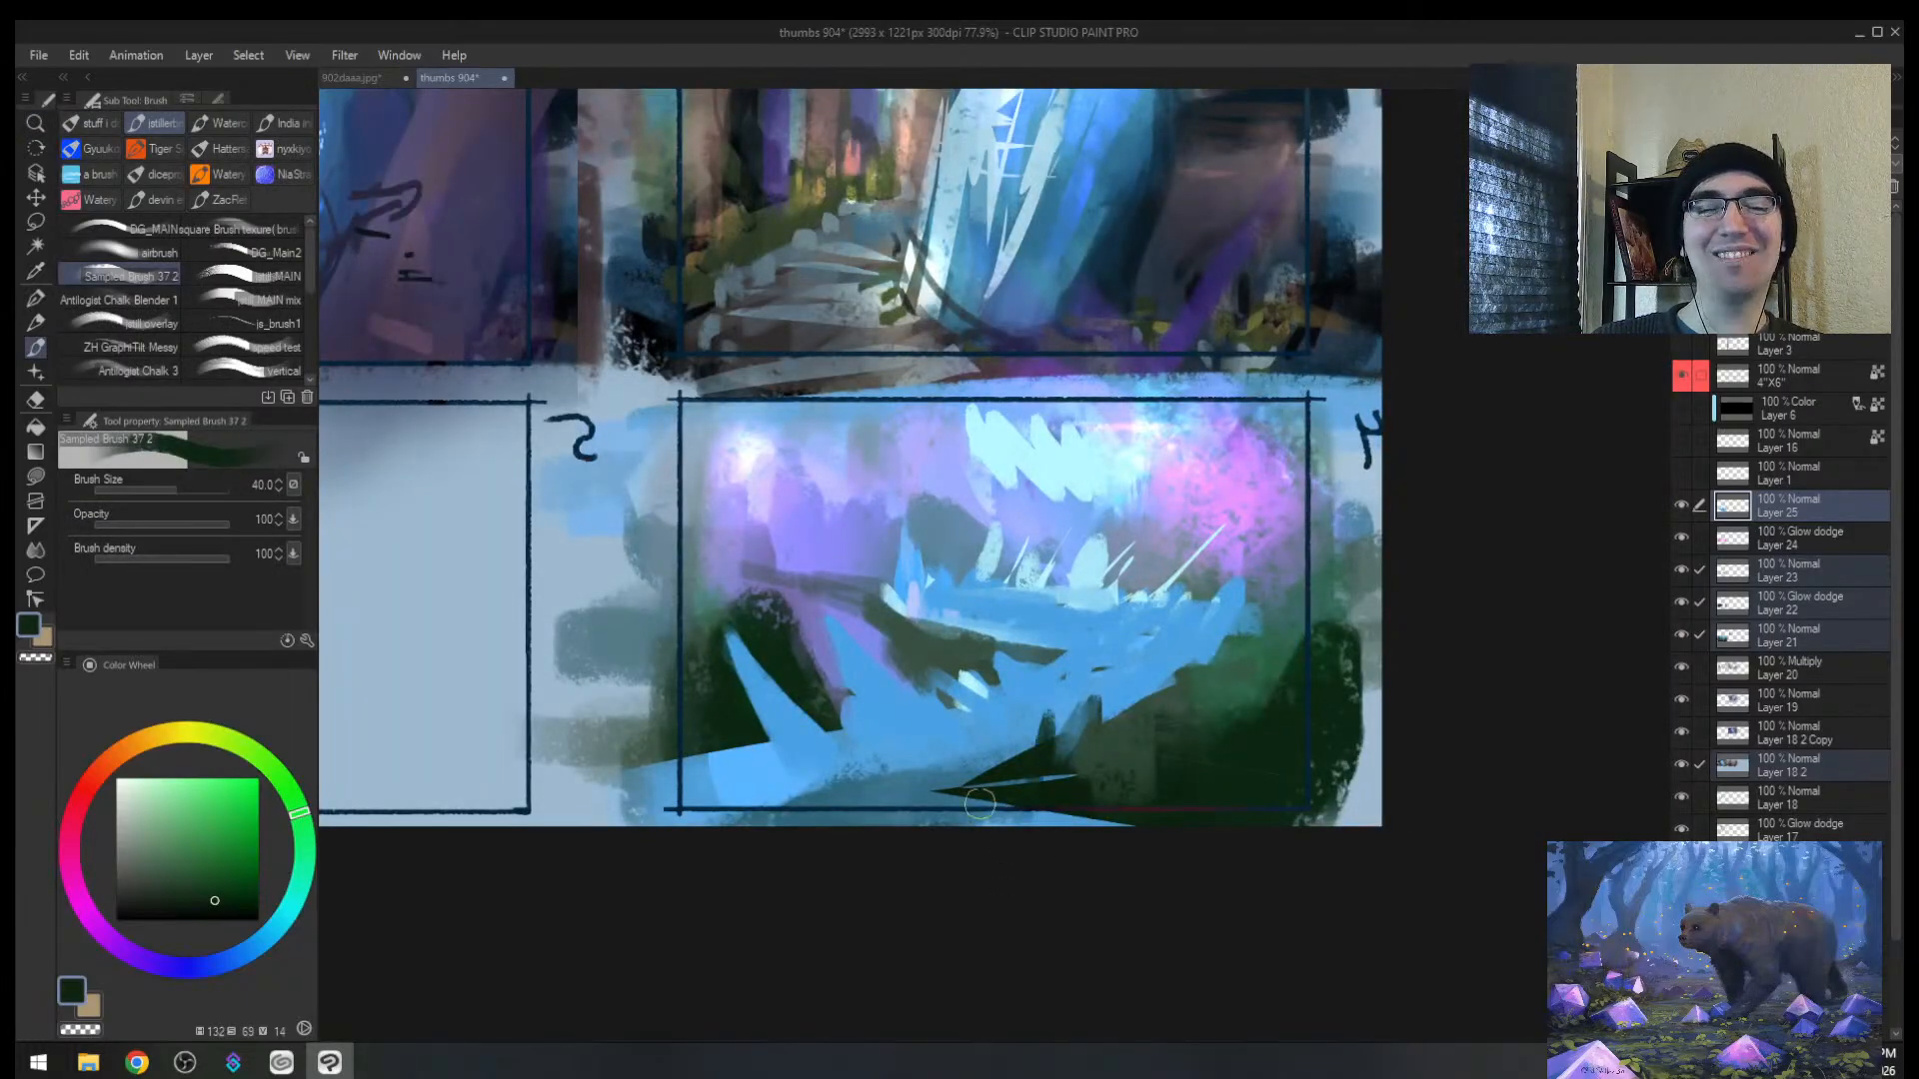
alt+click(803, 618)
key(])
mouse_move(800, 620)
mouse_down()
mouse_move(789, 655)
mouse_move(744, 600)
mouse_move(819, 699)
mouse_move(829, 664)
mouse_up()
mouse_move(712, 638)
mouse_down()
mouse_move(734, 701)
mouse_move(712, 718)
mouse_up()
drag(689, 671, 623, 738)
drag(654, 735, 700, 720)
drag(939, 627, 947, 680)
Step: Paint dark green shapes across the middle ground, extending them to the left
alt+click(963, 647)
mouse_move(966, 602)
mouse_down()
mouse_move(972, 647)
mouse_move(1002, 651)
mouse_up()
mouse_move(901, 597)
mouse_down()
mouse_move(909, 621)
mouse_move(840, 622)
mouse_up()
mouse_move(823, 545)
mouse_down()
mouse_move(834, 592)
mouse_move(862, 607)
mouse_move(764, 590)
mouse_move(726, 555)
mouse_up()
alt+click(829, 585)
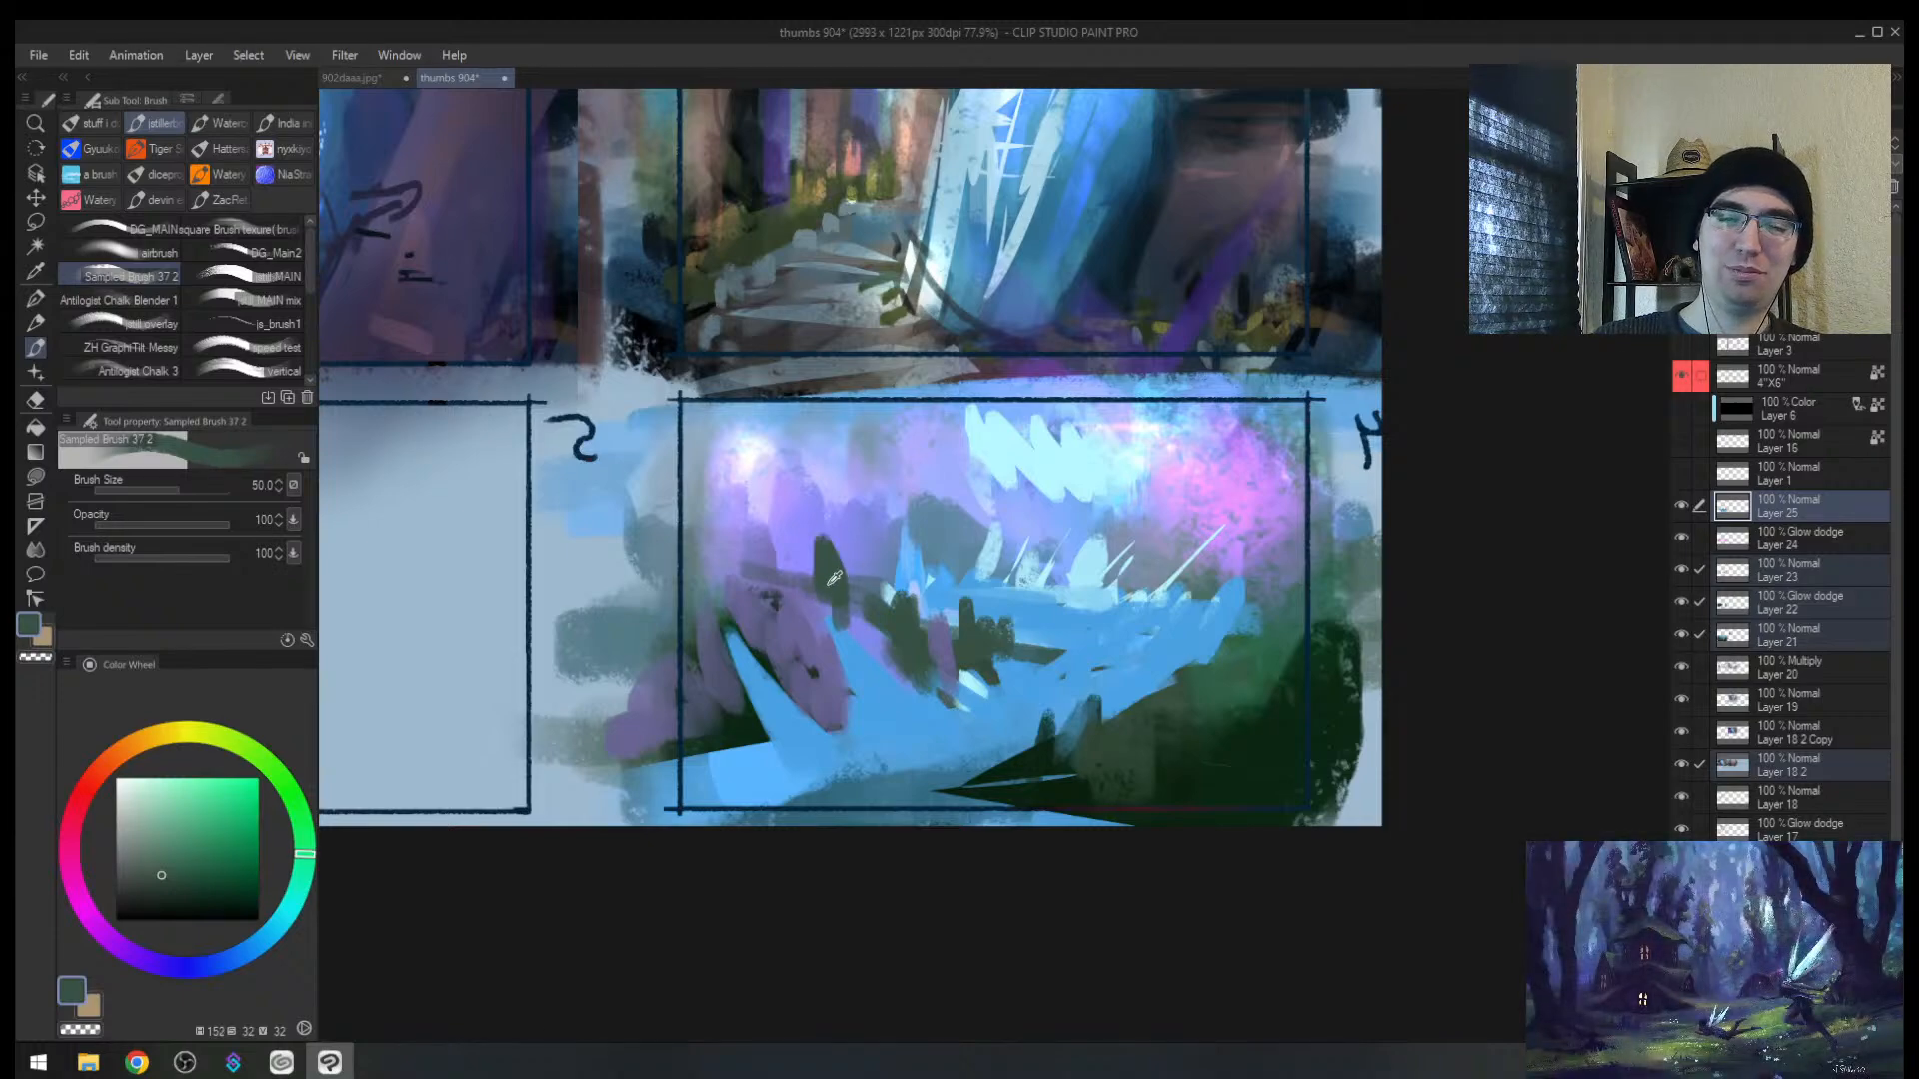
alt+click(787, 574)
Step: Cover the blue spike with a blue-purple stroke on the flipped view
key(h)
alt+click(1149, 525)
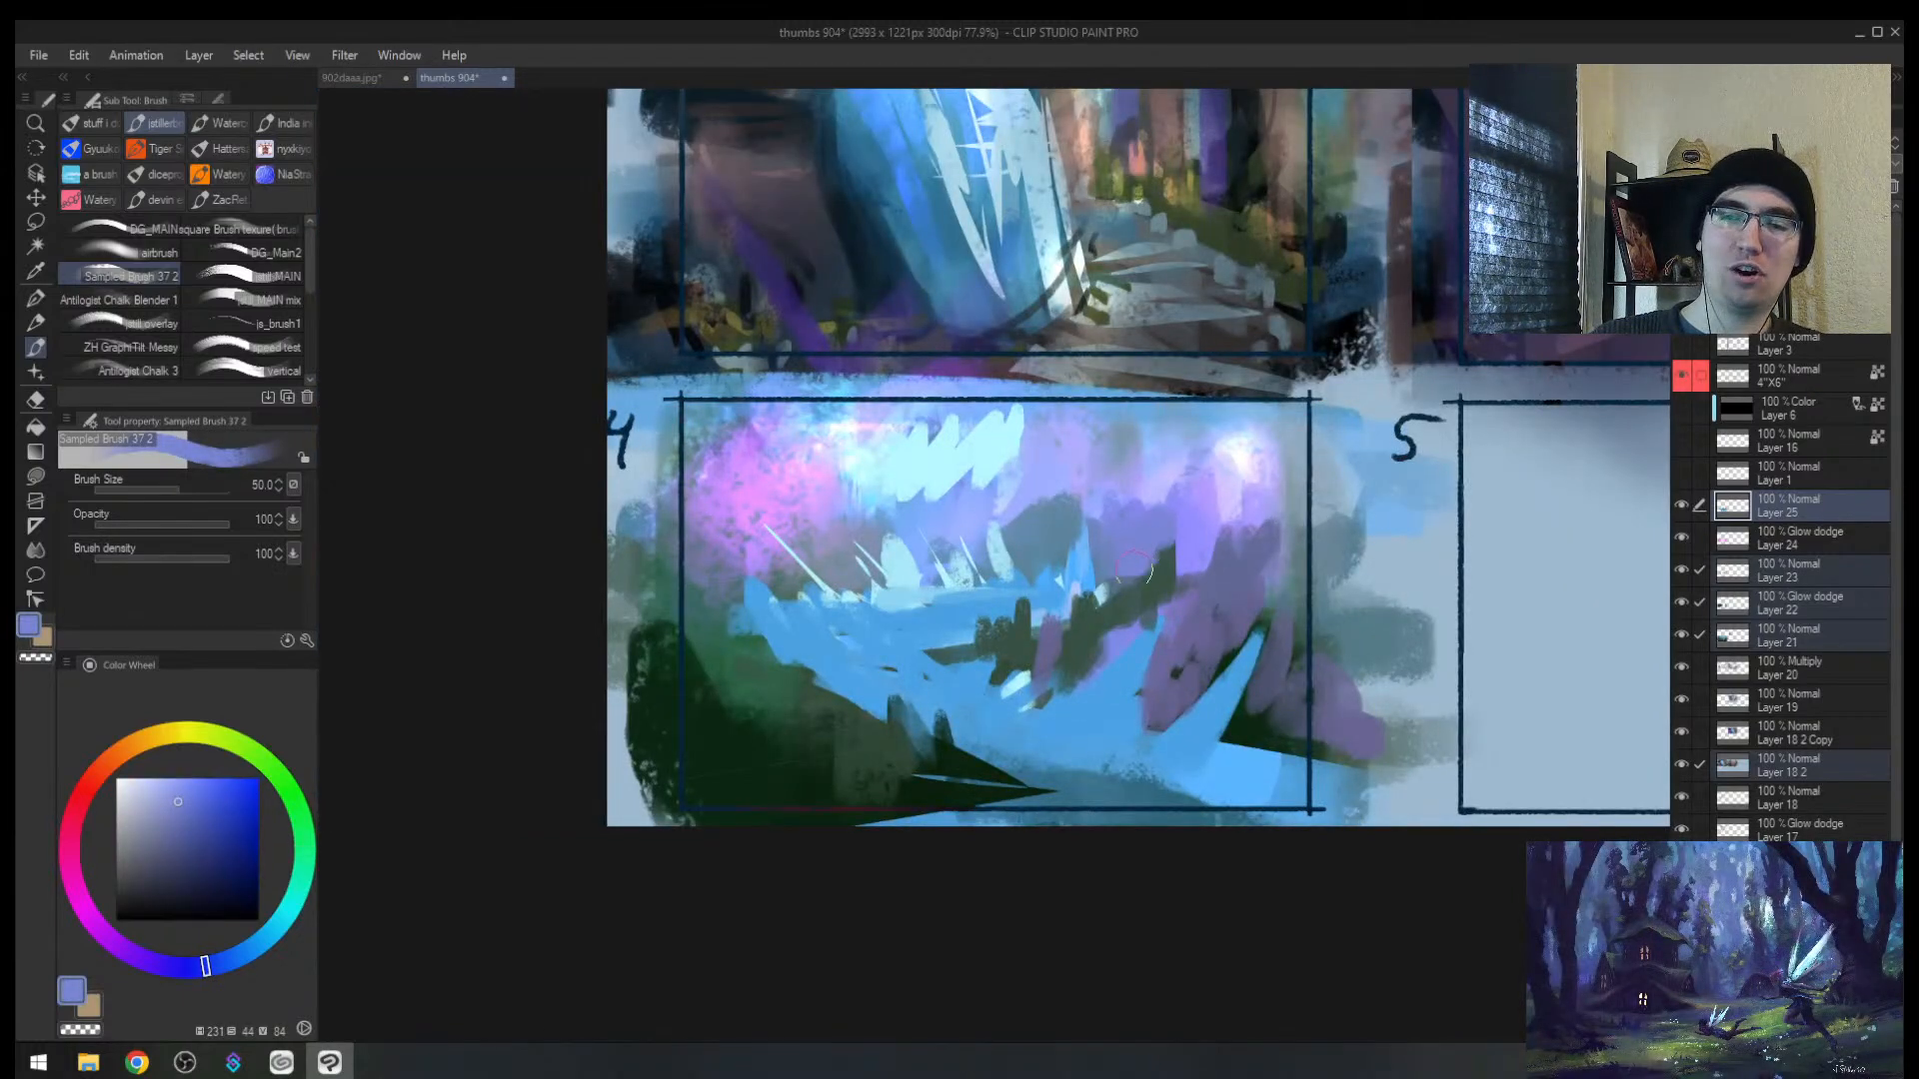
alt+click(1100, 511)
key(bracketright)
drag(1087, 520, 1078, 547)
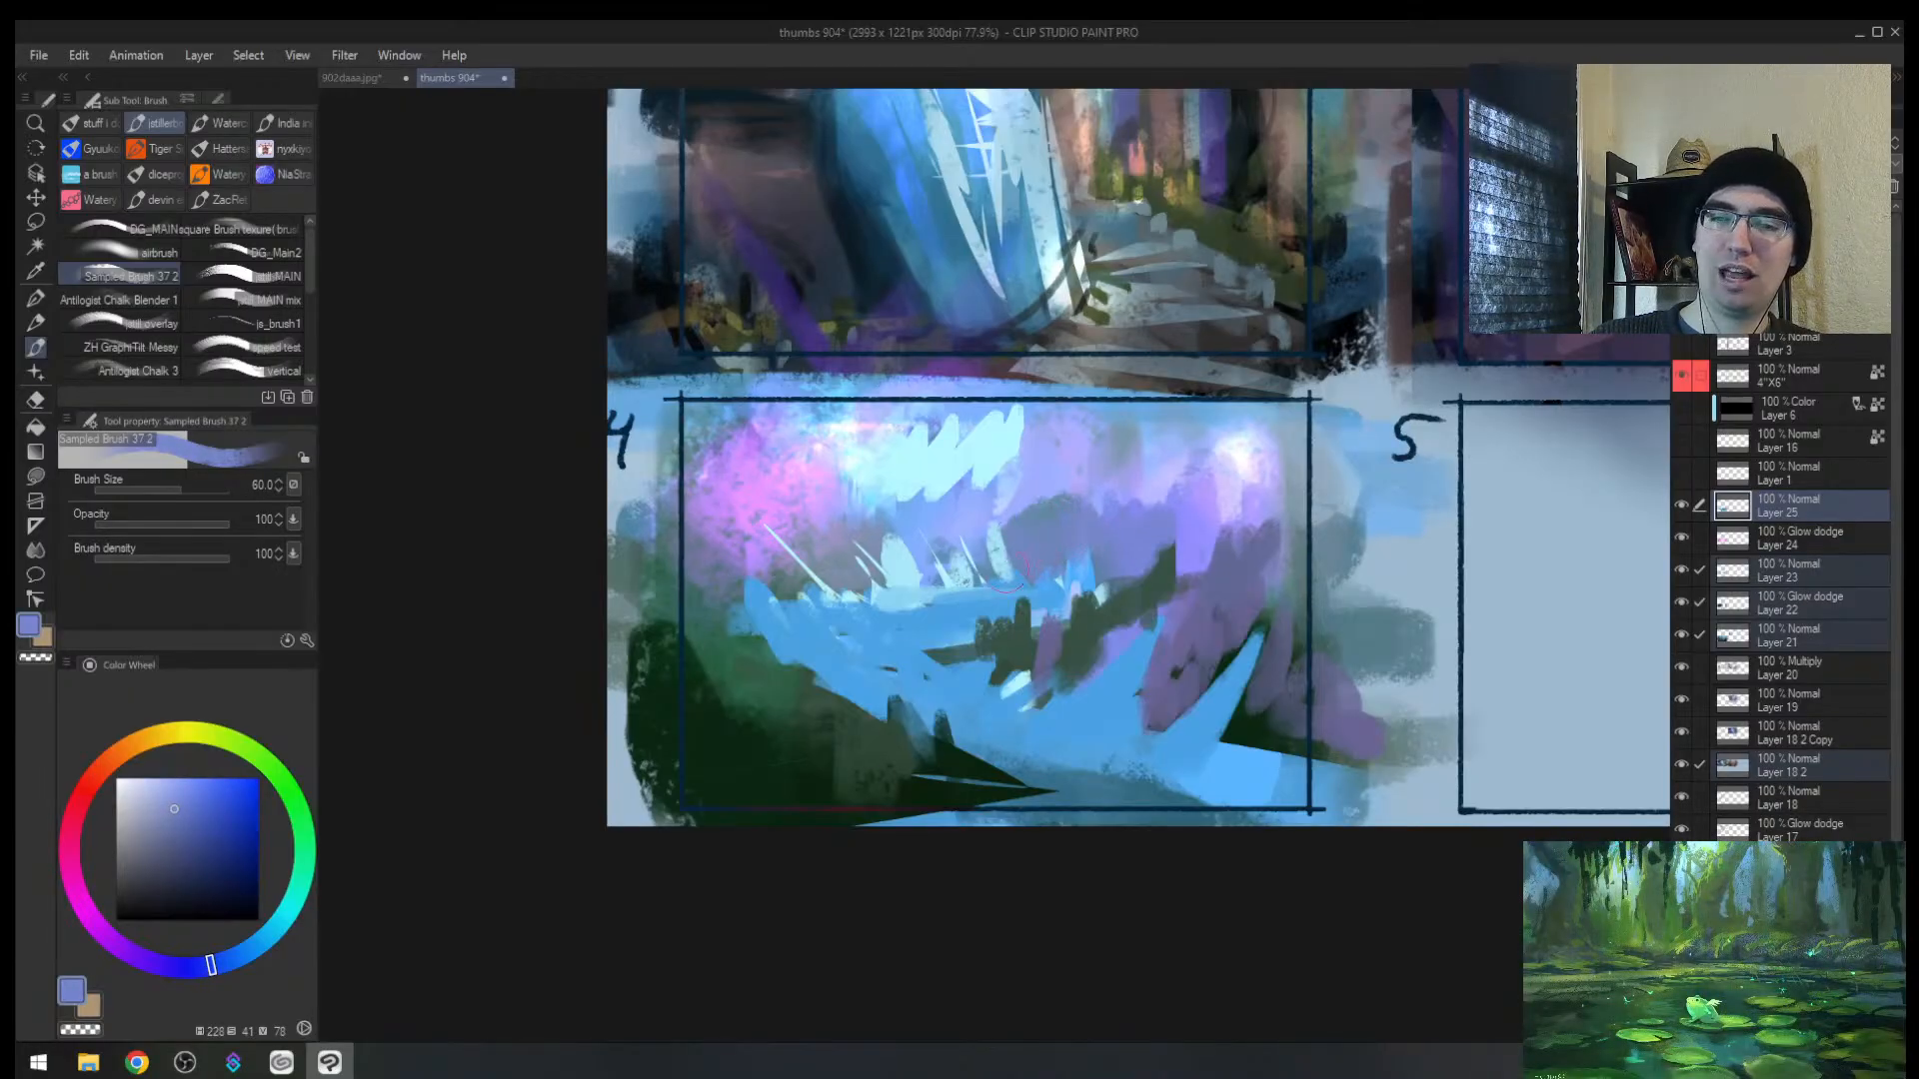
Step: Fill the lower-left bank with dark green using slanted strokes and a much larger brush
alt+click(969, 548)
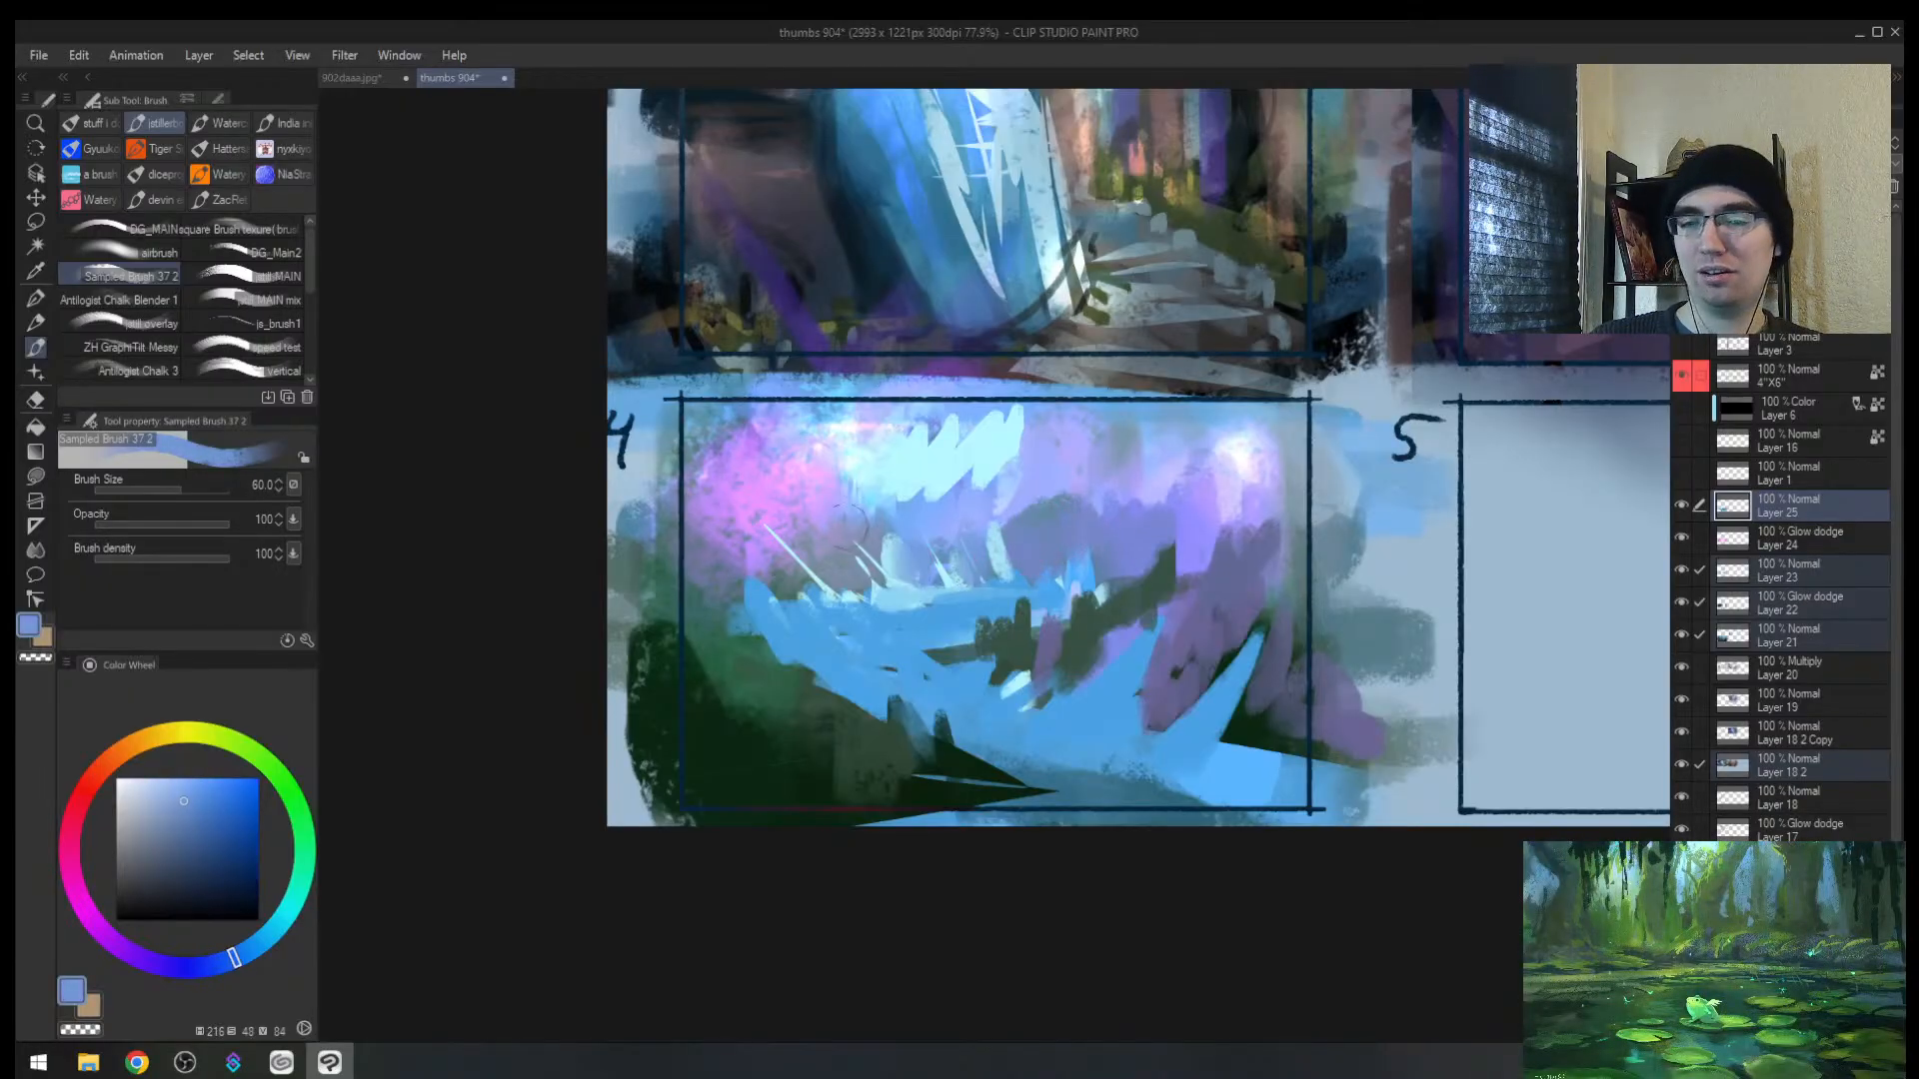
alt+click(1023, 639)
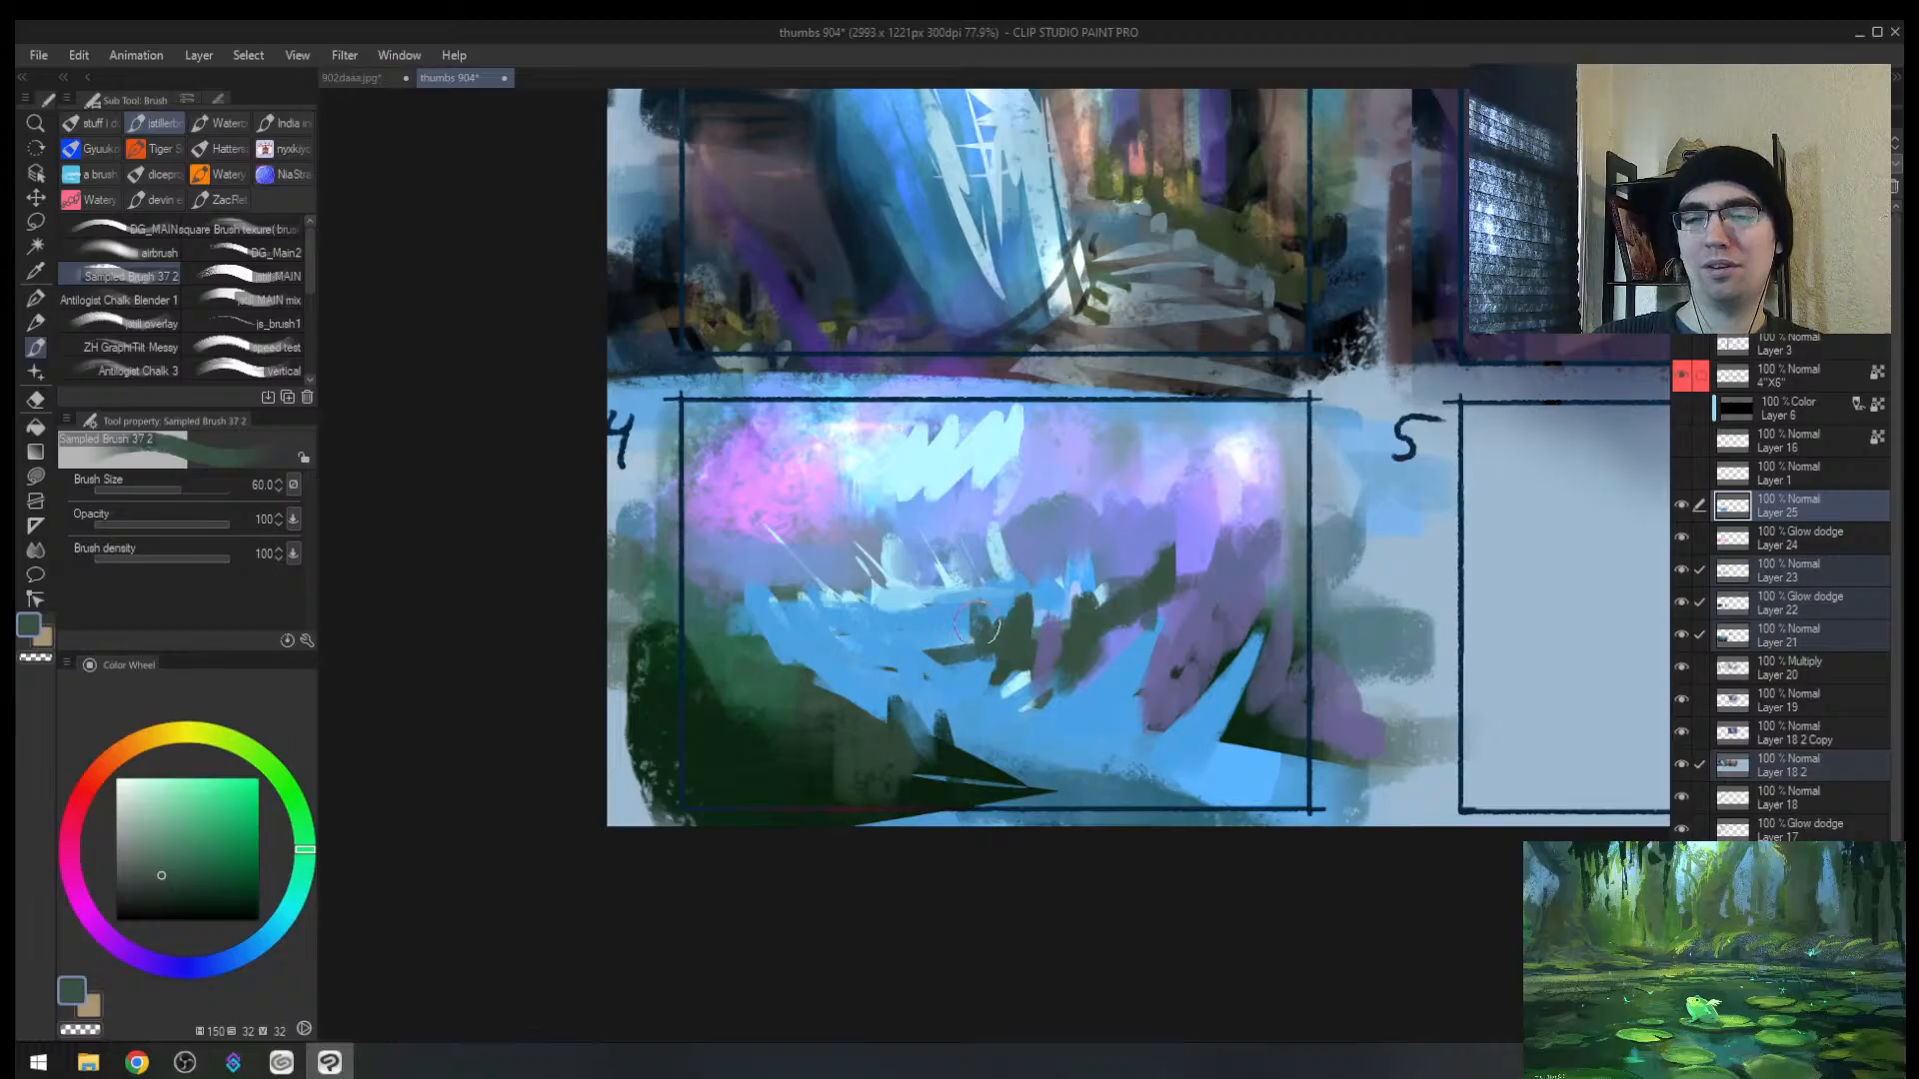
drag(976, 624, 963, 644)
drag(722, 636, 872, 758)
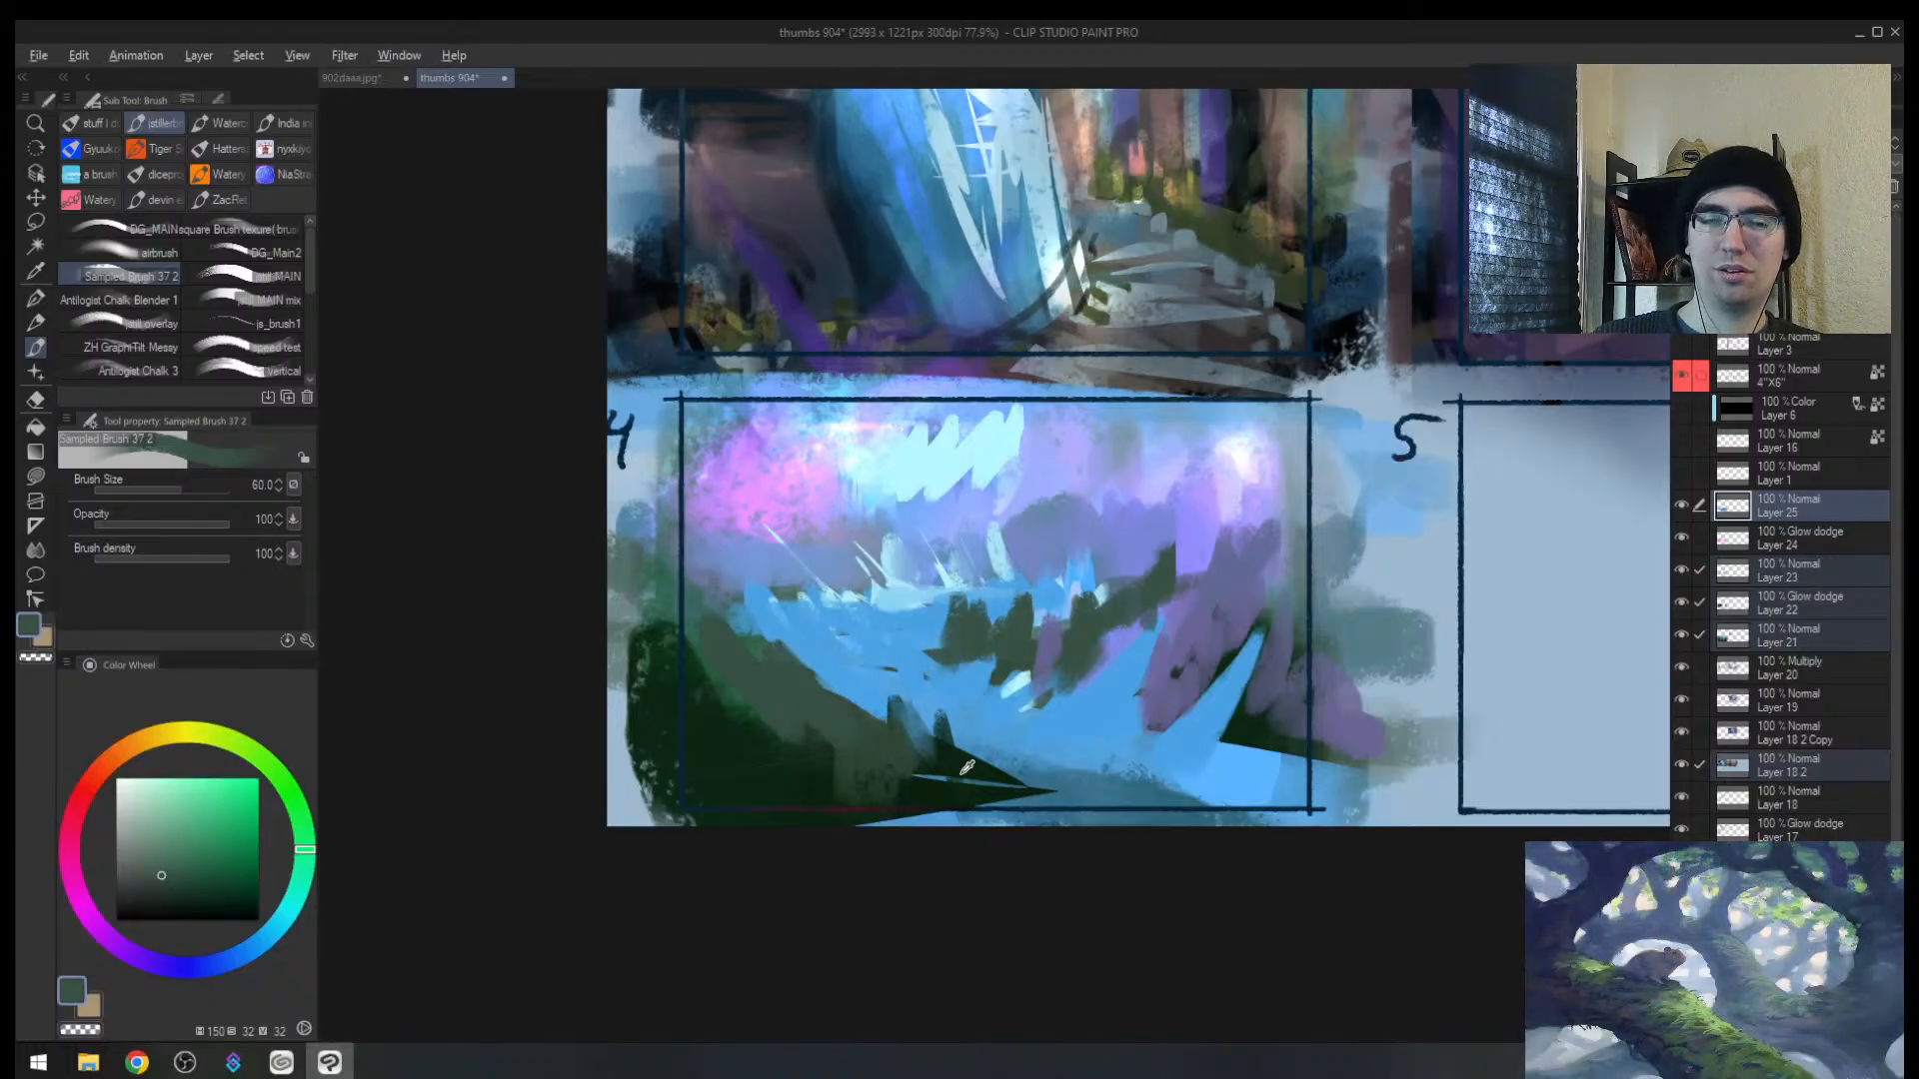
alt+click(963, 773)
drag(854, 680, 869, 750)
mouse_move(804, 650)
mouse_down()
mouse_move(811, 718)
mouse_move(789, 712)
mouse_up()
key(bracketright)
key(bracketright)
key(bracketright)
mouse_move(732, 602)
mouse_down()
mouse_move(792, 703)
mouse_move(861, 752)
mouse_up()
key(bracketright)
drag(656, 732, 917, 822)
mouse_move(802, 694)
mouse_down()
mouse_move(998, 839)
mouse_move(846, 678)
mouse_move(855, 698)
mouse_up()
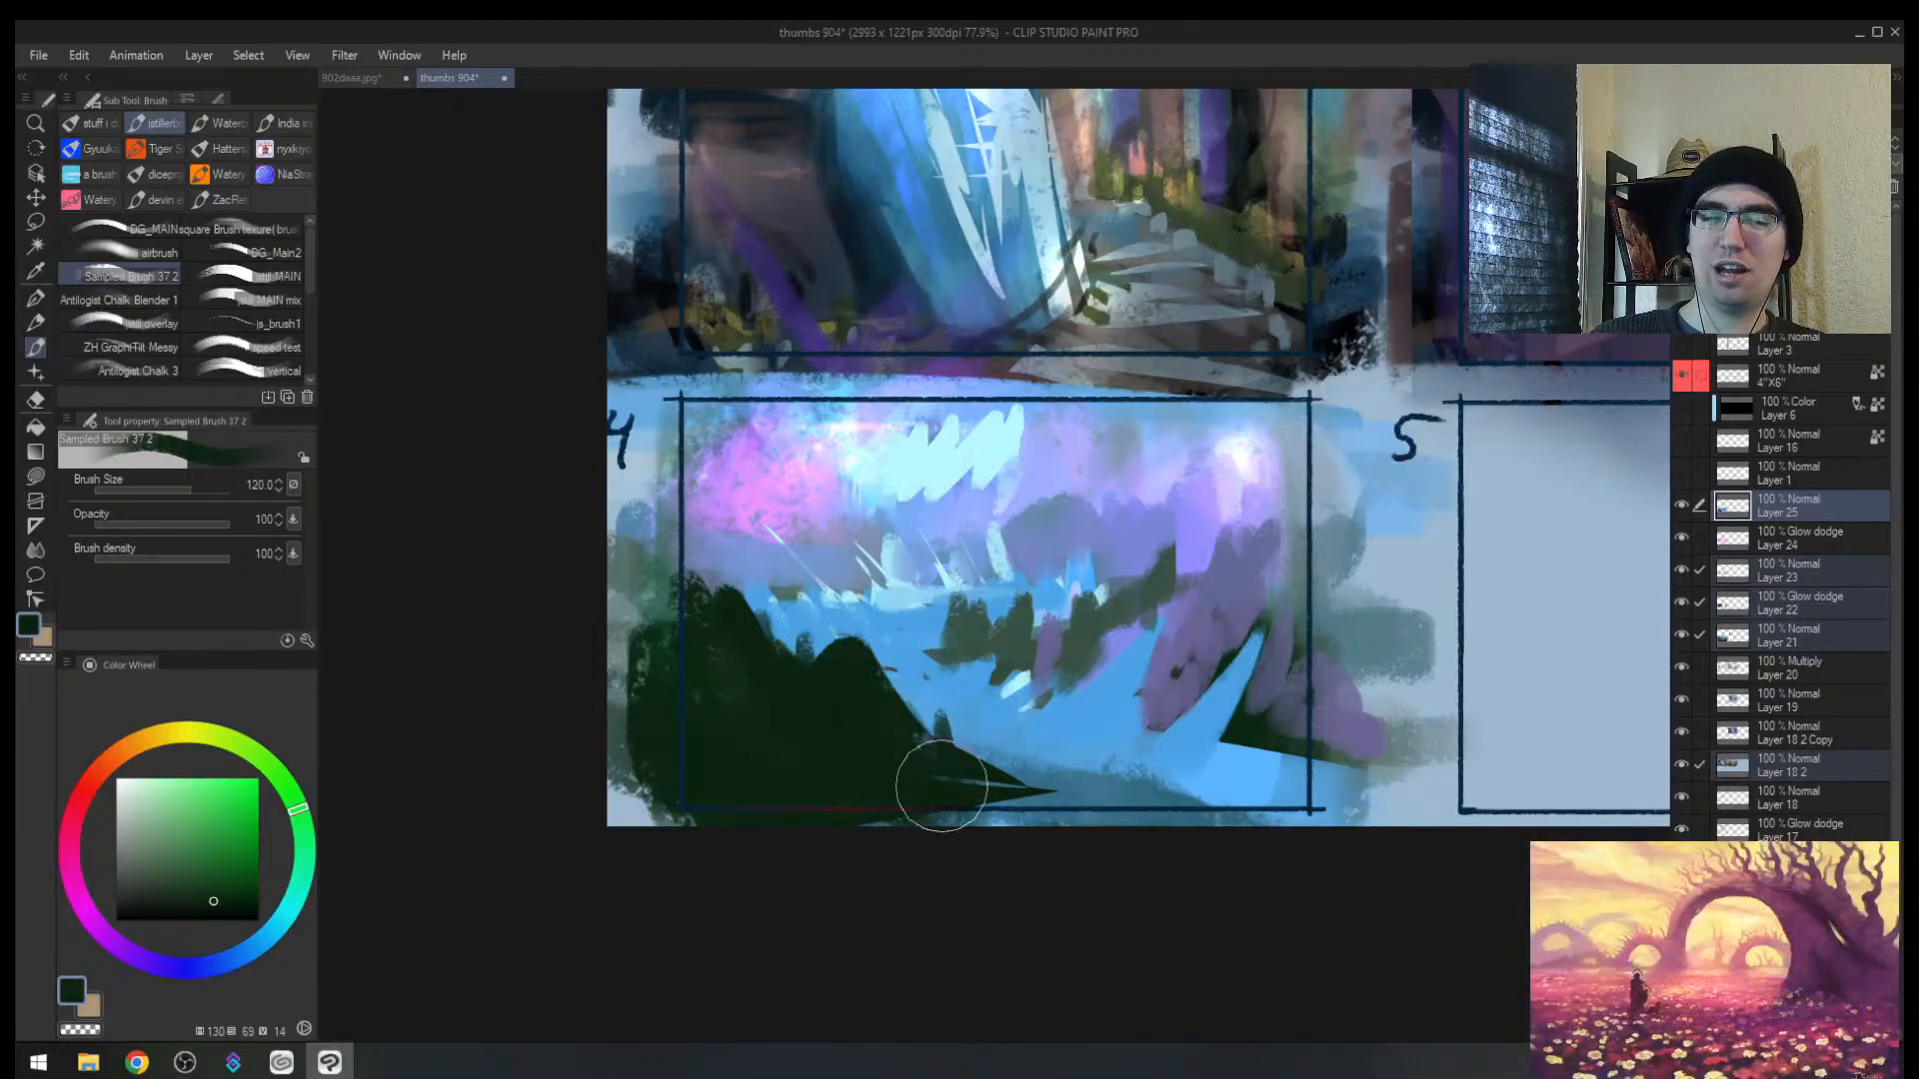
Step: Paint dark green tree shapes along the hill's edge with a smaller brush
key(h)
key(bracketleft)
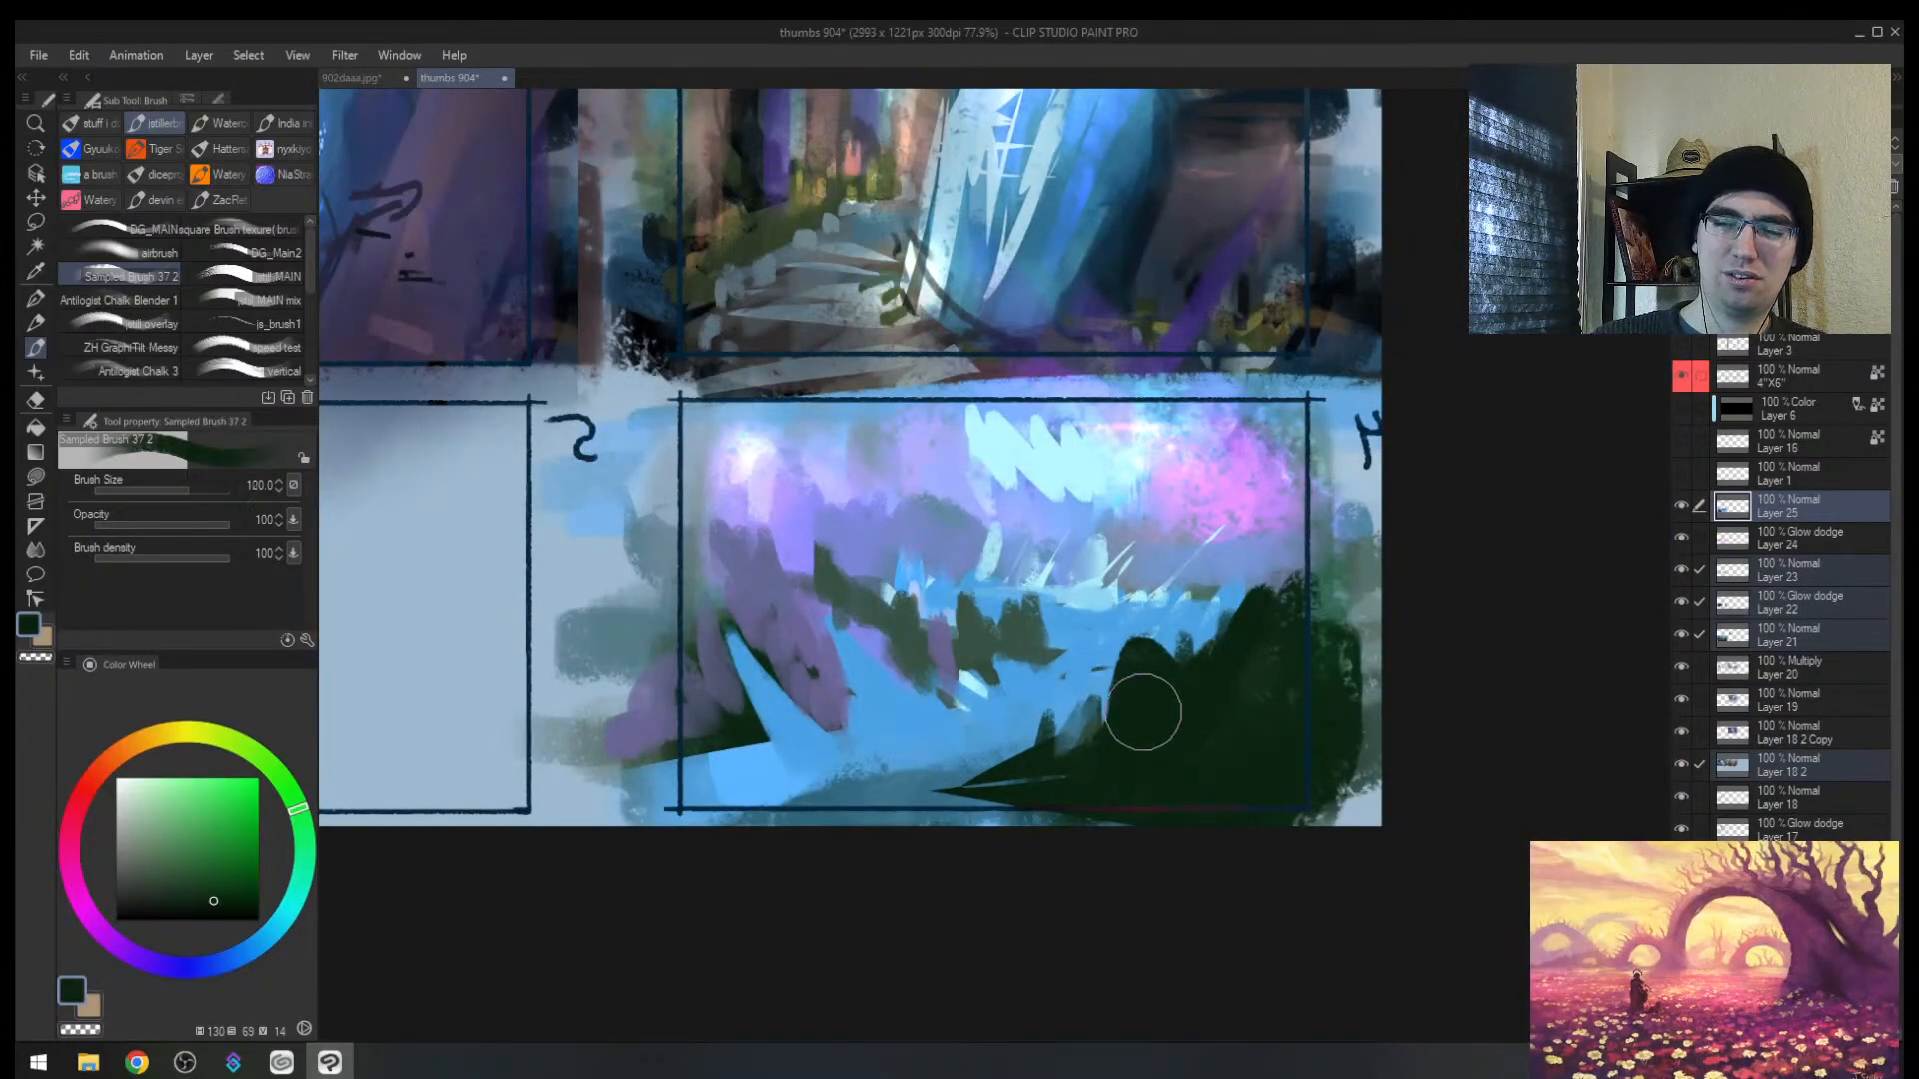
alt+click(1084, 699)
key(bracketleft)
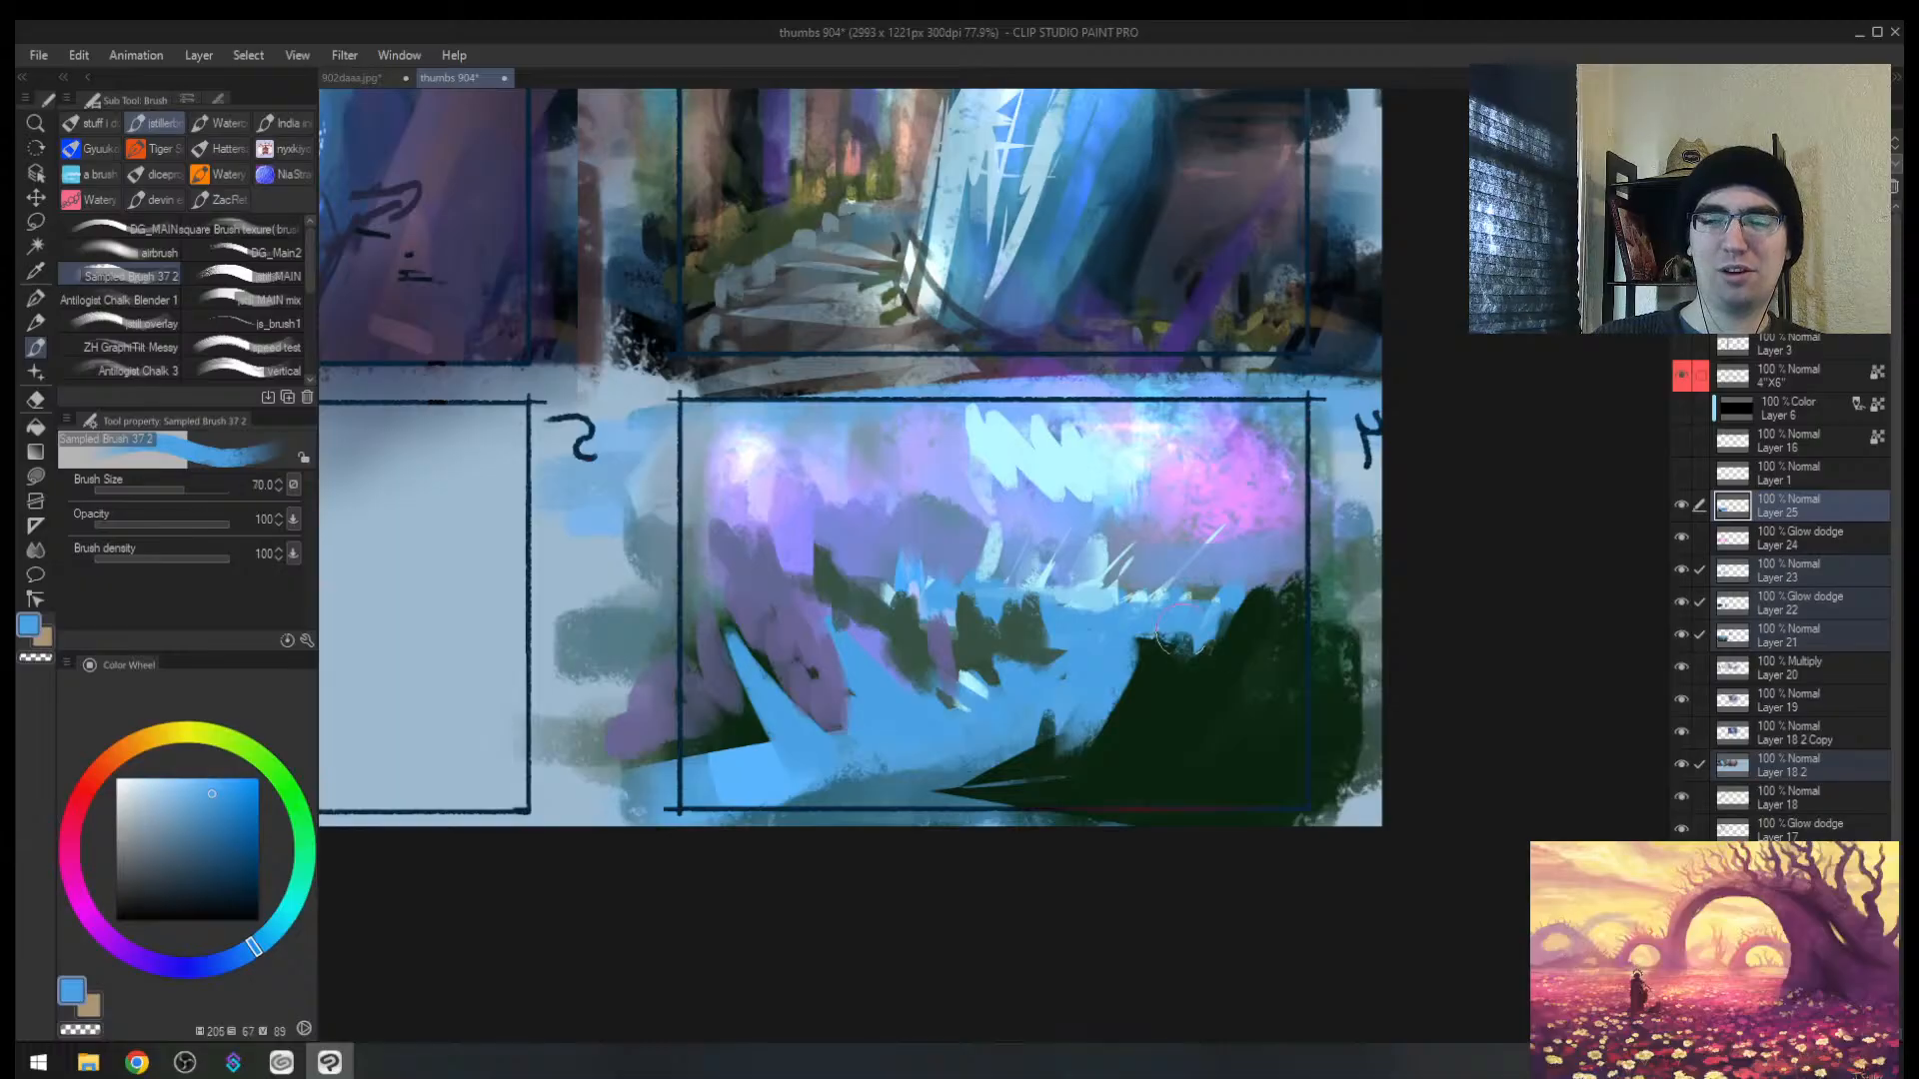
key(bracketright)
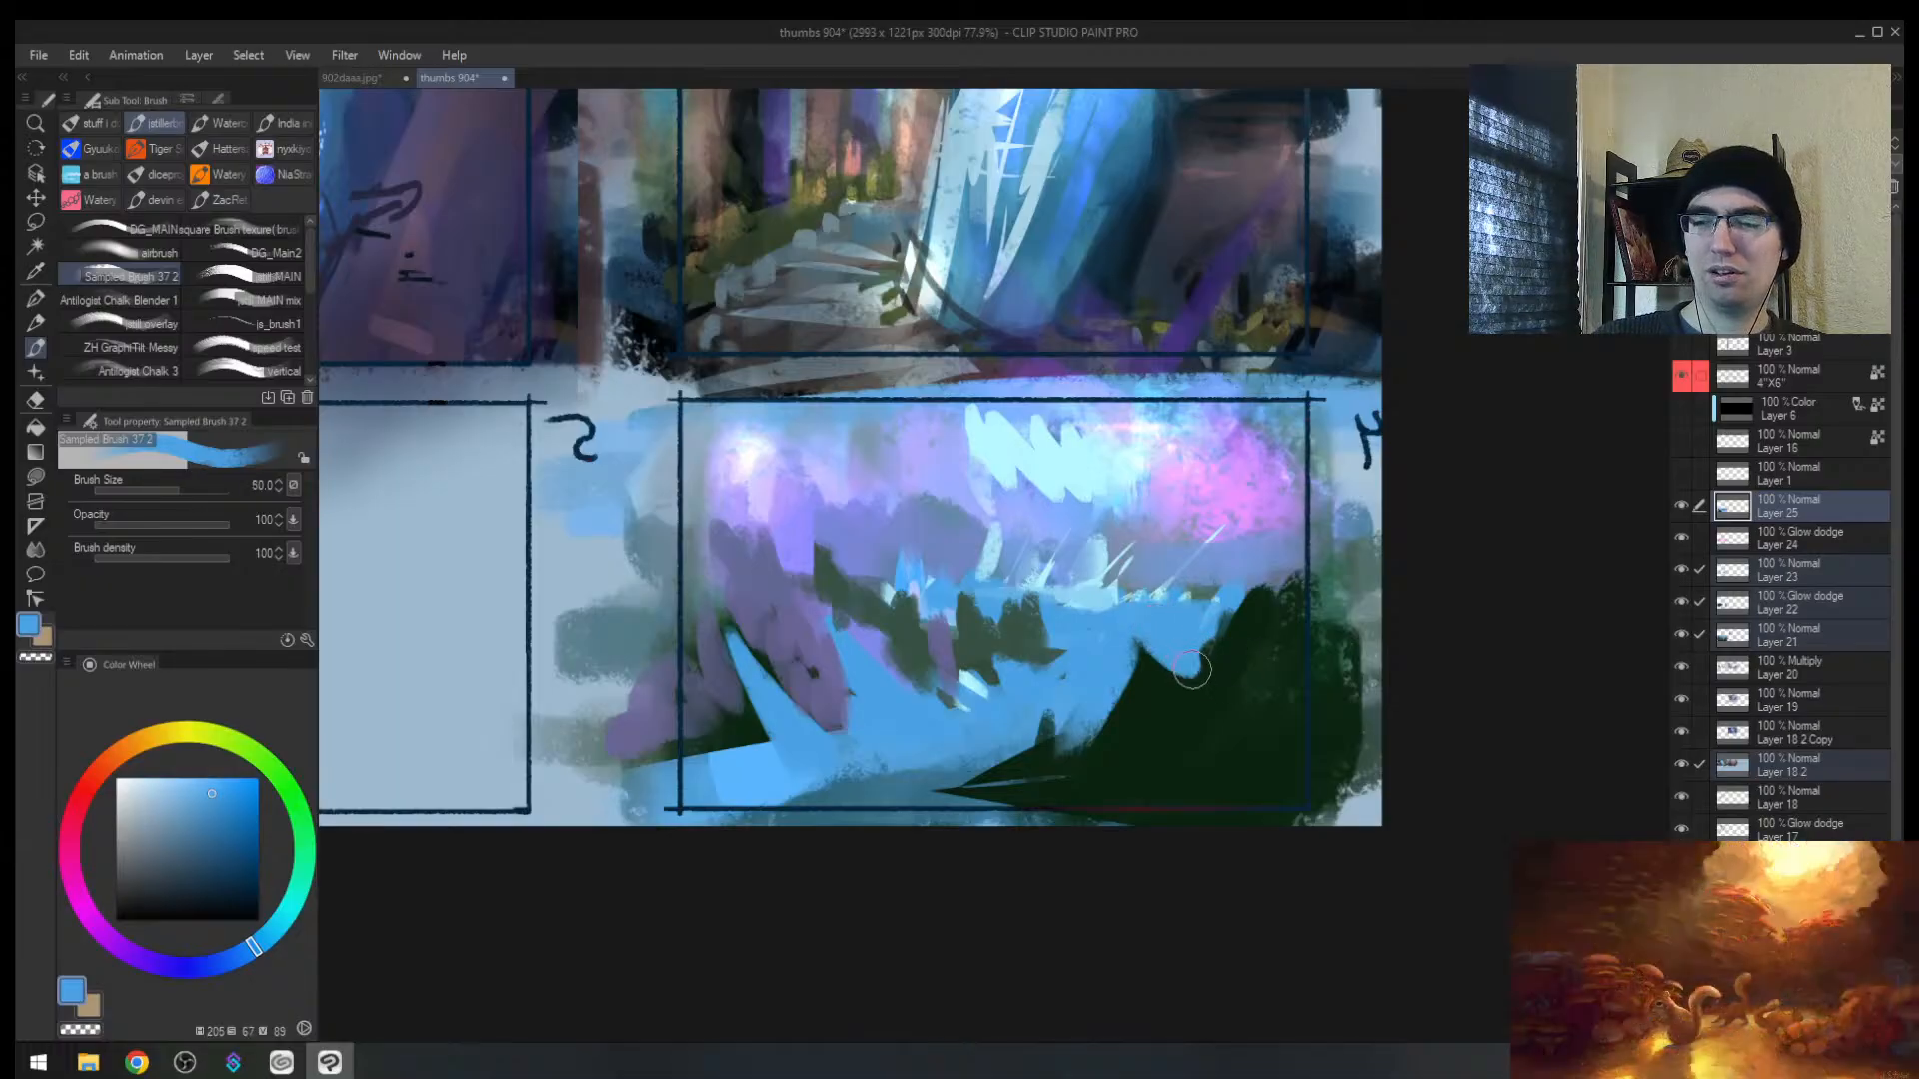
alt+click(1196, 694)
key(bracketleft)
key(bracketleft)
key(bracketleft)
mouse_move(1121, 698)
mouse_down()
mouse_move(1053, 813)
mouse_move(1029, 784)
mouse_move(976, 840)
mouse_move(968, 778)
mouse_move(1056, 737)
mouse_up()
Step: Trim the small tree's edges with river blue, then undo that blue stroke
alt+click(1049, 688)
drag(1017, 672, 924, 830)
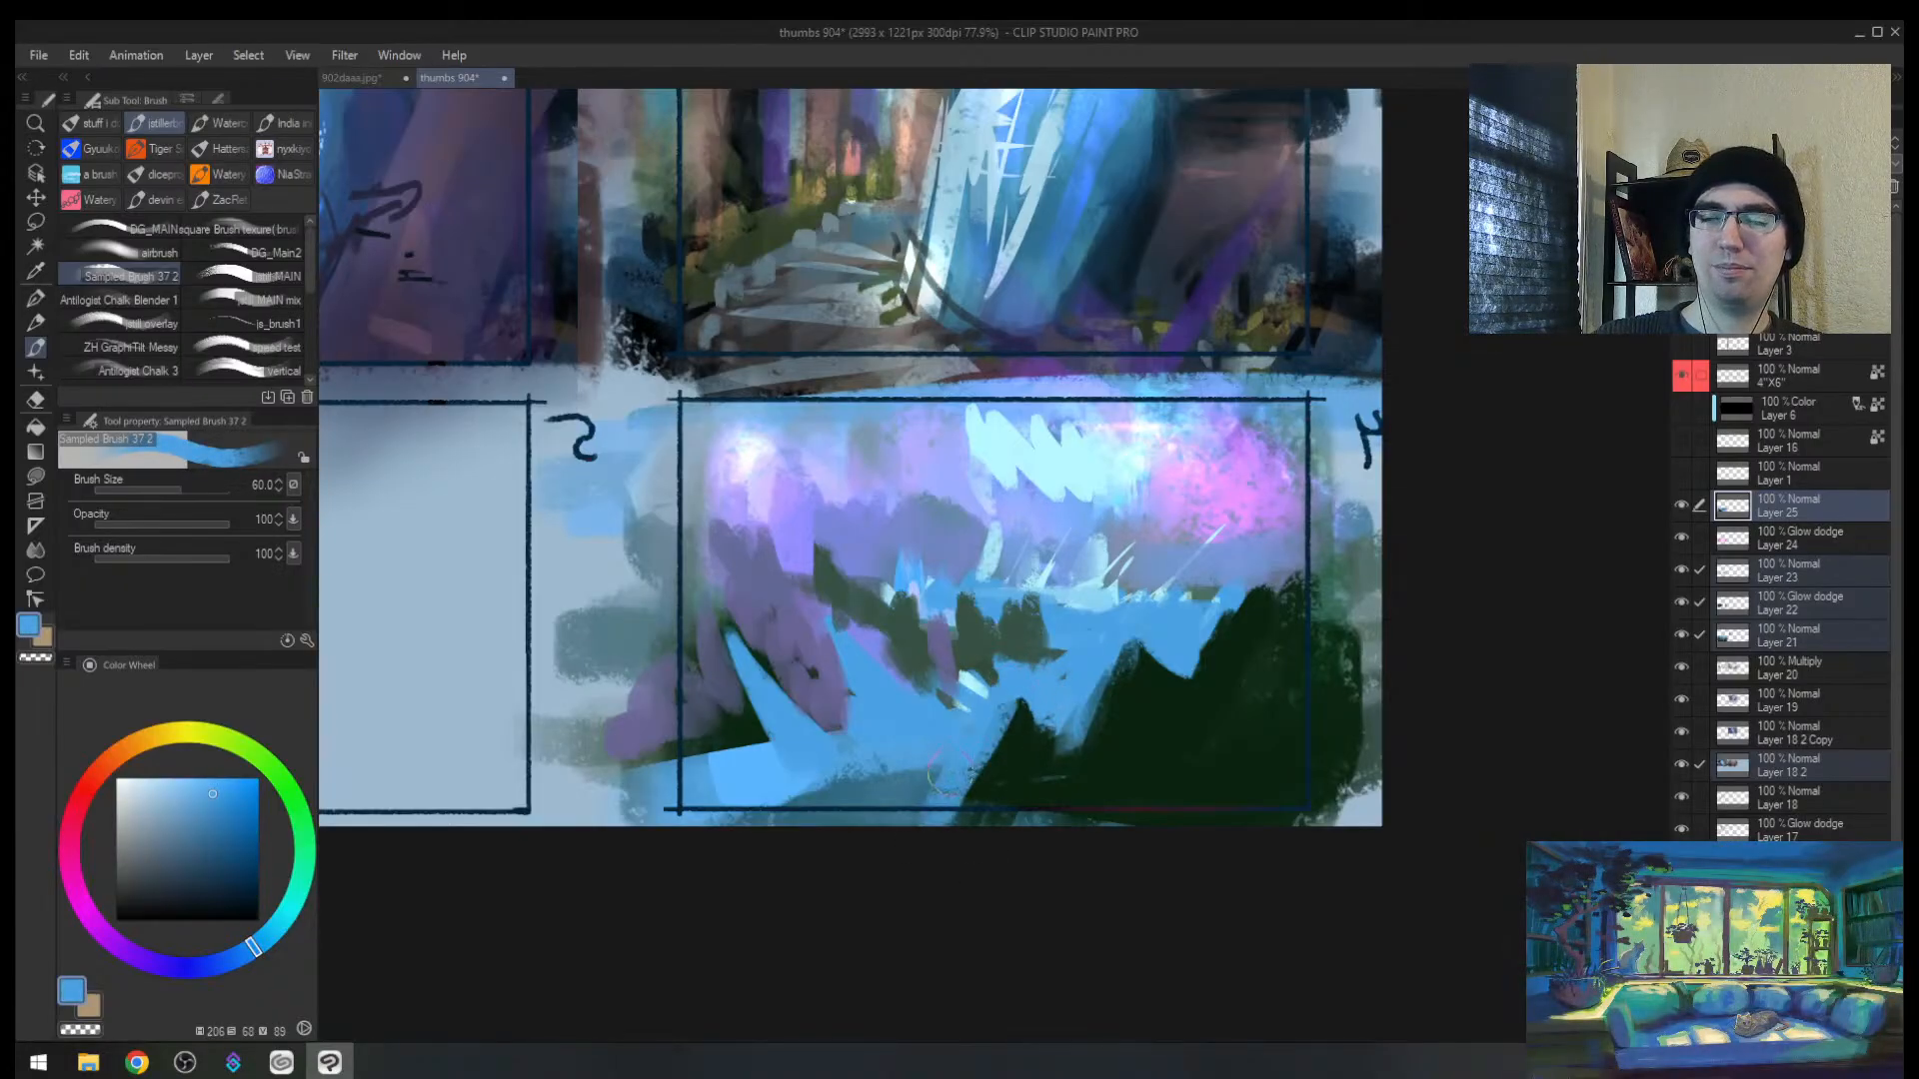
key(alt+space)
key(h)
key(ctrl+z)
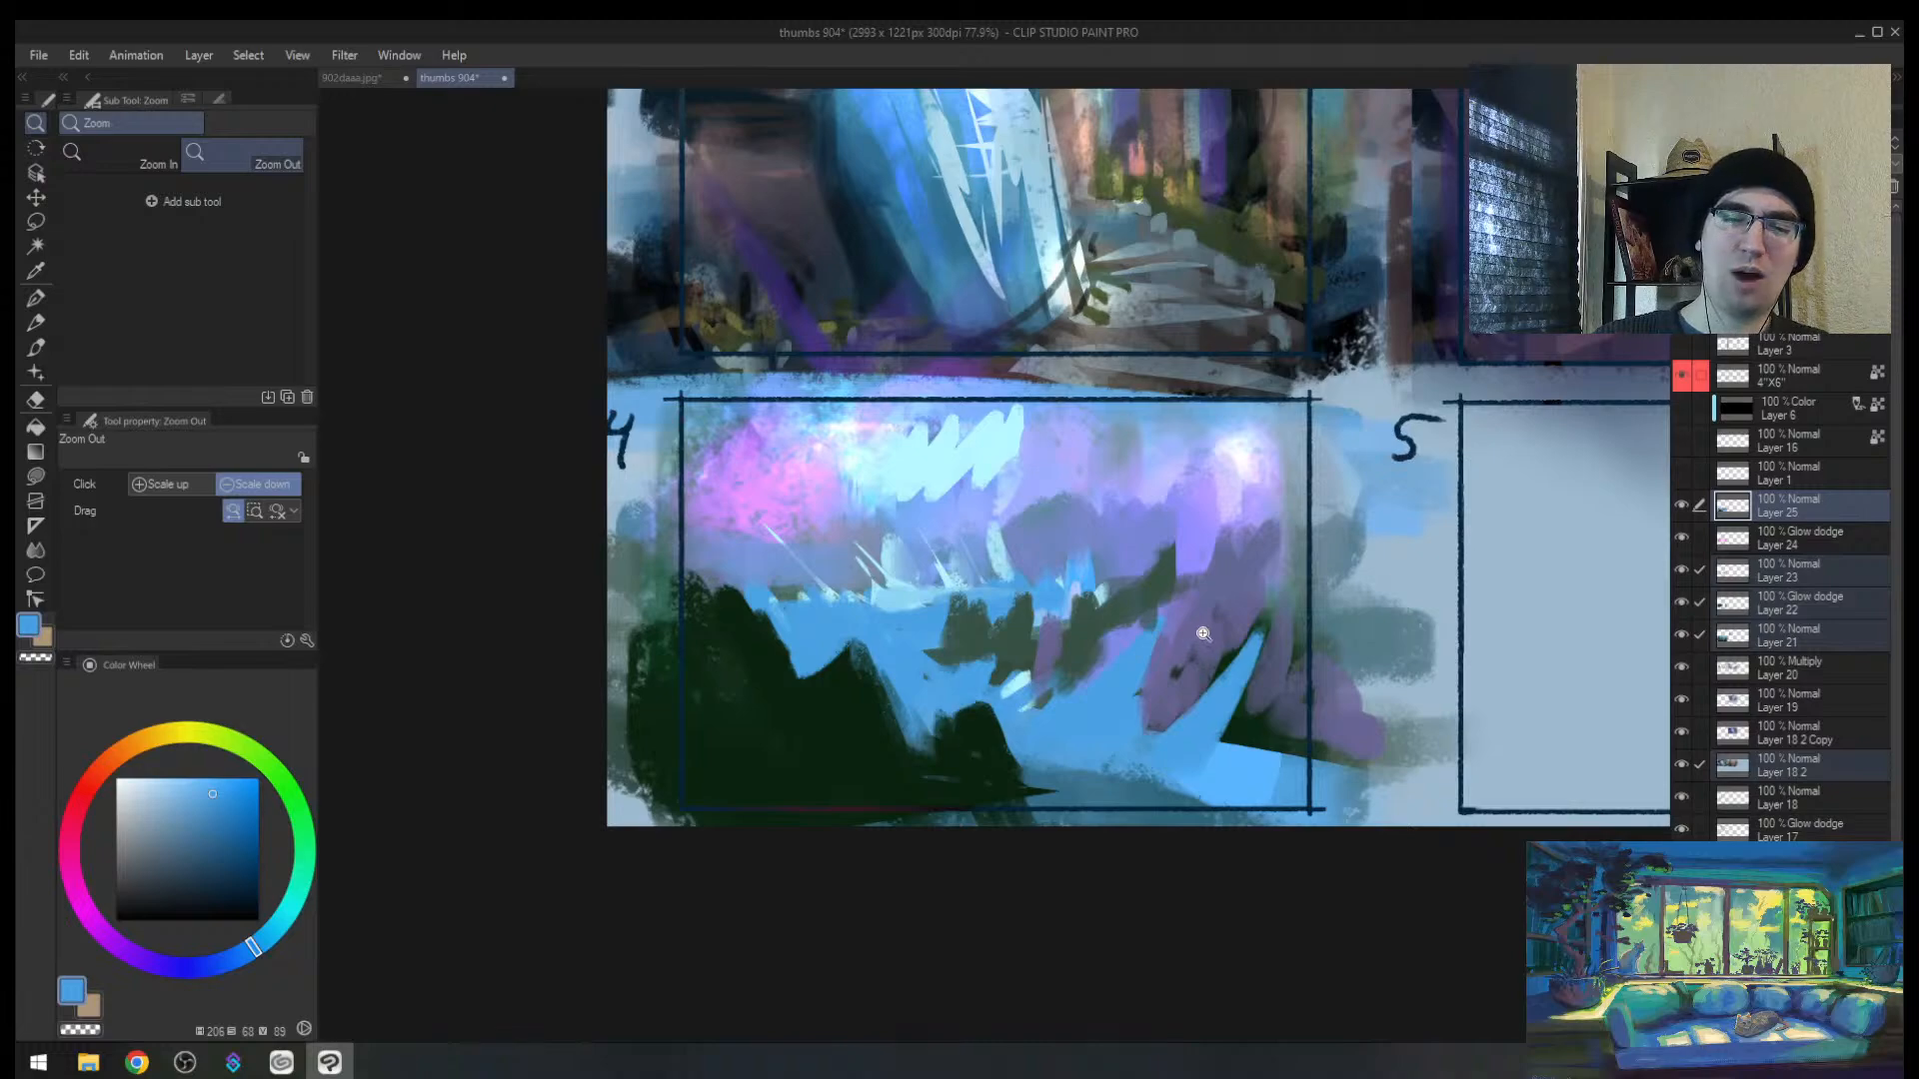
Step: Lasso thin strips across the water and fill them with light cyan streaks
key(m)
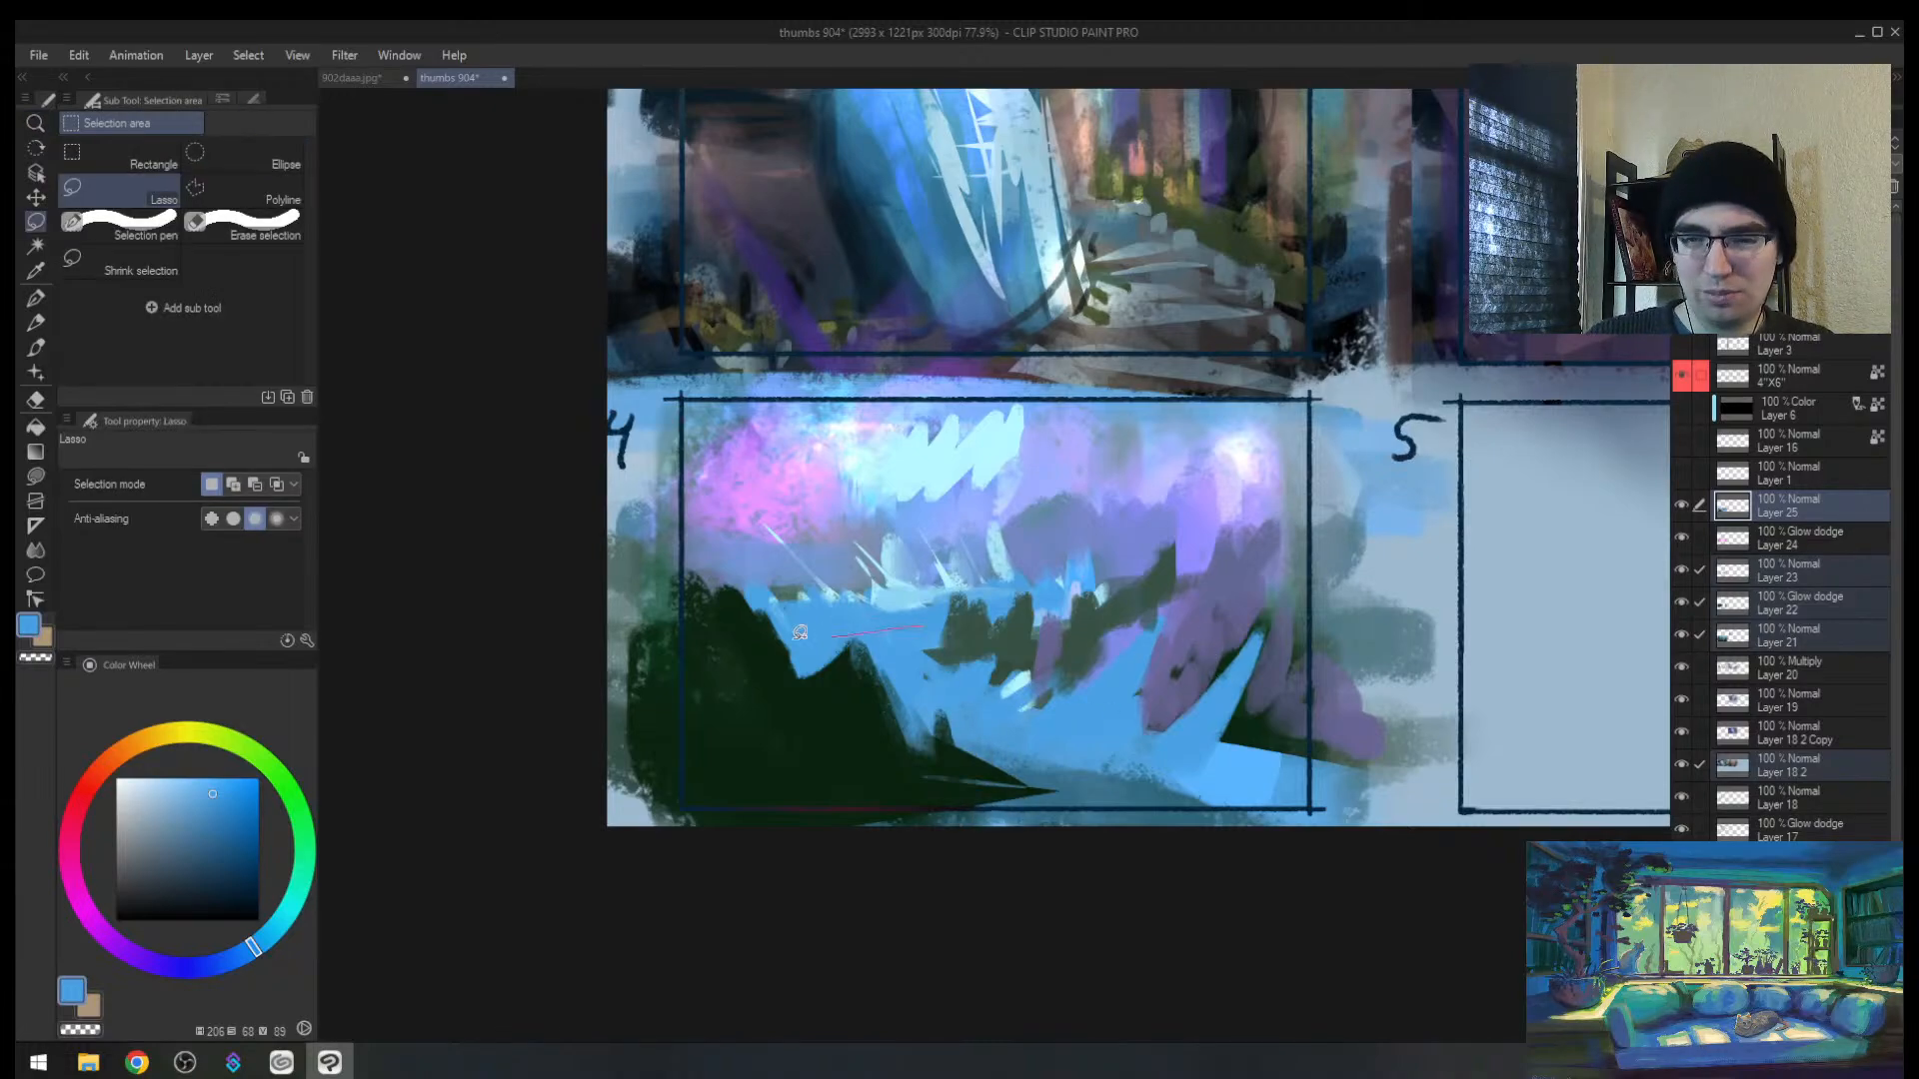
drag(800, 632, 975, 624)
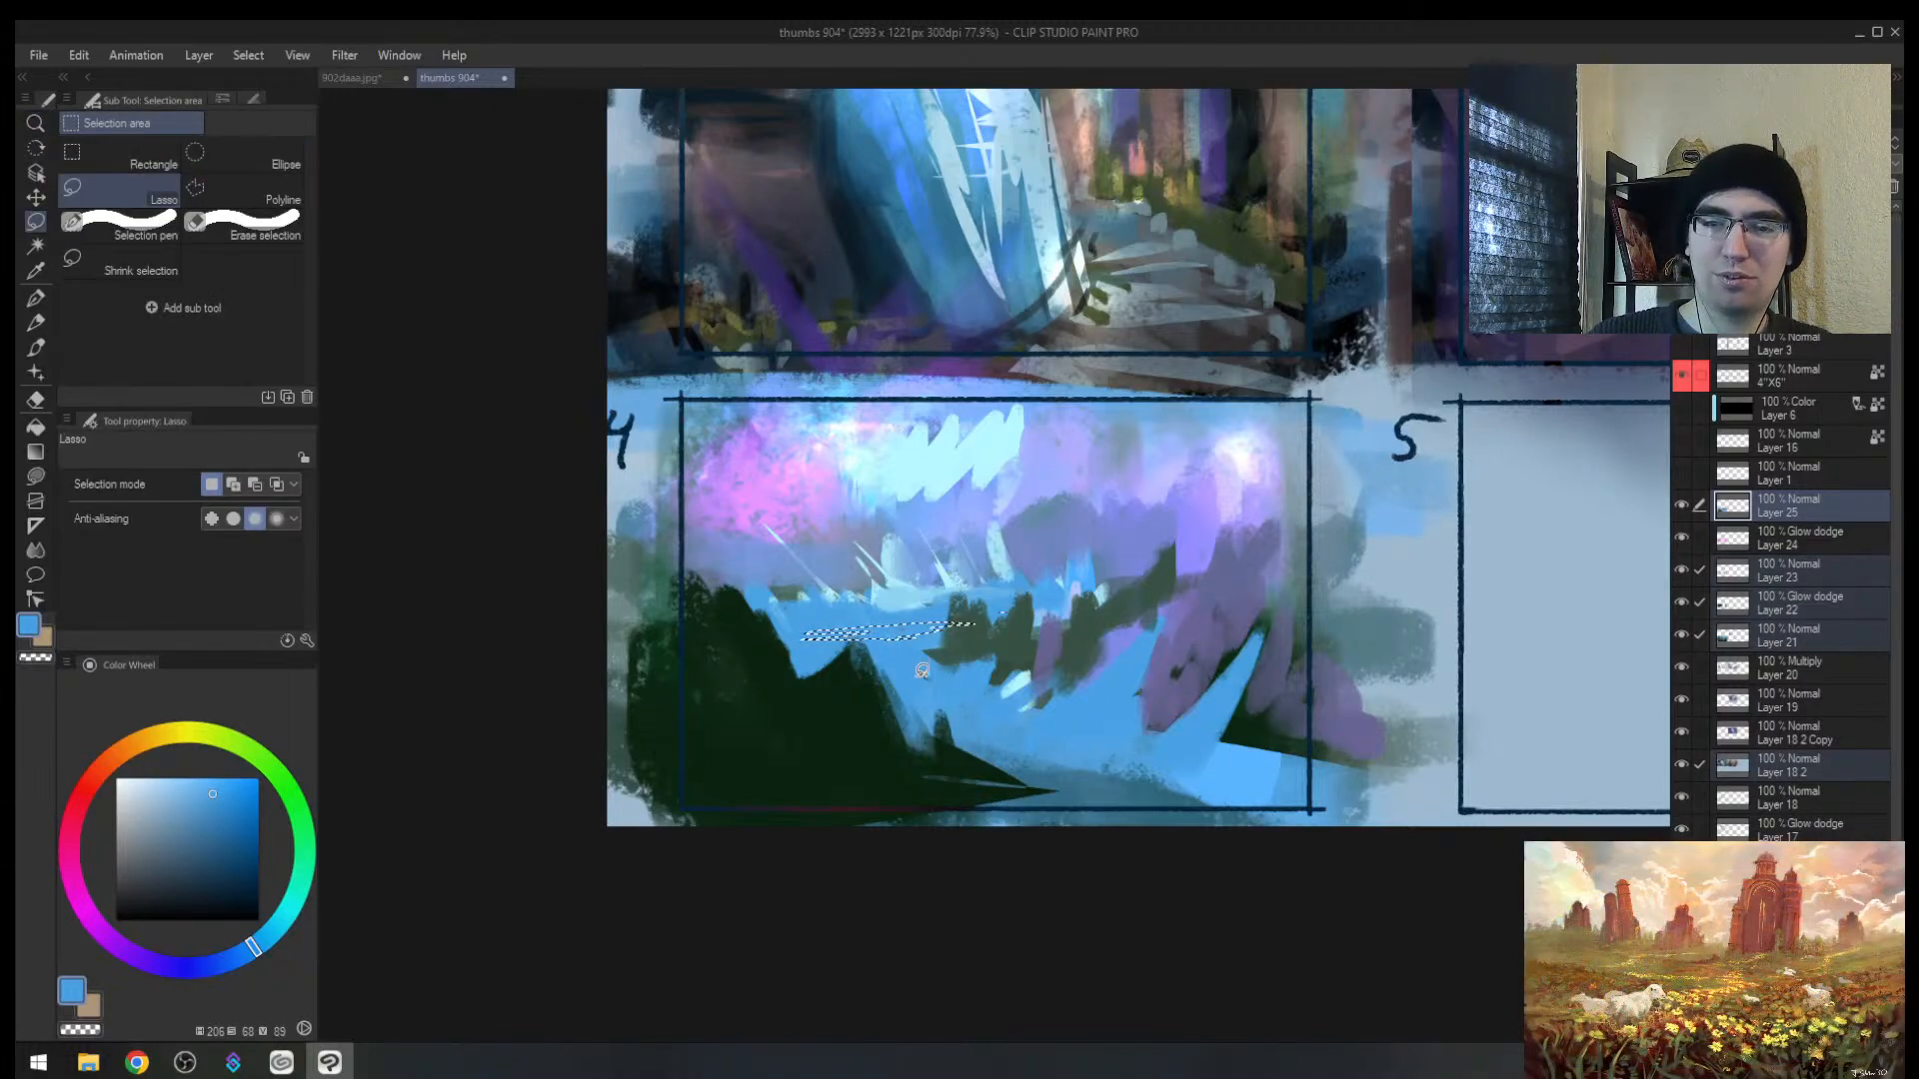
mouse_move(846, 650)
mouse_down()
mouse_move(799, 652)
mouse_move(914, 654)
mouse_move(1106, 717)
mouse_move(952, 738)
mouse_up()
mouse_move(1332, 760)
mouse_down()
mouse_move(1097, 762)
mouse_move(1389, 787)
mouse_up()
key(b)
alt+click(944, 470)
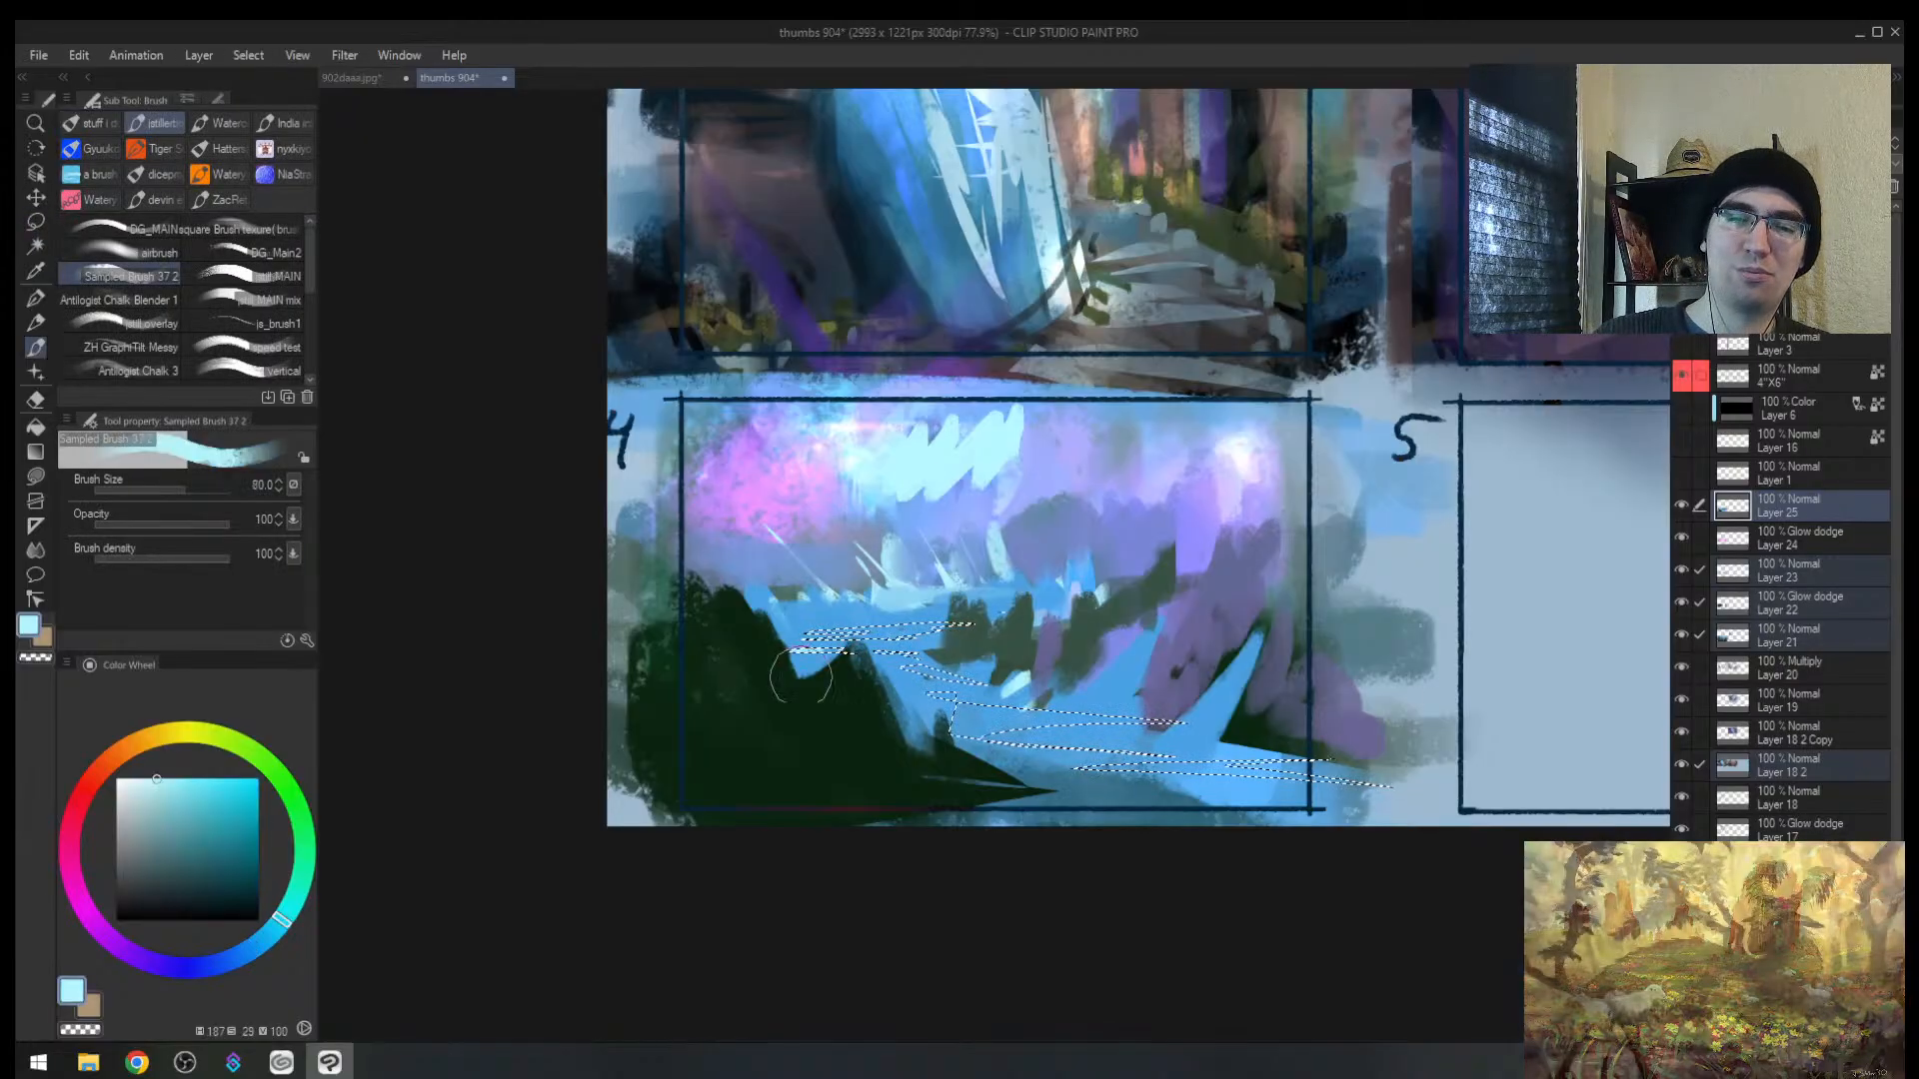
drag(800, 676, 1572, 796)
key(ctrl+d)
Step: At brush size 100, cover the cyan spikes with muted blue-purple and add light cyan ridge strokes
key(h)
key(])
alt+click(970, 524)
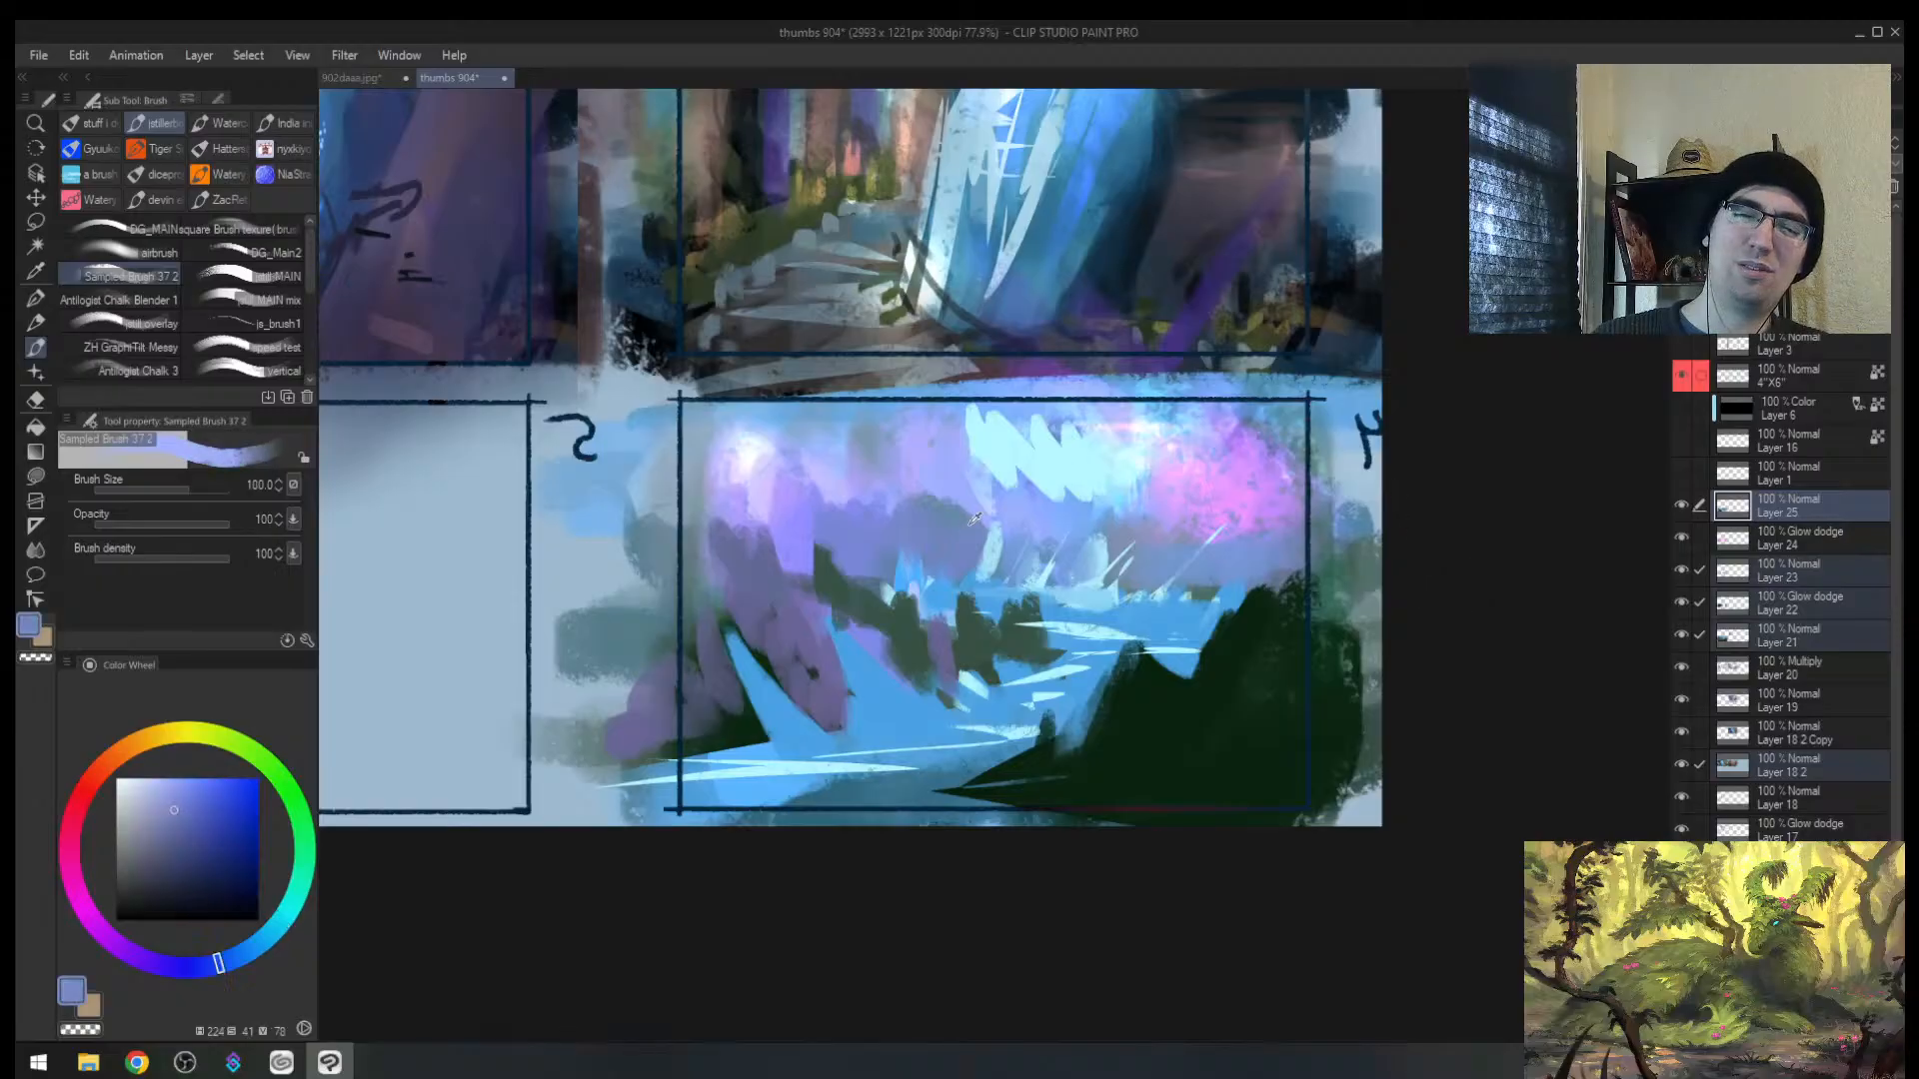
mouse_move(974, 519)
mouse_down()
mouse_move(1009, 470)
mouse_move(1169, 480)
mouse_move(1289, 459)
mouse_move(1156, 484)
mouse_move(1097, 521)
mouse_up()
alt+click(1137, 465)
drag(1033, 483, 1030, 530)
Step: Paint lavender and muted blue over the upper-left sky, covering the bright spot
alt+click(927, 444)
drag(931, 450, 885, 519)
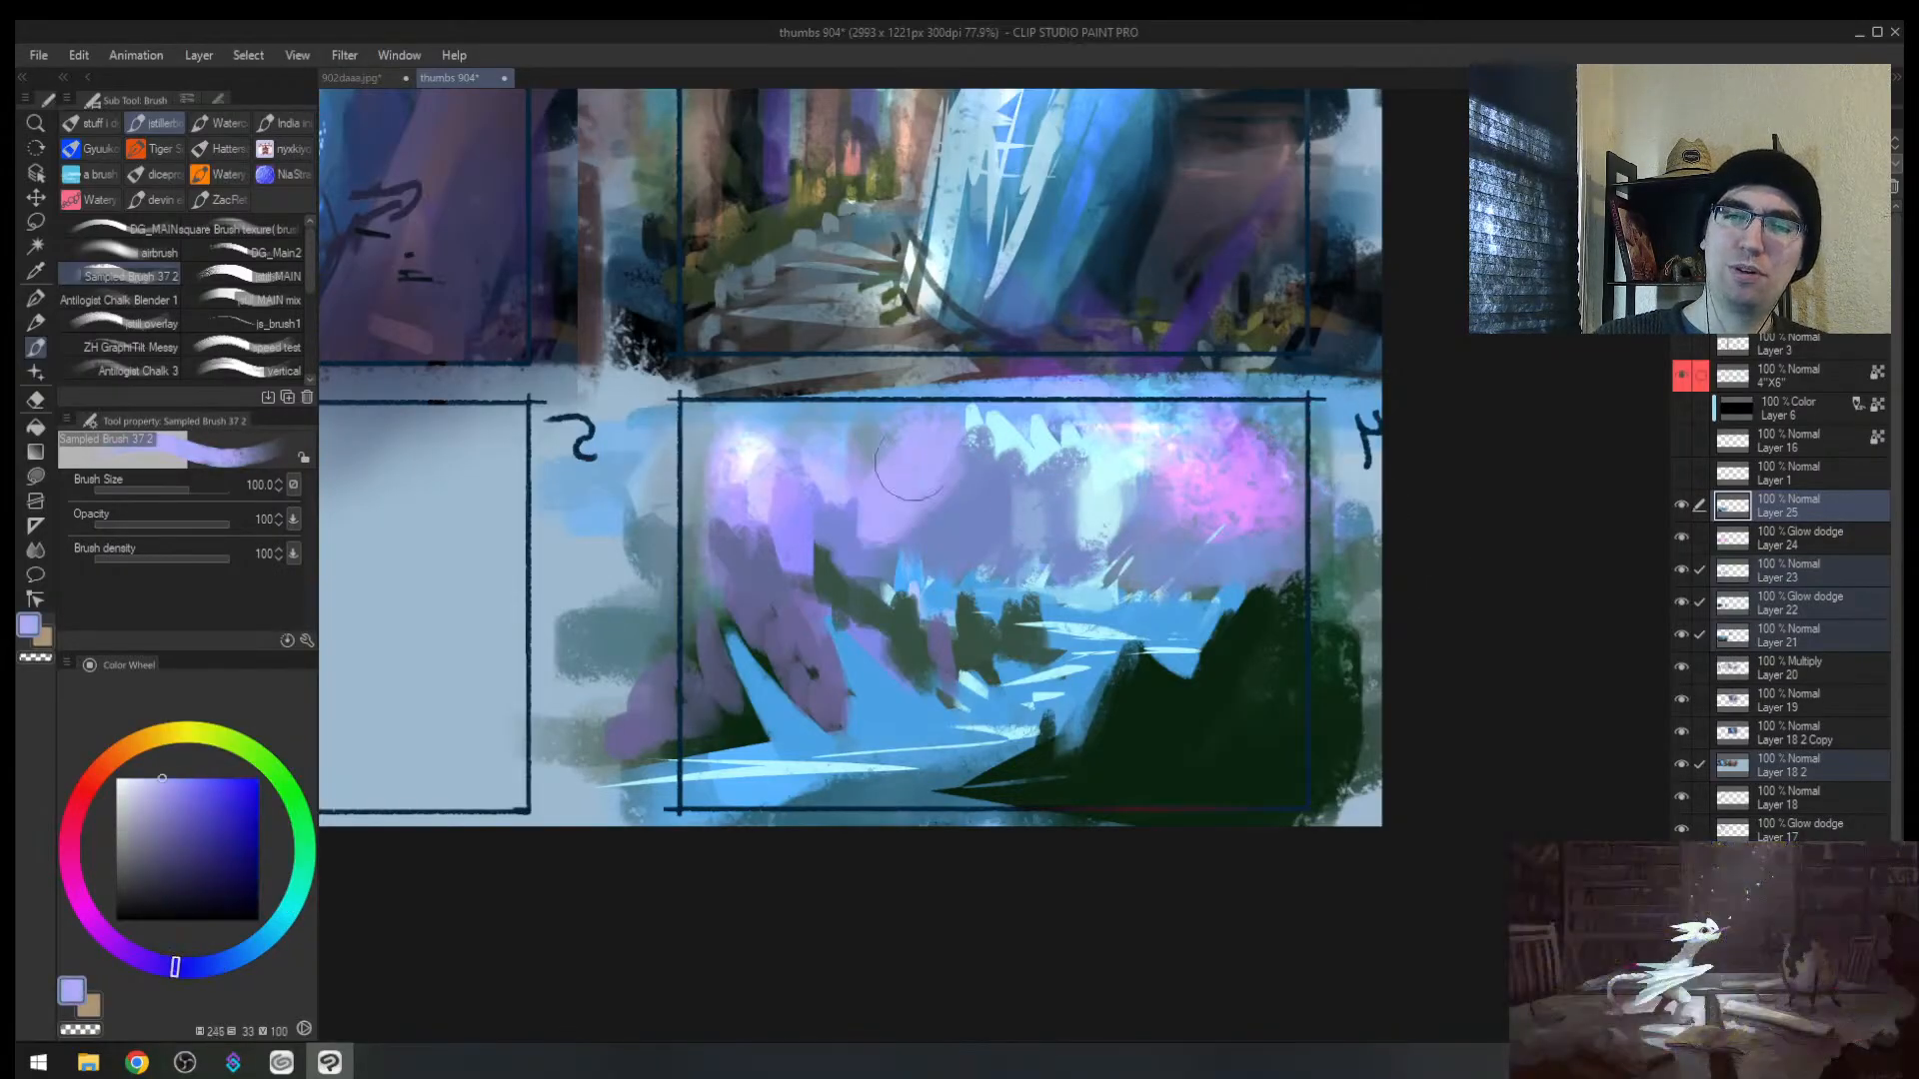
drag(750, 455, 699, 465)
alt+click(844, 489)
mouse_move(825, 470)
mouse_down()
mouse_move(821, 555)
mouse_move(899, 500)
mouse_up()
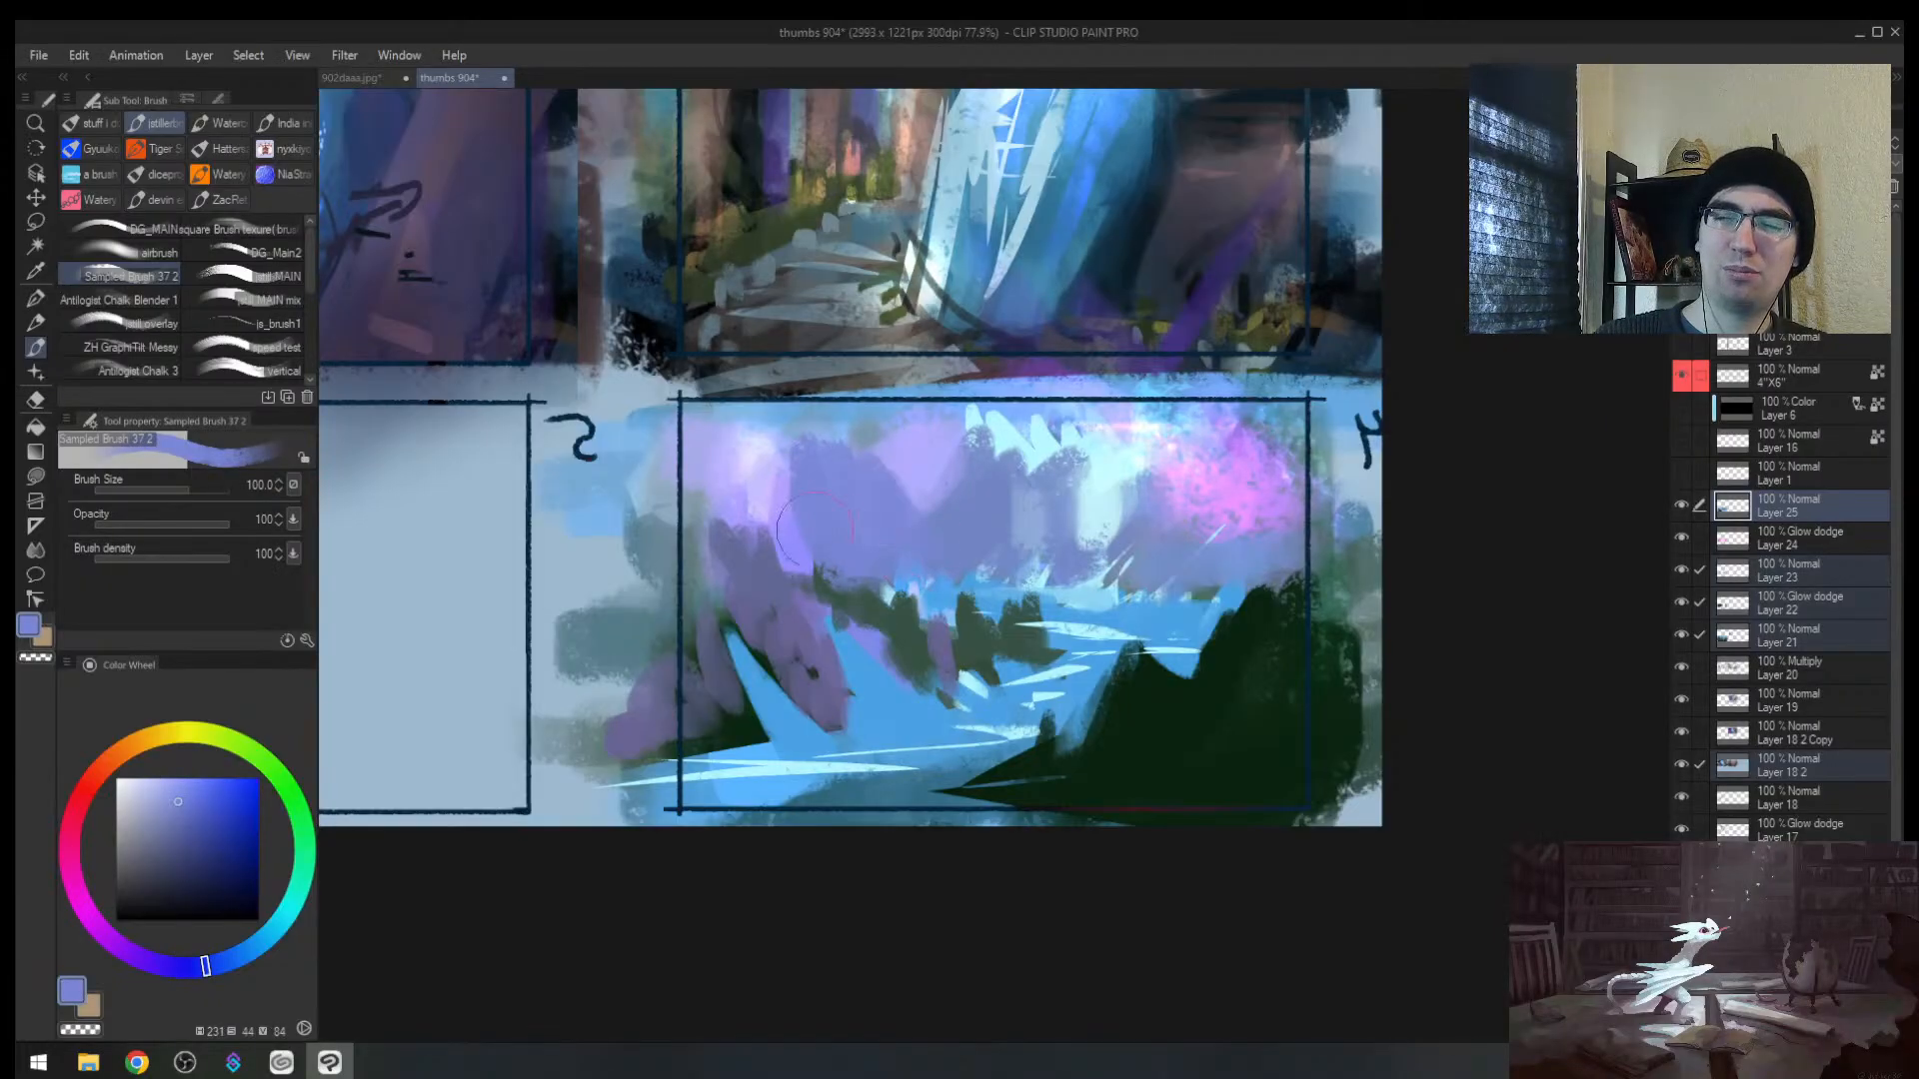
Step: Paint blue at the river's edge and dark green peaks over the purple rocks, brush 120
alt+click(875, 608)
alt+click(867, 672)
drag(838, 592, 858, 670)
alt+click(911, 645)
mouse_move(832, 512)
mouse_down()
mouse_move(828, 553)
mouse_move(884, 660)
mouse_up()
drag(889, 587, 924, 680)
mouse_move(778, 595)
mouse_down()
mouse_move(826, 699)
mouse_move(865, 711)
mouse_up()
key(])
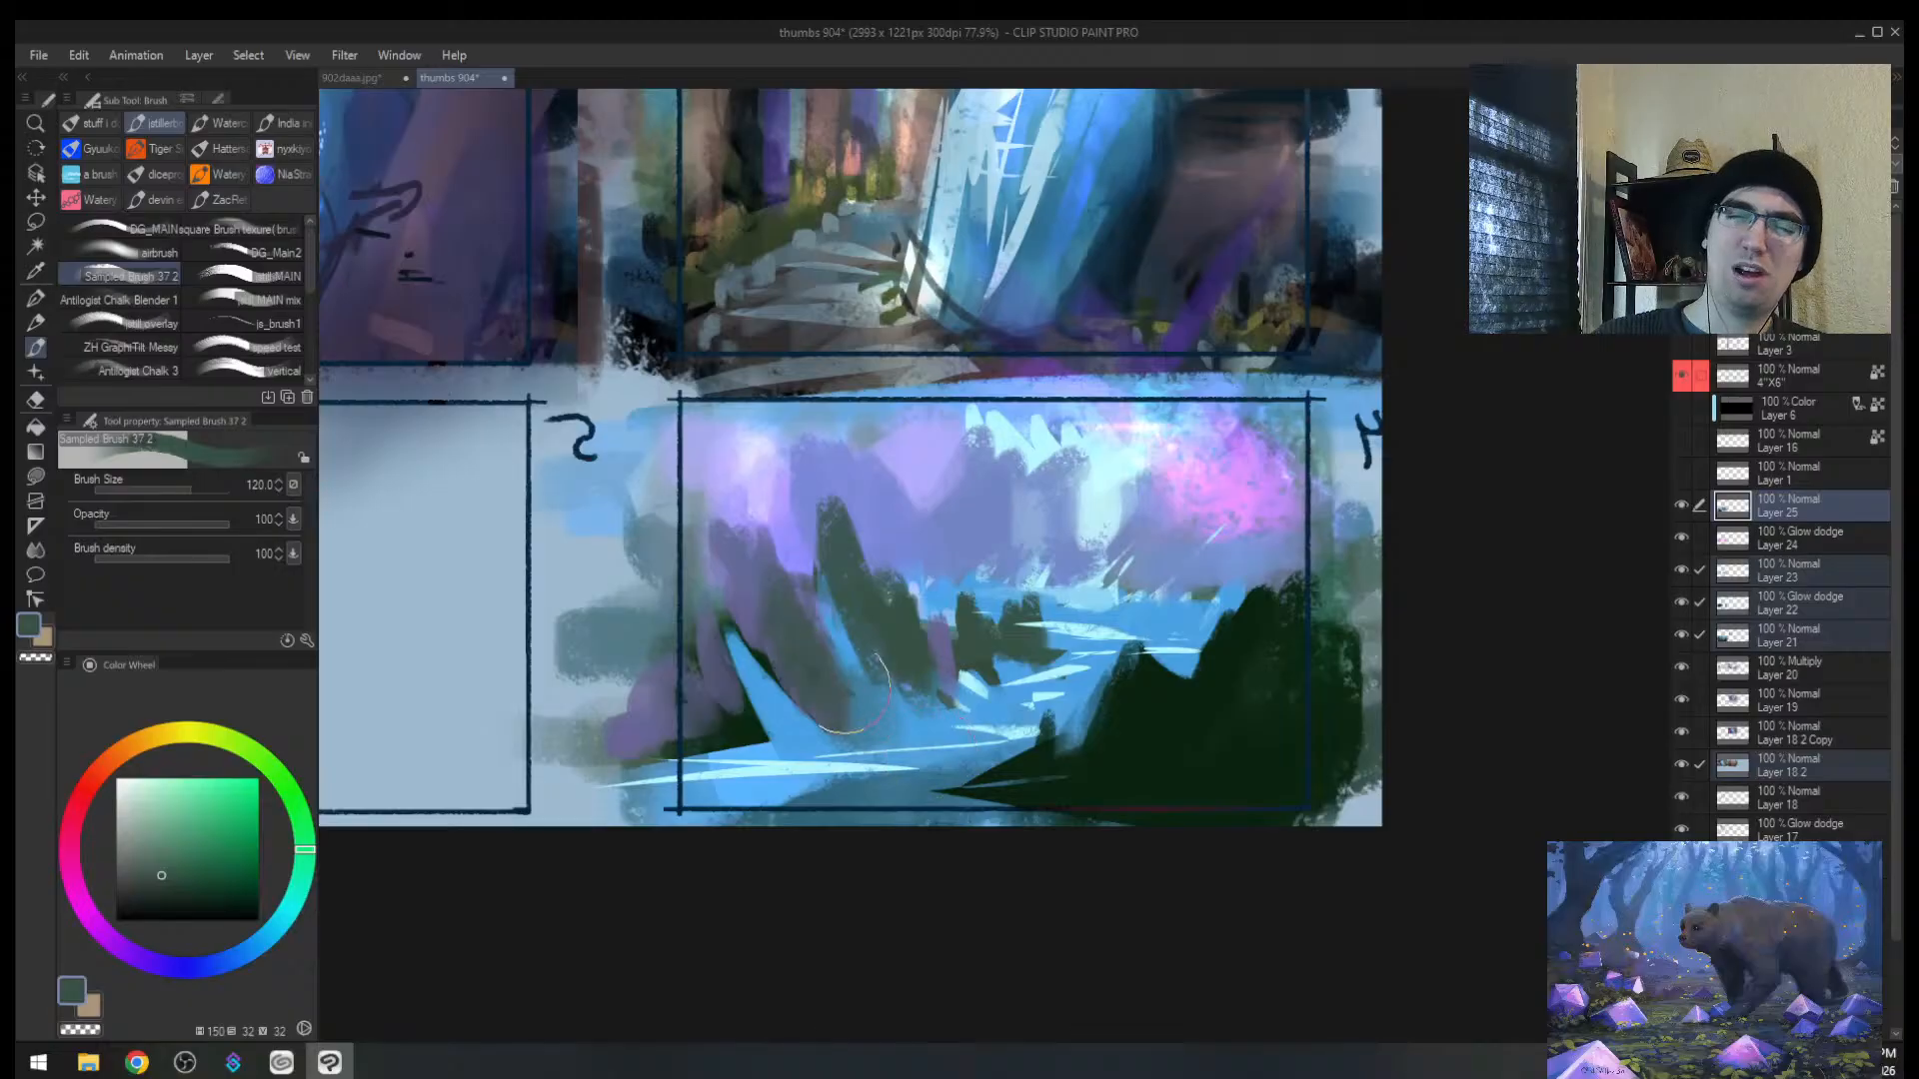
mouse_move(705, 490)
mouse_down()
mouse_move(752, 732)
mouse_move(845, 738)
mouse_move(742, 747)
mouse_up()
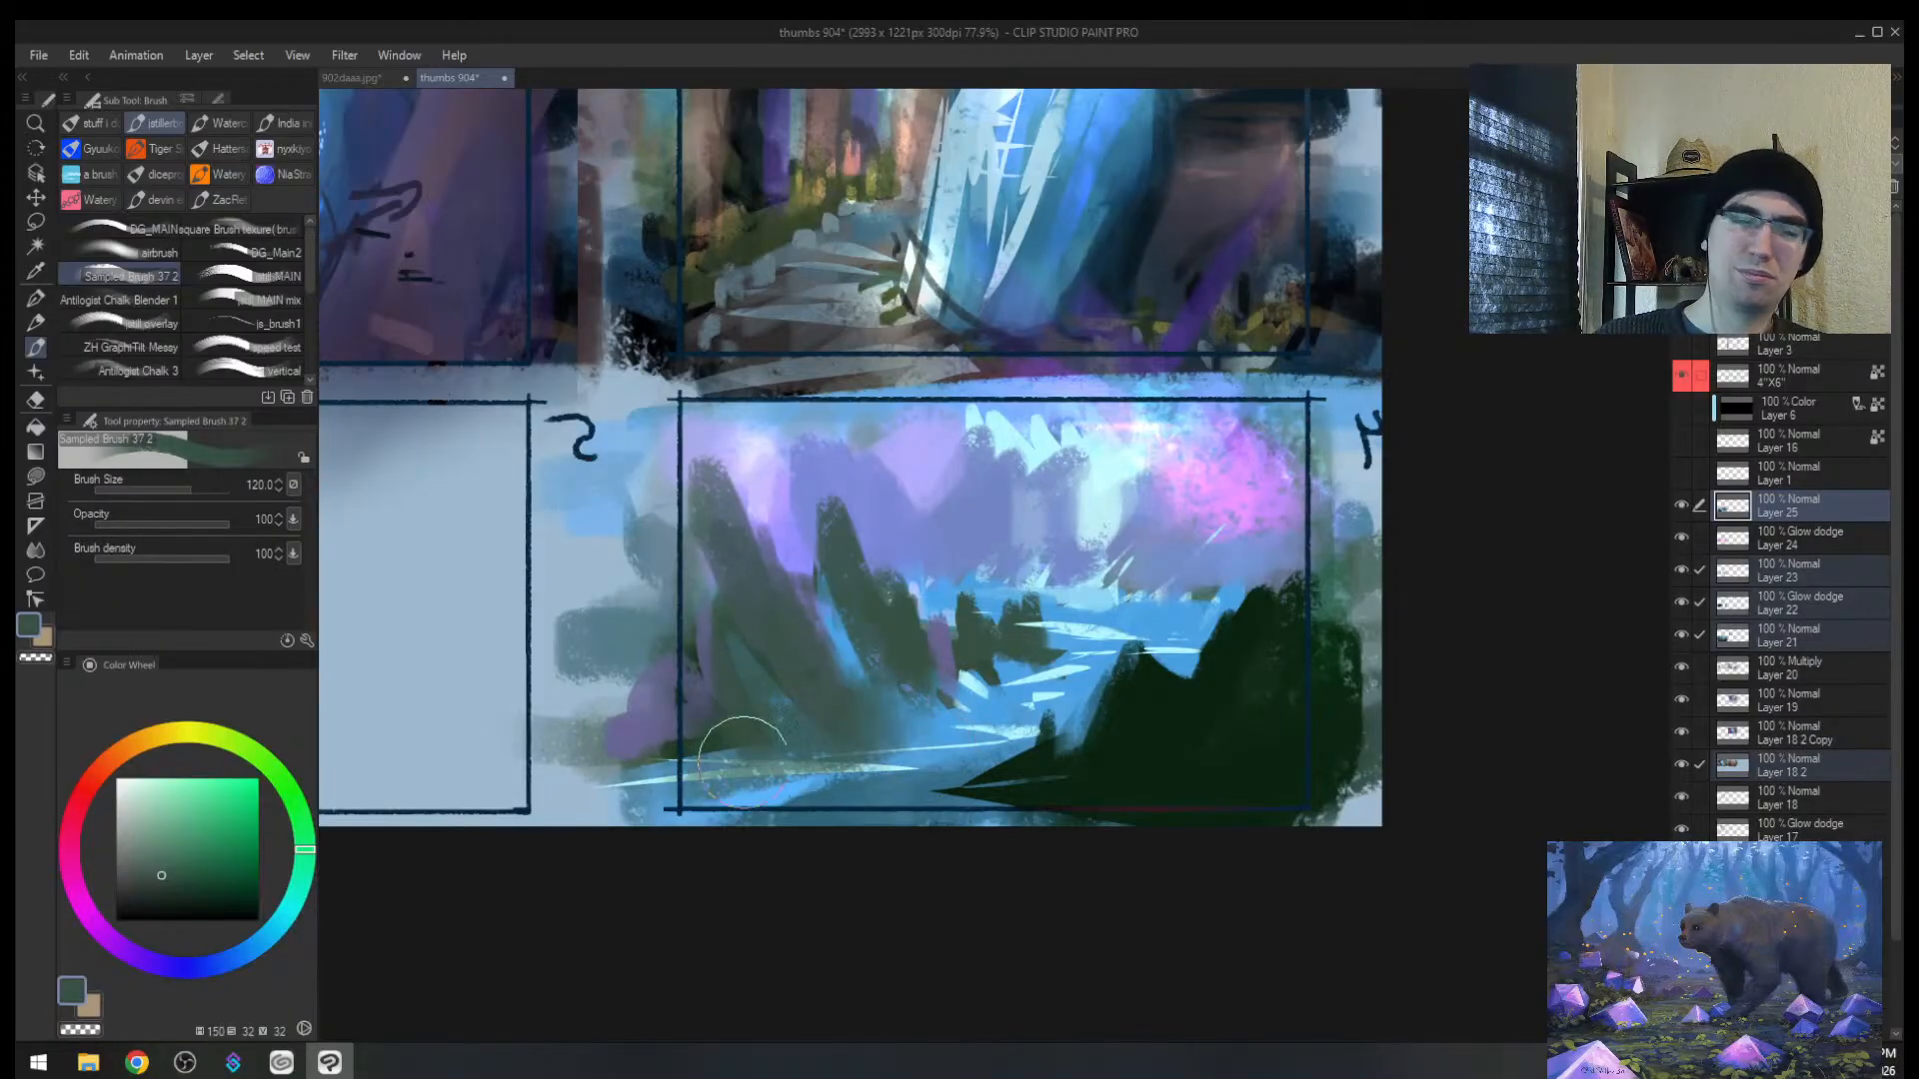
key(ctrl+z)
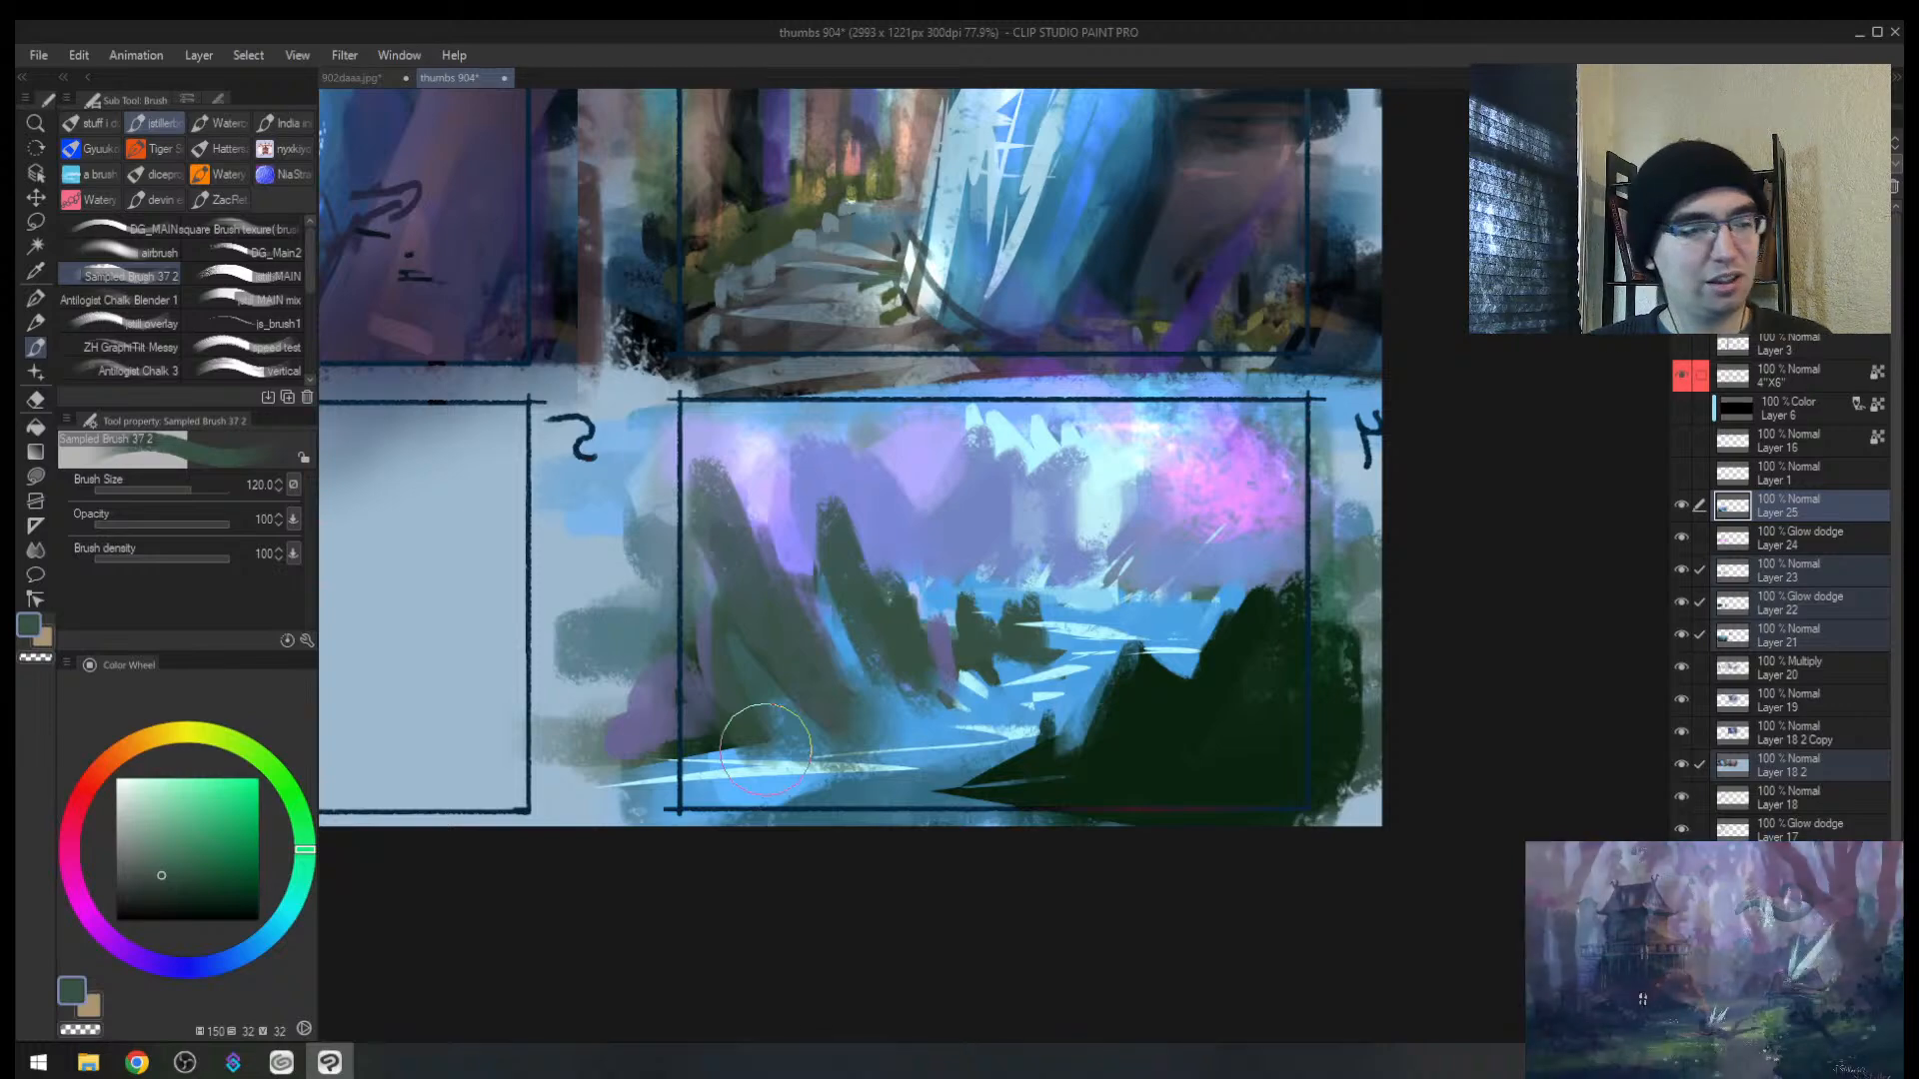
Step: Unflip the canvas and zoom out to view the whole thumbnail sheet
key(h)
key(alt+space)
drag(1019, 660, 1105, 565)
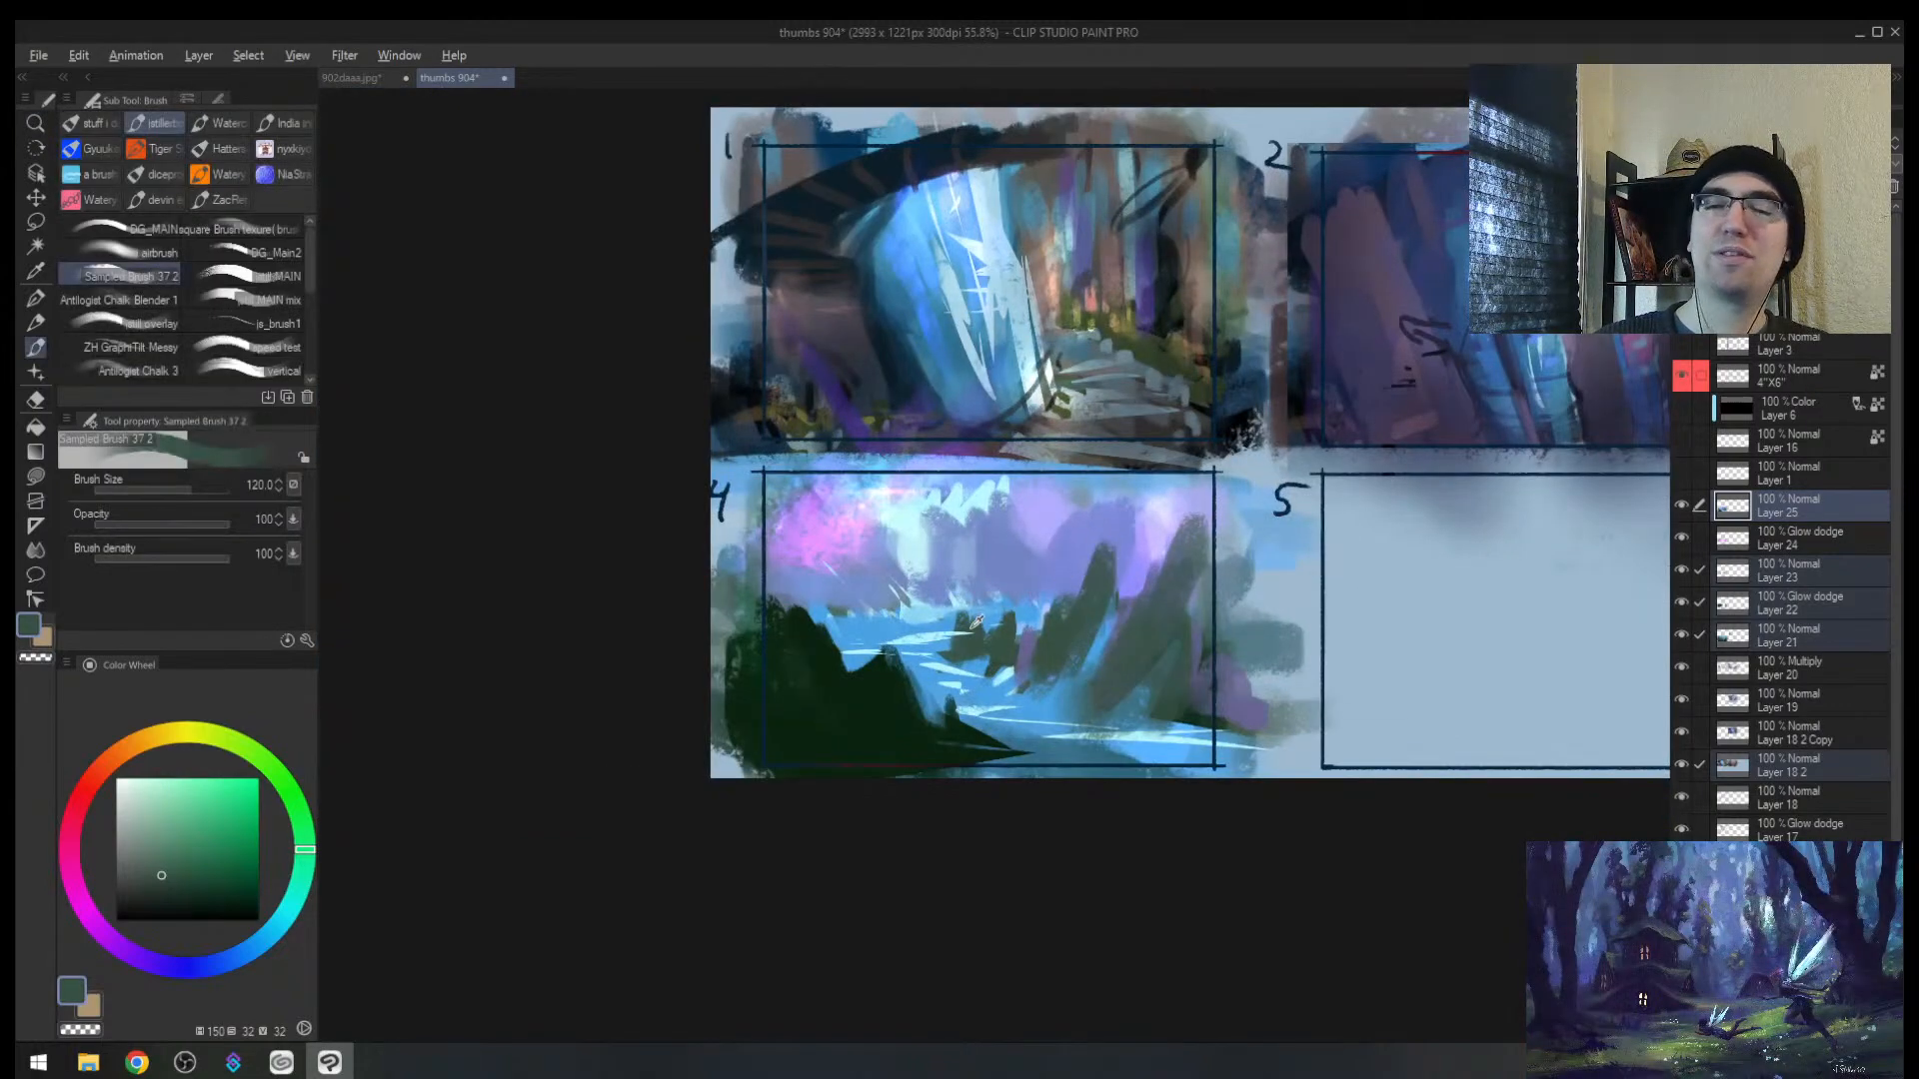
Step: Add dark green strokes to the peaks in thumbnail 4
alt+click(973, 640)
drag(965, 590, 963, 652)
drag(833, 575, 829, 614)
Step: Soften the middle peaks with periwinkle strokes at size 100, then switch to Chrome
alt+click(856, 625)
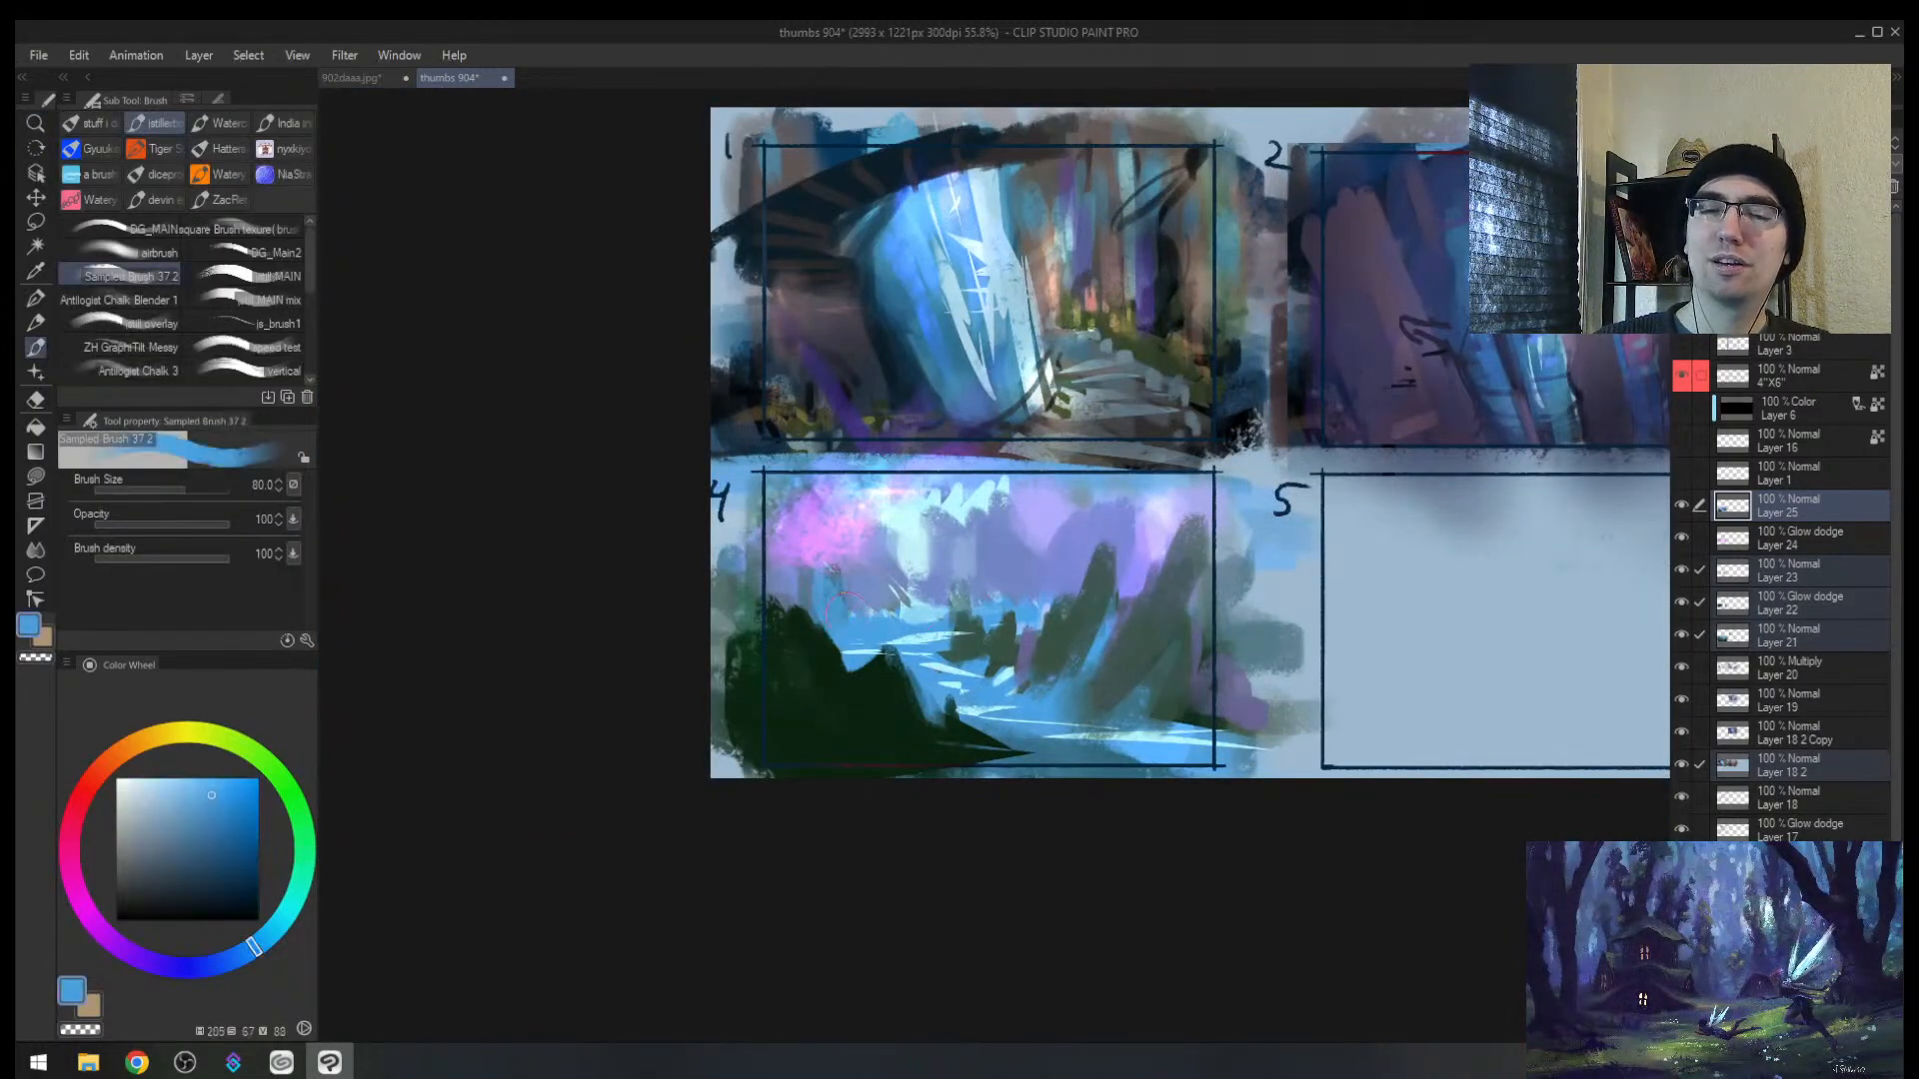
alt+click(986, 555)
key(bracketright)
drag(924, 549, 914, 595)
drag(850, 559, 842, 574)
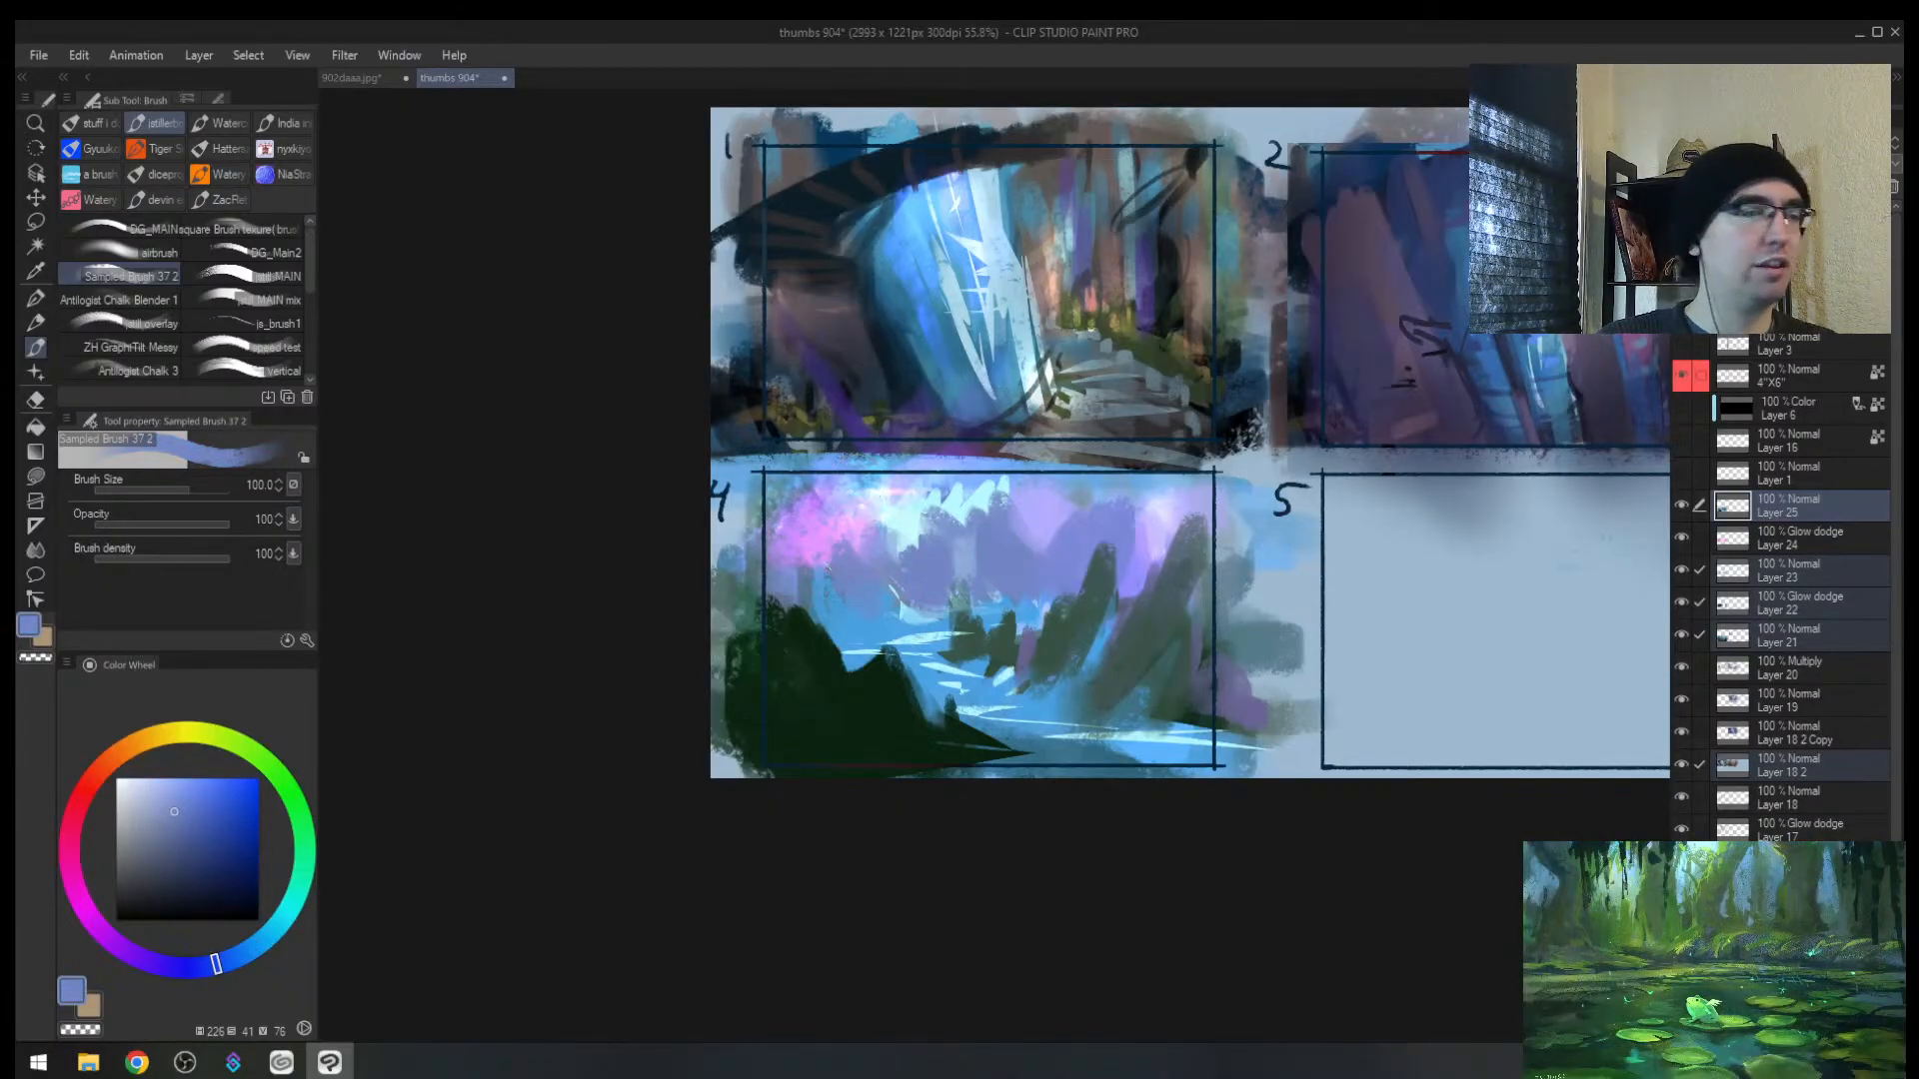
key(alt+Tab)
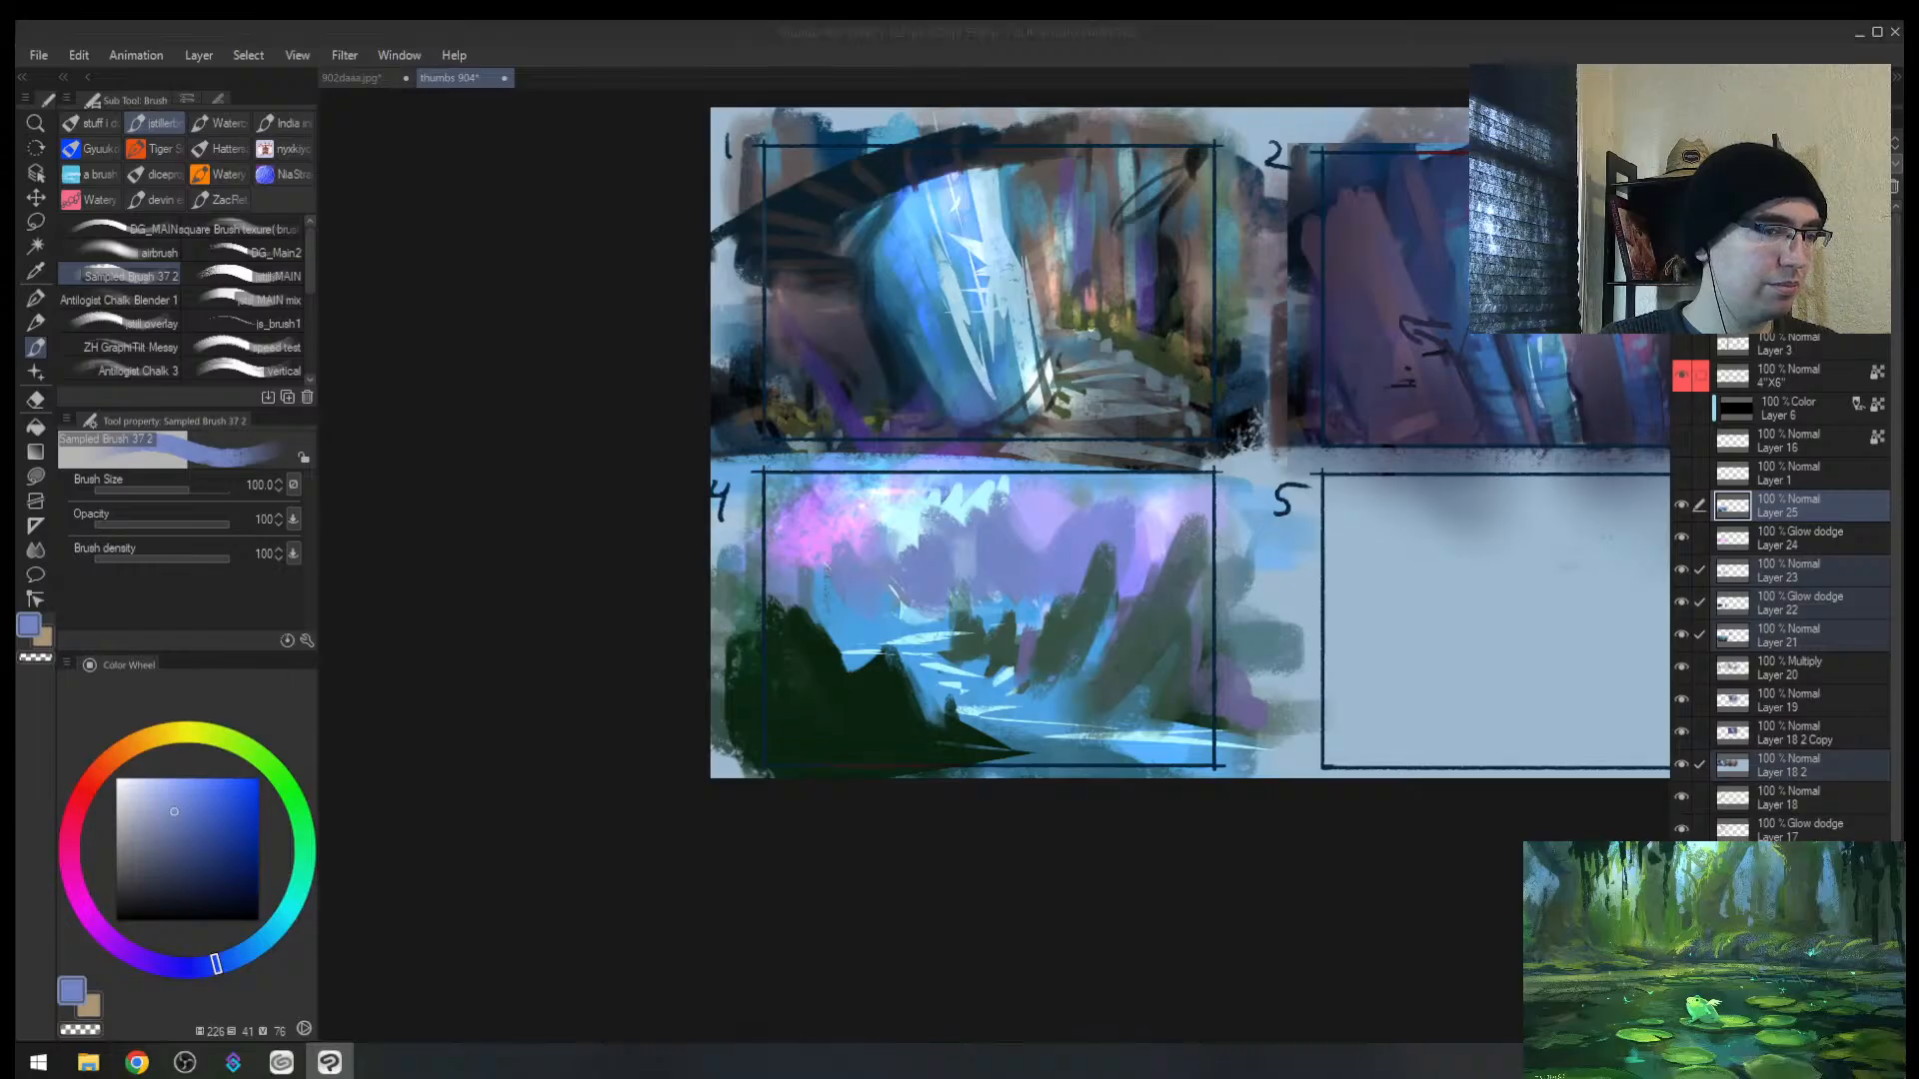
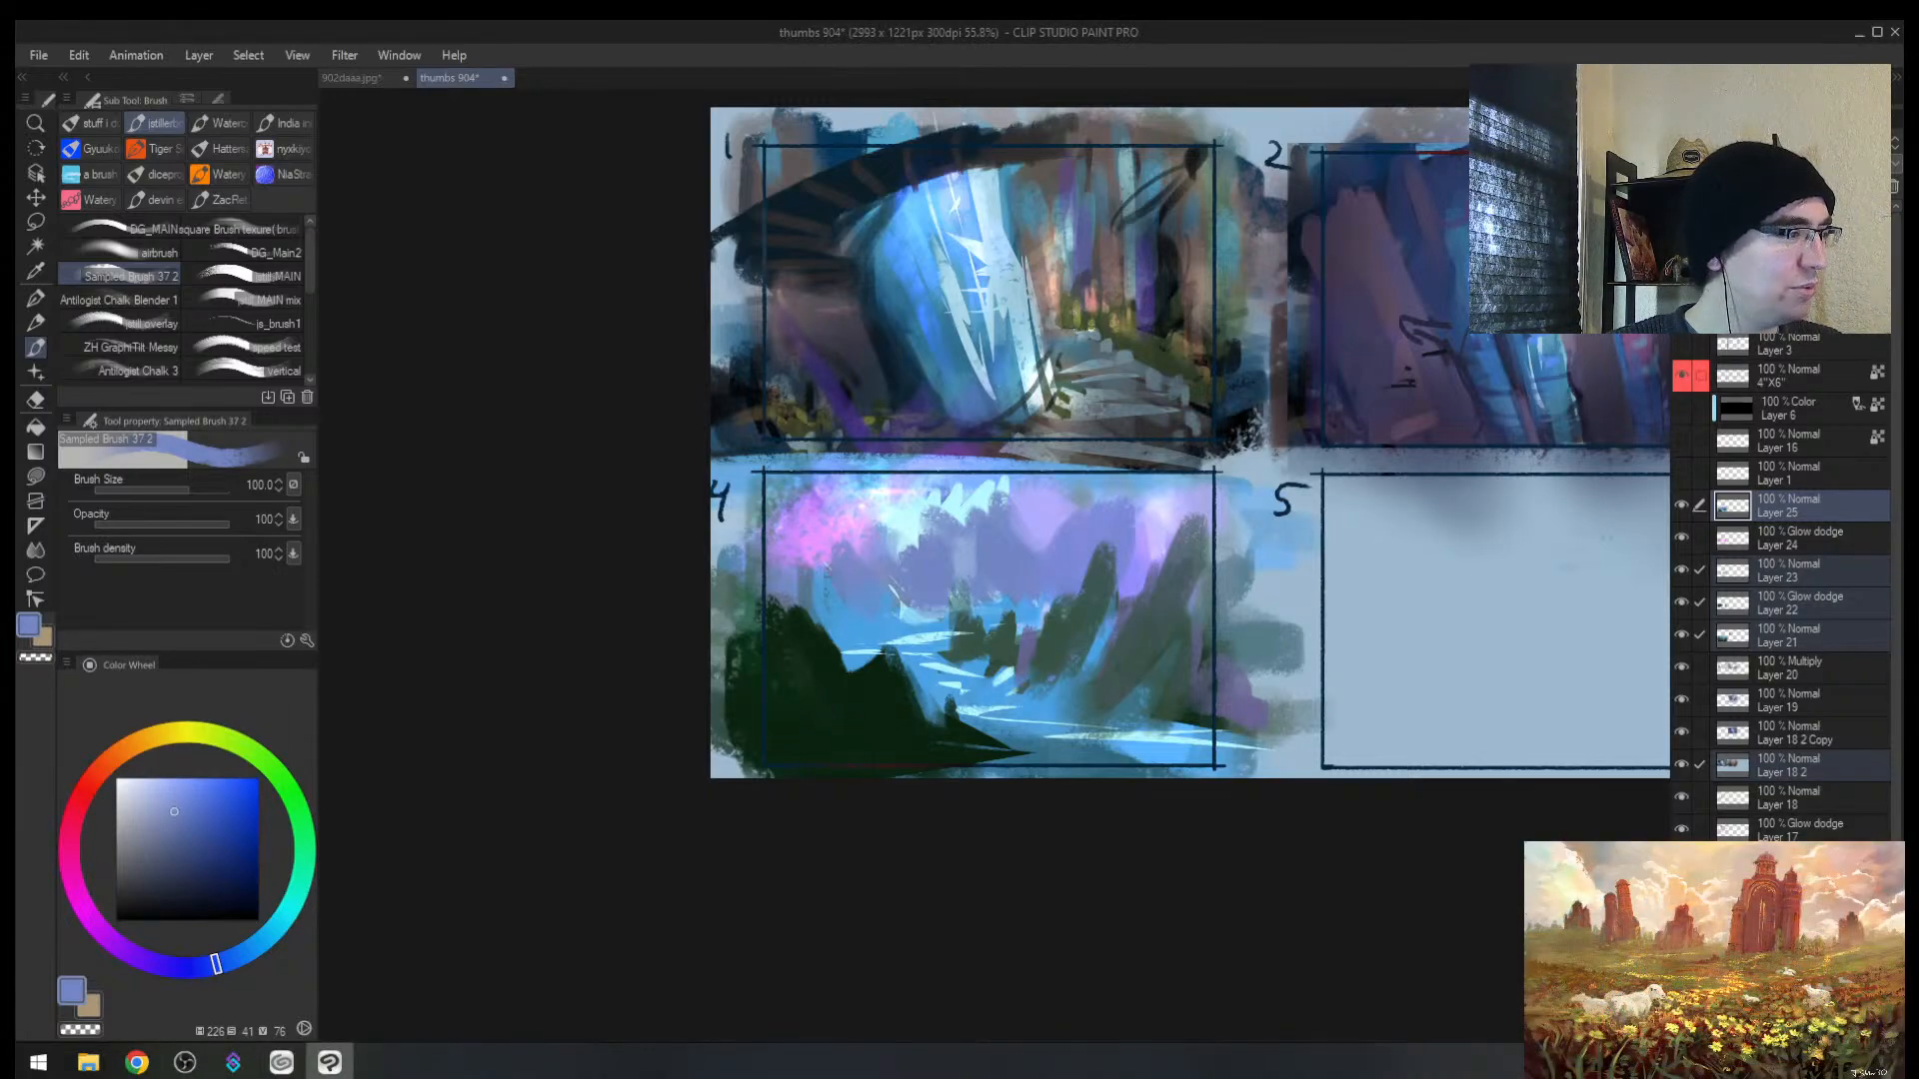
Step: Close the Clip Studio launcher to return to the thumbnail sheet
click(281, 1063)
click(280, 1062)
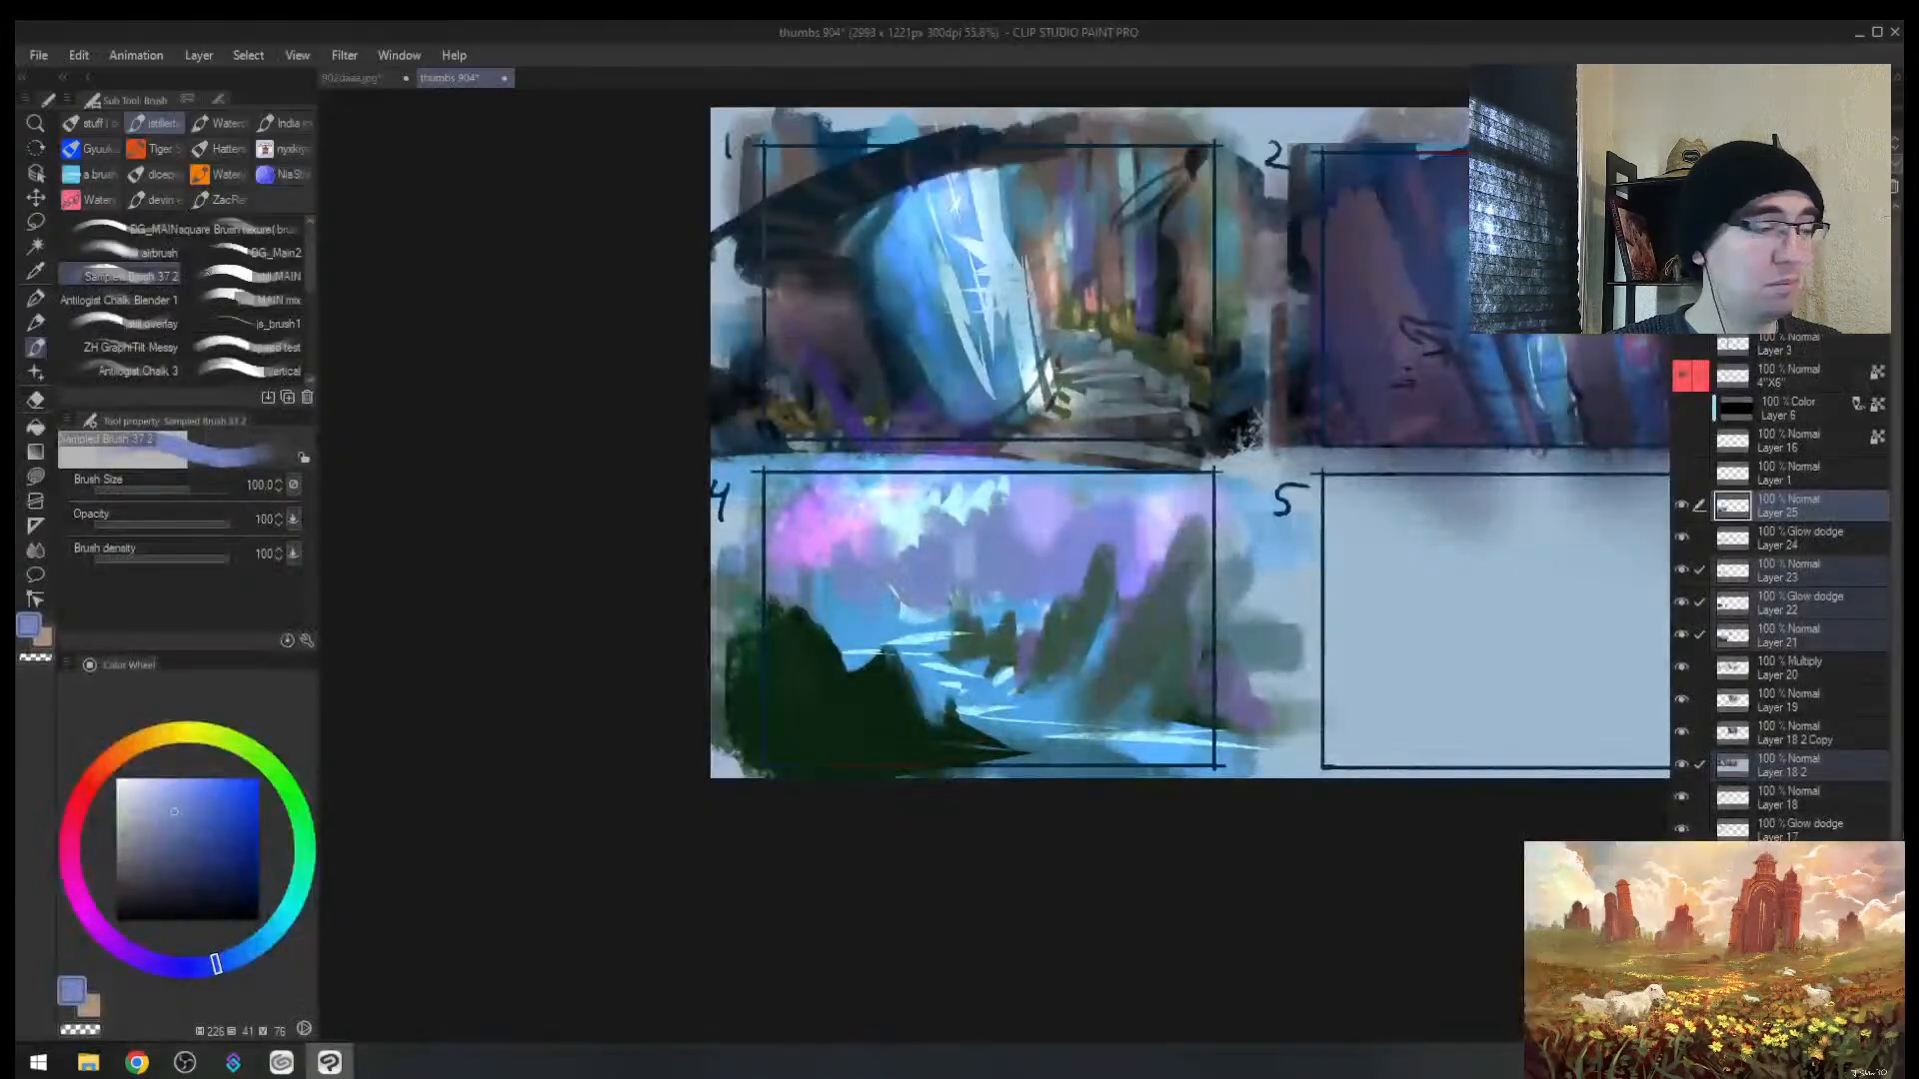
click(280, 1063)
click(1895, 32)
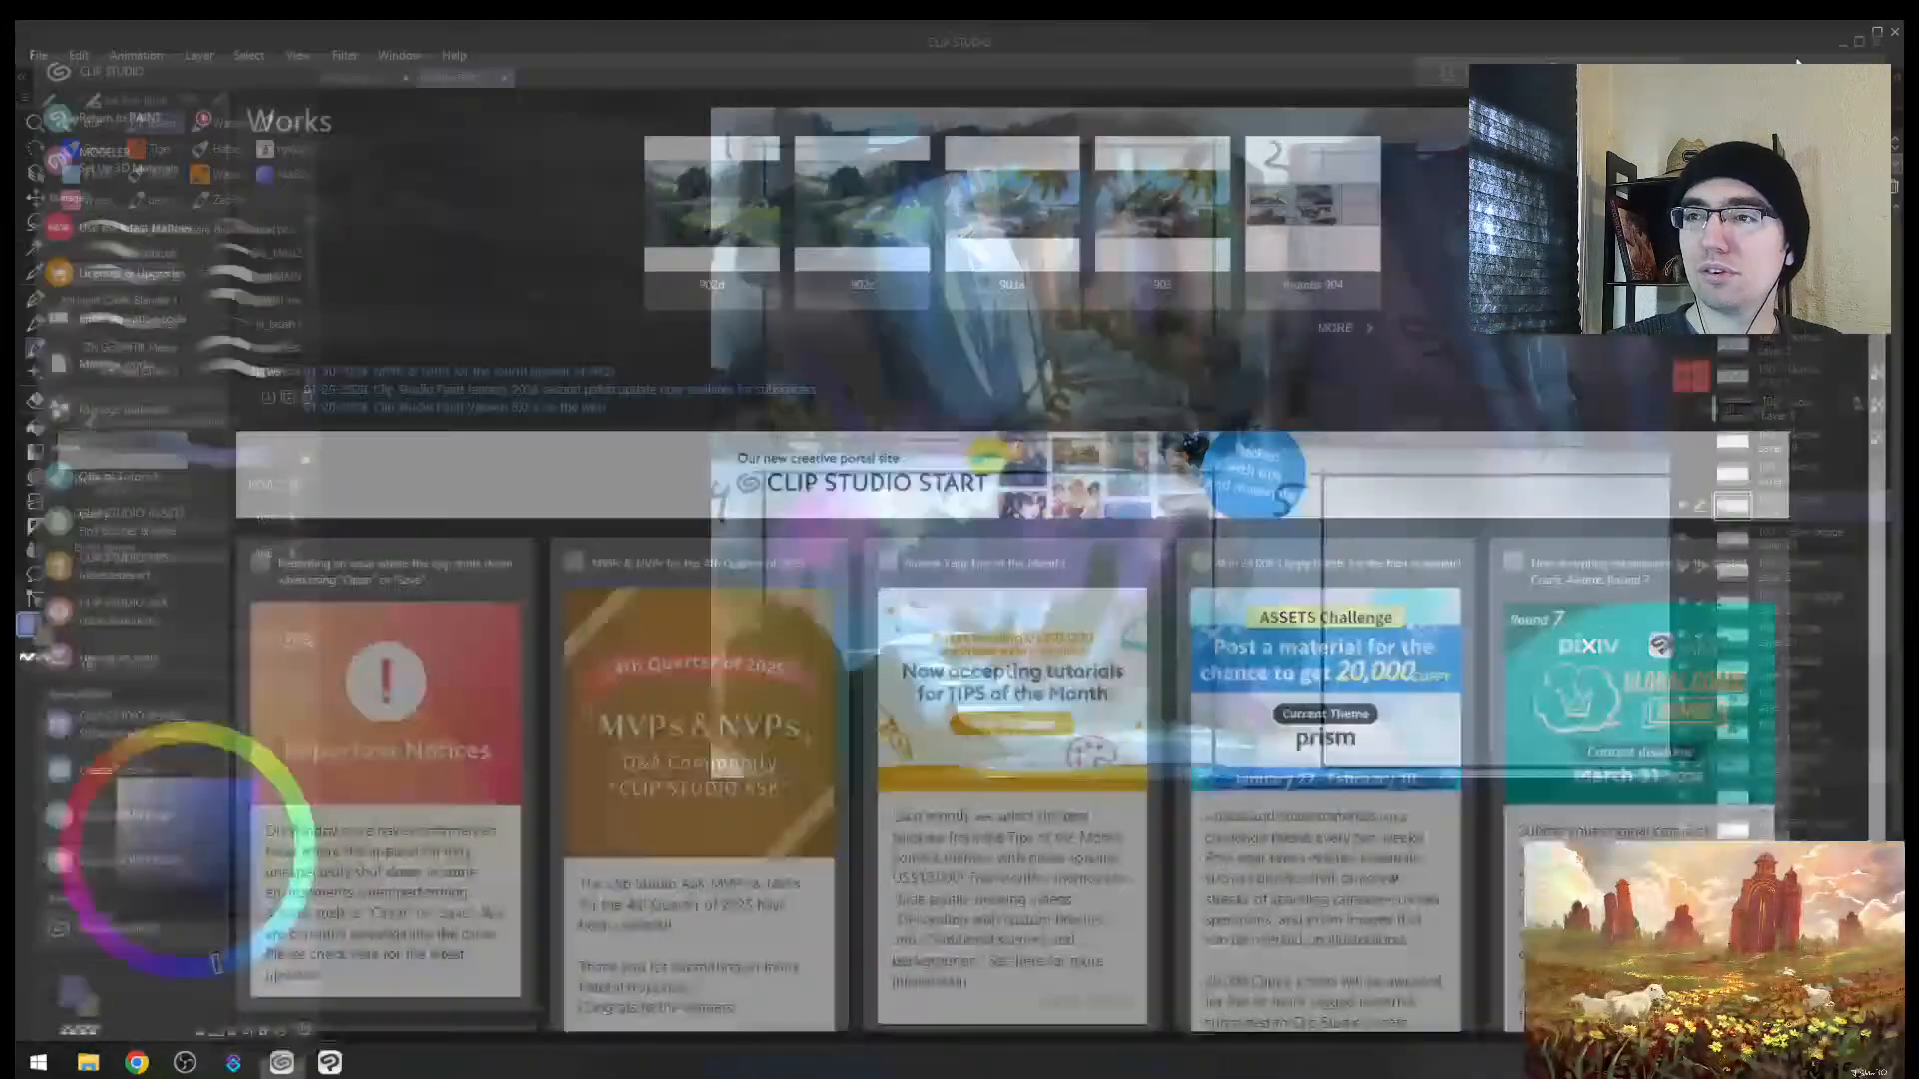
Step: Zoom out to all of thumbnail 4, flip the canvas, and undo the tan sky stroke
key(alt+space)
drag(947, 685, 914, 687)
key(h)
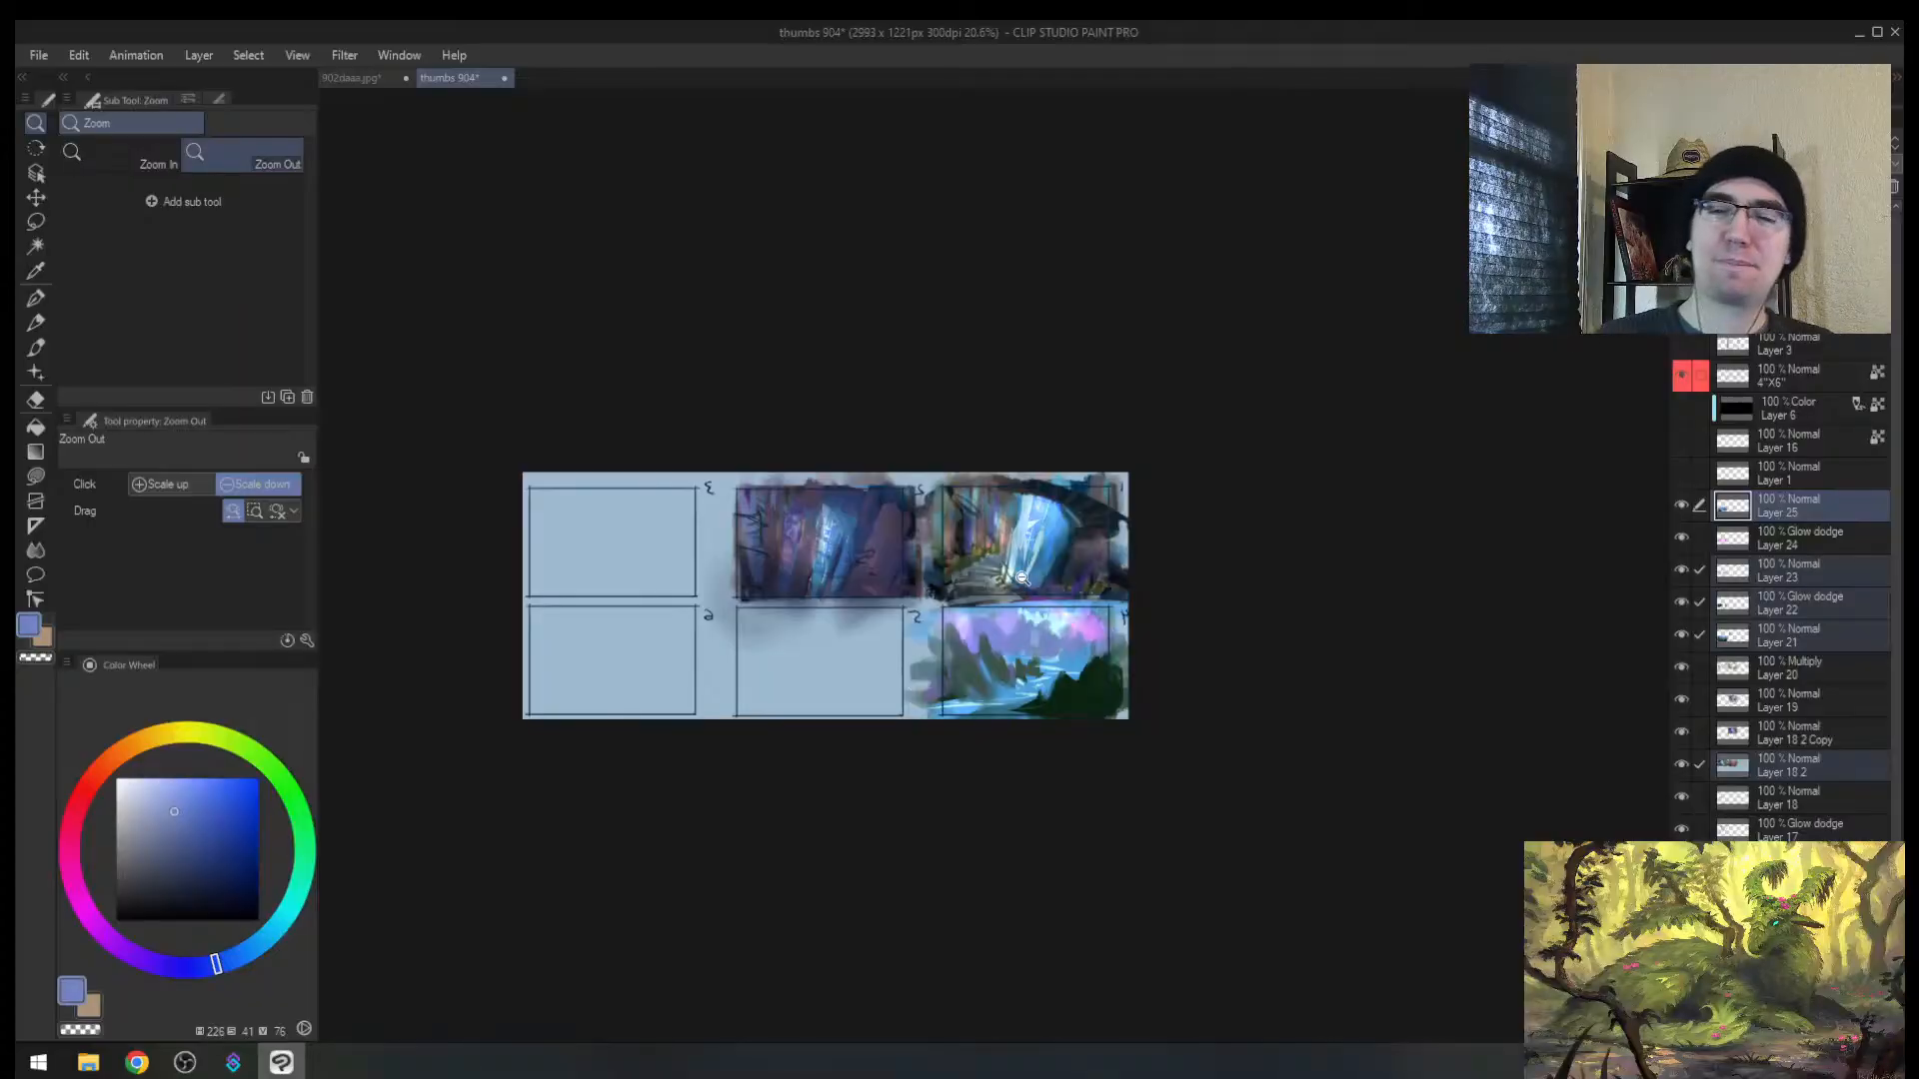
scroll(1020, 577, up, 5)
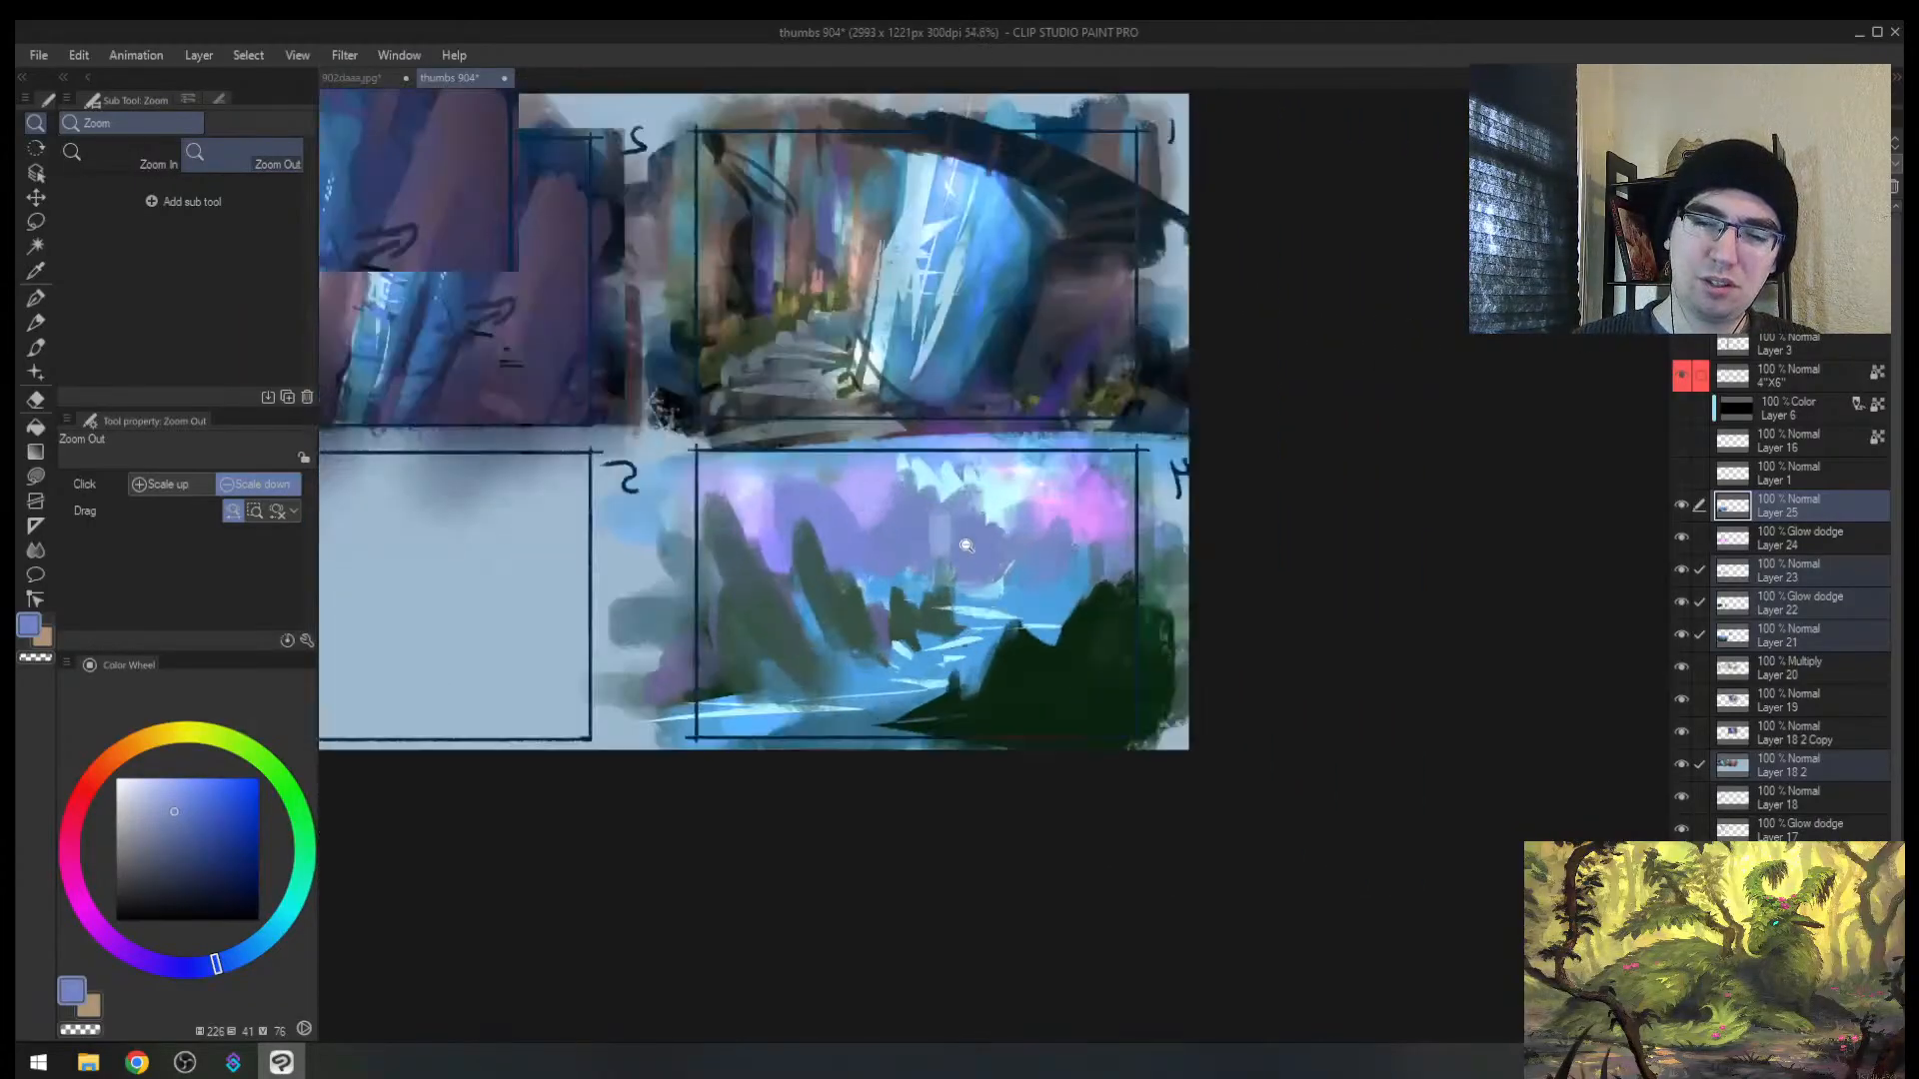
scroll(965, 546, up, 5)
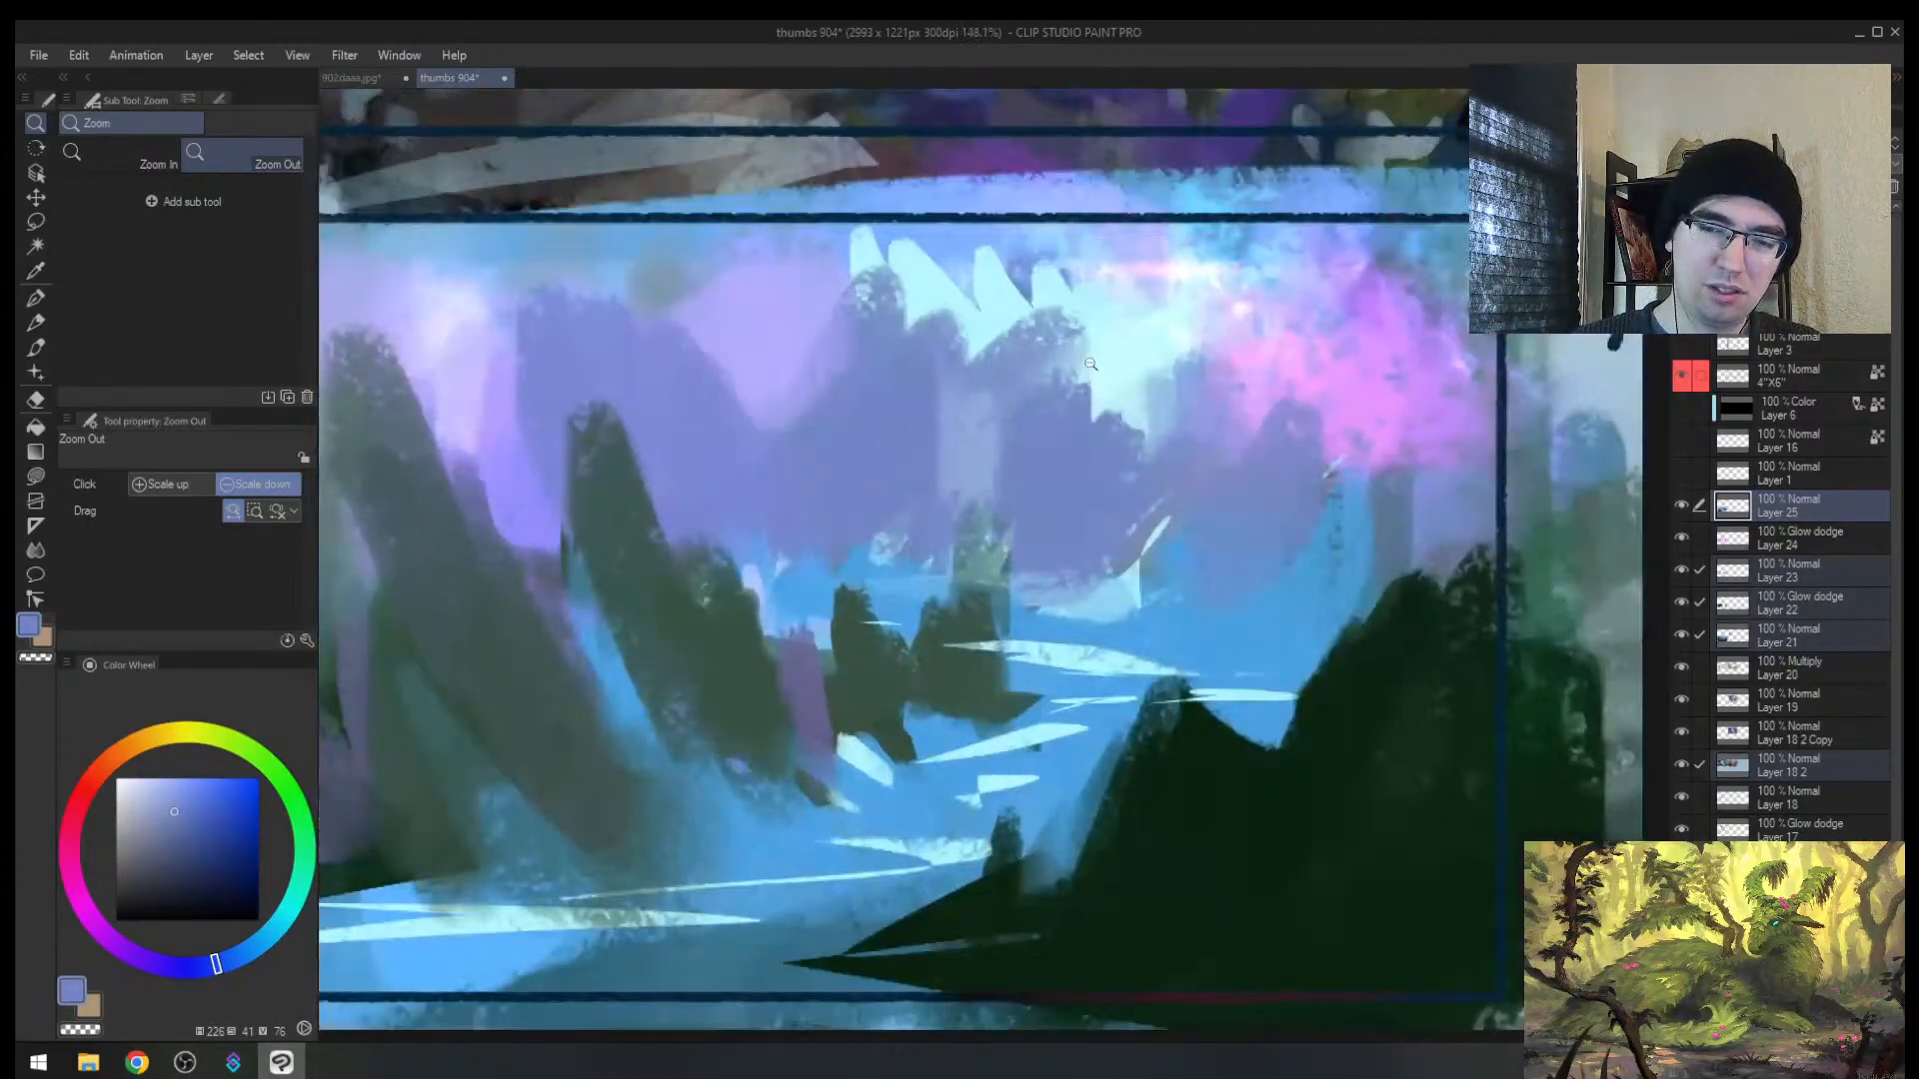
click(150, 737)
drag(157, 805, 151, 790)
key(alt+space)
mouse_move(751, 554)
mouse_down()
mouse_move(909, 623)
mouse_move(744, 573)
mouse_move(902, 486)
mouse_move(851, 537)
mouse_move(891, 523)
mouse_move(896, 551)
mouse_move(856, 583)
mouse_move(903, 565)
mouse_move(933, 585)
mouse_move(1020, 561)
mouse_move(1191, 566)
mouse_move(1024, 520)
mouse_up()
key(bracketright)
key(bracketright)
key(h)
key(ctrl+z)
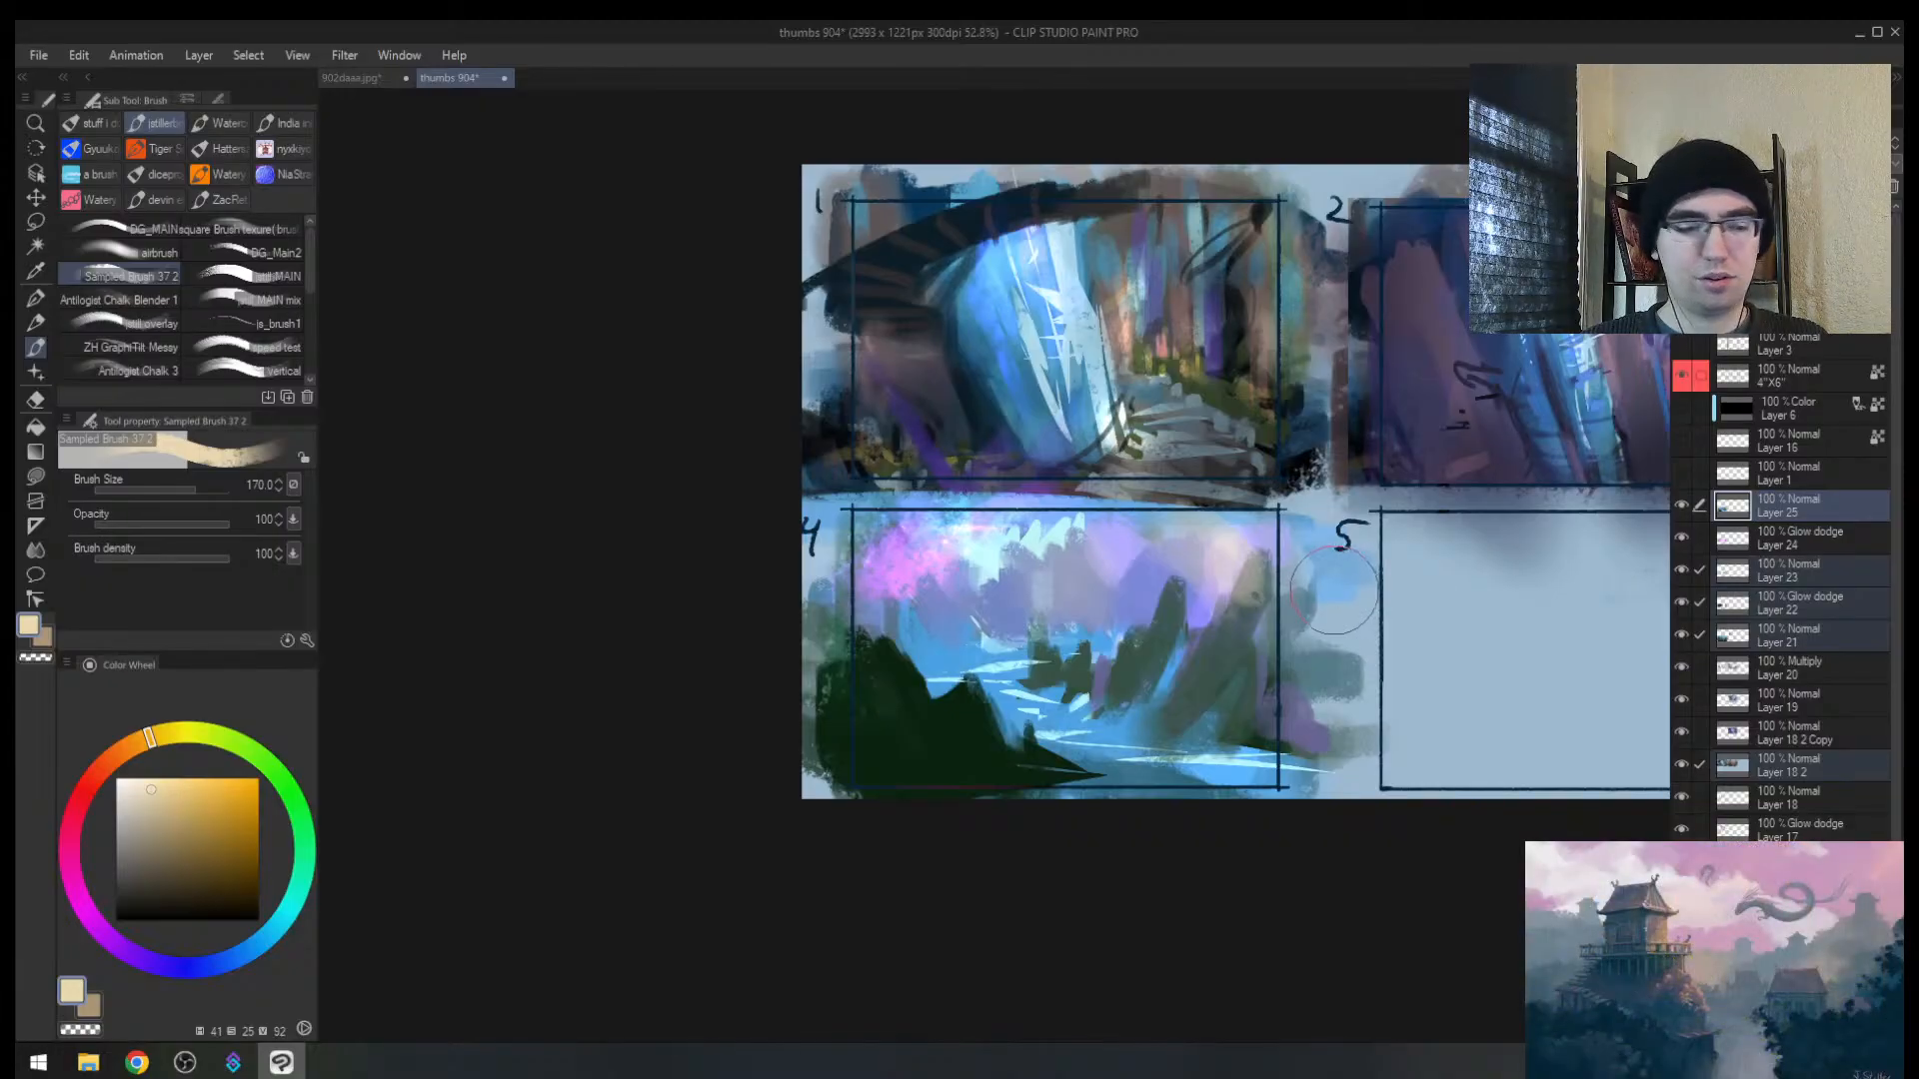
Step: Switch the screen to greyscale and zoom in on thumbnail 4 for a value check
key(ctrl+super+c)
key(alt+space)
drag(1233, 660, 1246, 643)
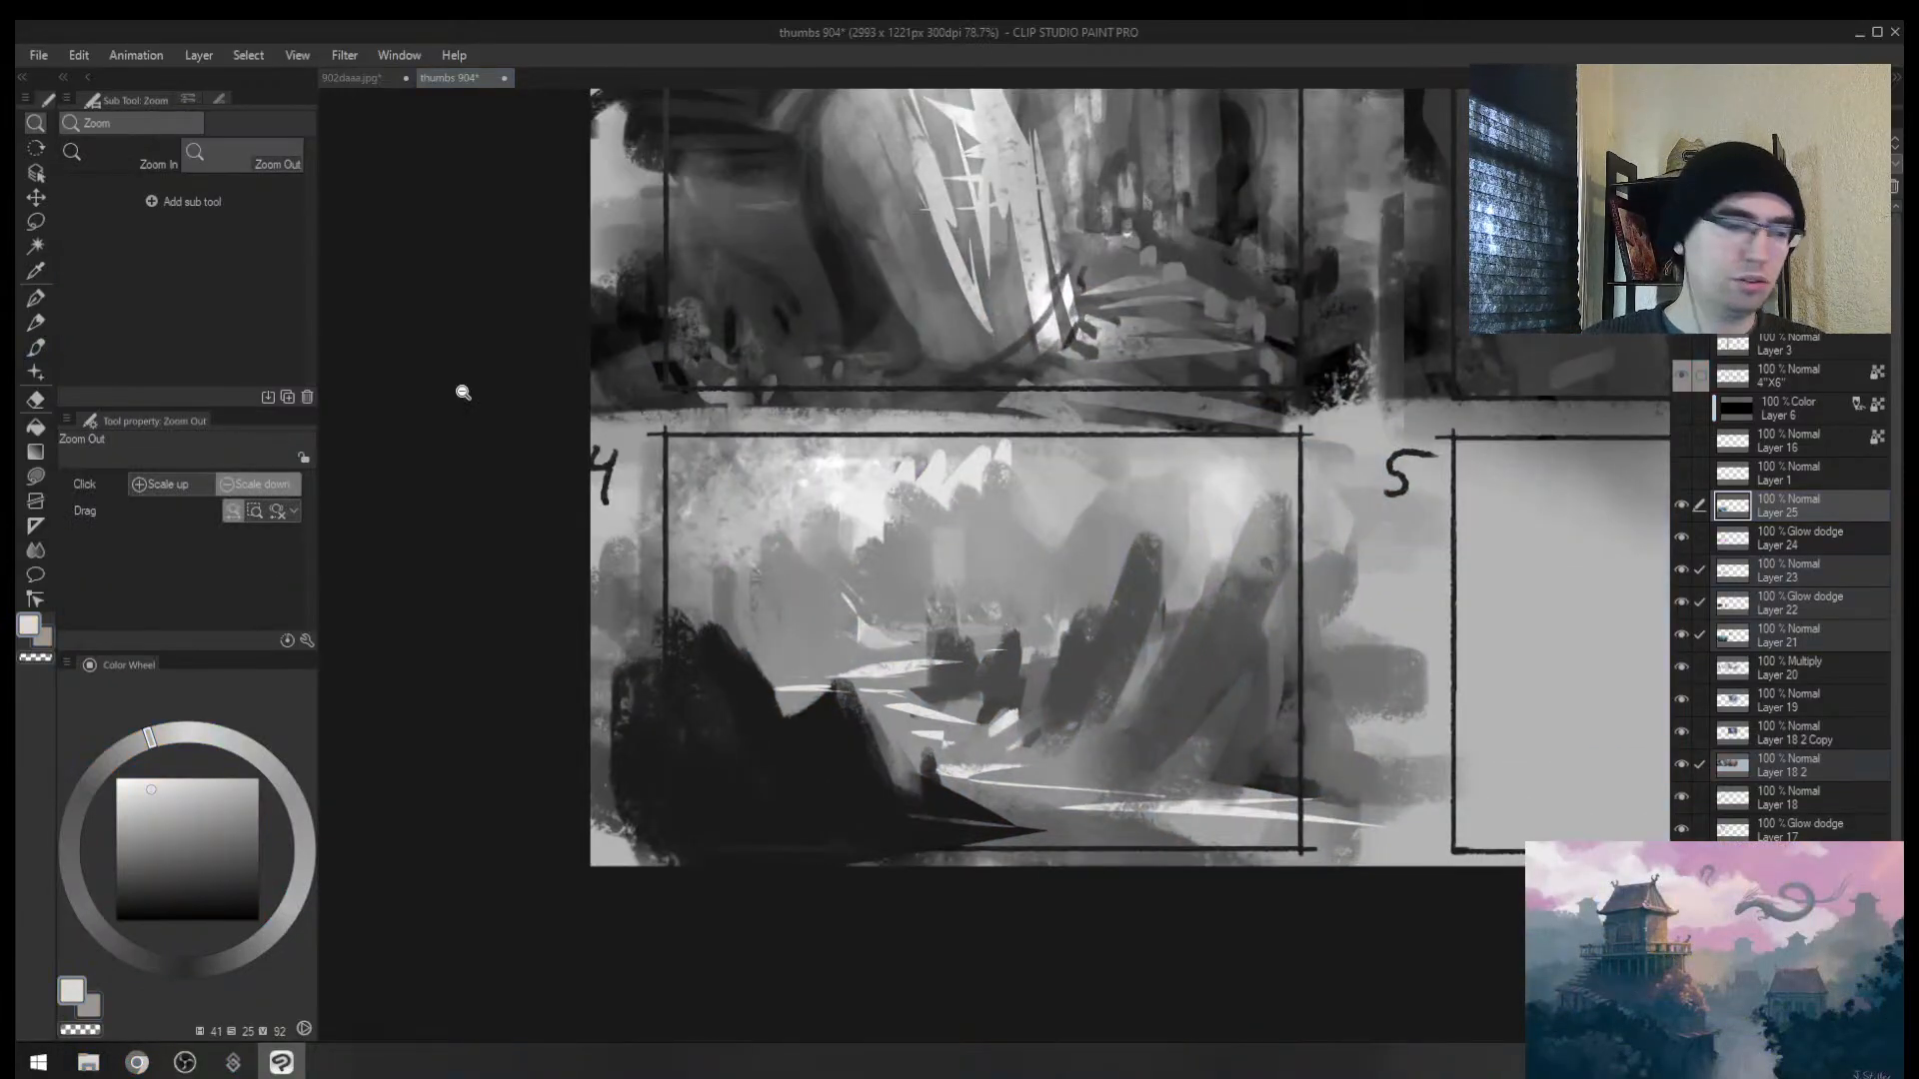
Step: Paint dark textured rock strokes across the peaks of thumbnail 4
key(alt+Tab)
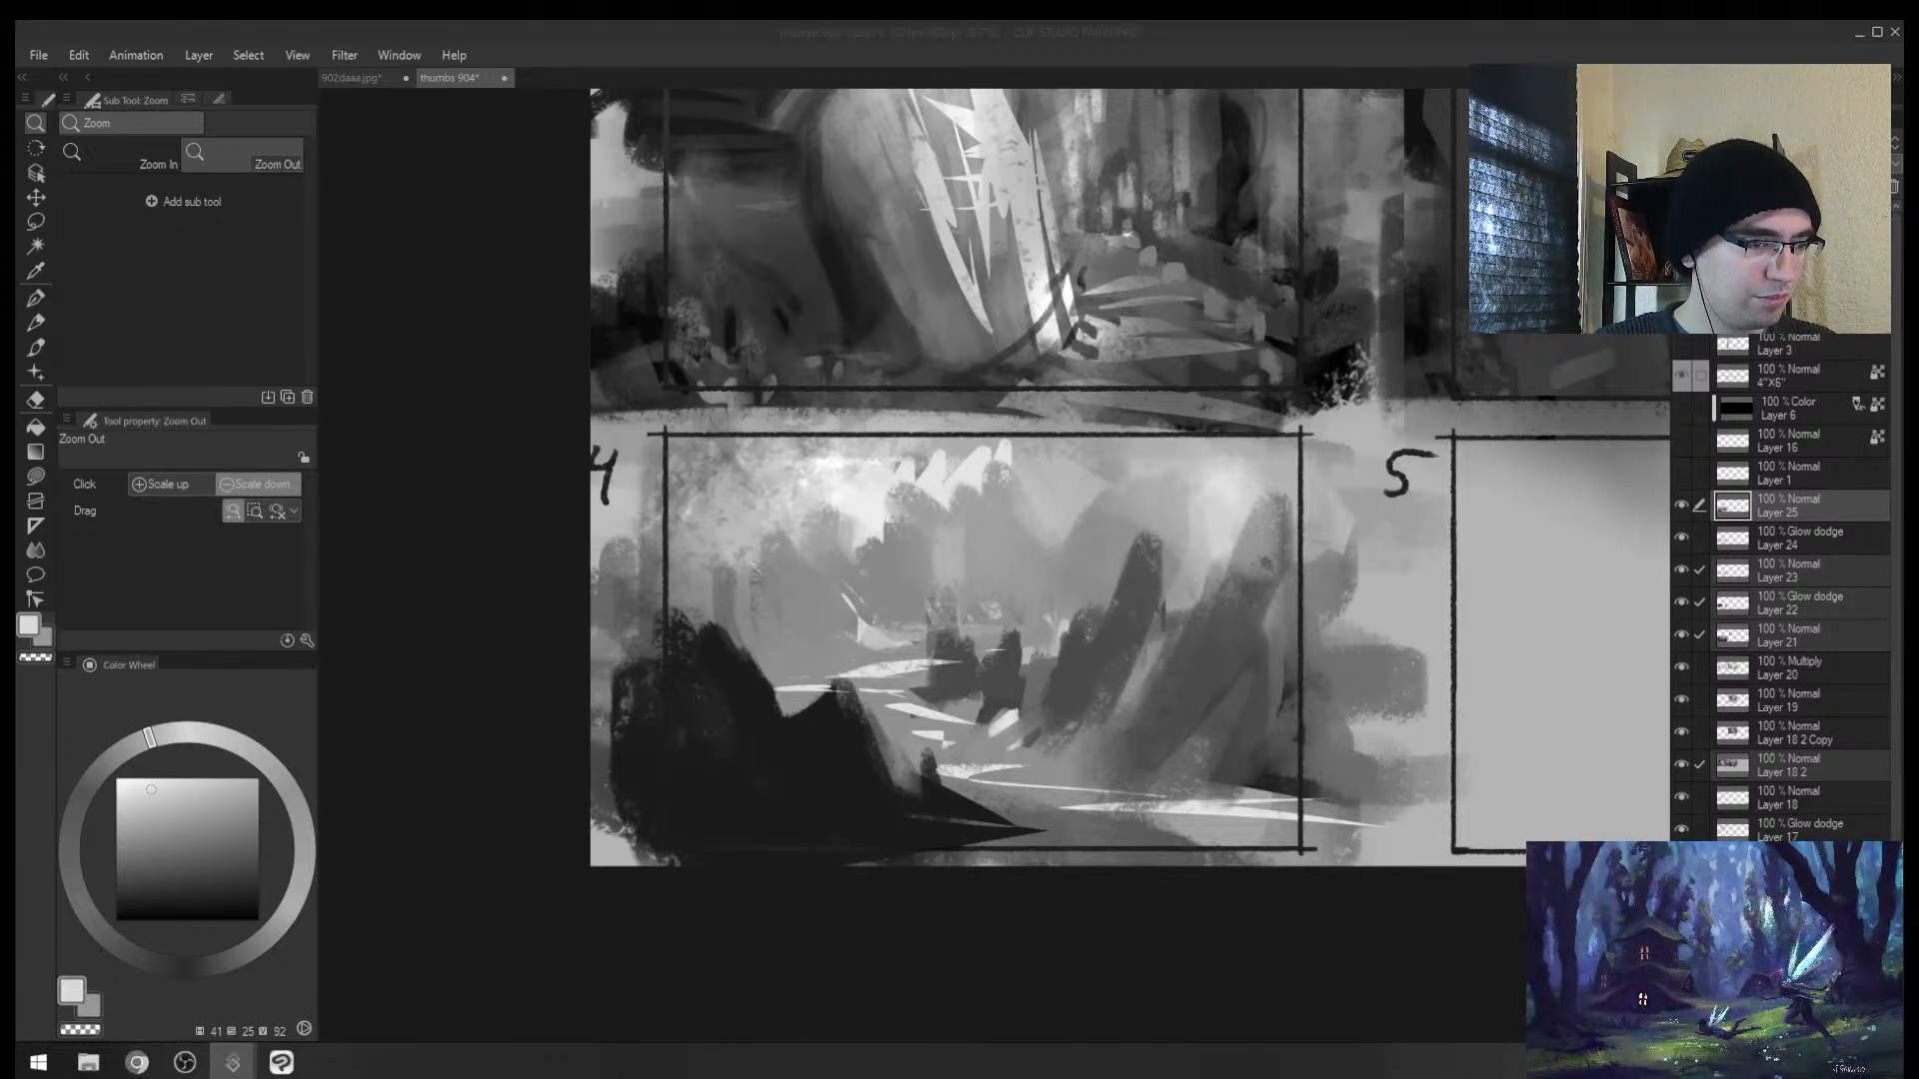
click(1012, 621)
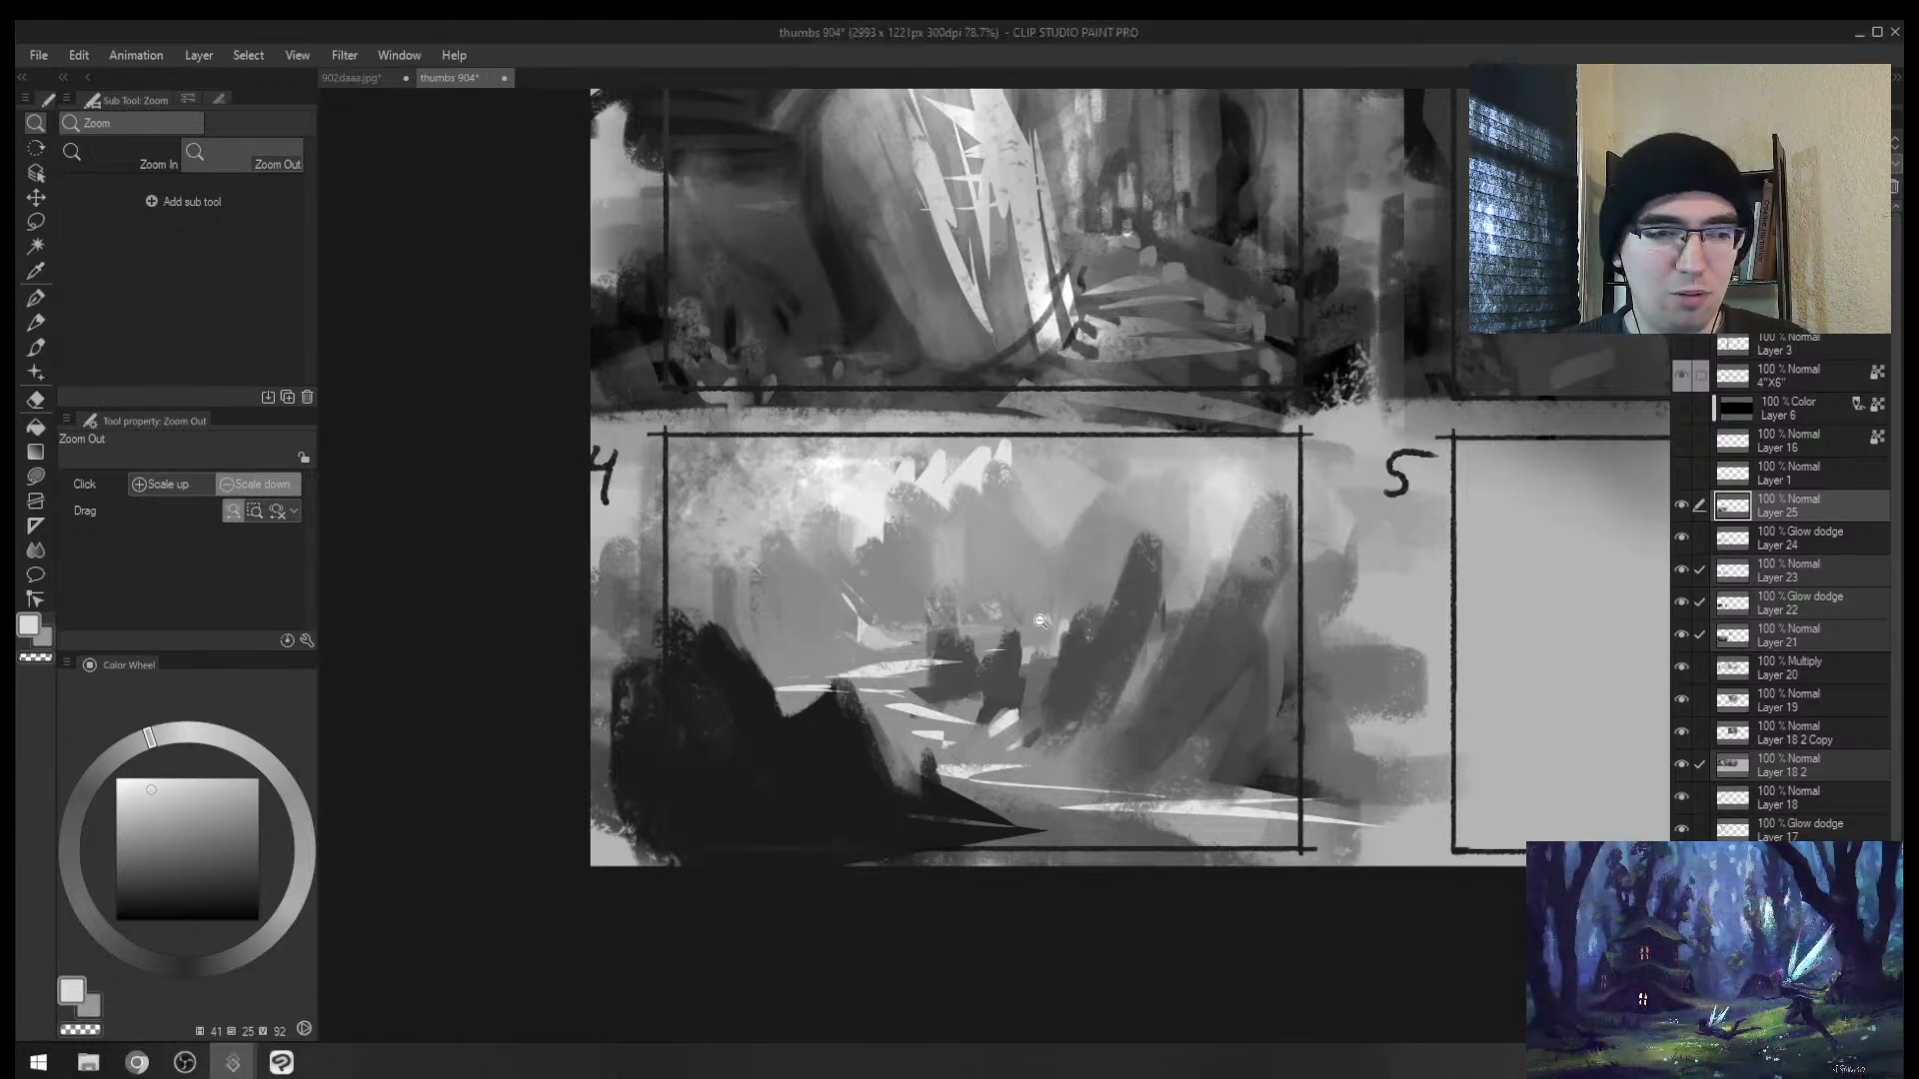
drag(1015, 632, 1054, 638)
alt+click(512, 699)
drag(519, 560, 513, 755)
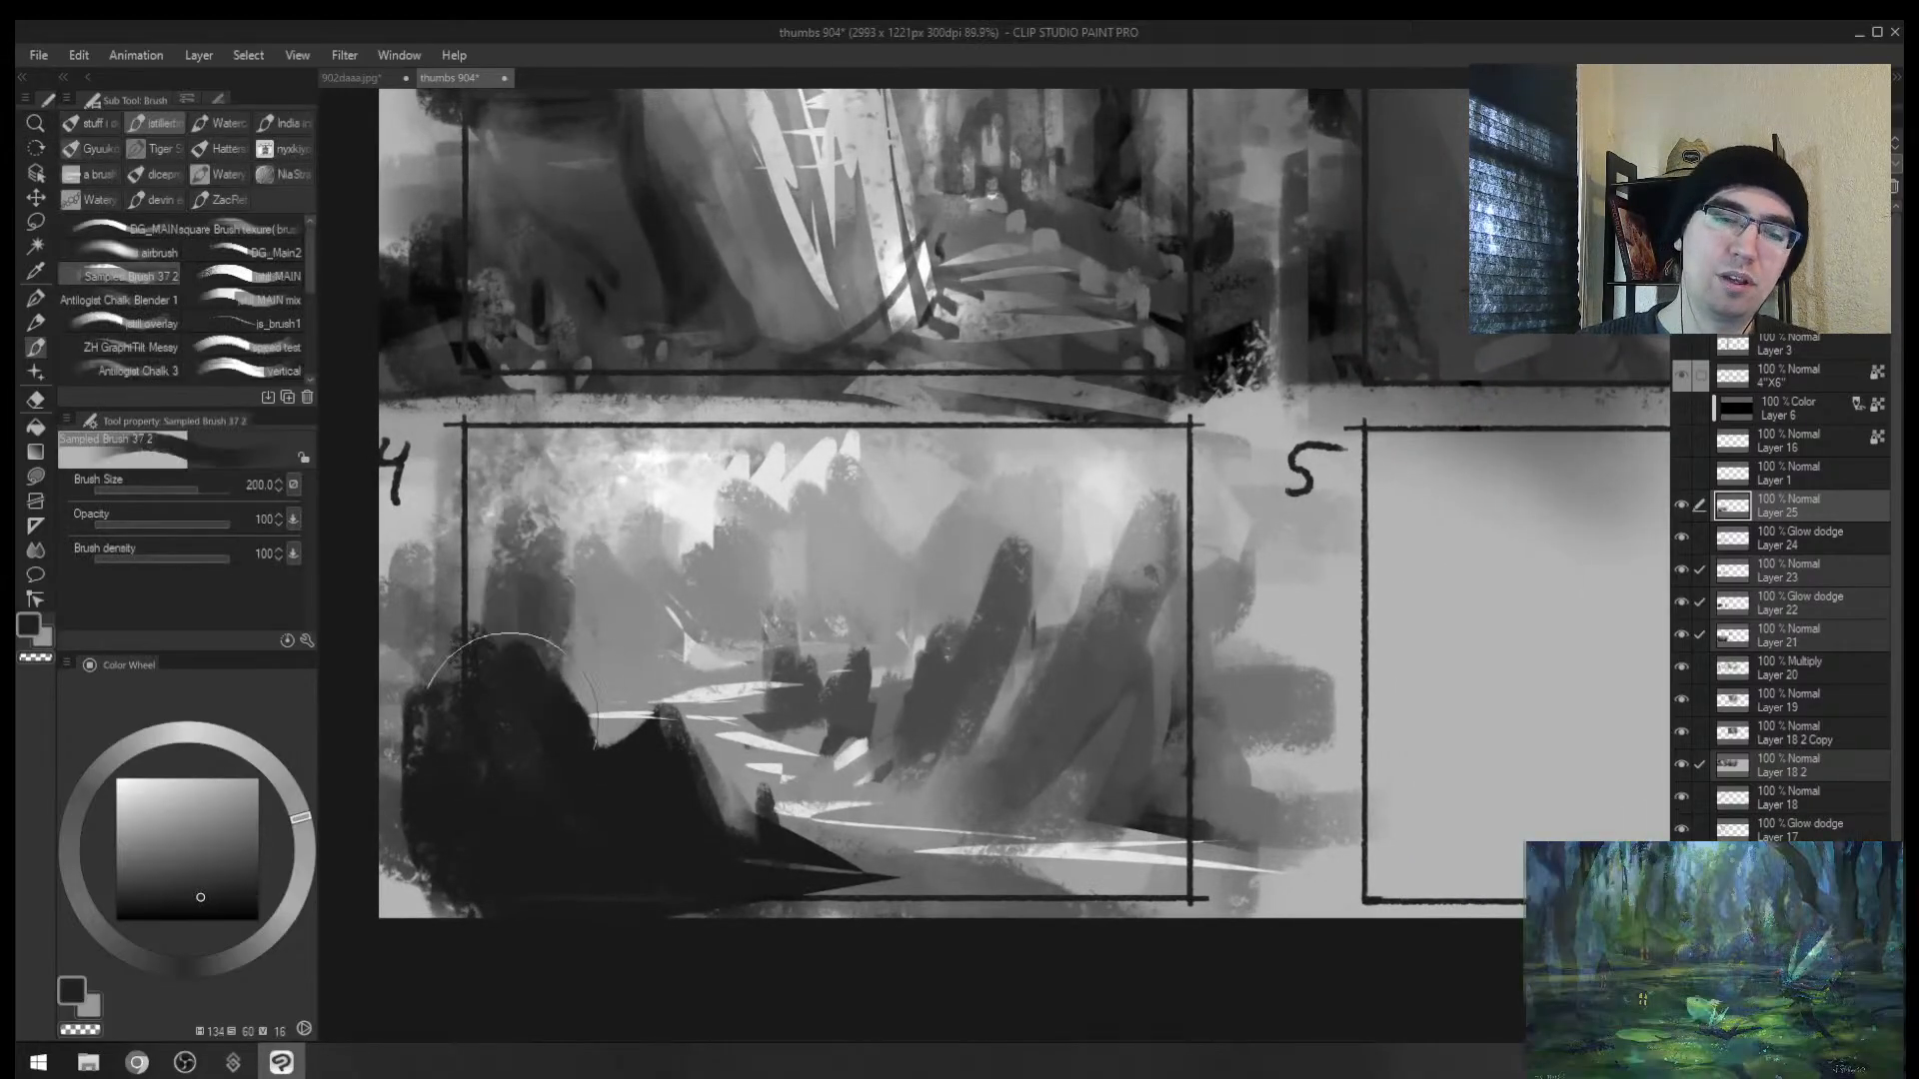
drag(520, 599, 515, 735)
drag(605, 589, 649, 790)
drag(929, 560, 919, 745)
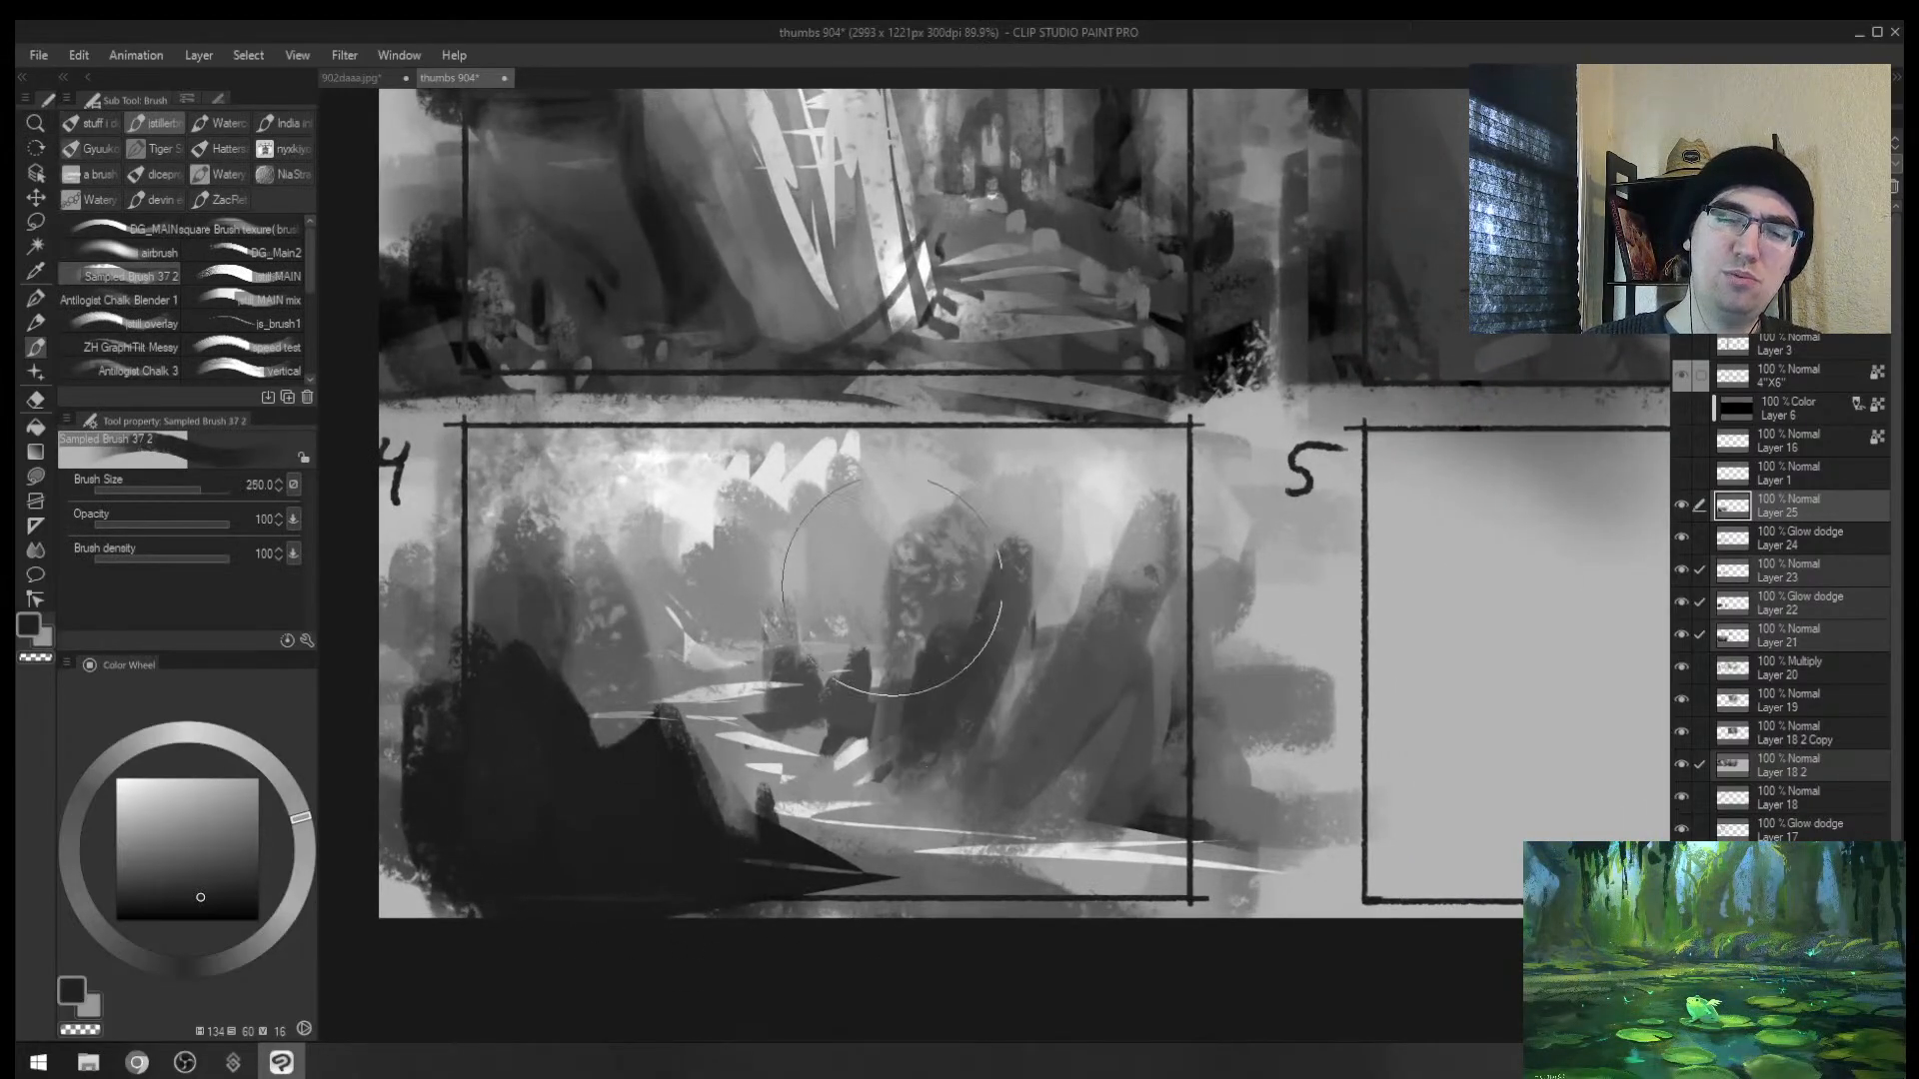
drag(867, 565, 849, 715)
key(bracketleft)
key(bracketleft)
key(bracketleft)
drag(765, 565, 768, 699)
drag(769, 609, 771, 670)
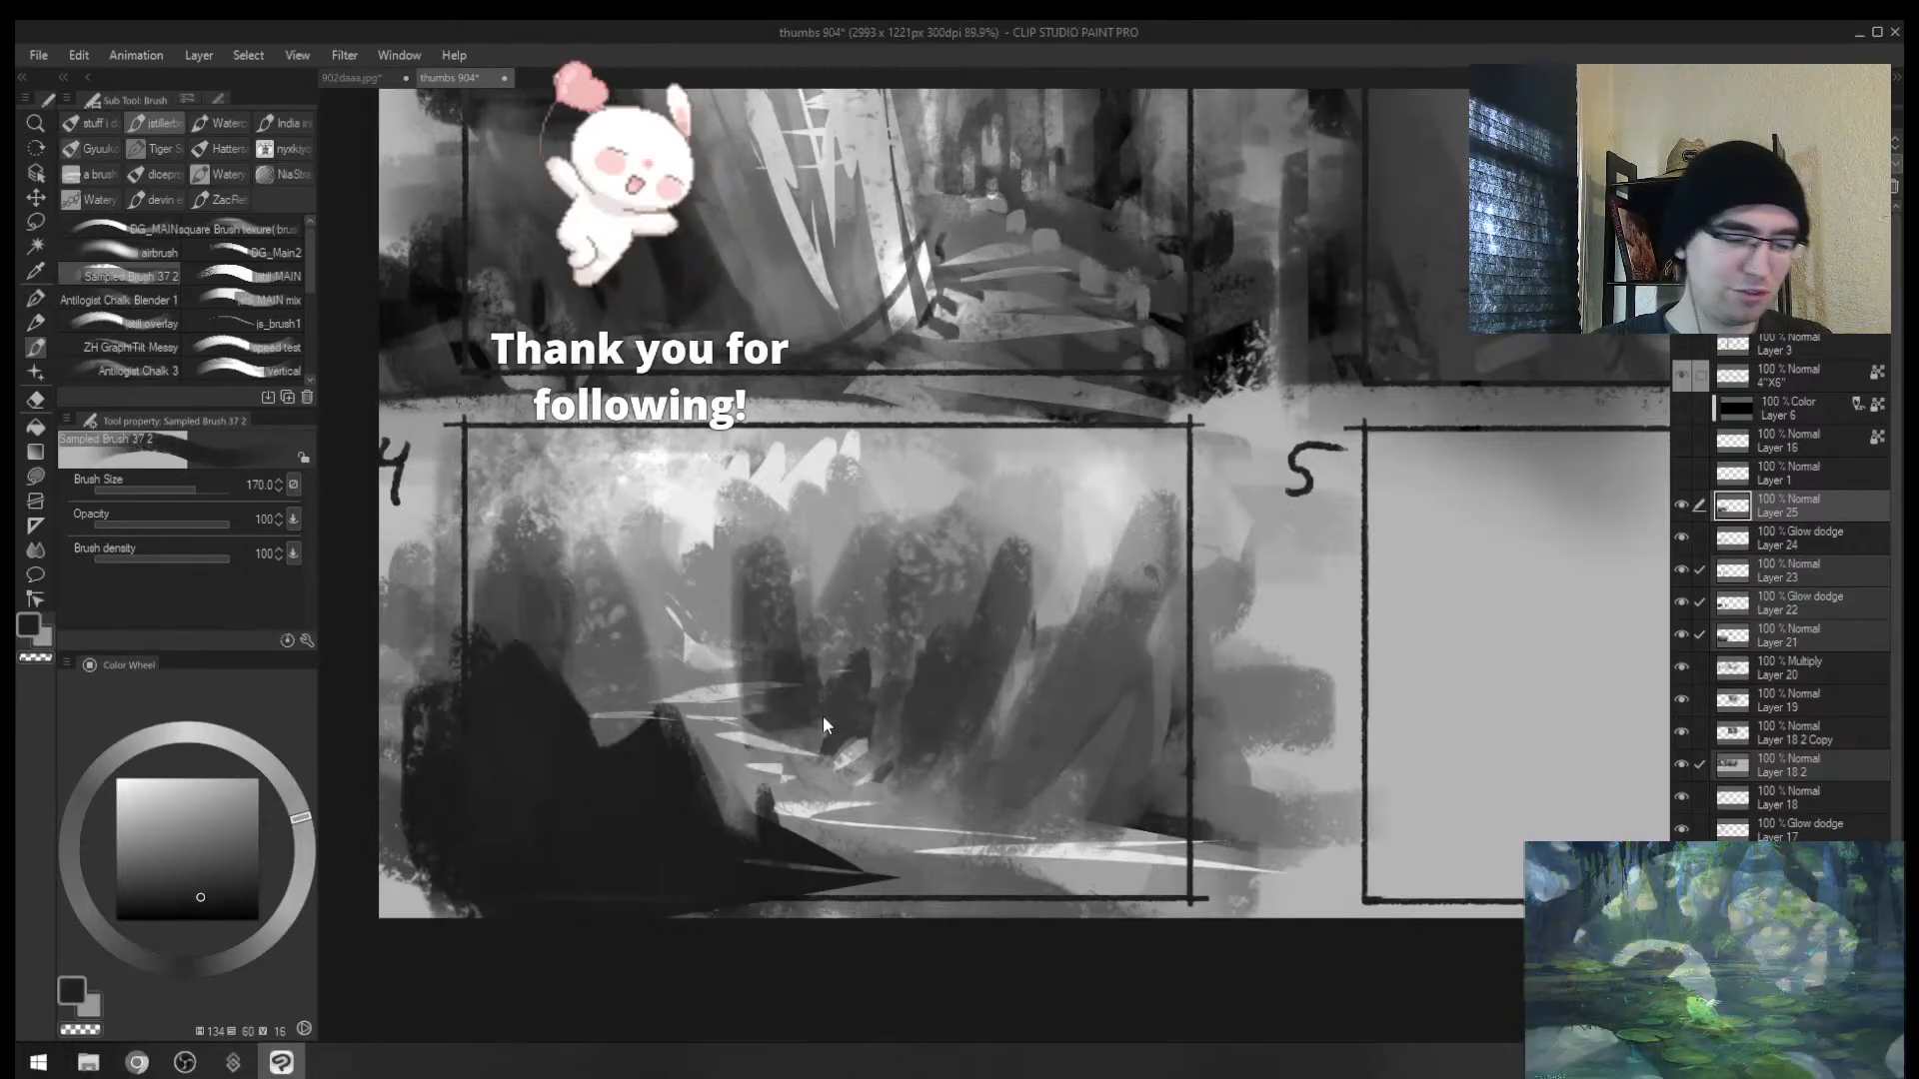
Step: On a new layer, soften the middle rocks with lighter grey and darken the right rocks
key(ctrl+shift+n)
key(bracketleft)
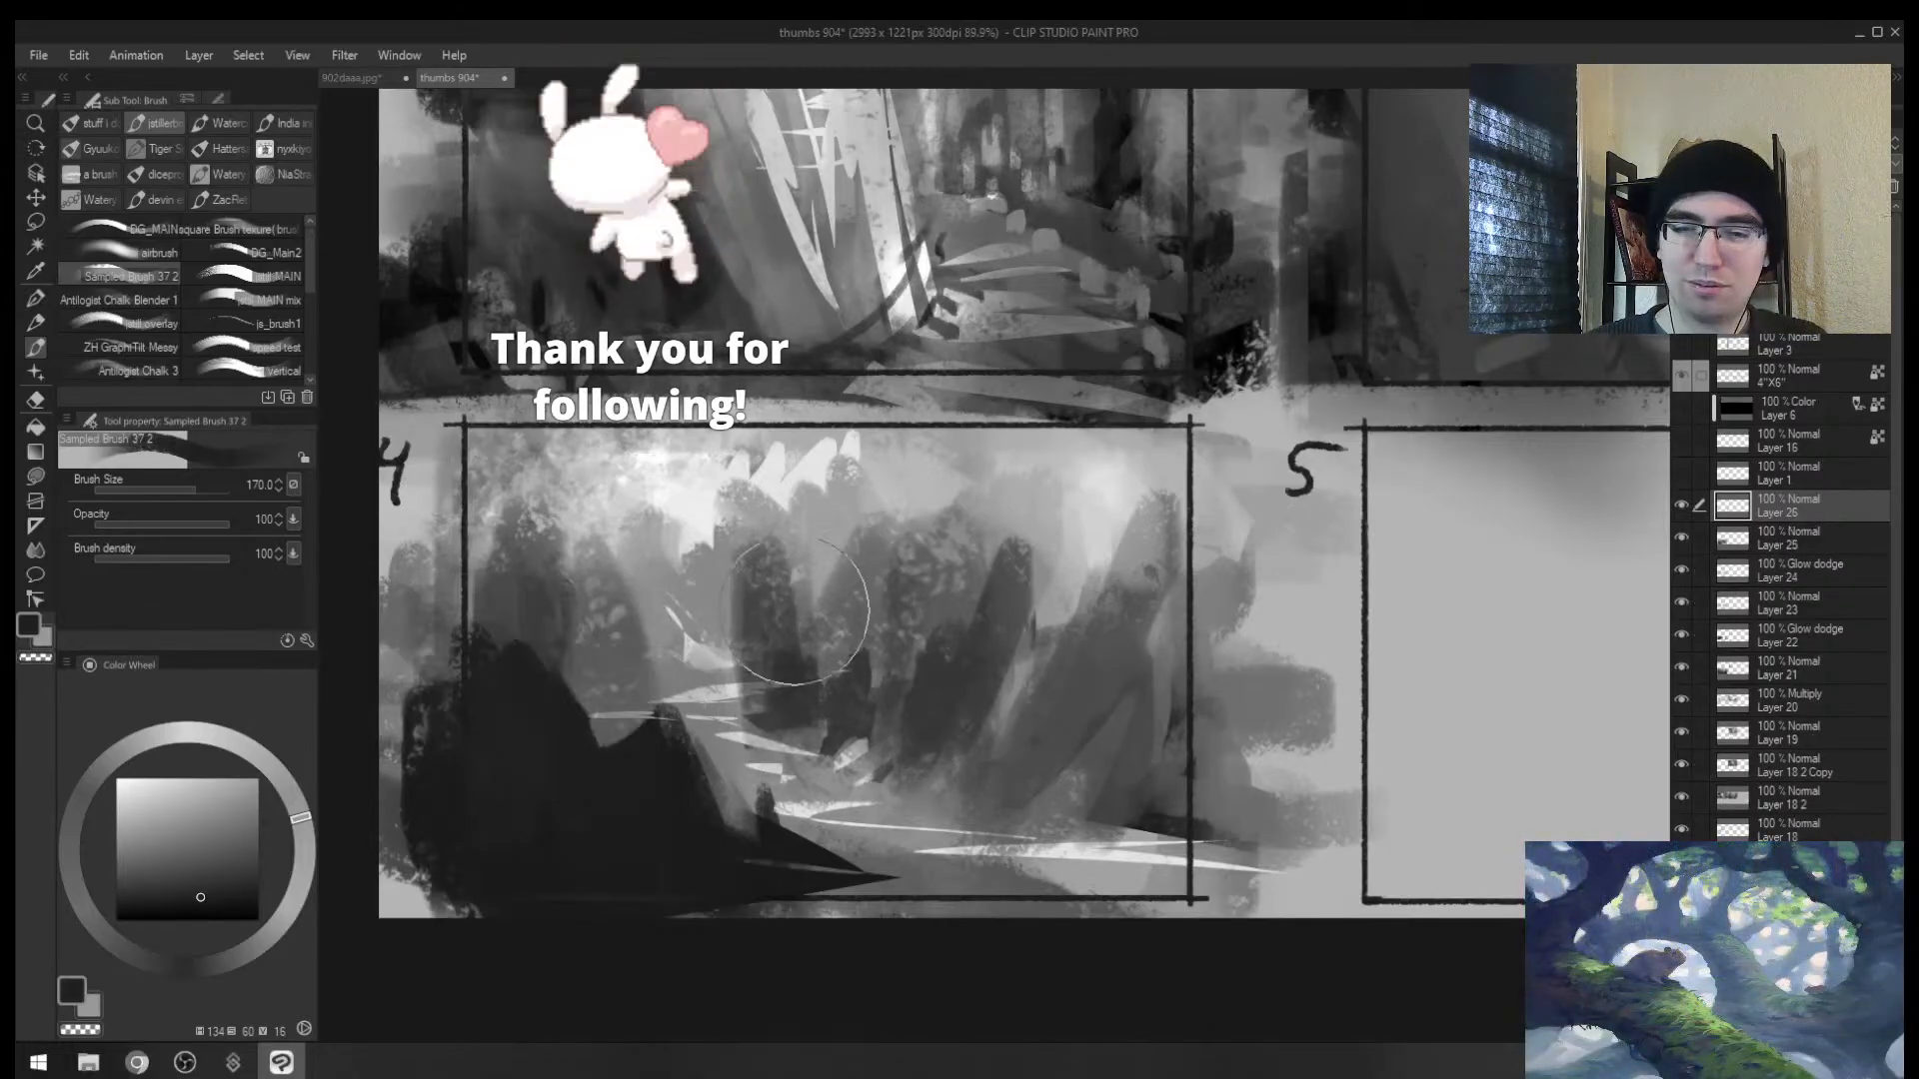
alt+click(802, 619)
mouse_move(765, 559)
mouse_down()
mouse_move(806, 692)
mouse_move(849, 704)
mouse_up()
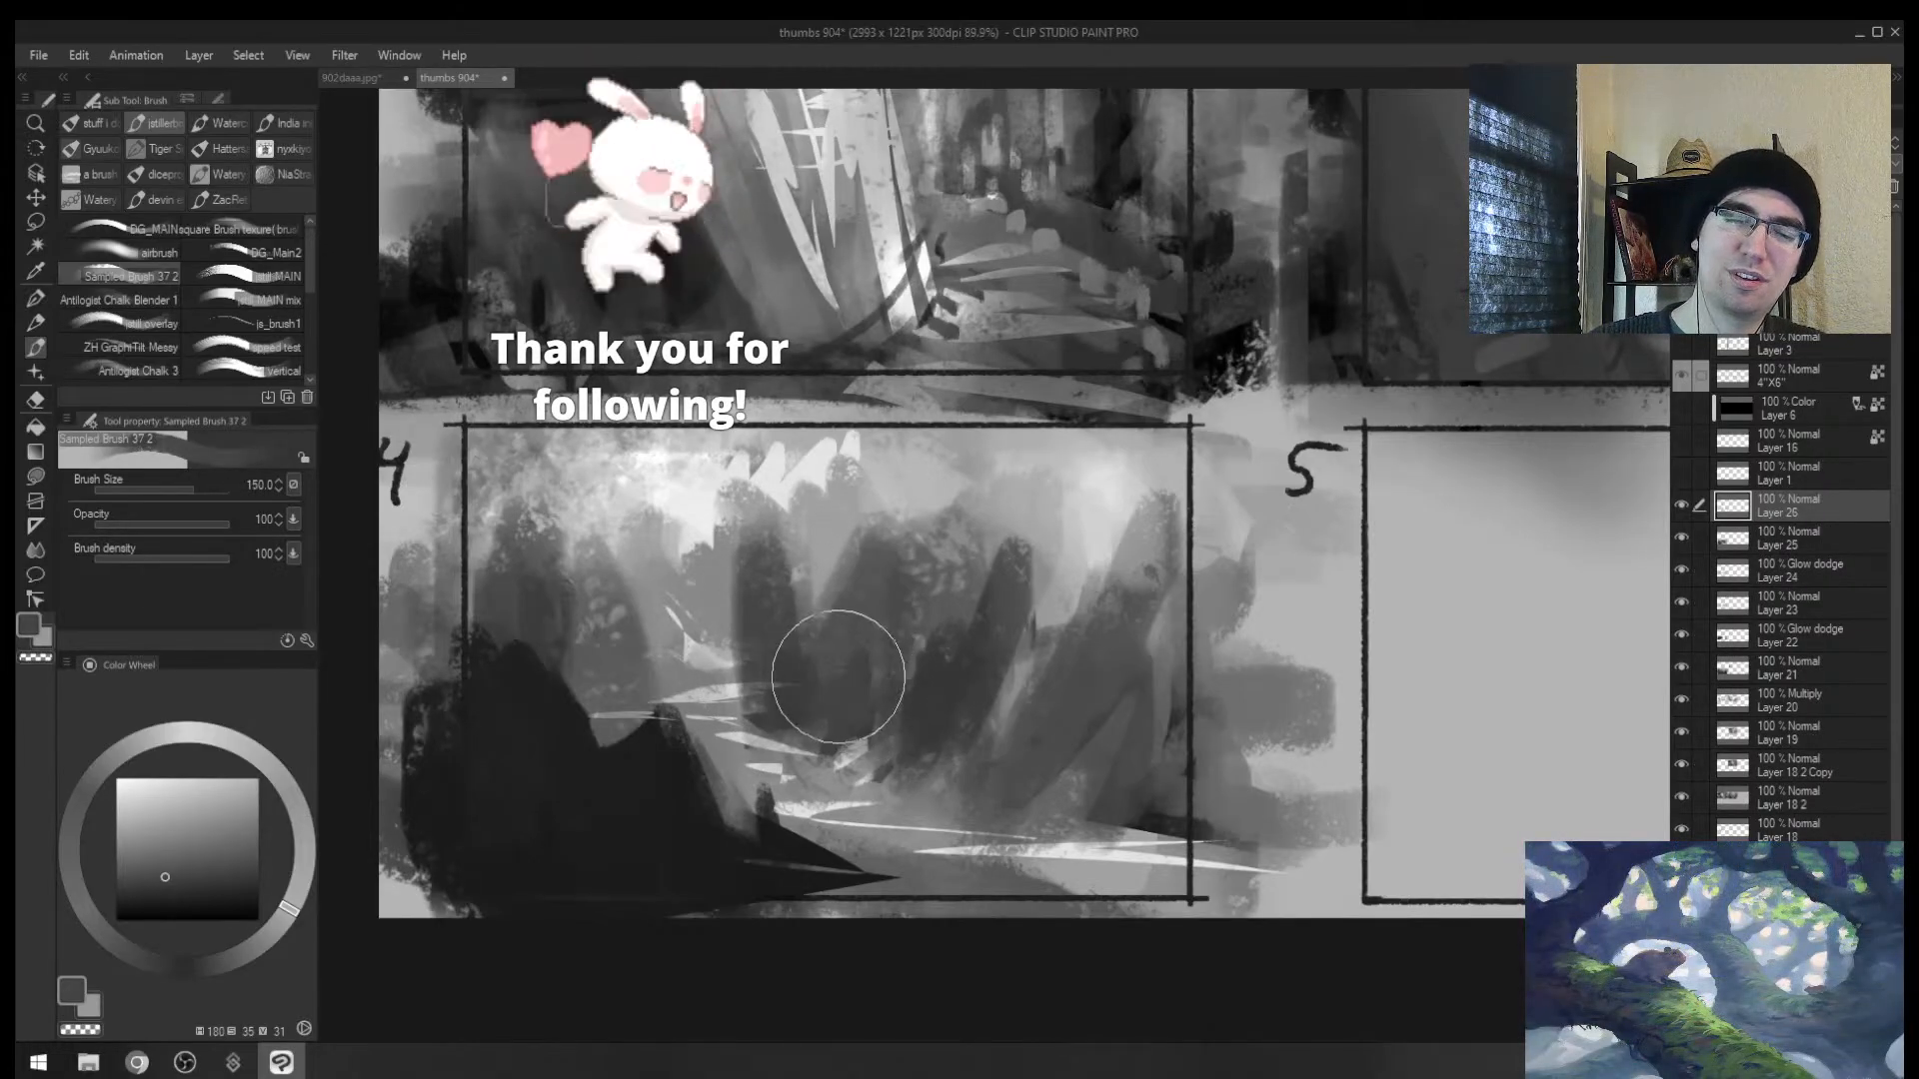
alt+click(942, 670)
mouse_move(1047, 582)
mouse_down()
mouse_move(939, 708)
mouse_move(1122, 749)
mouse_move(1221, 544)
mouse_up()
Step: Darken the bottom of thumbnail 4, covering the bright water streaks
key(bracketleft)
key(bracketleft)
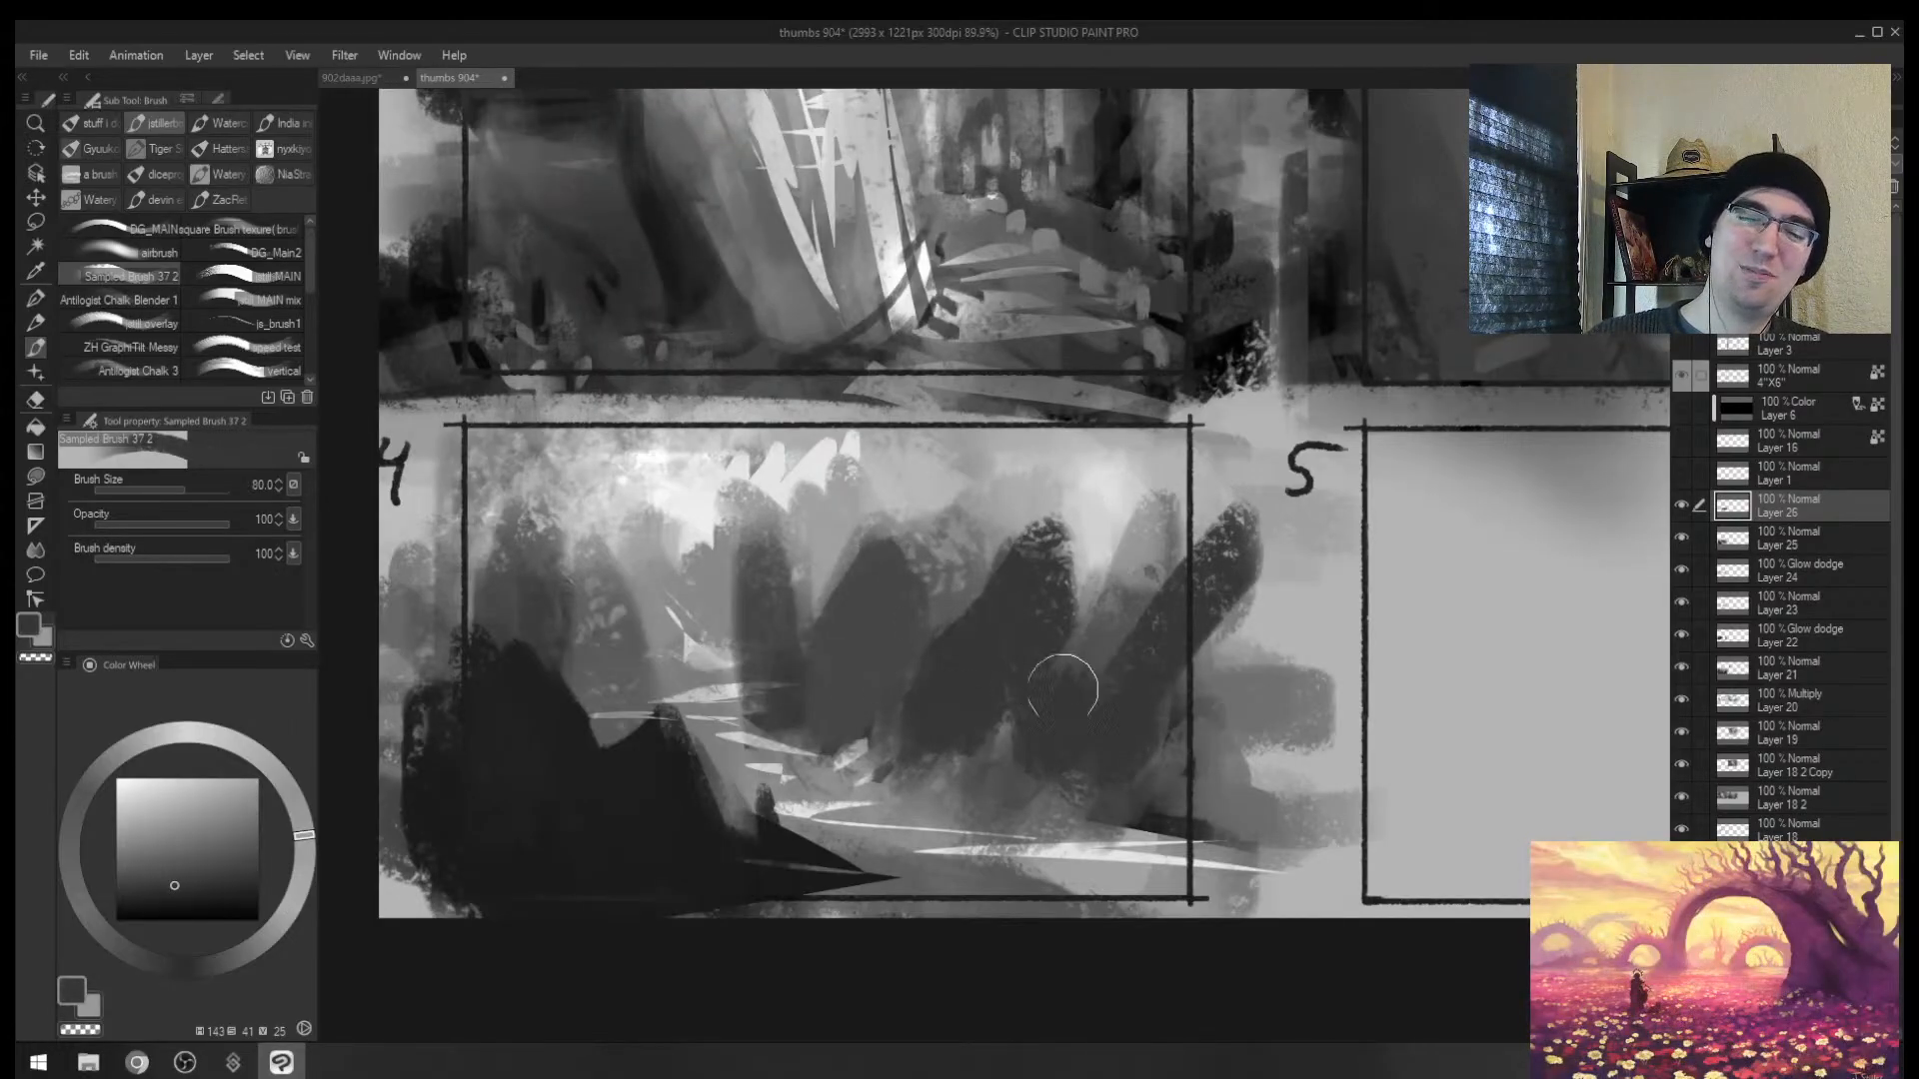
mouse_move(1044, 811)
mouse_down()
mouse_move(799, 860)
mouse_move(1129, 826)
mouse_up()
key(bracketleft)
Step: Add a light stroke at the water edge, then cover light water patches with dark at size 40
key(bracketleft)
key(bracketleft)
mouse_move(844, 780)
mouse_down()
mouse_move(771, 794)
mouse_move(784, 756)
mouse_up()
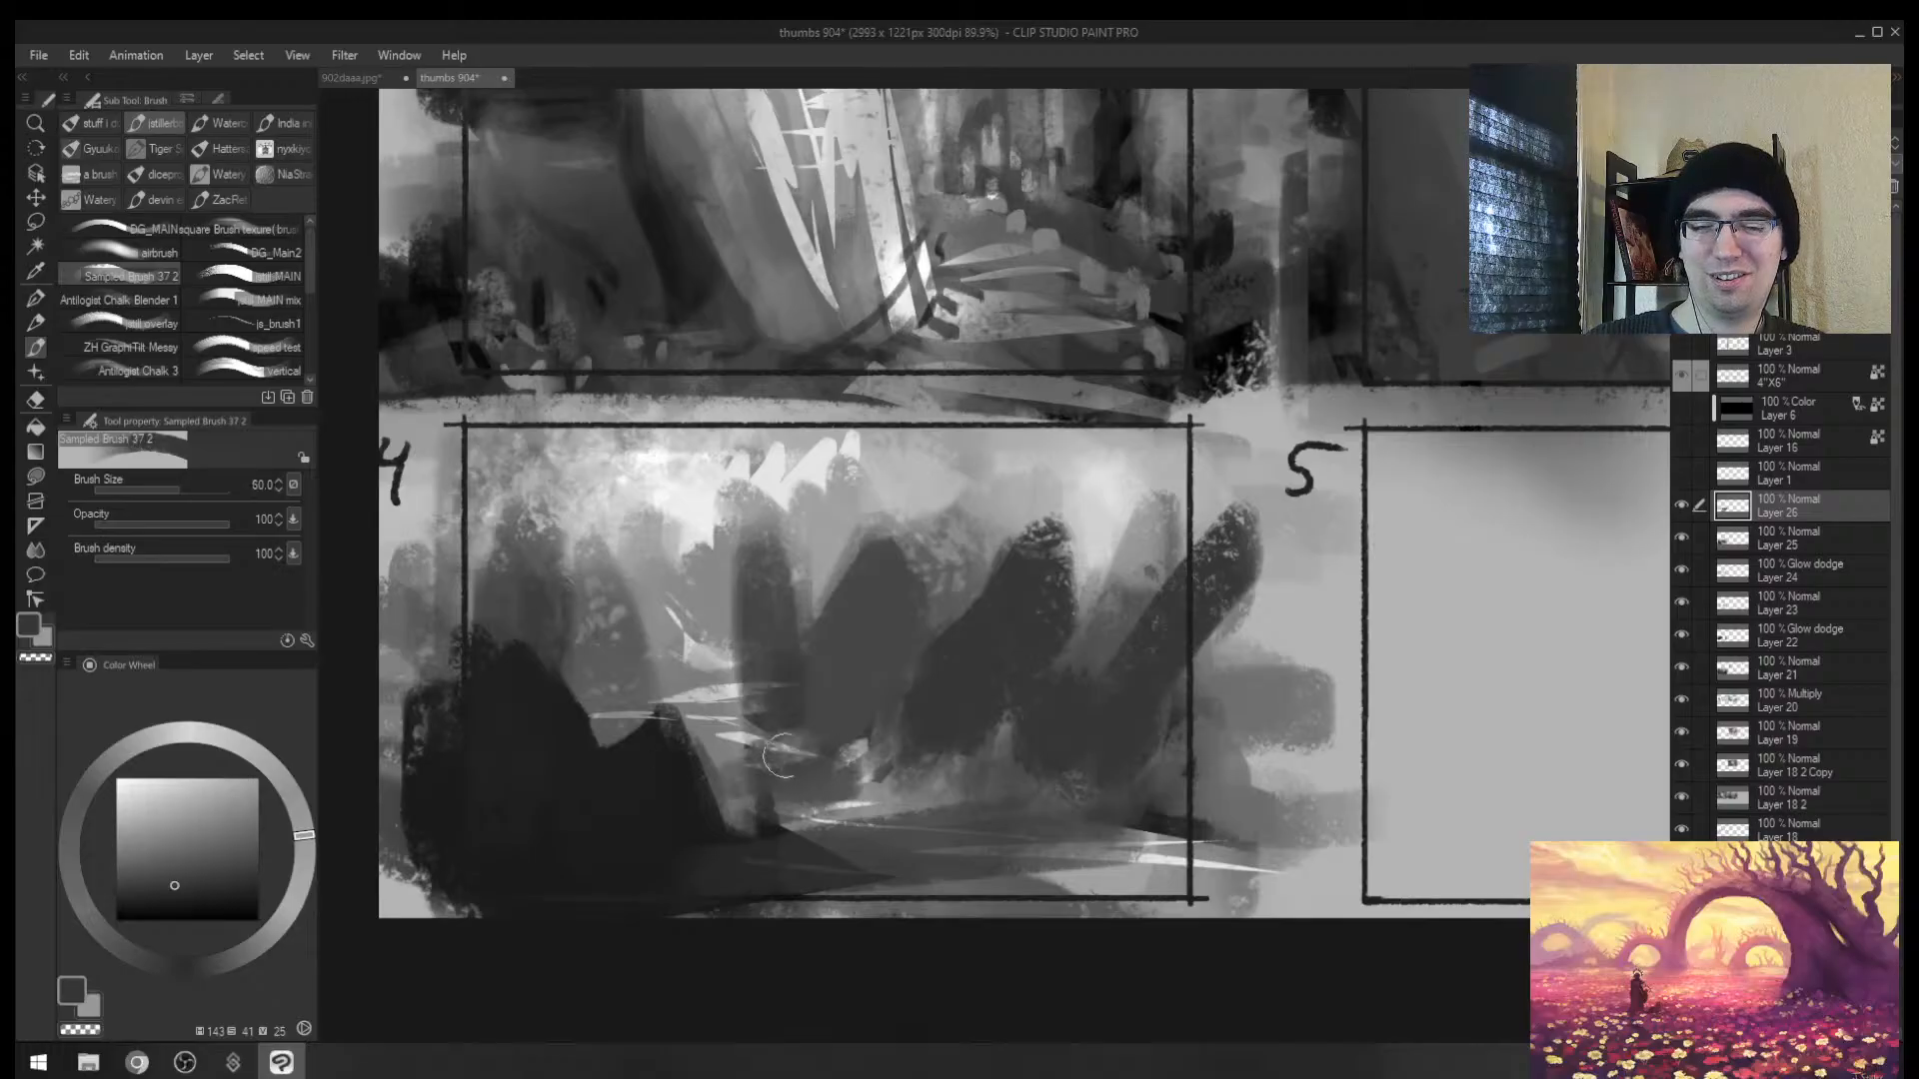
key(h)
mouse_move(1150, 785)
mouse_down()
mouse_move(1262, 792)
mouse_move(1109, 799)
mouse_move(1222, 813)
mouse_move(1255, 811)
mouse_move(1201, 779)
mouse_move(1084, 777)
mouse_move(1288, 772)
mouse_move(1178, 750)
mouse_move(1267, 754)
mouse_up()
alt+click(1258, 796)
key(bracketleft)
key(bracketleft)
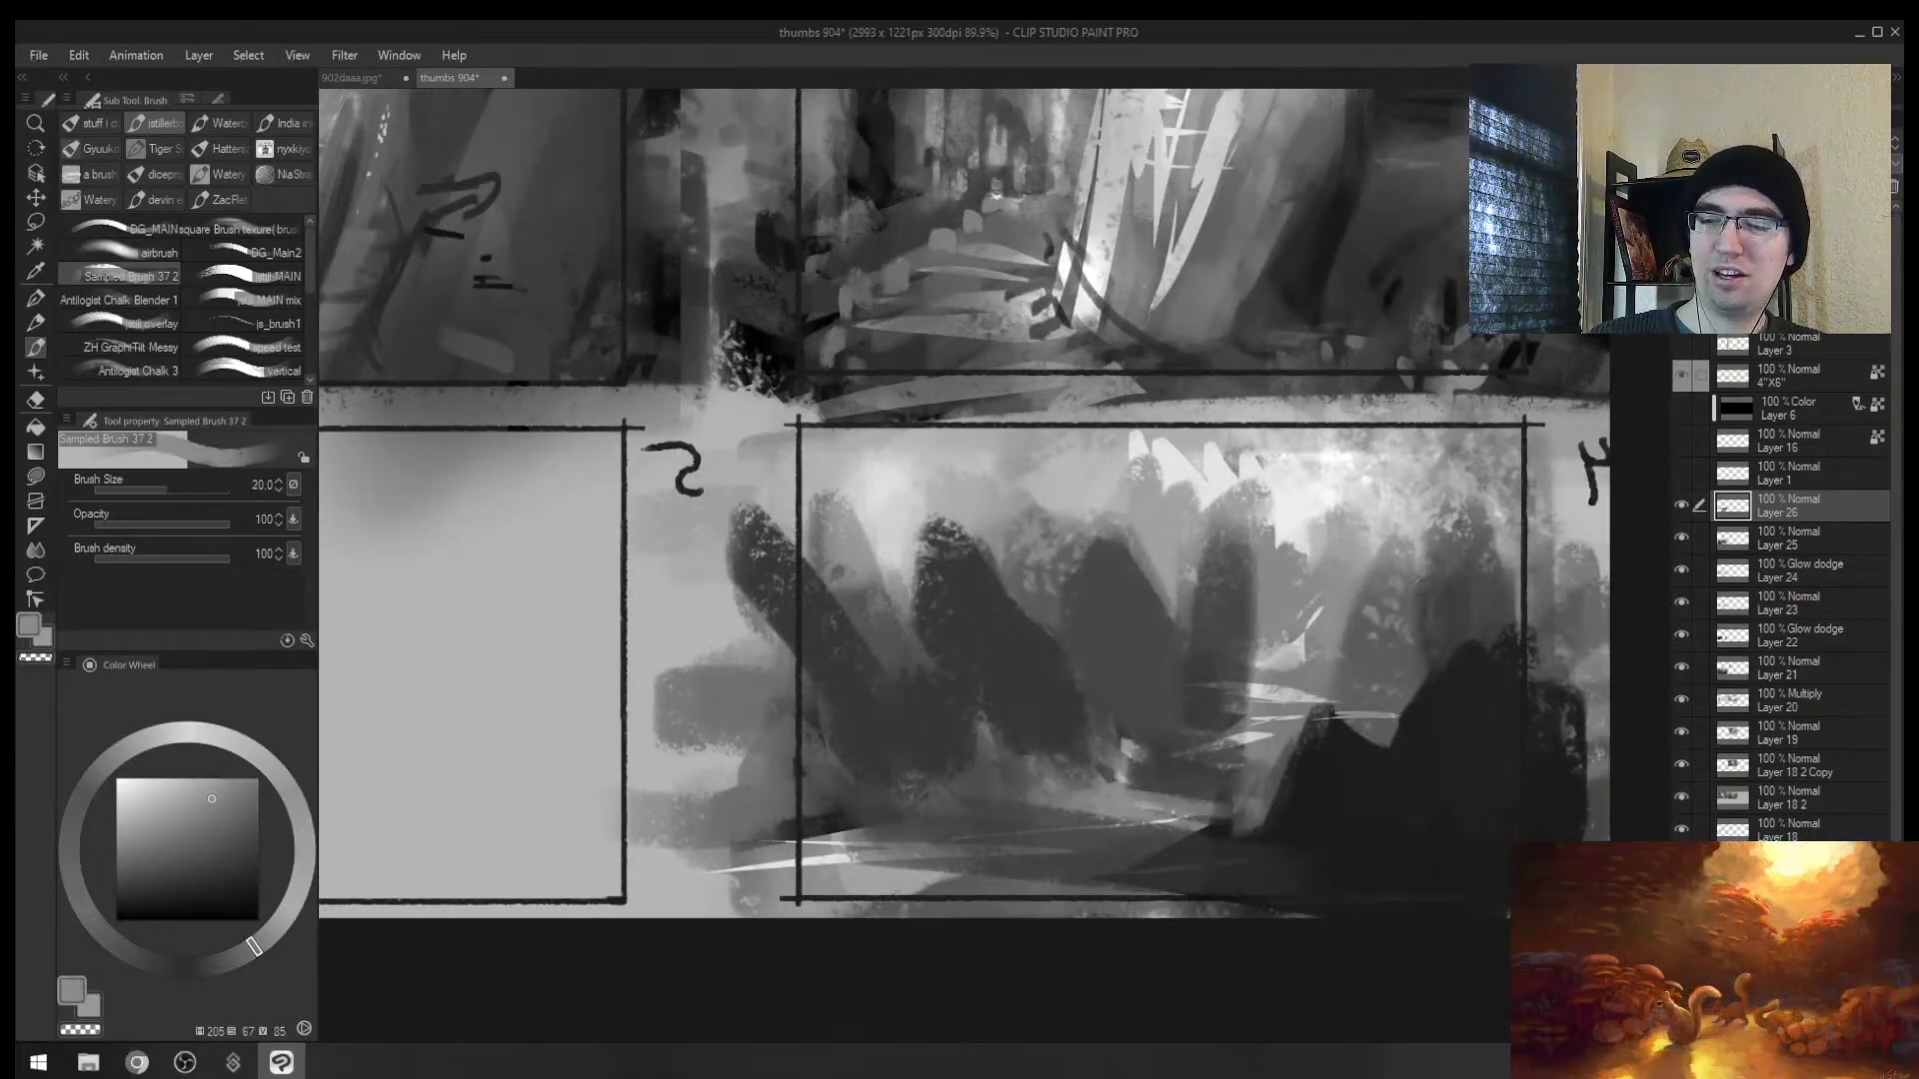
alt+click(1082, 749)
key(bracketright)
alt+click(1179, 752)
key(bracketright)
key(bracketright)
drag(1121, 741, 1315, 735)
Step: Check the water hues in full colour, then return to greyscale and sample blue and green
key(ctrl+super+c)
alt+click(1289, 701)
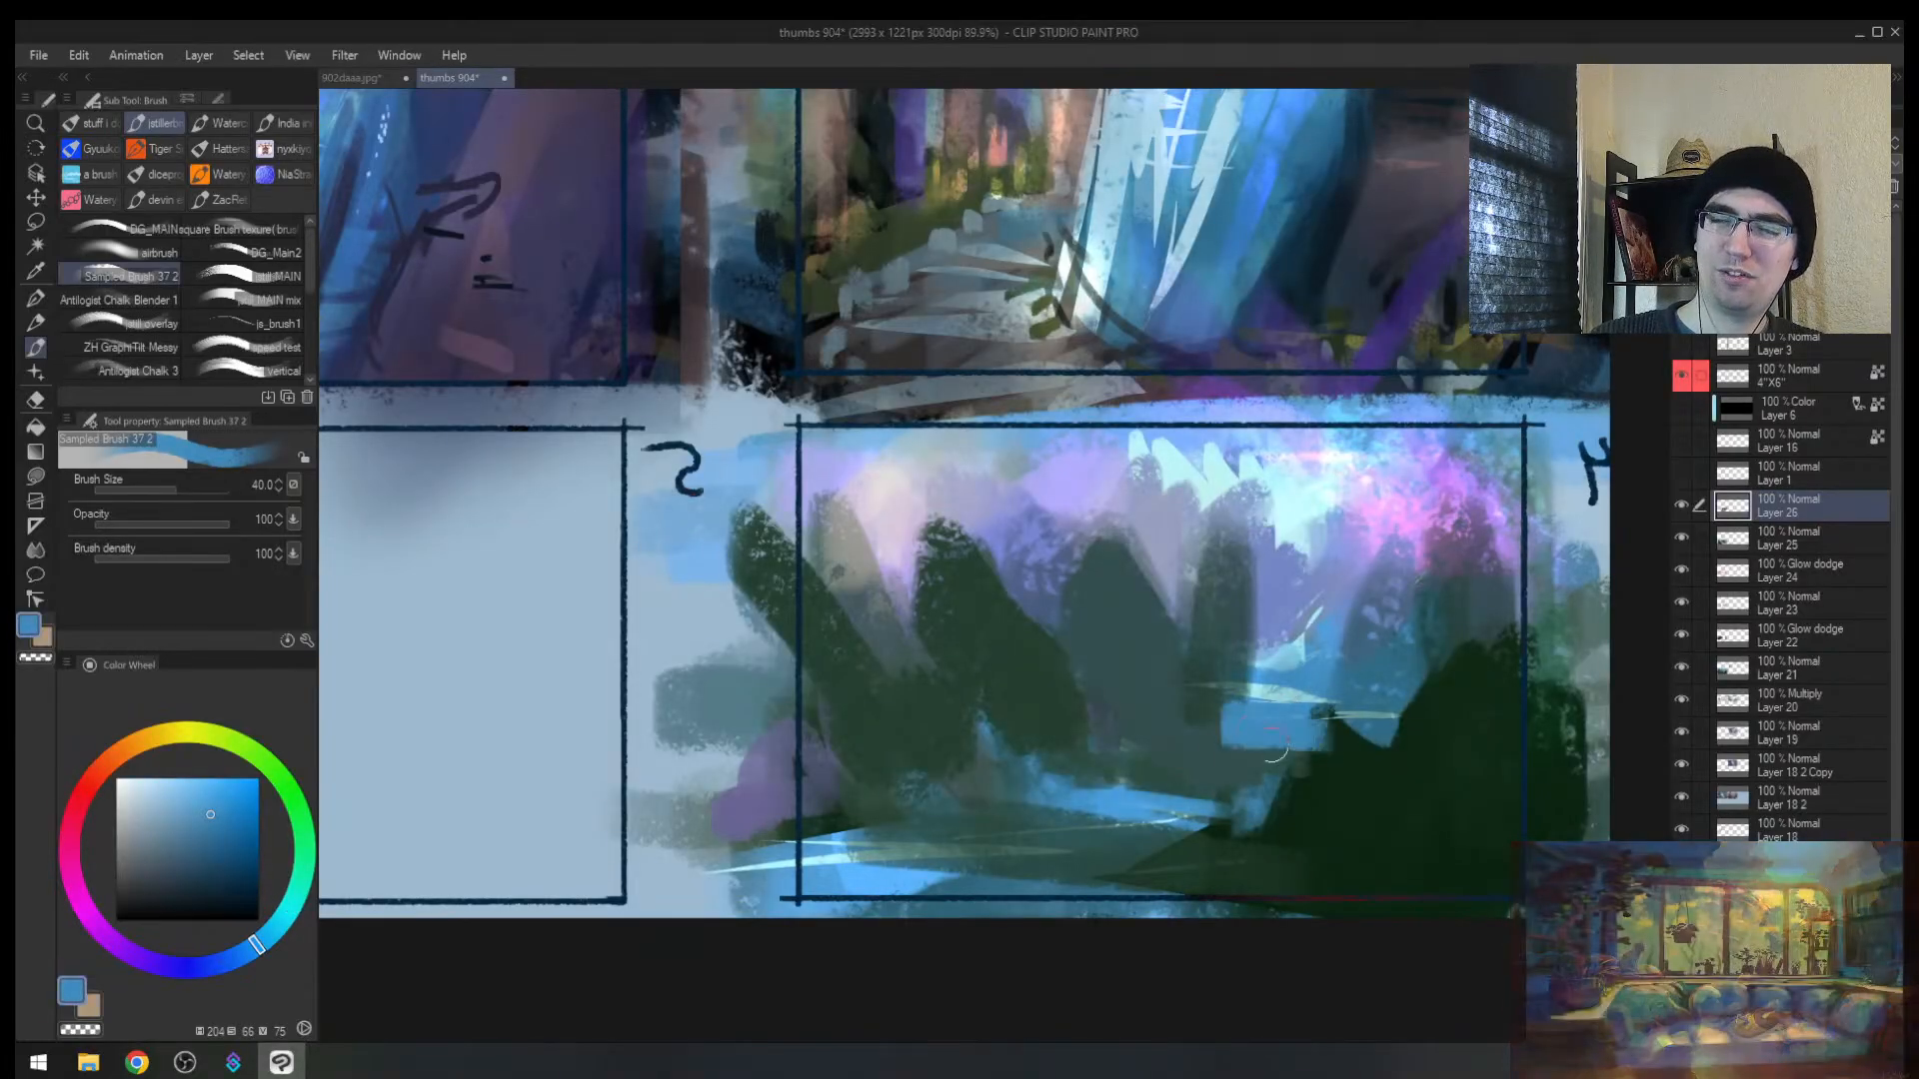
alt+click(1115, 780)
key(ctrl+super+c)
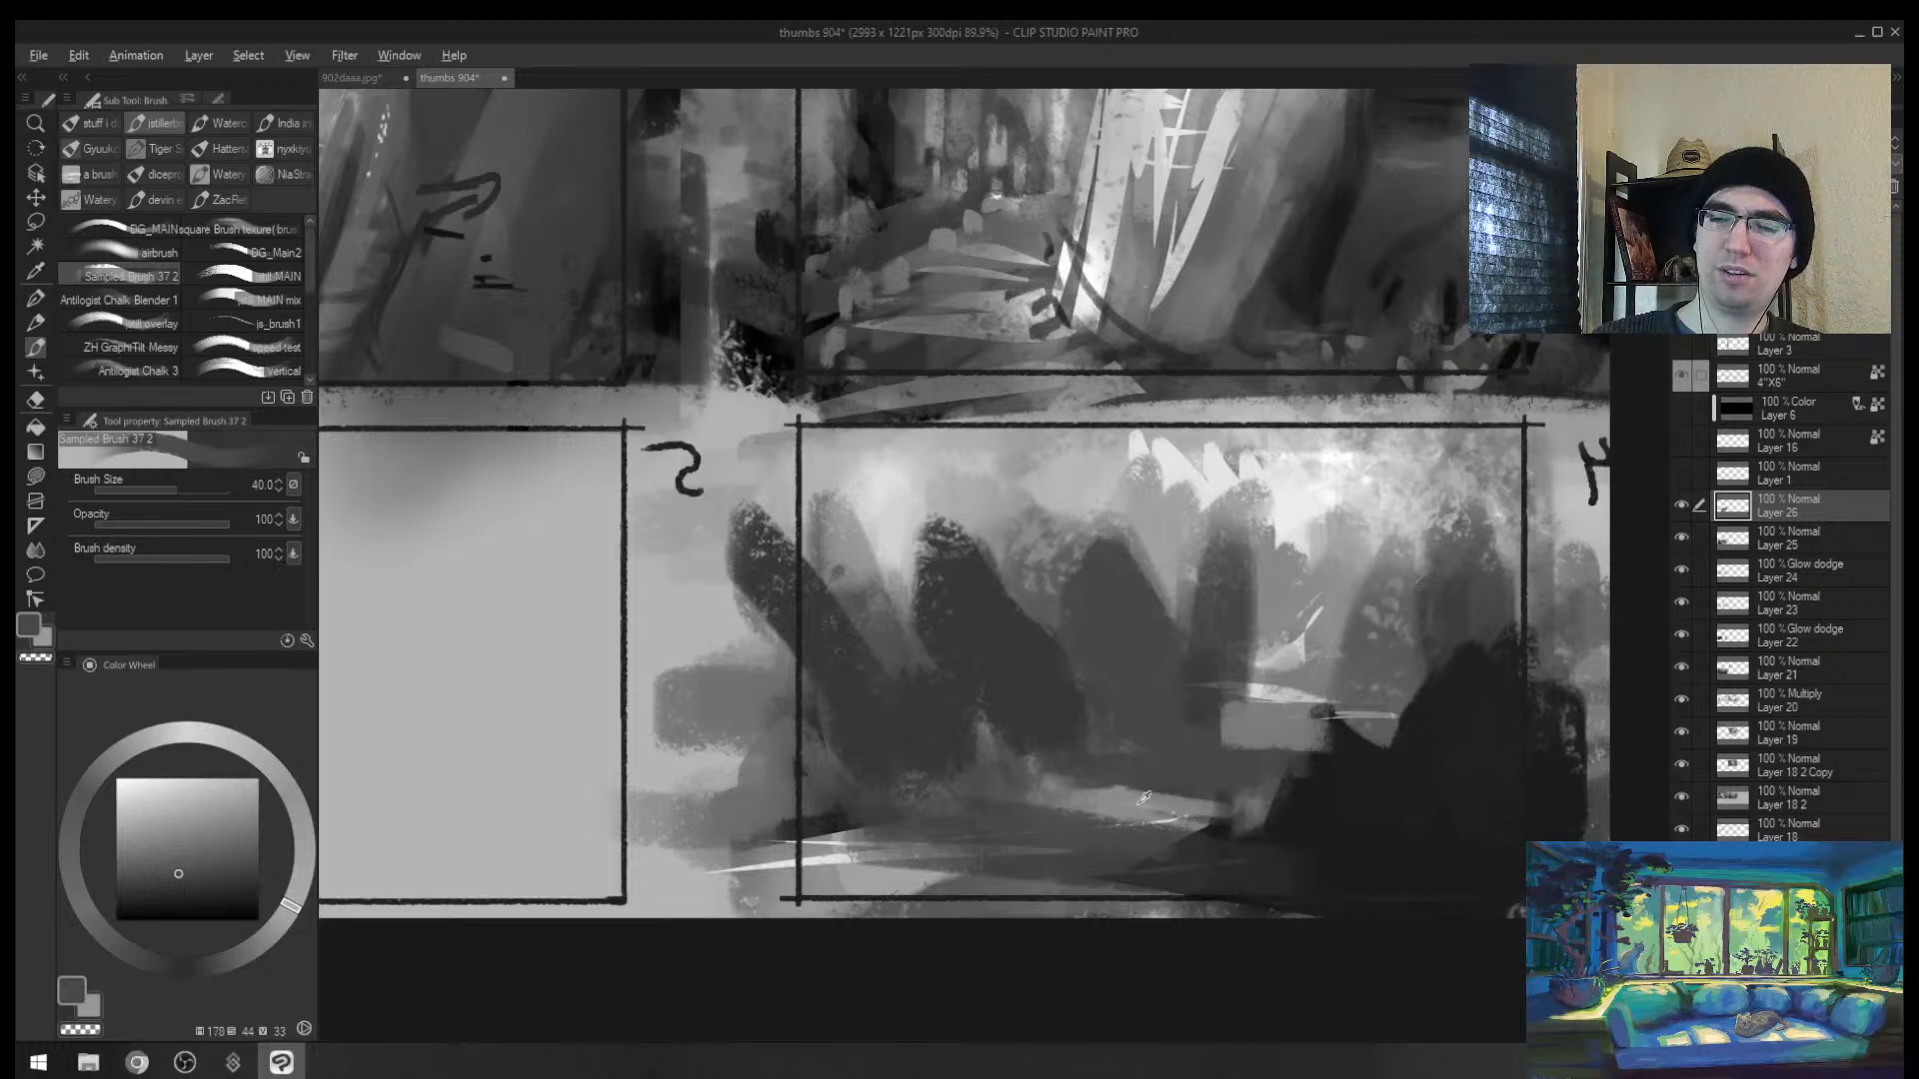
alt+click(1144, 797)
key(bracketleft)
alt+click(1078, 770)
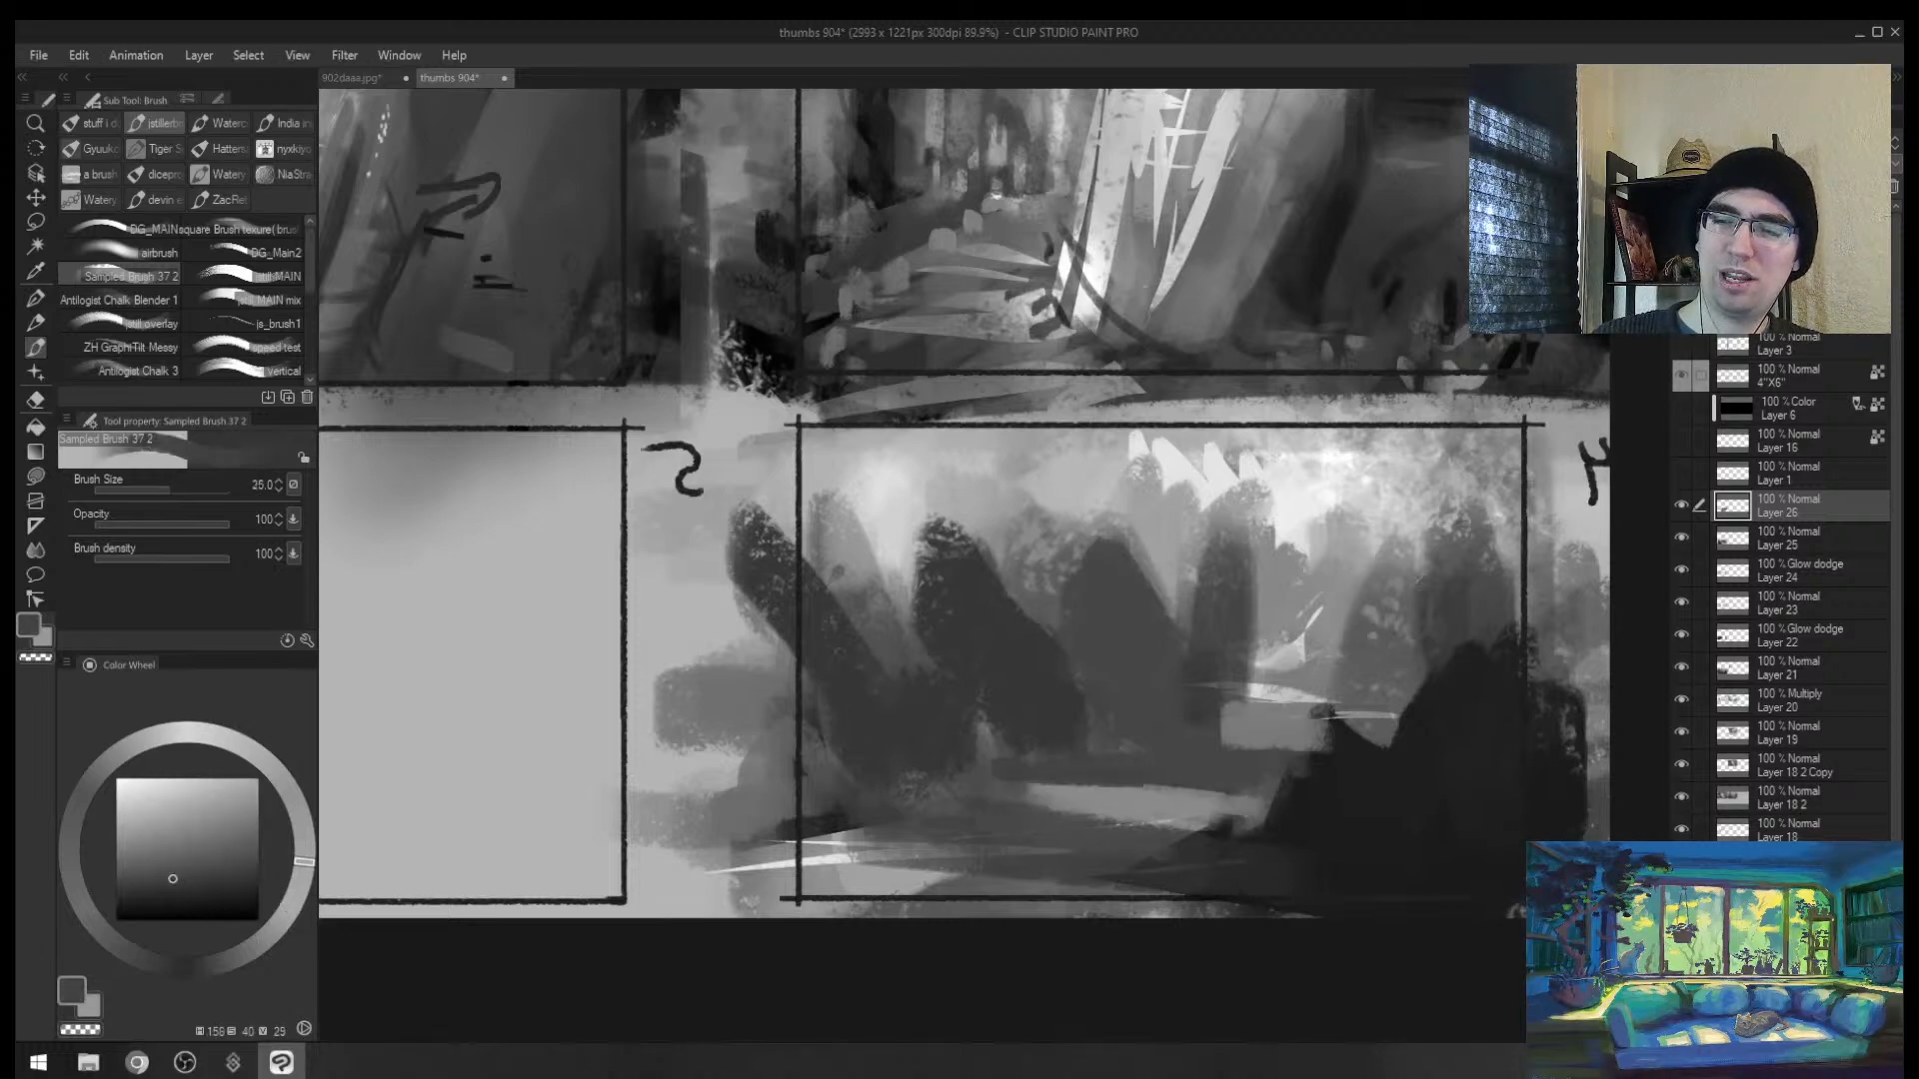
Step: Darken the pale patch in the water with dark teal strokes
alt+click(1356, 776)
mouse_move(1321, 746)
mouse_down()
mouse_move(1167, 756)
mouse_move(1511, 744)
mouse_move(1234, 729)
mouse_up()
alt+click(1153, 734)
key(bracketright)
key(bracketright)
alt+click(1340, 745)
alt+click(1298, 673)
key(bracketleft)
Step: Paint a near-white streak inside a thin lasso-selected strip across the water
key(m)
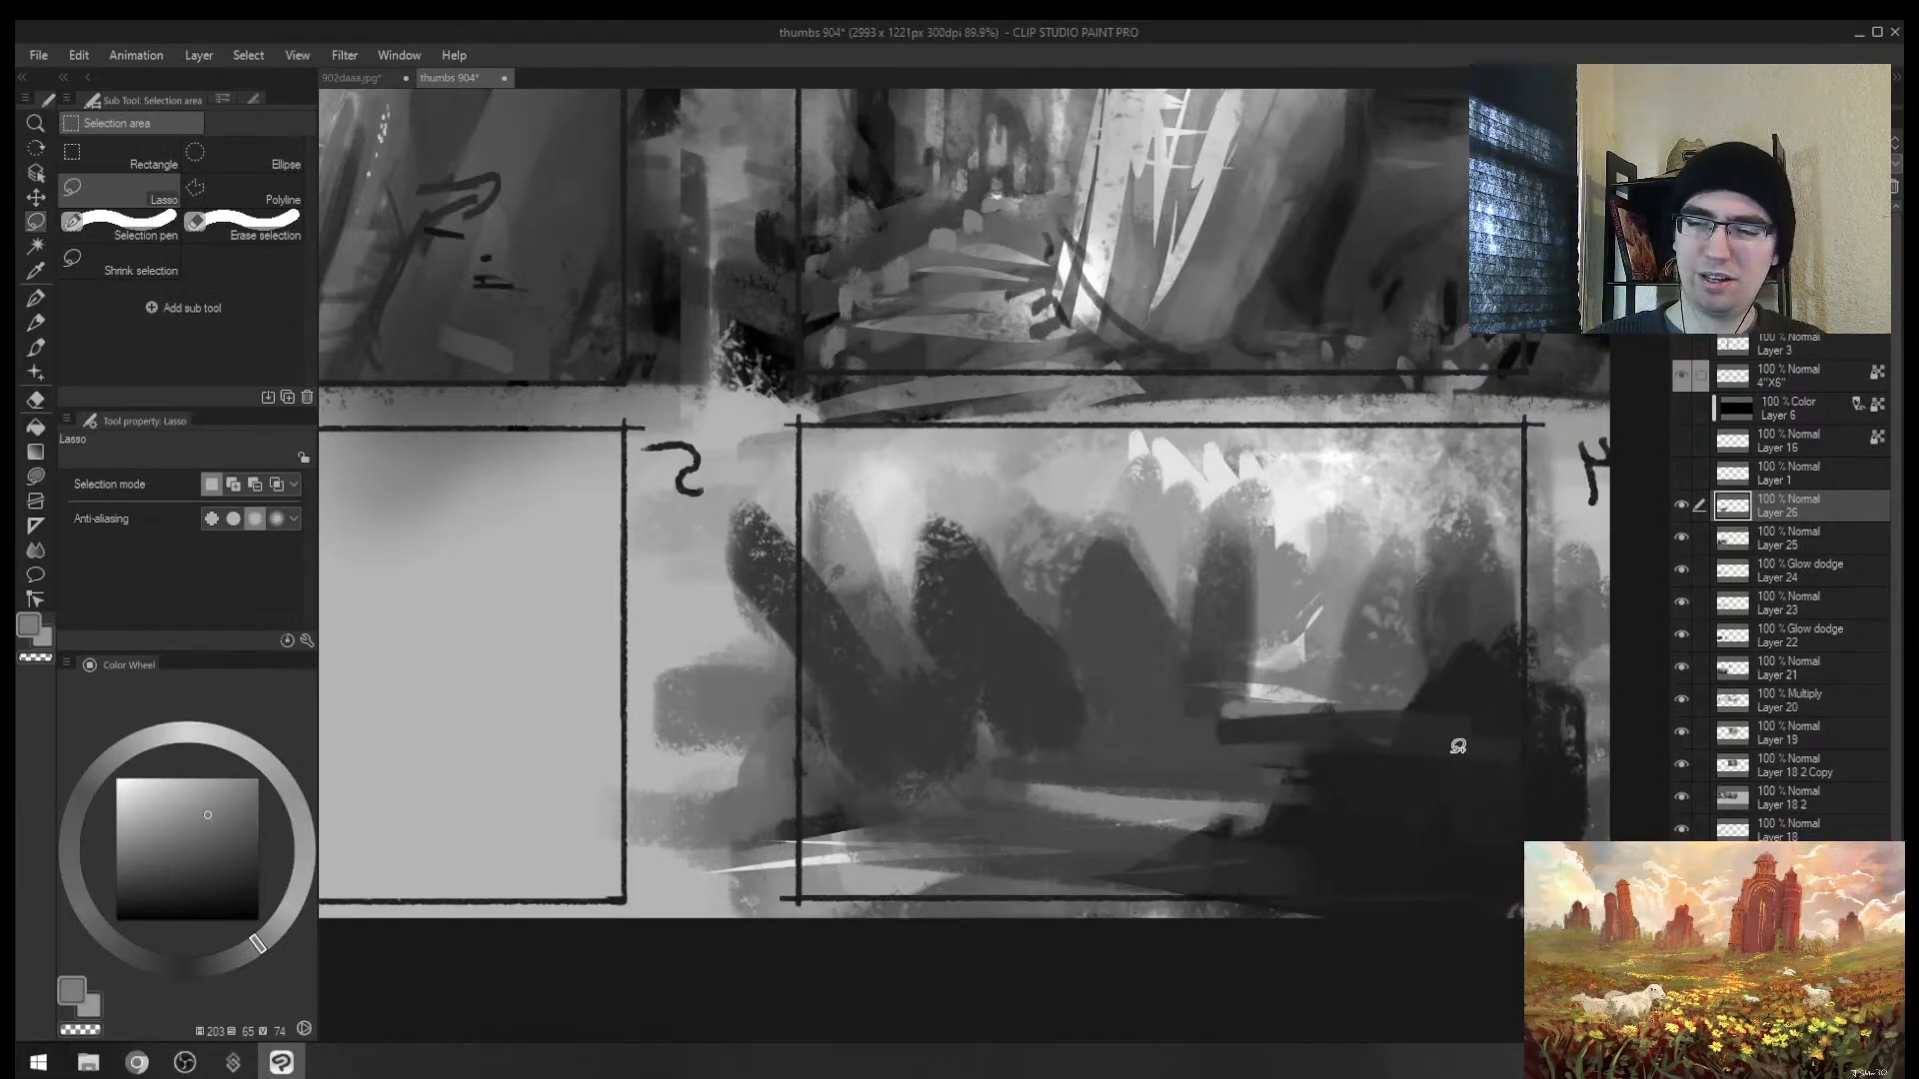
mouse_move(1115, 740)
mouse_down()
mouse_move(1183, 763)
mouse_move(1604, 760)
mouse_up()
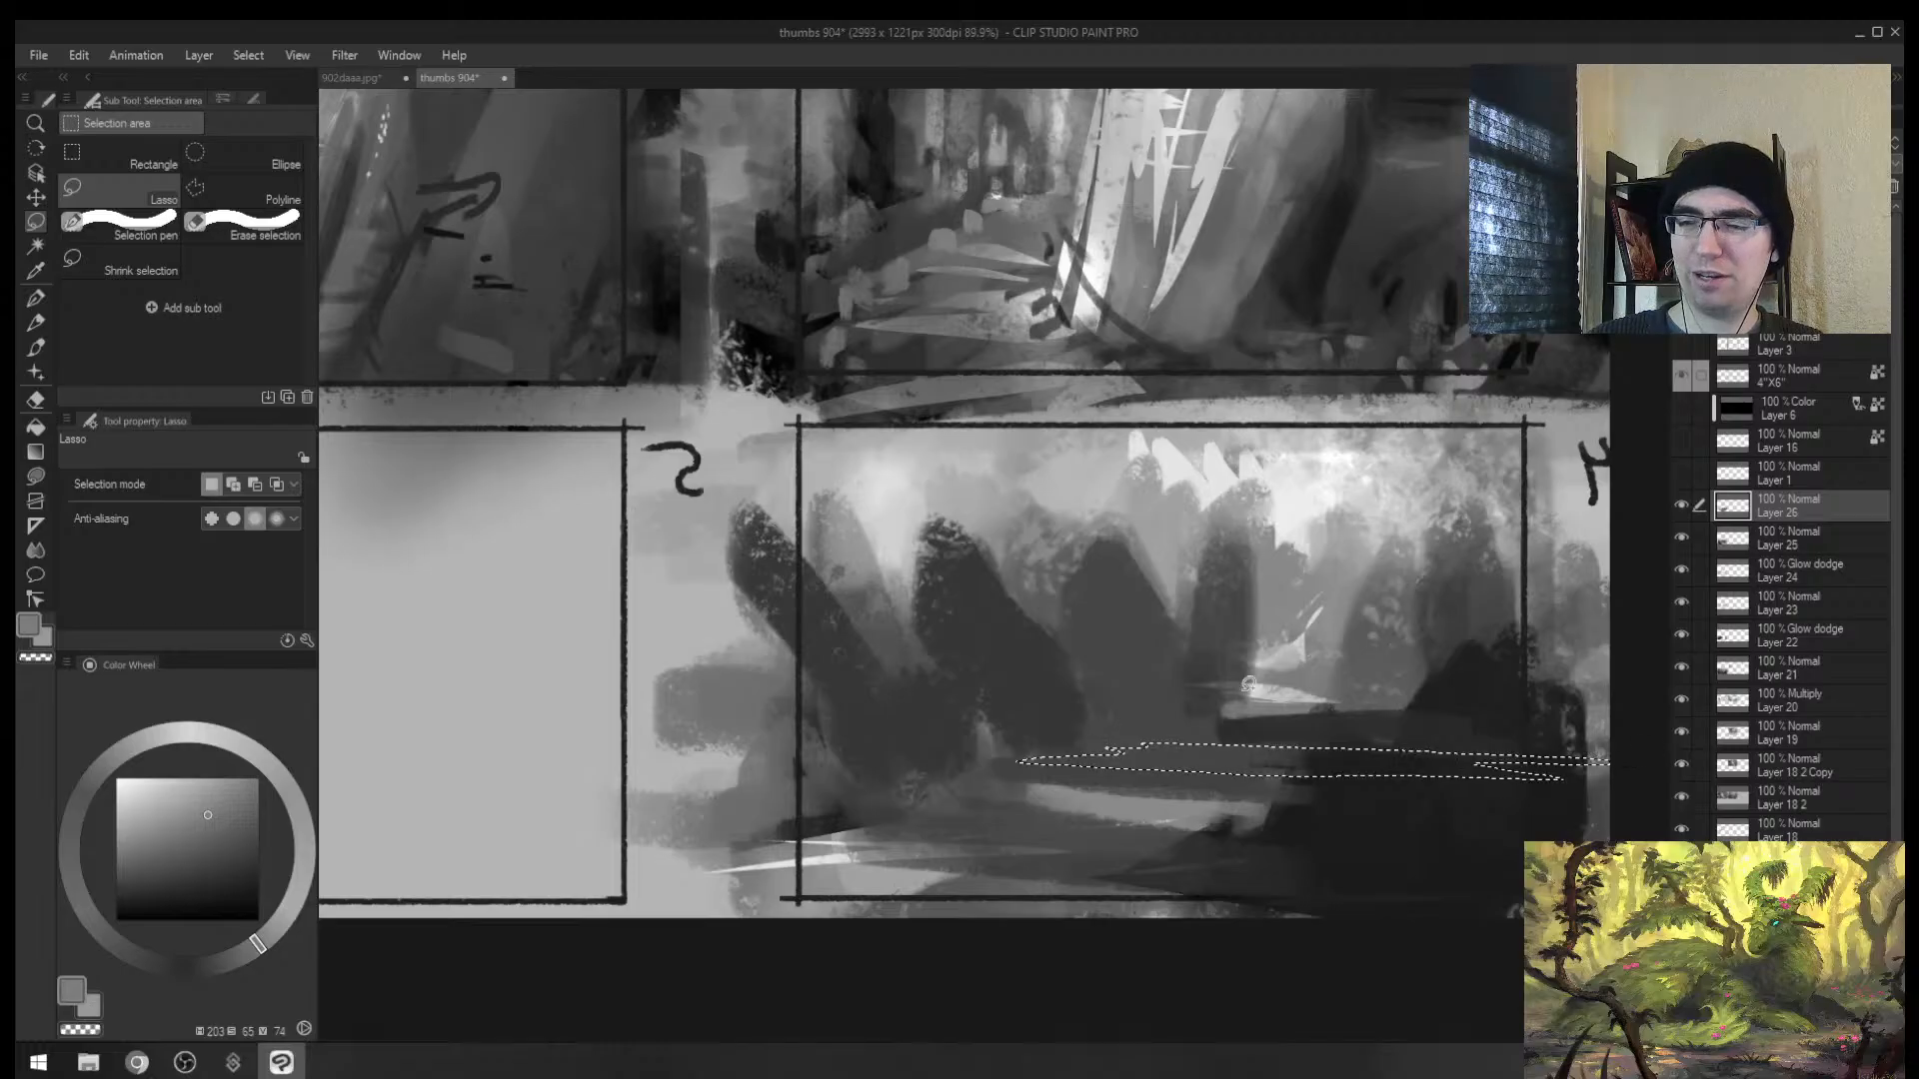
key(b)
alt+click(1300, 539)
key(bracketright)
key(bracketright)
key(bracketright)
key(bracketright)
key(bracketright)
key(bracketright)
drag(1071, 750, 1561, 764)
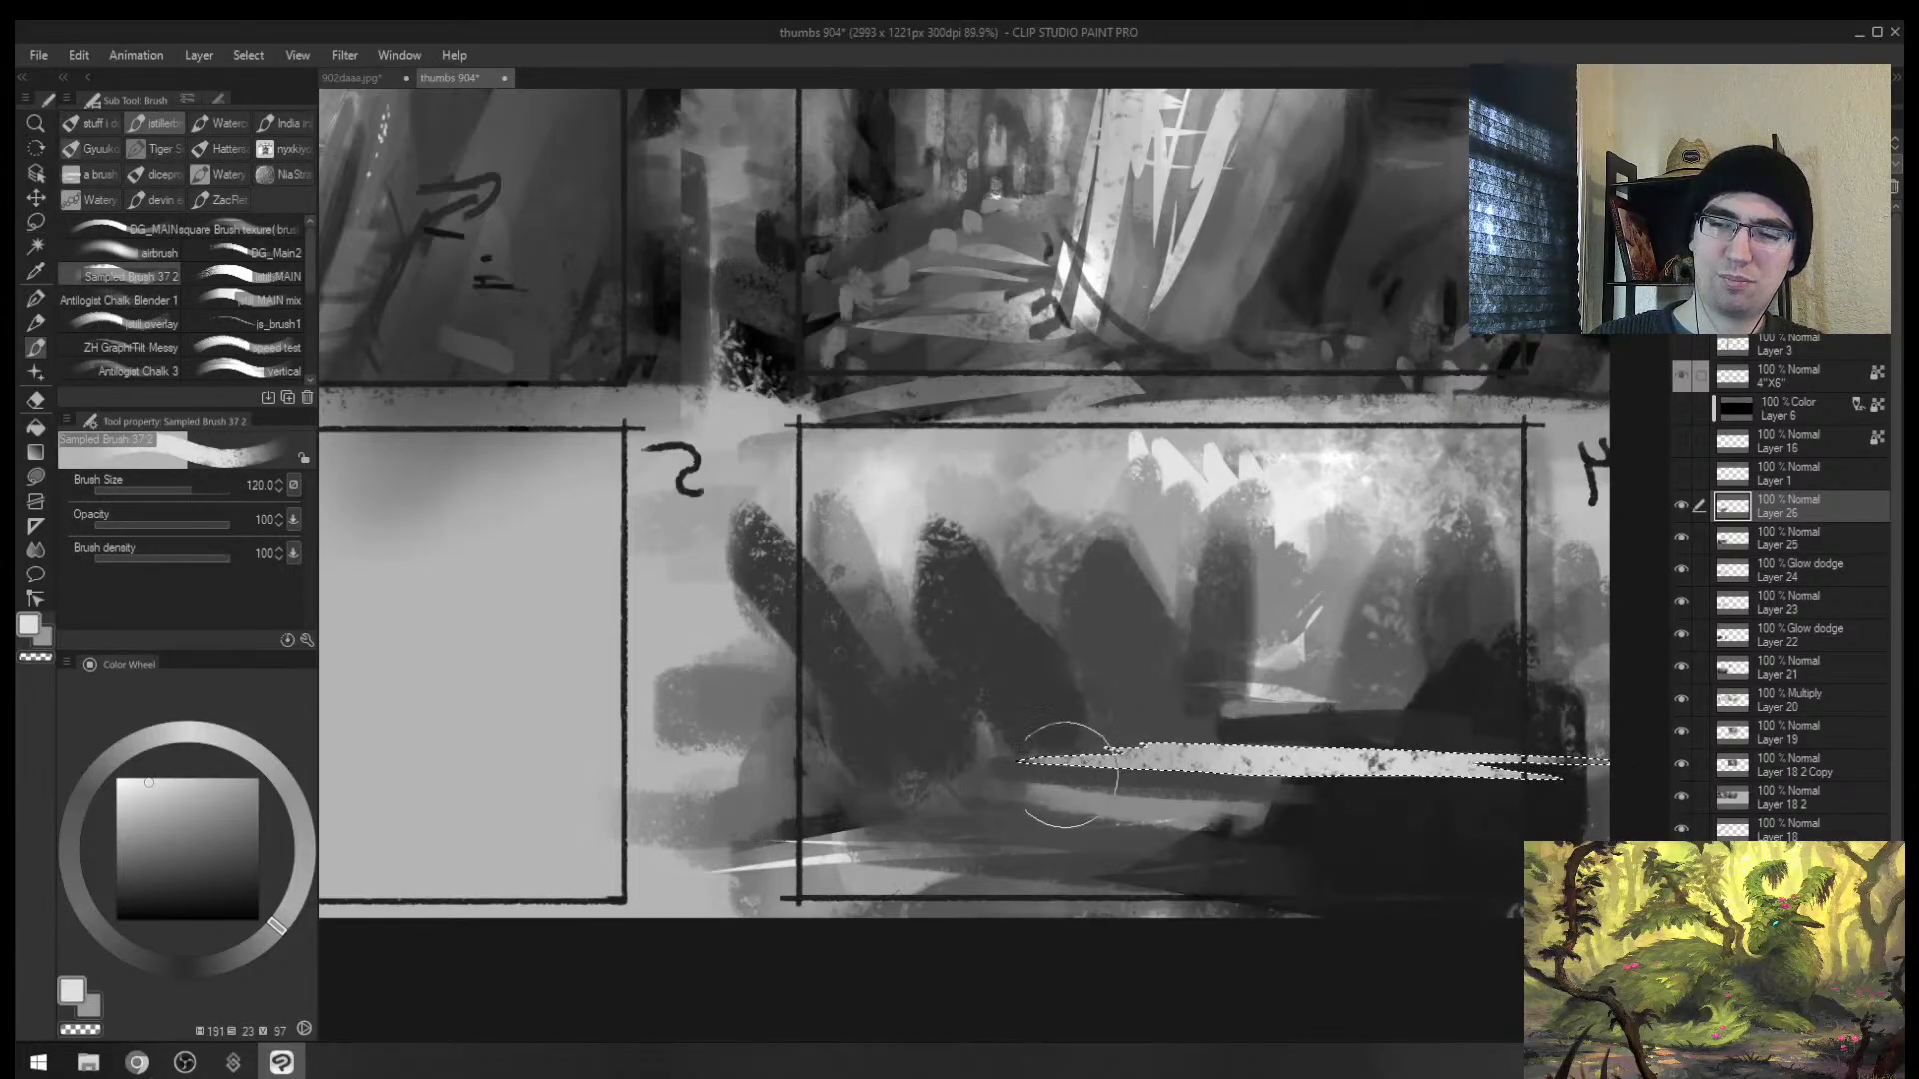
key(ctrl+d)
Step: Add bright streaks below the strip at size 25 and trim them with dark grey
key(bracketleft)
key(bracketleft)
key(bracketleft)
key(bracketleft)
key(bracketleft)
key(bracketleft)
drag(957, 799, 1334, 822)
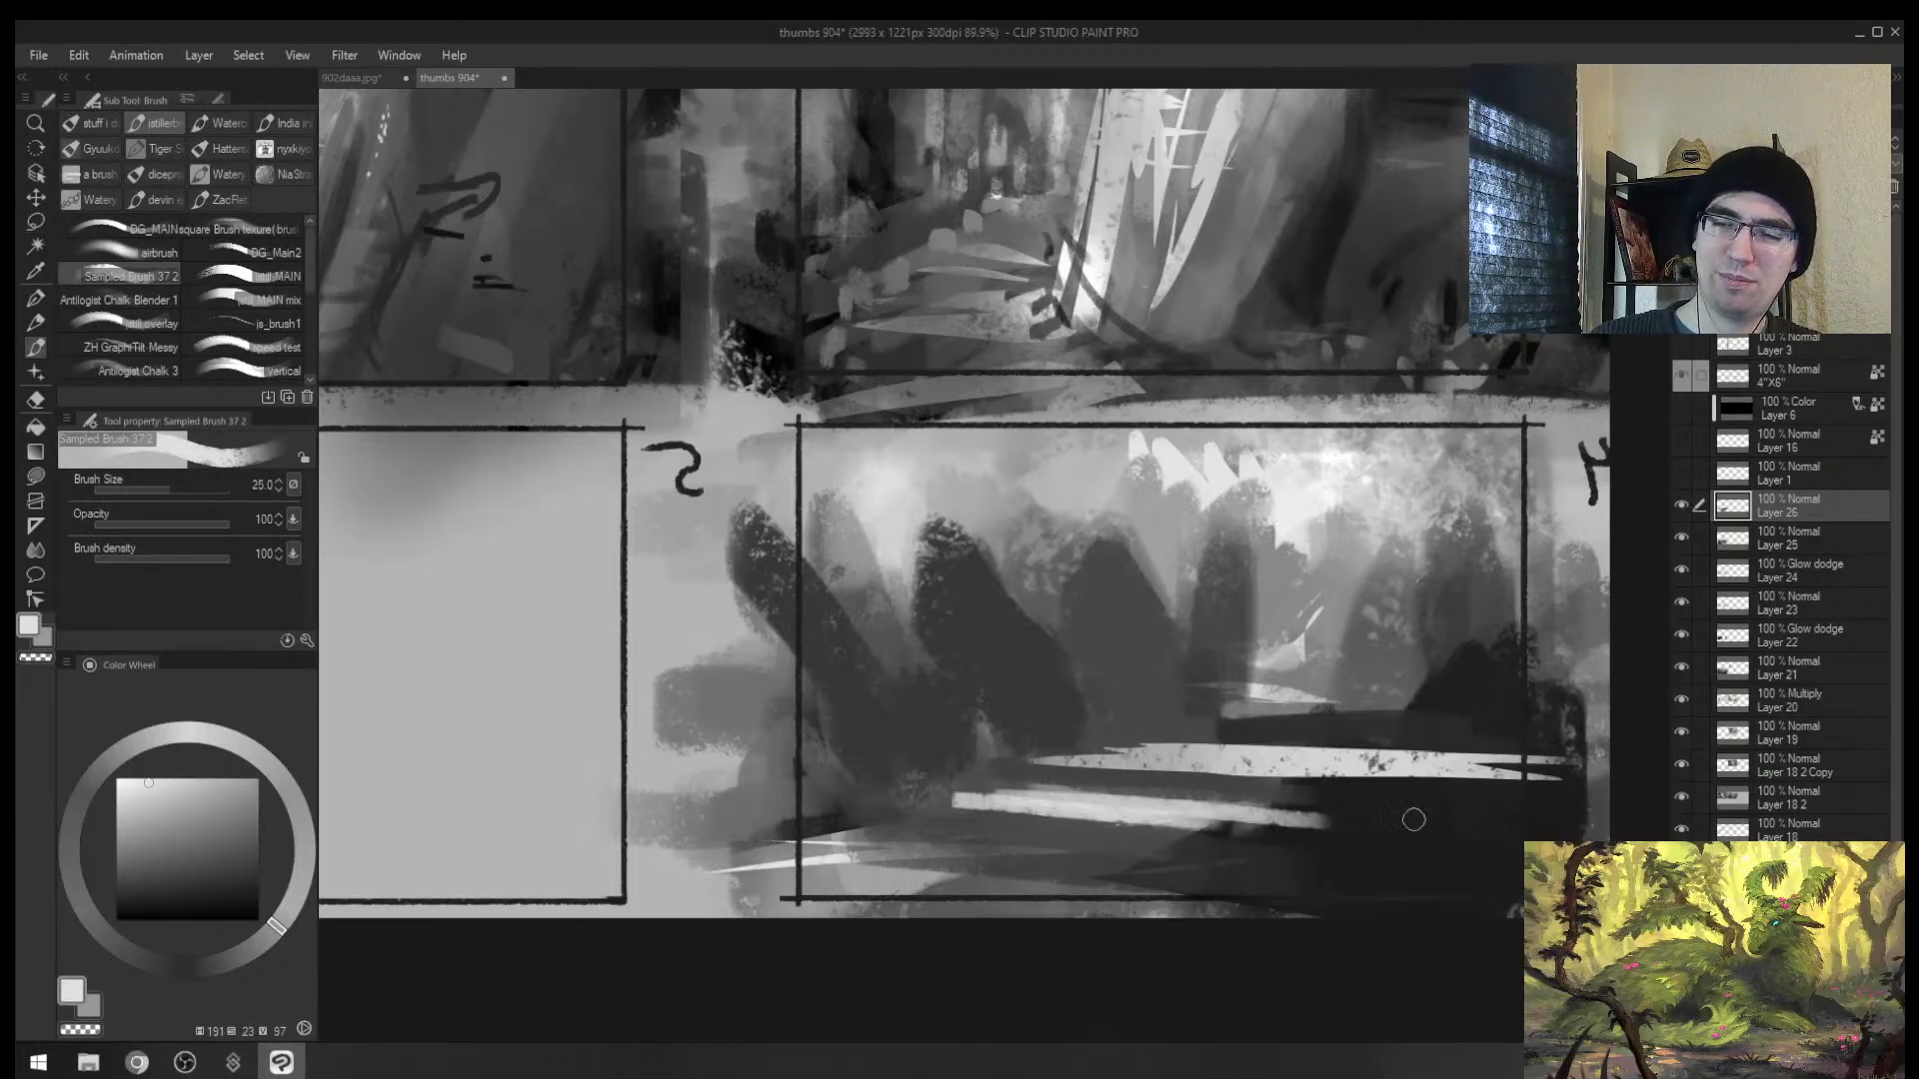
alt+click(985, 783)
drag(974, 786, 1424, 809)
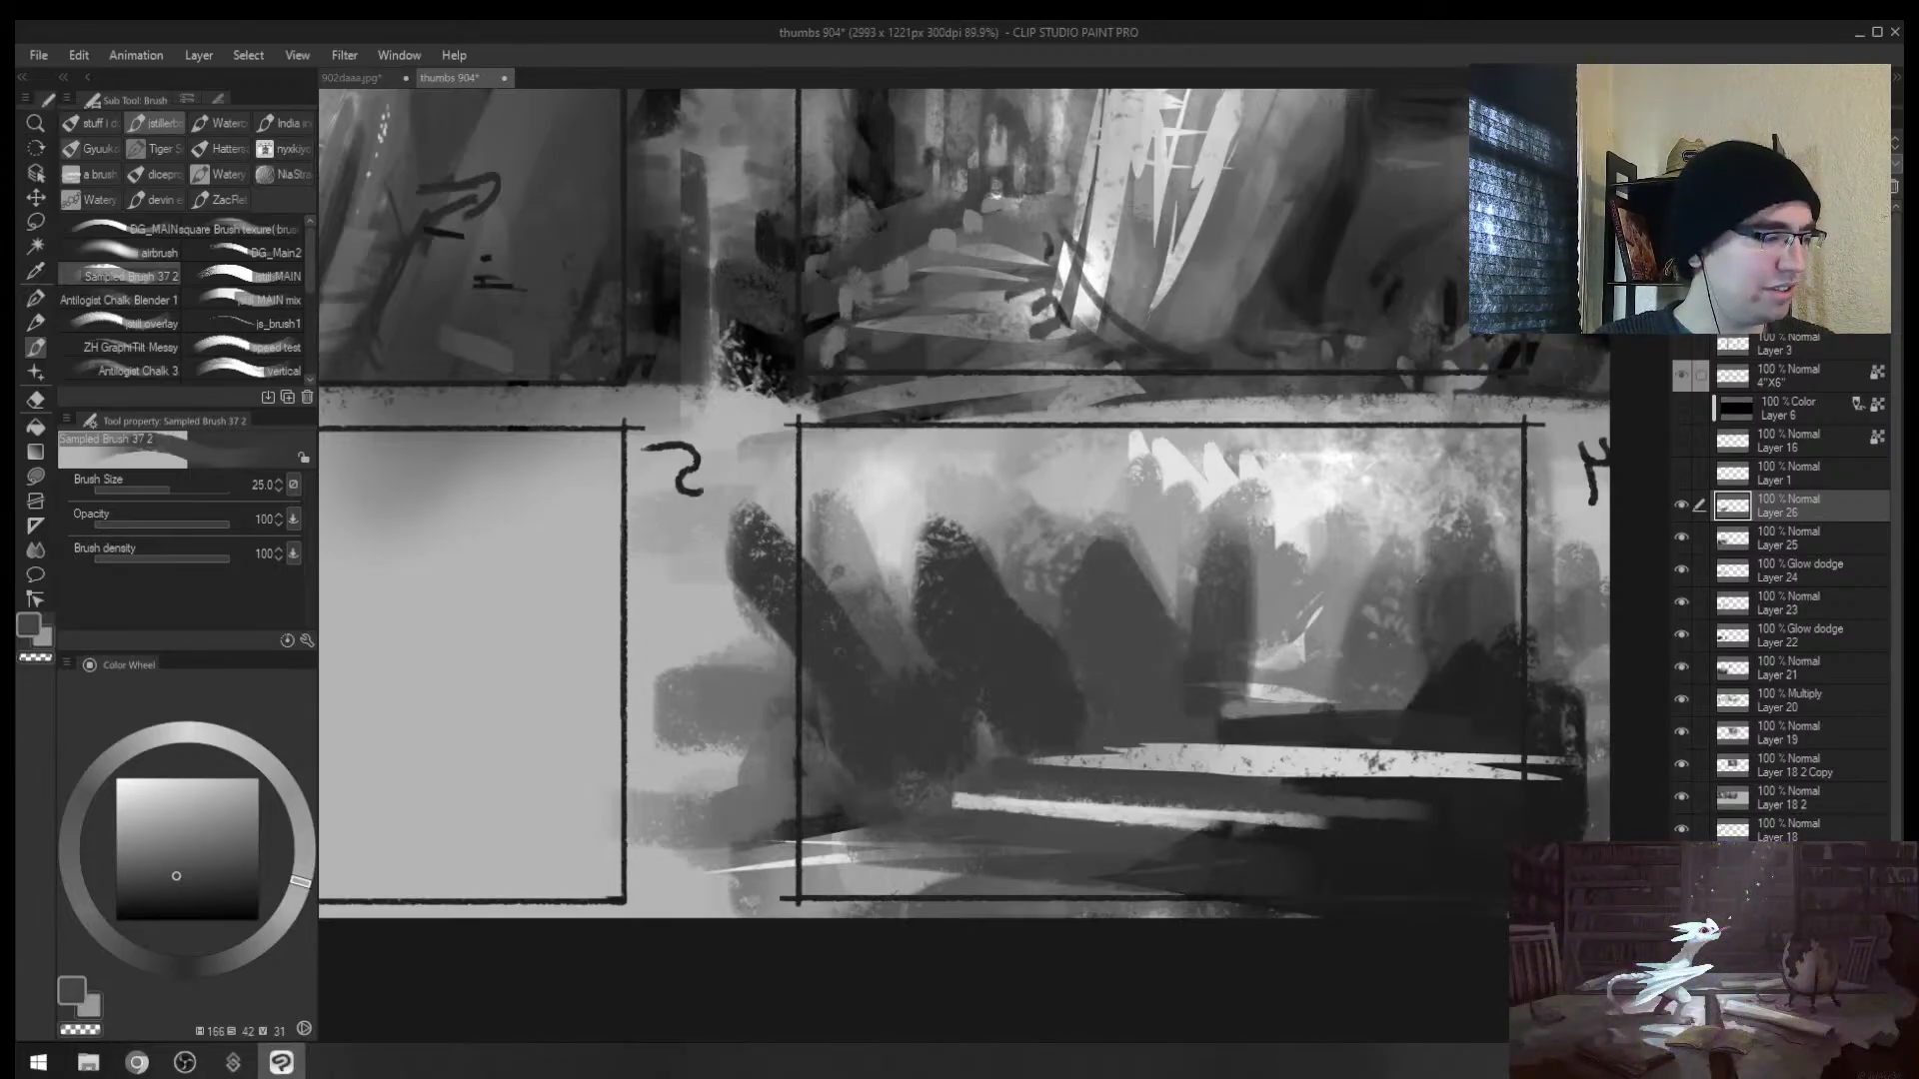
Step: Restore full colour display and click the Clip Studio taskbar icon
key(alt+Tab)
key(alt+Tab)
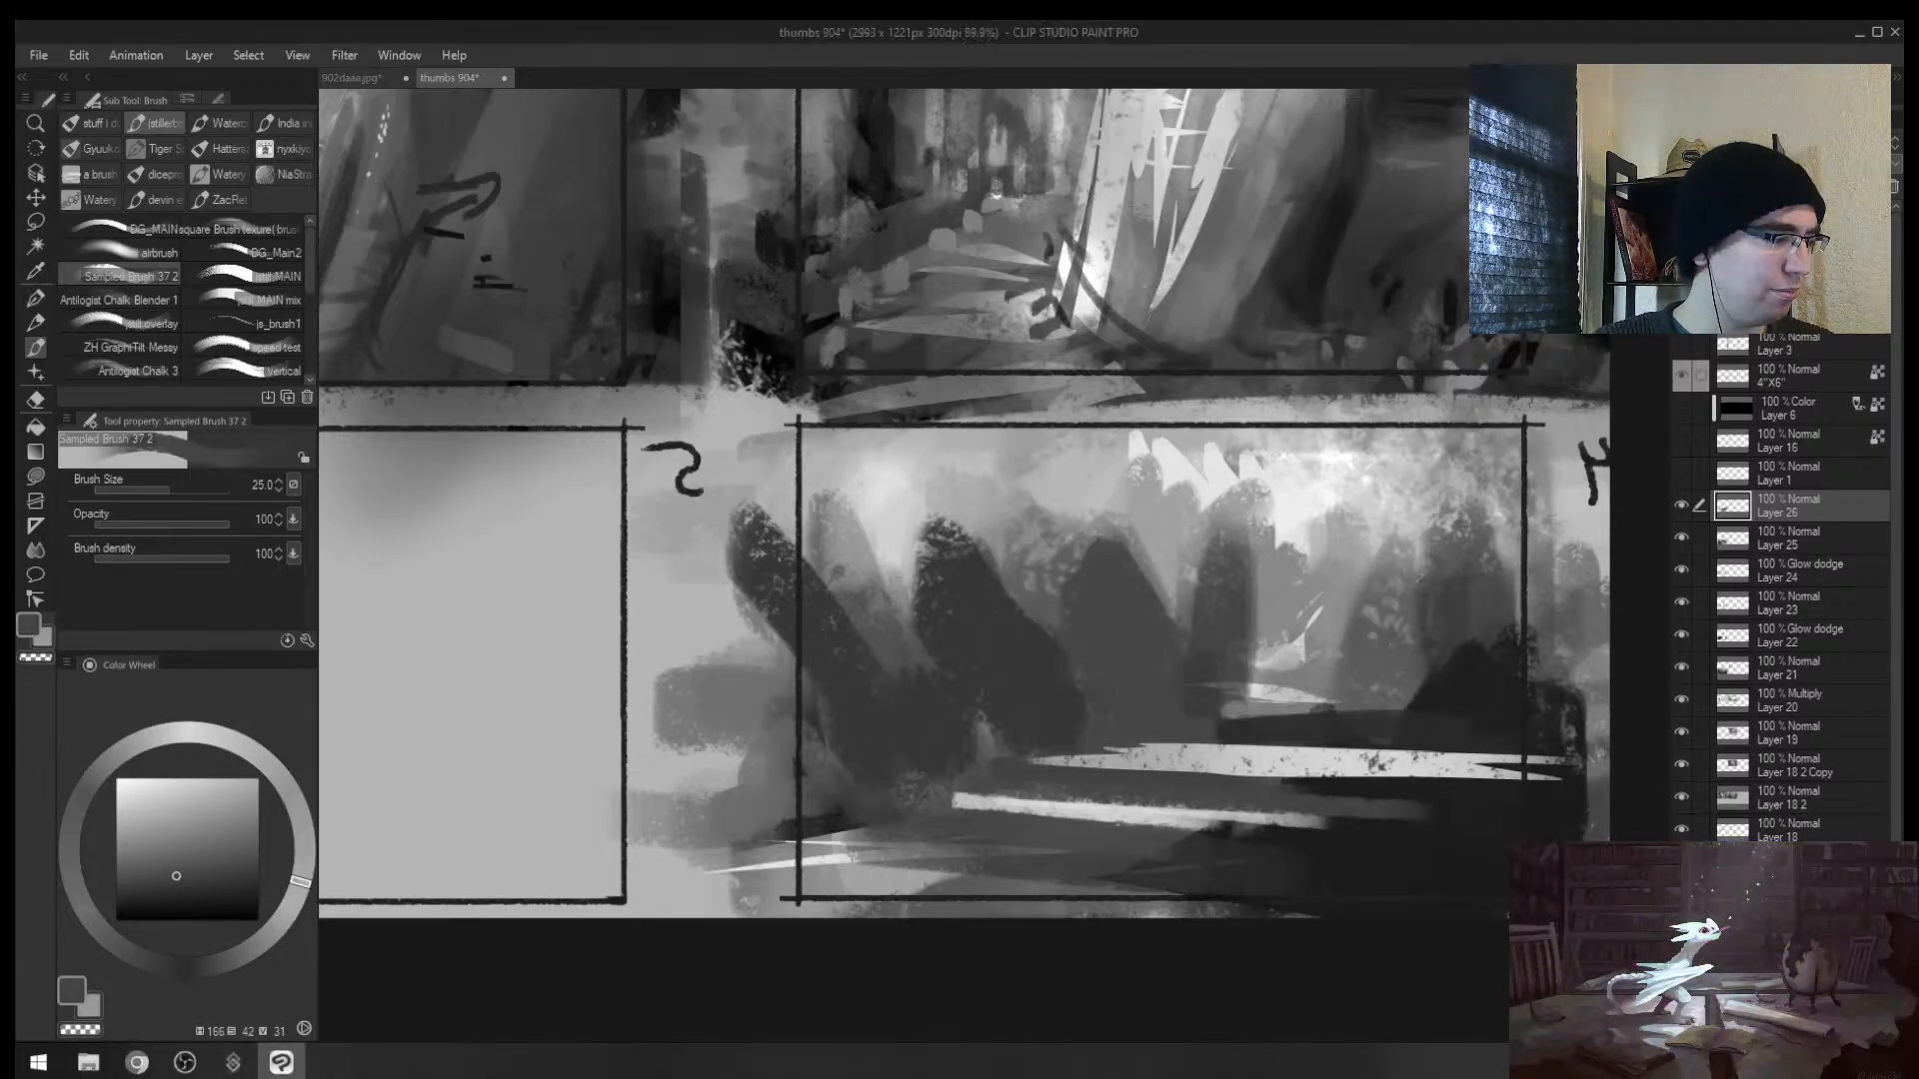
key(alt+Tab)
key(alt+Tab)
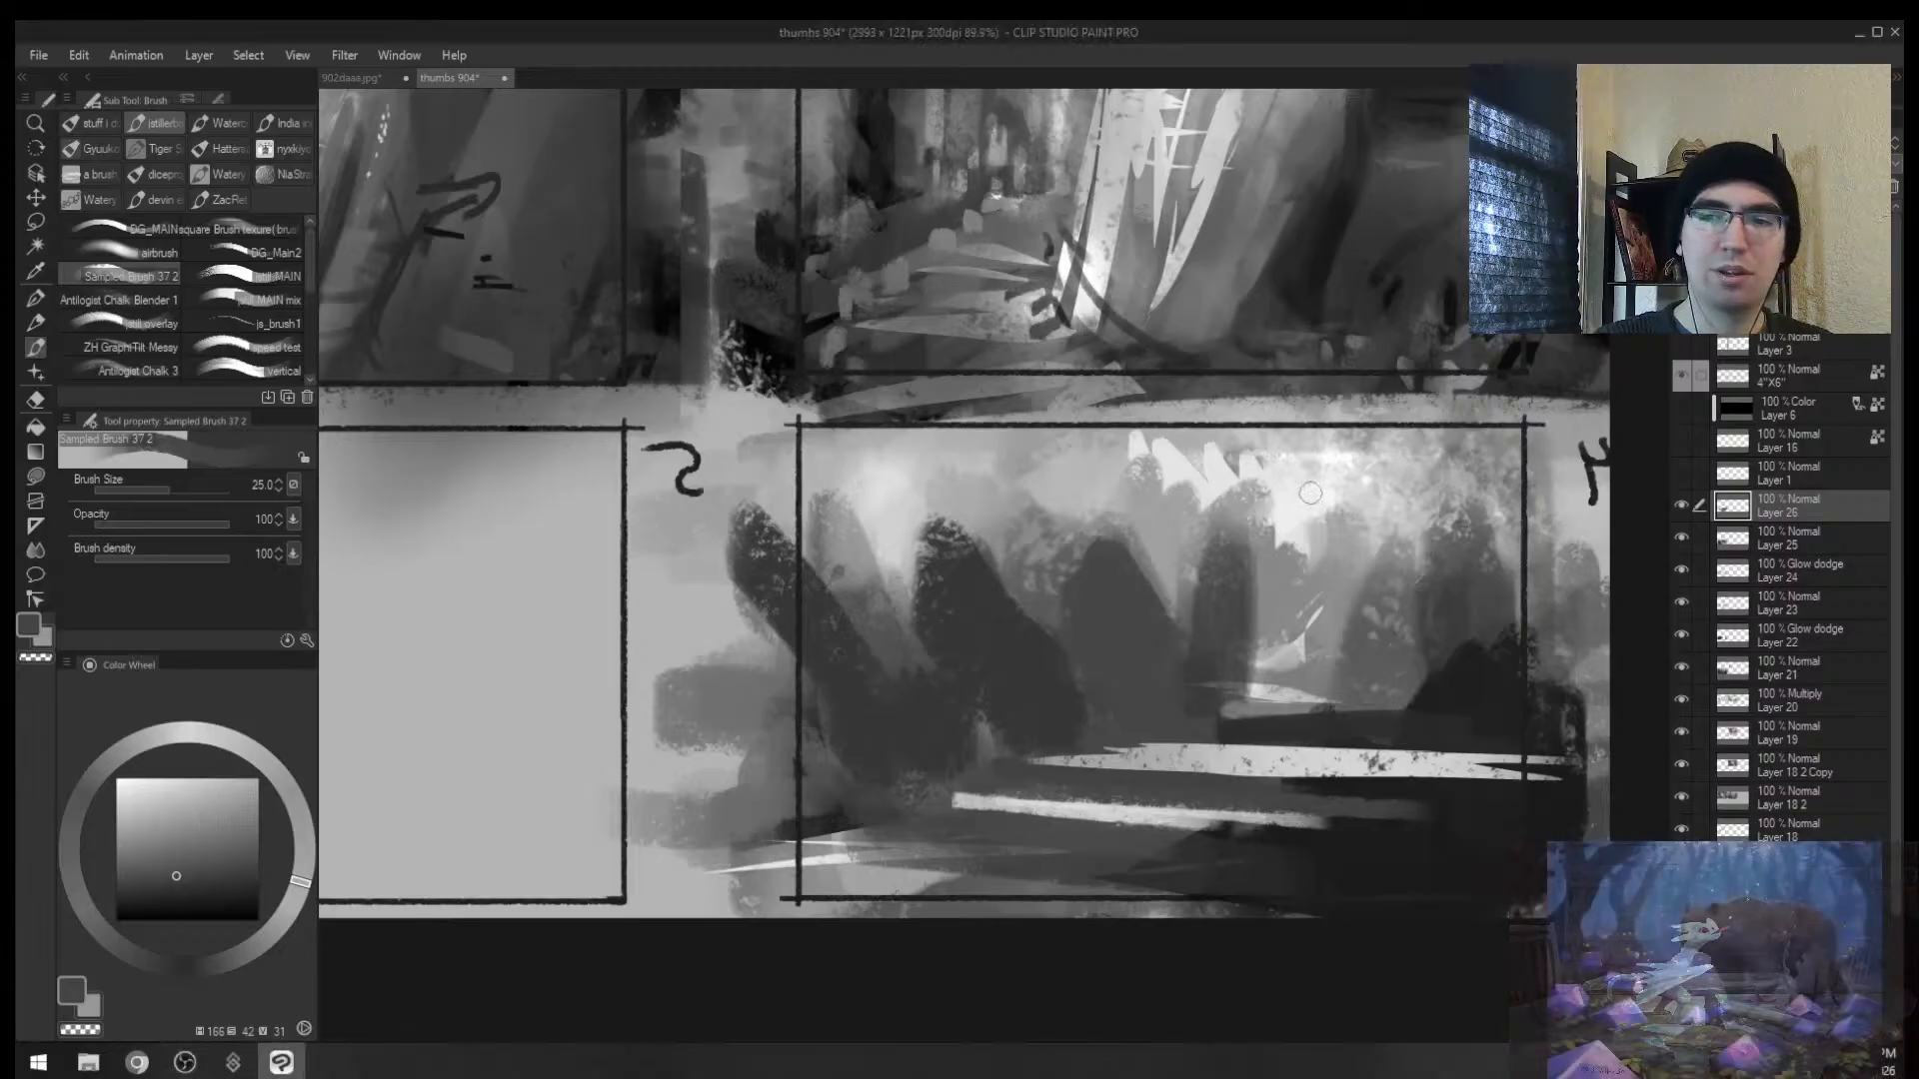
key(super+ctrl+c)
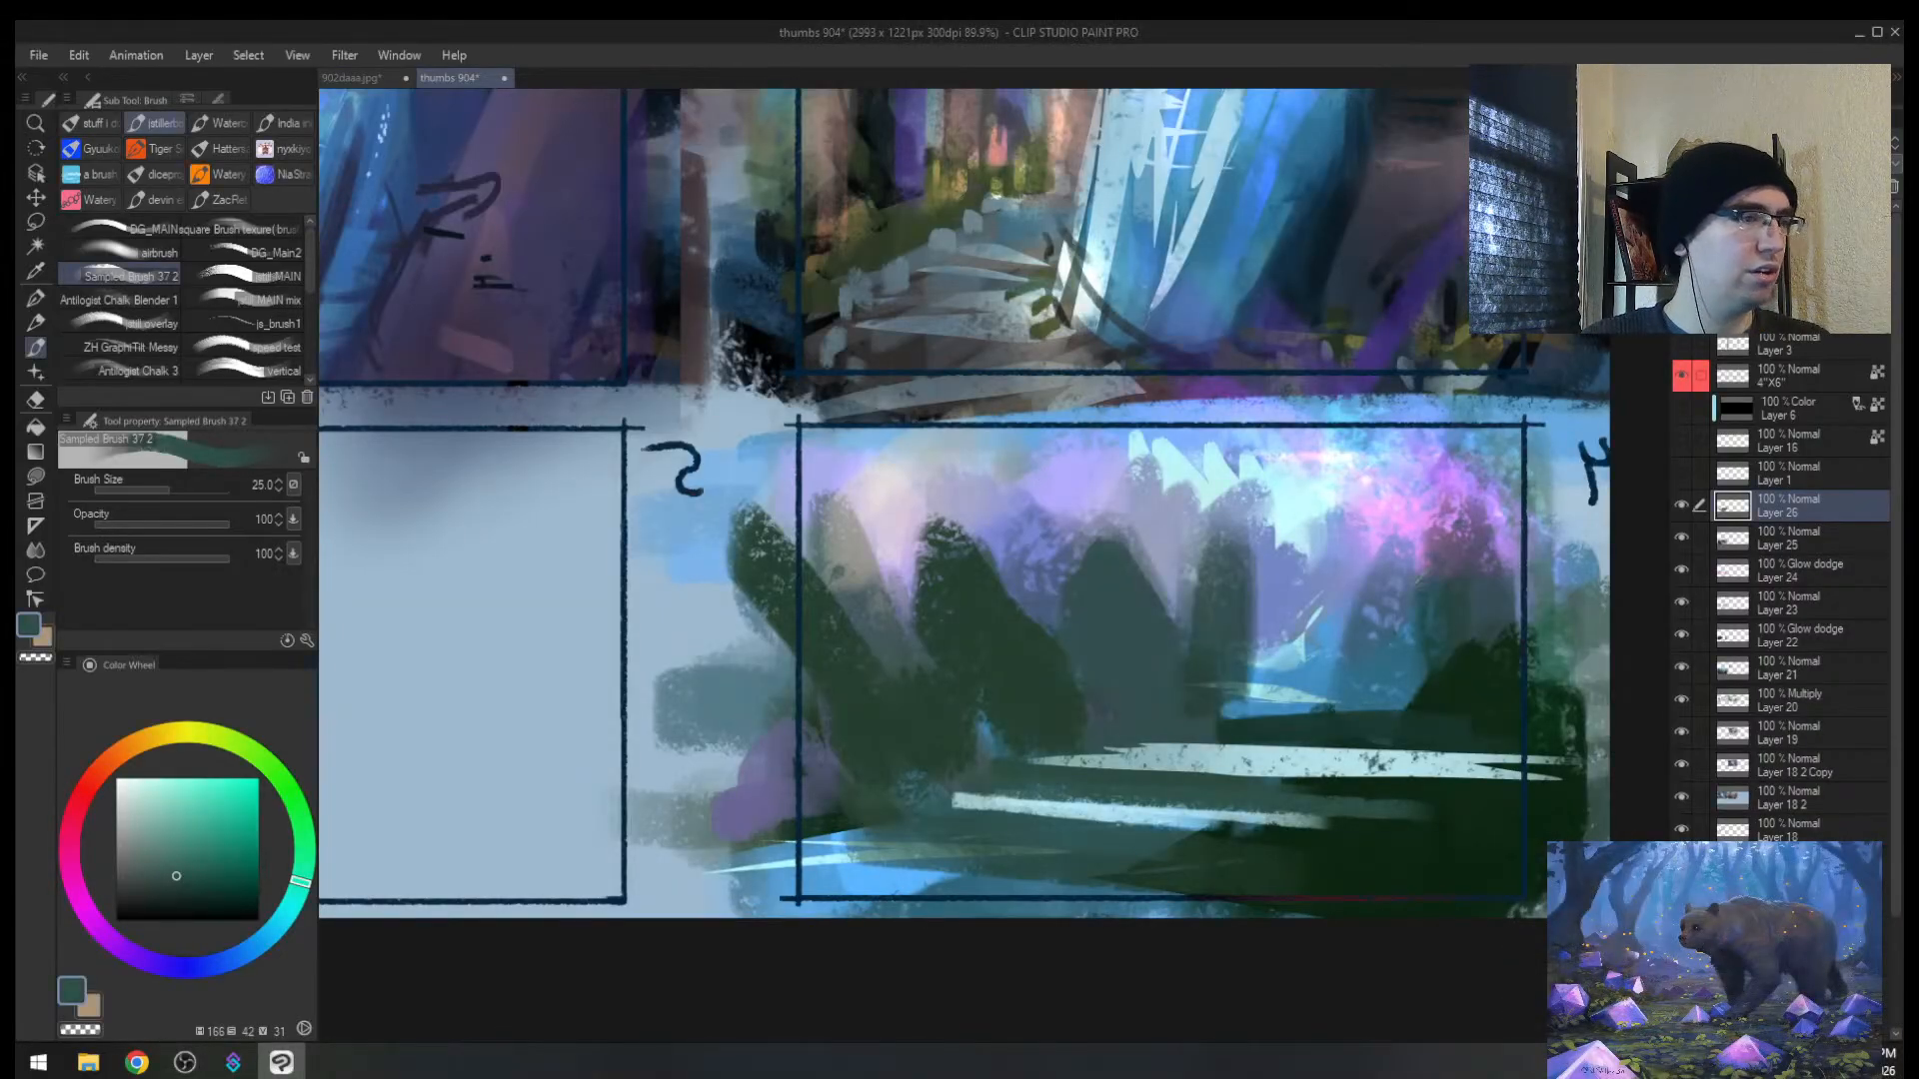
key(alt+Tab)
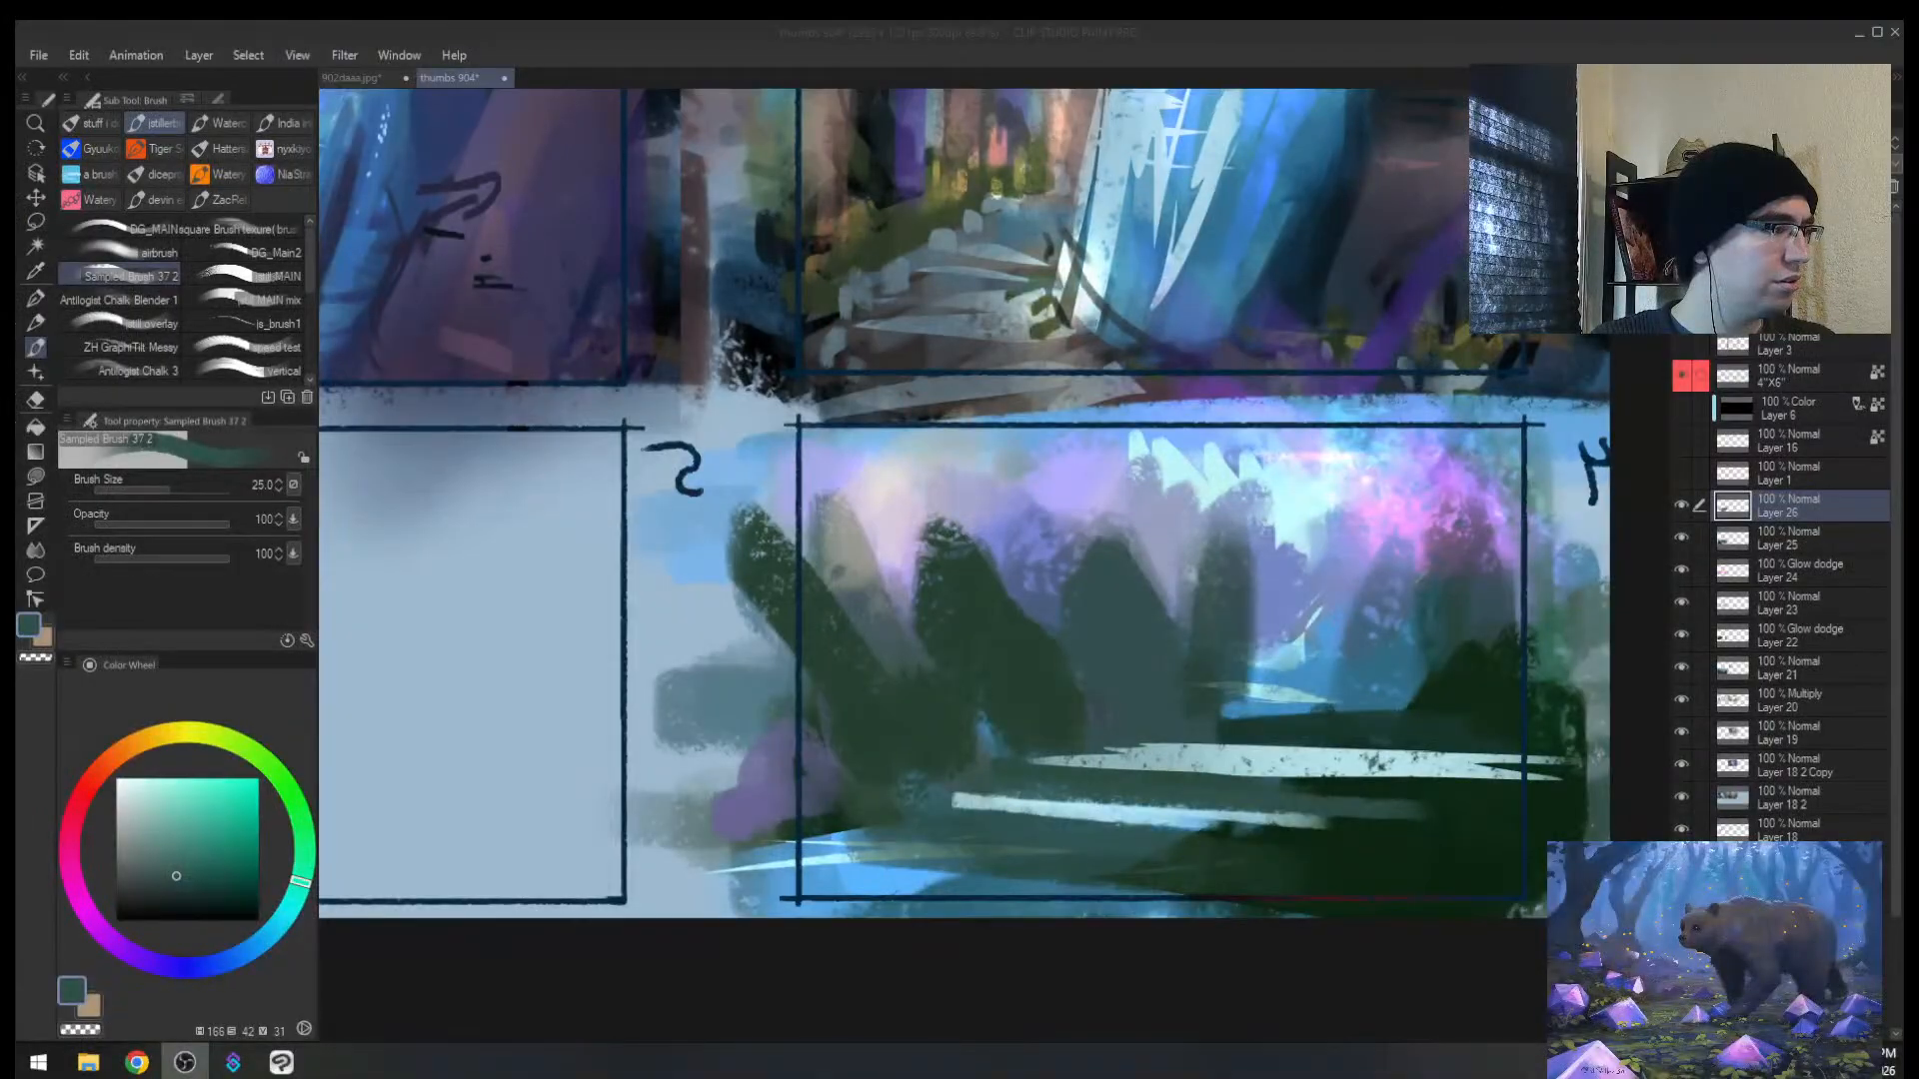
click(289, 1063)
Step: Switch the view to greyscale, zoom in on thumbnail 4 and flip the canvas horizontally
click(289, 1062)
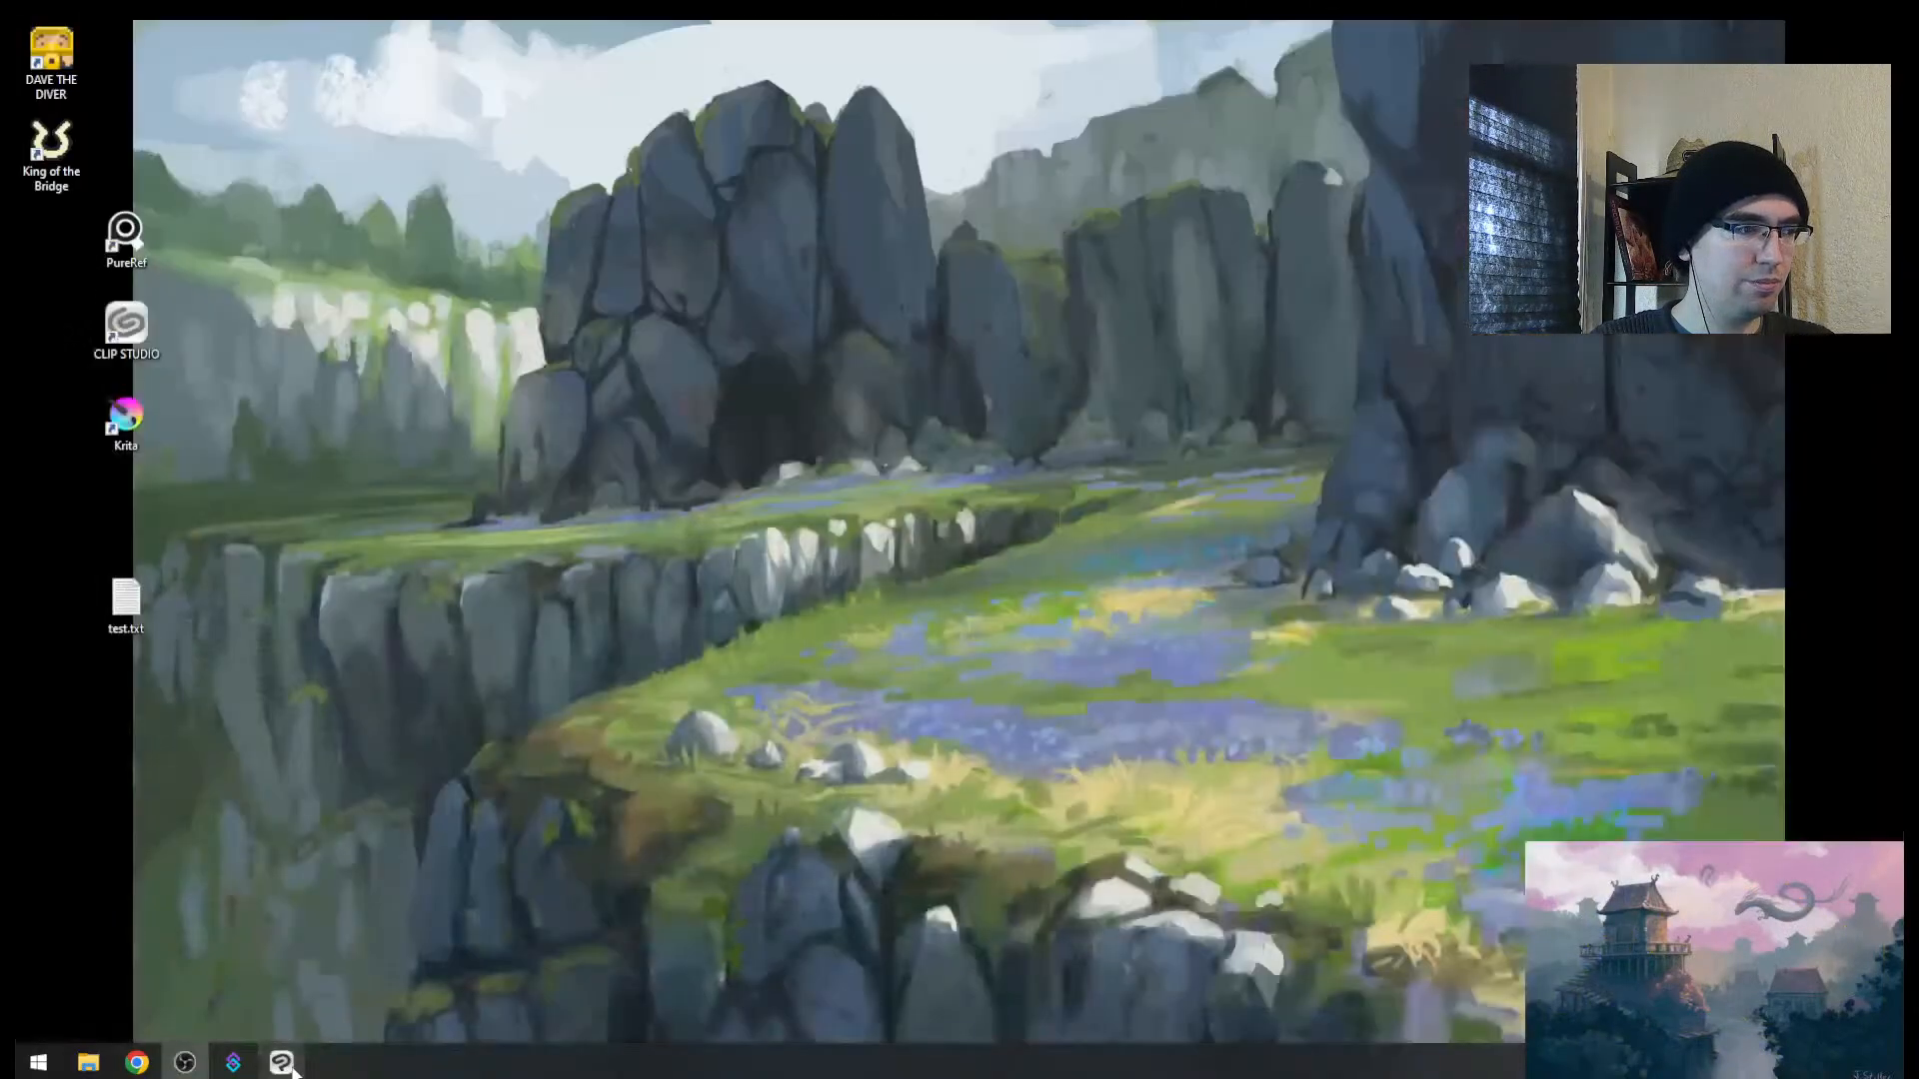
click(289, 1062)
key(super+ctrl+c)
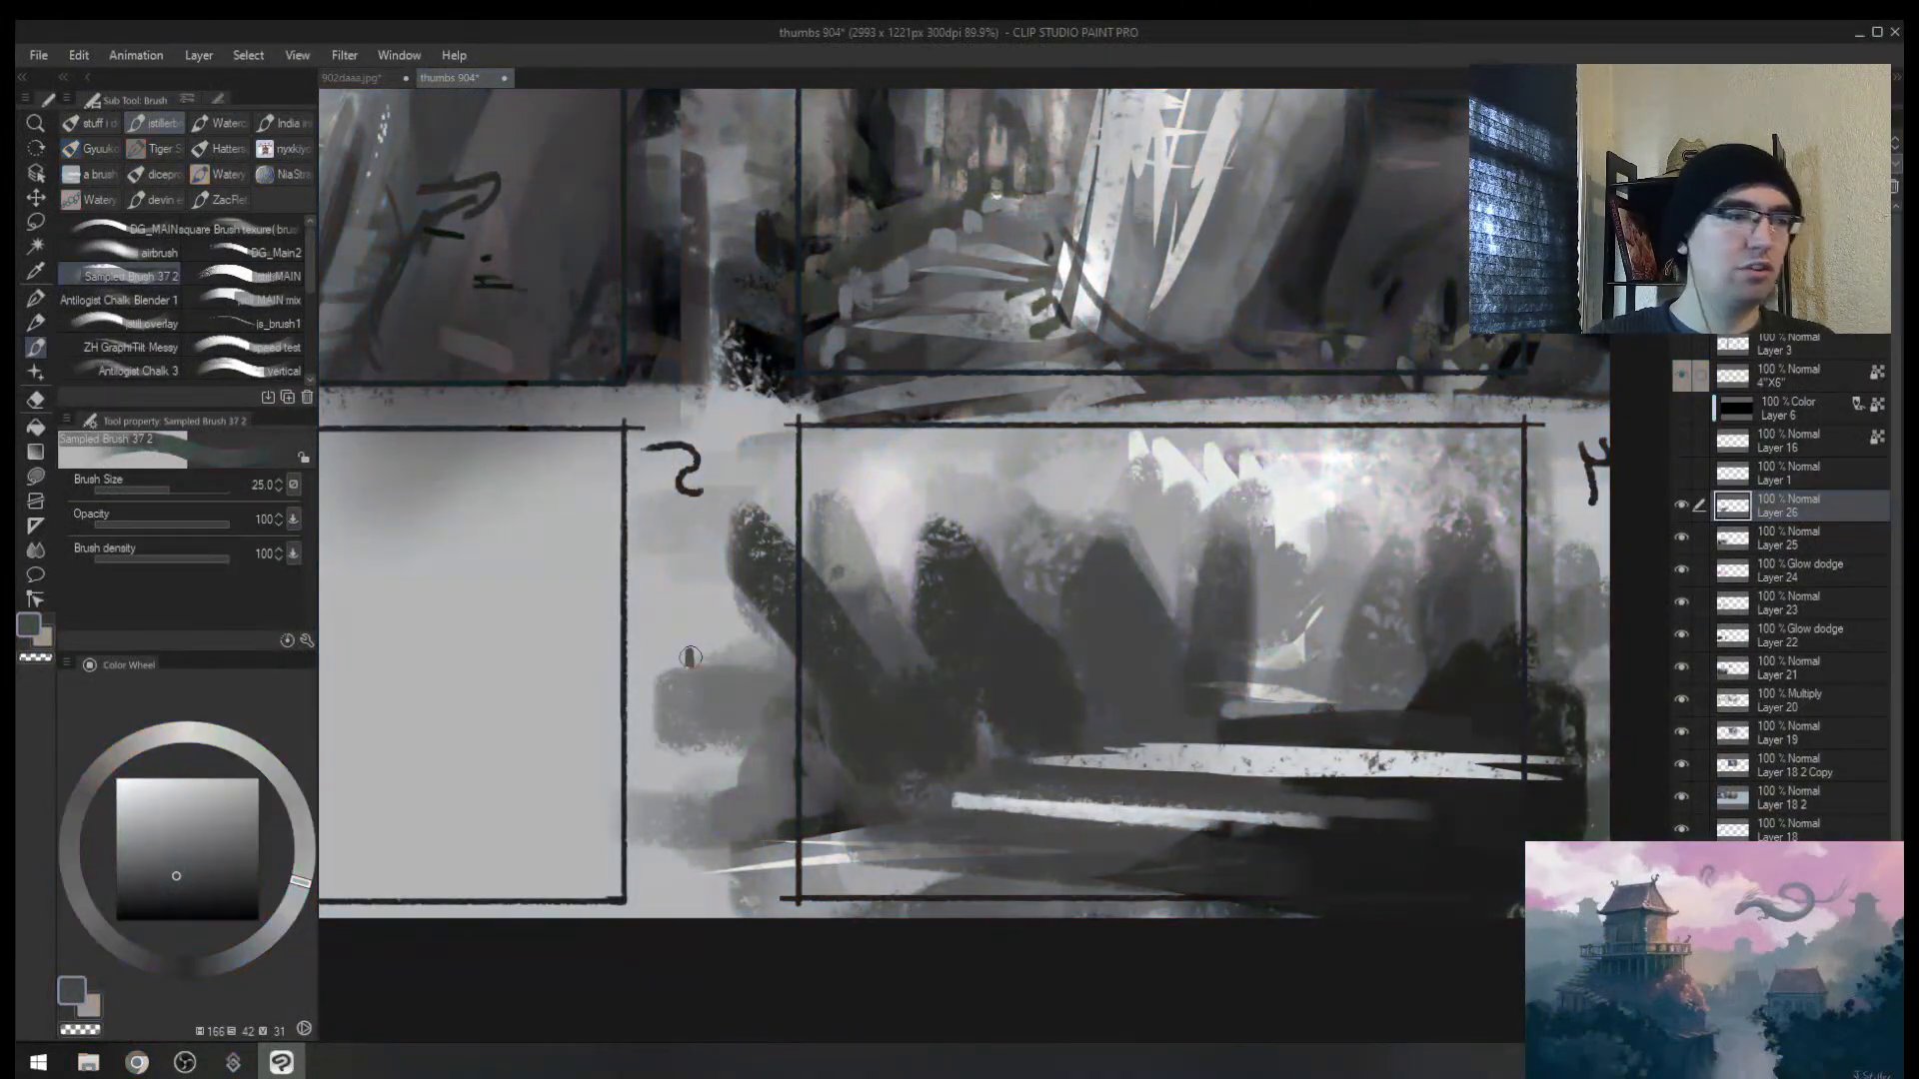
key(alt+space)
drag(1137, 739, 1340, 628)
key(h)
key(b)
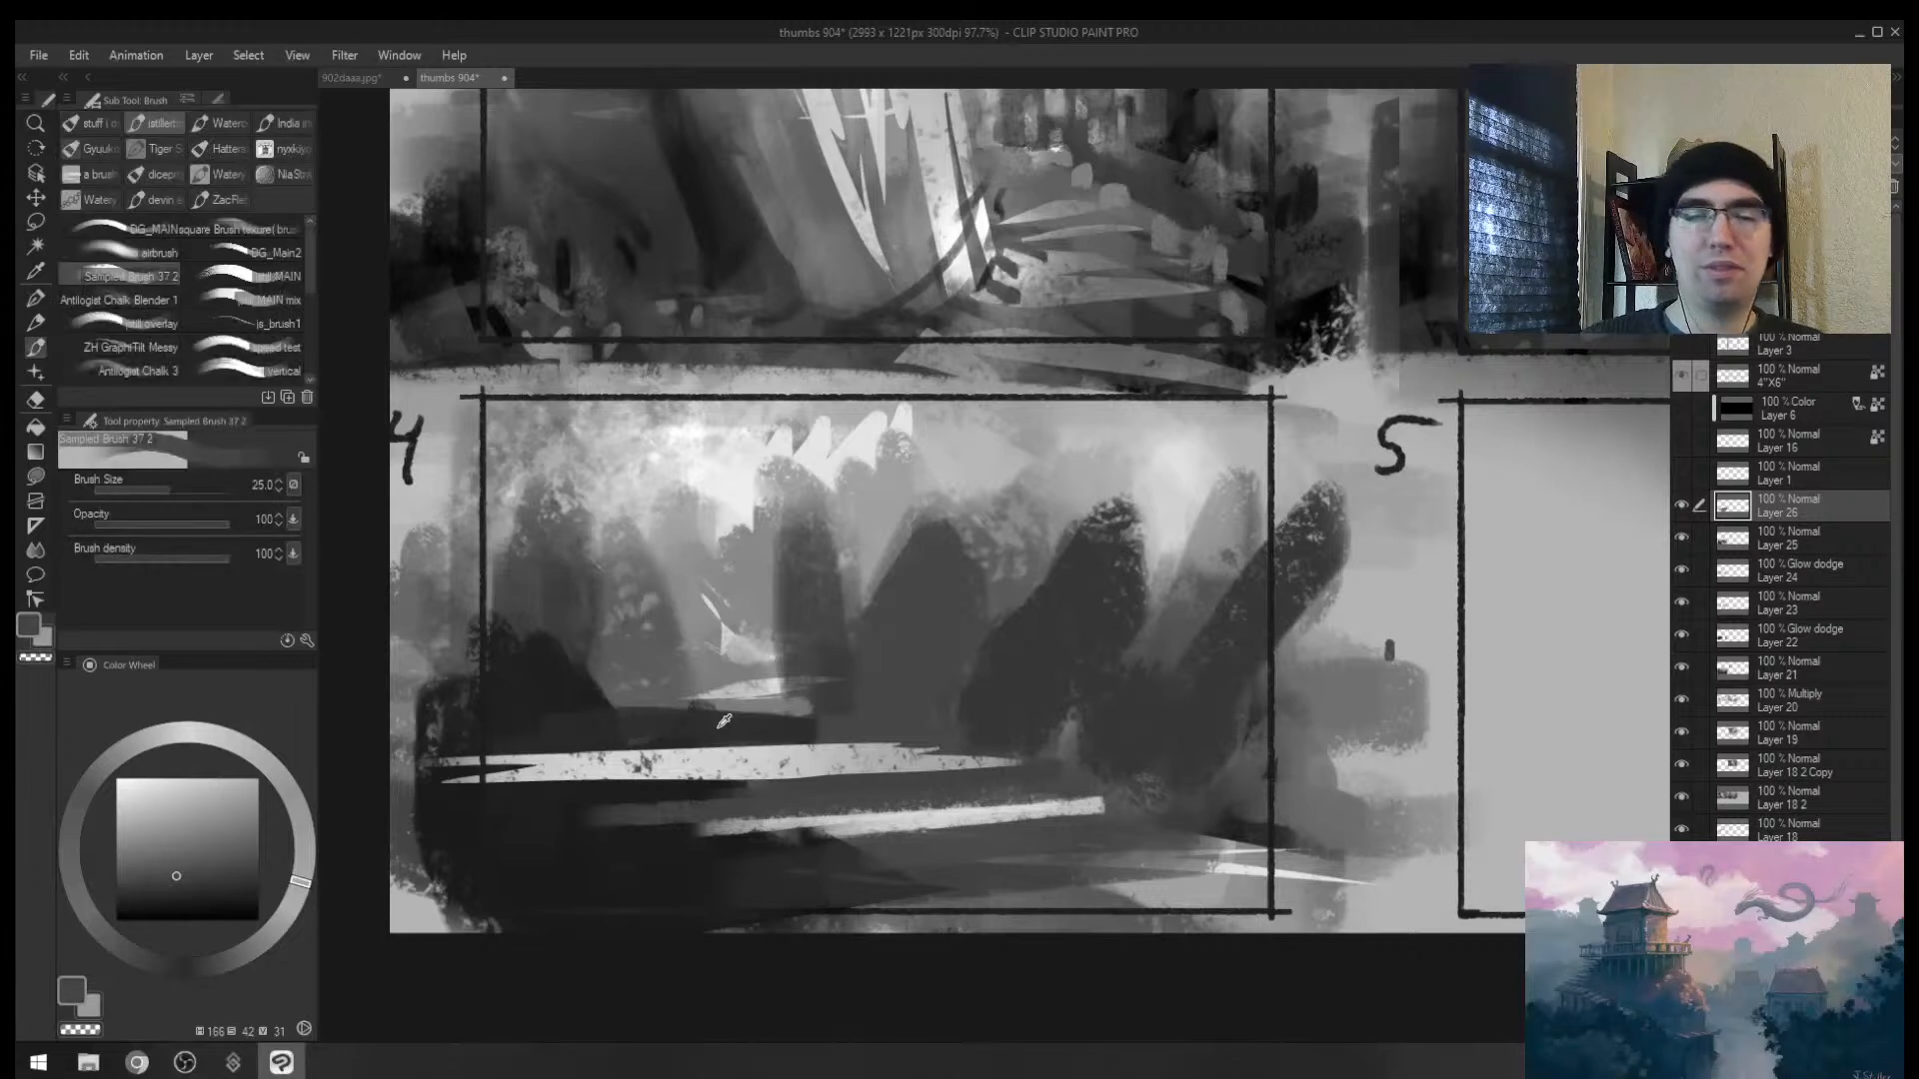
Step: Paint dark strokes across the white band, reshape the left hill and start a tree shape
alt+click(704, 735)
drag(467, 751, 858, 747)
drag(658, 764, 498, 769)
drag(702, 736, 920, 738)
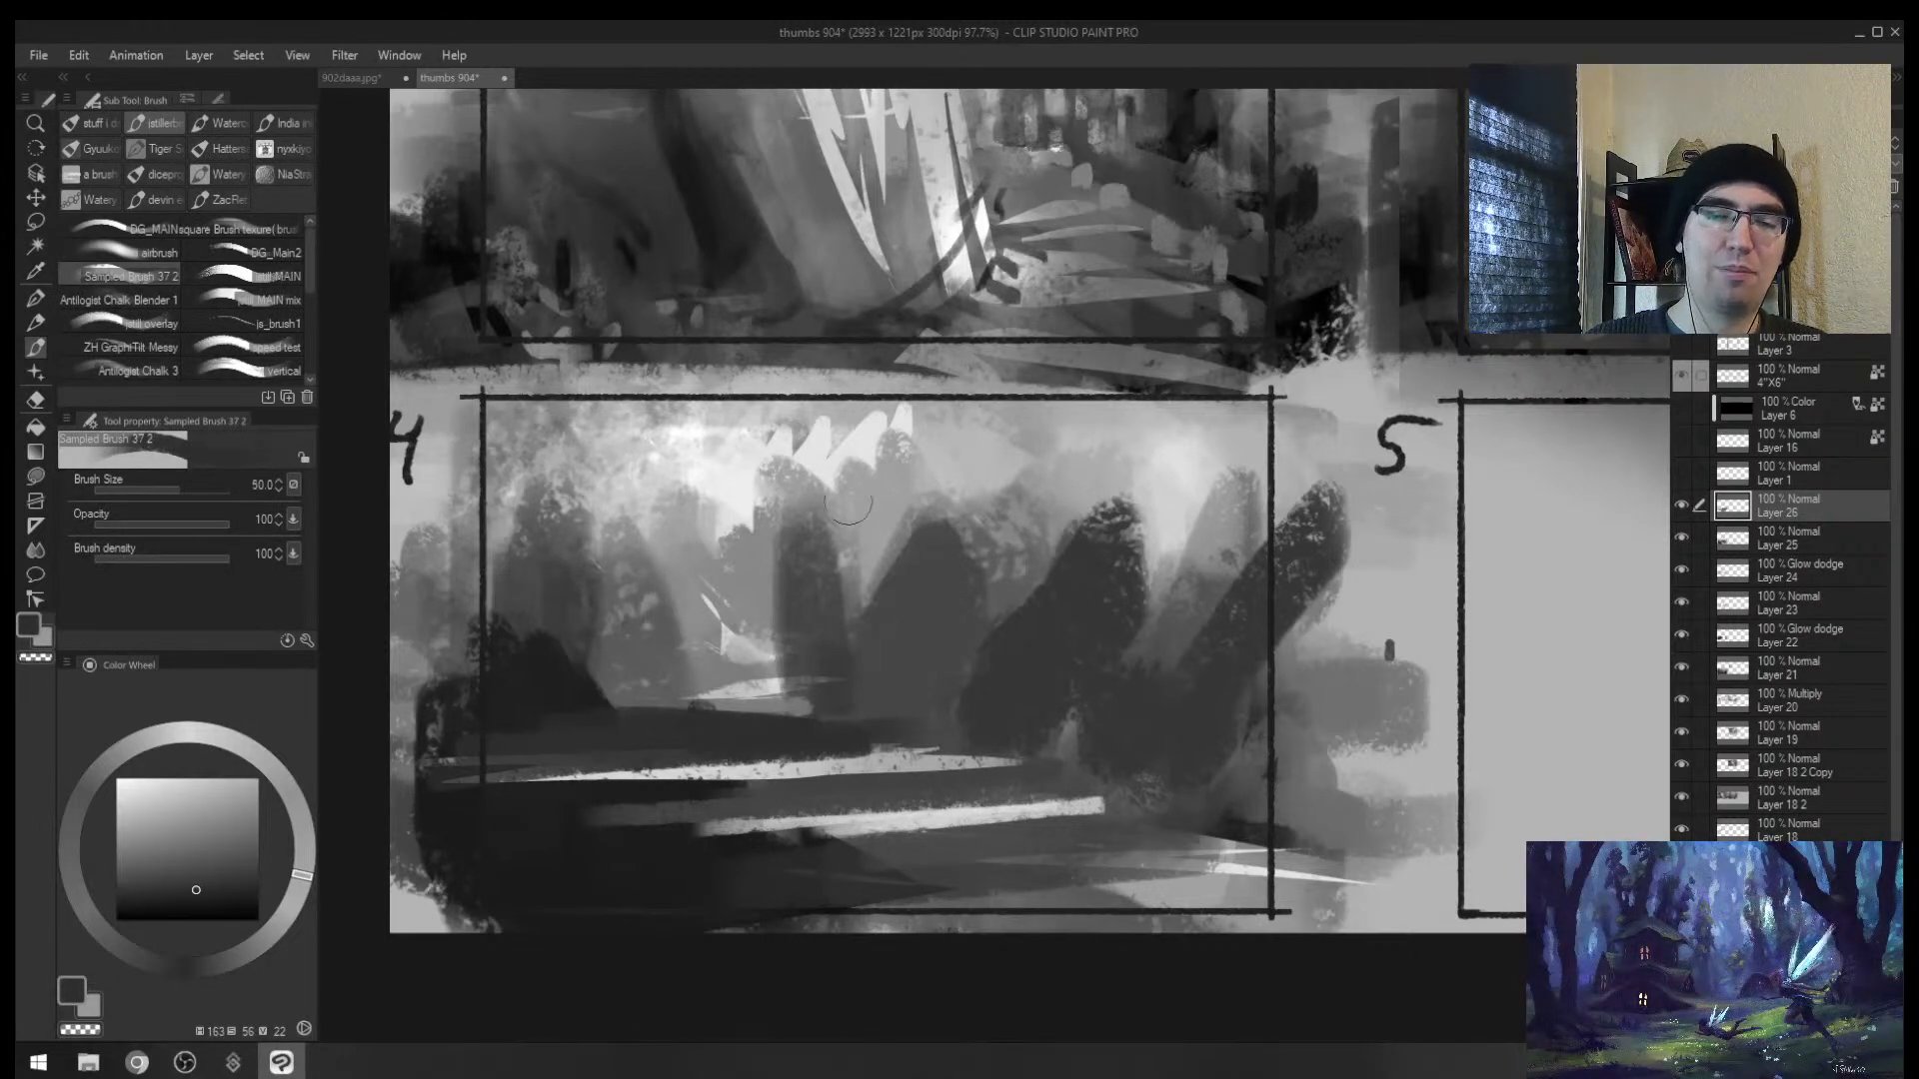
drag(597, 729, 542, 661)
drag(549, 597, 543, 680)
Step: With a darker colour and larger brush, paint and widen the left tree-like trunk strokes
alt+click(522, 688)
key(])
key(])
key(])
drag(537, 556, 517, 711)
drag(568, 592, 589, 715)
key(super+ctrl+c)
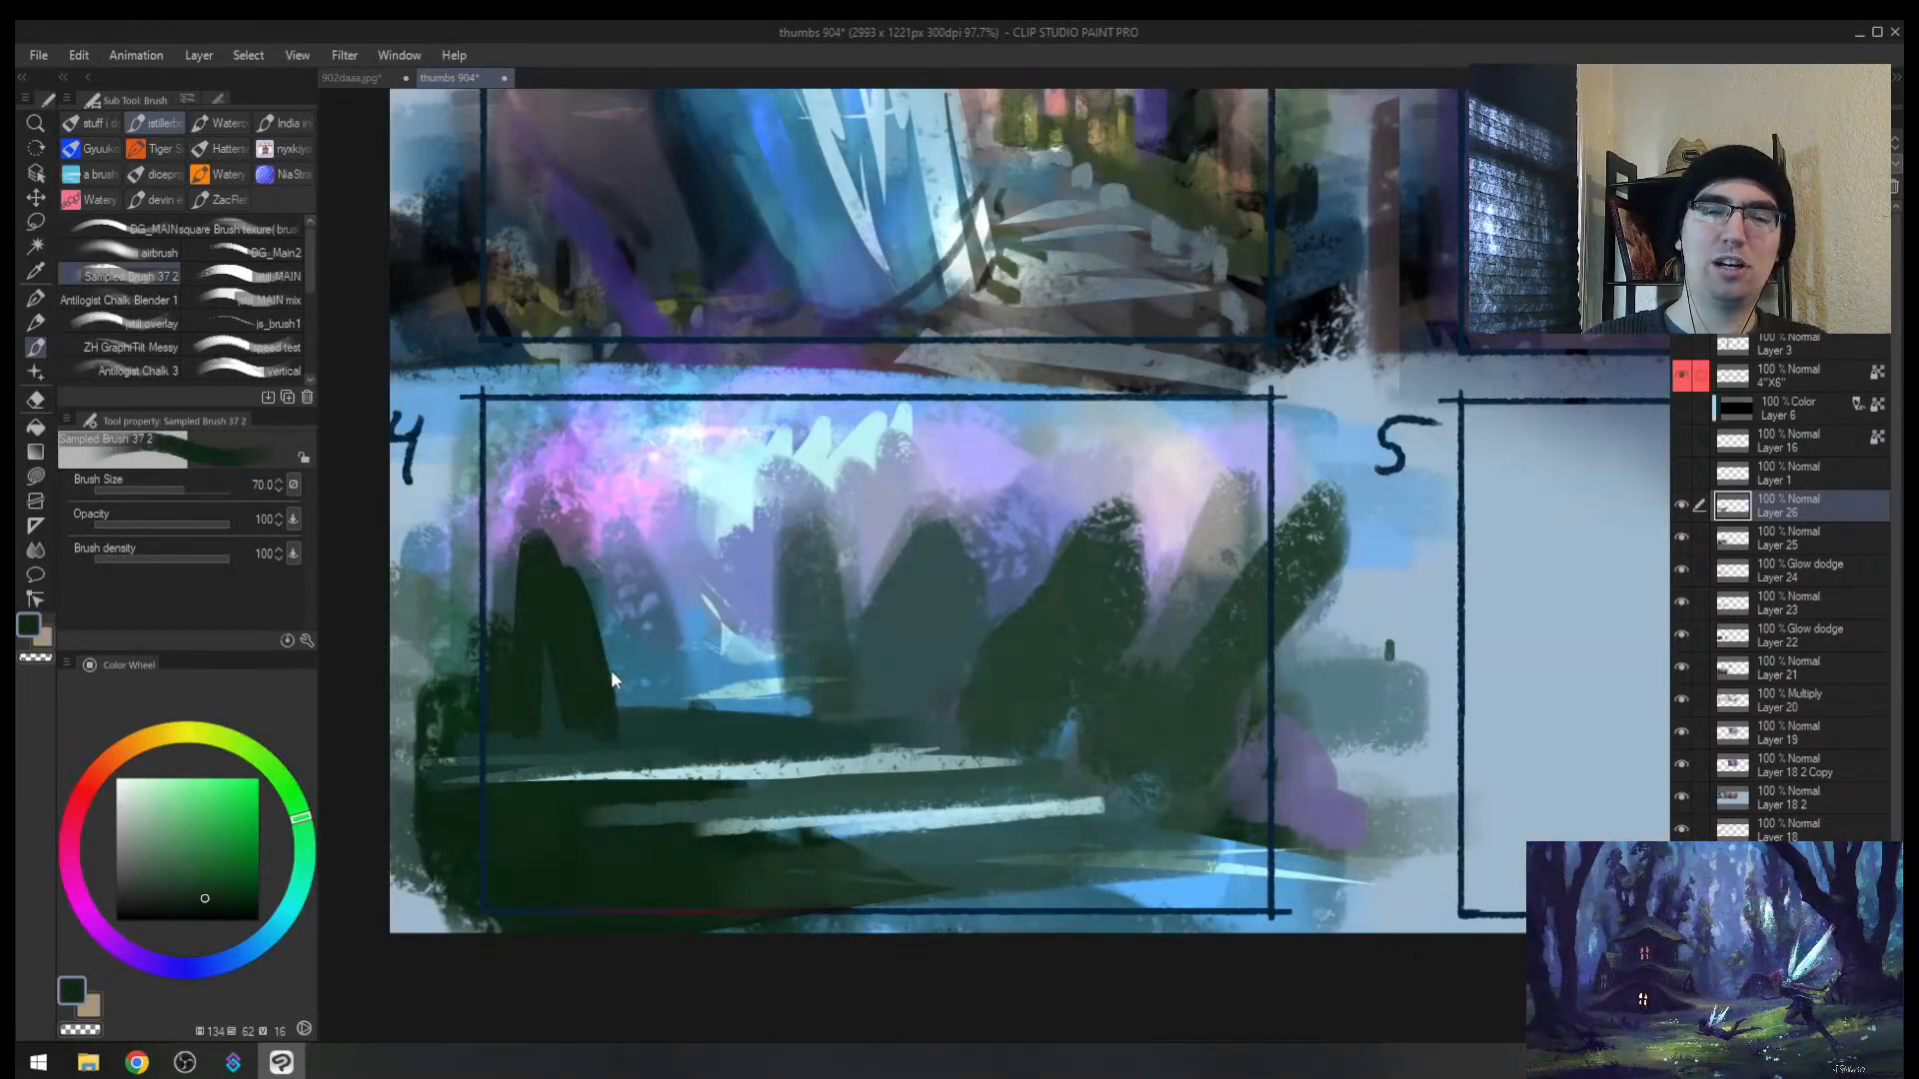
key(super+ctrl+c)
key(])
drag(590, 552, 602, 677)
drag(593, 608, 614, 672)
Step: Build up a large dark leaning trunk at thumbnail 4's right and a dark stroke along the left edge
drag(1287, 559, 1109, 870)
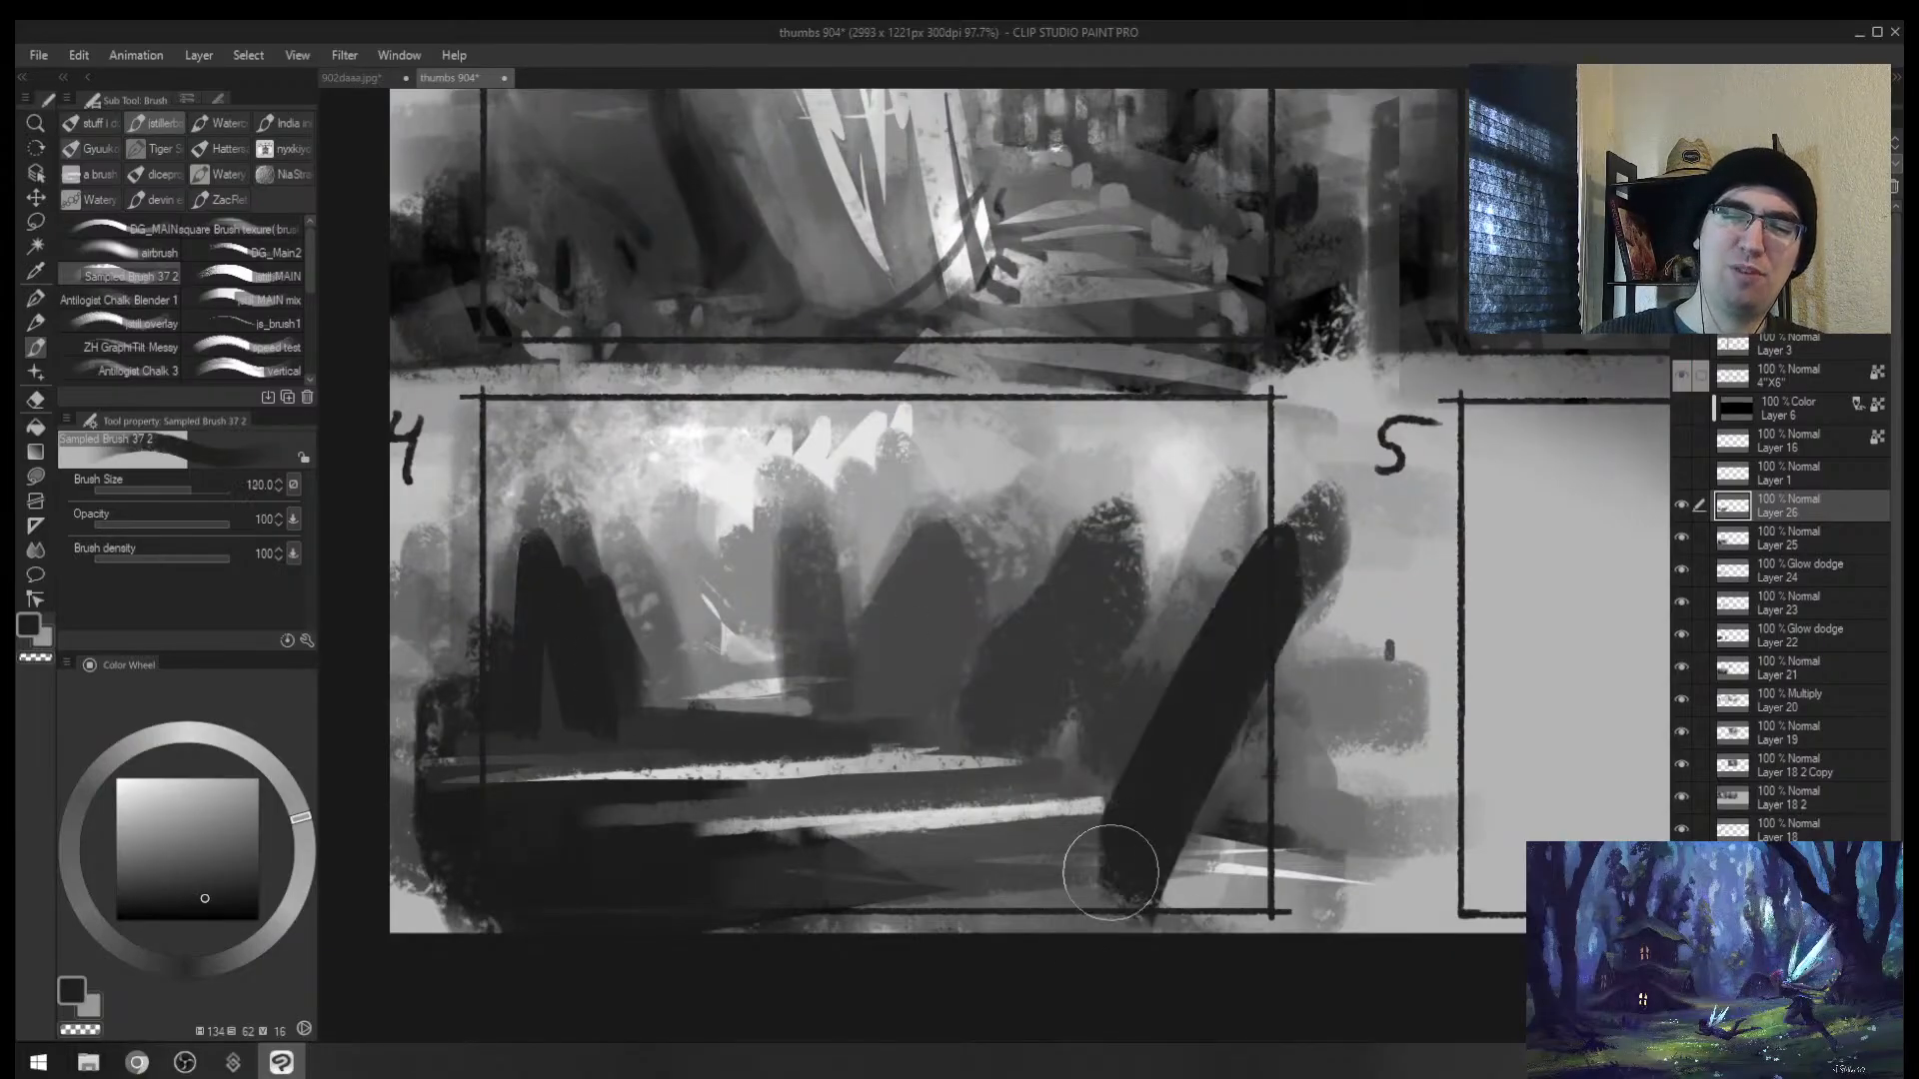
key(])
key(])
key(])
drag(1231, 644, 1114, 858)
drag(1219, 599, 1142, 728)
mouse_move(1239, 484)
mouse_down()
mouse_move(1329, 562)
mouse_move(1199, 849)
mouse_up()
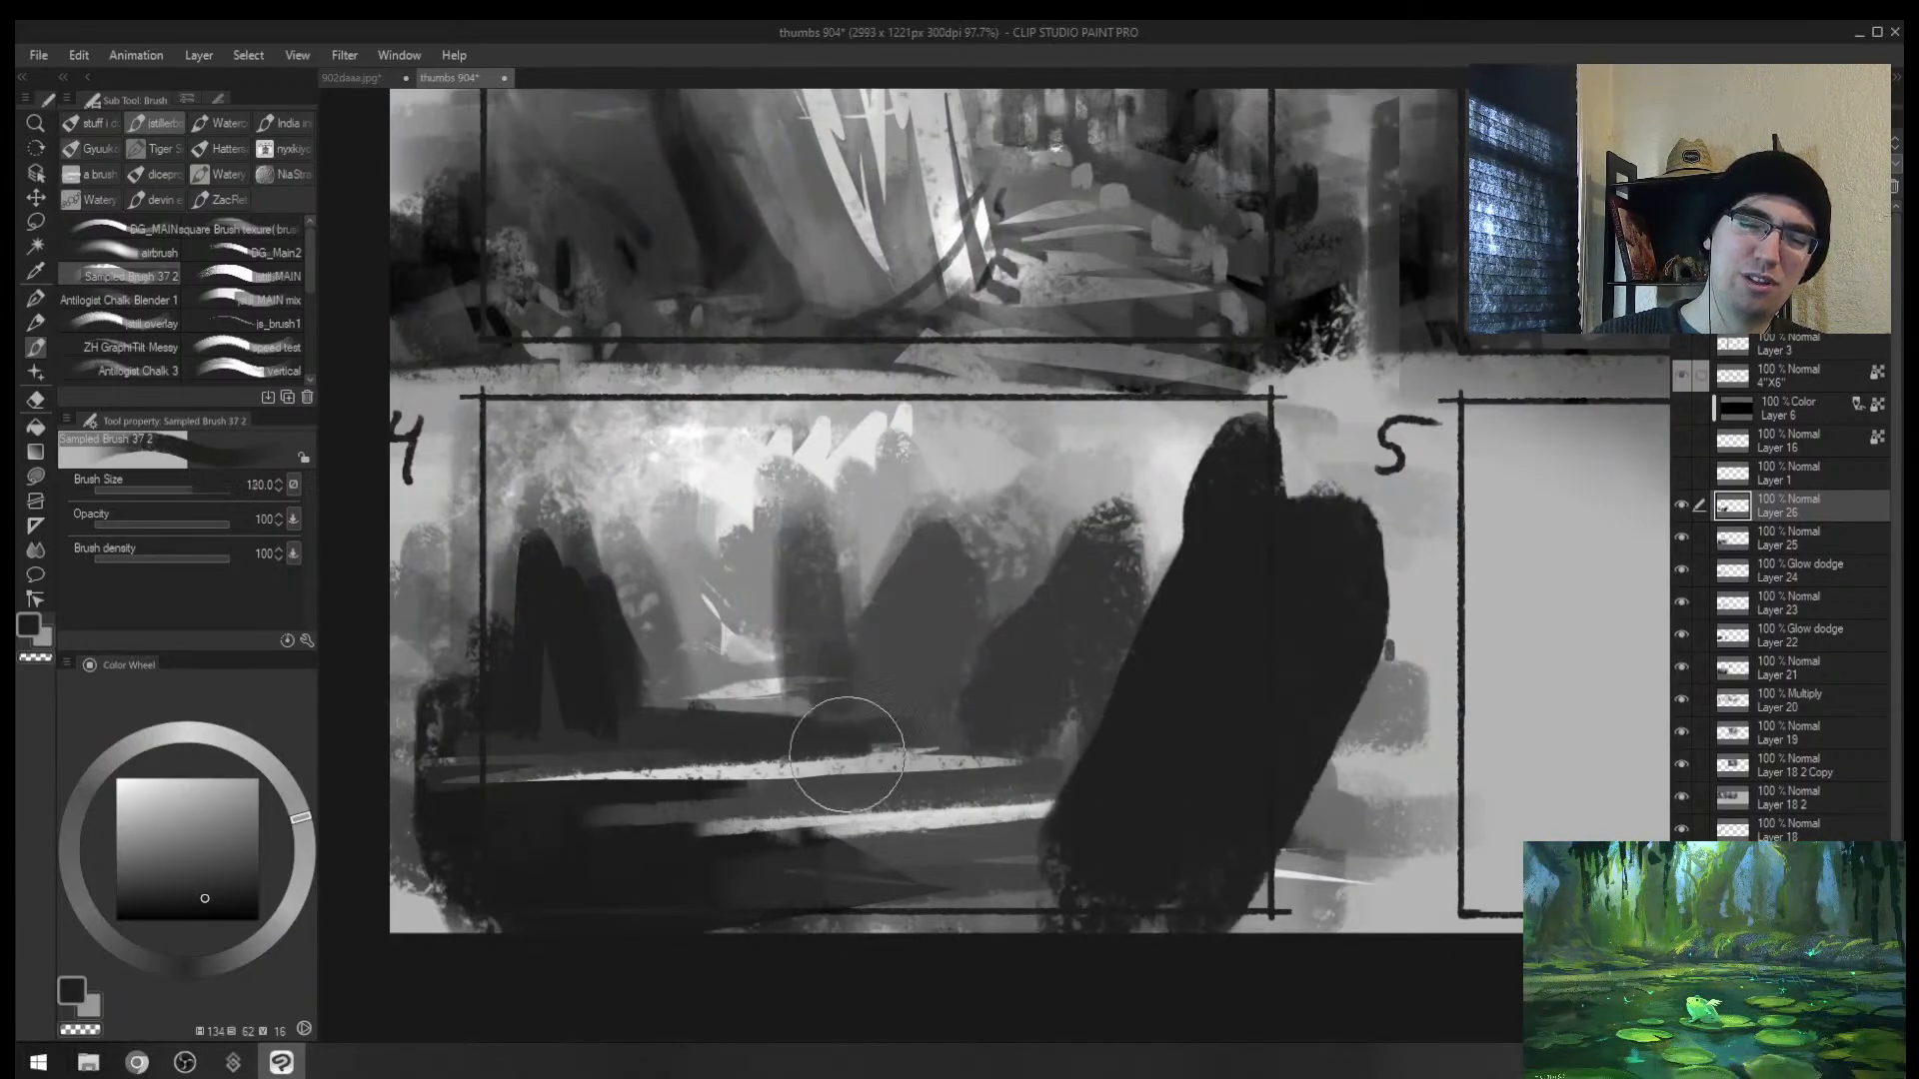
key([)
mouse_move(550, 750)
mouse_down()
mouse_move(426, 673)
mouse_move(630, 926)
mouse_move(596, 822)
mouse_move(715, 924)
mouse_up()
Step: Widen the left trunk's lower-right slope in dark and lay a lighter stroke over the central trunk
key([)
alt+click(718, 726)
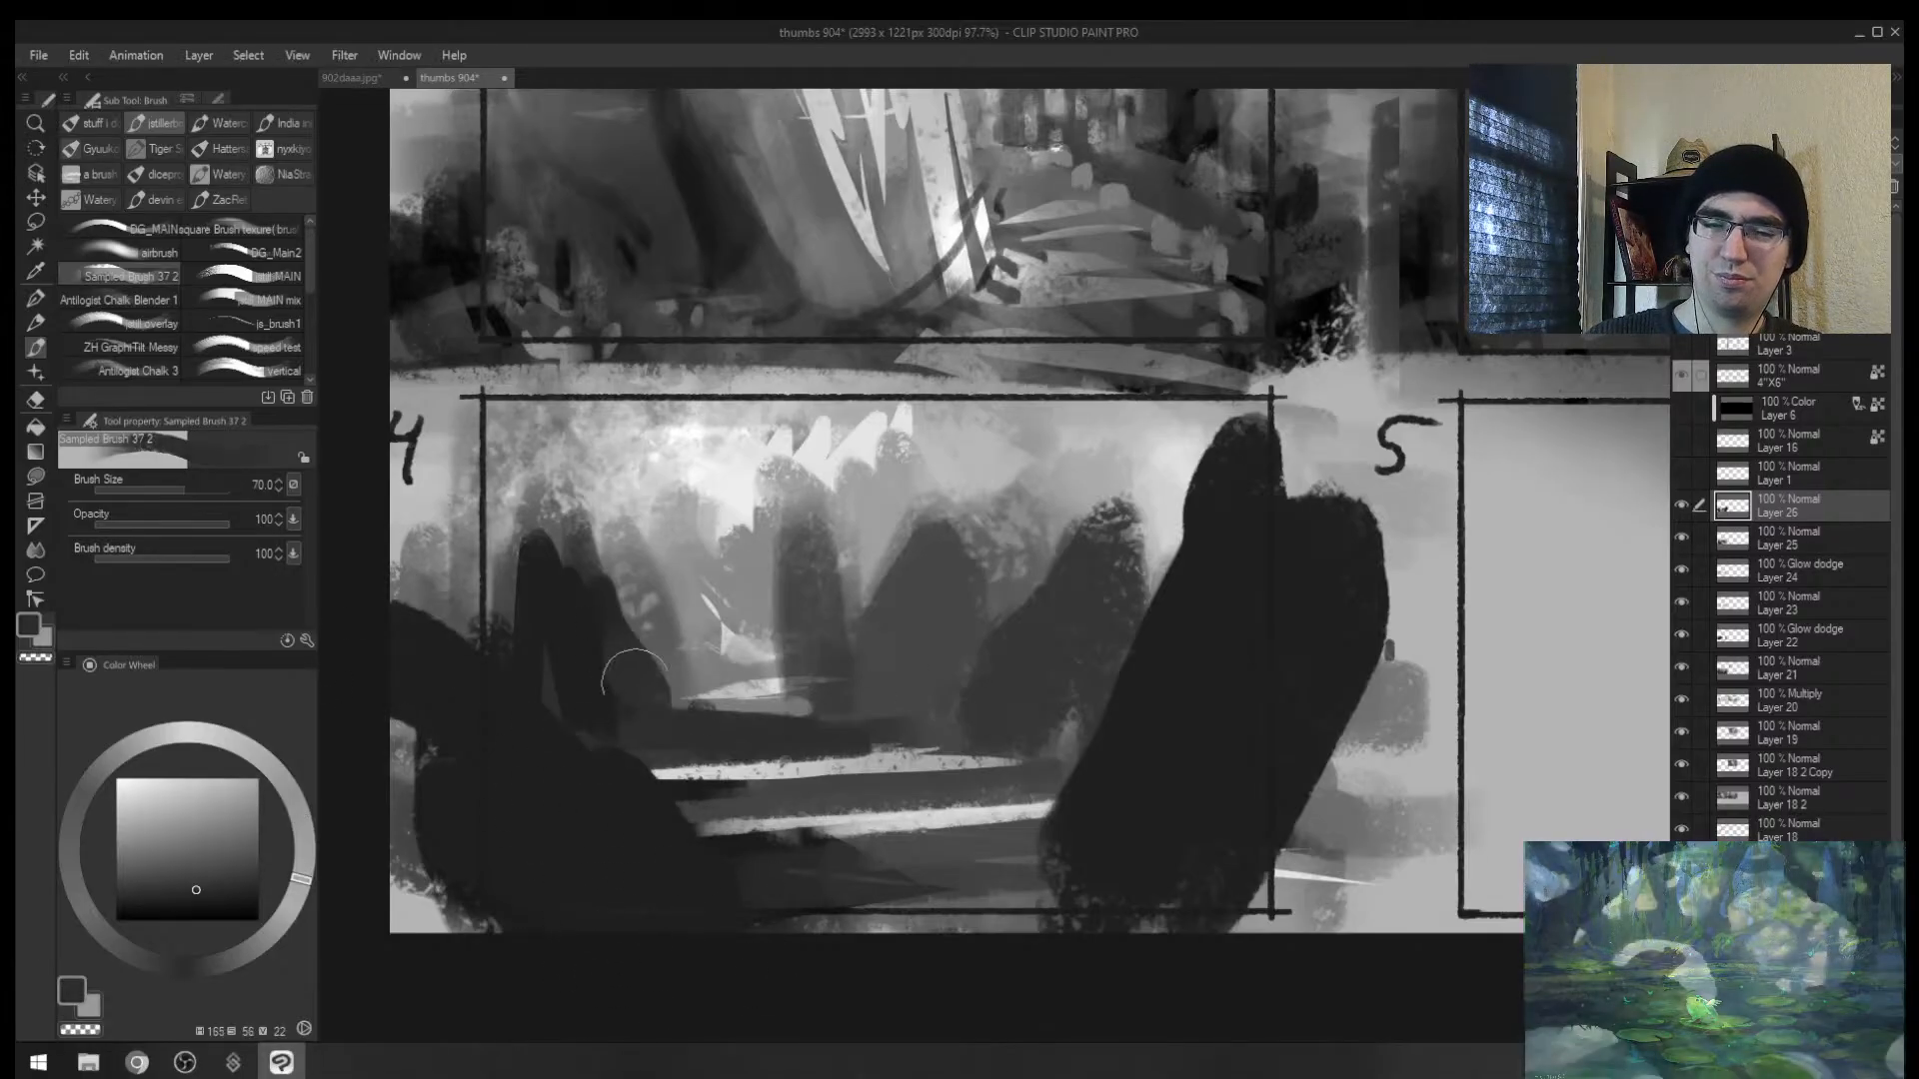
key([)
alt+click(596, 650)
drag(598, 649, 710, 750)
alt+click(797, 518)
drag(796, 520, 773, 630)
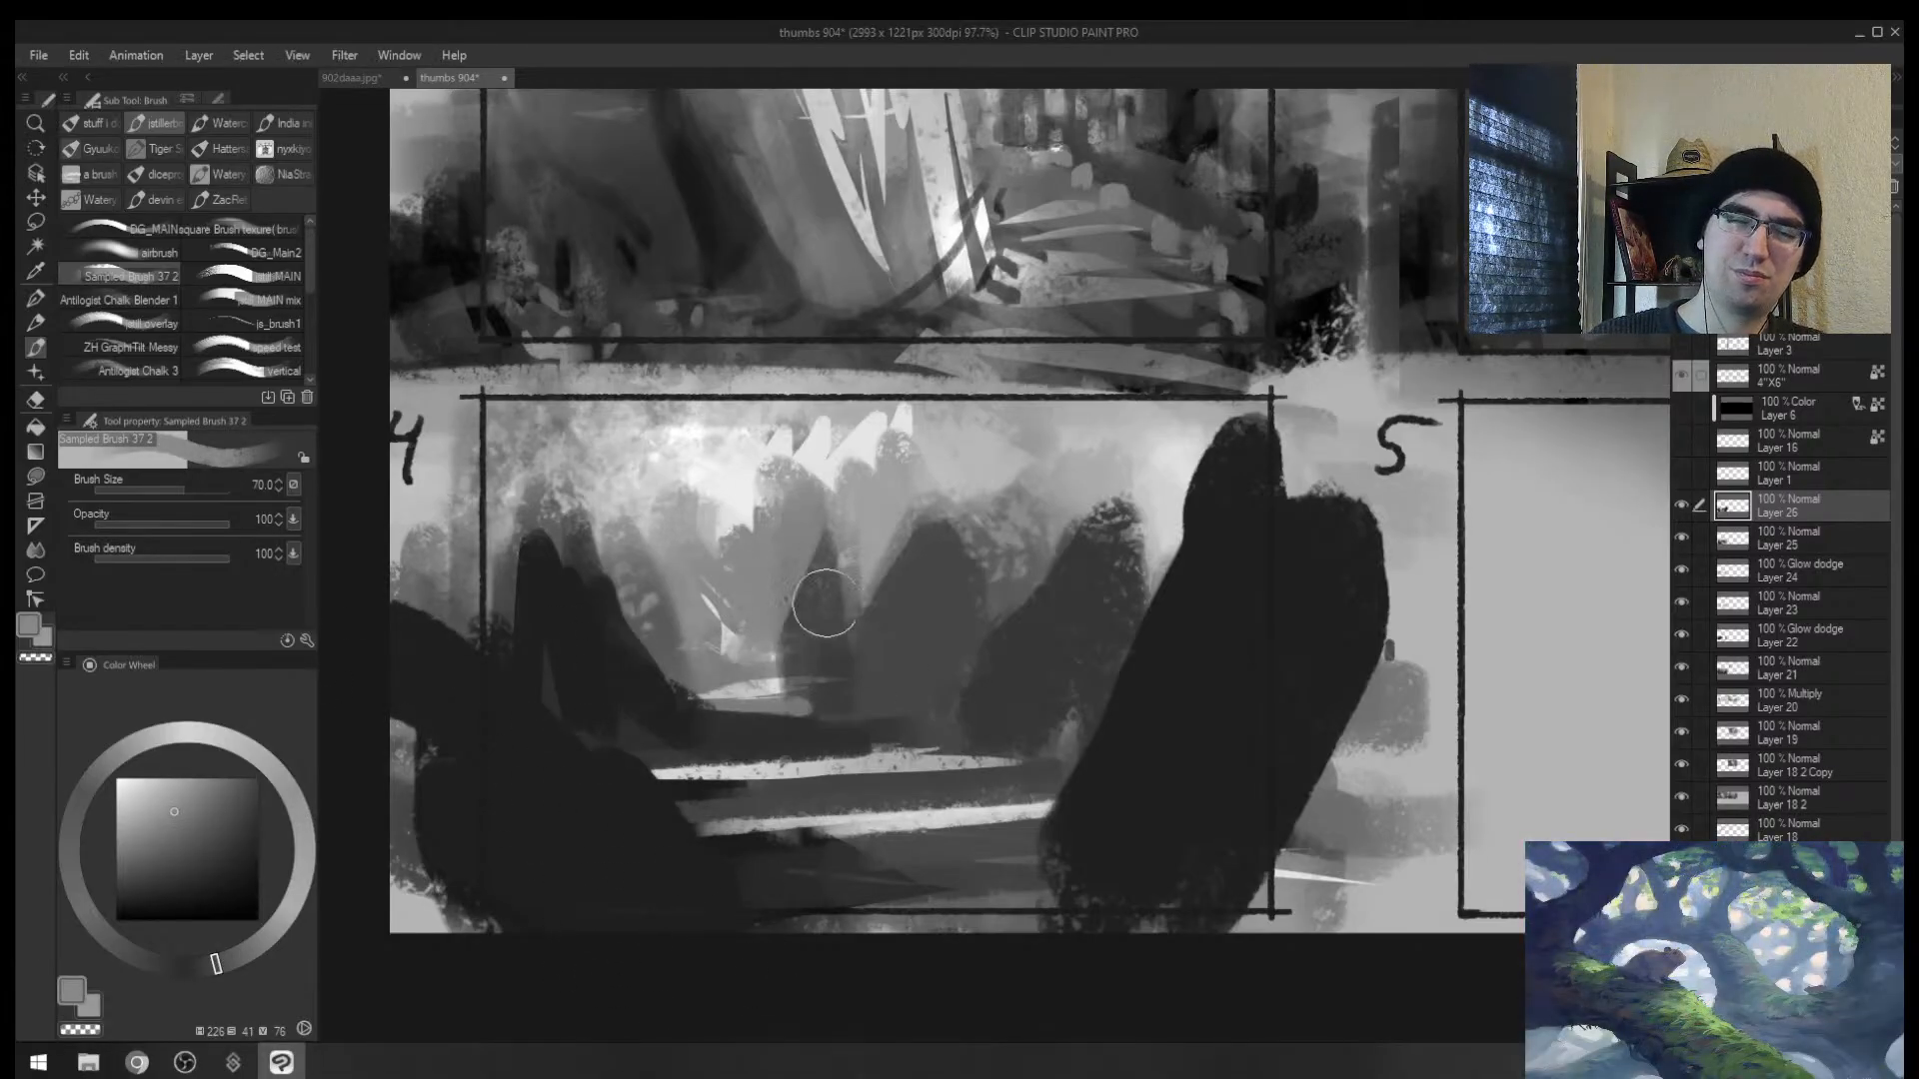
Step: Flip the canvas back, cover the small white spike with grey and paint a new dark trunk
key(h)
drag(1271, 587, 1172, 597)
alt+click(1085, 497)
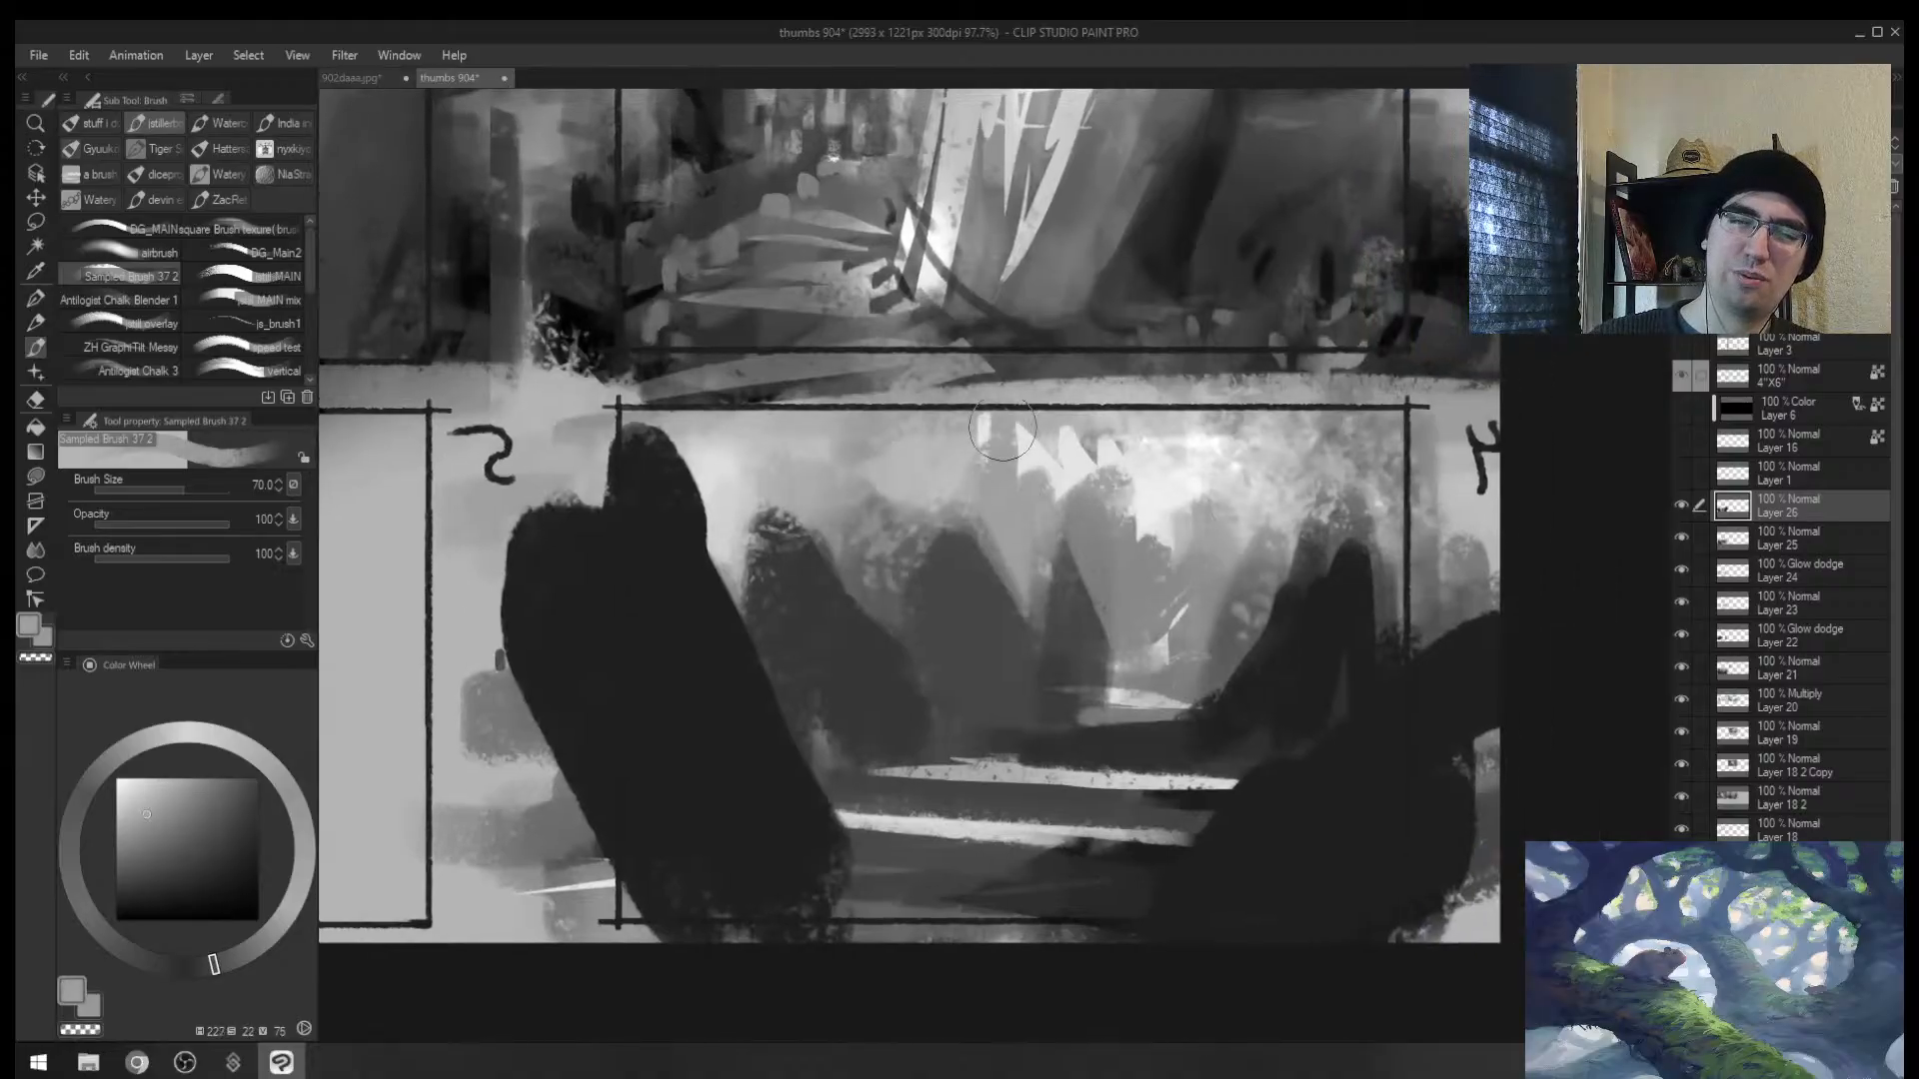
mouse_move(1002, 426)
mouse_down()
mouse_move(882, 499)
mouse_move(881, 521)
mouse_move(933, 434)
mouse_move(921, 531)
mouse_up()
alt+click(885, 554)
key(])
key(])
key(])
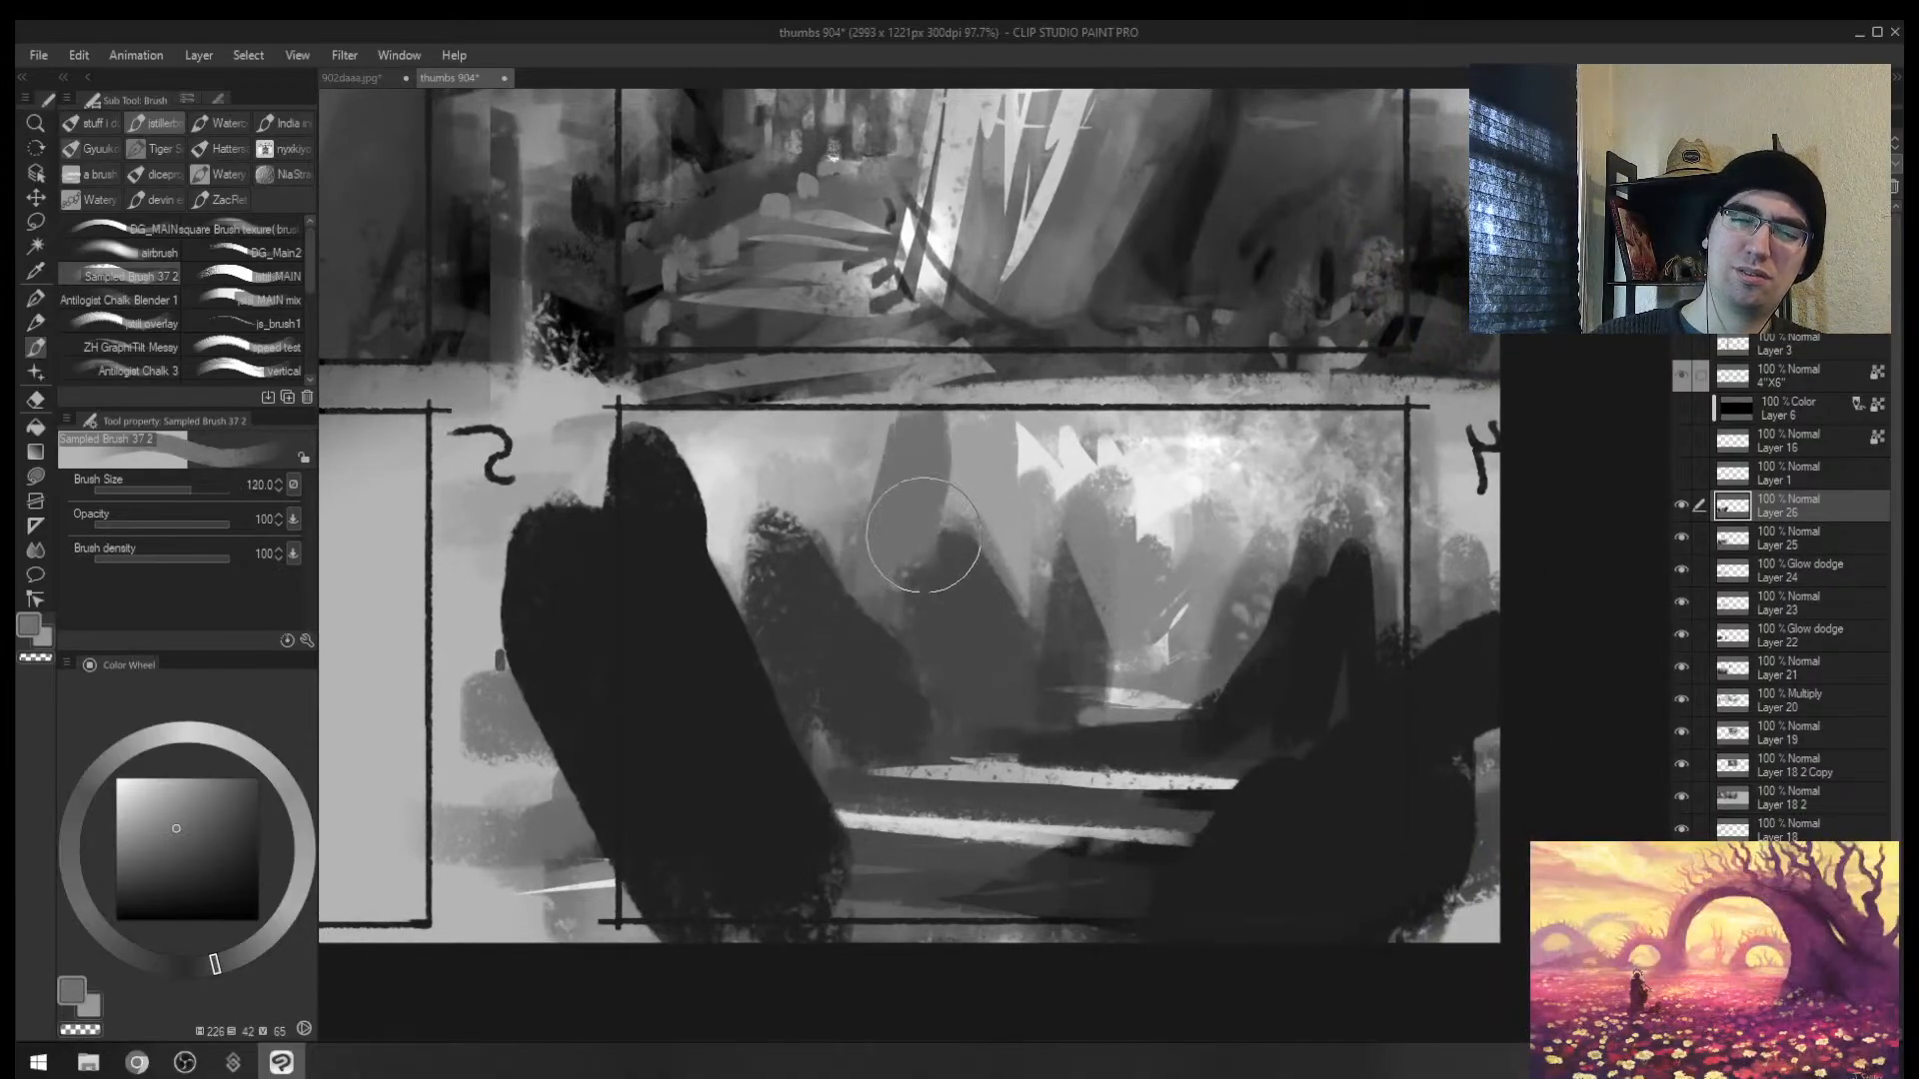
alt+click(937, 577)
drag(887, 466, 879, 536)
Step: Add two grey trunk shapes, a tall trunk on the right, another dark trunk, and lighter grey dabs
alt+click(882, 497)
mouse_move(873, 427)
mouse_down()
mouse_move(879, 500)
mouse_move(740, 463)
mouse_move(765, 527)
mouse_up()
mouse_move(1329, 479)
mouse_down()
mouse_move(1274, 673)
mouse_move(1267, 647)
mouse_move(1310, 586)
mouse_move(1304, 631)
mouse_up()
alt+click(1279, 667)
key([)
mouse_move(1024, 585)
mouse_down()
mouse_move(1045, 694)
mouse_move(1079, 699)
mouse_move(996, 702)
mouse_move(1049, 699)
mouse_up()
alt+click(996, 703)
key([)
alt+click(1074, 736)
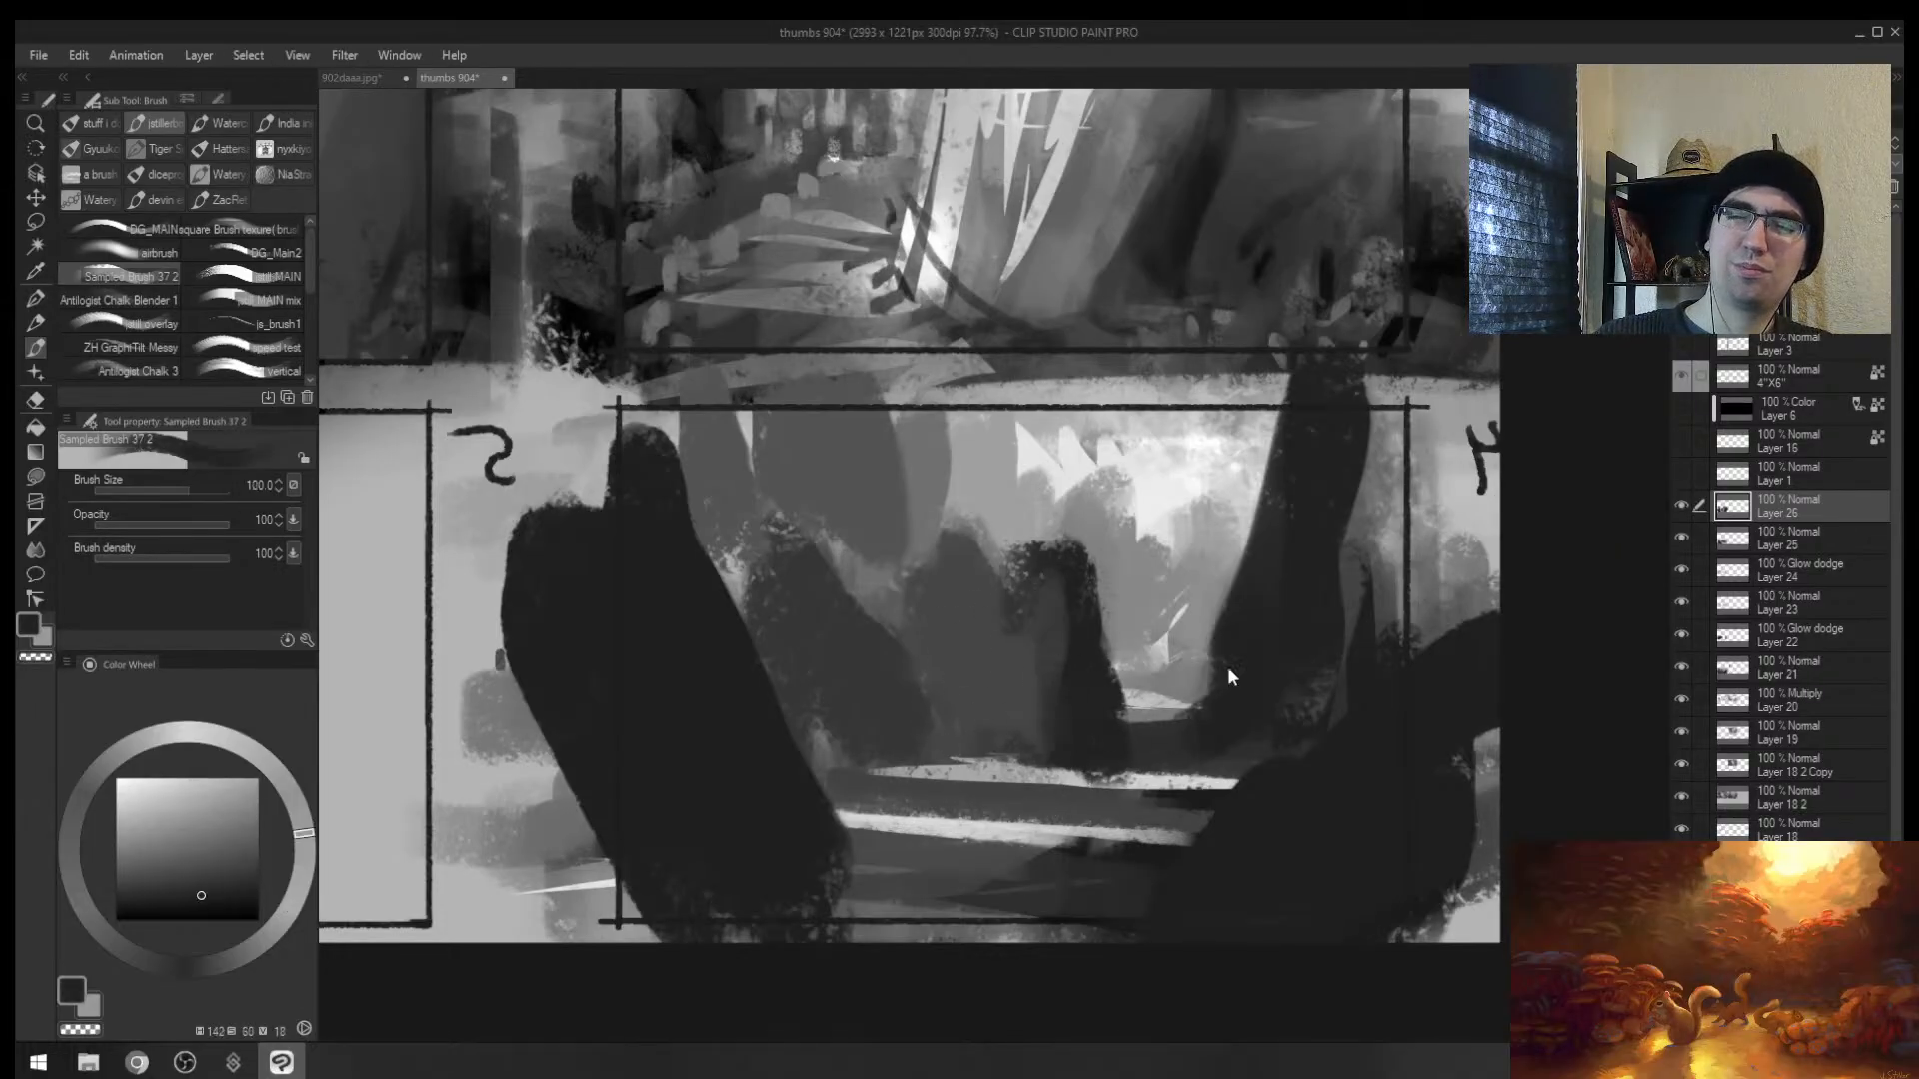
Step: Flip the canvas again and lighten parts of the dark trunks with lighter grey
key(h)
alt+click(953, 639)
drag(951, 643, 925, 697)
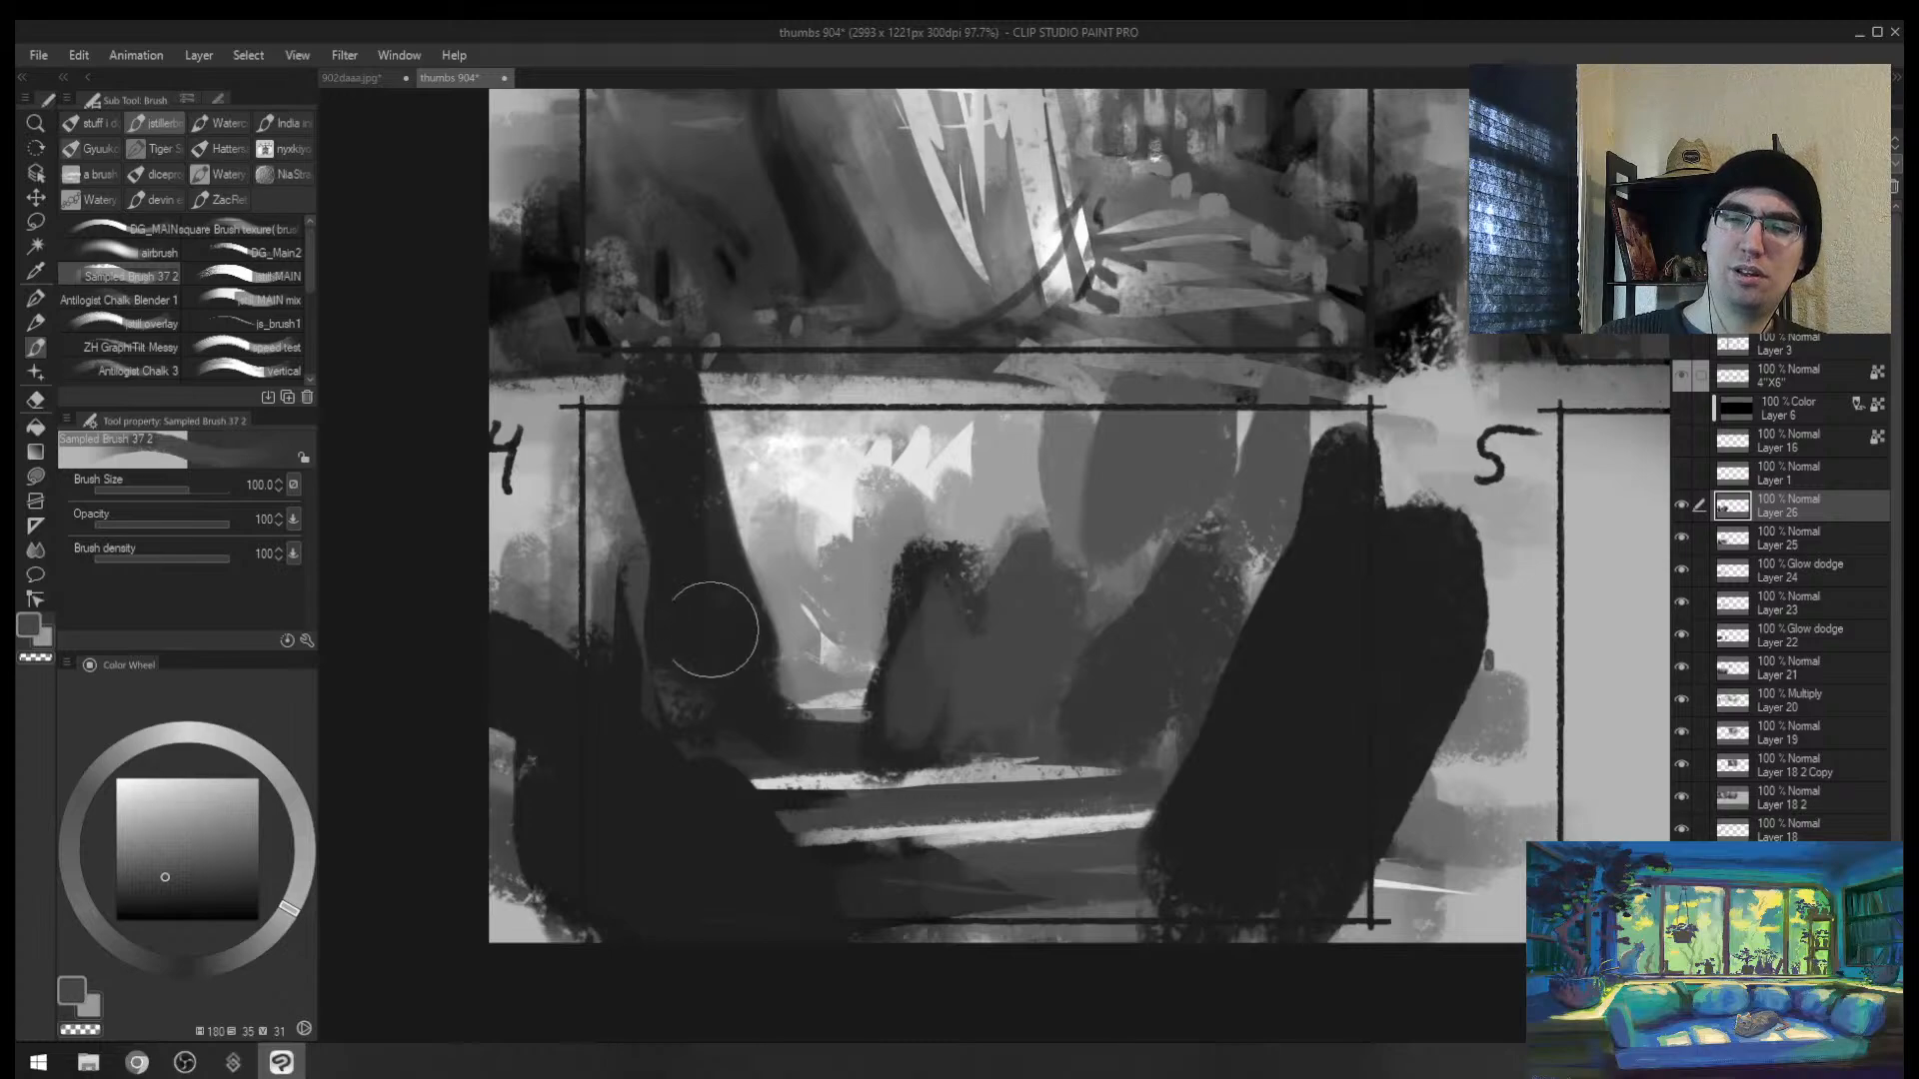
drag(712, 629, 702, 655)
Step: Return to the painting window, reframe the view on thumbnail 4 and pick a new brush colour
key(alt+Tab)
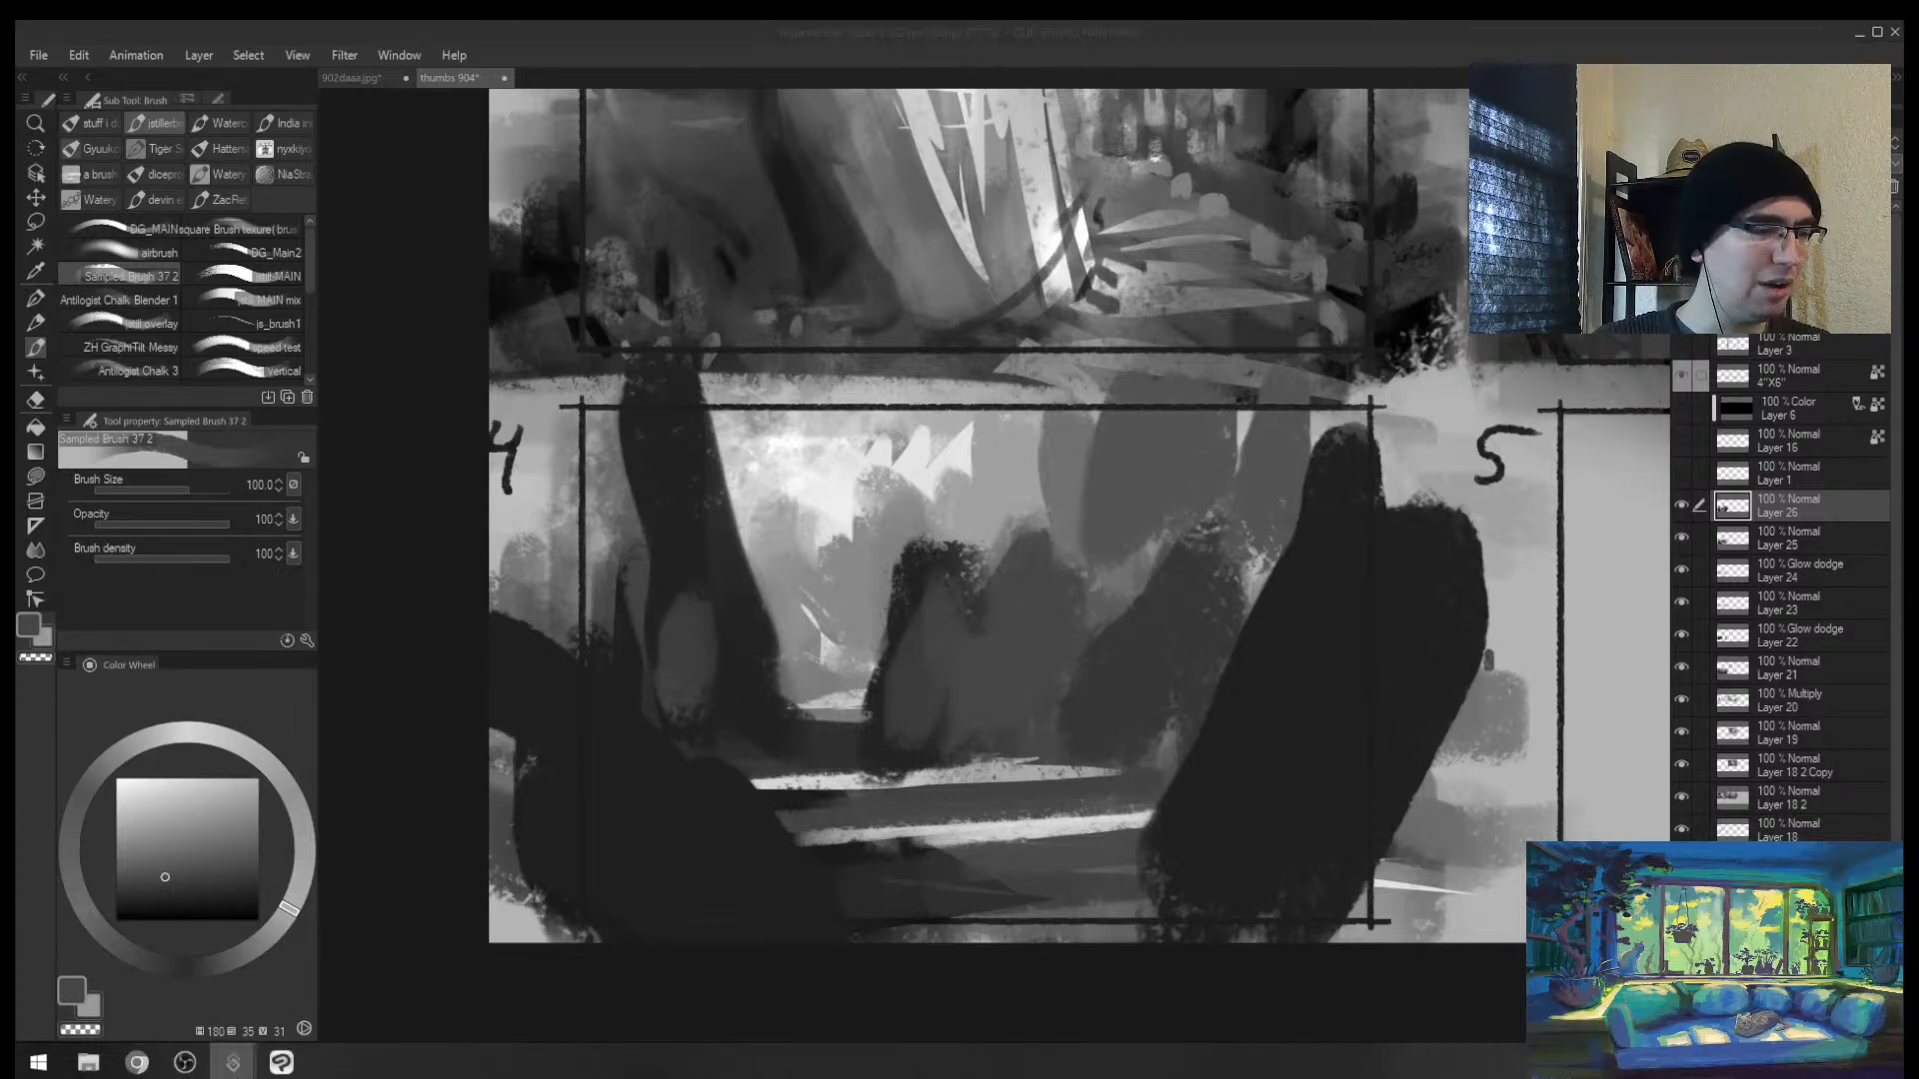
click(939, 587)
mouse_move(918, 589)
mouse_down()
mouse_move(840, 591)
mouse_move(884, 596)
mouse_up()
drag(982, 602, 897, 615)
drag(898, 616, 981, 554)
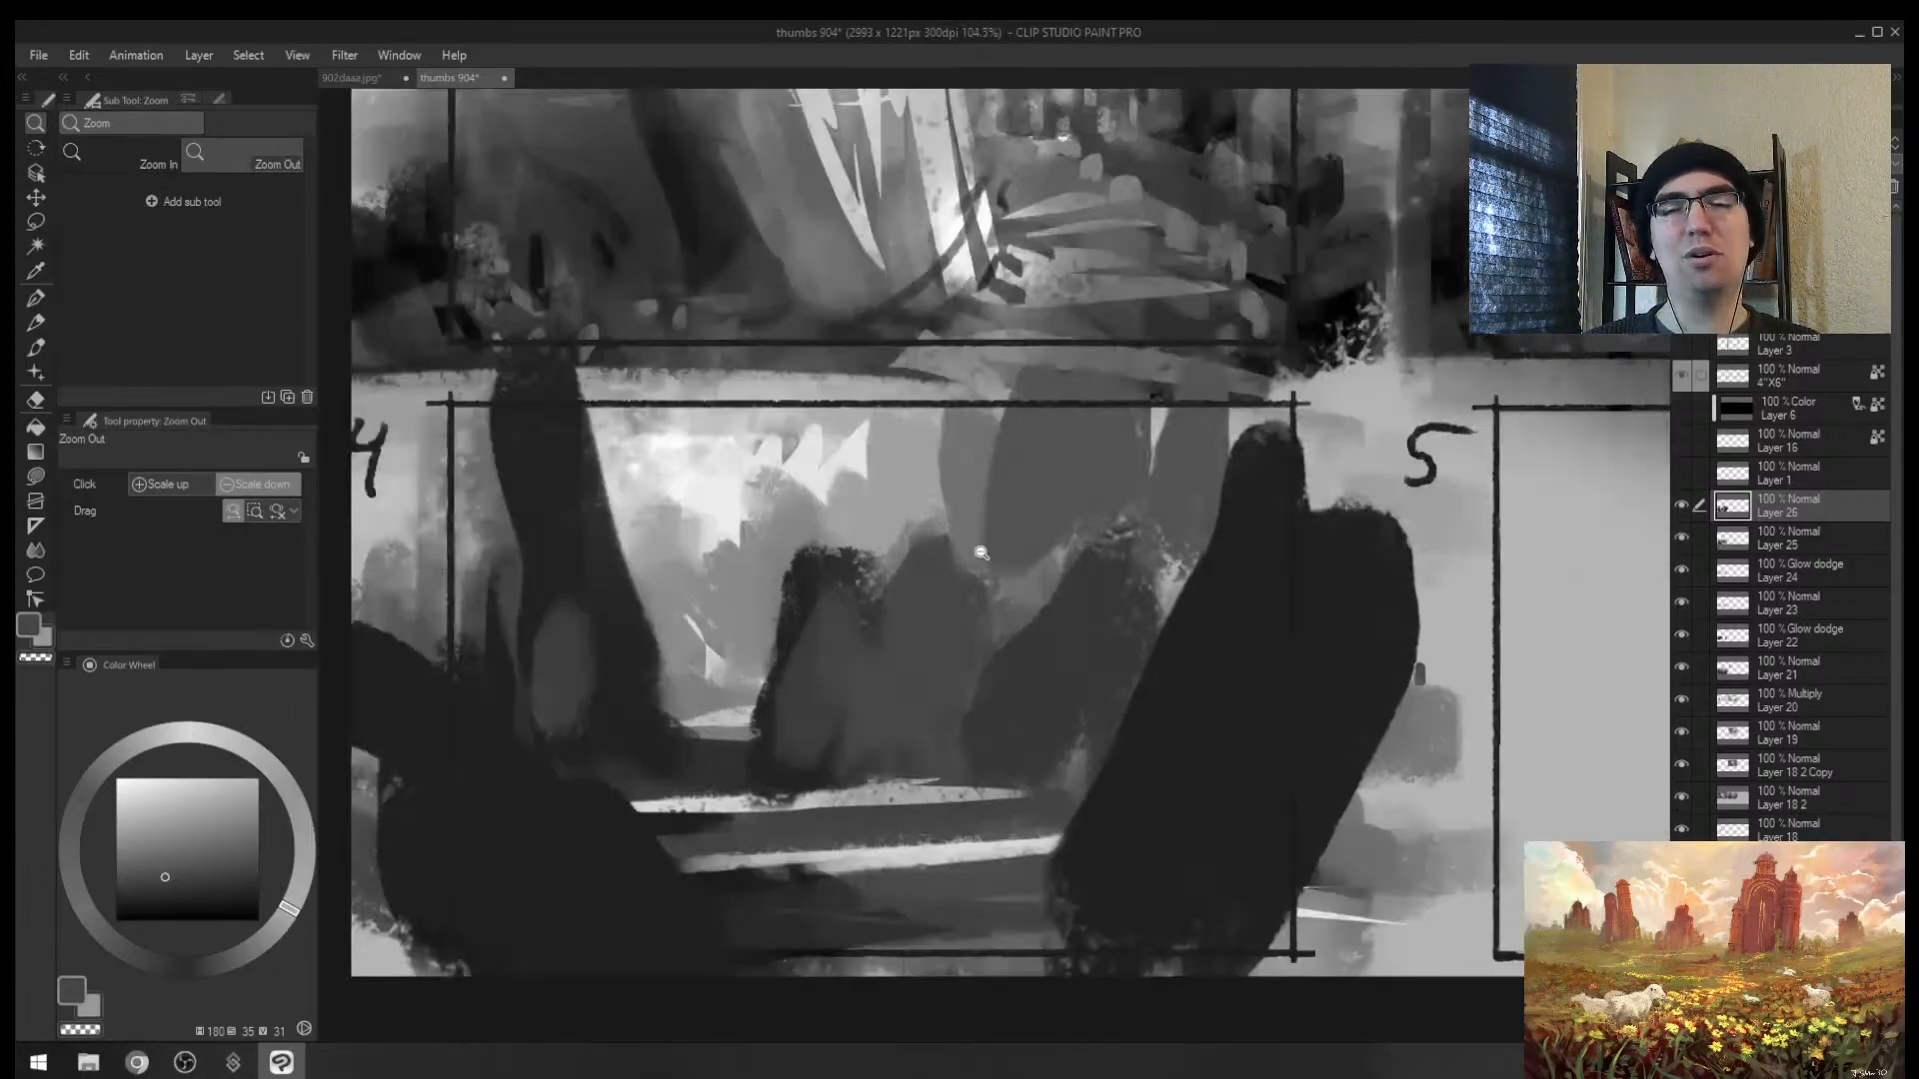
key(b)
alt+click(830, 622)
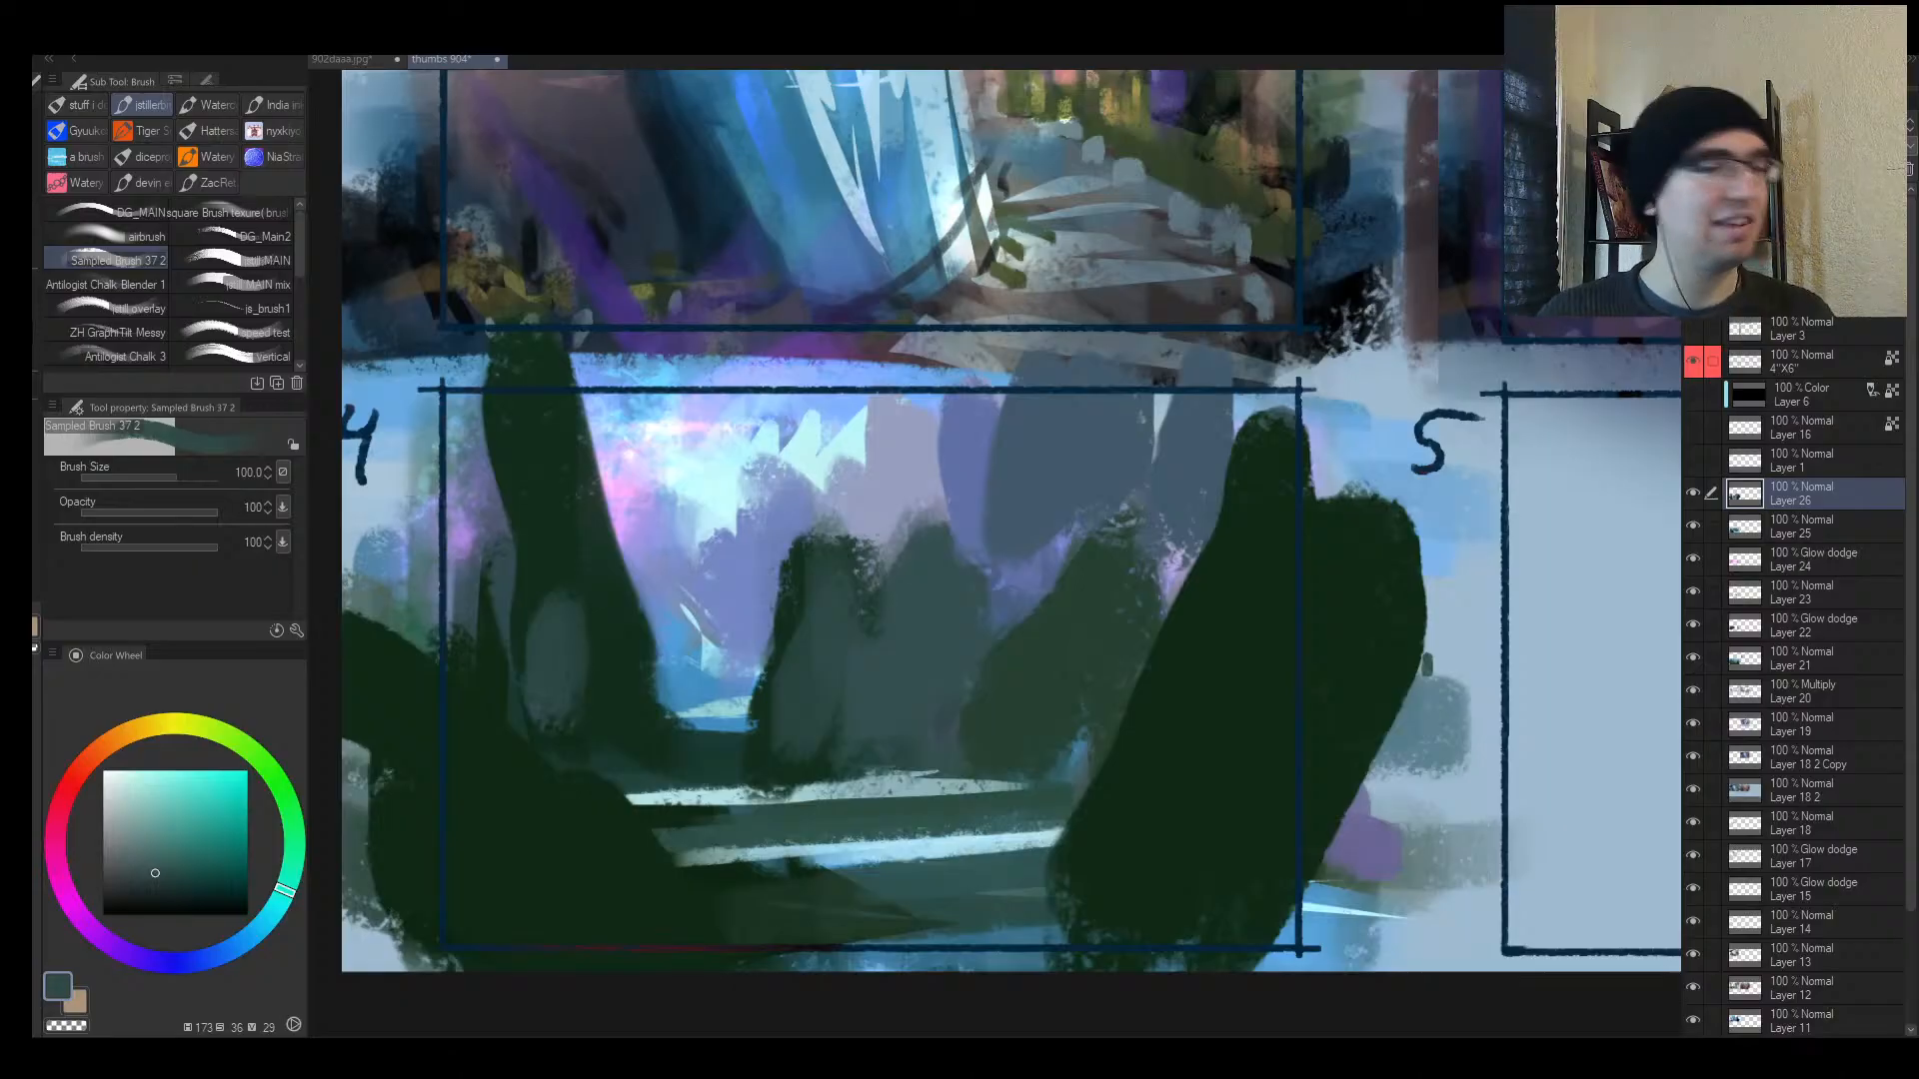
Step: Zoom out, then paint a dark green peaked tree and dark teal over the valley floor
drag(1000, 603, 945, 607)
drag(1061, 617, 1032, 566)
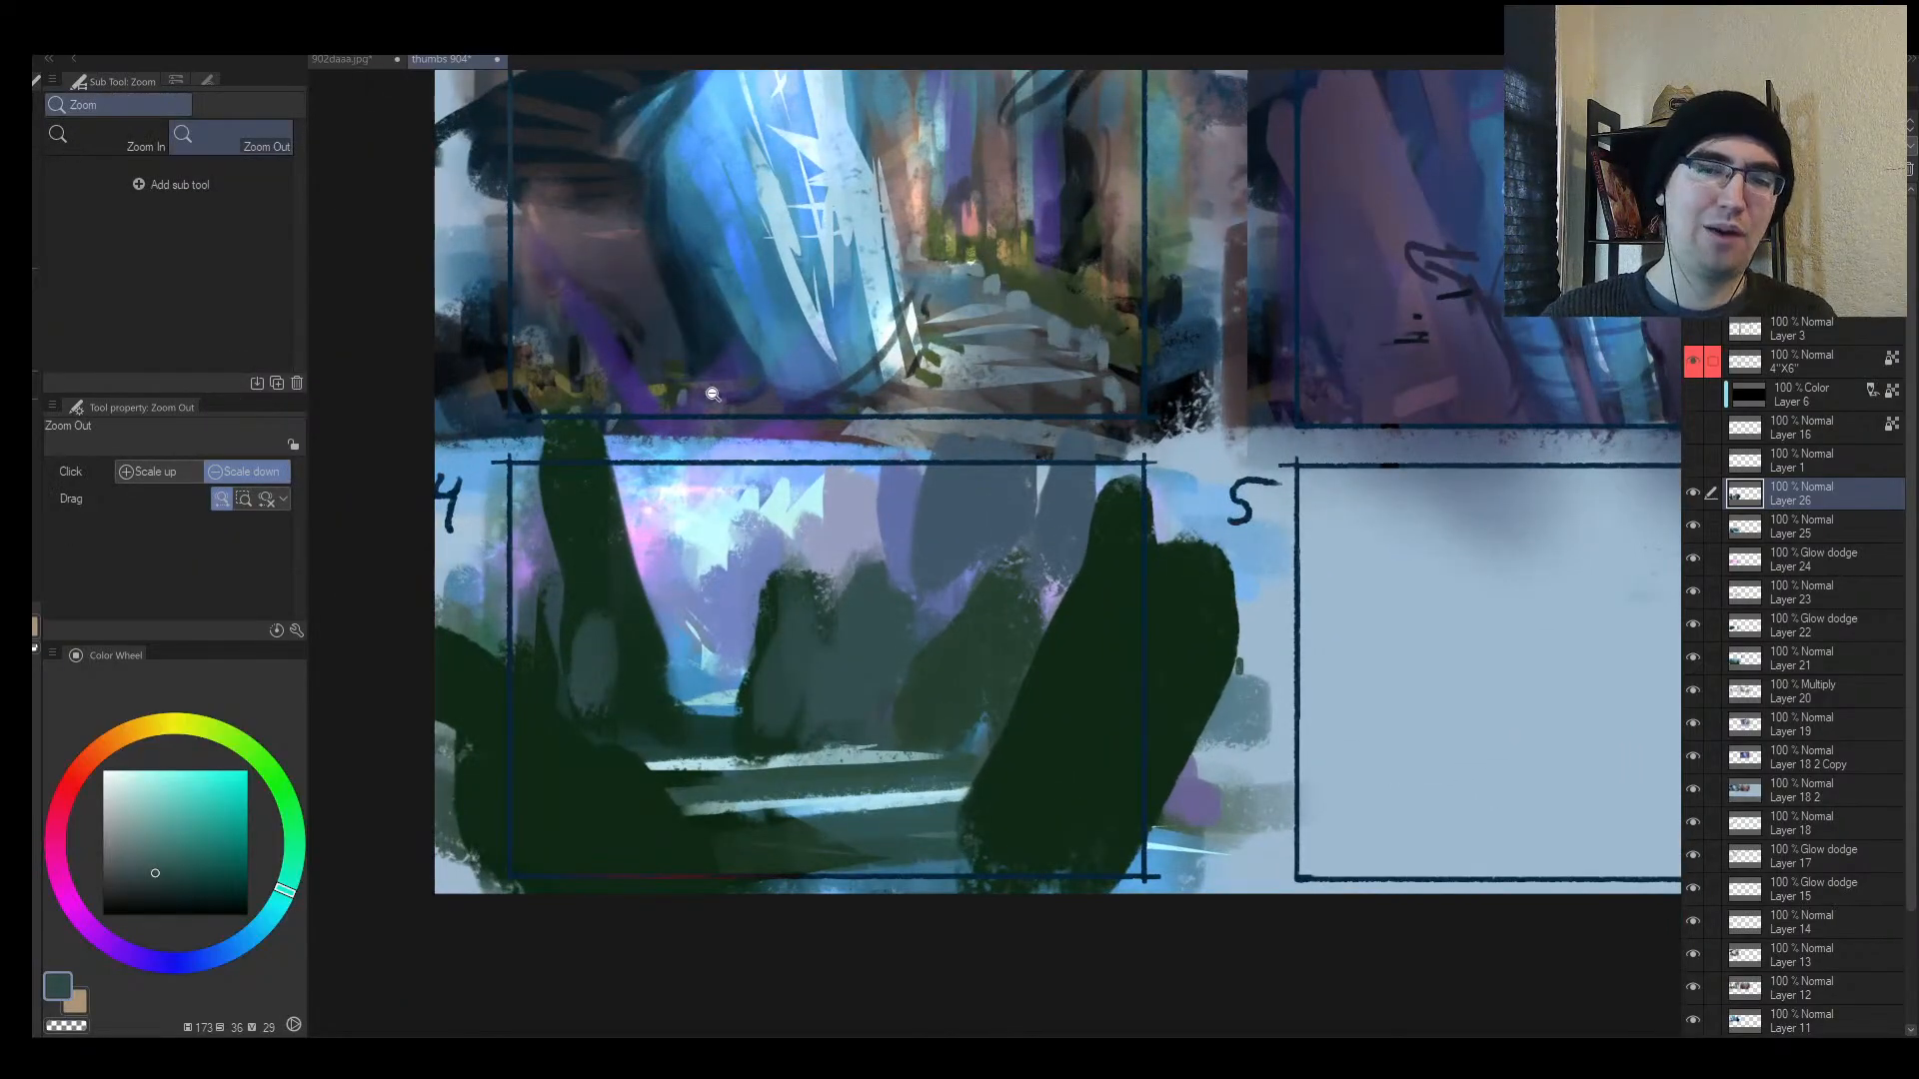
key(b)
alt+click(743, 595)
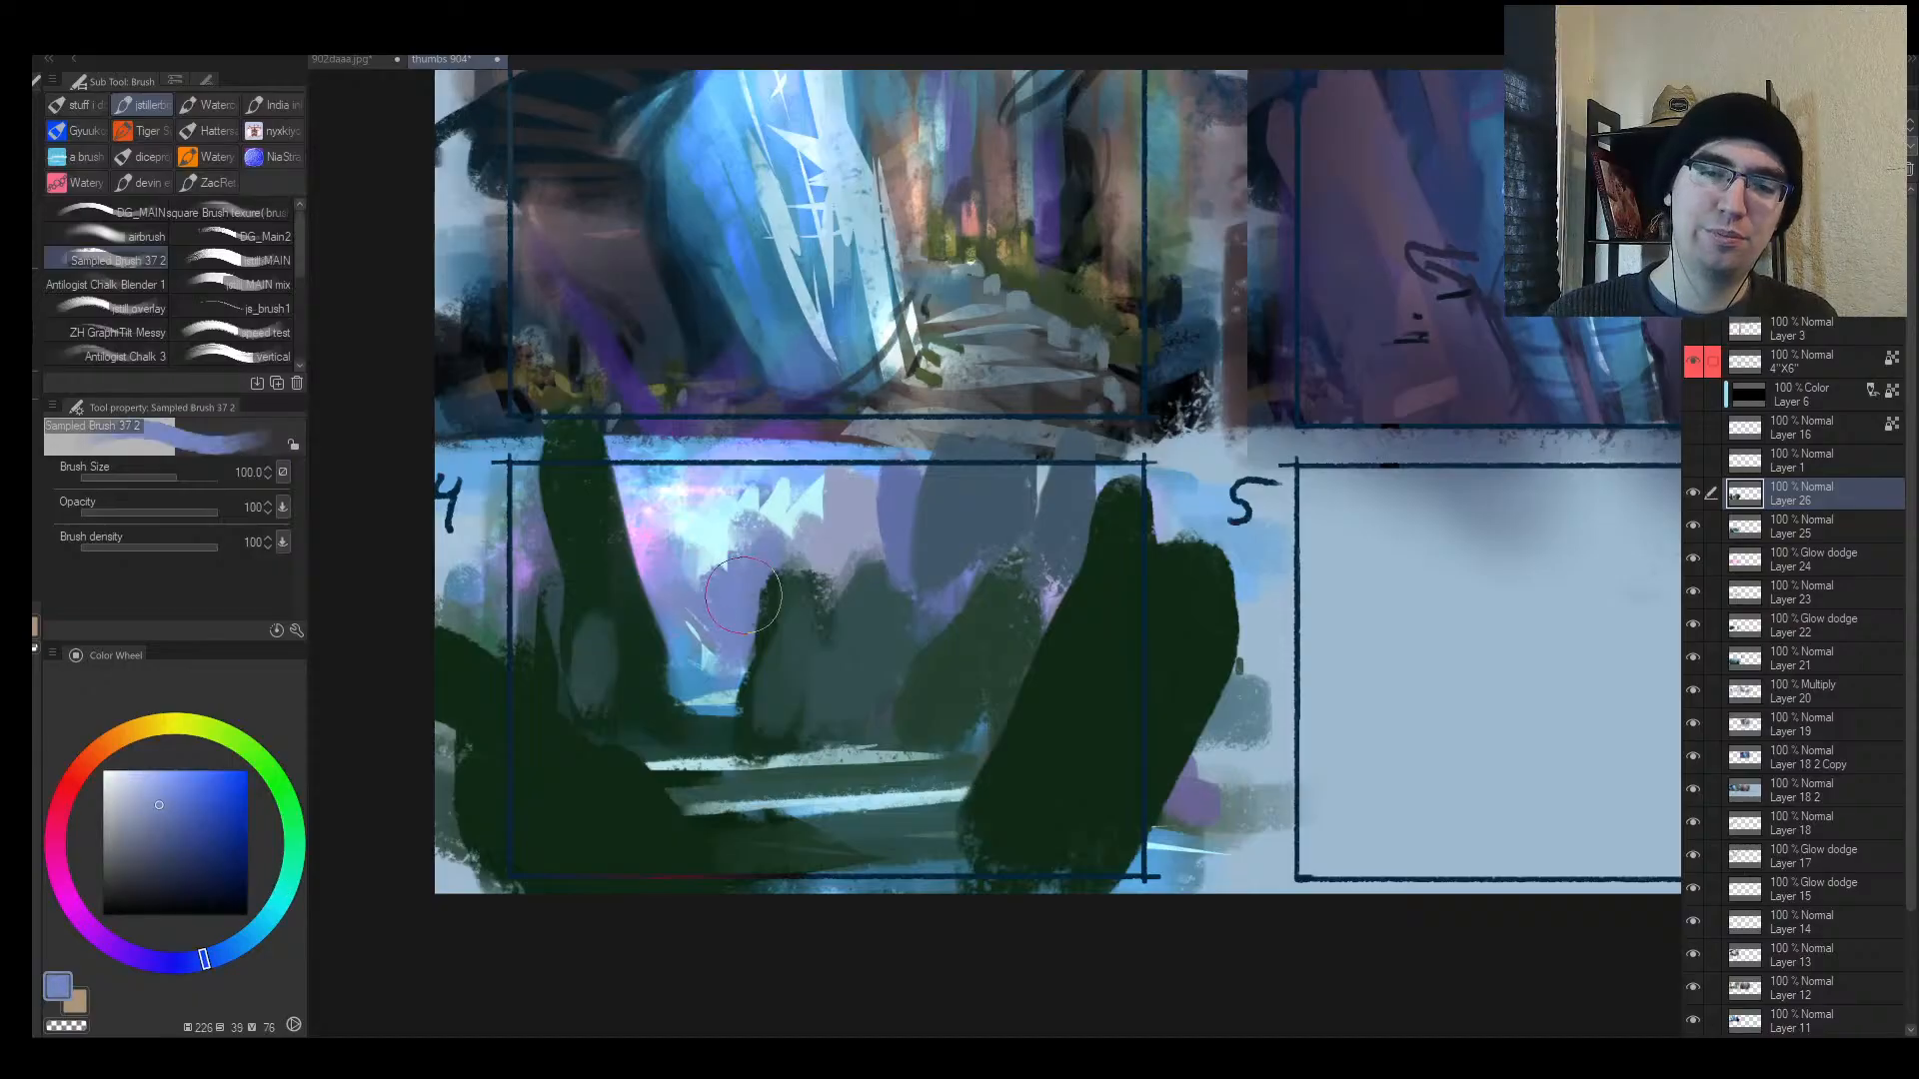
alt+click(798, 597)
mouse_move(780, 622)
mouse_down()
mouse_move(827, 545)
mouse_move(829, 493)
mouse_move(811, 595)
mouse_up()
alt+click(773, 710)
mouse_move(772, 711)
mouse_down()
mouse_move(659, 718)
mouse_move(737, 716)
mouse_up()
Step: Cover the left trunk with dark teal and extend the central peak upward in darker green
key(])
mouse_move(605, 631)
mouse_down()
mouse_move(610, 586)
mouse_move(579, 655)
mouse_move(484, 589)
mouse_move(487, 611)
mouse_up()
drag(895, 644, 826, 653)
alt+click(825, 654)
key([)
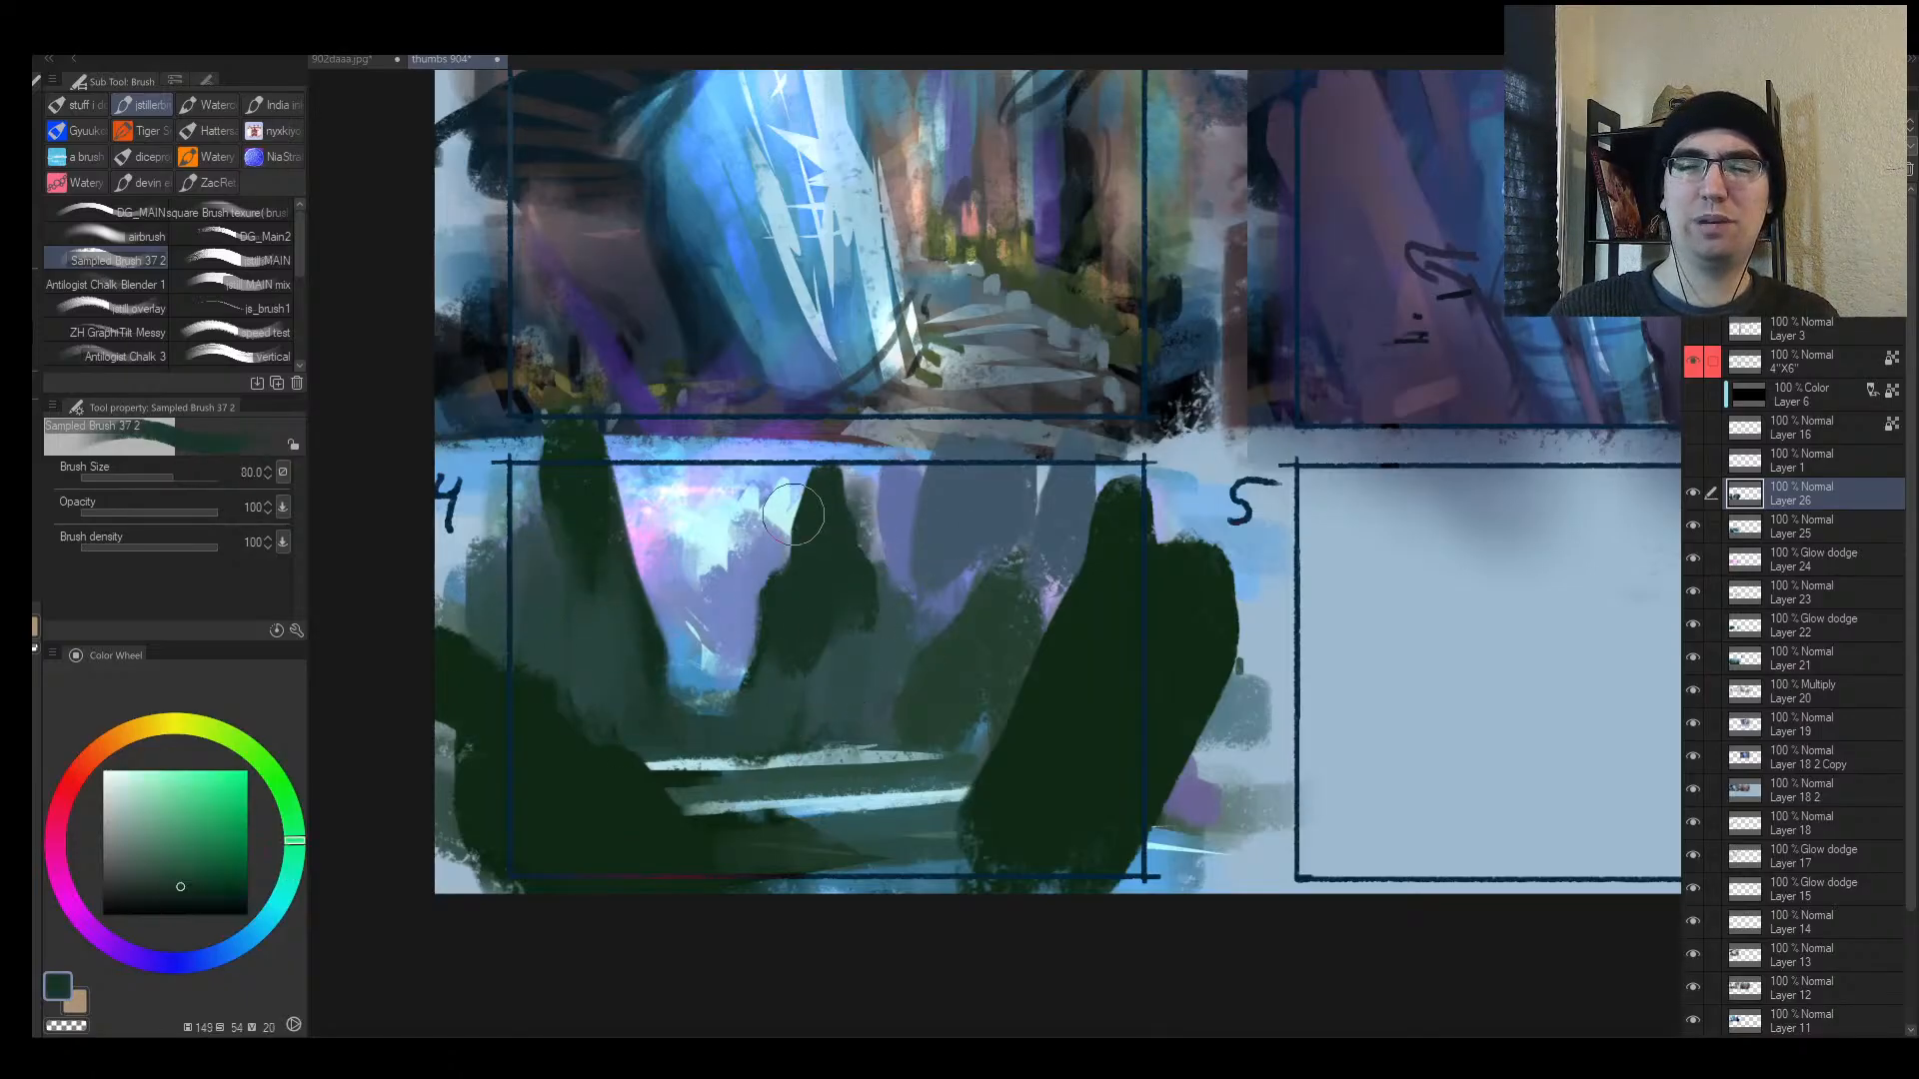
drag(793, 514, 805, 510)
key(bracketright)
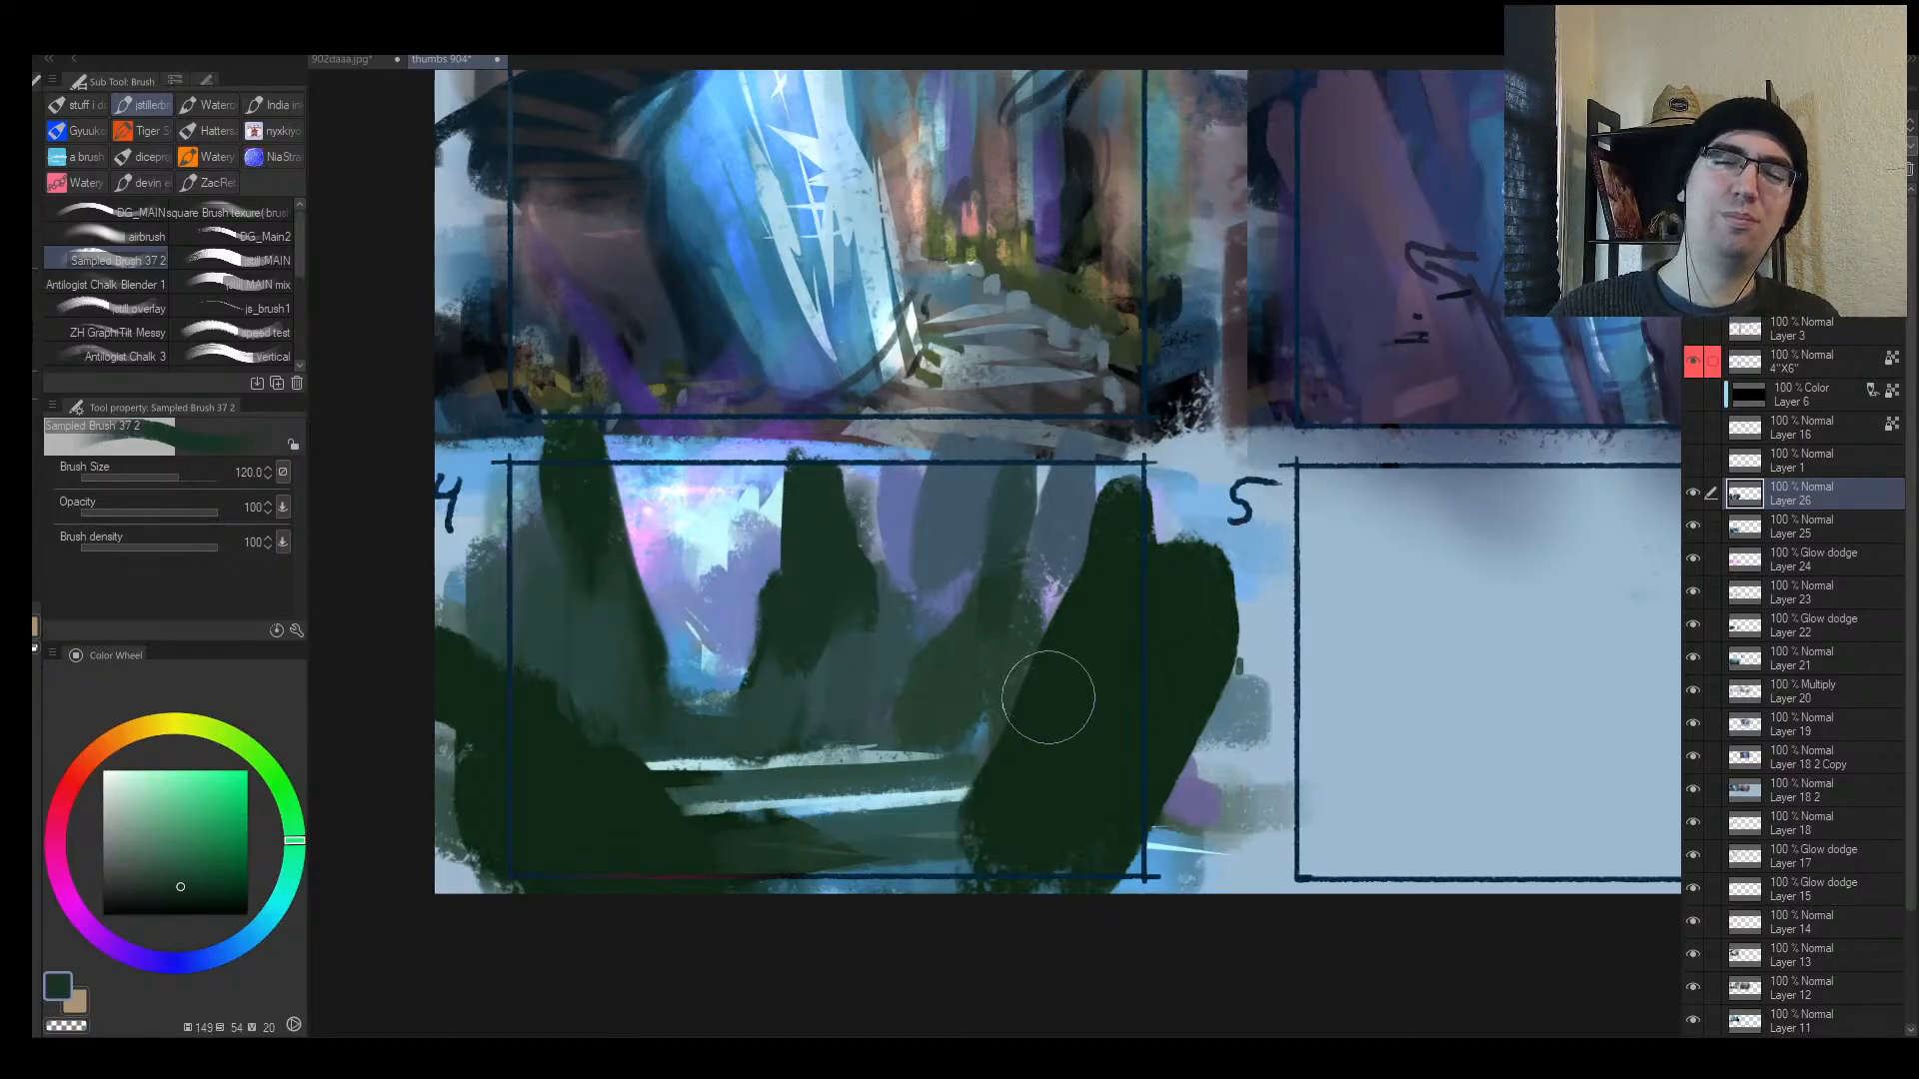
Step: Stroke dark green down the right tree and brush mid green over its lower left edge
alt+click(1103, 685)
mouse_move(1088, 521)
mouse_down()
mouse_move(998, 800)
mouse_move(967, 839)
mouse_move(1031, 598)
mouse_up()
alt+click(980, 642)
key(bracketright)
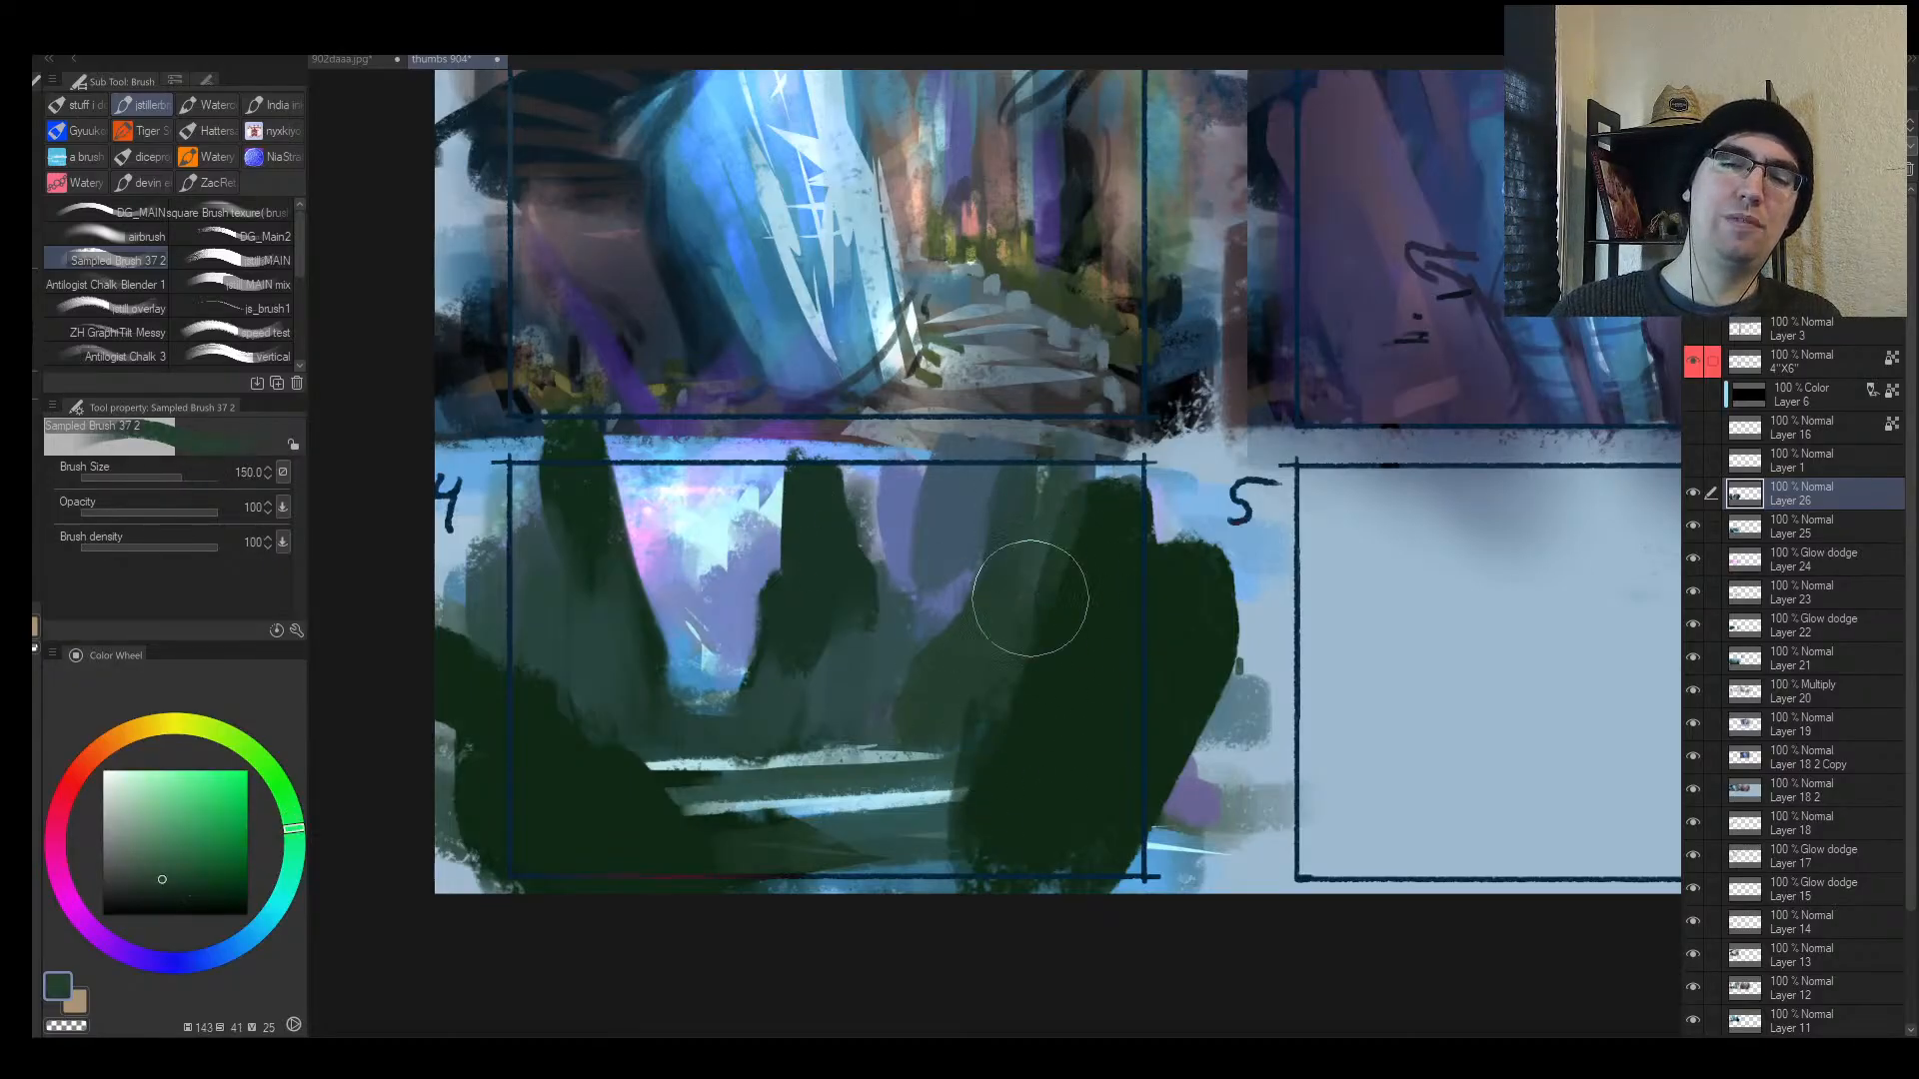
alt+click(1058, 663)
drag(1100, 506, 992, 851)
alt+click(997, 646)
mouse_move(992, 717)
mouse_down()
mouse_move(946, 822)
mouse_move(1115, 816)
mouse_up()
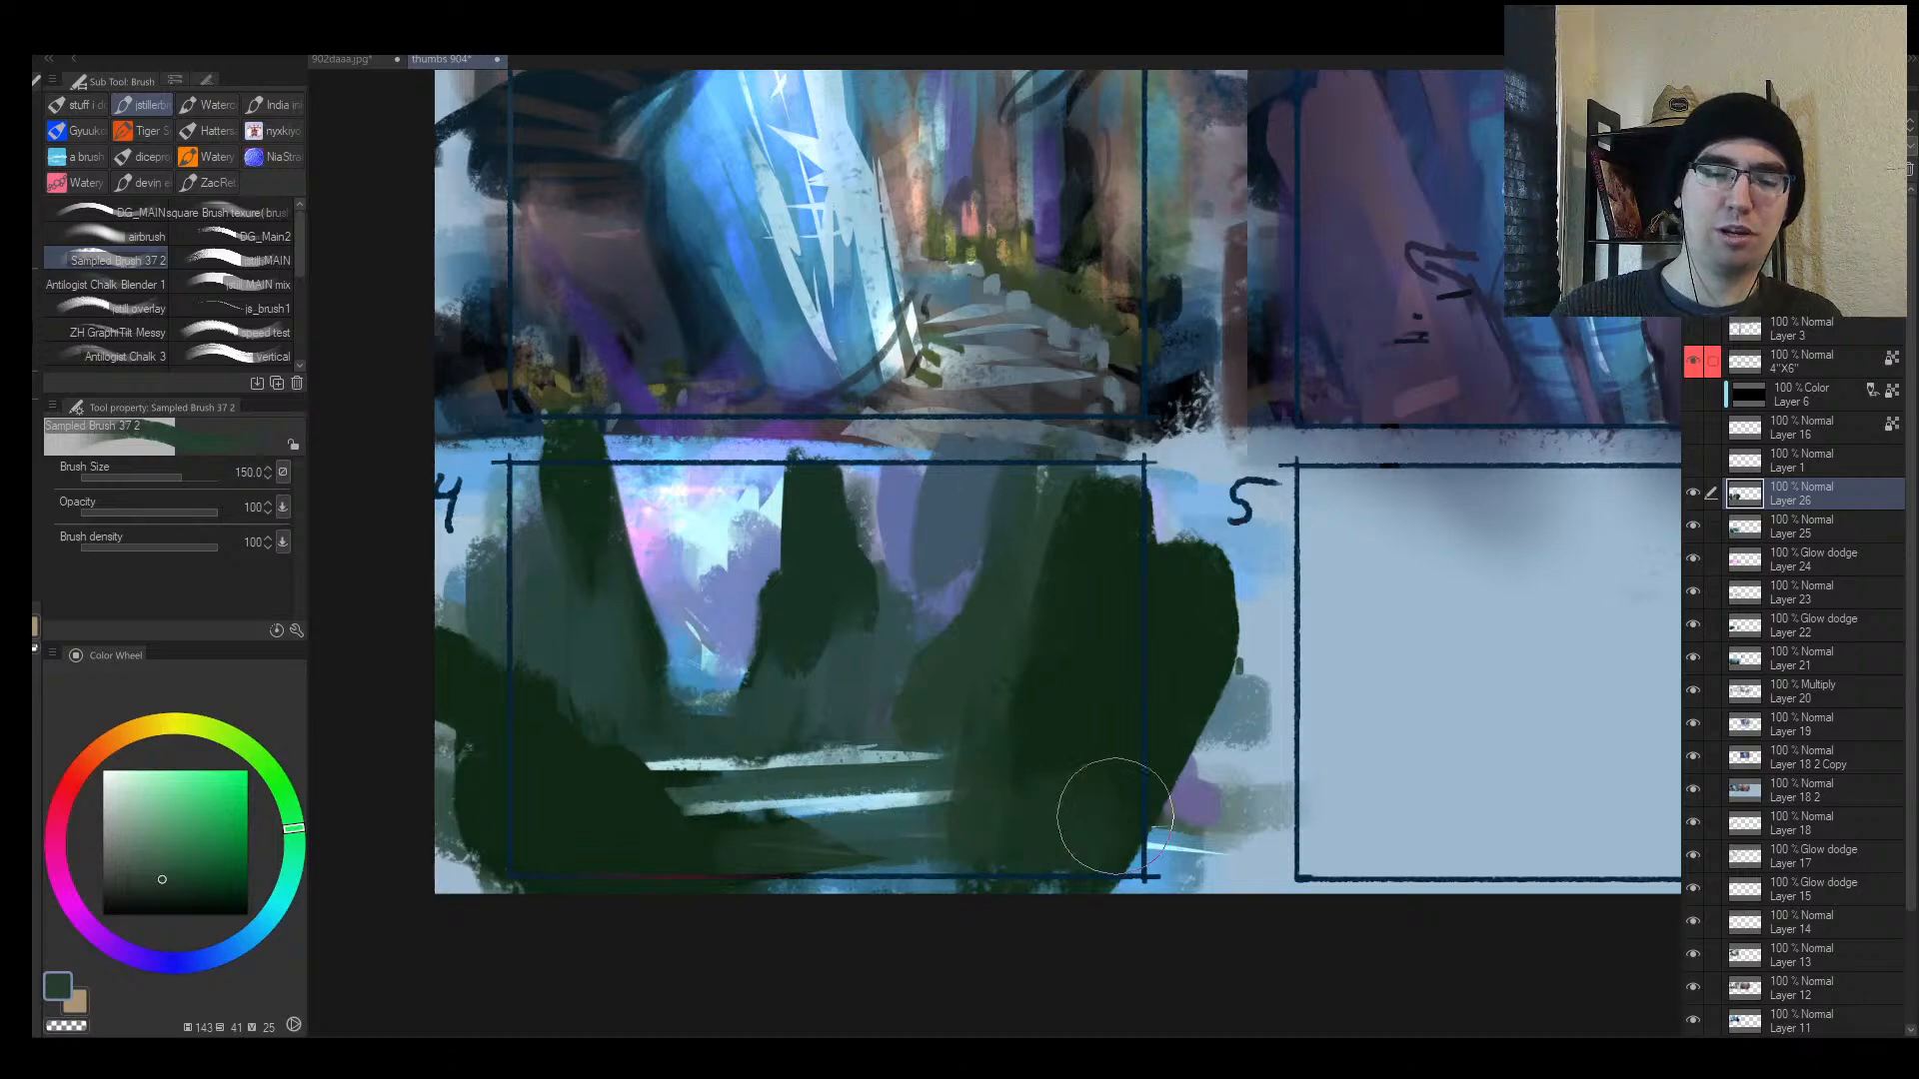
Step: Darken the right tree's upper left edge and paint muted green over the light water strips
alt+click(1074, 690)
mouse_move(1055, 500)
mouse_down()
mouse_move(1050, 620)
mouse_move(1025, 644)
mouse_up()
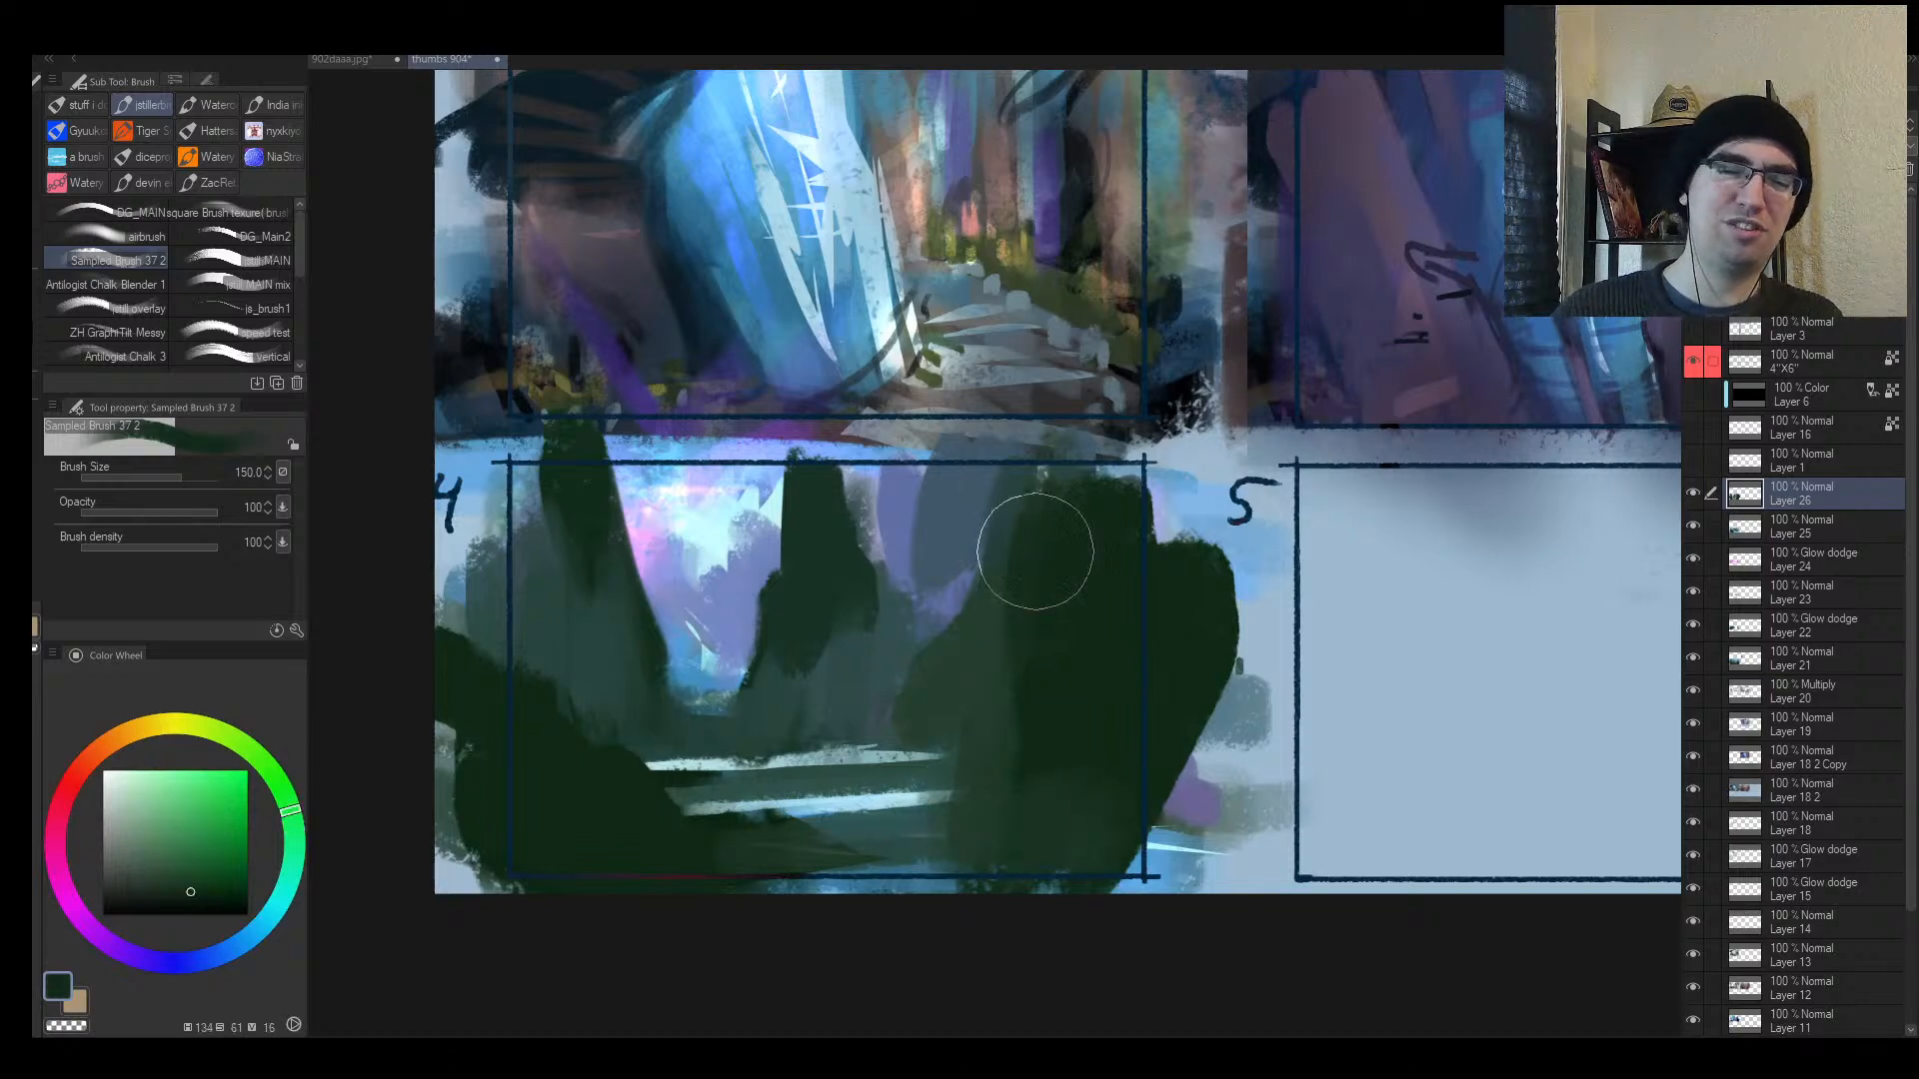
alt+click(1046, 584)
drag(1045, 505, 995, 621)
key(bracketleft)
key(bracketleft)
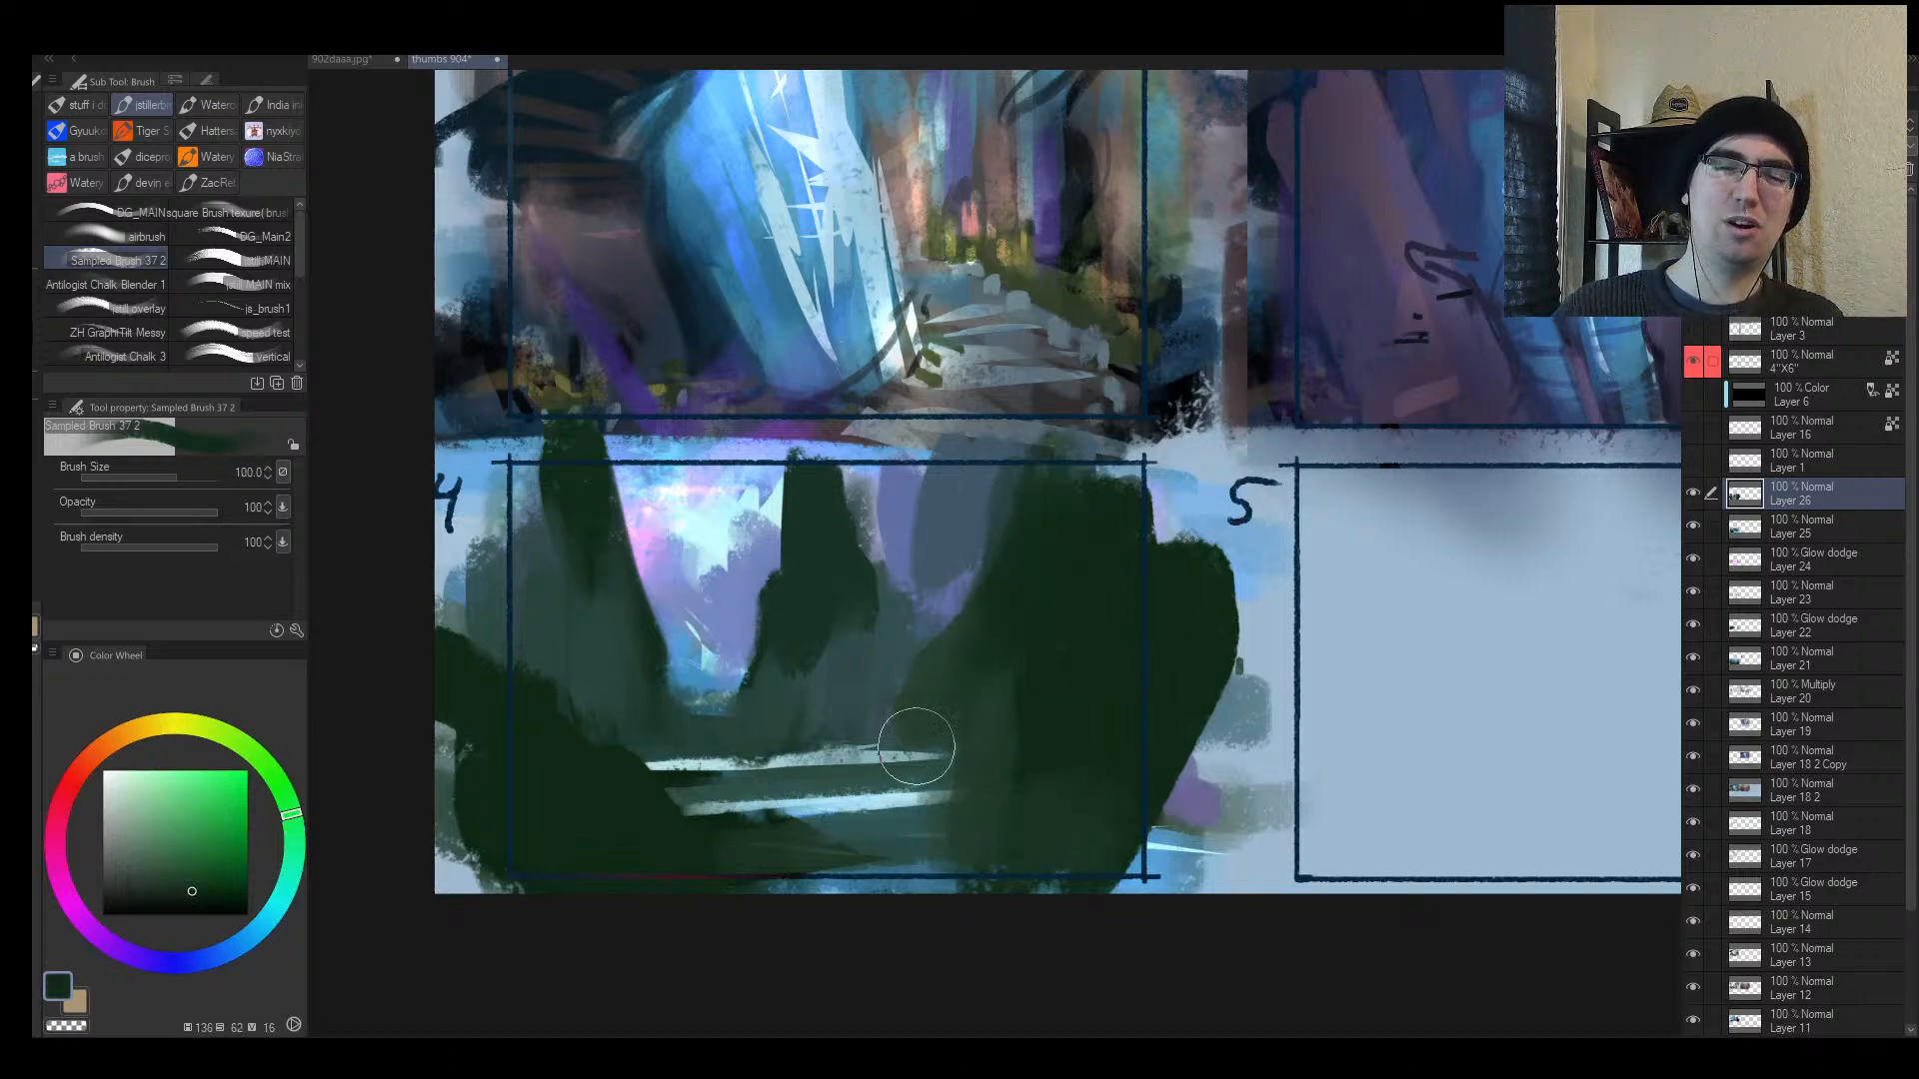
key(bracketleft)
alt+click(959, 686)
mouse_move(958, 689)
mouse_down()
mouse_move(904, 767)
mouse_move(958, 794)
mouse_move(979, 842)
mouse_up()
Step: Sample teal and dark green, enlarge the brush, and flip the canvas to review thumbnail 4
alt+click(941, 833)
alt+click(976, 775)
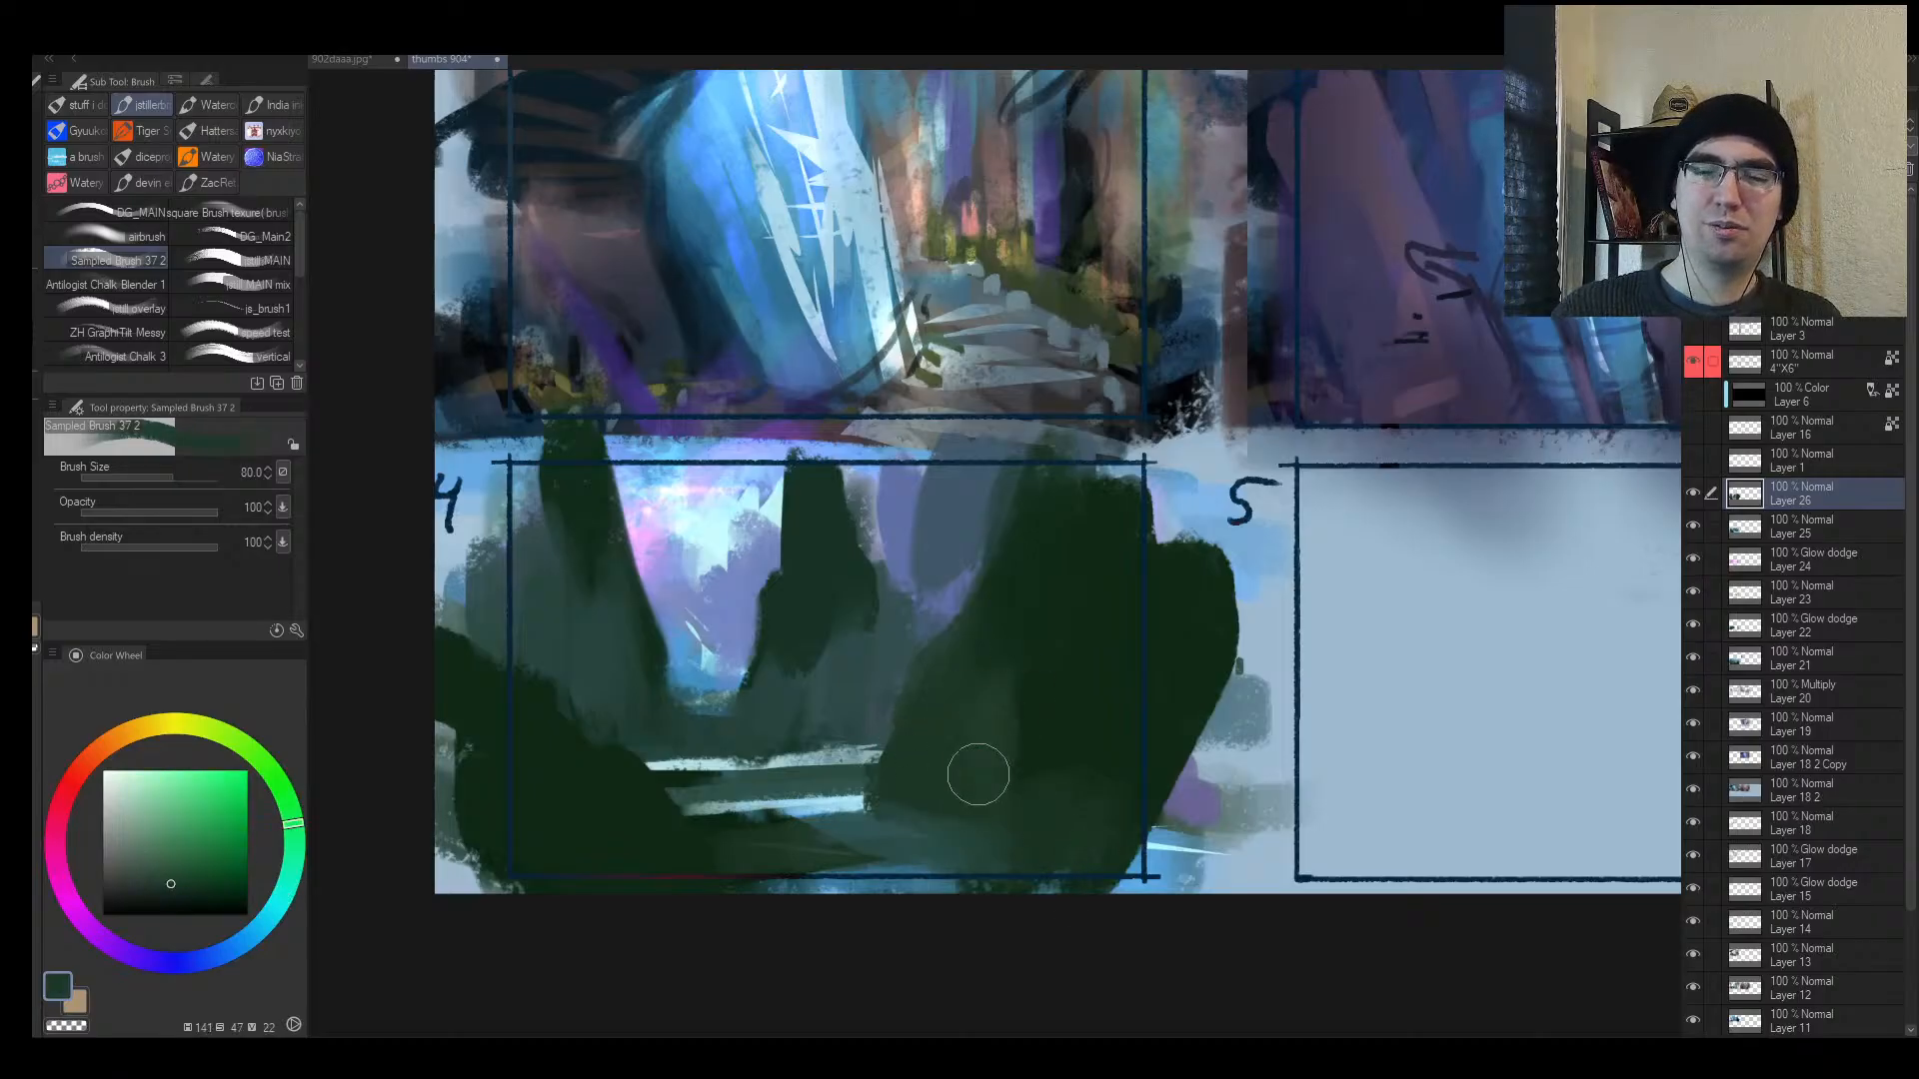
key(bracketright)
key(bracketright)
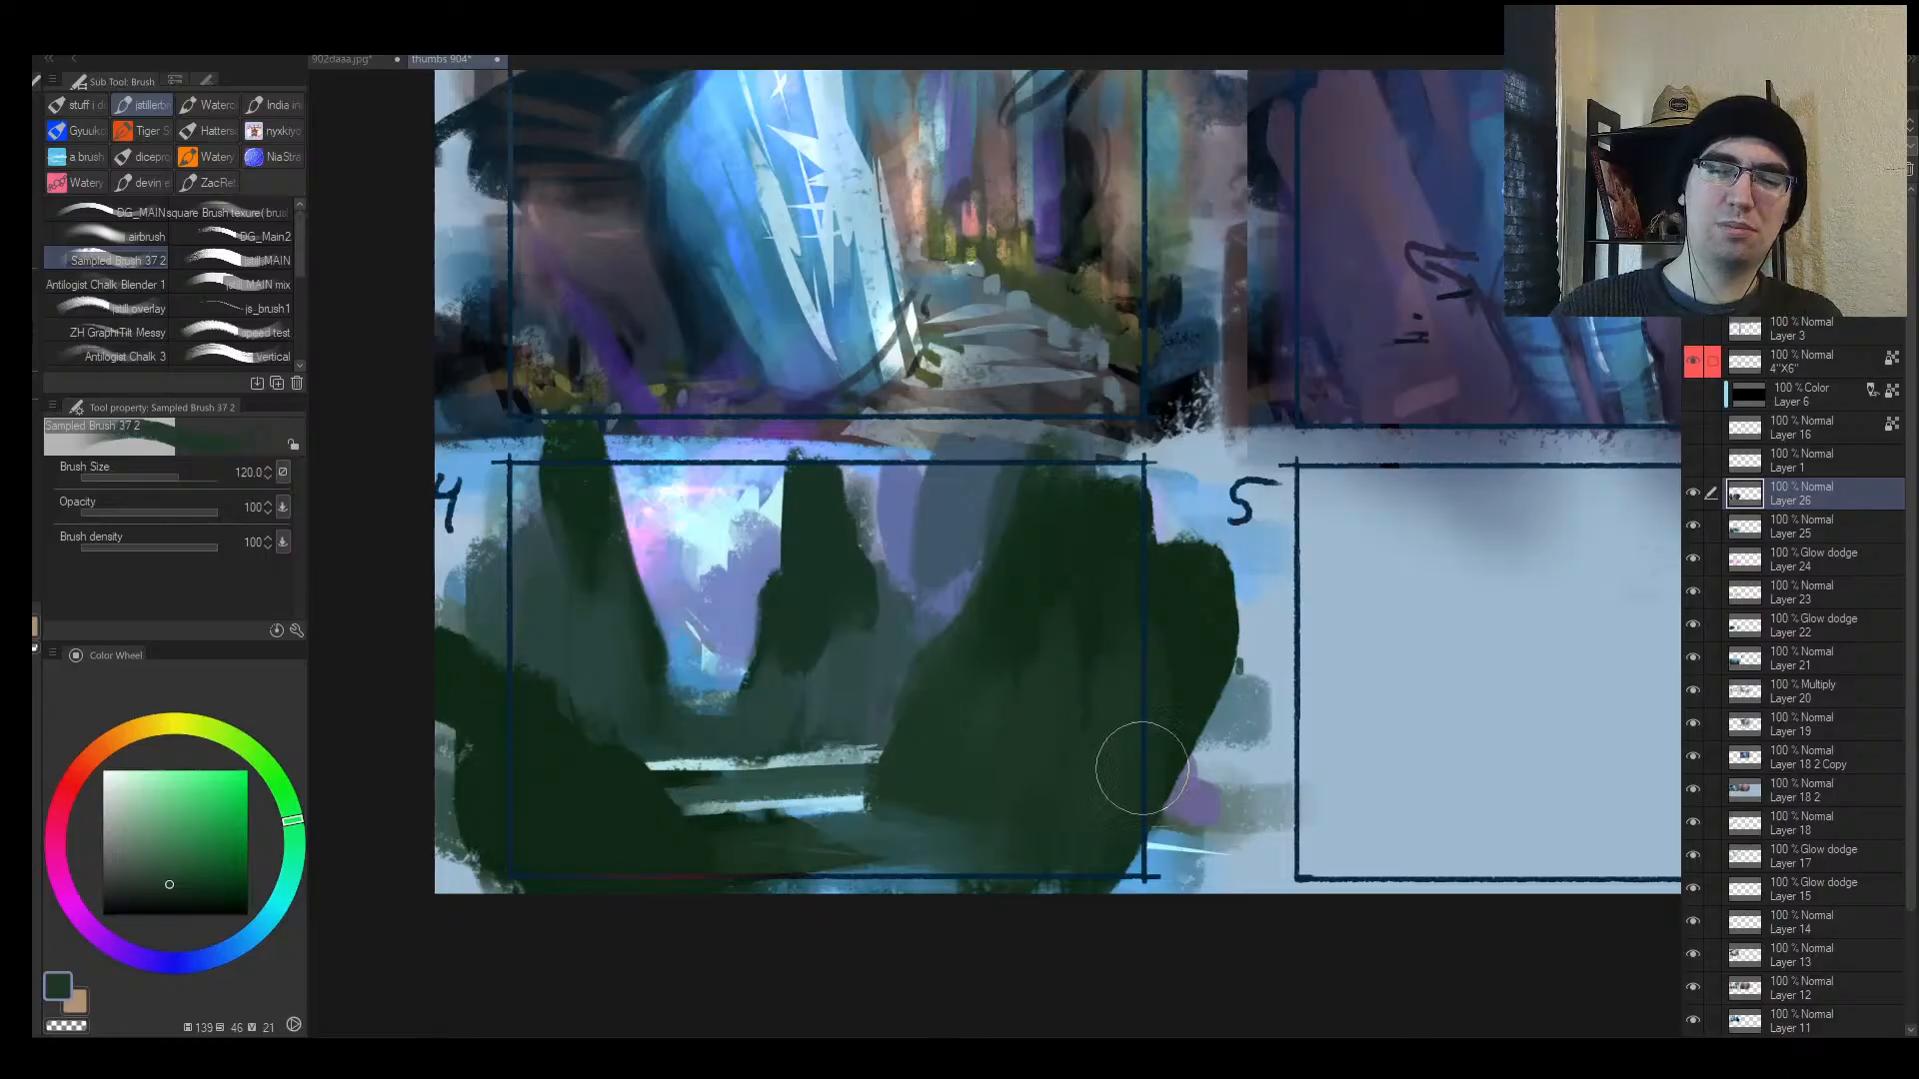
key(h)
drag(1404, 746, 1095, 747)
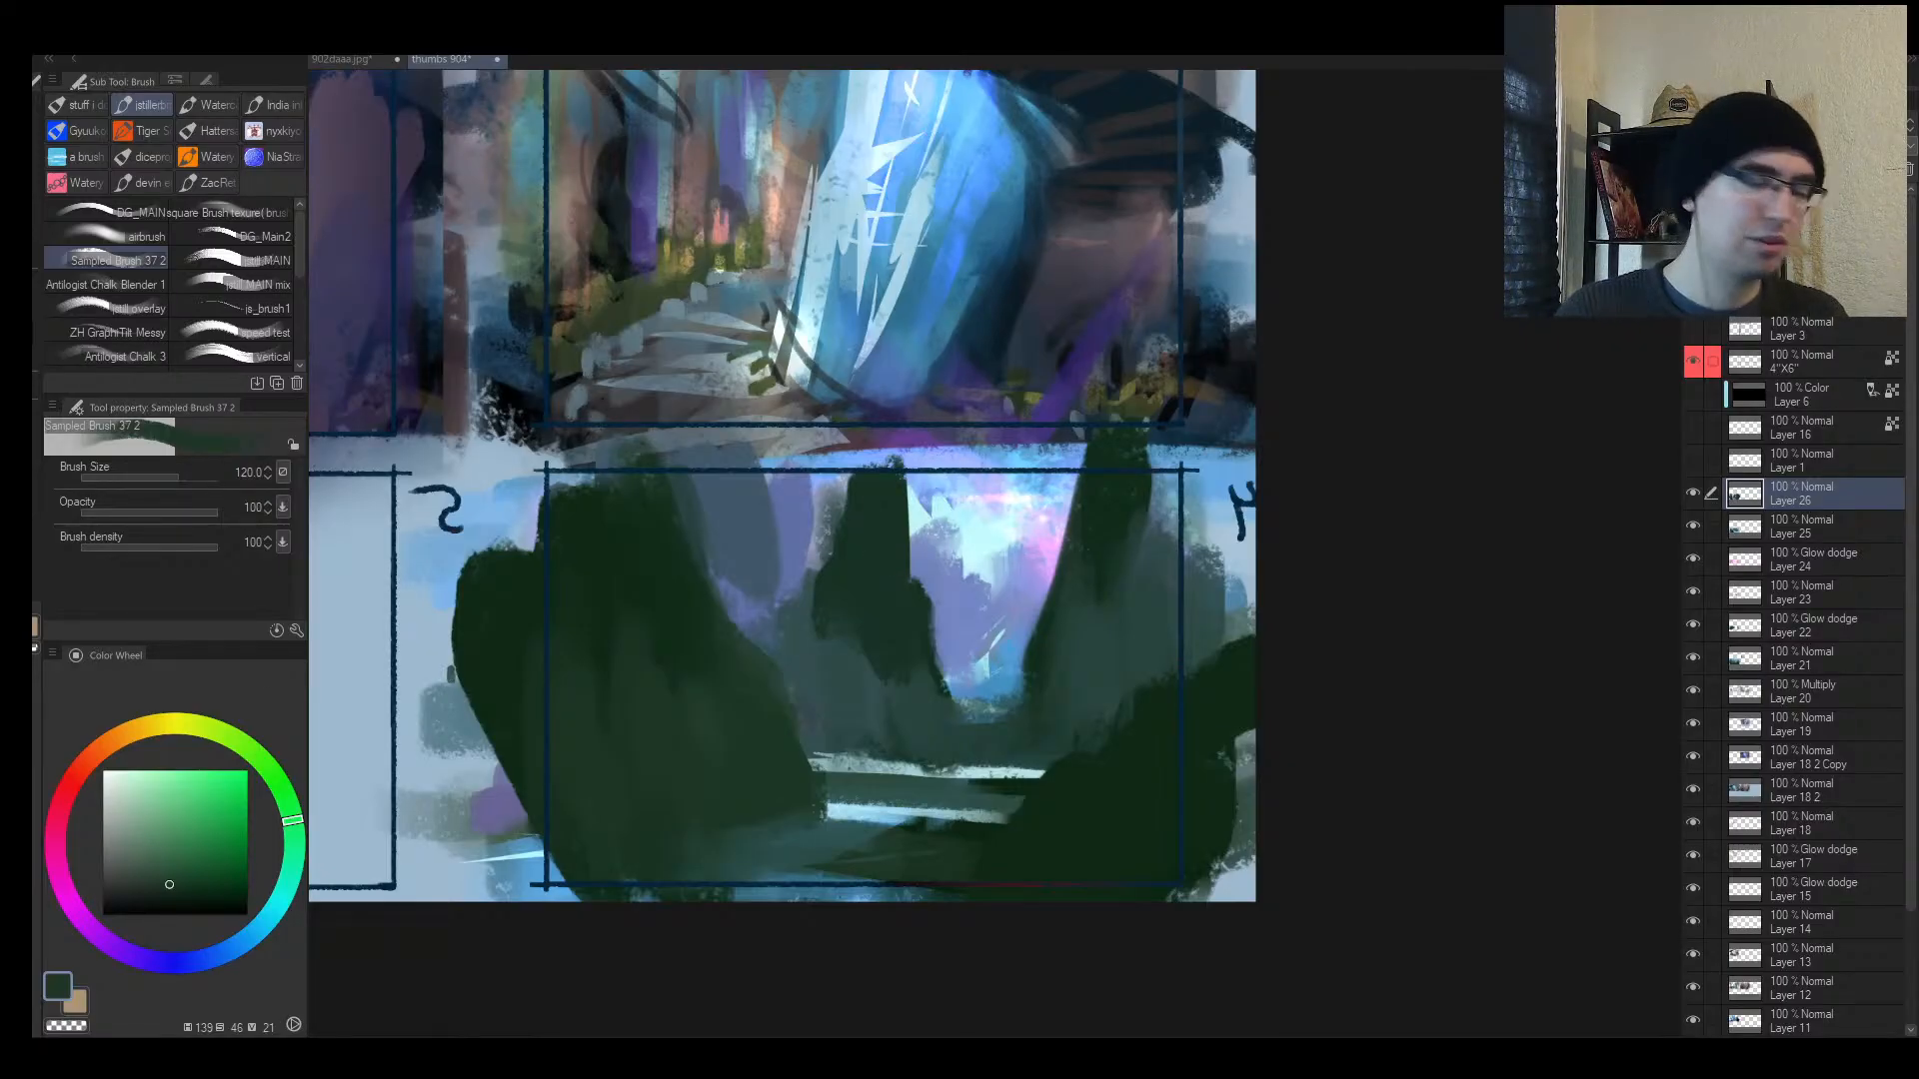
Step: Fill the pink sky gap between the cliffs with blue-violet and bright blue strokes
mouse_move(961, 560)
mouse_down()
mouse_move(968, 577)
mouse_move(890, 582)
mouse_move(1012, 584)
mouse_move(949, 544)
mouse_move(992, 689)
mouse_up()
key(bracketleft)
alt+click(955, 603)
alt+click(1005, 530)
alt+click(1039, 549)
alt+click(930, 527)
mouse_move(935, 495)
mouse_down()
mouse_move(1000, 640)
mouse_move(1022, 583)
mouse_up()
alt+click(969, 240)
key([)
drag(971, 509, 984, 613)
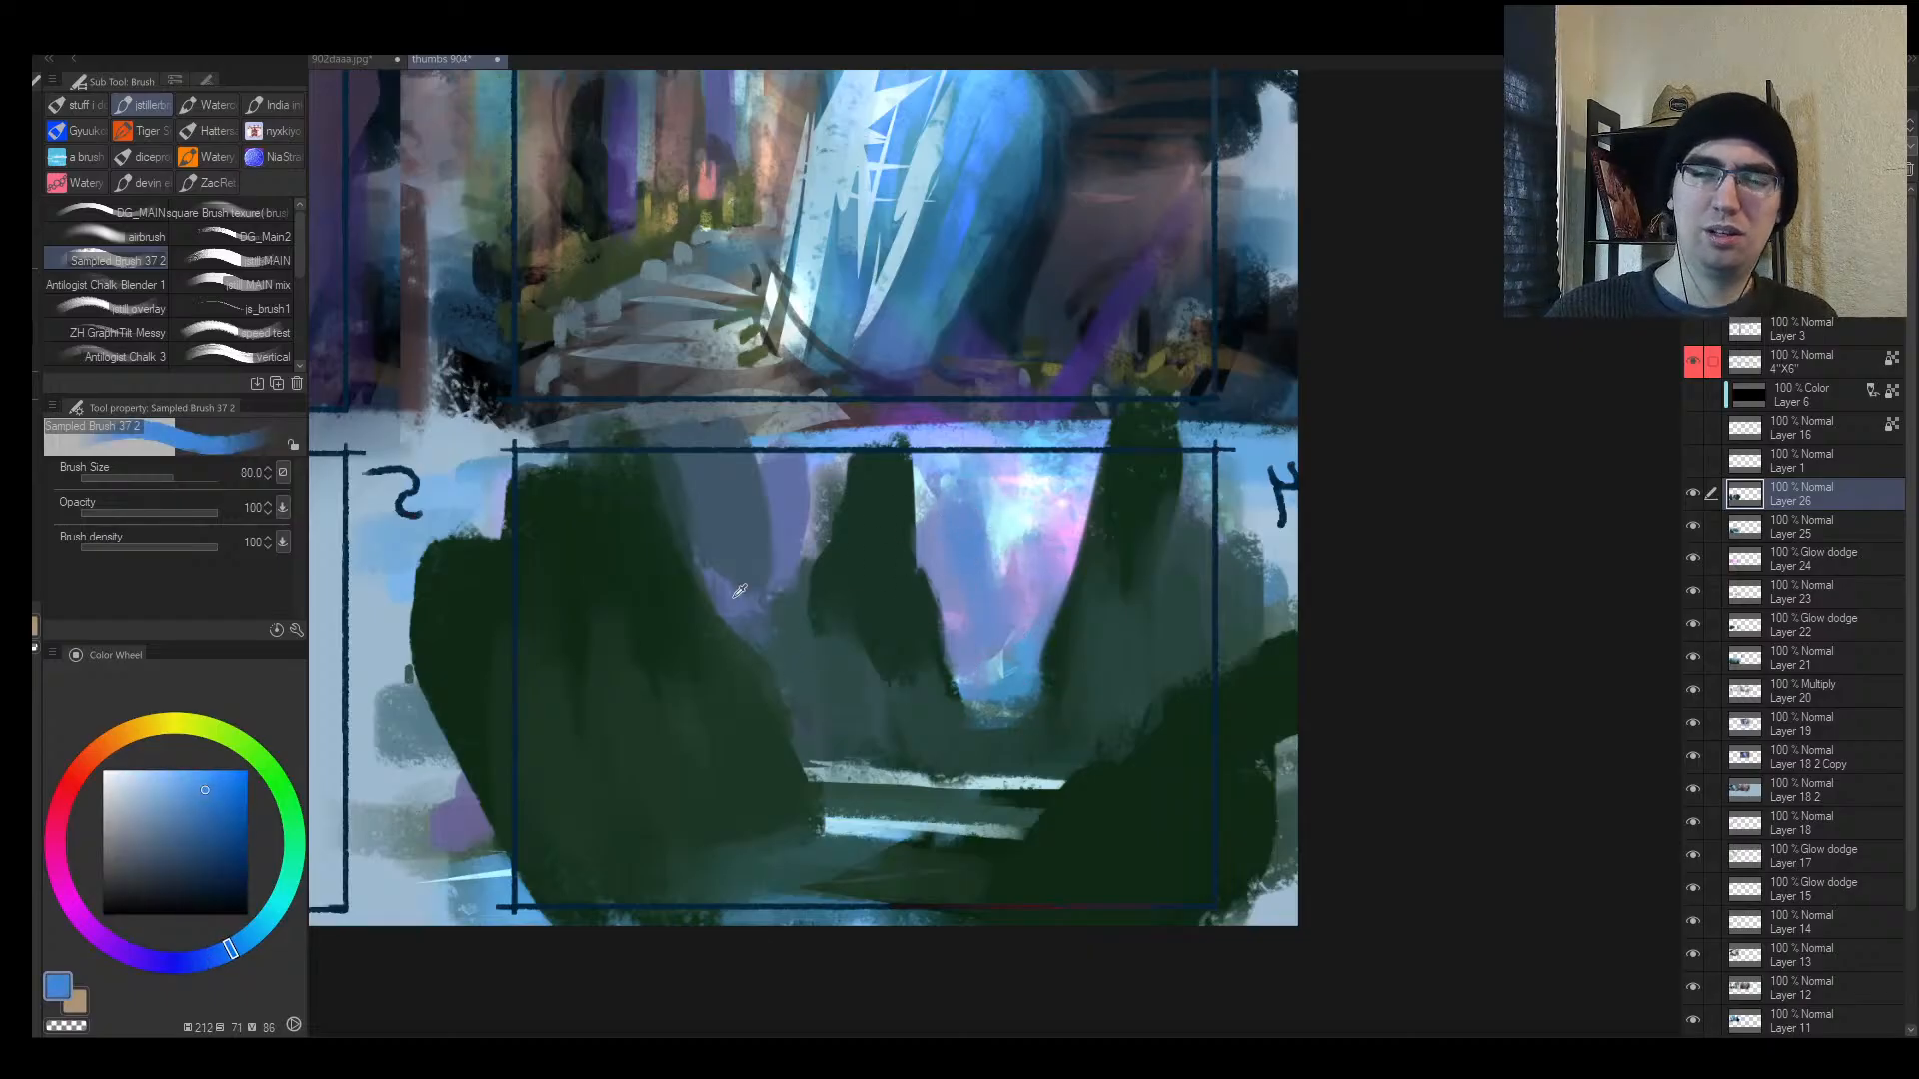
Step: Lighten the central cliff's left side with light blue-violet strokes and touch its base
alt+click(928, 510)
drag(839, 440, 794, 549)
mouse_move(760, 440)
mouse_down()
mouse_move(779, 575)
mouse_move(817, 599)
mouse_up()
key([)
drag(885, 702, 883, 746)
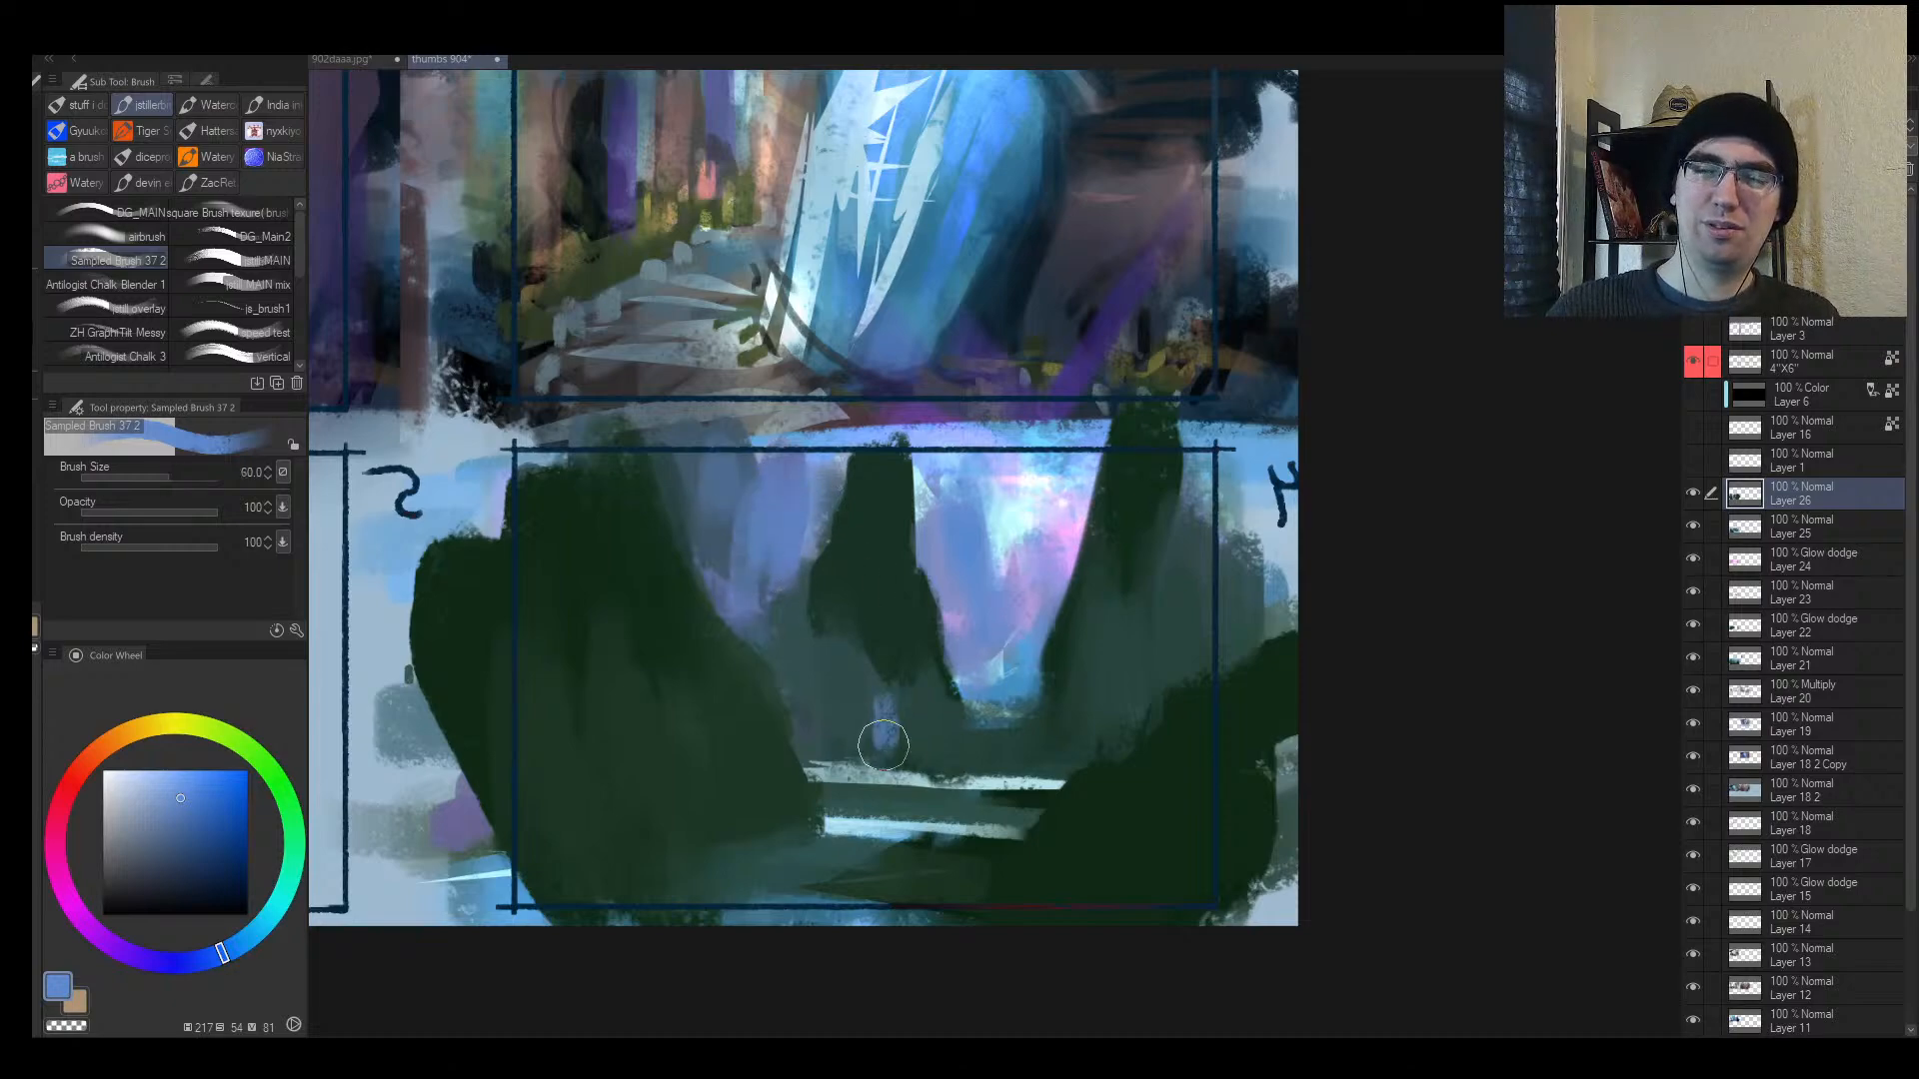
Step: Mirror the canvas and darken the area near the small figures with dark teal-green
key(h)
drag(1281, 583, 1206, 568)
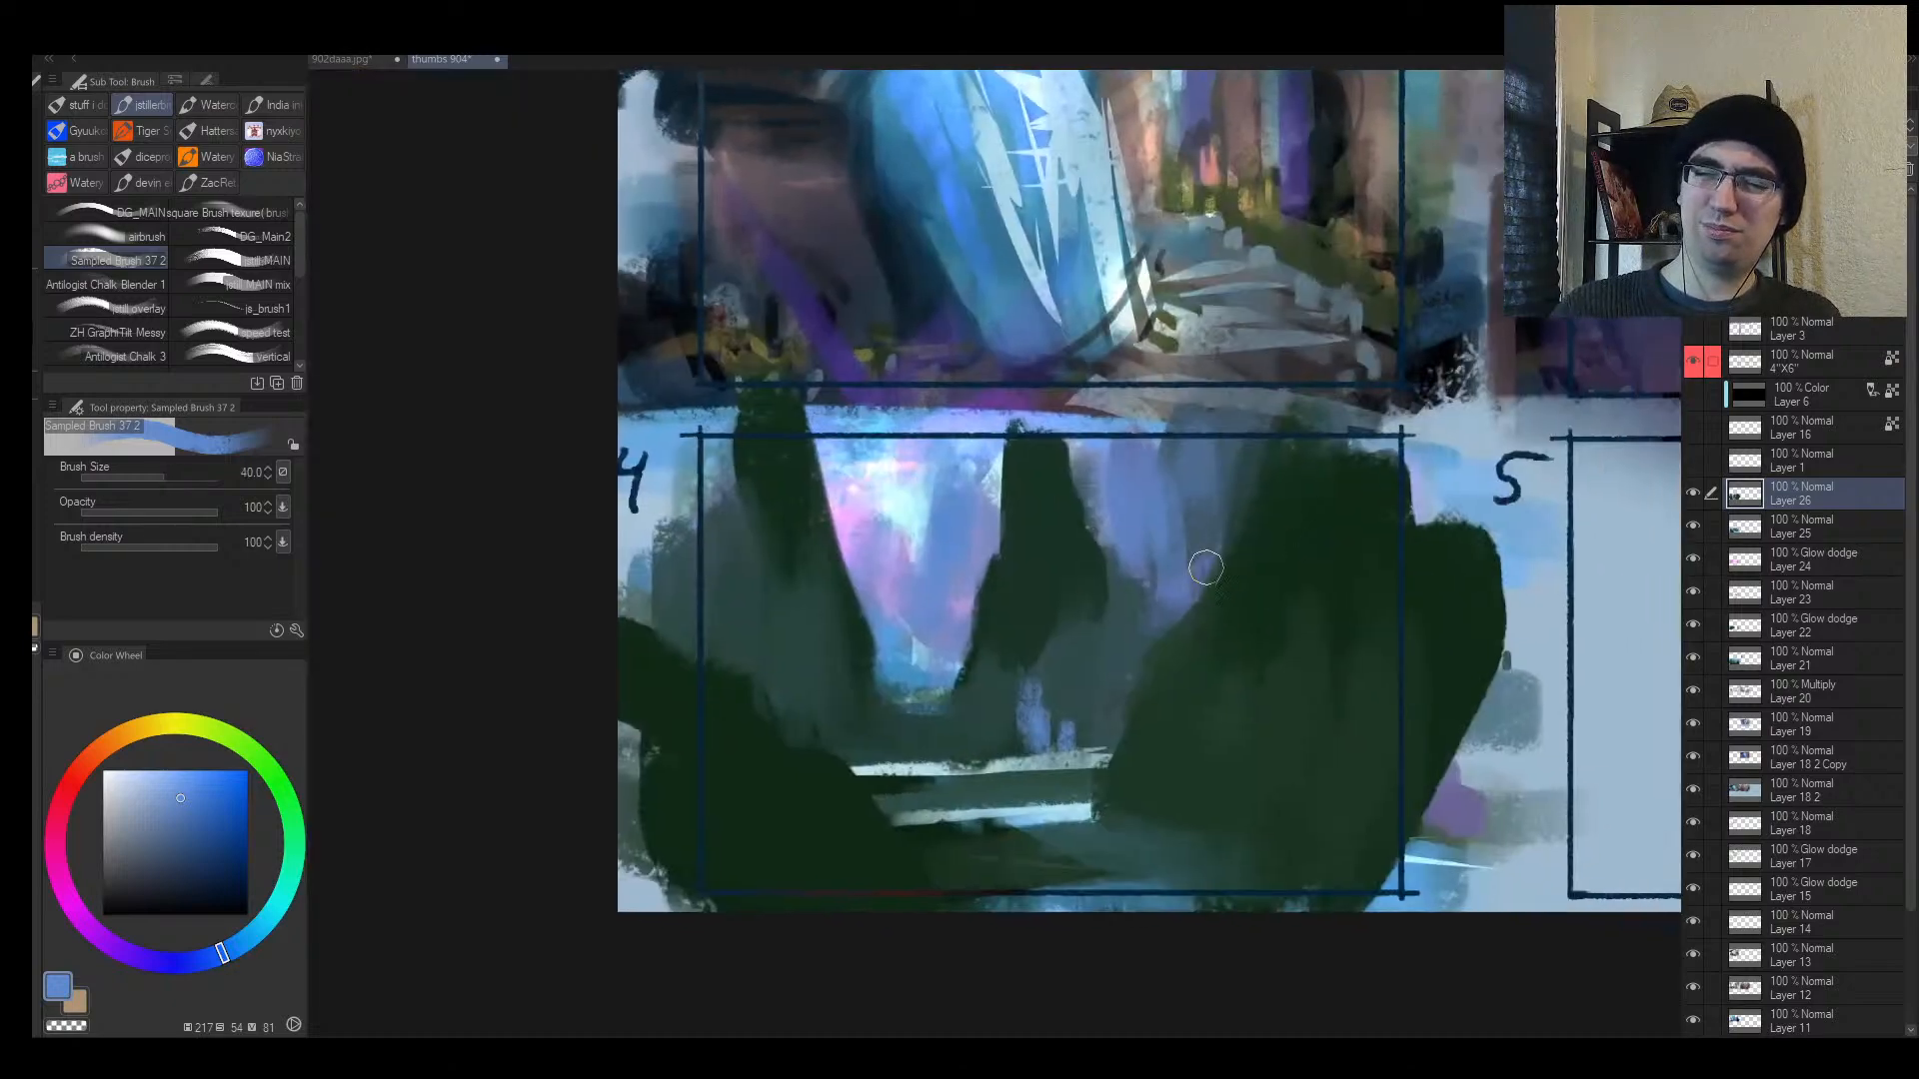
alt+click(1002, 711)
drag(1009, 675, 1001, 751)
key(m)
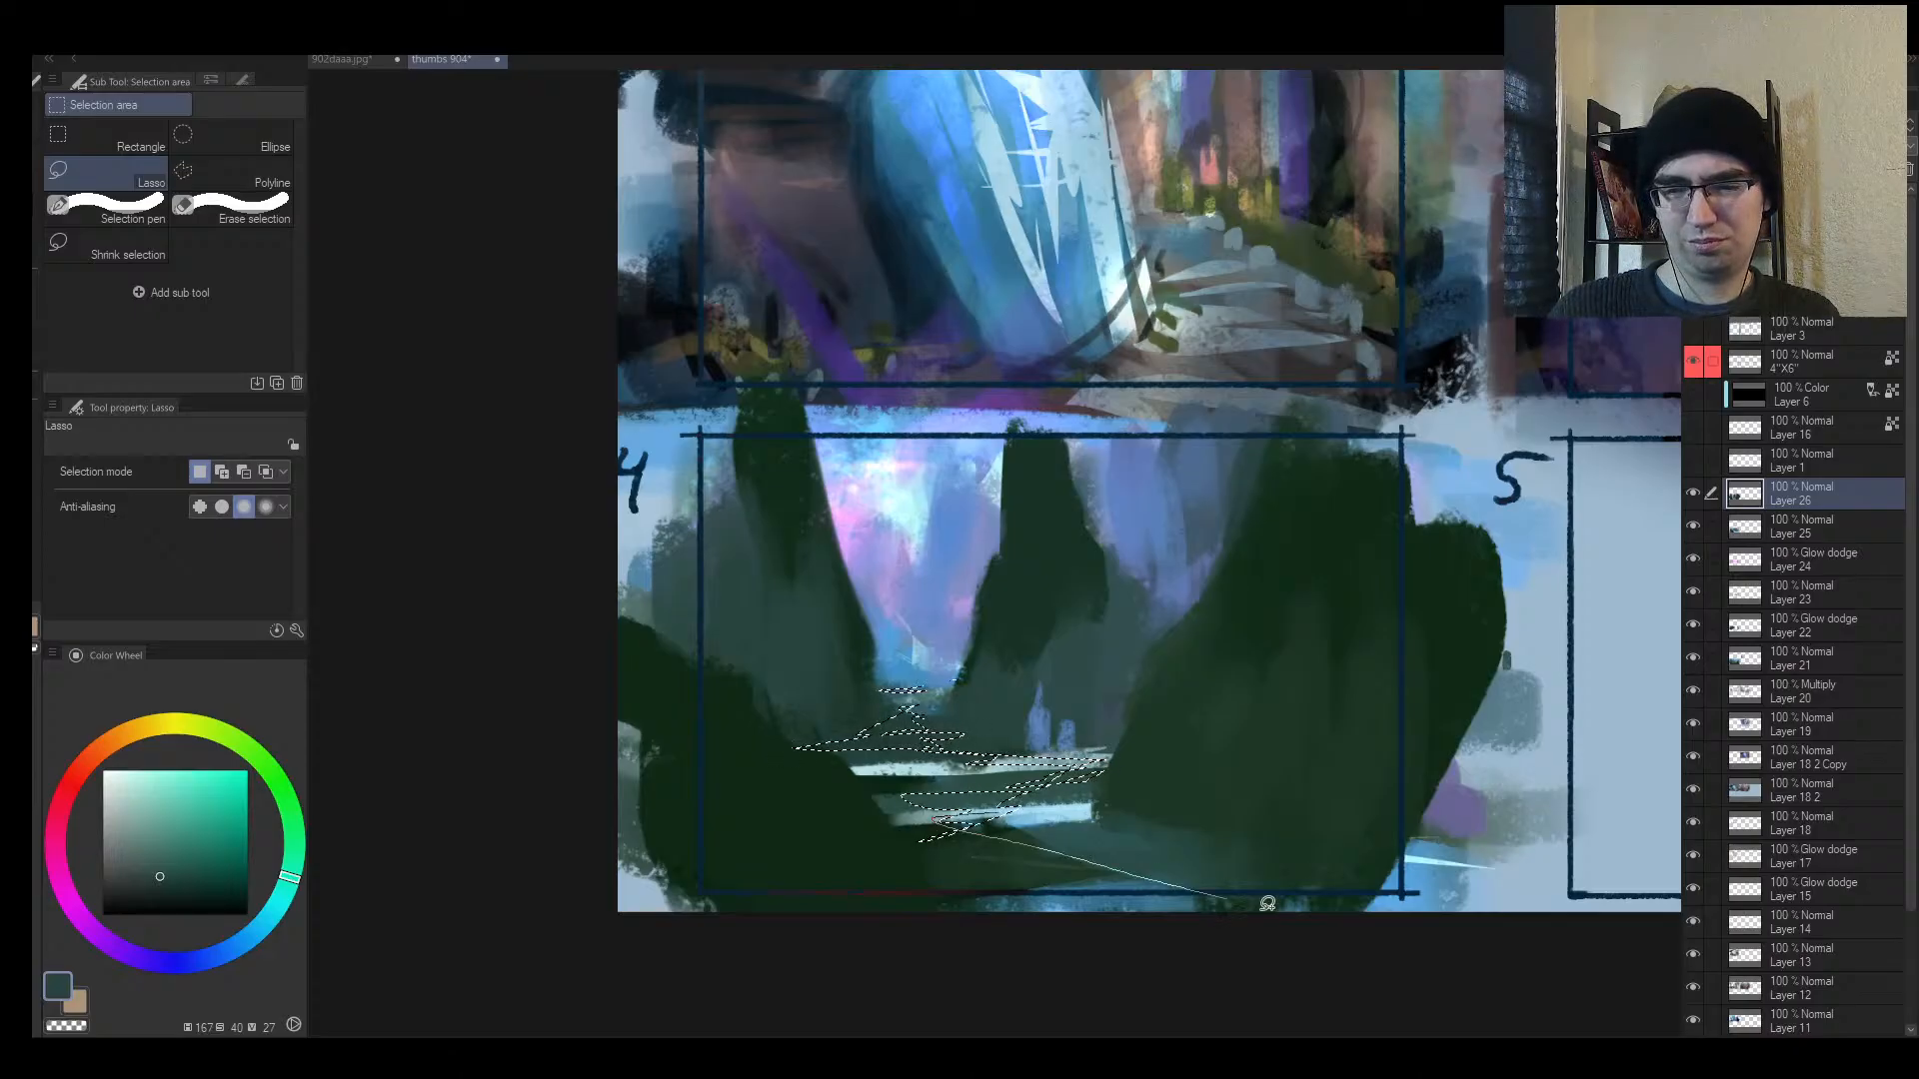
Step: Lasso the water strip beneath the peaks and fill it with lilac, then deselect
mouse_move(1267, 904)
mouse_down()
mouse_move(1444, 886)
mouse_move(1039, 857)
mouse_up()
key(b)
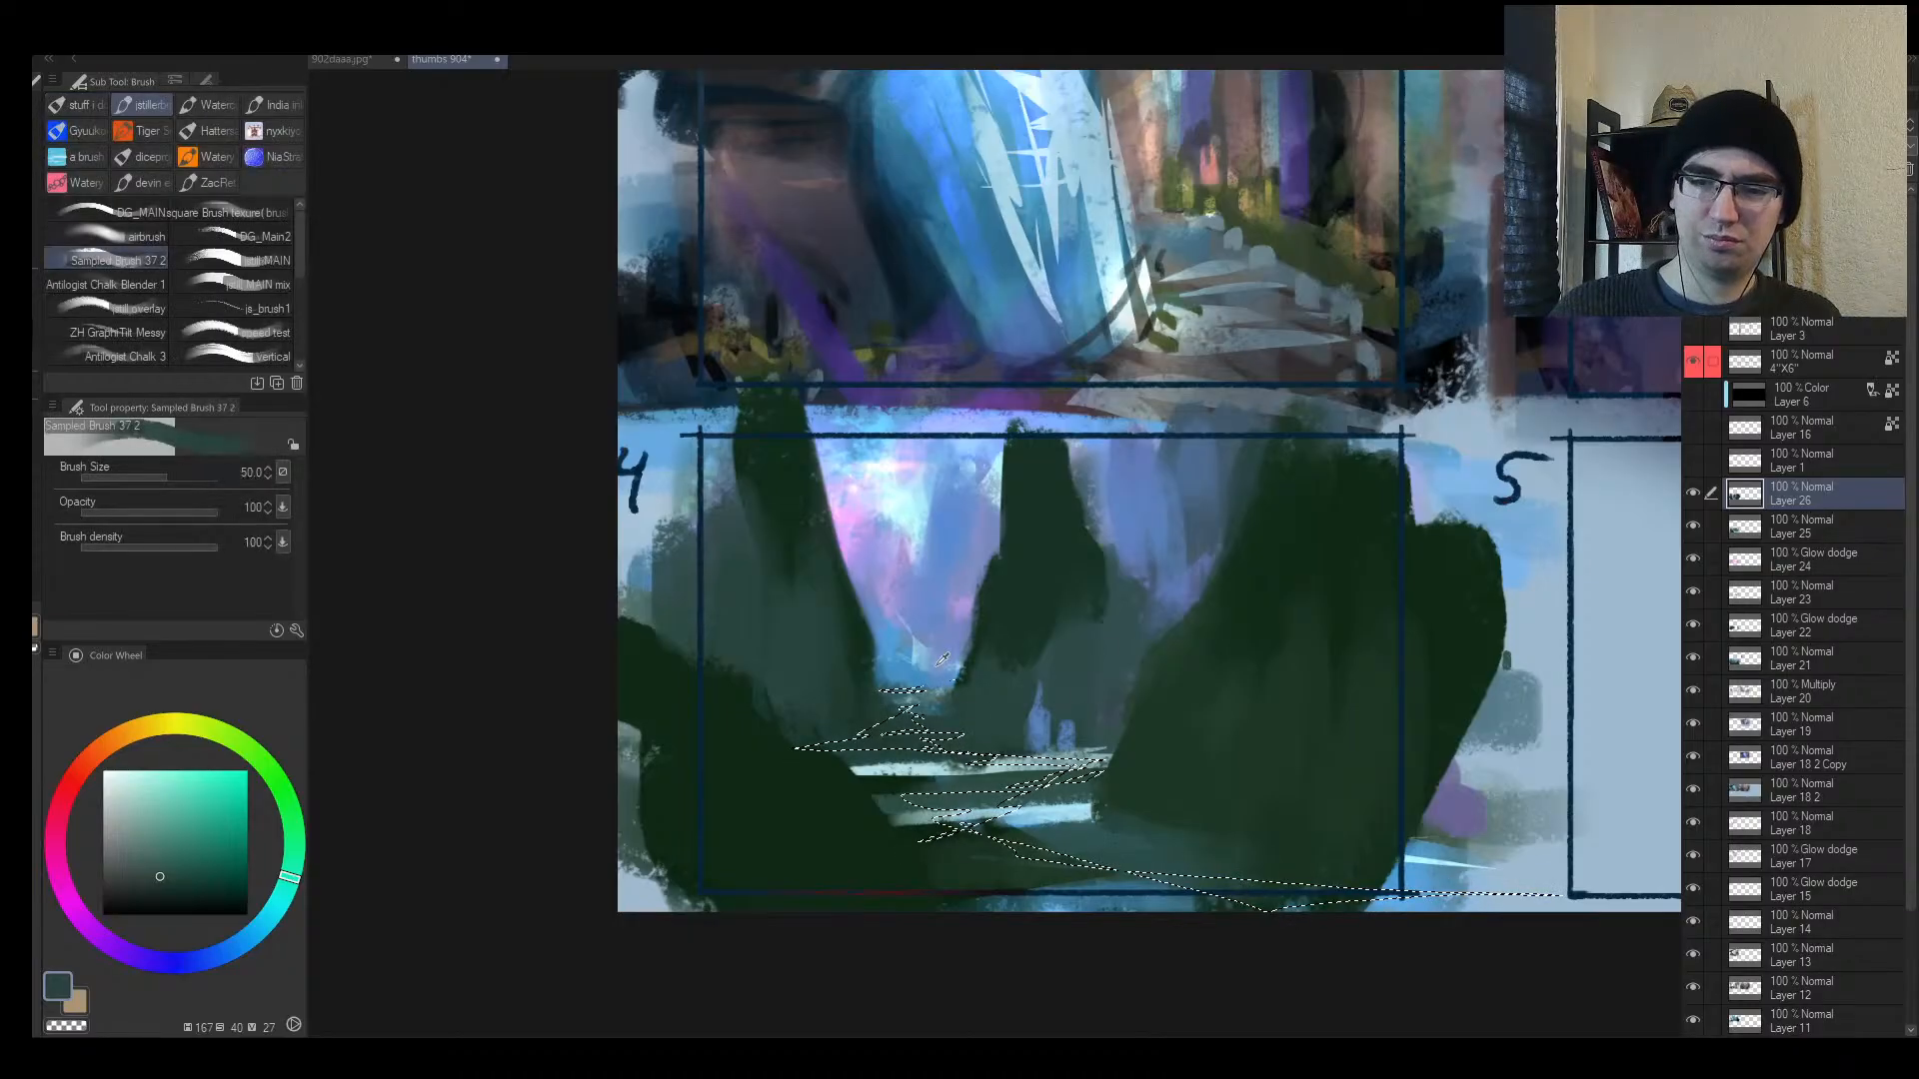
alt+click(938, 665)
mouse_move(750, 691)
mouse_down()
mouse_move(1359, 757)
mouse_move(1339, 897)
mouse_up()
key(ctrl+d)
Step: Mirror the view, restore the water selection and fill the lower-left lilac shape with a smaller brush
key(h)
key(bracketleft)
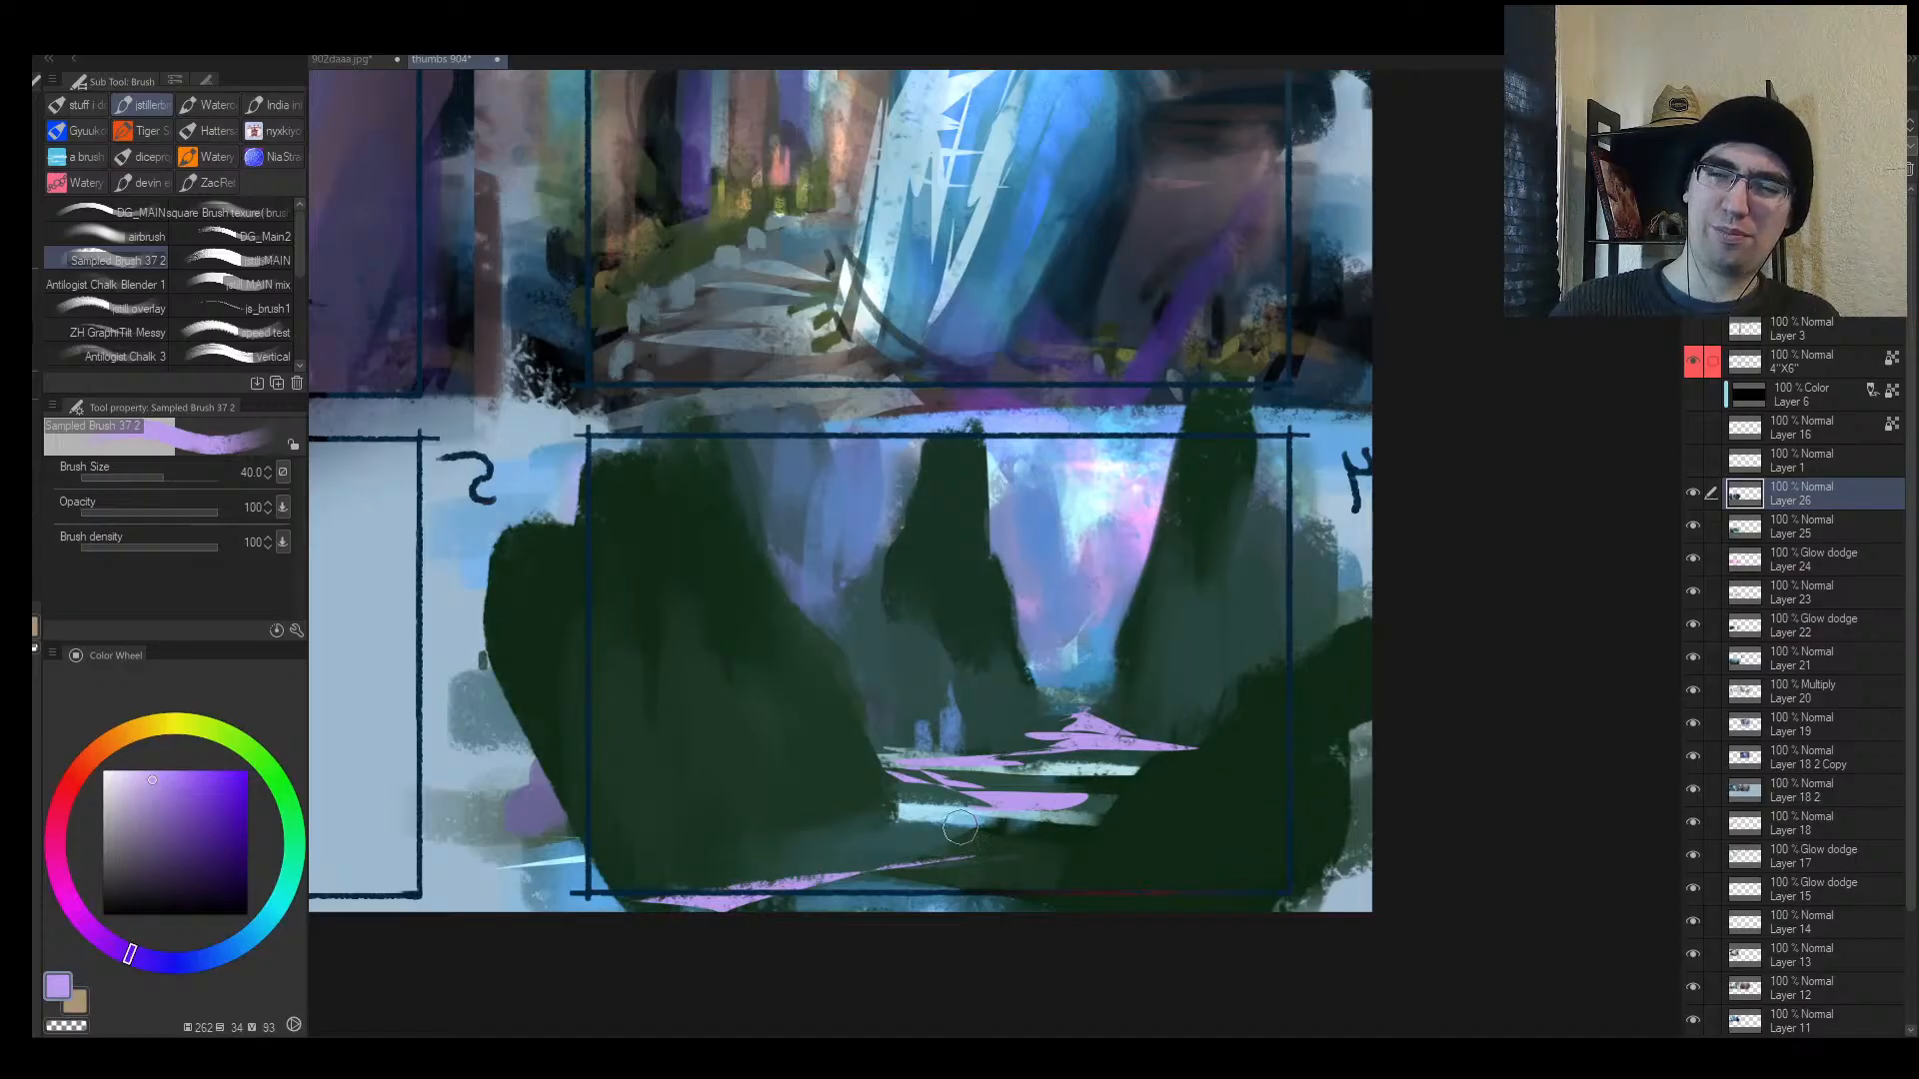
key(bracketleft)
key(bracketleft)
key(bracketleft)
key(bracketleft)
key(ctrl+shift+d)
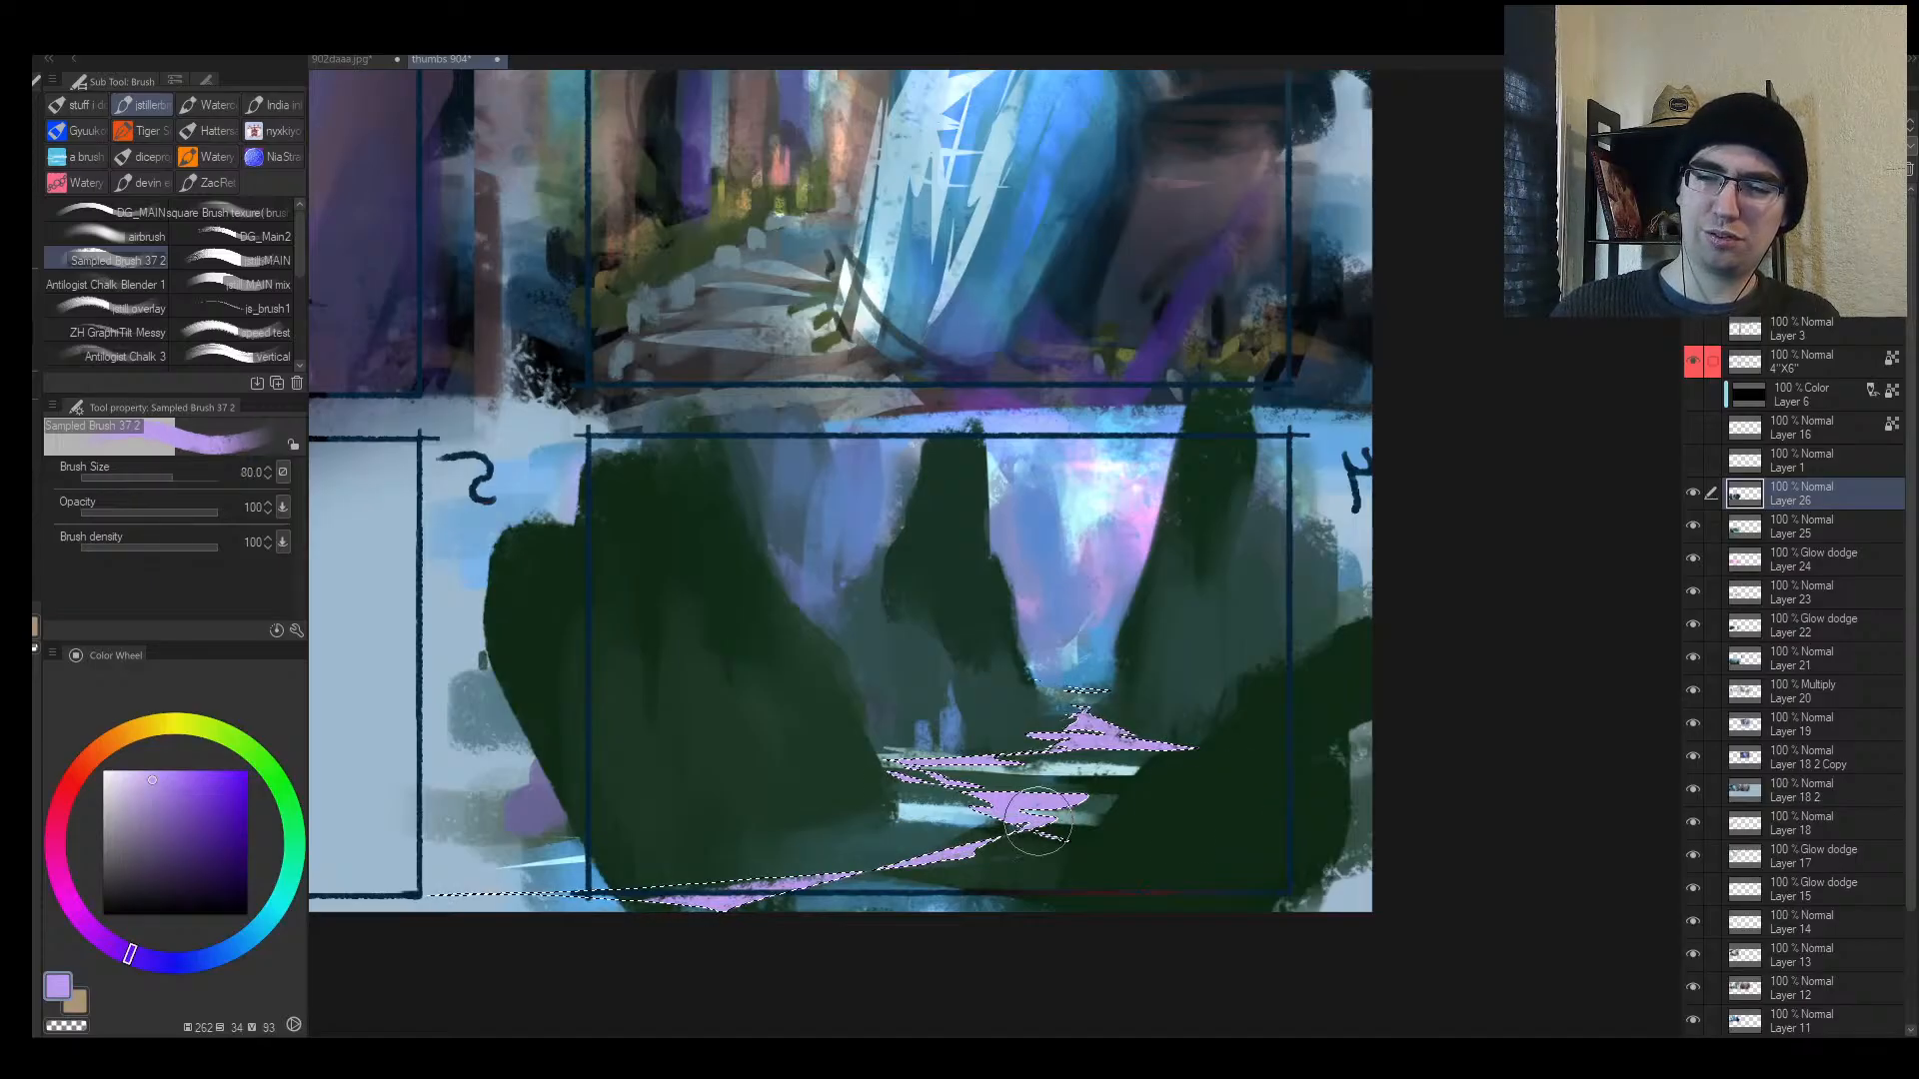
drag(1039, 822, 609, 908)
Step: Invert the selection, resample blue, dark teal and darker green, then deselect and flip back
key(ctrl+shift+i)
alt+click(1036, 618)
key(bracketleft)
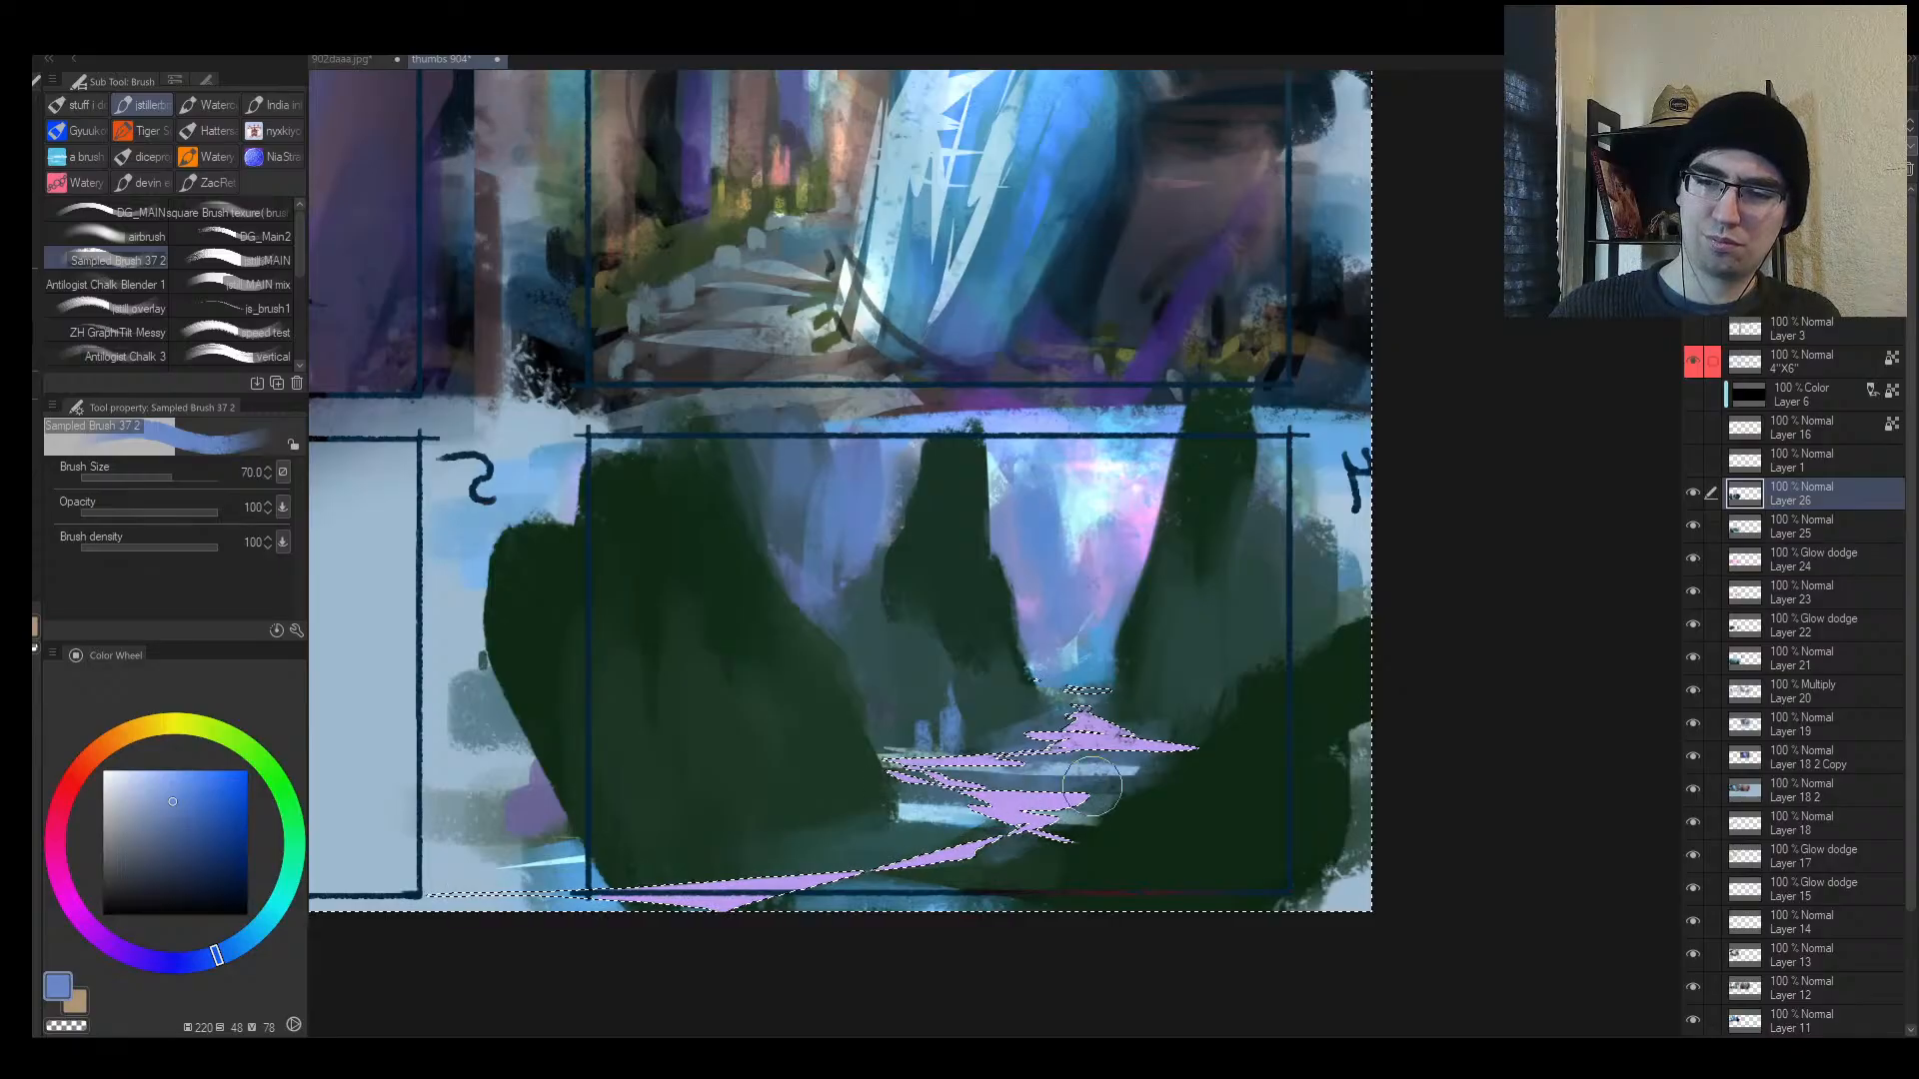
alt+click(859, 846)
key(bracketleft)
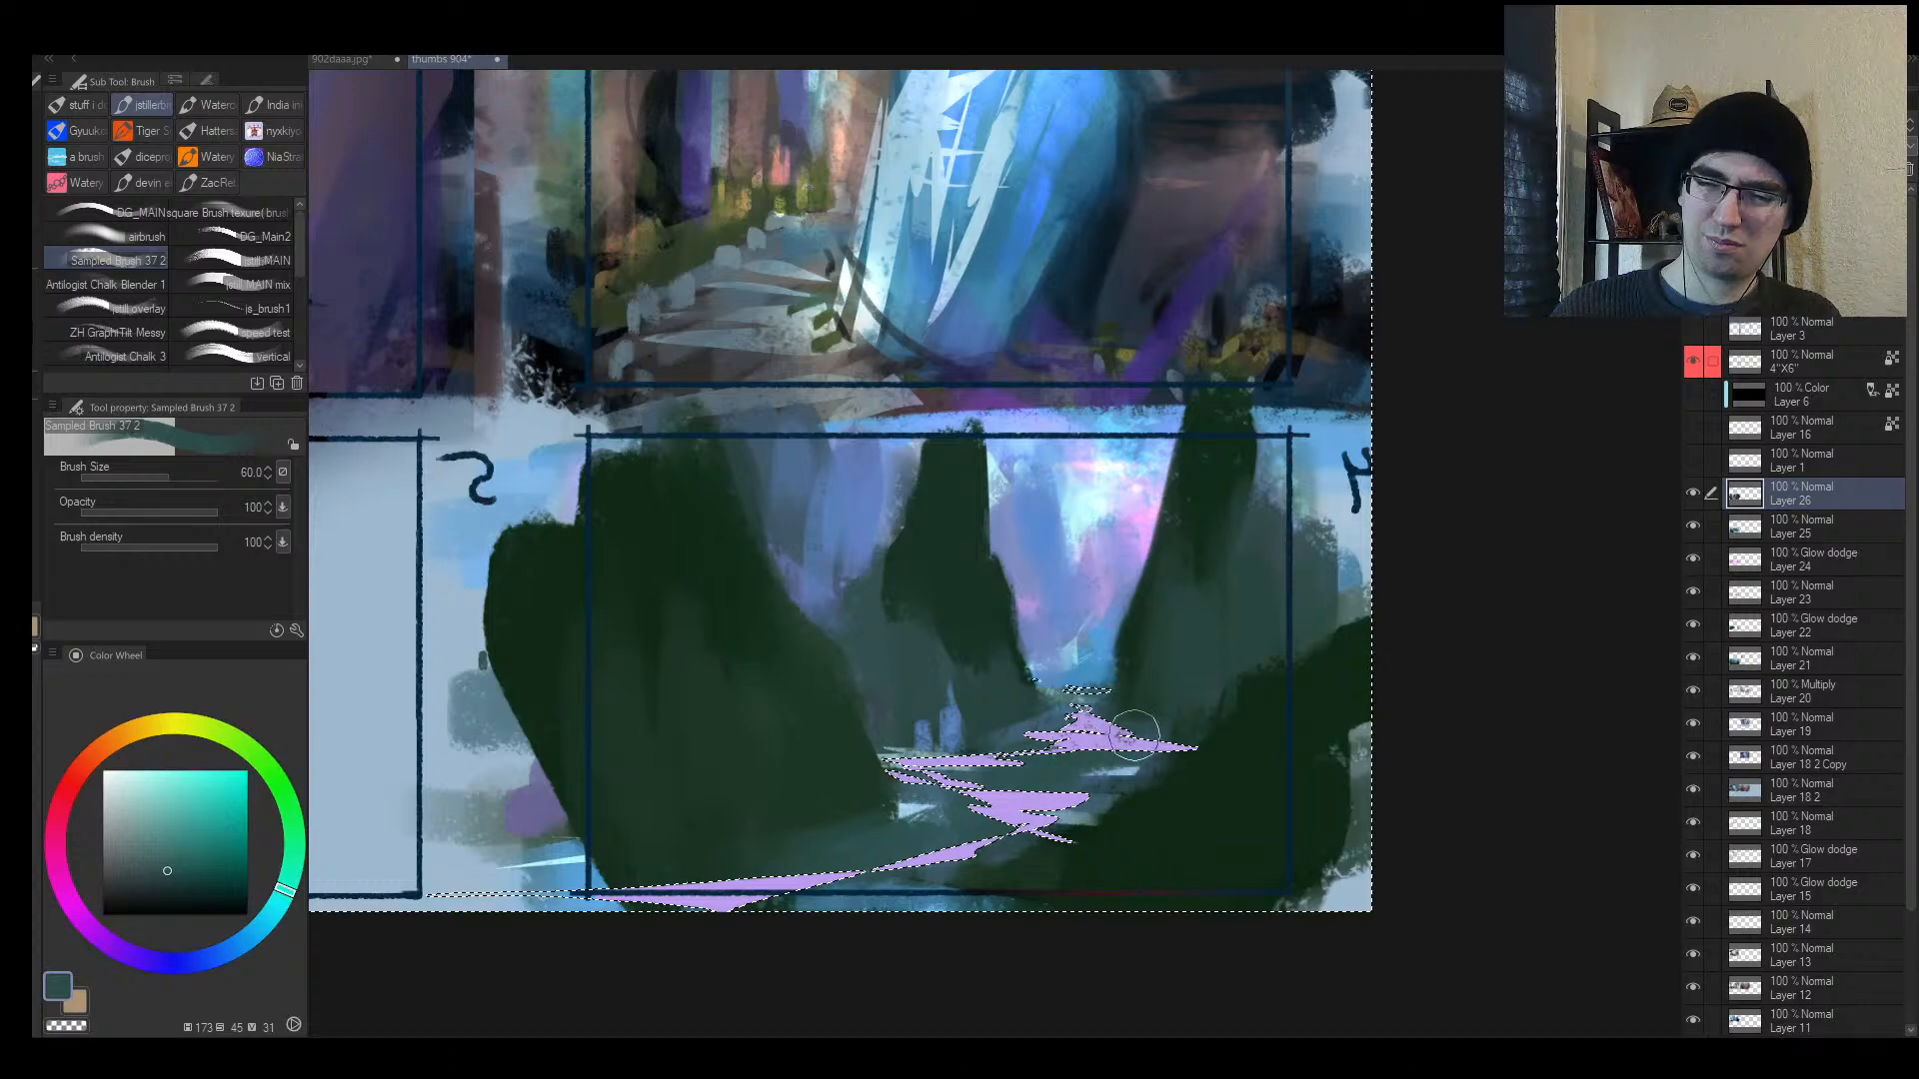
alt+click(1109, 765)
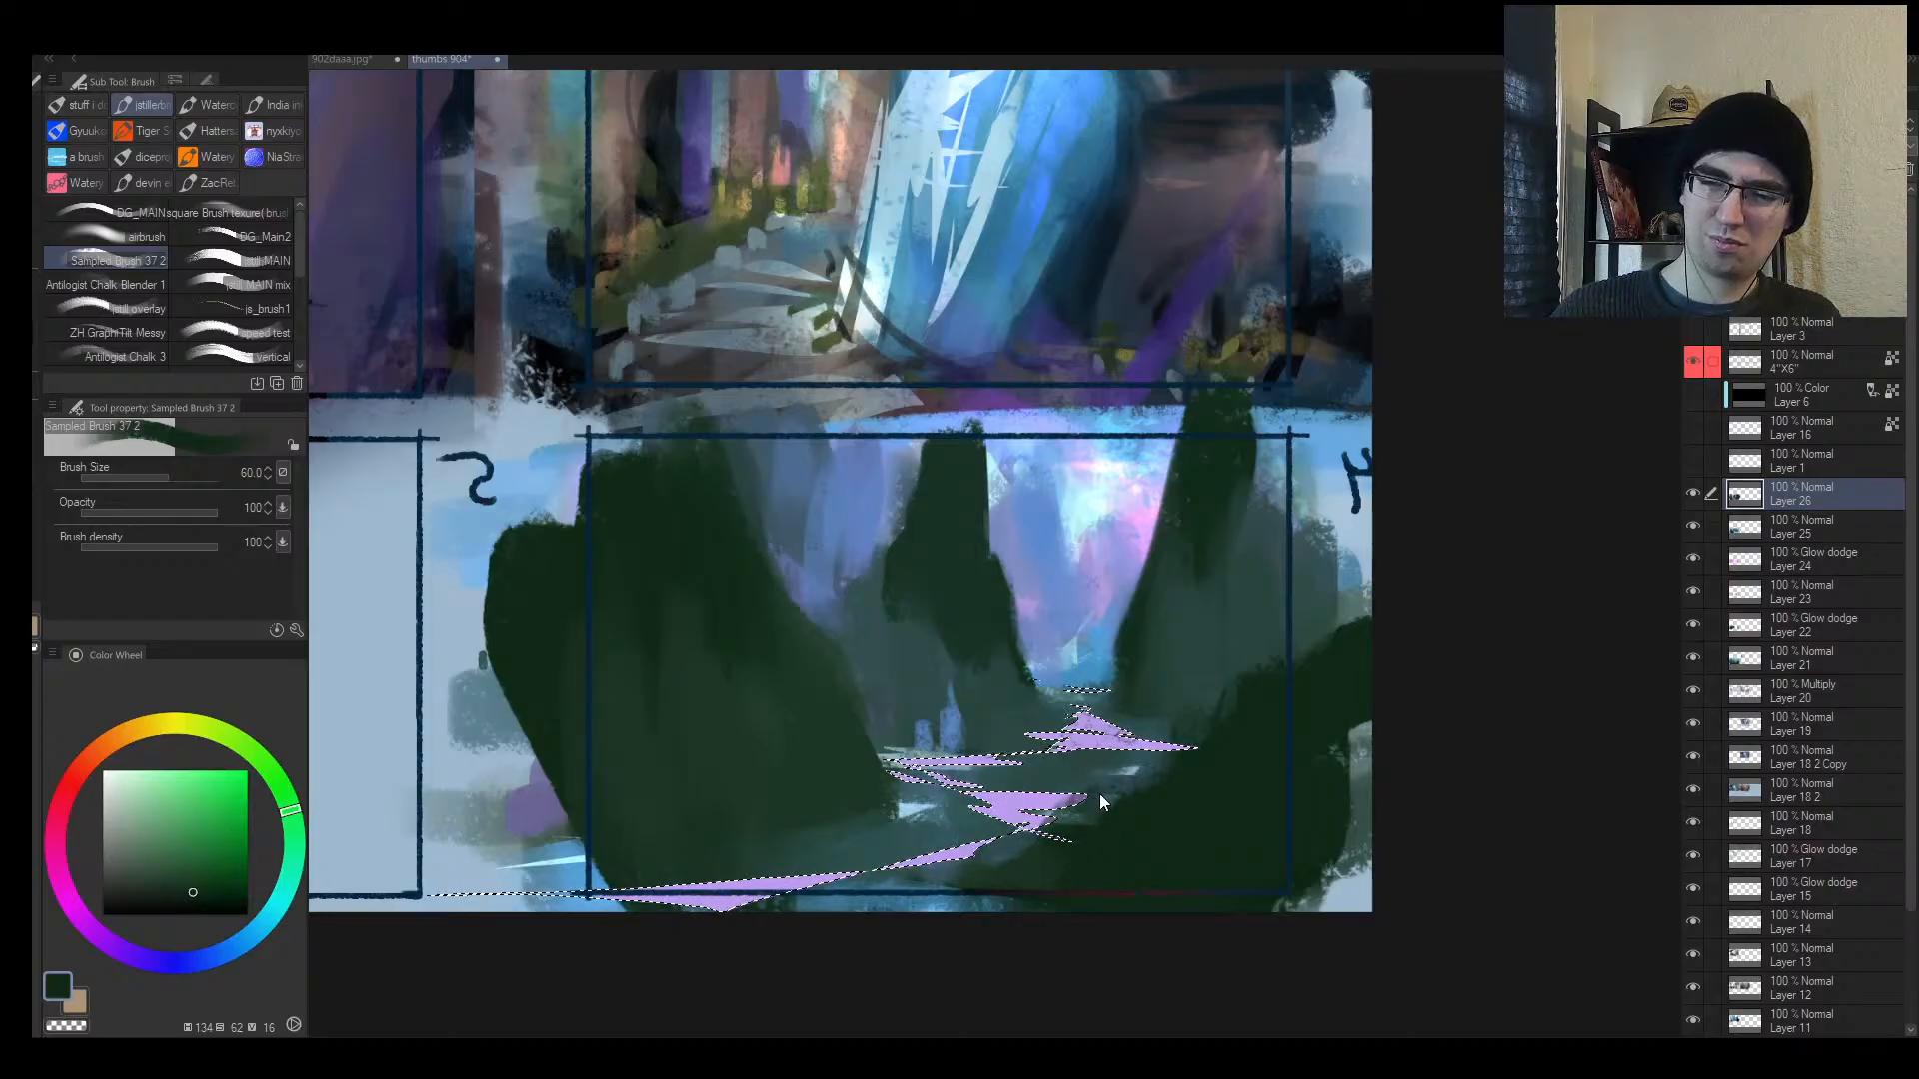
key(ctrl+d)
key(h)
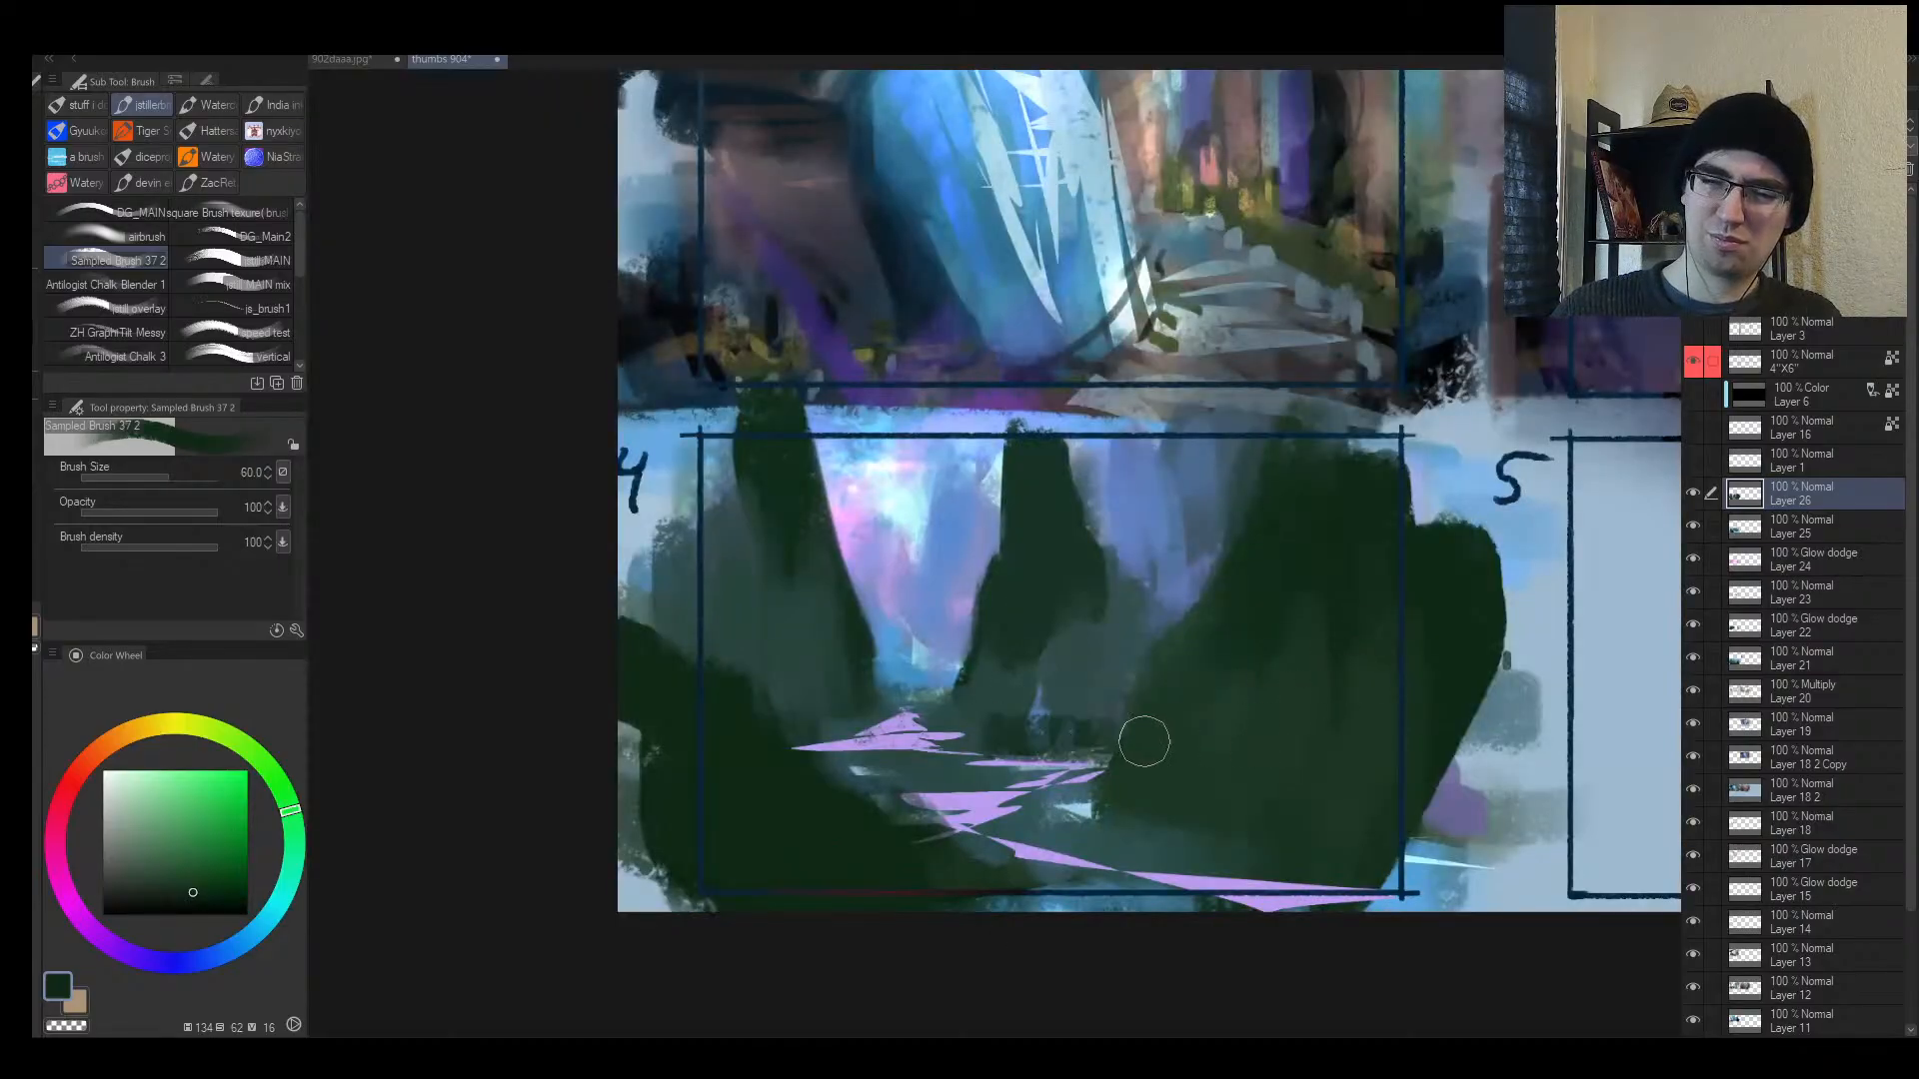
Step: Paint over the two small bluish figures and the upper lilac shape in dark green-teal
drag(1030, 729, 1094, 735)
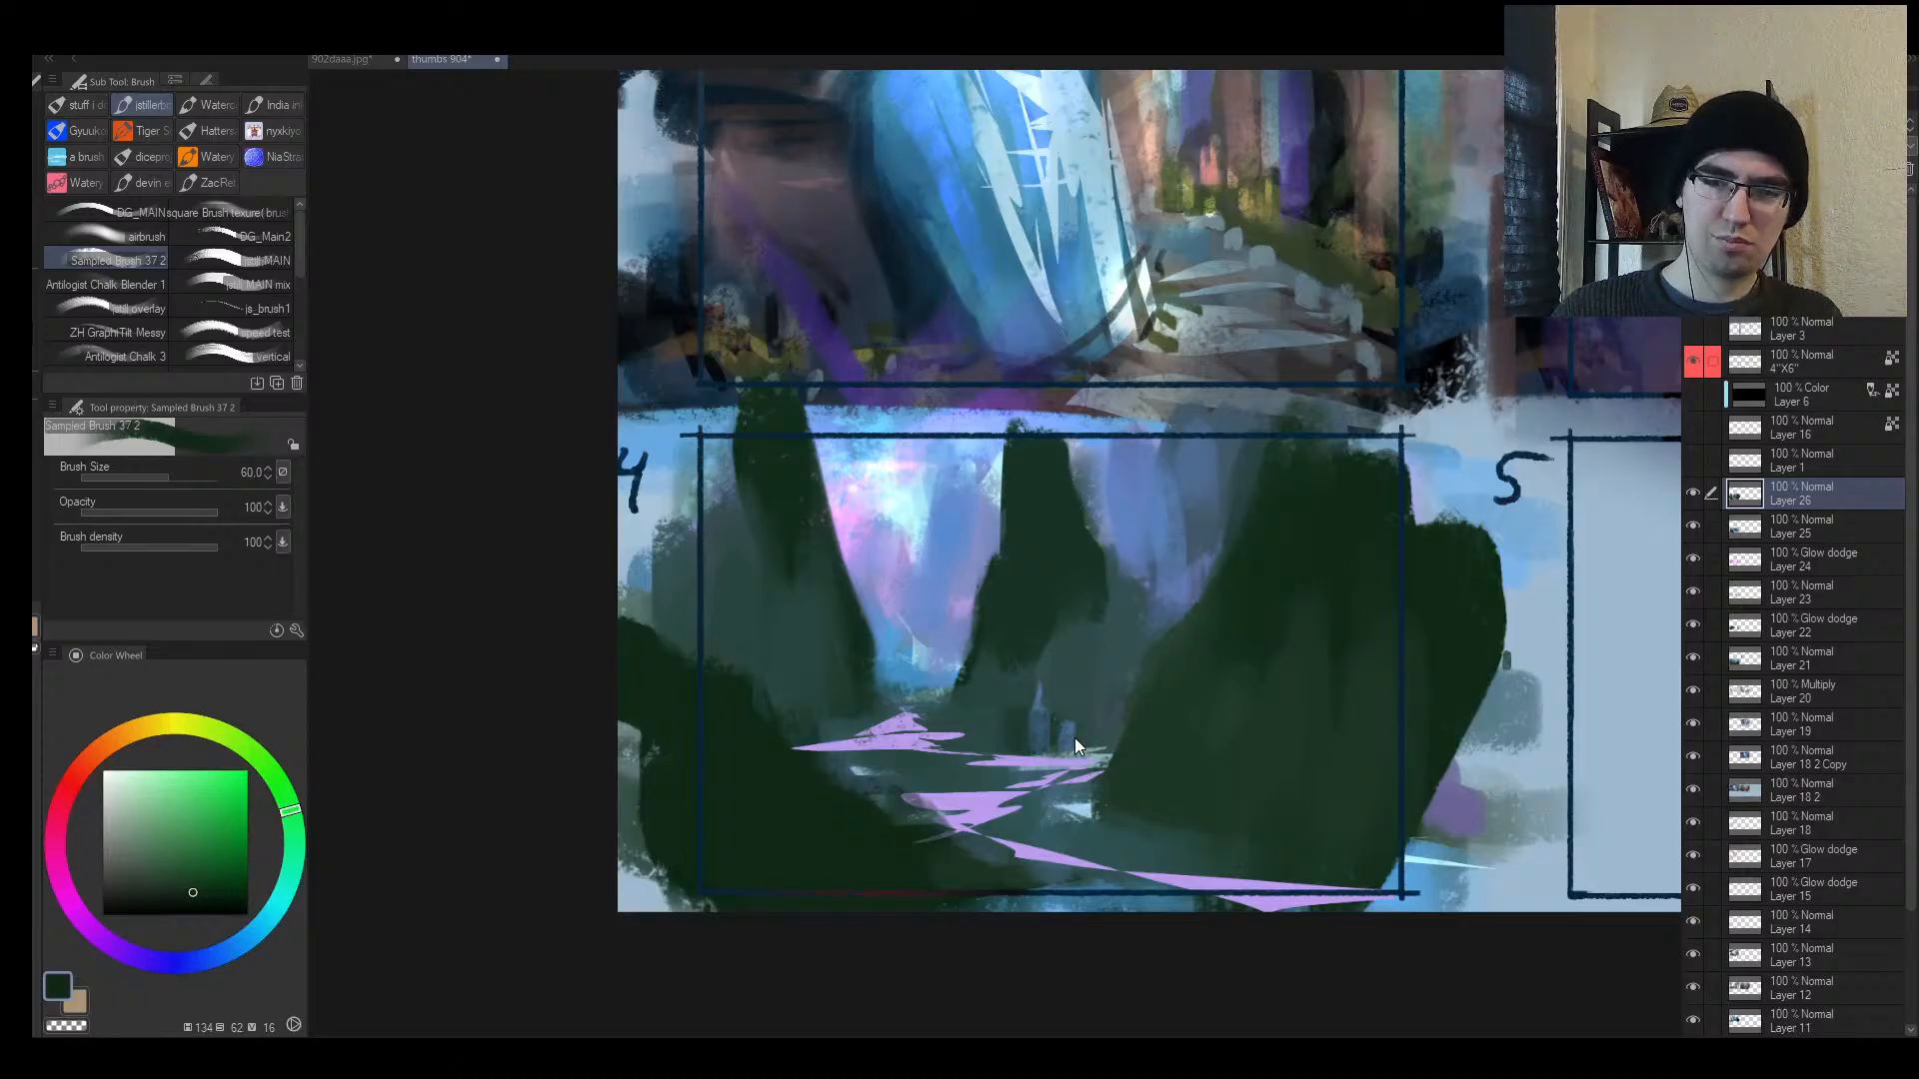
alt+click(1035, 714)
key(bracketleft)
mouse_move(1024, 720)
mouse_down()
mouse_move(1104, 745)
mouse_move(950, 735)
mouse_move(976, 736)
mouse_move(931, 713)
mouse_move(956, 742)
mouse_move(898, 710)
mouse_move(893, 758)
mouse_up()
alt+click(1032, 655)
key(bracketleft)
alt+click(890, 714)
key(bracketleft)
alt+click(875, 753)
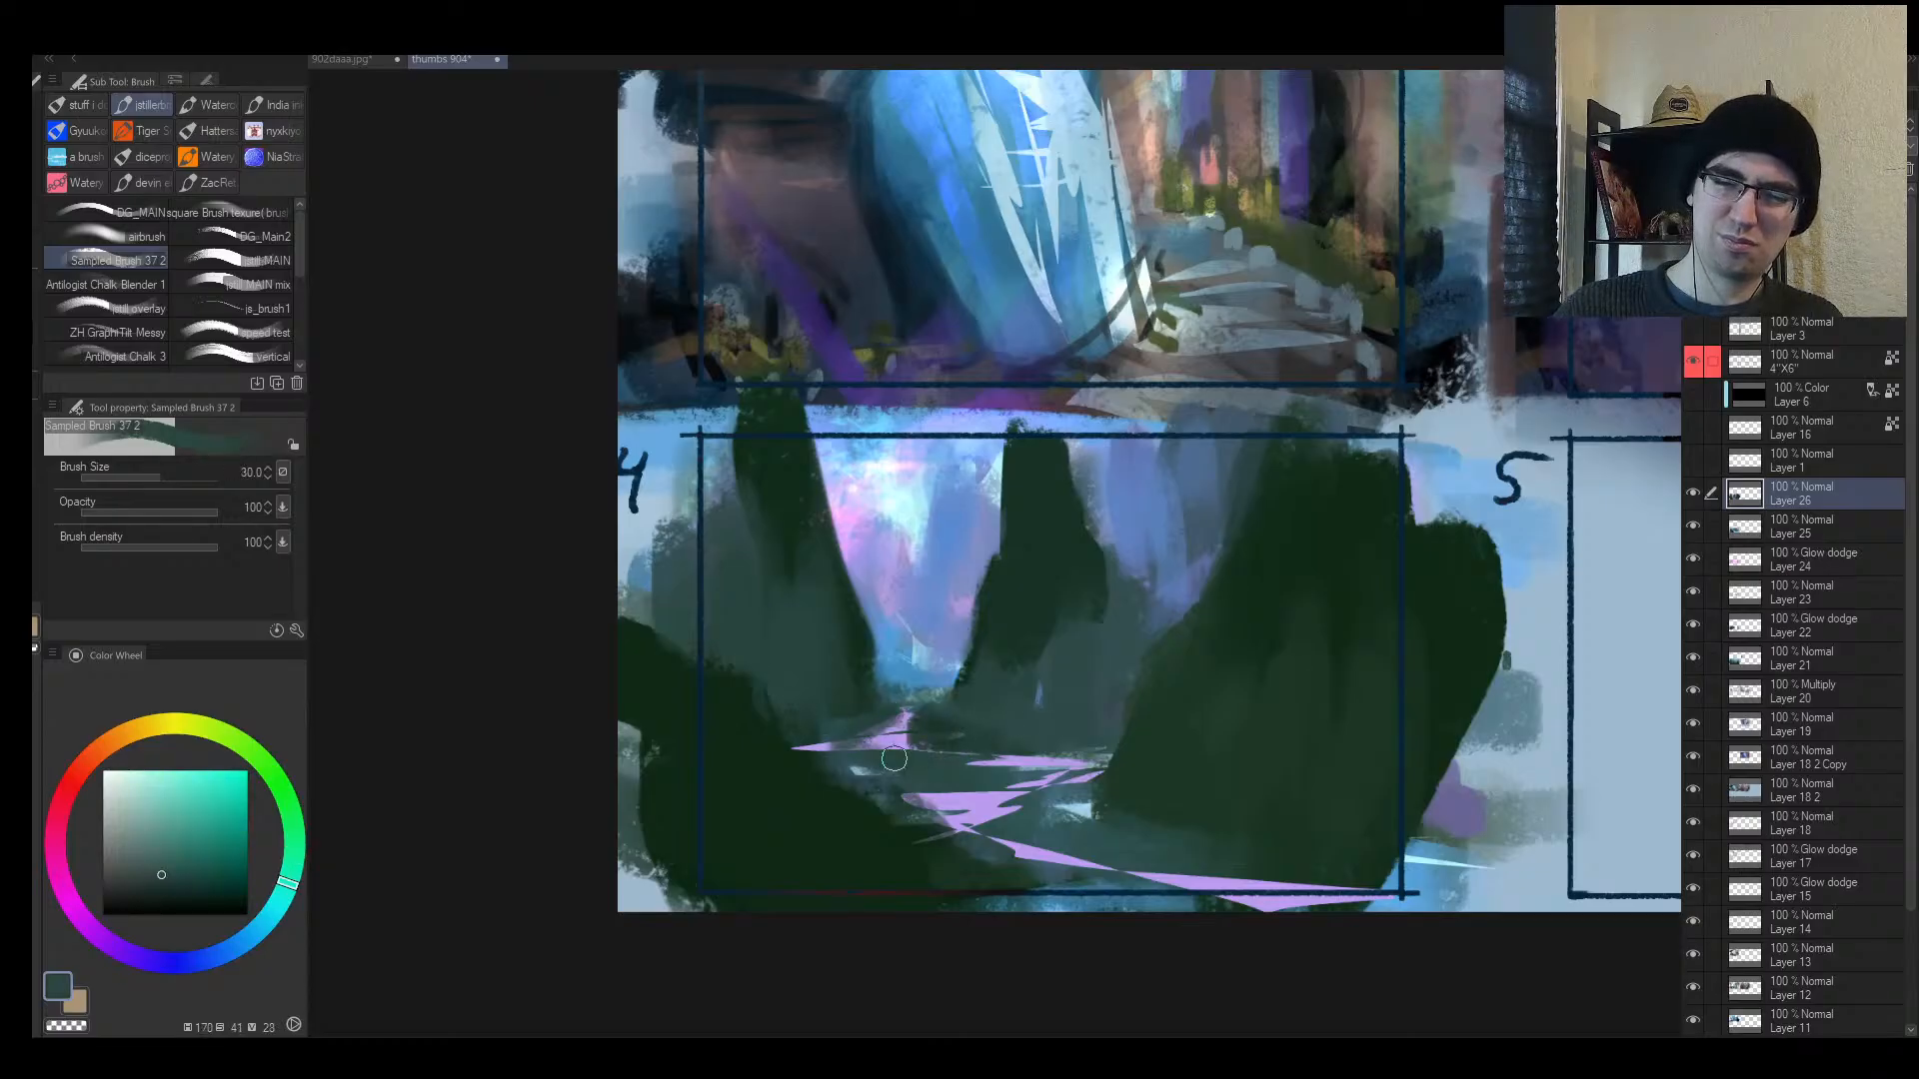
Step: Sample light blue and dark green tones, mirroring and zooming out to check frame 4
alt+click(944, 561)
key(bracketleft)
key(bracketleft)
key(bracketleft)
key(bracketleft)
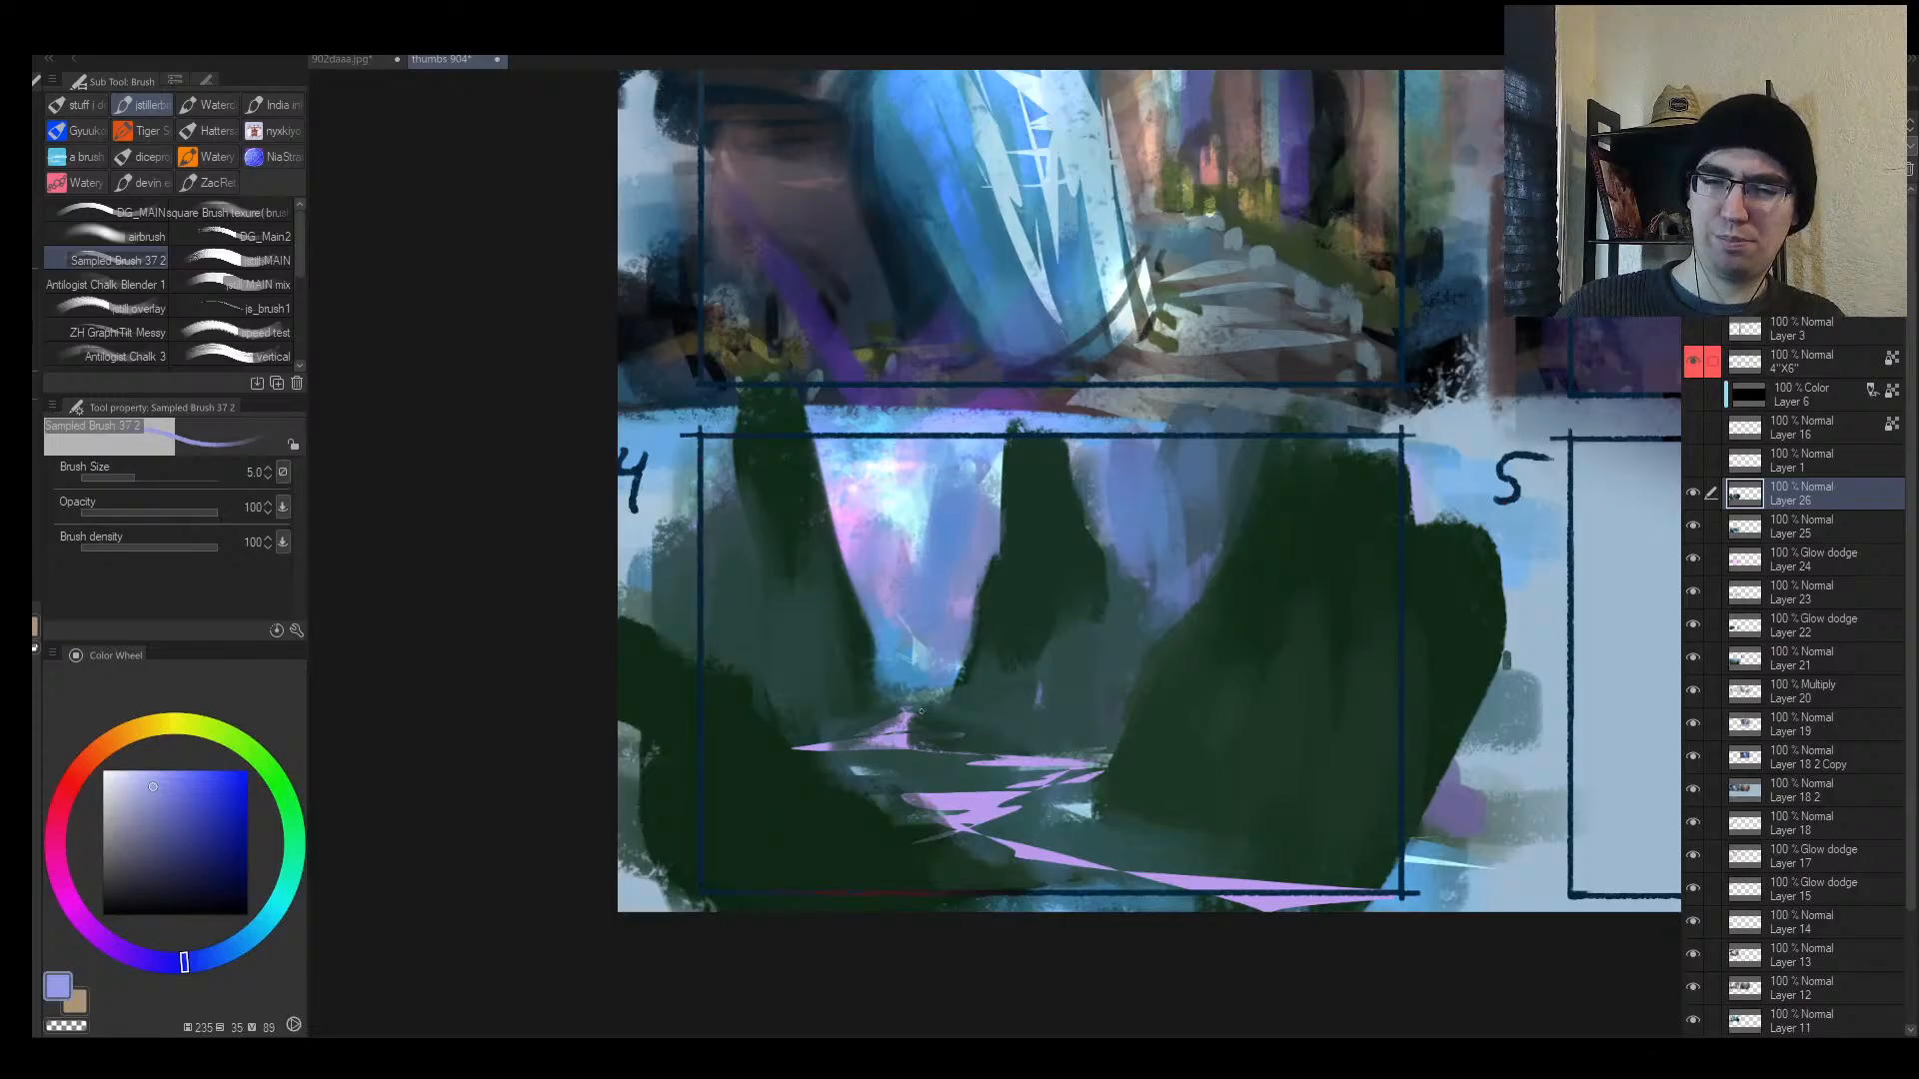
alt+click(906, 690)
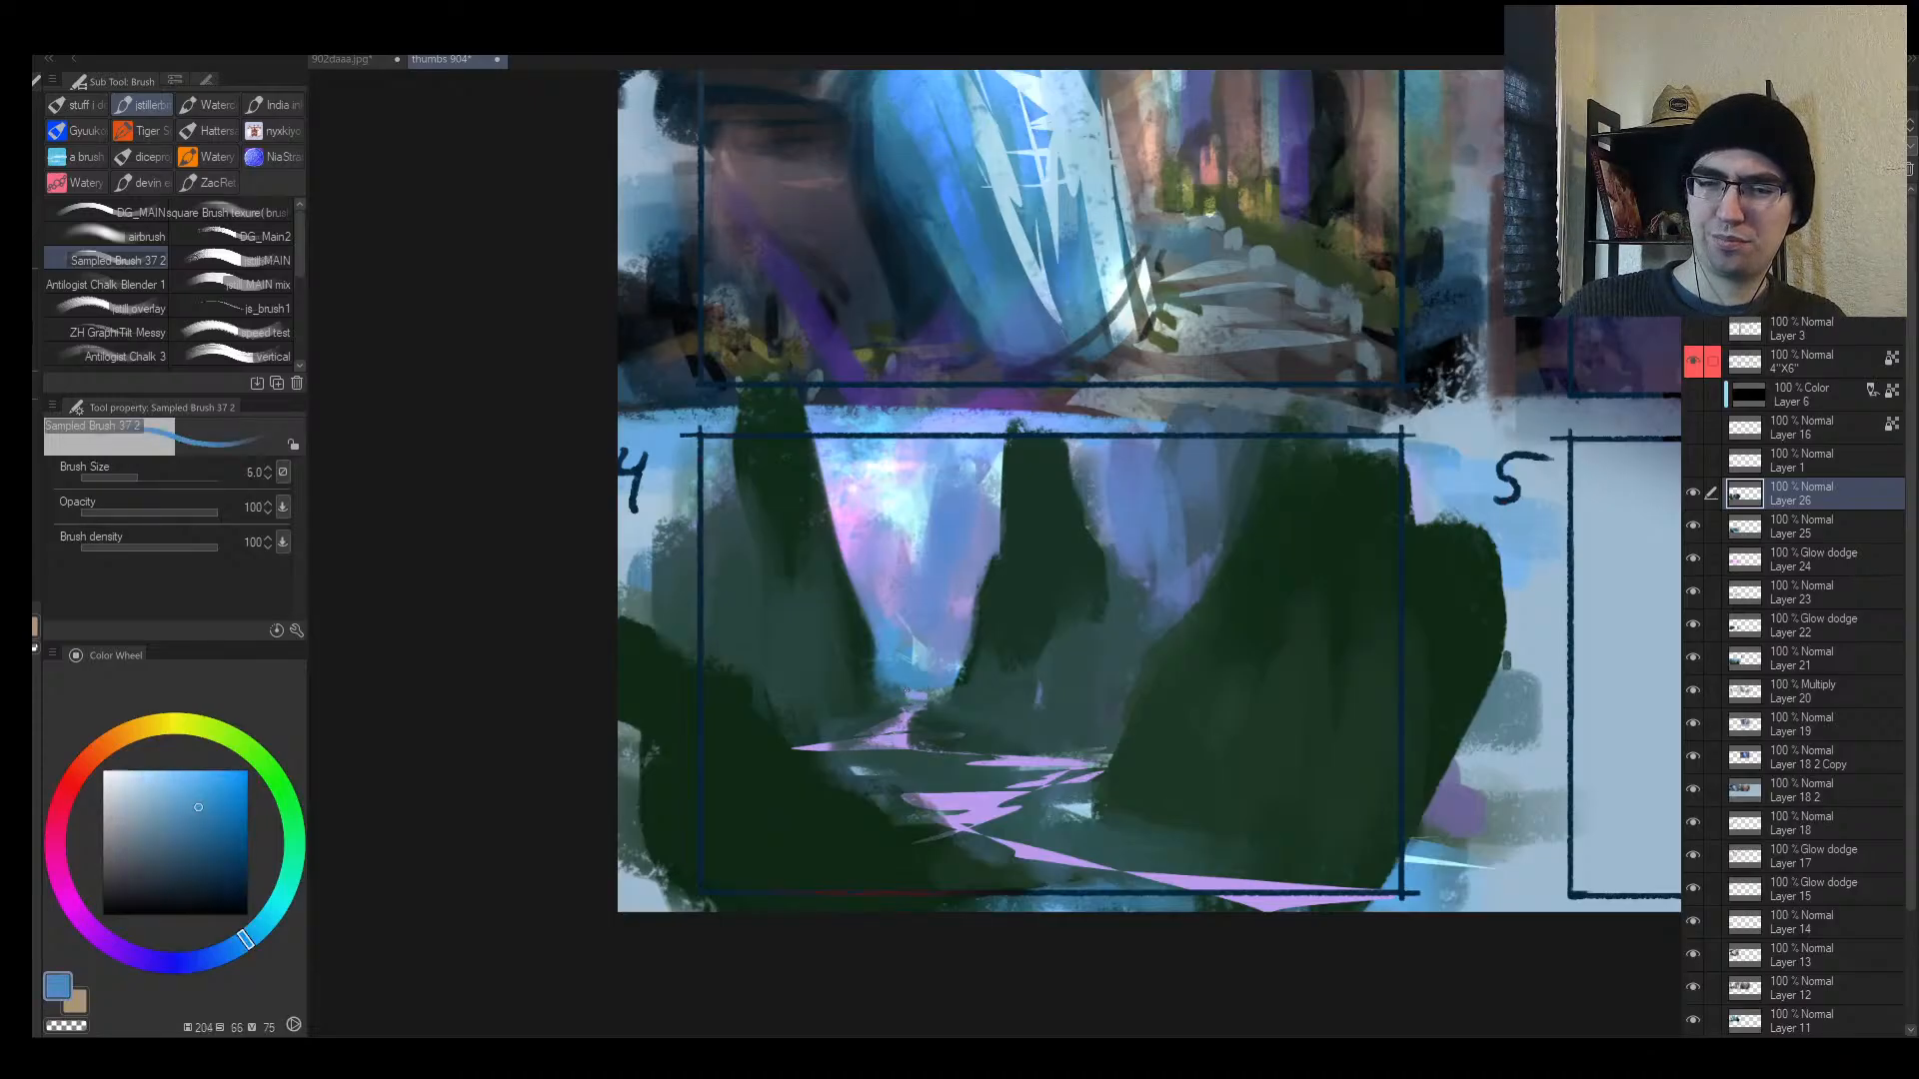
key(h)
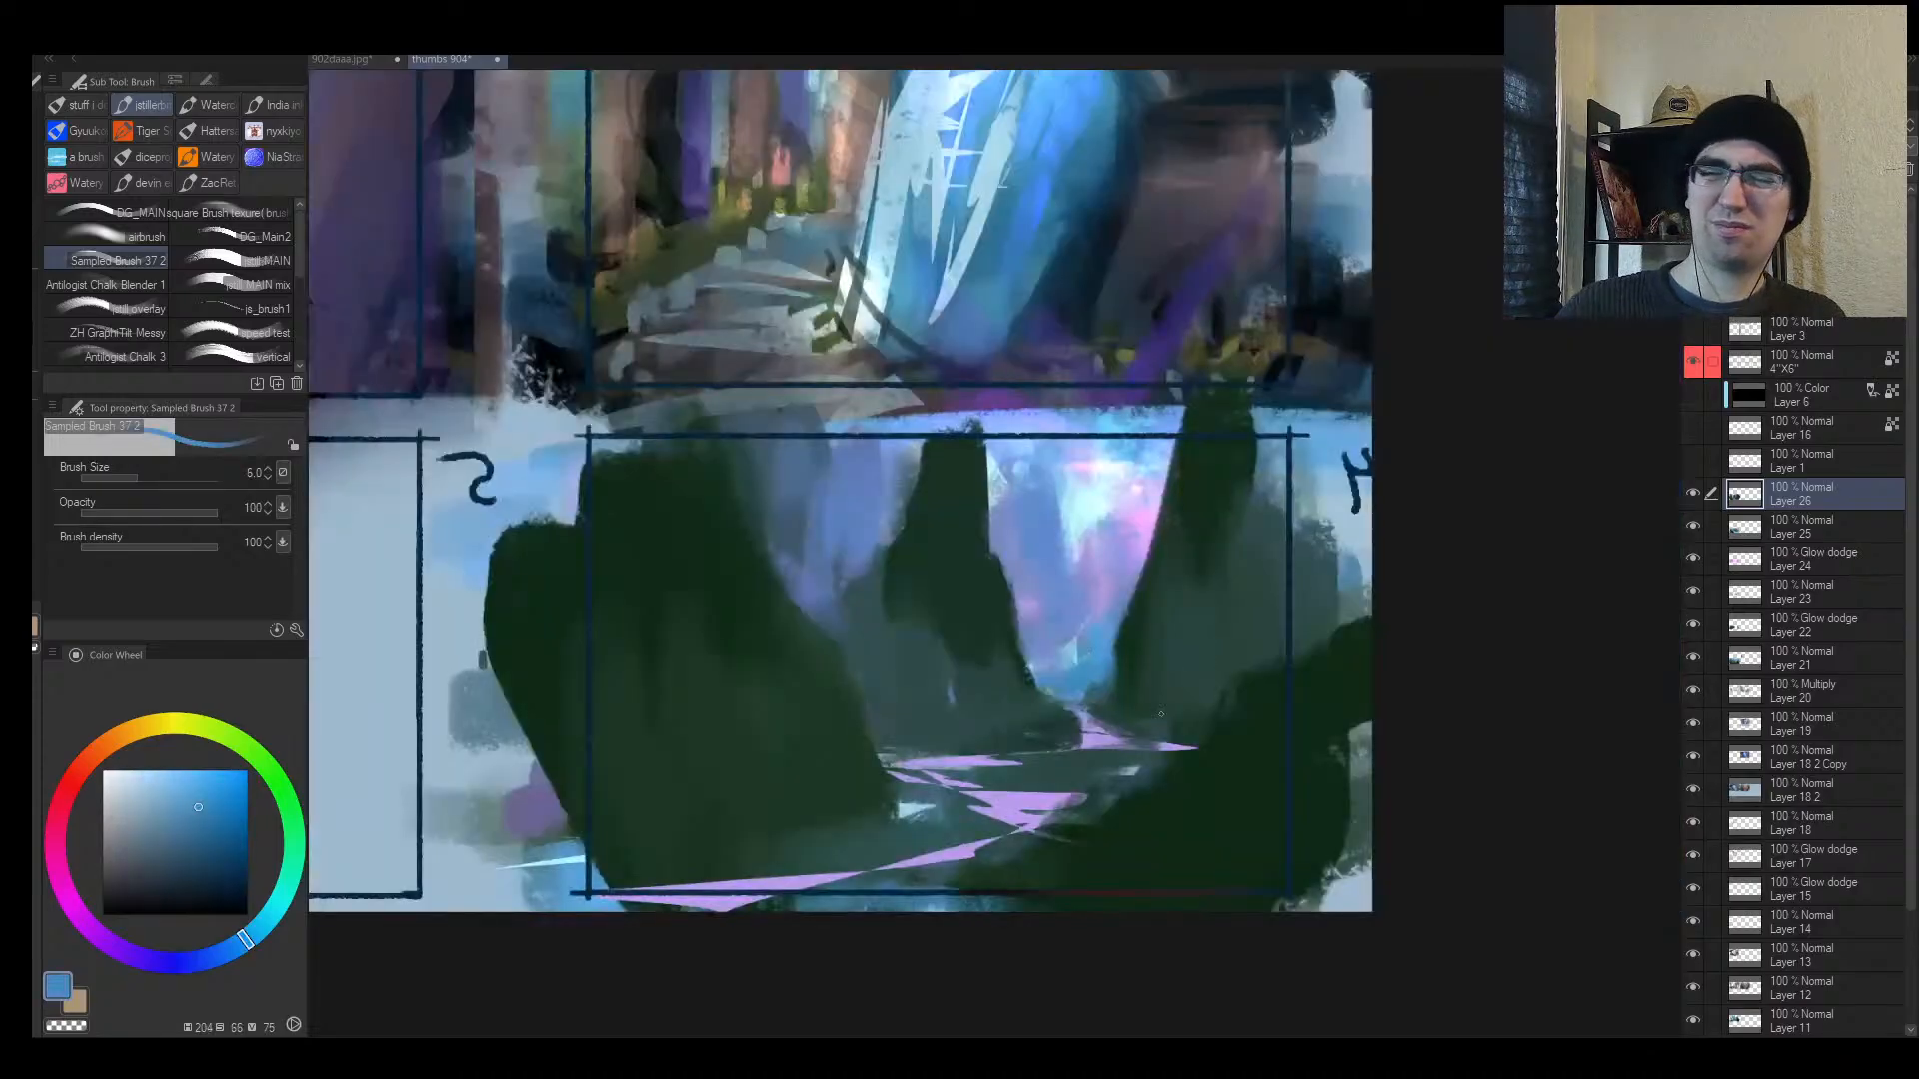
key(bracketright)
key(bracketright)
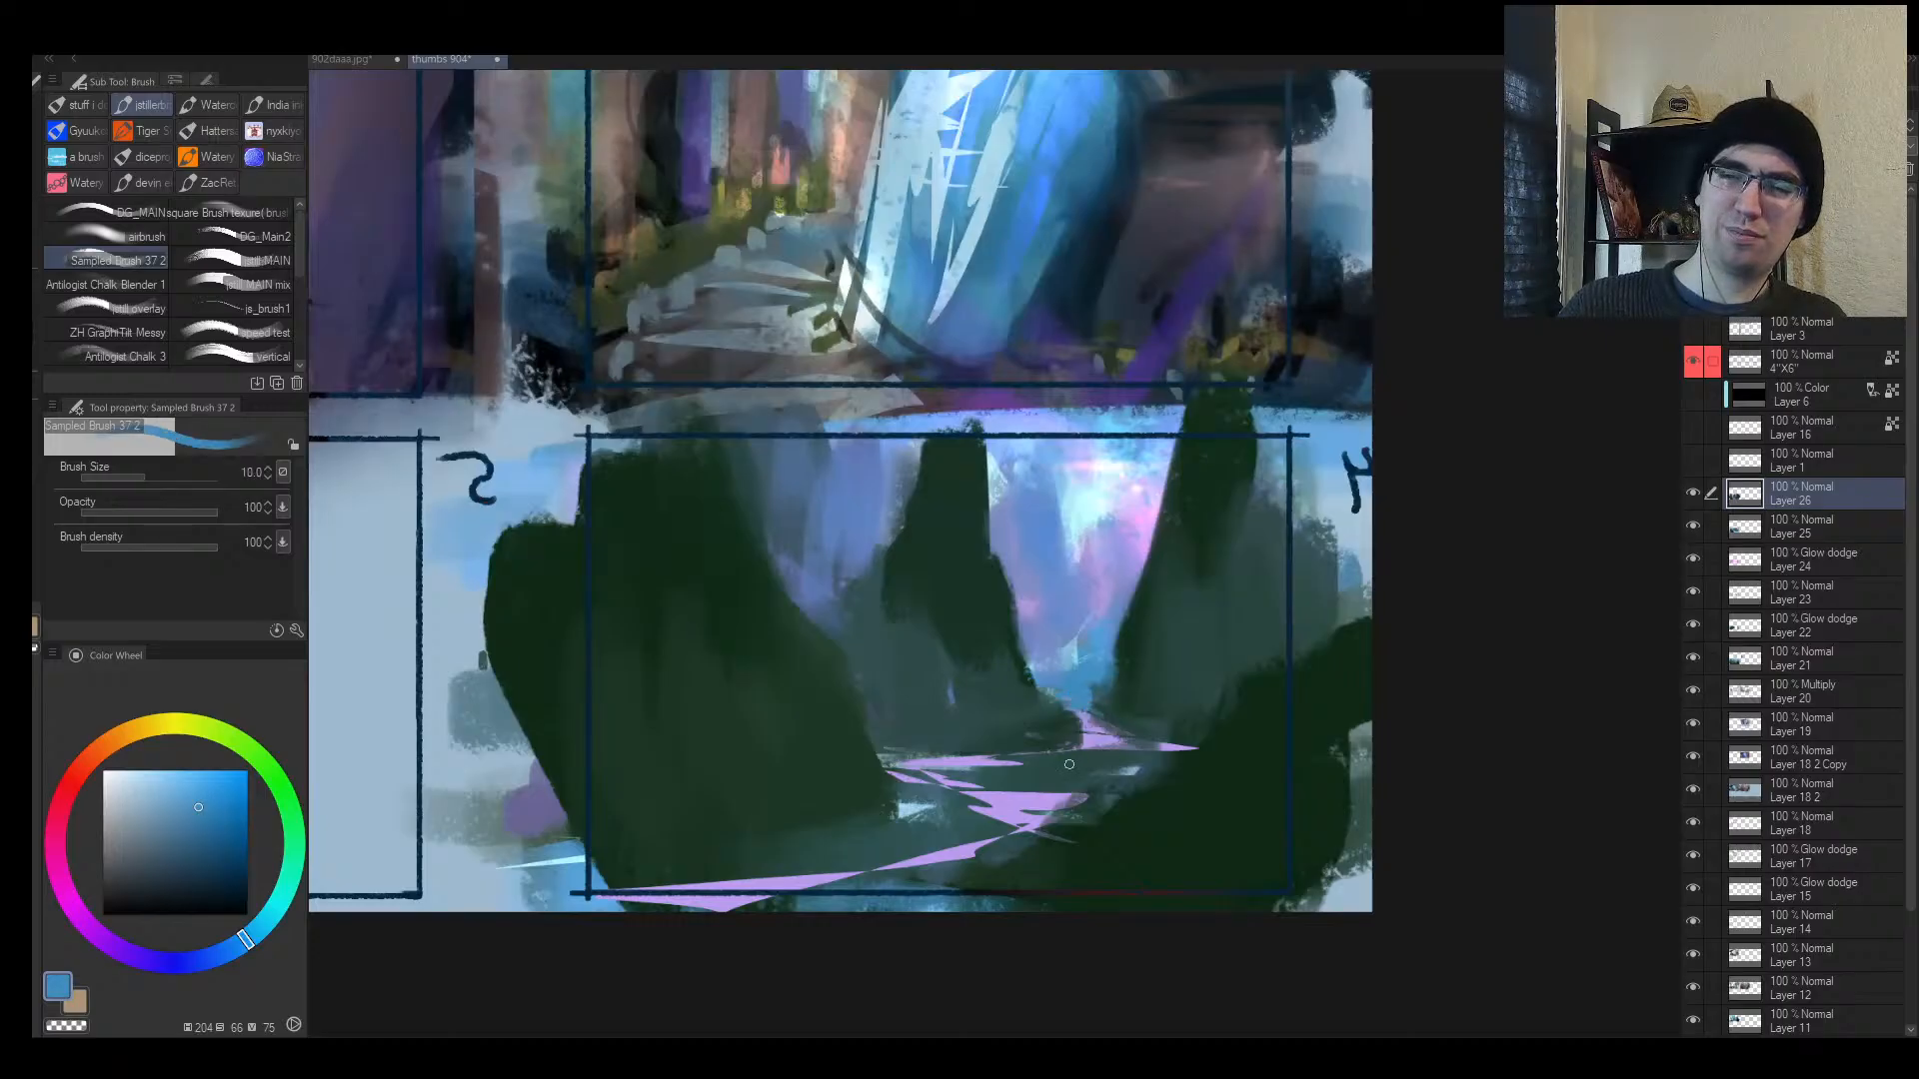
alt+click(967, 754)
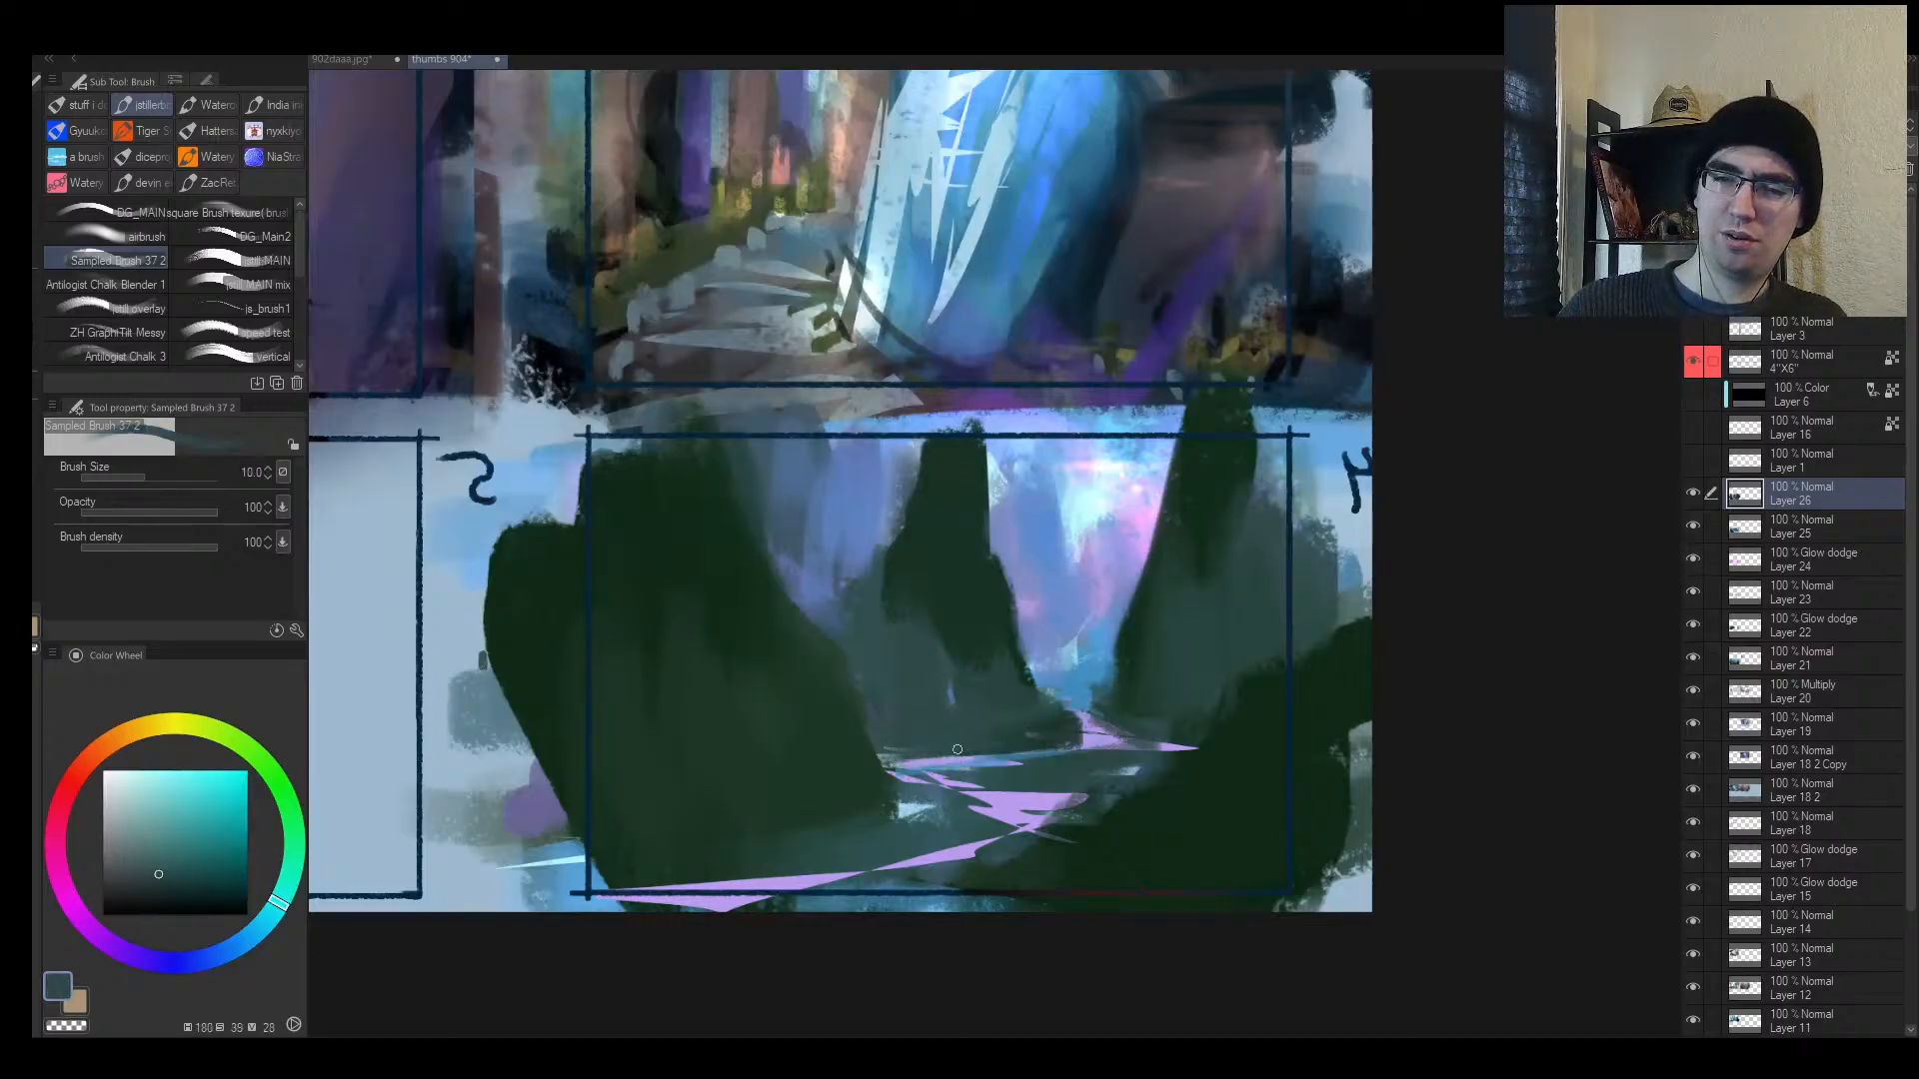
alt+click(967, 617)
key(bracketleft)
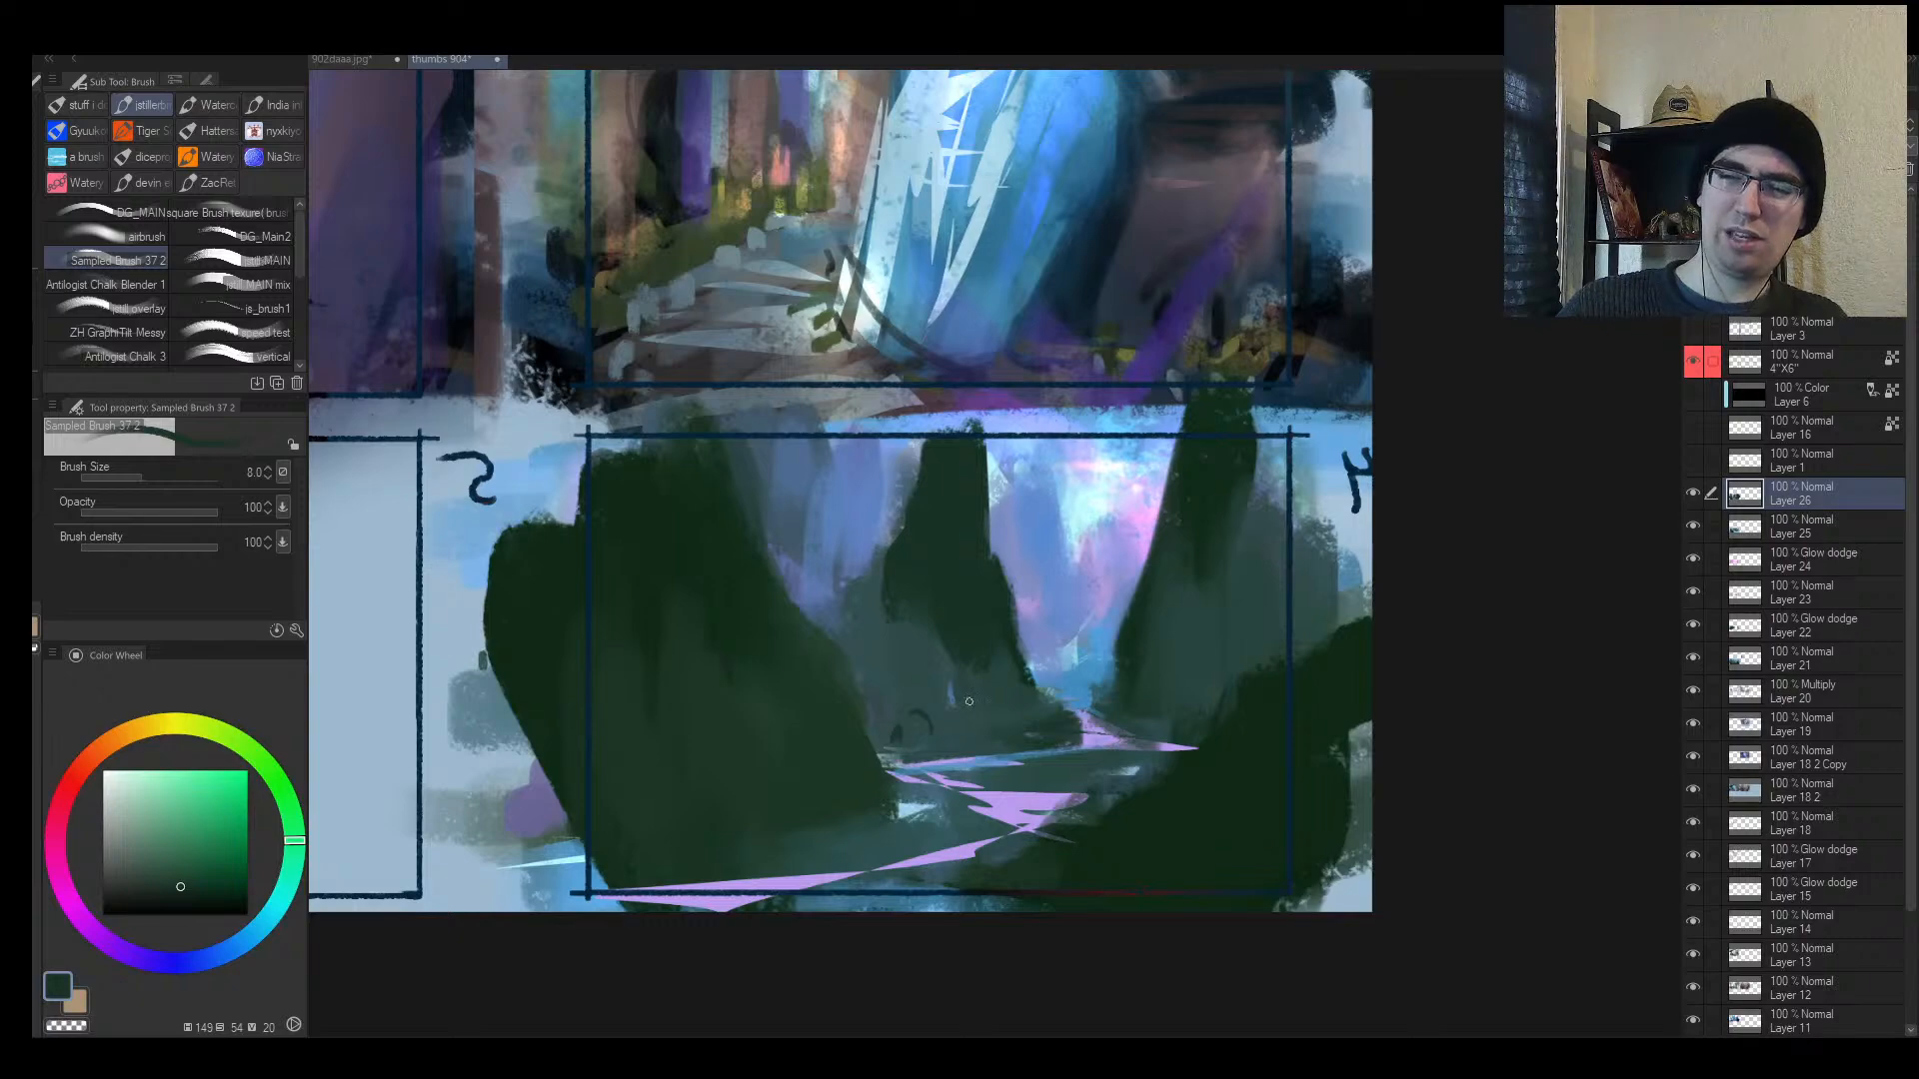
key(bracketright)
key(bracketright)
key(bracketright)
key(alt+space)
mouse_move(1183, 680)
mouse_down()
mouse_move(1089, 689)
mouse_move(1175, 700)
mouse_up()
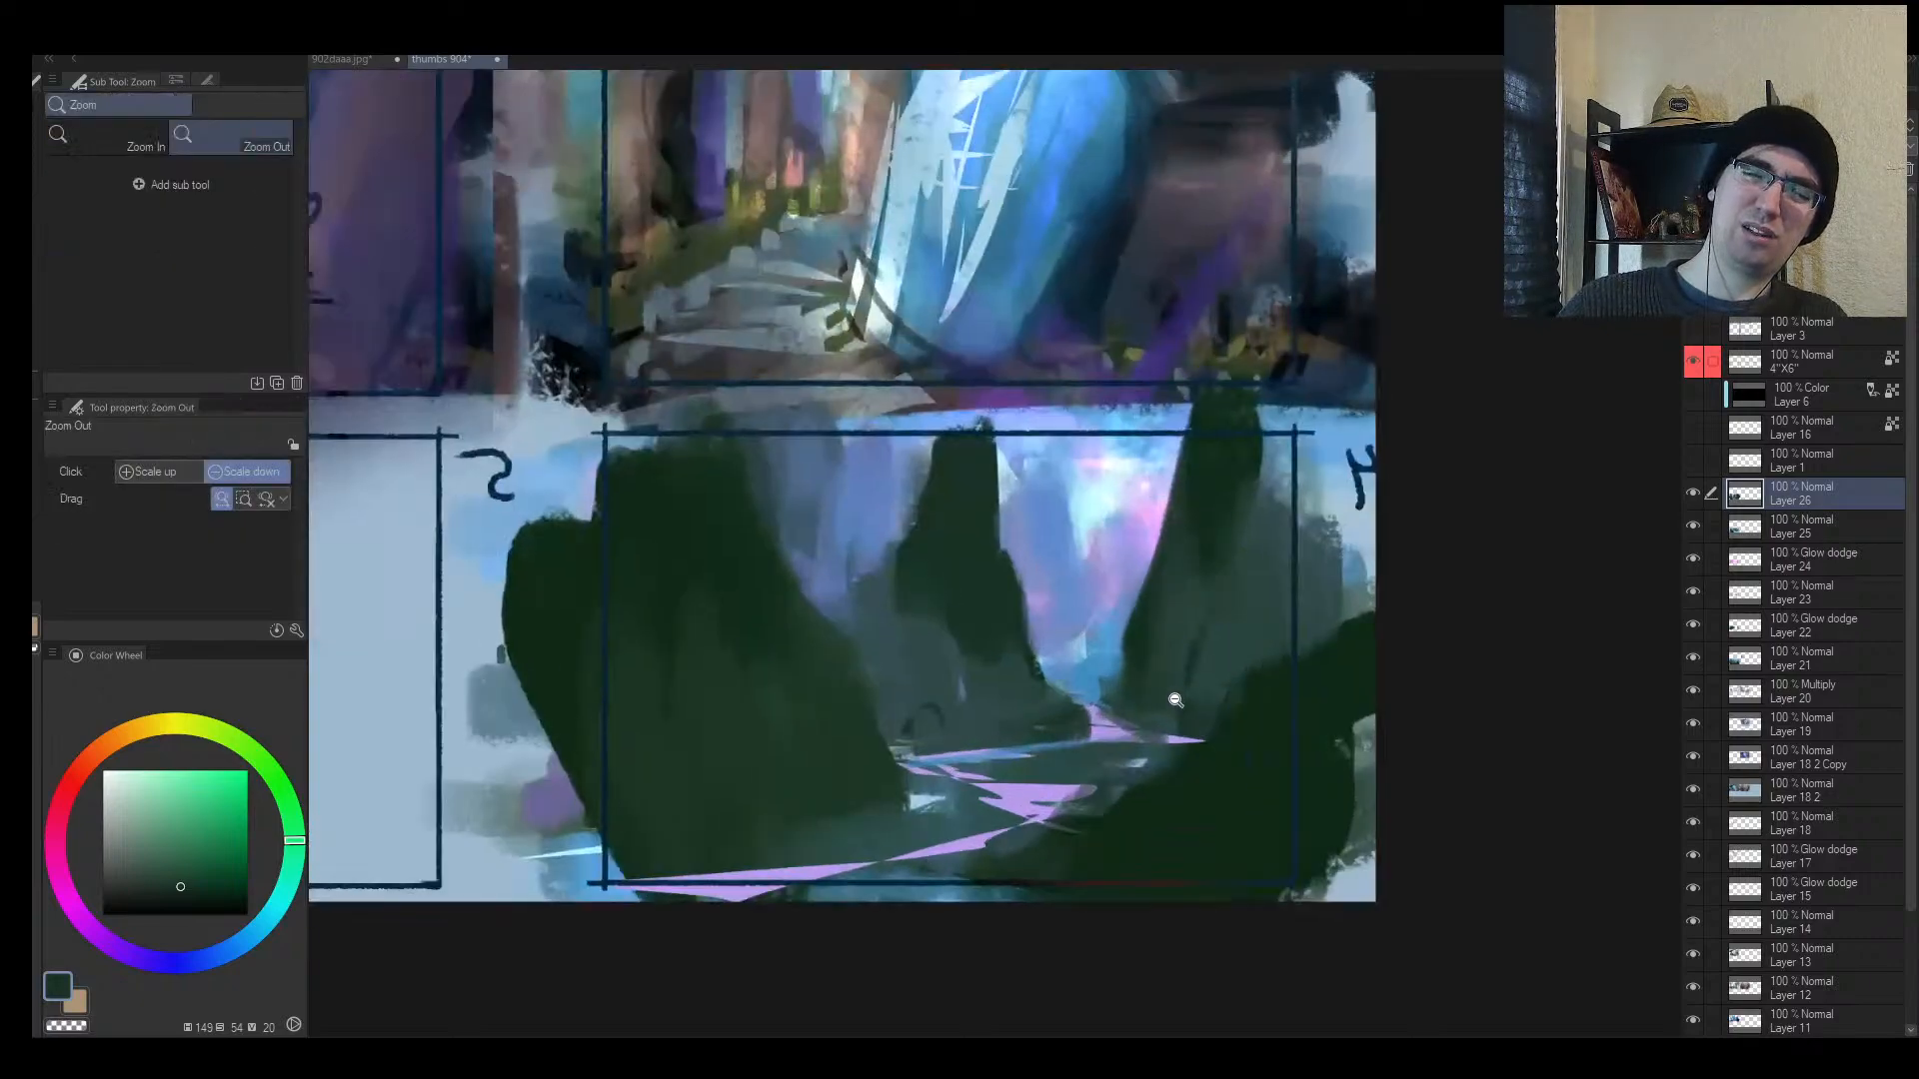
Step: Sample pale cyan from the sky and add a small dark green stroke on the peaks
alt+click(1104, 497)
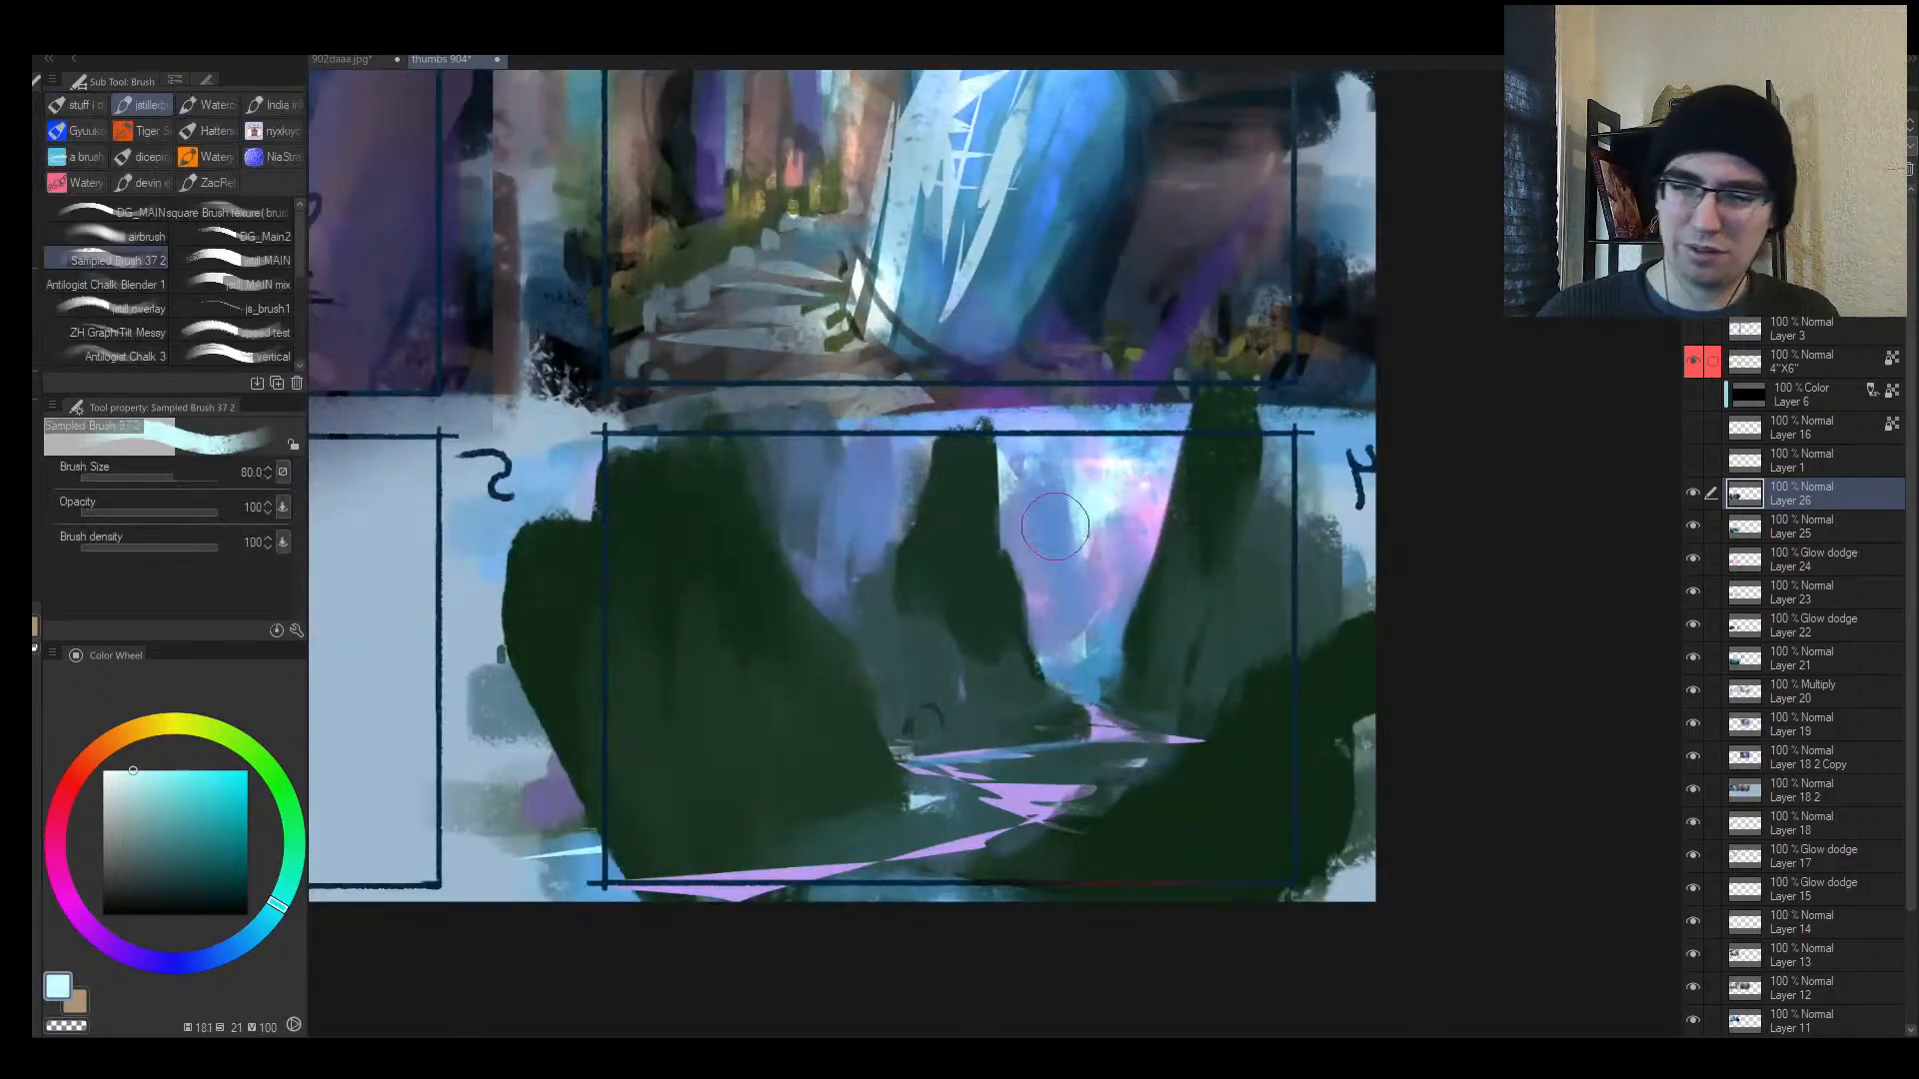
alt+click(1098, 494)
key(space)
drag(1085, 501, 1012, 521)
key(bracketleft)
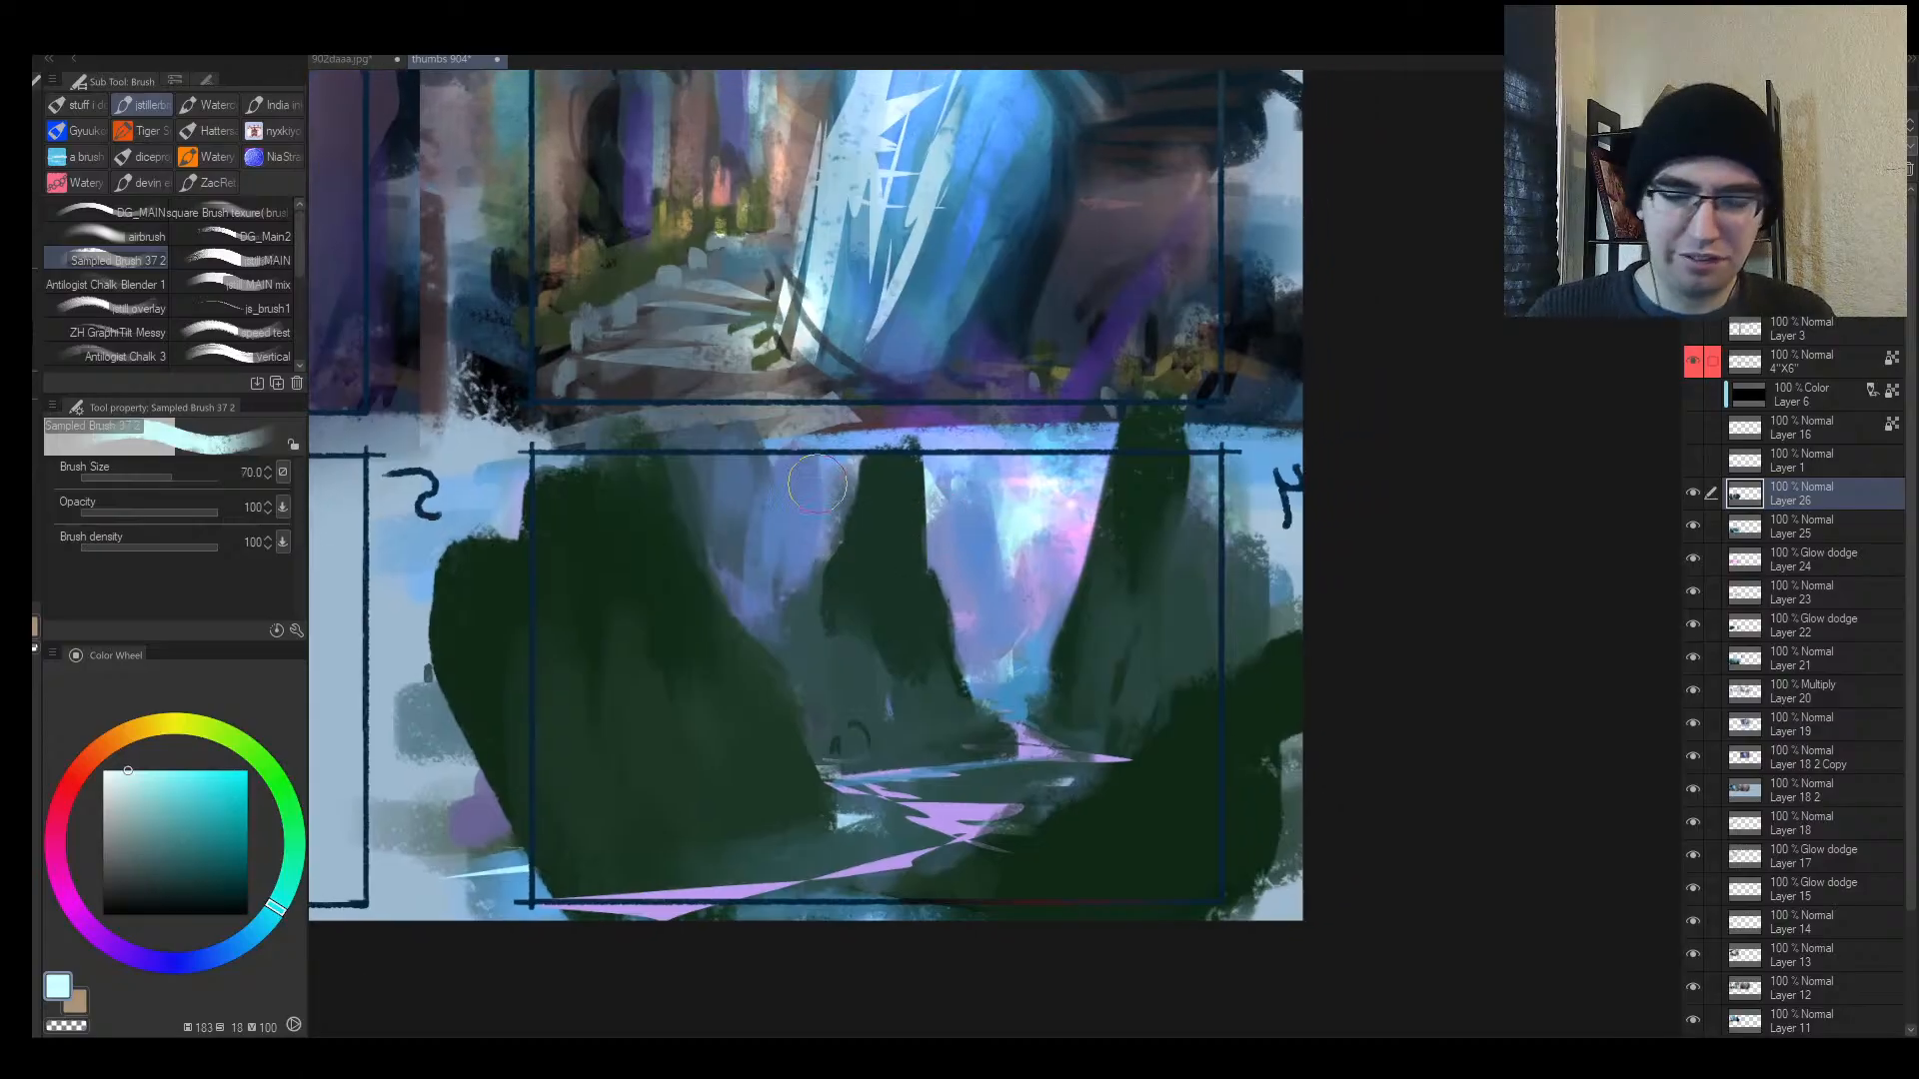
key(alt+space)
drag(1189, 757, 1160, 682)
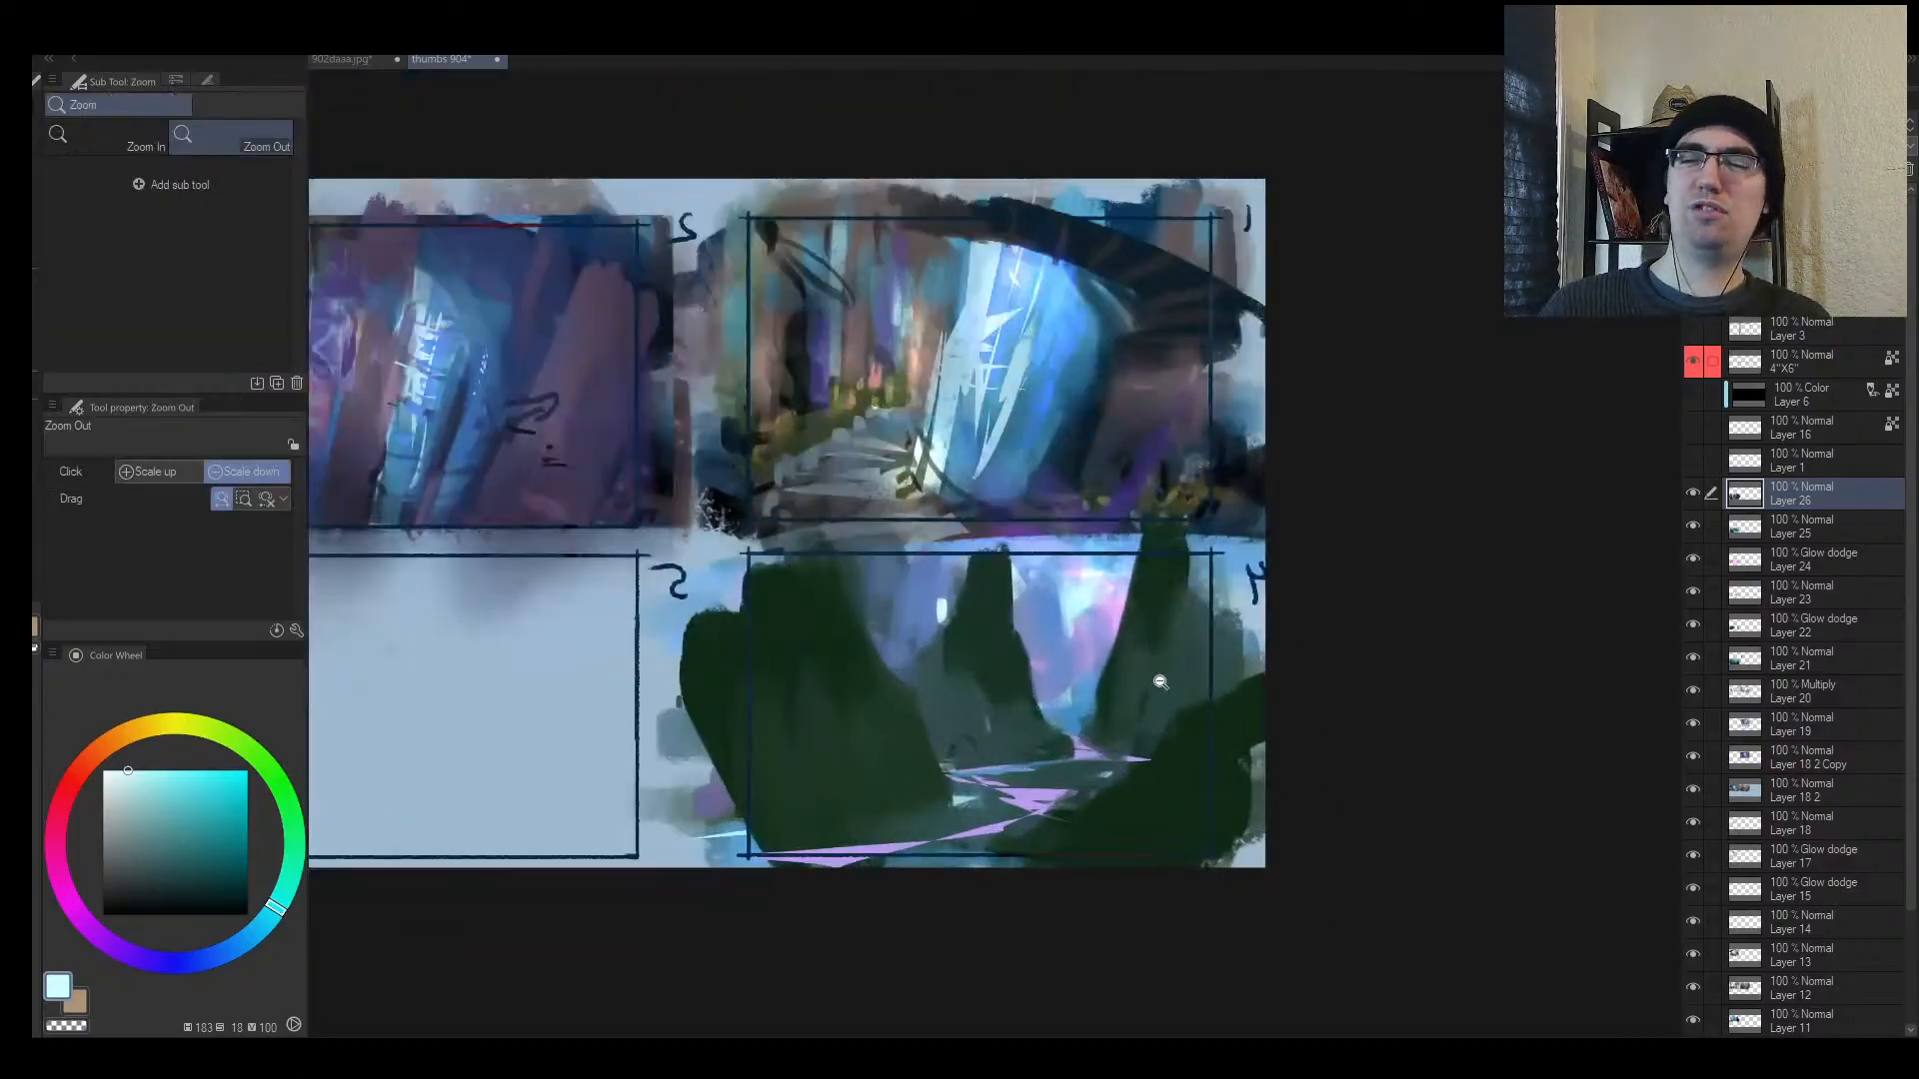
key(bracketright)
alt+click(1159, 772)
mouse_move(1119, 776)
mouse_down()
mouse_move(1146, 783)
mouse_move(1118, 803)
mouse_up()
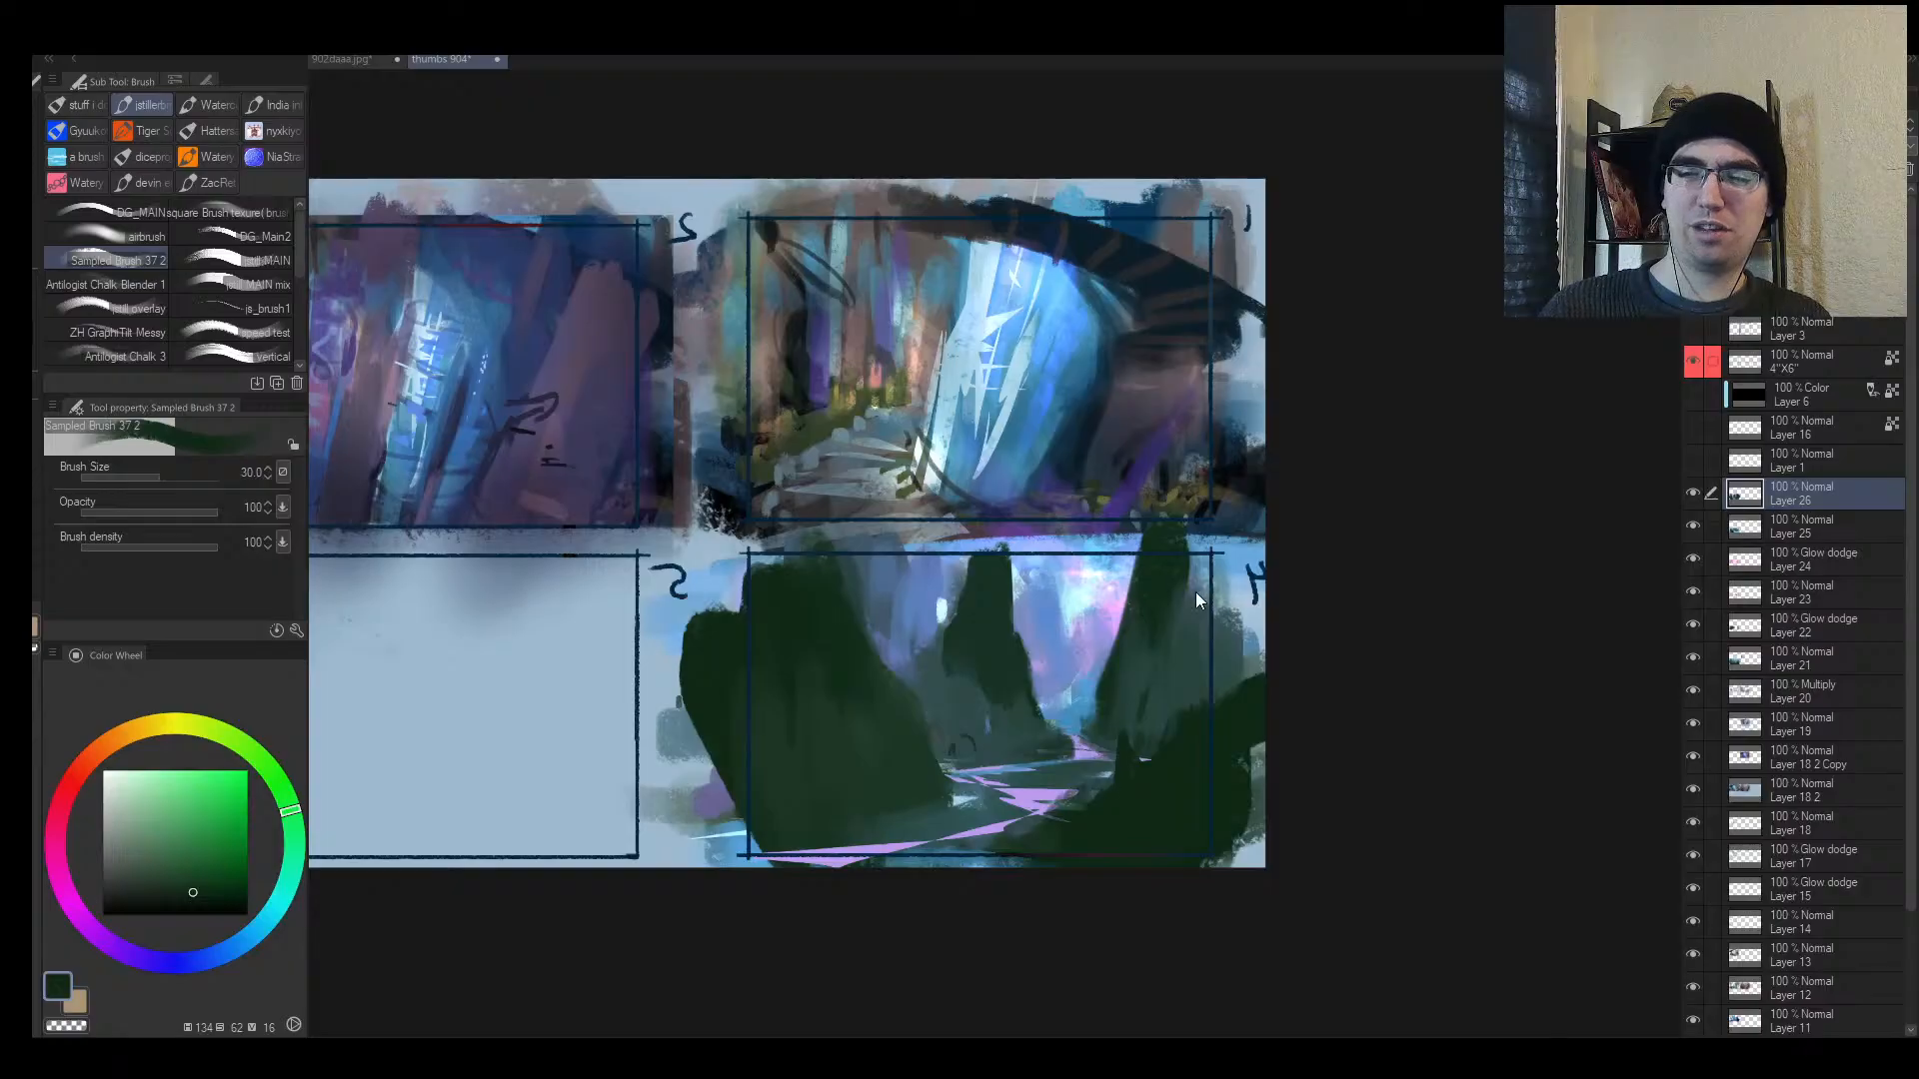
Step: Try pale blue strokes at brush size 70 on the dark cliff, then repaint the patch dark green
key(m)
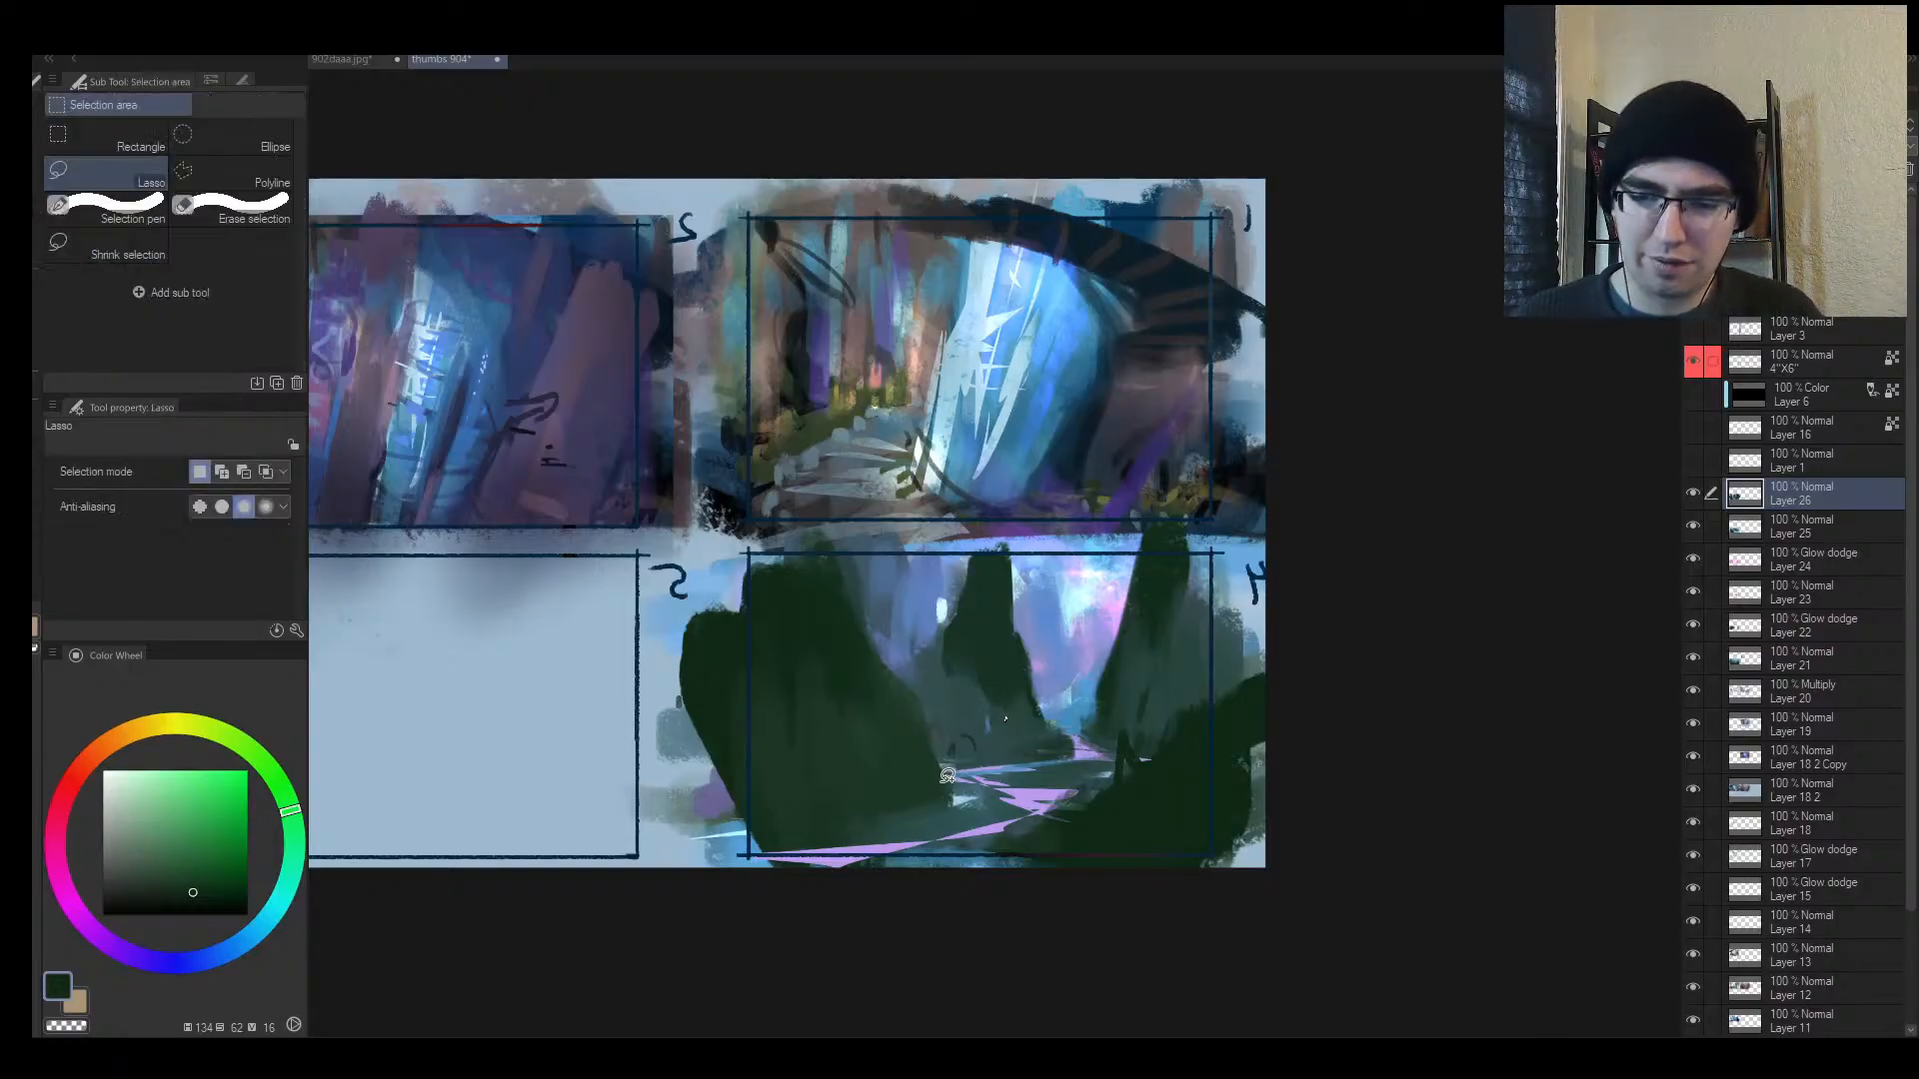
key(b)
alt+click(1045, 604)
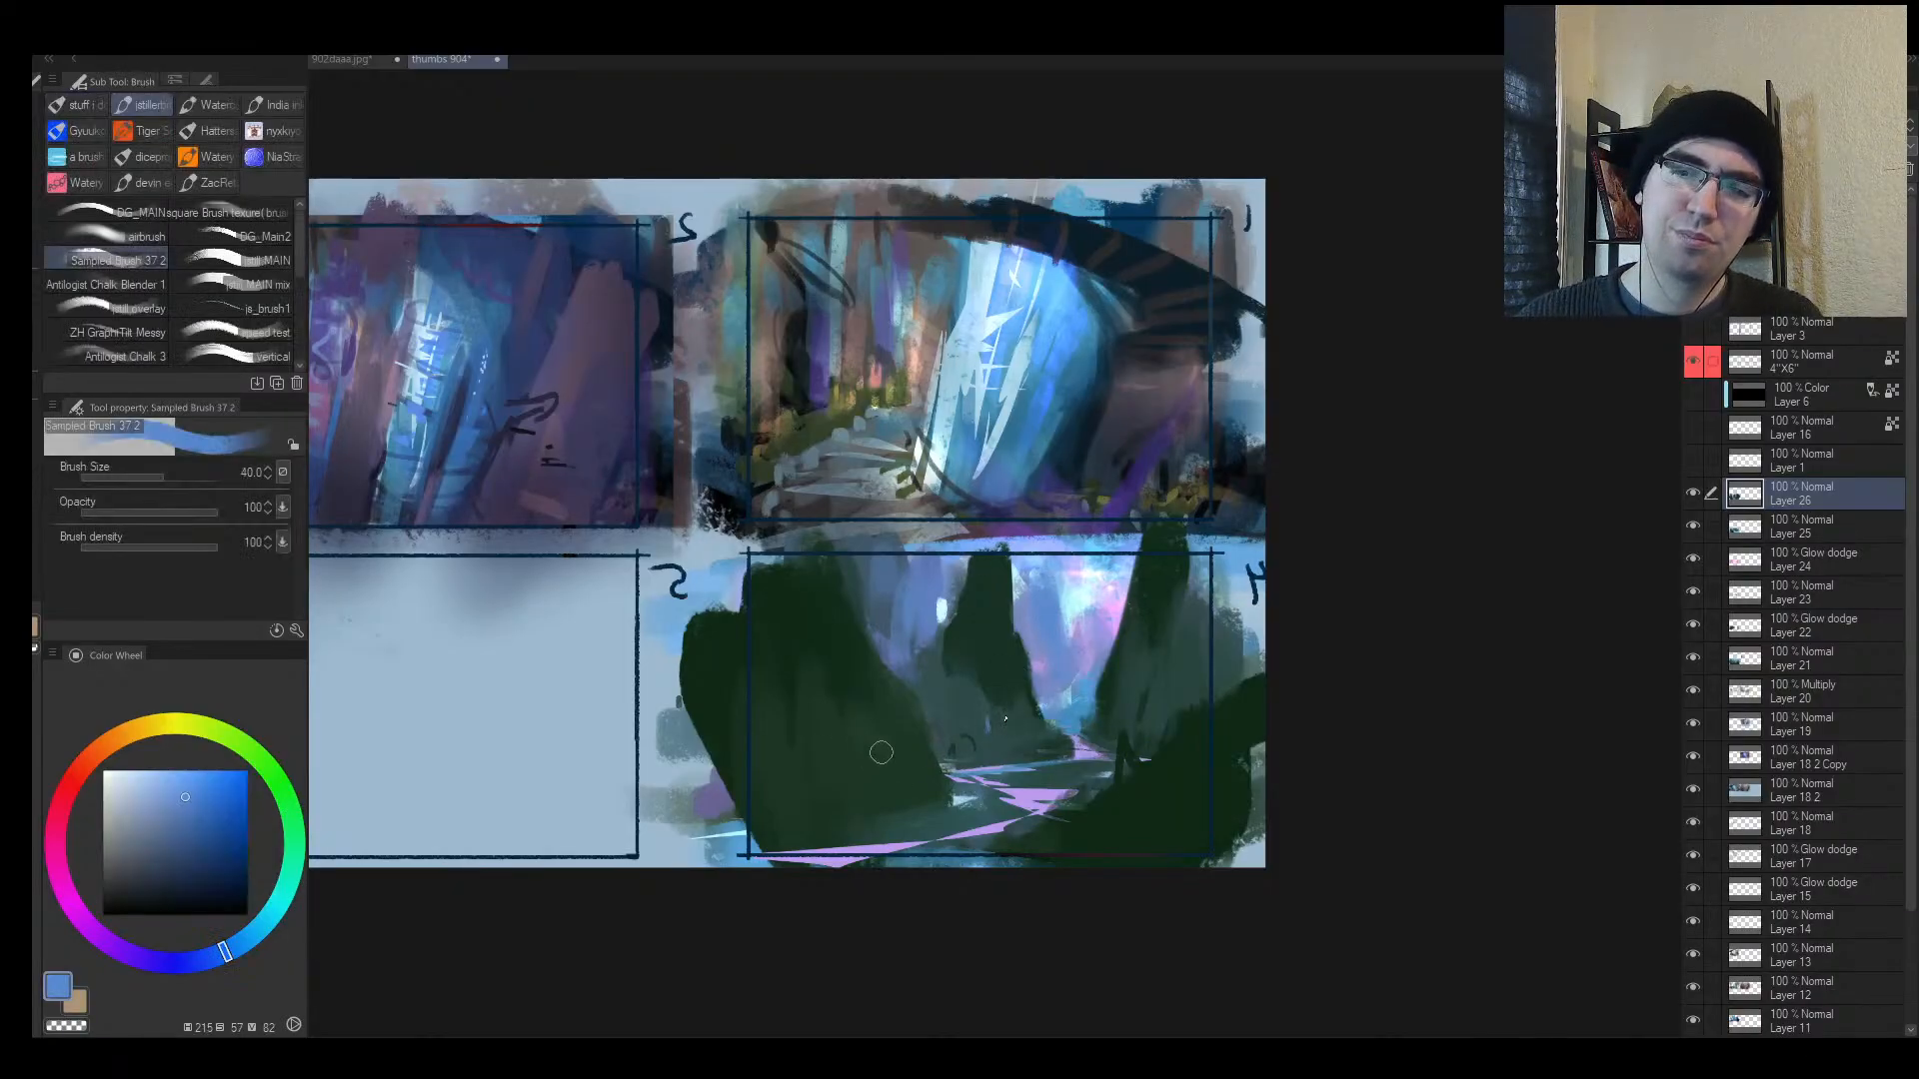
key(bracketright)
key(bracketright)
key(bracketright)
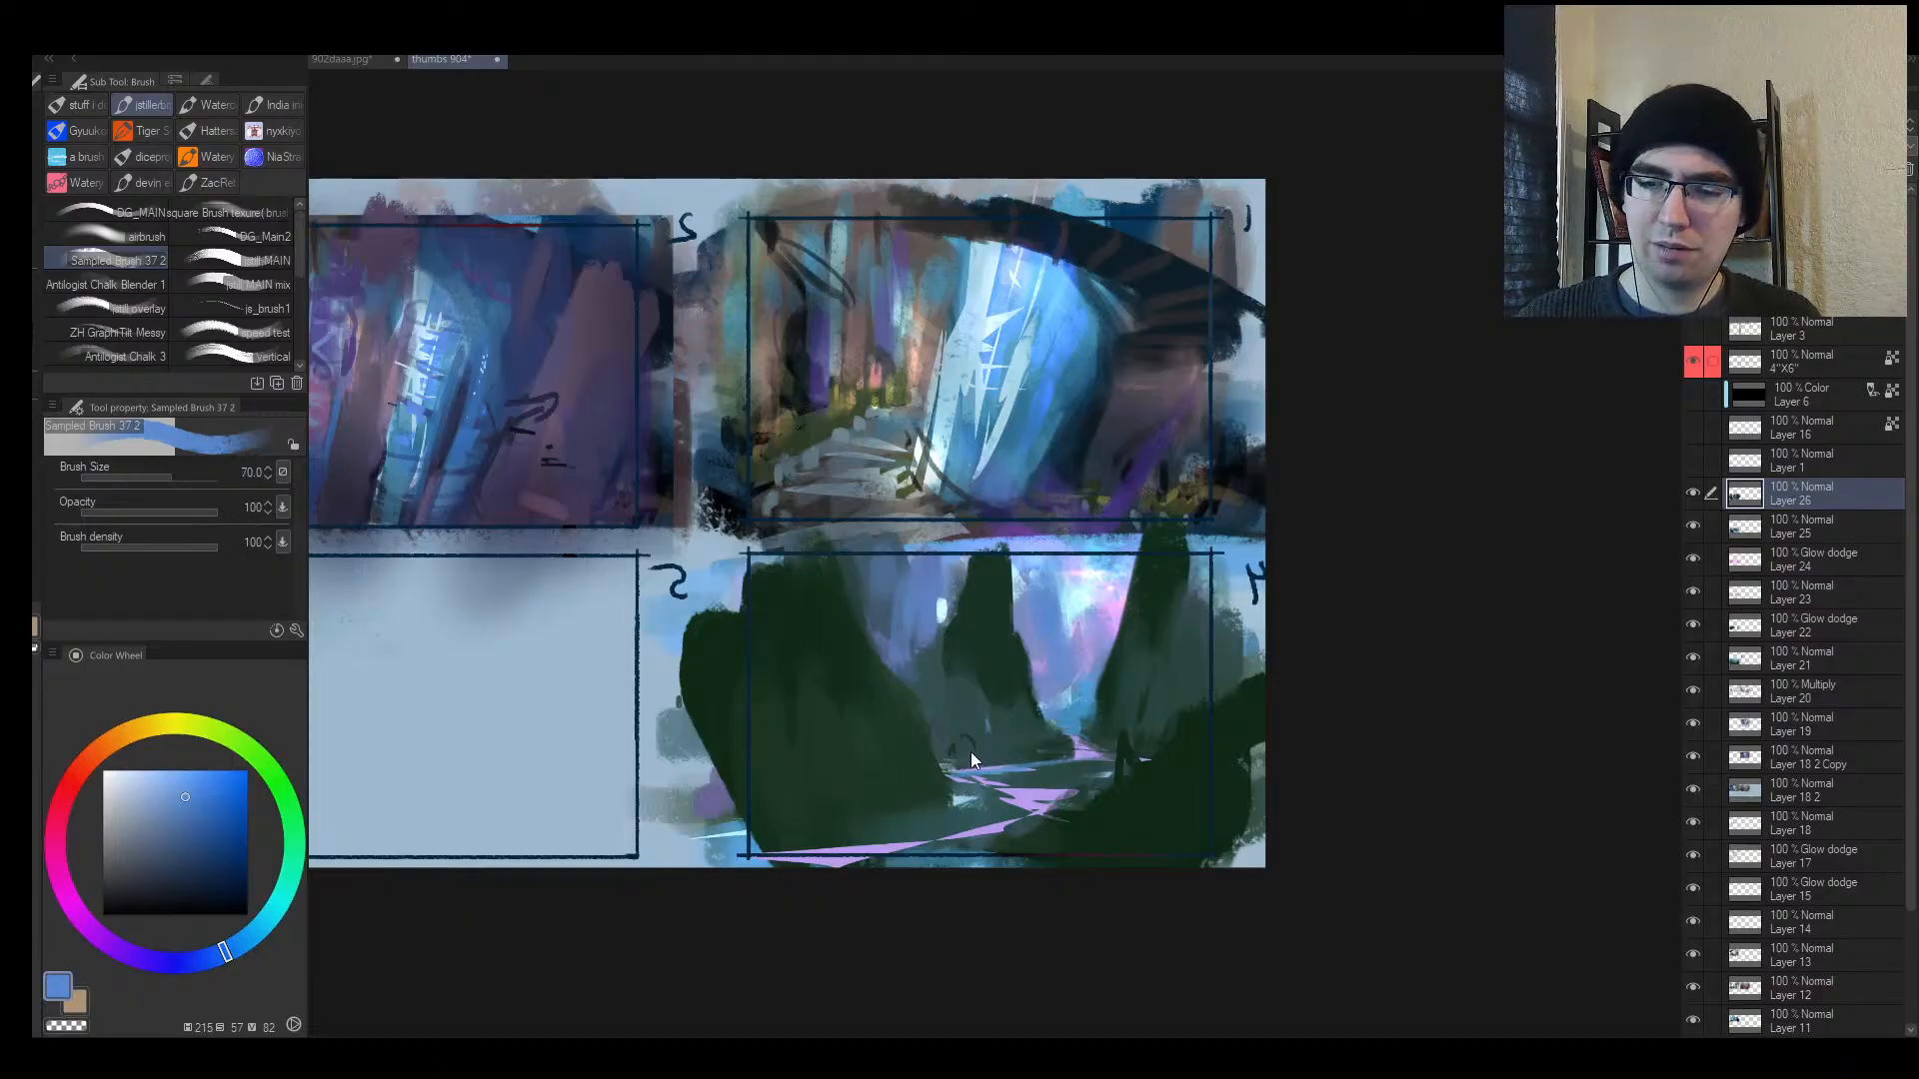
key(bracketright)
mouse_move(903, 751)
mouse_down()
mouse_move(916, 797)
mouse_move(909, 744)
mouse_up()
key(h)
drag(1039, 610, 801, 623)
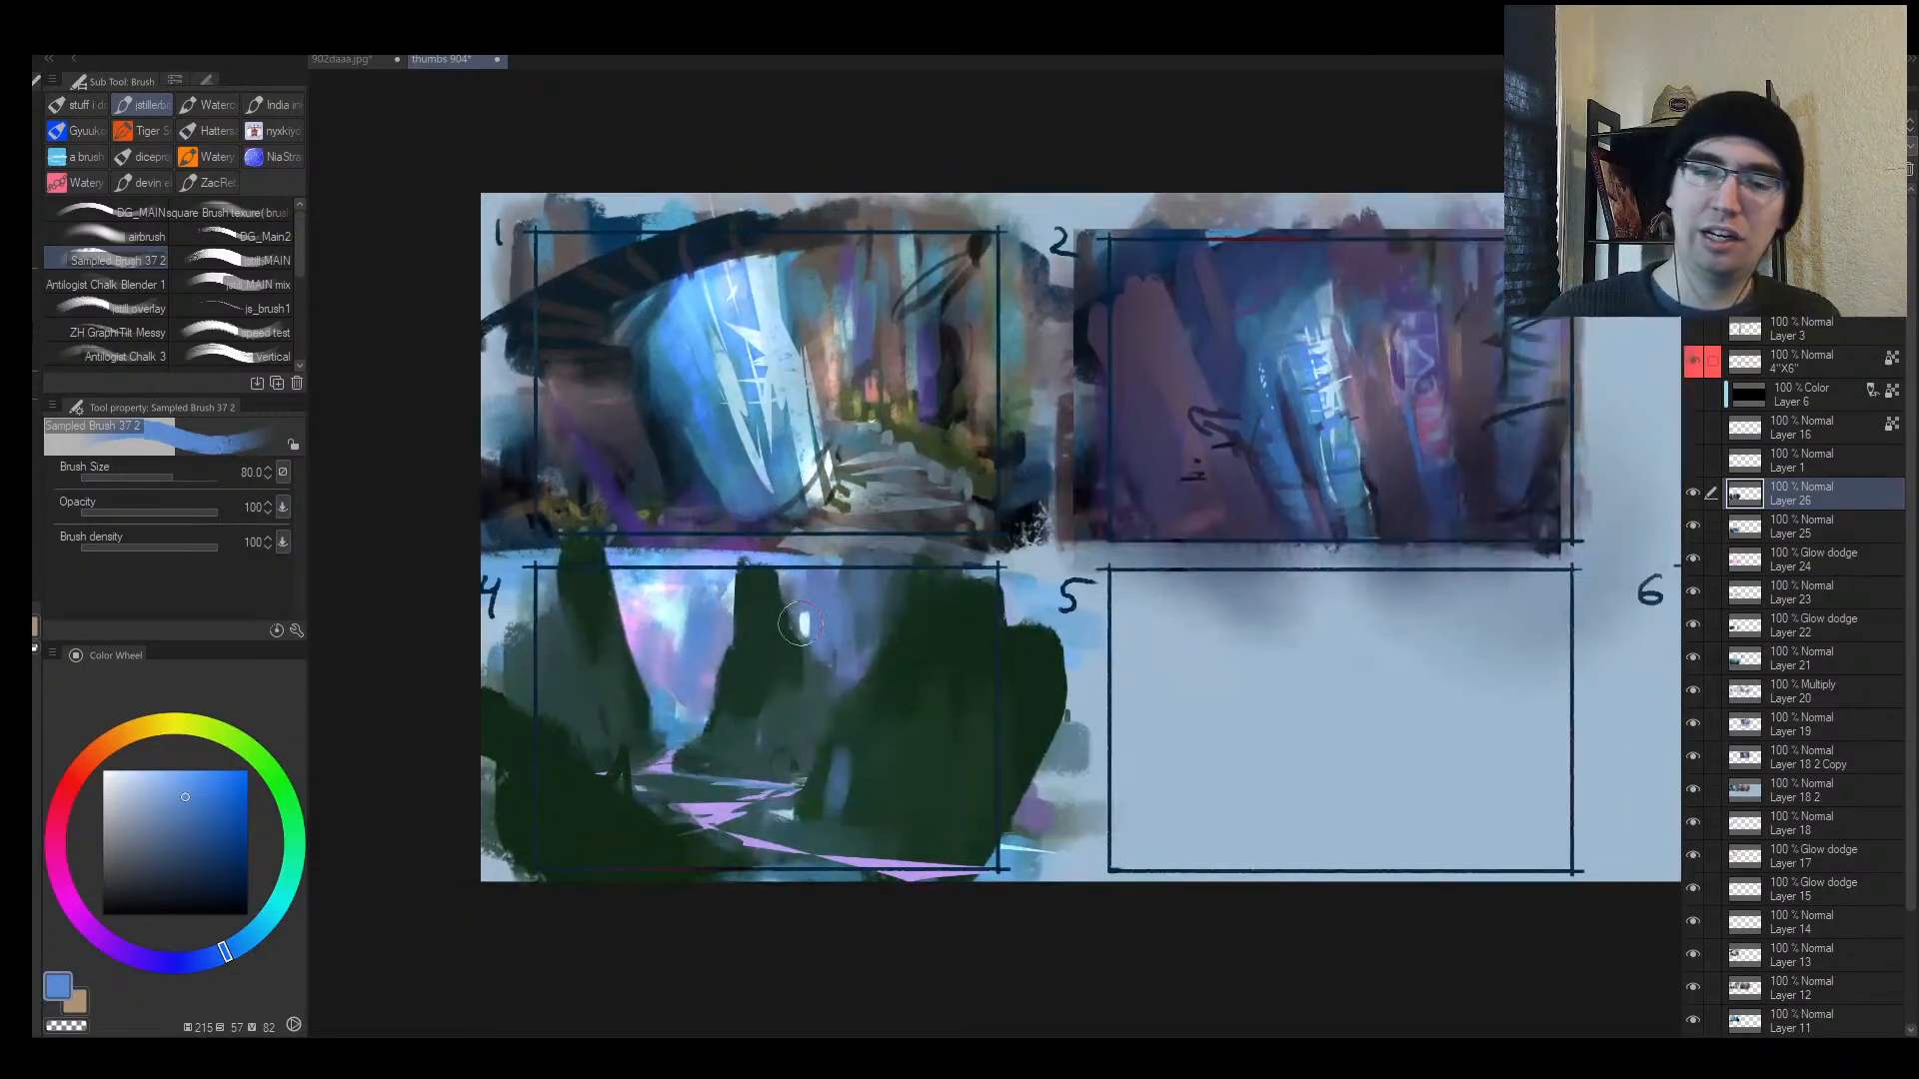
alt+click(860, 737)
mouse_move(844, 752)
mouse_down()
mouse_move(822, 813)
mouse_move(854, 782)
mouse_move(856, 845)
mouse_up()
Step: Add muted-blue and teal brushwork on the dark cliffs with an 80-100 brush
alt+click(846, 786)
key(bracketright)
alt+click(867, 784)
mouse_move(868, 767)
mouse_down()
mouse_move(805, 832)
mouse_move(909, 838)
mouse_move(912, 764)
mouse_move(866, 737)
mouse_move(831, 800)
mouse_up()
key(bracketleft)
alt+click(870, 740)
alt+click(813, 810)
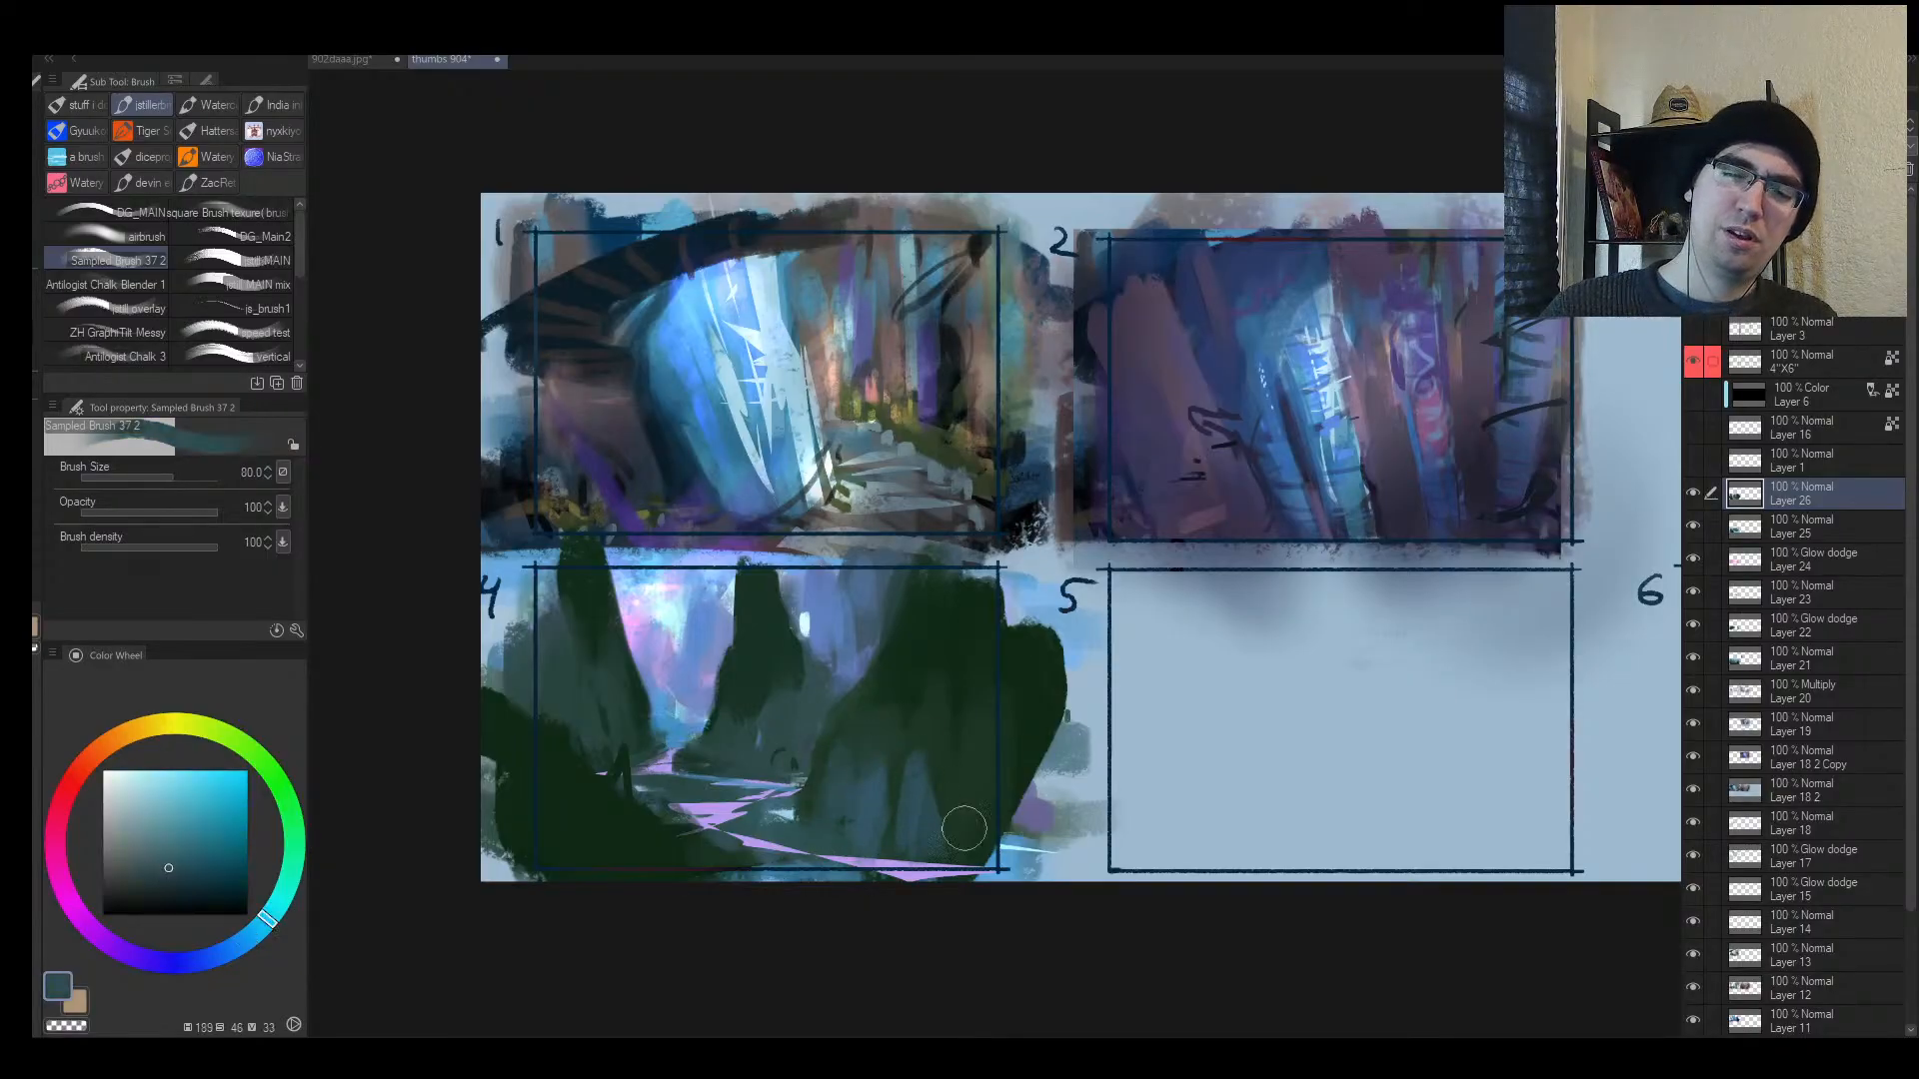
drag(975, 799, 981, 856)
mouse_move(858, 762)
mouse_down()
mouse_move(793, 807)
mouse_move(744, 755)
mouse_move(747, 732)
mouse_move(823, 685)
mouse_move(779, 765)
mouse_move(780, 727)
mouse_move(703, 753)
mouse_up()
Step: Paint muted blue on the middle cliff's base and pick a muted blue-grey
alt+click(822, 684)
alt+click(782, 753)
key(bracketright)
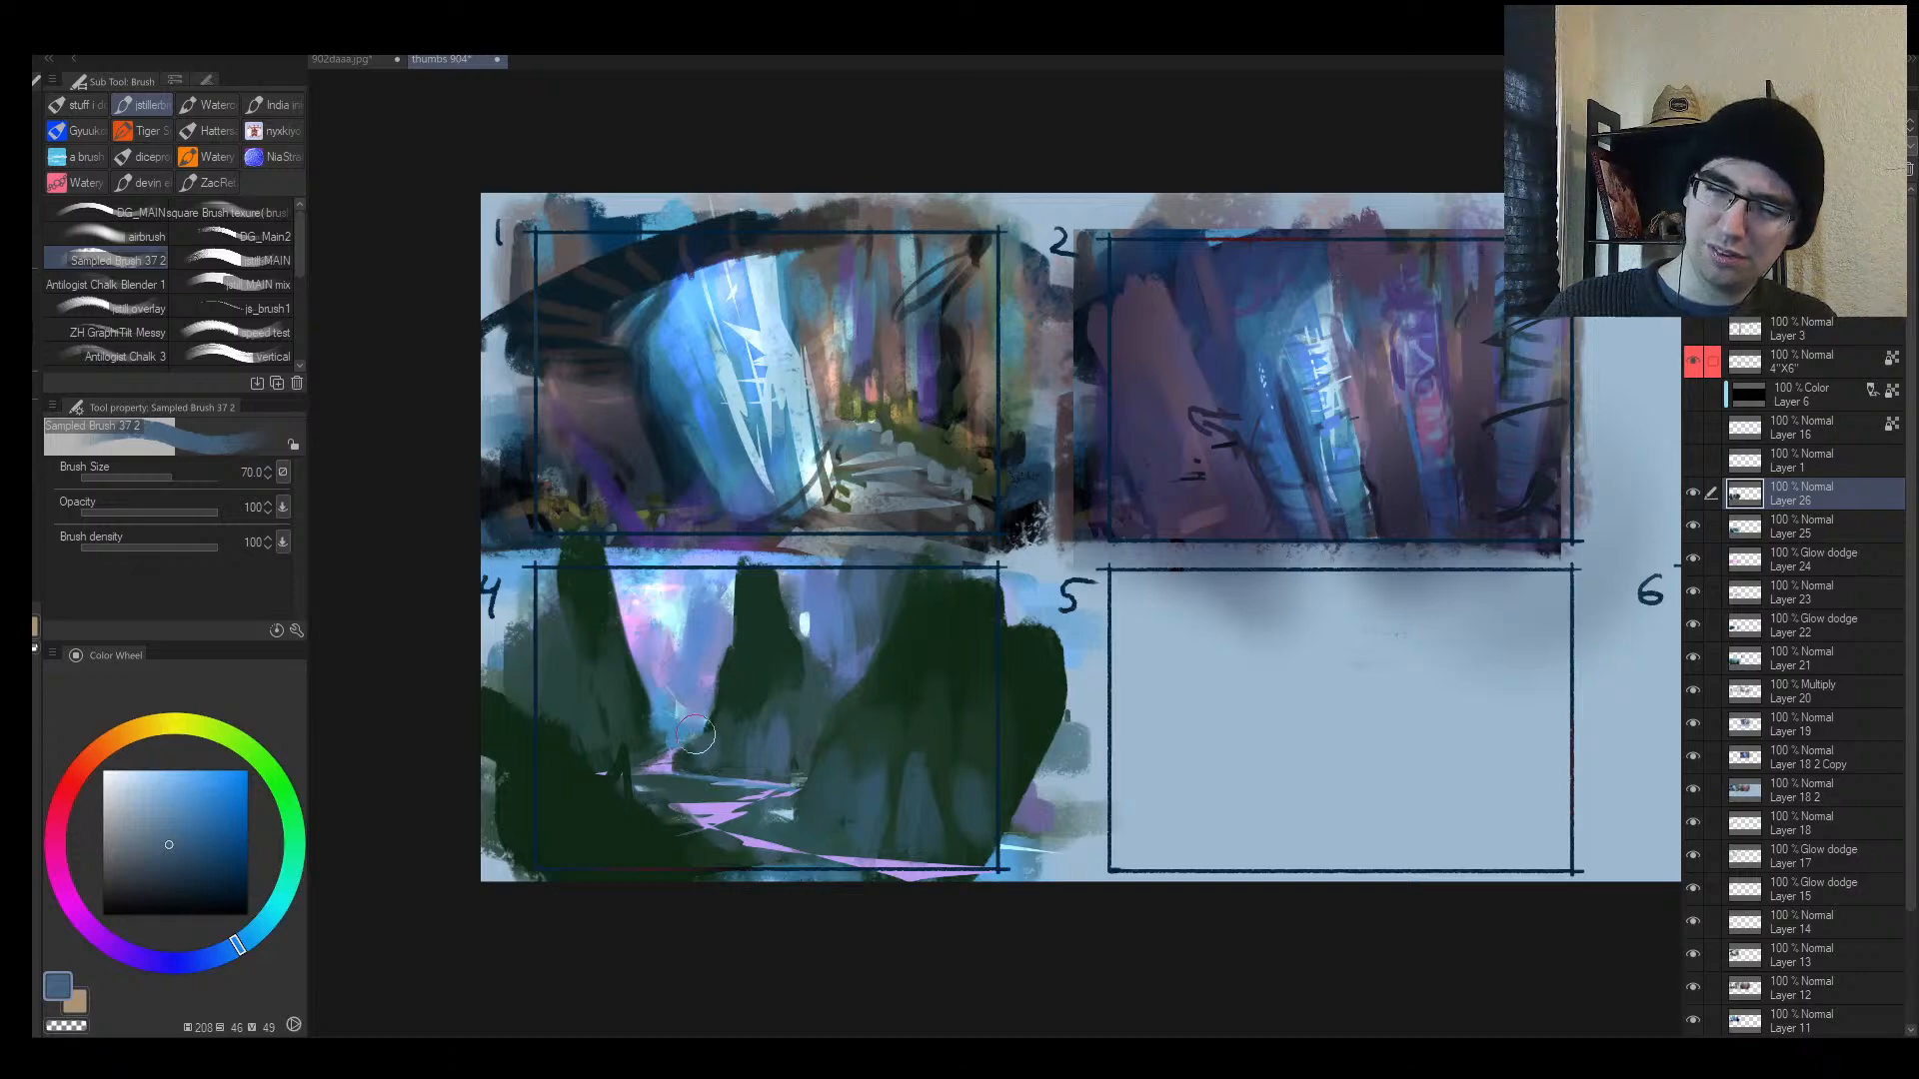
key(bracketleft)
key(bracketleft)
alt+click(641, 741)
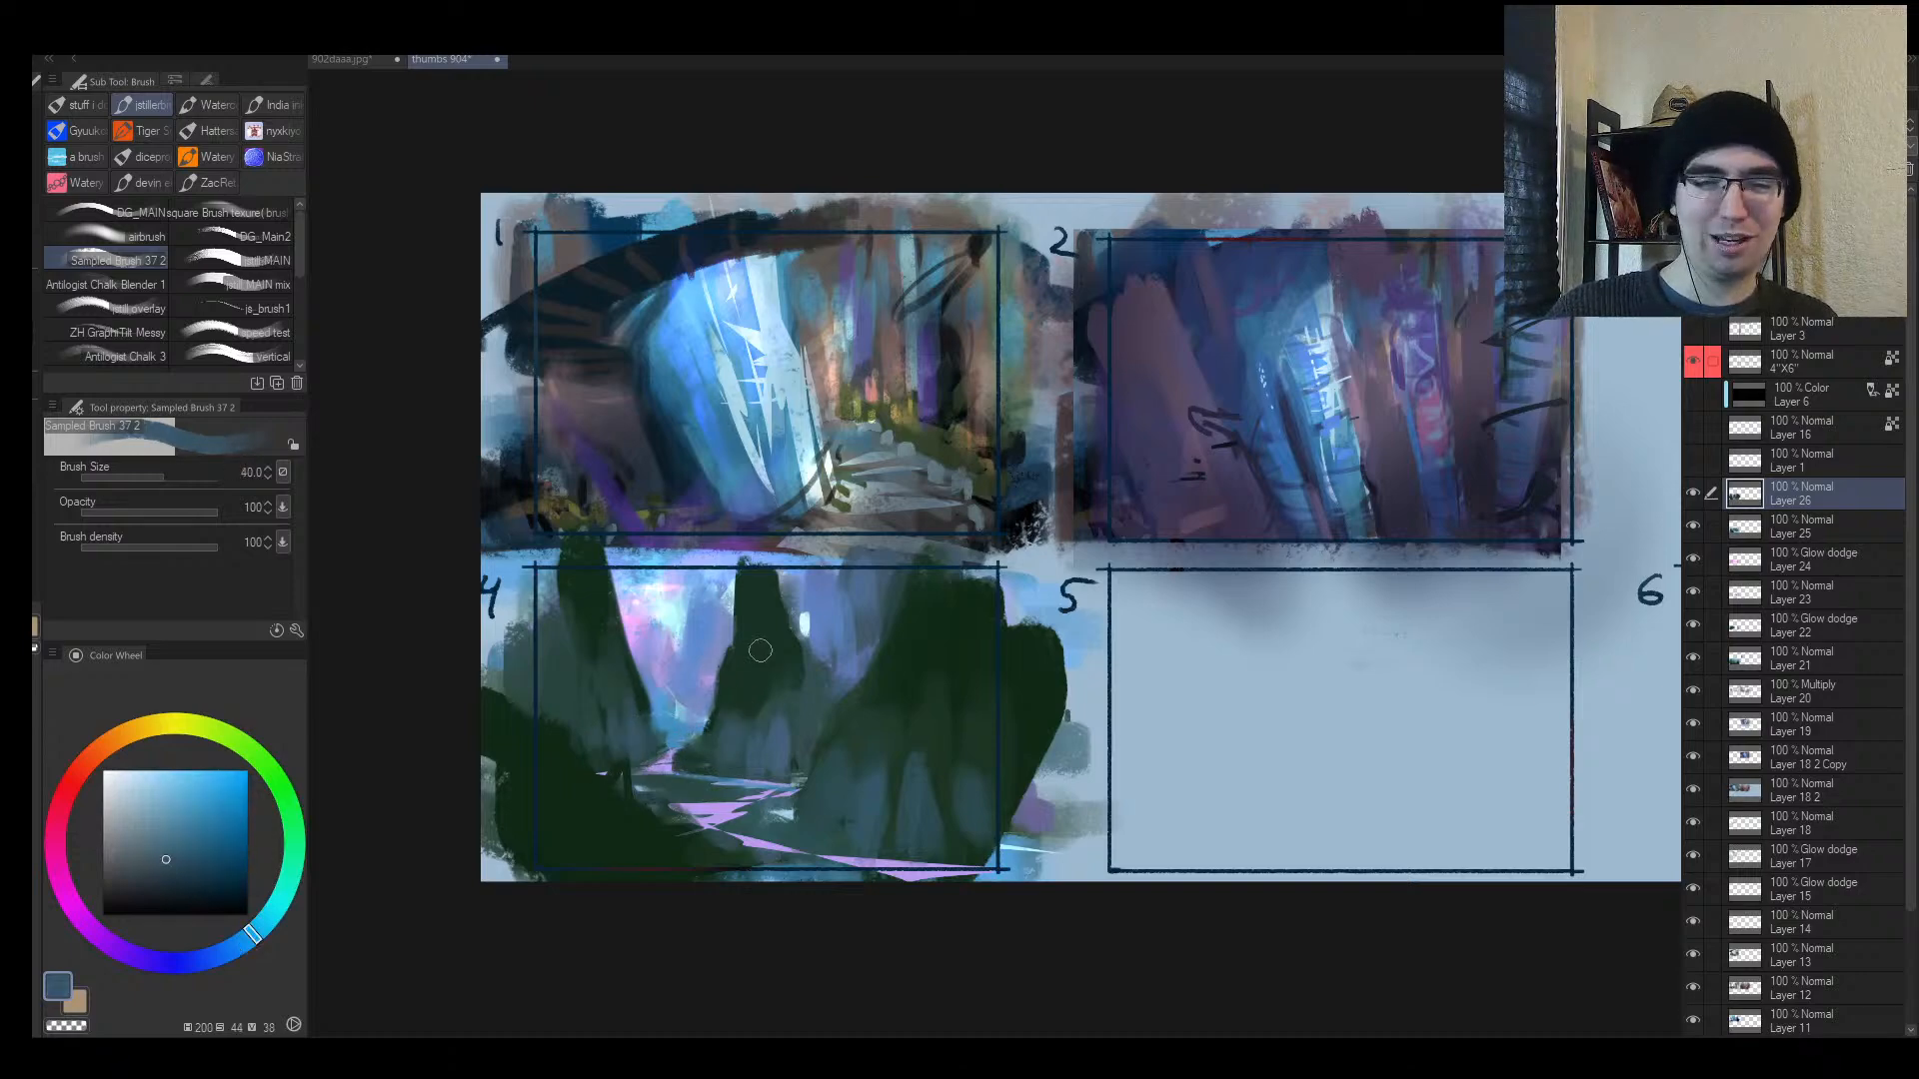
scroll(759, 651, up, 2)
alt+click(681, 716)
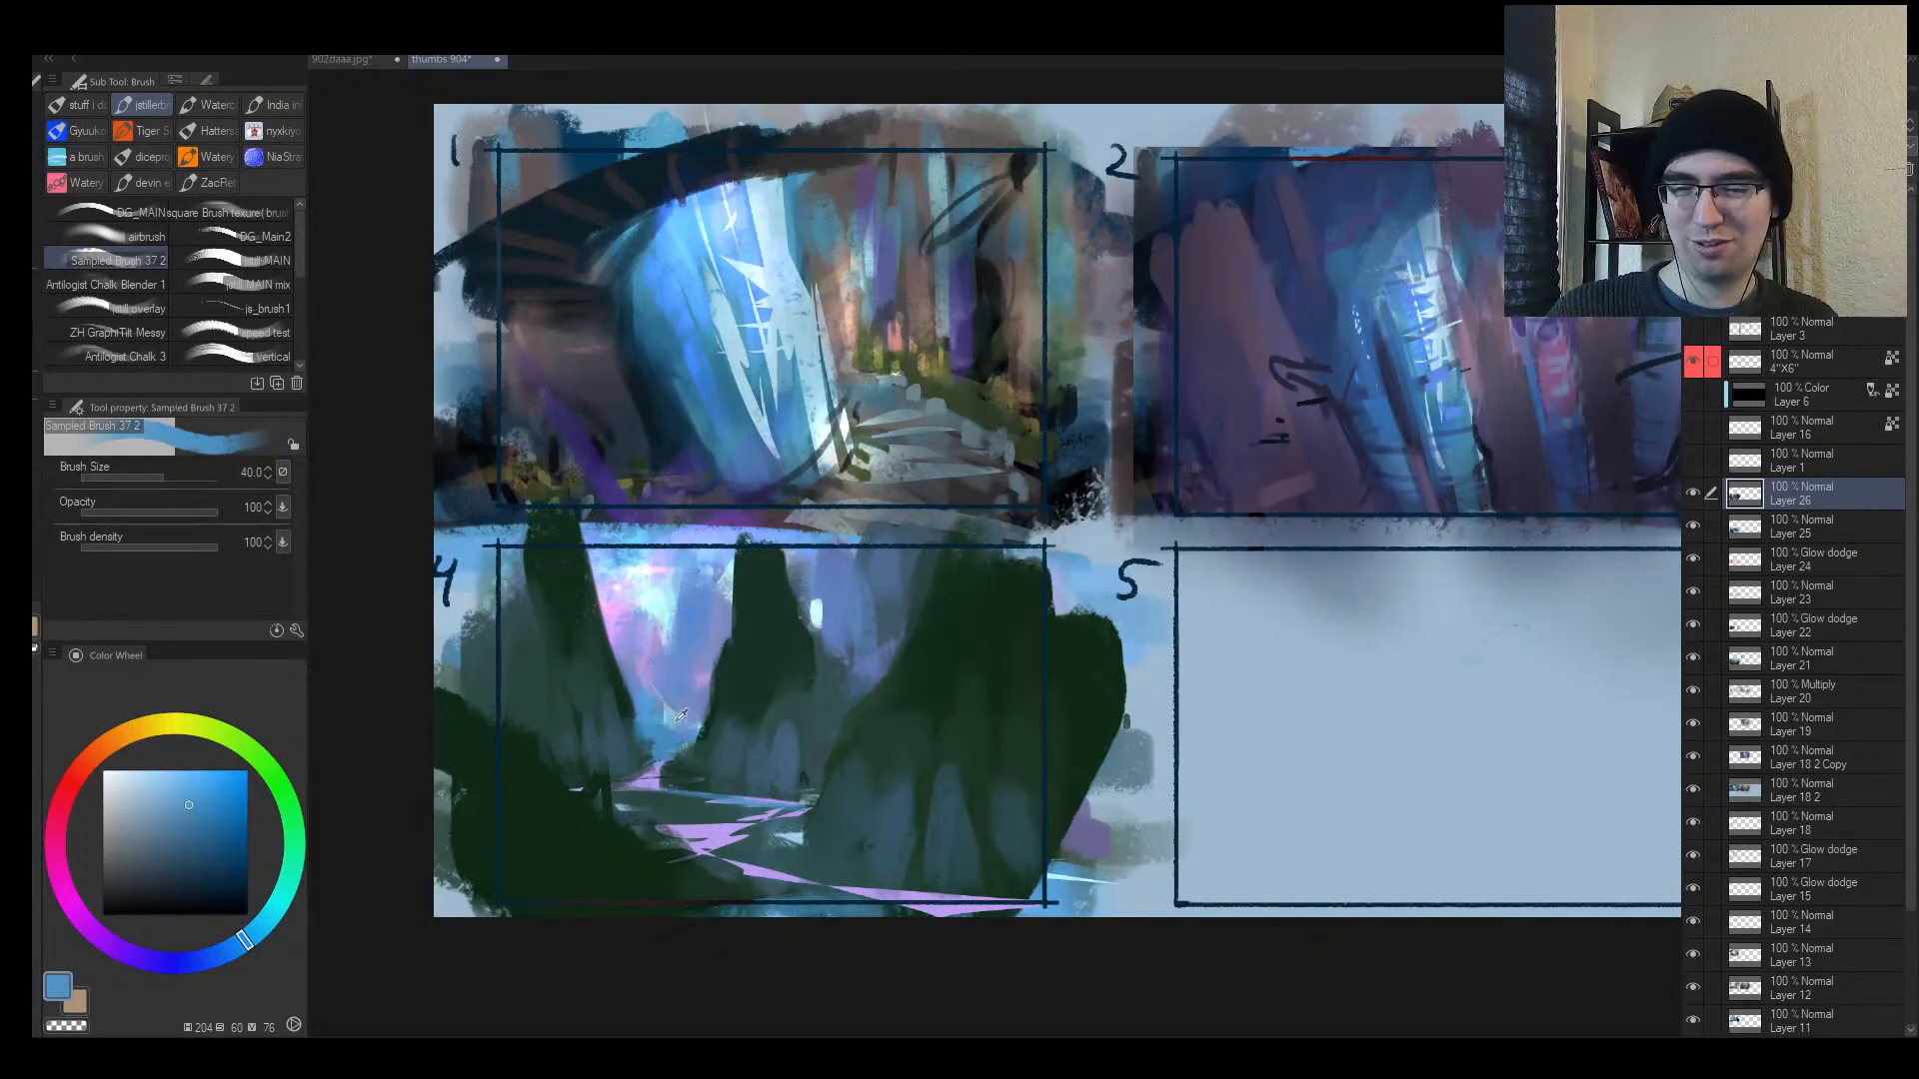
alt+click(681, 716)
alt+click(680, 721)
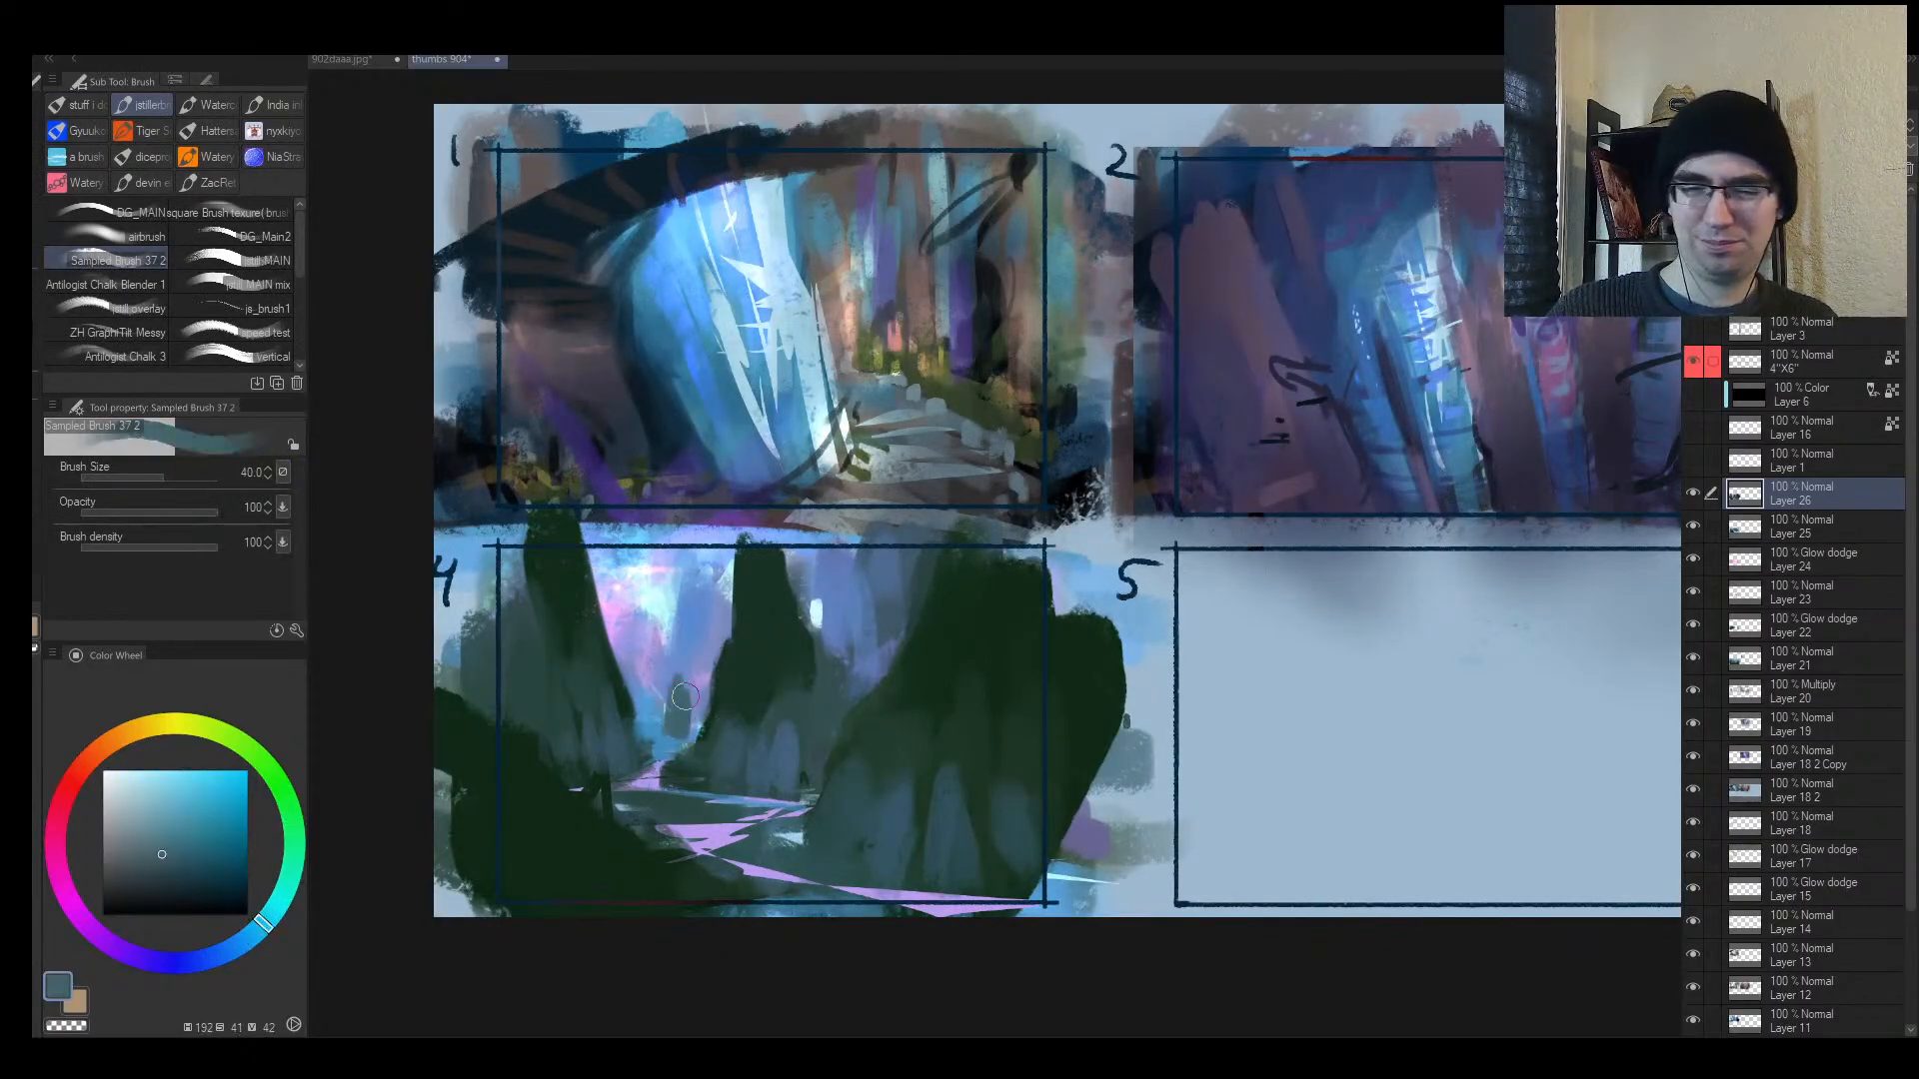
mouse_move(699, 712)
mouse_down()
mouse_move(663, 731)
mouse_move(704, 700)
mouse_up()
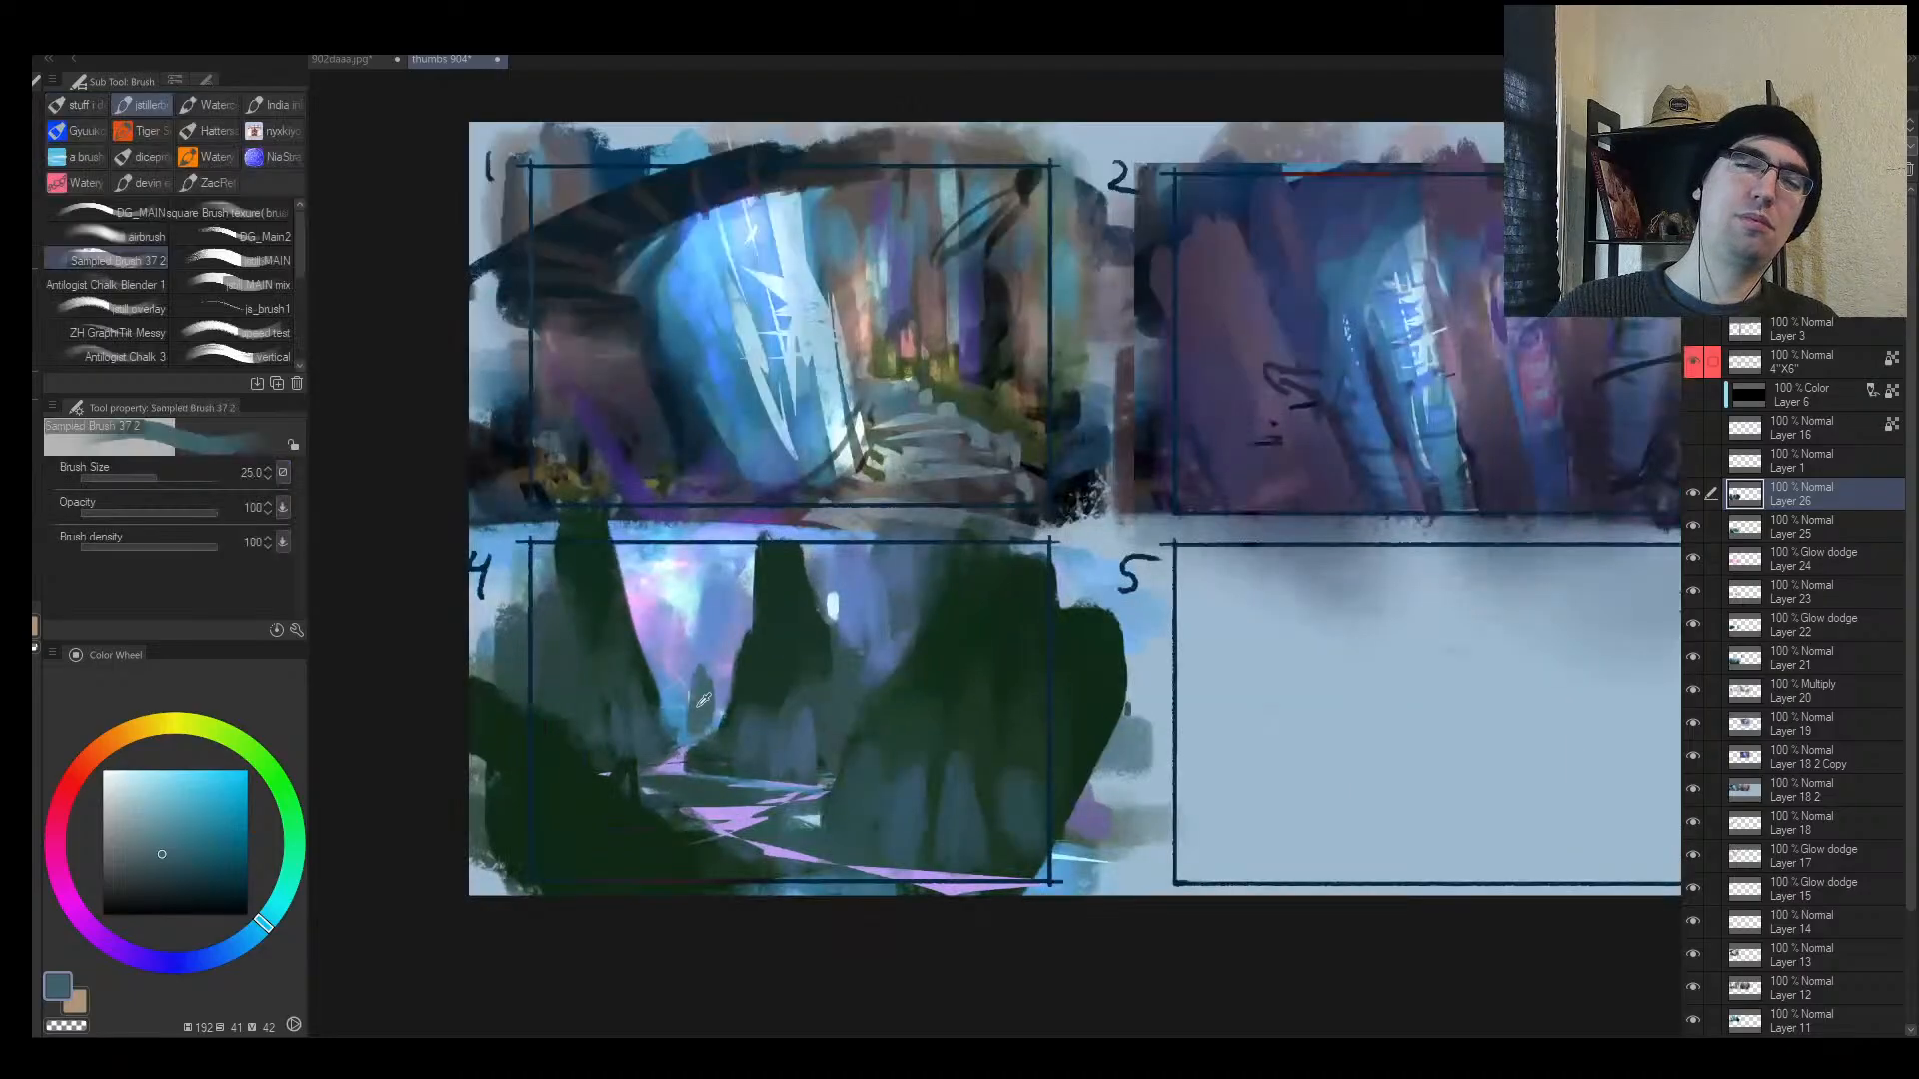
Step: Enlarge the pale glow spot in frame 4's sky with near-white and light blue strokes
key(bracketright)
alt+click(710, 622)
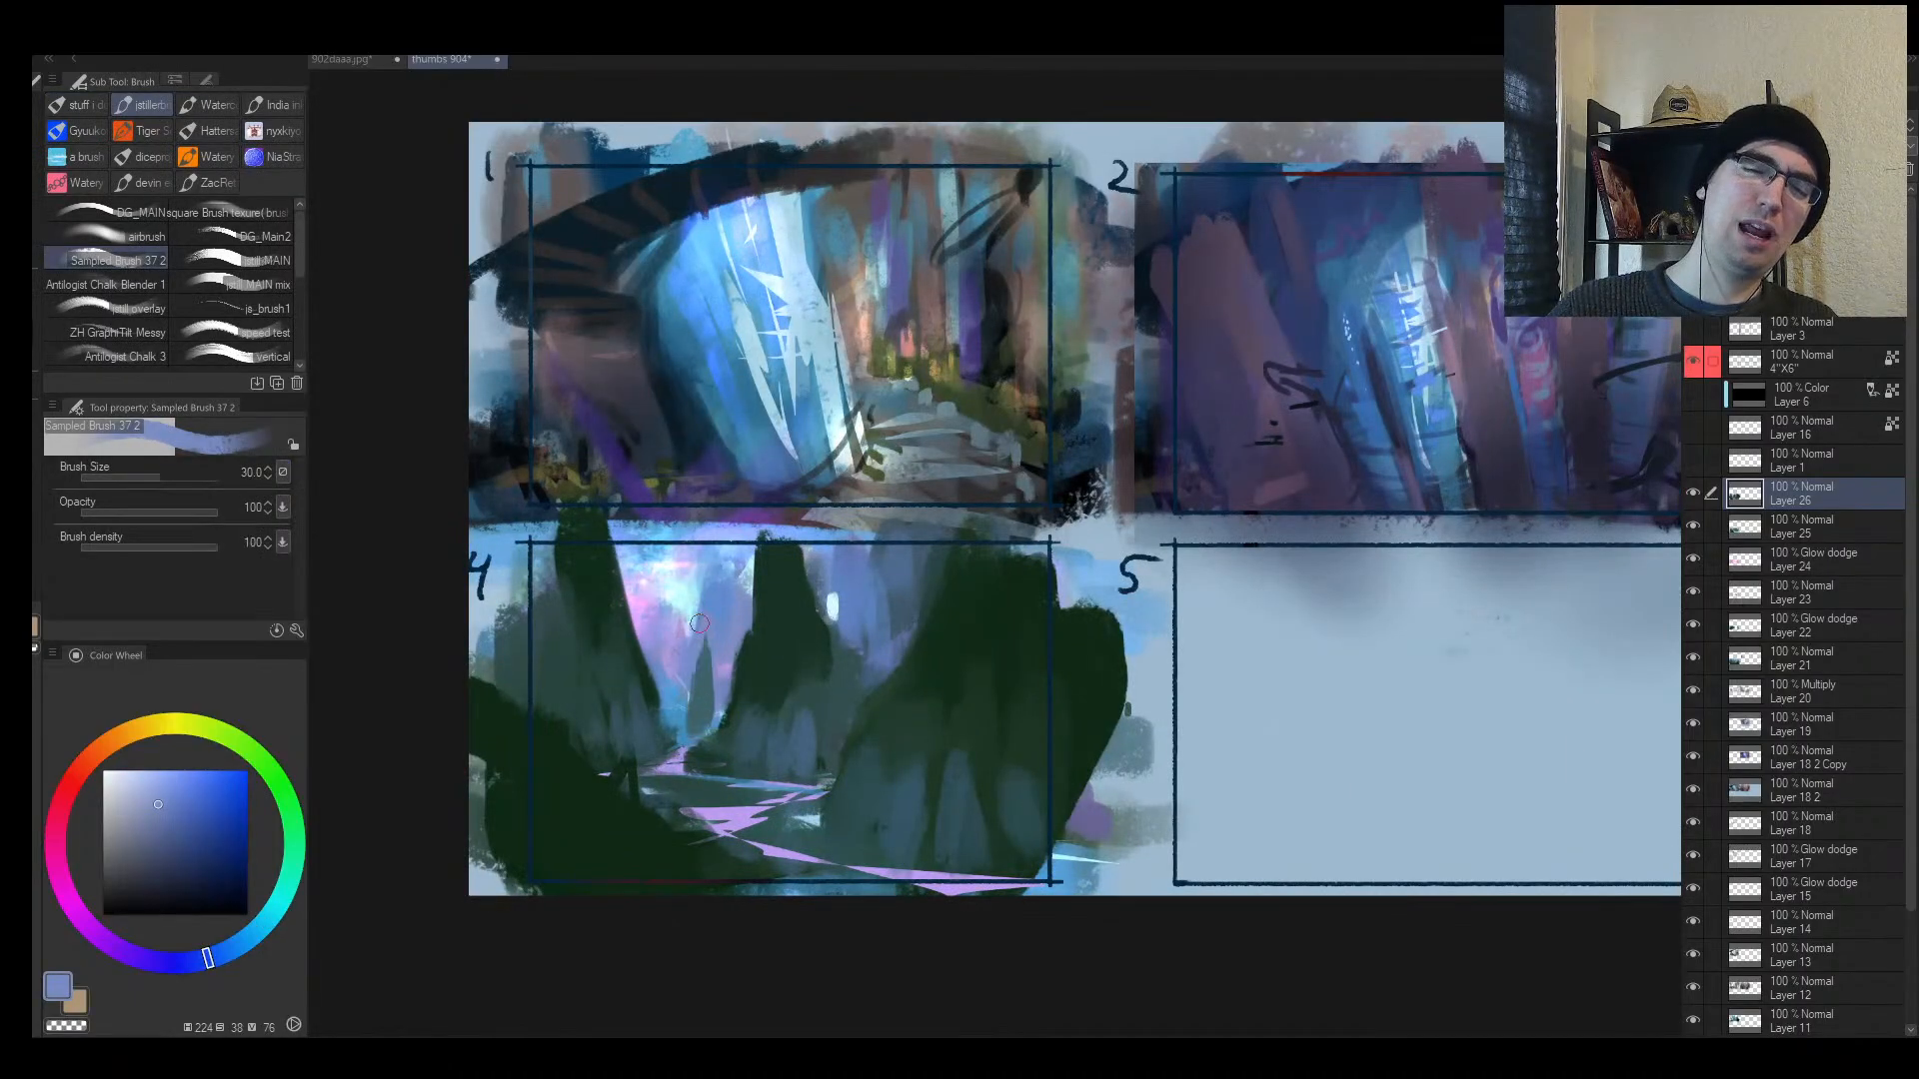
key(bracketright)
alt+click(819, 625)
alt+click(835, 606)
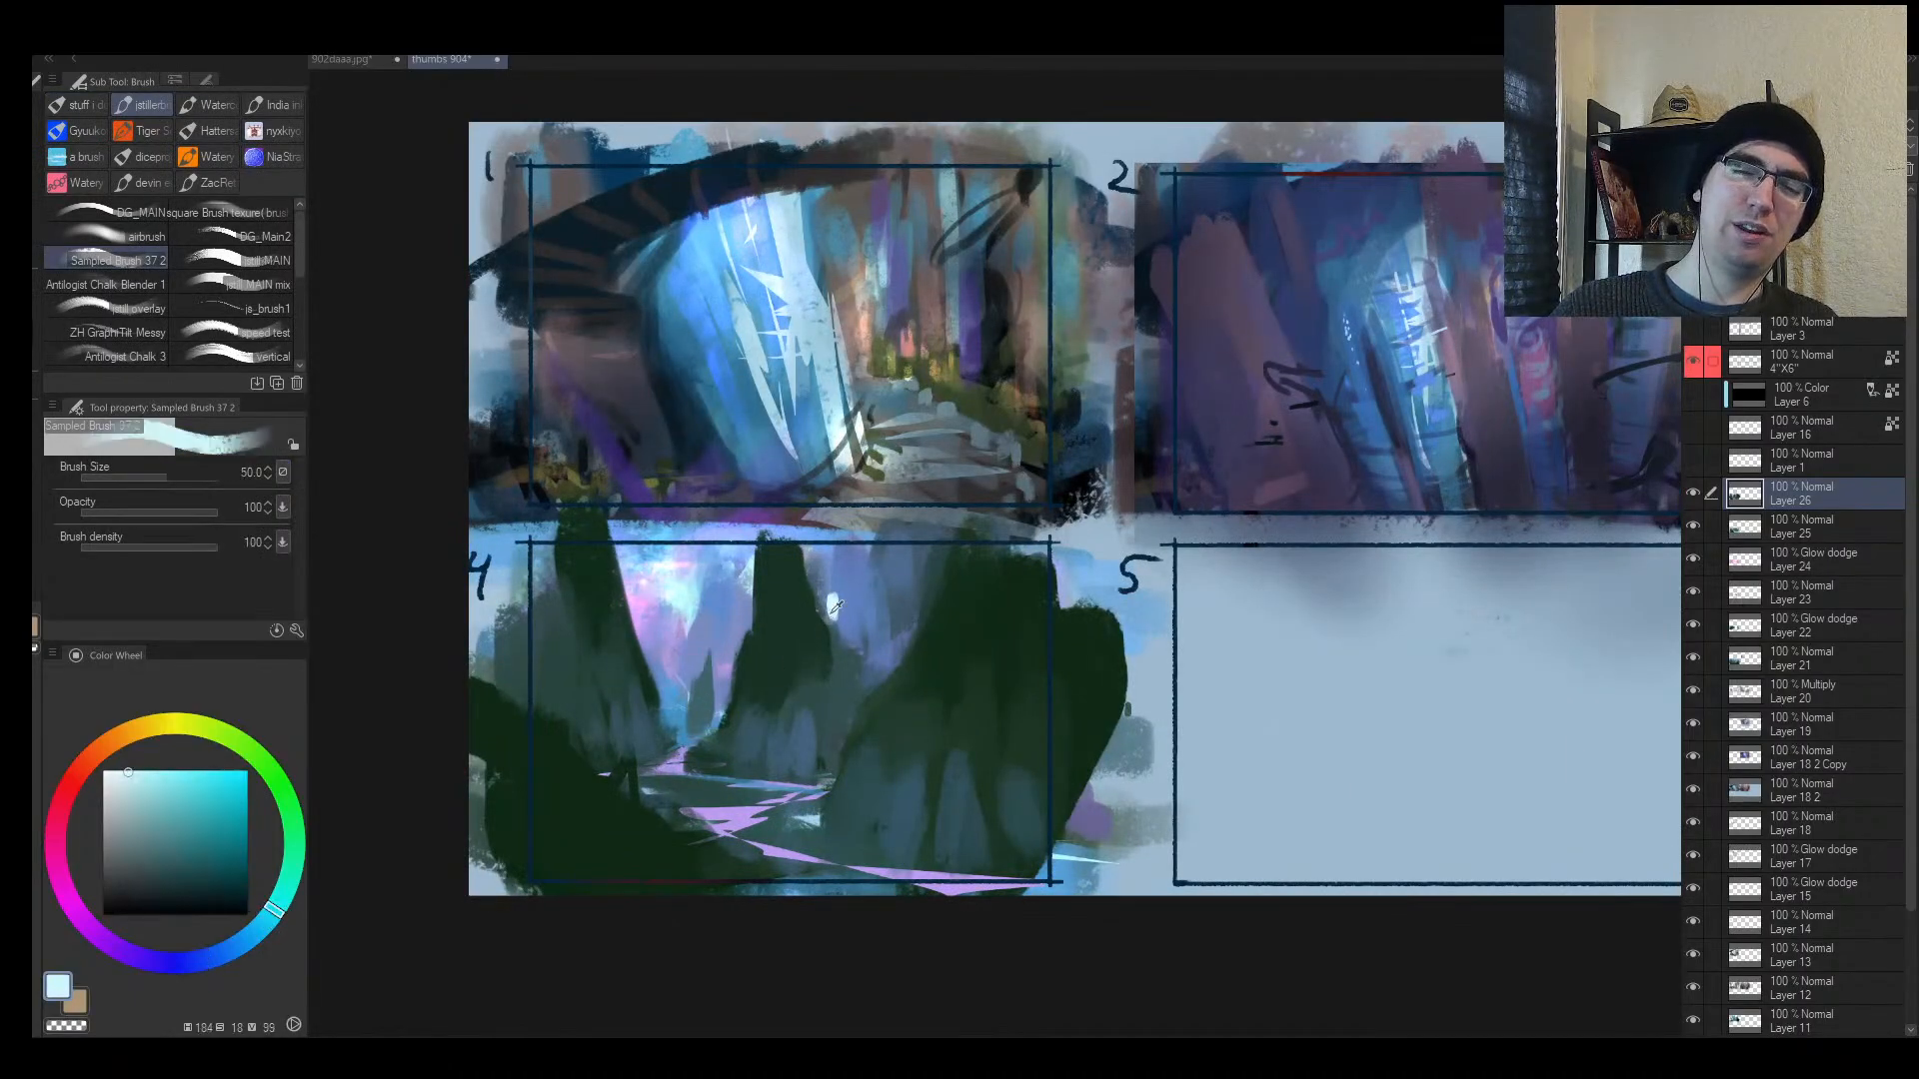
mouse_move(837, 605)
mouse_down()
mouse_move(813, 637)
mouse_move(872, 631)
mouse_move(852, 615)
mouse_move(832, 627)
mouse_move(872, 639)
mouse_move(828, 557)
mouse_move(855, 589)
mouse_up()
key(bracketright)
alt+click(692, 648)
alt+click(842, 613)
Step: On the mirrored canvas, widen the pale glow leftward and trim its left edge darker
key(h)
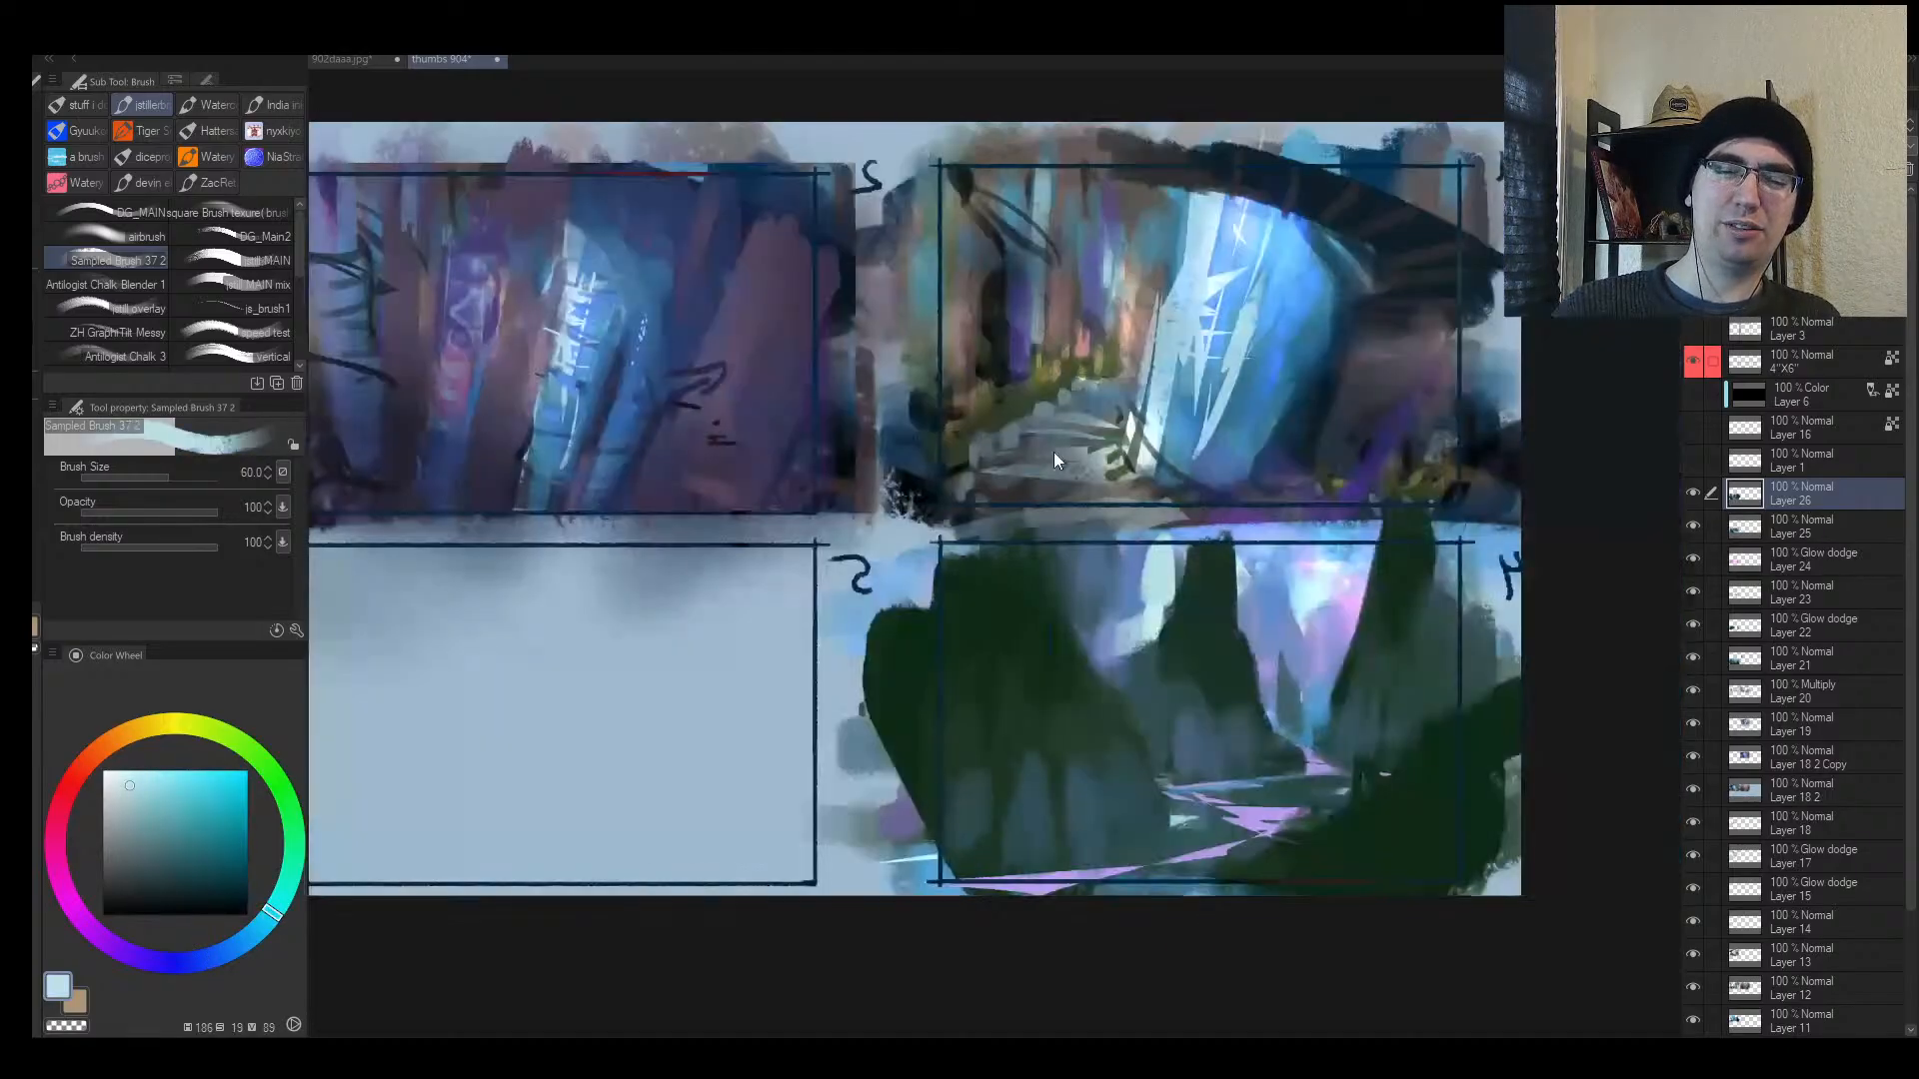
drag(1307, 593, 1053, 632)
alt+click(966, 605)
alt+click(900, 607)
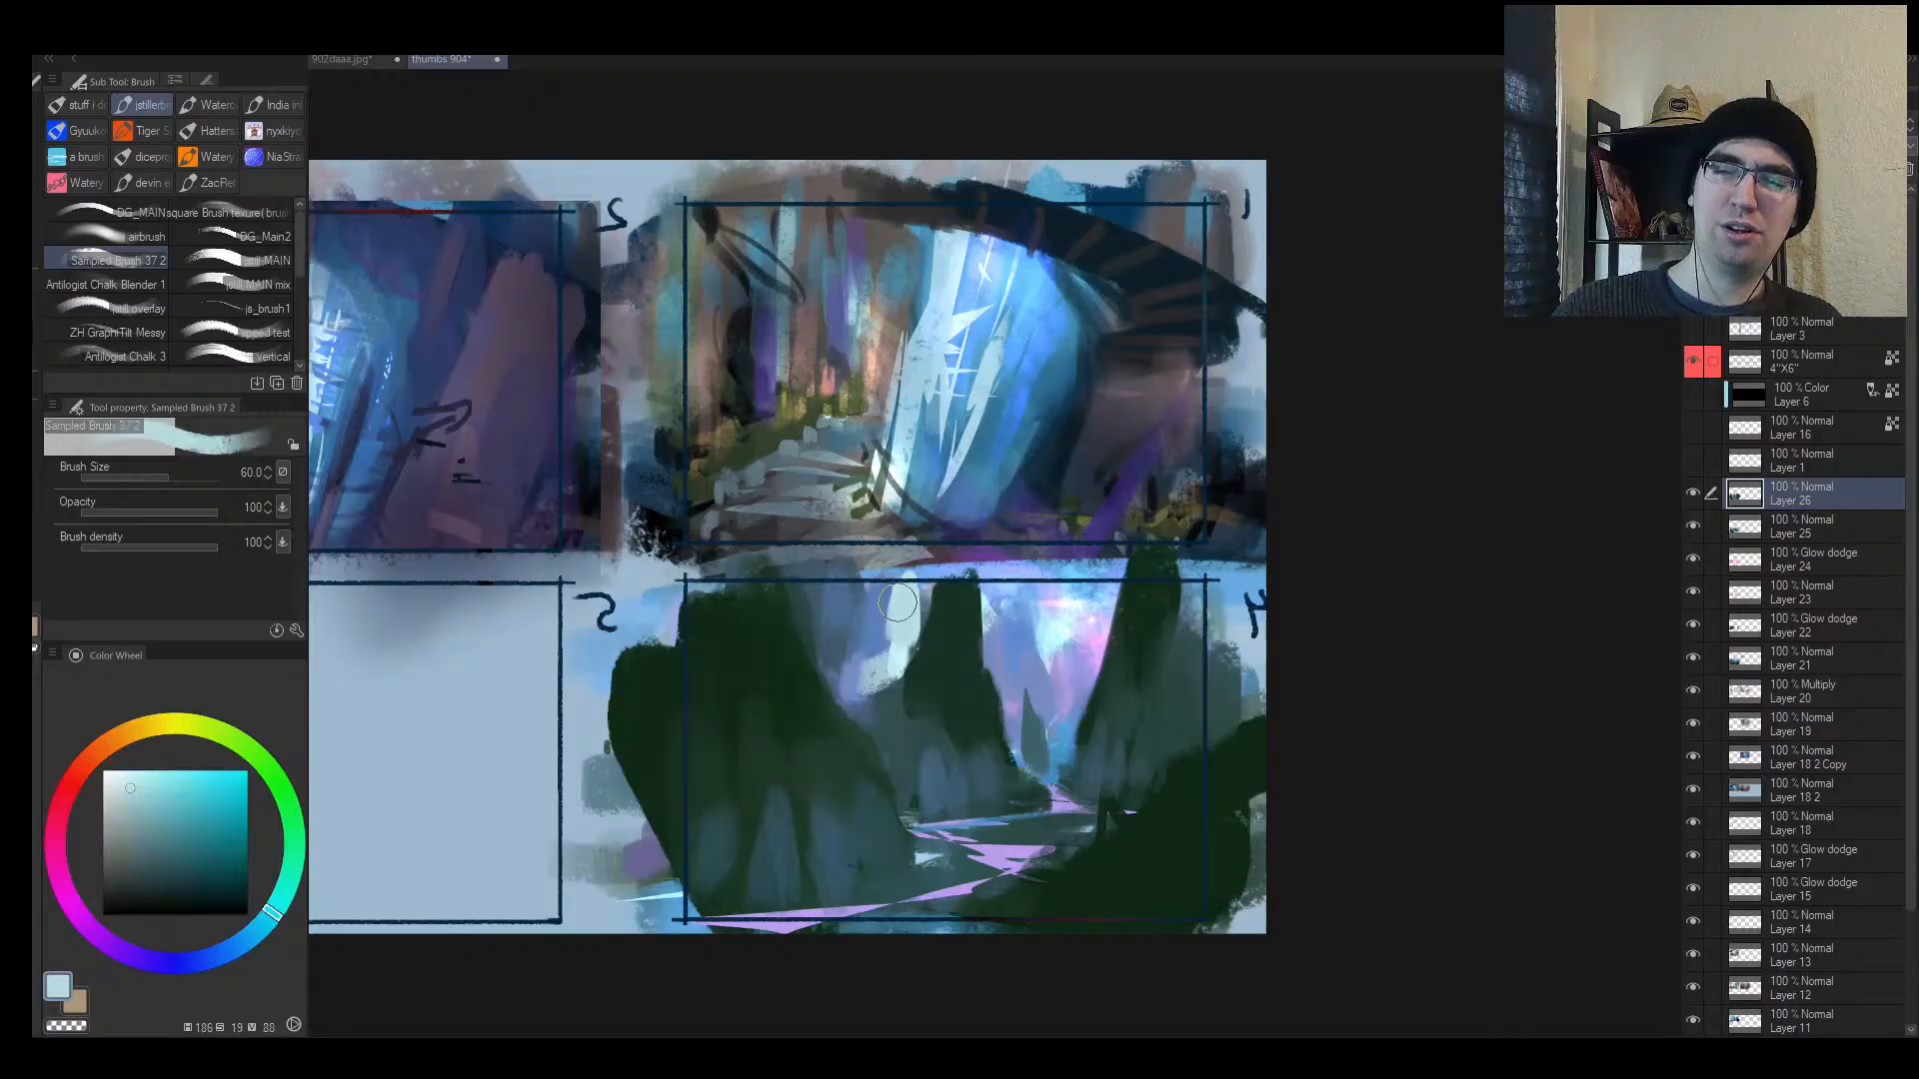
mouse_move(895, 603)
mouse_down()
mouse_move(880, 659)
mouse_move(946, 601)
mouse_move(845, 605)
mouse_move(892, 620)
mouse_move(859, 671)
mouse_up()
alt+click(1000, 622)
key(])
alt+click(822, 613)
alt+click(866, 618)
mouse_move(838, 577)
mouse_down()
mouse_move(859, 615)
mouse_move(842, 592)
mouse_move(911, 612)
mouse_up()
Step: Dab pale cyan on the glowing spot and paint mid-blue along the dark peak edge
alt+click(998, 620)
key(])
key(ctrl+space)
mouse_move(935, 729)
mouse_down()
mouse_move(966, 660)
mouse_move(860, 634)
mouse_move(880, 663)
mouse_move(896, 661)
mouse_move(863, 634)
mouse_move(885, 632)
mouse_move(891, 600)
mouse_move(874, 639)
mouse_move(865, 590)
mouse_up()
alt+click(915, 492)
alt+click(886, 619)
key([)
alt+click(894, 600)
Step: Try a pale-blue stroke on the dark spire, undo it, and mirror the canvas back
key(h)
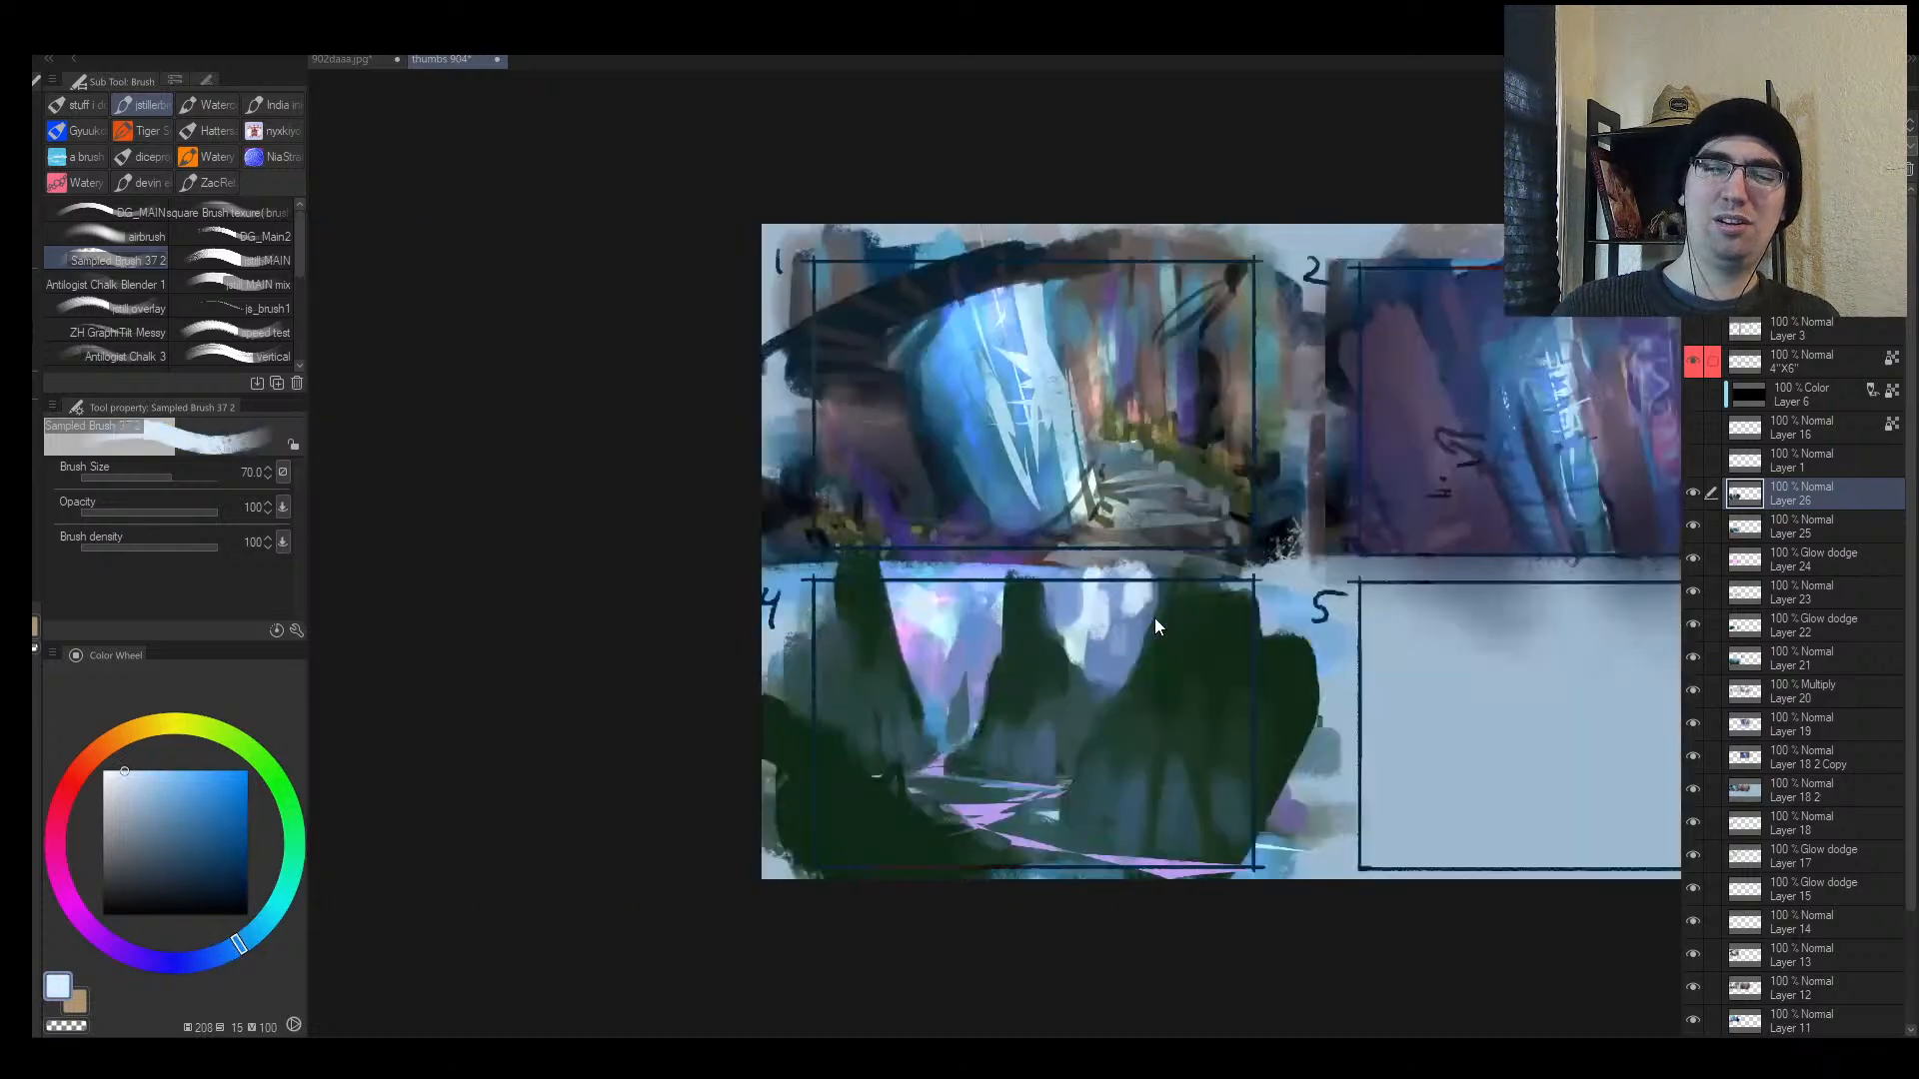
key(alt+space)
drag(1079, 638, 1195, 561)
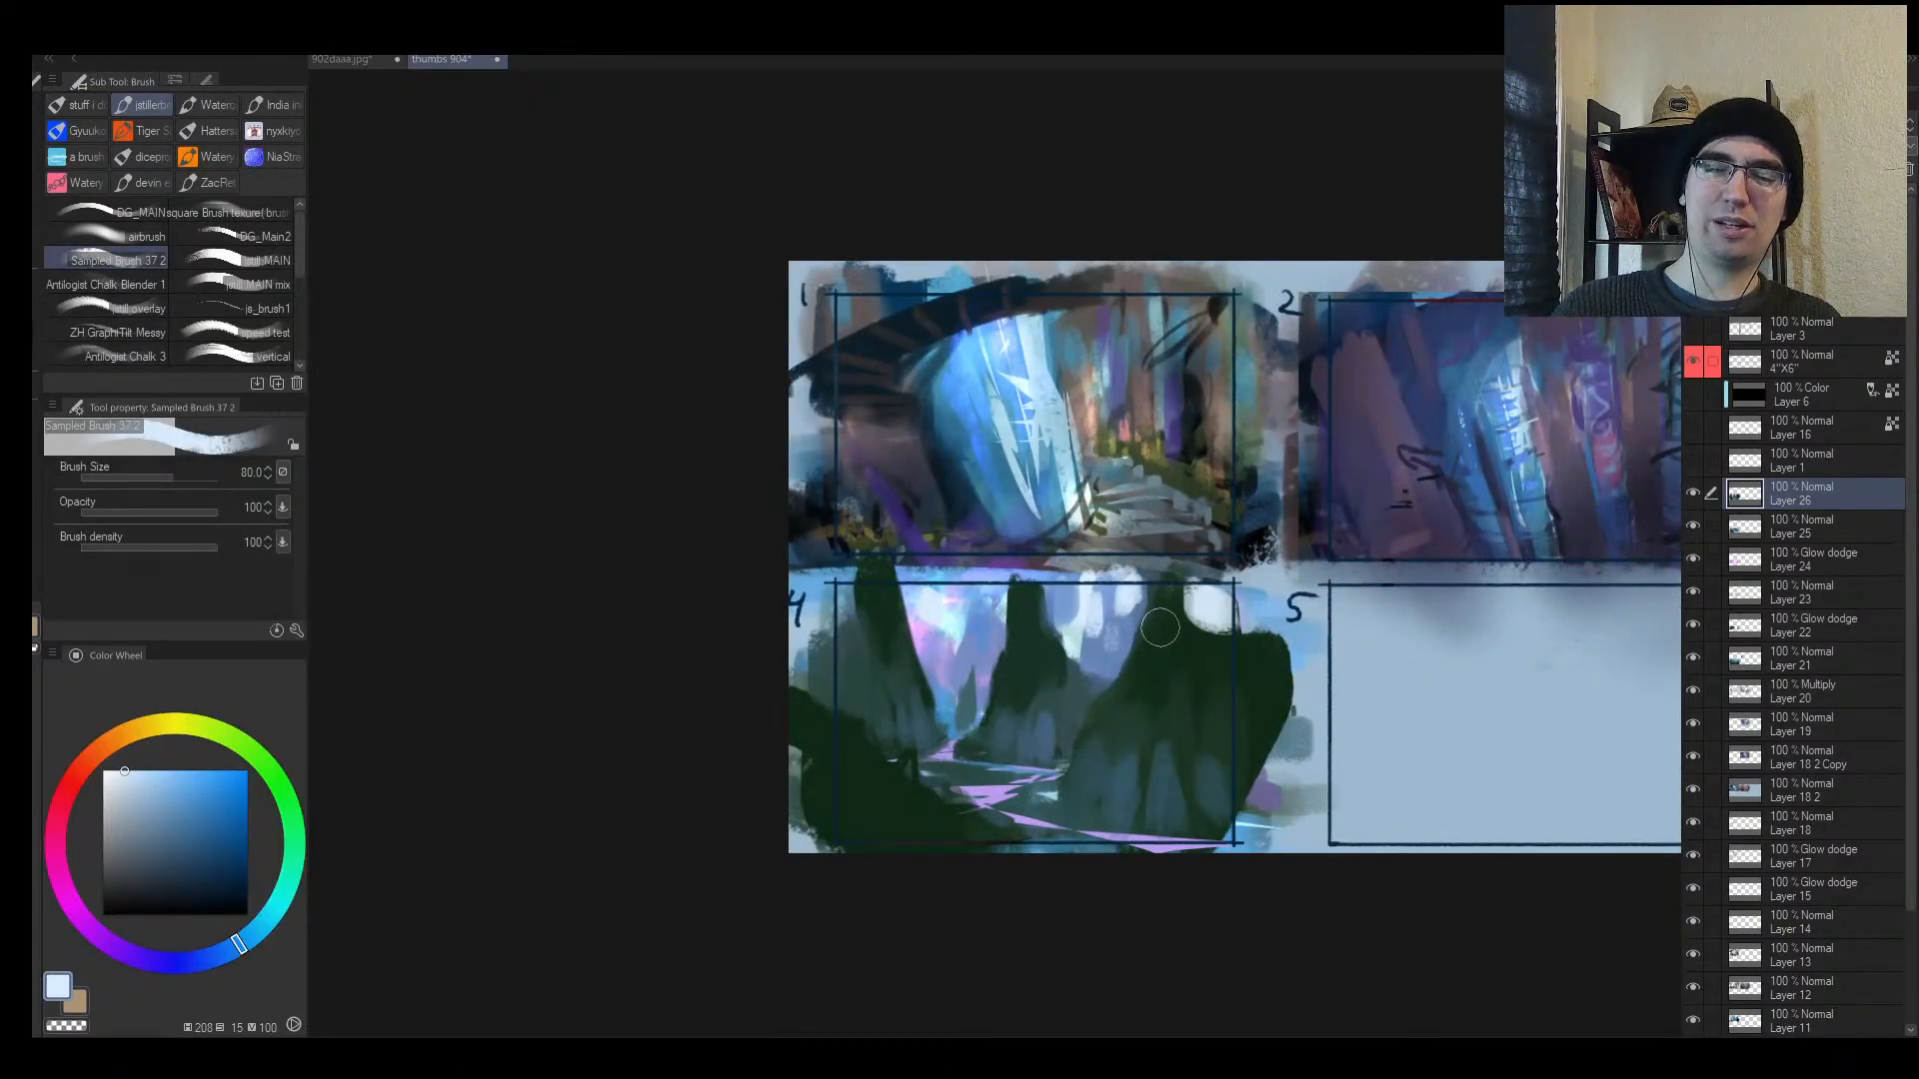
mouse_move(1041, 661)
mouse_down()
mouse_move(1042, 600)
mouse_move(1007, 622)
mouse_move(931, 596)
mouse_move(910, 644)
mouse_move(992, 597)
mouse_up()
key(ctrl+z)
key(ctrl+z)
alt+click(1035, 646)
key(bracketleft)
key(bracketleft)
key(alt+space)
key(h)
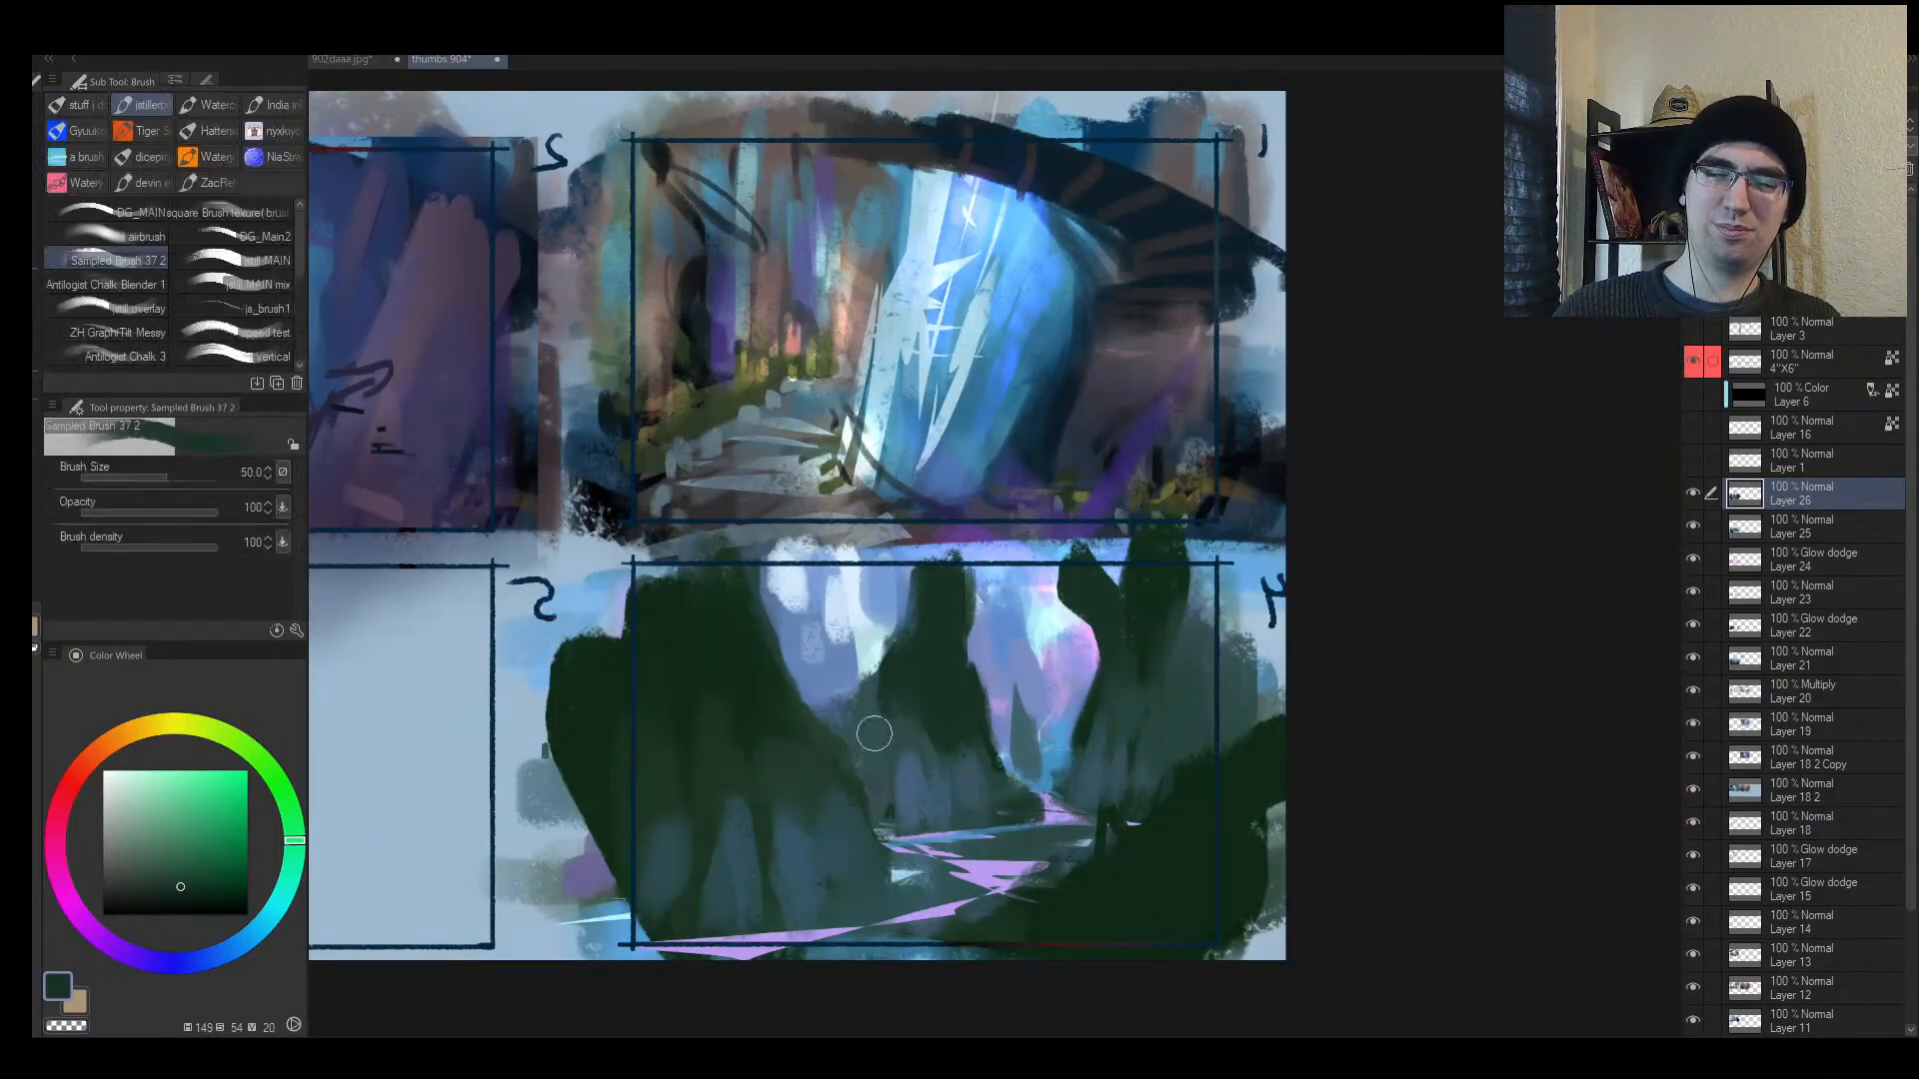
alt+click(811, 691)
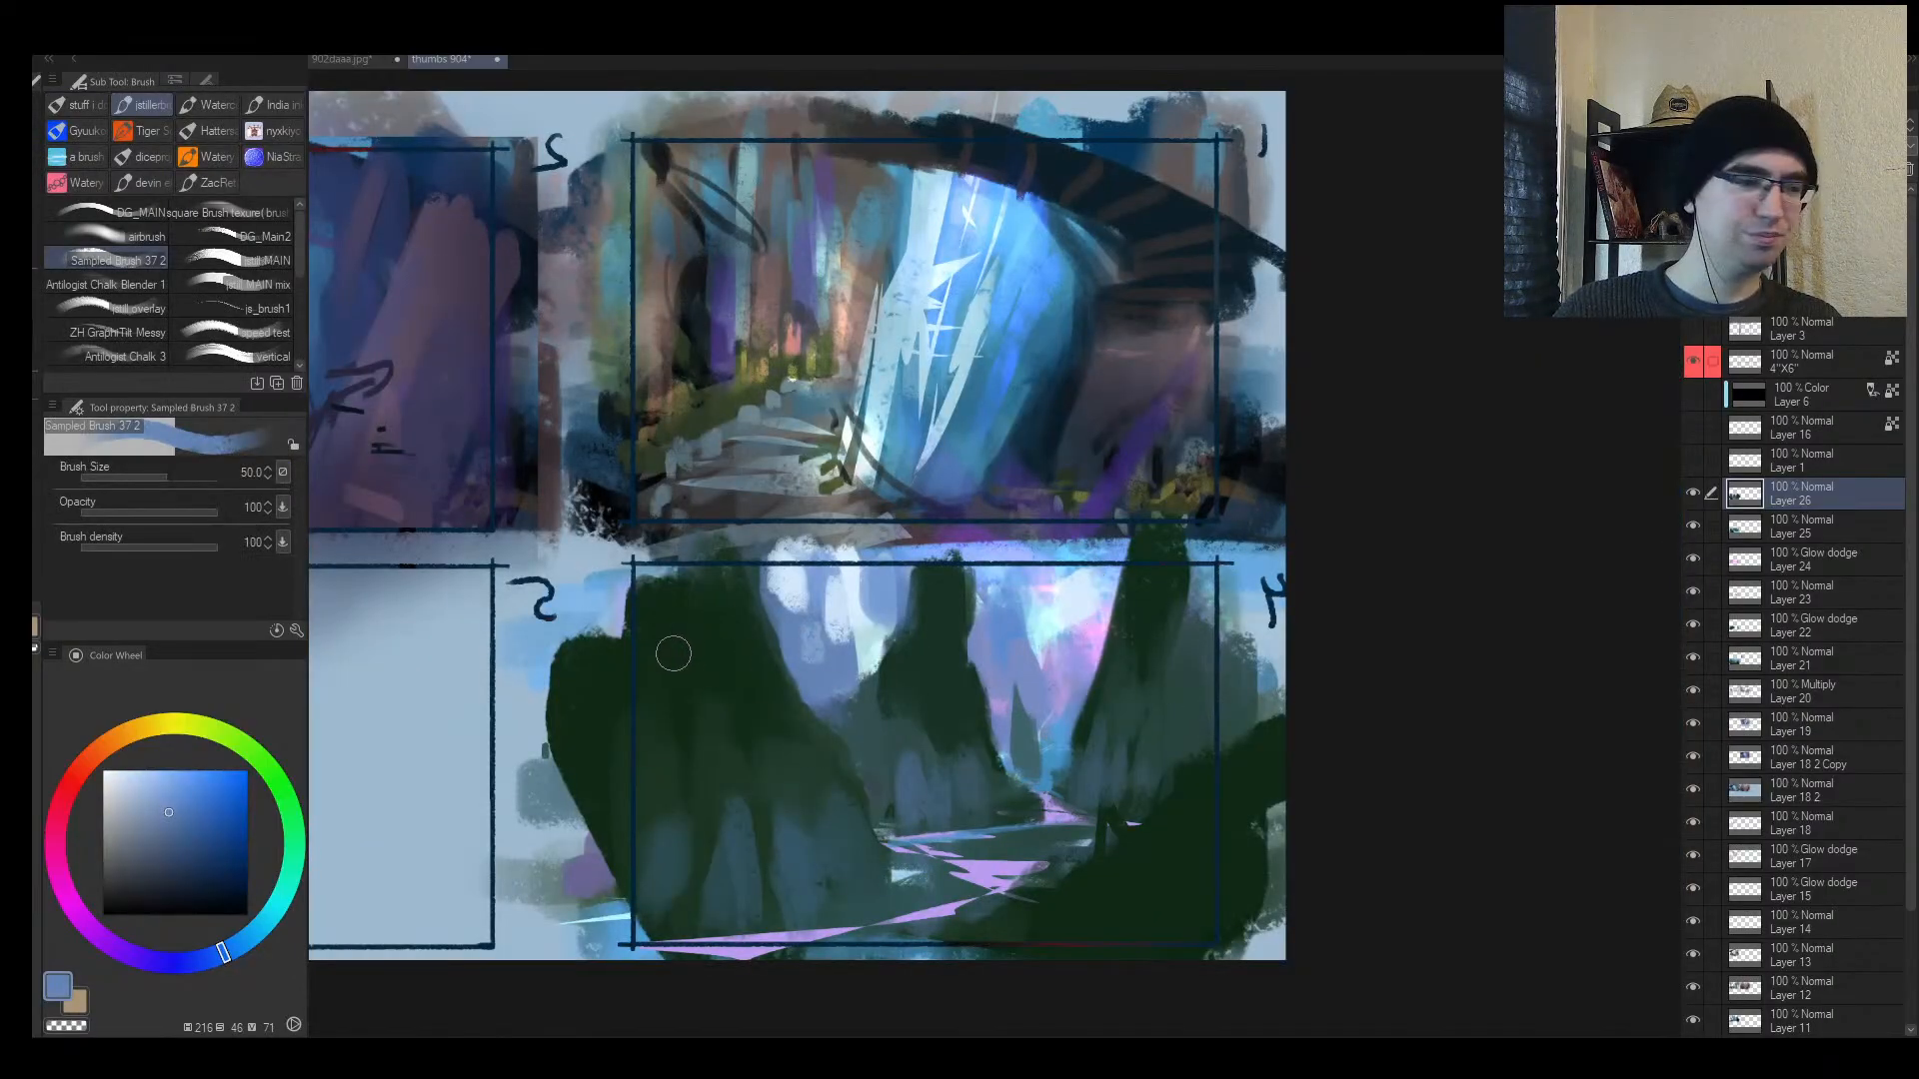
drag(696, 660, 721, 623)
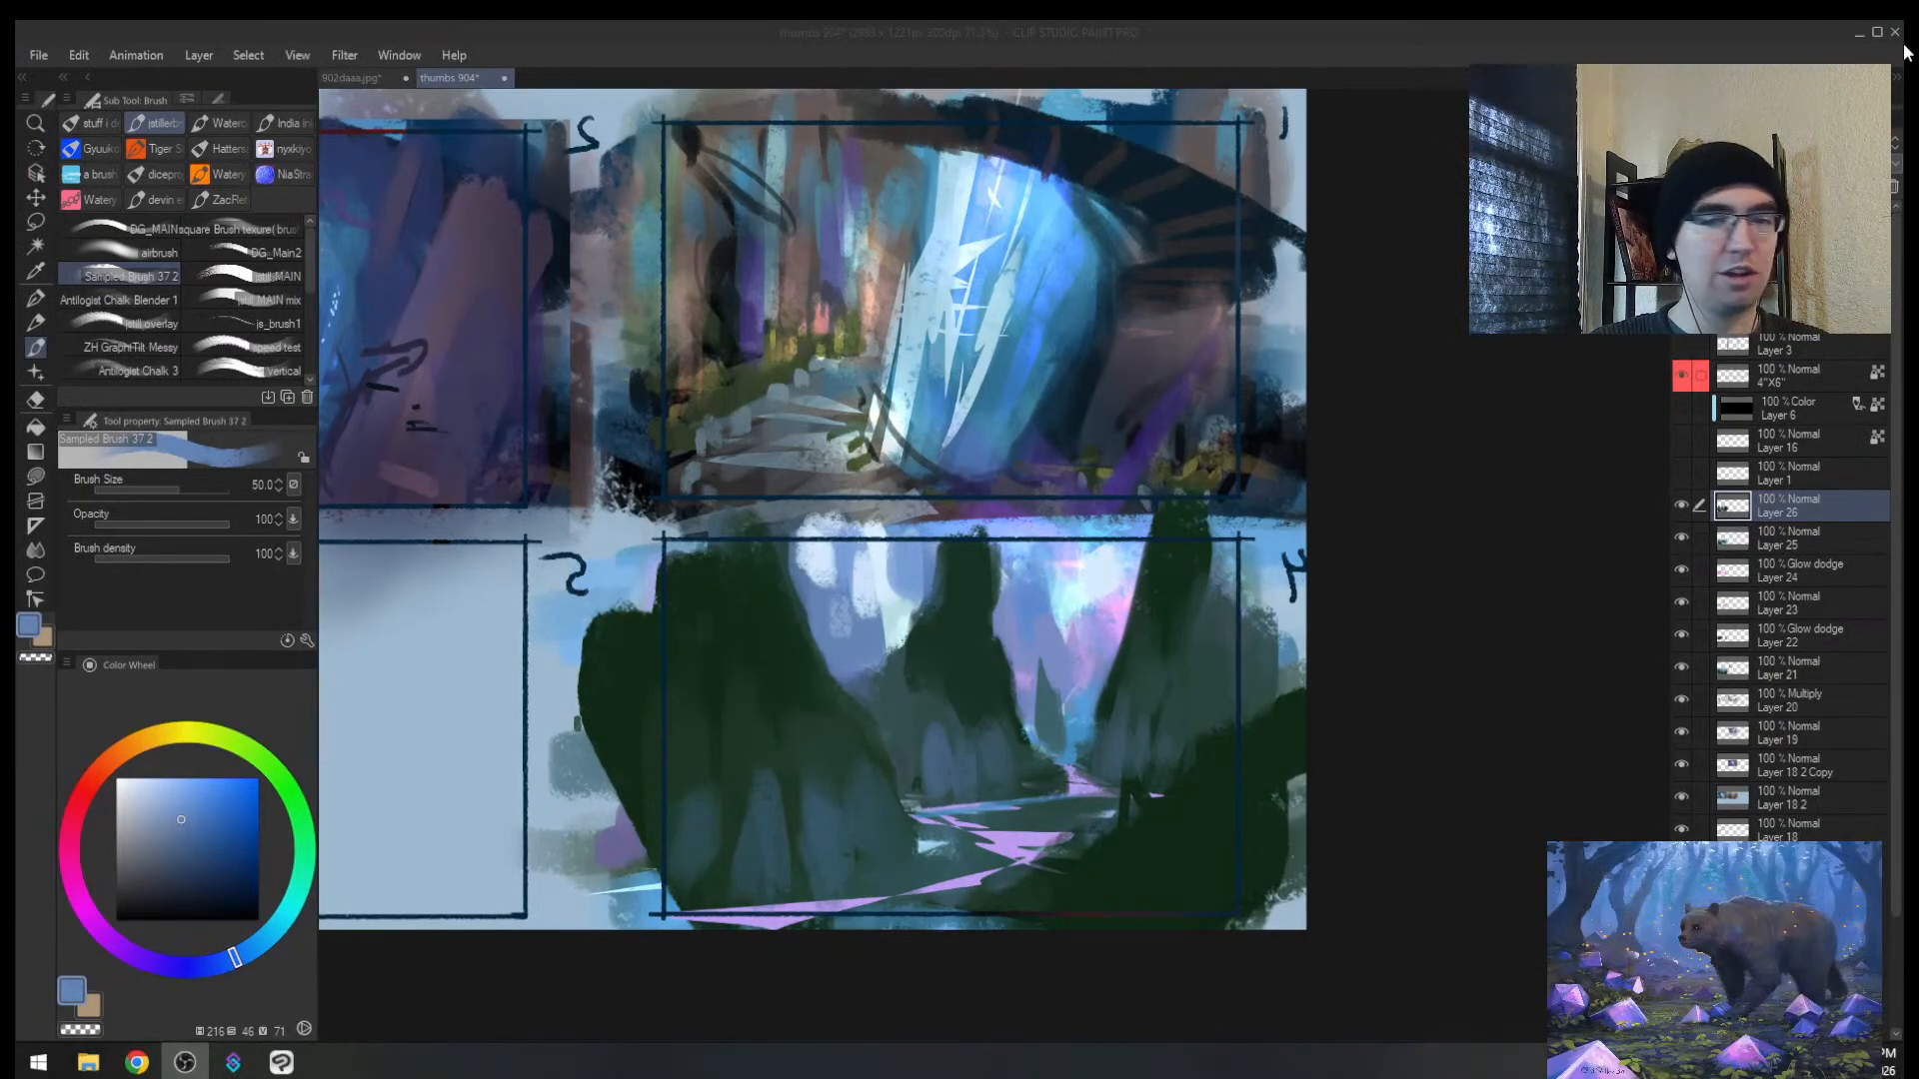
Step: Search 'color filter' in Start and open the Color filters settings page
click(1463, 320)
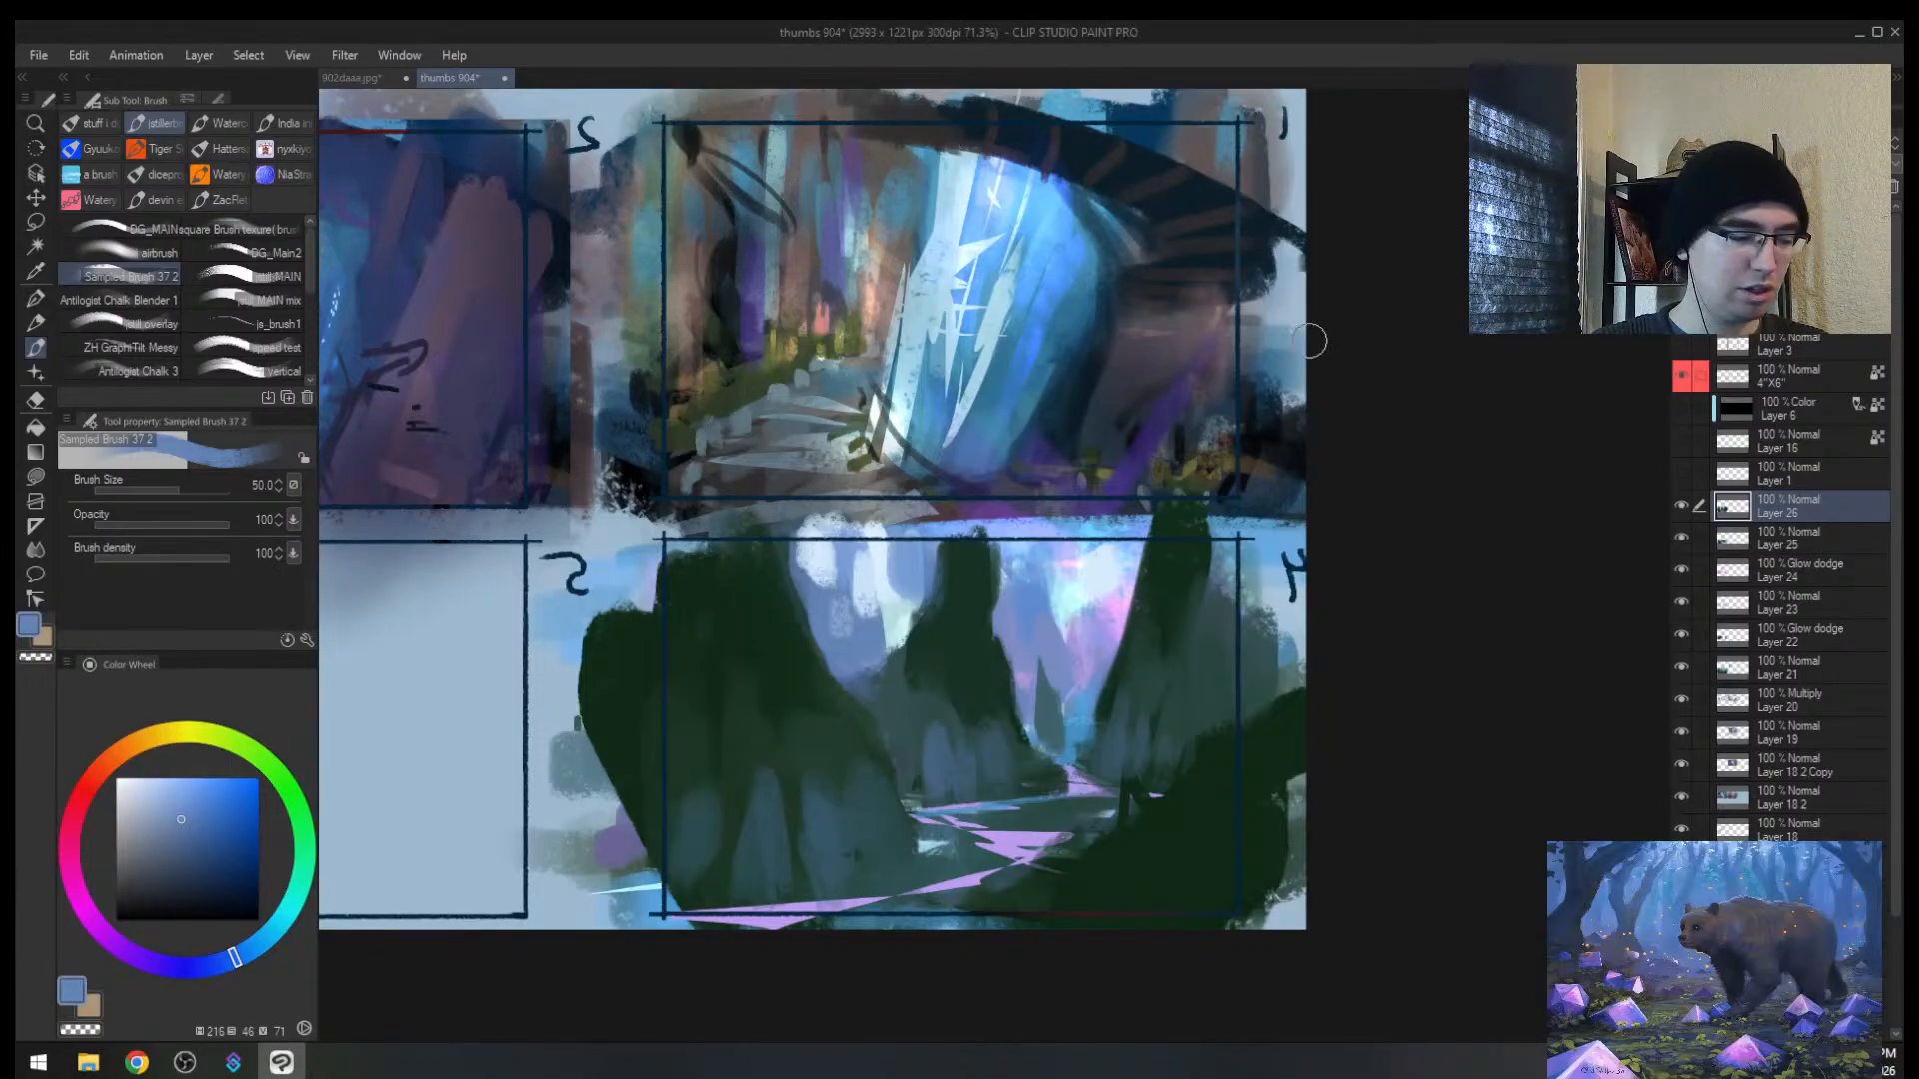
key(super)
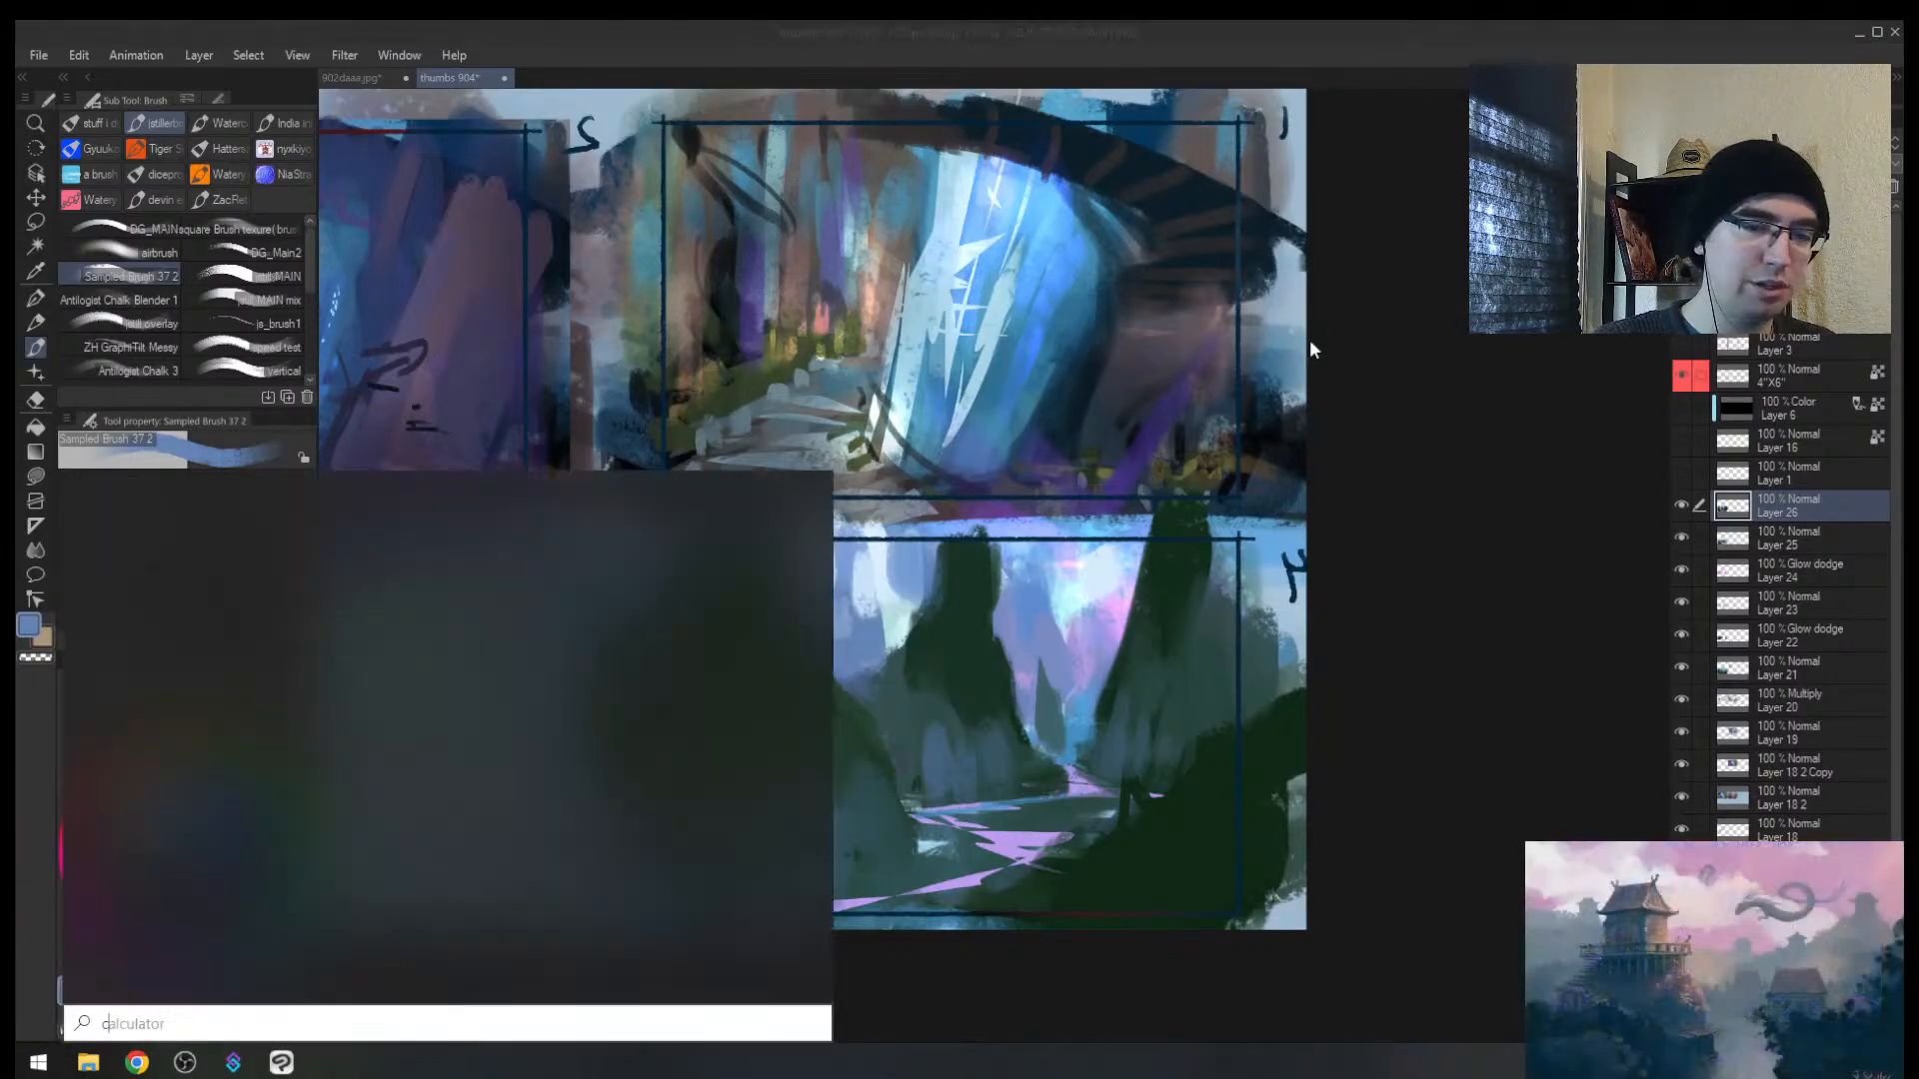
text(color filter)
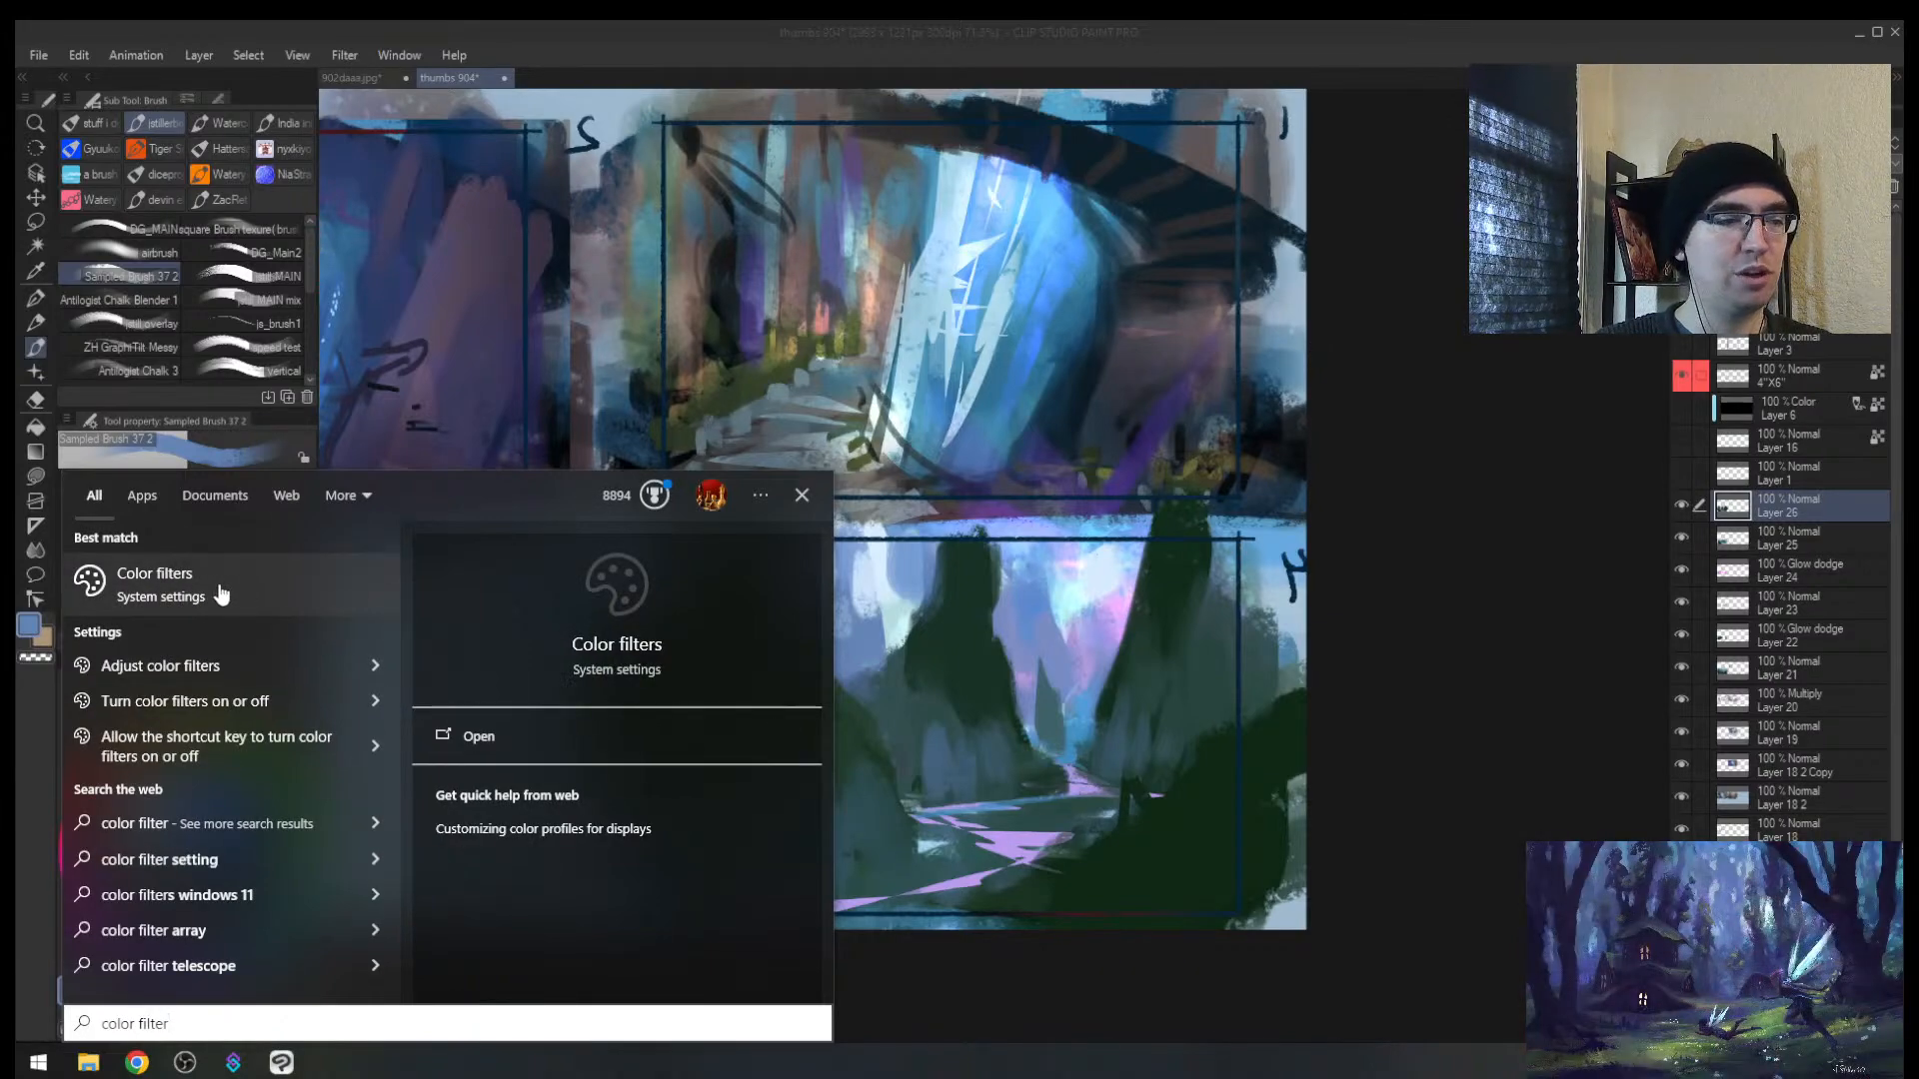
click(221, 592)
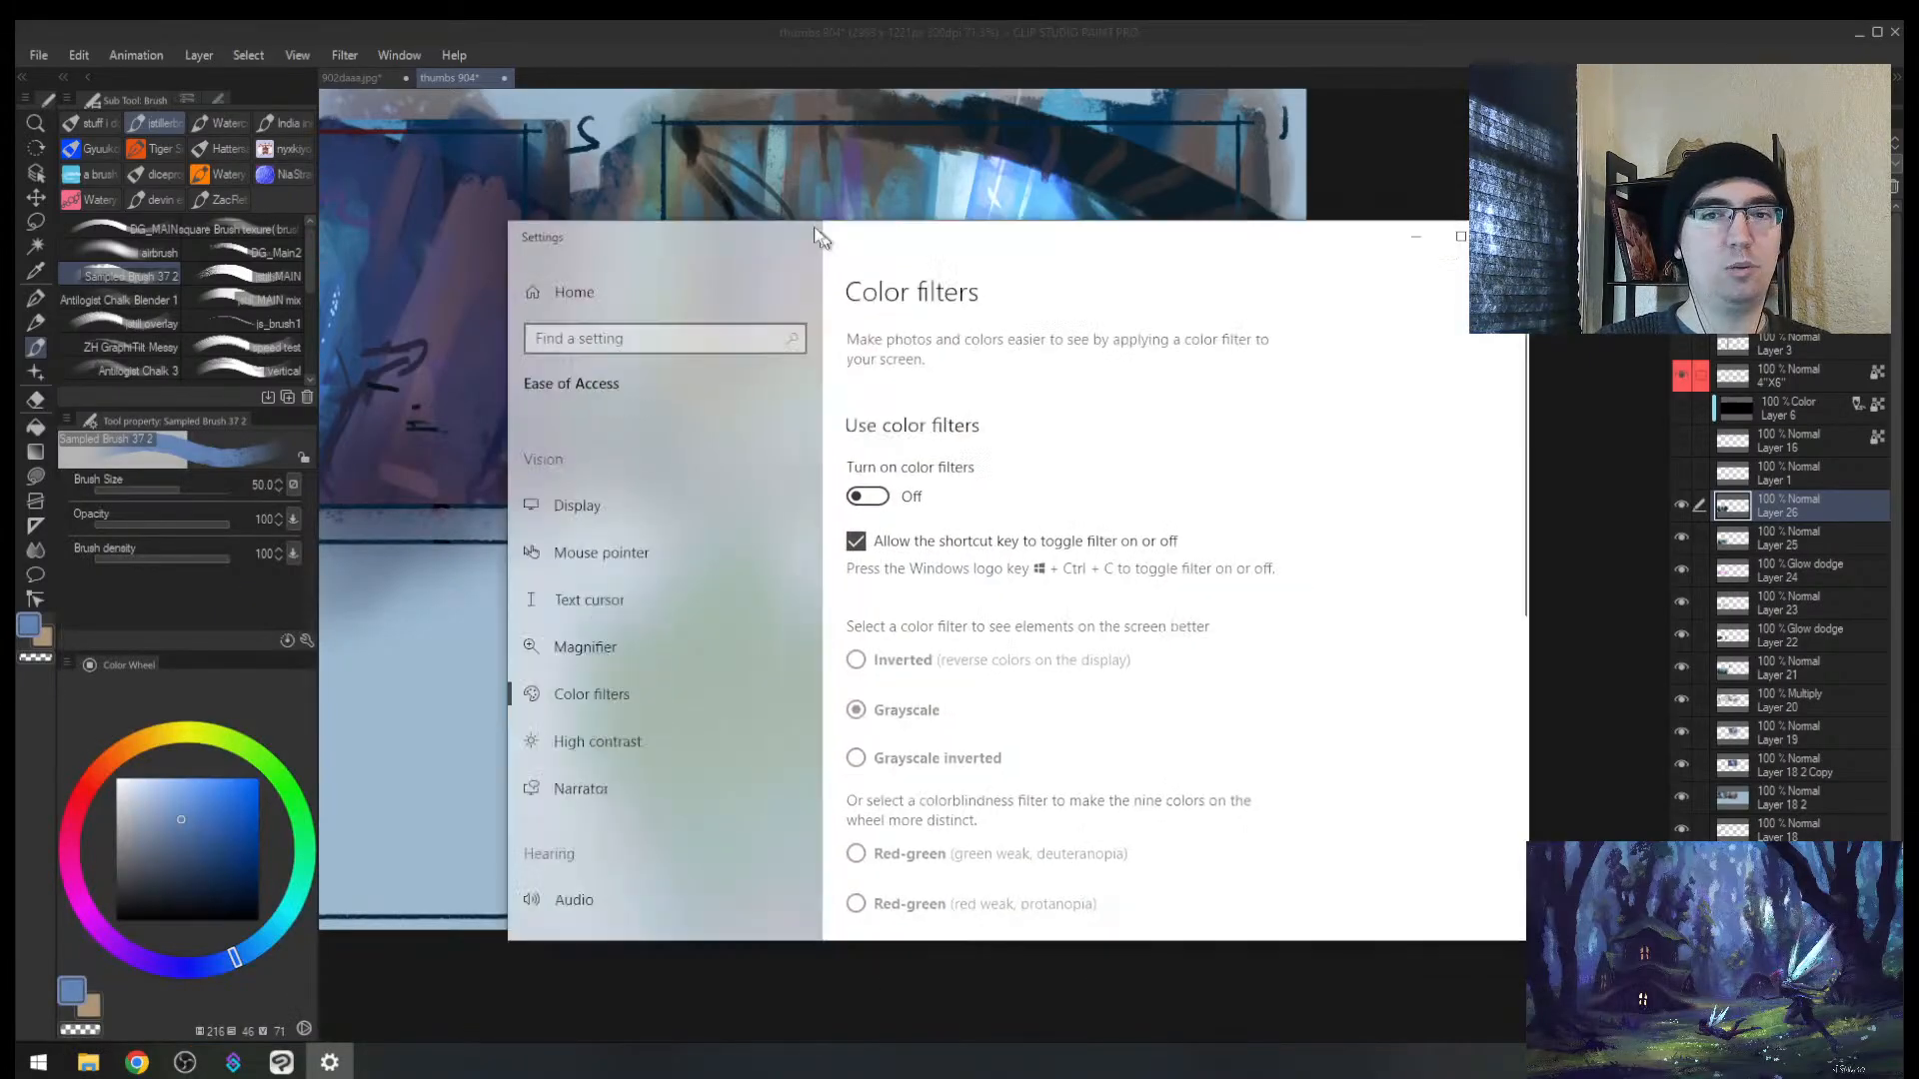
drag(817, 237, 655, 206)
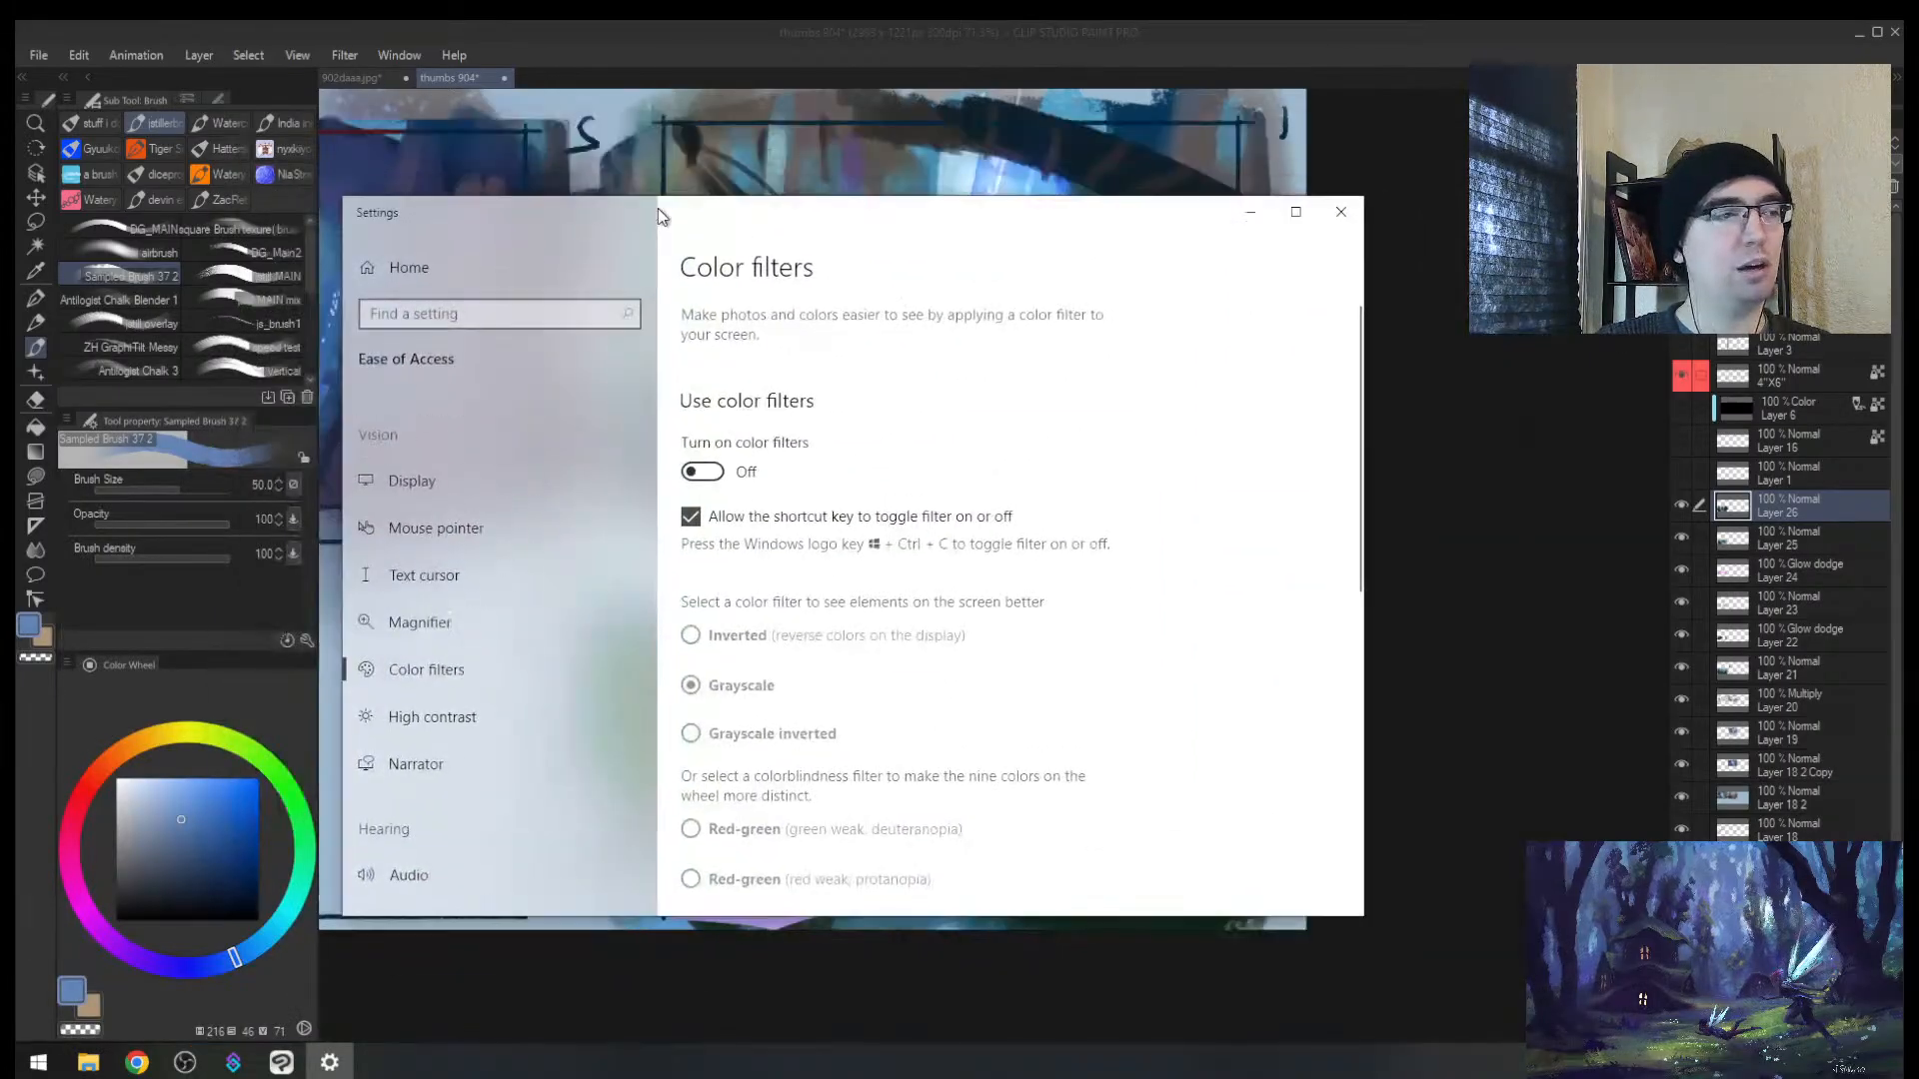
Step: Toggle the Grayscale filter on and off with Win+Ctrl+C to test it
scroll(679, 375, down, 2)
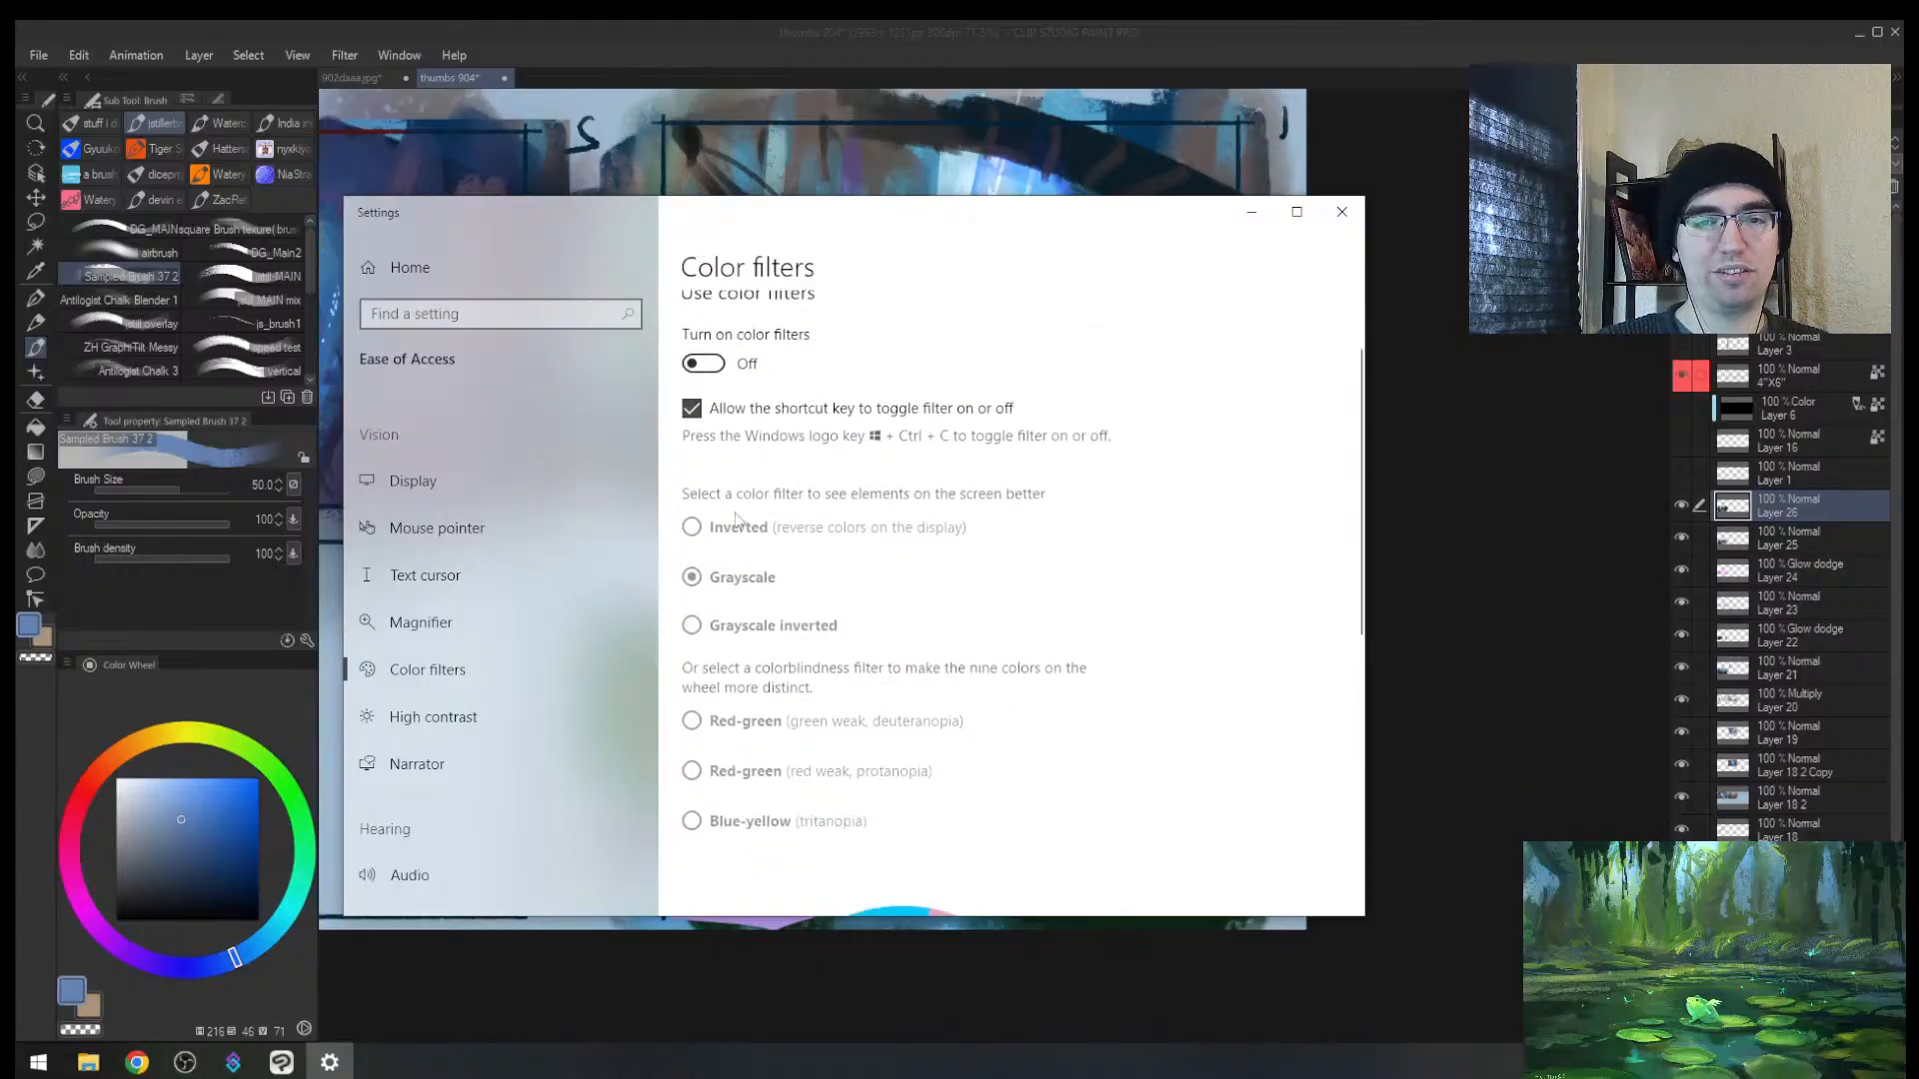
key(super+ctrl+c)
key(super+ctrl+c)
key(super+ctrl+c)
key(super+ctrl+c)
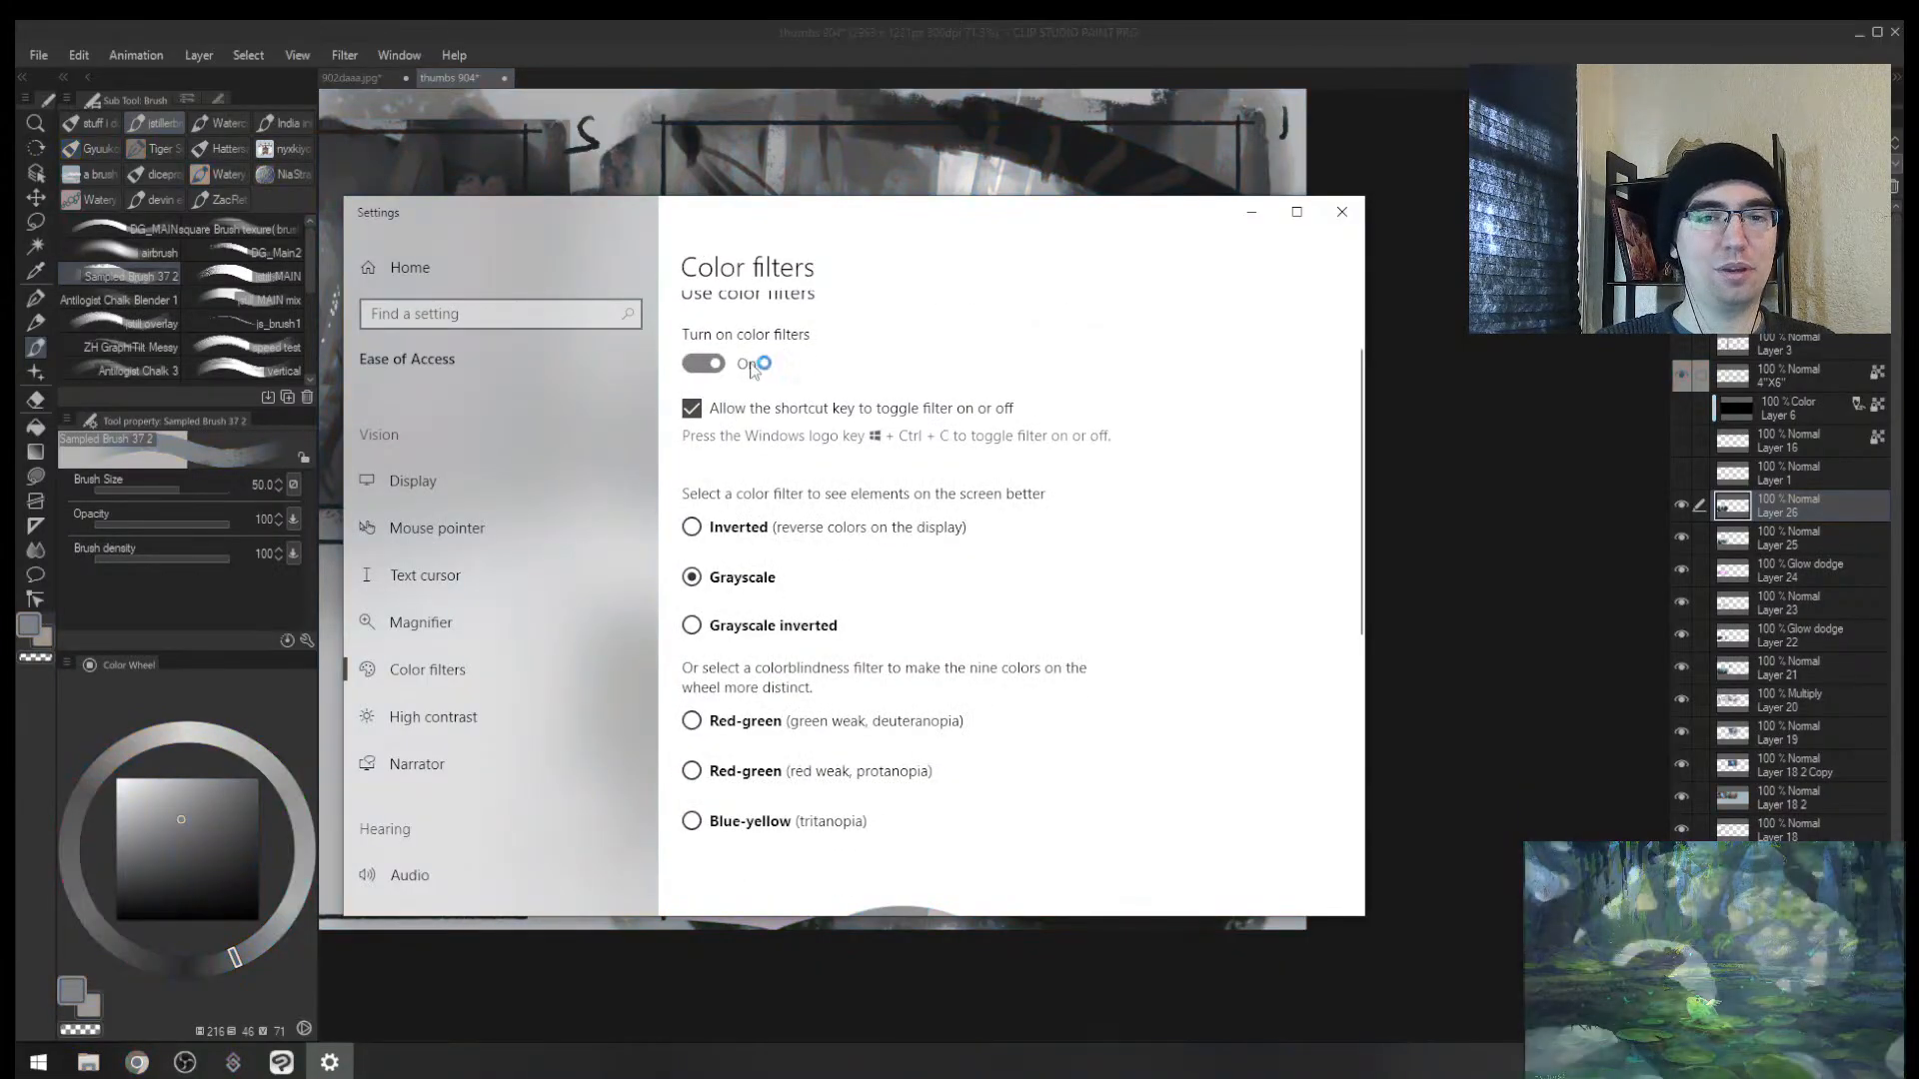
drag(958, 215, 1052, 285)
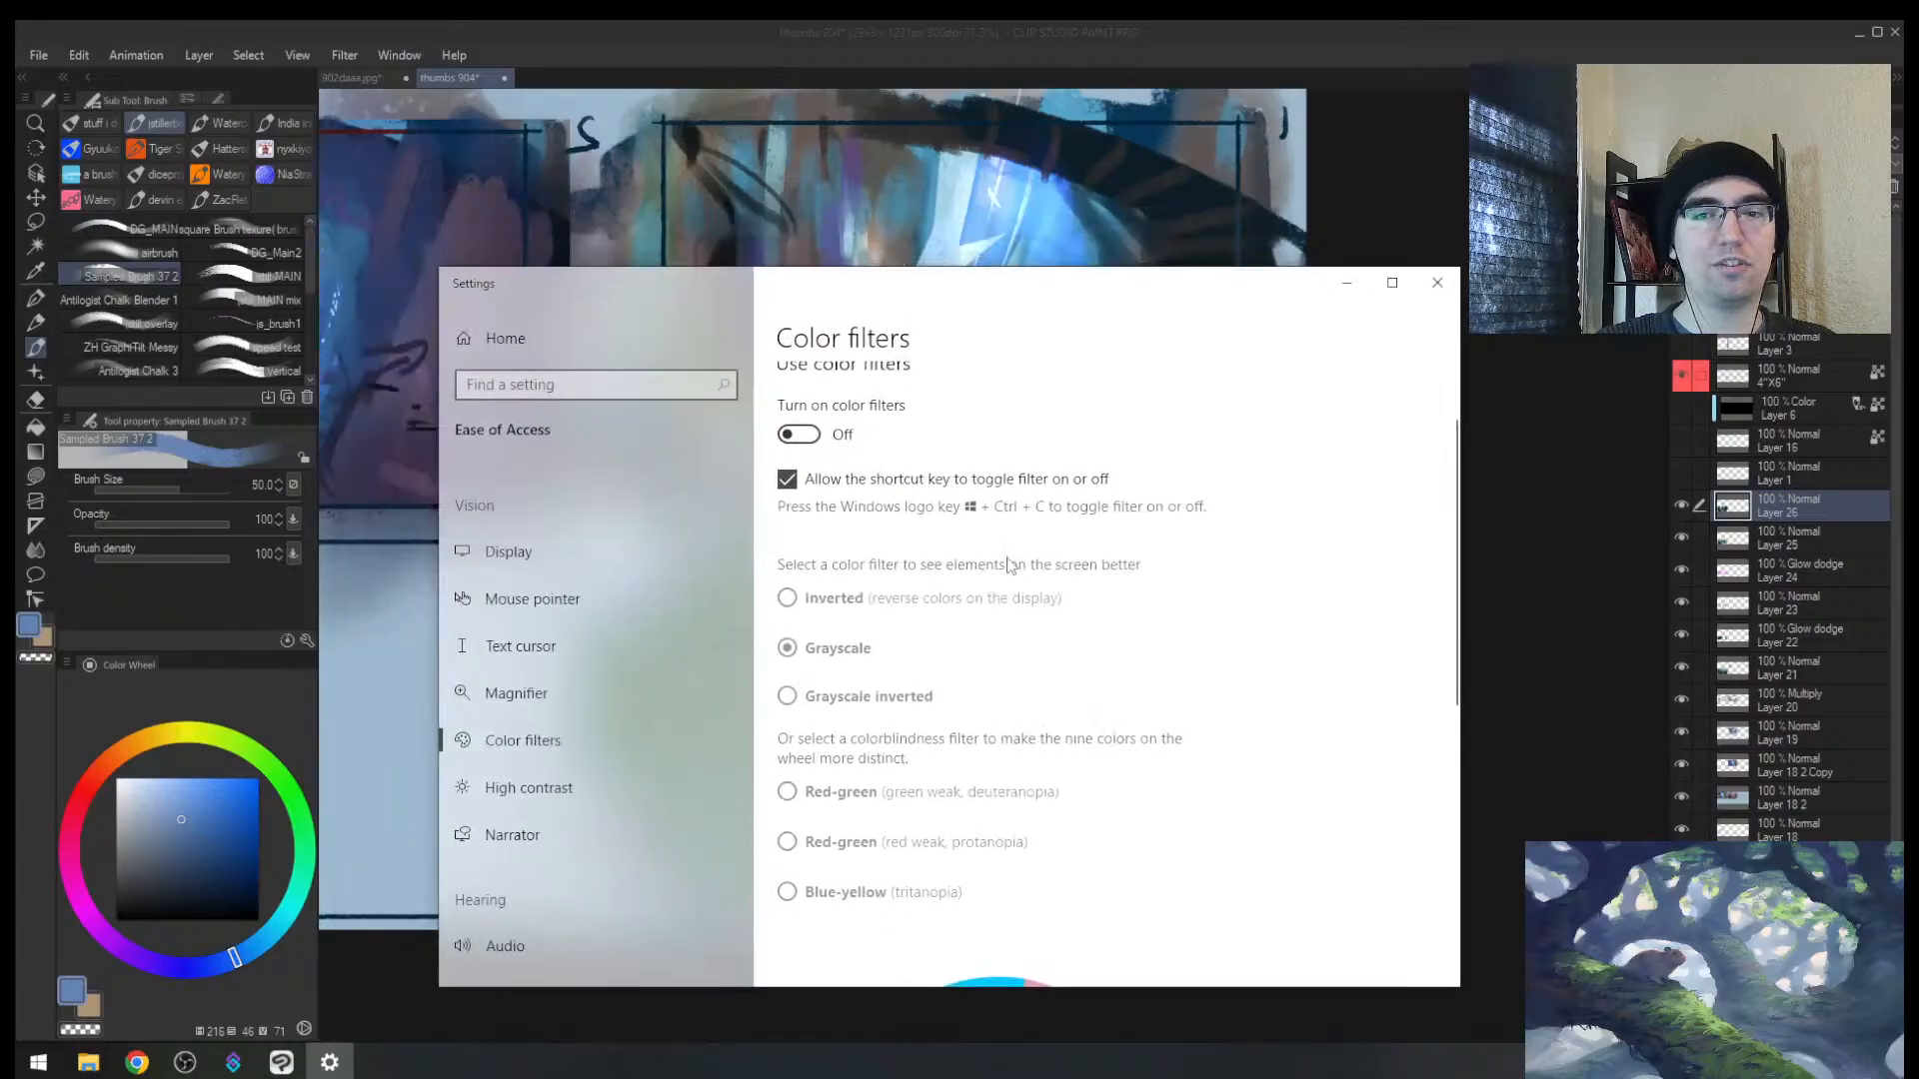
key(super+ctrl+c)
key(super+ctrl+c)
Step: Back in the painting, mirror the canvas and paint light blue over the dark shape beside frame 4
key(alt+Tab)
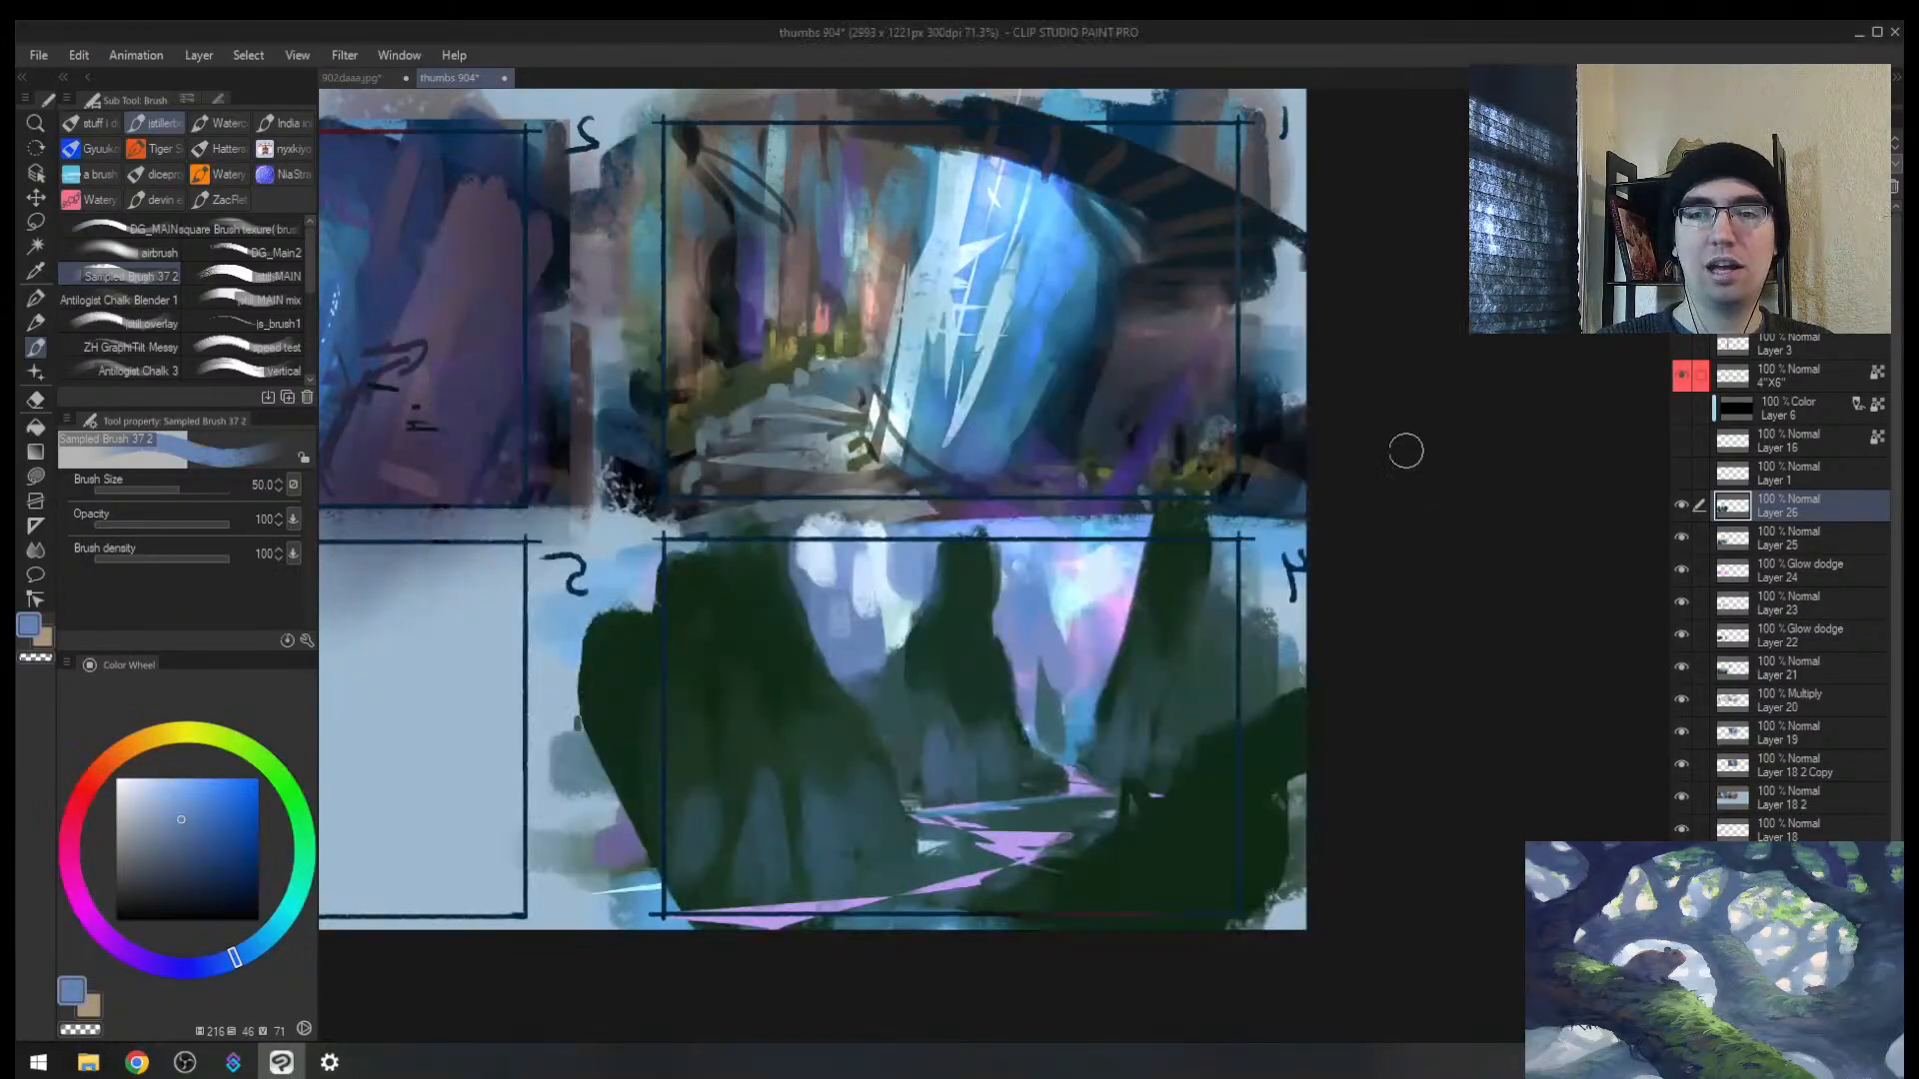
key(super+ctrl+c)
key(super+ctrl+c)
key(super+ctrl+c)
key(super+ctrl+c)
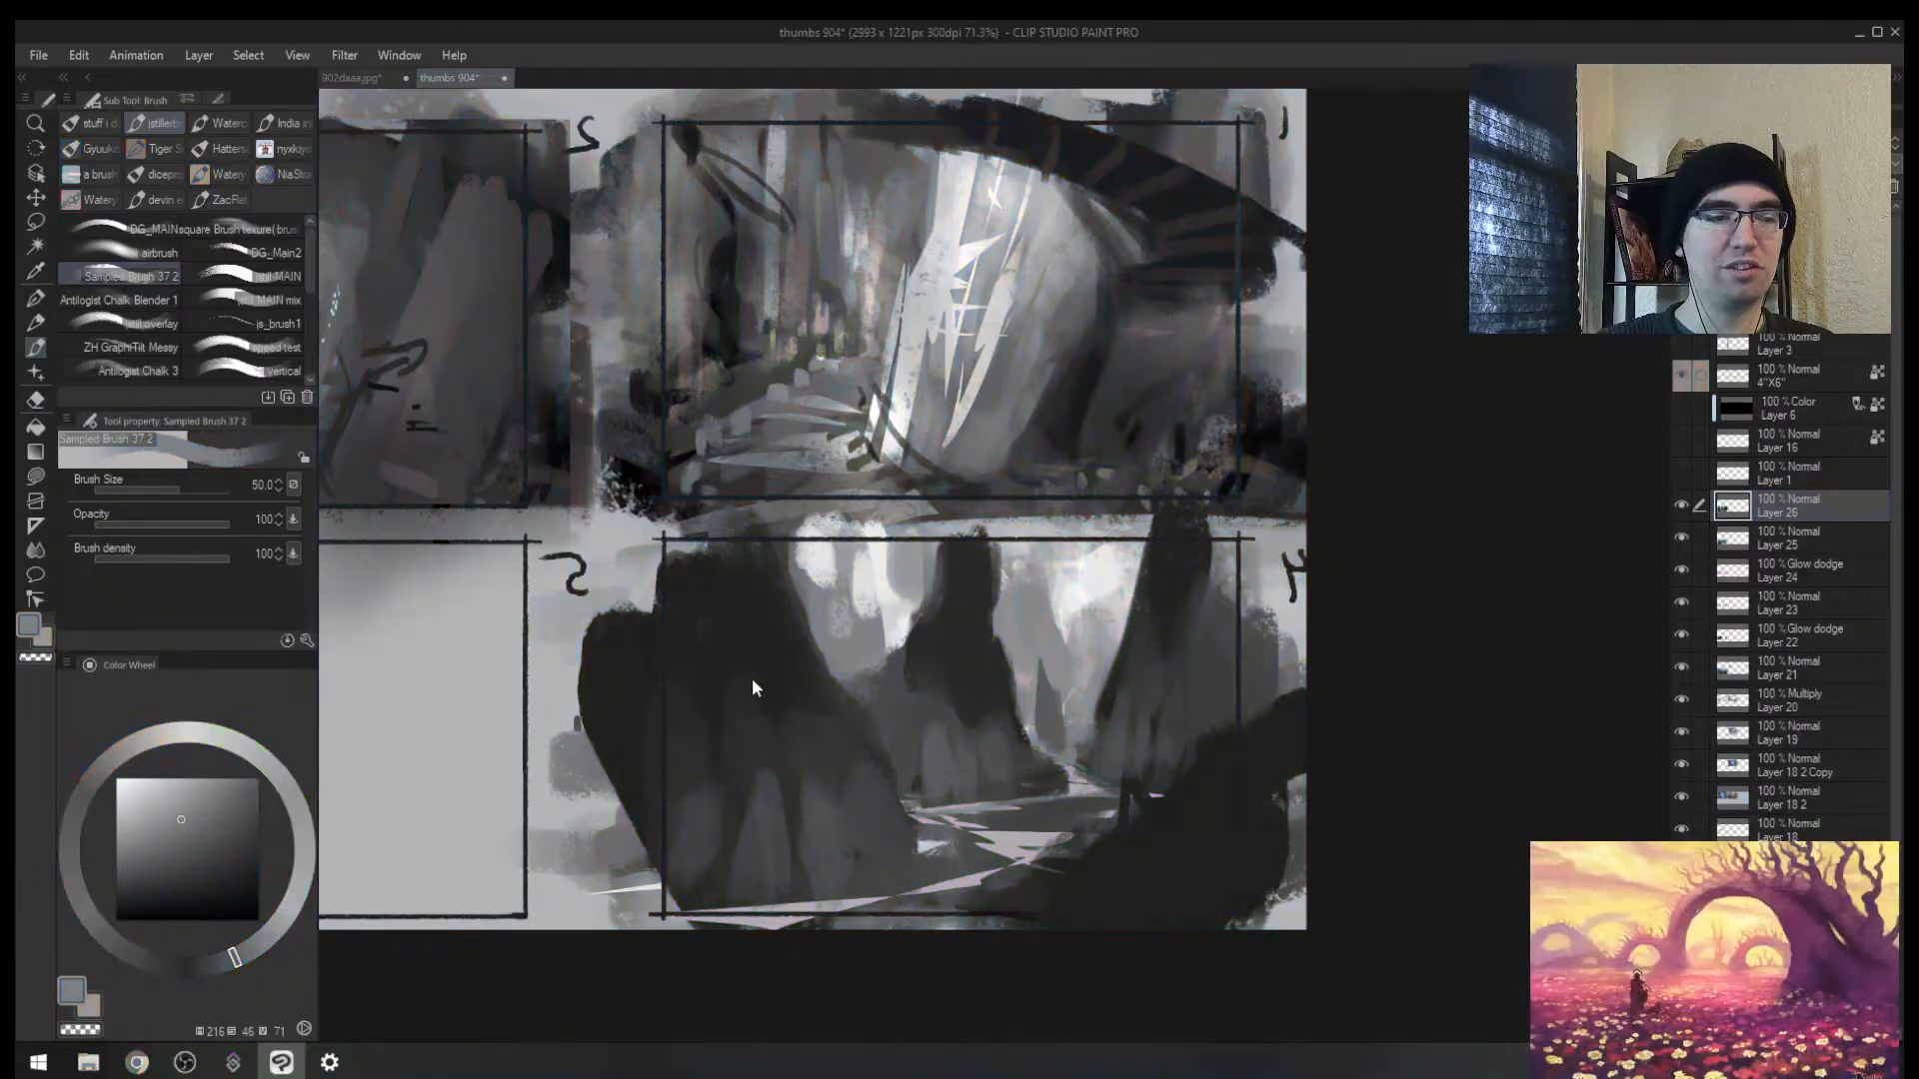
key(slash)
drag(935, 576, 884, 596)
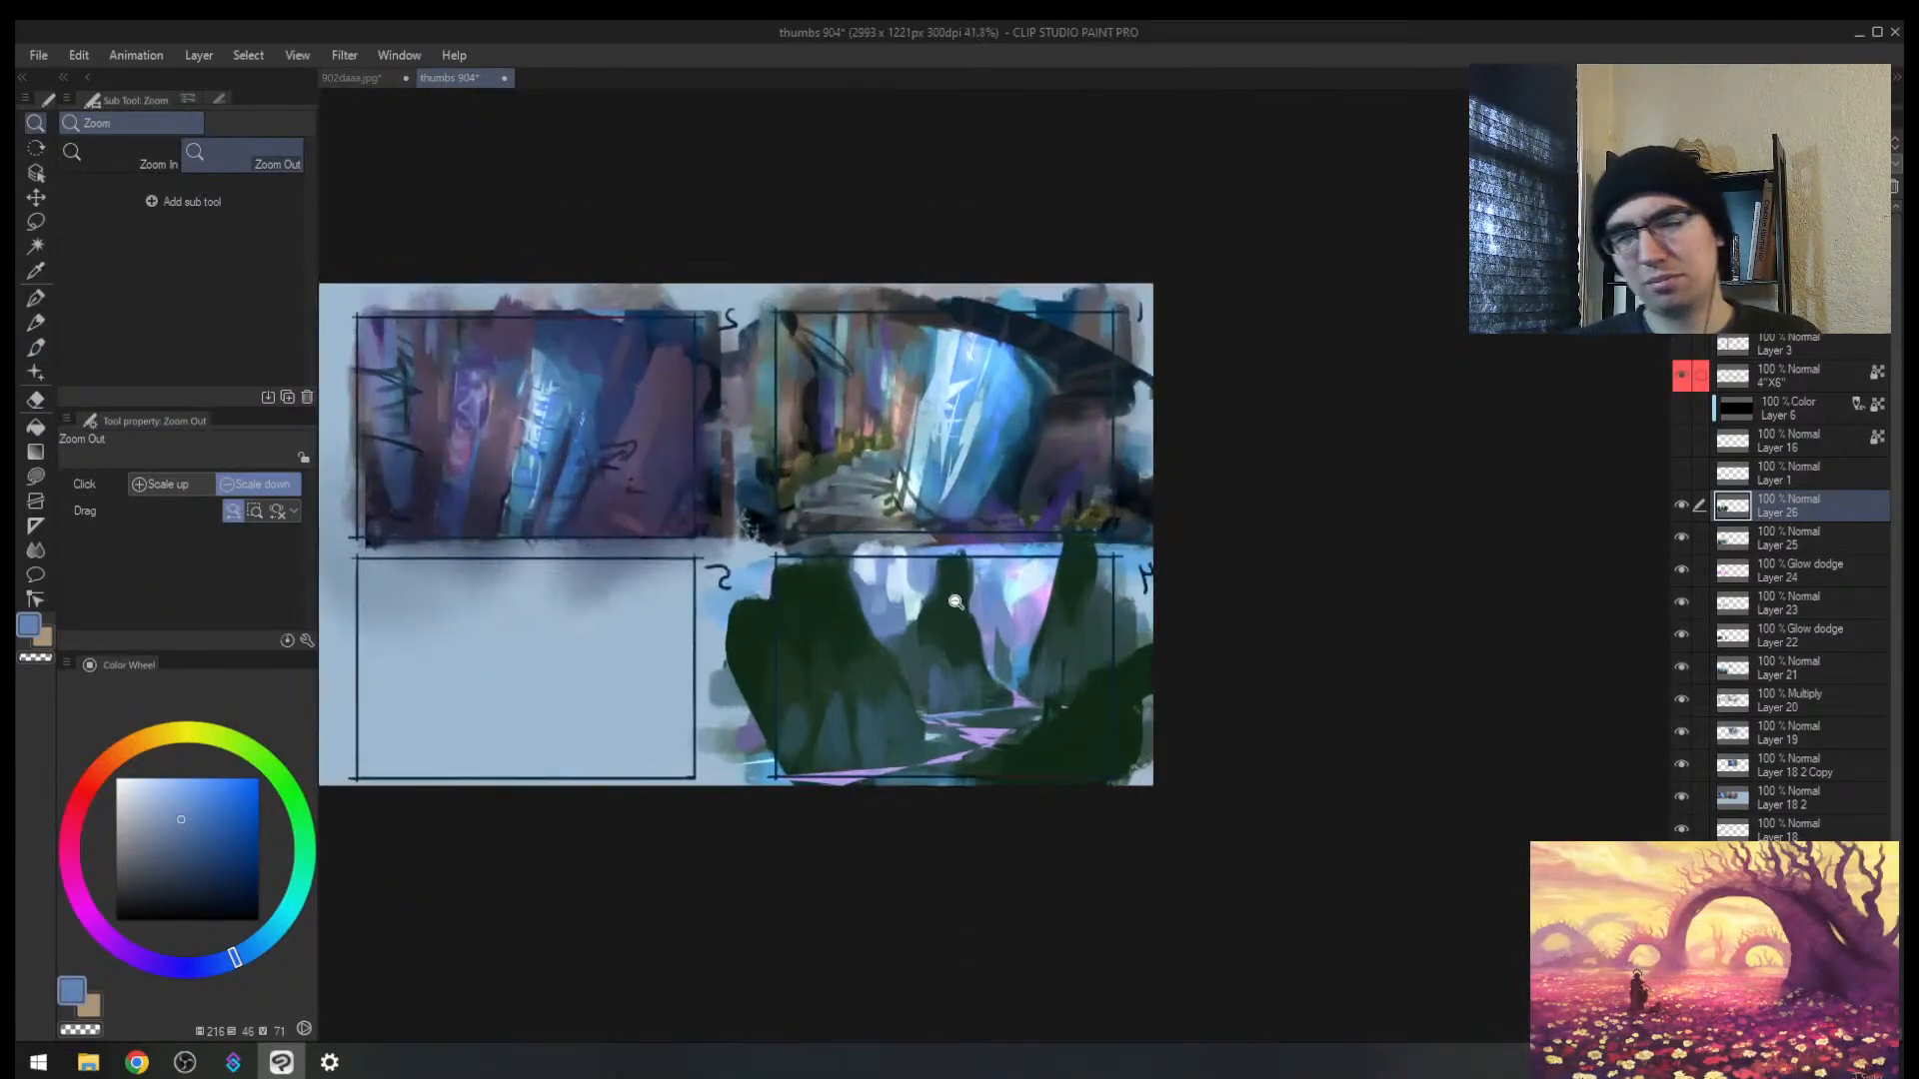
key(h)
mouse_move(1169, 628)
mouse_down()
mouse_move(1208, 642)
mouse_move(1009, 653)
mouse_up()
key(b)
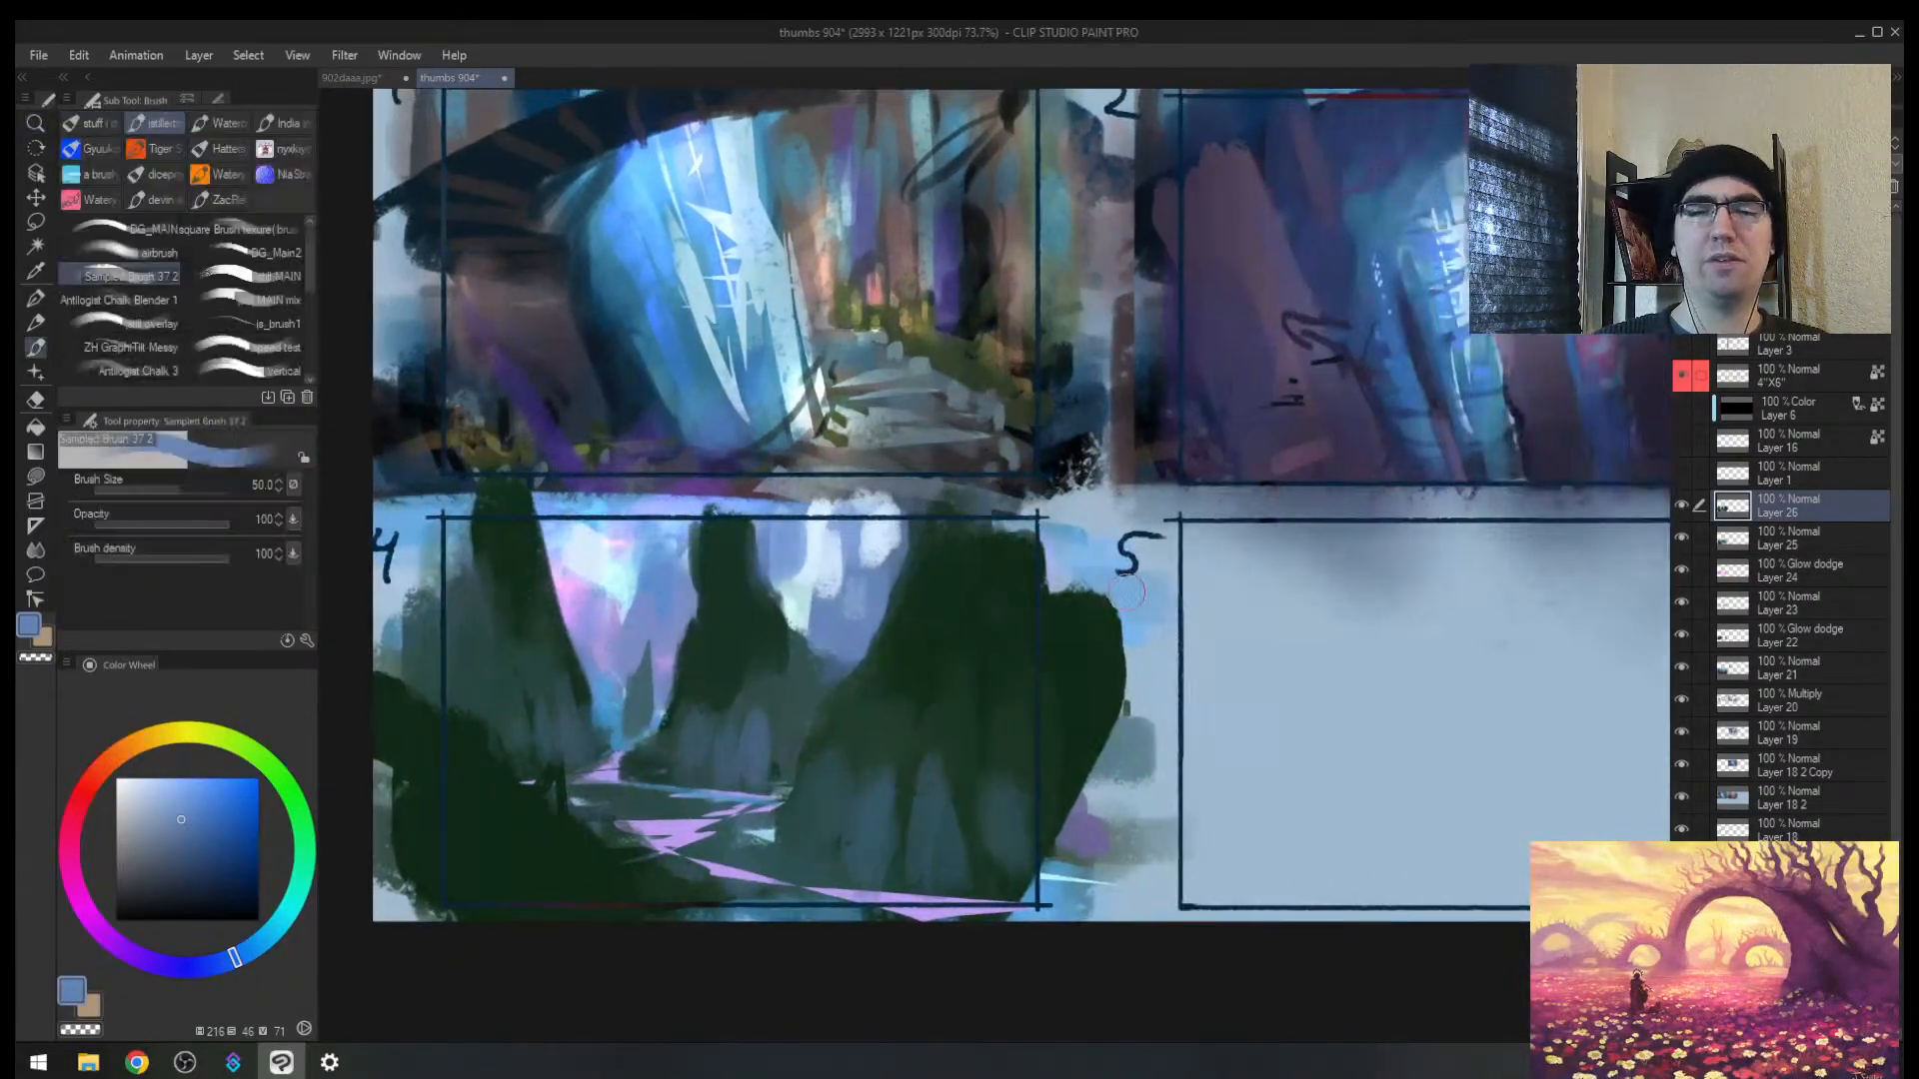
alt+click(1145, 639)
drag(1139, 723, 1134, 764)
key(bracketright)
key(bracketright)
key(bracketright)
mouse_move(1124, 605)
mouse_down()
mouse_move(1099, 700)
mouse_move(1070, 706)
mouse_move(1104, 899)
mouse_up()
Step: Check the thumbnails' values in greyscale and mirrored, and shift the paint colour to a deeper blue
key(alt+space)
mouse_move(1082, 636)
mouse_down()
mouse_move(974, 645)
mouse_move(1179, 662)
mouse_move(1039, 620)
mouse_move(1033, 669)
mouse_move(1066, 672)
mouse_up()
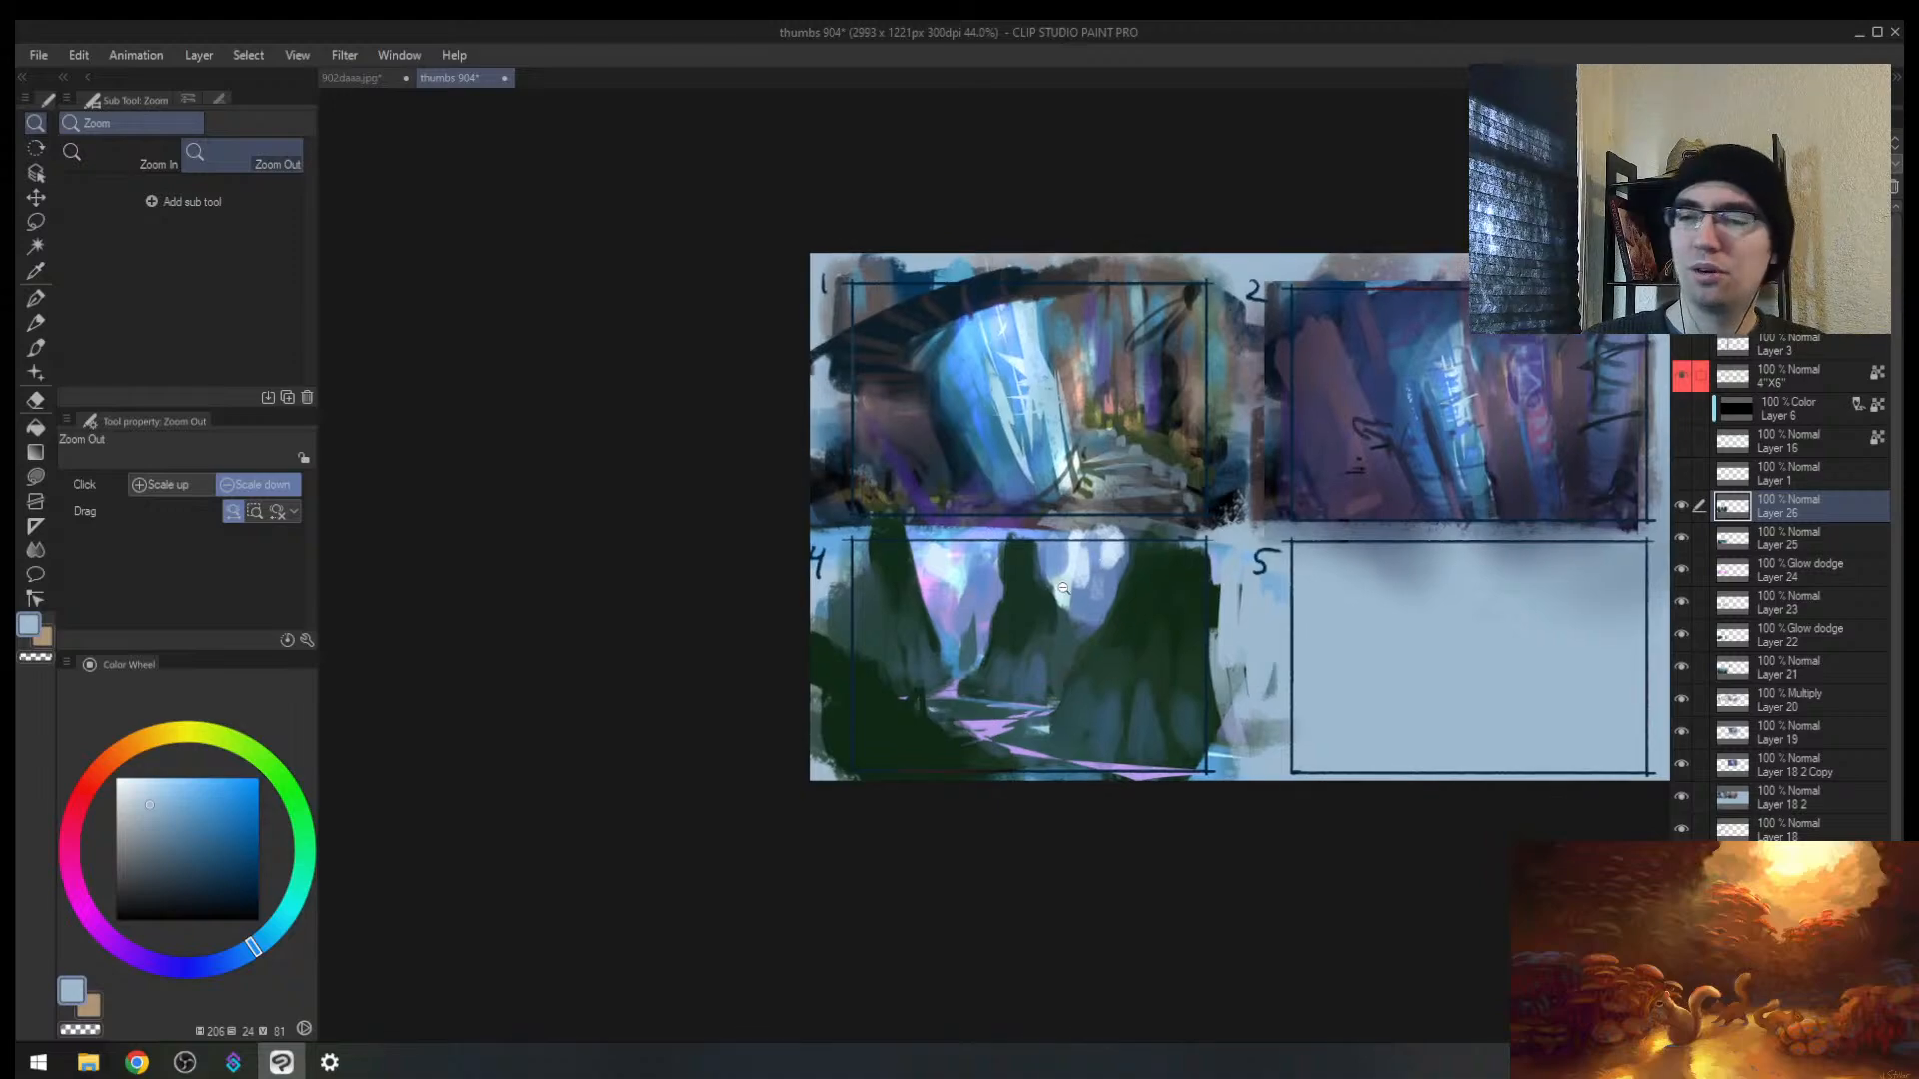
drag(1089, 569, 999, 549)
key(ctrl+super+c)
key(ctrl+super+c)
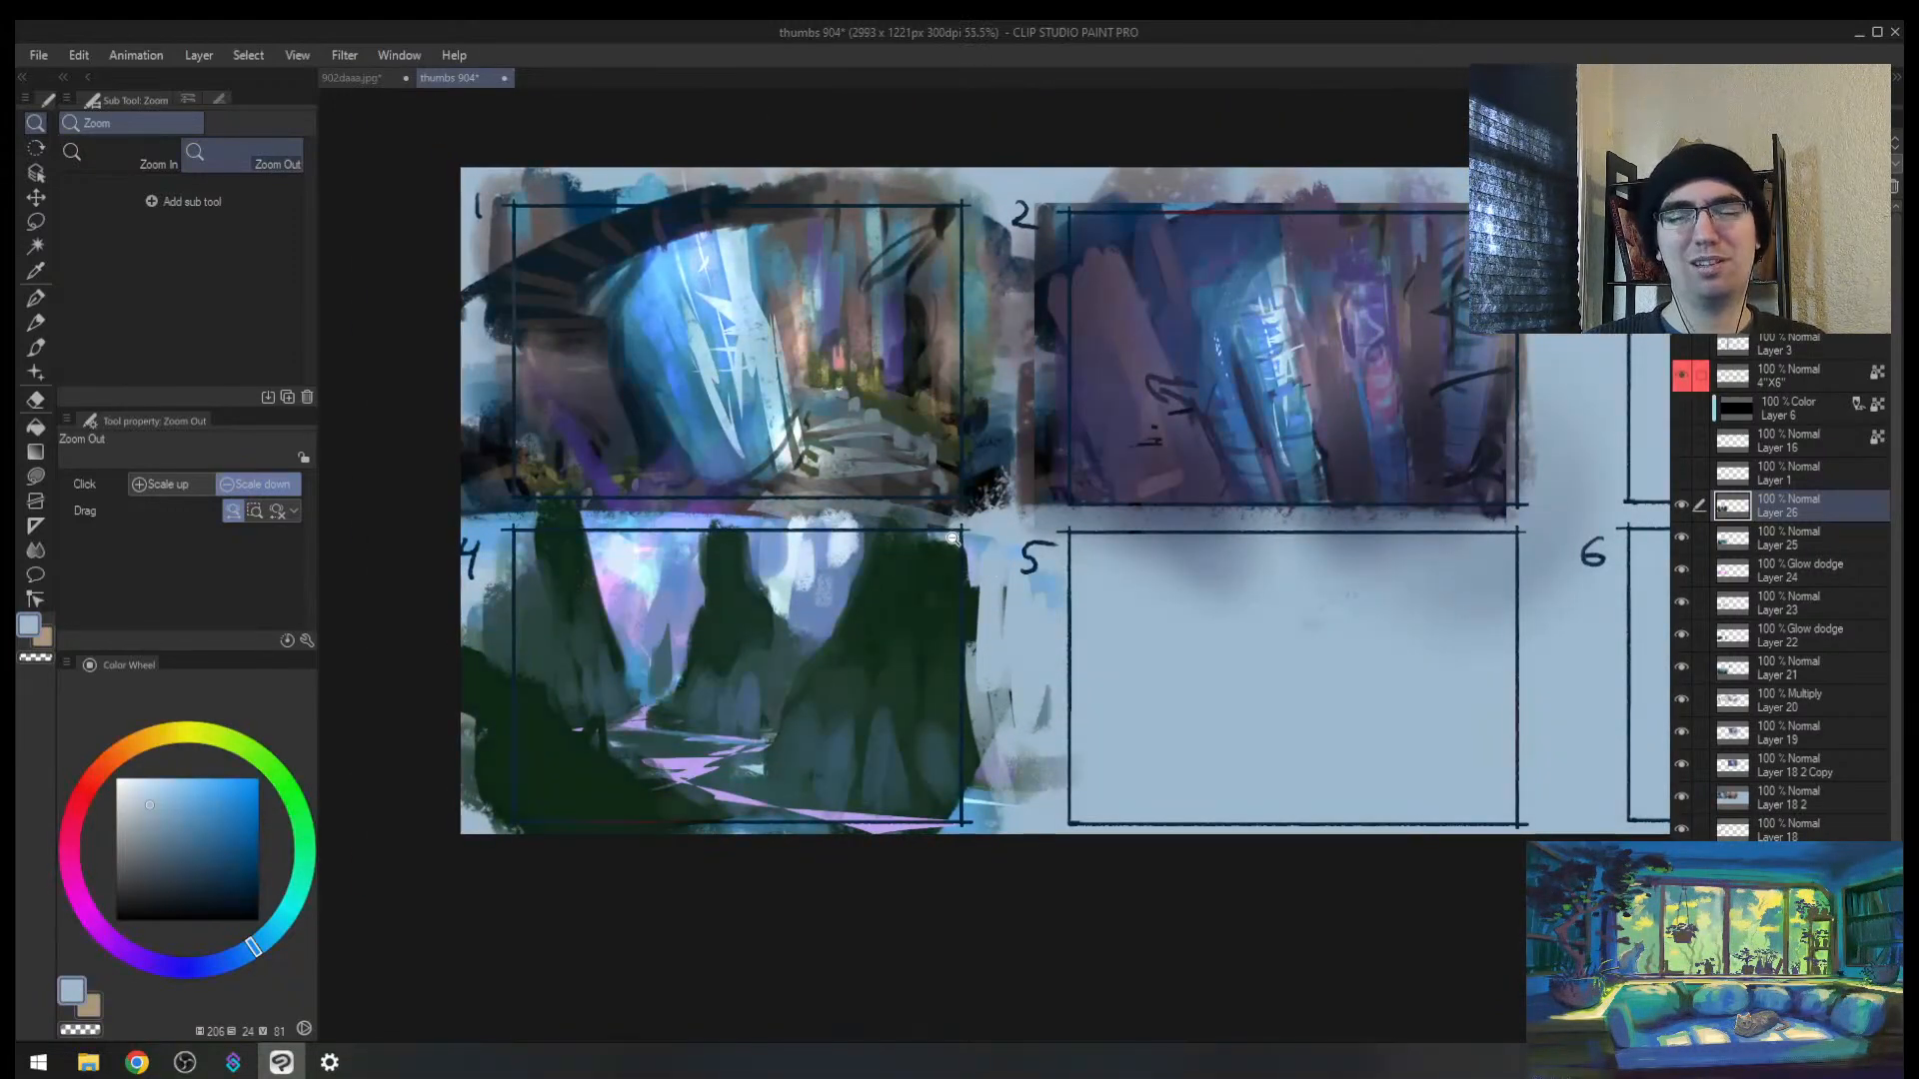
key(h)
mouse_move(1309, 580)
mouse_down()
mouse_move(974, 555)
mouse_move(1042, 540)
mouse_up()
drag(218, 874, 304, 747)
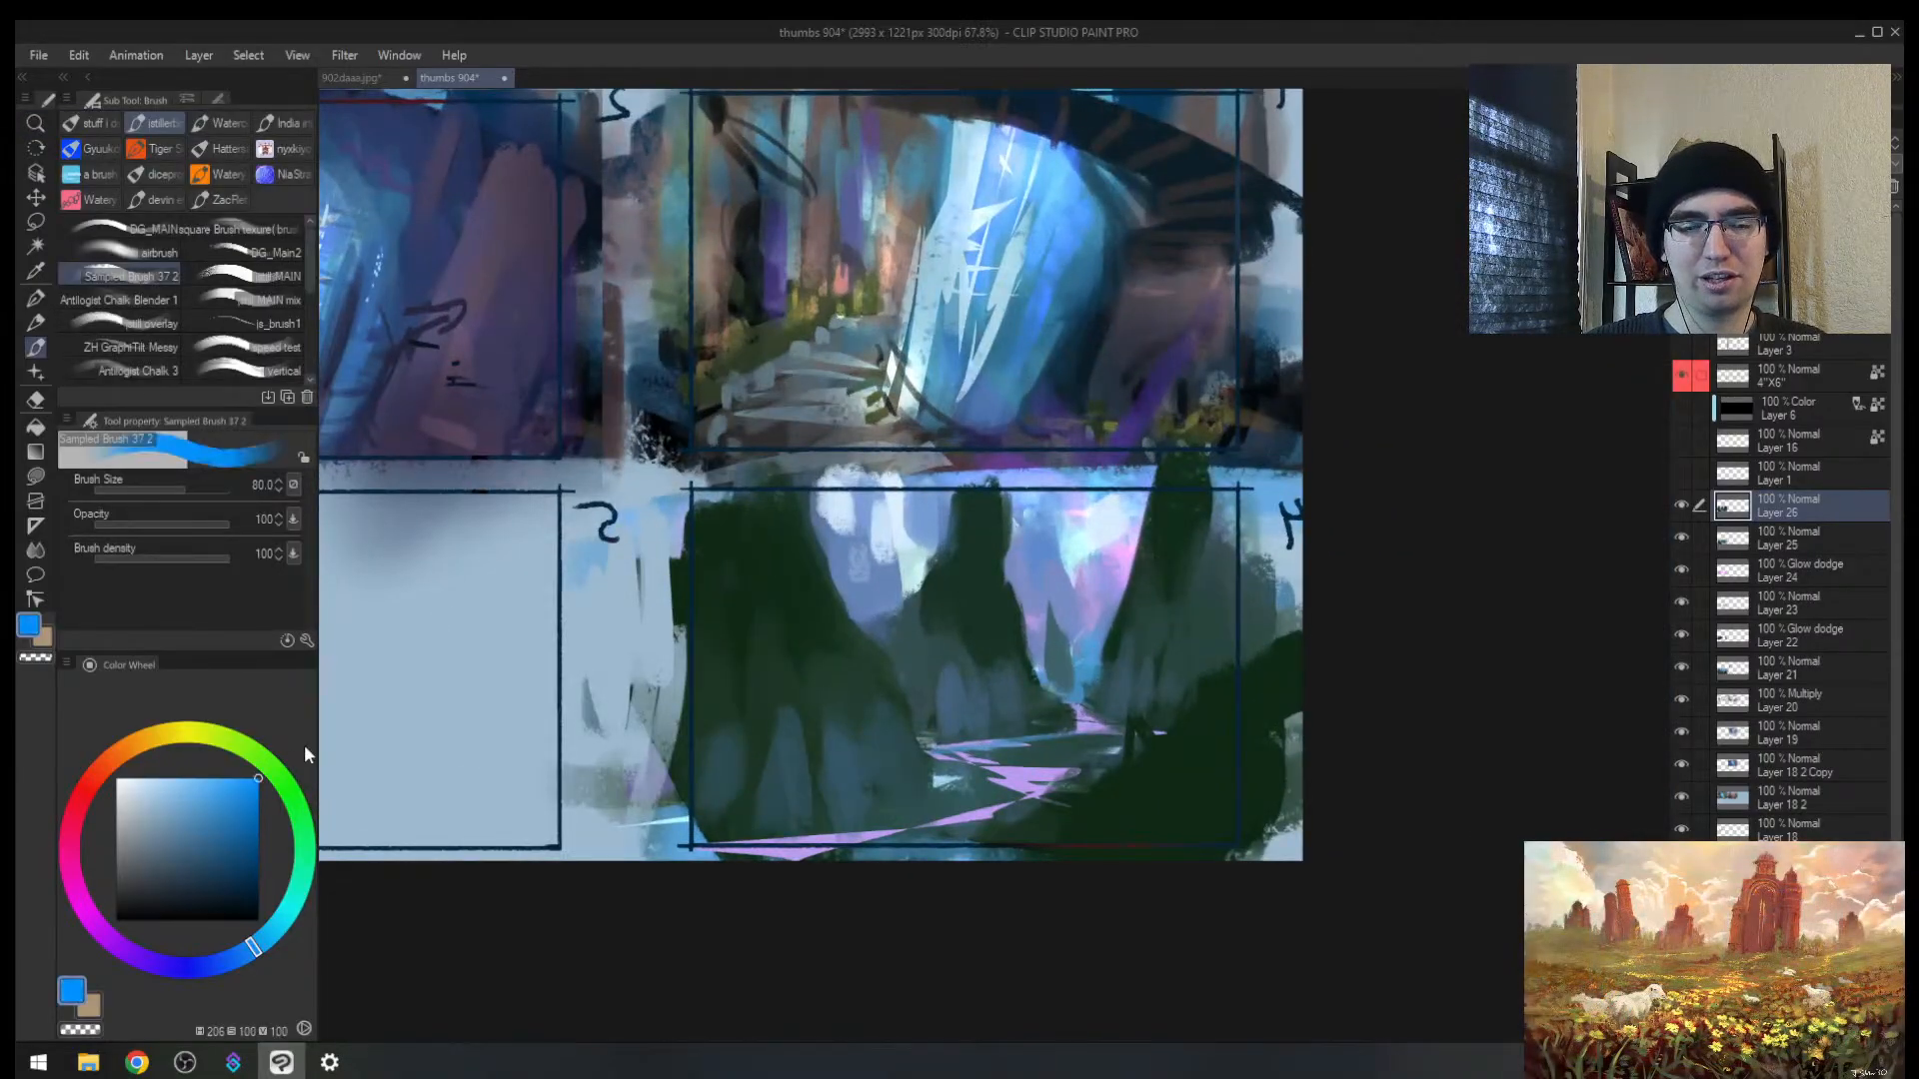
click(202, 974)
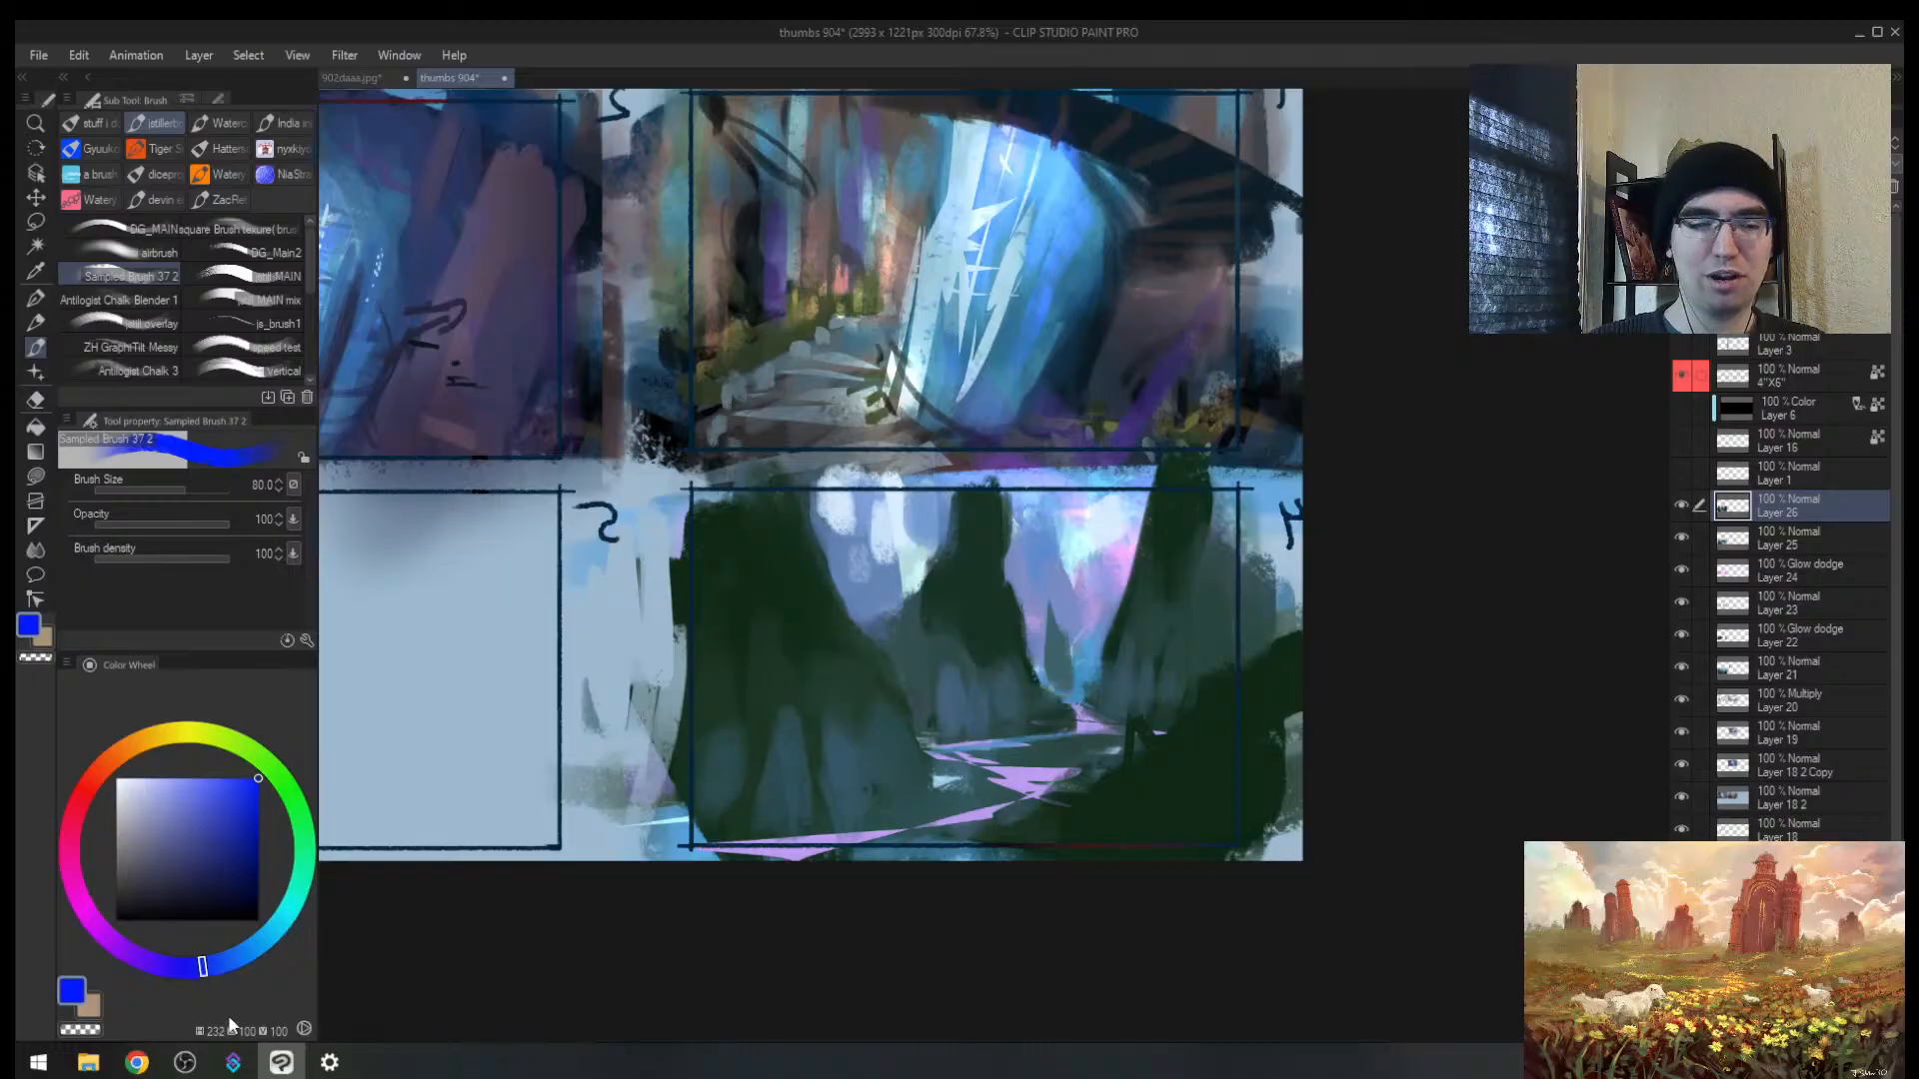
key(ctrl+super+c)
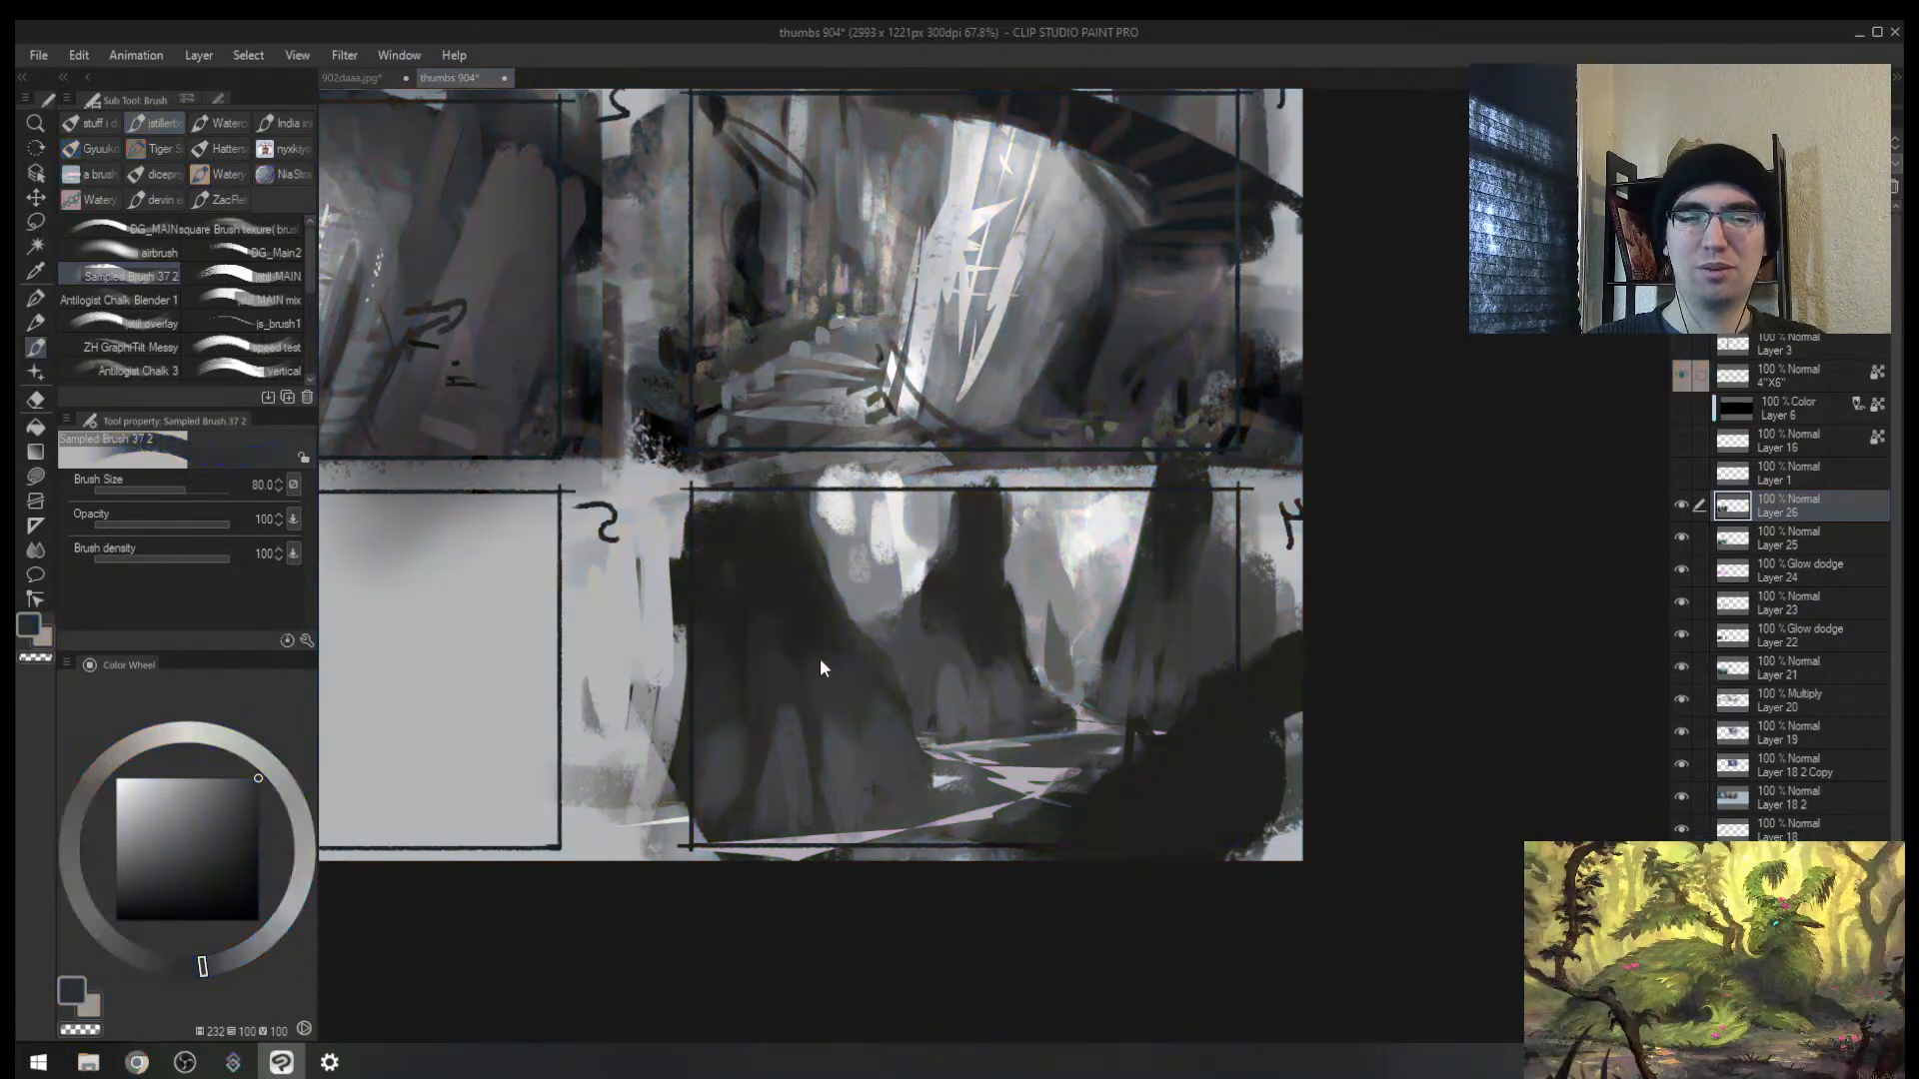
key(ctrl+super+c)
Step: Cover the middle rock's right edge in thumbnail 4 with light blue and lavender strokes
key(alt+space)
mouse_move(865, 603)
mouse_down()
mouse_move(822, 658)
mouse_move(881, 611)
mouse_up()
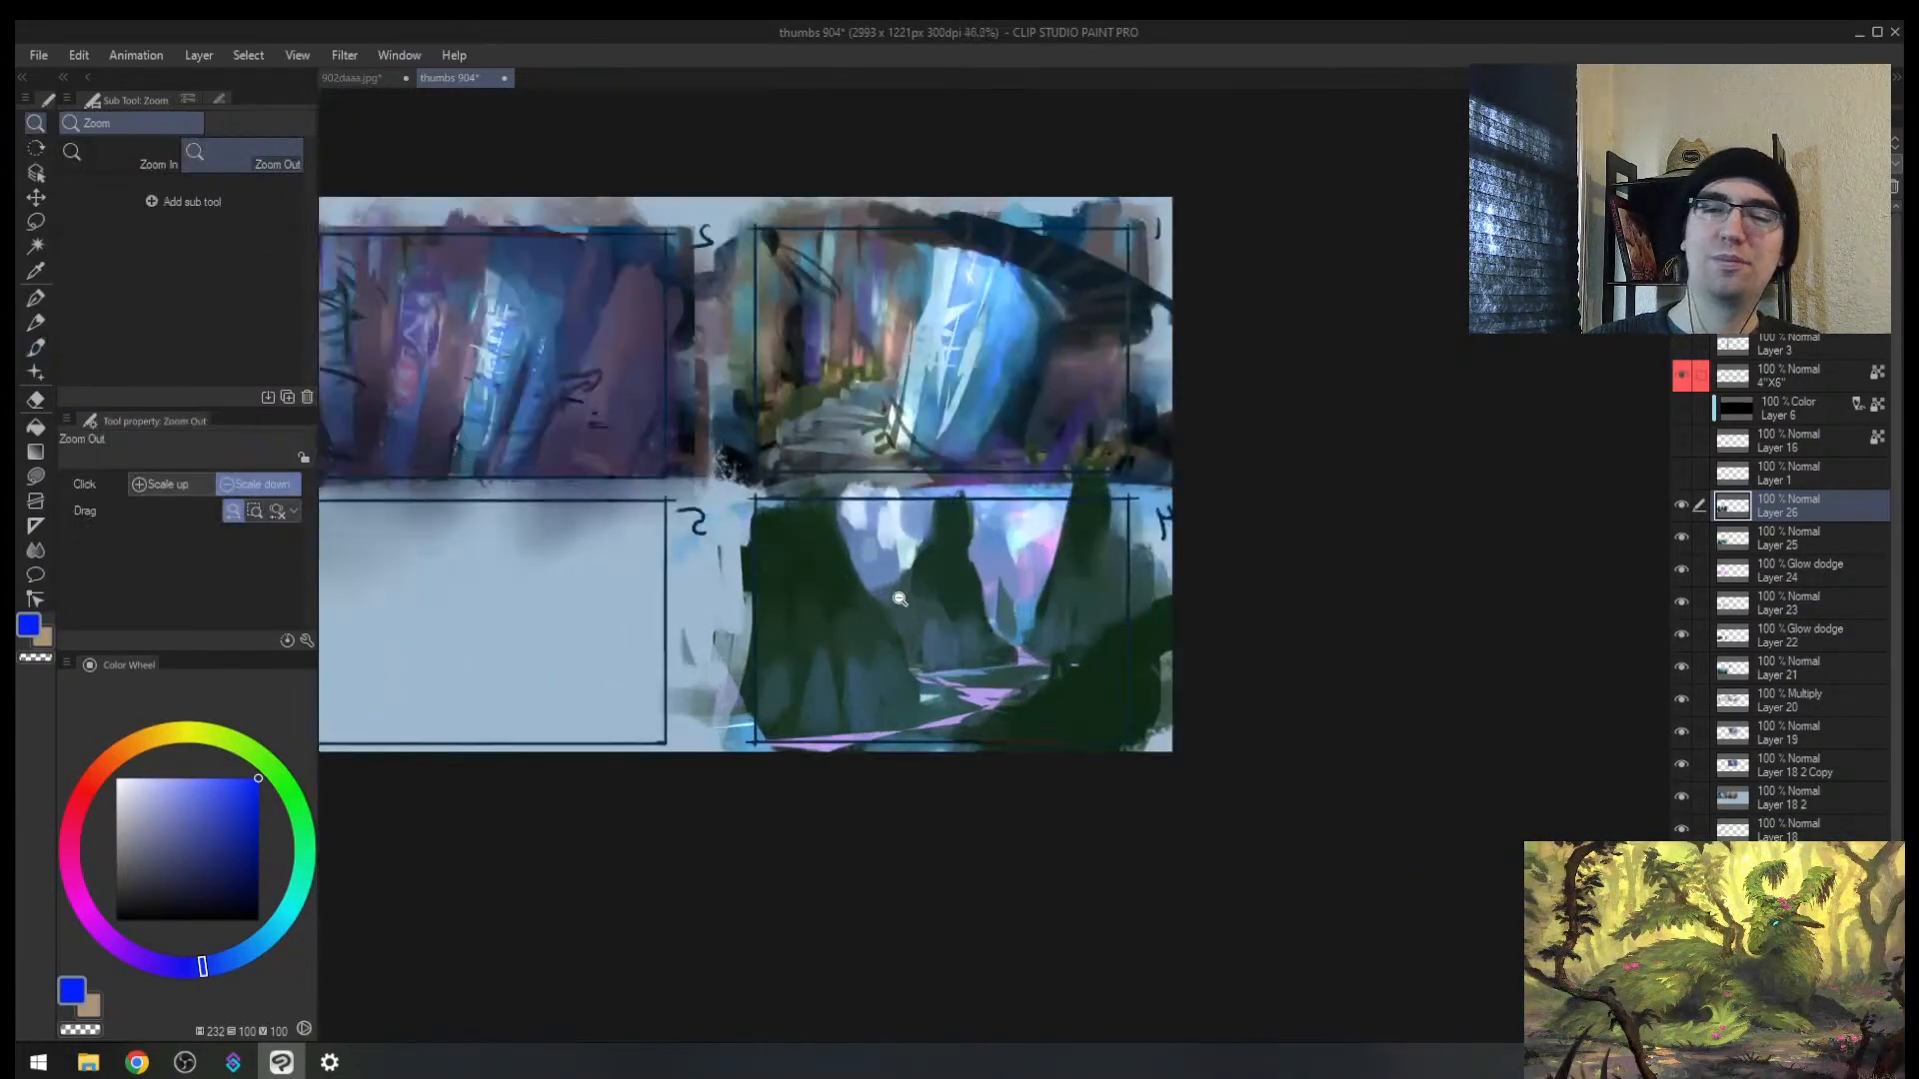
click(1047, 507)
drag(959, 542, 1047, 511)
alt+click(865, 510)
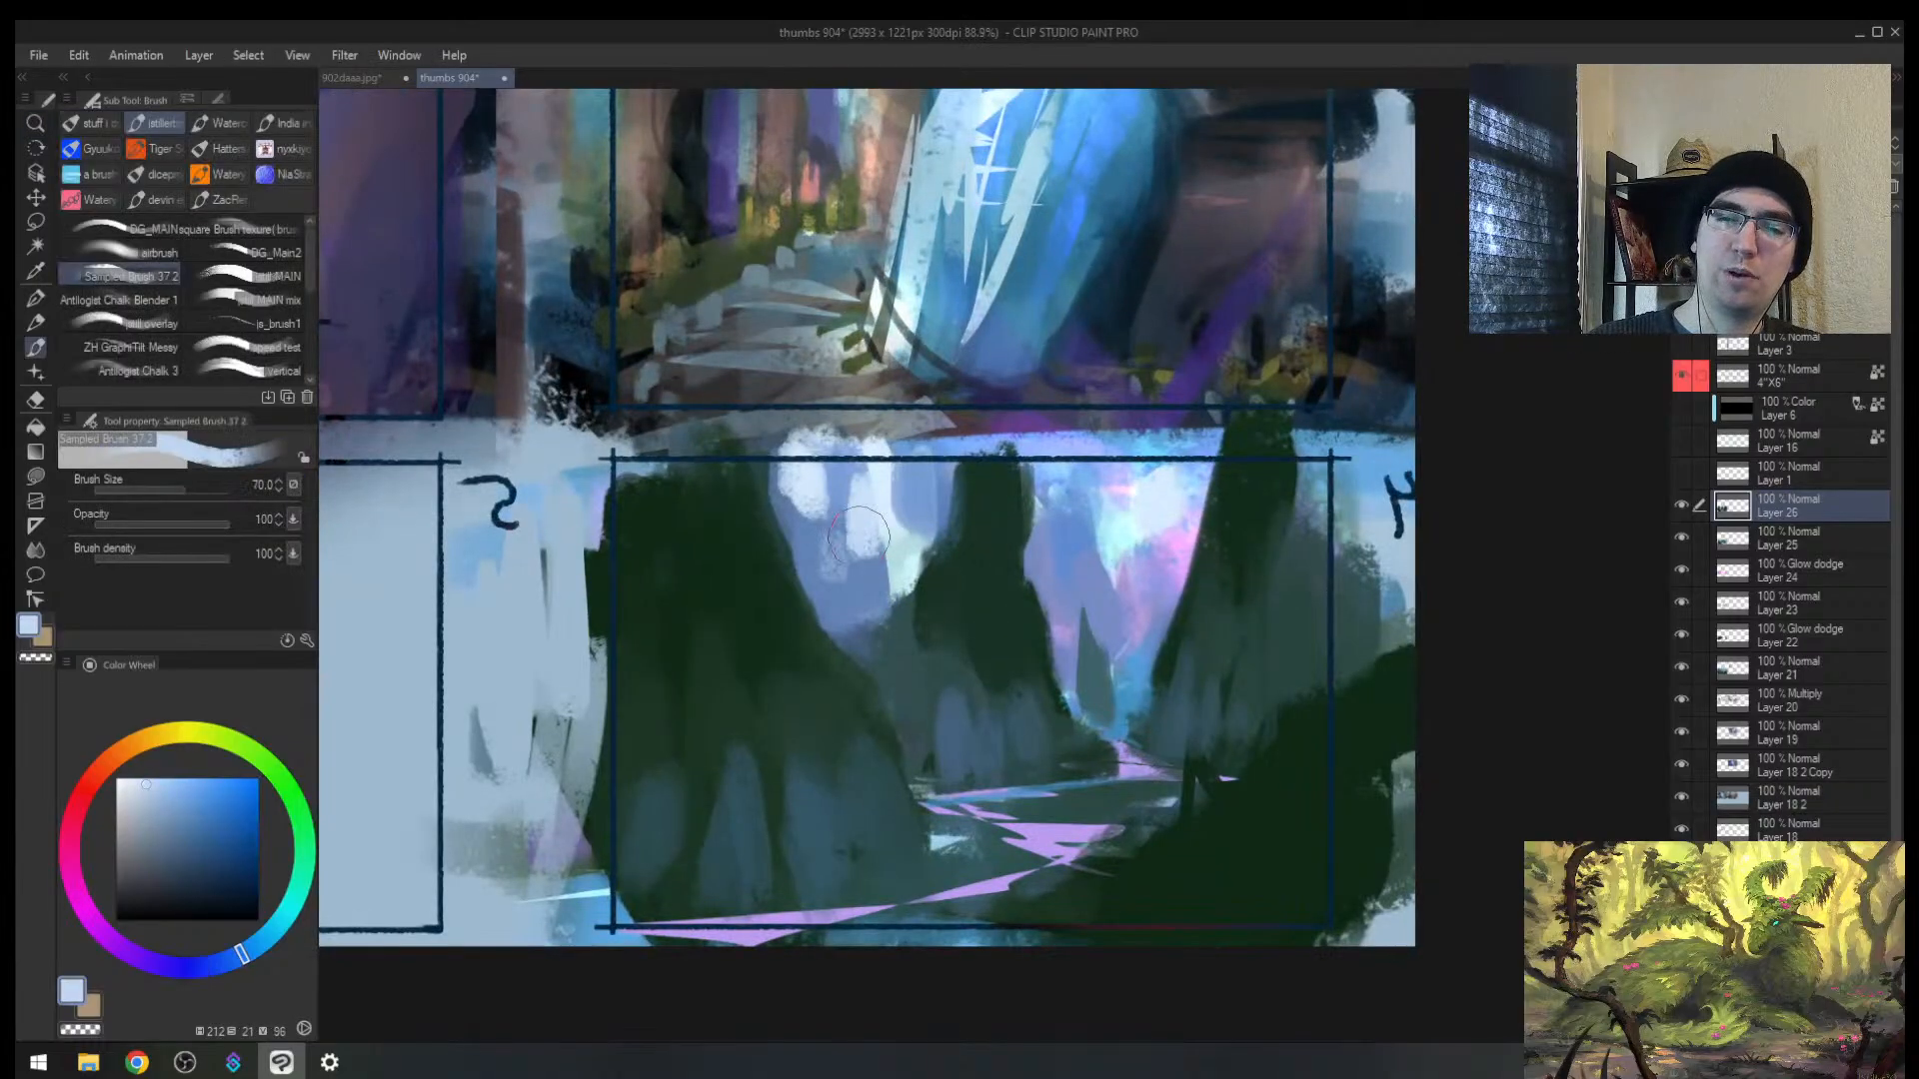
drag(867, 520, 850, 571)
drag(1037, 498, 1027, 556)
alt+click(1050, 530)
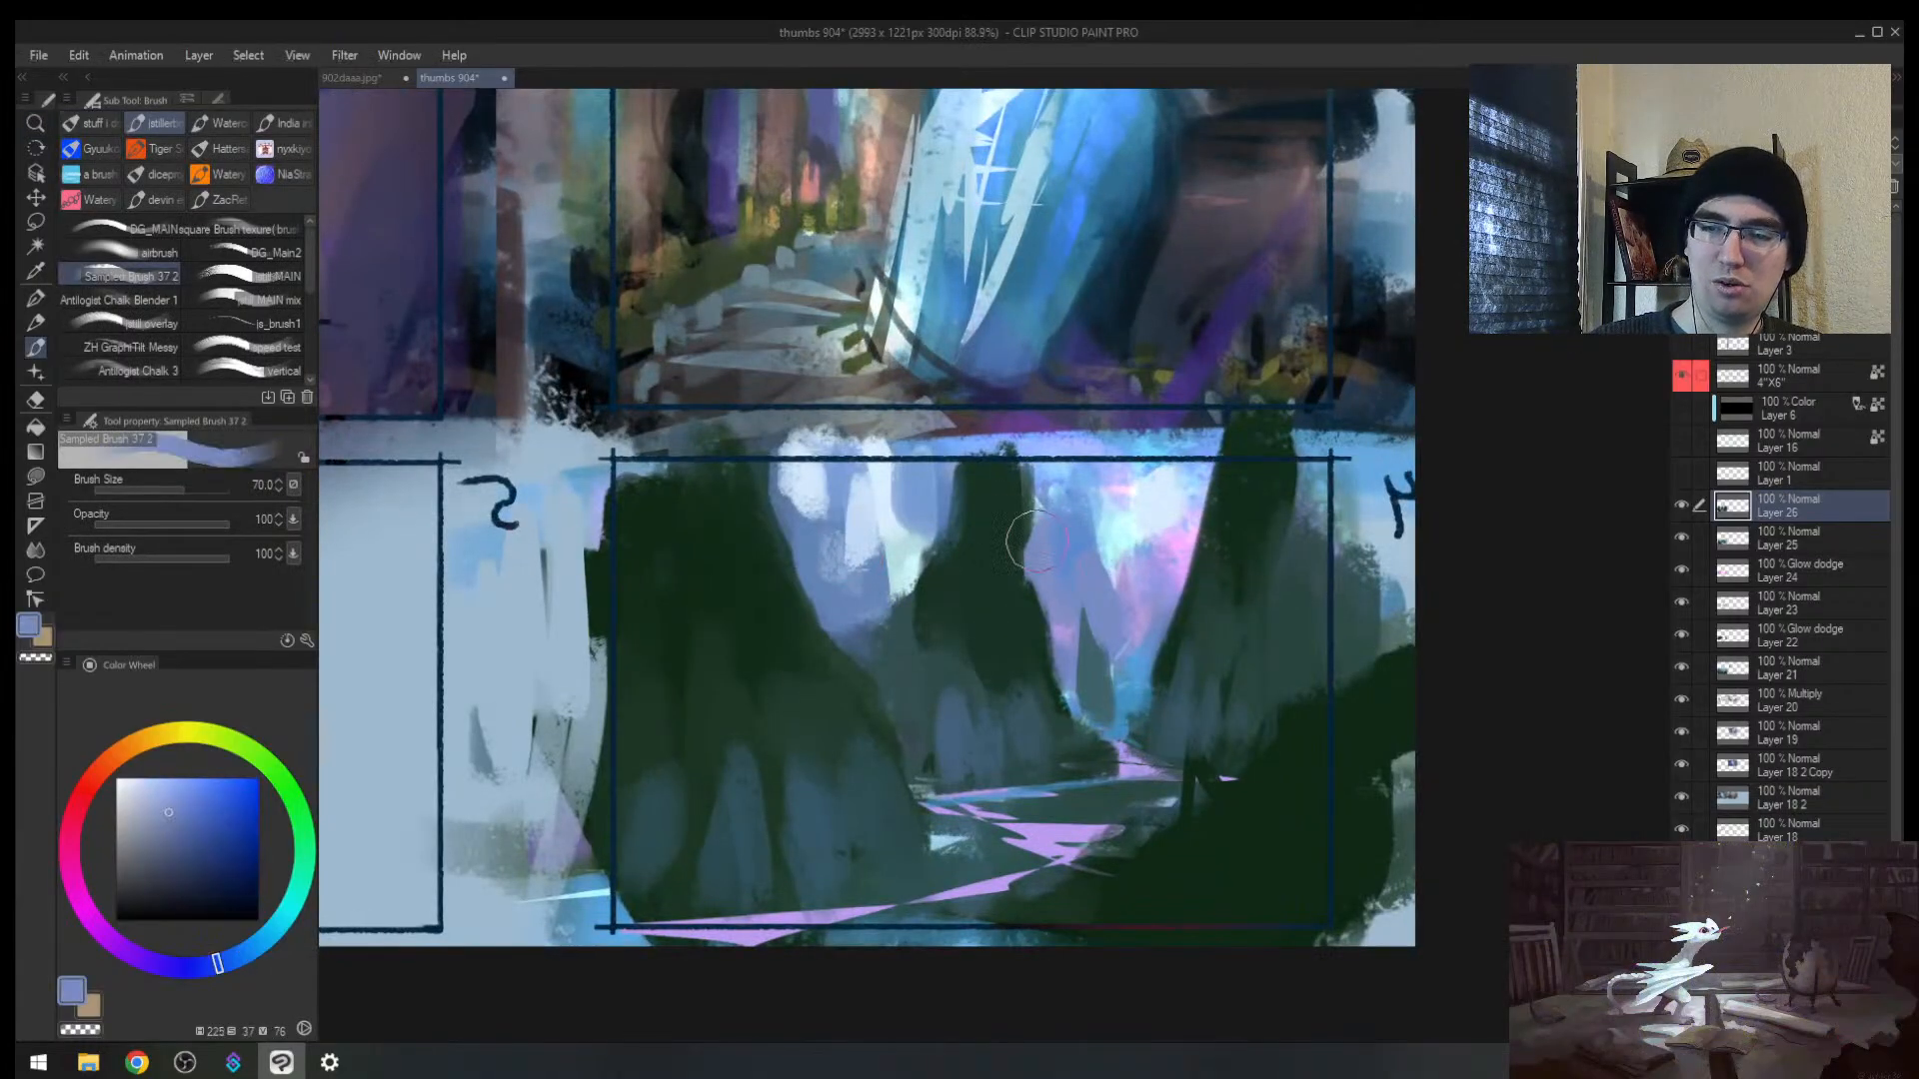
drag(1035, 477, 1040, 558)
alt+click(999, 613)
key(bracketleft)
key(bracketleft)
key(bracketleft)
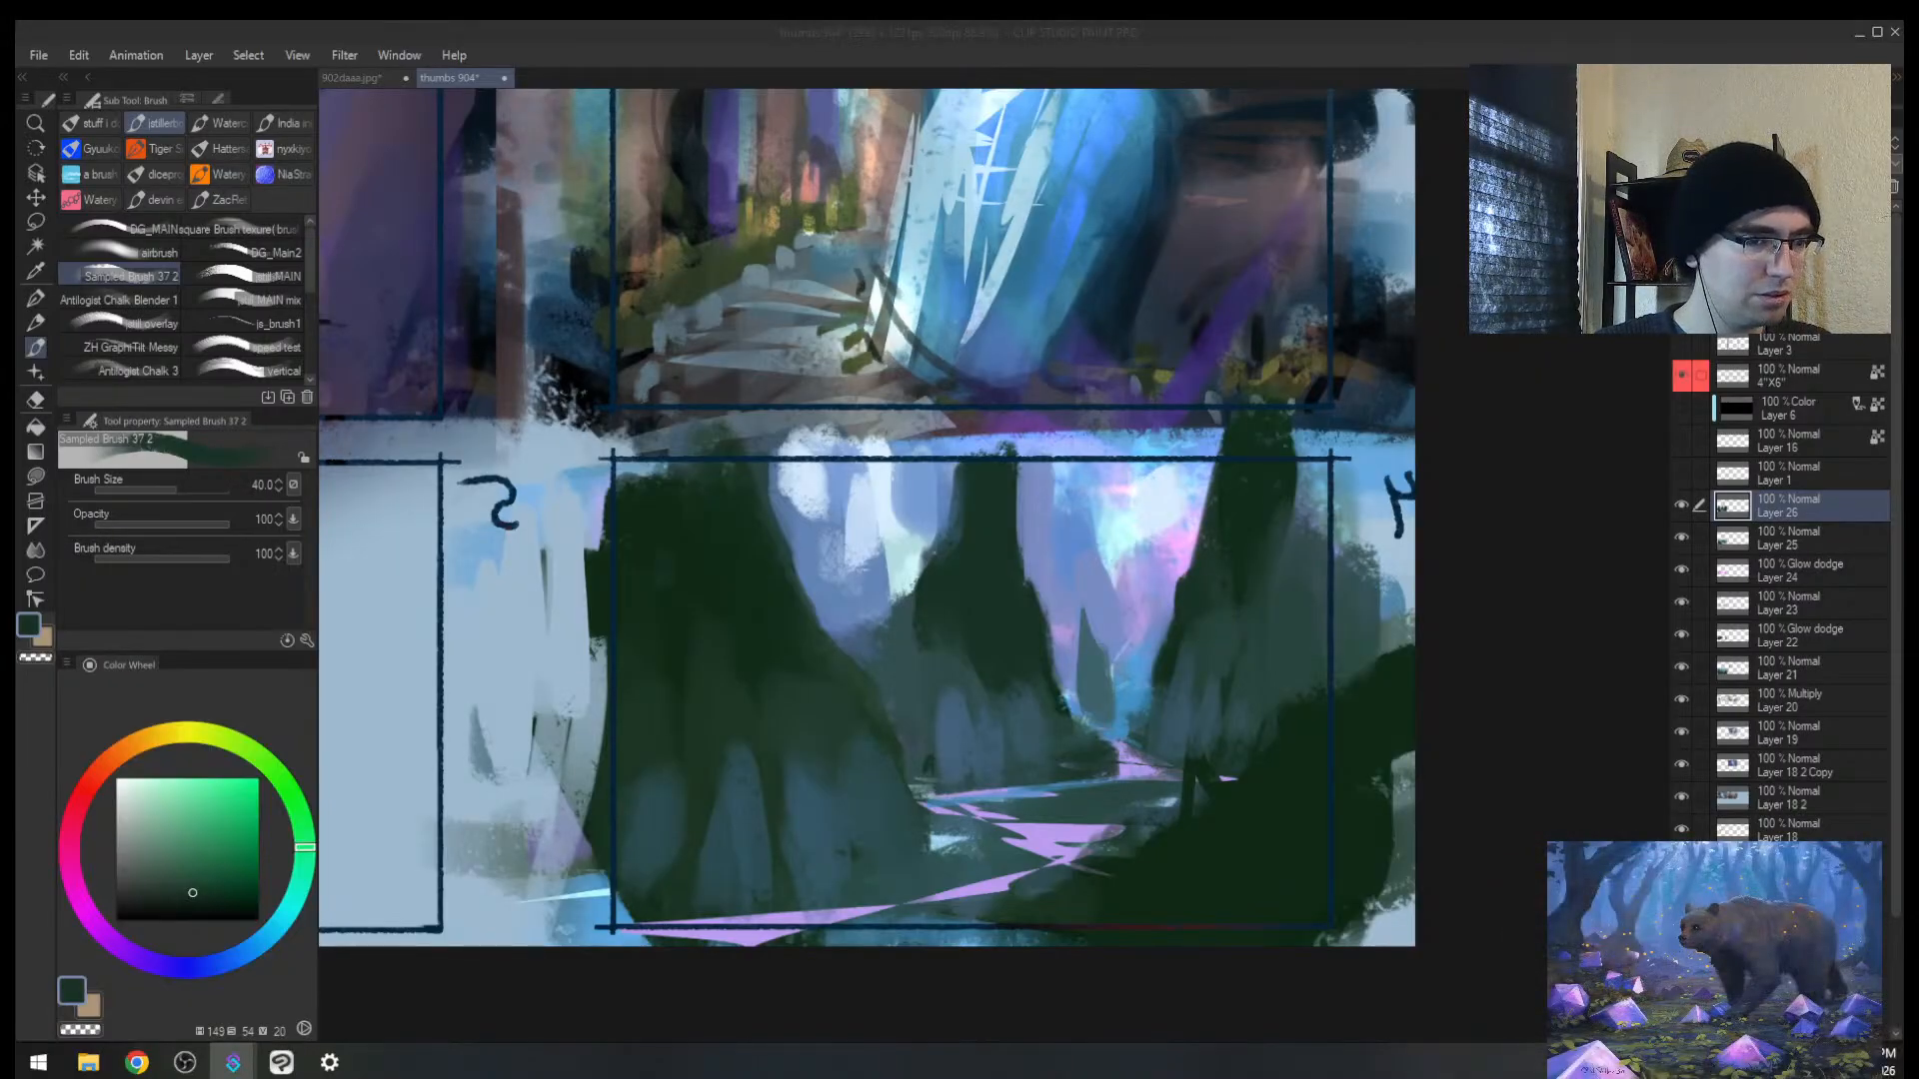
Step: In a mirrored view at about 83%, paint dark green branches off thumbnail 4's left trunk
click(944, 631)
key(alt+space)
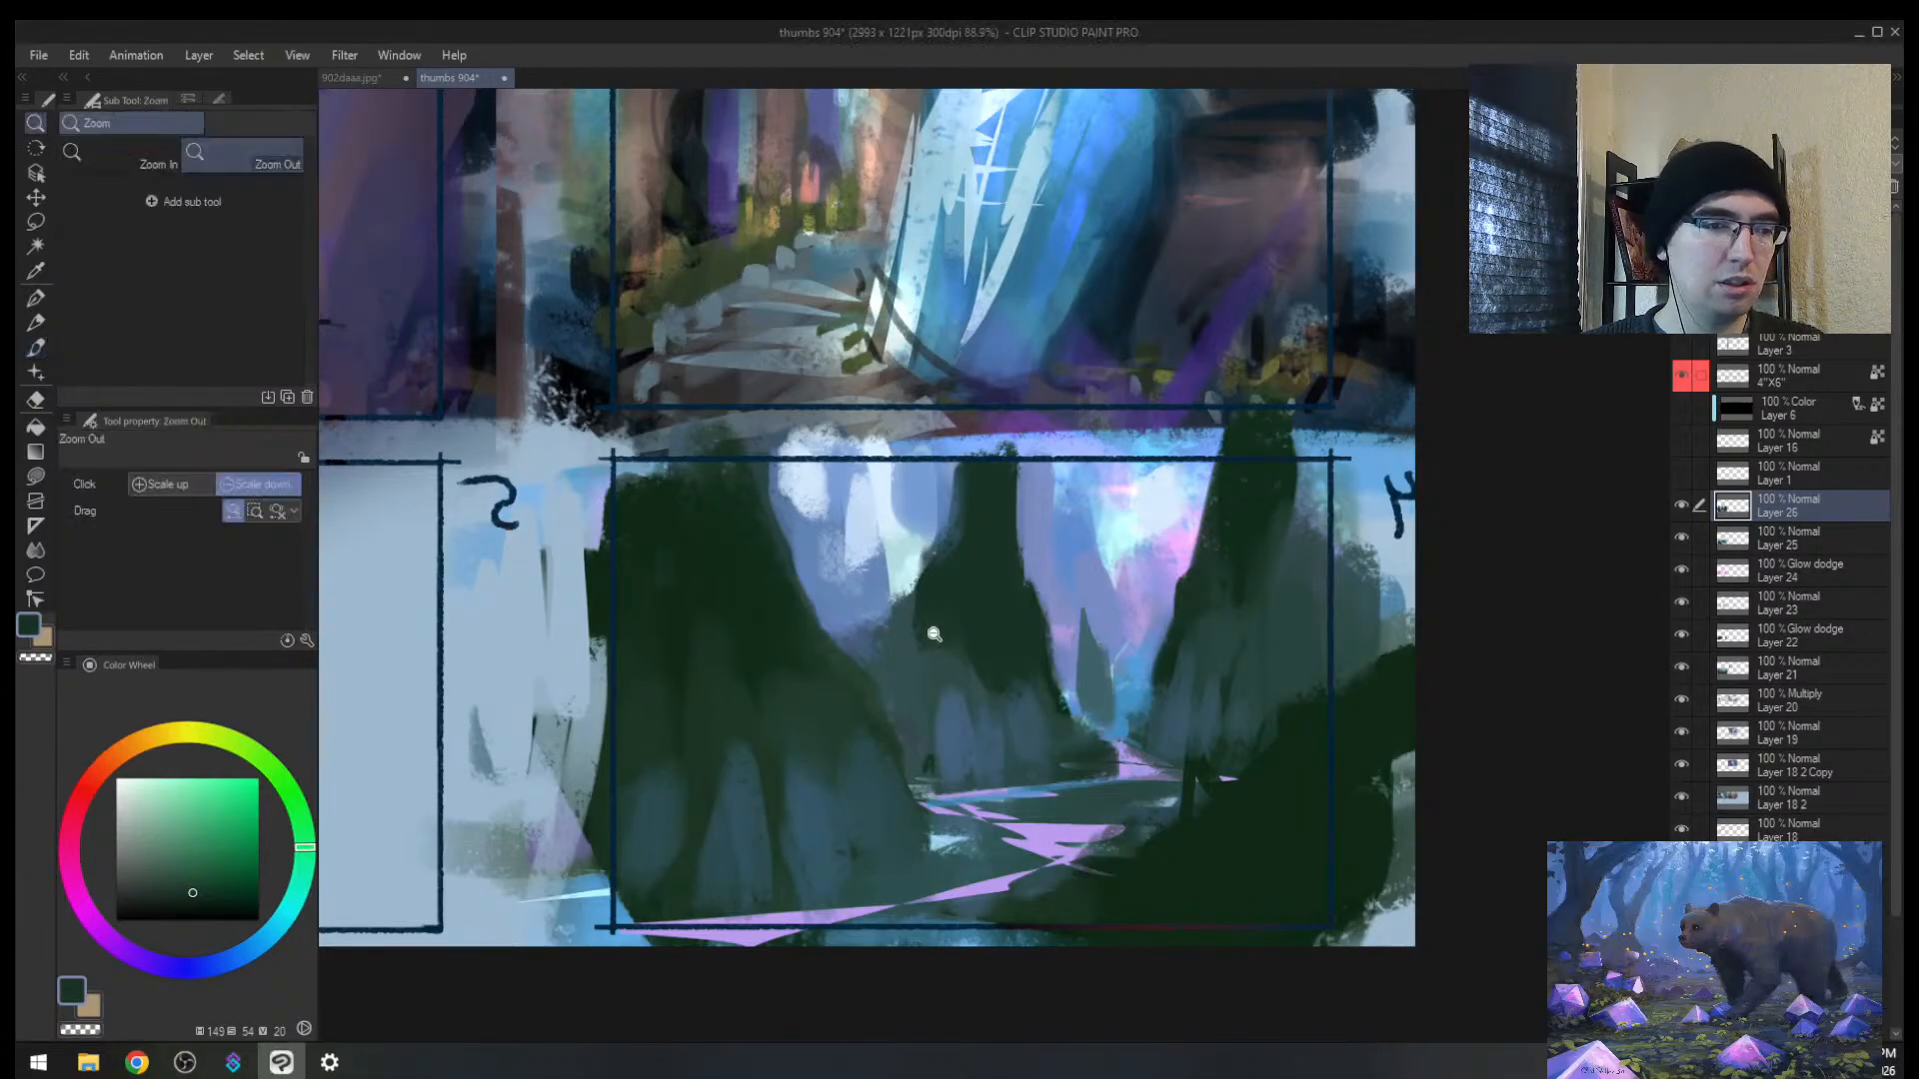
mouse_move(931, 644)
mouse_down()
mouse_move(908, 676)
mouse_move(920, 656)
mouse_up()
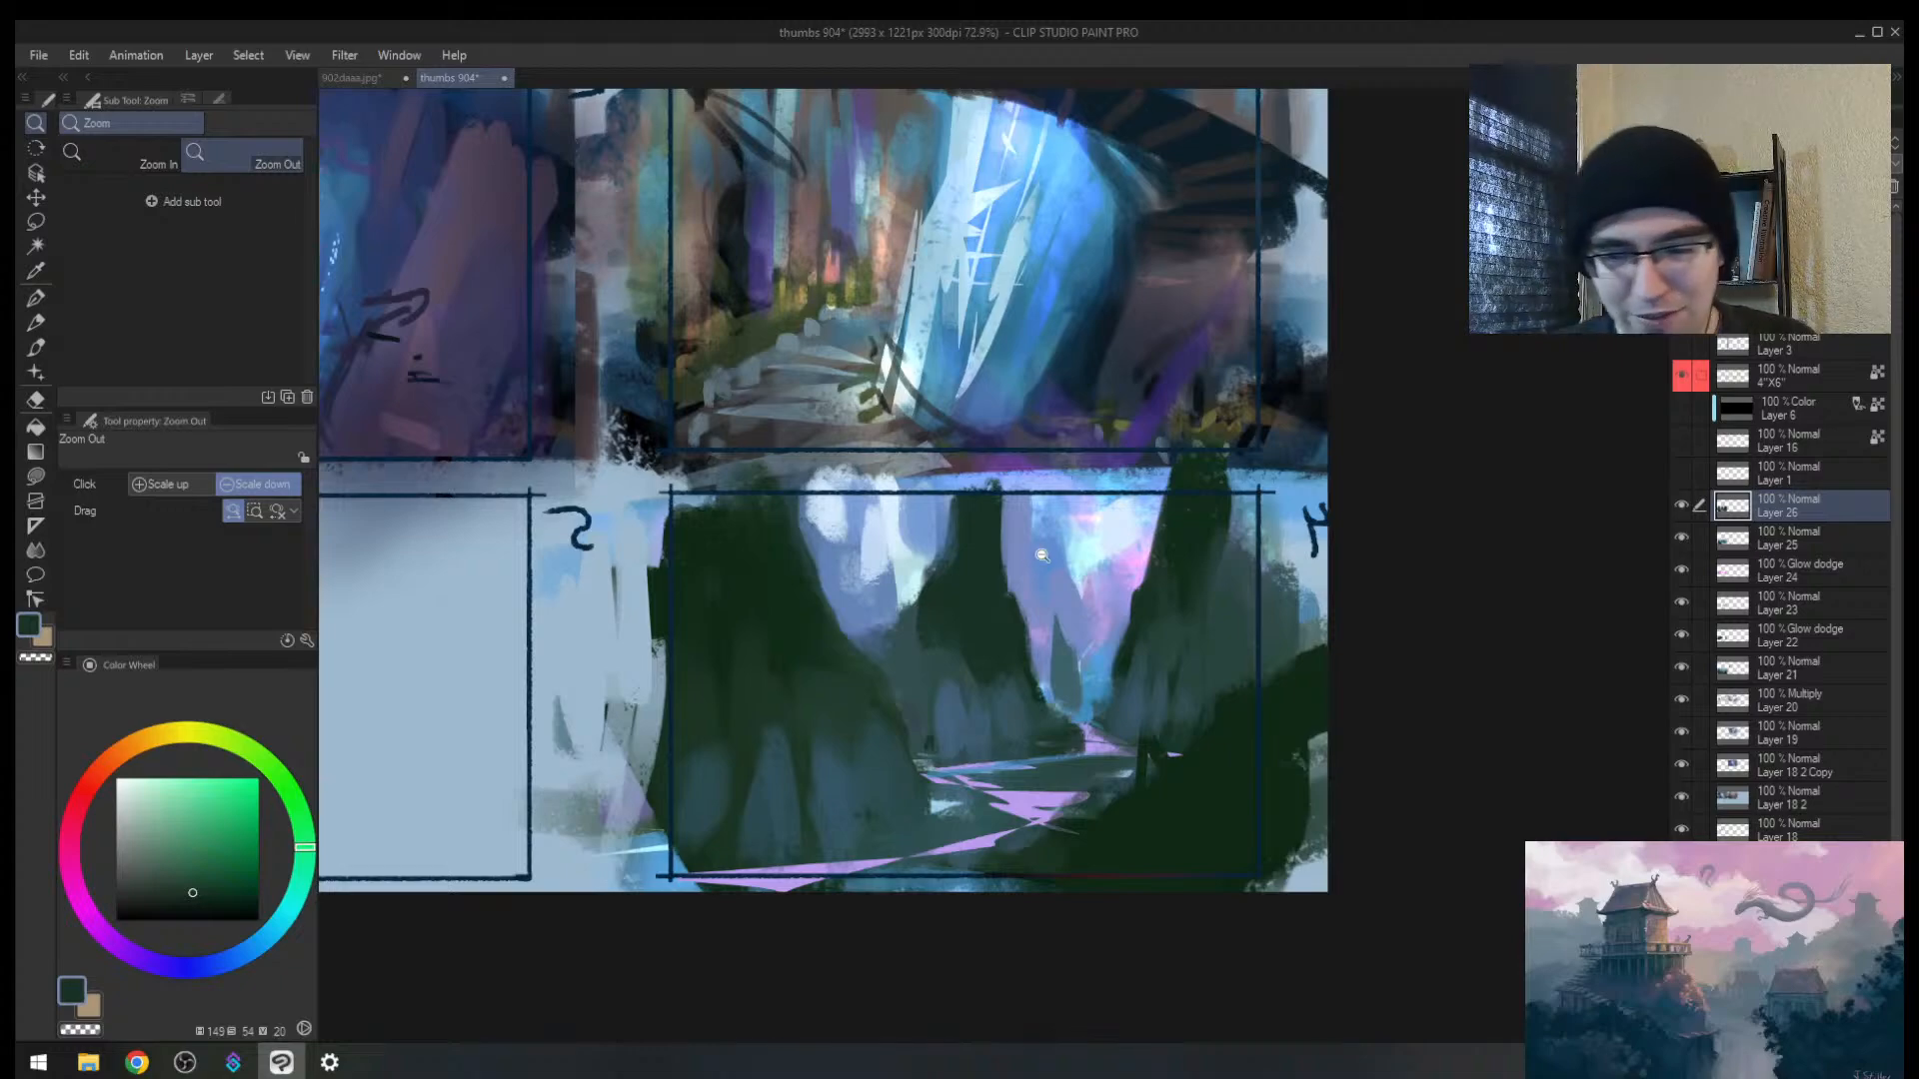
key(h)
drag(1032, 575, 1004, 547)
key(b)
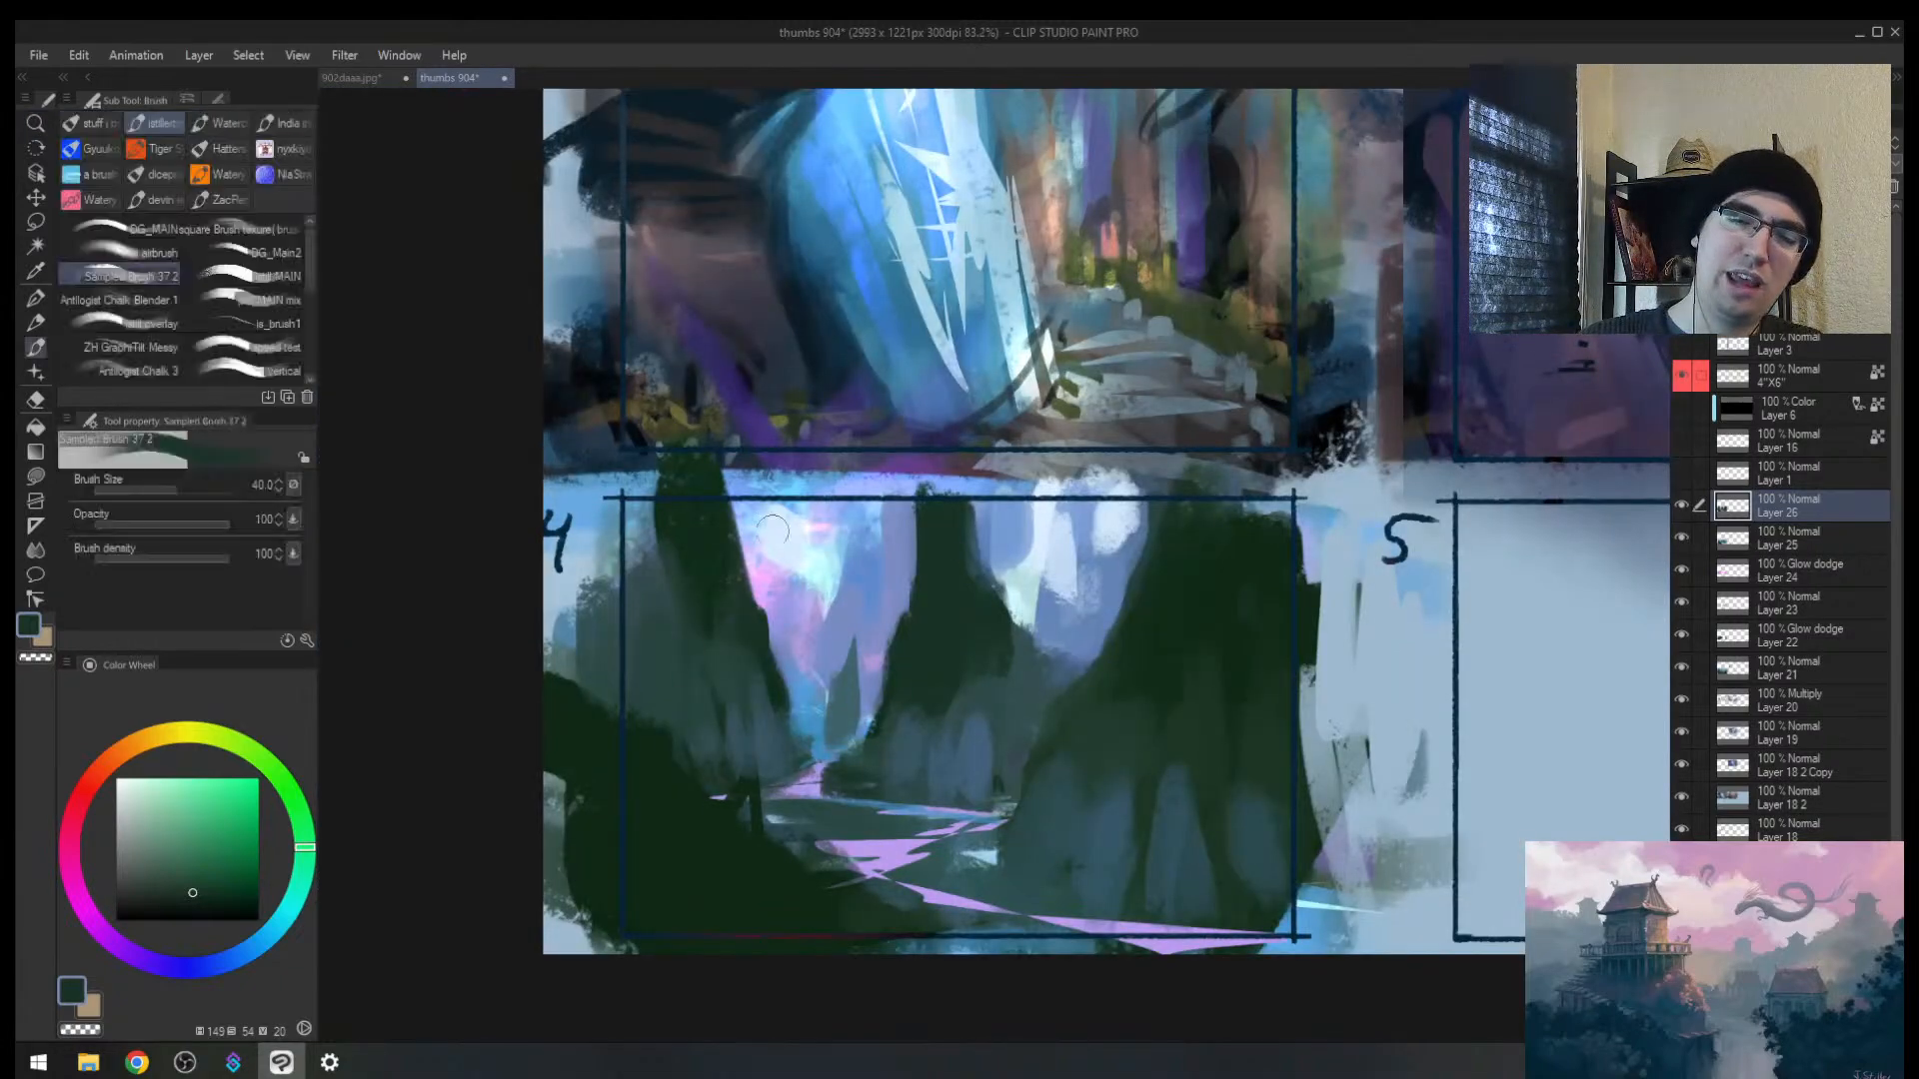
alt+click(726, 587)
mouse_move(742, 572)
mouse_down()
mouse_move(785, 523)
mouse_move(736, 635)
mouse_move(774, 576)
mouse_up()
Step: Try an arching branch at brush size 30, then undo both branch strokes
key([)
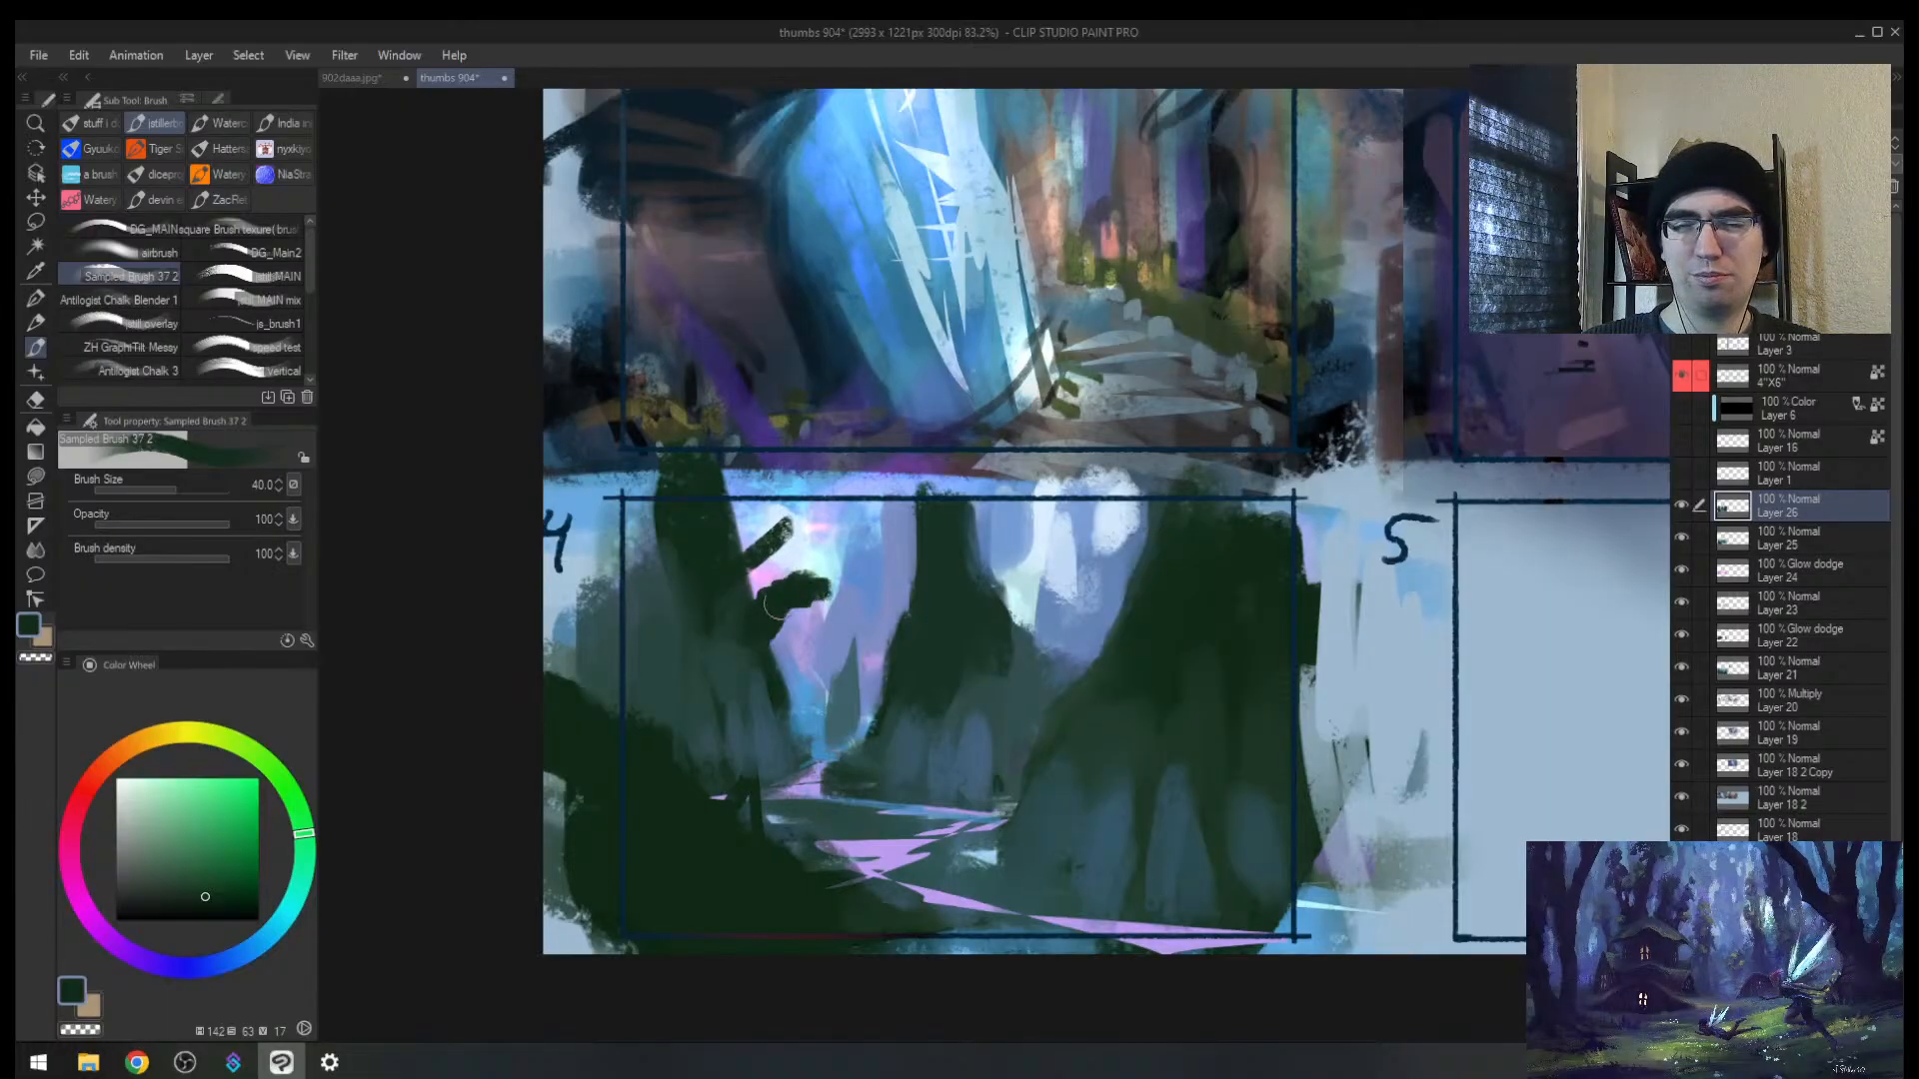
drag(816, 573, 904, 607)
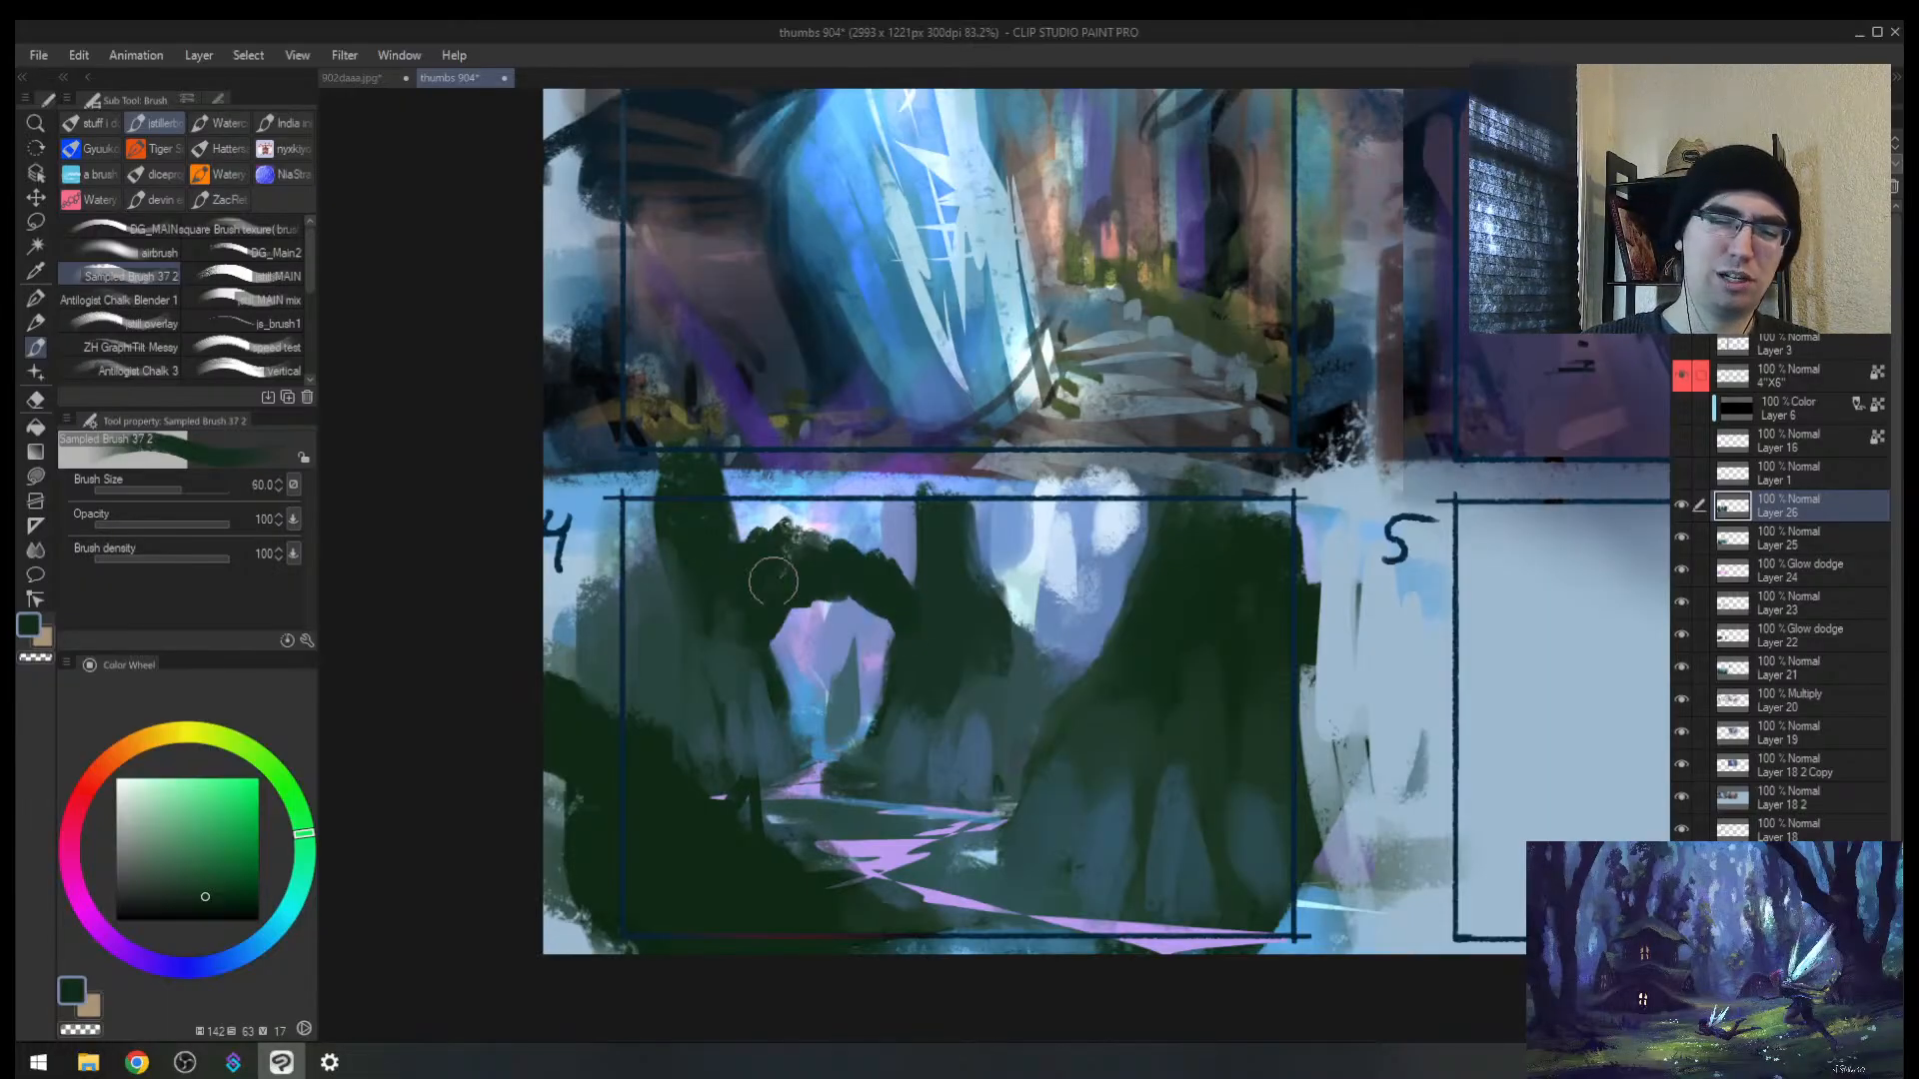
key(ctrl+z)
key(ctrl+z)
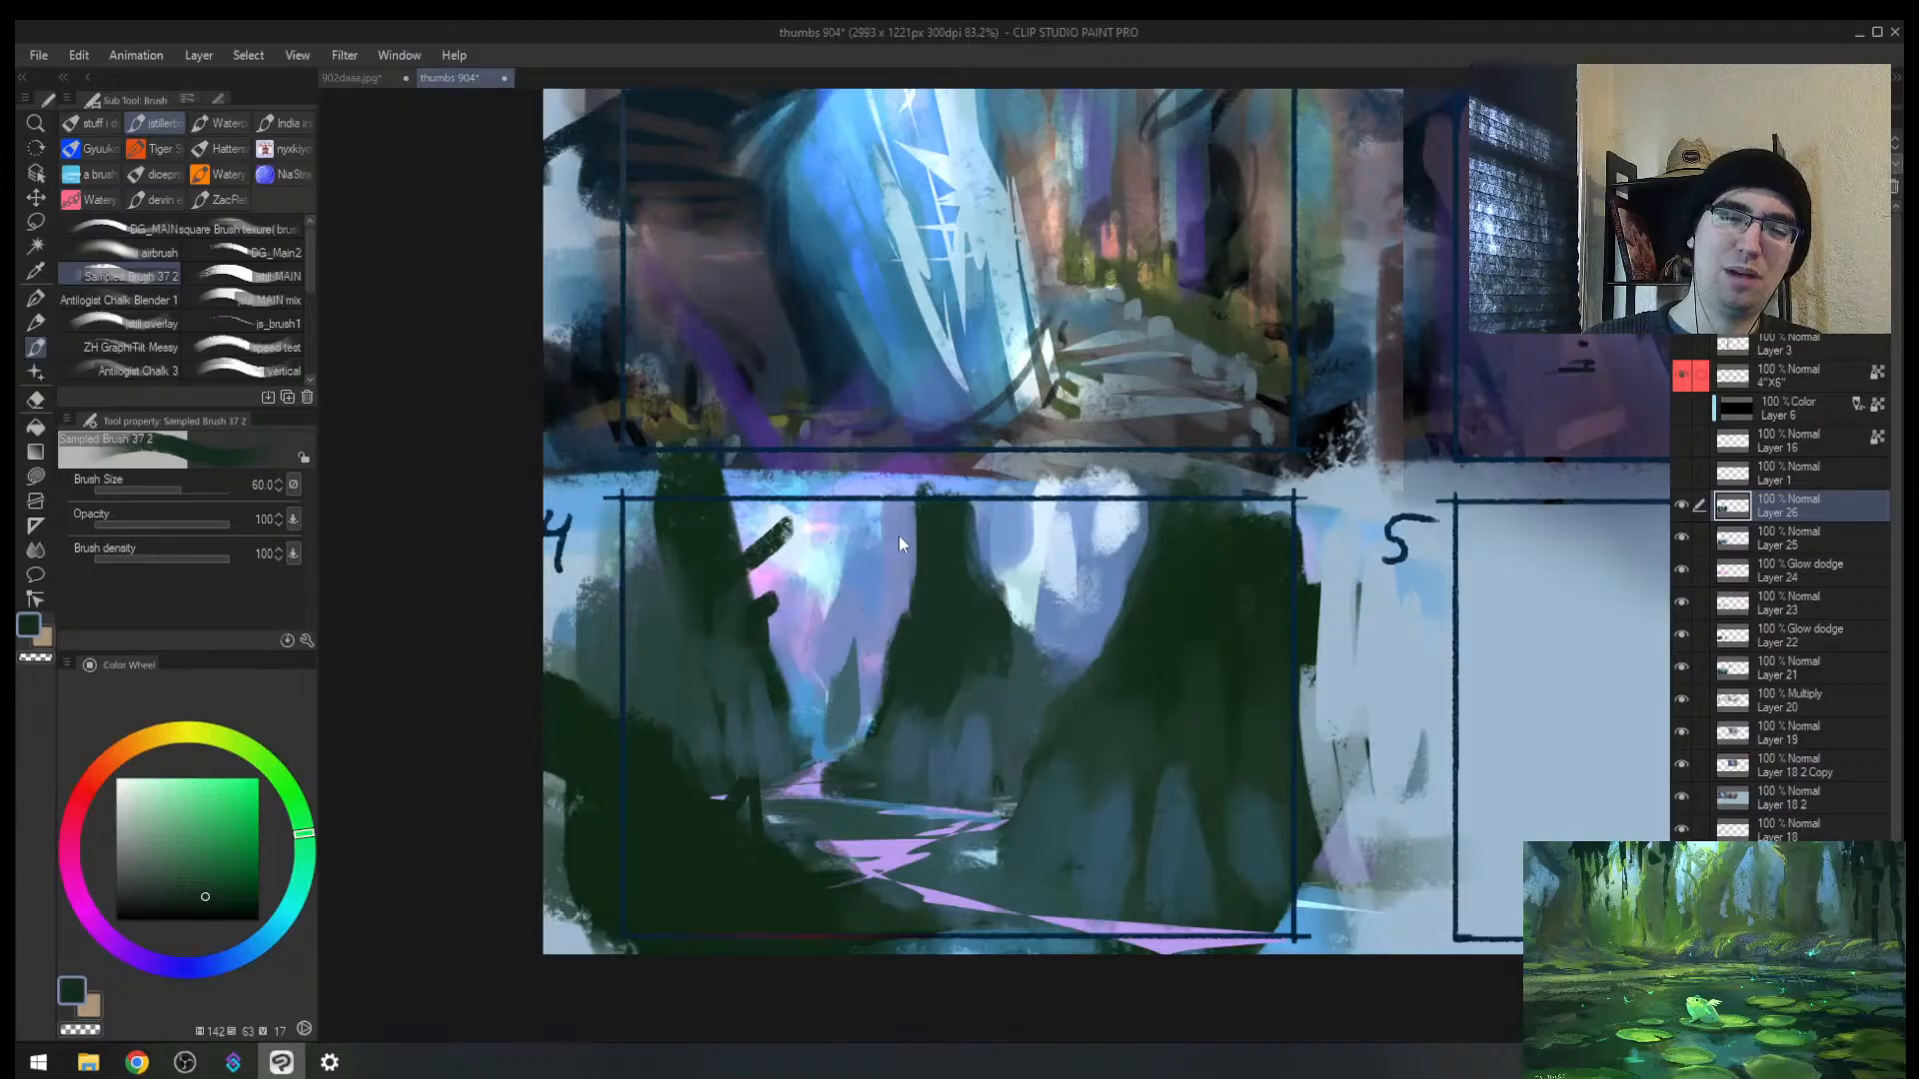
key(ctrl+z)
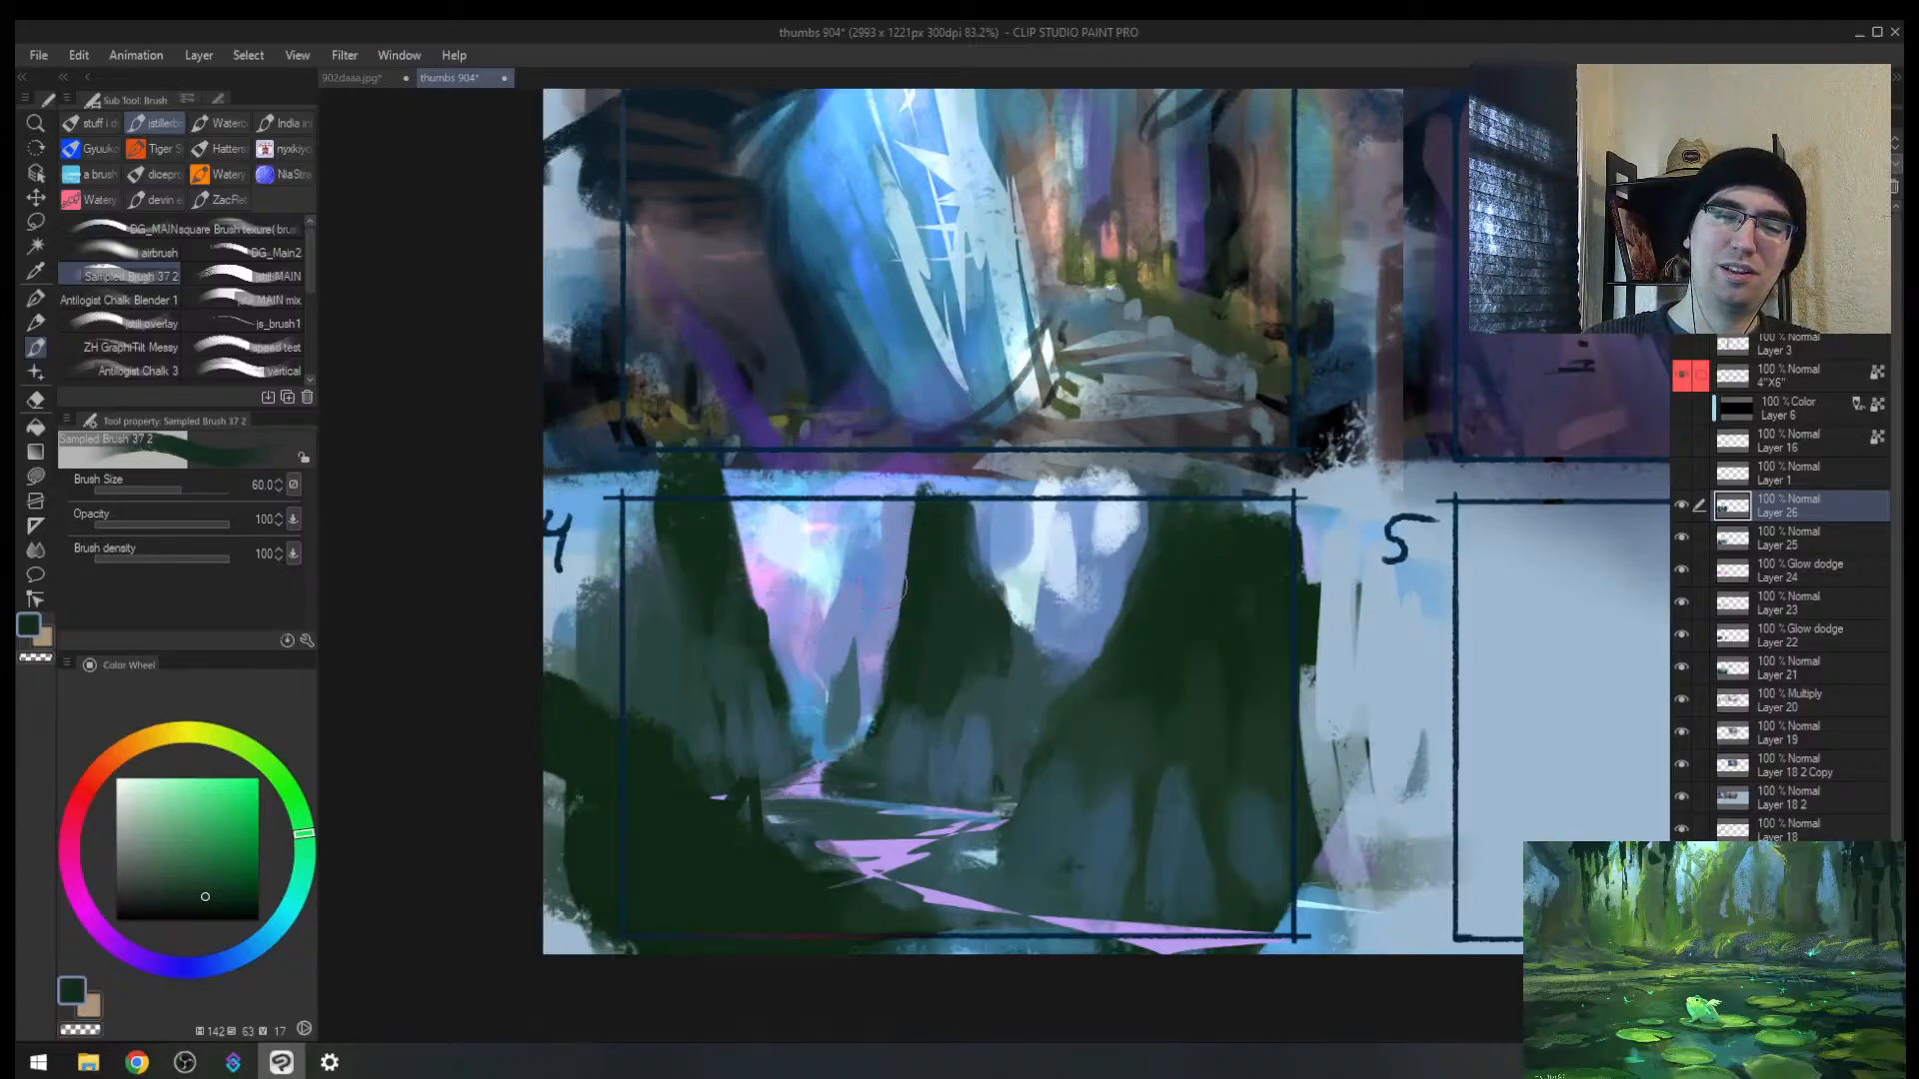
Step: Widen the left trunk and paint a dark green stroke down the middle trunk at size 100
alt+click(729, 618)
drag(747, 505, 767, 637)
key(bracketright)
key(bracketright)
key(bracketright)
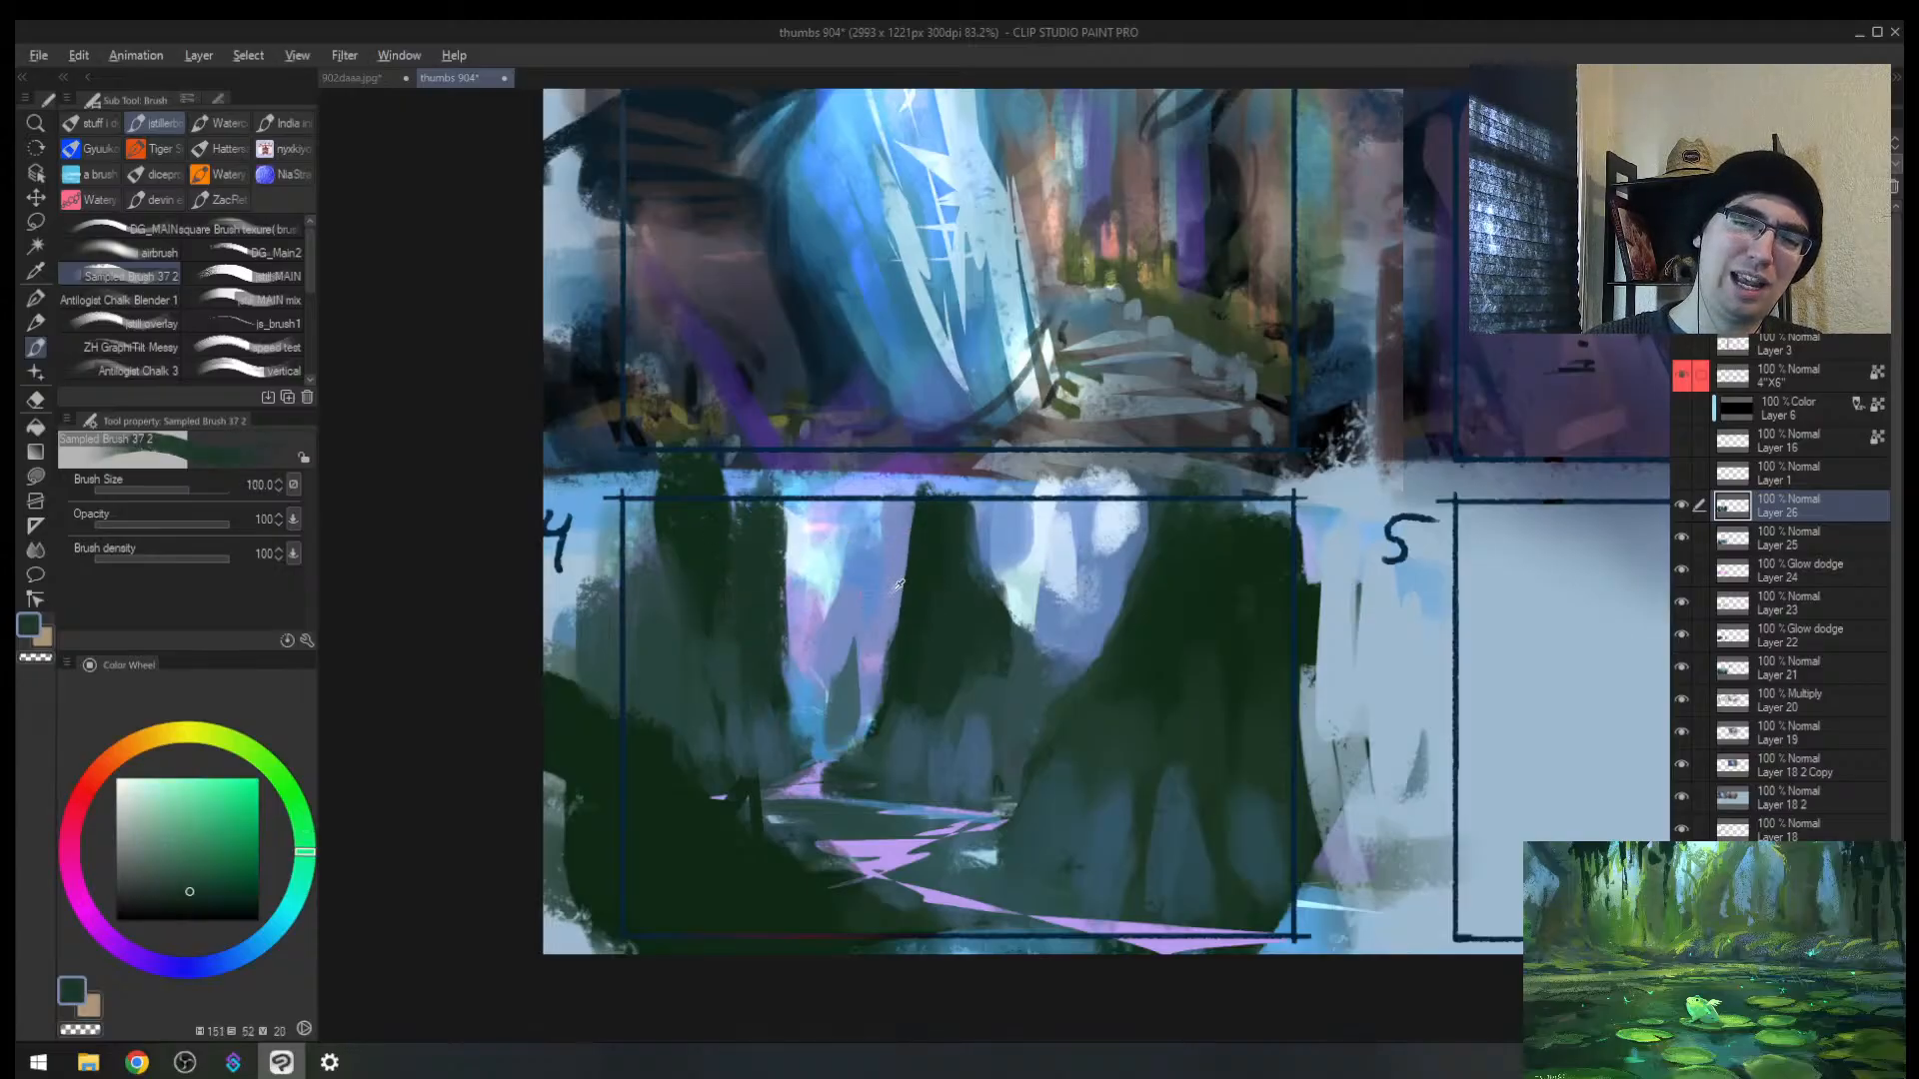
alt+click(914, 556)
drag(909, 517, 892, 725)
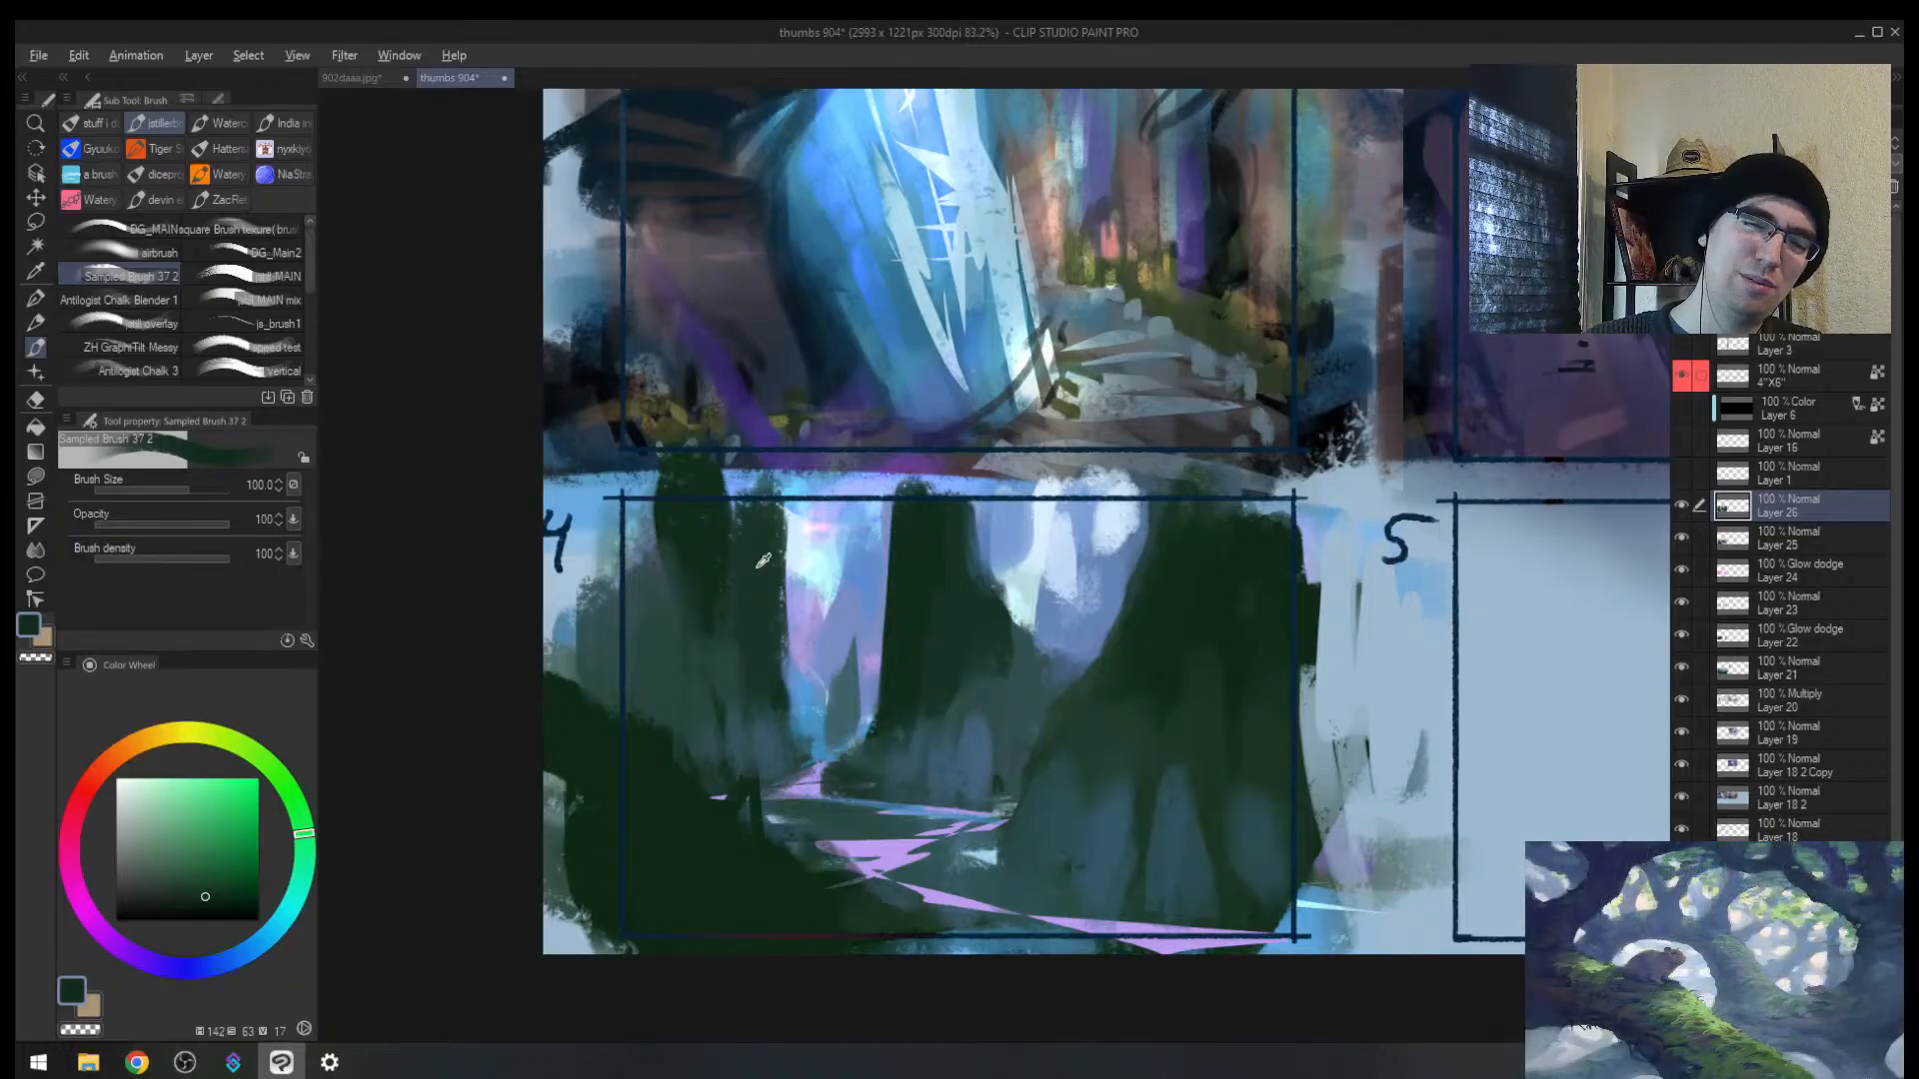
Step: Zoom in slightly and add a short darker green stroke between the trunks
alt+click(762, 561)
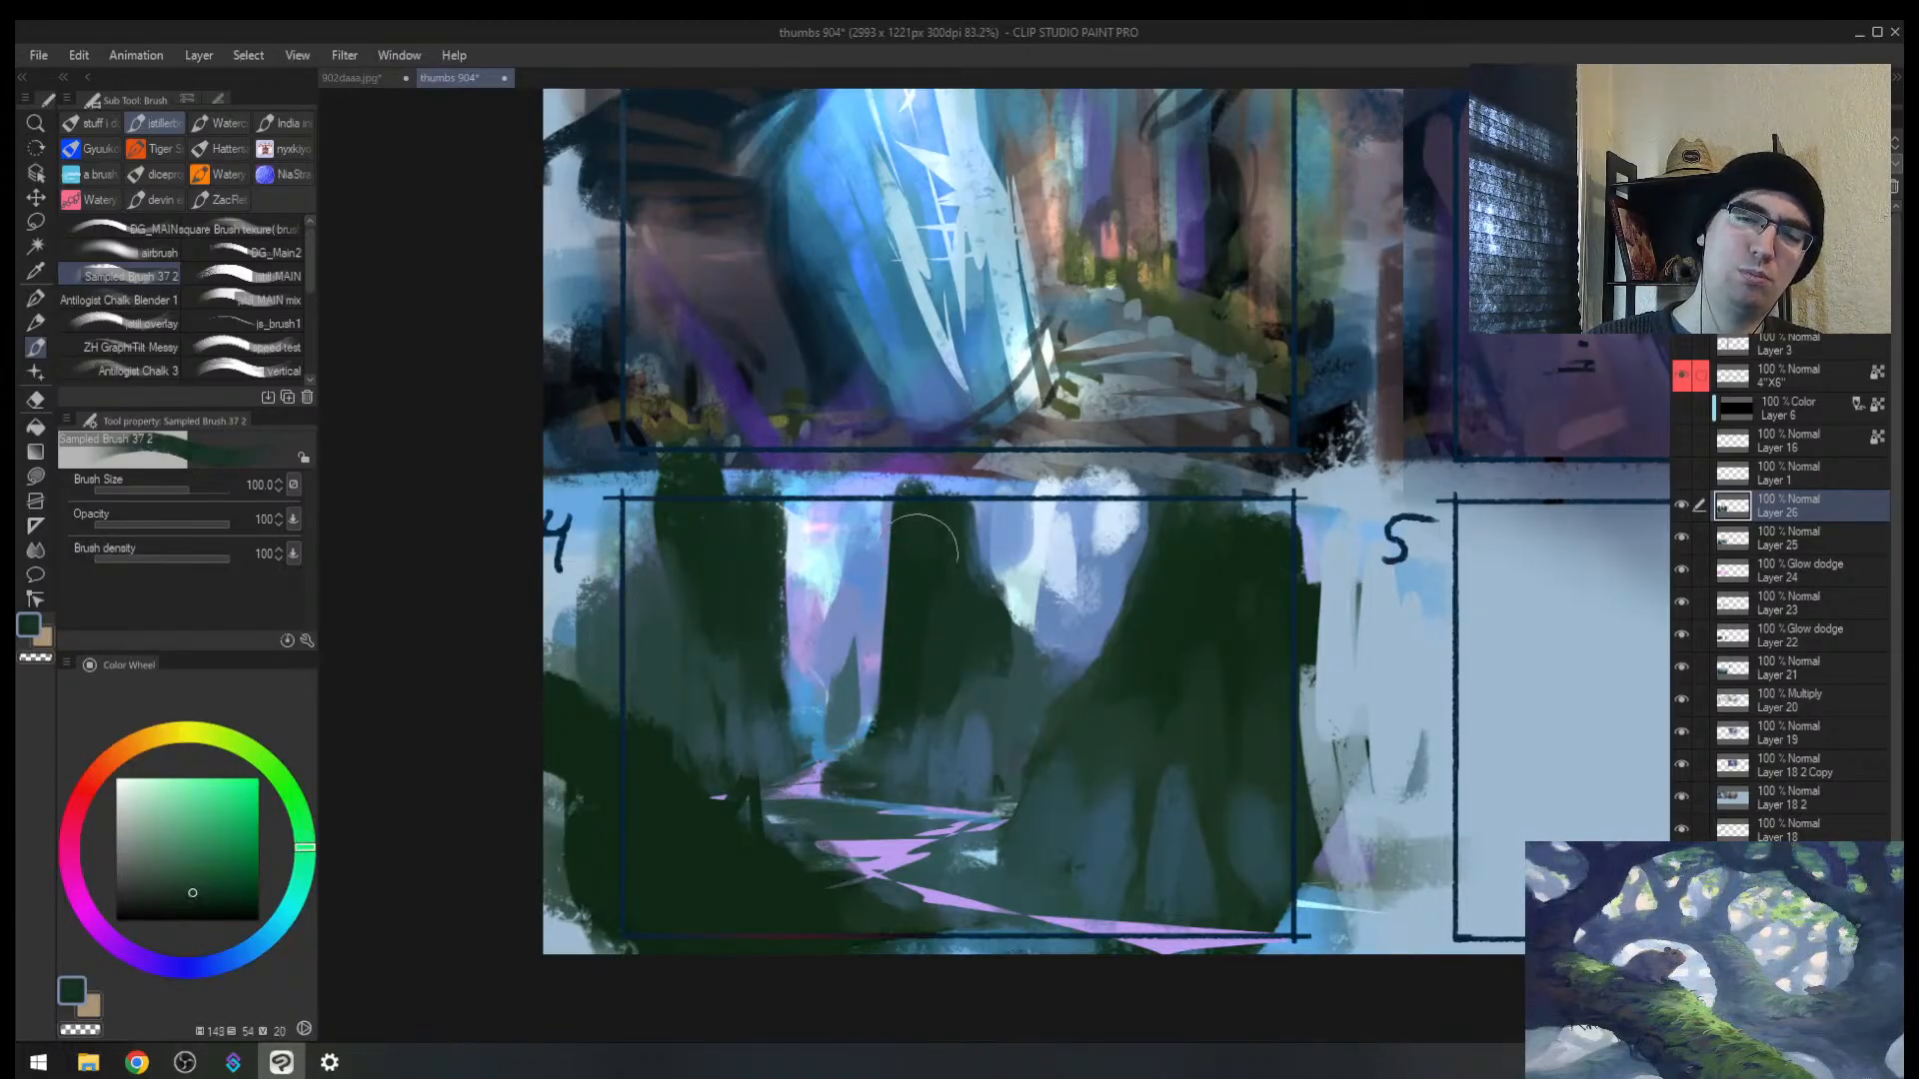
alt+click(736, 680)
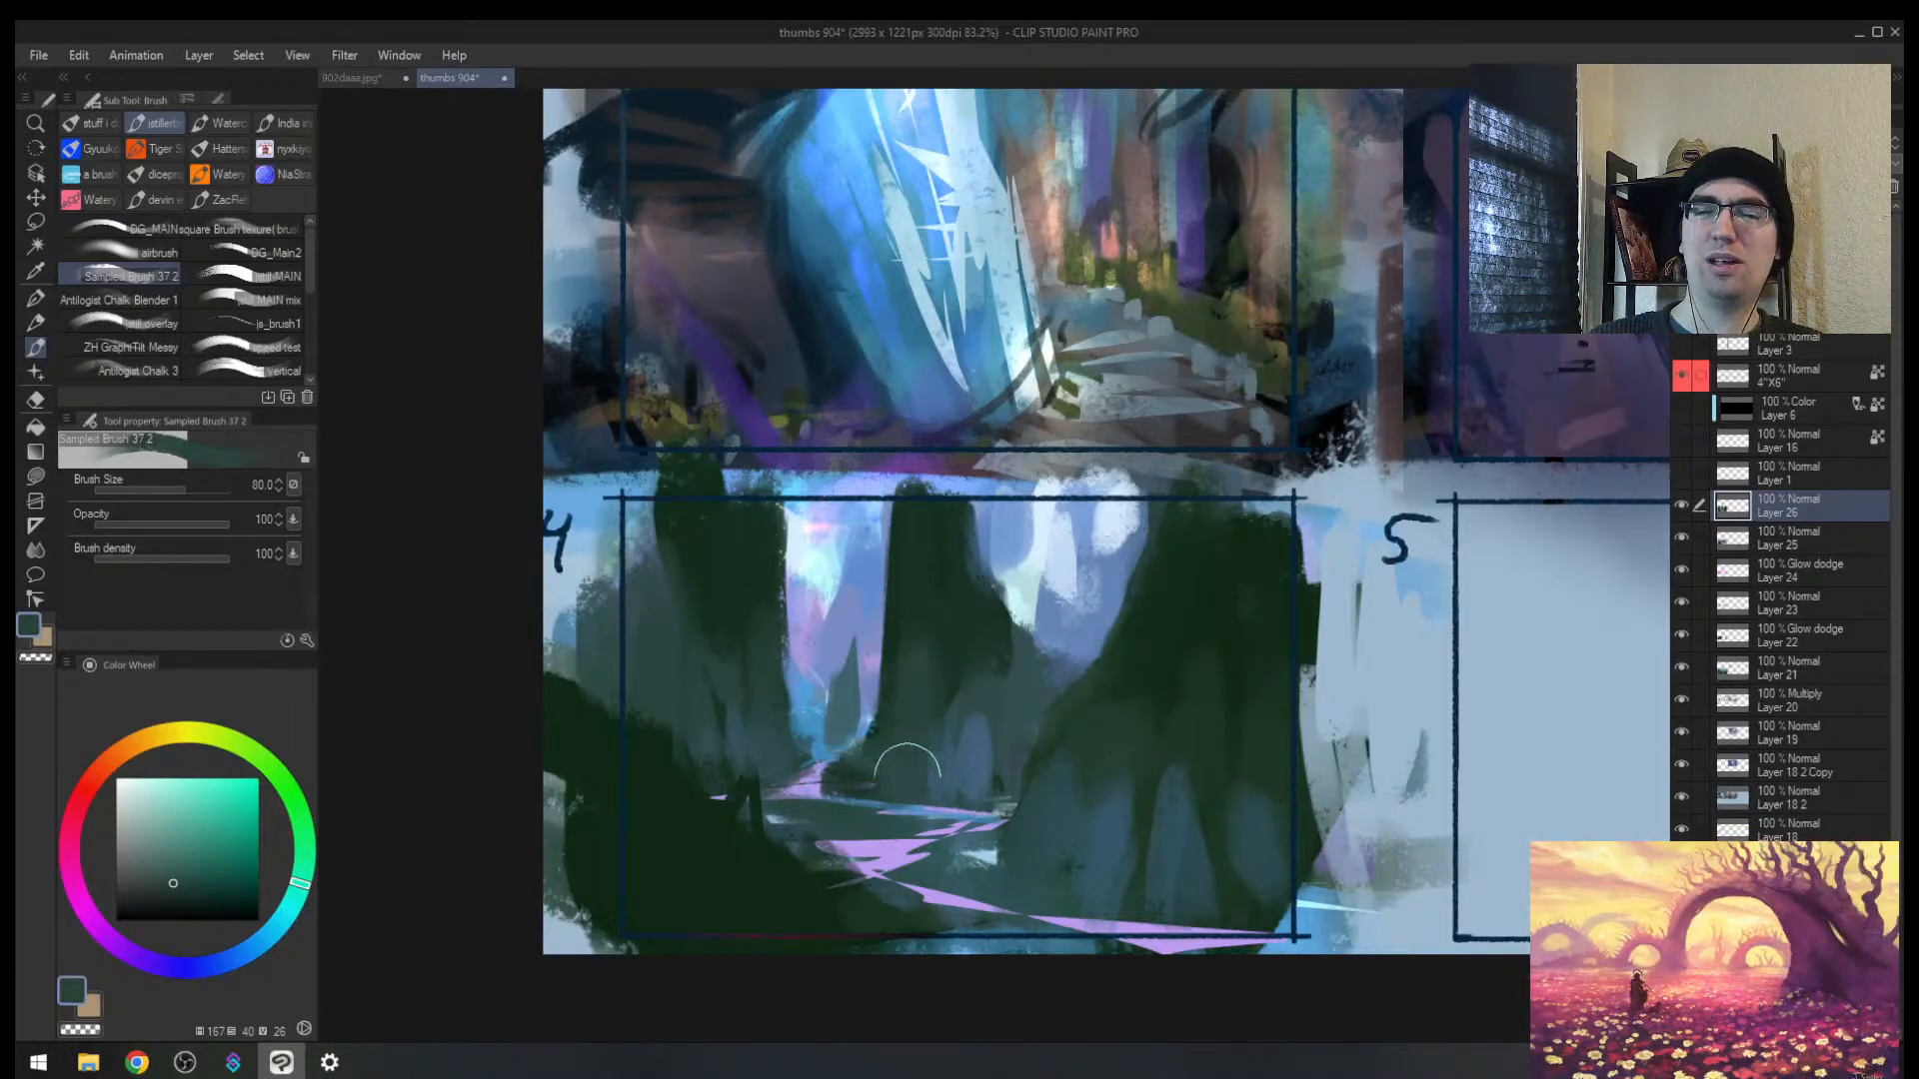
drag(956, 766, 985, 685)
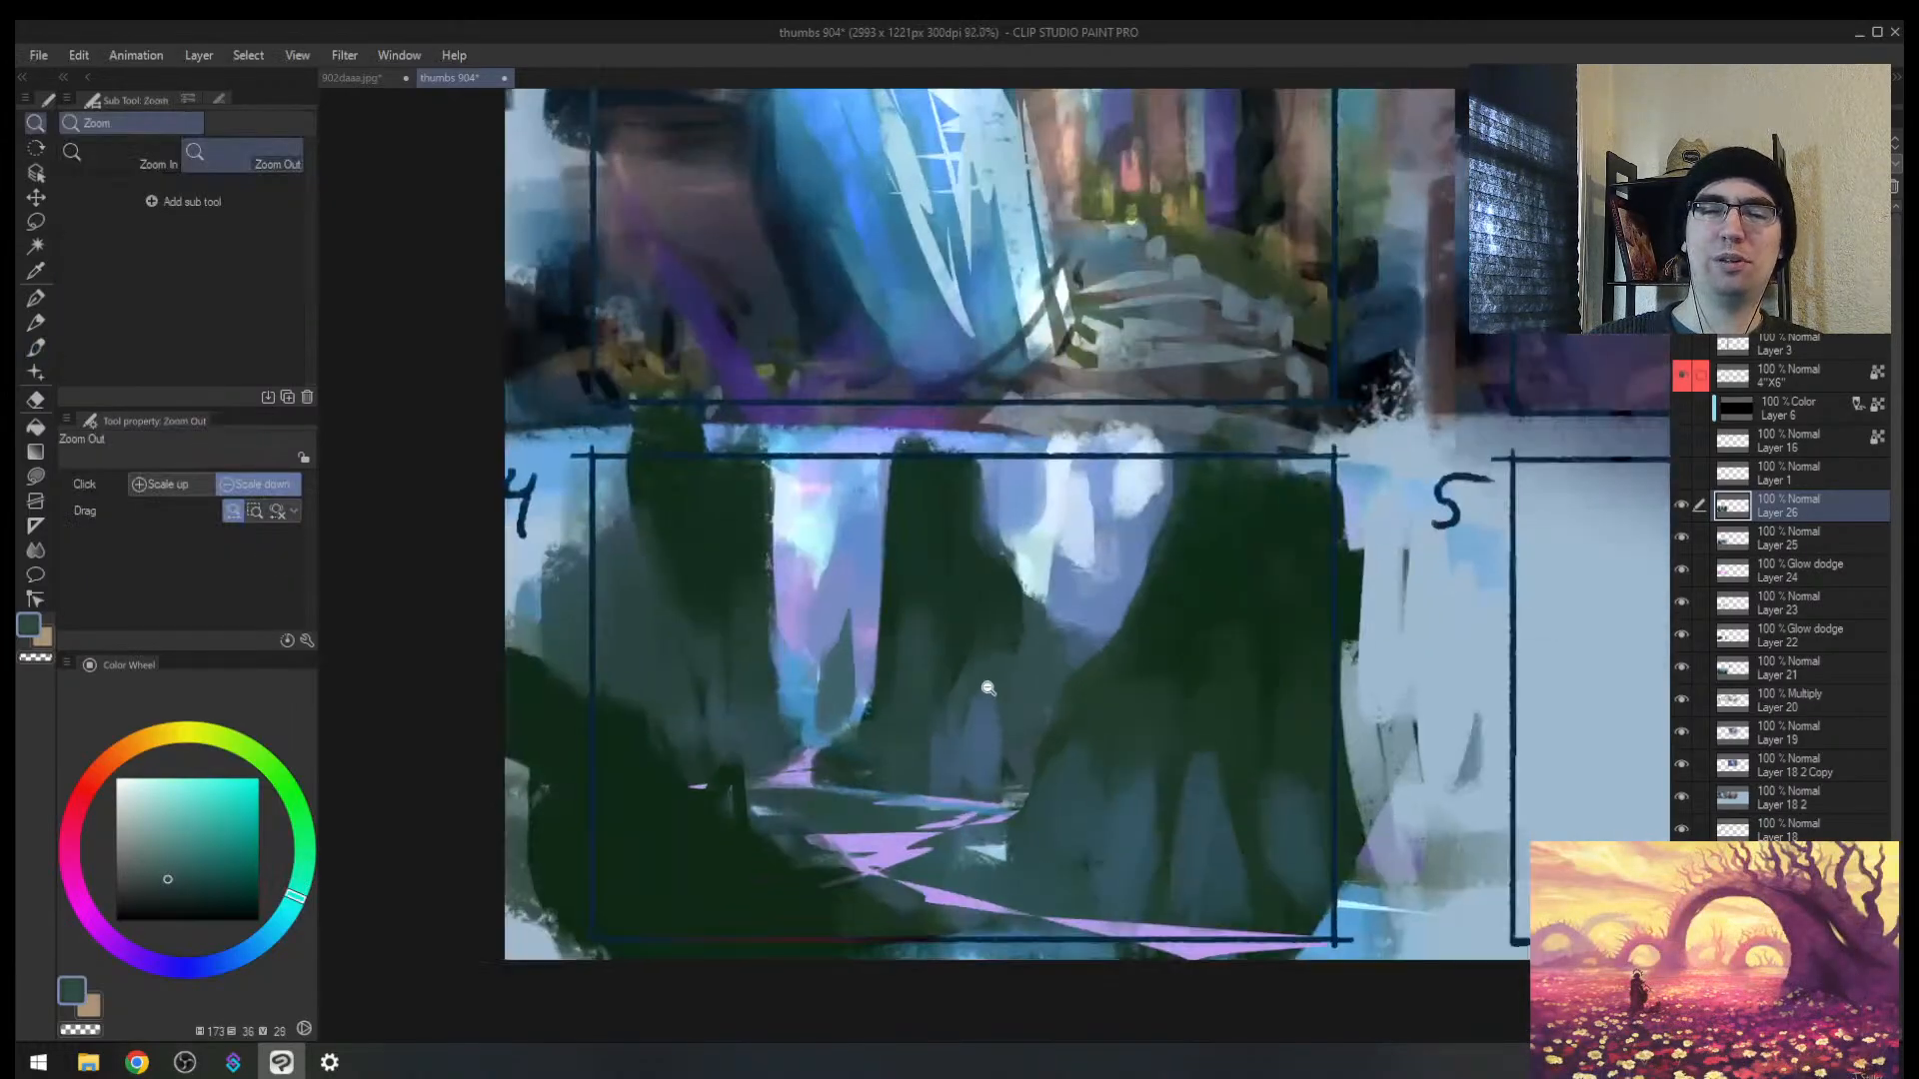
alt+click(987, 654)
drag(1065, 604, 1054, 675)
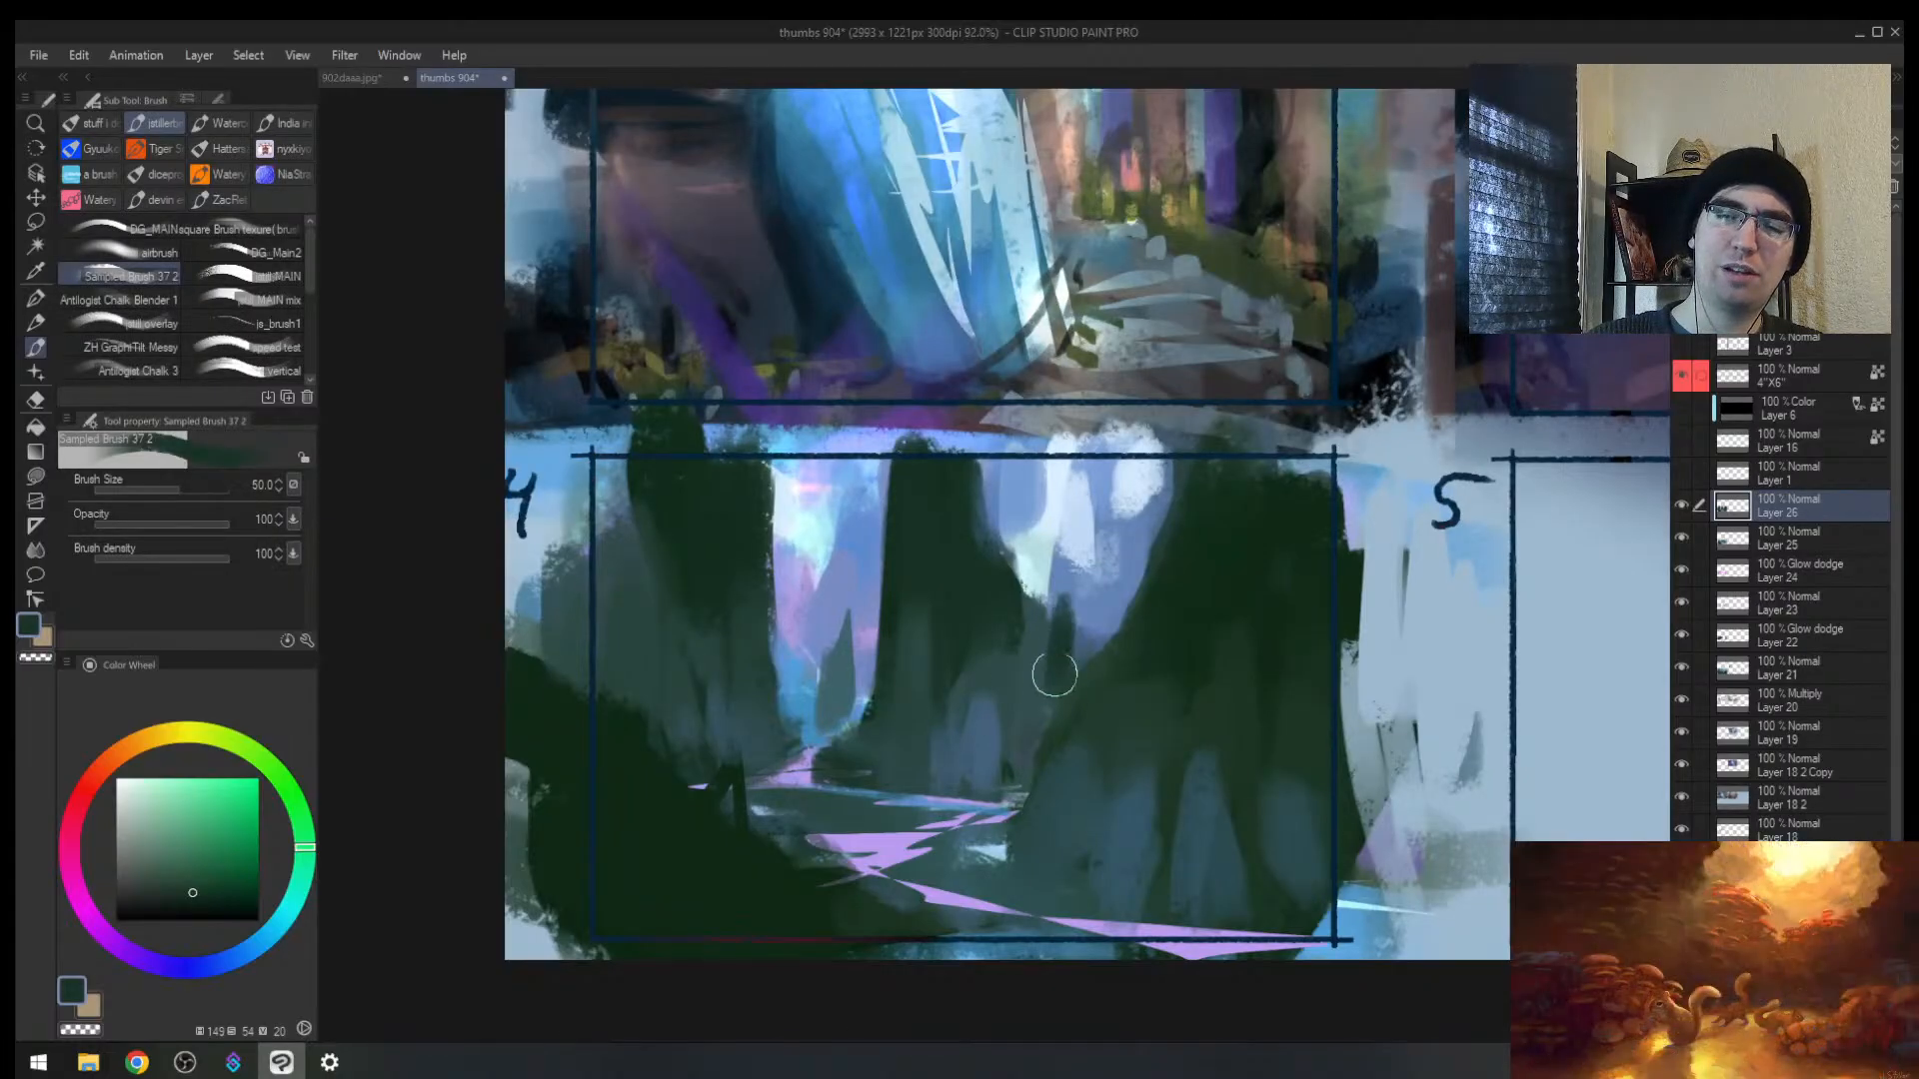
Step: Trim the small trunk's right edge with blue sampled from the background
alt+click(1044, 694)
alt+click(1068, 645)
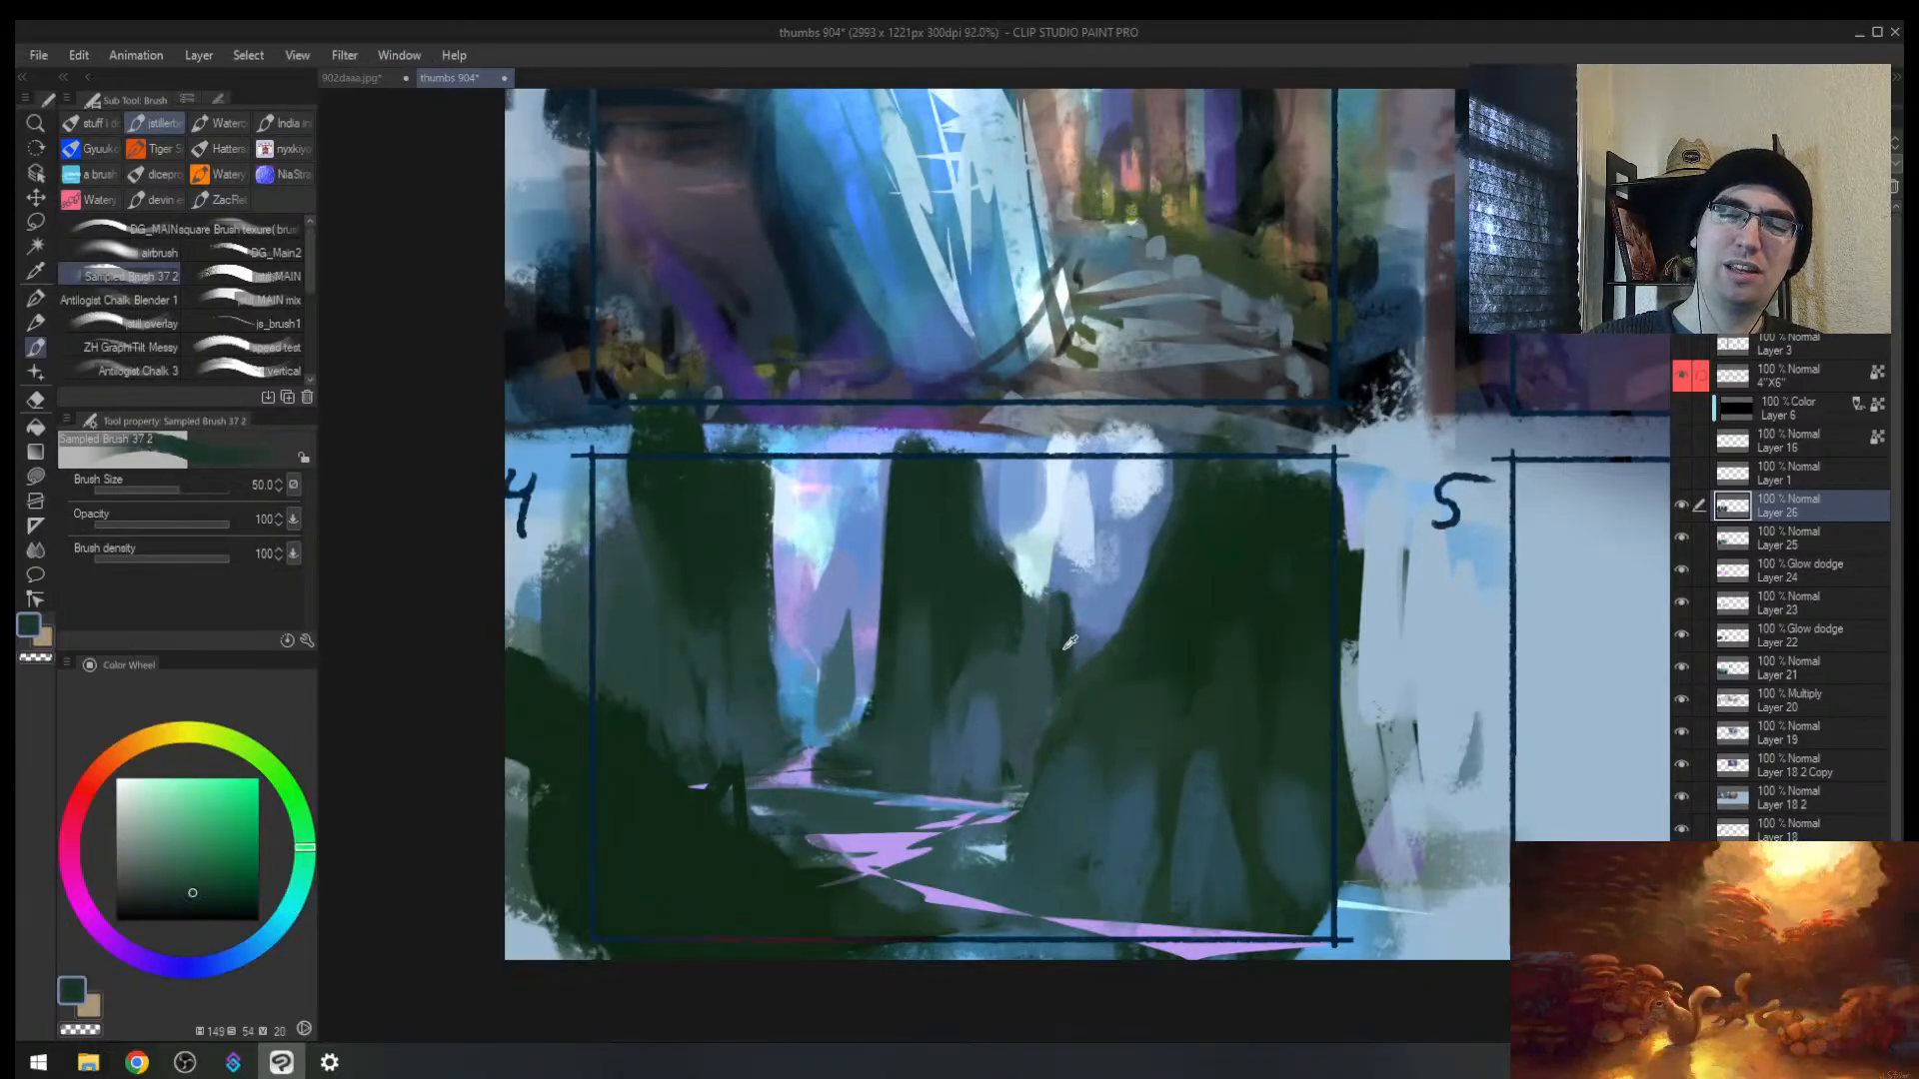
alt+click(1097, 622)
mouse_move(1090, 579)
mouse_down()
mouse_move(1082, 629)
mouse_move(1028, 703)
mouse_up()
Step: Sample darker green and teal shades, sizing the brush between 25 and 40, in a mirrored view
alt+click(1065, 650)
key([)
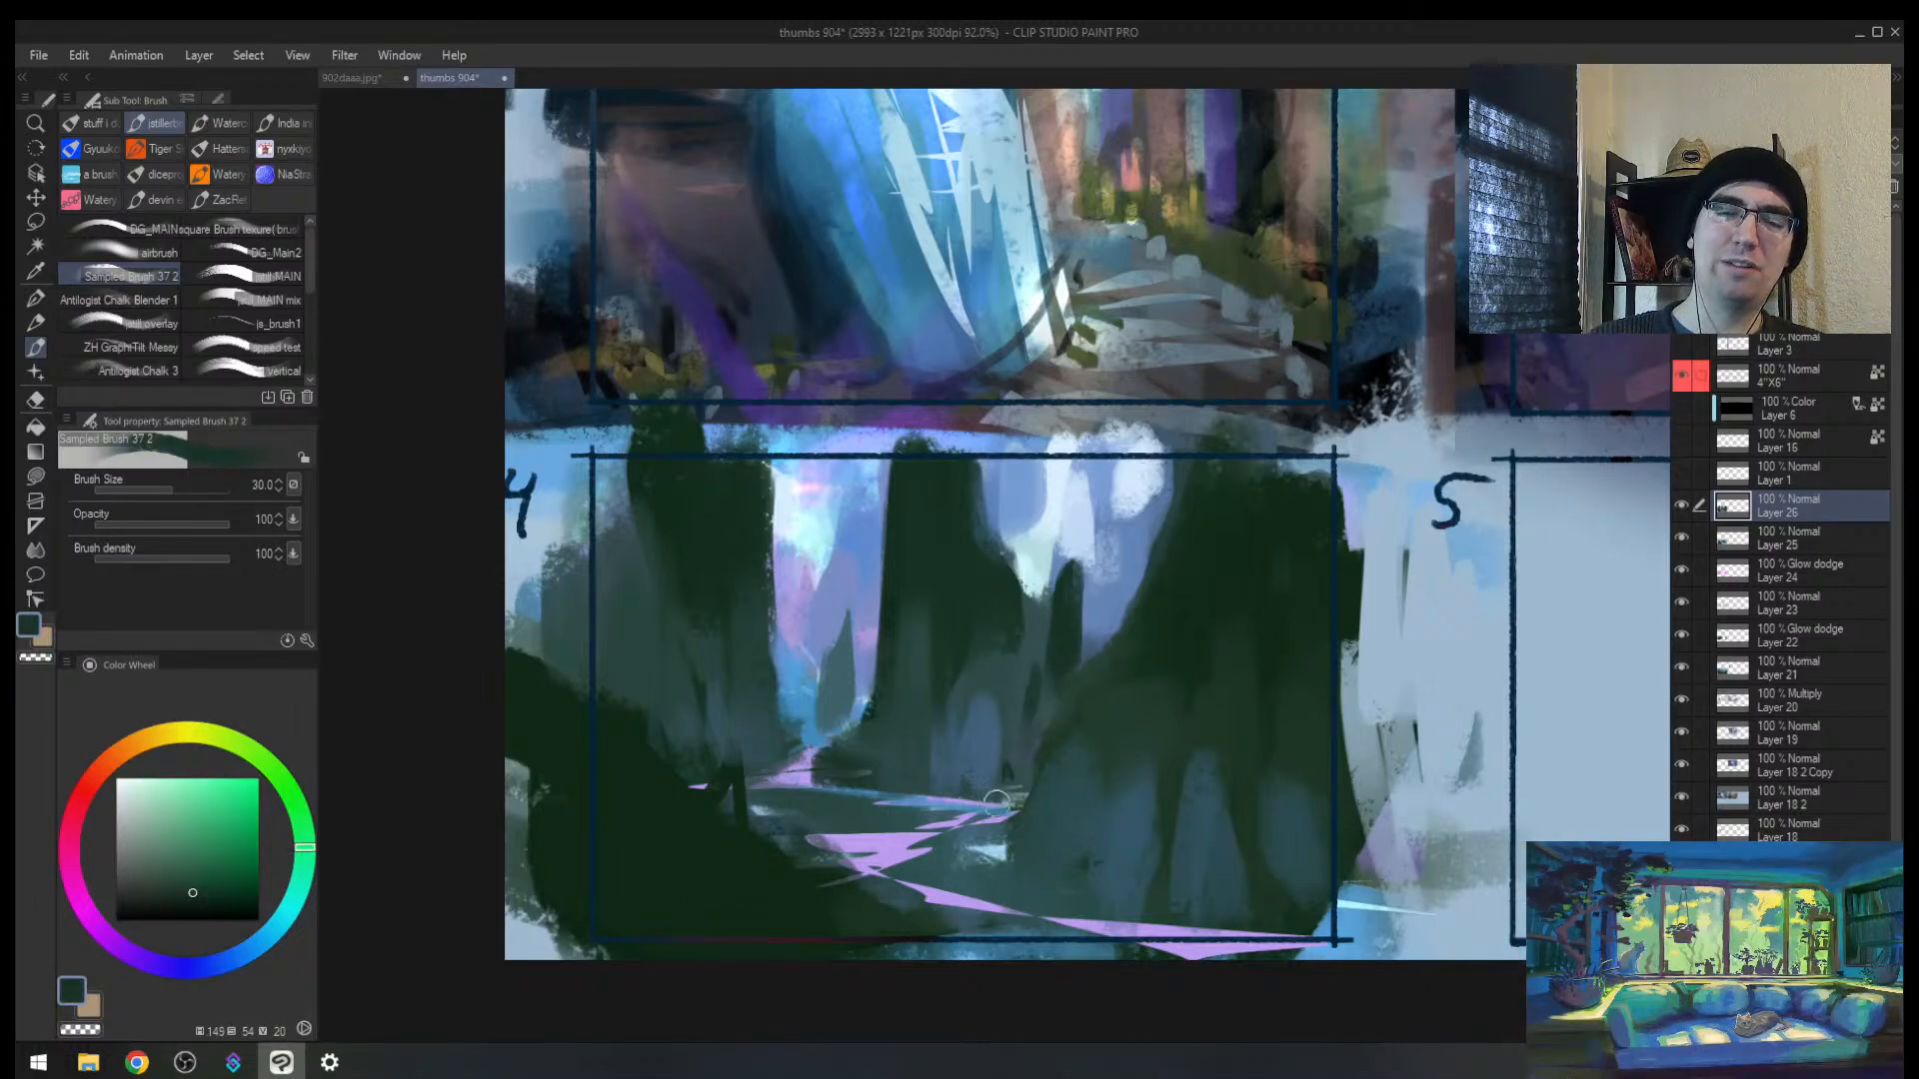
key(h)
key([)
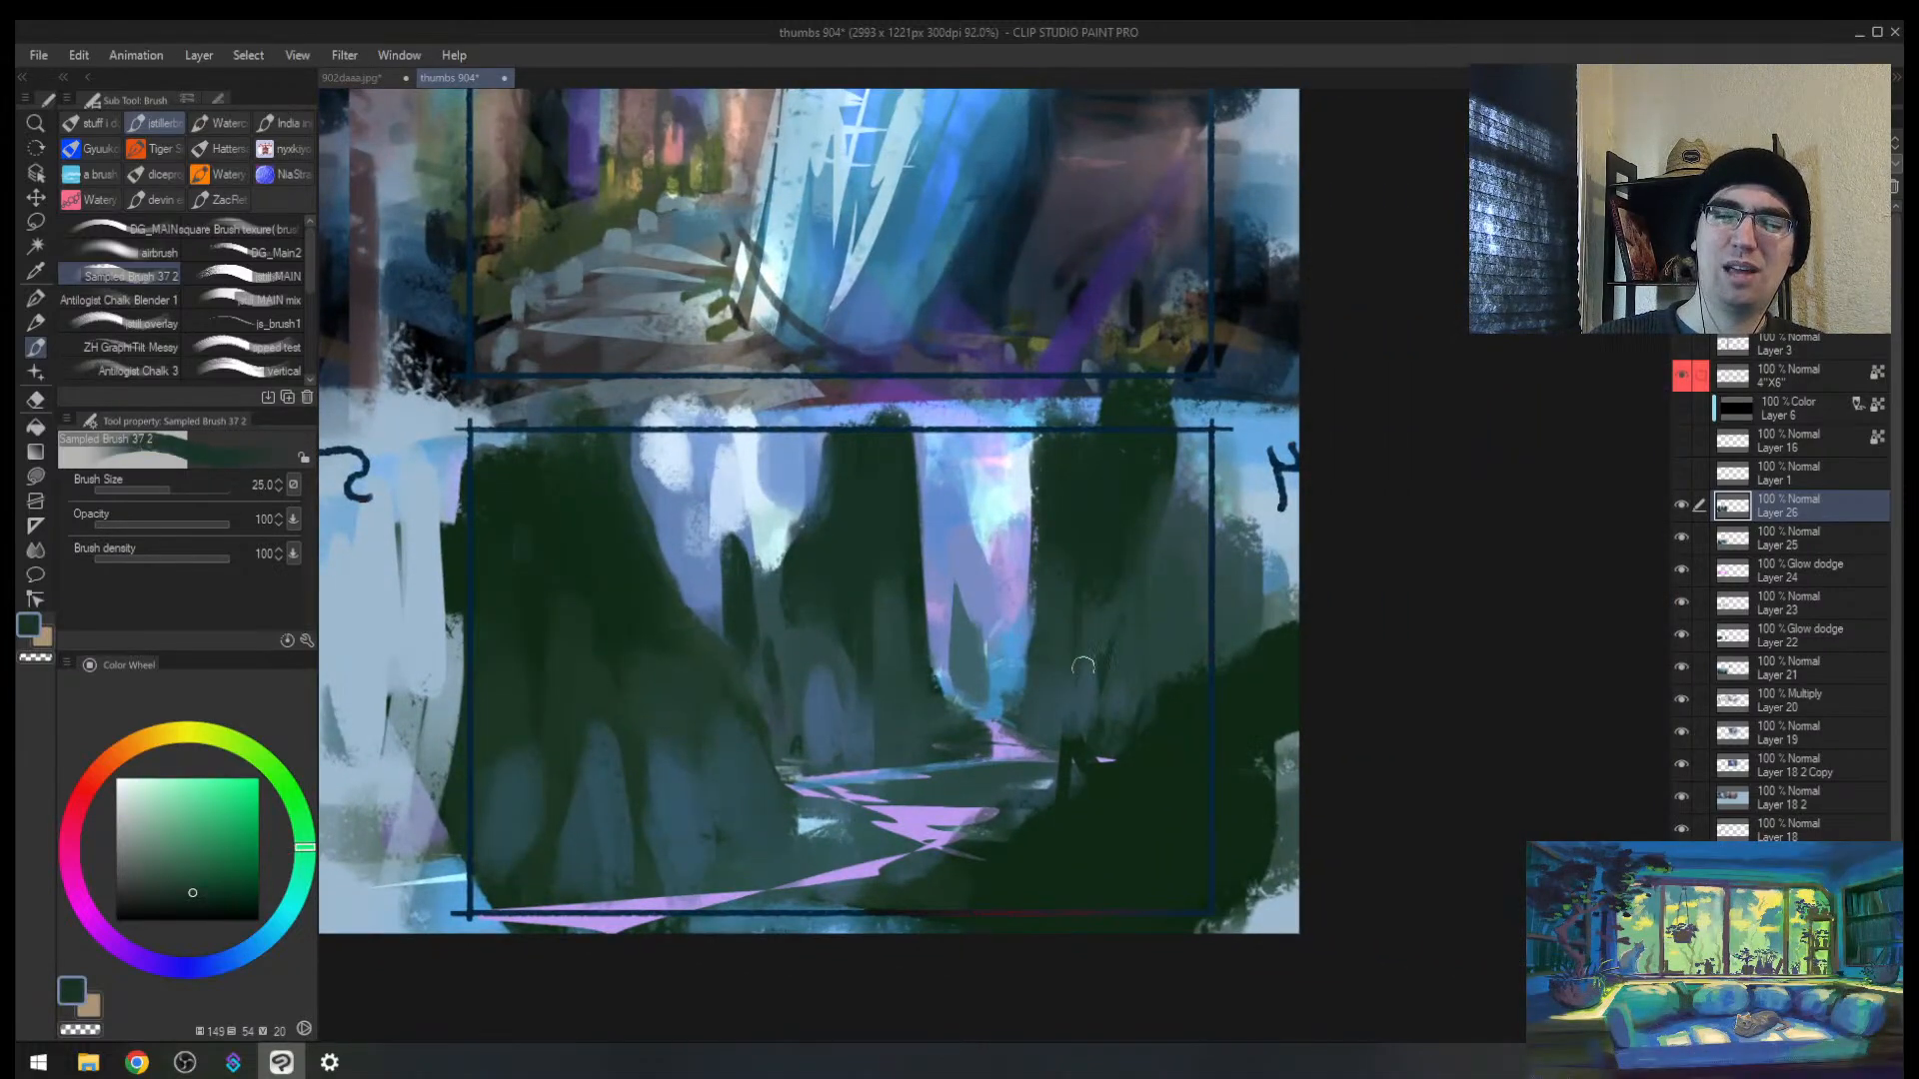
alt+click(1109, 604)
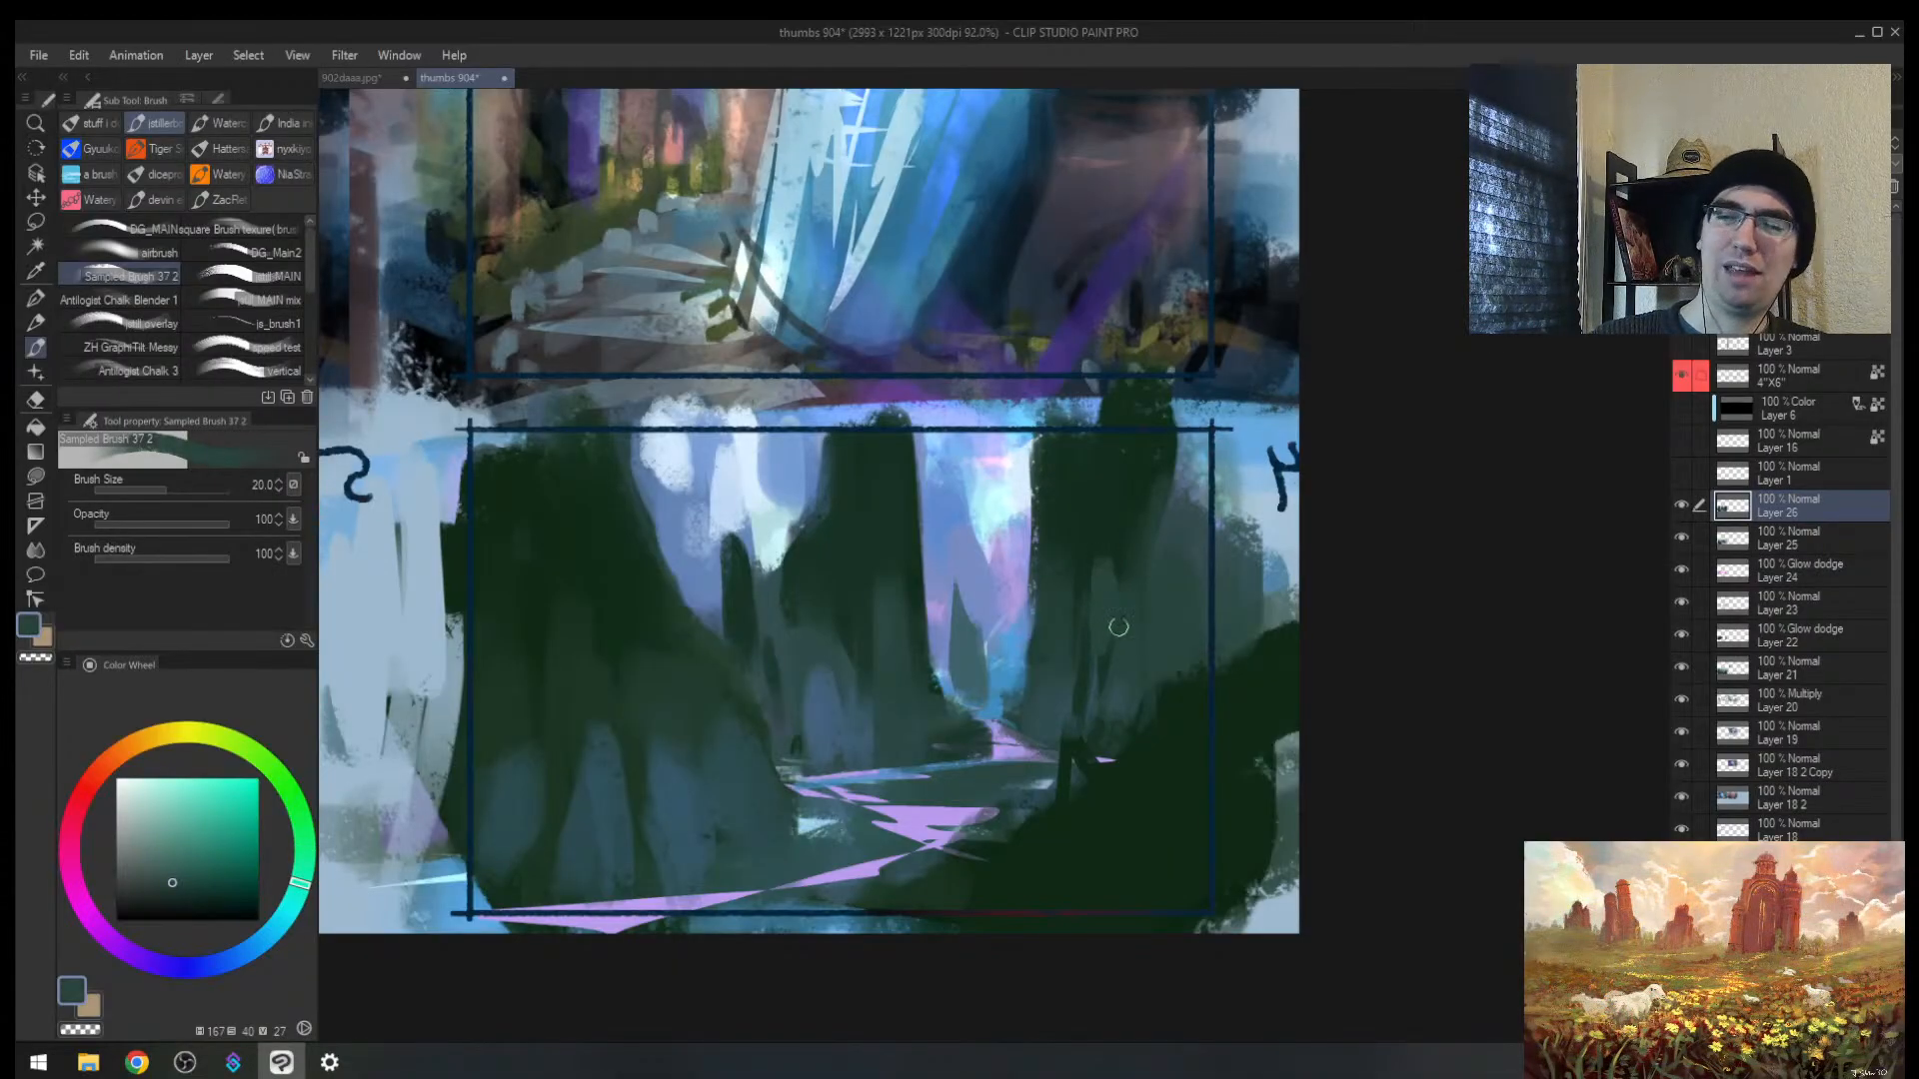
alt+click(1118, 626)
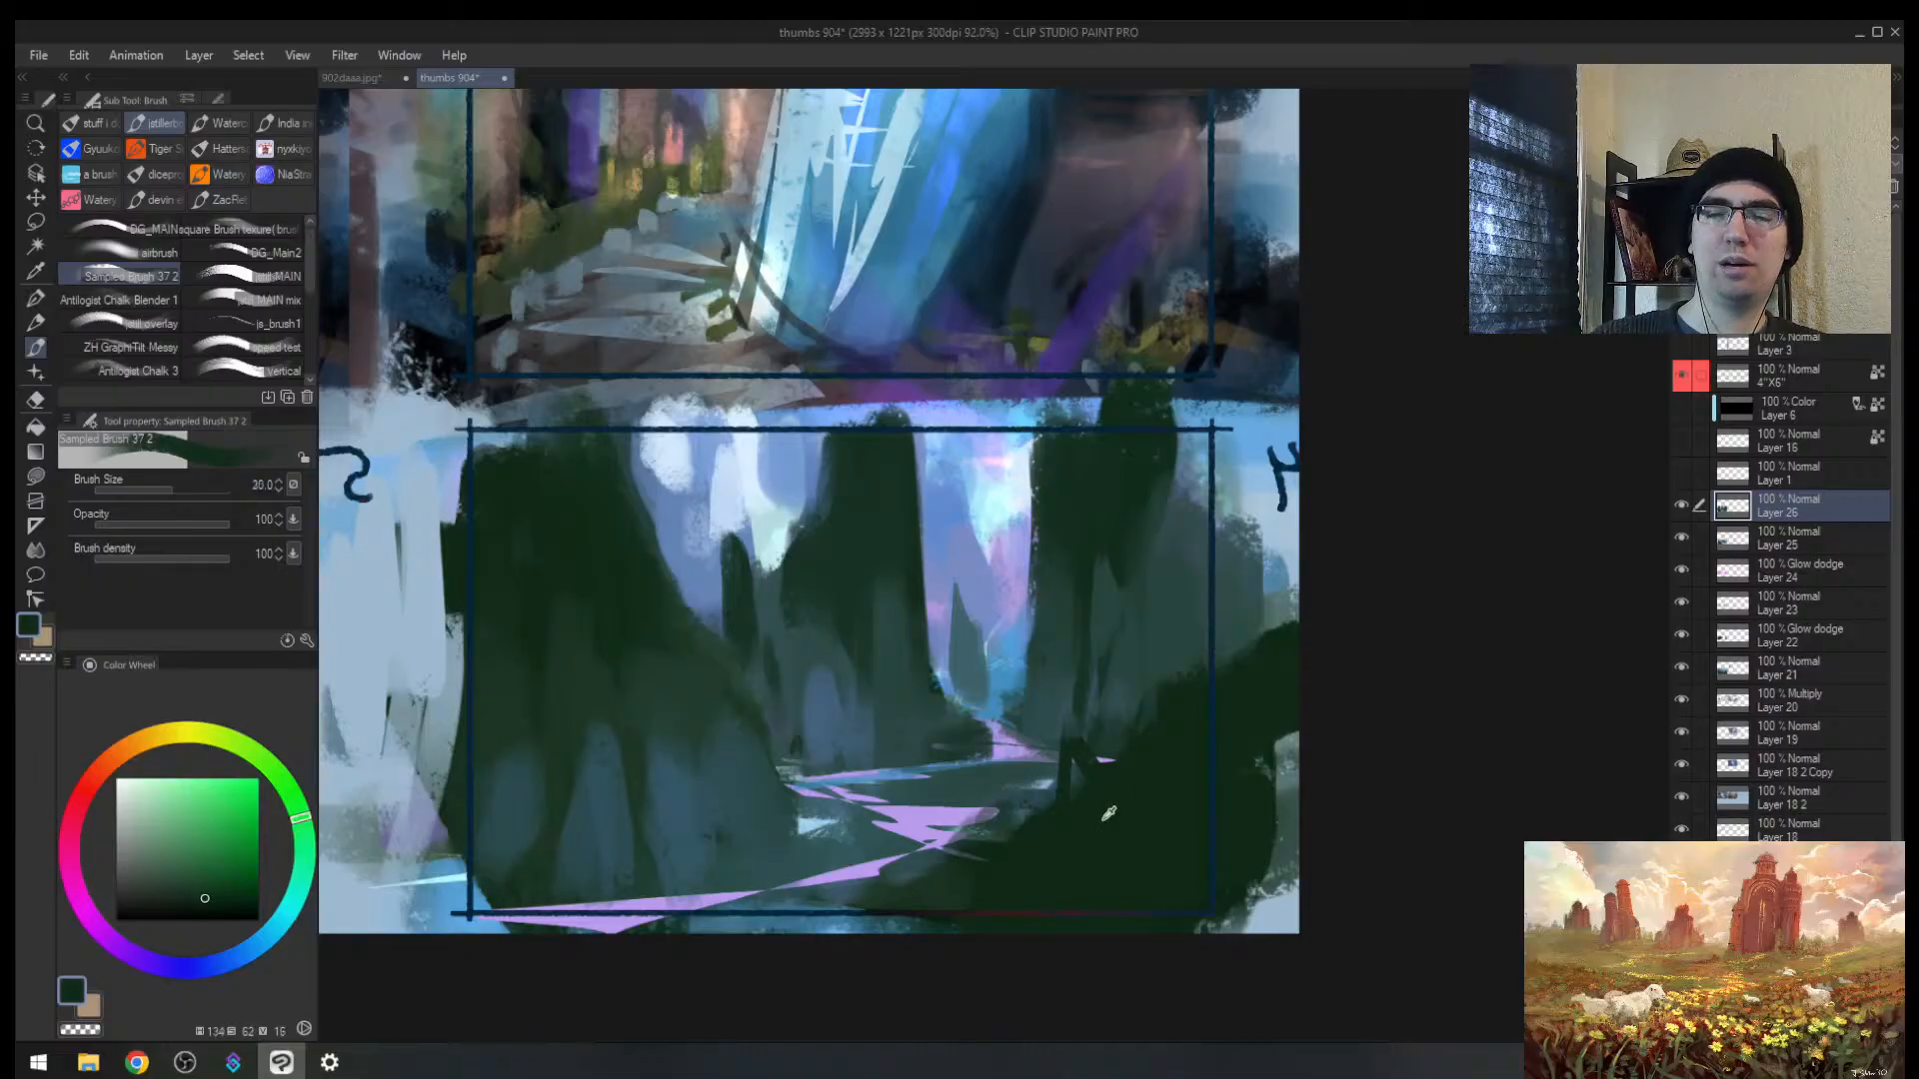
key(])
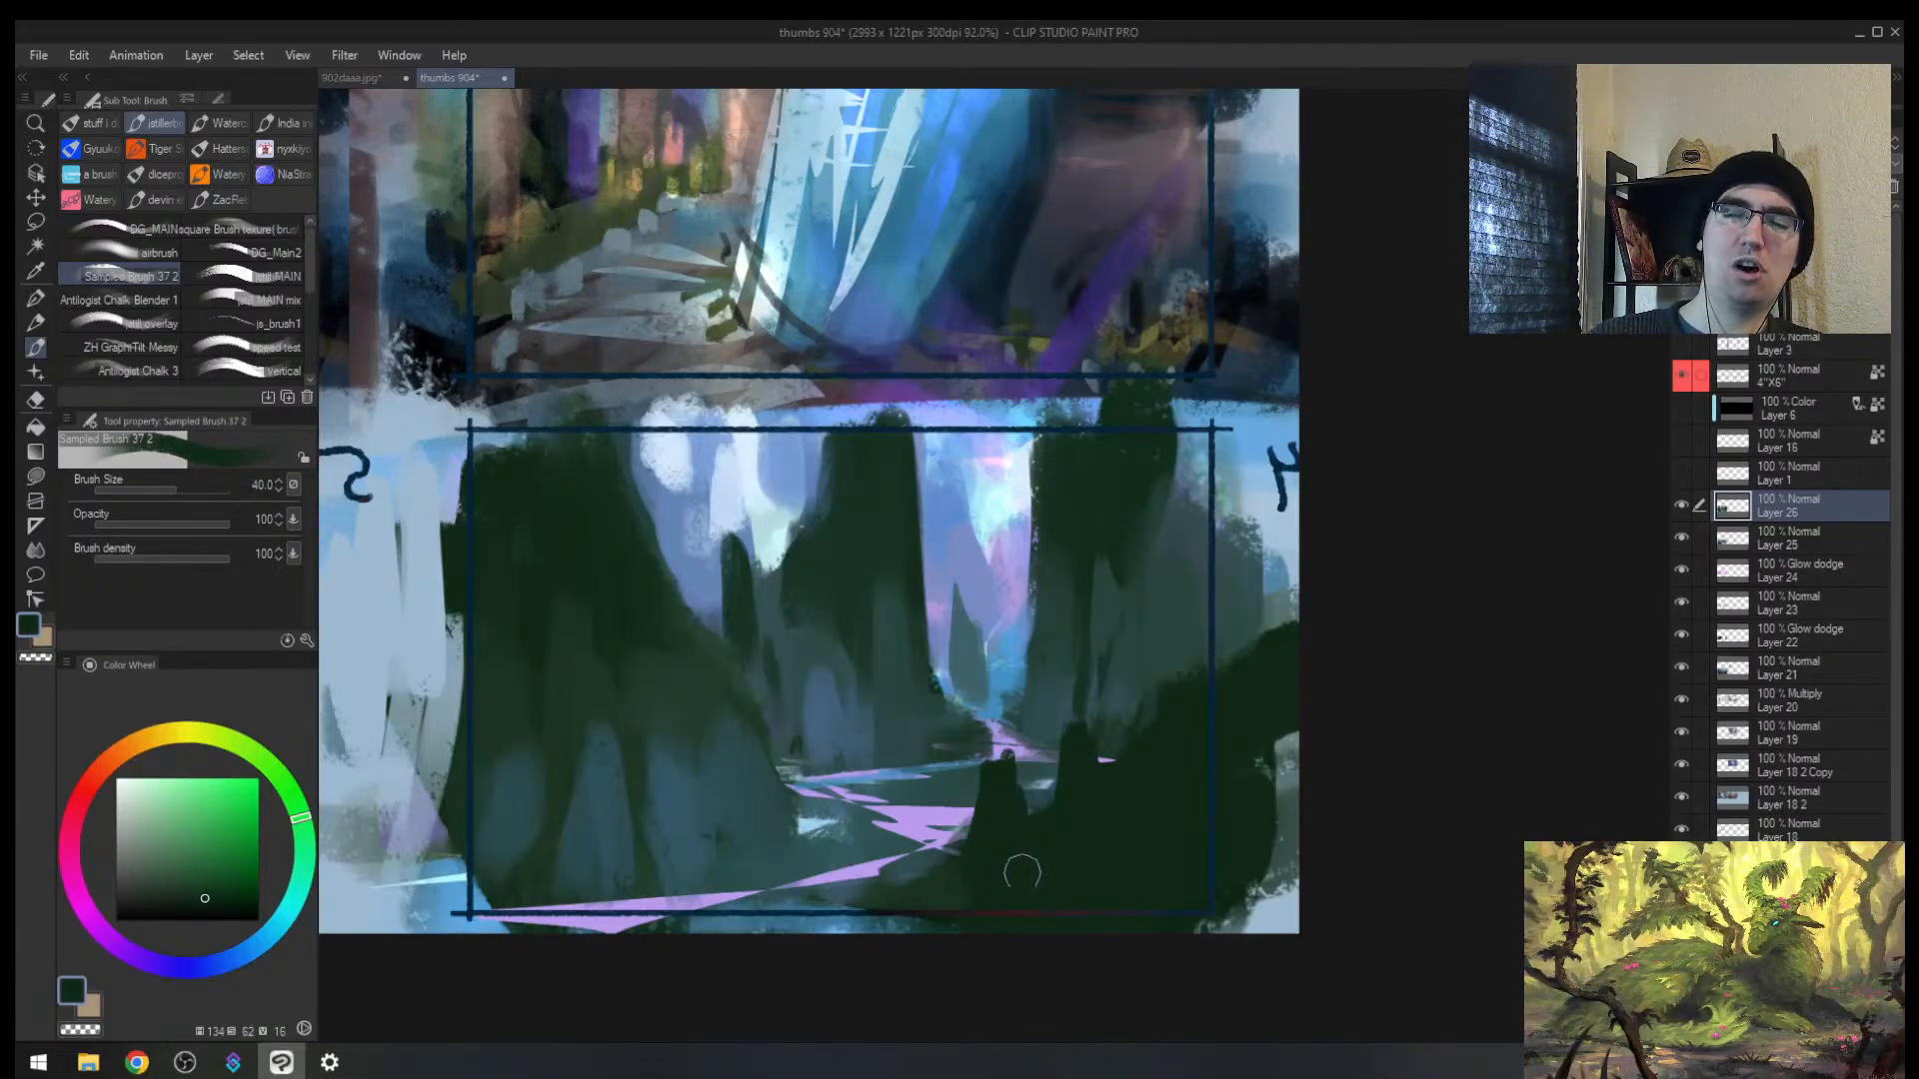
key(h)
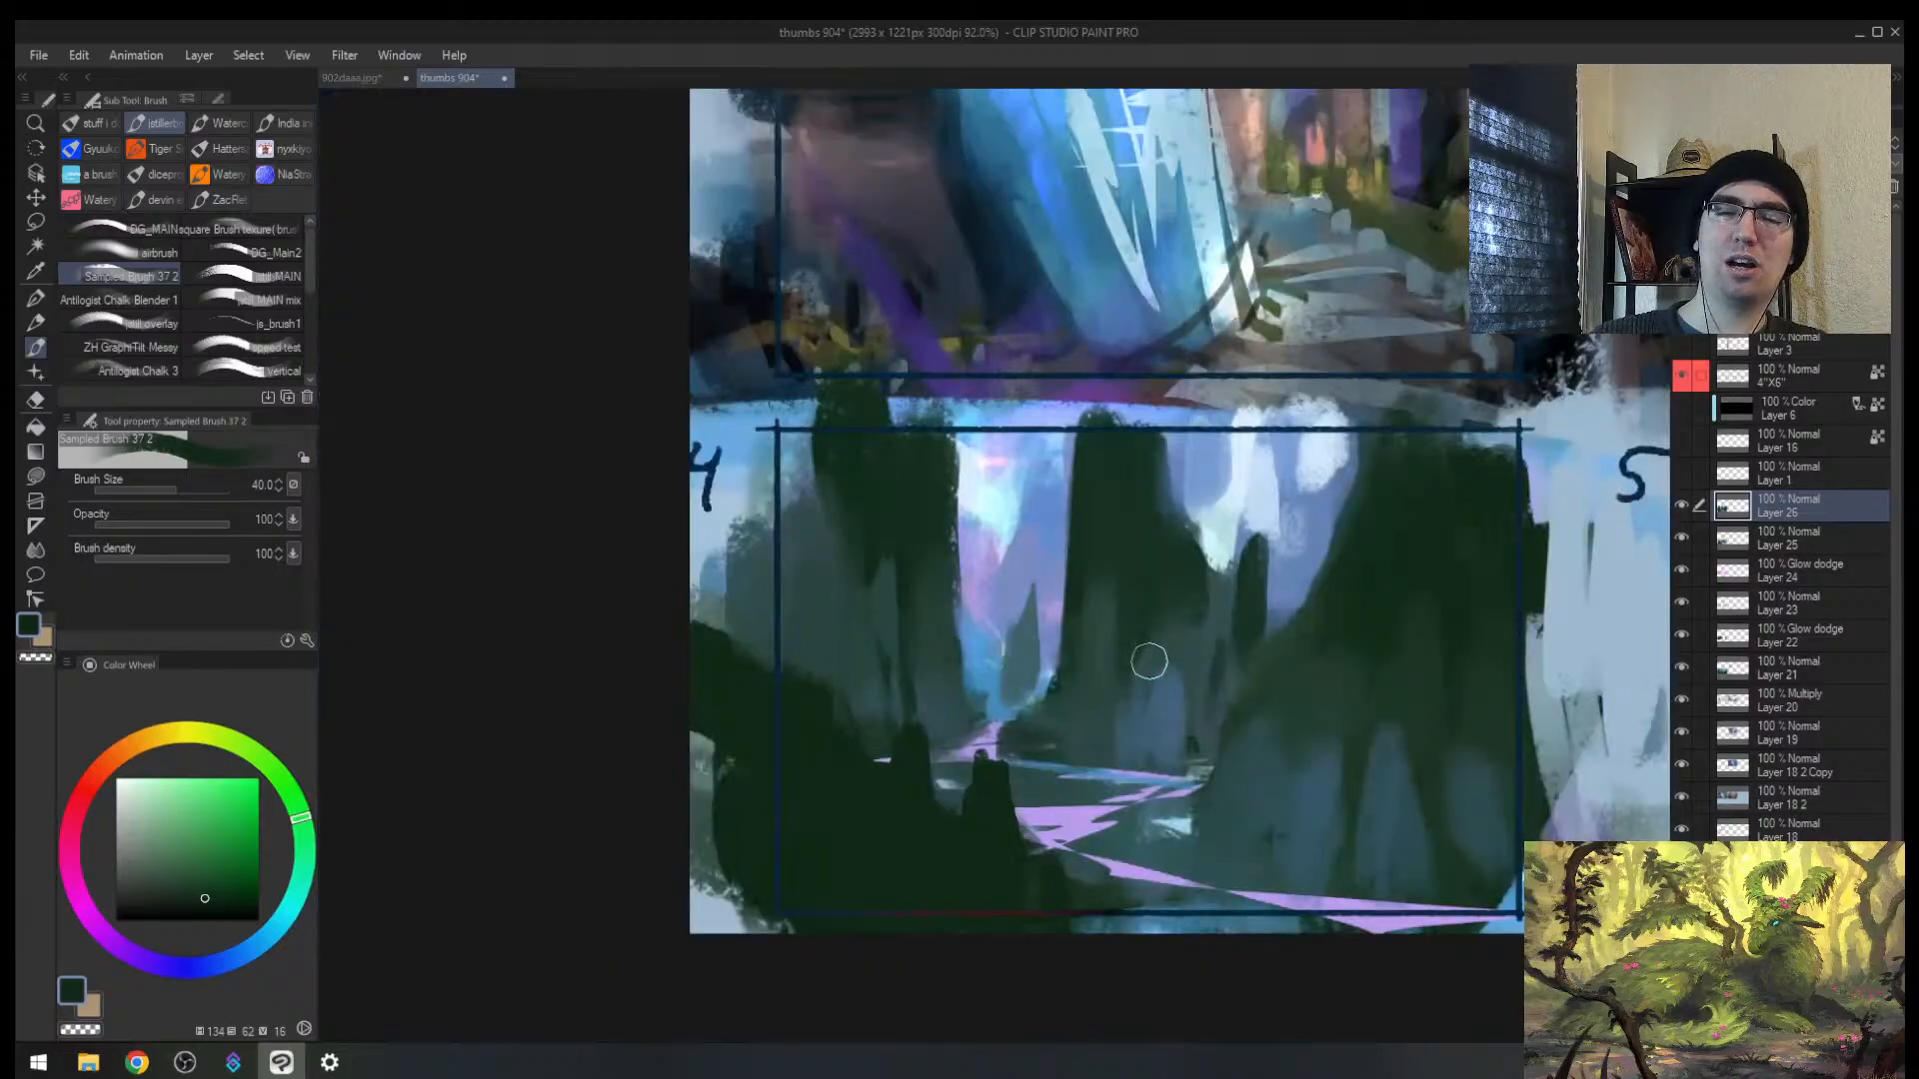
Step: Paint blue and dark teal strokes on the left pillar and darken the gap between pillars
alt+click(1146, 717)
key(])
key(])
key(])
drag(913, 782, 917, 878)
alt+click(913, 799)
drag(907, 763, 924, 907)
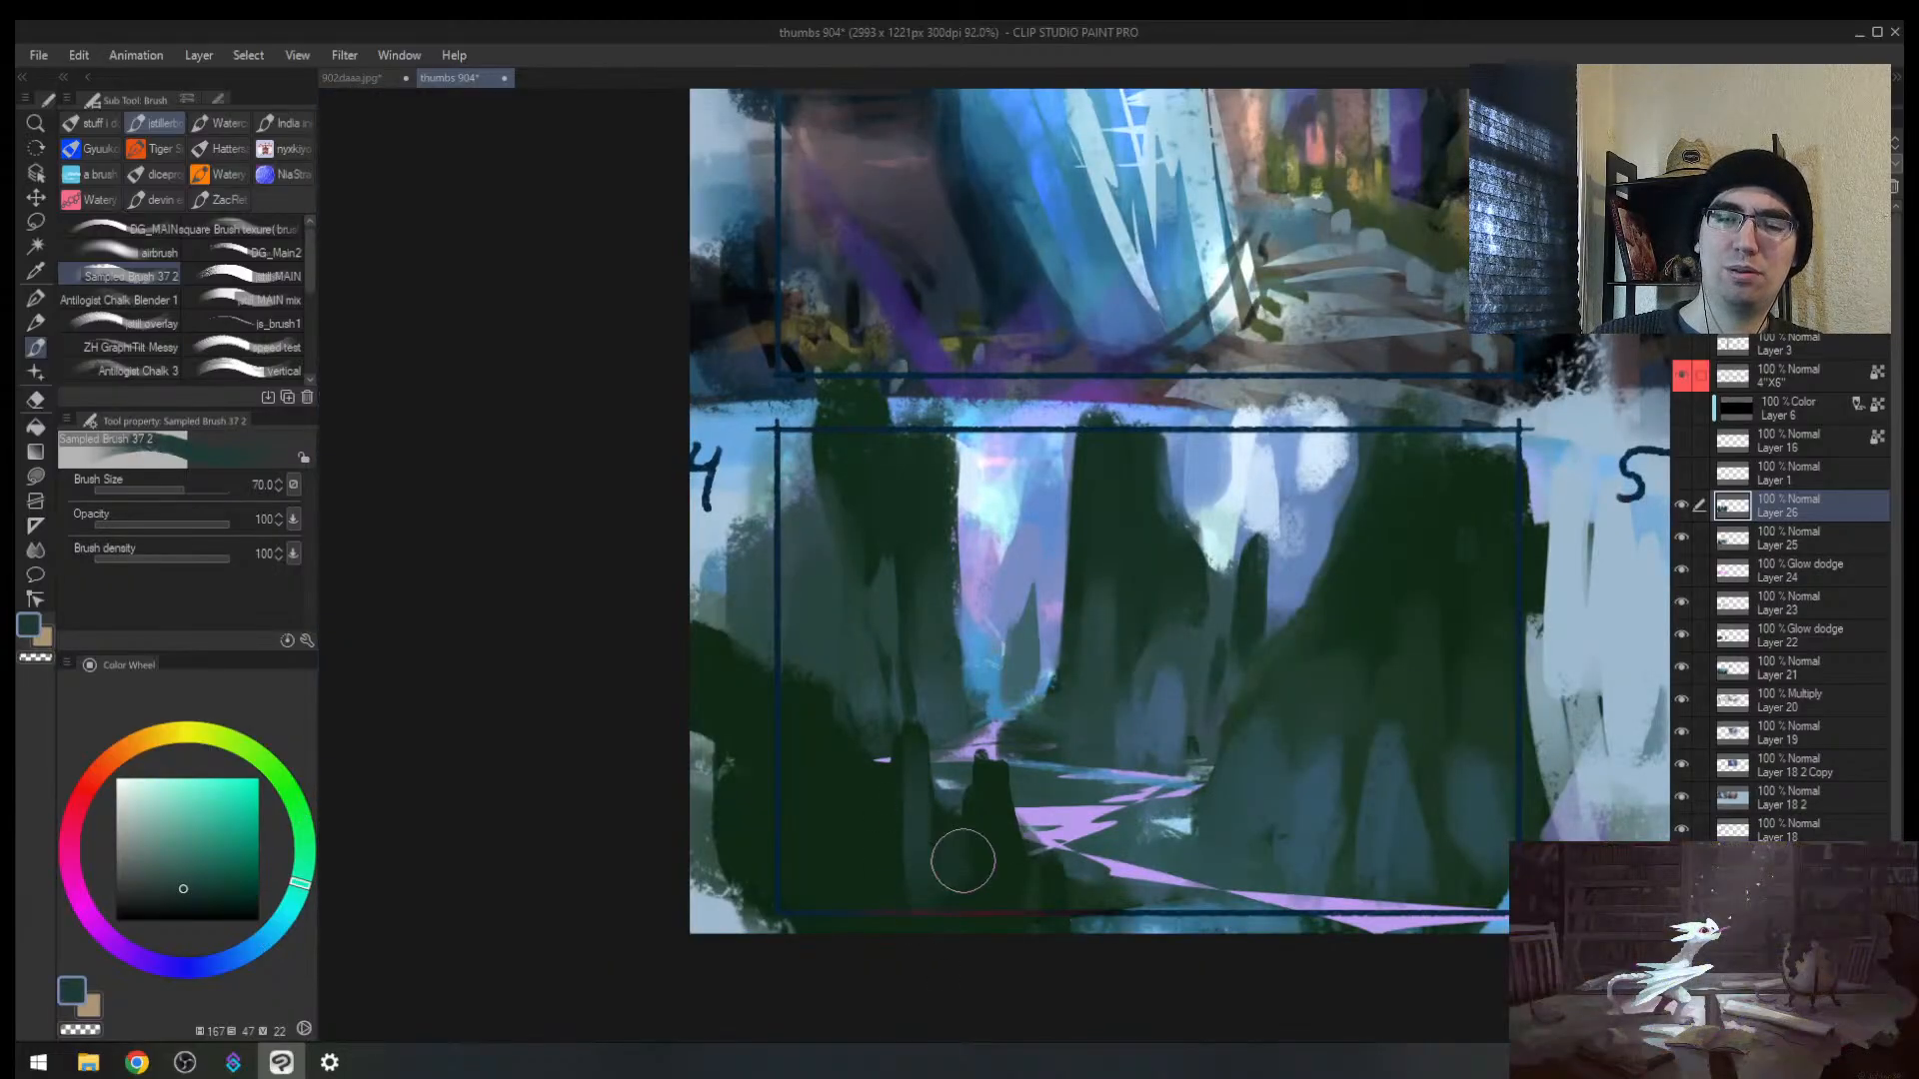
key(])
mouse_move(990, 802)
mouse_down()
mouse_move(1003, 869)
mouse_move(946, 902)
mouse_up()
Step: Paint broad teal strokes over thumbnail 4's lower-left rock
alt+click(967, 823)
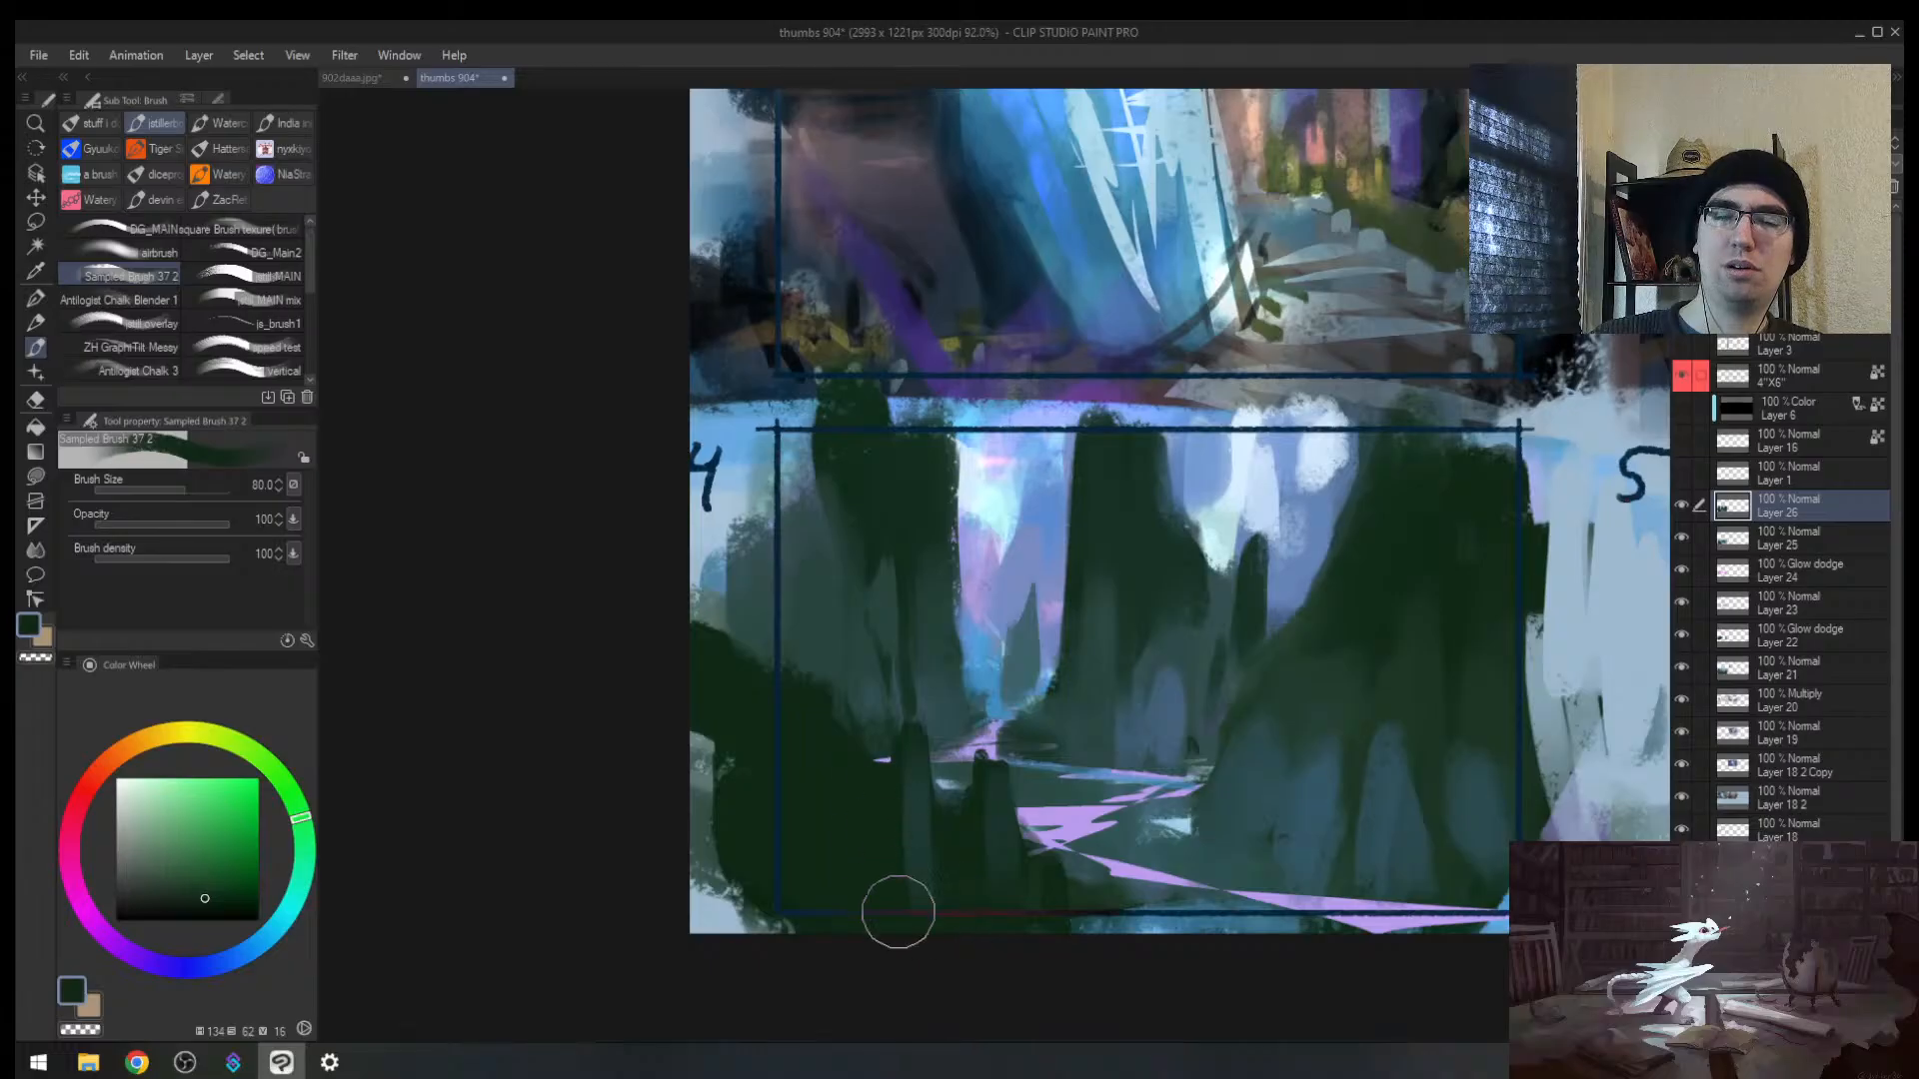
alt+click(912, 835)
key(])
key(])
mouse_move(906, 808)
mouse_down()
mouse_move(904, 913)
mouse_move(847, 894)
mouse_up()
mouse_move(785, 725)
mouse_down()
mouse_move(778, 860)
mouse_move(763, 633)
mouse_up()
Step: Flip the canvas, zoom out to the whole sheet, then zoom in on the upper thumbnails
key(h)
key(alt+space)
mouse_move(1154, 633)
mouse_down()
mouse_move(1122, 652)
mouse_move(1198, 580)
mouse_move(1125, 630)
mouse_move(1154, 588)
mouse_up()
key(space)
drag(1150, 579, 1134, 653)
drag(1134, 653, 1130, 612)
key(alt+space)
drag(747, 531, 861, 479)
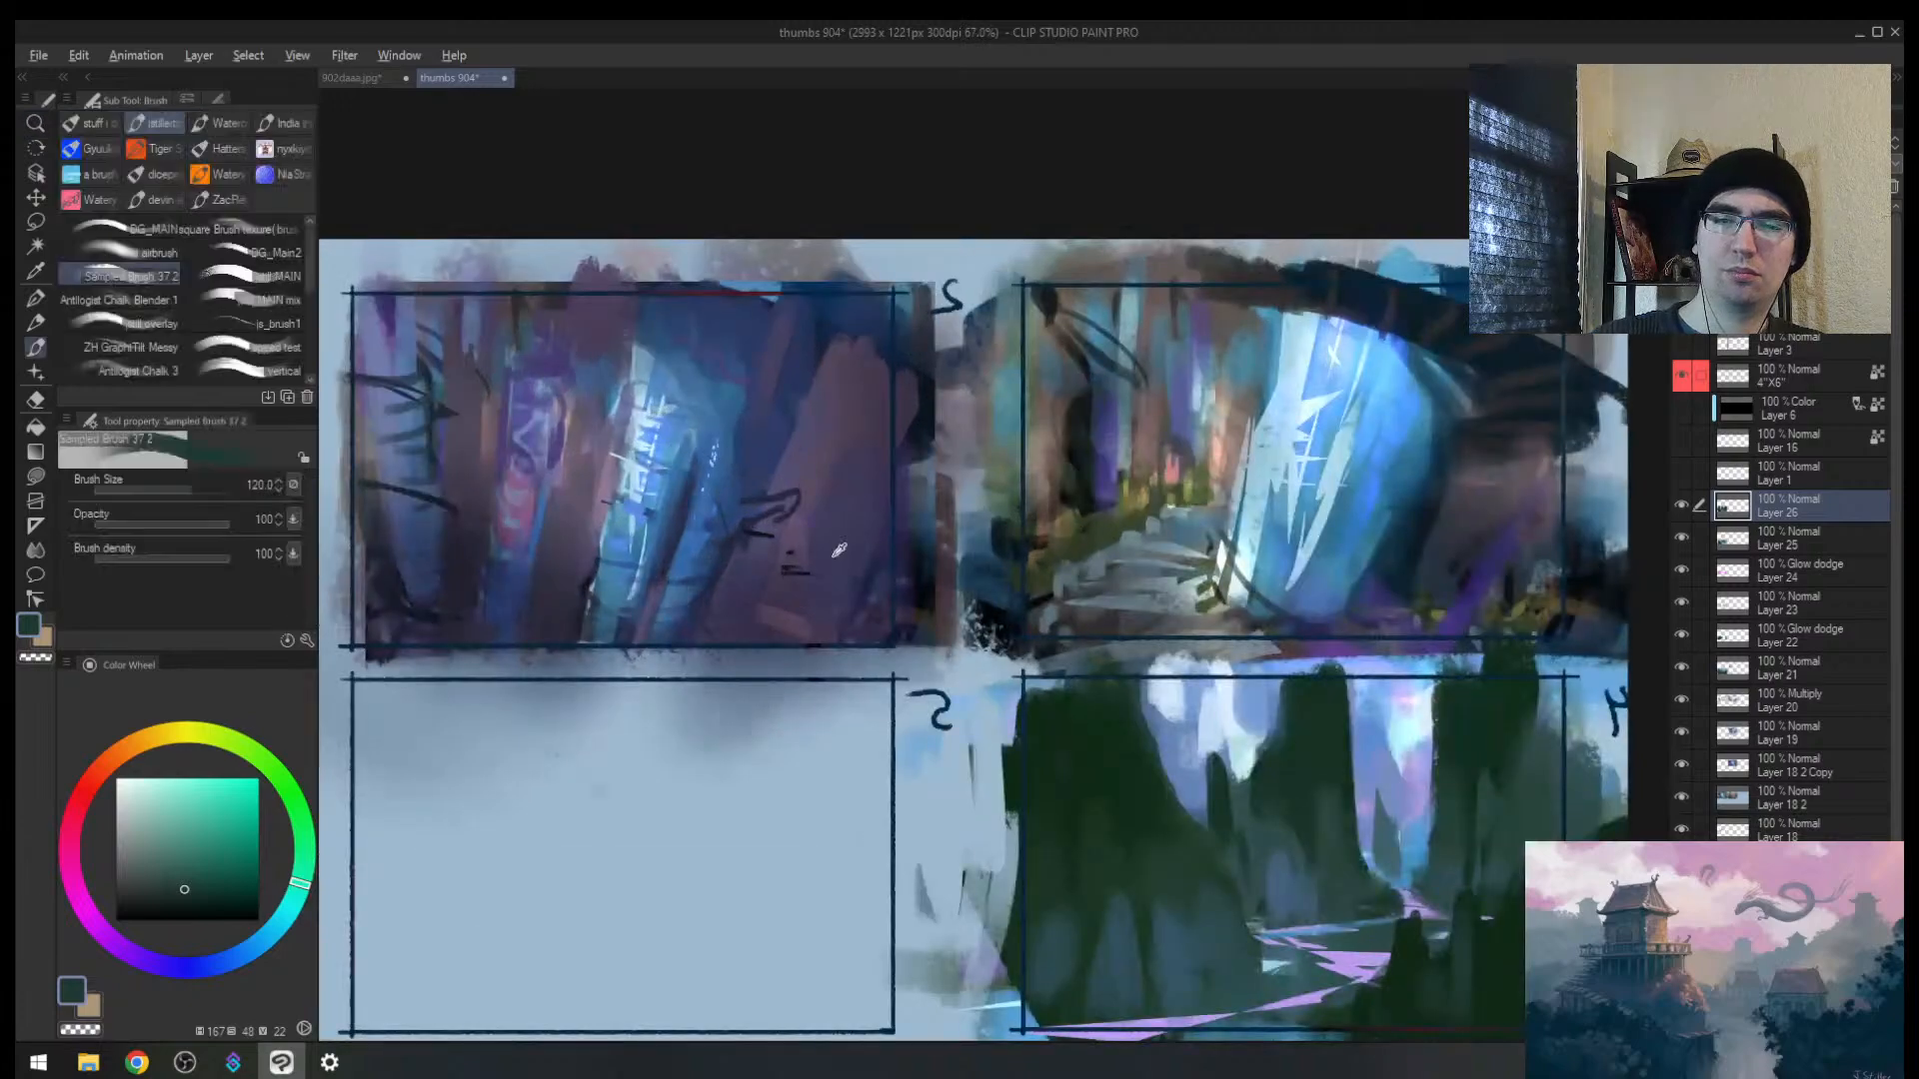
Step: Centre thumbnail 1 and paint purple over its left trunk and dark strokes over the path
drag(1351, 520, 932, 518)
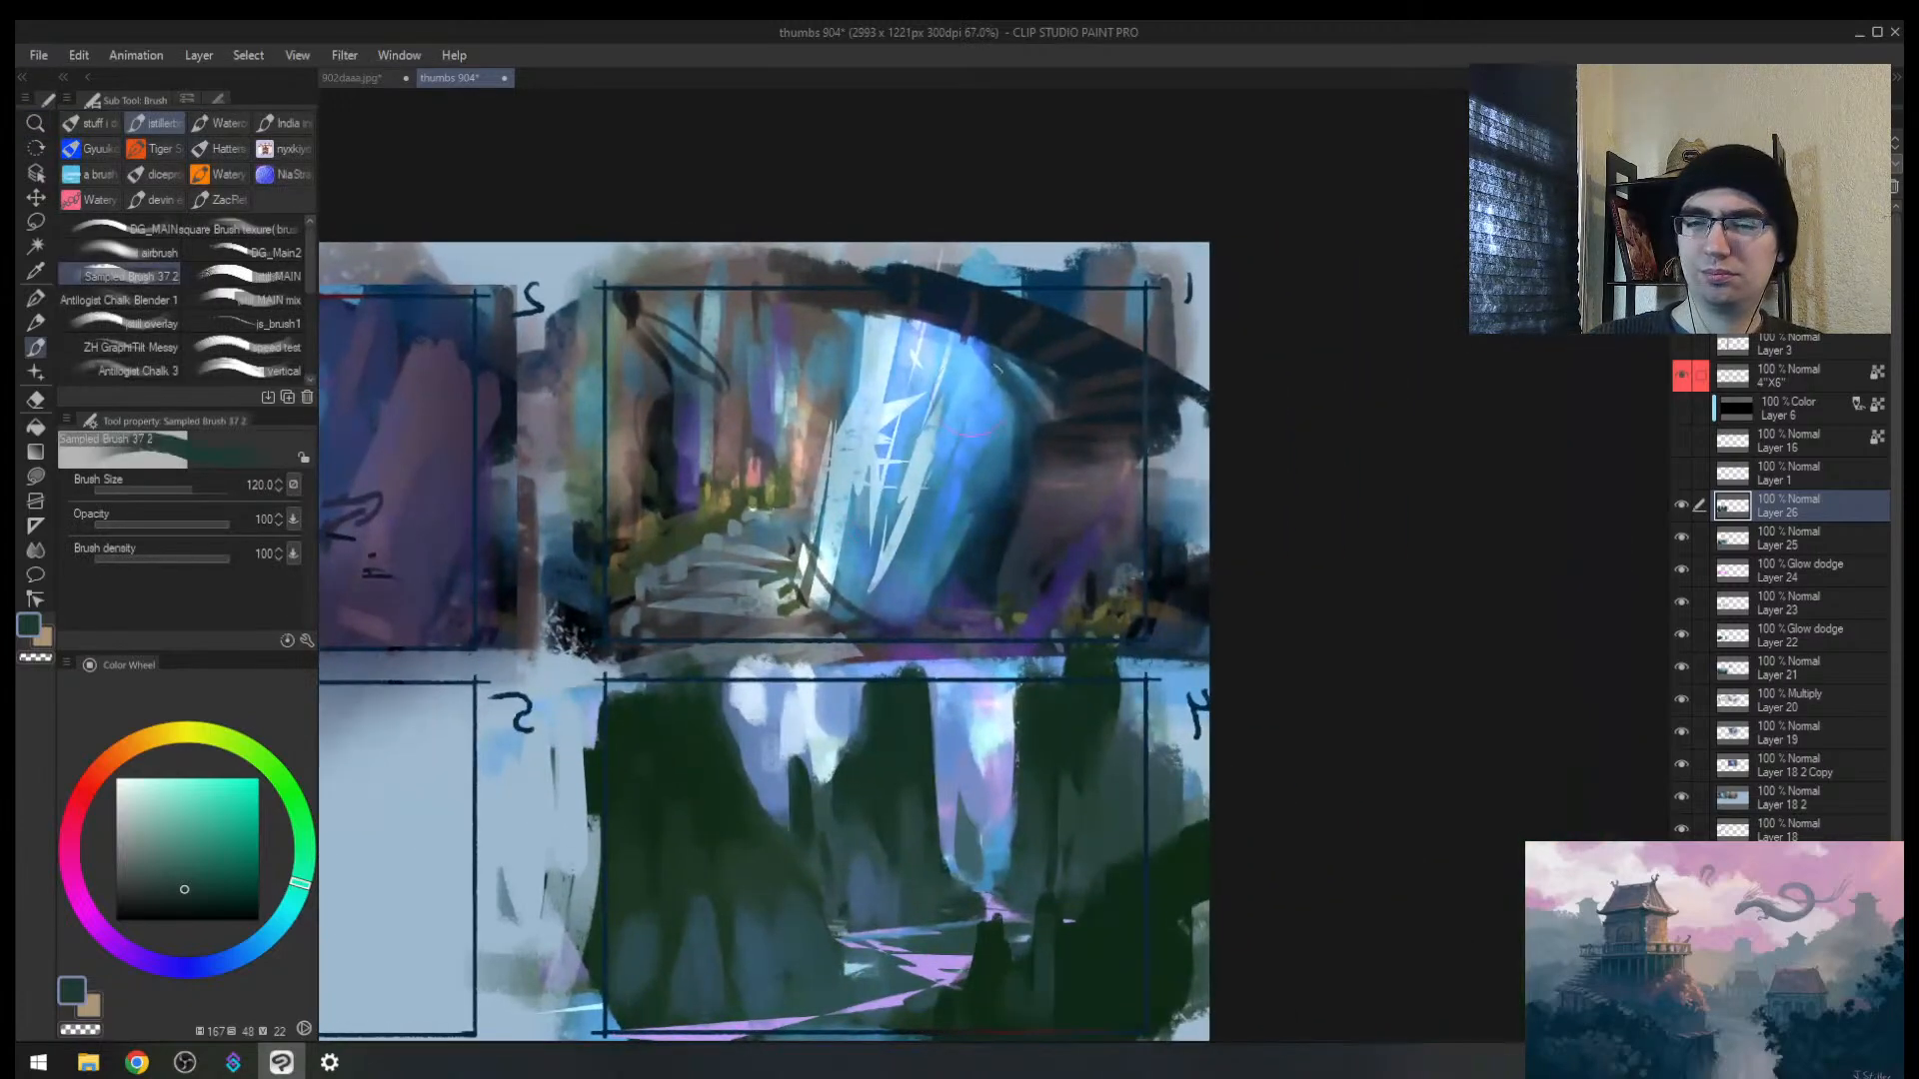
alt+click(674, 502)
alt+click(664, 520)
alt+click(685, 480)
drag(671, 446, 667, 519)
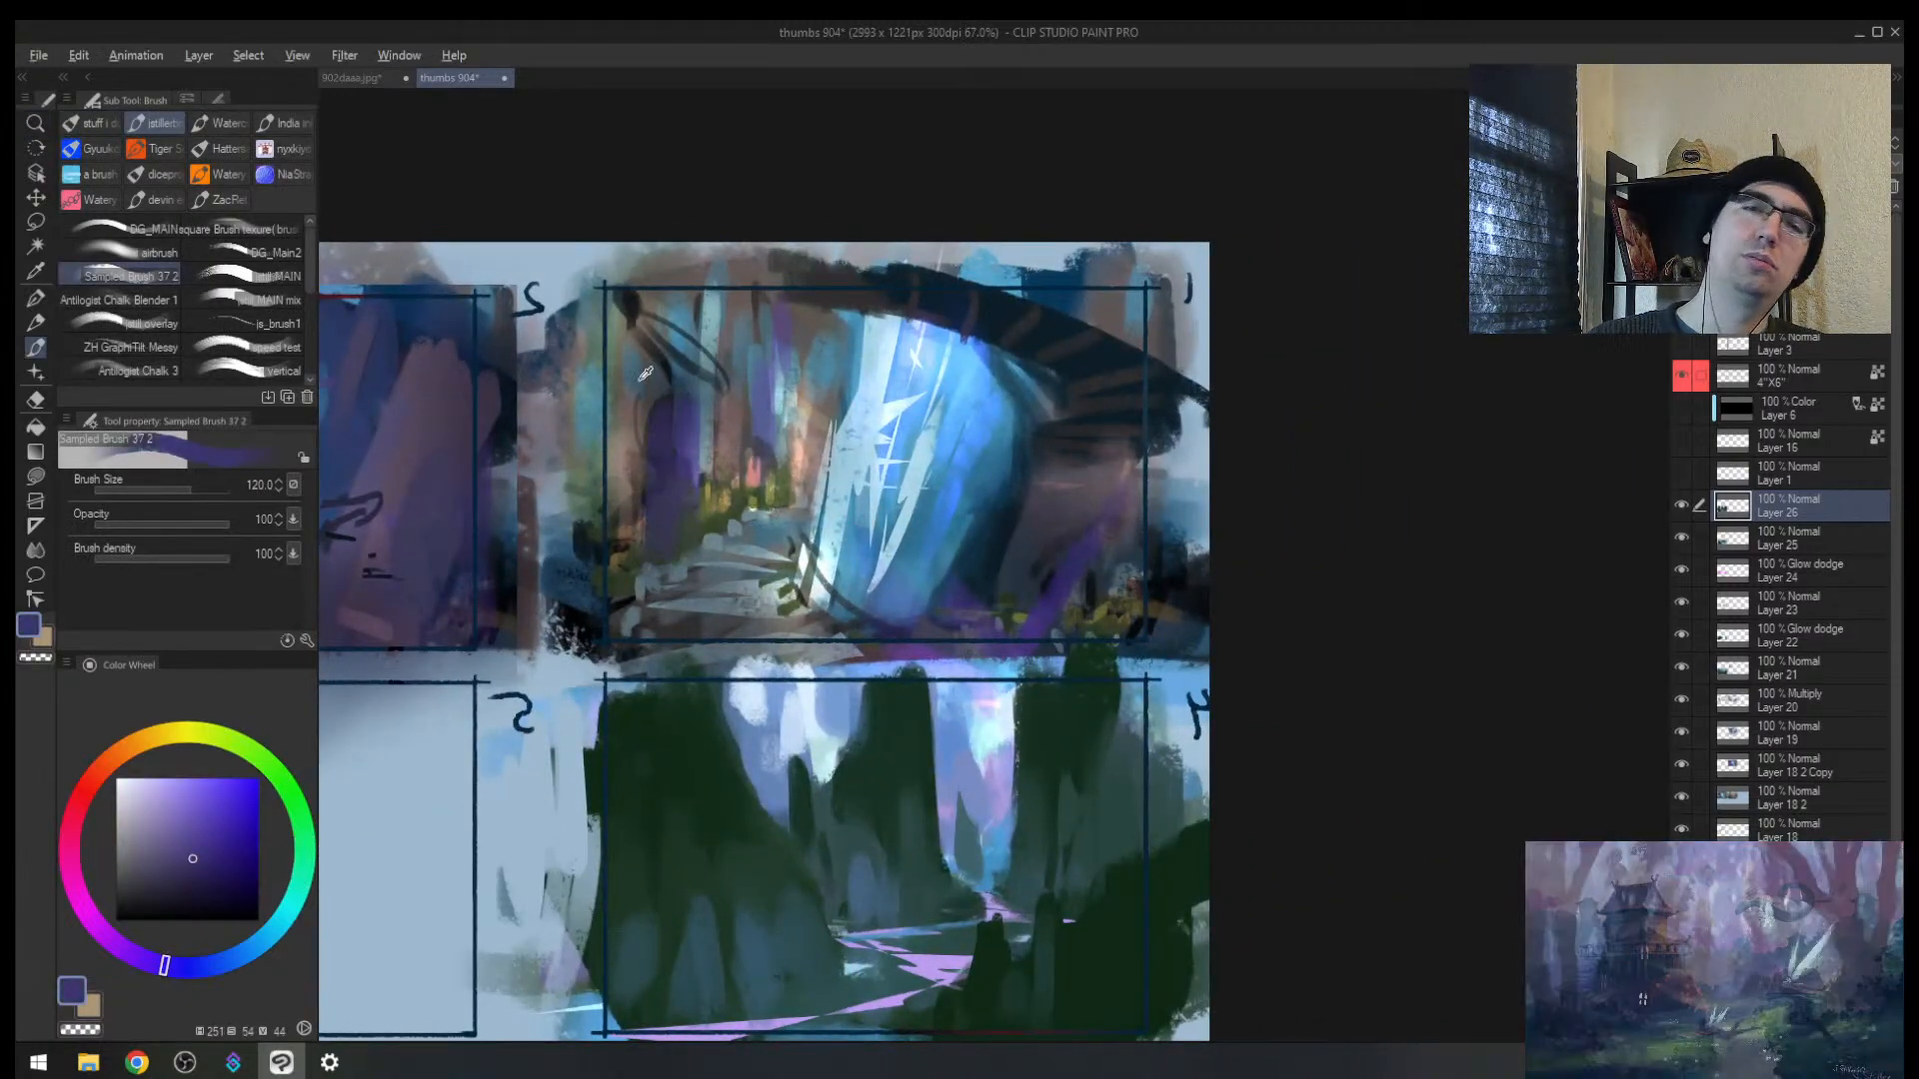
alt+click(641, 380)
drag(643, 375, 612, 459)
alt+click(645, 430)
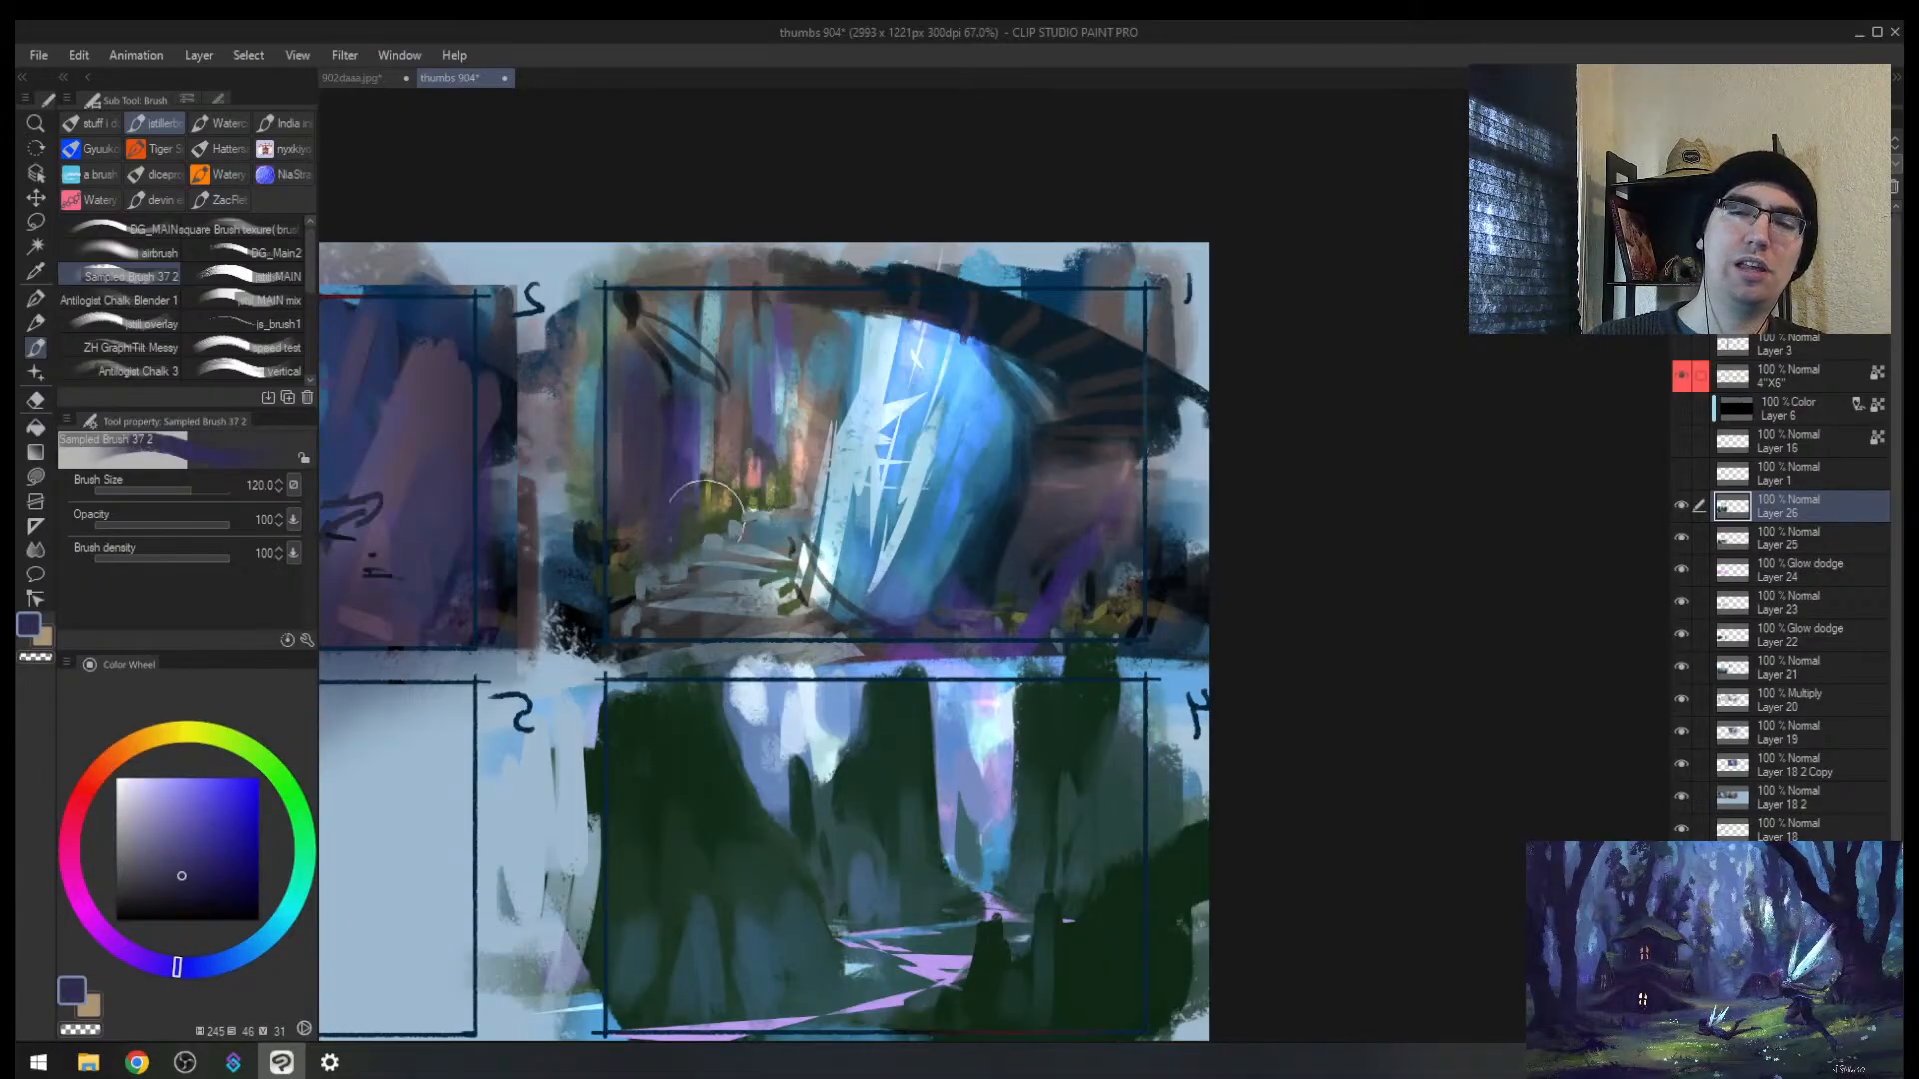
mouse_move(706, 518)
mouse_down()
mouse_move(706, 564)
mouse_move(738, 533)
mouse_move(757, 555)
mouse_up()
Step: Darken the waterfall's base and right edge with dark blue, then add a lighter teal stroke
alt+click(739, 508)
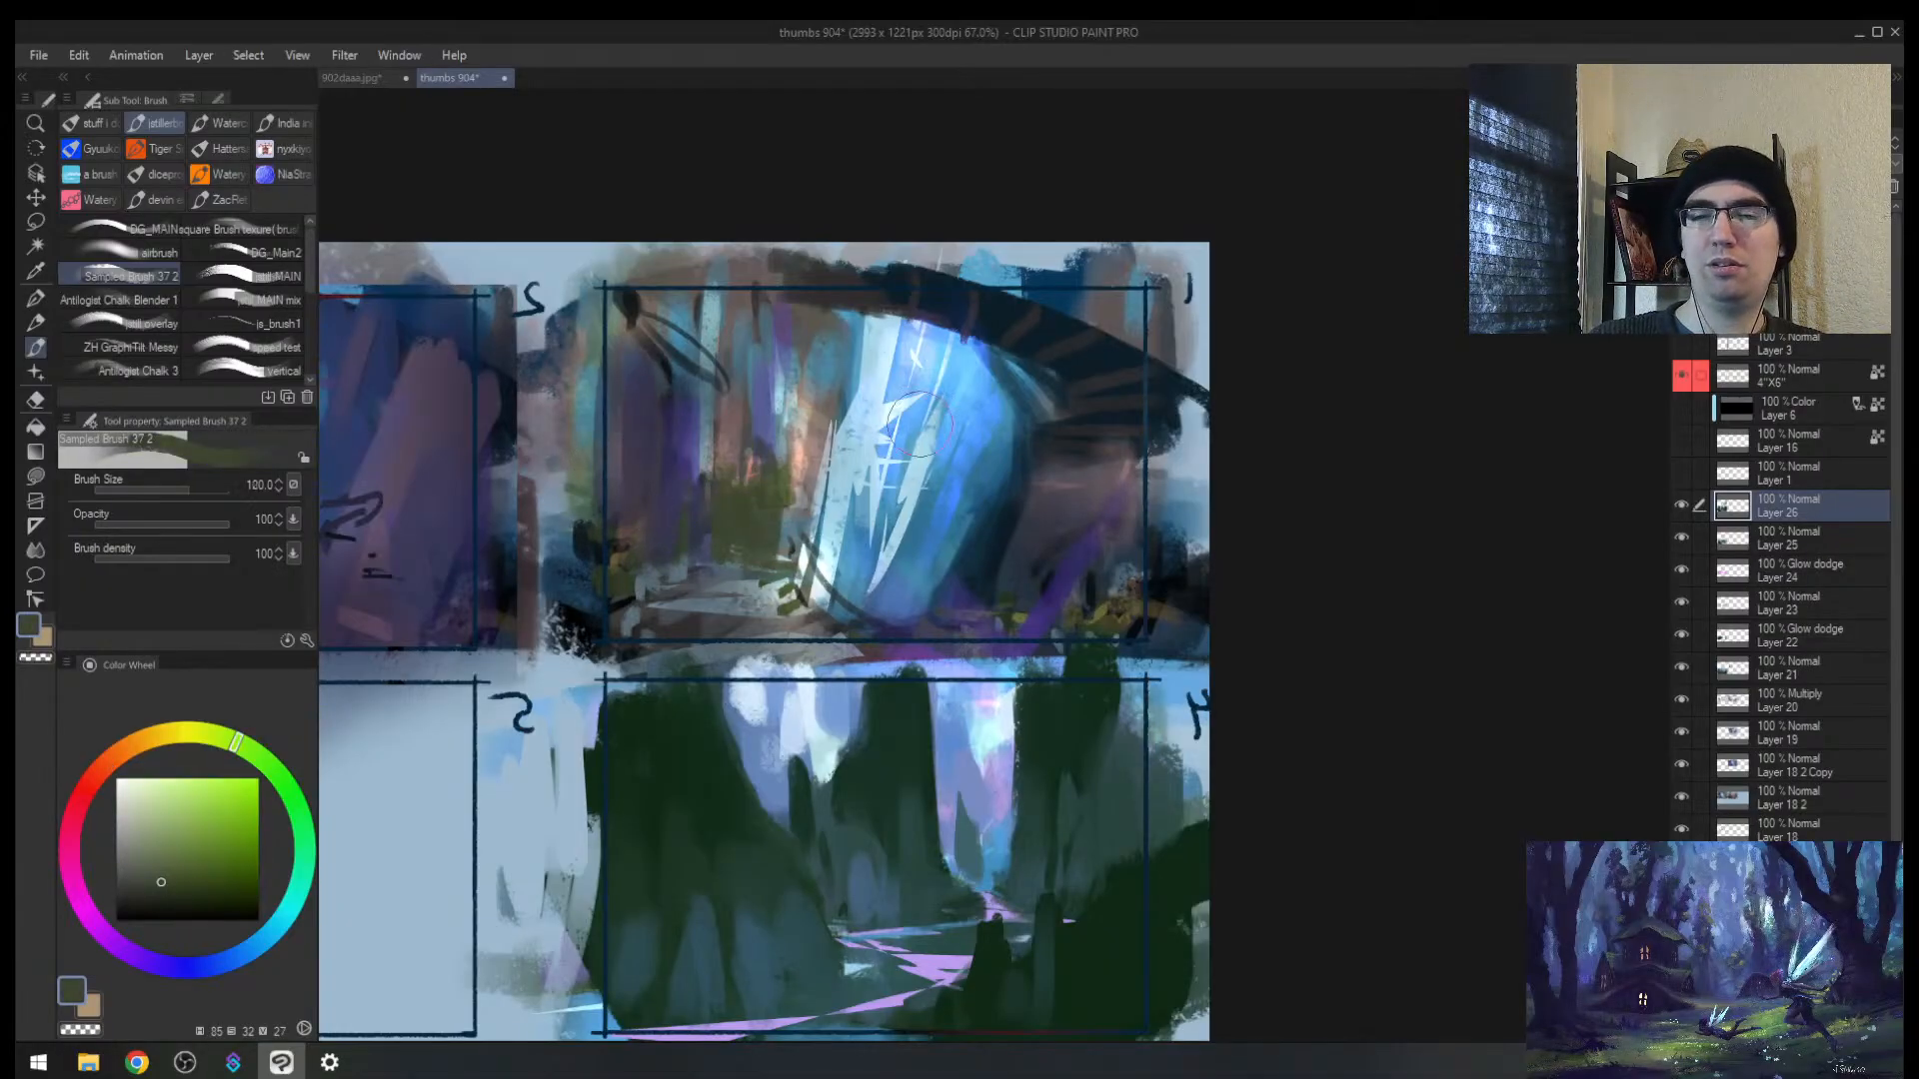
key(])
alt+click(1000, 568)
drag(1002, 565, 967, 618)
alt+click(953, 527)
key([)
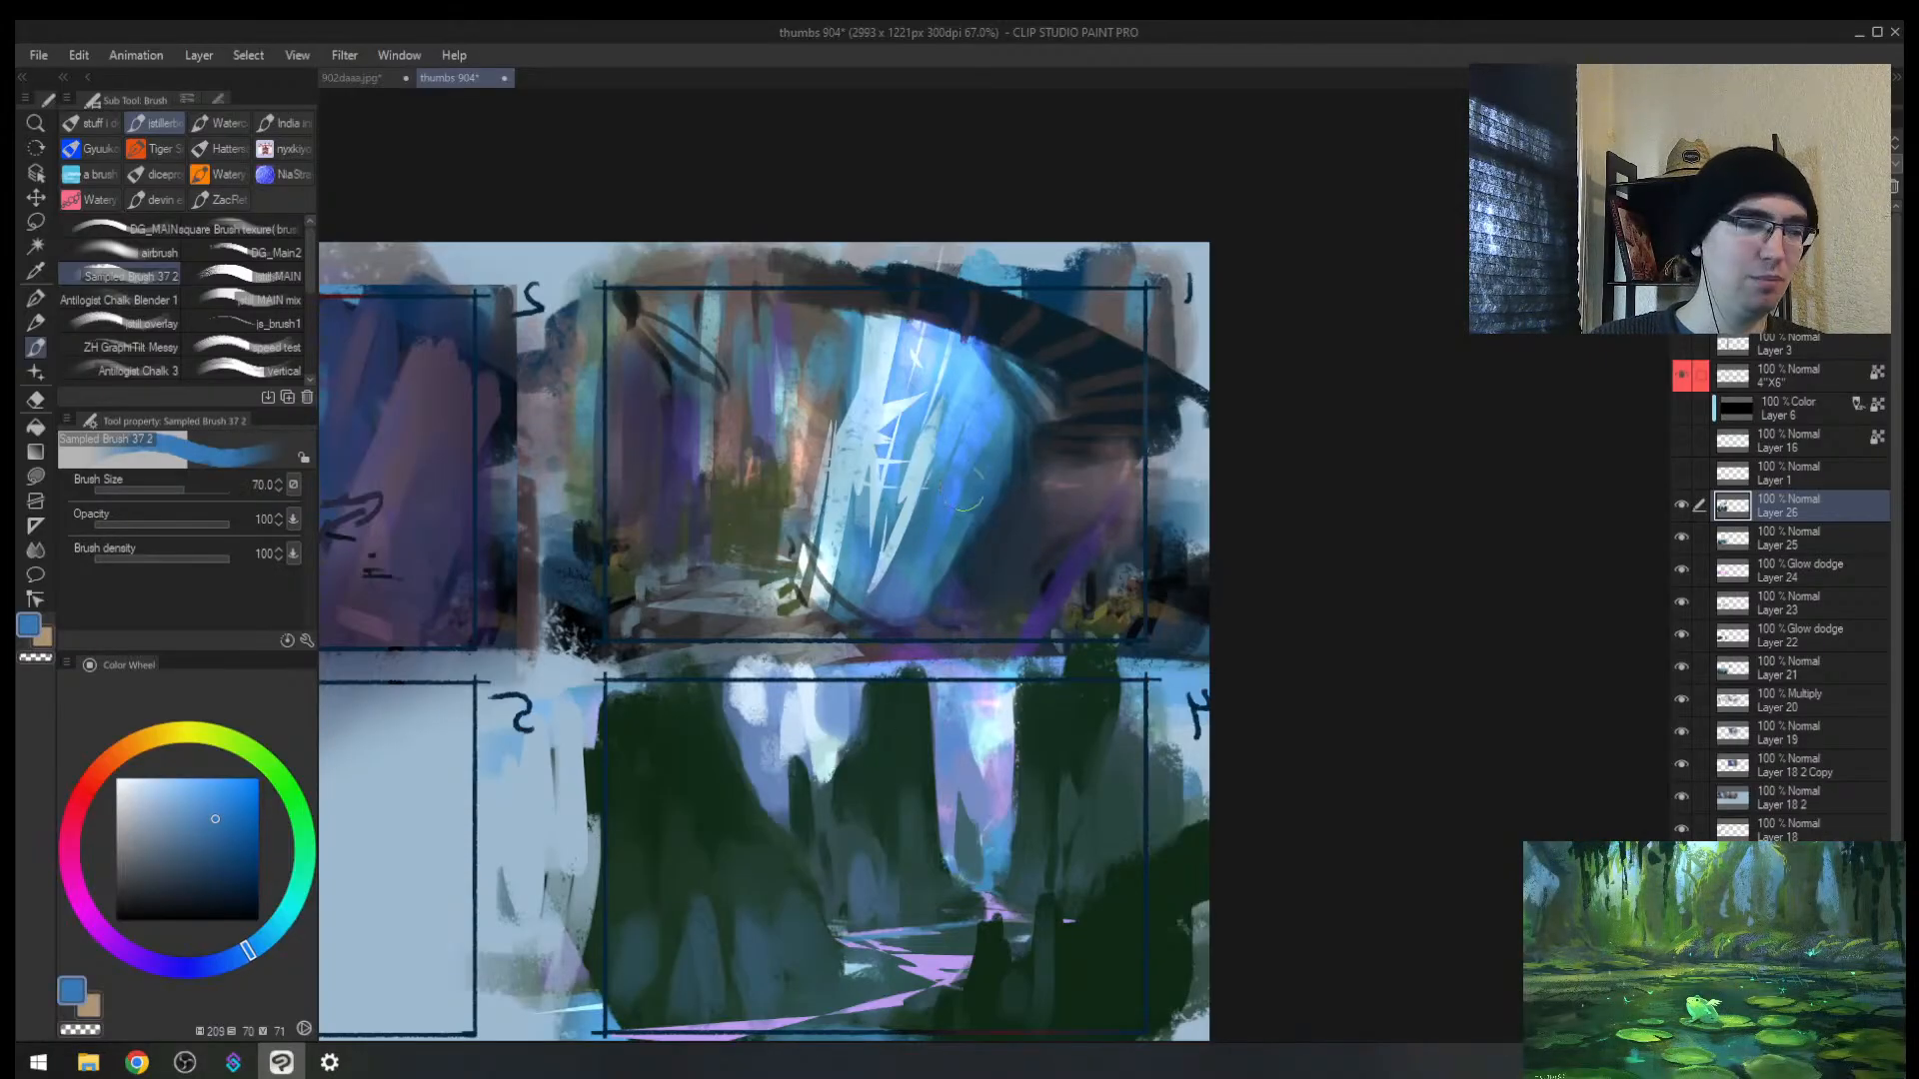
alt+click(969, 566)
key([)
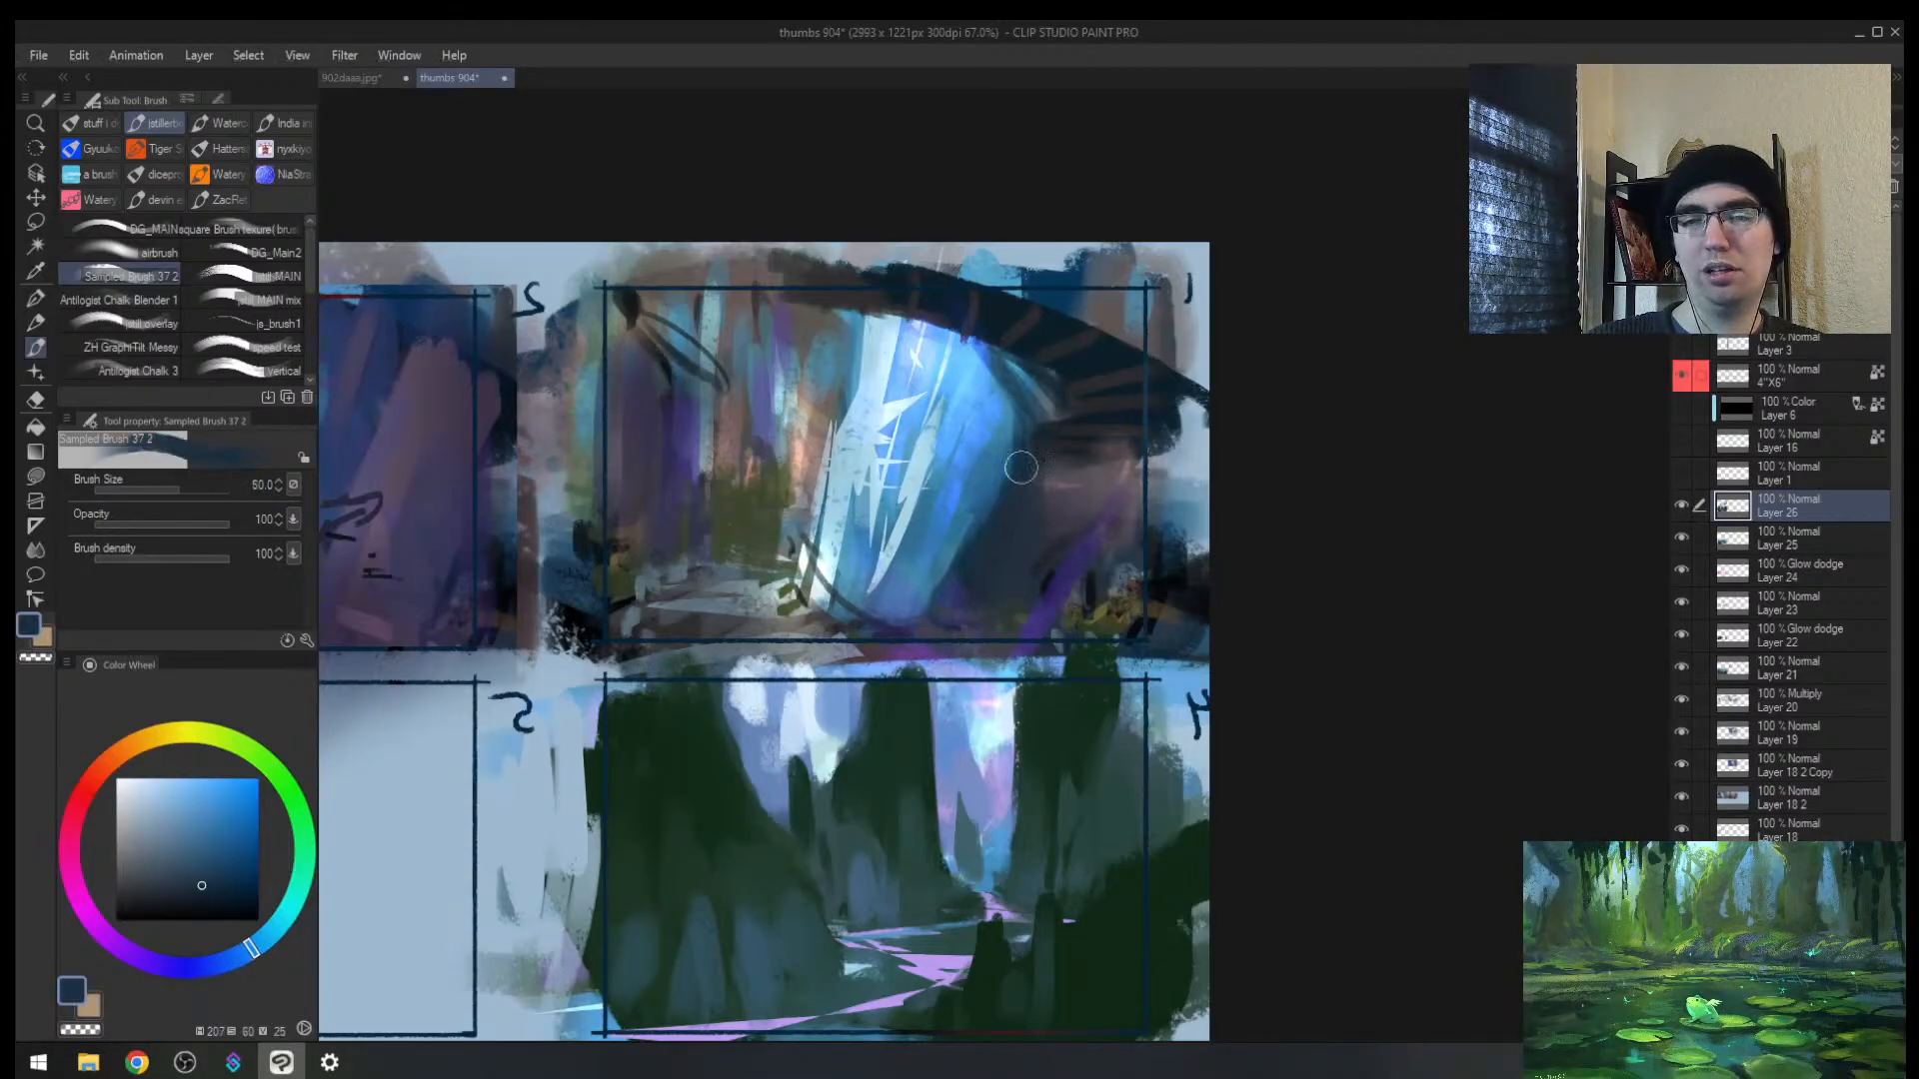
mouse_move(1002, 471)
mouse_down()
mouse_move(926, 636)
mouse_move(952, 574)
mouse_up()
alt+click(990, 472)
drag(993, 463, 921, 644)
key(bracketleft)
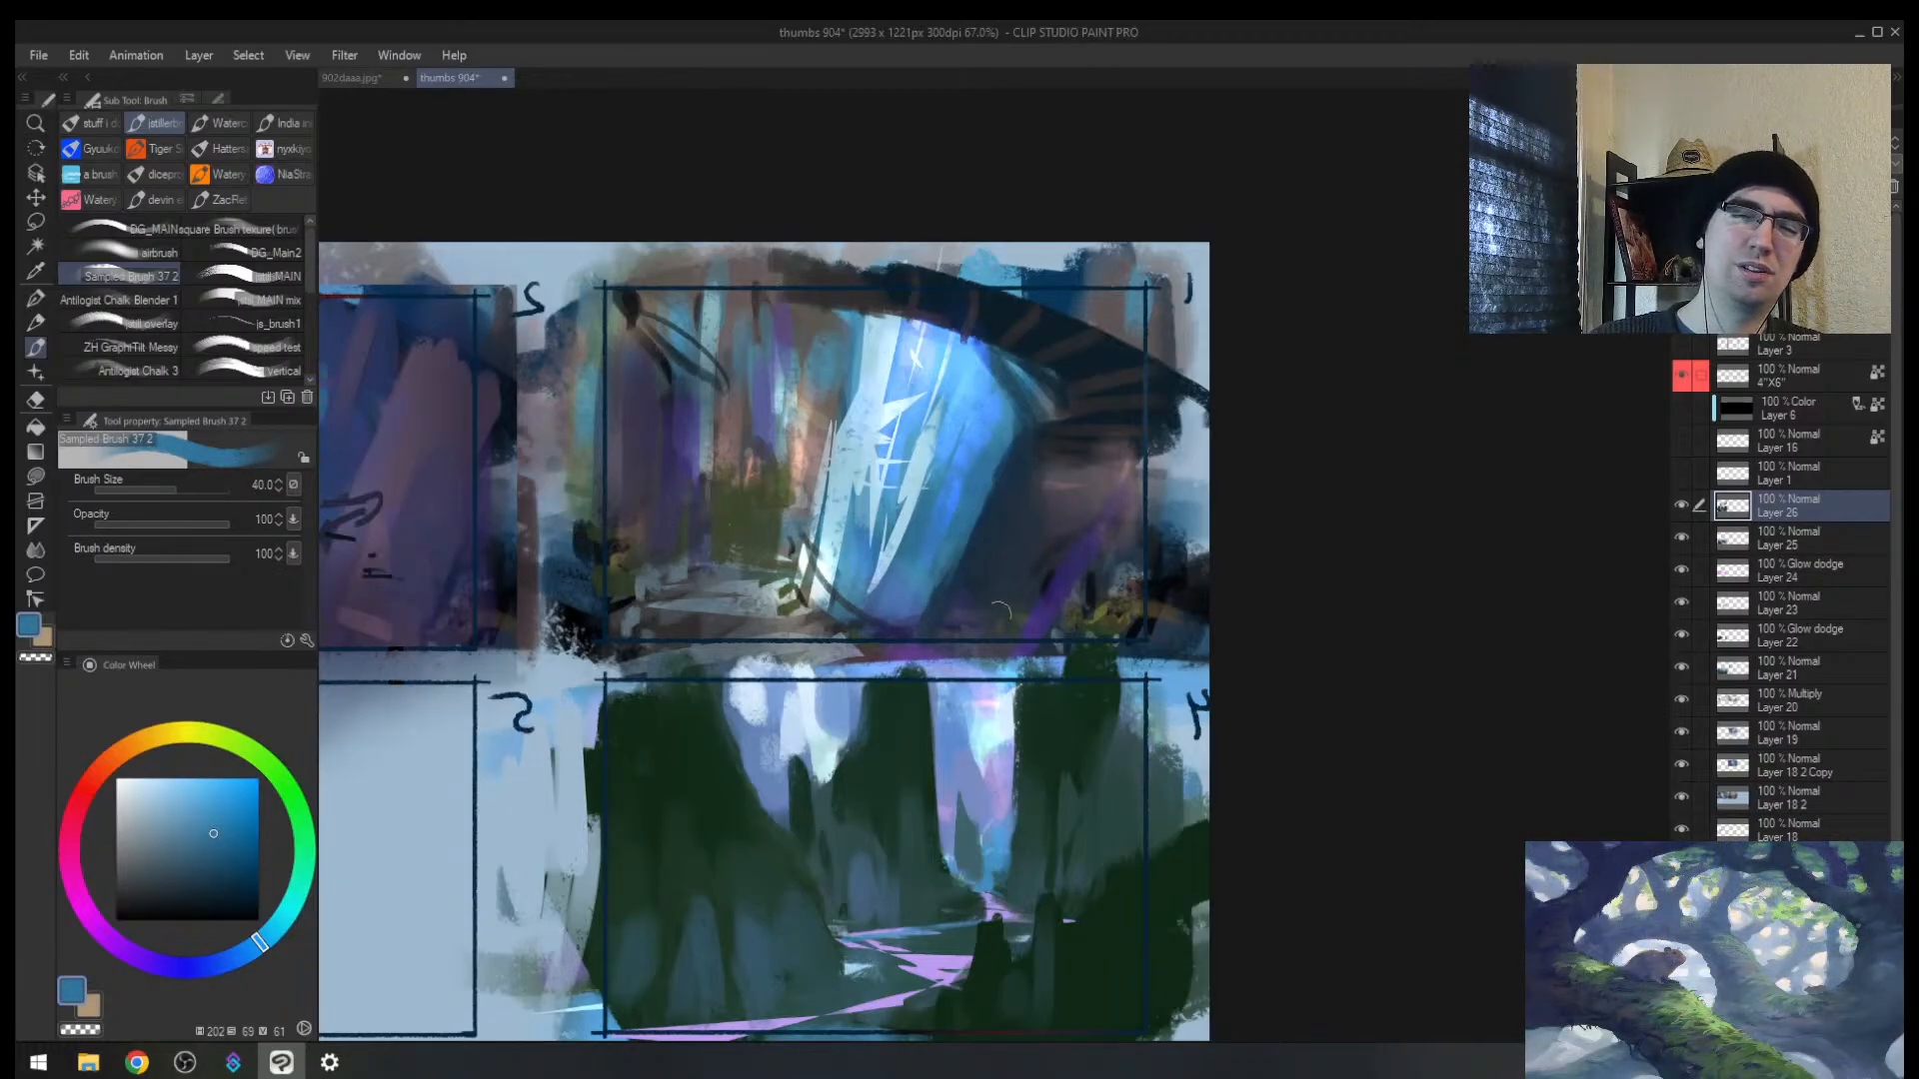
Step: Cover thumbnail 1's lower-left ground and waterfall's lower left with dark olive at sizes 120–170
alt+click(1092, 605)
key(bracketright)
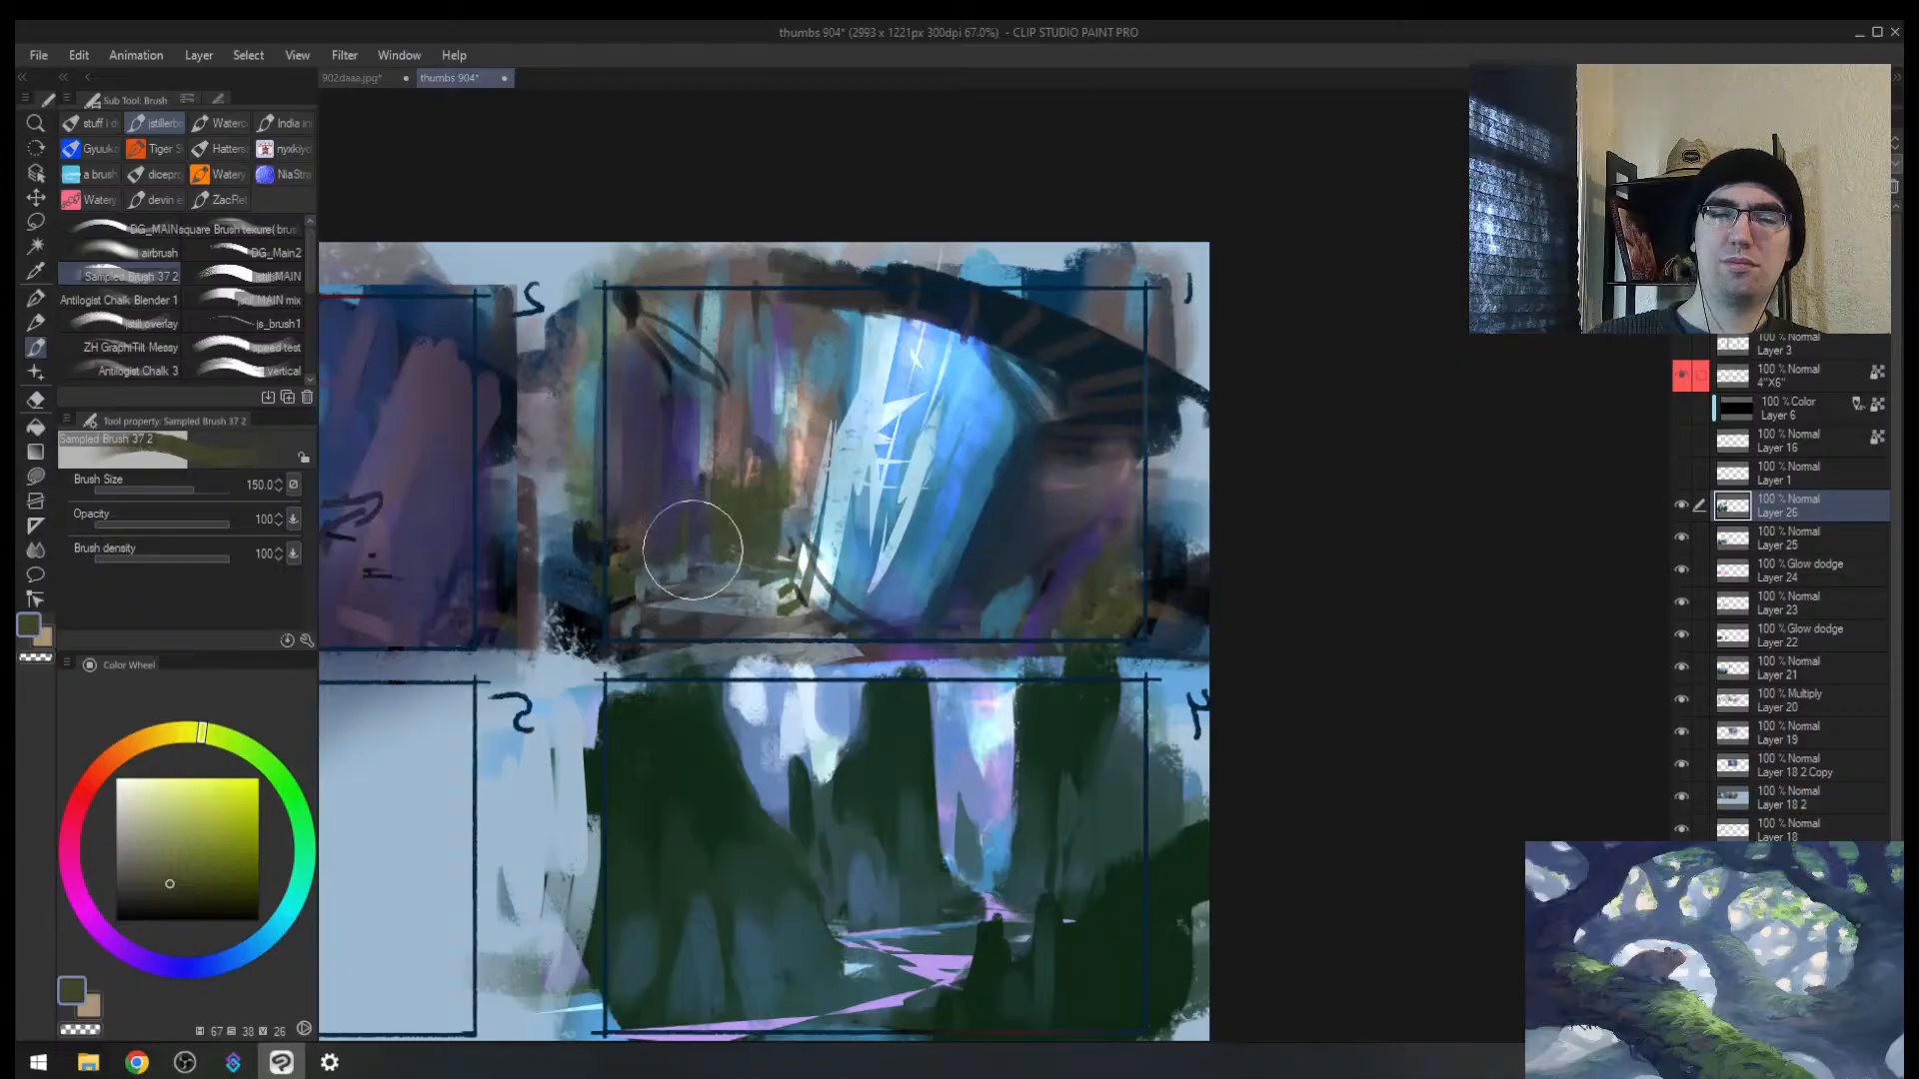
mouse_move(690, 548)
mouse_down()
mouse_move(671, 662)
mouse_move(696, 629)
mouse_move(639, 701)
mouse_move(690, 671)
mouse_move(771, 527)
mouse_move(800, 538)
mouse_move(786, 600)
mouse_up()
key(bracketleft)
key(bracketleft)
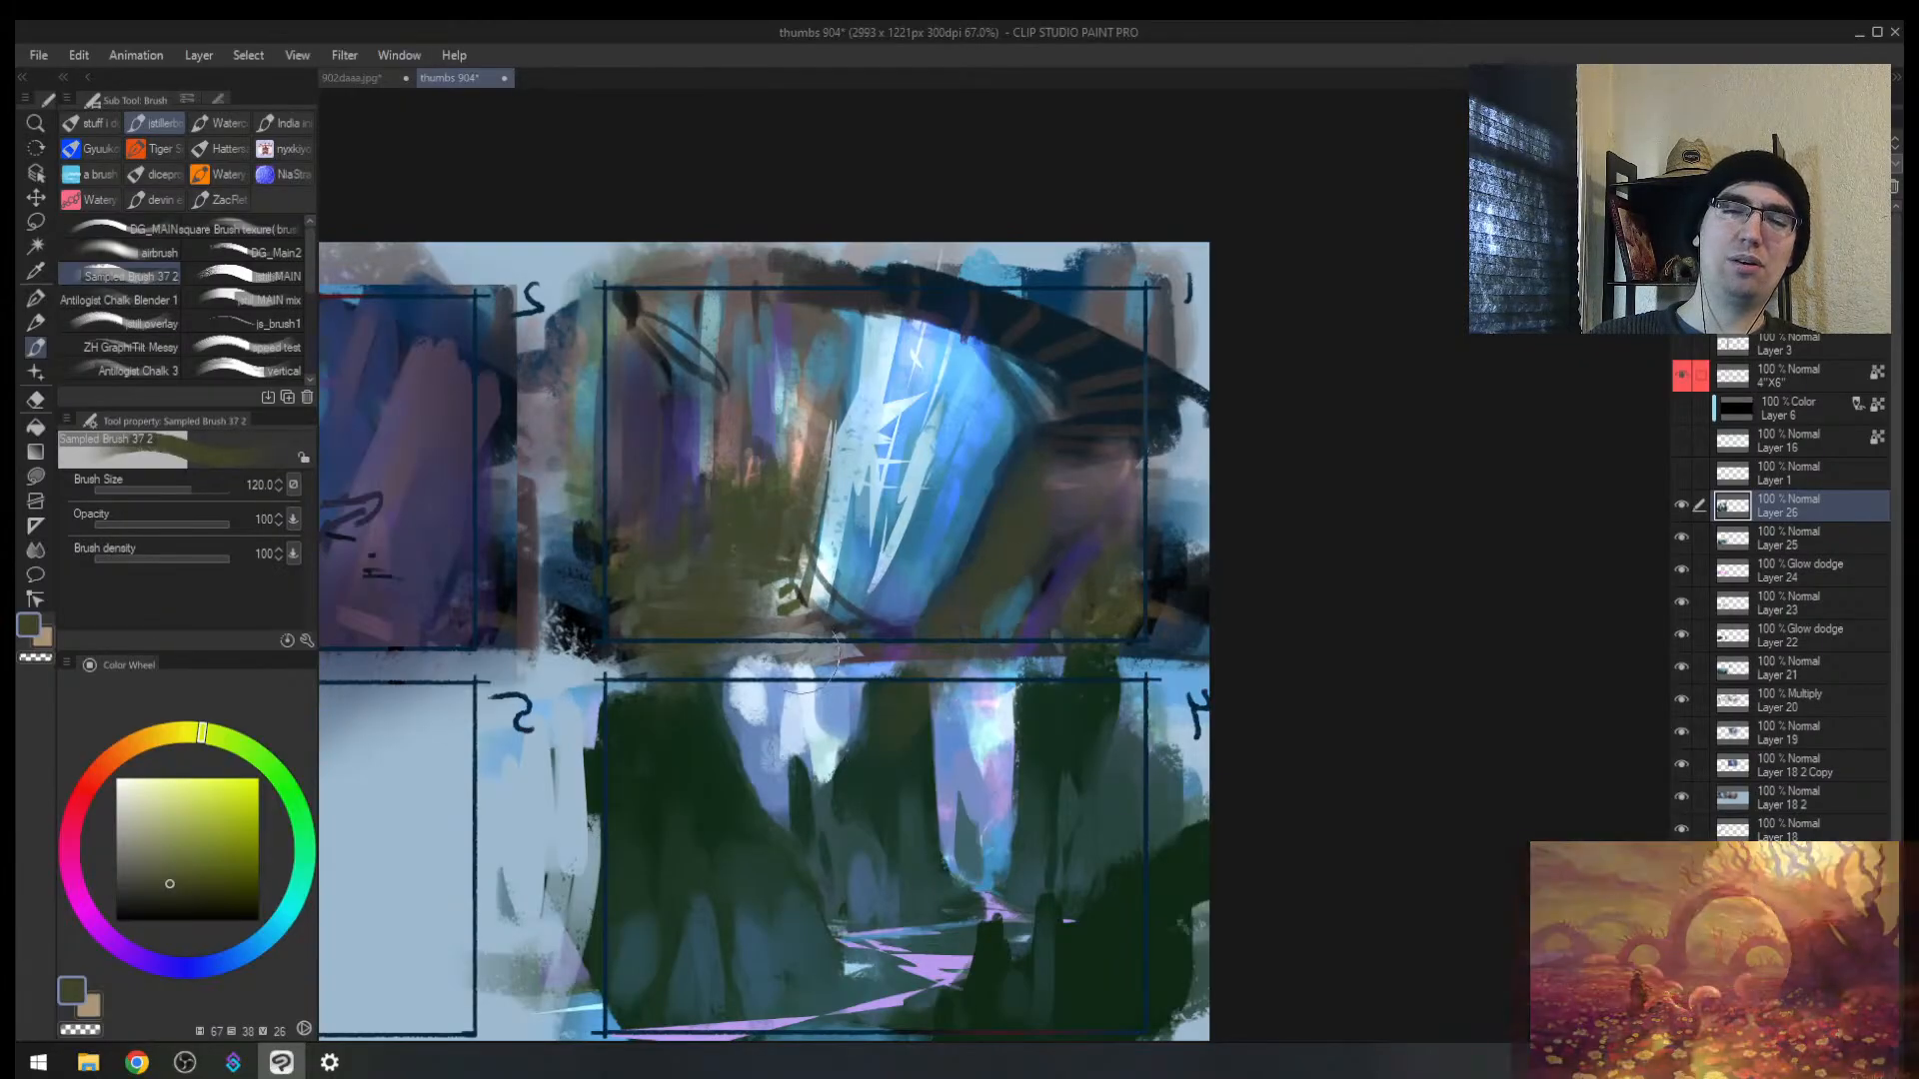
mouse_move(721, 654)
mouse_down()
mouse_move(748, 710)
mouse_move(795, 625)
mouse_up()
key(bracketright)
key(bracketright)
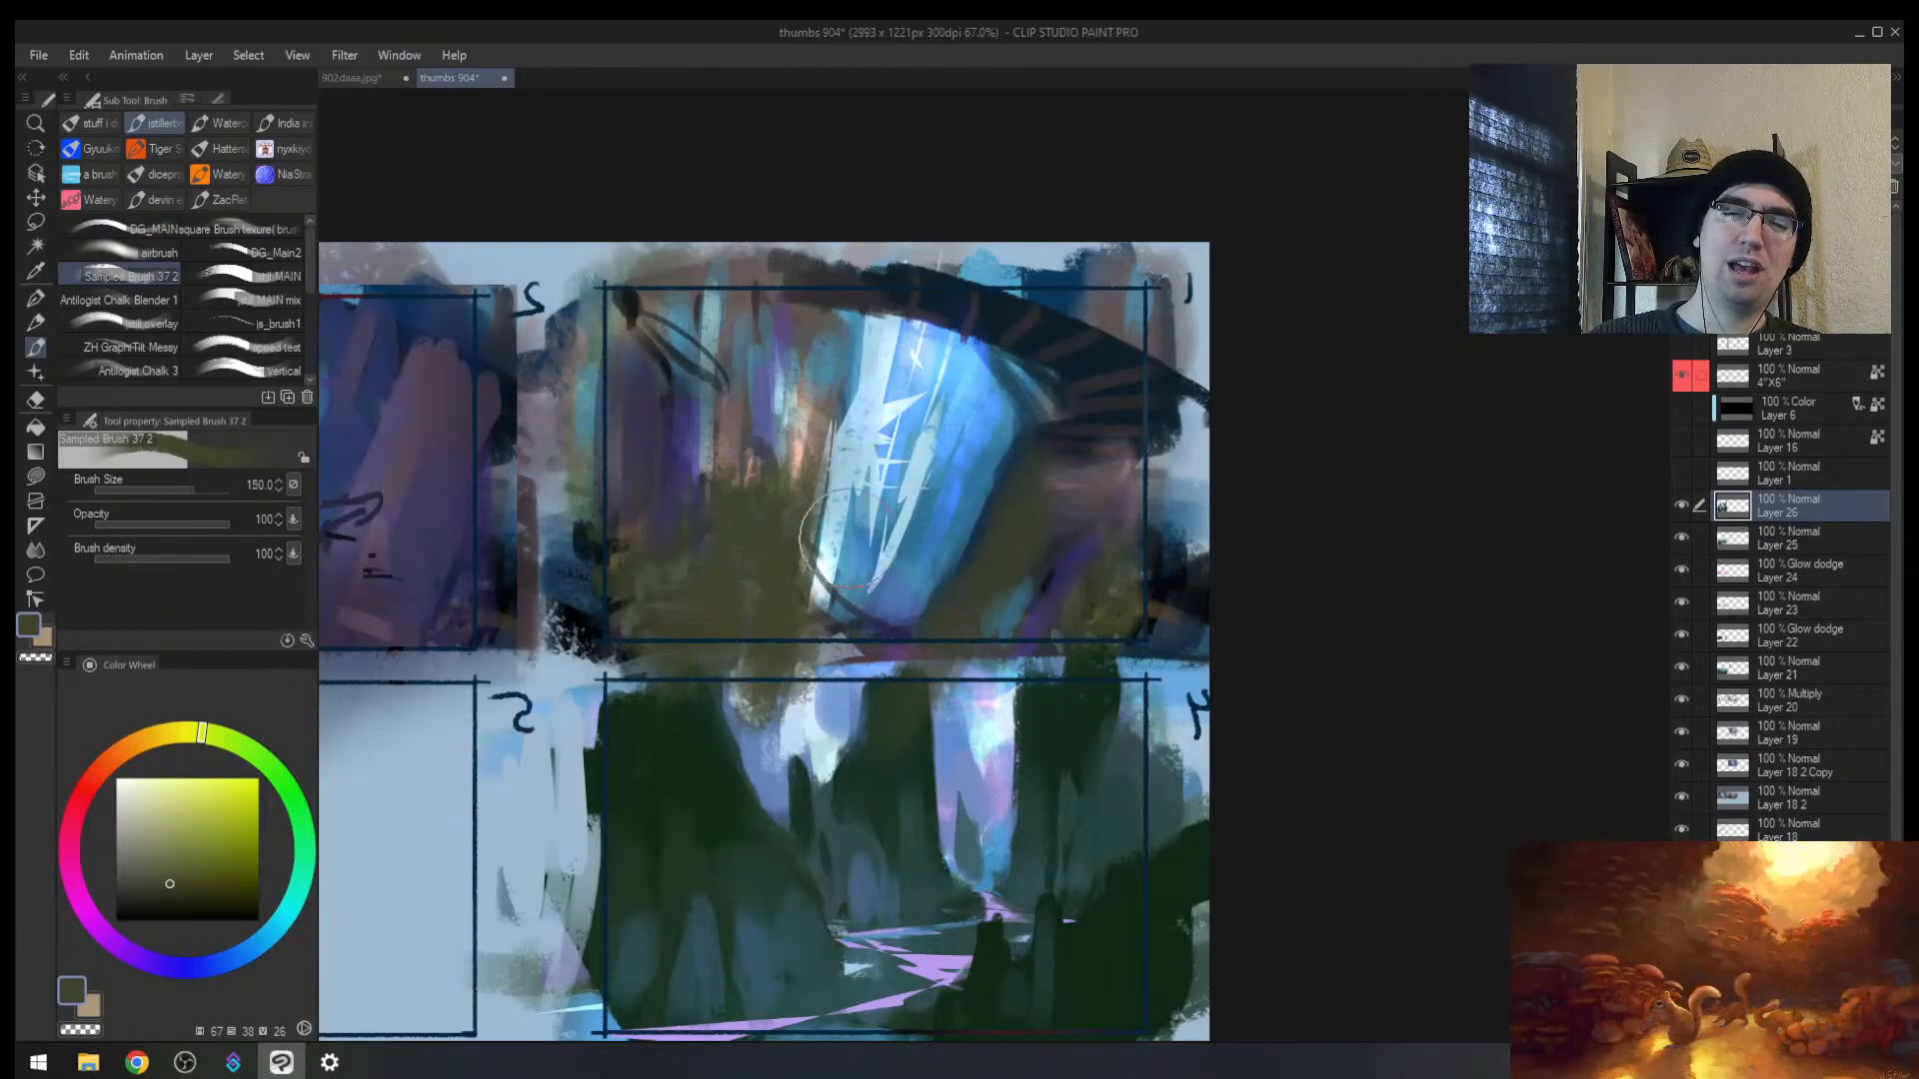
mouse_move(842, 525)
mouse_down()
mouse_move(832, 613)
mouse_move(840, 549)
mouse_move(886, 570)
mouse_move(879, 655)
mouse_up()
Step: Spread more olive at size 200 in a mirrored view and smudge it with the blender
key(bracketright)
key(h)
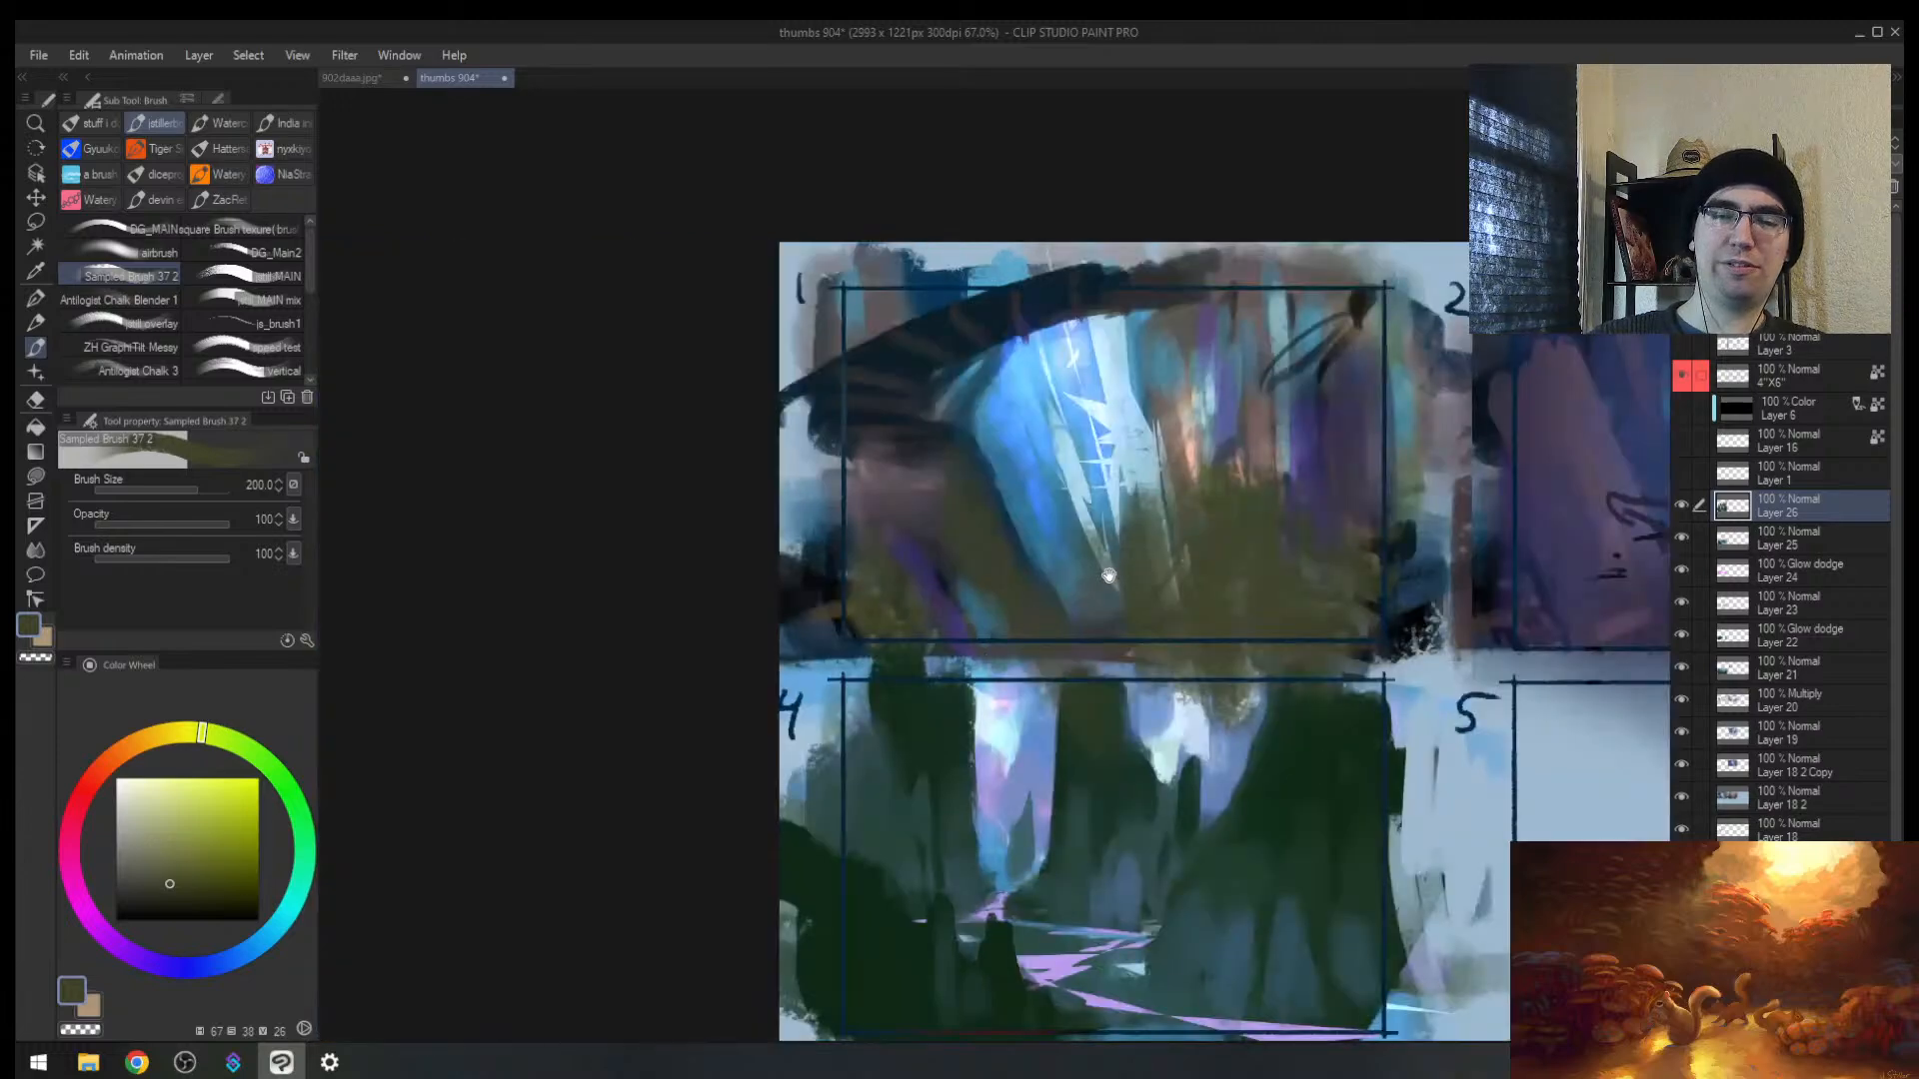
drag(1107, 590, 763, 691)
key(j)
mouse_move(796, 613)
mouse_down()
mouse_move(824, 738)
mouse_move(886, 686)
mouse_up()
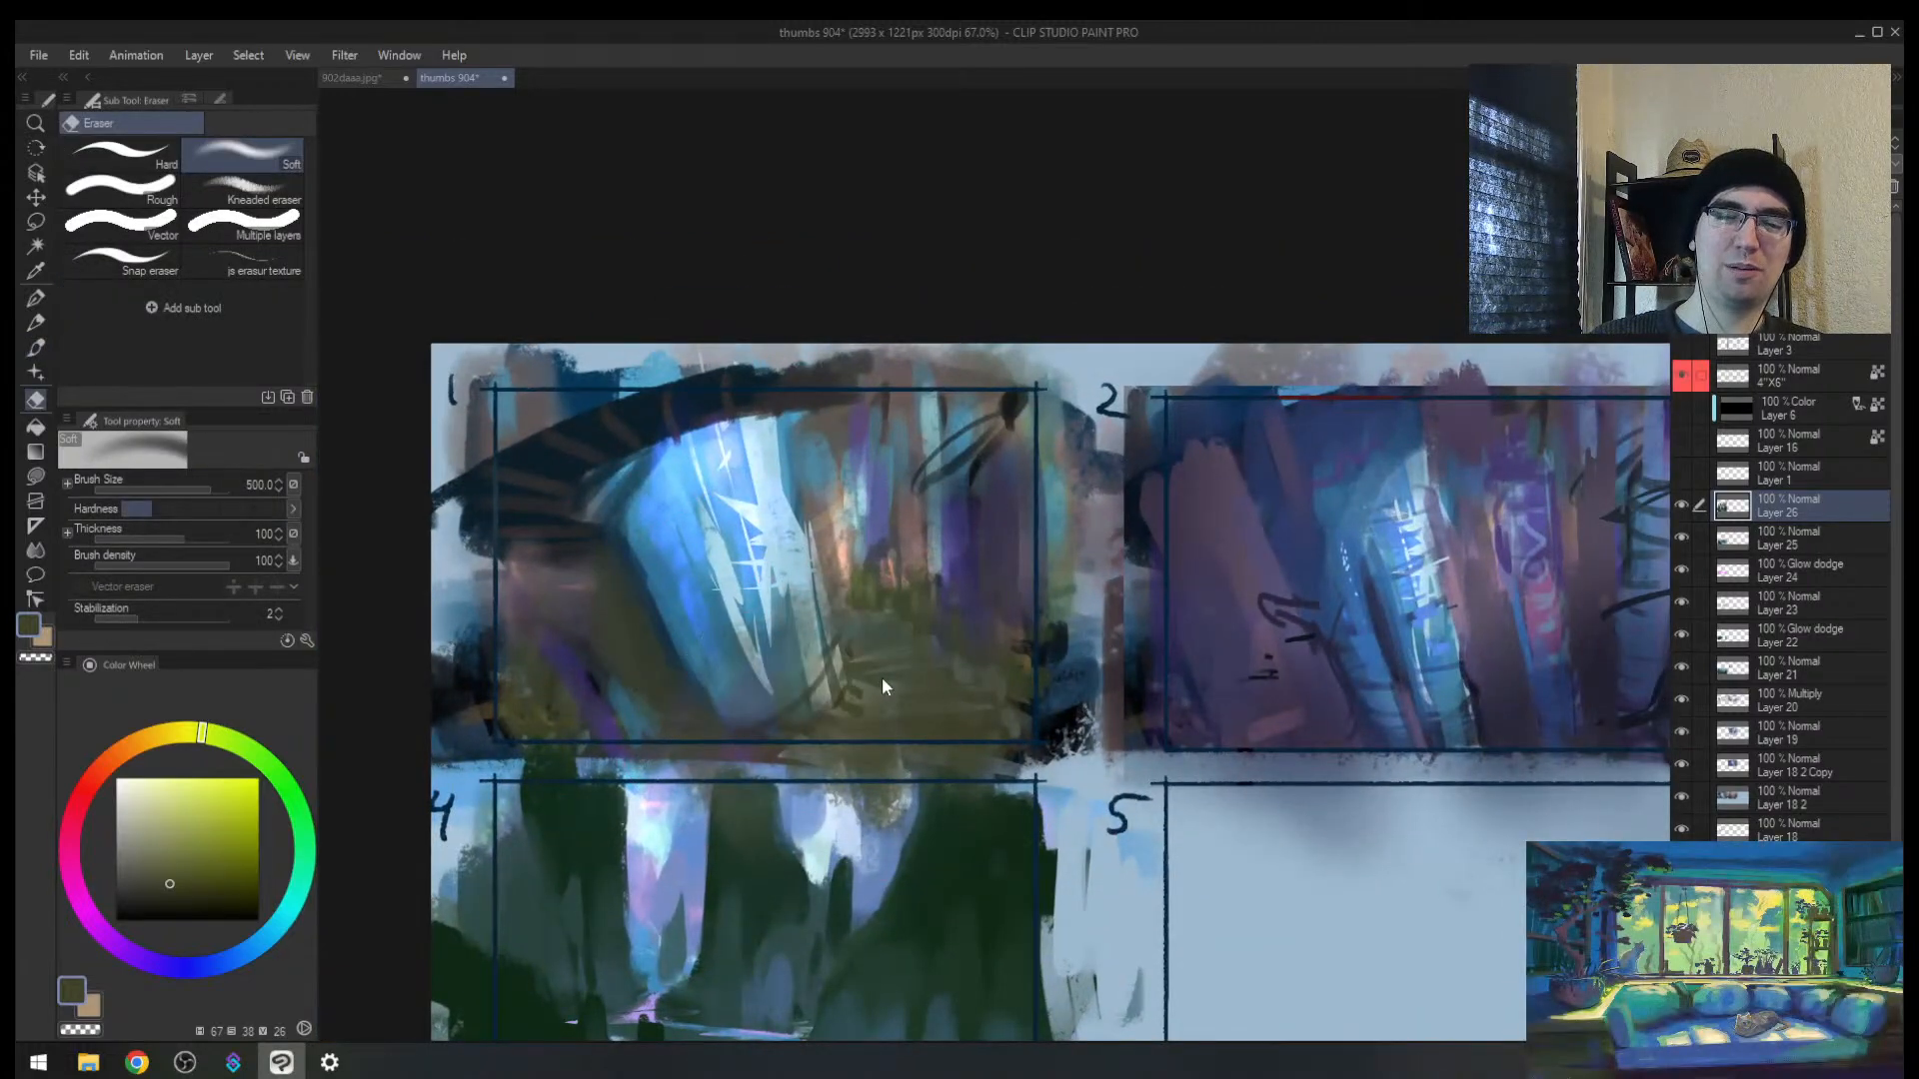
Step: Undo the latest olive strokes, unflip the view, and add new Layer 27 above Layer 26
key(alt+space)
drag(915, 530, 969, 452)
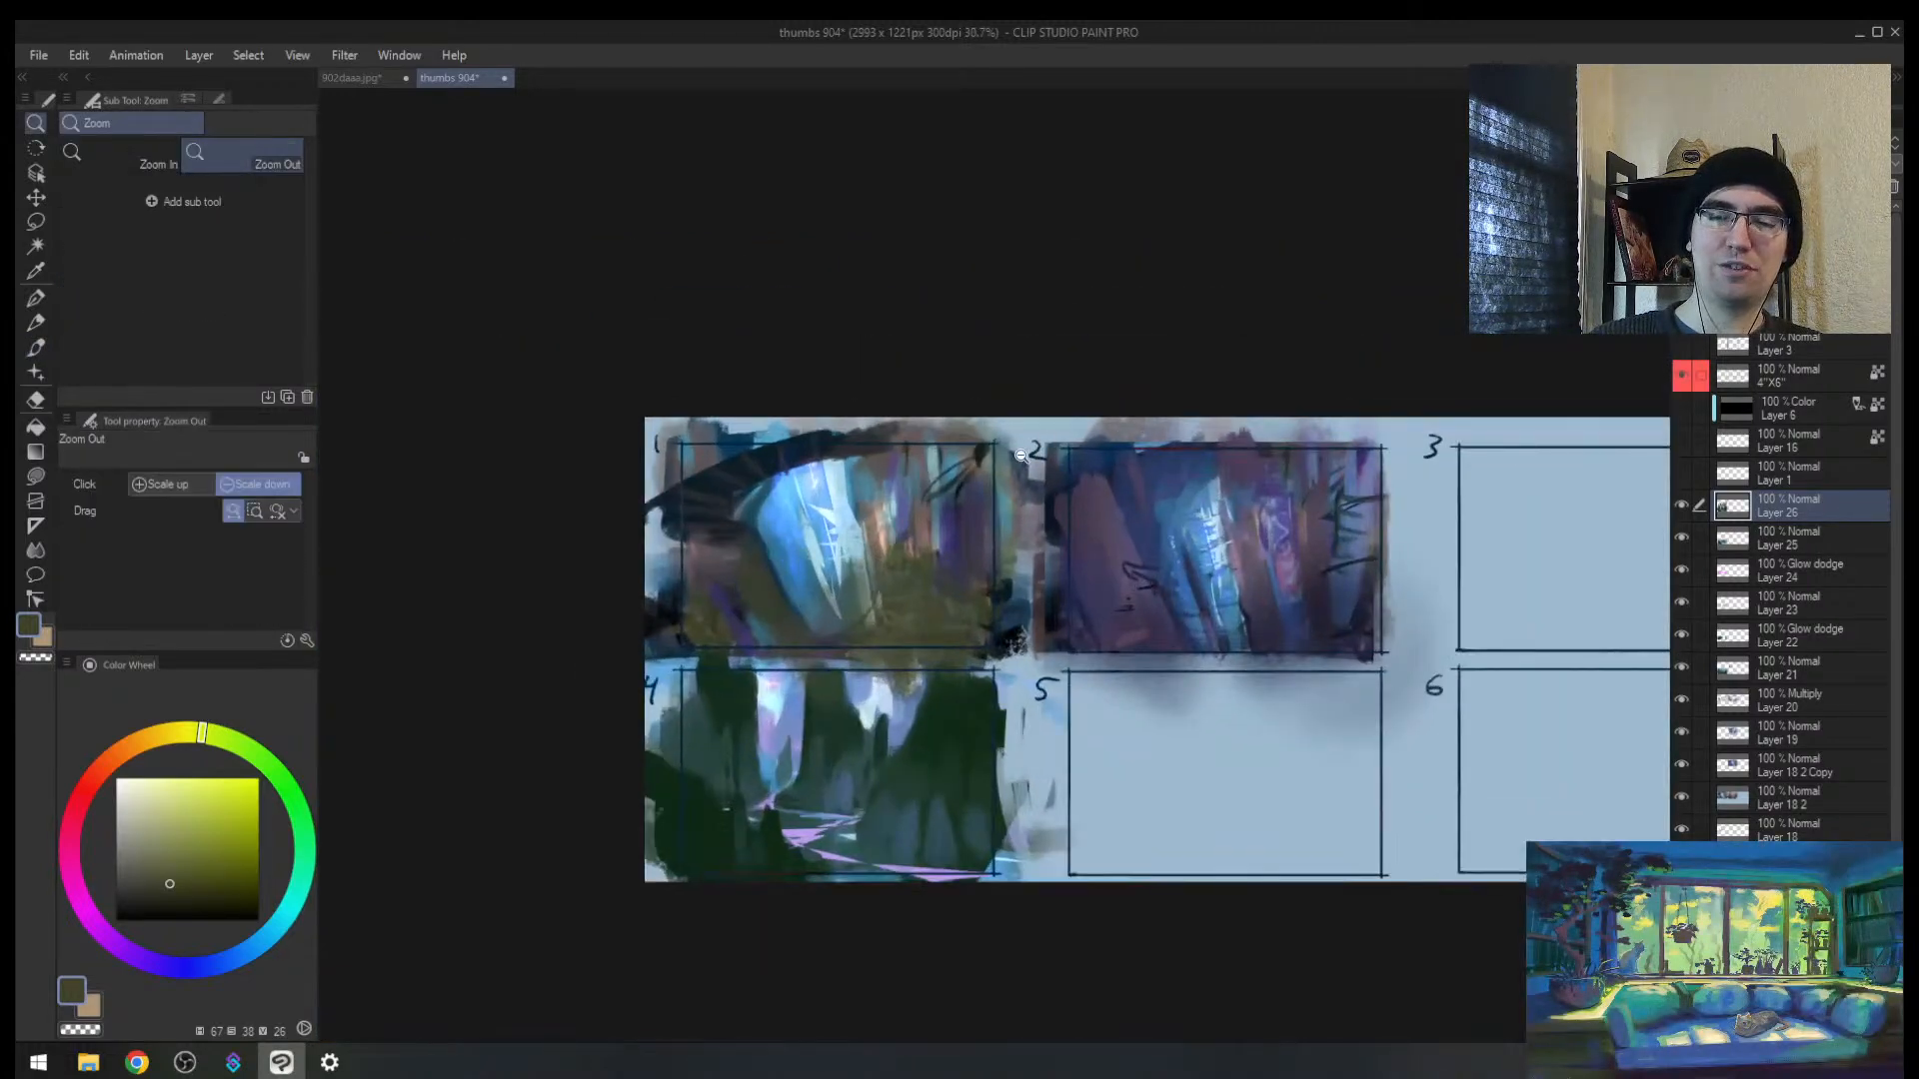
drag(857, 543, 894, 540)
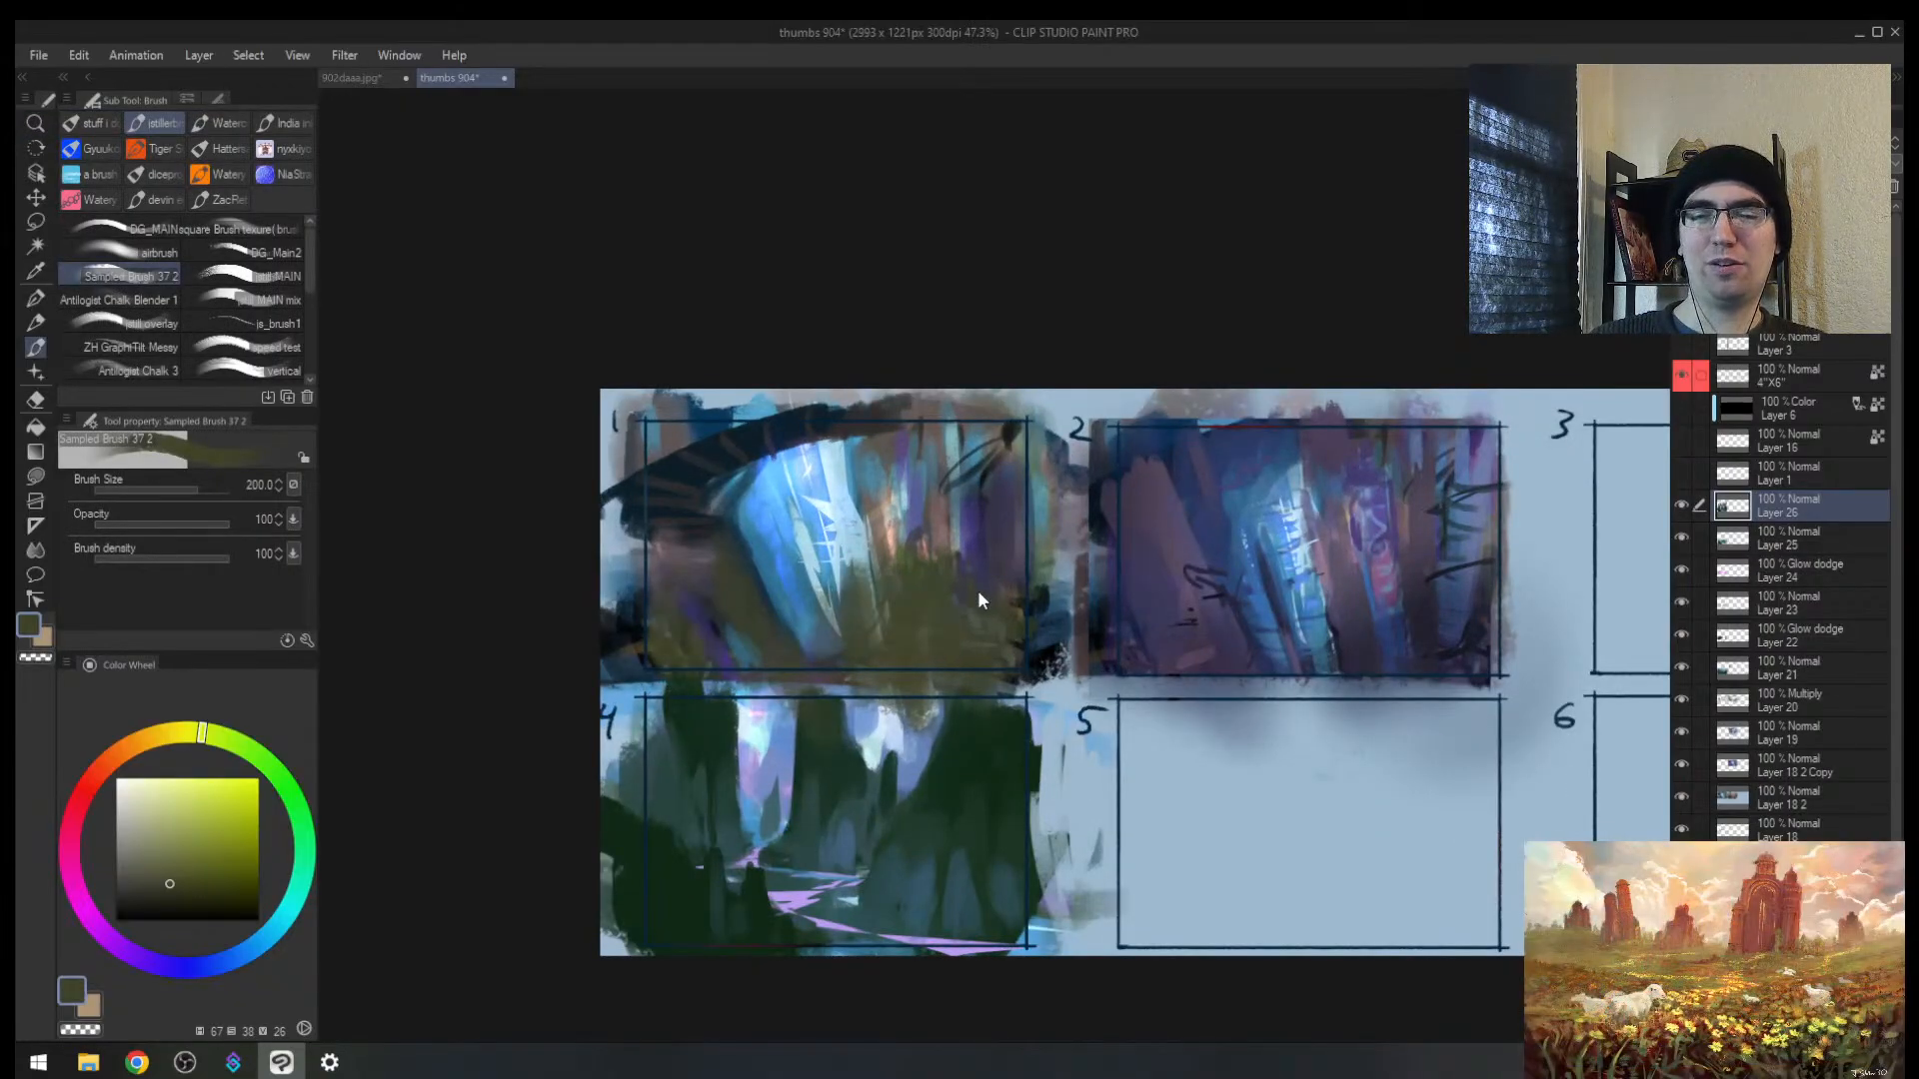
key(ctrl+z)
key(ctrl+z)
key(ctrl+z)
key(ctrl+z)
key(ctrl+z)
key(ctrl+z)
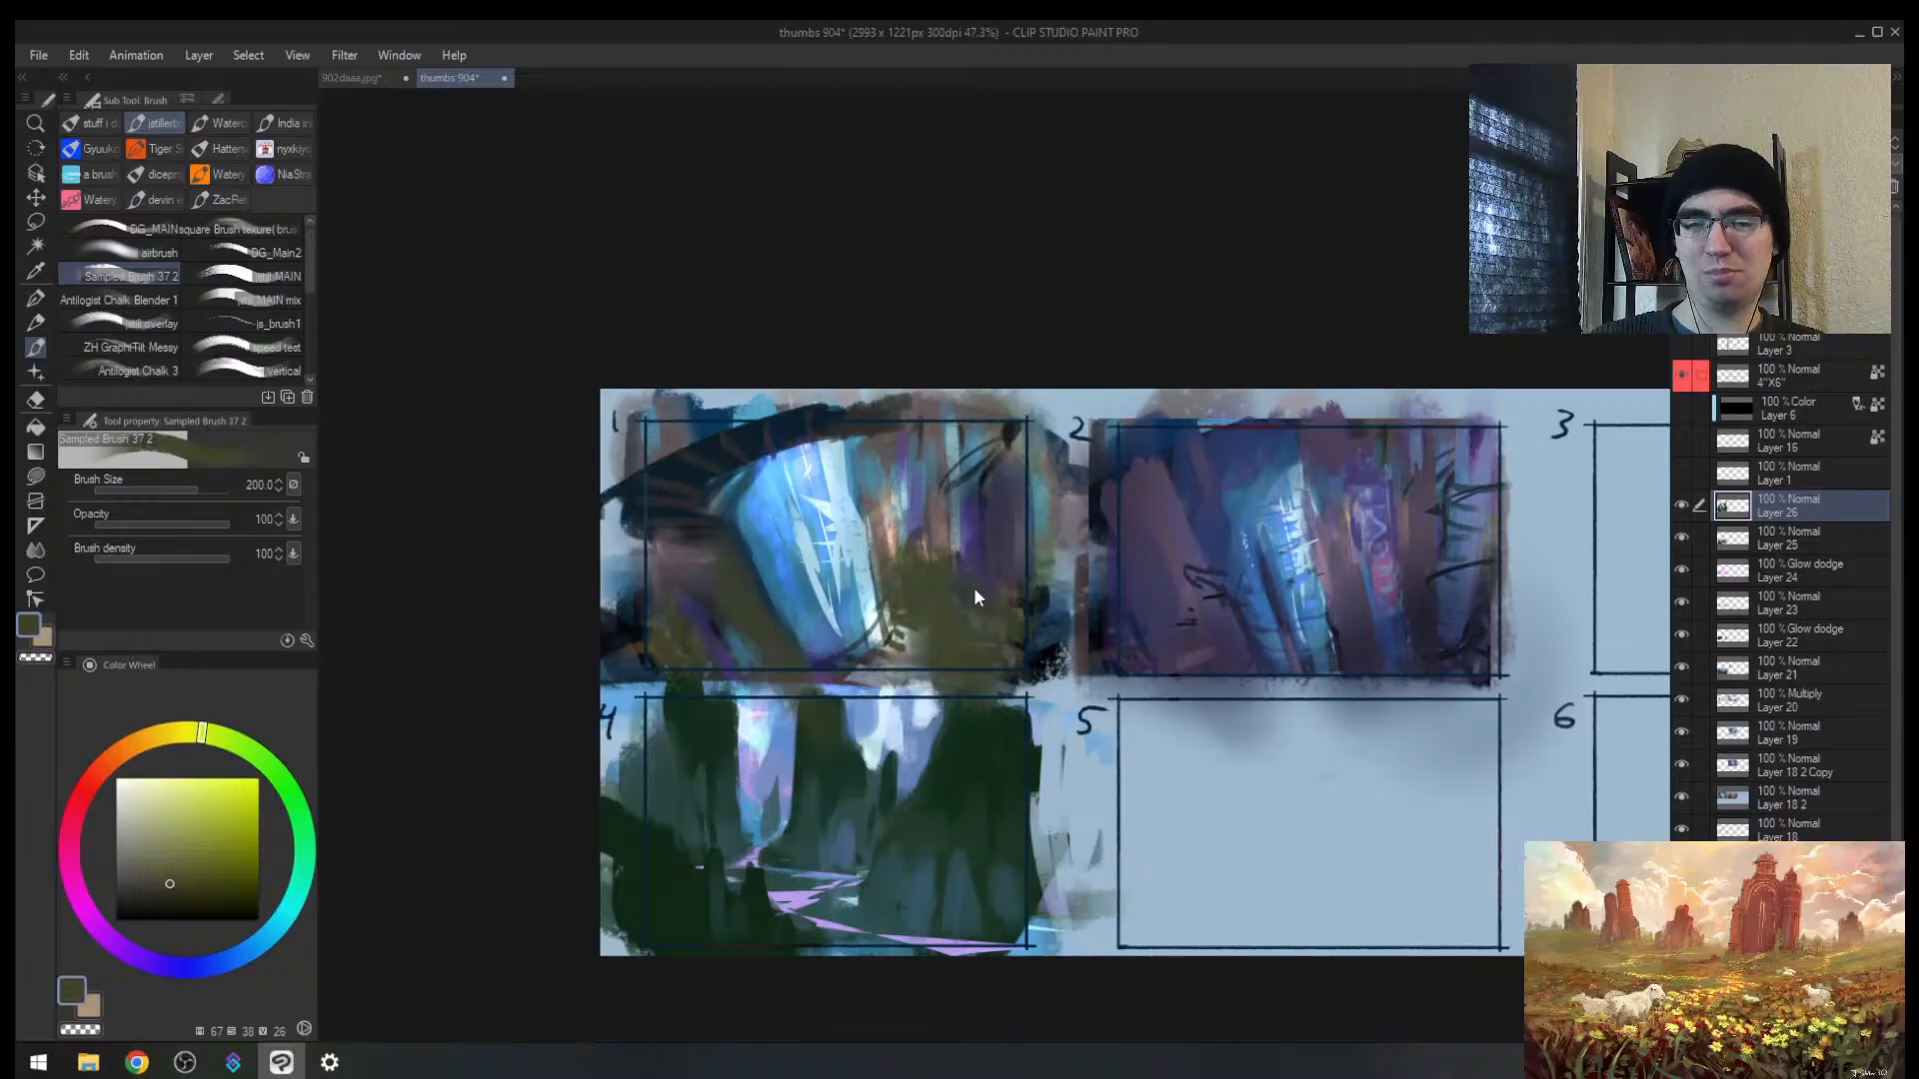
key(h)
drag(1345, 601, 1172, 470)
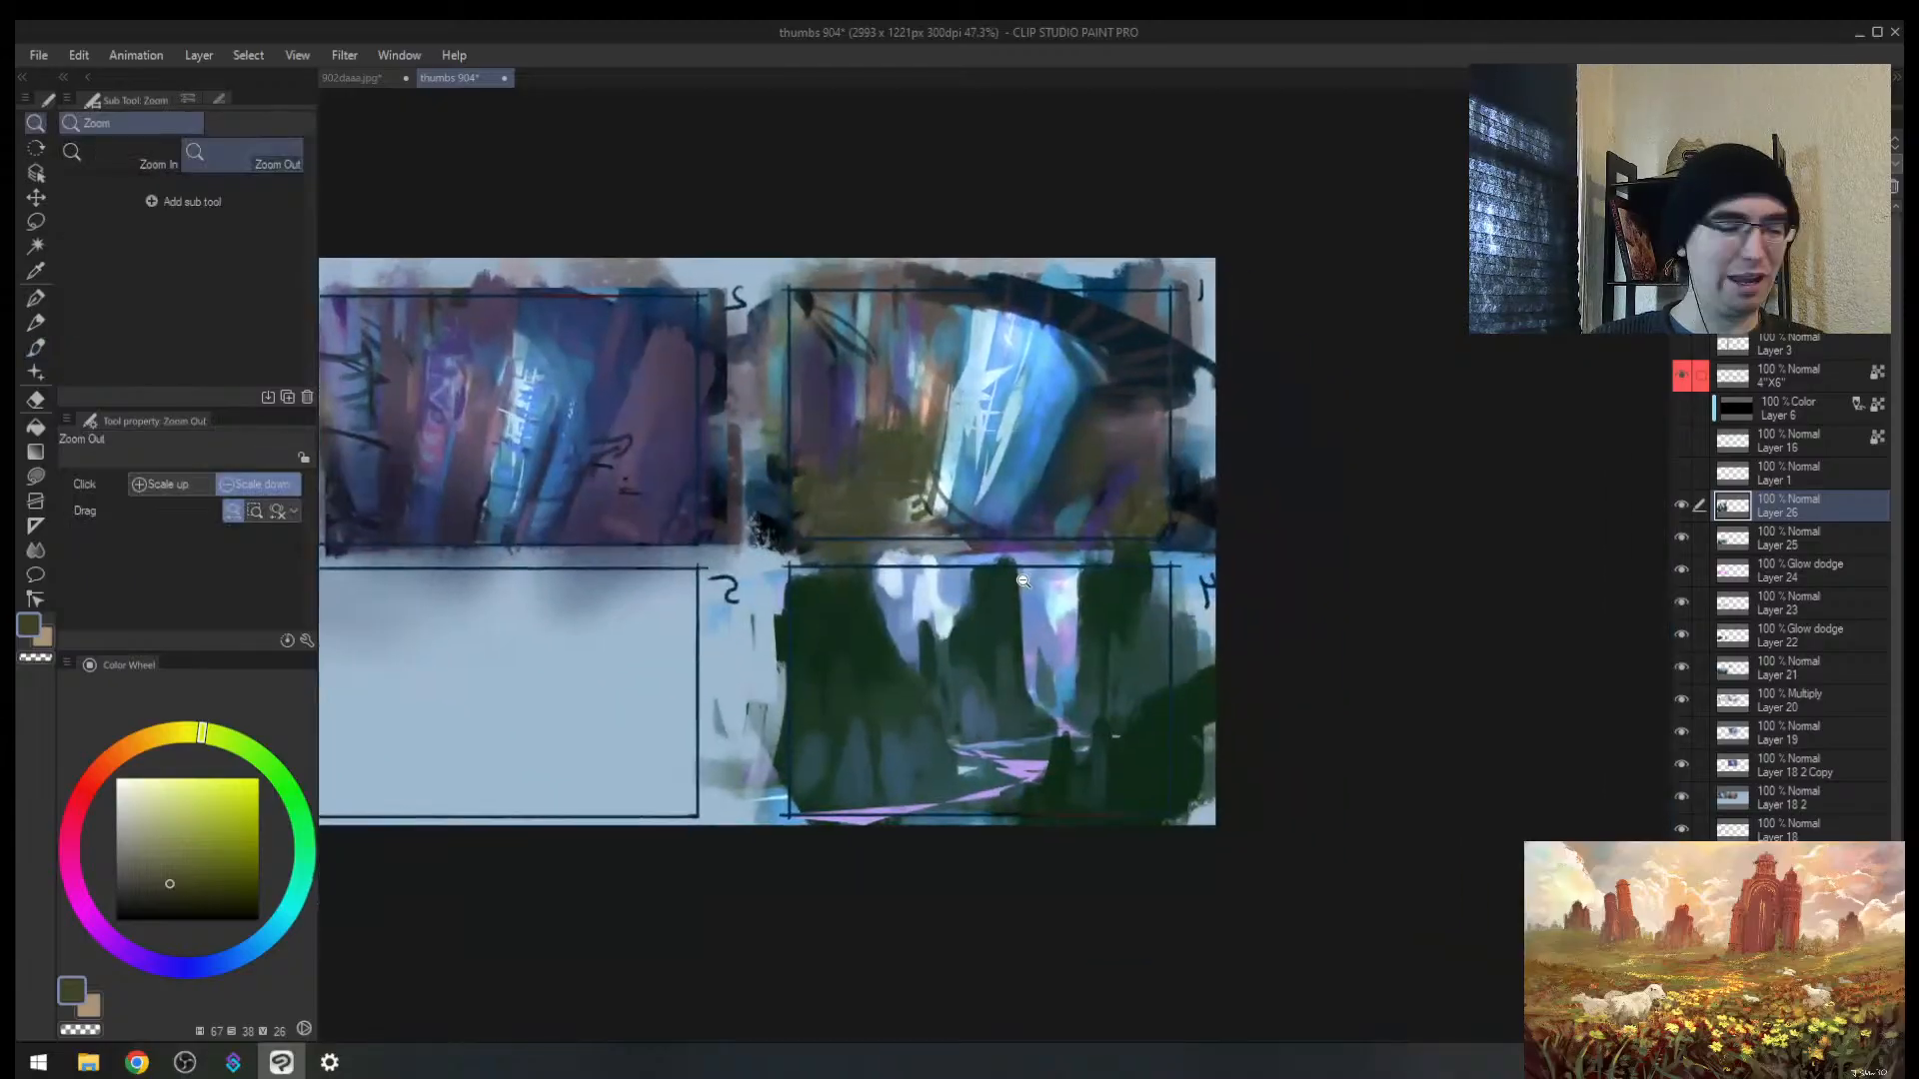
key(ctrl+shift+n)
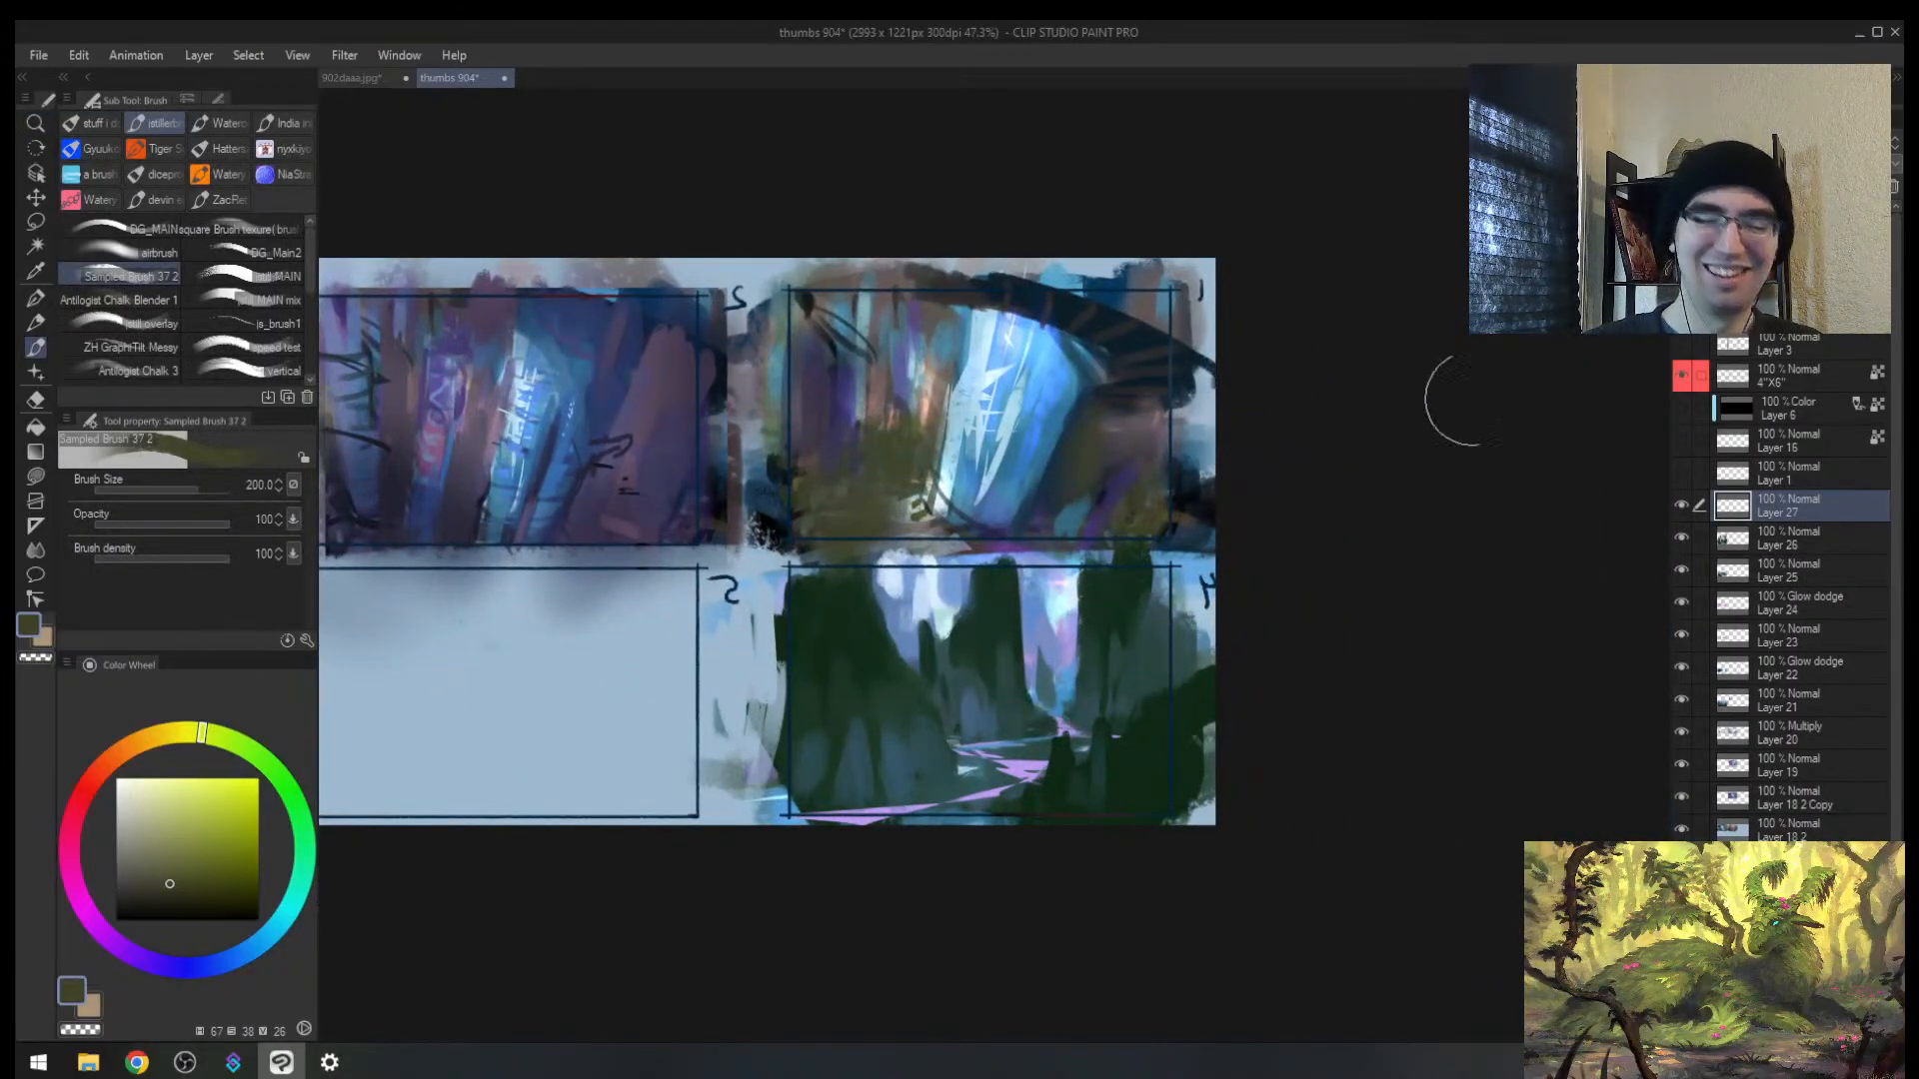
Step: Set Layer 27 to Overlay and paint a bright green glow on thumbnail 4's peaks at brush size 250
click(1734, 143)
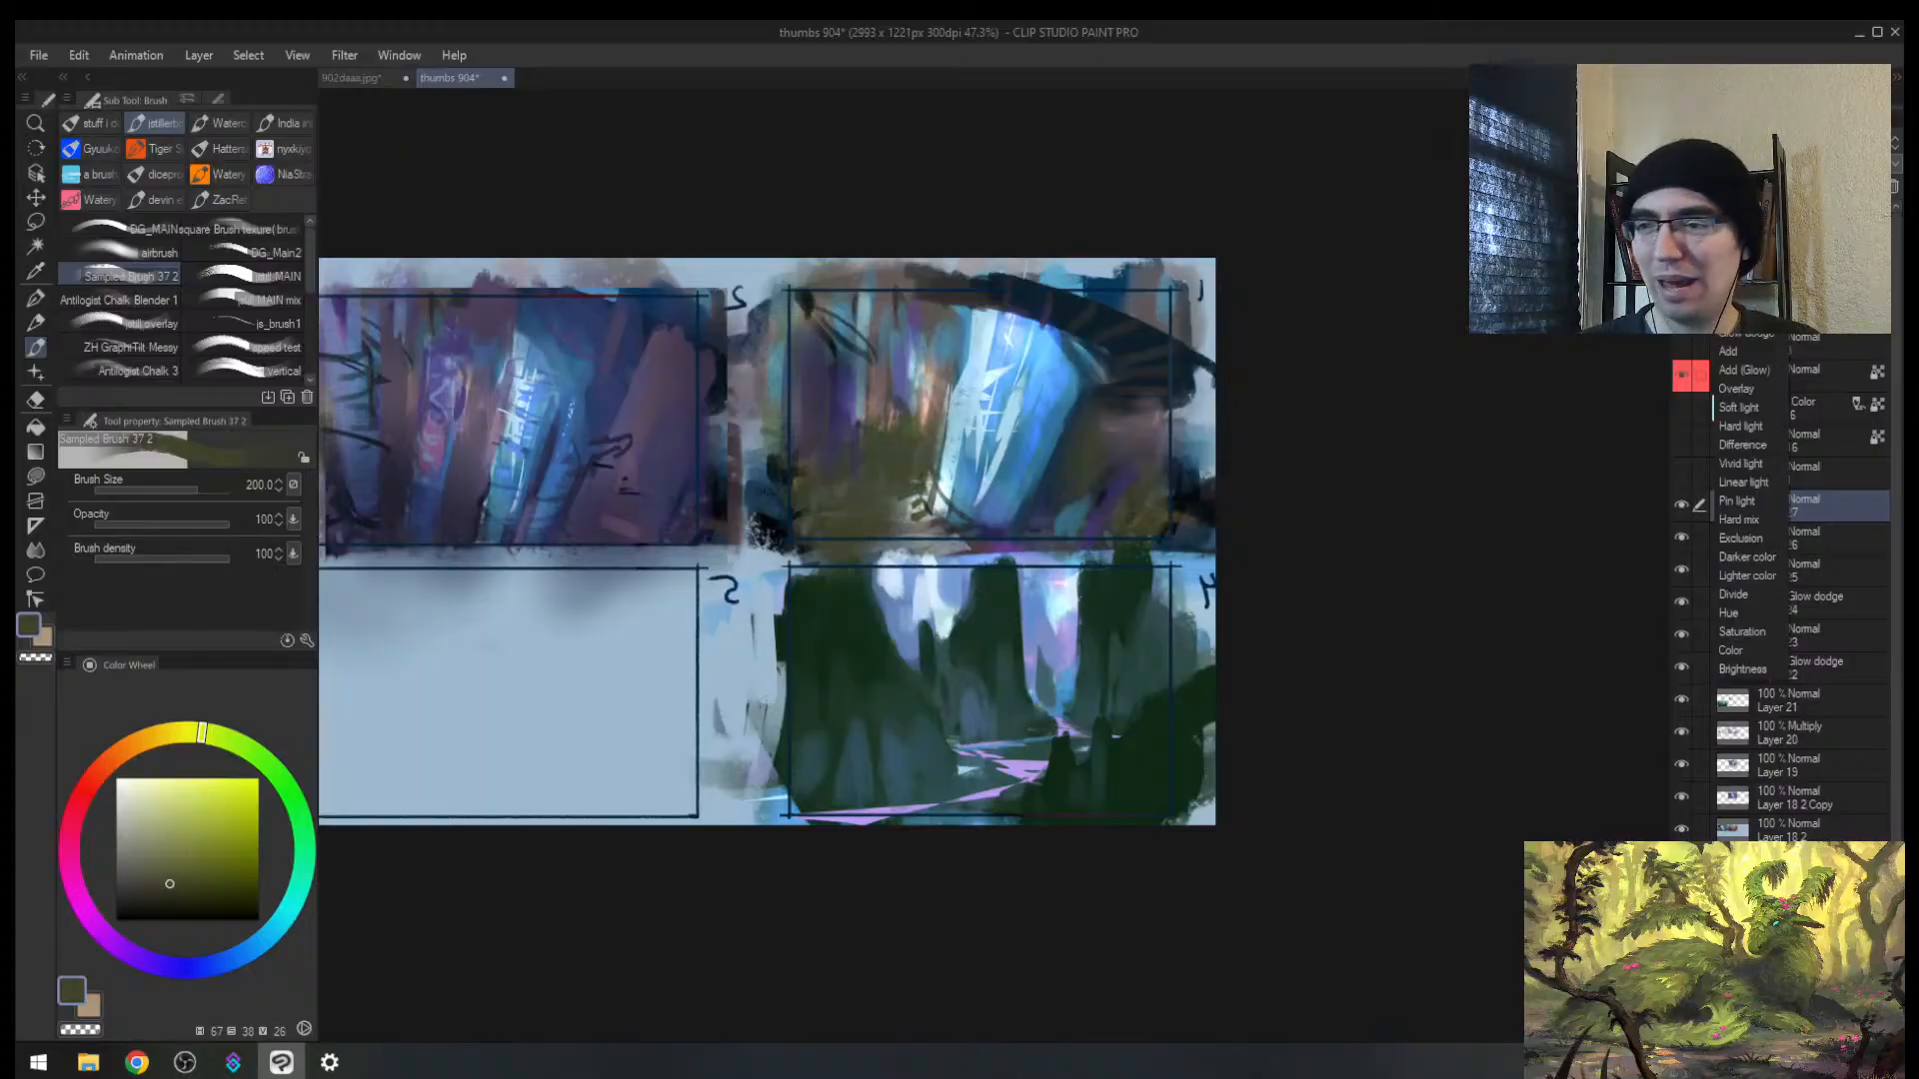
click(1741, 389)
drag(1041, 669, 973, 626)
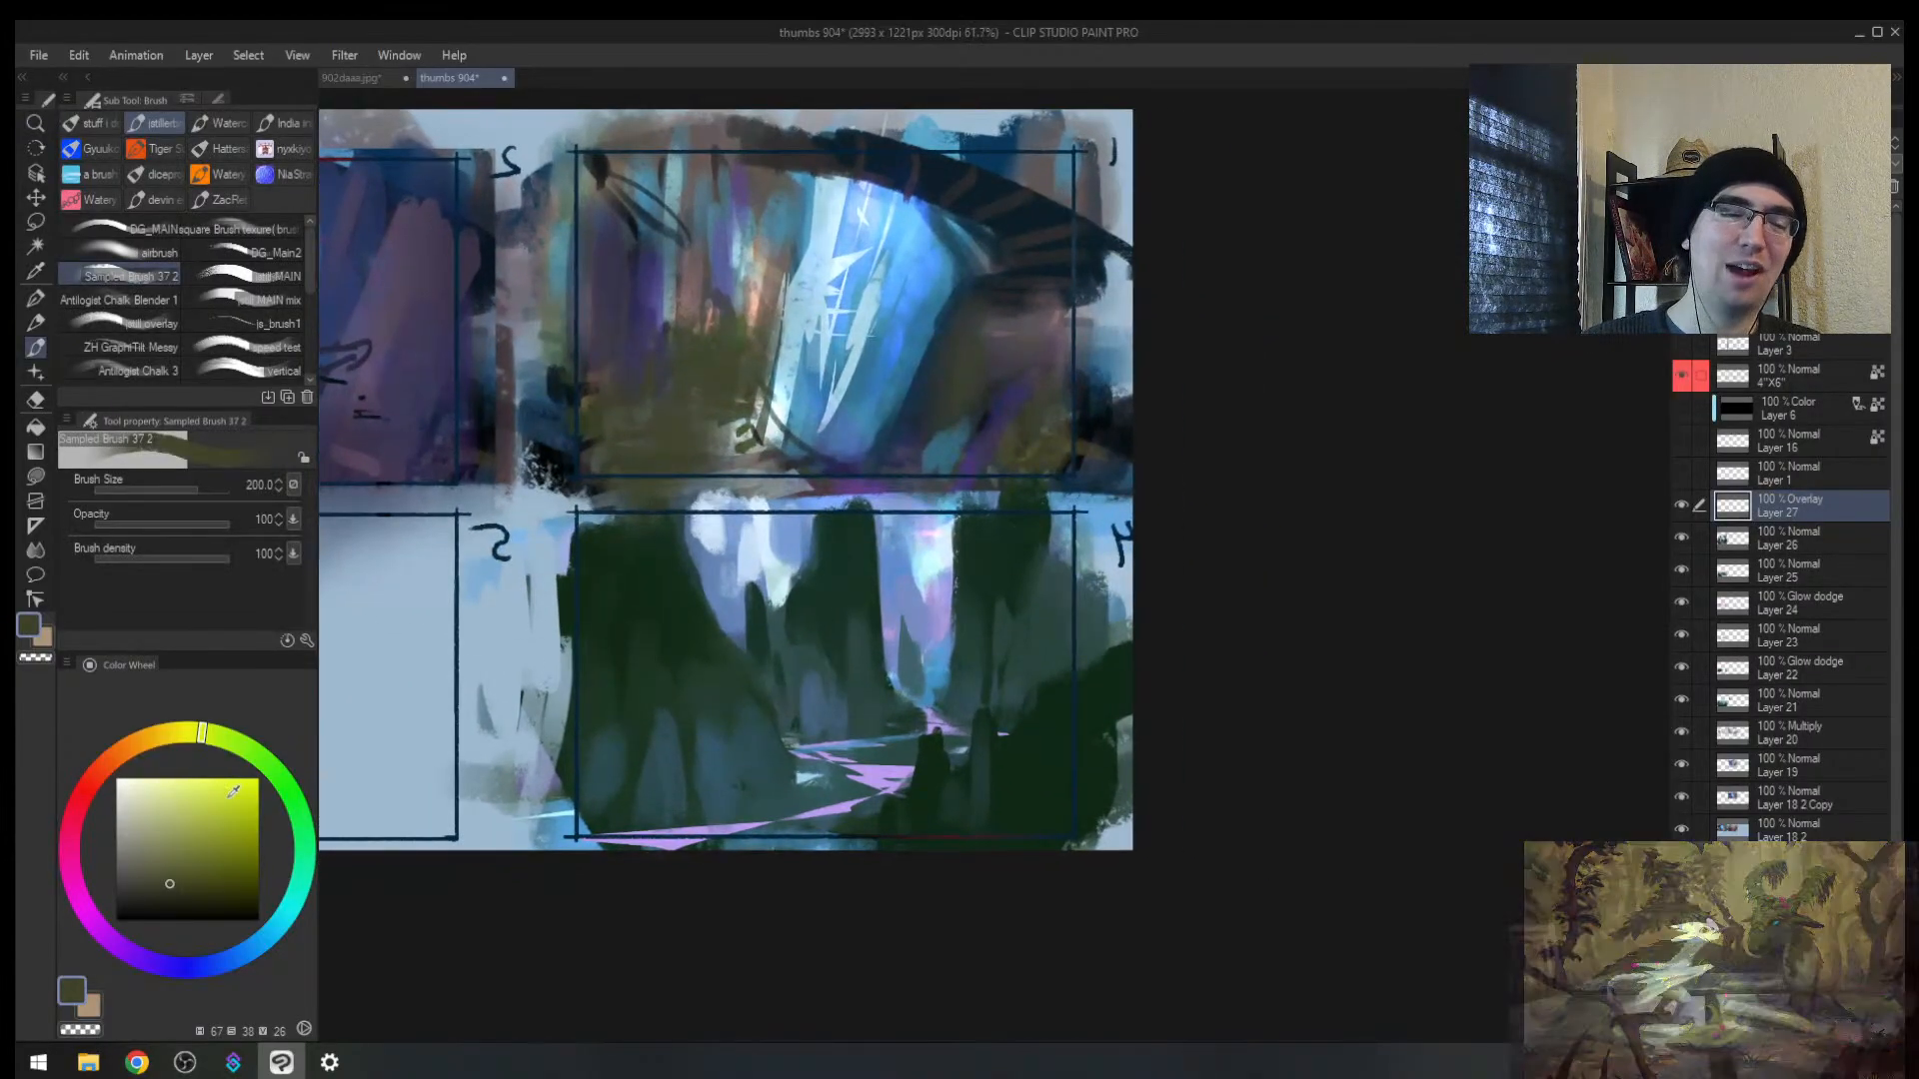
click(208, 799)
click(235, 741)
key(bracketright)
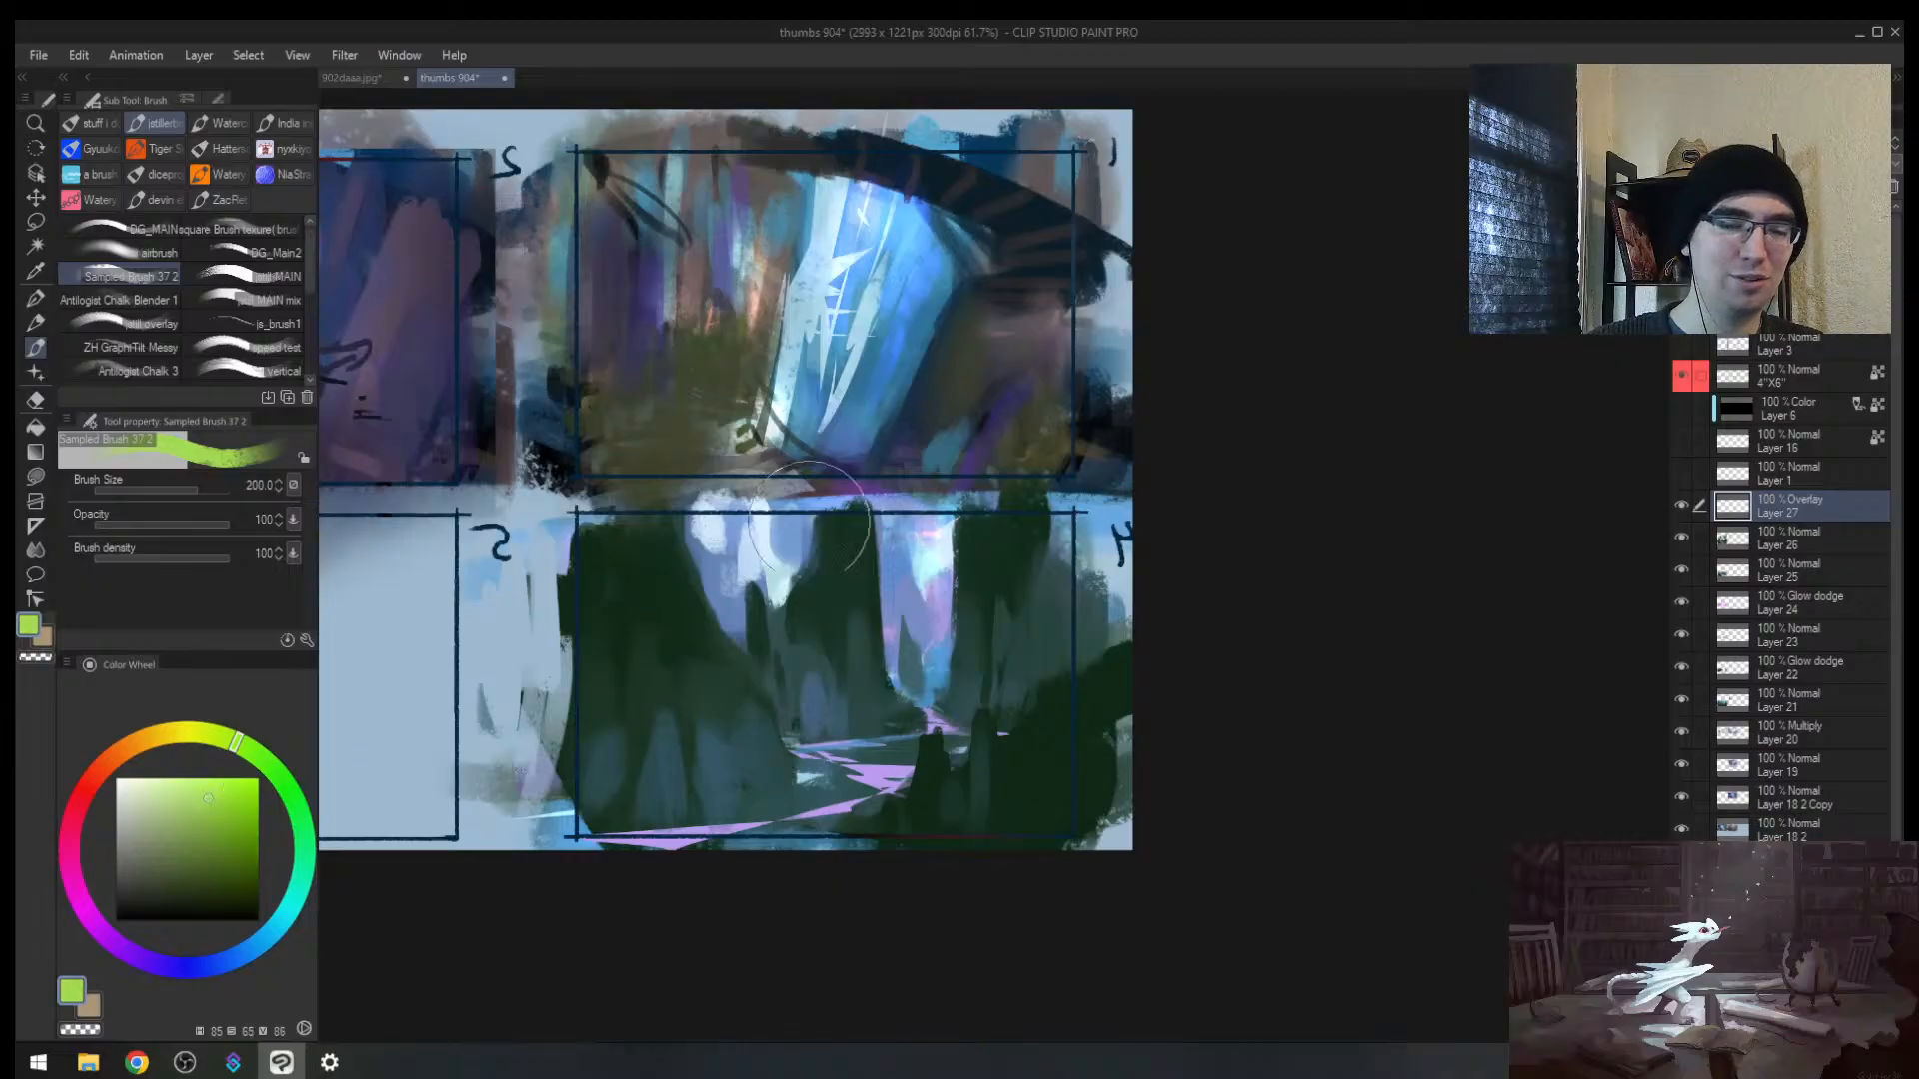
mouse_move(775, 625)
mouse_down()
mouse_move(800, 589)
mouse_move(808, 771)
mouse_up()
Step: Brighten the peaks with more green overlay at size 300, then erase part of the glow
key(bracketright)
key(h)
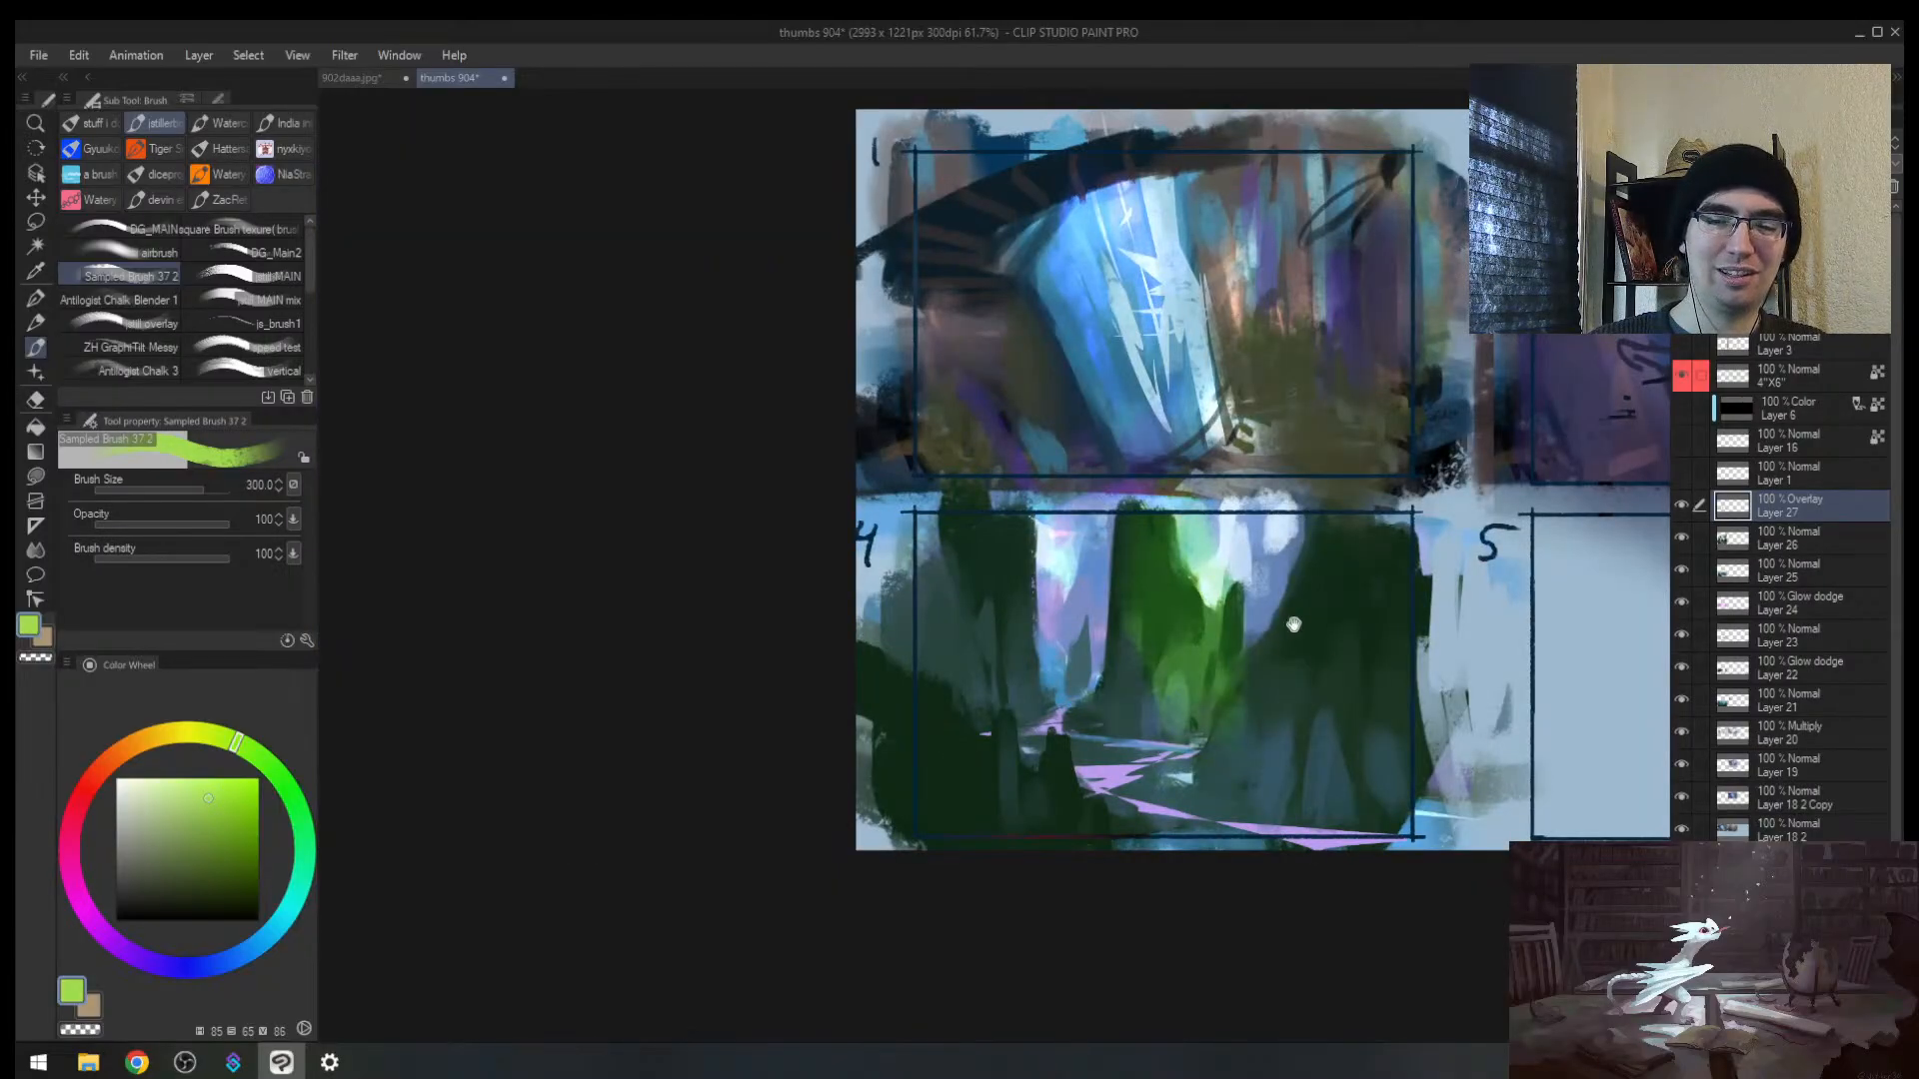
mouse_move(1293, 626)
mouse_down()
mouse_move(892, 623)
mouse_move(886, 640)
mouse_up()
key(e)
drag(762, 673, 701, 716)
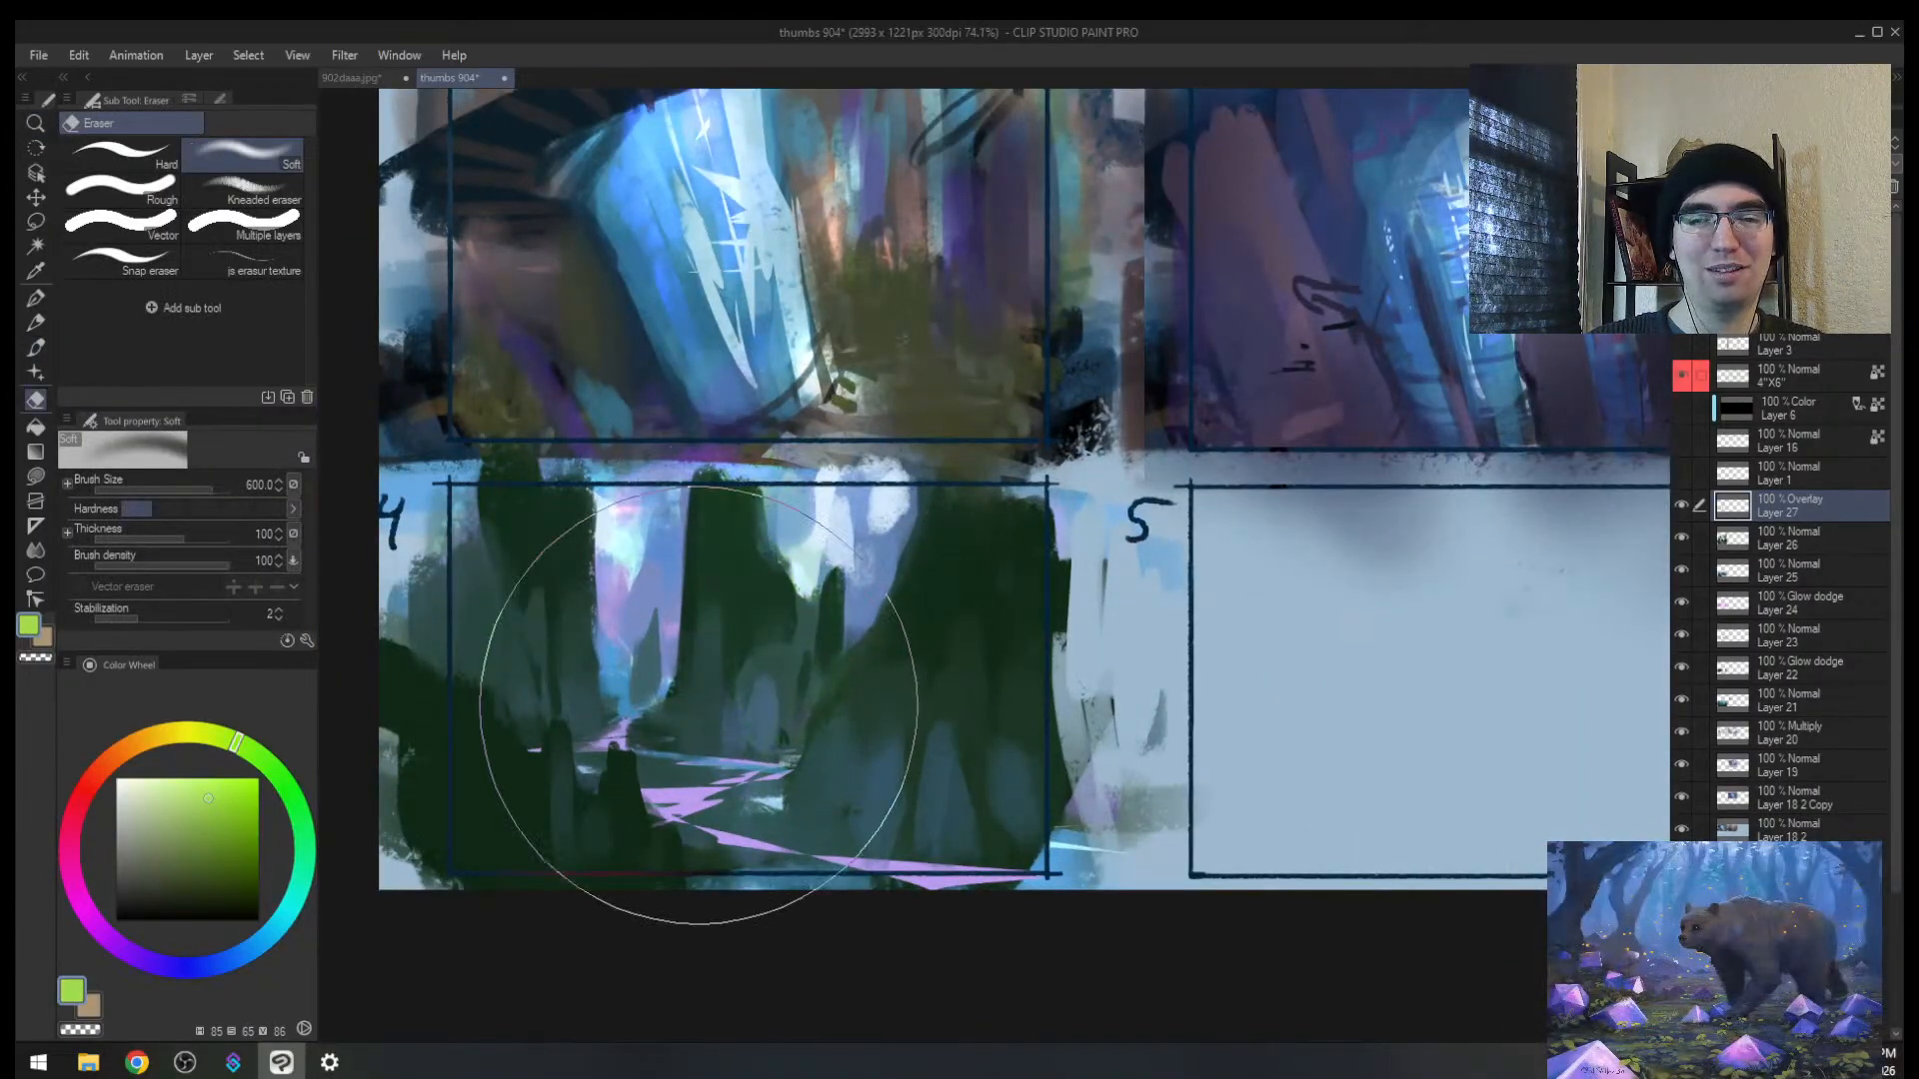
key(b)
key(bracketleft)
Step: Paint a duller yellow-green over thumbnail 4's pillars, shrinking the brush to 200, then 100
click(214, 736)
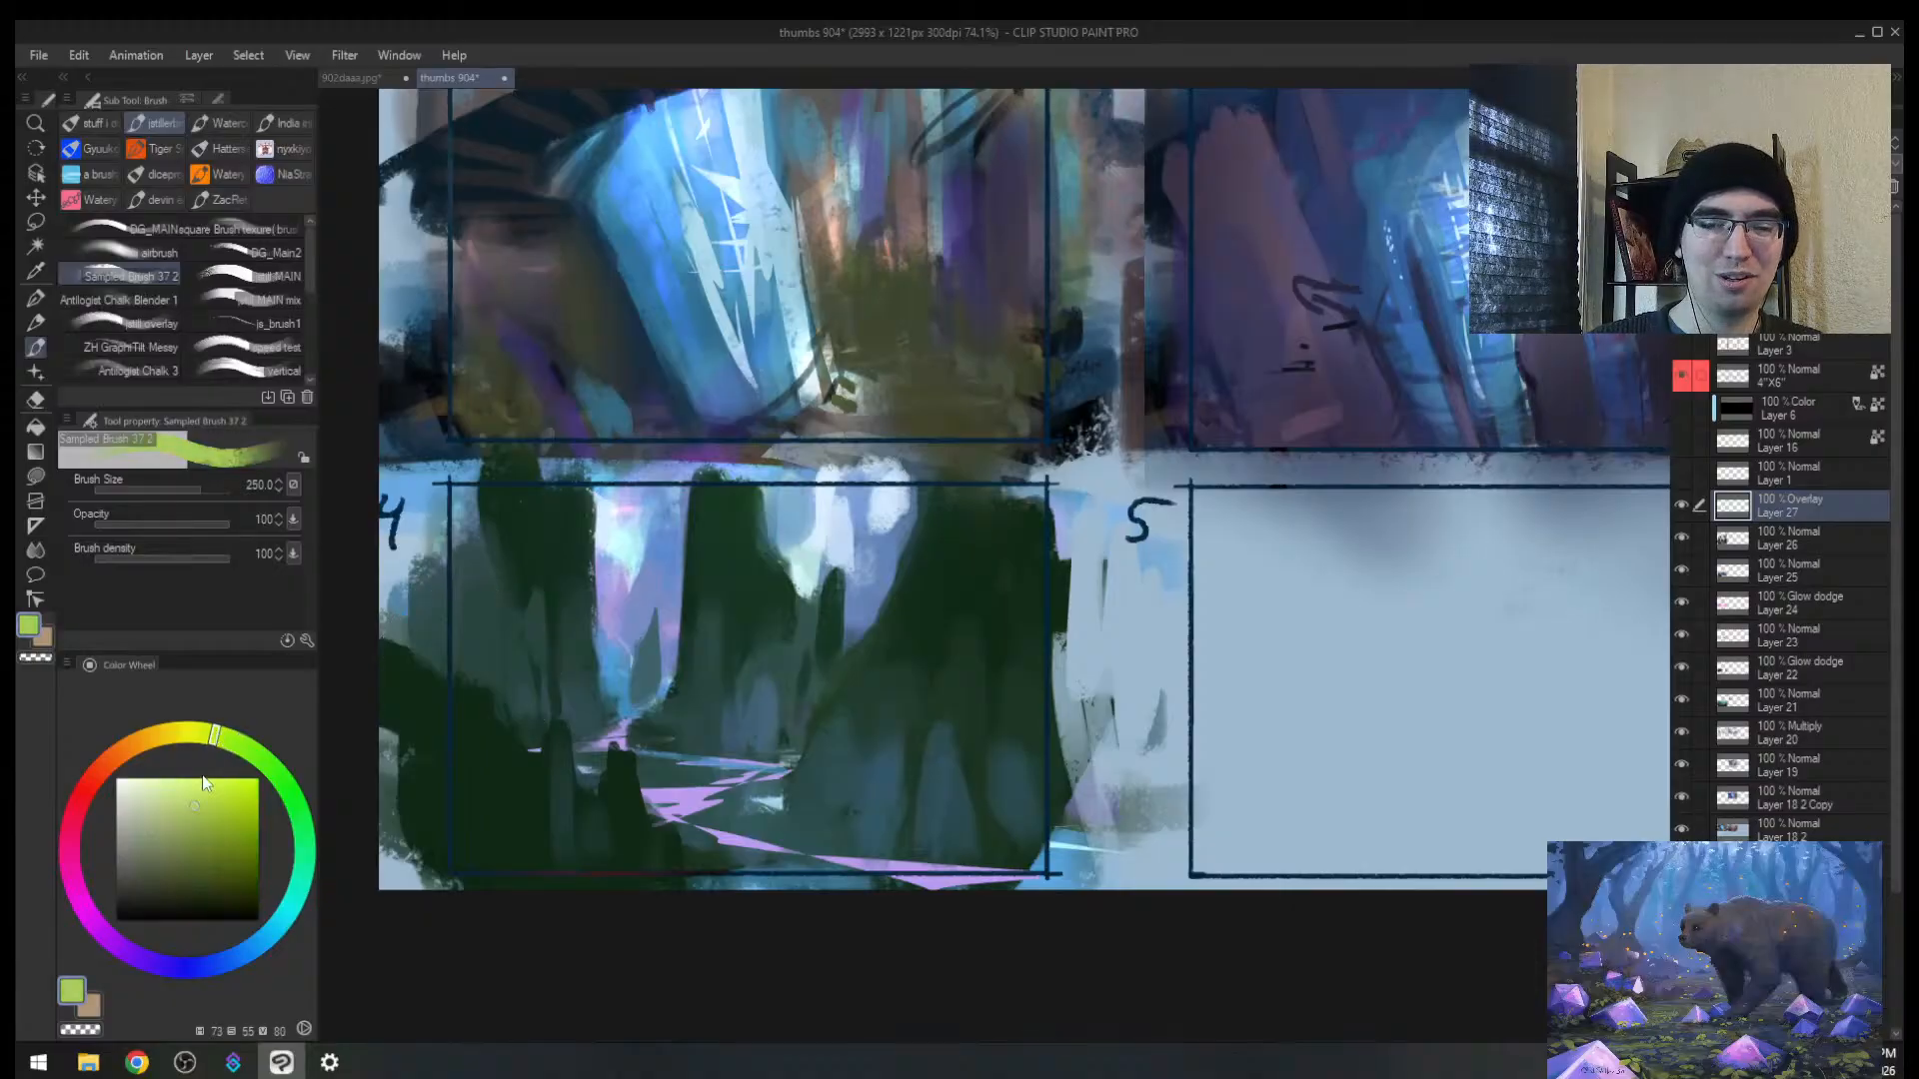
click(182, 808)
mouse_move(692, 492)
mouse_down()
mouse_move(763, 590)
mouse_move(690, 539)
mouse_move(578, 643)
mouse_move(634, 686)
mouse_move(556, 783)
mouse_move(770, 750)
mouse_move(798, 714)
mouse_move(870, 783)
mouse_move(1004, 779)
mouse_up()
key(h)
drag(1197, 689, 769, 665)
key([)
mouse_move(1060, 603)
mouse_down()
mouse_move(993, 618)
mouse_move(956, 762)
mouse_up()
key([)
key([)
key([)
key([)
drag(723, 744, 740, 788)
Step: Undo the stray sky stroke and paint green down the left cliff edge with a size-40 brush
ctrl+alt+click(755, 604)
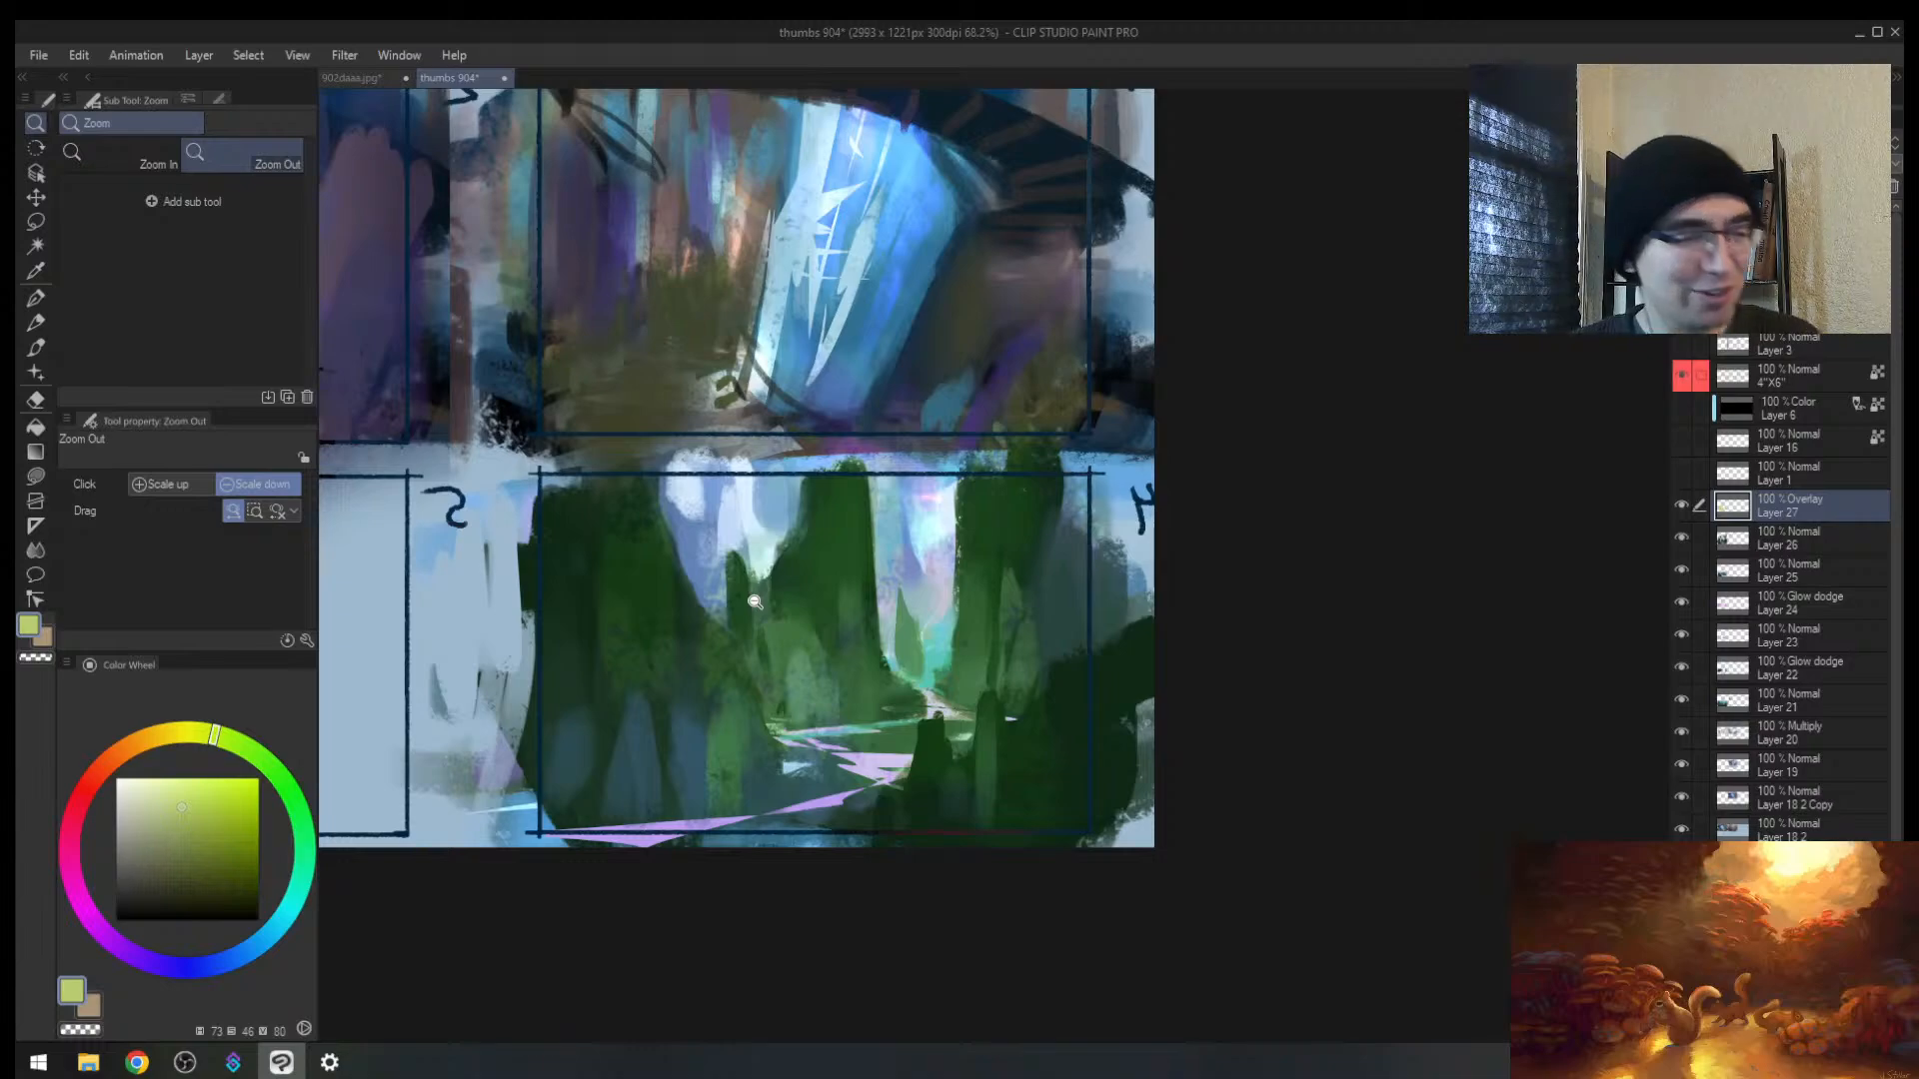
drag(852, 686, 837, 691)
key(h)
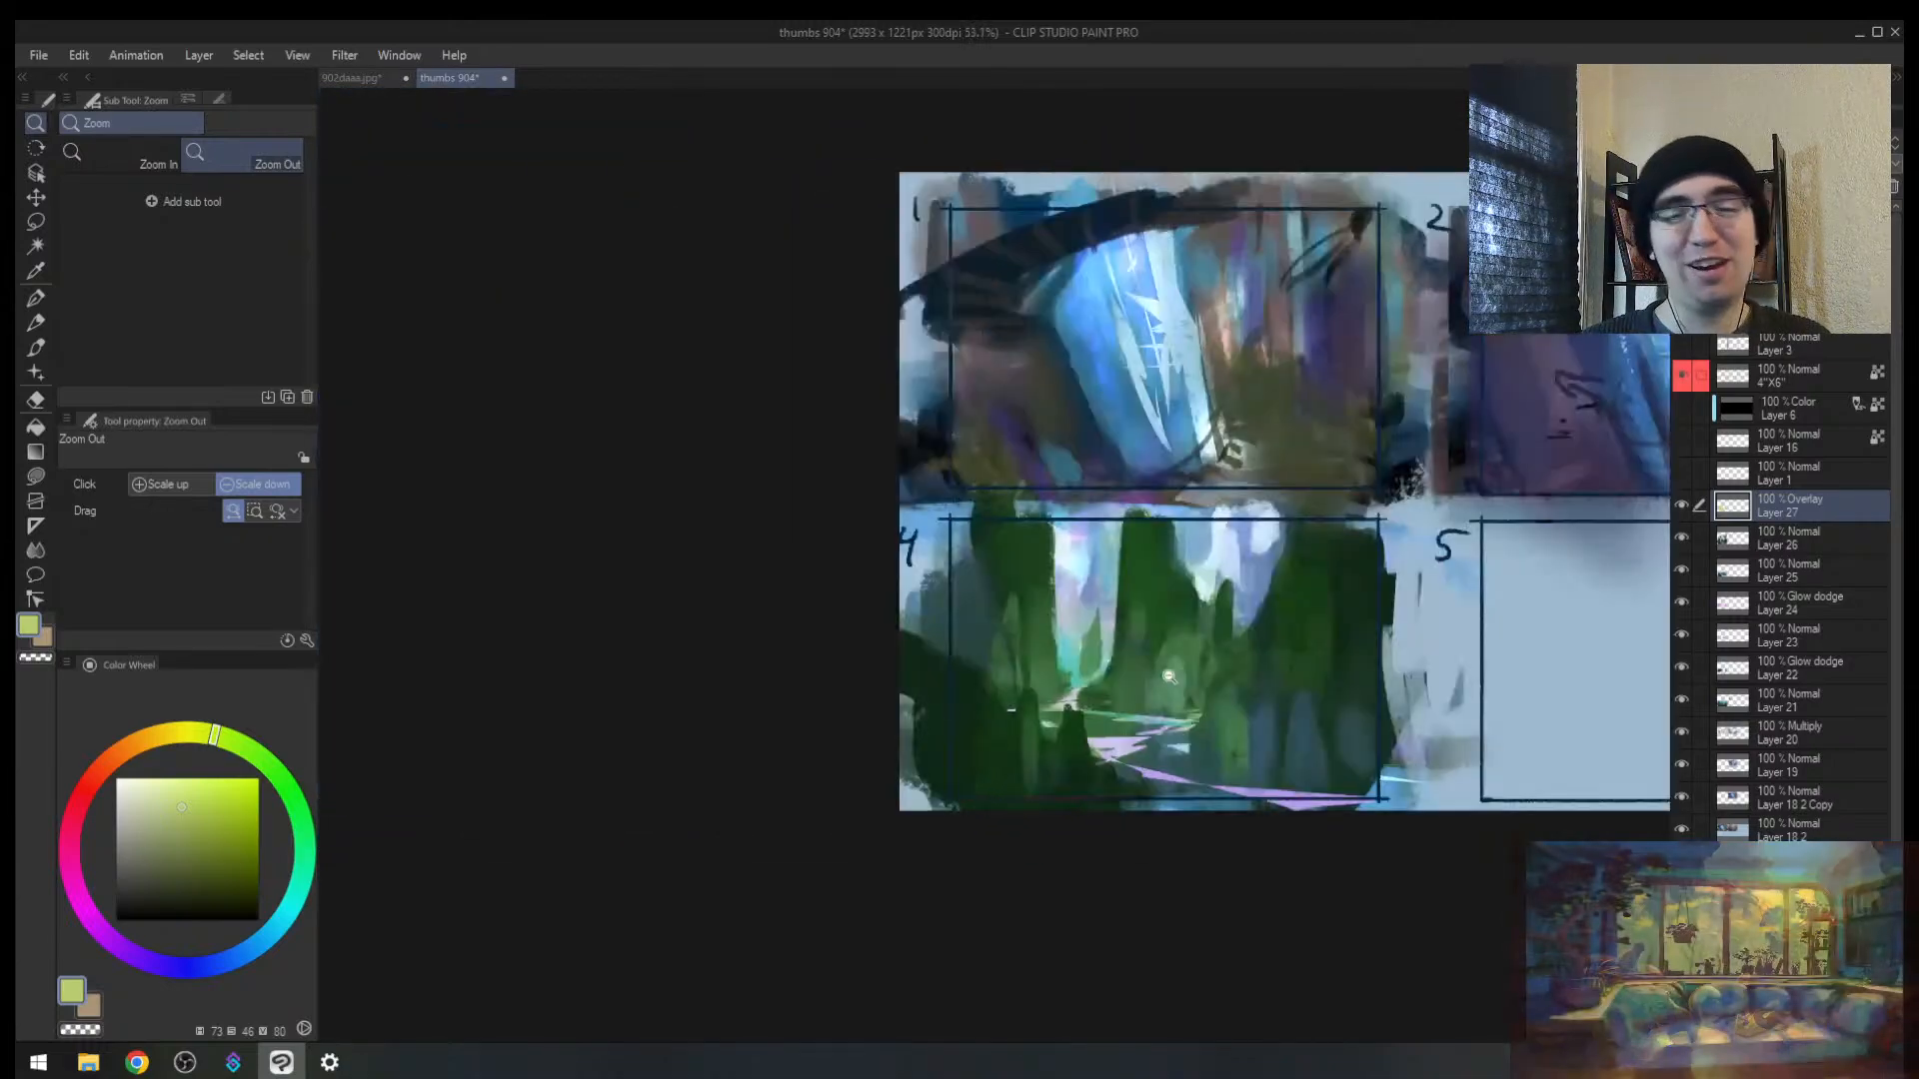
drag(1269, 717, 852, 738)
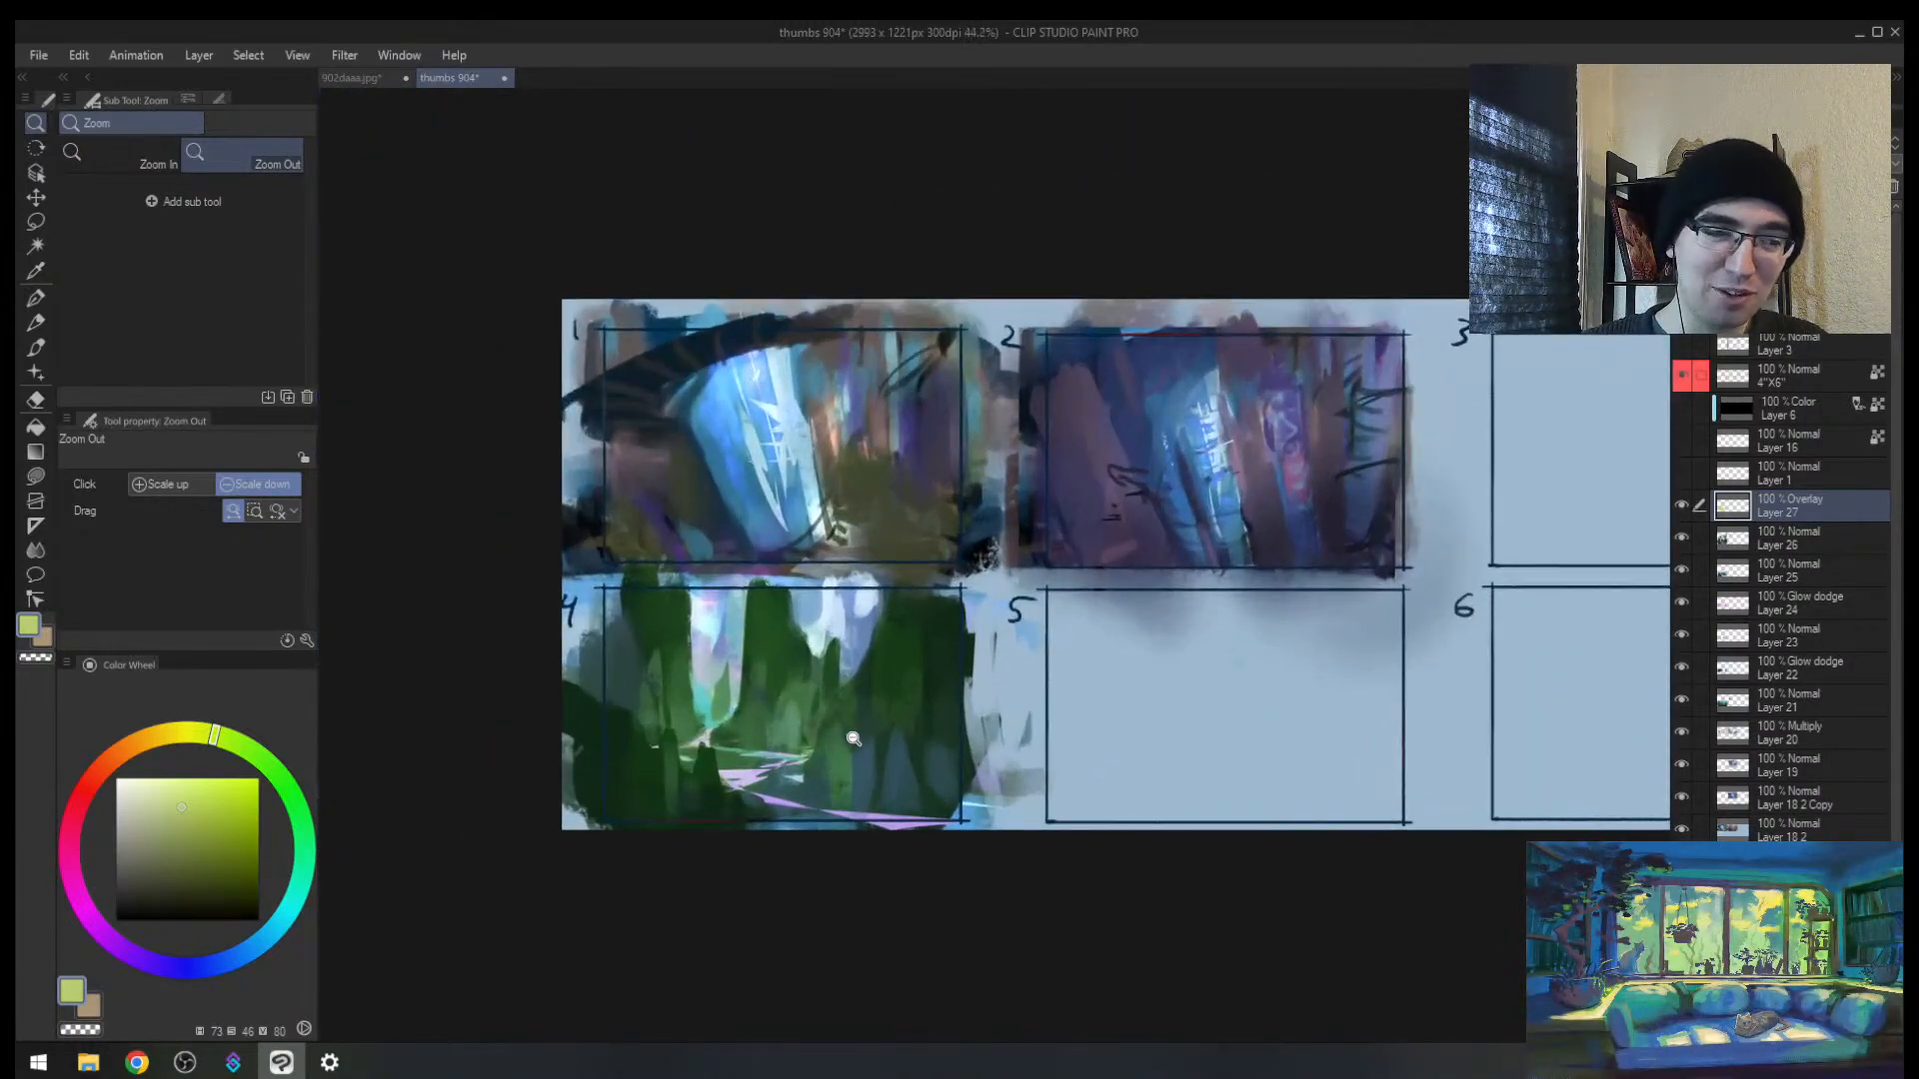
key(h)
mouse_move(1242, 741)
mouse_down()
mouse_move(712, 766)
mouse_move(614, 825)
mouse_move(663, 735)
mouse_up()
drag(808, 667, 824, 657)
key(bracketleft)
key(bracketleft)
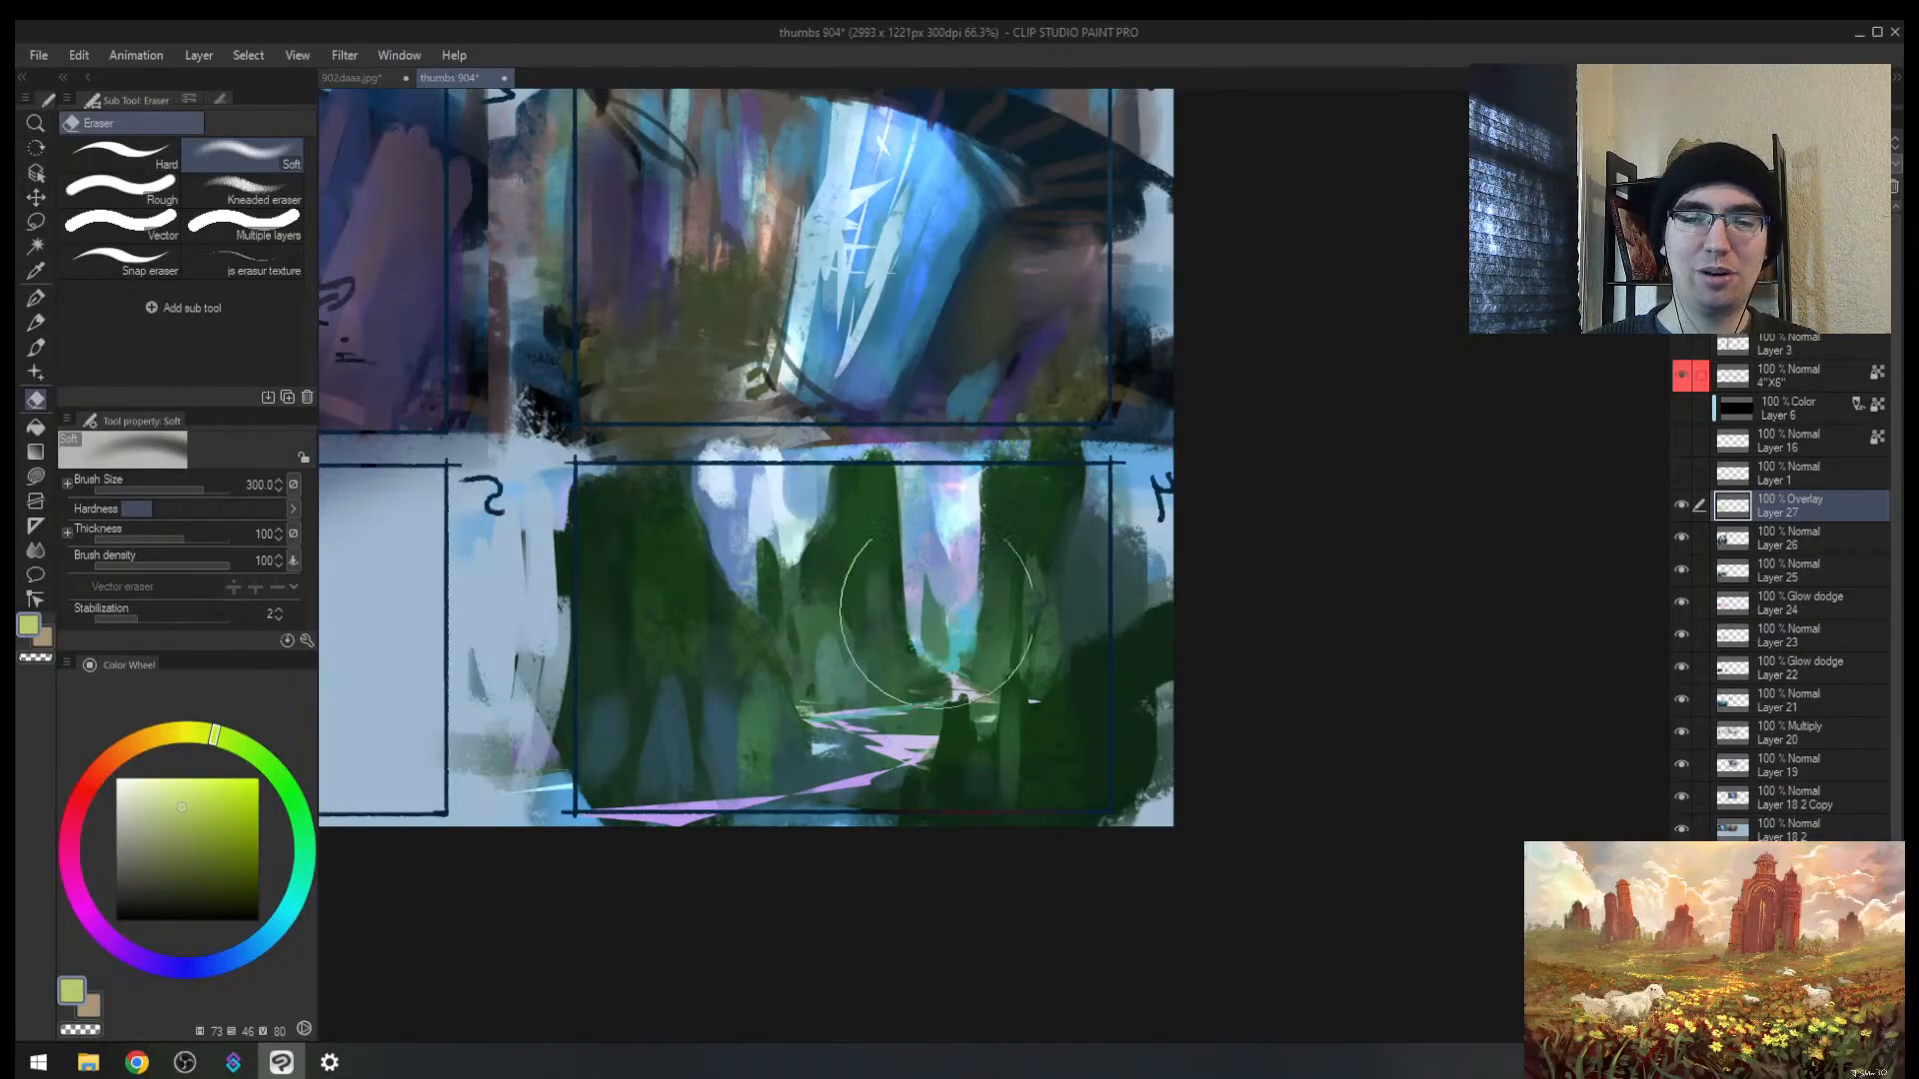
mouse_move(939, 802)
mouse_down()
mouse_move(913, 800)
mouse_move(938, 788)
mouse_up()
key(b)
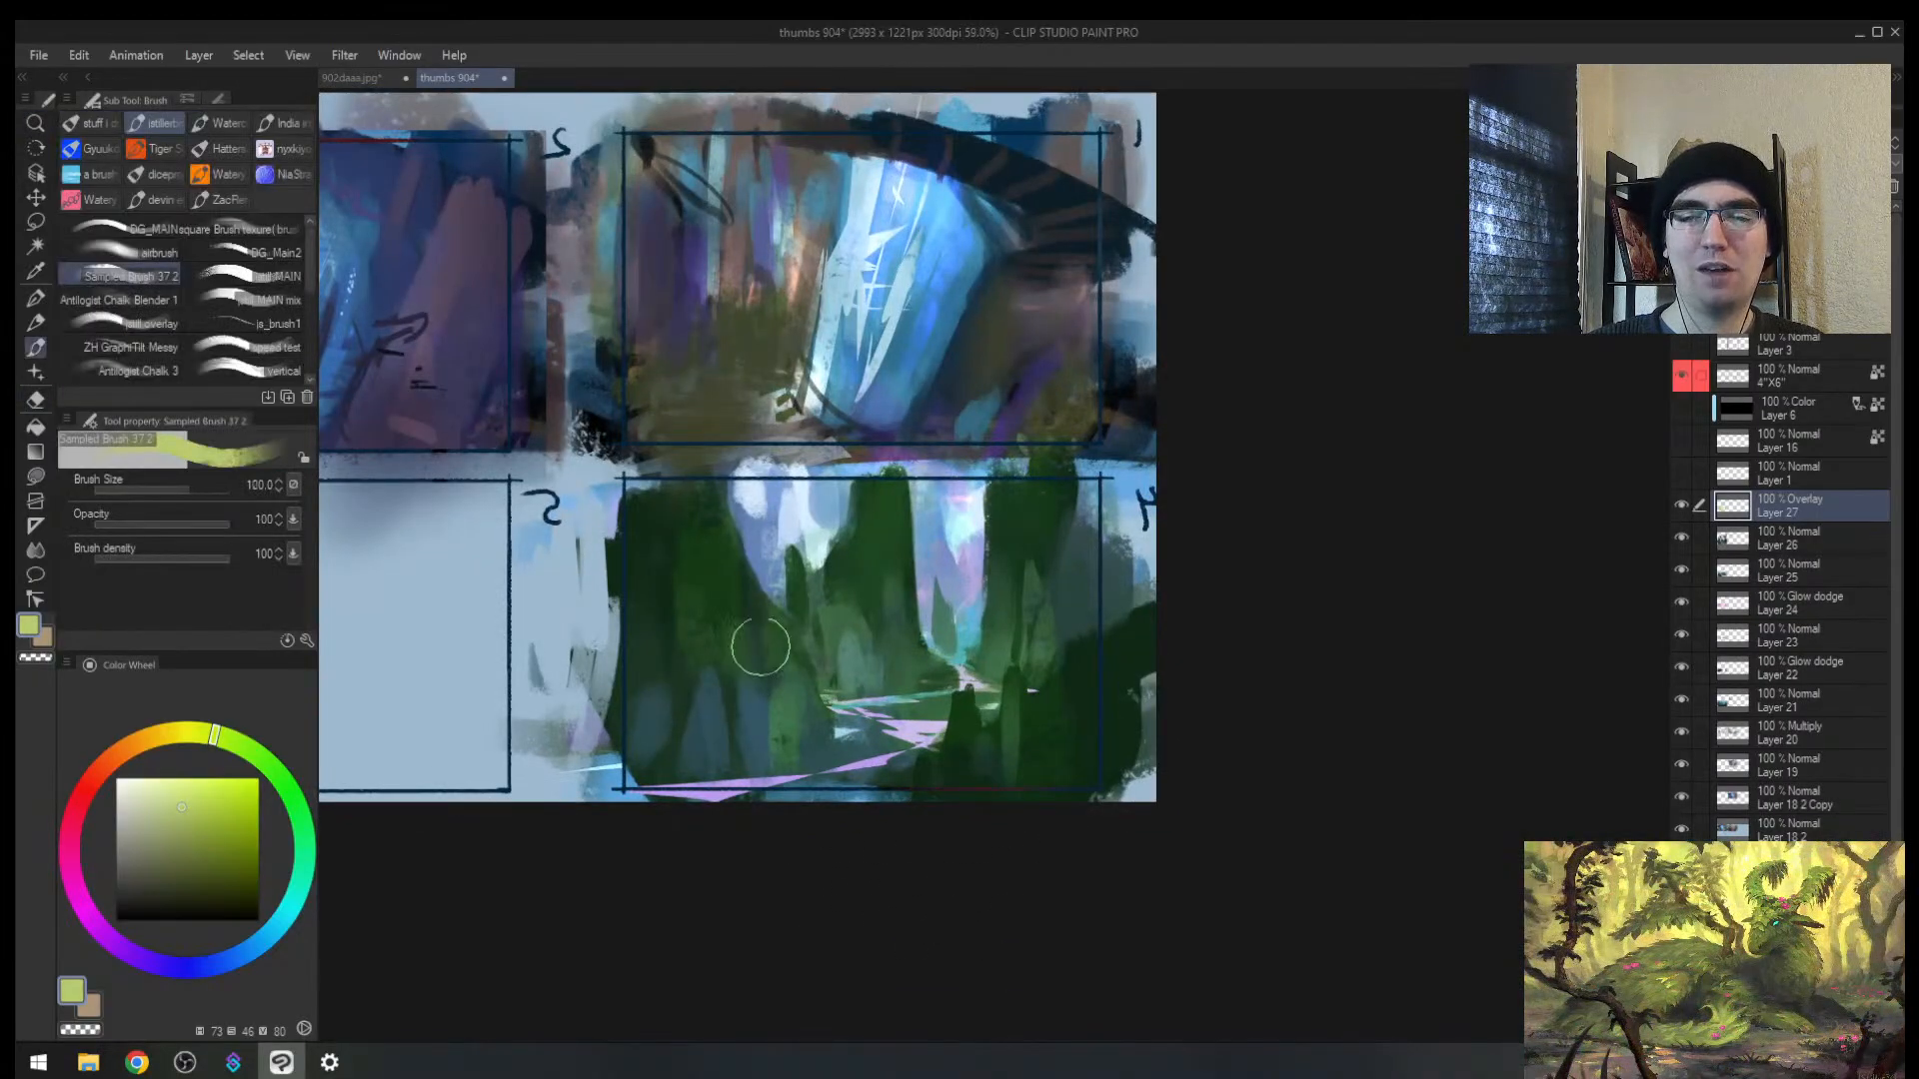
key(bracketleft)
key(bracketleft)
key(bracketleft)
key(bracketleft)
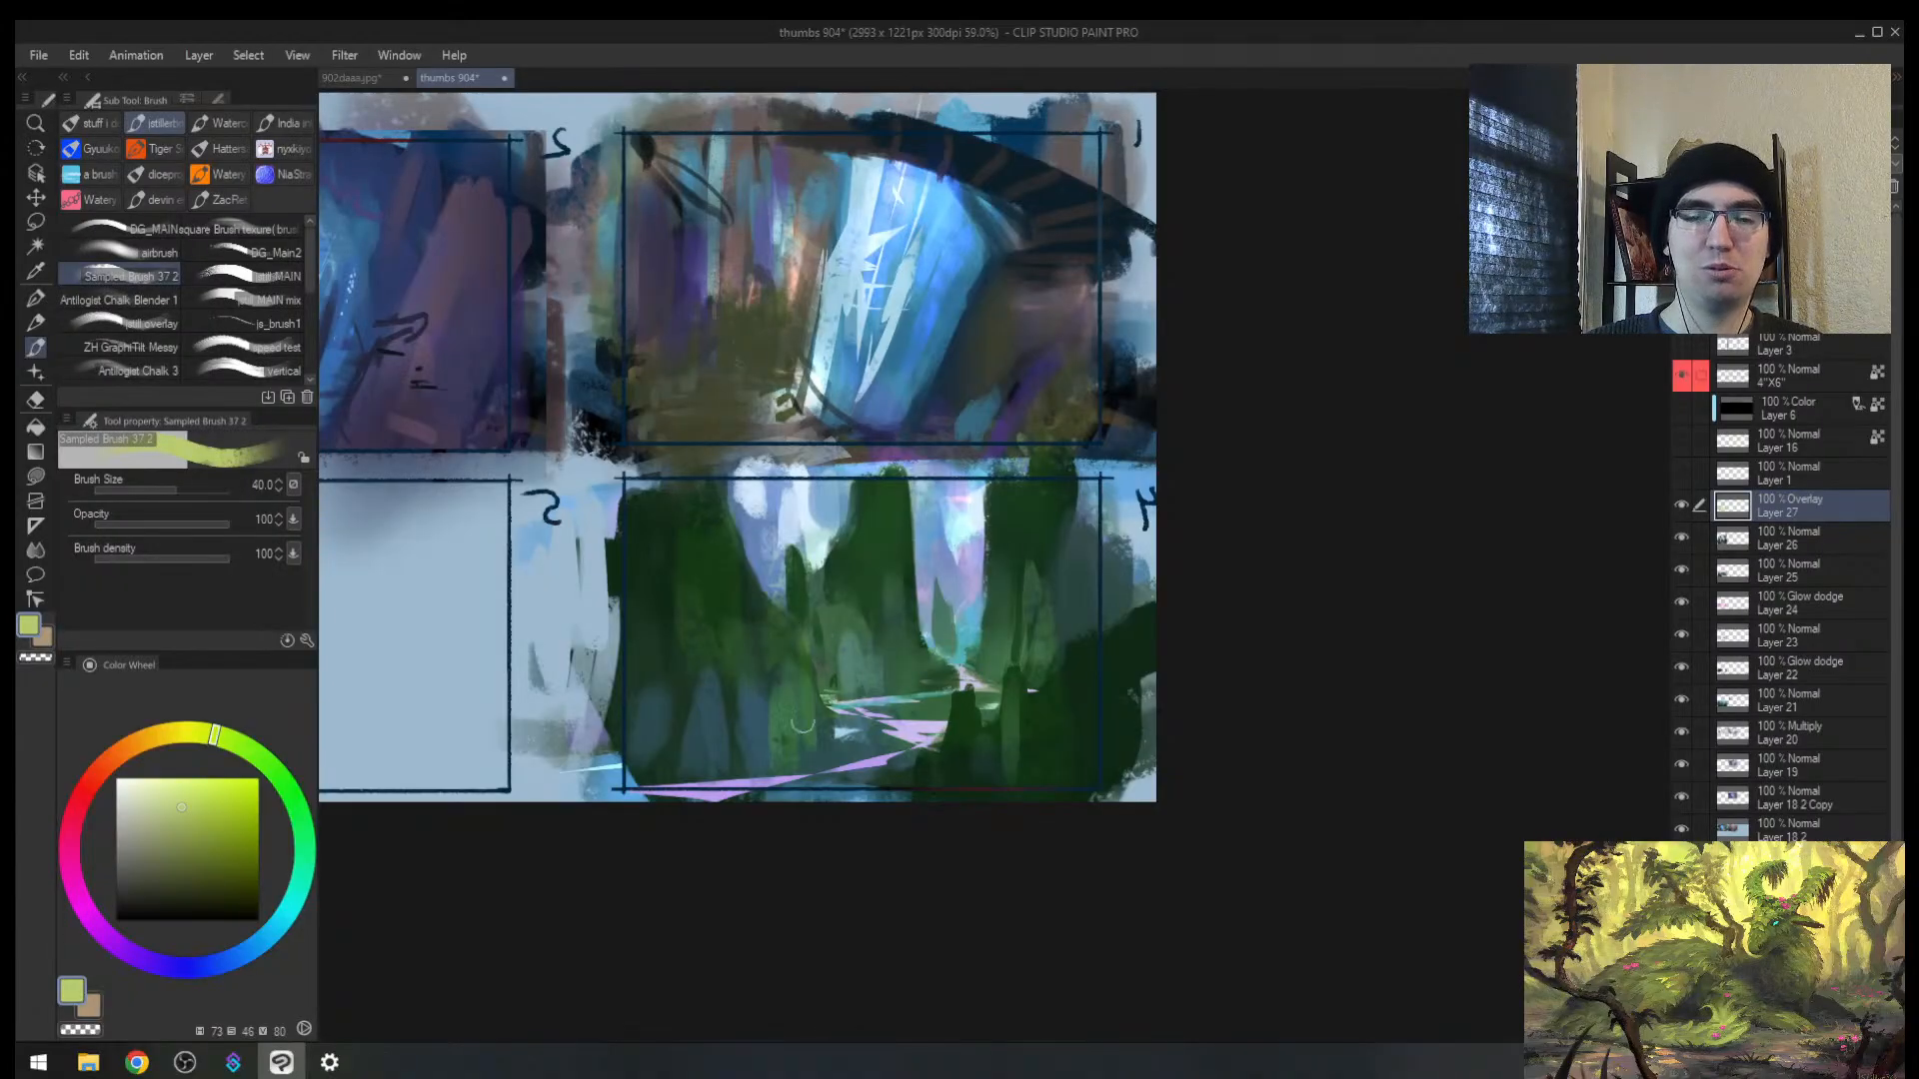
key(ctrl+z)
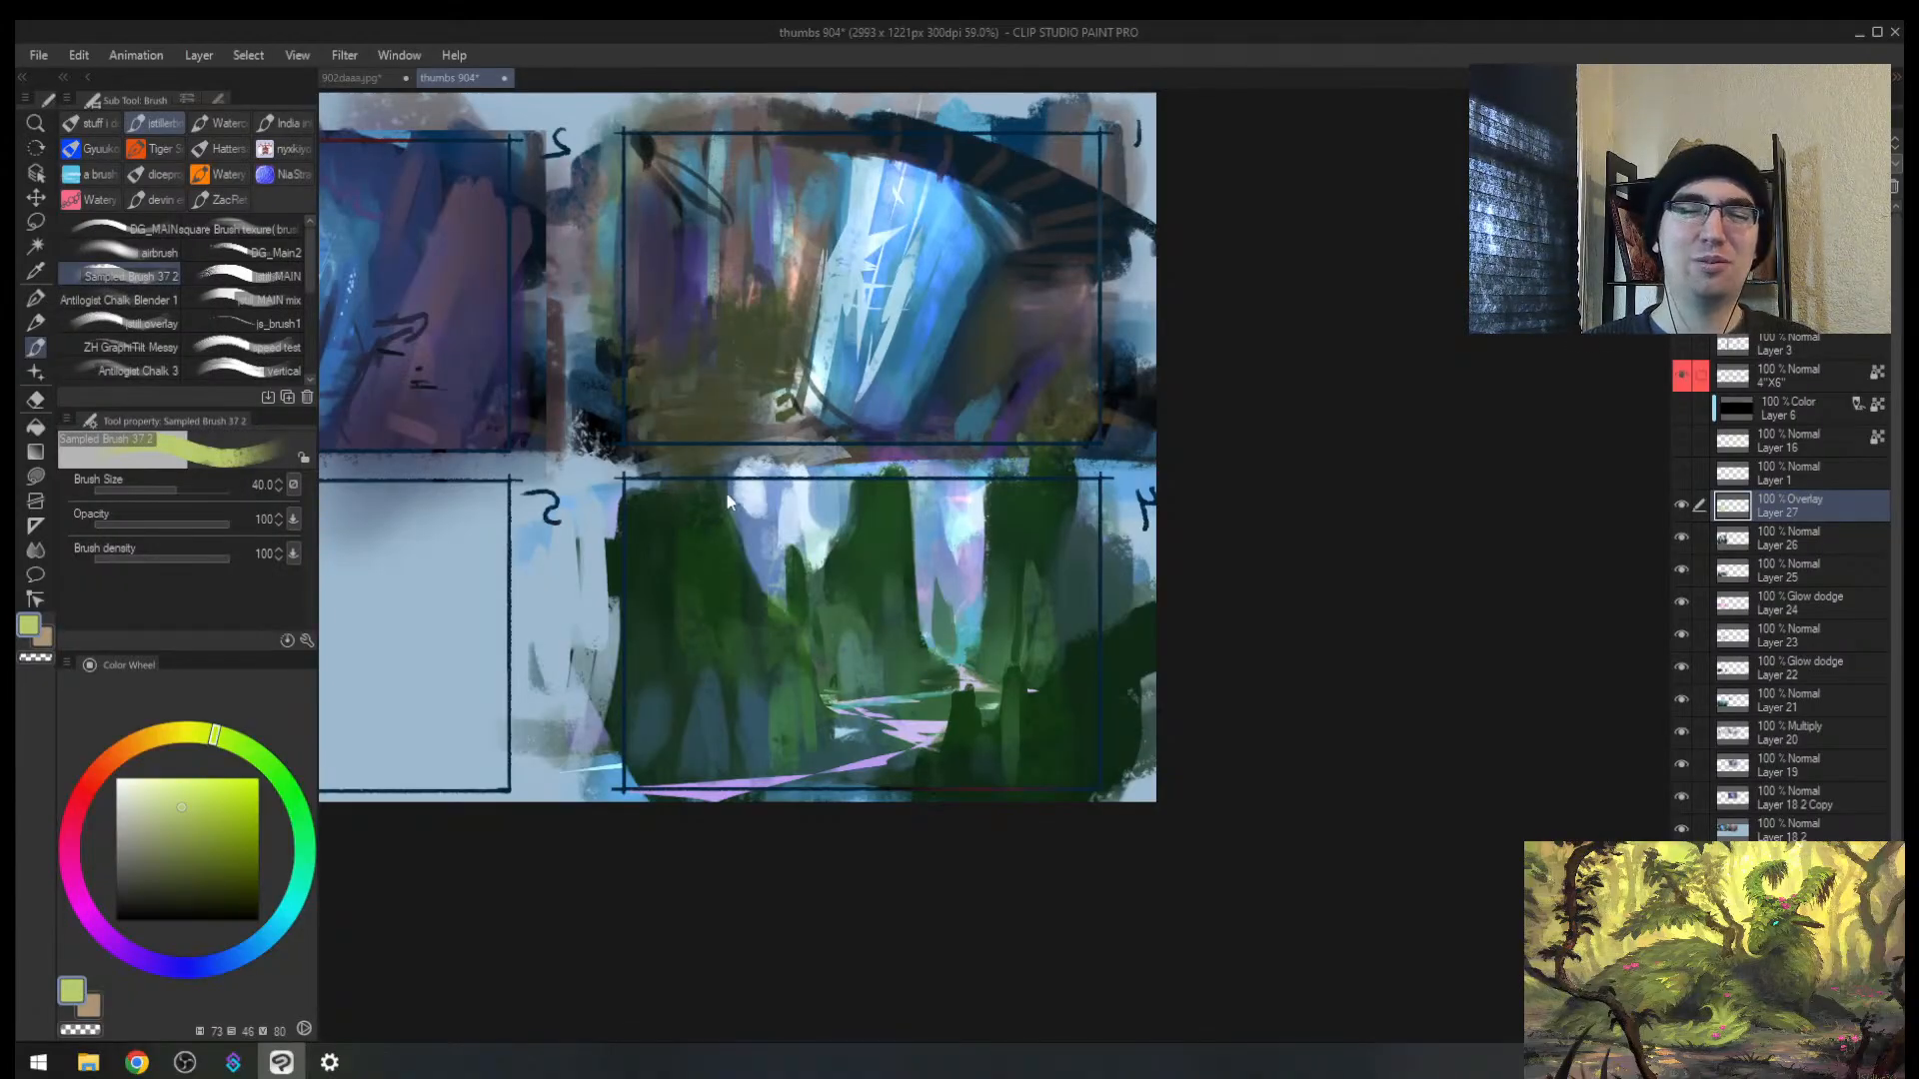
mouse_move(728, 490)
mouse_down()
mouse_move(731, 552)
mouse_move(789, 625)
mouse_up()
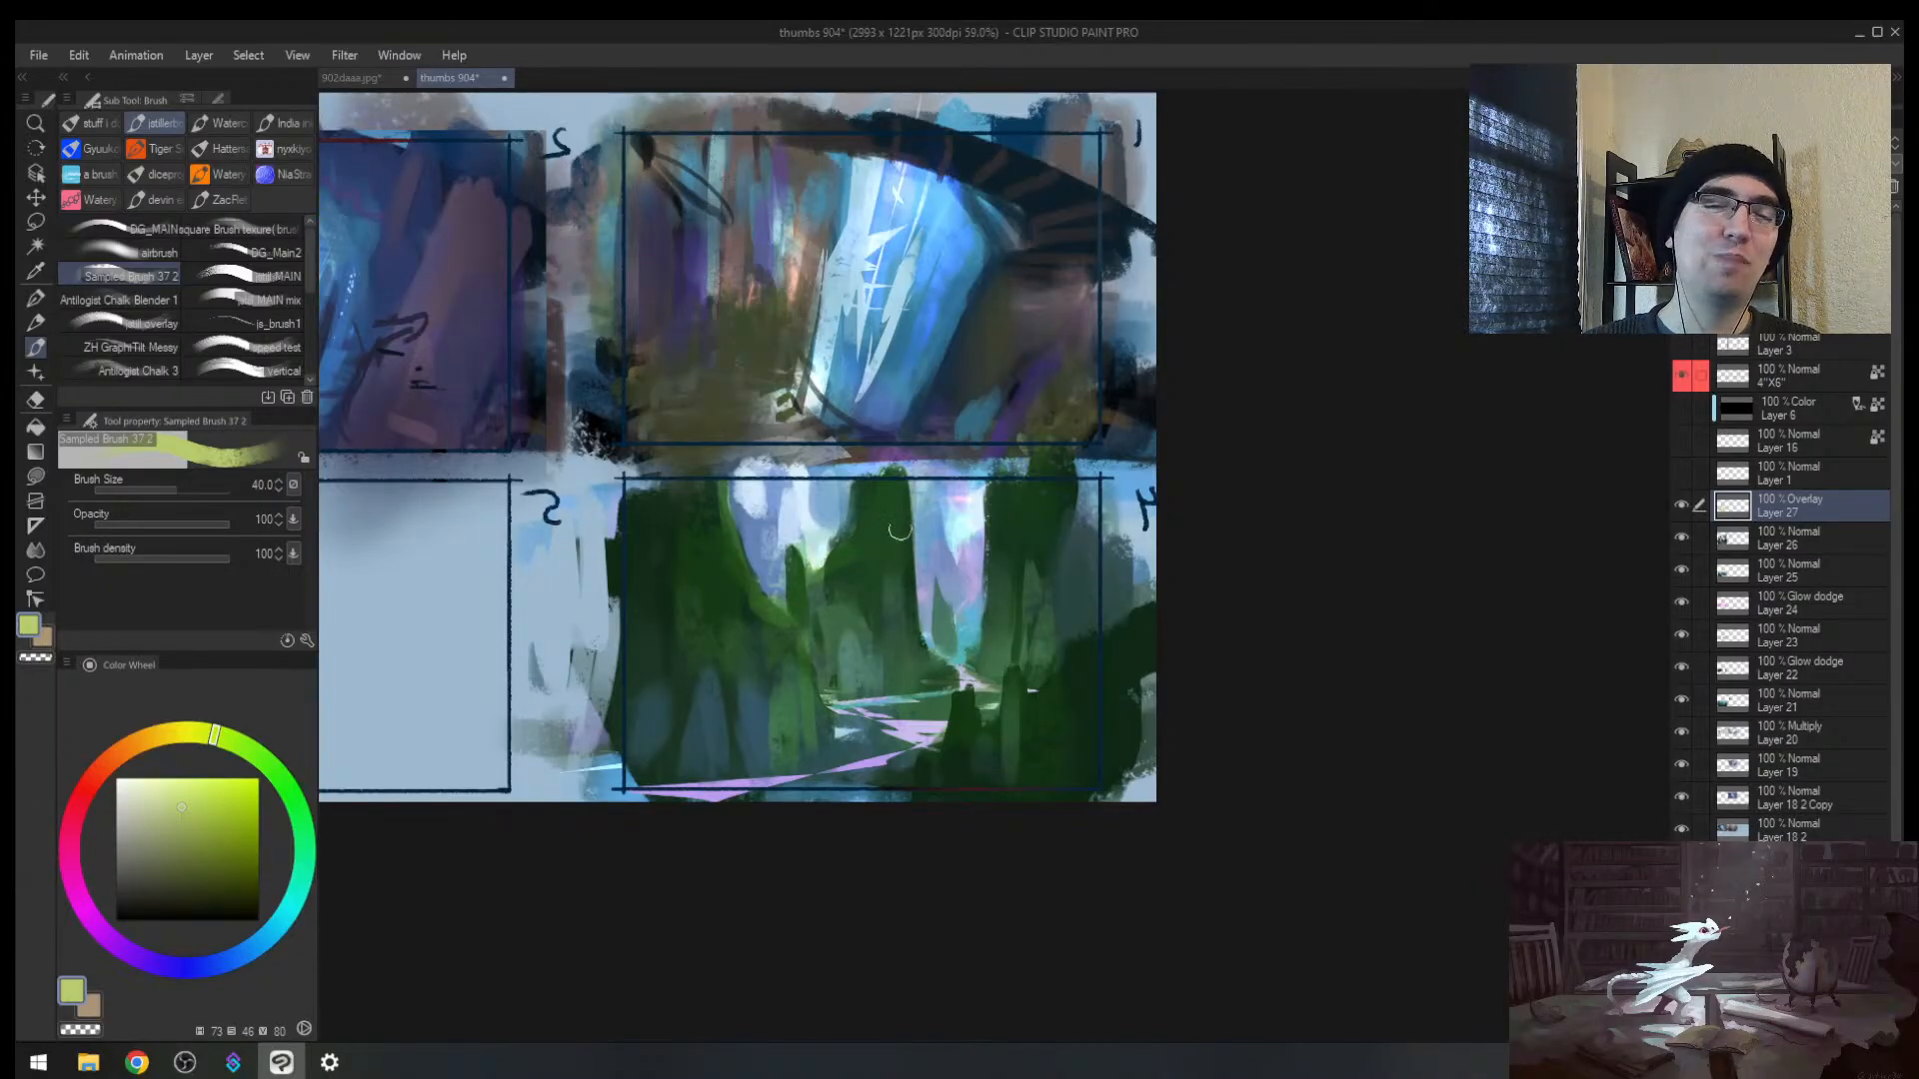
drag(900, 530, 931, 661)
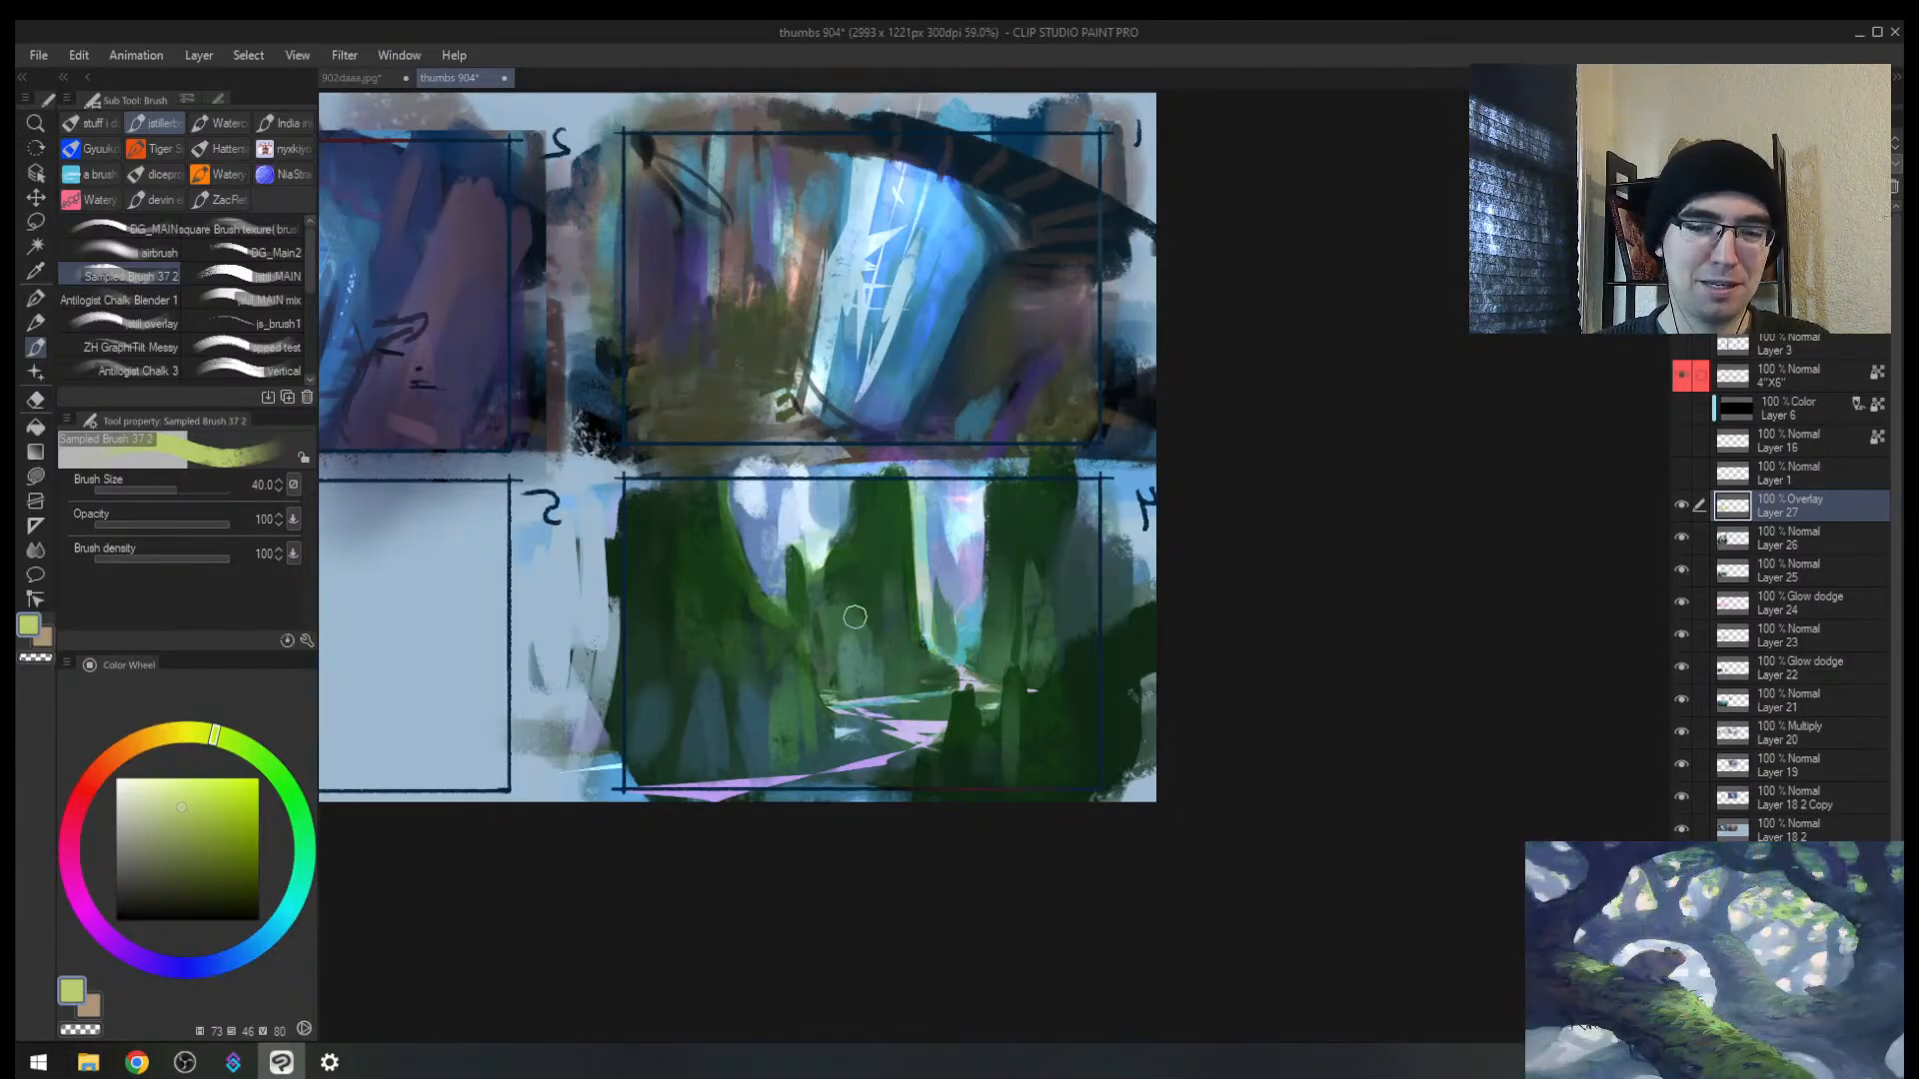
Step: Undo the yellow-green strip beside the waterfall and add faint green strokes to thumbnail 4's foliage
key(h)
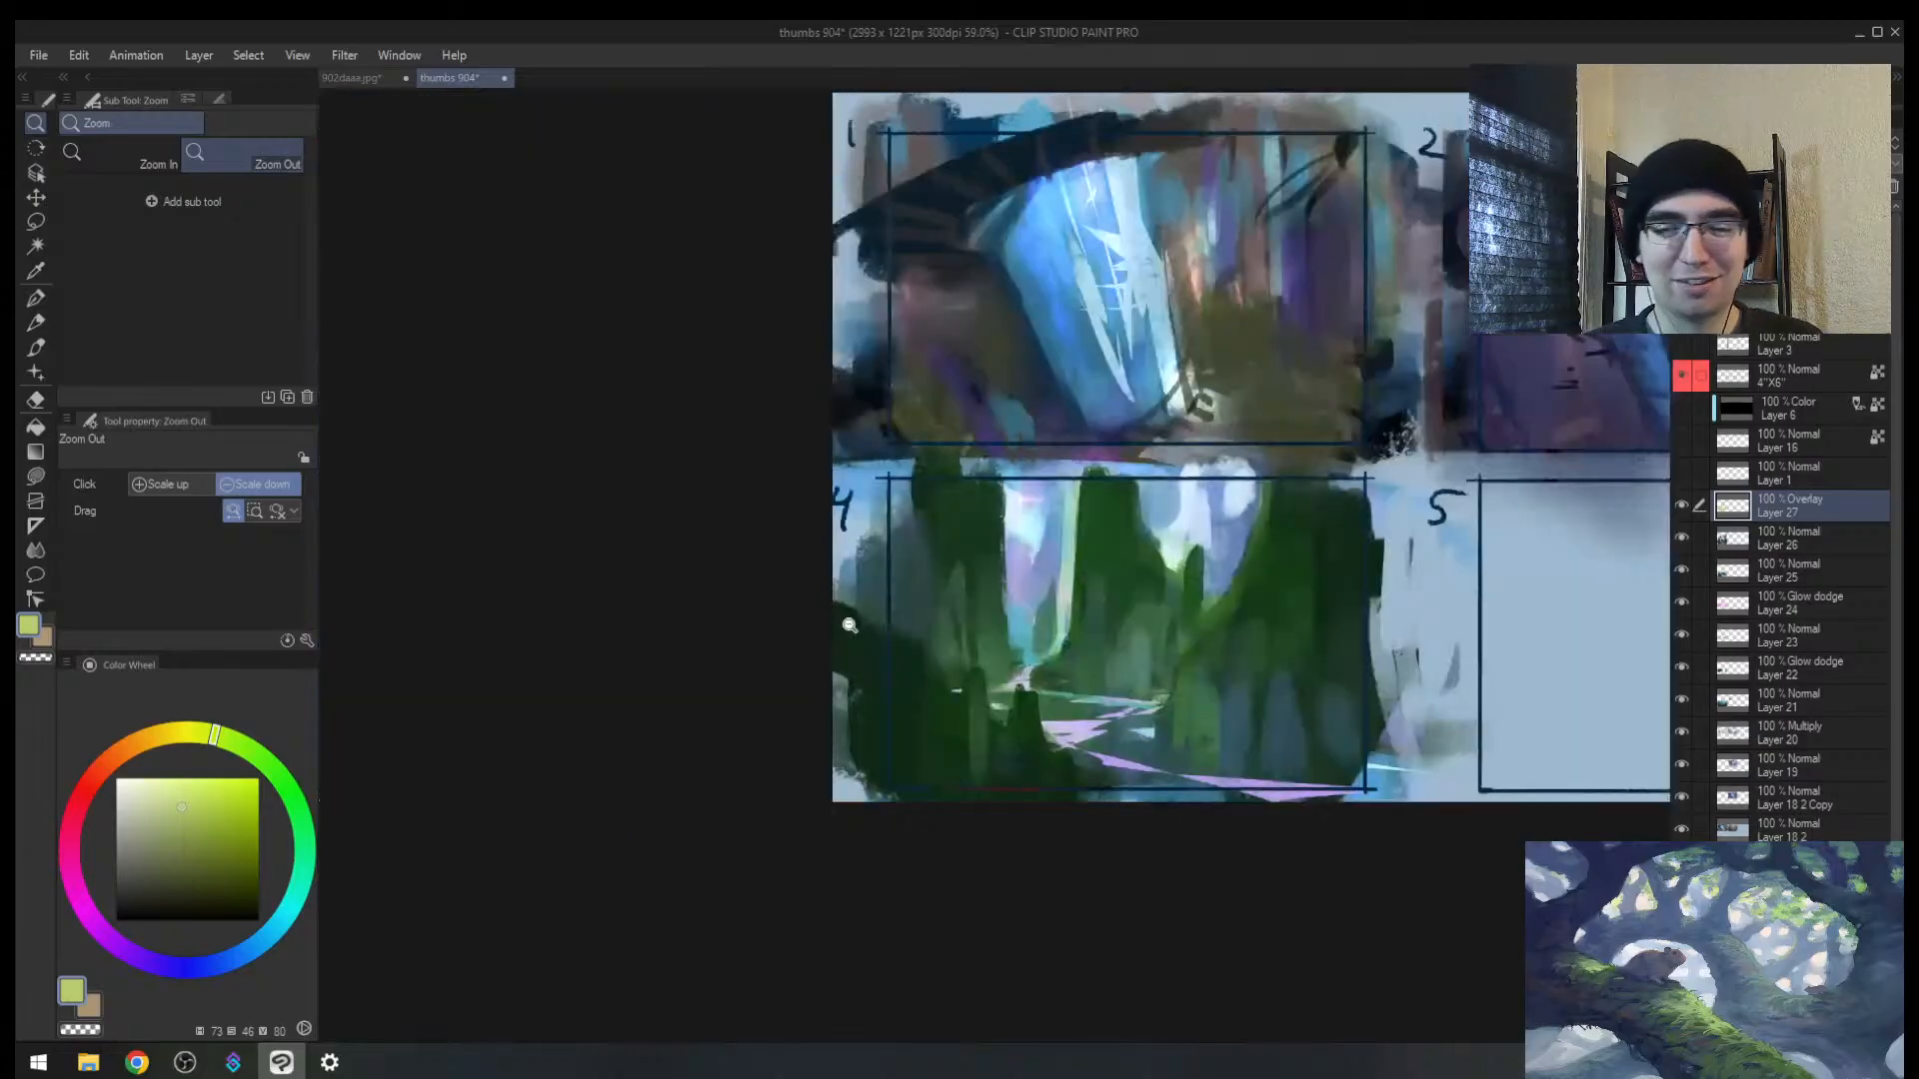
drag(1237, 555, 937, 590)
drag(755, 603, 744, 655)
key(ctrl+z)
key(ctrl+z)
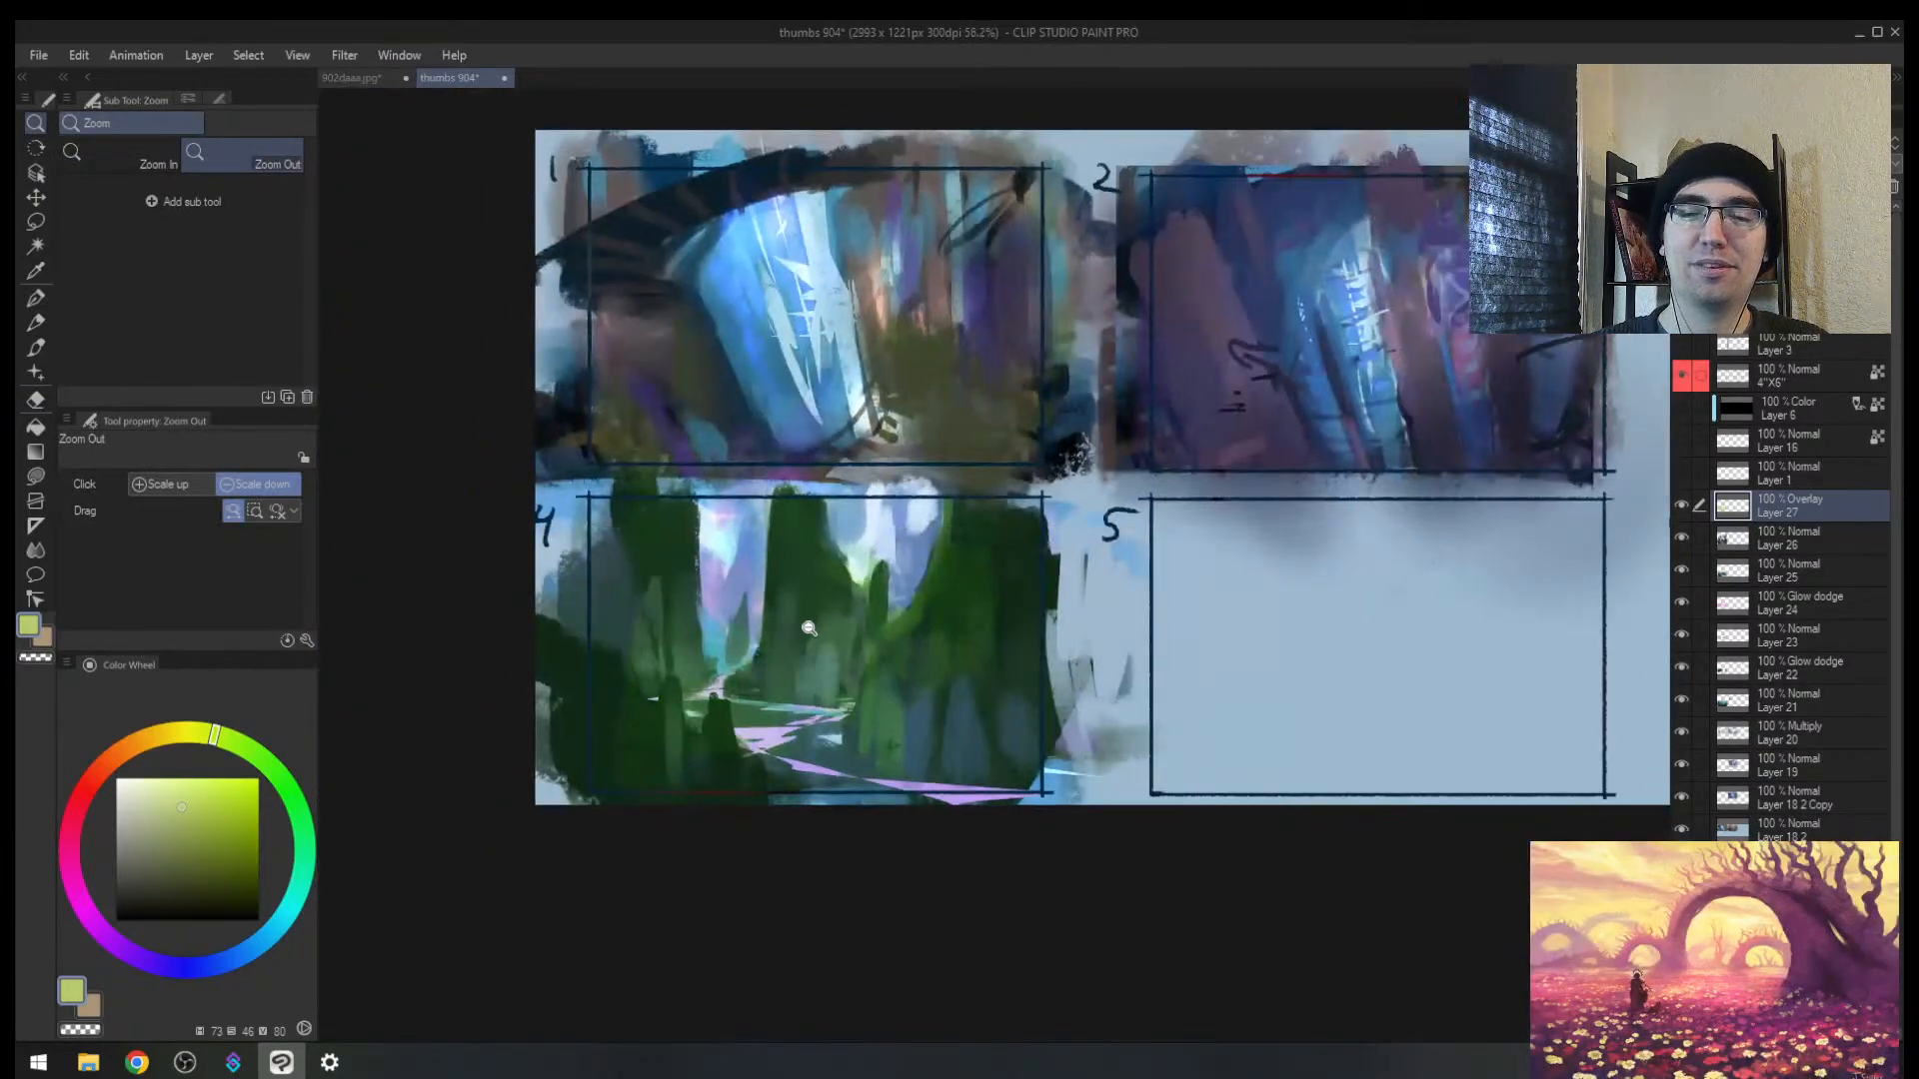
drag(850, 561, 842, 575)
drag(991, 693, 1009, 540)
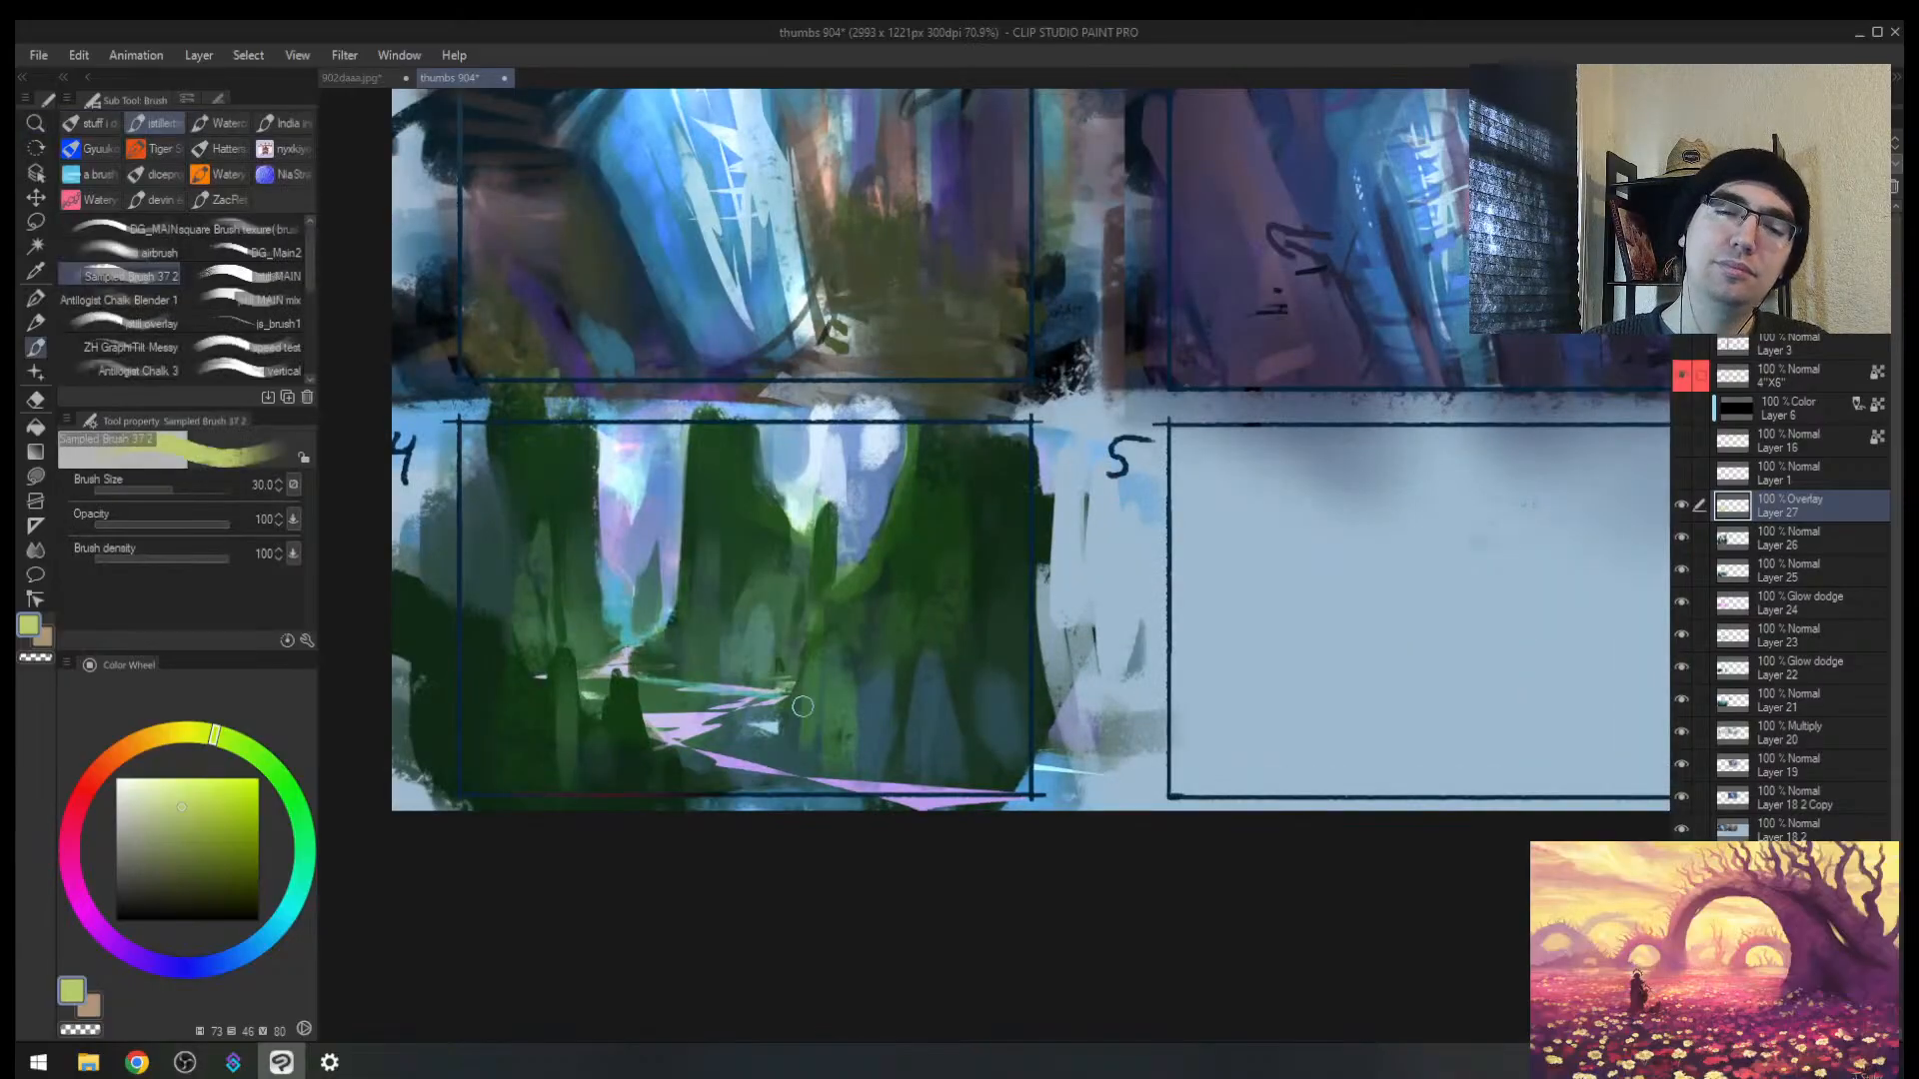
drag(809, 692, 794, 750)
drag(903, 698, 899, 771)
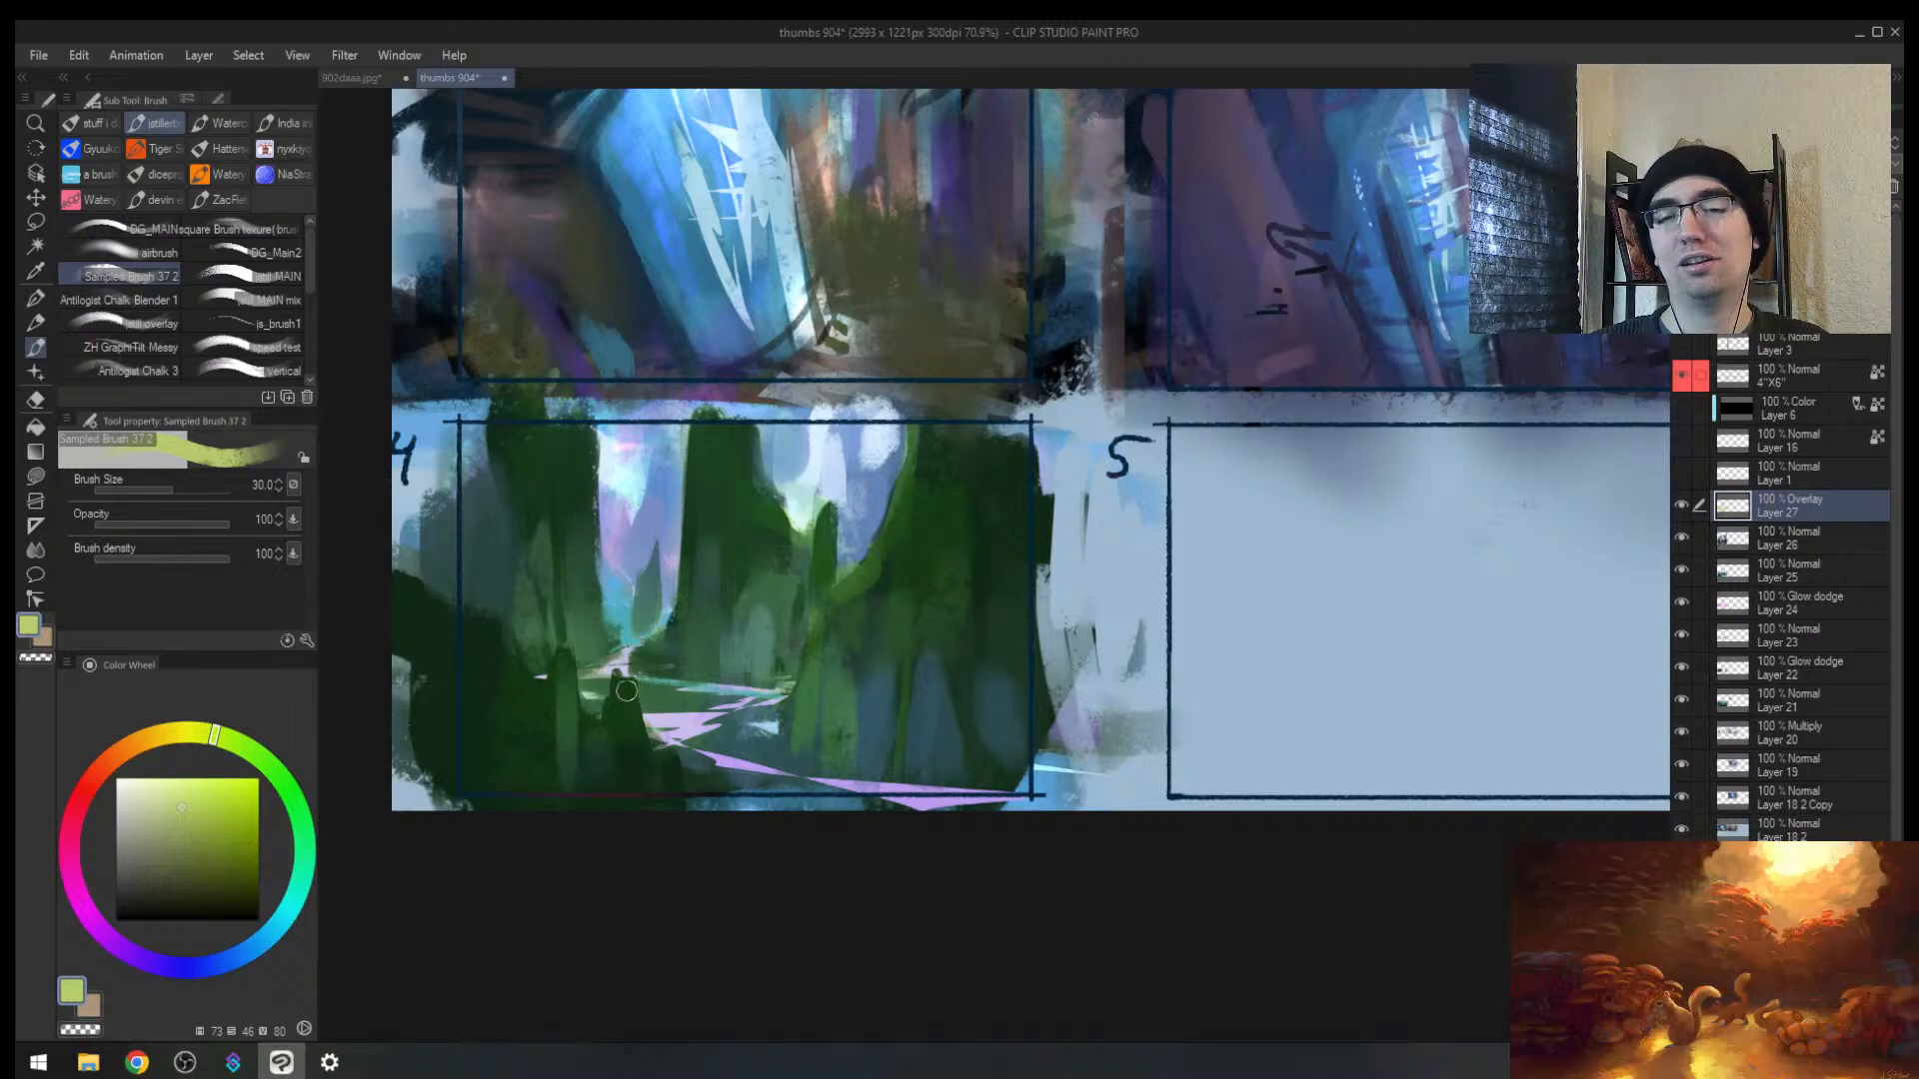
Step: Shrink the brush to 17, add Layer 28 above Layer 27, and pick a brighter green
key(ctrl+space)
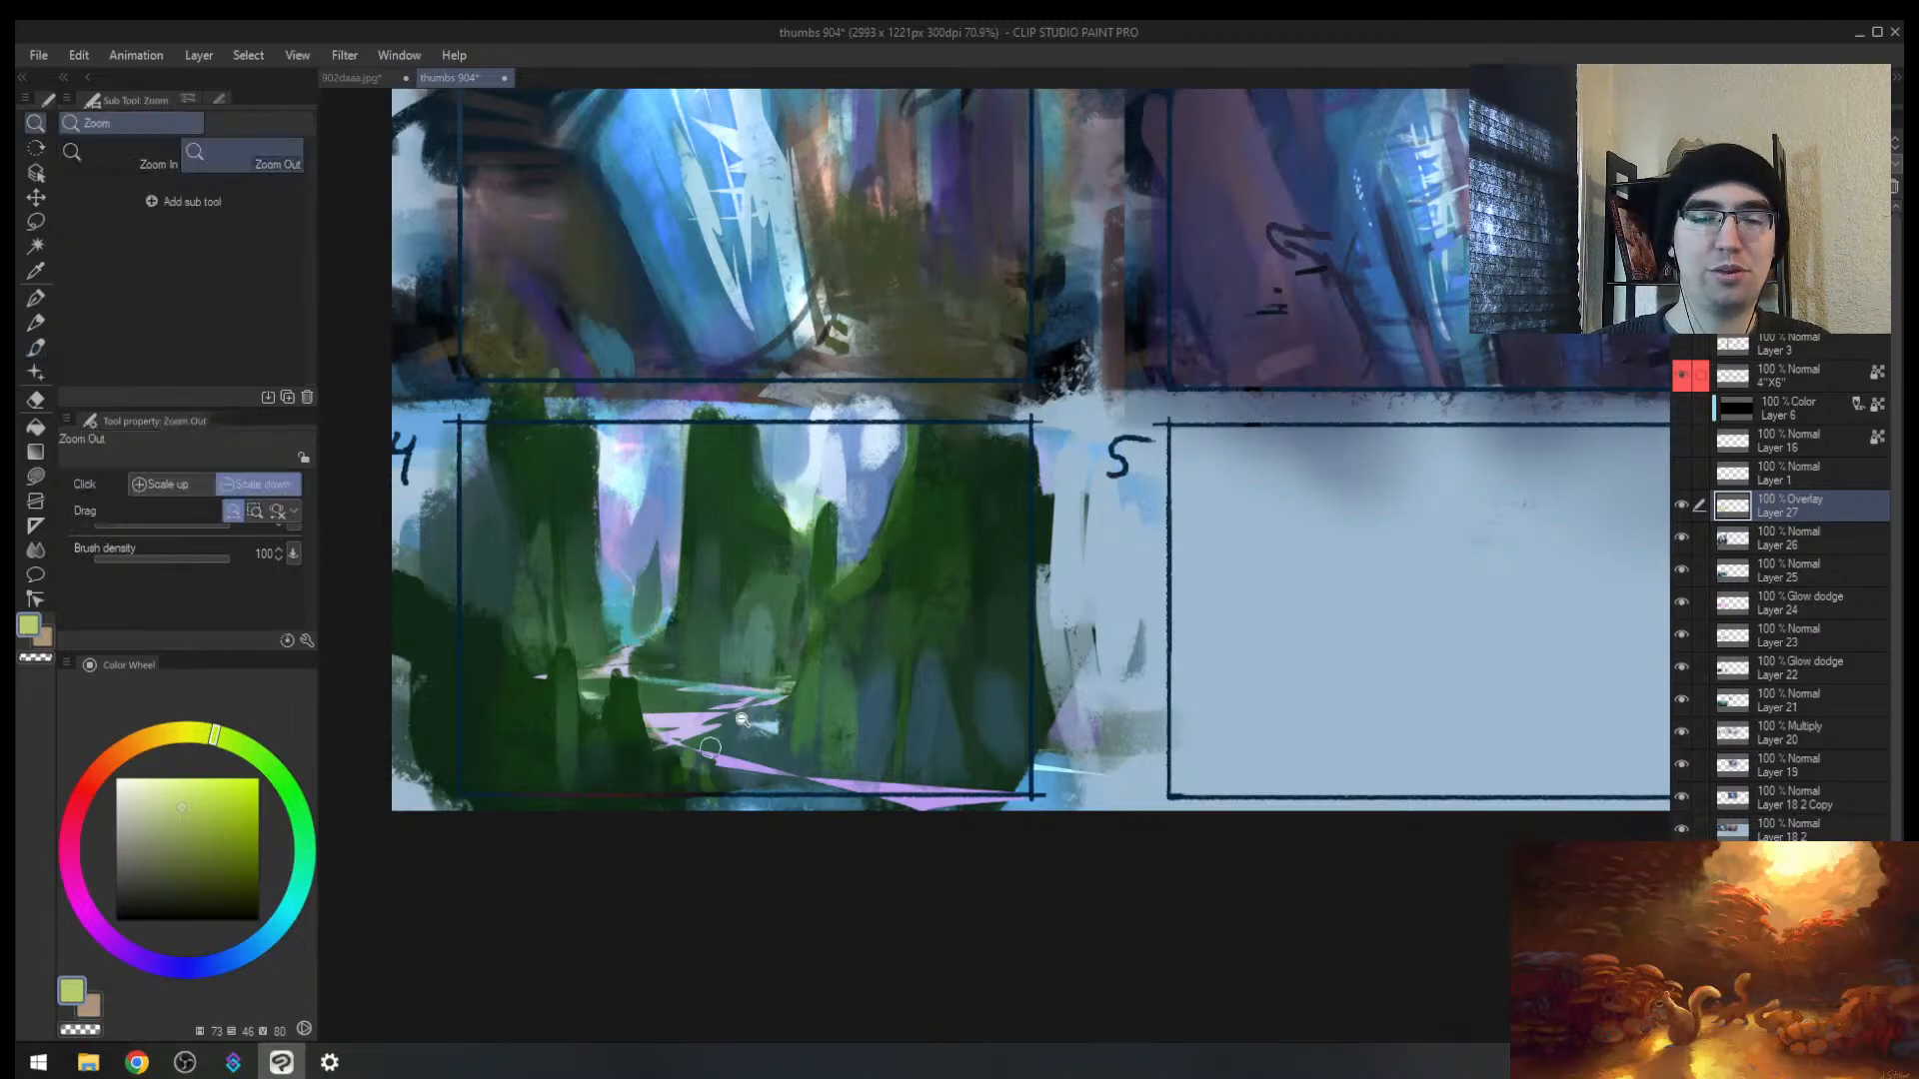
key([)
key([)
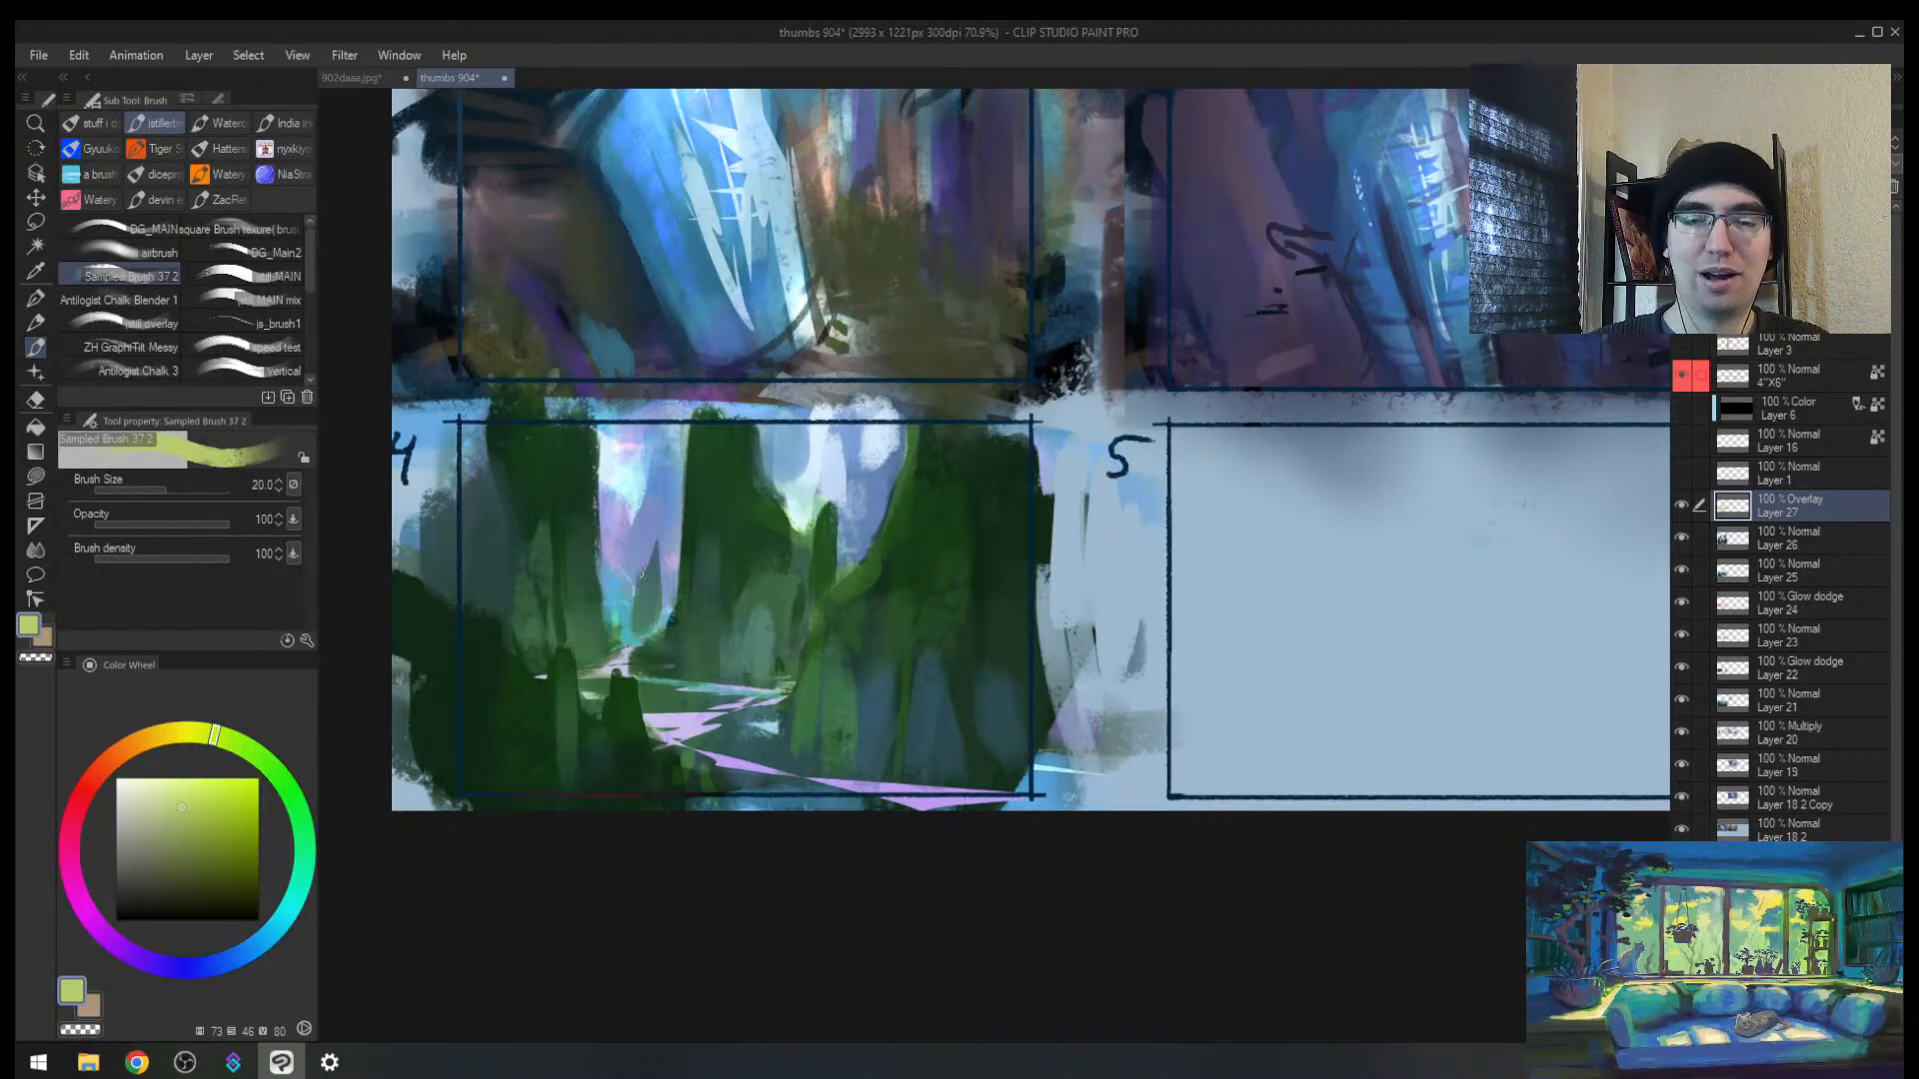
key(bracketleft)
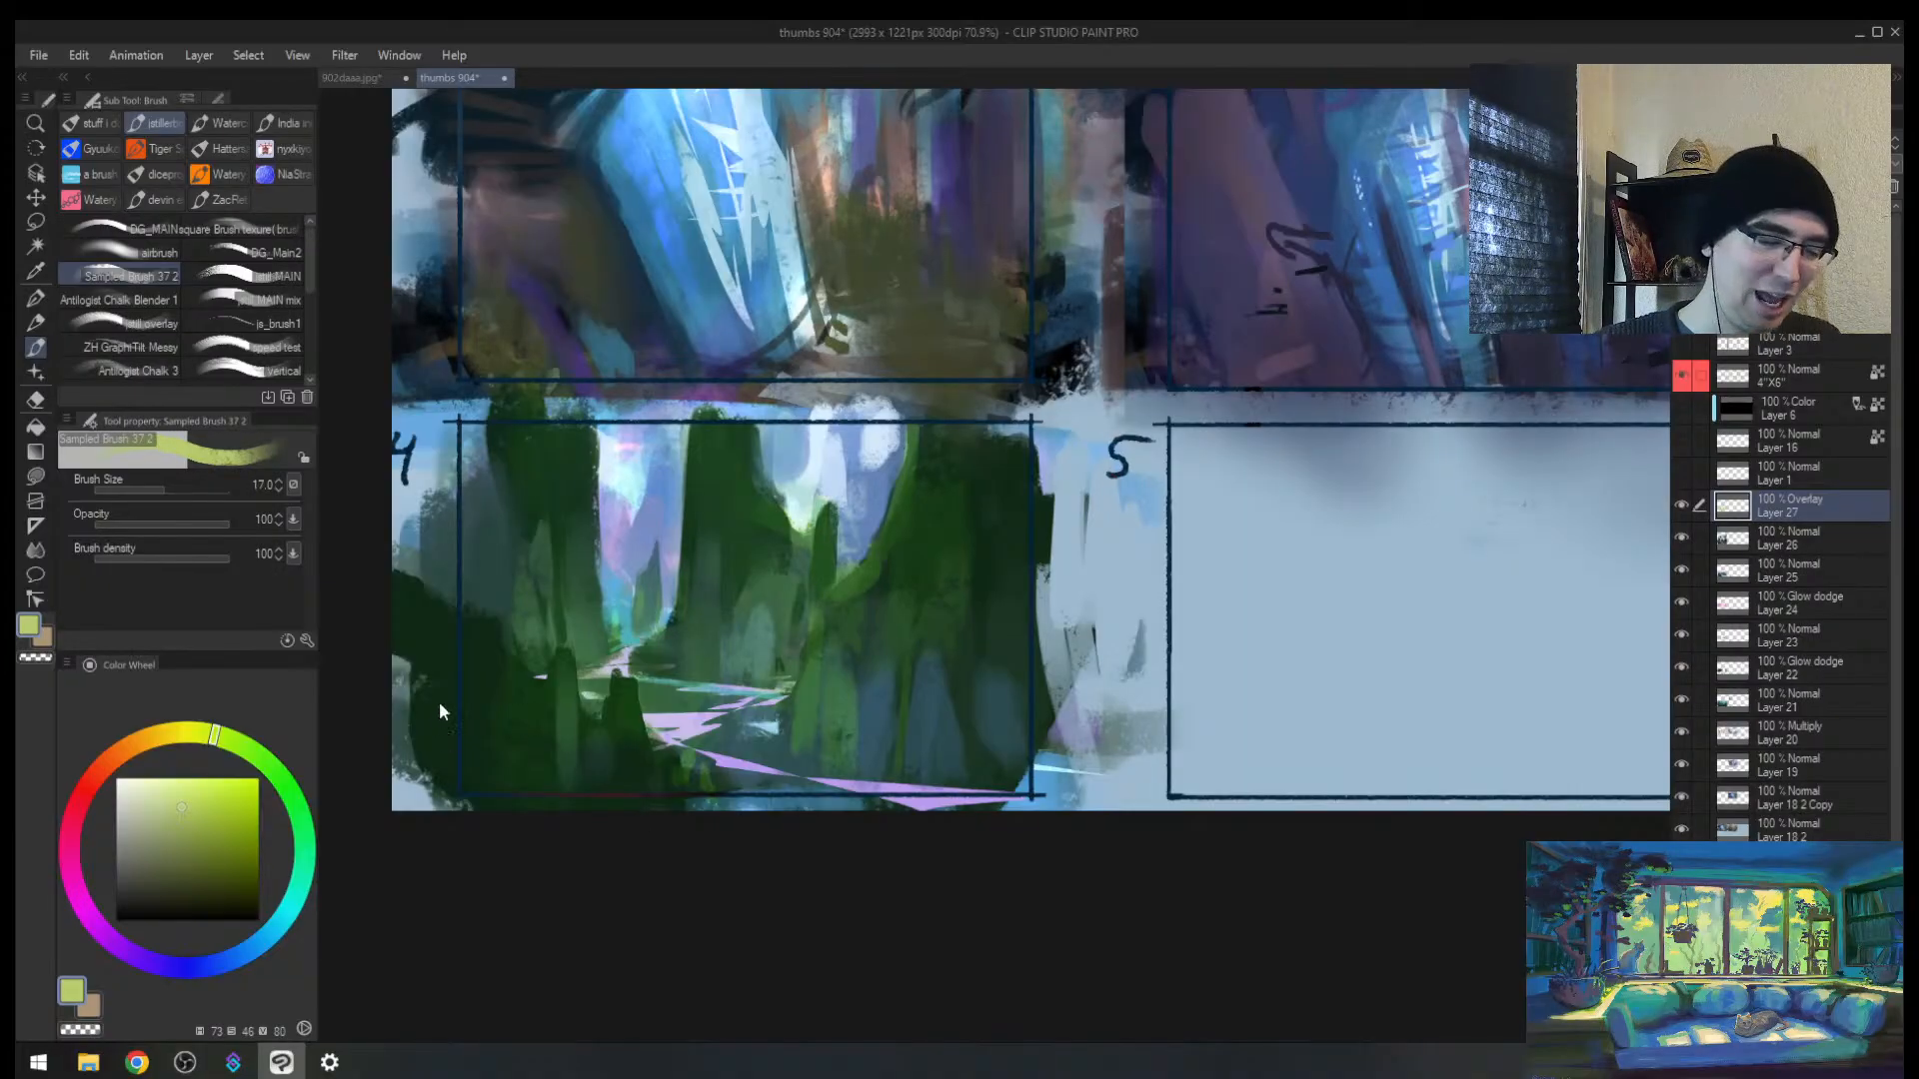
key(ctrl+shift+n)
click(195, 796)
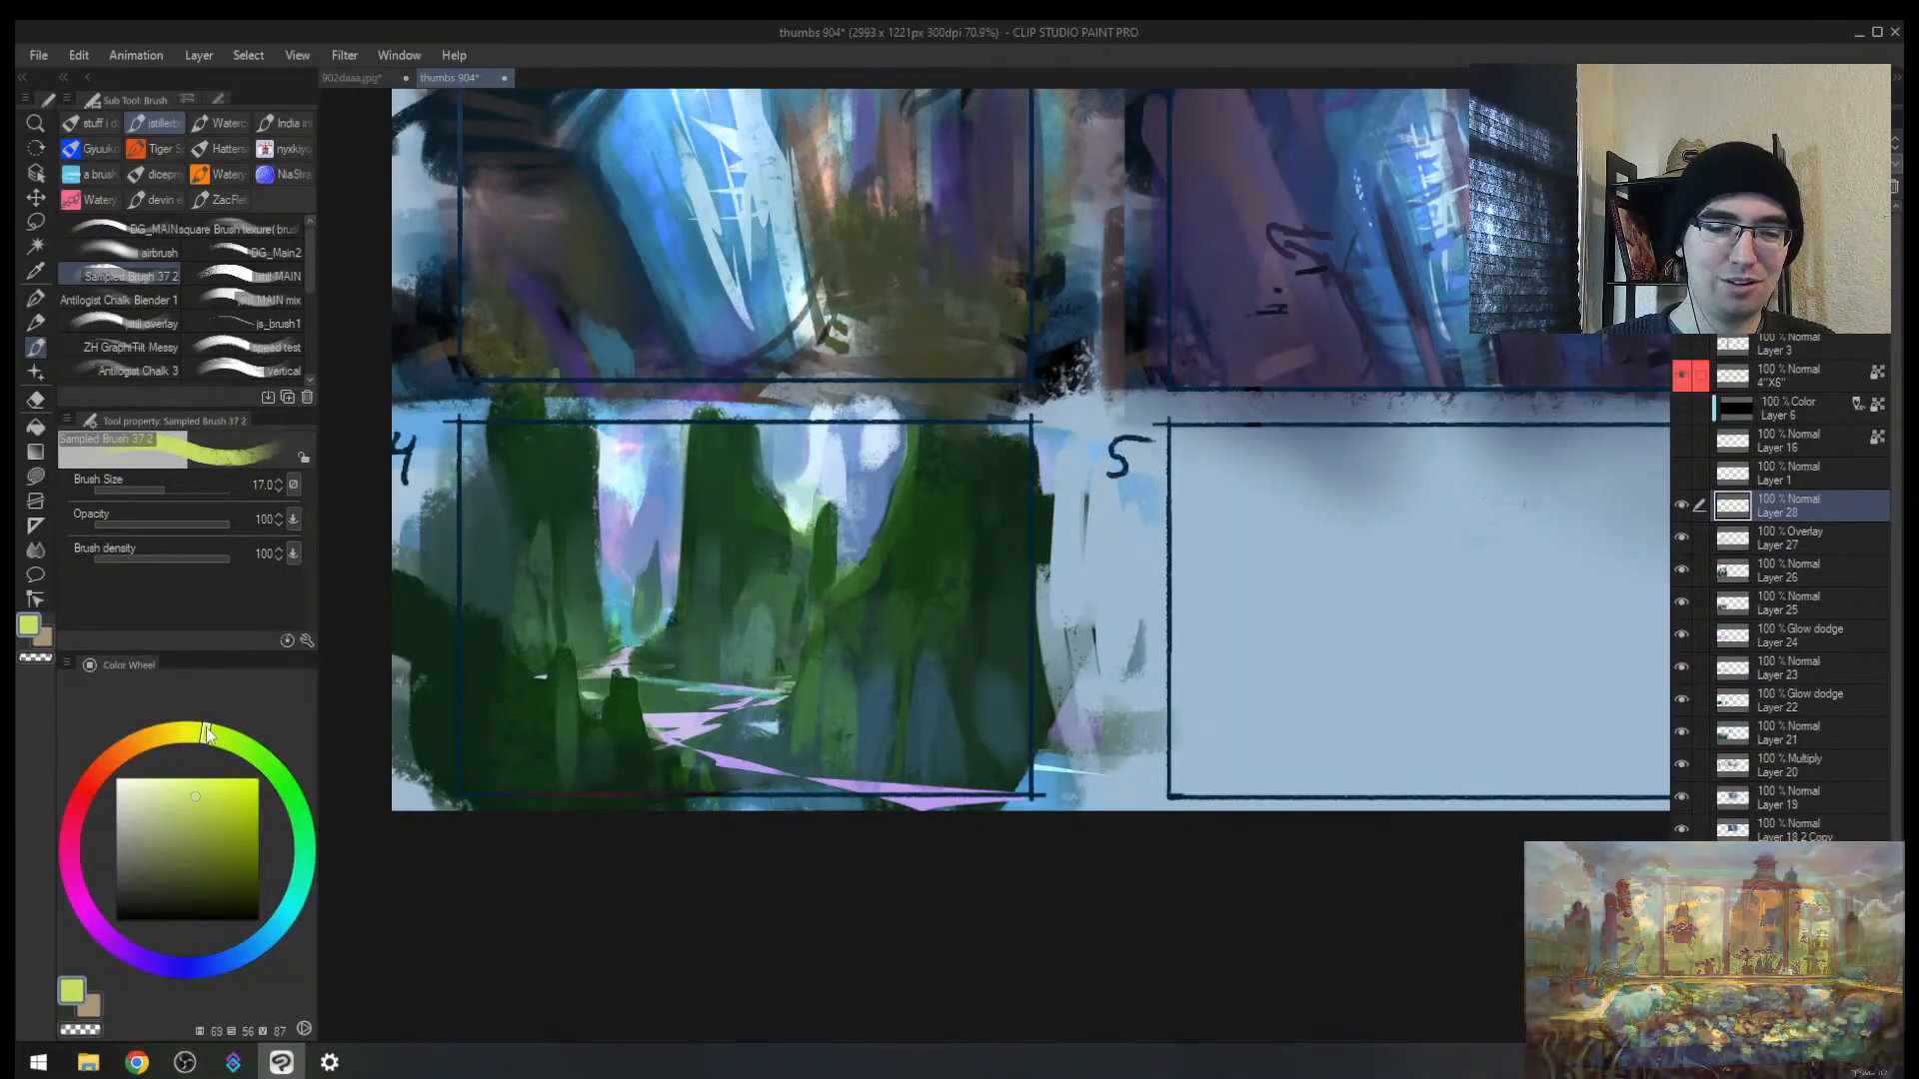
Step: Lighten the green and dab it onto the cliff, shrinking the brush from 15 to 10
drag(217, 737, 233, 742)
click(189, 791)
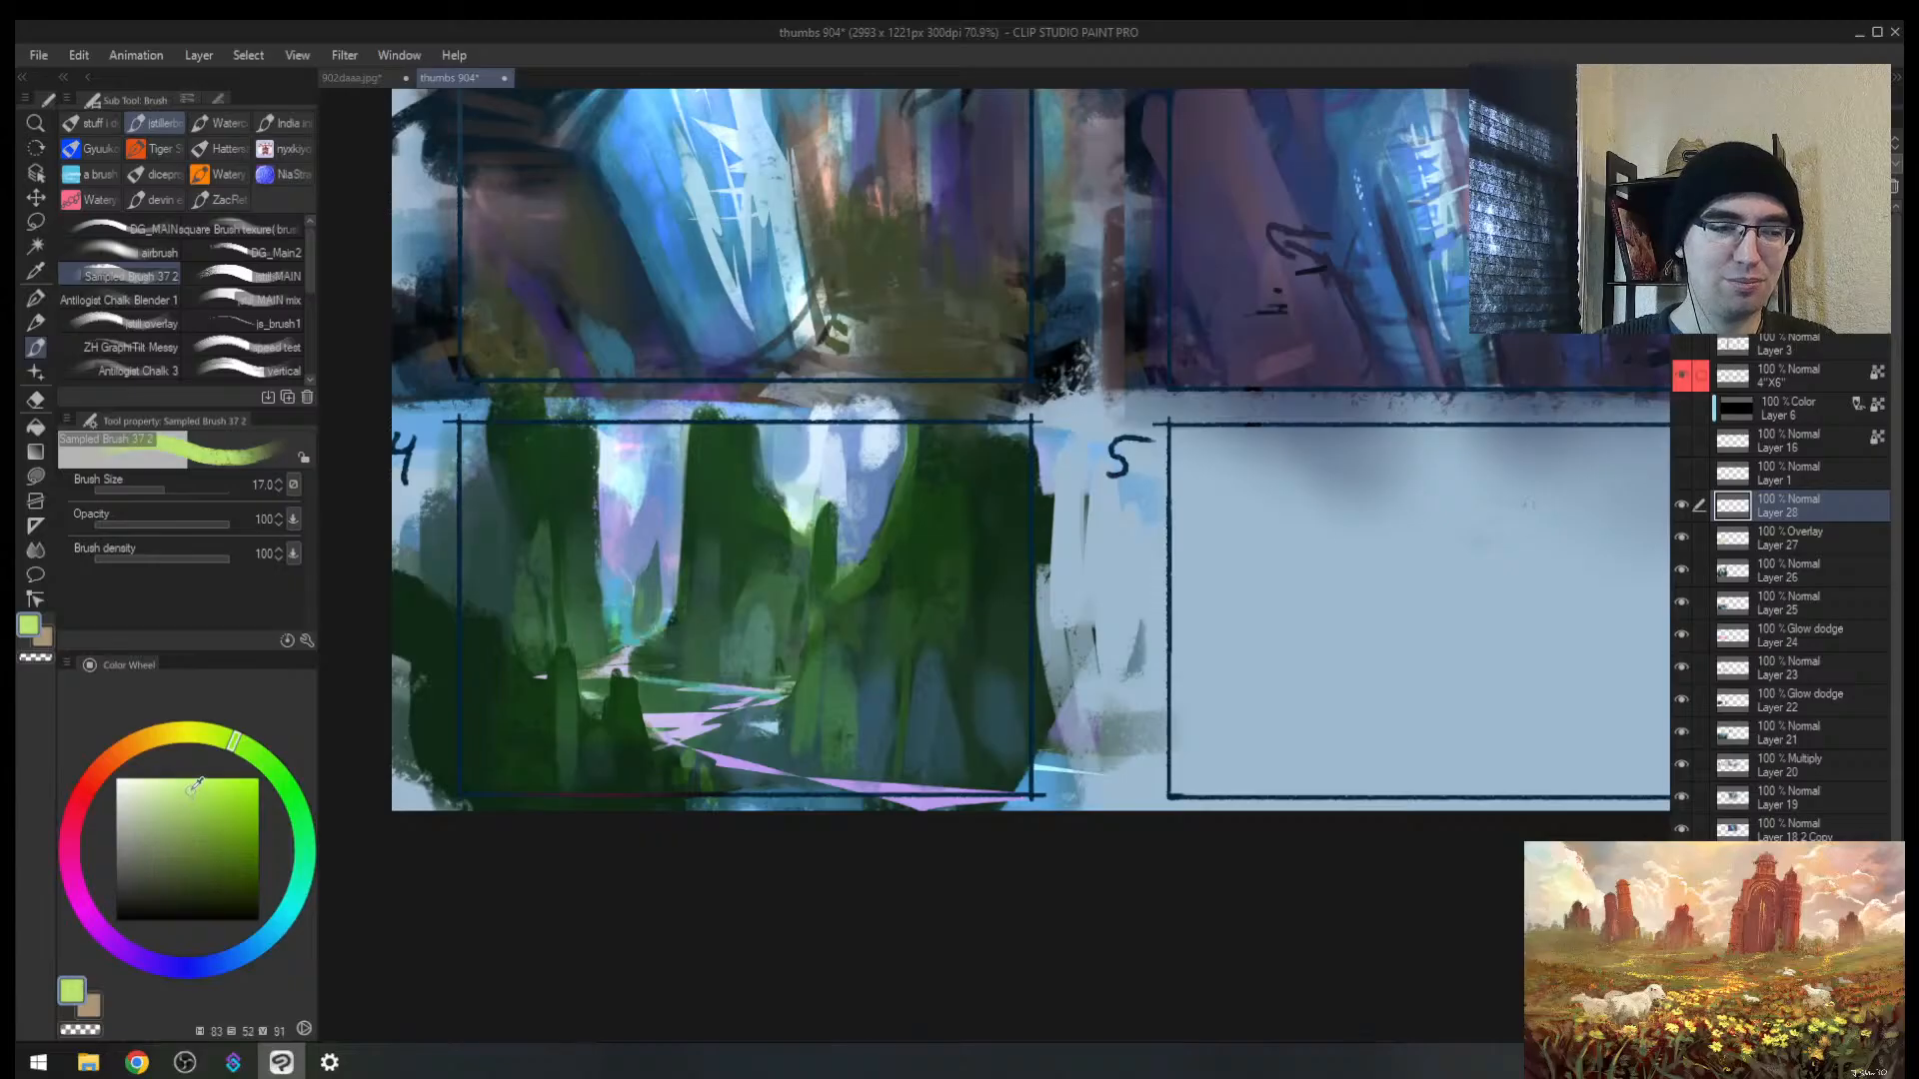
key(bracketleft)
drag(818, 523, 806, 556)
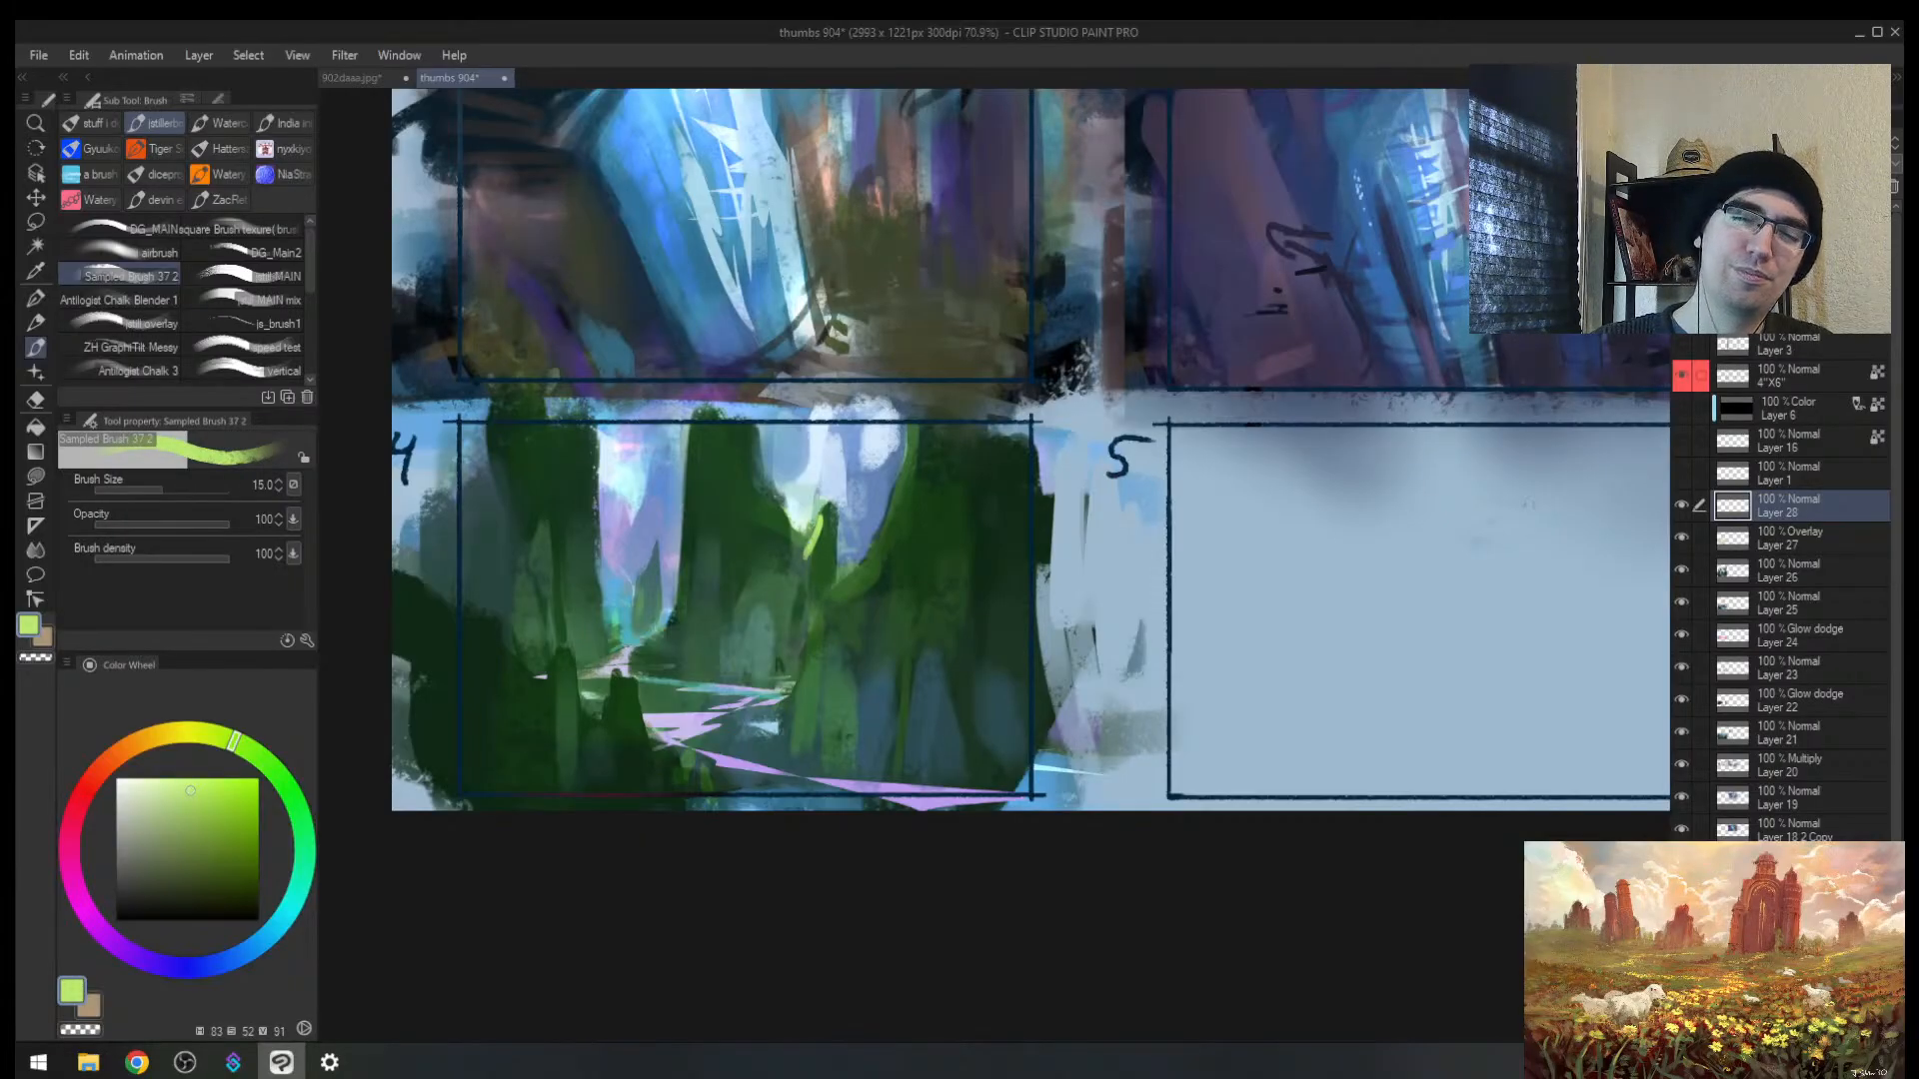
key(ctrl+z)
key(ctrl+z)
key(h)
mouse_move(1356, 521)
mouse_down()
mouse_move(1360, 538)
mouse_move(883, 538)
mouse_up()
key(bracketleft)
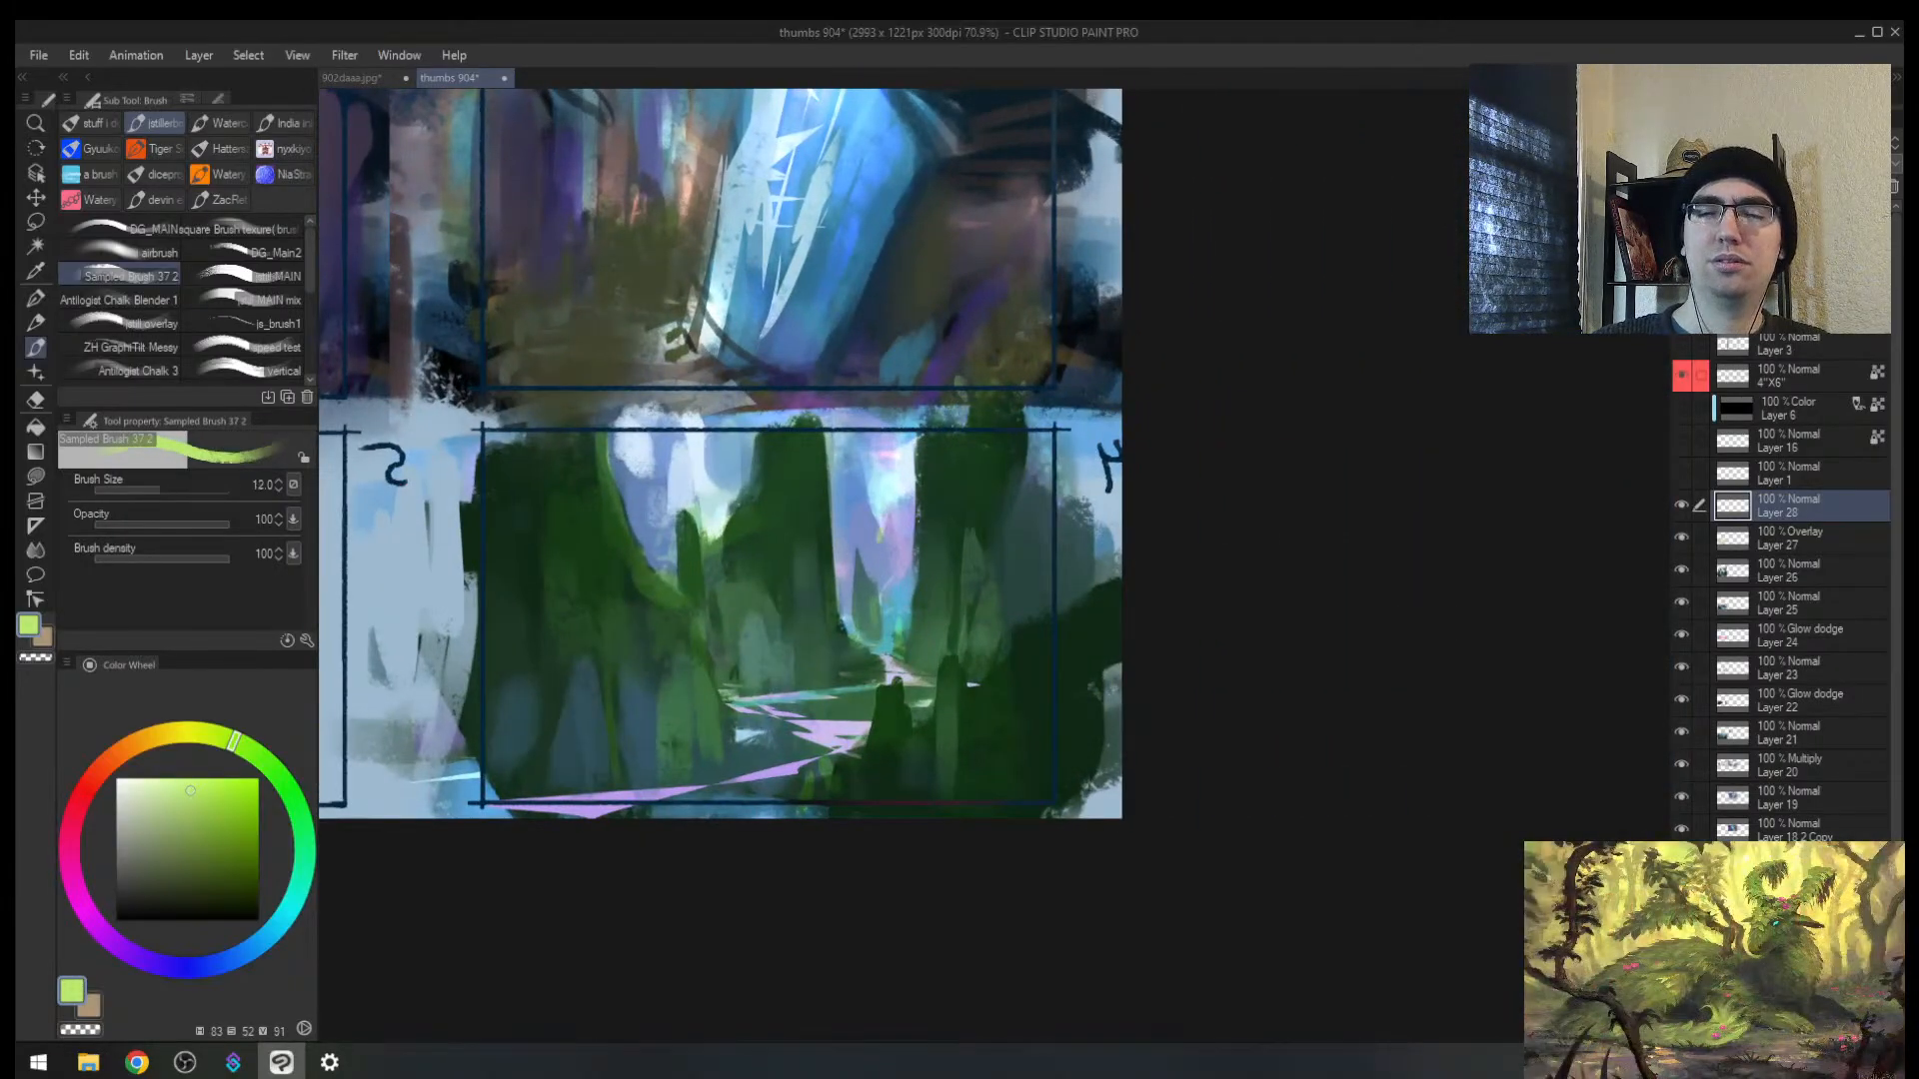
key(bracketleft)
Step: Switch to a muted darker green and paint small strokes on the close-up cliff
click(183, 817)
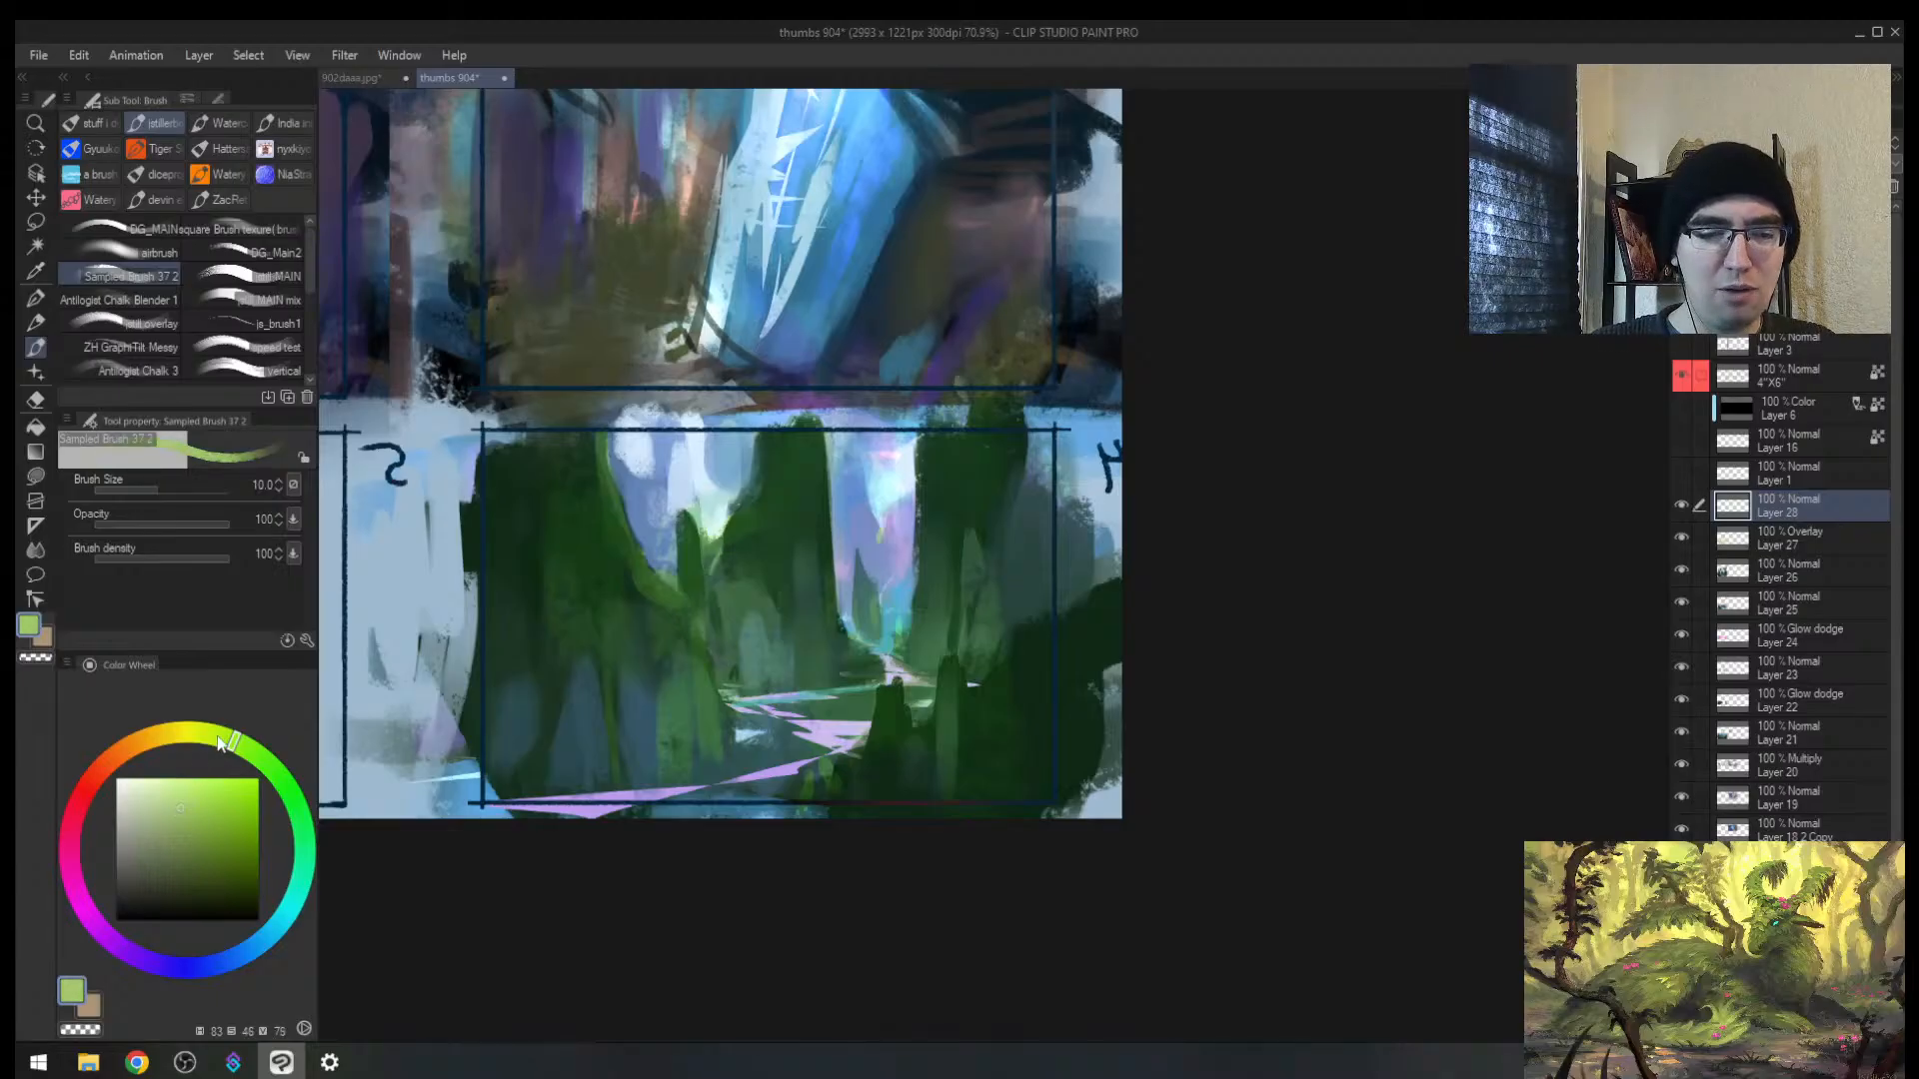
click(224, 740)
click(172, 815)
key(bracketright)
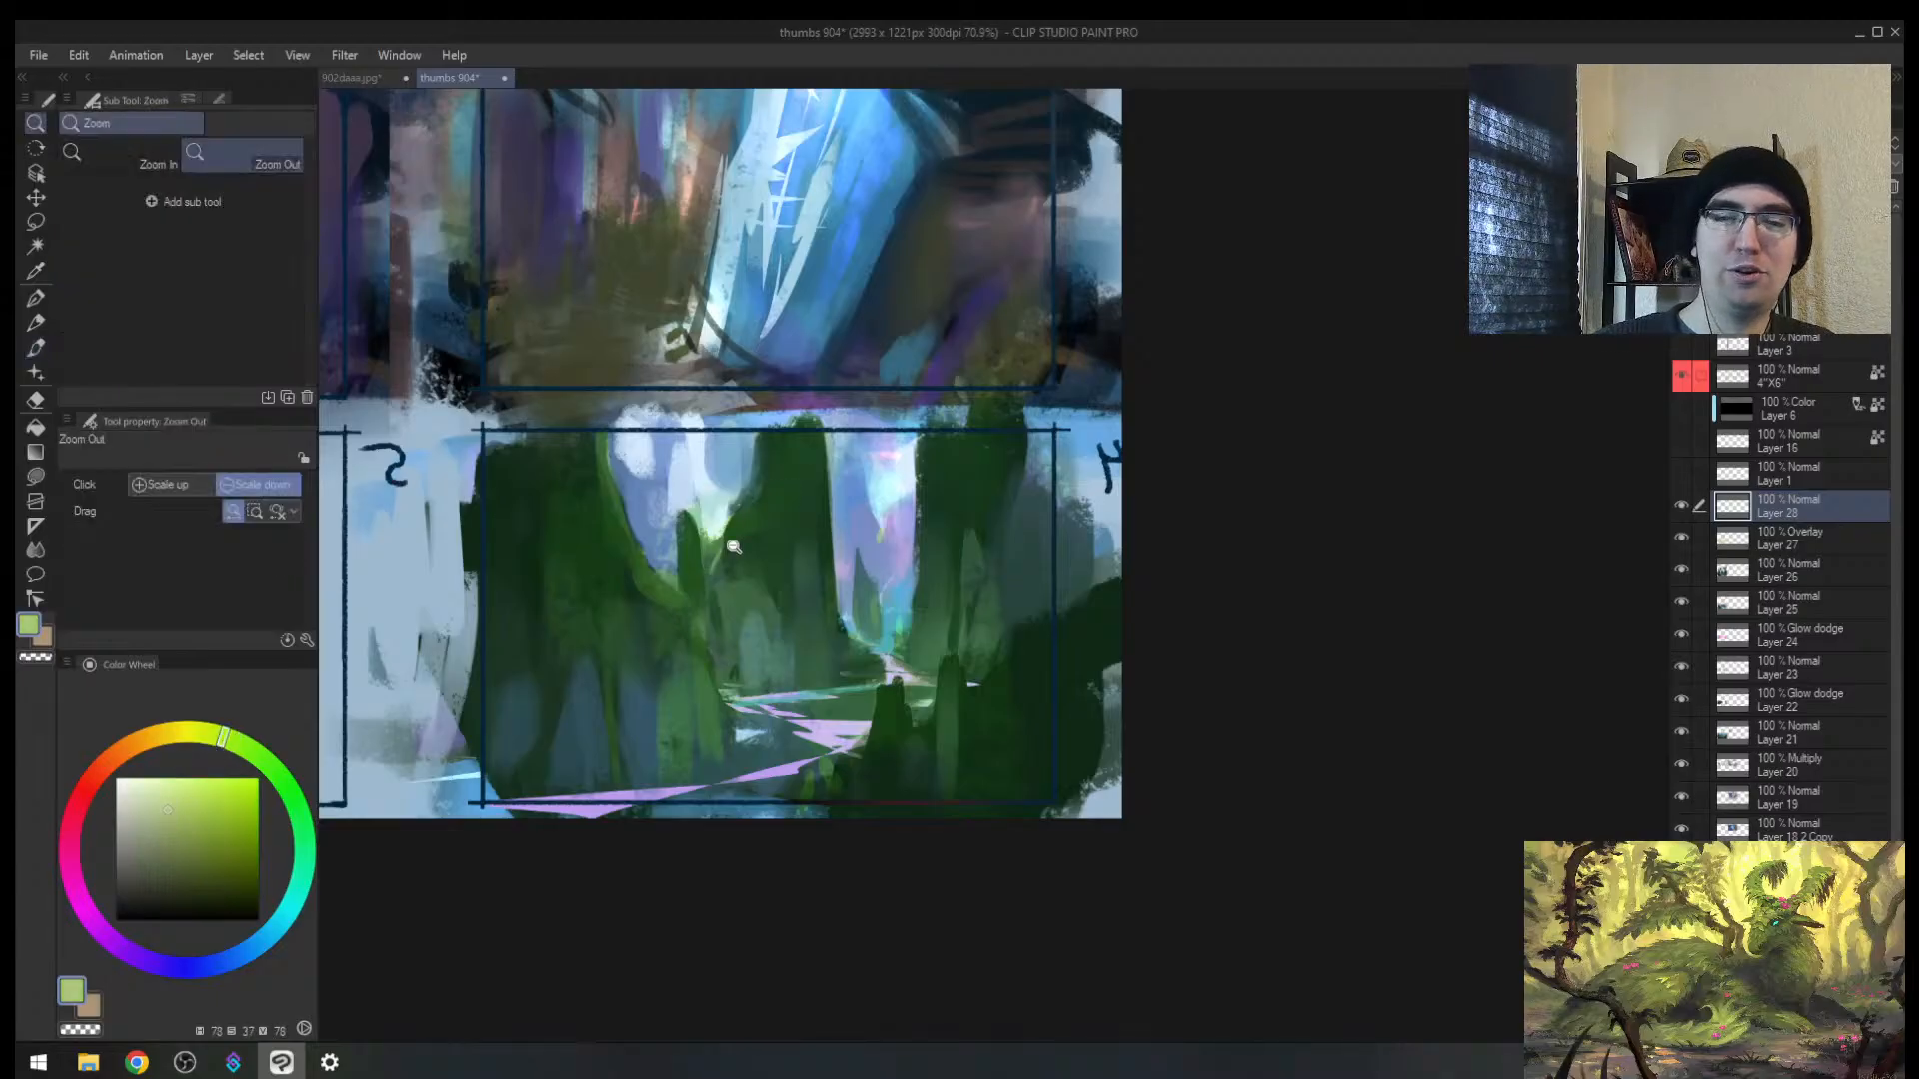
scroll(705, 559, up, 3)
alt+click(715, 582)
mouse_move(709, 555)
mouse_down()
mouse_move(711, 591)
mouse_move(720, 552)
mouse_up()
Step: Sample dark greens from the cliffs and paint the tree edge, enlarging the brush to 20
key(bracketright)
alt+click(735, 545)
key(bracketright)
alt+click(713, 570)
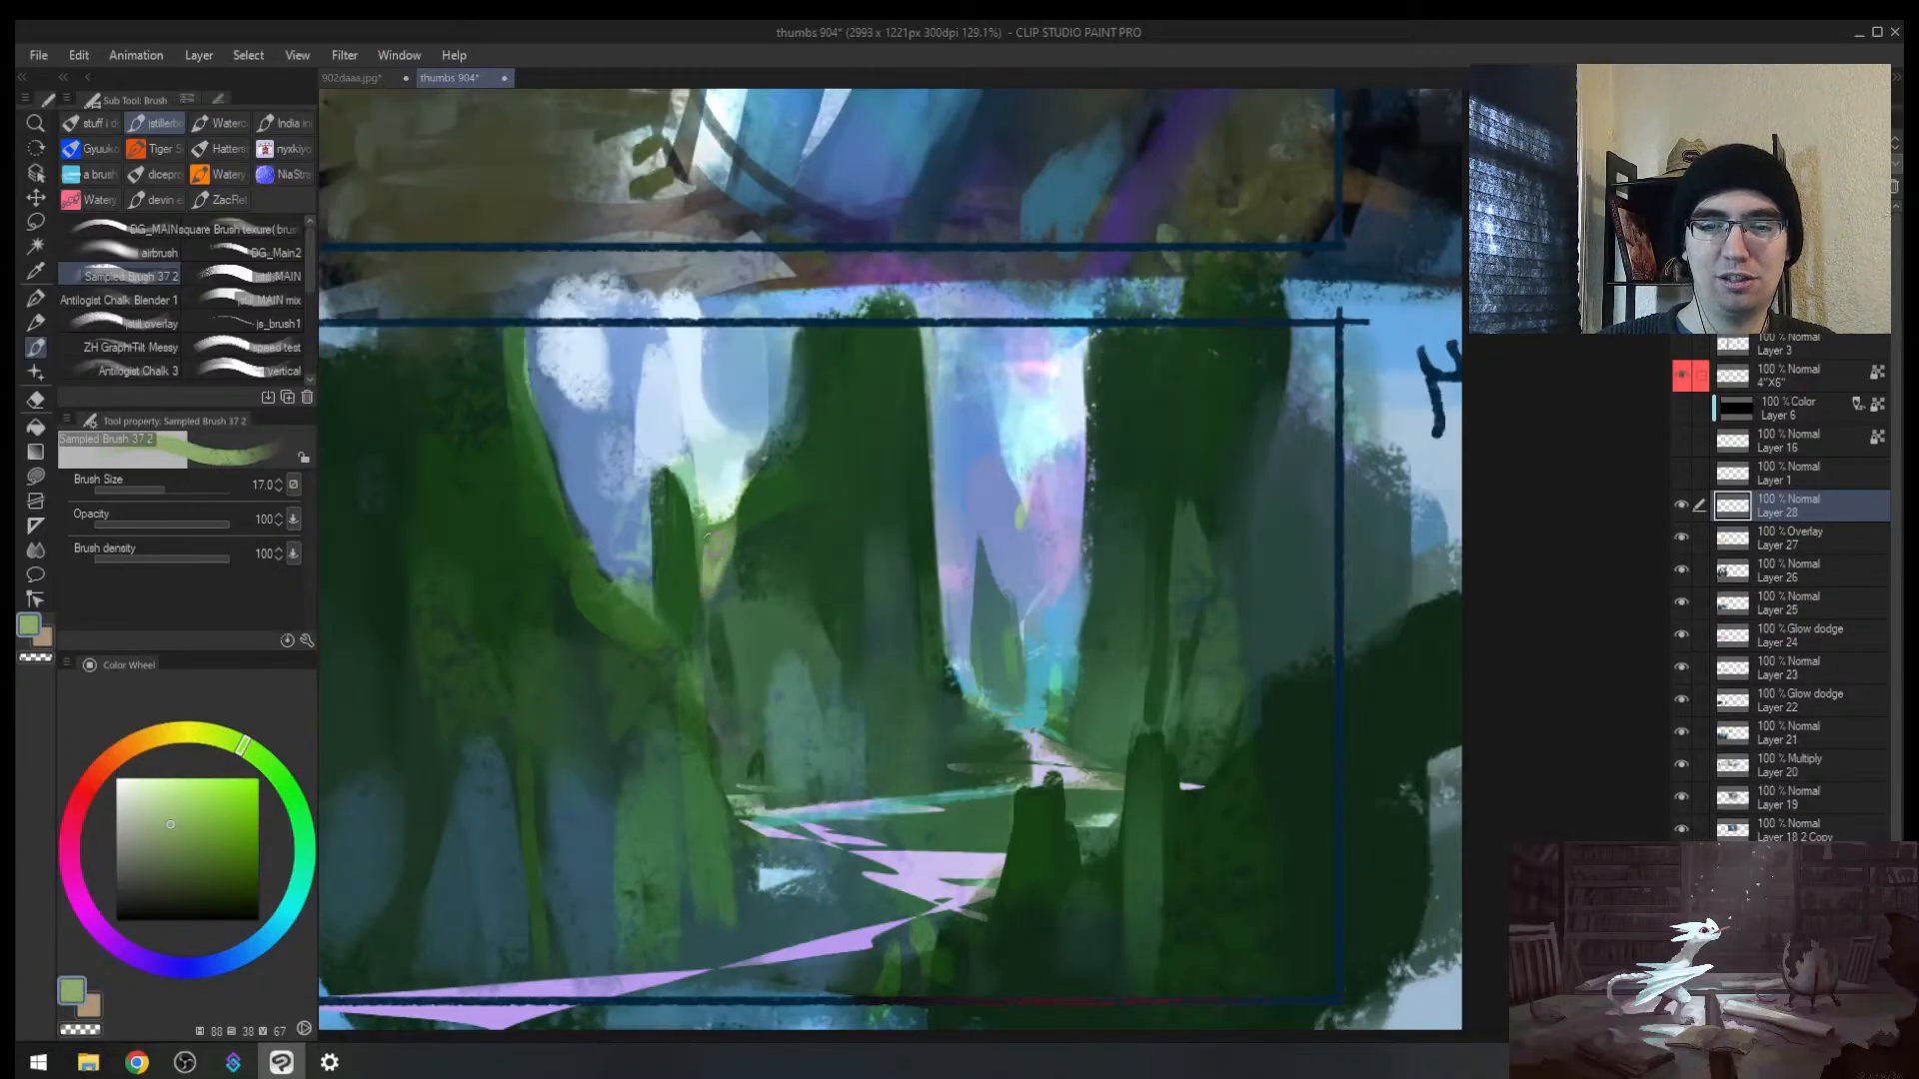
key(bracketright)
alt+click(778, 487)
alt+click(775, 470)
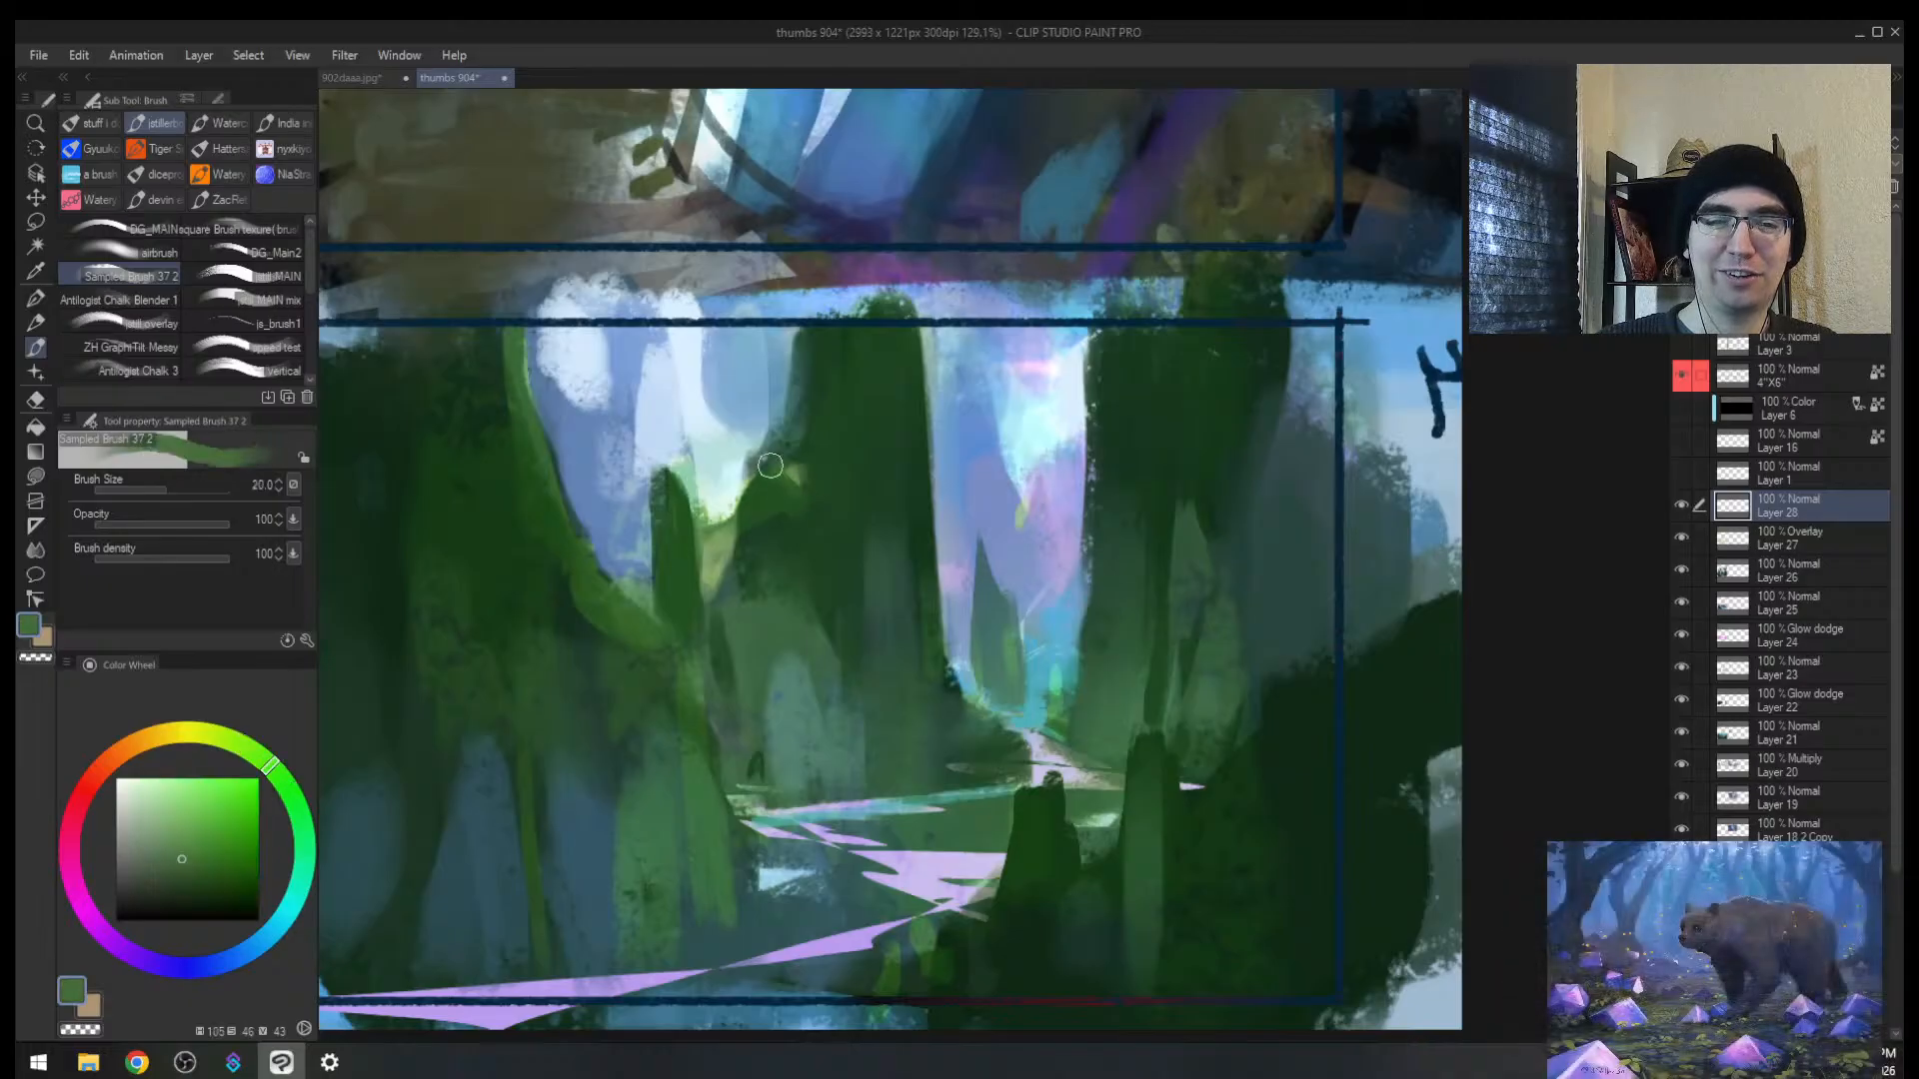
drag(811, 448, 800, 437)
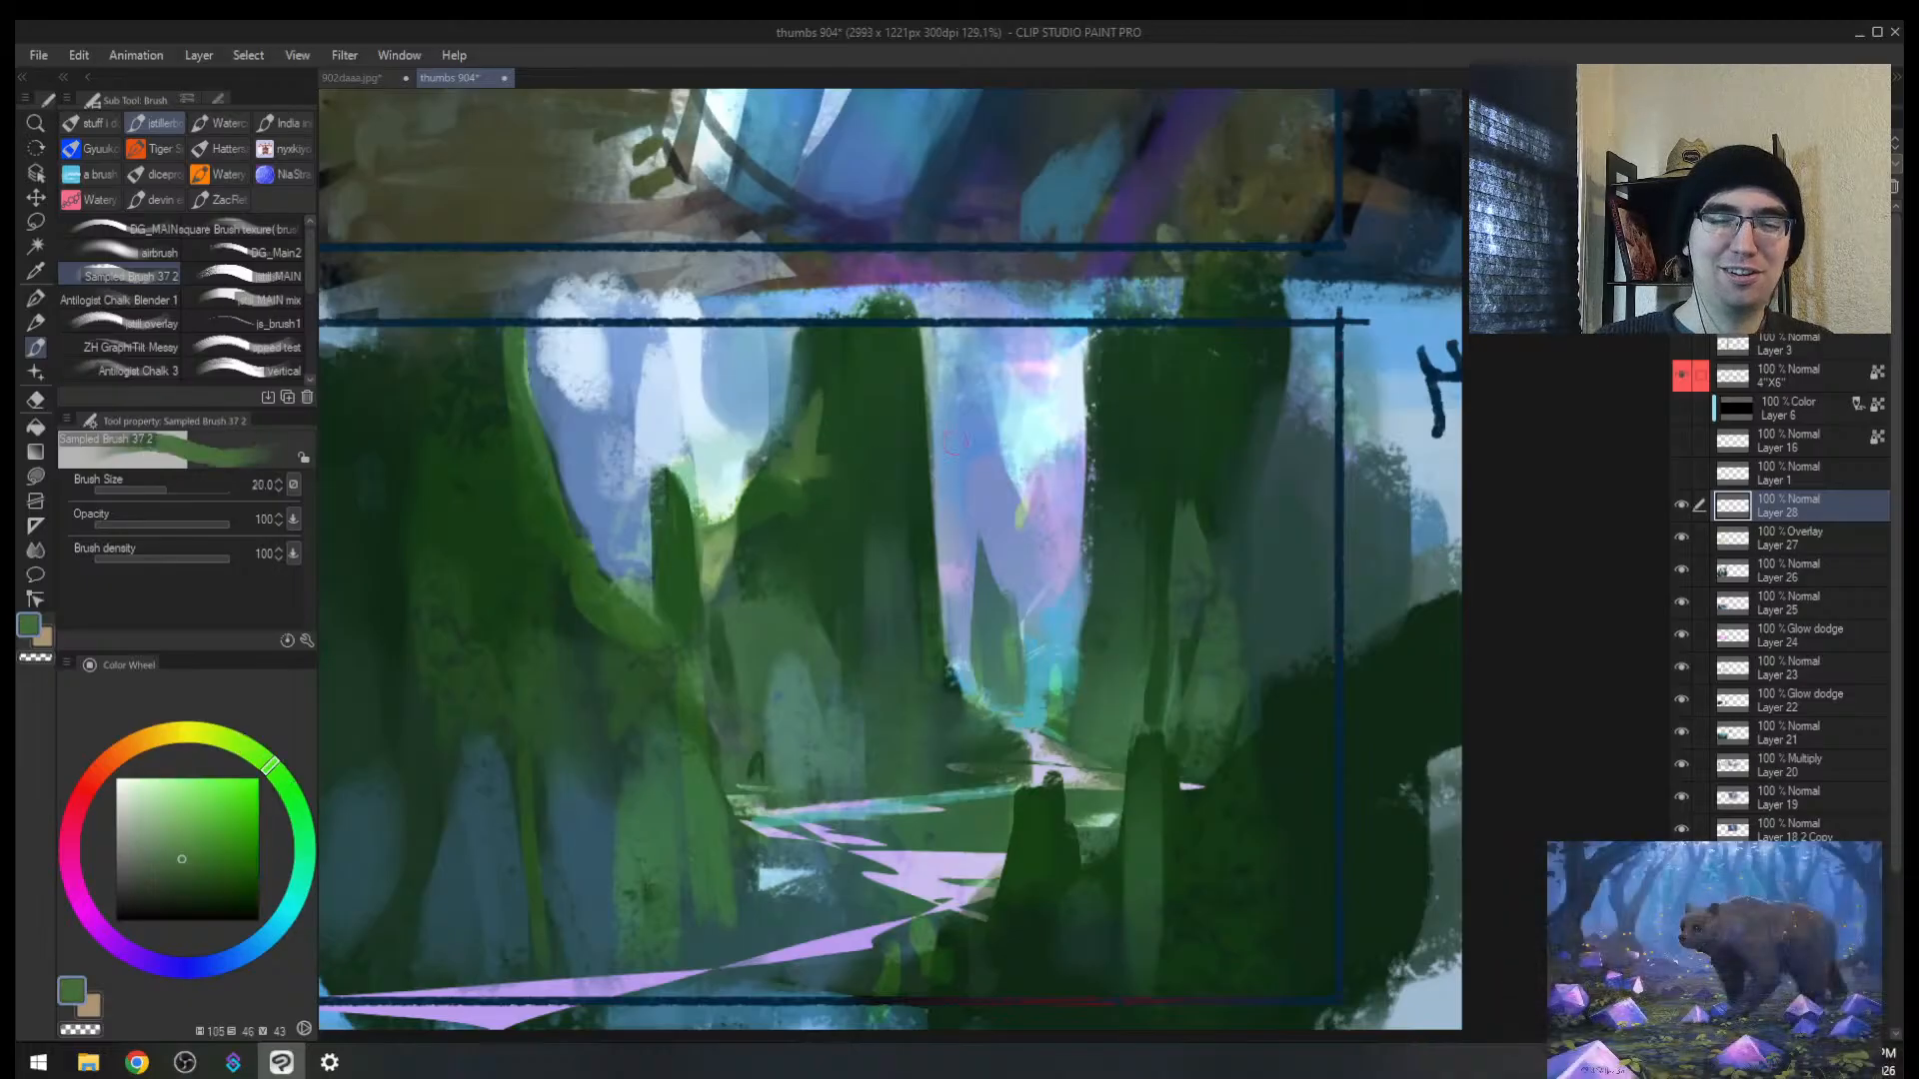
Step: At about 100% zoom, paint light green highlights on the tree's branches with a size-15 brush
key(h)
drag(1226, 494, 800, 482)
mouse_move(1011, 528)
mouse_down()
mouse_move(963, 540)
mouse_move(1002, 552)
mouse_up()
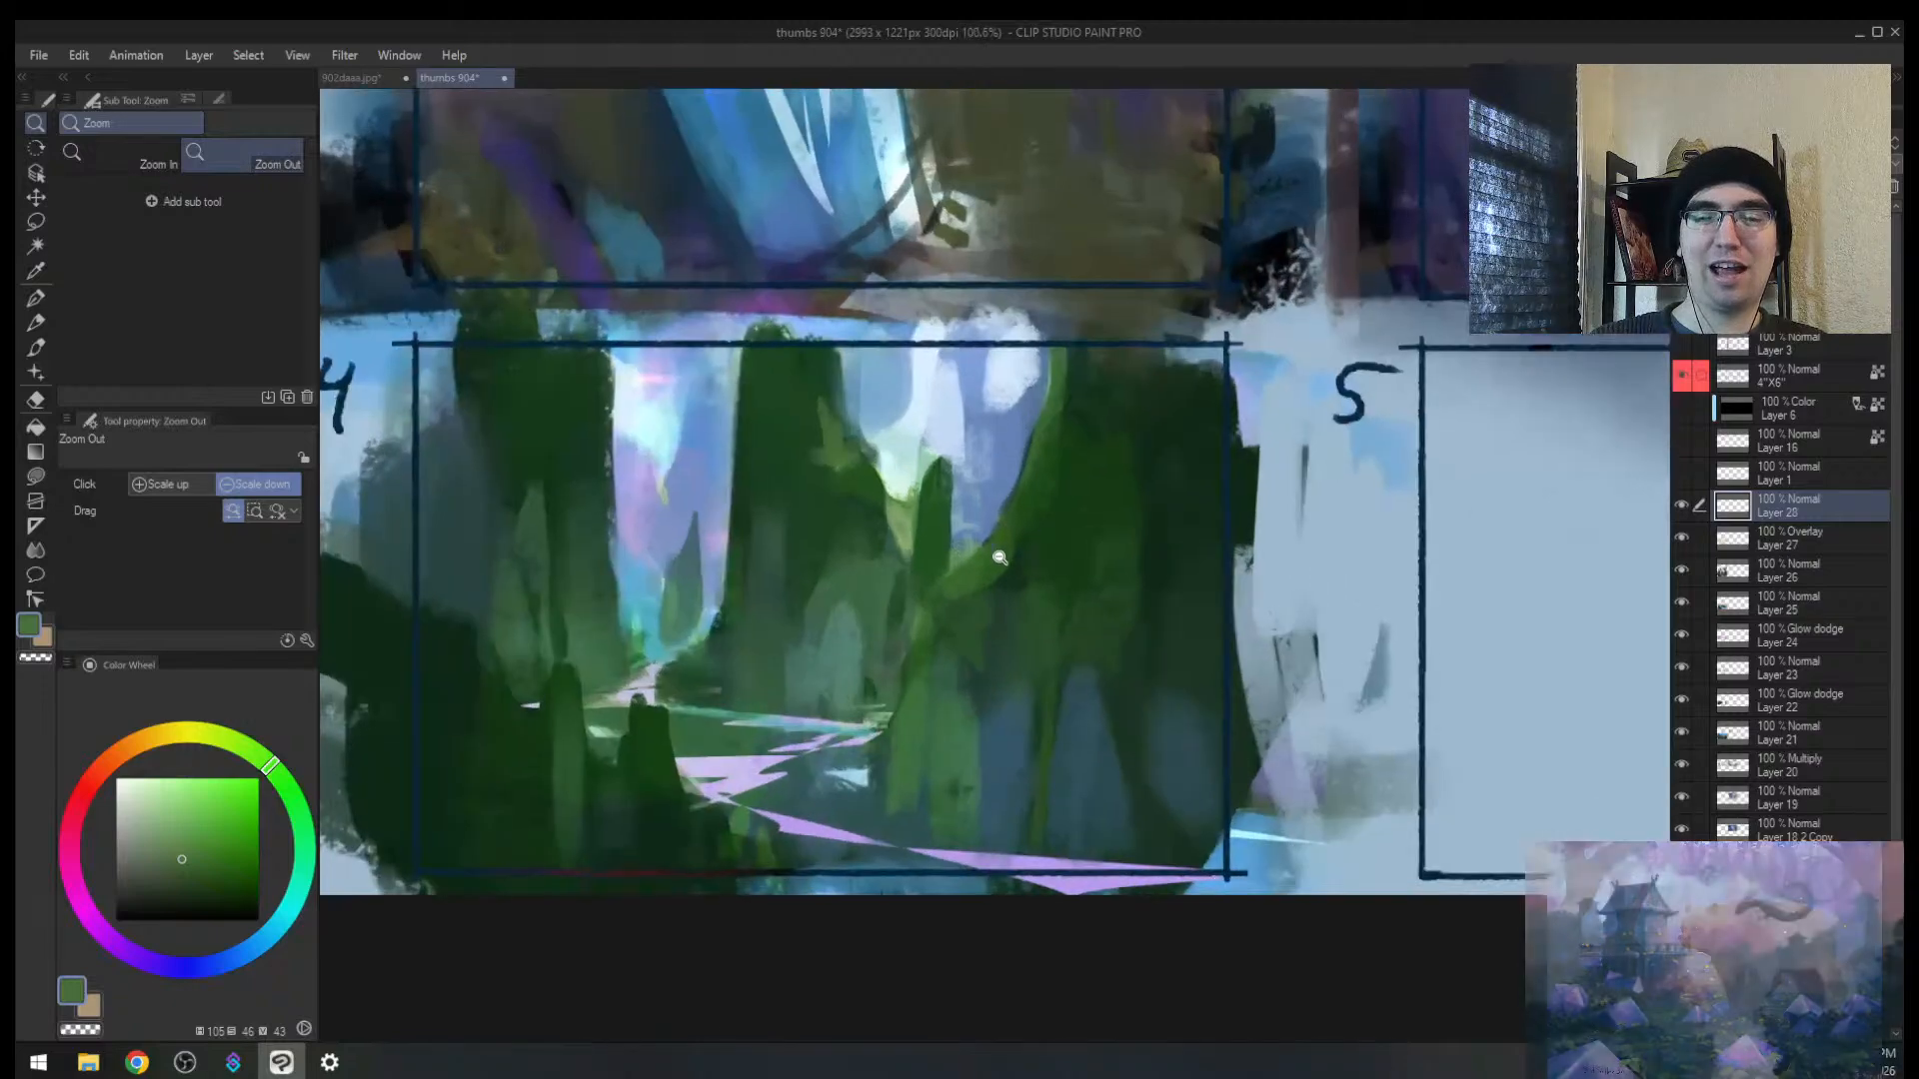
key(bracketleft)
key(bracketleft)
key(bracketleft)
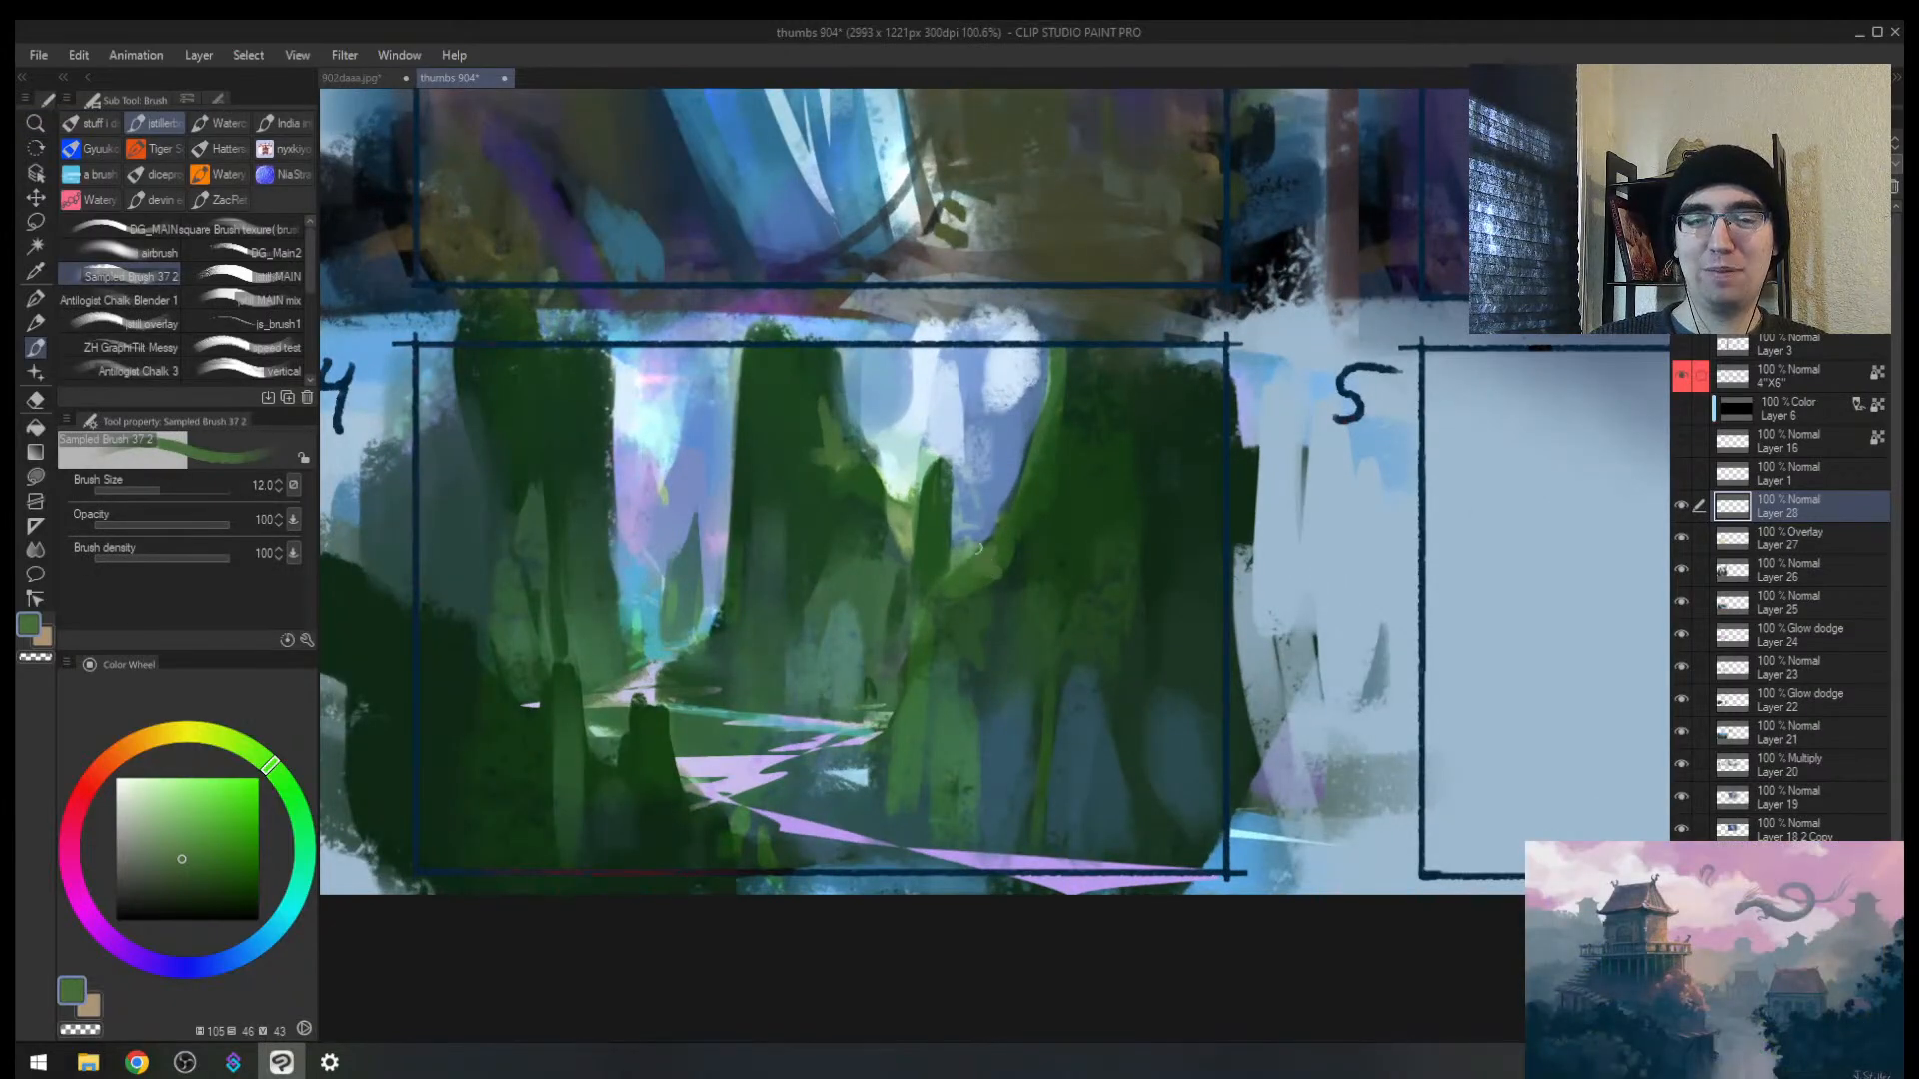
alt+click(899, 515)
key(bracketright)
mouse_move(969, 548)
mouse_down()
mouse_move(984, 562)
mouse_move(1009, 539)
mouse_move(1004, 588)
mouse_move(968, 545)
mouse_move(951, 589)
mouse_up()
alt+click(1007, 596)
Step: Cover stray green bits with sampled blue and light bits with dark green dabs
alt+click(1007, 573)
alt+click(970, 564)
alt+click(971, 527)
alt+click(986, 528)
key(bracketright)
alt+click(939, 554)
alt+click(995, 550)
key(bracketright)
key(bracketright)
Step: Paint sampled teal-blue on the right tree trunks and over the pink line, enlarging the brush to 50
alt+click(1013, 714)
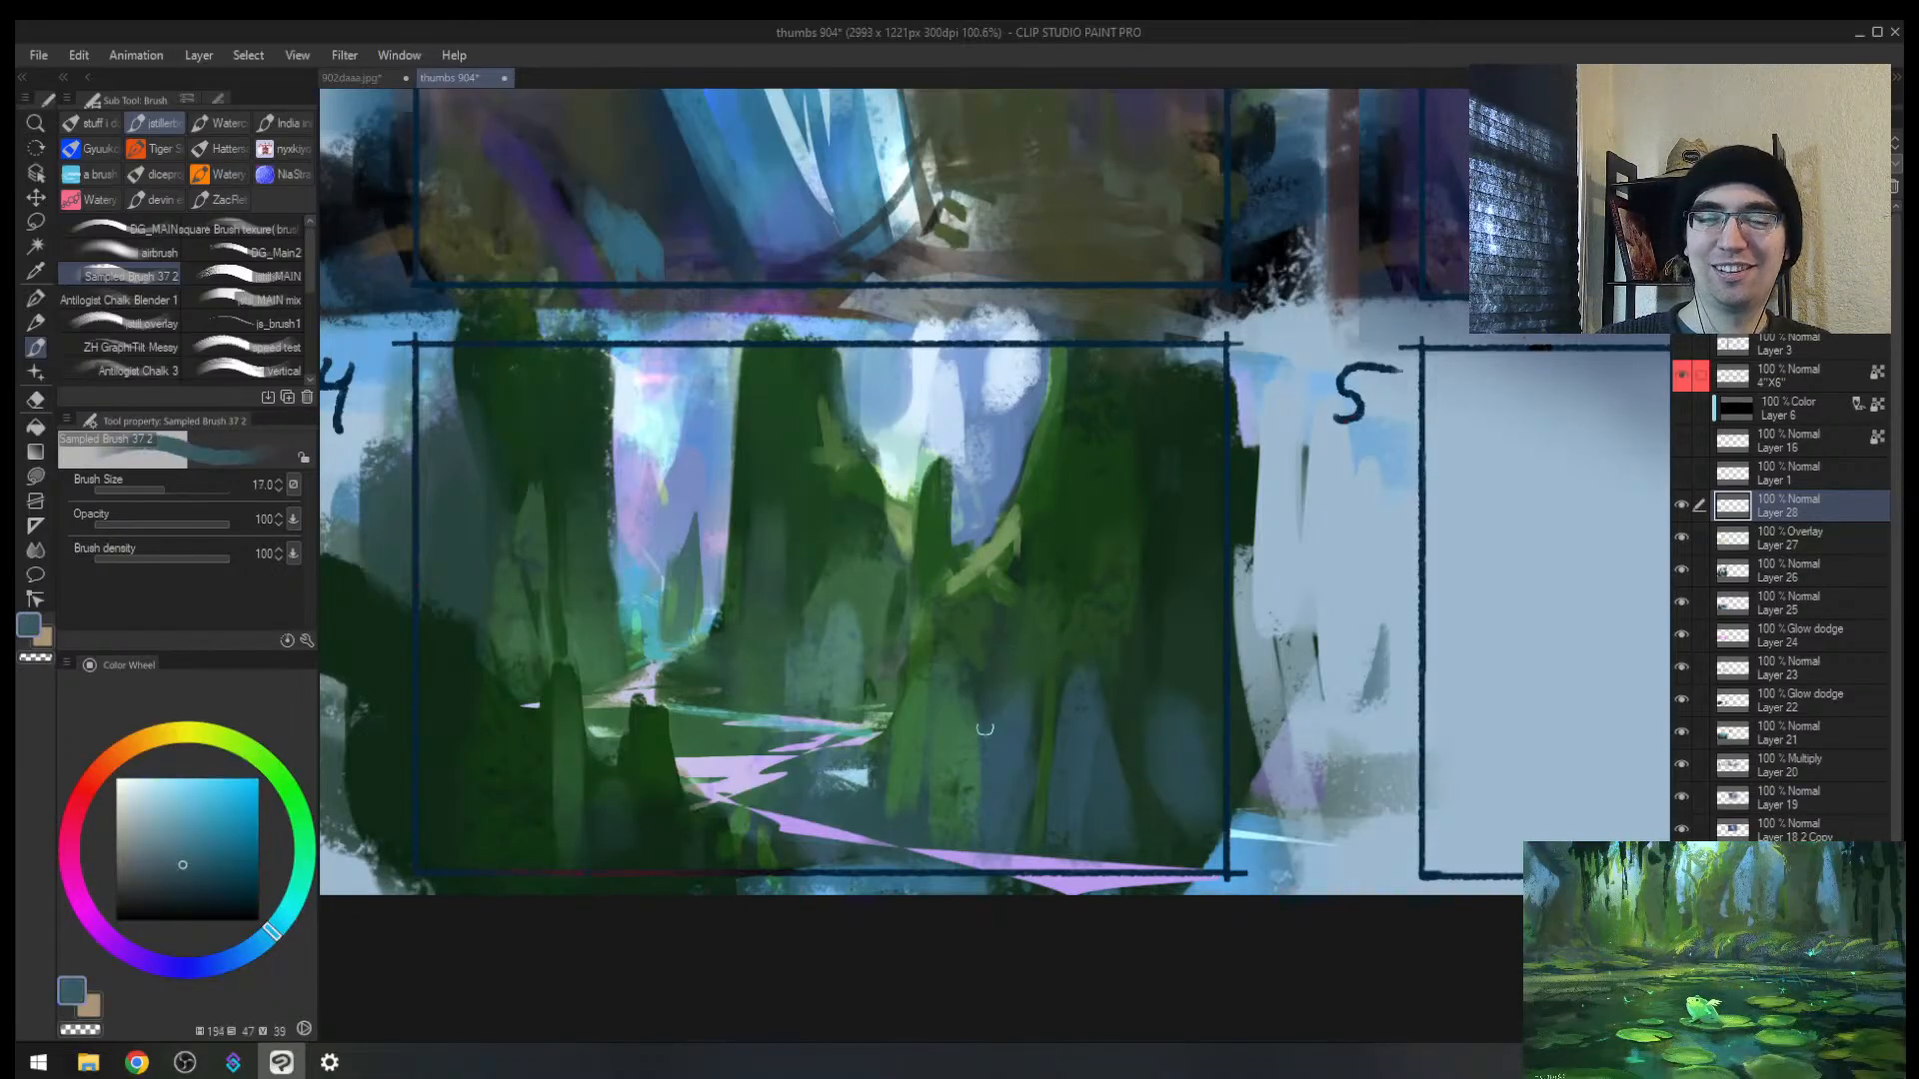
mouse_move(986, 727)
mouse_down()
mouse_move(1026, 579)
mouse_move(1006, 692)
mouse_move(1019, 649)
mouse_move(1011, 687)
mouse_up()
key(bracketright)
key(bracketright)
alt+click(1006, 694)
alt+click(995, 625)
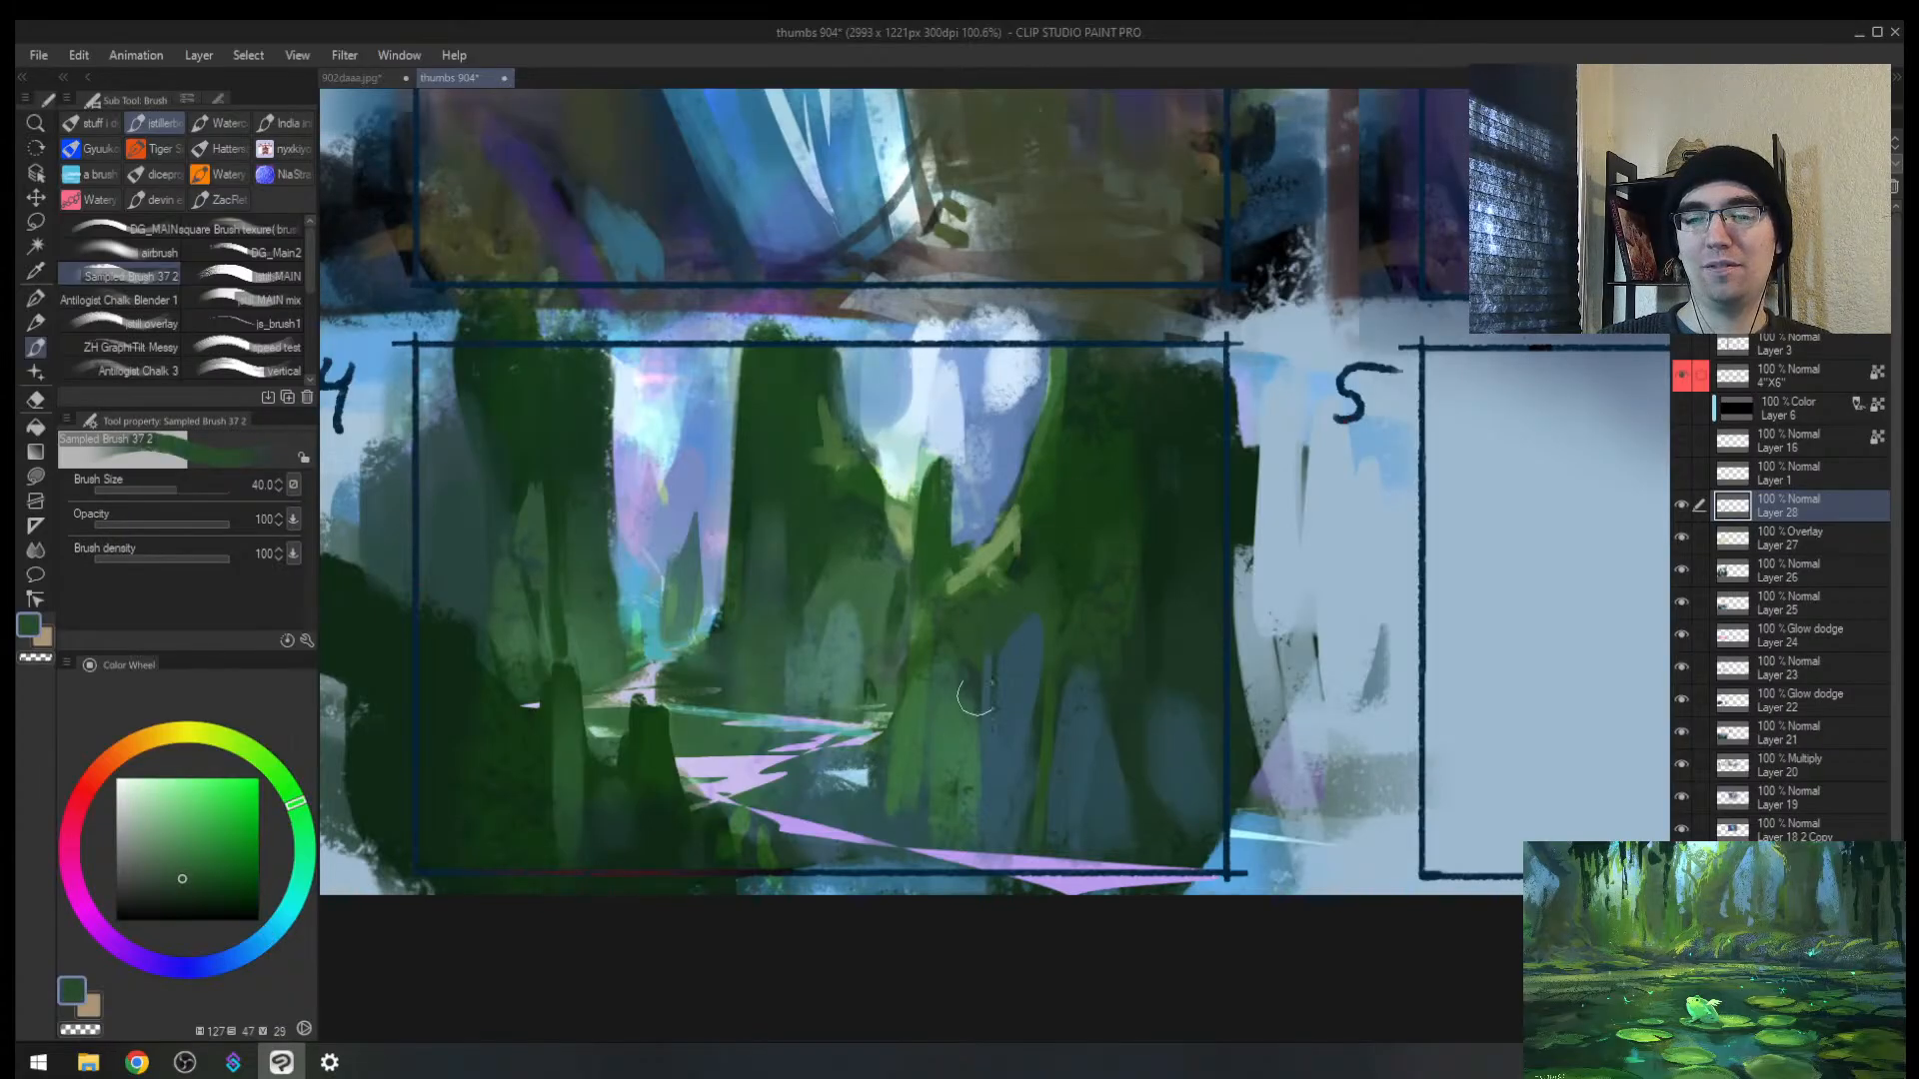
alt+click(1030, 662)
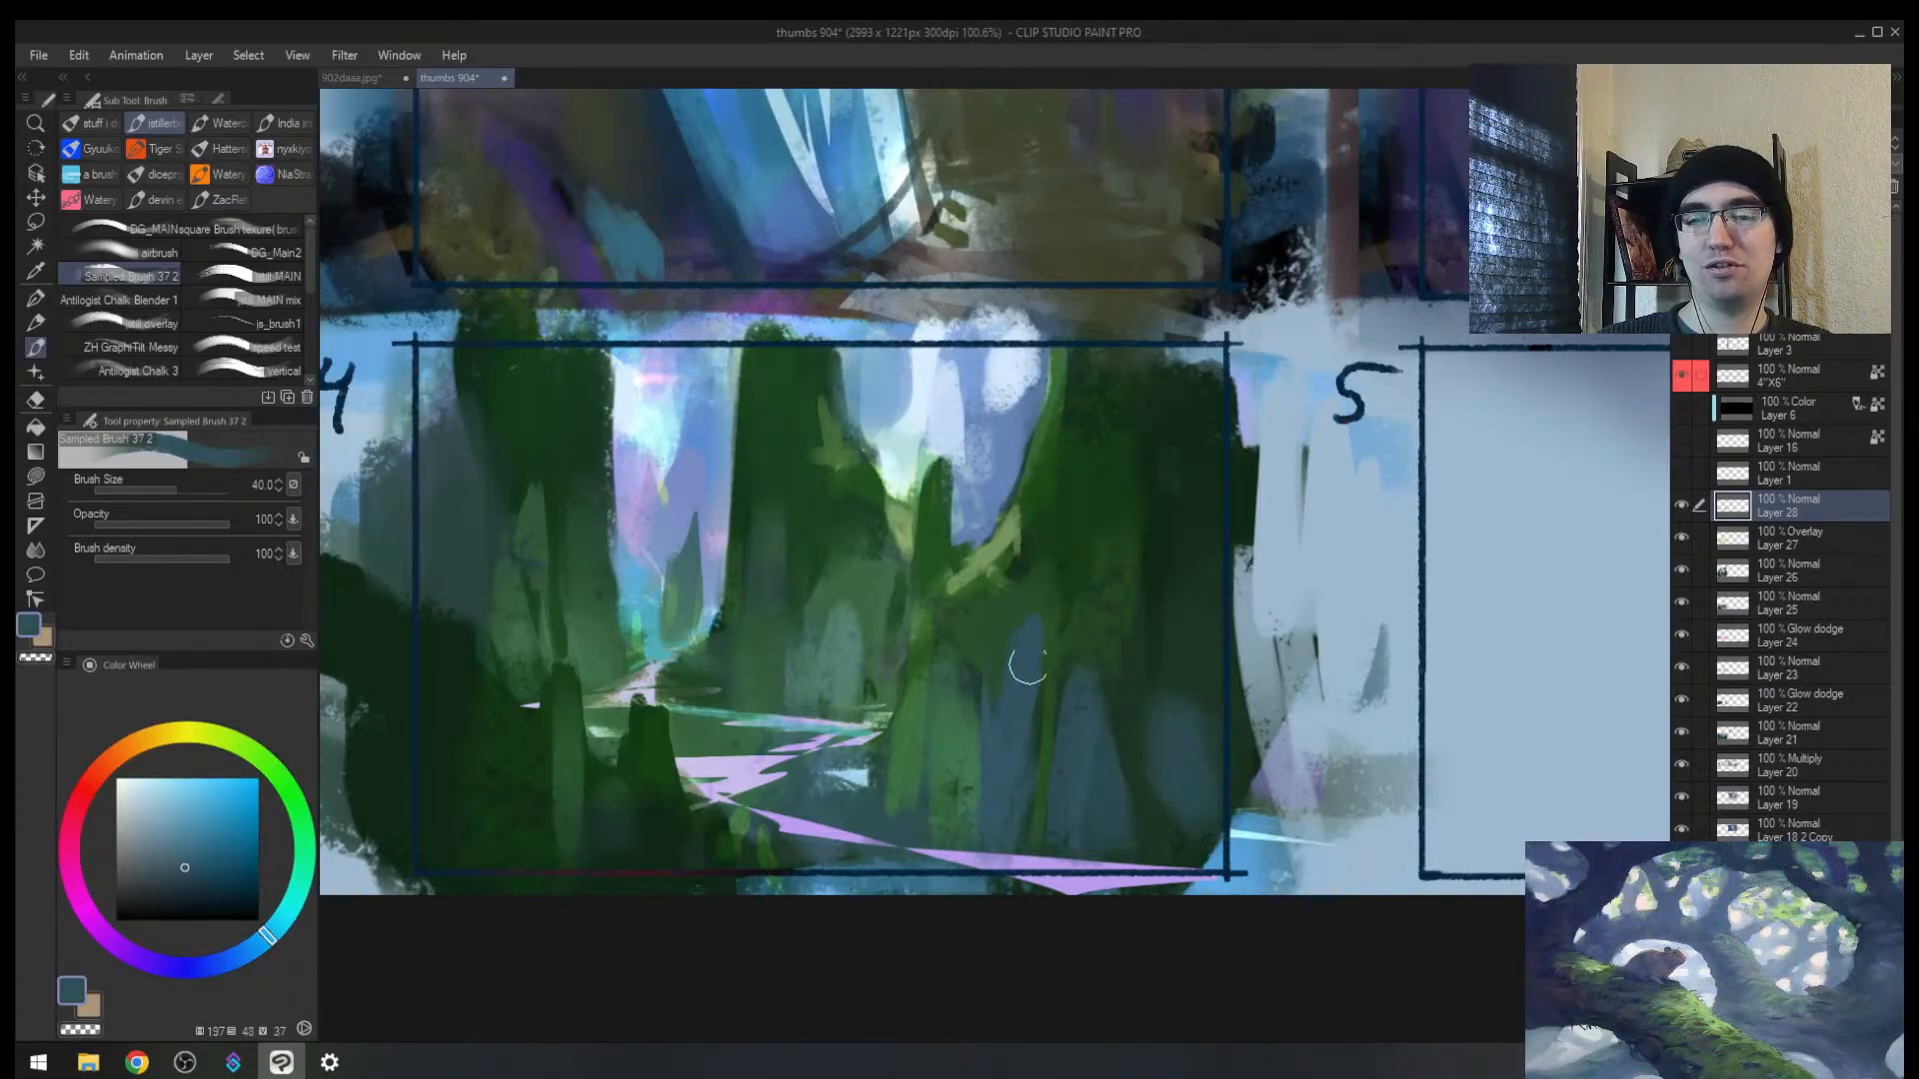
key(bracketright)
drag(1058, 760, 1062, 685)
mouse_move(1162, 719)
mouse_down()
mouse_move(1160, 686)
mouse_move(1217, 740)
mouse_move(1127, 729)
mouse_up()
mouse_move(926, 763)
mouse_down()
mouse_move(872, 886)
mouse_move(828, 811)
mouse_move(892, 592)
mouse_move(789, 777)
mouse_up()
Step: With the view mirrored, work blue-grey strokes into the forest foreground
key(h)
key(space)
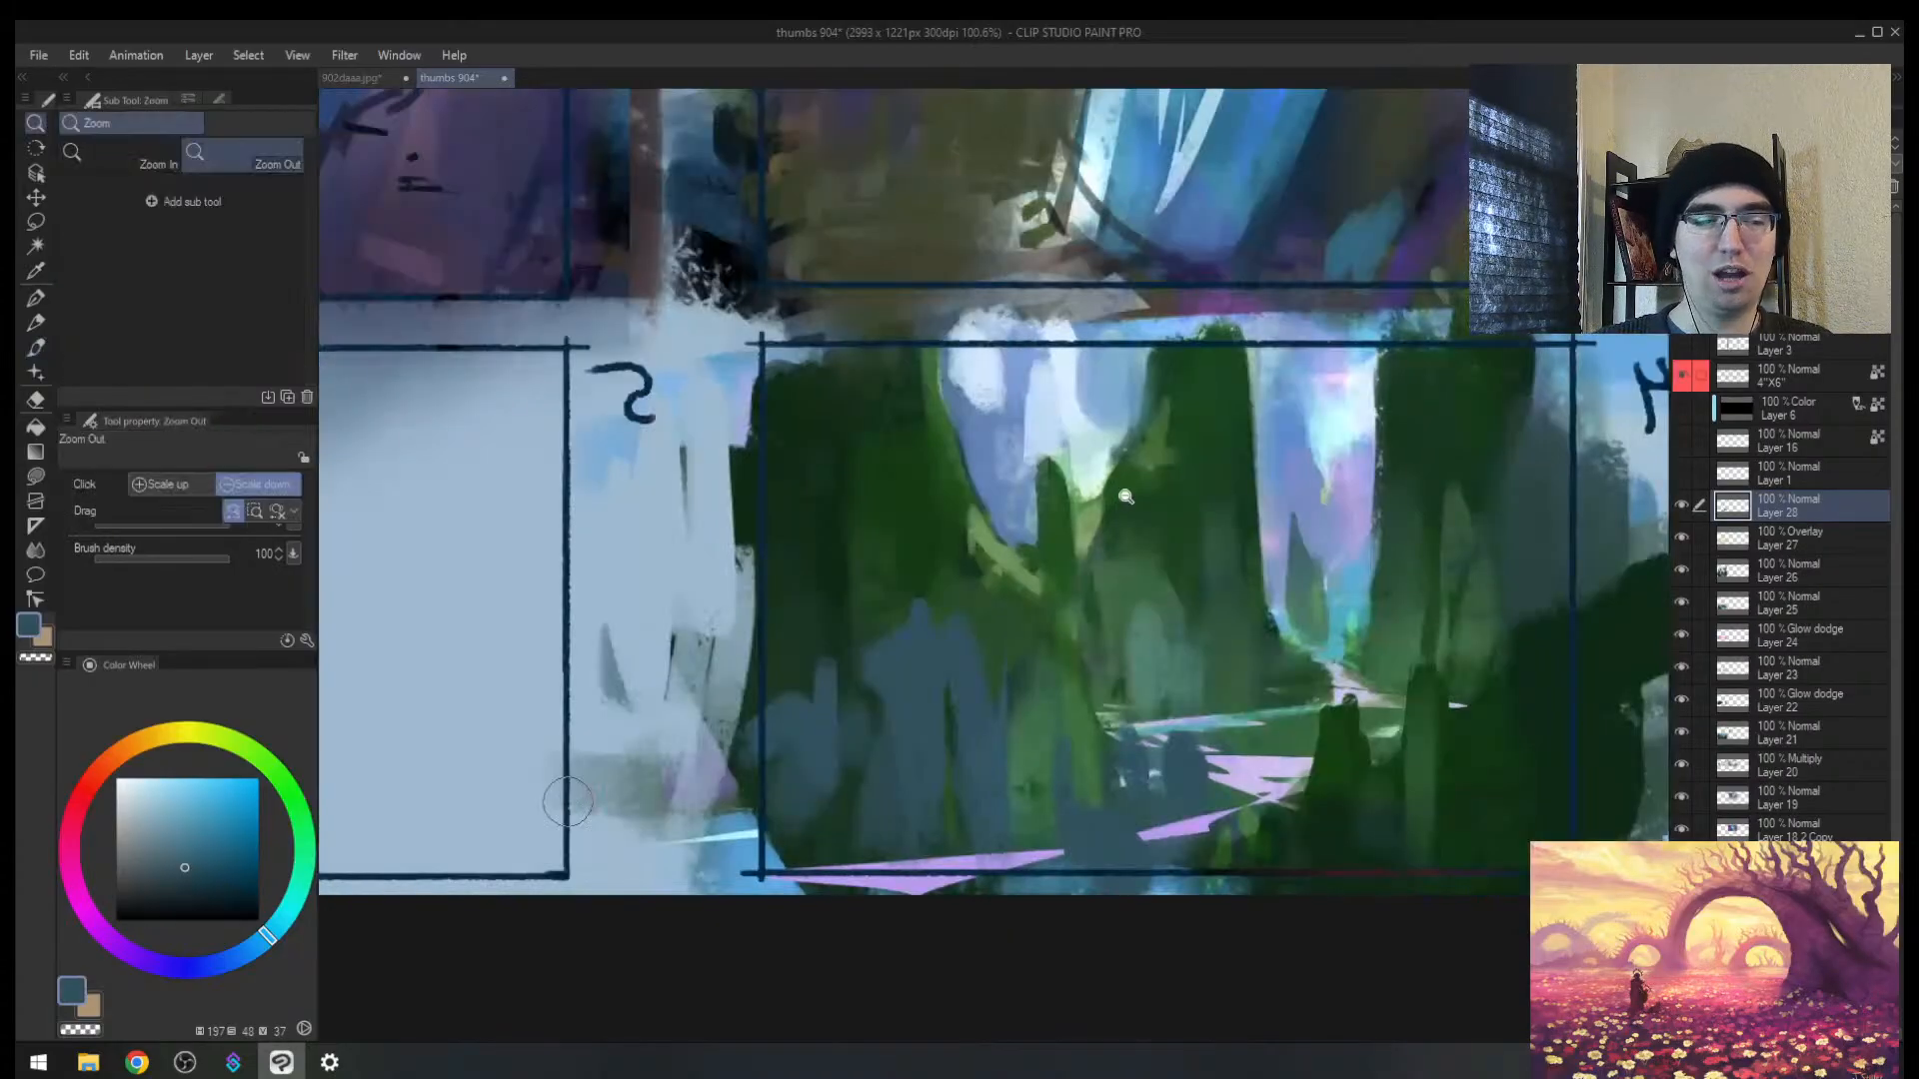
drag(1202, 669, 862, 738)
scroll(862, 739, down, 4)
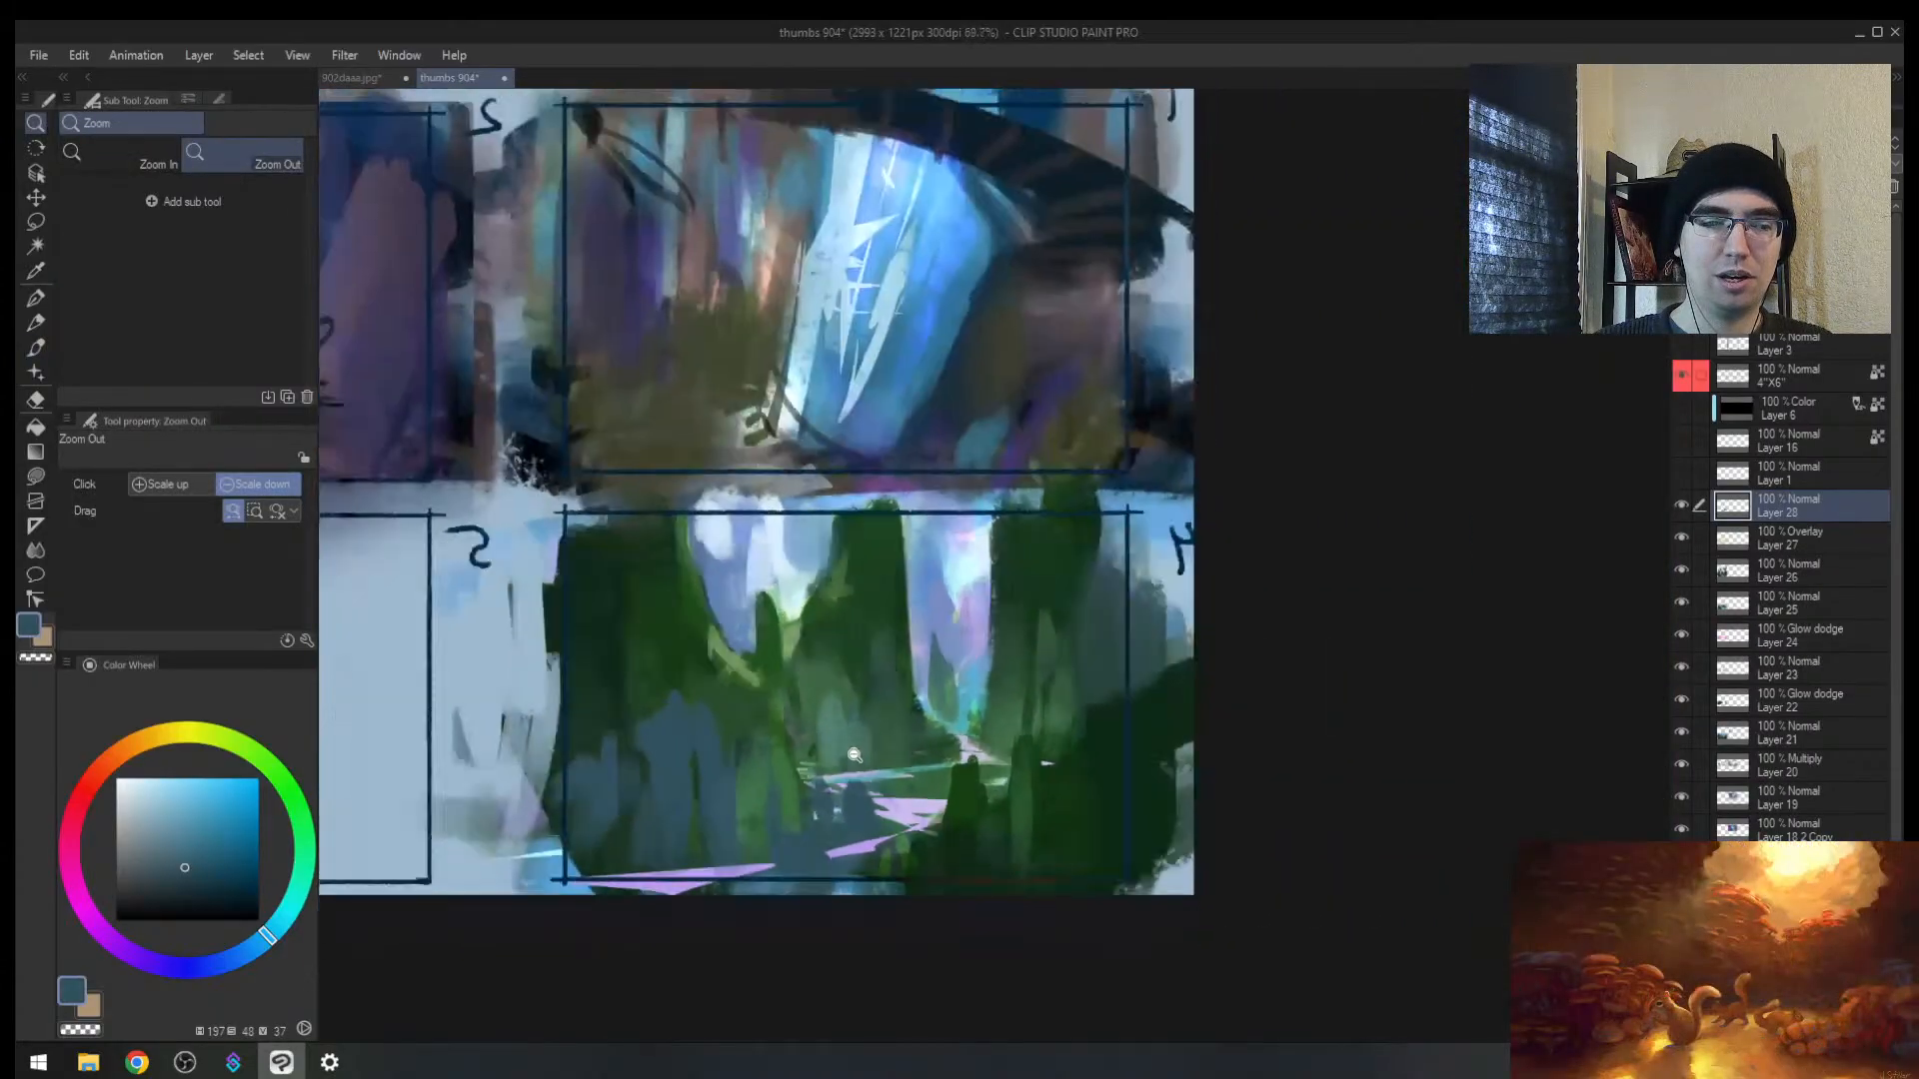
scroll(849, 759, up, 3)
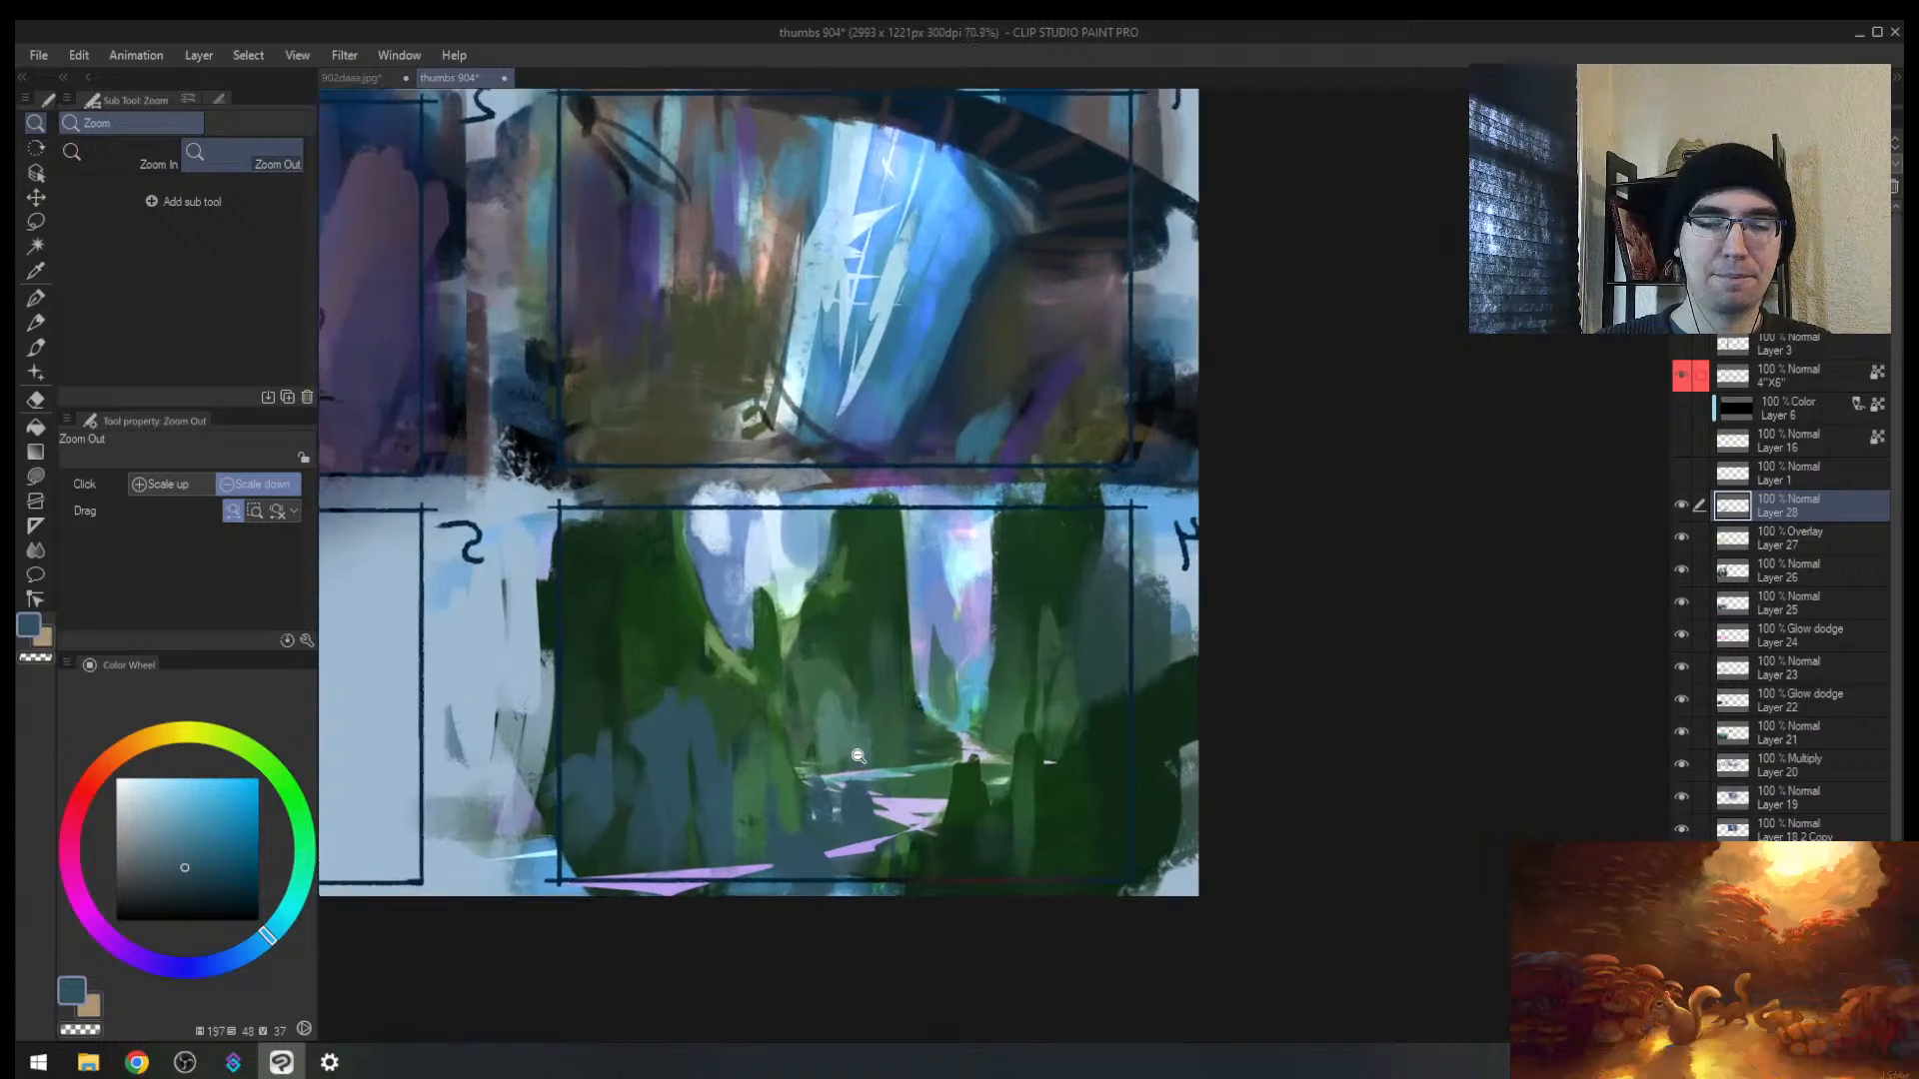
mouse_move(860, 709)
mouse_down()
mouse_move(971, 616)
mouse_move(896, 751)
mouse_move(838, 706)
mouse_move(833, 777)
mouse_move(840, 735)
mouse_move(811, 714)
mouse_move(920, 736)
mouse_up()
Step: Sample lighter and darker blue-greys, then settle on a dark green from the forest peaks
click(168, 850)
key(])
key(])
key(])
alt+click(847, 738)
key([)
key([)
key([)
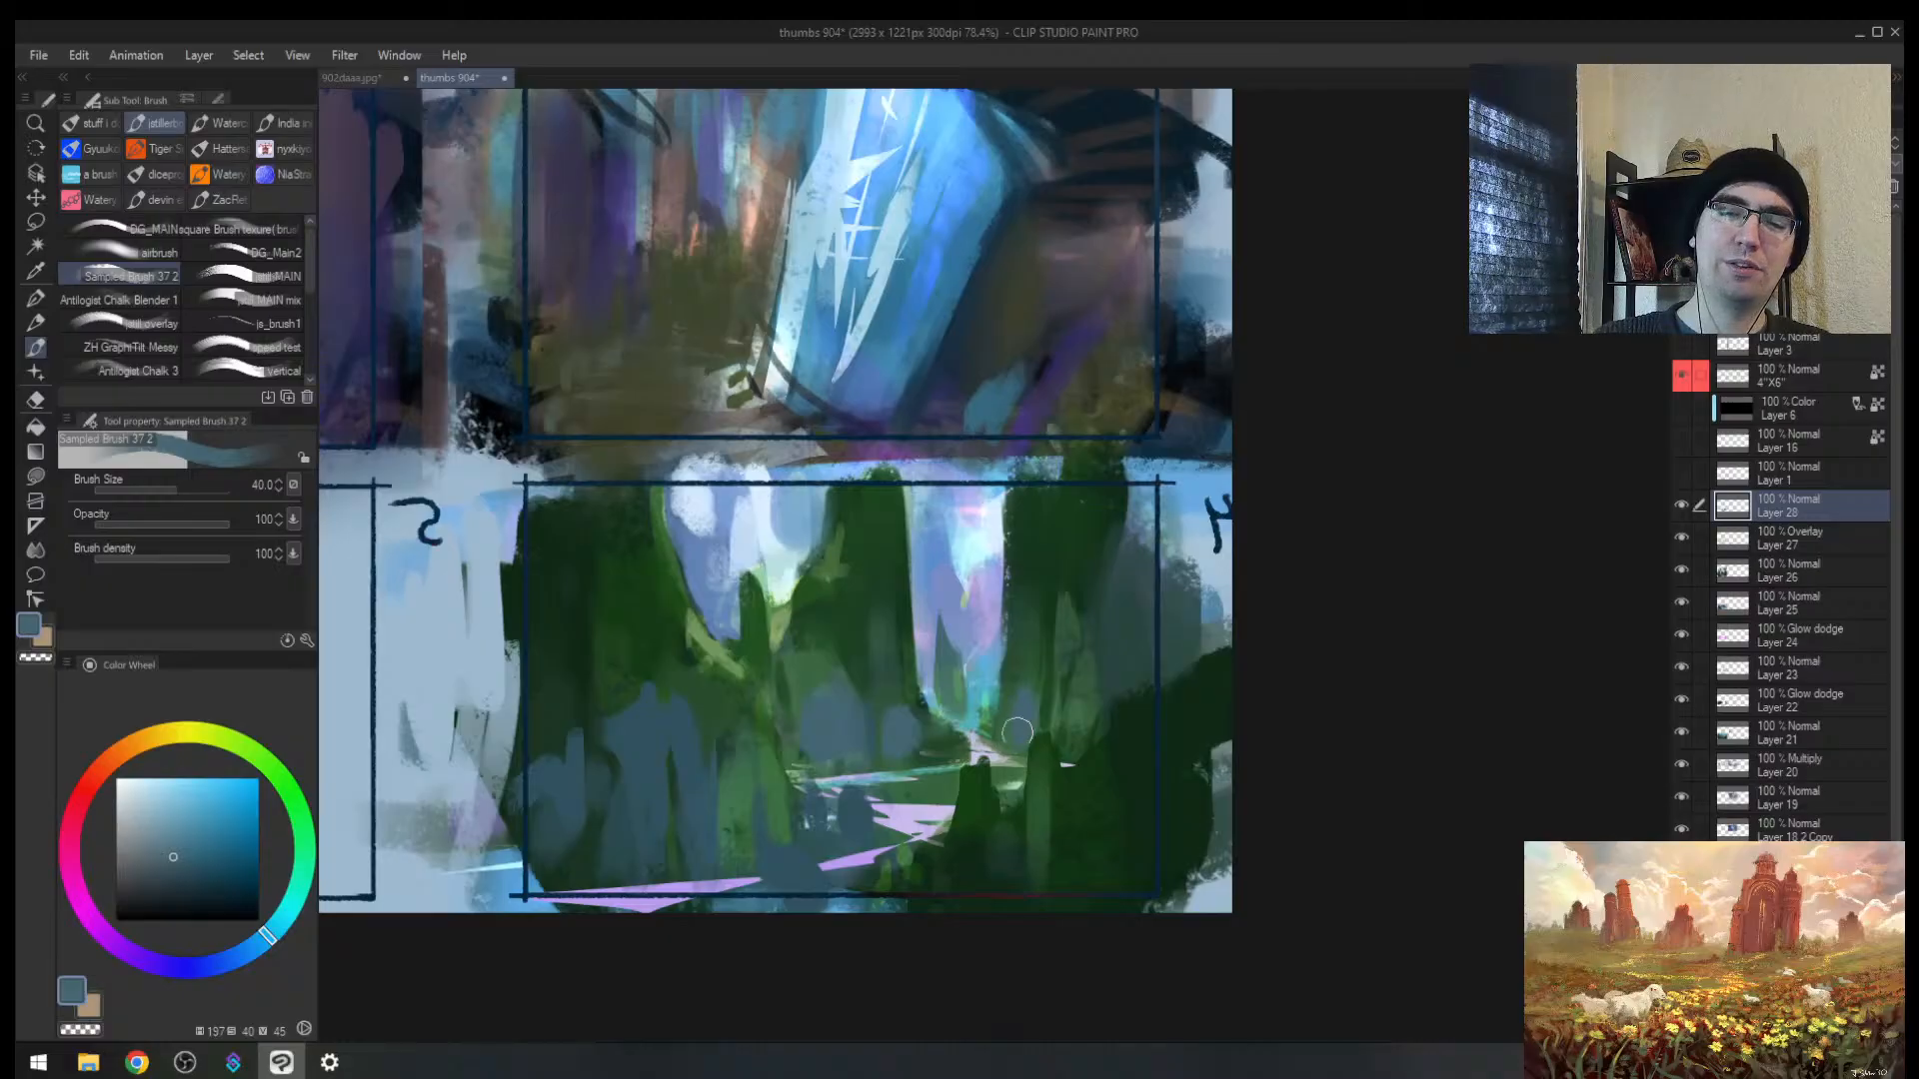
alt+click(1005, 703)
alt+click(992, 722)
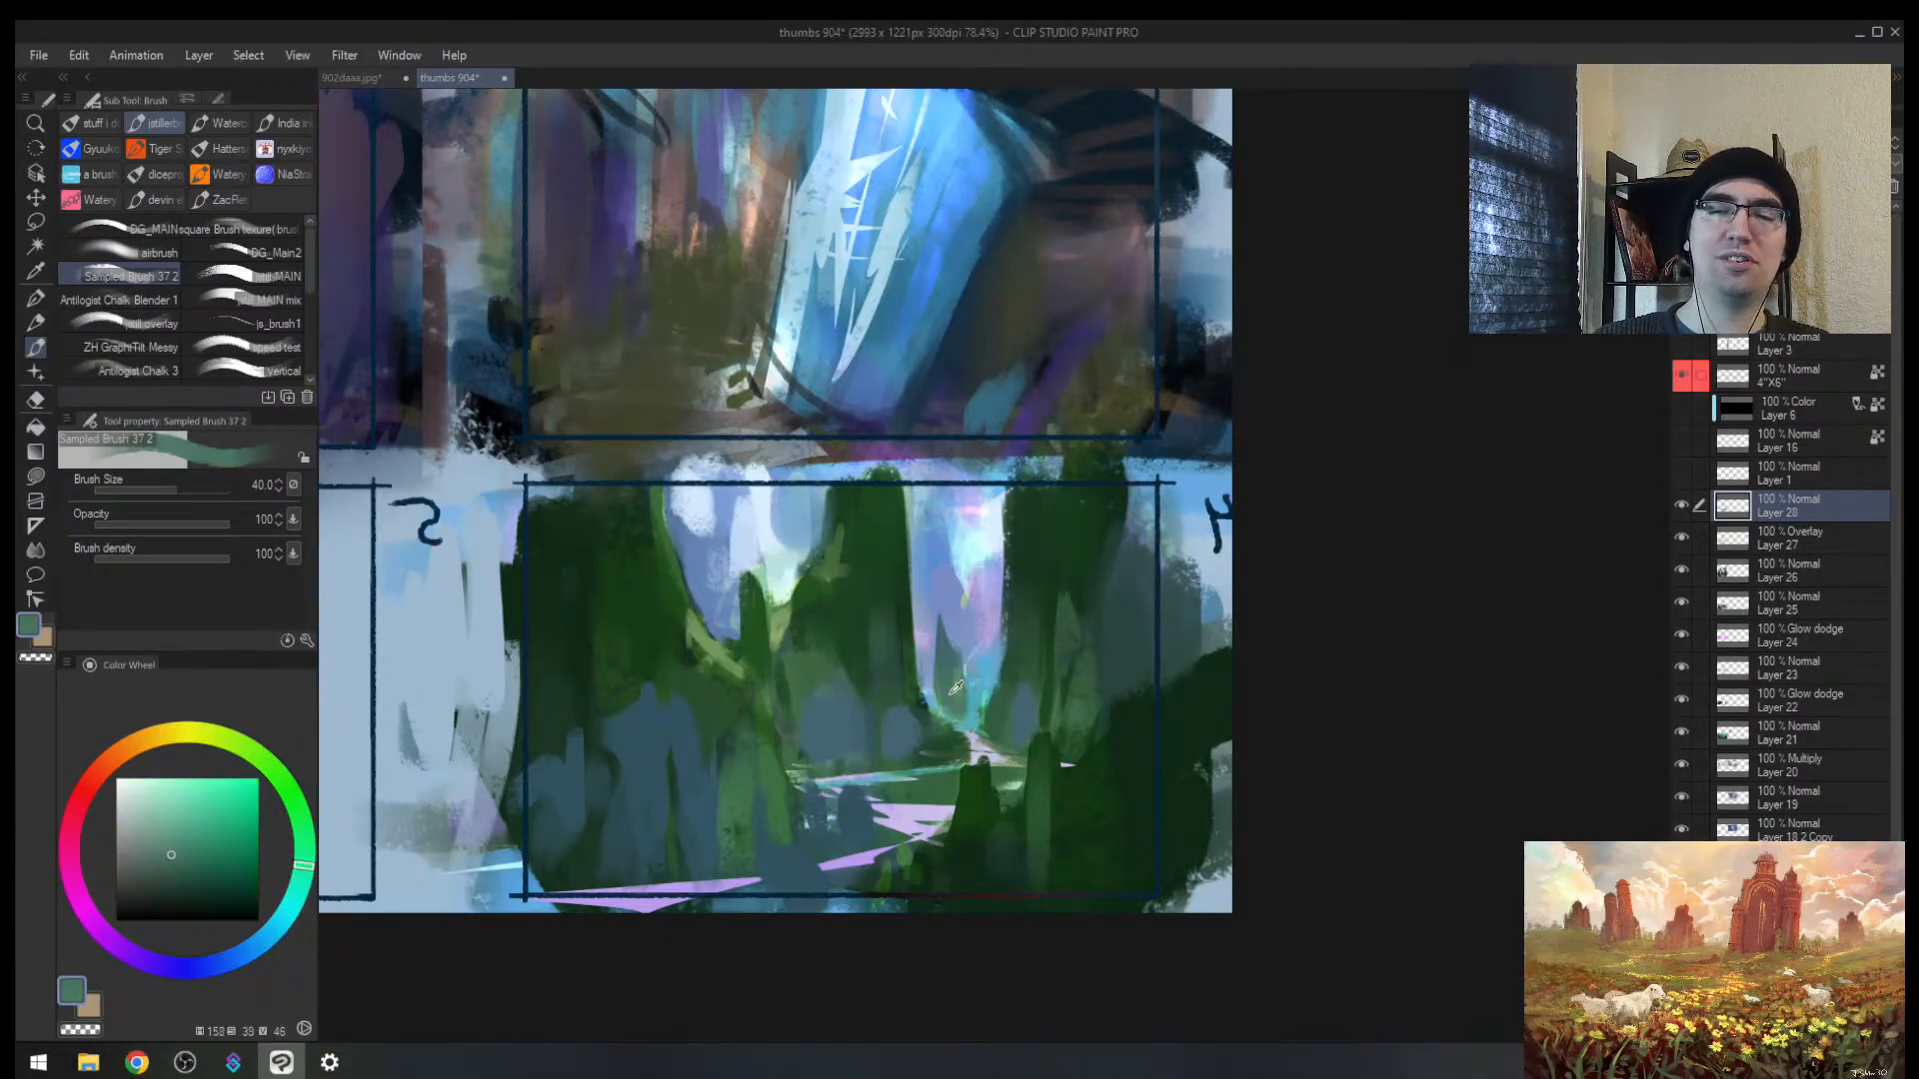
alt+click(995, 727)
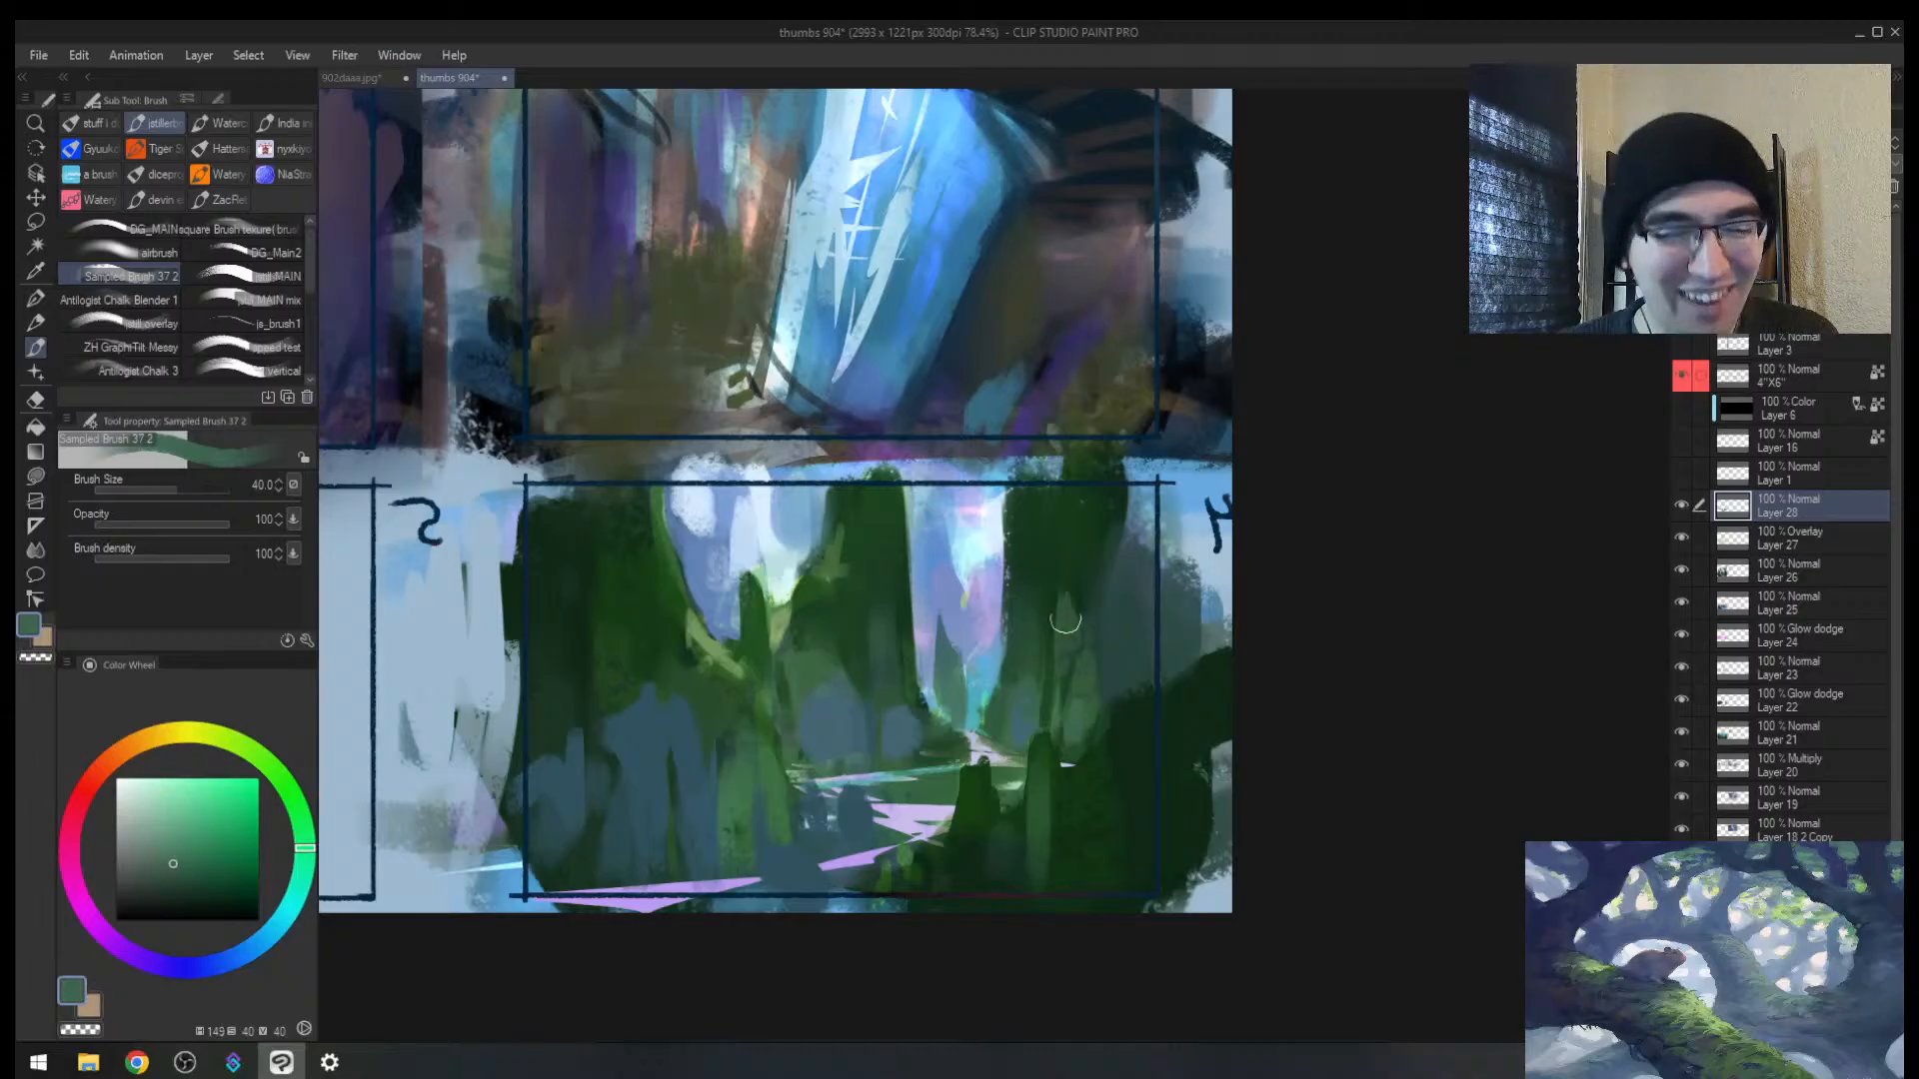
Step: Zoom close on the mirrored forest peaks and paint pale blue strokes between the trees
key(alt+space)
mouse_move(1079, 546)
mouse_down()
mouse_move(846, 479)
mouse_move(1290, 551)
mouse_move(831, 598)
mouse_move(763, 634)
mouse_move(833, 387)
mouse_up()
key(h)
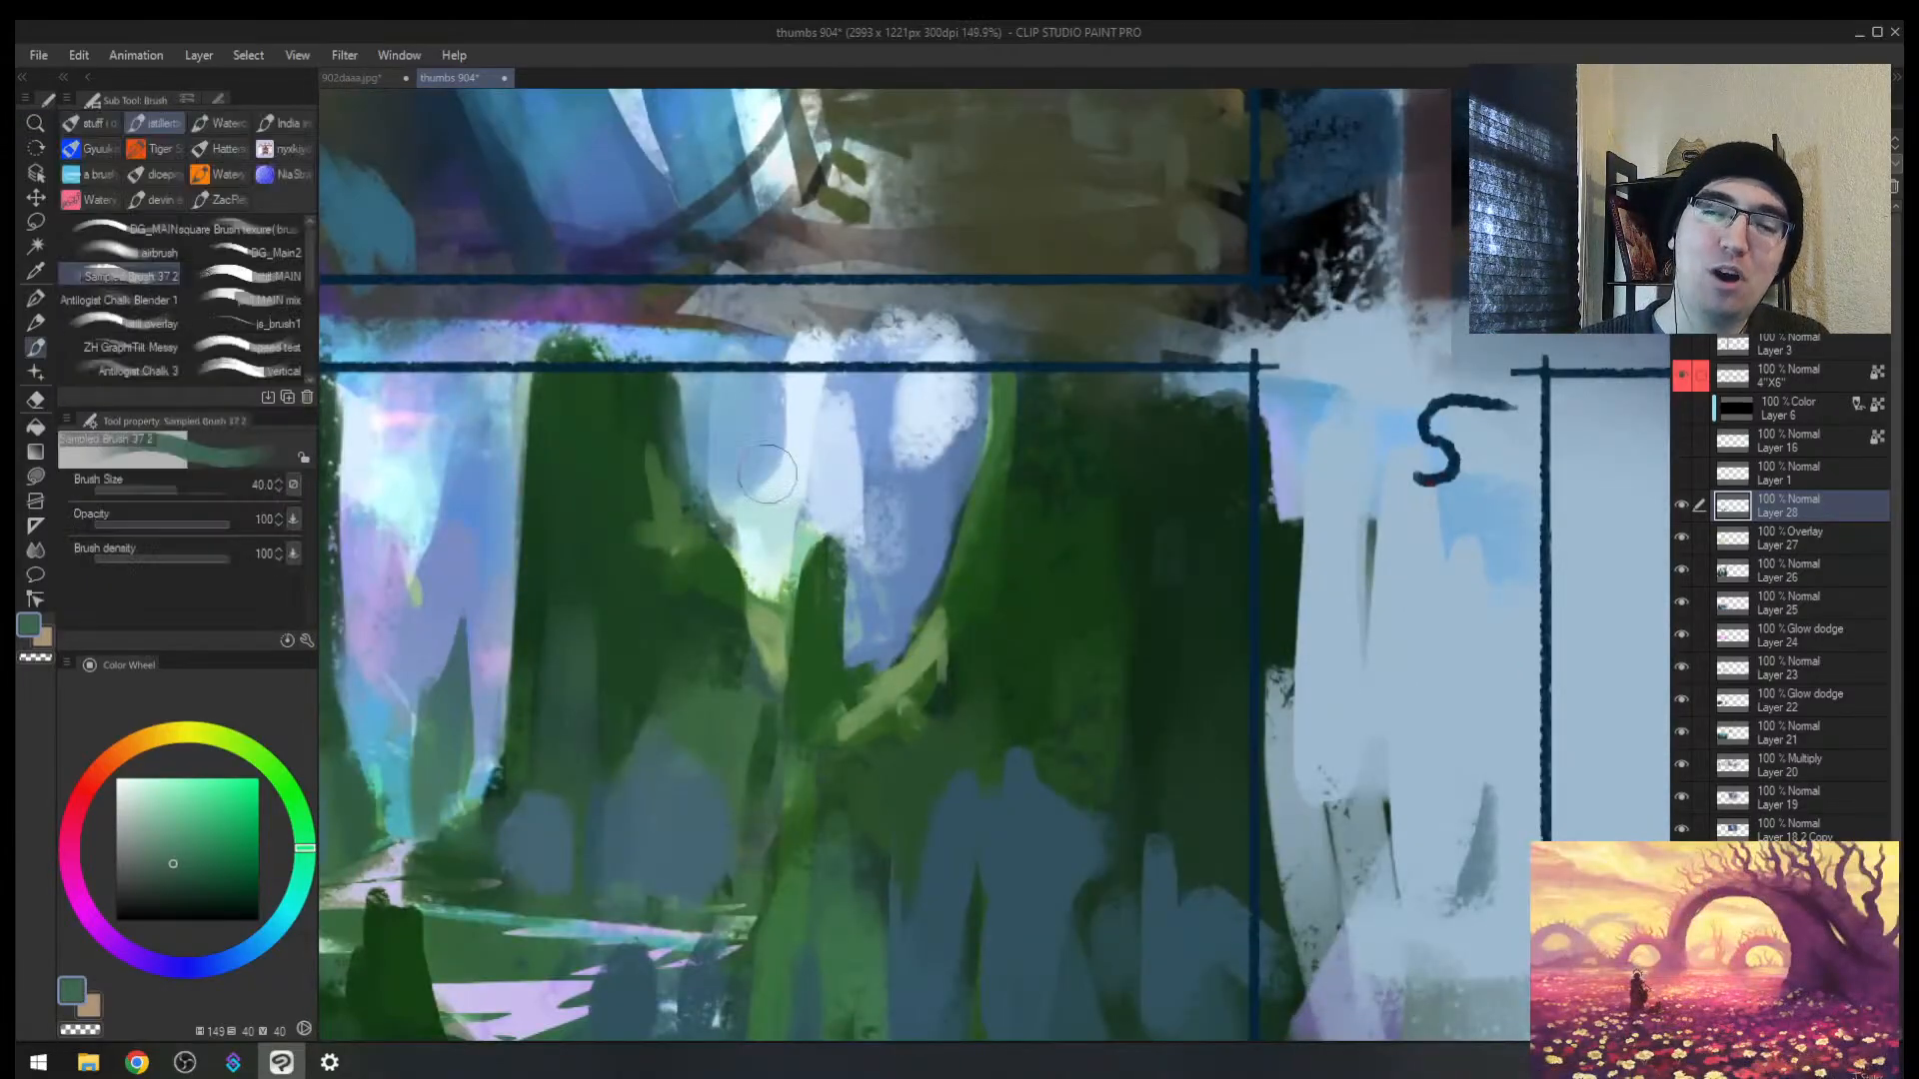
alt+click(770, 511)
drag(768, 461, 736, 527)
key(alt+space)
mouse_move(881, 499)
mouse_down()
mouse_move(780, 504)
mouse_move(815, 510)
mouse_move(863, 577)
mouse_up()
Step: Extend the pale blue and cyan gaps with a smaller brush, then sample dark green for a tree tip
alt+click(868, 510)
key(])
key(])
key(])
key(])
key(])
alt+click(830, 495)
mouse_move(829, 495)
mouse_down()
mouse_move(810, 525)
mouse_move(816, 495)
mouse_move(831, 663)
mouse_up()
alt+click(821, 533)
alt+click(832, 570)
key(alt+space)
drag(808, 542, 872, 472)
drag(624, 675, 636, 616)
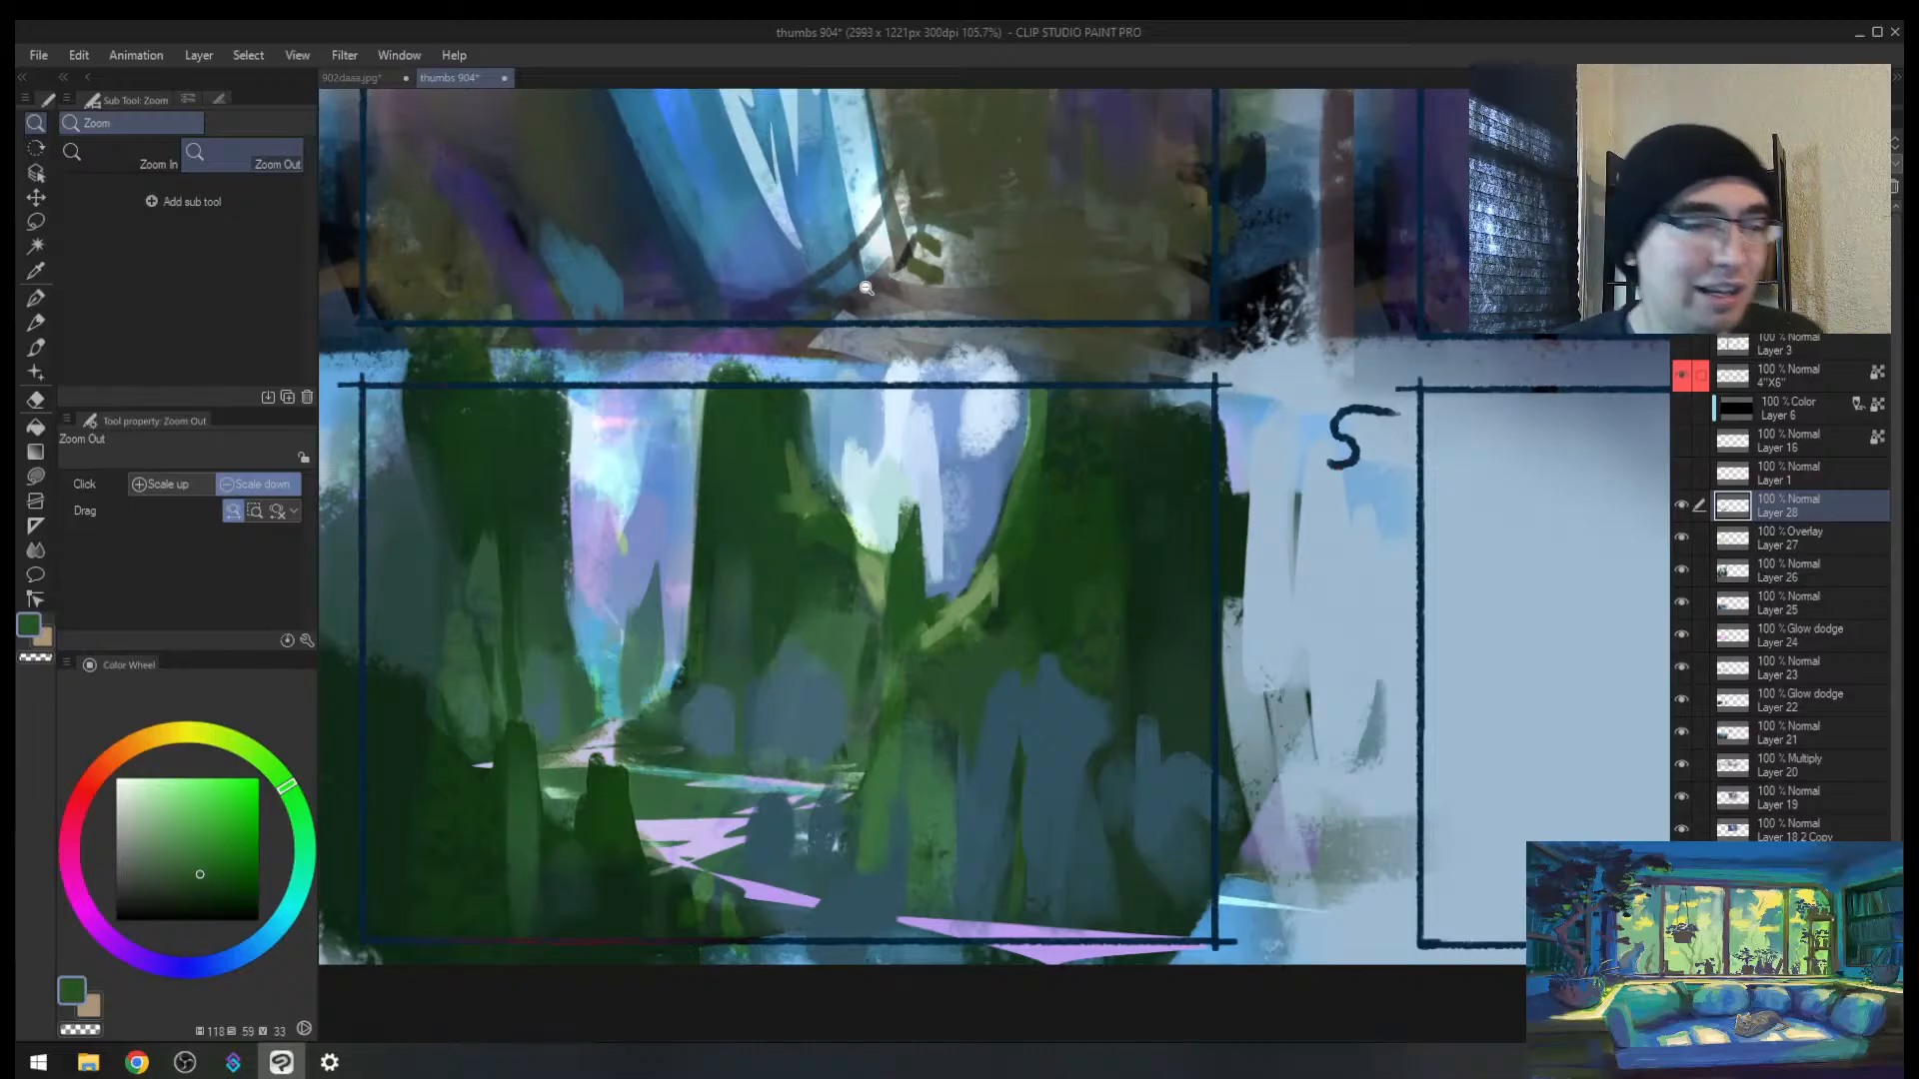
Step: Zoom in on thumbnail 4's waterfall and dab a sampled light green on its left
click(843, 392)
drag(846, 464, 866, 425)
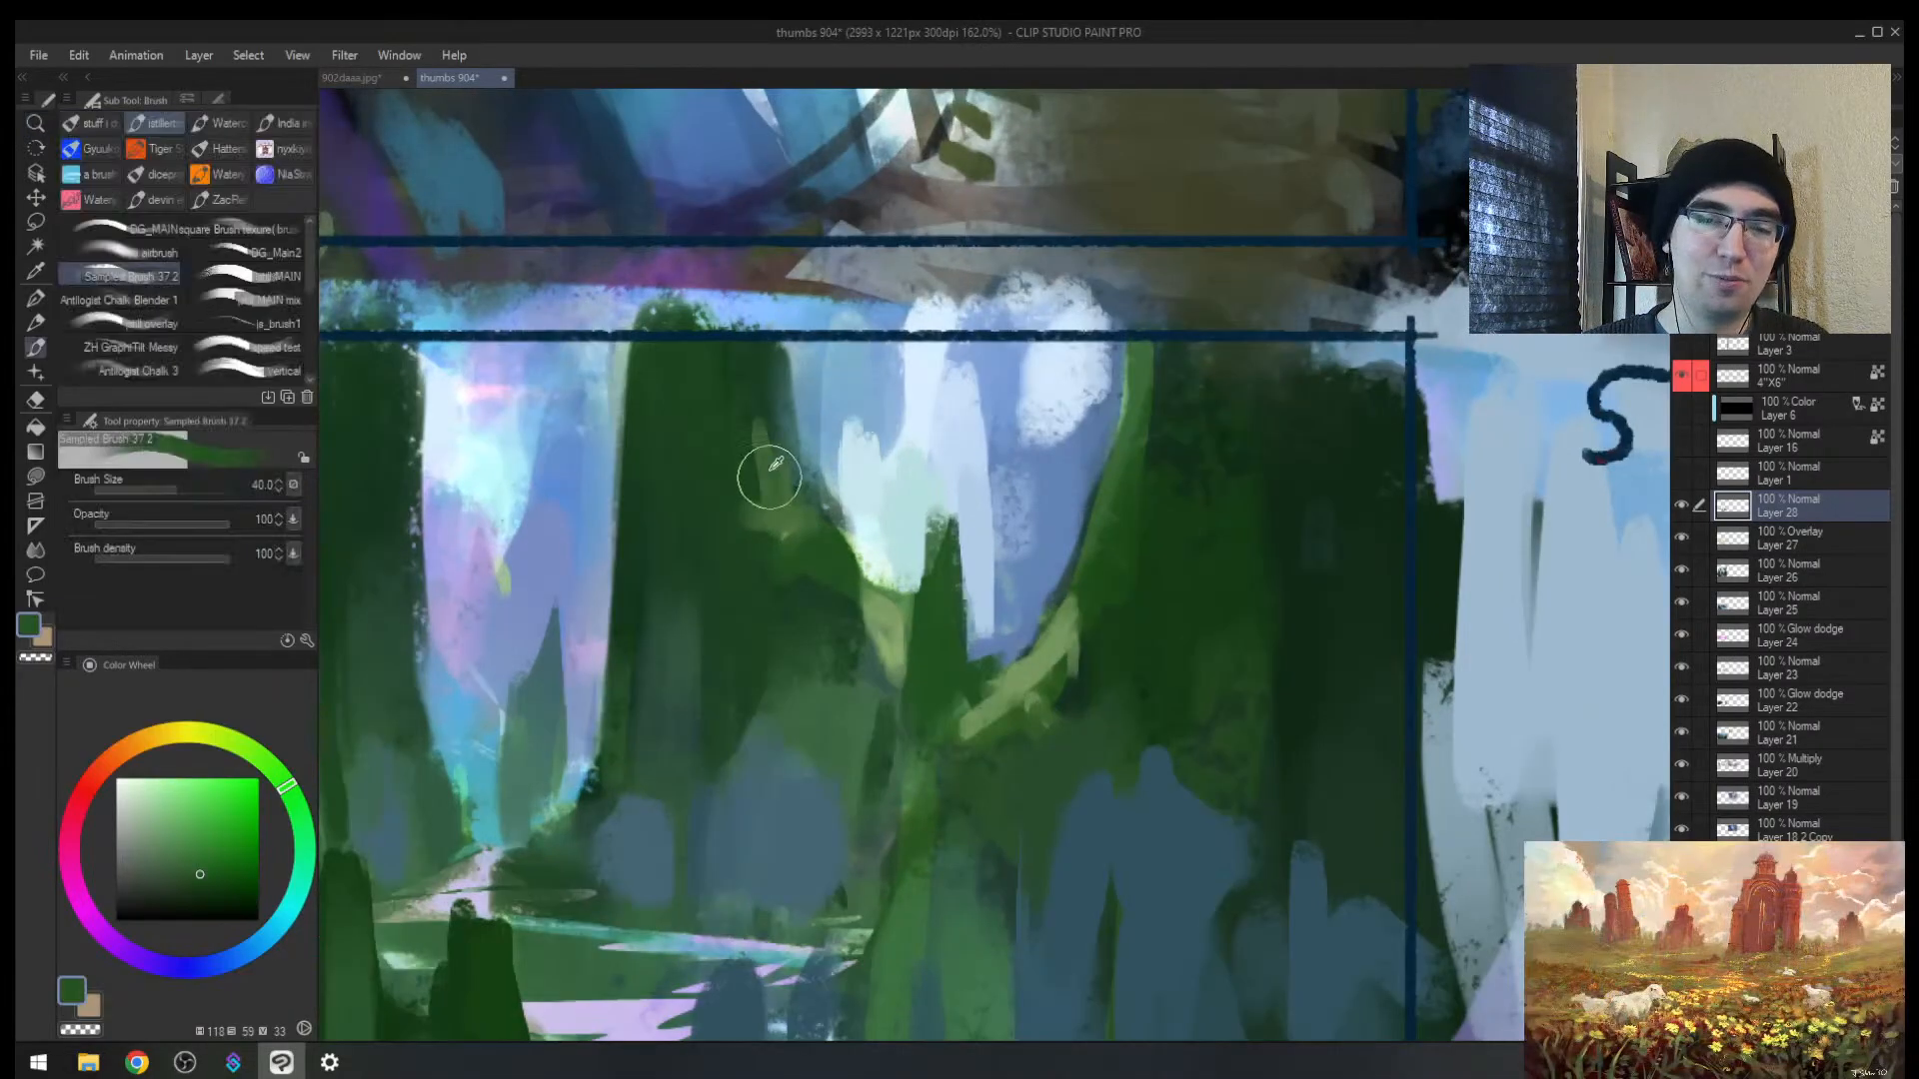
alt+click(784, 501)
drag(785, 508, 814, 485)
Step: Mirror the view to check composition, then paint dark green over the waterfall's right edge
key(h)
drag(986, 544, 974, 570)
drag(1127, 543, 951, 546)
mouse_move(878, 468)
mouse_down()
mouse_move(924, 417)
mouse_move(884, 455)
mouse_up()
alt+click(929, 565)
drag(908, 548, 876, 716)
Step: Add a thin dark green stroke and pale blue touches along the waterfall edge
alt+click(865, 692)
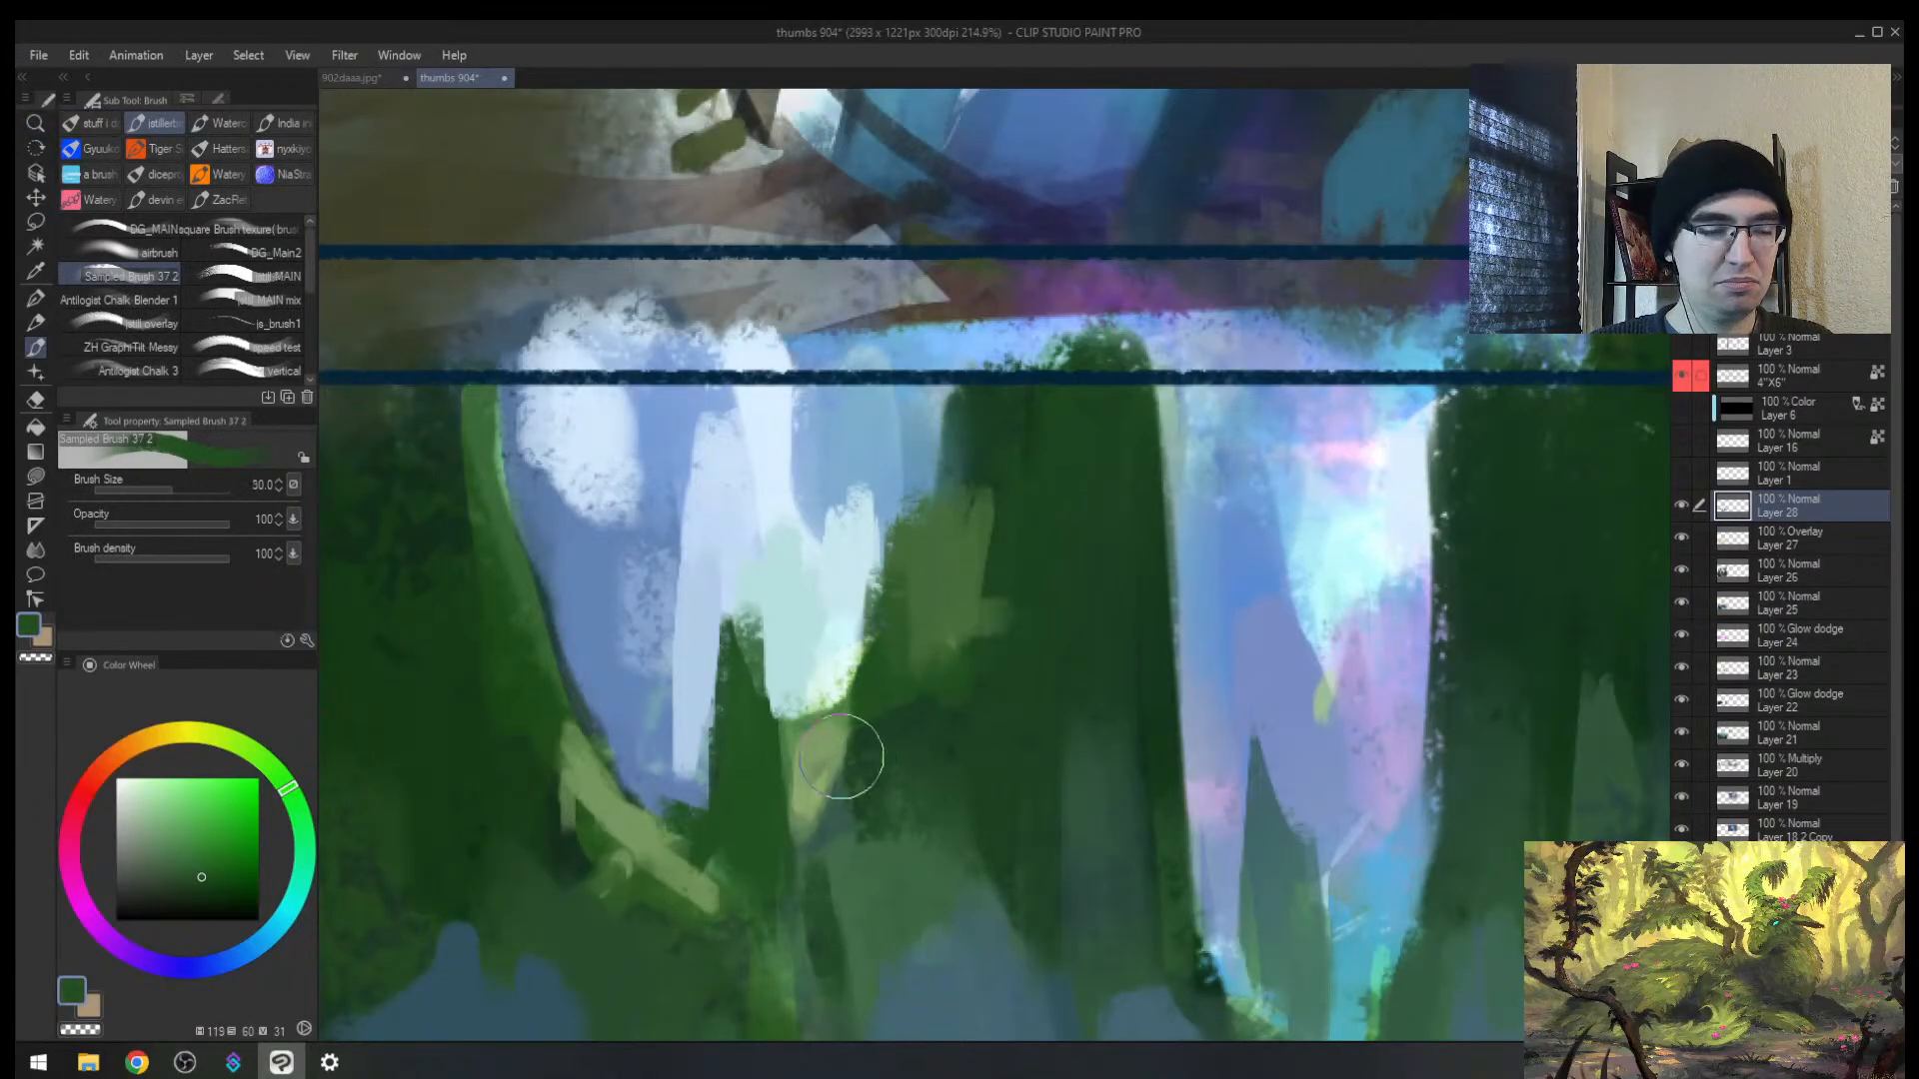
key(bracketleft)
key(bracketleft)
key(bracketleft)
key(bracketleft)
key(bracketleft)
key(bracketleft)
key(bracketleft)
drag(902, 512, 857, 696)
alt+click(855, 598)
drag(873, 556, 870, 660)
mouse_move(883, 694)
mouse_down()
mouse_move(765, 799)
mouse_move(978, 555)
mouse_up()
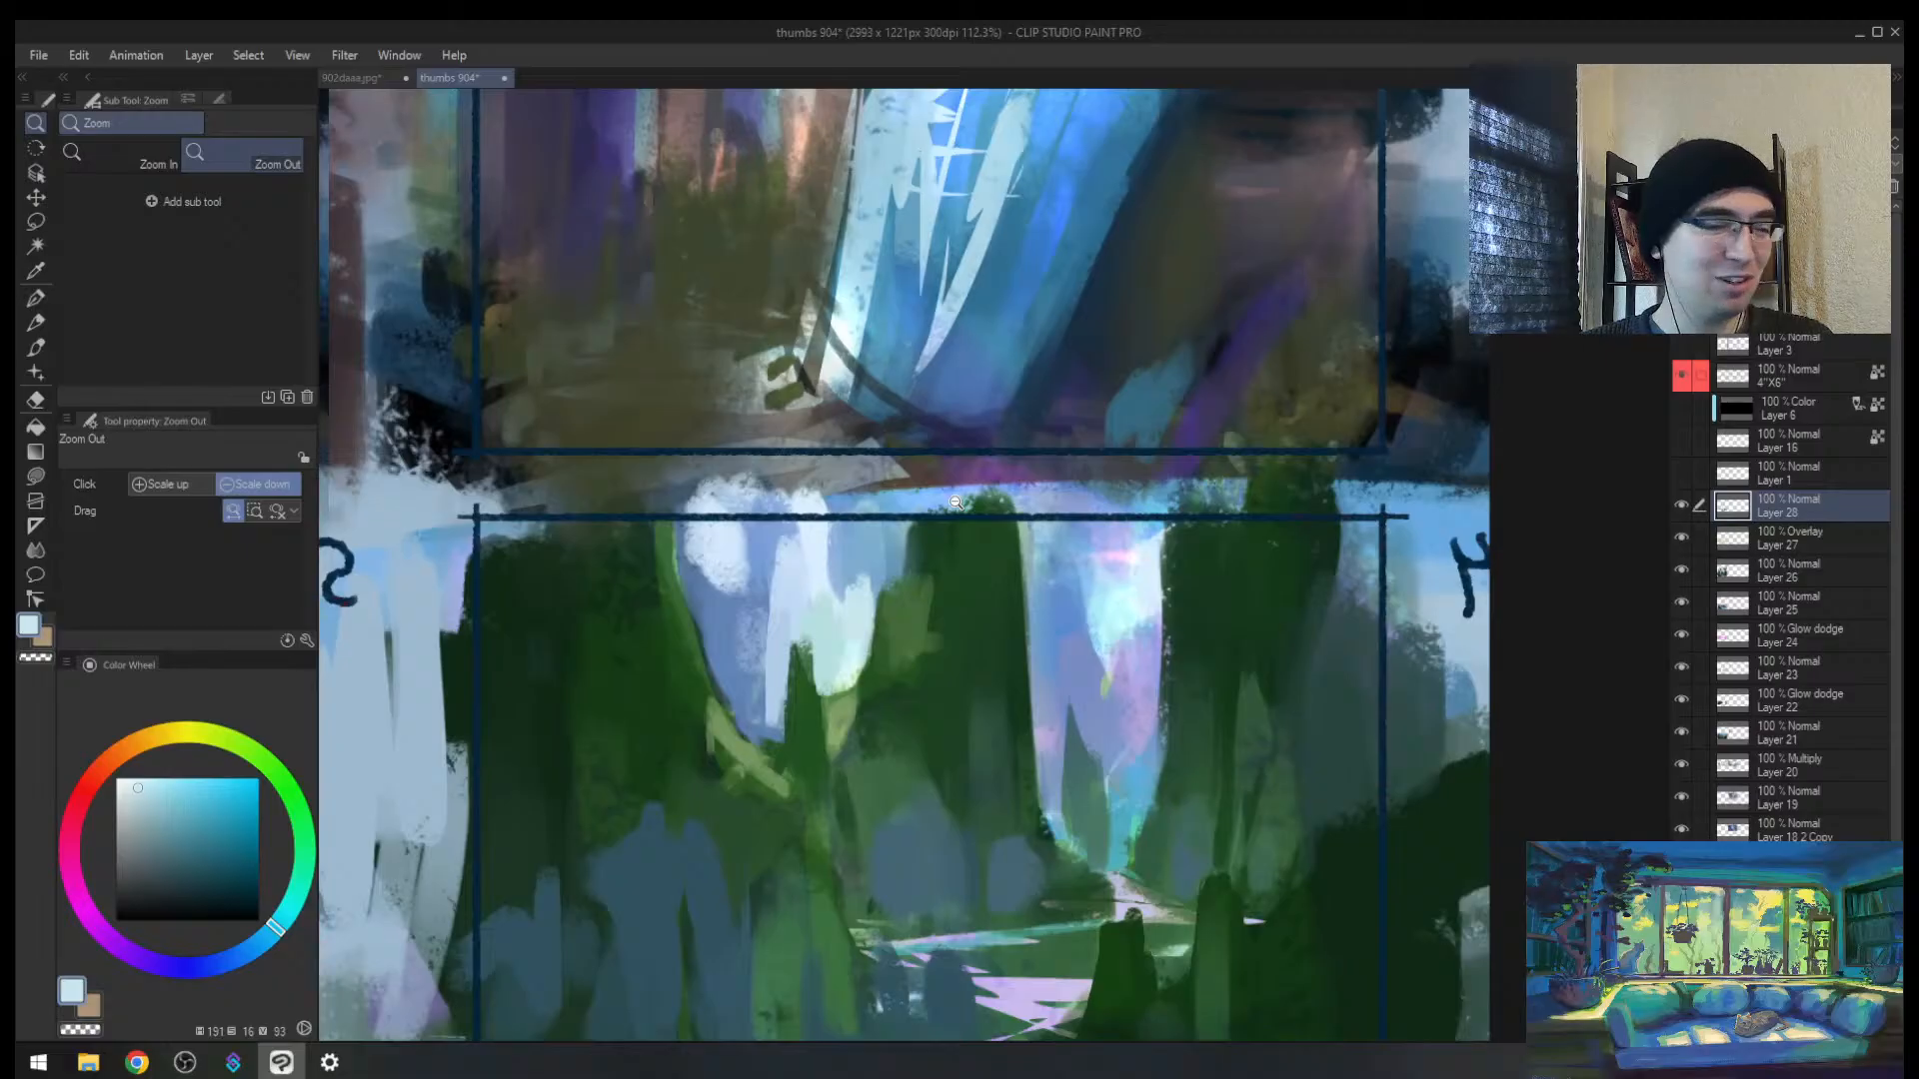
drag(846, 659, 689, 660)
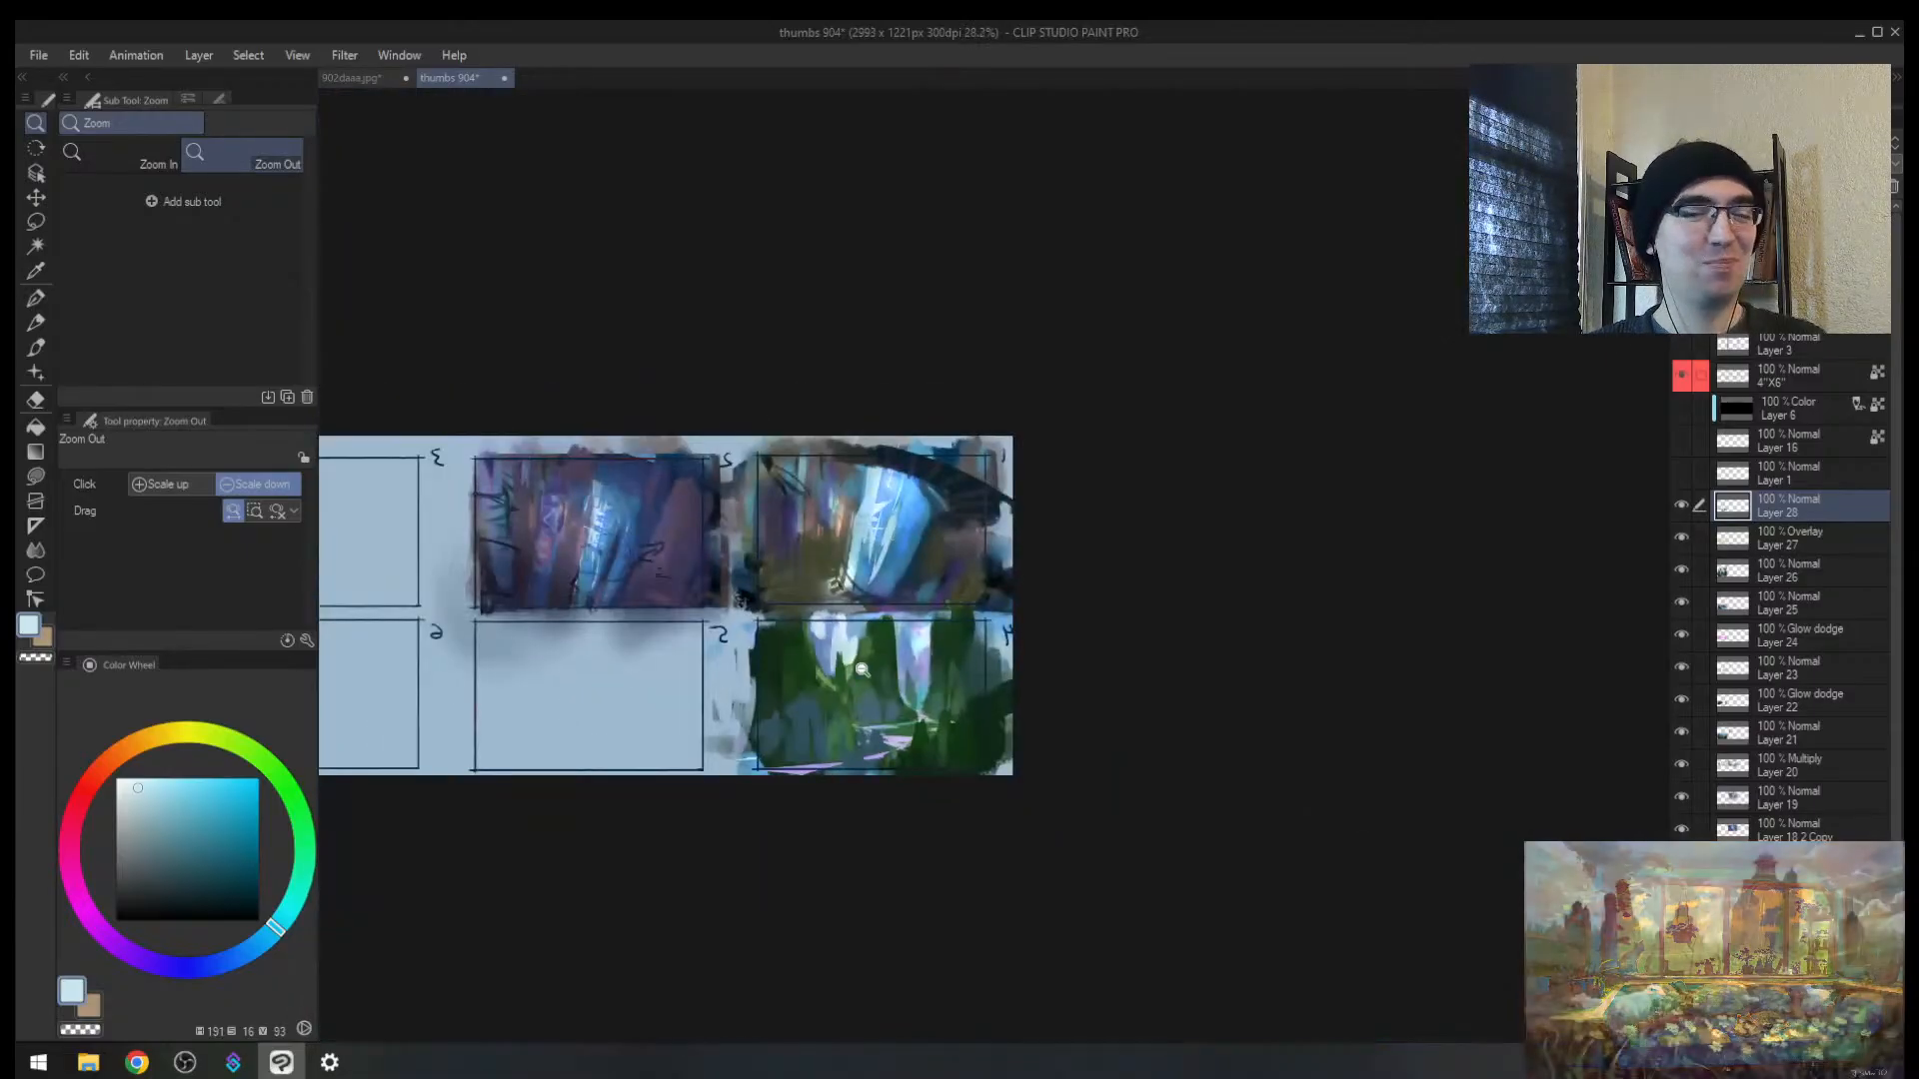
click(912, 649)
key(h)
scroll(1208, 648, up, 2)
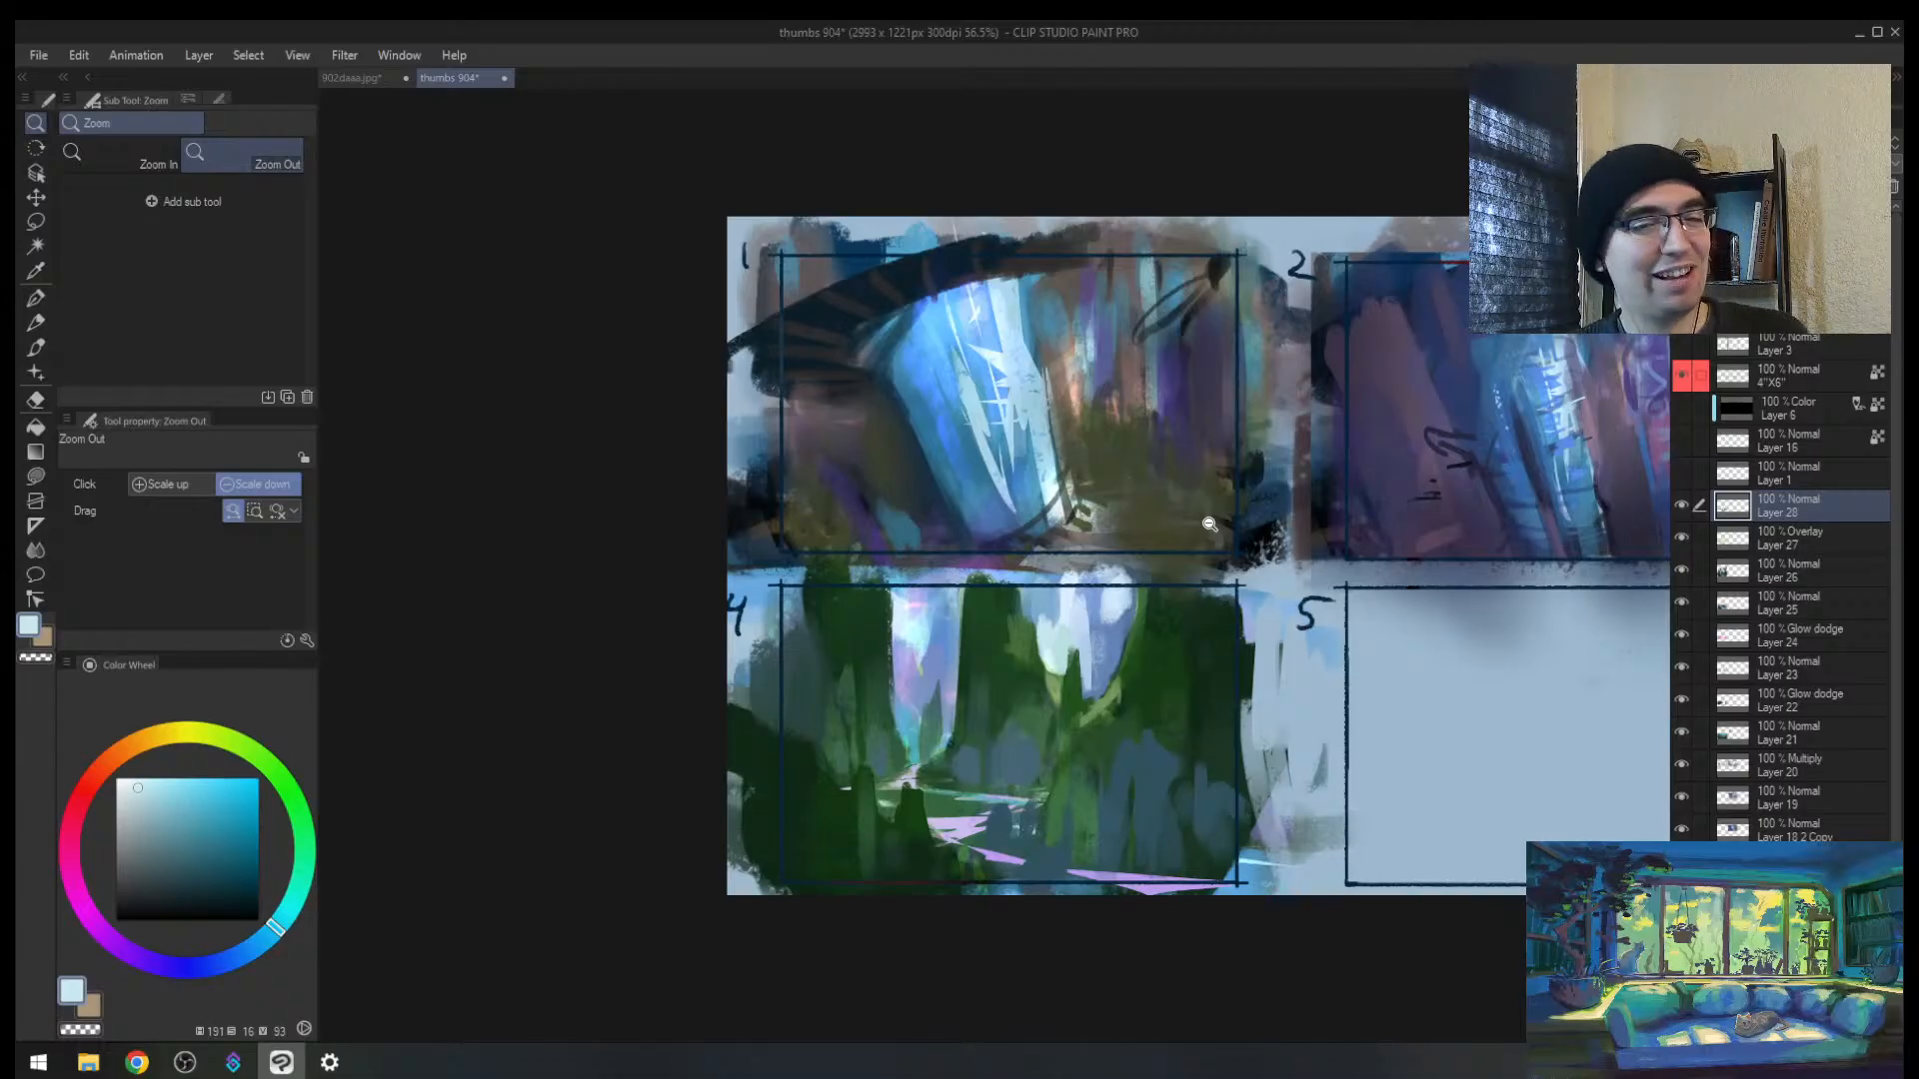
Step: Paint thin dark green spires on thumbnail 4, plus a broad stroke at brush size 150
click(895, 499)
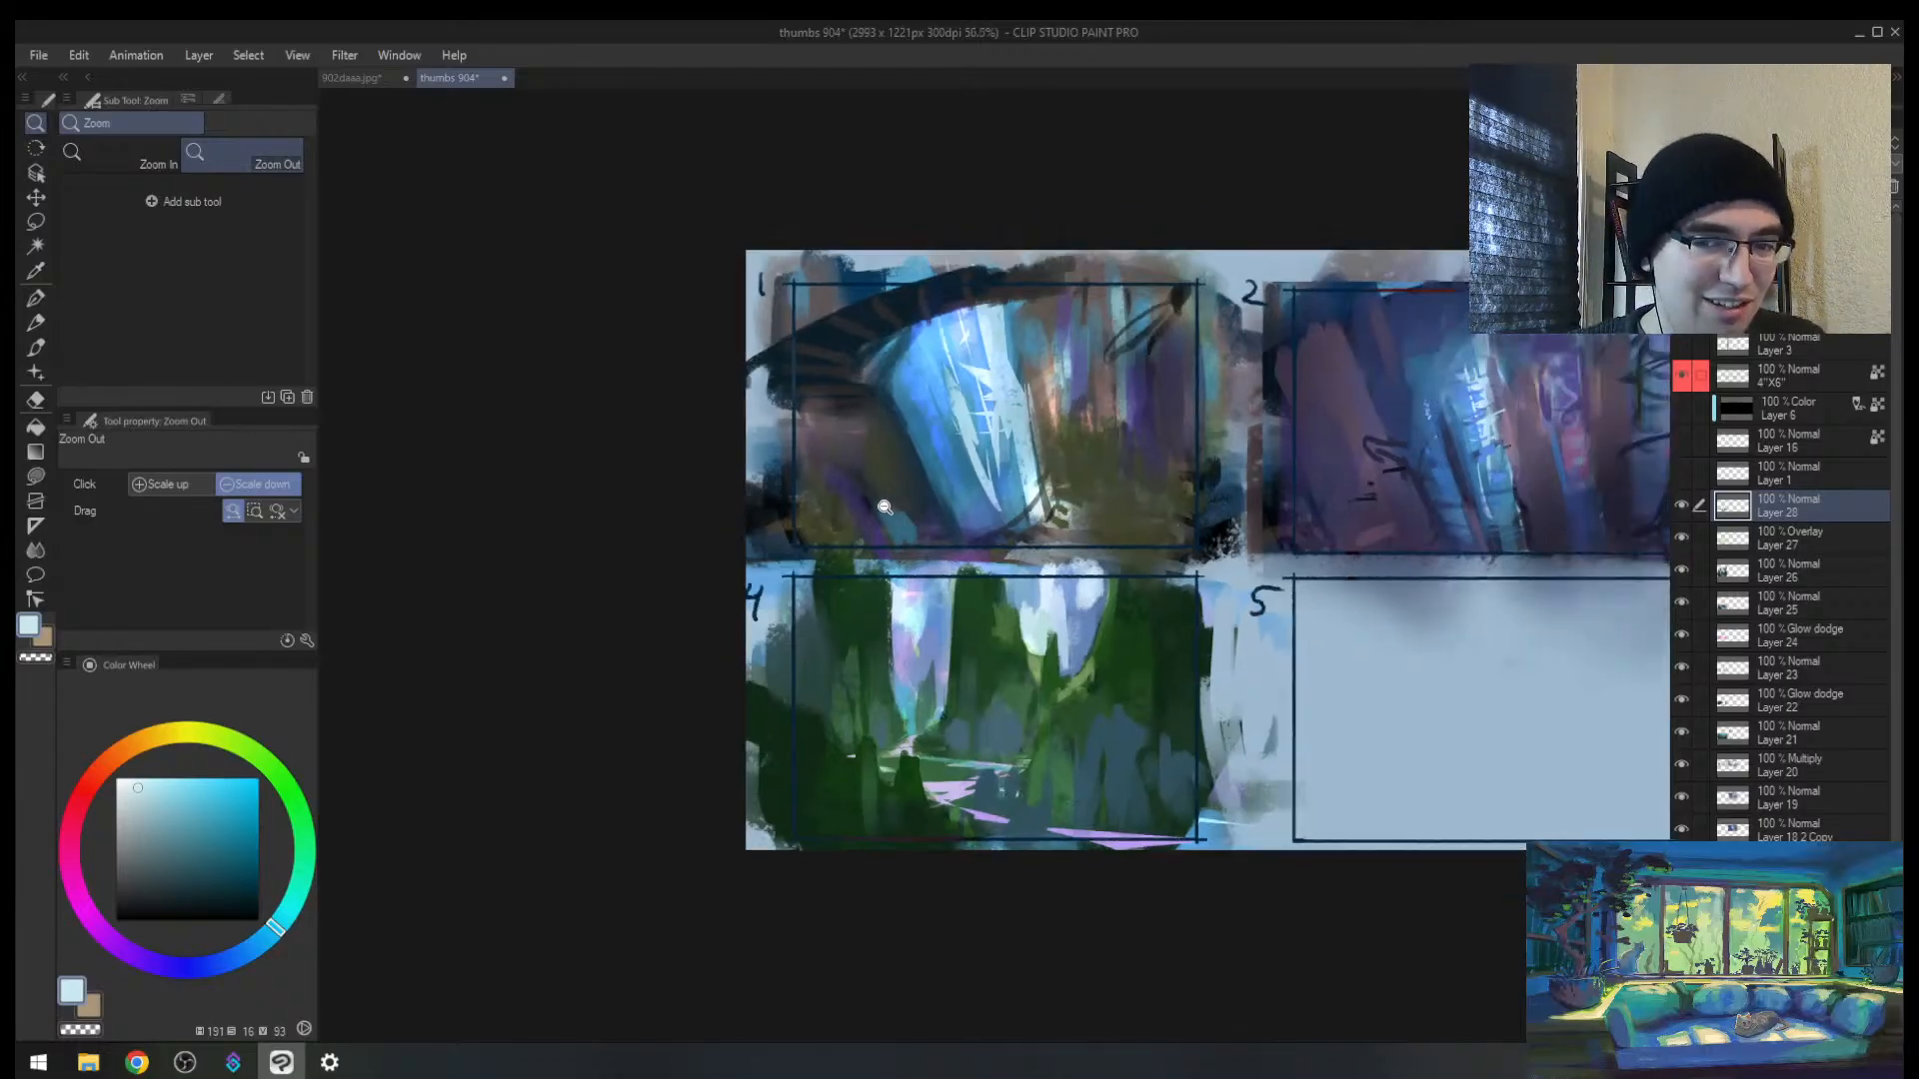
click(868, 549)
mouse_move(1083, 572)
mouse_down()
mouse_move(1118, 545)
mouse_move(976, 536)
mouse_move(1022, 464)
mouse_up()
alt+click(933, 537)
drag(934, 542, 936, 453)
mouse_move(917, 555)
mouse_down()
mouse_move(908, 645)
mouse_move(906, 575)
mouse_move(912, 658)
mouse_move(881, 672)
mouse_move(890, 689)
mouse_move(856, 610)
mouse_move(833, 695)
mouse_up()
key(])
key(])
key(])
key(])
key(])
key(])
key(])
key(])
key(])
key(])
mouse_move(830, 584)
mouse_down()
mouse_move(849, 642)
mouse_move(845, 617)
mouse_up()
Step: Paint new blue-grey spires, including one at the panel's left side
key(h)
mouse_move(1139, 648)
mouse_down()
mouse_move(1204, 638)
mouse_move(812, 616)
mouse_up()
key(b)
alt+click(663, 677)
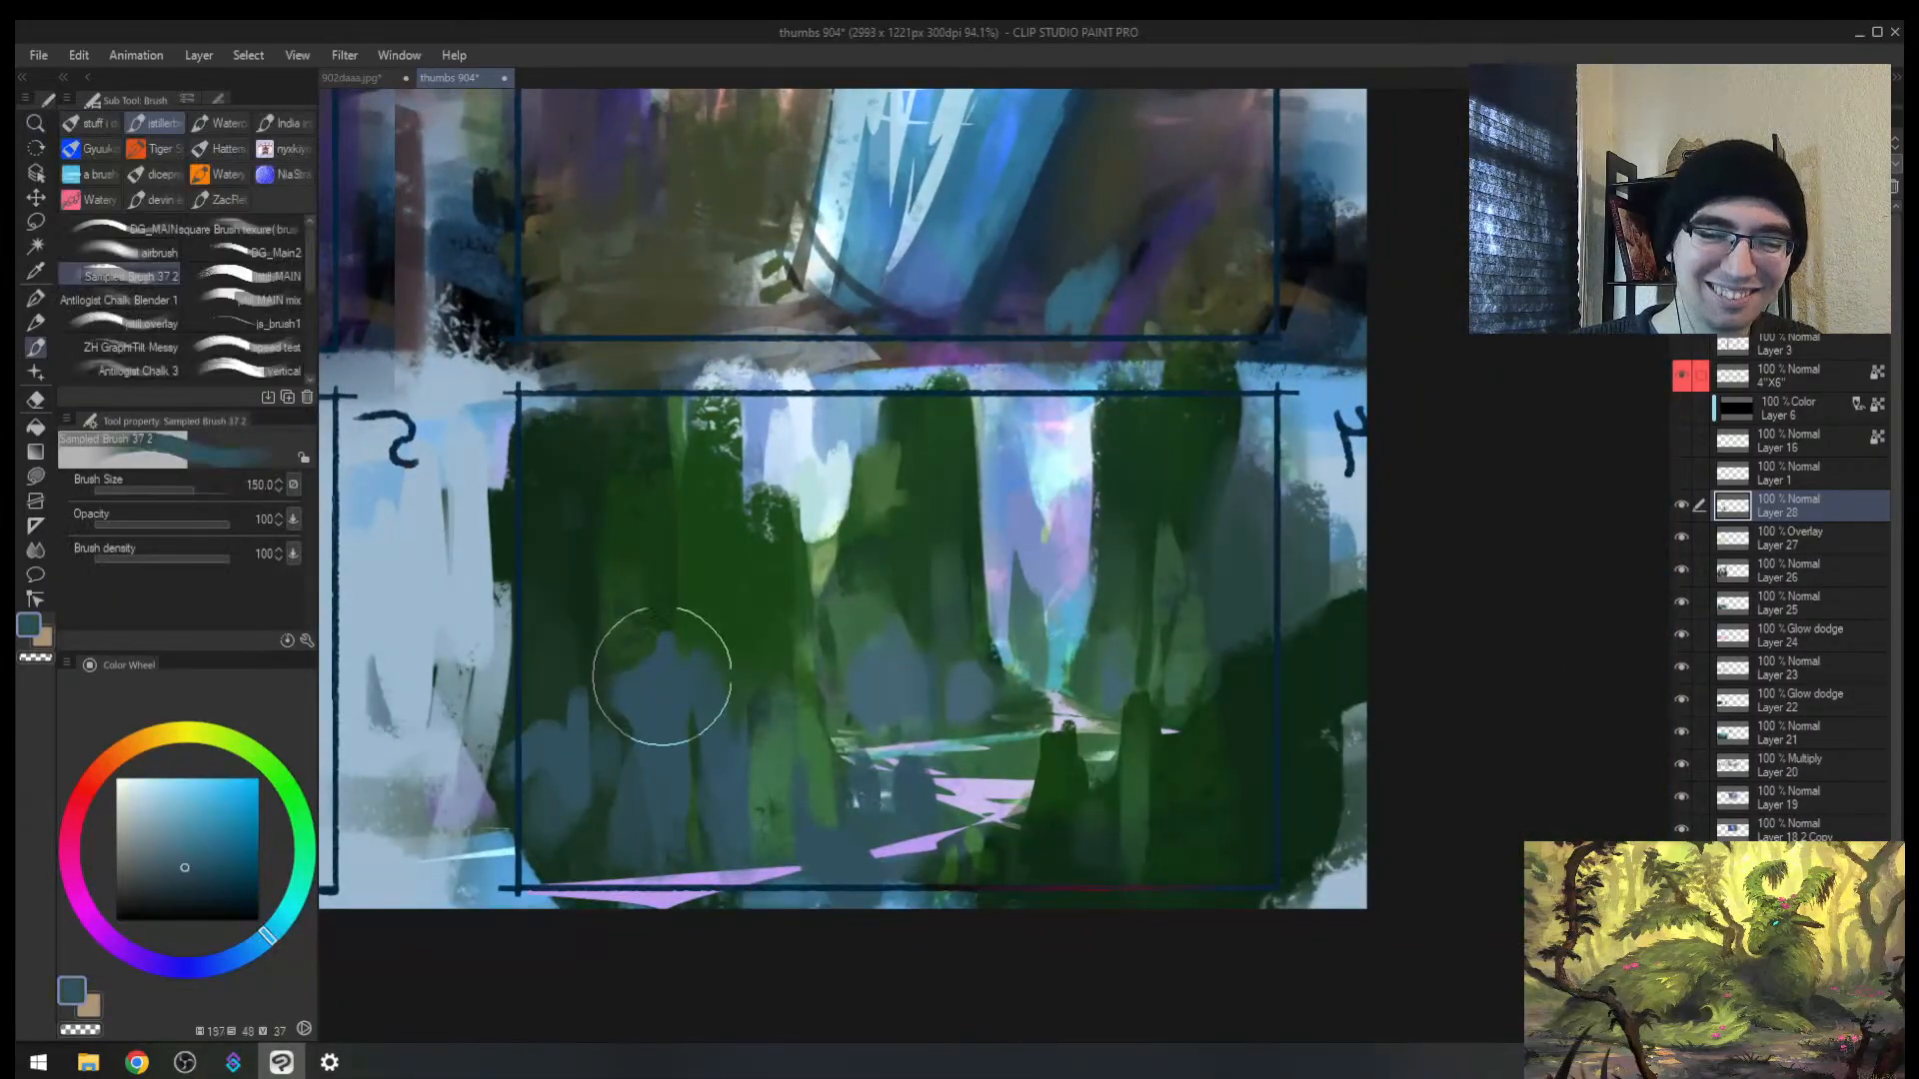
drag(705, 591, 720, 749)
drag(579, 611, 577, 825)
Step: Lasso the lower lilac path, darken it, and deselect
key(alt+space)
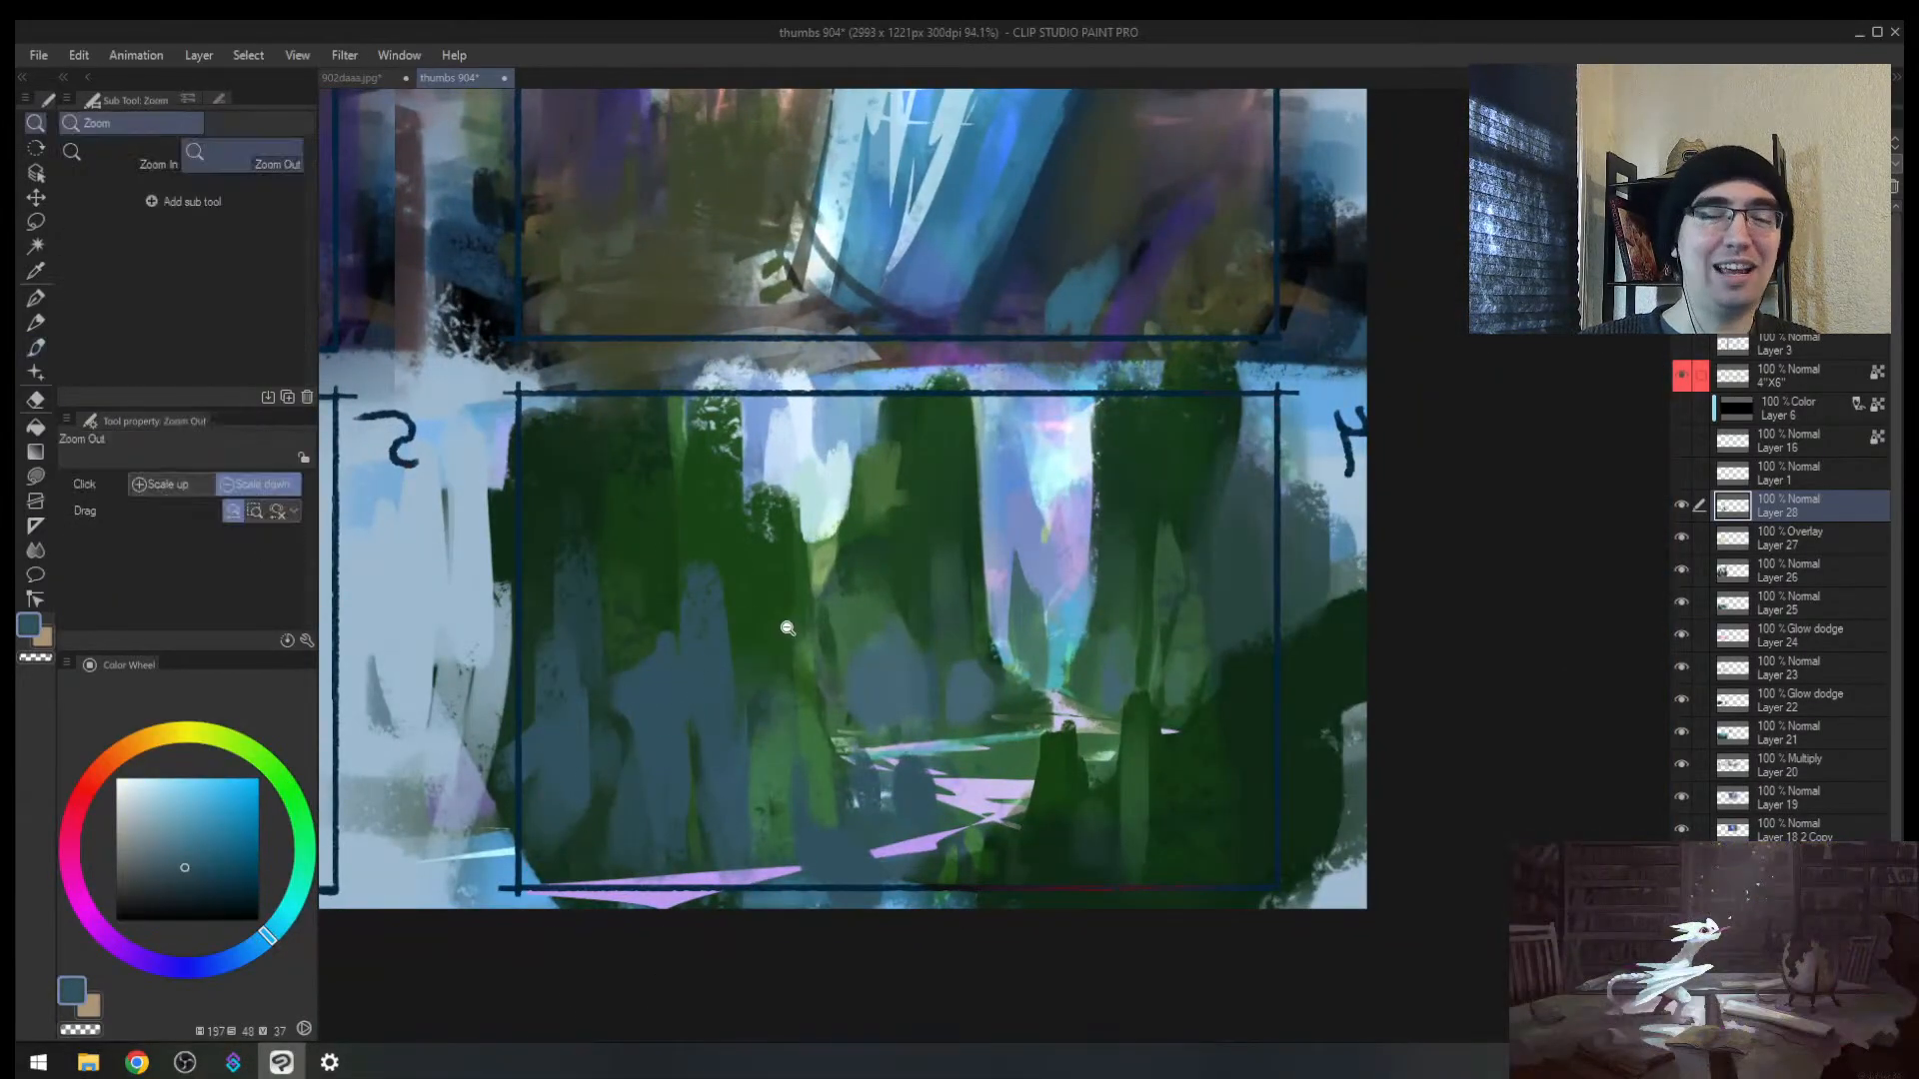
mouse_move(768, 665)
mouse_down()
mouse_move(737, 718)
mouse_move(860, 696)
mouse_move(885, 748)
mouse_move(817, 728)
mouse_move(977, 747)
mouse_move(893, 735)
mouse_up()
key(m)
key(b)
key(ctrl+d)
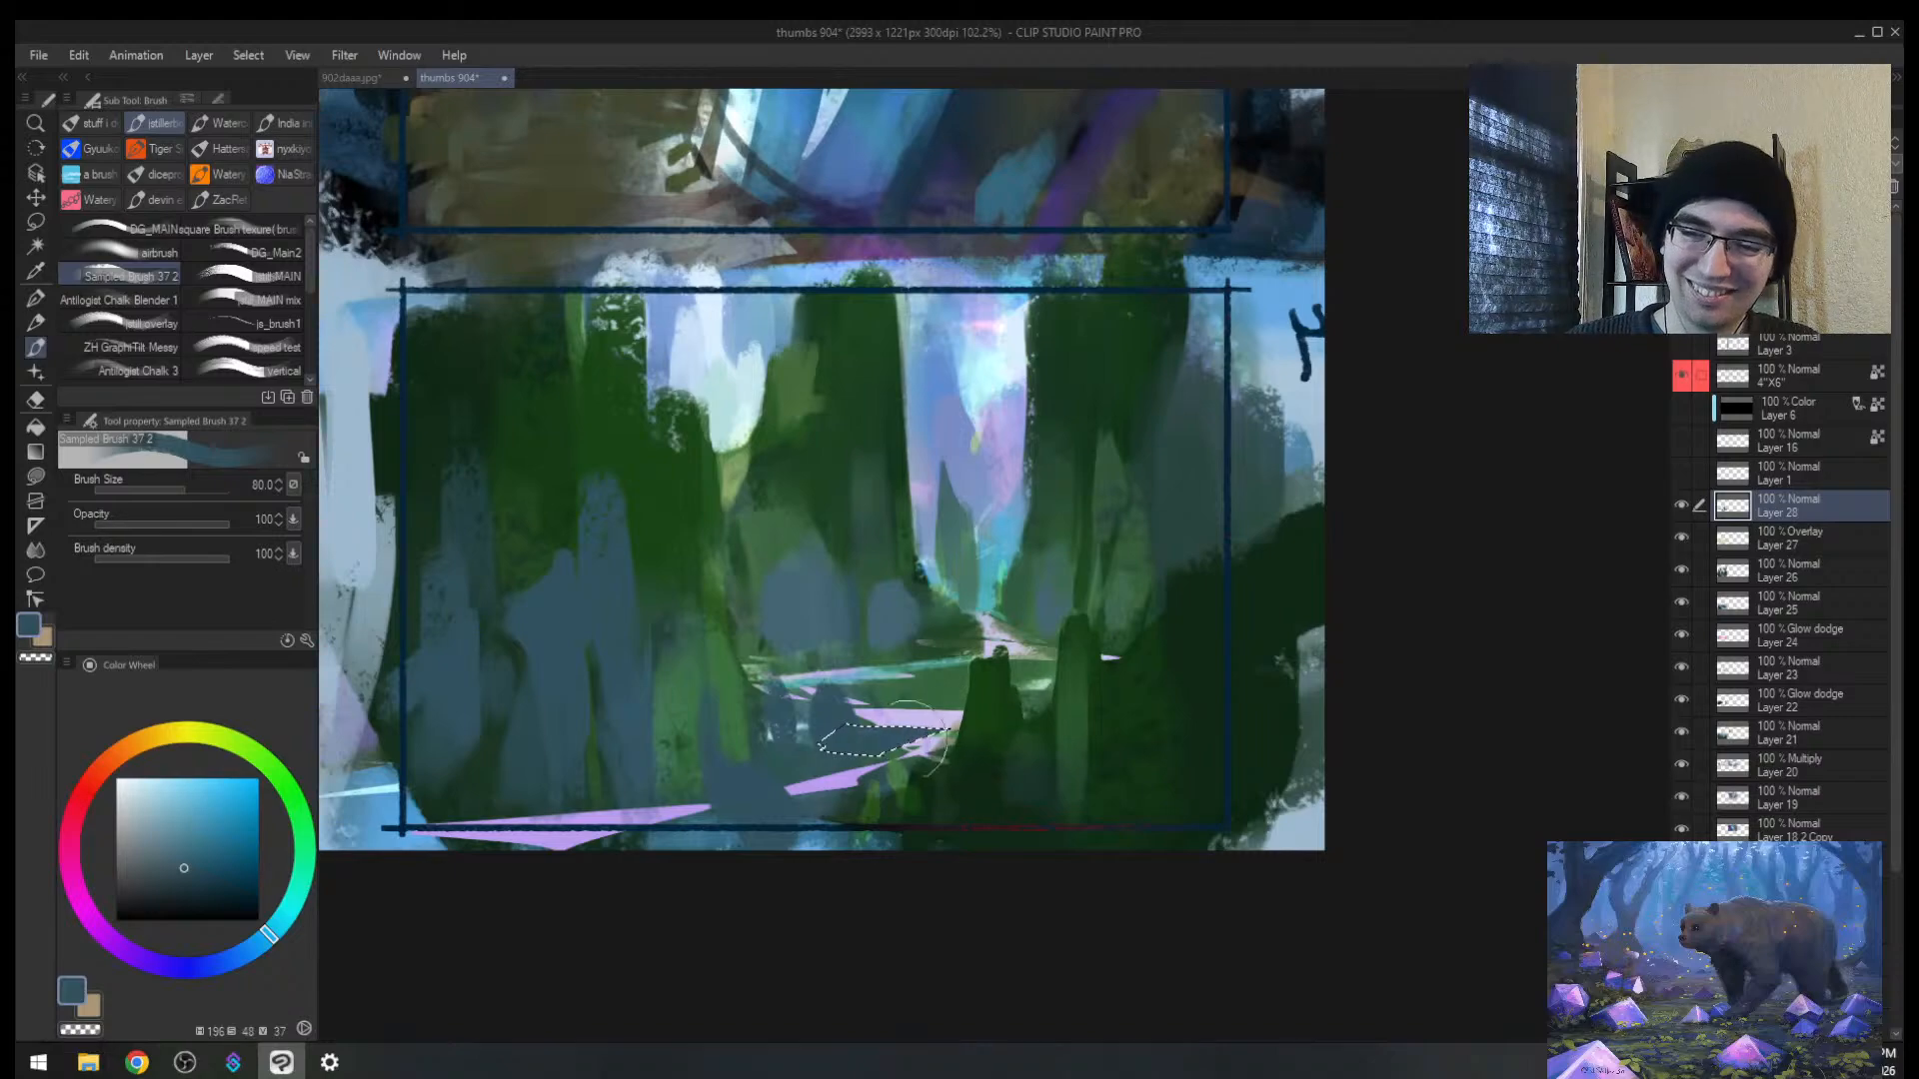
Step: Darken the area near the bush and the blue-grey blob's right edge with dark green
key(h)
mouse_move(1125, 688)
mouse_down()
mouse_move(1325, 635)
mouse_move(1091, 646)
mouse_up()
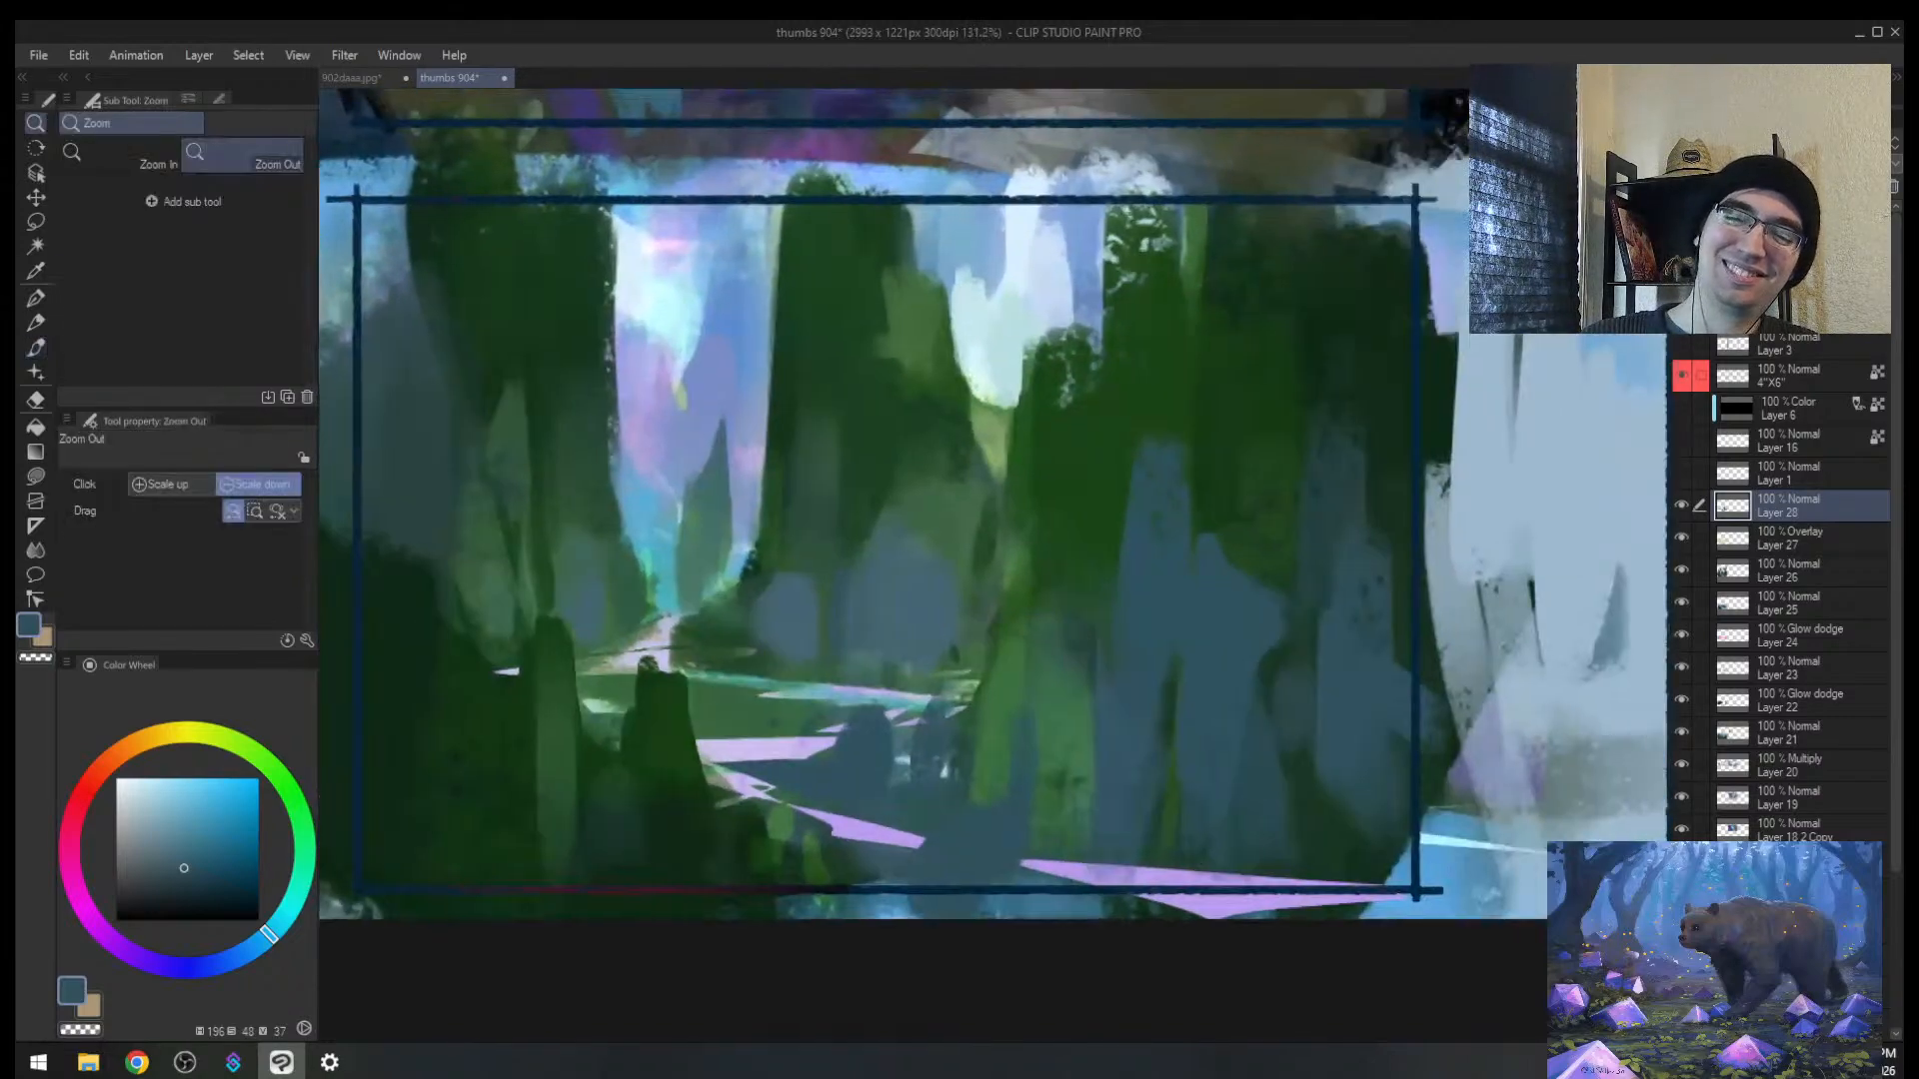
alt+click(756, 575)
drag(755, 572, 712, 617)
key(bracketleft)
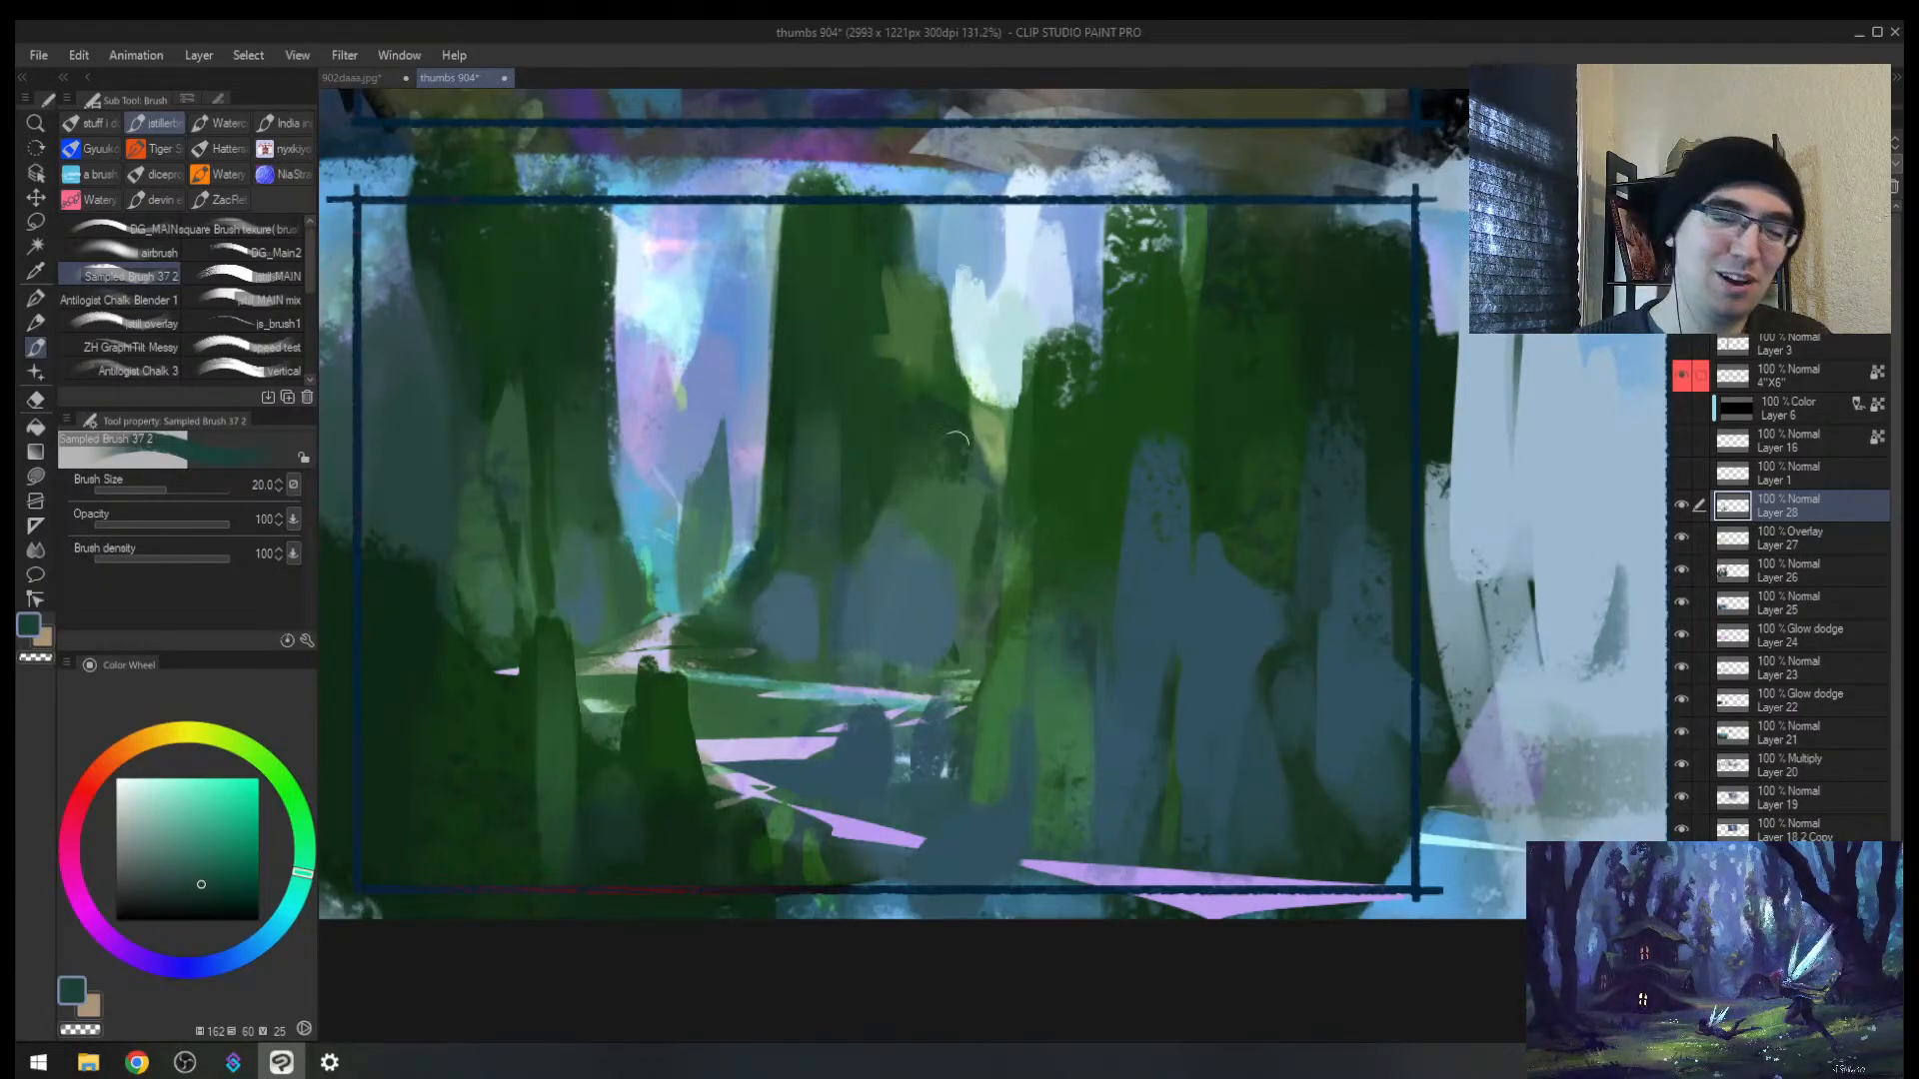
key(alt+space)
mouse_move(900, 500)
mouse_down()
mouse_move(845, 512)
mouse_move(937, 507)
mouse_up()
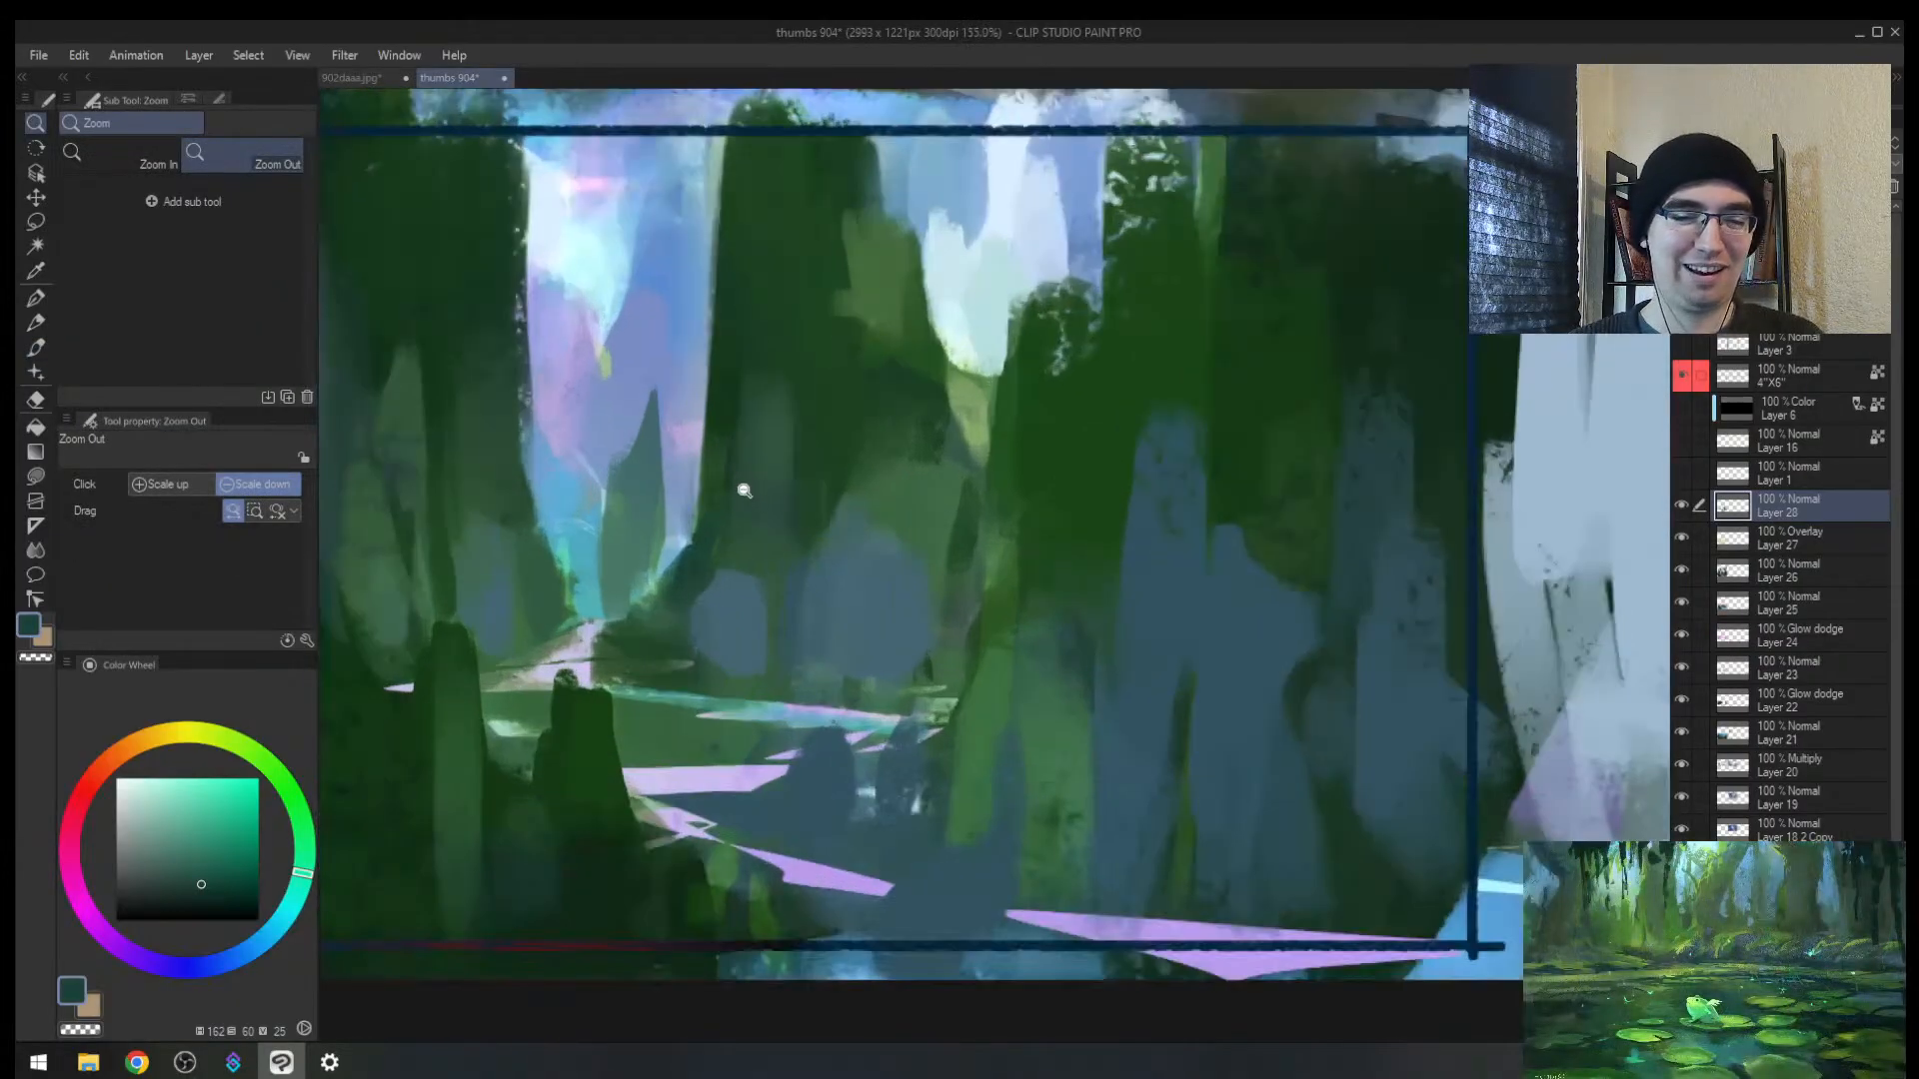
alt+click(784, 573)
mouse_move(771, 569)
mouse_down()
mouse_move(772, 664)
mouse_move(746, 664)
mouse_up()
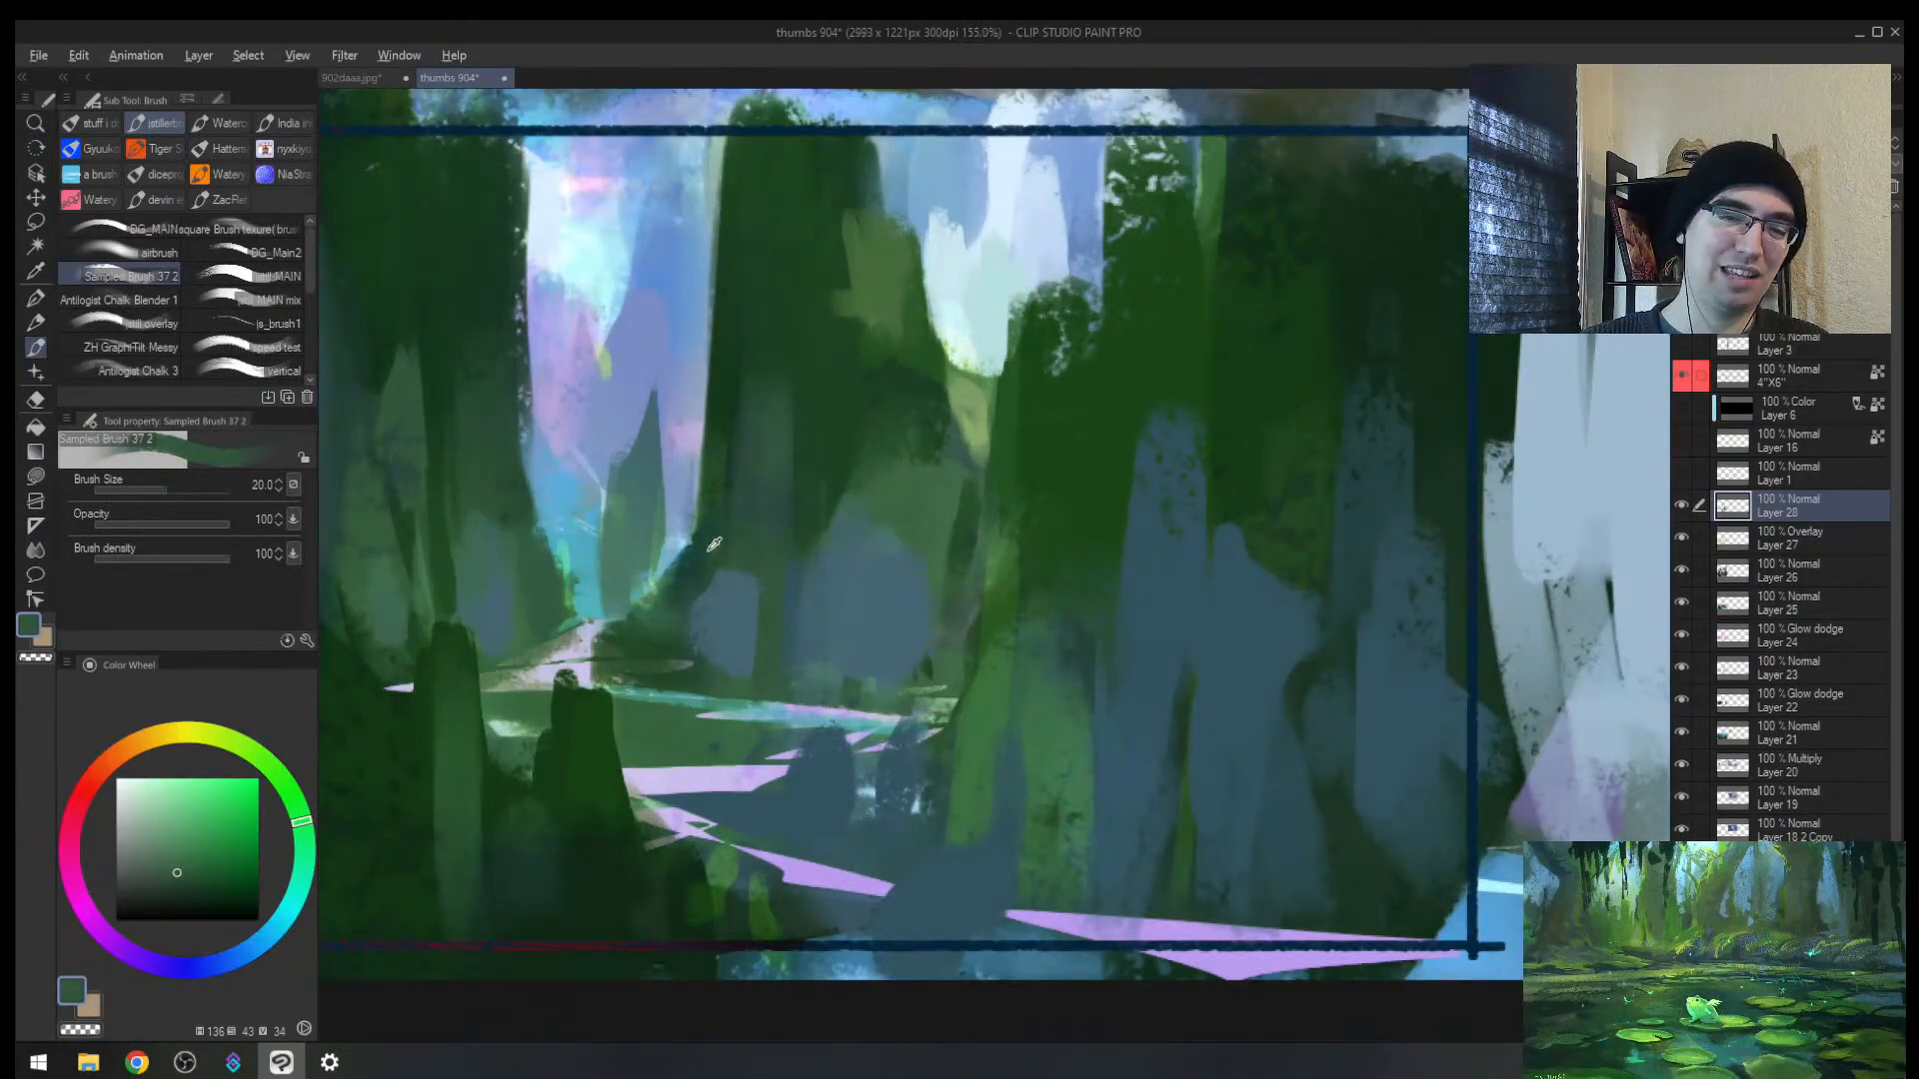
Step: Add small dark teal-green strokes in the lower foliage, shrinking the brush to 15, then 6
alt+click(714, 546)
key(bracketleft)
key(bracketleft)
alt+click(699, 560)
mouse_move(767, 593)
mouse_down()
mouse_move(756, 662)
mouse_move(670, 645)
mouse_move(802, 507)
mouse_up()
key(alt+space)
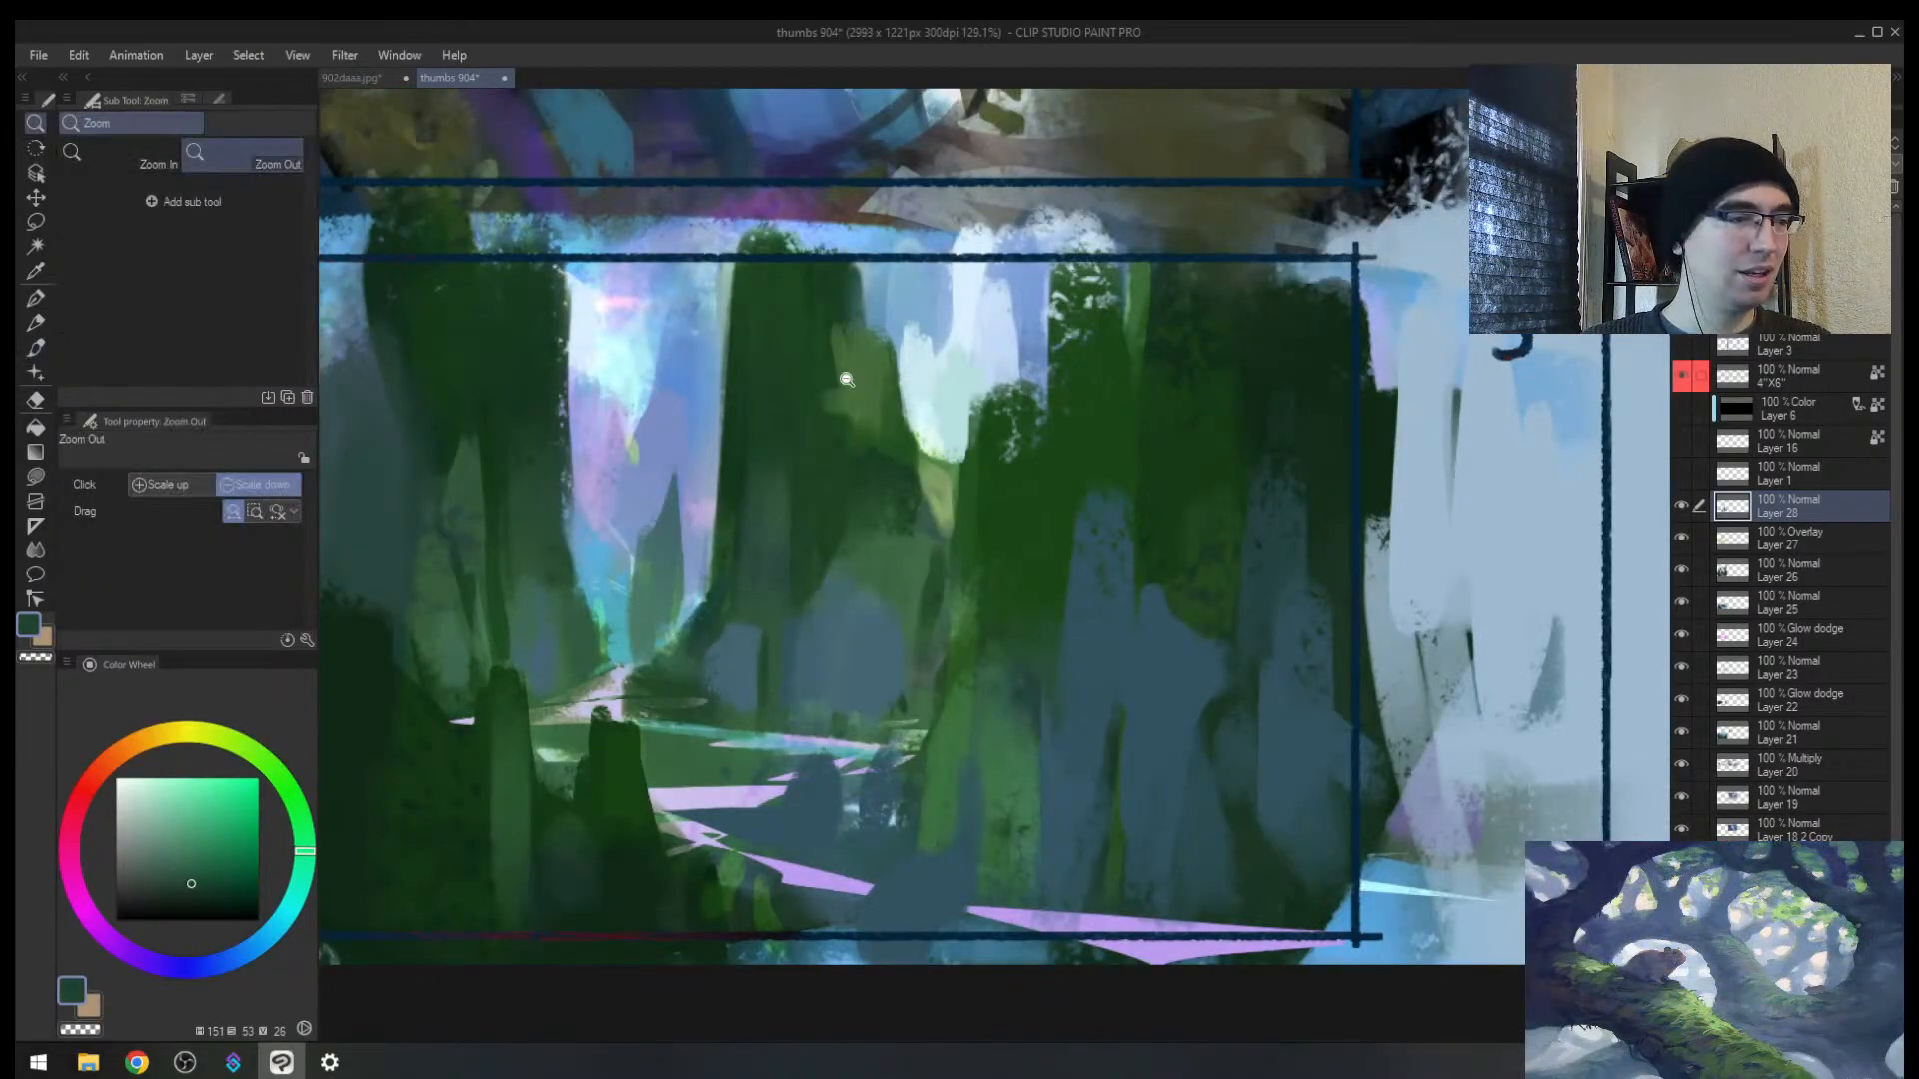
scroll(778, 587, up, 3)
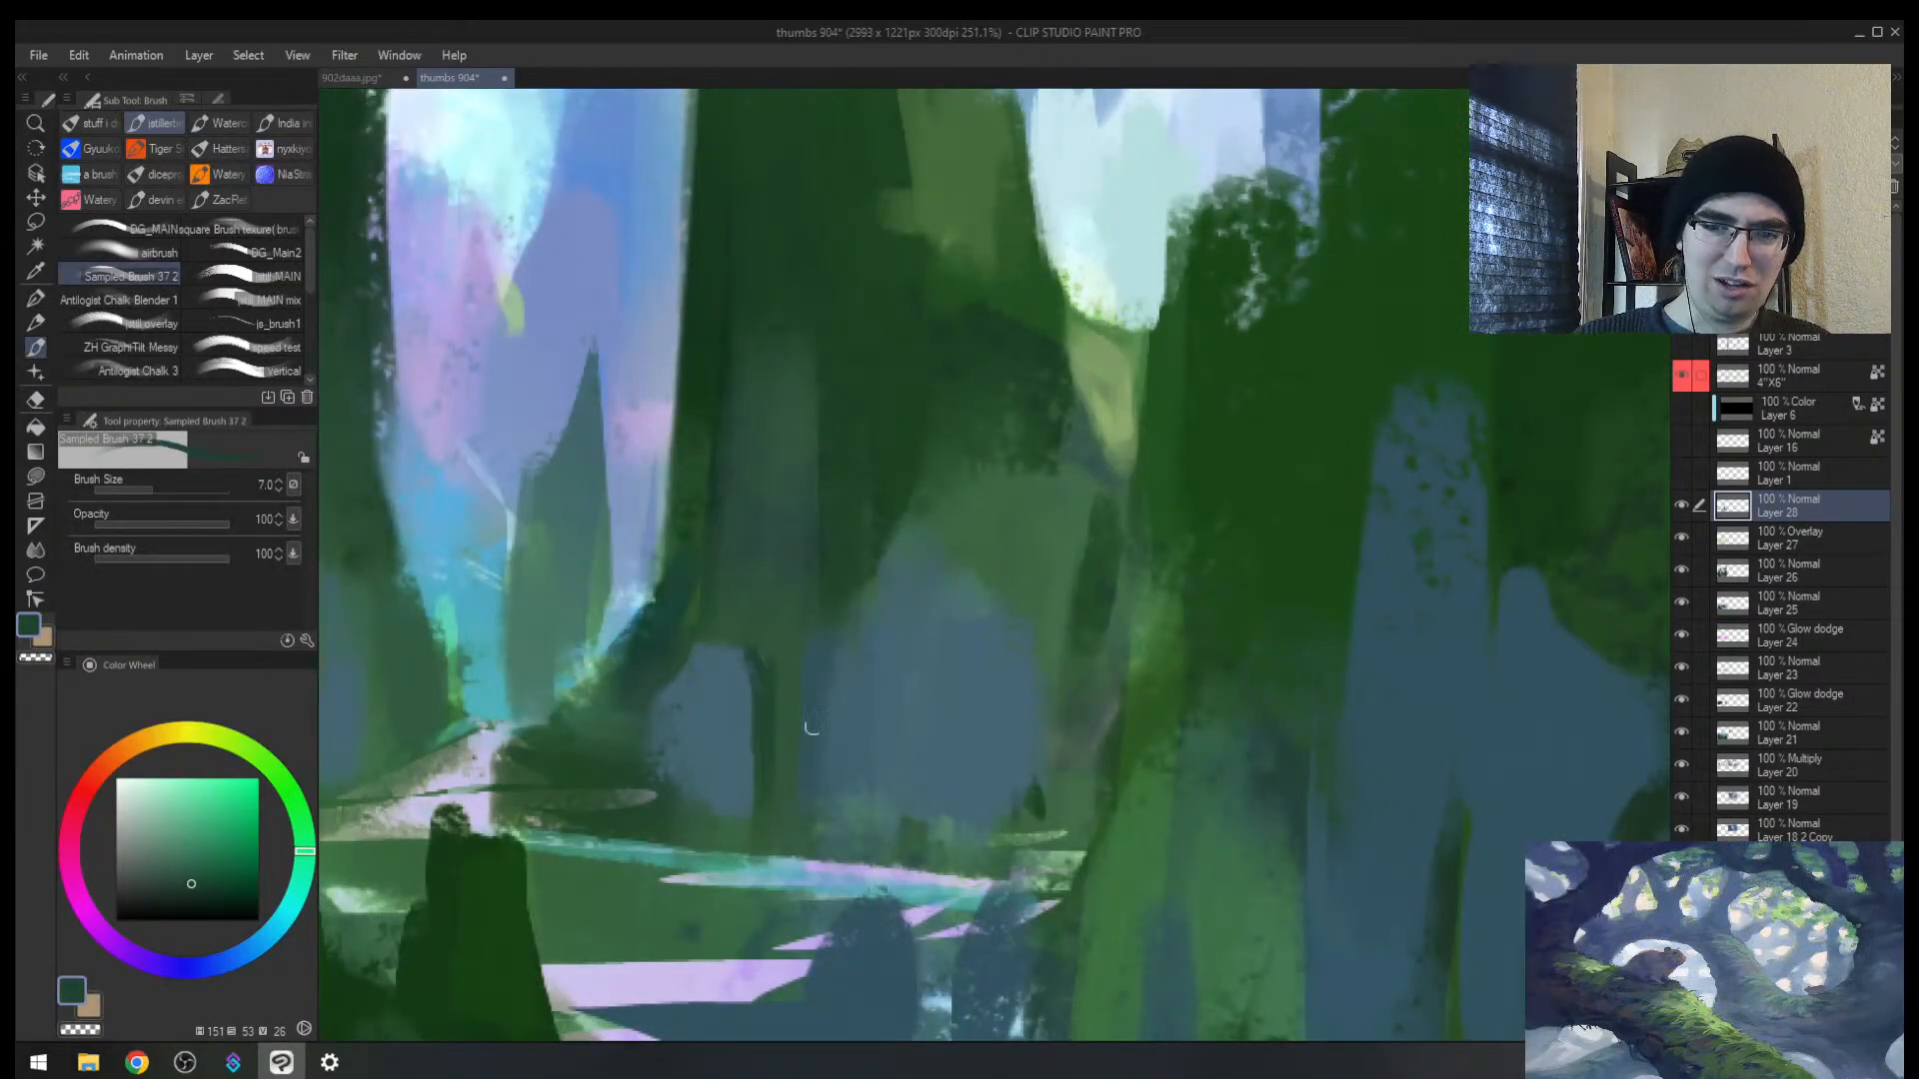
key(alt+space)
drag(882, 728, 865, 682)
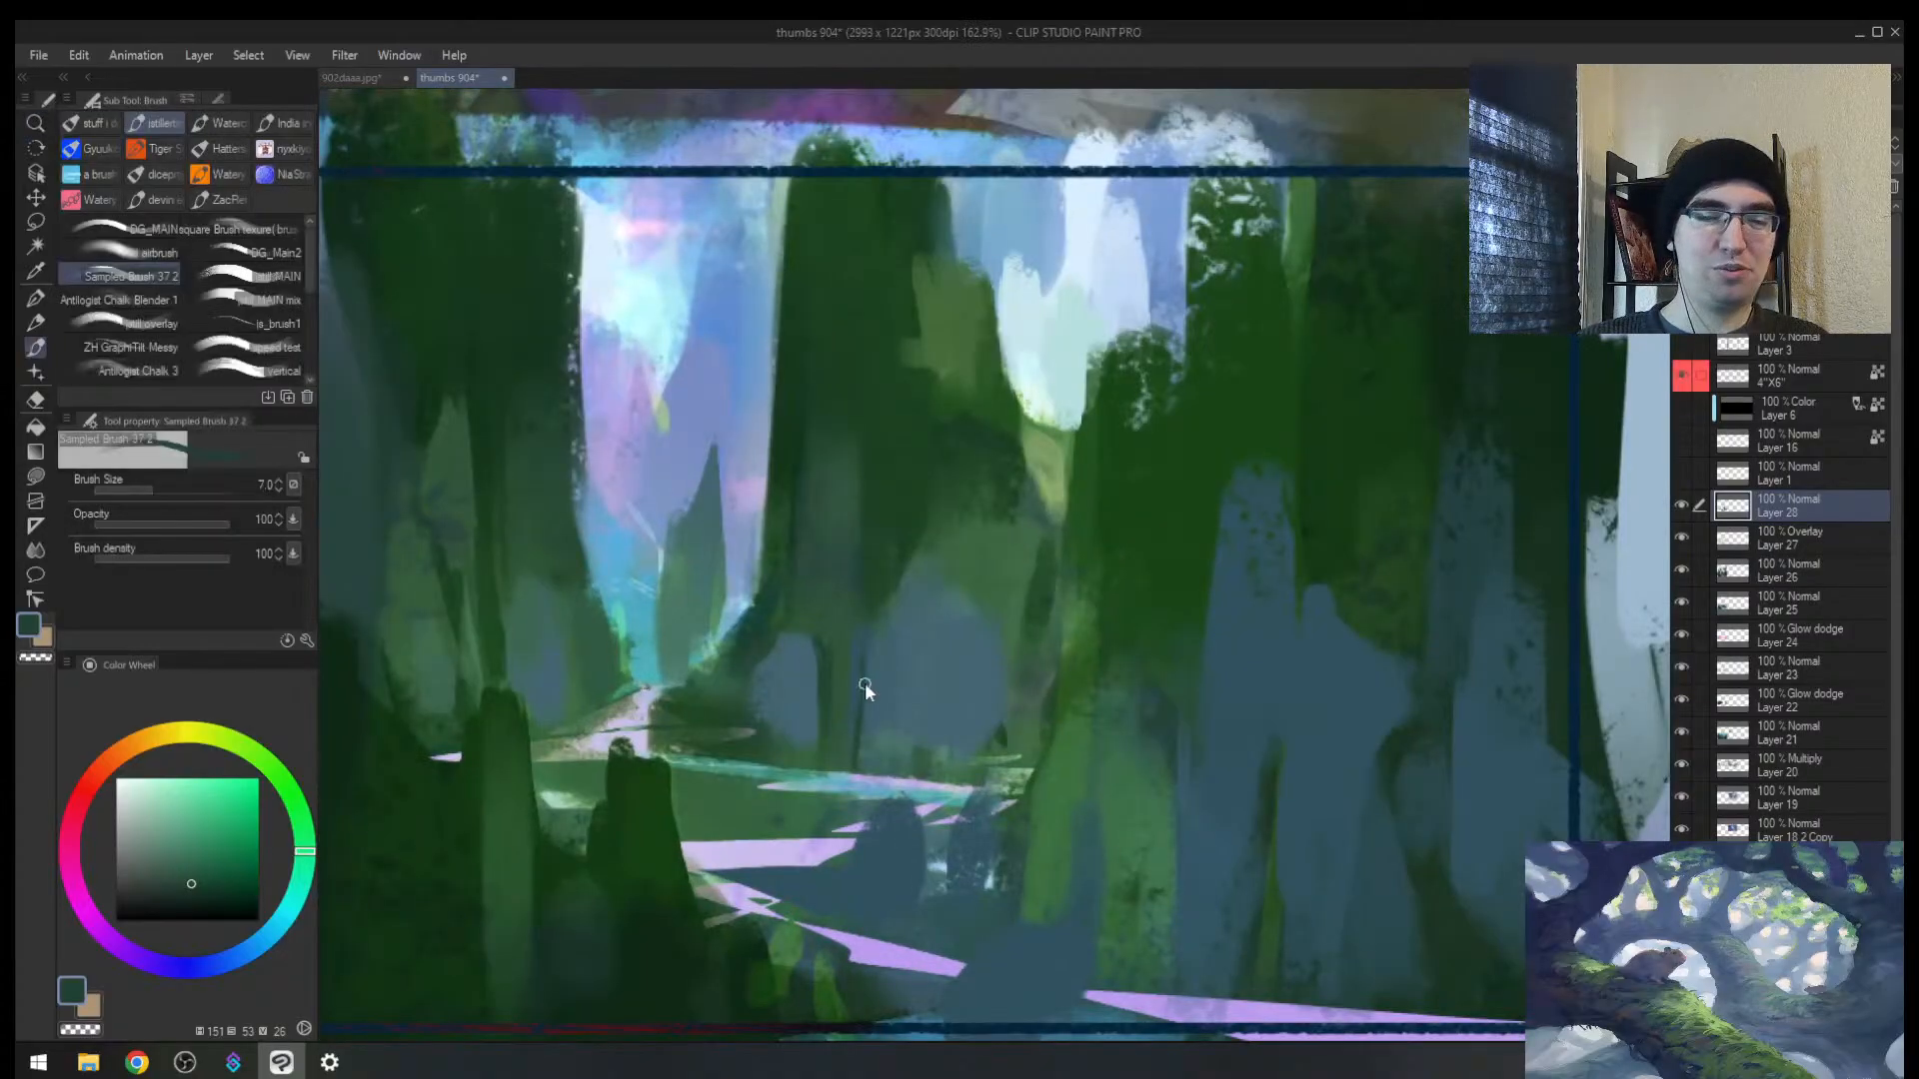
key(bracketleft)
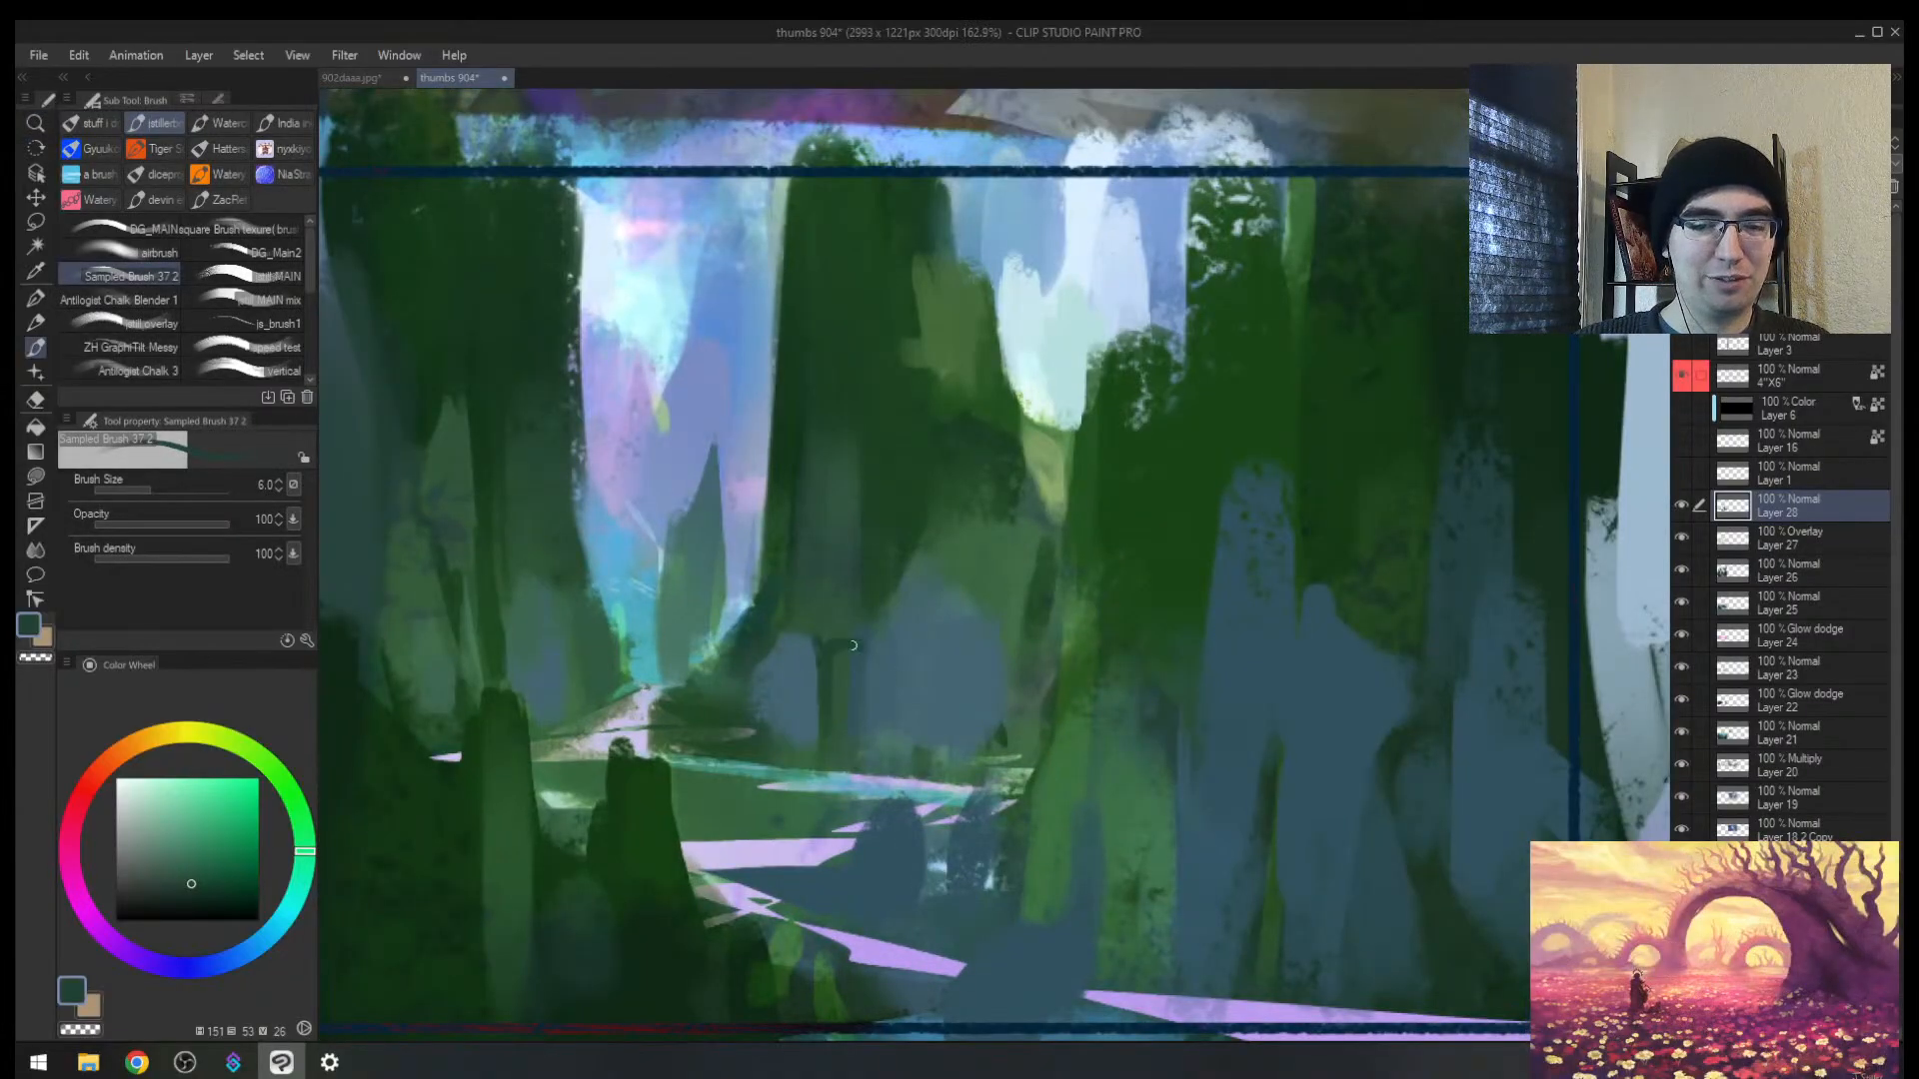
alt+click(857, 661)
alt+click(820, 656)
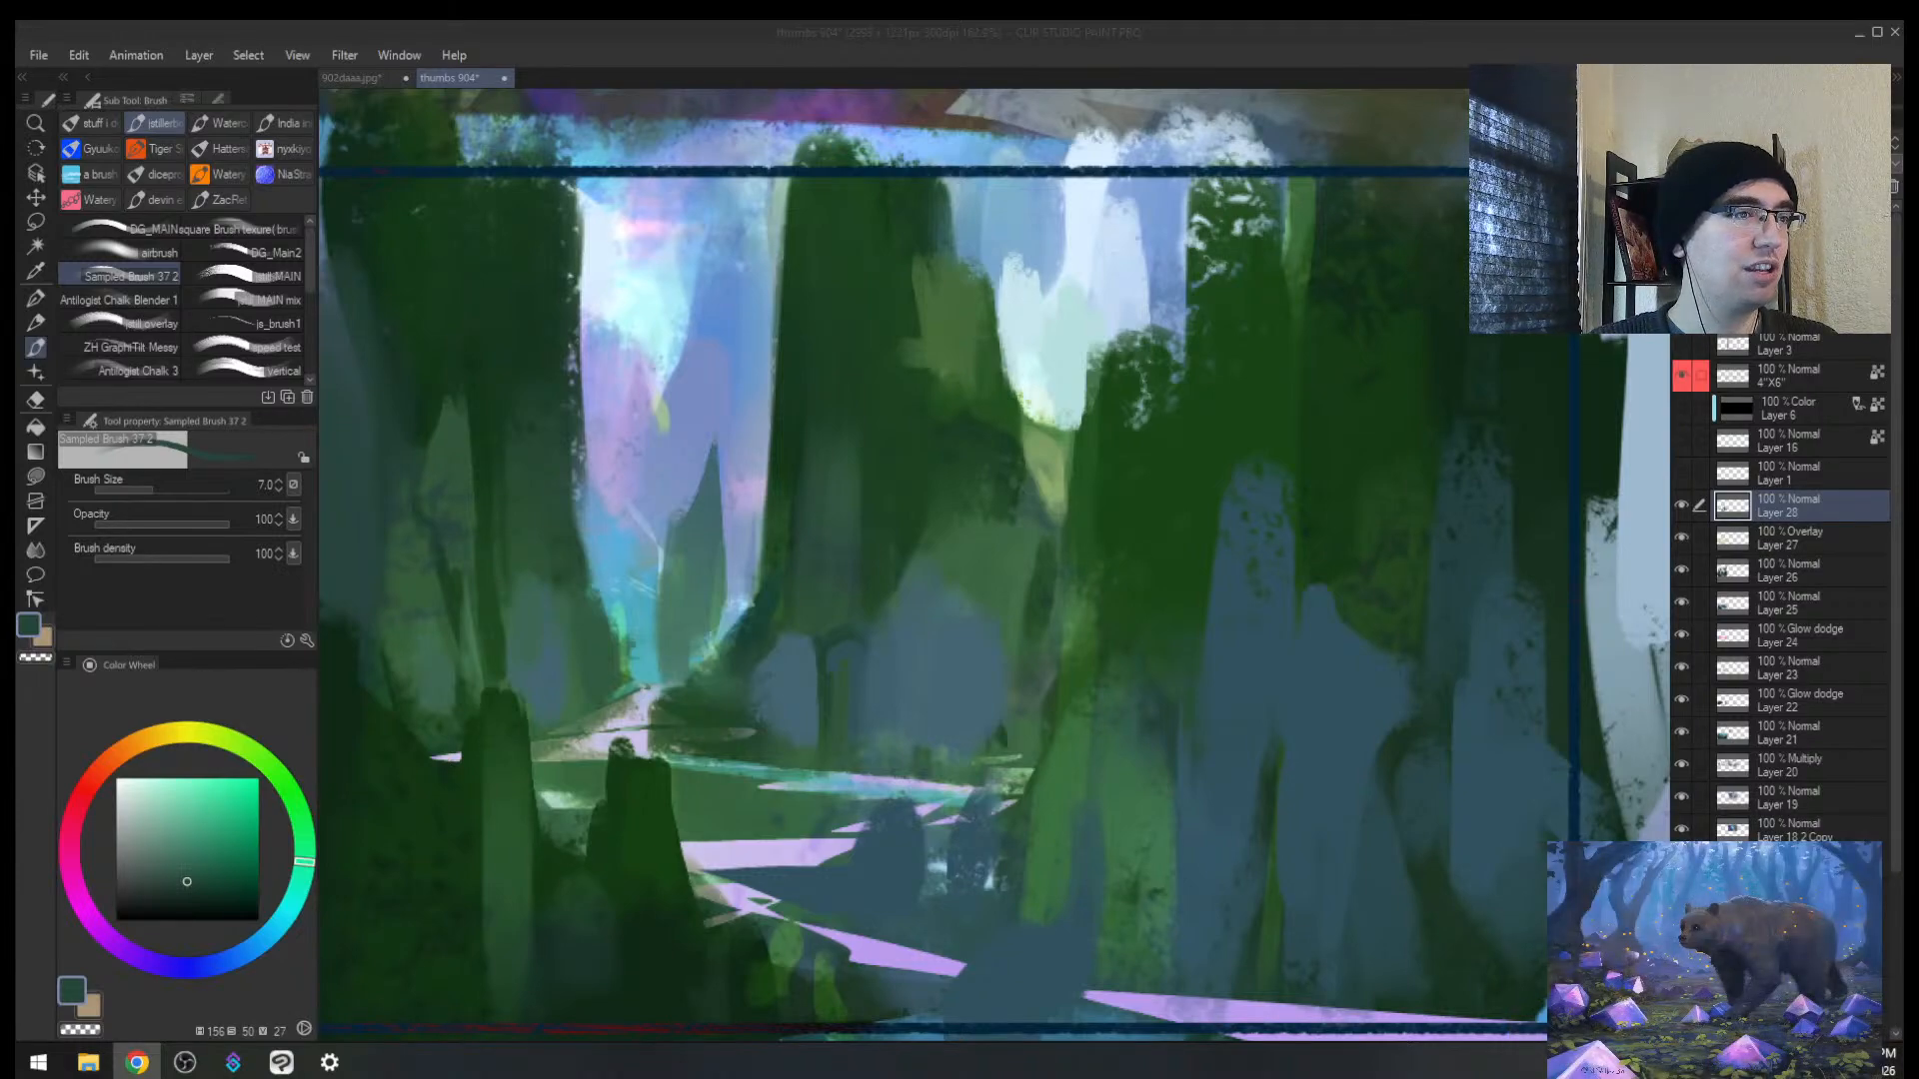
mouse_move(16, 430)
mouse_down()
mouse_move(547, 415)
mouse_move(1092, 306)
mouse_up()
Step: Maximize MapCrunch and look around the house, field, shed and Fv51 road
double_click(1146, 300)
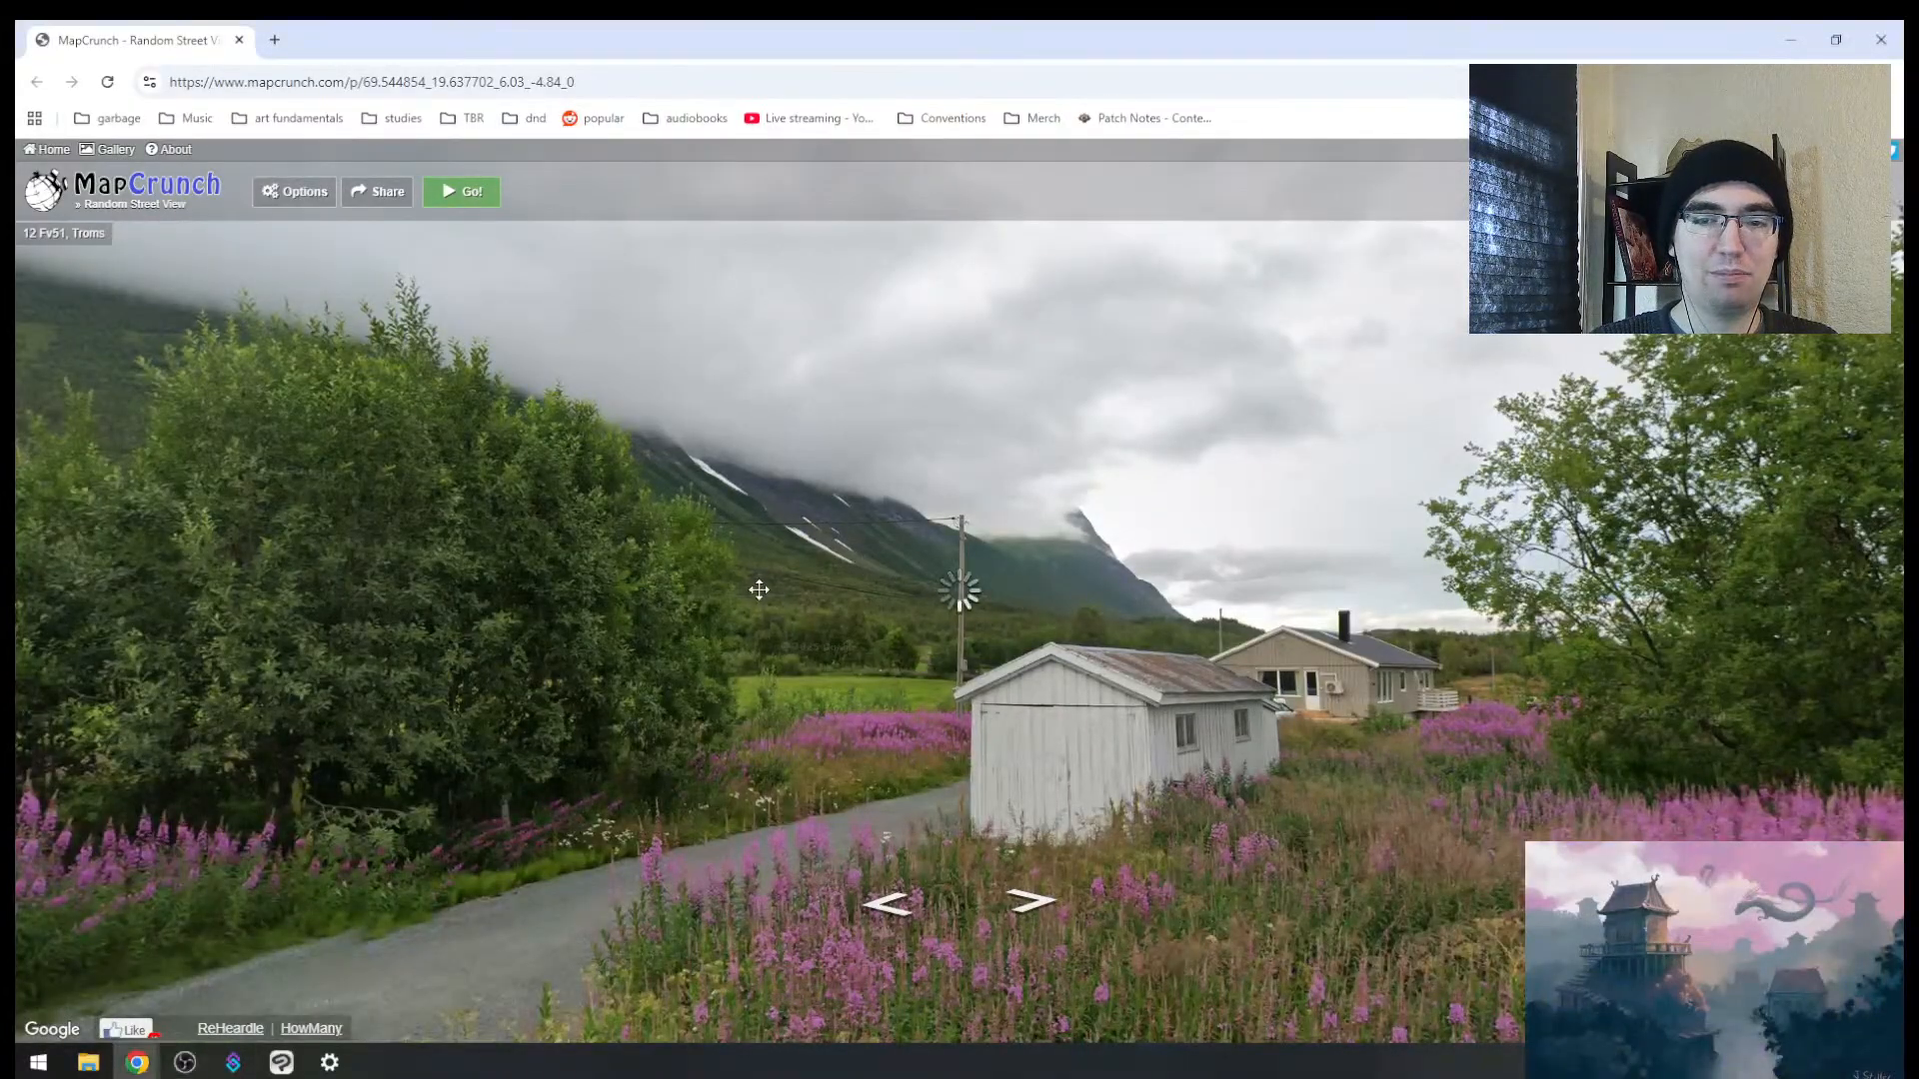
drag(759, 589, 349, 522)
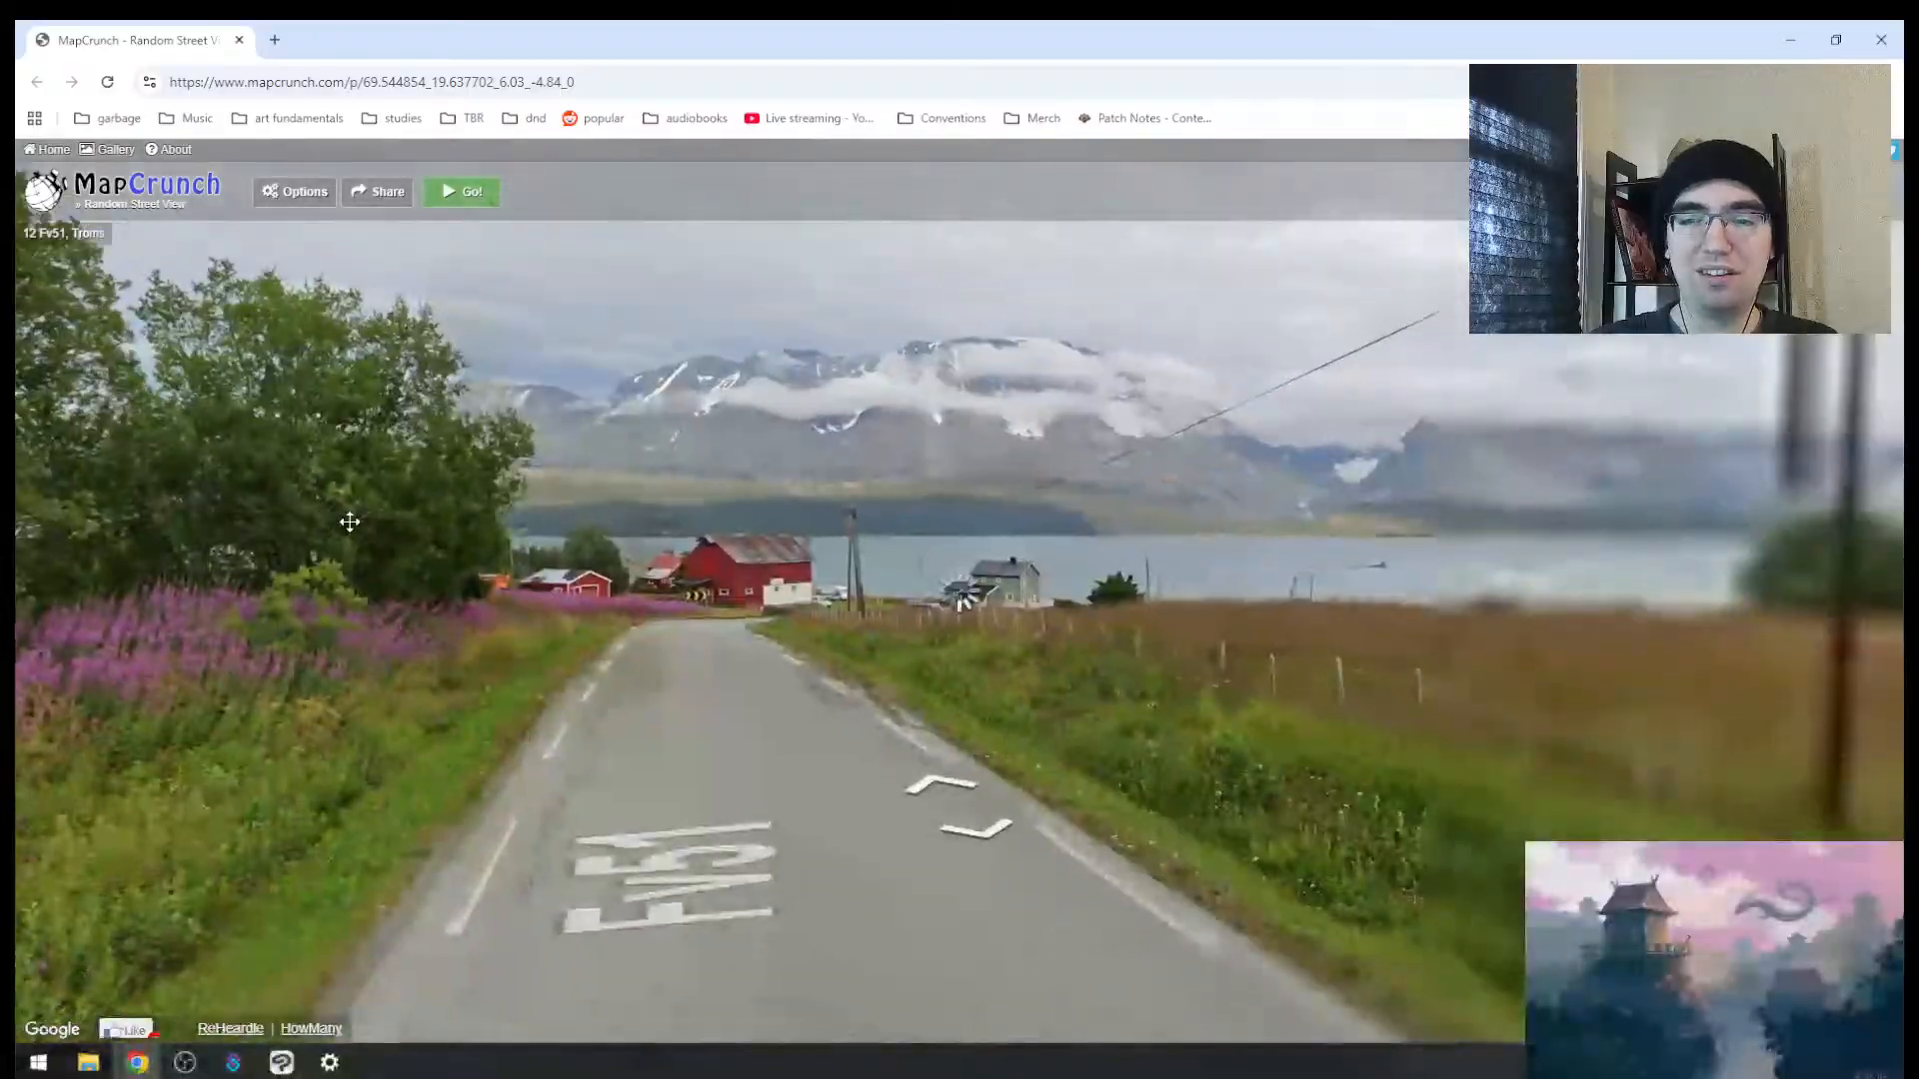
drag(1339, 627, 568, 631)
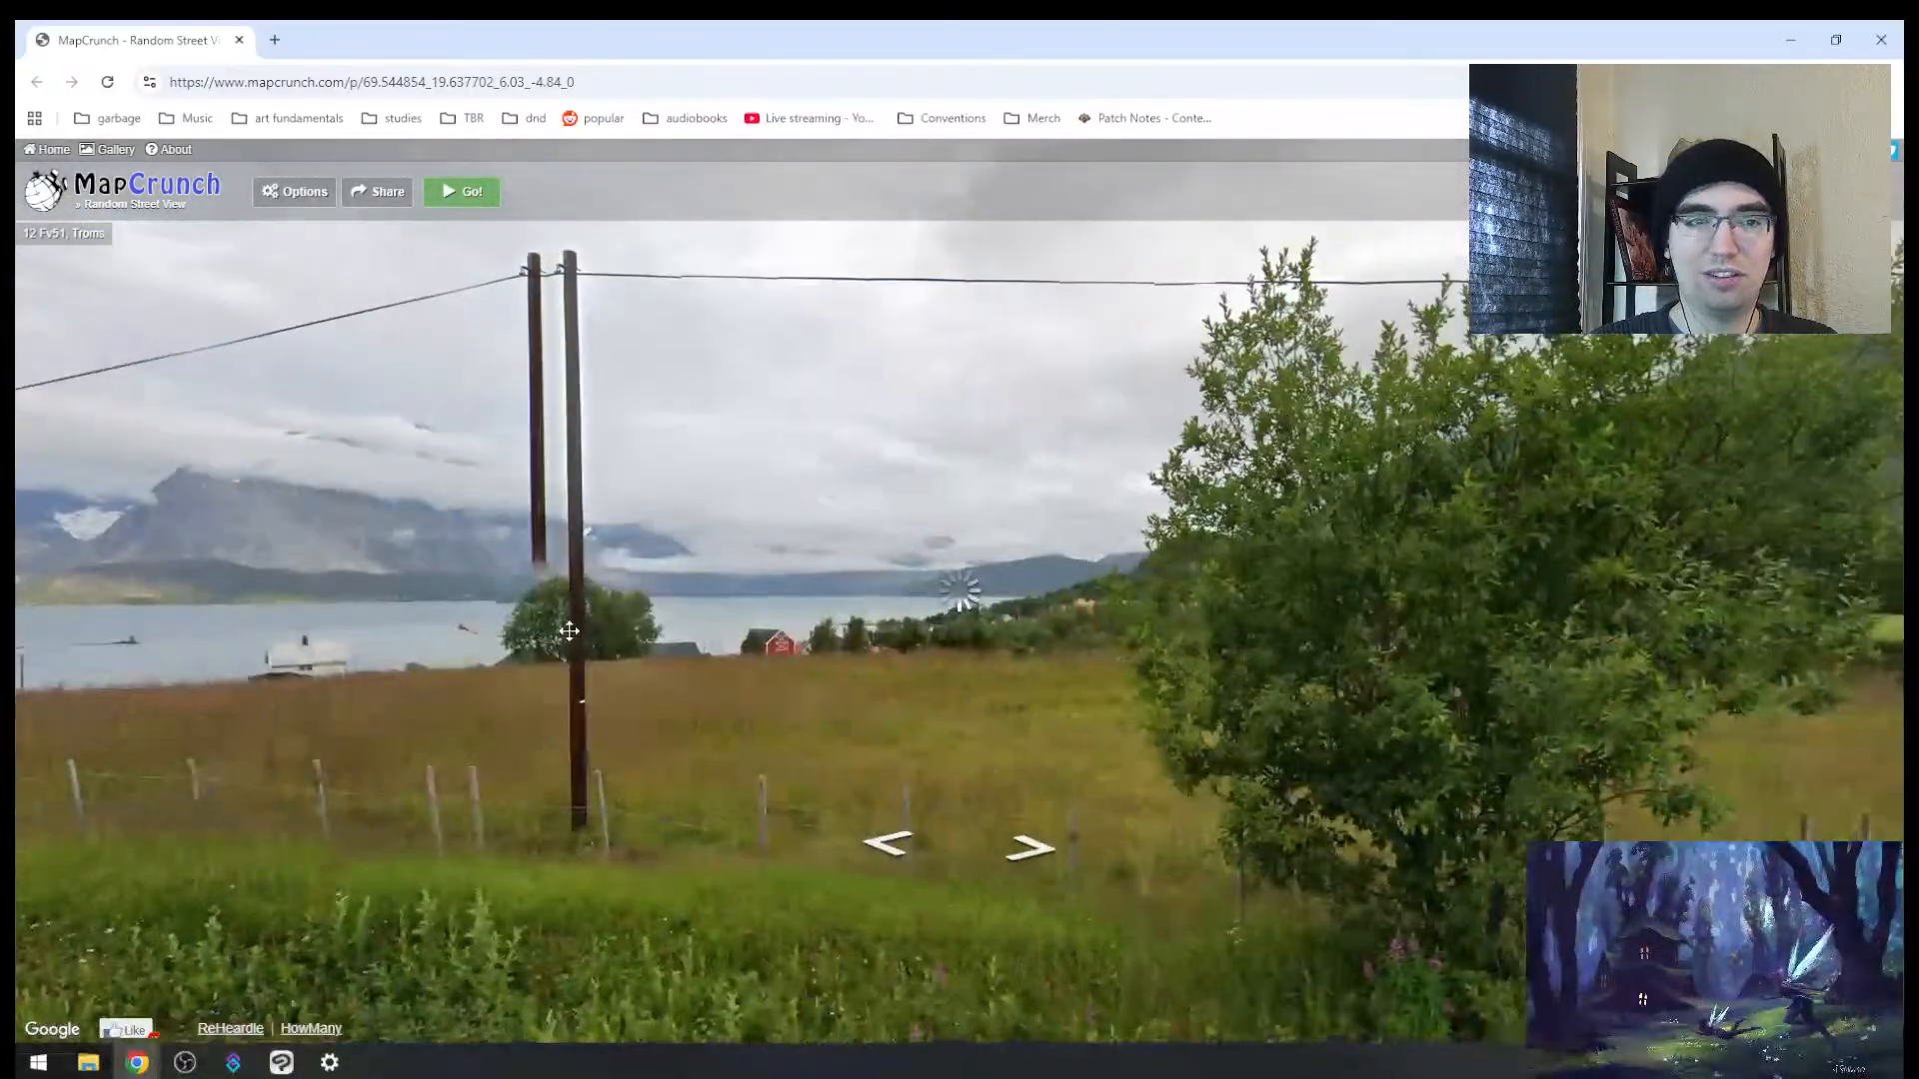
drag(75, 485, 1668, 514)
drag(454, 400, 1484, 582)
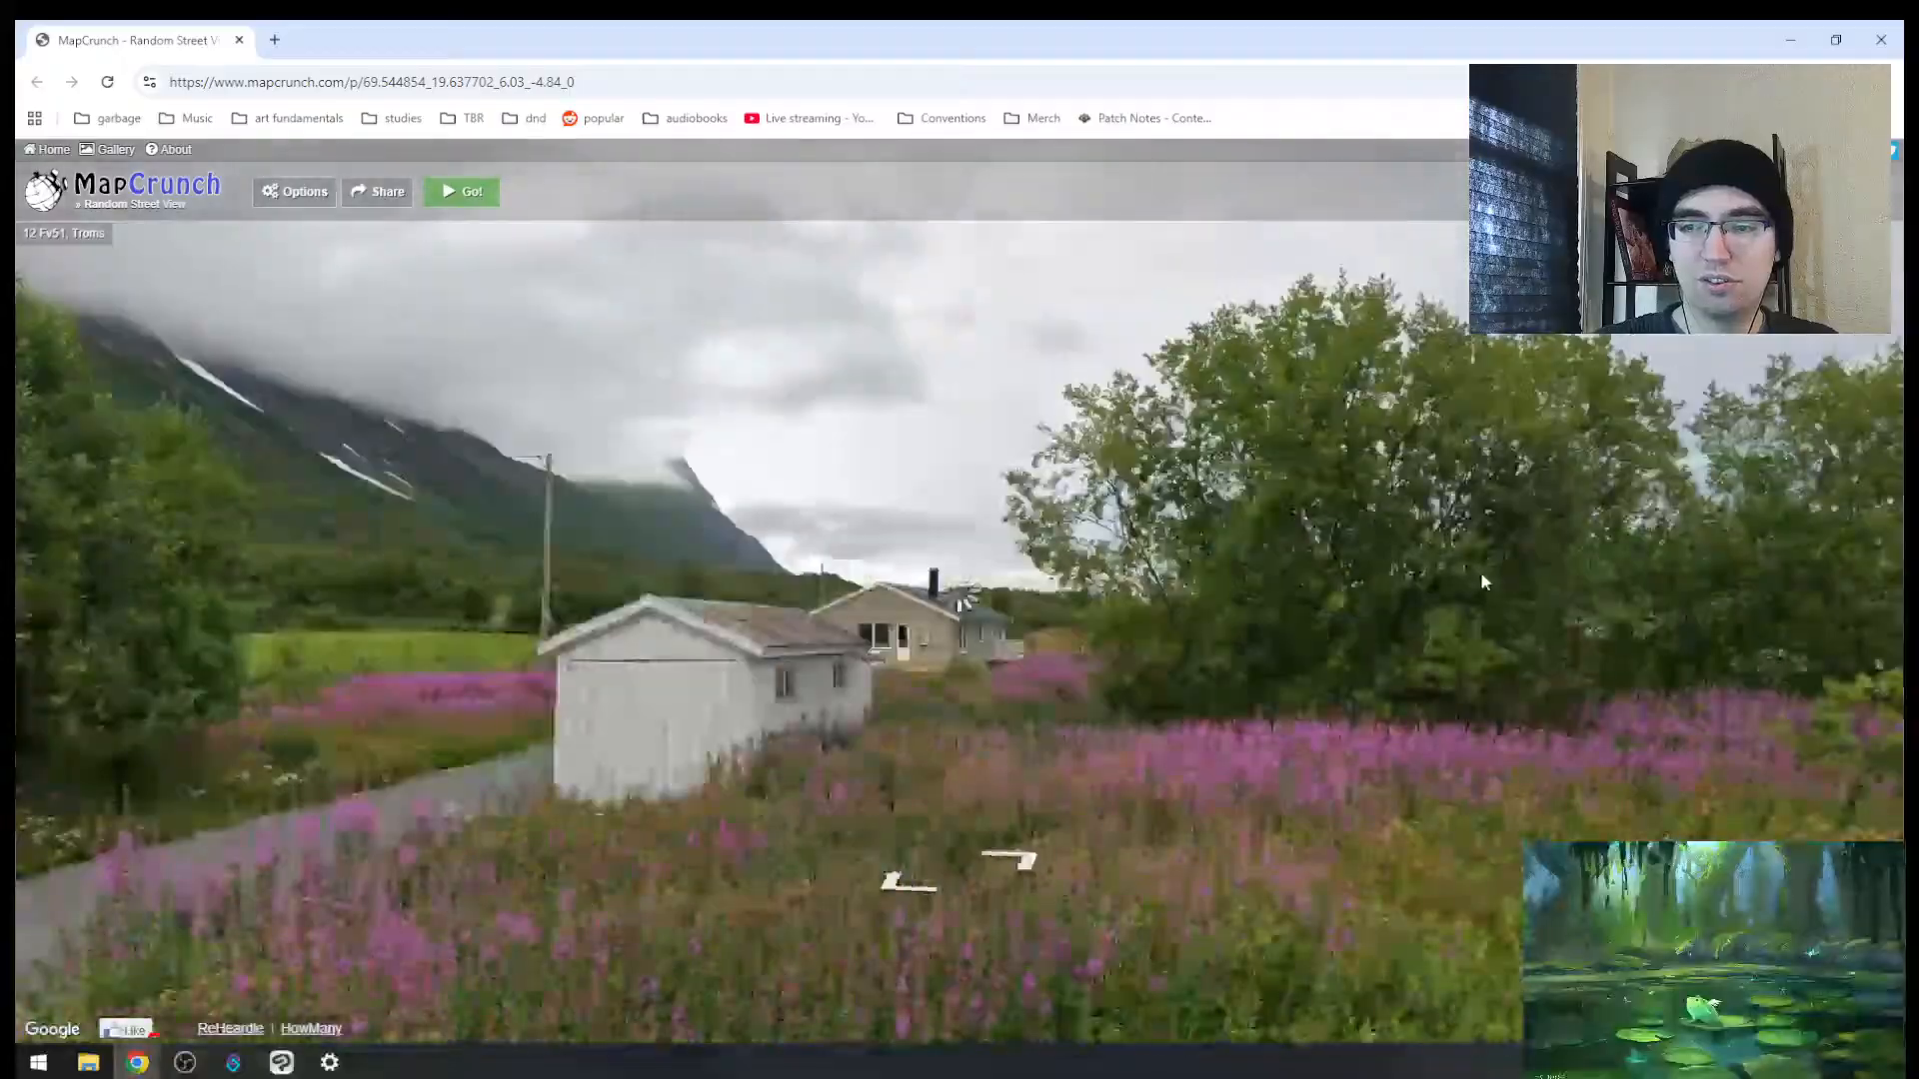
drag(500, 569, 1593, 557)
drag(199, 530, 899, 410)
Step: Pan across the flower field, shed and lakeside field, ending facing down Fv51
drag(1070, 467, 853, 452)
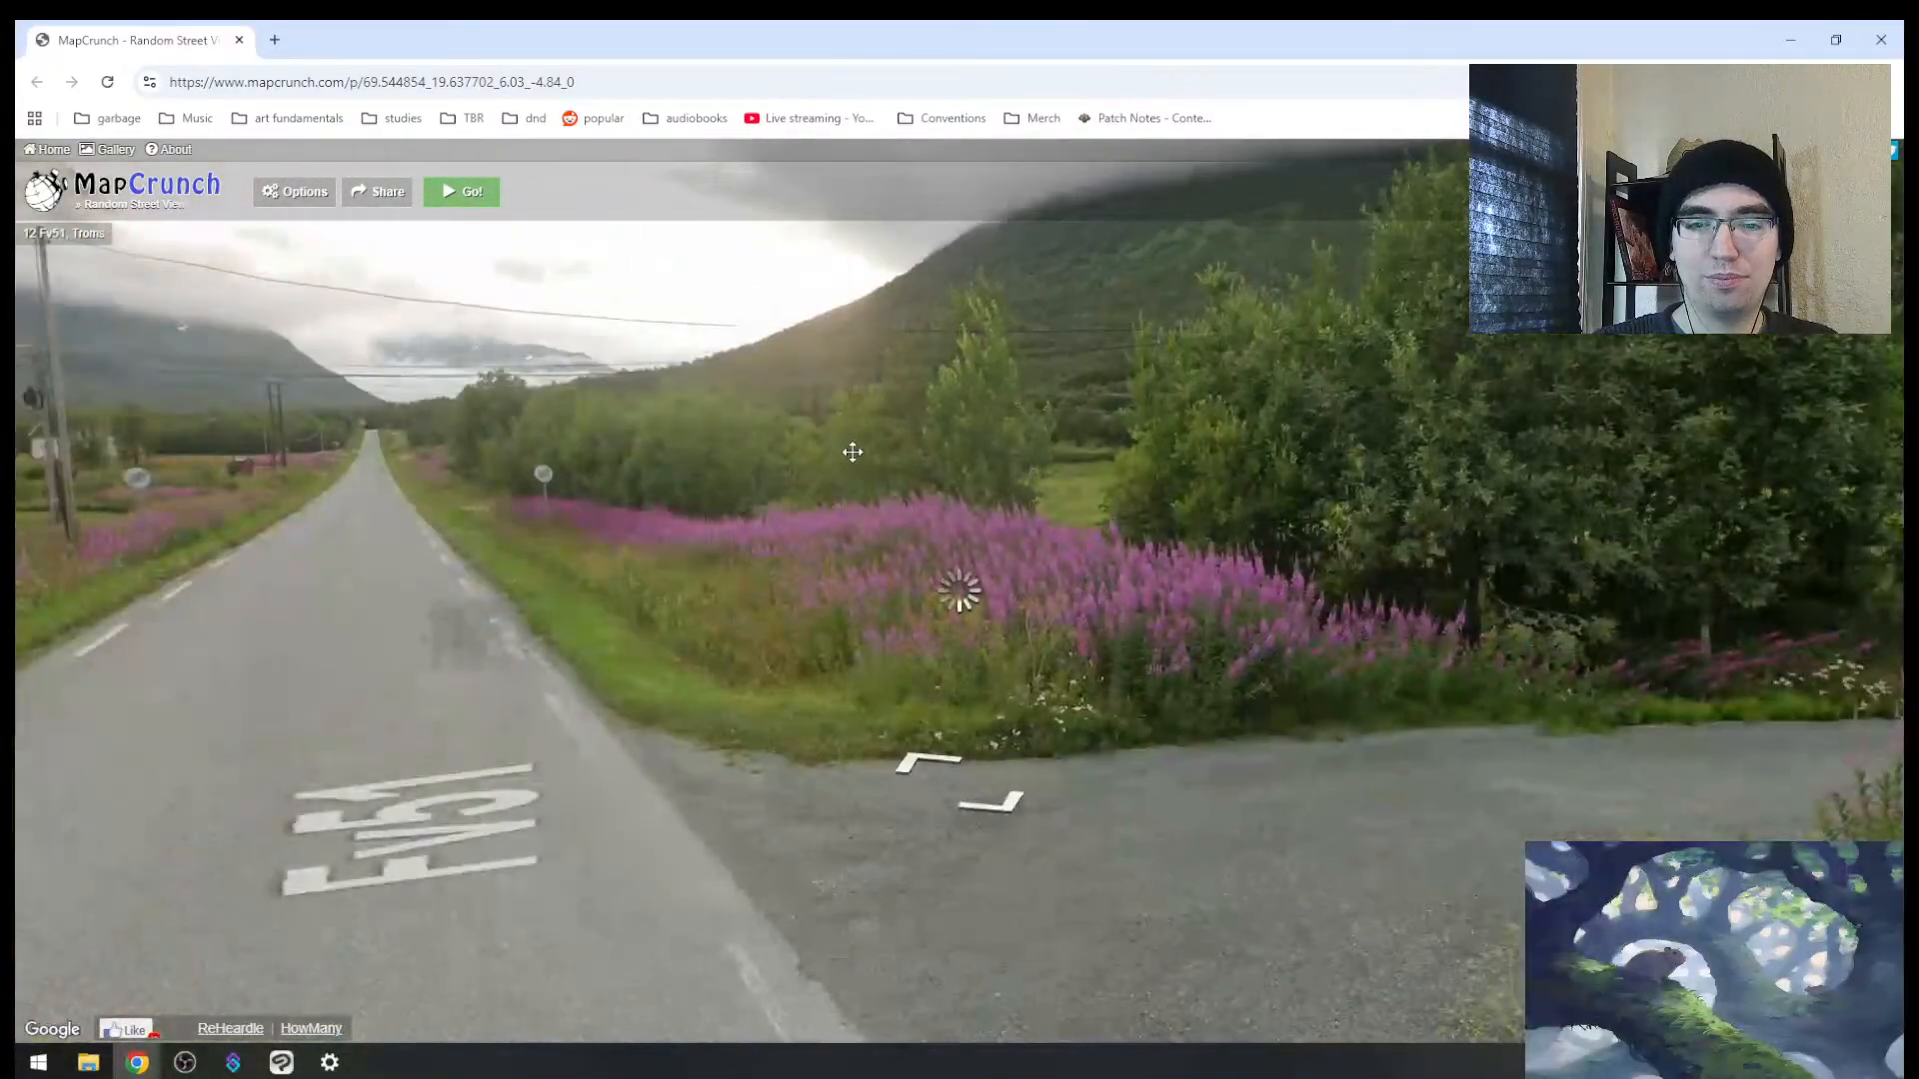
drag(1469, 560, 665, 693)
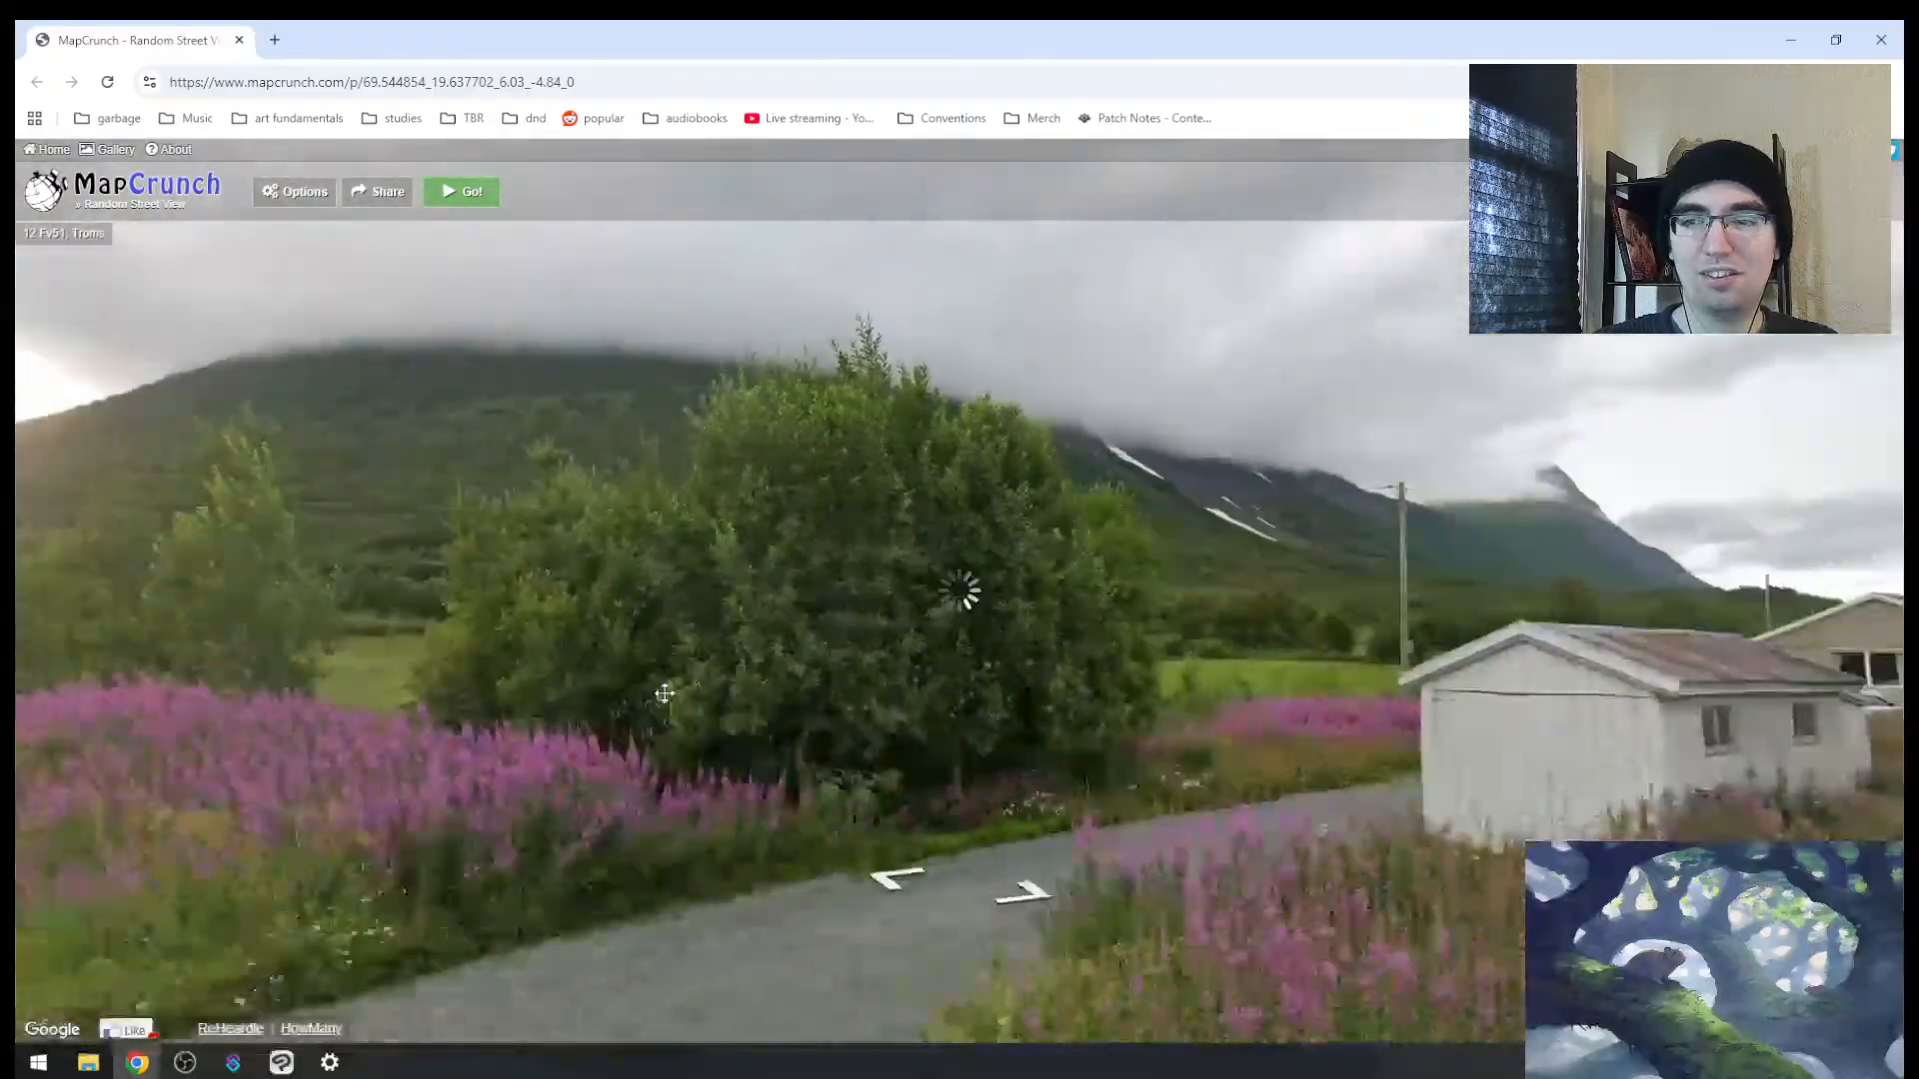
drag(1114, 559, 720, 471)
drag(1559, 520, 1036, 559)
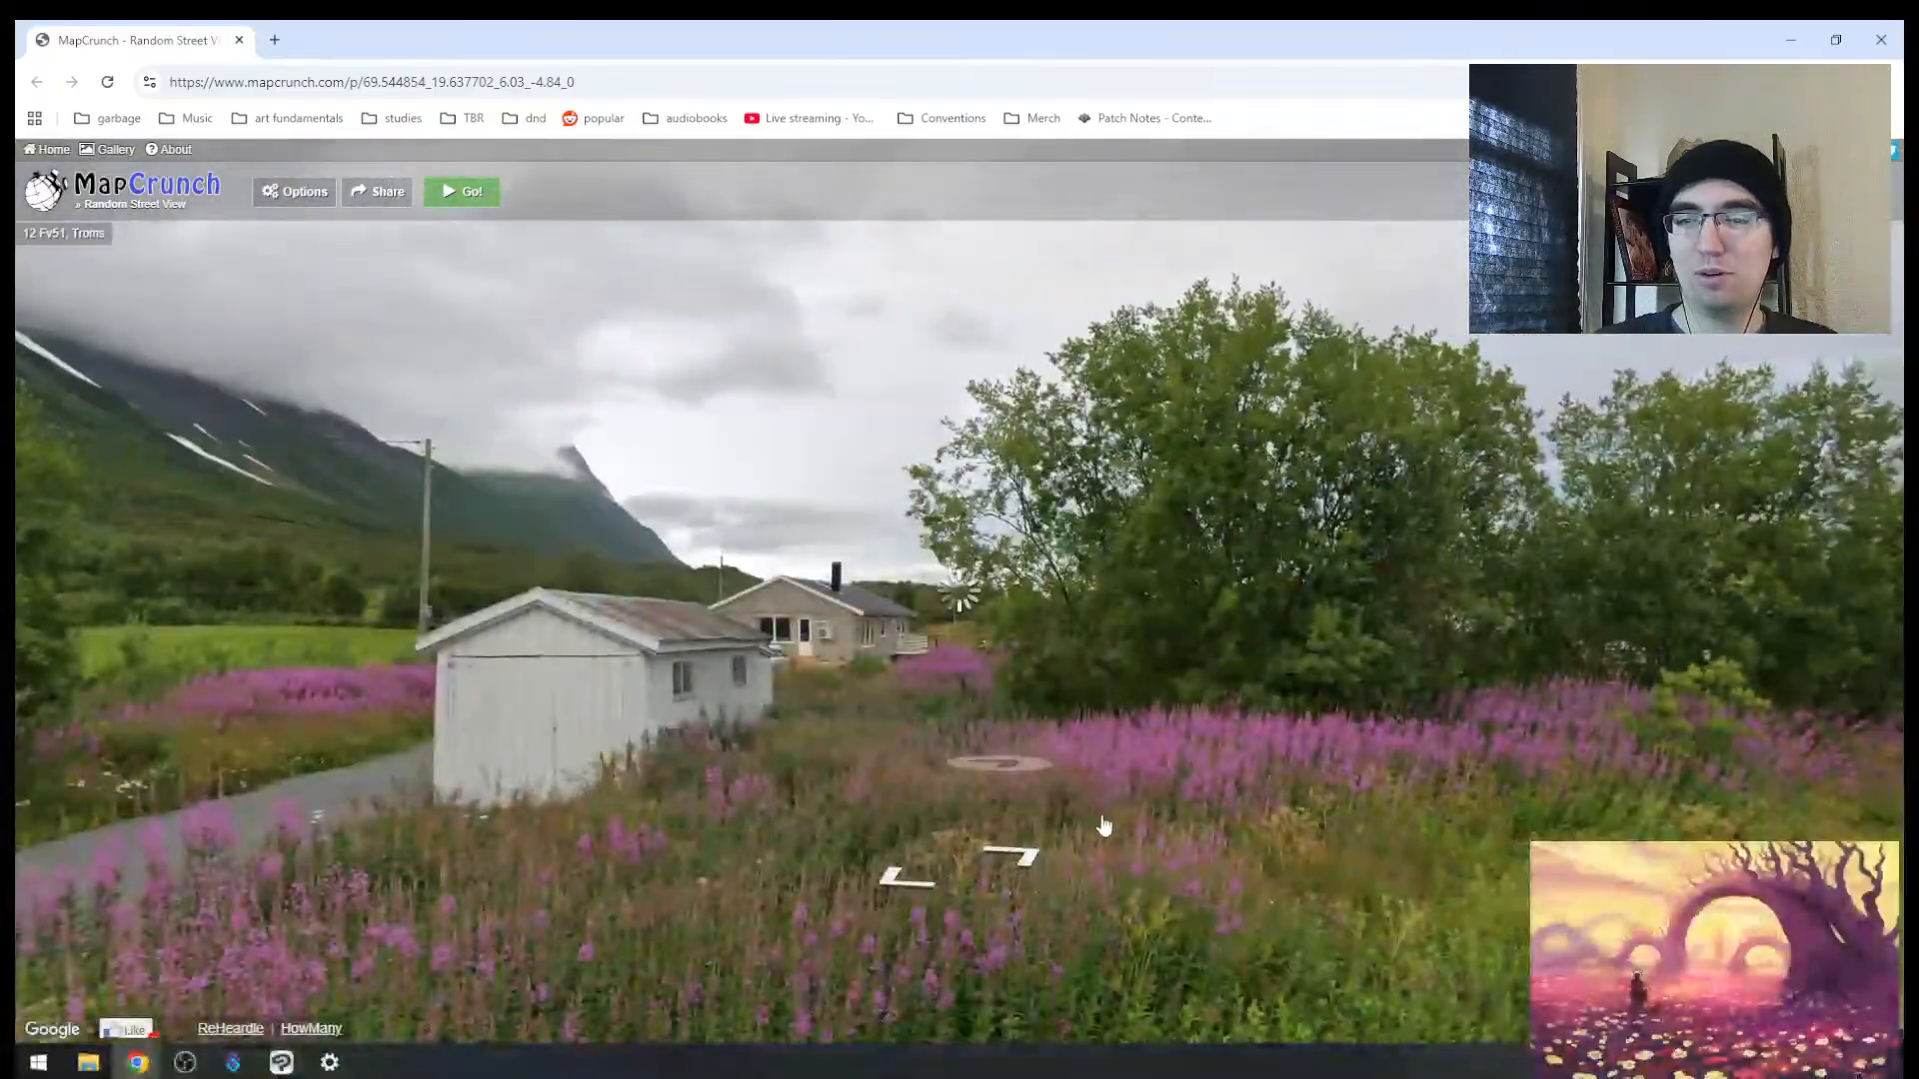
drag(1104, 826, 872, 622)
drag(1375, 644, 480, 626)
drag(1309, 613, 491, 731)
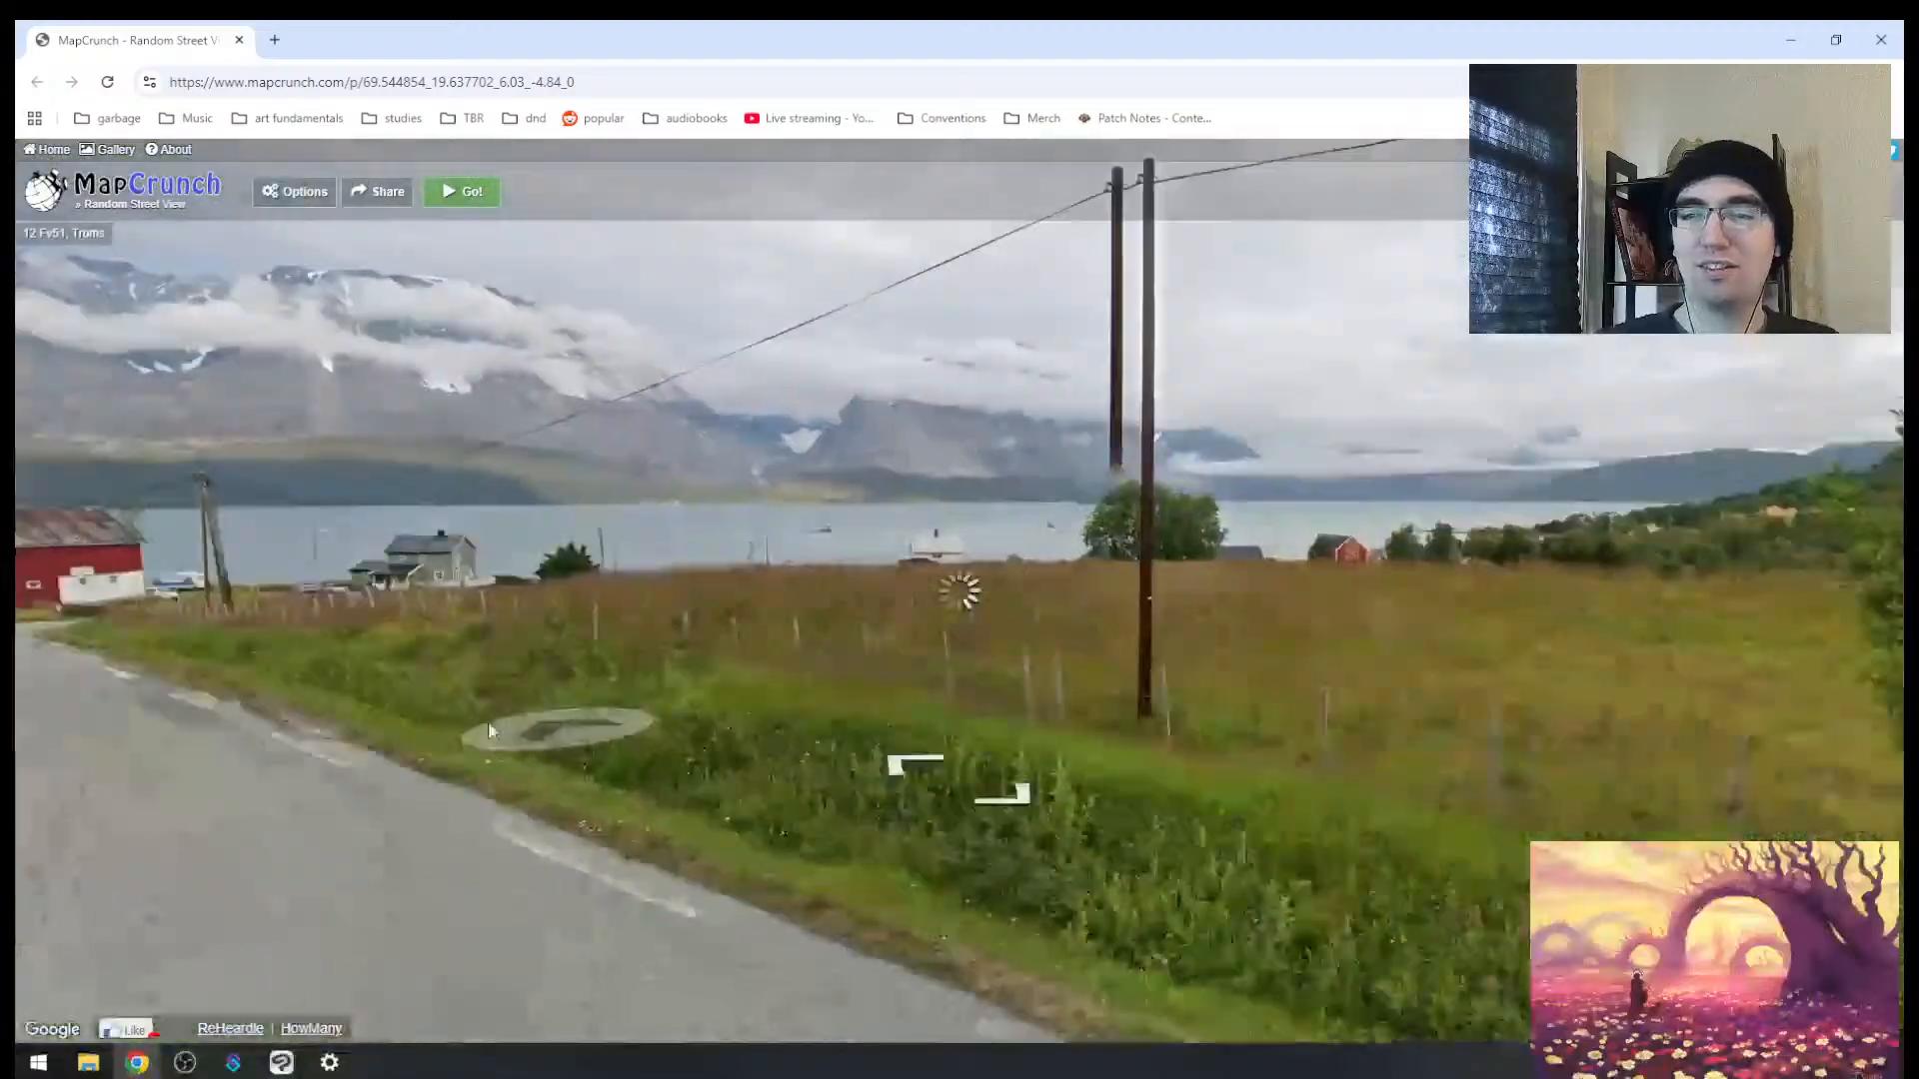
drag(1119, 620, 480, 669)
drag(1389, 689, 519, 740)
drag(1479, 680, 1021, 711)
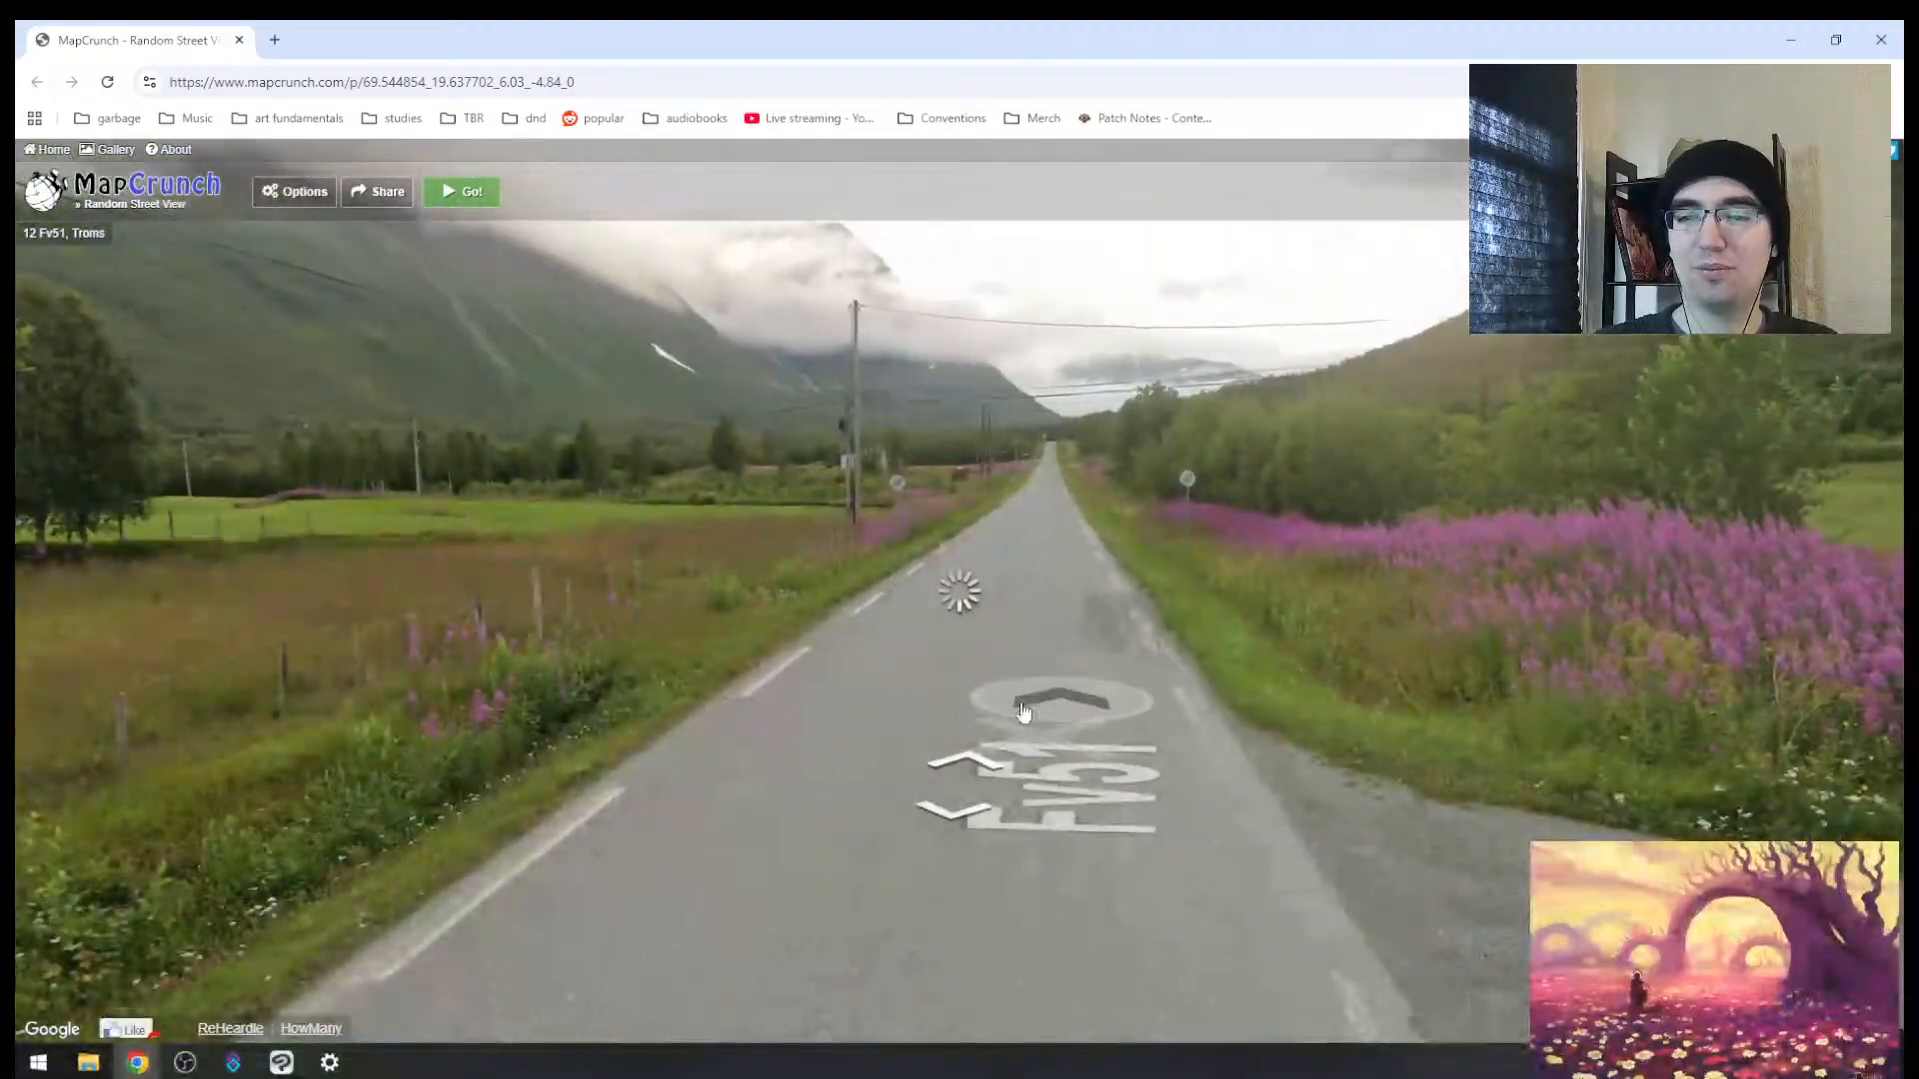
click(1021, 712)
click(1006, 625)
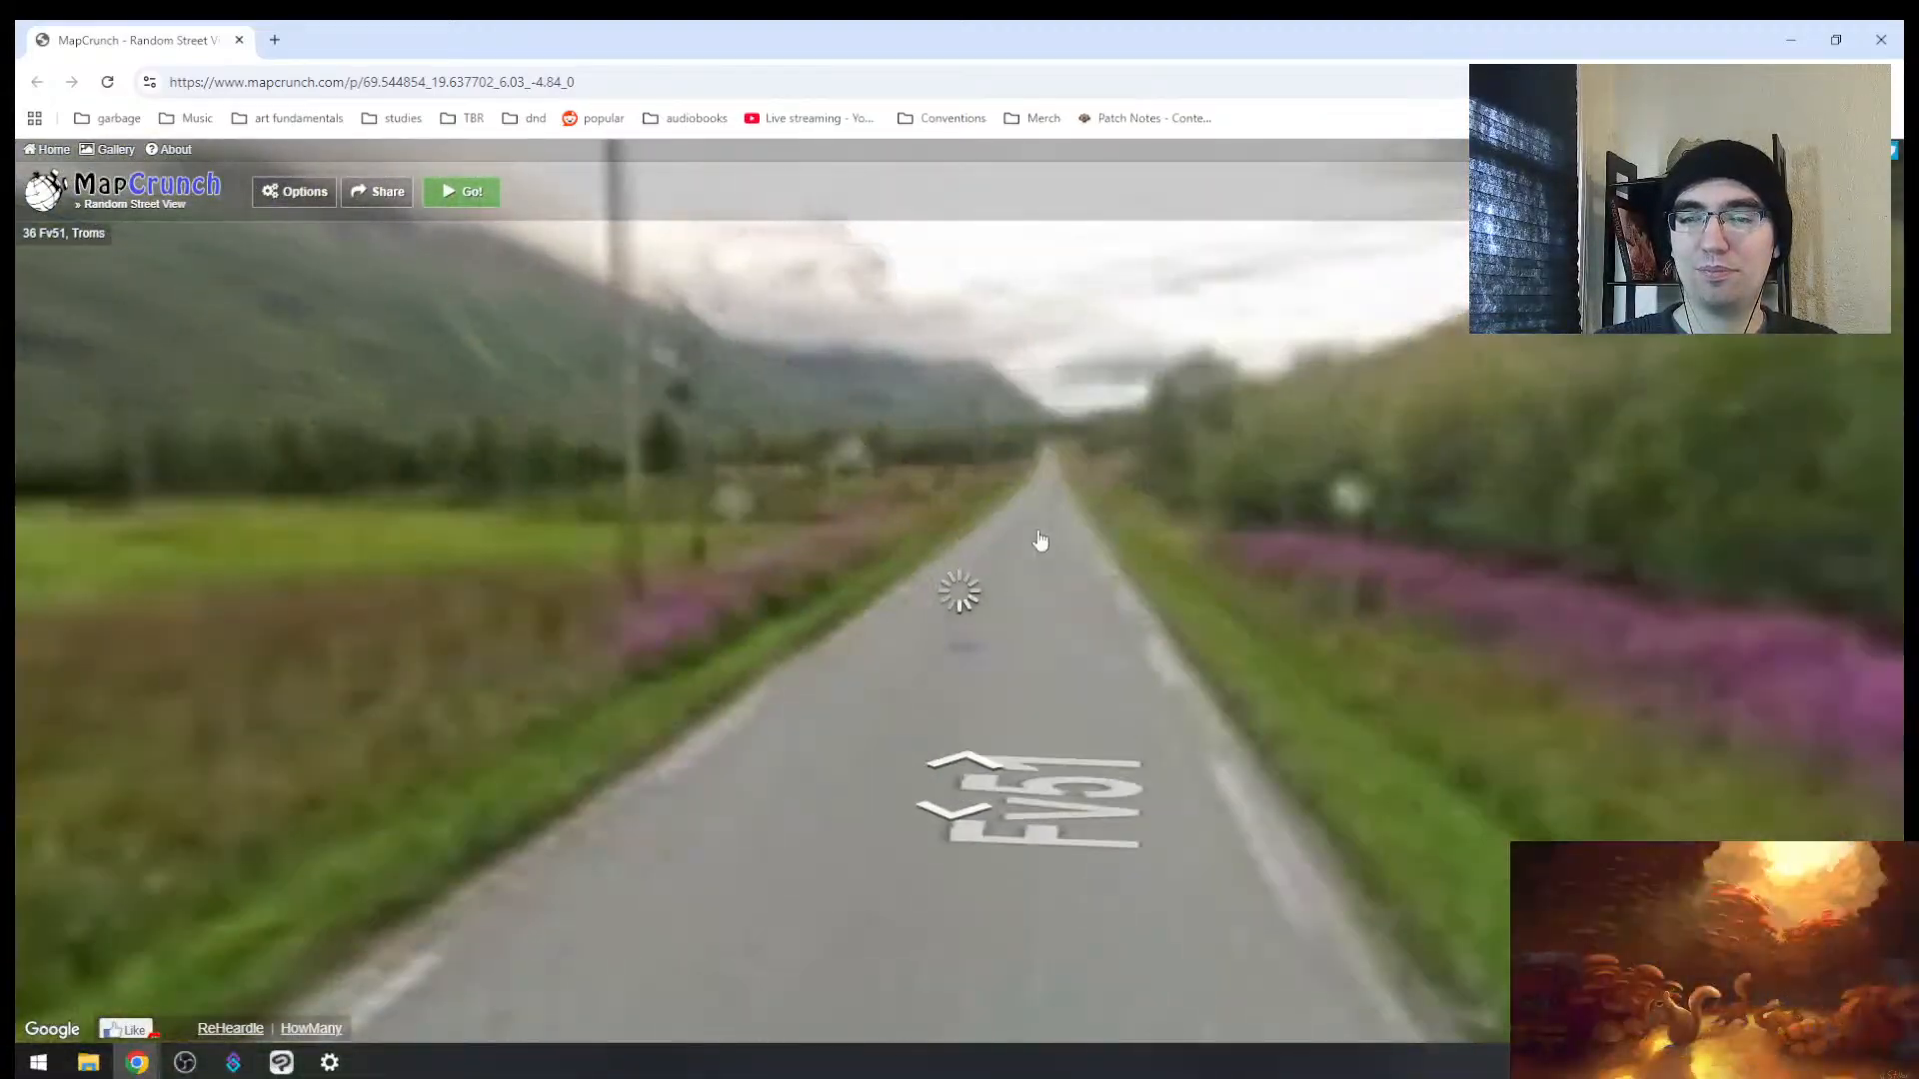
click(1039, 541)
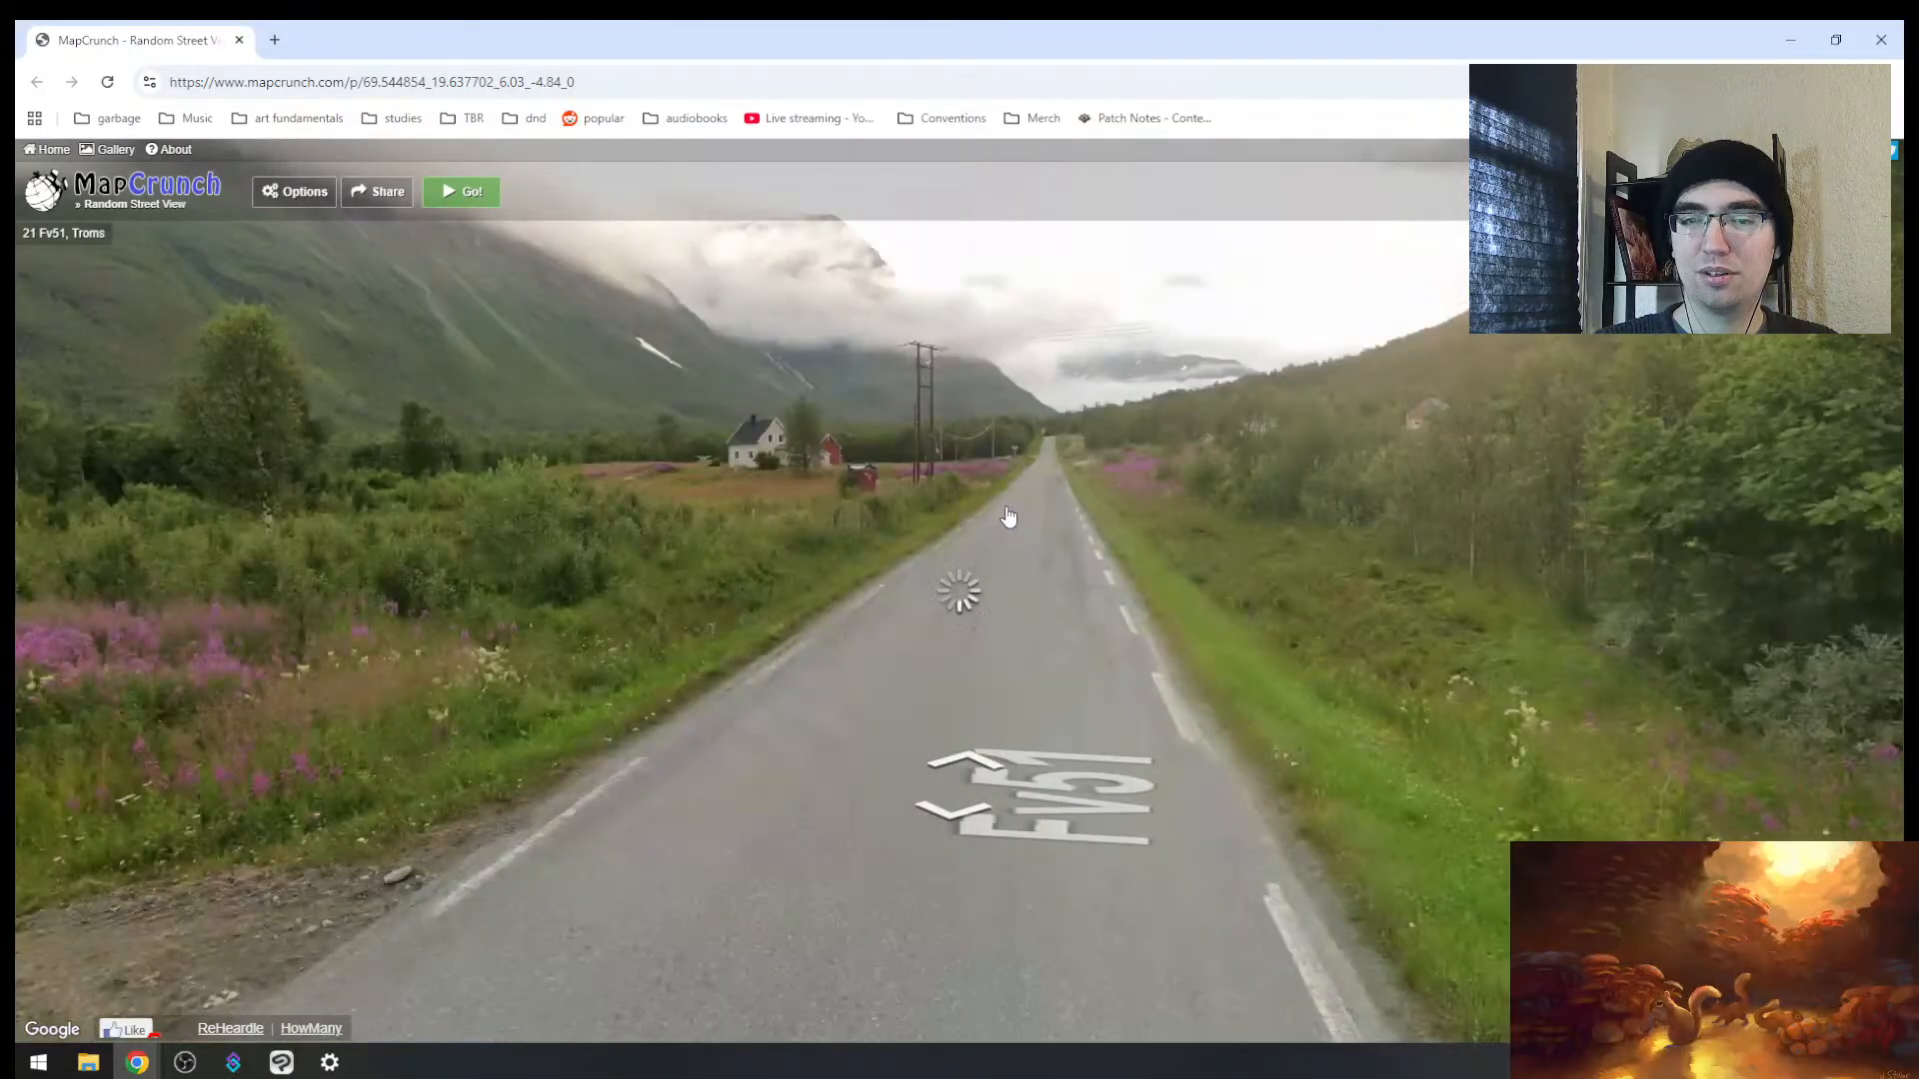
click(1009, 515)
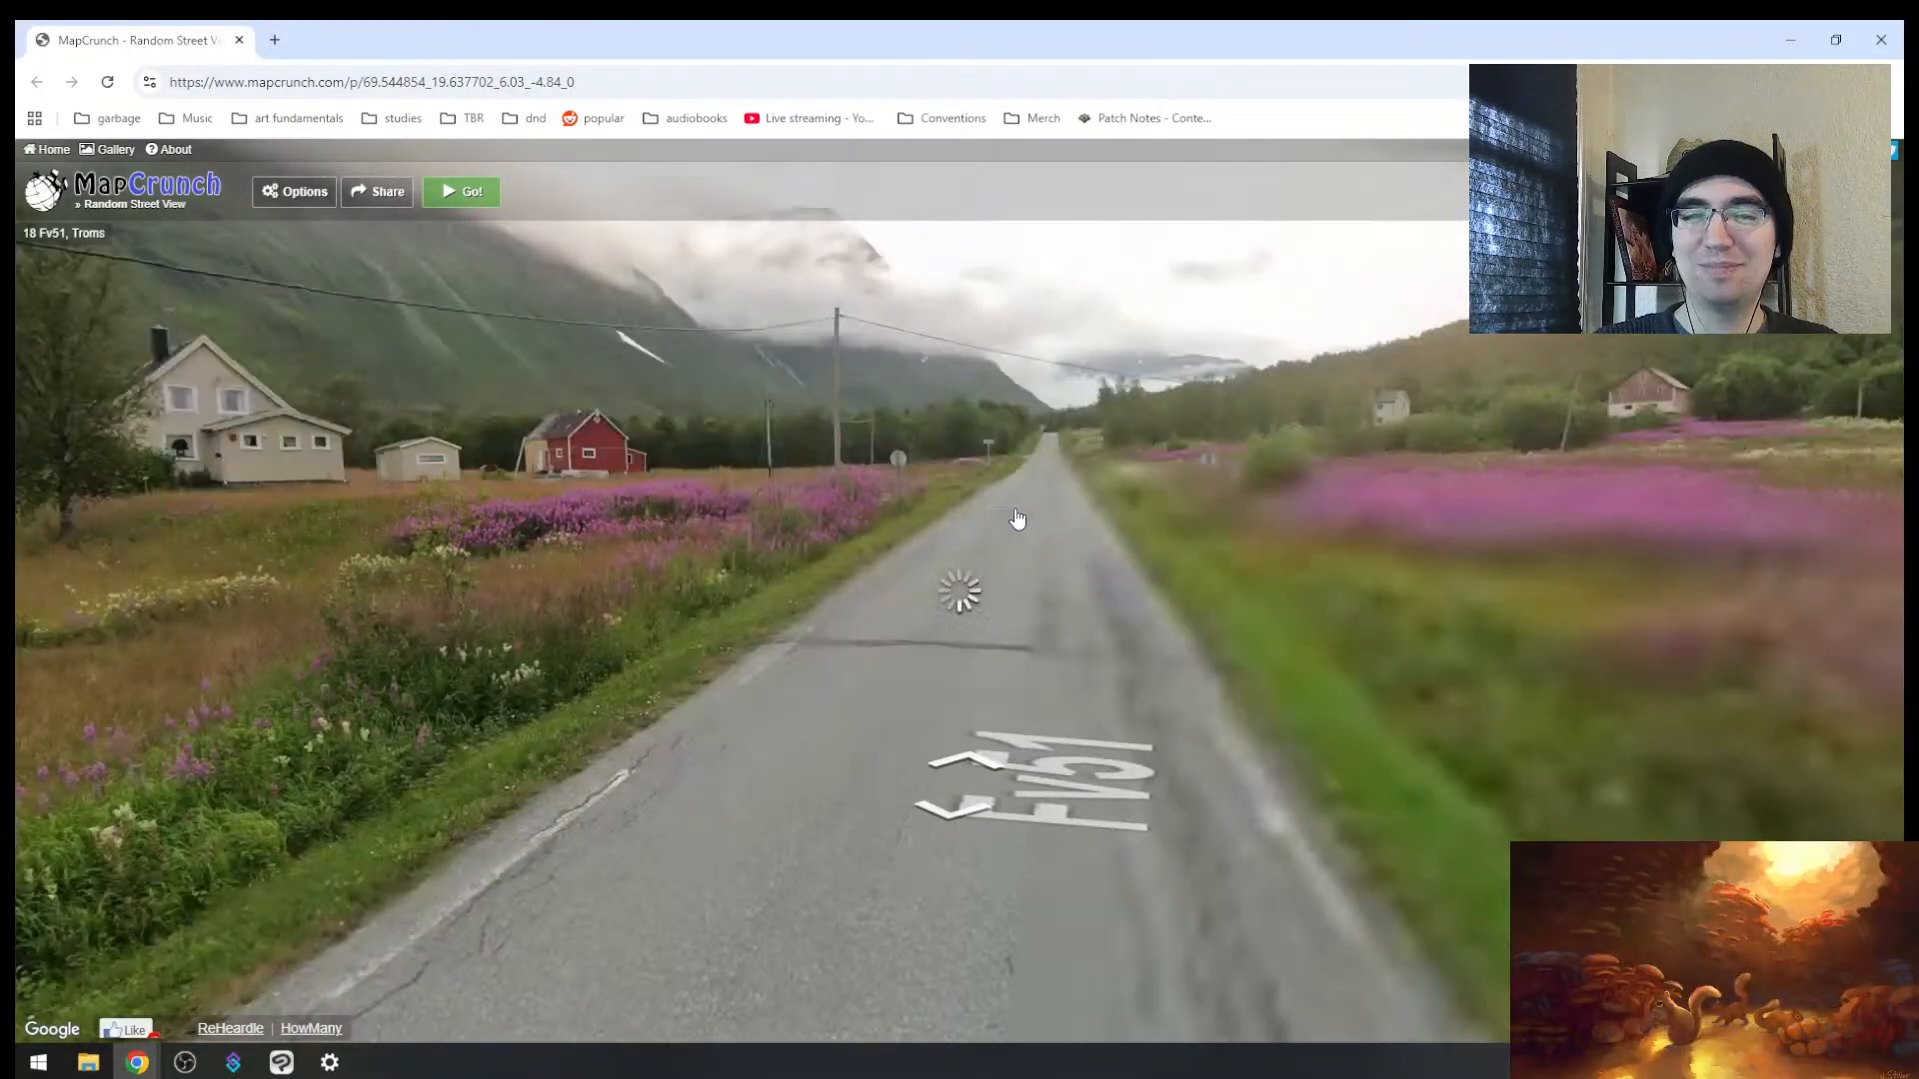
Step: Step forward on Fv51 and look around the flowers, beige house, lake and red barn
click(1012, 554)
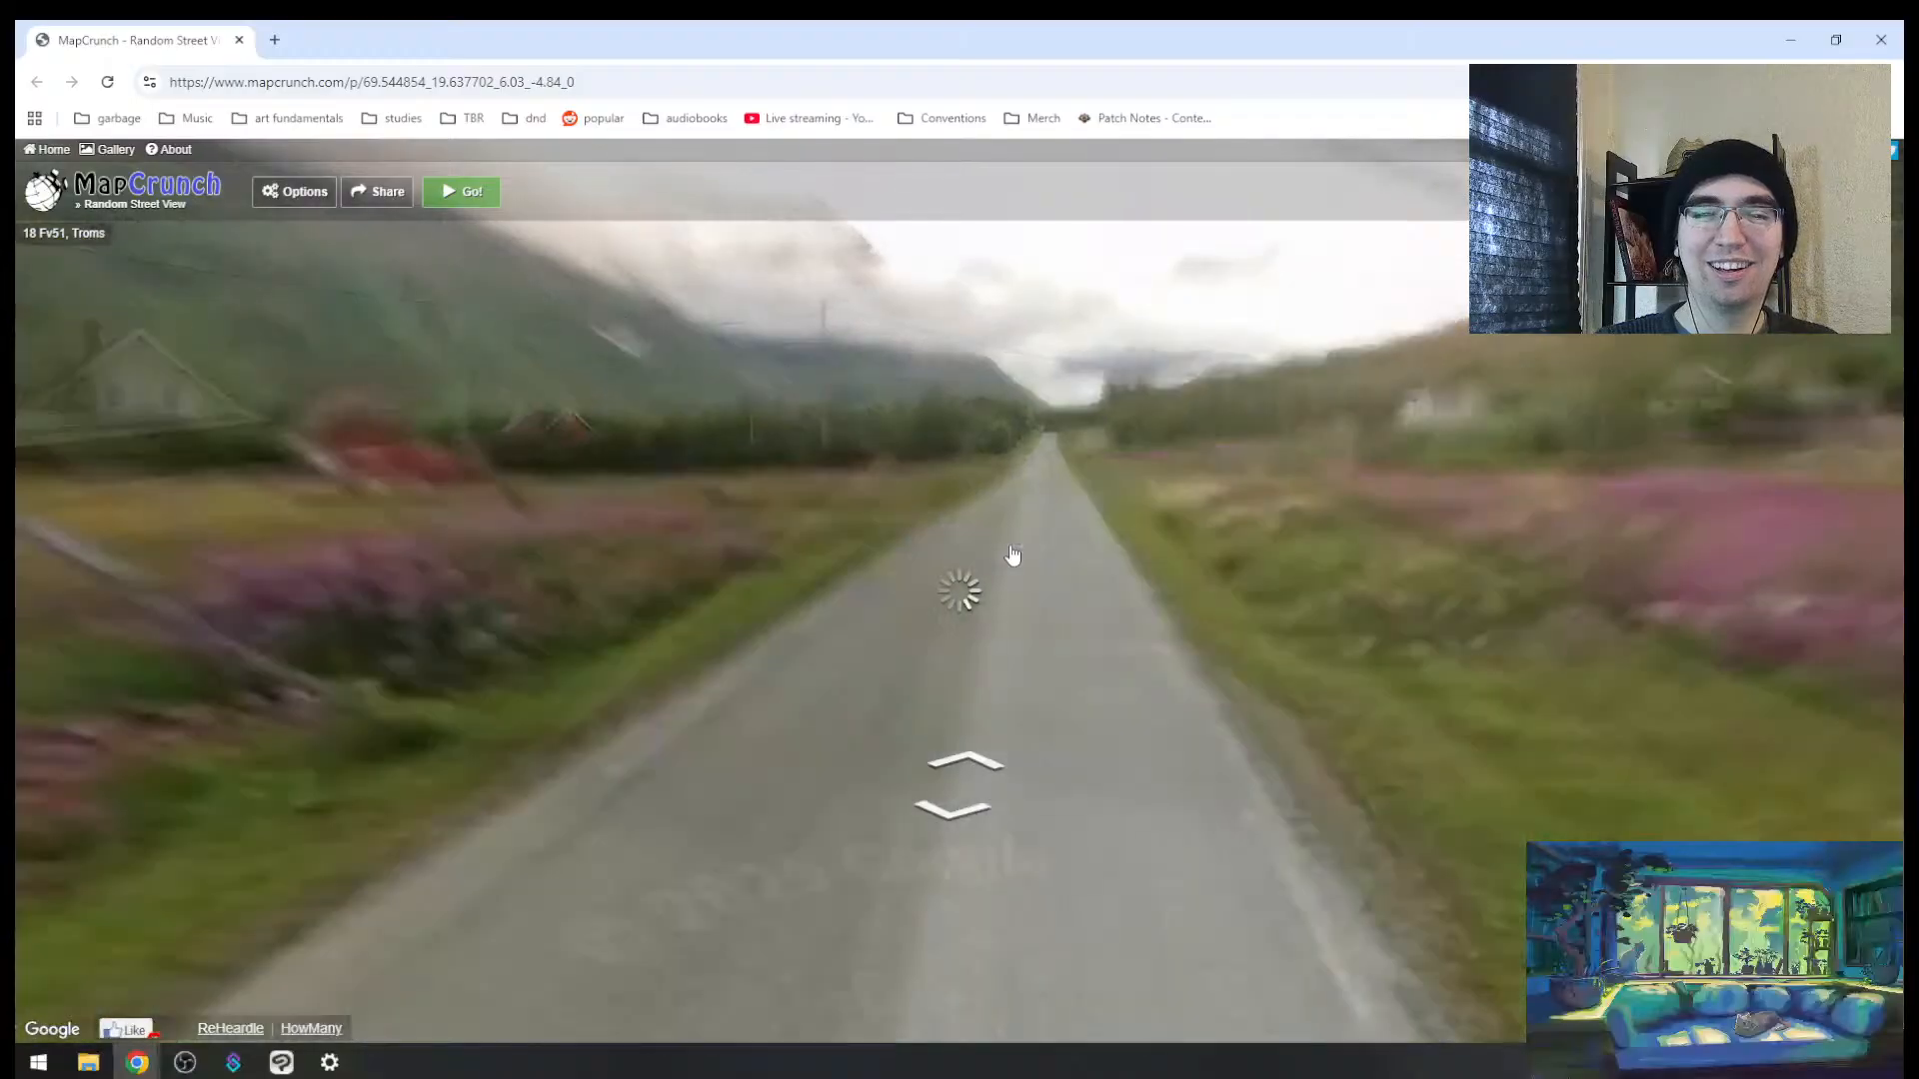
drag(684, 644, 1319, 635)
drag(849, 594, 1556, 566)
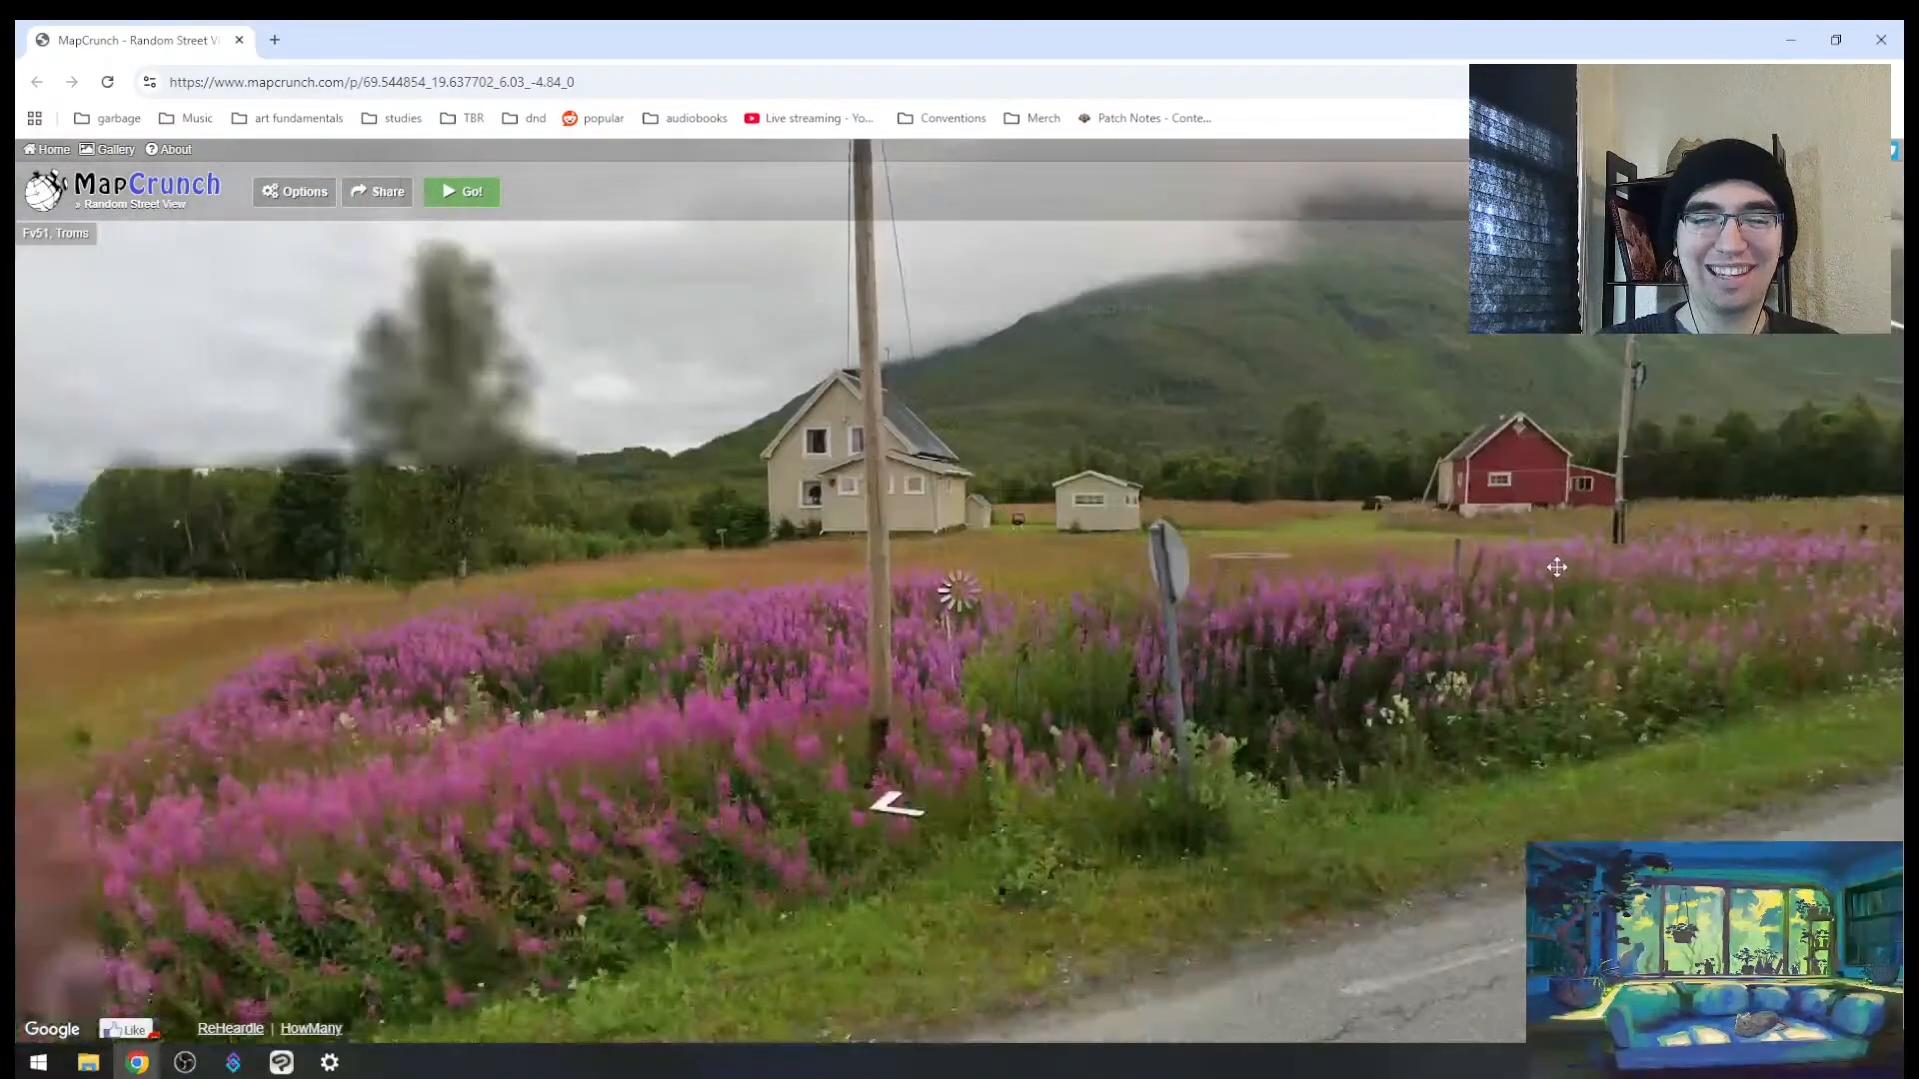
scroll(903, 508, up, 3)
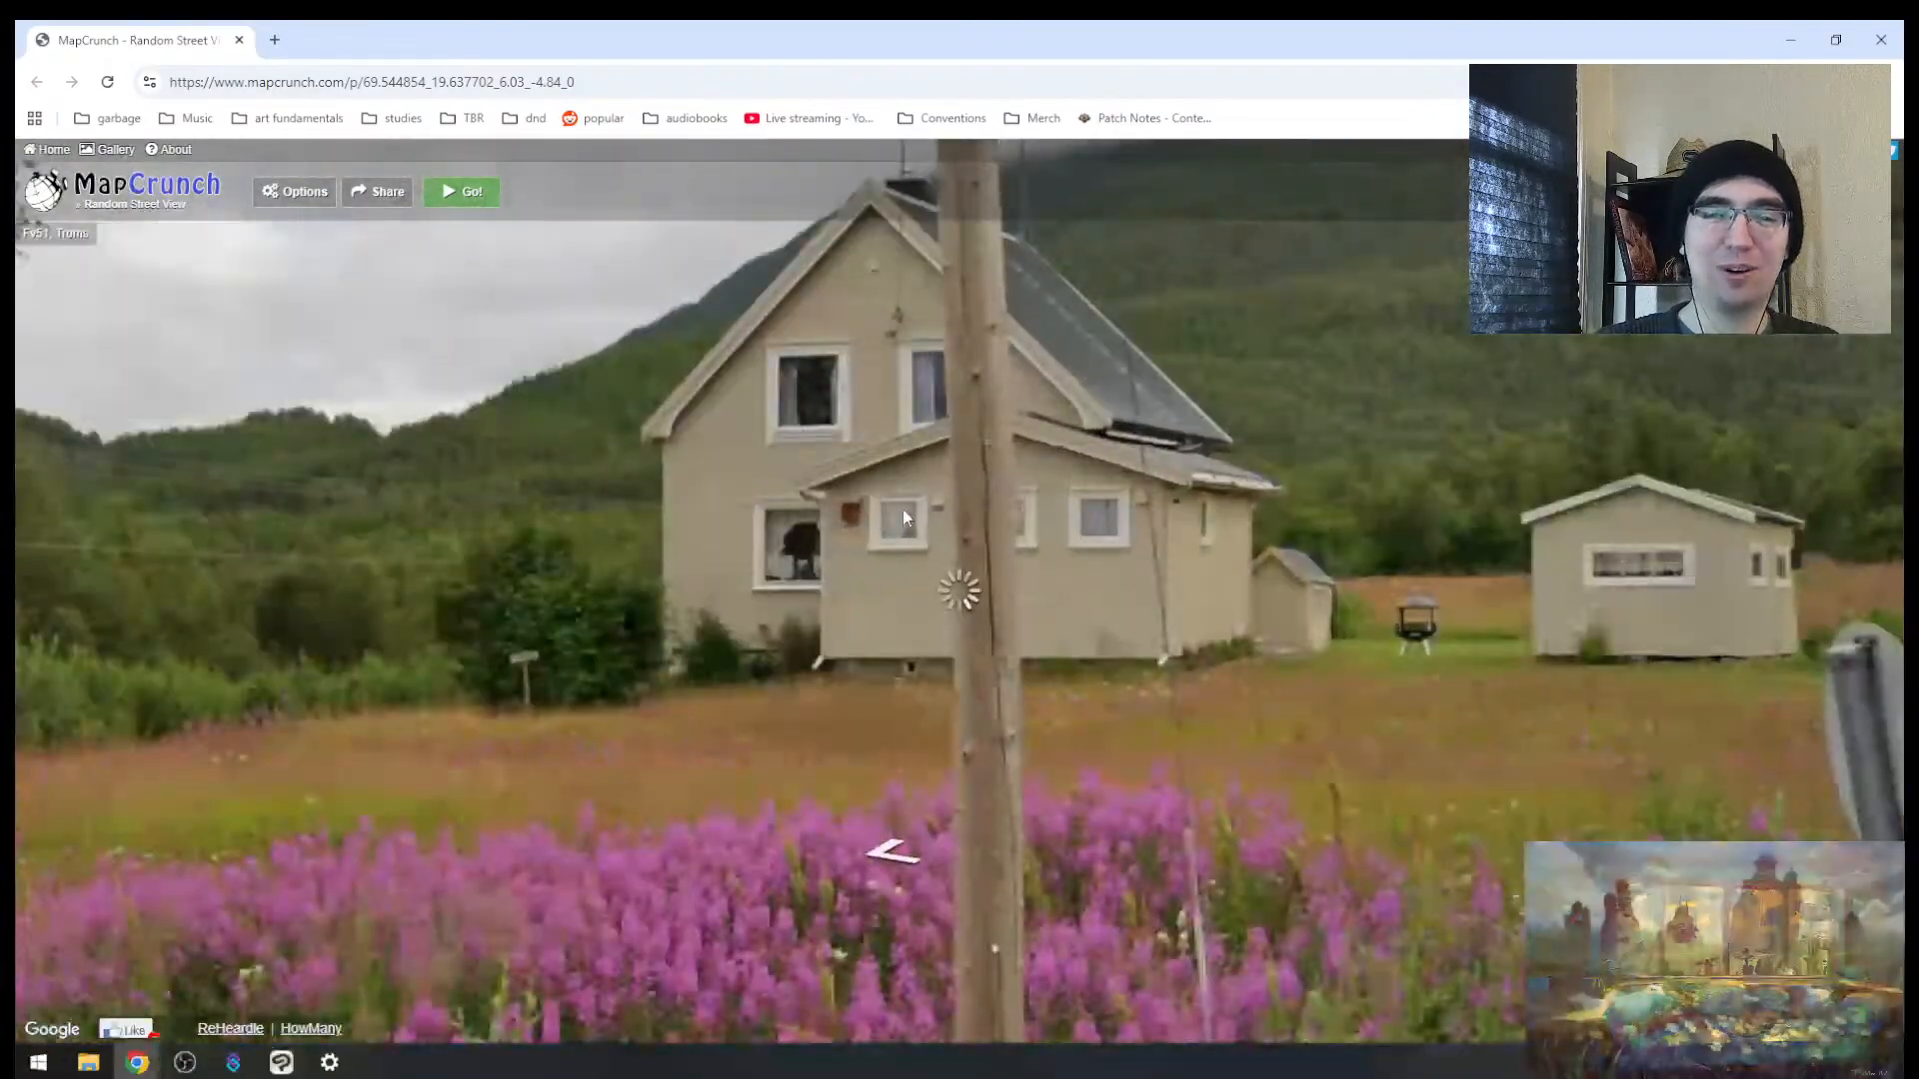
drag(1035, 602, 1538, 610)
drag(542, 651, 1199, 539)
drag(769, 501, 1109, 735)
drag(857, 687, 1220, 440)
drag(770, 765, 613, 645)
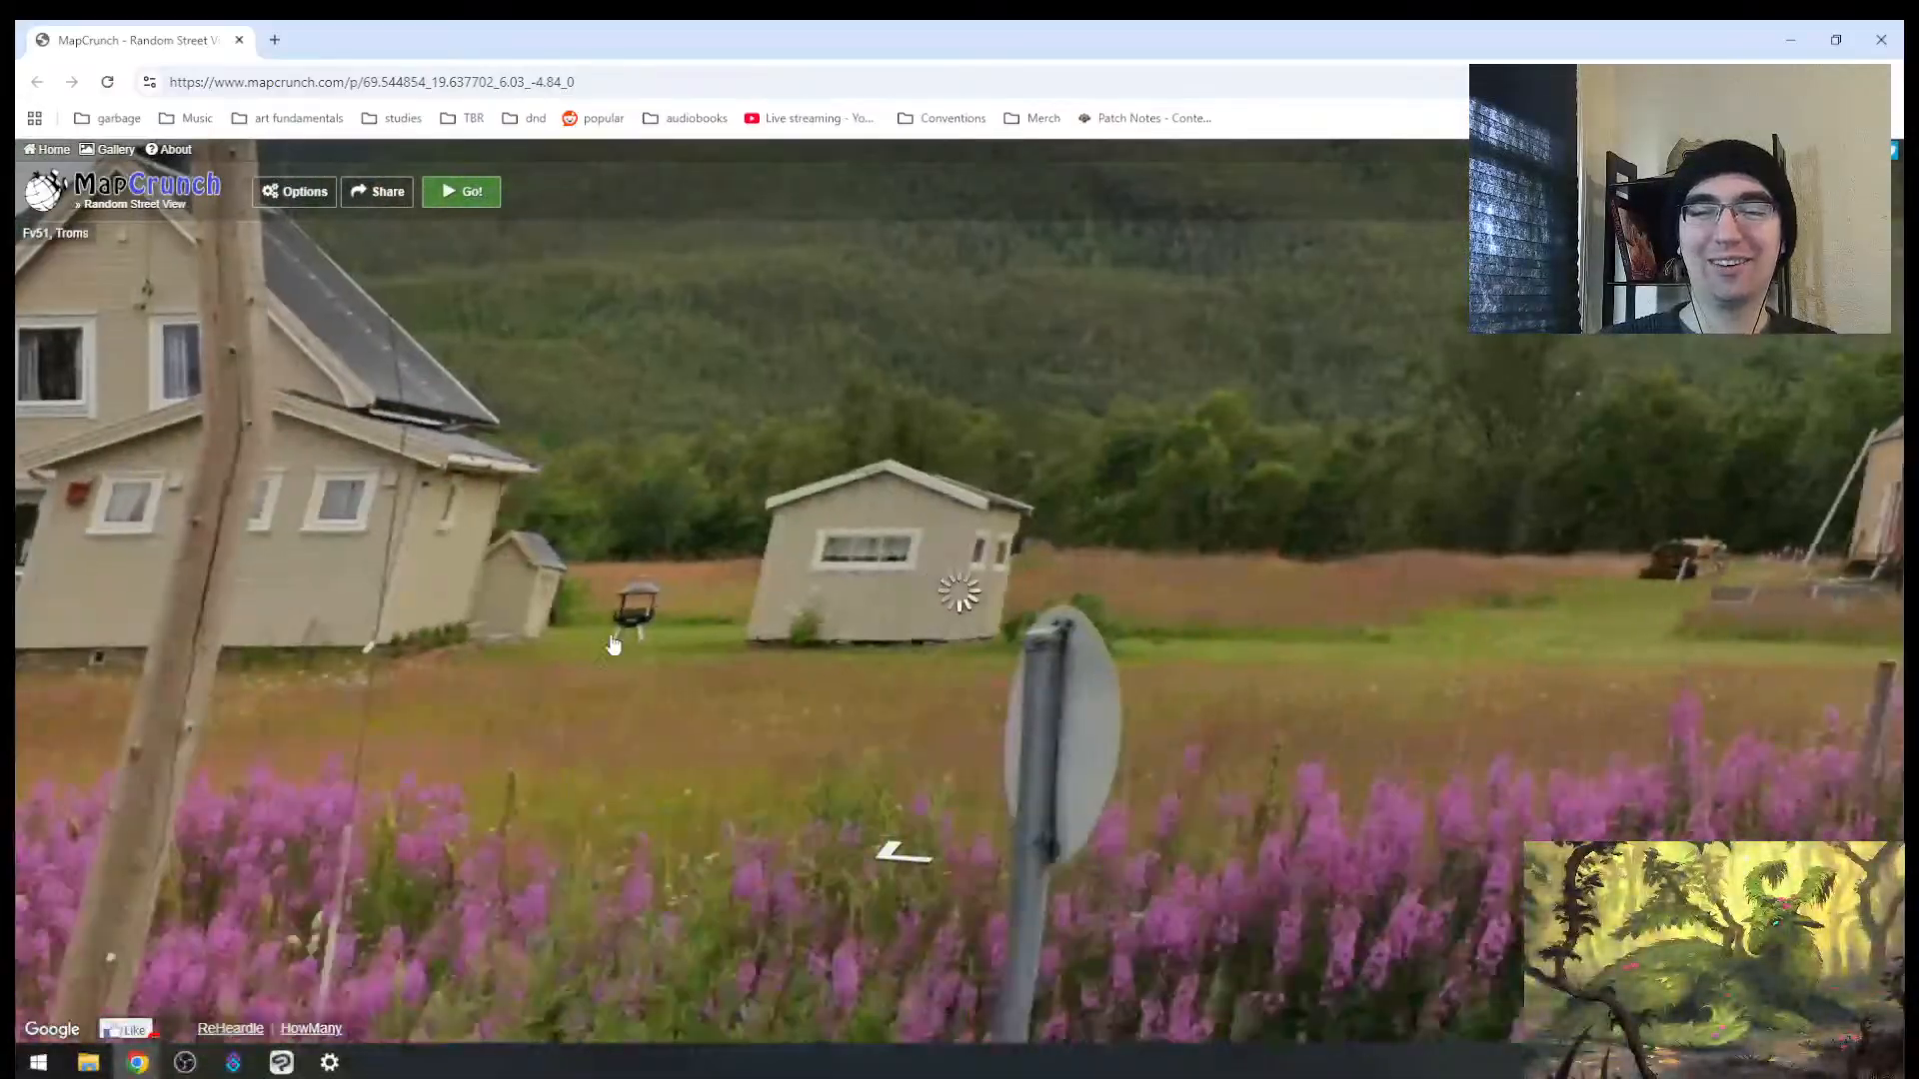
Step: Move to a new spot and scan the houses, lake, 70 sign and mountain behind the barn
click(614, 644)
drag(951, 663, 1849, 609)
drag(935, 582, 1499, 510)
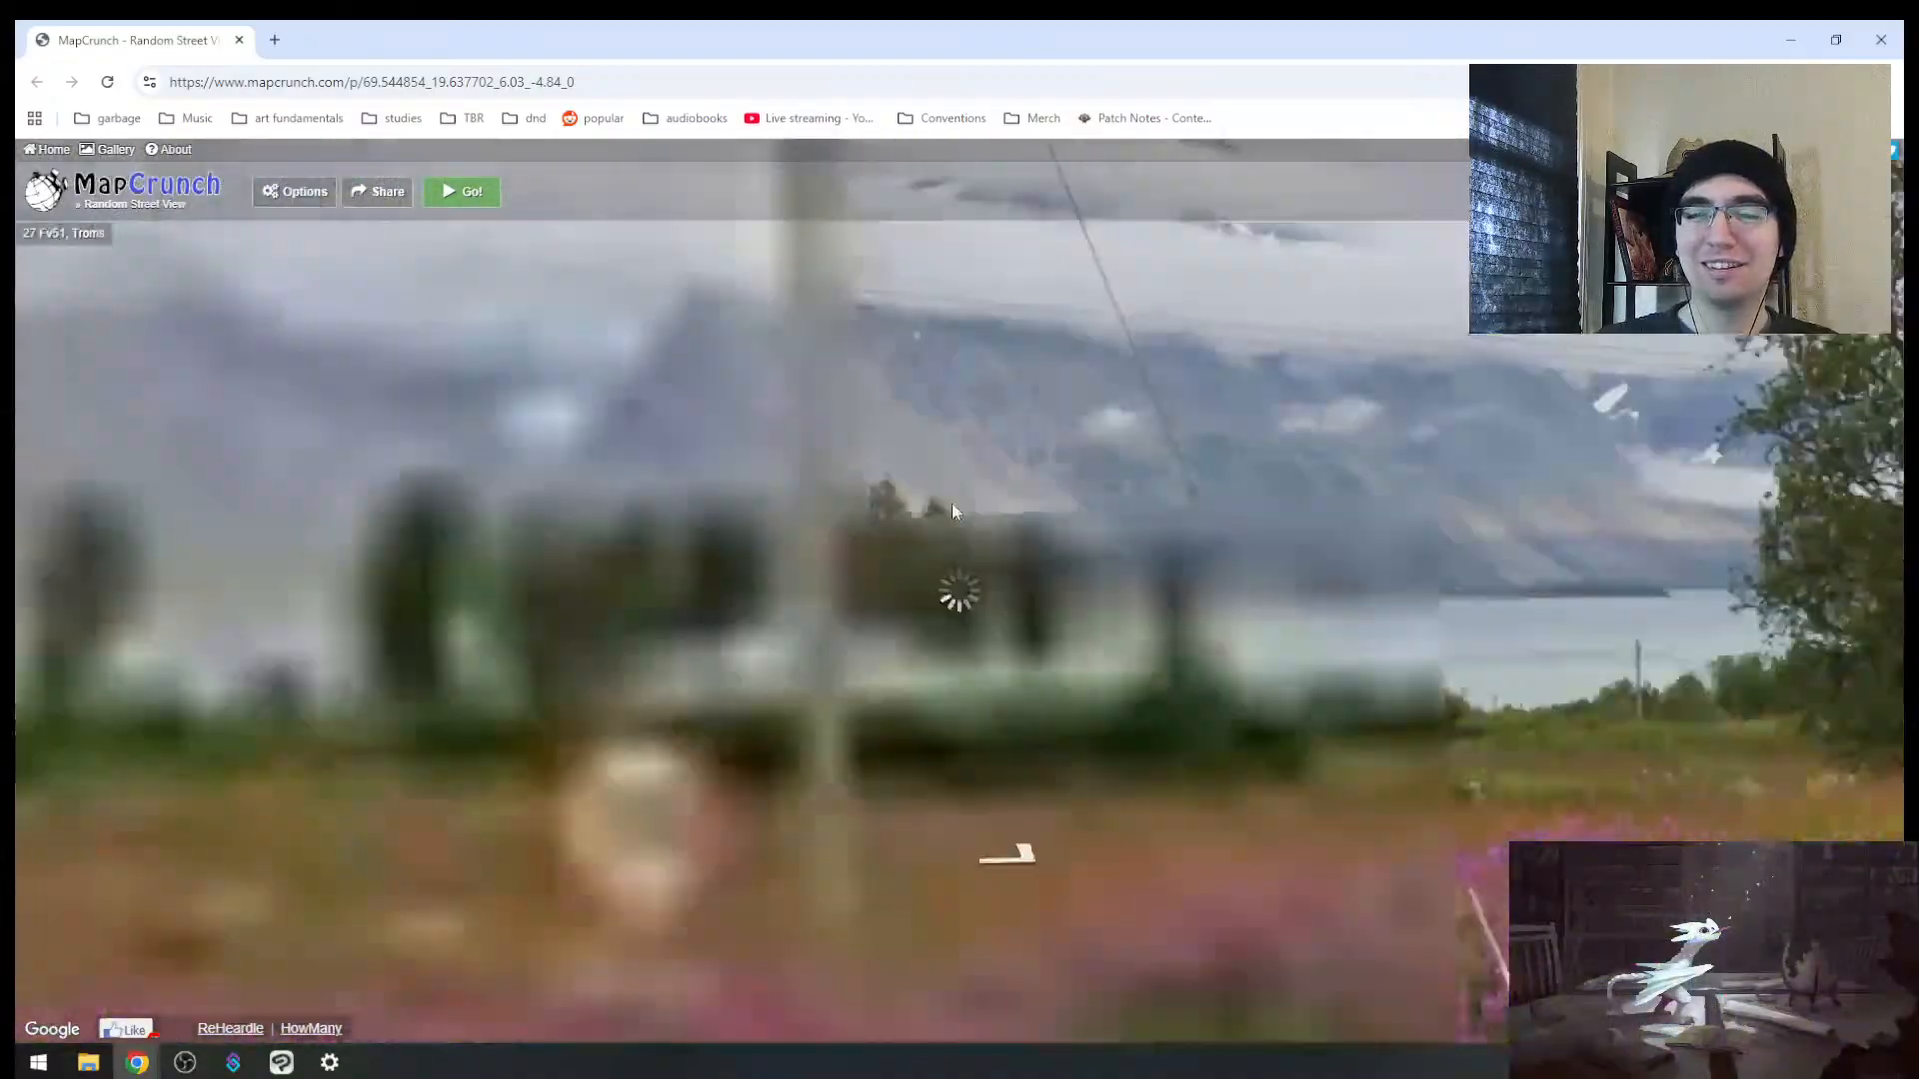
drag(951, 512, 1136, 737)
drag(971, 597, 350, 540)
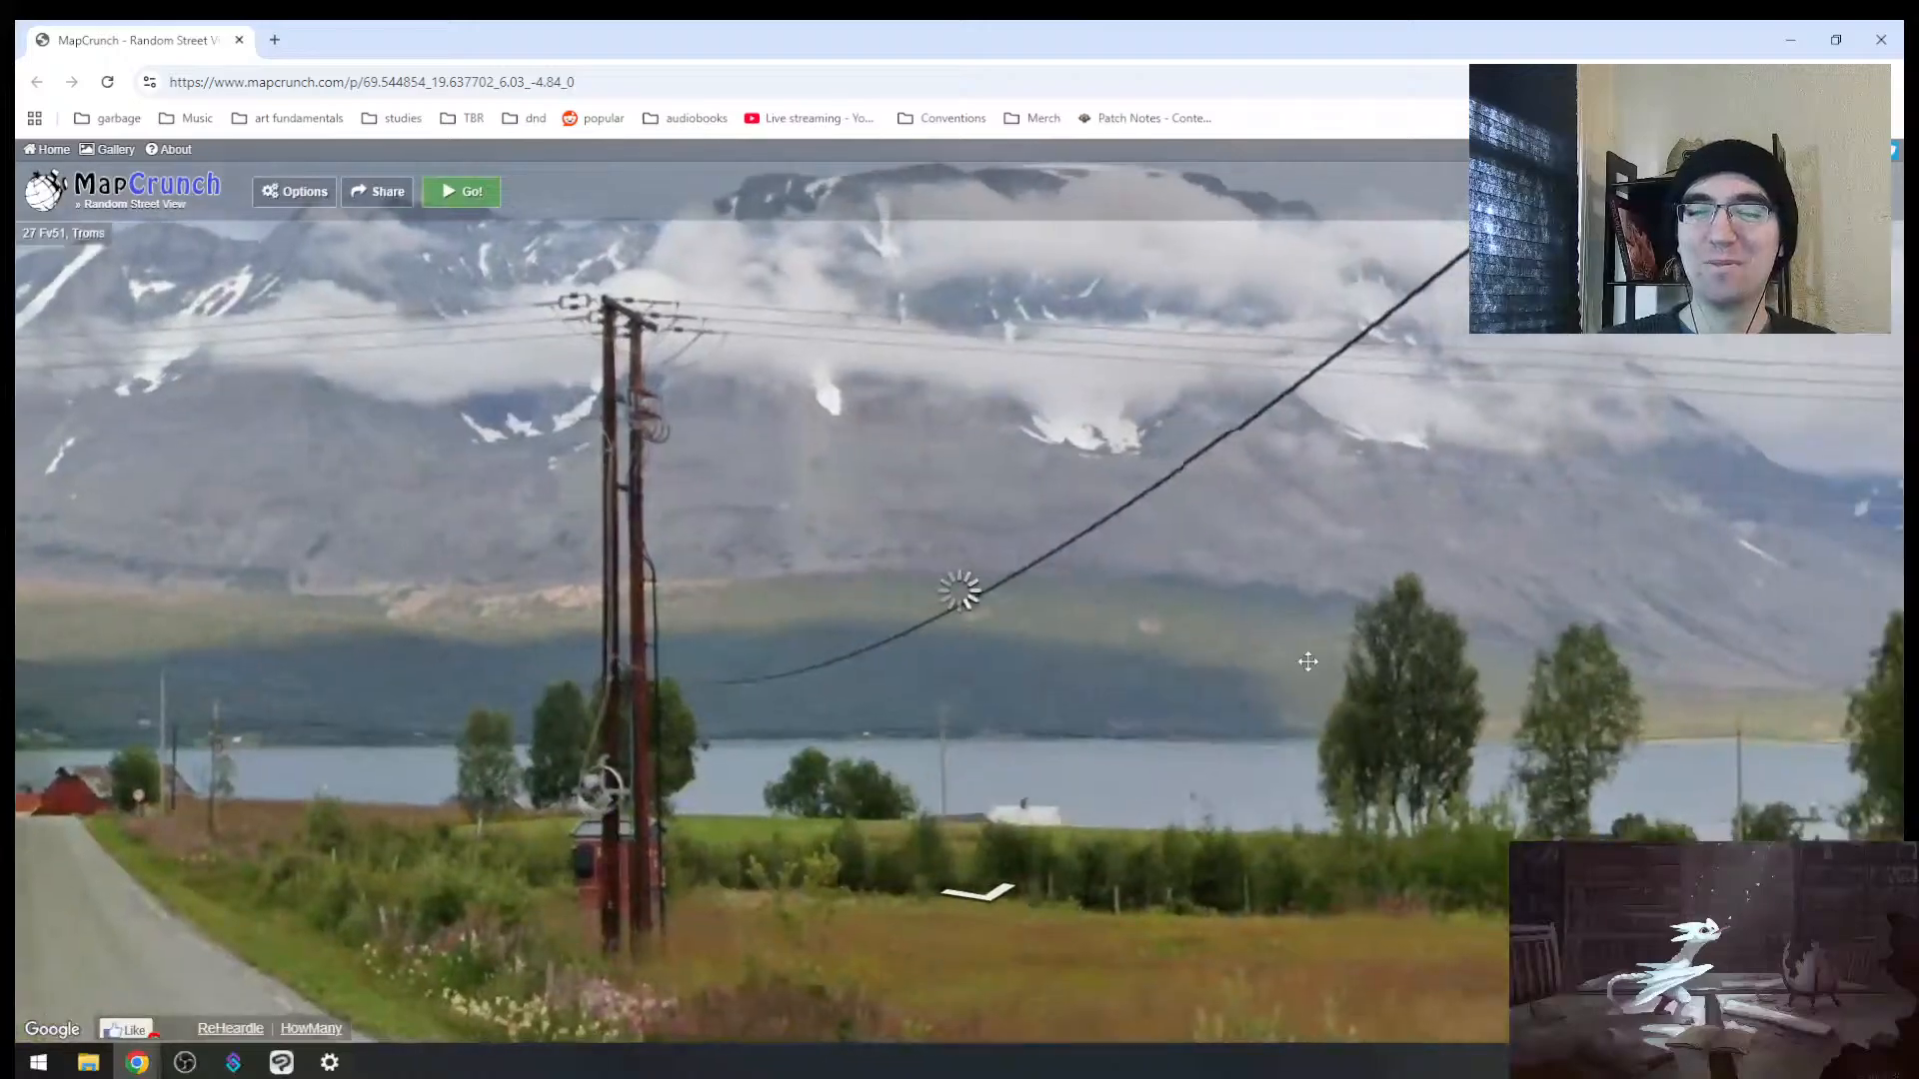
drag(1599, 655, 600, 615)
drag(1649, 569, 400, 514)
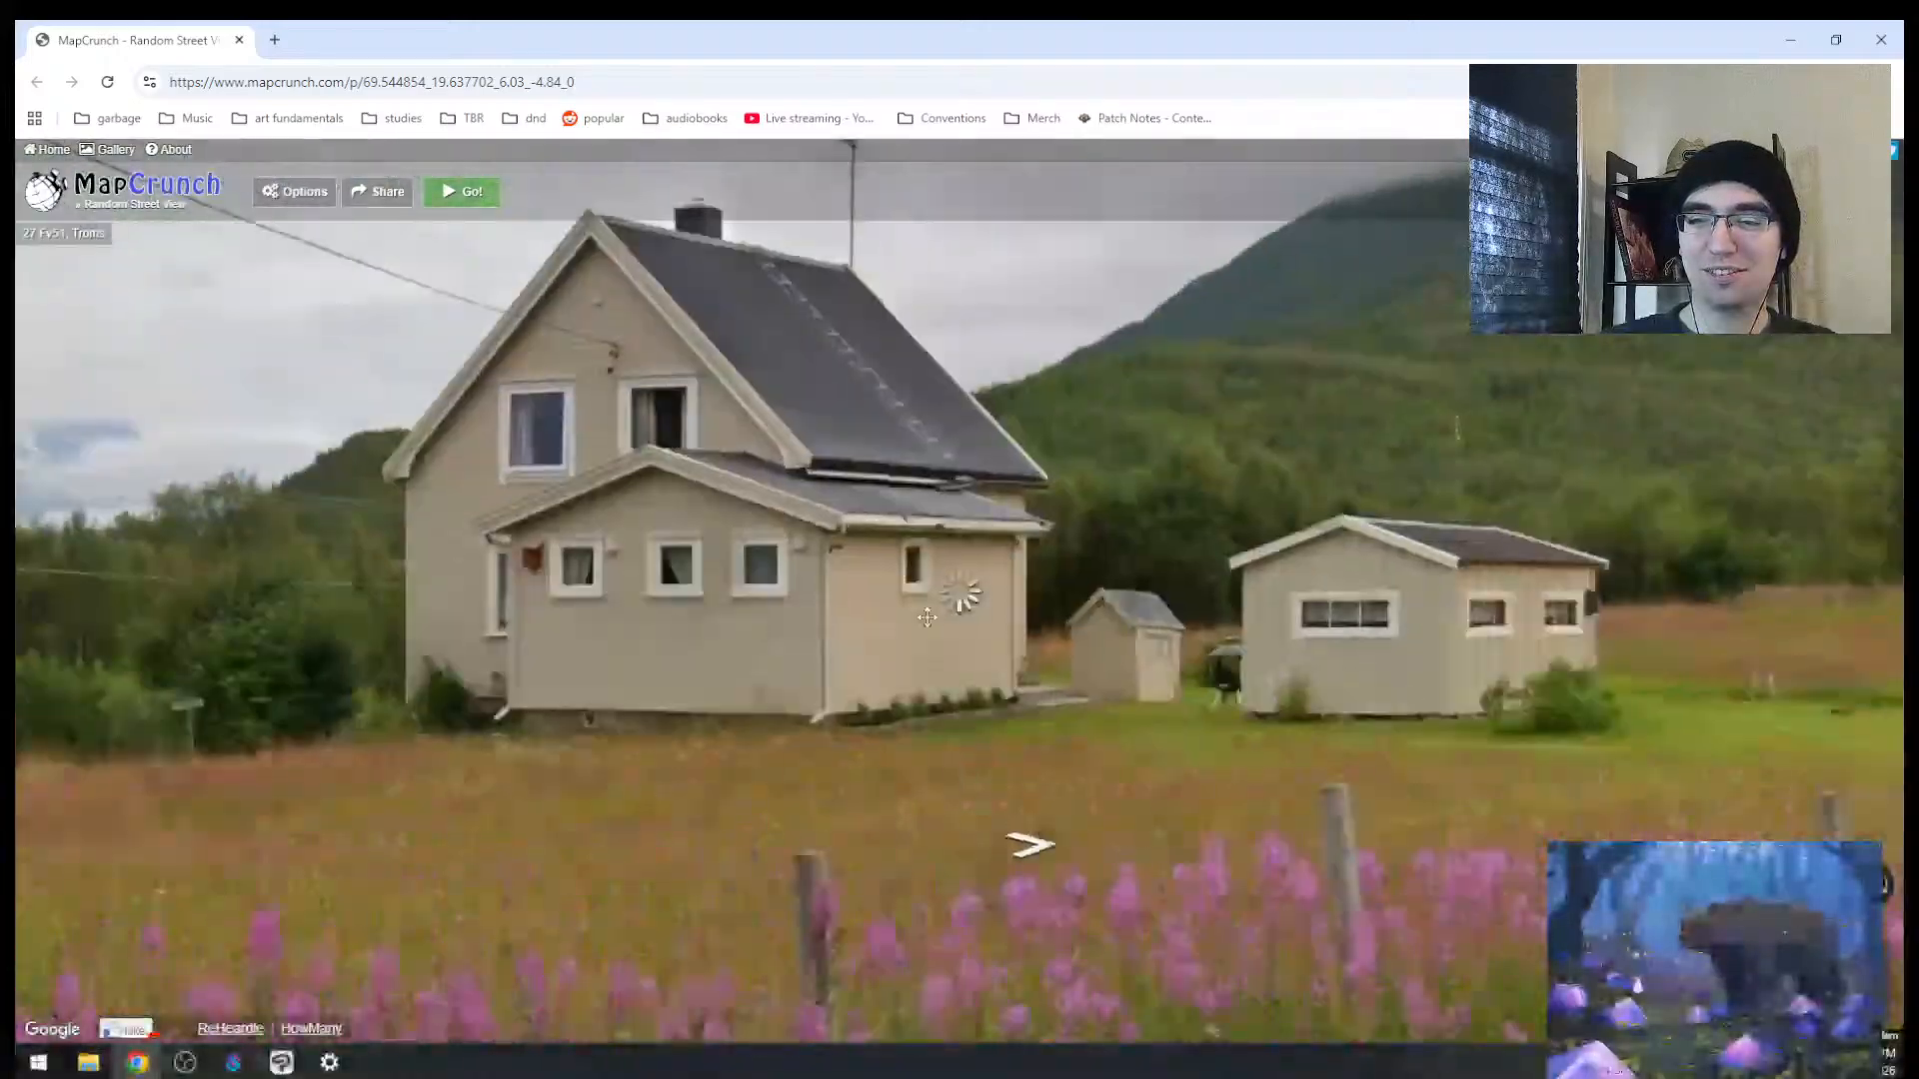
drag(927, 617, 350, 589)
drag(1207, 574, 1428, 732)
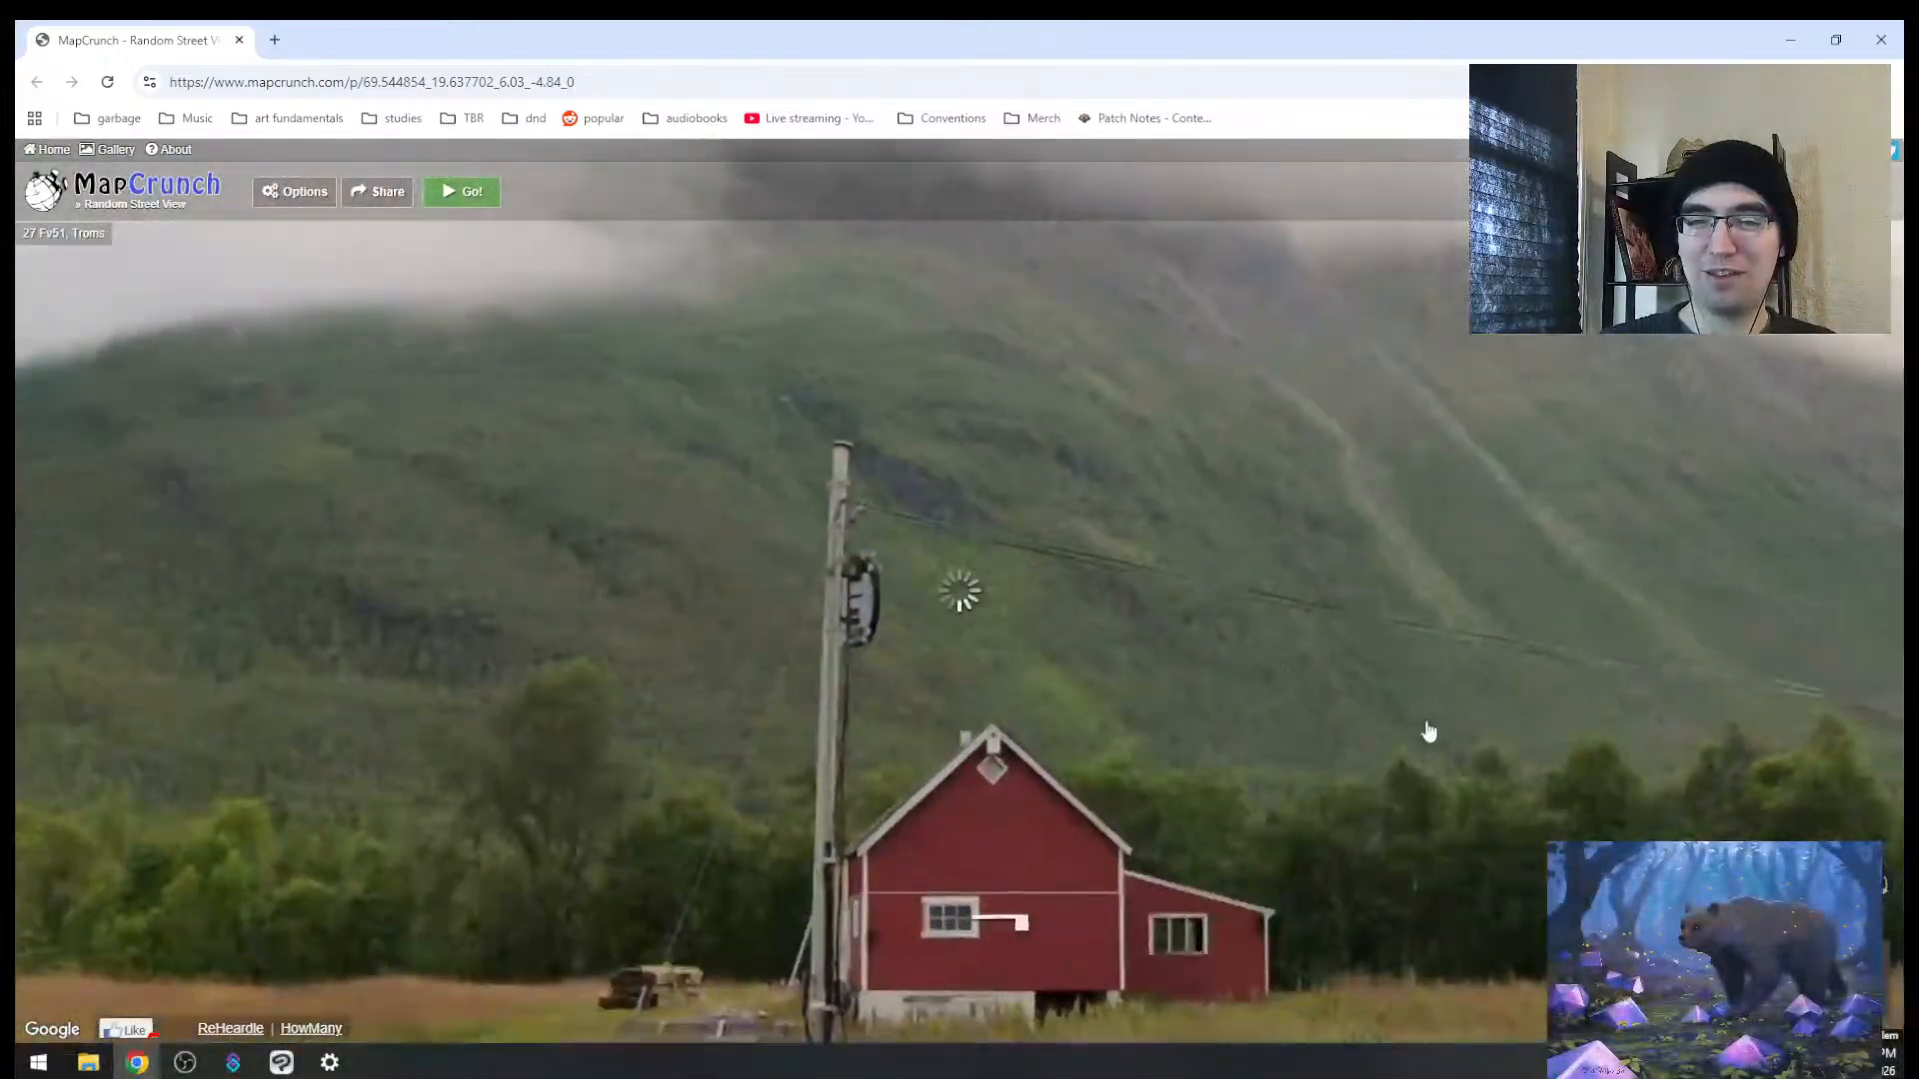
drag(1009, 668, 645, 638)
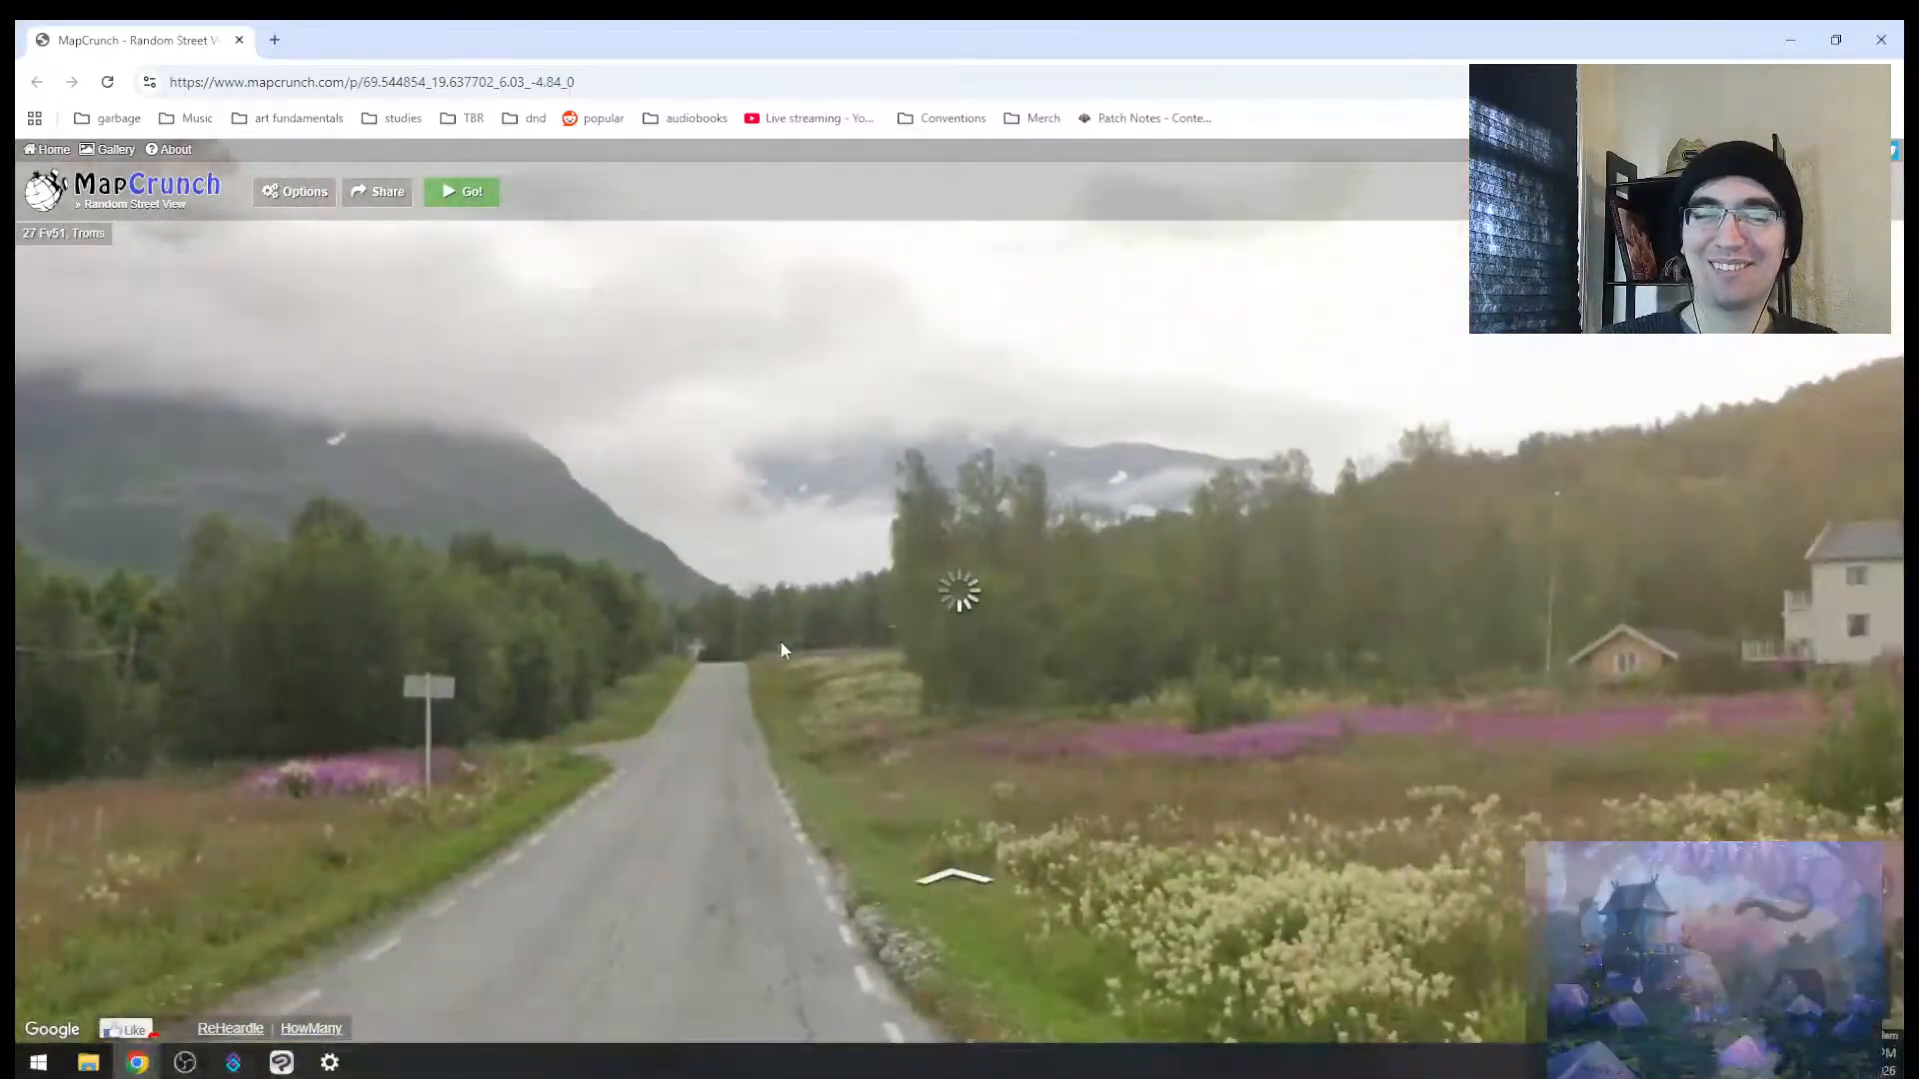
click(879, 522)
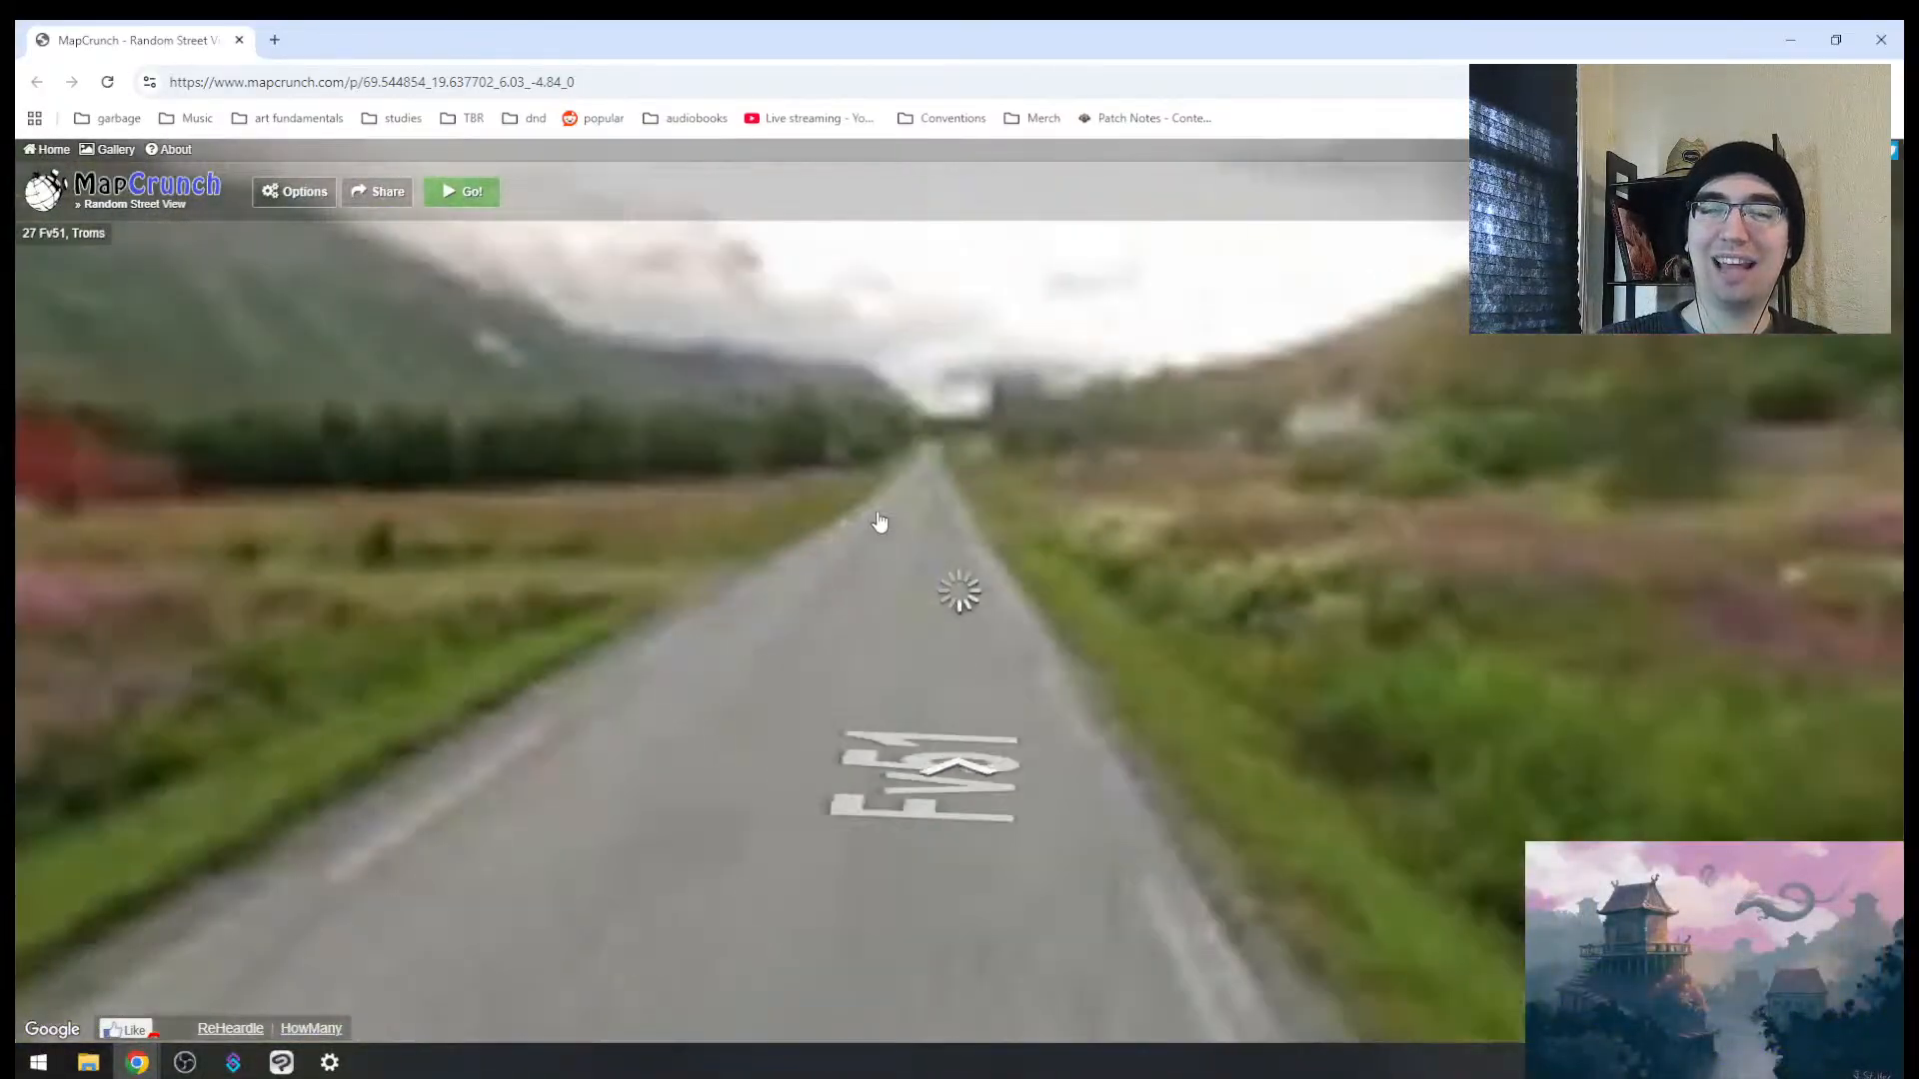
click(685, 634)
click(720, 694)
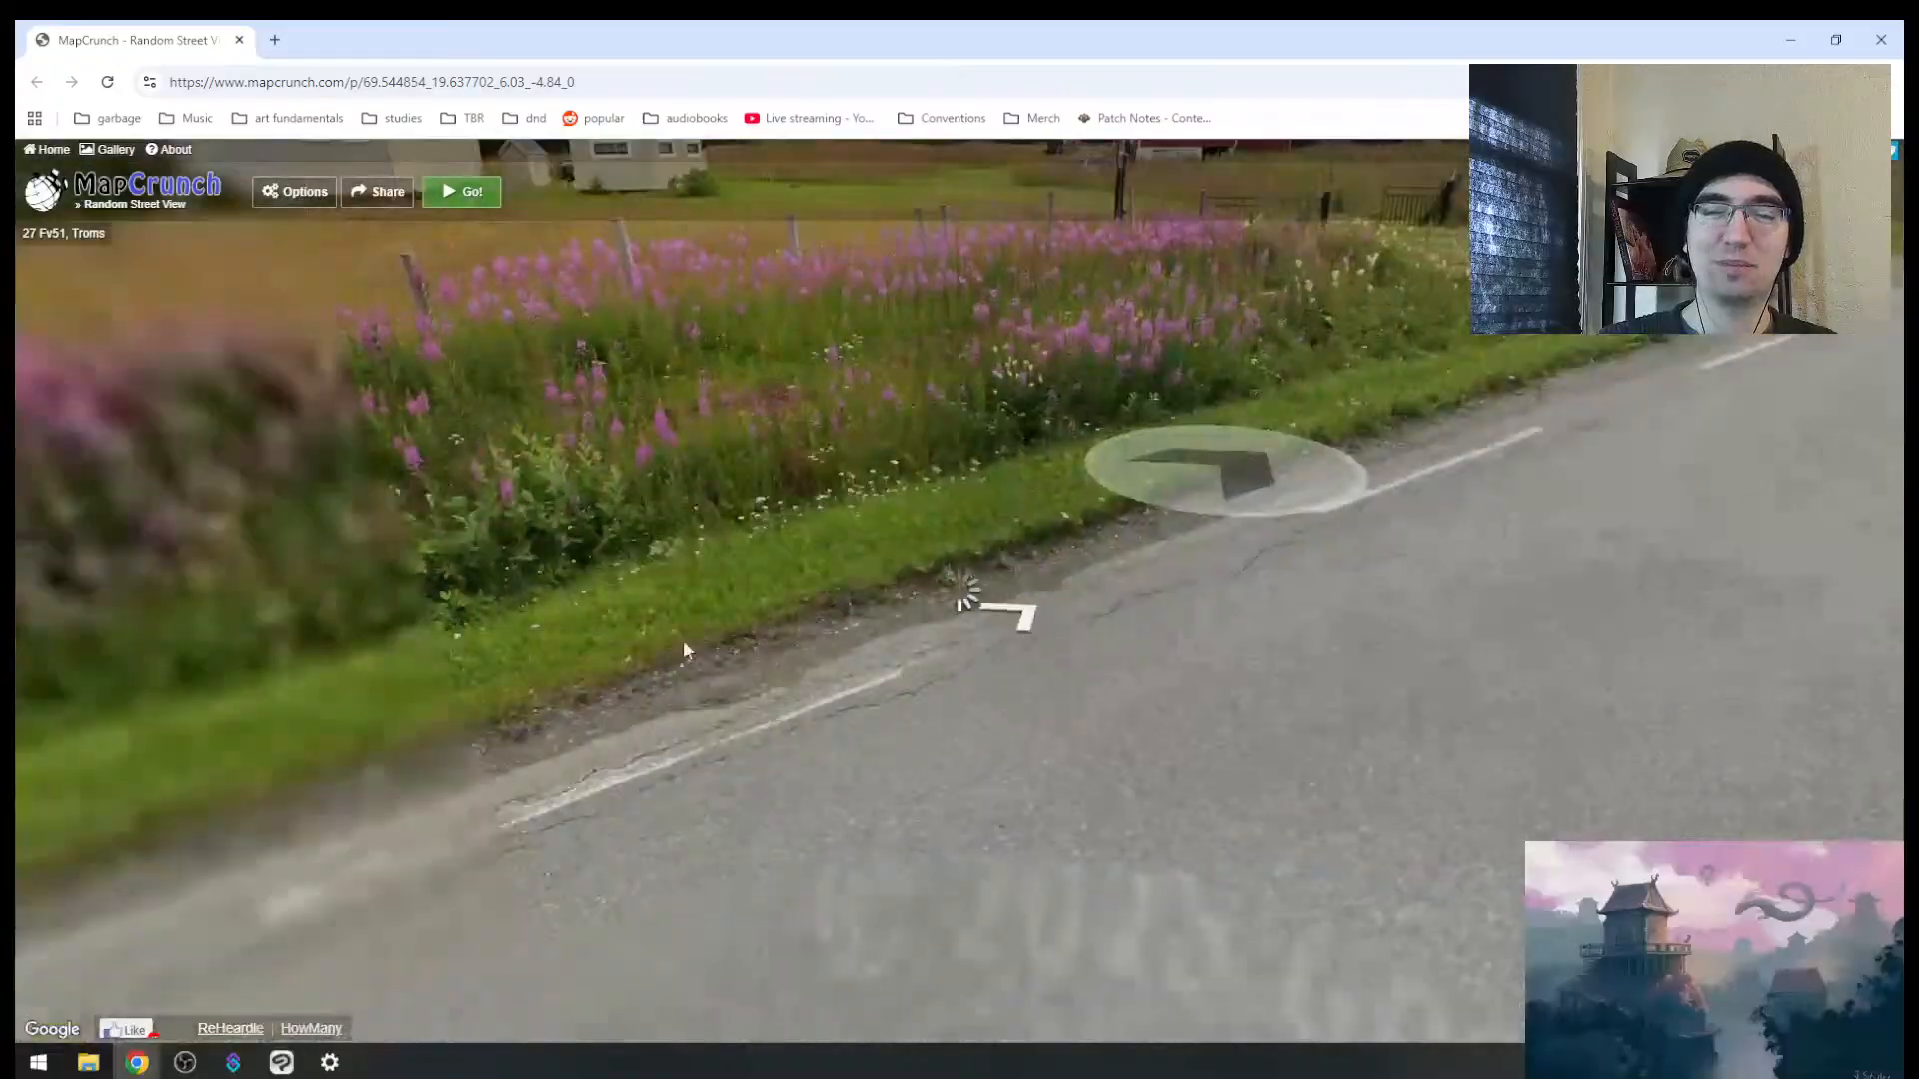
drag(685, 650, 1479, 720)
drag(840, 611, 1327, 680)
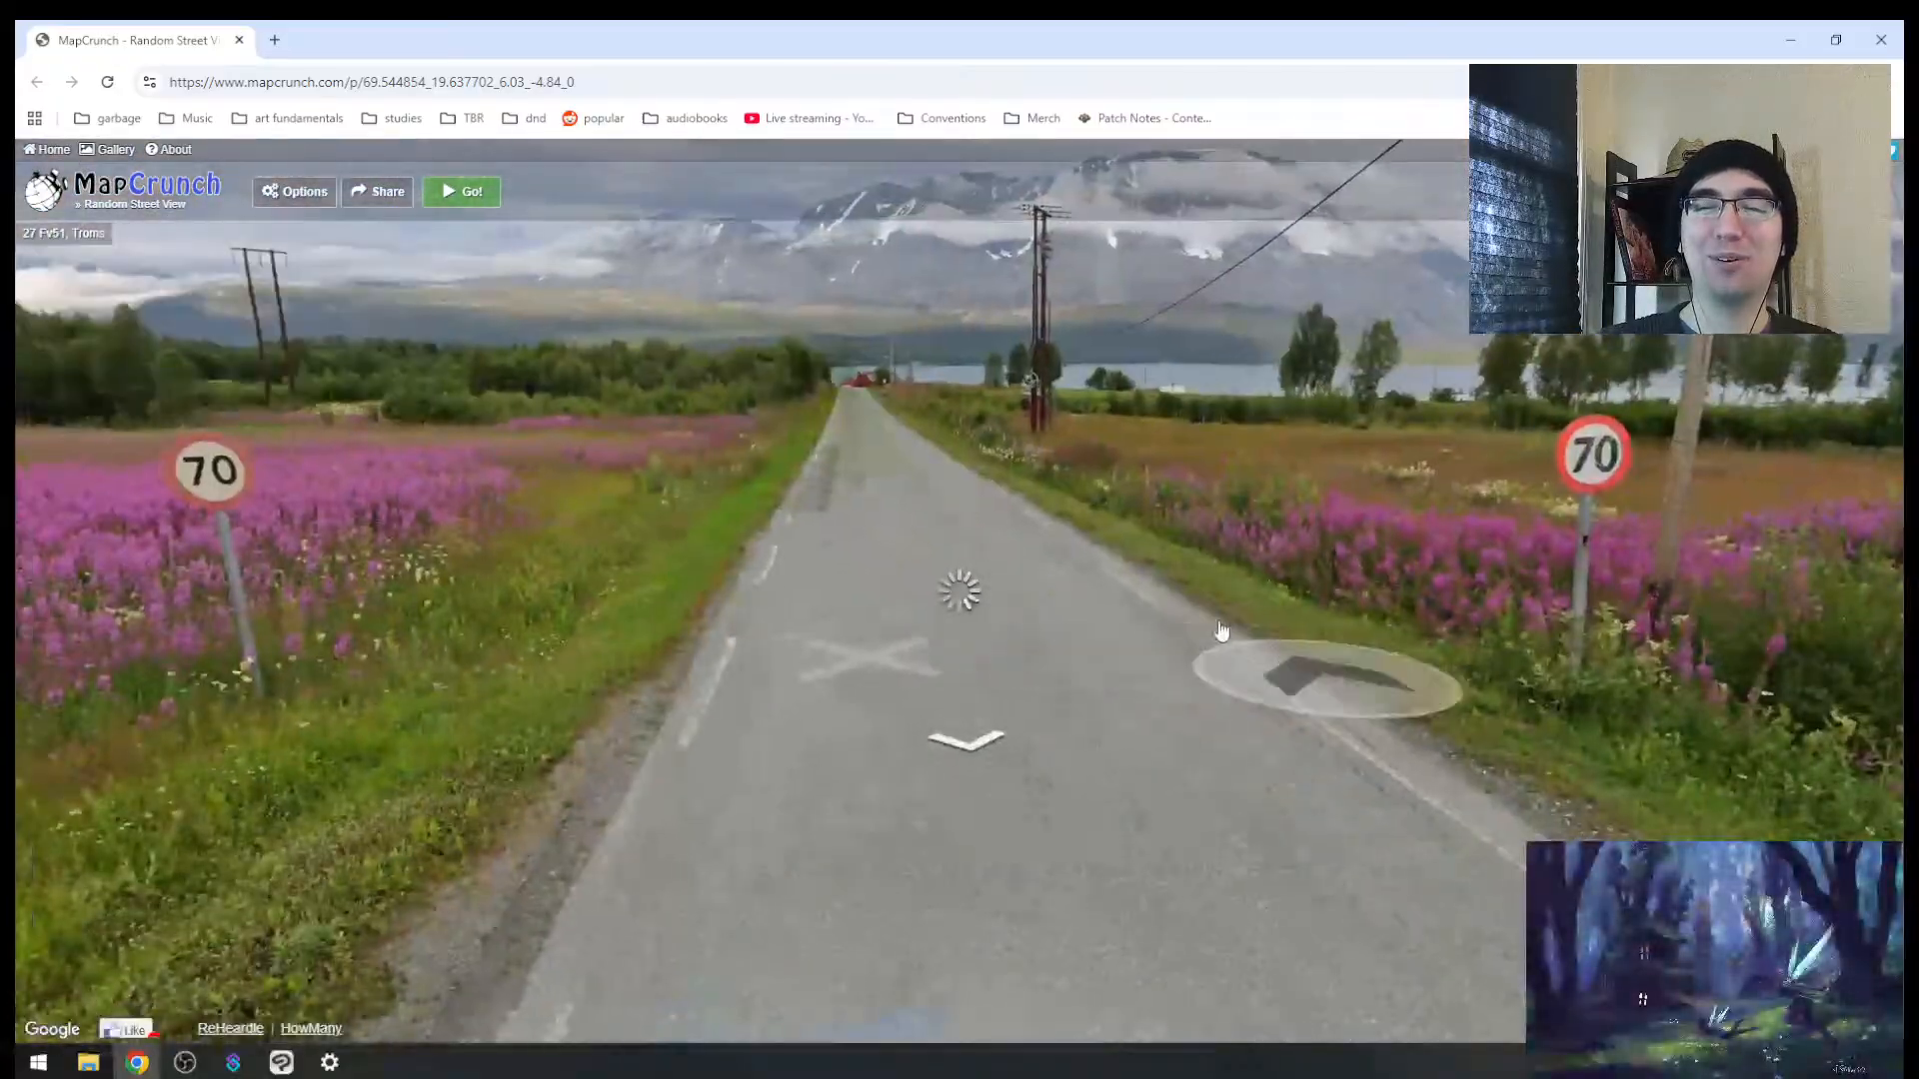
drag(1111, 595, 1309, 684)
drag(1204, 553, 1401, 624)
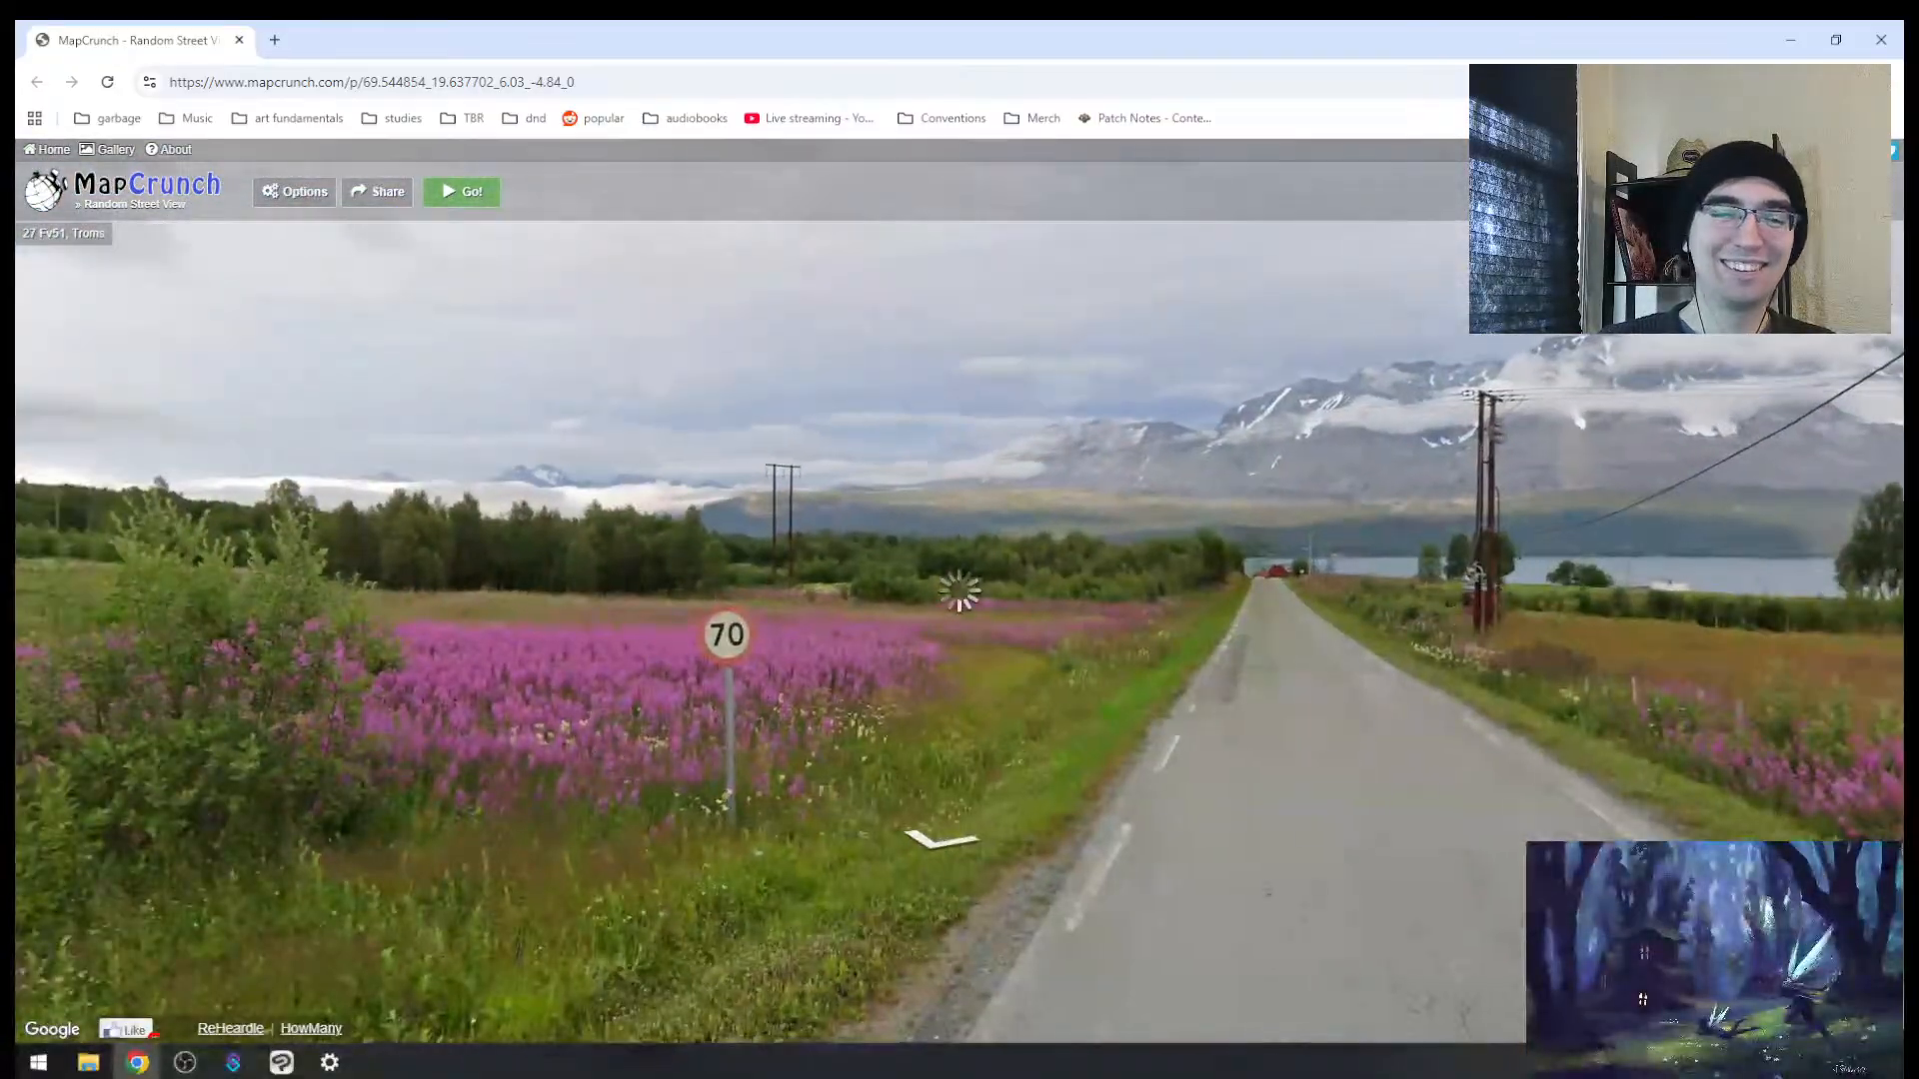
drag(599, 594, 1100, 643)
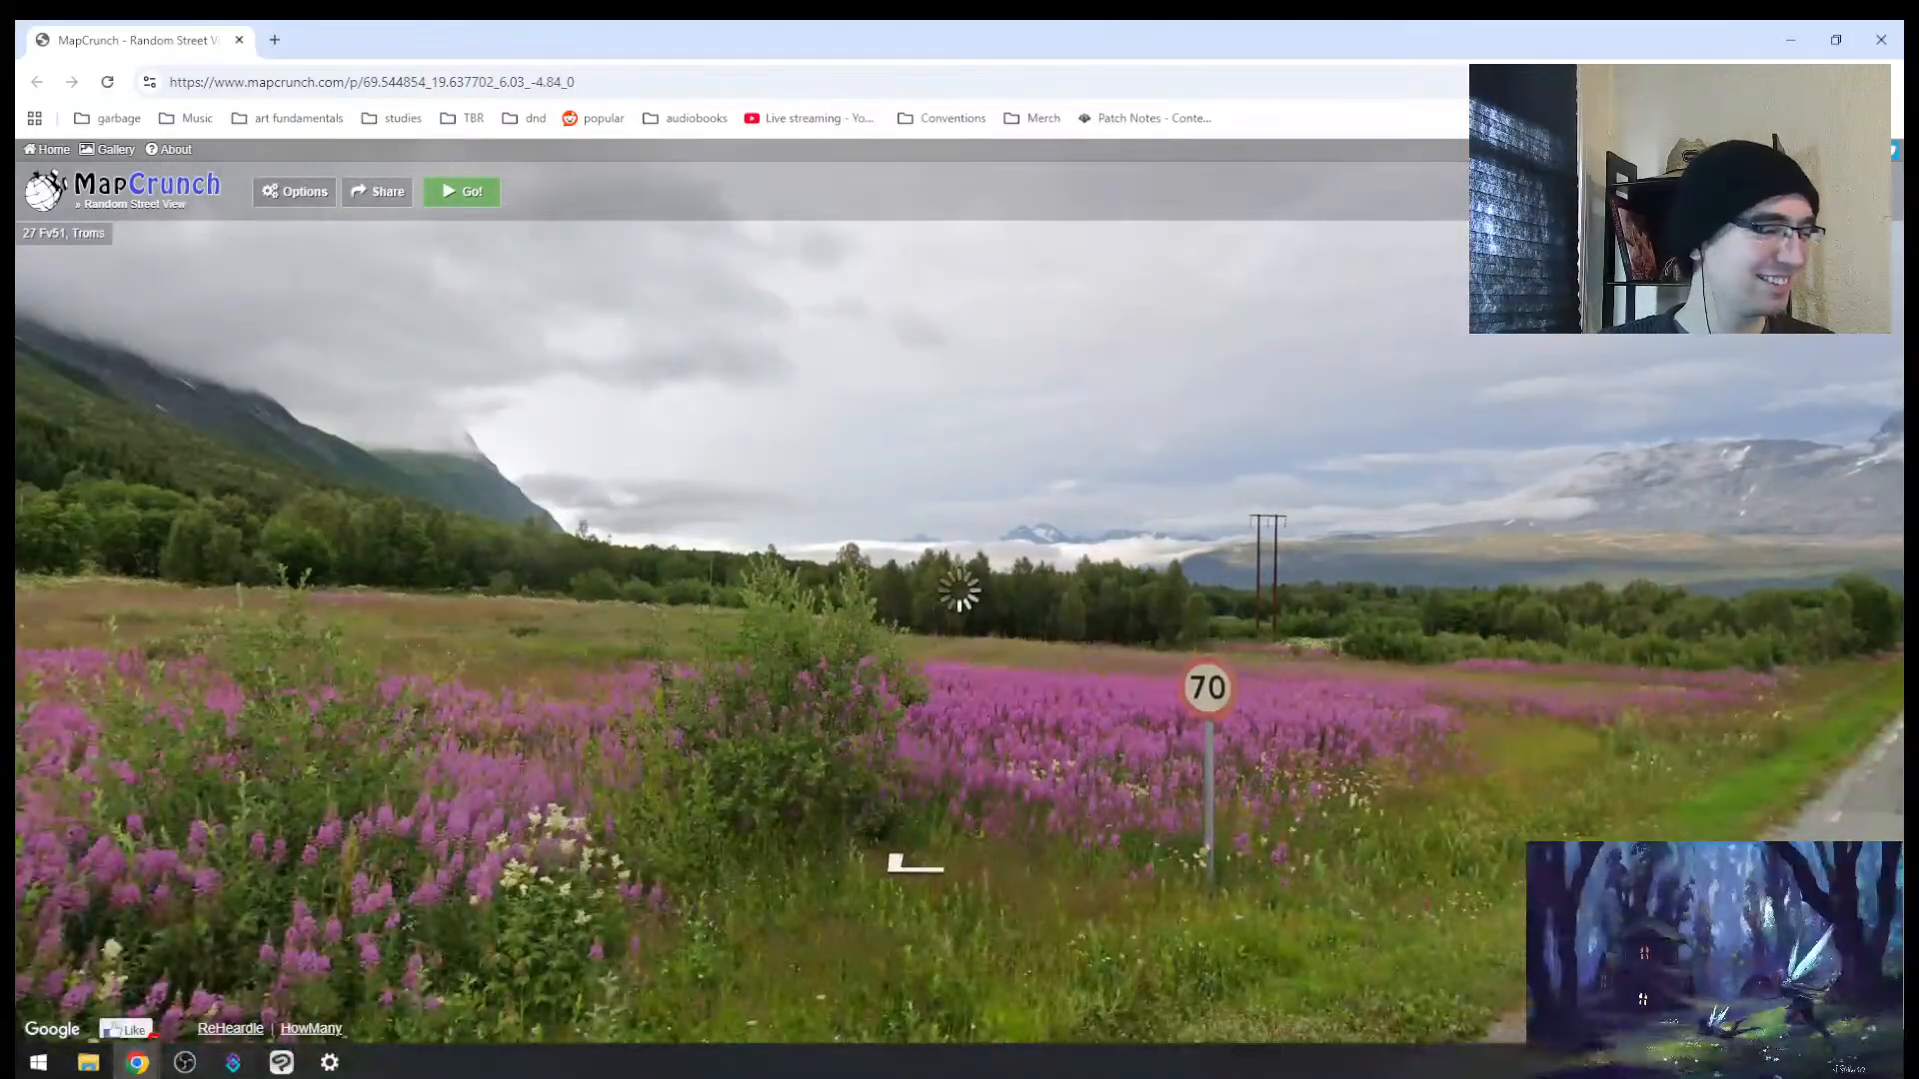
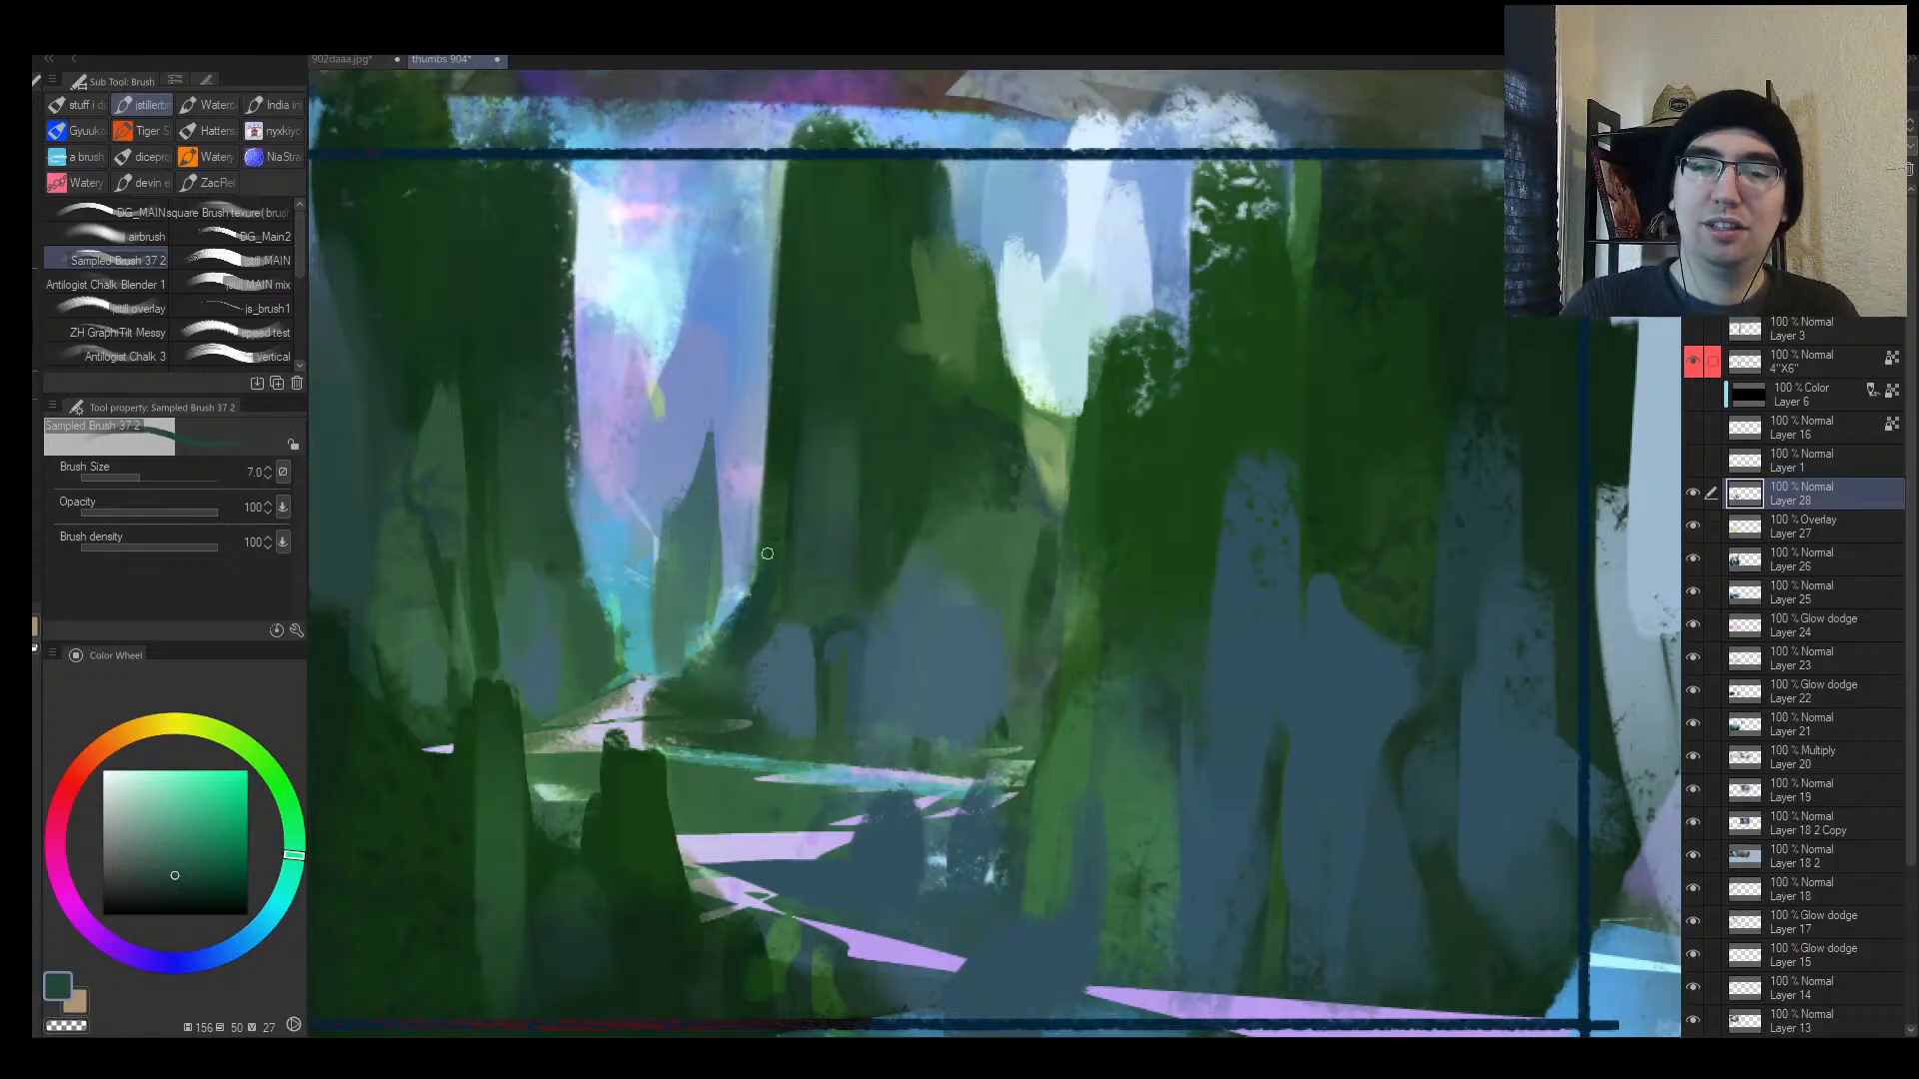
Step: Zoom and mirror the sheet to review thumbnail 4 beside the empty frame 5
key(alt+space)
drag(877, 512, 792, 561)
drag(1020, 513, 1130, 450)
key(h)
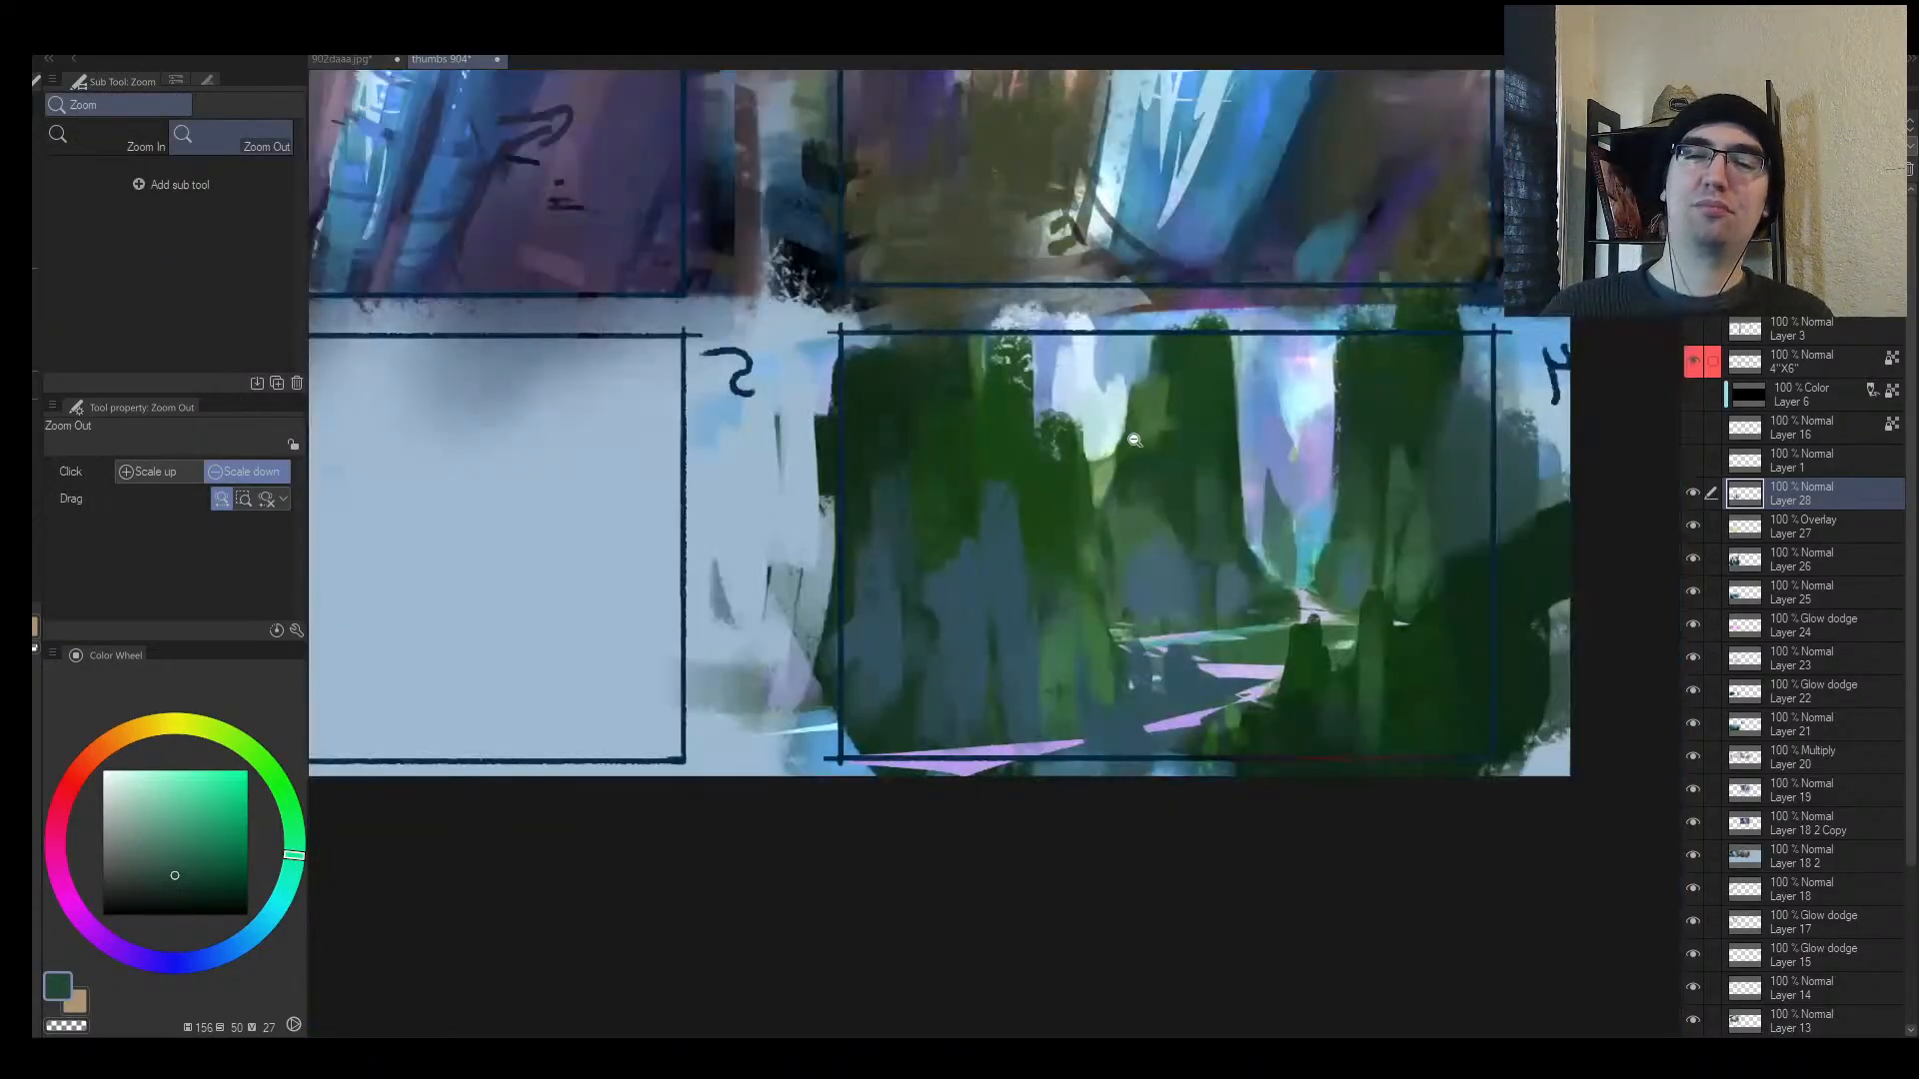
drag(1215, 528, 984, 575)
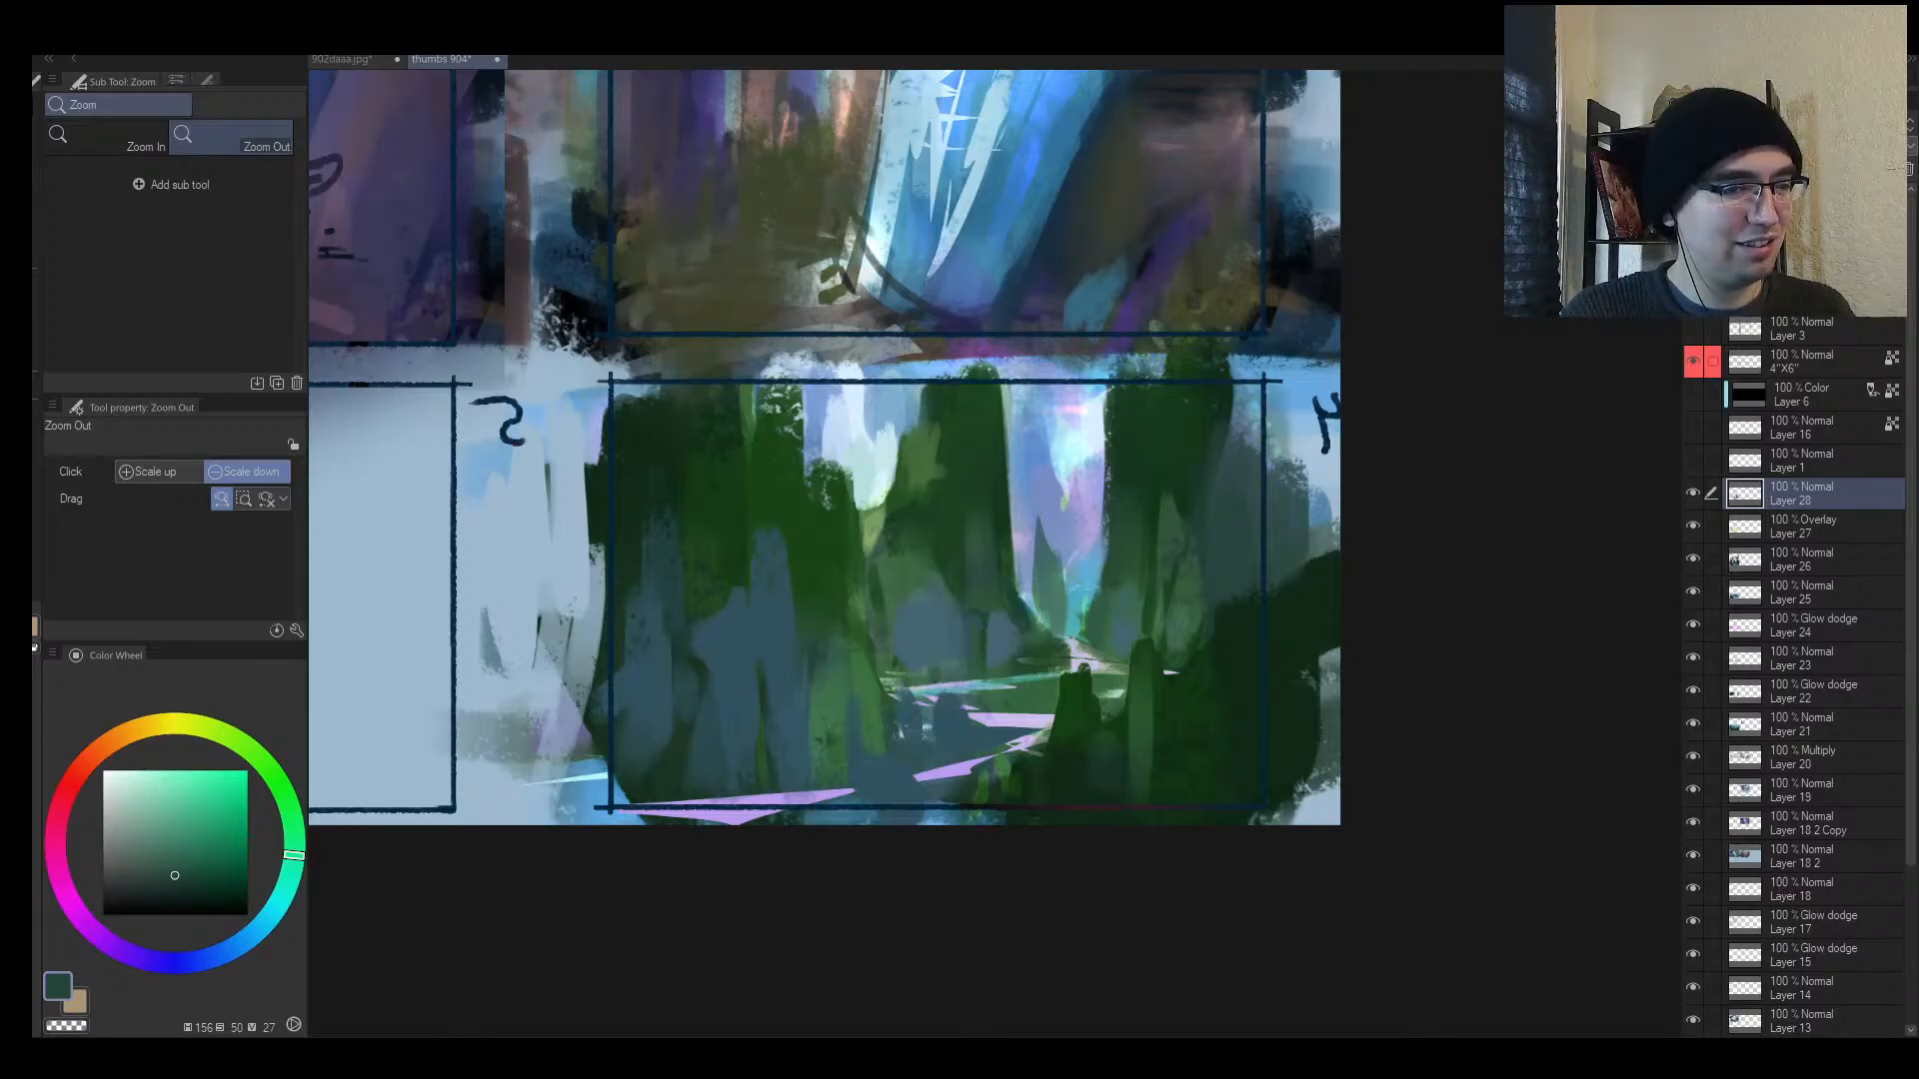
mouse_move(856, 600)
mouse_down()
mouse_move(822, 633)
mouse_move(835, 623)
mouse_up()
key(h)
drag(1295, 541, 822, 571)
mouse_move(779, 576)
mouse_down()
mouse_move(765, 603)
mouse_move(771, 518)
mouse_up()
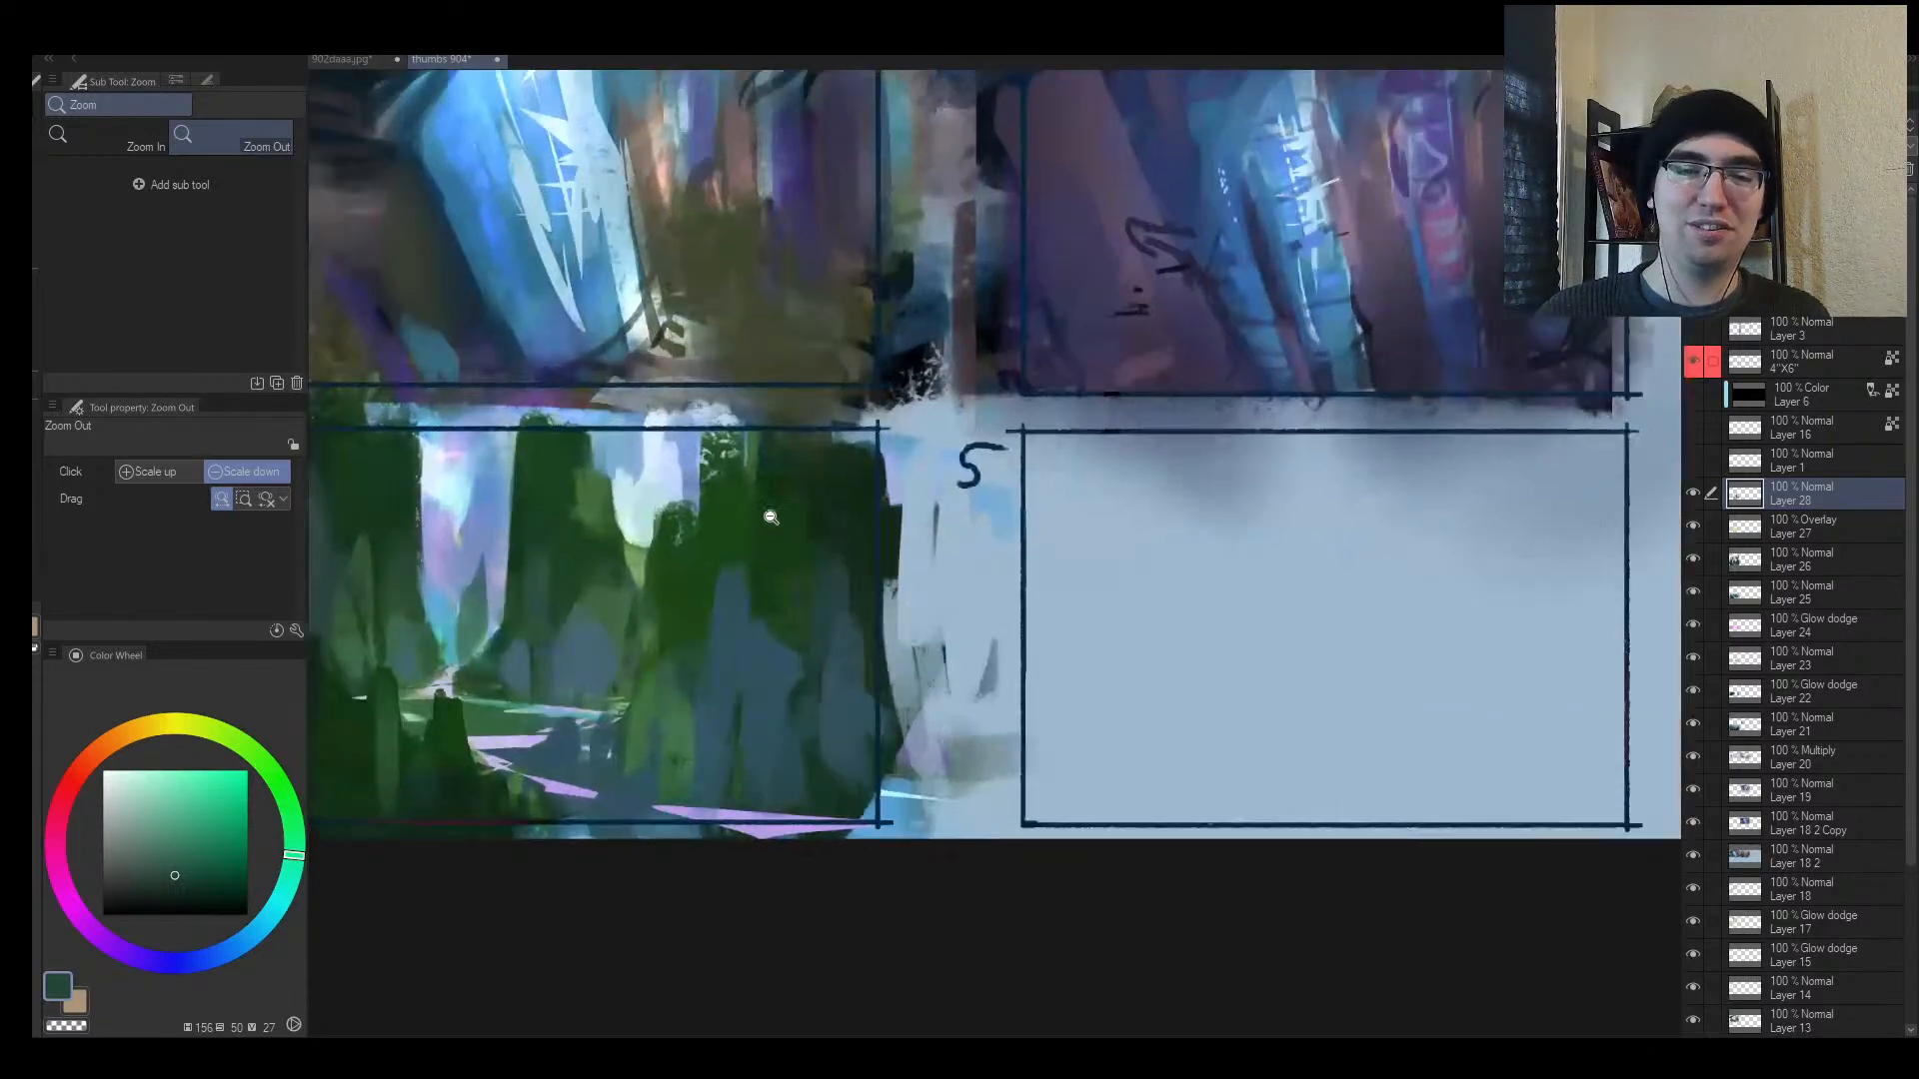
drag(588, 559, 635, 544)
Step: Paint sampled light blue and teal down the gap left of frame 5 with a larger brush
alt+click(397, 643)
key(])
key(])
key(])
key(])
key(])
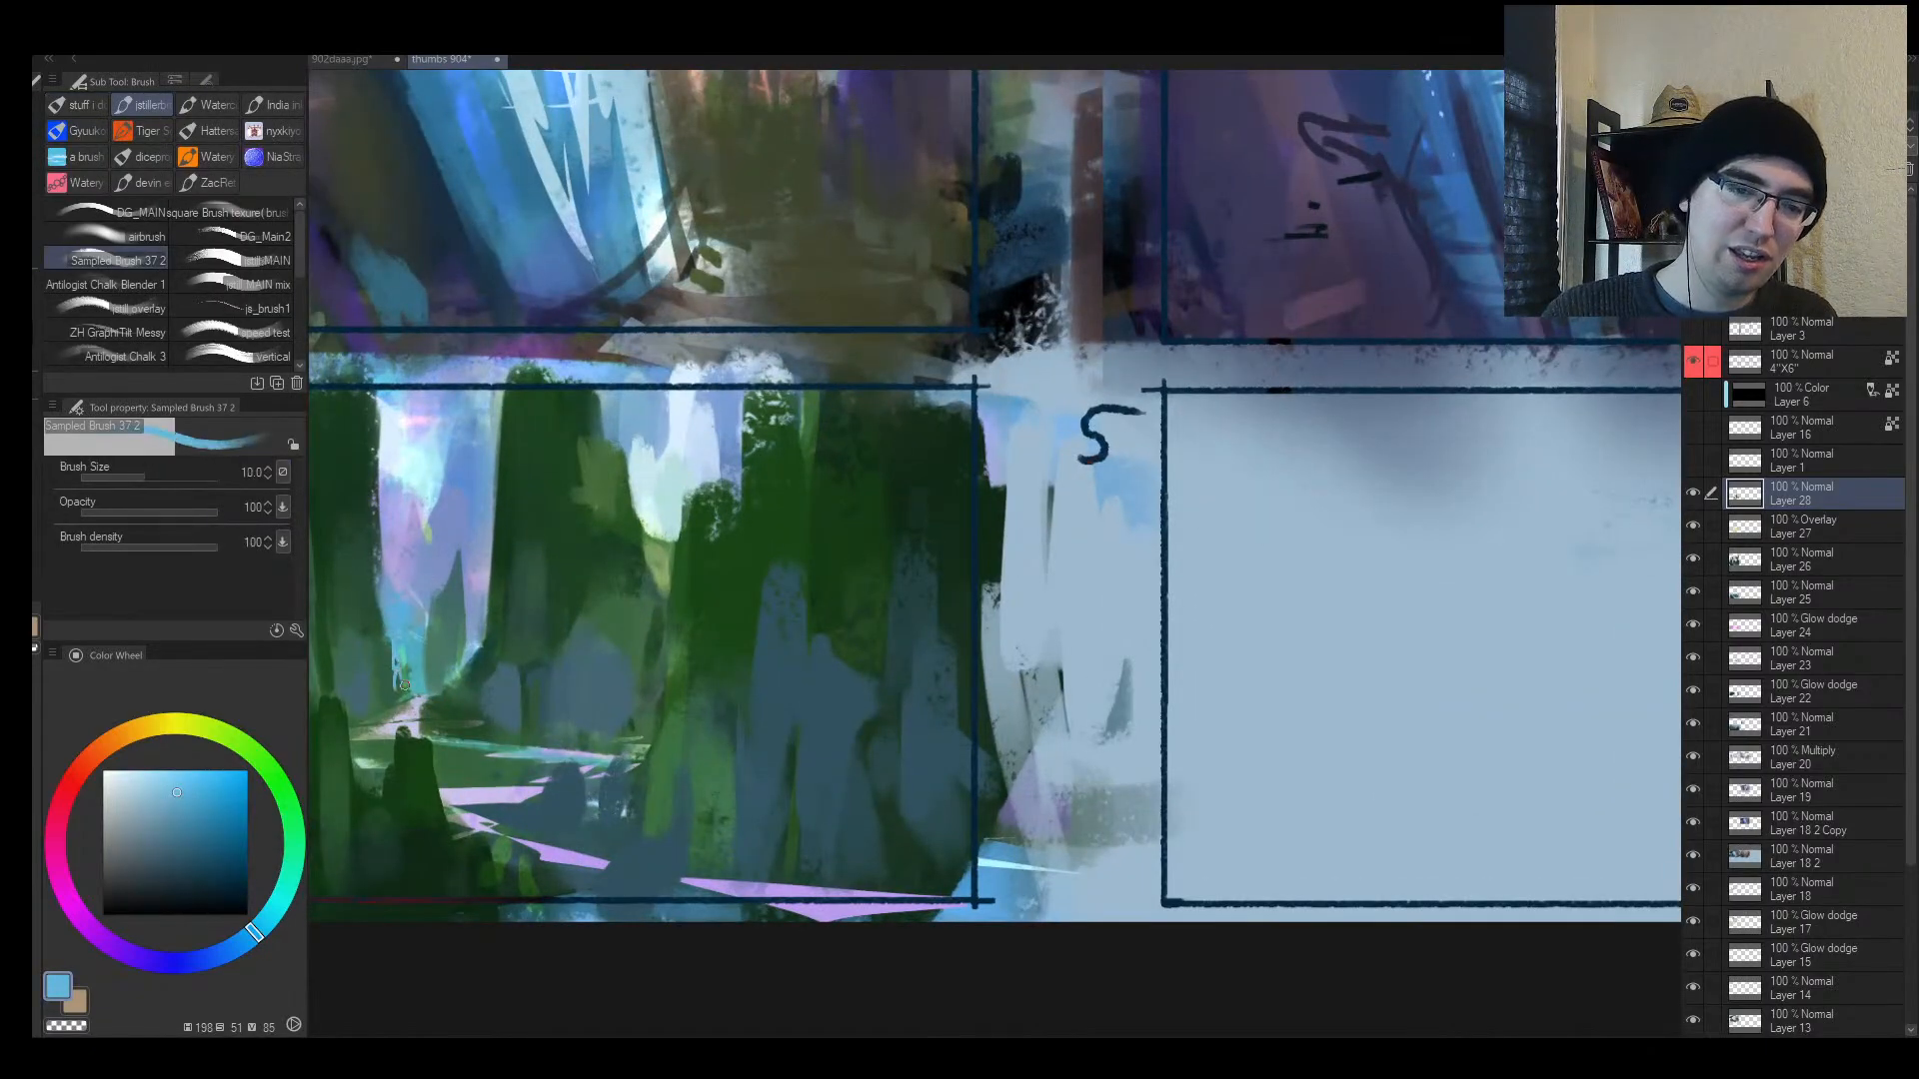
drag(393, 625, 408, 688)
alt+click(410, 656)
drag(535, 643, 499, 690)
mouse_move(604, 600)
mouse_down()
mouse_move(623, 469)
mouse_move(652, 552)
mouse_up()
alt+click(648, 500)
key(])
key(])
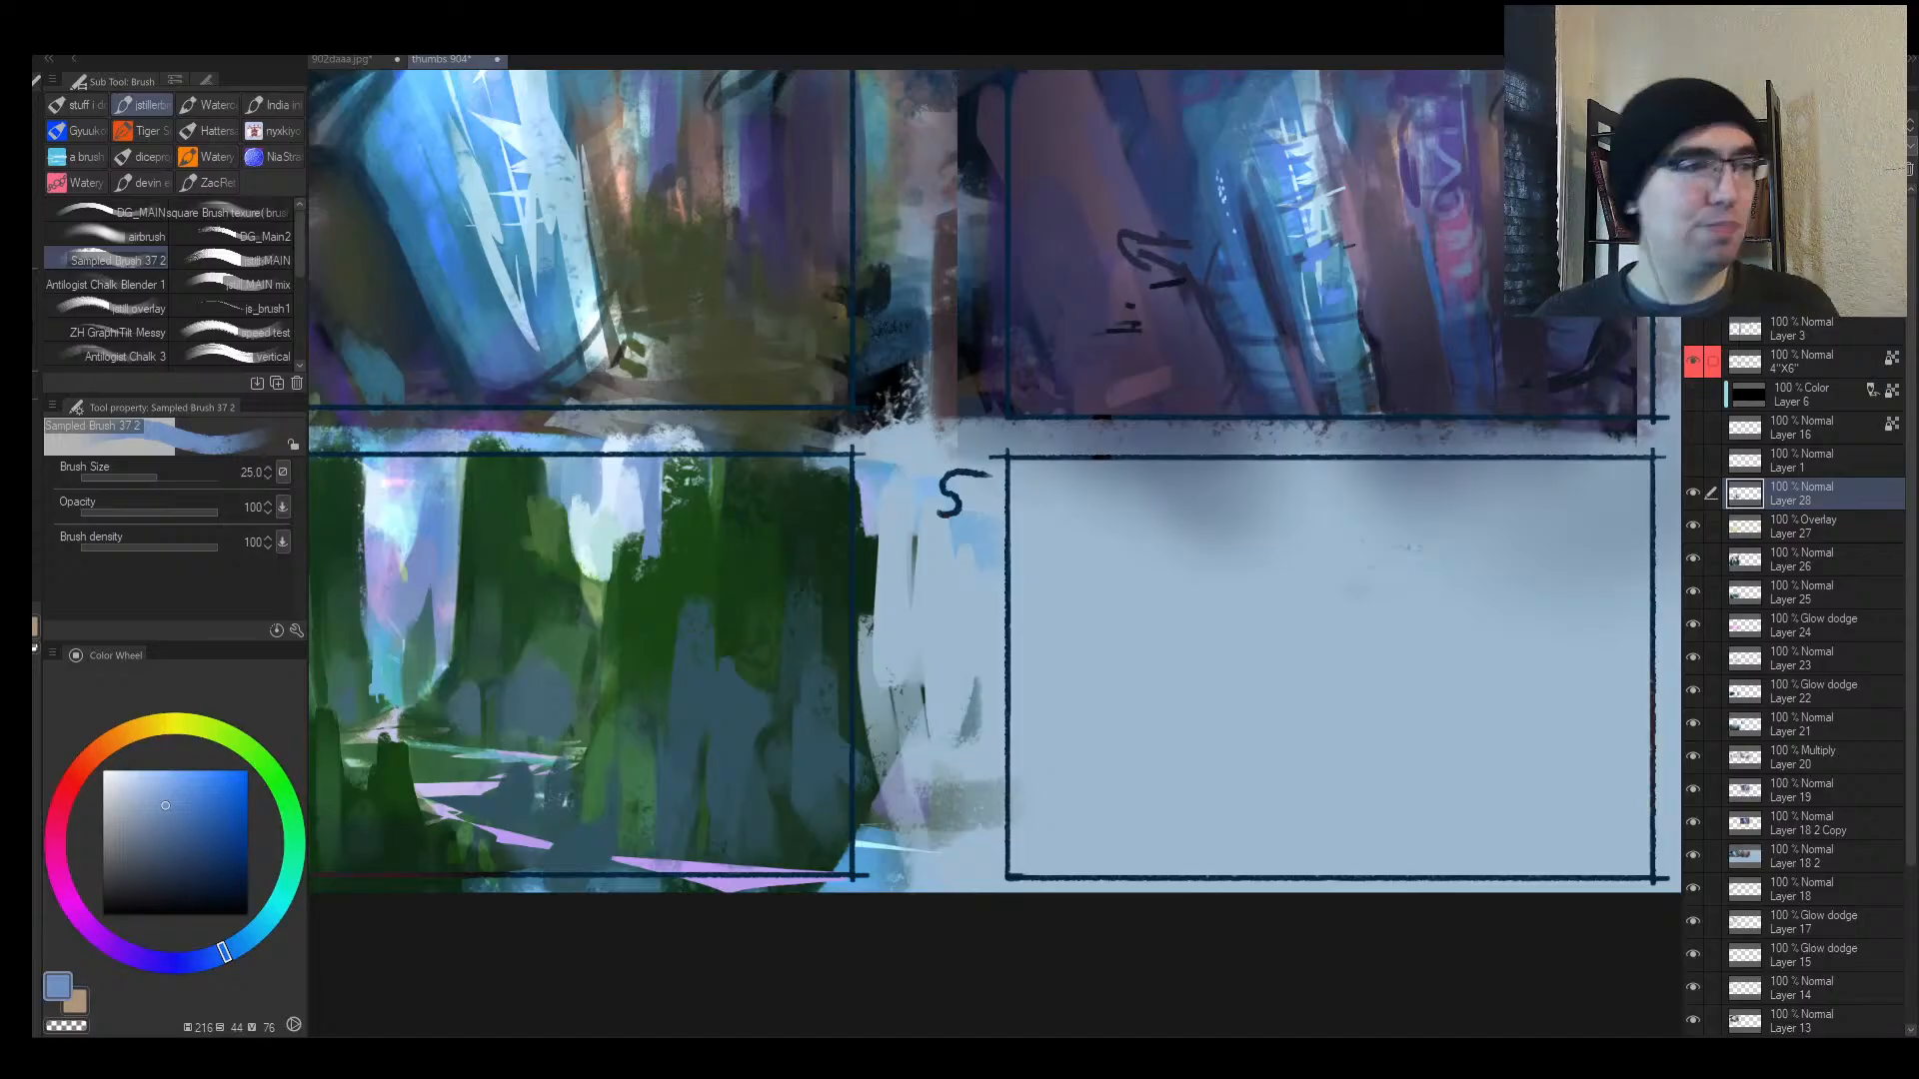
Step: Reframe on thumbnails 4 and 5 and eyedrop green, blue and pale blue
key(alt+space)
drag(914, 595, 851, 657)
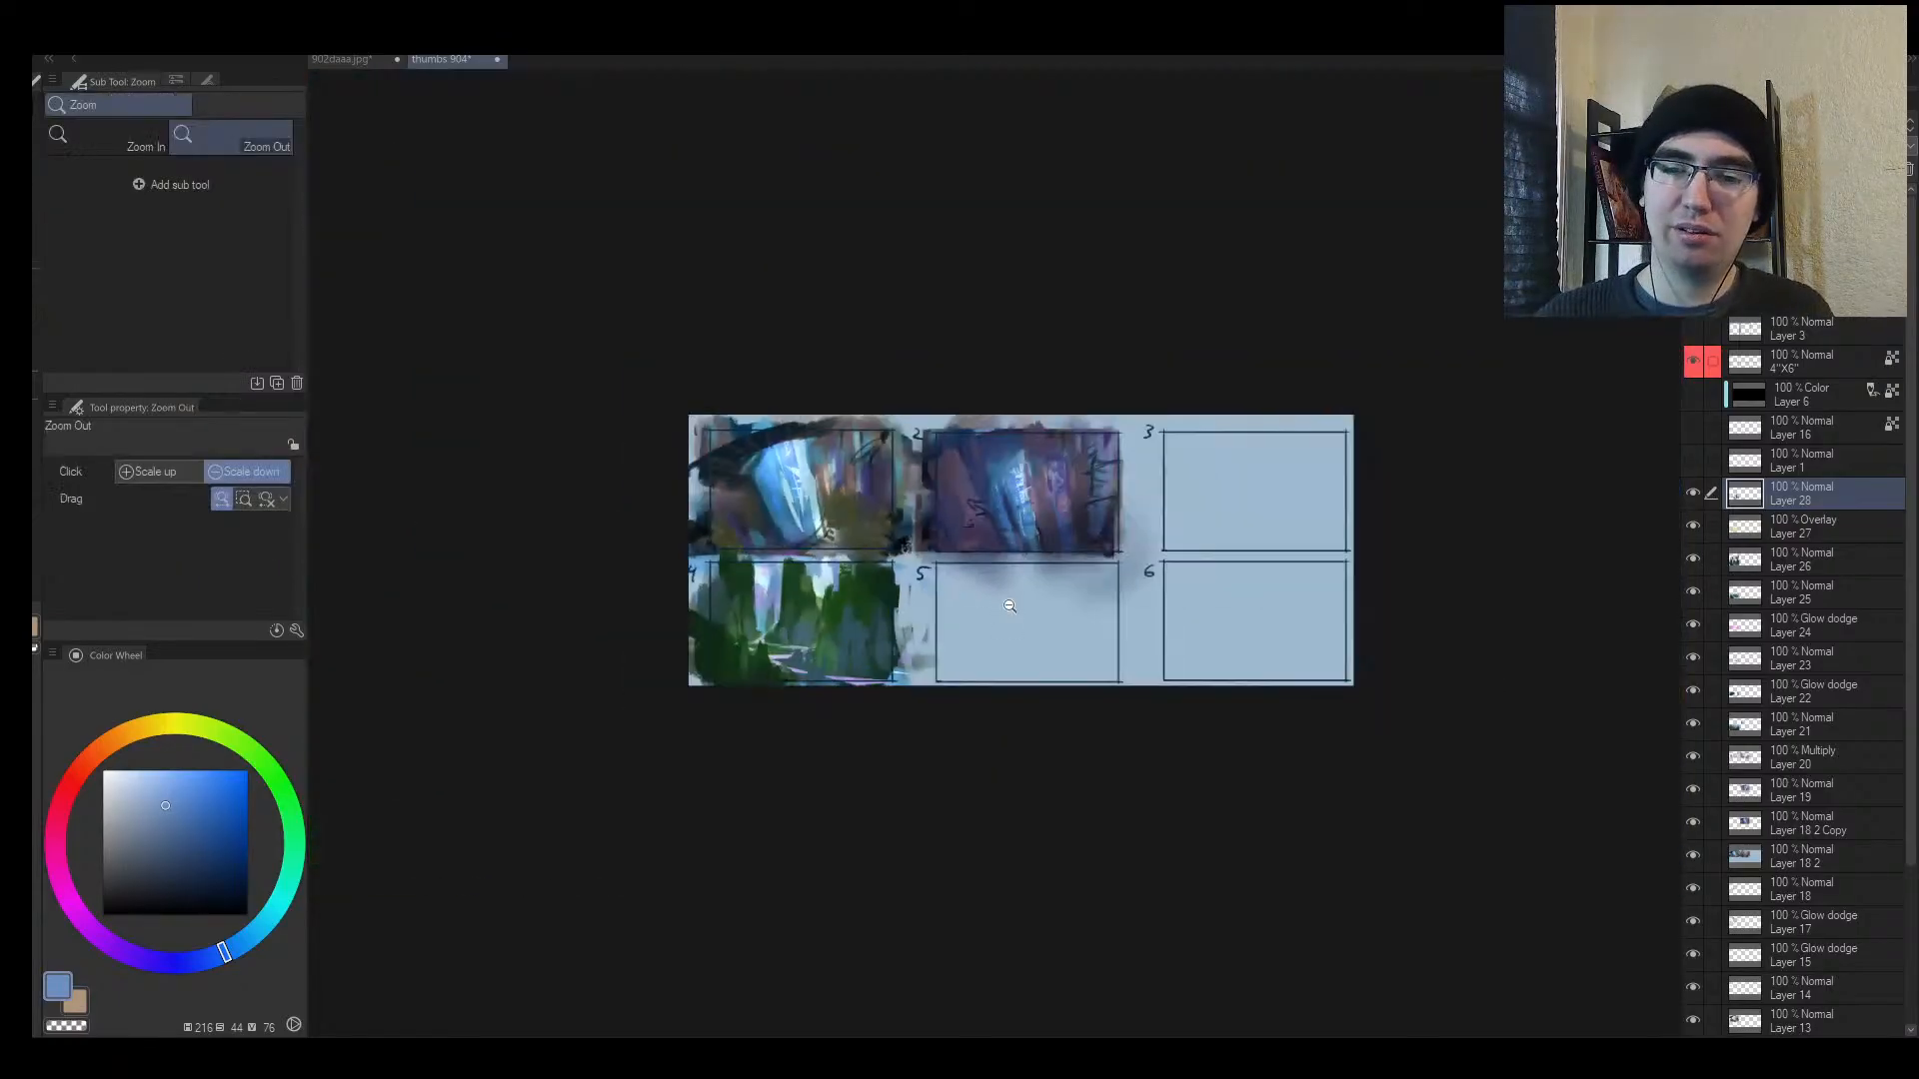
drag(989, 605, 976, 556)
drag(699, 578, 684, 600)
drag(562, 594, 534, 520)
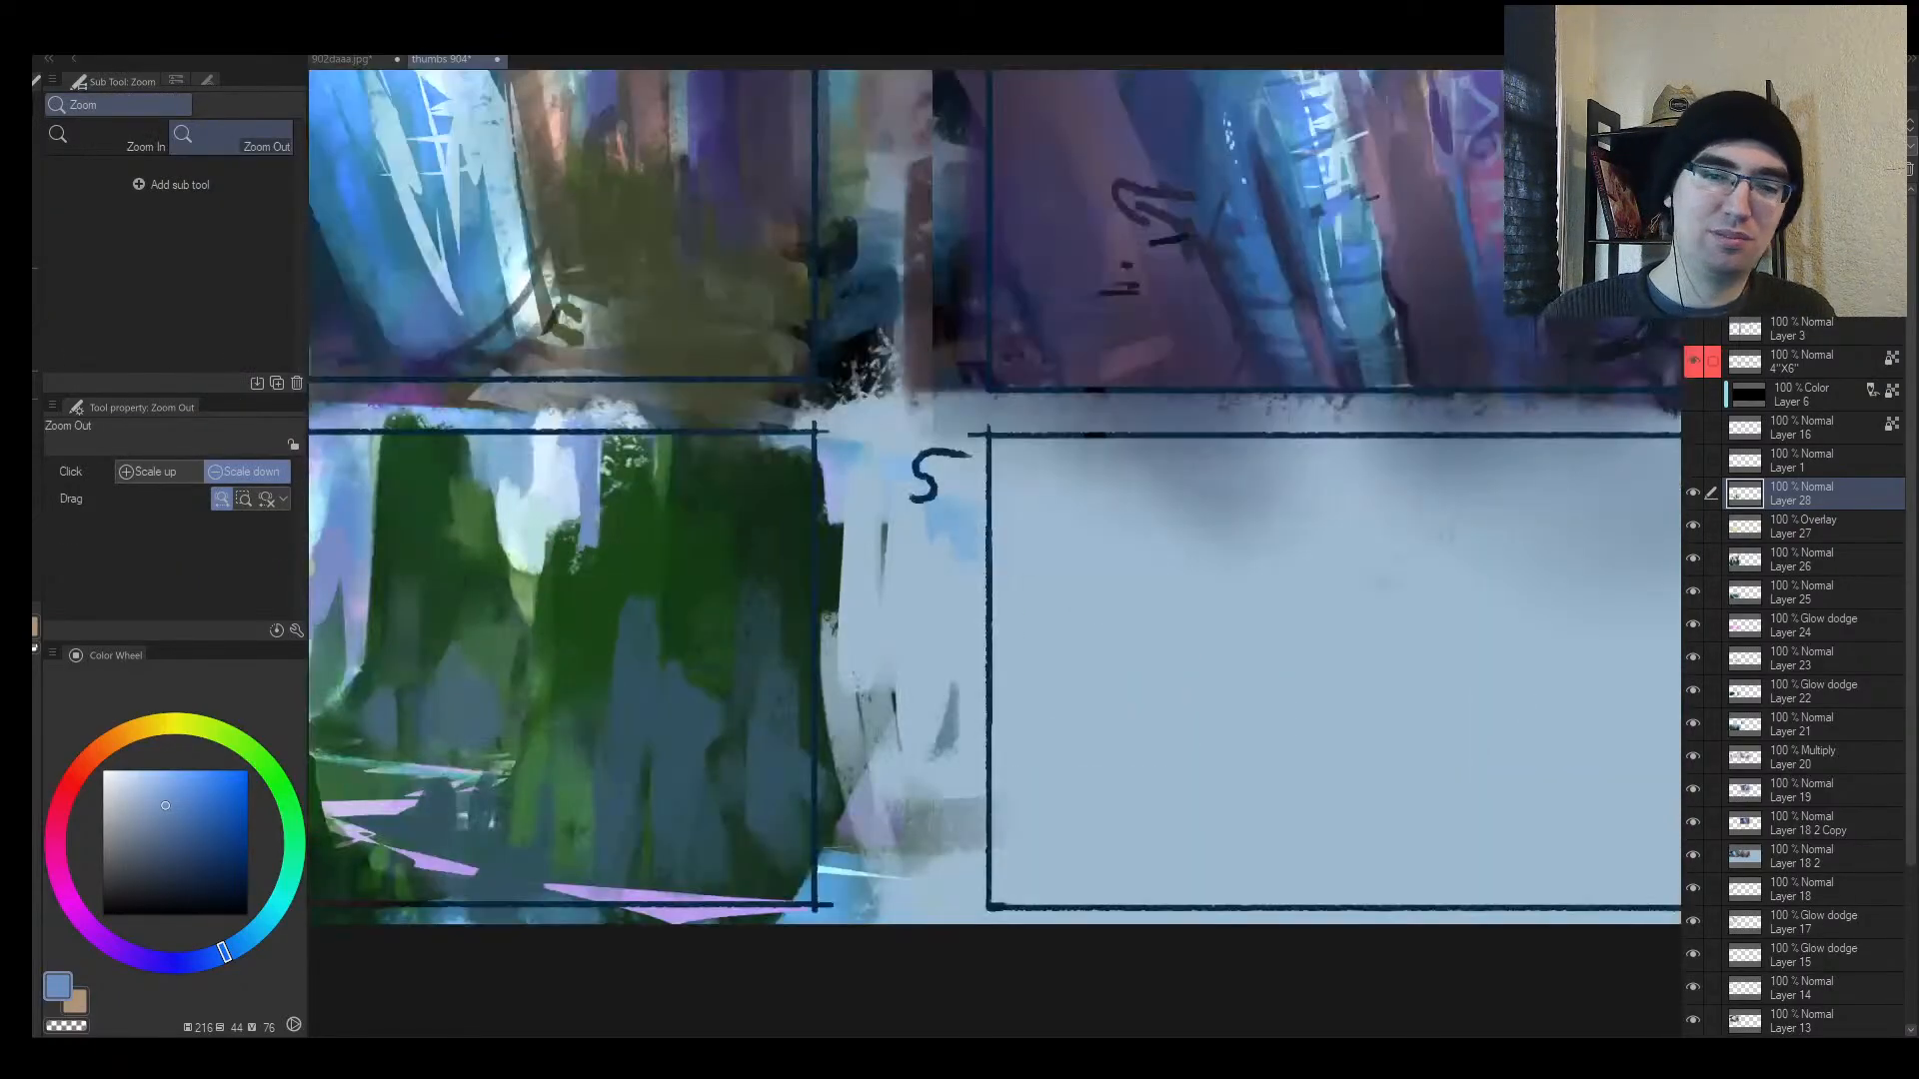
alt+click(490, 528)
alt+click(512, 499)
alt+click(532, 500)
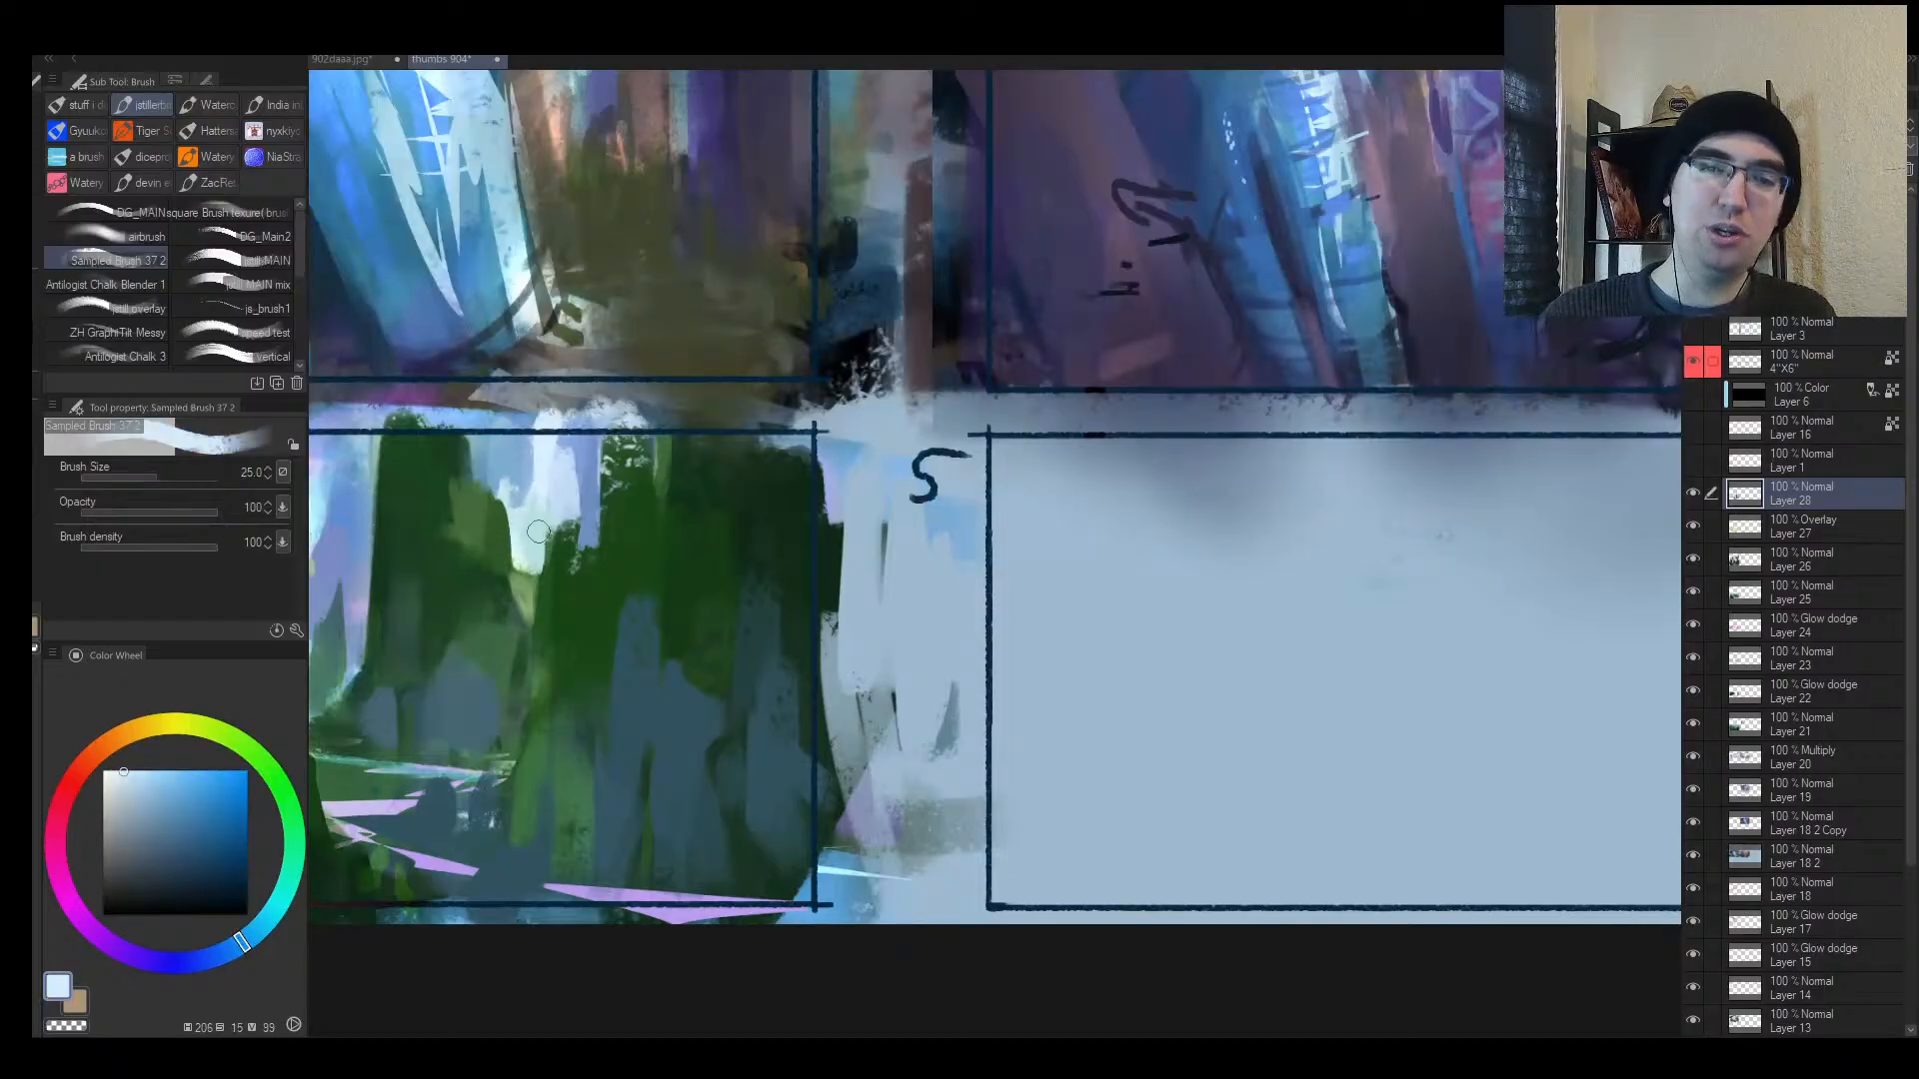
key(alt+space)
mouse_move(752, 487)
mouse_down()
mouse_move(664, 555)
mouse_move(678, 516)
mouse_up()
Step: Lay a pale zigzag, a mid-blue band and a pale sky mass across frame 5's top
key(bracketright)
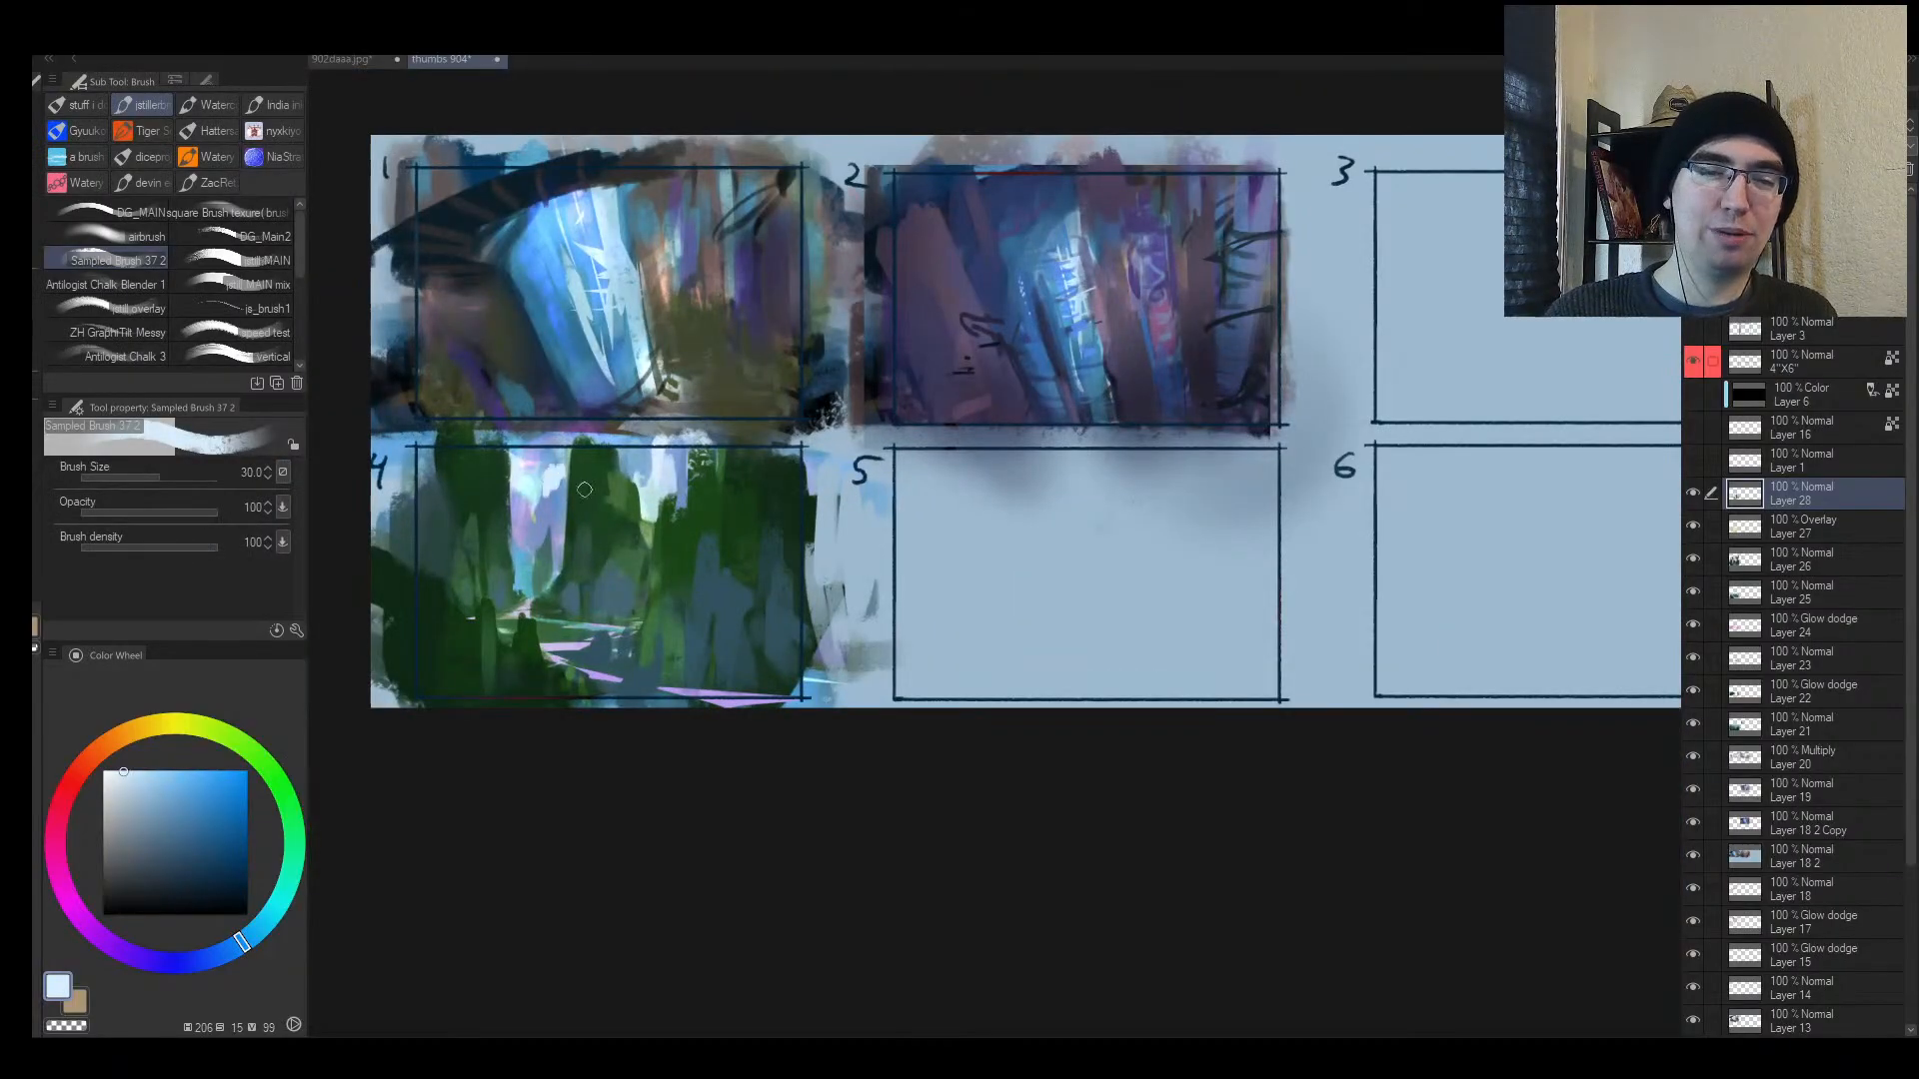
key(bracketright)
key(bracketright)
key(bracketright)
key(alt+space)
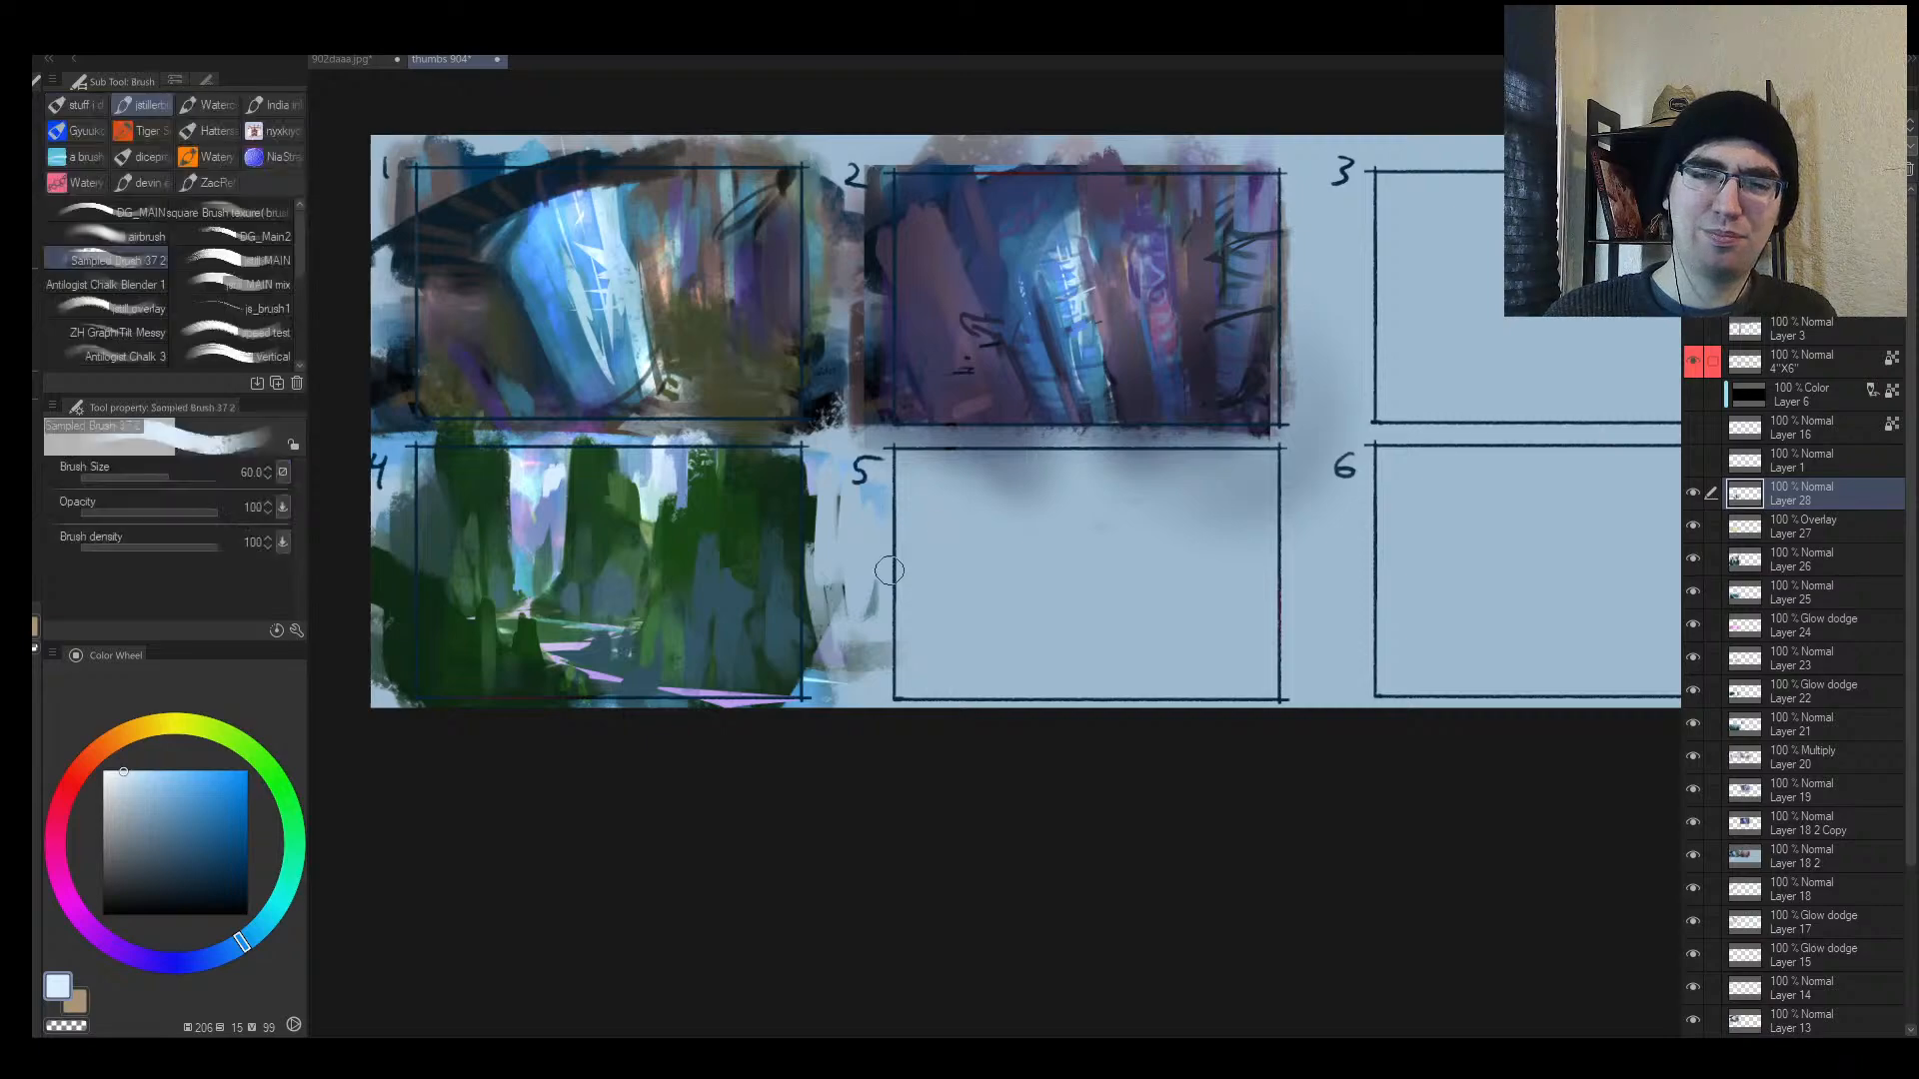
mouse_move(889, 571)
mouse_down()
mouse_move(933, 587)
mouse_move(936, 628)
mouse_up()
click(161, 797)
key(bracketright)
key(bracketright)
key(bracketright)
key(bracketright)
key(bracketright)
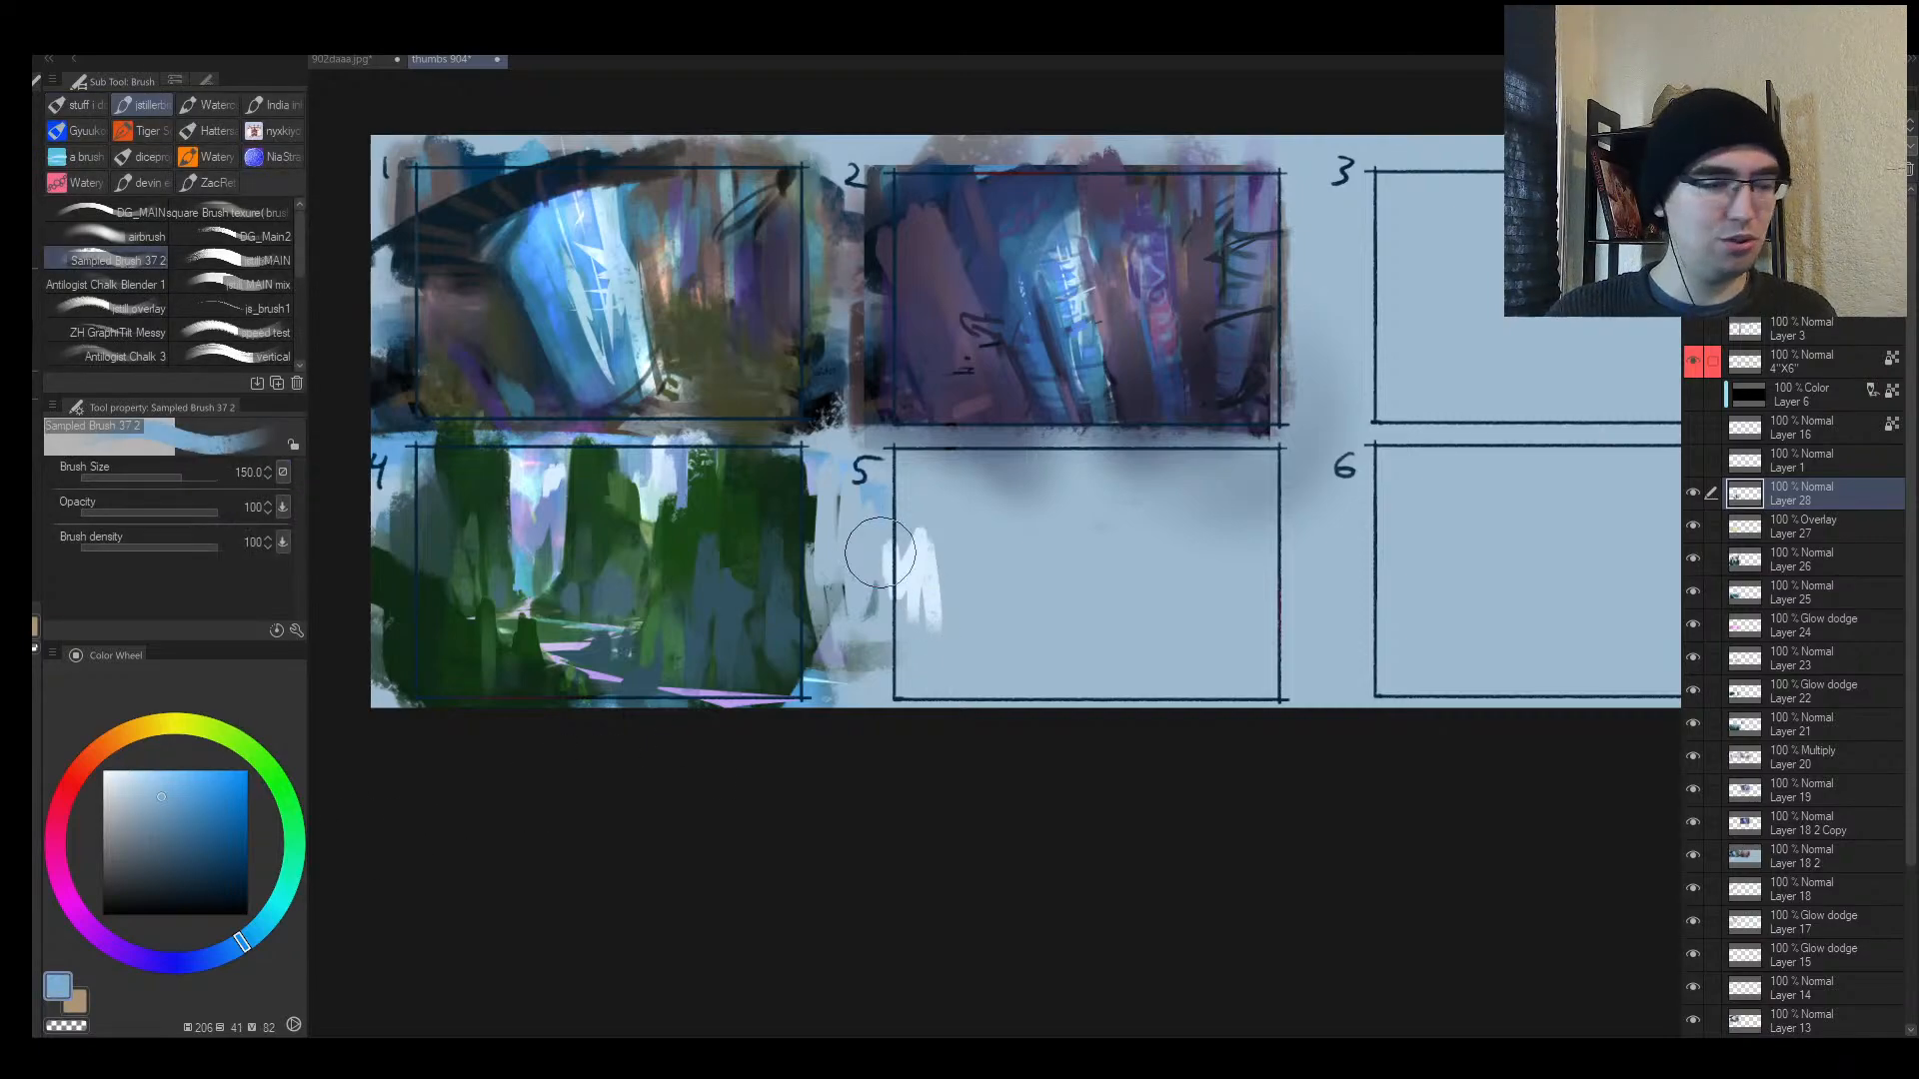
key(bracketright)
mouse_move(870, 573)
mouse_down()
mouse_move(968, 518)
mouse_move(1105, 483)
mouse_up()
alt+click(740, 488)
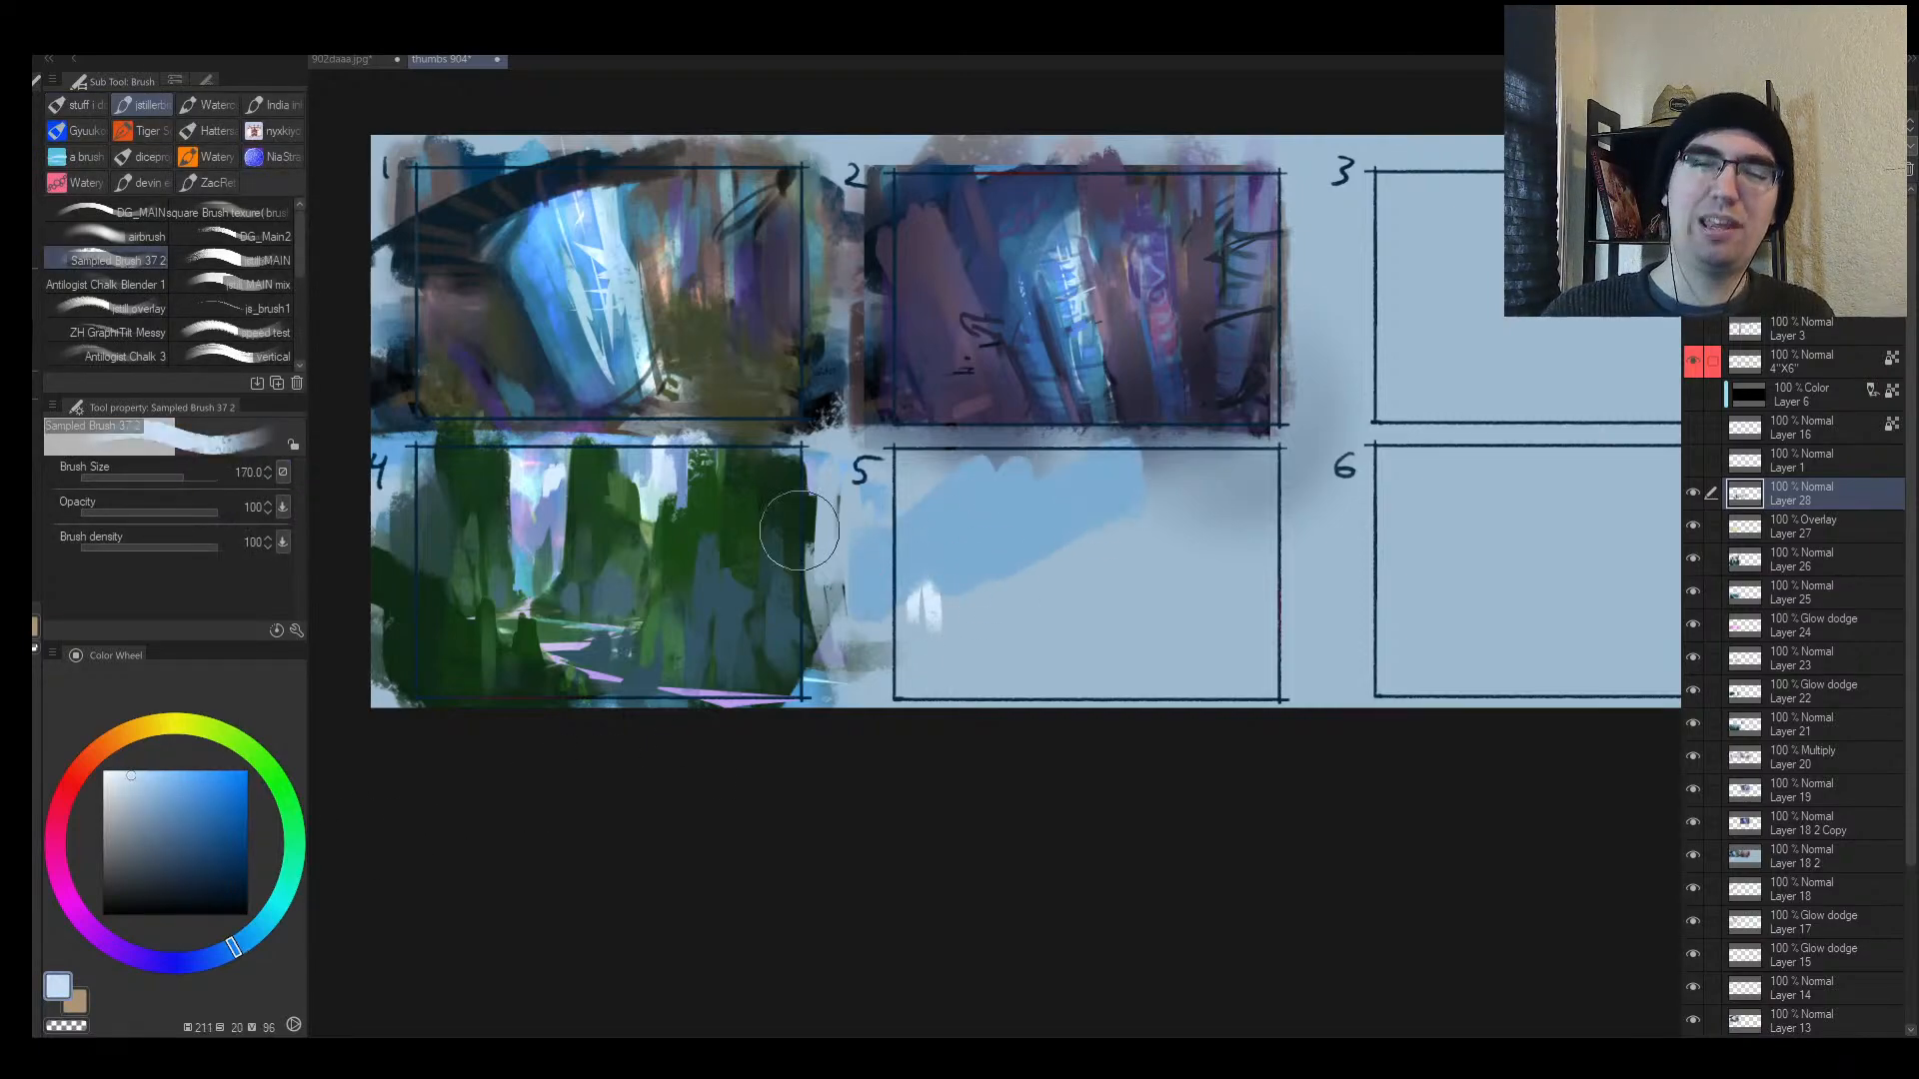
mouse_move(988, 560)
mouse_down()
mouse_move(951, 540)
mouse_move(1165, 497)
mouse_move(1139, 475)
mouse_up()
Step: Bring frames 5 and 6 into view and paint sampled blue along frame 5's left side
key(alt+space)
drag(629, 586, 676, 517)
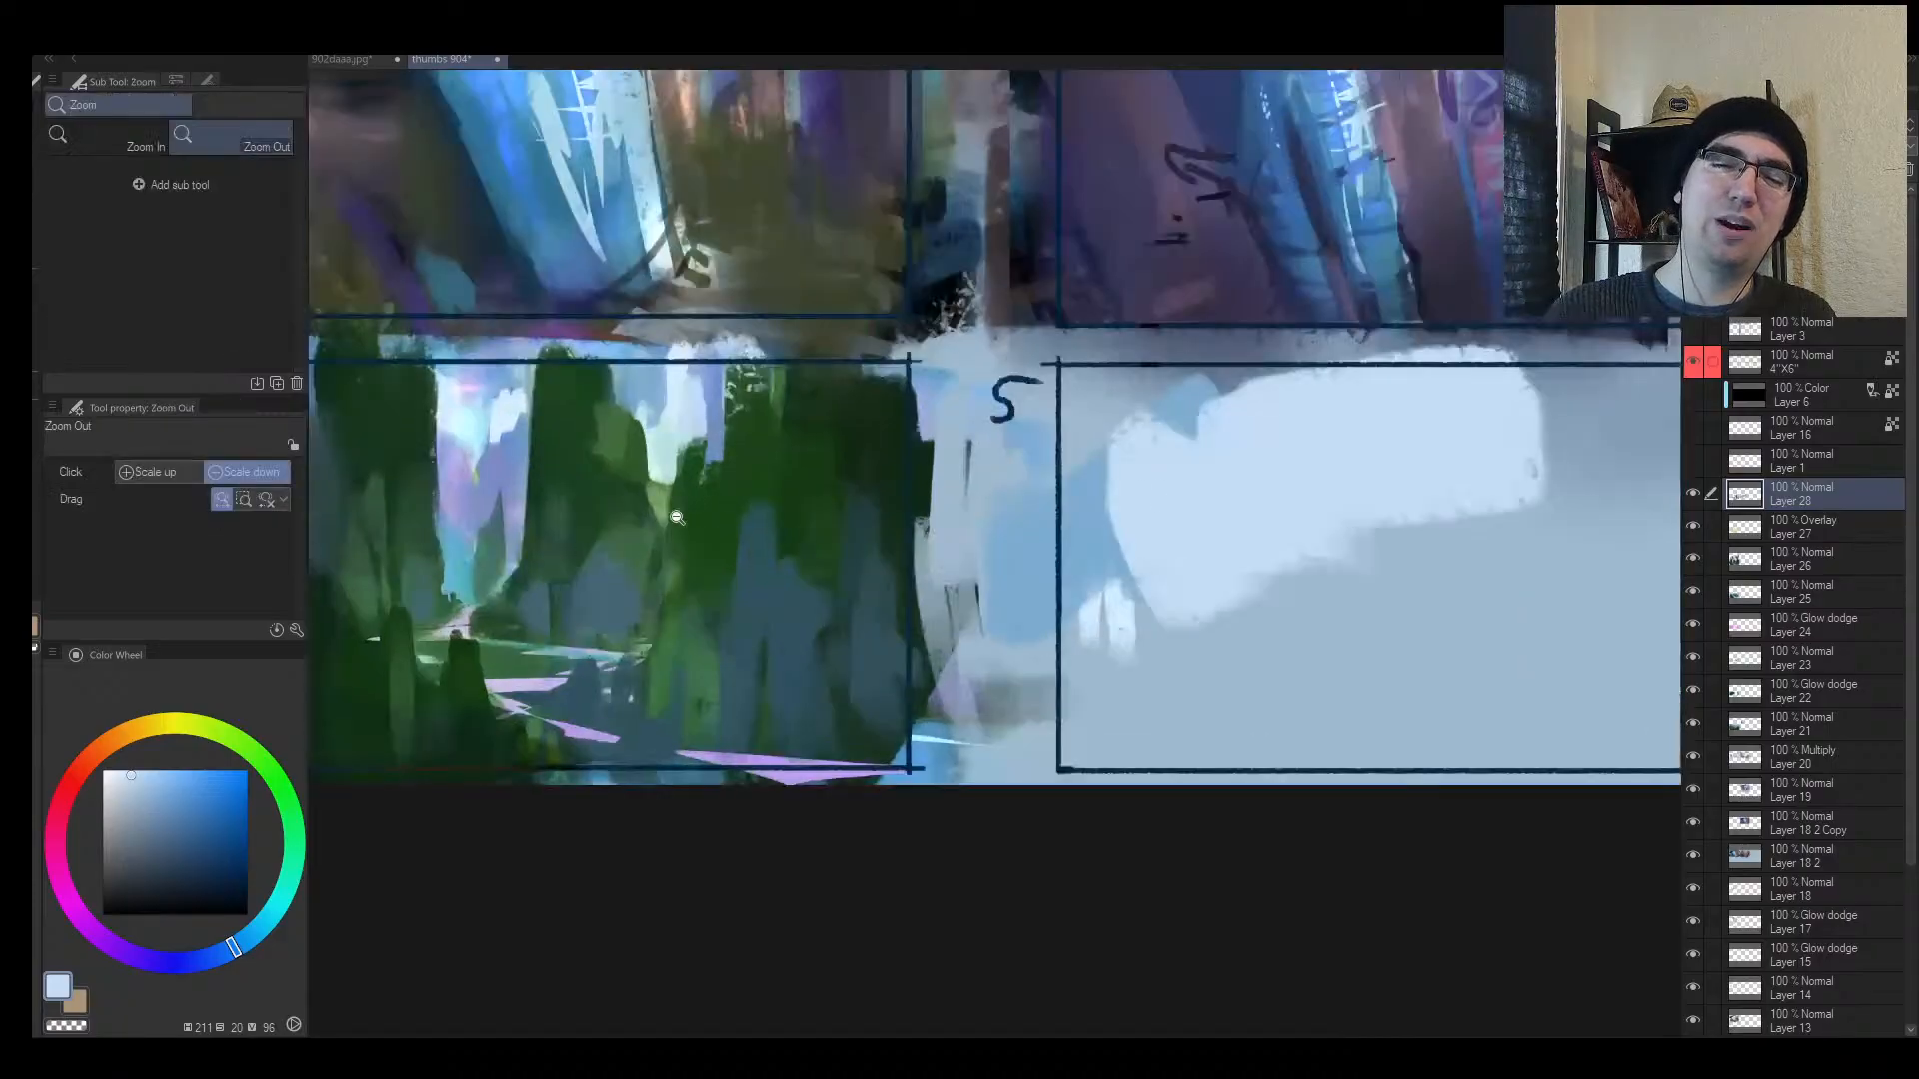
alt+click(858, 420)
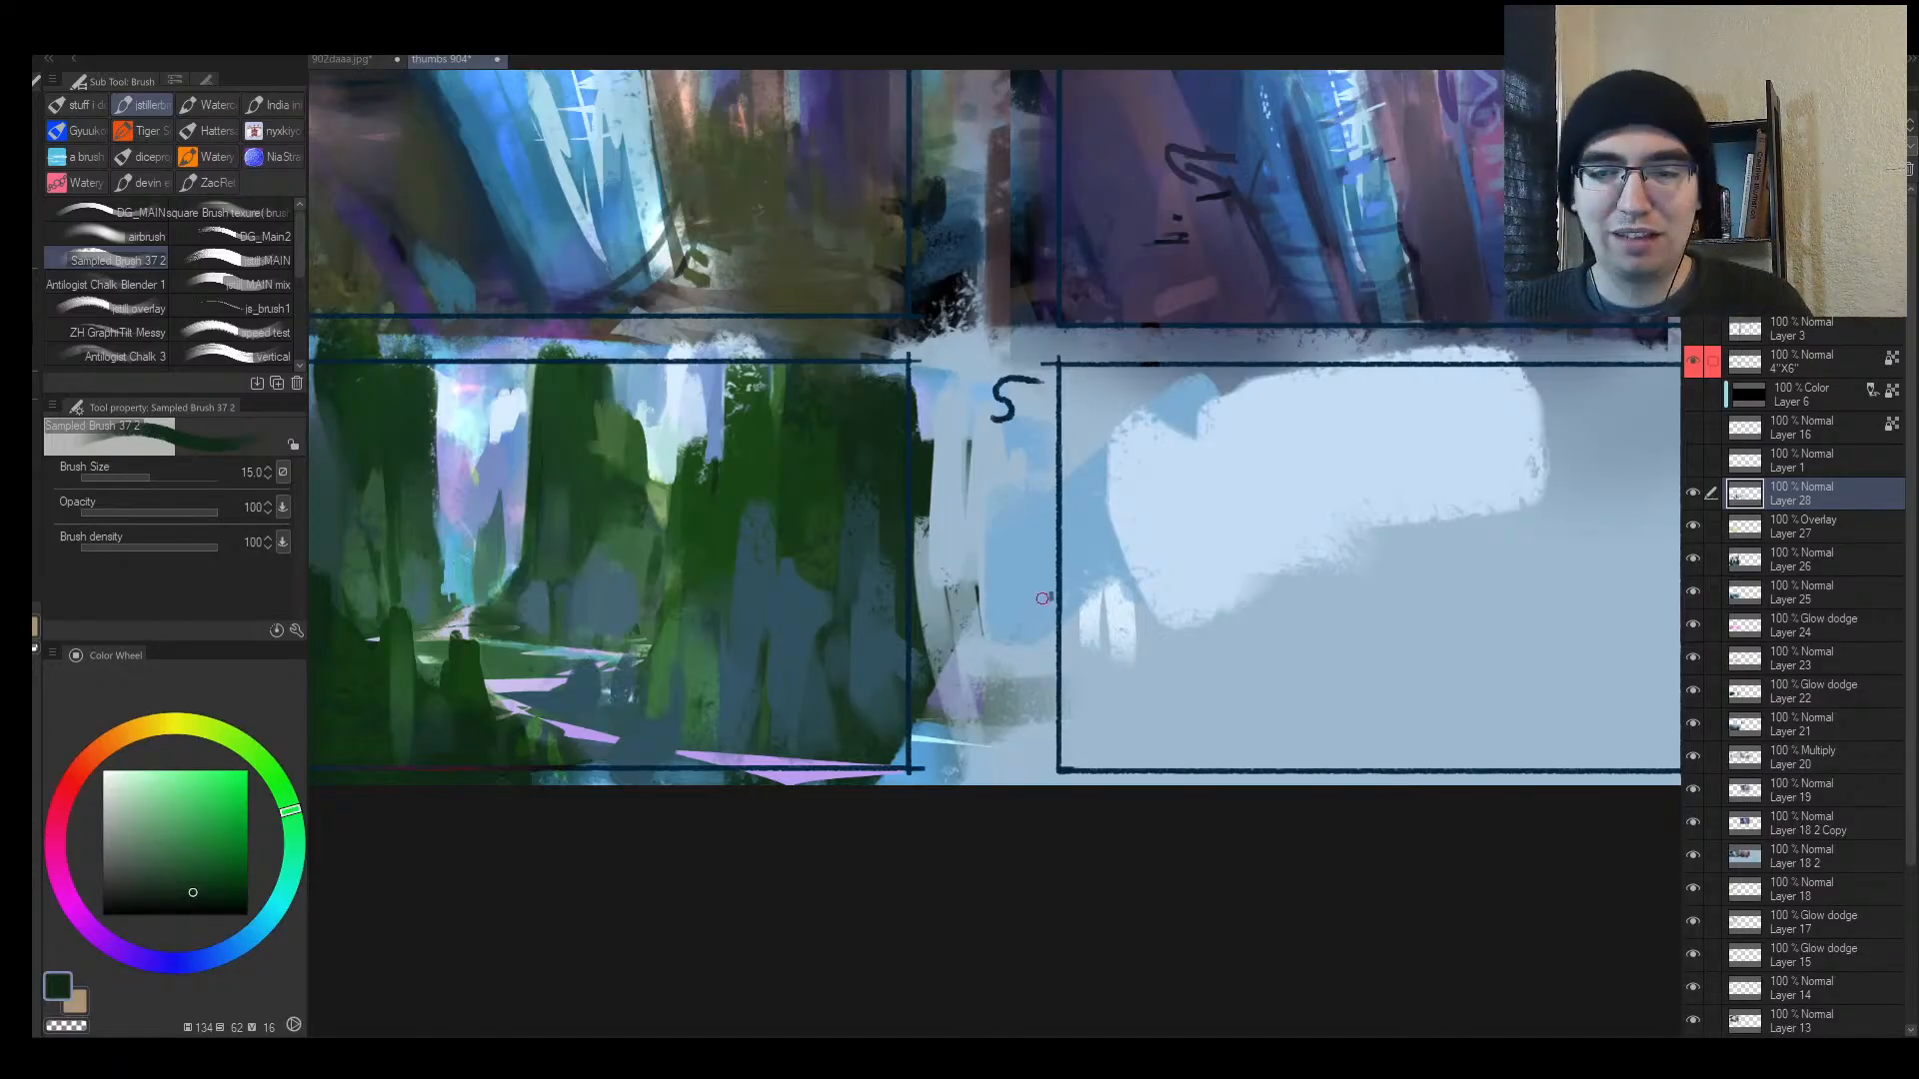
key(x)
drag(1163, 567, 898, 572)
key(alt+space)
mouse_move(1063, 574)
mouse_down()
mouse_move(1016, 582)
mouse_move(1050, 576)
mouse_up()
alt+click(875, 471)
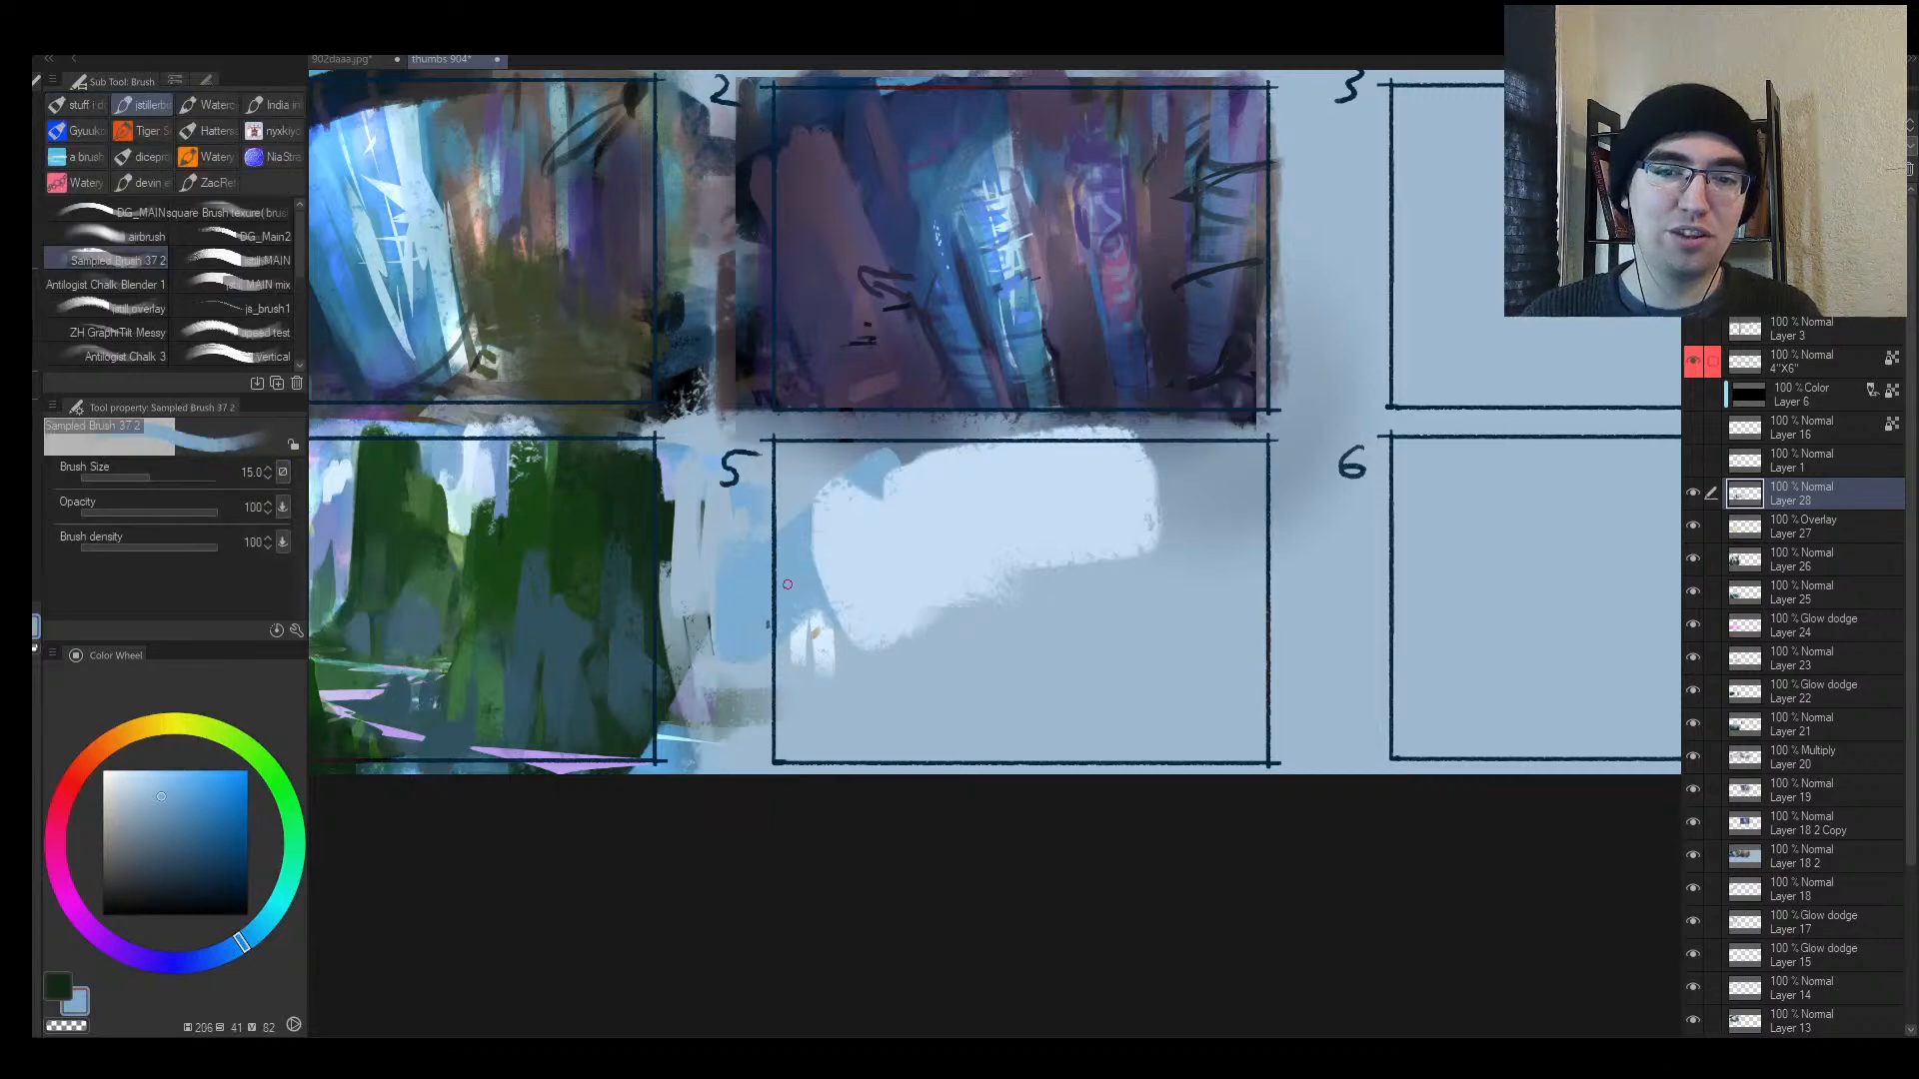
key(])
mouse_move(846, 490)
mouse_down()
mouse_move(805, 677)
mouse_move(792, 664)
mouse_move(818, 709)
mouse_move(878, 705)
mouse_move(883, 763)
mouse_up()
Step: Paint textured dark teal trunks into frame 5 with a very large brush
key(])
alt+click(514, 645)
key(])
key(])
key(])
key(])
key(])
key(])
key(])
key(])
key(])
drag(827, 643, 819, 748)
drag(883, 682, 909, 741)
Step: Add a wide dark teal trunk at frame 5's right and a middle trunk
key([)
key([)
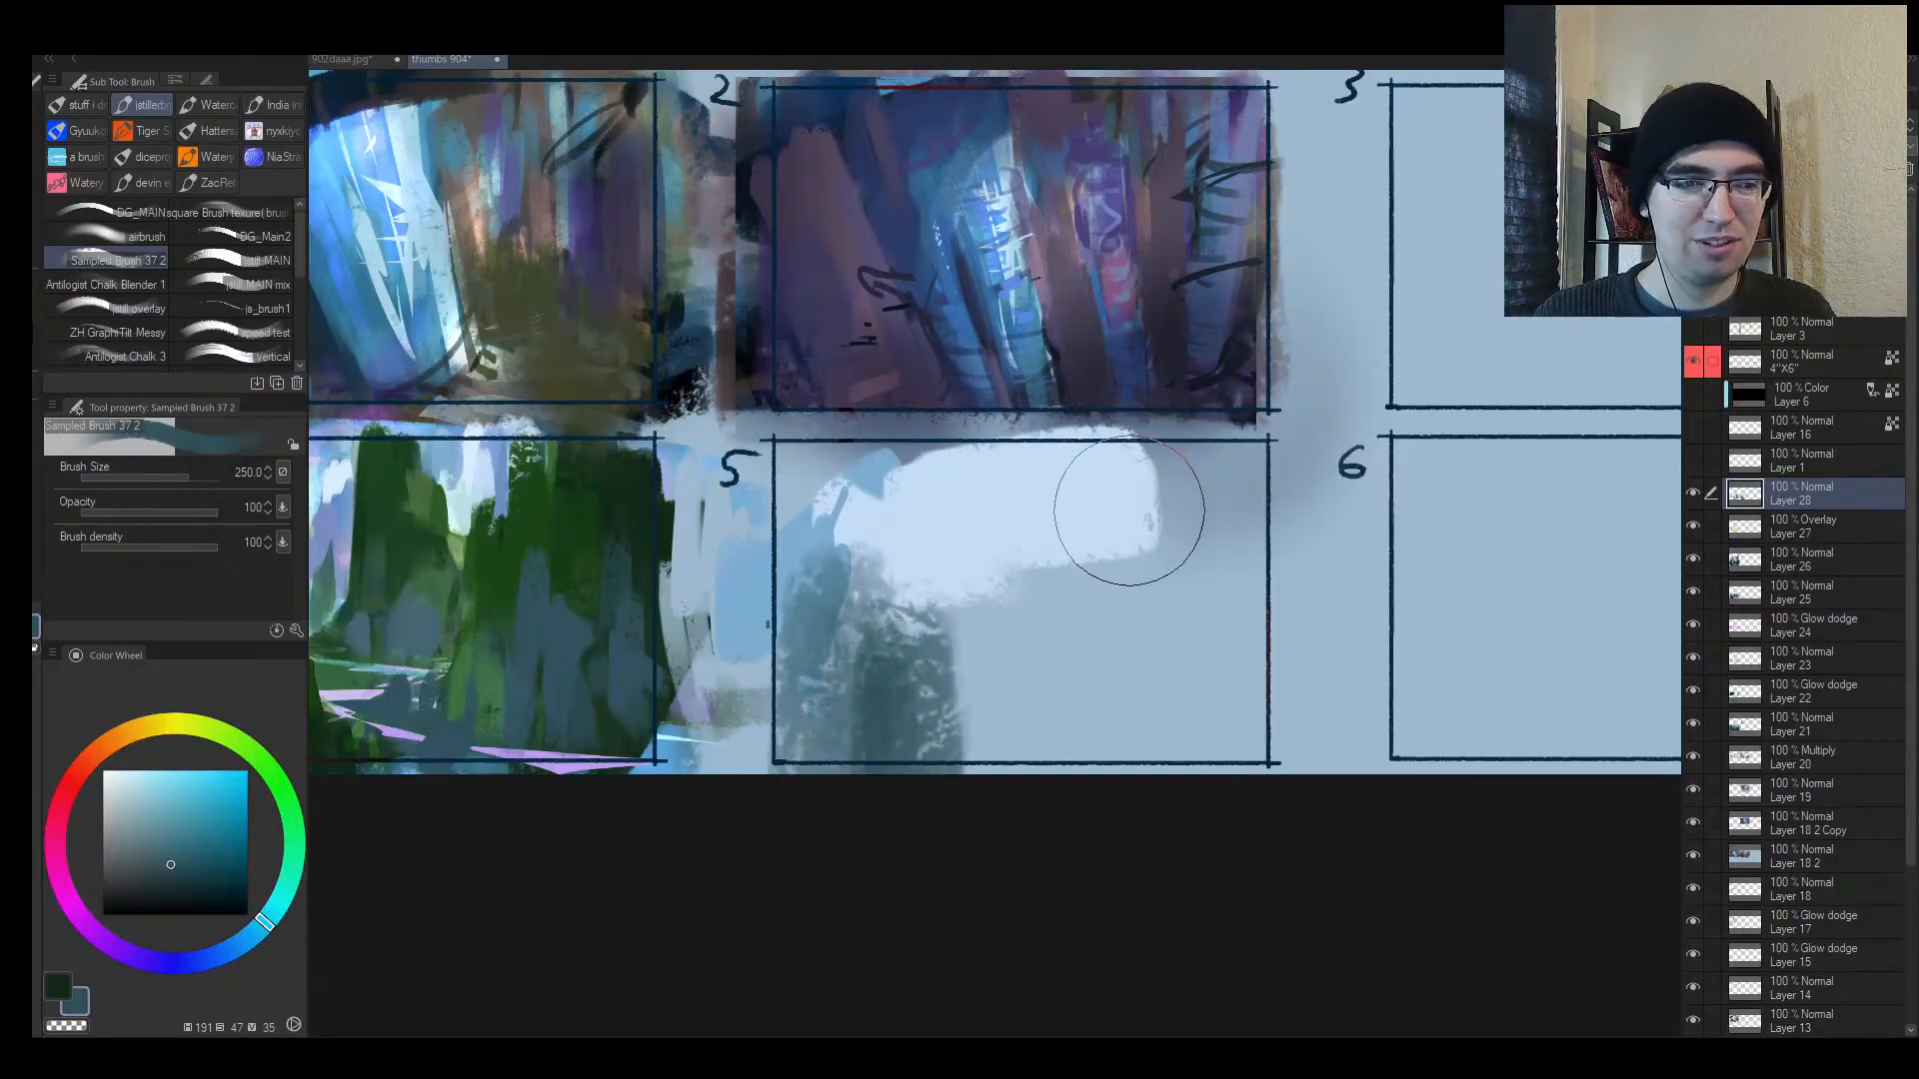
key([)
drag(1187, 603, 1291, 640)
key(])
key(])
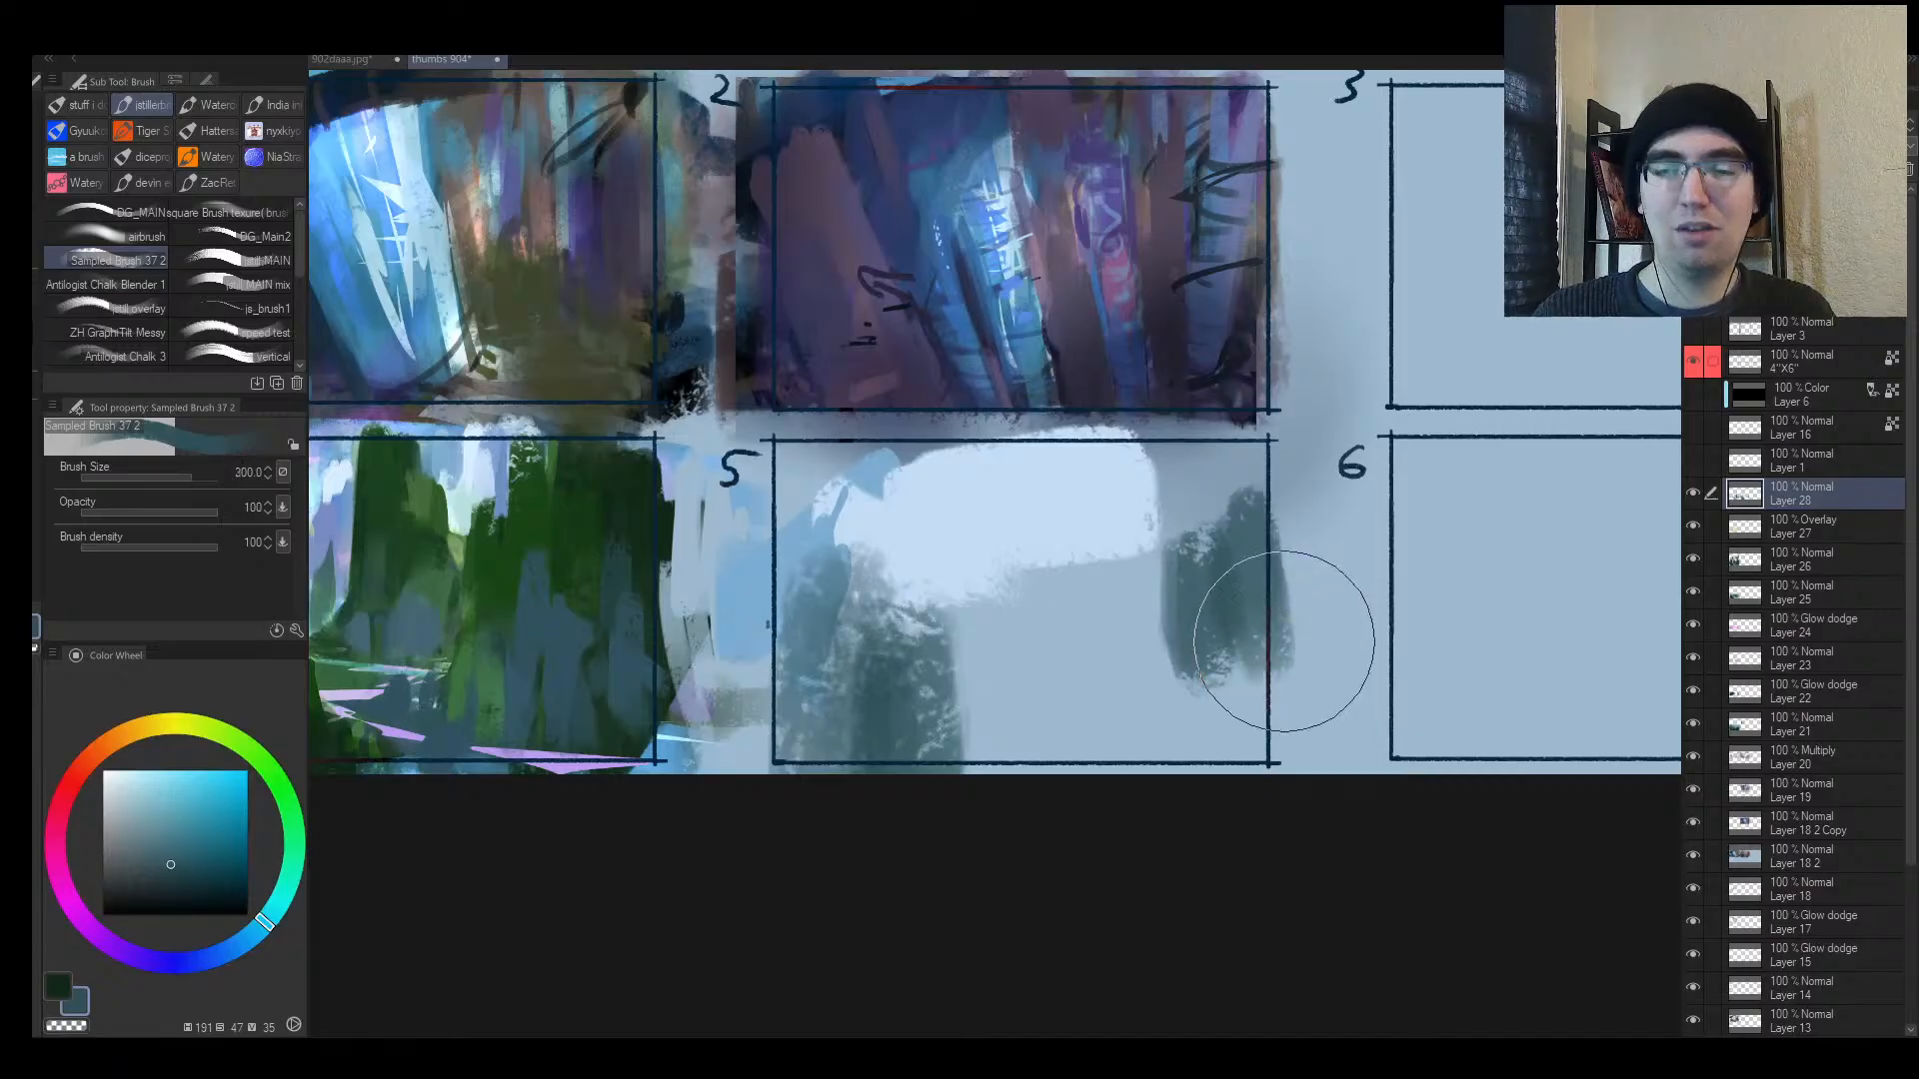
drag(1221, 544, 1186, 698)
key([)
drag(1051, 625, 1058, 759)
drag(1033, 670, 1035, 804)
Step: On the mirrored canvas, slim and lighten the middle trunk and add blue-grey lower left
key(h)
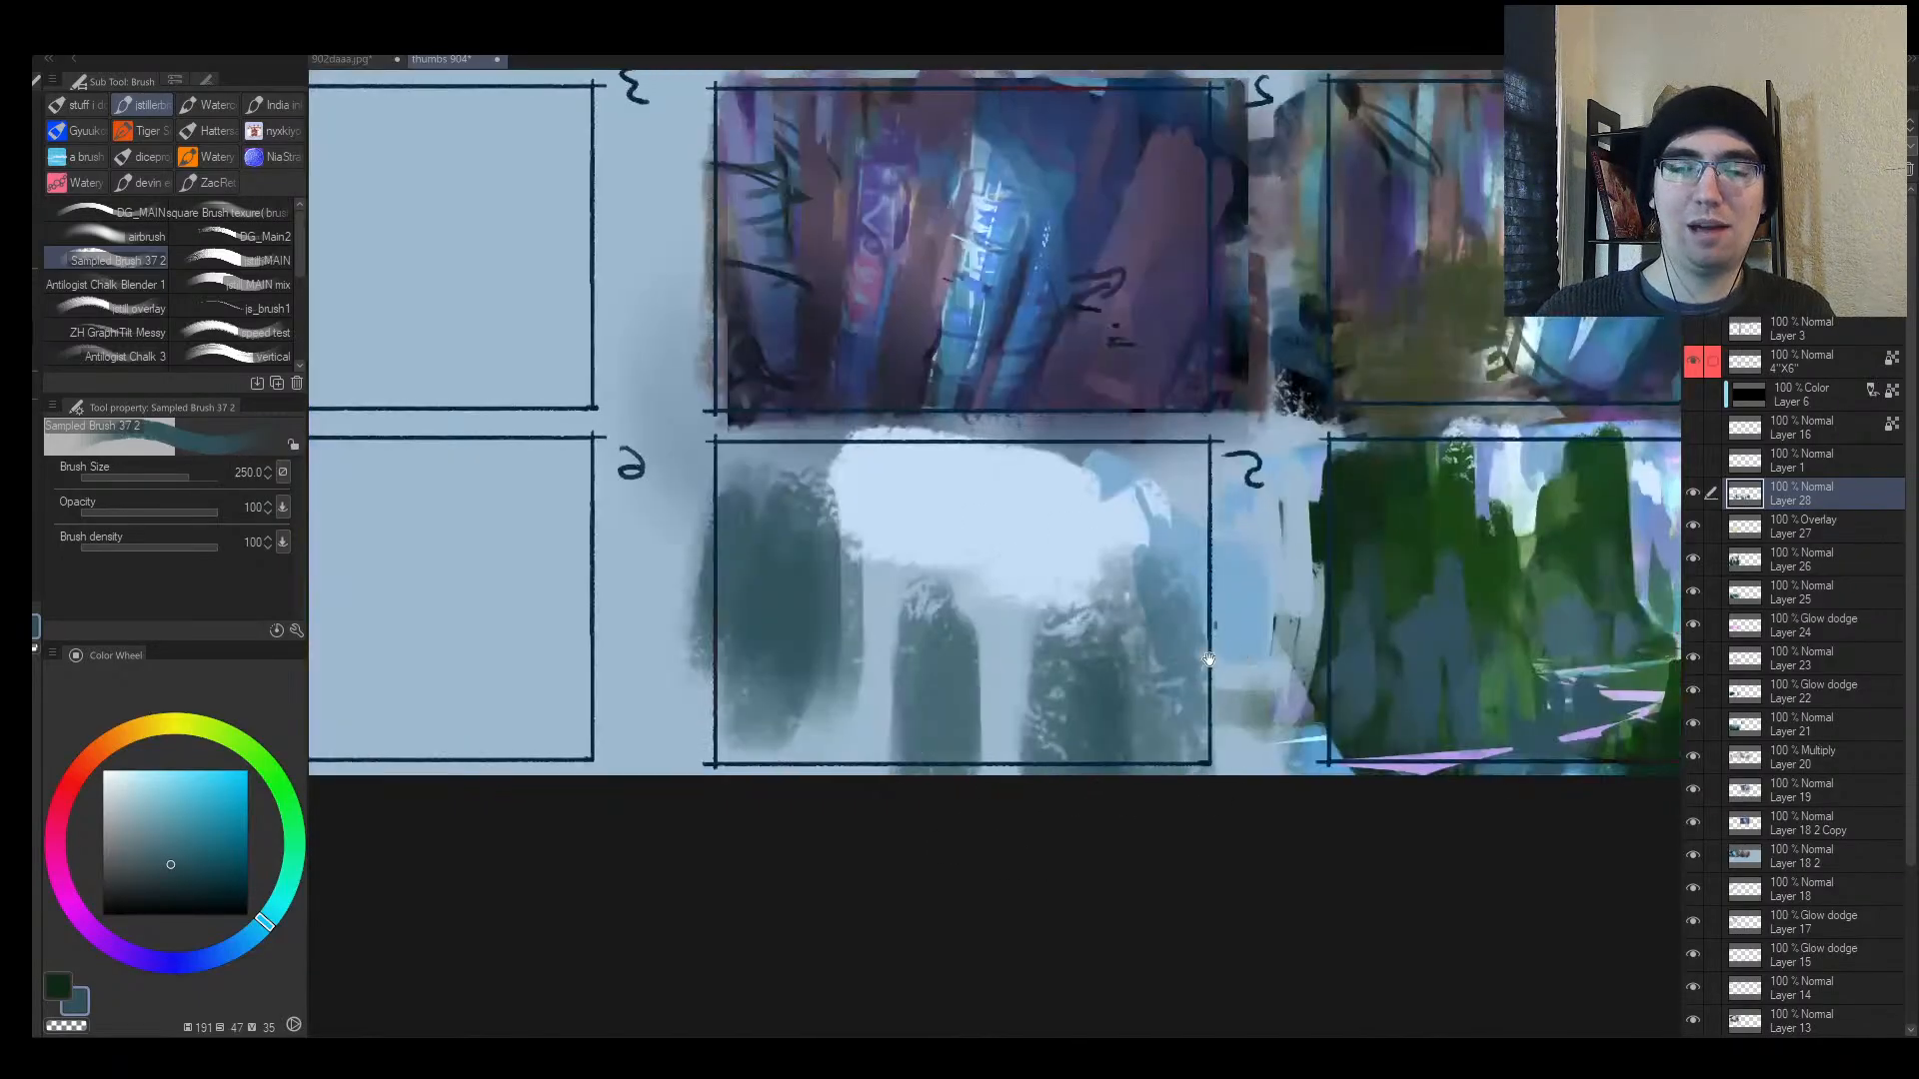
drag(1150, 648, 991, 742)
mouse_move(991, 741)
mouse_down()
mouse_move(929, 789)
mouse_move(974, 668)
mouse_move(920, 839)
mouse_up()
alt+click(973, 668)
drag(920, 714, 904, 871)
alt+click(875, 785)
drag(899, 741, 901, 764)
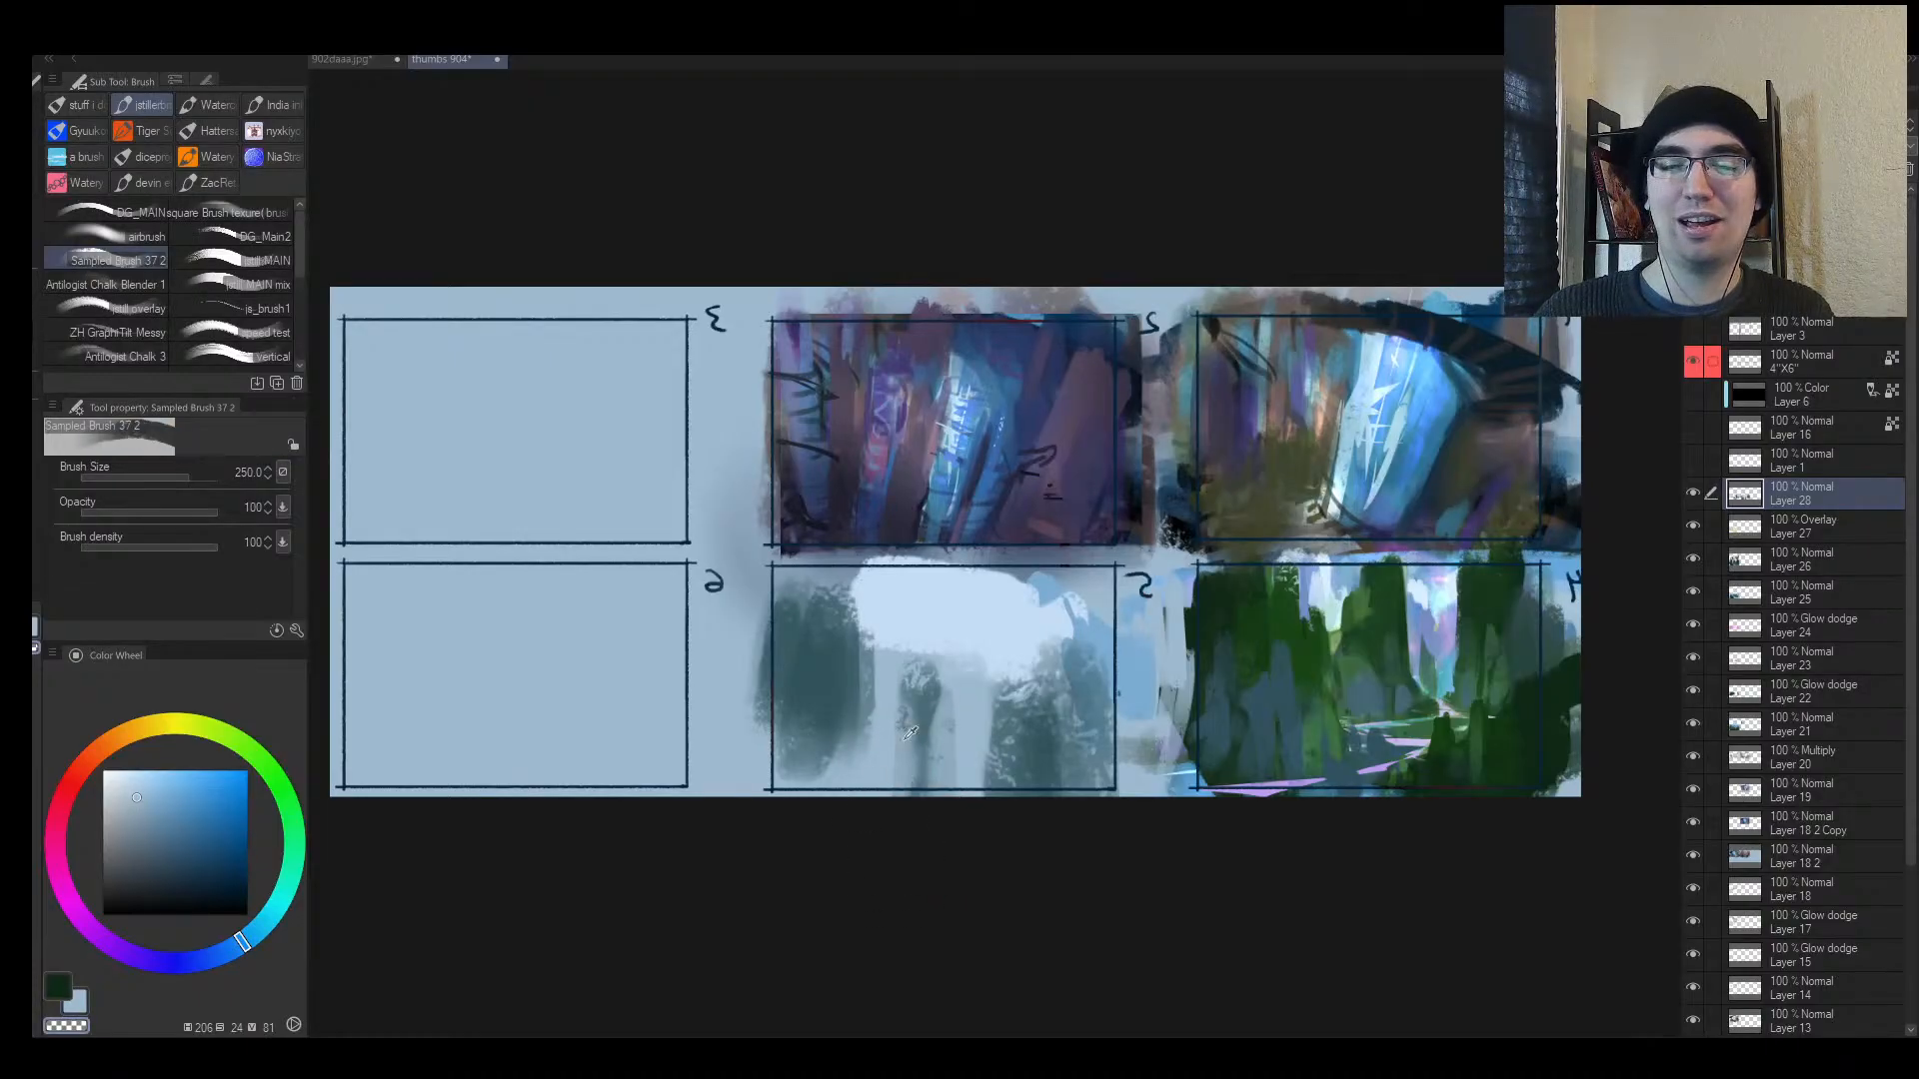
alt+click(860, 726)
drag(911, 697, 865, 811)
alt+click(918, 728)
drag(923, 680, 881, 803)
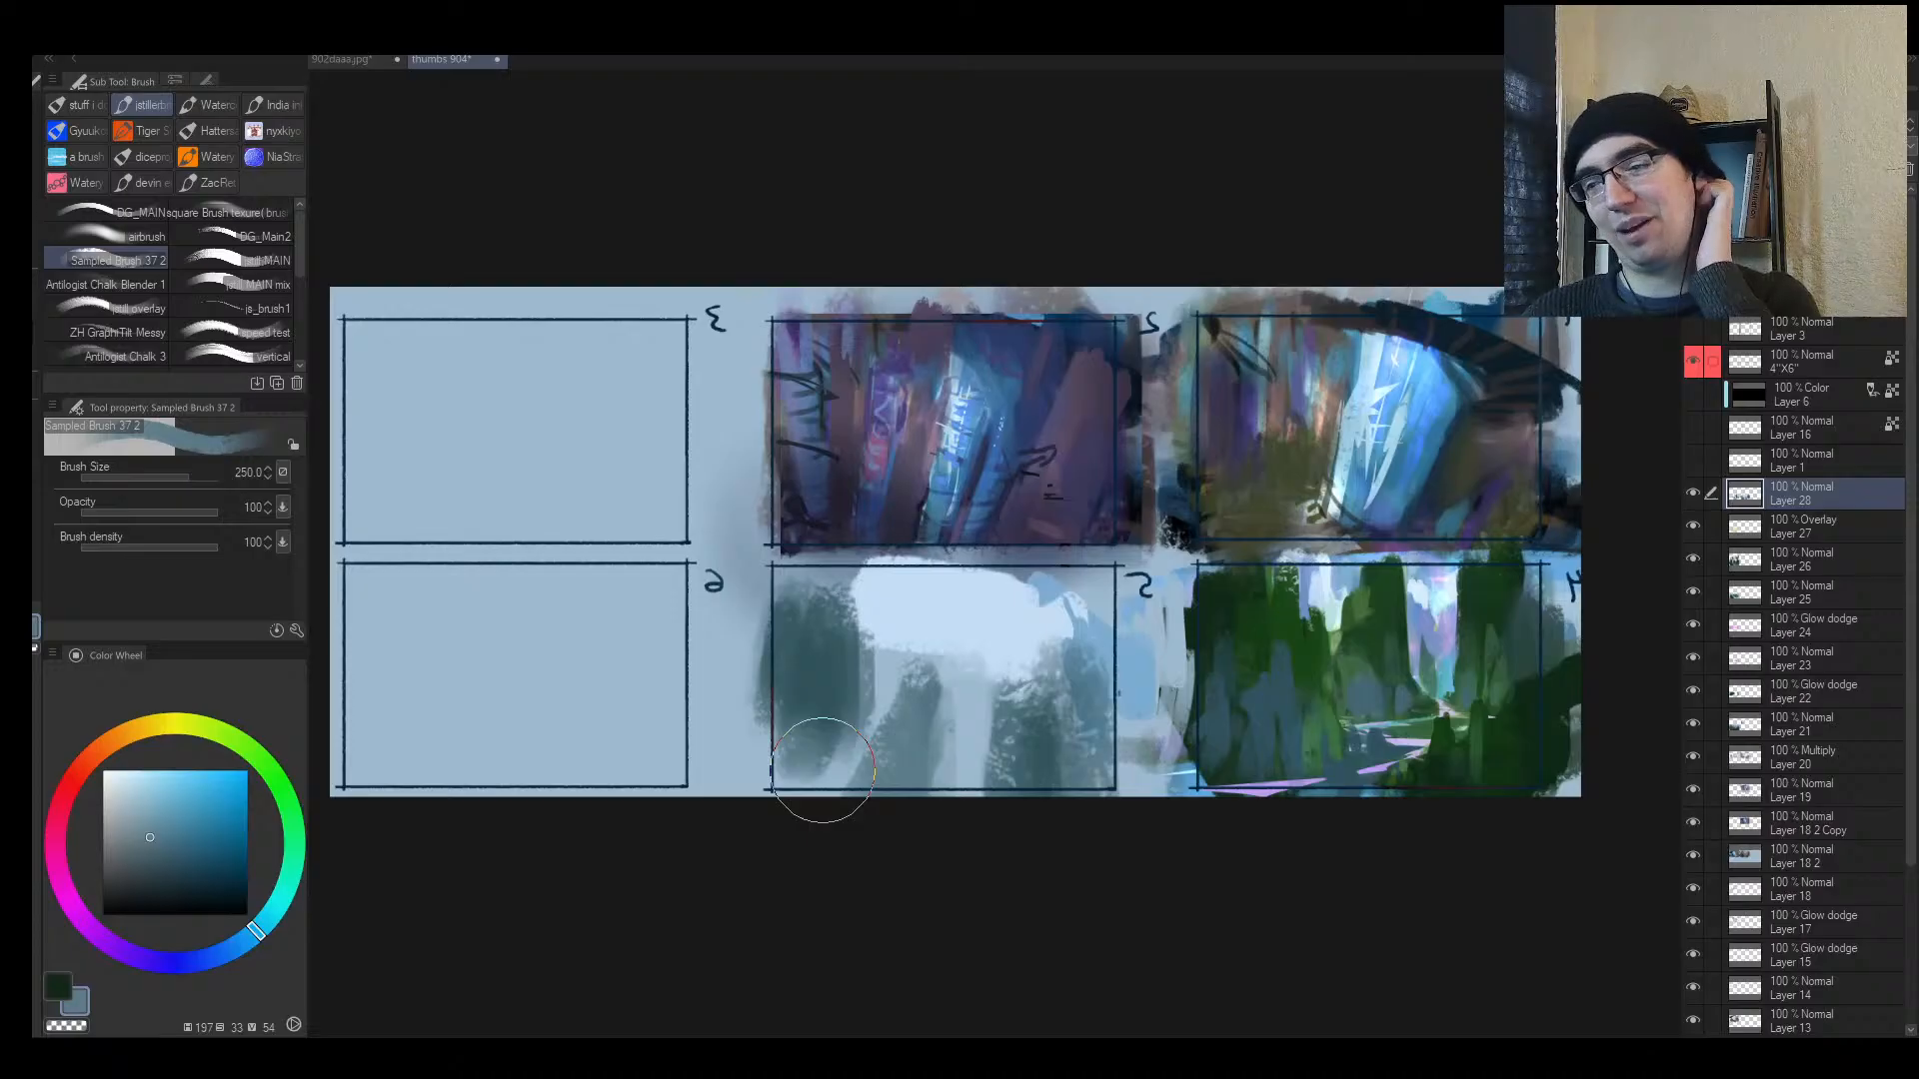
Step: Unmirror the canvas and zoom in close on thumbnail 4 with a smaller brush
key(h)
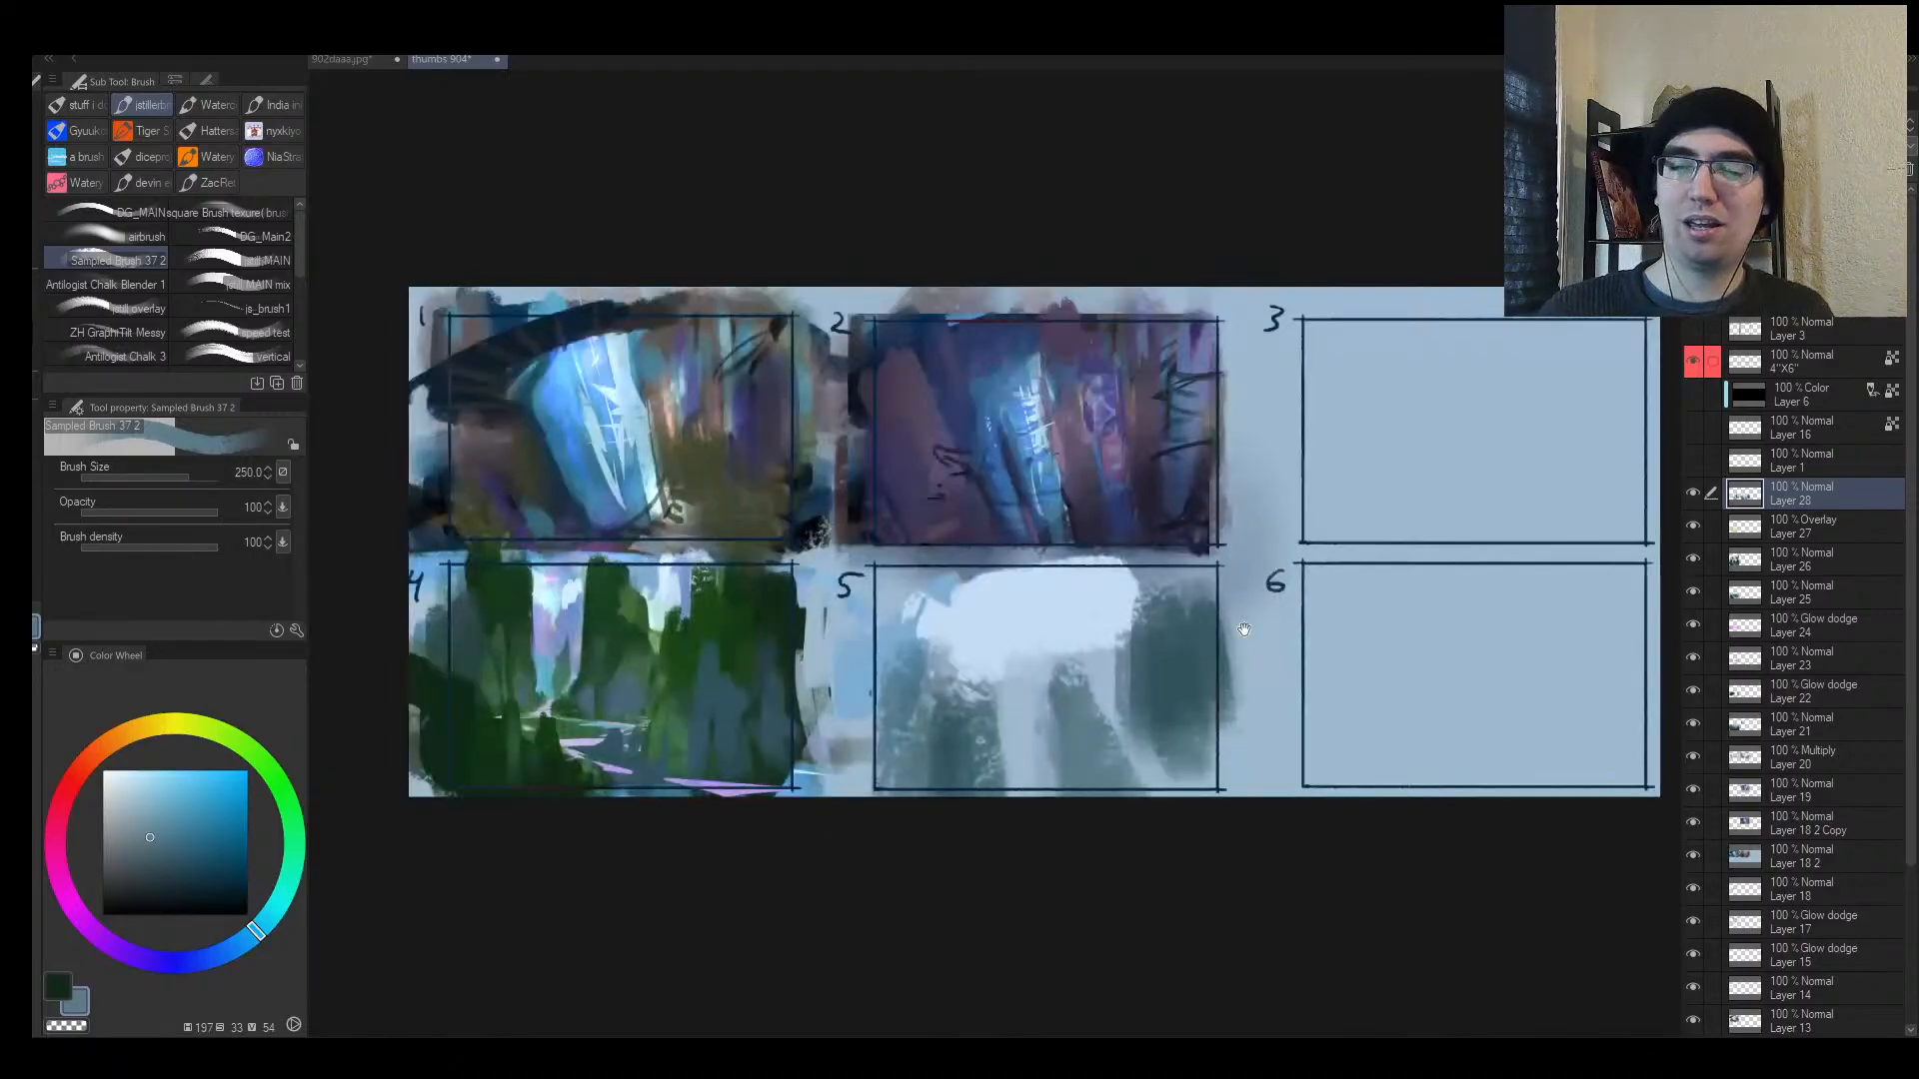
key(alt+space)
drag(1250, 623, 999, 639)
drag(1038, 638, 1109, 637)
mouse_move(749, 693)
mouse_down()
mouse_move(911, 635)
mouse_move(870, 600)
mouse_up()
key(bracketleft)
key(bracketleft)
key(bracketleft)
key(bracketleft)
key(bracketleft)
key(bracketleft)
key(bracketleft)
key(bracketleft)
key(bracketleft)
key(bracketleft)
key(bracketleft)
Step: Eyedrop teal and purple, round the distant spire's tip and darken its left edge
alt+click(874, 572)
alt+click(886, 520)
alt+click(886, 519)
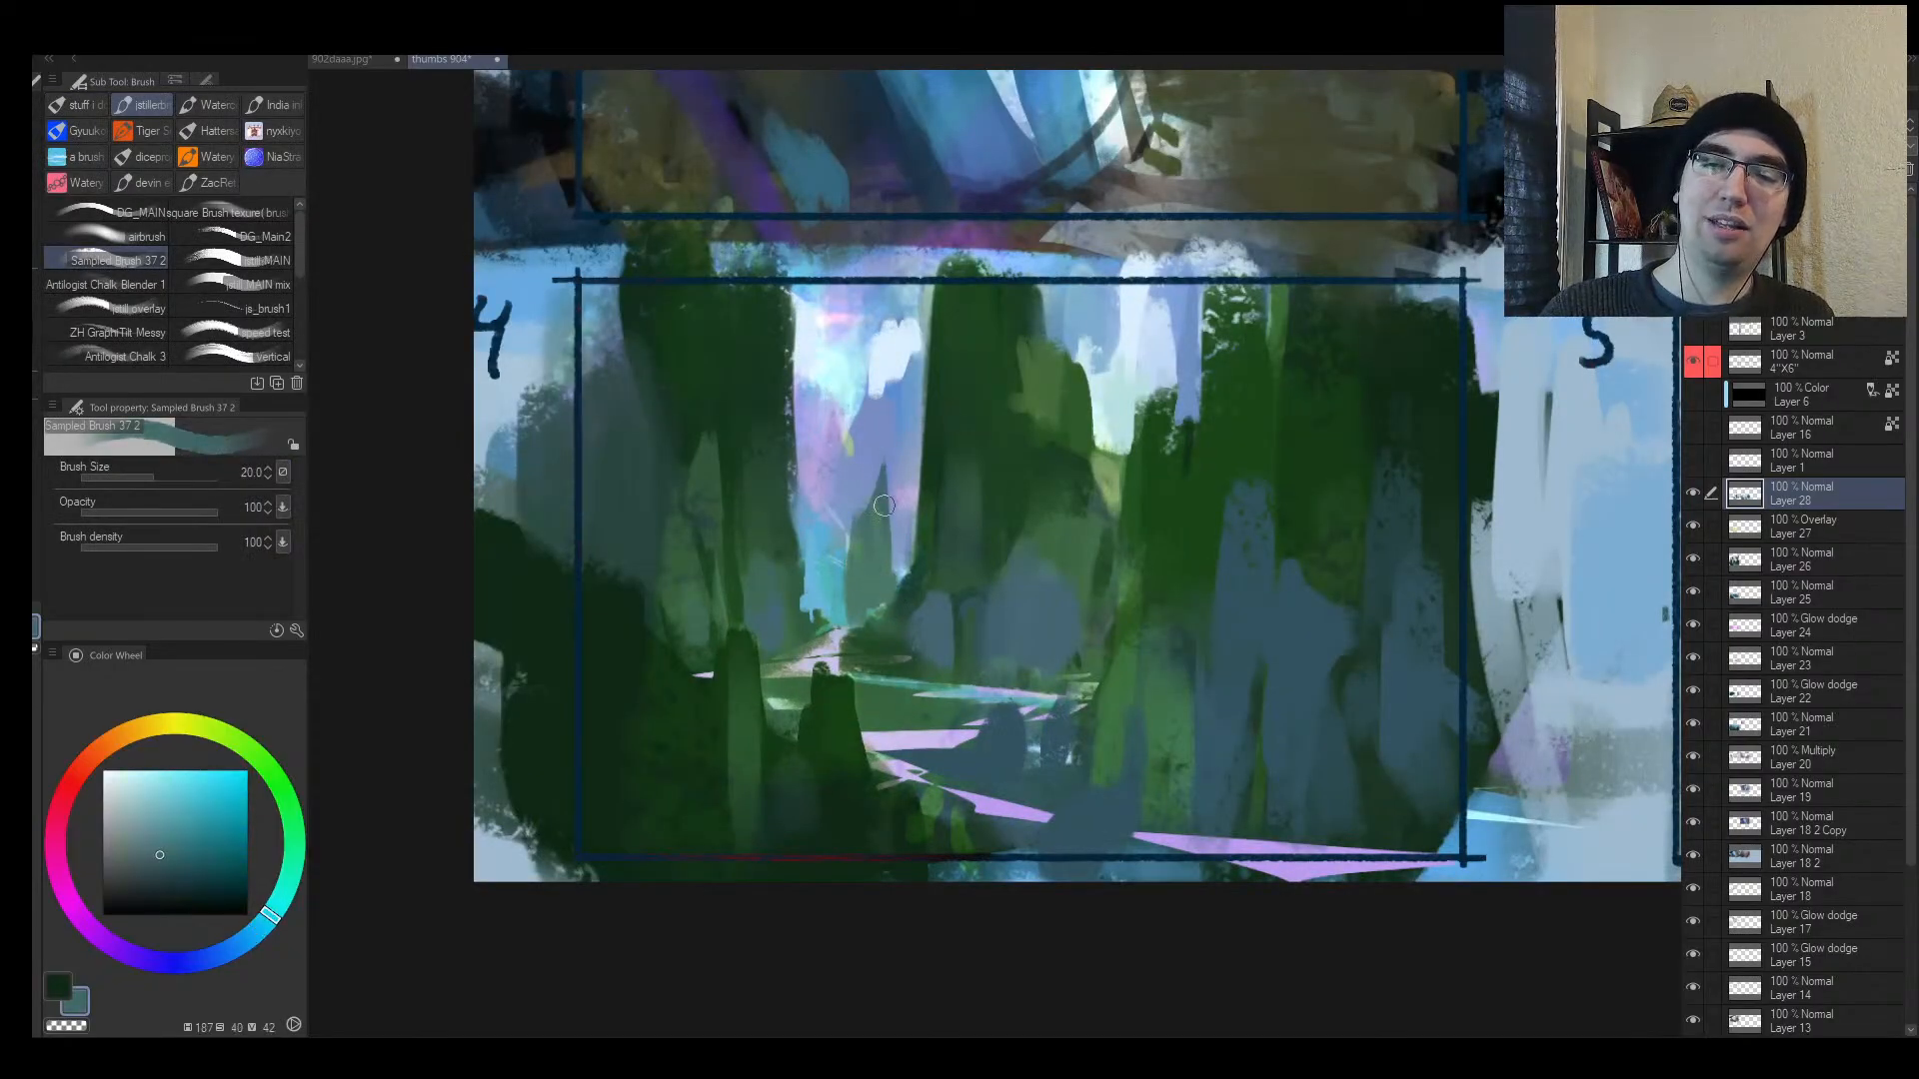
alt+click(897, 476)
alt+click(877, 512)
drag(882, 455, 846, 603)
drag(848, 531, 839, 615)
Step: Sample a light sky blue, lighten it in the colour wheel and shrink the brush
alt+click(820, 607)
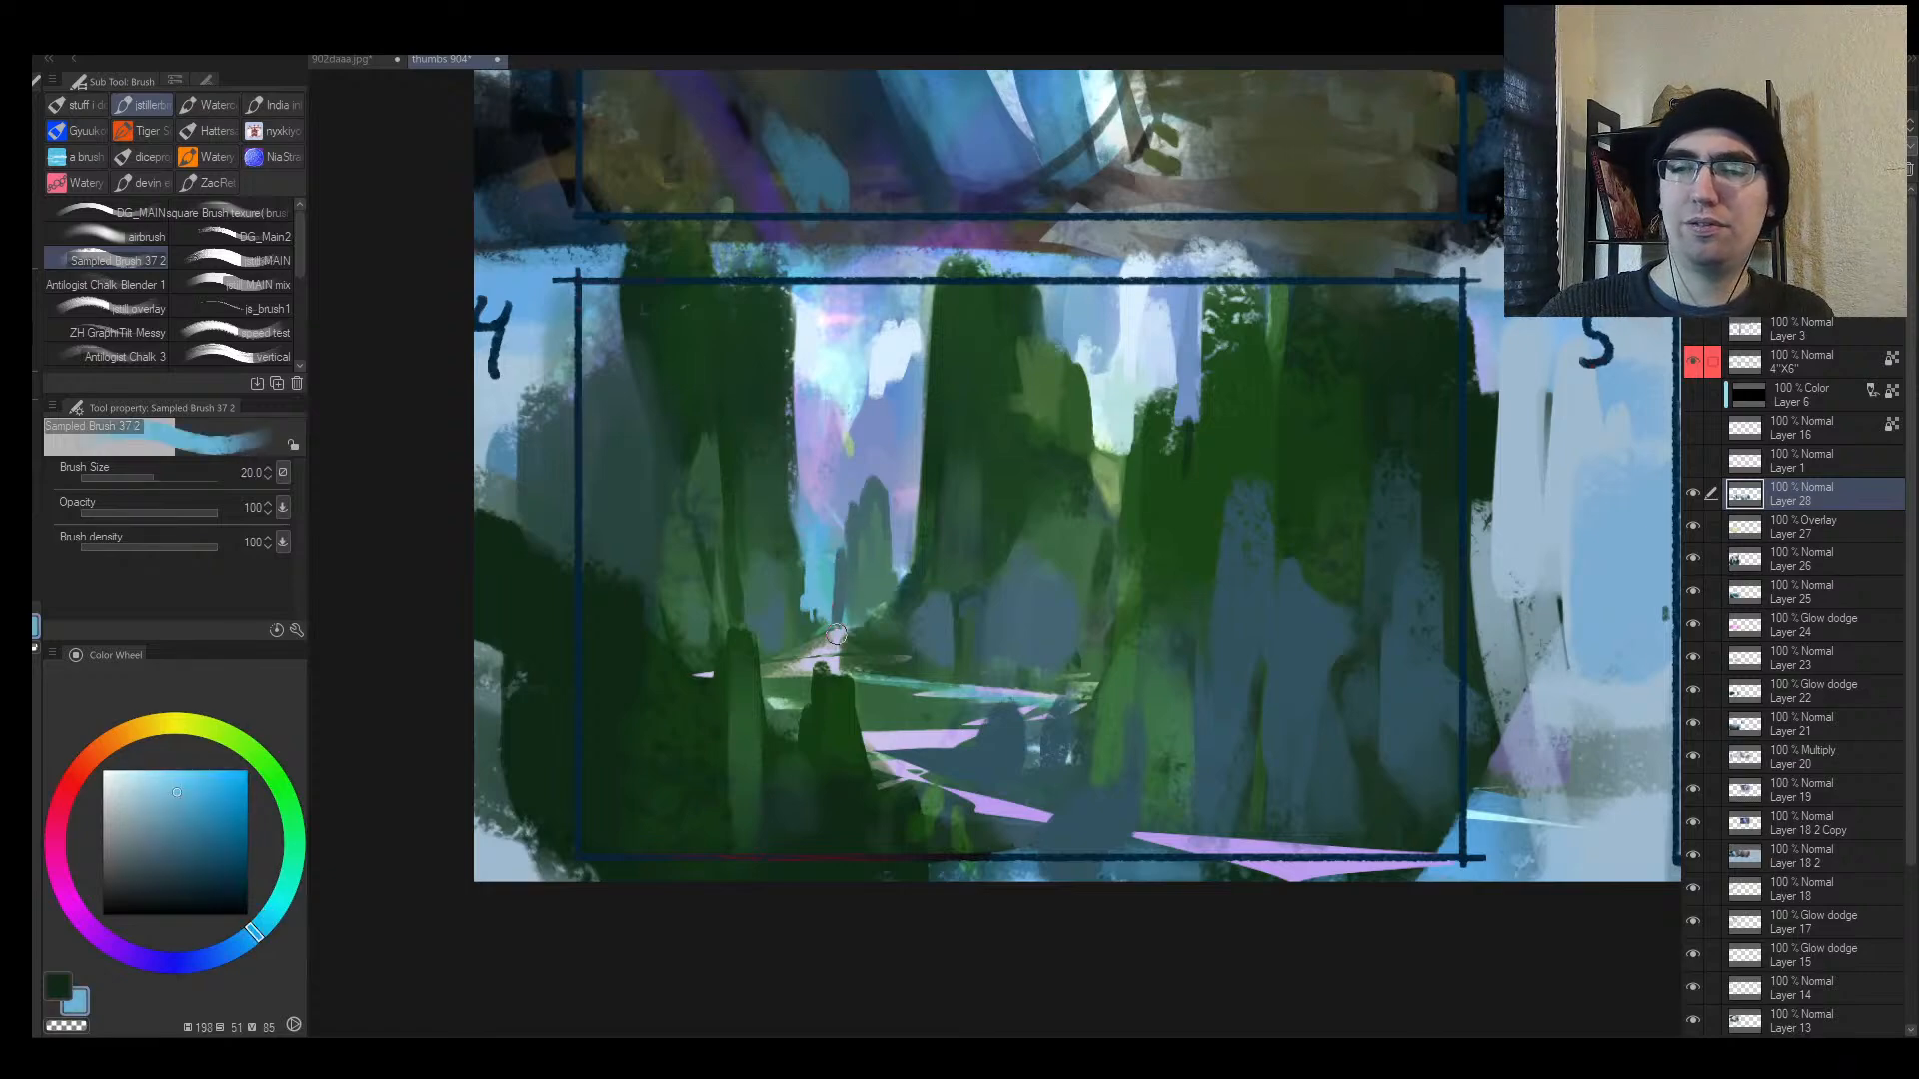
key(bracketleft)
drag(175, 797, 170, 776)
key(bracketleft)
key(bracketleft)
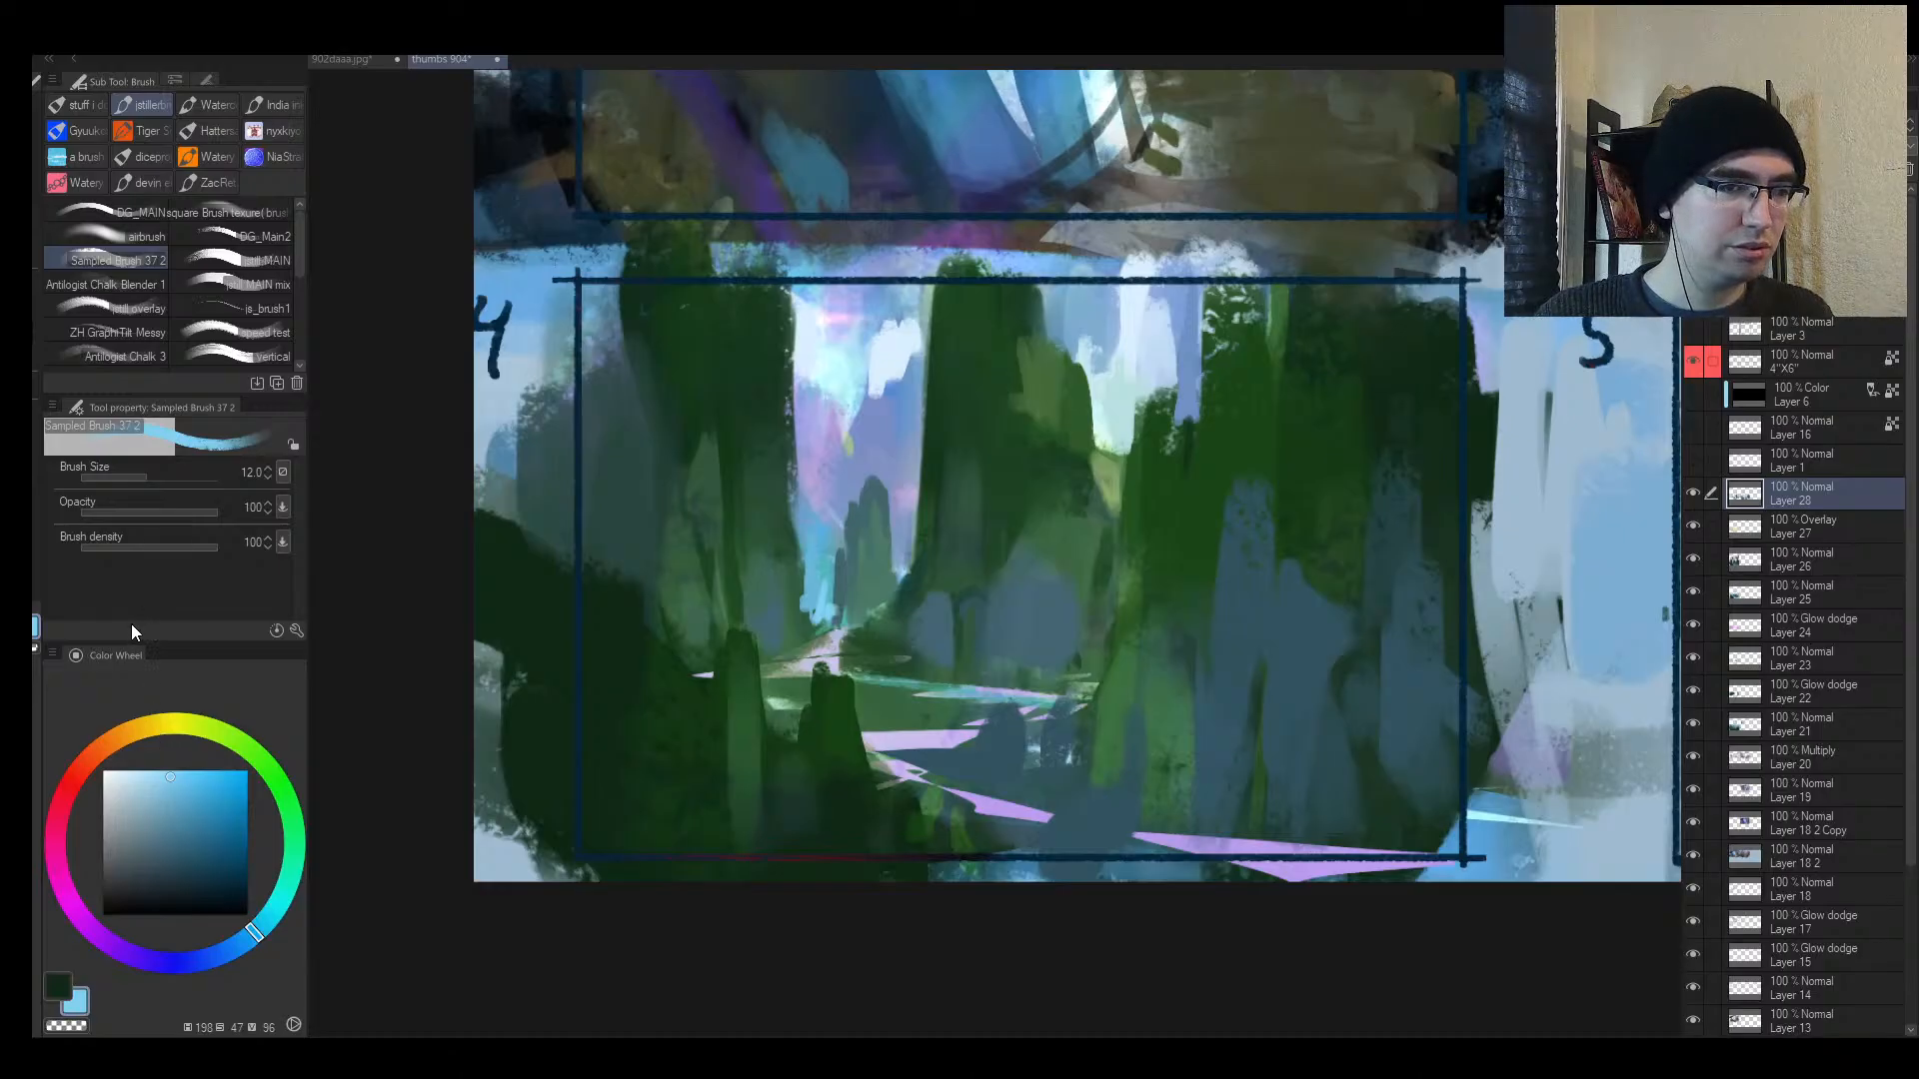
Step: Choose a paler blue higher in the Color Wheel square
click(152, 774)
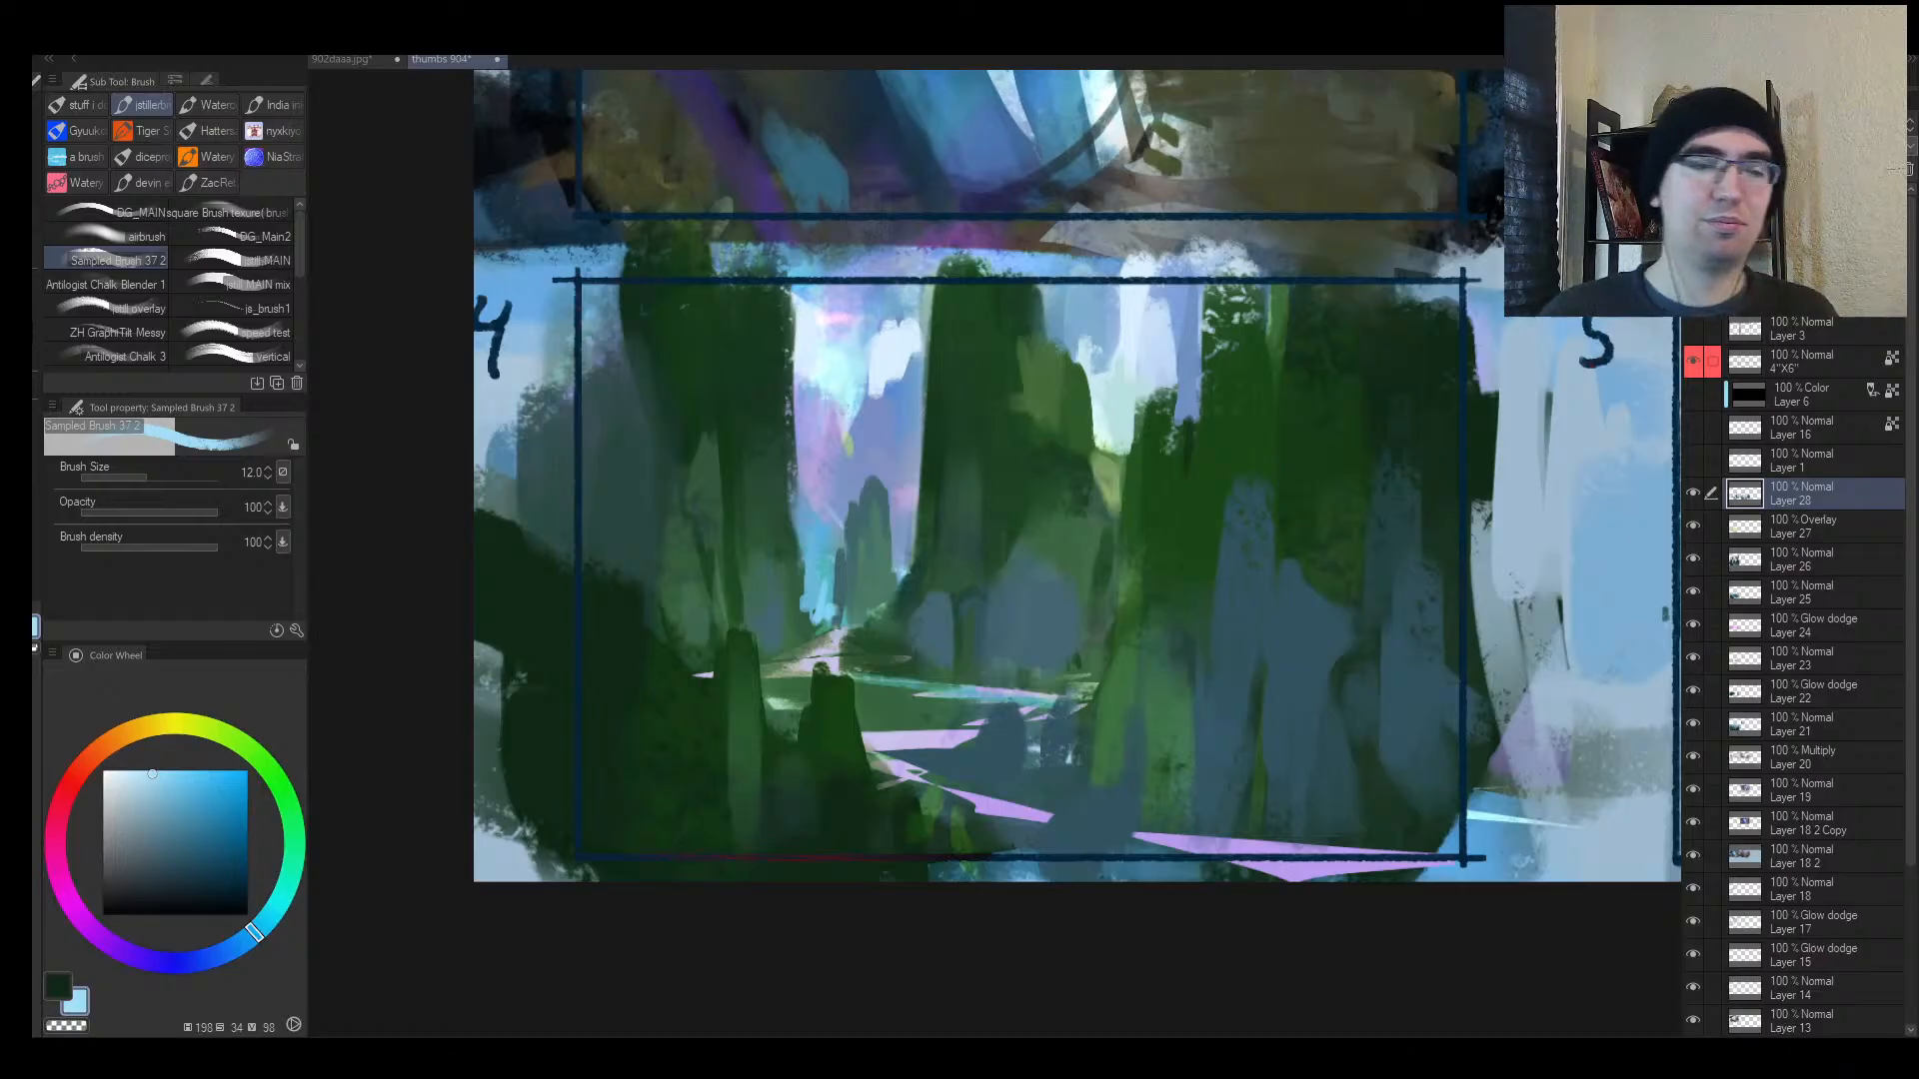
Step: Dab a light highlight, then paint slate blue over thumbnail 4's left cliffs and foreground
click(1012, 475)
key(alt+space)
drag(1002, 487, 956, 507)
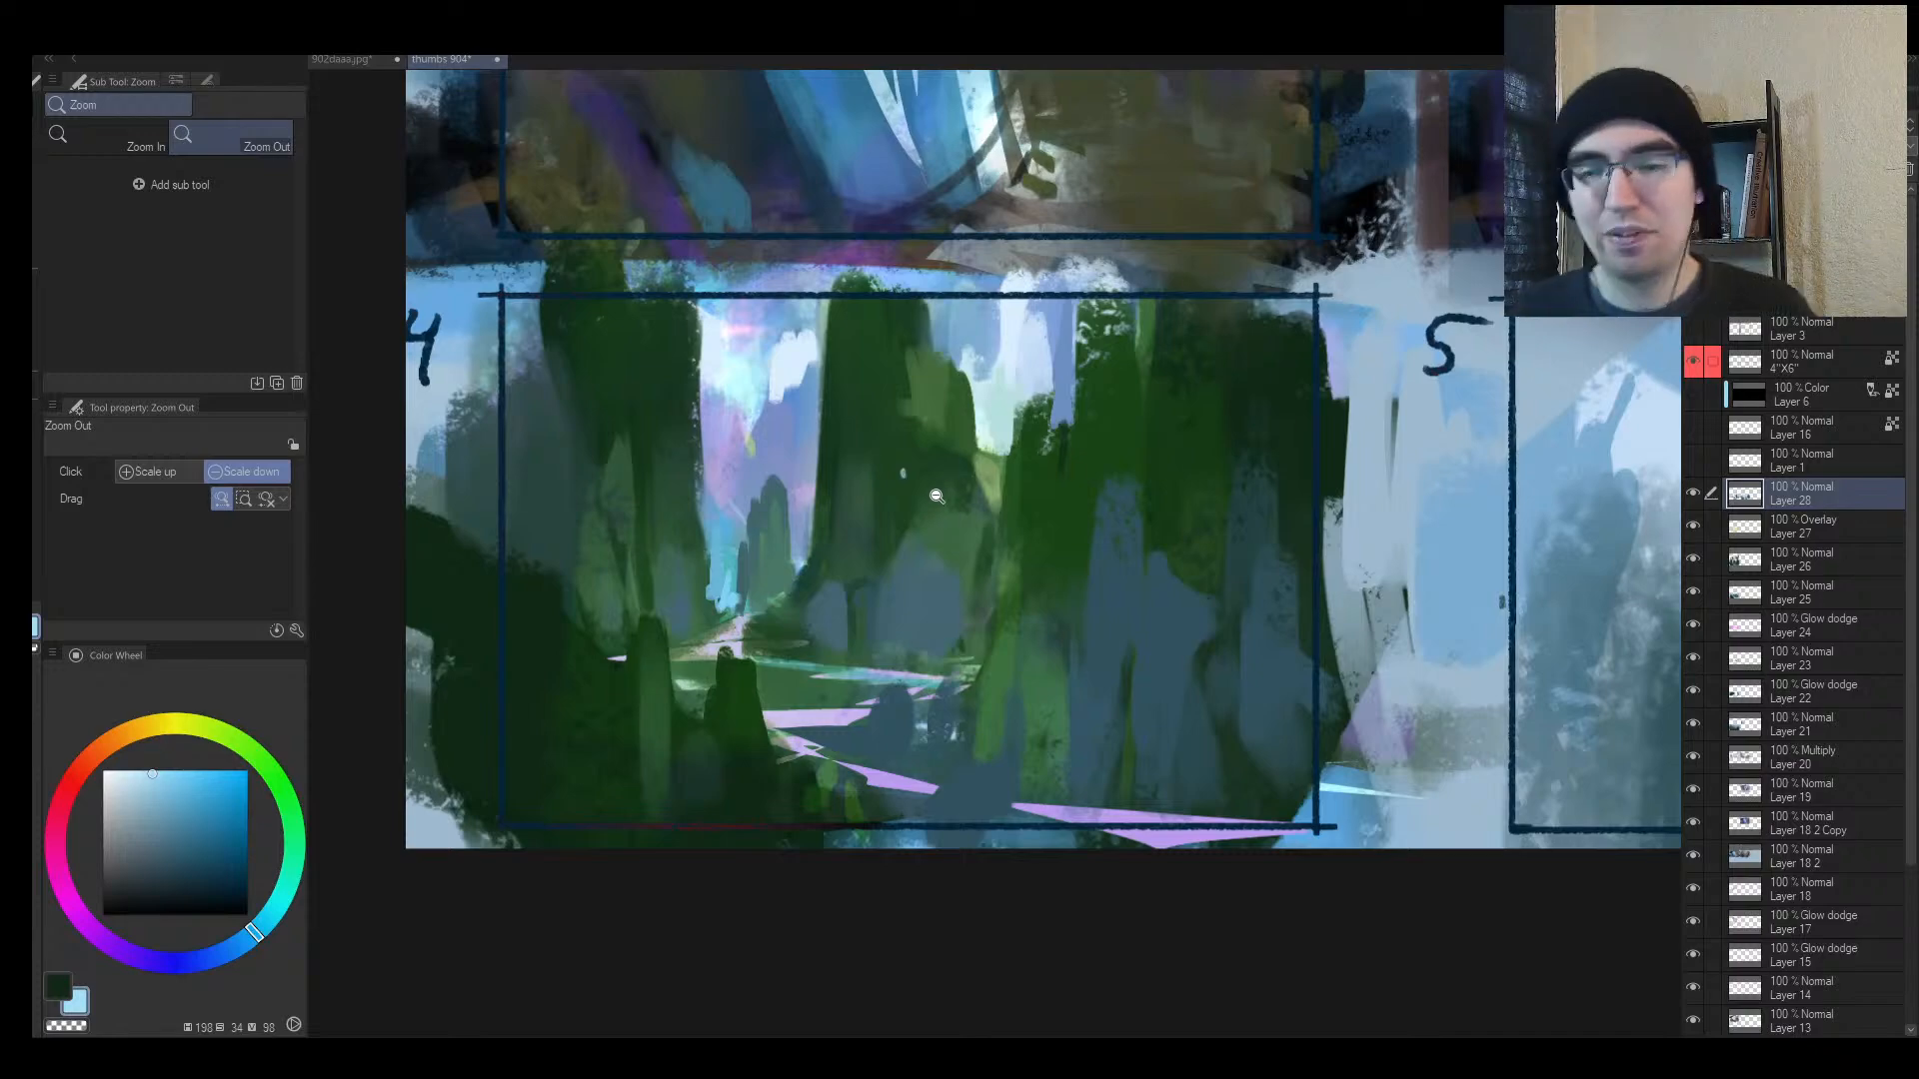
mouse_move(953, 487)
mouse_down()
mouse_move(885, 499)
mouse_move(1012, 481)
mouse_up()
alt+click(873, 553)
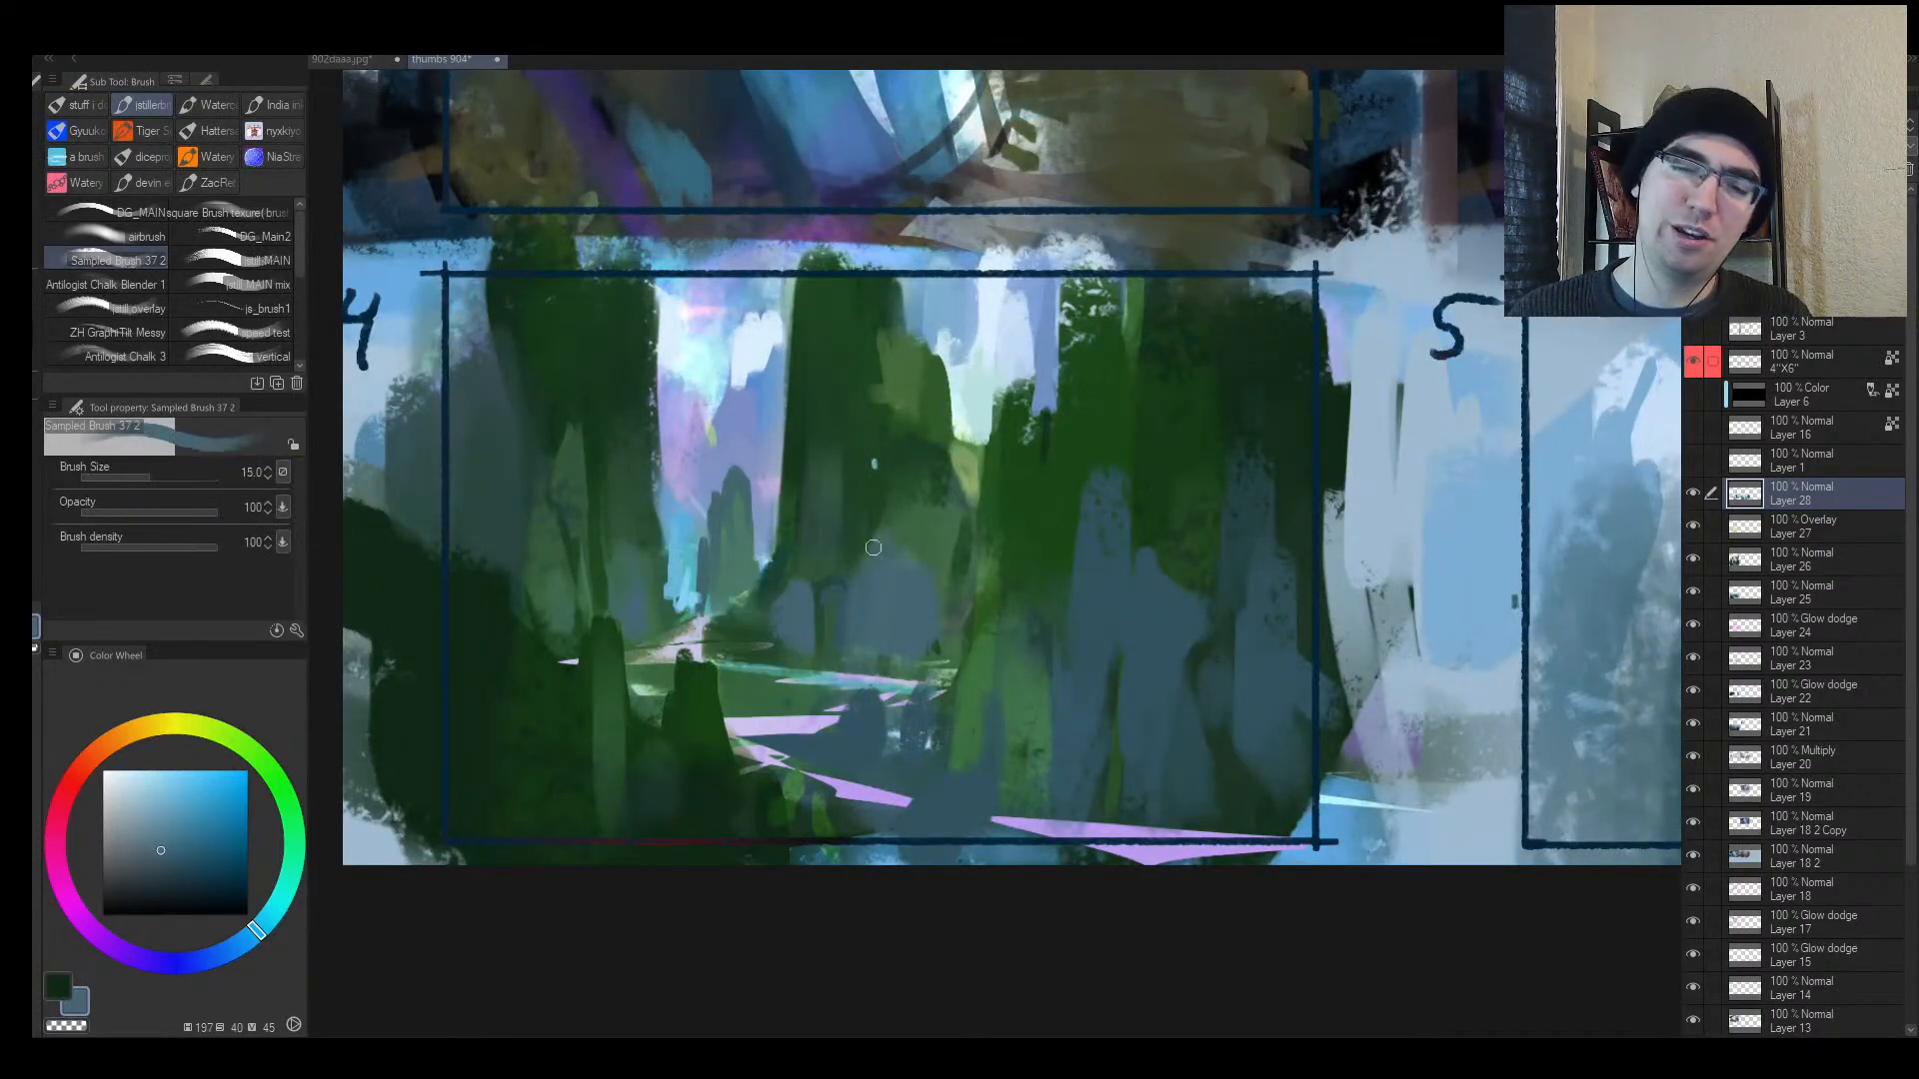
key(])
key(])
key(])
key(])
mouse_move(872, 552)
mouse_down()
mouse_move(822, 514)
mouse_move(900, 484)
mouse_up()
key(])
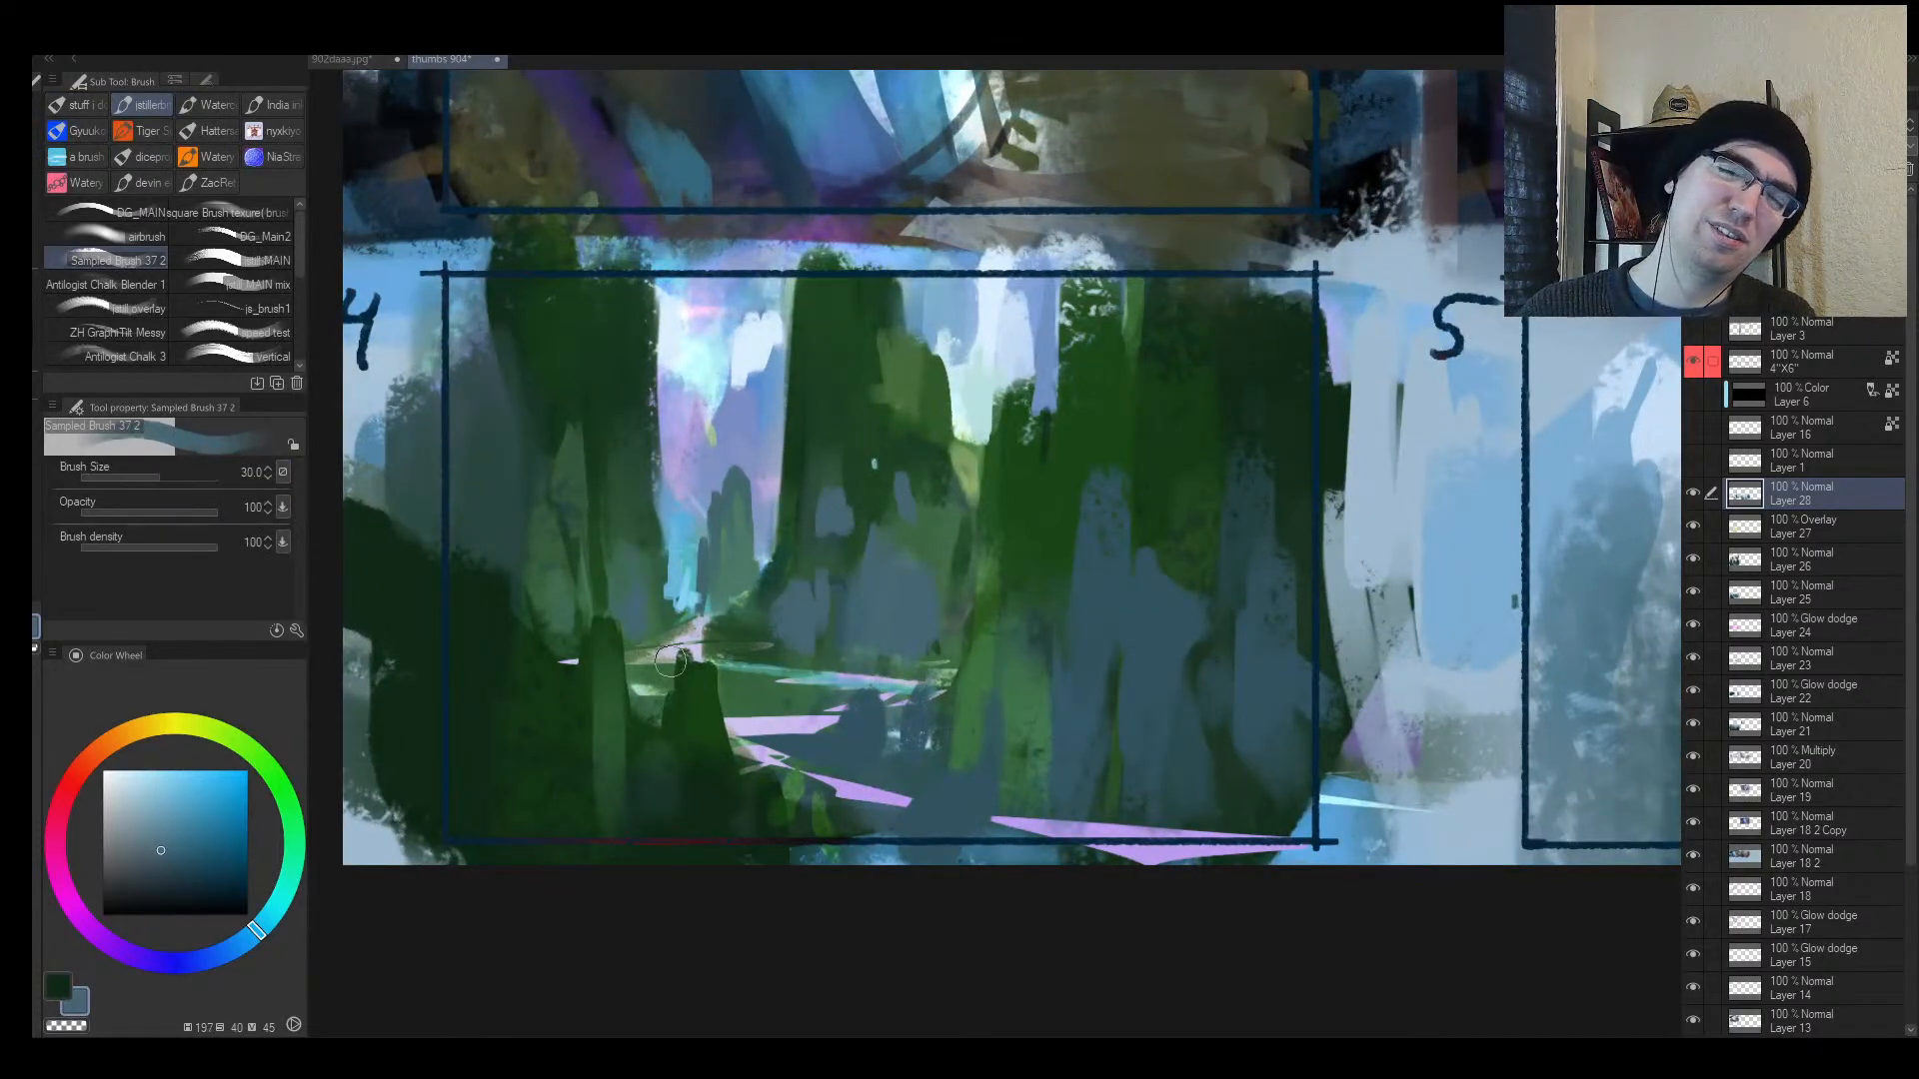
drag(567, 588, 561, 506)
drag(511, 570, 488, 527)
Step: Paint dark green strokes and two dark vertical trunks in the lower foreground
key([)
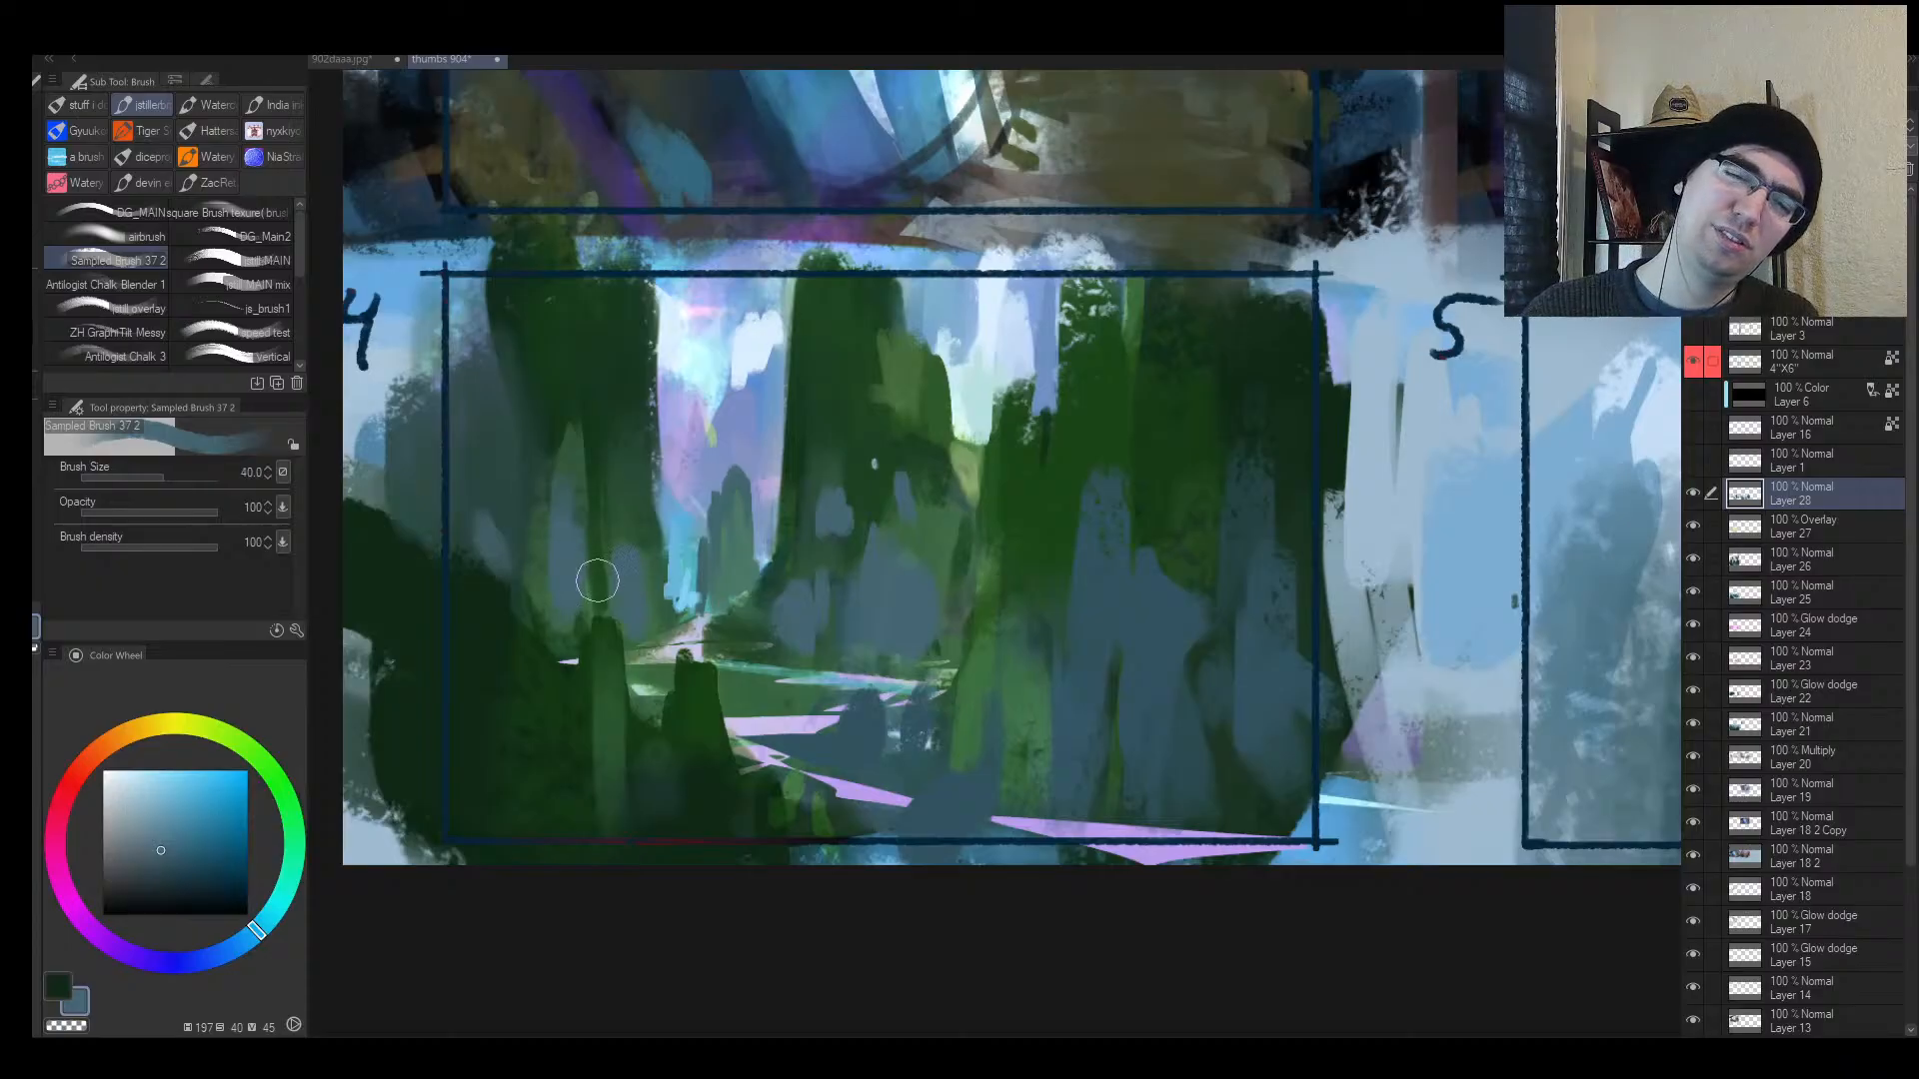
drag(795, 762, 735, 834)
click(161, 892)
key(])
key(])
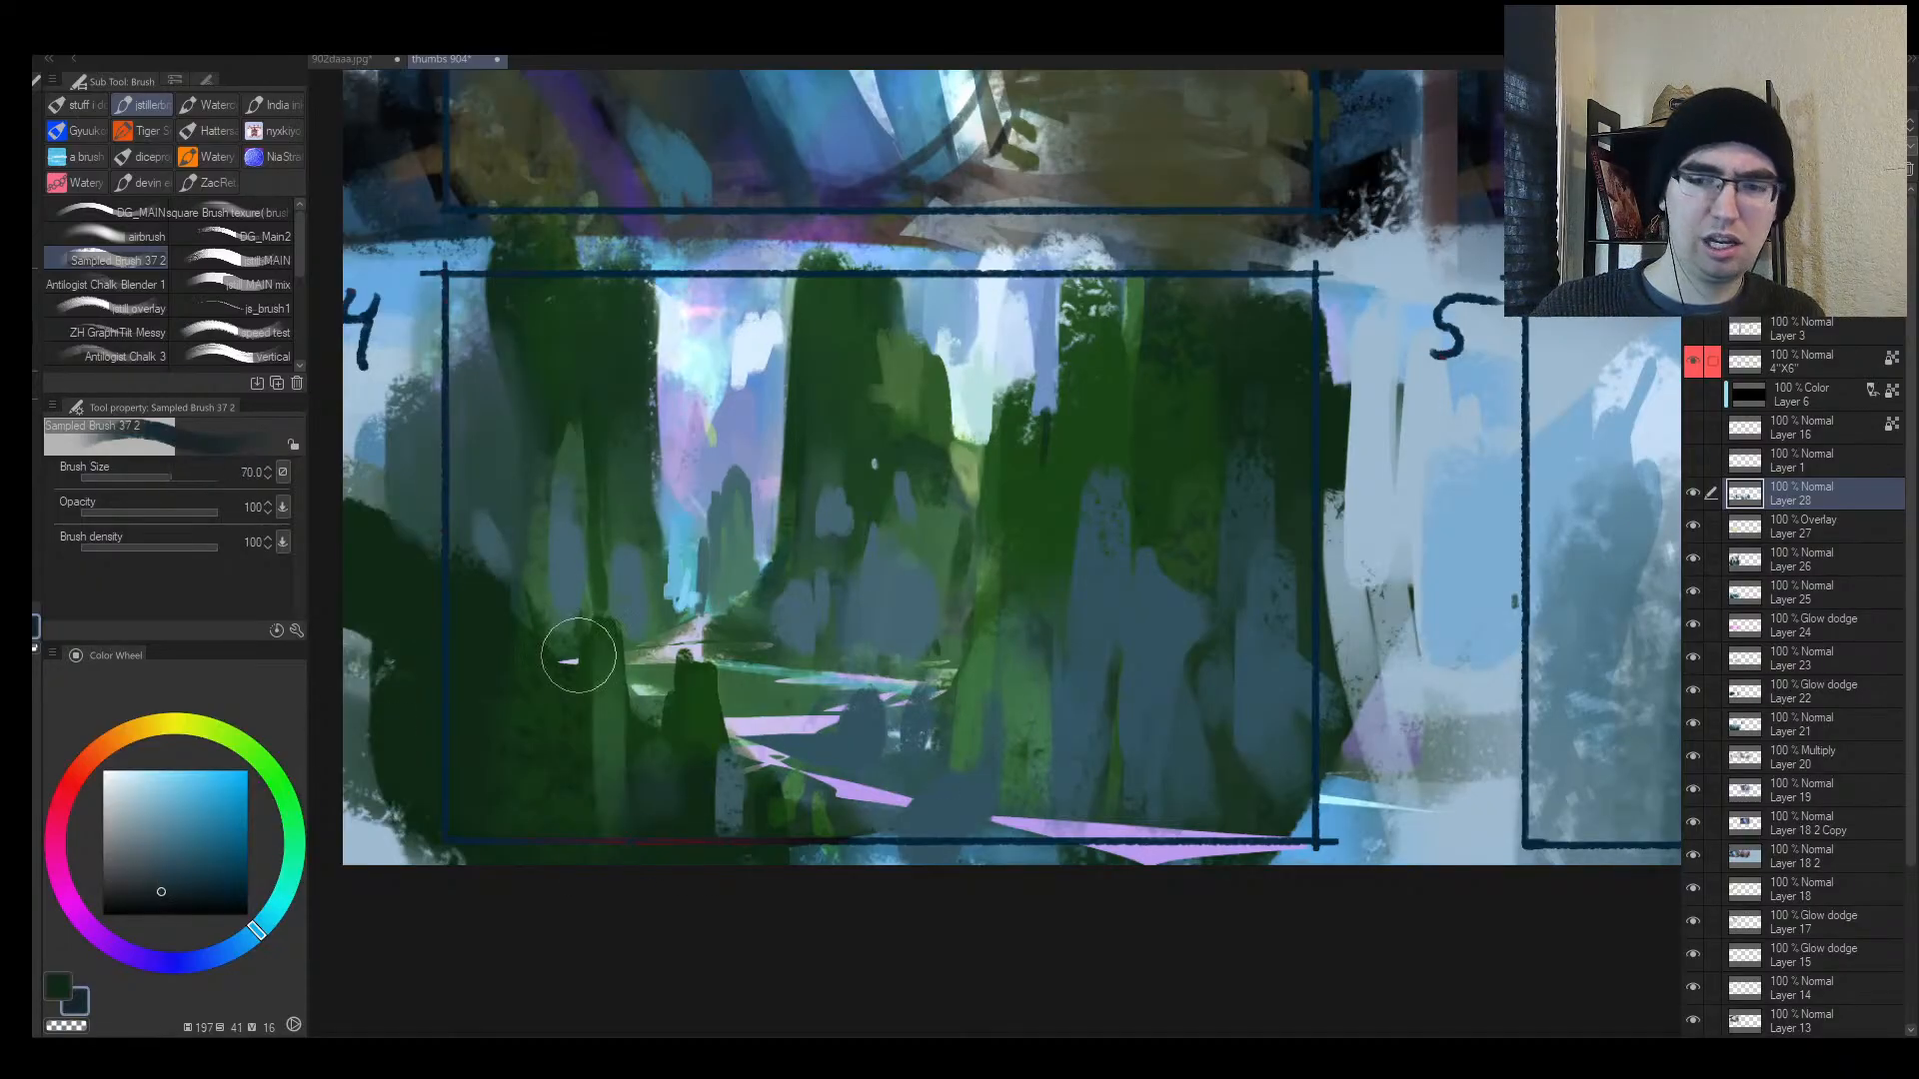
mouse_move(1105, 708)
mouse_down()
mouse_move(1095, 762)
mouse_move(1132, 768)
mouse_move(1162, 719)
mouse_move(1209, 775)
mouse_up()
key(h)
key([)
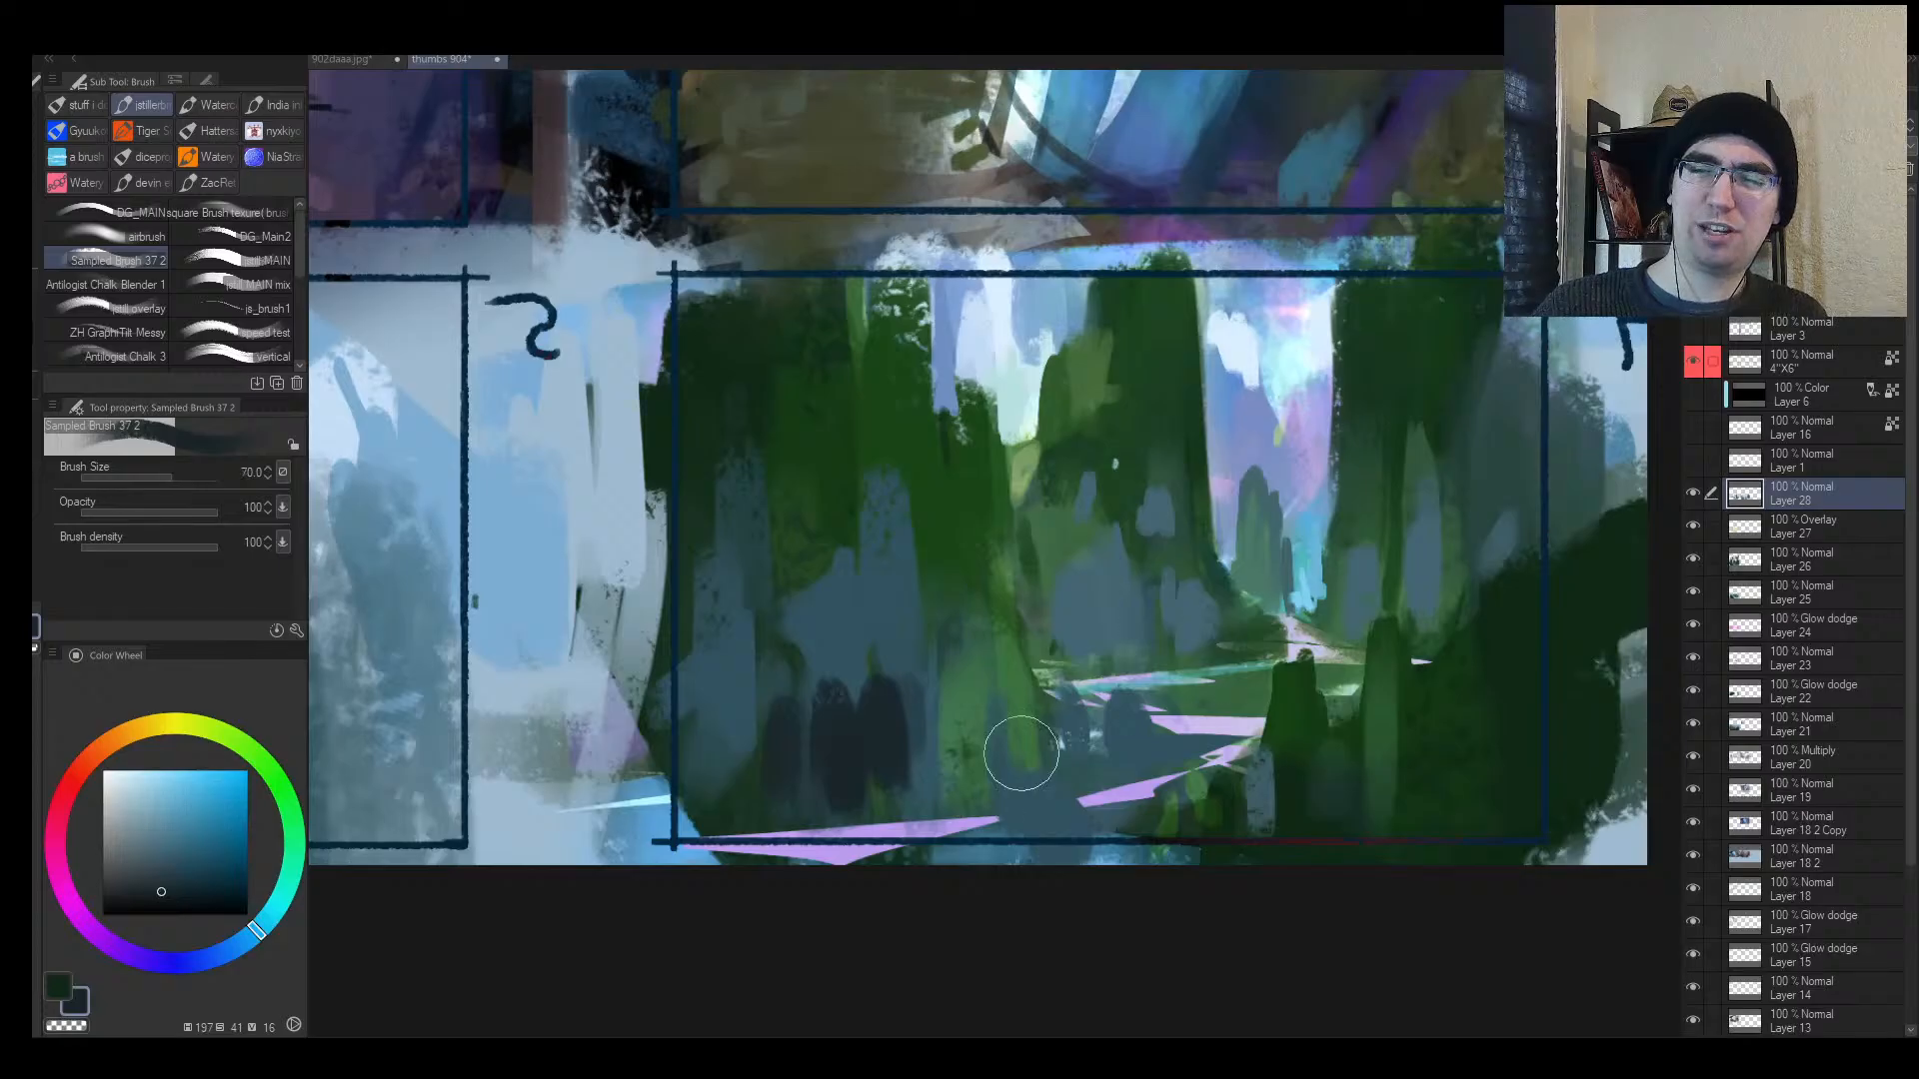
drag(896, 650, 897, 809)
mouse_move(999, 805)
mouse_down()
mouse_move(993, 758)
mouse_move(1024, 765)
mouse_move(952, 781)
mouse_move(940, 832)
mouse_up()
Step: Paint light blue strokes along the thumbnail's side with the brush at size 100
key(ctrl+space)
drag(1041, 767, 1057, 686)
alt+click(1140, 553)
key(])
key(])
mouse_move(895, 590)
mouse_down()
mouse_move(878, 600)
mouse_move(856, 535)
mouse_move(827, 633)
mouse_move(842, 680)
mouse_up()
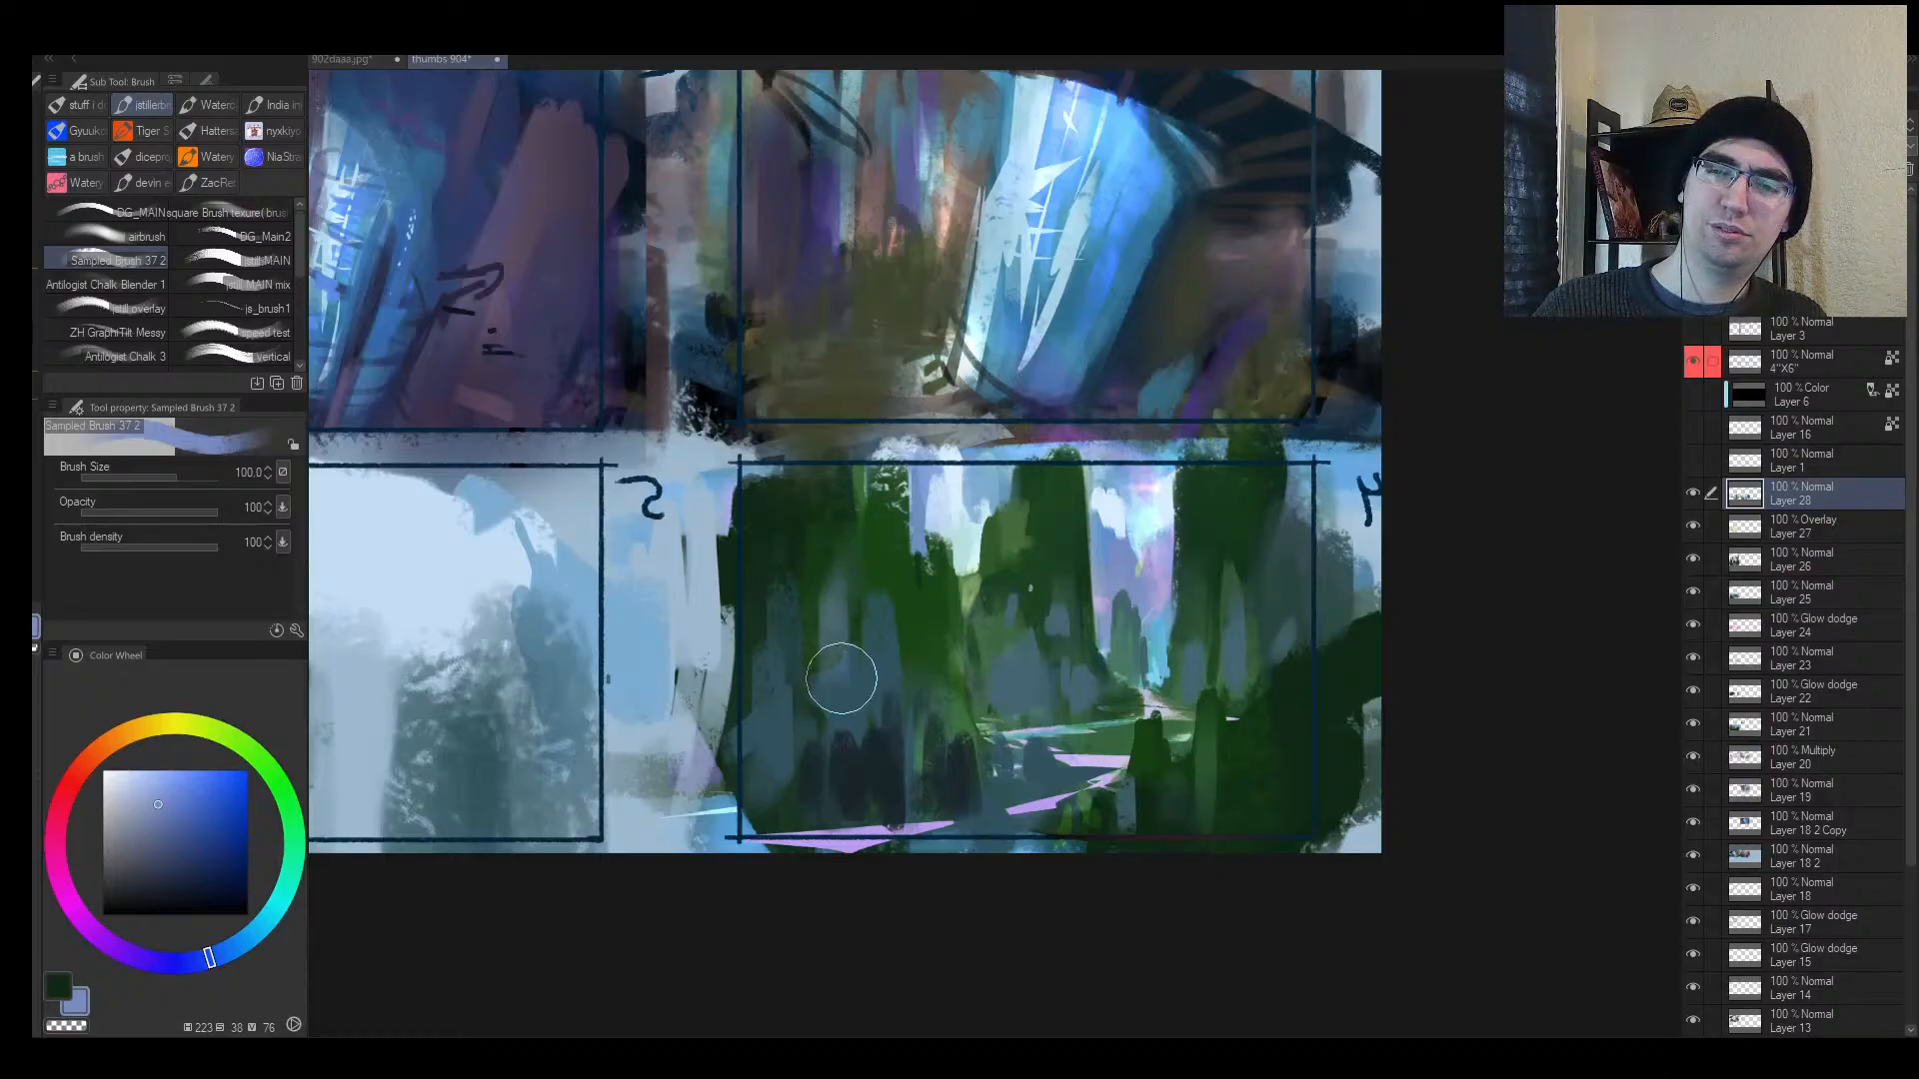
Step: Reframe the sheet and marquee-select the whole of thumbnail 4
alt+click(918, 608)
key(ctrl+alt+space)
click(928, 583)
drag(929, 584, 954, 560)
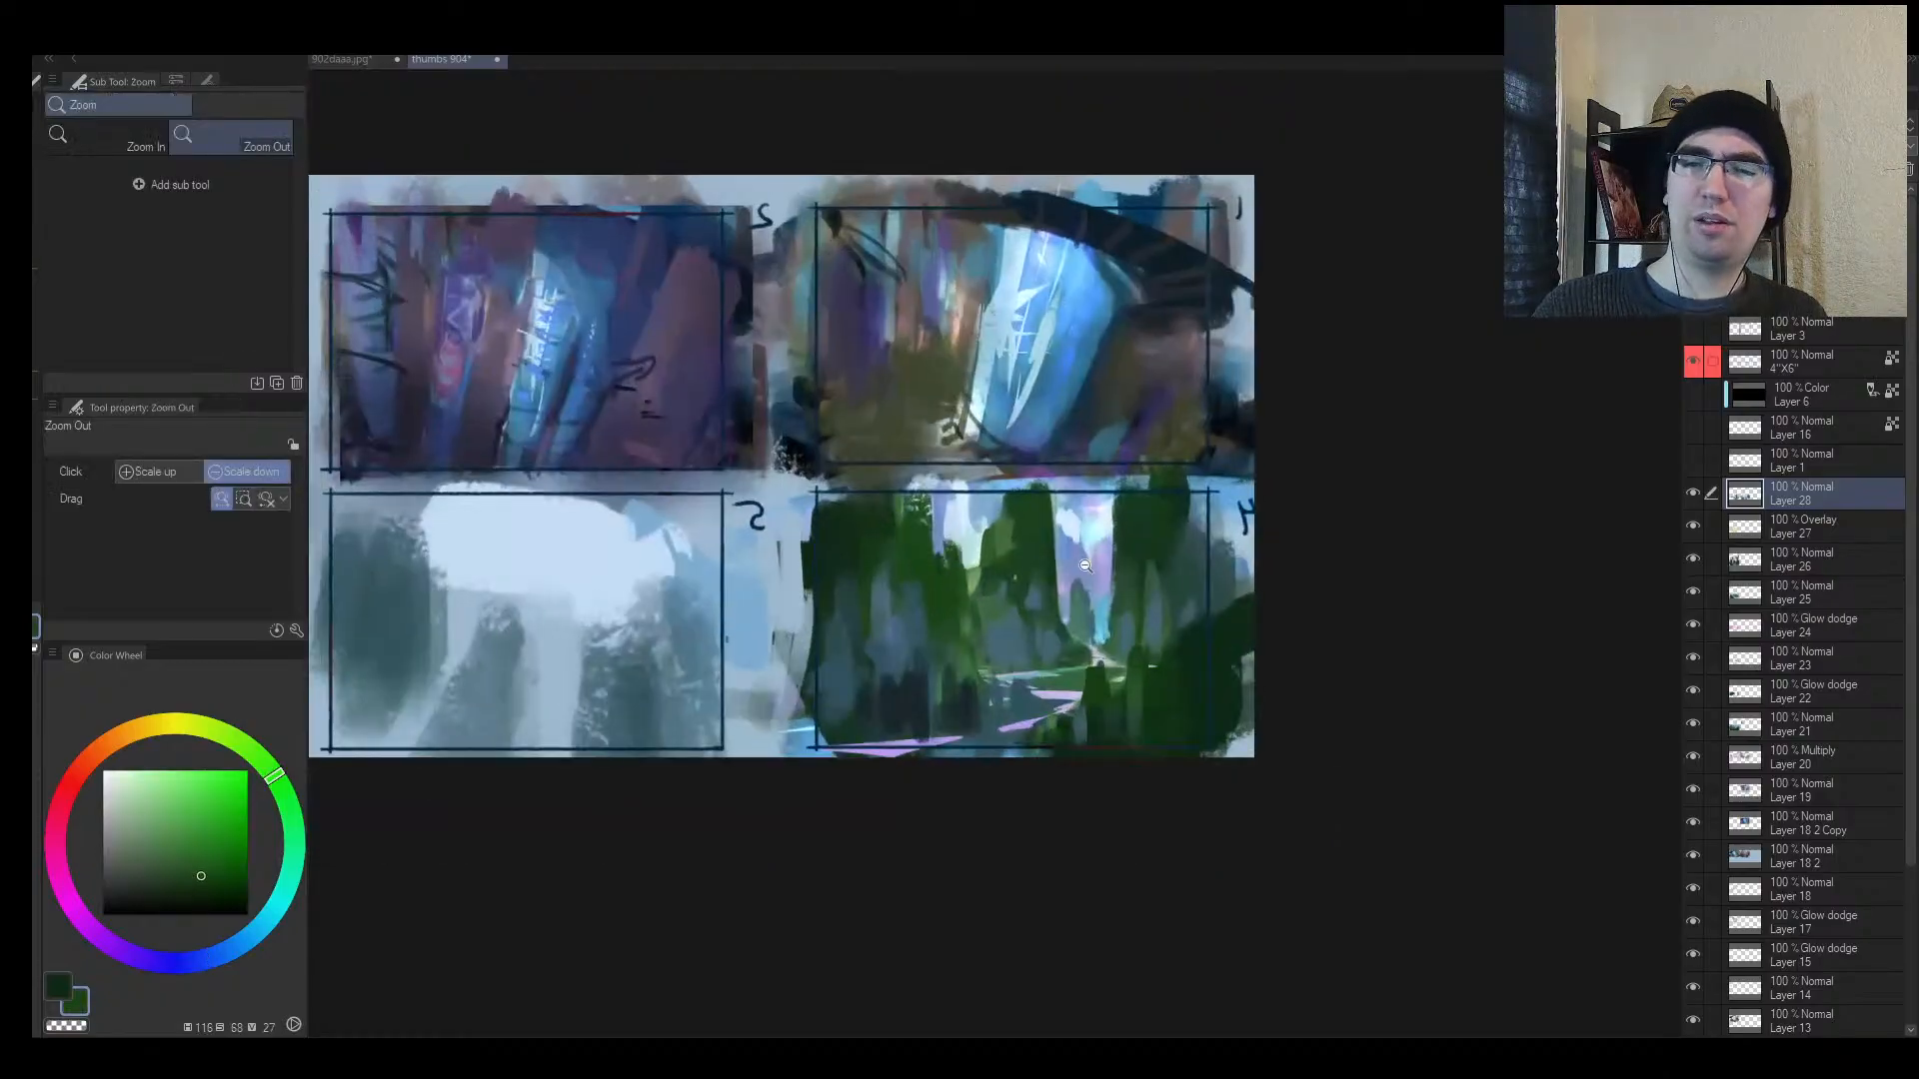
key(h)
drag(1237, 583, 1004, 597)
key(m)
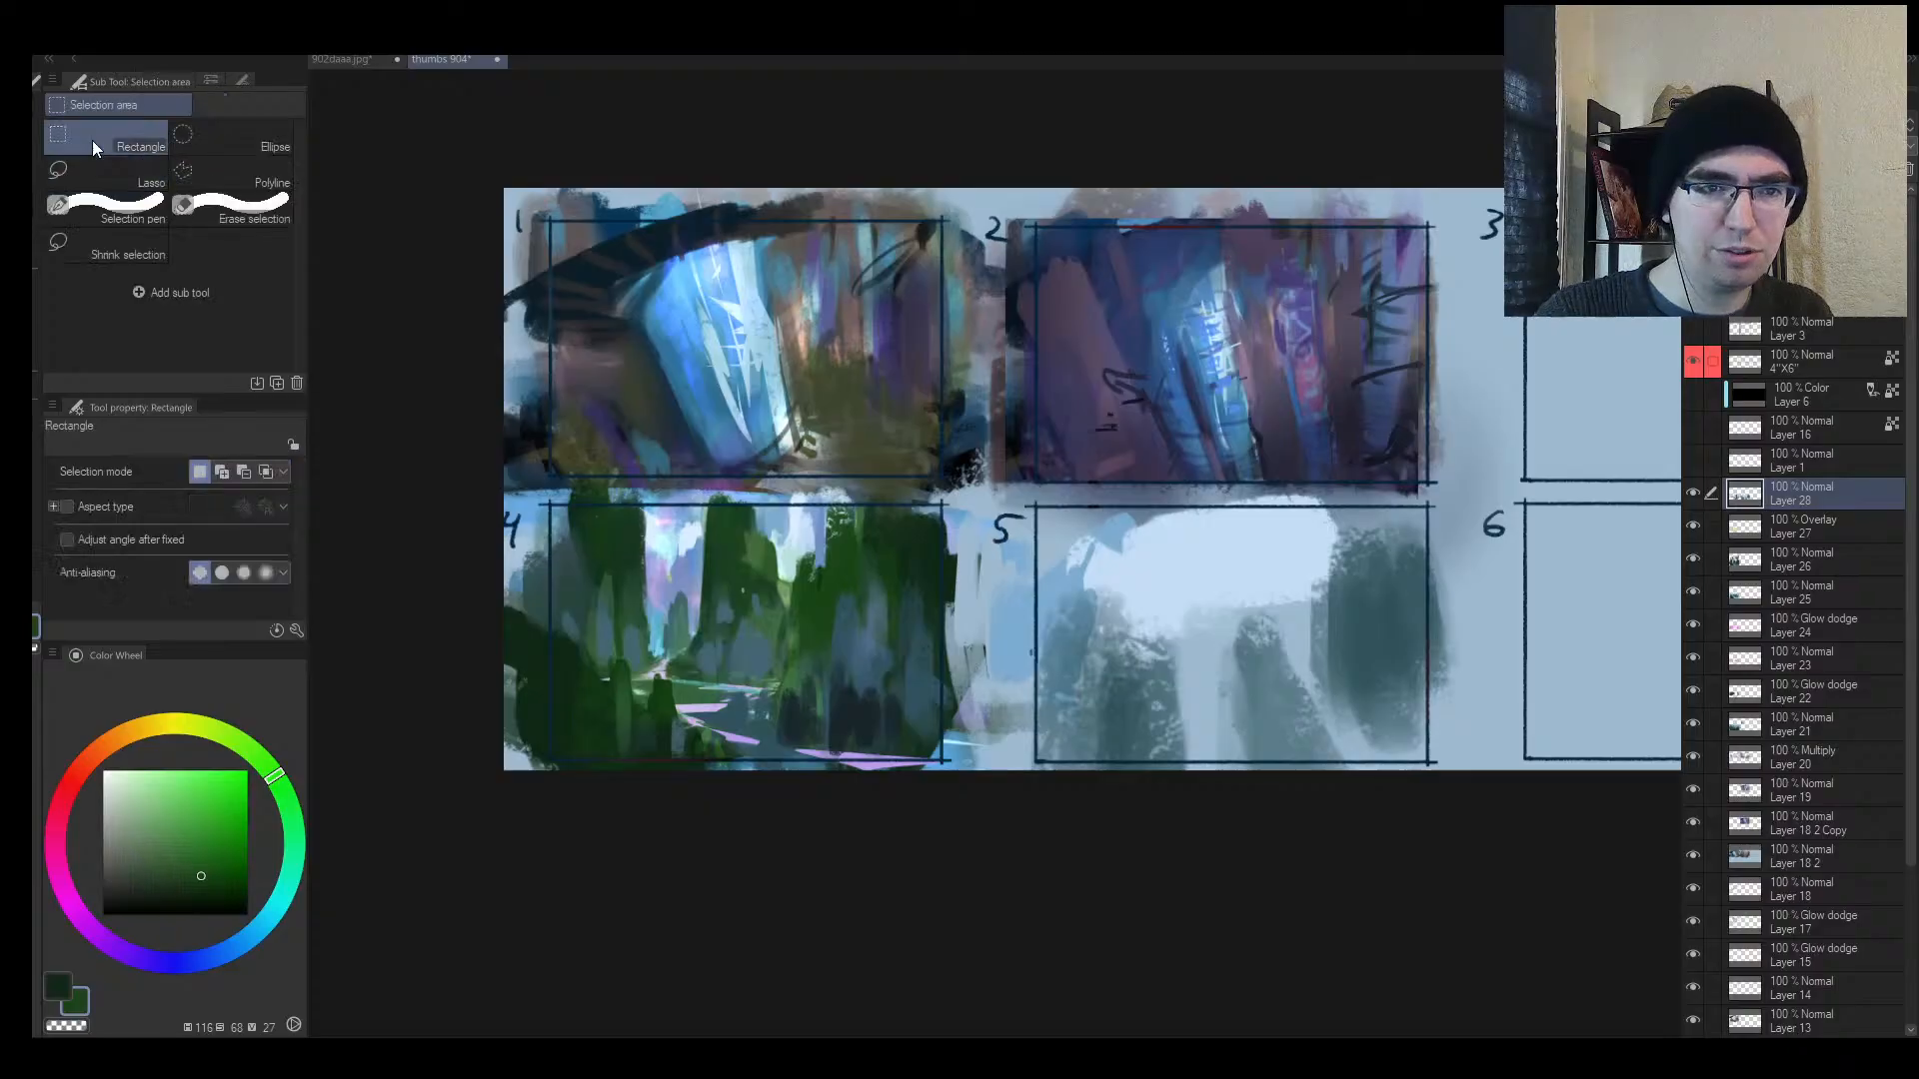
drag(539, 503, 944, 760)
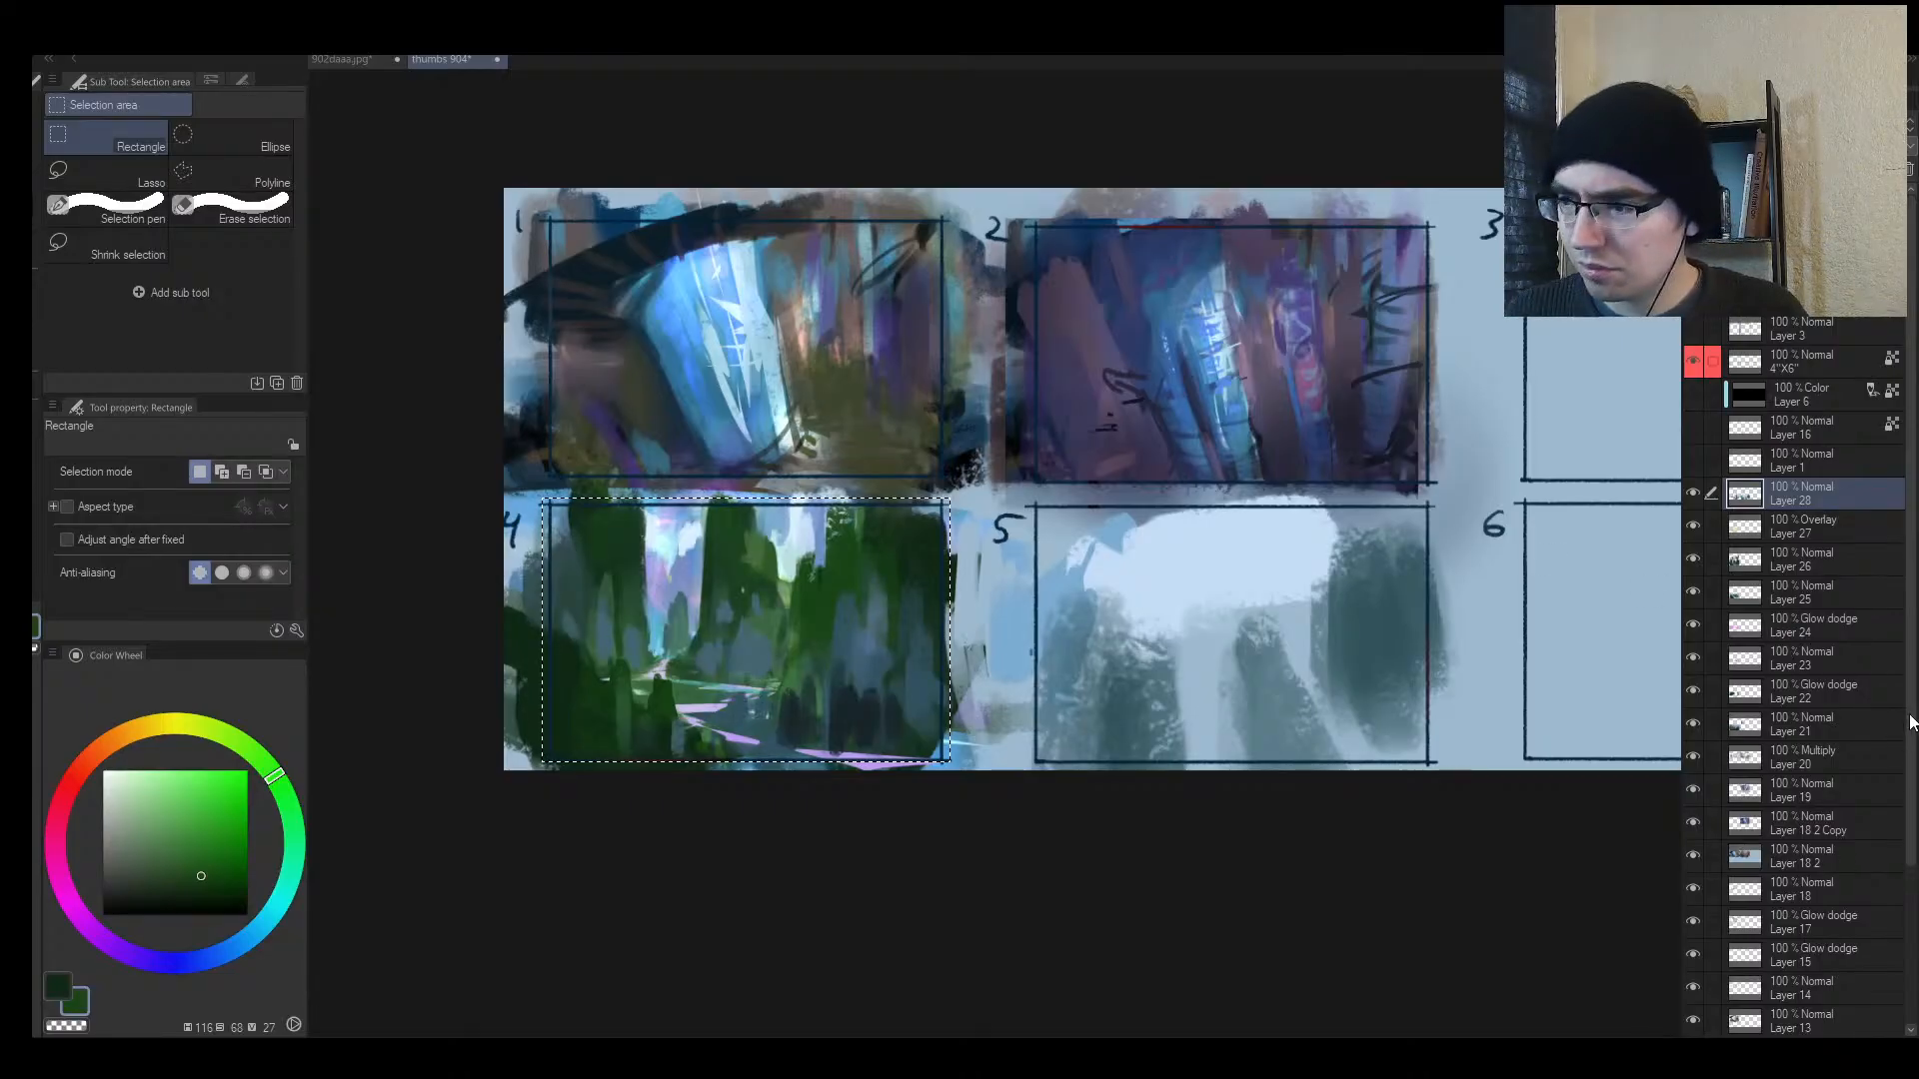
Step: Merge painting layers 27 through 8, then copy and paste thumbnail 4 as a new layer
scroll(1795, 977, down, 3)
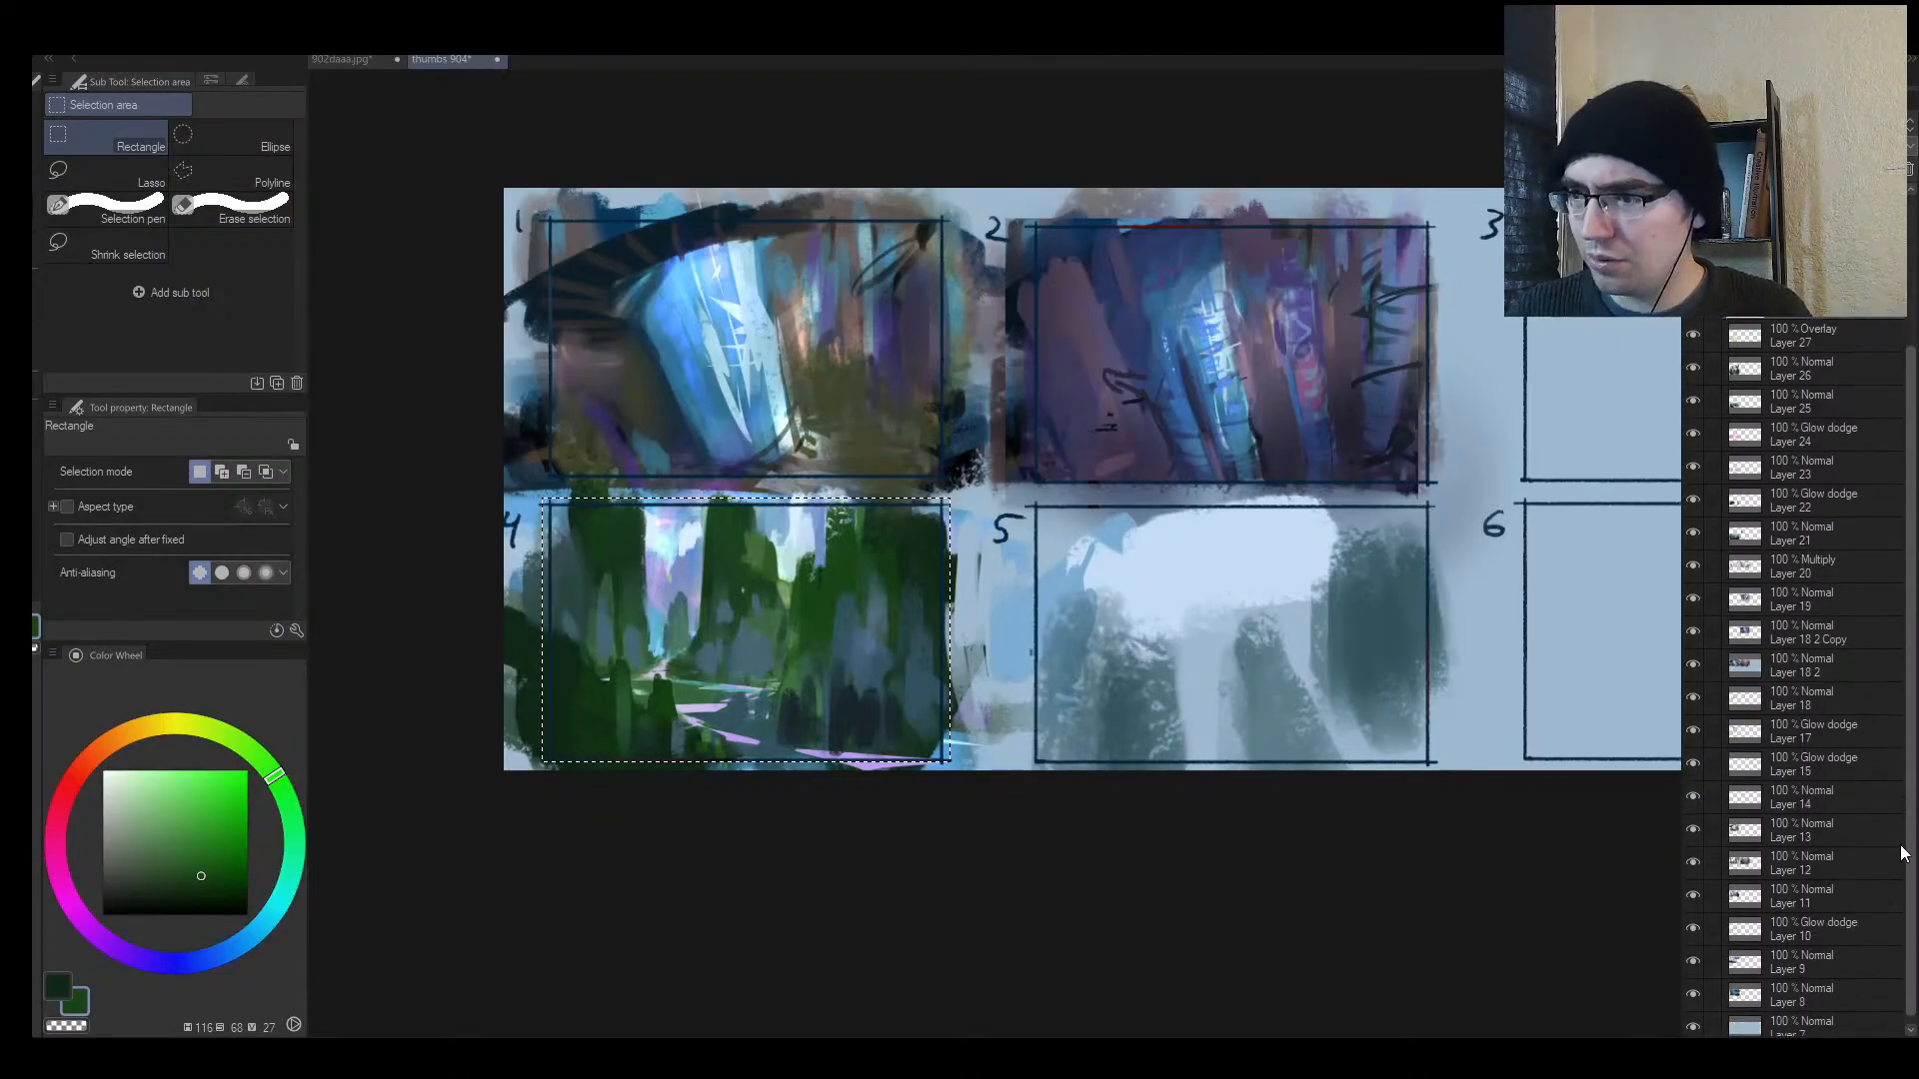
shift+click(1783, 988)
key(shift+alt+e)
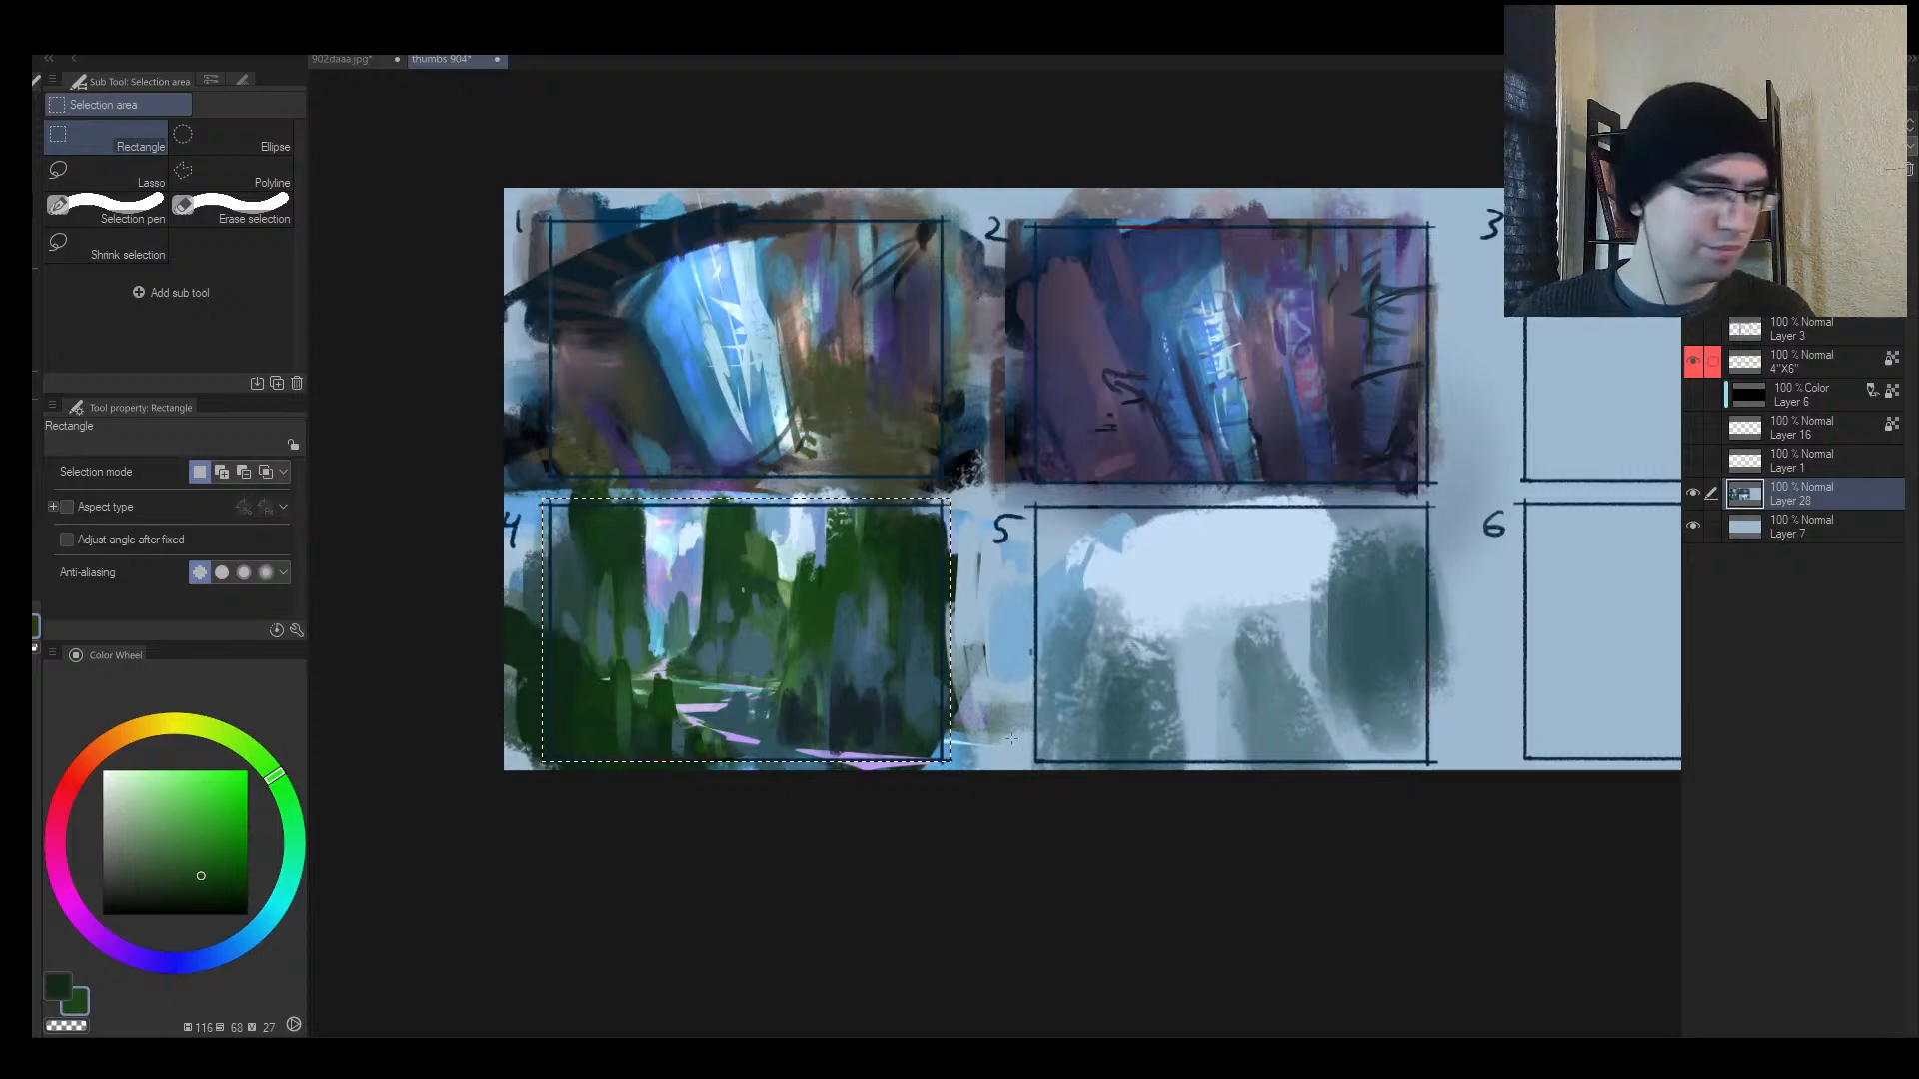
key(ctrl+c)
key(ctrl+v)
Step: Move the copied forest thumbnail into panel 5 and zoom in on it
key(alt+space)
drag(1018, 636, 768, 663)
scroll(768, 664, up, 1)
key(k)
drag(654, 719, 1127, 707)
key(alt+space)
key(alt+space)
drag(954, 633, 890, 686)
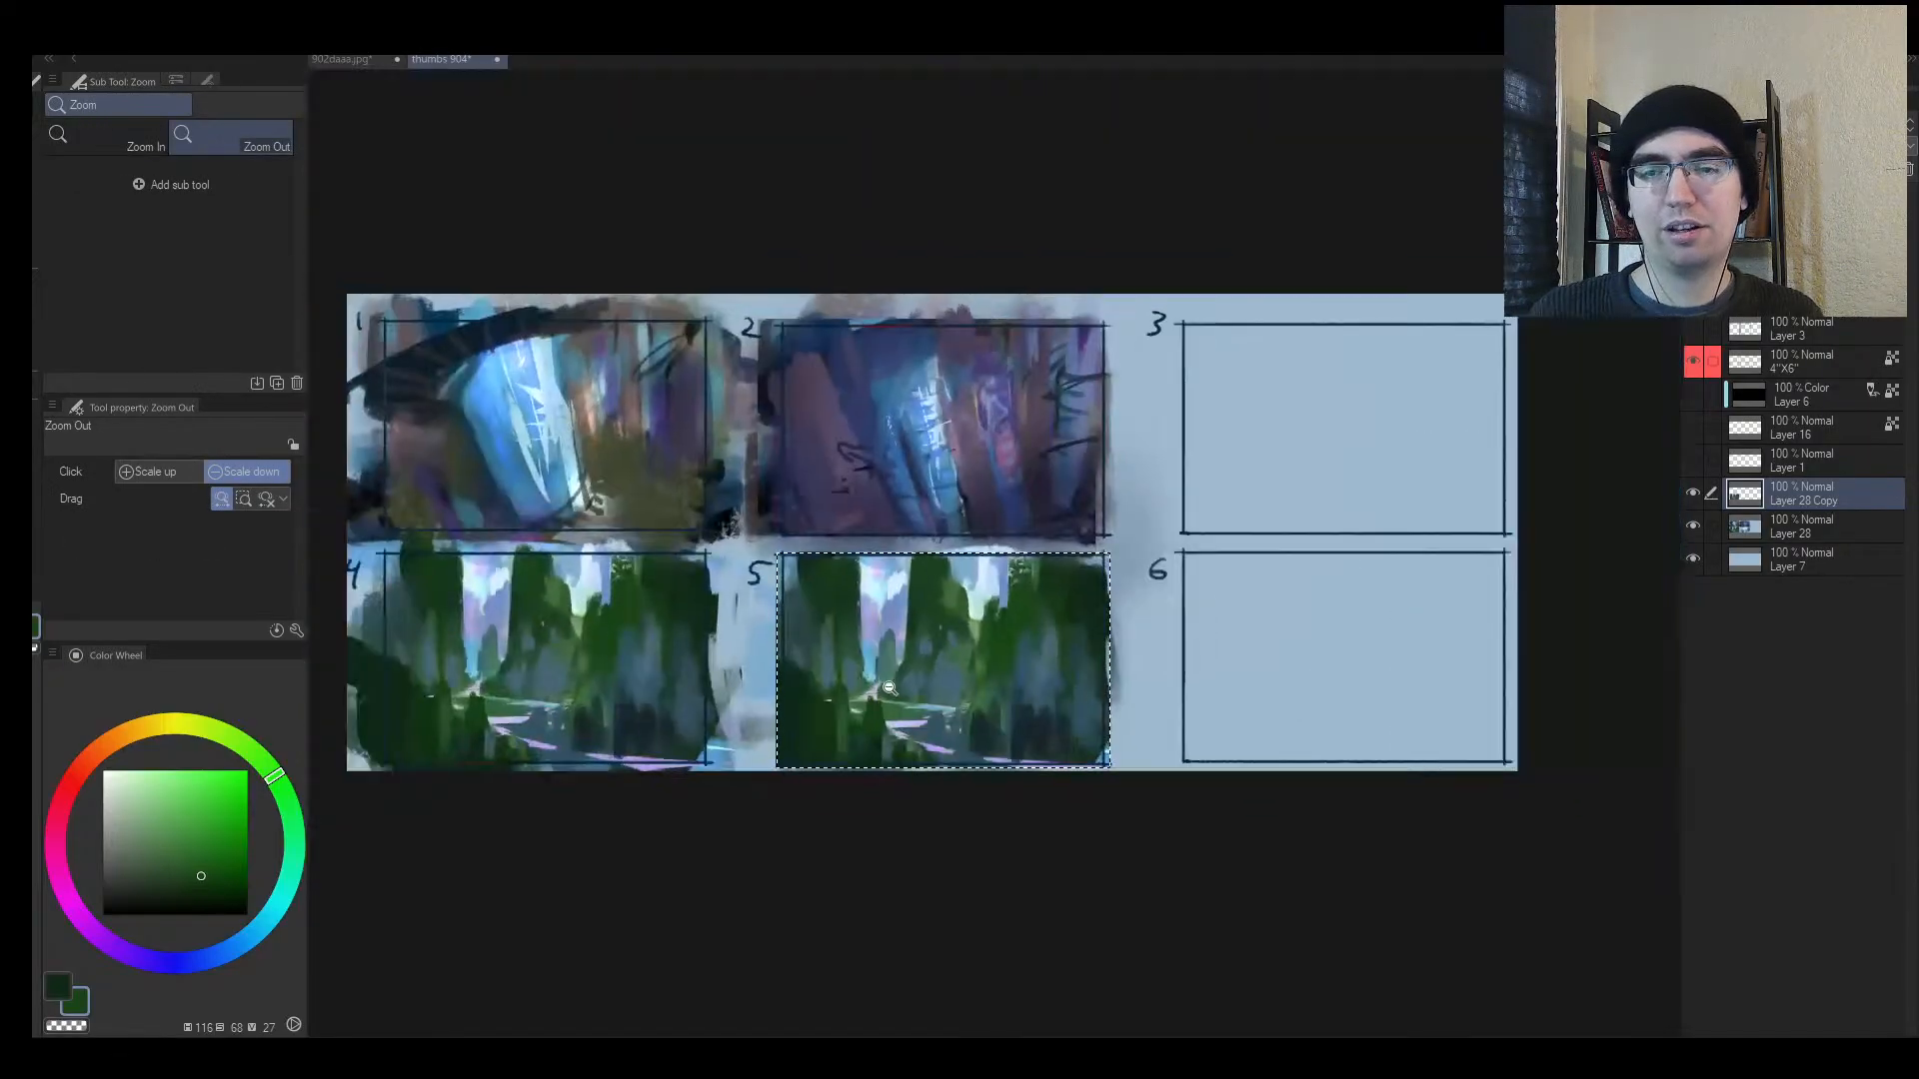
scroll(1046, 661, up, 1)
scroll(994, 633, up, 3)
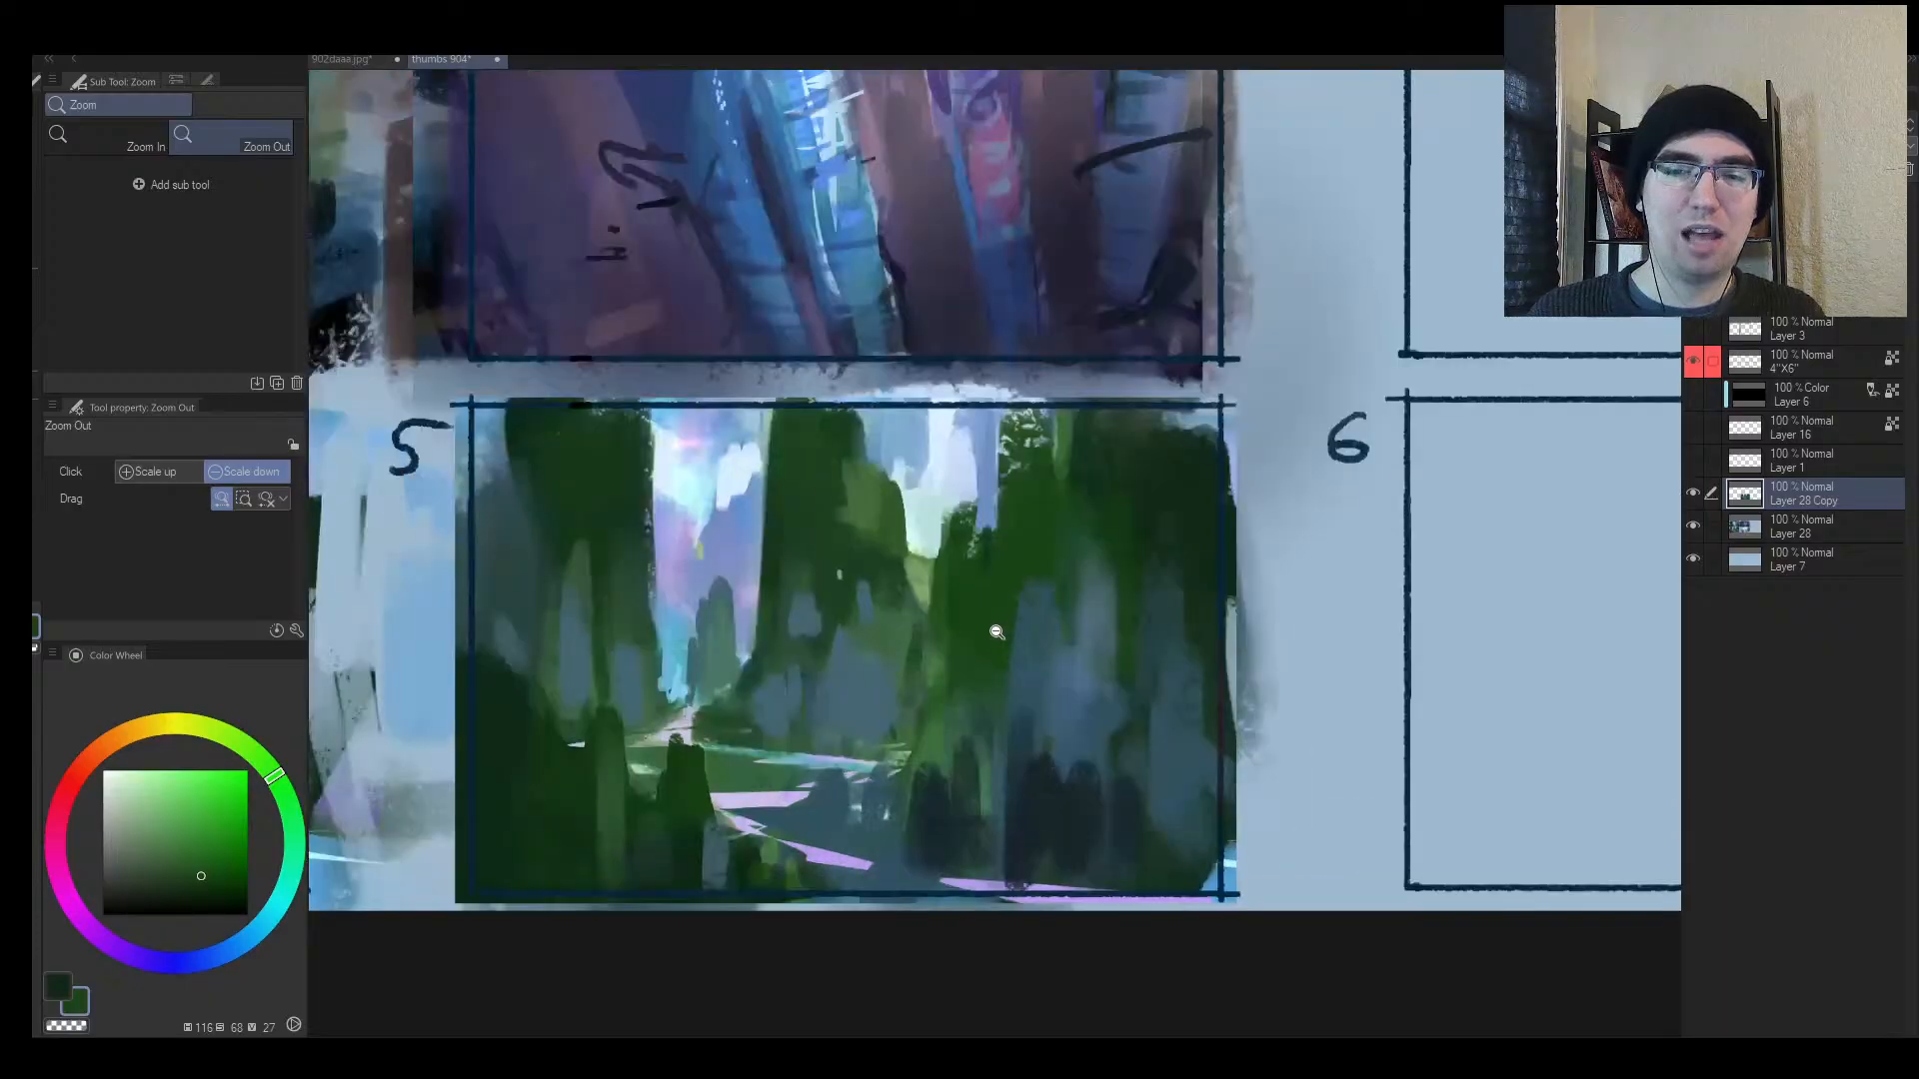
drag(785, 662, 806, 635)
Step: Paint pale mint, sky colour, dark green and periwinkle strokes along the trunk's right edge
alt+click(1005, 435)
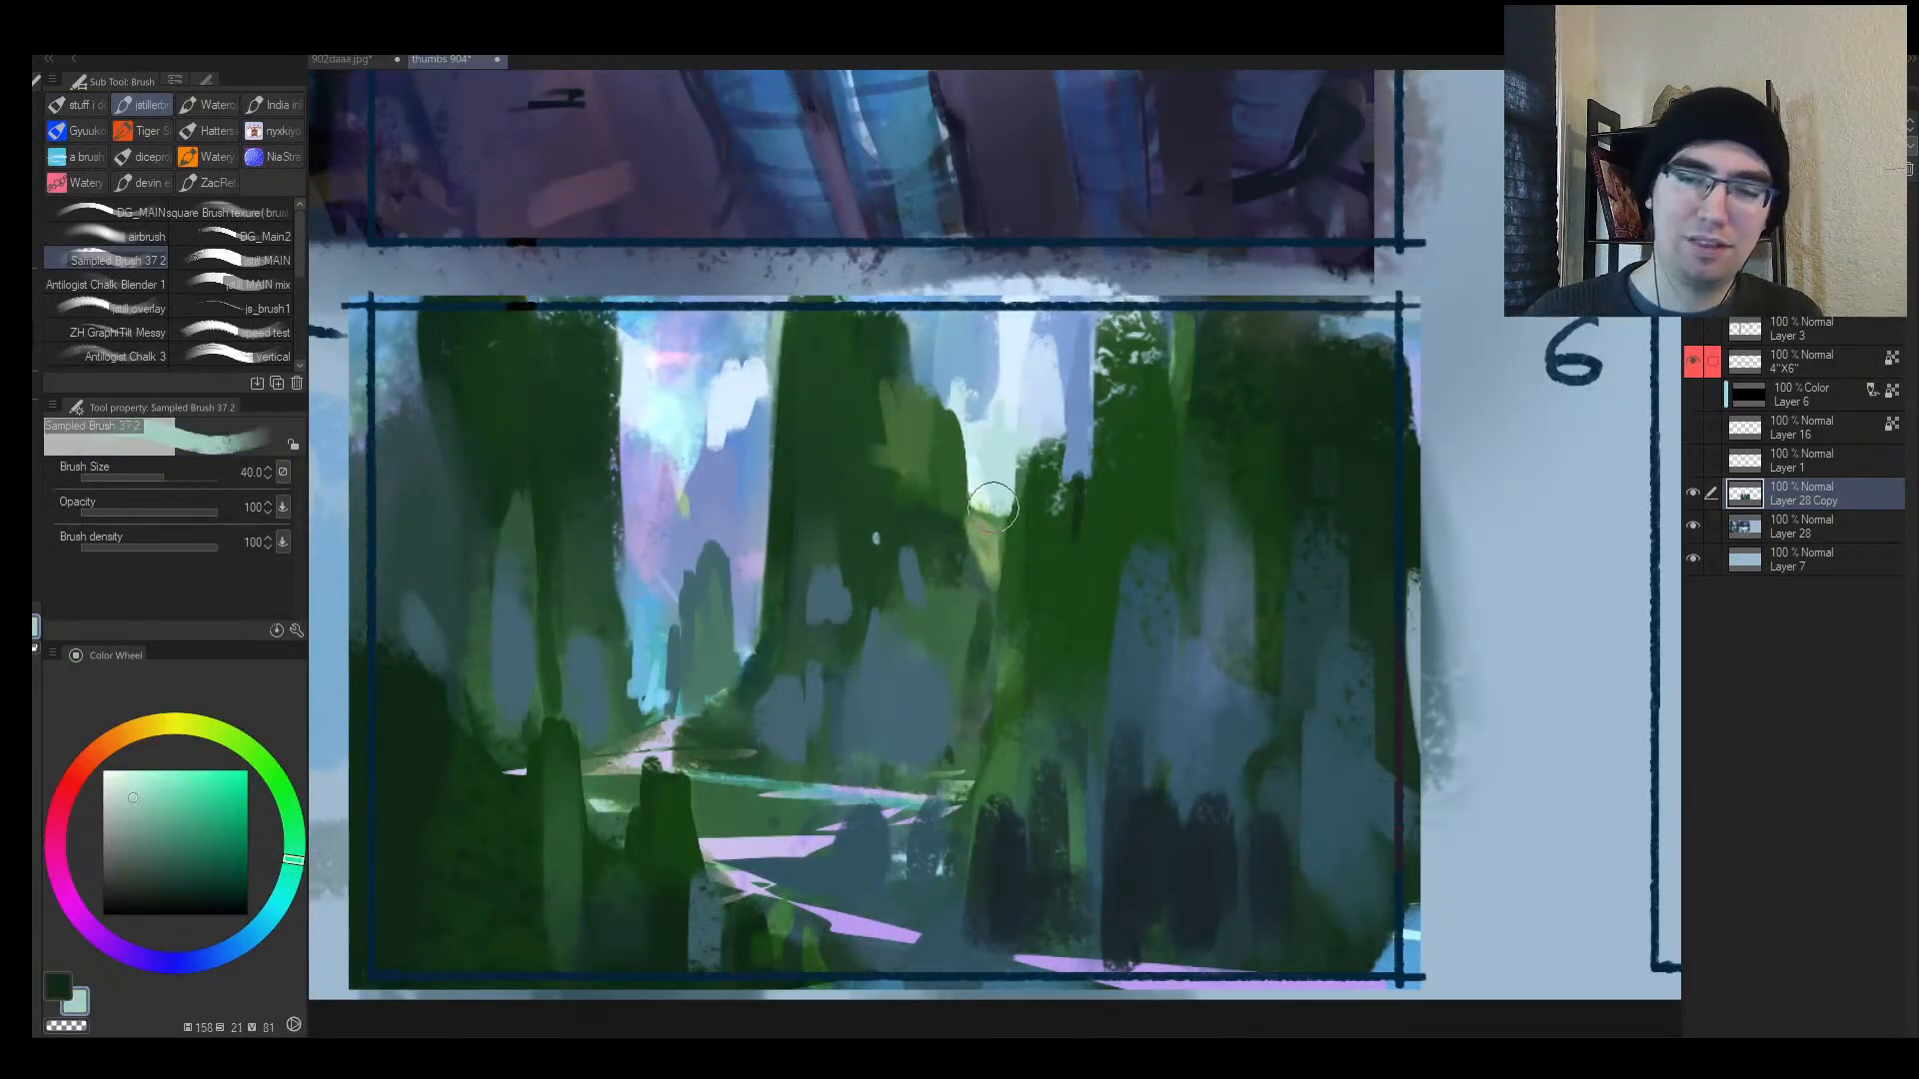
drag(997, 490, 984, 554)
alt+click(962, 512)
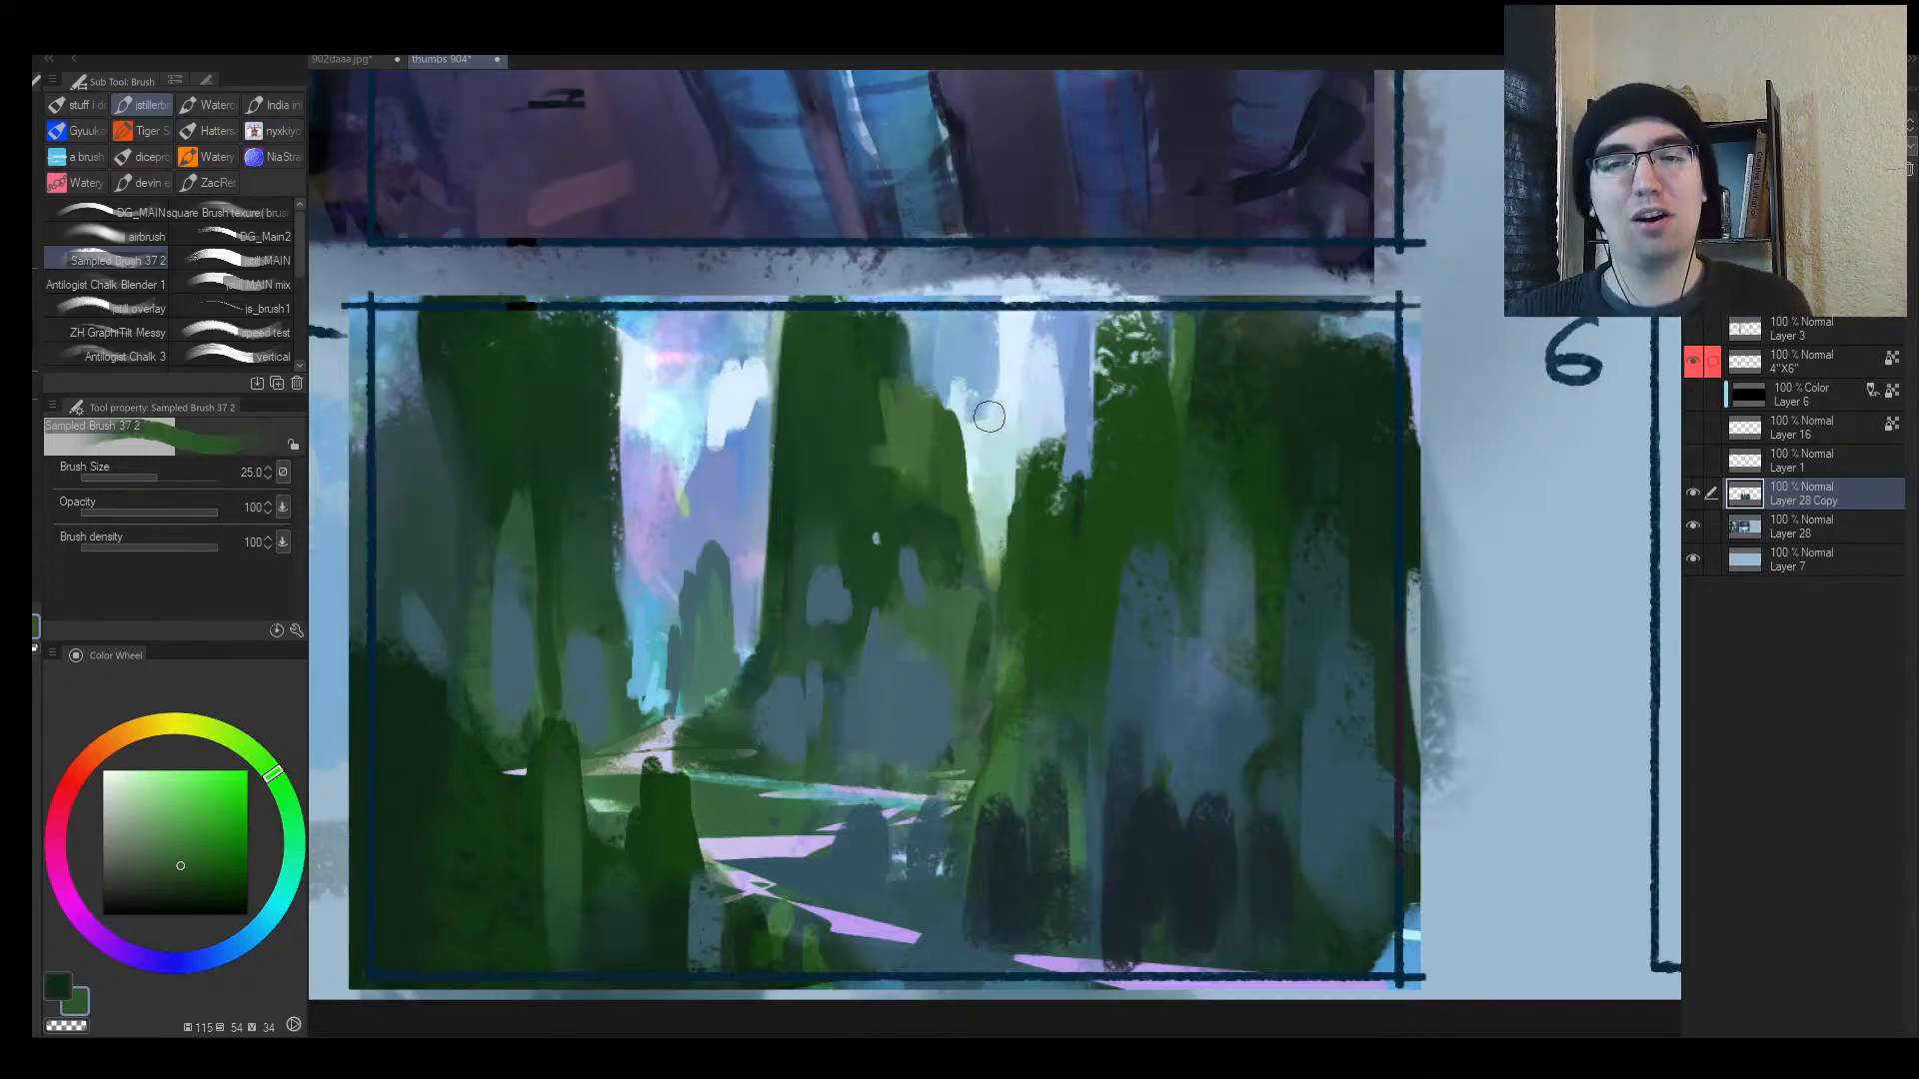
alt+click(631, 381)
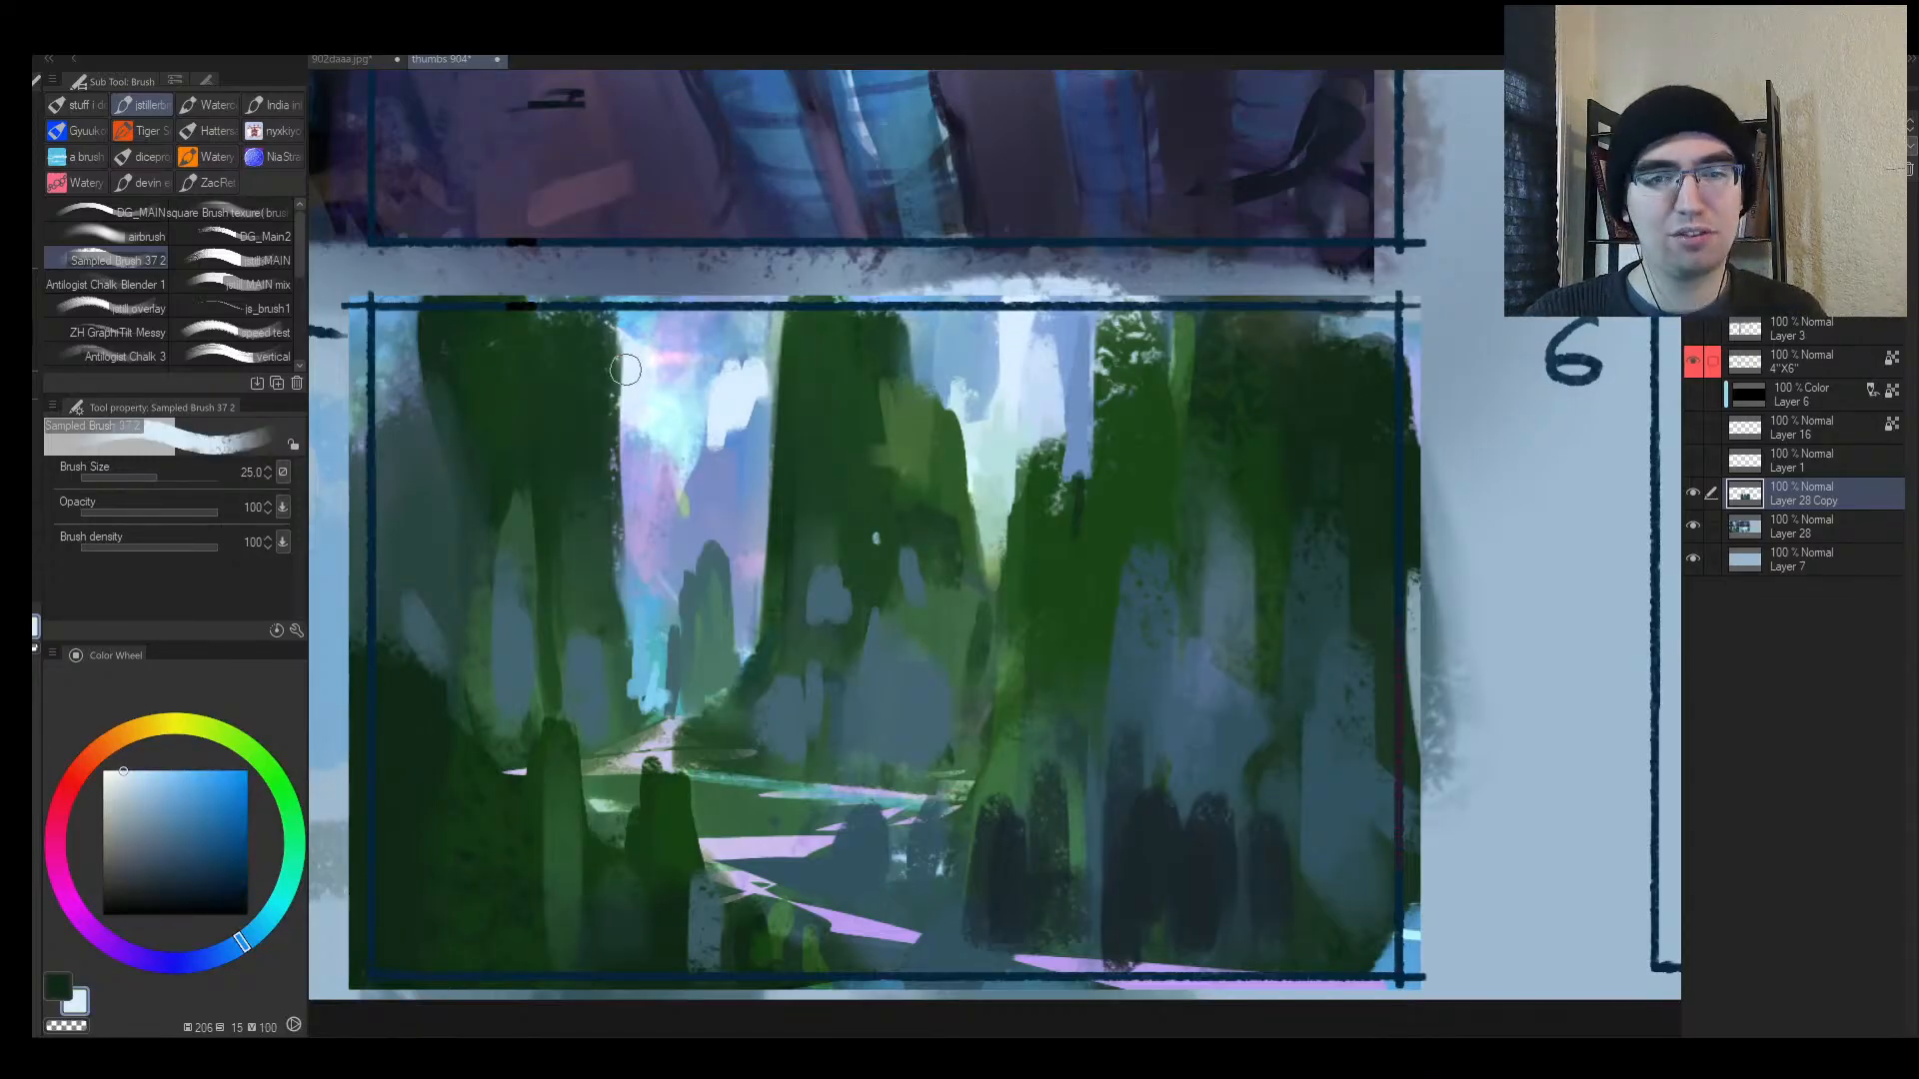
drag(624, 324, 613, 415)
alt+click(608, 523)
drag(606, 322, 614, 539)
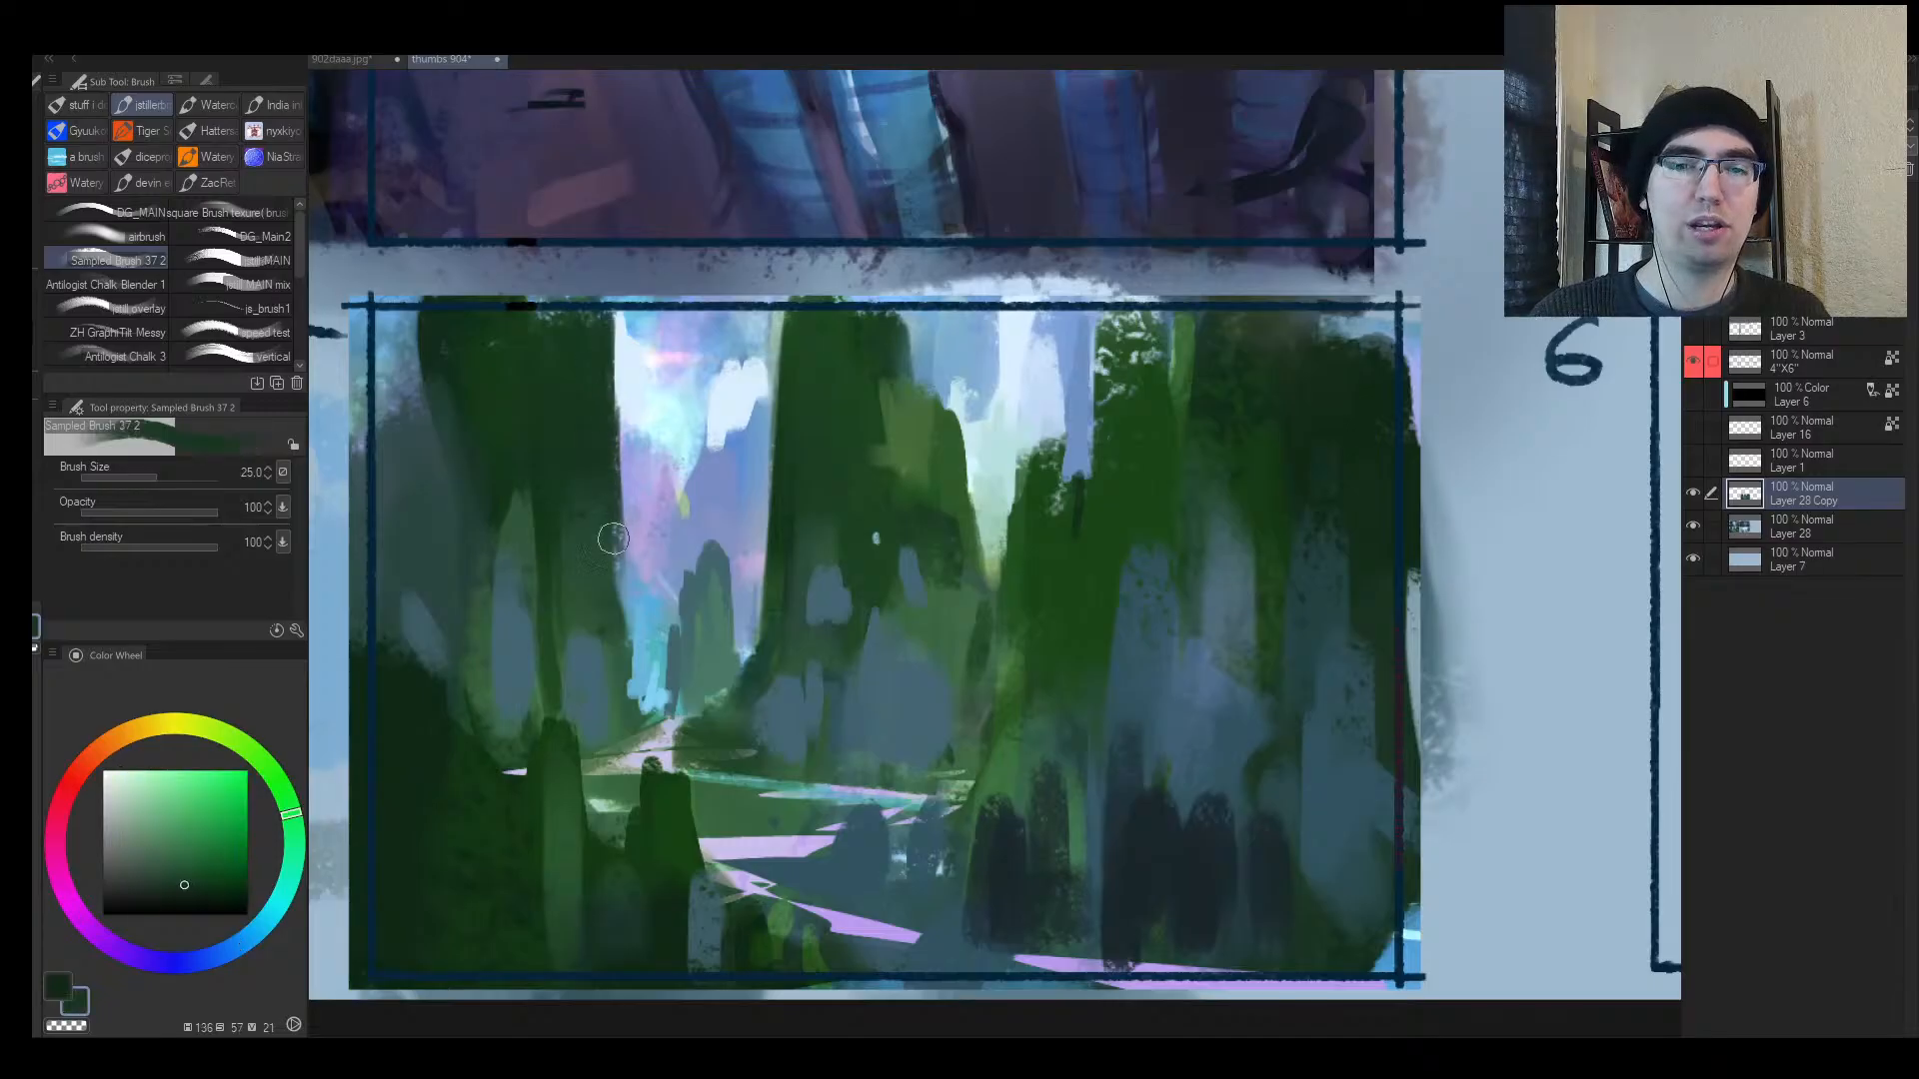
alt+click(630, 487)
mouse_move(624, 455)
mouse_down()
mouse_move(612, 630)
mouse_move(555, 459)
mouse_move(600, 430)
mouse_up()
key(alt+space)
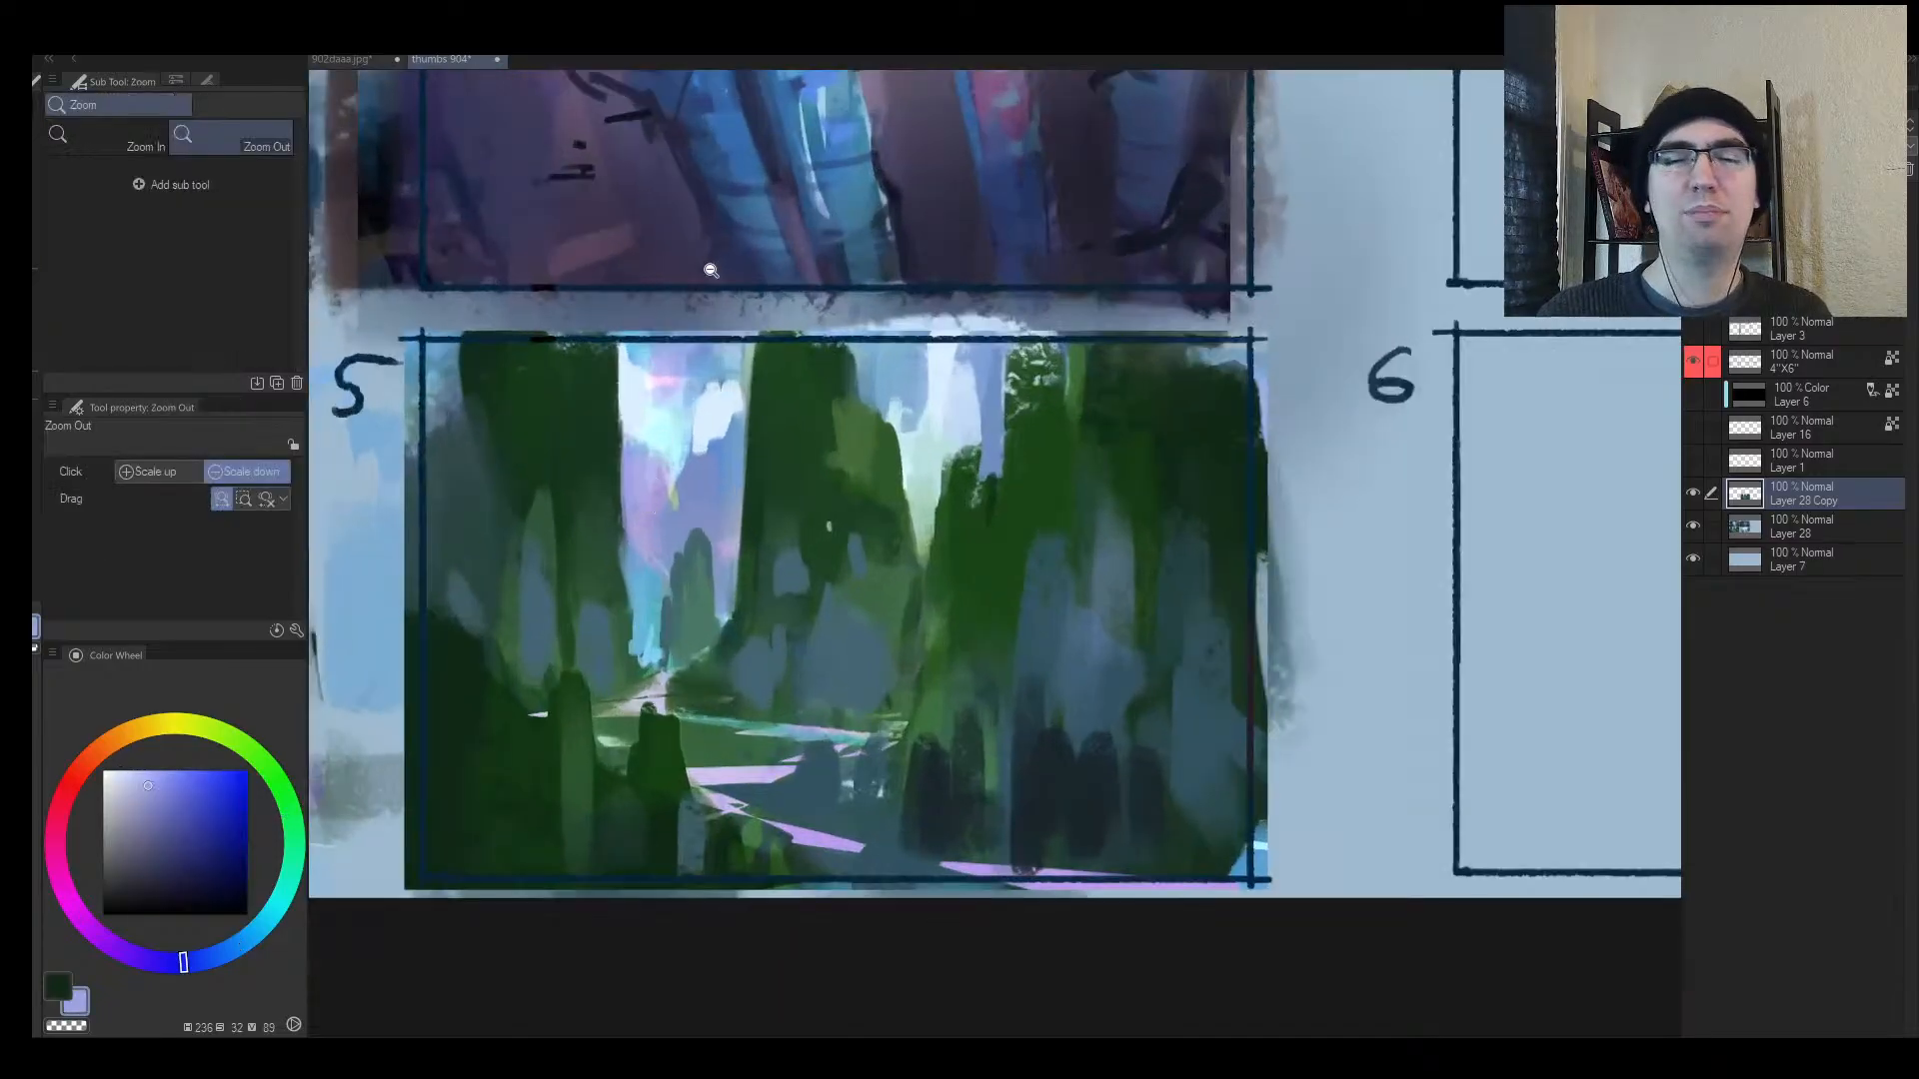
mouse_move(1026, 358)
mouse_down()
mouse_move(935, 468)
mouse_move(1077, 406)
mouse_move(1147, 405)
mouse_up()
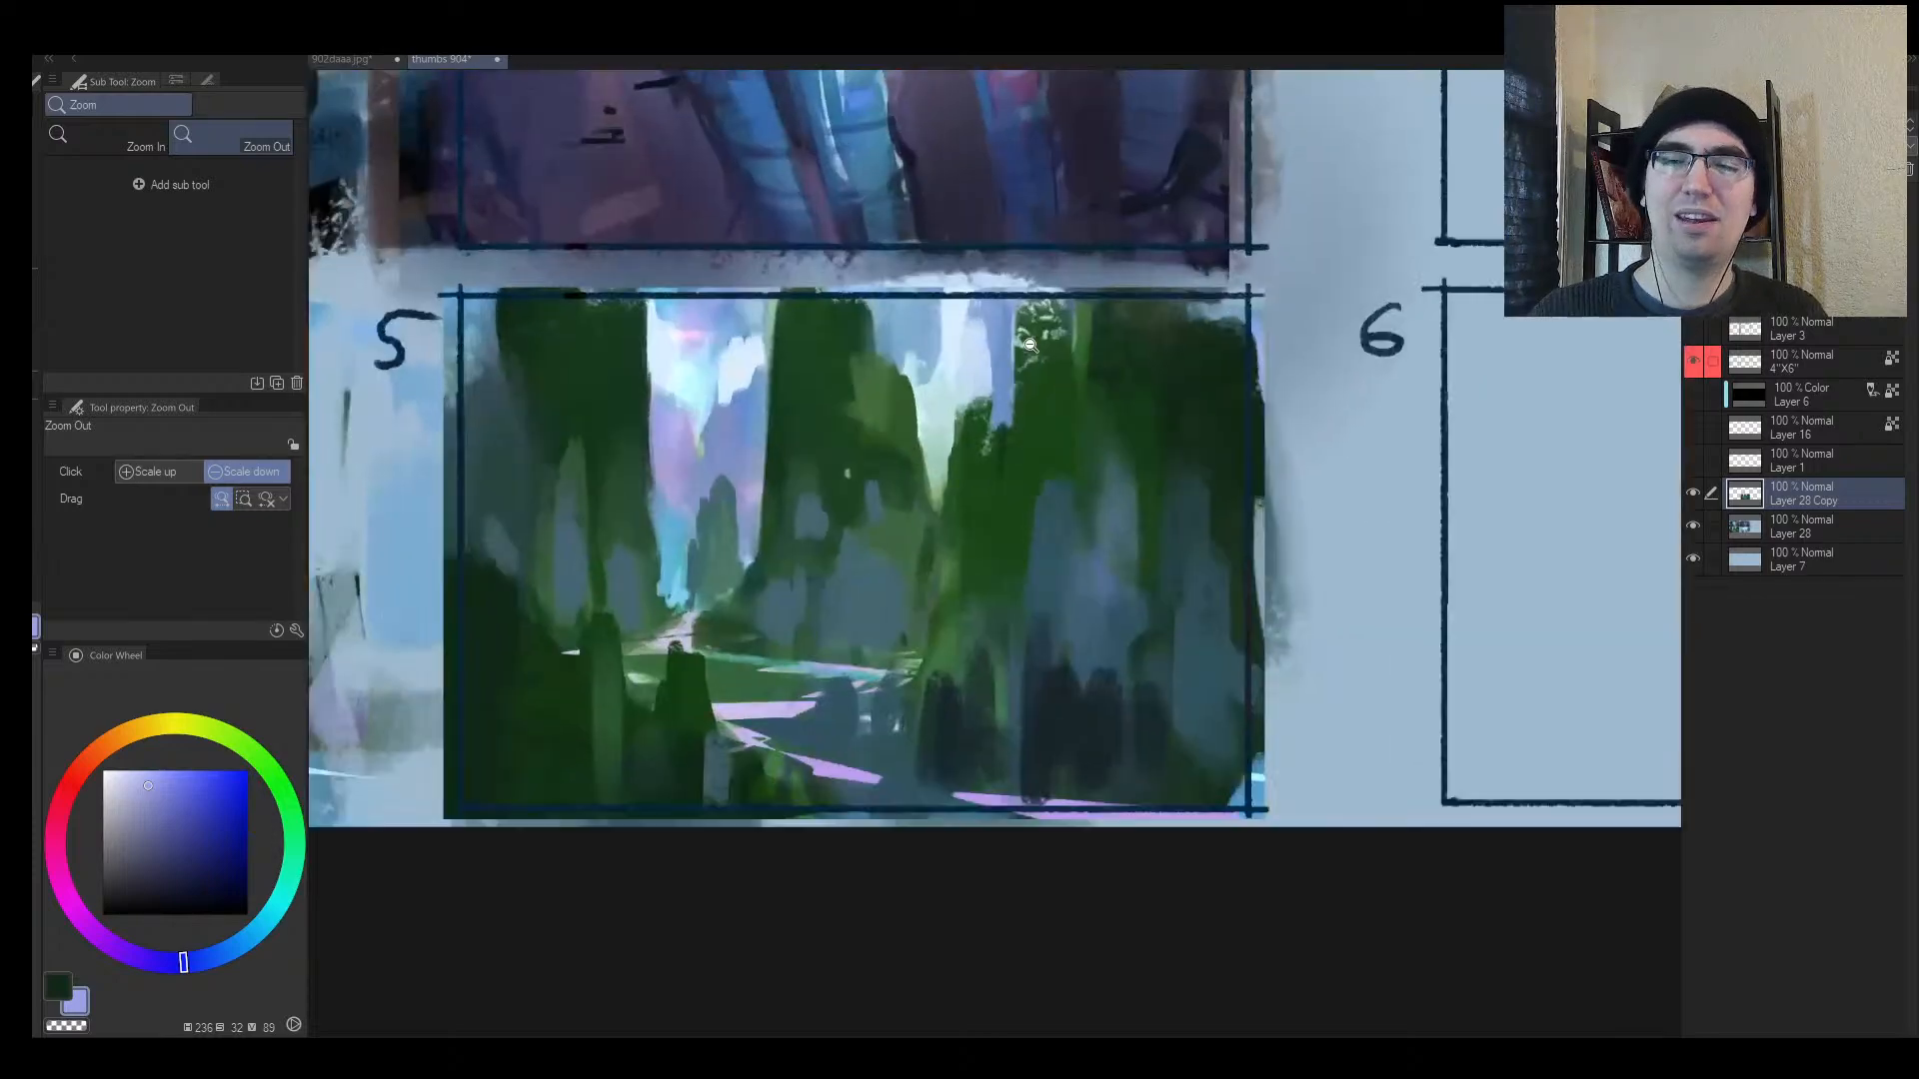
Step: Paint dark green over the trunk top at brush size 40 and mirror the view
alt+click(975, 481)
key(bracketright)
drag(988, 402, 991, 467)
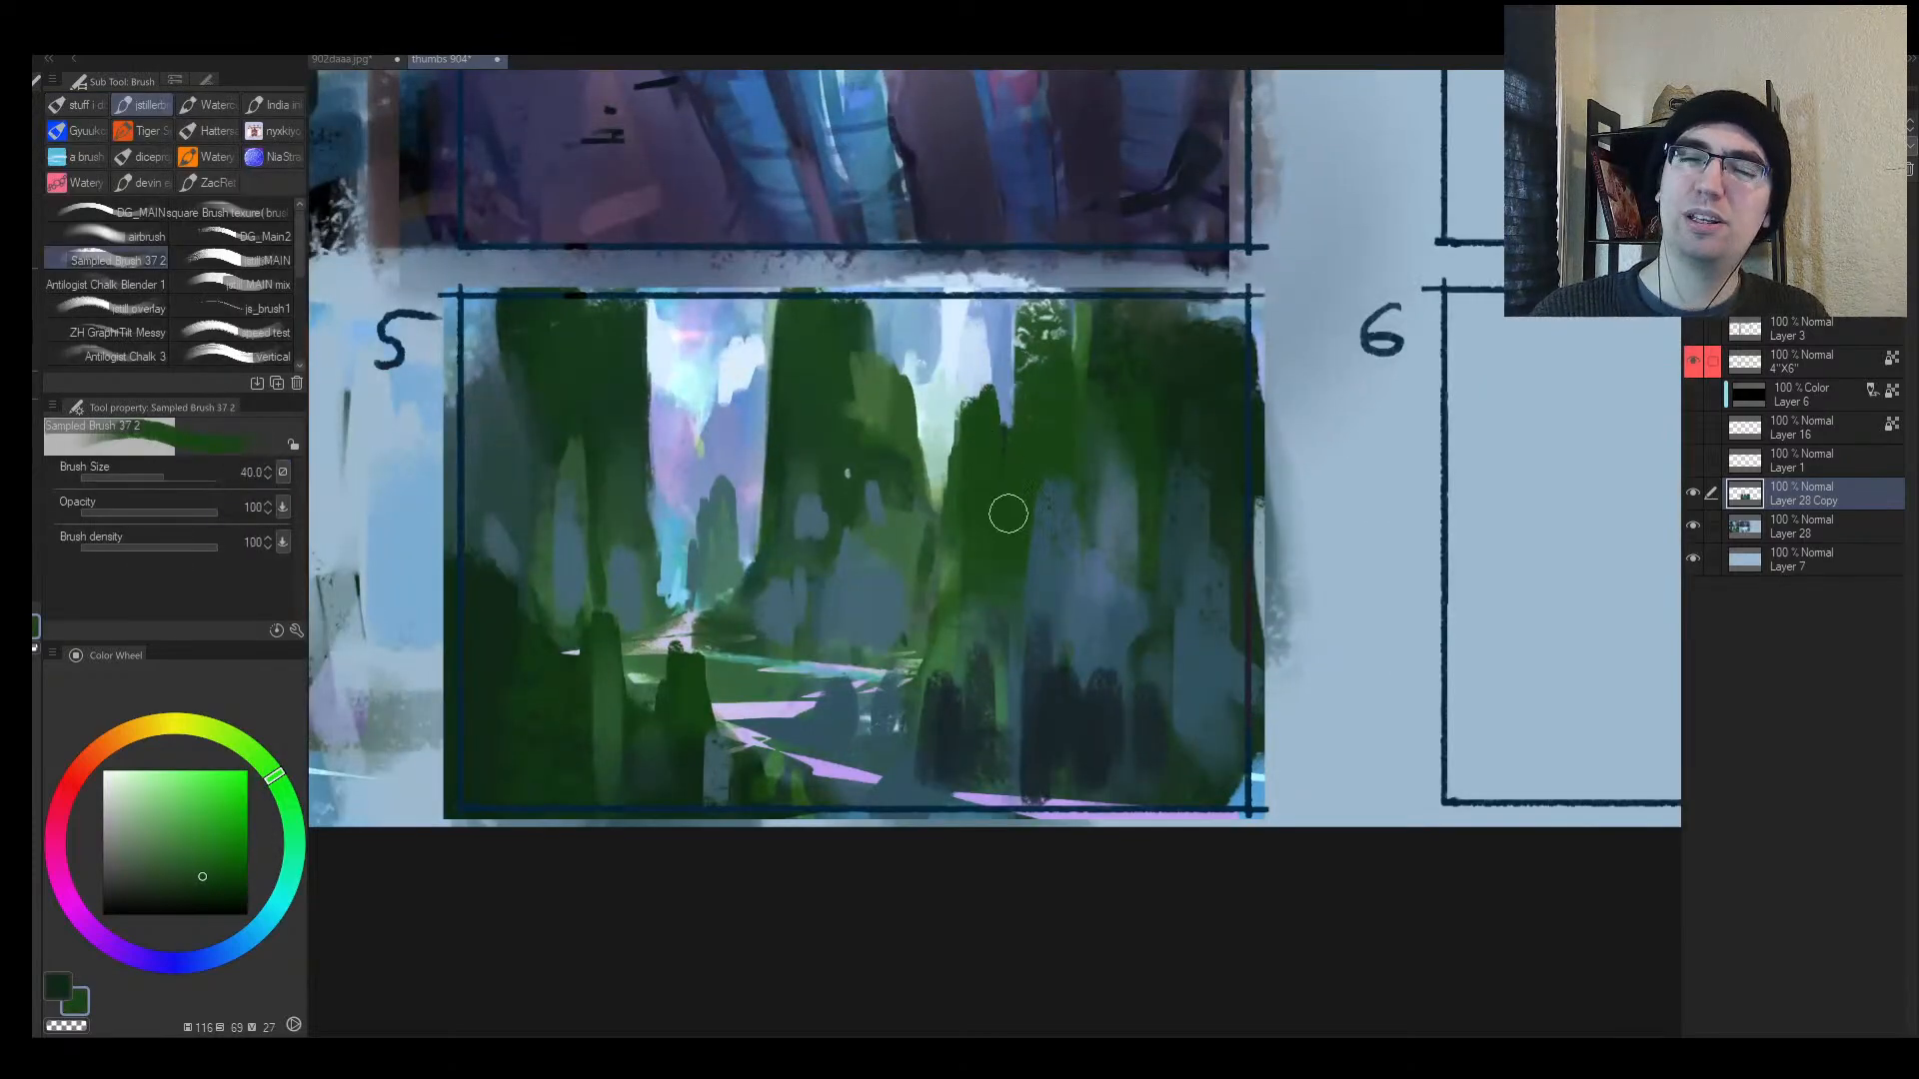
key(h)
drag(1155, 549, 837, 597)
Step: Sample several greens and teals, resize the brush to 50, and paint a short dark-teal foreground stroke
alt+click(836, 614)
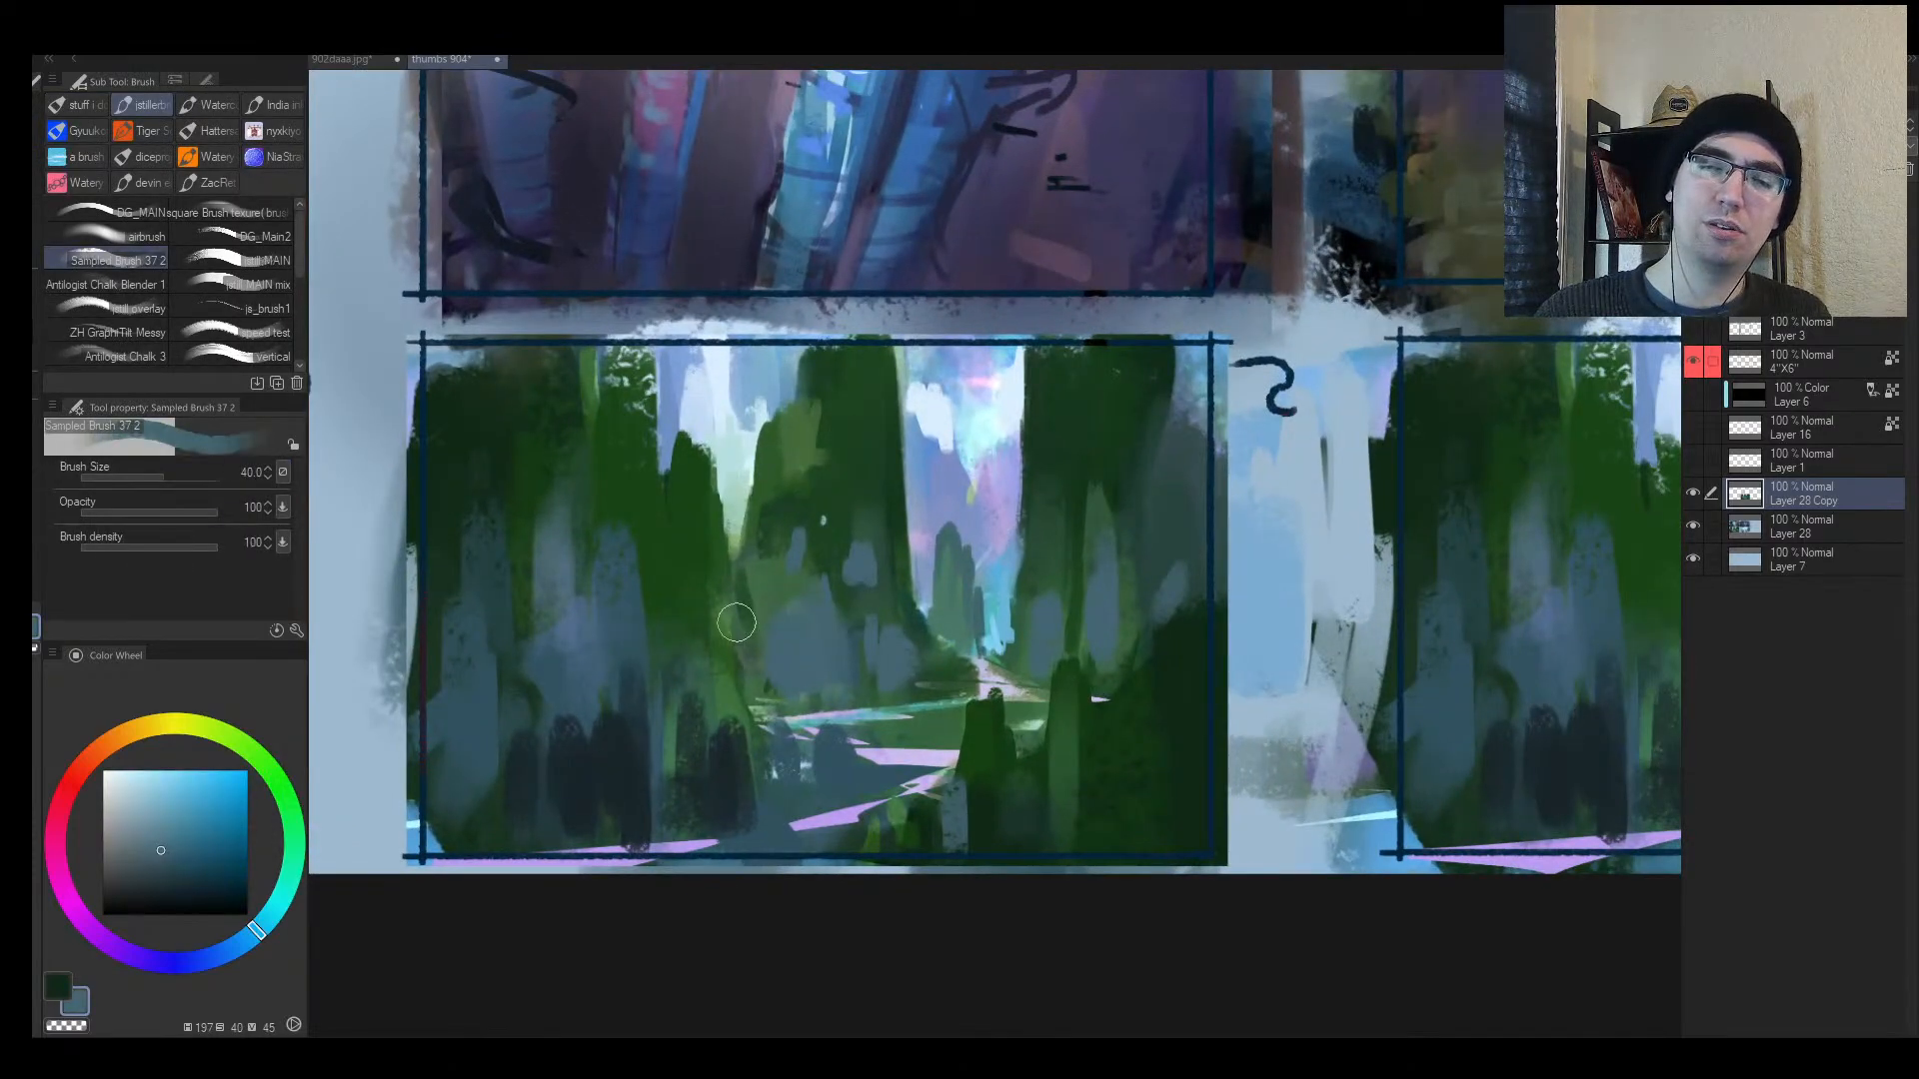
alt+click(760, 608)
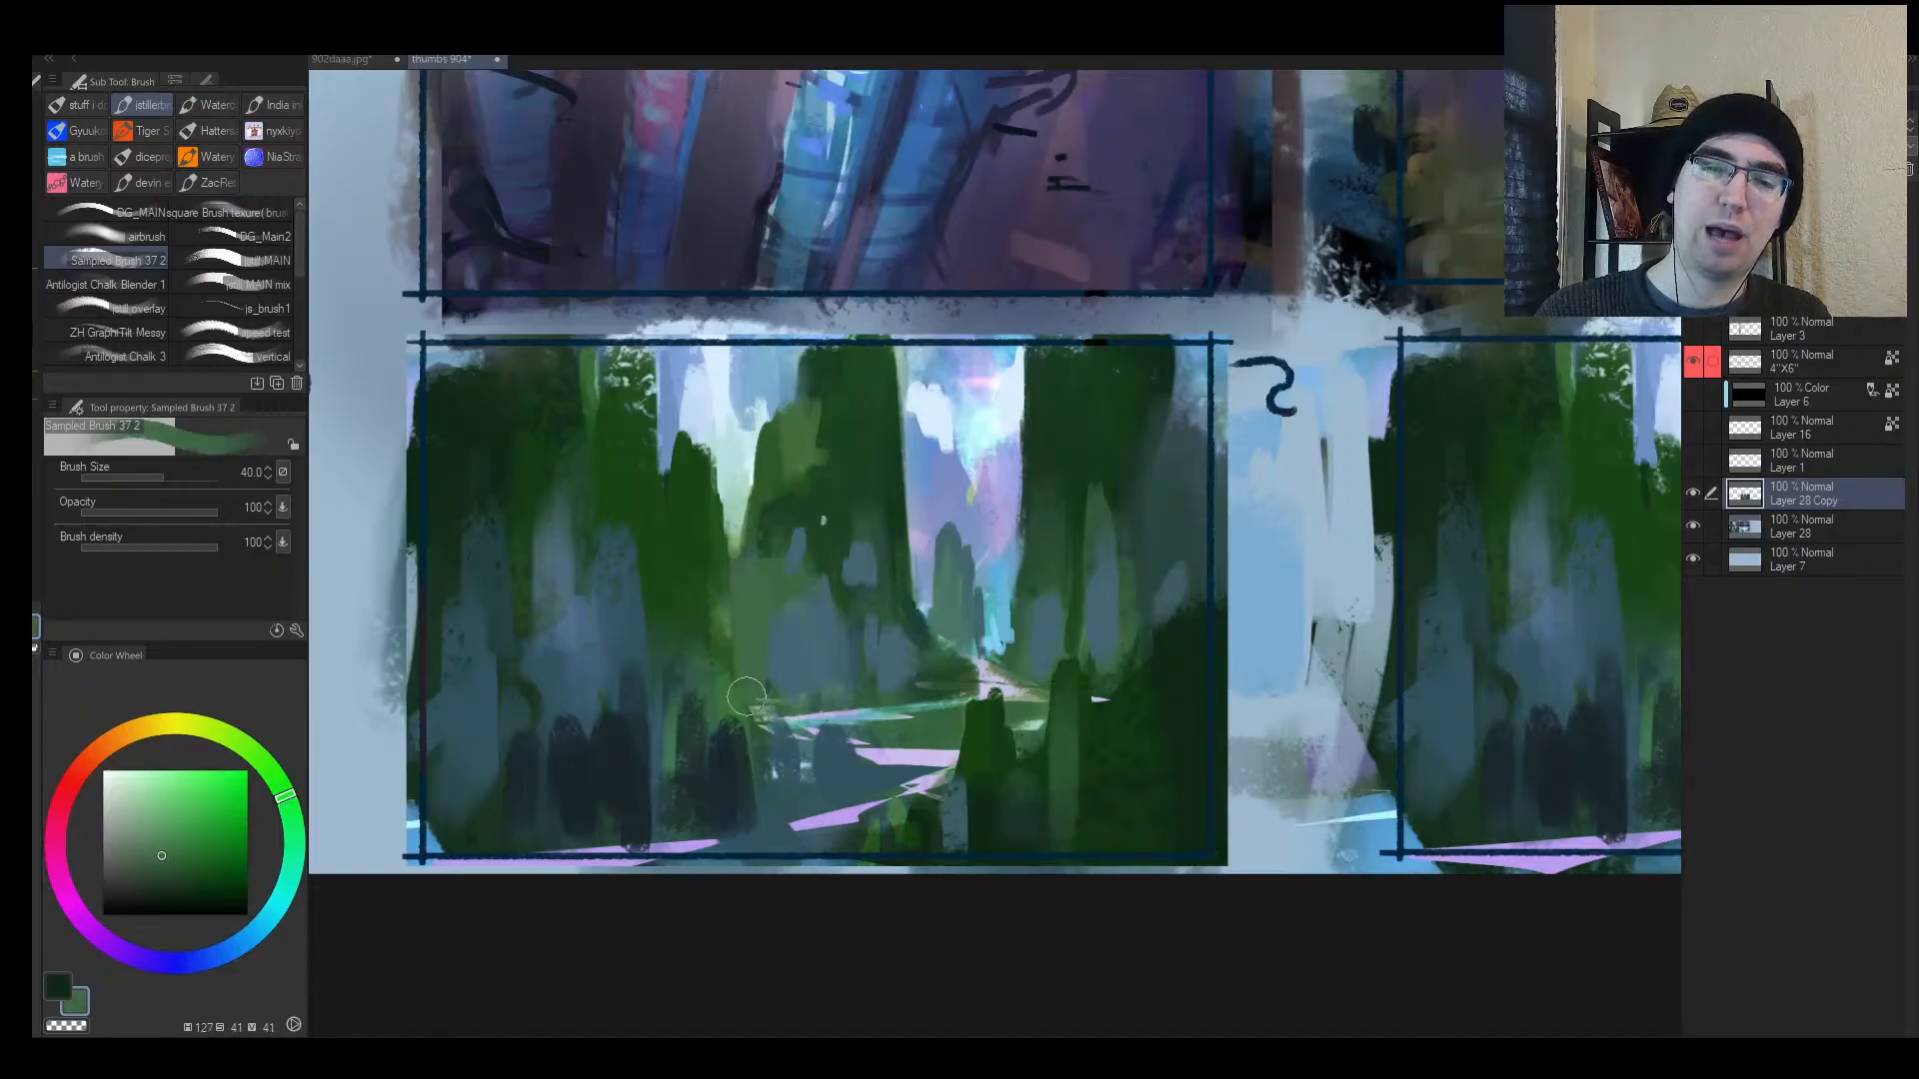
alt+click(728, 494)
key(bracketleft)
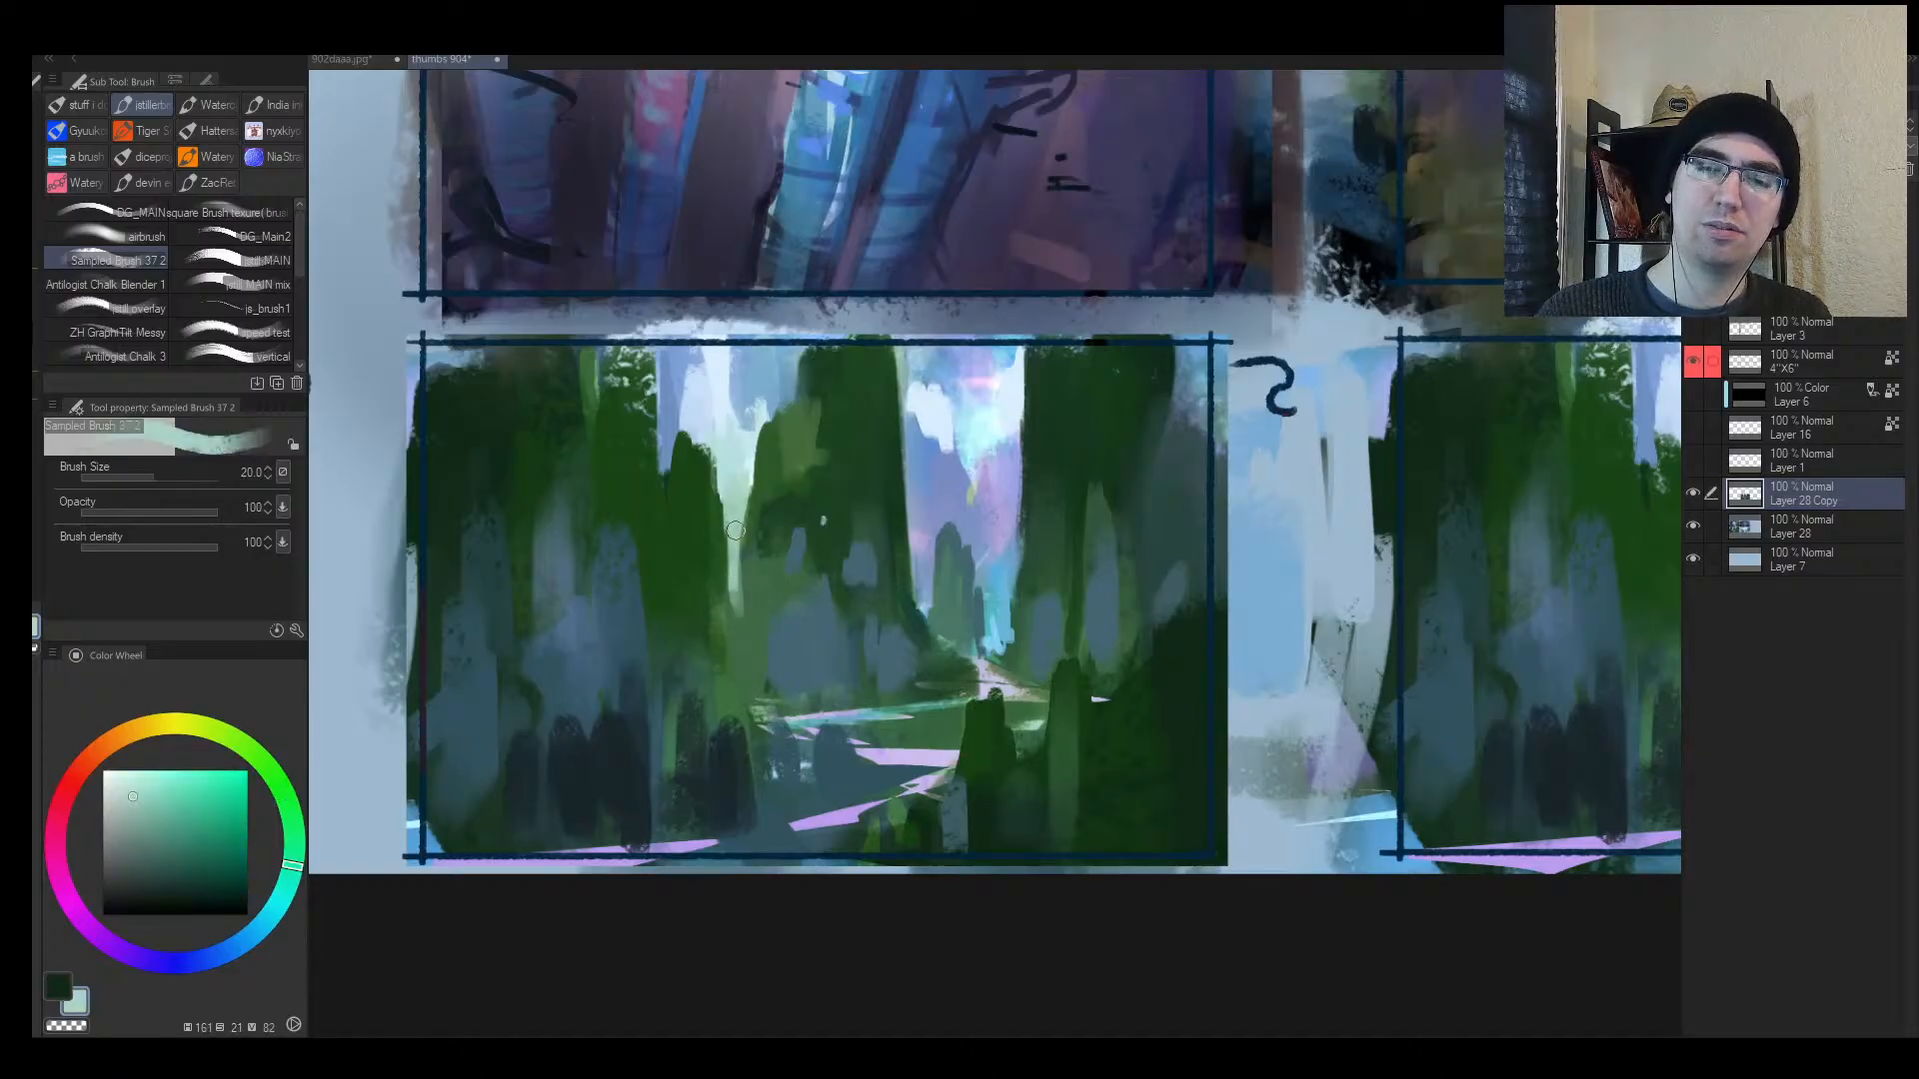
alt+click(762, 573)
alt+click(713, 557)
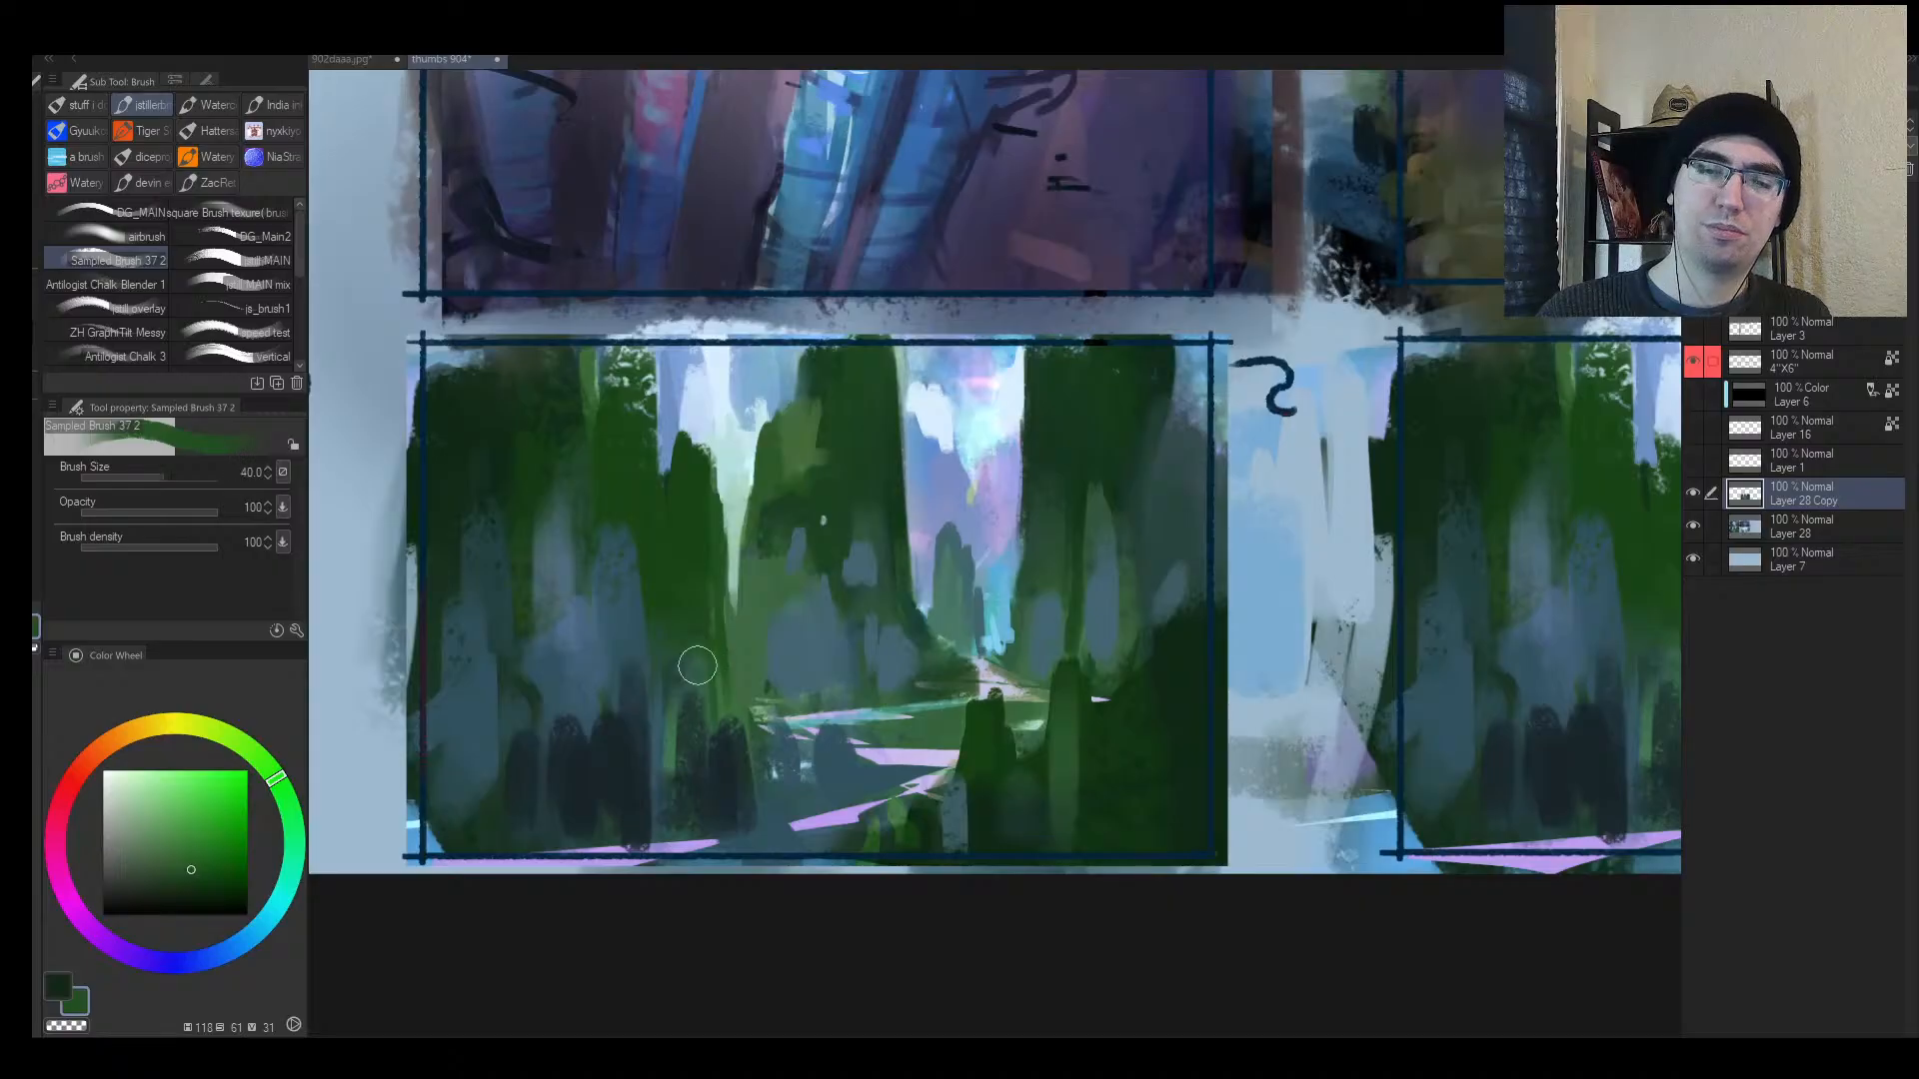
key(bracketright)
alt+click(723, 738)
alt+click(727, 784)
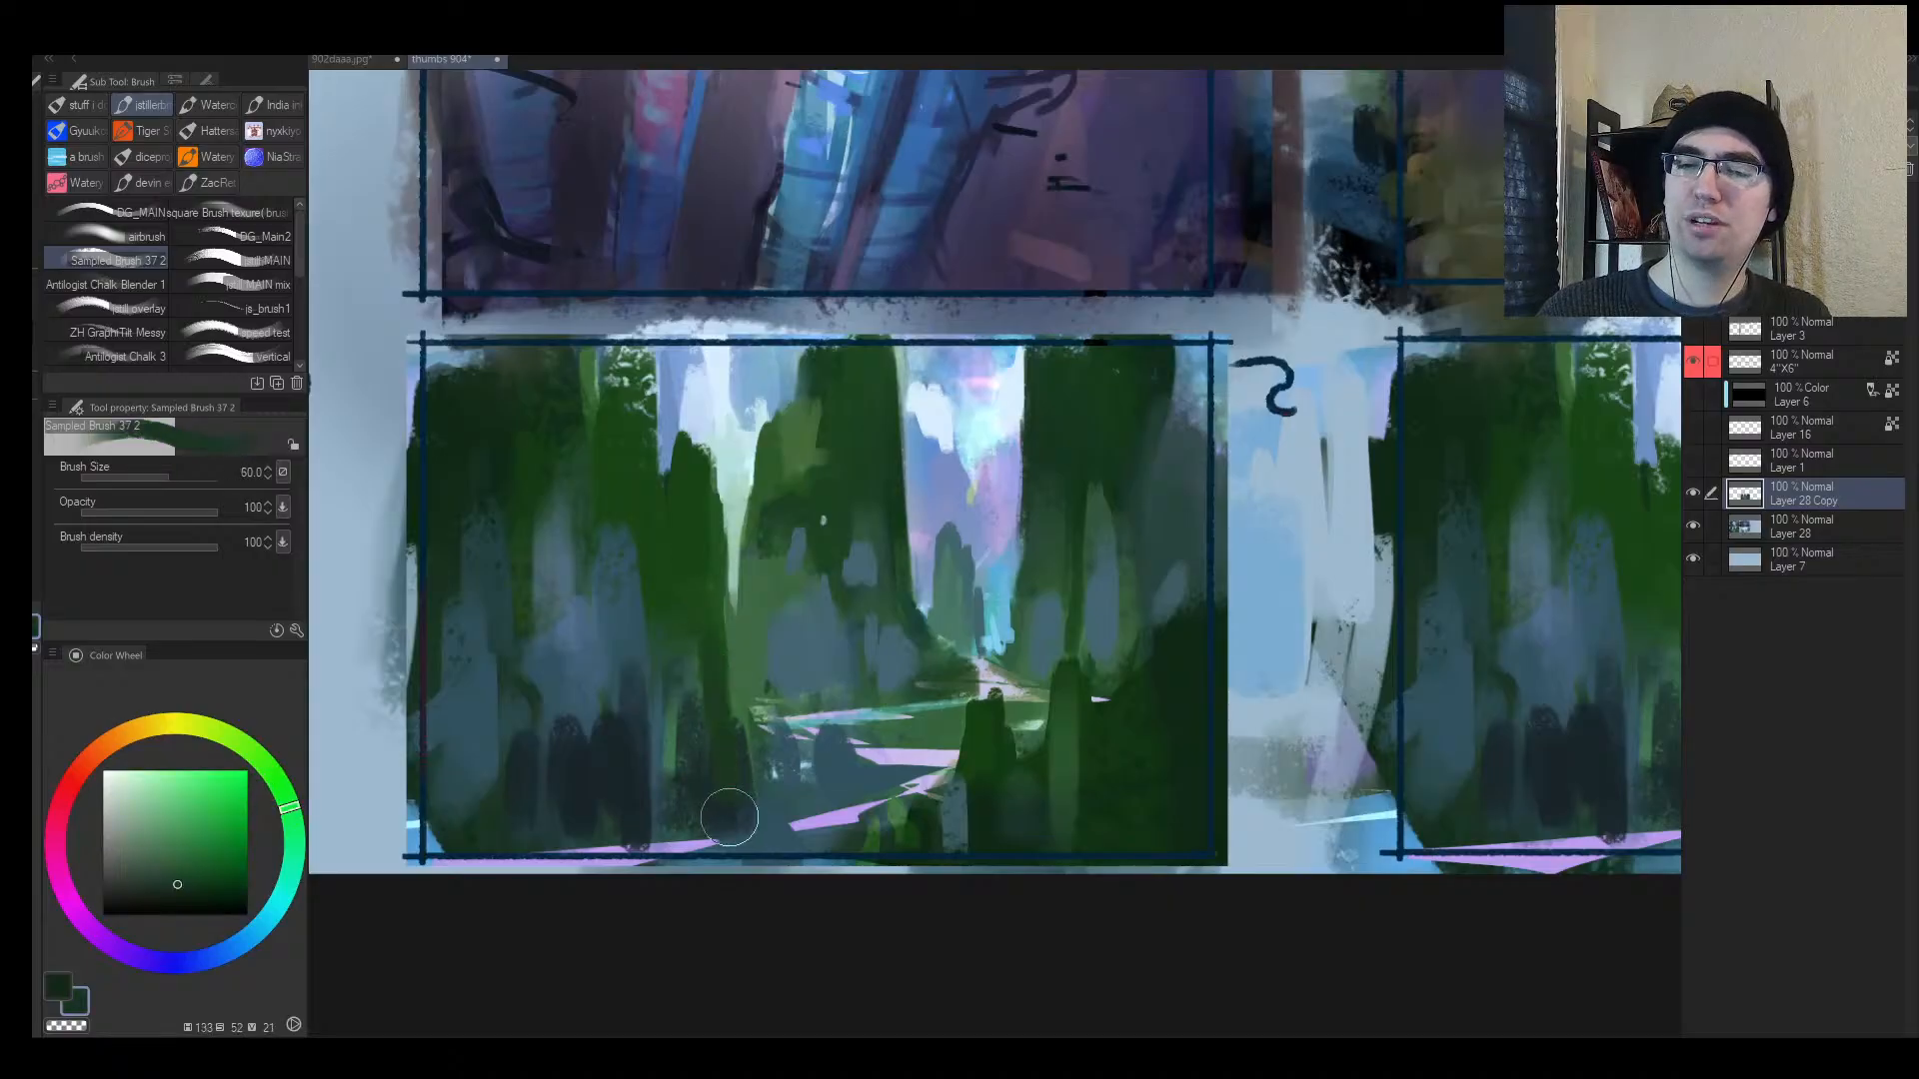
alt+click(703, 801)
mouse_move(702, 764)
mouse_down()
mouse_move(701, 690)
mouse_move(717, 738)
mouse_up()
Step: Add a small green dab, sample blue tones at brush size 25, and flip the view back
key(alt+space)
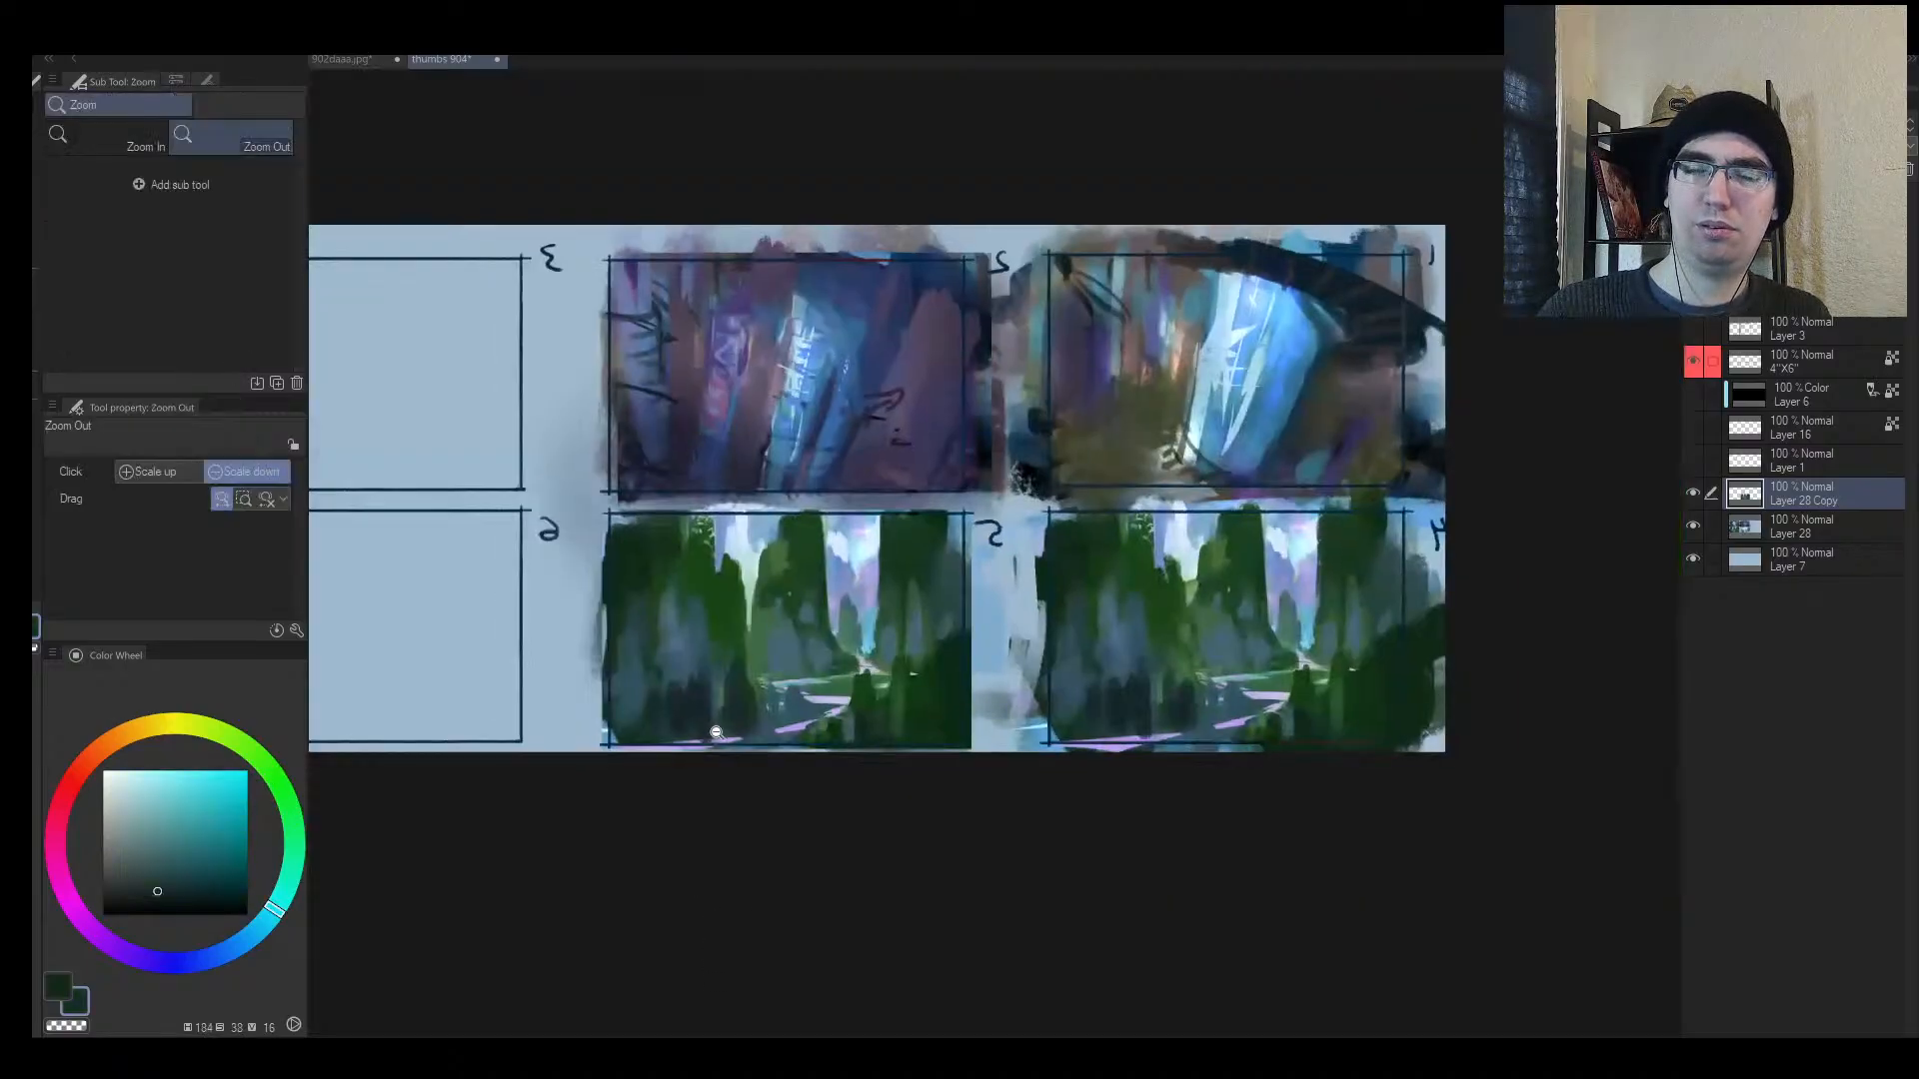
drag(754, 663, 780, 650)
alt+click(777, 680)
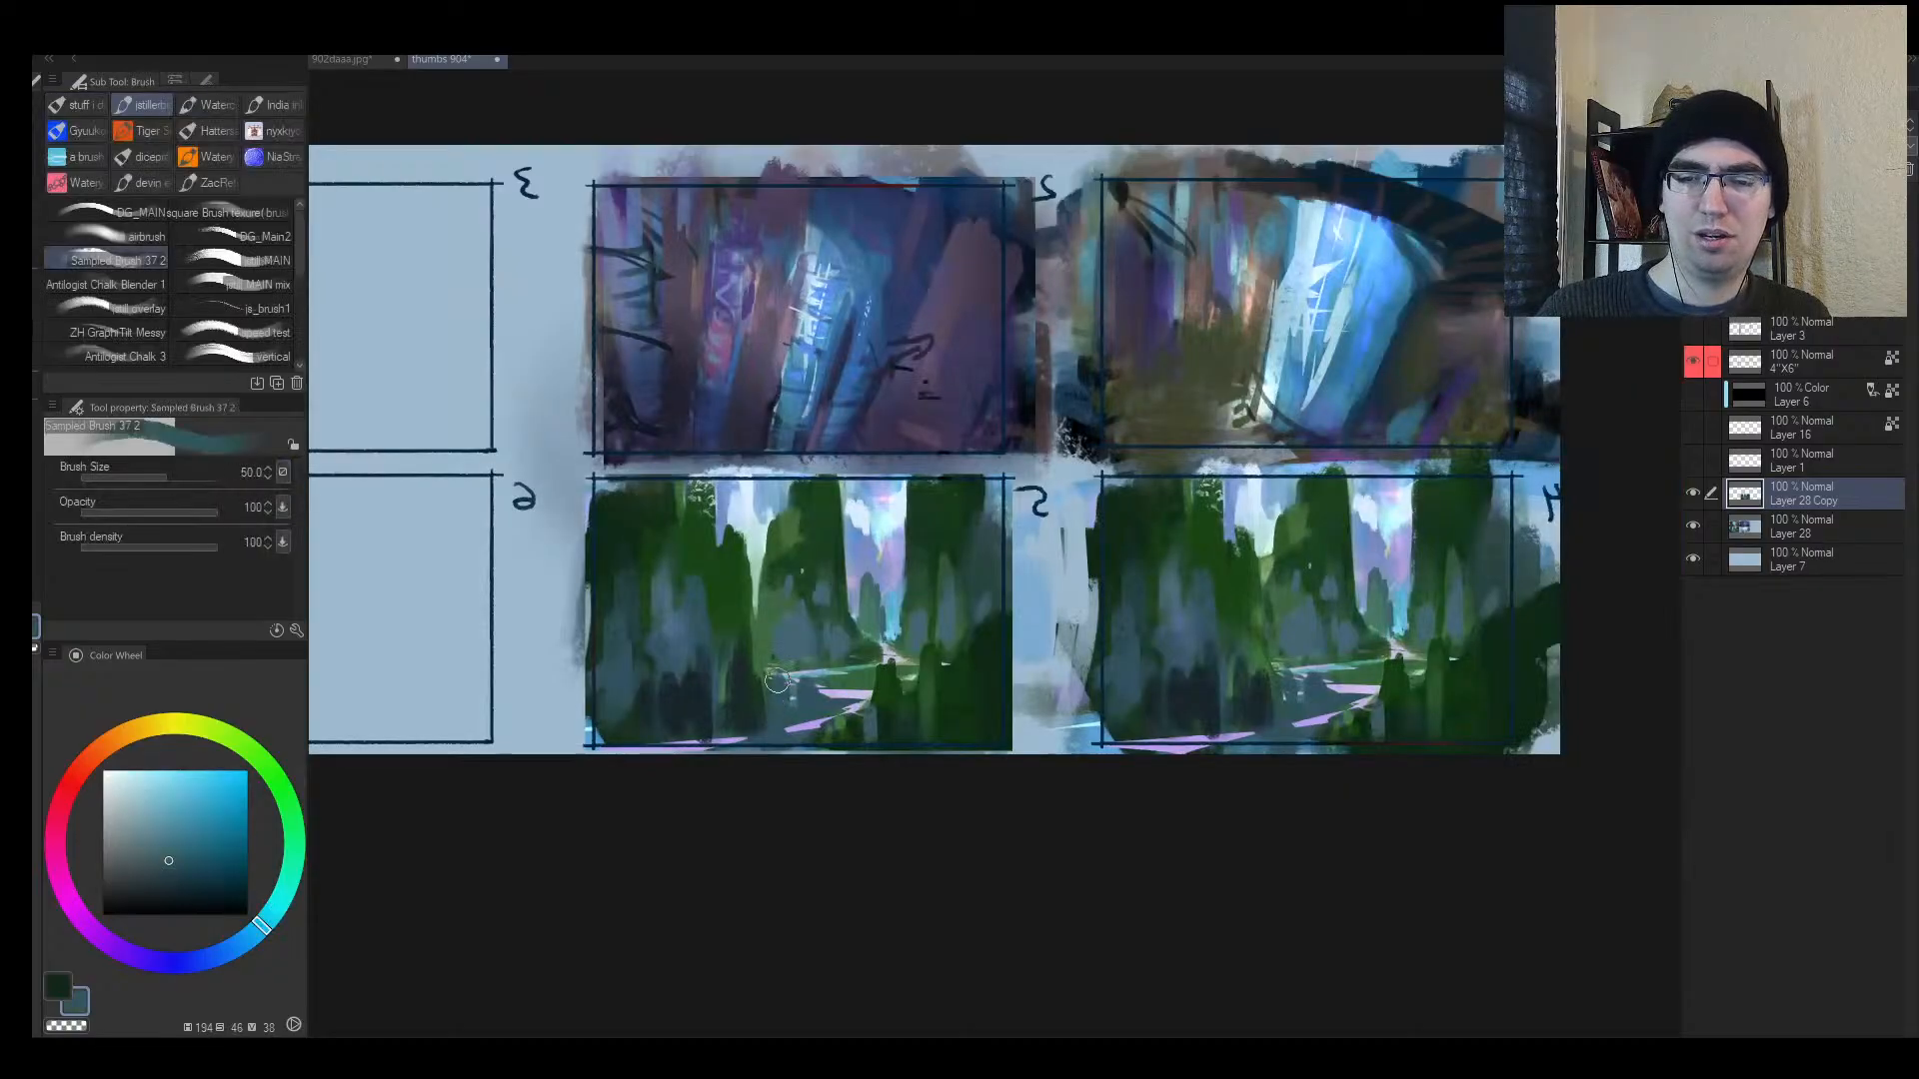
alt+click(769, 653)
drag(767, 655, 776, 640)
key(bracketleft)
key(bracketleft)
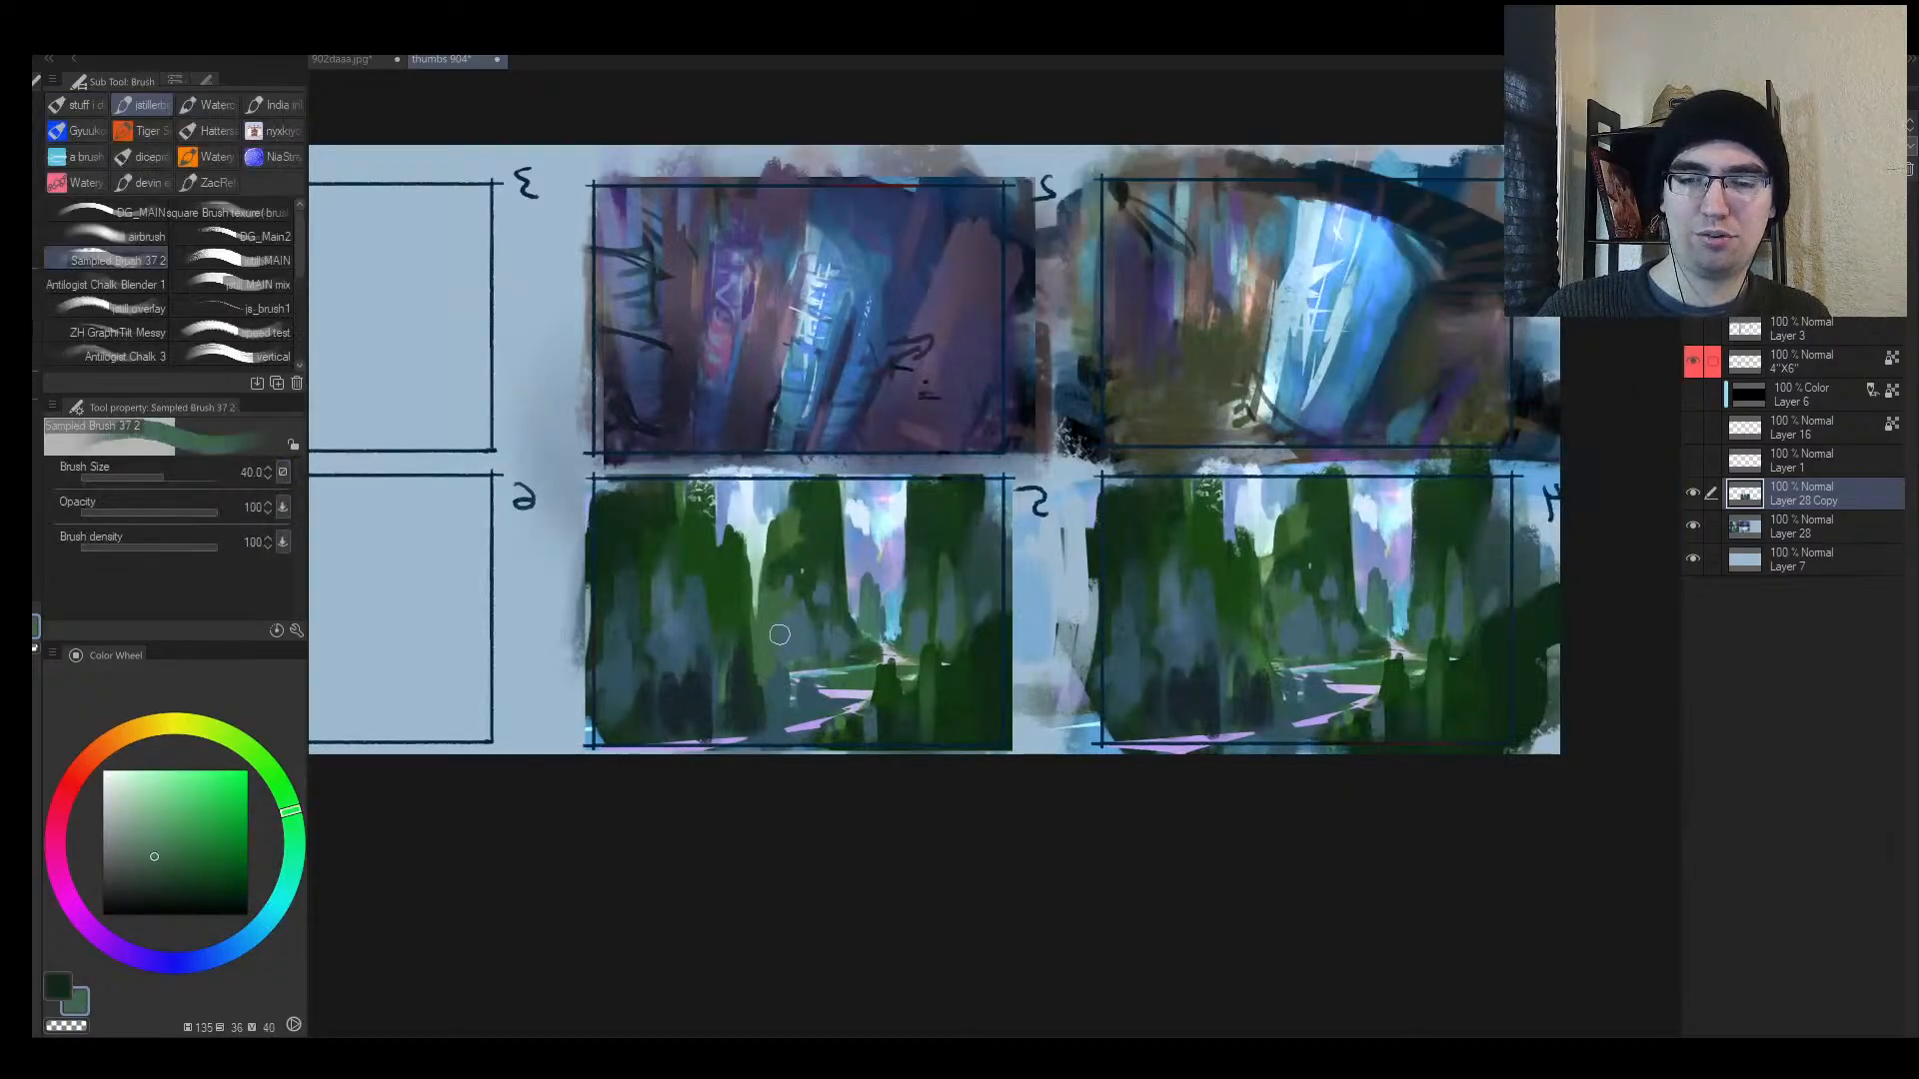
alt+click(793, 672)
alt+click(795, 677)
alt+click(763, 681)
key(bracketleft)
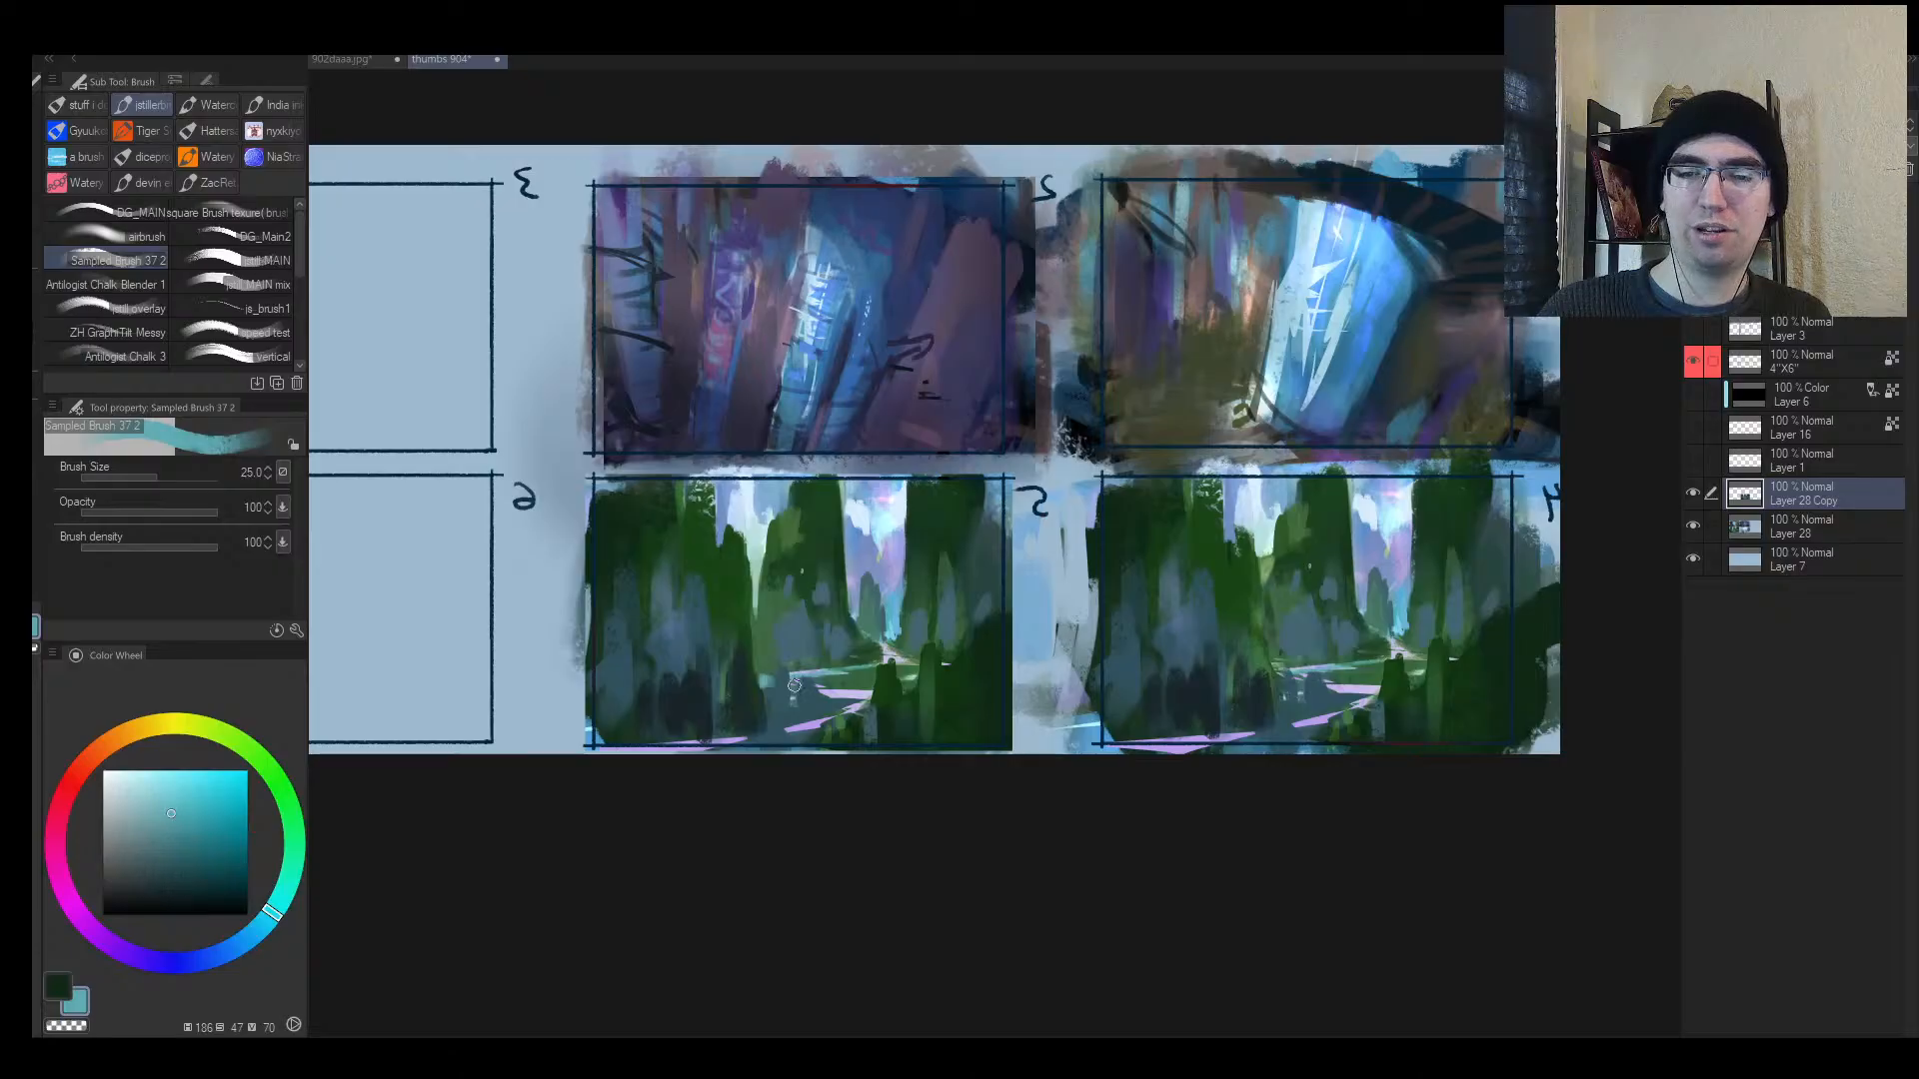
key(alt+space)
drag(837, 702, 878, 611)
key(h)
mouse_move(1223, 517)
mouse_down()
mouse_move(803, 566)
mouse_move(764, 597)
mouse_move(820, 530)
mouse_up()
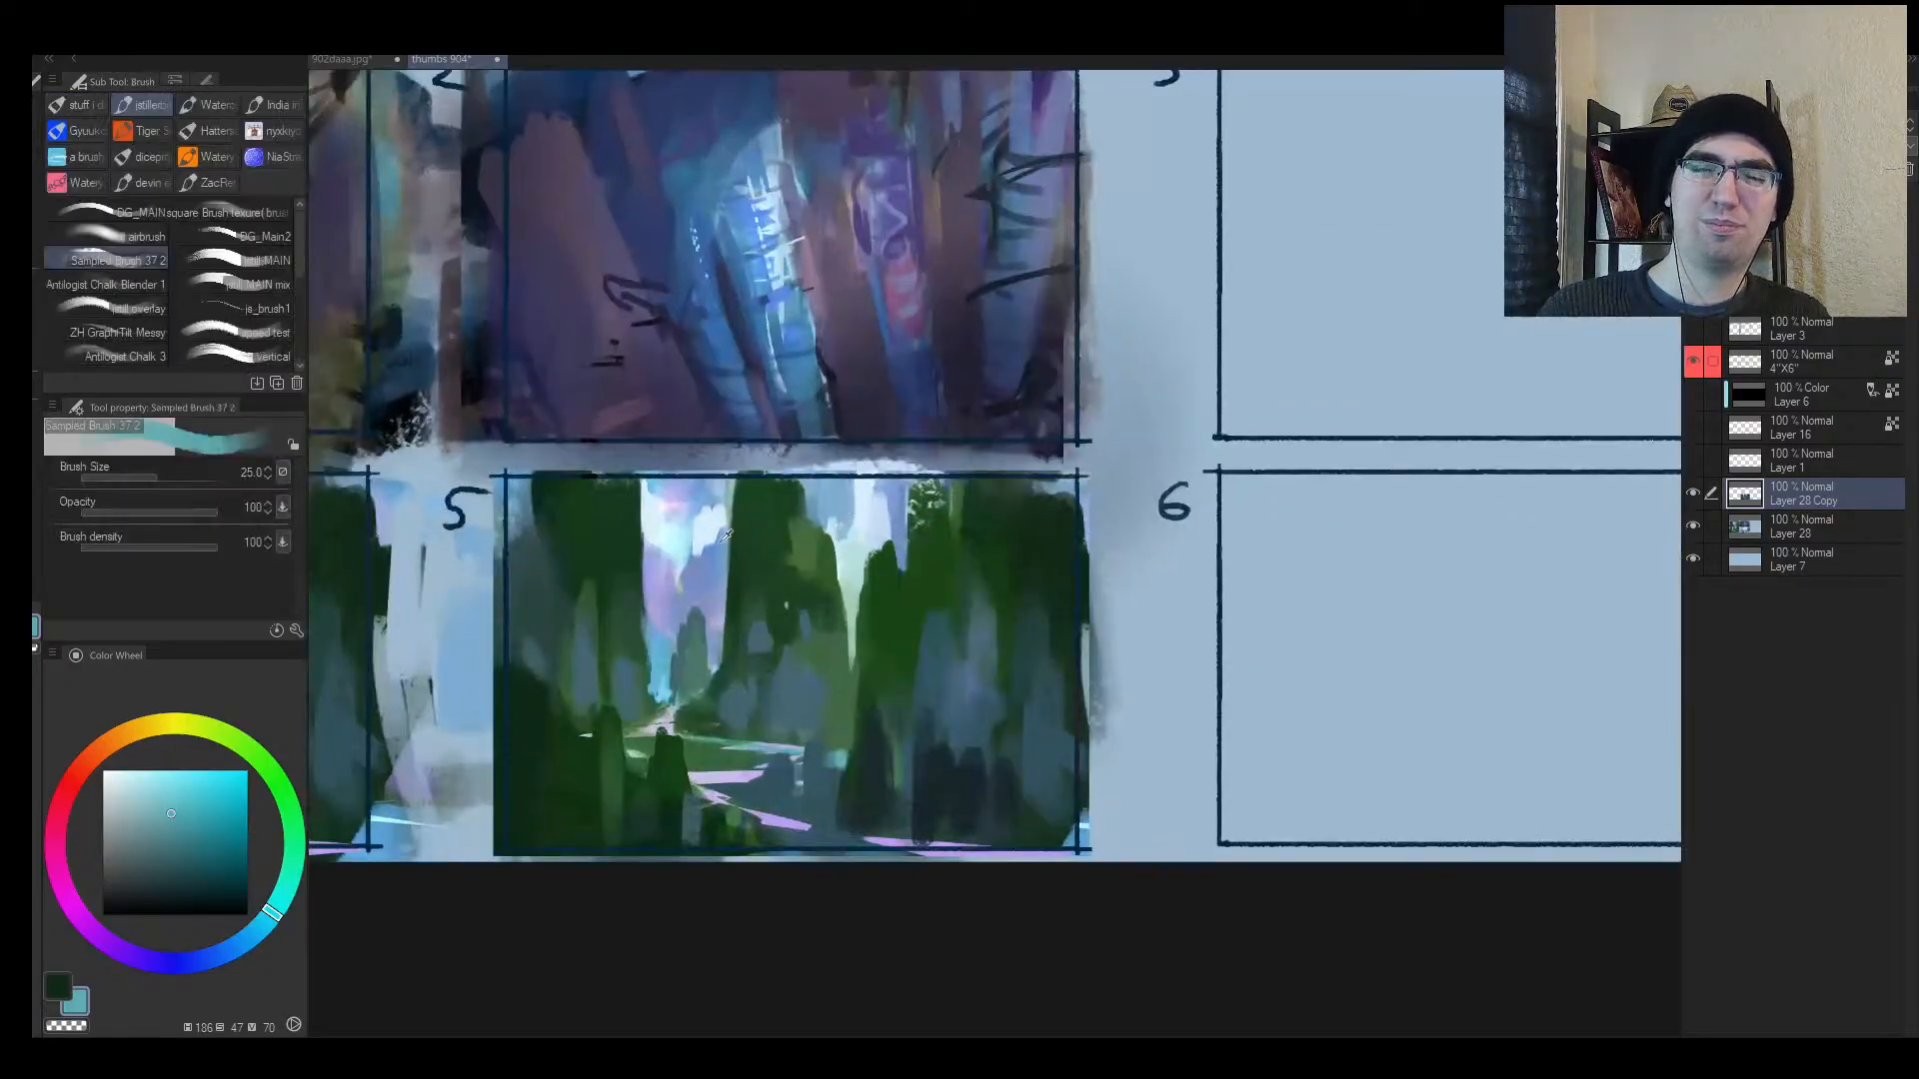
Step: Paint light blue over the treetops and down through the green trees to open sky
alt+click(727, 535)
key(bracketright)
drag(751, 614, 777, 556)
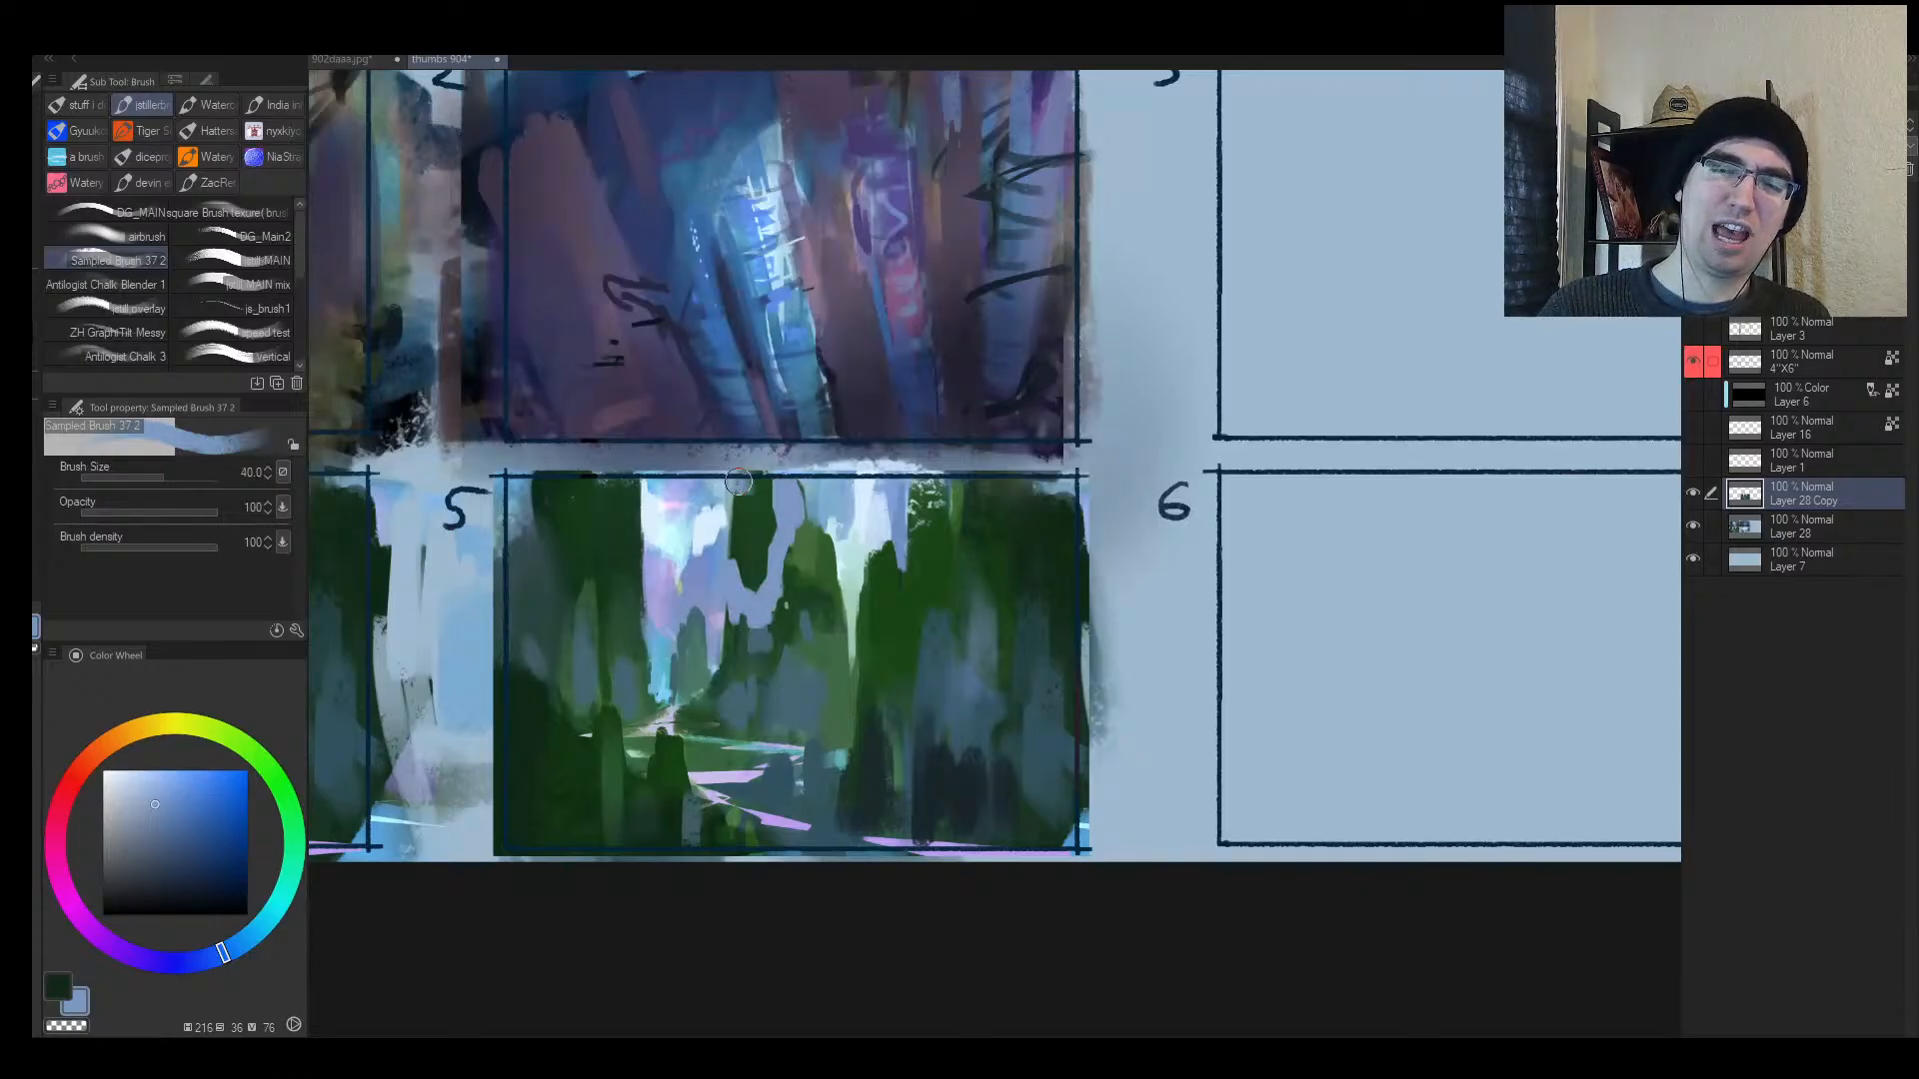
alt+click(734, 527)
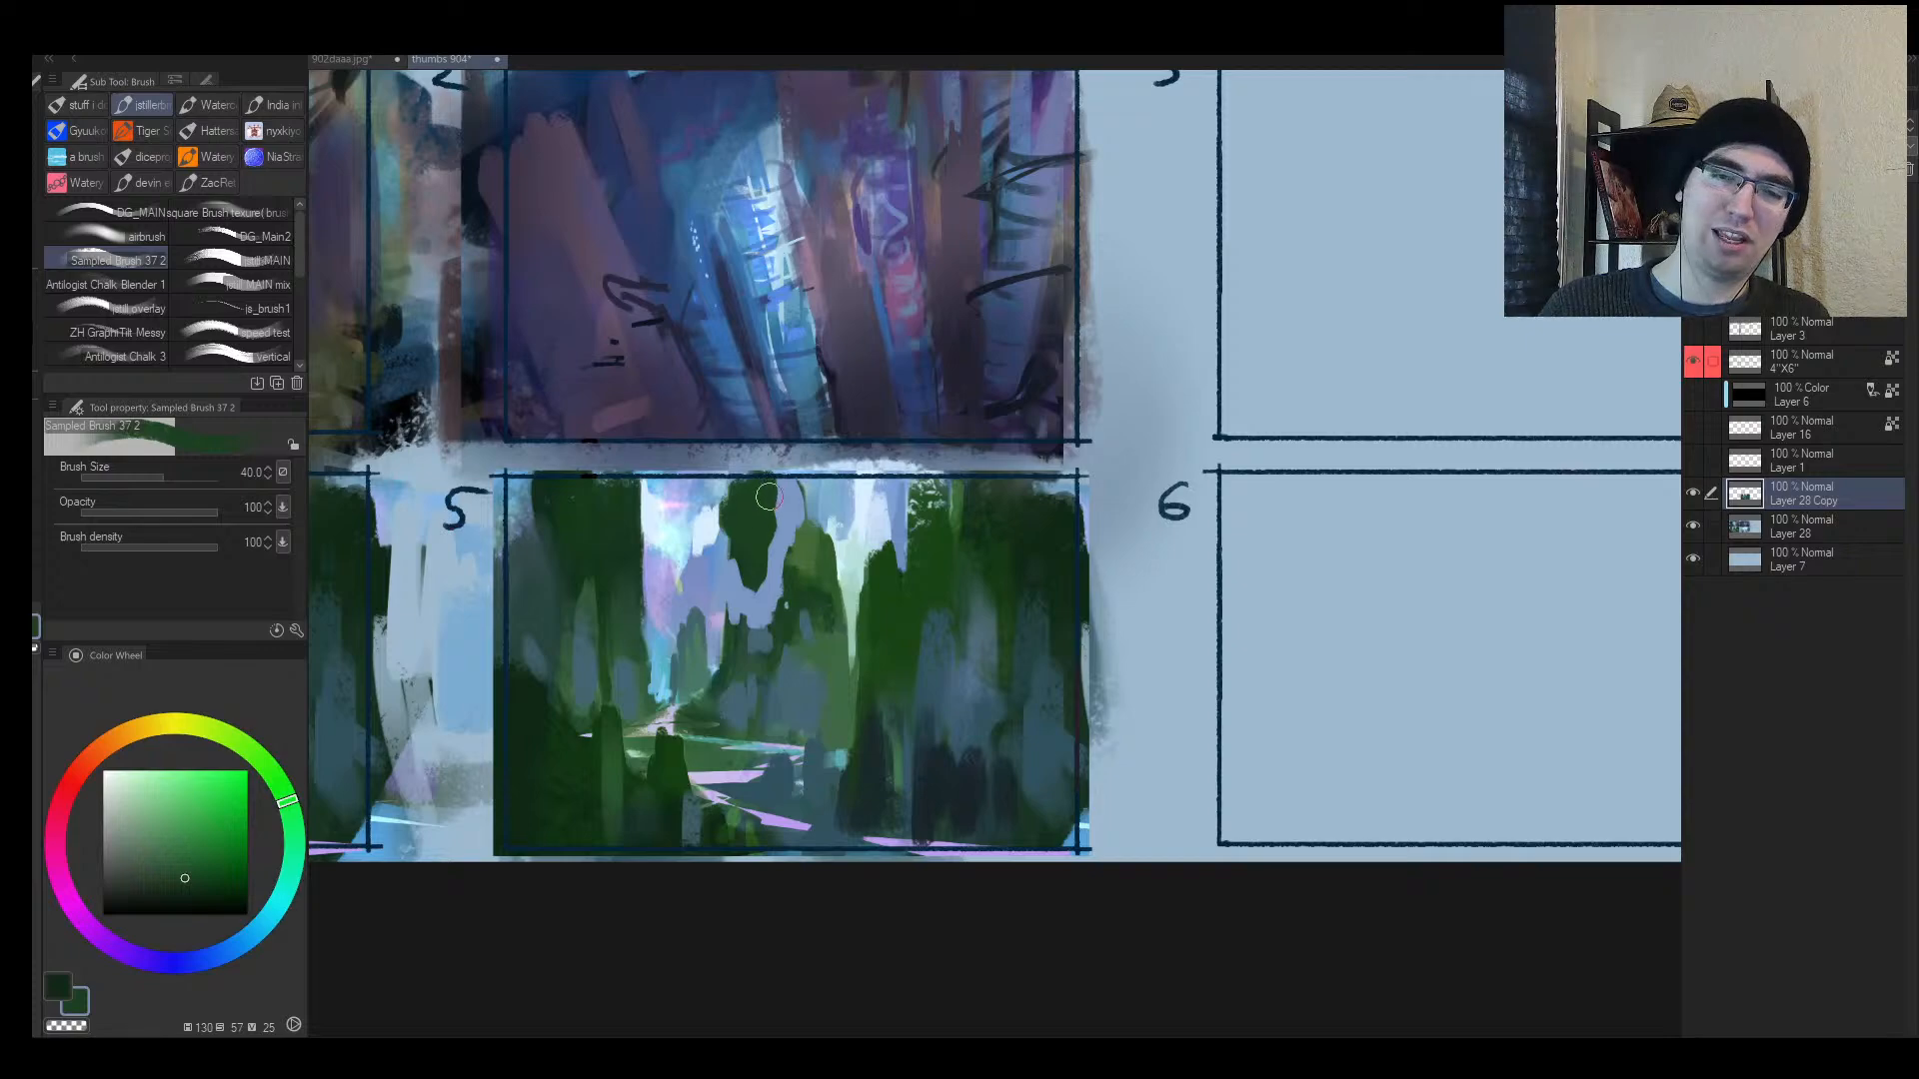
alt+click(800, 509)
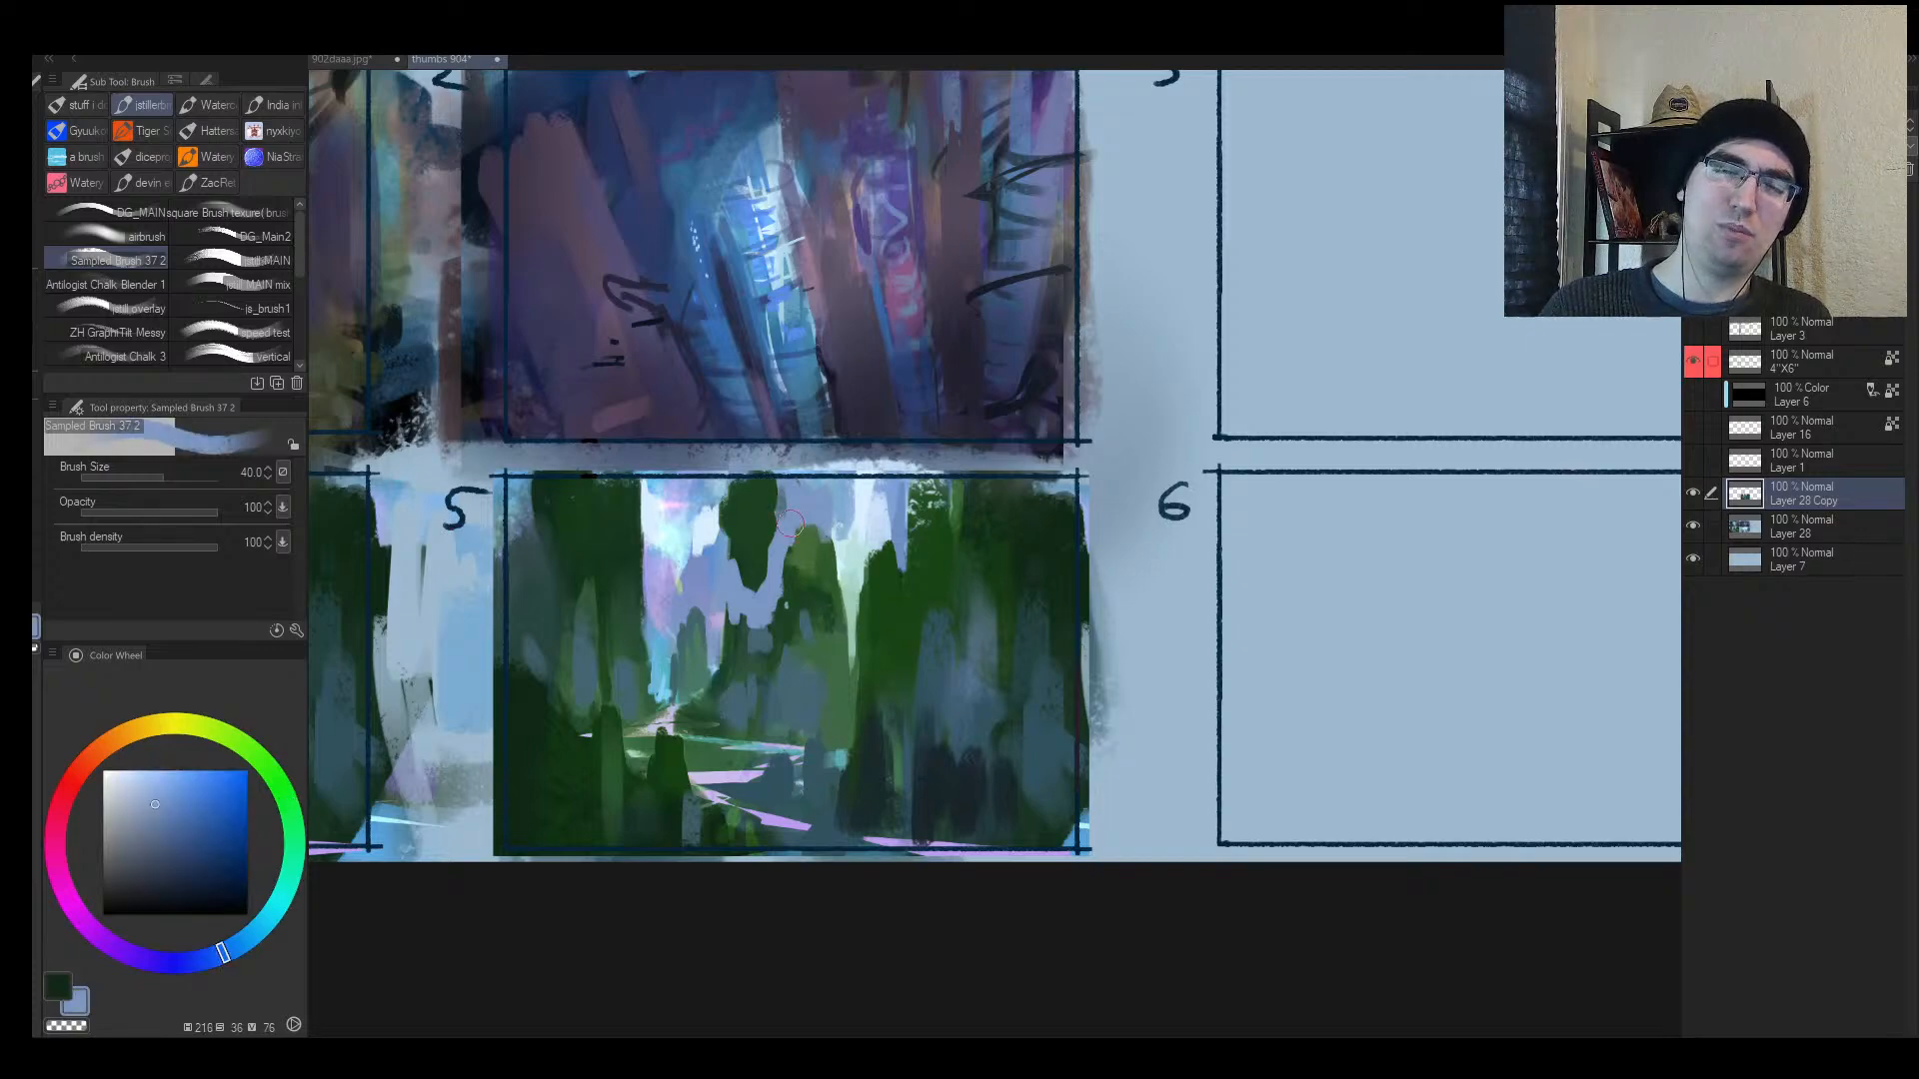
drag(779, 626, 787, 711)
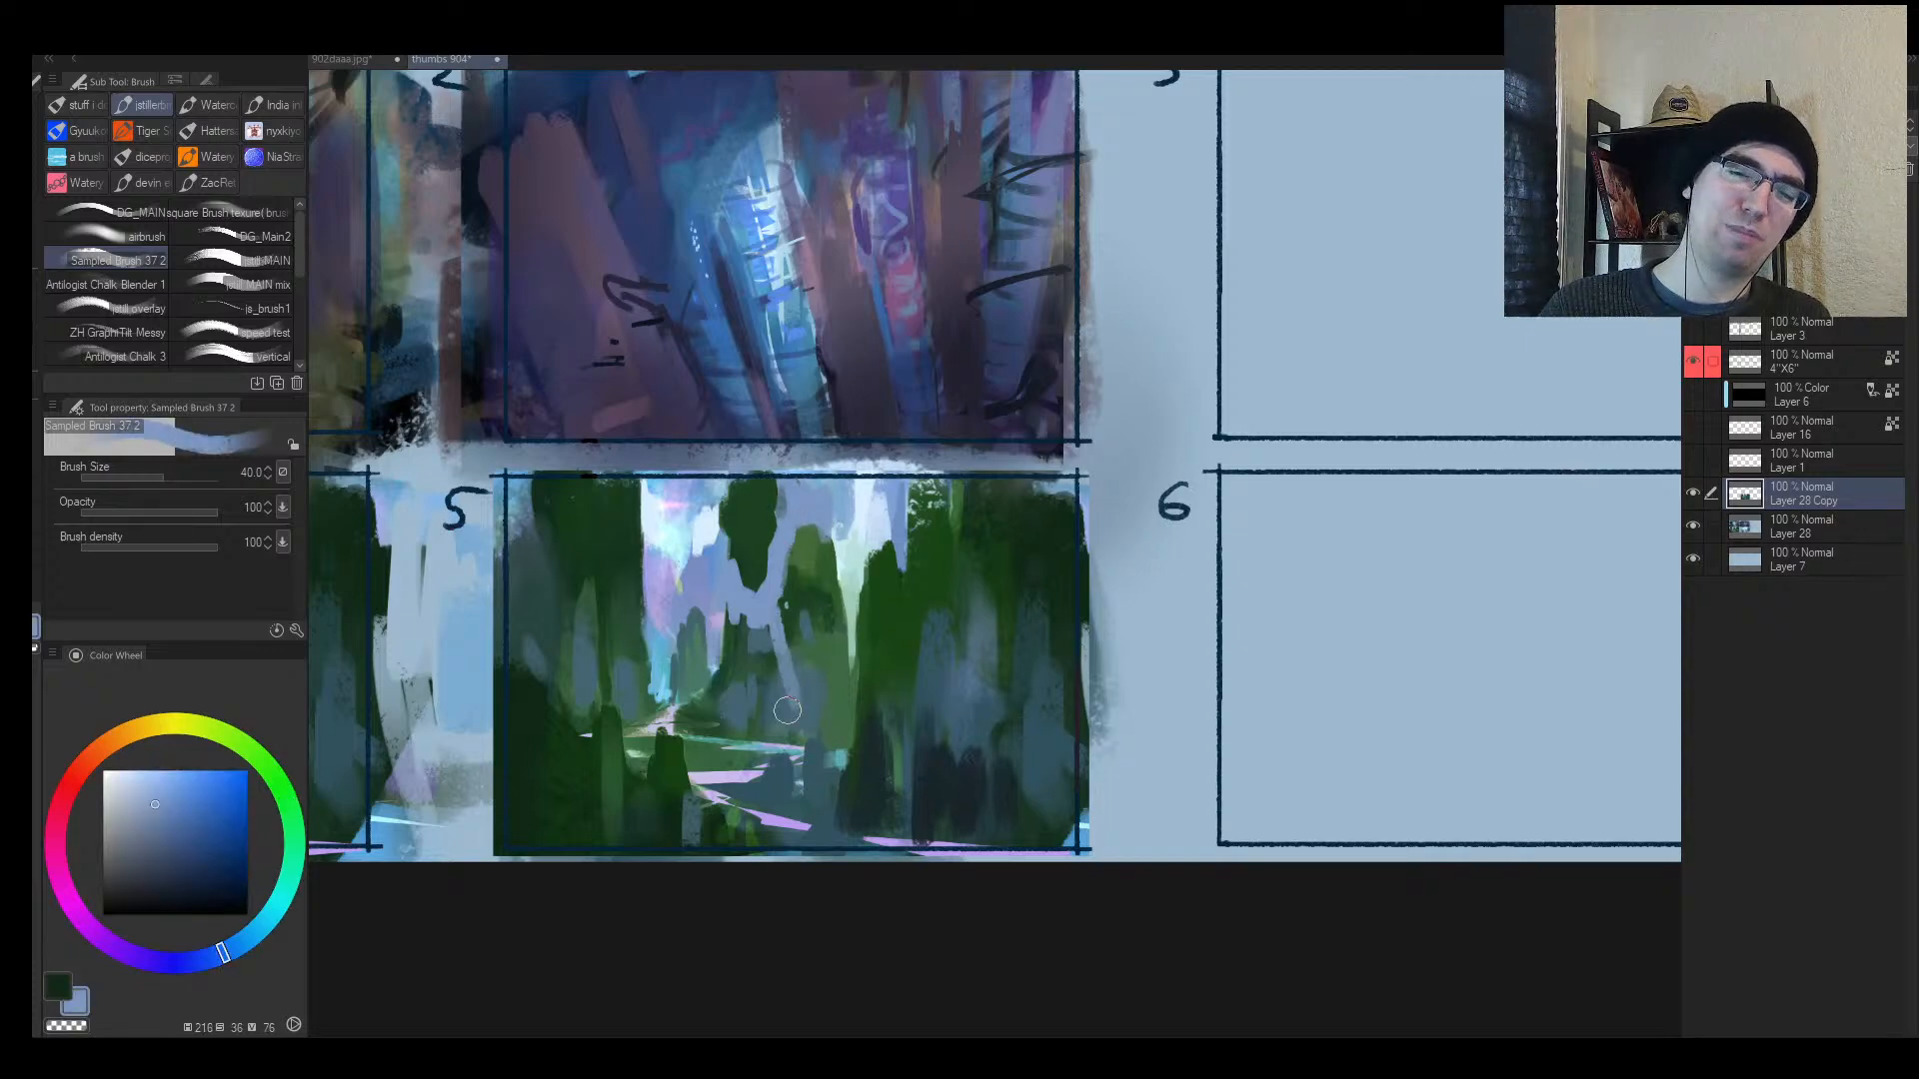
Step: Cover the pale wedge beside the middle tree with two greens using a larger brush
alt+click(808, 575)
key(bracketright)
mouse_move(837, 608)
mouse_down()
mouse_move(839, 544)
mouse_move(835, 649)
mouse_up()
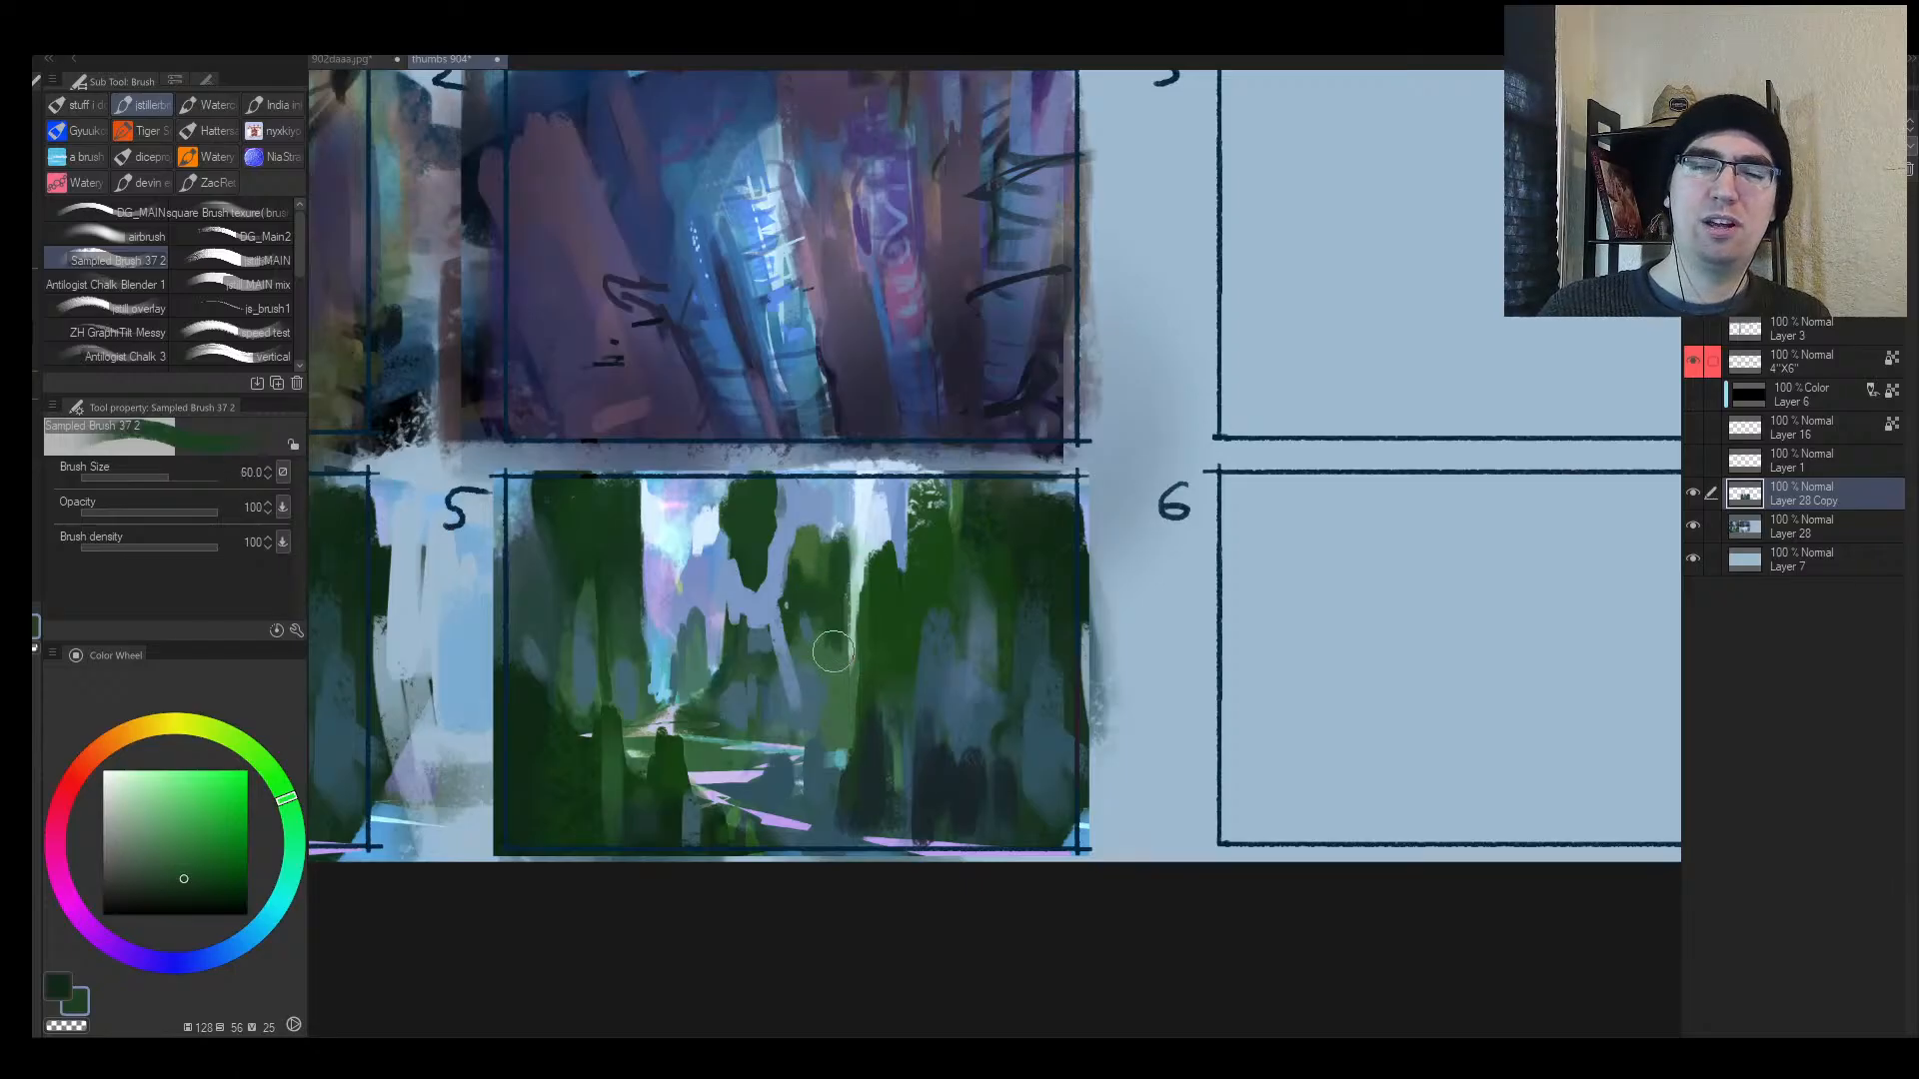
alt+click(831, 555)
mouse_move(833, 545)
mouse_down()
mouse_move(801, 679)
mouse_move(771, 620)
mouse_move(799, 691)
mouse_move(850, 640)
mouse_up()
alt+click(800, 596)
alt+click(763, 607)
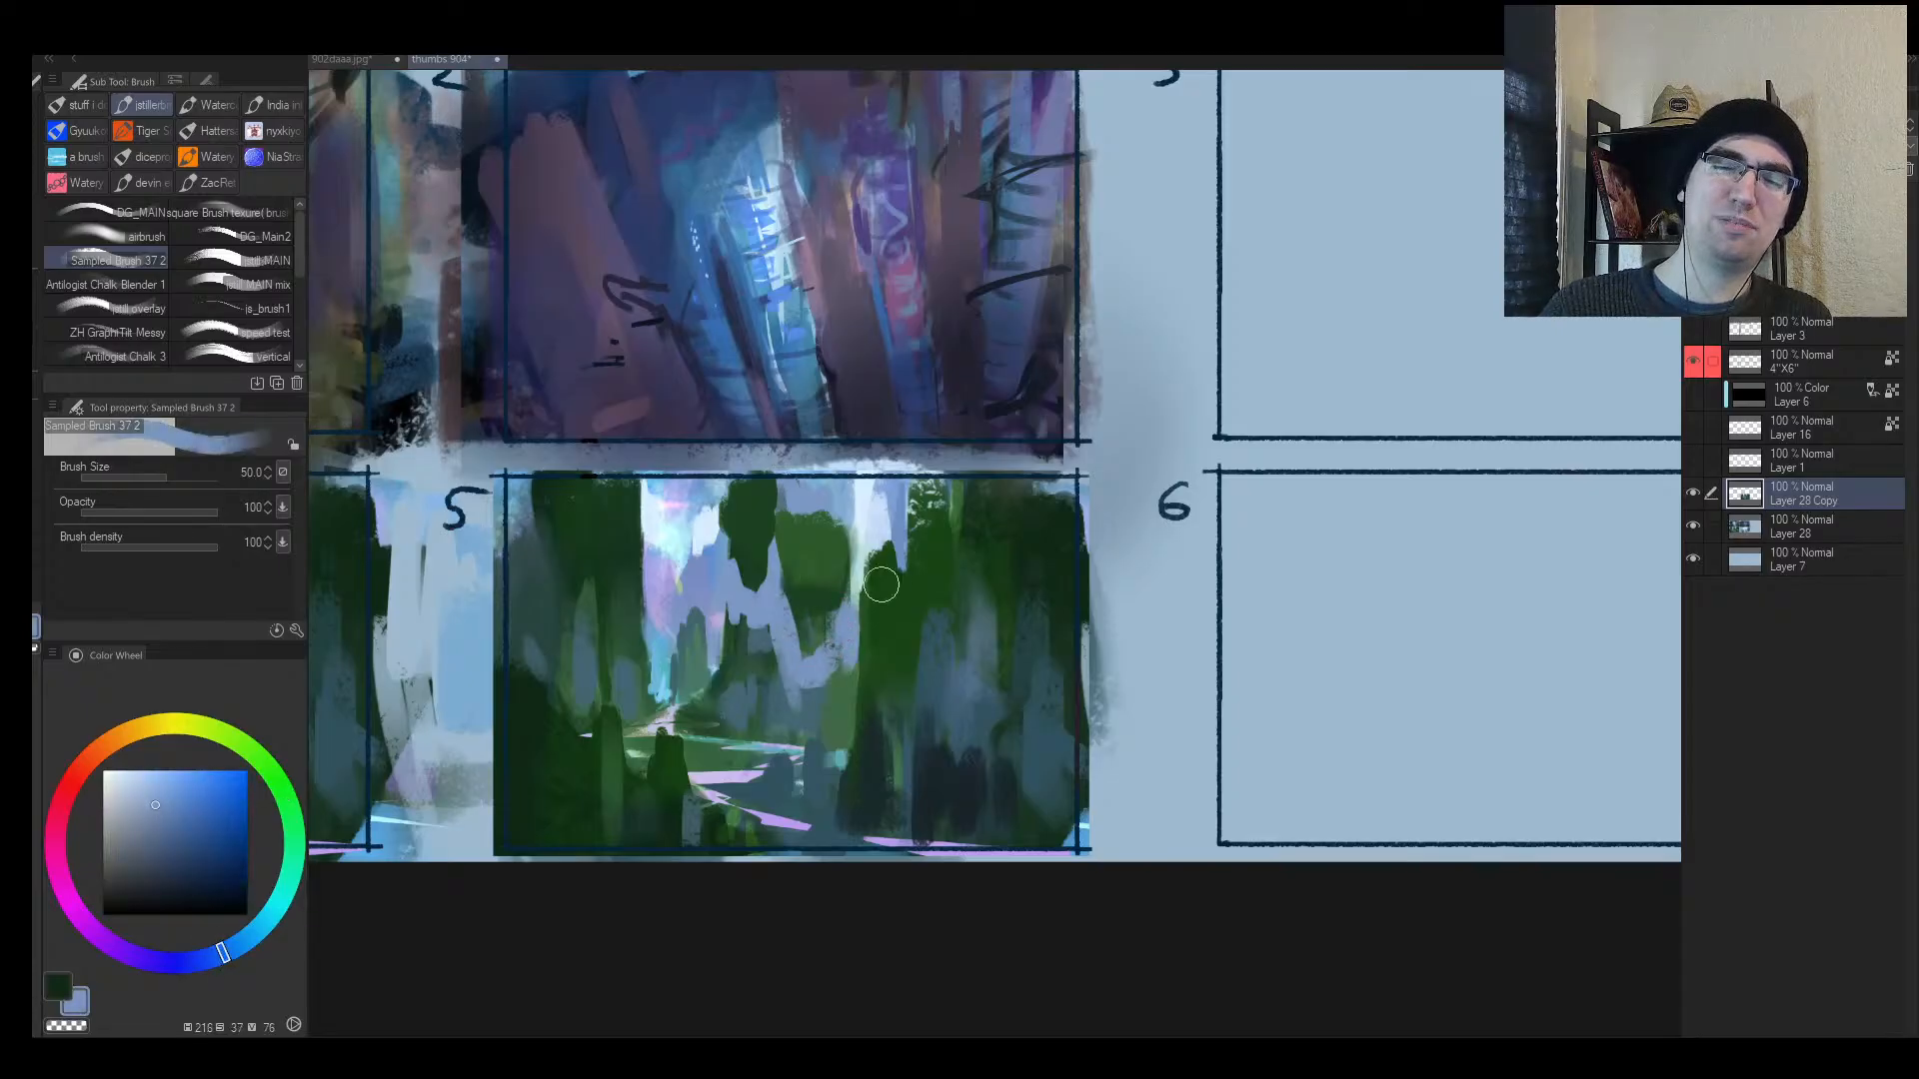
Step: Mirror the canvas and add a small mid-green stroke above the tree
key(h)
drag(1405, 492, 1062, 484)
drag(893, 580, 959, 575)
alt+click(821, 502)
mouse_move(826, 480)
mouse_down()
mouse_move(800, 593)
mouse_move(780, 570)
mouse_move(788, 553)
mouse_move(837, 572)
mouse_move(783, 498)
mouse_move(867, 430)
mouse_move(823, 541)
mouse_move(827, 514)
mouse_move(842, 552)
mouse_up()
Step: Paint dark teal trunk strokes on the left and right trees
alt+click(811, 532)
alt+click(809, 536)
key([)
key([)
key([)
key([)
key([)
key([)
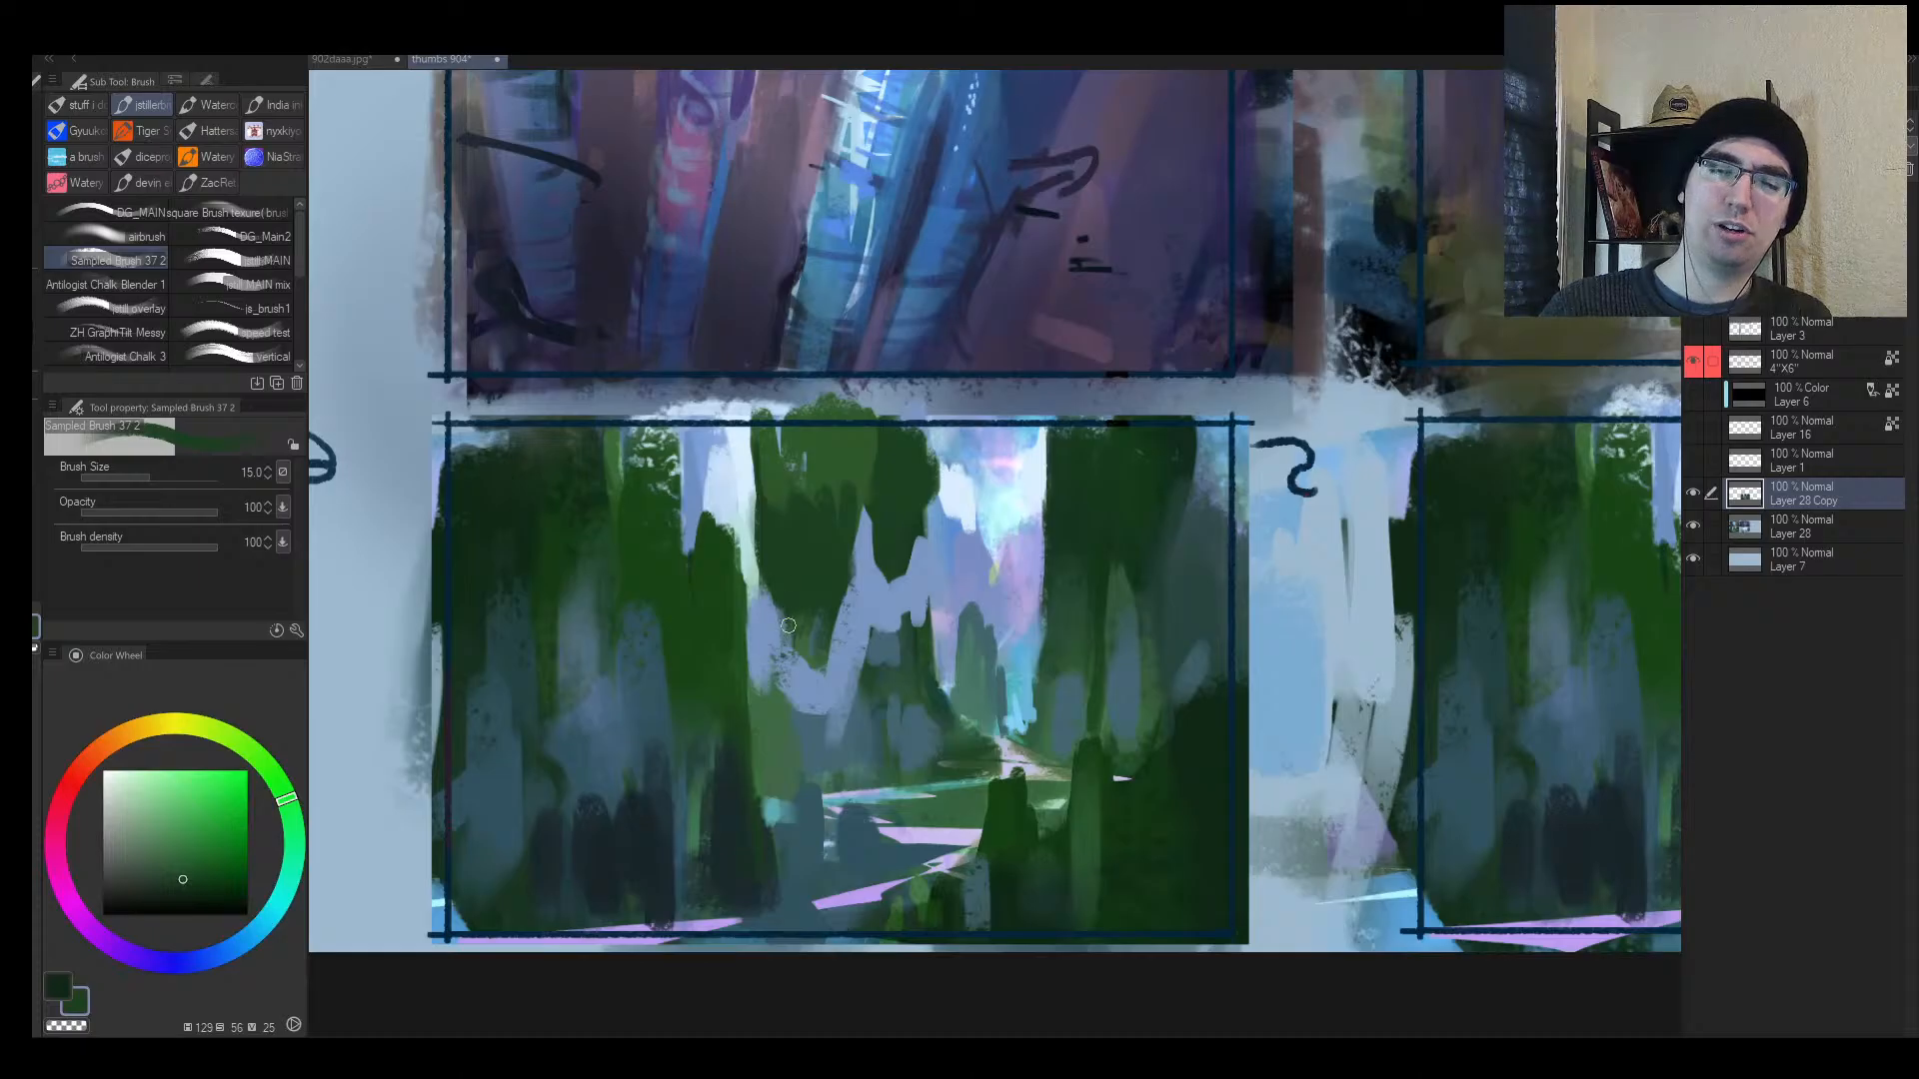
alt+click(750, 619)
alt+click(744, 839)
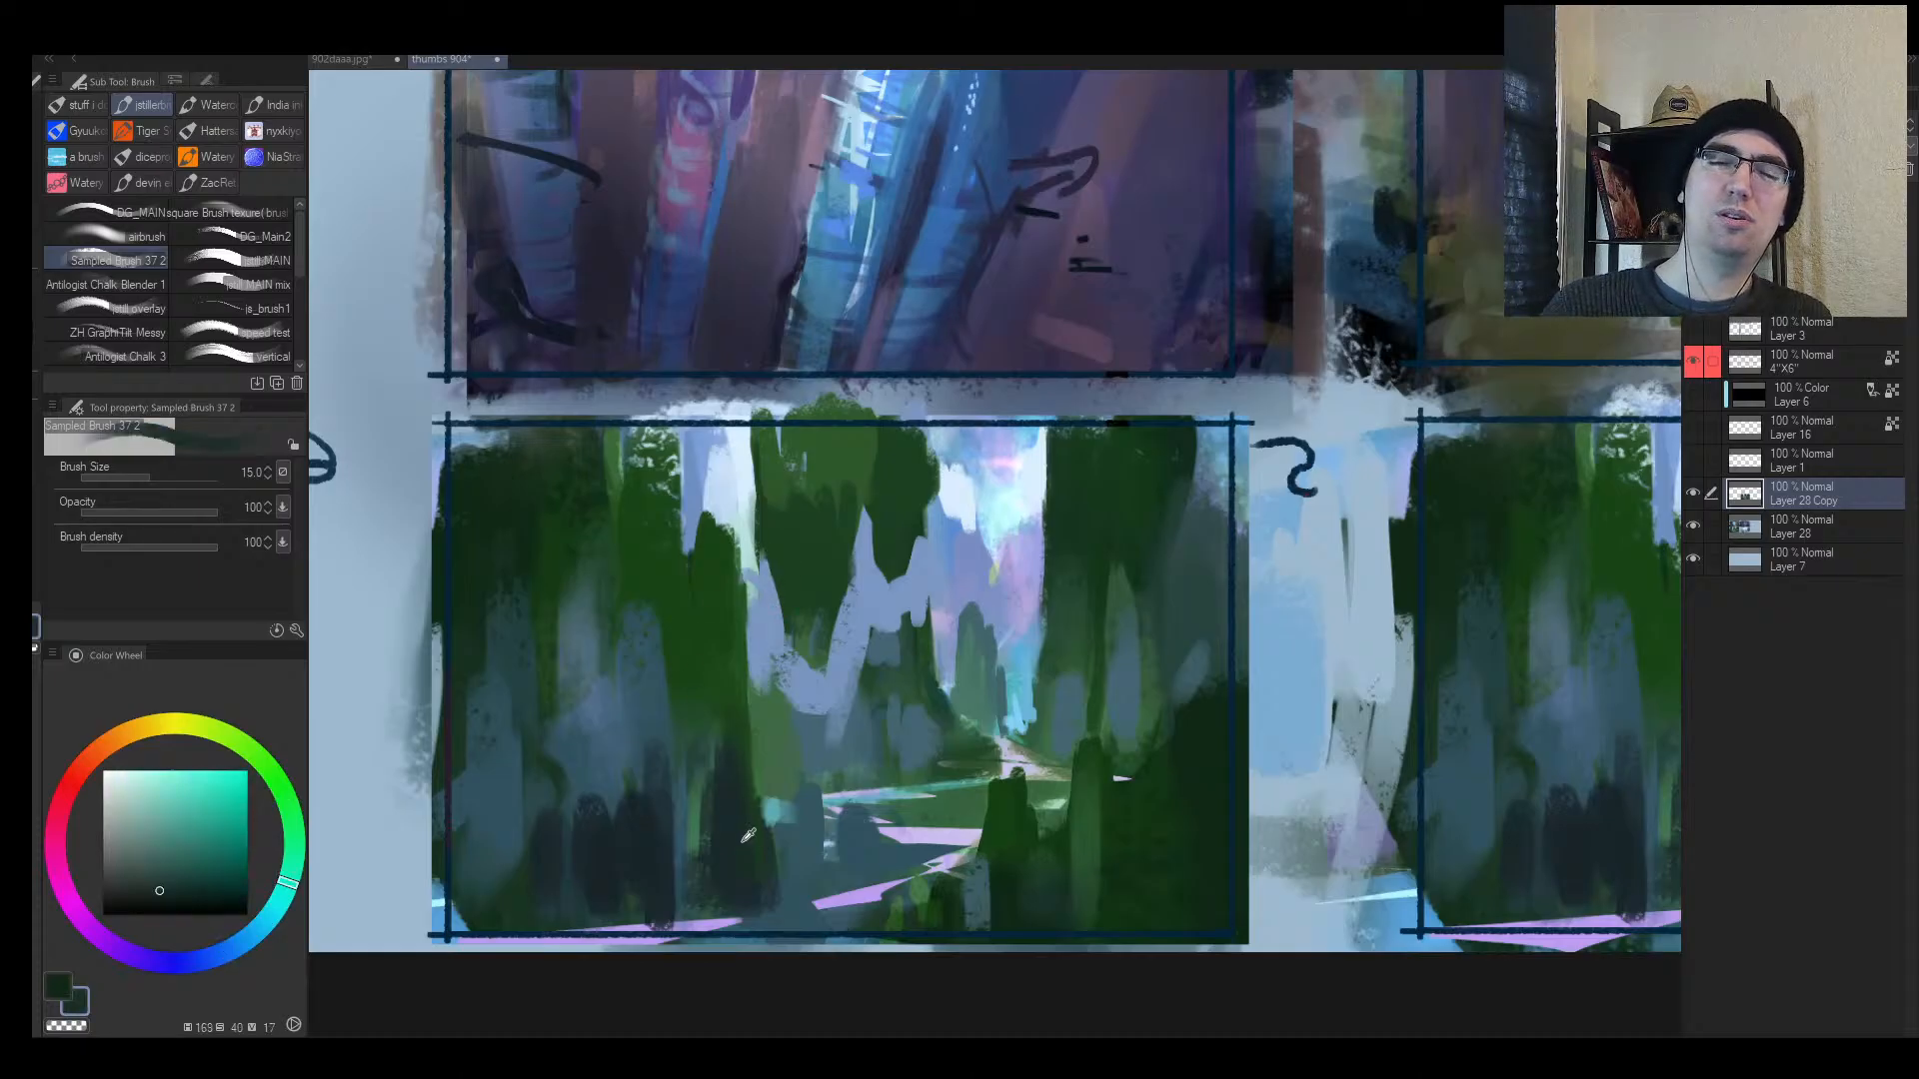
key(])
key(])
key(])
key(])
key(])
key(])
mouse_move(711, 424)
mouse_down()
mouse_move(684, 543)
mouse_move(720, 467)
mouse_up()
drag(1030, 402, 1036, 486)
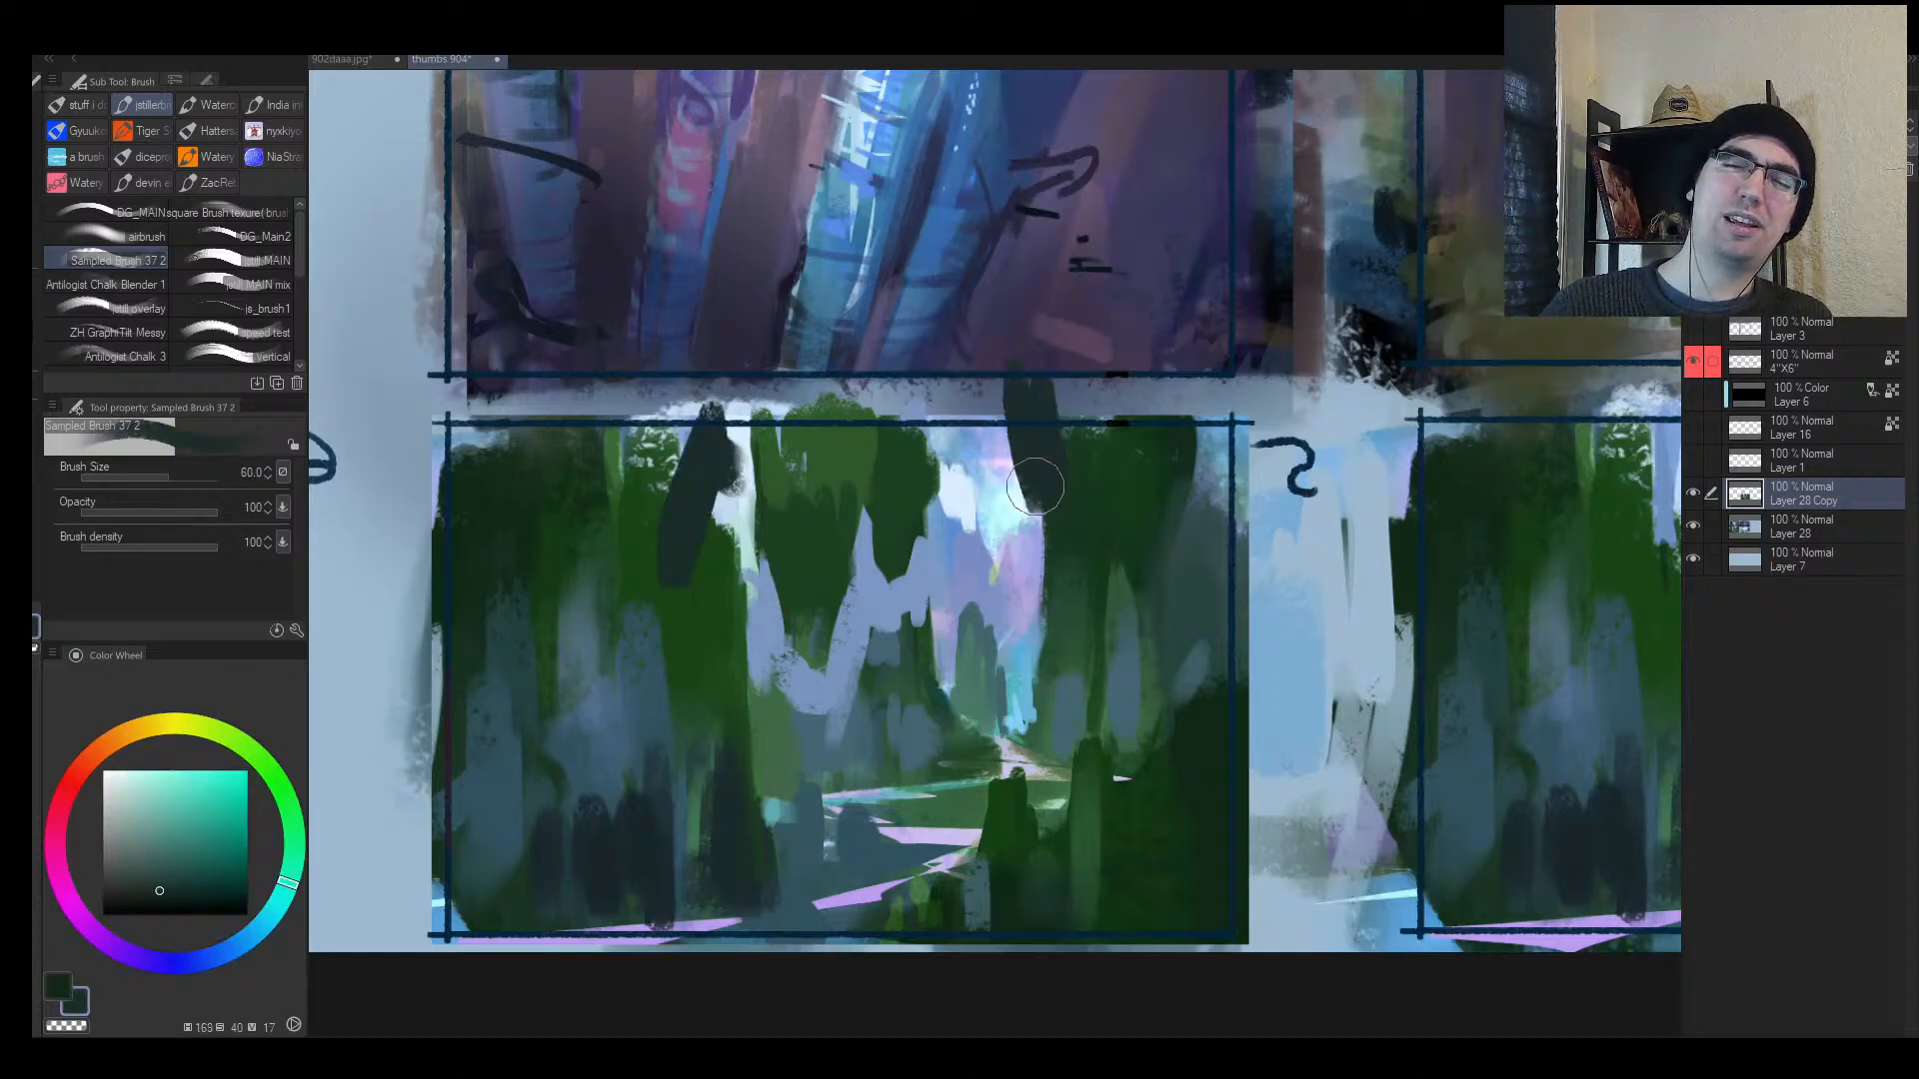
Step: Paint lavender over the central treetops and fill the thumbnail's upper right
alt+click(1021, 639)
key(bracketleft)
mouse_move(1021, 639)
mouse_down()
mouse_move(1052, 666)
mouse_move(1082, 633)
mouse_move(1093, 647)
mouse_move(1053, 594)
mouse_move(1094, 570)
mouse_move(1097, 519)
mouse_move(1065, 551)
mouse_move(1113, 571)
mouse_move(1086, 620)
mouse_move(1142, 533)
mouse_up()
key(bracketright)
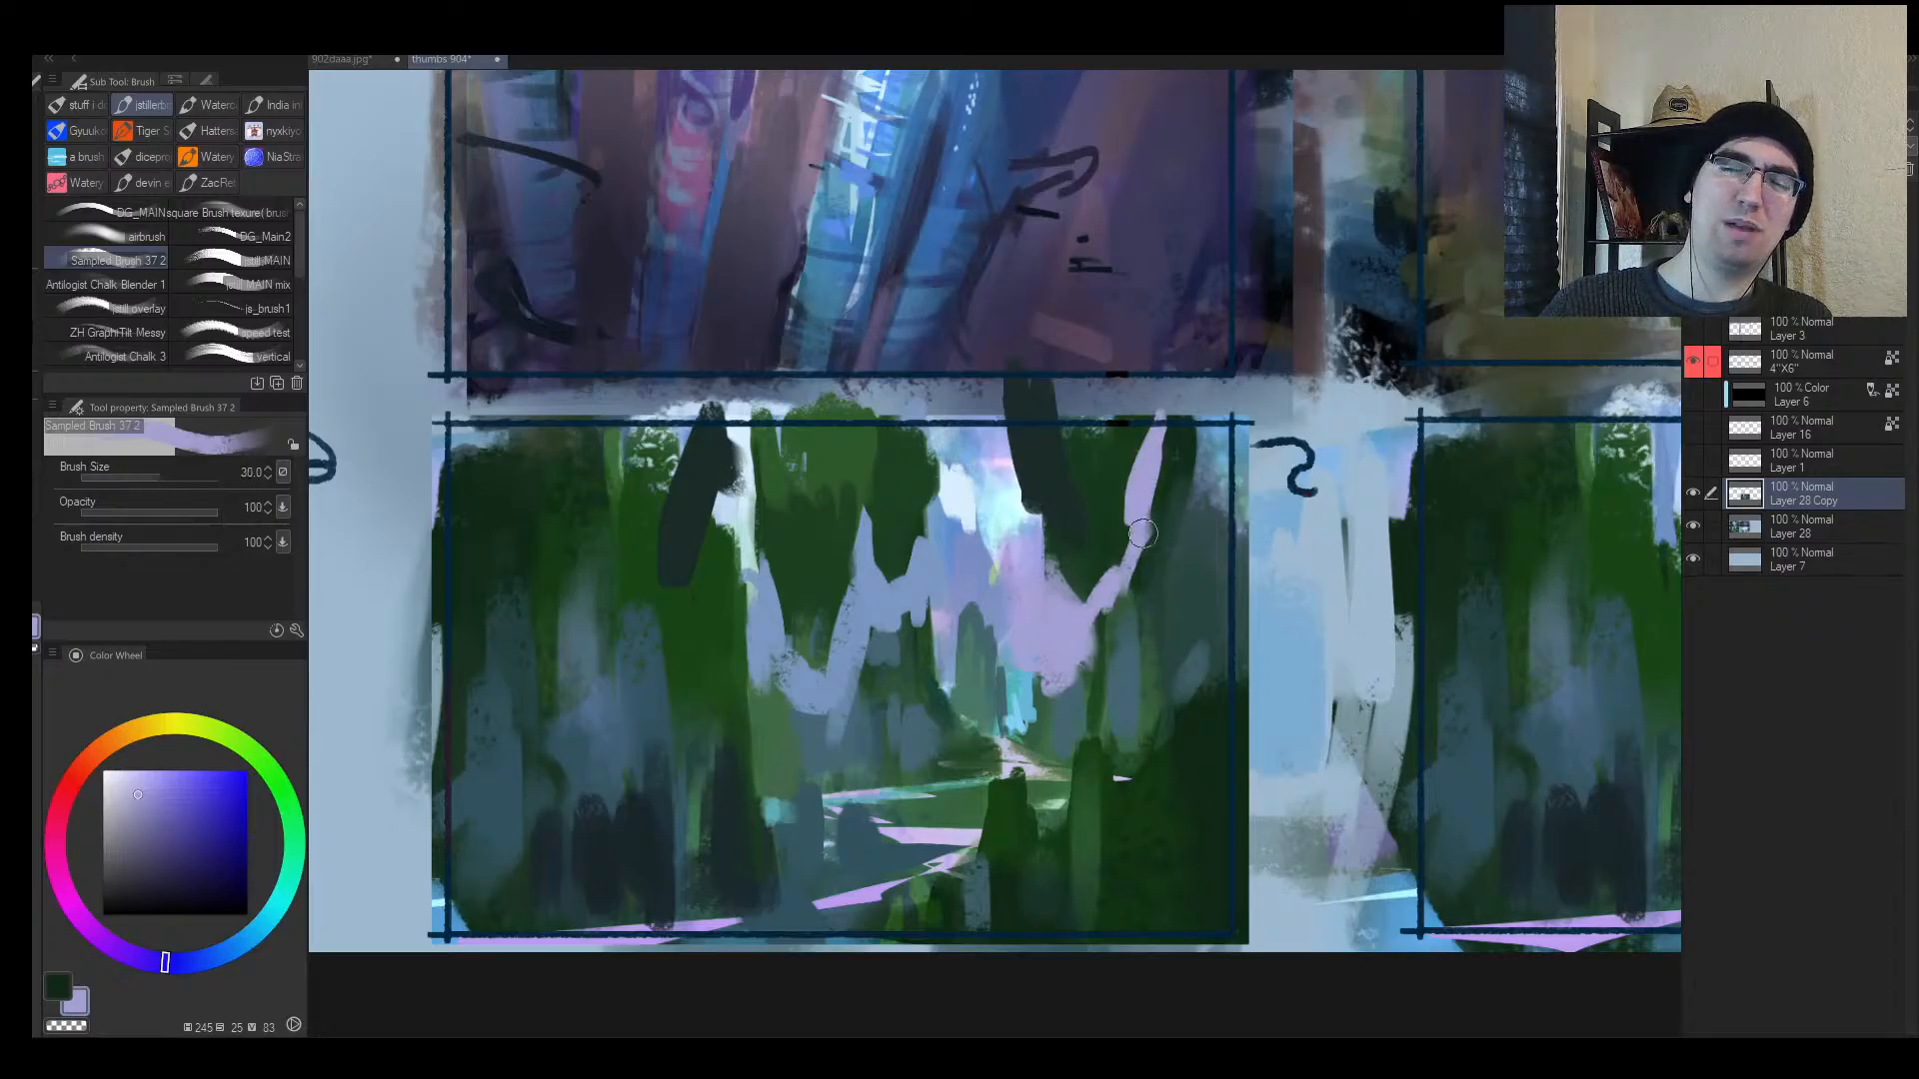
key(bracketright)
mouse_move(1167, 468)
mouse_down()
mouse_move(1213, 491)
mouse_move(1151, 424)
mouse_move(1149, 458)
mouse_move(1167, 370)
mouse_move(1127, 516)
mouse_move(1133, 458)
mouse_up()
Step: Darken the right-hand tree trunks with teal and add dark green strokes over the right trees
alt+click(1105, 499)
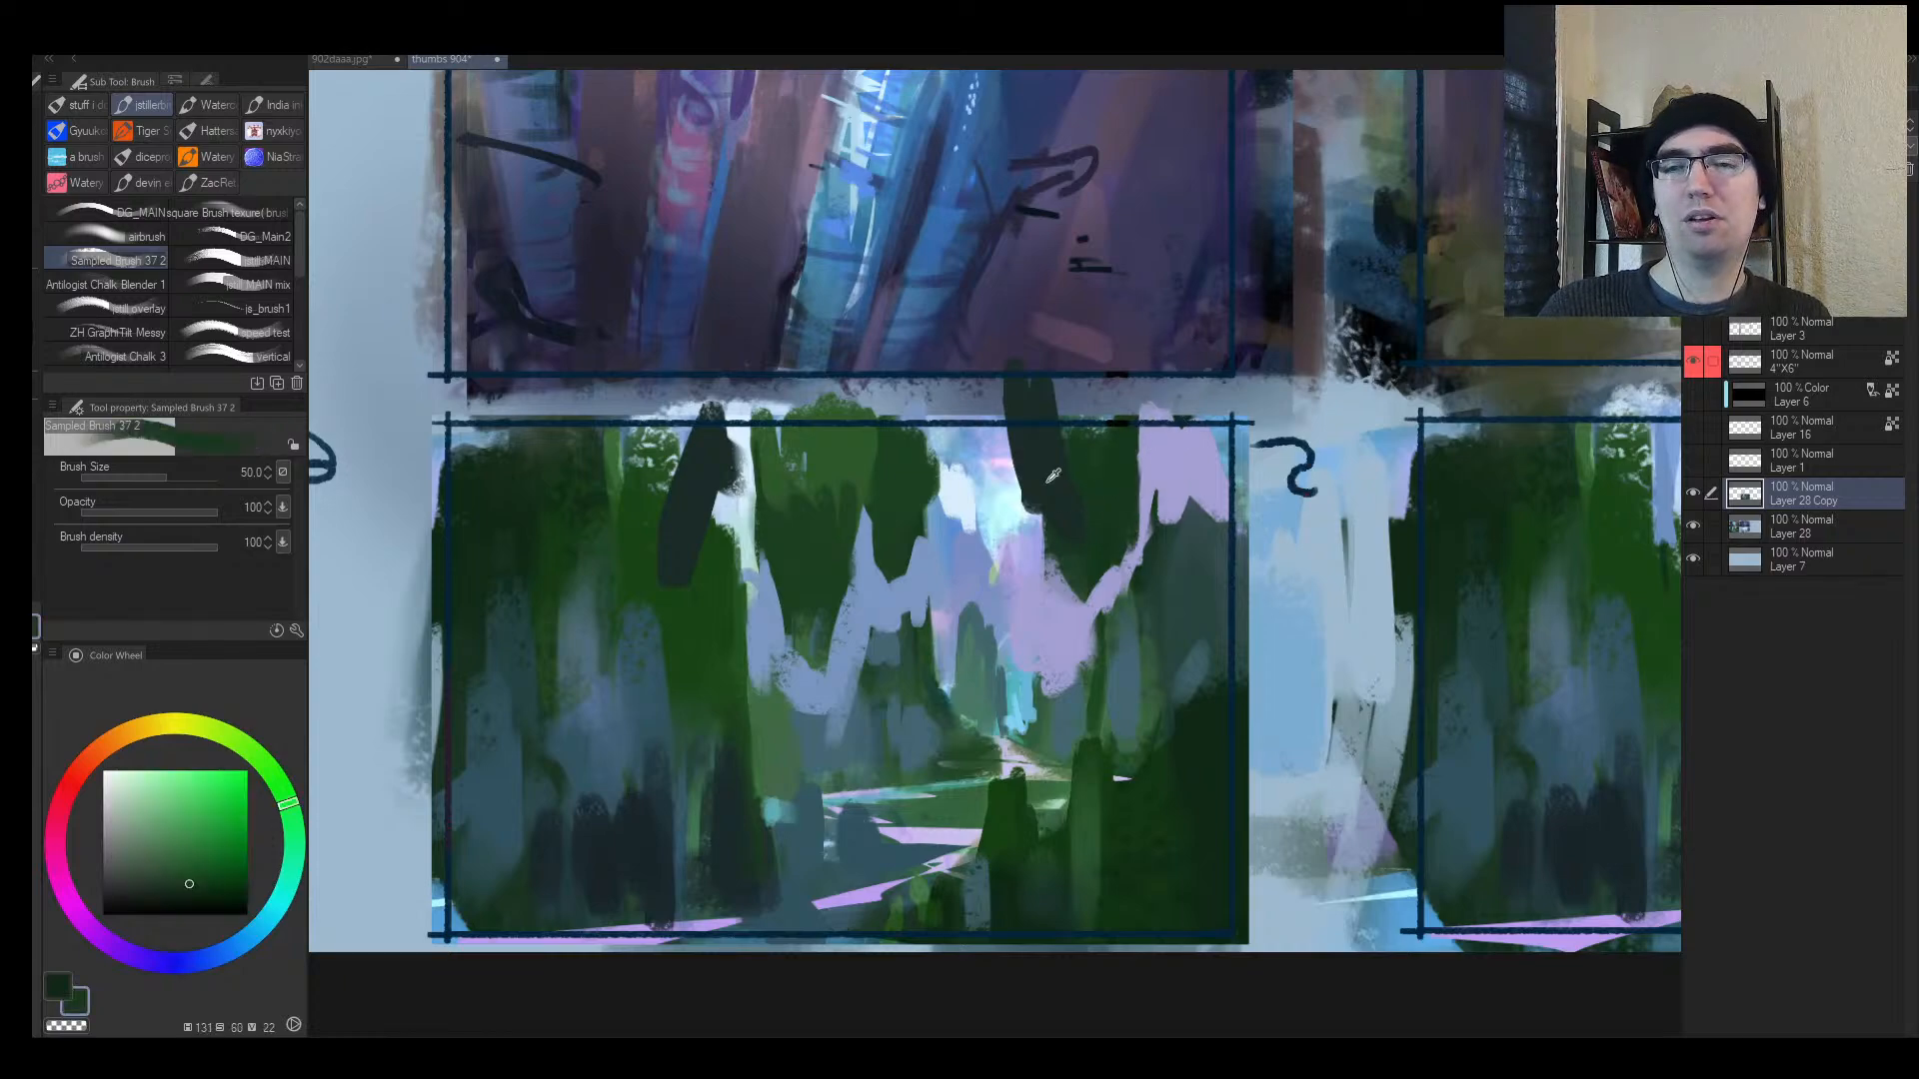
alt+click(1047, 481)
key(bracketright)
mouse_move(1039, 512)
mouse_down()
mouse_move(1045, 476)
mouse_move(1023, 489)
mouse_move(1053, 609)
mouse_up()
alt+click(1035, 577)
alt+click(1107, 506)
key(bracketright)
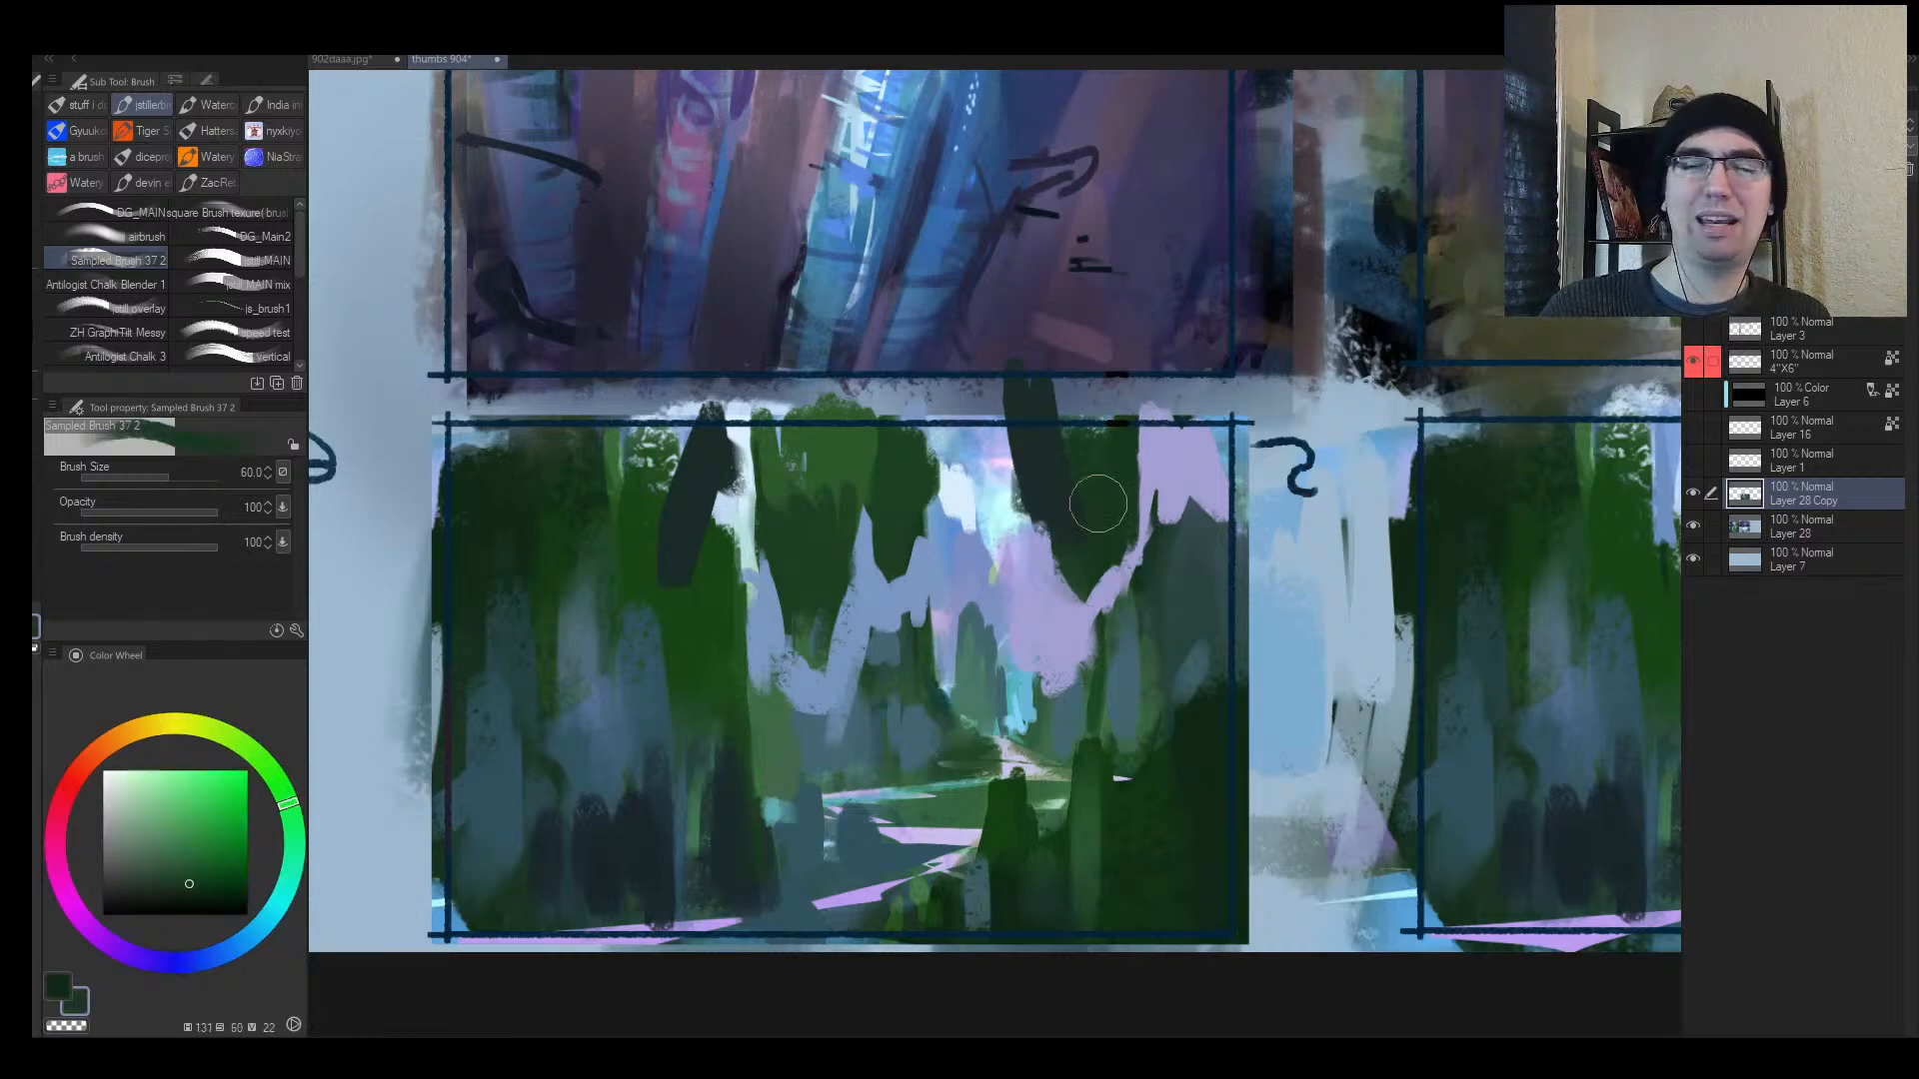
drag(1149, 428, 1134, 520)
Step: Extend lavender along the right-hand trees and paint grey-green over the distant central trees
alt+click(1096, 669)
key(bracketleft)
mouse_move(1096, 669)
mouse_down()
mouse_move(1125, 598)
mouse_move(1190, 542)
mouse_move(1178, 526)
mouse_move(1166, 579)
mouse_move(1157, 547)
mouse_move(1185, 692)
mouse_up()
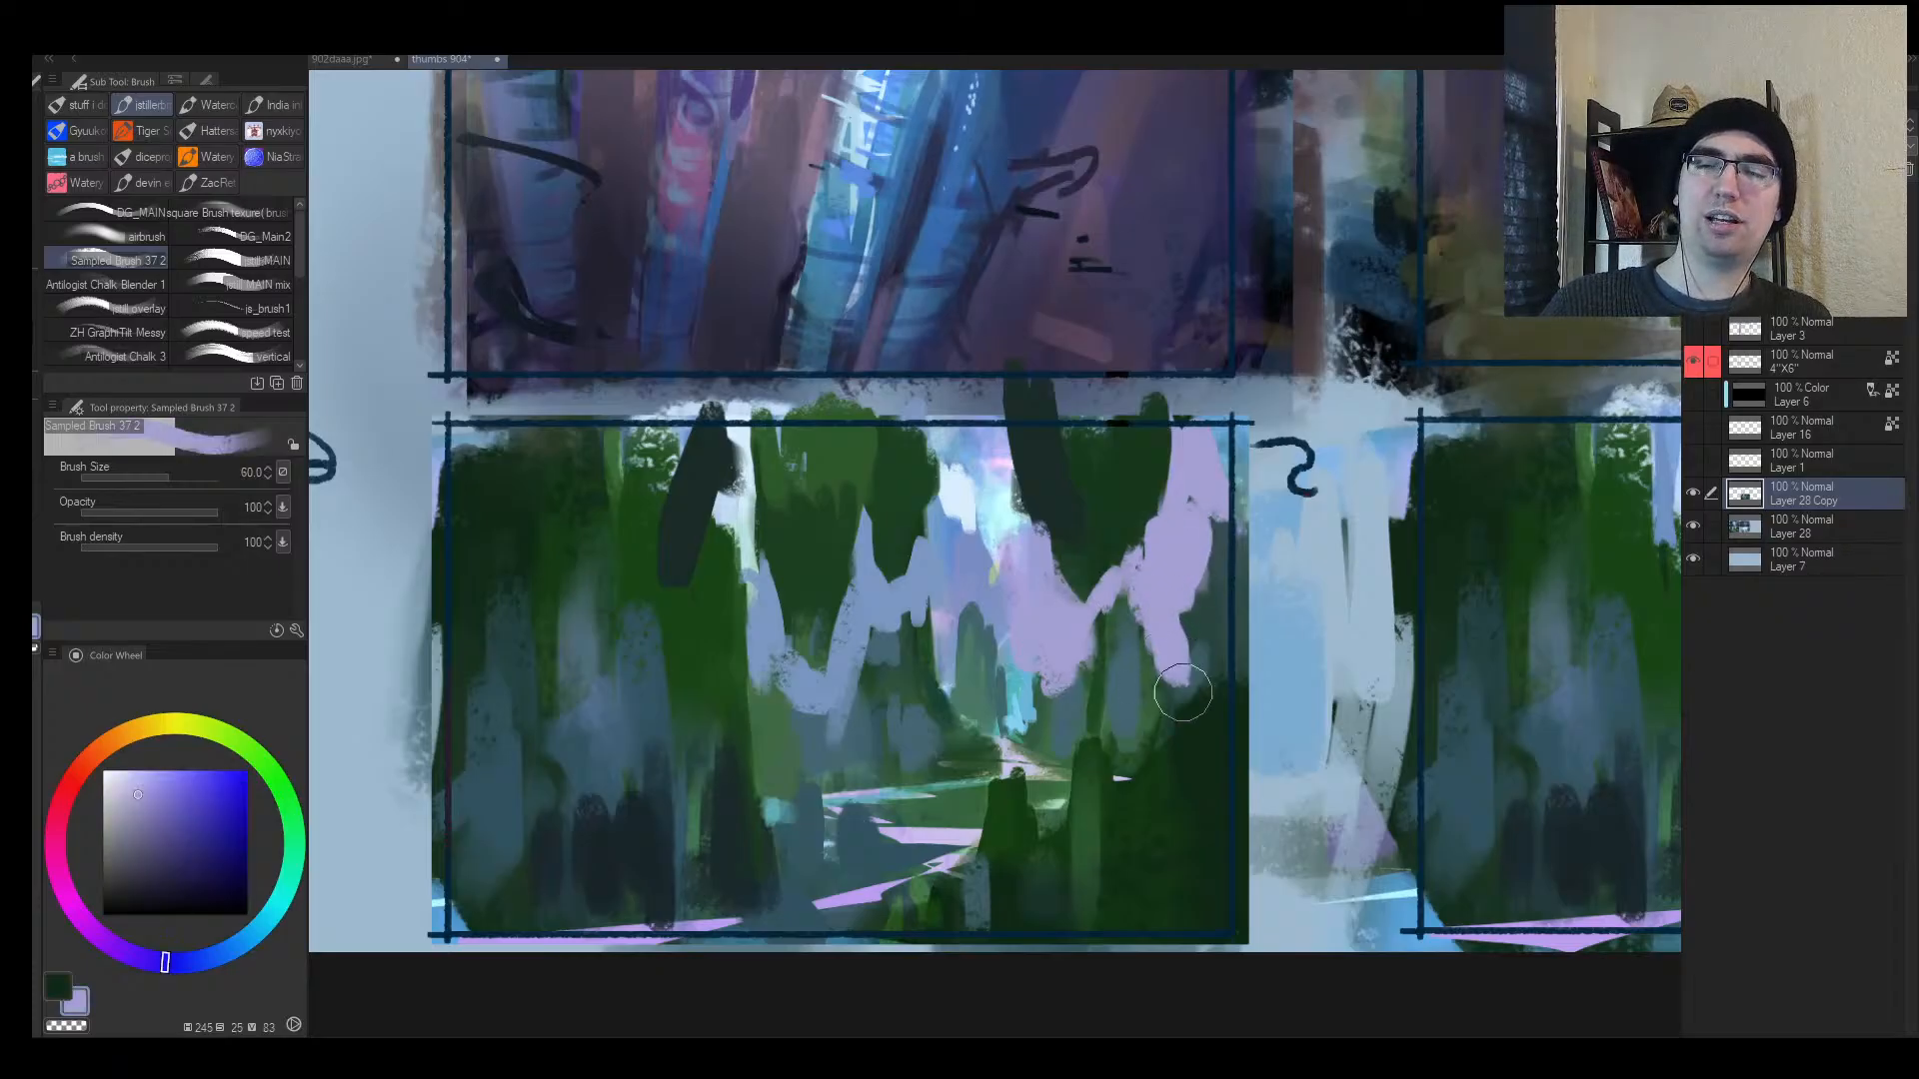
mouse_move(1178, 618)
mouse_down()
mouse_move(1125, 653)
mouse_move(1202, 683)
mouse_up()
alt+click(1107, 680)
alt+click(977, 655)
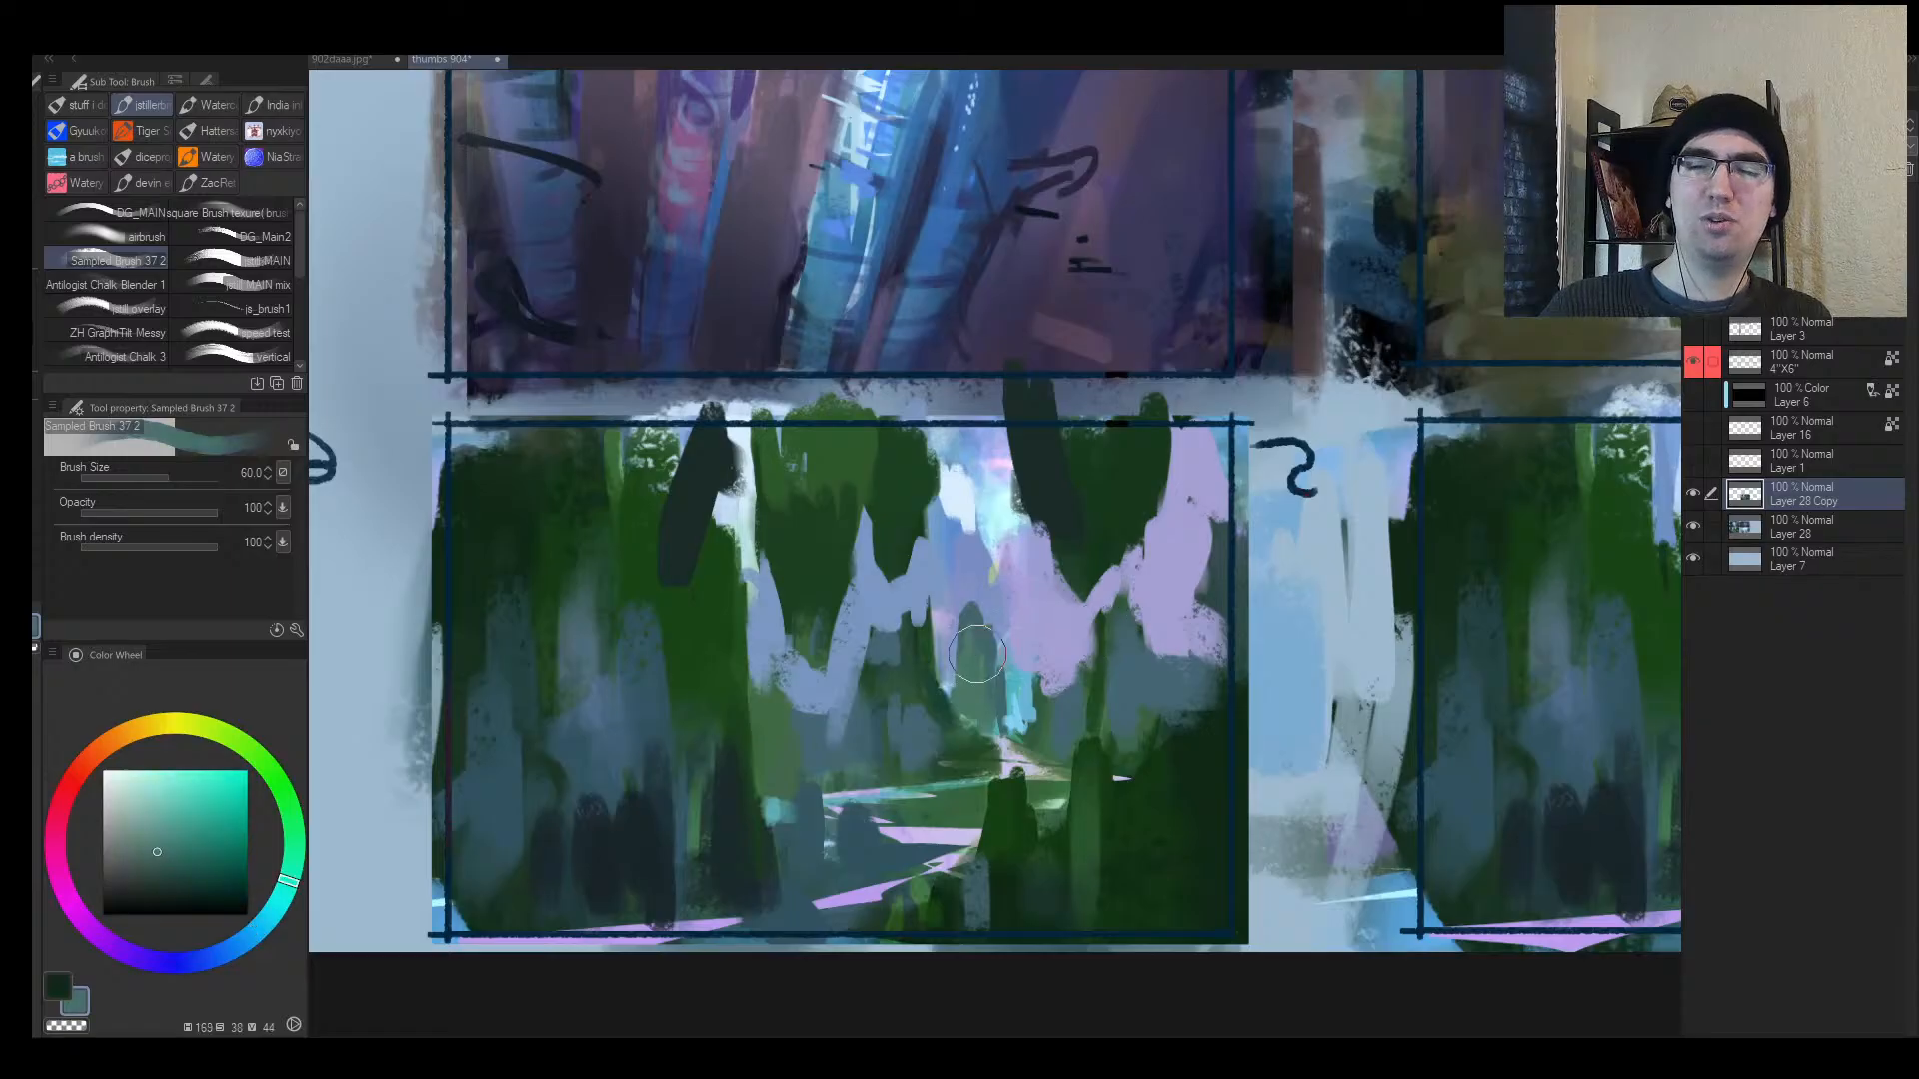
mouse_move(980, 648)
mouse_down()
mouse_move(1011, 667)
mouse_move(951, 609)
mouse_move(917, 643)
mouse_up()
Step: Dab bluish lavender near the left trees and paint a pale blue stroke down them
alt+click(1007, 612)
alt+click(918, 594)
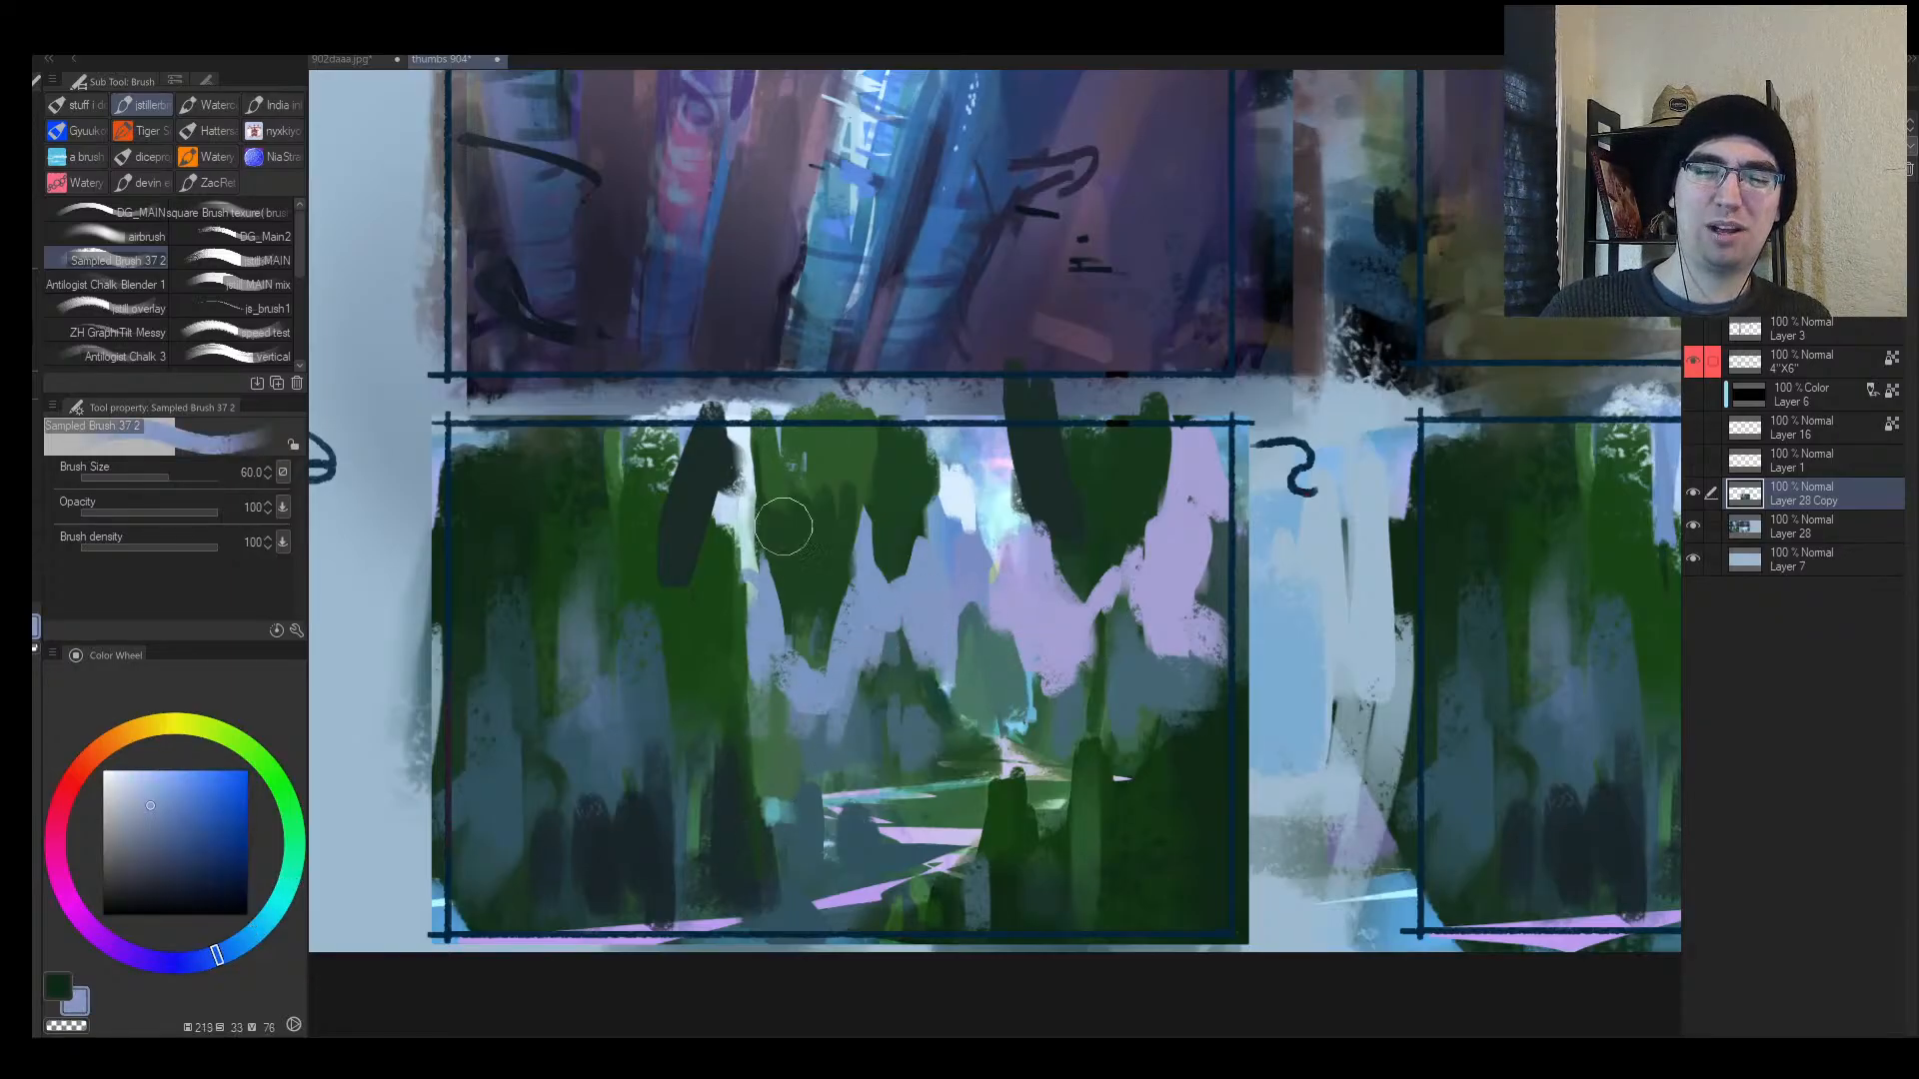
alt+click(755, 562)
mouse_move(752, 590)
mouse_down()
mouse_move(745, 636)
mouse_move(715, 656)
mouse_up()
alt+click(737, 515)
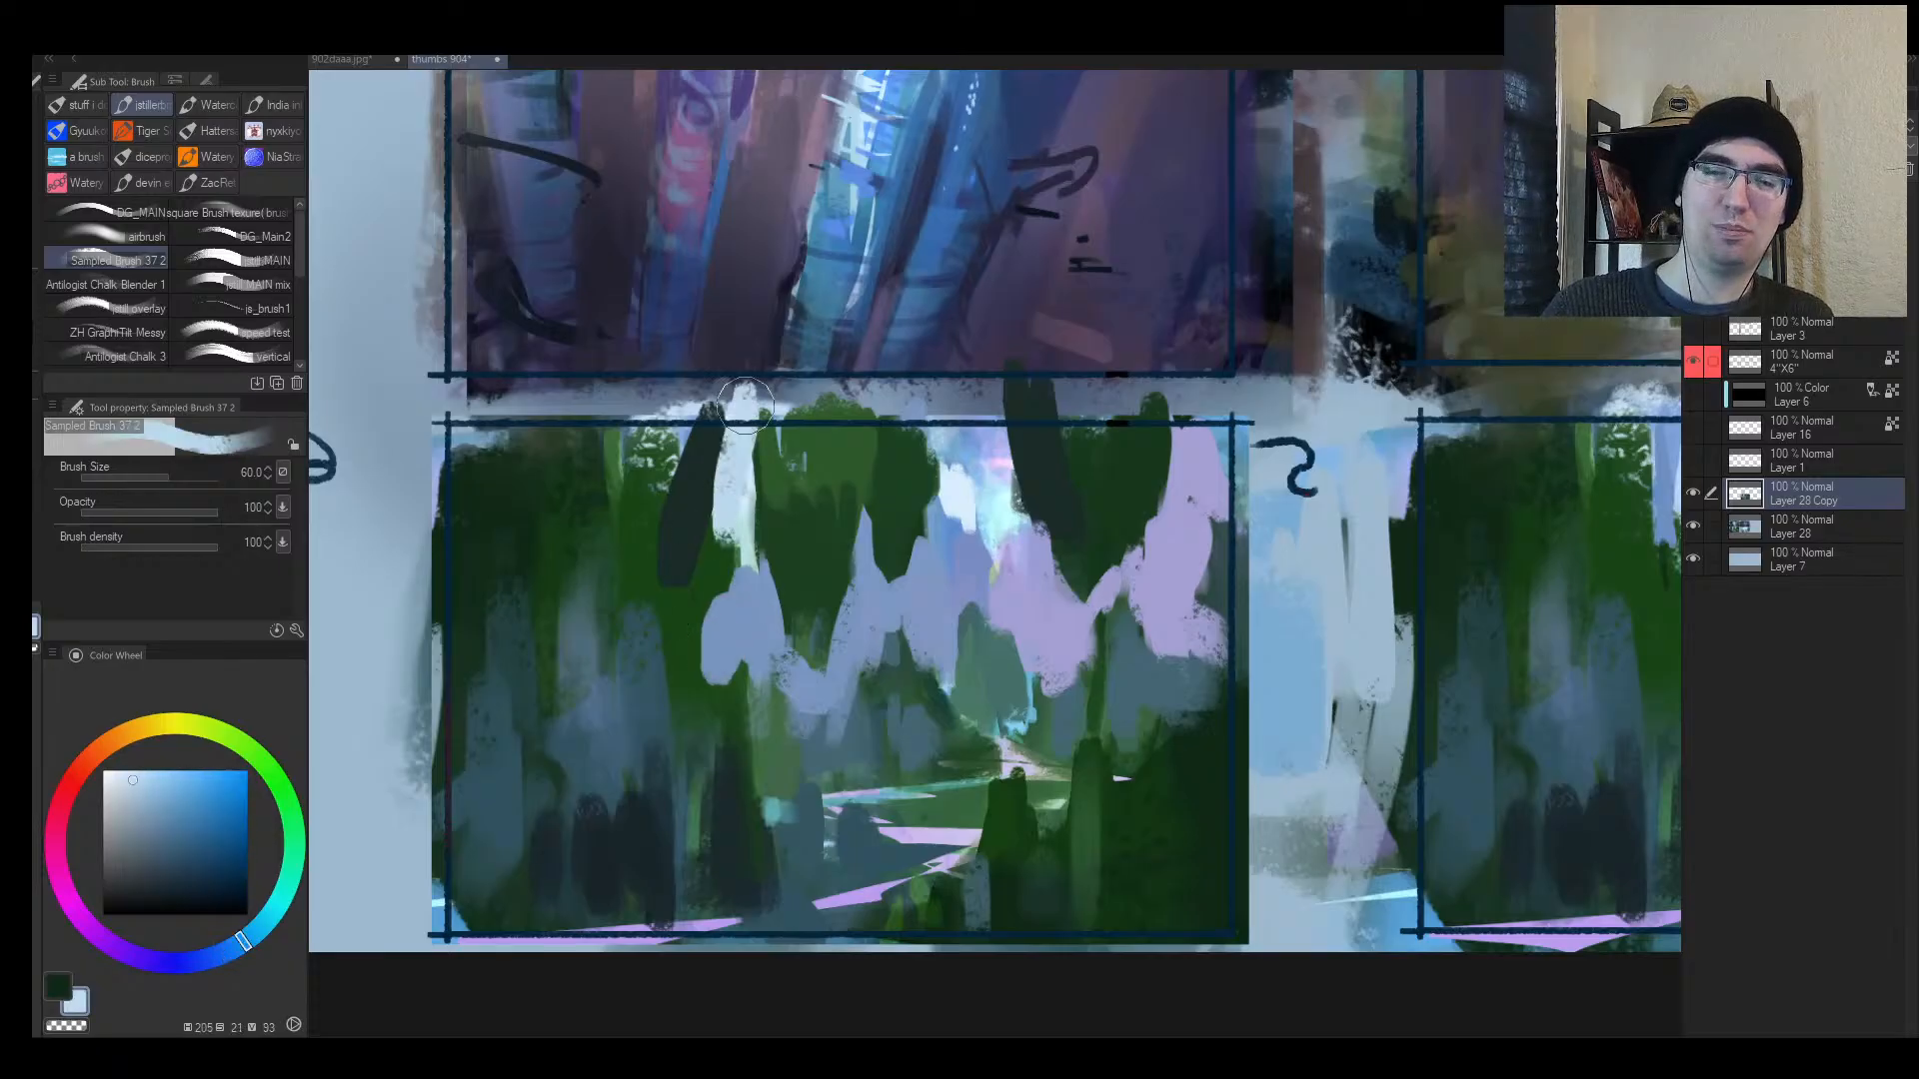
mouse_move(744, 403)
mouse_down()
mouse_move(709, 661)
mouse_move(720, 572)
mouse_up()
Step: Mirror the view and add short pale-blue streaks across the middle and right of the panel
key(h)
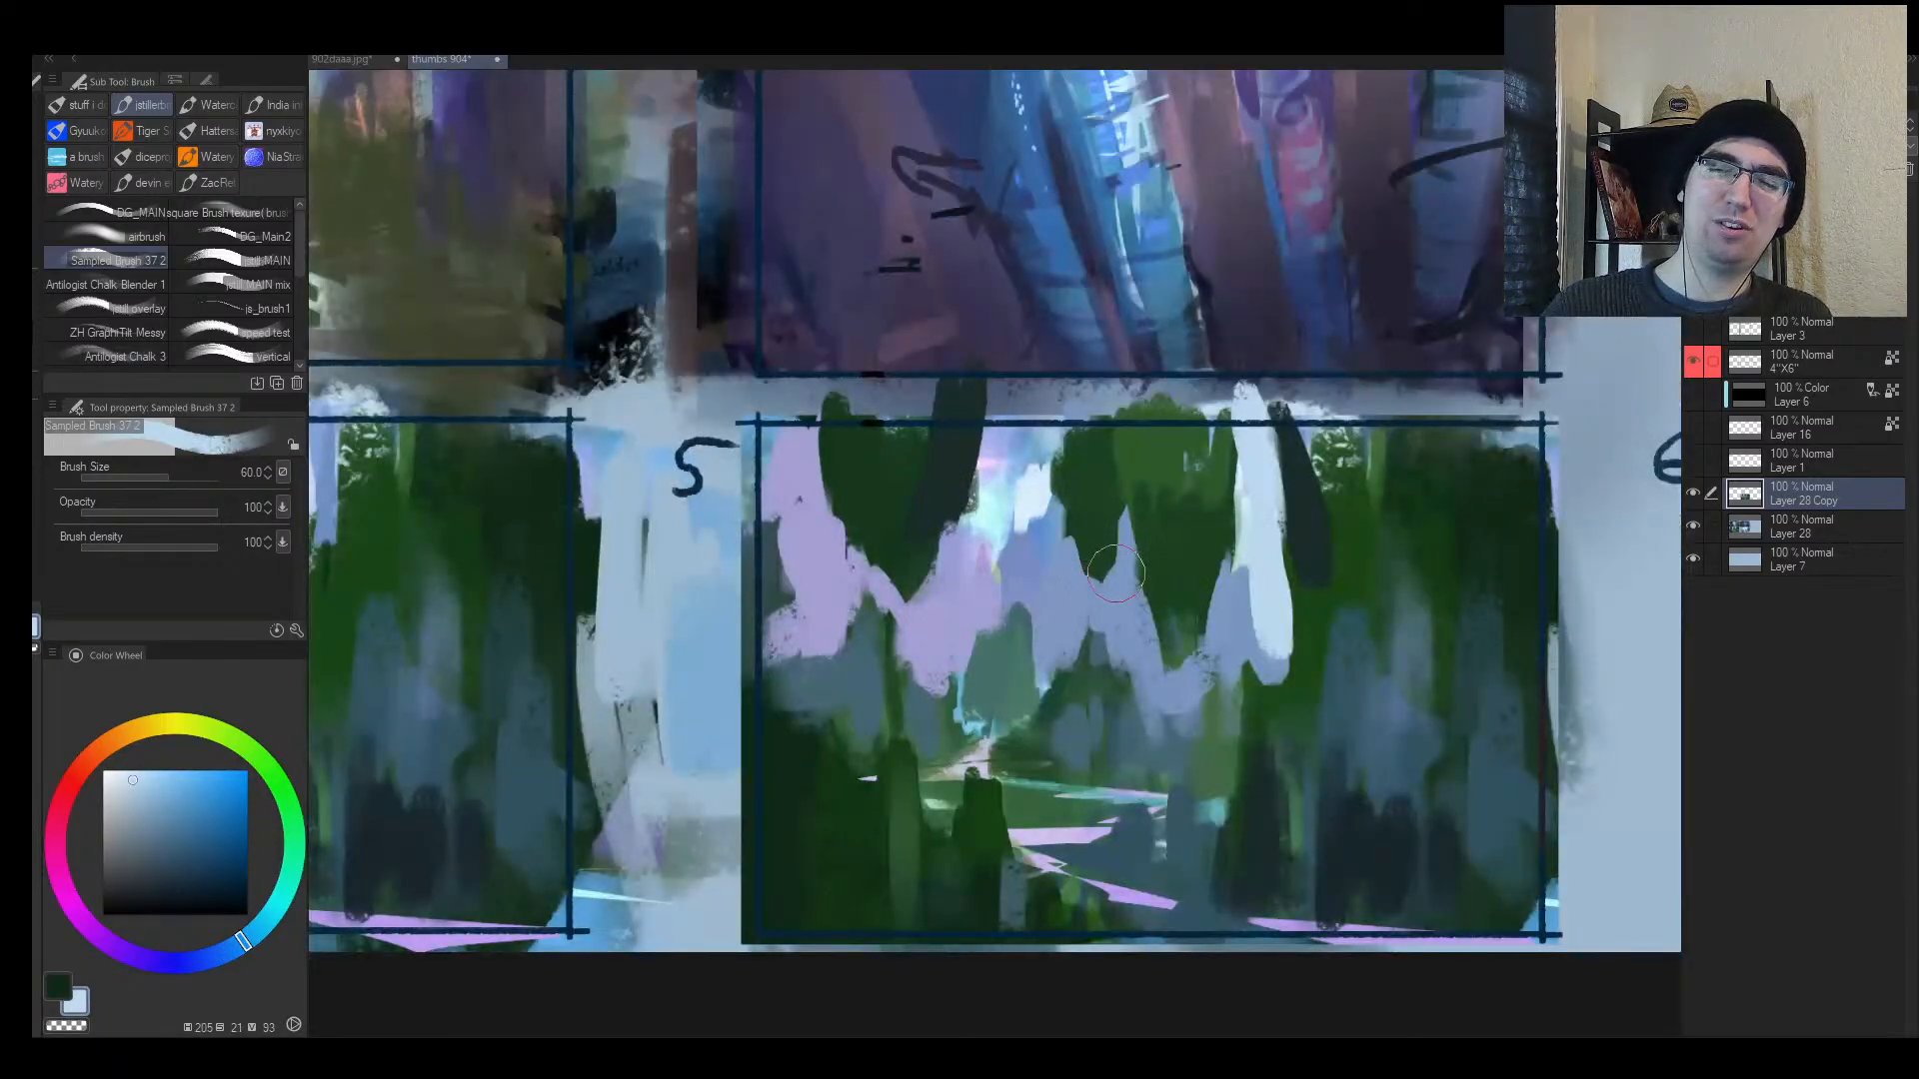
key(bracketleft)
mouse_move(1014, 561)
mouse_down()
mouse_move(1011, 591)
mouse_move(991, 551)
mouse_up()
mouse_move(1062, 609)
mouse_down()
mouse_move(1119, 636)
mouse_move(1086, 737)
mouse_move(1193, 640)
mouse_move(1216, 707)
mouse_up()
key(alt+space)
alt+click(1159, 663)
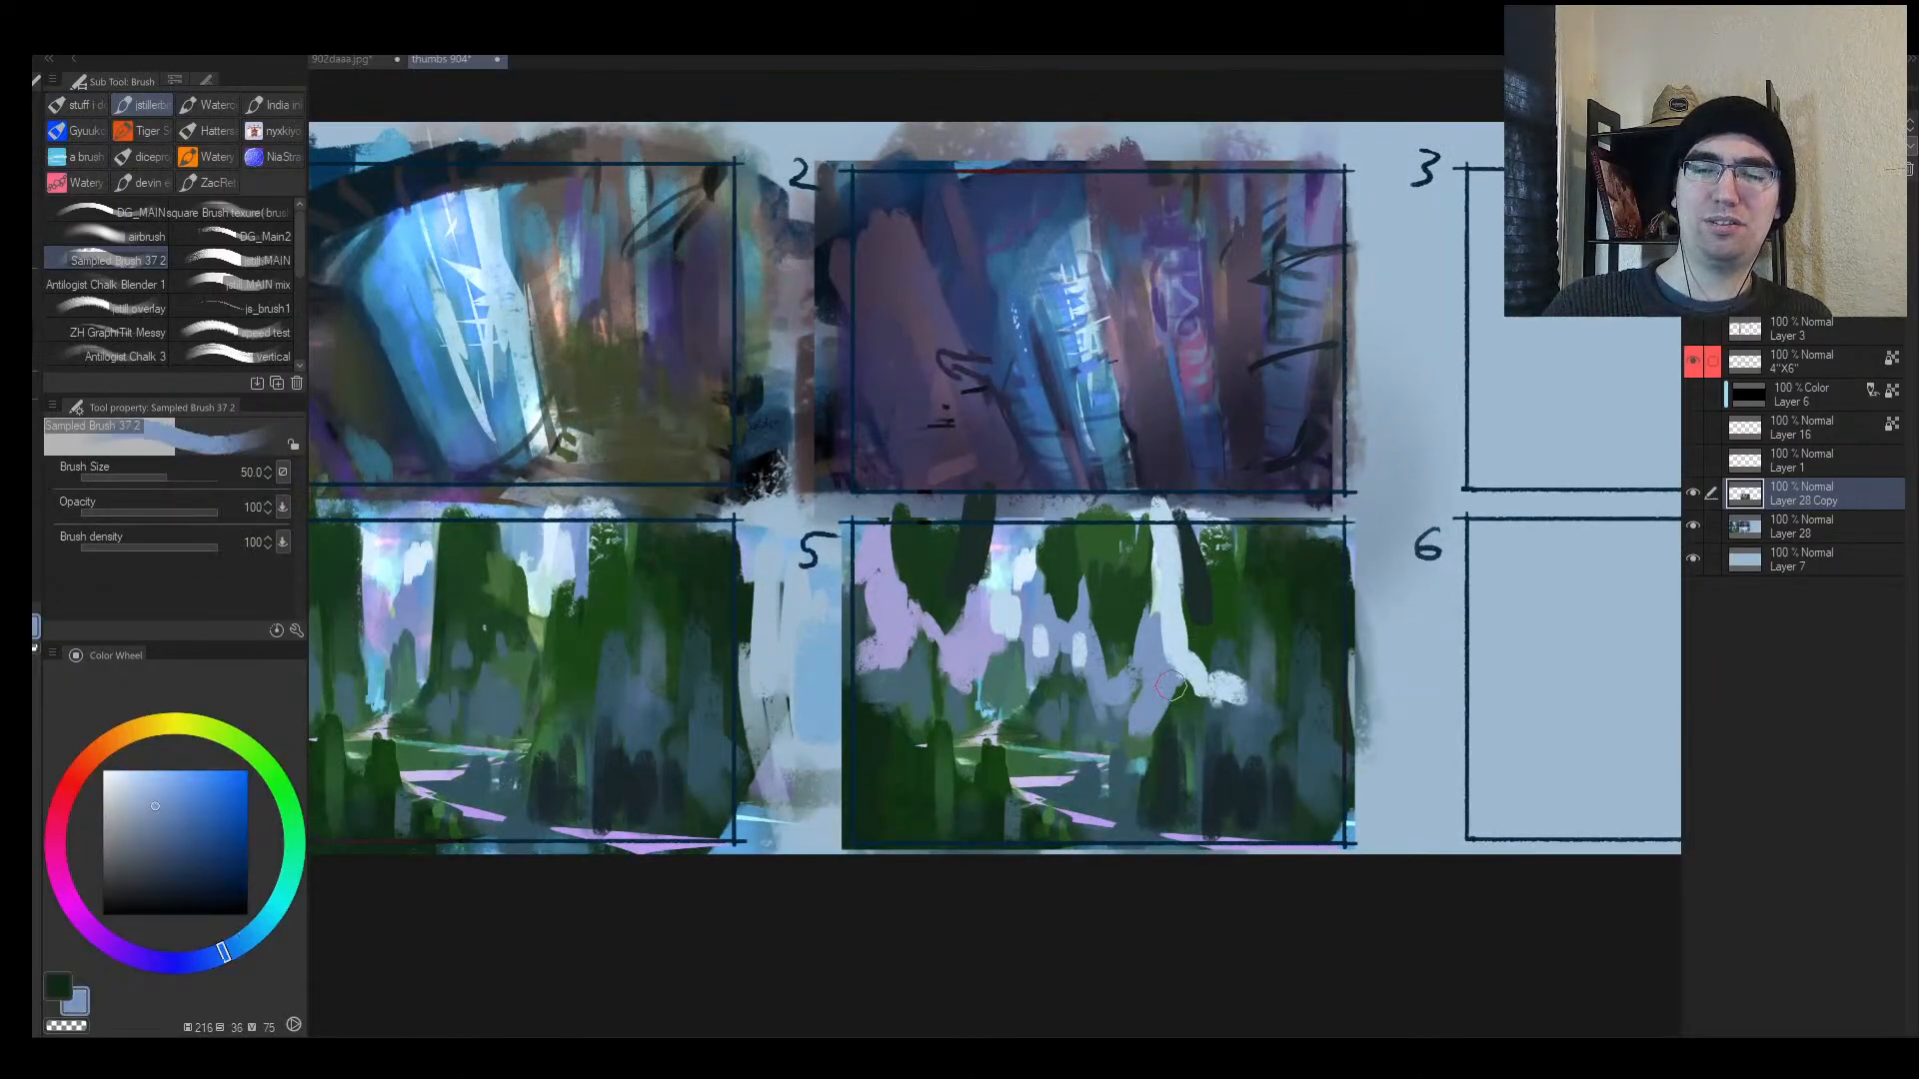
key(alt+space)
drag(1256, 650, 886, 657)
alt+click(886, 657)
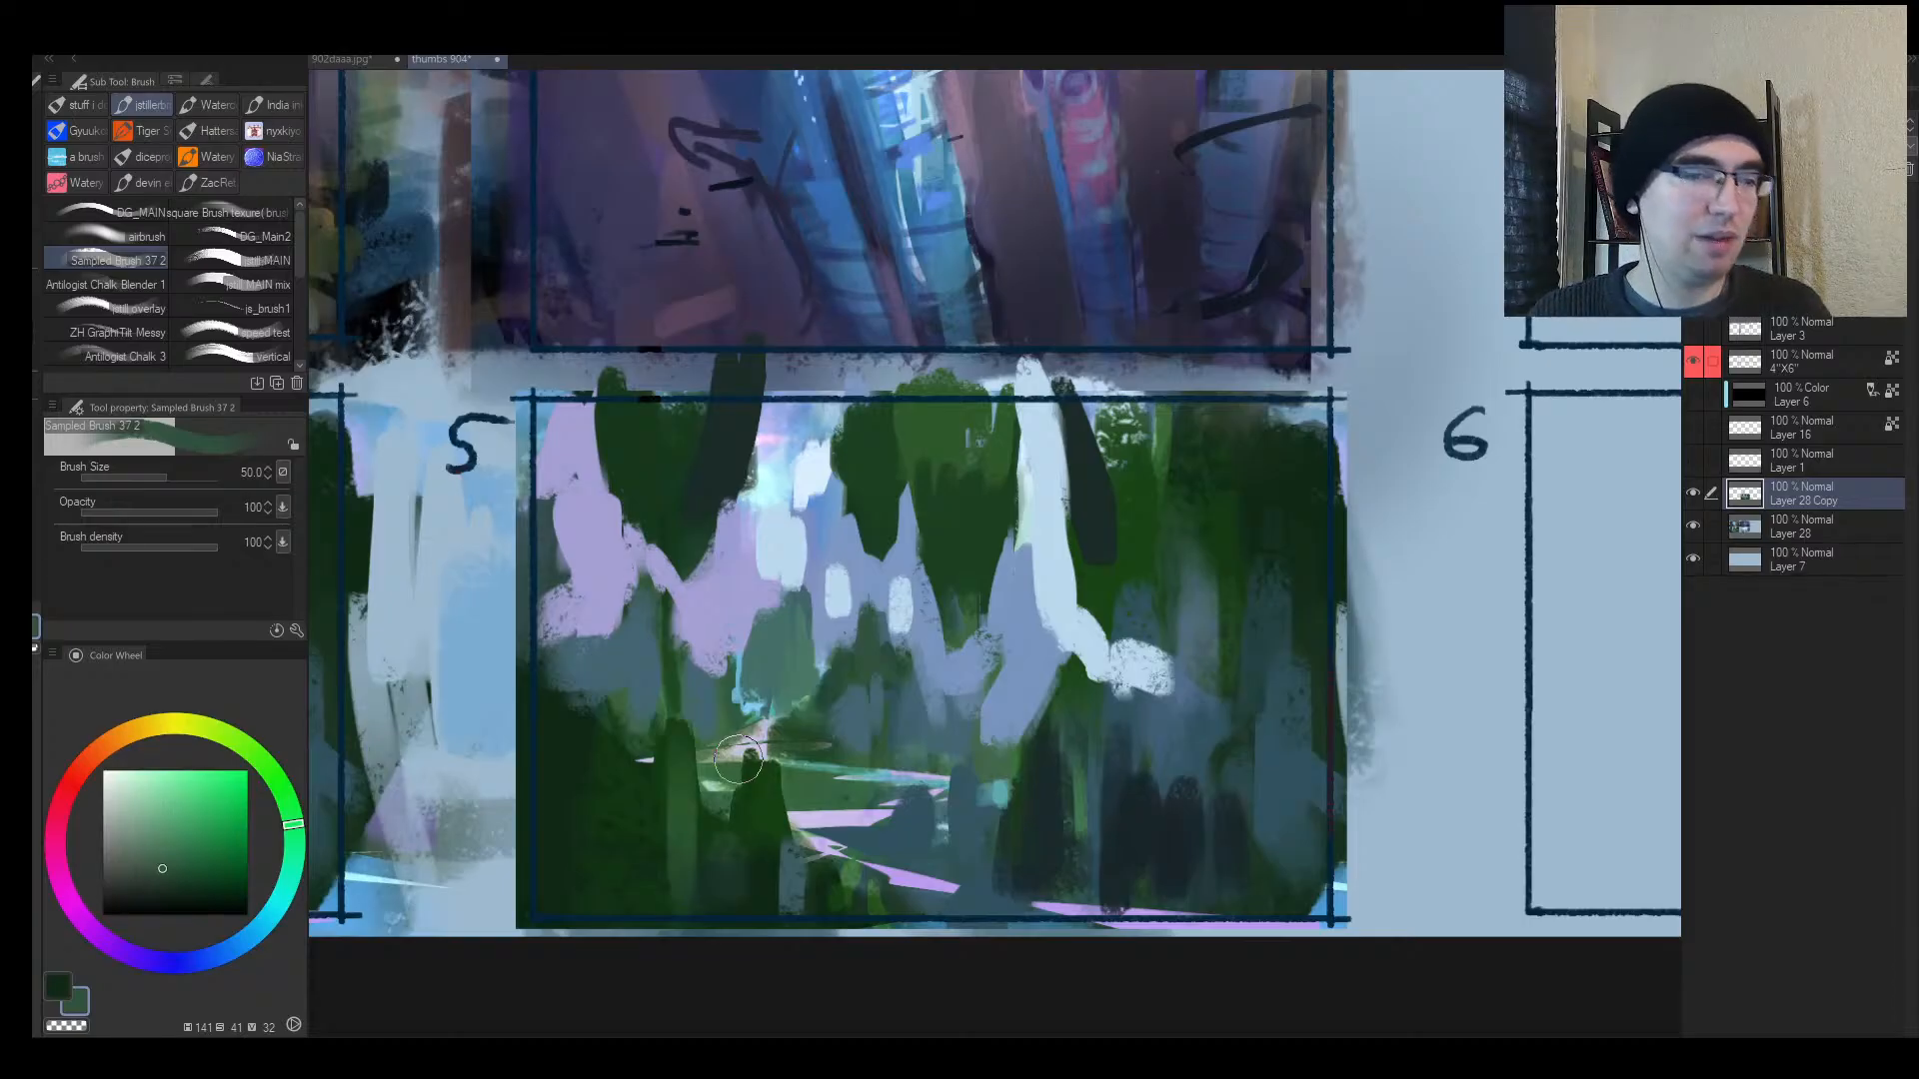
Step: Zoom out to compare the thumbnails and add a small periwinkle blue stroke to the forest
key(alt+space)
drag(962, 634, 926, 662)
drag(1079, 637, 1105, 635)
mouse_move(967, 651)
mouse_down()
mouse_move(951, 652)
mouse_move(1004, 647)
mouse_up()
alt+click(786, 621)
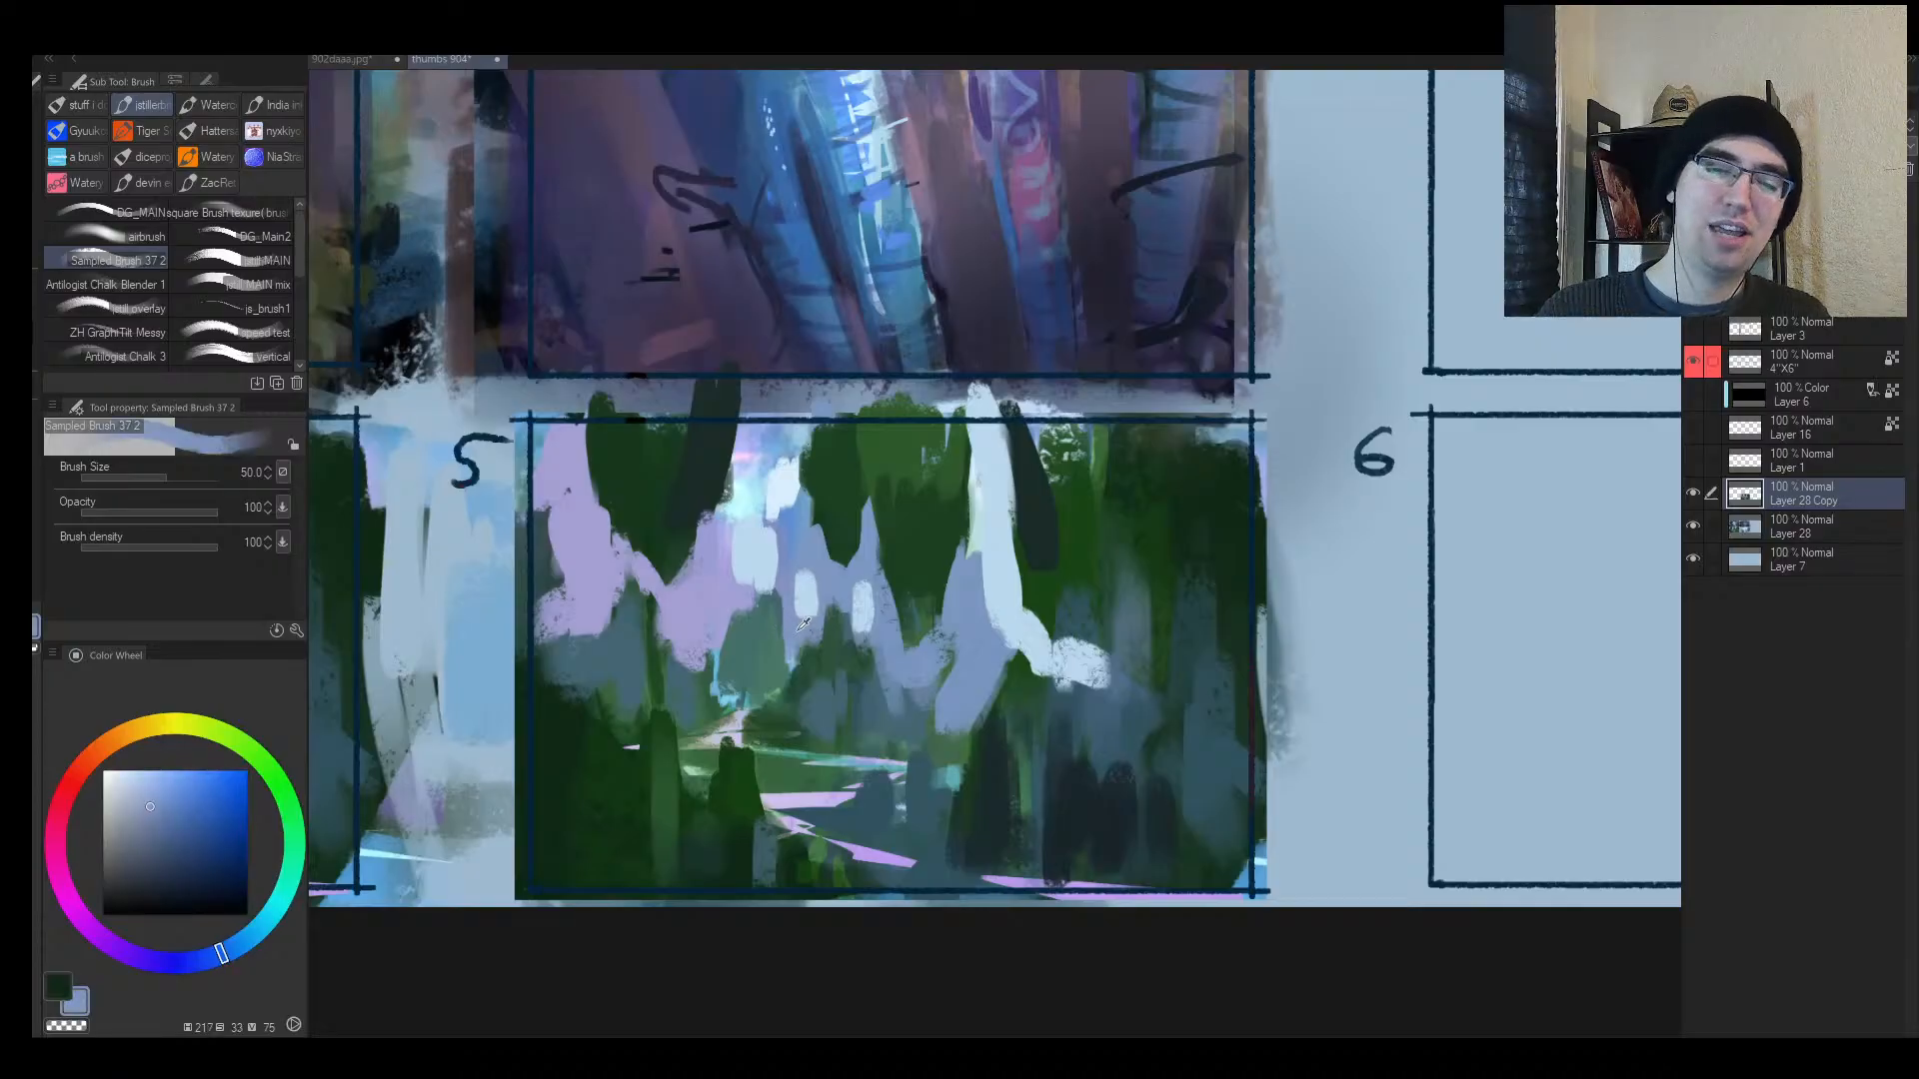
mouse_move(783, 612)
mouse_down()
mouse_move(716, 700)
mouse_move(685, 675)
mouse_move(693, 699)
mouse_move(700, 630)
mouse_move(729, 643)
mouse_move(706, 664)
mouse_up()
Step: Dab dark teal onto the lower forest with a larger brush, checking it mirrored
alt+click(738, 655)
key(bracketright)
alt+click(628, 669)
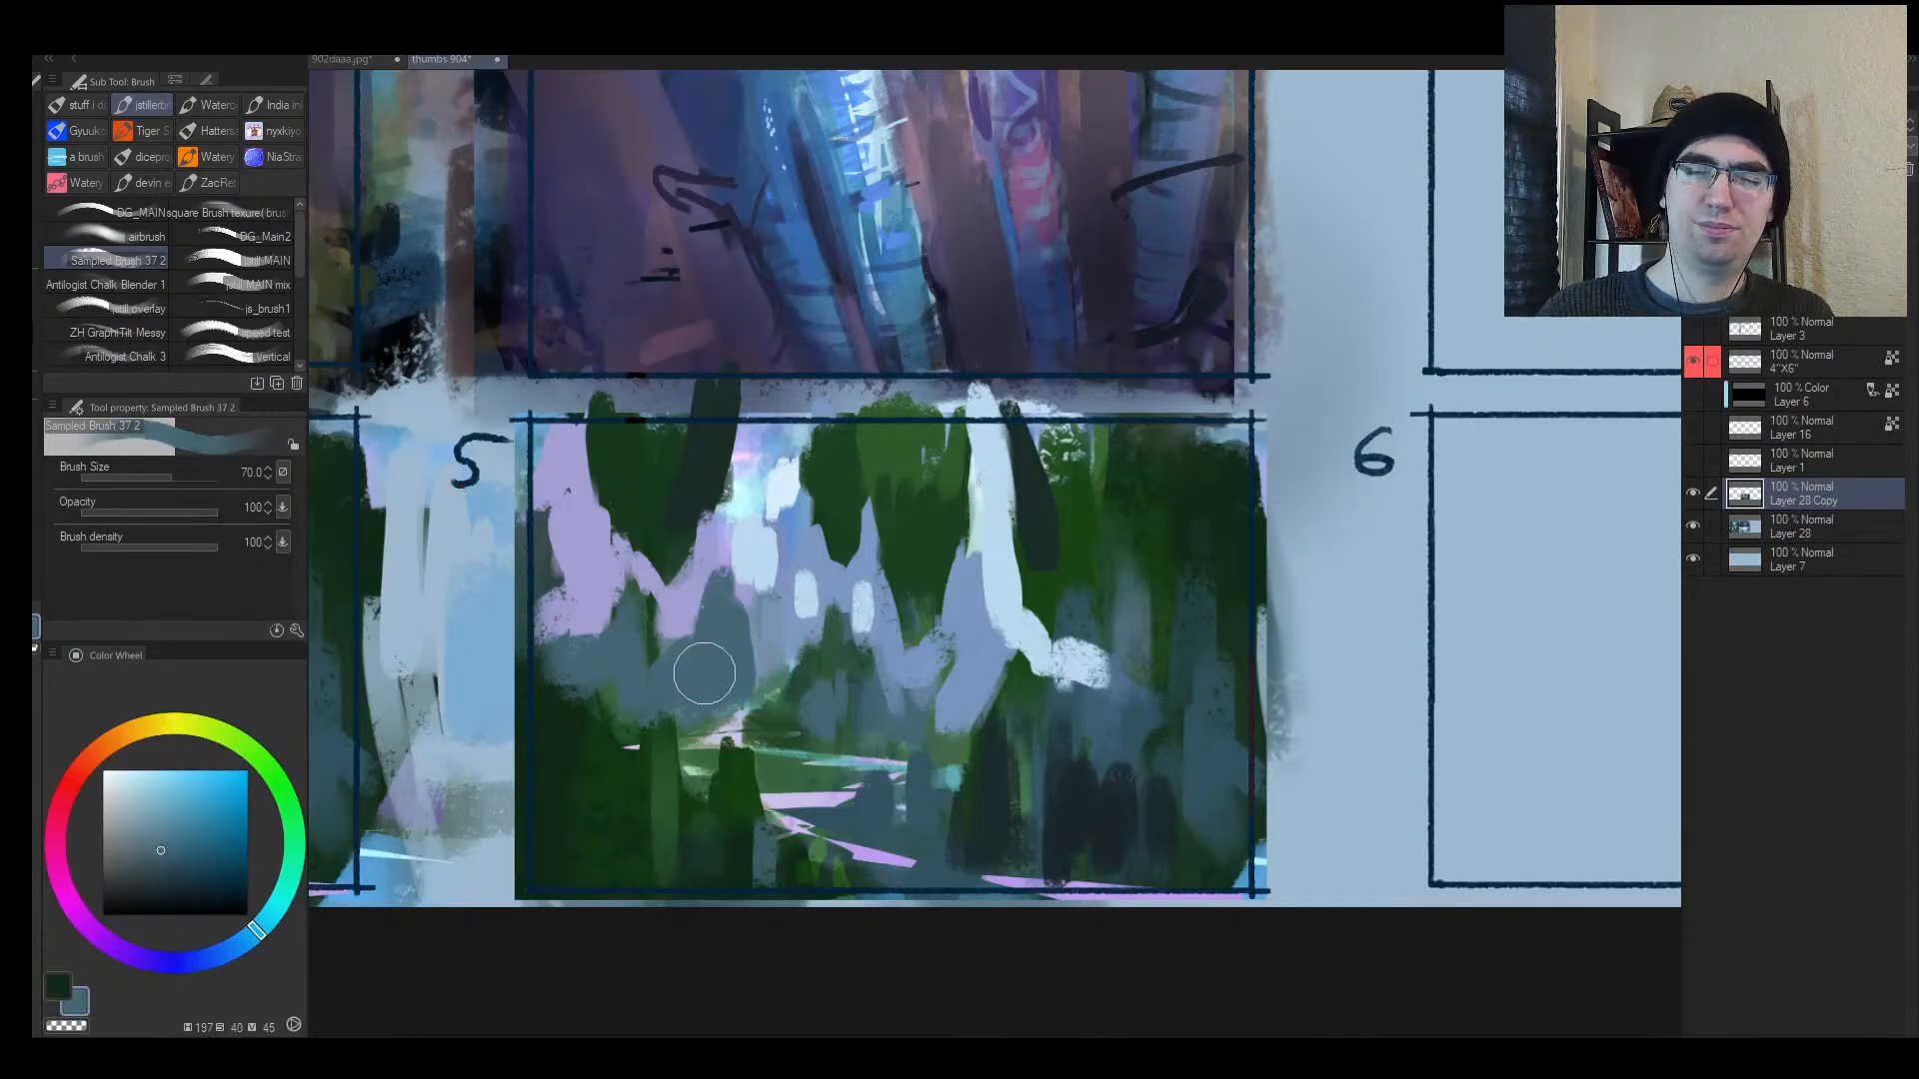
key(alt+space)
click(752, 703)
key(h)
drag(1372, 595, 1140, 570)
Step: Cover the dark green gaps left of the white trunk with pale blue
key(ctrl+space)
click(1016, 614)
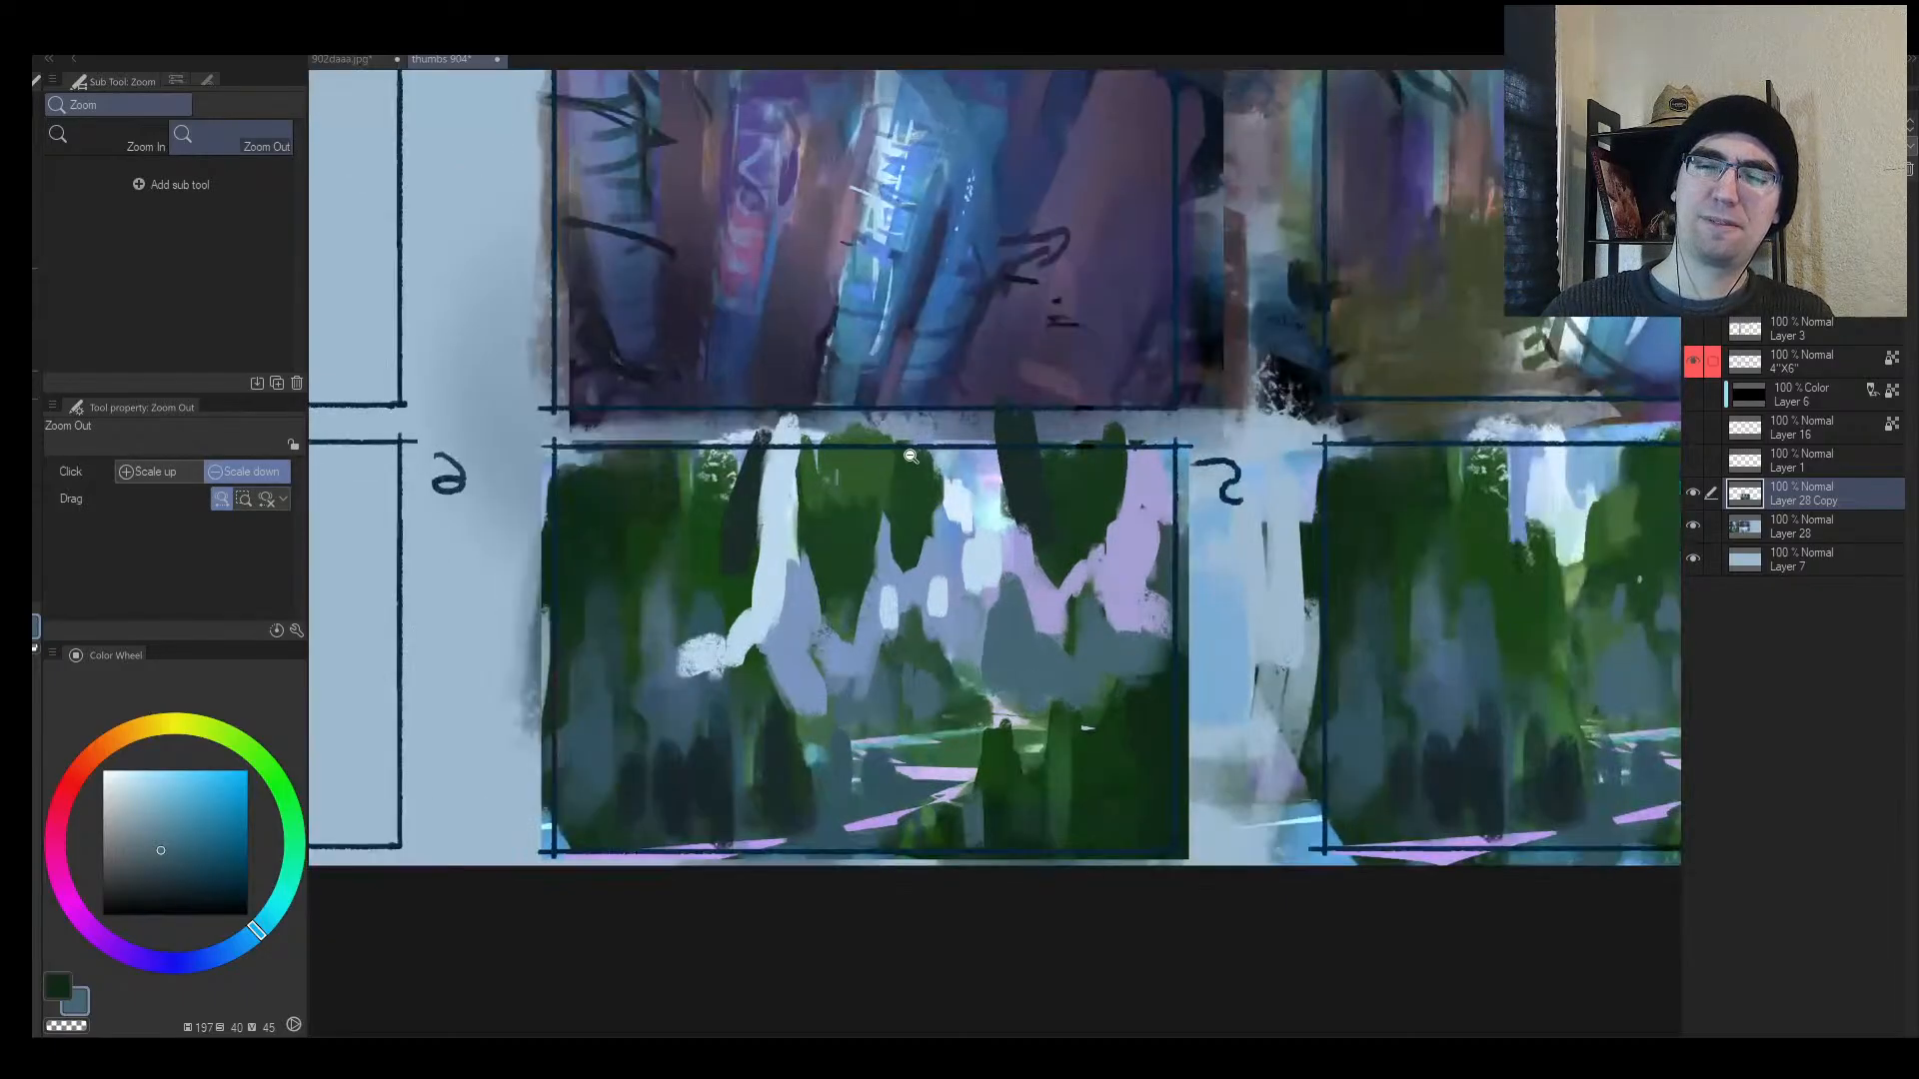
alt+click(767, 570)
alt+click(741, 593)
alt+click(770, 575)
drag(741, 468, 729, 594)
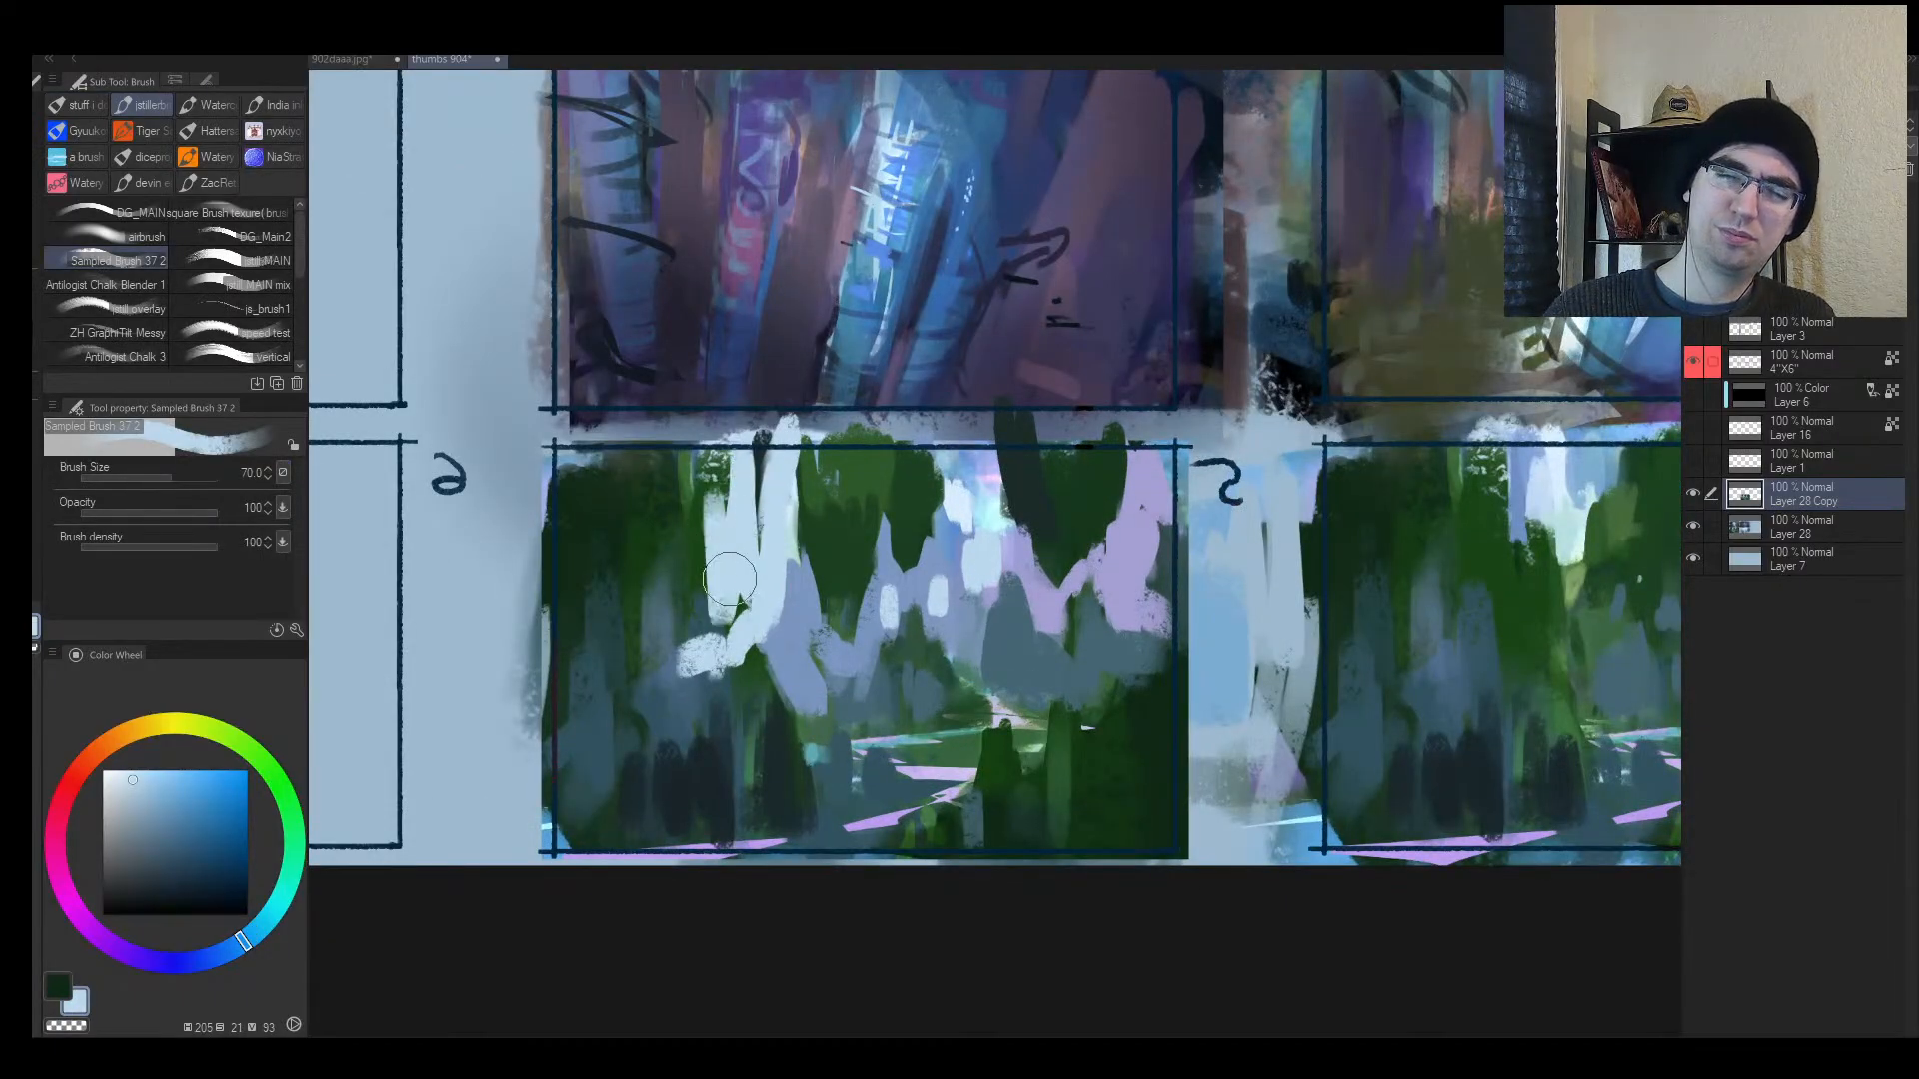
drag(678, 474, 719, 591)
drag(763, 448, 743, 529)
Step: Paint dark teal trunks at the upper left at brush size 100, layered with muted teal
drag(690, 462, 708, 466)
alt+click(706, 773)
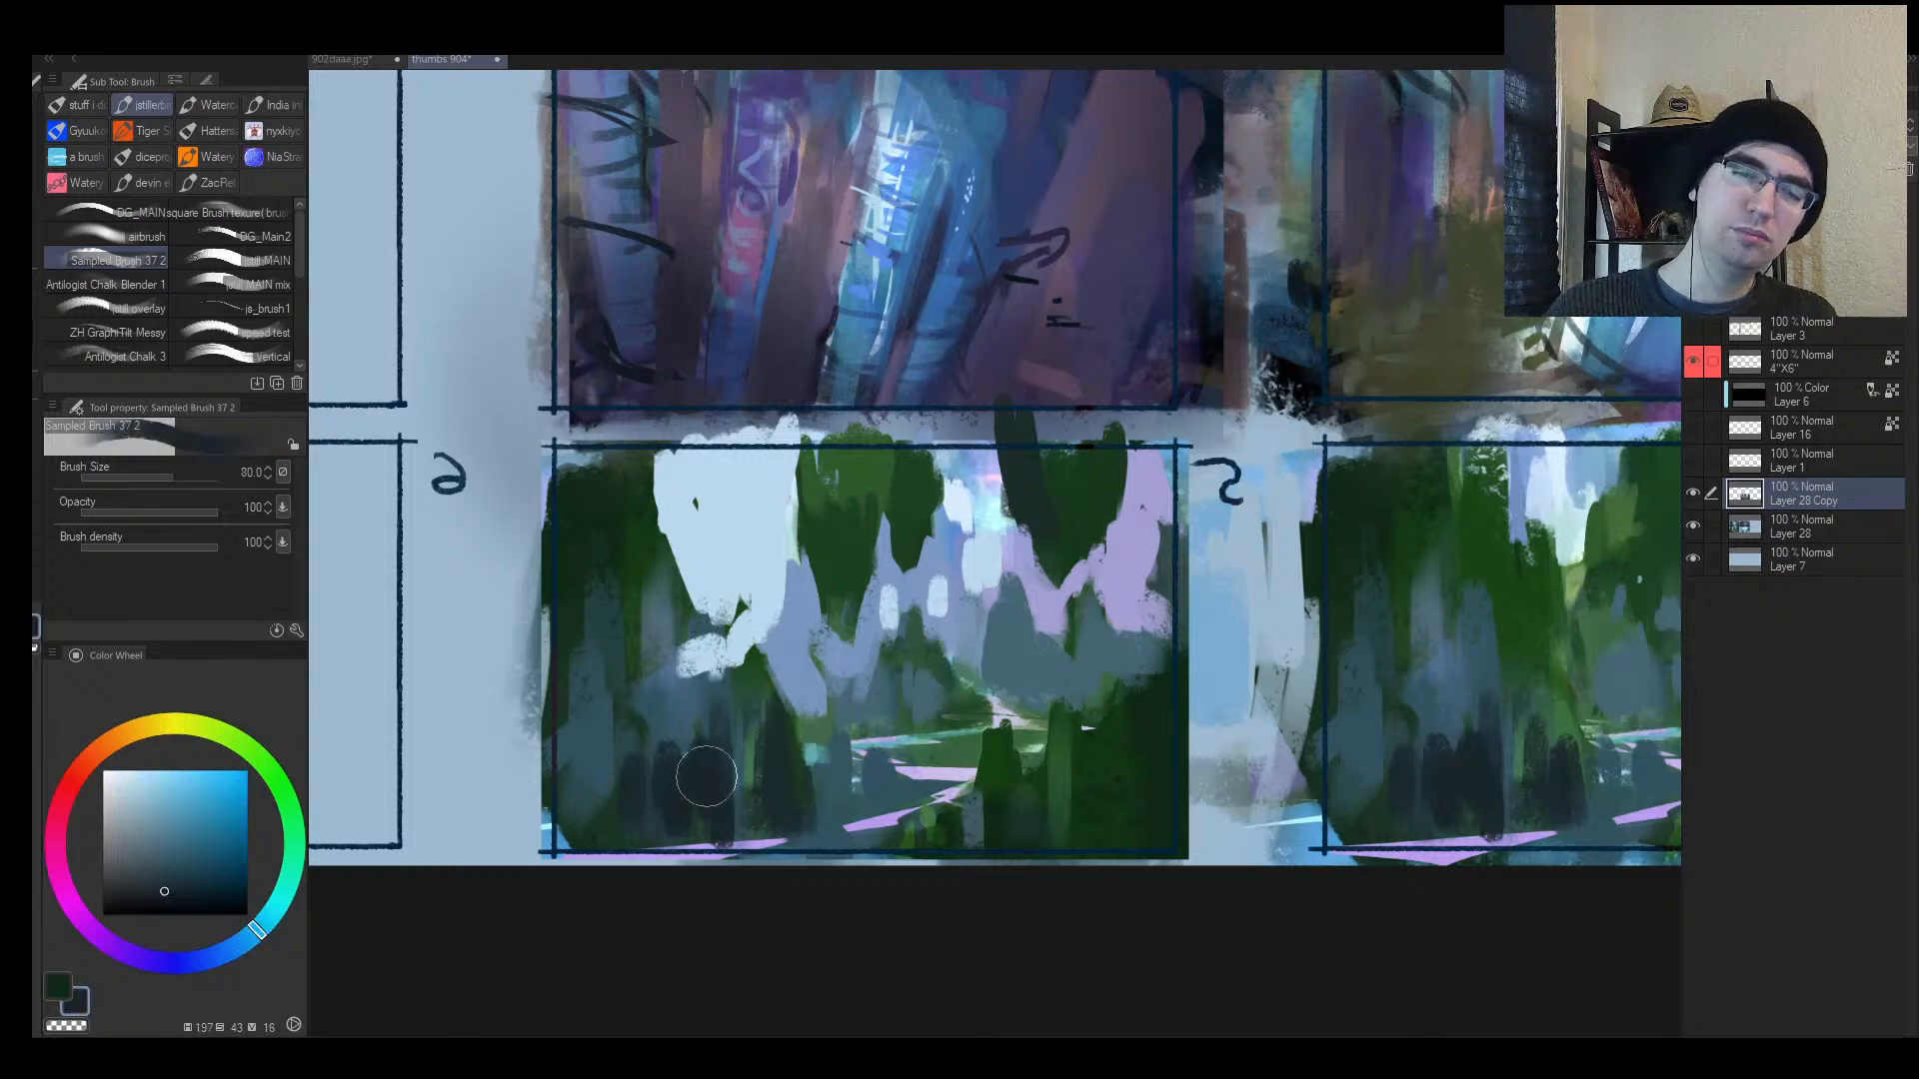
drag(703, 779, 663, 492)
key(])
key(])
mouse_move(690, 669)
mouse_down()
mouse_move(628, 423)
mouse_move(737, 785)
mouse_move(595, 415)
mouse_up()
alt+click(737, 766)
mouse_move(595, 415)
mouse_down()
mouse_move(615, 642)
mouse_move(590, 744)
mouse_up()
Step: Fill the pale gap beside the trunk with periwinkle and add a dark green stroke
alt+click(810, 632)
mouse_move(761, 599)
mouse_down()
mouse_move(736, 613)
mouse_move(743, 696)
mouse_up()
key(h)
drag(1172, 615, 1194, 611)
alt+click(1048, 649)
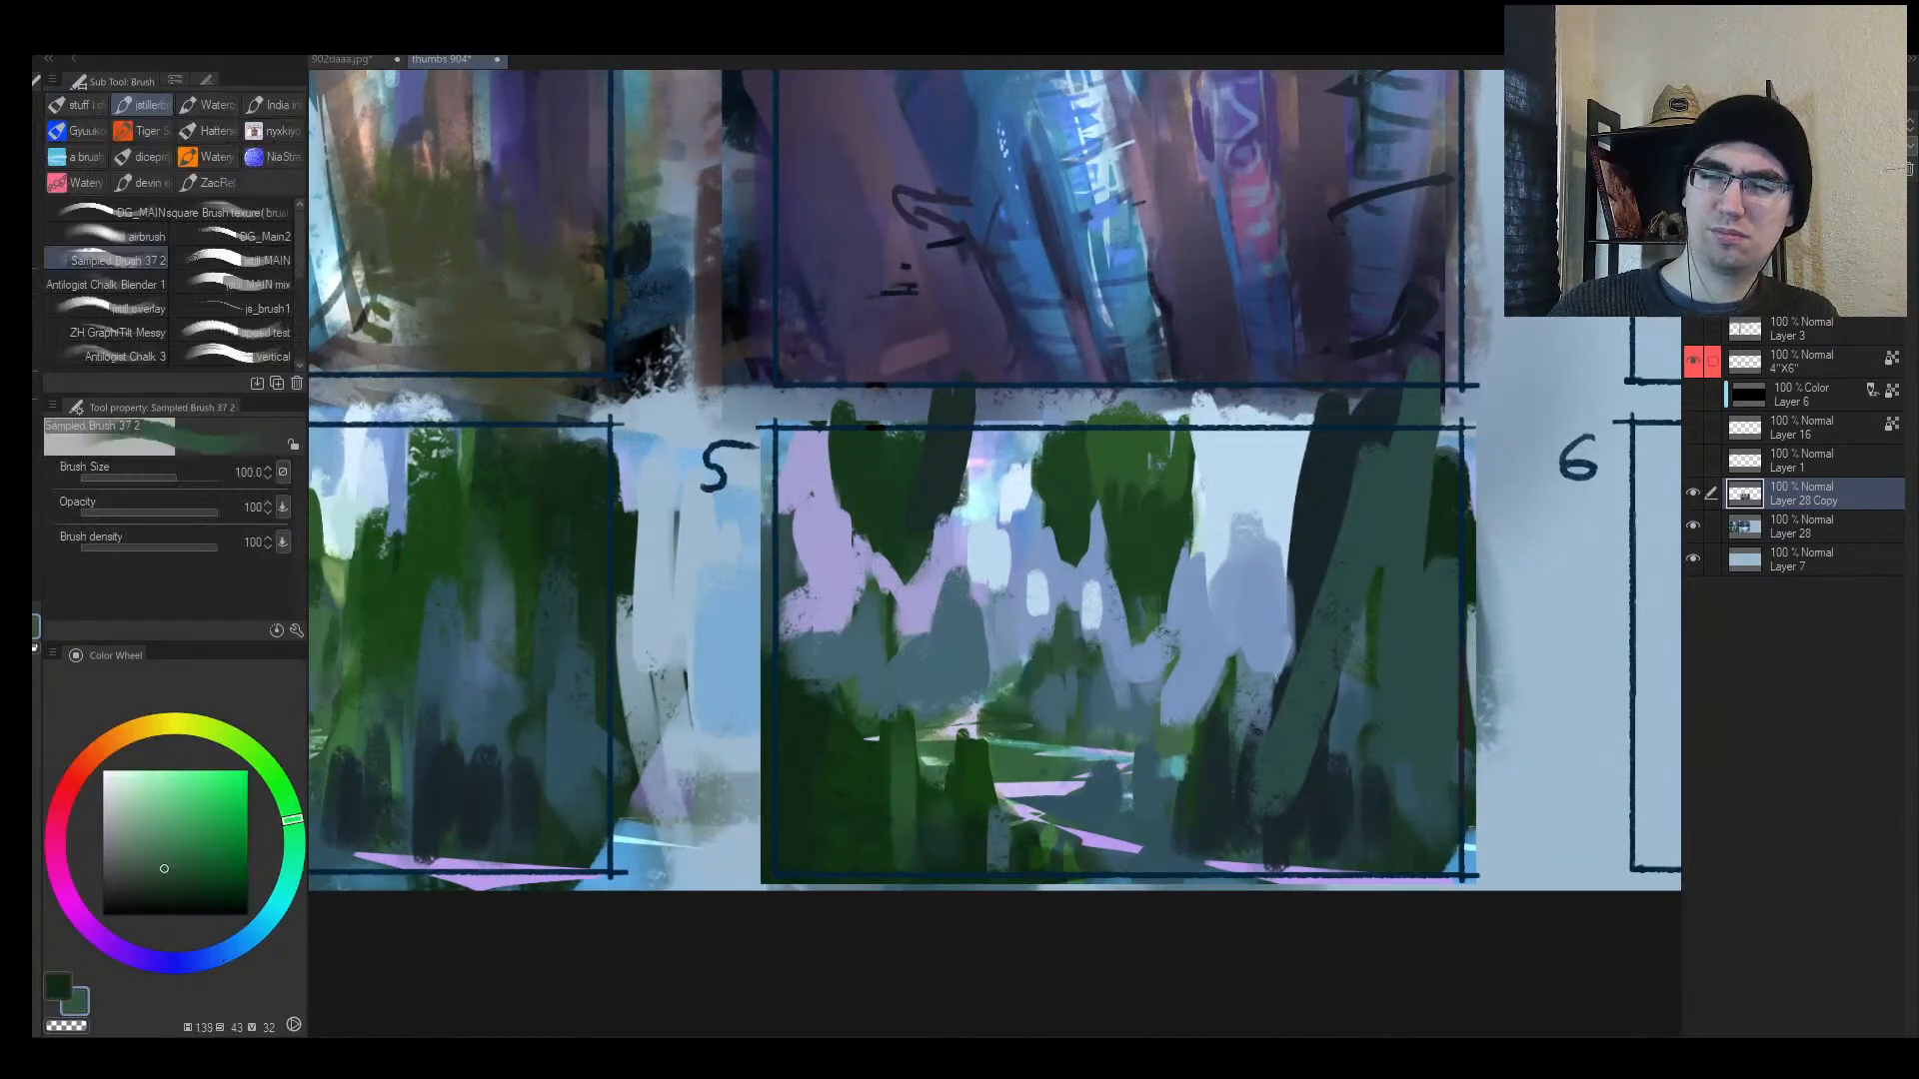
drag(1050, 641, 1011, 735)
Step: Paint pale blue over green and white patches, then brush hill green over the central hill
alt+click(1091, 605)
key(bracketleft)
key(bracketleft)
mouse_move(1085, 612)
mouse_down()
mouse_move(1049, 622)
mouse_move(1098, 602)
mouse_move(1023, 642)
mouse_move(1047, 643)
mouse_up()
alt+click(1179, 622)
drag(1087, 629, 1164, 626)
alt+click(989, 722)
drag(990, 718, 1081, 675)
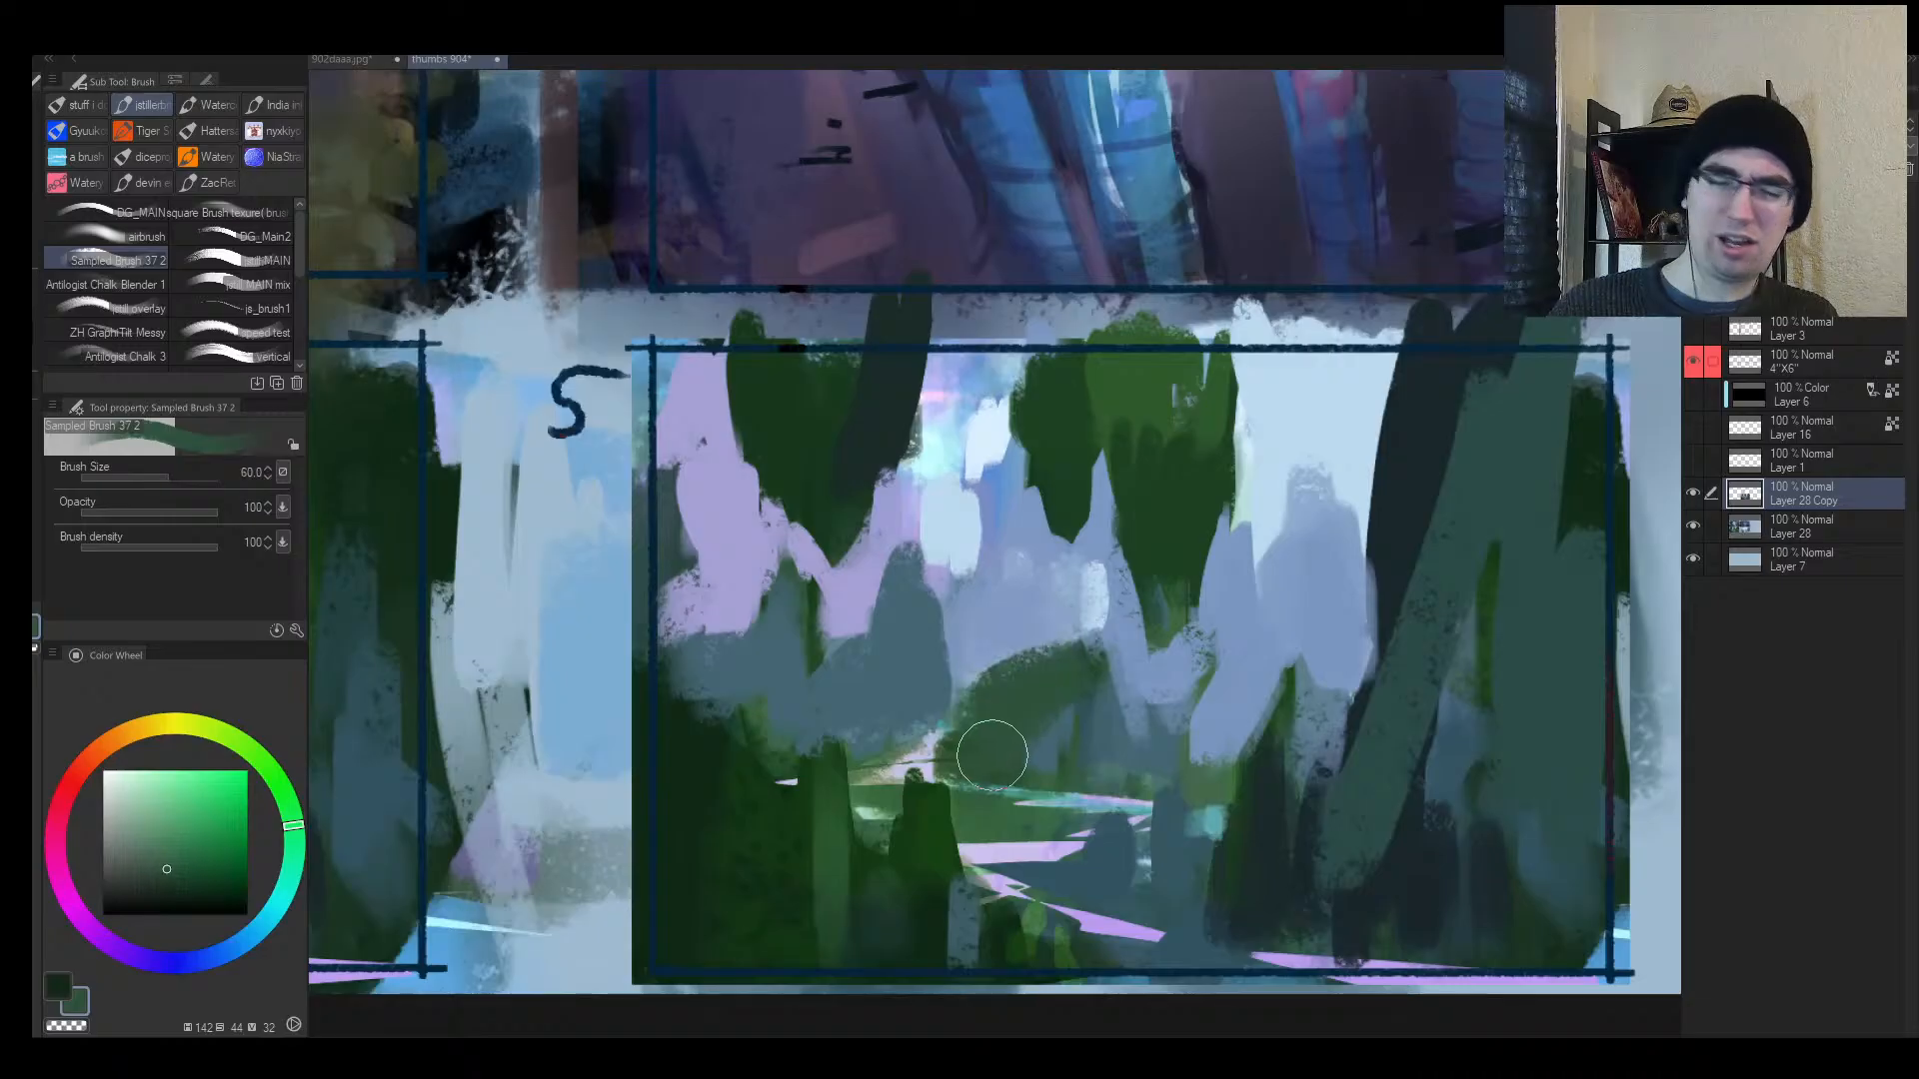
Step: Lasso the central hill and lower-right foreground and fill them dark green at brush size 170
key(m)
mouse_move(943, 761)
mouse_down()
mouse_move(1184, 745)
mouse_move(904, 754)
mouse_up()
mouse_move(911, 977)
mouse_down()
mouse_move(993, 908)
mouse_move(1508, 770)
mouse_move(900, 1010)
mouse_up()
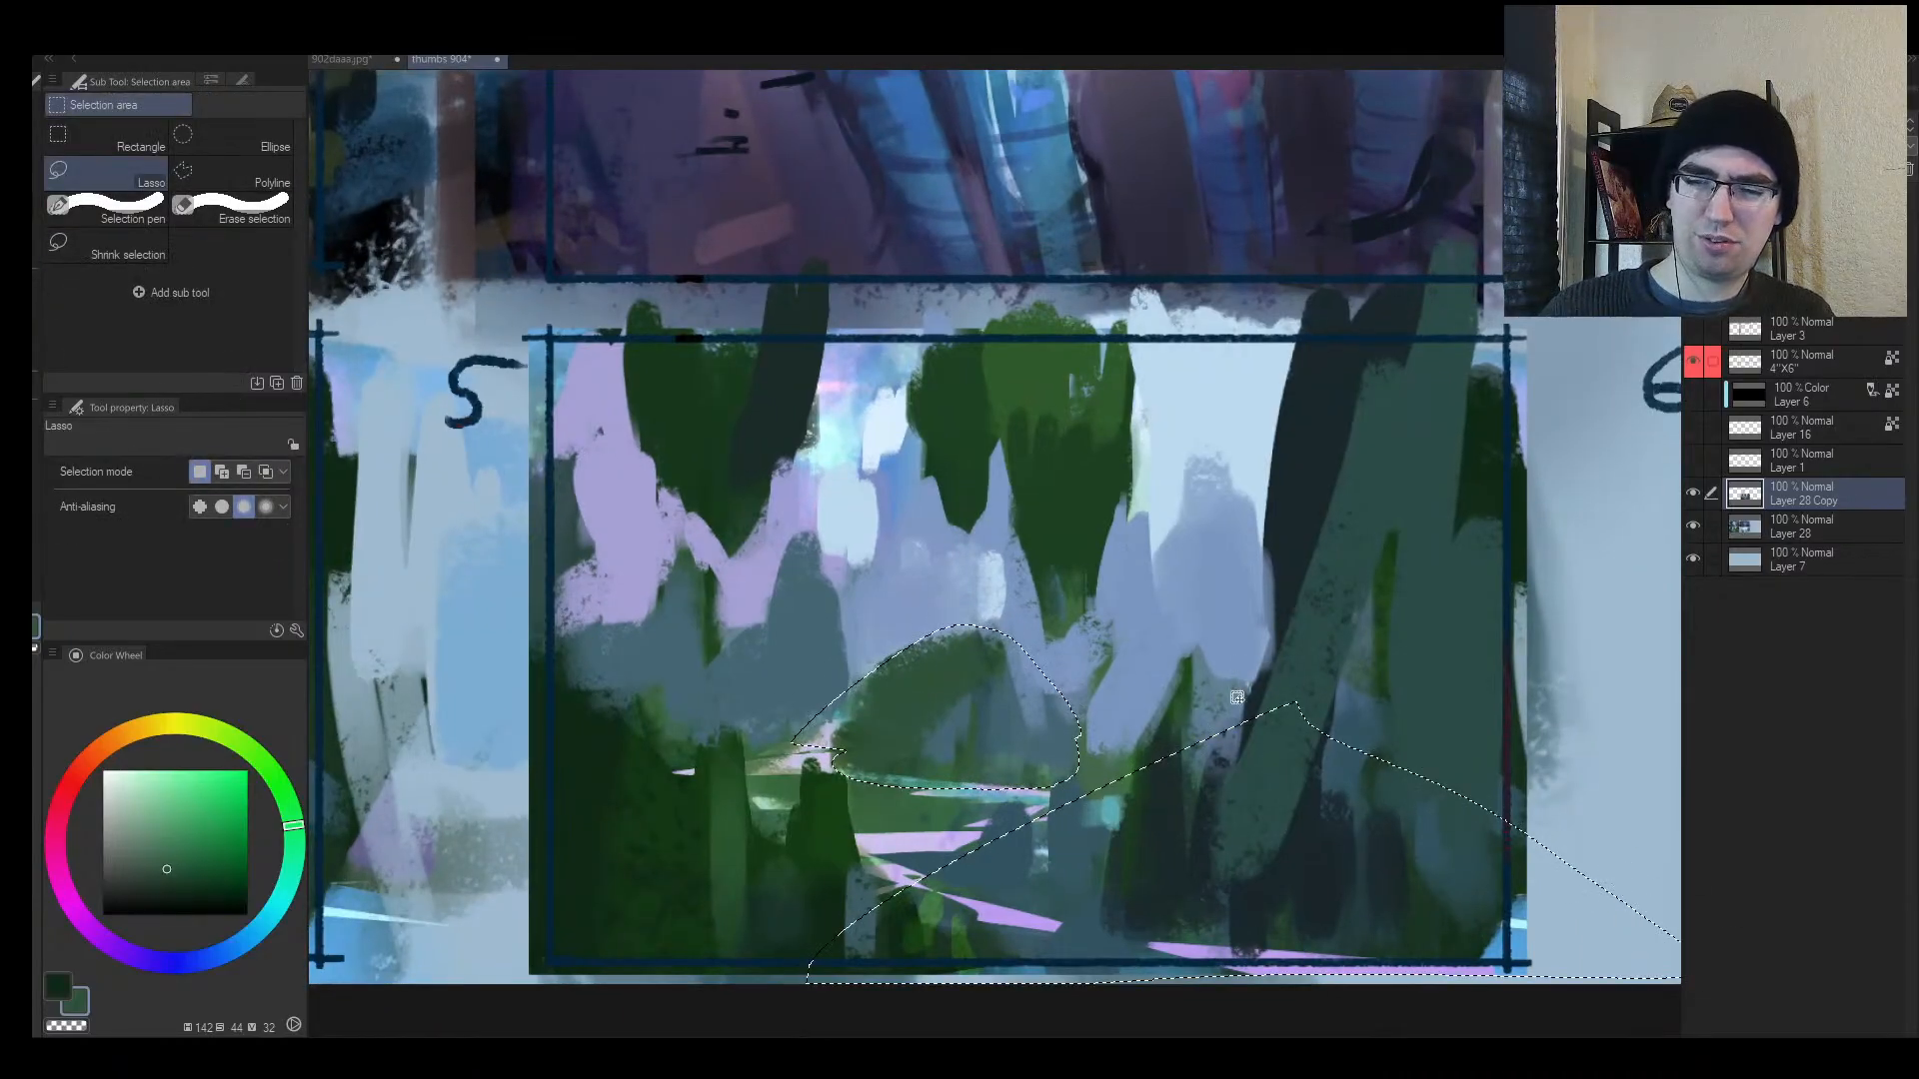
key(b)
alt+click(1426, 919)
drag(1457, 822, 1084, 904)
key(bracketright)
key(bracketright)
key(bracketright)
key(bracketright)
key(bracketright)
drag(1333, 778, 1152, 801)
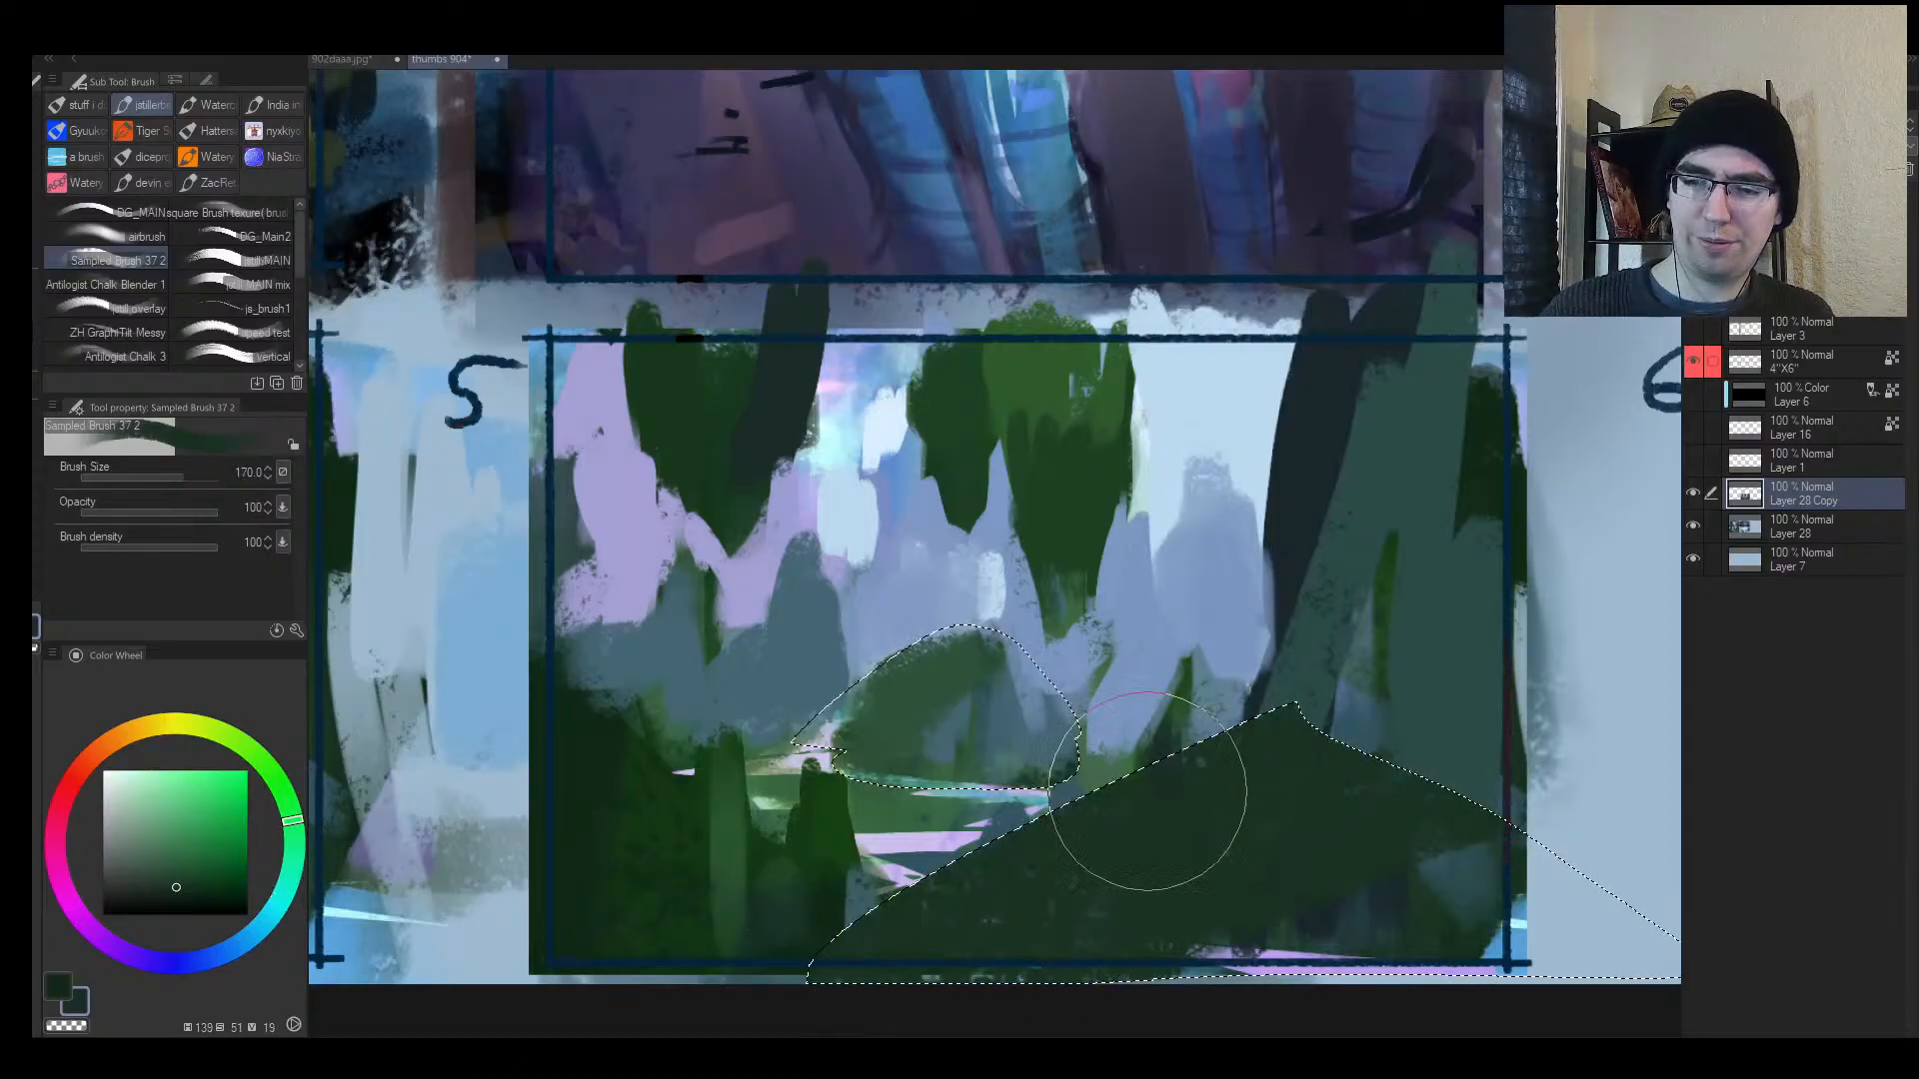
Step: Repaint the selected hill in muted teal-grey at size 150, replacing an undone blue-grey attempt
alt+click(1100, 765)
alt+click(1044, 705)
drag(1089, 670, 868, 770)
key(ctrl+z)
key(bracketleft)
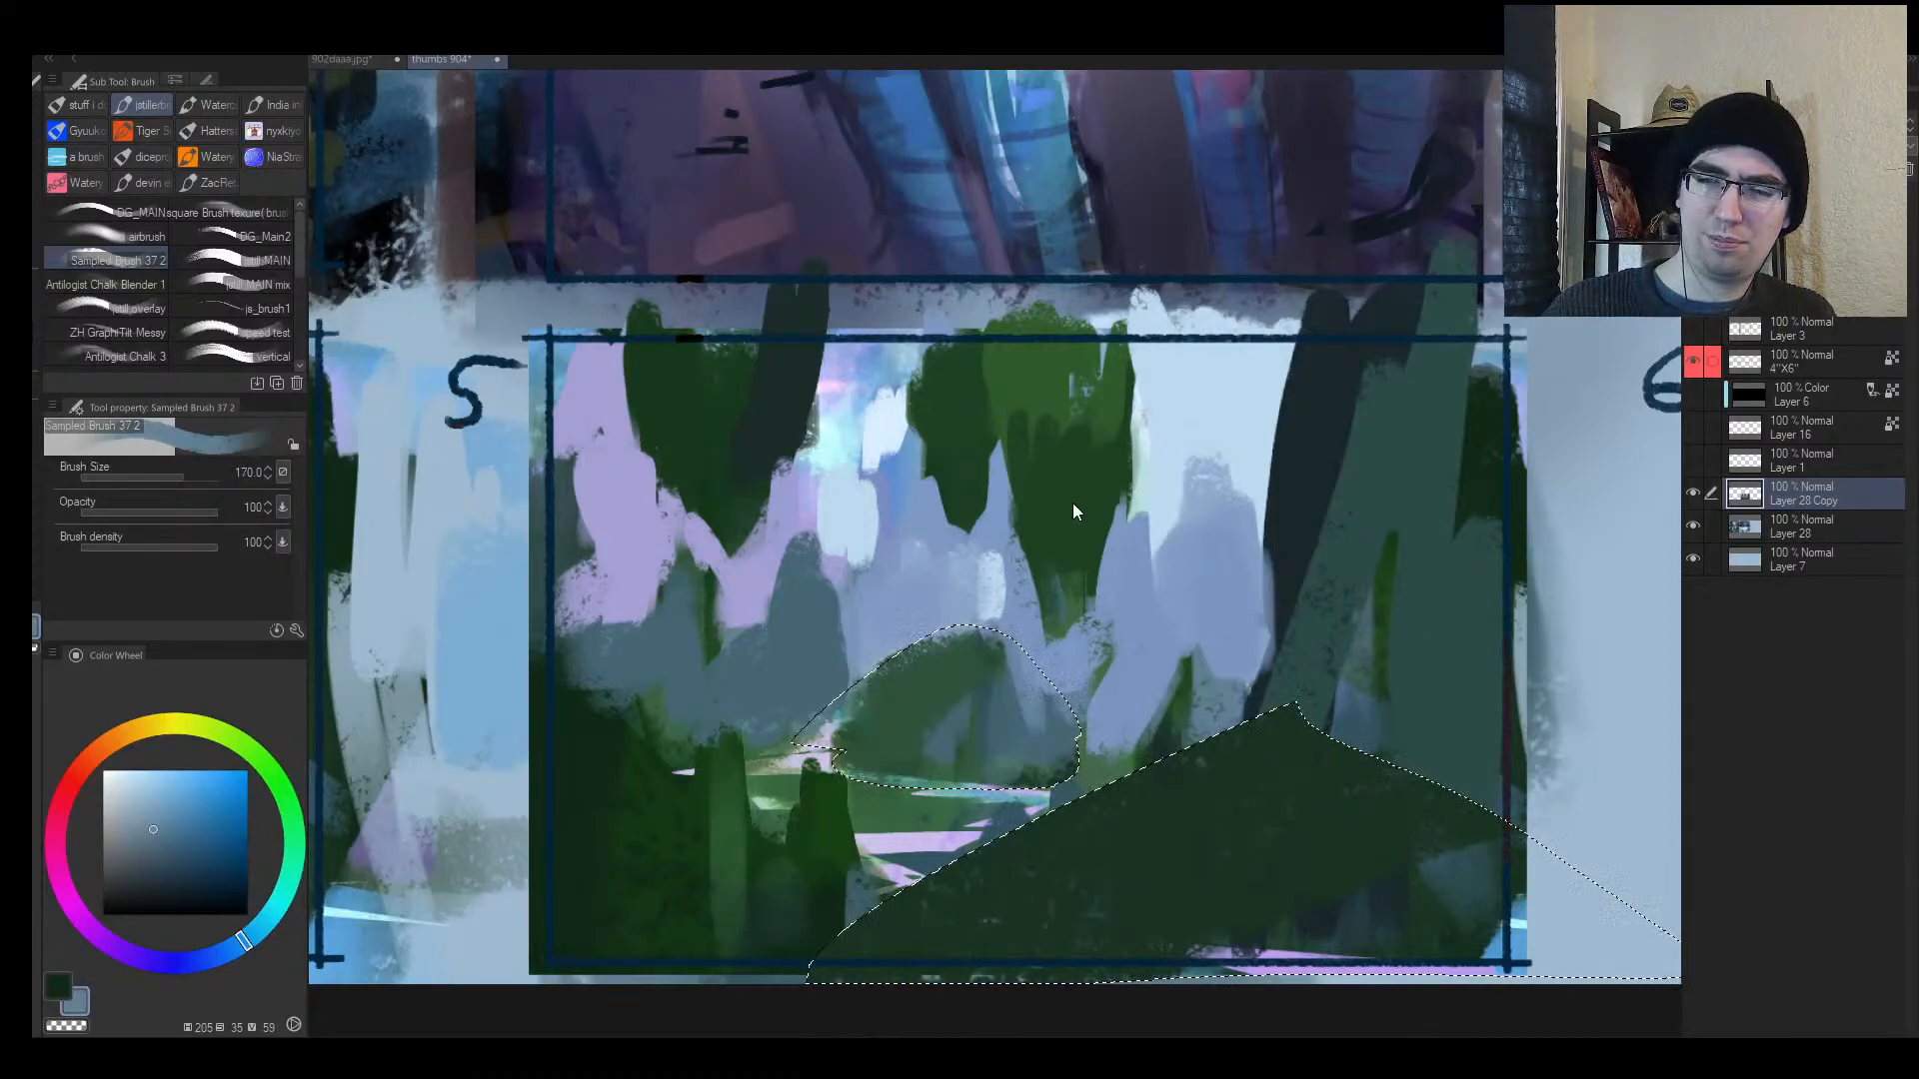
alt+click(1075, 511)
alt+click(1106, 587)
drag(1049, 659, 789, 792)
Step: Add green strokes over the hill and selected foreground, then deselect with Ctrl+D
alt+click(1080, 471)
key([)
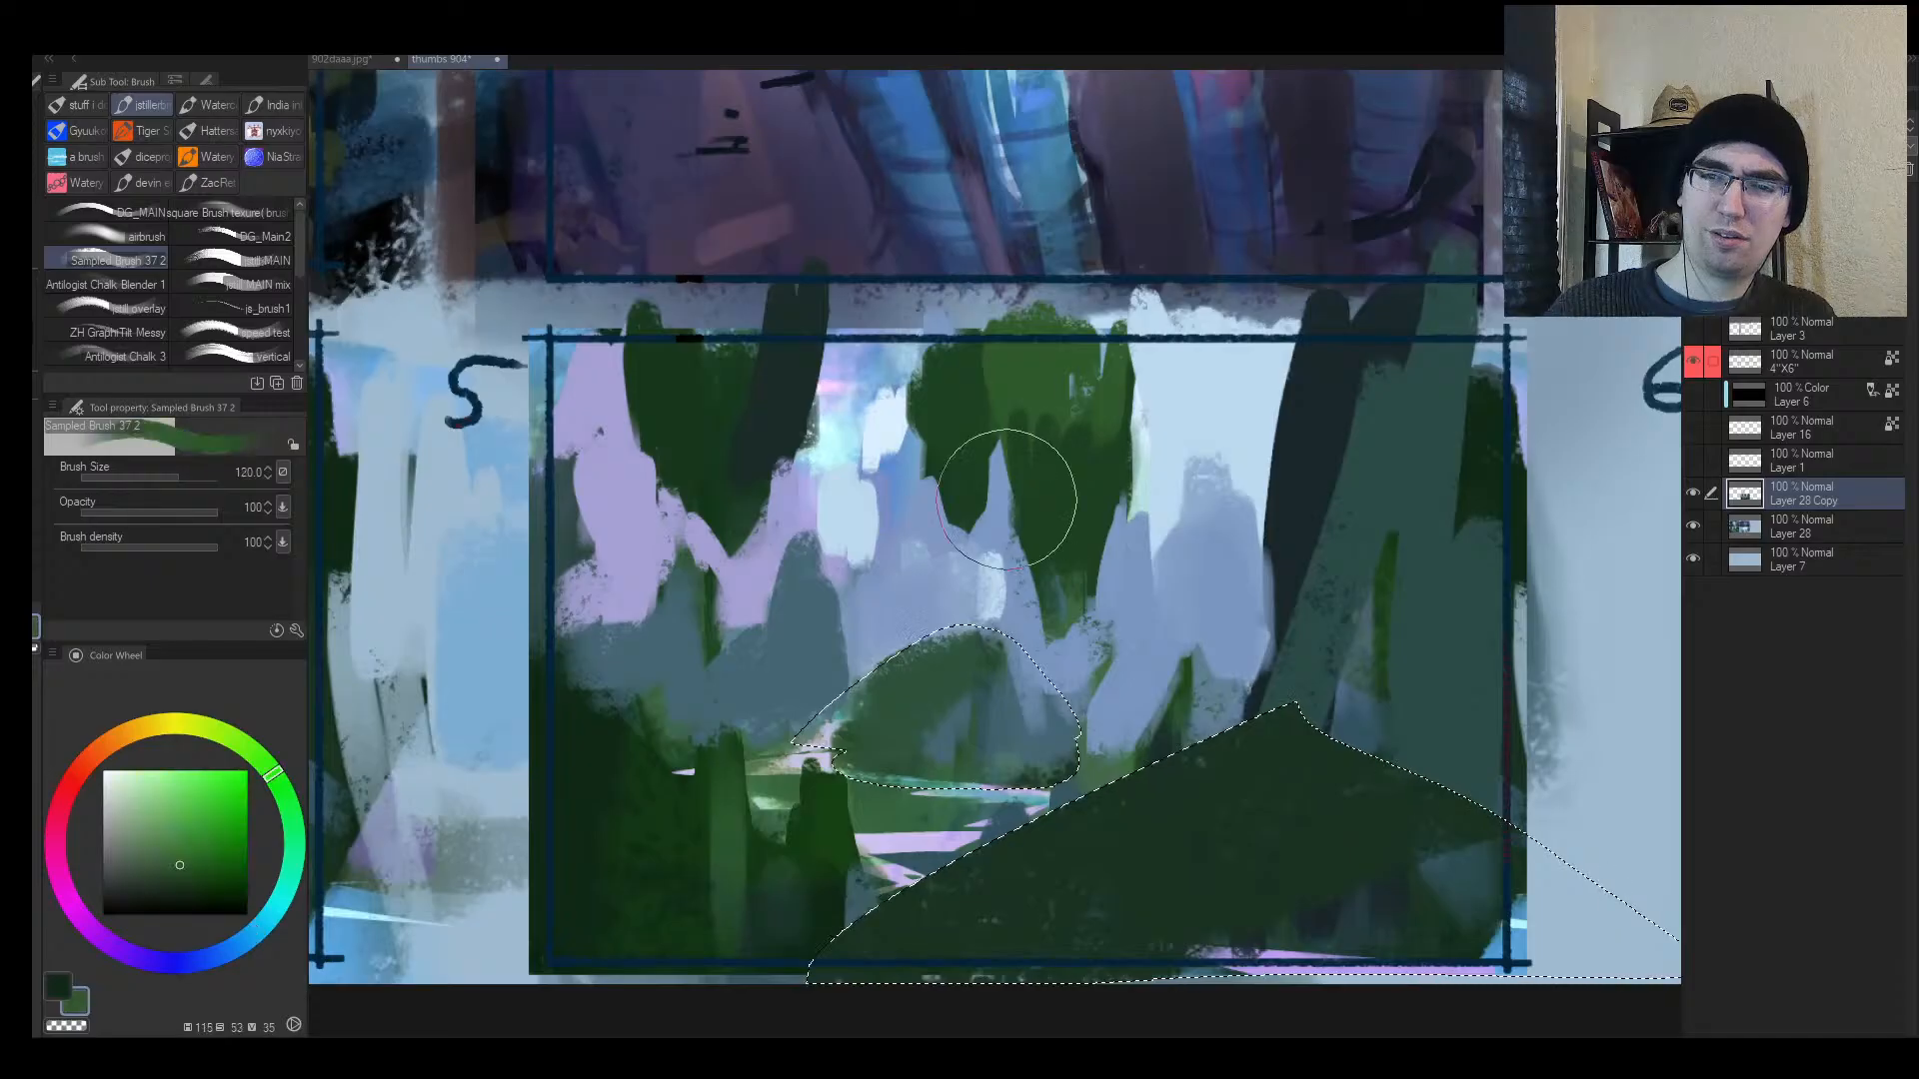
mouse_move(985, 654)
mouse_down()
mouse_move(796, 762)
mouse_move(1010, 754)
mouse_up()
key([)
key([)
key([)
key([)
mouse_move(1035, 850)
mouse_down()
mouse_move(1124, 809)
mouse_move(950, 912)
mouse_move(1250, 869)
mouse_up()
key(h)
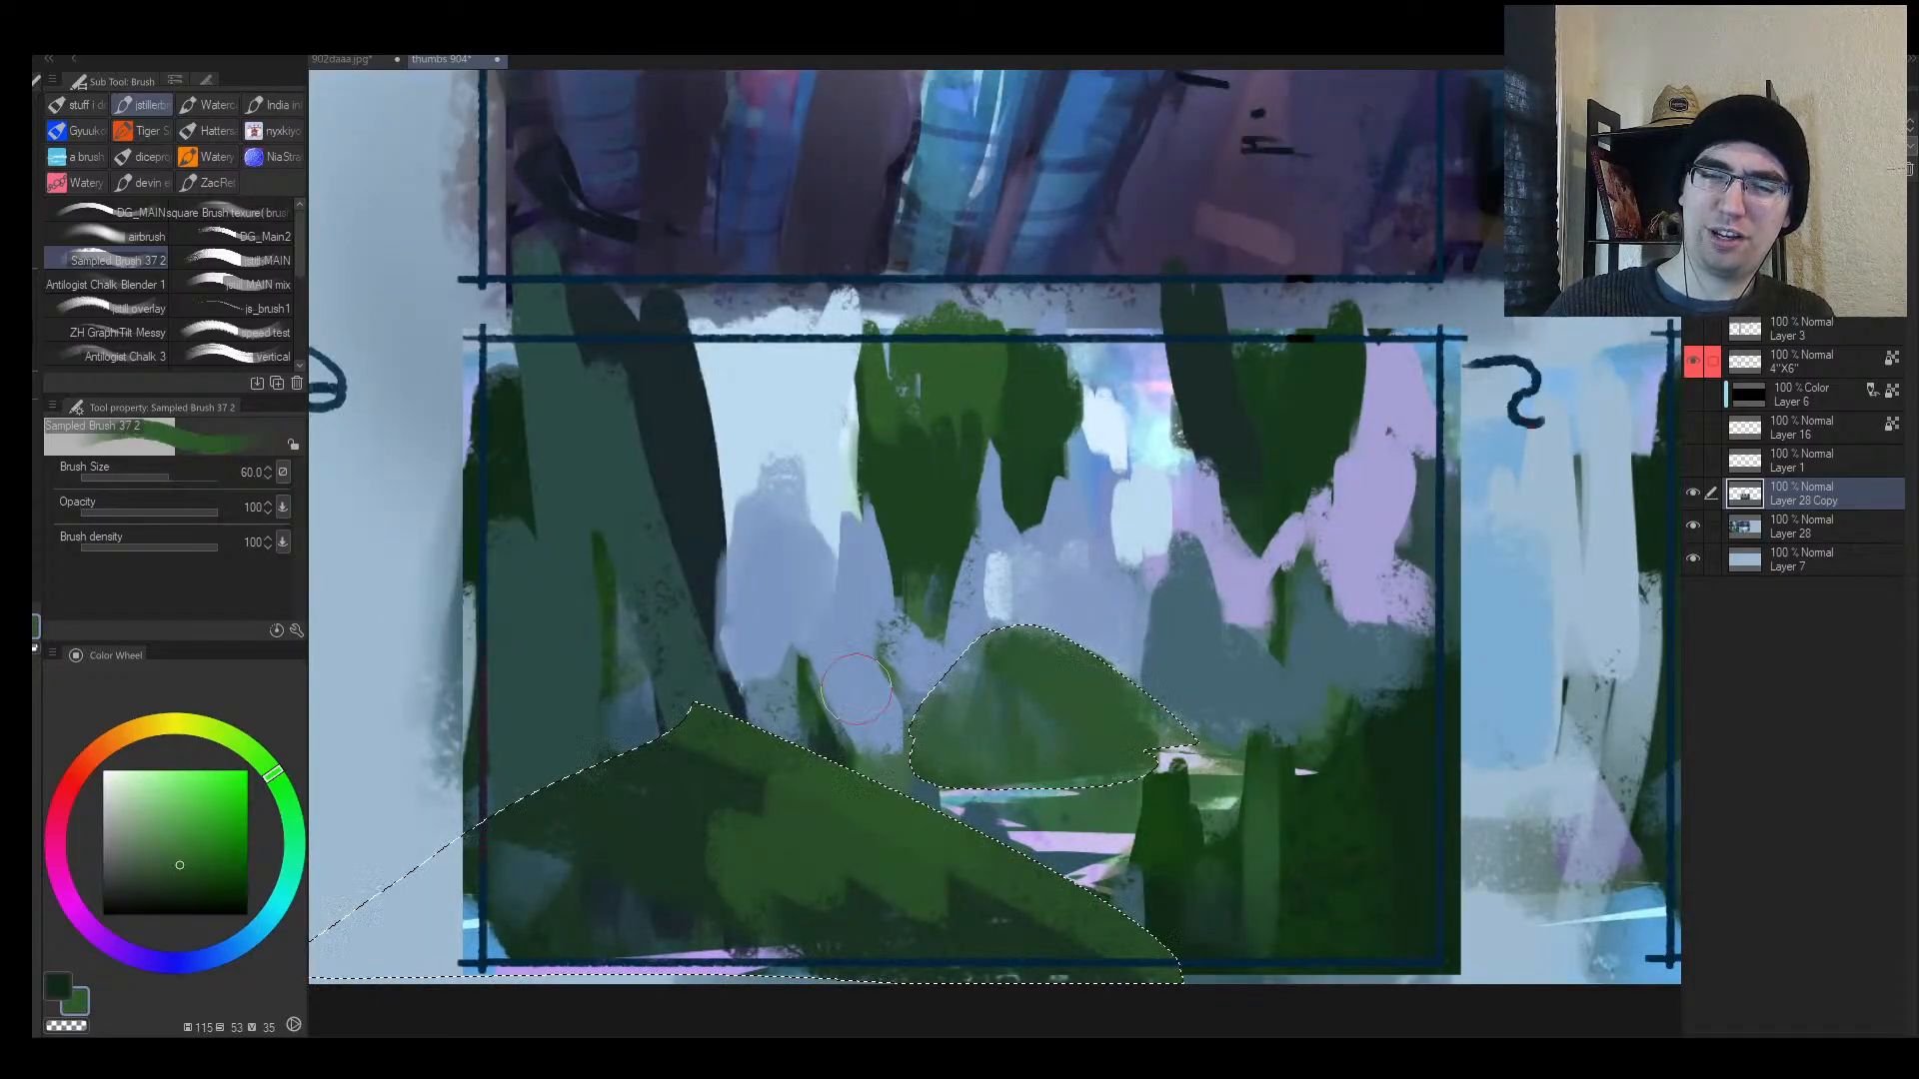
key(ctrl+d)
Step: Extend the hill's left slope in green and zoom out to see more thumbnails
drag(933, 737, 894, 714)
drag(1011, 672, 841, 733)
key([)
key([)
key([)
key([)
key([)
key([)
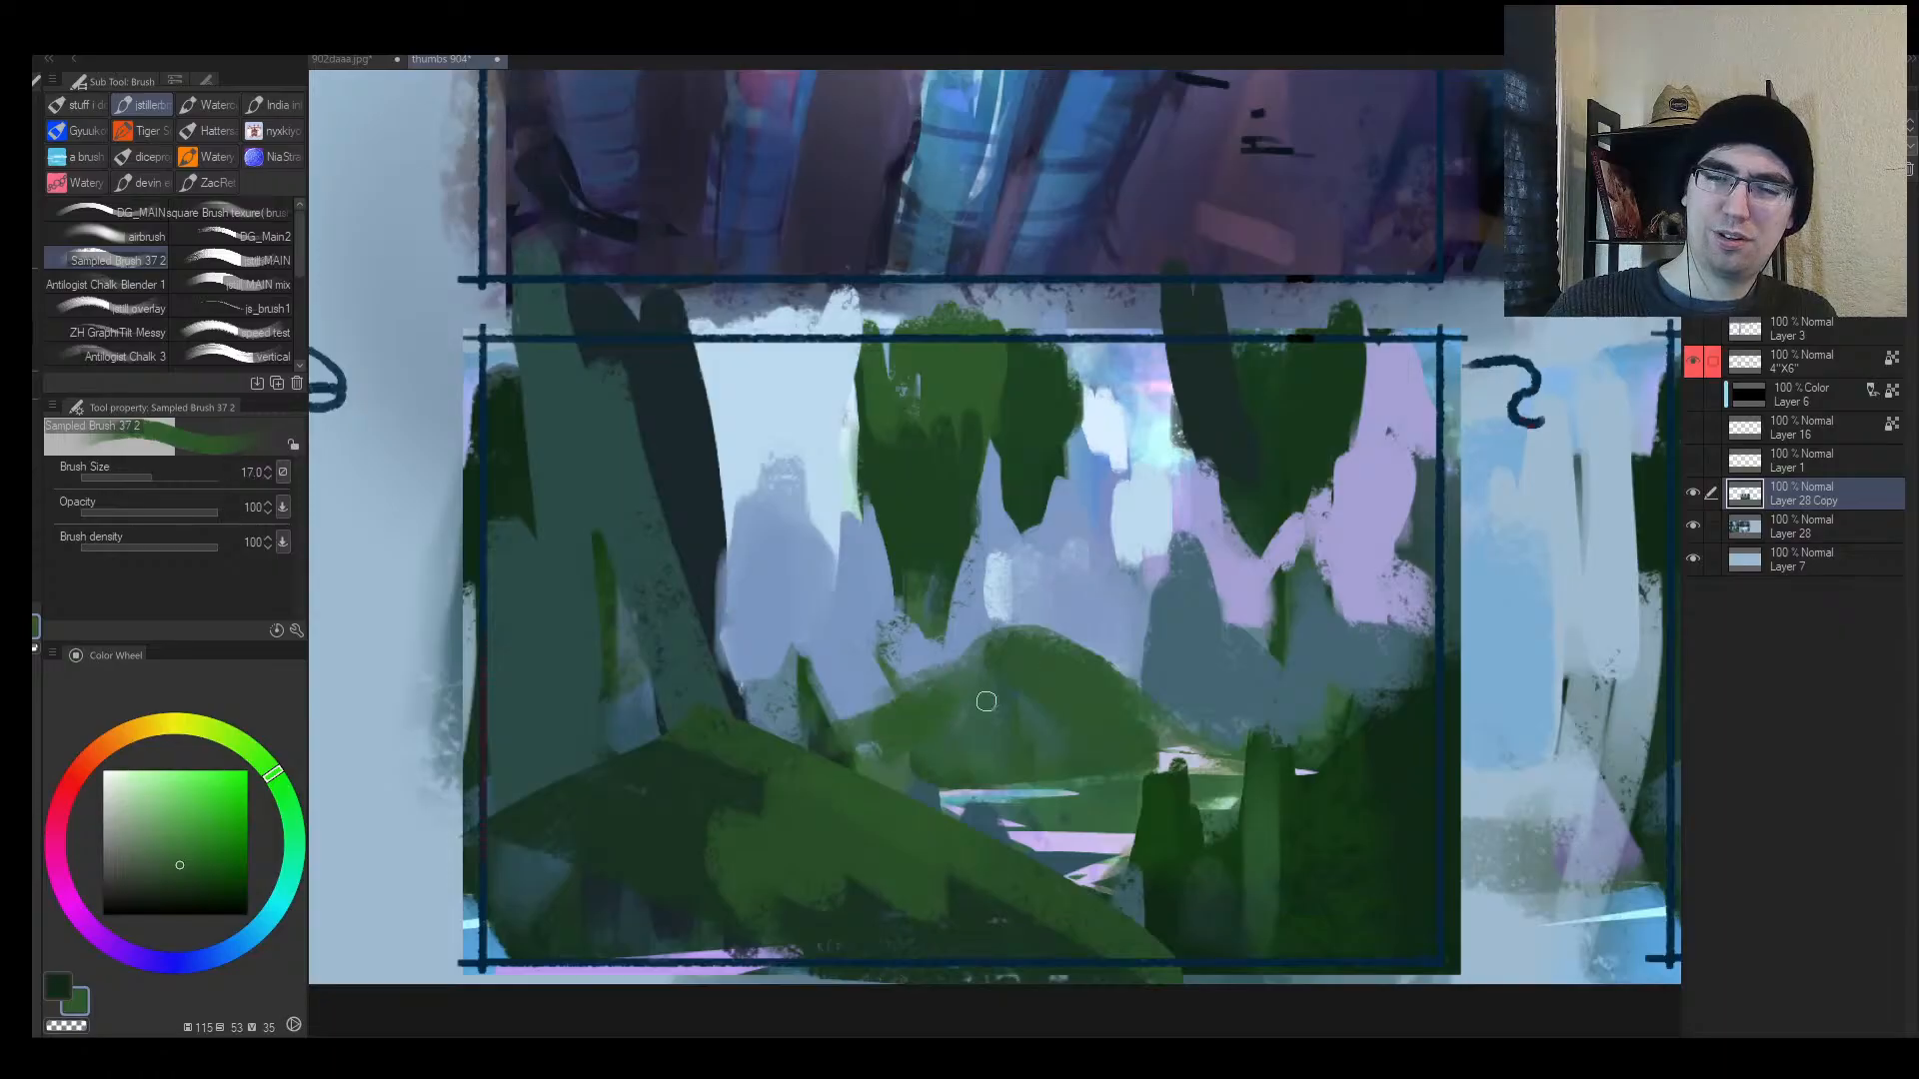
key(ctrl+space)
drag(1238, 747, 1059, 786)
alt+click(952, 760)
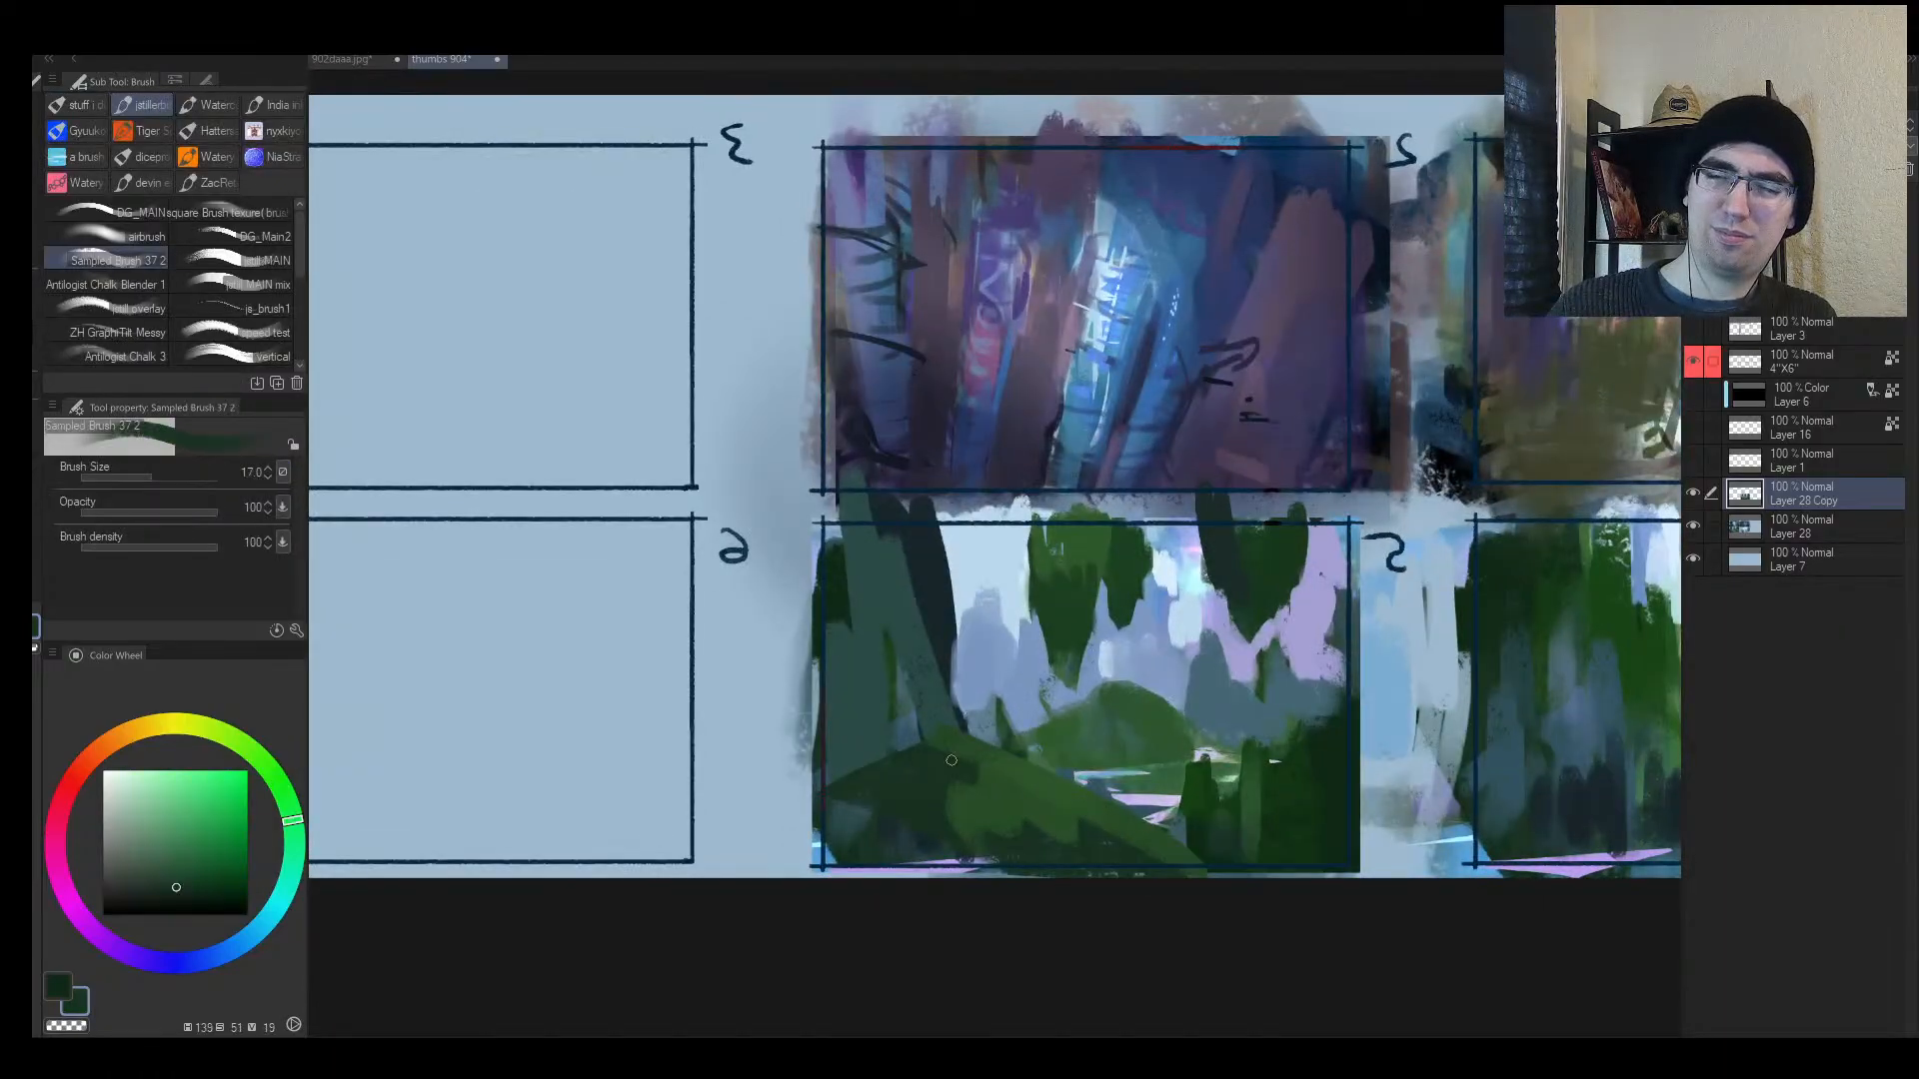
Step: Sweep light blue across panel 5's hill, then cover the slope back in green
alt+click(961, 705)
key(])
drag(977, 721, 847, 763)
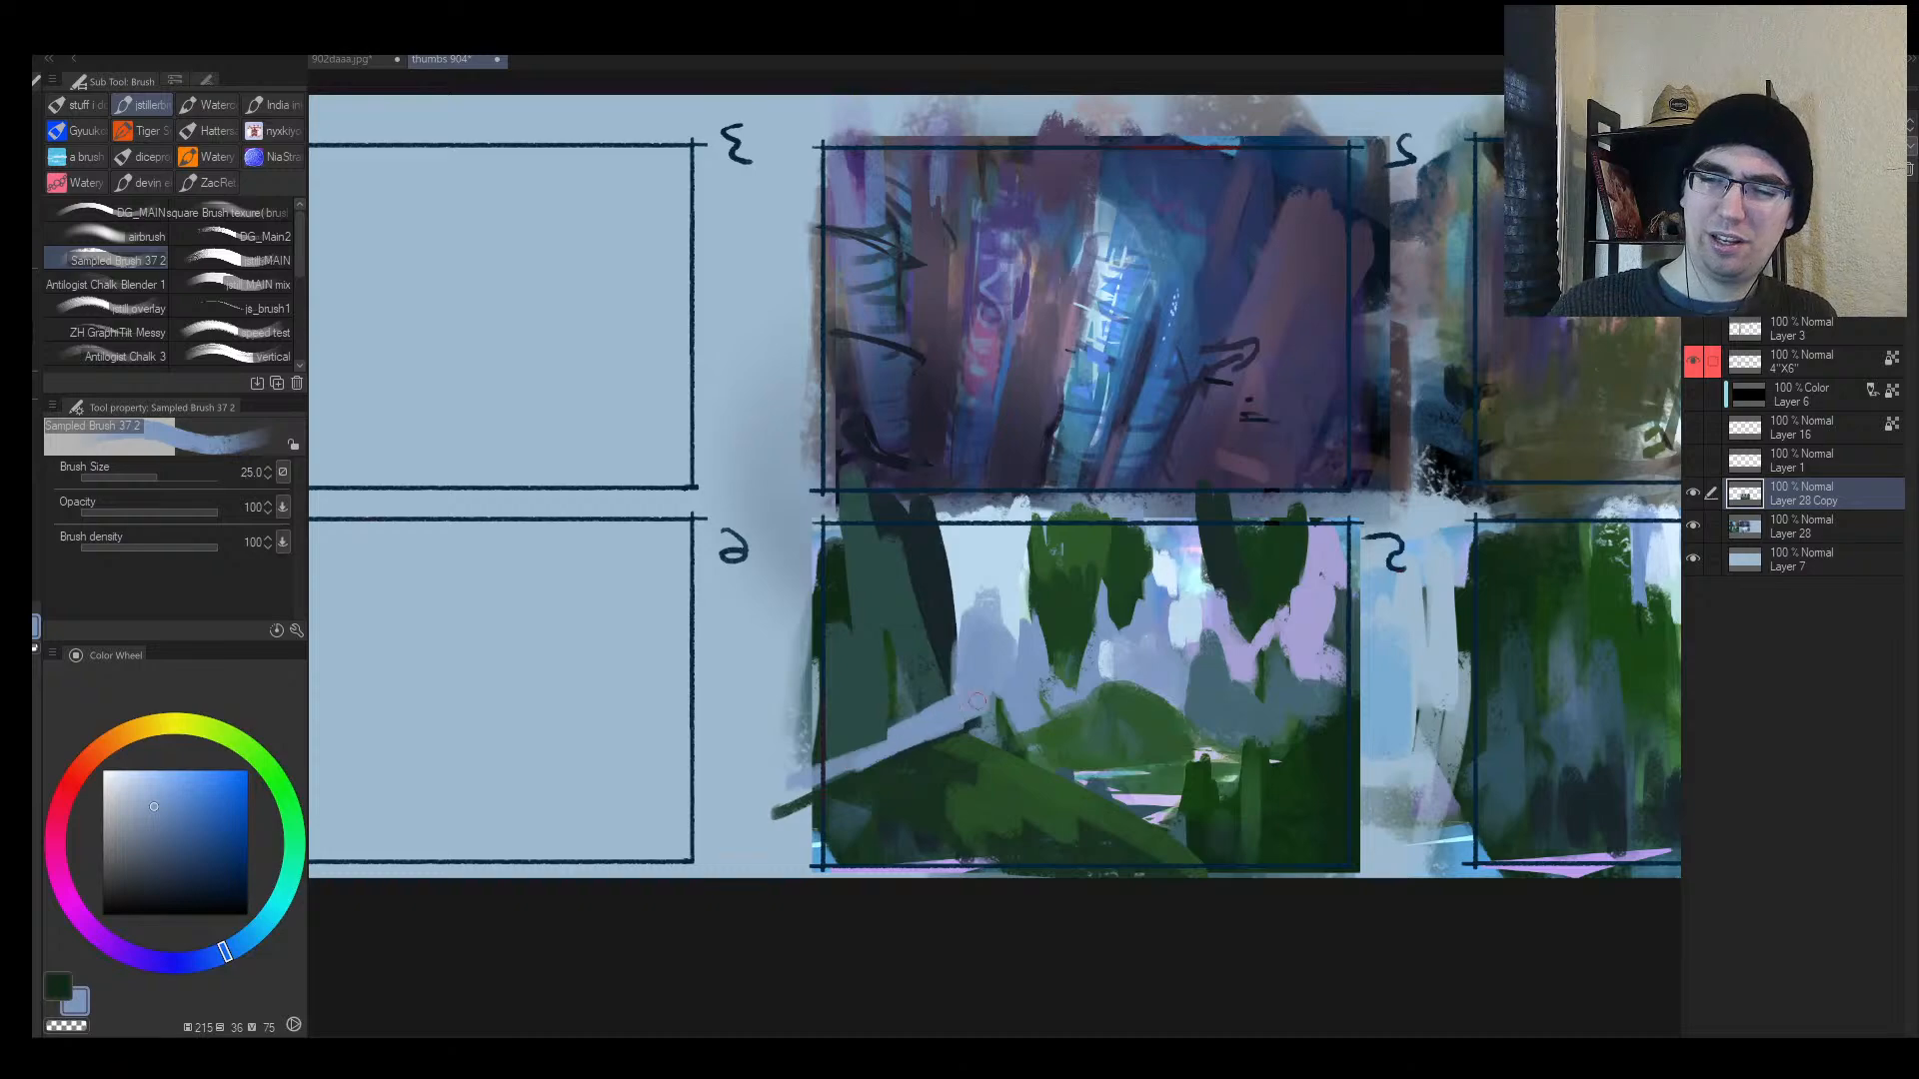
alt+click(1047, 733)
key(])
mouse_move(1025, 738)
mouse_down()
mouse_move(921, 731)
mouse_move(837, 768)
mouse_up()
mouse_move(954, 711)
mouse_down()
mouse_move(867, 712)
mouse_move(899, 677)
mouse_move(904, 721)
mouse_up()
Step: Rework panel 5's left side with pale blue and broad green strokes, darkening the slope
alt+click(980, 672)
key(])
key(])
mouse_move(883, 706)
mouse_down()
mouse_move(858, 647)
mouse_move(847, 729)
mouse_move(875, 660)
mouse_up()
alt+click(890, 735)
alt+click(887, 743)
key(])
key(])
key(])
key(])
key(])
key(])
mouse_move(836, 777)
mouse_down()
mouse_move(797, 642)
mouse_move(857, 789)
mouse_move(841, 741)
mouse_up()
alt+click(924, 821)
drag(965, 821, 1046, 824)
key(h)
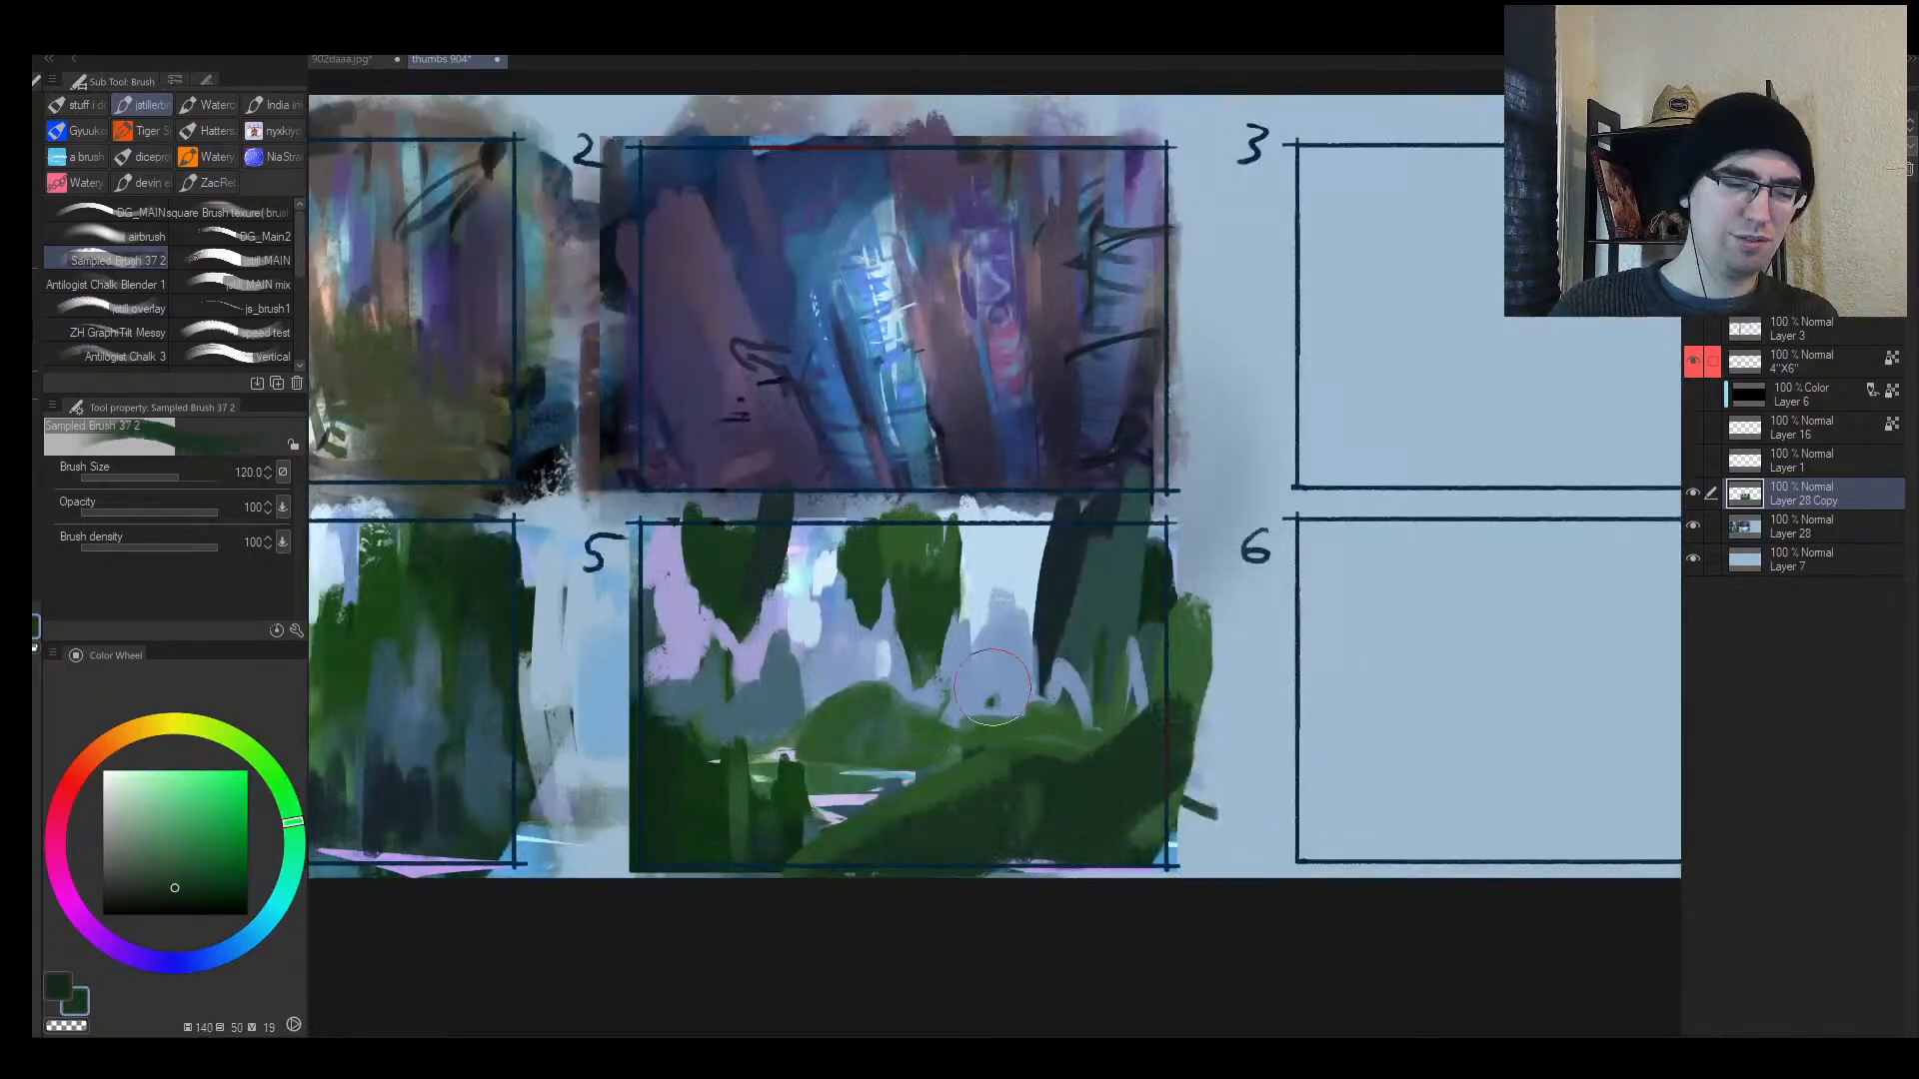
Step: Lasso a river shape in panel 5, fill it lilac, repaint it blue-grey, and deselect
key(m)
mouse_move(918, 749)
mouse_down()
mouse_move(863, 780)
mouse_move(549, 781)
mouse_up()
key(b)
alt+click(849, 798)
alt+click(1002, 682)
mouse_move(788, 744)
mouse_down()
mouse_move(1159, 730)
mouse_move(680, 774)
mouse_move(870, 785)
mouse_move(950, 744)
mouse_move(765, 867)
mouse_up()
key([)
key(ctrl+d)
Step: Extend the dark green foreground bank and add lighter green on top of it
alt+click(891, 728)
key([)
key([)
key([)
key([)
alt+click(1011, 797)
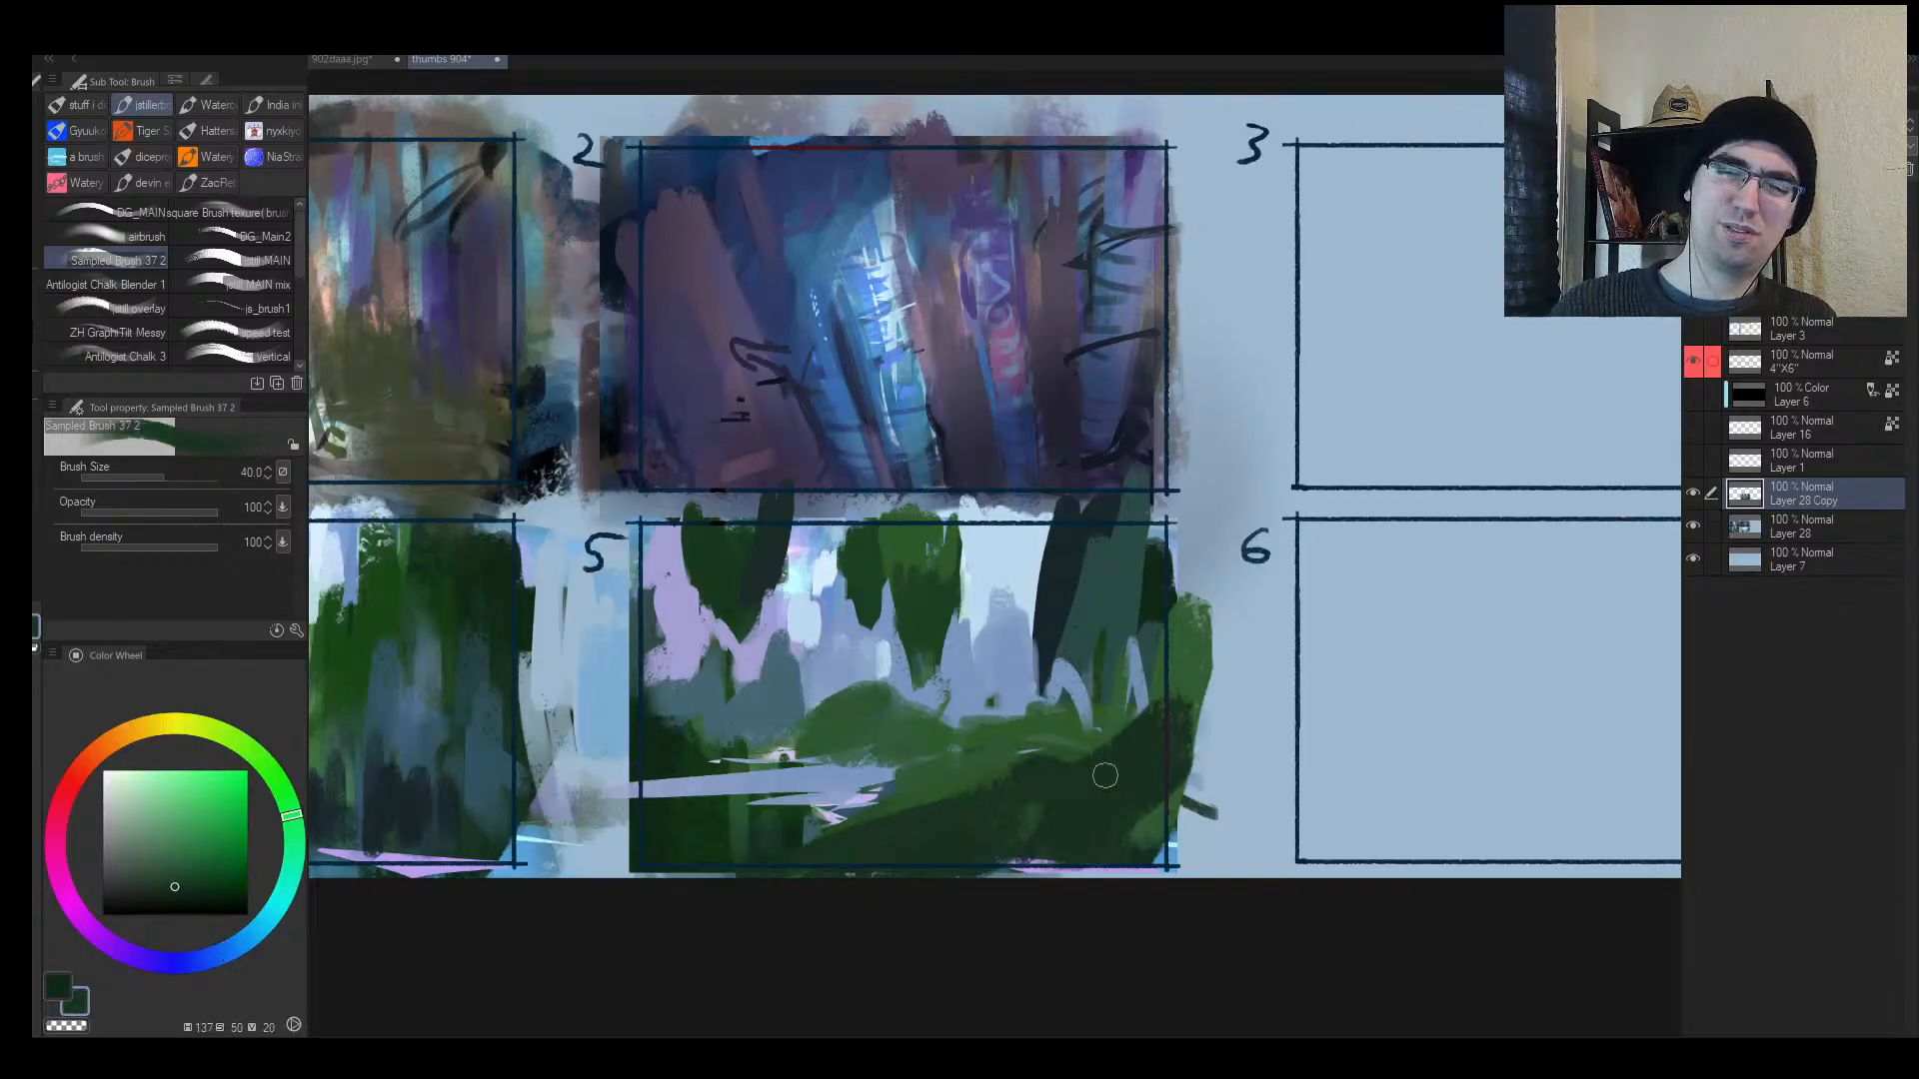
drag(1009, 799, 1211, 755)
alt+click(1069, 737)
drag(989, 732, 1124, 710)
Step: Paint a horizontal dark blue stroke and soften it with periwinkle
alt+click(1057, 634)
drag(997, 683, 1196, 662)
alt+click(966, 656)
key(])
alt+click(1012, 583)
mouse_move(1055, 657)
mouse_down()
mouse_move(1164, 652)
mouse_move(1072, 621)
mouse_up()
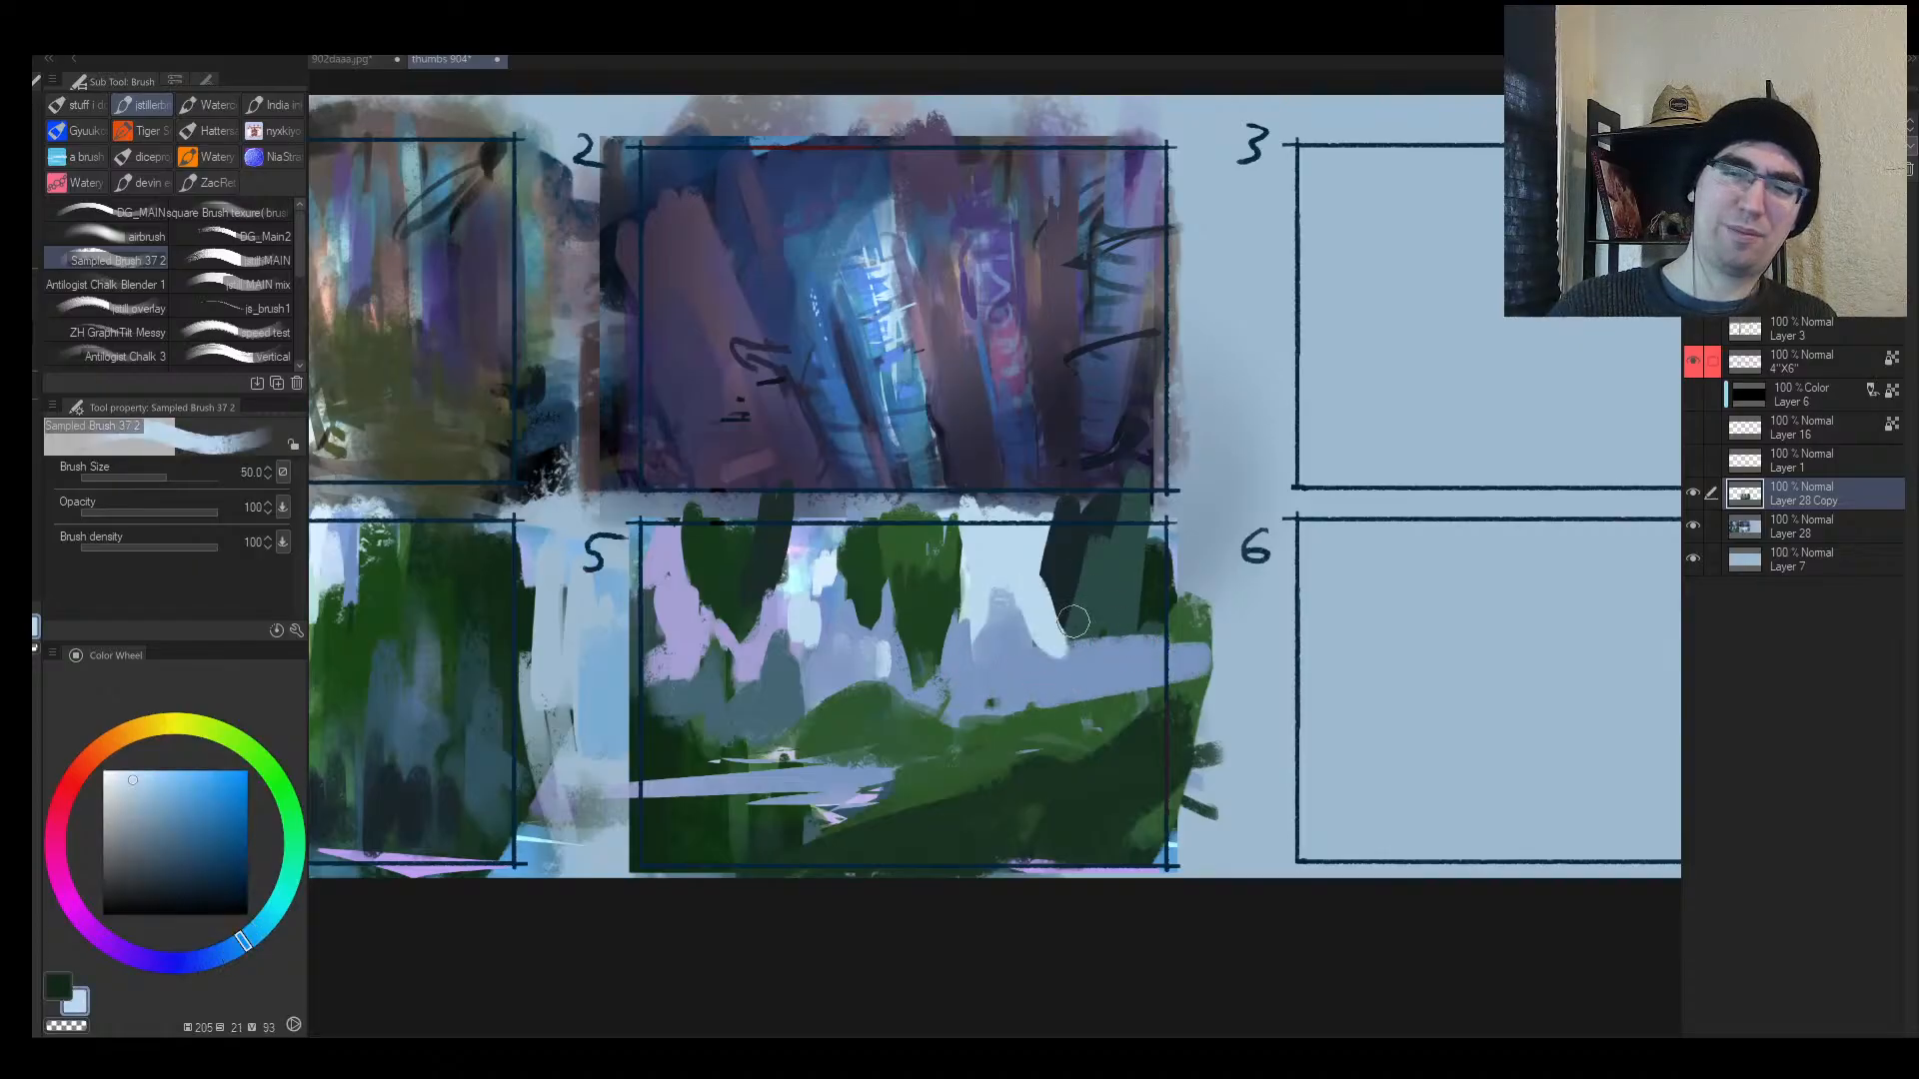
Step: Zoom in on panel 5, cover the dark tree shape in pale blue, and add blue-grey distant trees
key(ctrl+space)
click(1098, 554)
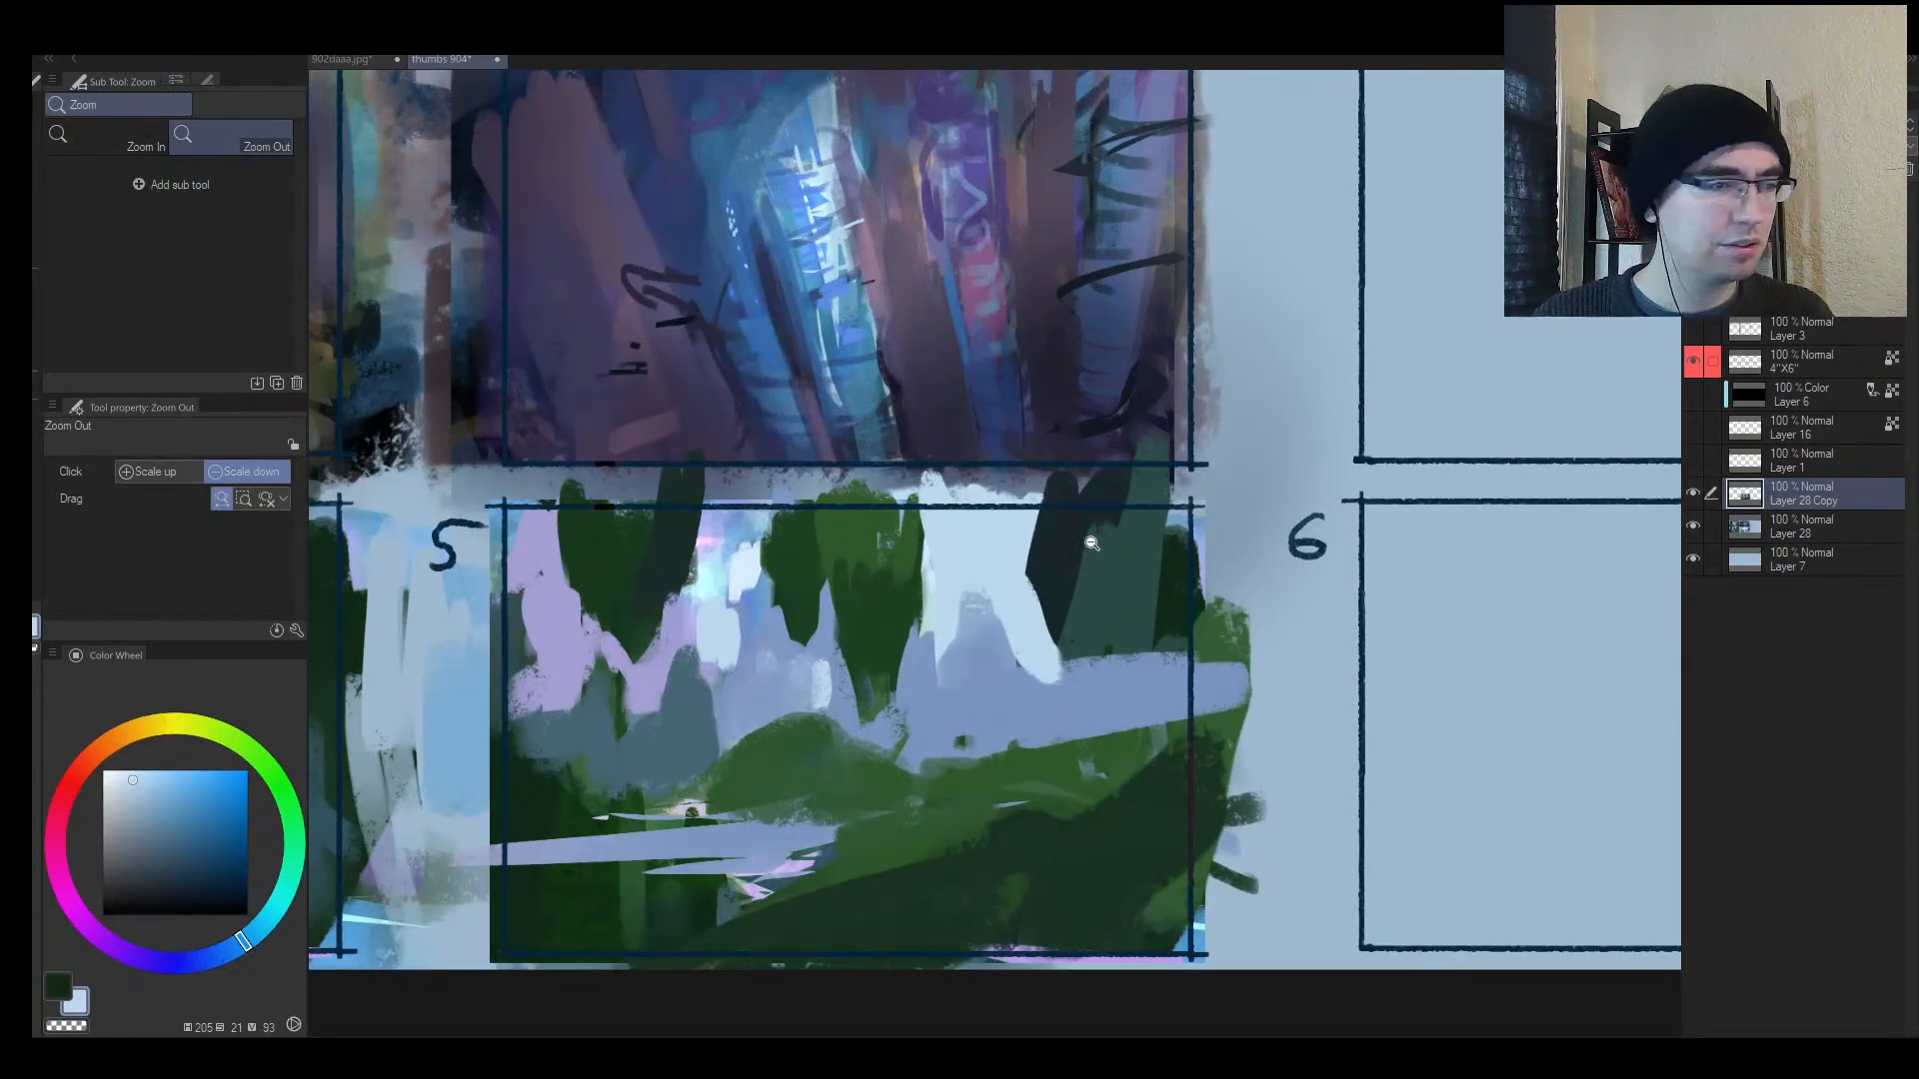
mouse_move(1083, 599)
mouse_down()
mouse_move(980, 551)
mouse_move(1046, 548)
mouse_move(1102, 595)
mouse_move(1096, 634)
mouse_move(1121, 568)
mouse_move(1165, 578)
mouse_up()
key(bracketleft)
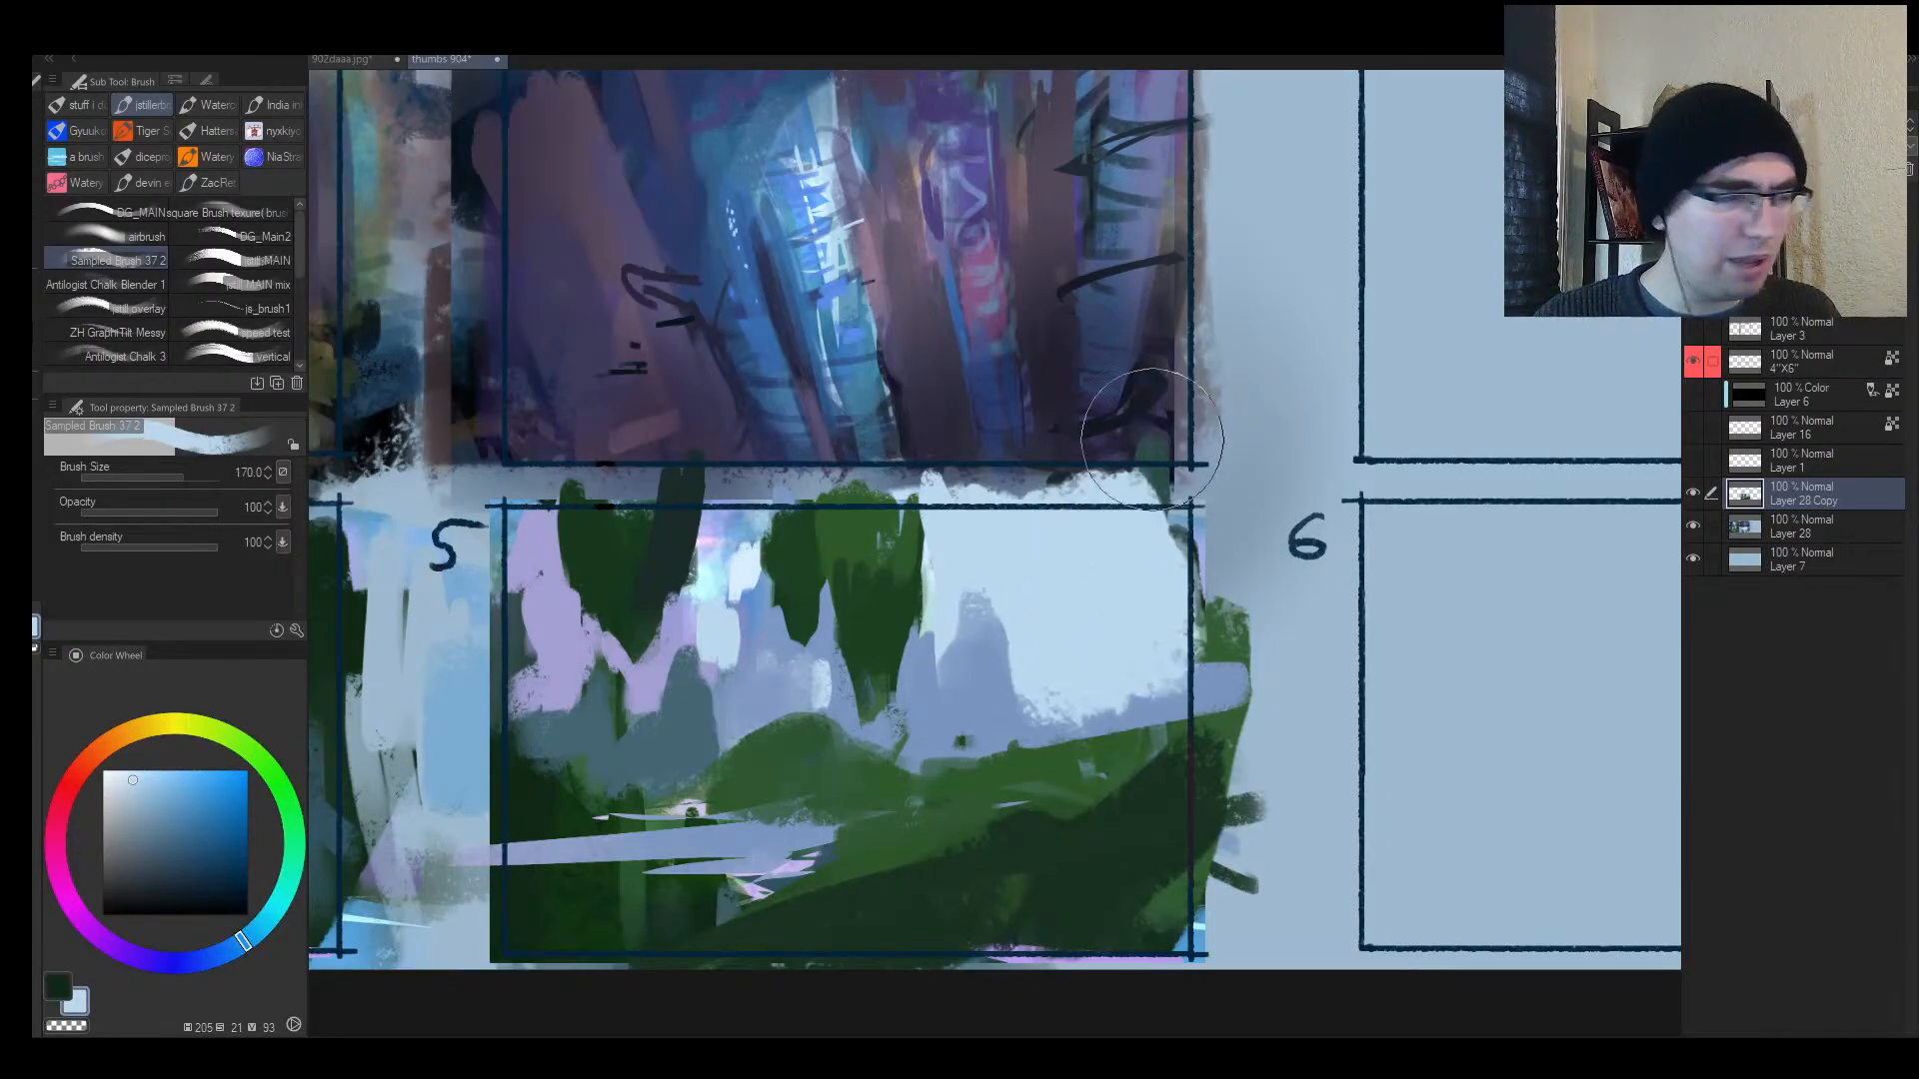
key(bracketleft)
key(bracketleft)
key(bracketleft)
alt+click(1020, 670)
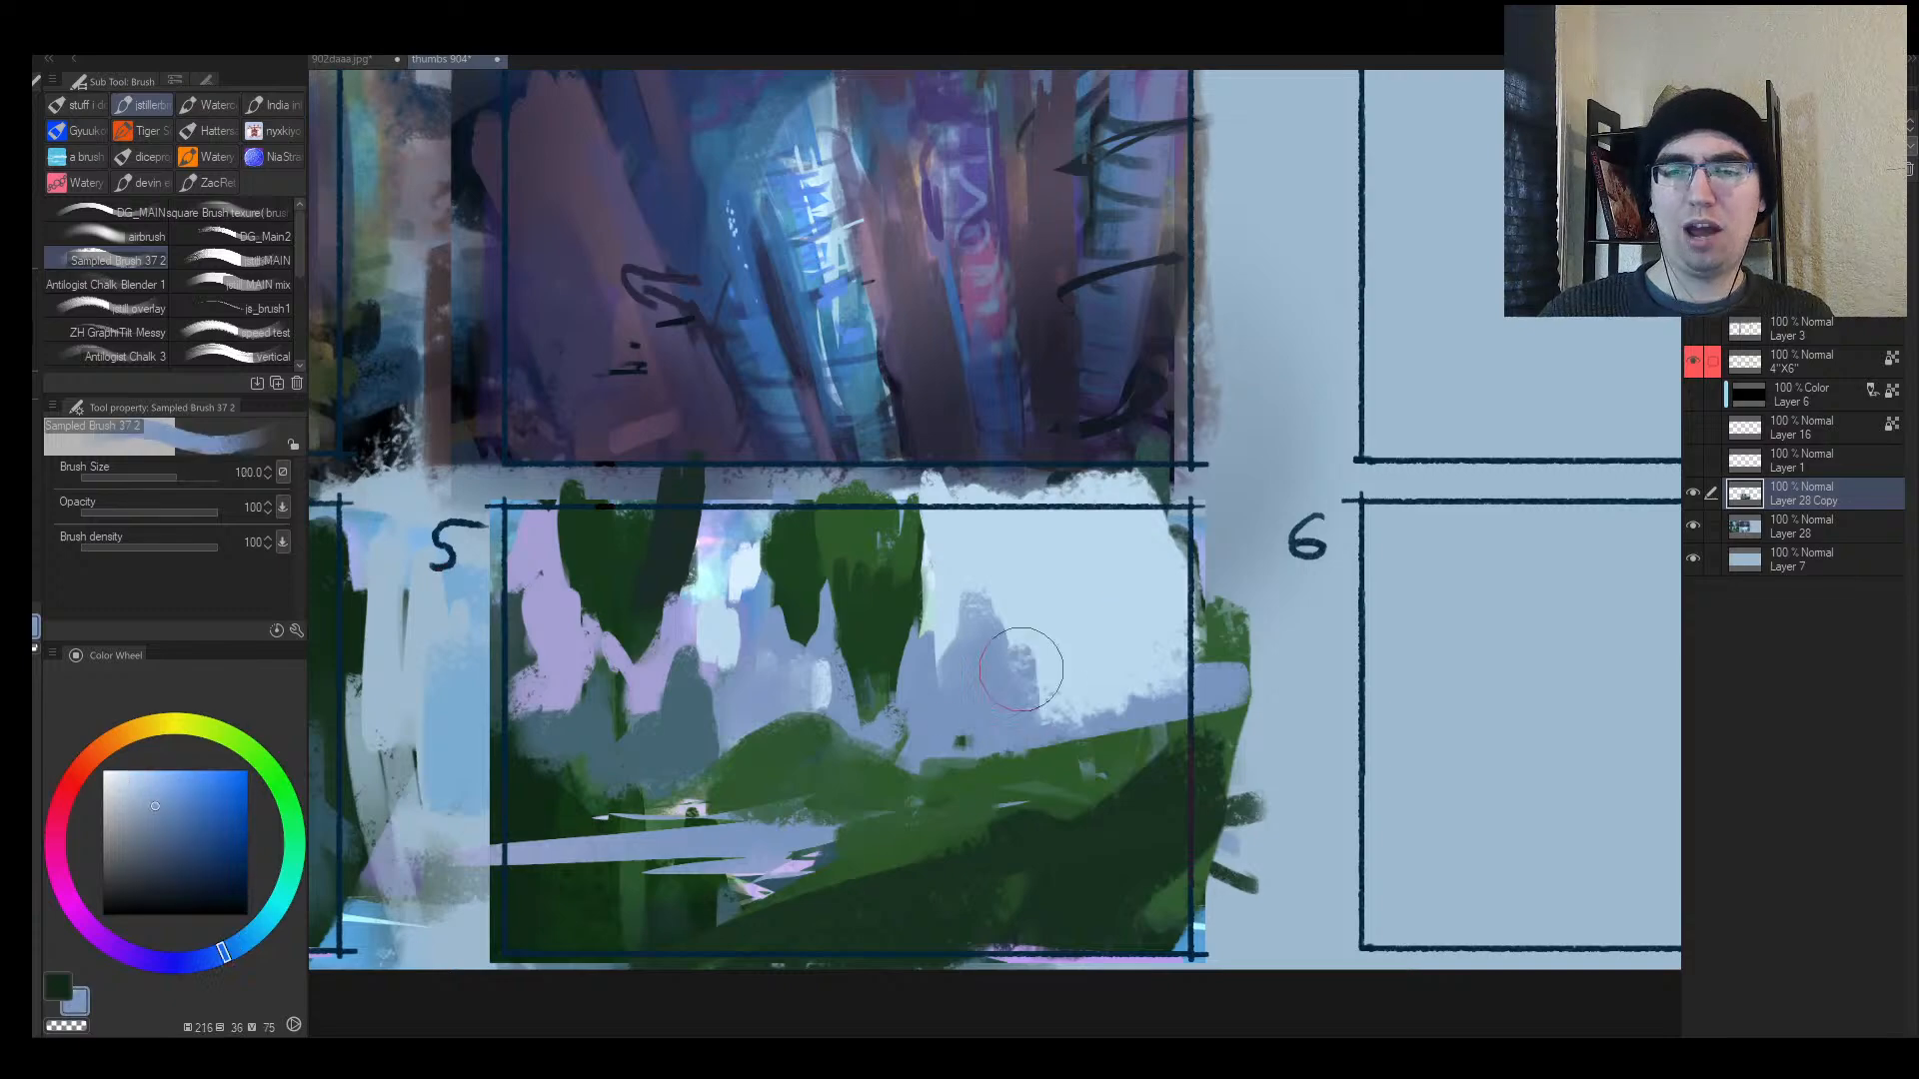
drag(1034, 640, 1039, 692)
drag(1108, 639, 1113, 672)
drag(1147, 538, 1111, 650)
Step: Paint a green slope extending up past panel 5's right edge and check it mirrored
alt+click(1029, 786)
key(bracketright)
mouse_move(1032, 781)
mouse_down()
mouse_move(1227, 627)
mouse_move(958, 784)
mouse_up()
drag(958, 785, 1289, 582)
key(h)
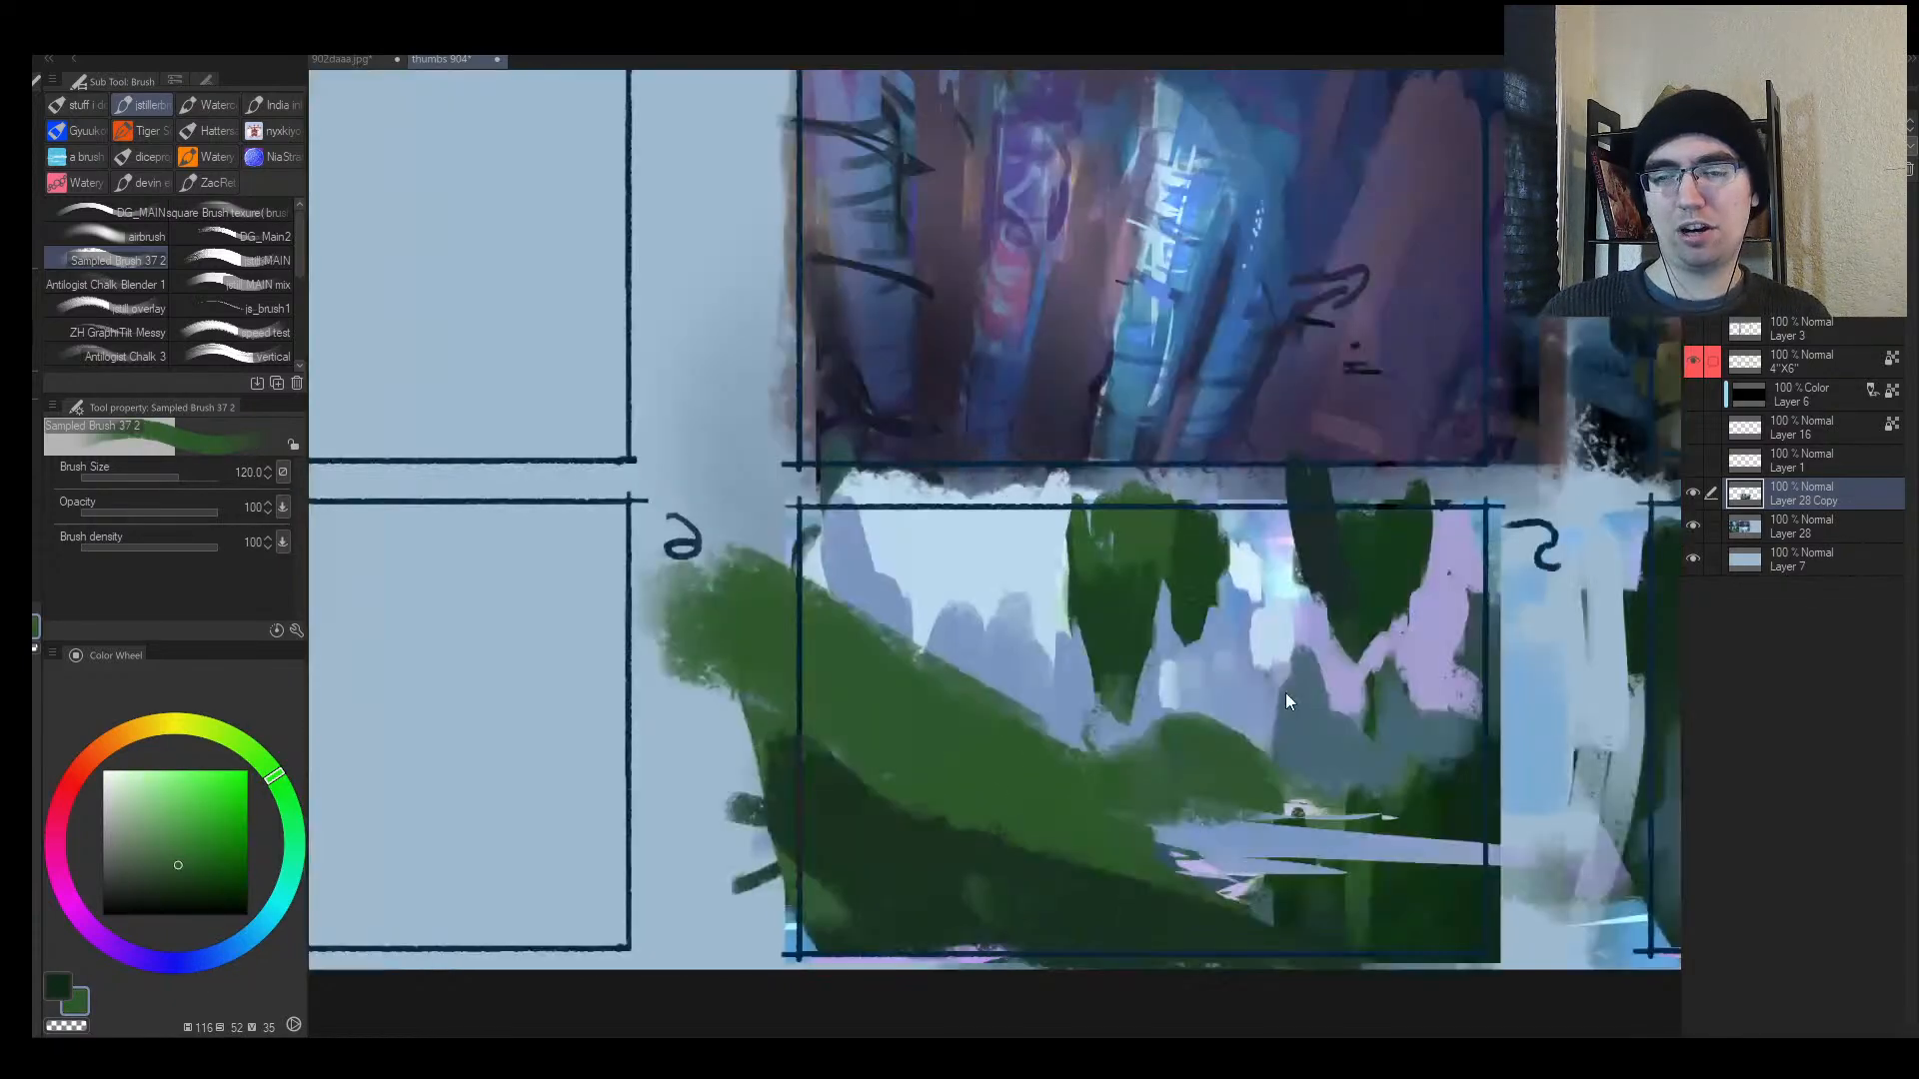
mouse_move(1171, 701)
mouse_down()
mouse_move(1101, 738)
mouse_move(1138, 723)
mouse_move(1219, 742)
mouse_move(1150, 715)
mouse_move(1231, 729)
mouse_move(1222, 709)
mouse_move(1120, 709)
mouse_move(1125, 680)
mouse_move(1153, 694)
mouse_move(1002, 637)
mouse_move(1135, 694)
mouse_up()
Step: Add a long dark green diagonal slope stroke, unflip the canvas, and zoom out
key(bracketleft)
alt+click(1065, 770)
drag(896, 682, 1186, 810)
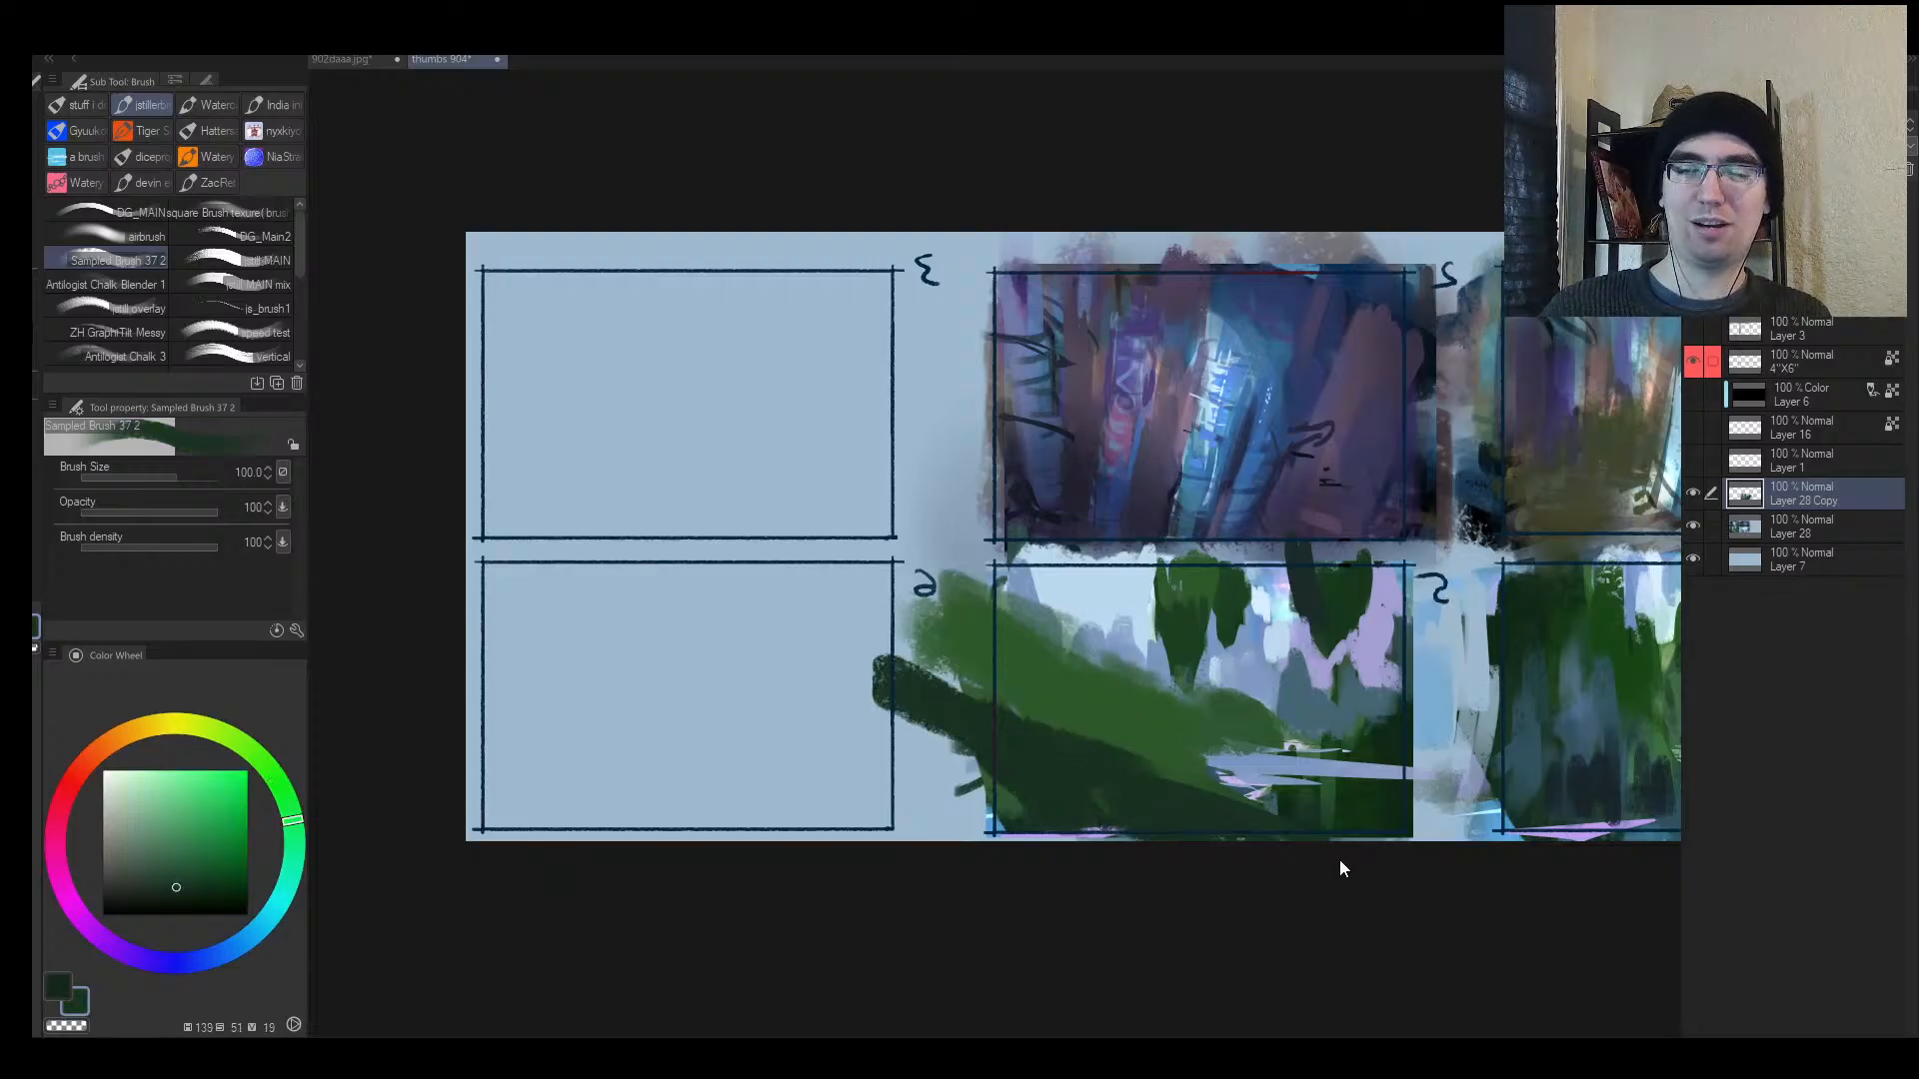
key(h)
key(alt+space)
drag(907, 722, 820, 689)
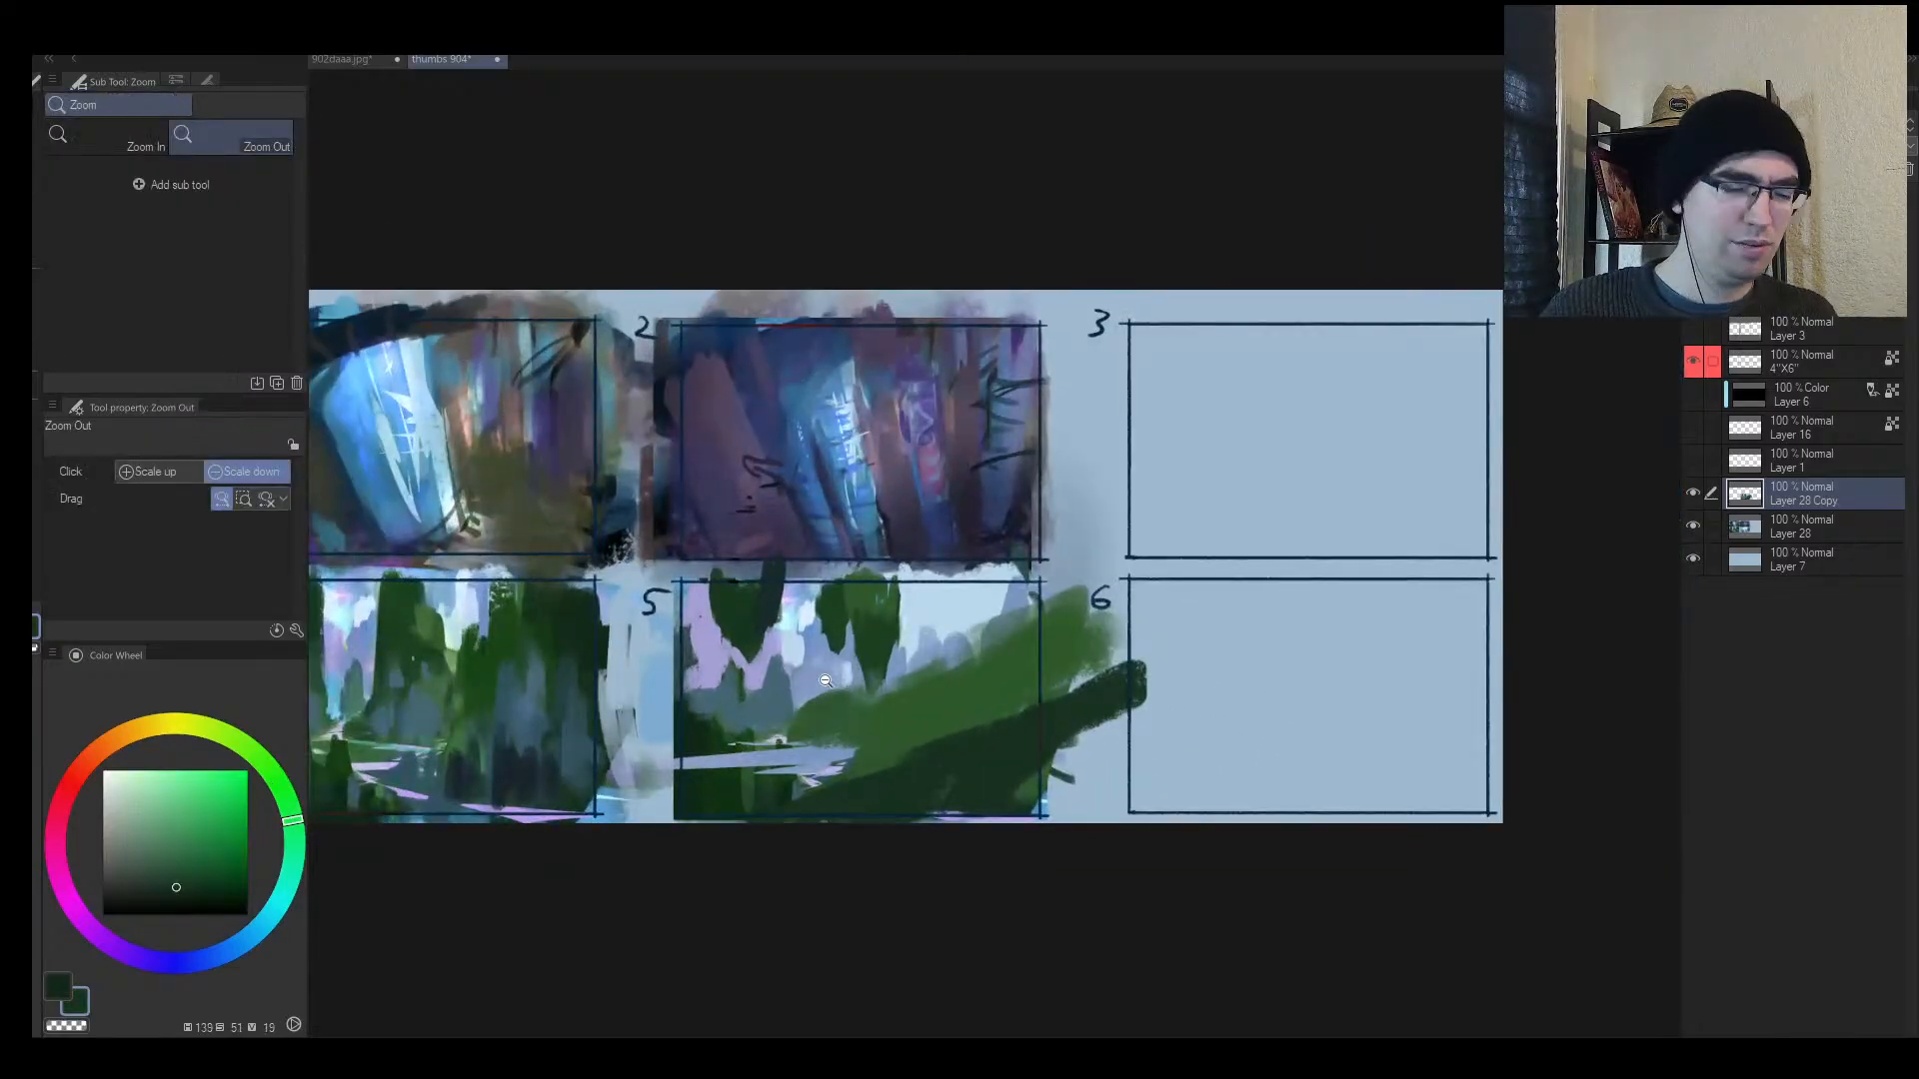
Step: Lasso the strips across panel 5 and fill them with periwinkle sampled from the canvas
key(m)
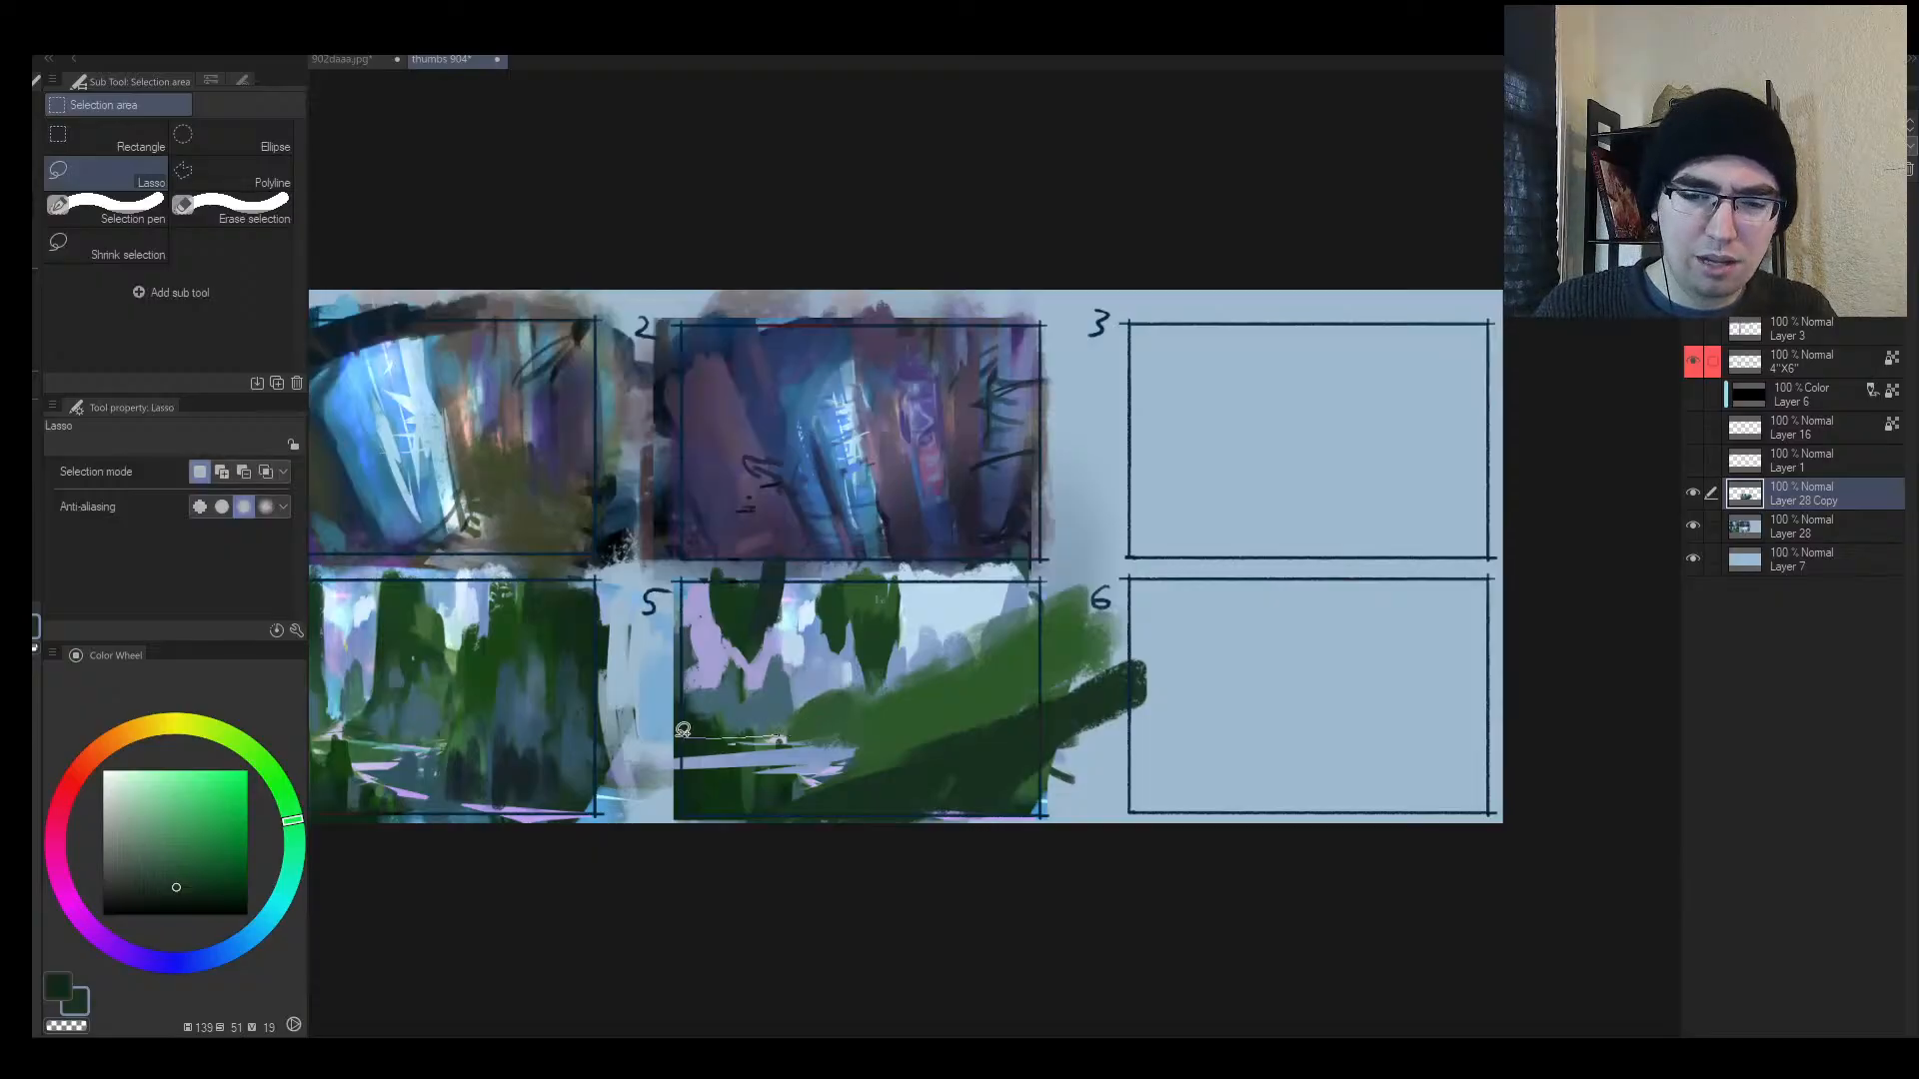
mouse_move(804, 735)
mouse_down()
mouse_move(759, 733)
mouse_move(887, 738)
mouse_move(814, 764)
mouse_move(932, 777)
mouse_move(624, 821)
mouse_up()
key(b)
alt+click(834, 761)
mouse_move(816, 775)
mouse_down()
mouse_move(956, 759)
mouse_move(704, 821)
mouse_up()
Step: Paint dark green over the light strips and darken the slope's lower-right edge
key(h)
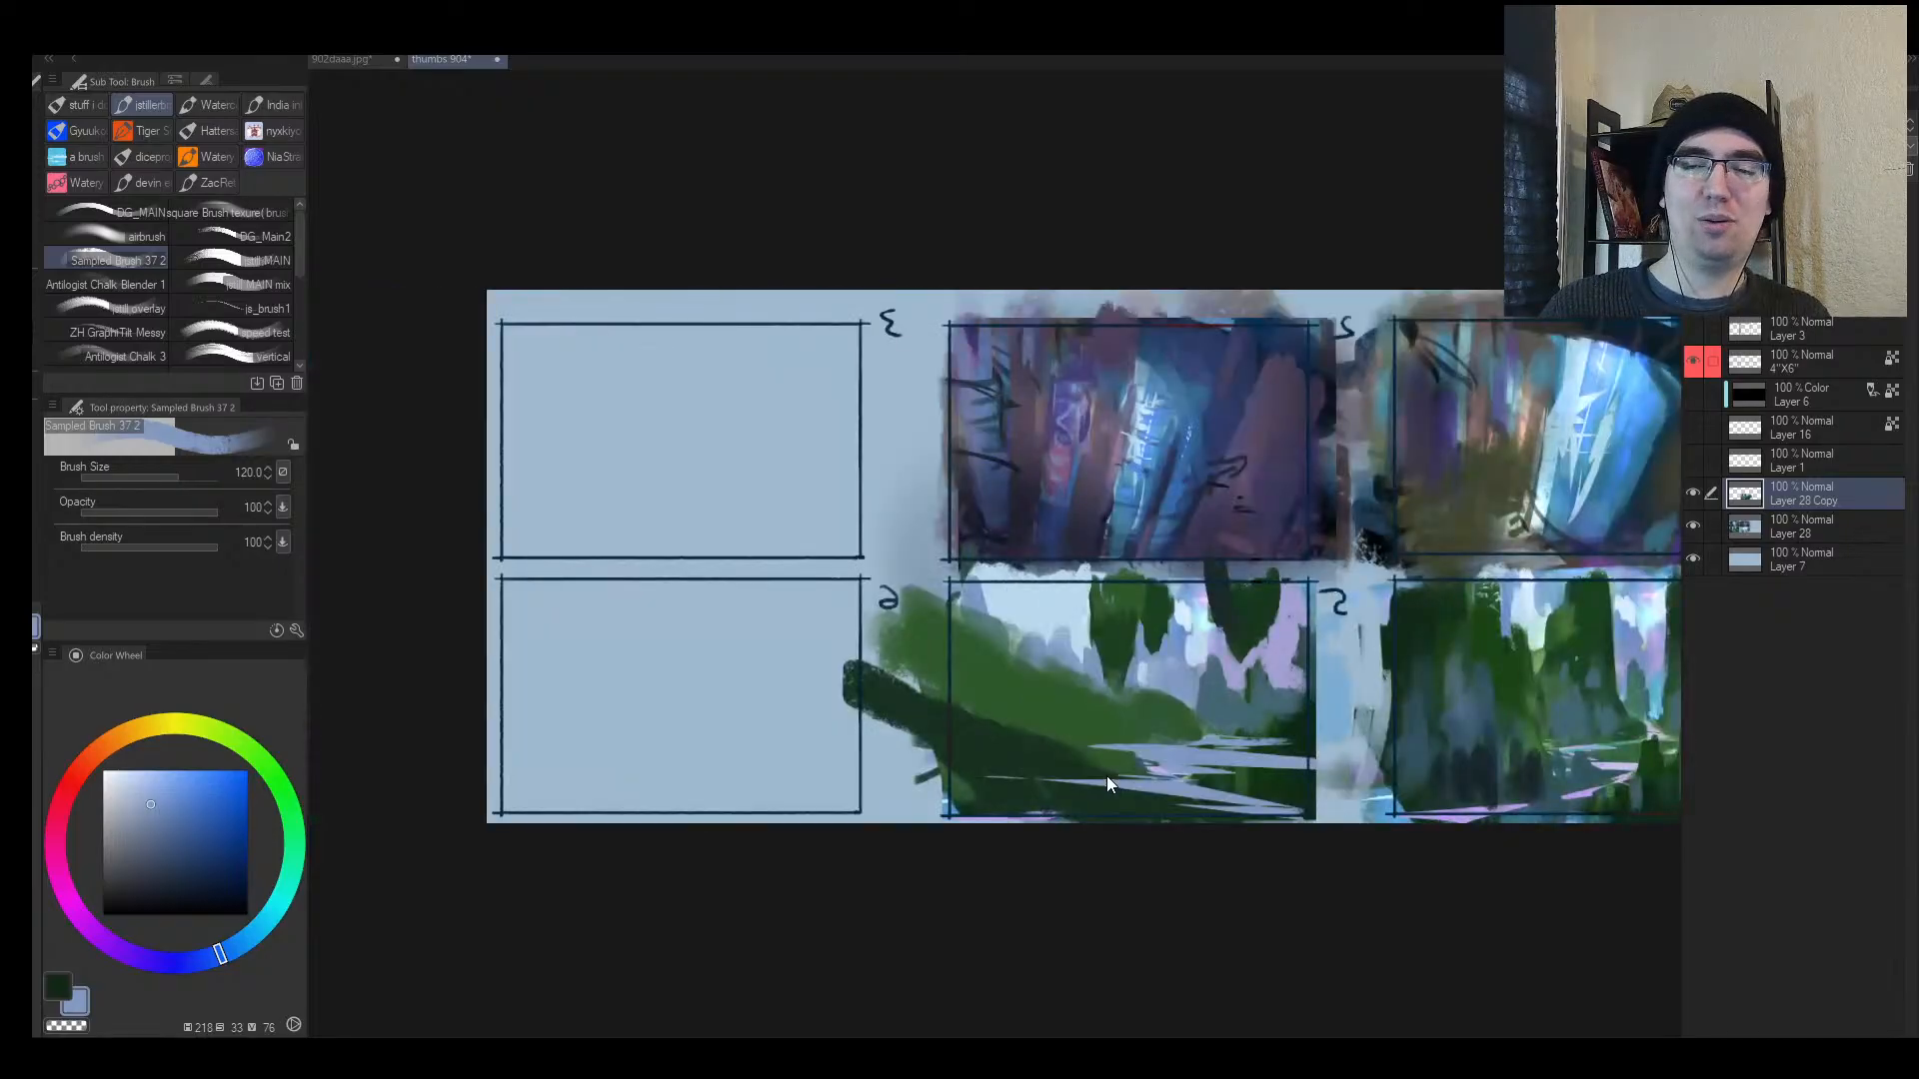
alt+click(1113, 807)
key([)
drag(1078, 804, 963, 788)
mouse_move(1226, 822)
mouse_down()
mouse_move(1311, 831)
mouse_move(1269, 824)
mouse_move(1302, 804)
mouse_up()
alt+click(1273, 780)
key([)
key([)
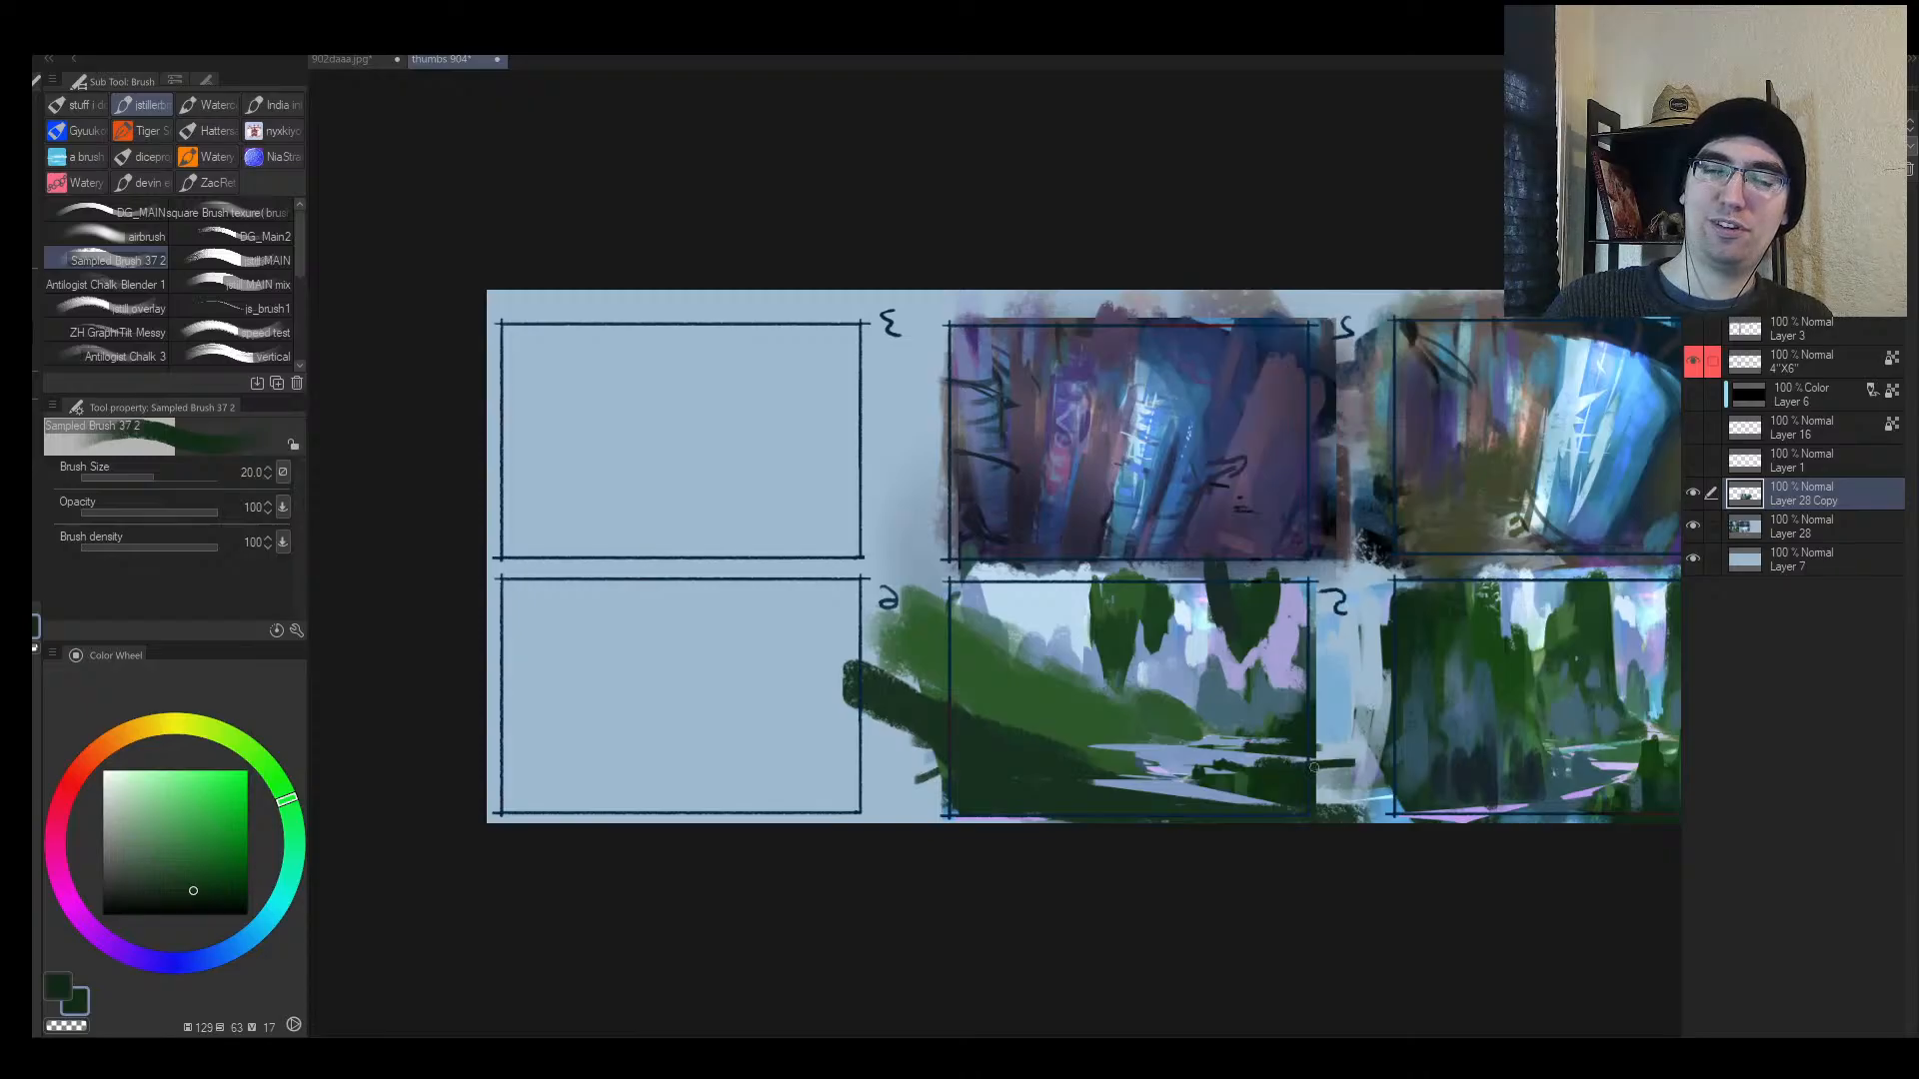
key([)
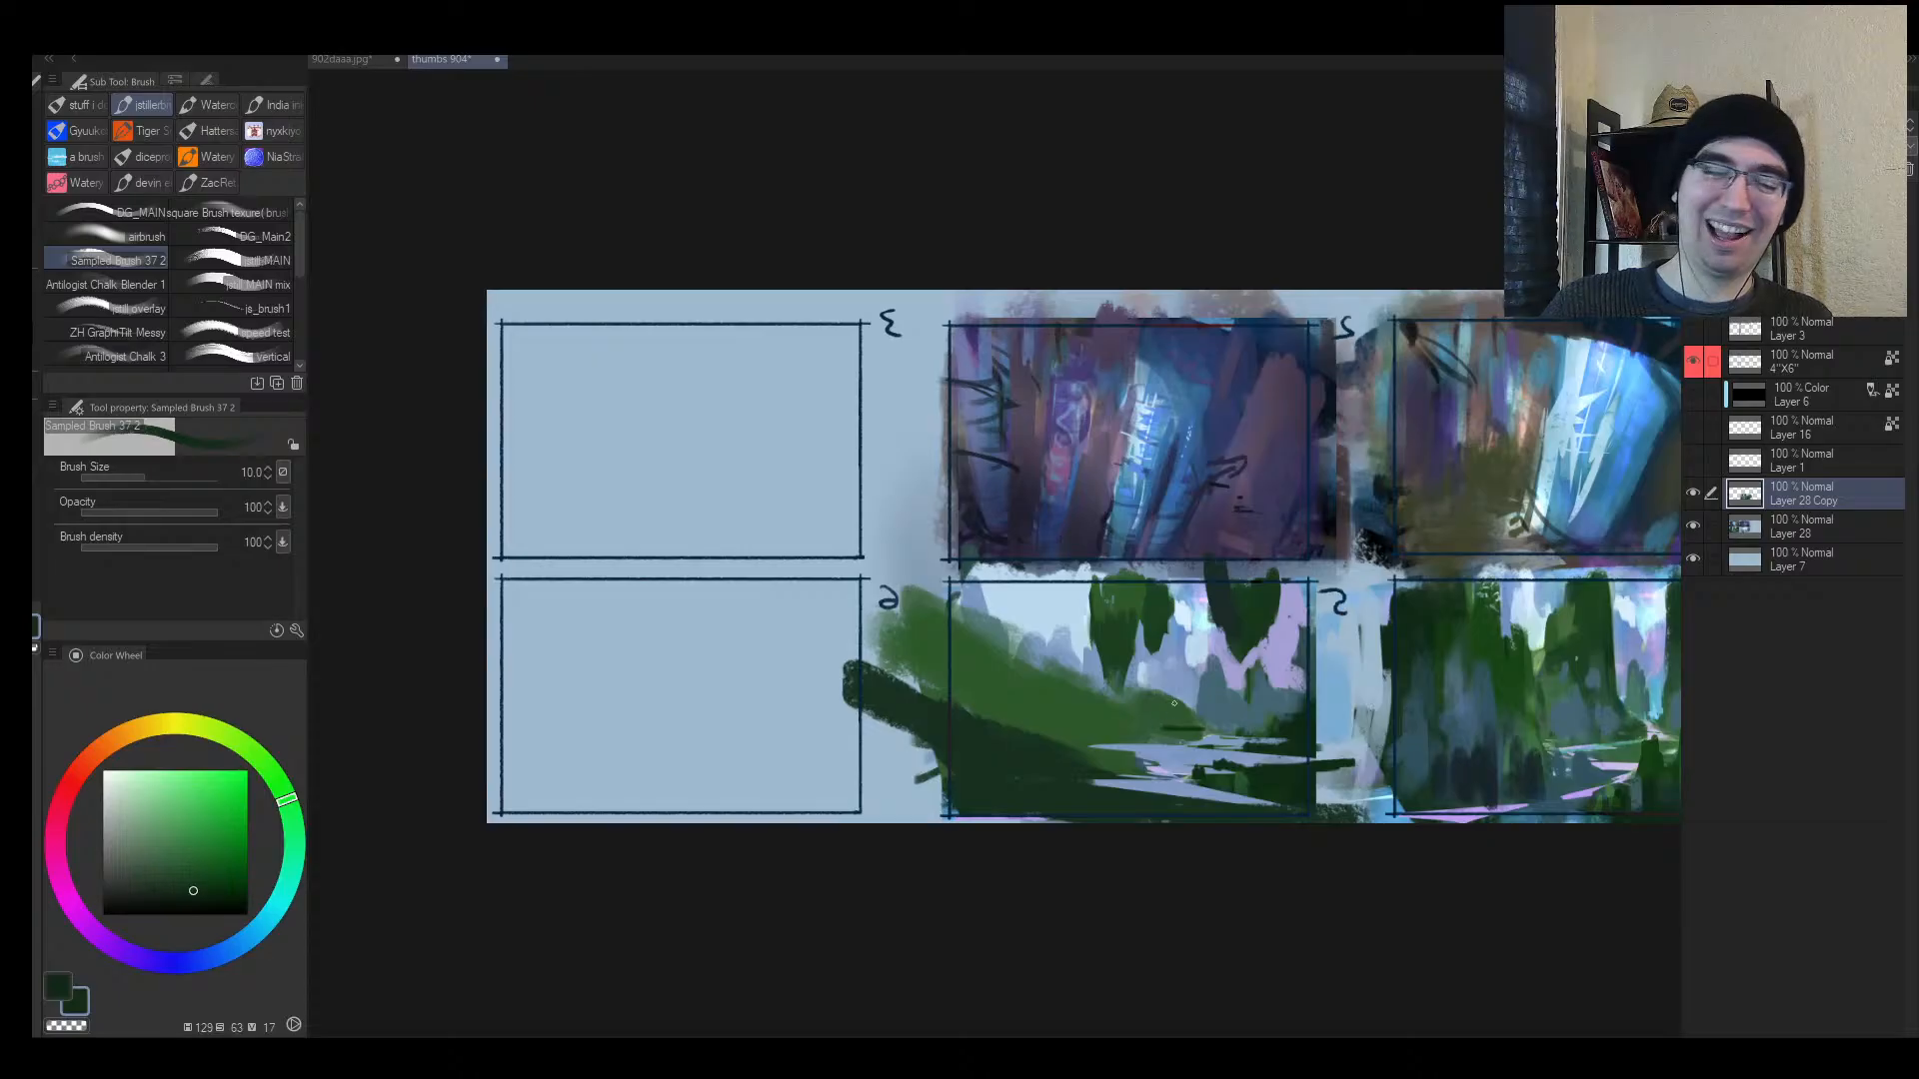
key(h)
Step: Zoom in on panel 5, draw a thin dark green hill contour, and touch up with grey-blue
key(alt+space)
mouse_move(838, 738)
mouse_down()
mouse_move(759, 743)
mouse_move(905, 688)
mouse_up()
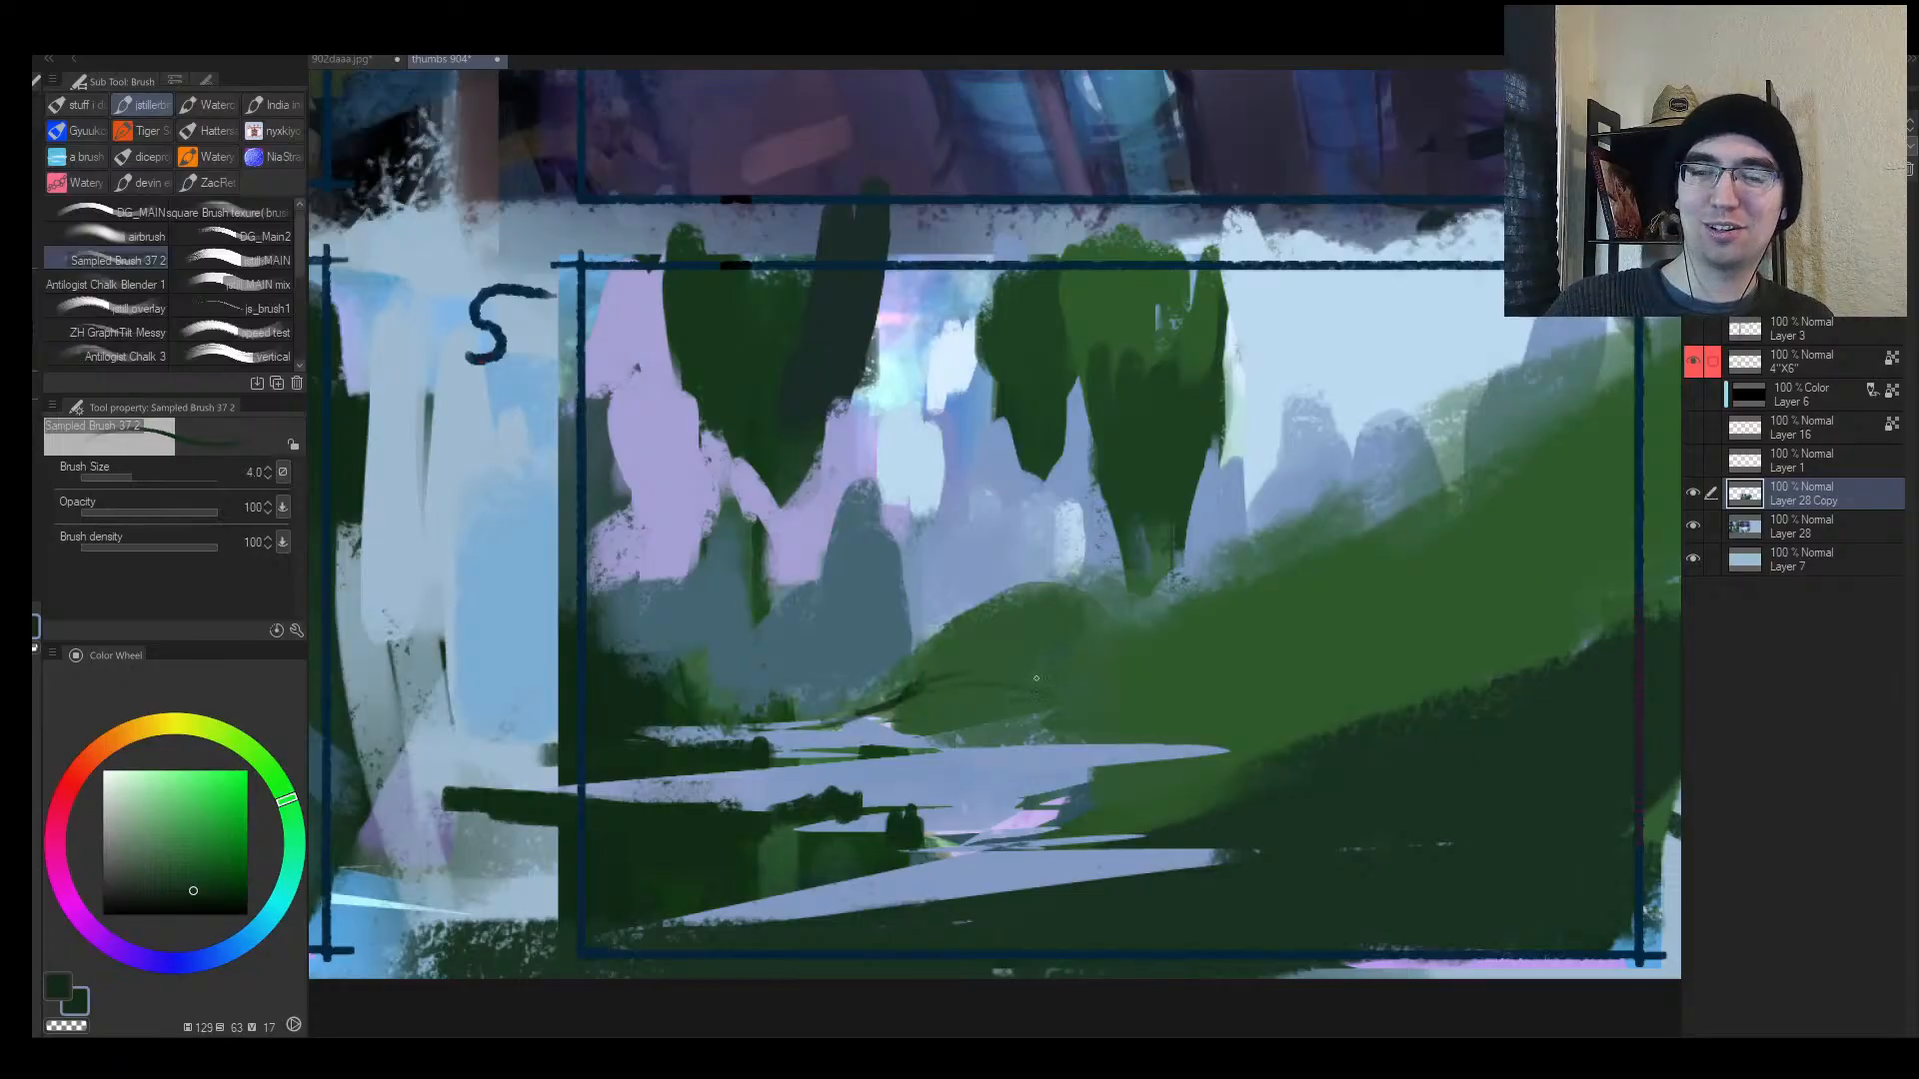
key(bracketright)
mouse_move(854, 702)
mouse_down()
mouse_move(1087, 651)
mouse_move(862, 663)
mouse_up()
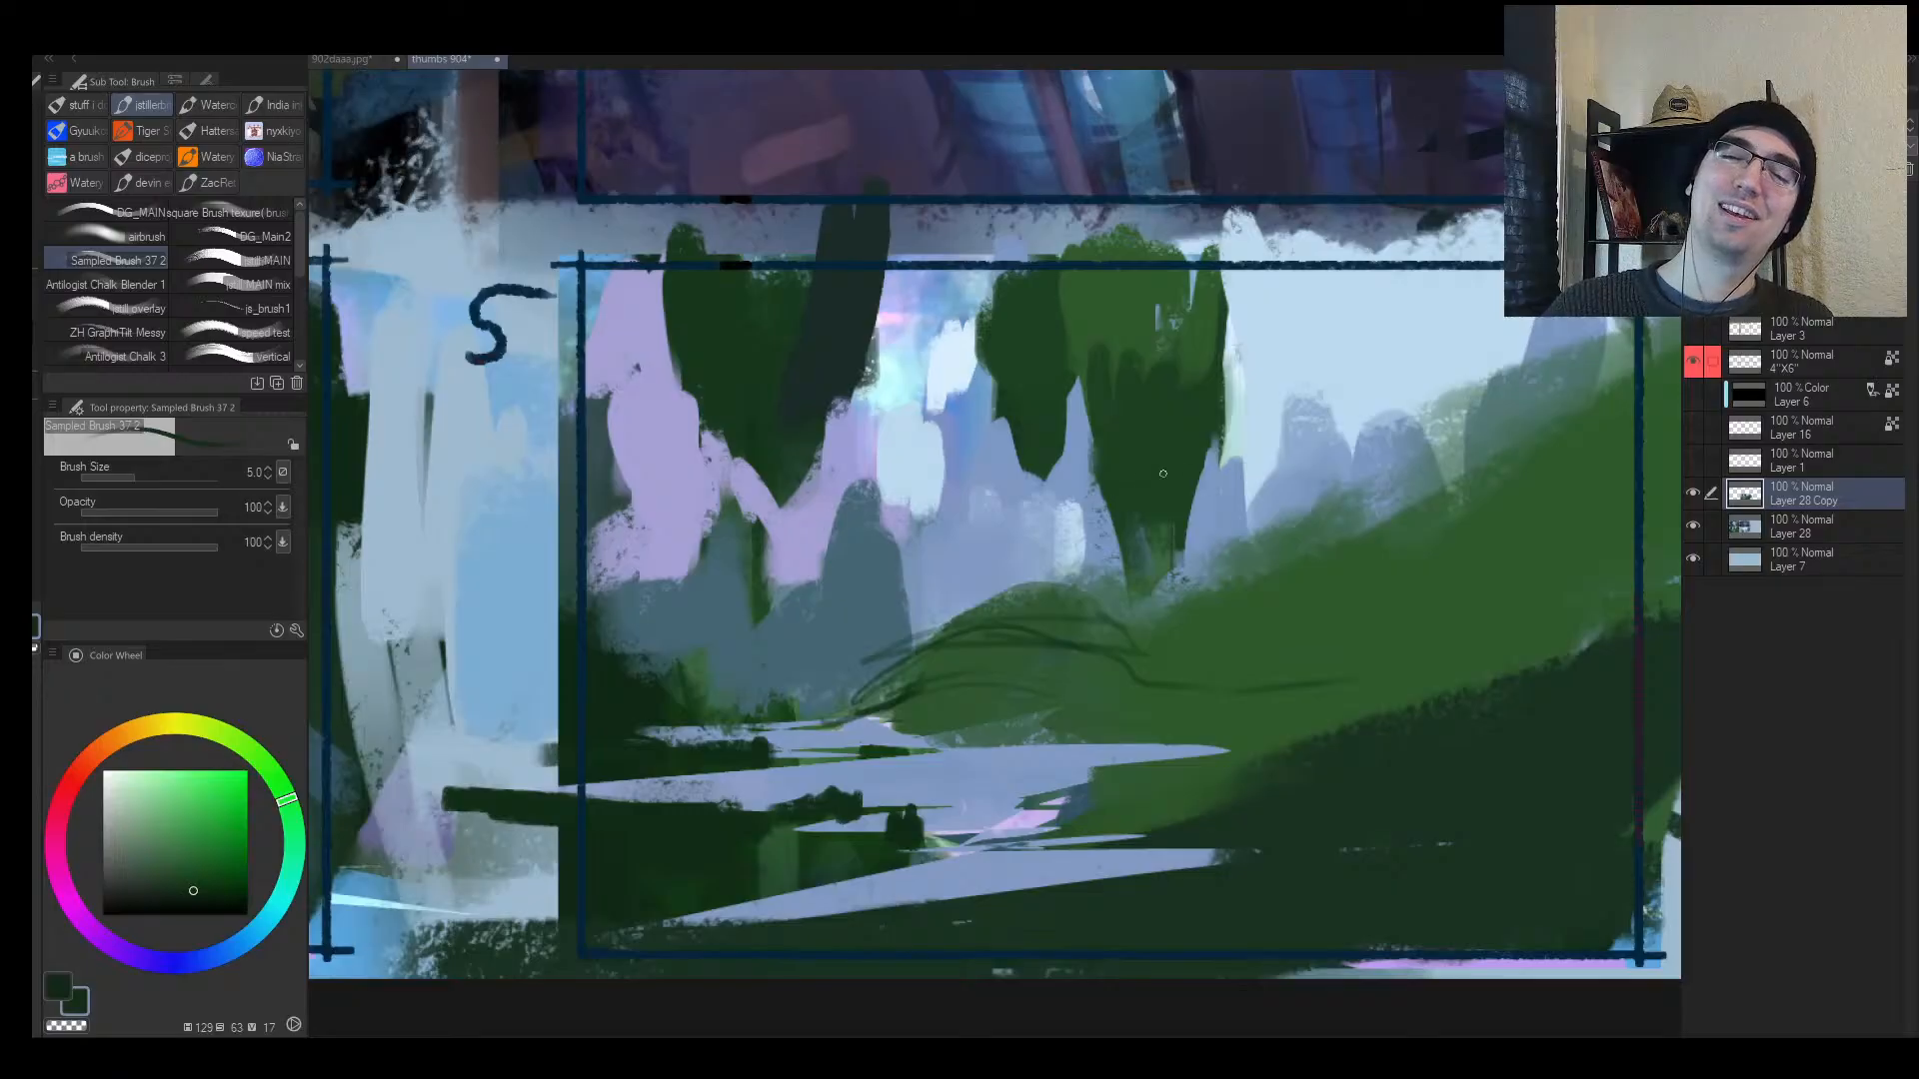
alt+click(1106, 549)
key(bracketright)
key(bracketright)
key(bracketright)
drag(1149, 596, 1157, 591)
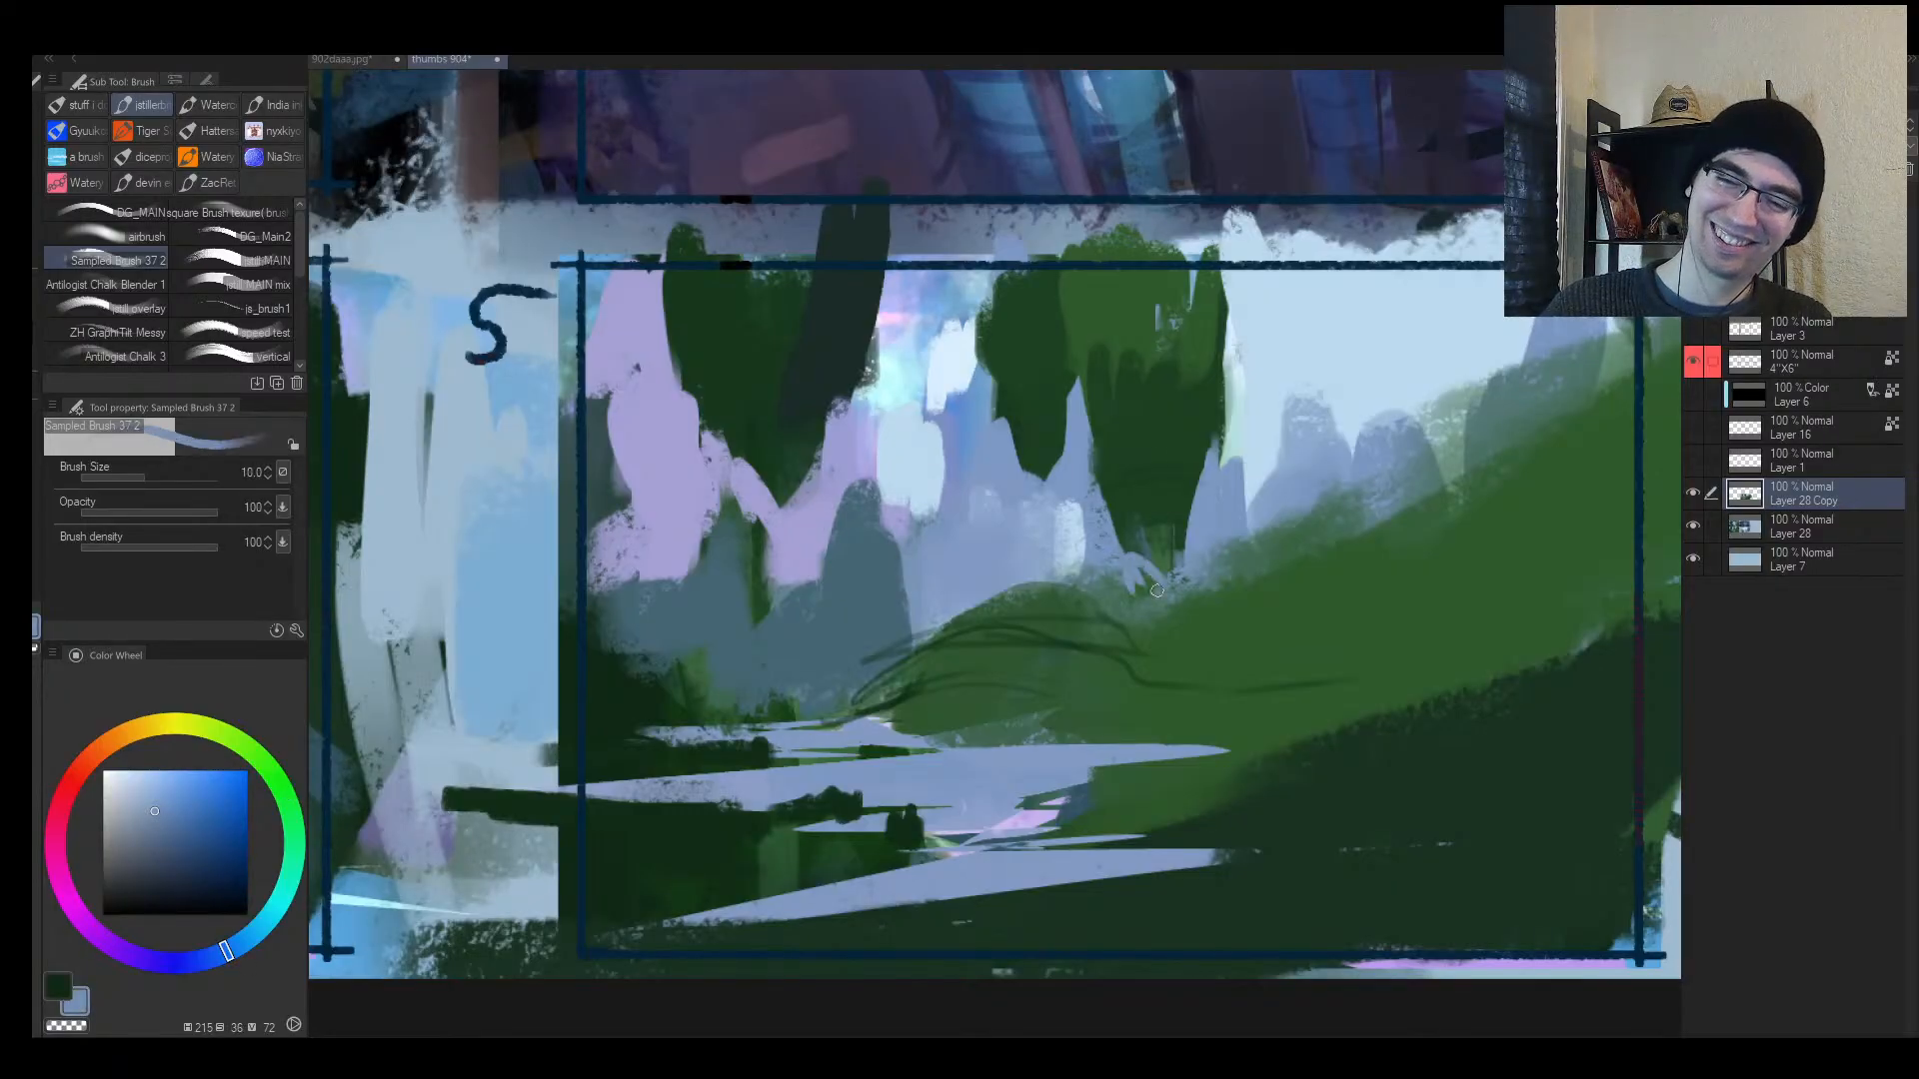
Step: Paint mid green along the hill edge and carve its upper edge with grey-blue
alt+click(1214, 582)
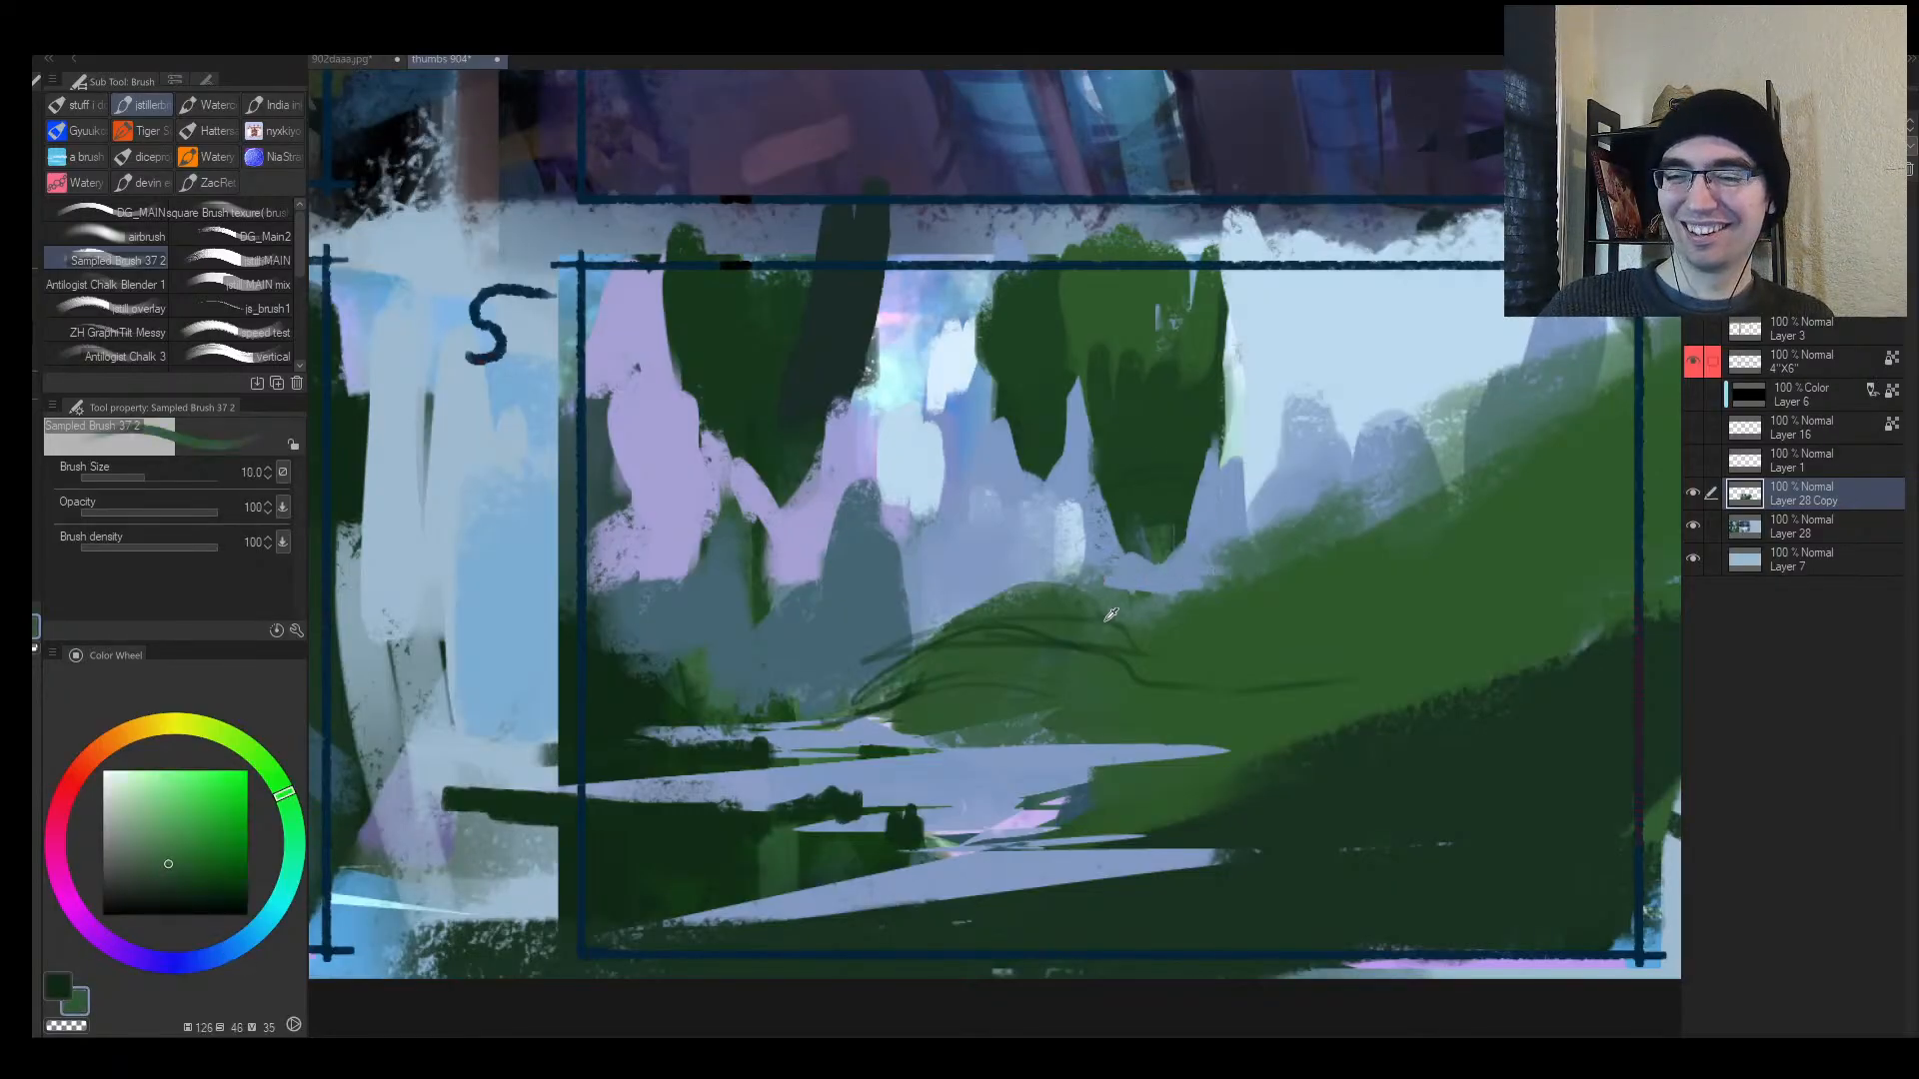
key(bracketleft)
mouse_move(1094, 606)
mouse_down()
mouse_move(1251, 578)
mouse_move(1347, 511)
mouse_up()
alt+click(1259, 544)
key(bracketright)
drag(1239, 557, 1409, 478)
drag(1227, 569, 1419, 498)
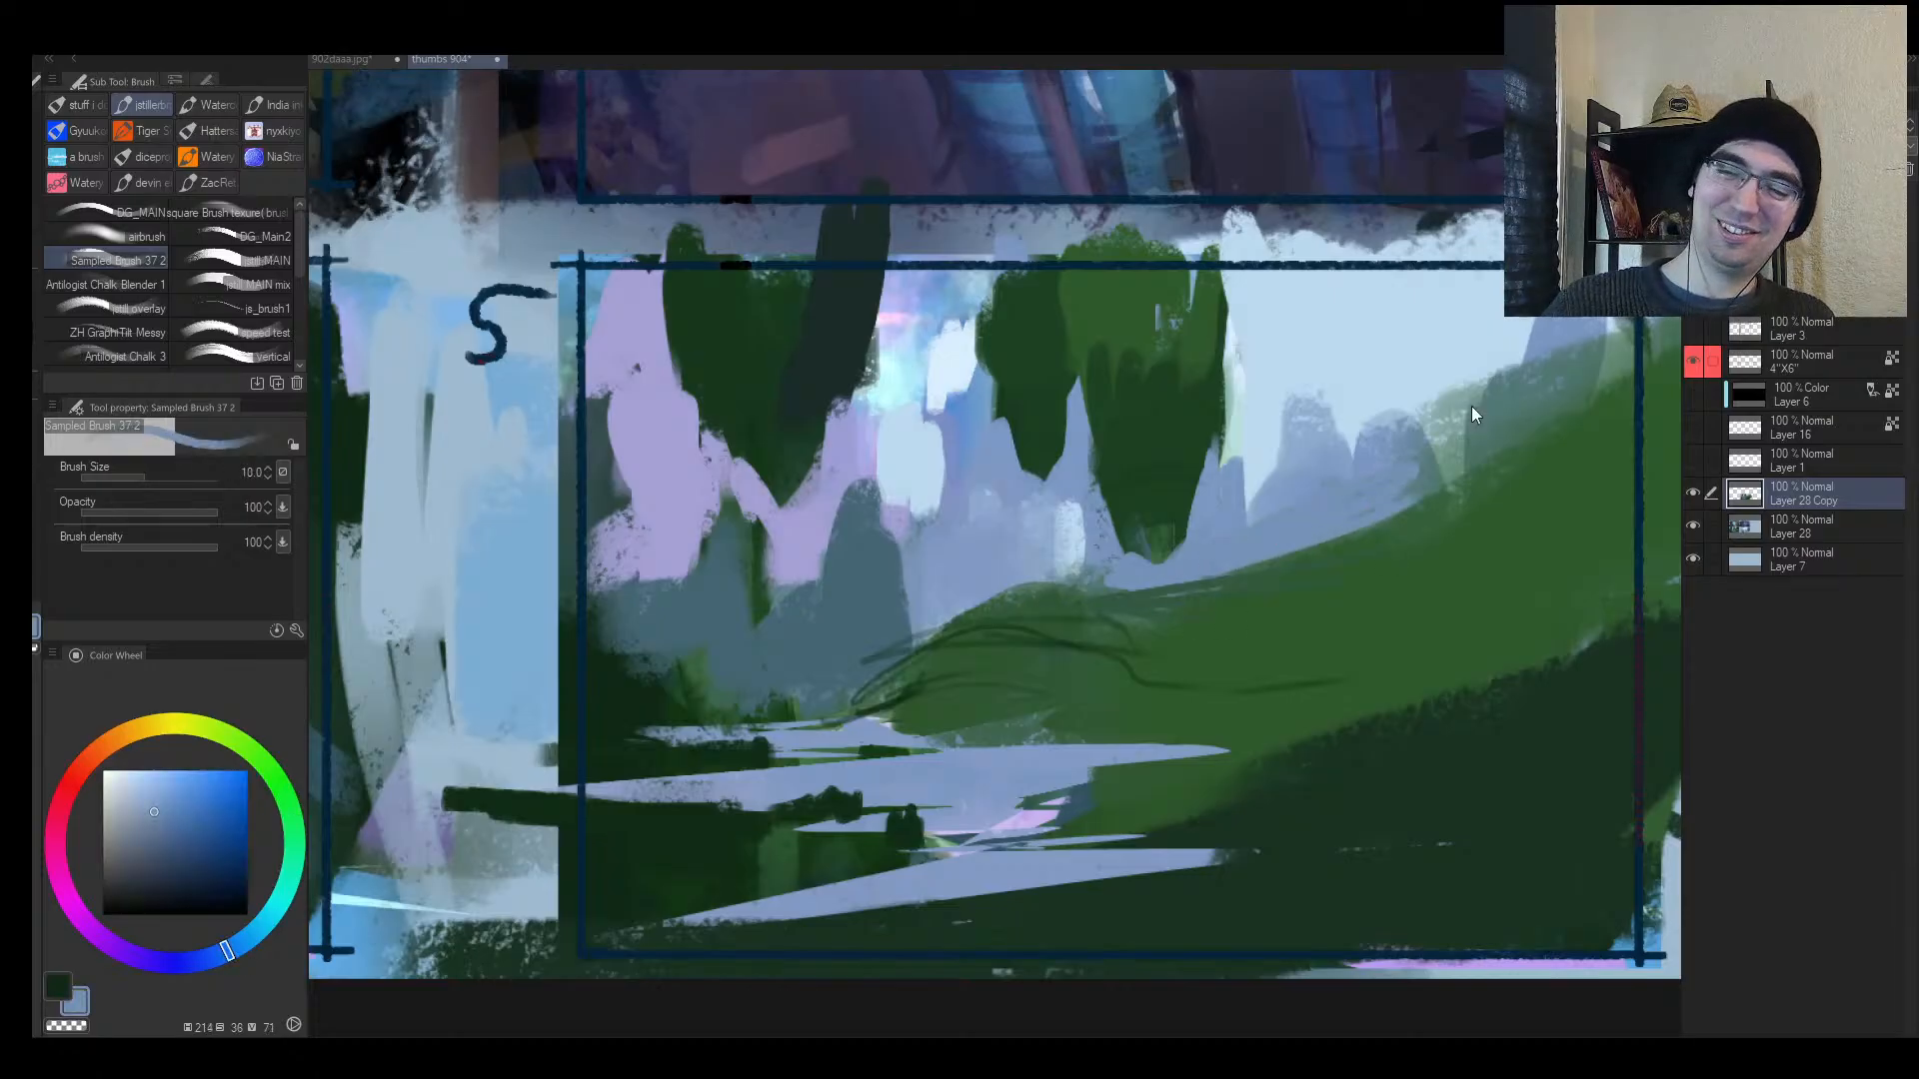
Step: Zoom out to review the mirrored sheet and pick dark green from the slope
key(h)
key(alt+space)
mouse_move(1122, 621)
mouse_down()
mouse_move(1013, 645)
mouse_move(1236, 643)
mouse_move(944, 581)
mouse_up()
alt+click(1232, 648)
key(bracketright)
key(bracketright)
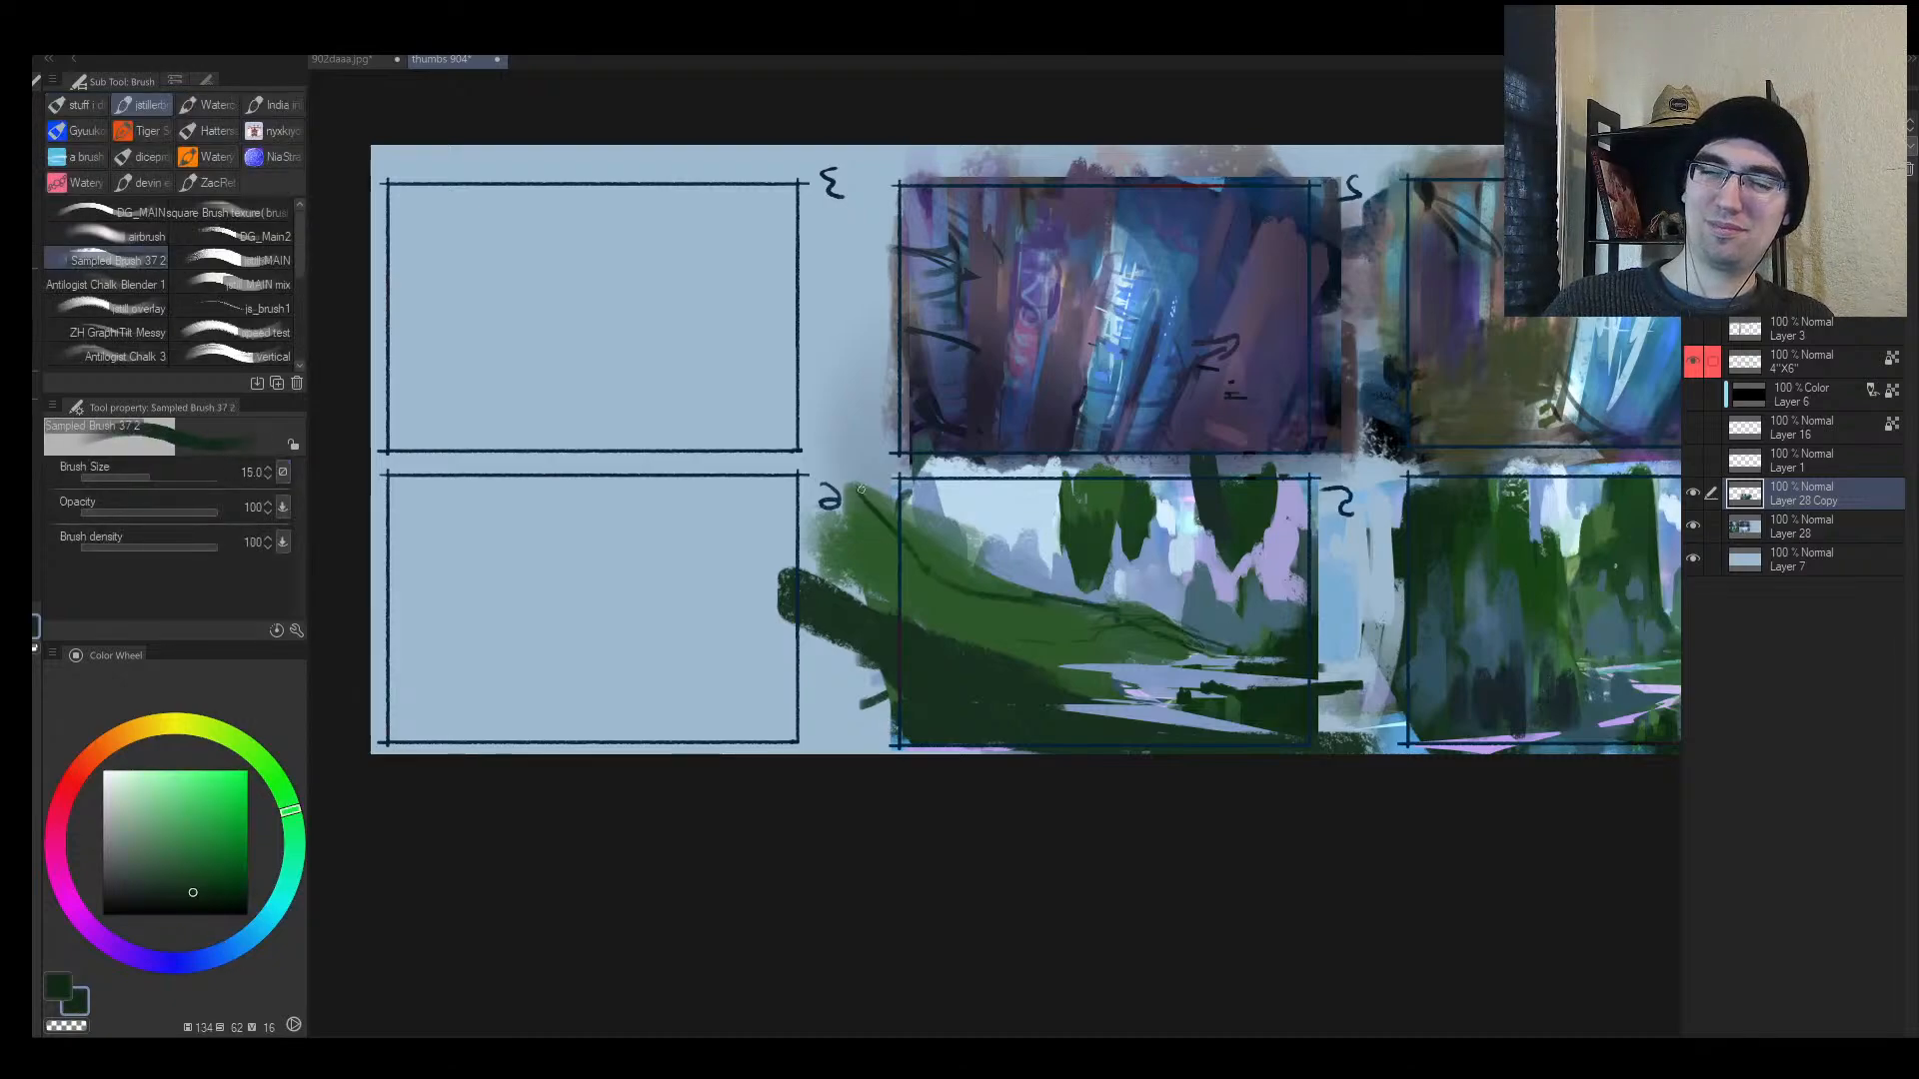
key(h)
key(alt+space)
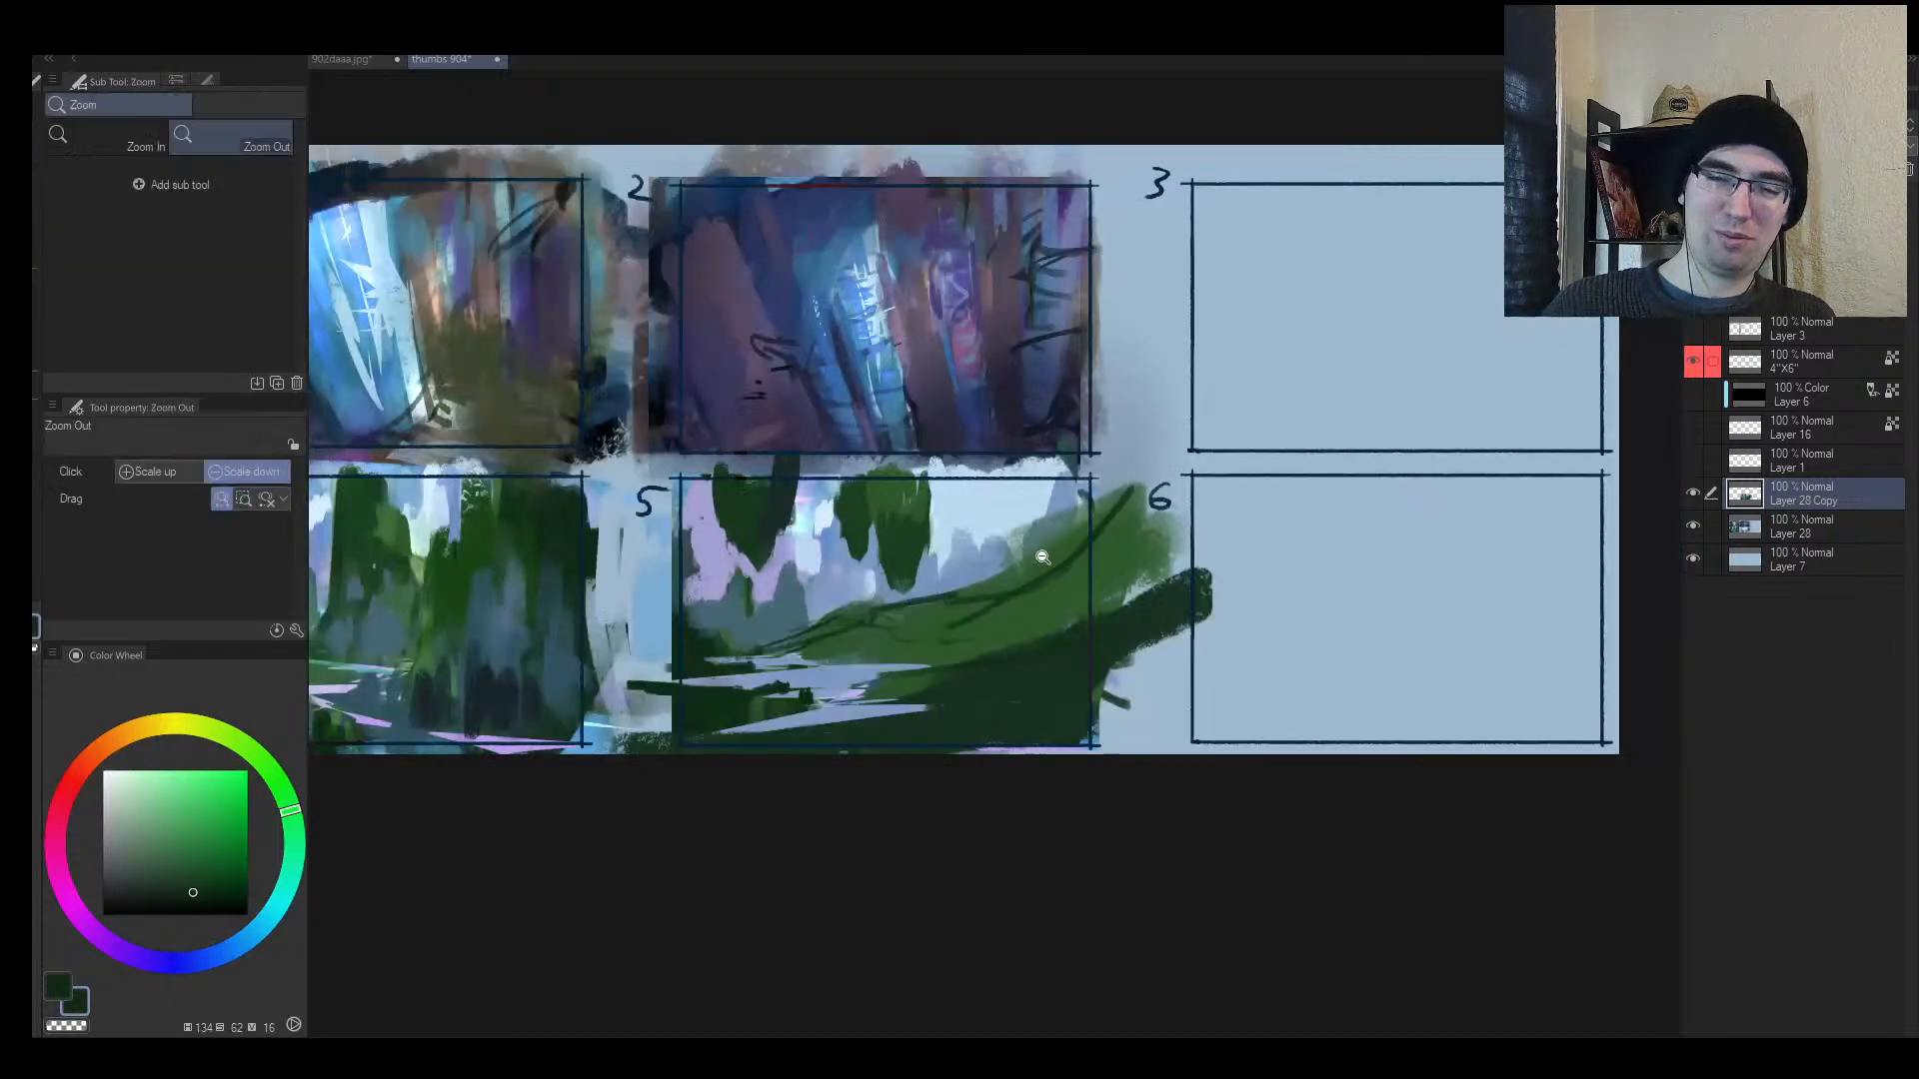
key(m)
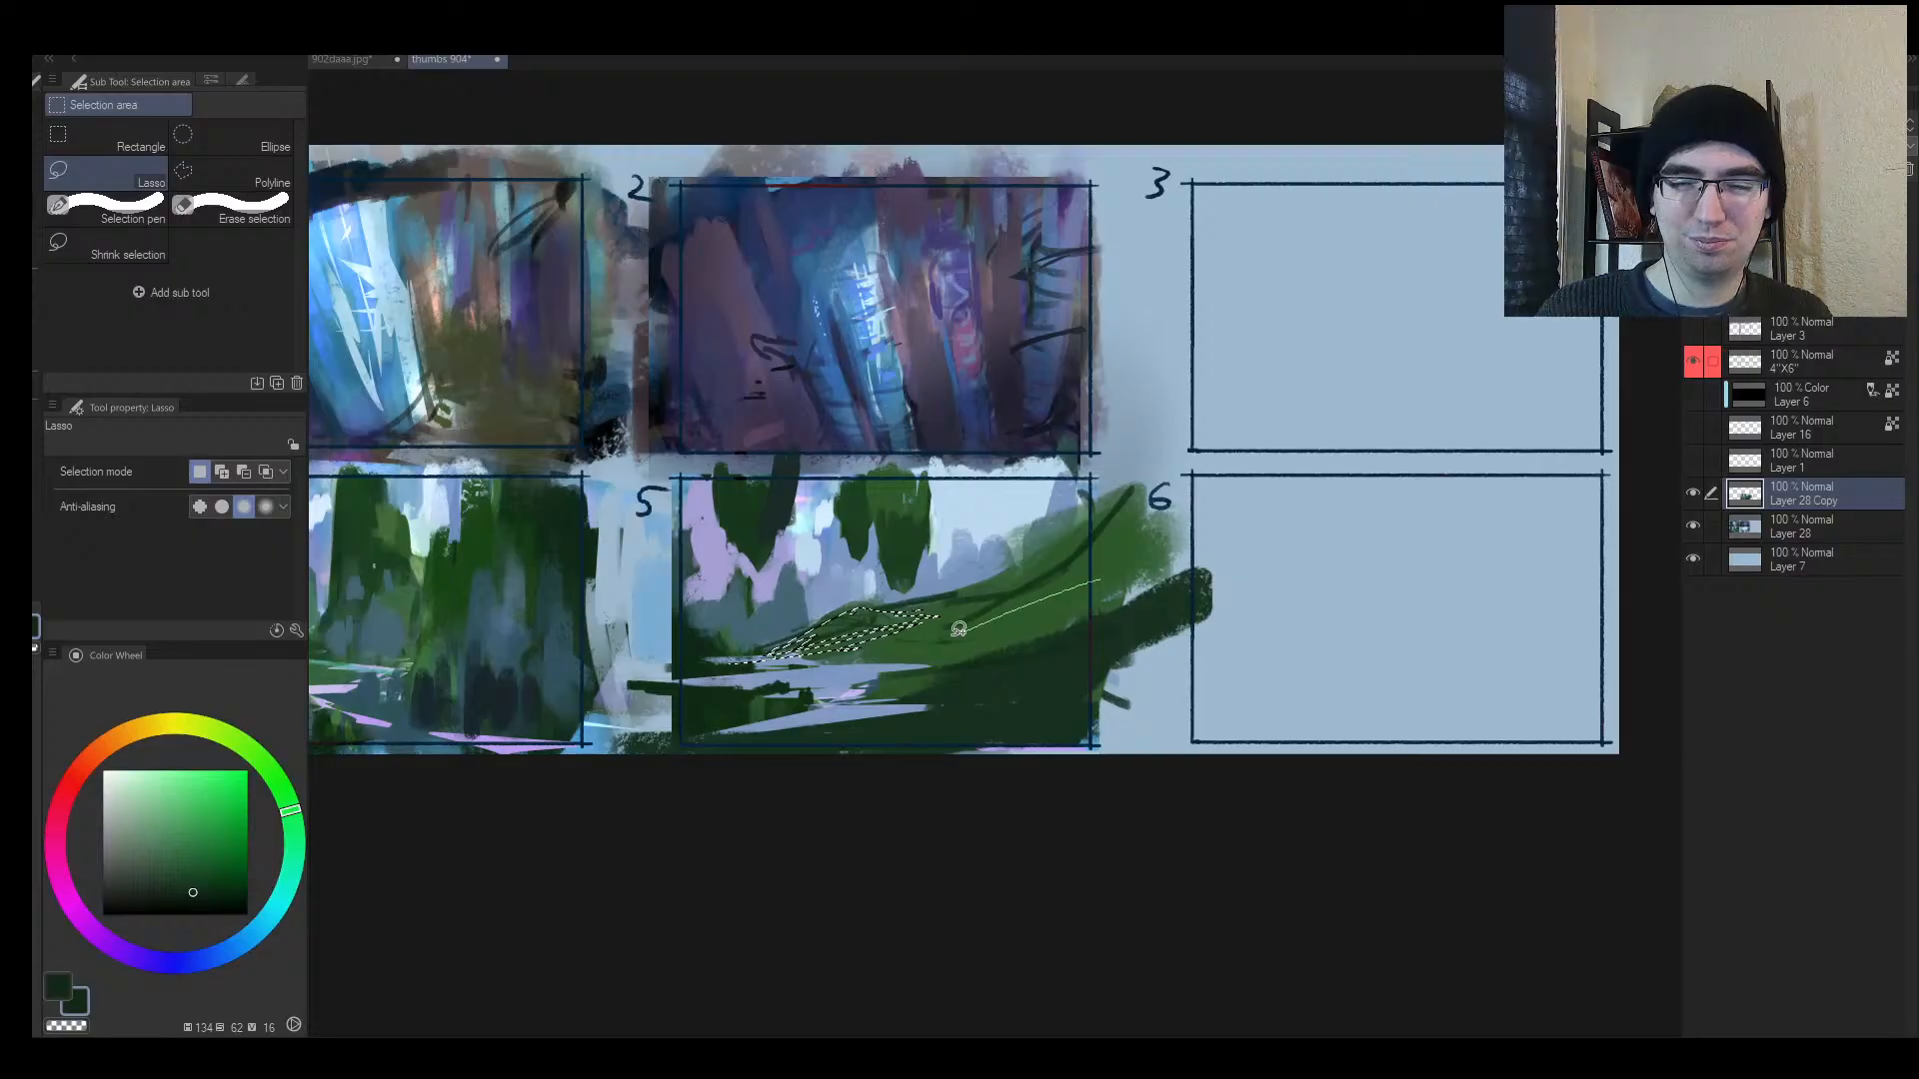
Step: Select slivers along panel 5's slope and fill them with light yellow-green
drag(1123, 600, 1147, 577)
key(b)
click(185, 724)
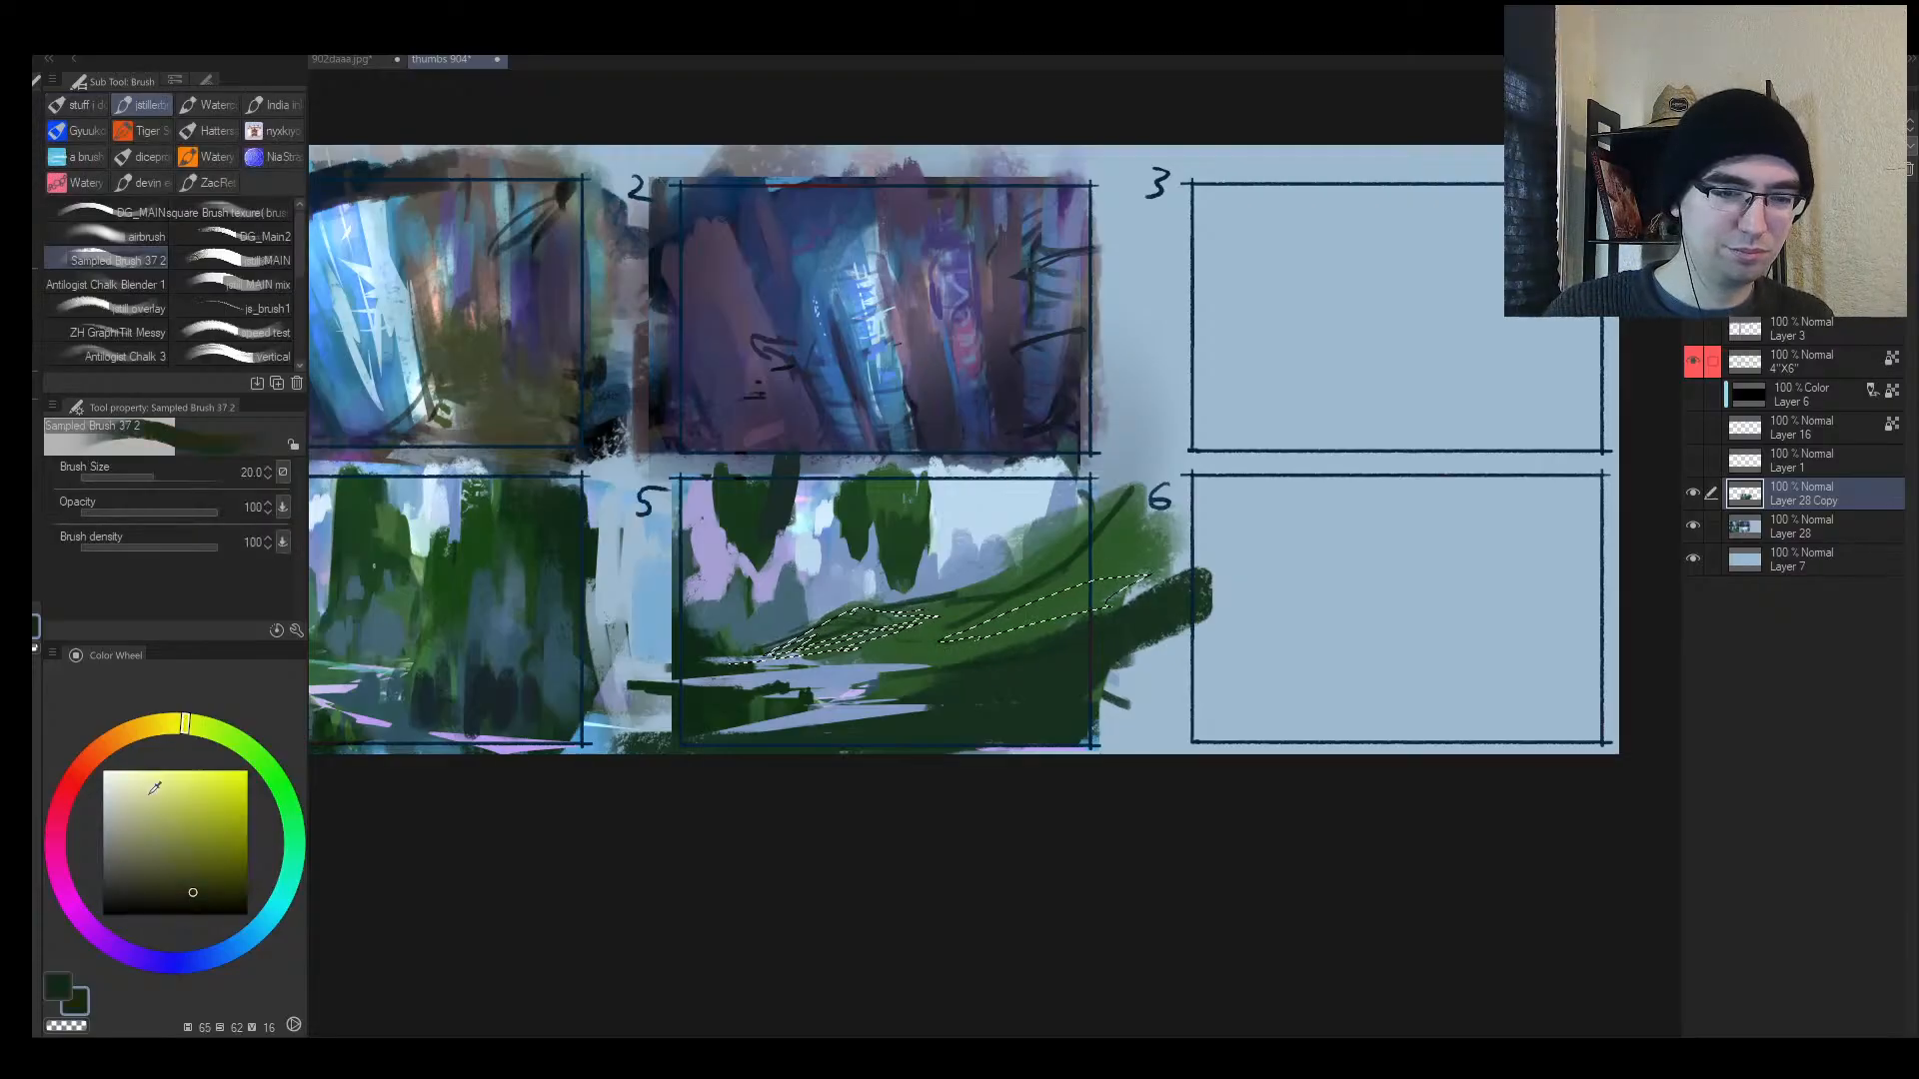
click(146, 785)
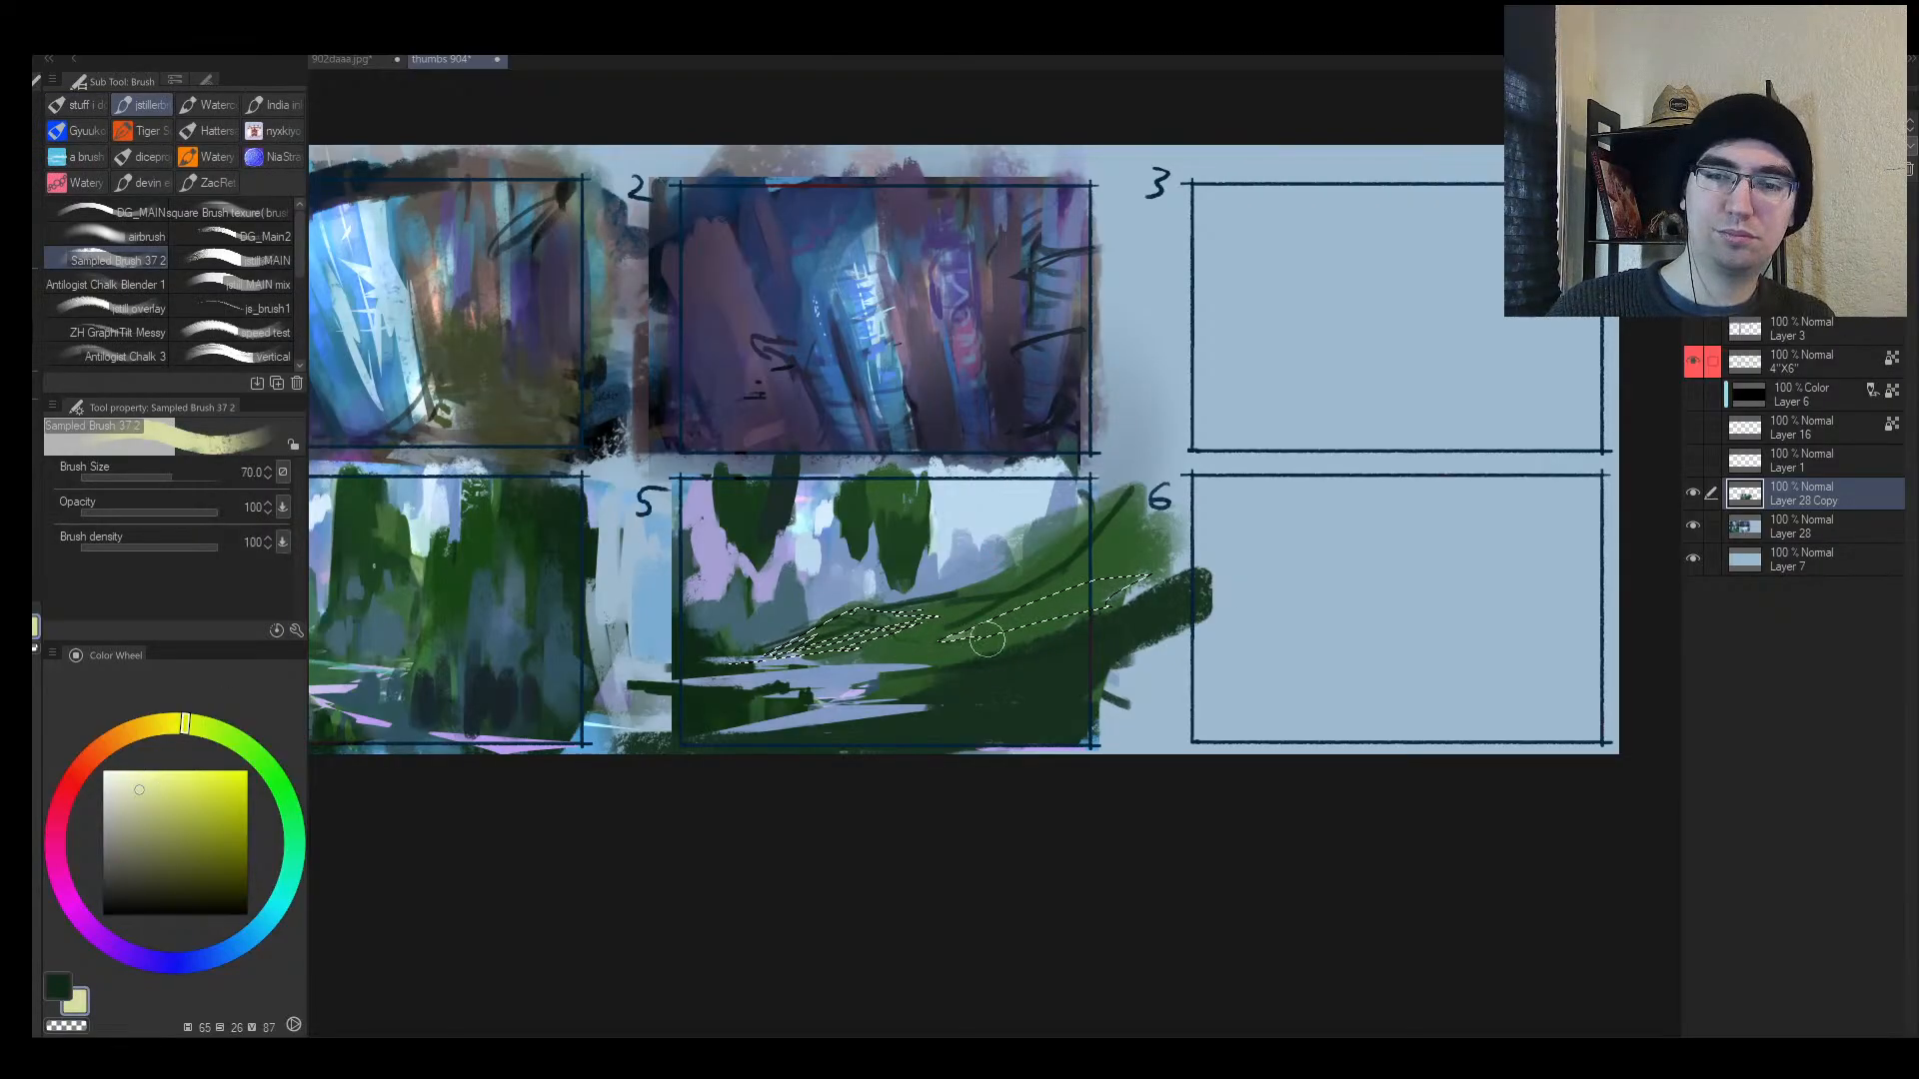
drag(986, 637, 597, 666)
Step: With the selection inverted, darken the background edge, lilac bands and right-side ground in dark blue
key(ctrl+shift+i)
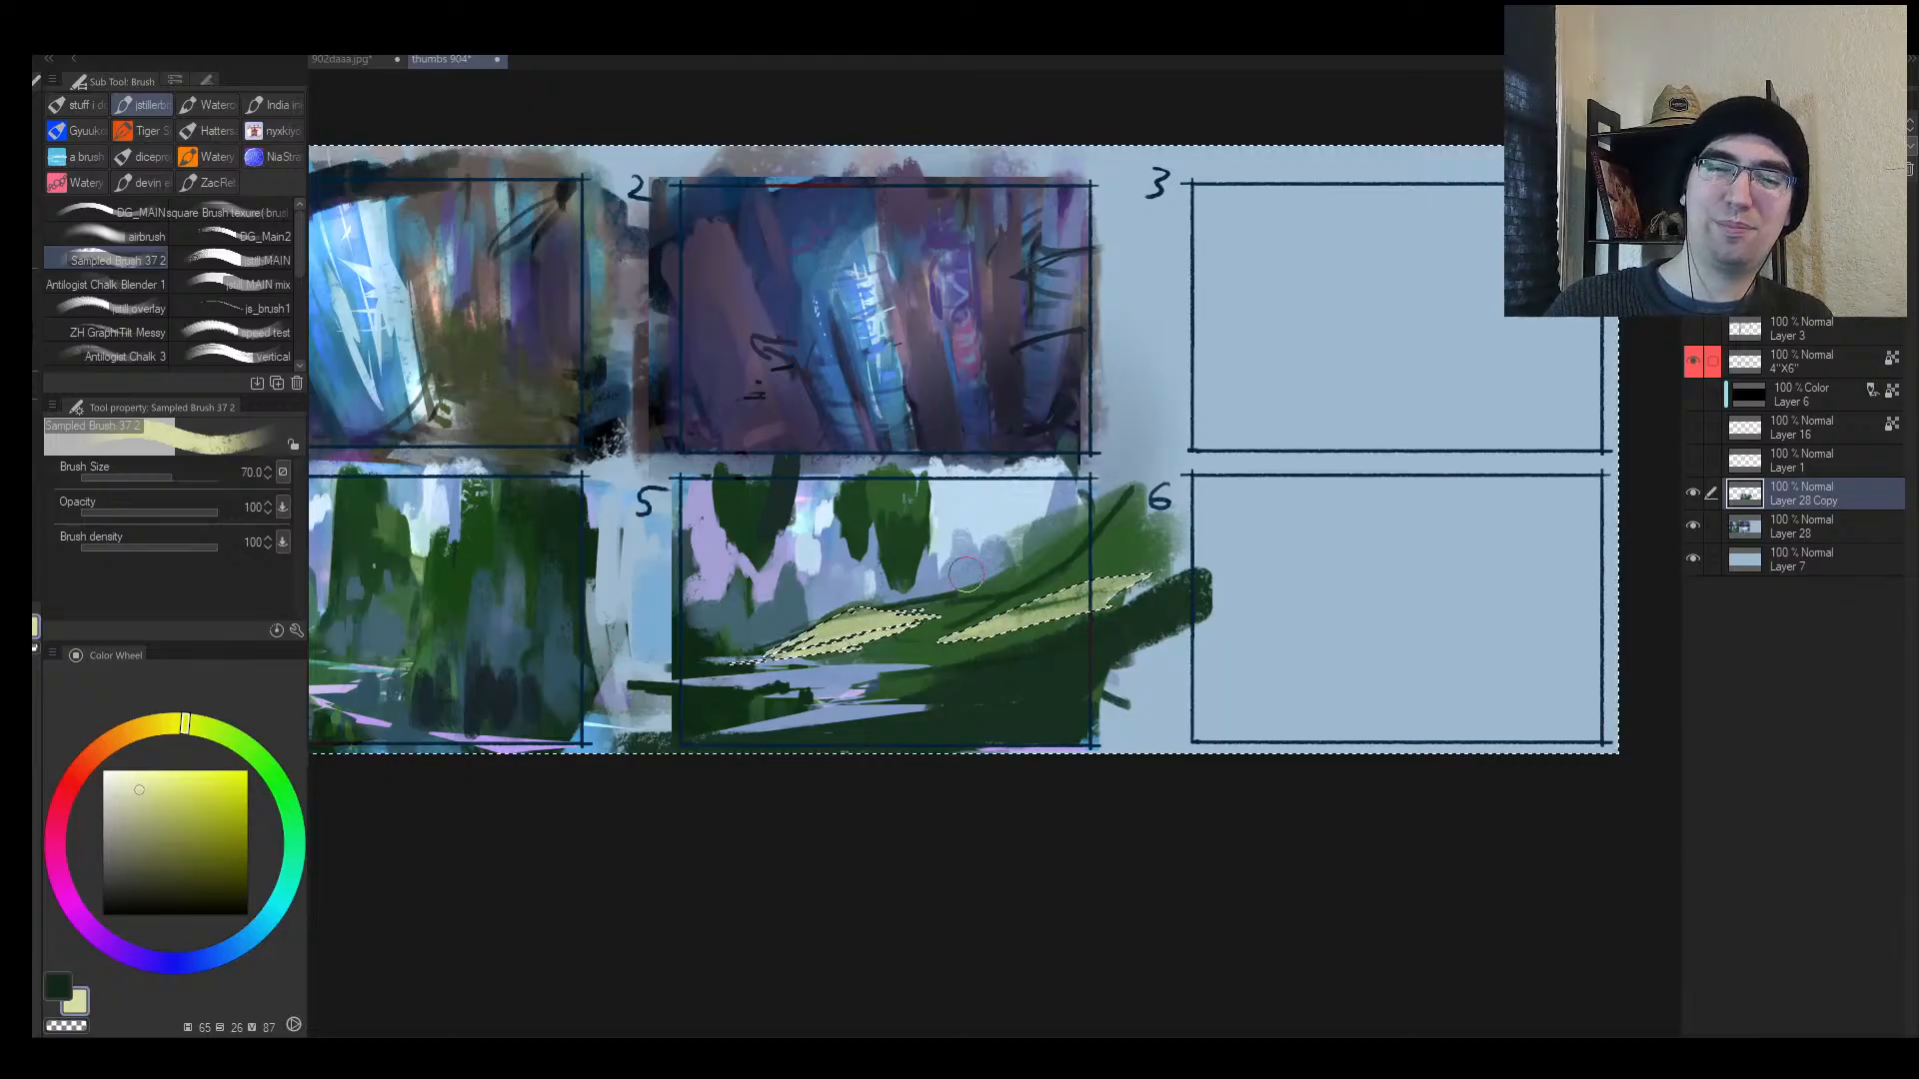
alt+click(995, 674)
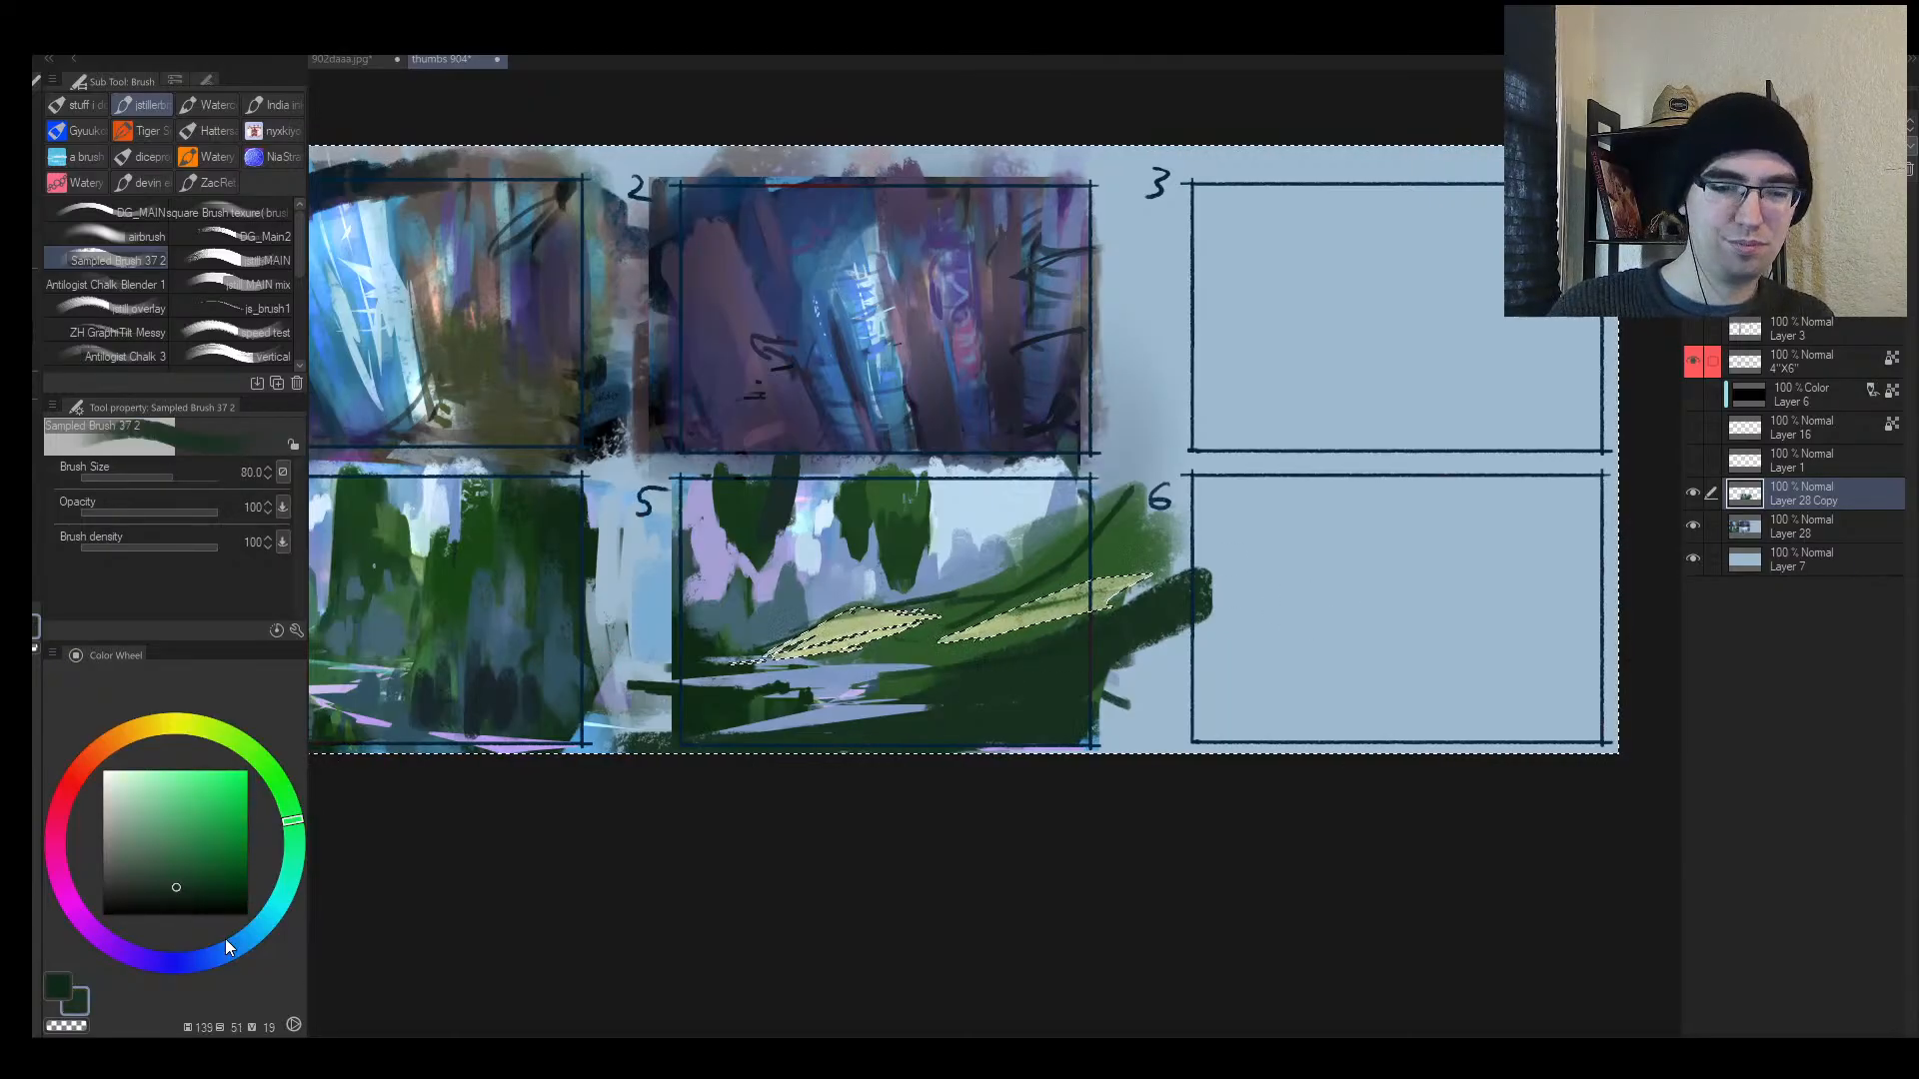
click(249, 914)
click(161, 875)
key(])
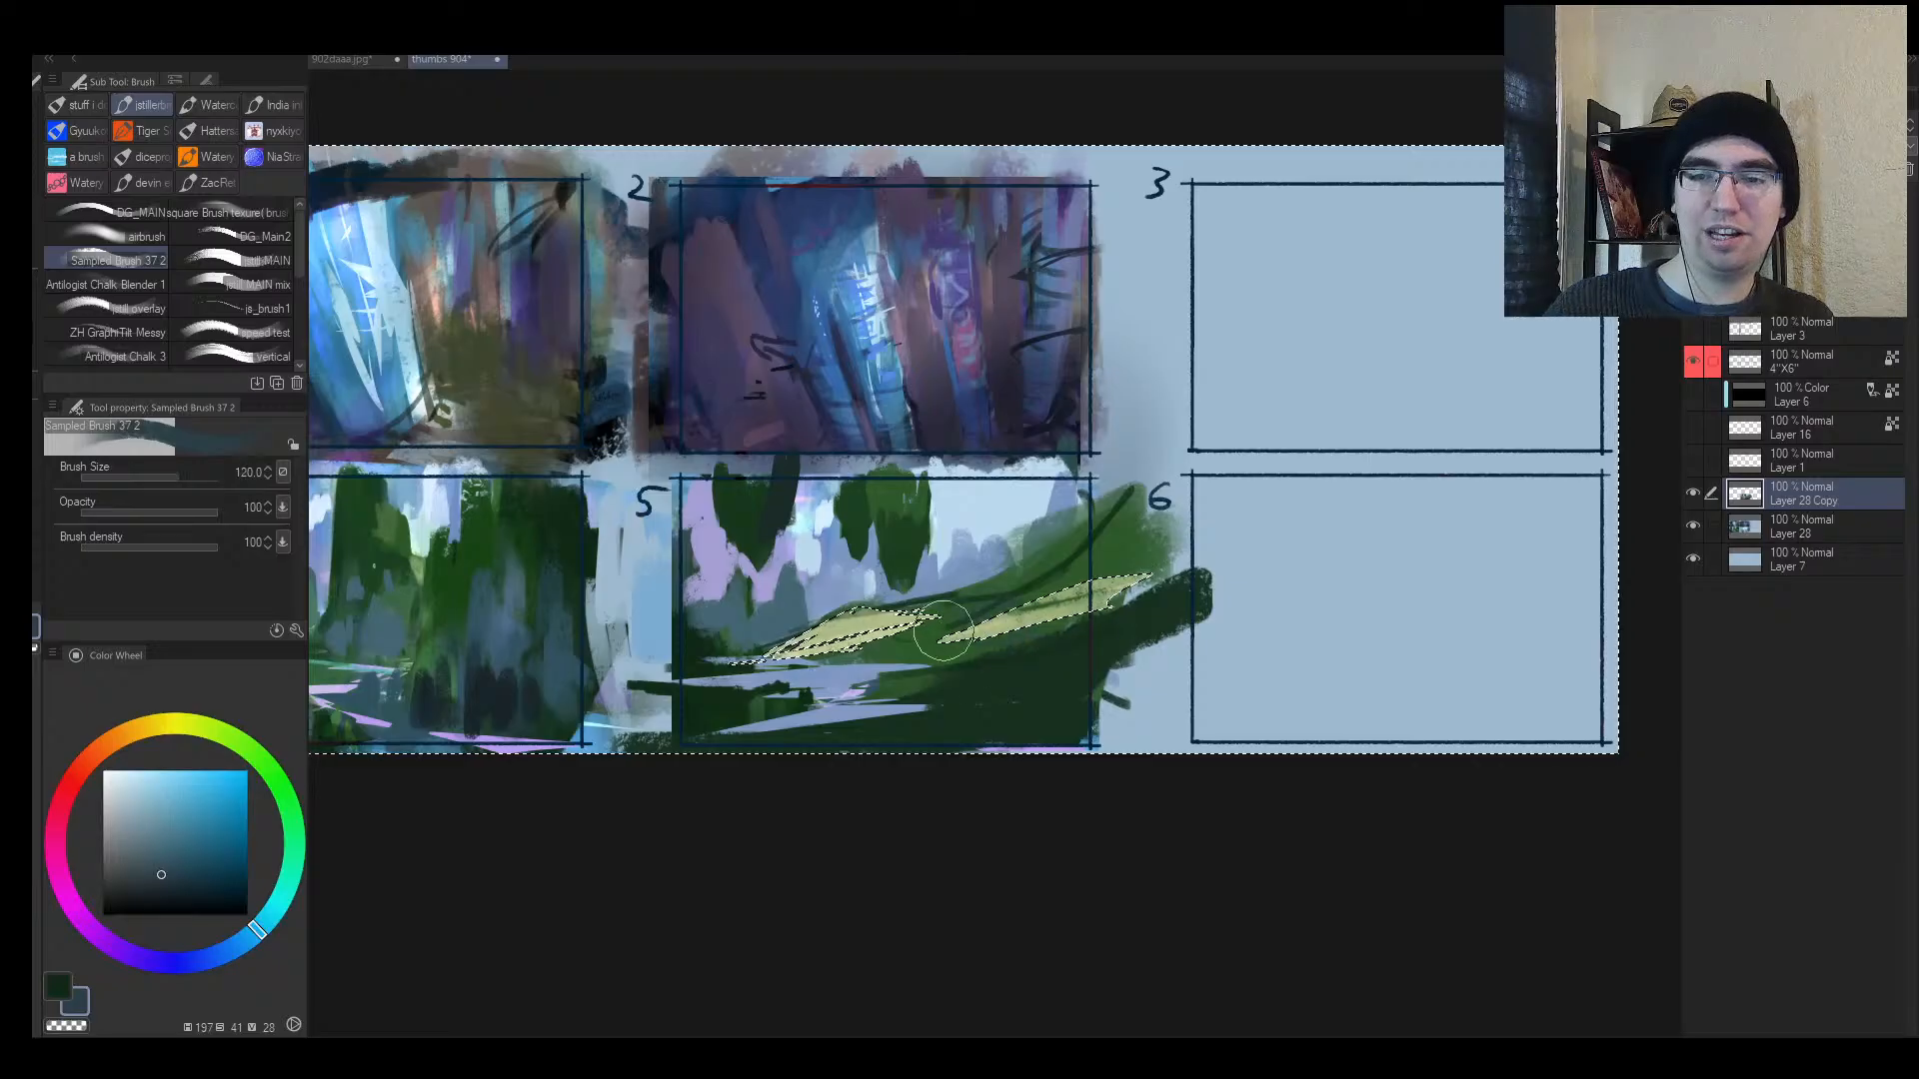
drag(689, 614, 891, 602)
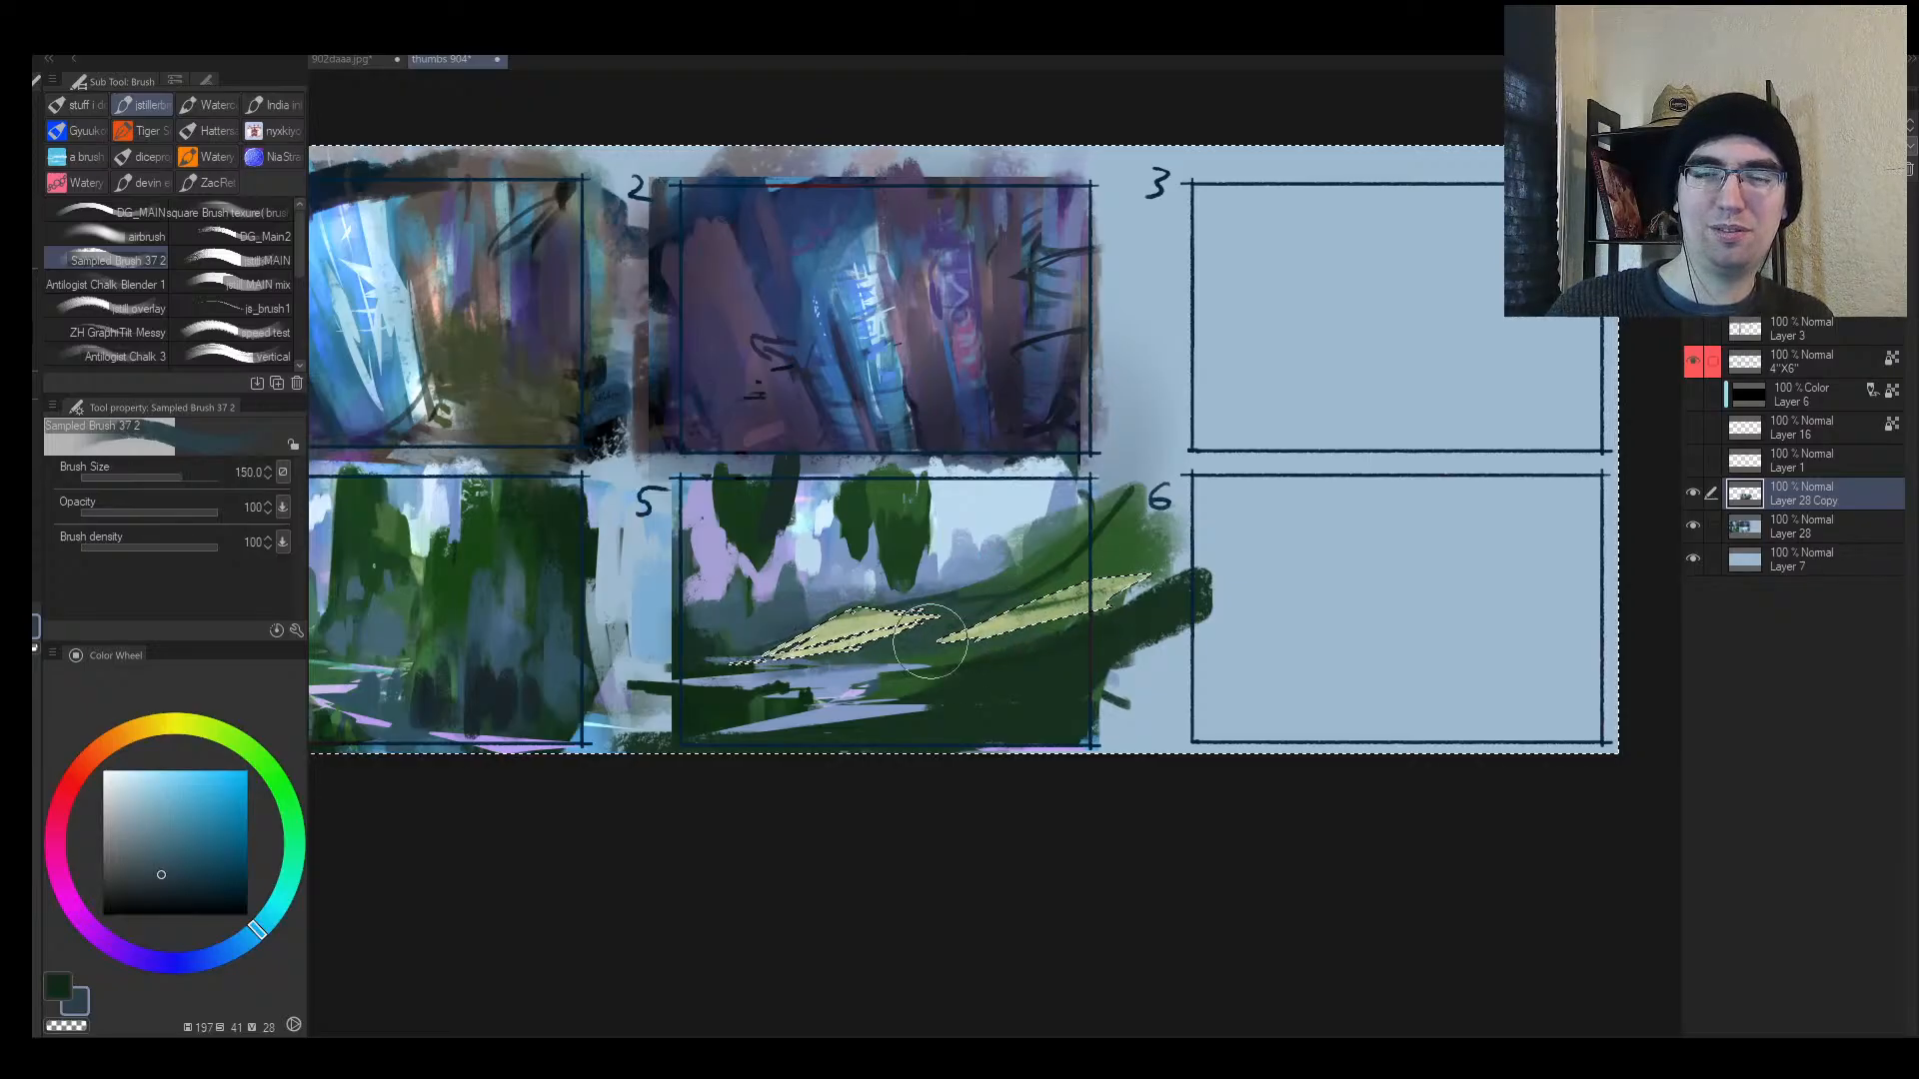
mouse_move(675, 697)
mouse_down()
mouse_move(1152, 613)
mouse_move(702, 696)
mouse_move(1041, 664)
mouse_up()
drag(801, 735, 1250, 637)
key(ctrl+d)
Step: Darken the left slope with dark teal and paint green over its dark diagonal line
key(h)
key([)
key([)
alt+click(948, 632)
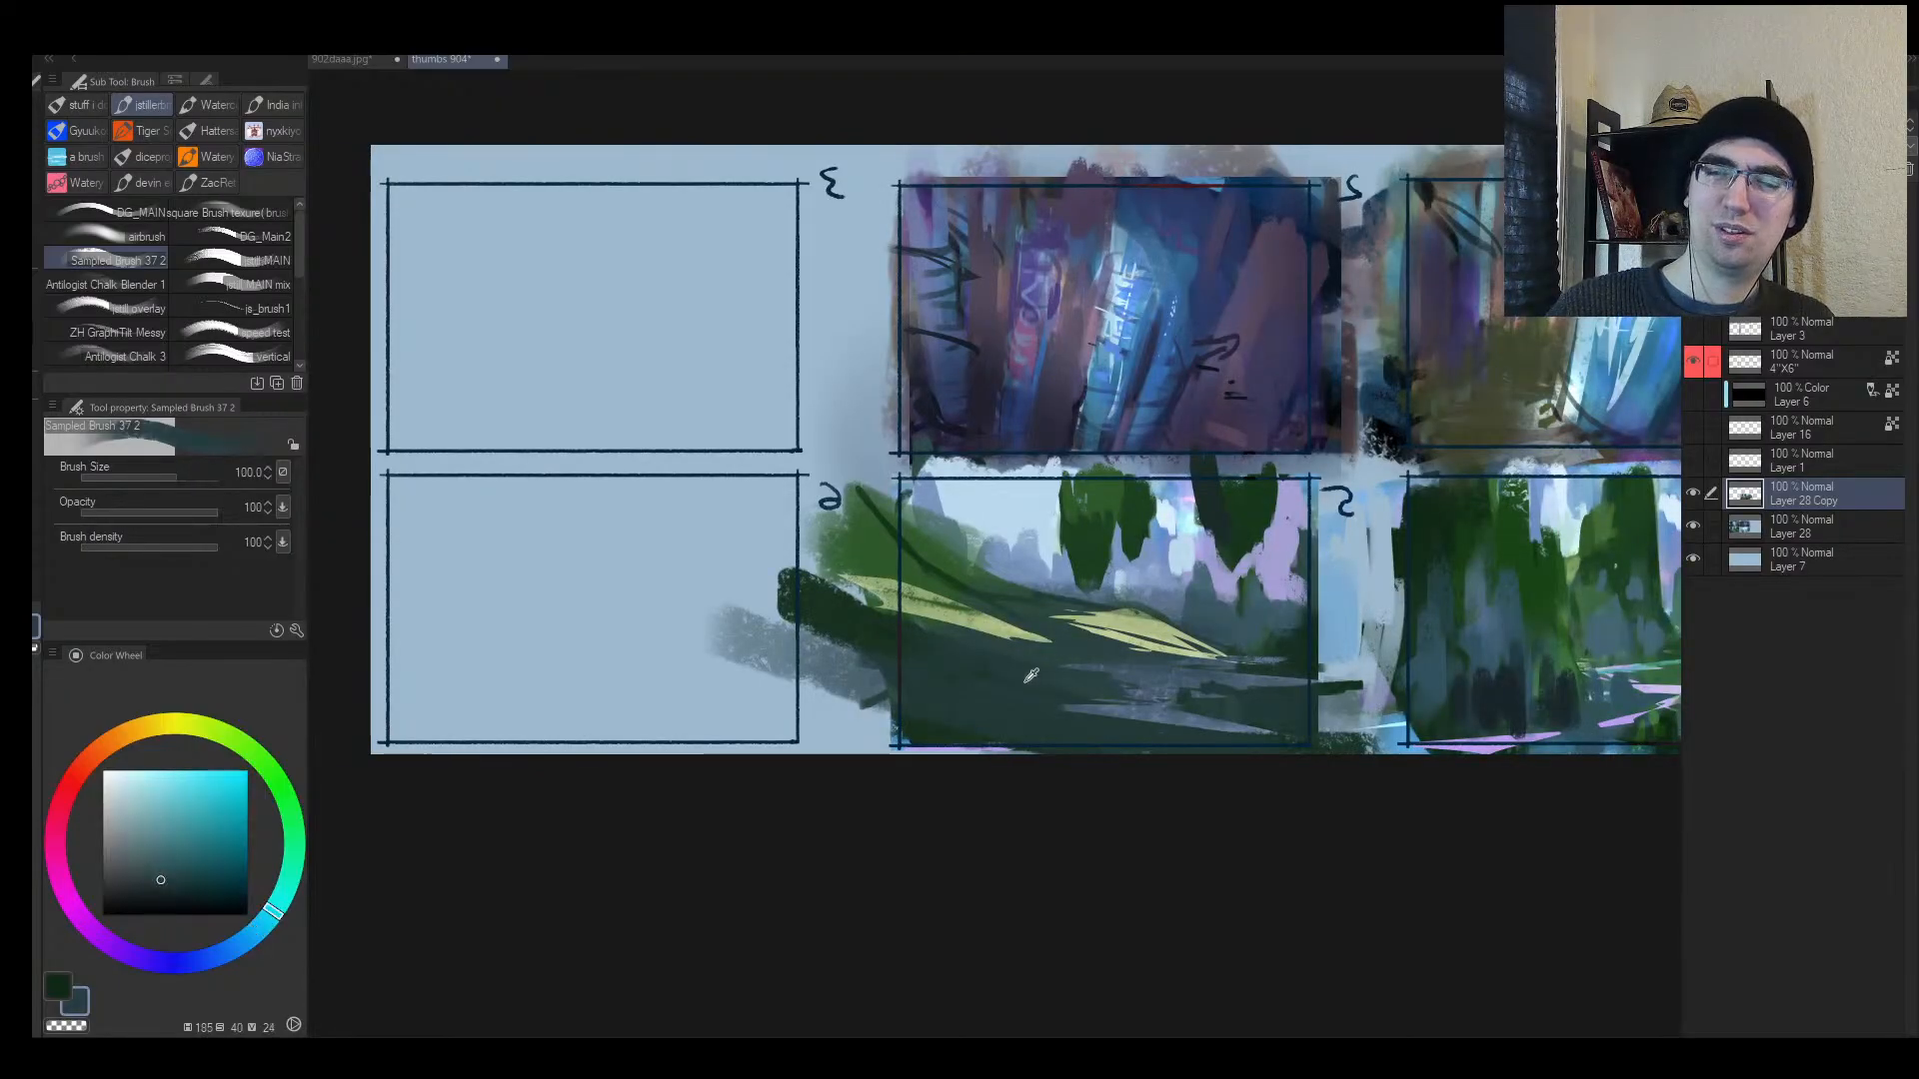
mouse_move(949, 627)
mouse_down()
mouse_move(916, 623)
mouse_move(893, 665)
mouse_up()
alt+click(935, 570)
mouse_move(902, 580)
mouse_down()
mouse_move(960, 588)
mouse_move(913, 522)
mouse_move(972, 575)
mouse_up()
alt+click(999, 555)
key(])
Step: Zoom in, extend the tree edge in green, and darken the tree with dark teal
ctrl+click(1161, 566)
alt+click(1053, 523)
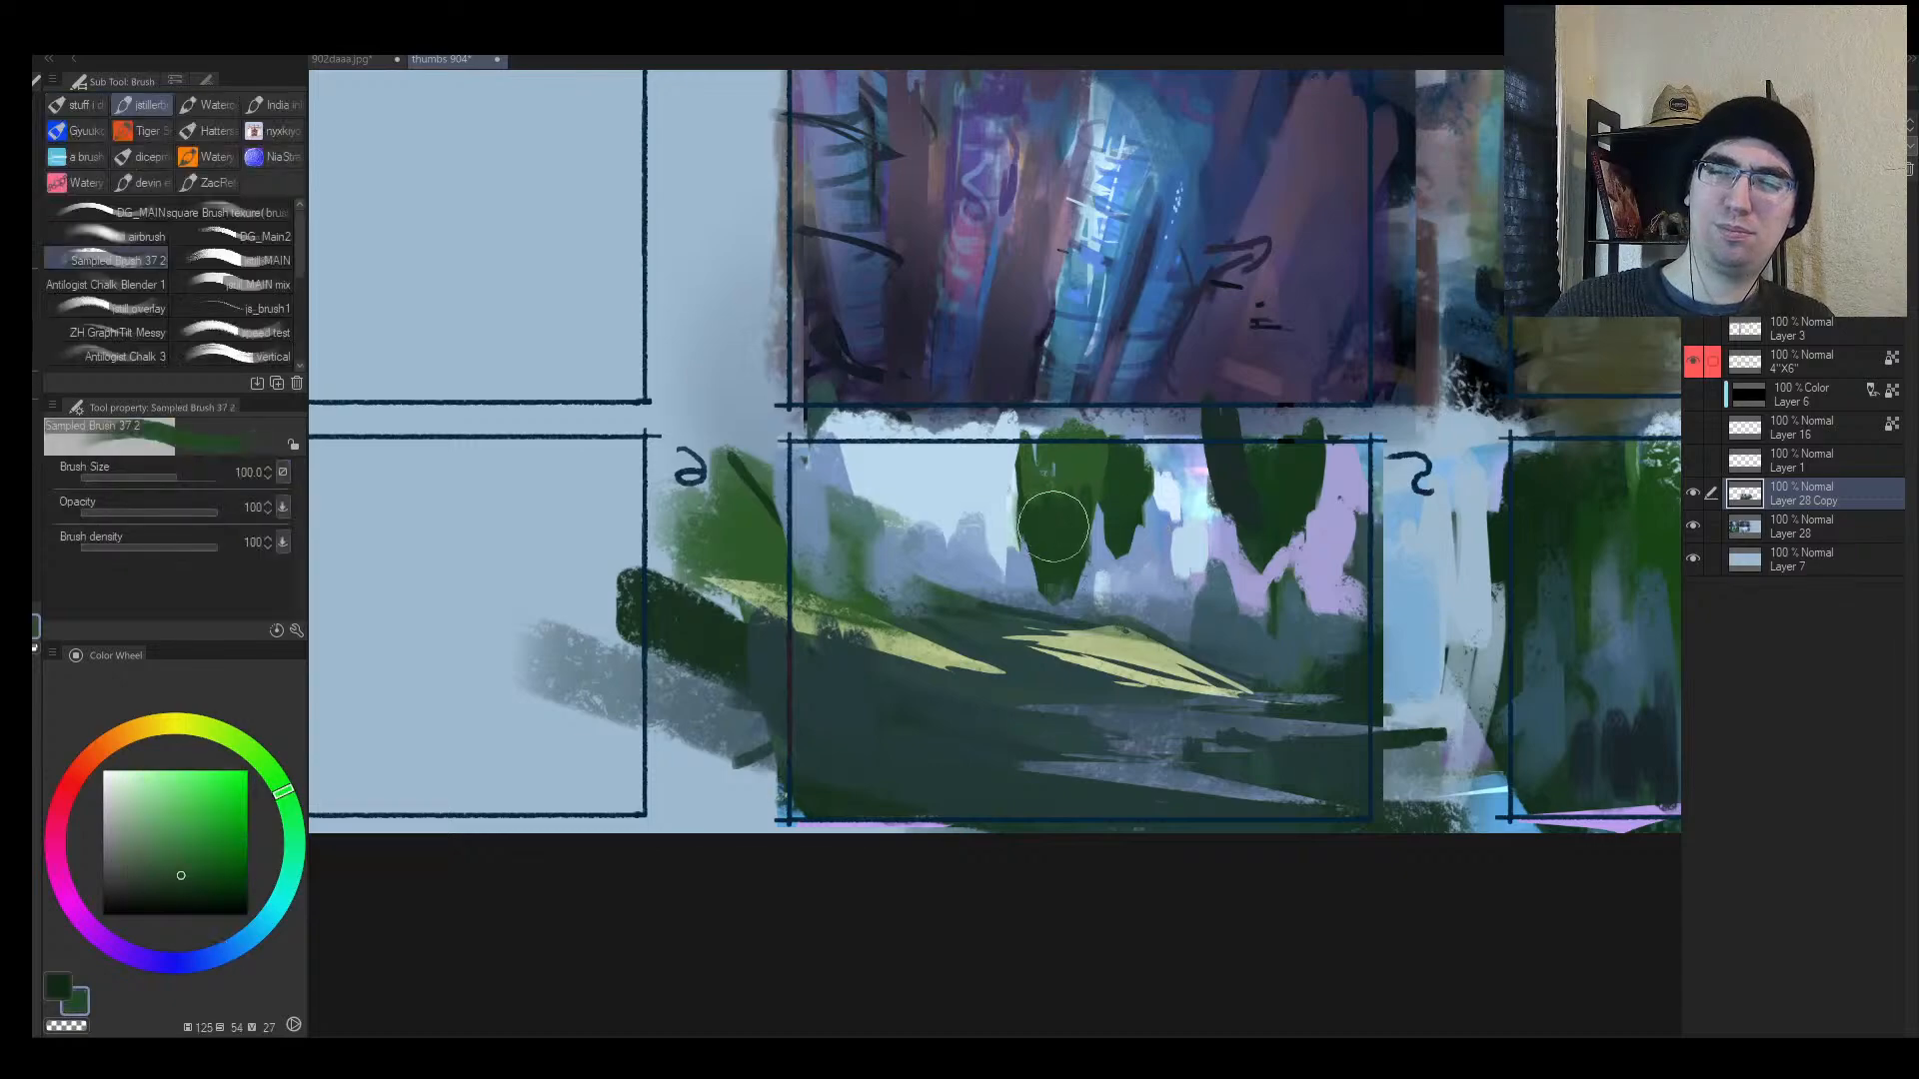
mouse_move(1051, 521)
mouse_down()
mouse_move(1027, 444)
mouse_move(1049, 489)
mouse_up()
alt+click(1252, 497)
key([)
alt+click(1045, 605)
key([)
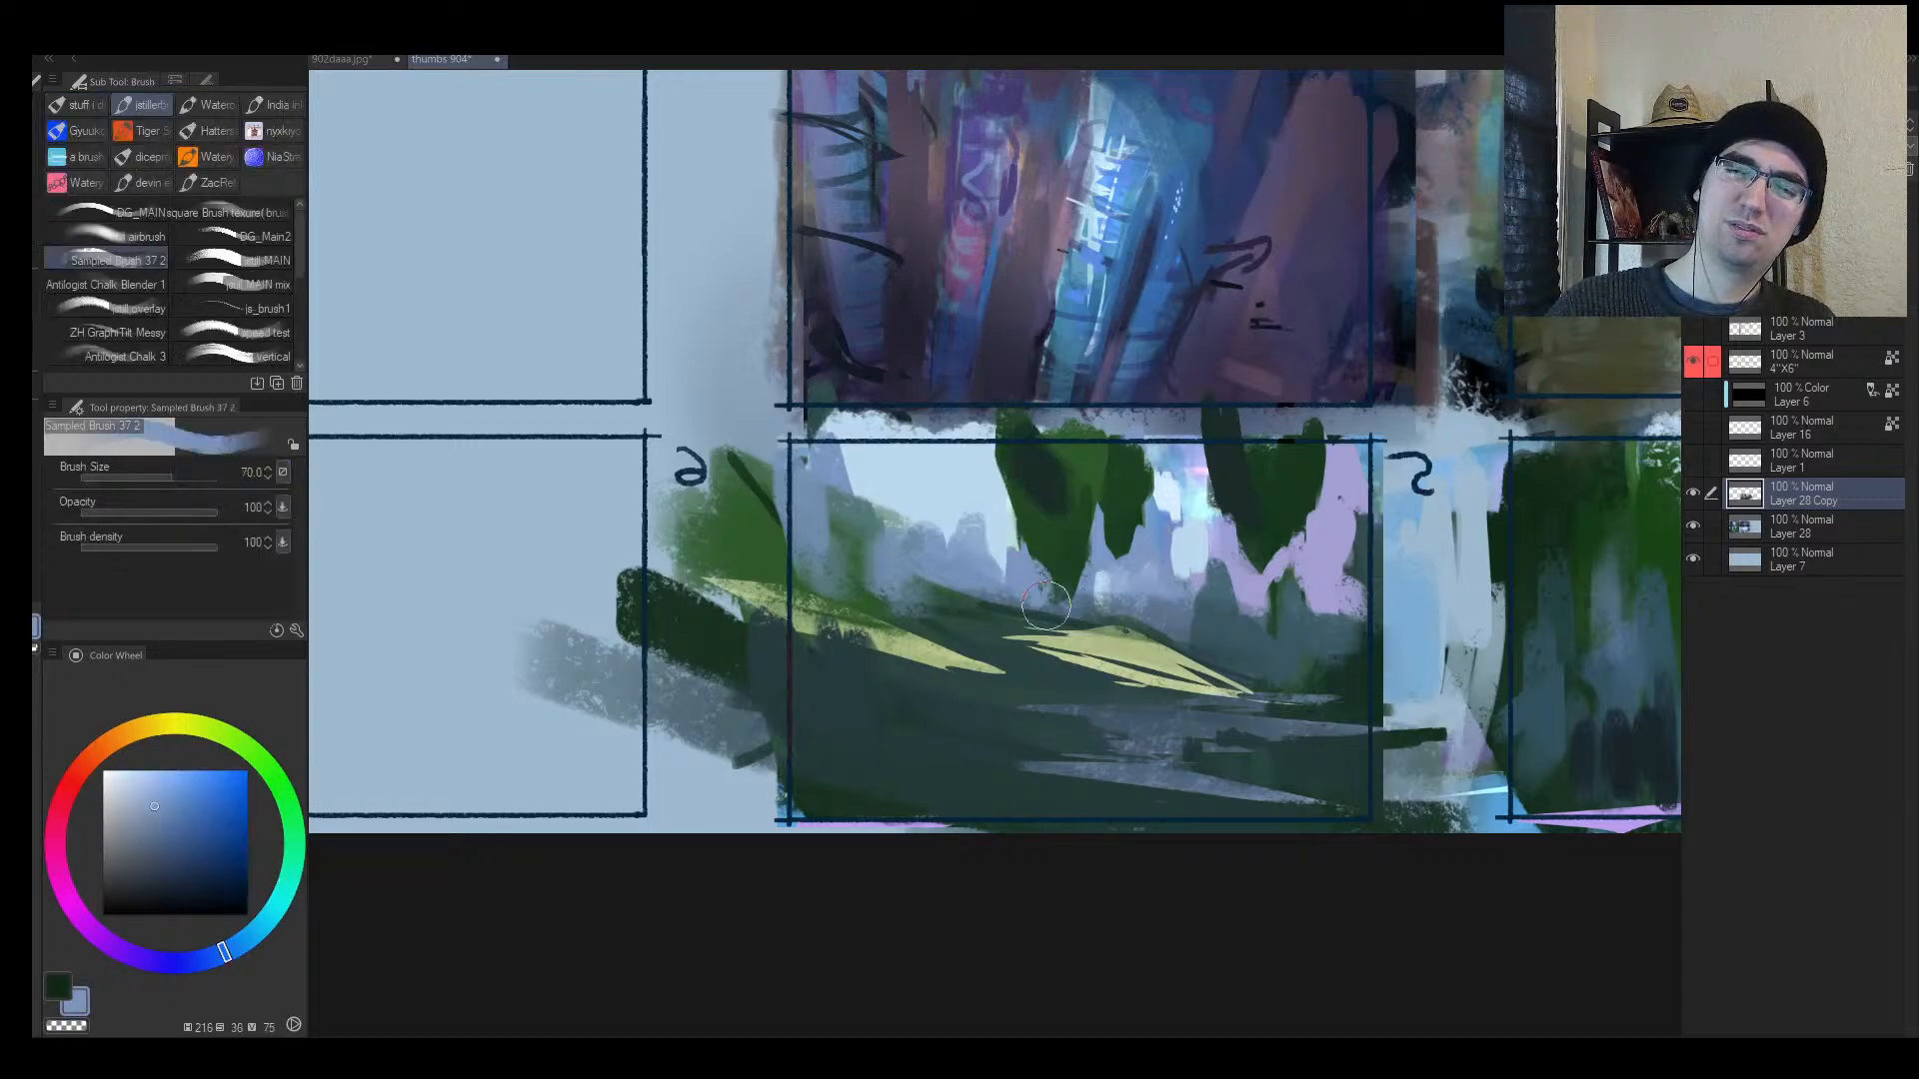
Step: Trim the right tree's lower-left edge with lavender and cover the yellow patch's top with dark teal
alt+click(1115, 527)
alt+click(1149, 535)
alt+click(1242, 519)
alt+click(1219, 545)
drag(1247, 576, 1245, 533)
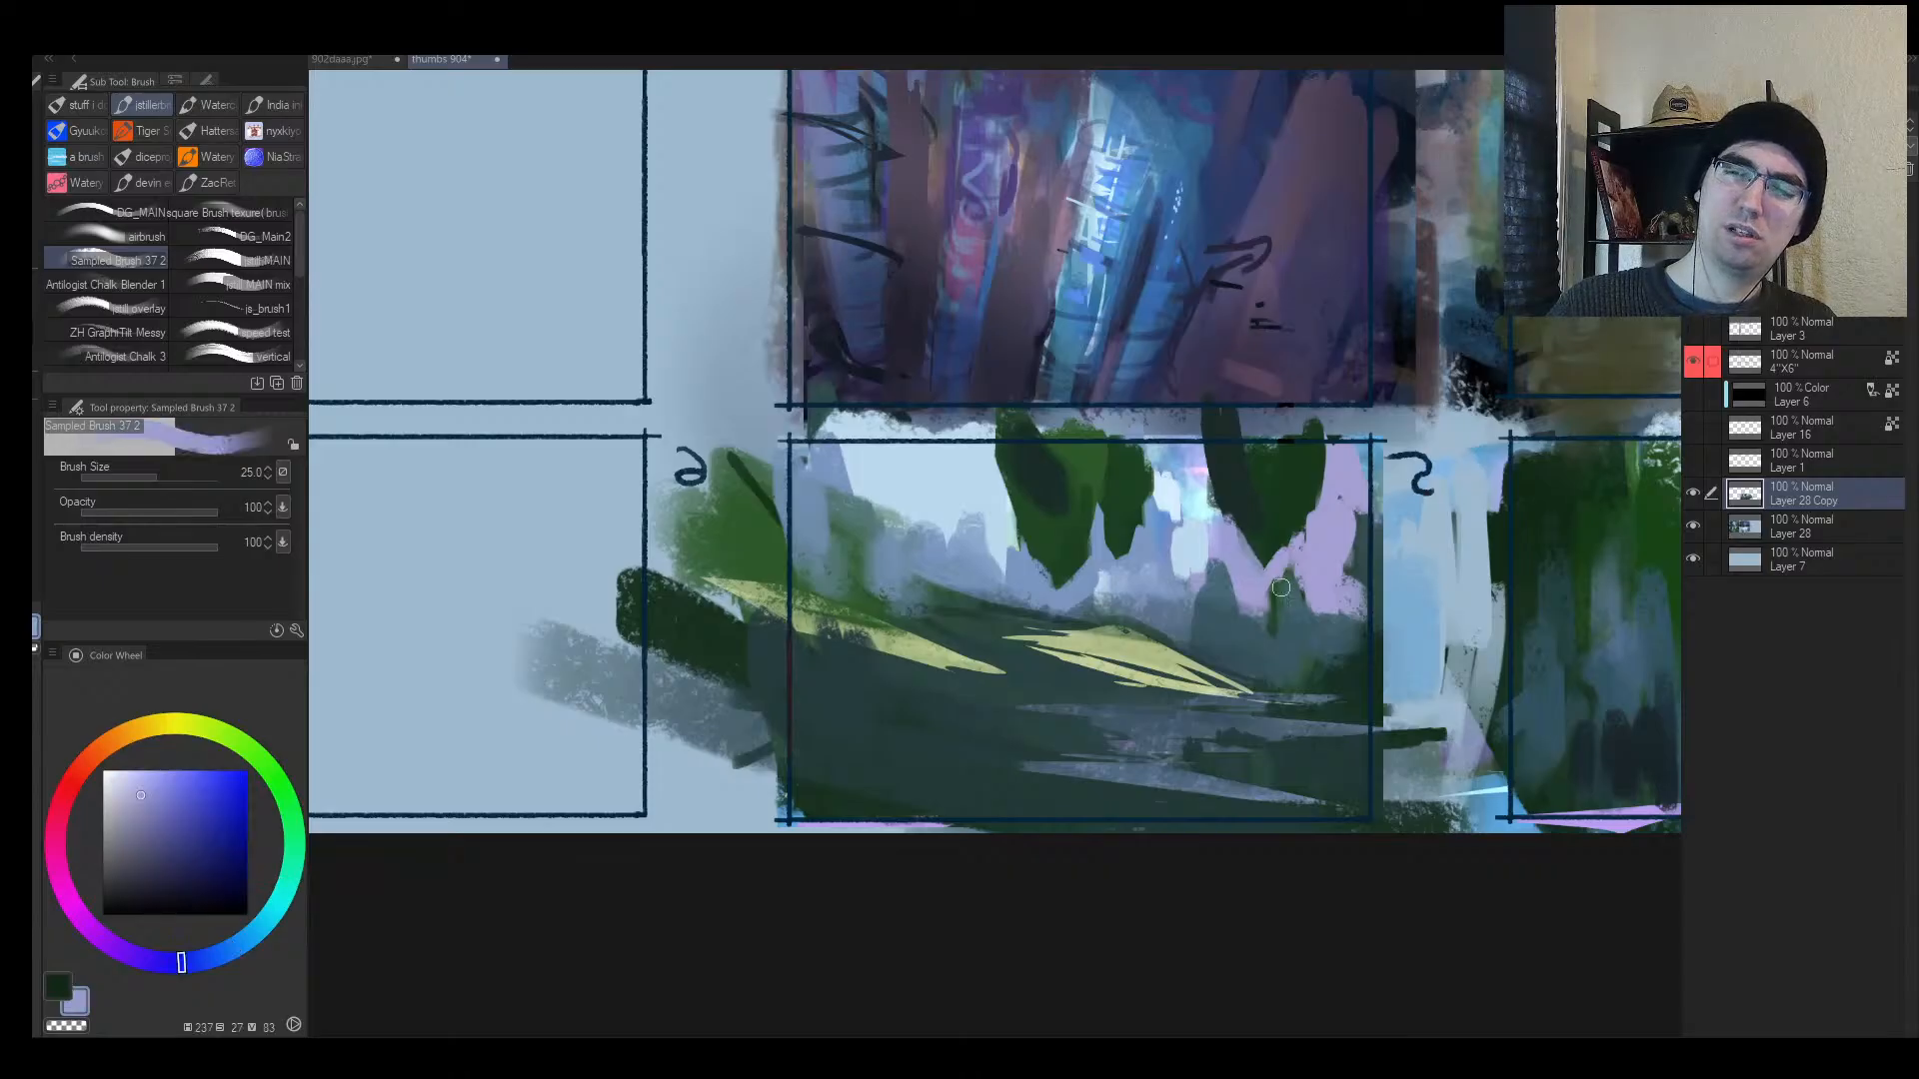
alt+click(1265, 602)
key(])
mouse_move(1120, 617)
mouse_down()
mouse_move(1068, 624)
mouse_move(1161, 640)
mouse_up()
Step: Adjust the yellow-green tone and trim the yellow patch's left tip and edge with dark blue-grey
key(h)
alt+click(849, 659)
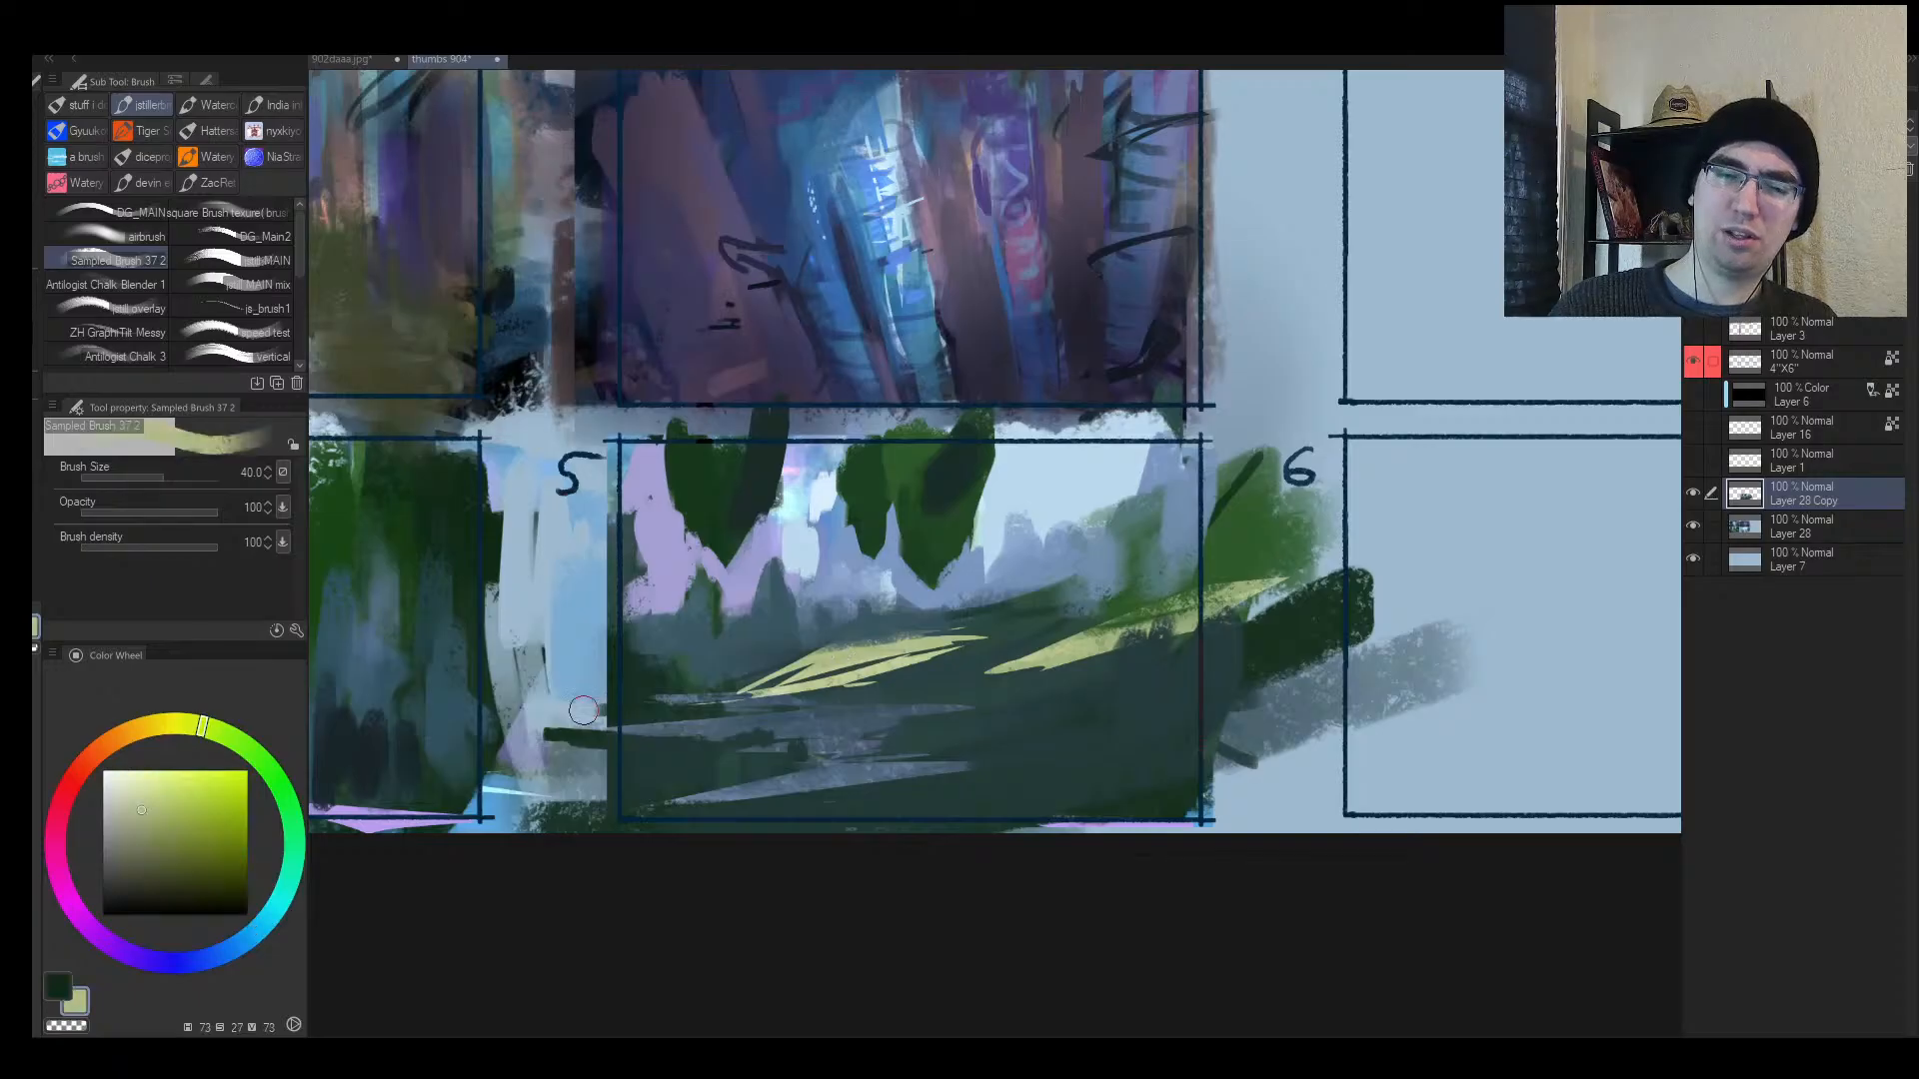
click(166, 775)
click(151, 773)
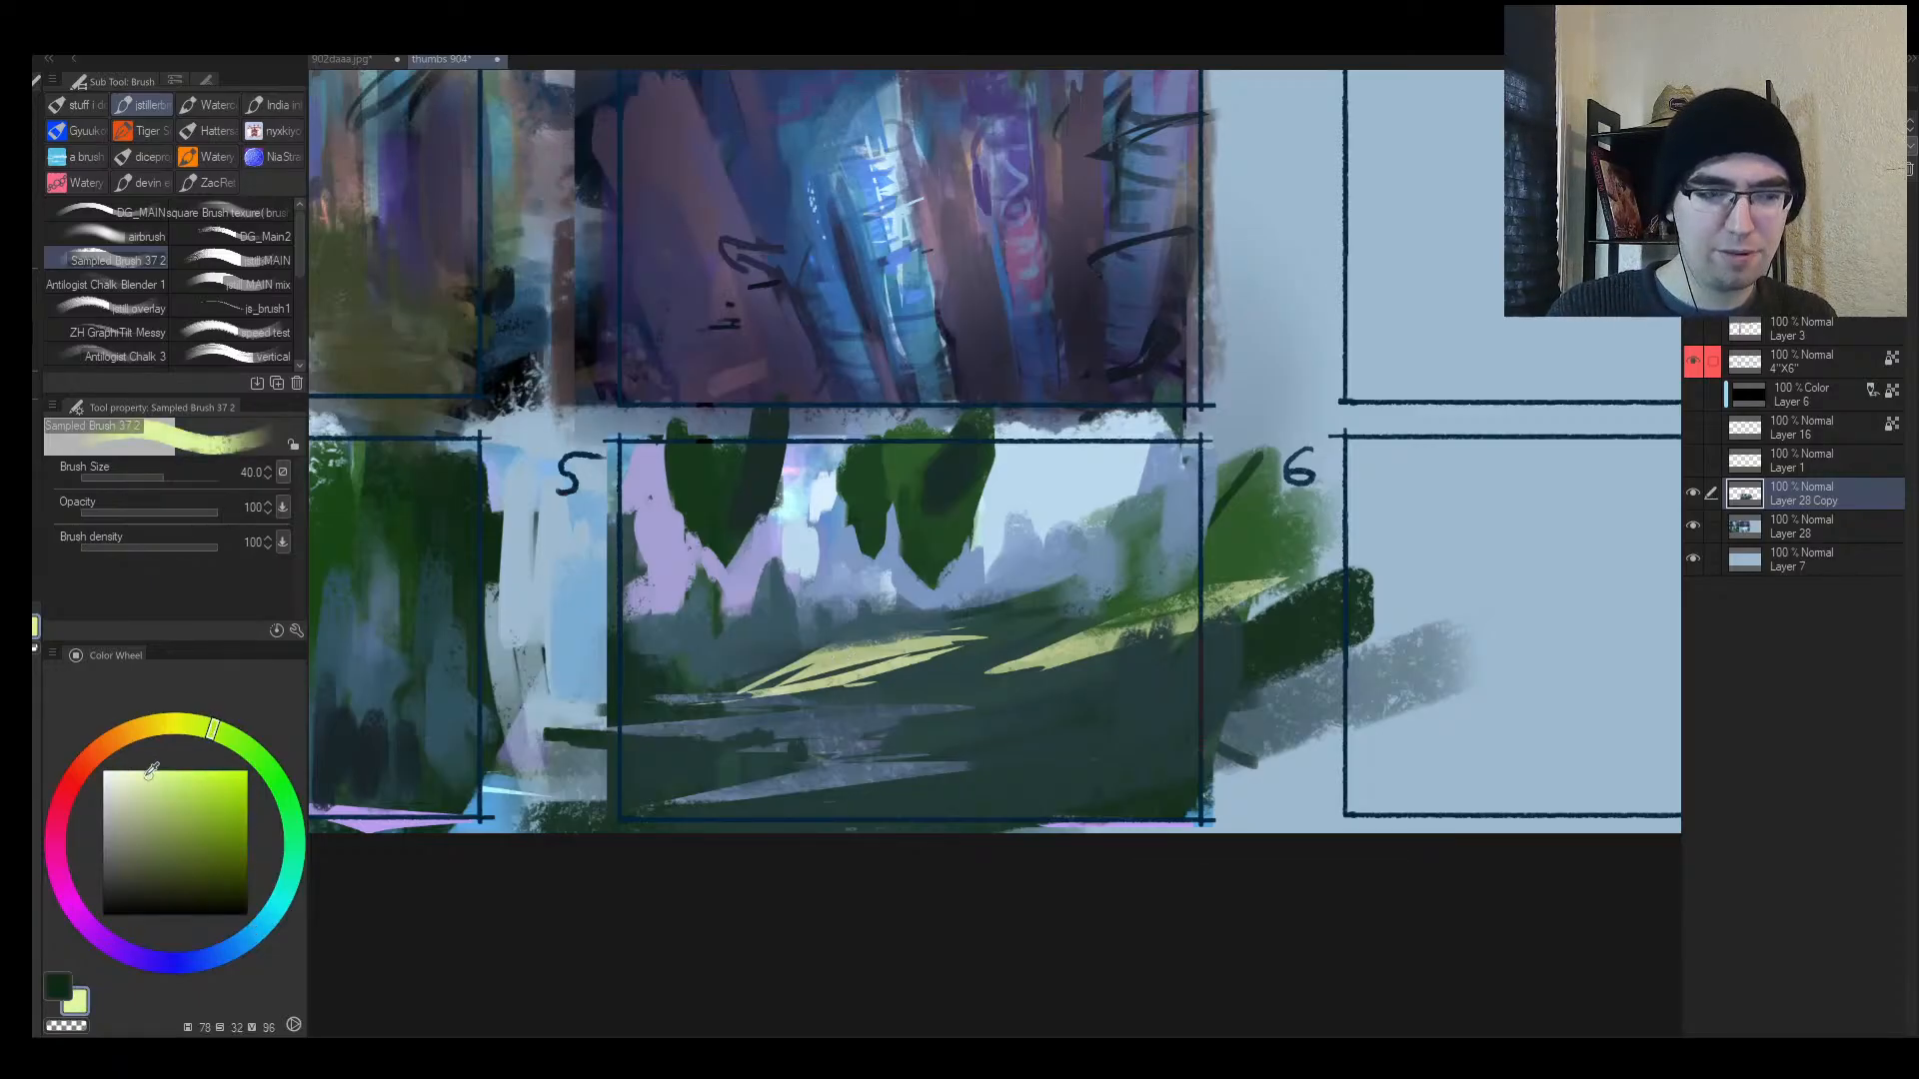
key(bracketleft)
key(bracketleft)
key(bracketleft)
key(bracketleft)
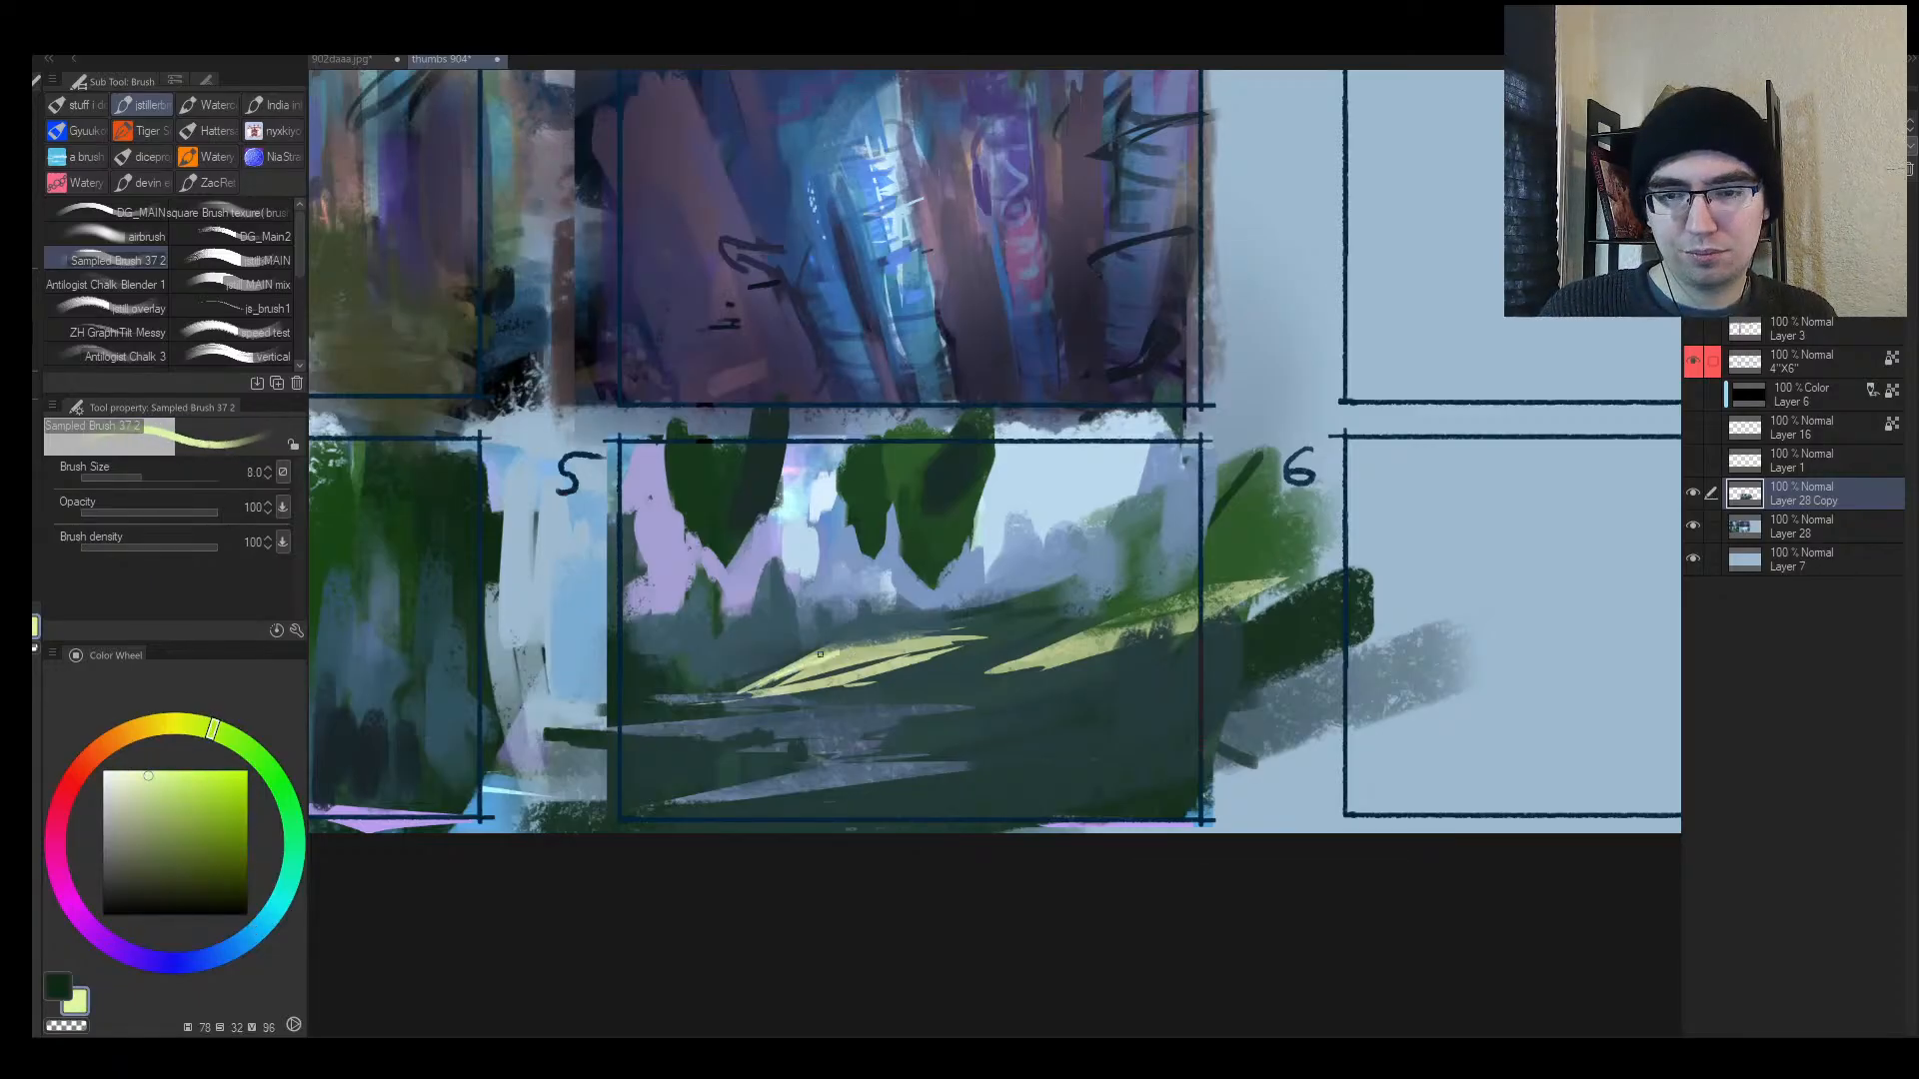
alt+click(732, 680)
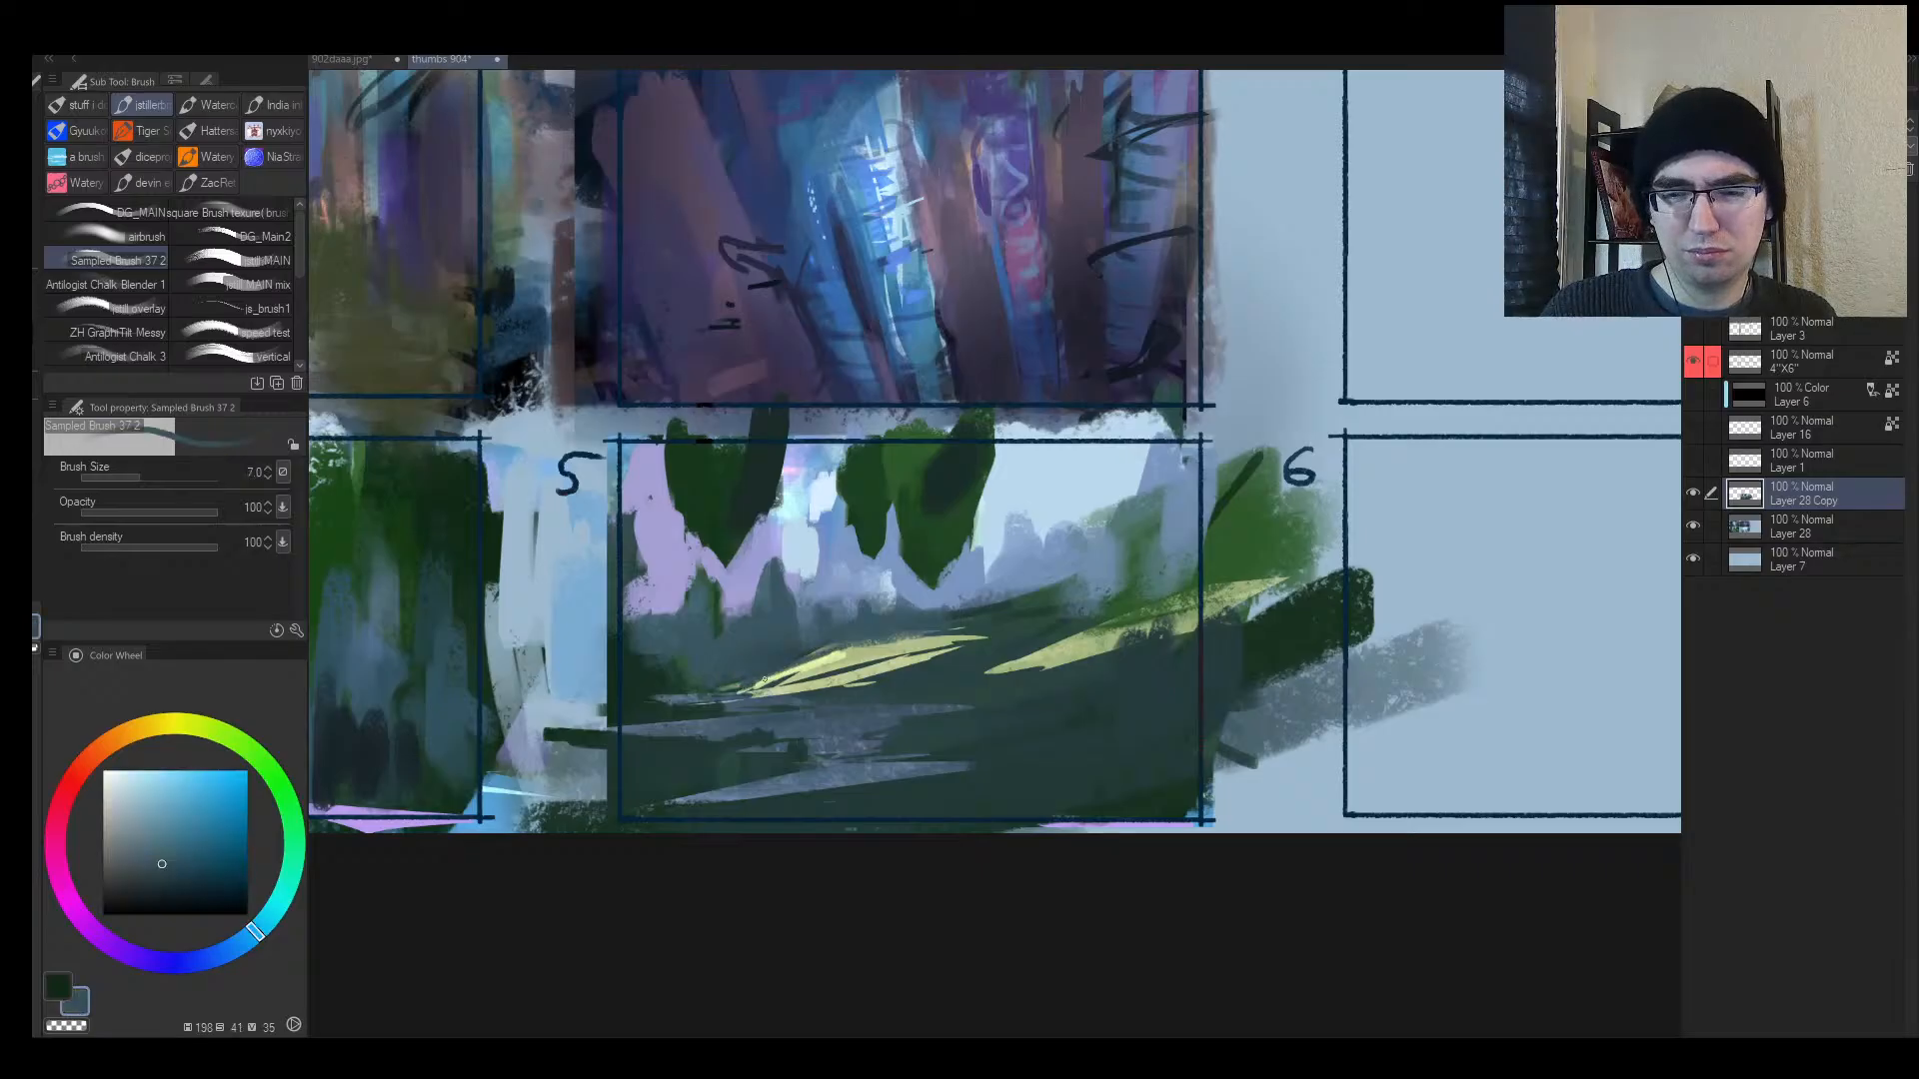
drag(765, 679, 810, 665)
drag(740, 695, 943, 654)
alt+click(1041, 557)
key(bracketright)
alt+click(1071, 505)
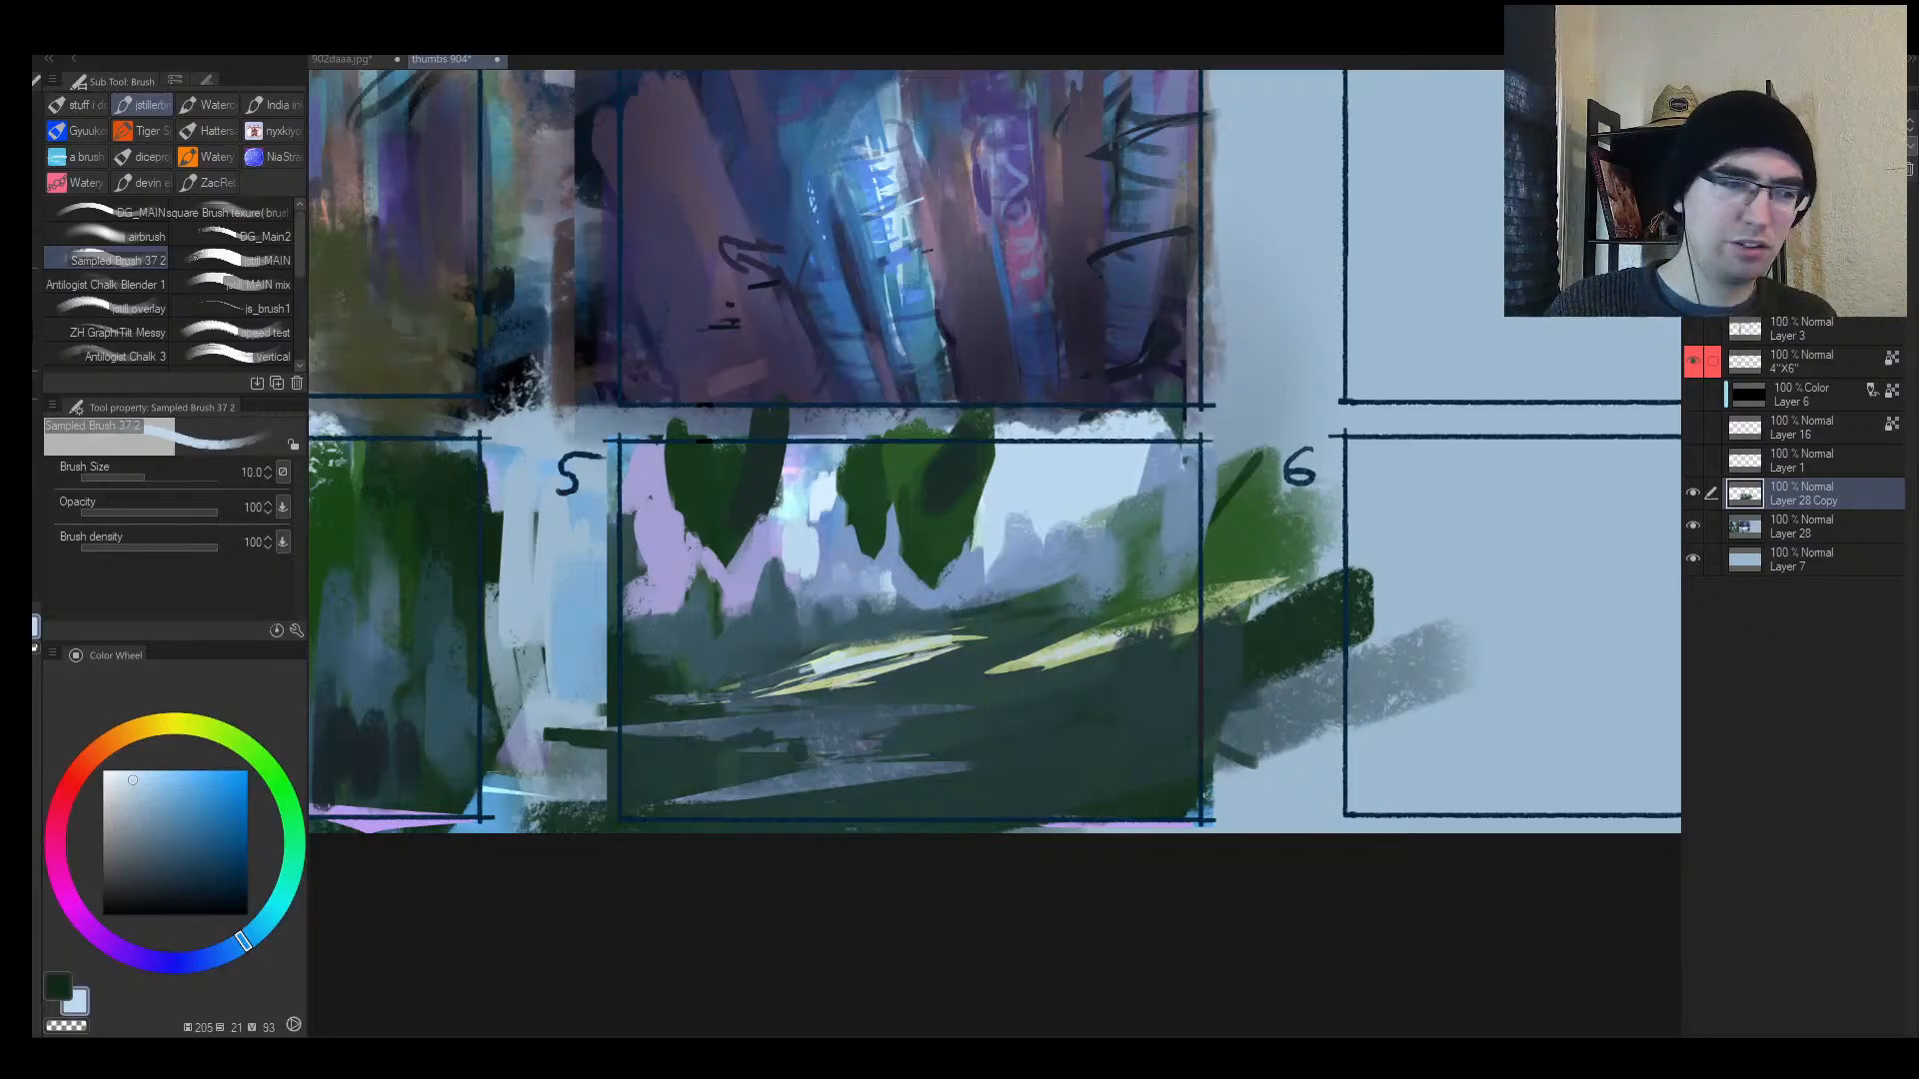
Step: Reframe the landscape thumbnail and paint a short vertical stroke in darker blue
key(alt+space)
mouse_move(1105, 640)
mouse_down()
mouse_move(1121, 623)
mouse_move(1072, 646)
mouse_up()
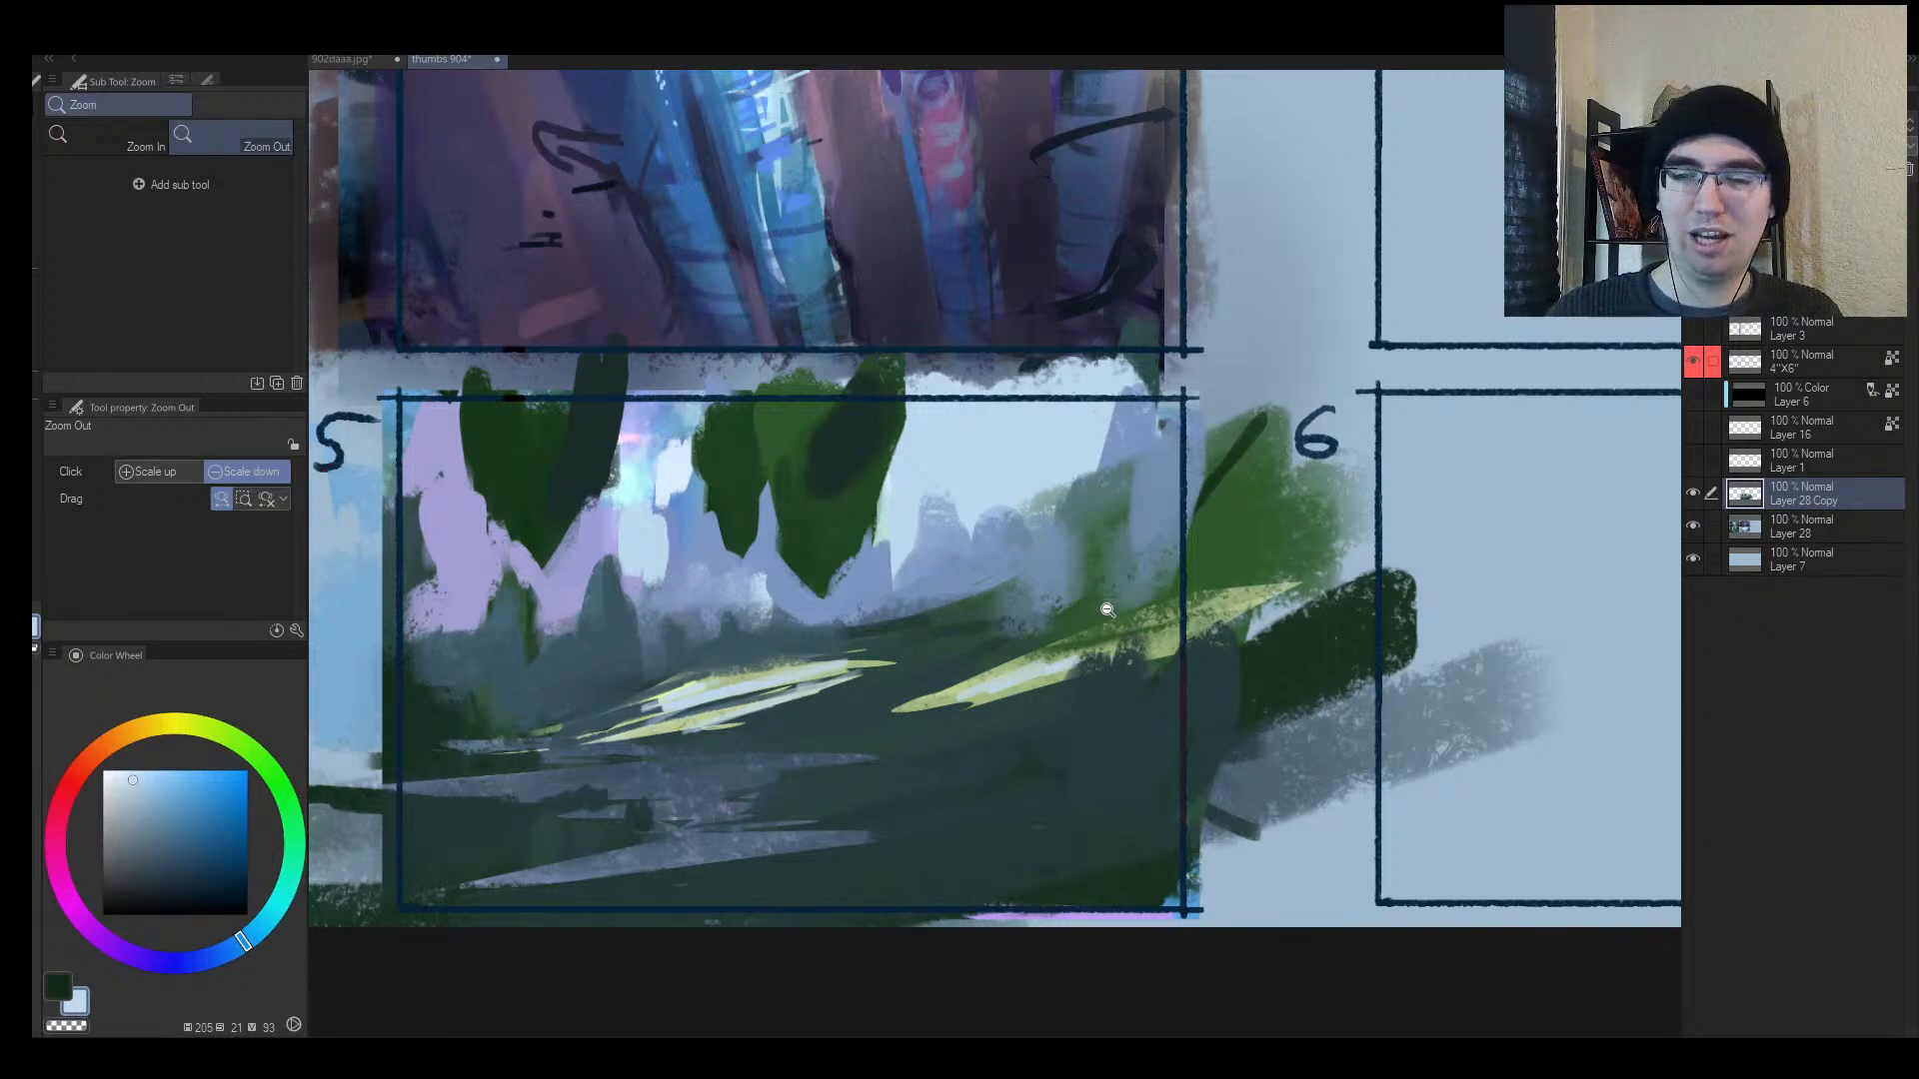
drag(1062, 643, 1132, 589)
key(h)
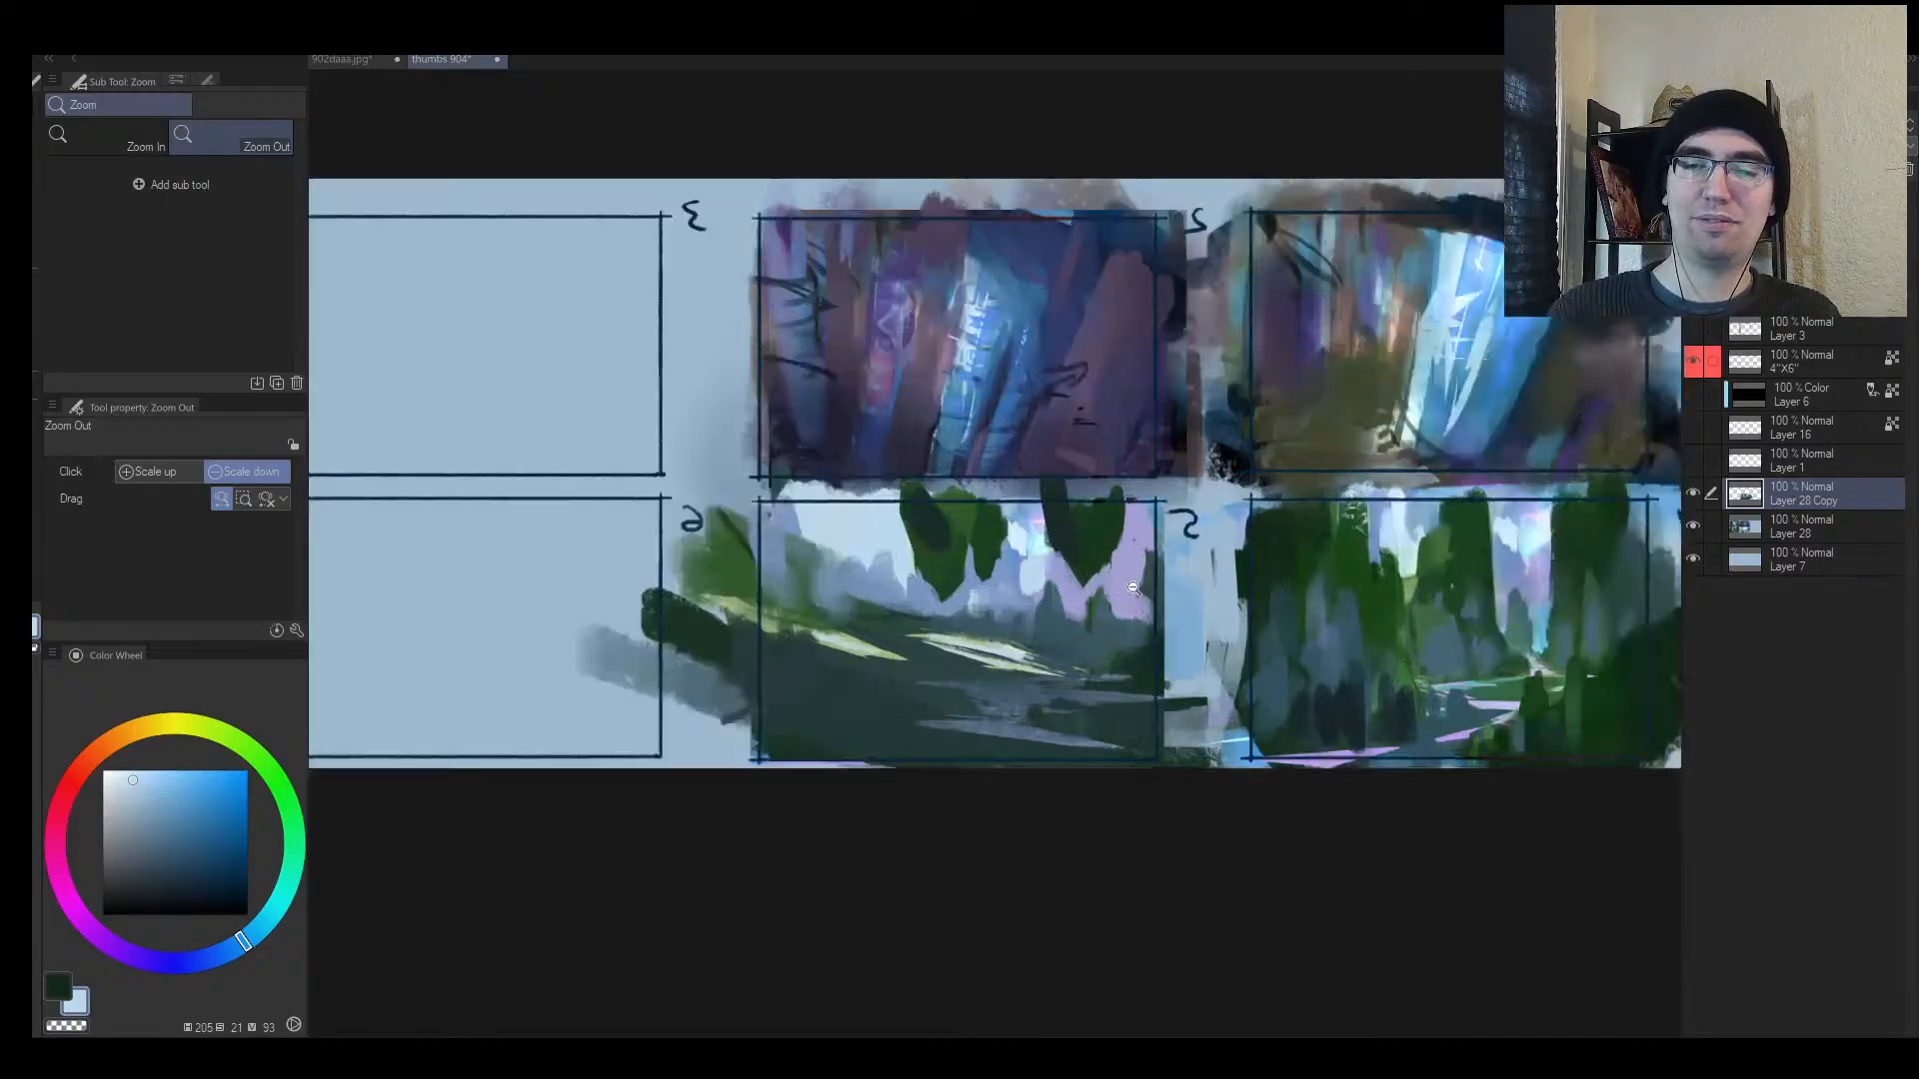
scroll(1132, 589, up, 1)
key(b)
alt+click(968, 588)
key(bracketright)
key(bracketright)
key(bracketright)
drag(962, 597, 965, 636)
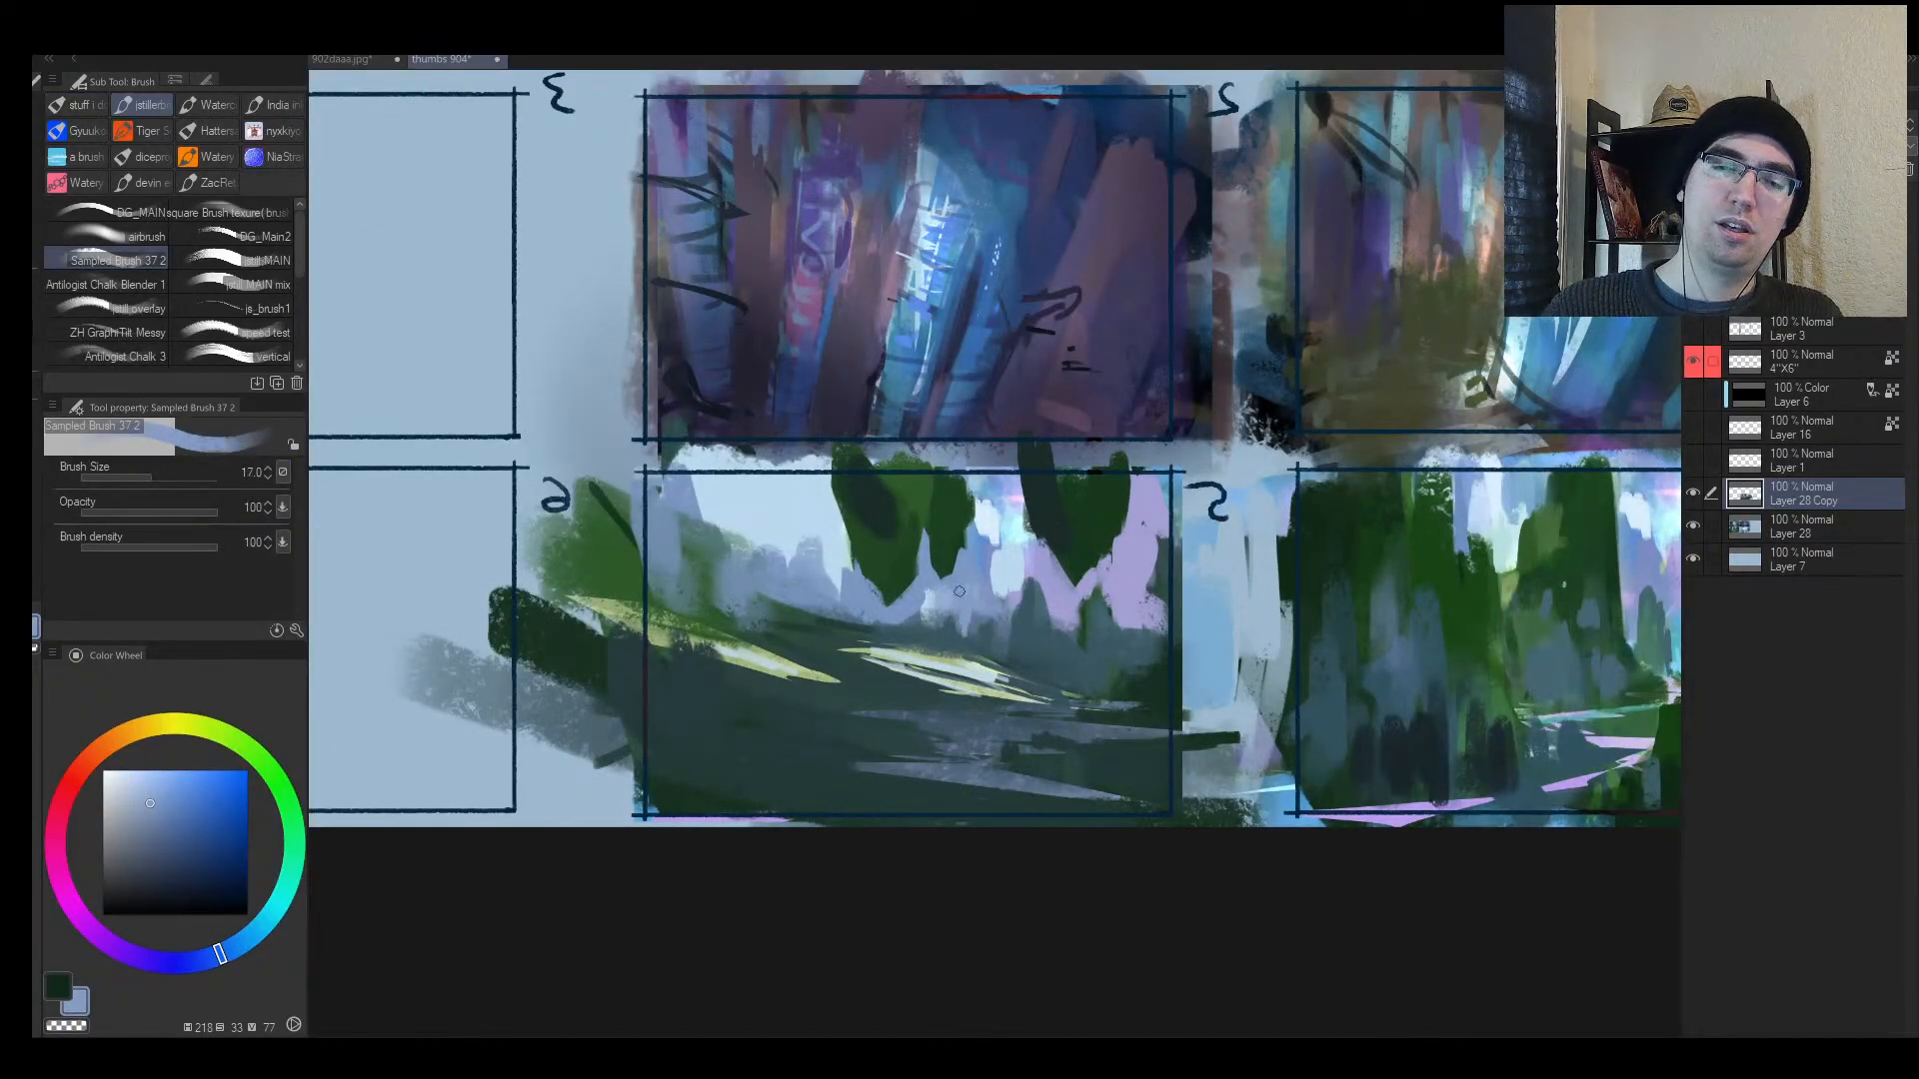
Step: Dab dark green, then paint blue-grey tree shapes into the background and over thumbnail 6's left edge
alt+click(812, 614)
key(bracketright)
mouse_move(790, 578)
mouse_down()
mouse_move(811, 618)
mouse_move(821, 600)
mouse_move(780, 565)
mouse_move(706, 557)
mouse_up()
alt+click(935, 624)
key(bracketright)
key(bracketright)
mouse_move(681, 492)
mouse_down()
mouse_move(694, 584)
mouse_move(719, 520)
mouse_move(767, 580)
mouse_move(786, 567)
mouse_move(844, 612)
mouse_move(914, 627)
mouse_up()
key(bracketleft)
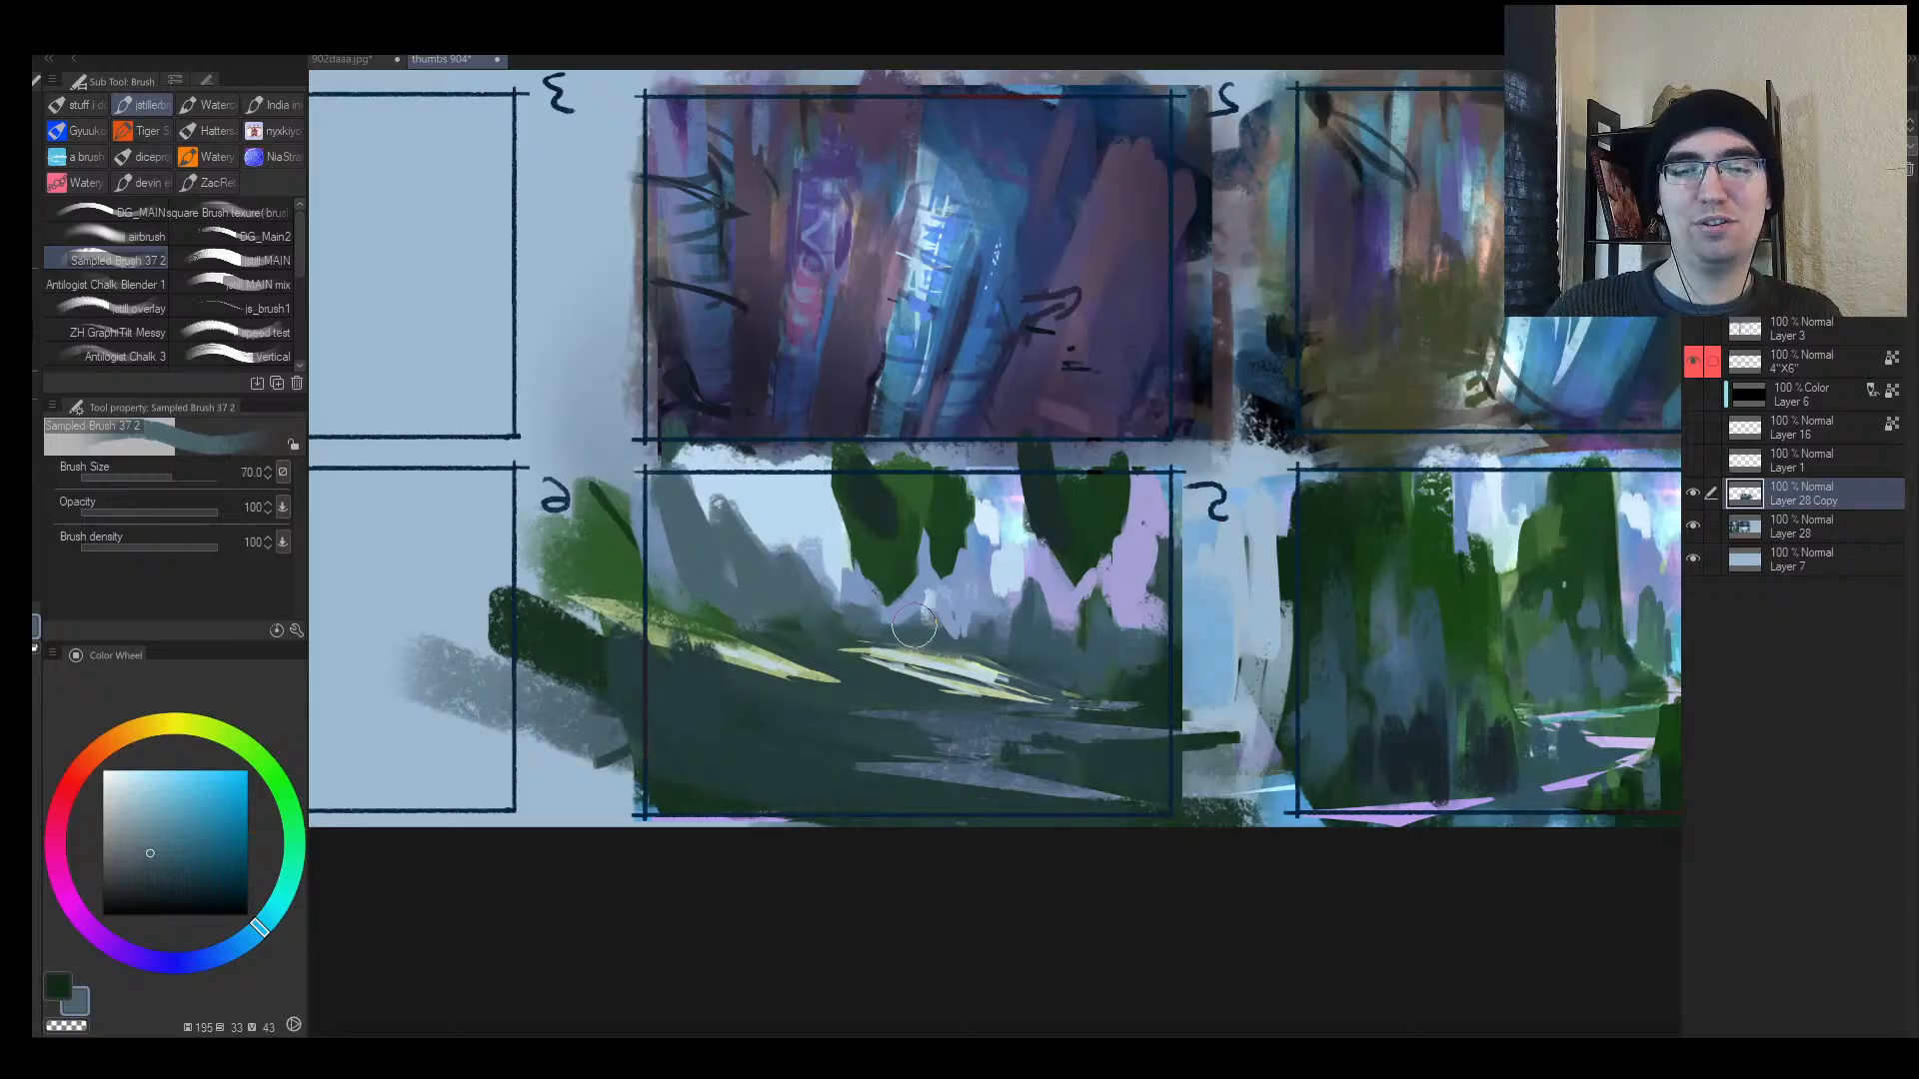
alt+click(782, 601)
mouse_move(667, 583)
mouse_down()
mouse_move(611, 520)
mouse_move(694, 608)
mouse_move(701, 689)
mouse_move(599, 559)
mouse_move(782, 716)
mouse_move(804, 696)
mouse_move(746, 722)
mouse_up()
alt+click(718, 668)
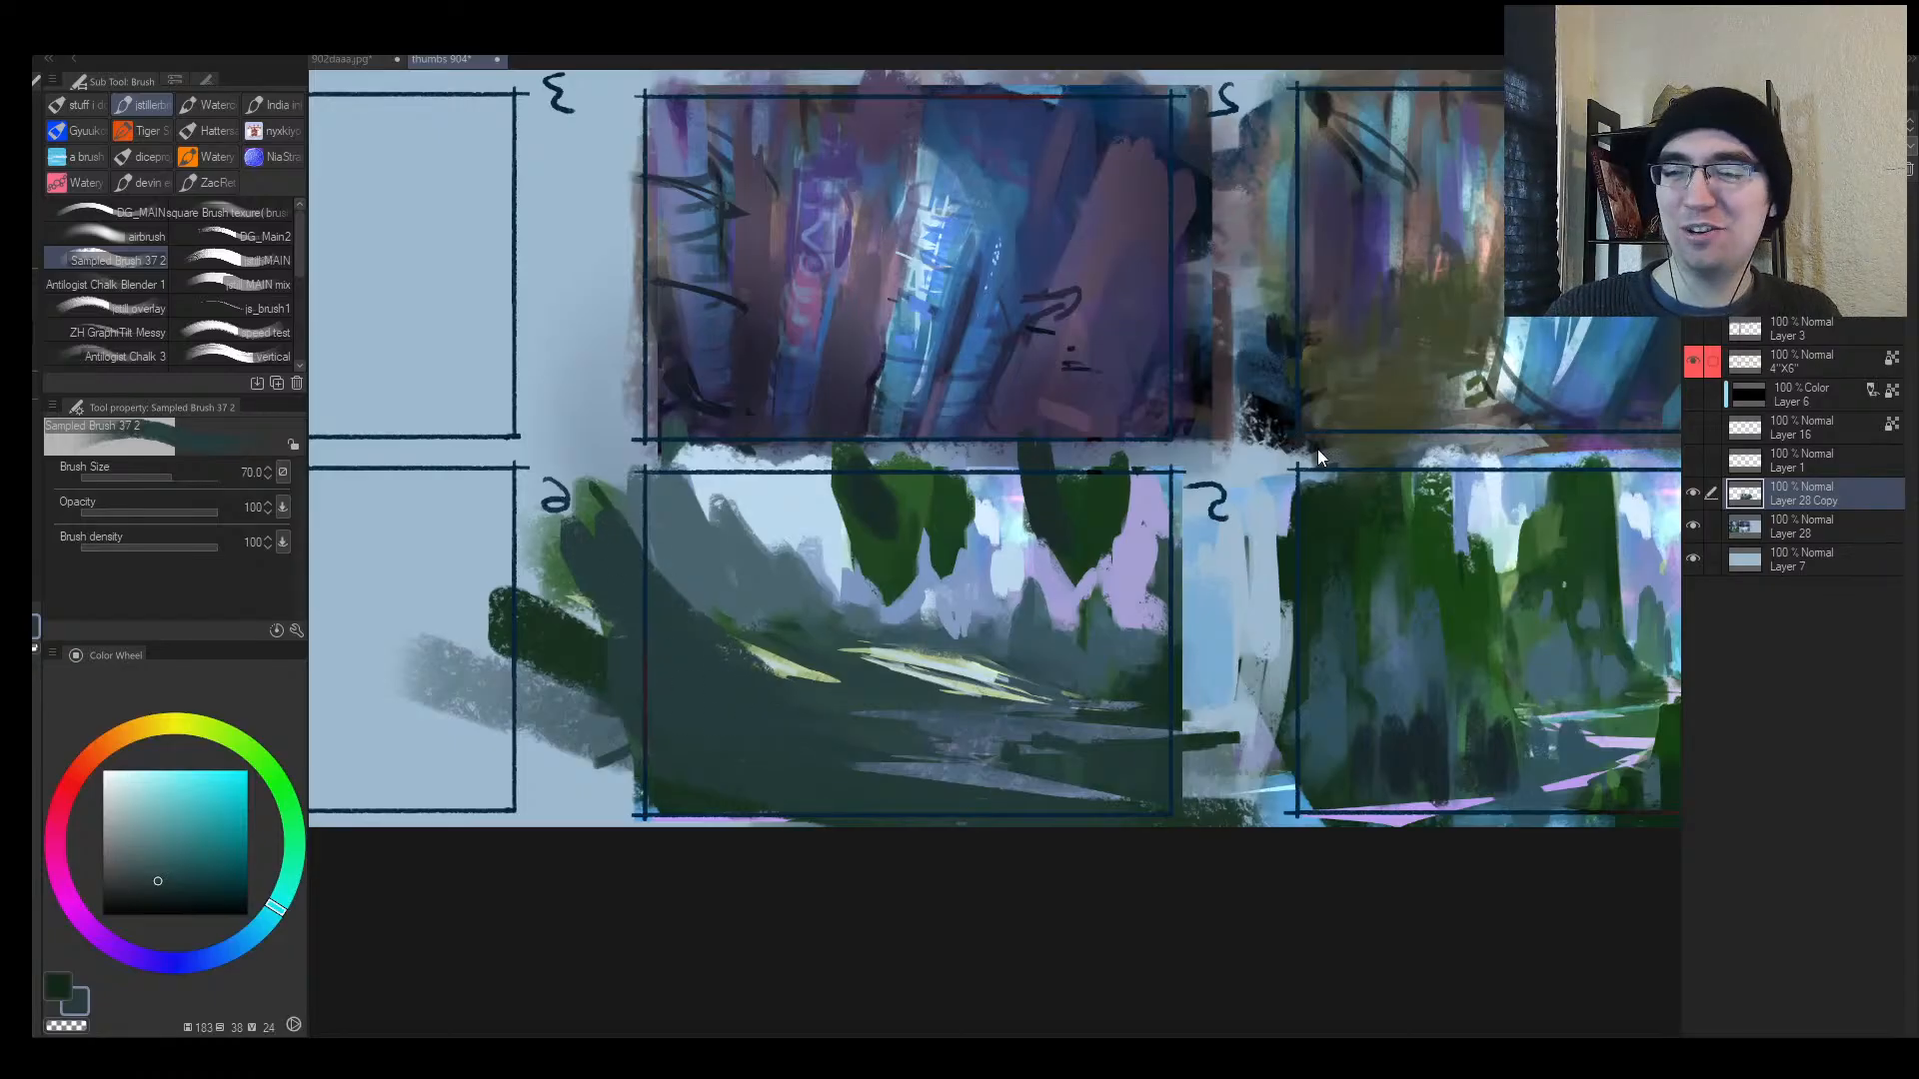
Step: Zoom in and paint lavender-blue and slate shapes over the pale misty background
key(h)
key(h)
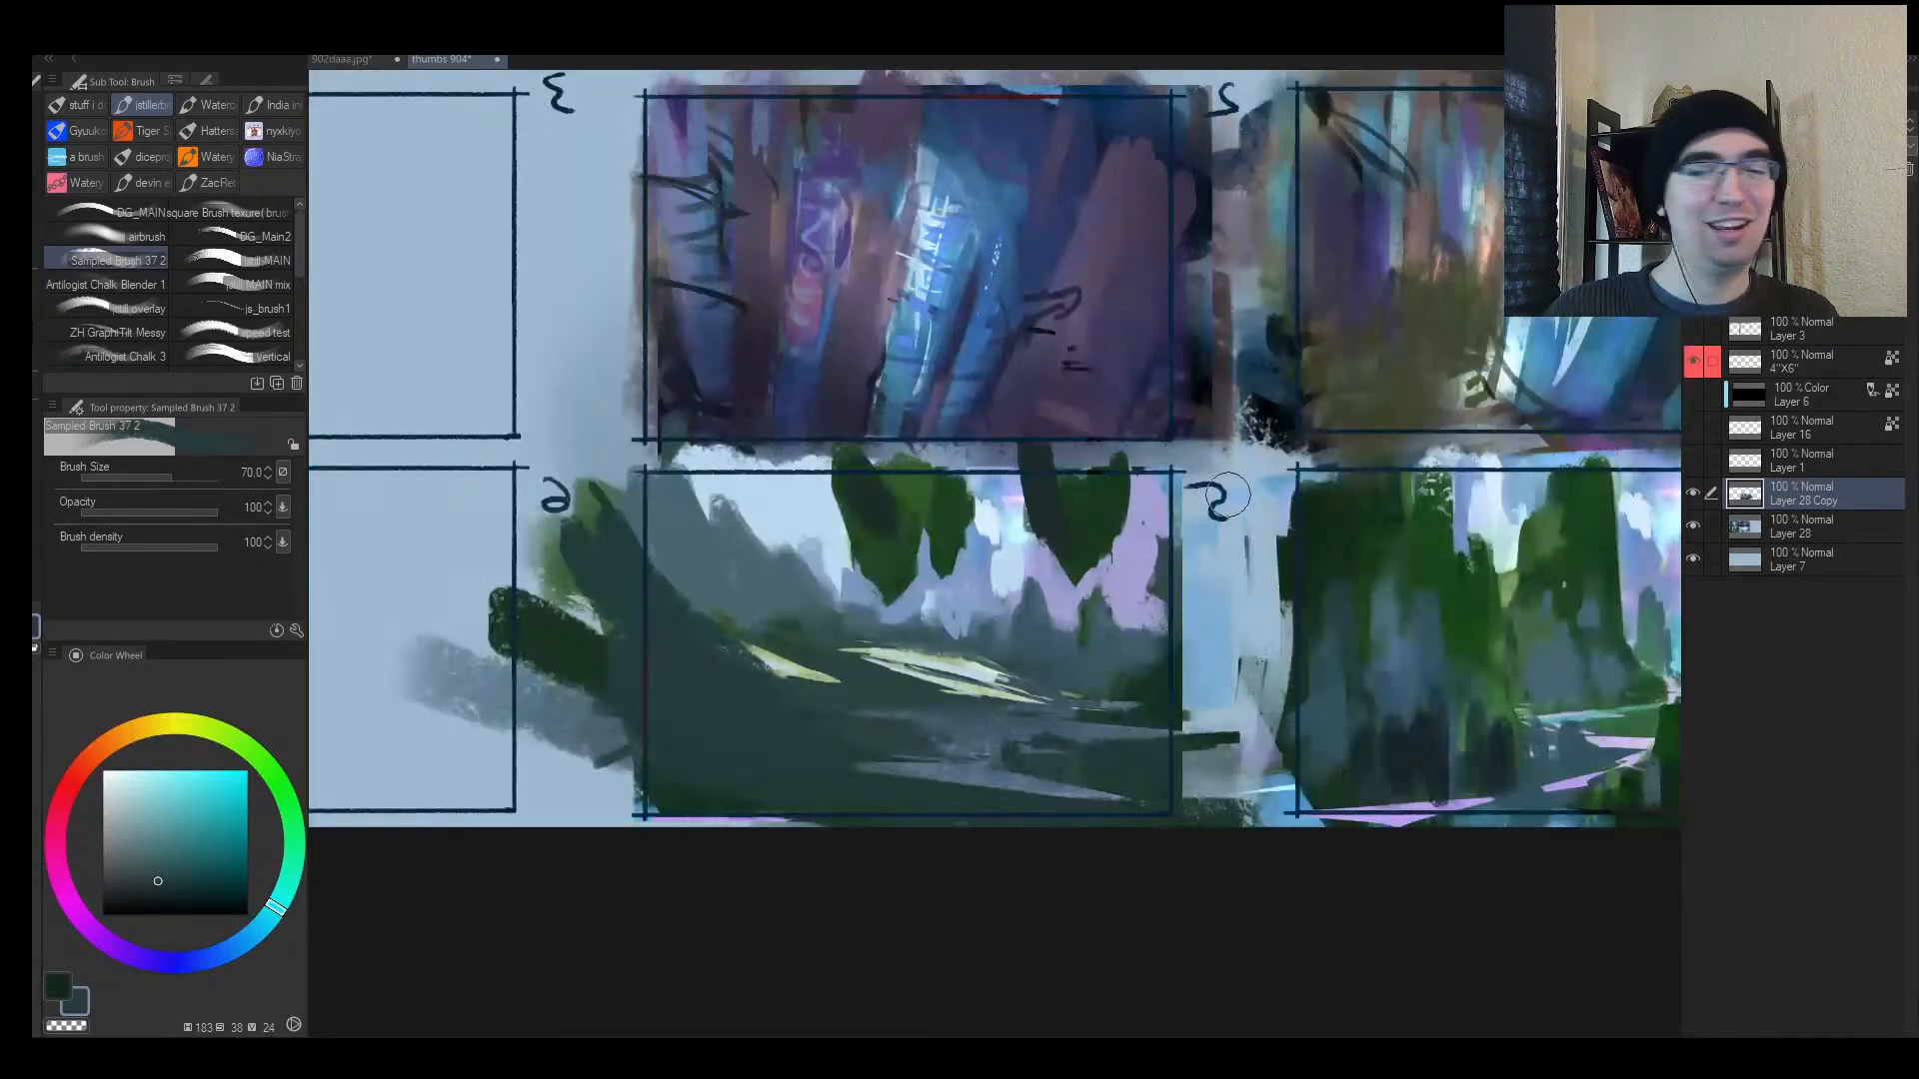
key(ctrl+space)
ctrl+click(1025, 657)
alt+click(947, 580)
mouse_move(957, 592)
mouse_down()
mouse_move(1049, 633)
mouse_move(1089, 586)
mouse_up()
alt+click(890, 614)
key([)
mouse_move(886, 588)
mouse_down()
mouse_move(1027, 610)
mouse_move(952, 617)
mouse_up()
alt+click(983, 581)
alt+click(800, 608)
drag(806, 603, 868, 618)
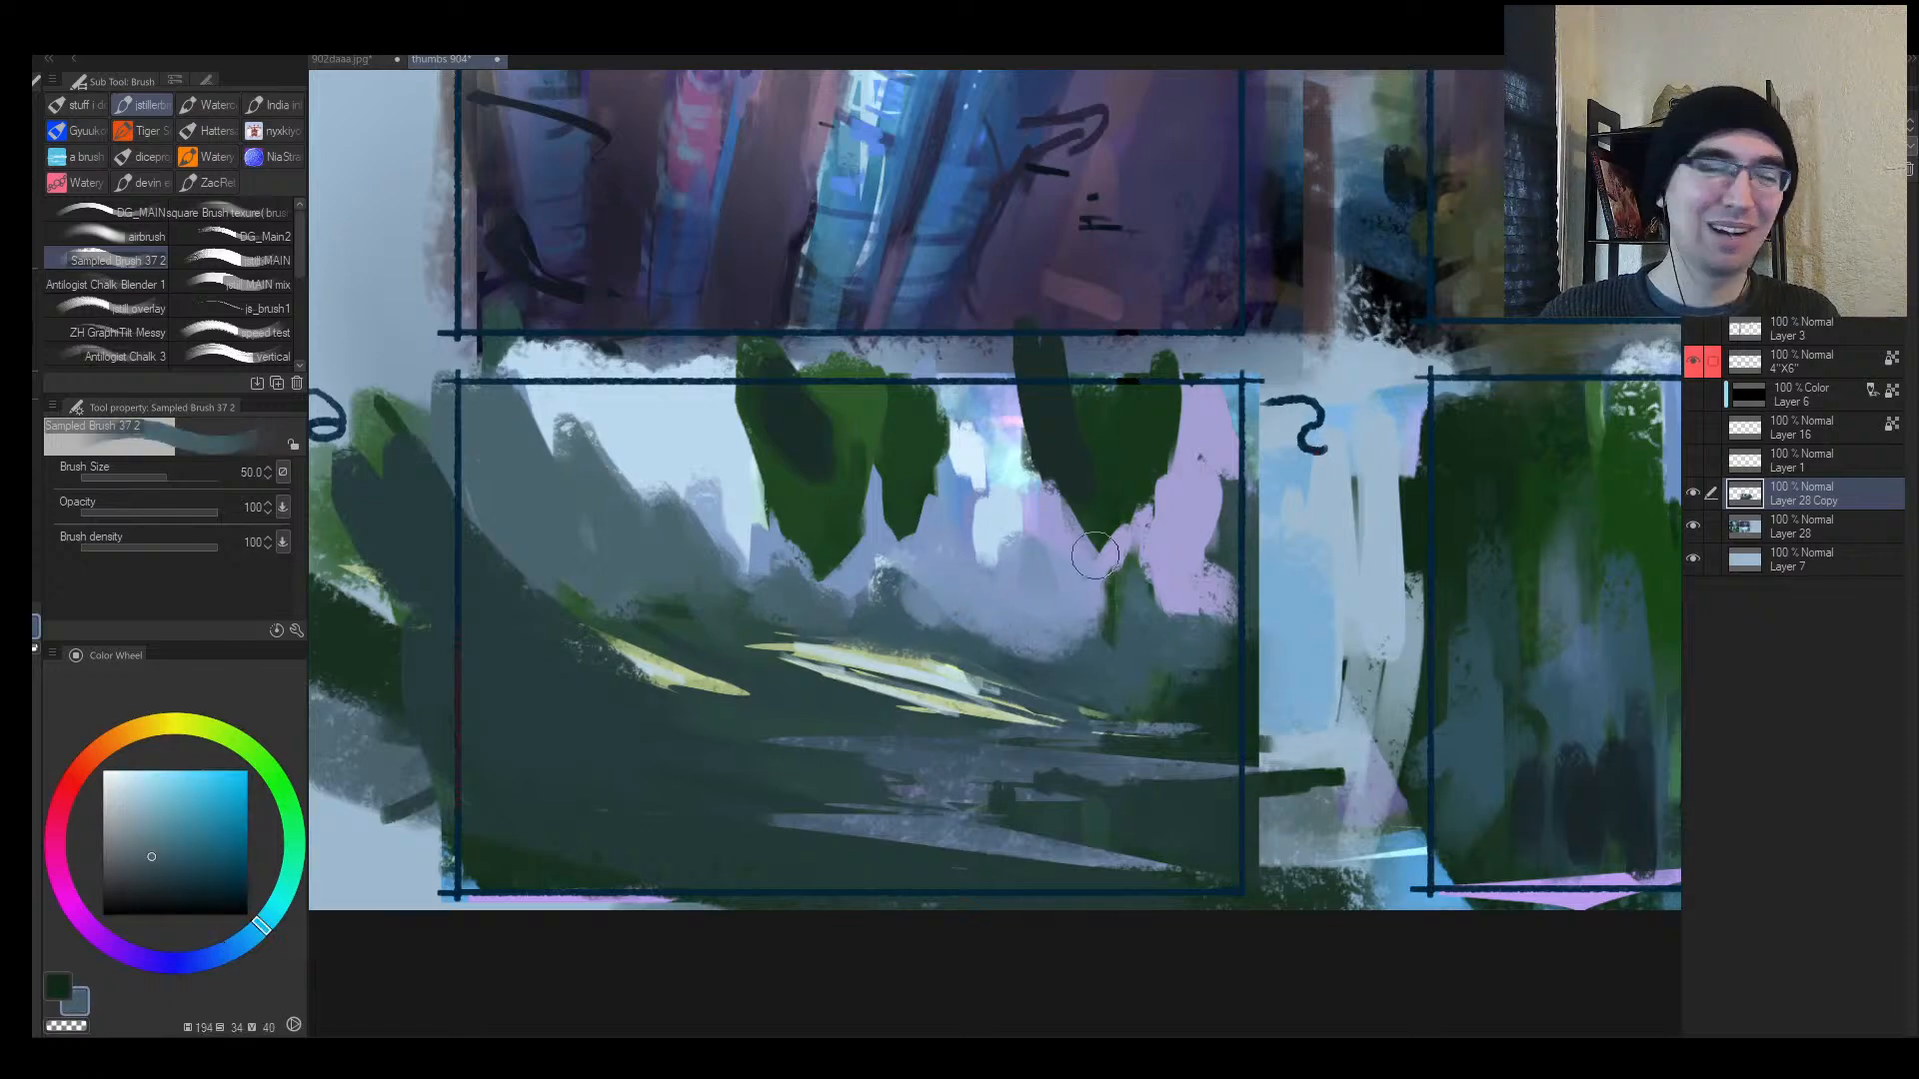
Step: Trim the yellow highlight's upper edge with darker slate and add a small dark distant peak
mouse_move(1075, 618)
mouse_down()
mouse_move(1088, 605)
mouse_move(776, 600)
mouse_move(738, 636)
mouse_move(763, 651)
mouse_up()
alt+click(700, 618)
mouse_move(606, 608)
mouse_down()
mouse_move(788, 690)
mouse_move(884, 598)
mouse_up()
alt+click(877, 647)
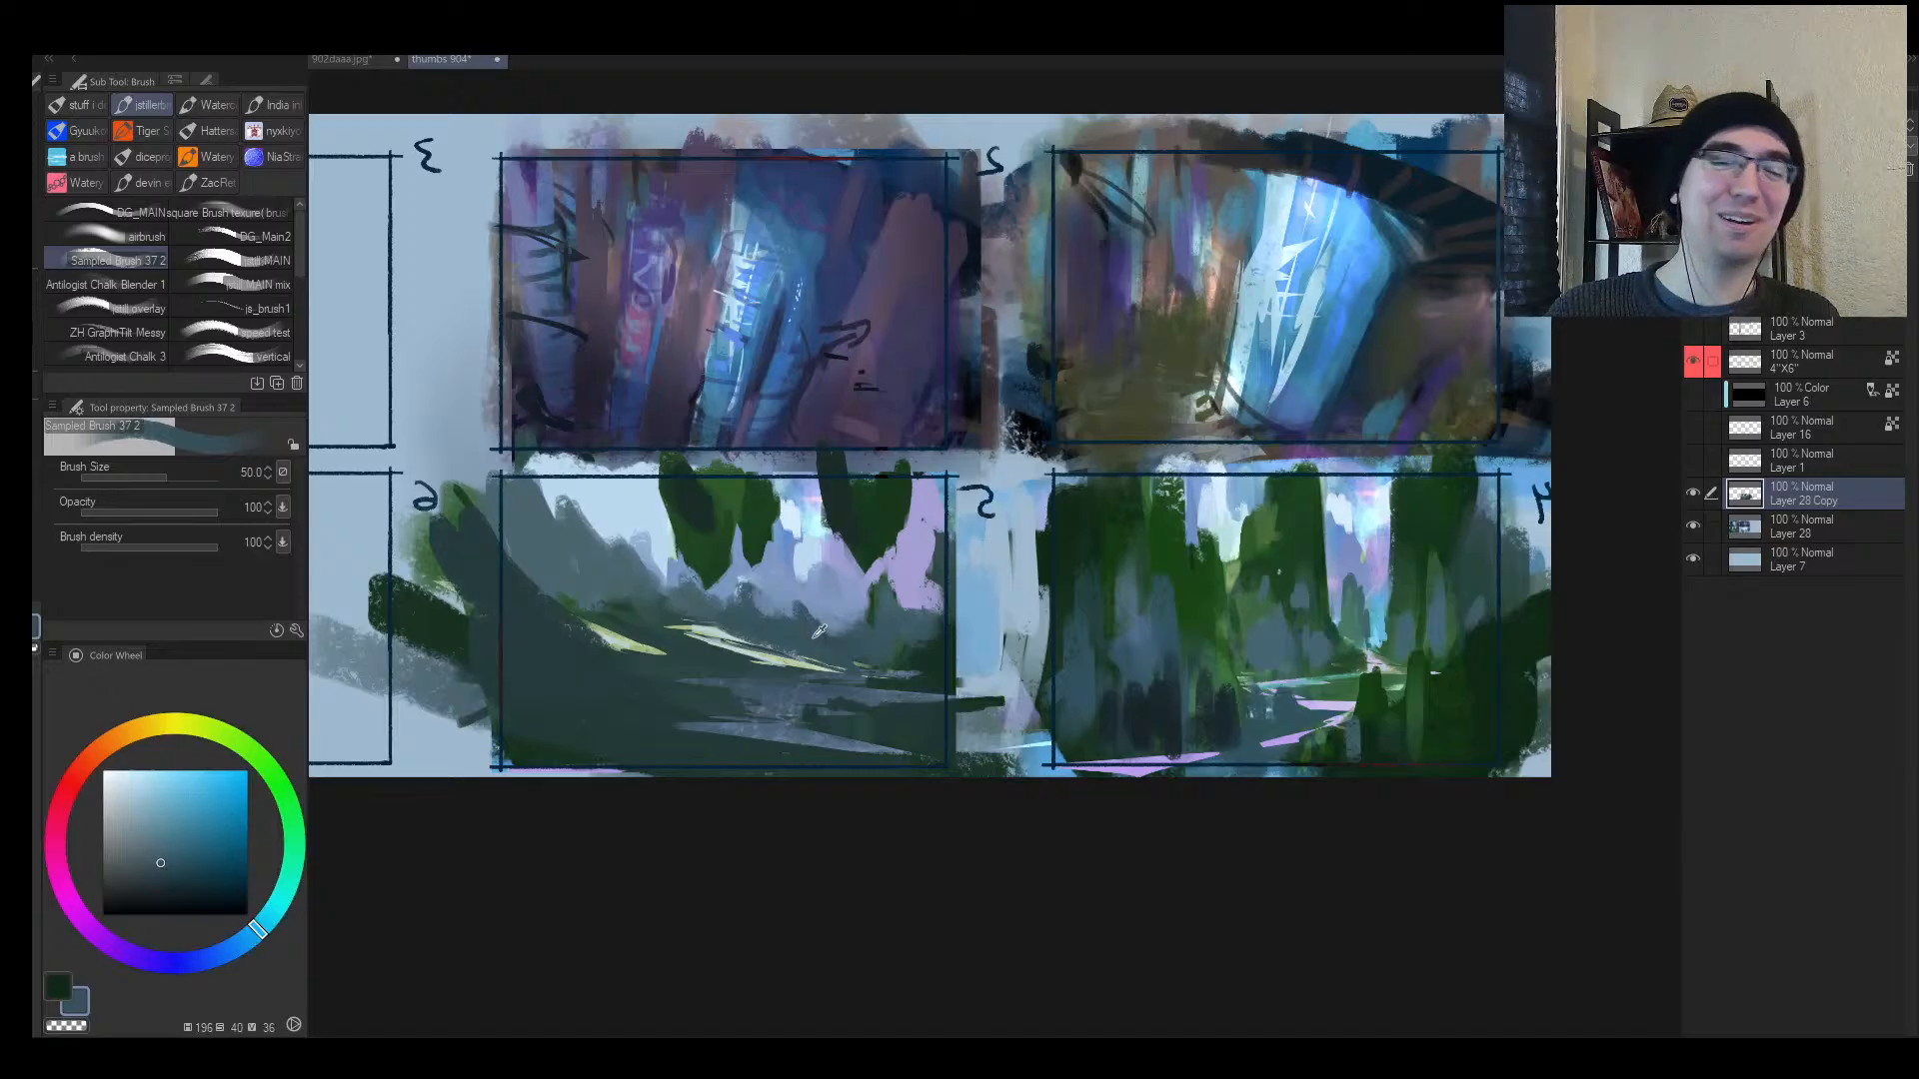
alt+click(802, 600)
drag(824, 641, 802, 608)
alt+click(811, 634)
Step: With a greatly enlarged brush, paint a large dark green mass across the foreground
key(])
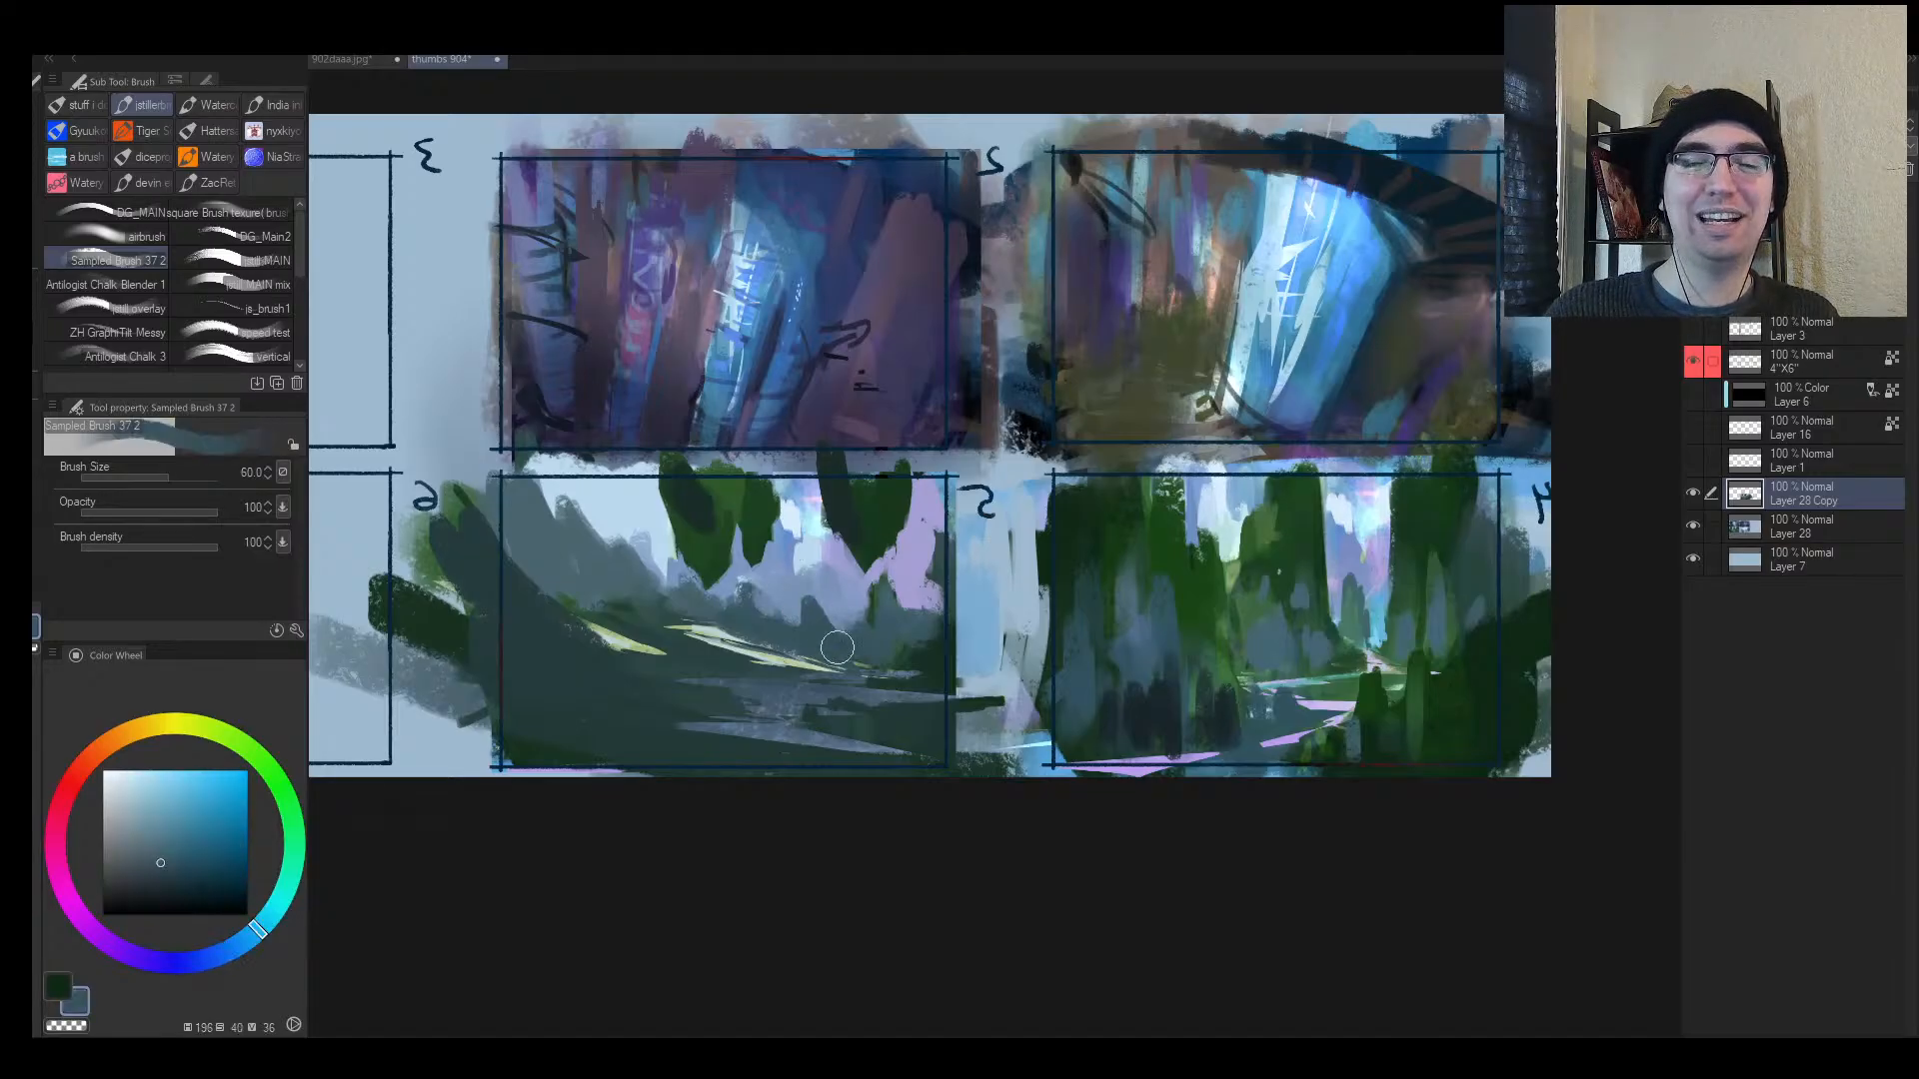
key(])
alt+click(946, 667)
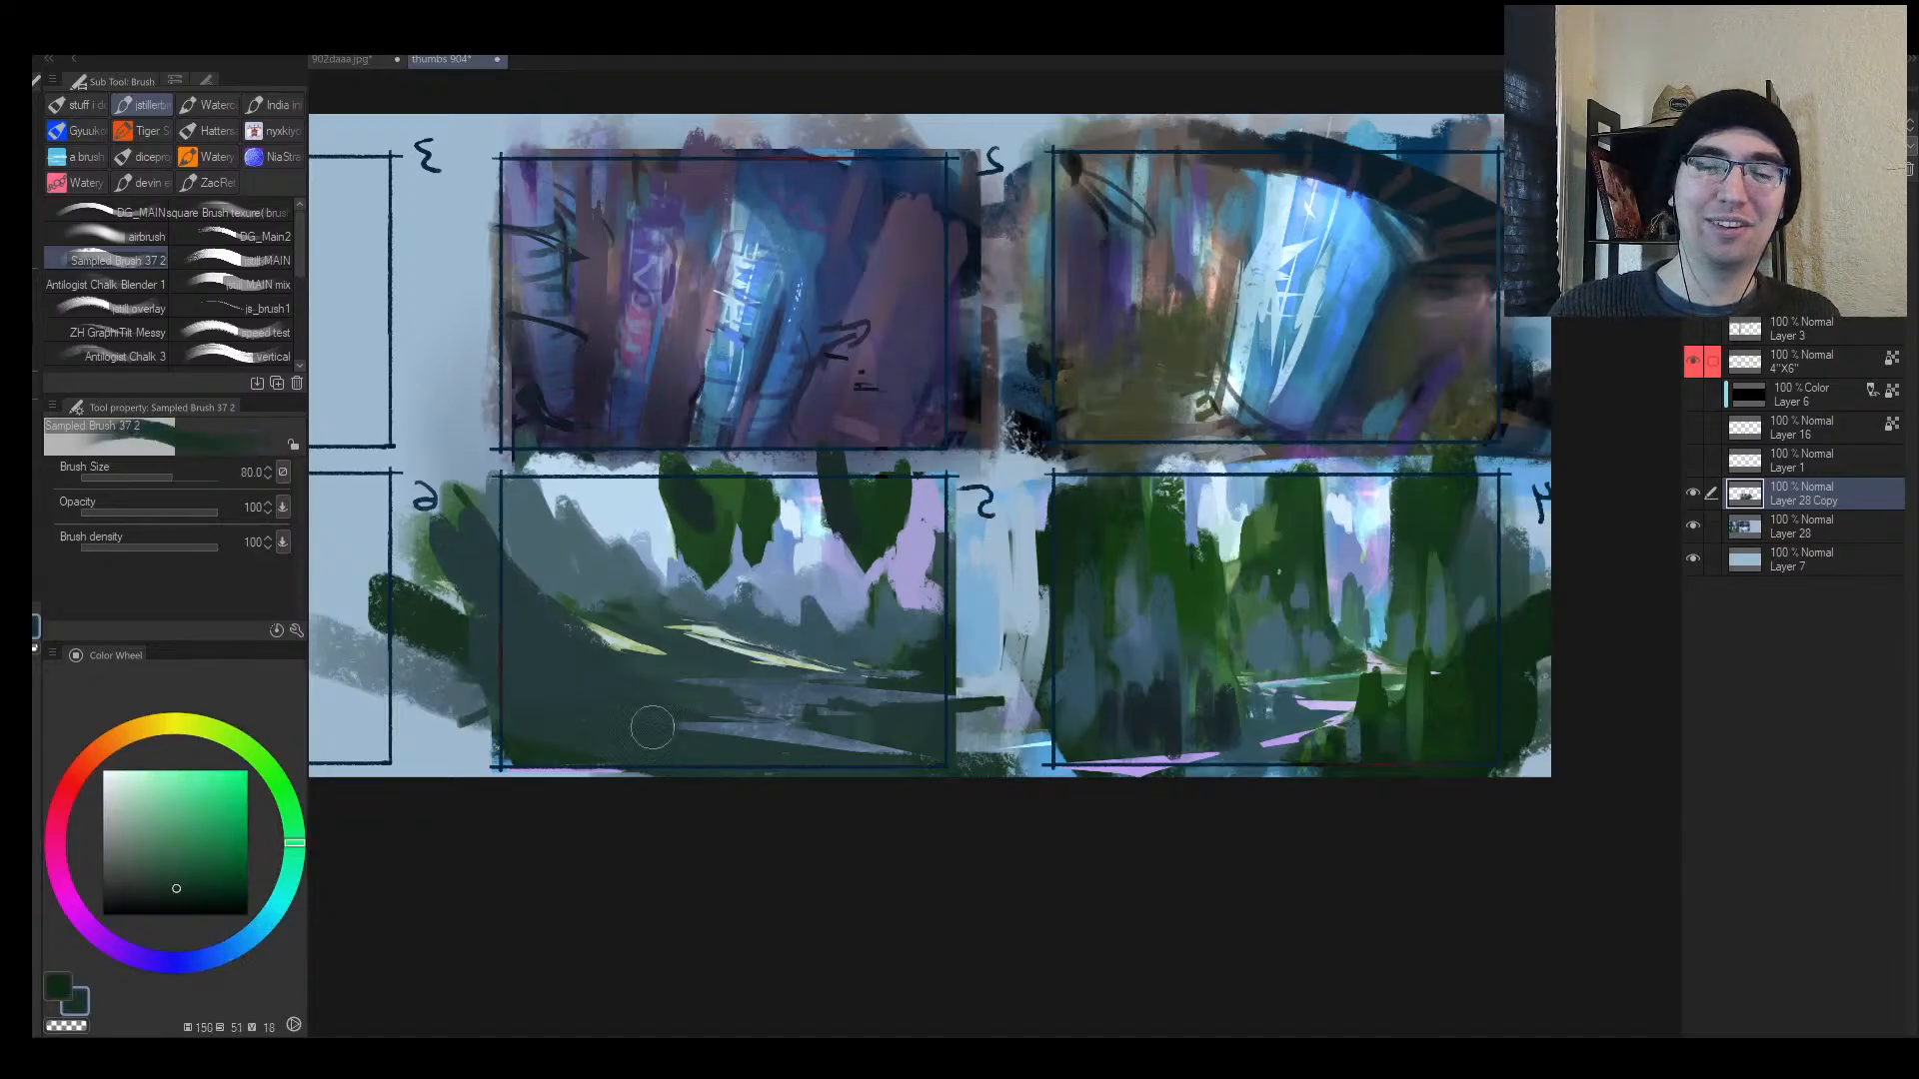
key(])
key(])
key(])
key(])
key(])
mouse_move(600, 699)
mouse_down()
mouse_move(689, 690)
mouse_move(634, 650)
mouse_move(731, 730)
mouse_move(809, 745)
mouse_up()
key([)
key([)
key([)
key(h)
drag(1374, 492, 1131, 536)
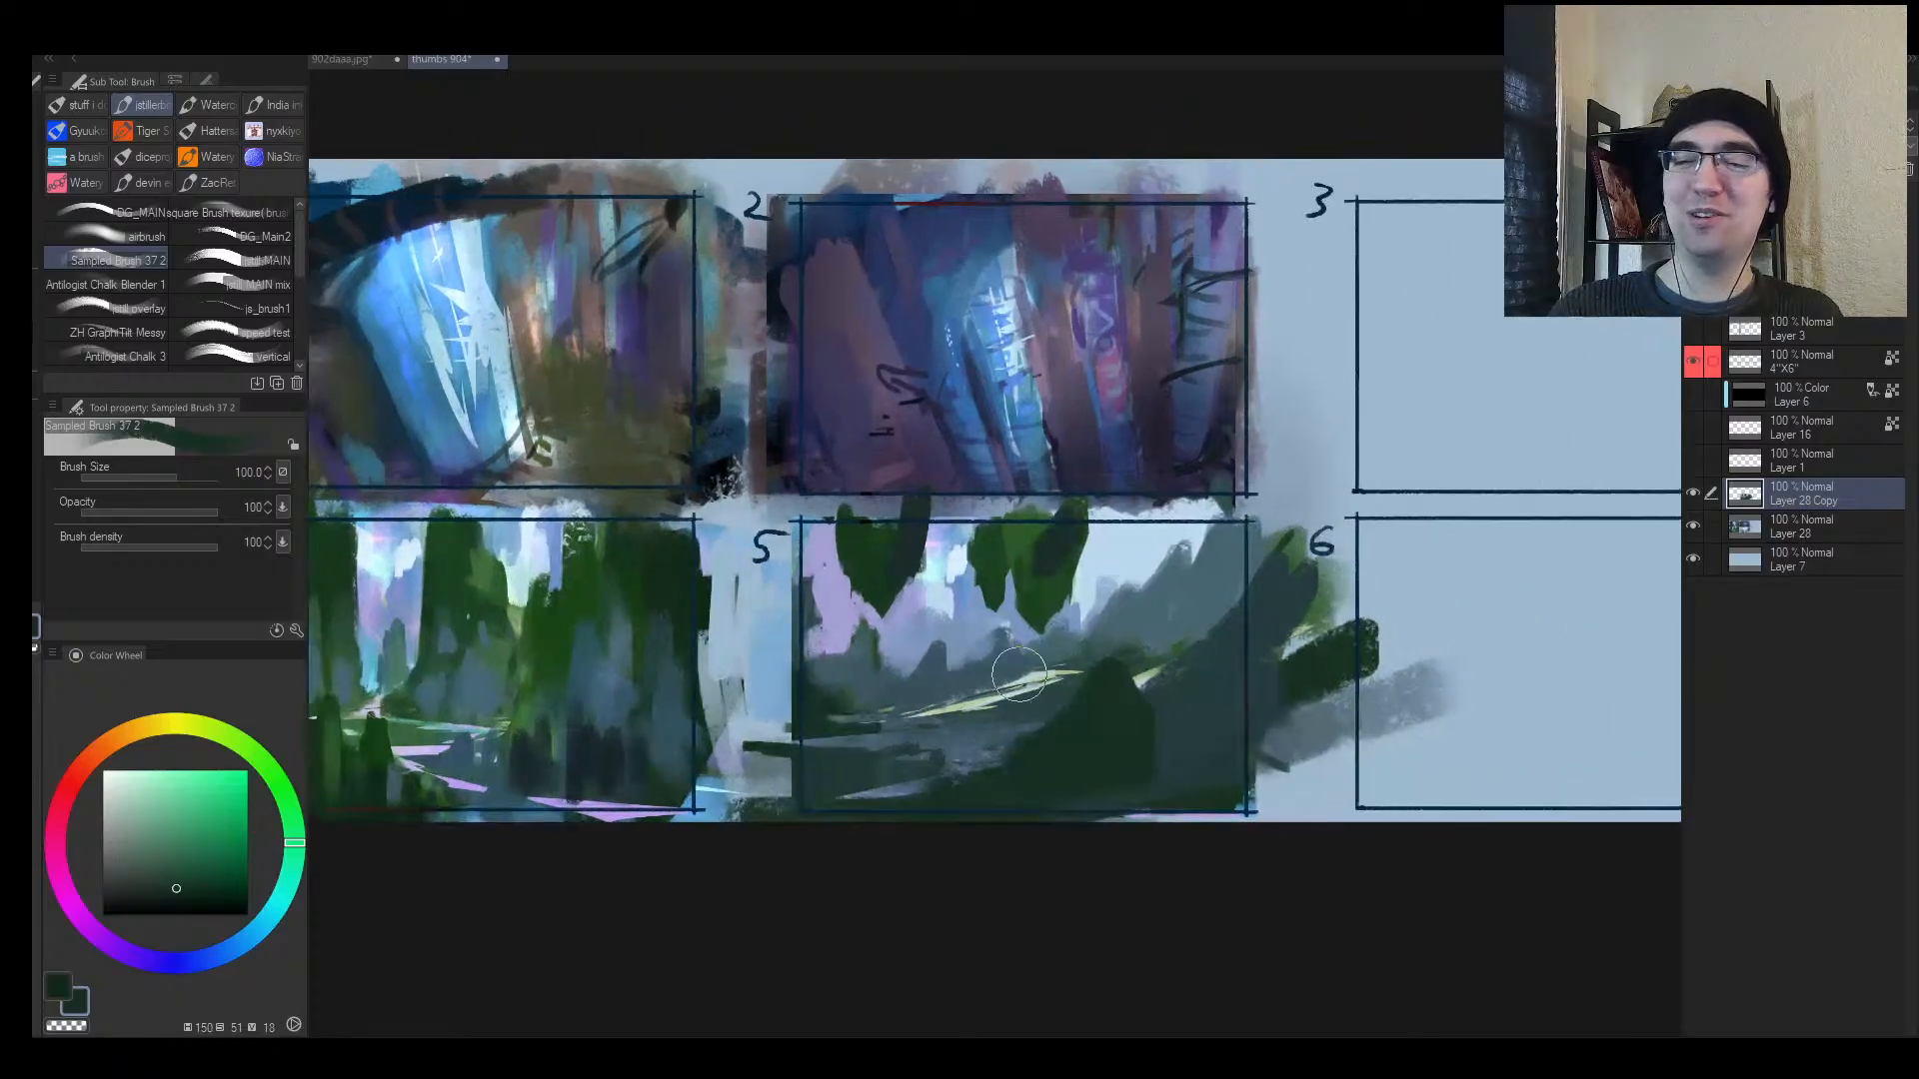
key(alt+space)
Step: Lasso two thin diagonal strips in panel 5, fill them with sampled green, then deselect
key(m)
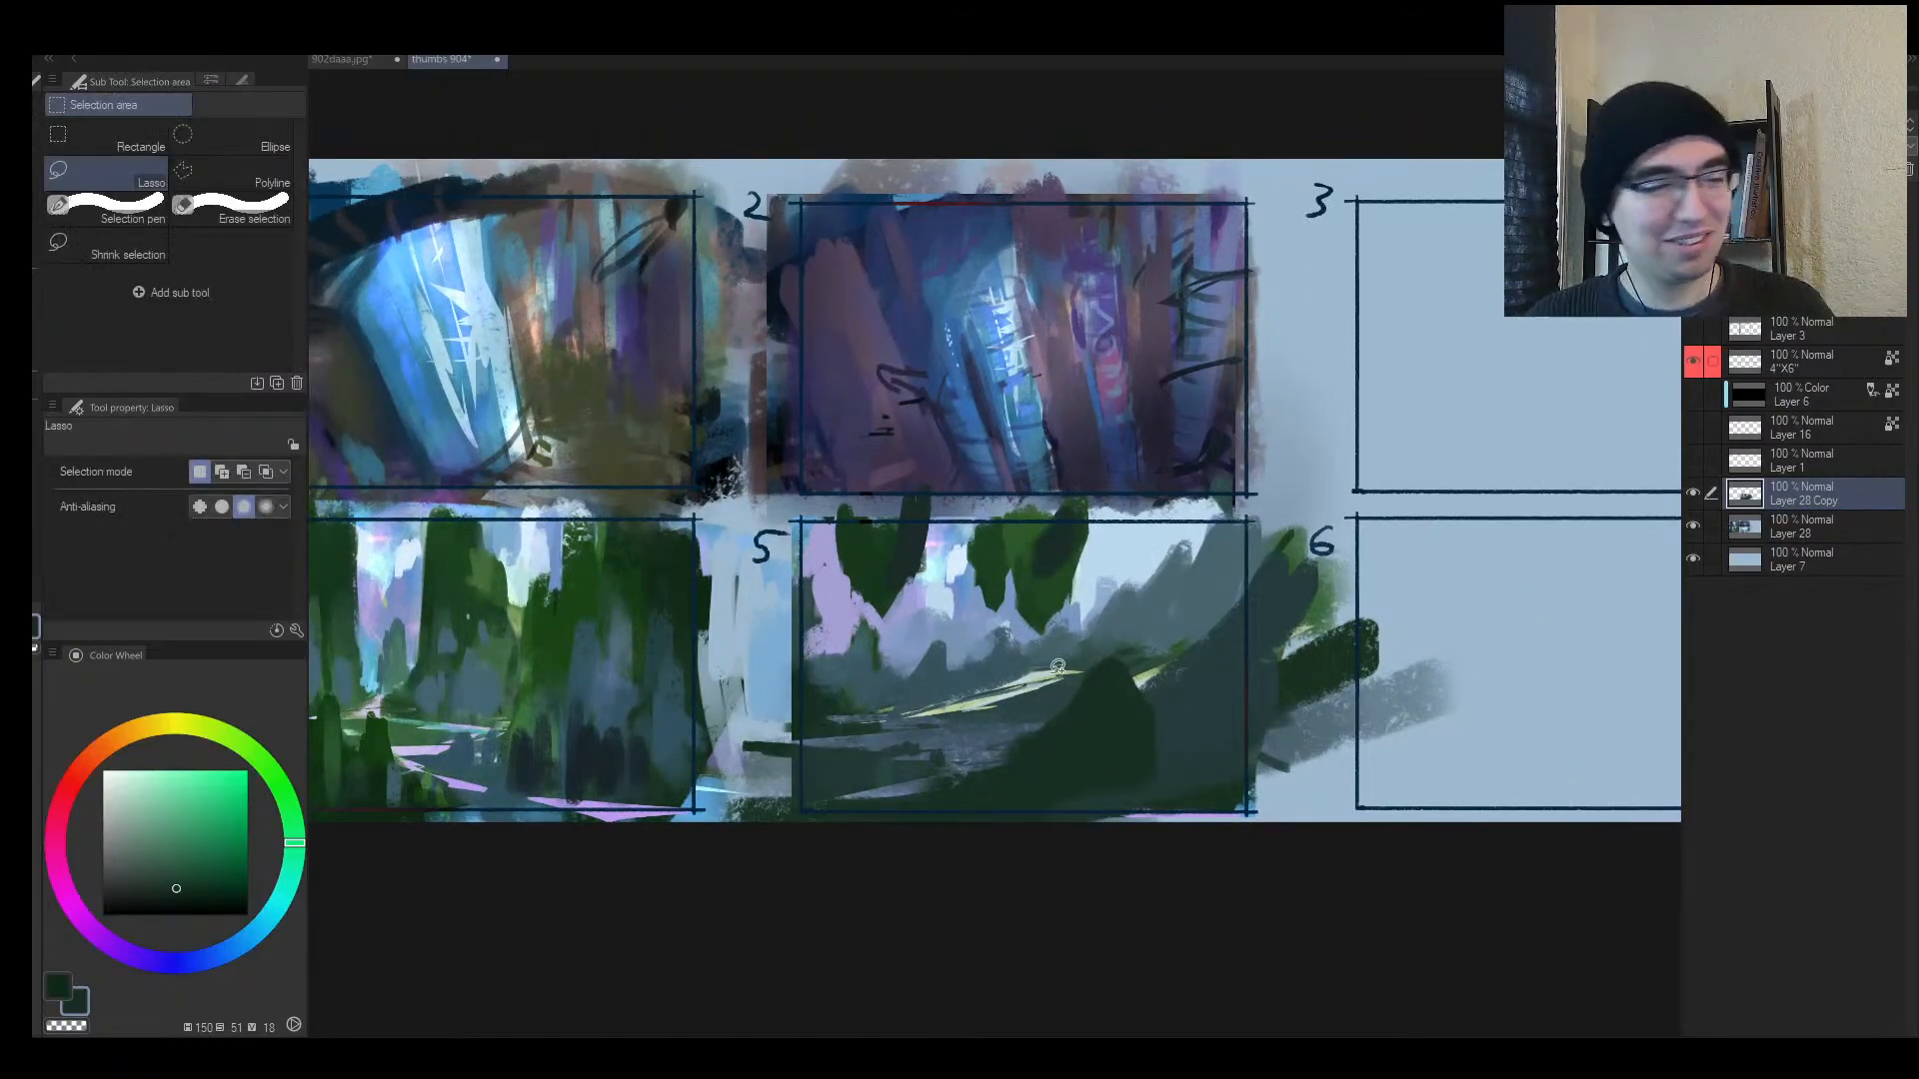
mouse_move(1098, 677)
mouse_down()
mouse_move(887, 818)
mouse_move(967, 766)
mouse_move(808, 808)
mouse_move(1074, 716)
mouse_move(1099, 682)
mouse_up()
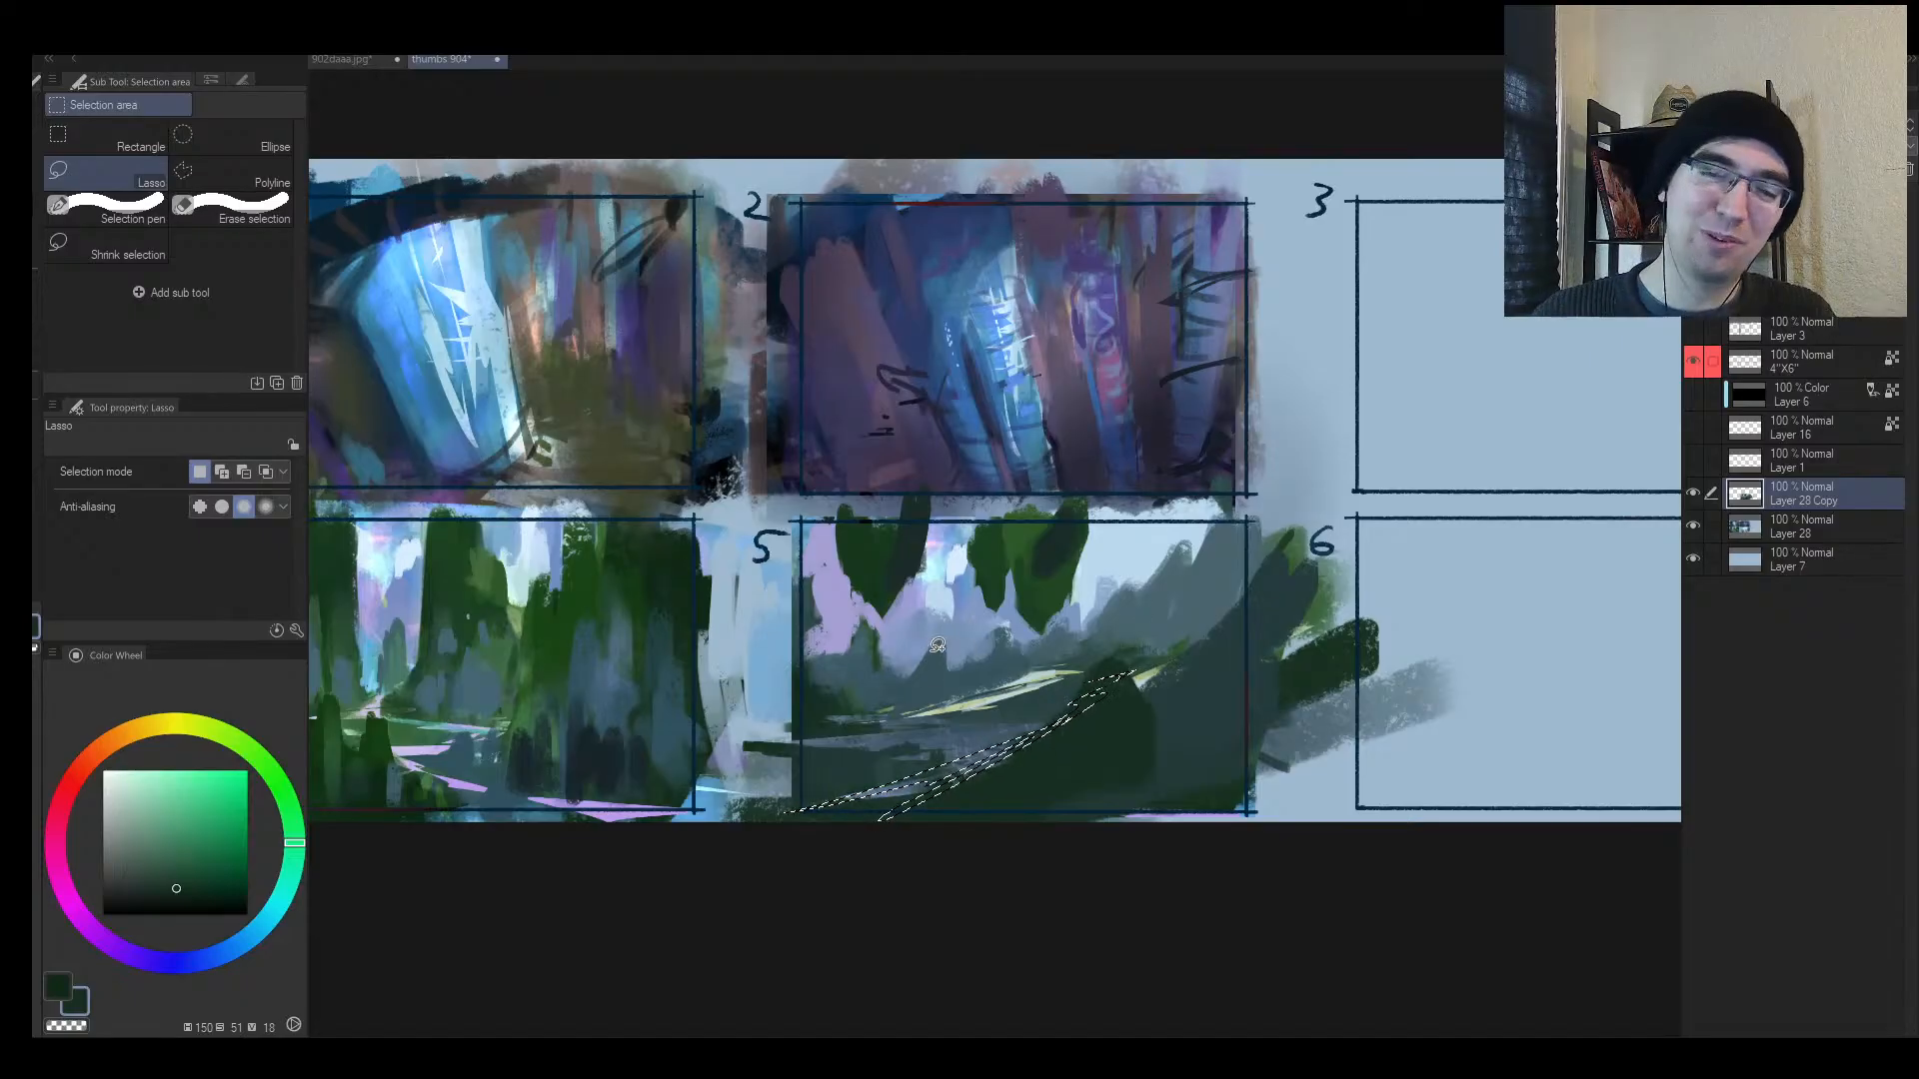
mouse_move(944, 647)
mouse_down()
mouse_move(892, 673)
mouse_move(963, 634)
mouse_move(1032, 638)
mouse_move(963, 668)
mouse_move(1047, 622)
mouse_move(1031, 672)
mouse_move(1140, 607)
mouse_move(1280, 614)
mouse_move(1230, 633)
mouse_move(1307, 542)
mouse_move(1015, 731)
mouse_up()
key(b)
alt+click(1296, 555)
key(])
drag(1301, 619, 744, 754)
mouse_move(1167, 605)
mouse_down()
mouse_move(880, 652)
mouse_move(671, 803)
mouse_up()
drag(1004, 762, 799, 838)
key(ctrl+d)
Step: With a smaller brush, paint sampled green foliage strokes at the landscape's upper left
key(h)
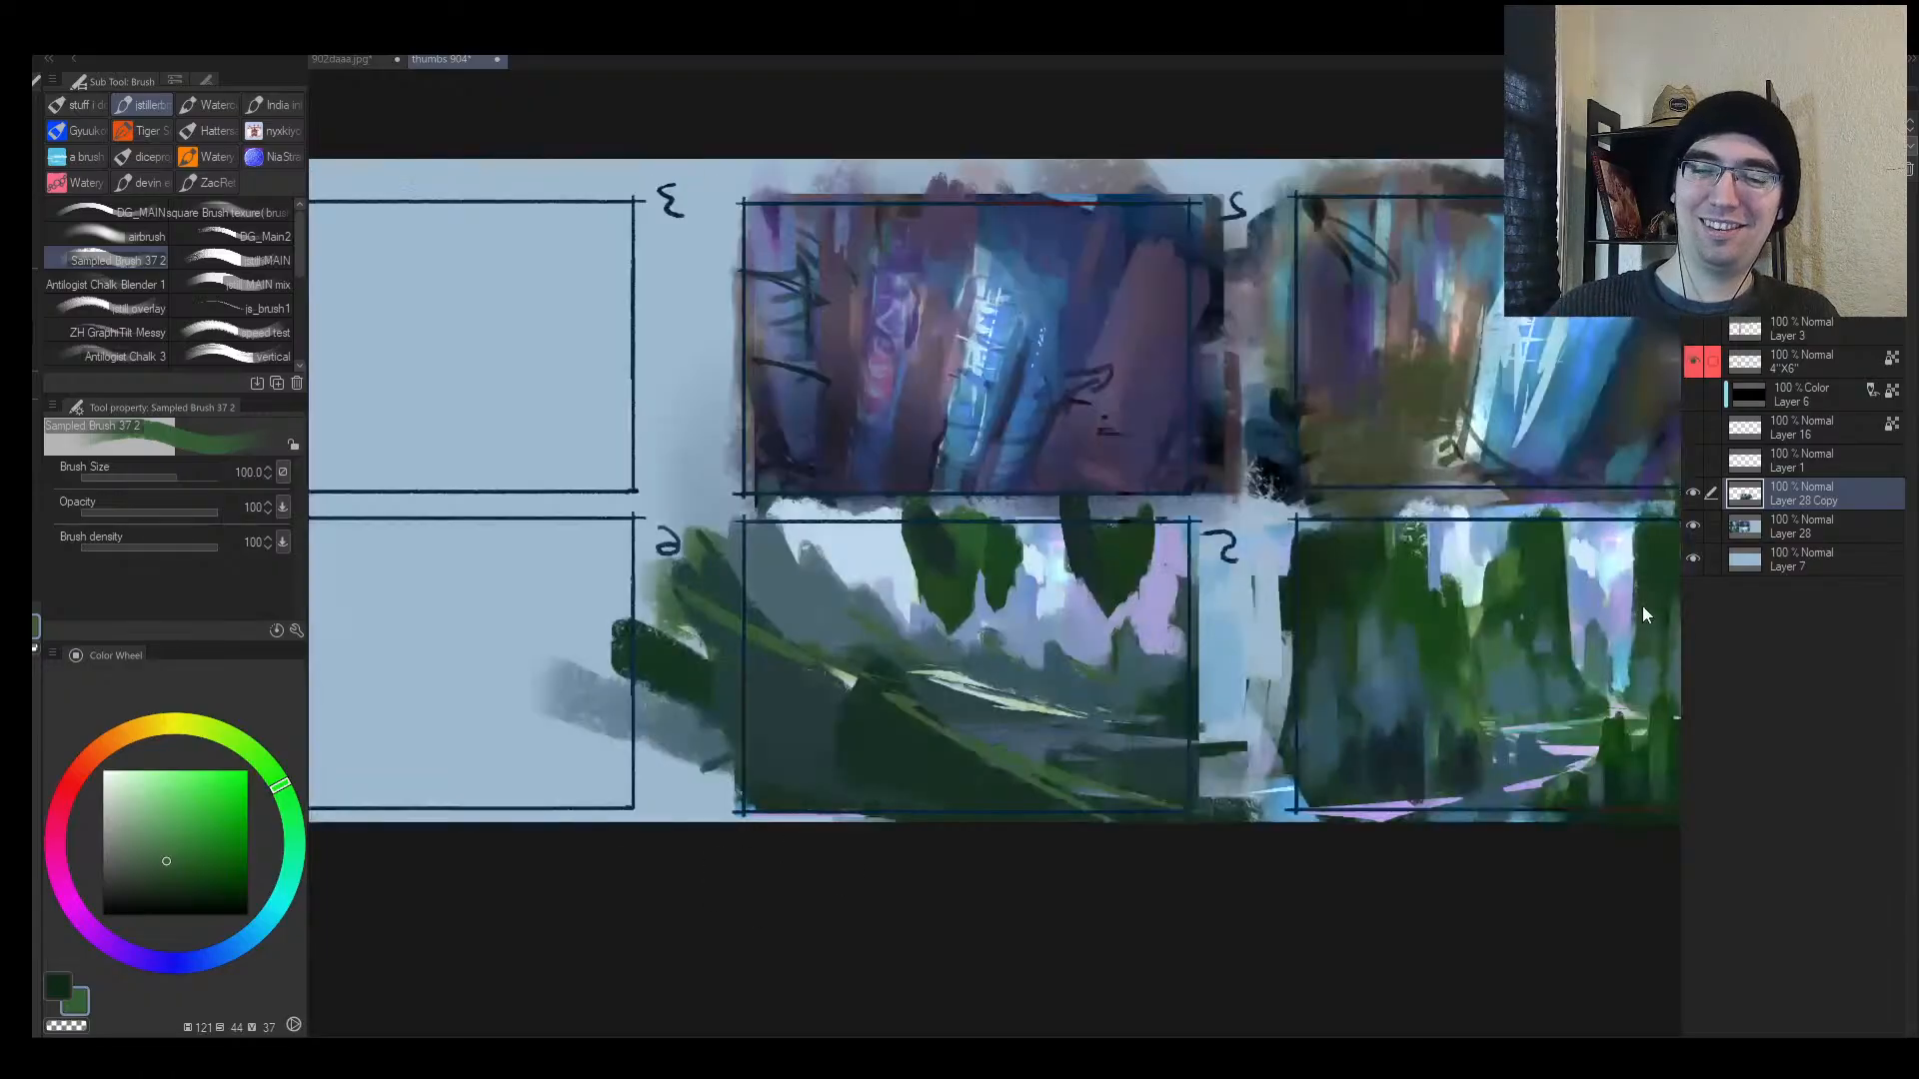
key([)
key([)
key([)
key([)
key([)
key([)
key([)
key([)
key([)
key([)
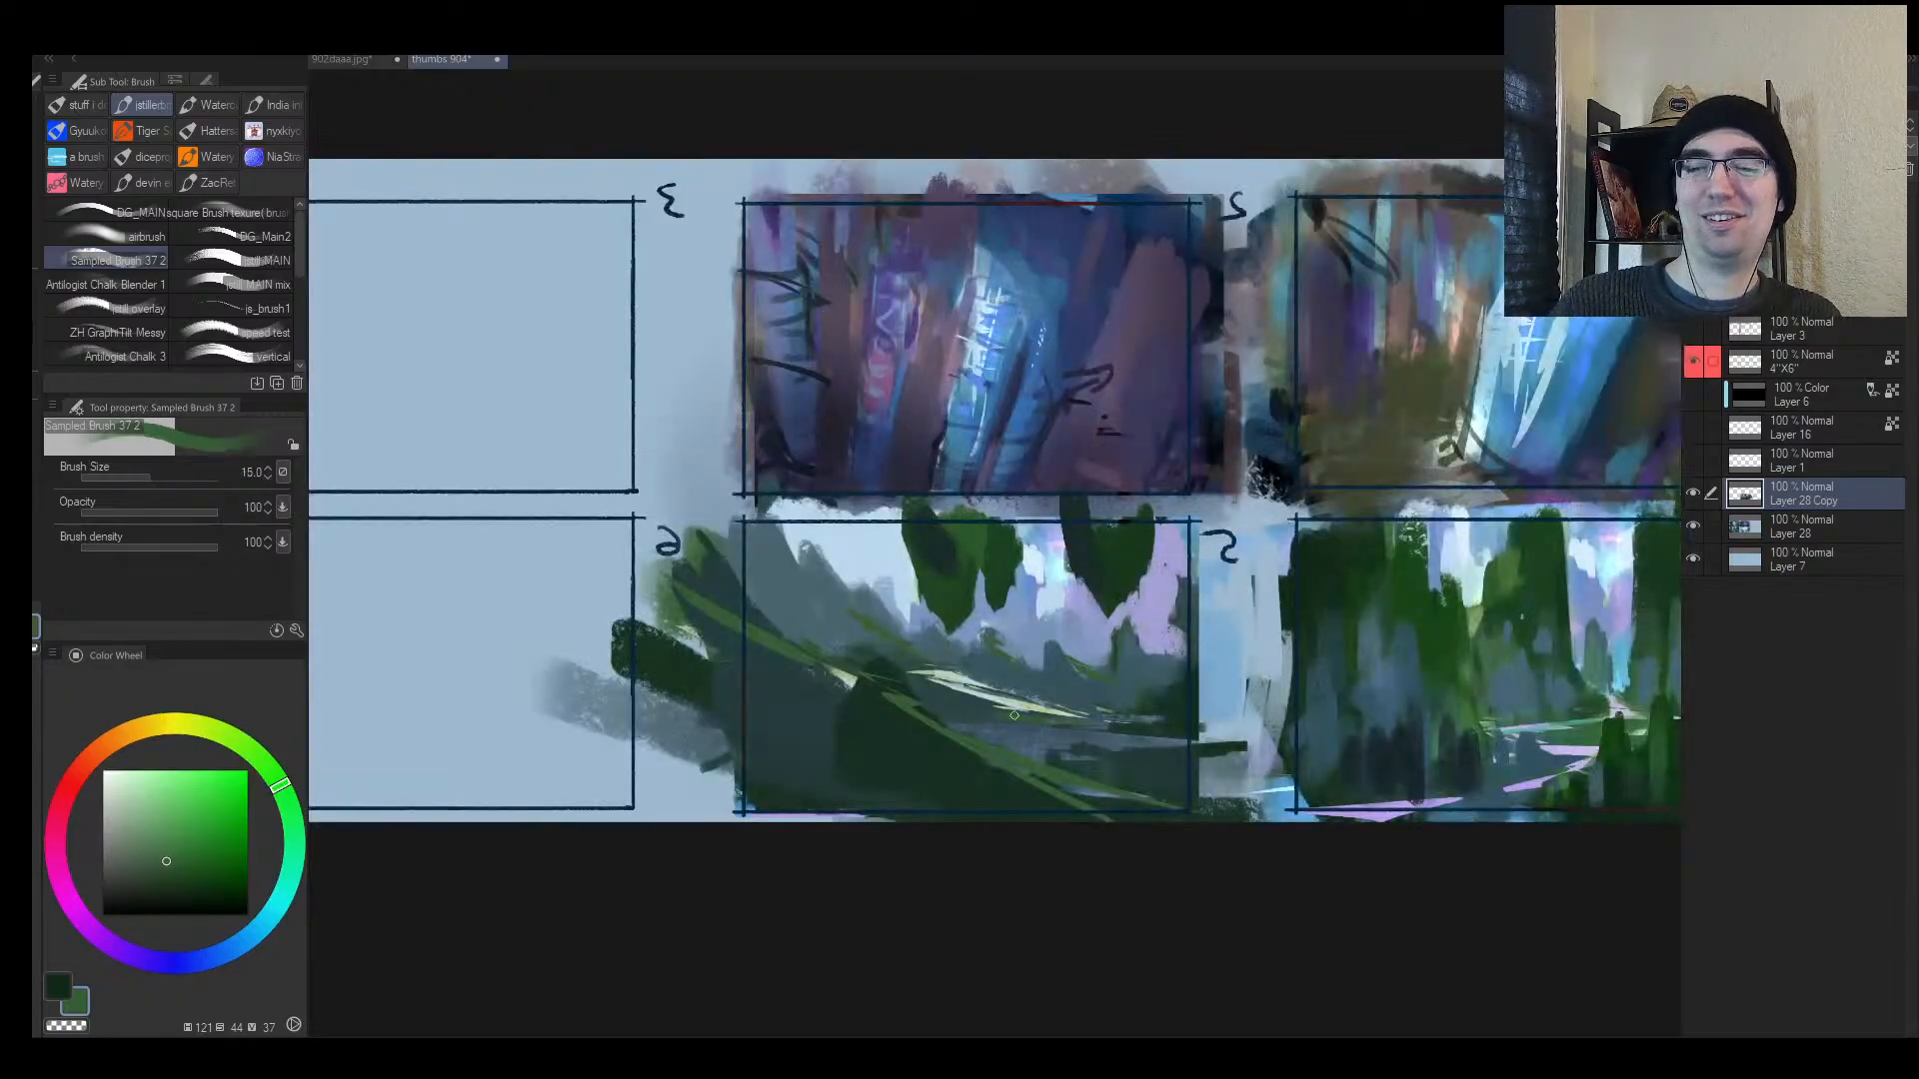
key([)
alt+click(930, 601)
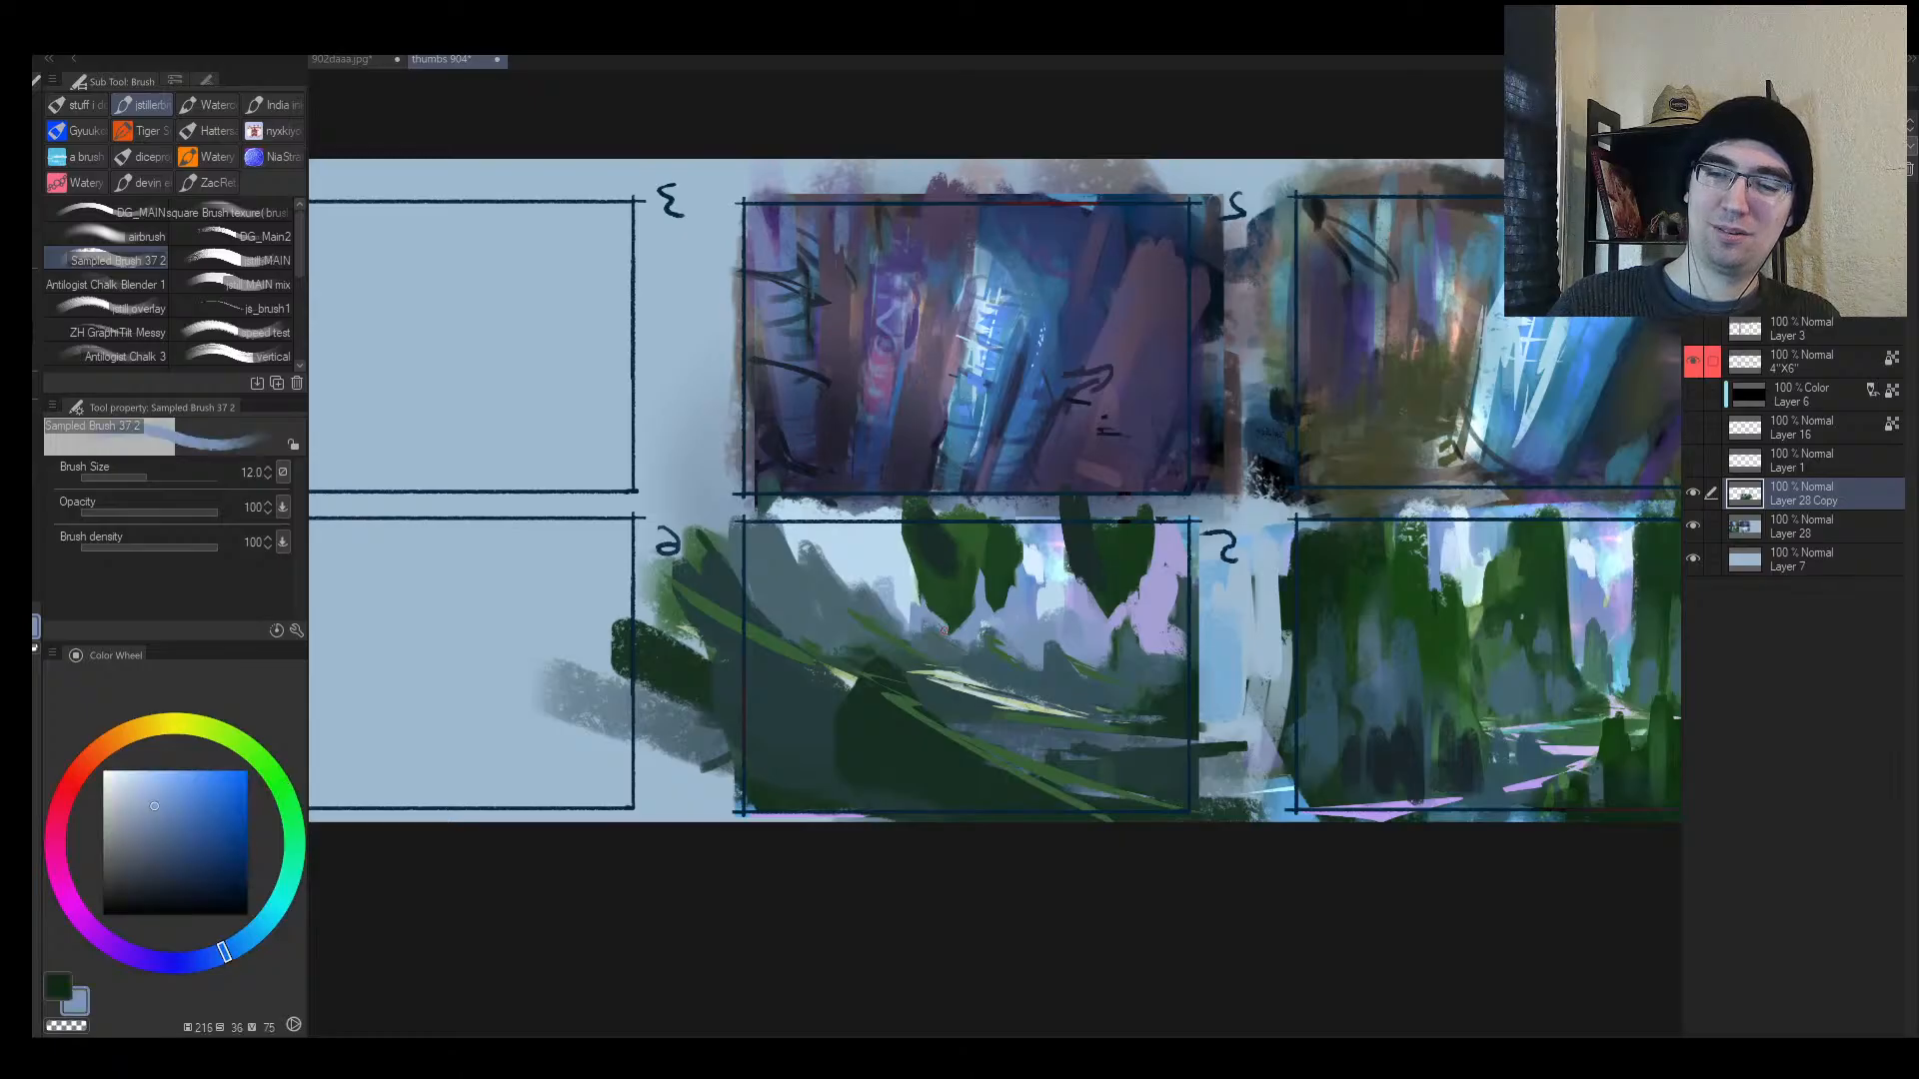
key(bracketright)
alt+click(935, 579)
key(bracketright)
mouse_move(912, 568)
mouse_down()
mouse_move(862, 504)
mouse_move(947, 579)
mouse_move(958, 564)
mouse_move(942, 585)
mouse_move(850, 506)
mouse_up()
Step: Paint dark teal strokes across the landscape's upper treetops with a larger brush
alt+click(934, 560)
alt+click(873, 631)
alt+click(957, 565)
key(bracketright)
key(bracketright)
key(bracketright)
mouse_move(850, 507)
mouse_down()
mouse_move(965, 574)
mouse_move(1024, 576)
mouse_move(1067, 538)
mouse_move(1097, 610)
mouse_move(1114, 598)
mouse_up()
key(bracketright)
alt+click(1065, 583)
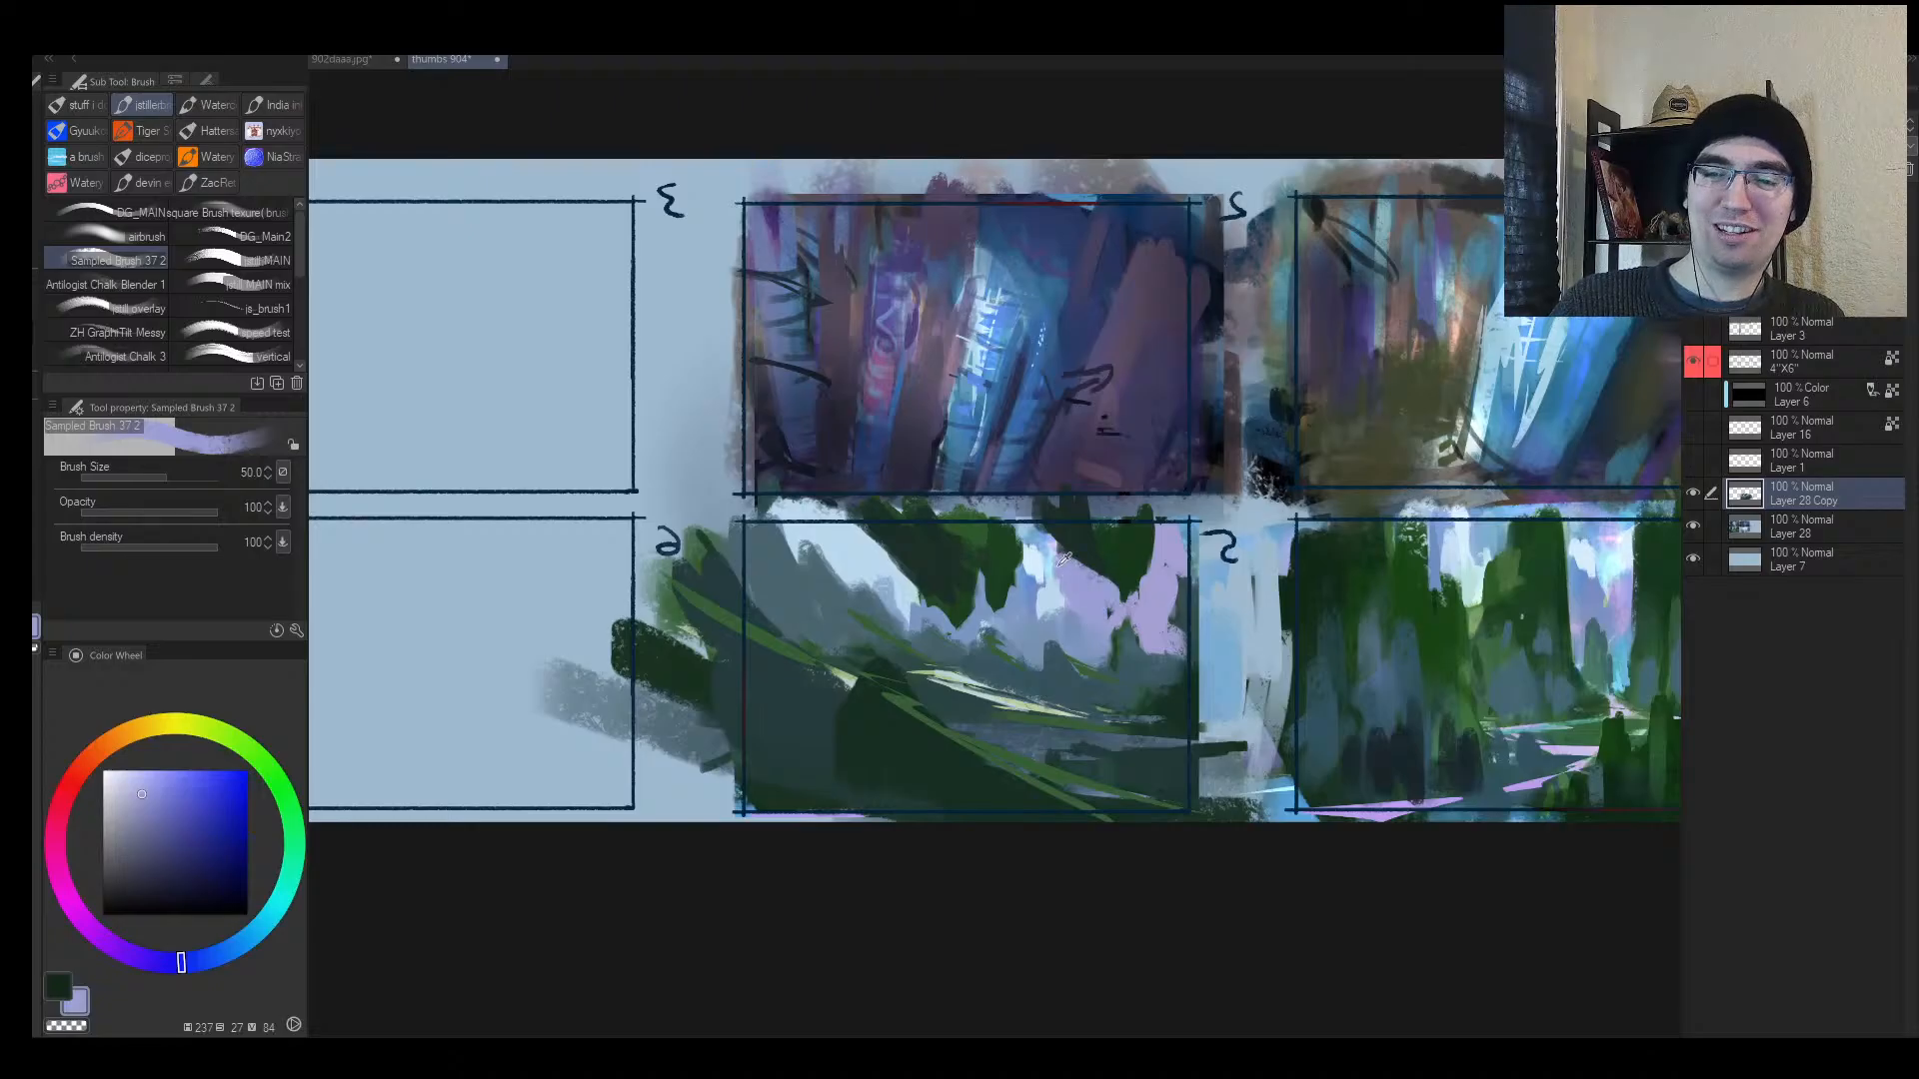
Step: Paint a light blue diagonal stroke across the sky, then zoom in on the thumbnail
alt+click(1059, 565)
key(bracketright)
drag(1056, 540, 1106, 600)
key(h)
key(alt+space)
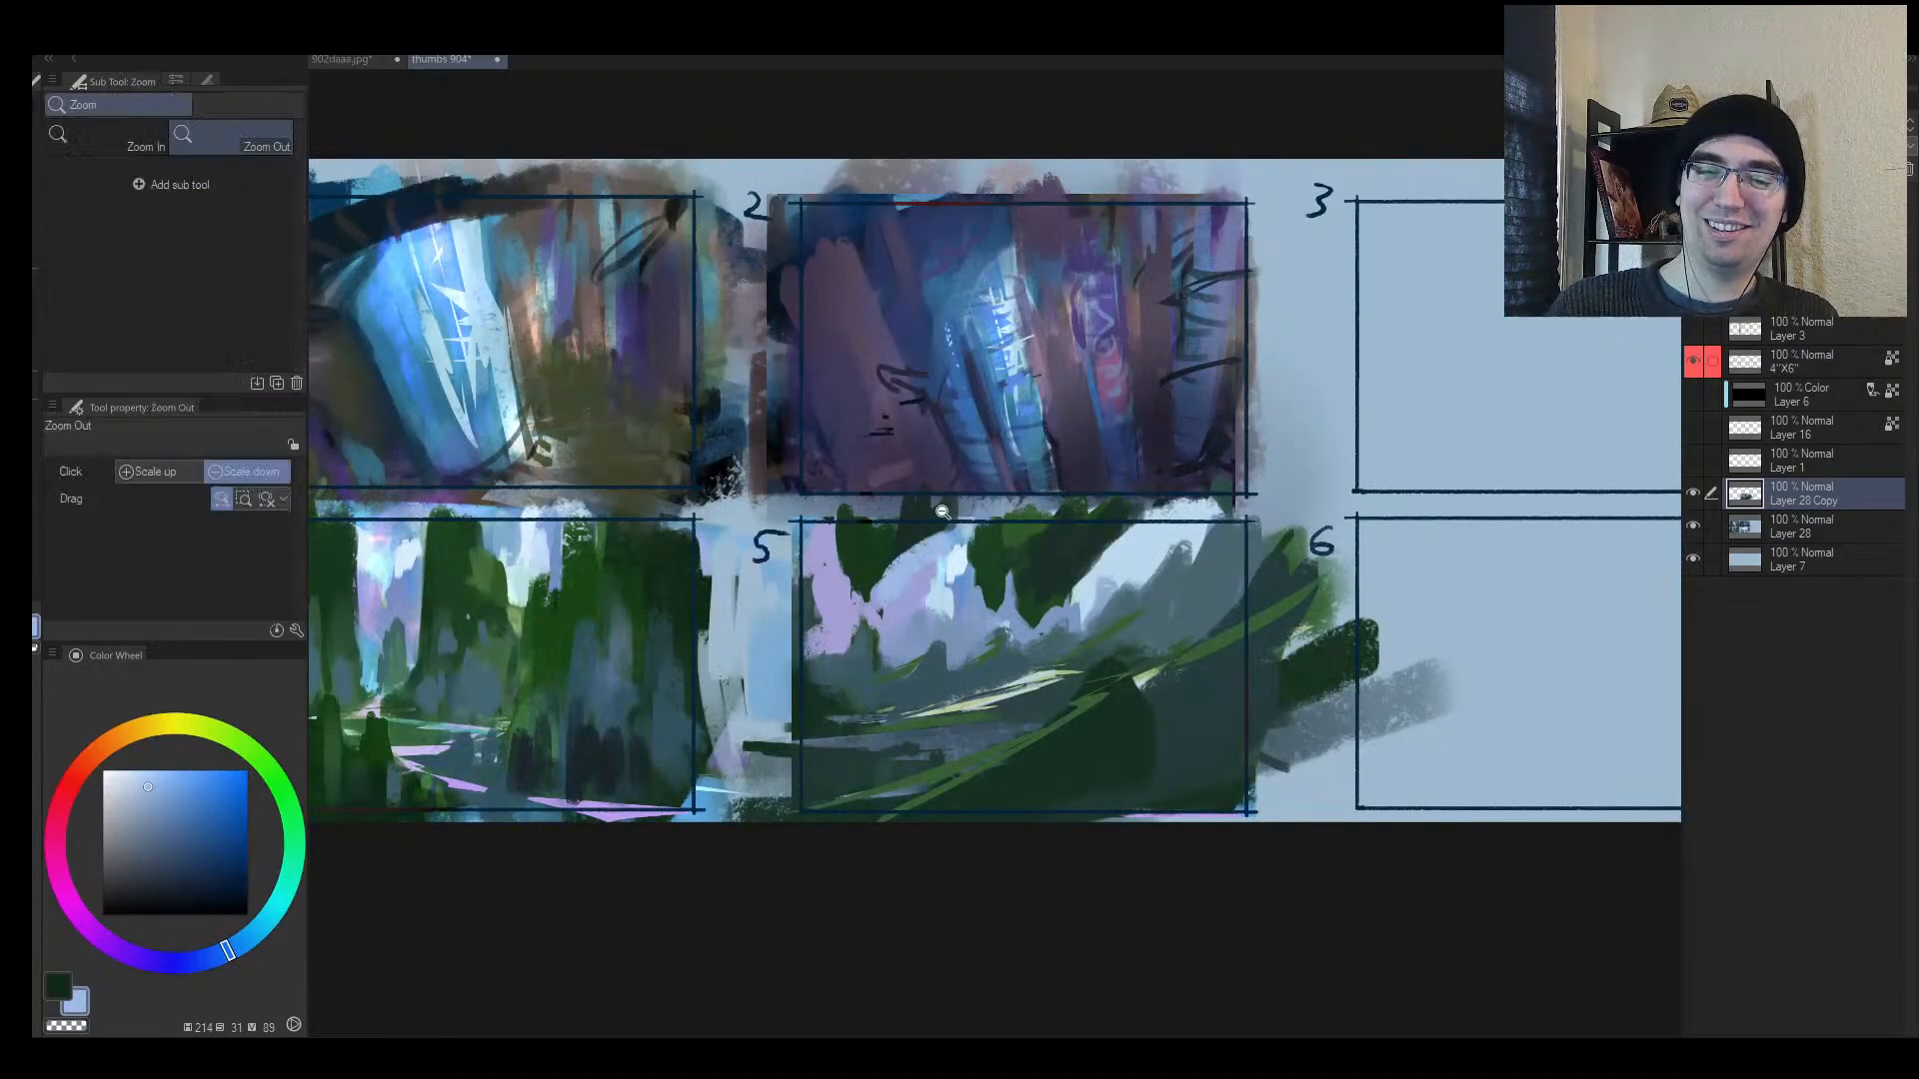
mouse_move(916, 546)
mouse_down()
mouse_move(891, 603)
mouse_move(982, 556)
mouse_move(972, 536)
mouse_move(866, 605)
mouse_move(932, 553)
mouse_move(851, 606)
mouse_up()
Step: Brush pale blue-white over the sky and the grey-green area with a smaller brush
alt+click(896, 627)
alt+click(959, 625)
alt+click(975, 561)
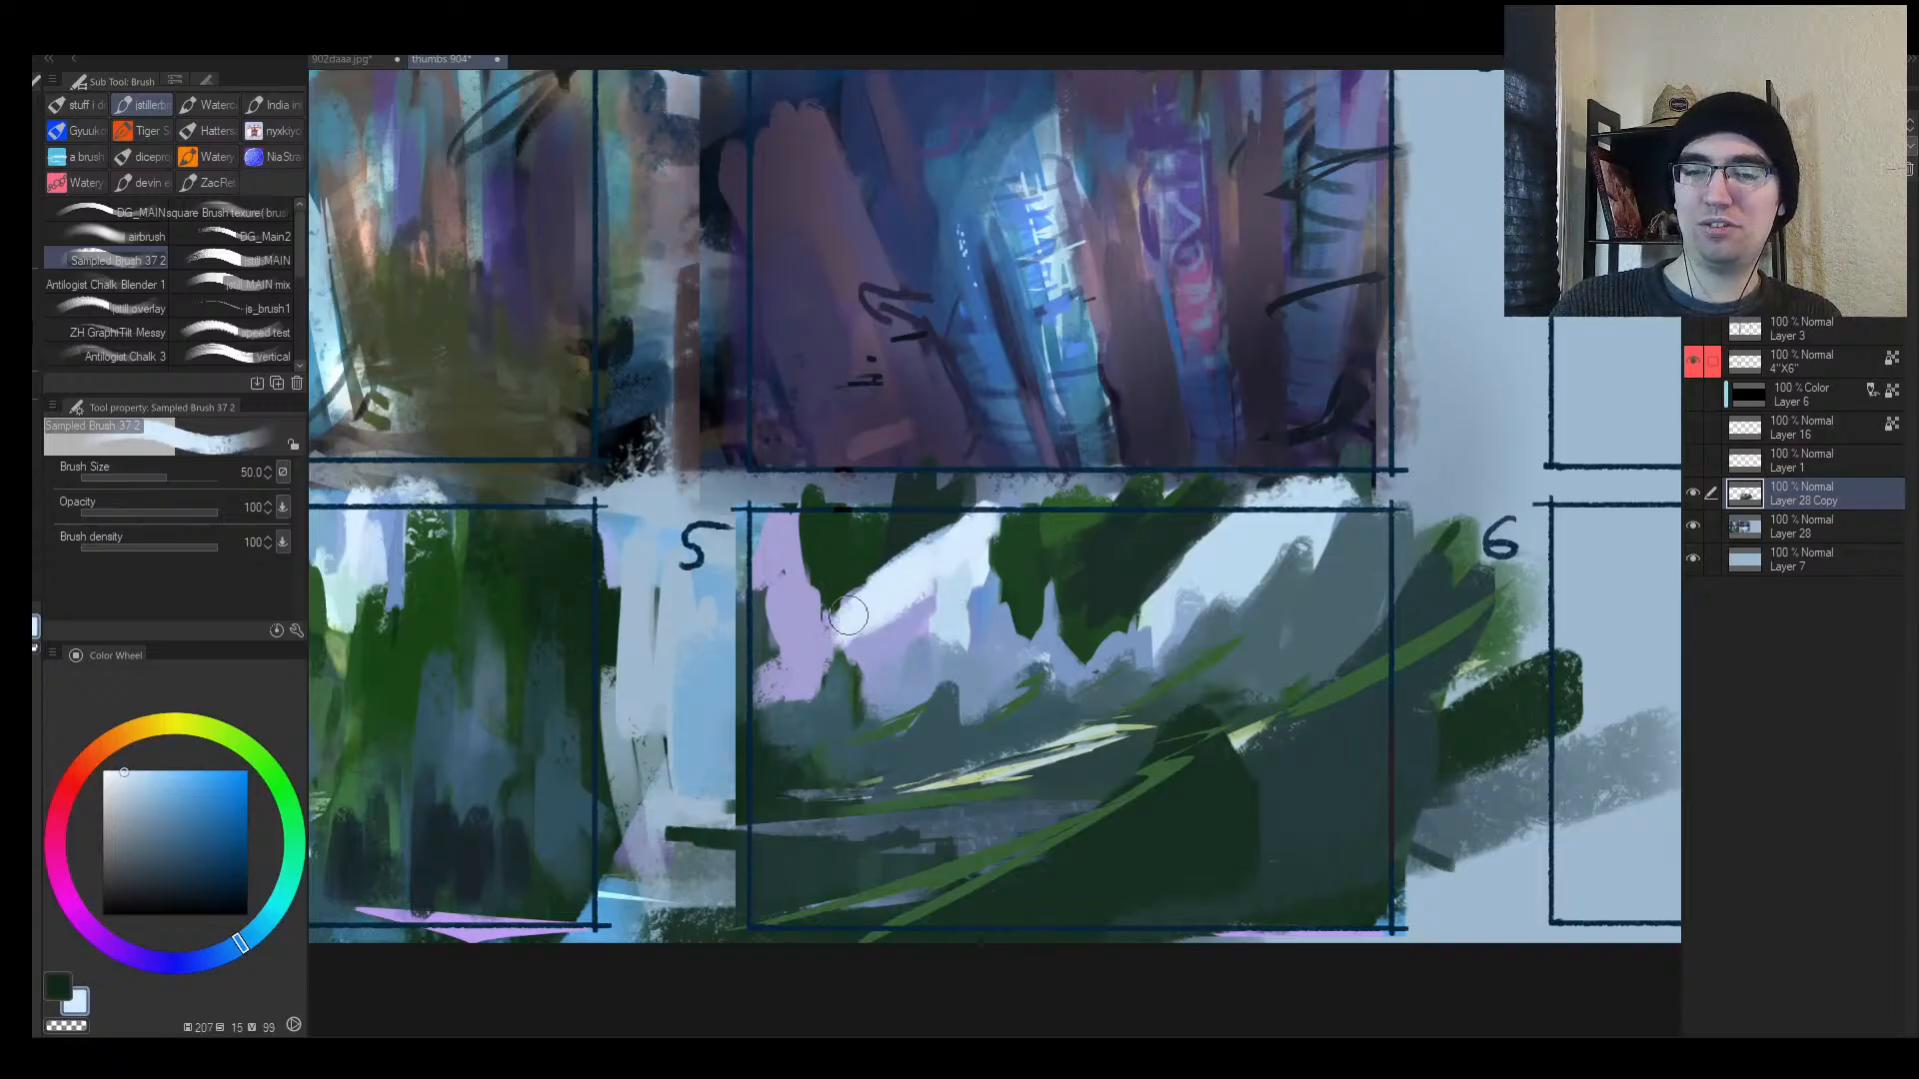
alt+click(906, 535)
key(bracketleft)
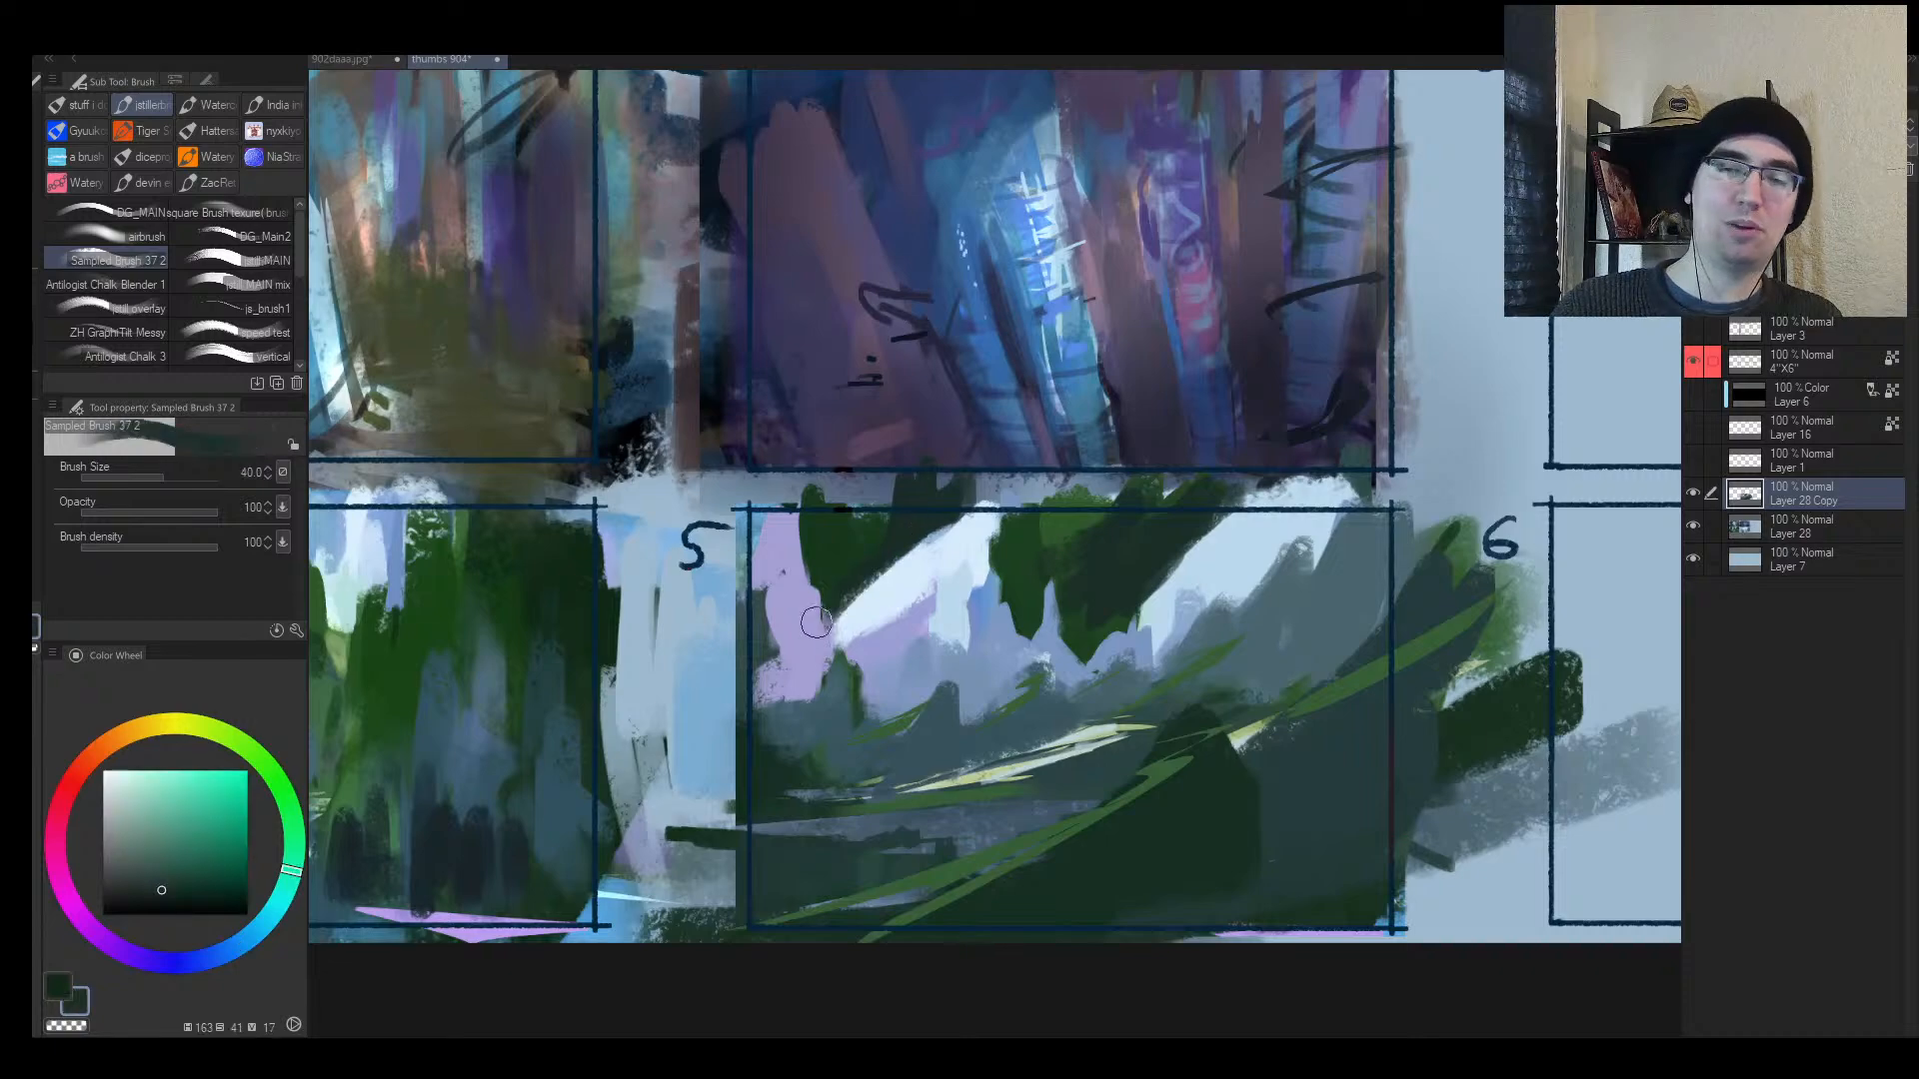
alt+click(867, 625)
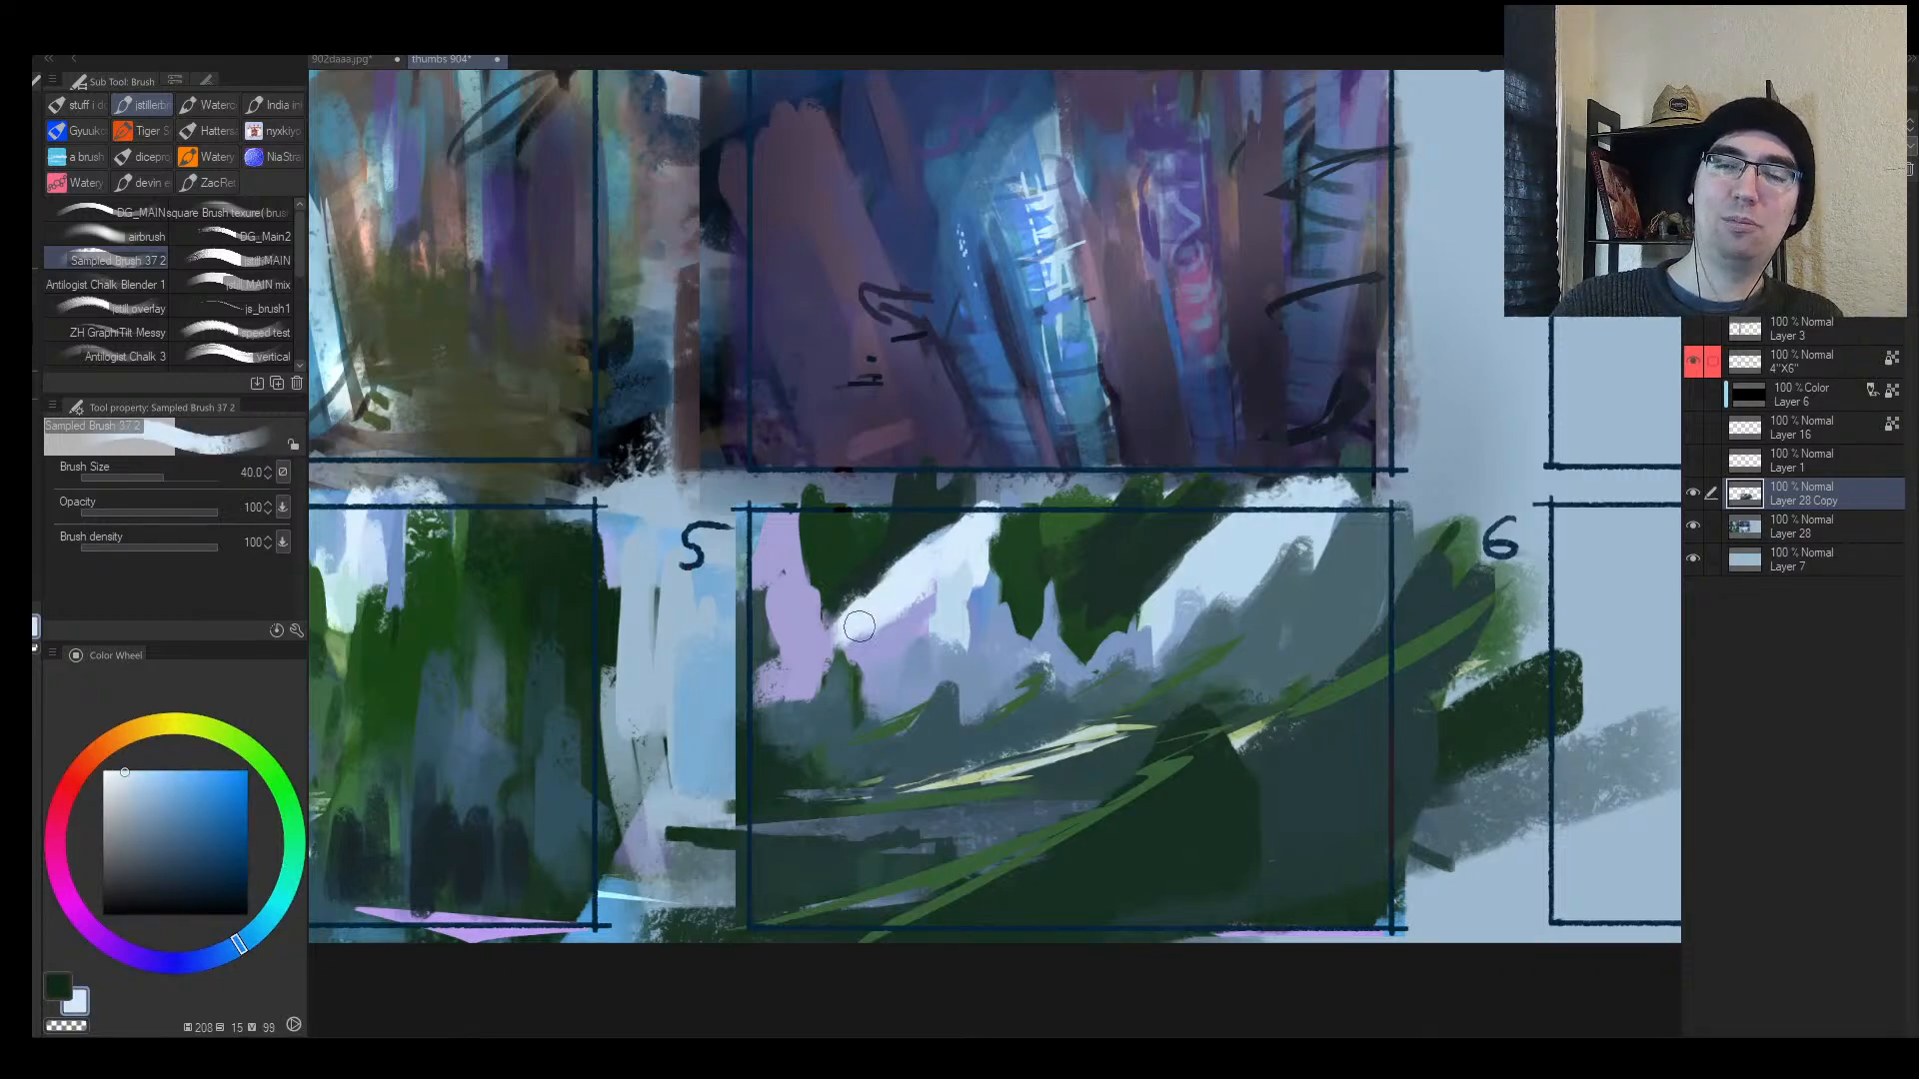
mouse_move(867, 621)
mouse_down()
mouse_move(791, 653)
mouse_move(896, 610)
mouse_move(782, 651)
mouse_move(816, 637)
mouse_move(812, 602)
mouse_move(815, 632)
mouse_move(747, 642)
mouse_up()
mouse_move(917, 634)
mouse_down()
mouse_move(905, 644)
mouse_move(929, 630)
mouse_up()
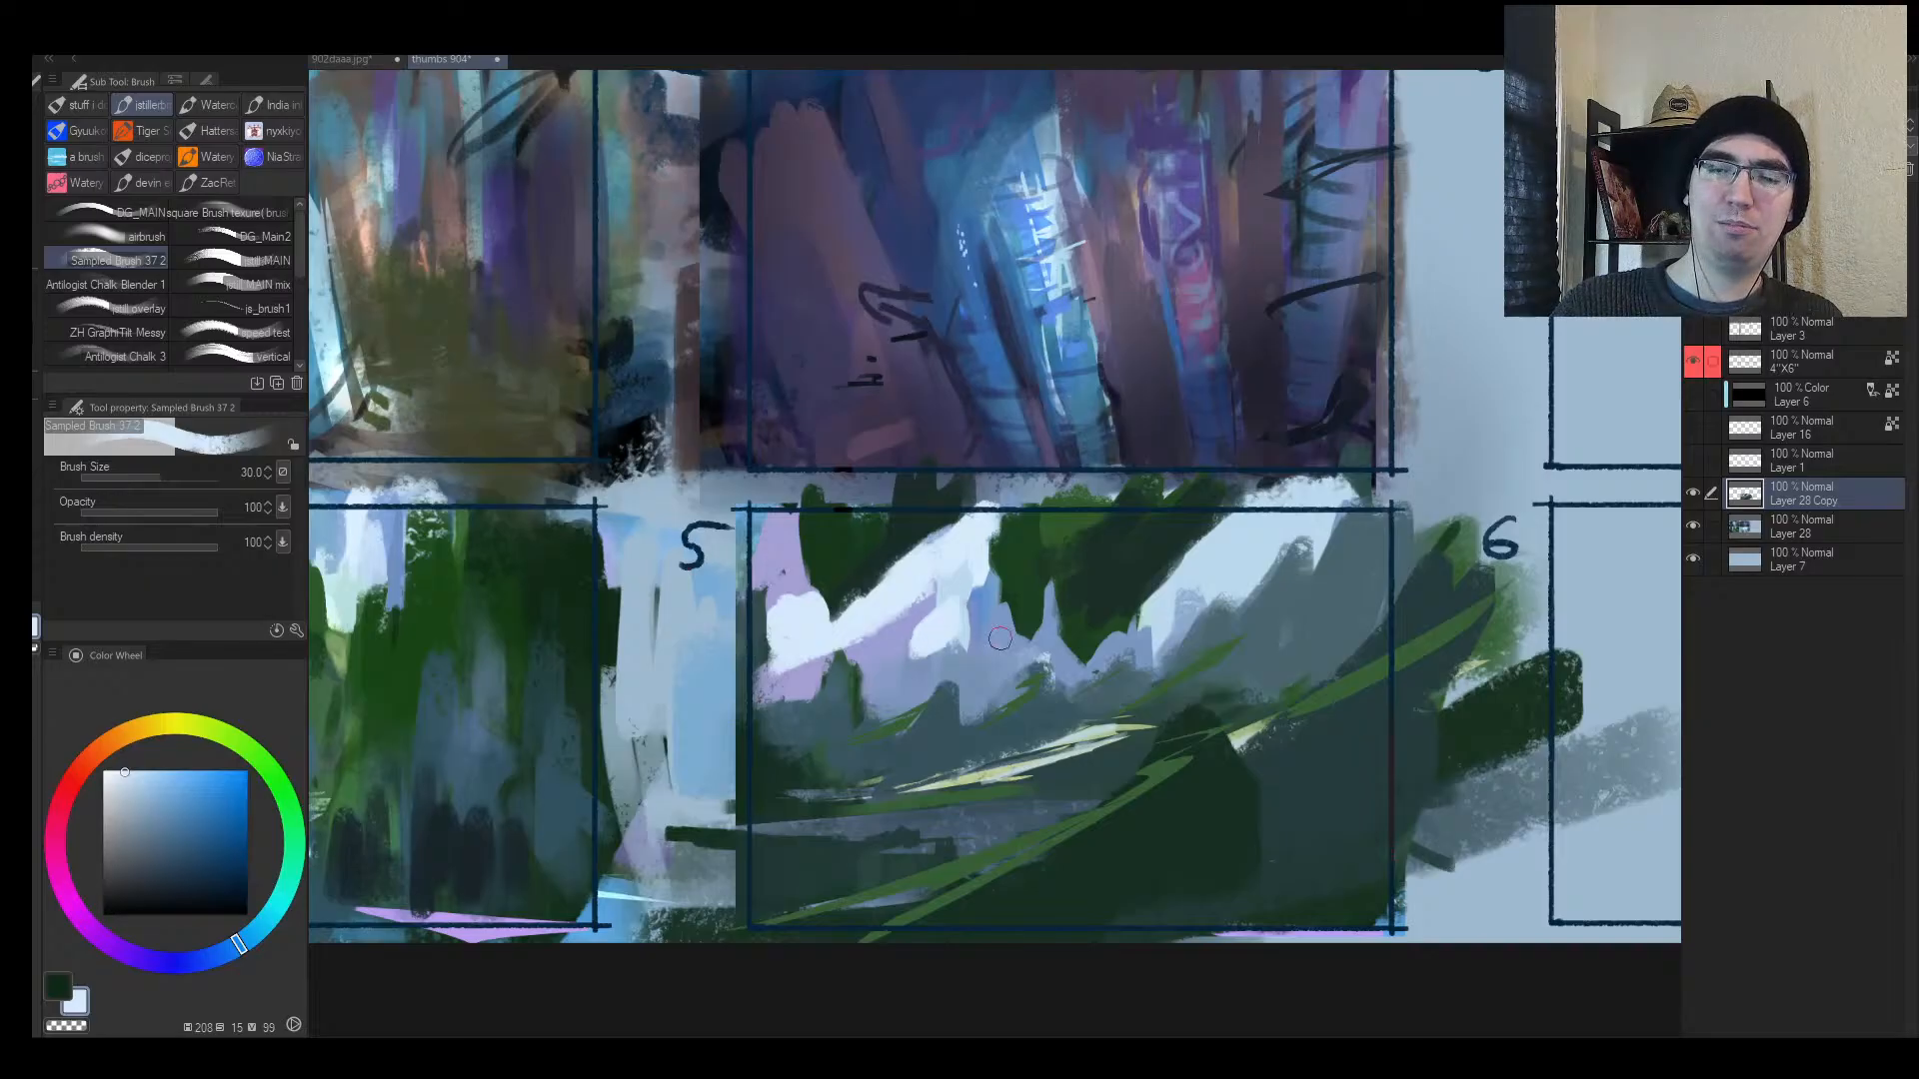
mouse_move(1135, 633)
mouse_down()
mouse_move(1220, 584)
mouse_move(1170, 629)
mouse_move(1249, 540)
mouse_move(1263, 577)
mouse_move(1375, 485)
mouse_move(1341, 534)
mouse_up()
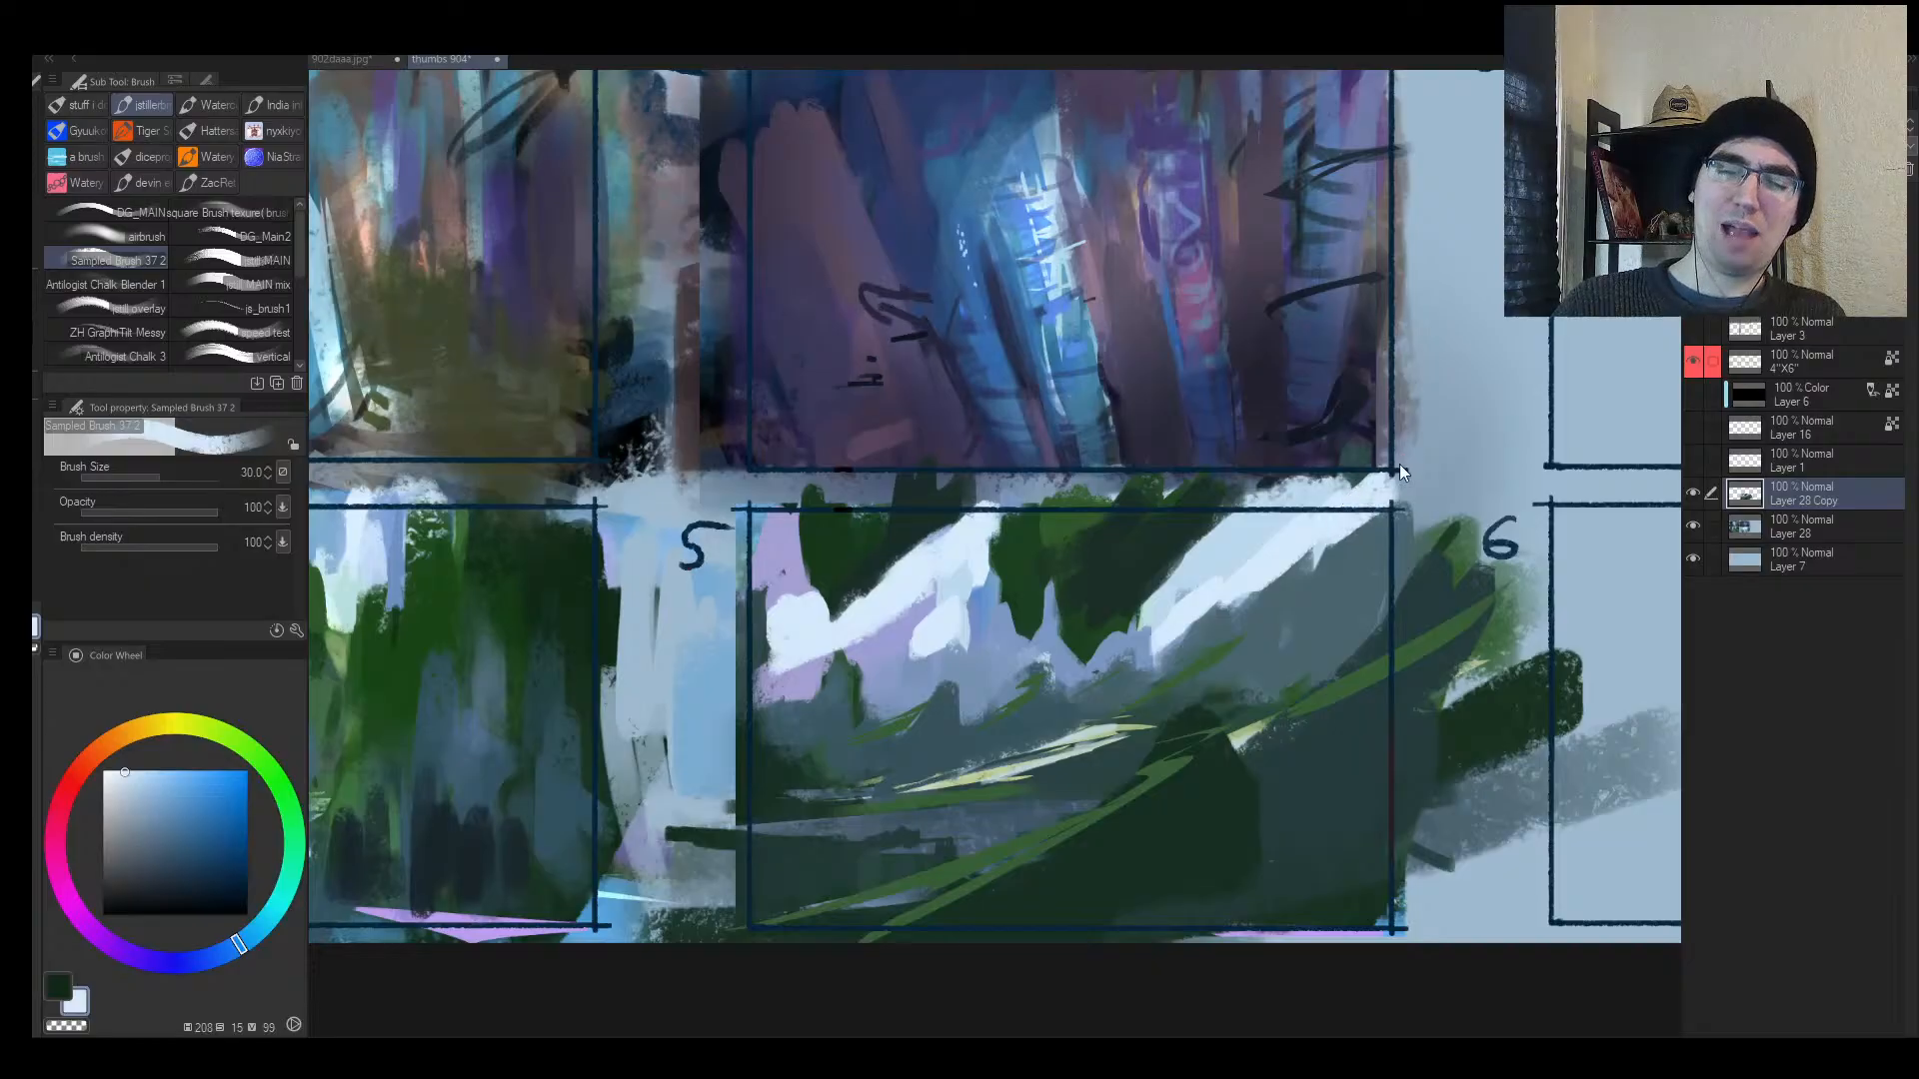
Step: Brush pale blue paint into the thumbnail's upper left at brush size 40
key(h)
key(alt+space)
mouse_move(1135, 620)
mouse_down()
mouse_move(1063, 644)
mouse_move(1028, 513)
mouse_up()
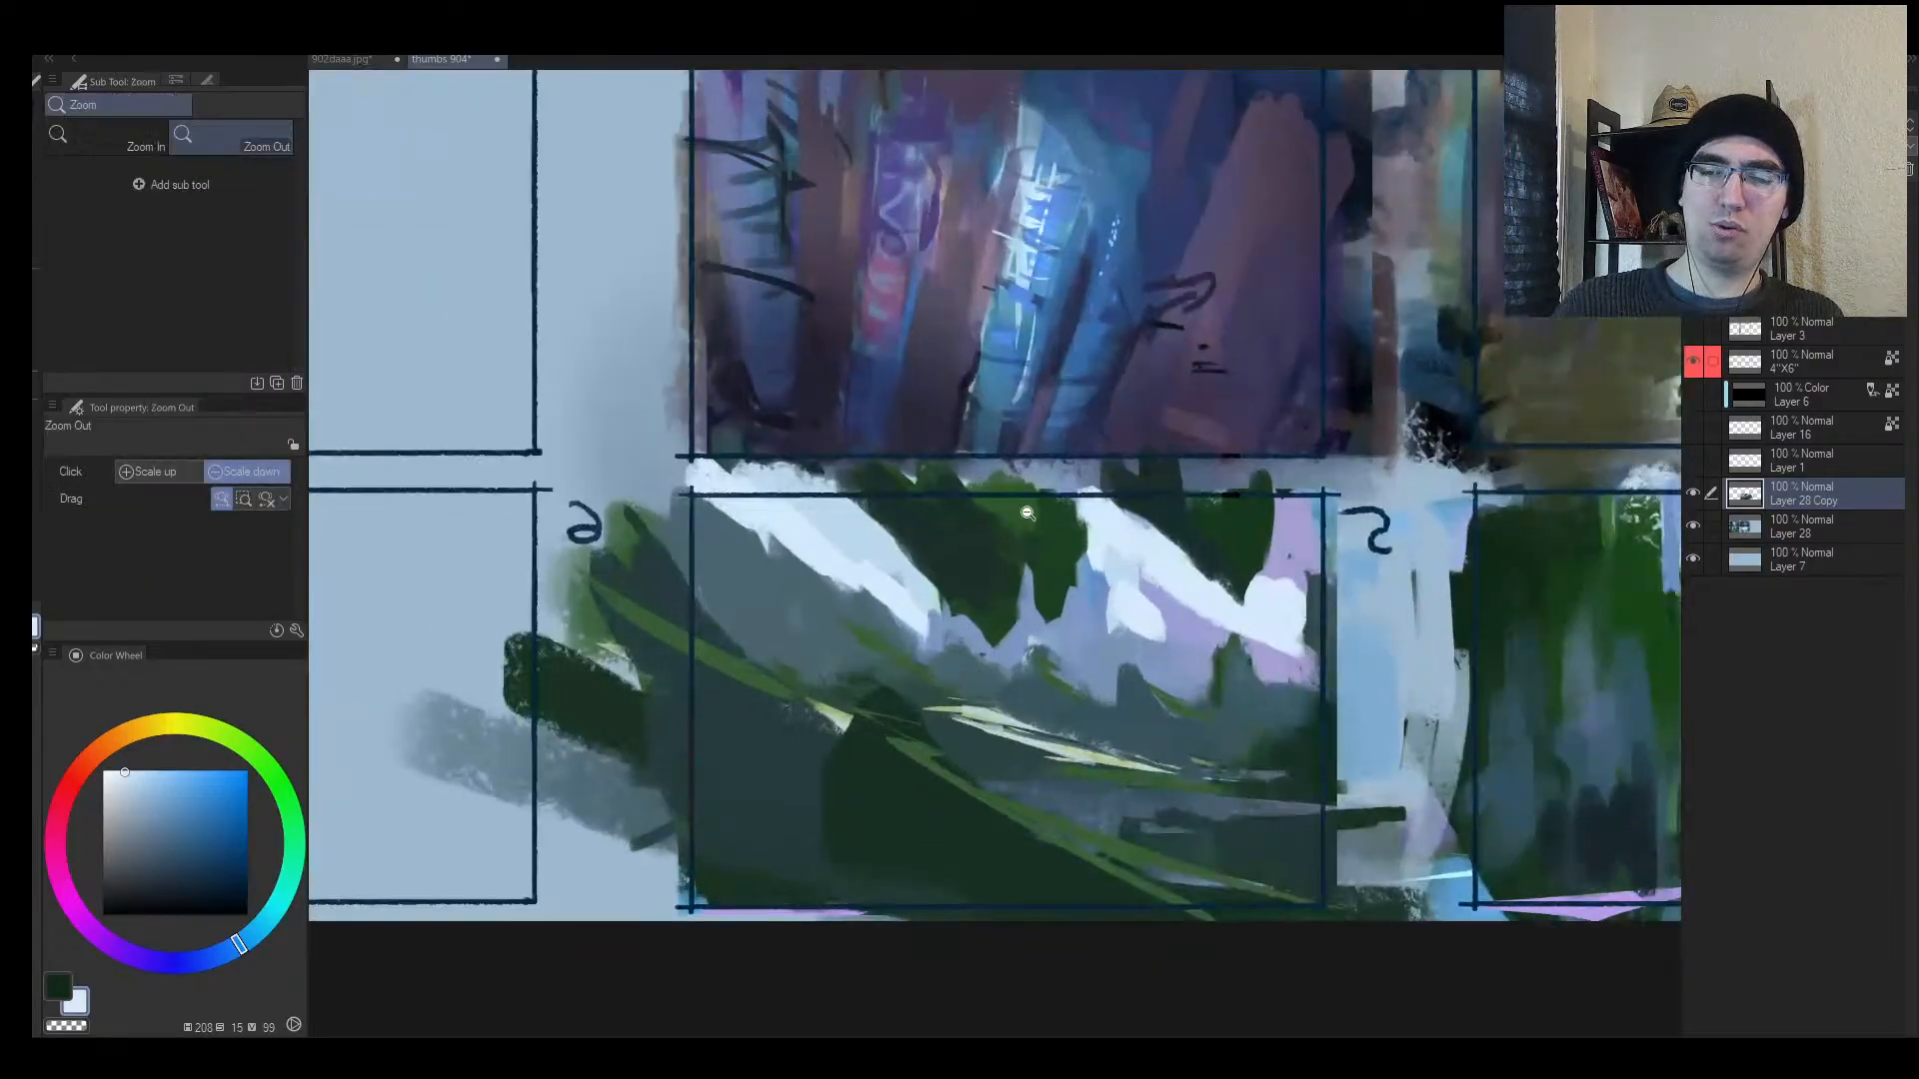
alt+click(924, 647)
alt+click(909, 639)
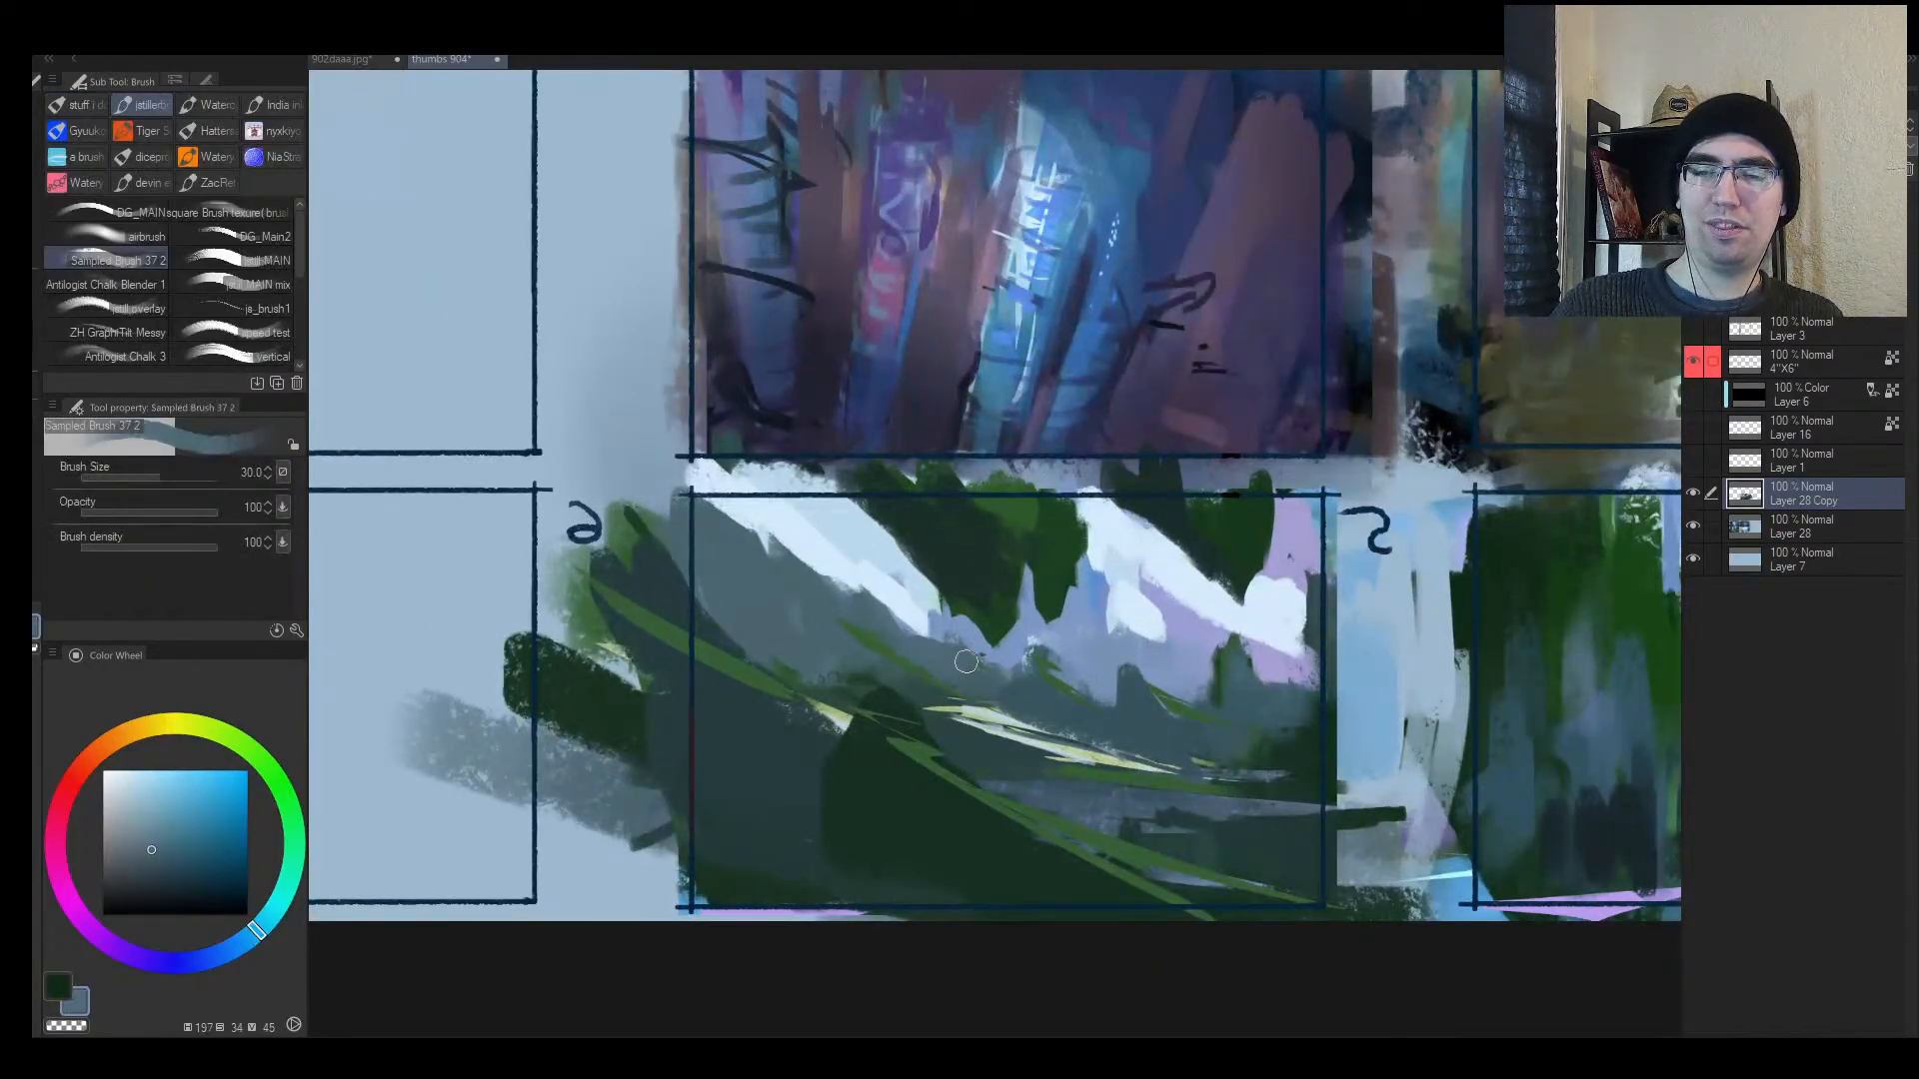
alt+click(872, 575)
key(])
mouse_move(749, 512)
mouse_down()
mouse_move(719, 507)
mouse_move(756, 542)
mouse_move(823, 548)
mouse_up()
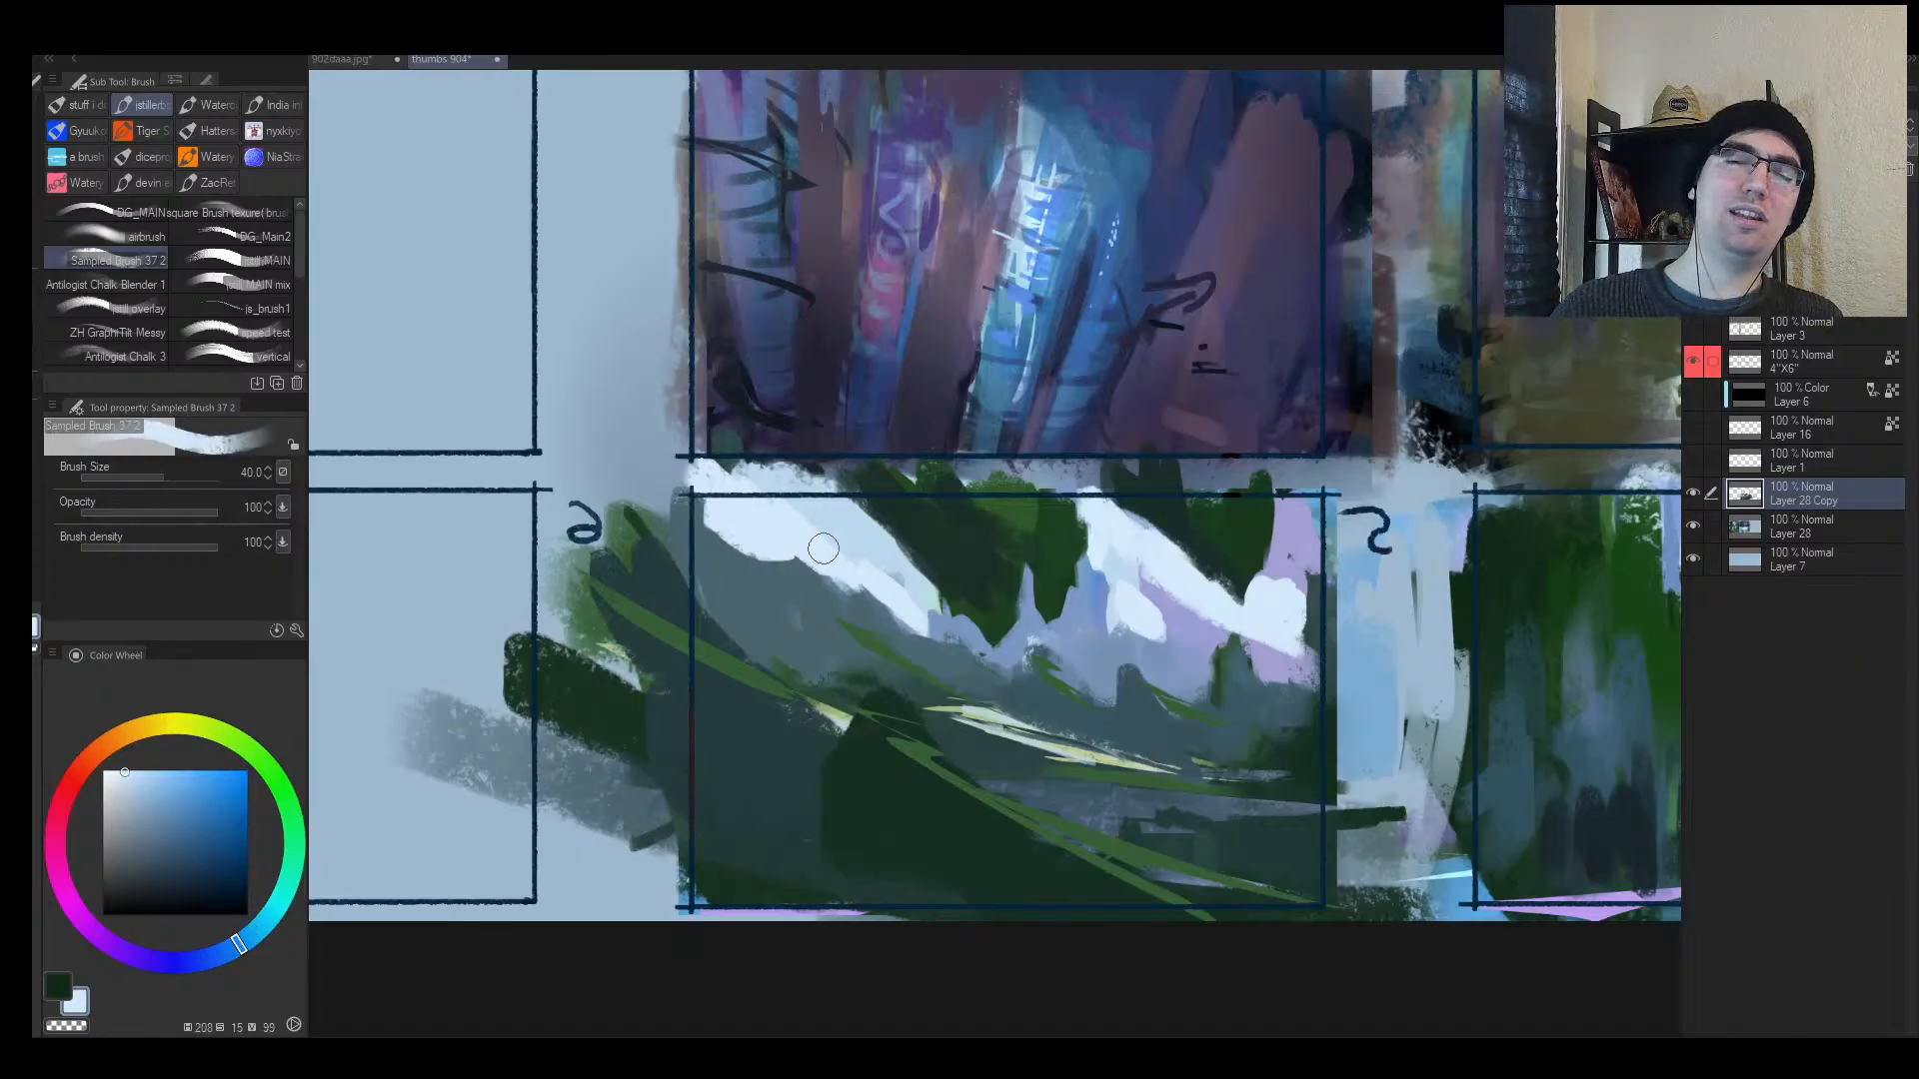
Step: Paint sampled lavender along the white diagonal light band, then zoom out to check
key(h)
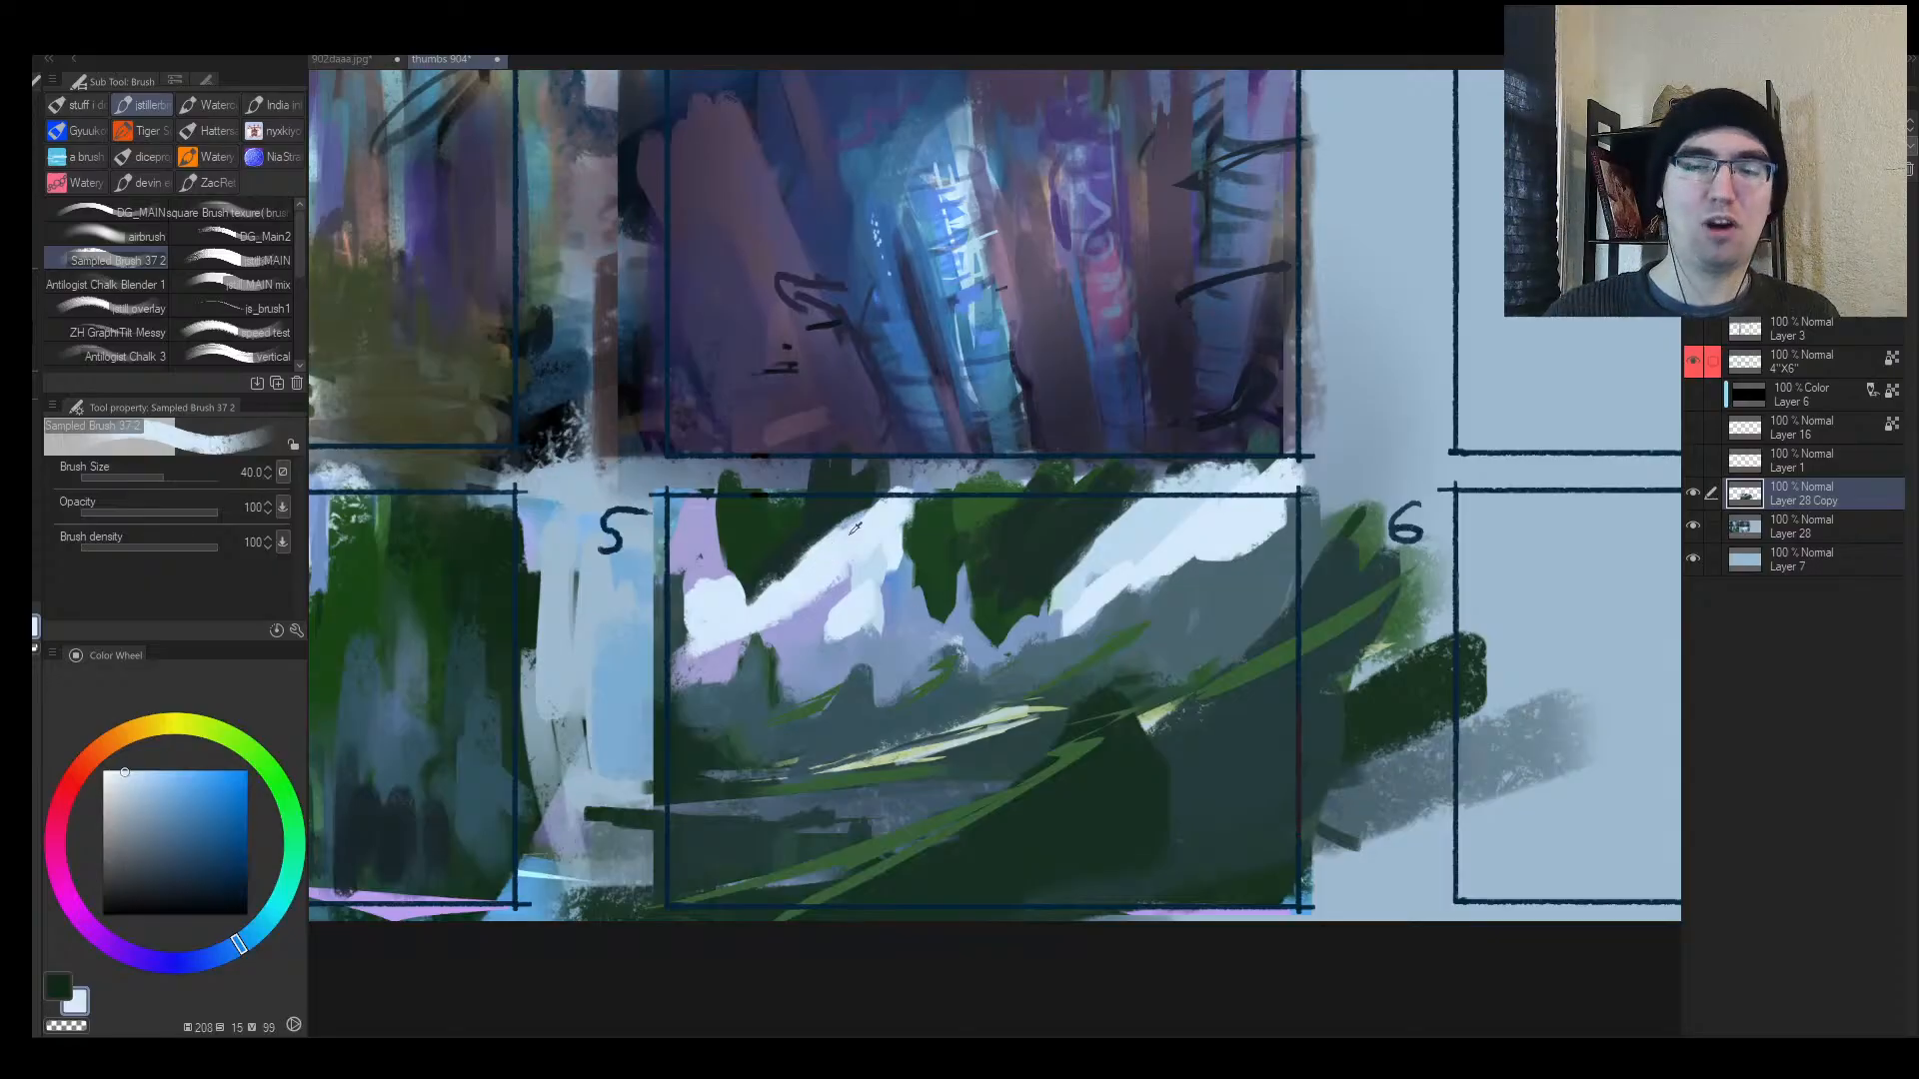
alt+click(814, 639)
mouse_move(1063, 617)
mouse_down()
mouse_move(1157, 554)
mouse_move(1140, 572)
mouse_move(1269, 560)
mouse_move(1173, 538)
mouse_move(1255, 510)
mouse_move(1215, 523)
mouse_move(1265, 519)
mouse_up()
key(bracketright)
key(bracketright)
key(bracketright)
key(alt+space)
drag(1269, 585, 1189, 606)
key(h)
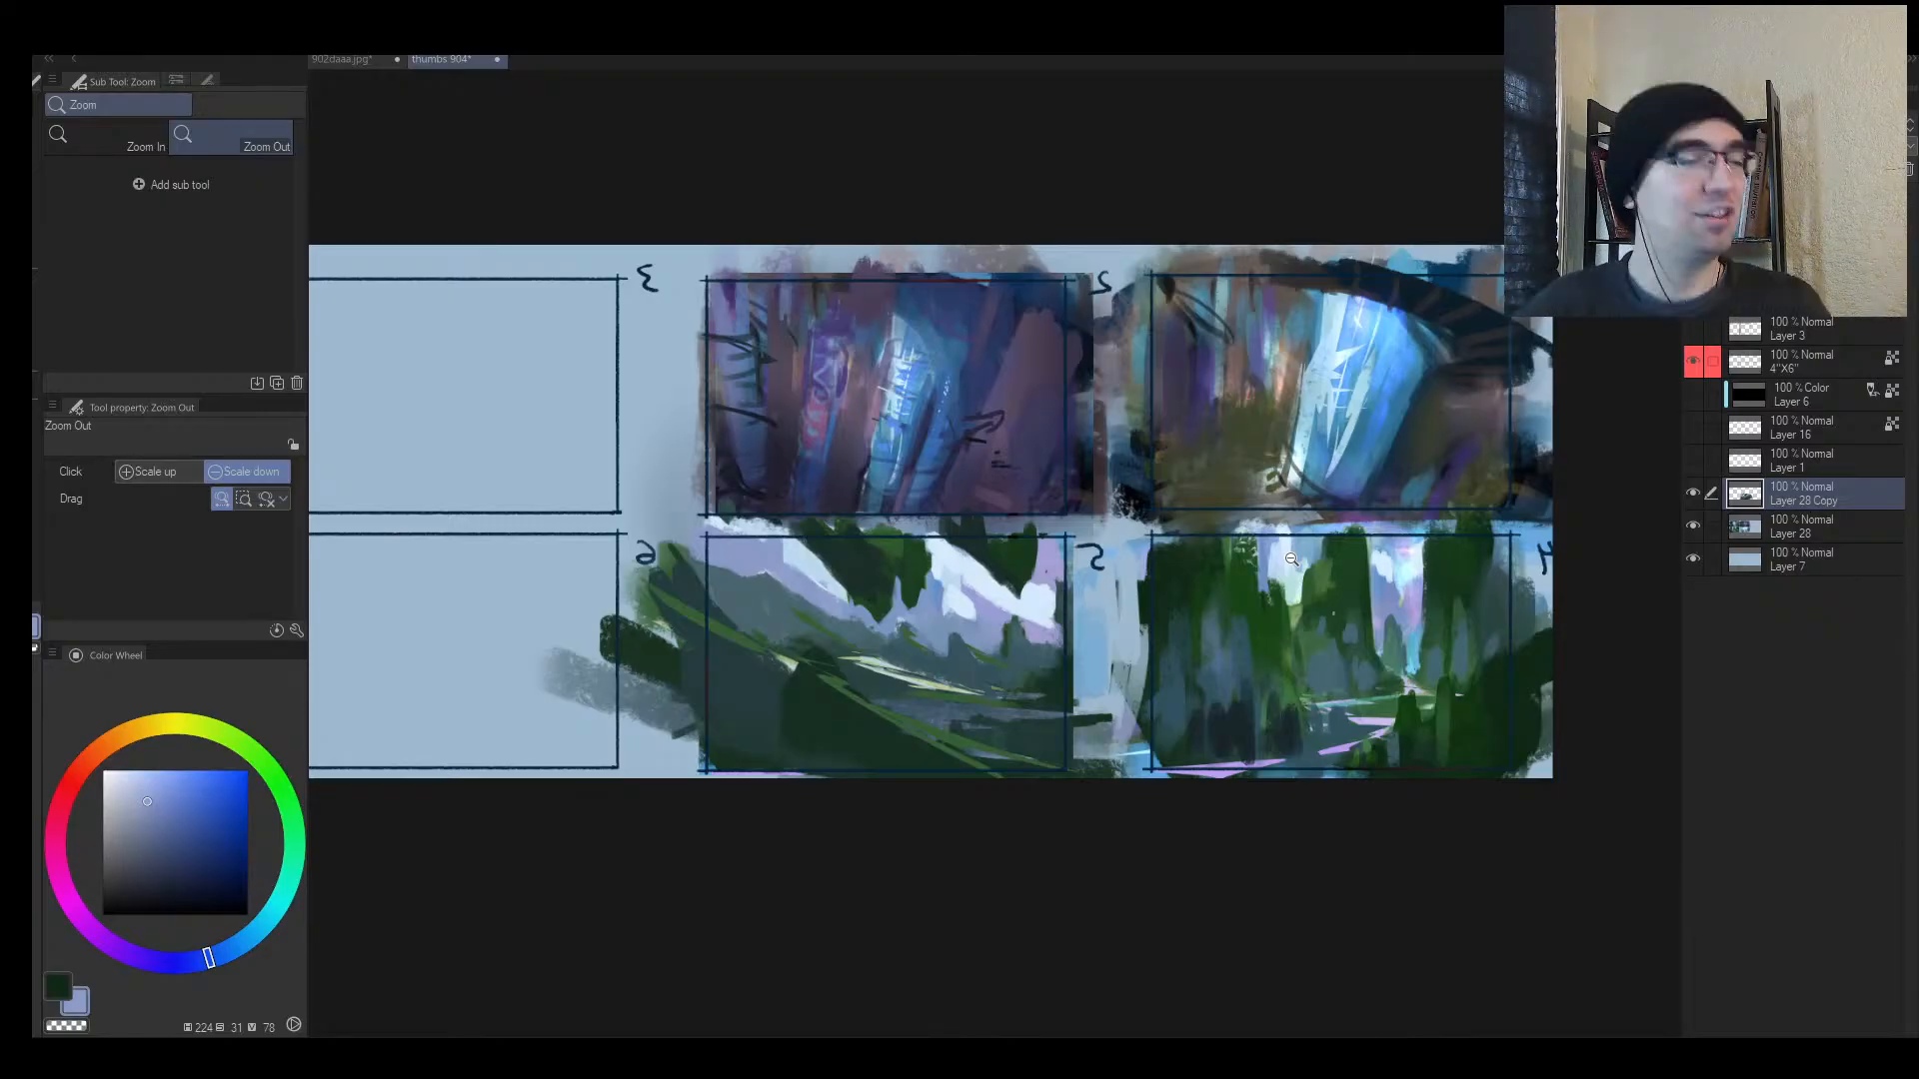
Step: Paint grey-teal over panel 5's hill crest at brush size 25
drag(1121, 699, 1222, 710)
key(h)
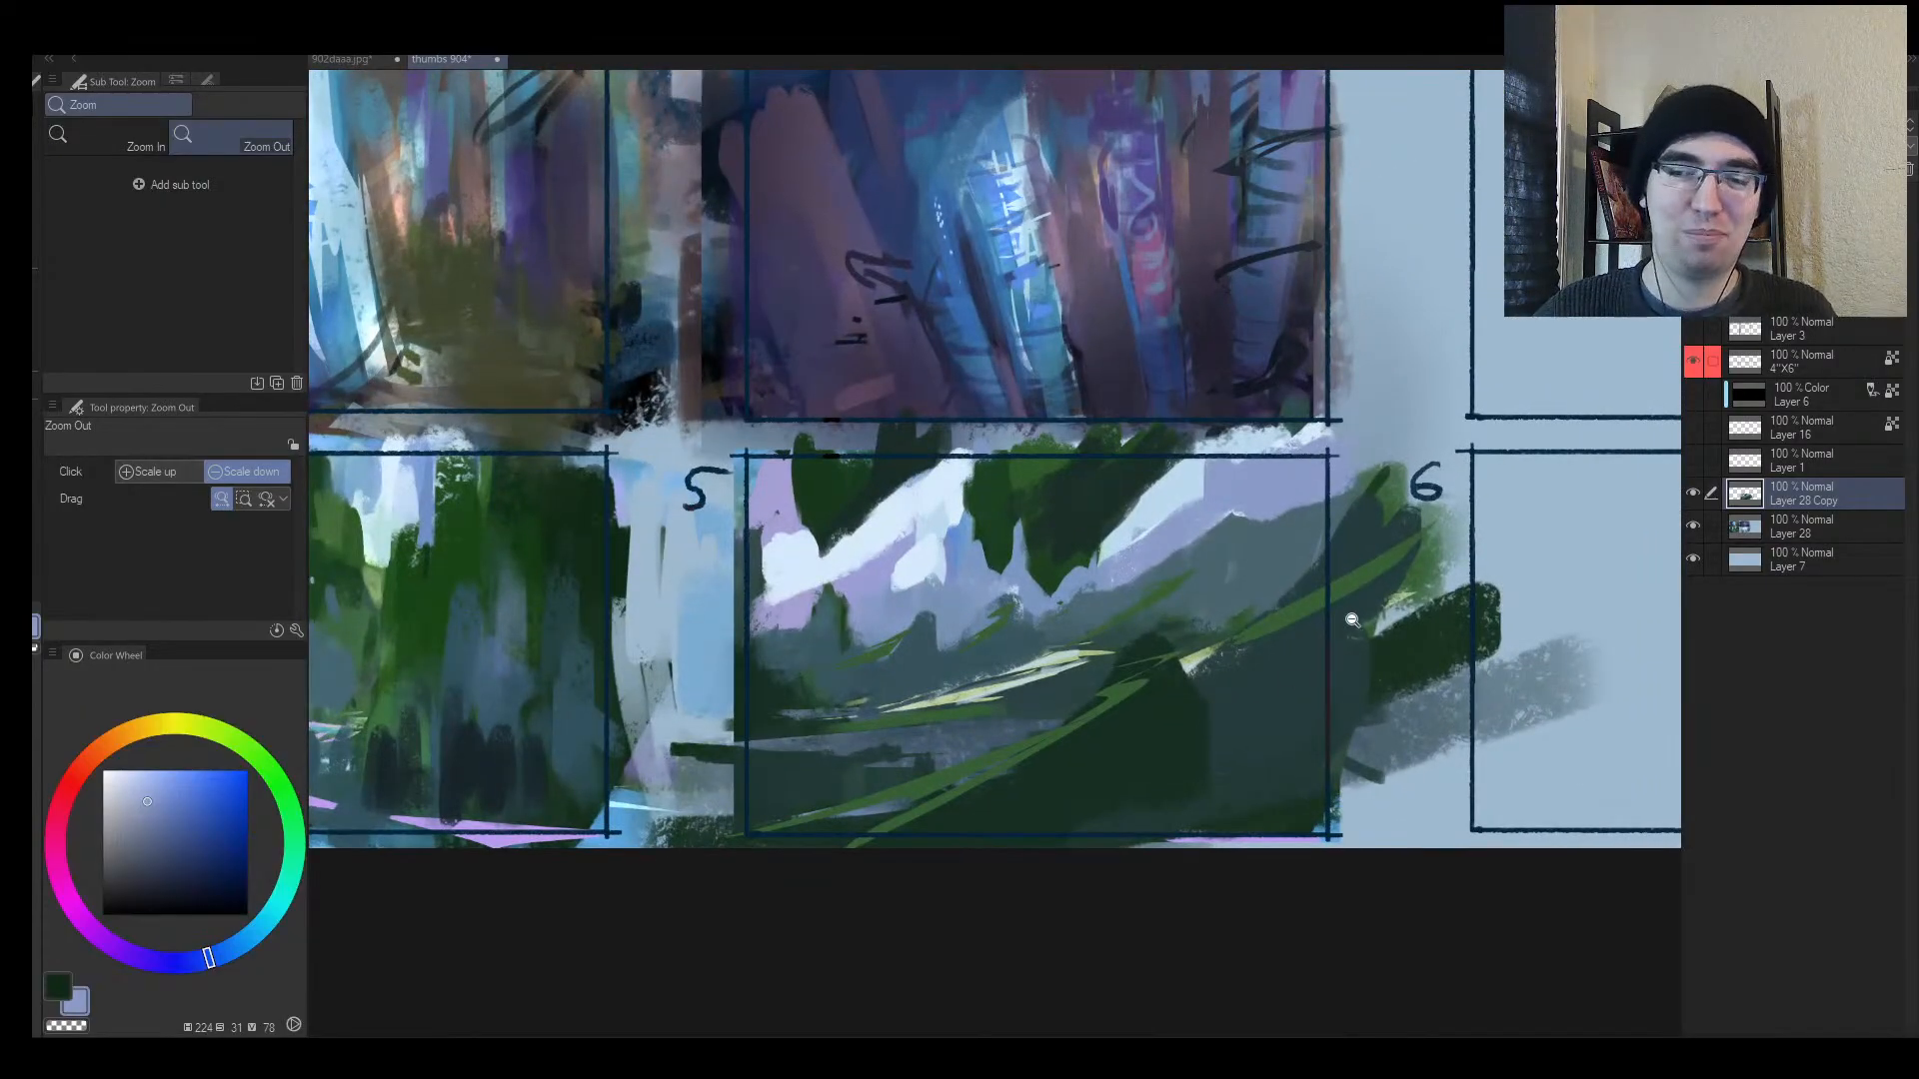
drag(1352, 620, 1339, 619)
mouse_move(1235, 542)
mouse_down()
mouse_move(1265, 532)
mouse_move(1233, 490)
mouse_move(1198, 543)
mouse_up()
alt+click(1252, 518)
key(bracketleft)
key(bracketleft)
key(bracketleft)
alt+click(1244, 467)
key(bracketleft)
drag(1238, 474, 1325, 498)
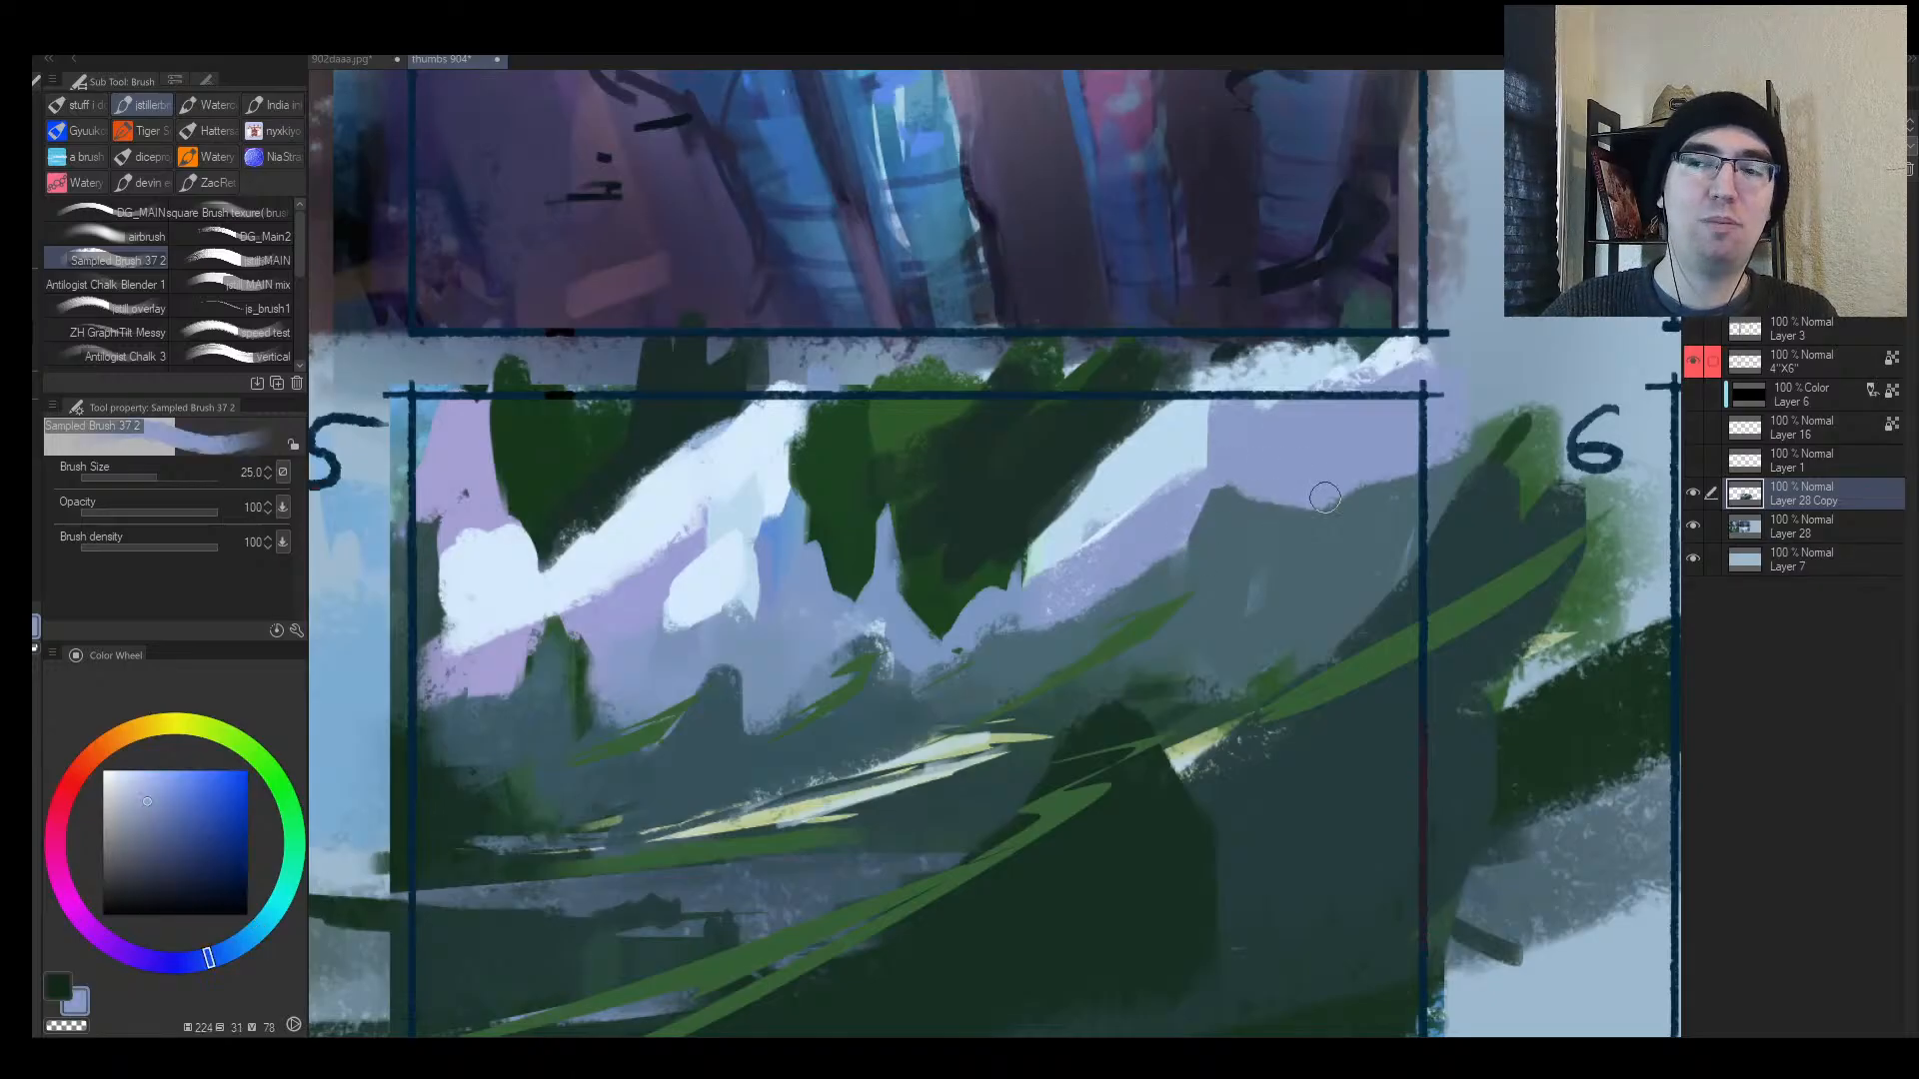
Step: Dab grey-teal onto the ridge and spread light blue across it at brush size 40
alt+click(1175, 572)
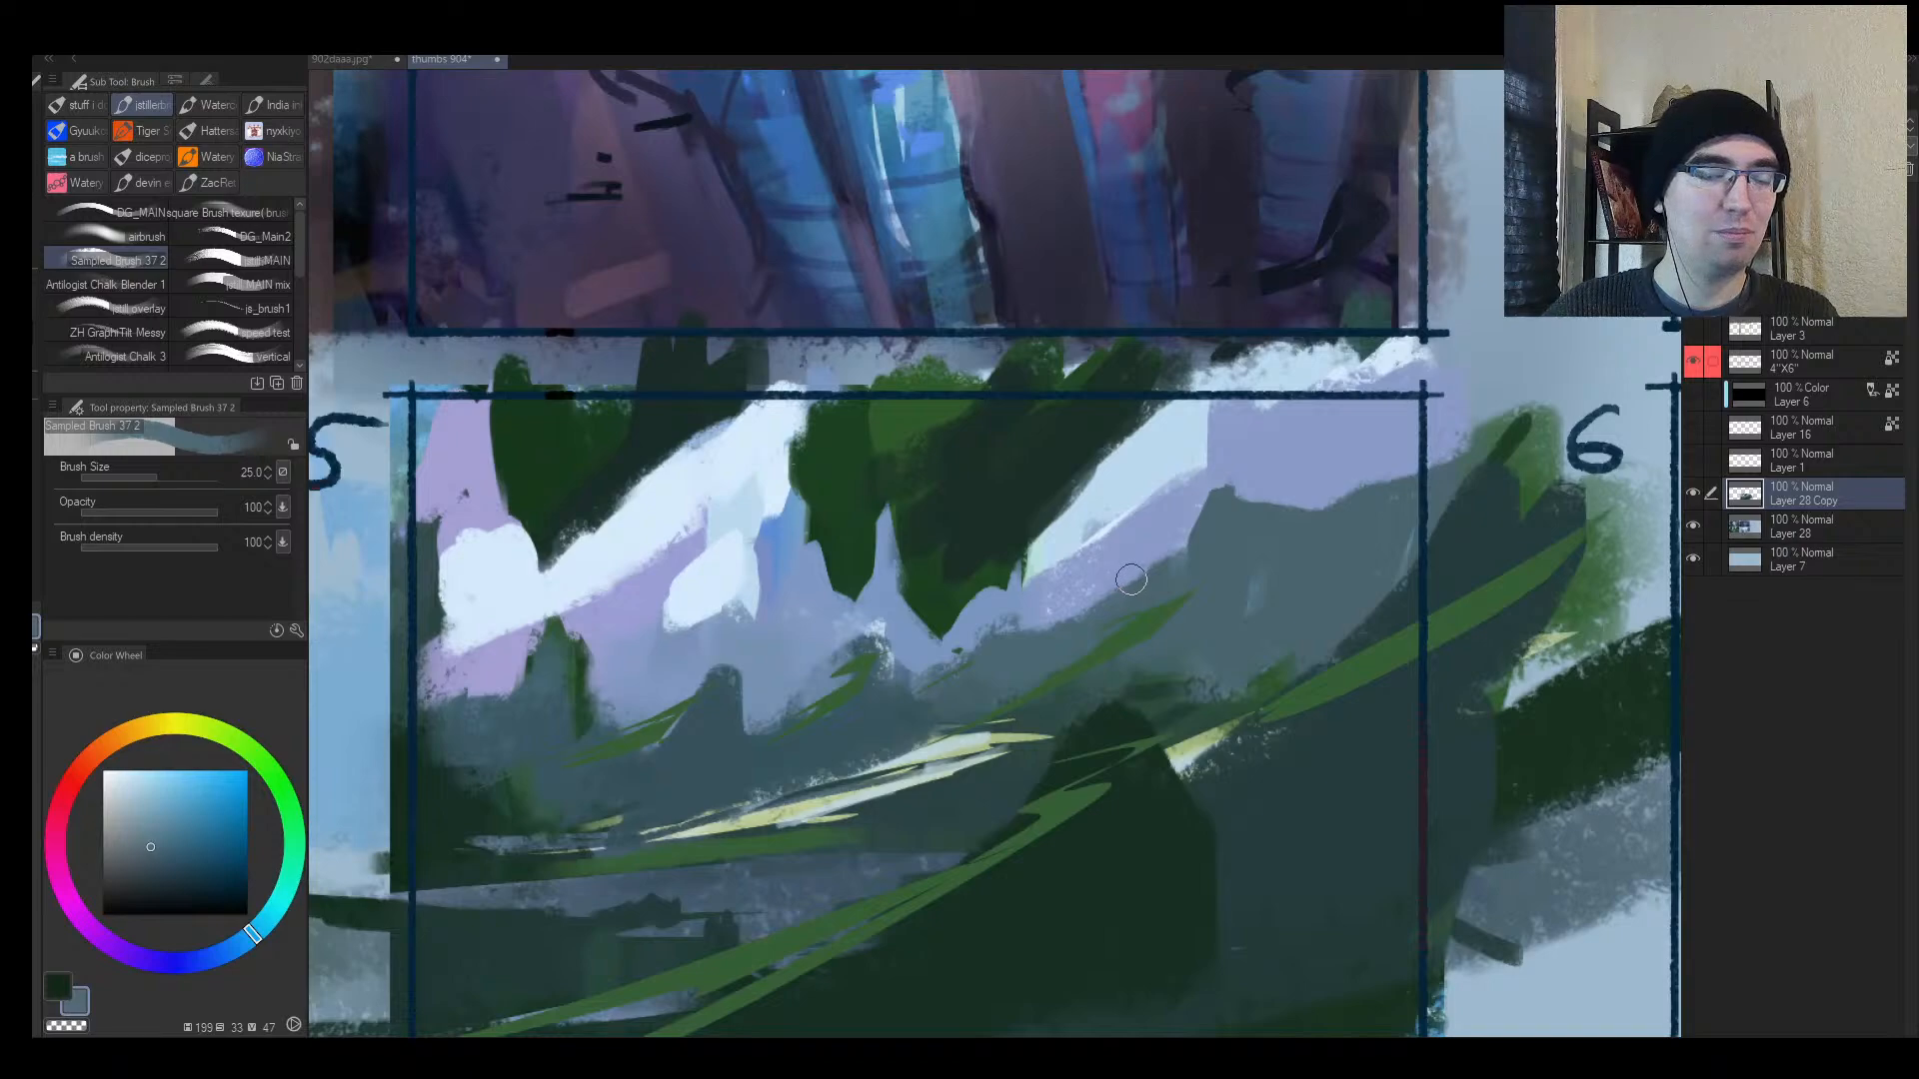
mouse_move(1112, 587)
mouse_down()
mouse_move(1126, 600)
mouse_move(1108, 534)
mouse_move(1137, 523)
mouse_up()
alt+click(1119, 560)
key(bracketright)
alt+click(1107, 522)
key(h)
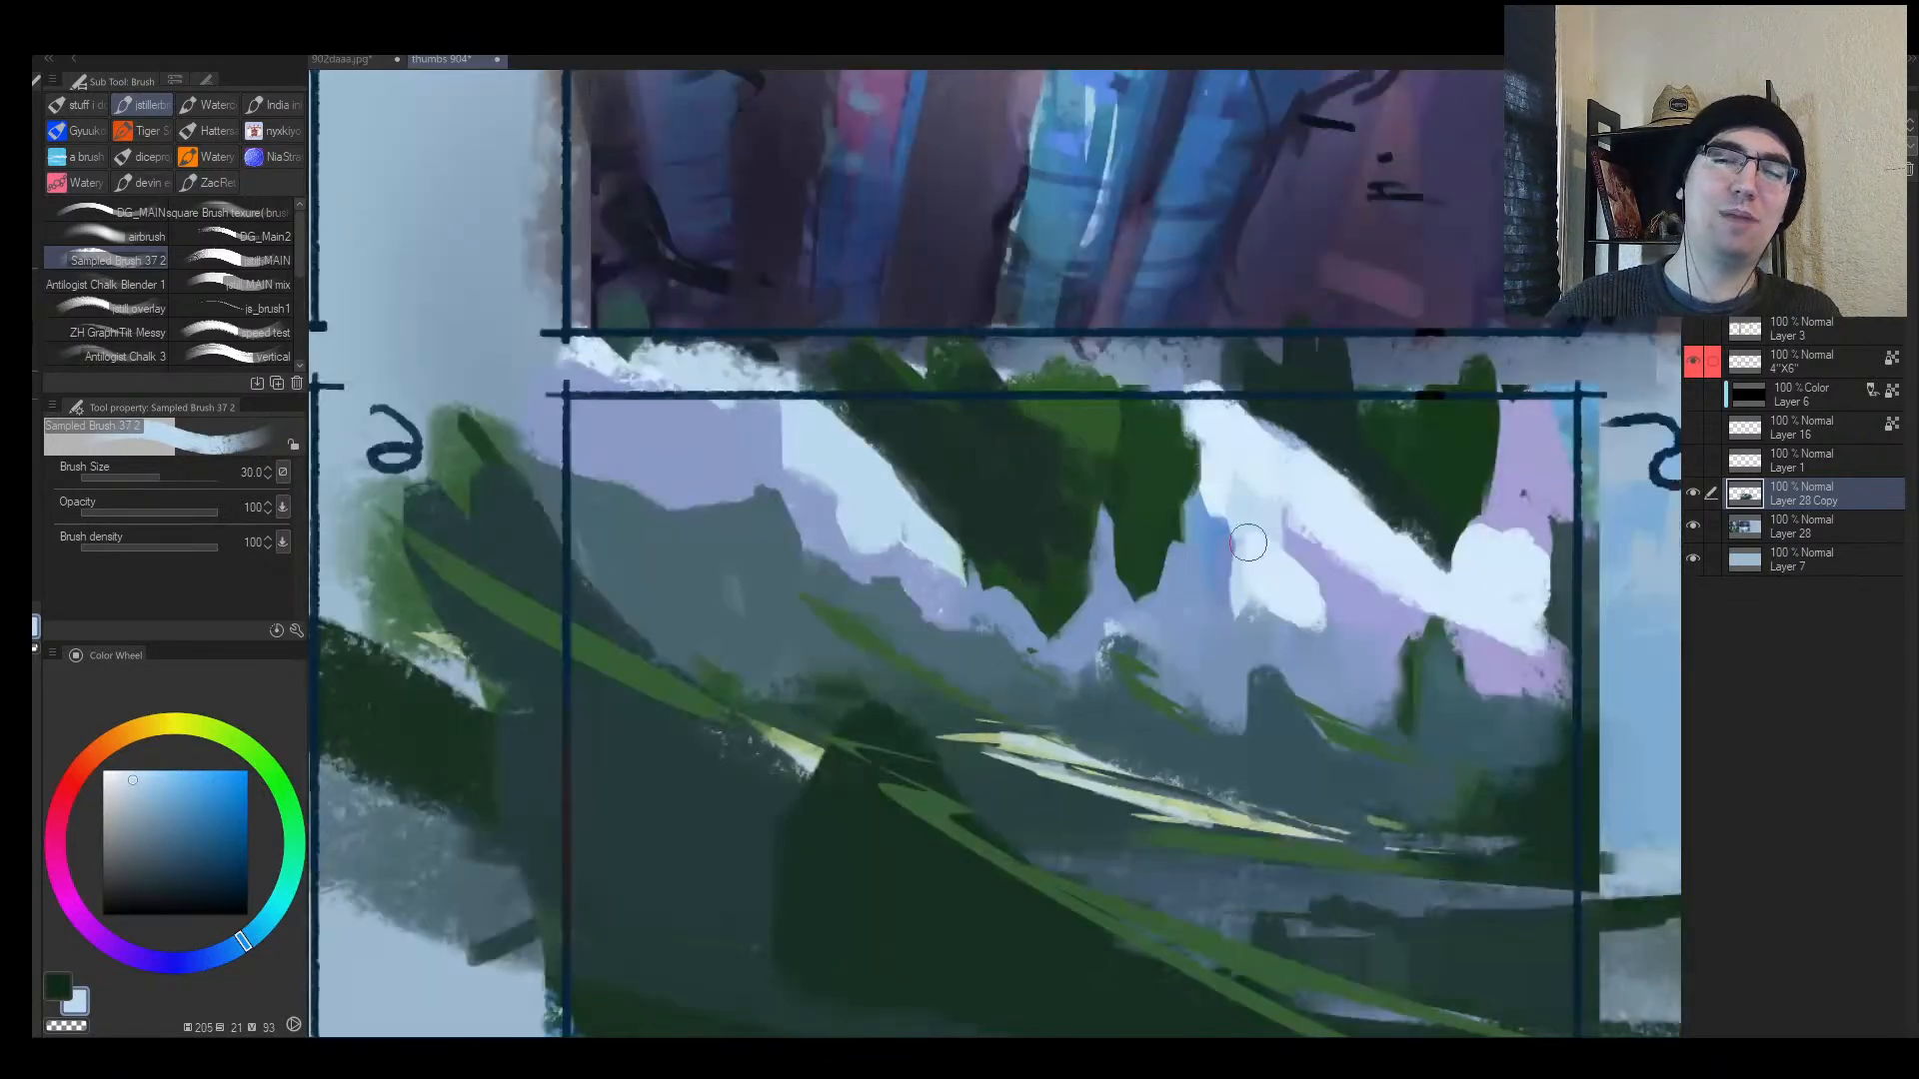
key(alt+space)
mouse_move(1190, 602)
mouse_down()
mouse_move(1193, 620)
mouse_move(1257, 614)
mouse_move(1300, 526)
mouse_up()
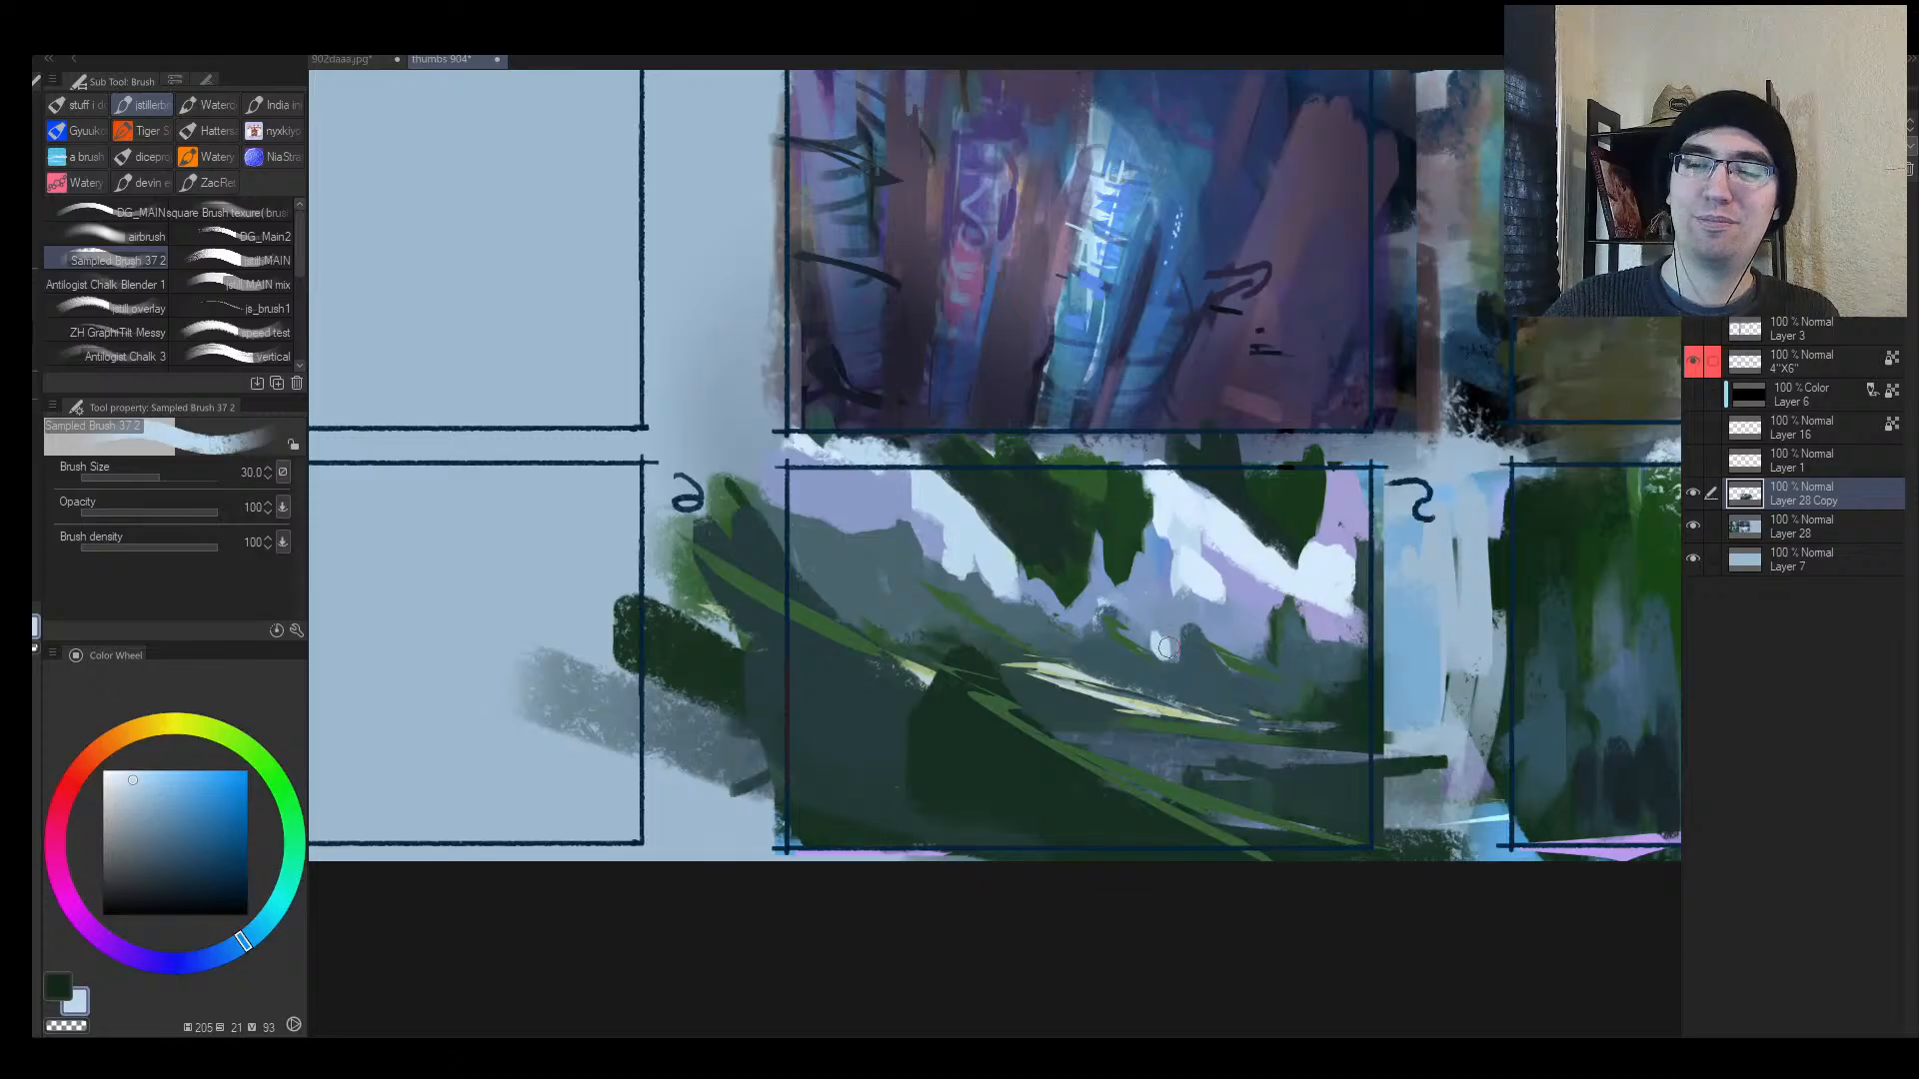
key(bracketright)
mouse_move(1171, 645)
mouse_down()
mouse_move(1185, 609)
mouse_move(1174, 628)
mouse_move(1104, 610)
mouse_up()
Step: Pick dark green from the tree and lasso-select the strip between the panels, then deselect
key(h)
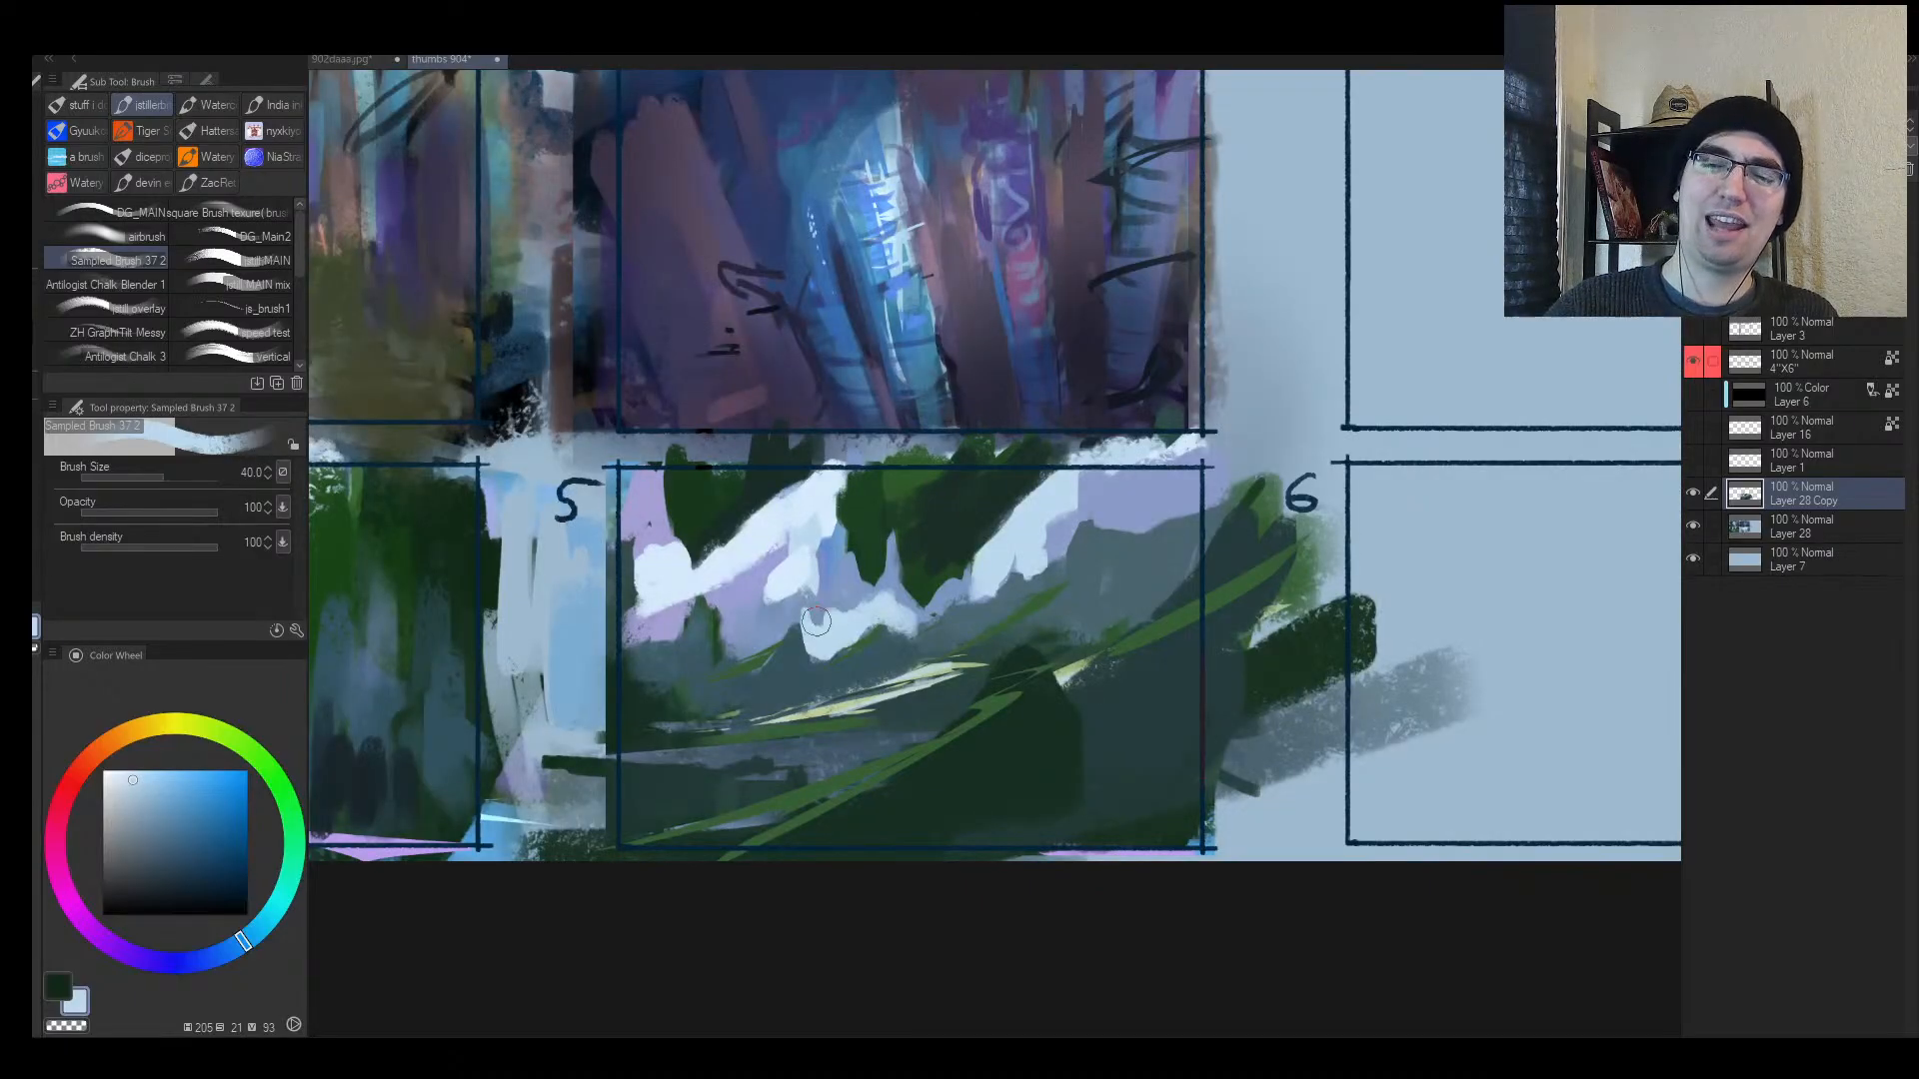
mouse_move(882, 608)
mouse_down()
mouse_move(830, 648)
mouse_move(882, 620)
mouse_up()
key(bracketright)
alt+click(983, 497)
key(h)
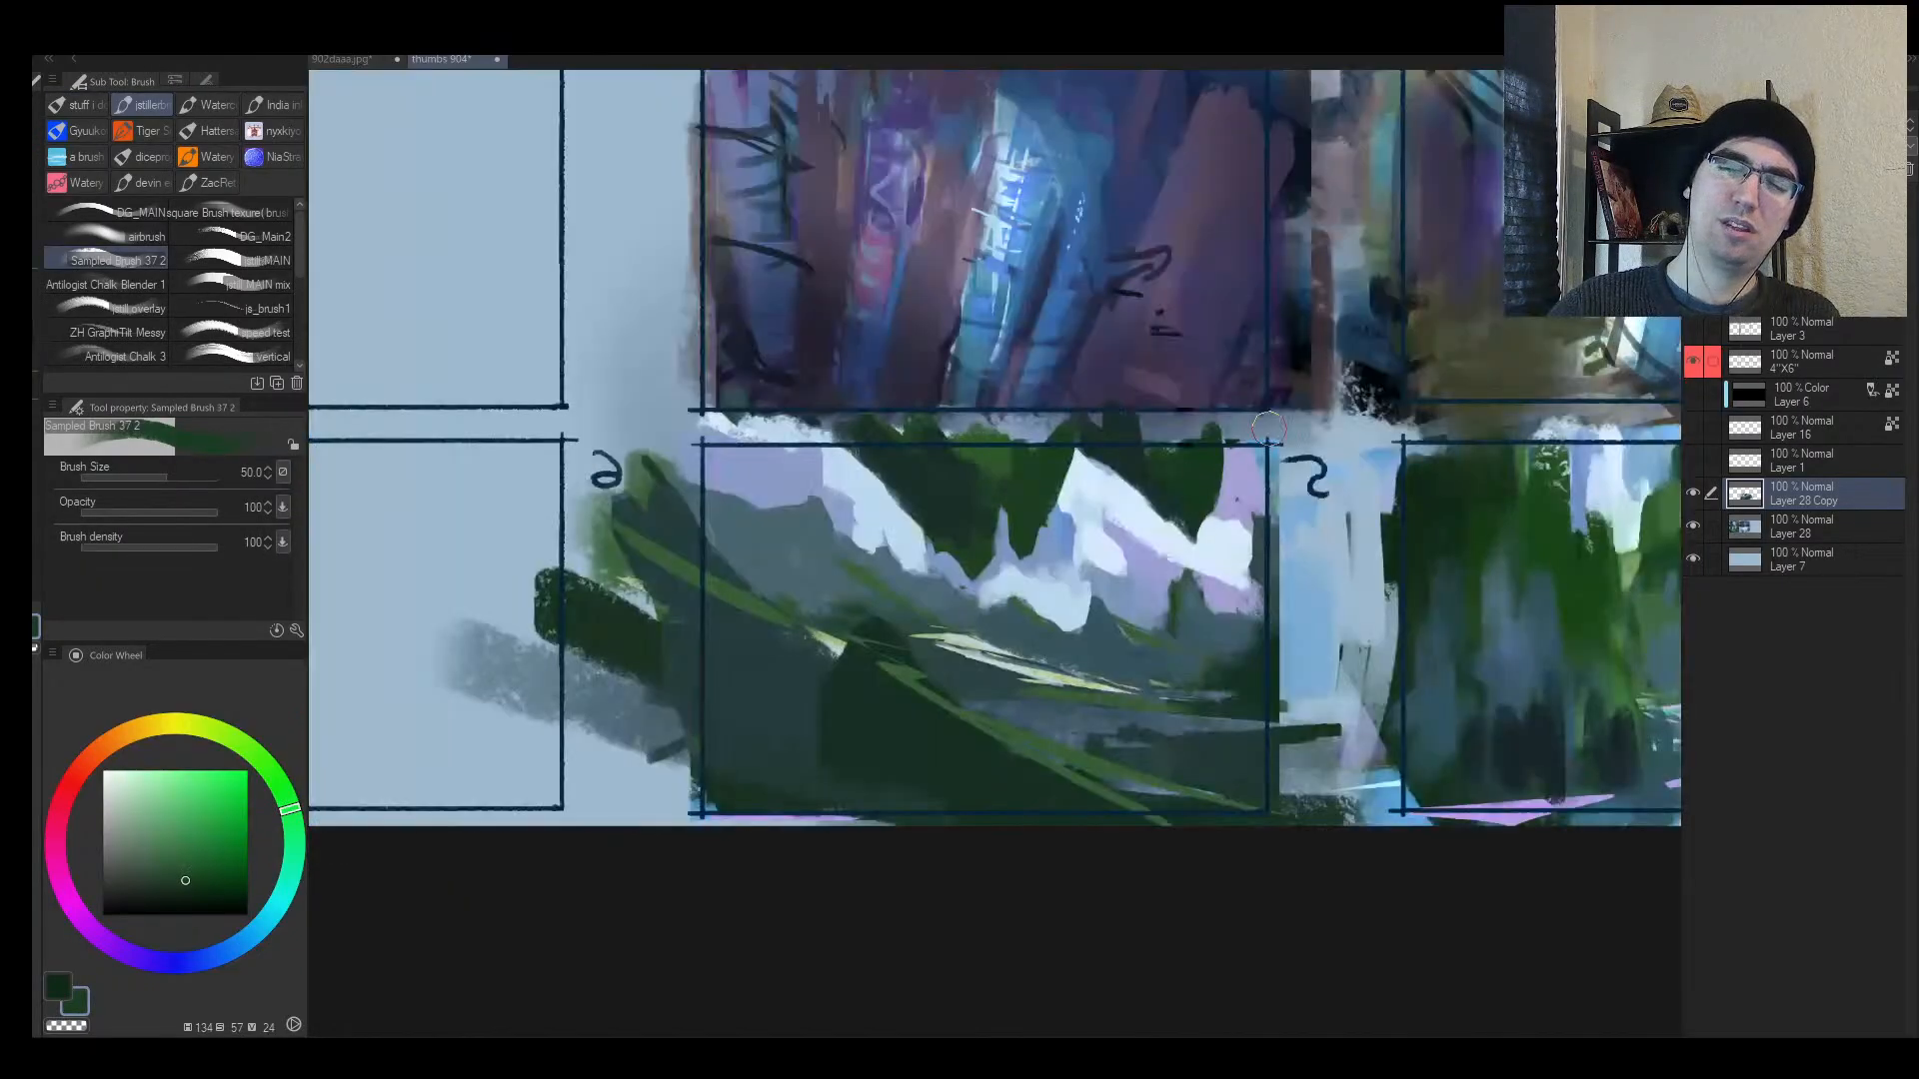
key(m)
mouse_move(534, 443)
mouse_down()
mouse_move(790, 540)
mouse_move(1307, 429)
mouse_move(540, 446)
mouse_up()
key(ctrl+d)
Step: Paint a dark green stroke along panel 5's top at size 30 and dab green into the tree
key(h)
key(b)
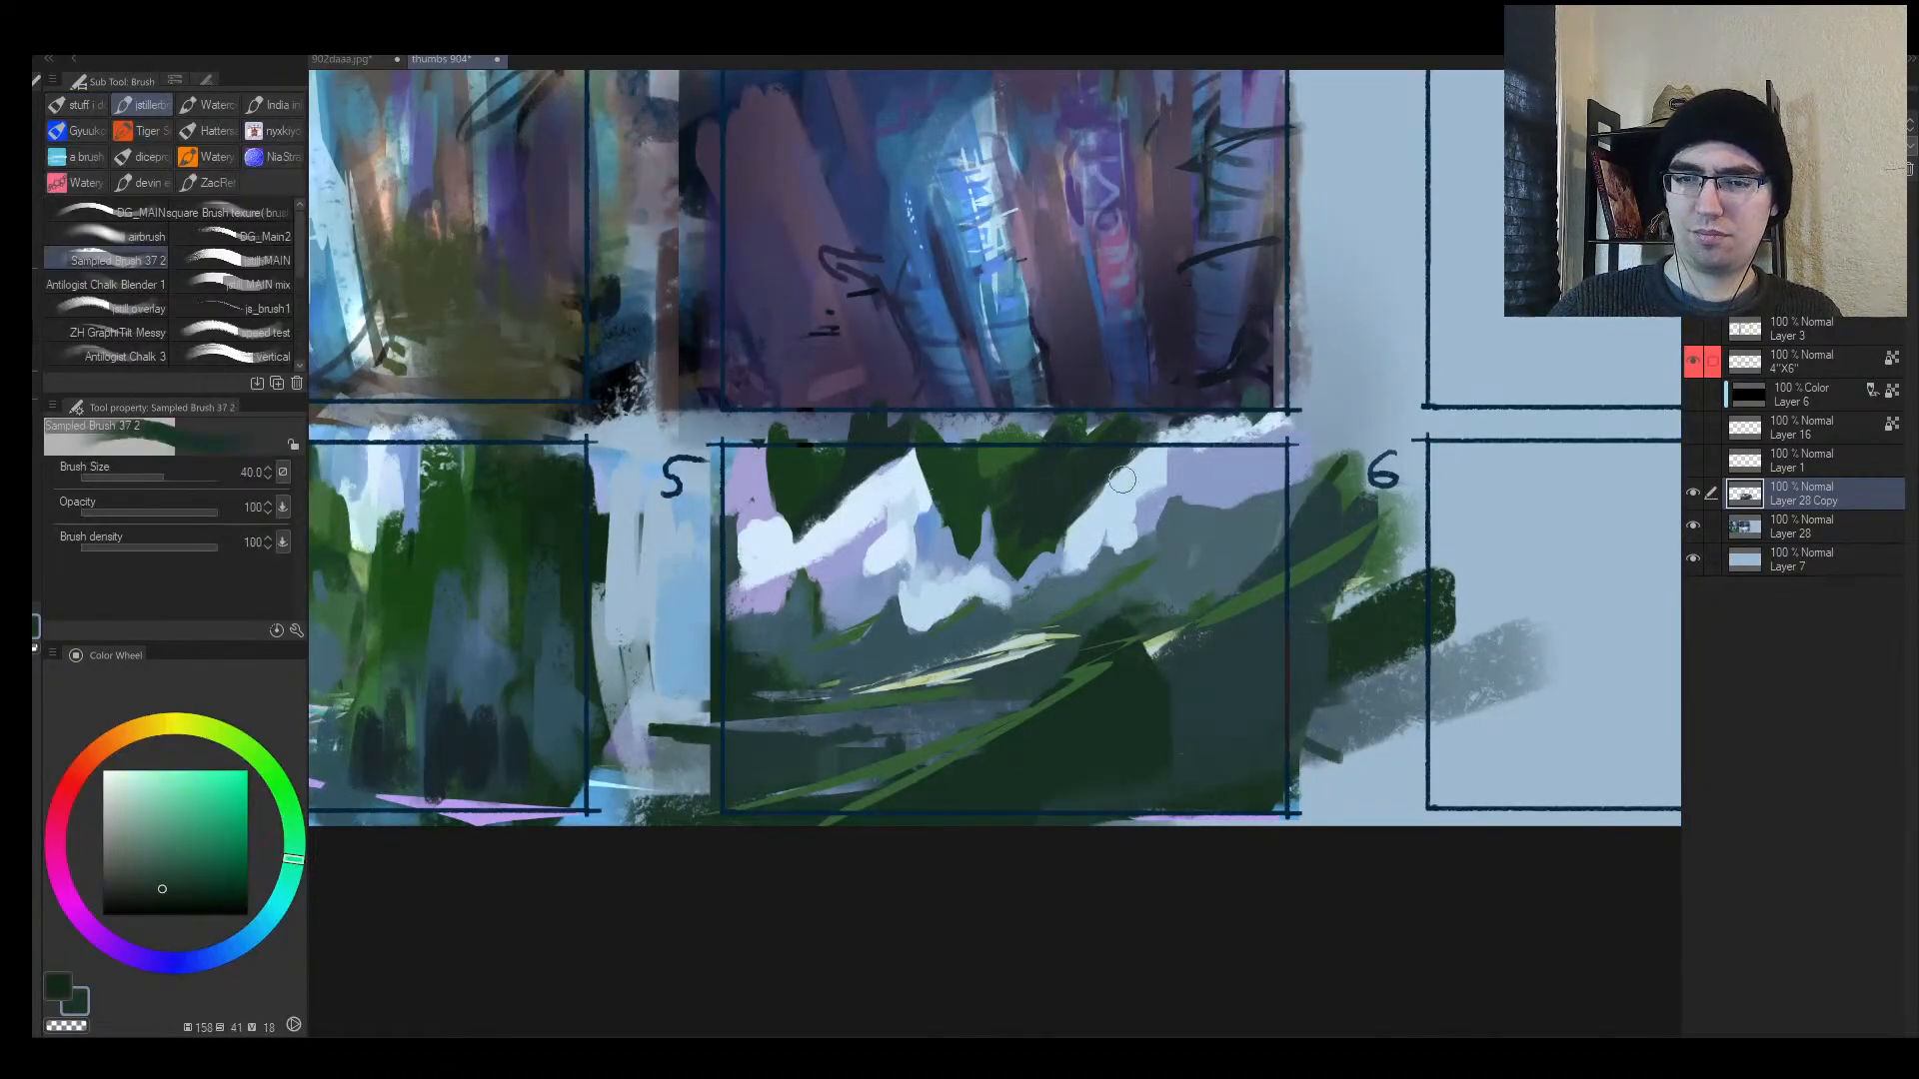
key(bracketleft)
drag(1121, 480, 1235, 429)
alt+click(989, 484)
key(alt+space)
drag(967, 493, 1131, 450)
click(1084, 472)
key(h)
mouse_move(931, 491)
mouse_down()
mouse_move(1148, 610)
mouse_move(1156, 575)
mouse_move(1223, 611)
mouse_move(790, 474)
mouse_move(1079, 515)
mouse_move(1249, 579)
mouse_move(1256, 602)
mouse_move(1212, 561)
mouse_move(1296, 572)
mouse_up()
key(m)
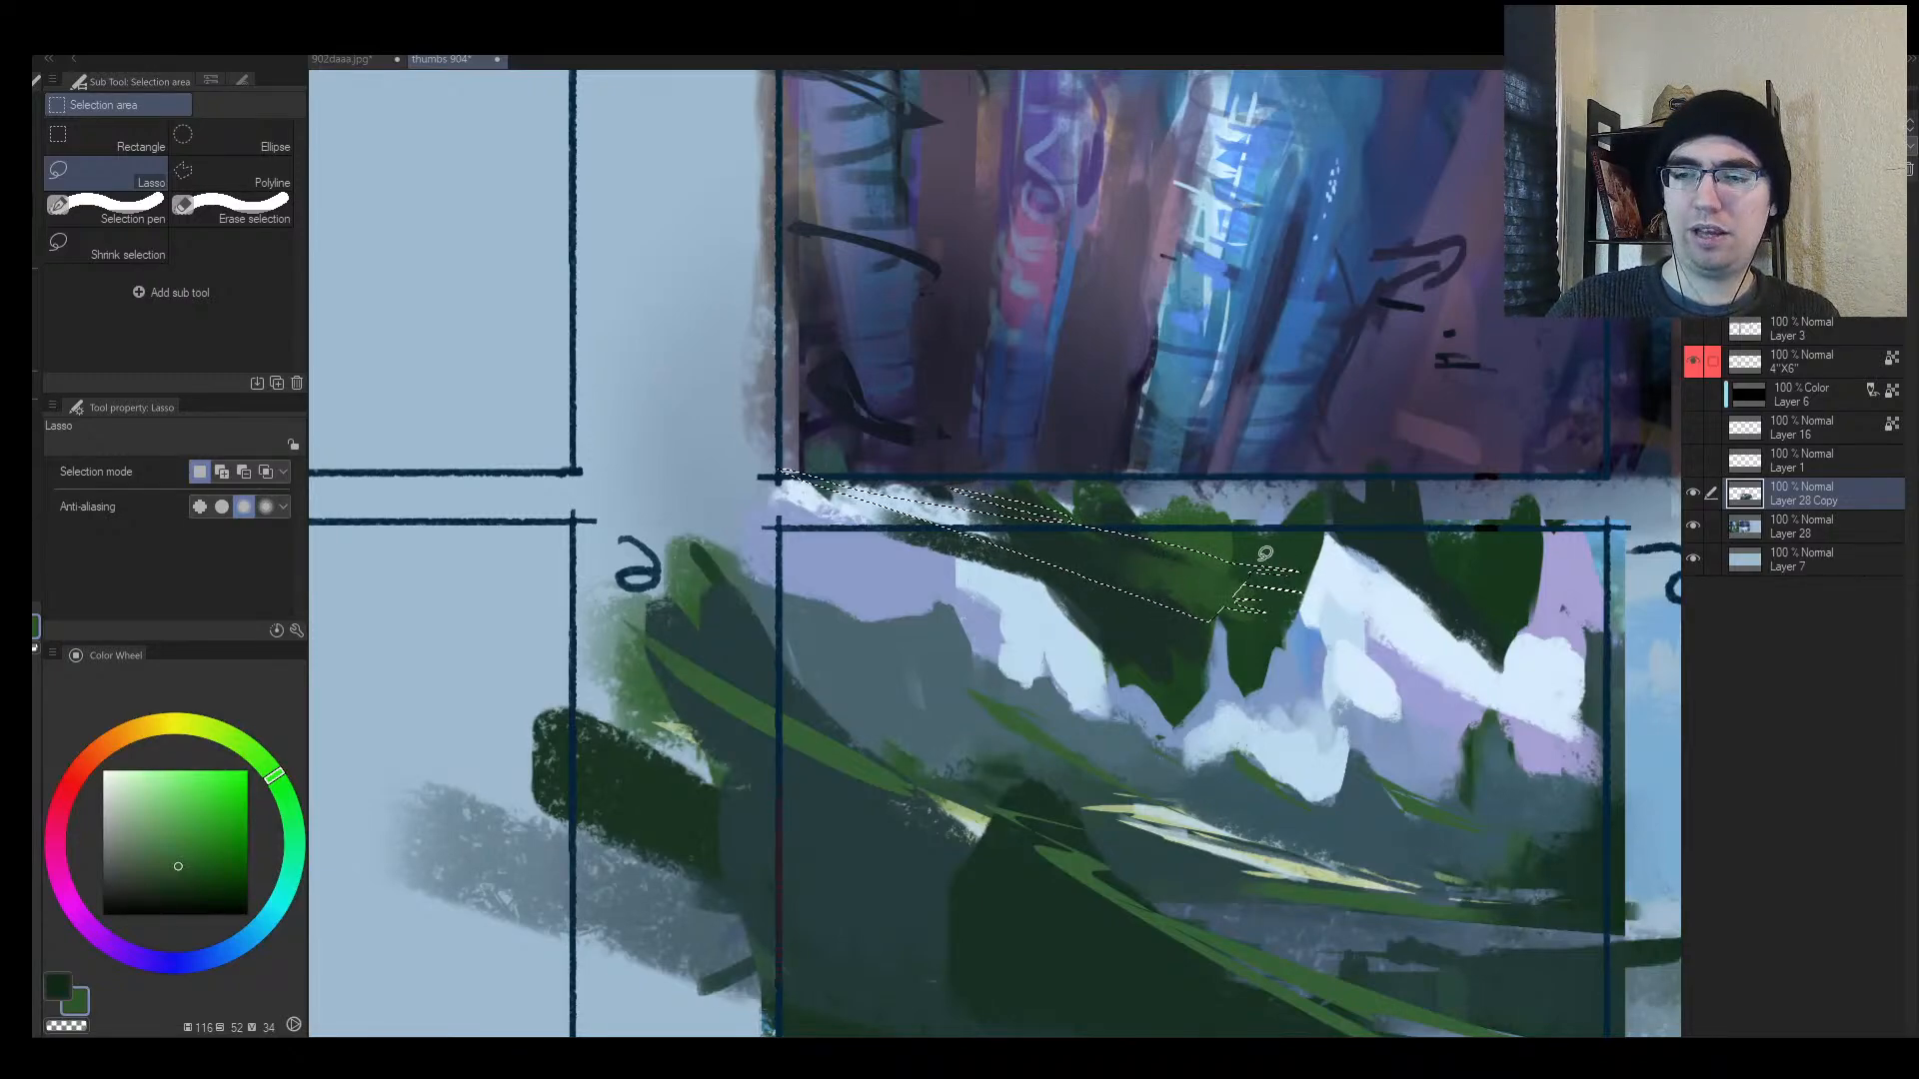
Step: Deselect and paint dark green branch strokes along panel 5's top at brush size 17
key(ctrl+d)
key(h)
key(alt+space)
mouse_move(1057, 571)
mouse_down()
mouse_move(970, 591)
mouse_move(990, 551)
mouse_up()
key(b)
key(bracketleft)
key(bracketleft)
key(bracketleft)
drag(882, 634, 827, 637)
alt+click(1030, 603)
drag(984, 598, 912, 596)
mouse_move(1058, 578)
mouse_down()
mouse_move(822, 600)
mouse_move(811, 622)
mouse_move(857, 682)
mouse_move(855, 627)
mouse_move(1221, 498)
mouse_move(1028, 555)
mouse_move(1228, 474)
mouse_move(1192, 467)
mouse_move(1080, 537)
mouse_move(1173, 501)
mouse_up()
Step: Cover the dark texture with lavender, then paint dark teal-green strokes along the edge
key(slash)
key(h)
mouse_move(1029, 545)
mouse_down()
mouse_move(911, 552)
mouse_move(964, 537)
mouse_up()
key(b)
alt+click(756, 504)
drag(728, 481, 889, 540)
alt+click(808, 509)
alt+click(929, 533)
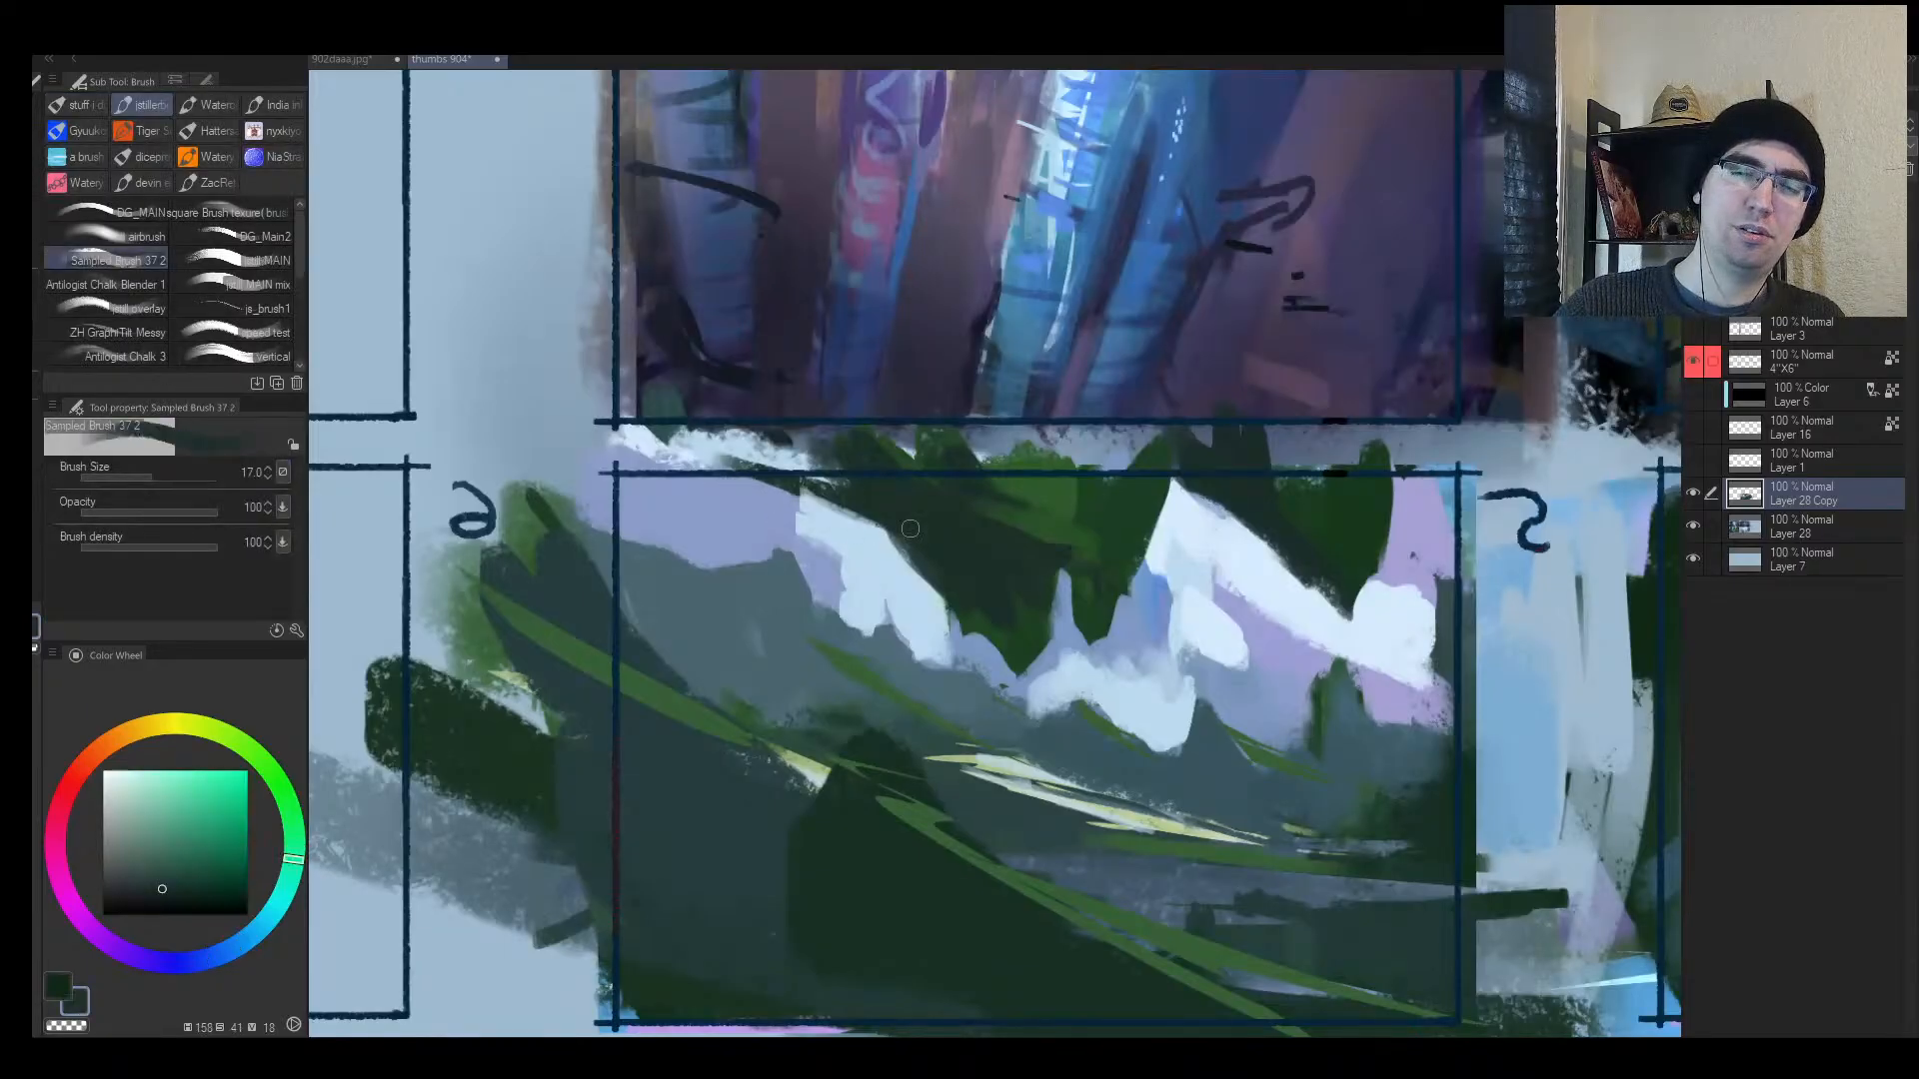
drag(811, 480, 1019, 514)
Step: At brush size 15, paint dark green strokes across panel 5's upper area
alt+click(1049, 516)
key(bracketleft)
key(bracketleft)
key(bracketleft)
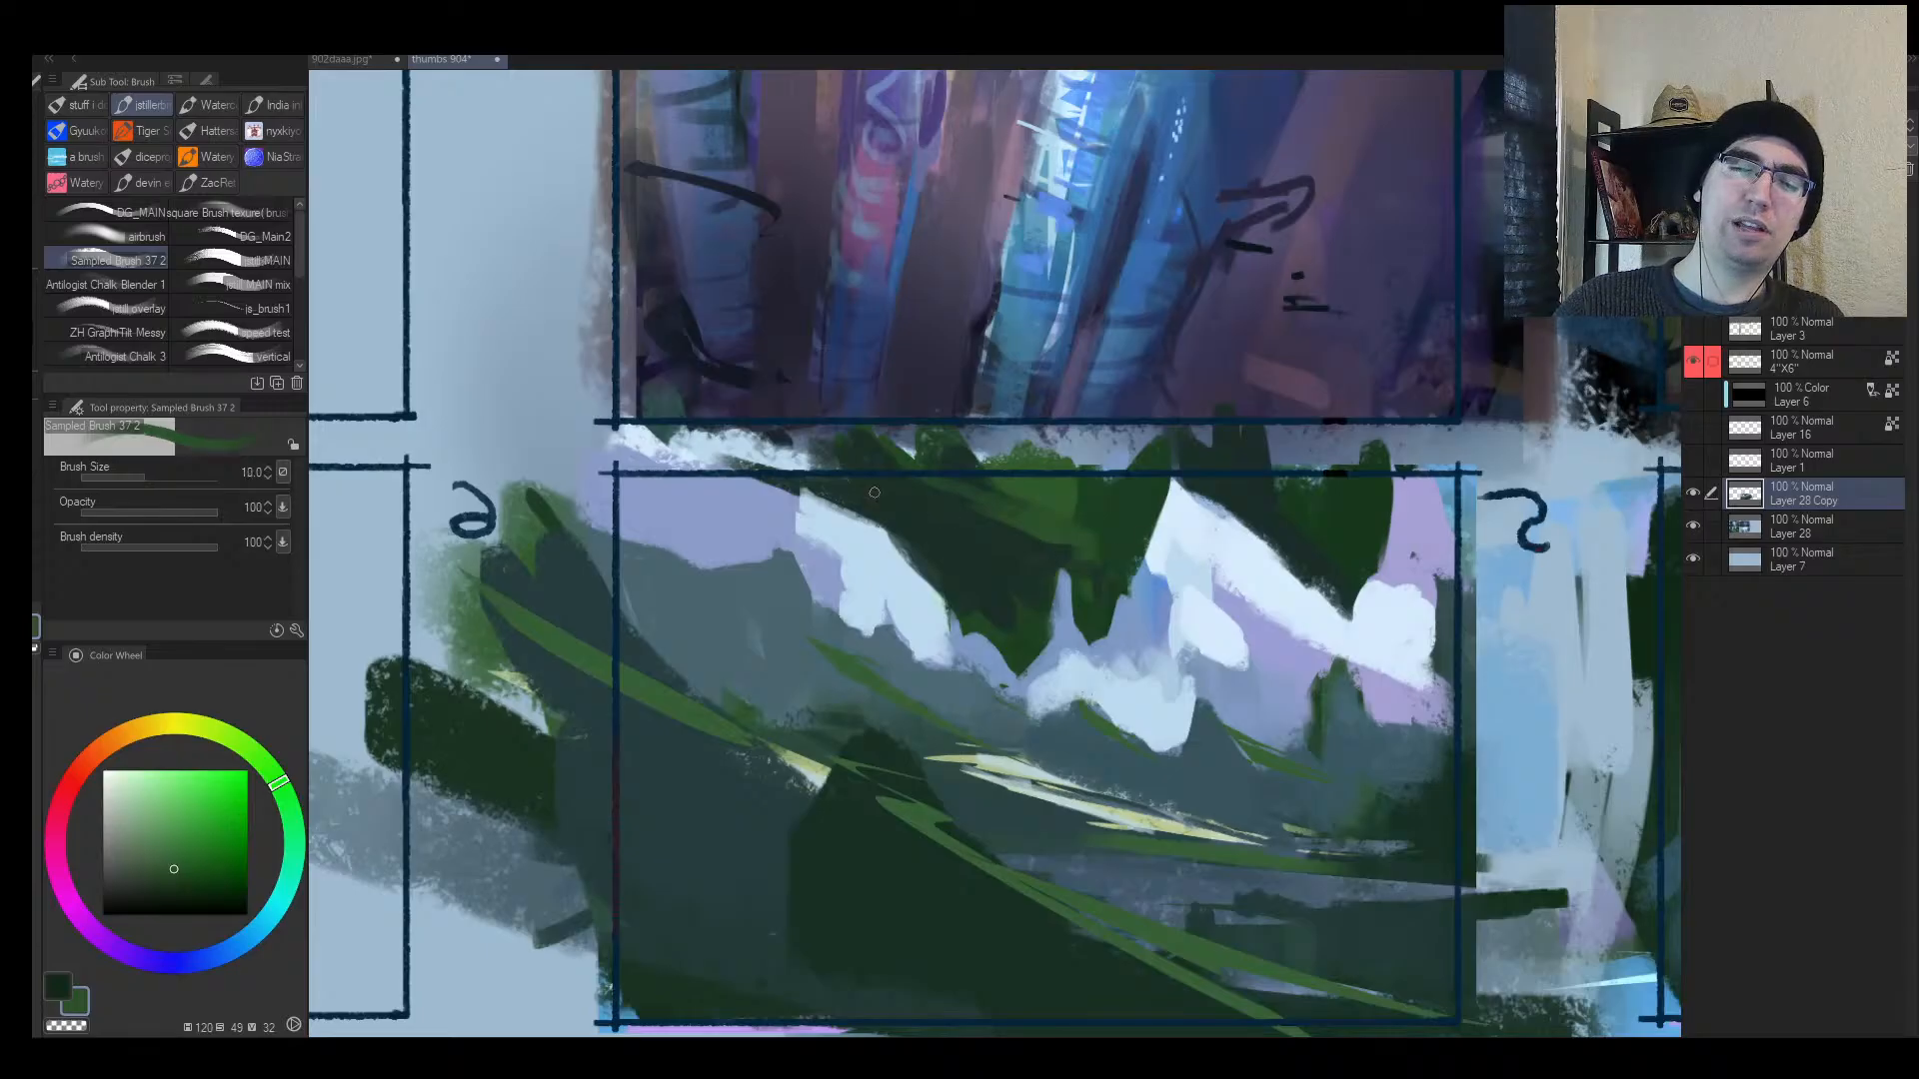
key(bracketright)
key(bracketright)
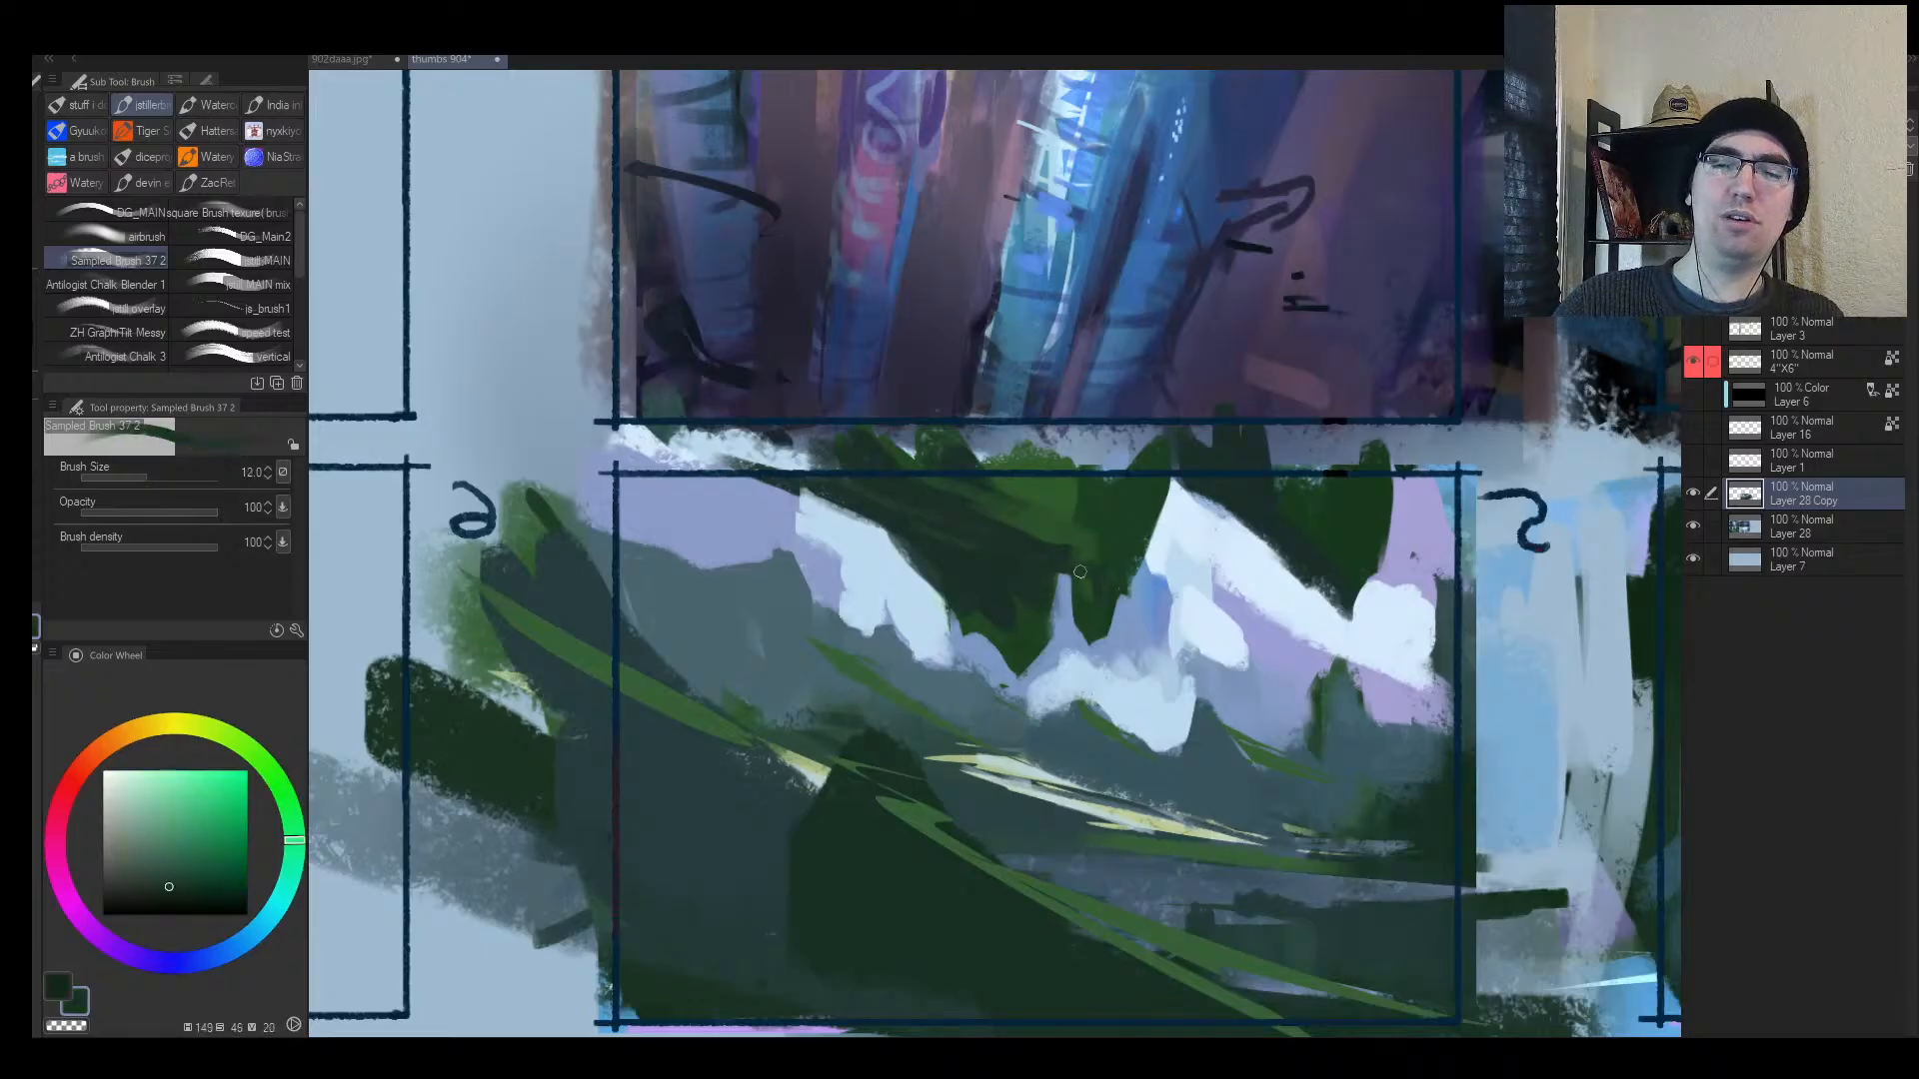
alt+click(1124, 590)
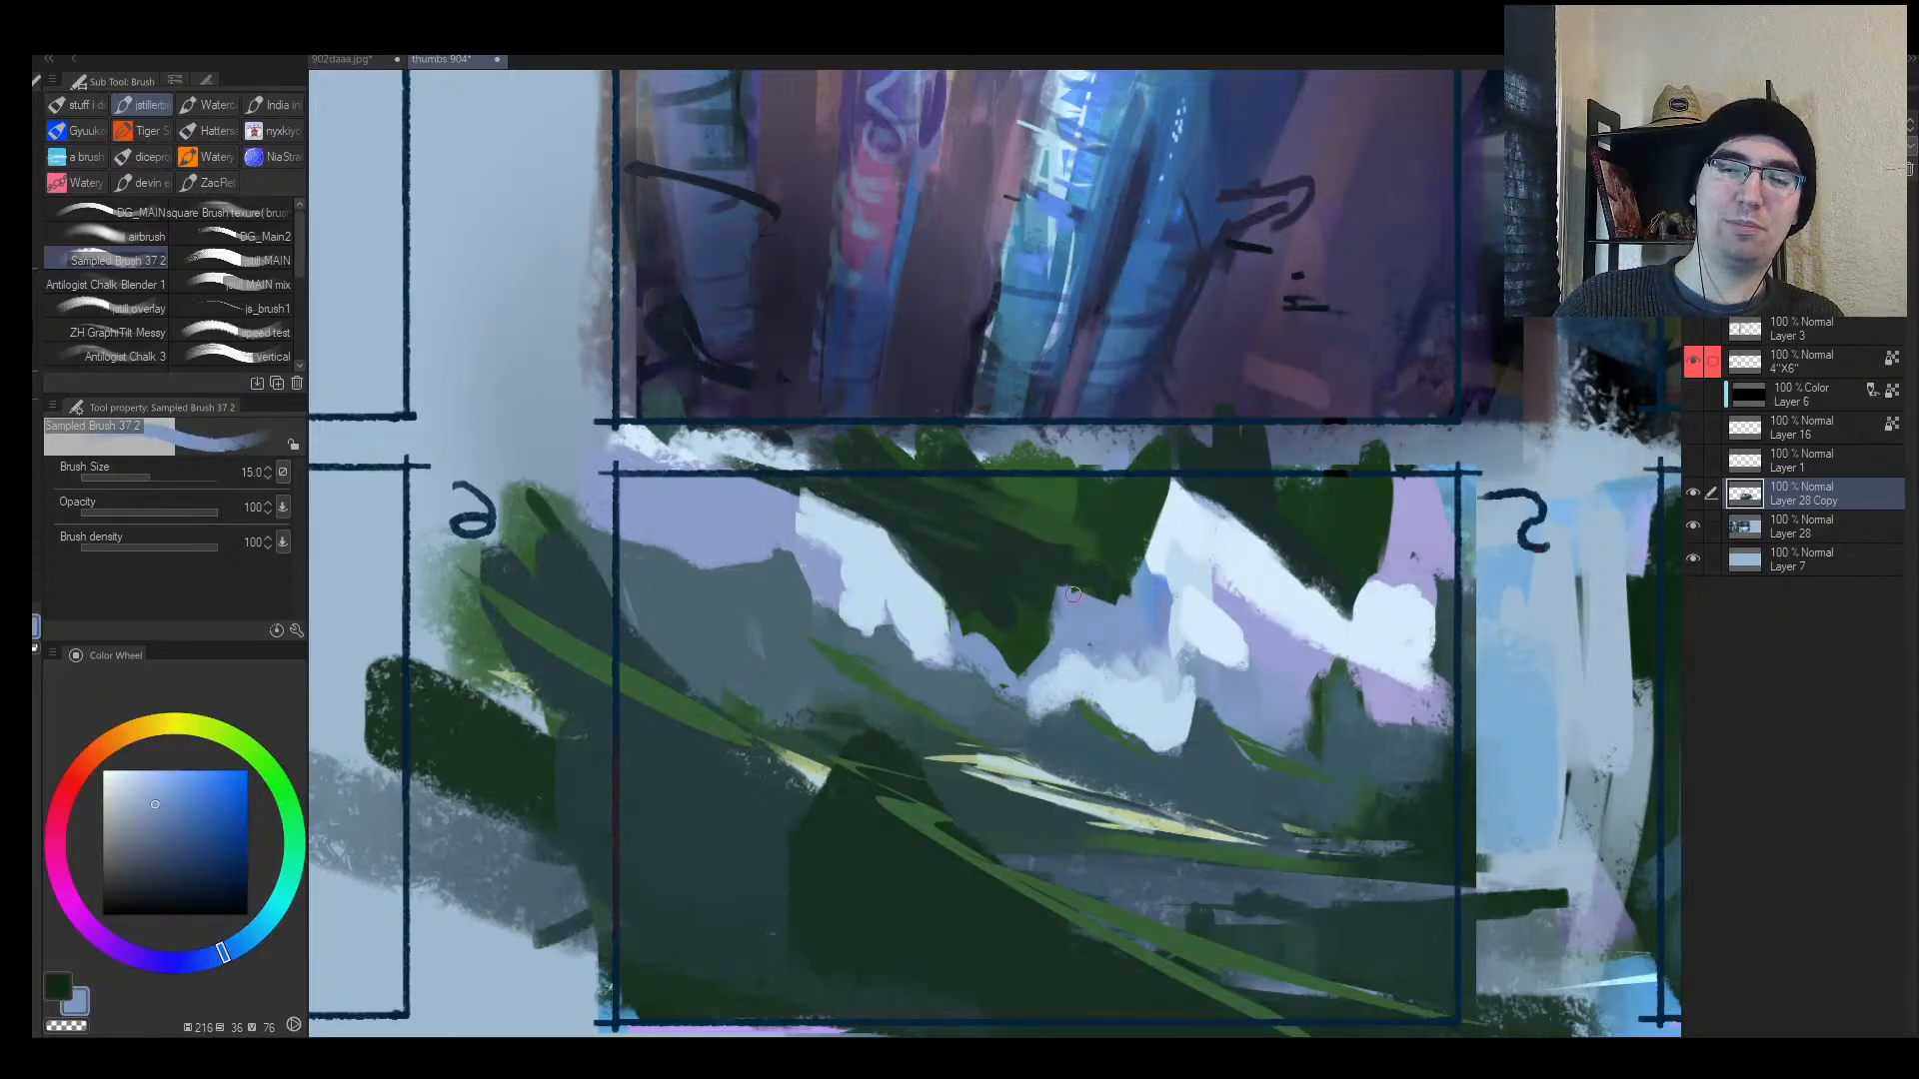
alt+click(1068, 590)
drag(1055, 575, 1237, 605)
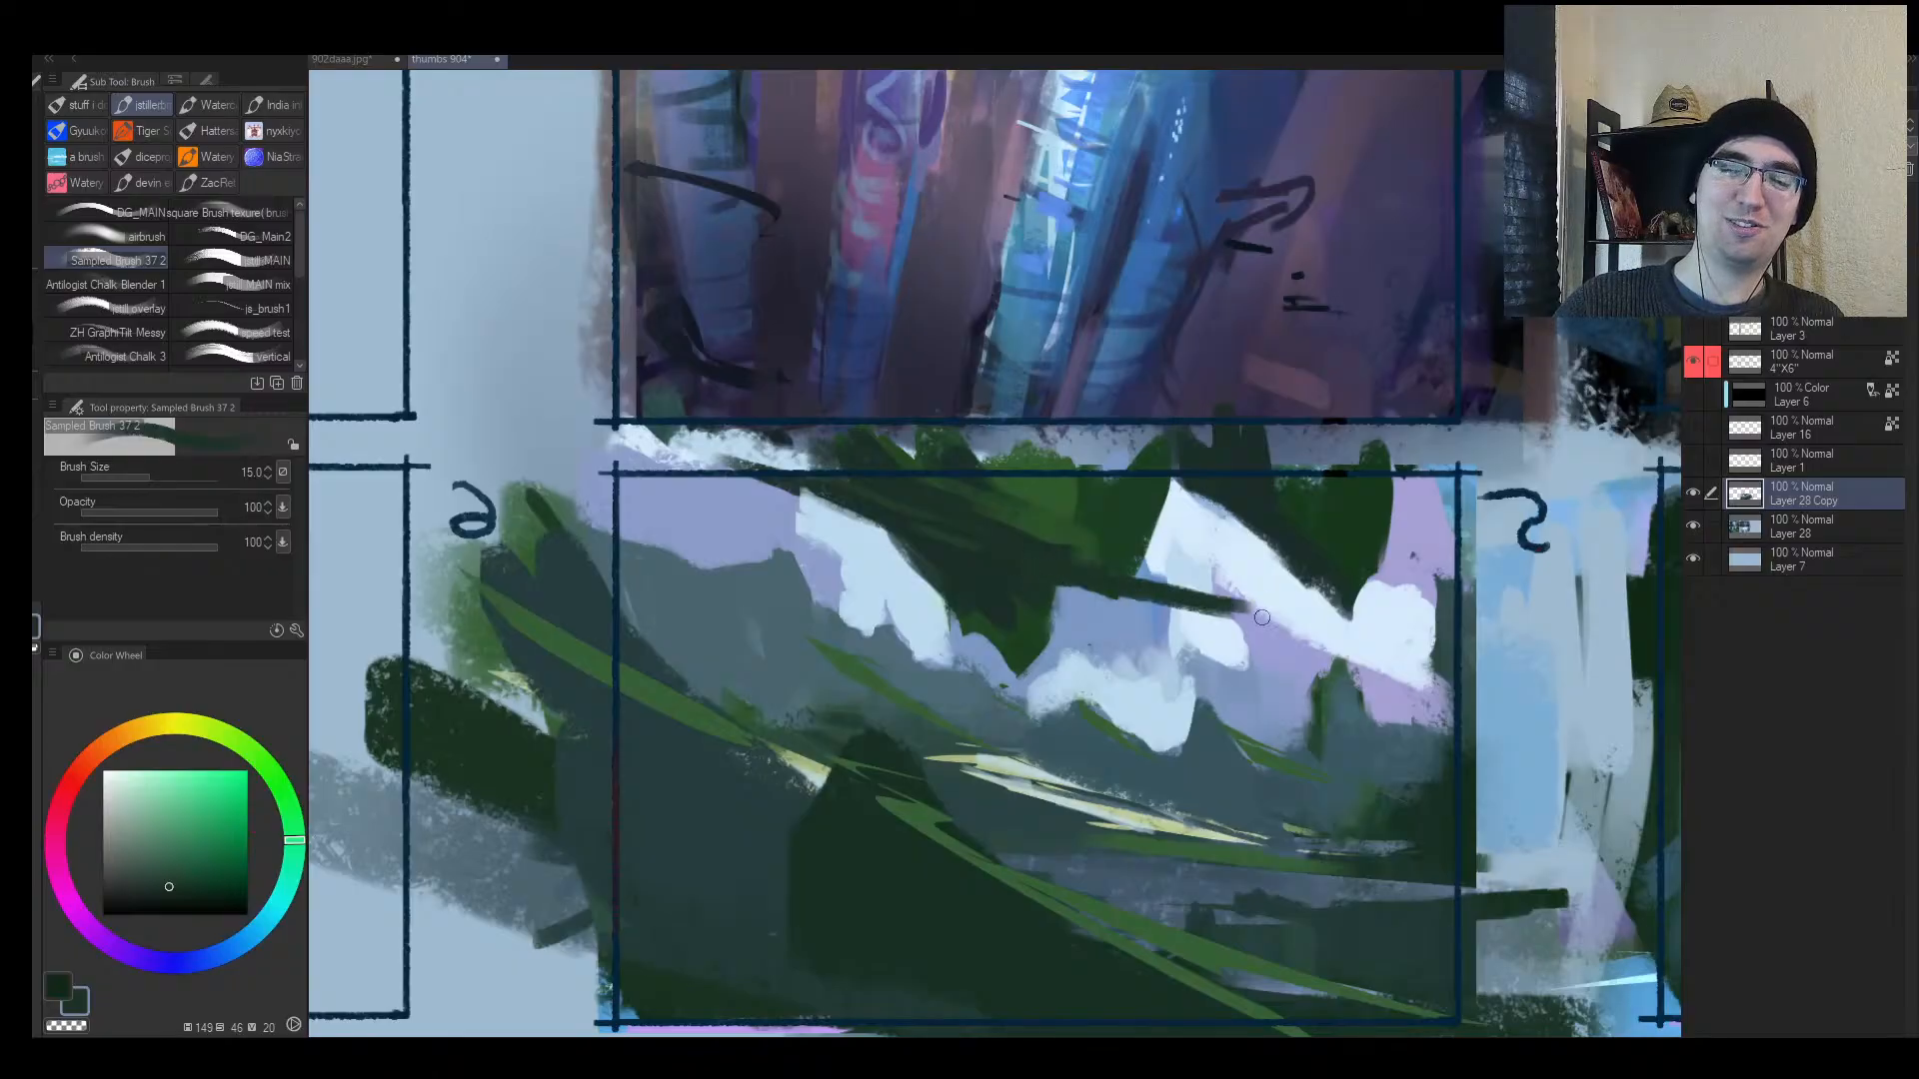
Step: Thicken the dark green branch with a brighter sampled green at brush size 17
key(h)
alt+click(904, 530)
key(bracketright)
drag(849, 568, 755, 610)
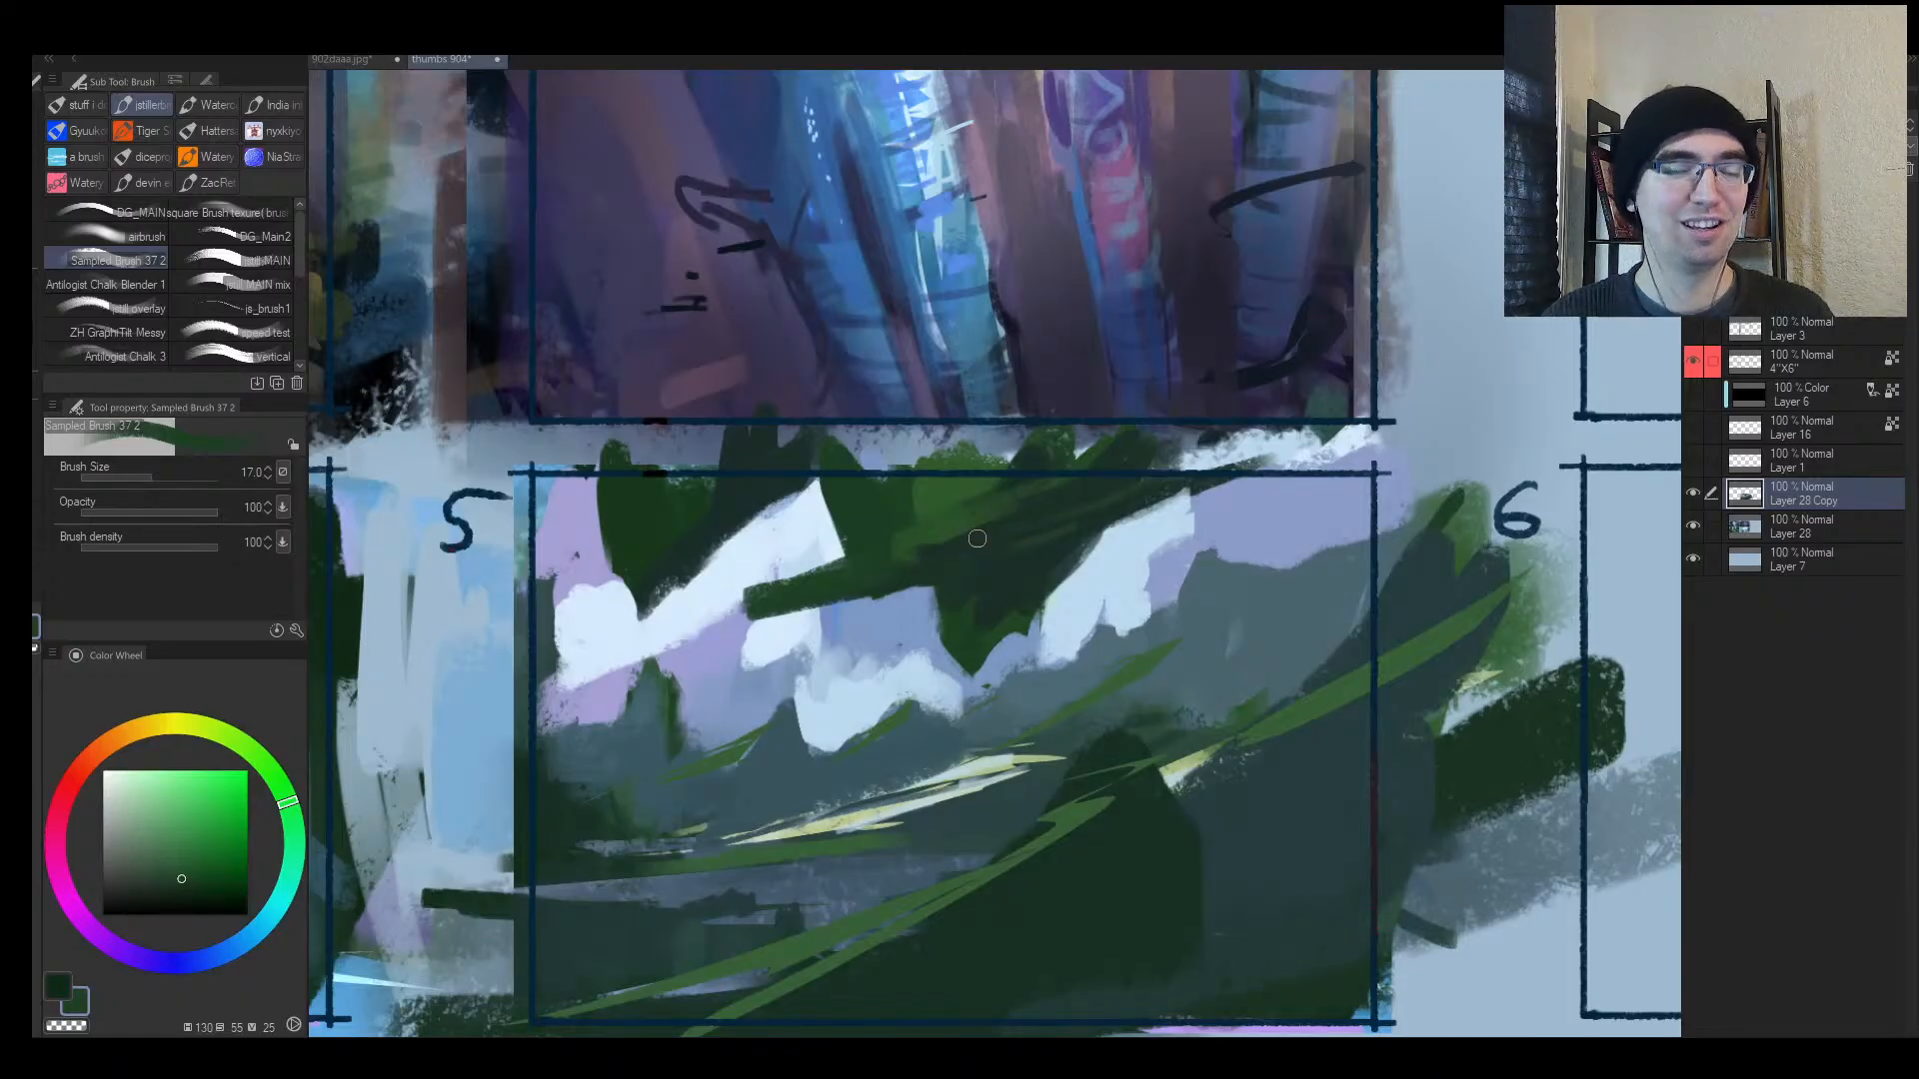
Step: Zoom in on panel 5 and extend the pale blue sky patch toward its upper left
key(h)
key(alt+space)
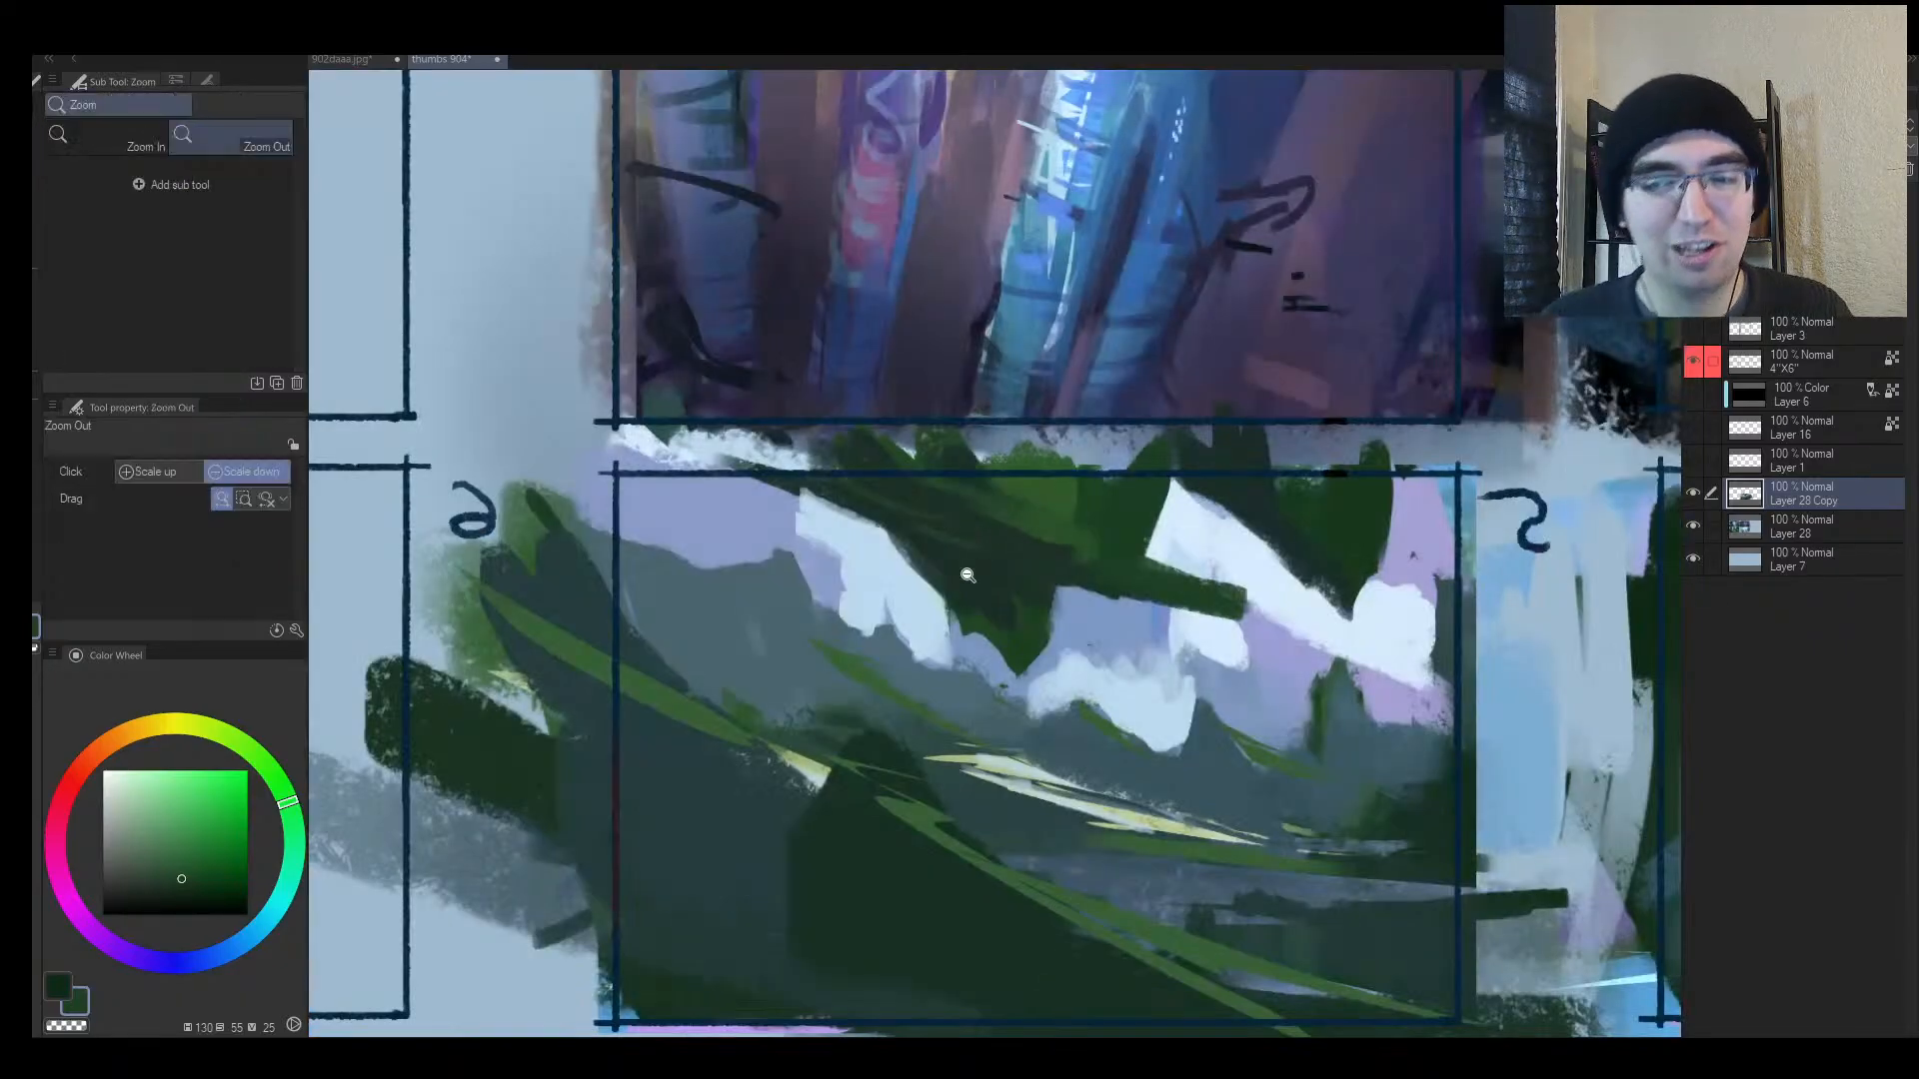
drag(968, 575, 890, 611)
drag(1068, 564, 1100, 545)
mouse_move(992, 577)
mouse_down()
mouse_move(1035, 566)
mouse_move(1004, 582)
mouse_up()
drag(788, 574, 844, 567)
alt+click(764, 508)
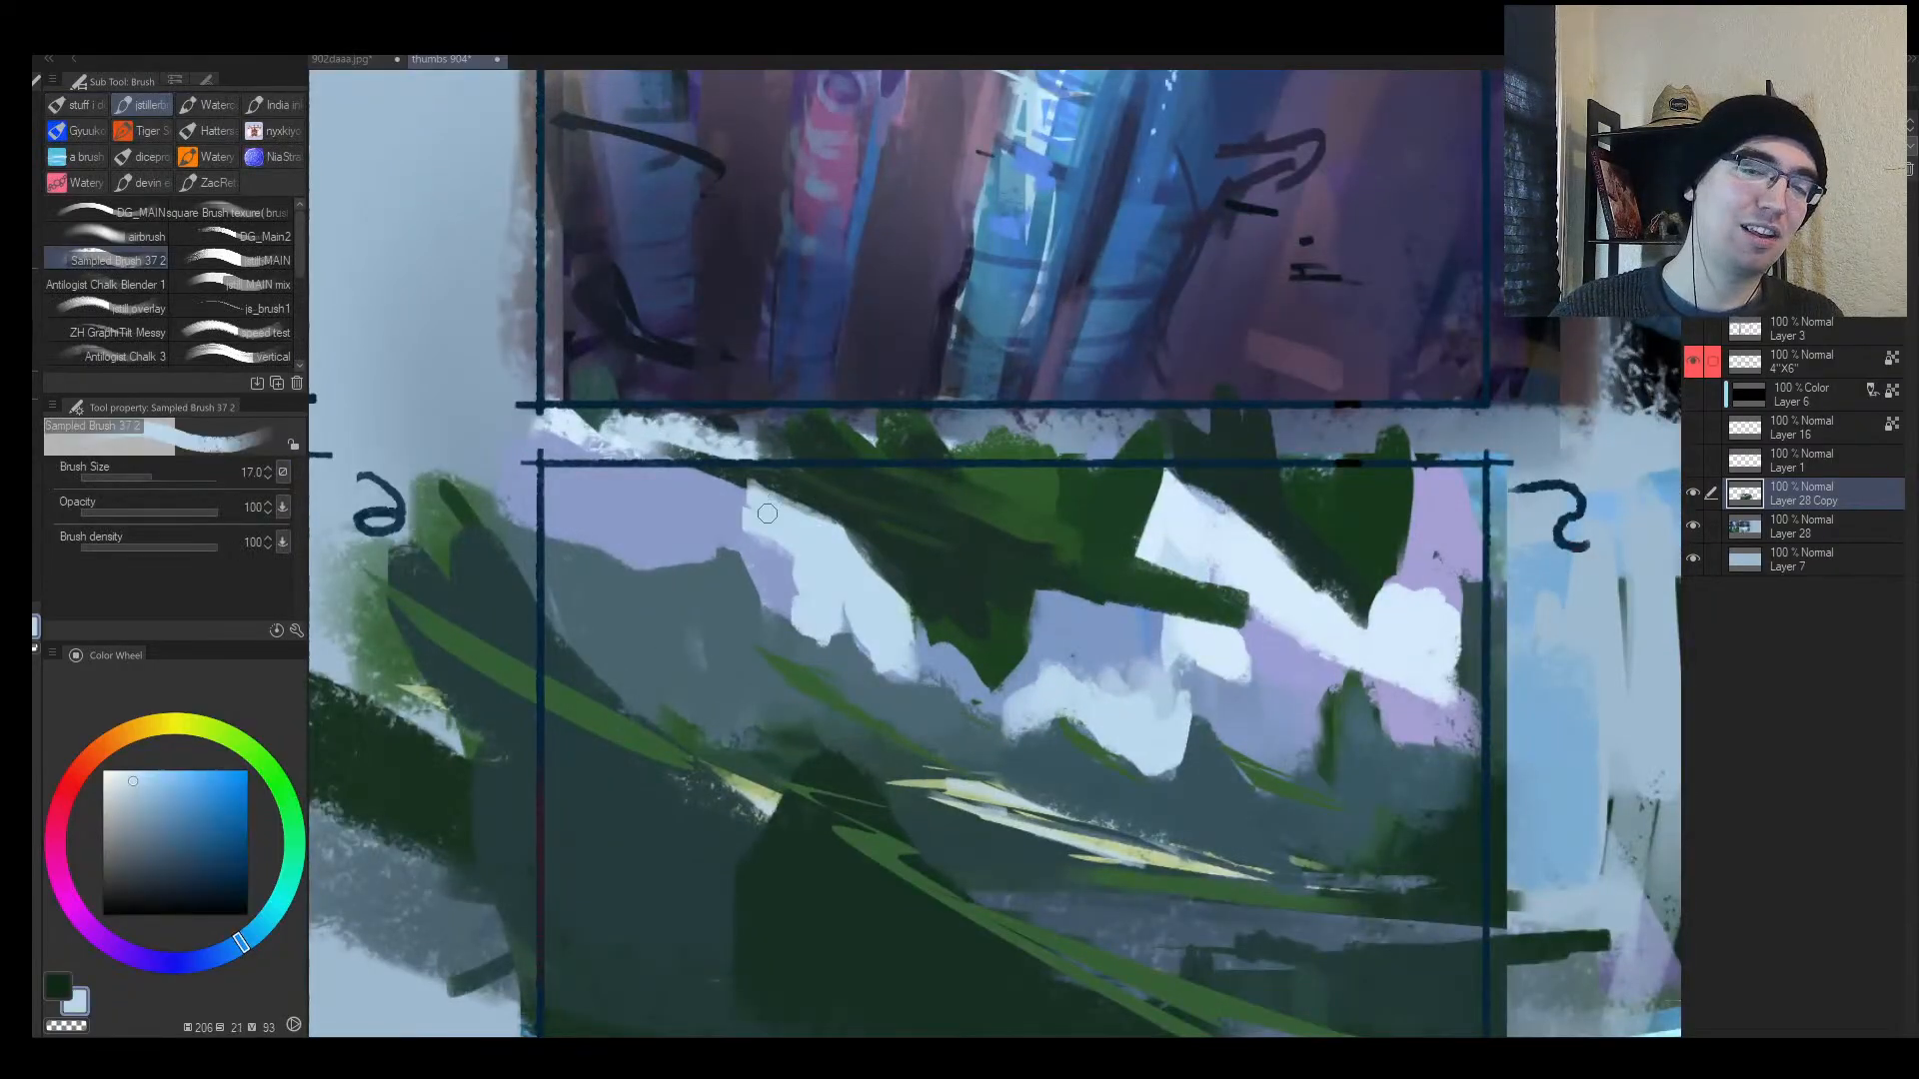
mouse_move(691, 482)
mouse_down()
mouse_move(827, 506)
mouse_move(716, 476)
mouse_move(884, 574)
mouse_up()
alt+click(804, 487)
Step: At brush size 25, extend the dark green branch leftward across panel 5's sky
key(h)
mouse_move(1229, 485)
mouse_down()
mouse_move(992, 399)
mouse_move(1103, 515)
mouse_up()
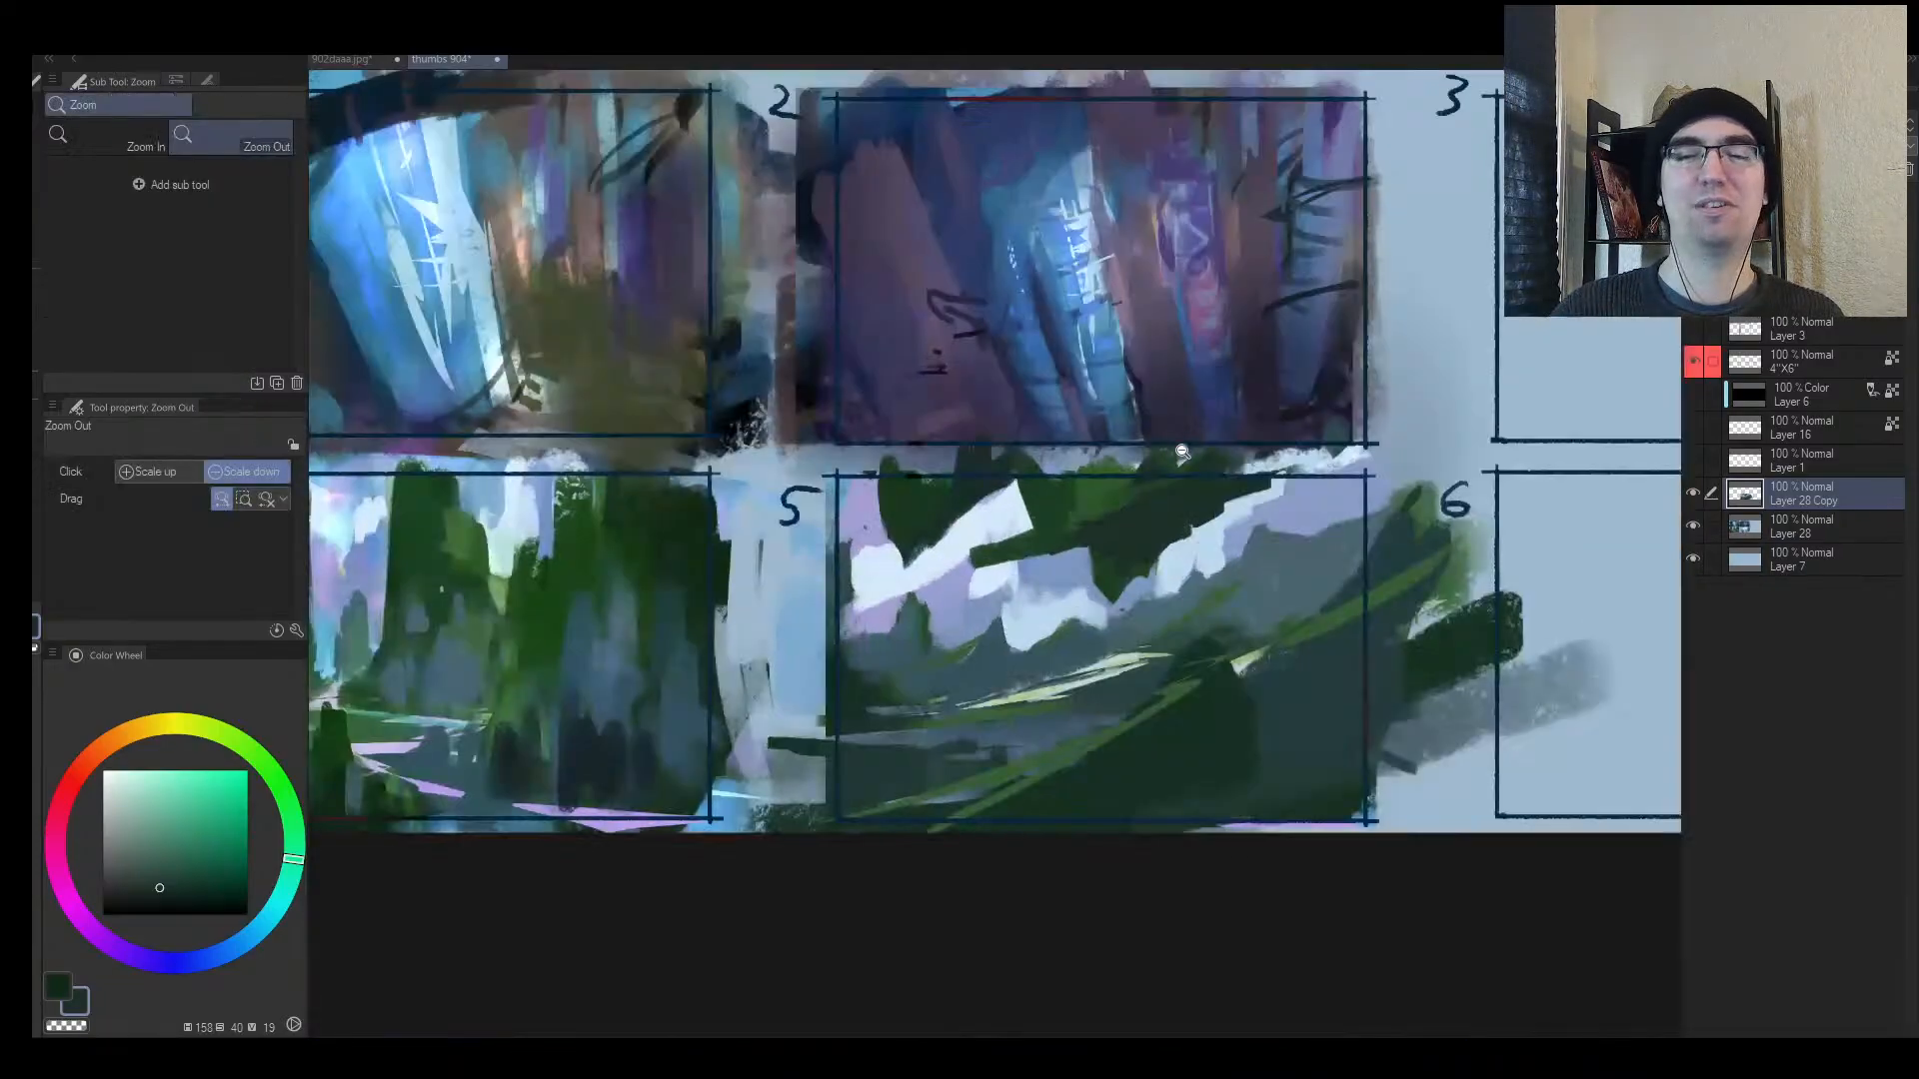
key(])
alt+click(1115, 579)
mouse_move(1096, 586)
mouse_down()
mouse_move(1056, 545)
mouse_move(892, 578)
mouse_up()
drag(1007, 534, 849, 568)
Step: Carve the branch's edges with sampled pale and lighter blues along the sky
alt+click(1005, 566)
mouse_move(1023, 566)
mouse_down()
mouse_move(800, 579)
mouse_move(855, 578)
mouse_up()
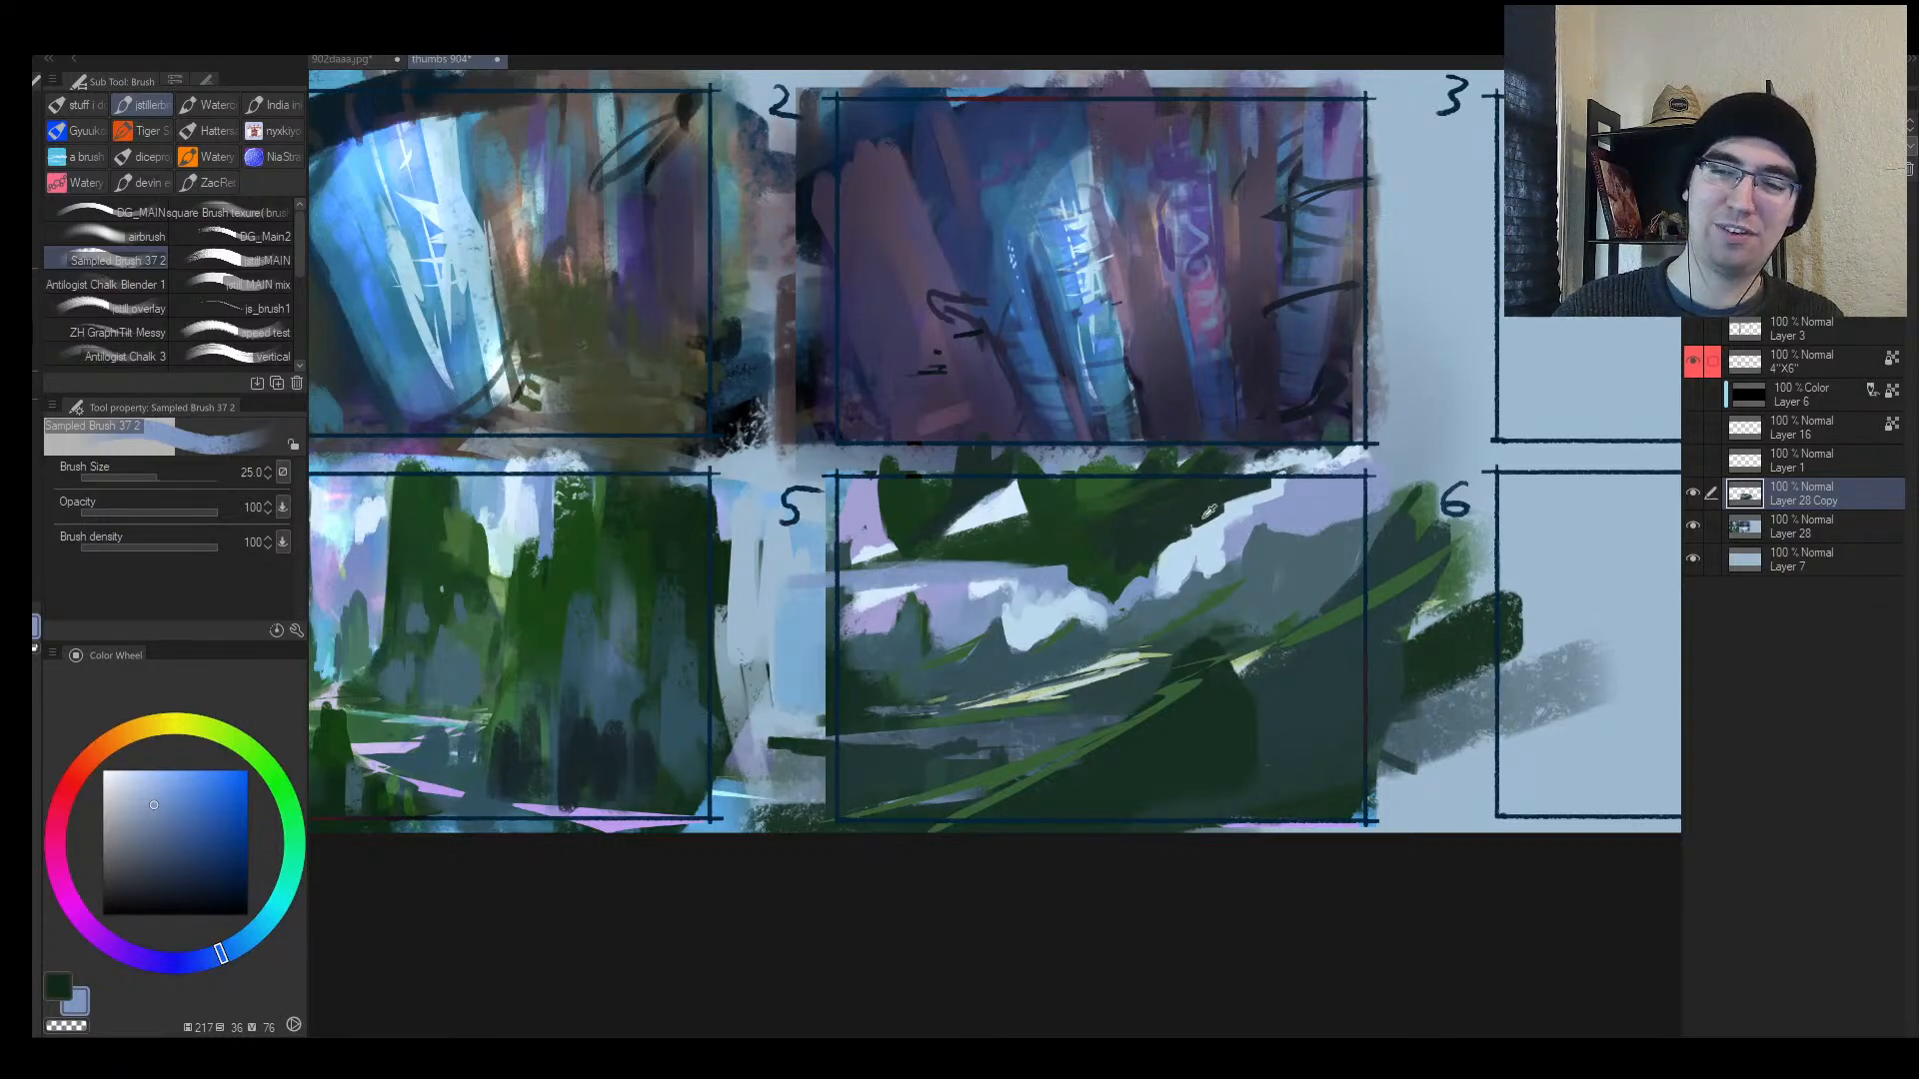
alt+click(1057, 586)
mouse_move(1060, 588)
mouse_down()
mouse_move(1153, 600)
mouse_move(1117, 602)
mouse_move(1219, 531)
mouse_move(1171, 555)
mouse_up()
drag(1190, 538, 1242, 499)
alt+click(1206, 530)
drag(1177, 554, 1264, 484)
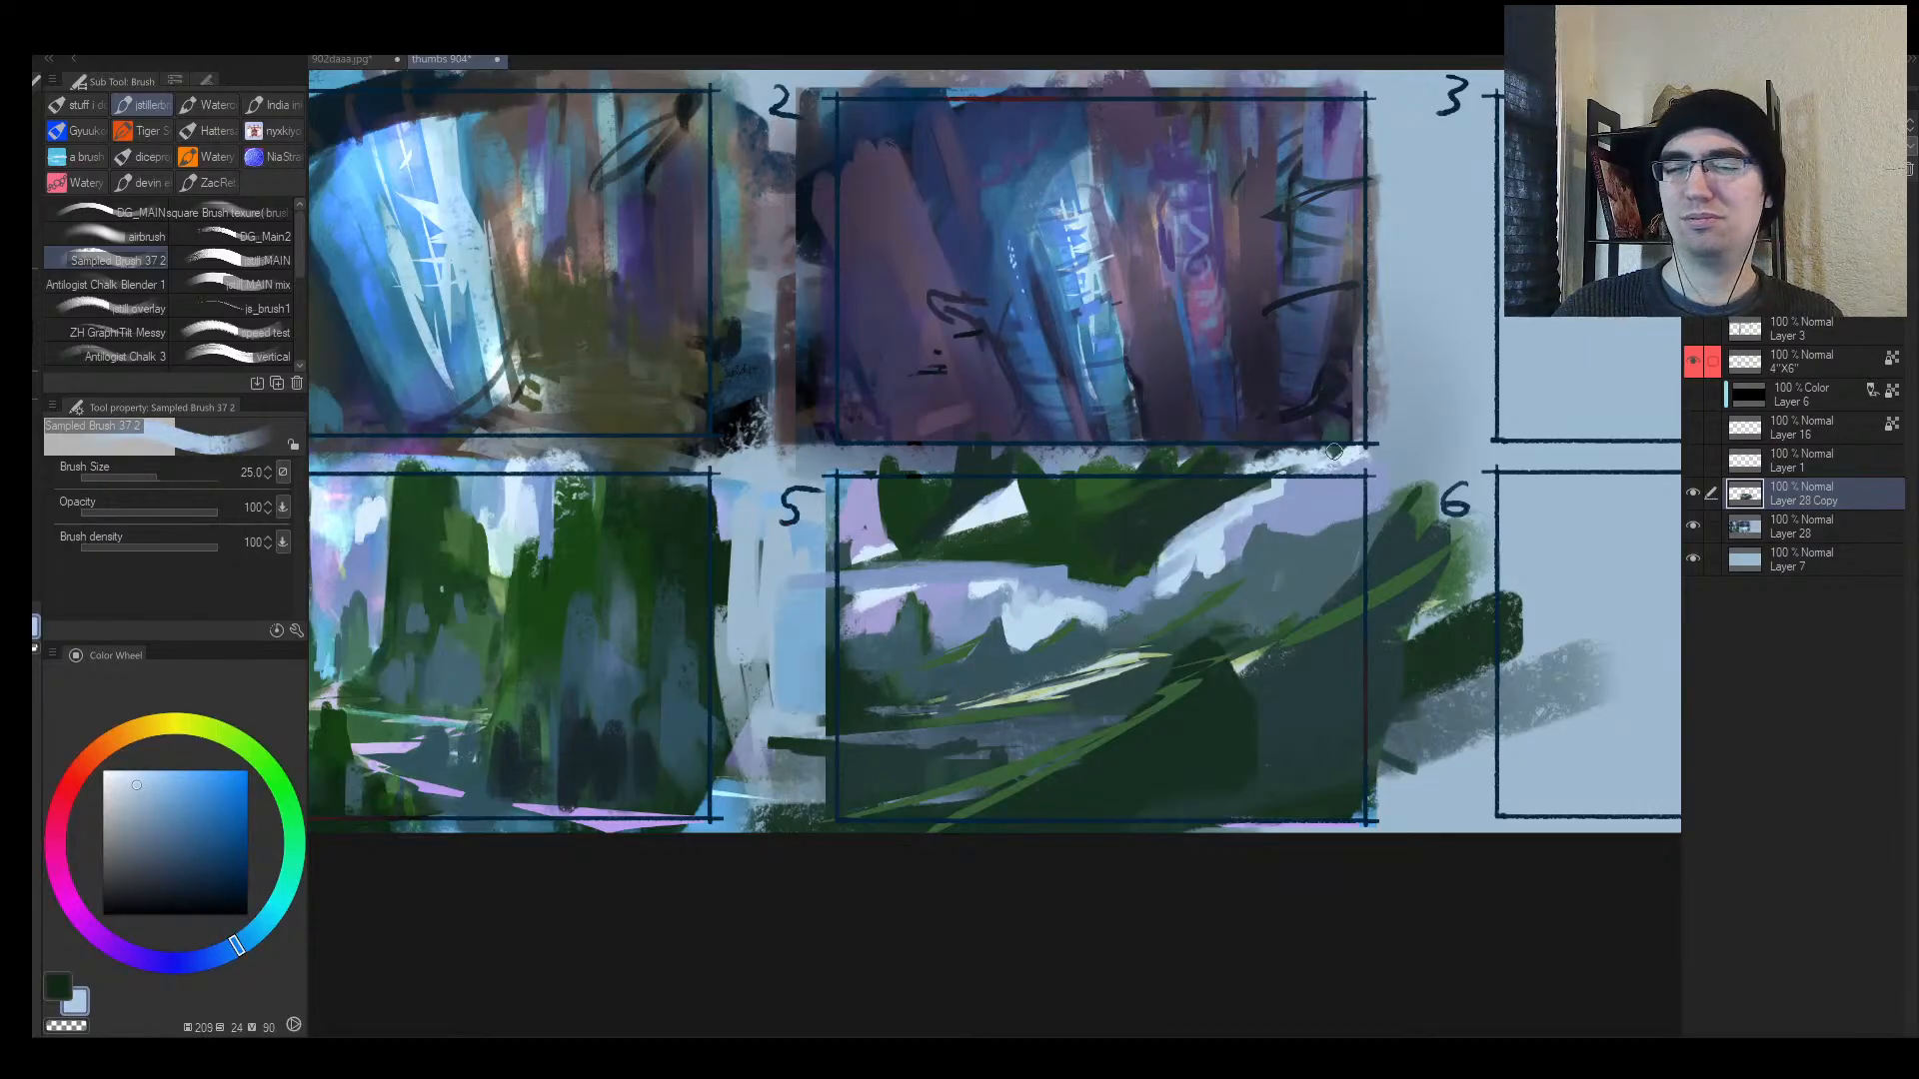
Step: At brush size 100, cover the white gap with dark green
key(alt+space)
drag(1314, 423, 1150, 504)
mouse_move(1150, 505)
mouse_down()
mouse_move(1246, 476)
mouse_move(960, 566)
mouse_up()
key(alt+space)
drag(1014, 634, 900, 671)
drag(978, 663, 1047, 630)
alt+click(965, 501)
key(bracketright)
key(bracketright)
key(bracketright)
key(bracketright)
key(bracketright)
key(bracketright)
key(bracketright)
mouse_move(944, 472)
mouse_down()
mouse_move(845, 462)
mouse_move(626, 447)
mouse_up()
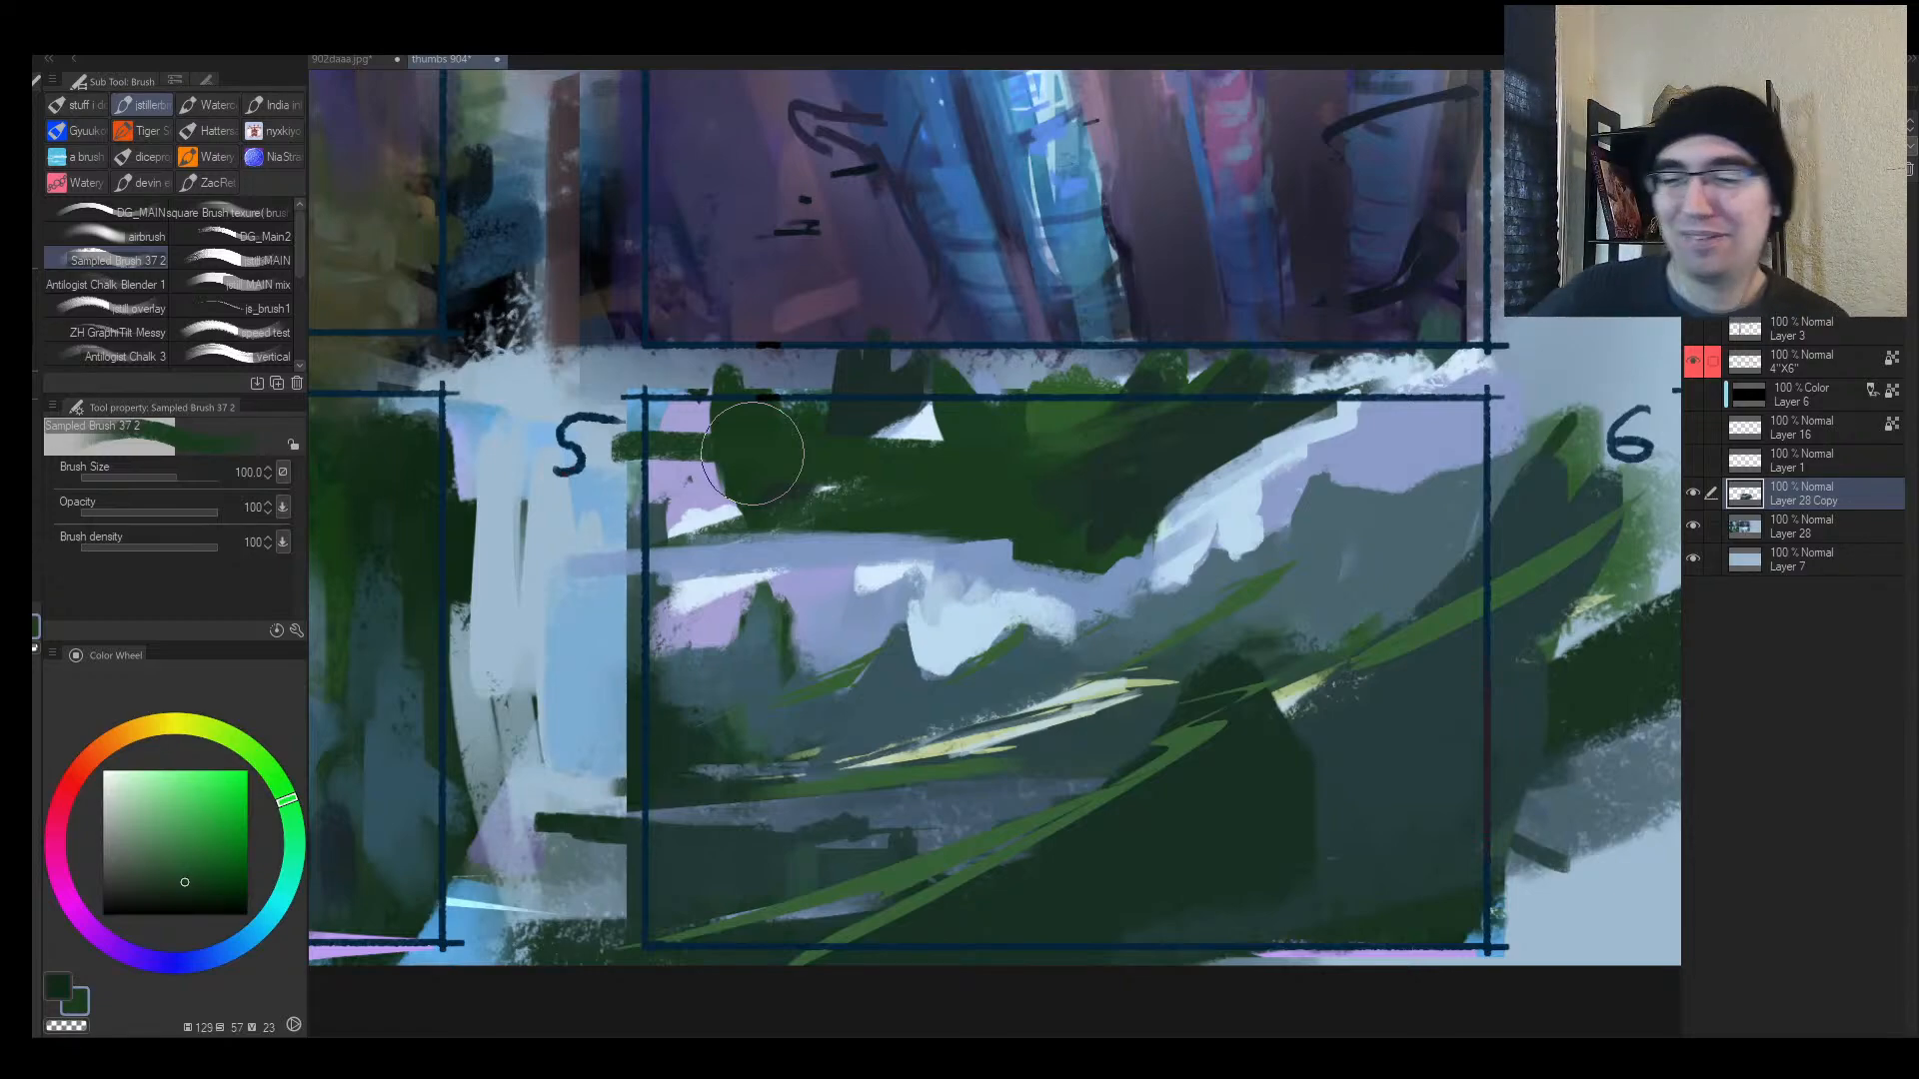
Step: Add a new Glow dodge layer above the painting and set the brush to 150
key(h)
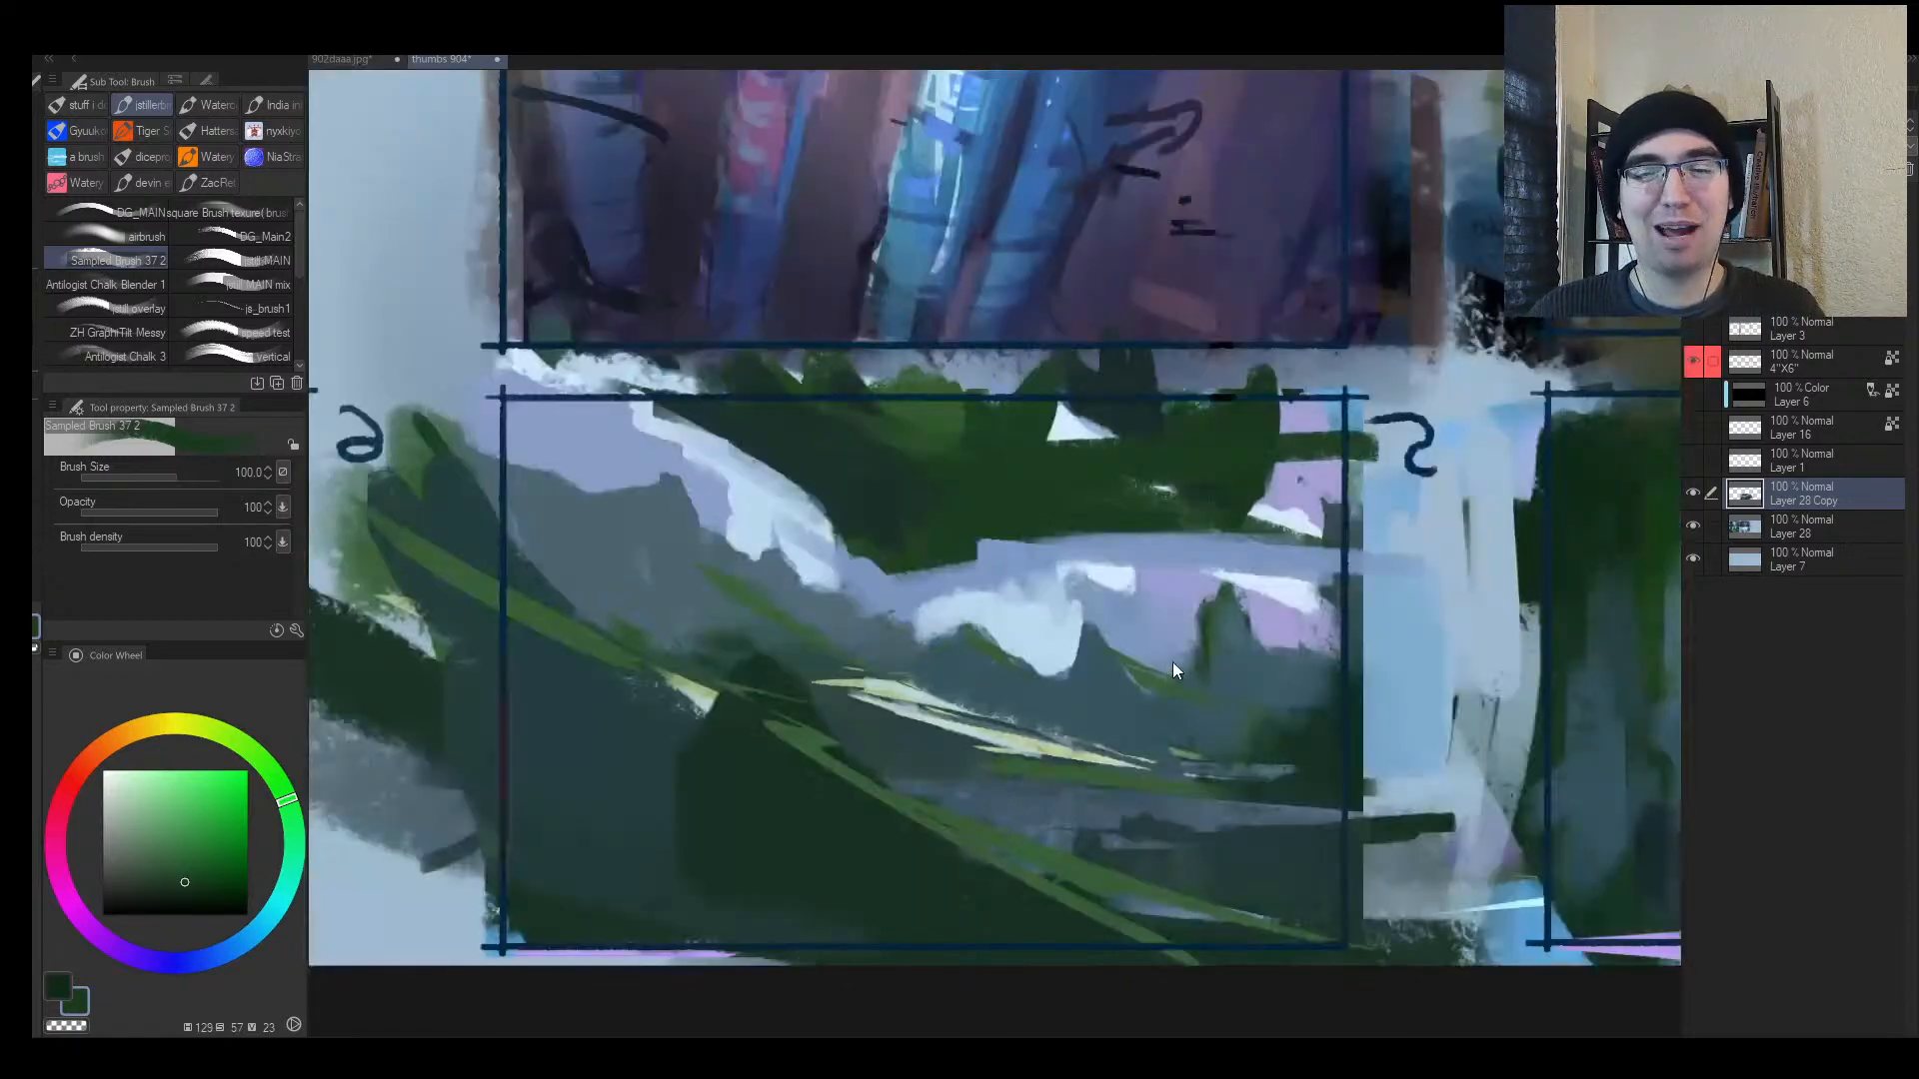
key(alt+space)
mouse_move(1191, 633)
mouse_down()
mouse_move(1119, 683)
mouse_move(1166, 636)
mouse_up()
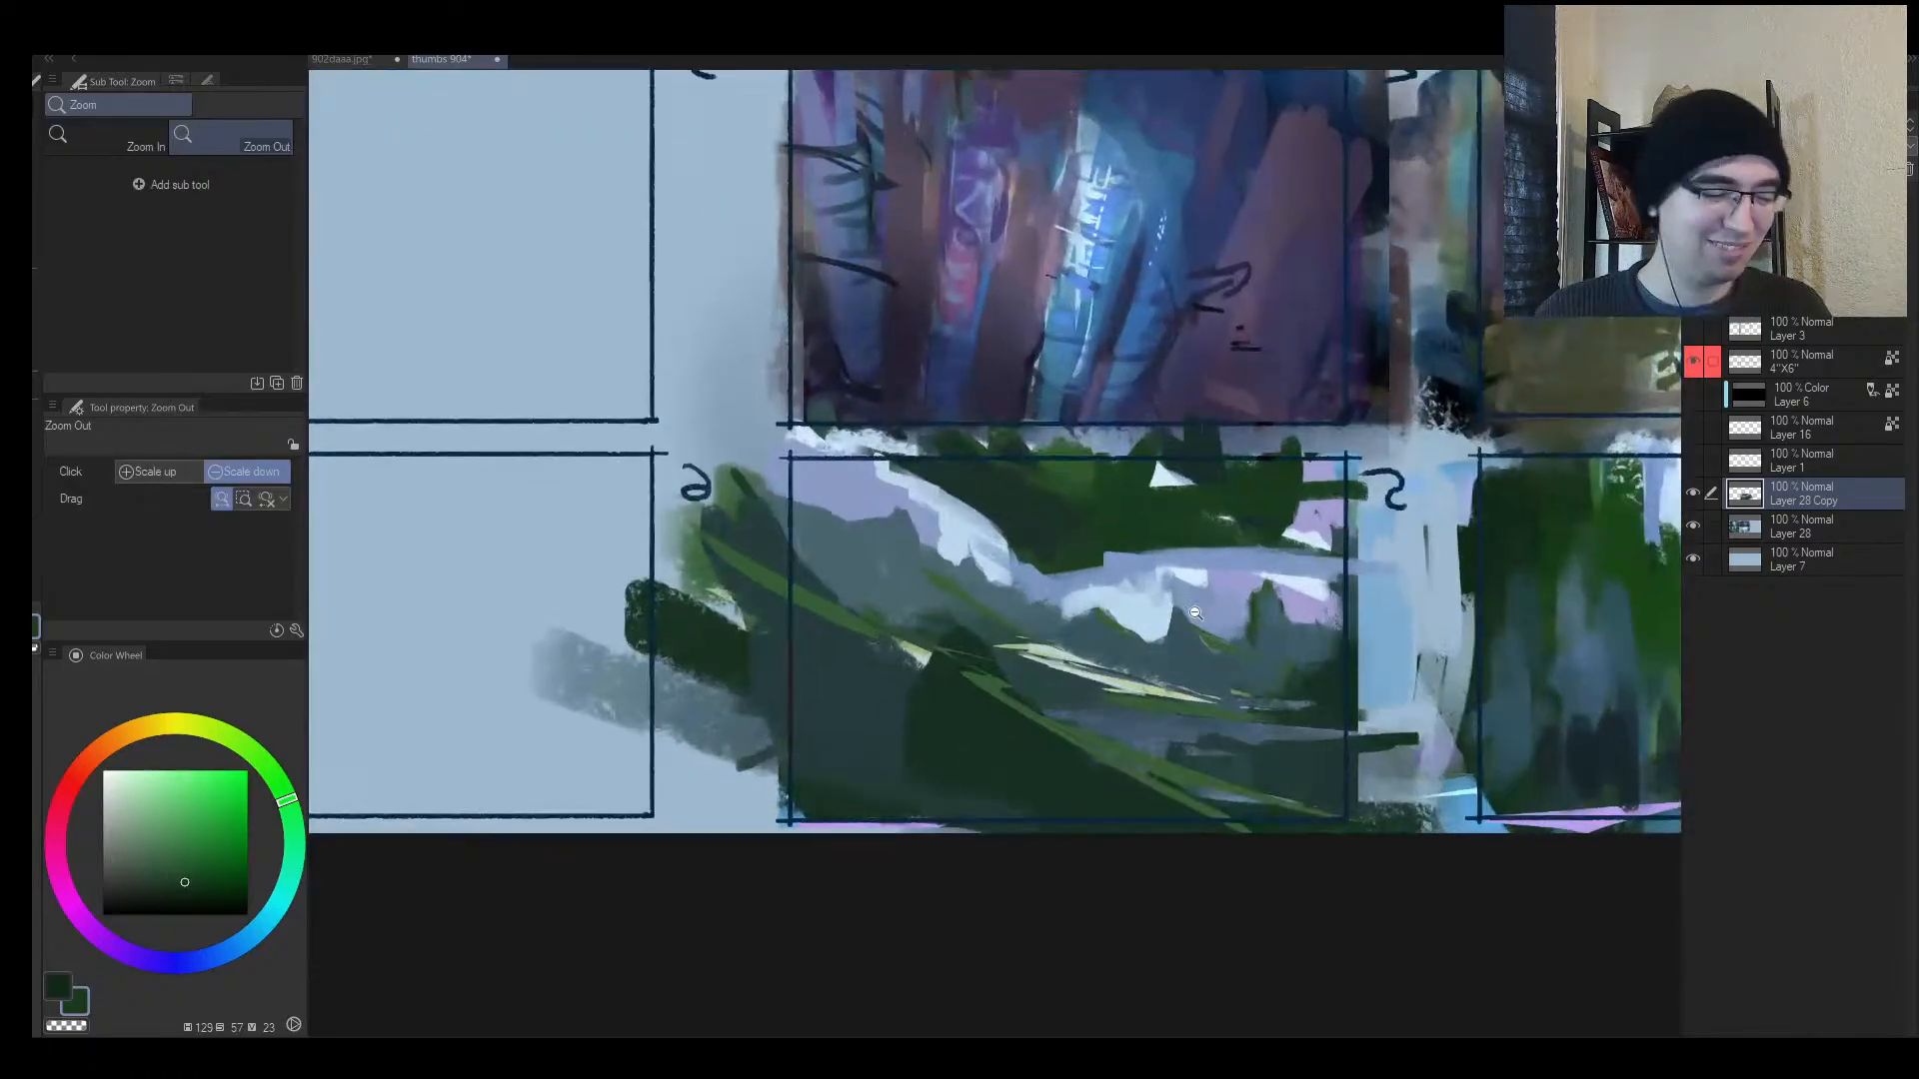
key(ctrl+shift+n)
key(b)
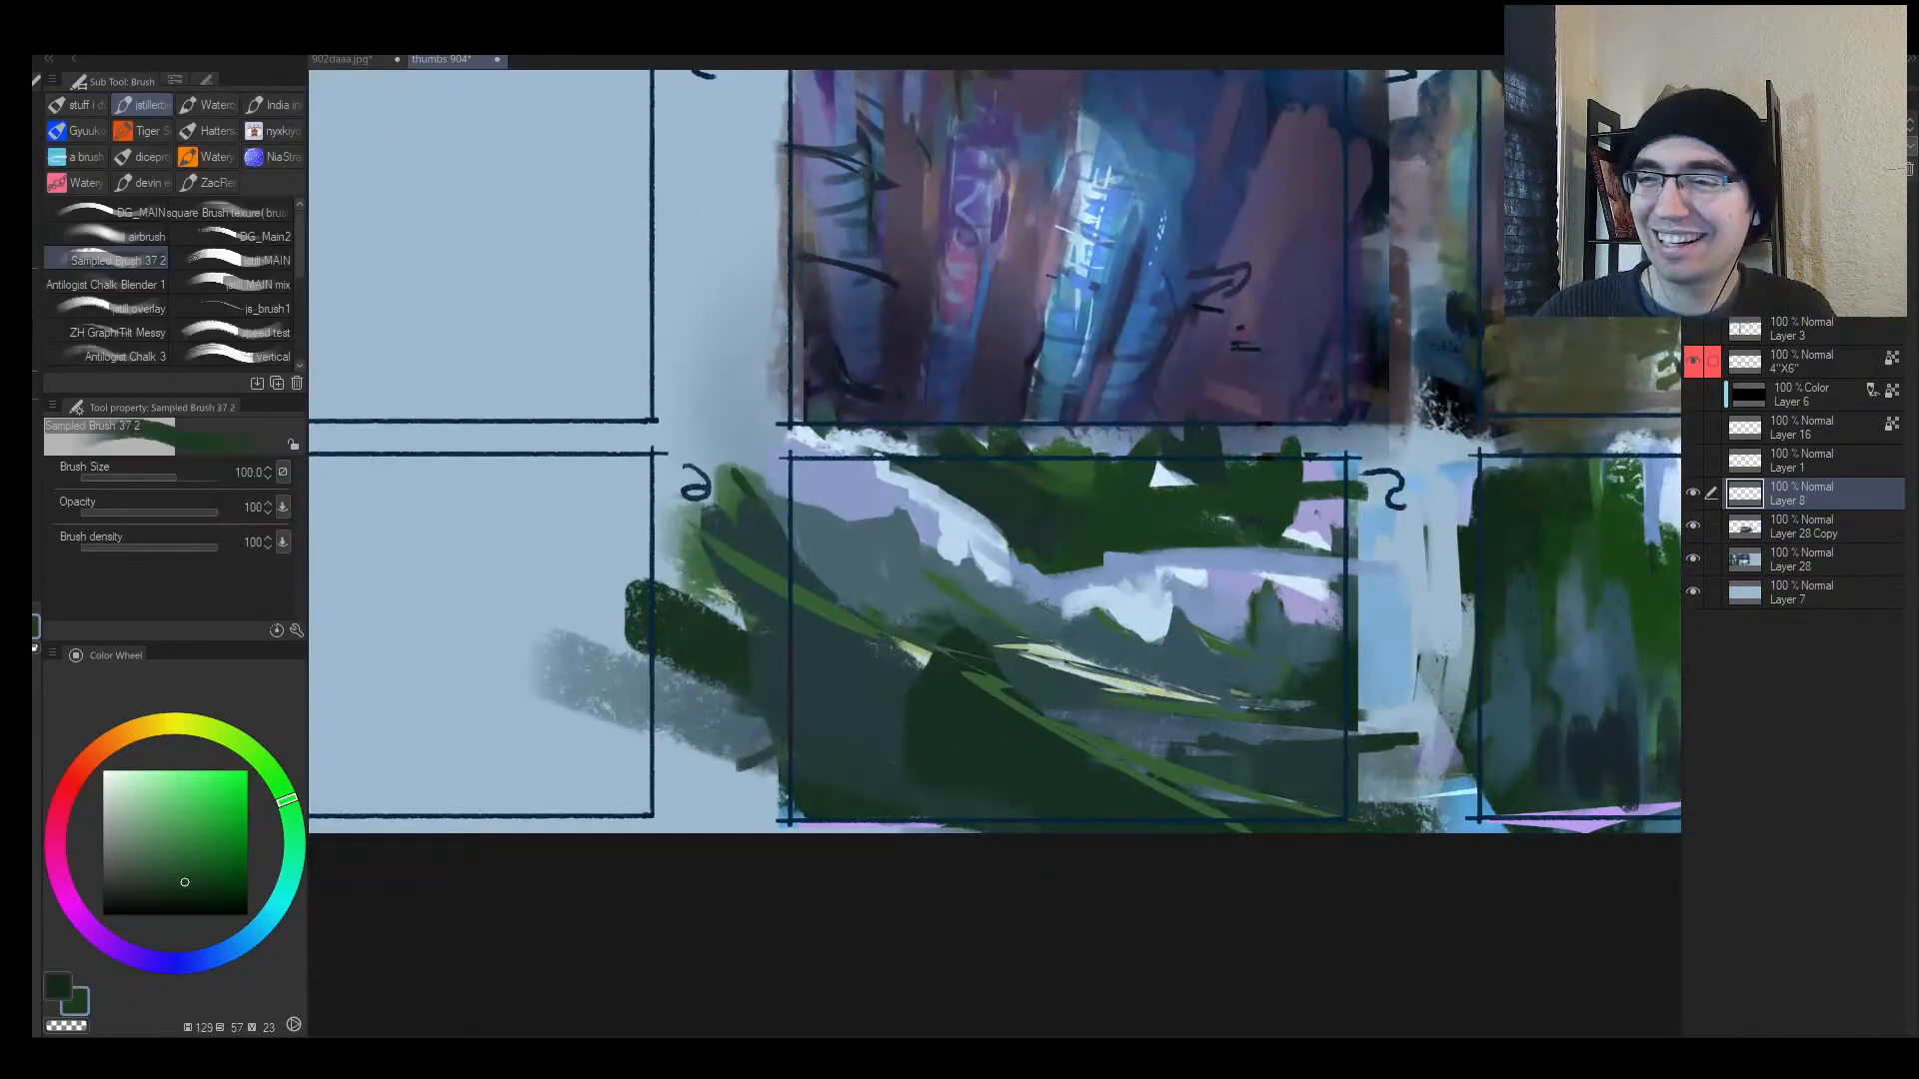
click(1747, 325)
key(])
key(])
mouse_move(890, 513)
mouse_down()
mouse_move(867, 500)
mouse_move(991, 599)
mouse_up()
key(ctrl+z)
Step: Paint lavender-blue glow over the distant mountains, left mountains and ground
alt+click(1205, 598)
mouse_move(1364, 589)
mouse_down()
mouse_move(991, 607)
mouse_move(1160, 589)
mouse_move(1033, 592)
mouse_up()
drag(856, 526, 901, 553)
mouse_move(1000, 647)
mouse_down()
mouse_move(1305, 678)
mouse_move(1239, 640)
mouse_up()
Step: Soft-erase the white glow over panel 5's mountains
key(h)
key(alt+space)
key(e)
drag(904, 632, 1075, 605)
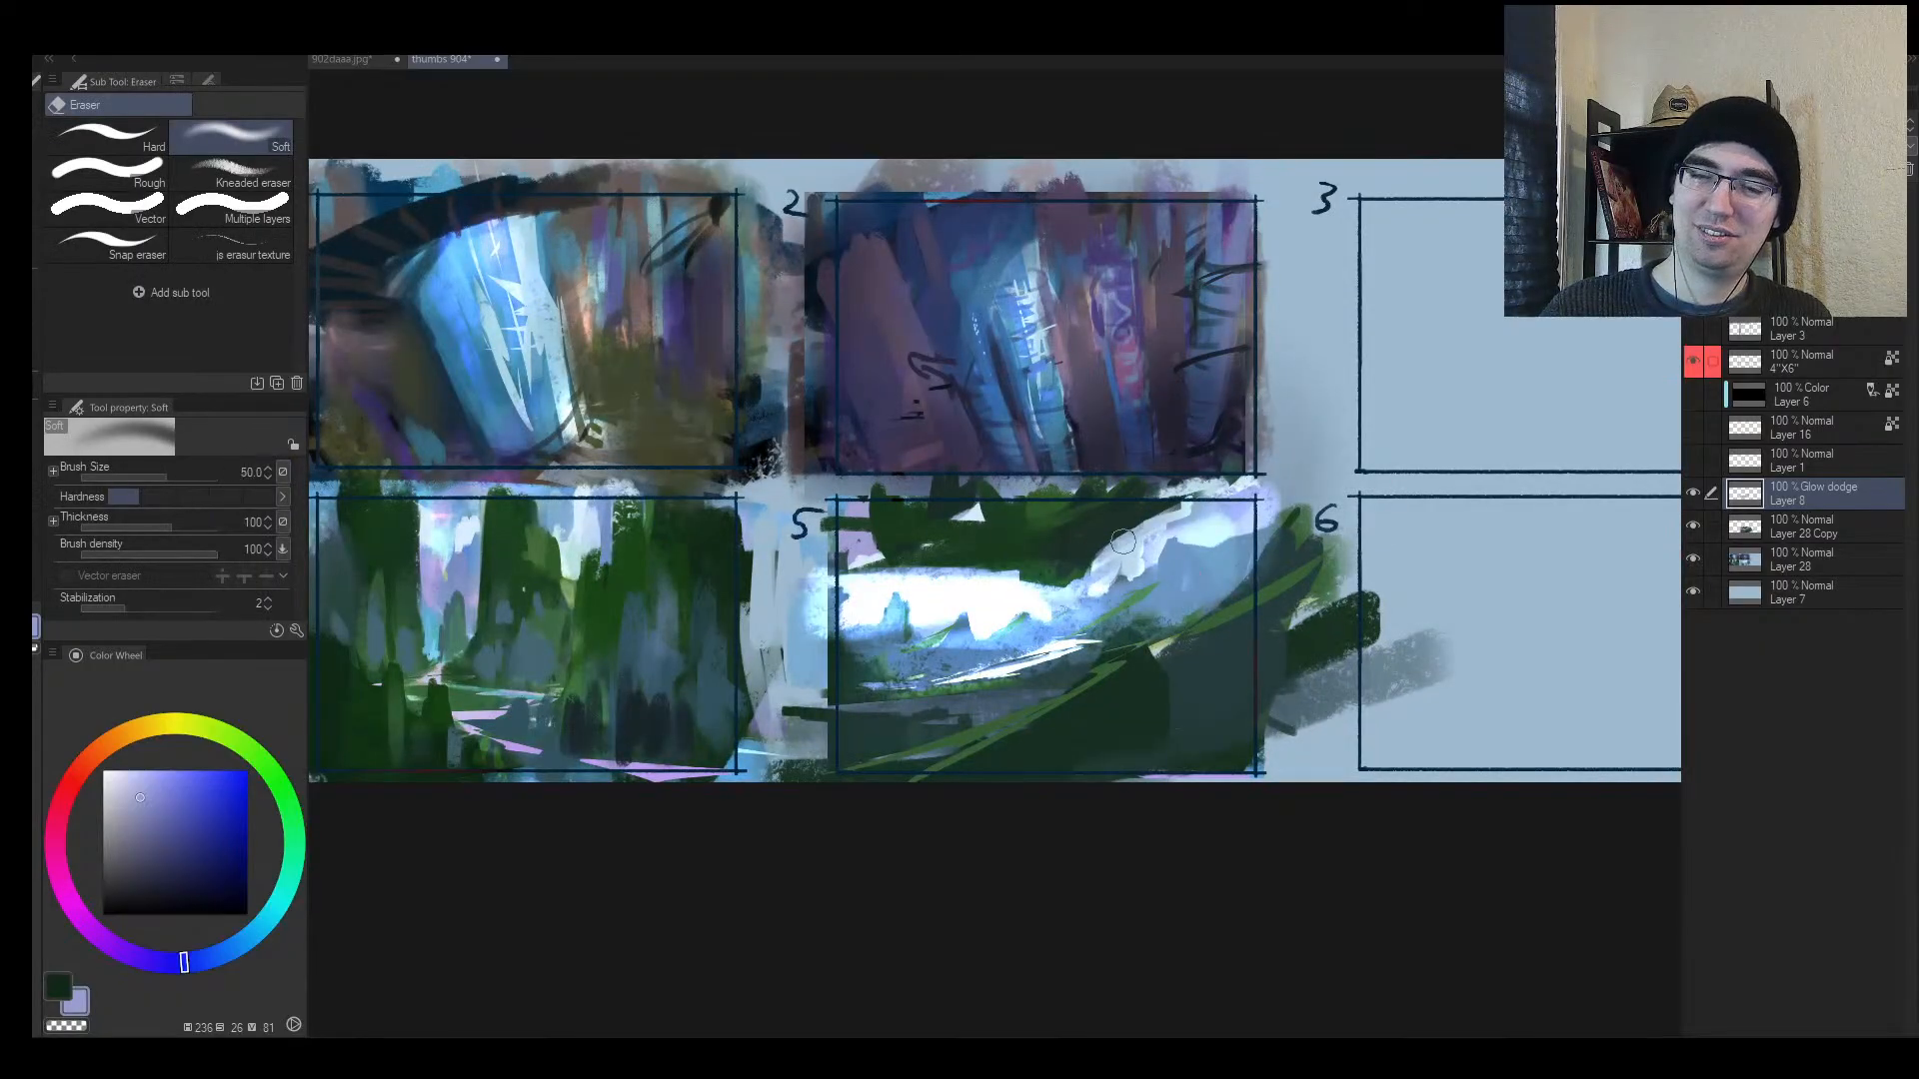
mouse_move(899, 632)
mouse_down()
mouse_move(1199, 584)
mouse_move(960, 690)
mouse_move(1033, 575)
mouse_move(858, 611)
mouse_up()
drag(857, 611, 1229, 535)
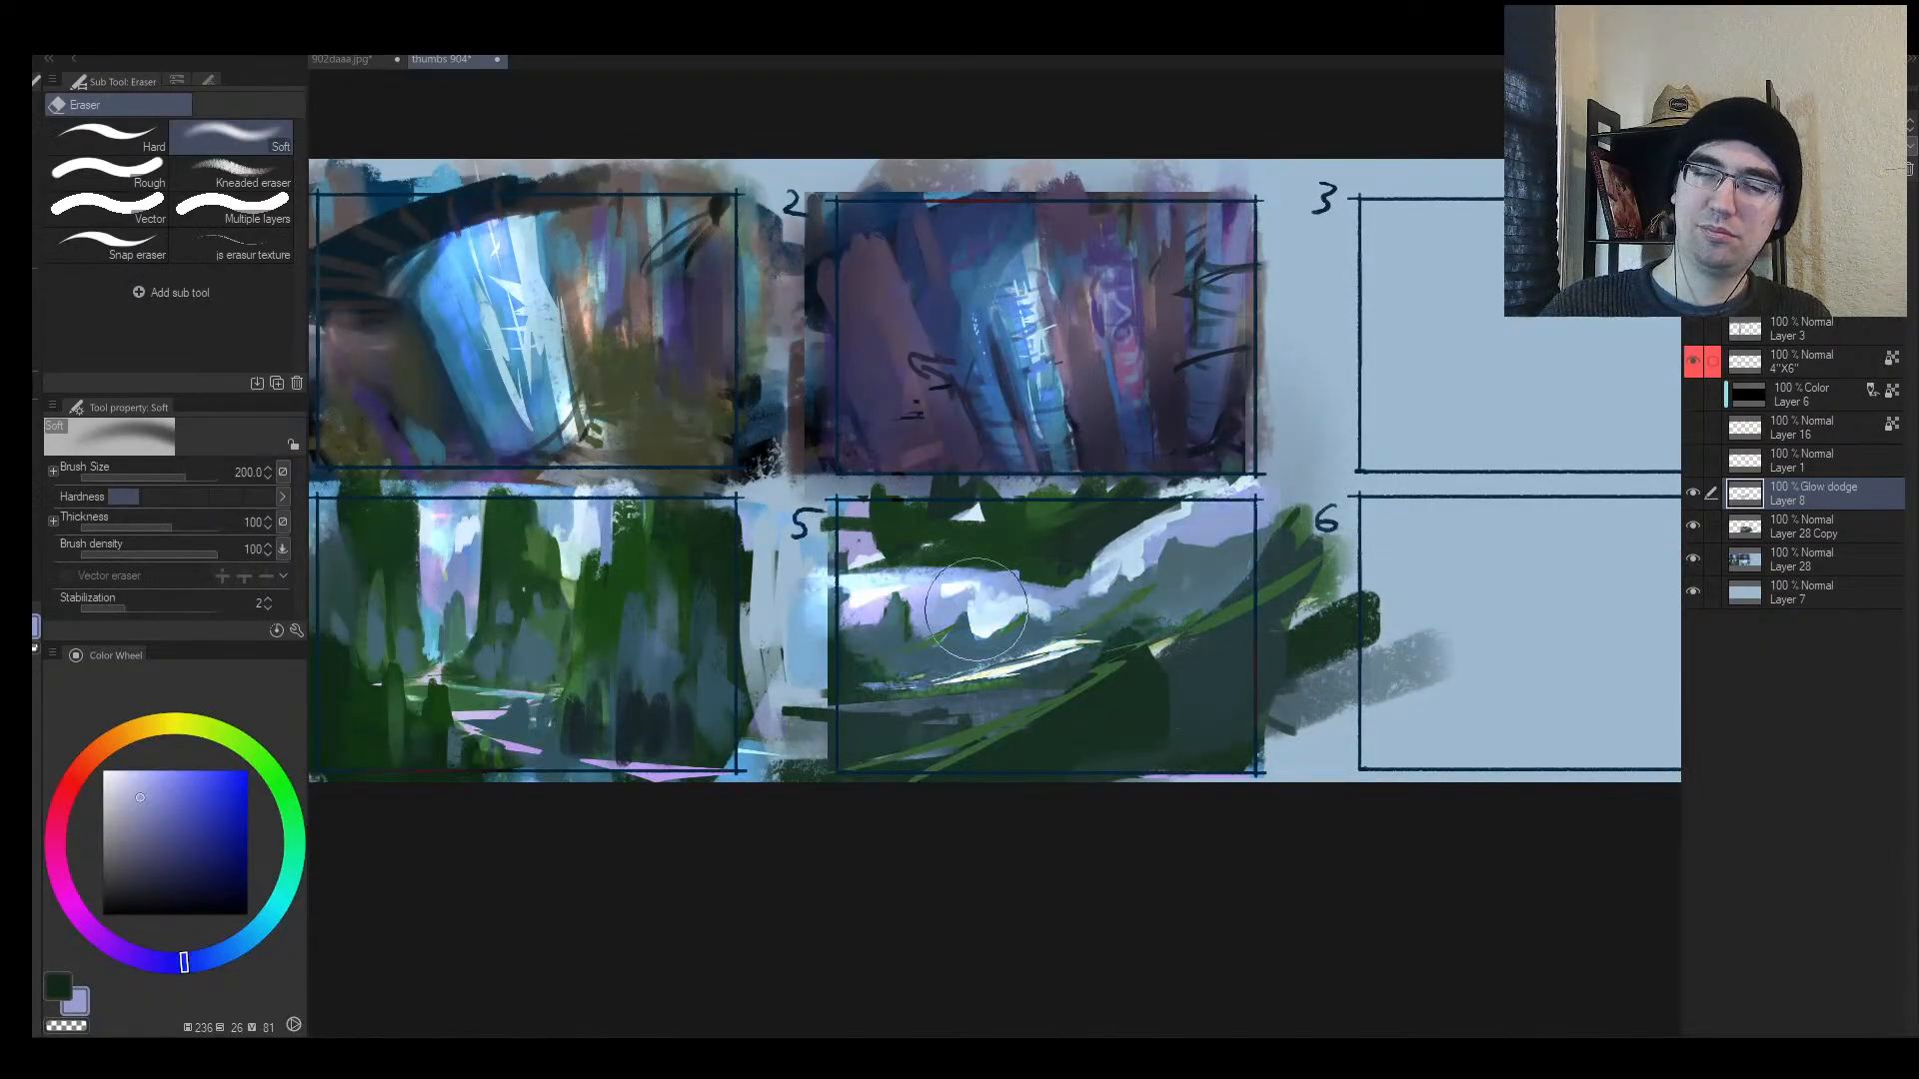
Step: Repaint softer glow over panel 5's mist, distant mountains and right-hand ridge
key(b)
mouse_move(848, 601)
mouse_down()
mouse_move(939, 590)
mouse_move(1029, 616)
mouse_up()
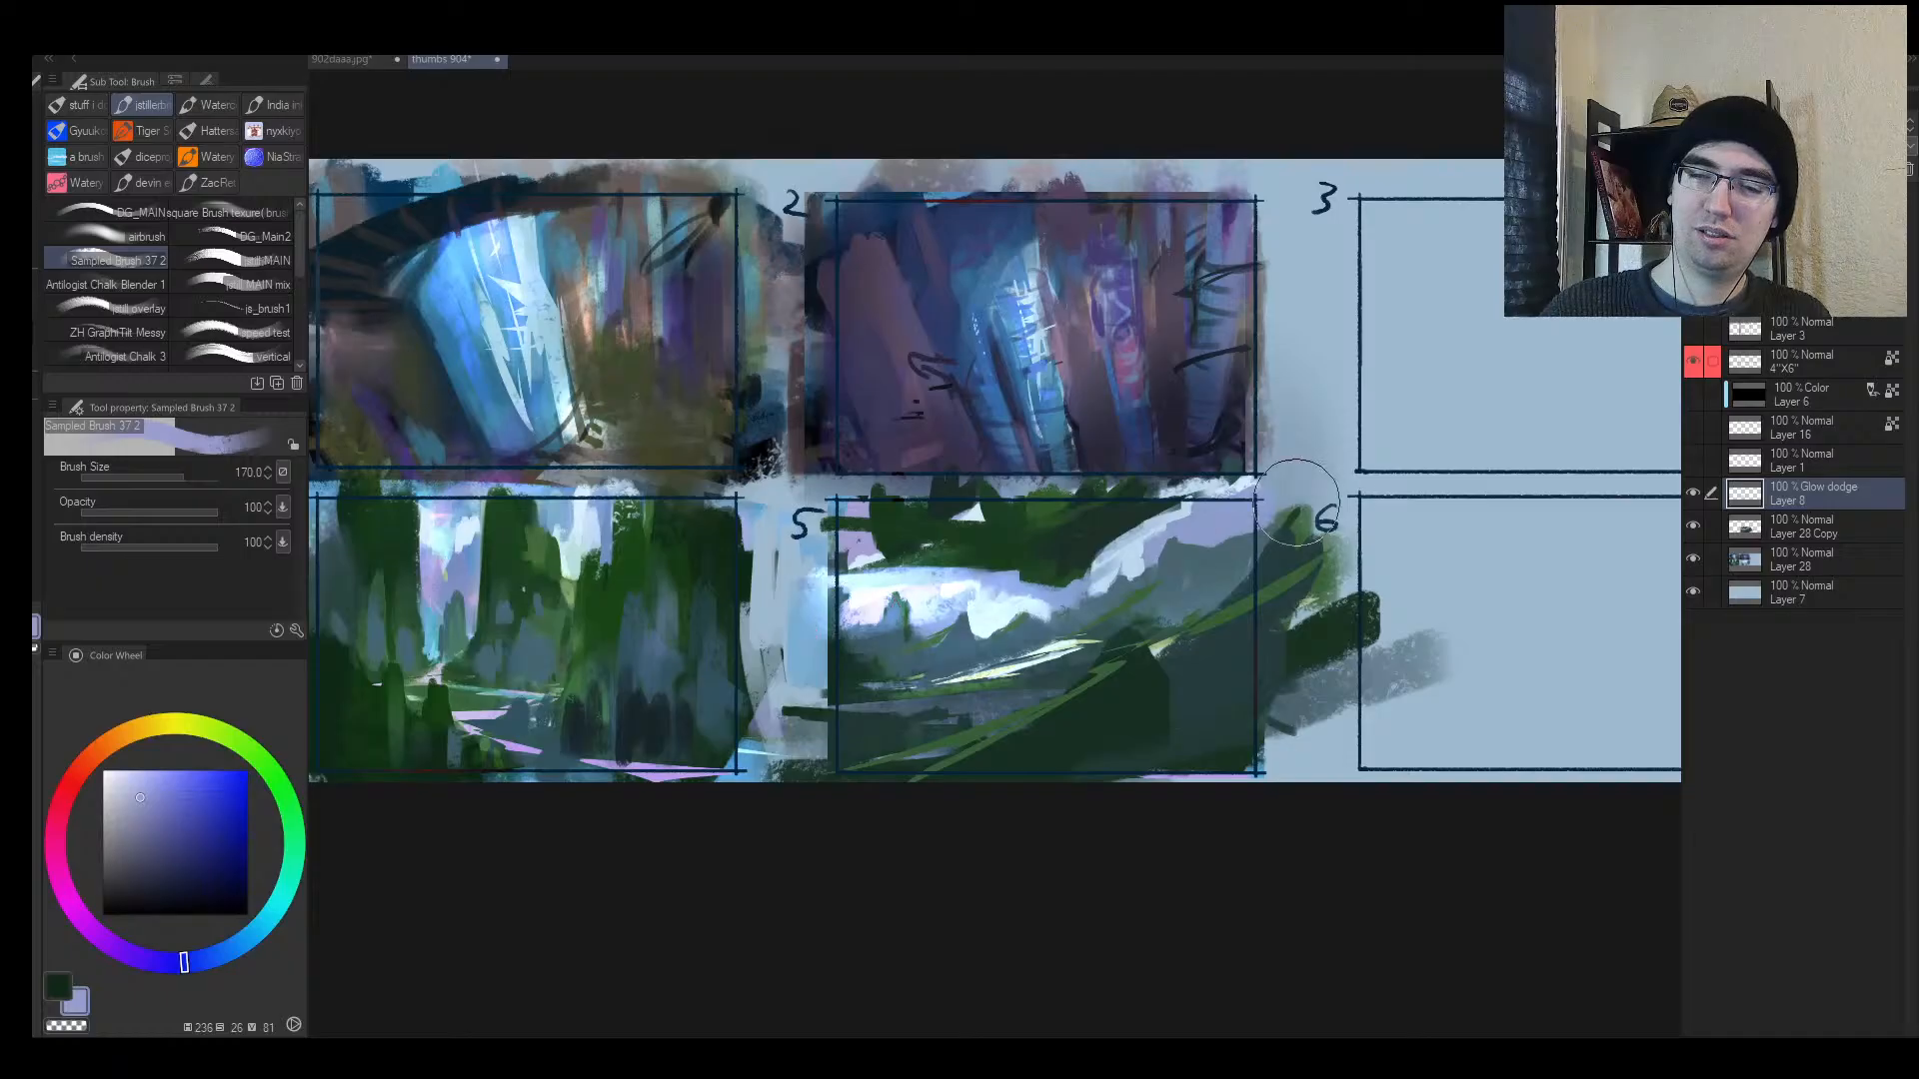
drag(1295, 503, 1091, 586)
drag(984, 630, 1077, 594)
key(bracketleft)
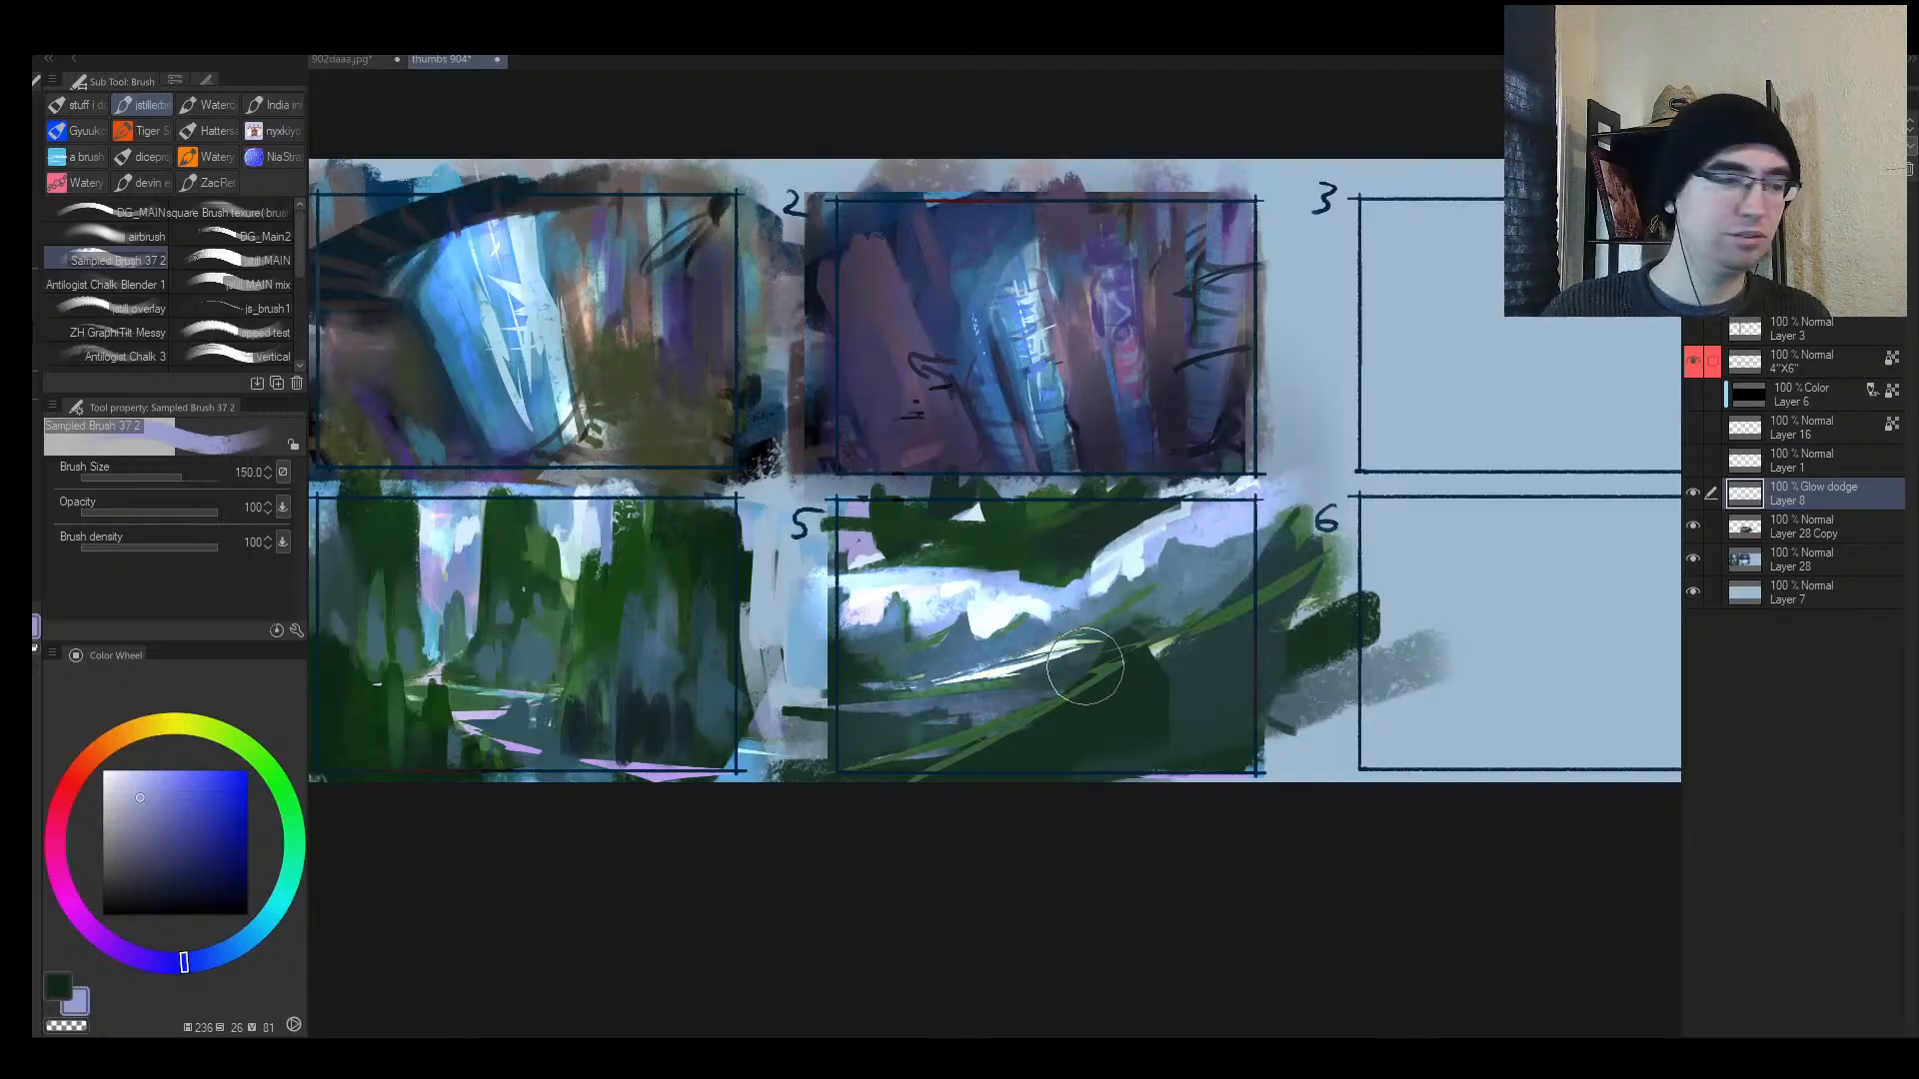
Step: Bring panels 3 and 6 into view and sample a colour with a smaller brush for annotating
drag(1085, 696, 1001, 743)
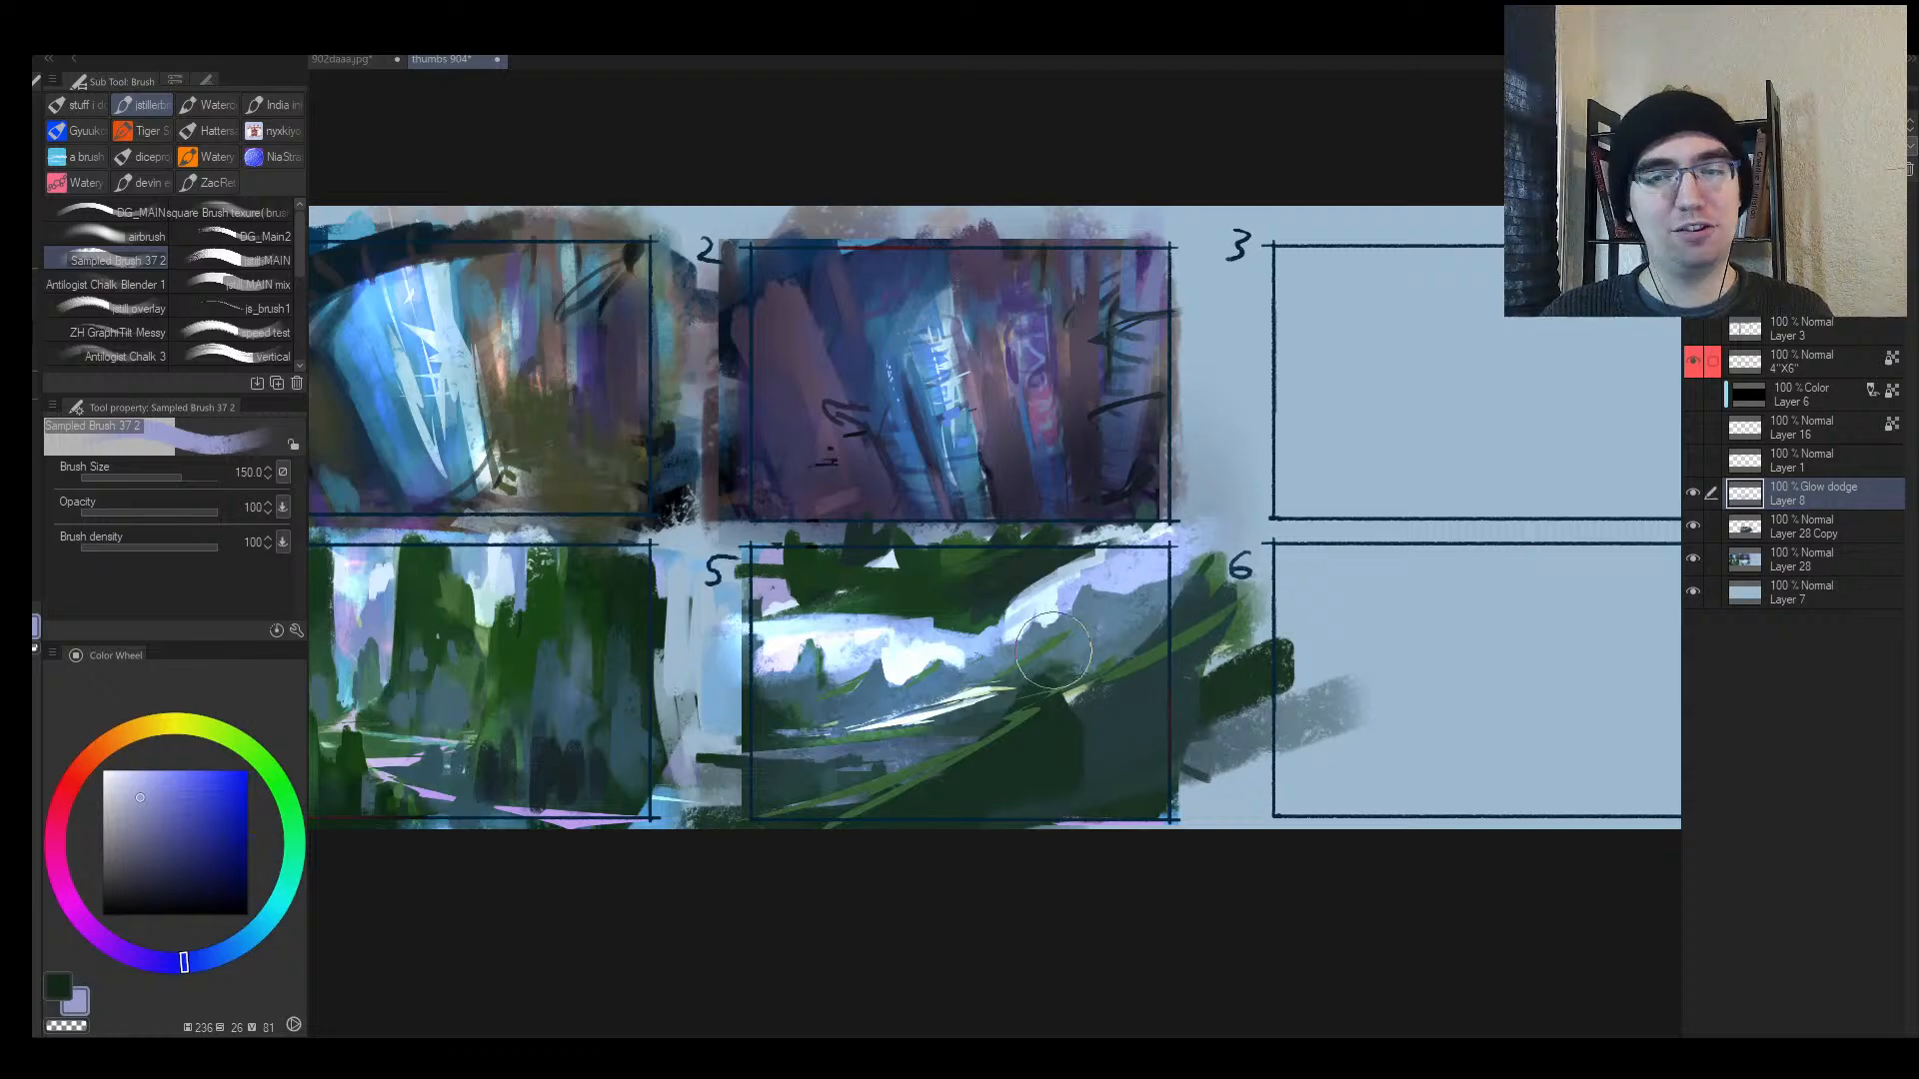
drag(1215, 549, 809, 615)
key(bracketleft)
alt+click(1118, 659)
Step: Draw a small white arrow in panel 6 and close a circle around it
key(bracketleft)
key(bracketleft)
key(bracketleft)
key(bracketleft)
key(bracketleft)
key(bracketleft)
key(bracketleft)
key(bracketleft)
key(bracketleft)
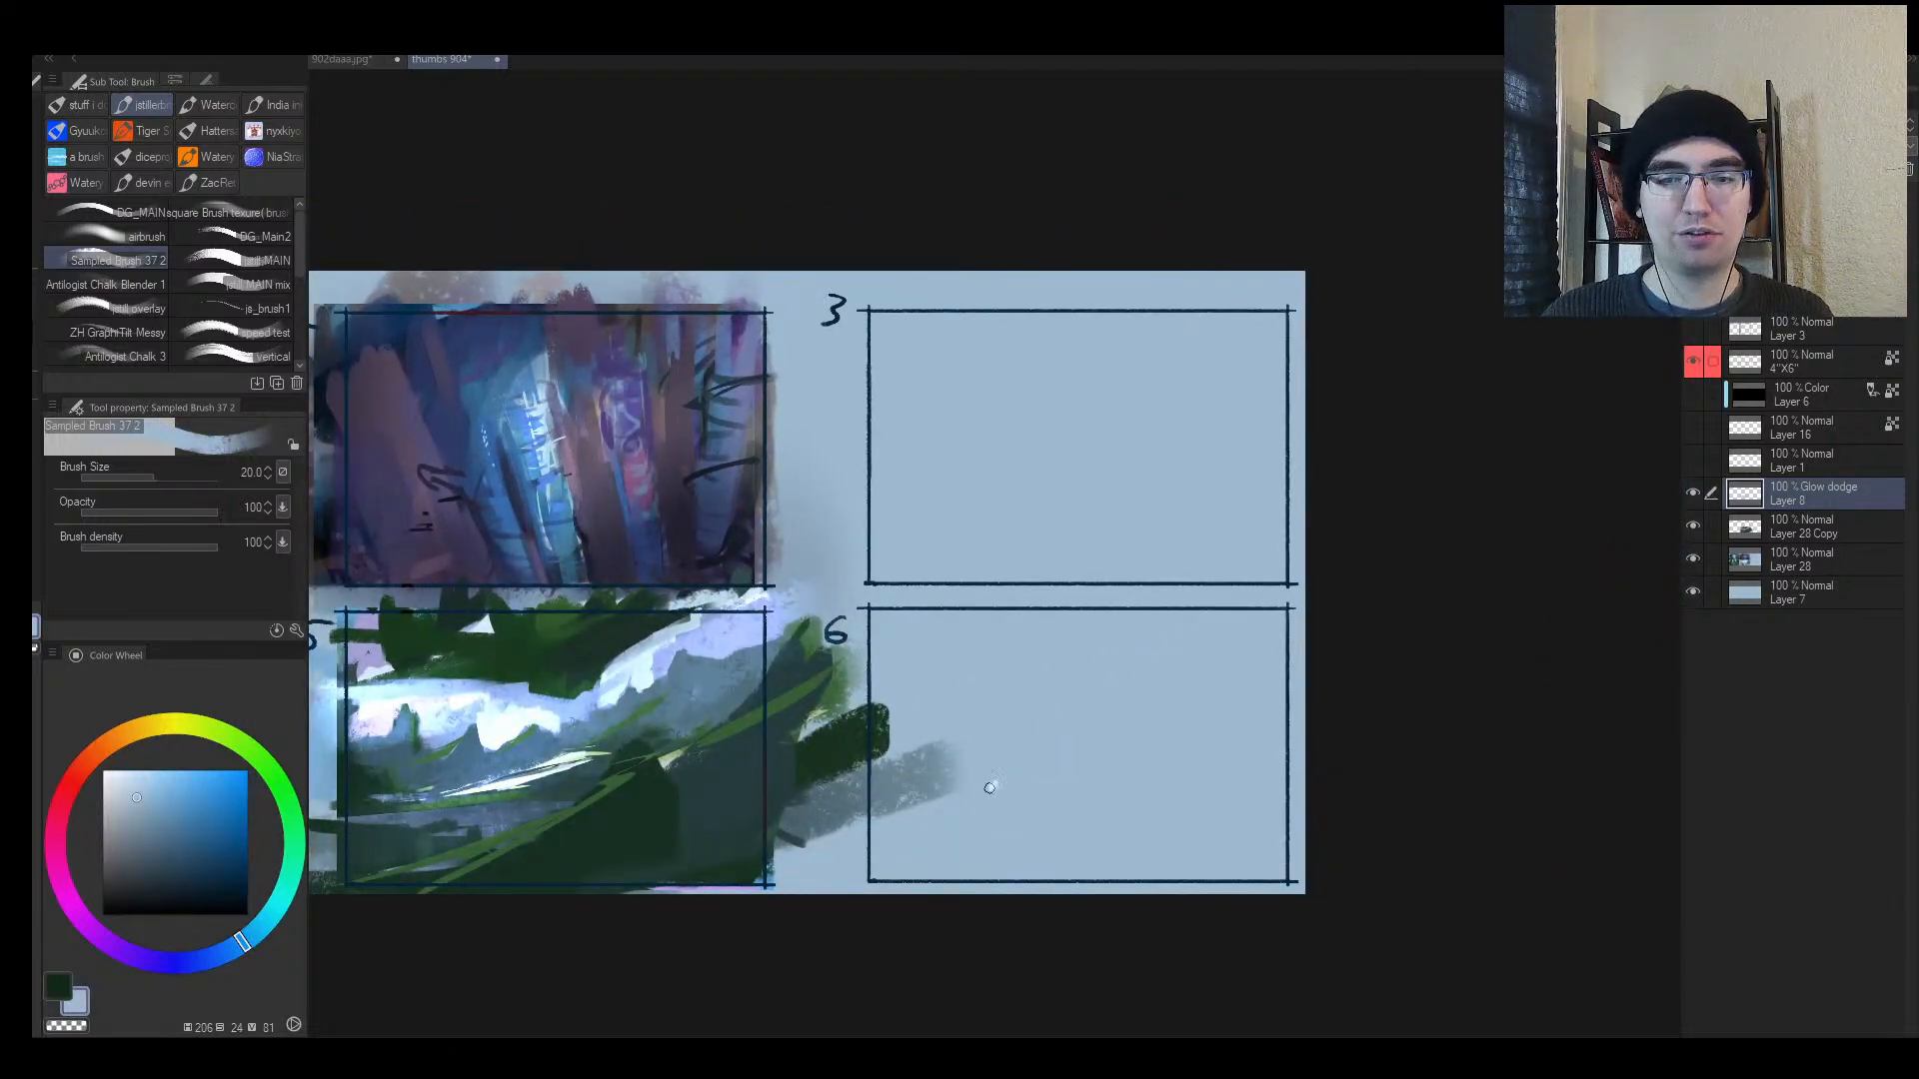
mouse_move(991, 789)
mouse_down()
mouse_move(1026, 768)
mouse_move(1031, 793)
mouse_up()
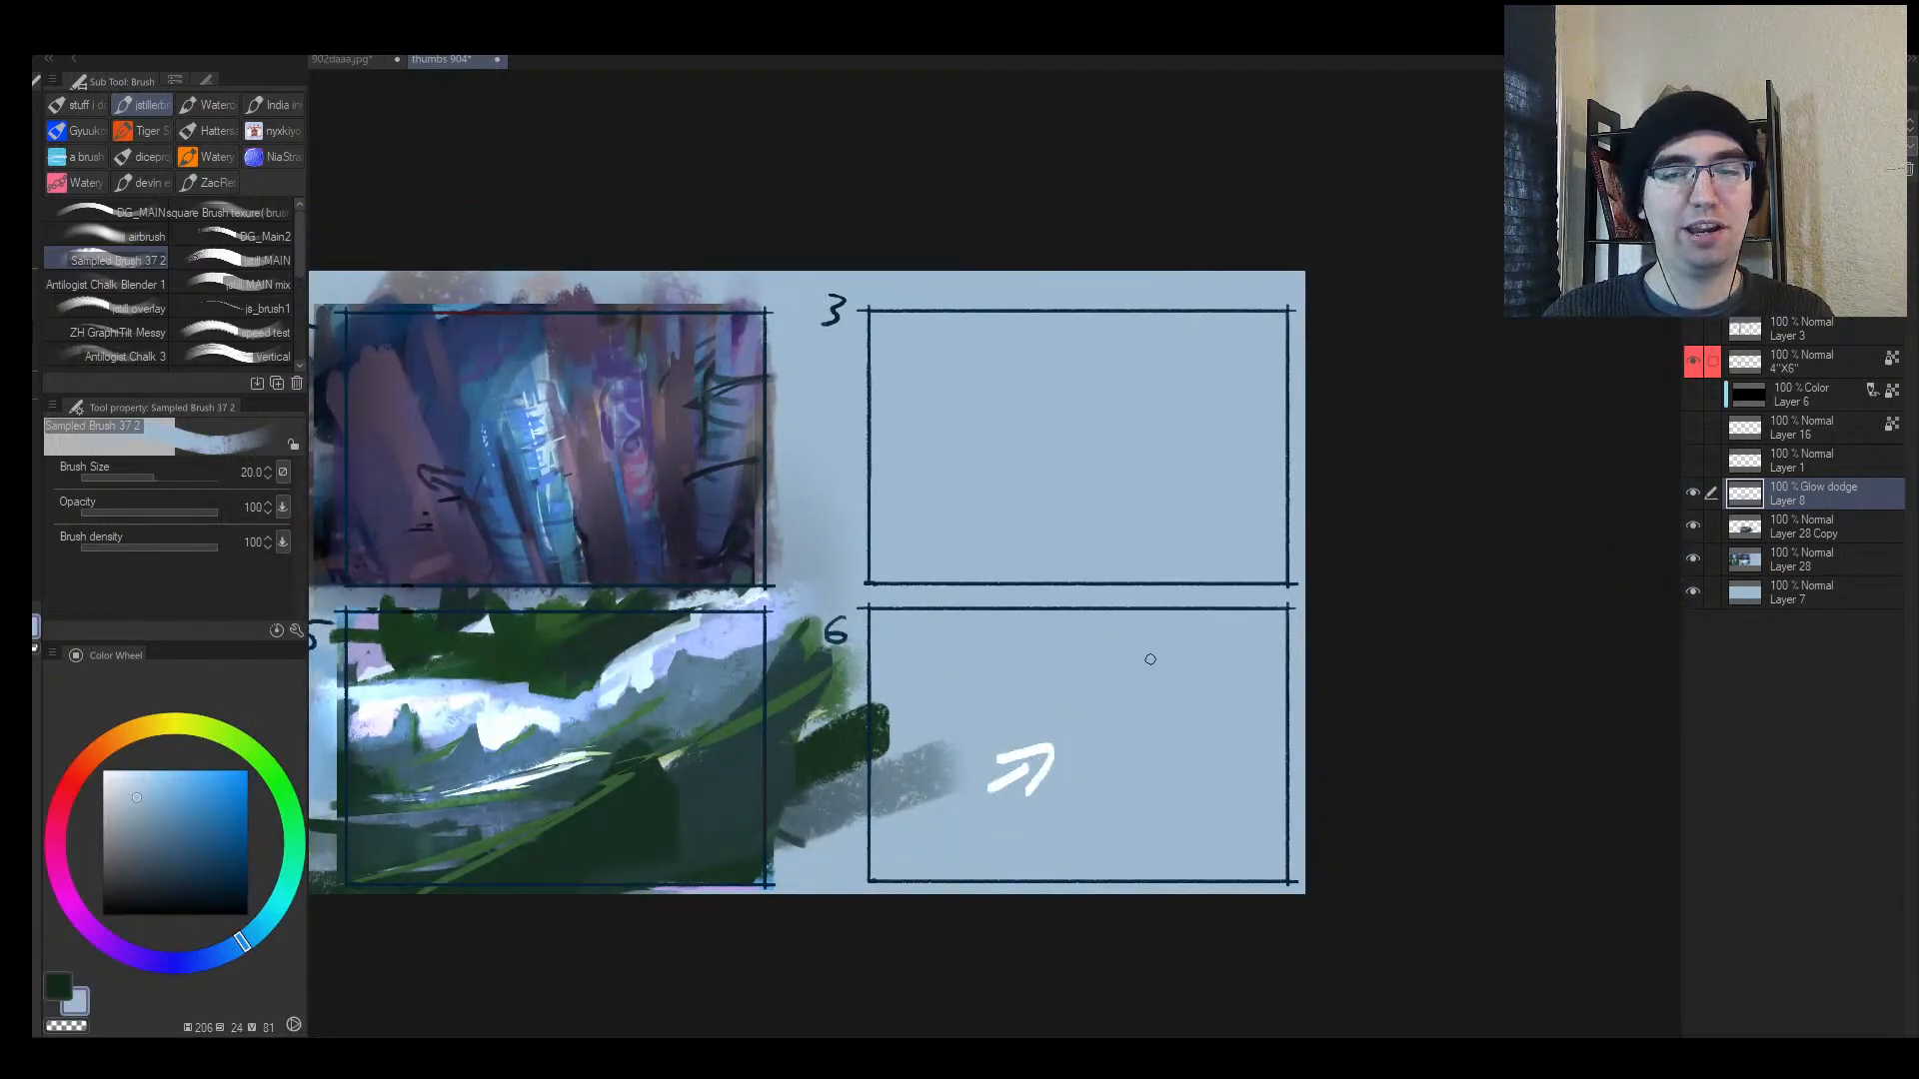
mouse_move(1087, 722)
mouse_down()
mouse_move(1104, 780)
mouse_move(1080, 718)
mouse_up()
mouse_move(994, 777)
mouse_down()
mouse_move(1059, 719)
mouse_move(1033, 783)
mouse_up()
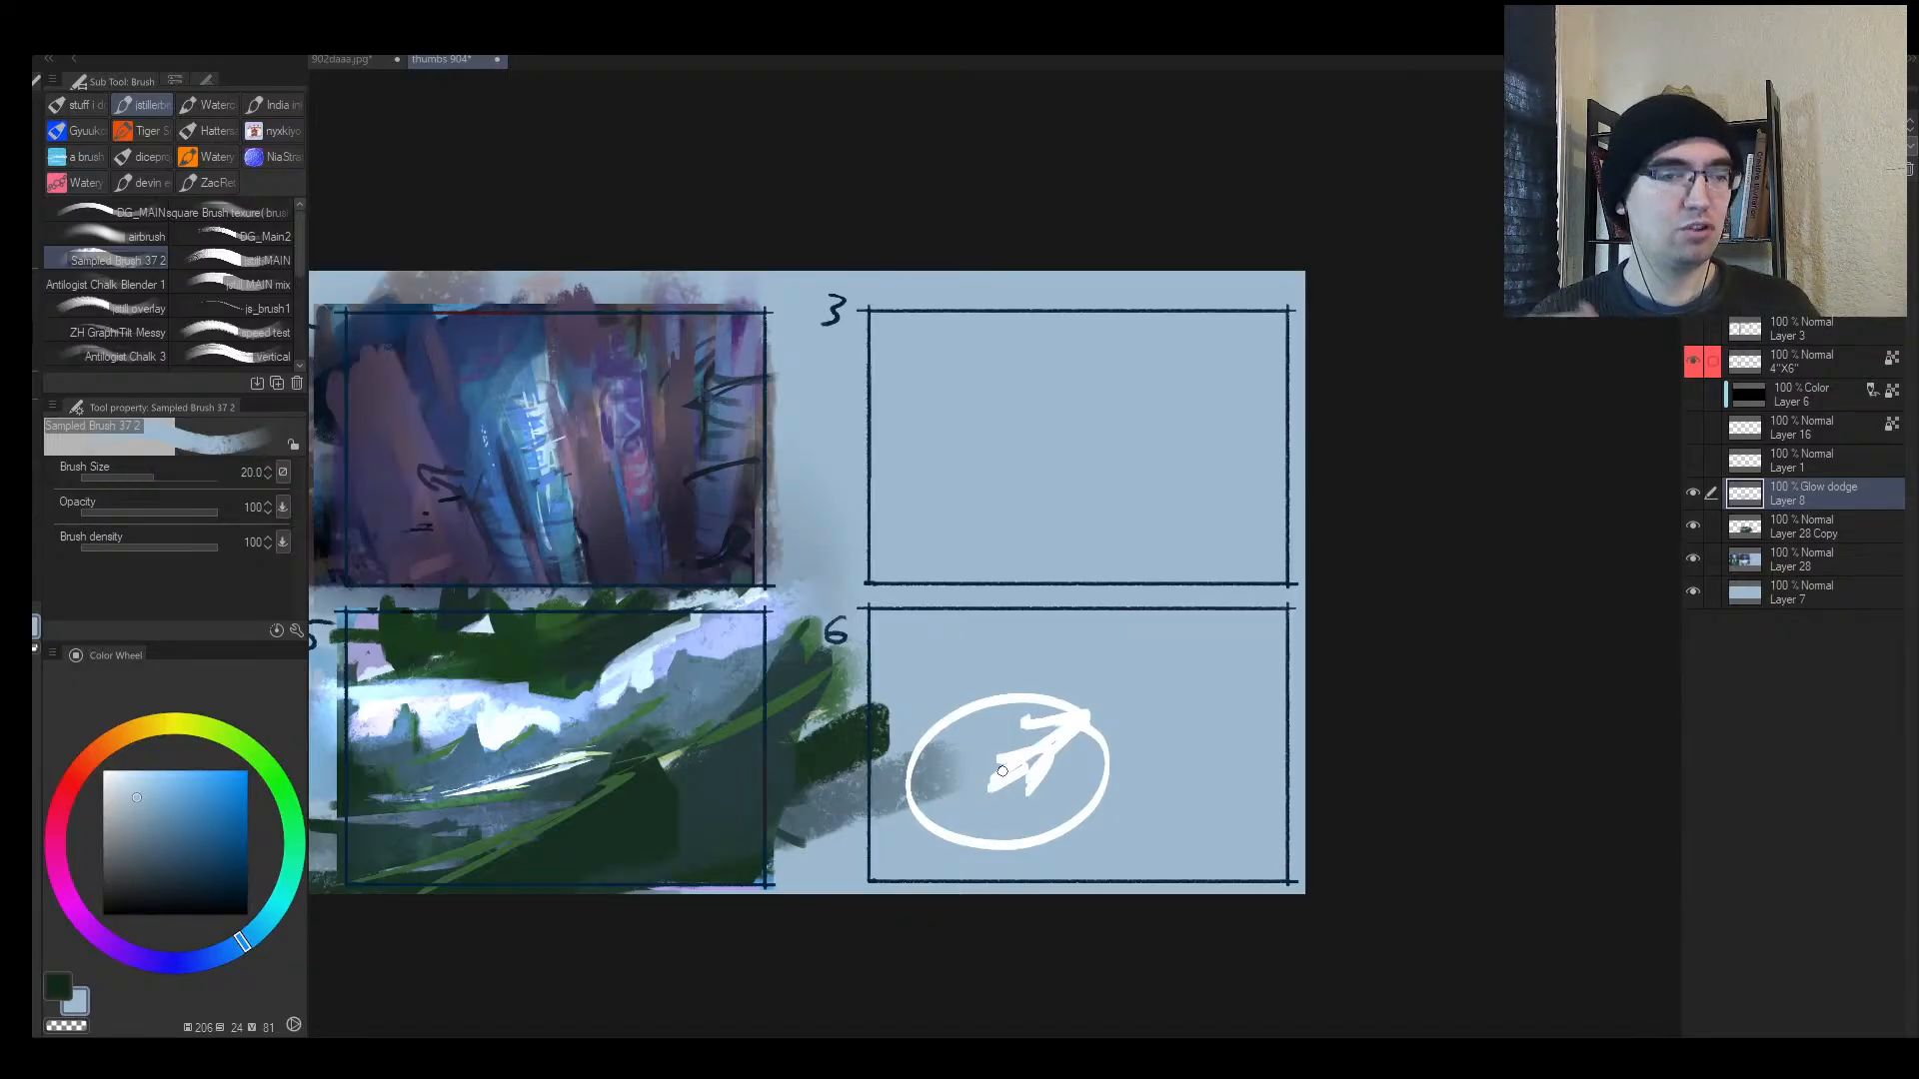
Step: Mirror the view and zoom in on empty frame 3
key(alt+space)
mouse_move(1040, 404)
mouse_down()
mouse_move(1016, 455)
mouse_move(984, 458)
mouse_up()
drag(999, 437, 1051, 411)
drag(725, 650, 781, 627)
key(h)
drag(1415, 507, 1310, 530)
drag(759, 388, 707, 391)
mouse_move(1277, 492)
mouse_down()
mouse_move(1211, 493)
mouse_move(1260, 504)
mouse_up()
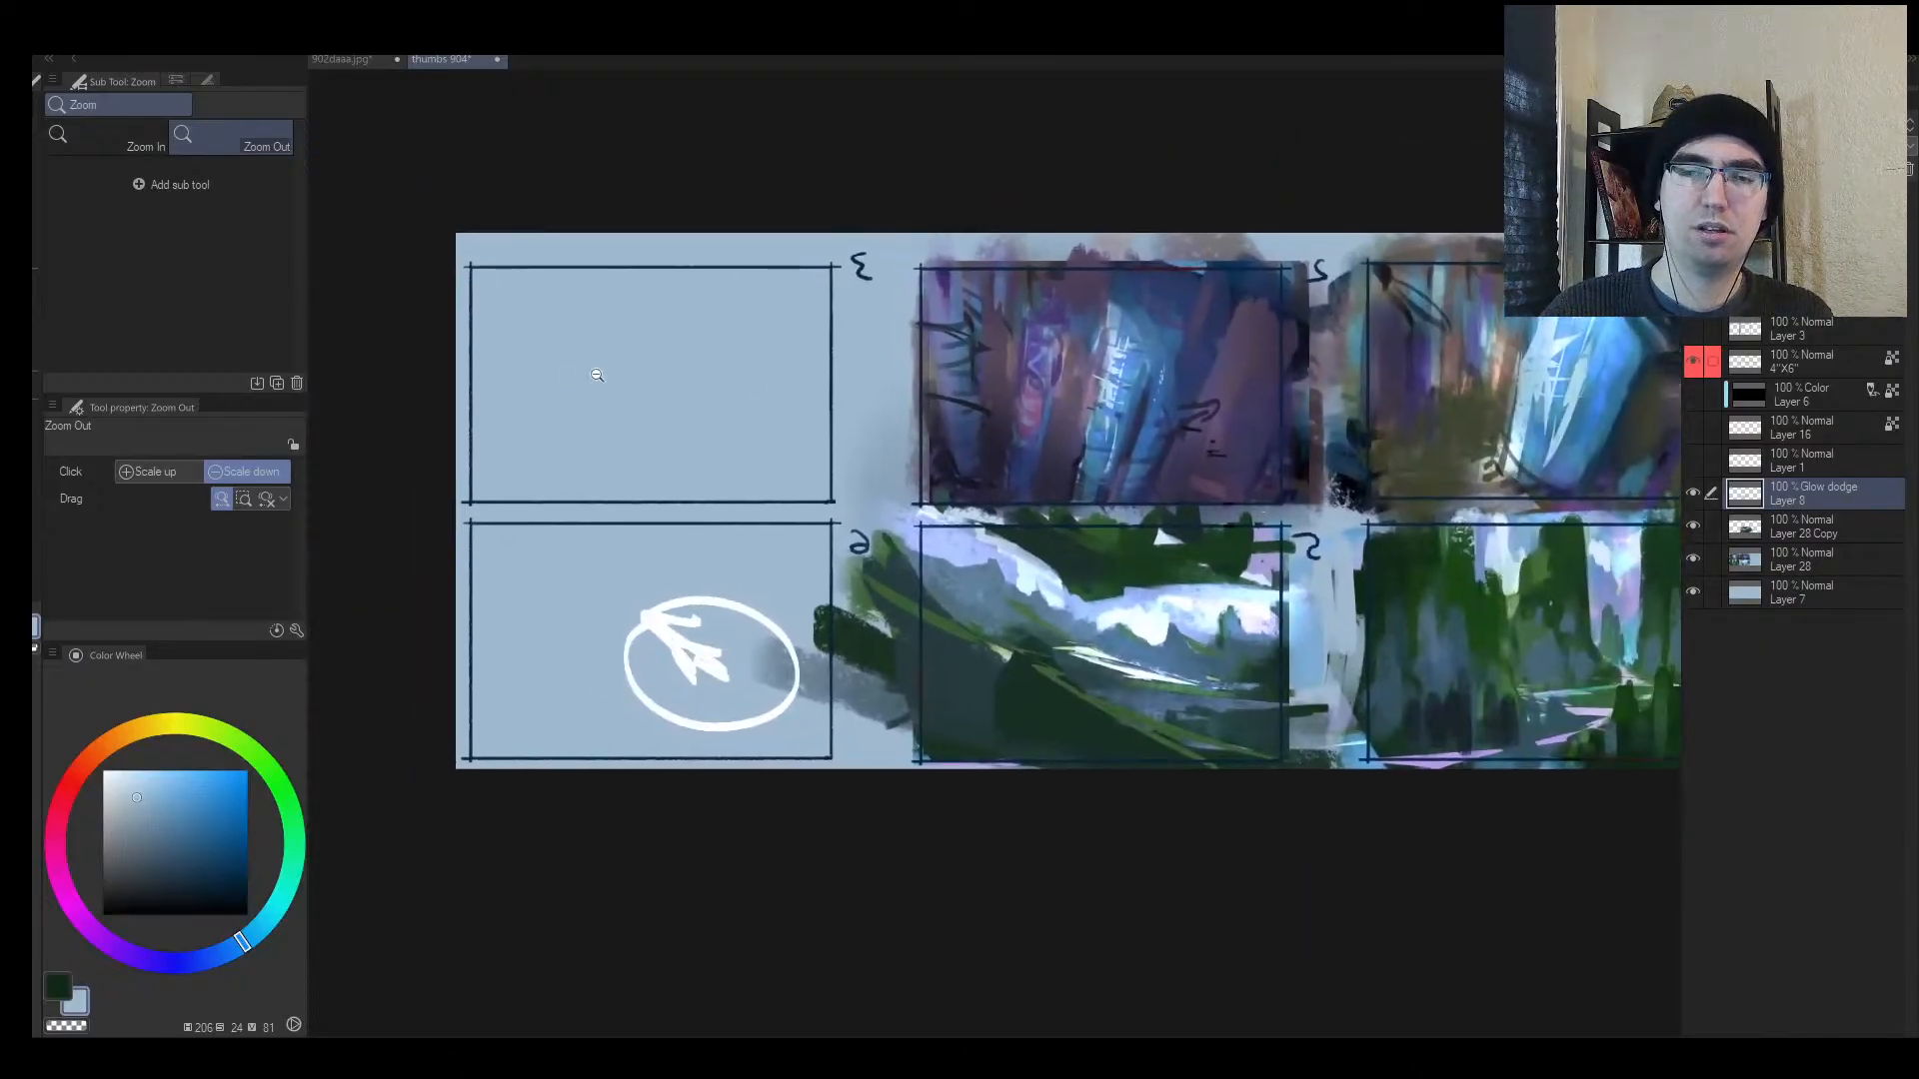
drag(591, 373, 792, 398)
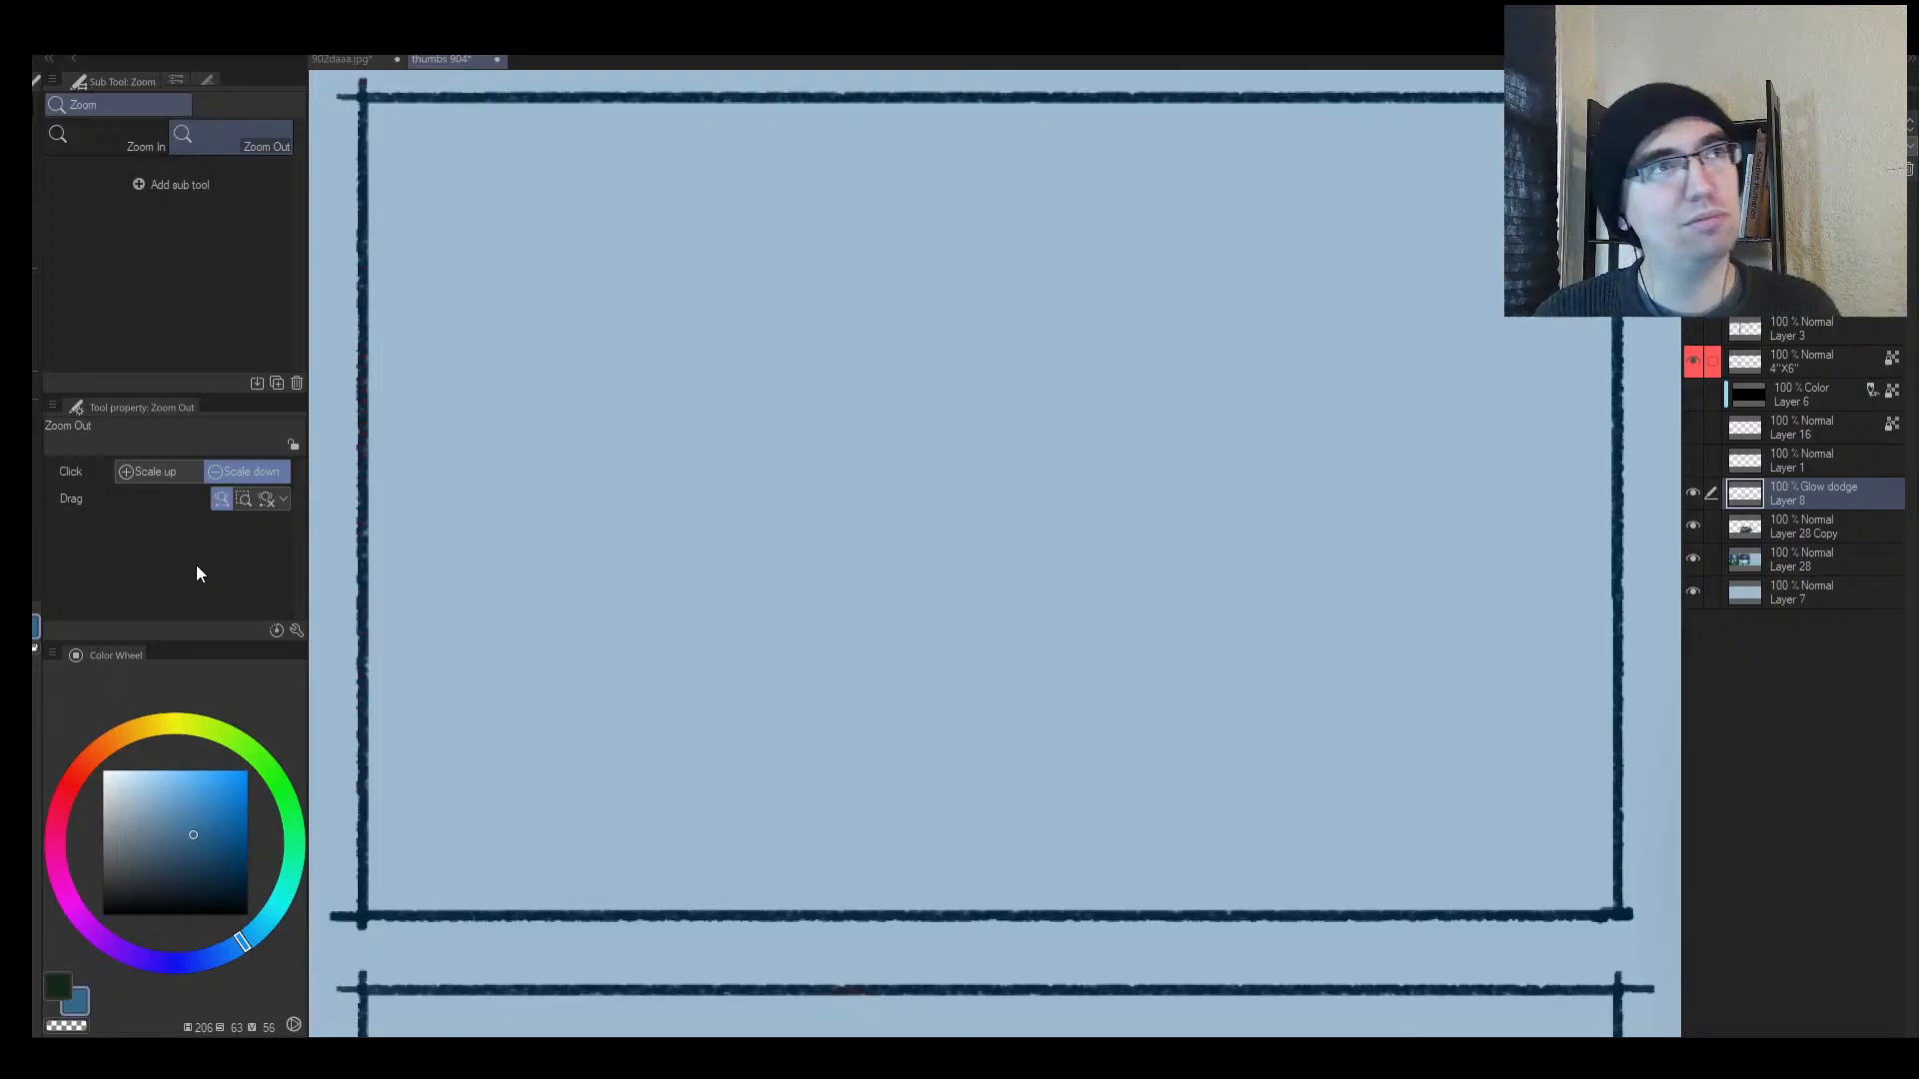
Step: On a new Layer 9, lay in a light sky-blue patch in frame 3
click(199, 772)
key(b)
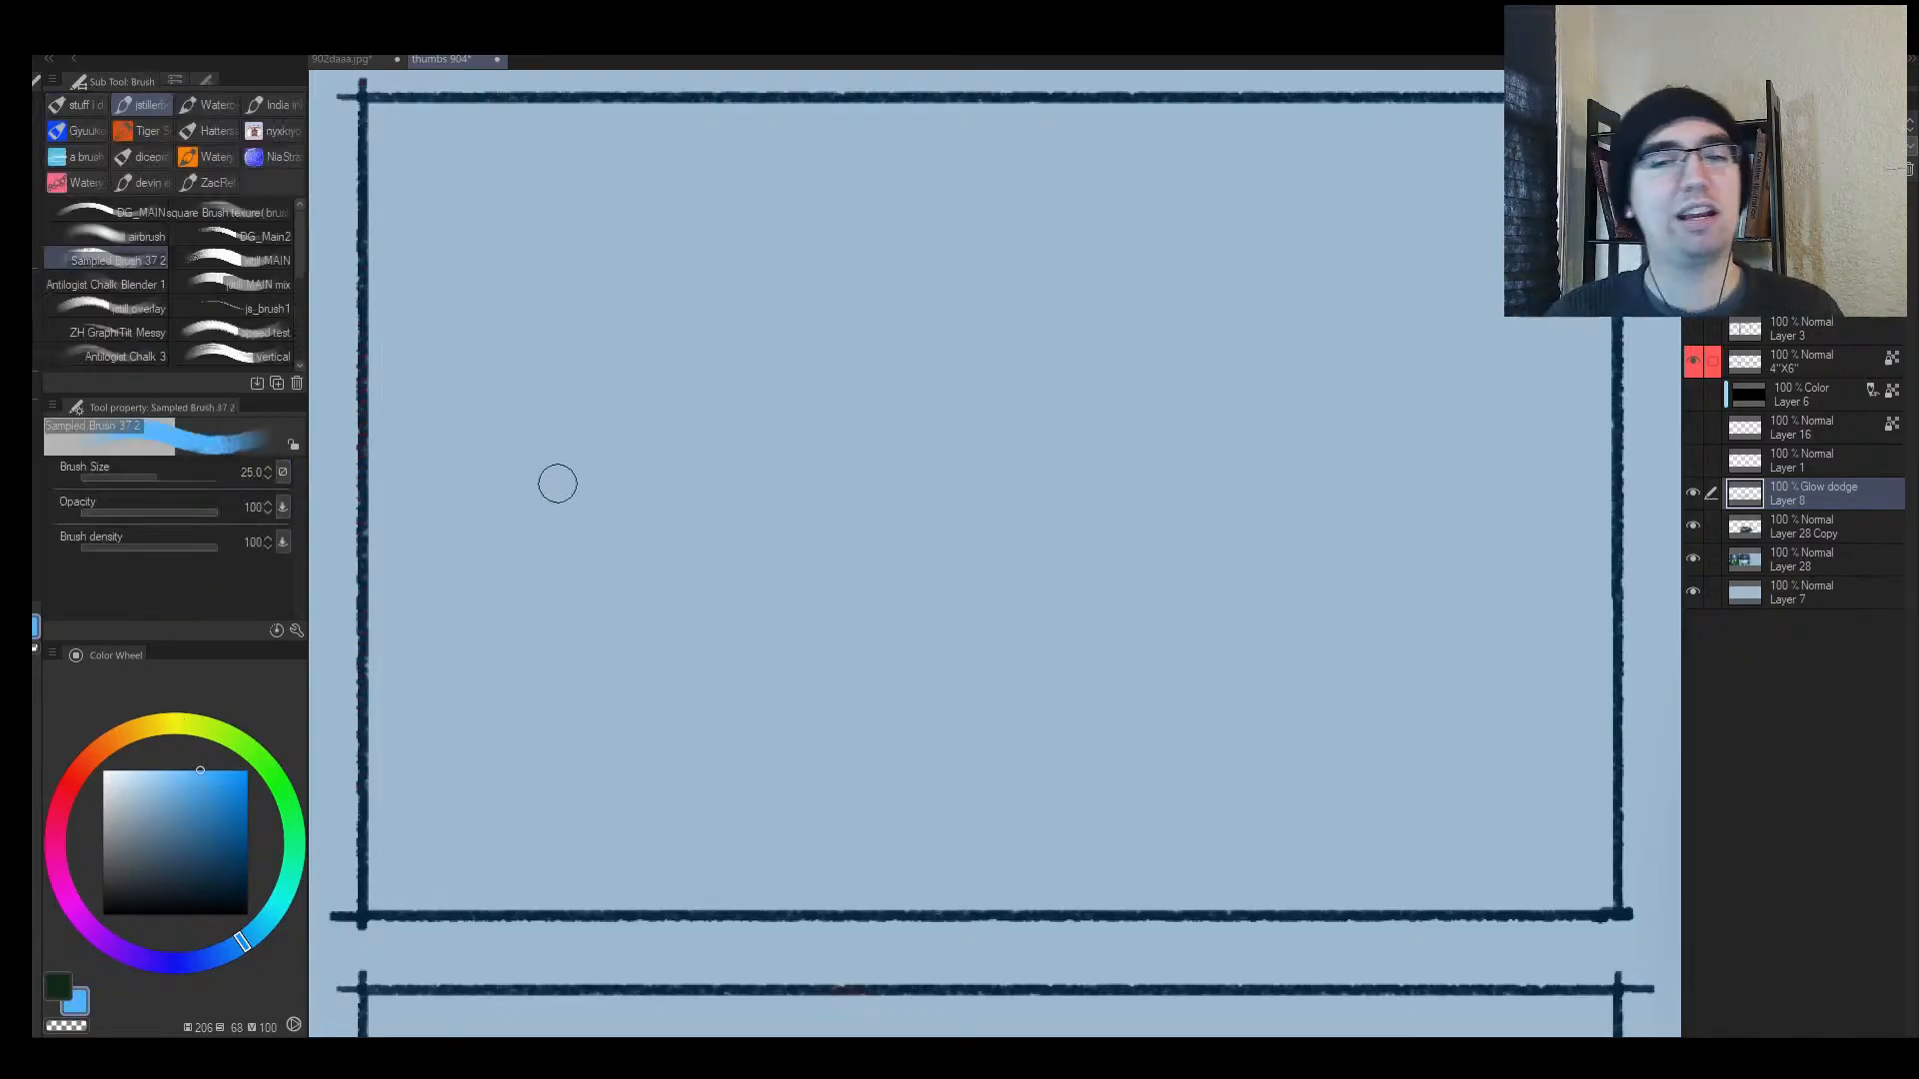
drag(557, 484, 615, 365)
key(ctrl+z)
key(ctrl+shift+n)
key(])
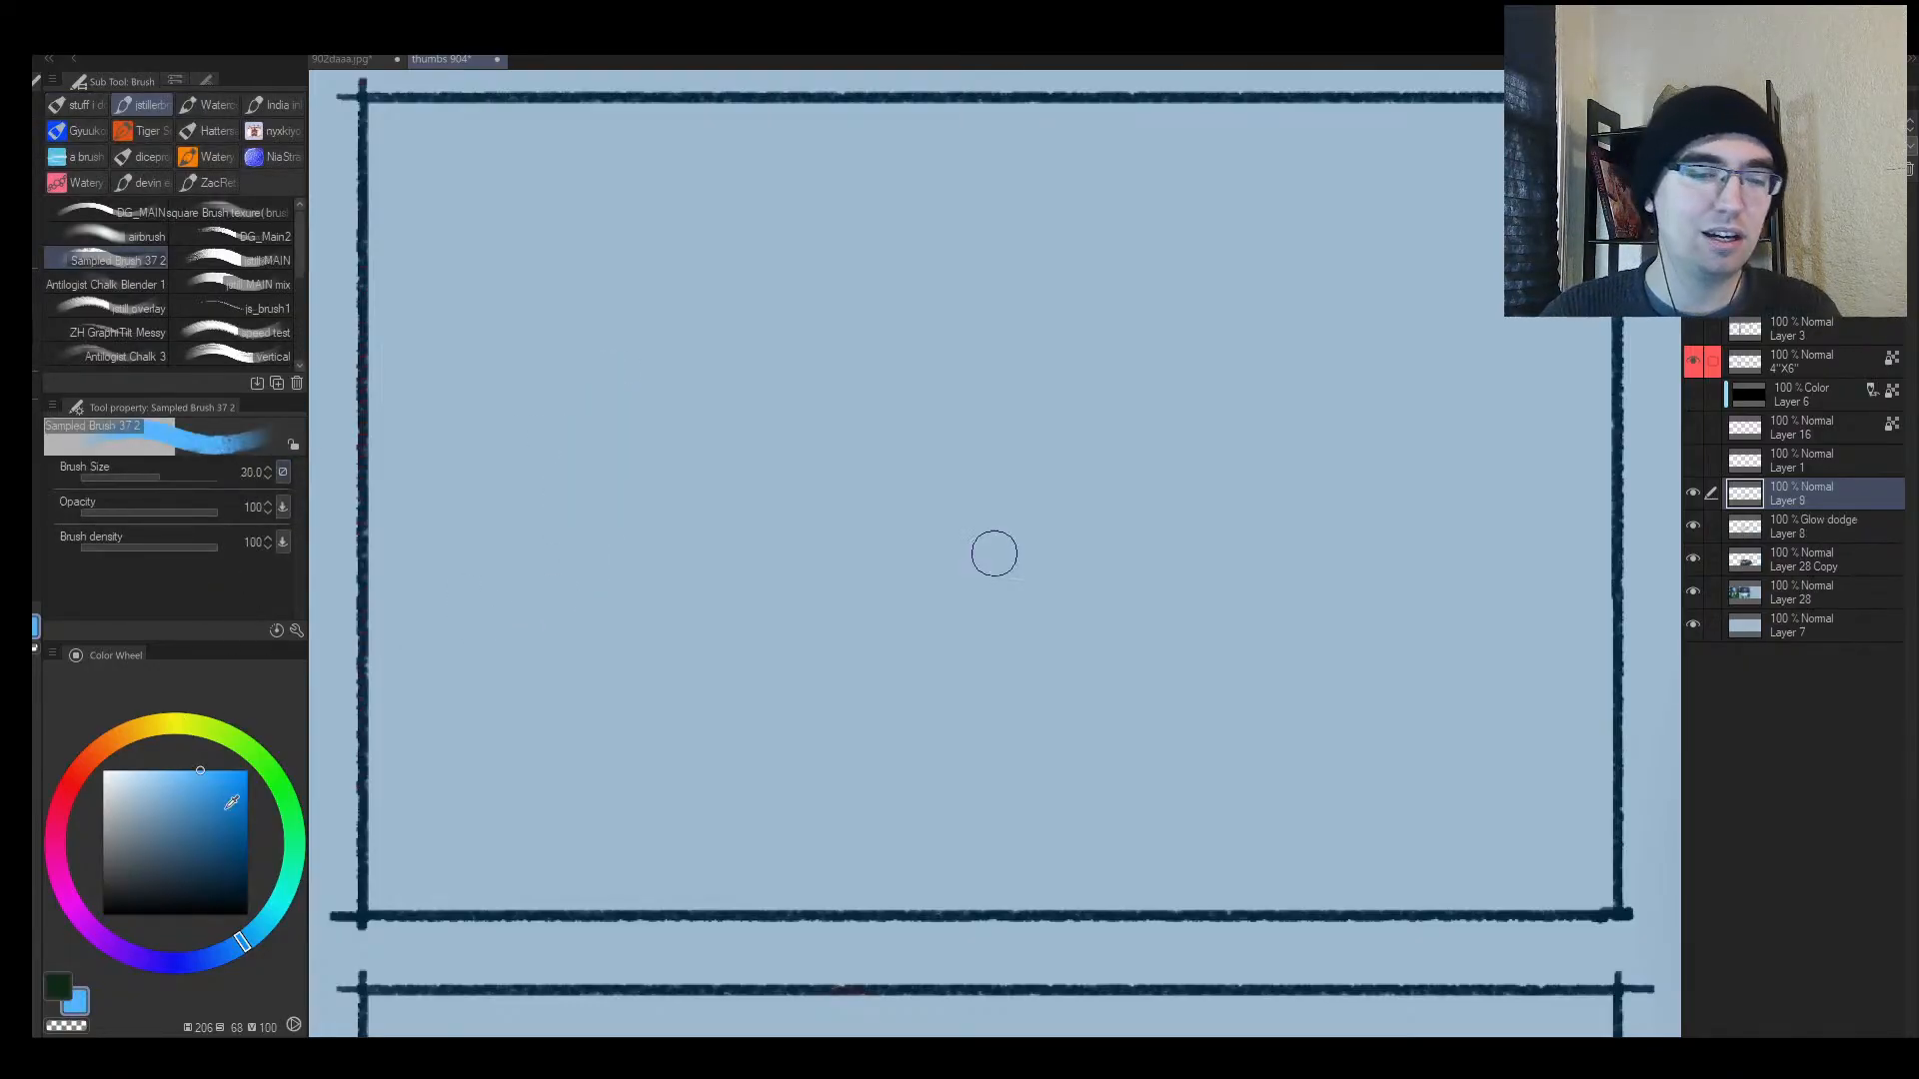
drag(228, 798, 198, 770)
key(])
key(])
key(])
mouse_move(682, 498)
mouse_down()
mouse_move(651, 389)
mouse_move(672, 349)
mouse_move(711, 375)
mouse_move(575, 639)
mouse_up()
Step: Add a blue stroke at frame 3's left, a broad dark-blue band, and a light blue sweep
click(209, 811)
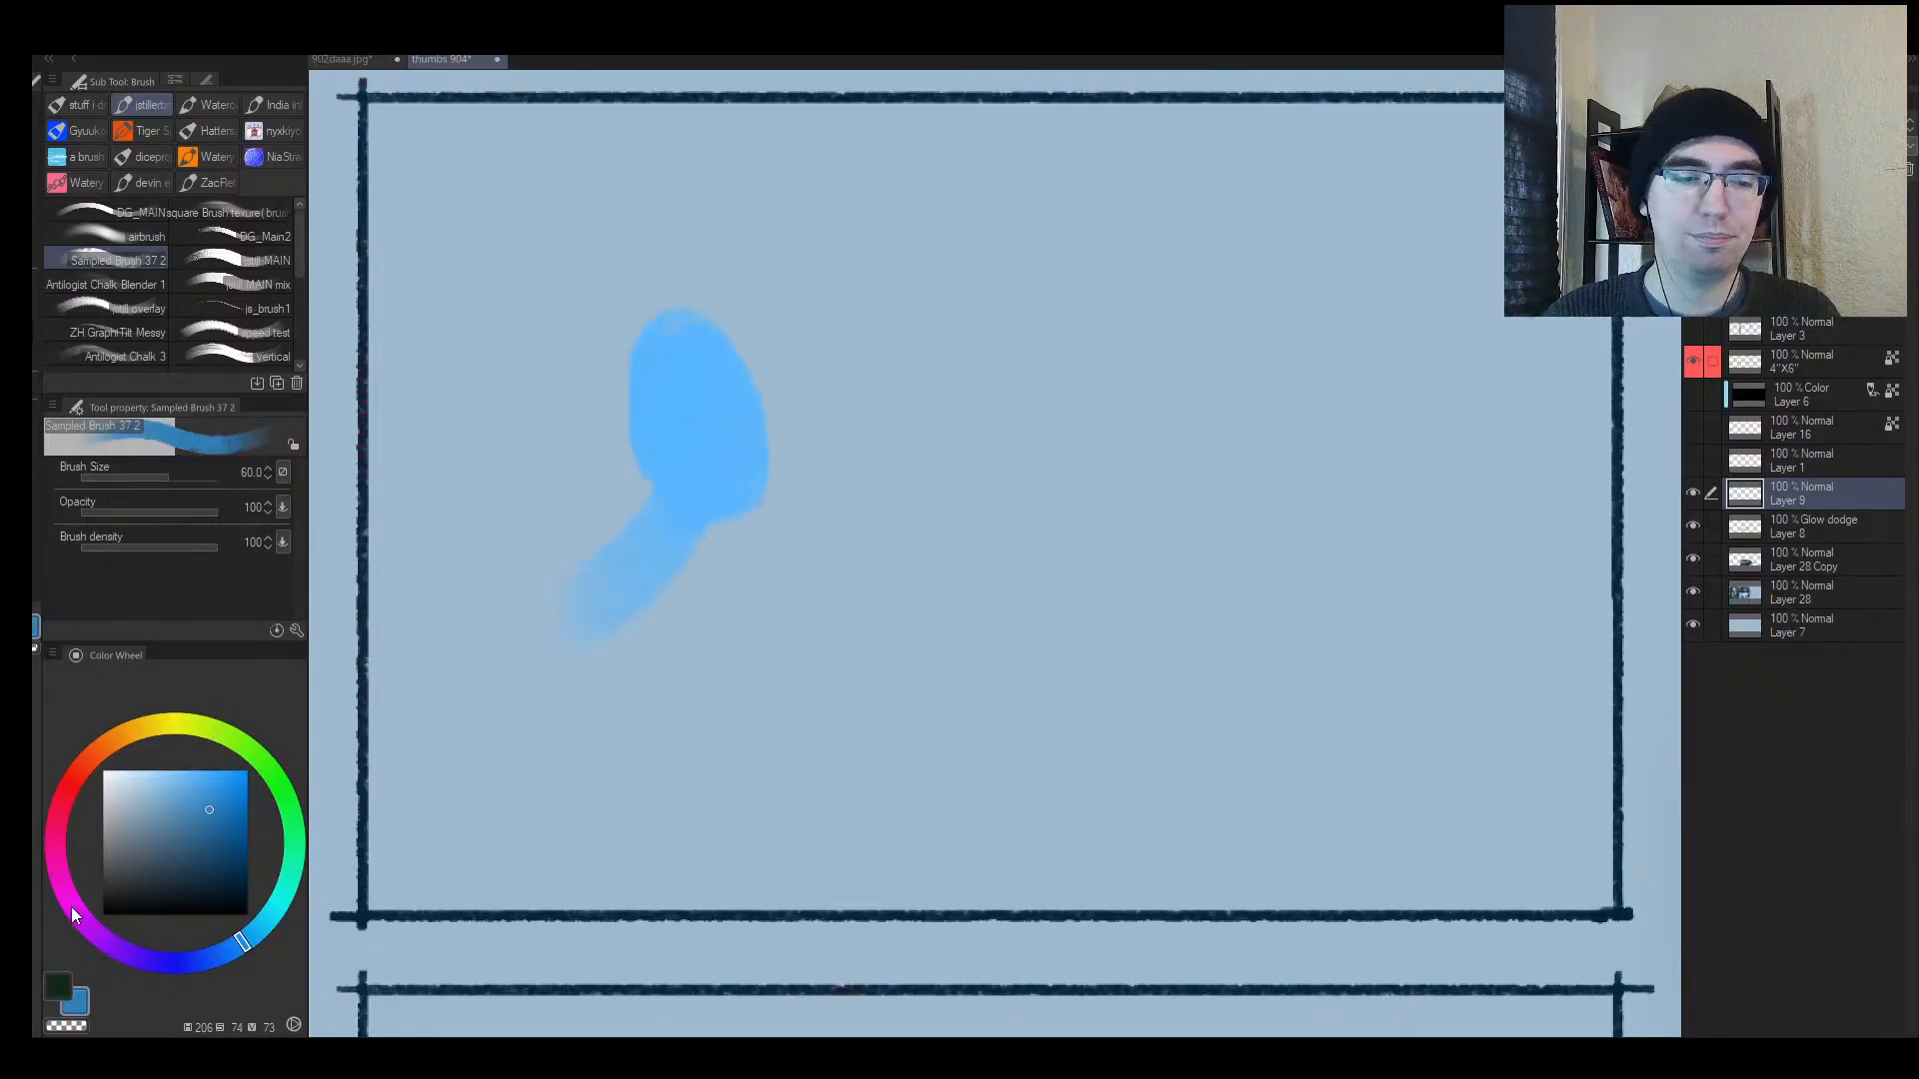
click(112, 945)
click(211, 791)
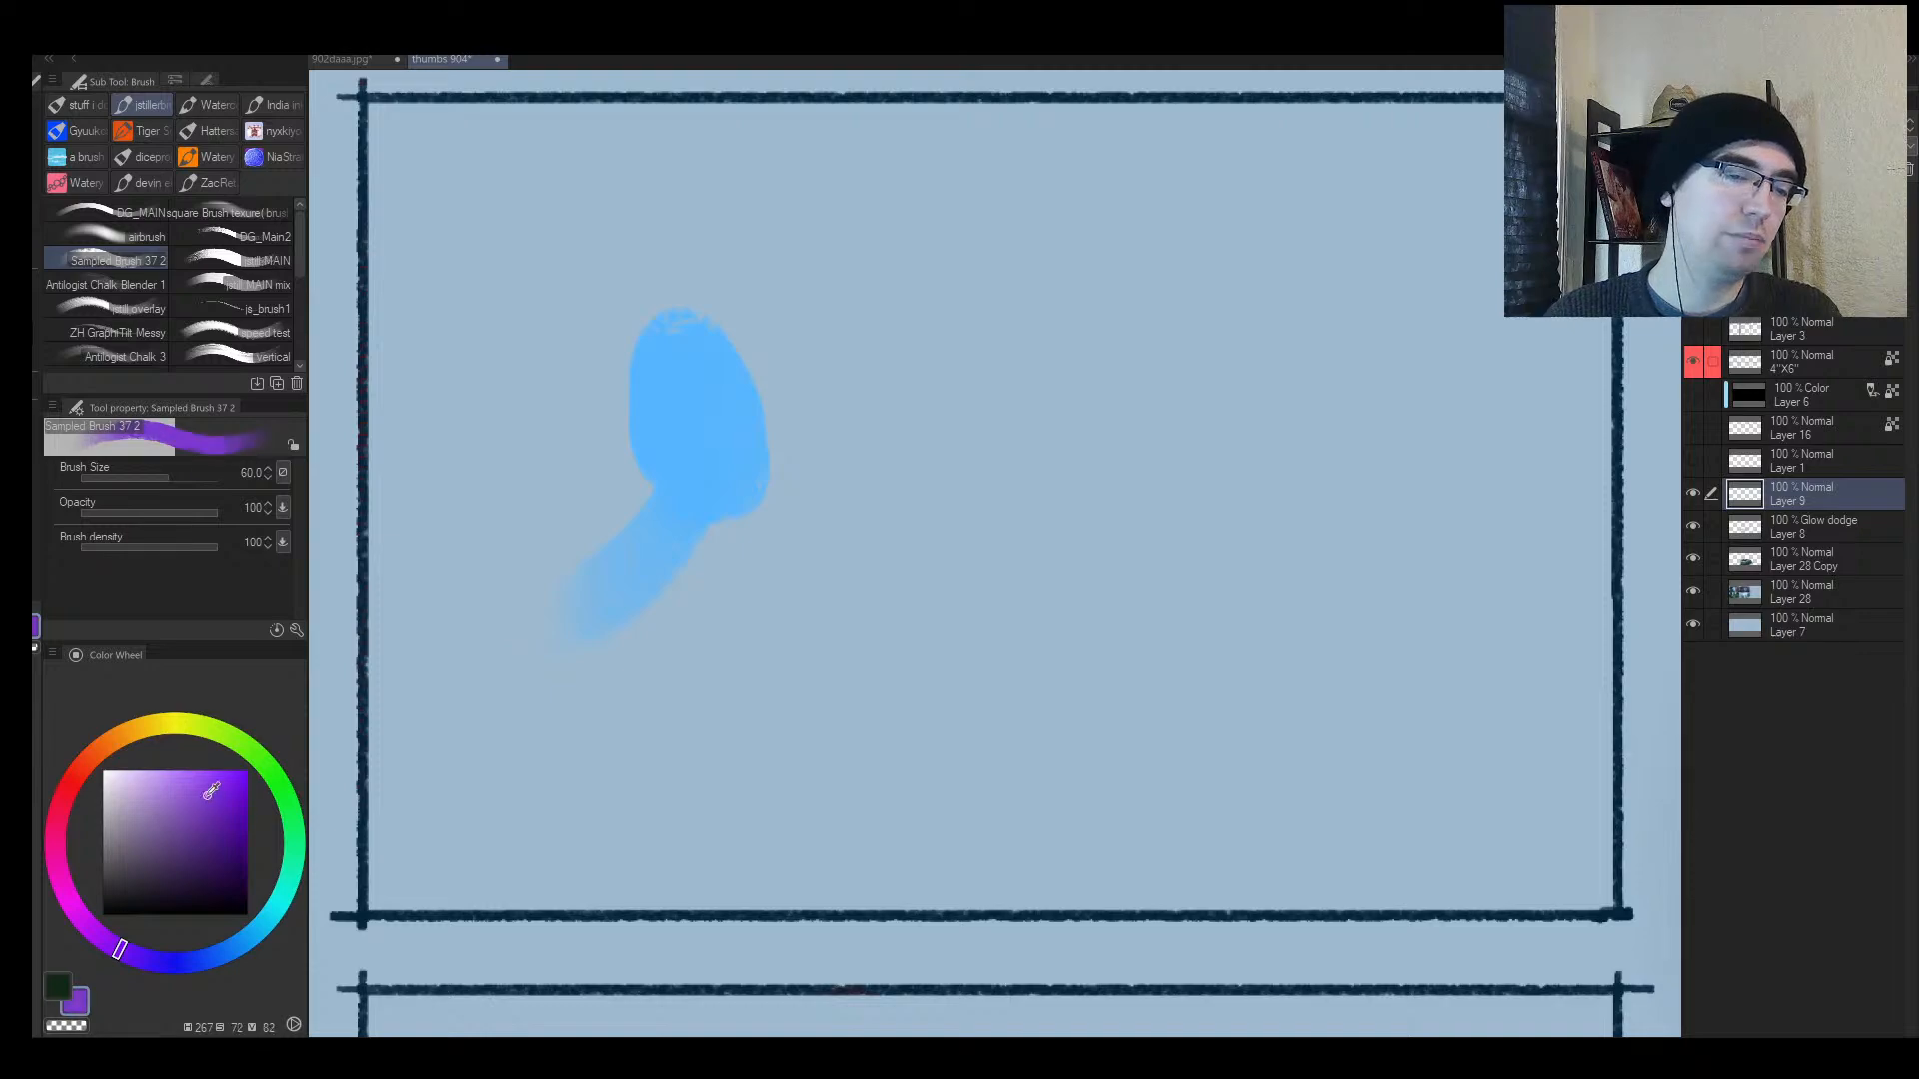
drag(206, 797, 196, 794)
alt+click(684, 465)
key(])
drag(418, 661, 495, 550)
click(198, 833)
key(])
key(])
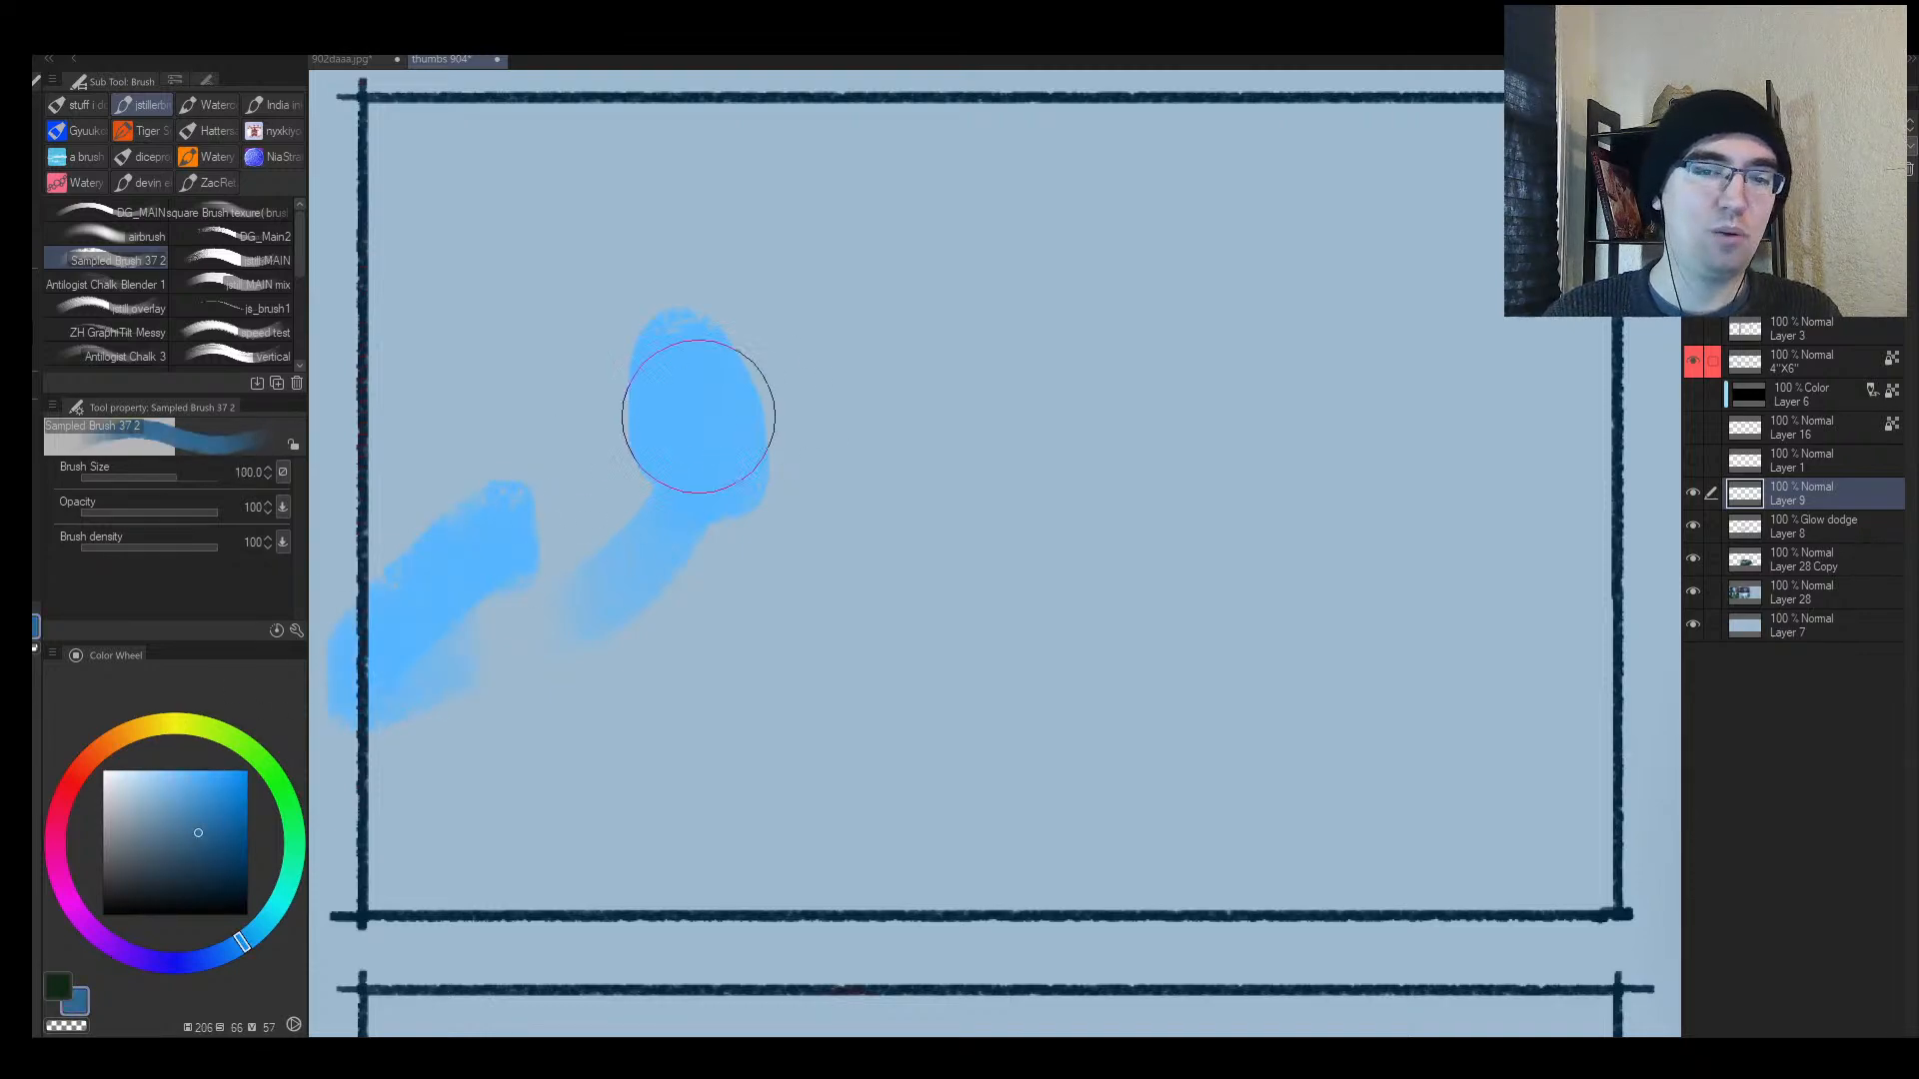
mouse_move(557, 438)
mouse_down()
mouse_move(589, 524)
mouse_move(814, 369)
mouse_move(781, 518)
mouse_up()
alt+click(423, 593)
mouse_move(555, 577)
mouse_down()
mouse_move(1252, 344)
mouse_move(548, 342)
mouse_move(574, 377)
mouse_up()
Step: Paint dark purple strokes into the sky and layer dark blue over them
click(85, 931)
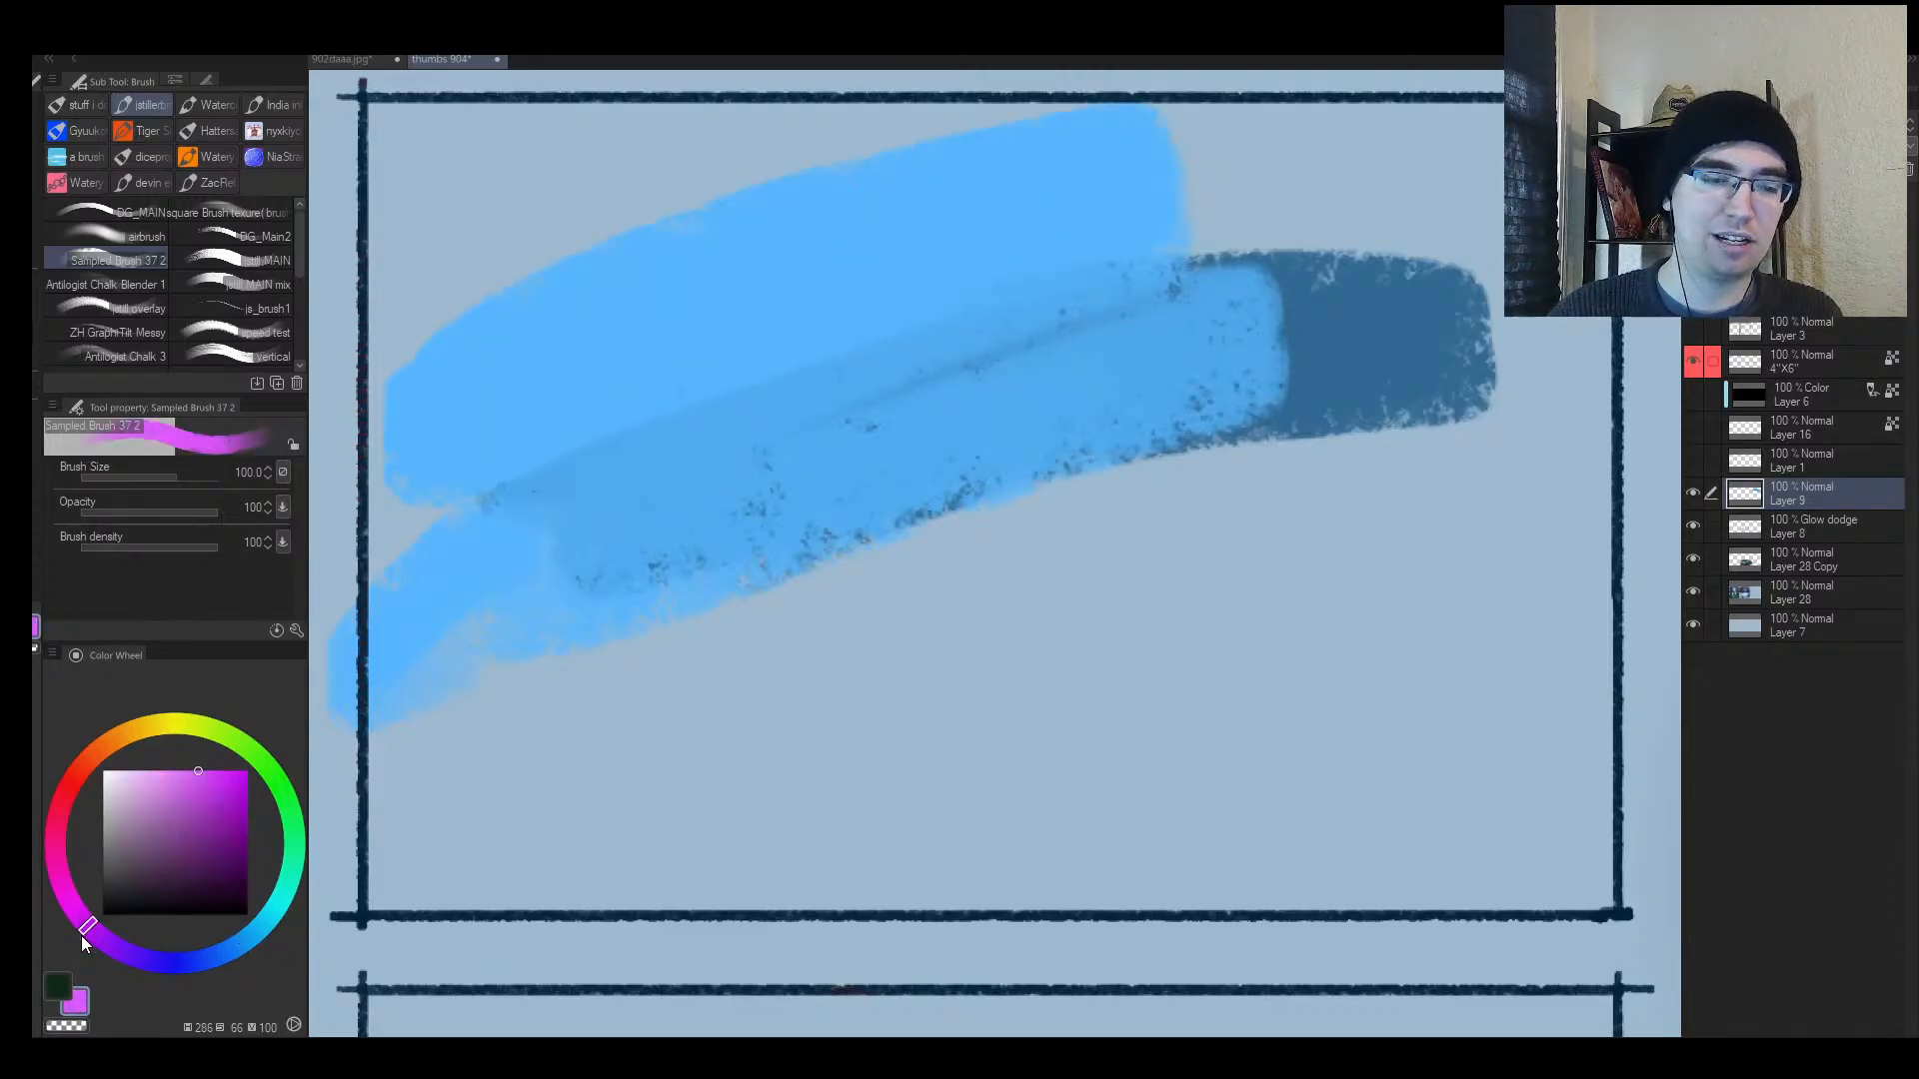
click(168, 851)
key([)
key([)
drag(643, 528, 948, 482)
alt+click(1300, 391)
mouse_move(572, 535)
mouse_down()
mouse_move(915, 490)
mouse_move(968, 449)
mouse_move(699, 482)
mouse_move(788, 390)
mouse_move(703, 360)
mouse_move(830, 291)
mouse_move(918, 350)
mouse_up()
Step: Add a long bluish stroke rightward and light blue over the dark shape
click(163, 777)
key([)
key([)
alt+click(780, 506)
key(])
mouse_move(649, 534)
mouse_down()
mouse_move(1184, 479)
mouse_move(759, 445)
mouse_move(701, 422)
mouse_move(925, 395)
mouse_move(933, 416)
mouse_move(1084, 360)
mouse_up()
key(])
key(])
alt+click(791, 300)
mouse_move(687, 302)
mouse_down()
mouse_move(549, 424)
mouse_move(726, 400)
mouse_up()
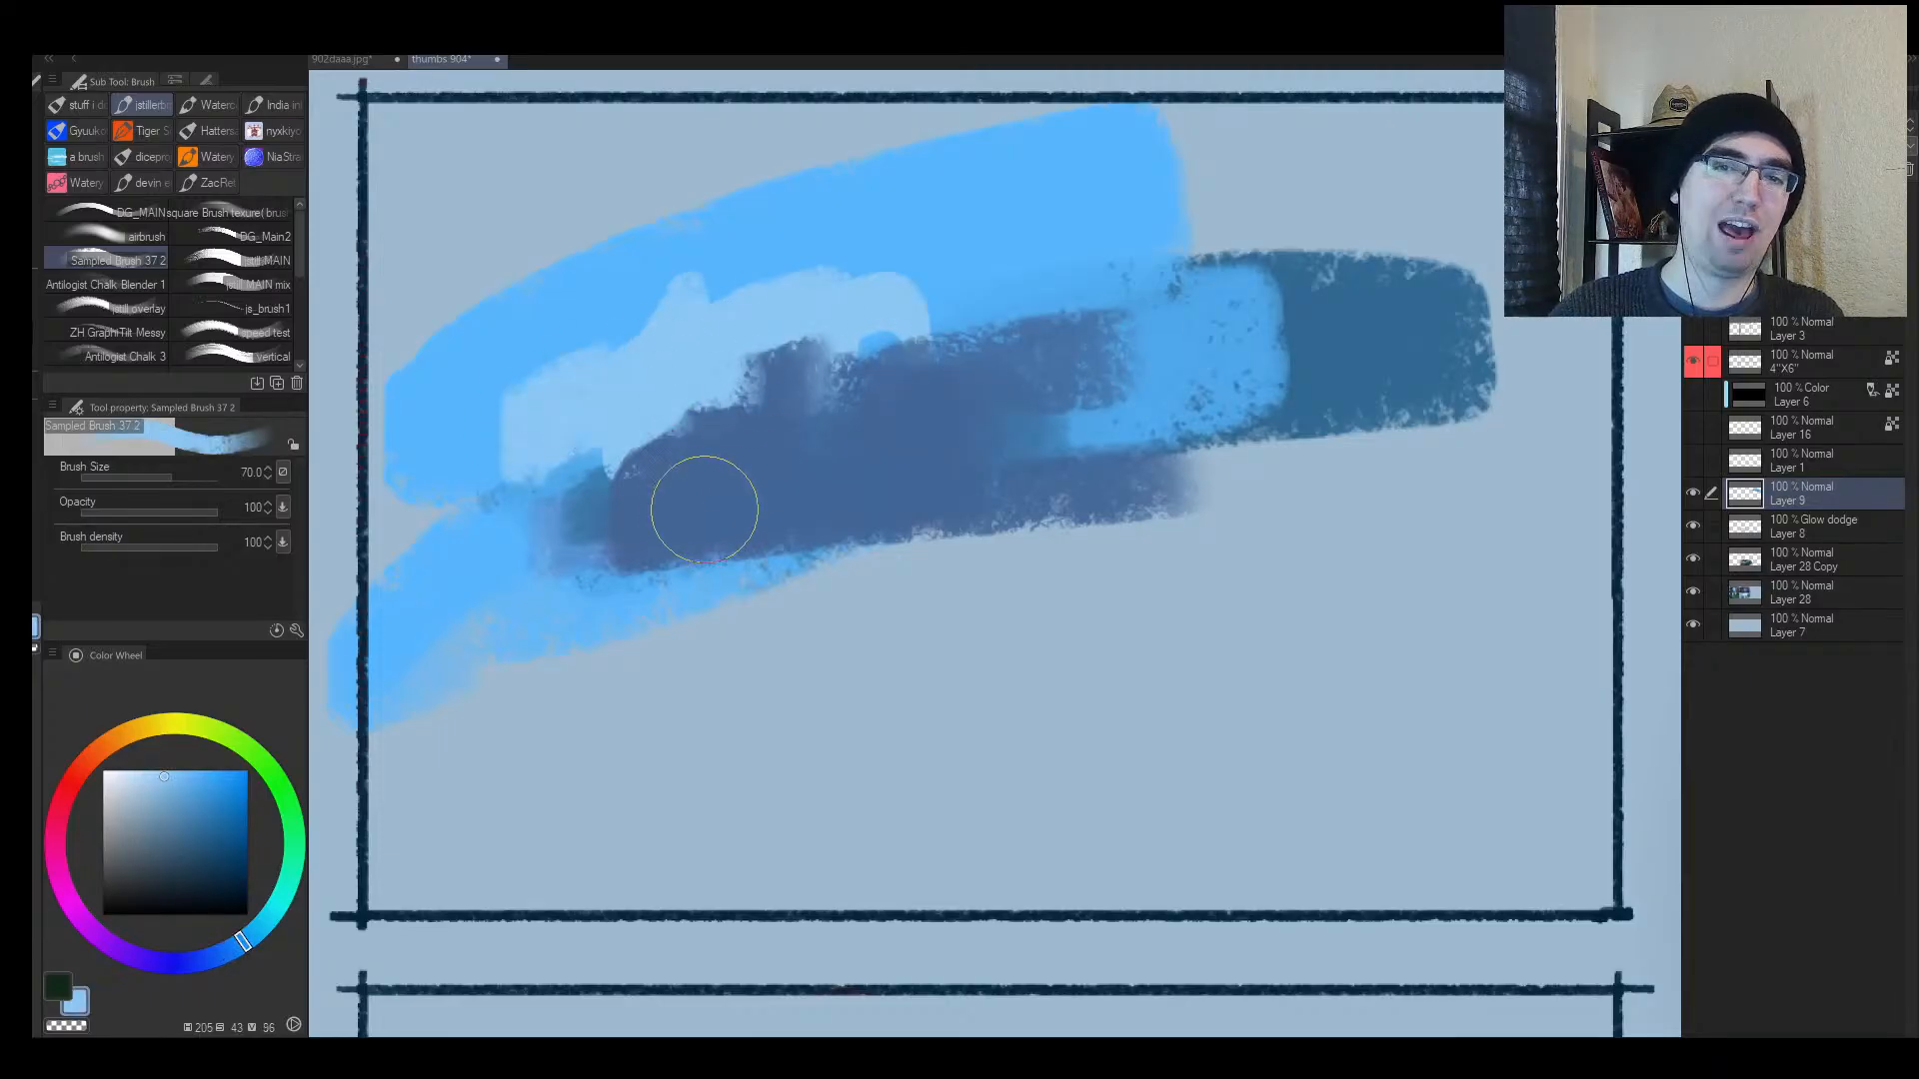
Step: Paint dark purple across the dark-blue band and widen it with blue-violet
alt+click(668, 530)
drag(105, 930, 88, 921)
click(168, 871)
key([)
key([)
key([)
key([)
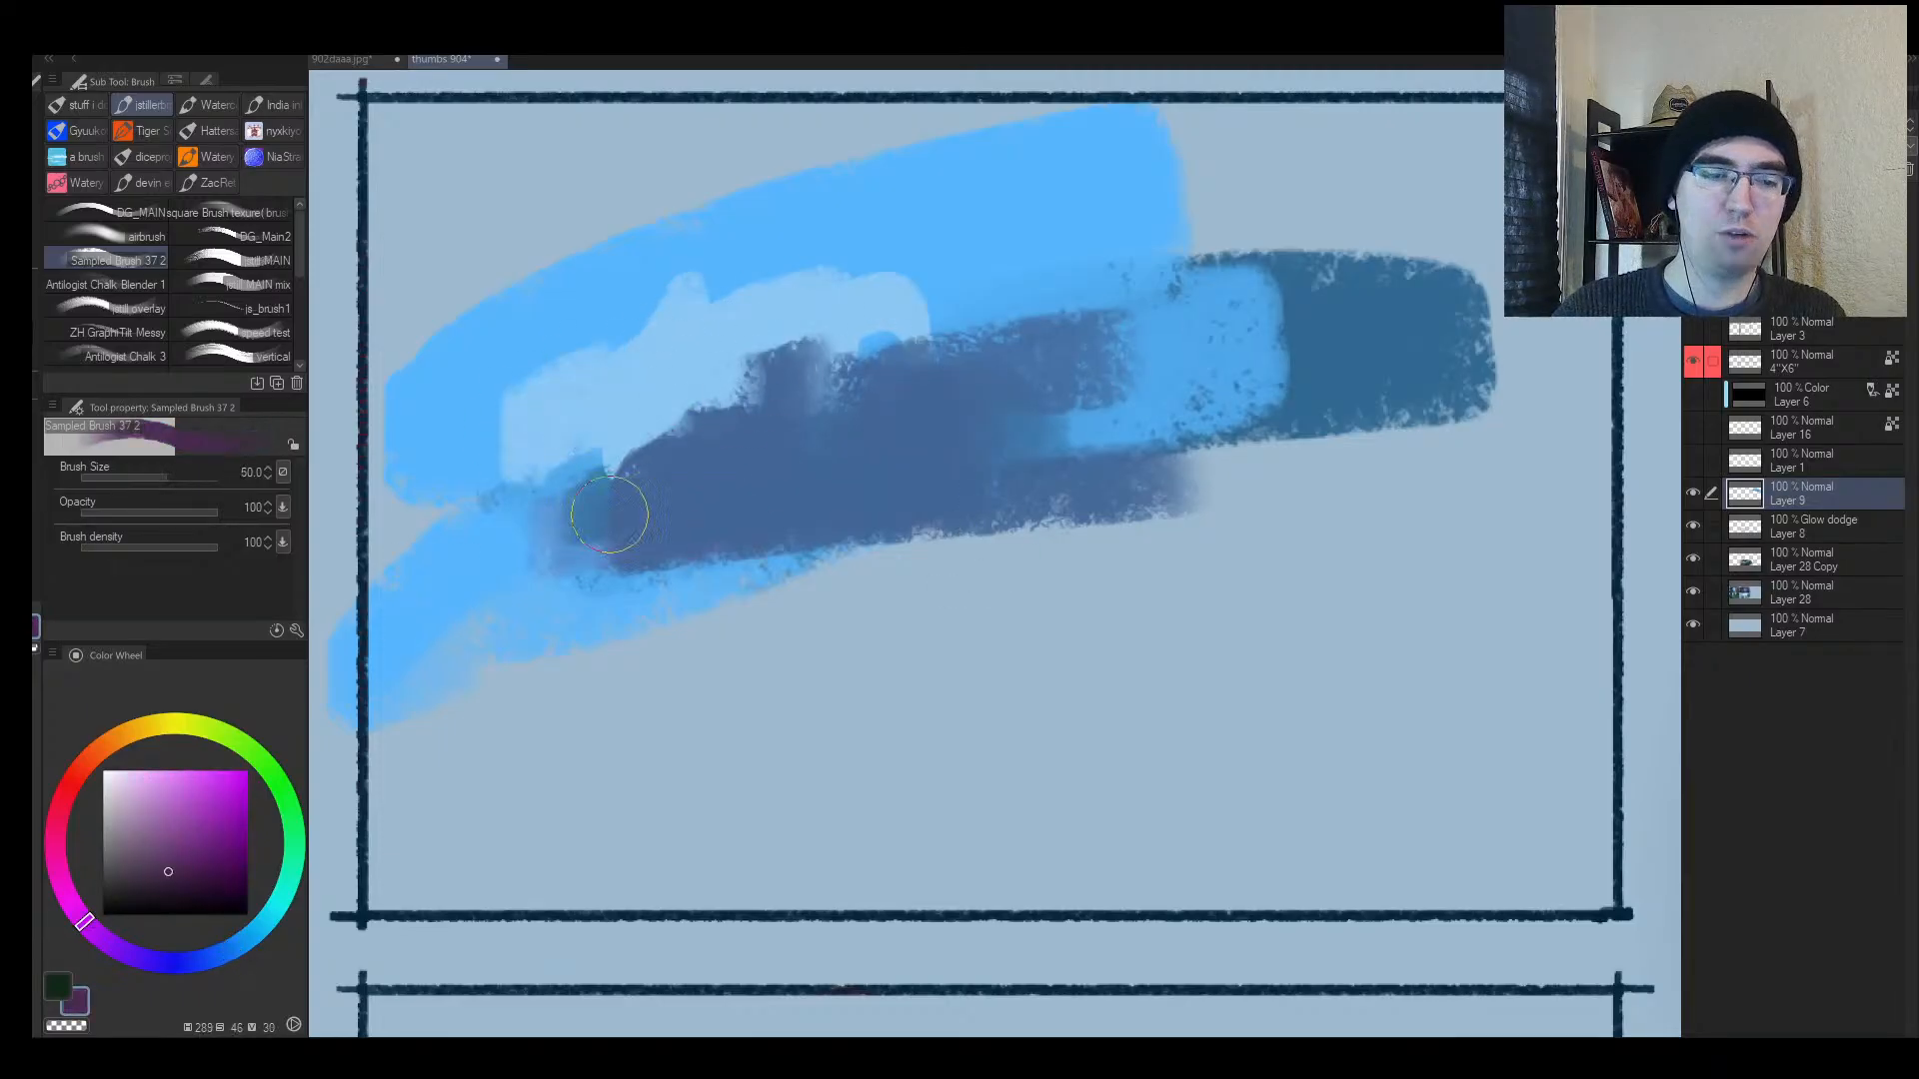
drag(574, 525, 849, 500)
alt+click(817, 489)
key(])
mouse_move(689, 506)
mouse_down()
mouse_move(1118, 409)
mouse_move(1003, 371)
mouse_move(913, 308)
mouse_up()
Step: Shape a jagged ruined peak and hill in the purple band, extending it left
alt+click(1129, 432)
key(])
alt+click(892, 415)
drag(892, 447, 1065, 447)
alt+click(951, 462)
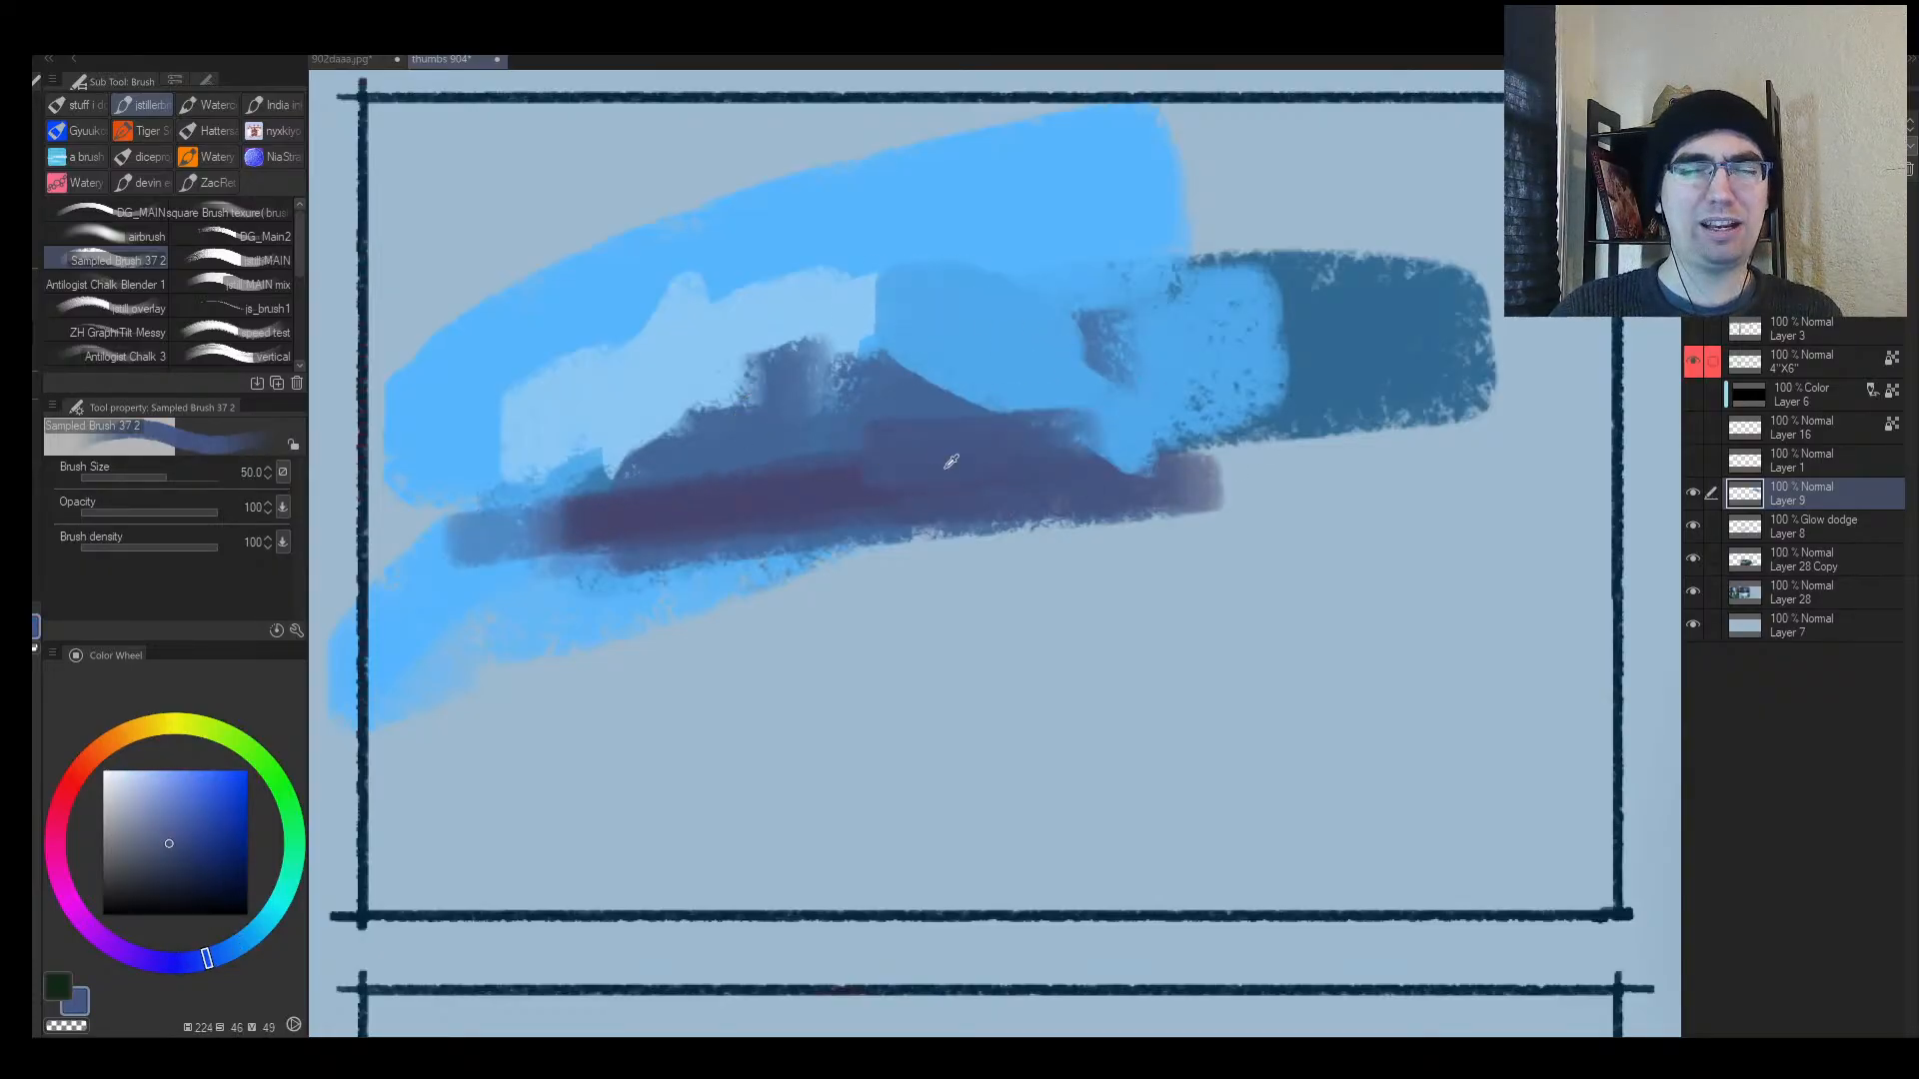
drag(865, 357, 859, 411)
key(])
mouse_move(646, 449)
mouse_down()
mouse_move(484, 521)
mouse_move(856, 429)
mouse_move(1079, 484)
mouse_up()
Step: Lasso a zigzag foreground shape along the bottom and fill it with dark purple
key(m)
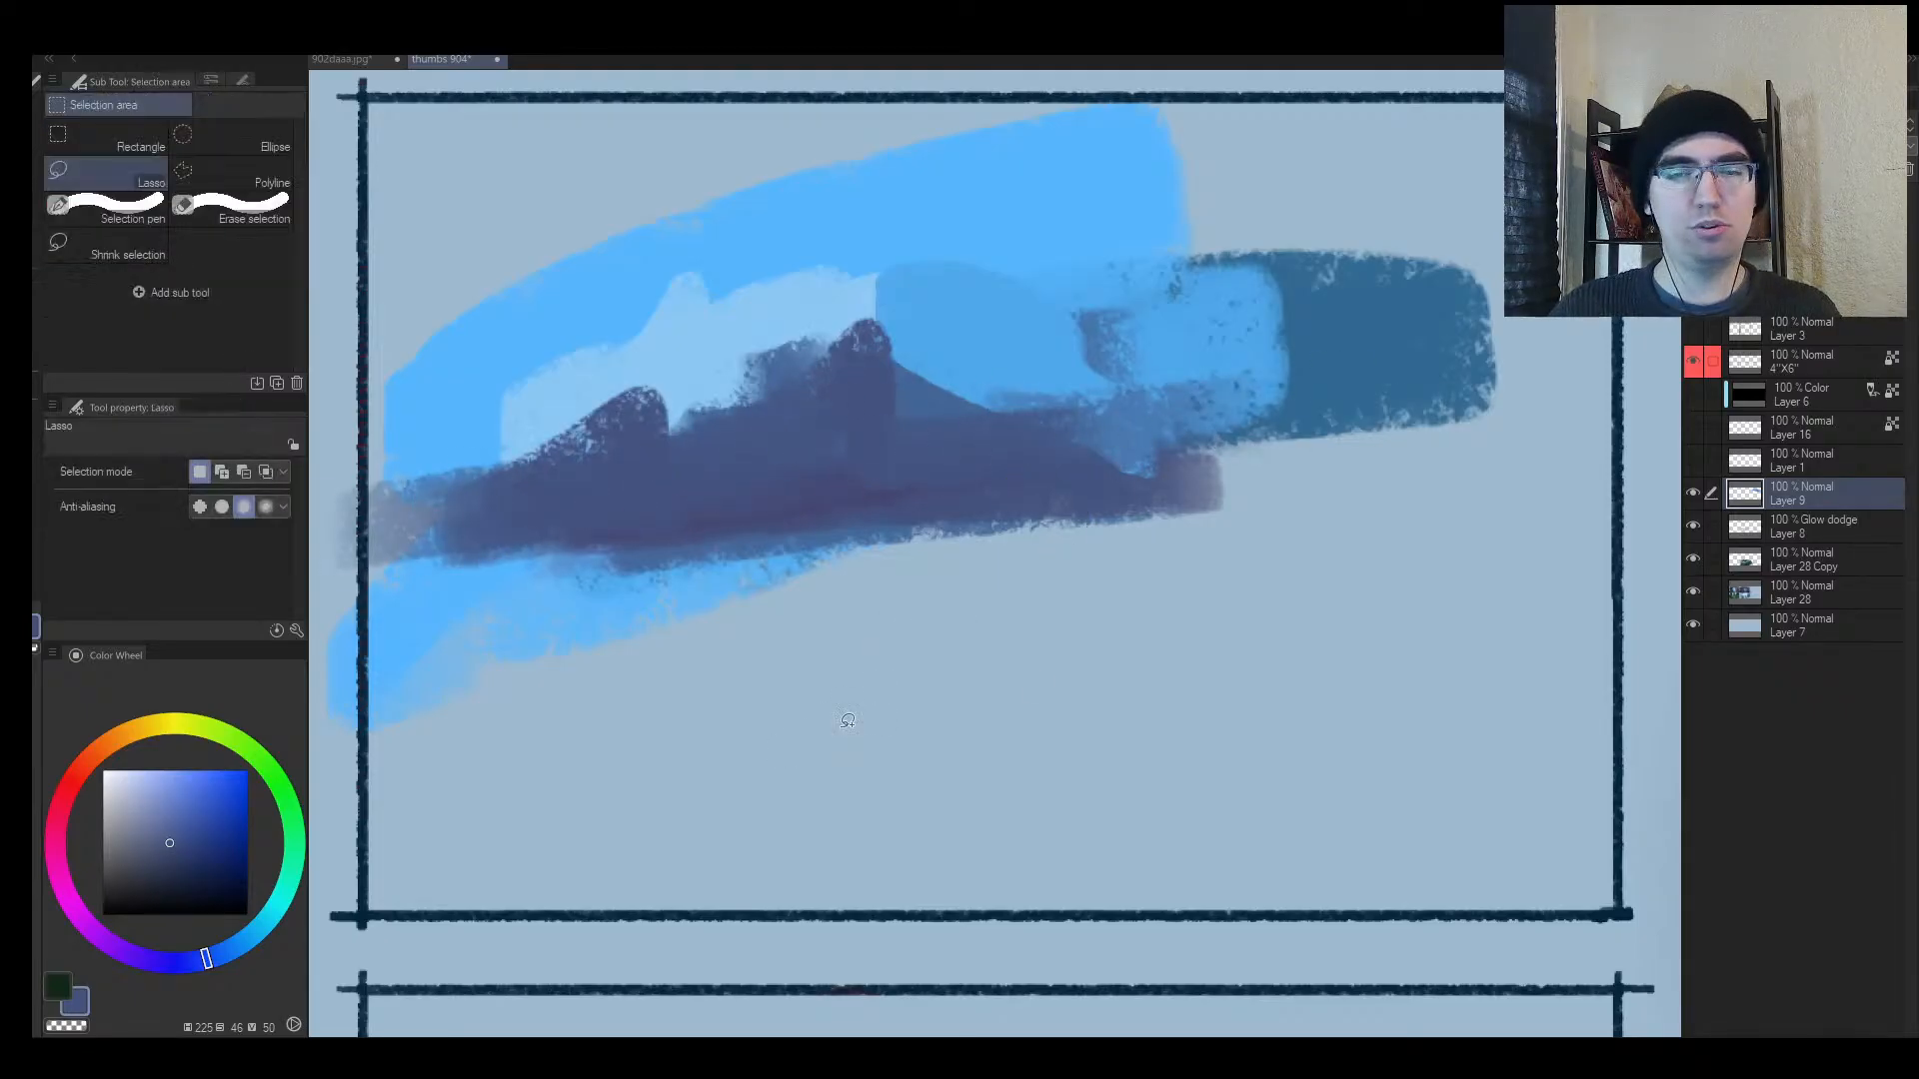
mouse_move(1135, 692)
mouse_down()
mouse_move(701, 822)
mouse_move(1477, 659)
mouse_up()
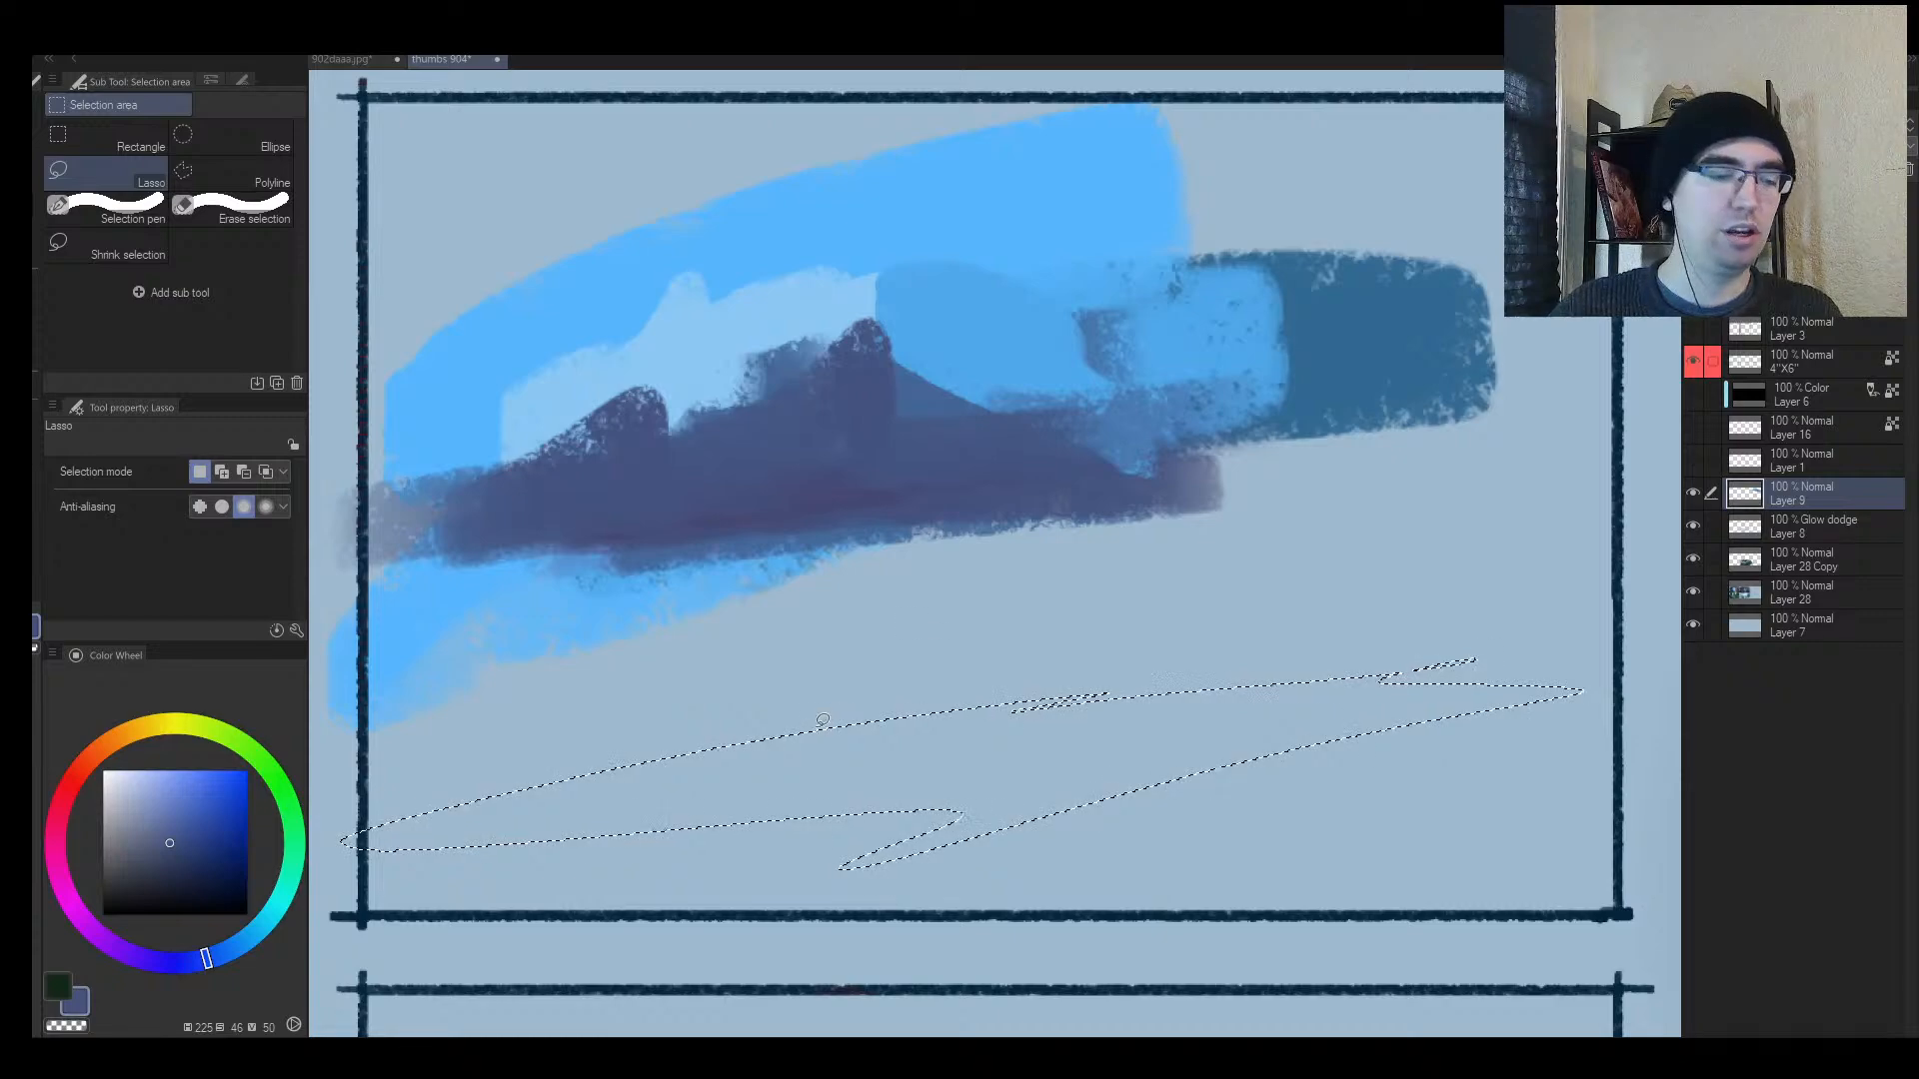
key(b)
mouse_move(465, 836)
mouse_down()
mouse_move(1362, 741)
mouse_move(1507, 762)
mouse_up()
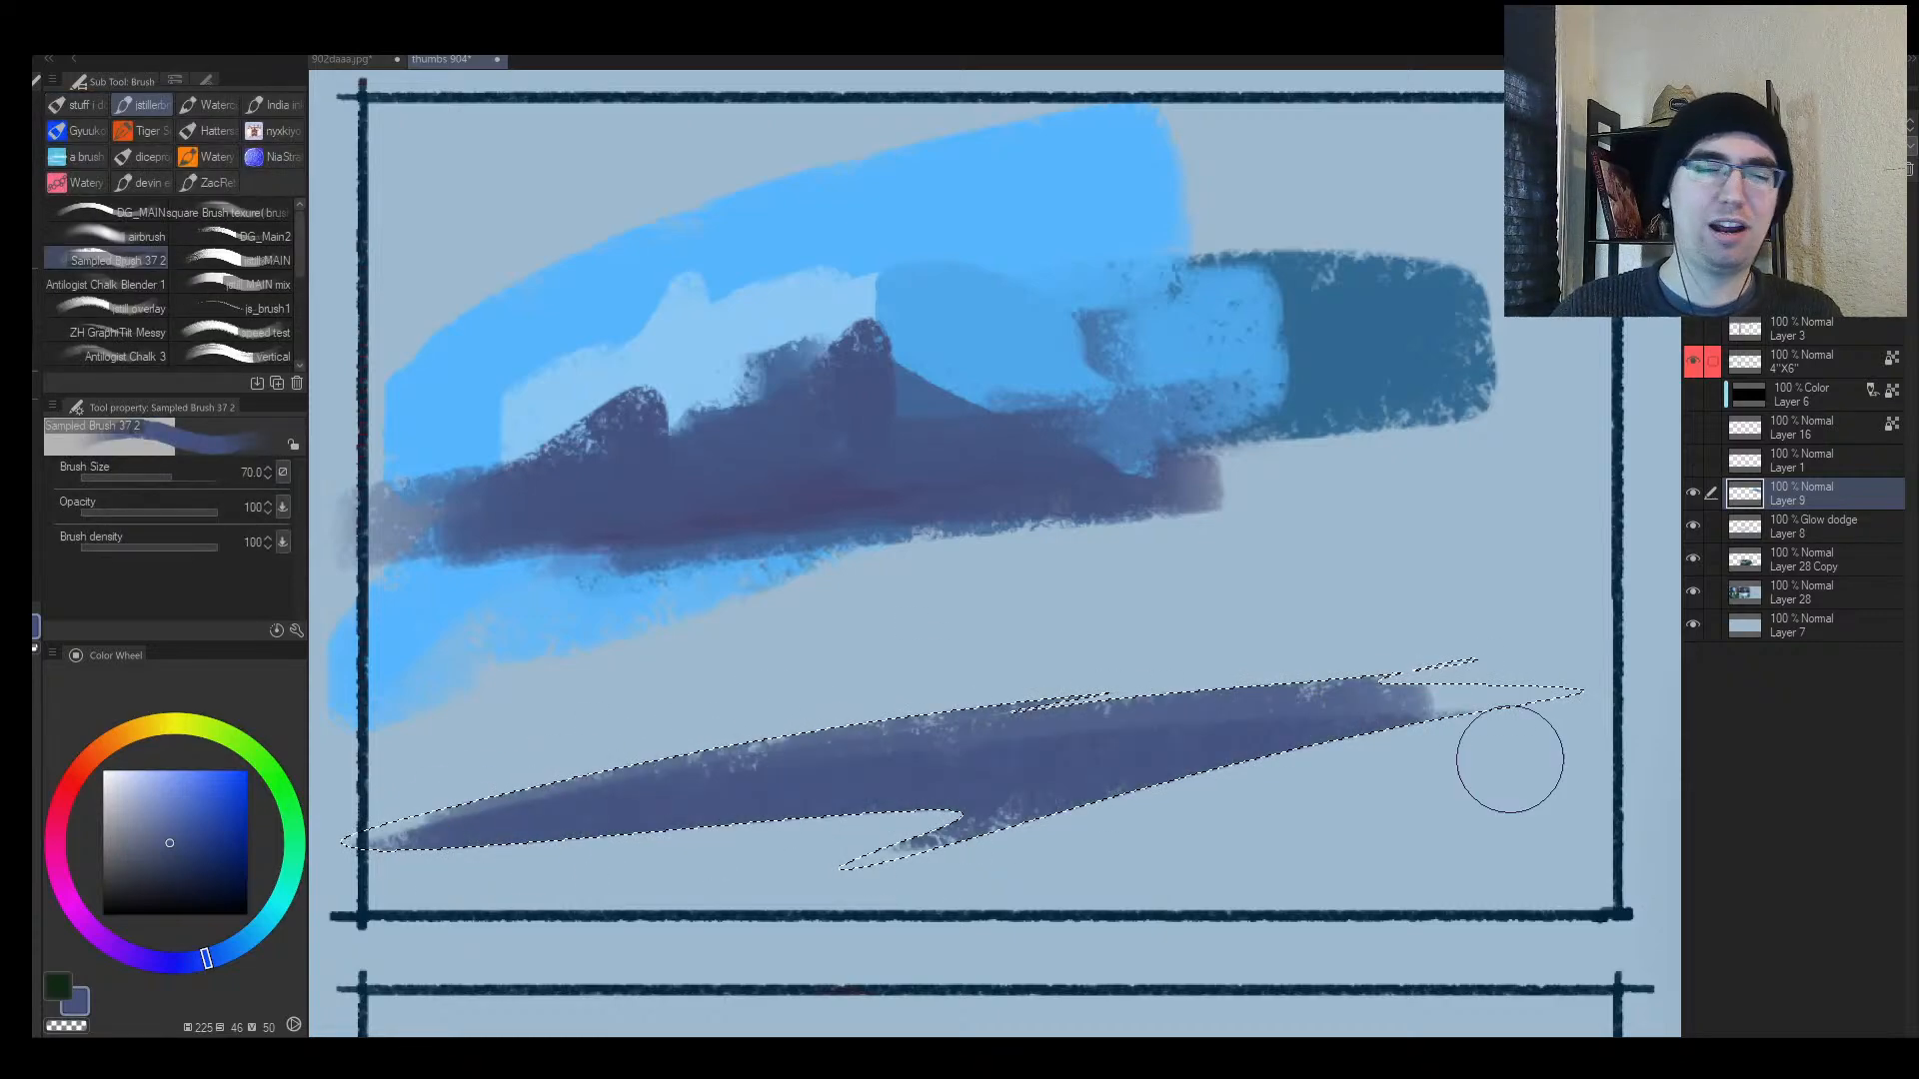
Step: Paint a light-blue band across the middle and a wide dark green band below, softening its top edge
alt+click(654, 585)
key(ctrl+d)
drag(430, 645, 1544, 544)
click(282, 838)
click(176, 880)
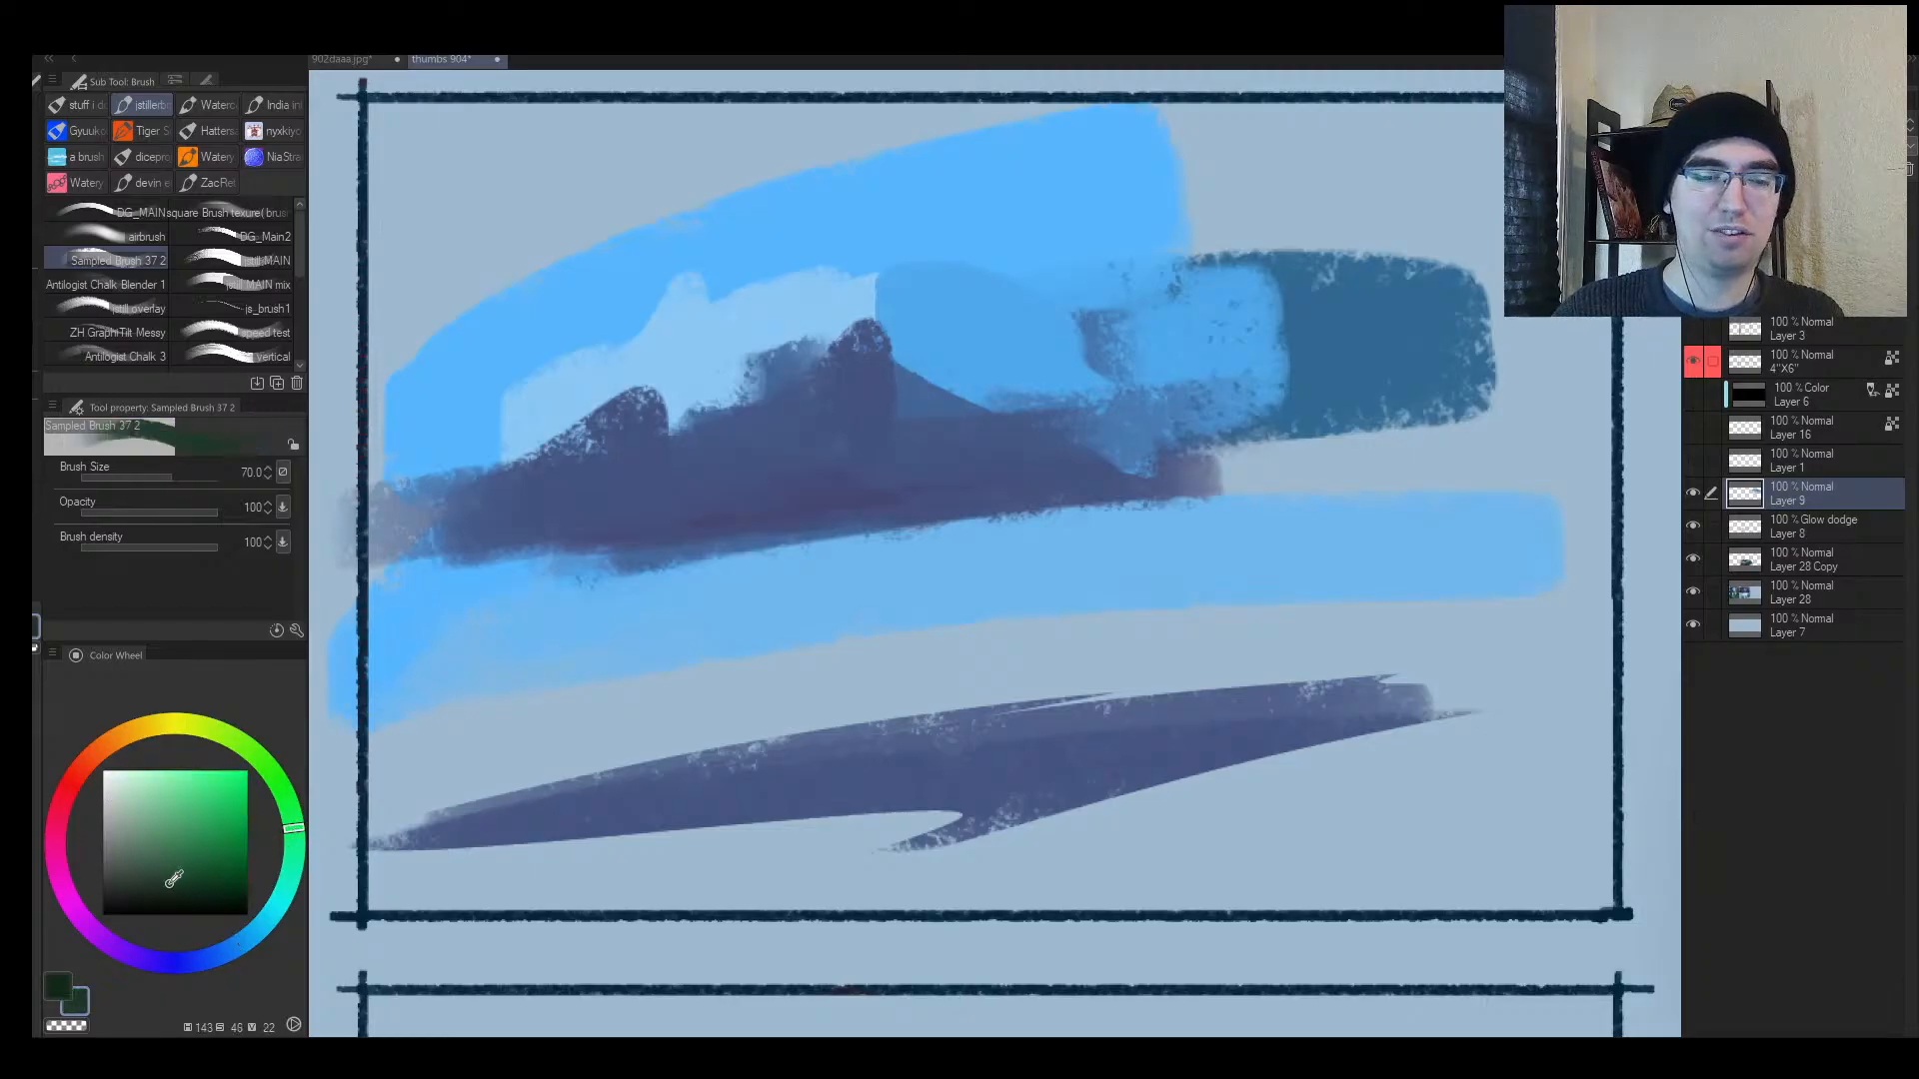
key(bracketleft)
mouse_move(469, 731)
mouse_down()
mouse_move(464, 767)
mouse_move(1189, 624)
mouse_up()
alt+click(1036, 549)
key(bracketright)
mouse_move(547, 663)
mouse_down()
mouse_move(907, 600)
mouse_move(514, 681)
mouse_move(1334, 559)
mouse_move(656, 689)
mouse_move(1593, 590)
mouse_move(1649, 624)
mouse_up()
Step: Sample teal and near-black blue tones and paint a dark green band along the bottom
alt+click(1401, 560)
alt+click(869, 507)
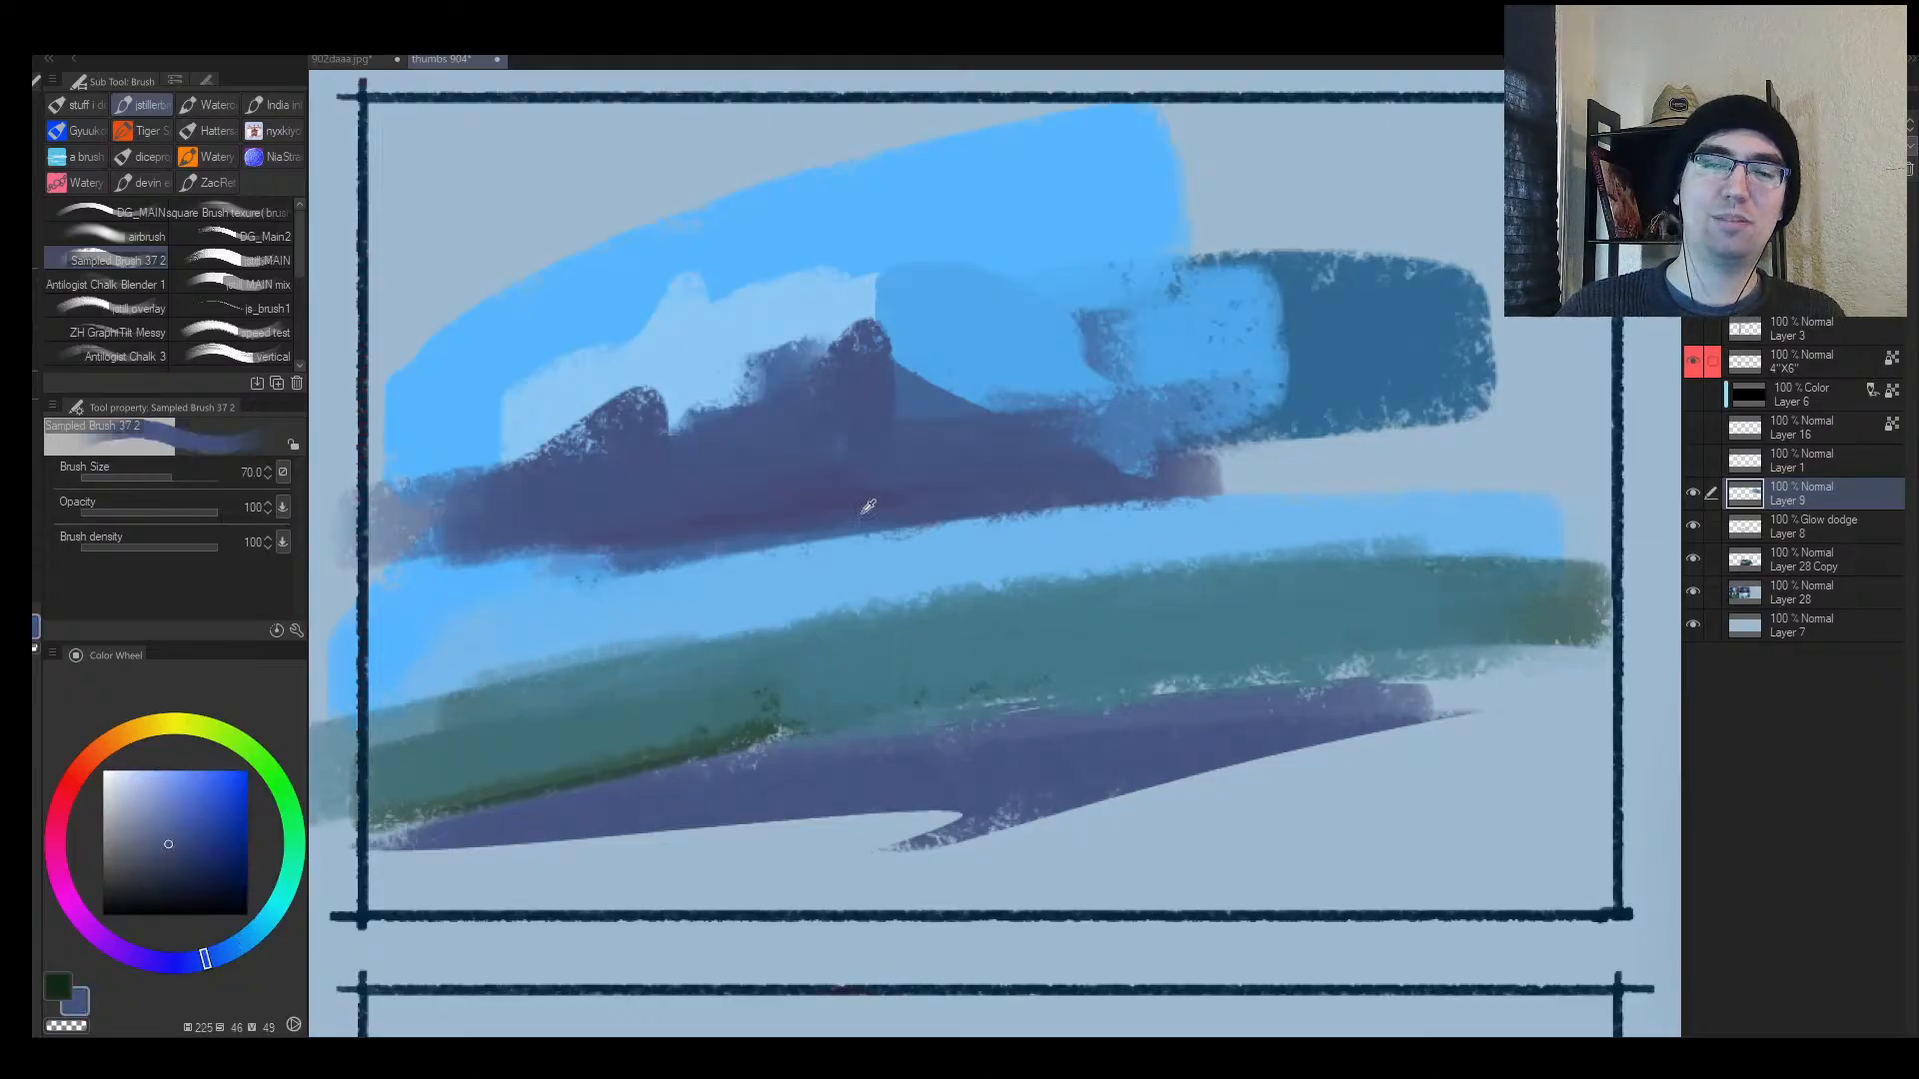
click(145, 897)
alt+click(780, 783)
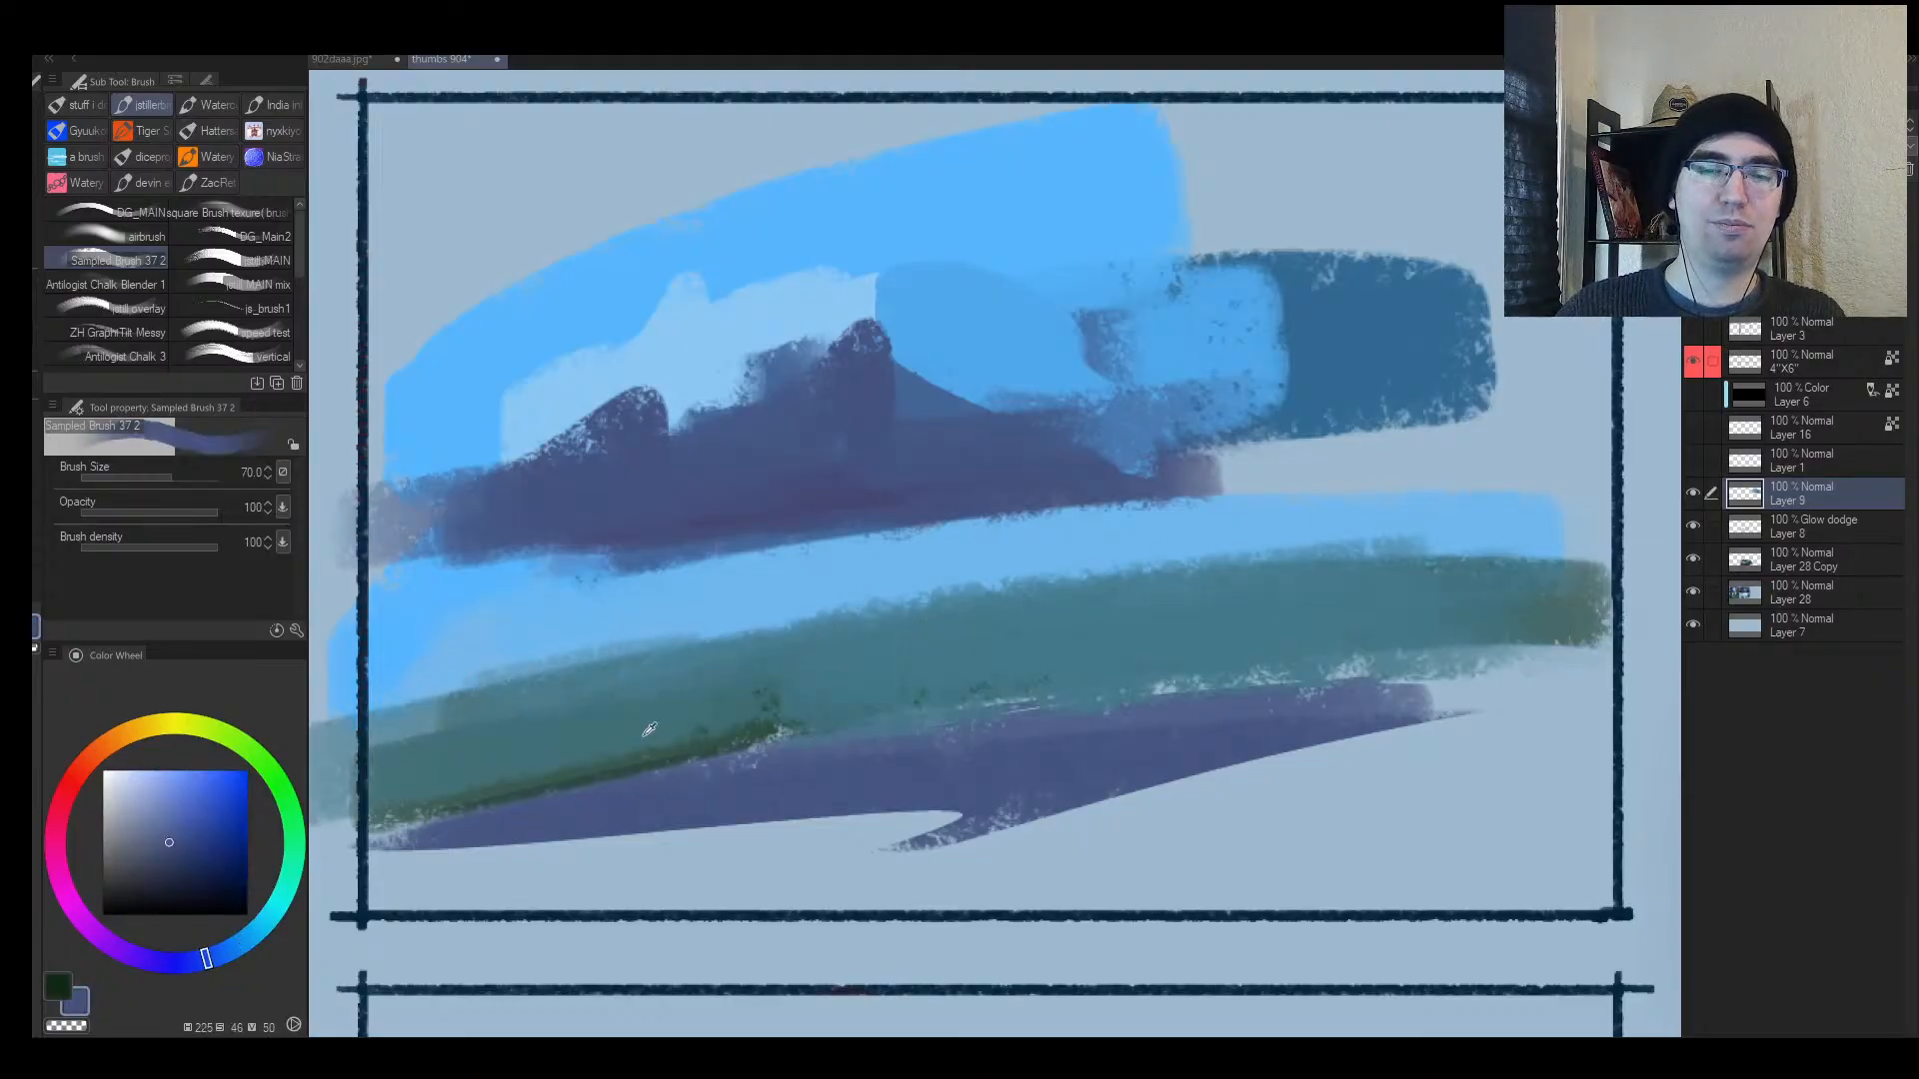
alt+click(645, 735)
alt+click(525, 793)
click(158, 888)
key([)
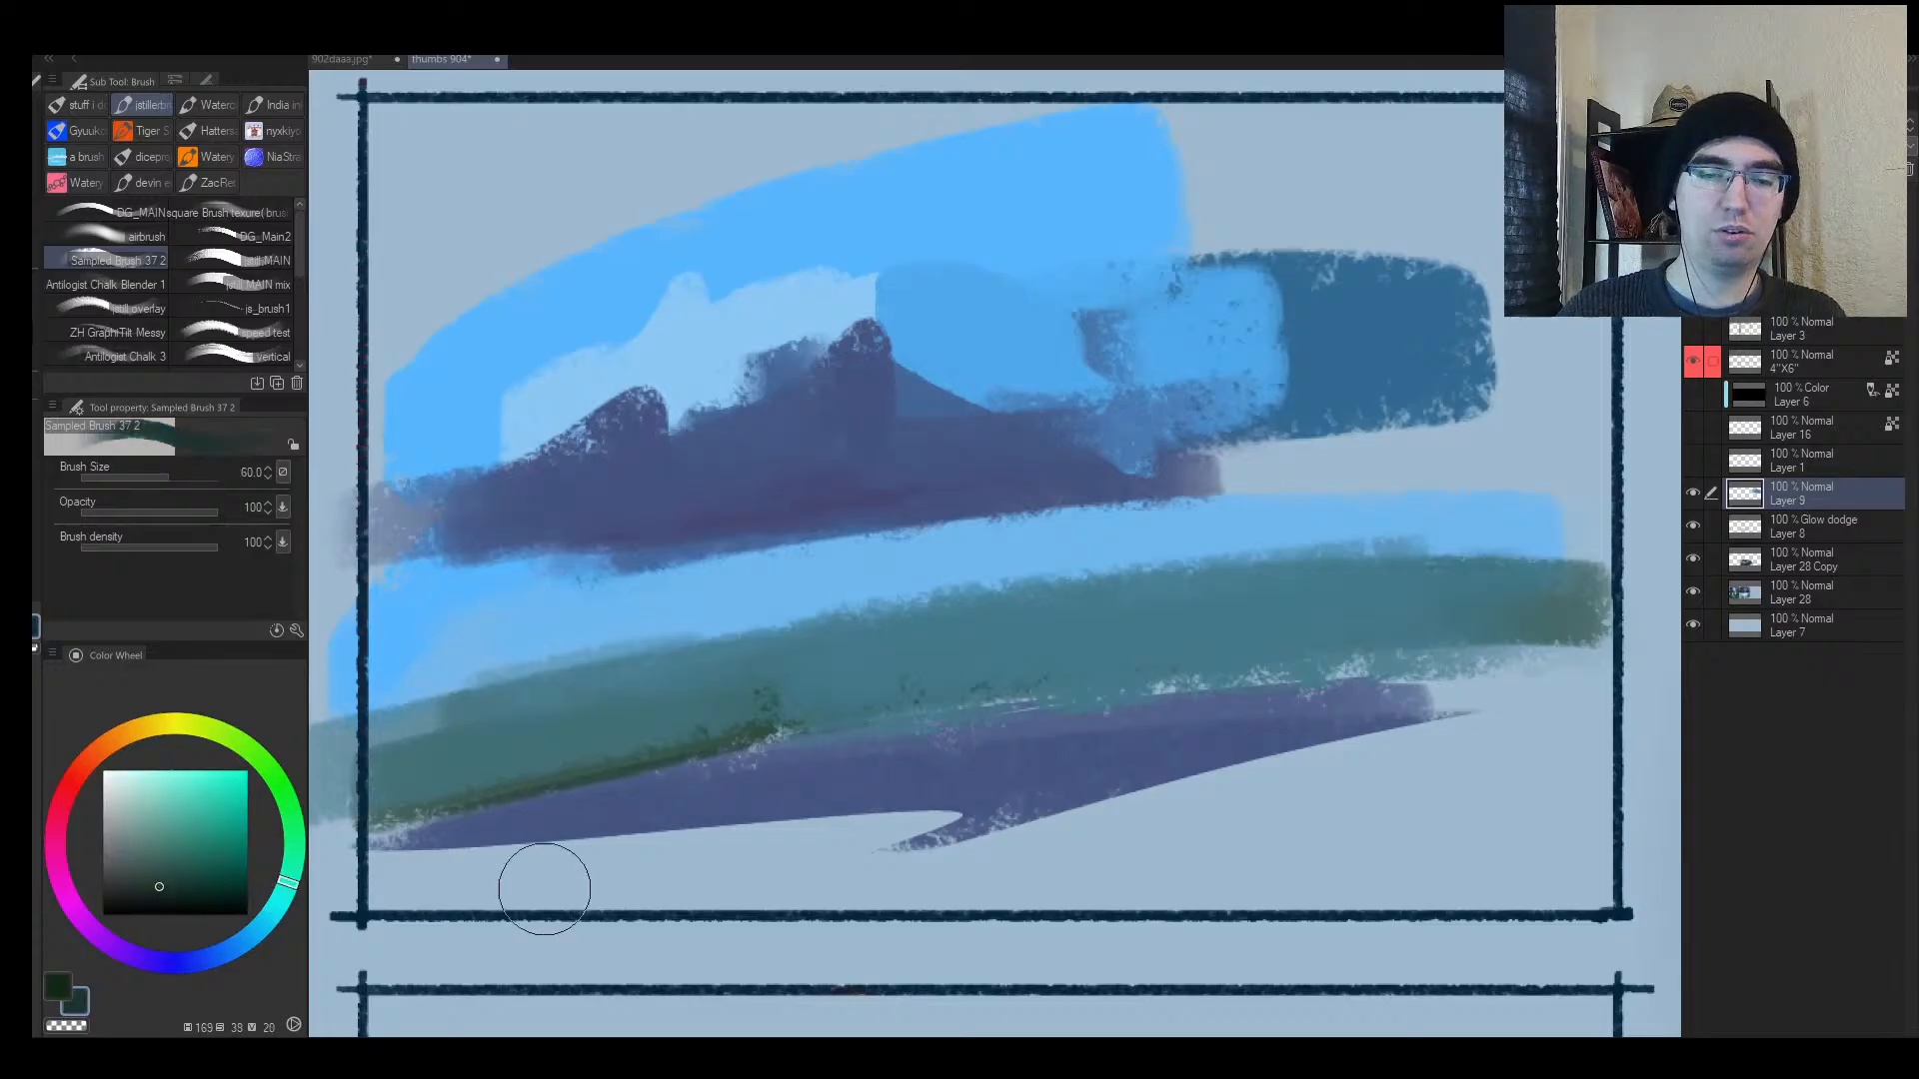
mouse_move(438, 902)
mouse_down()
mouse_move(1137, 856)
mouse_move(1527, 768)
mouse_move(506, 856)
mouse_up()
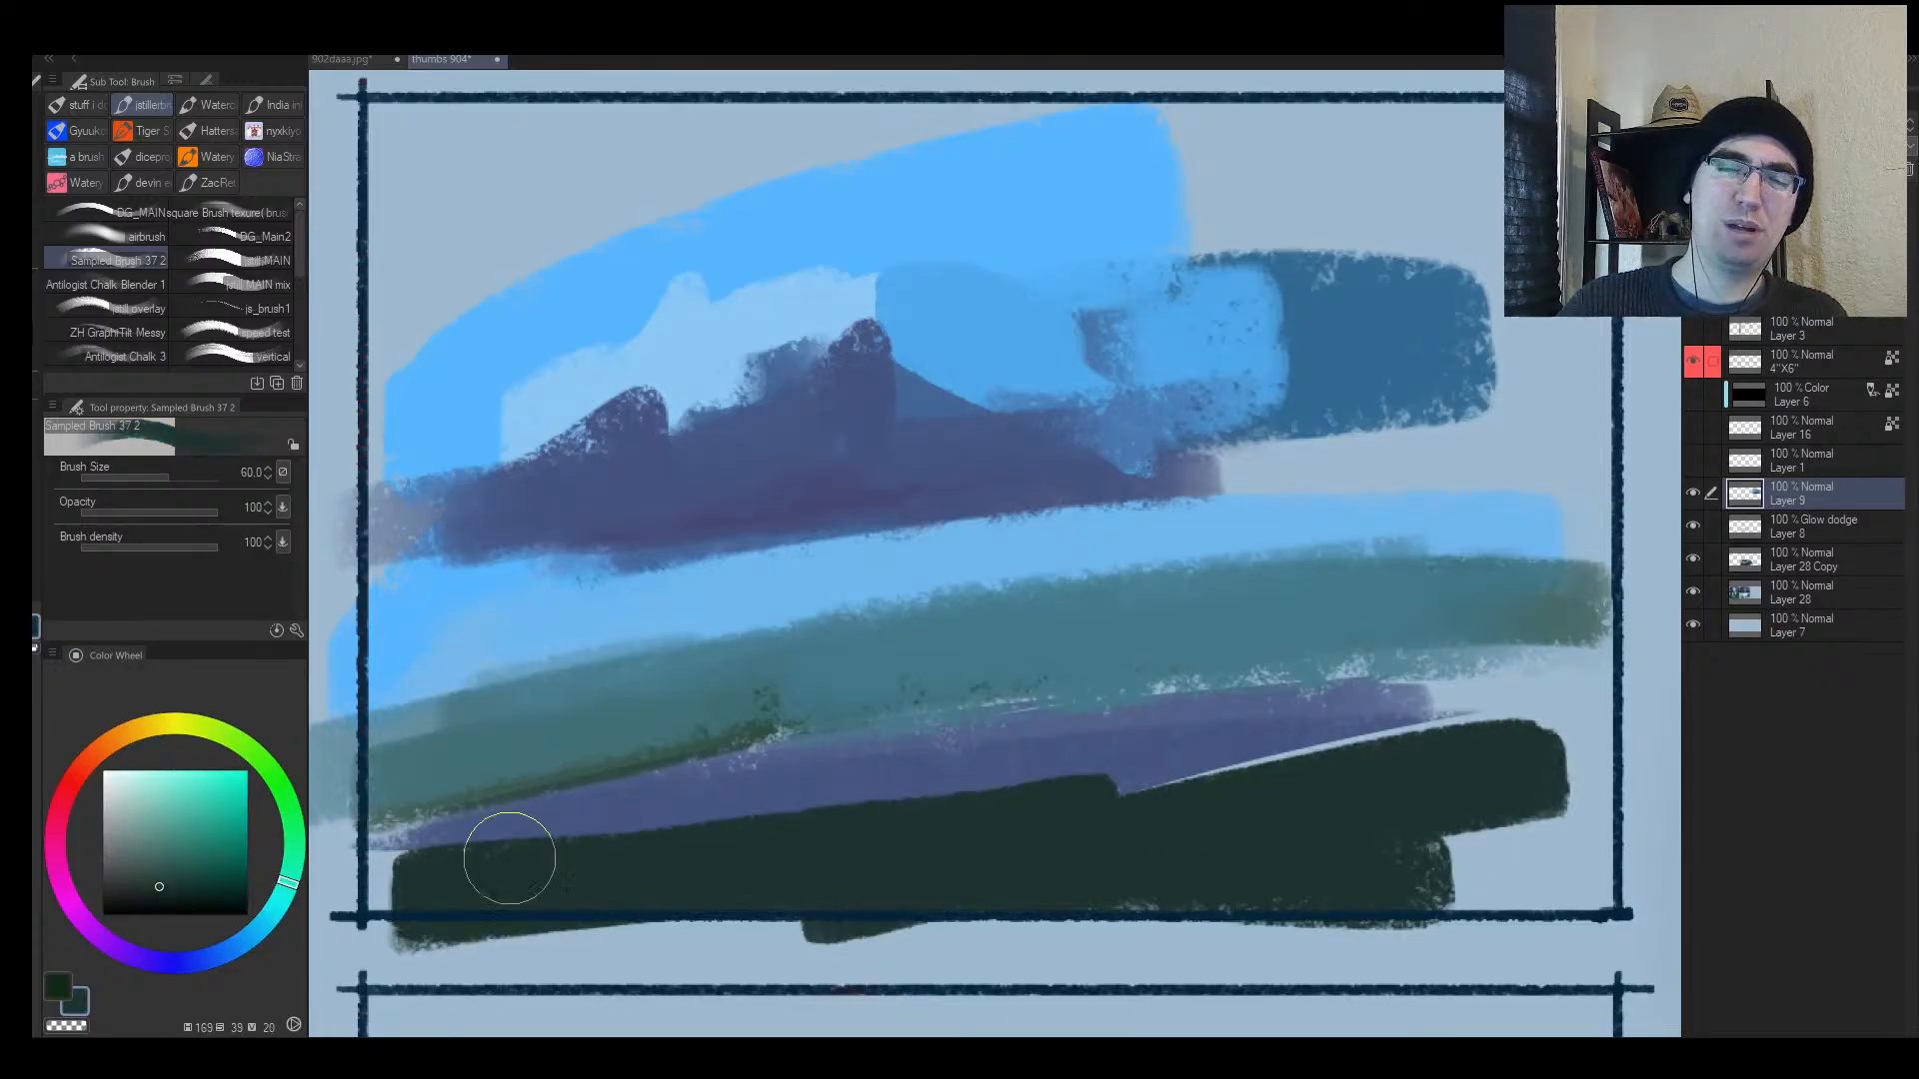
Step: Paint a purple stroke above the dark band and a thin purple line across the green band
alt+click(601, 784)
click(134, 956)
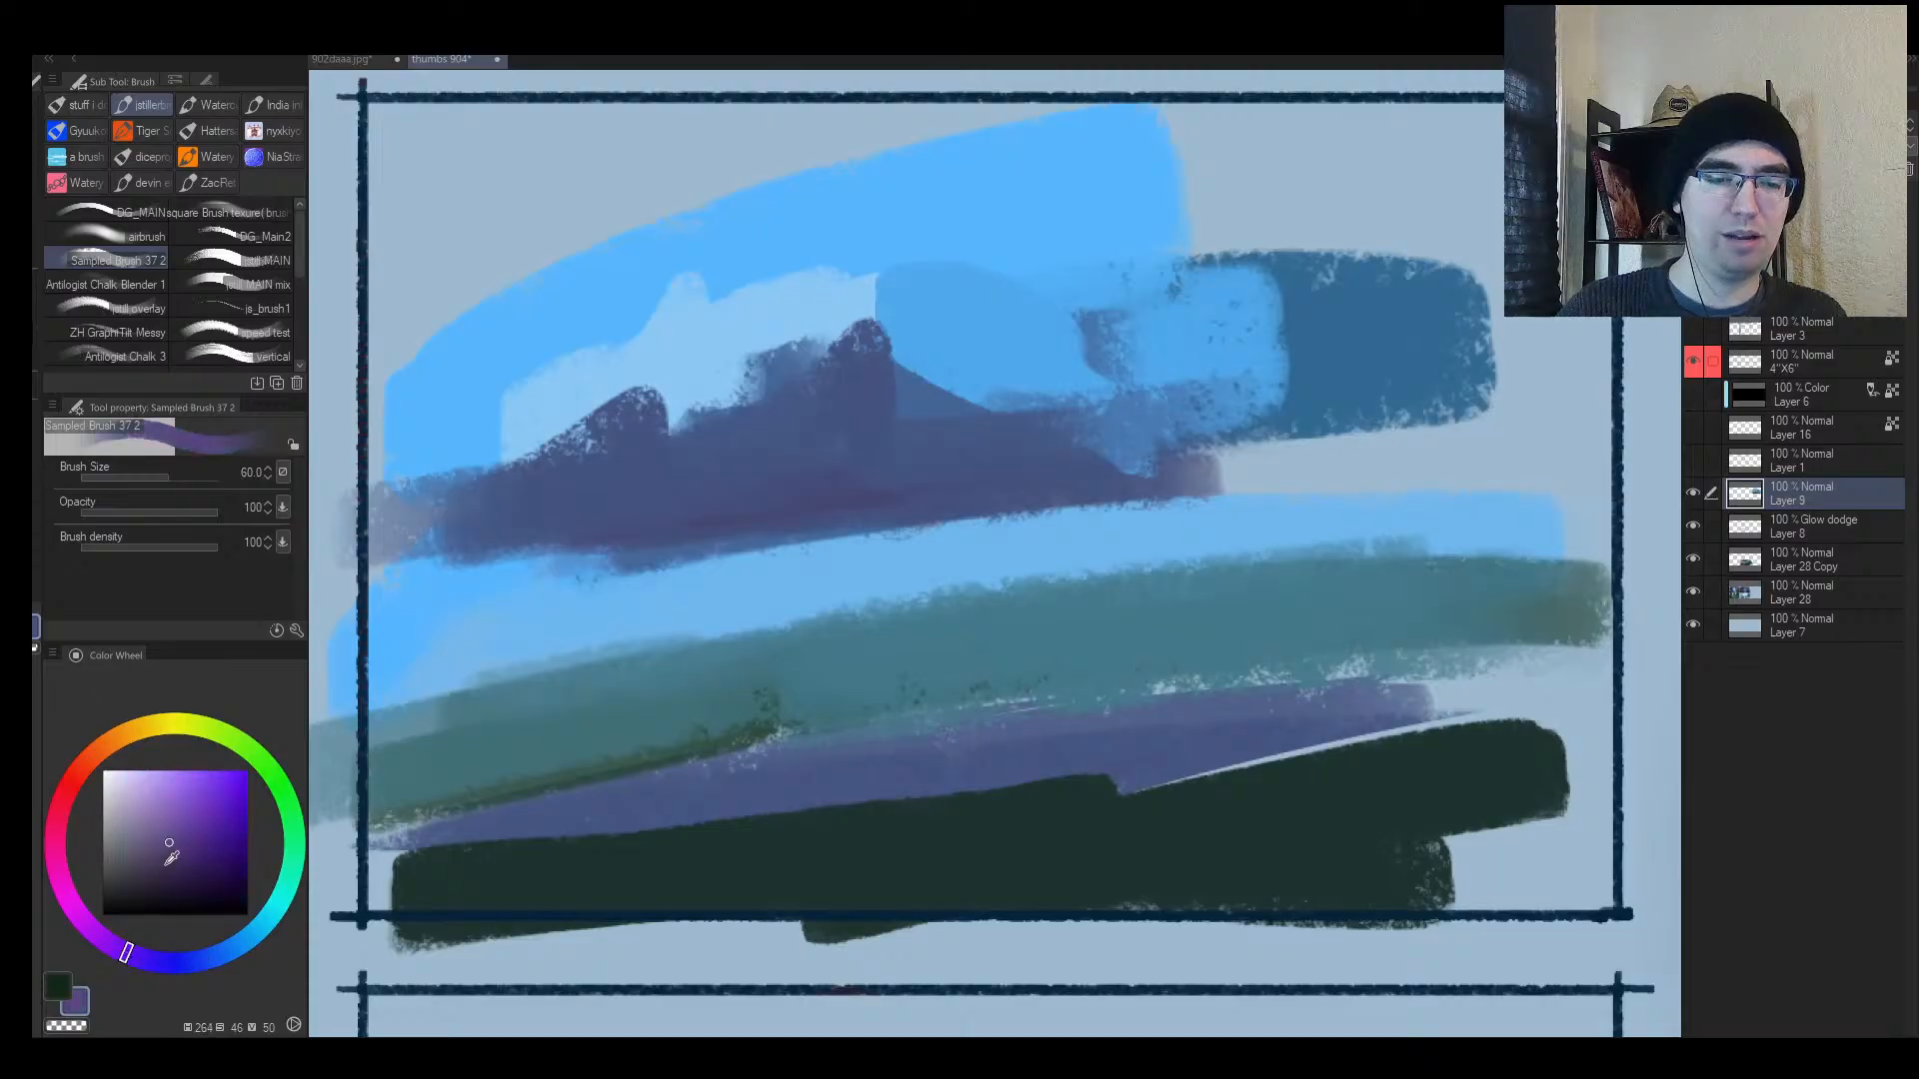
click(186, 845)
key([)
key([)
mouse_move(1110, 764)
mouse_down()
mouse_move(541, 811)
mouse_move(1049, 732)
mouse_move(1189, 766)
mouse_up()
key([)
key([)
mouse_move(987, 621)
mouse_down()
mouse_move(817, 650)
mouse_move(1237, 588)
mouse_up()
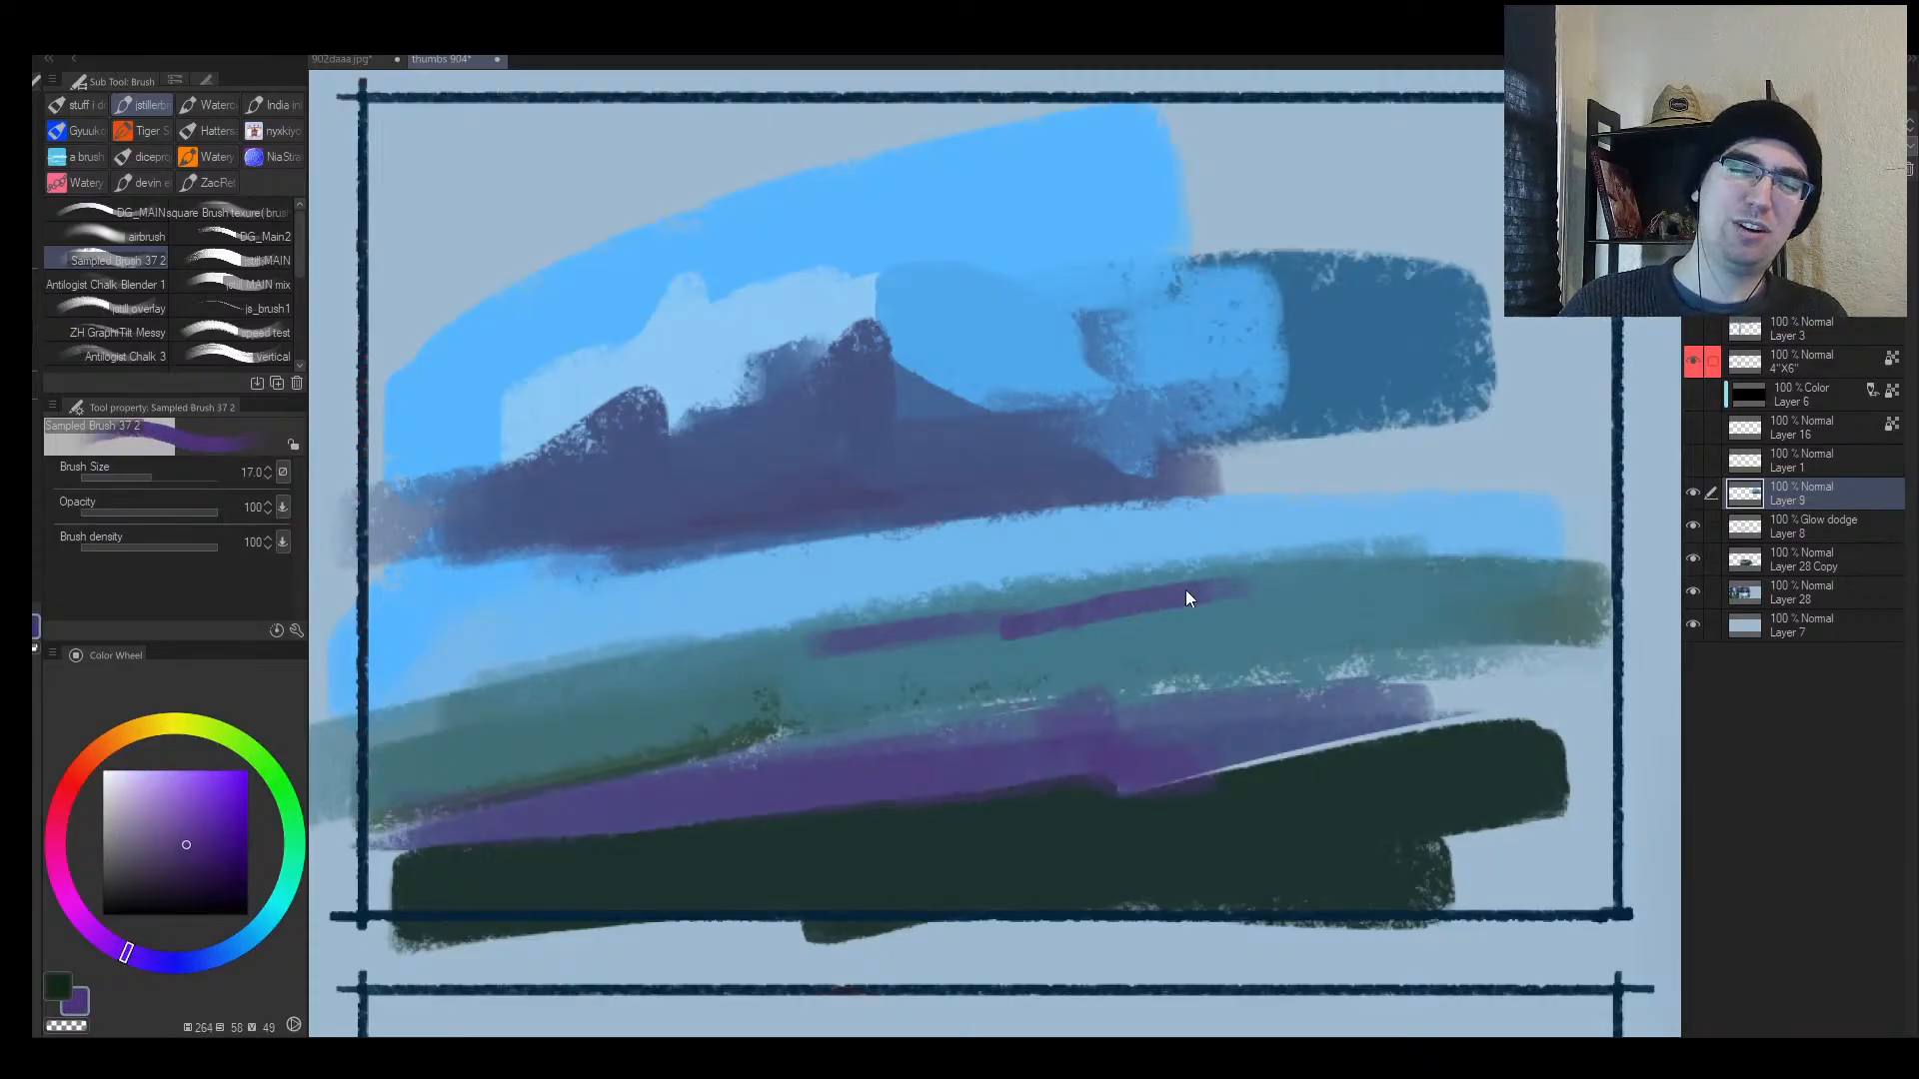
Step: Mirror the view and blend the purple stroke's seam and lower edge with blue-violet and teal
key(h)
alt+click(952, 616)
drag(891, 606, 1045, 630)
alt+click(891, 638)
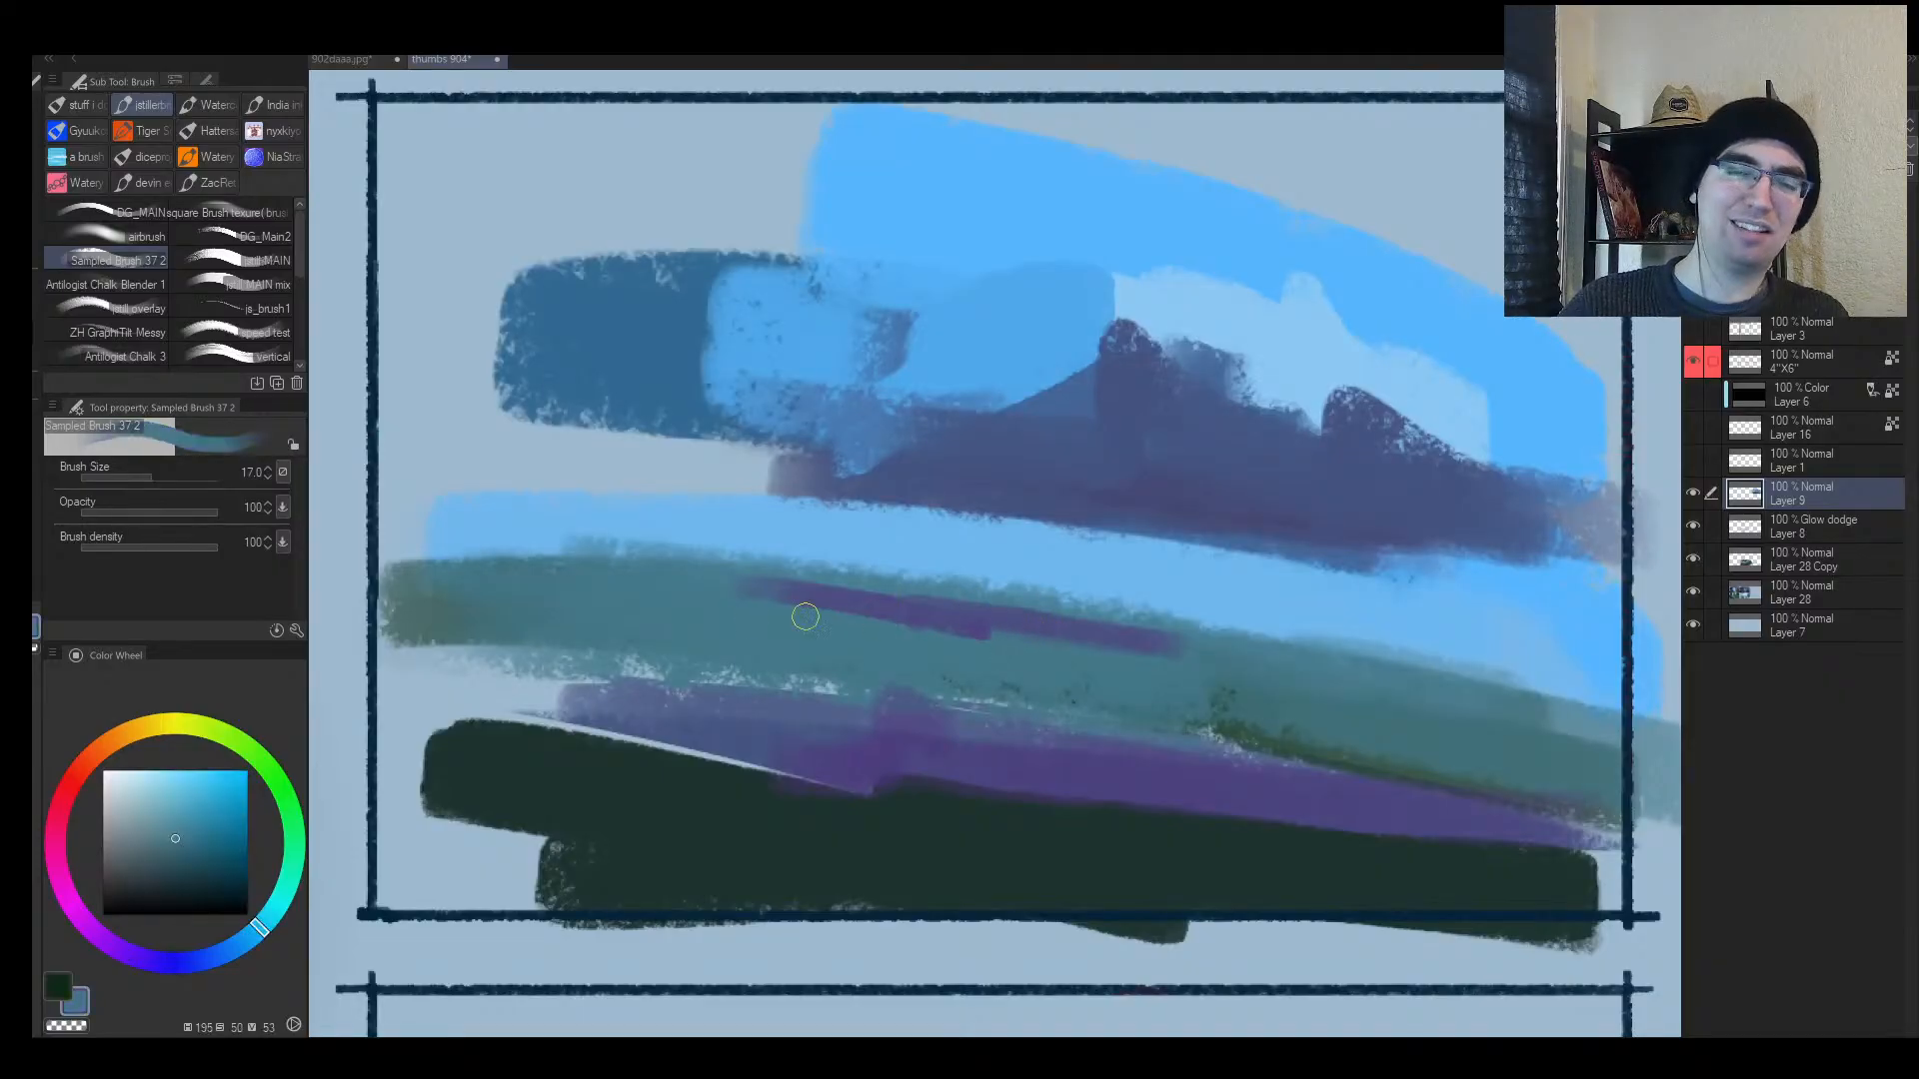
drag(803, 617, 1043, 656)
Step: Paint broad dark purple strokes across the sky, extending them left into a domed mass
alt+click(1095, 500)
key(])
key(])
key(])
key(])
key(])
key(])
key(])
alt+click(1181, 482)
drag(1060, 455, 979, 459)
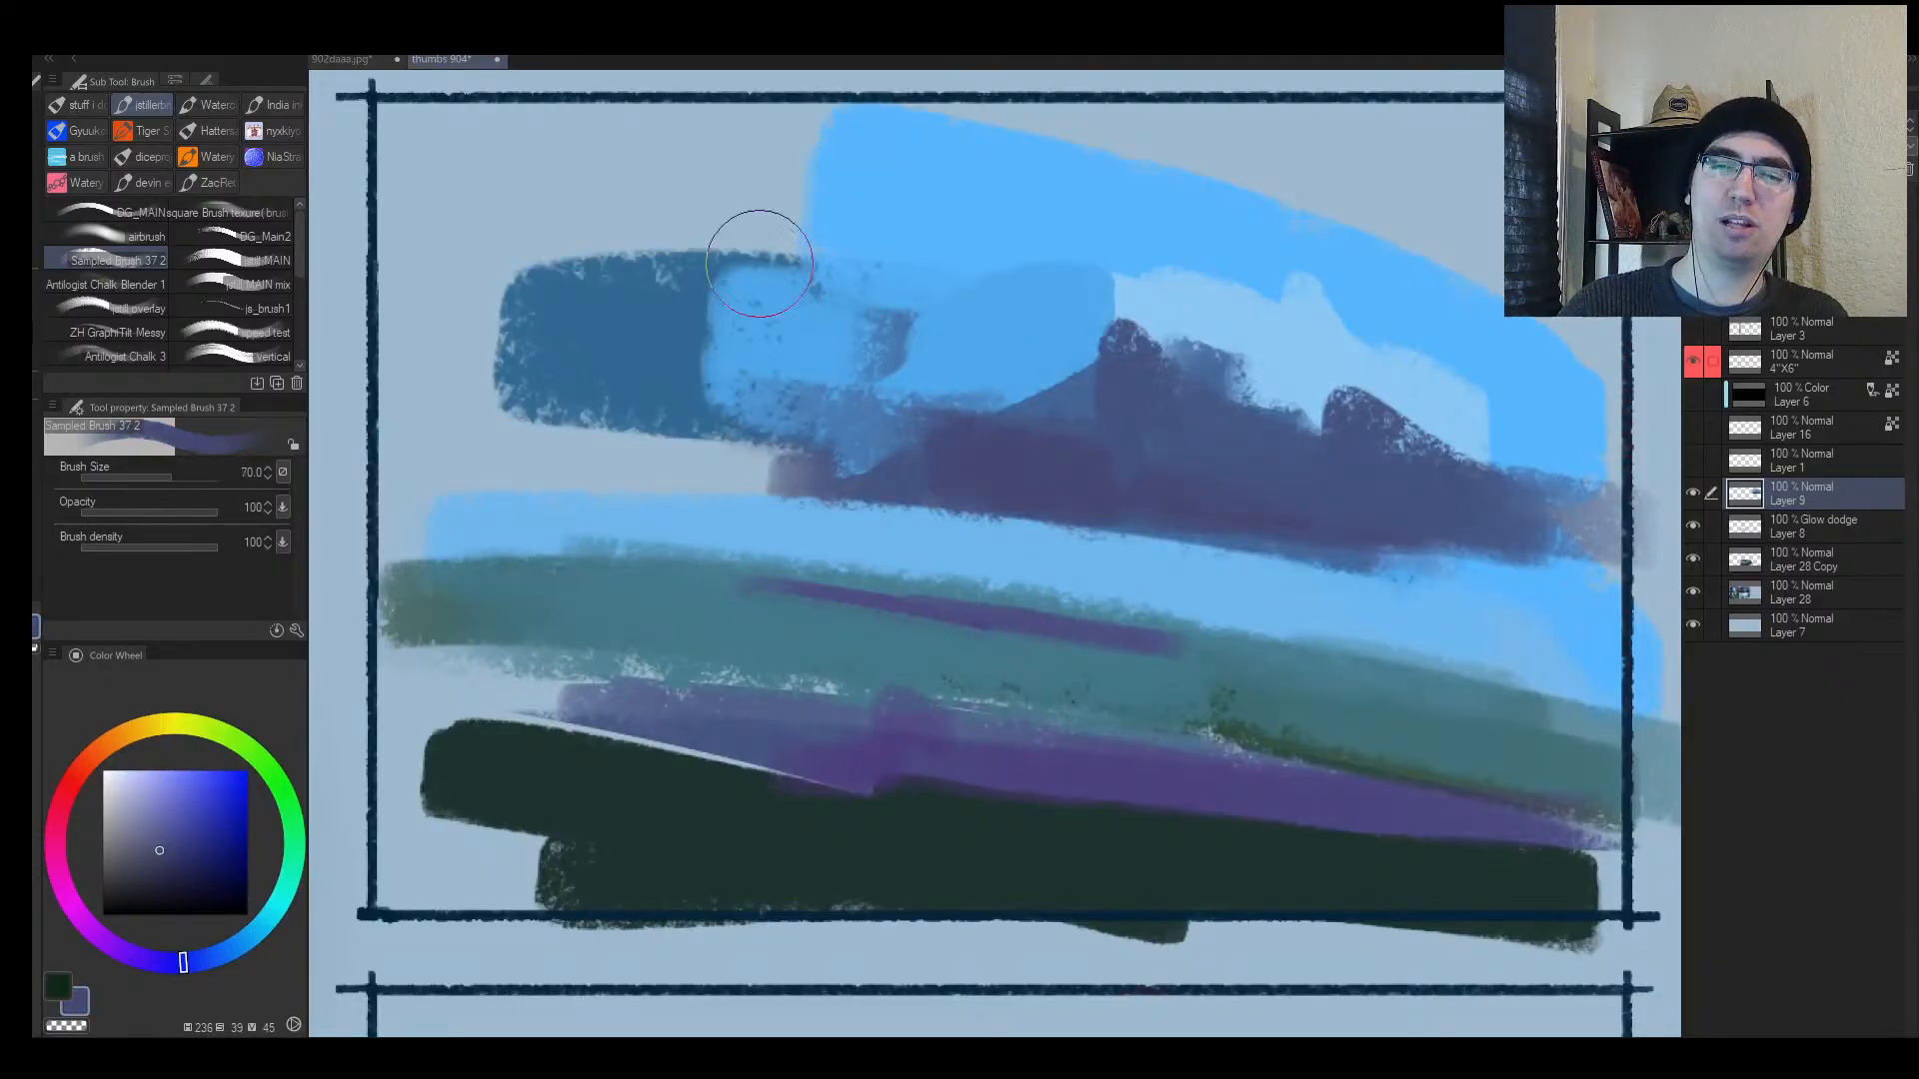
drag(562, 238, 919, 298)
drag(699, 203, 1251, 279)
drag(1060, 260, 514, 130)
mouse_move(515, 130)
mouse_down()
mouse_move(1036, 223)
mouse_move(948, 211)
mouse_up()
Step: Carve the purple mass's upper edge back with bright sky blue
alt+click(1199, 204)
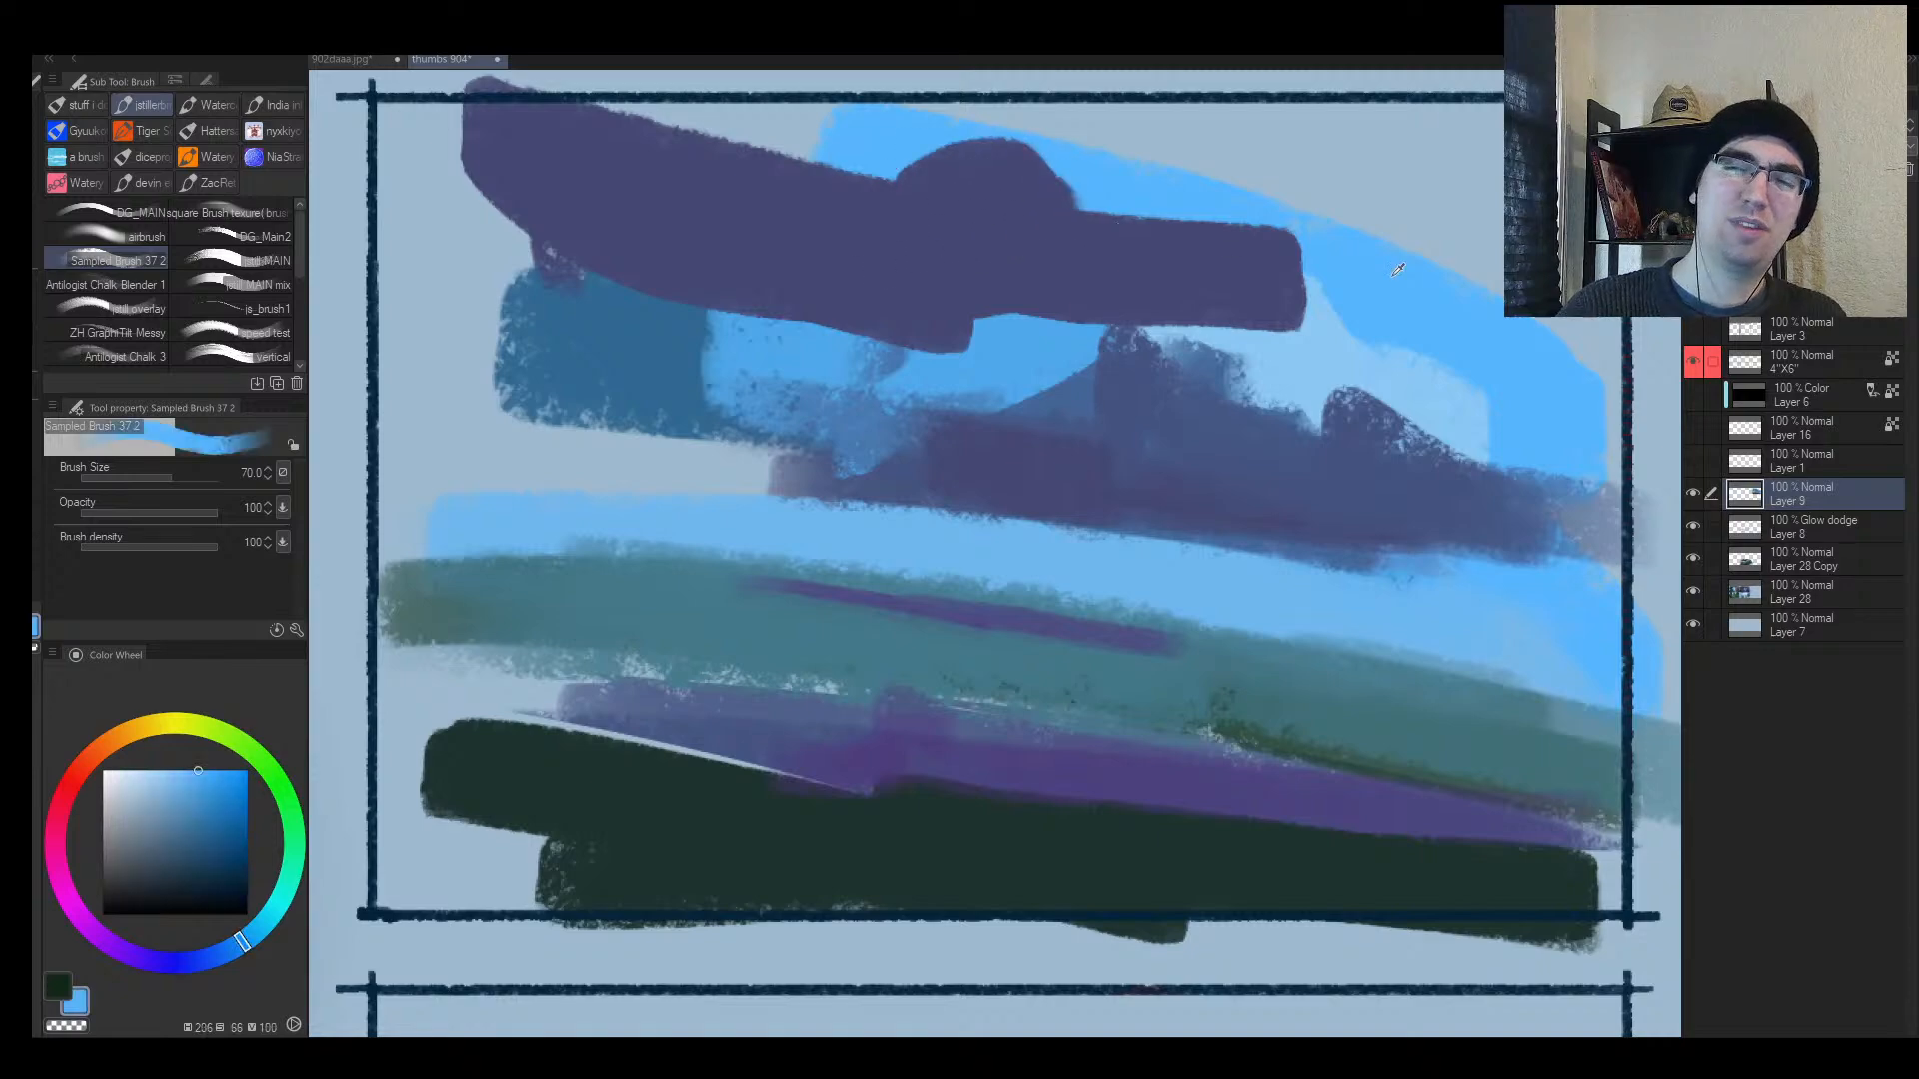
drag(1203, 203, 1296, 275)
mouse_move(1296, 274)
mouse_down()
mouse_move(1092, 171)
mouse_move(1164, 275)
mouse_up()
scroll(1049, 500, down, 5)
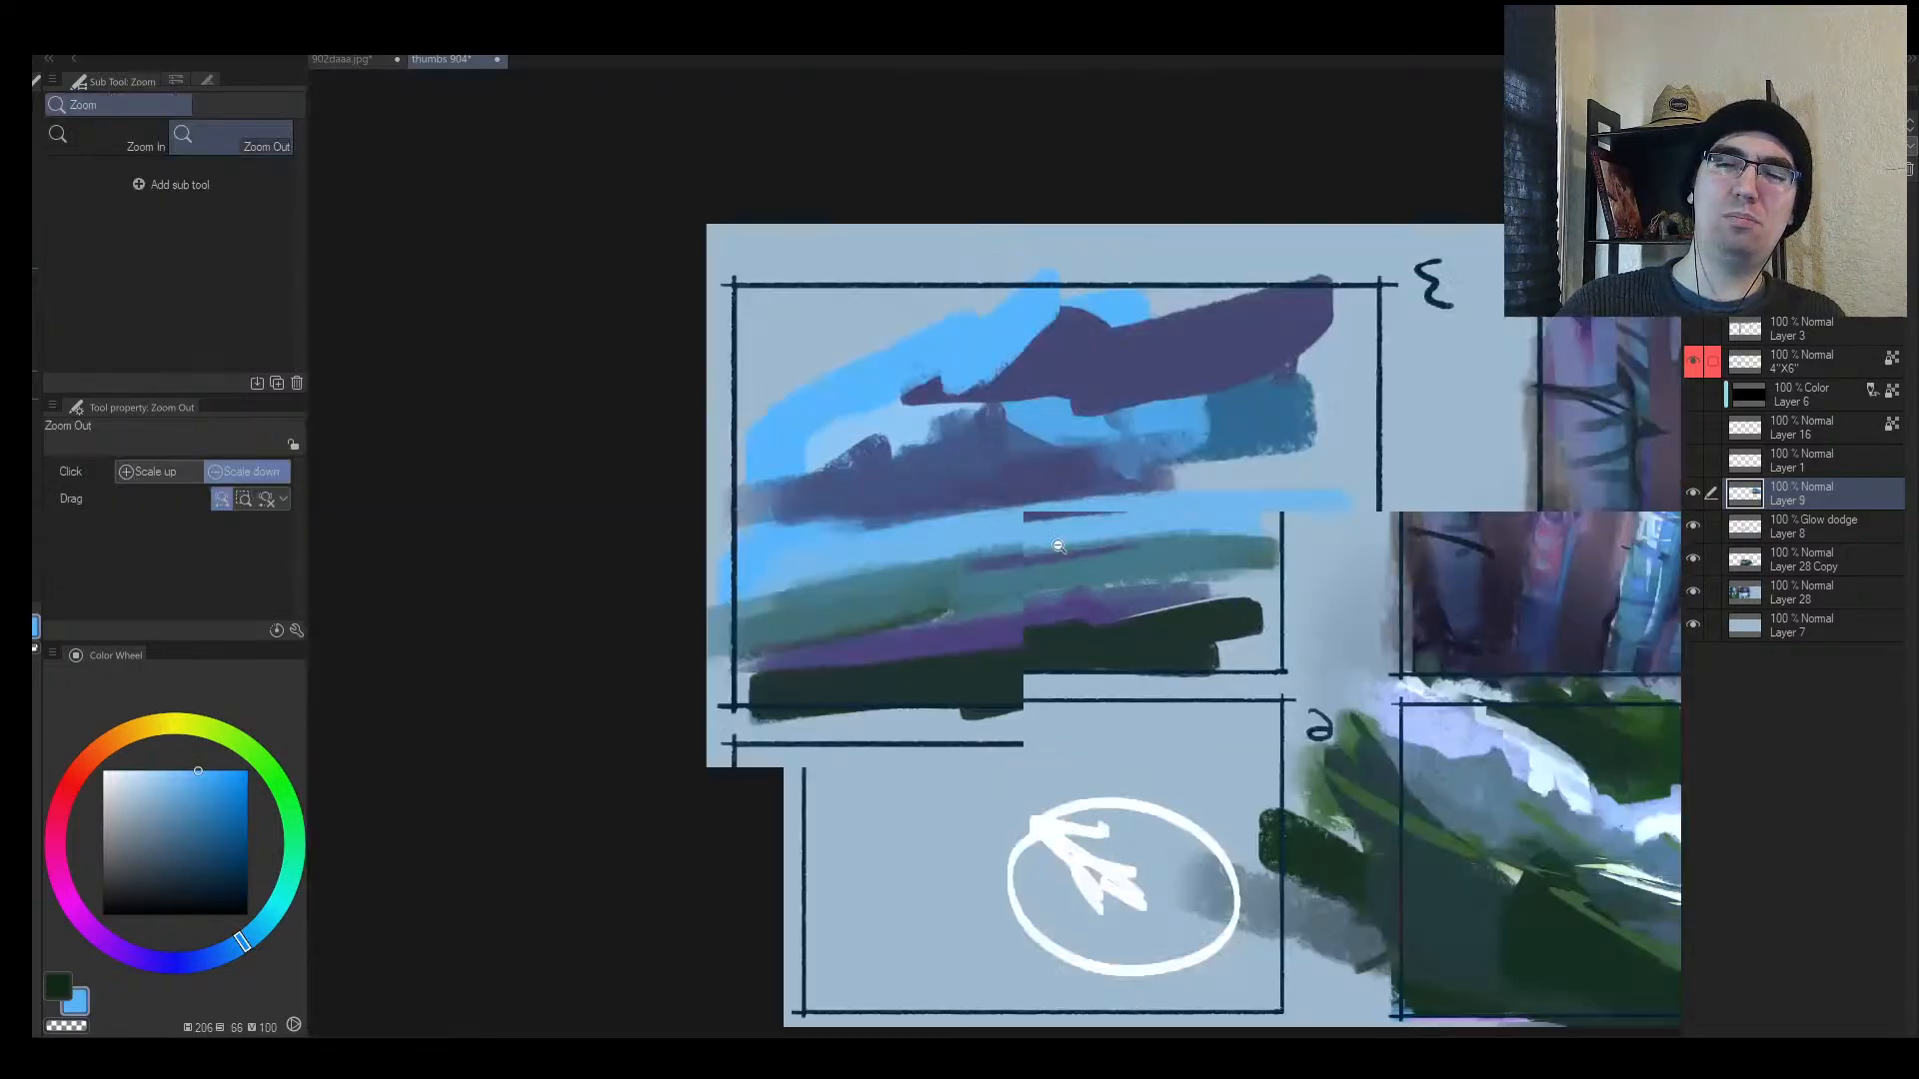
scroll(1053, 557, up, 8)
Step: Paint a thin purple stroke across the ground and work teal and blue over it
alt+click(1058, 546)
key([)
key([)
key([)
key([)
key([)
key([)
key([)
alt+click(1092, 545)
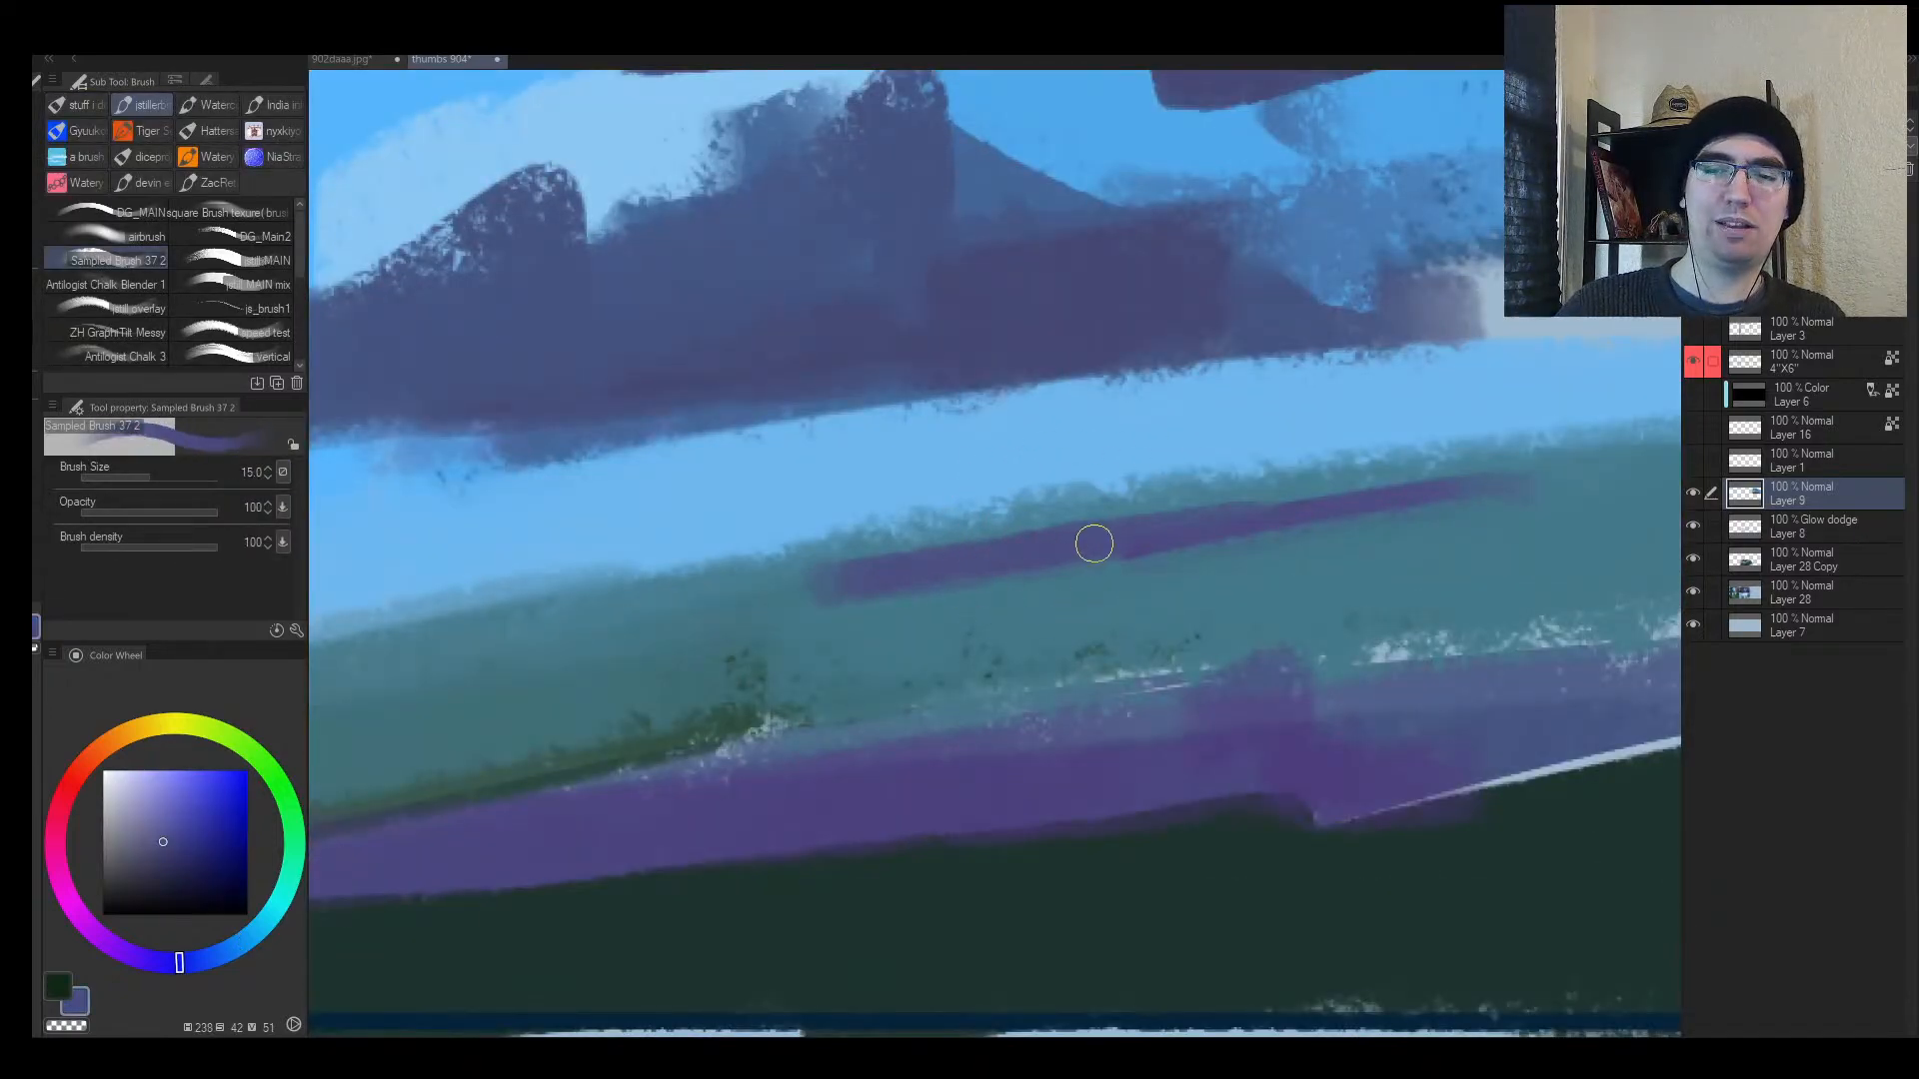
mouse_move(1031, 585)
mouse_down()
mouse_move(744, 641)
mouse_move(856, 615)
mouse_up()
alt+click(980, 621)
mouse_move(974, 619)
mouse_down()
mouse_move(706, 625)
mouse_move(997, 591)
mouse_up()
alt+click(913, 591)
mouse_move(849, 594)
mouse_down()
mouse_move(508, 654)
mouse_move(1090, 560)
mouse_up()
Step: Paint a slightly larger blue-purple stroke sloping up-right in the sky
alt+click(813, 618)
alt+click(936, 590)
key(bracketright)
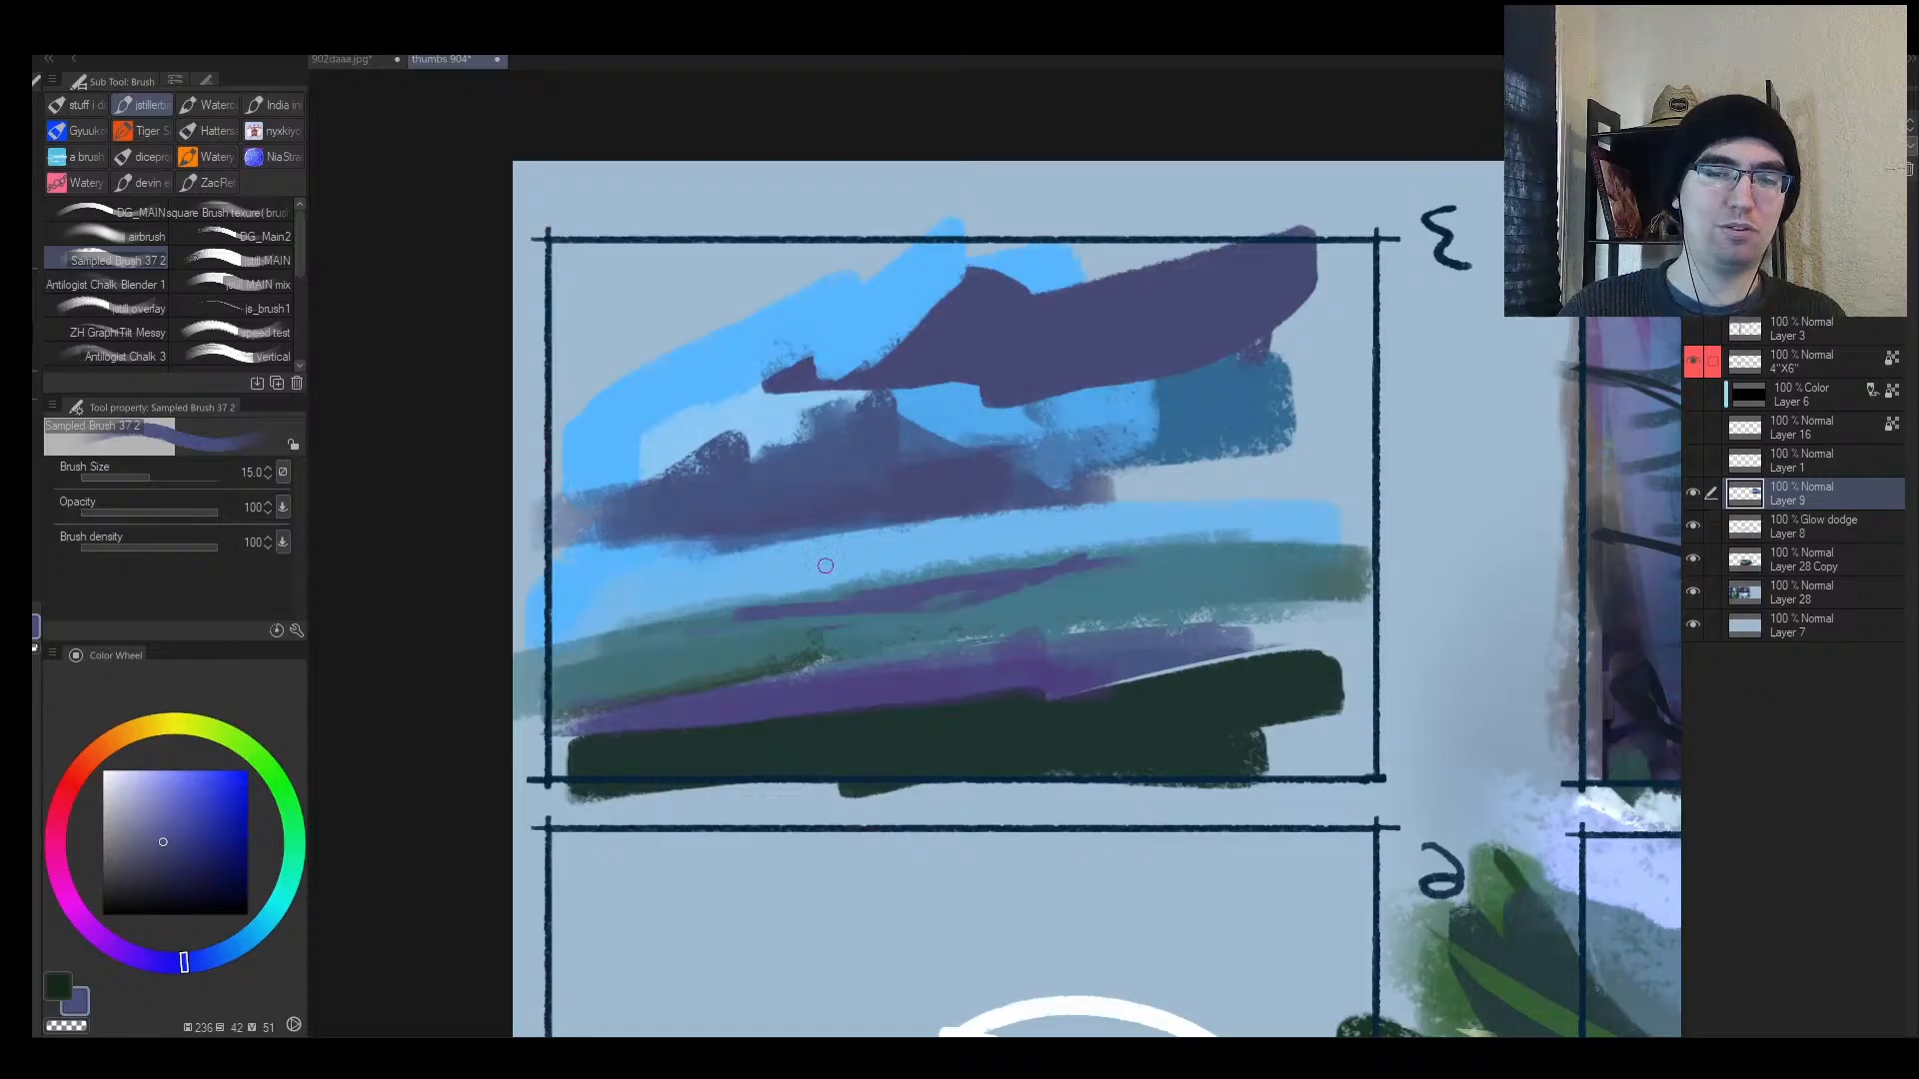
key(bracketright)
drag(1014, 478, 1096, 418)
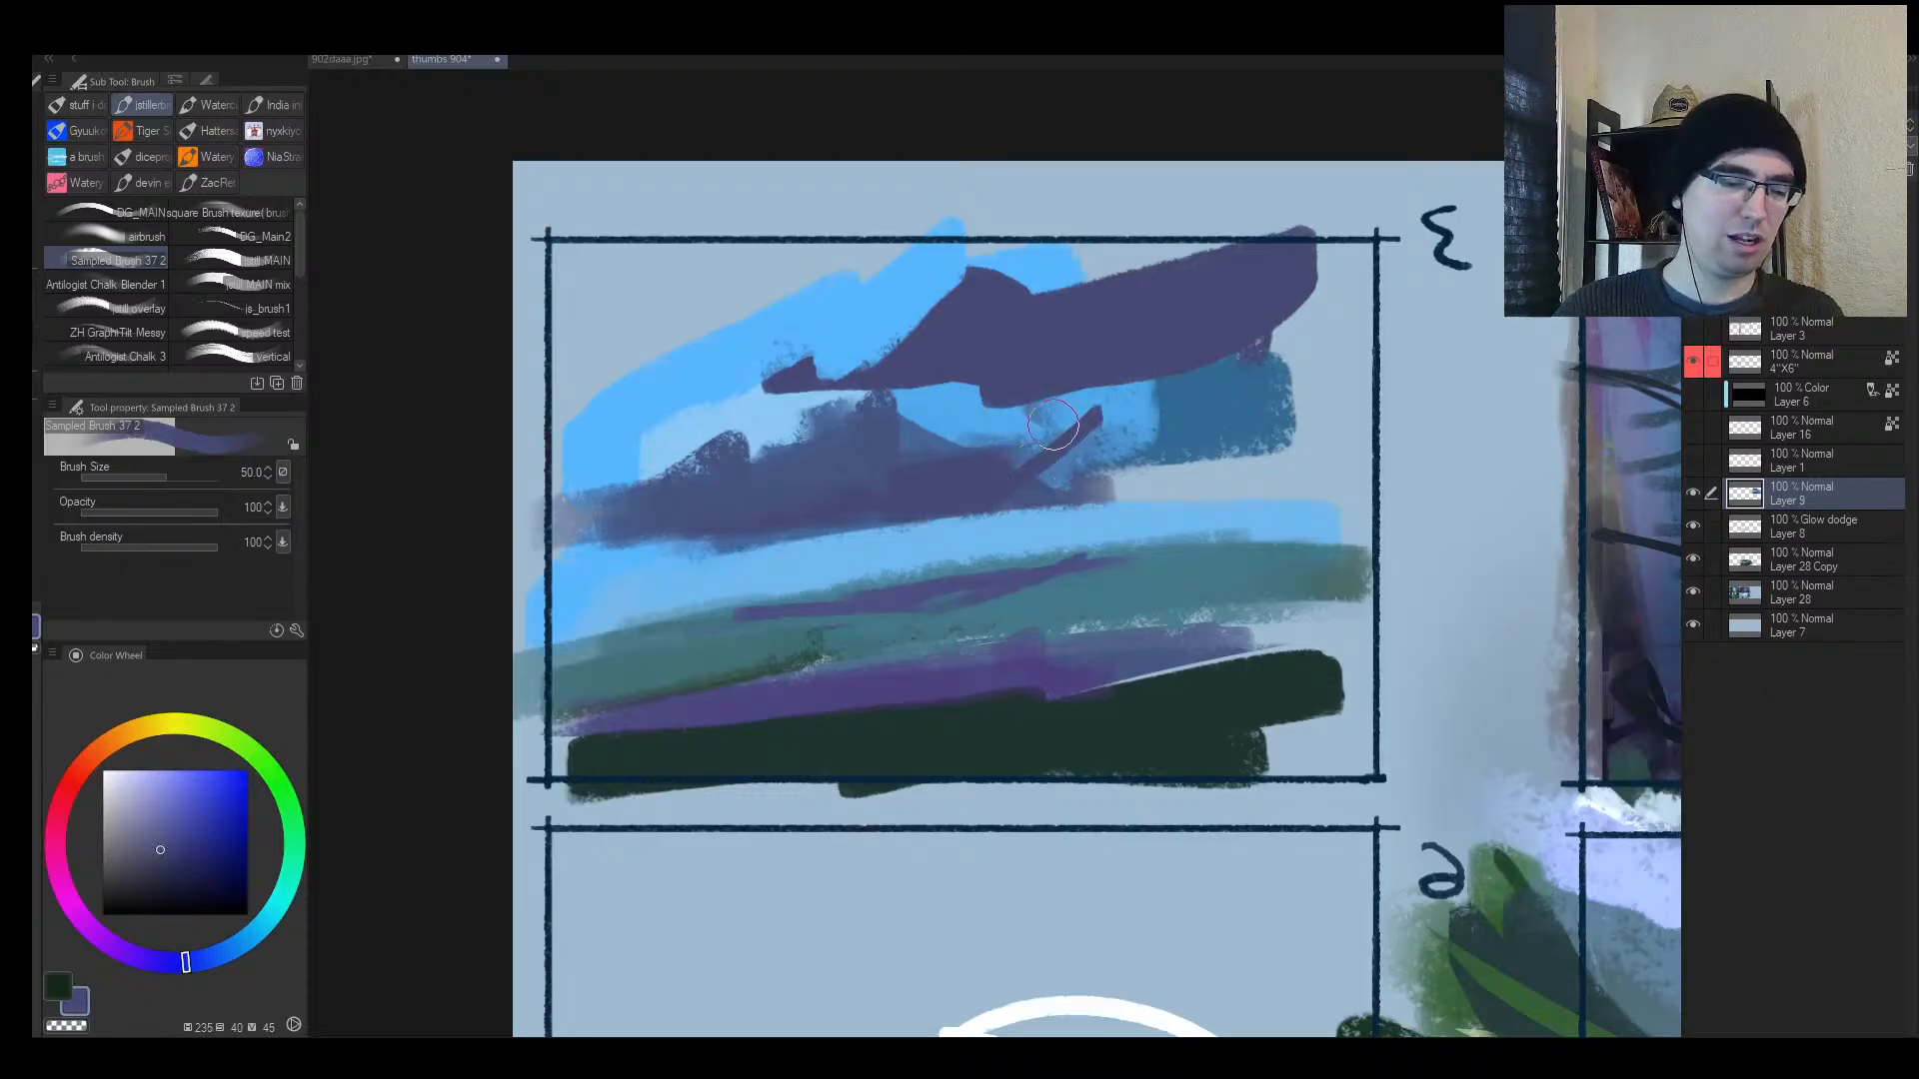
Step: Lasso the purple ruin shape and a lower-left area, fill them with purple, then deselect
key(m)
mouse_move(745, 308)
mouse_down()
mouse_move(1030, 459)
mouse_move(1354, 285)
mouse_move(900, 224)
mouse_up()
mouse_move(1074, 237)
mouse_down()
mouse_move(935, 396)
mouse_move(1069, 244)
mouse_up()
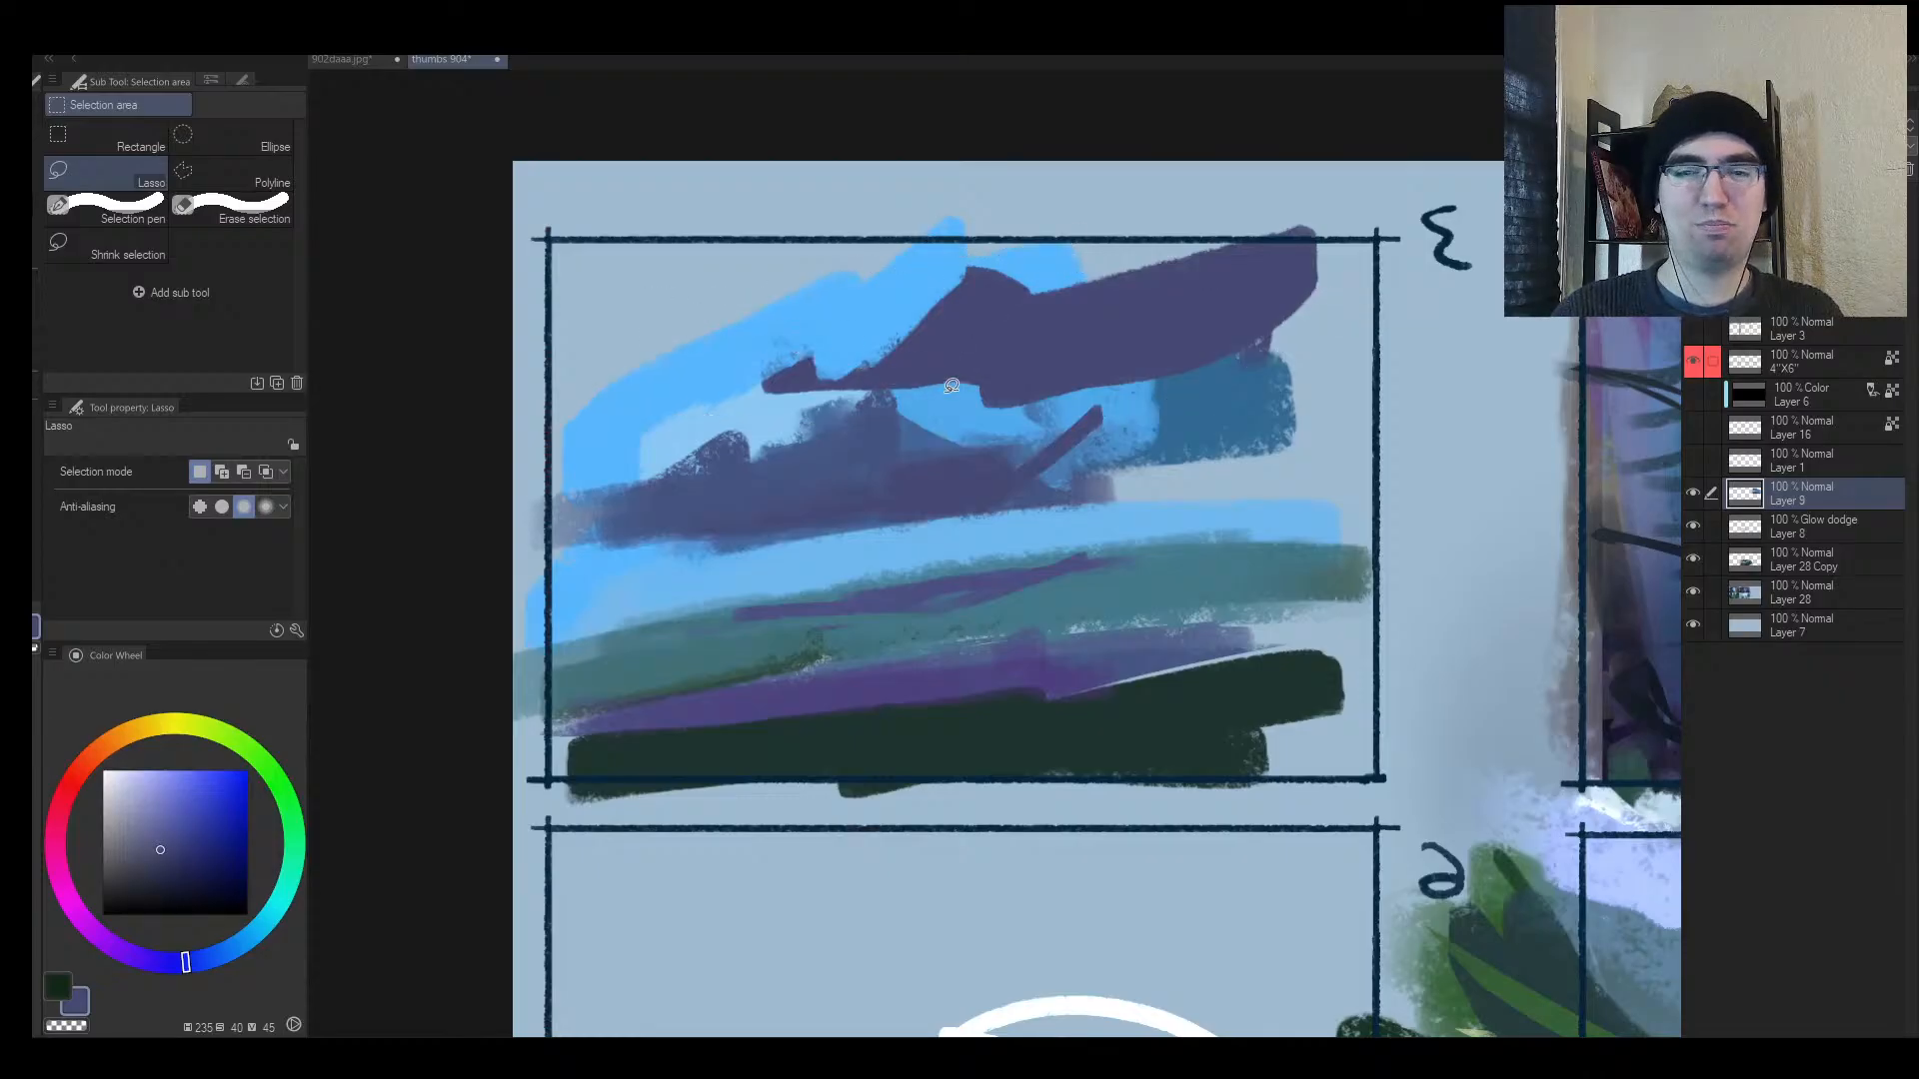
mouse_move(954, 410)
mouse_down()
mouse_move(647, 345)
mouse_move(989, 280)
mouse_up()
mouse_move(740, 225)
mouse_down()
mouse_move(1049, 430)
mouse_move(829, 195)
mouse_move(799, 200)
mouse_up()
mouse_move(740, 470)
mouse_down()
mouse_move(619, 536)
mouse_move(452, 515)
mouse_move(739, 438)
mouse_up()
key(b)
drag(583, 491, 664, 534)
alt+click(969, 437)
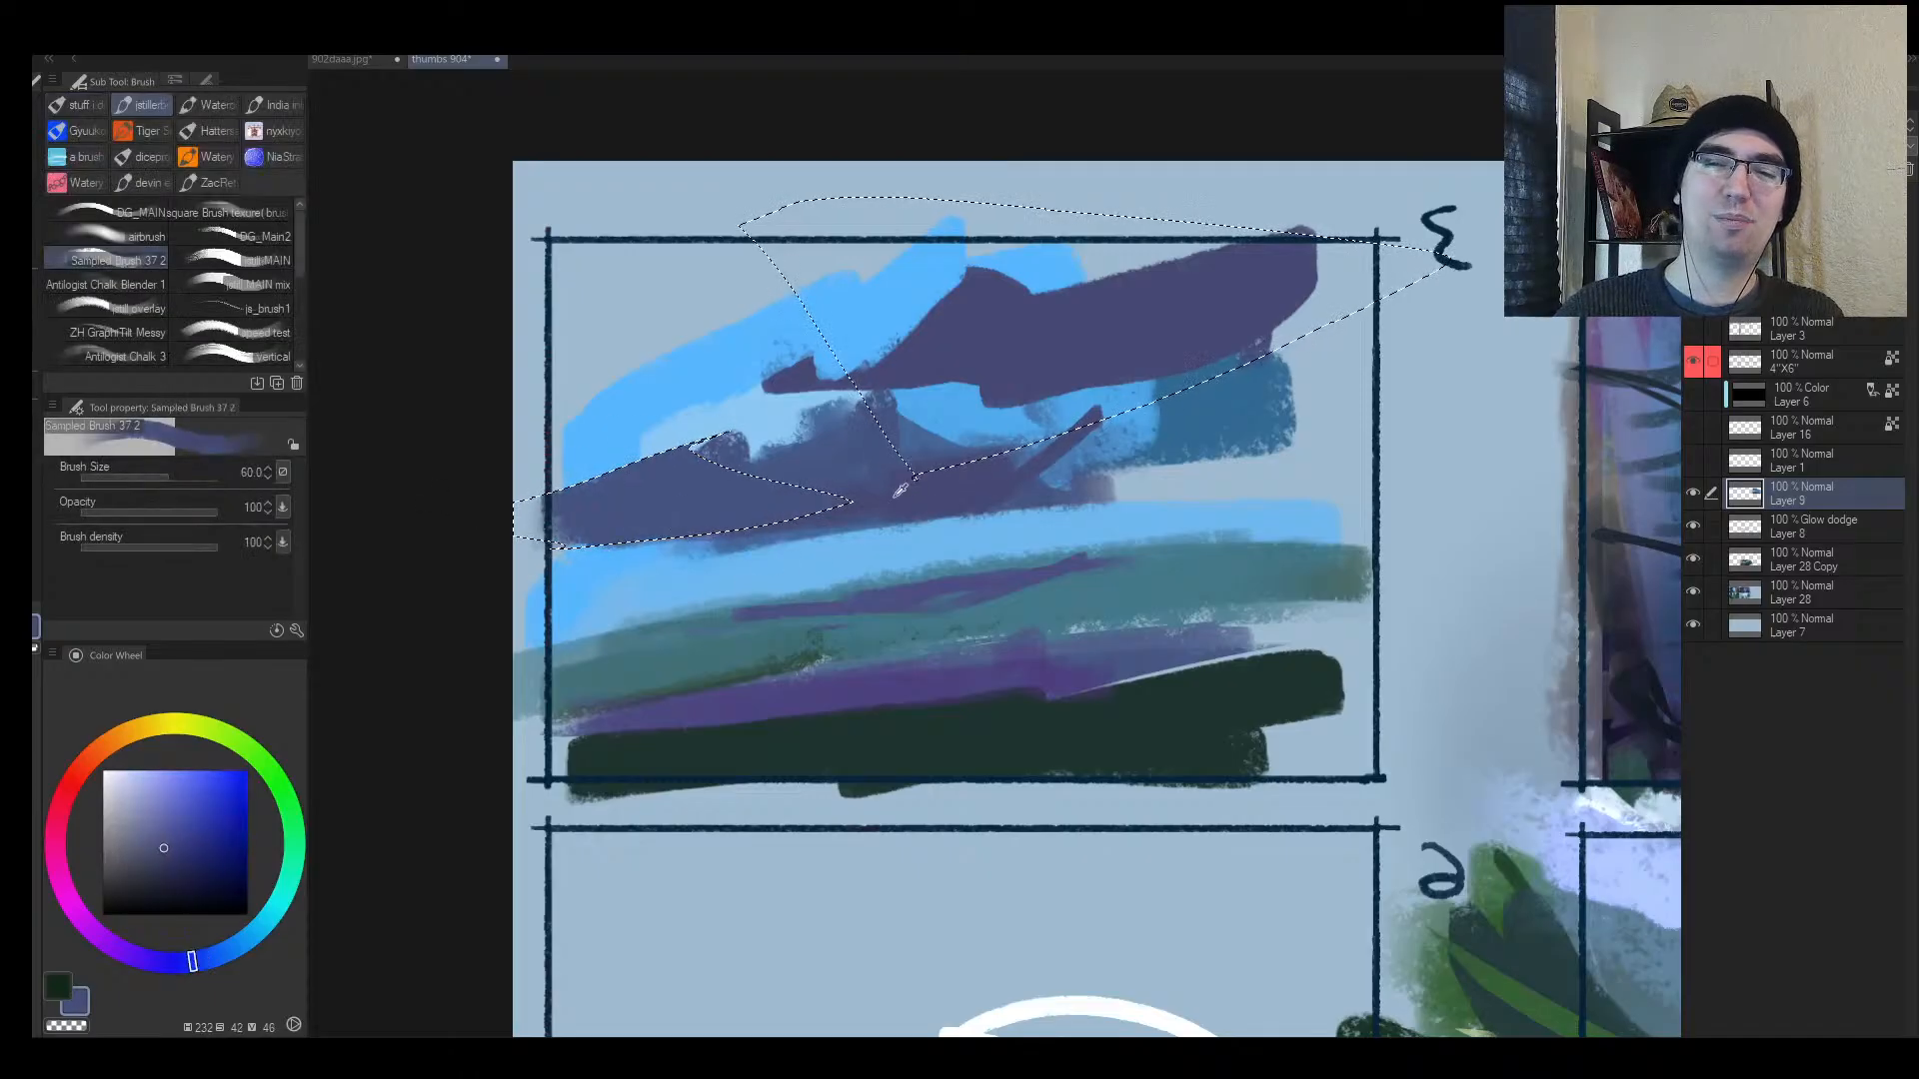
key(bracketright)
mouse_move(968, 439)
mouse_down()
mouse_move(1080, 314)
mouse_move(1401, 287)
mouse_up()
key(ctrl+d)
Step: Dab light blue into the sky and paint a tall blue-grey pillar stroke with a large brush
key(h)
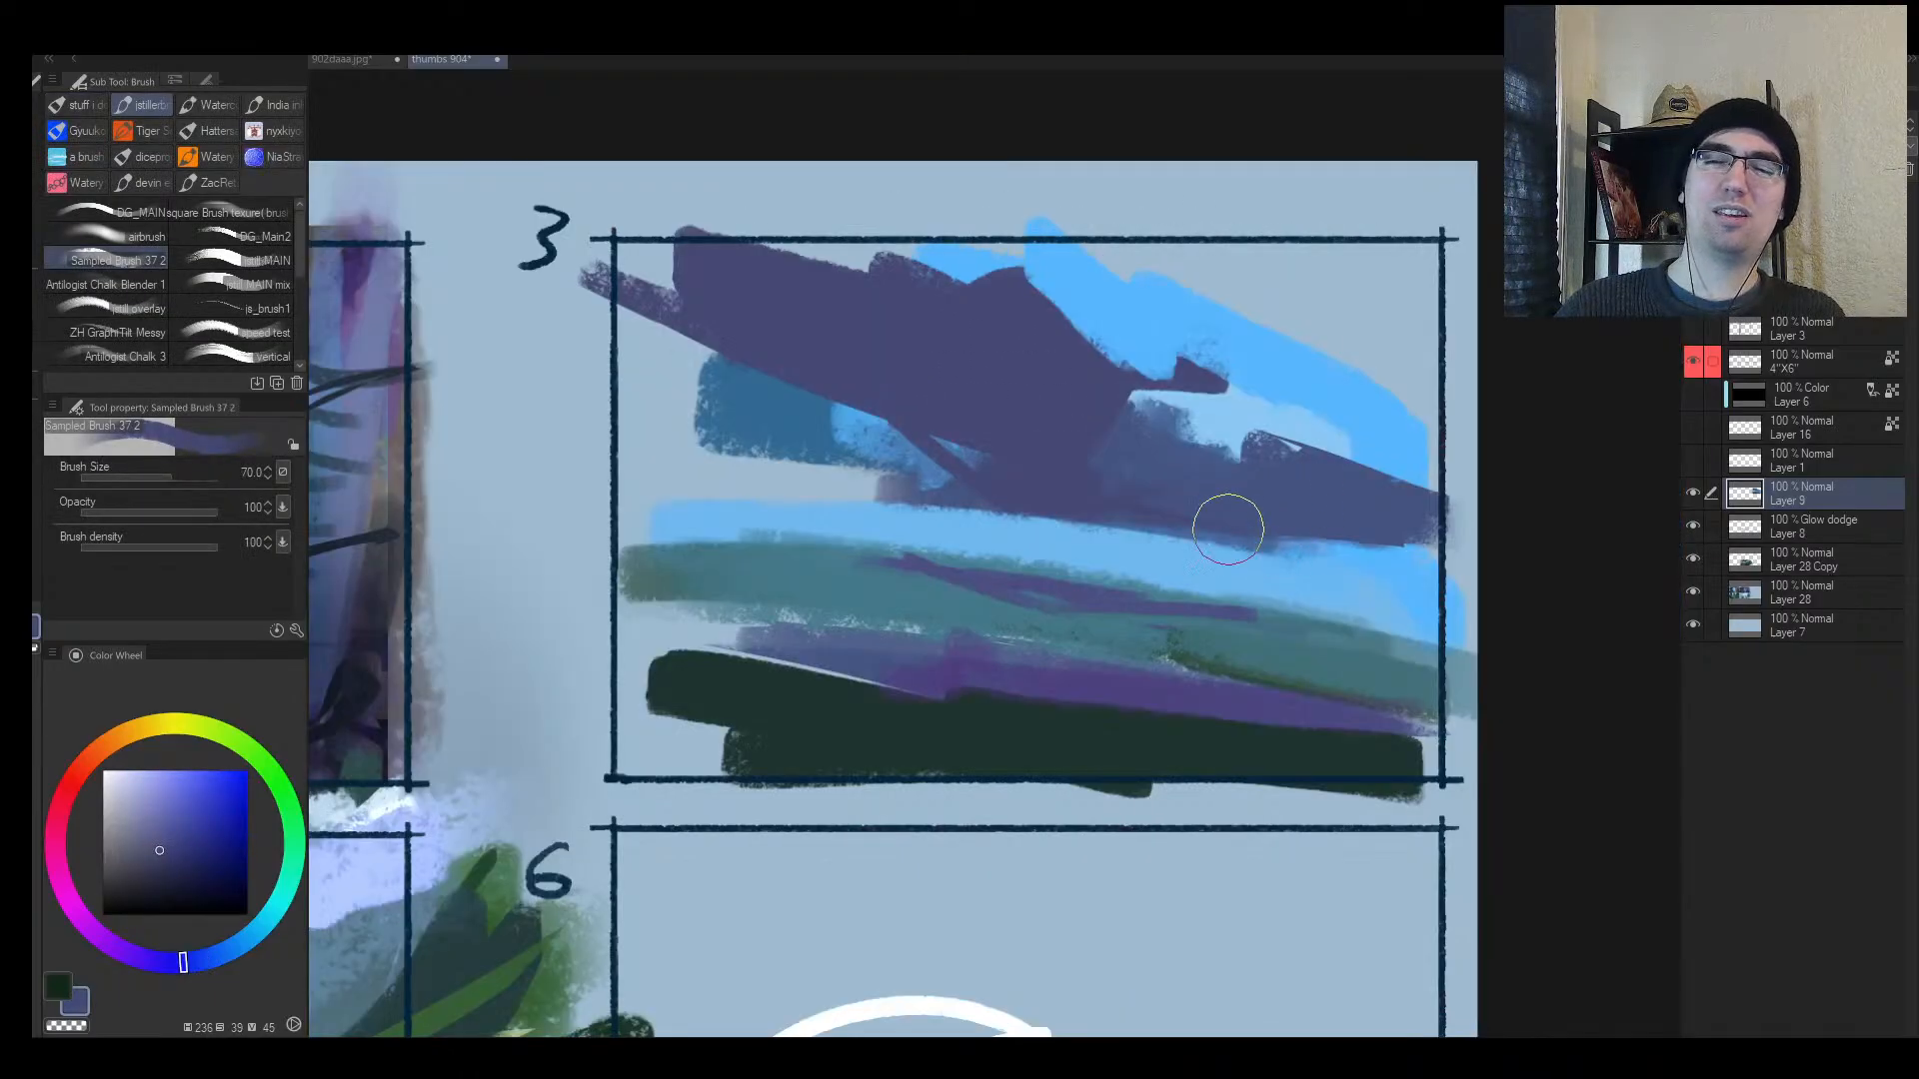
key(alt+space)
mouse_move(1229, 526)
mouse_down()
mouse_move(1199, 547)
mouse_move(1250, 510)
mouse_up()
alt+click(1033, 571)
drag(1031, 531, 1032, 563)
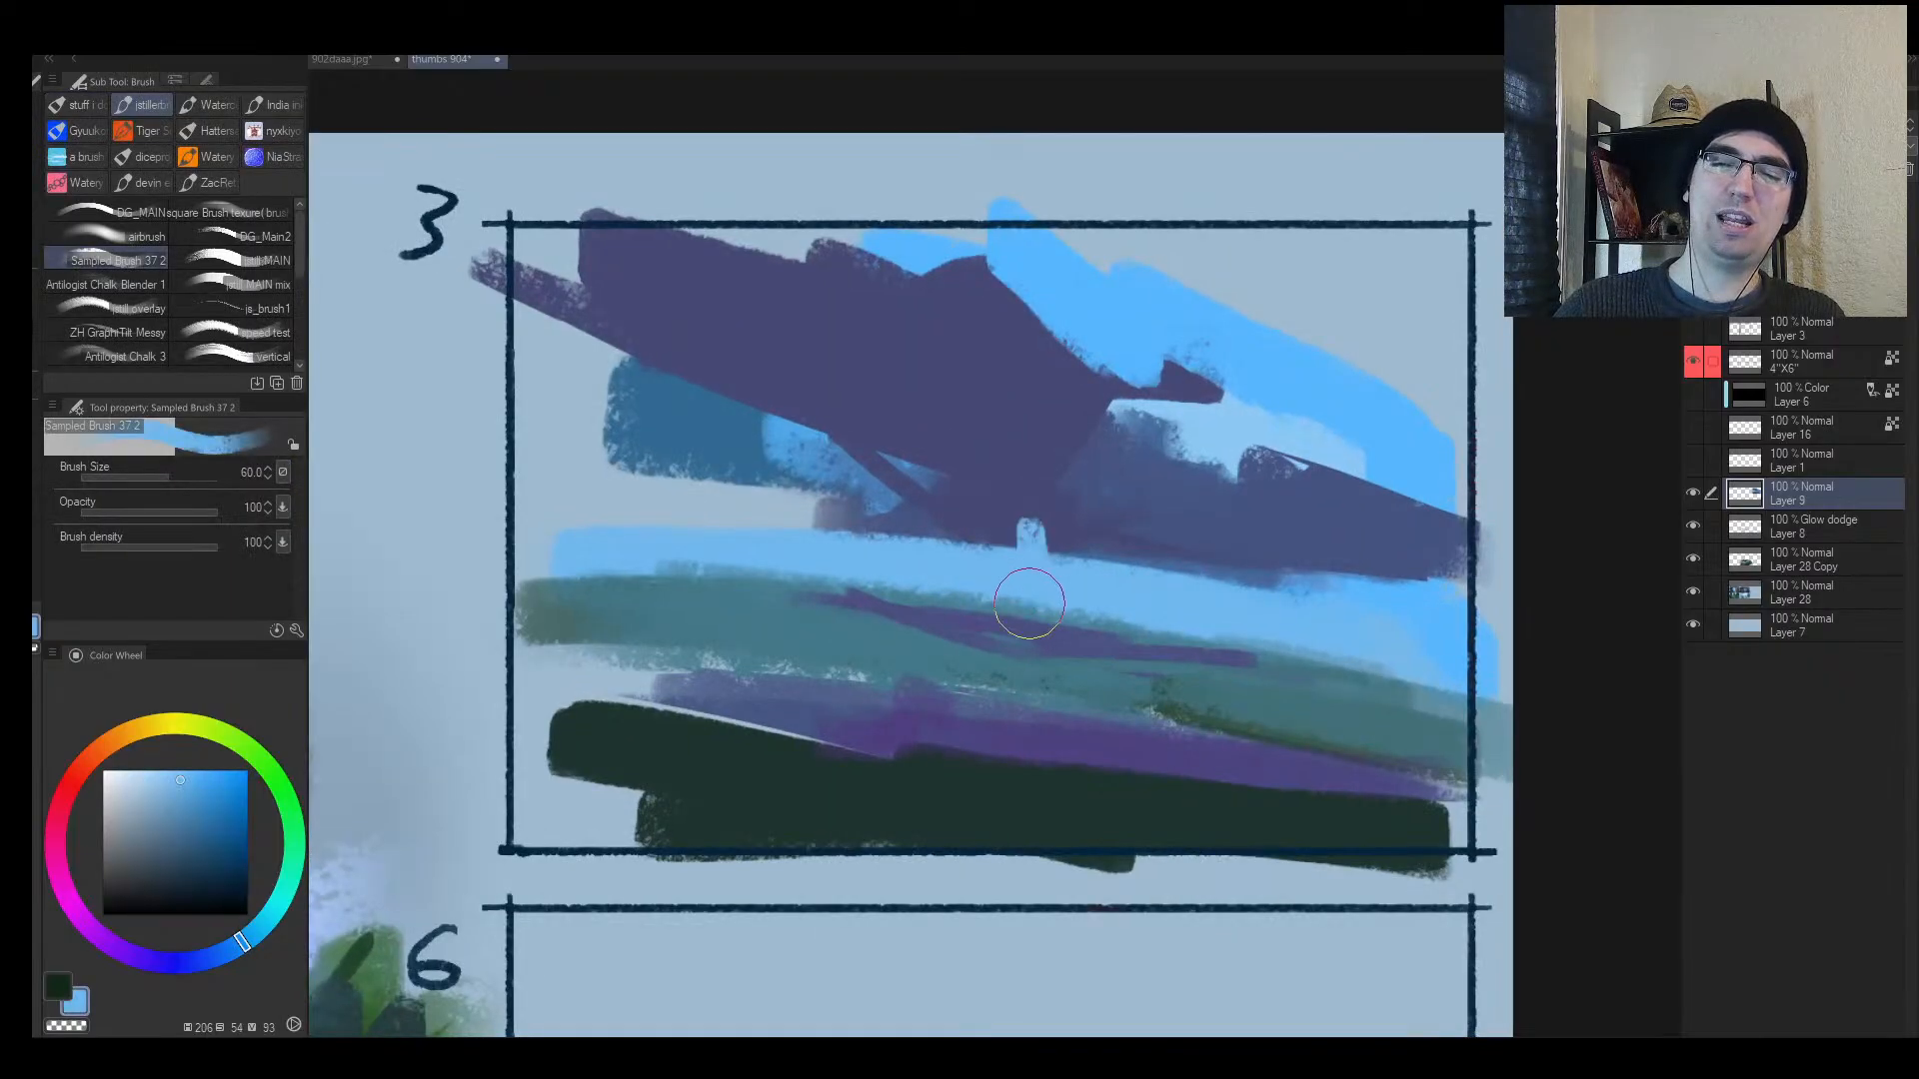
alt+click(1019, 628)
drag(784, 555, 788, 611)
key(bracketright)
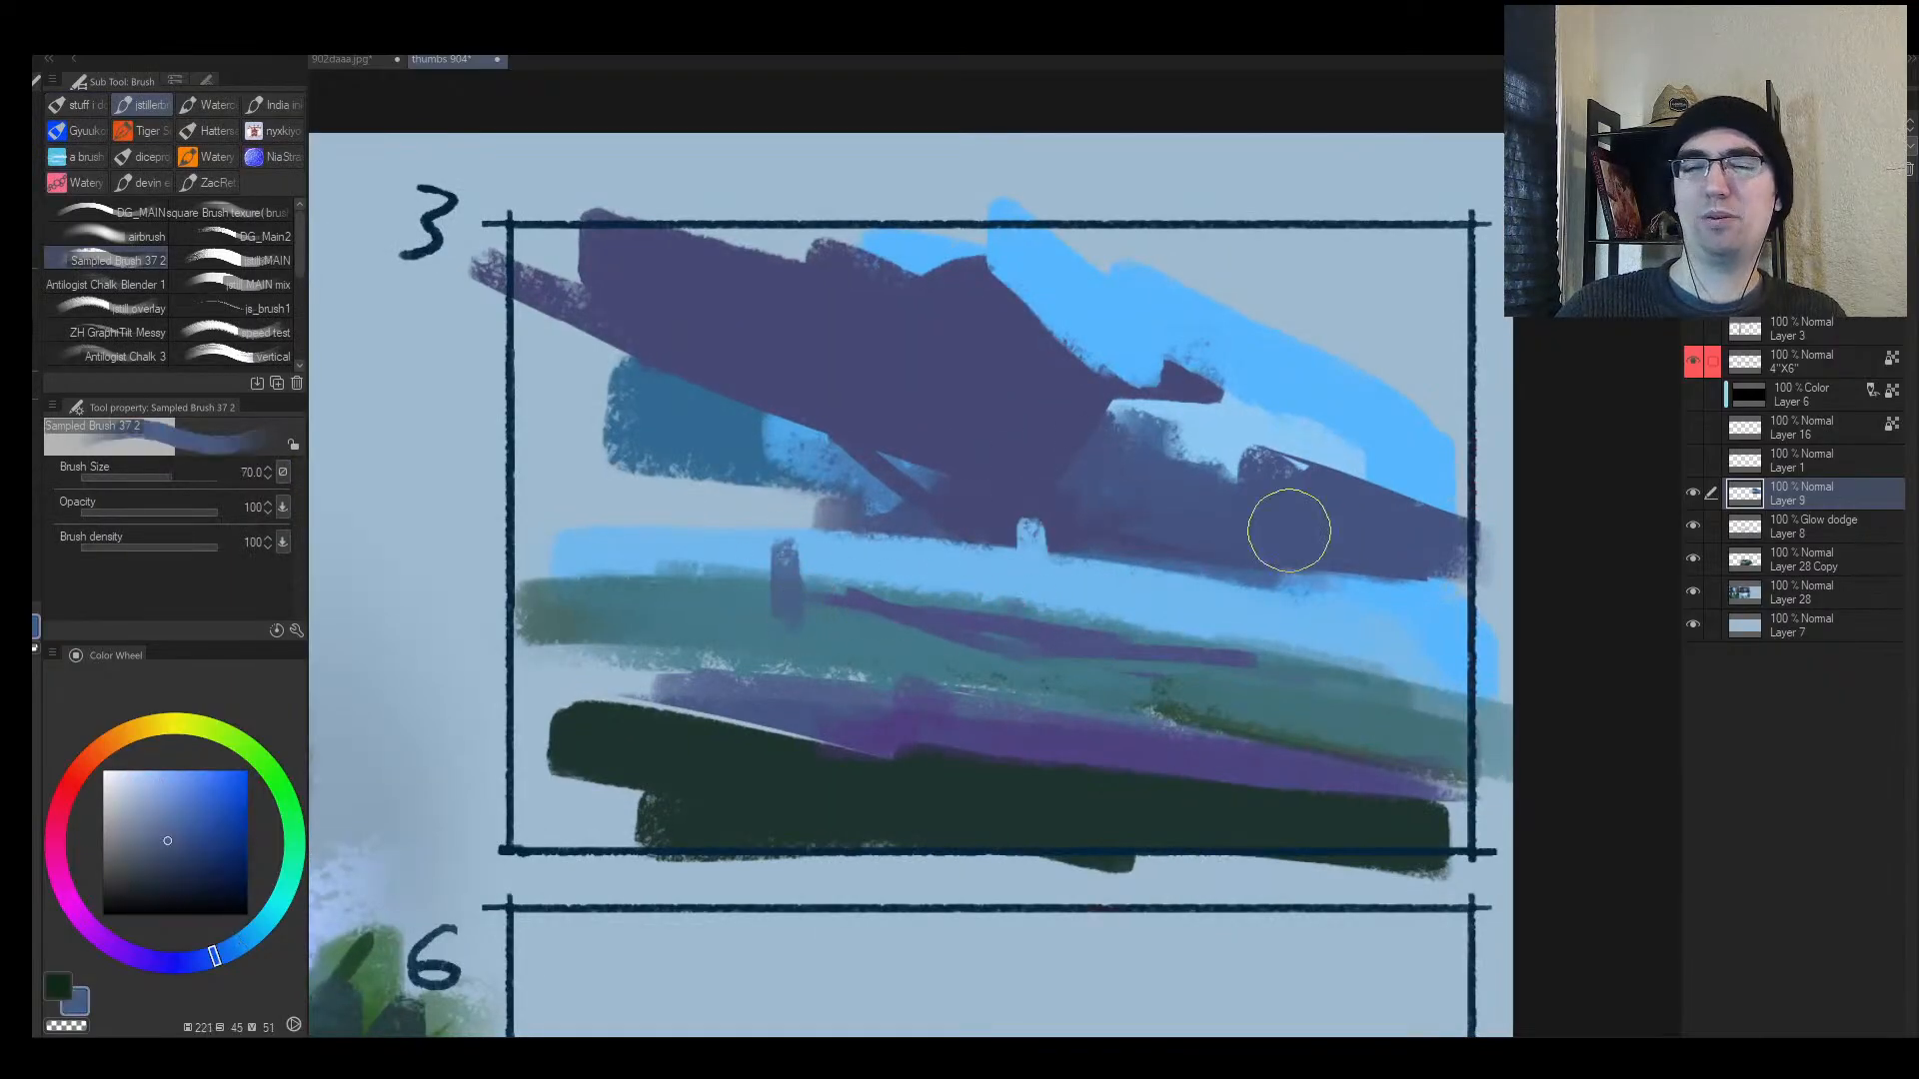
key(bracketright)
key(bracketright)
key(bracketright)
mouse_move(647, 549)
mouse_down()
mouse_move(628, 516)
mouse_move(643, 557)
mouse_move(707, 429)
mouse_move(676, 557)
mouse_up()
Step: Lasso a thin strip along the ground and fill it with purple
key(bracketleft)
key(m)
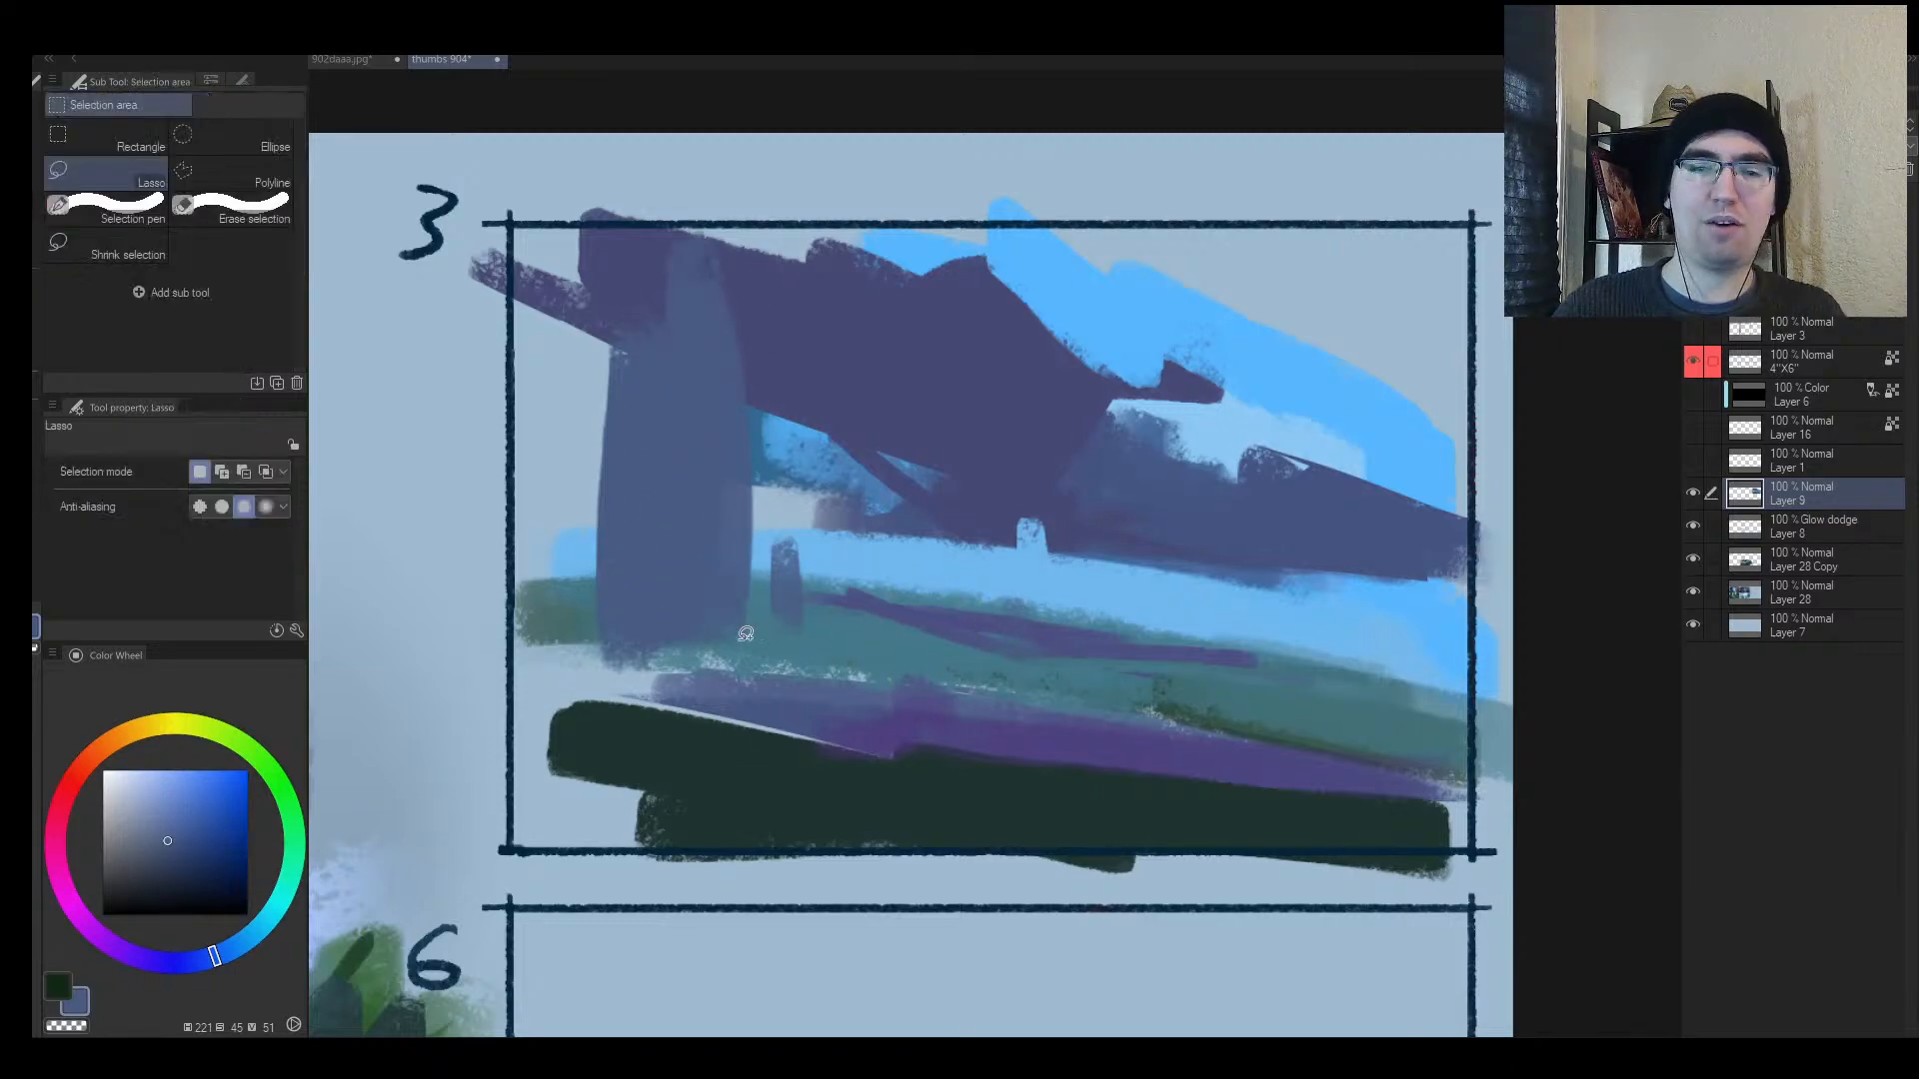
mouse_move(739, 649)
mouse_down()
mouse_move(960, 679)
mouse_move(861, 675)
mouse_up()
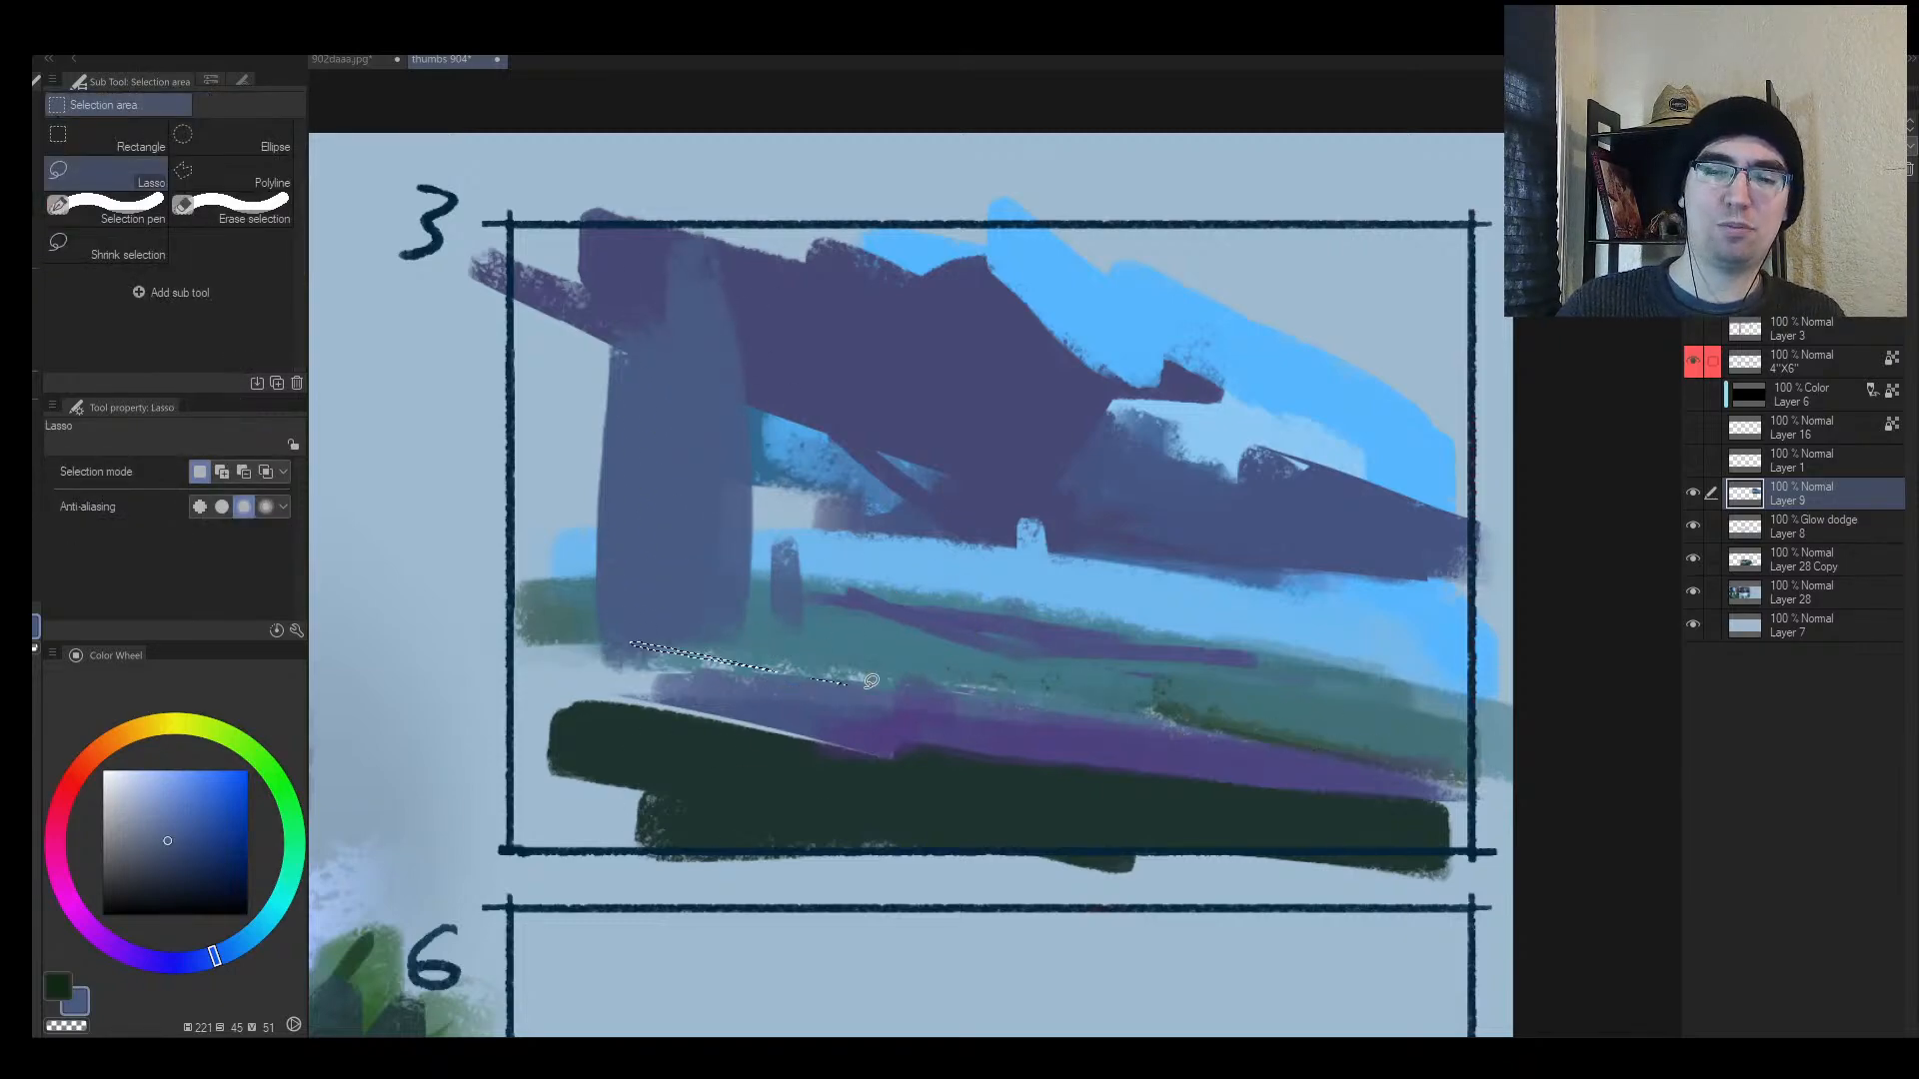
key(b)
alt+click(879, 710)
drag(715, 664, 1565, 791)
key(ctrl+d)
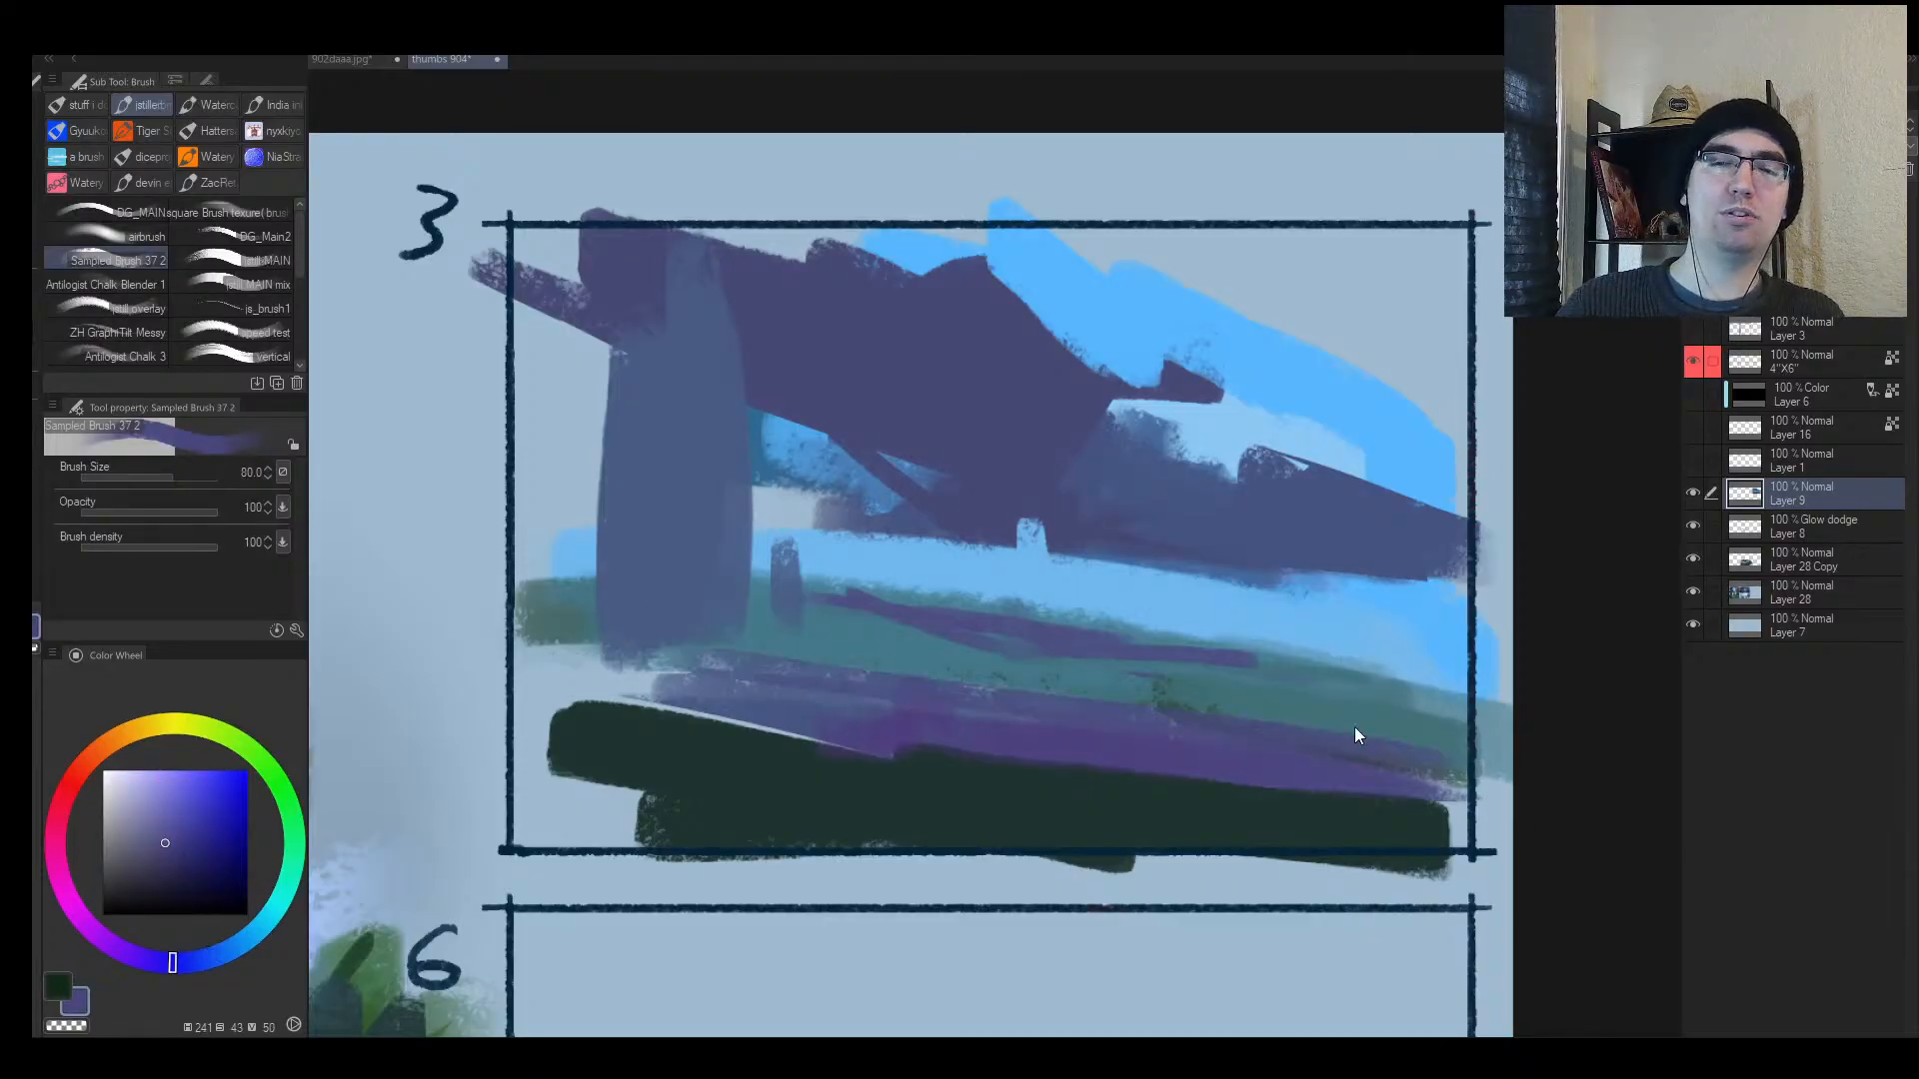
Step: Add a short purple stroke and paint a second vertical blue-grey column
key(h)
key(bracketleft)
key(bracketleft)
key(bracketleft)
key(bracketleft)
key(bracketleft)
key(bracketleft)
drag(1149, 602, 881, 657)
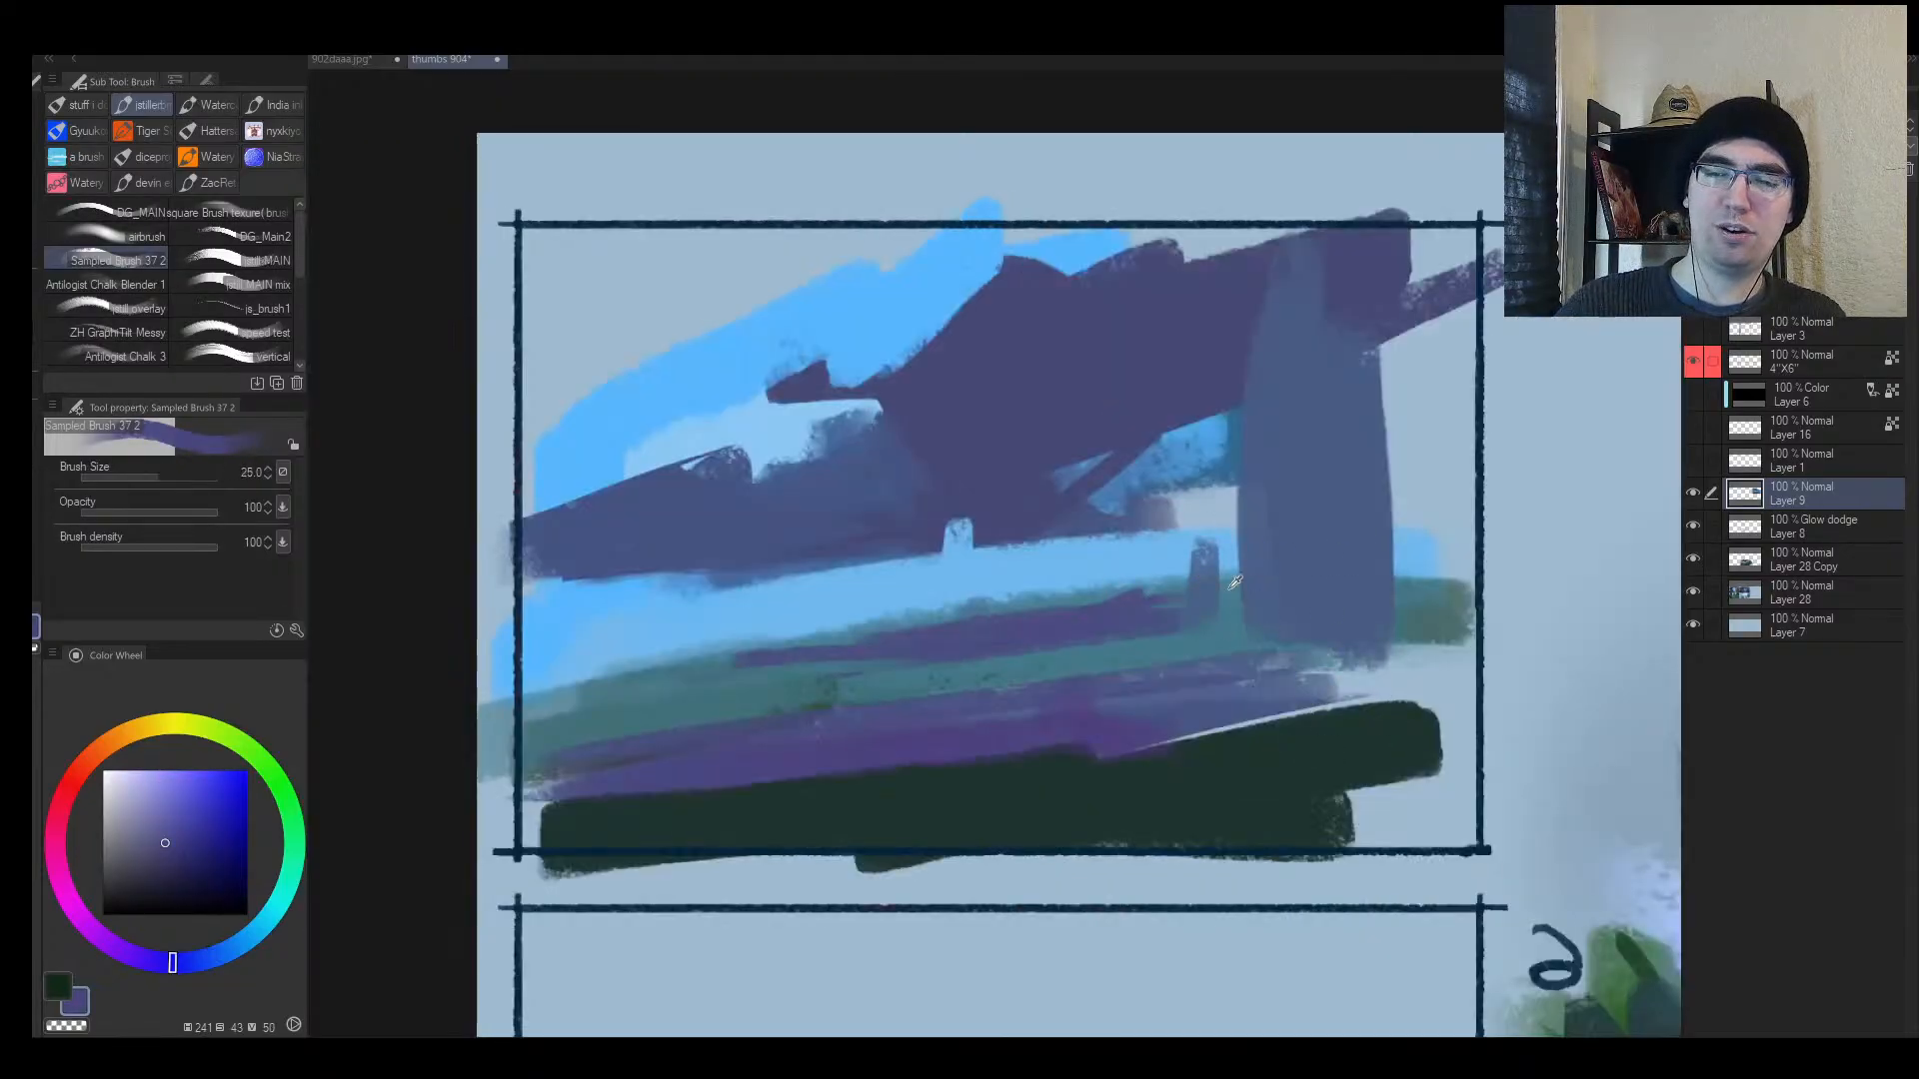
alt+click(1202, 582)
key(bracketright)
key(bracketright)
key(bracketright)
key(bracketright)
key(bracketright)
mouse_move(1192, 600)
mouse_down()
mouse_move(1192, 515)
mouse_move(1195, 540)
mouse_move(1155, 500)
mouse_move(1157, 422)
mouse_move(1211, 396)
mouse_up()
Step: Carve the arch opening near the pillar top with dark purple, then zoom out to review
alt+click(1137, 560)
key(bracketleft)
key(bracketleft)
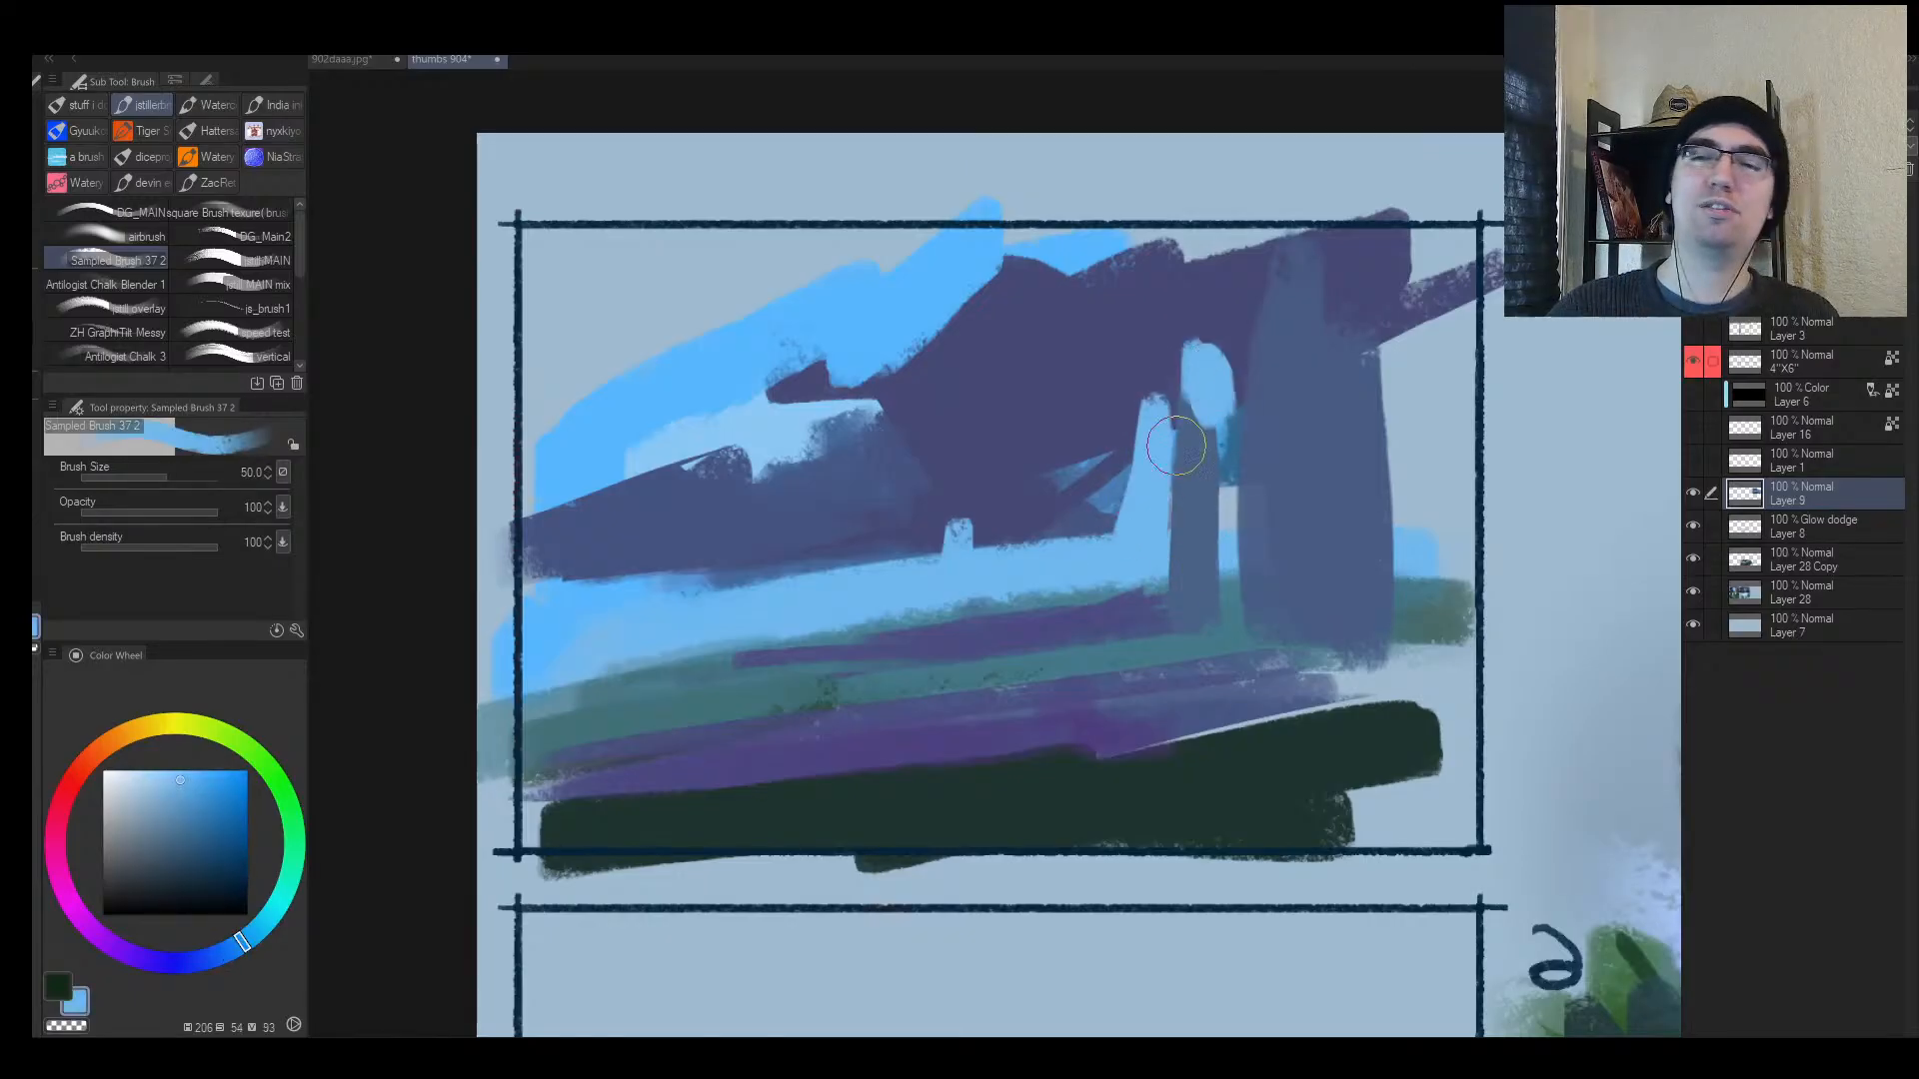
alt+click(1086, 435)
key(bracketright)
drag(1091, 468, 1169, 471)
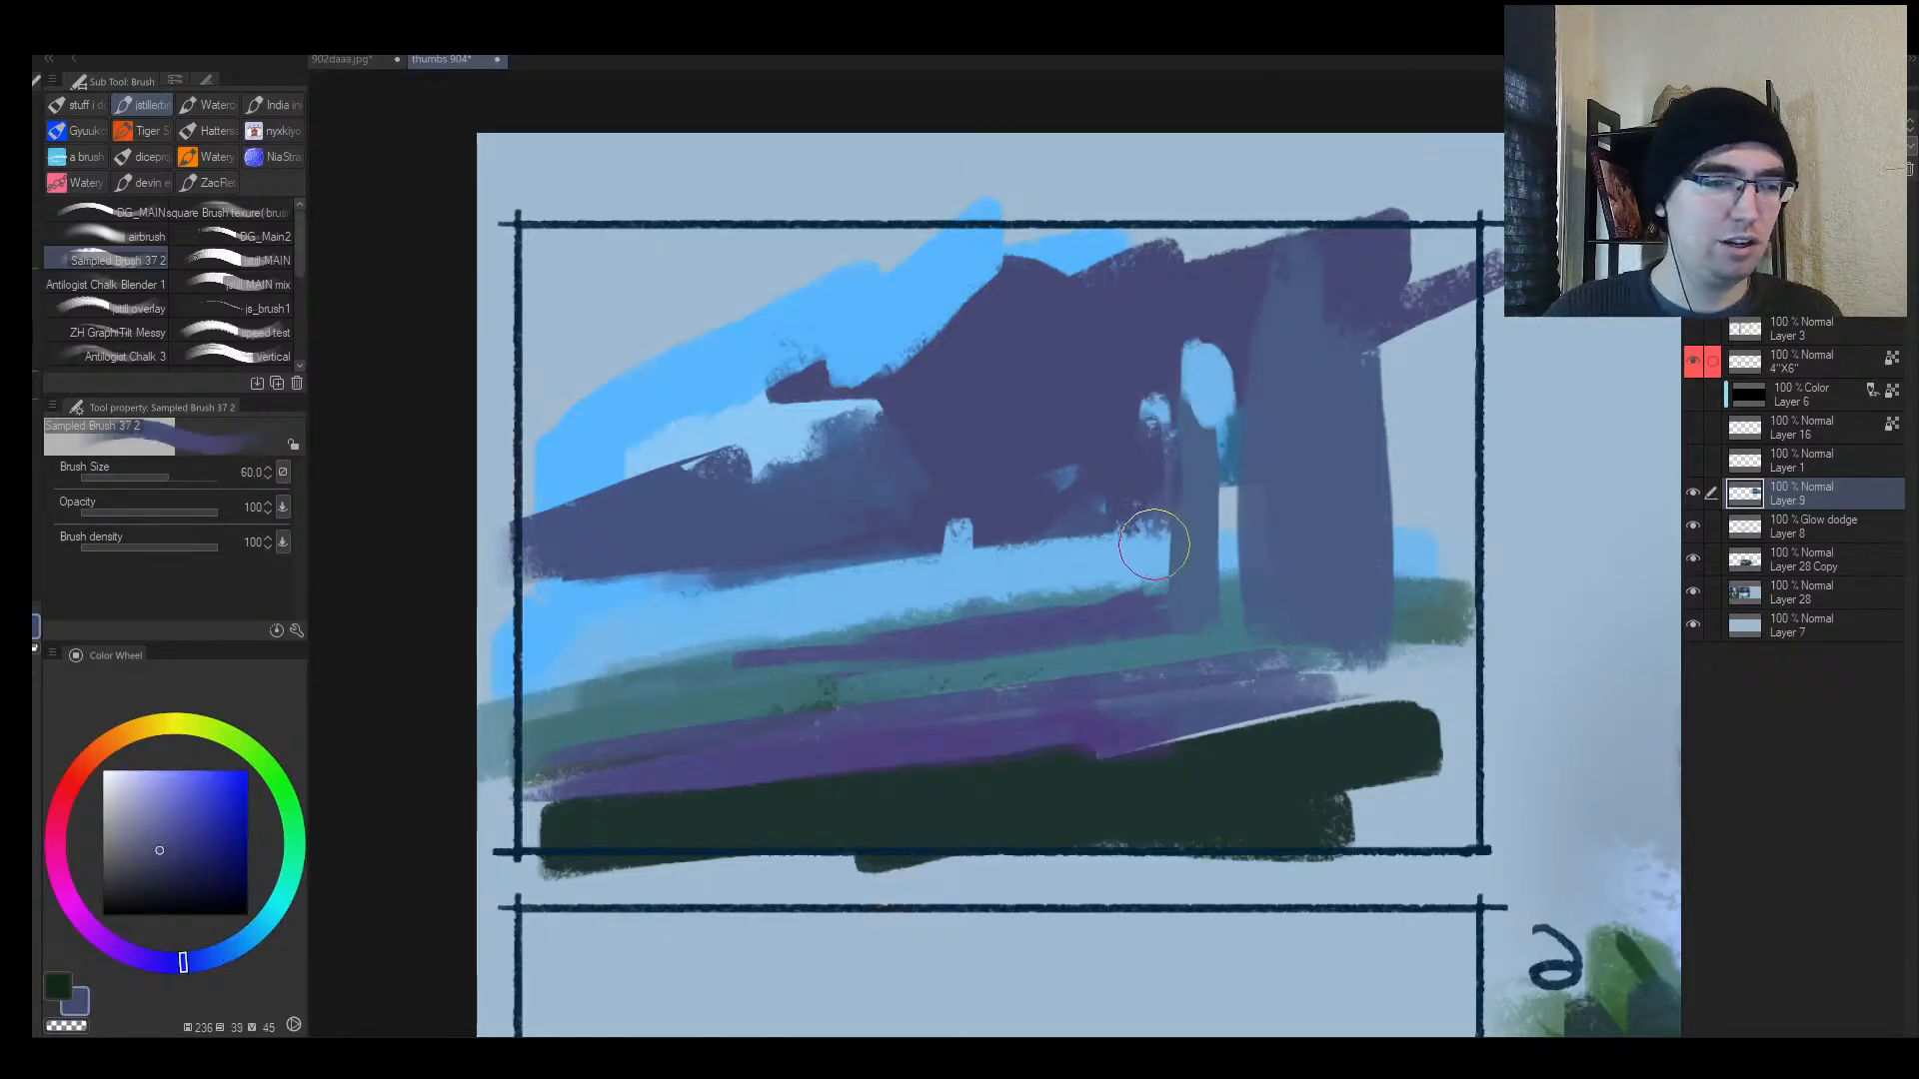
key(slash)
mouse_move(1069, 602)
mouse_down()
mouse_move(1027, 650)
mouse_move(1100, 604)
mouse_up()
key(h)
drag(1148, 540, 1173, 470)
Step: Zoom in on the ground area and mix a light cream yellow from the sampled blue-violet
key(b)
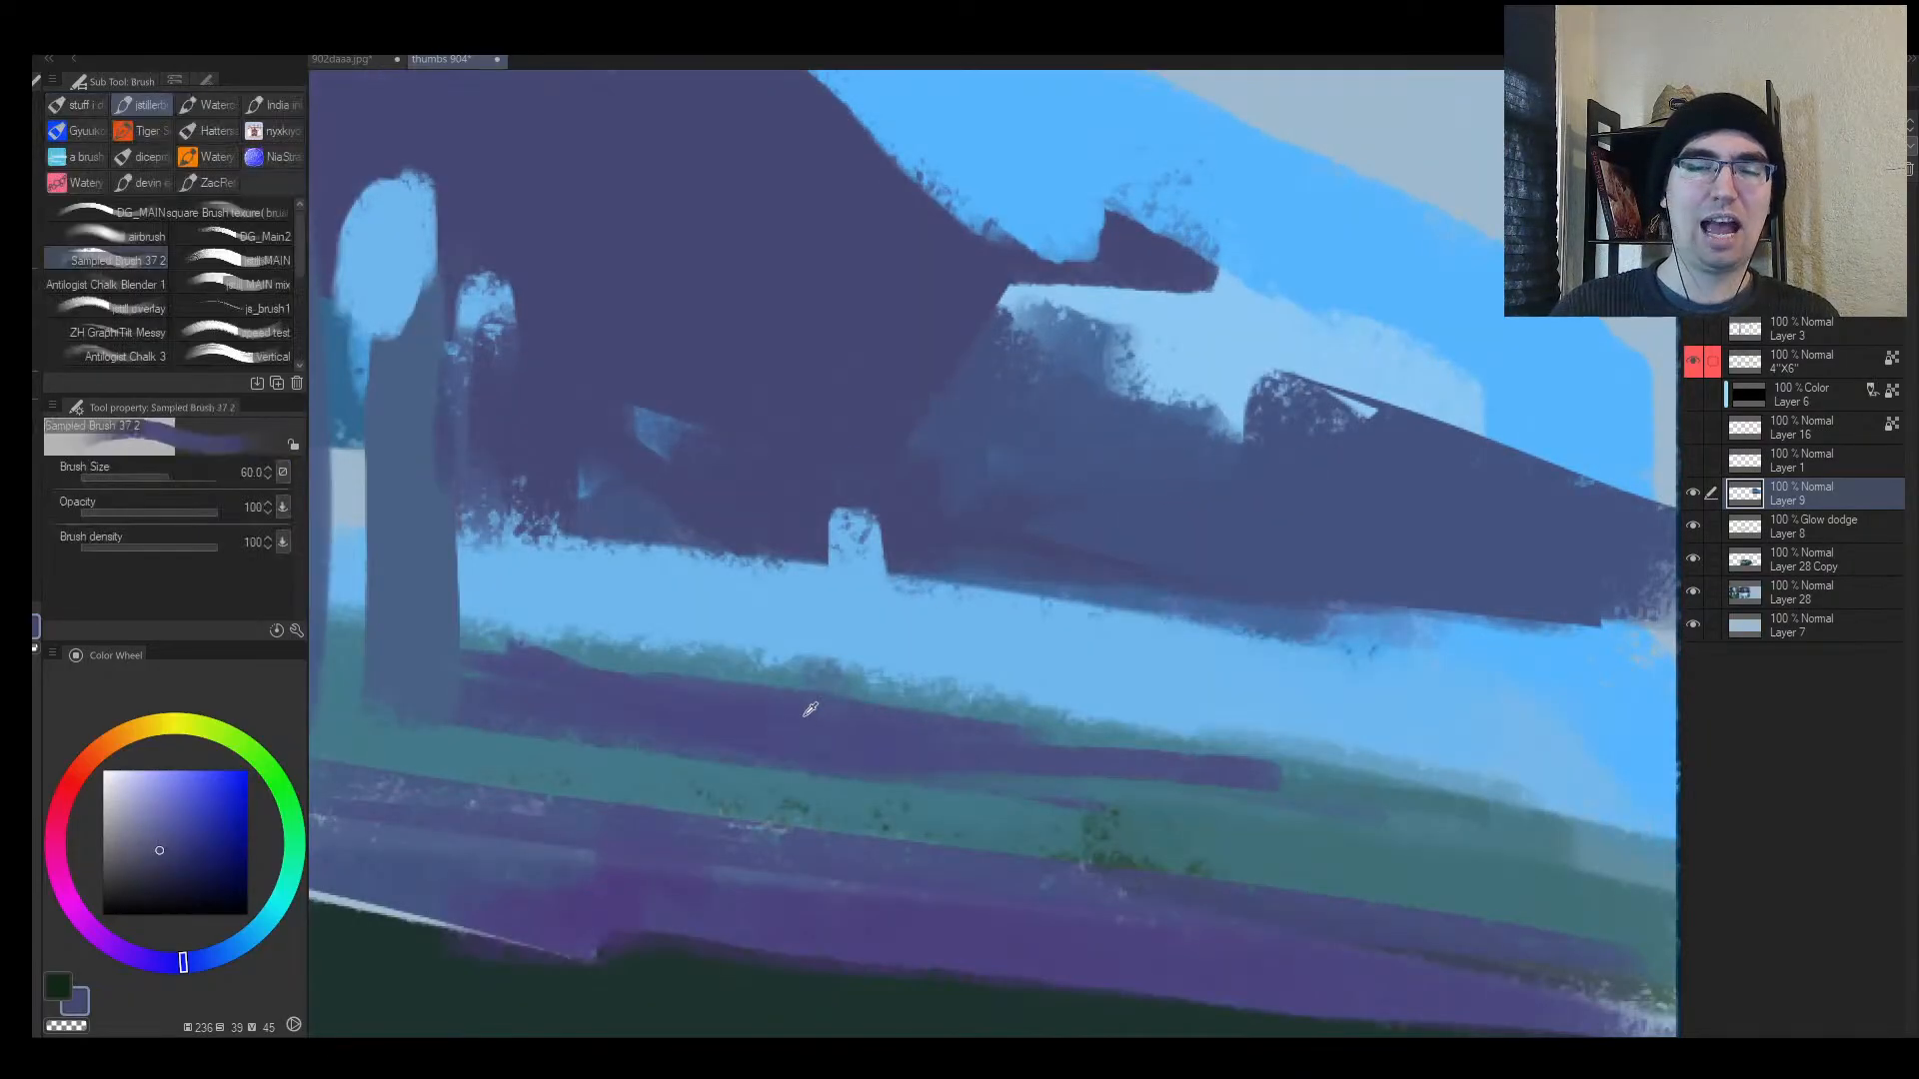
alt+click(809, 710)
key(slash)
click(776, 790)
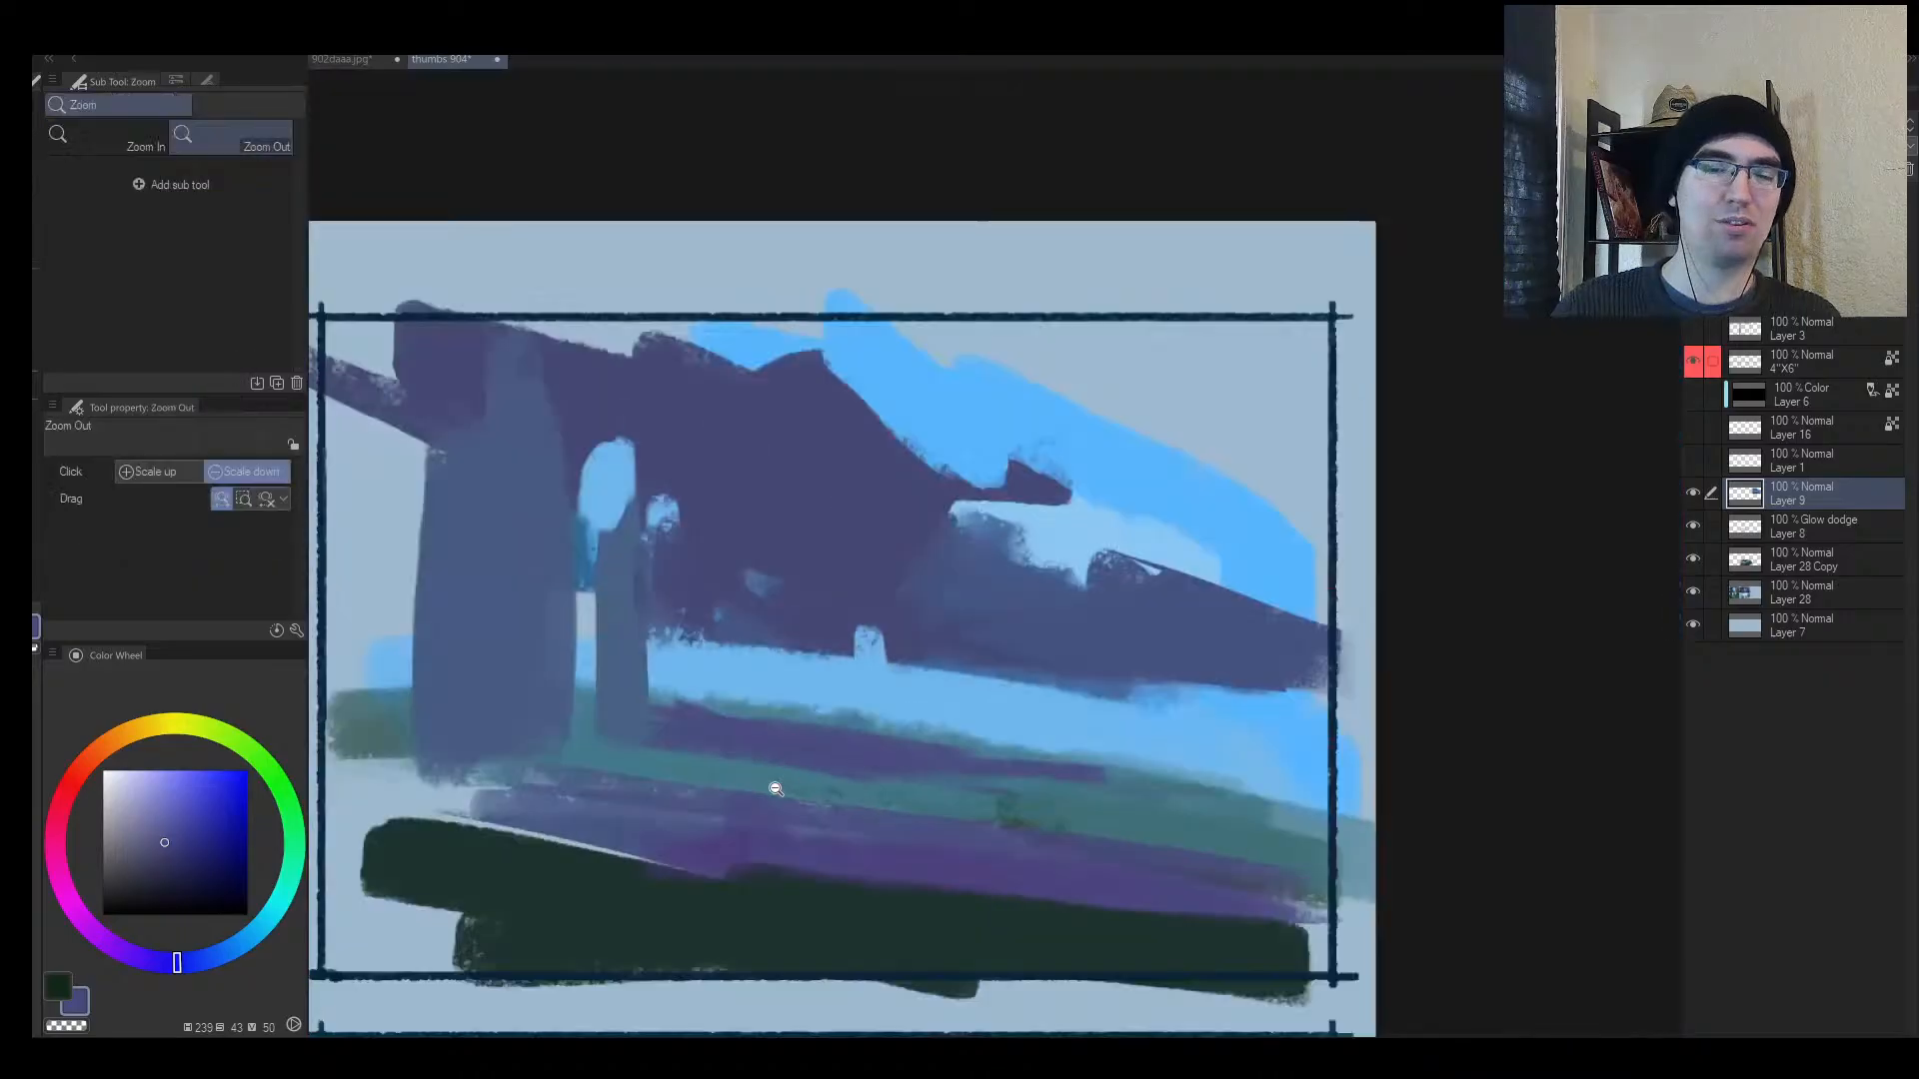
mouse_move(775, 789)
mouse_down()
mouse_move(796, 763)
mouse_move(906, 733)
mouse_up()
alt+click(798, 659)
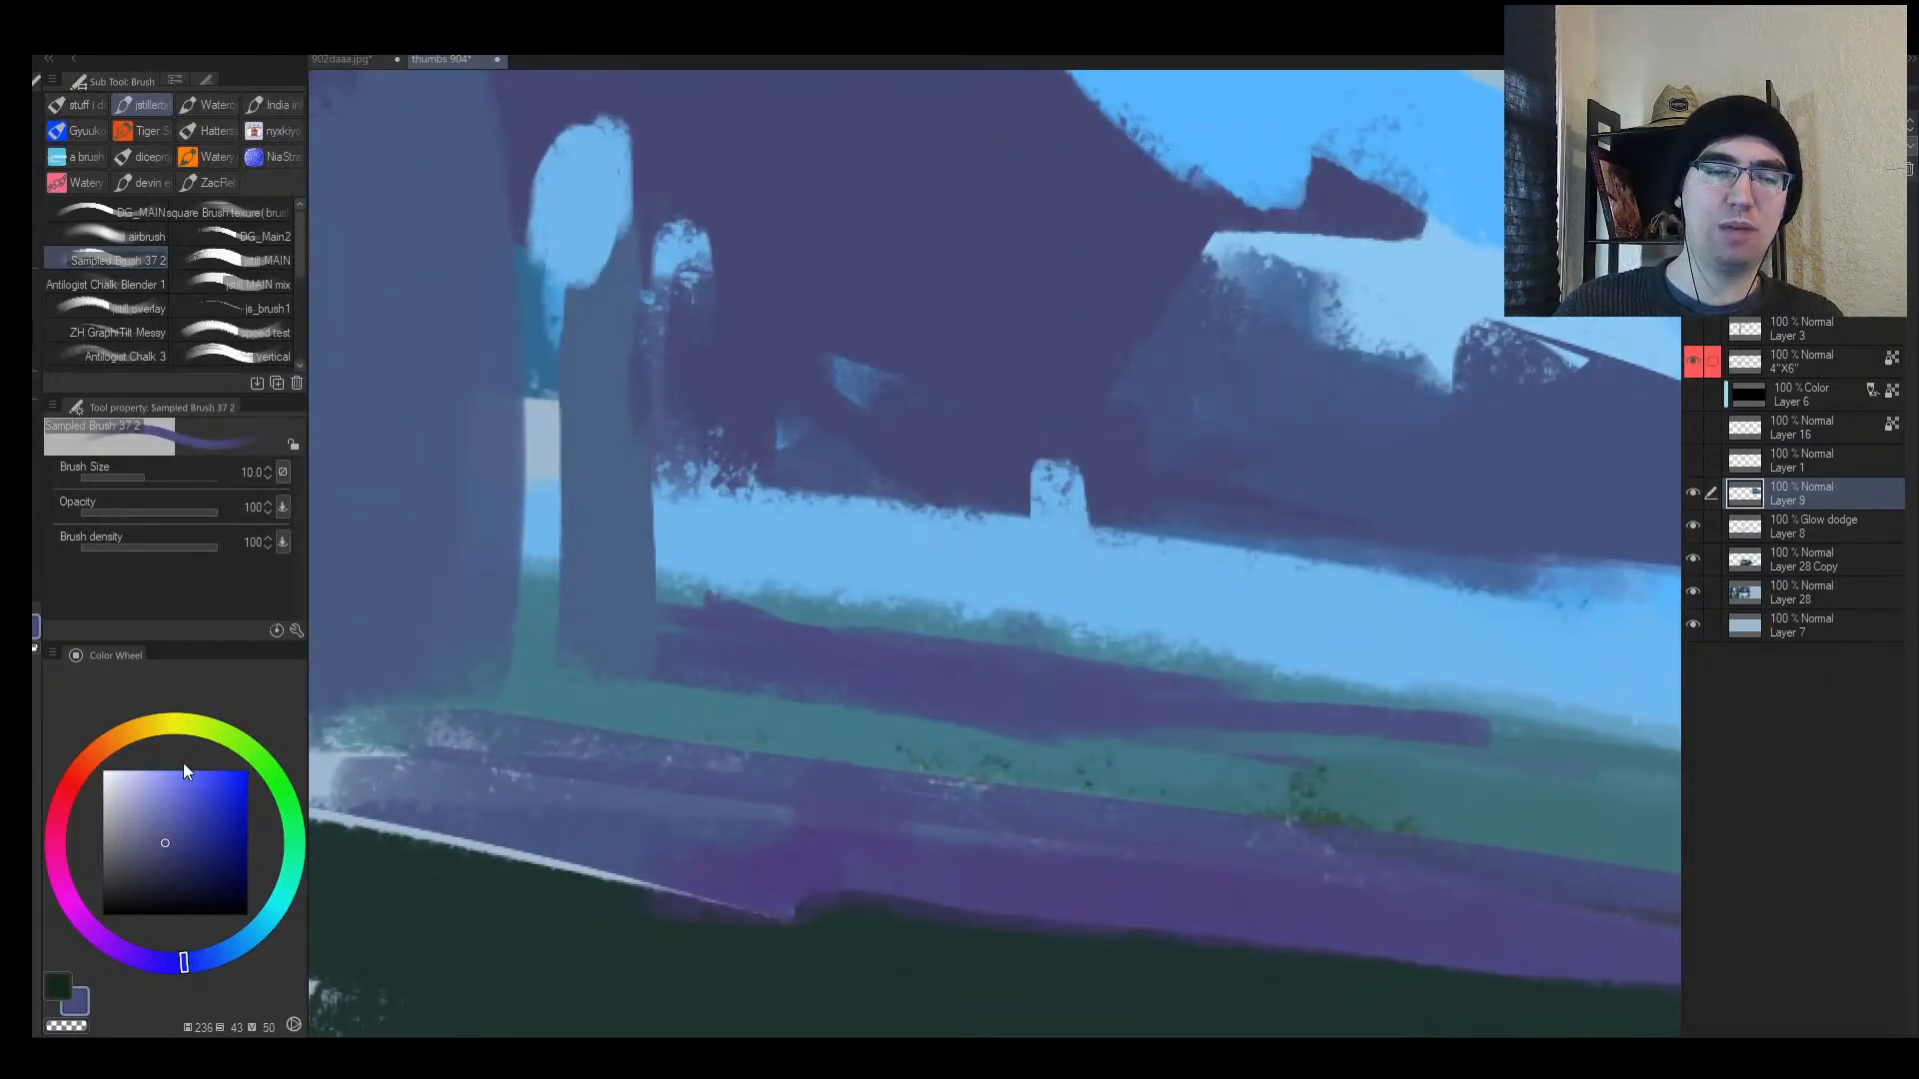
click(162, 725)
click(136, 790)
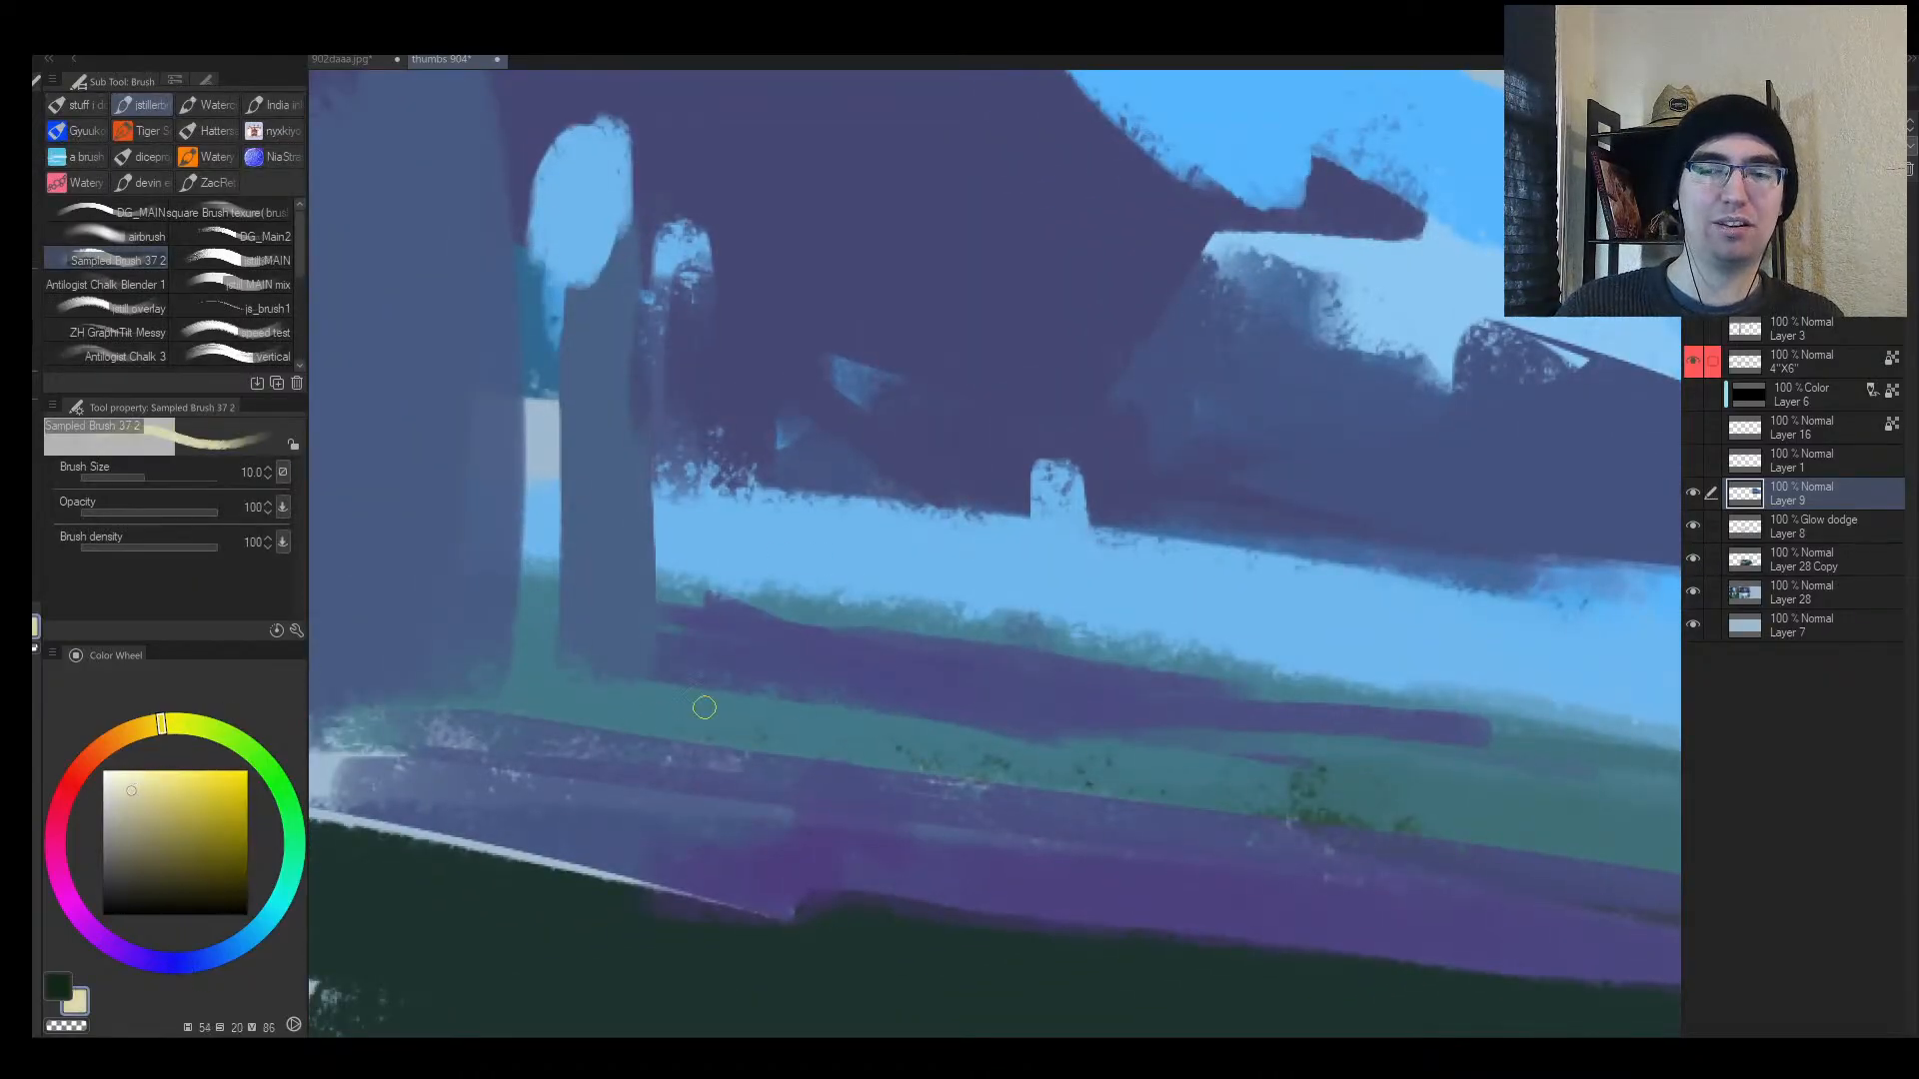
alt+click(849, 670)
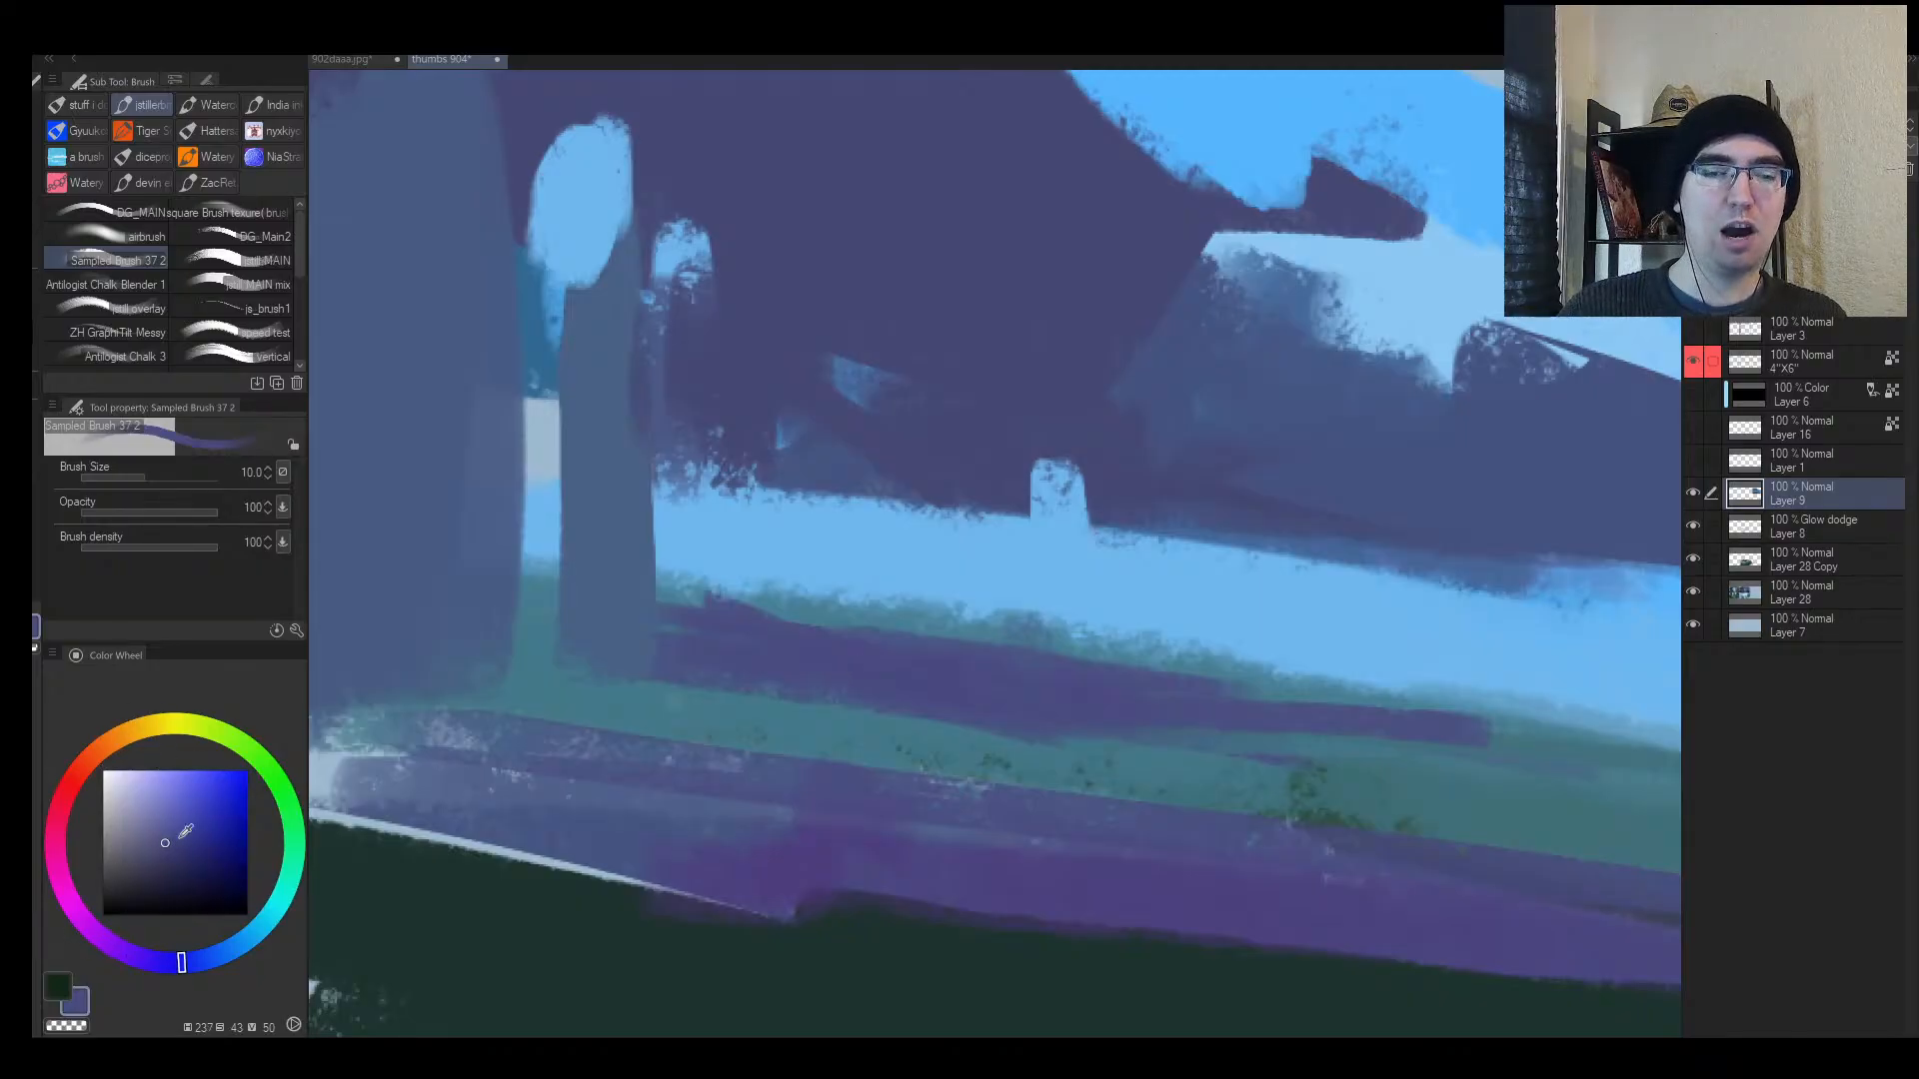
click(178, 729)
Step: Paint a long light-cream highlight line across frame 3's ground with an enlarged brush
drag(143, 812, 137, 790)
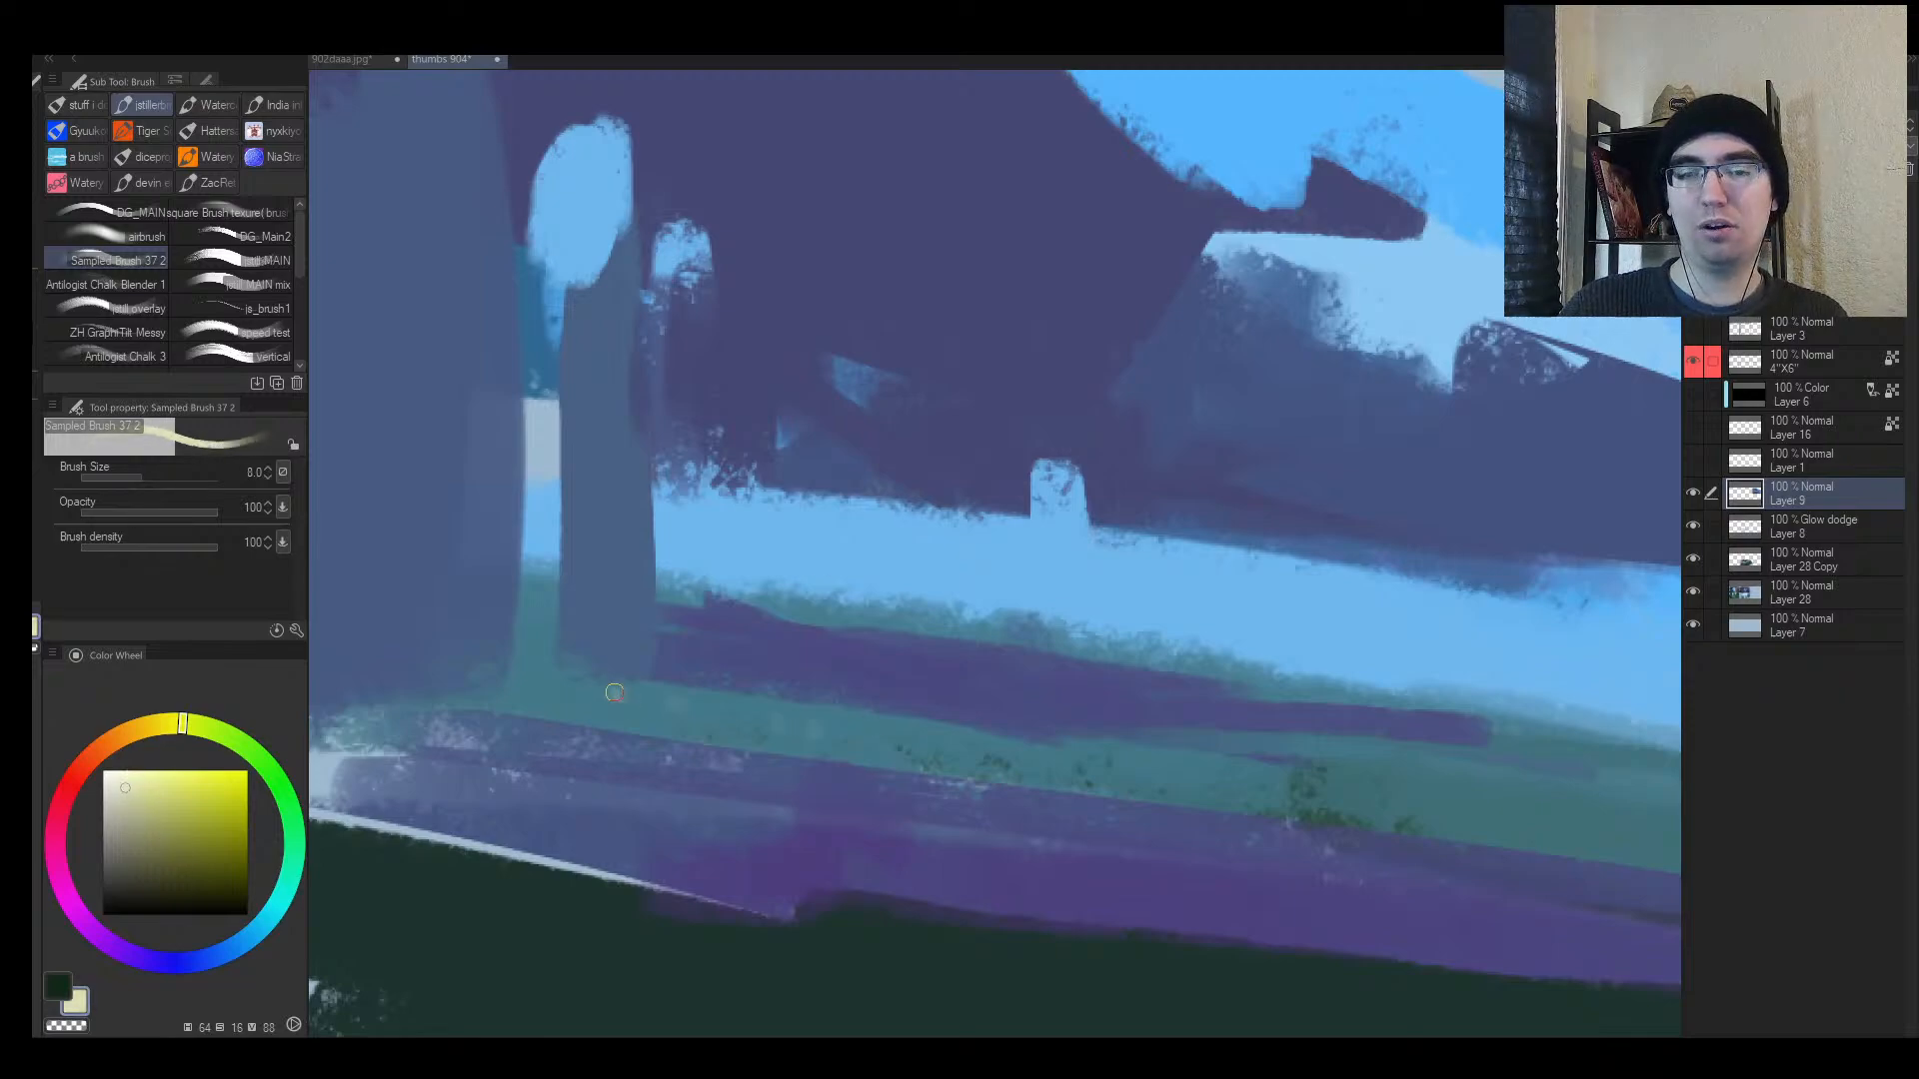
drag(535, 678, 1239, 785)
key(bracketright)
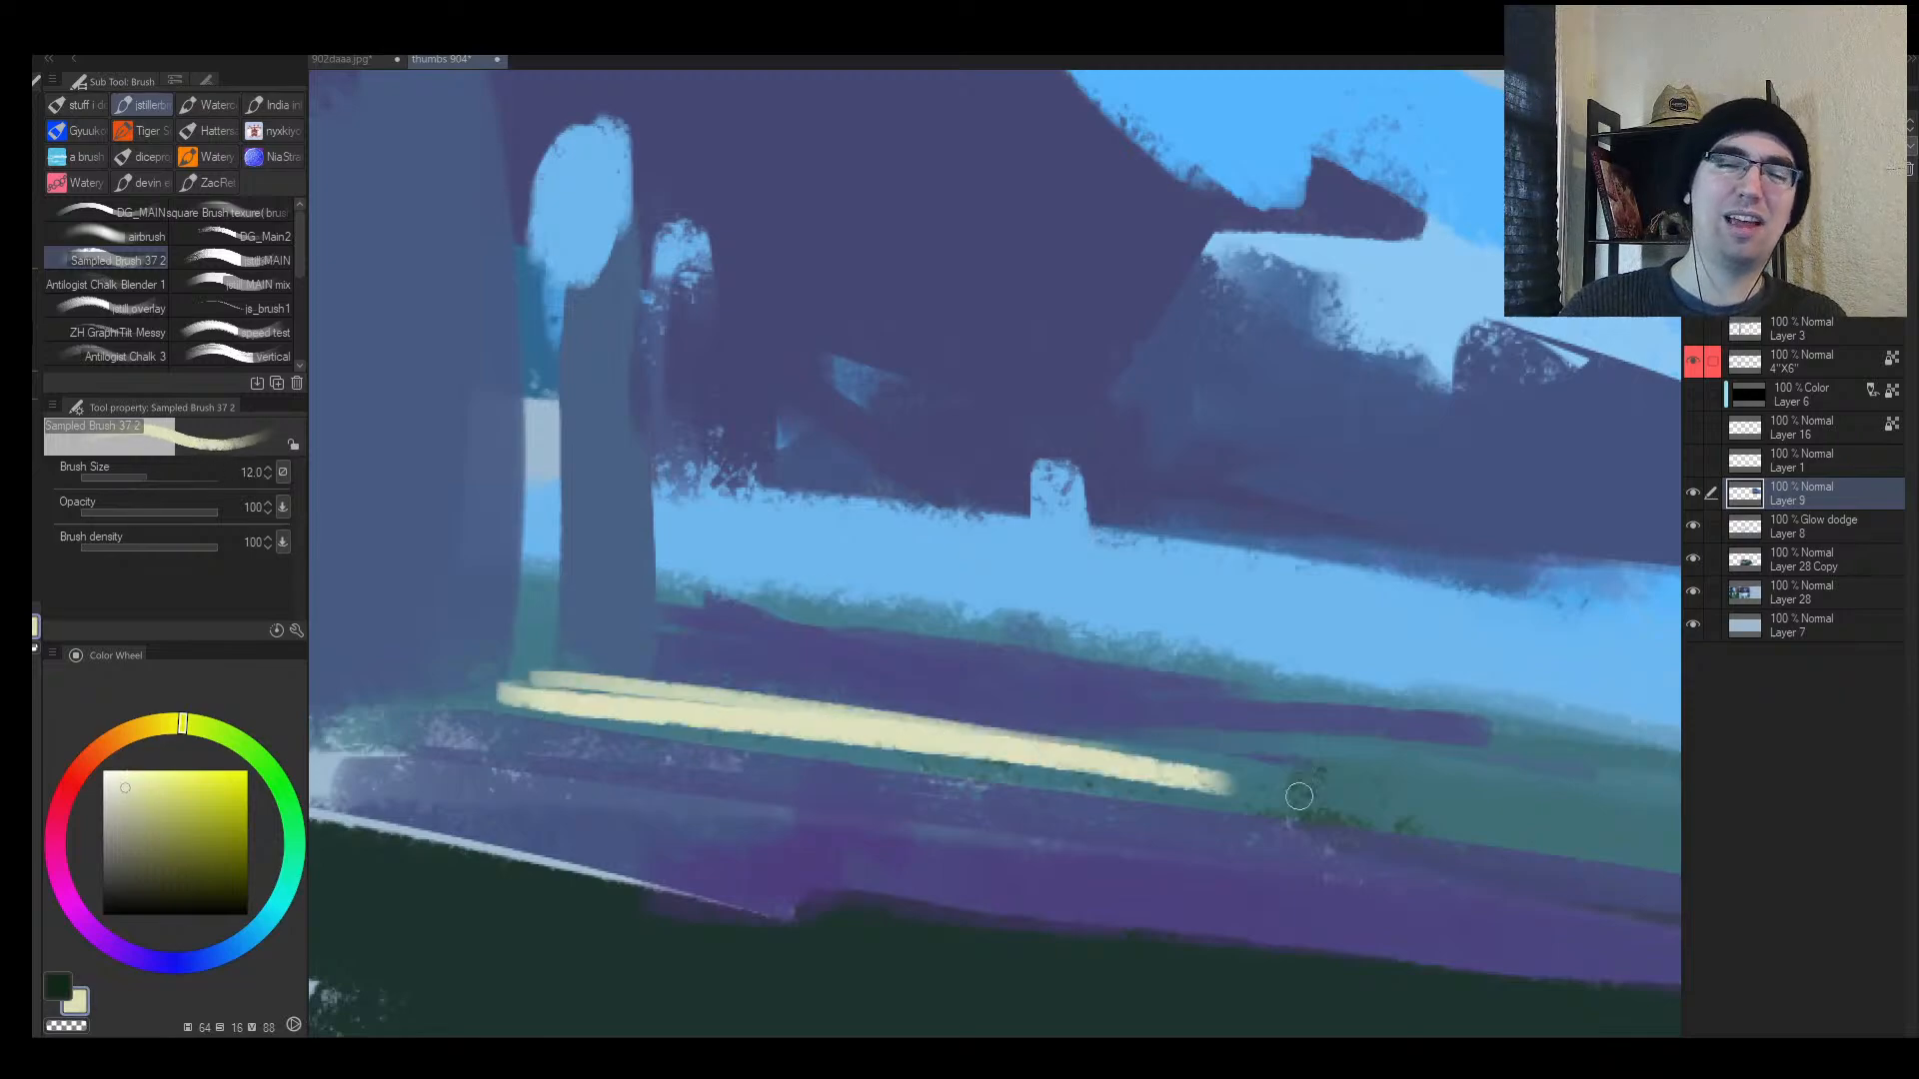
key(bracketright)
key(bracketright)
mouse_move(1045, 756)
mouse_down()
mouse_move(1478, 741)
mouse_move(714, 742)
mouse_up()
drag(714, 741, 1514, 803)
Step: Flip and zoom out to check the thumbnail, sampling purple-blue and the pale yellow
key(h)
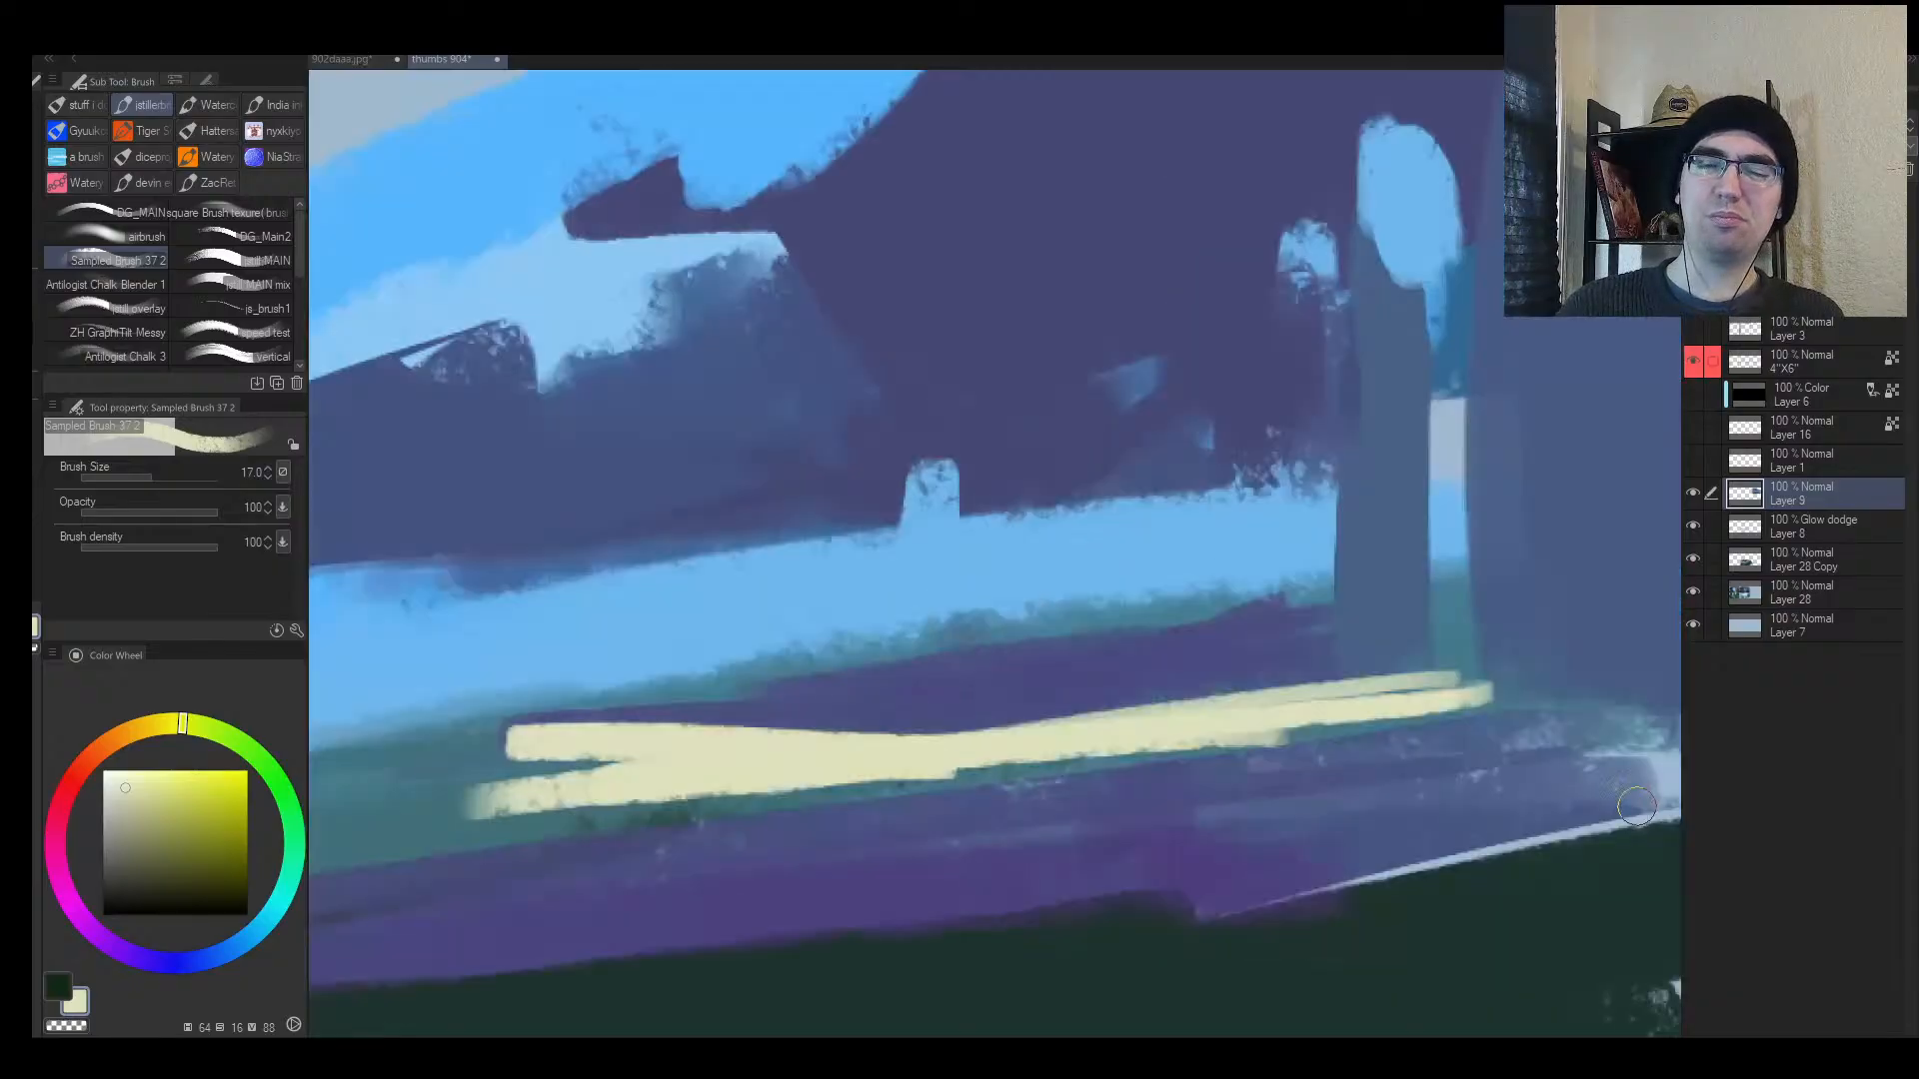
key(alt+space)
mouse_move(1161, 669)
mouse_down()
mouse_move(1100, 672)
mouse_move(1118, 633)
mouse_up()
alt+click(1082, 662)
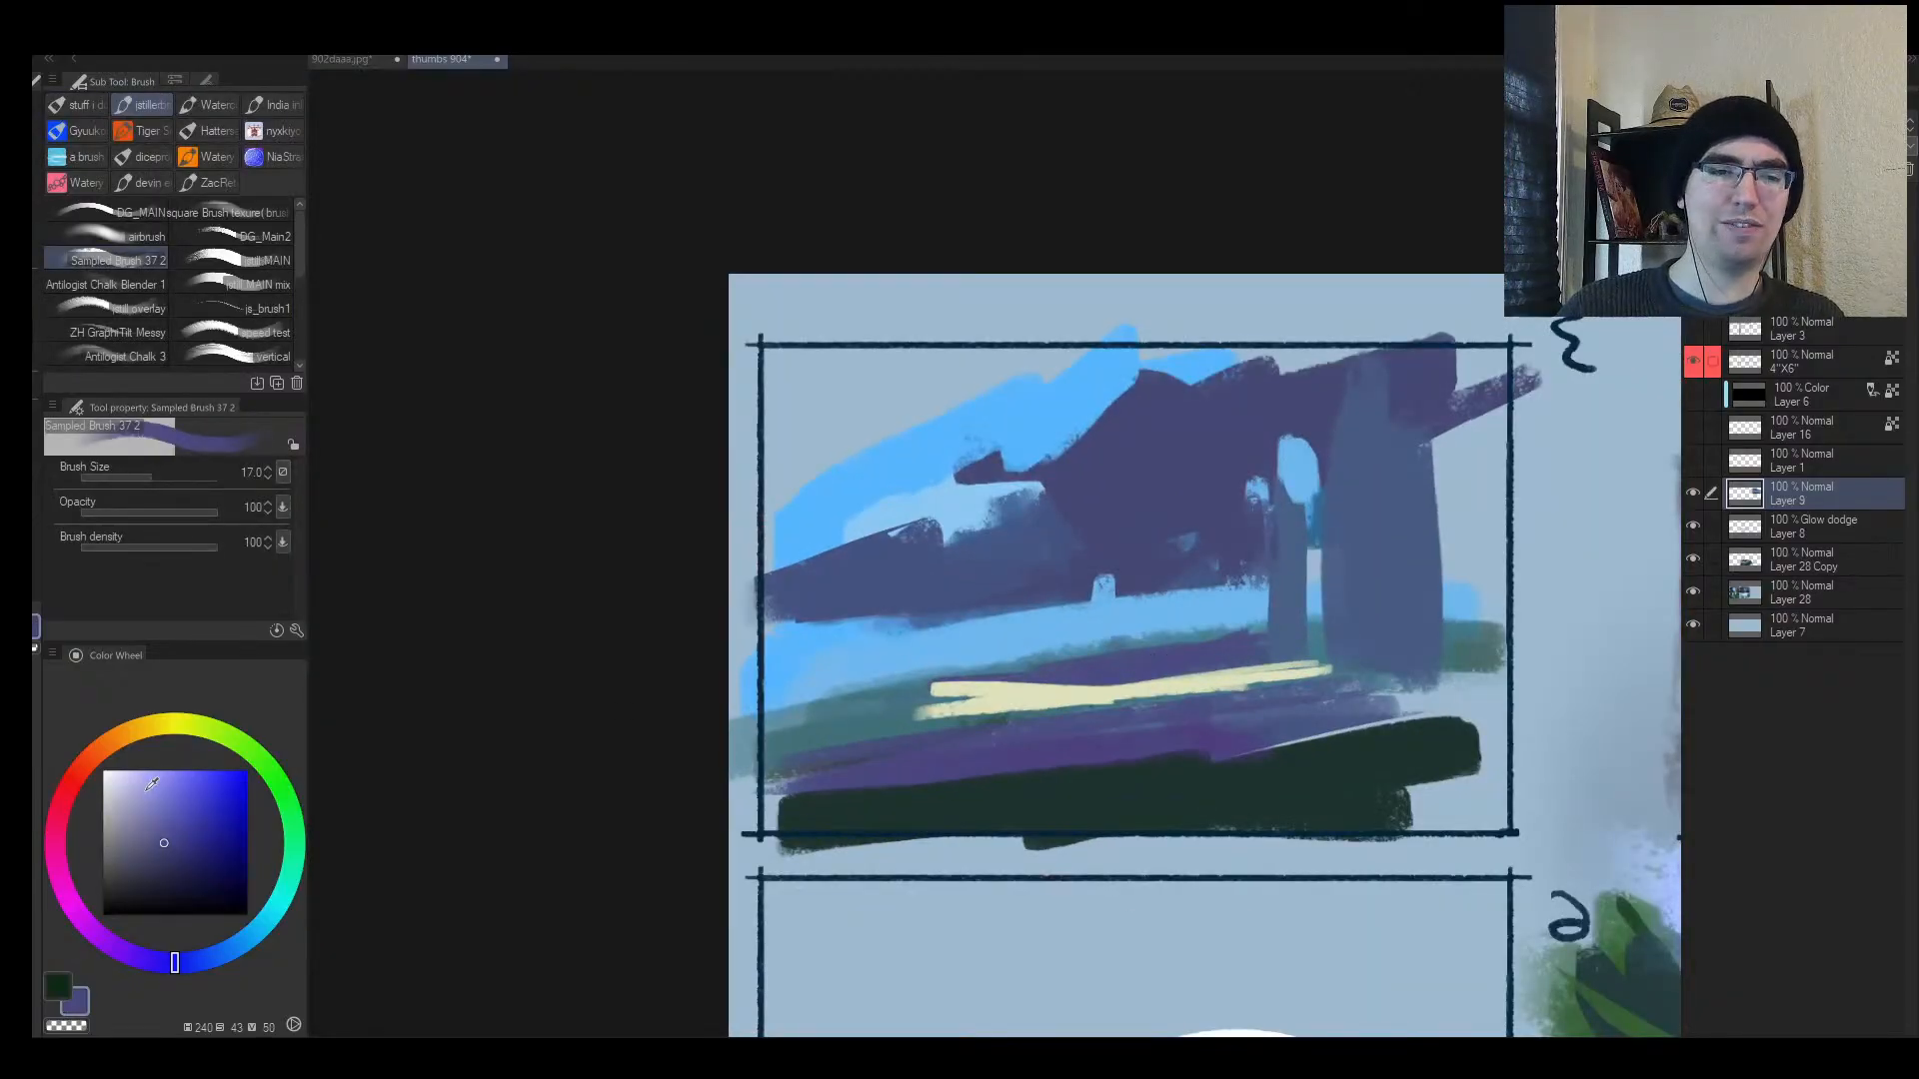
key(alt+space)
alt+click(923, 715)
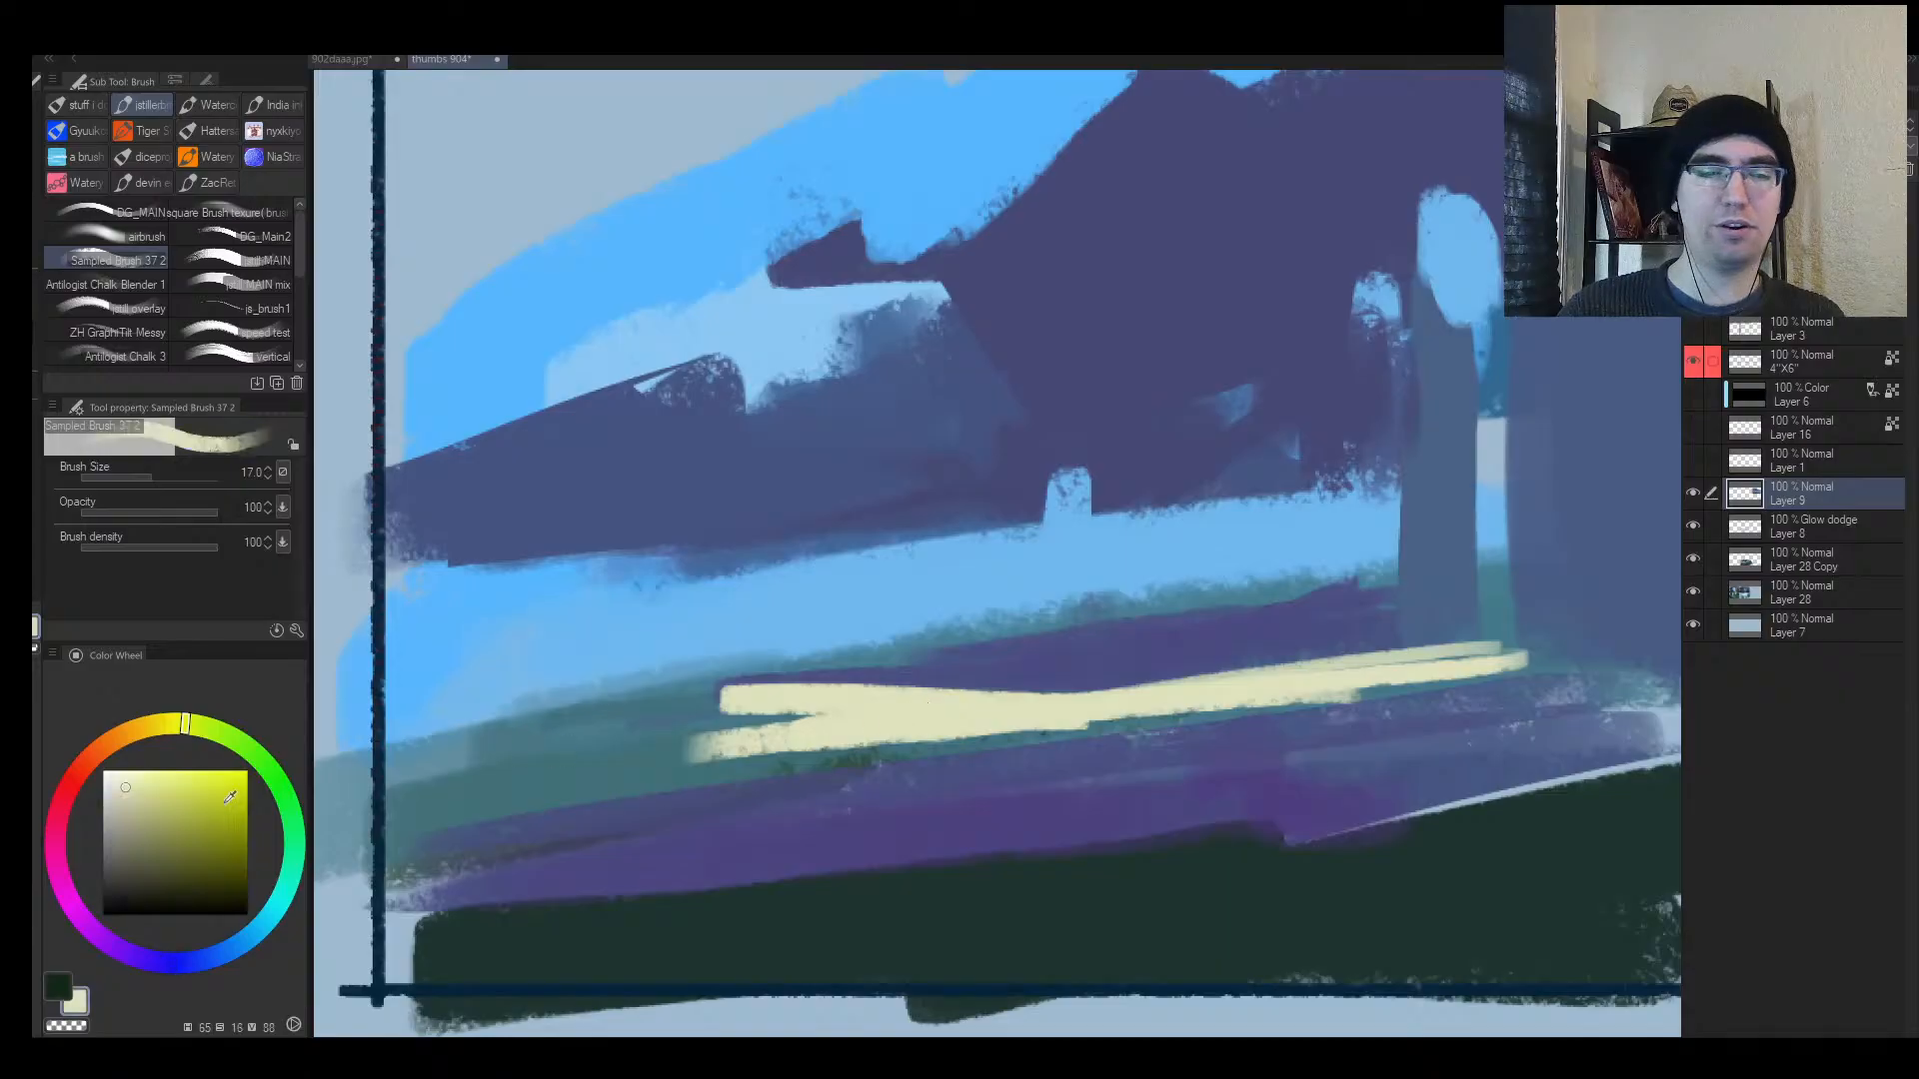
Step: Lighten the cream slightly and paint it over the yellow streak, extending it left
drag(118, 790, 110, 782)
drag(999, 731, 568, 768)
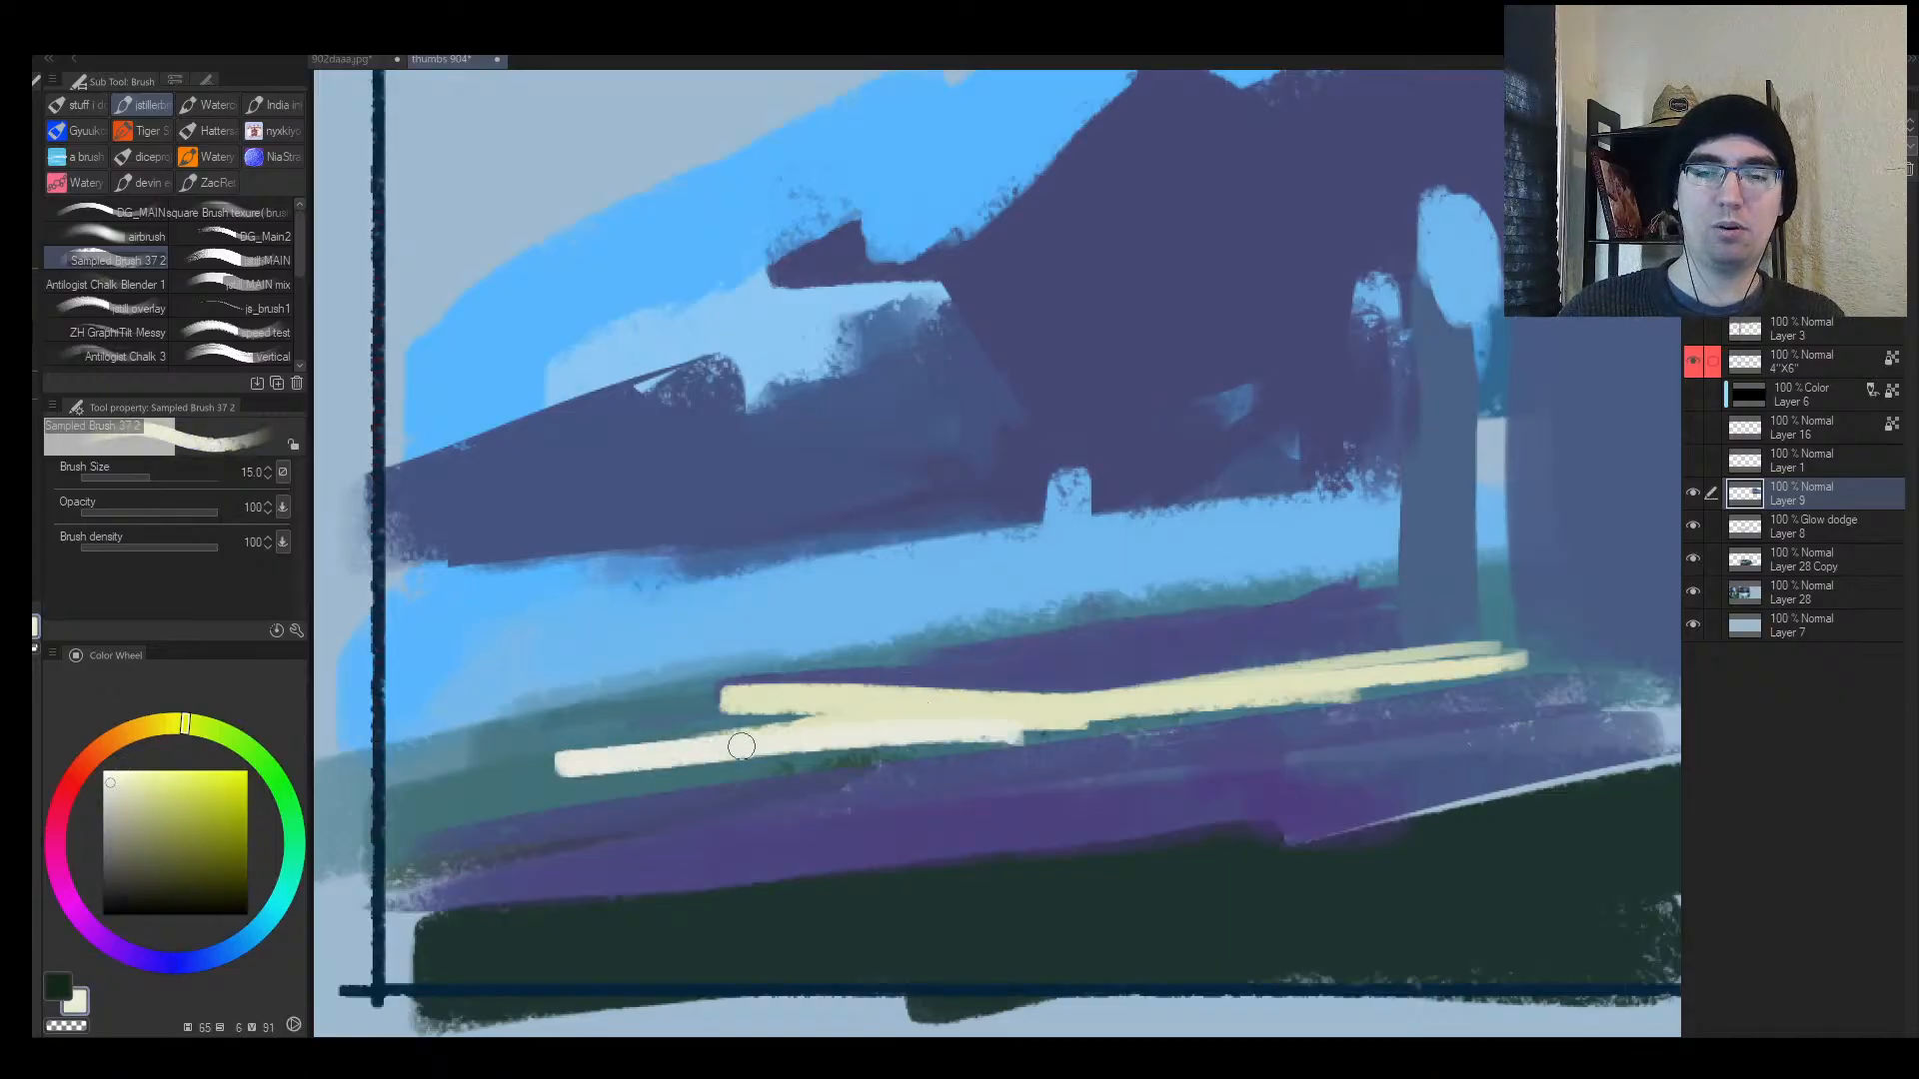
key(])
mouse_move(741, 745)
mouse_down()
mouse_move(1009, 713)
mouse_move(604, 759)
mouse_up()
mouse_move(499, 795)
mouse_down()
mouse_move(969, 739)
mouse_move(1408, 650)
mouse_up()
key(])
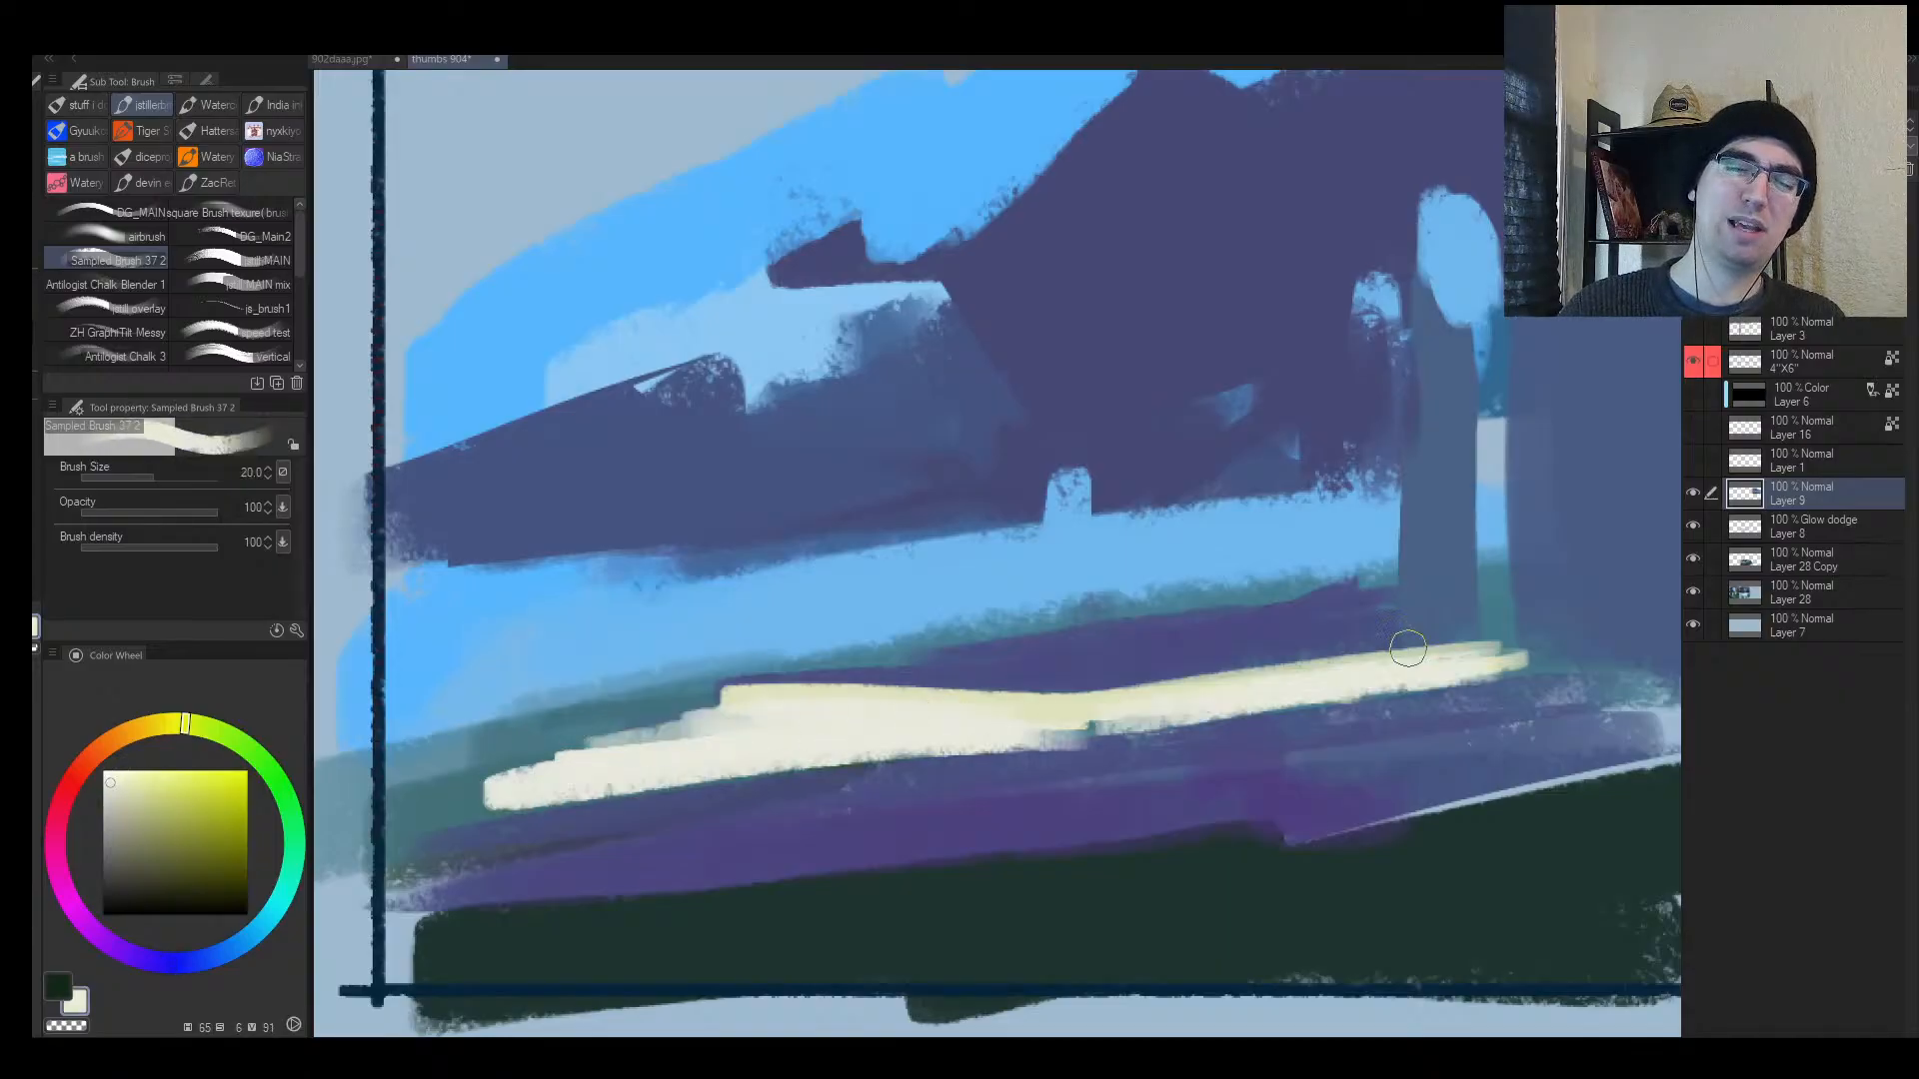
Step: Lasso thin slivers beside the cream streak, fill them with cream, then deselect
key(m)
mouse_move(410, 793)
mouse_down()
mouse_move(350, 862)
mouse_move(481, 825)
mouse_up()
drag(473, 751, 774, 690)
drag(956, 626, 1401, 567)
key(b)
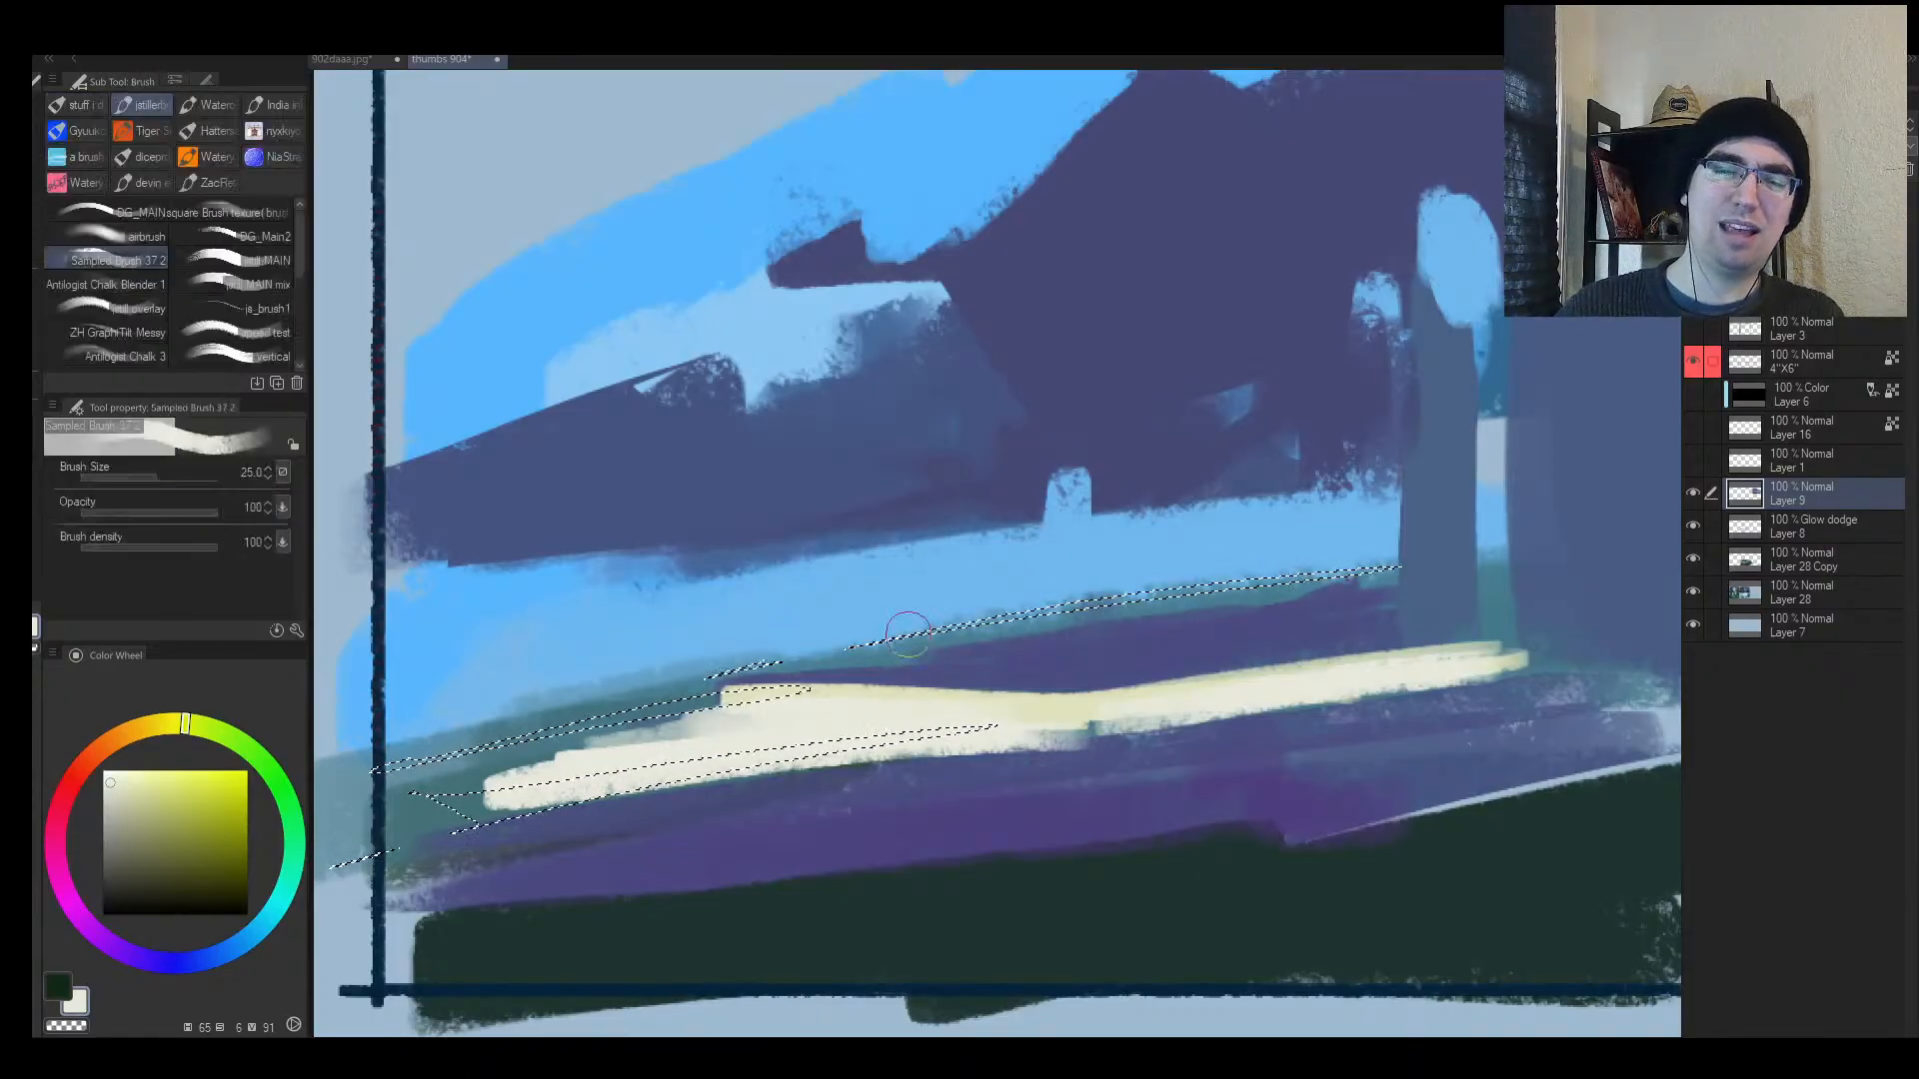
mouse_move(549, 721)
mouse_down()
mouse_move(843, 640)
mouse_move(1391, 571)
mouse_up()
drag(739, 701, 1006, 713)
drag(508, 803, 345, 852)
key(ctrl+d)
Step: Break the ground with teal-blue strokes, then zoom out until frames 3 and 6 show
key(h)
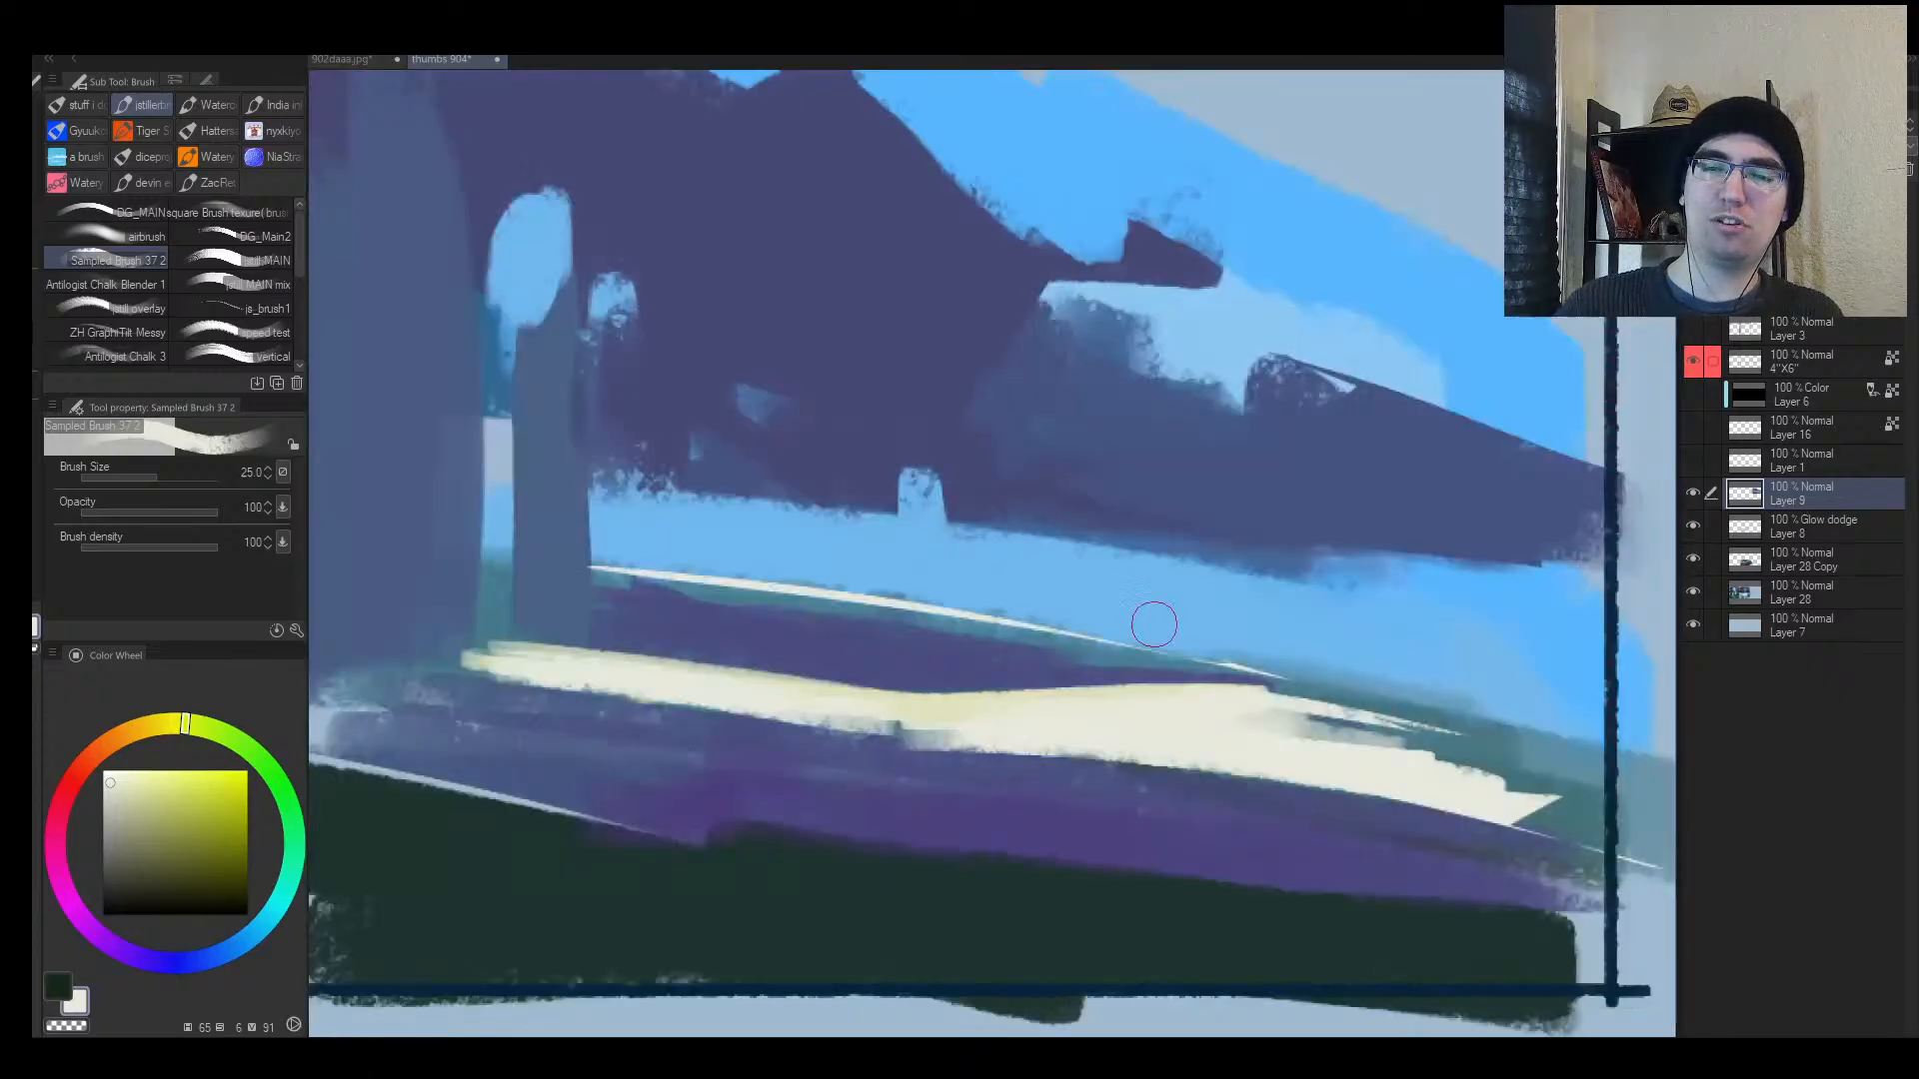
alt+click(1156, 625)
ctrl+click(1040, 651)
alt+click(1187, 661)
mouse_move(1215, 689)
mouse_down()
mouse_move(1099, 660)
mouse_move(1169, 703)
mouse_up()
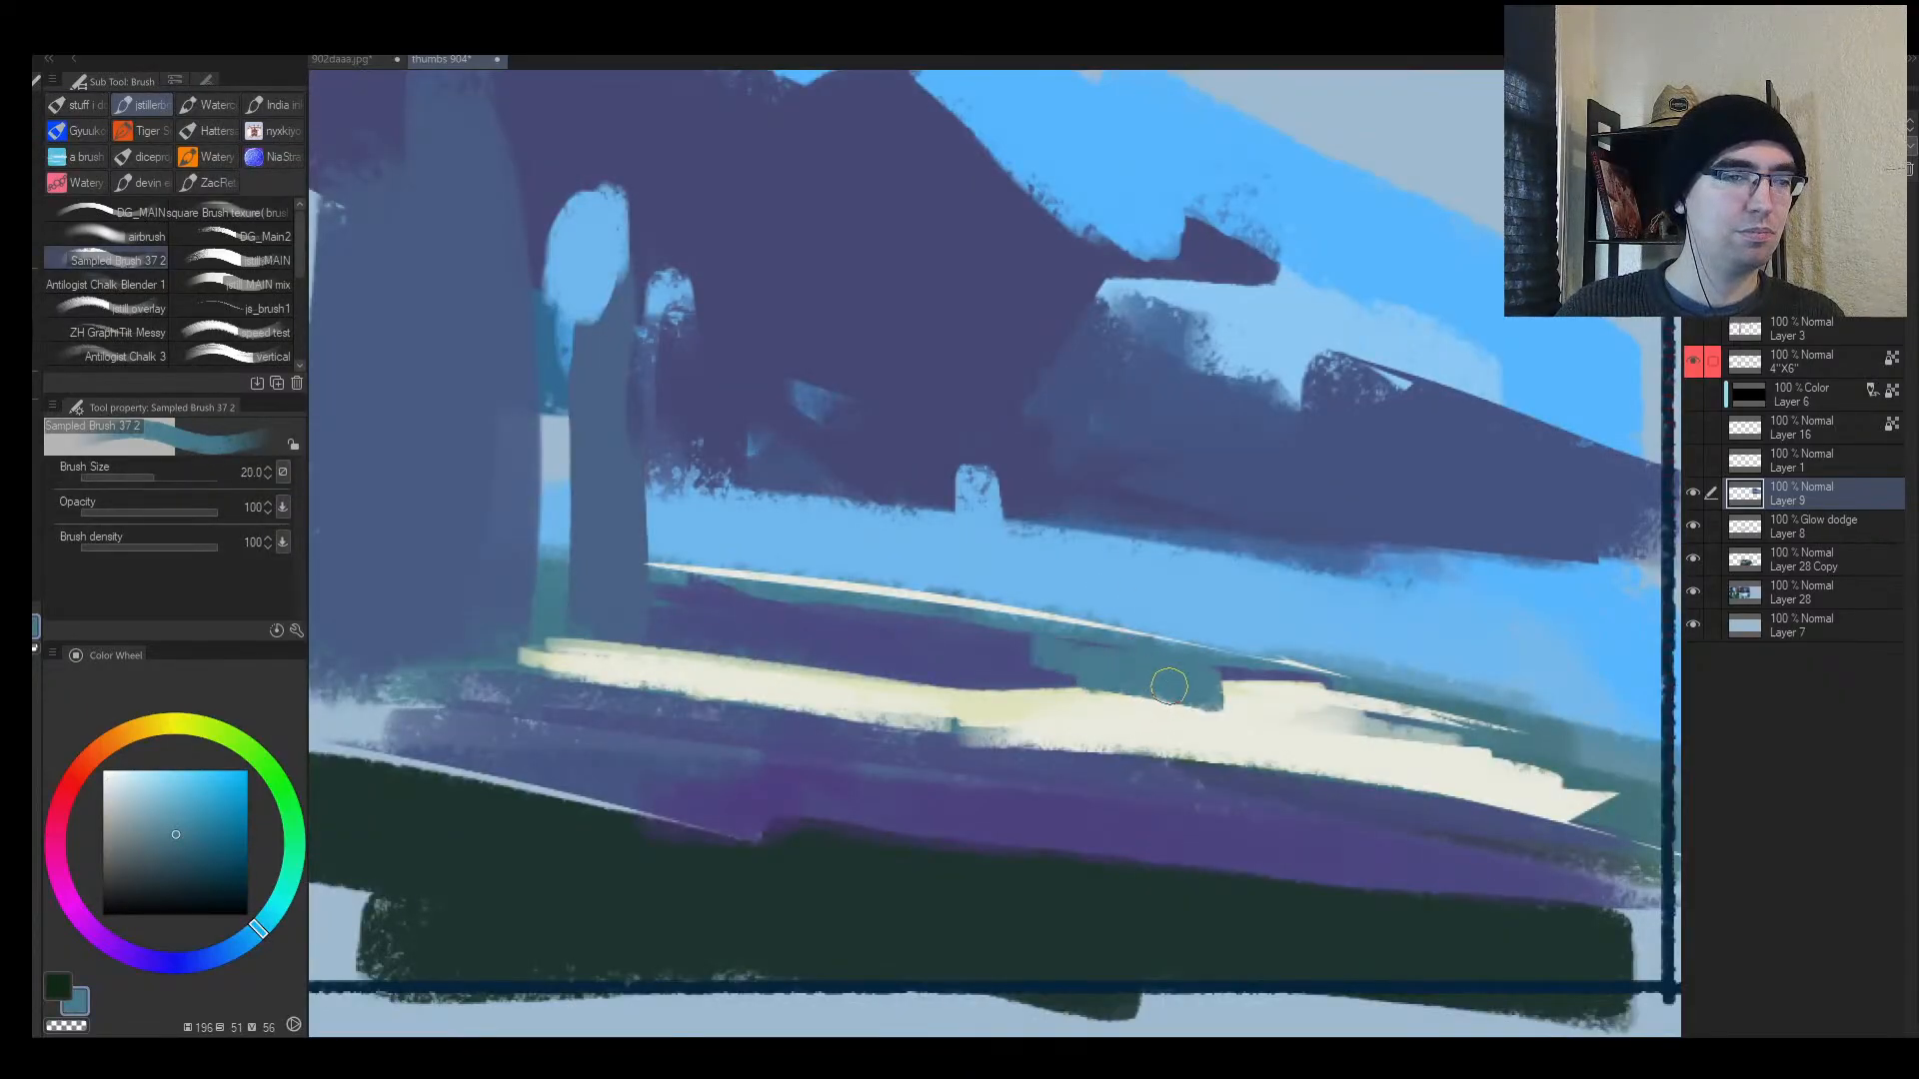
alt+click(1169, 683)
drag(1184, 668, 1106, 753)
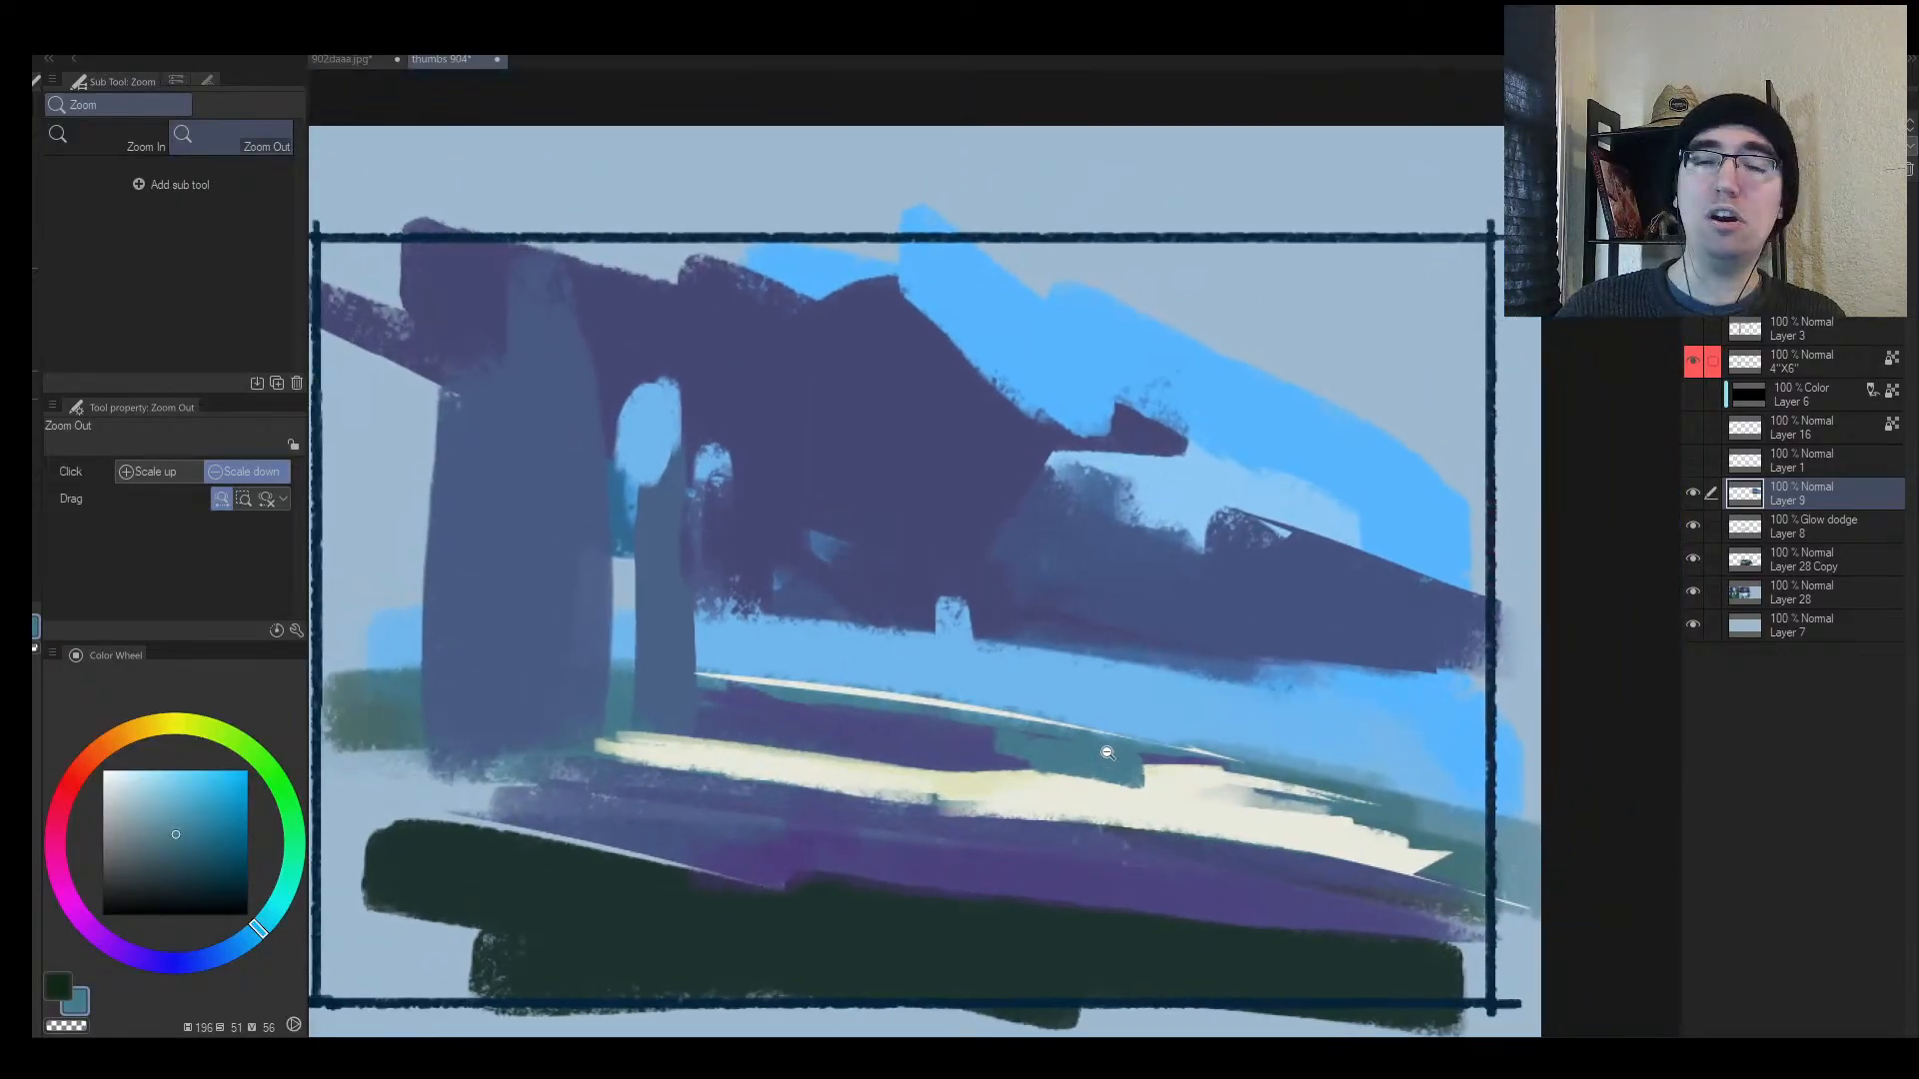
click(1107, 752)
Step: At brush size 150, paint a large teal mass over frame 3's right side, dabbing muted blue below
key(b)
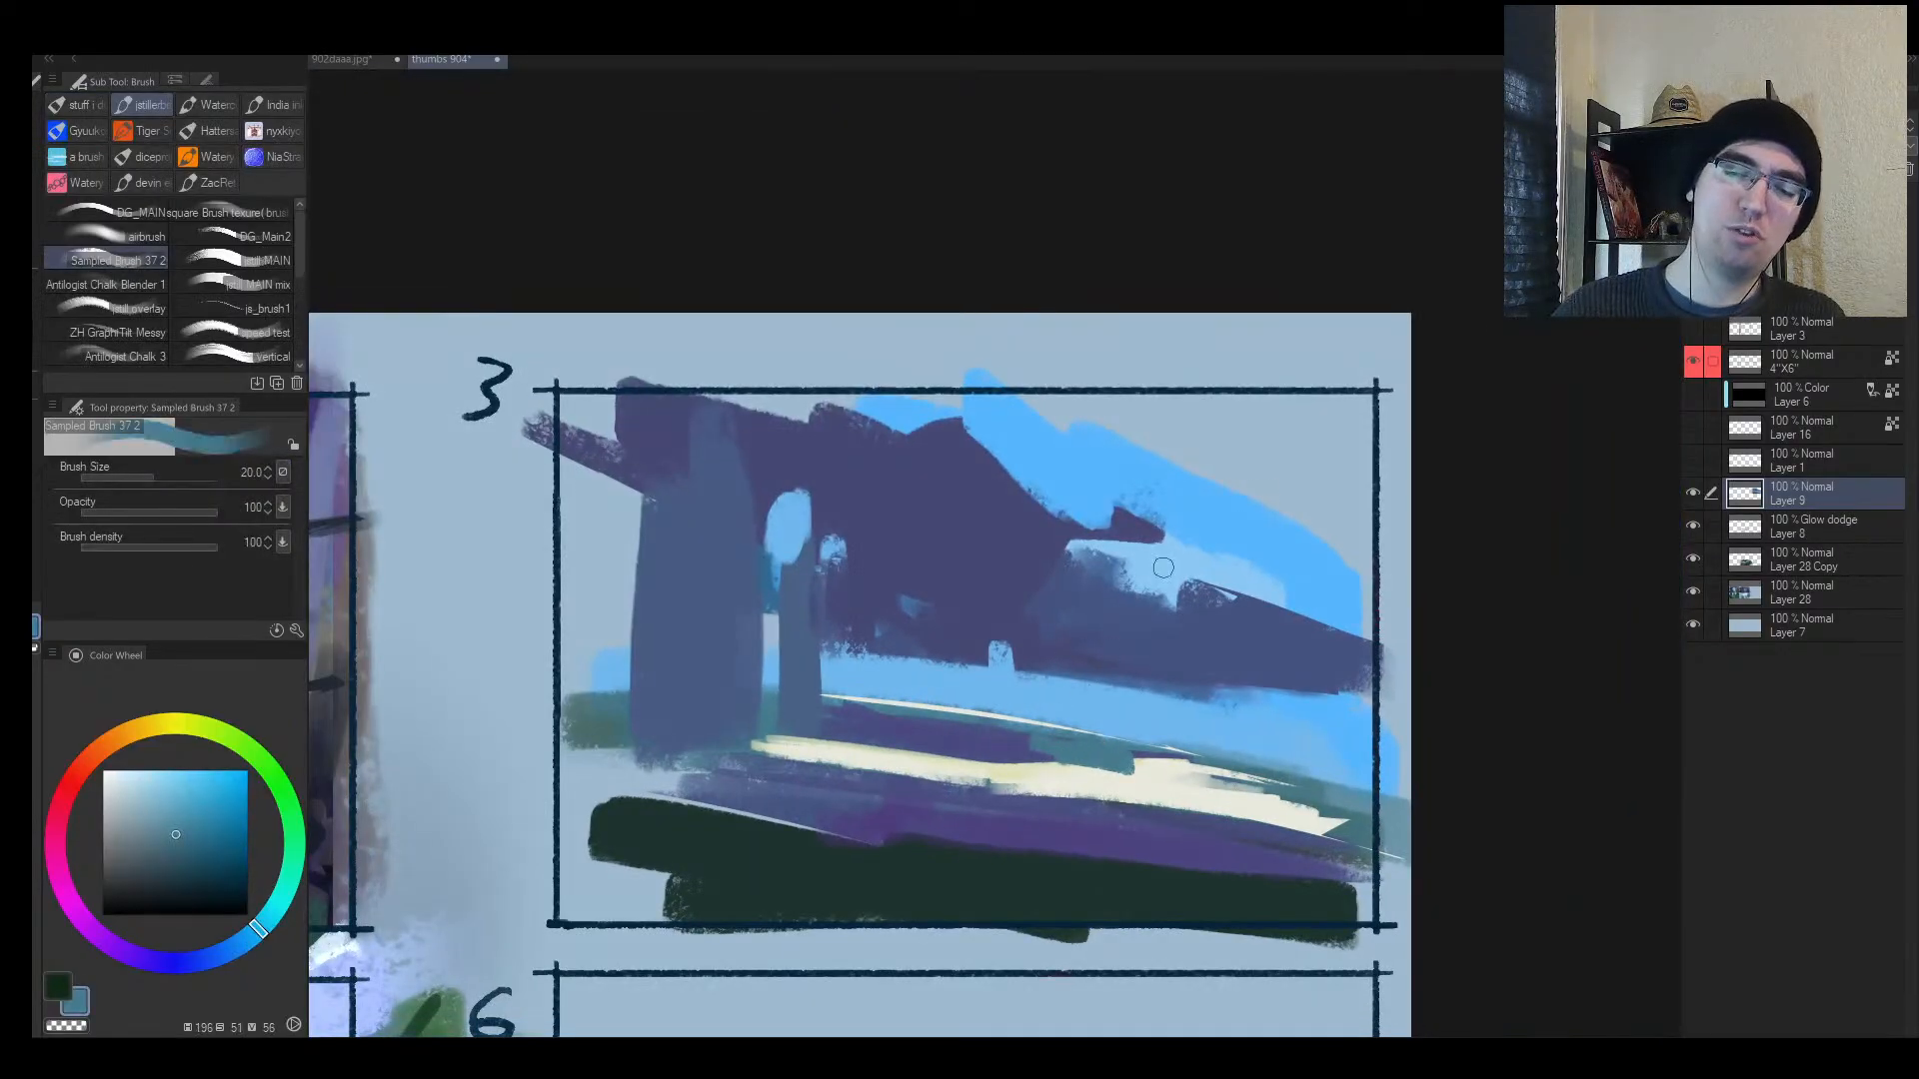
key(])
key(])
key(])
key(])
key(])
key(])
key(])
mouse_move(1147, 708)
mouse_down()
mouse_move(1147, 665)
mouse_move(1235, 572)
mouse_move(1303, 682)
mouse_up()
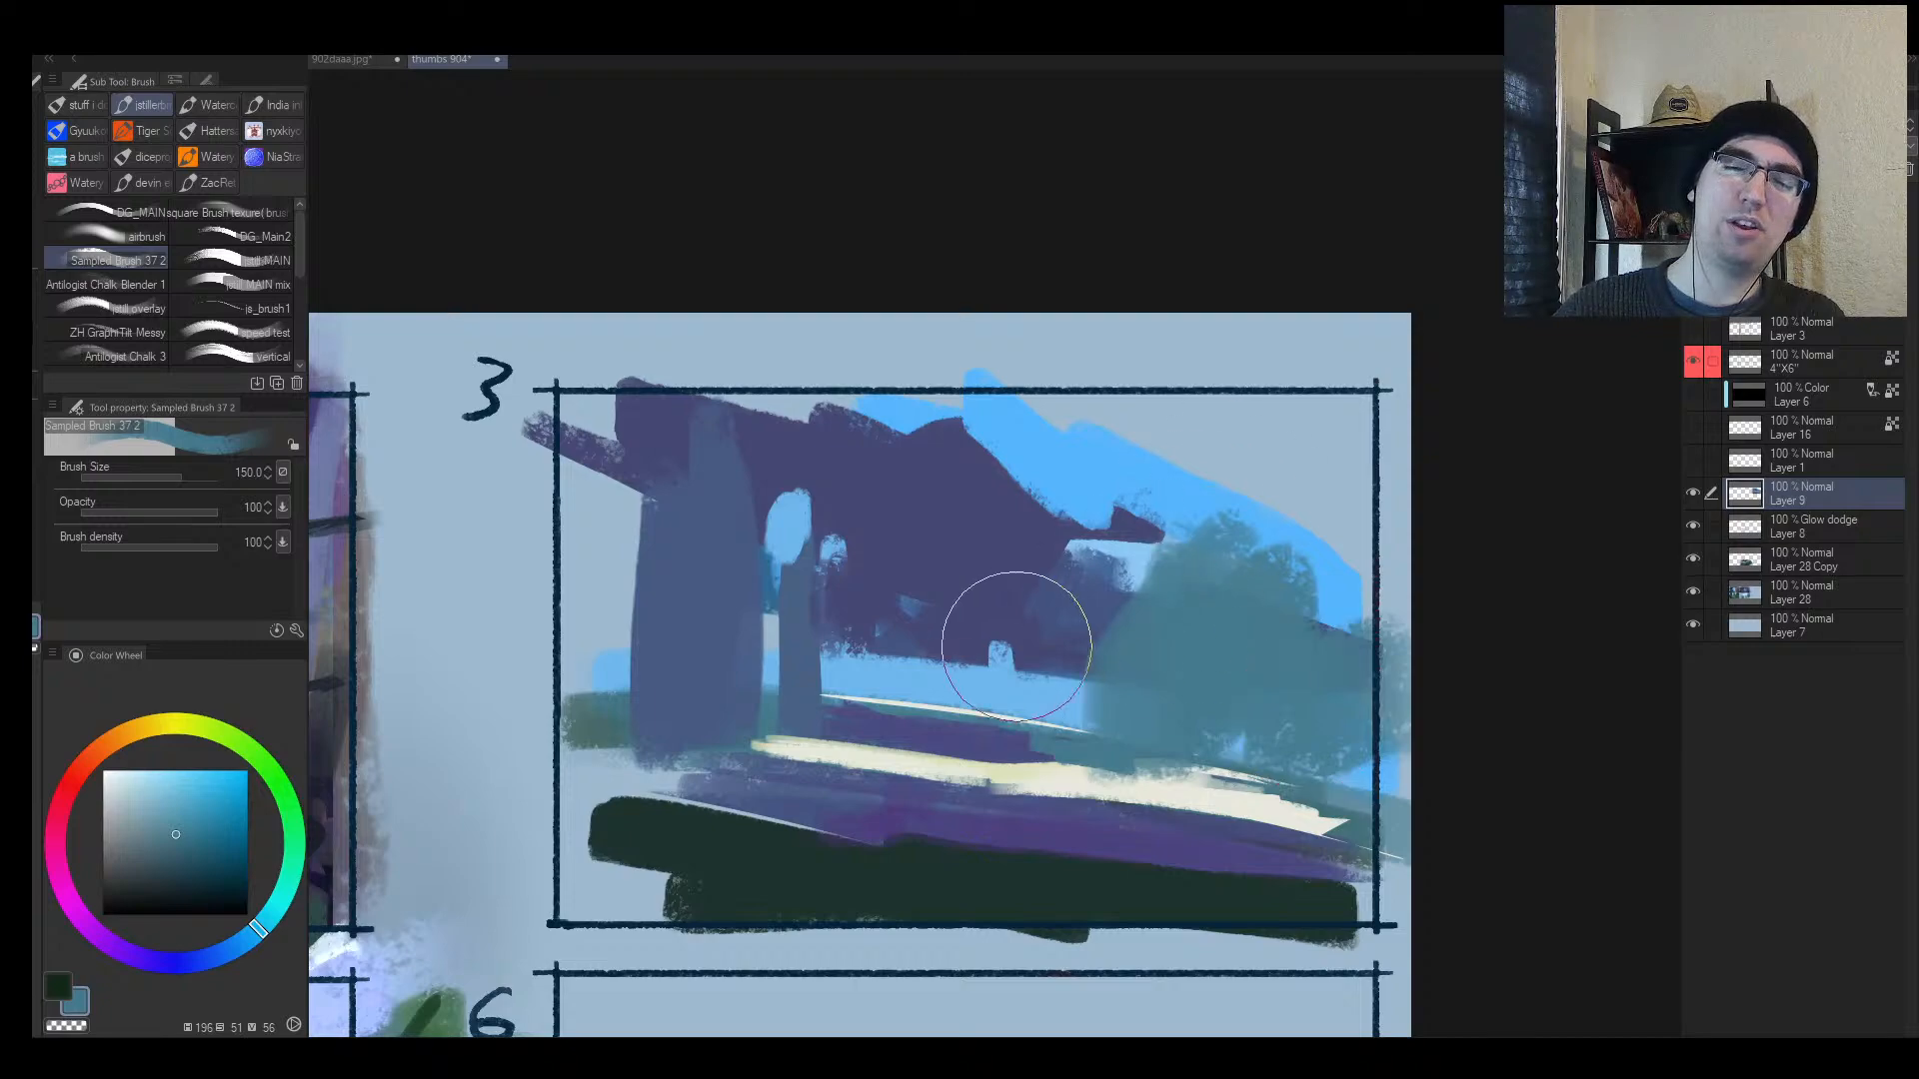
alt+click(1099, 611)
drag(1089, 634, 1071, 687)
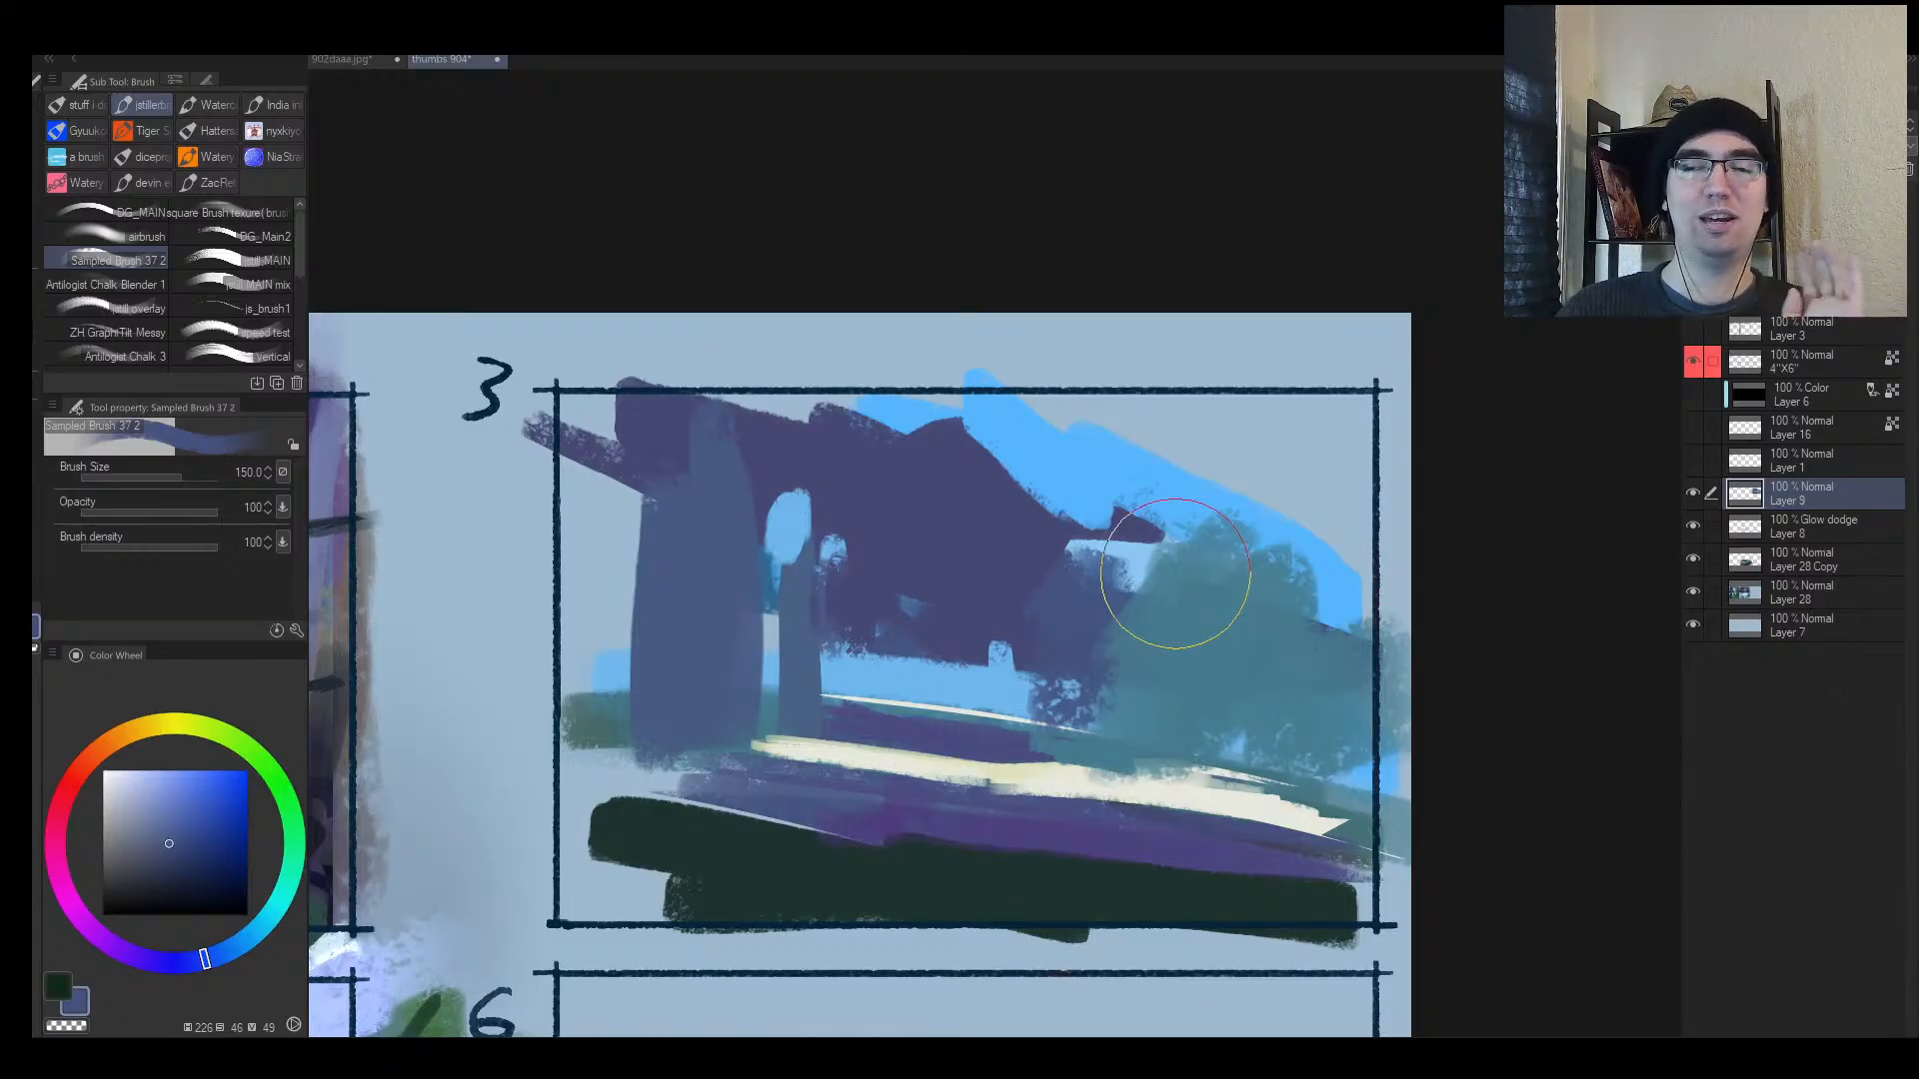
Step: Flip the view to check composition, then cover the arch's light specks with purple at size 25
key(h)
key(alt+space)
drag(988, 715, 1051, 720)
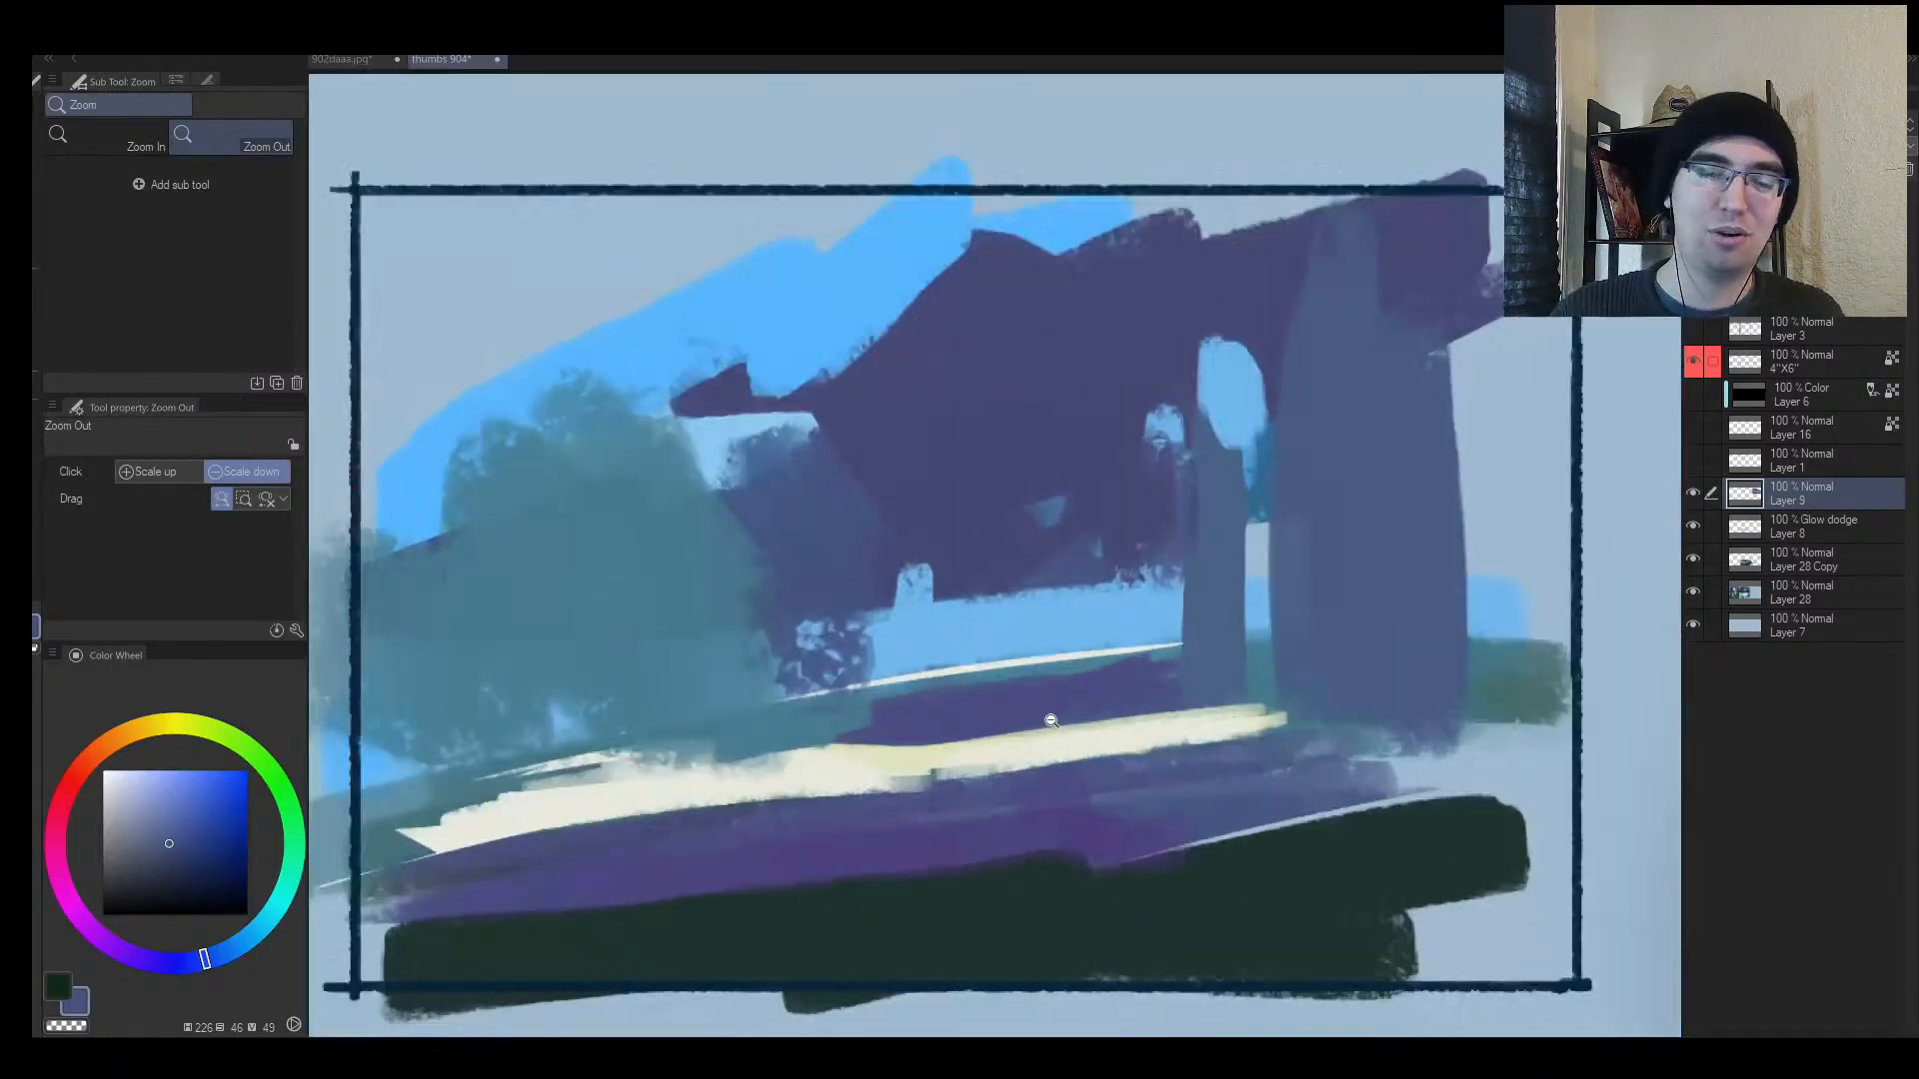
alt+click(829, 559)
key([)
key([)
key([)
key([)
key([)
key([)
key([)
key([)
key([)
mouse_move(793, 669)
mouse_down()
mouse_move(978, 685)
mouse_move(841, 653)
mouse_move(860, 597)
mouse_up()
drag(889, 614, 915, 615)
Step: Paint a diagonal purple stroke at size 30, thickening it into a column at size 70
key(alt+space)
mouse_move(1194, 490)
mouse_down()
mouse_move(1046, 513)
mouse_move(1103, 504)
mouse_up()
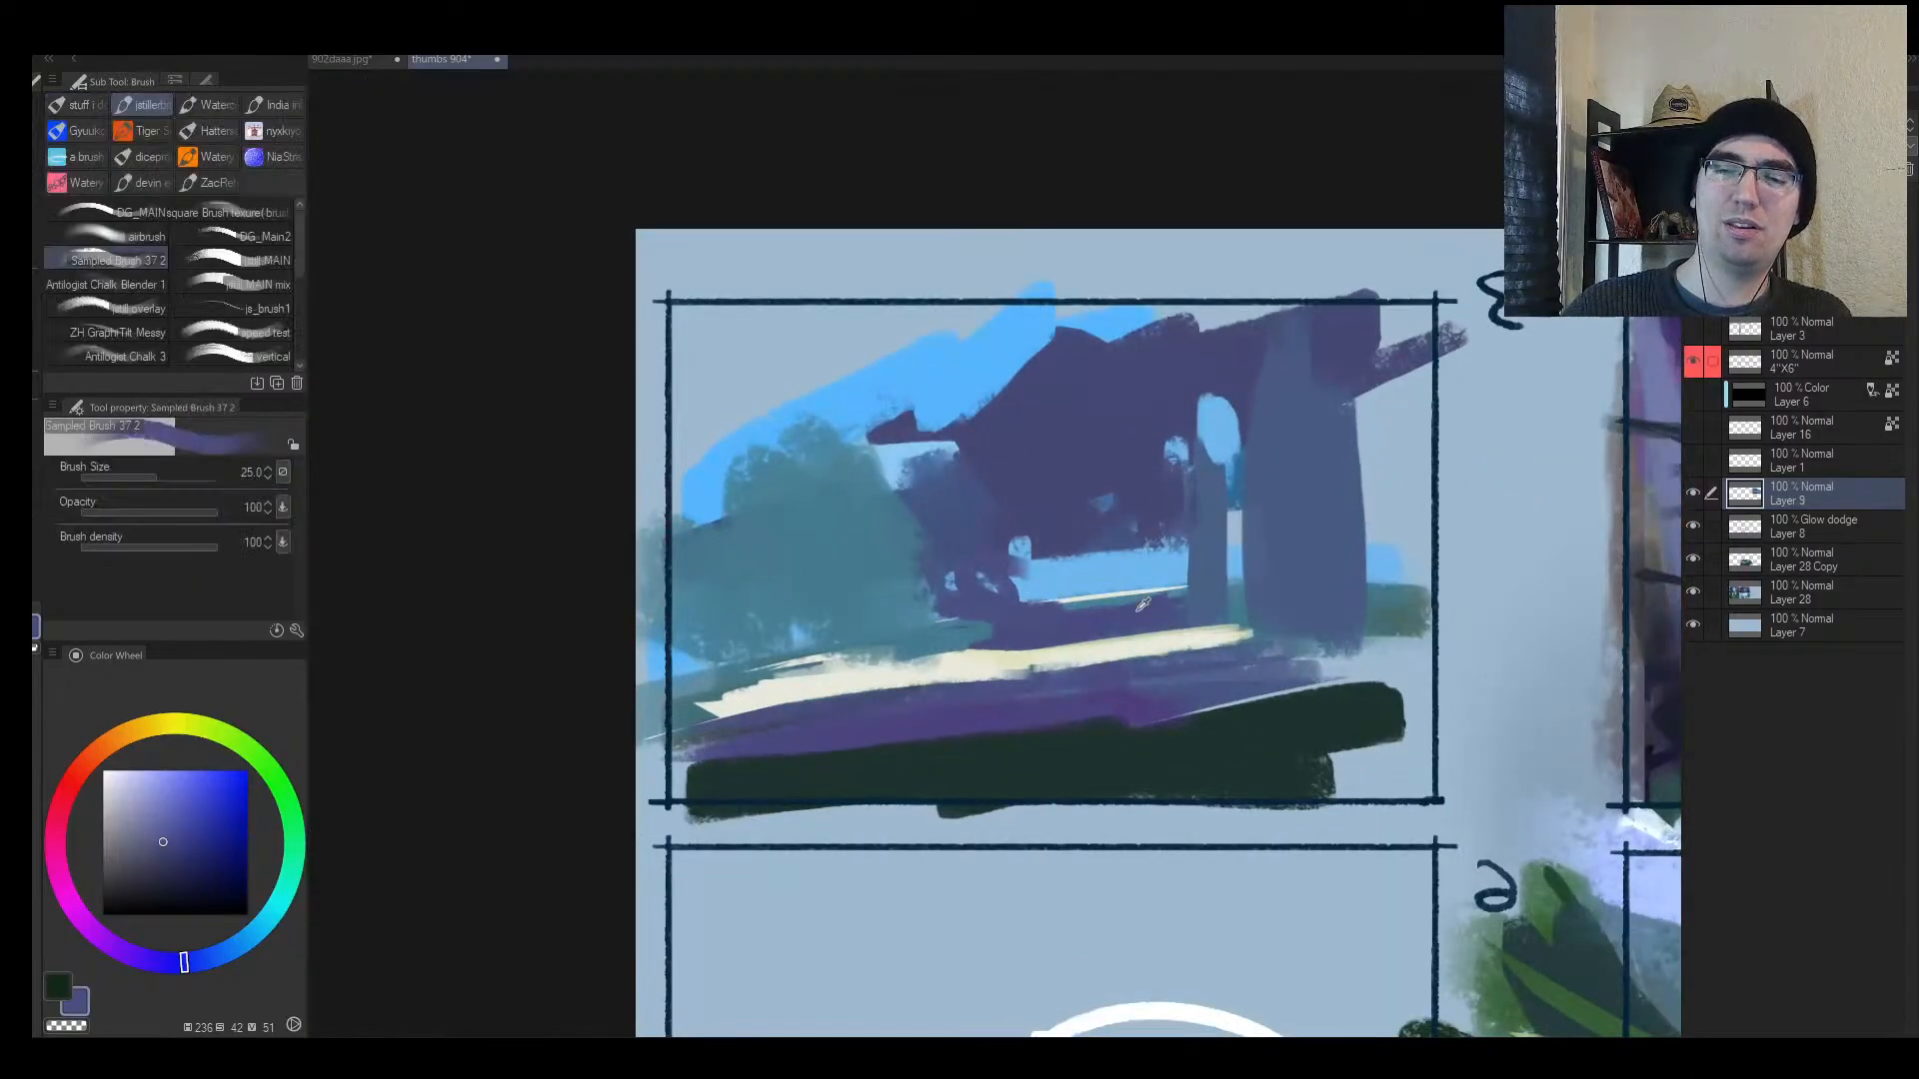
alt+click(1139, 618)
key(])
drag(1139, 618, 1183, 521)
key(])
mouse_move(1186, 588)
mouse_down()
mouse_move(1176, 533)
mouse_move(1147, 566)
mouse_move(1146, 535)
mouse_move(1114, 529)
mouse_move(1156, 355)
mouse_move(1186, 324)
mouse_move(1228, 357)
mouse_move(1221, 385)
mouse_move(1344, 433)
mouse_up()
key(])
key(])
key(])
Step: Paint a short purple stroke on the right column and trim its right edge with light blue
alt+click(1114, 570)
key(alt+space)
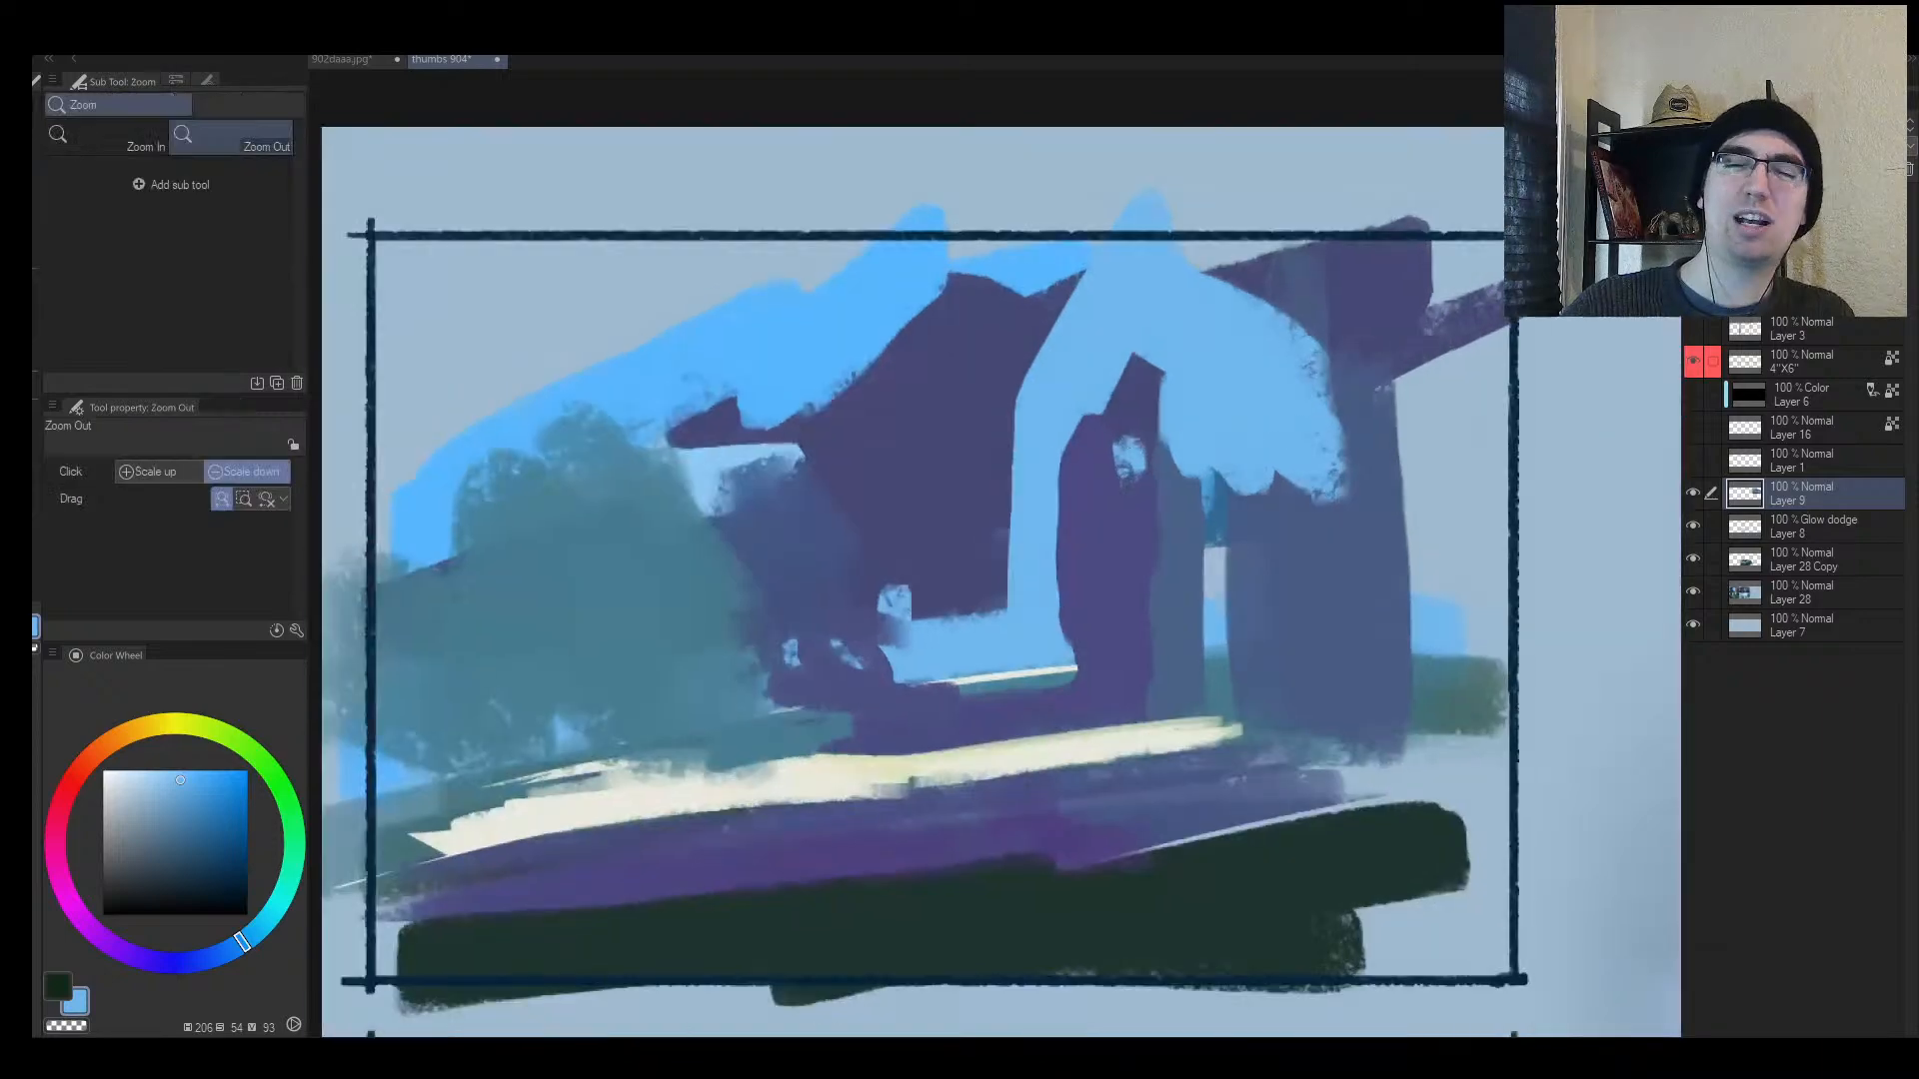
alt+click(1109, 454)
key([)
mouse_move(1109, 449)
mouse_down()
mouse_move(1109, 396)
mouse_move(1102, 422)
mouse_move(1122, 350)
mouse_move(1166, 395)
mouse_move(1152, 497)
mouse_up()
alt+click(1211, 385)
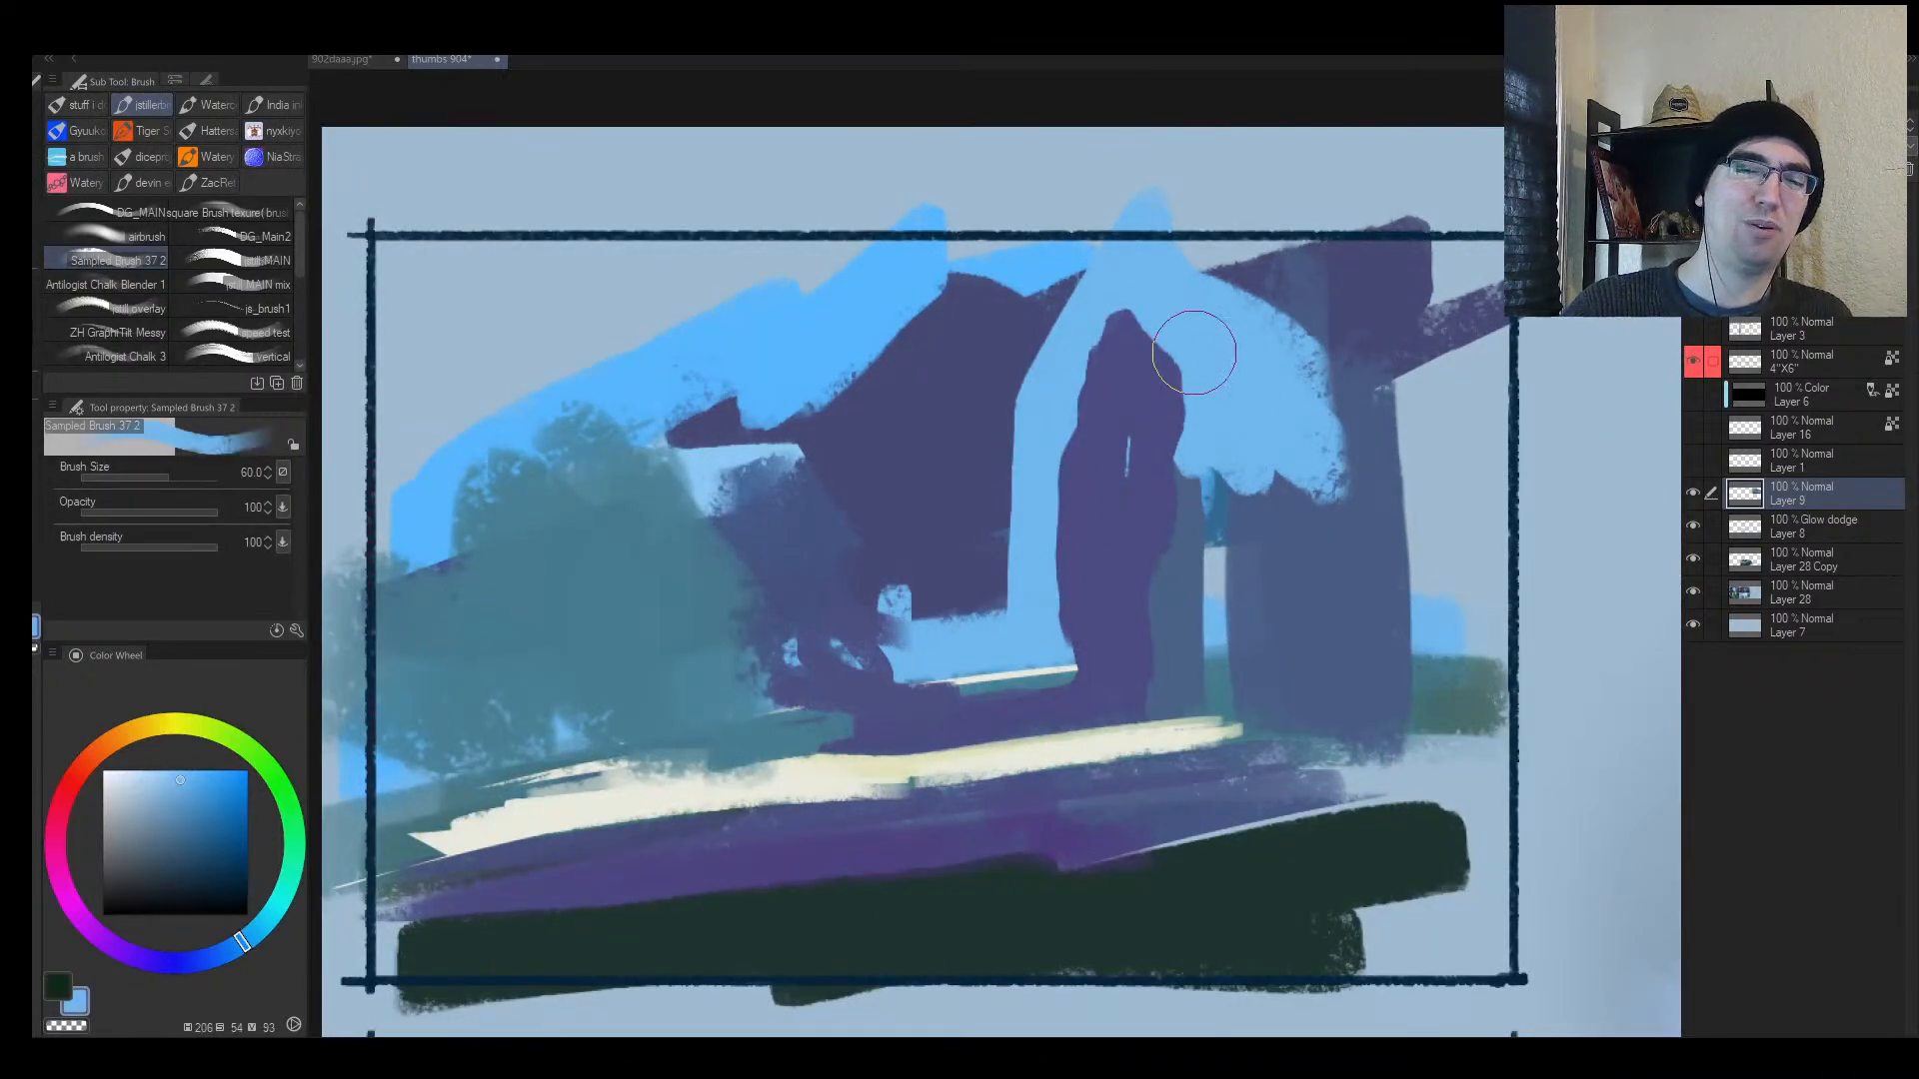
drag(1195, 355, 1265, 412)
Step: Paint purple across the arch top and carve light blue along the figure's left side
key(alt+space)
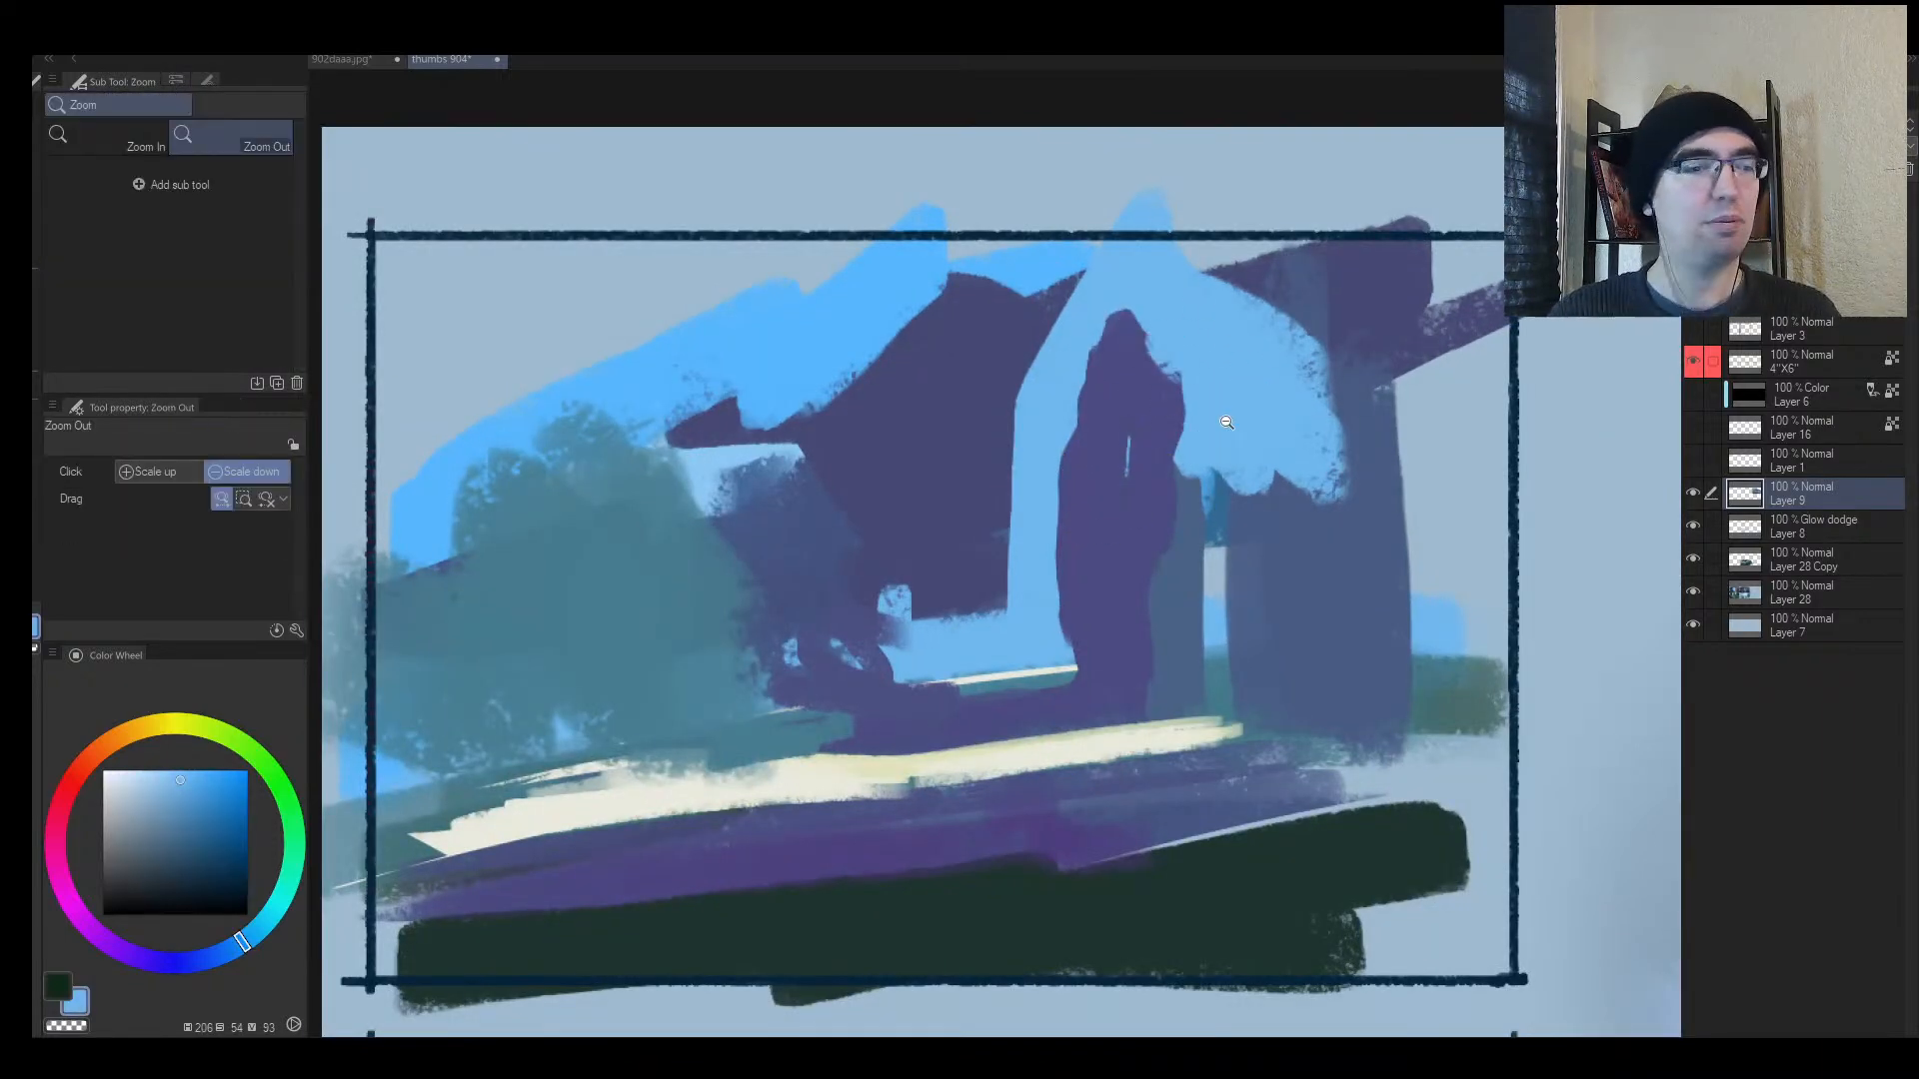
mouse_move(1189, 503)
mouse_down()
mouse_move(1129, 514)
mouse_move(1176, 503)
mouse_up()
alt+click(715, 403)
mouse_move(823, 454)
mouse_down()
mouse_move(777, 302)
mouse_move(743, 309)
mouse_move(1008, 234)
mouse_up()
key(])
alt+click(817, 437)
key([)
mouse_move(770, 464)
mouse_down()
mouse_move(569, 530)
mouse_move(518, 471)
mouse_move(724, 468)
mouse_up()
key([)
key([)
mouse_move(847, 481)
mouse_down()
mouse_move(863, 368)
mouse_move(863, 545)
mouse_move(846, 446)
mouse_move(844, 498)
mouse_move(917, 214)
mouse_up()
Step: Add a thin purple diagonal on the figure with a size-7 brush
alt+click(879, 511)
key([)
key(ctrl+space)
key([)
key([)
key([)
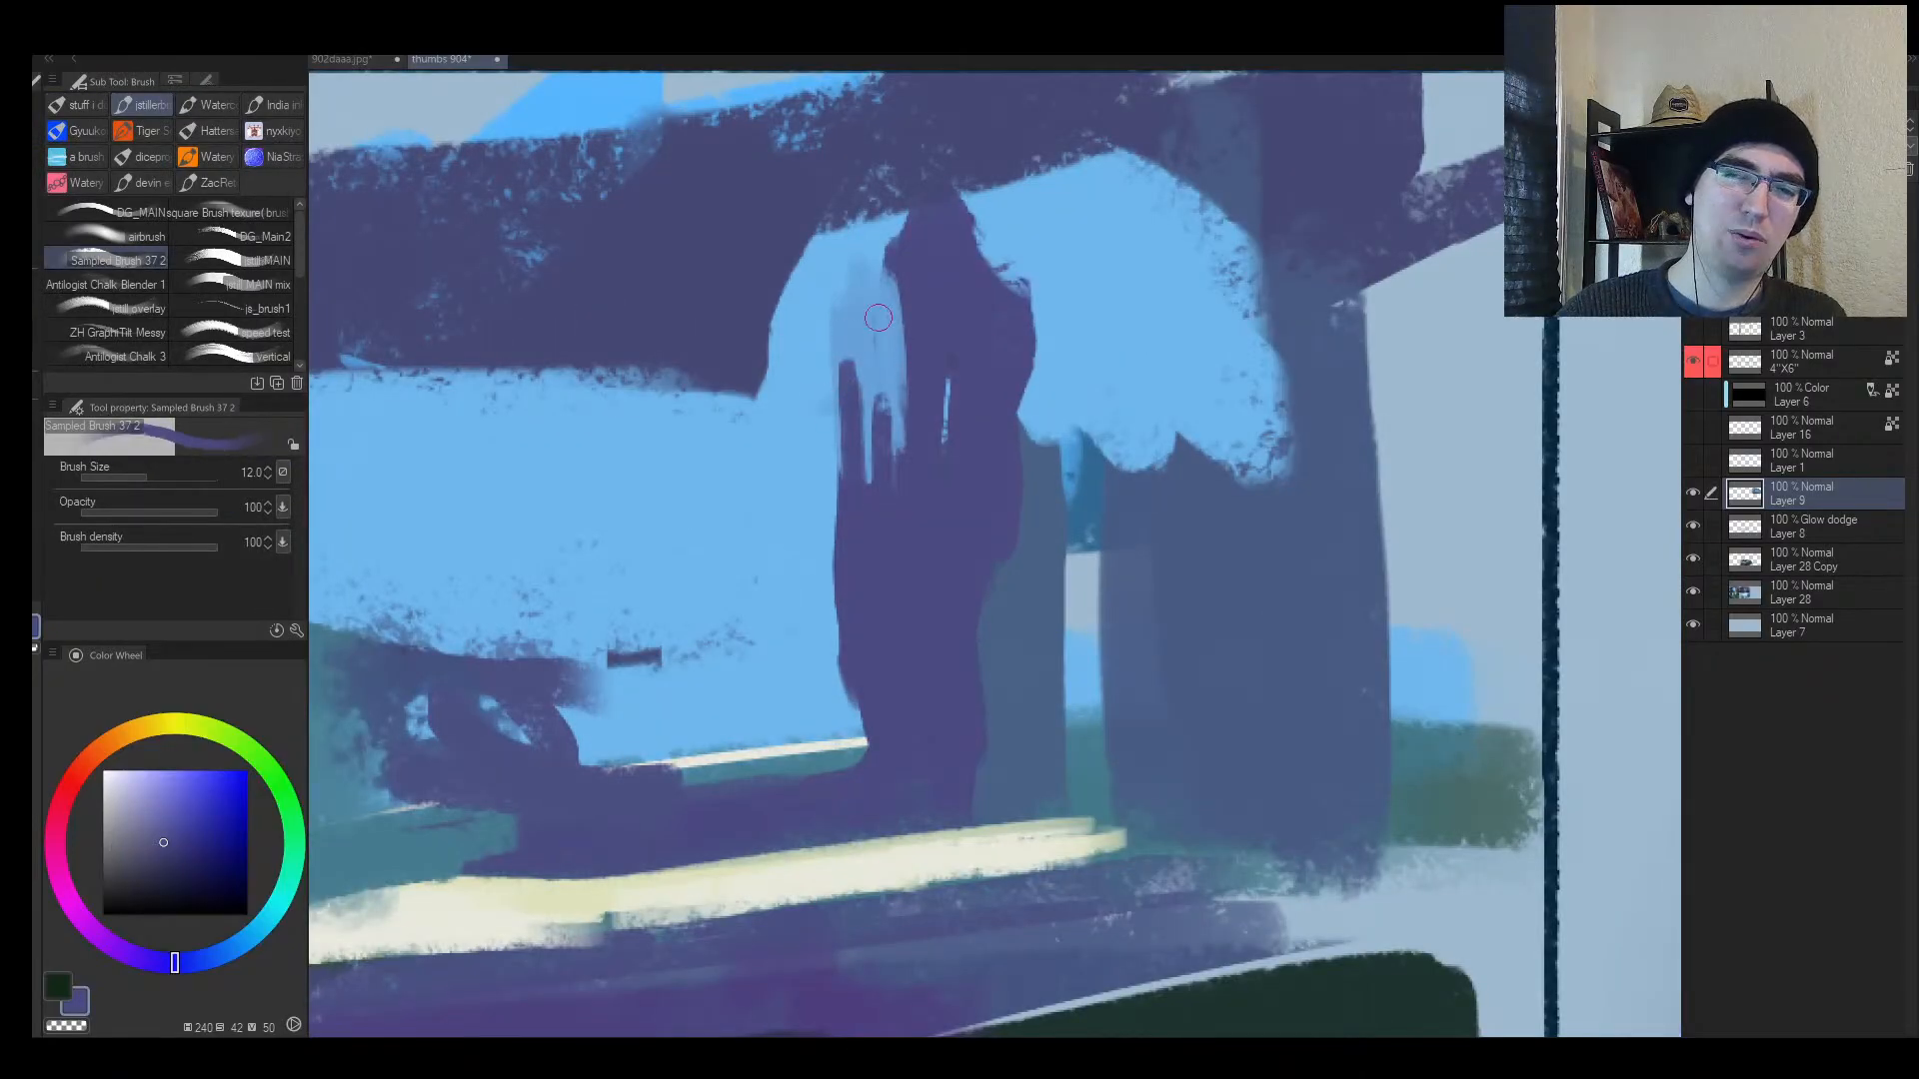
key([)
key([)
key([)
drag(850, 363, 805, 427)
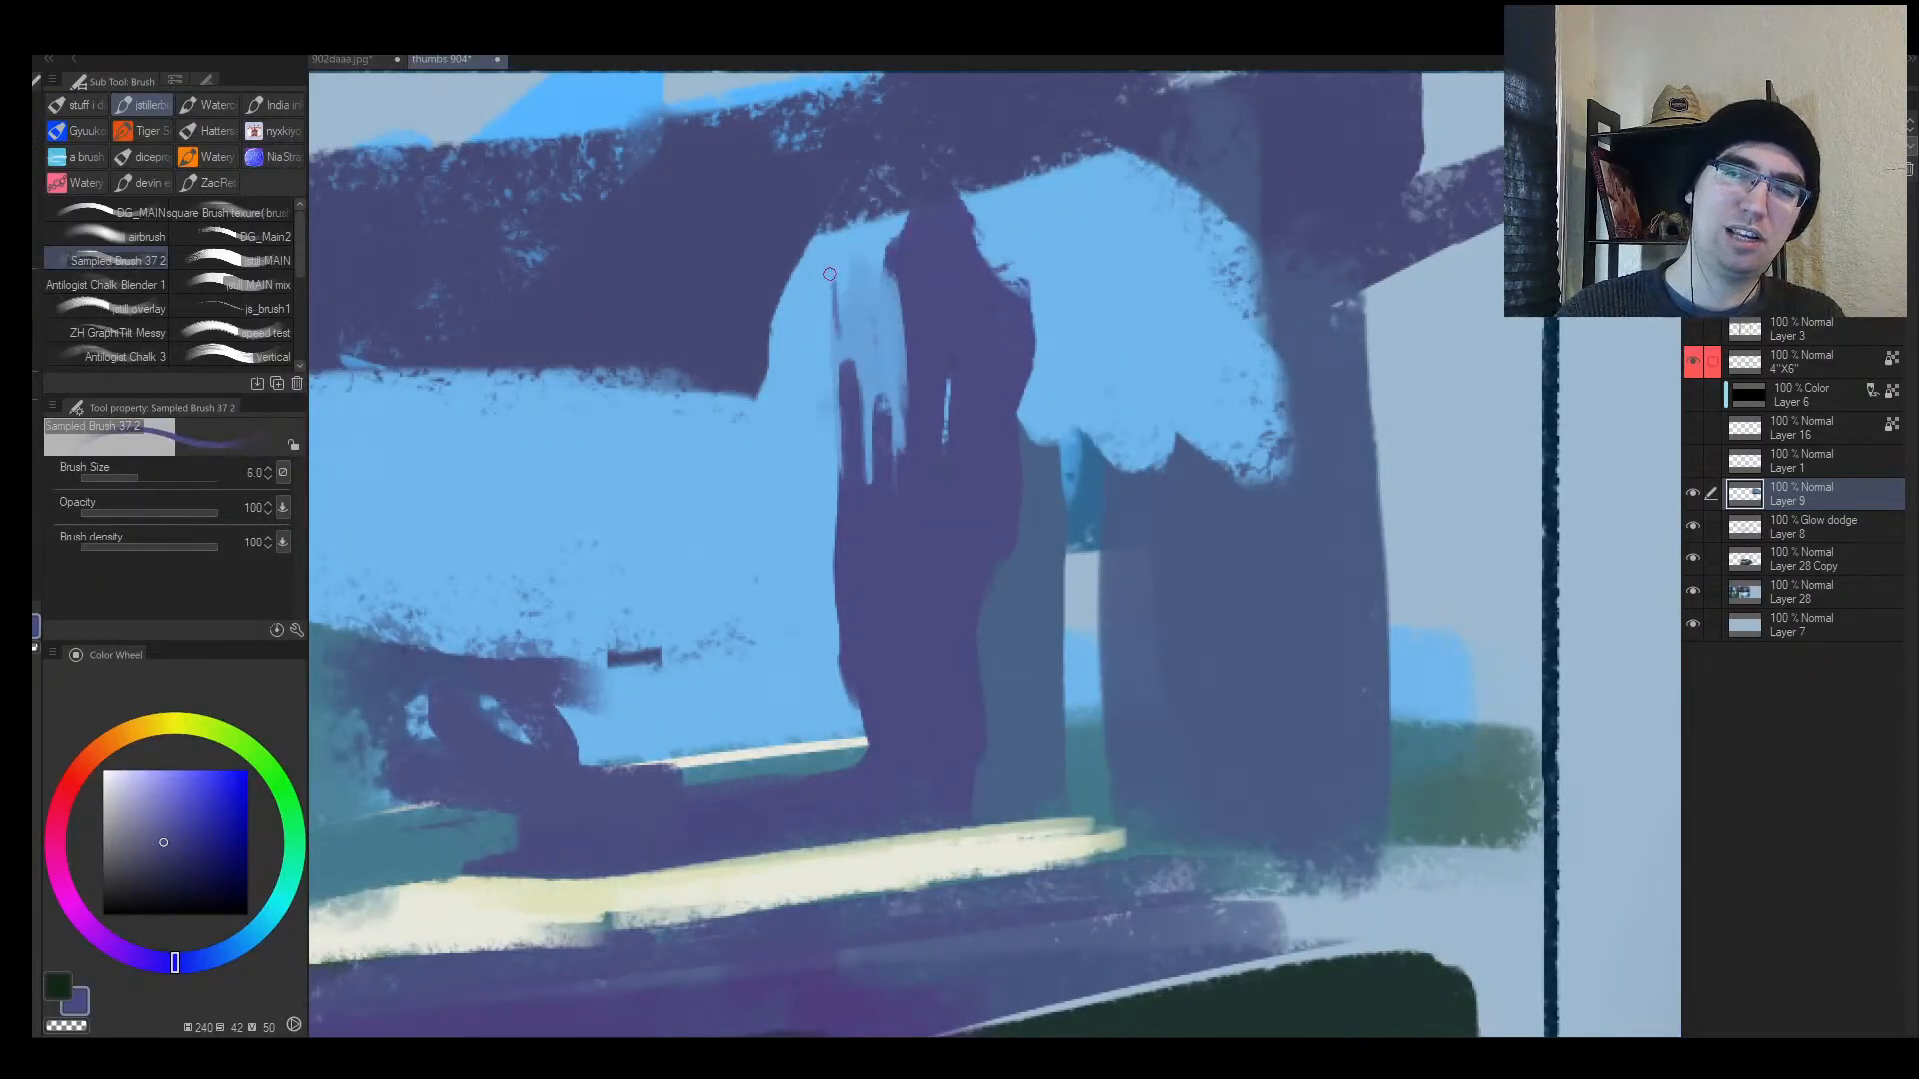
alt+click(827, 272)
key(])
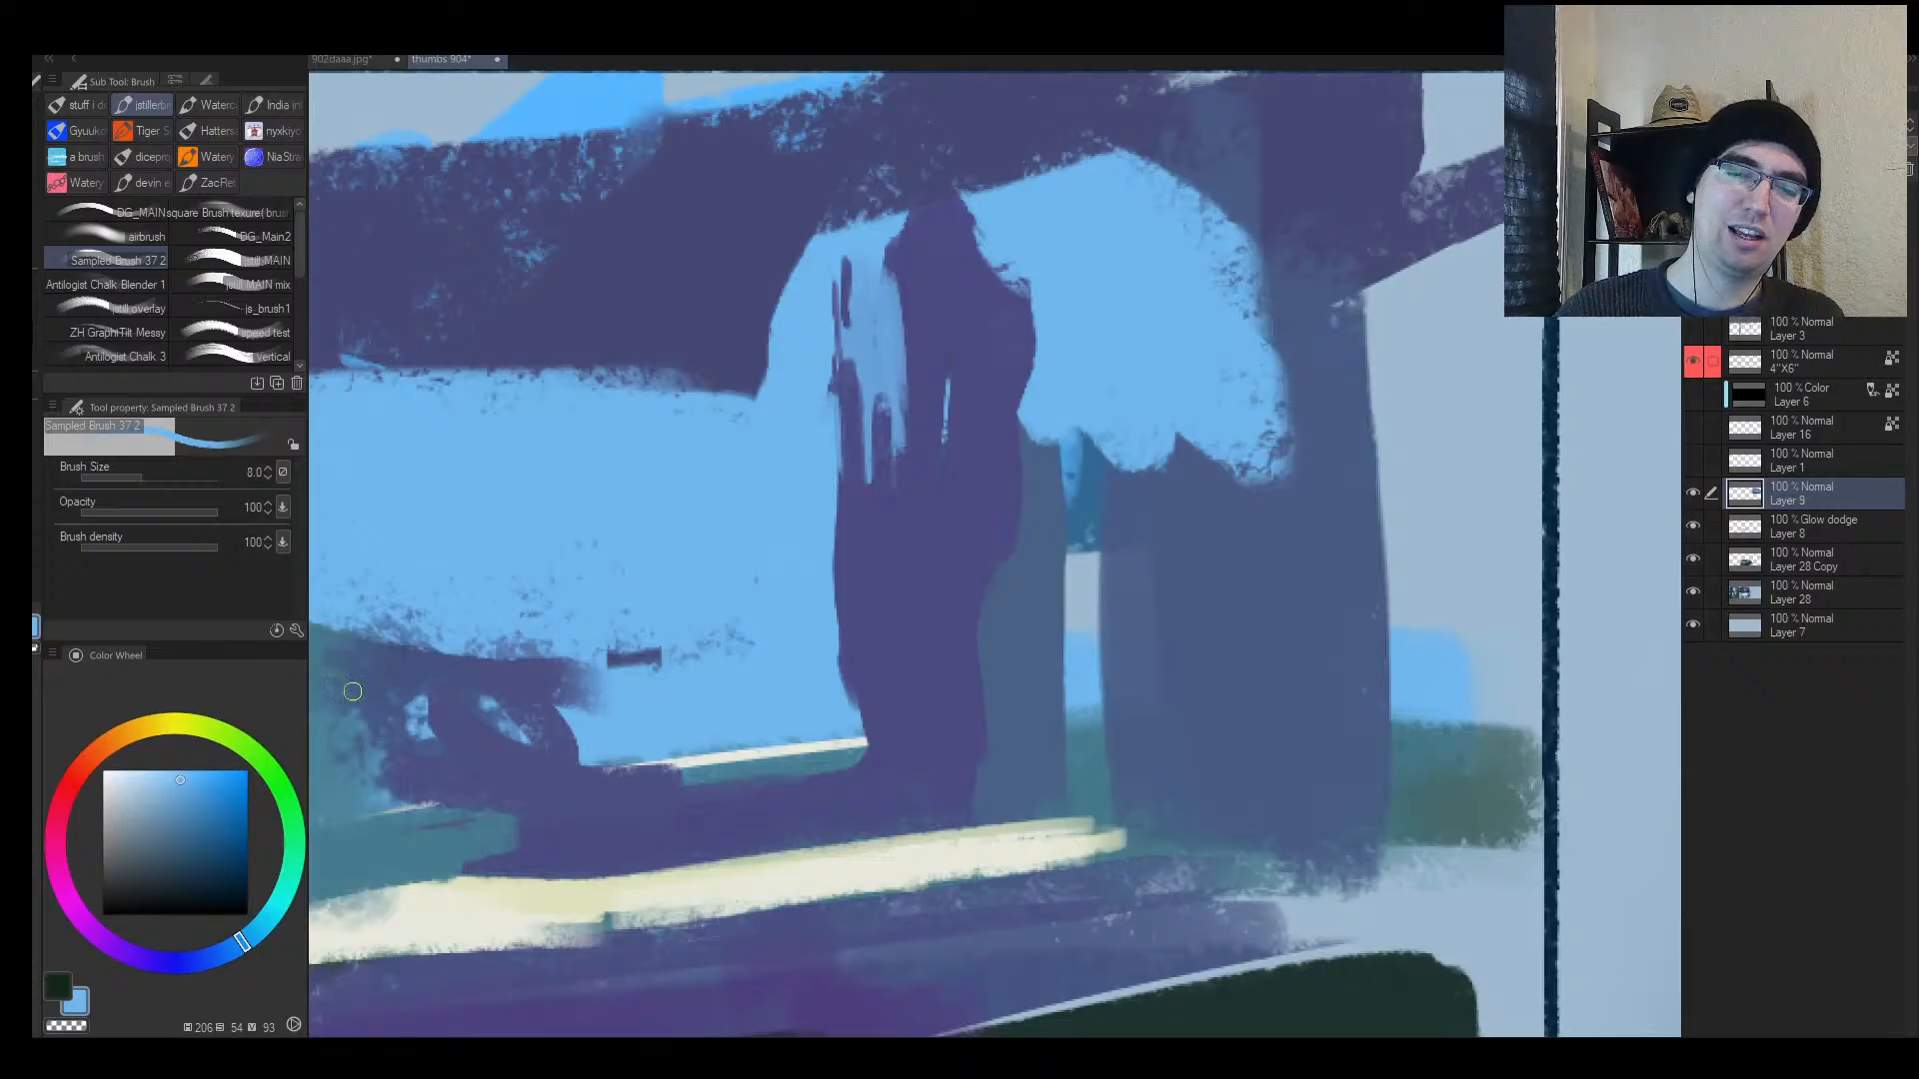
key(ctrl+alt+space)
key(b)
key(])
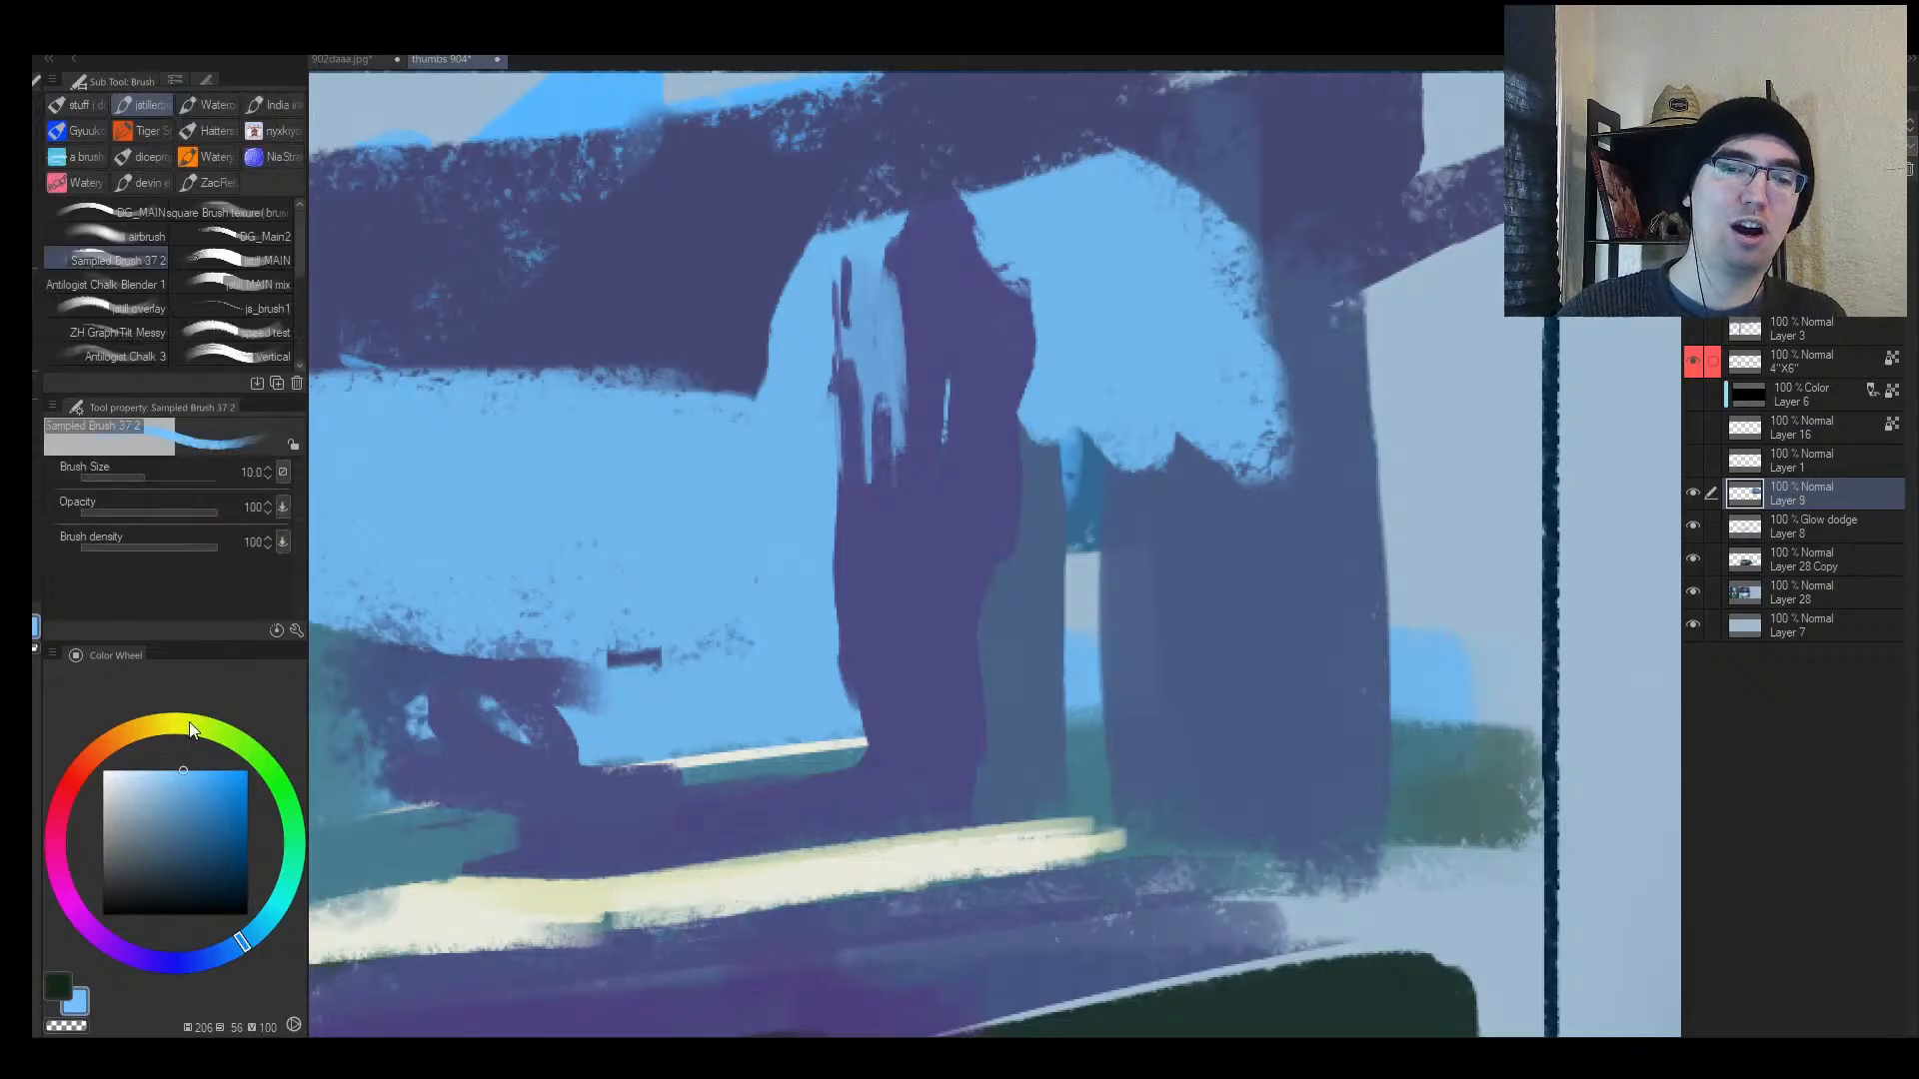
Step: Pick a pale cream and draw a thin cream glow line down the pillar
click(120, 735)
drag(185, 791, 189, 771)
key([)
click(133, 770)
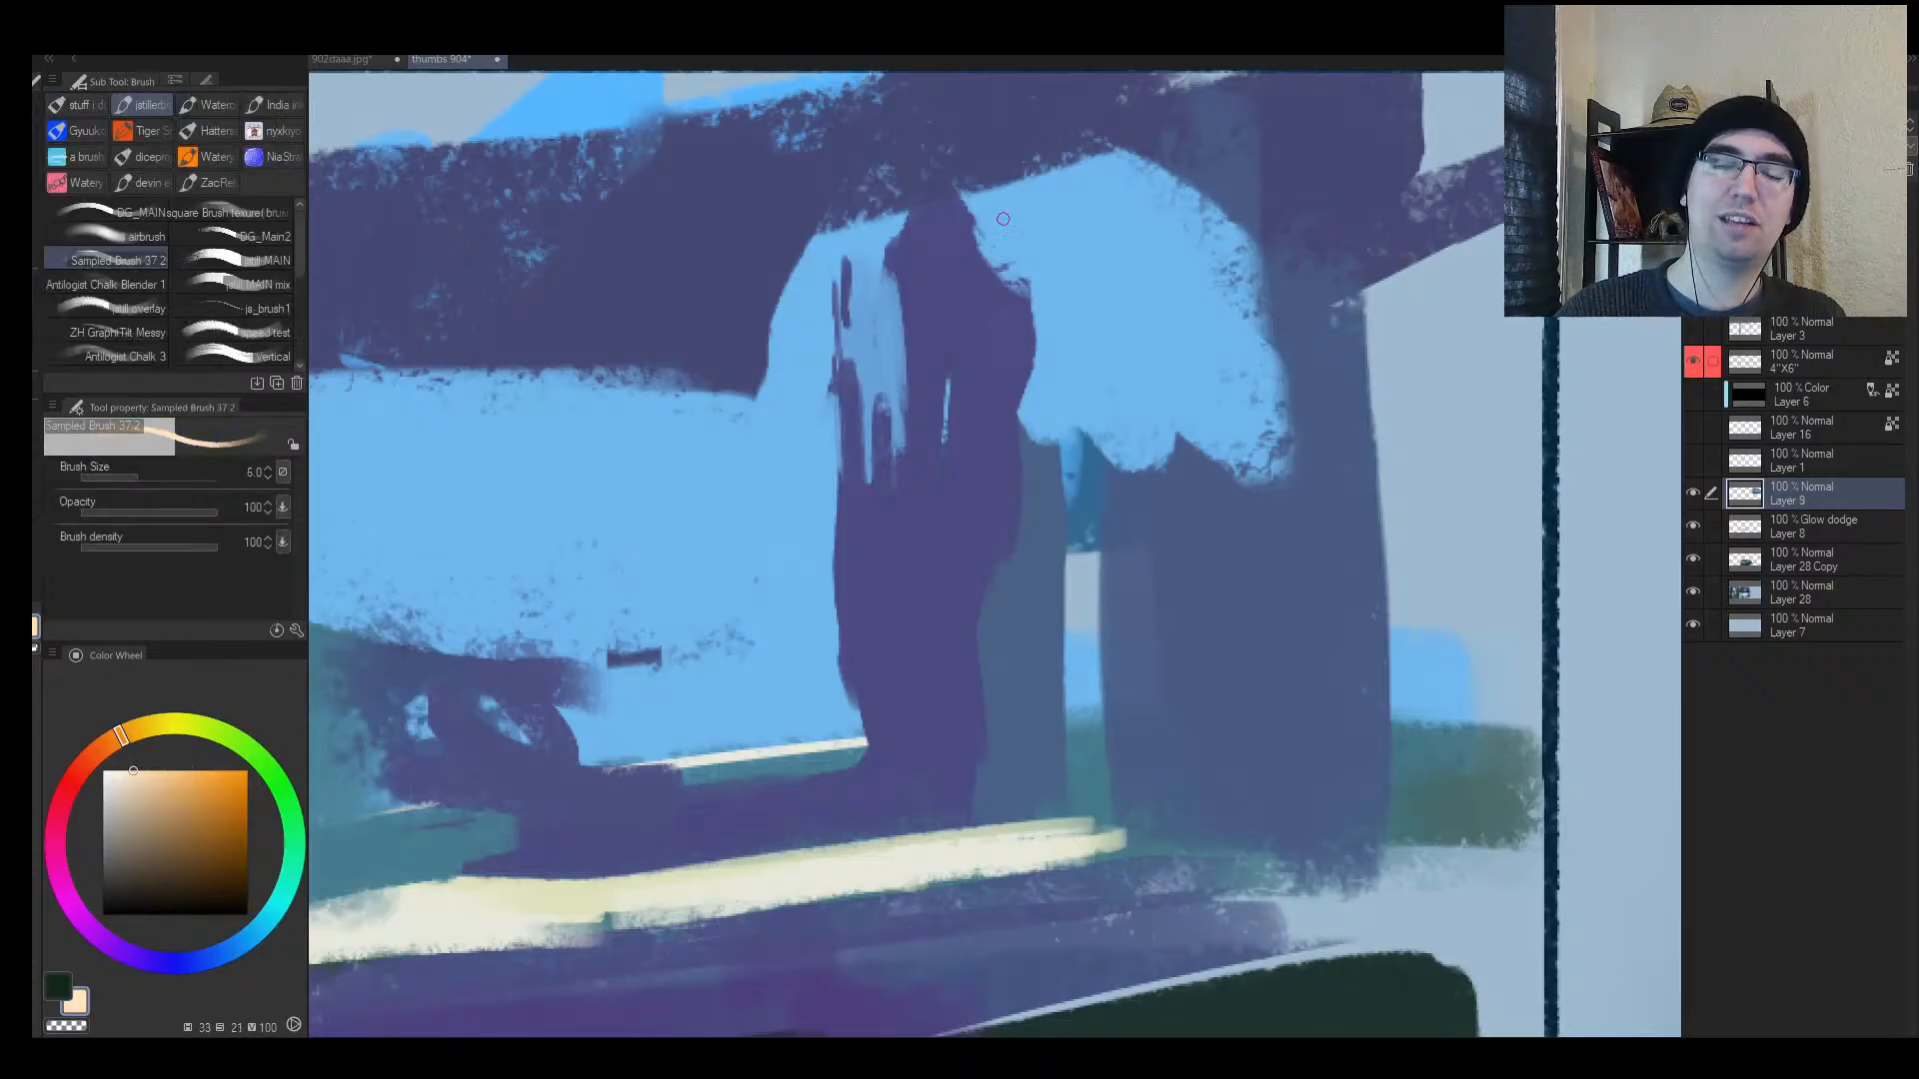
key([)
key([)
key([)
key([)
drag(850, 108, 837, 343)
key(ctrl+alt+space)
mouse_move(854, 356)
mouse_down()
mouse_move(826, 437)
mouse_move(876, 417)
mouse_up()
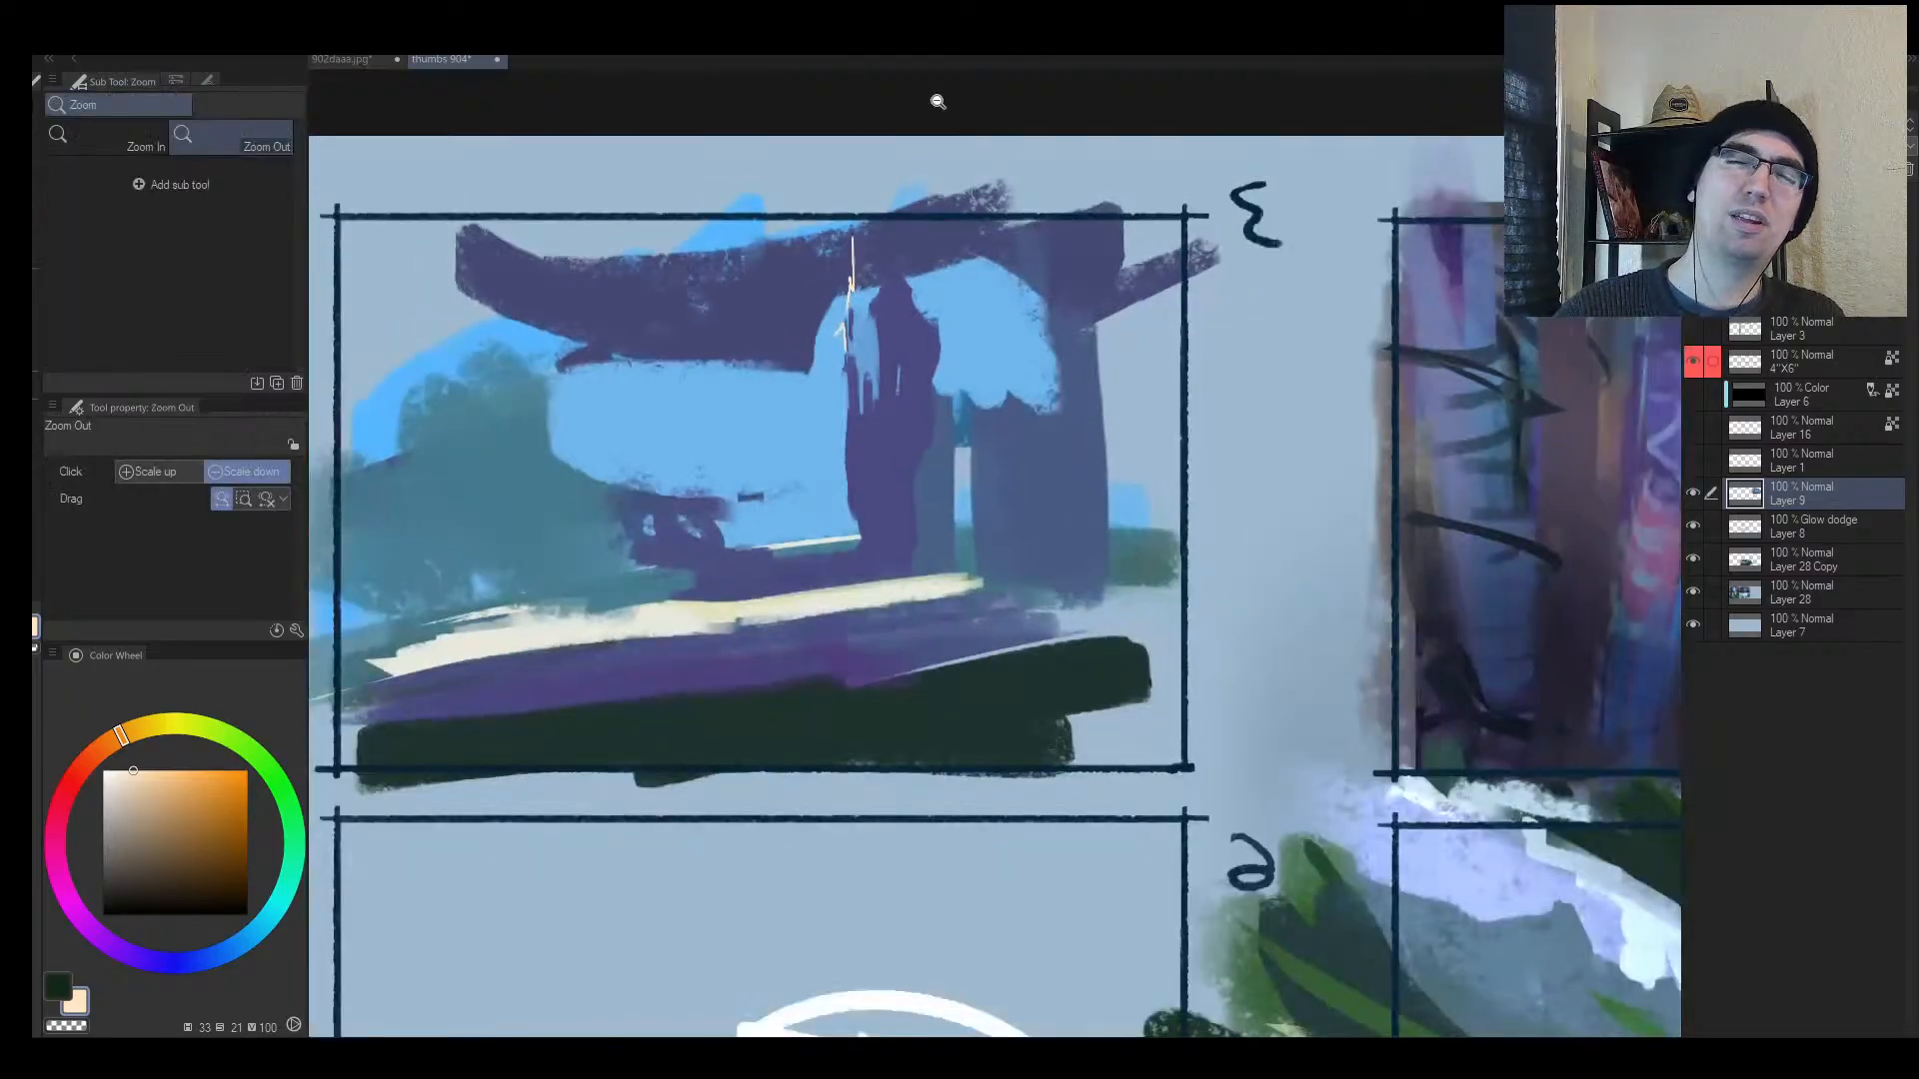
drag(855, 227, 860, 329)
Step: Add thicker cream glow strokes at the pillar top with brush sizes 15 and 17
drag(867, 263, 862, 376)
key(])
key(])
key(])
key(])
key(])
key(])
key(])
drag(874, 222, 883, 363)
key(])
drag(890, 198, 906, 288)
drag(916, 293, 916, 352)
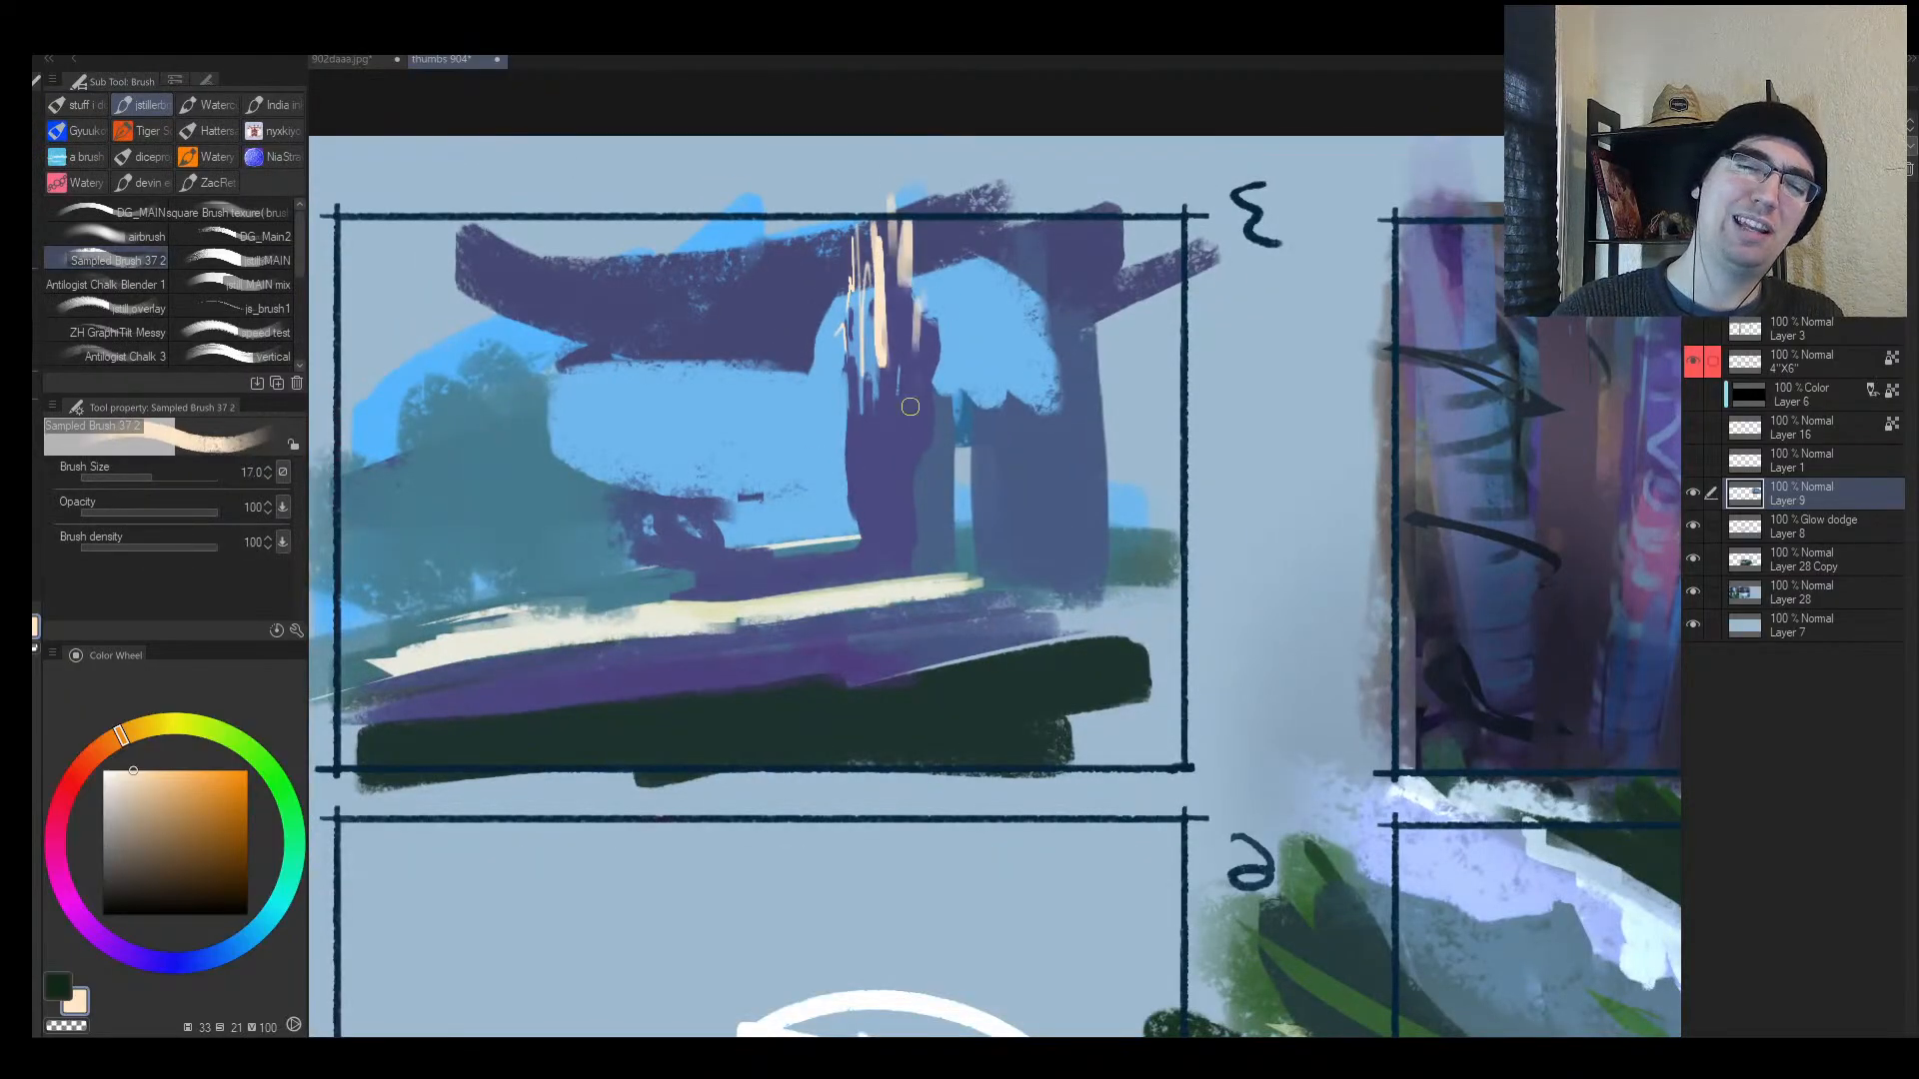
alt+click(941, 317)
drag(923, 283, 927, 324)
Step: Reshape the light-blue opening beside the pillar with a size-60 brush
alt+click(899, 339)
key(])
alt+click(789, 377)
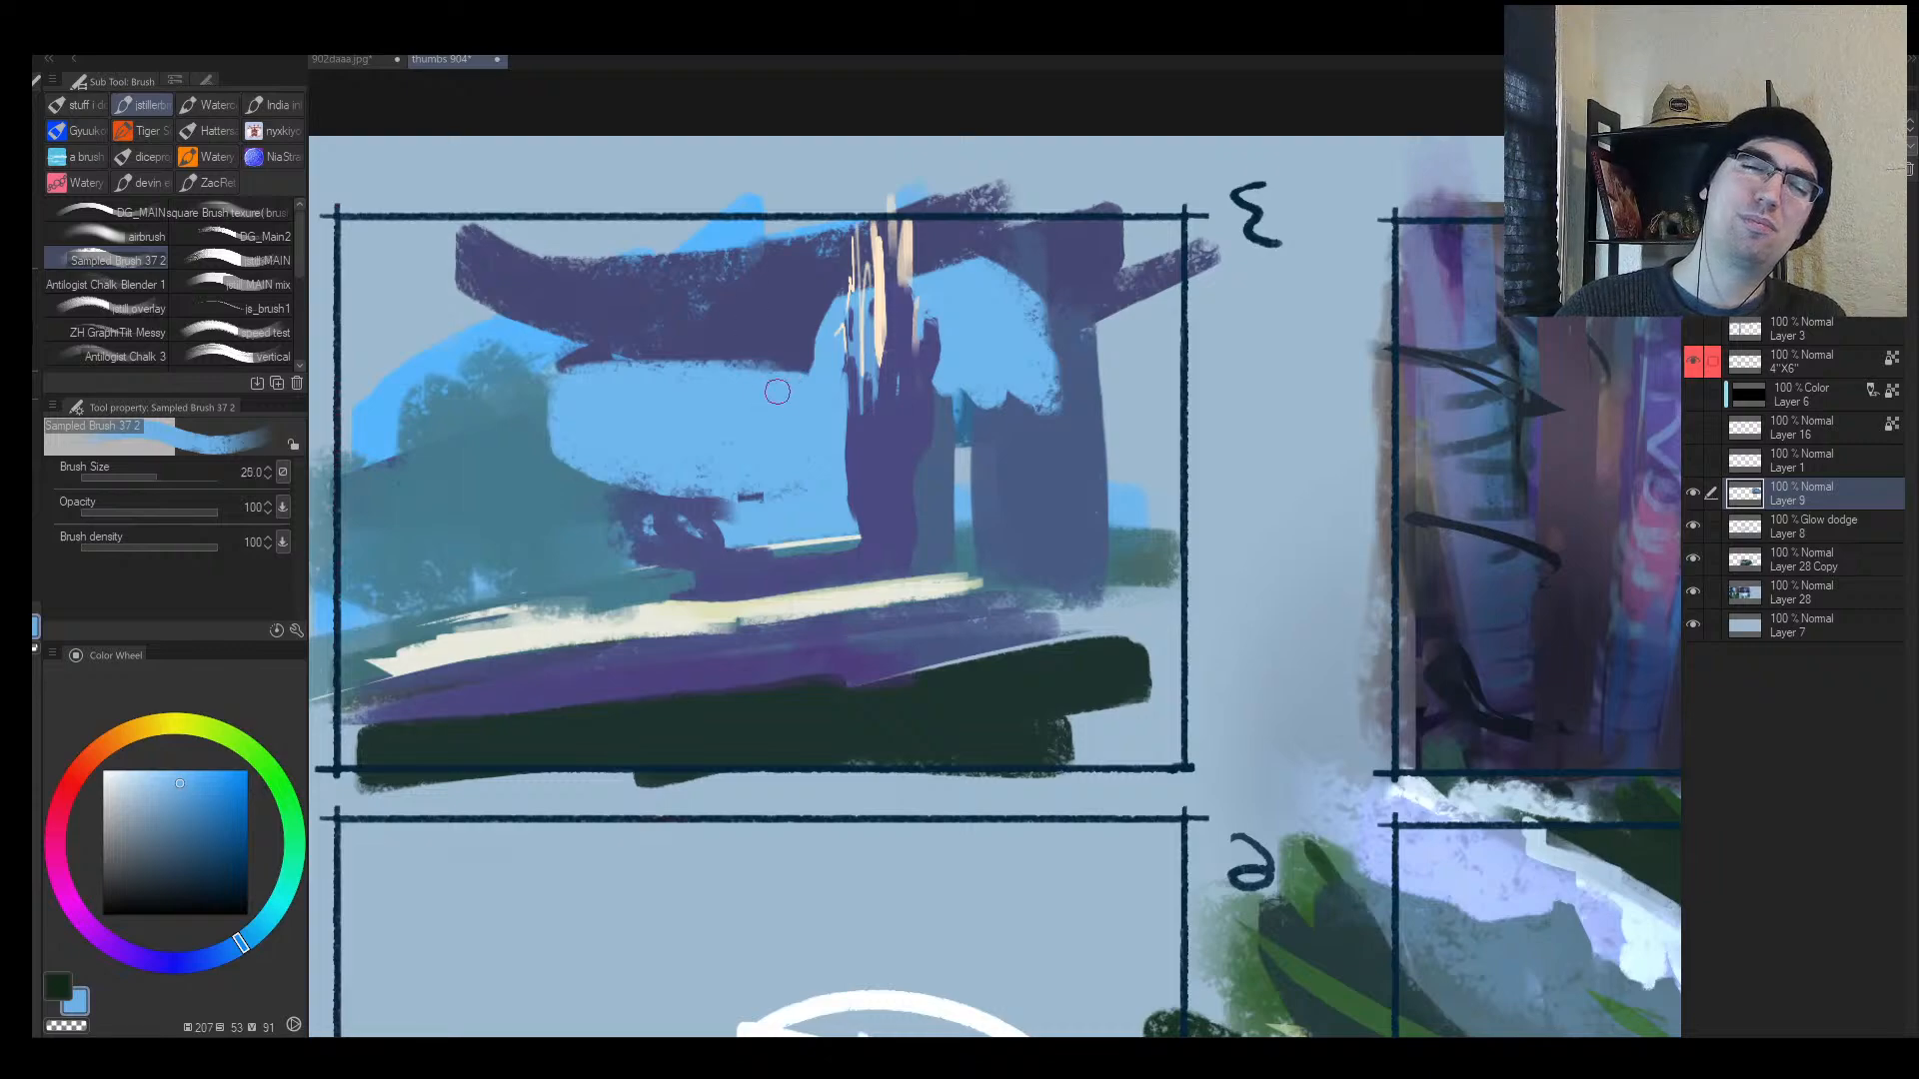
key(])
key(])
key(])
key(])
drag(796, 372, 738, 358)
Step: Thicken and extend the purple top bar, then trim its underside with light blue
alt+click(770, 300)
drag(505, 200, 827, 253)
mouse_move(1000, 262)
mouse_down()
mouse_move(1085, 216)
mouse_move(1145, 213)
mouse_up()
mouse_move(709, 343)
mouse_down()
mouse_move(392, 270)
mouse_move(321, 208)
mouse_up()
alt+click(727, 371)
key([)
drag(536, 343, 650, 384)
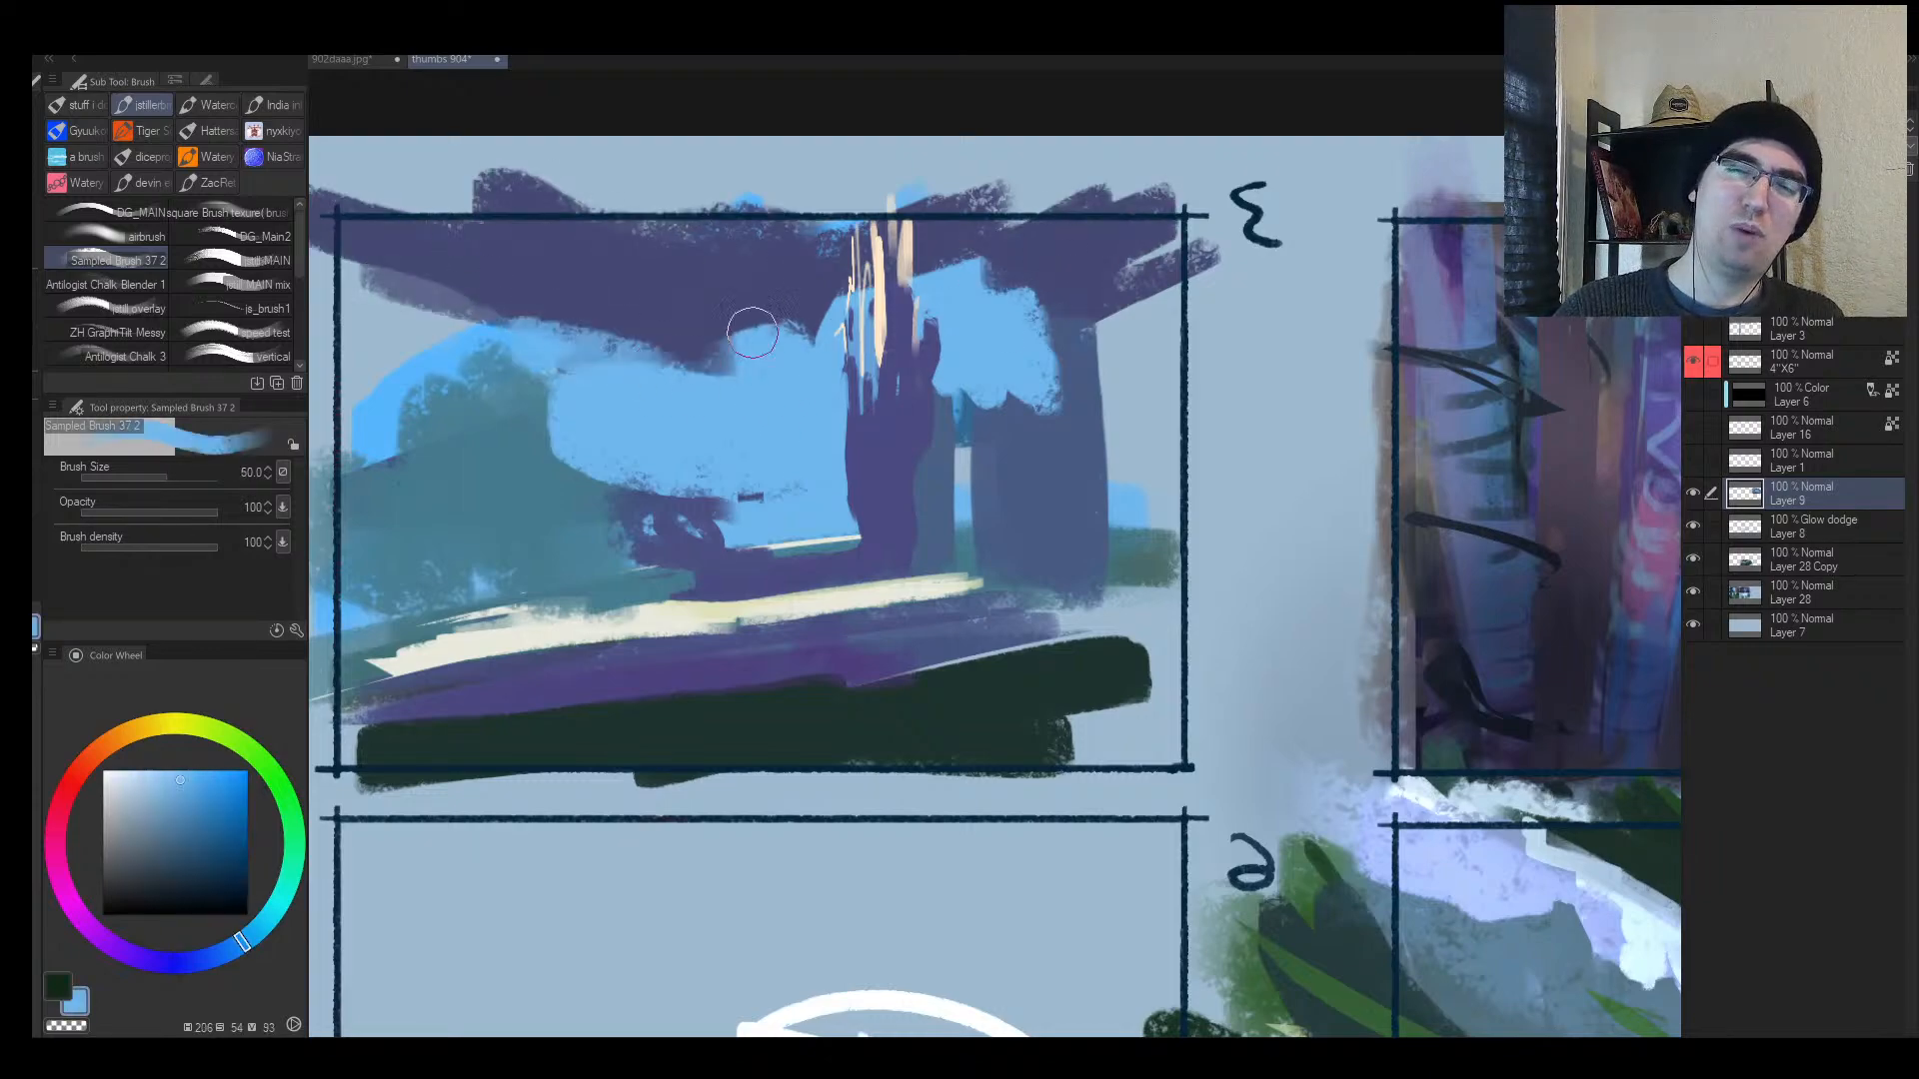
key([)
drag(753, 333, 846, 294)
Step: Fill the gap between the columns with light blue and paint a grey-blue line at the right
key(h)
drag(1142, 364, 886, 390)
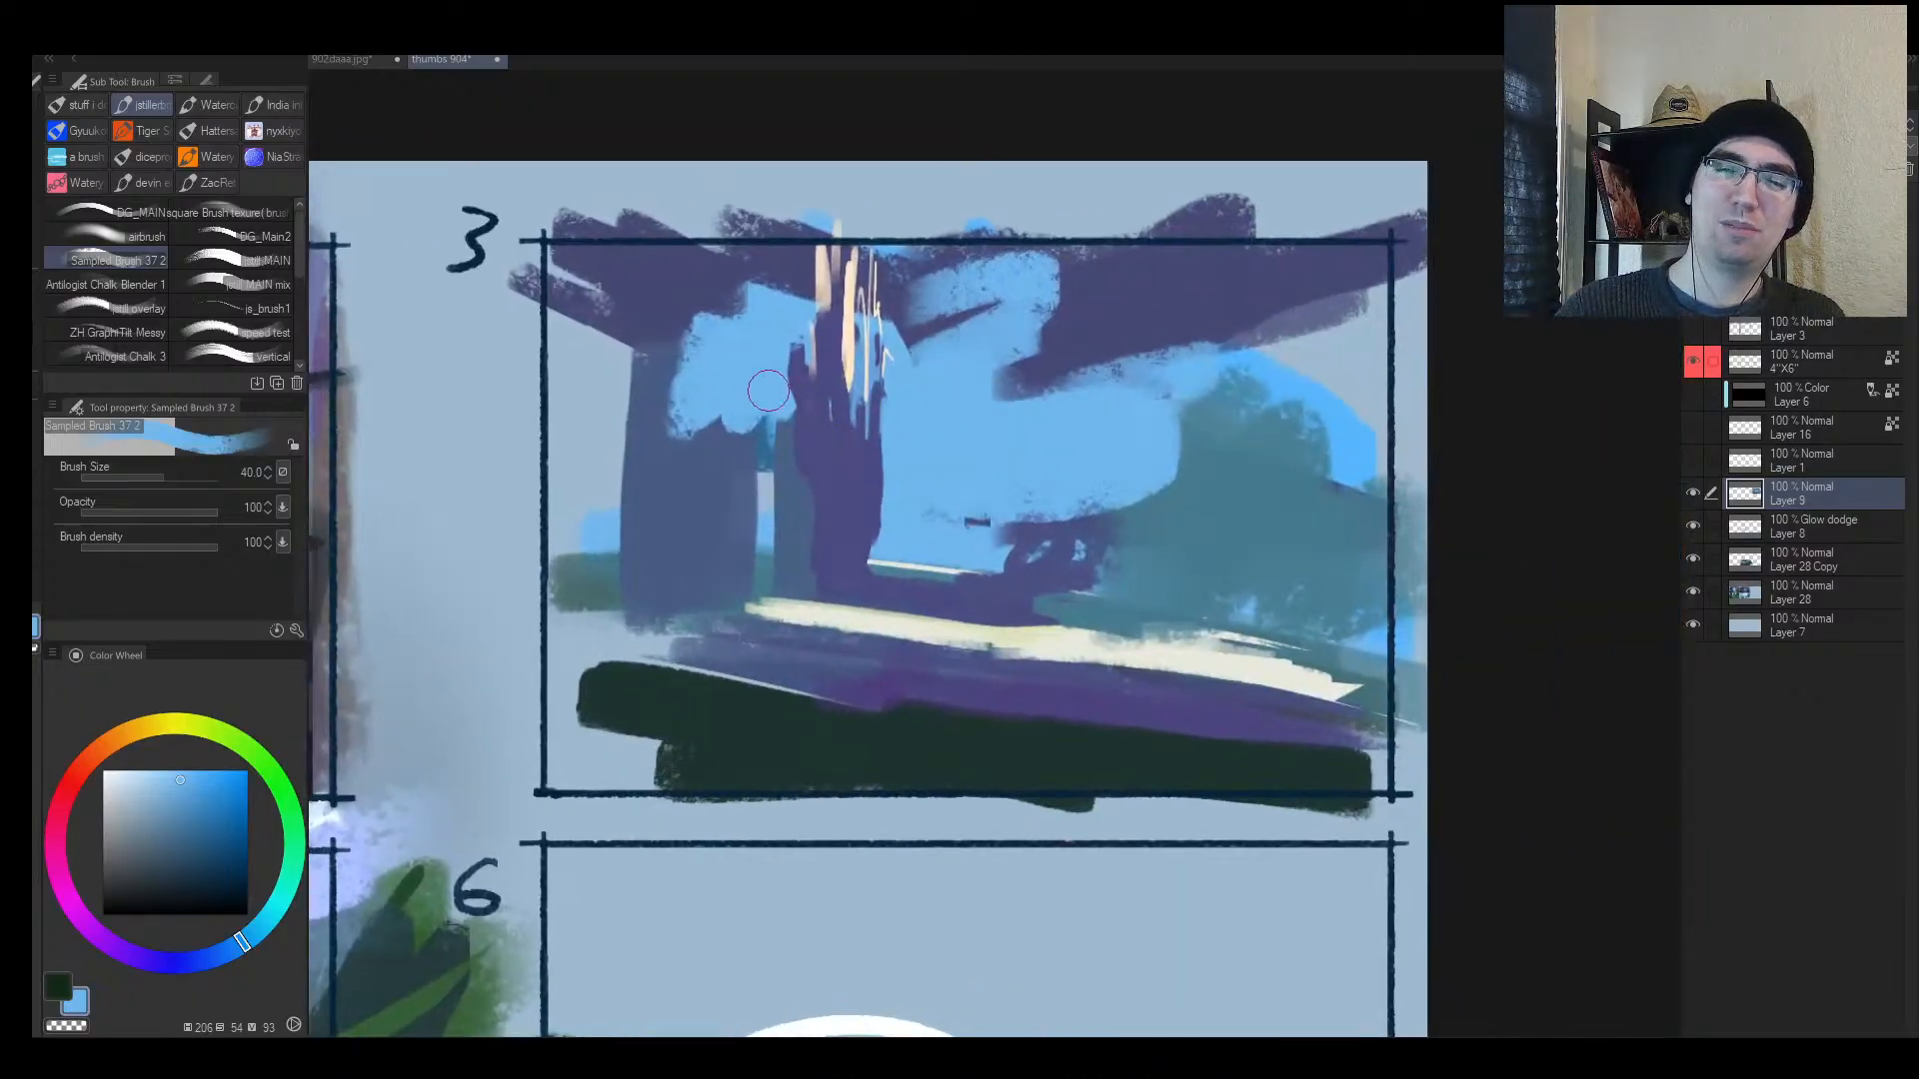
drag(768, 390, 793, 366)
alt+click(856, 596)
key([)
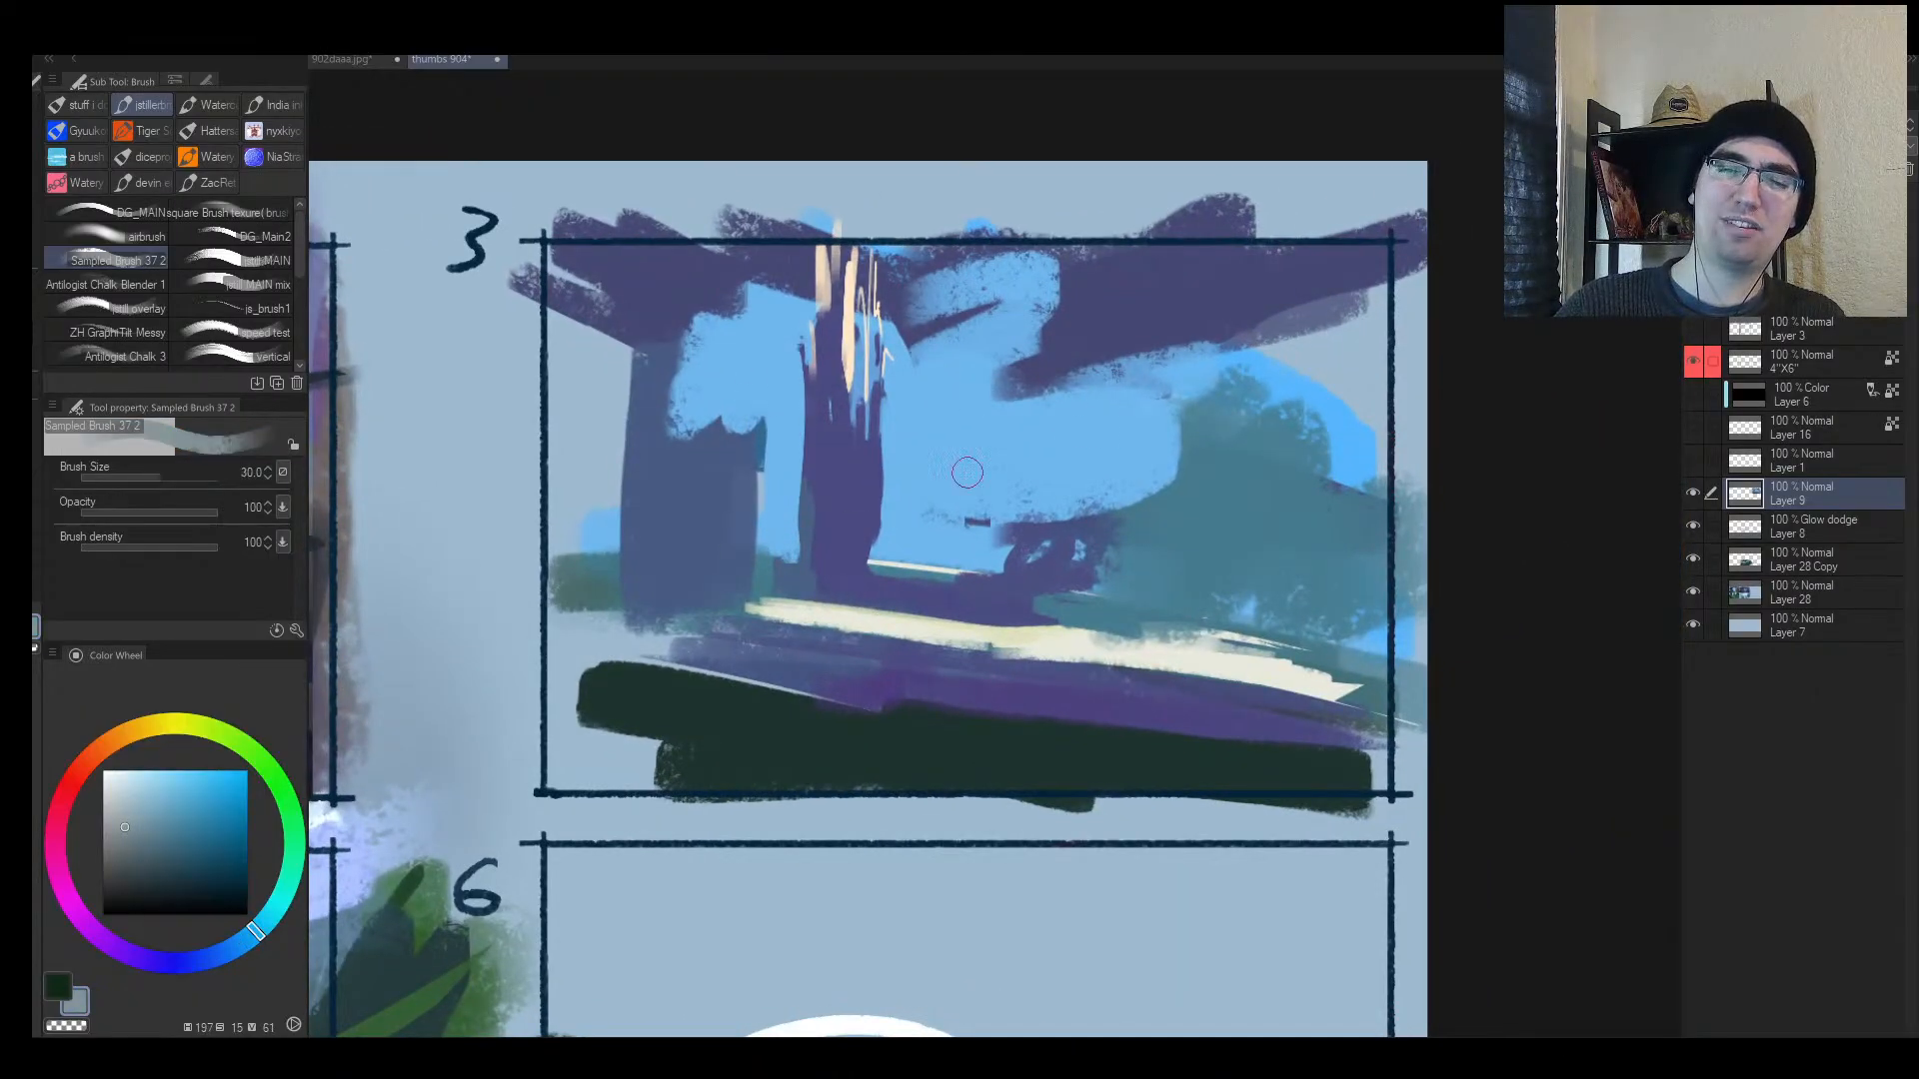
key([)
key([)
key([)
key([)
drag(1043, 590, 1285, 615)
Step: Paint cream strokes behind the pillar, thickening the right one at size 20
alt+click(1079, 641)
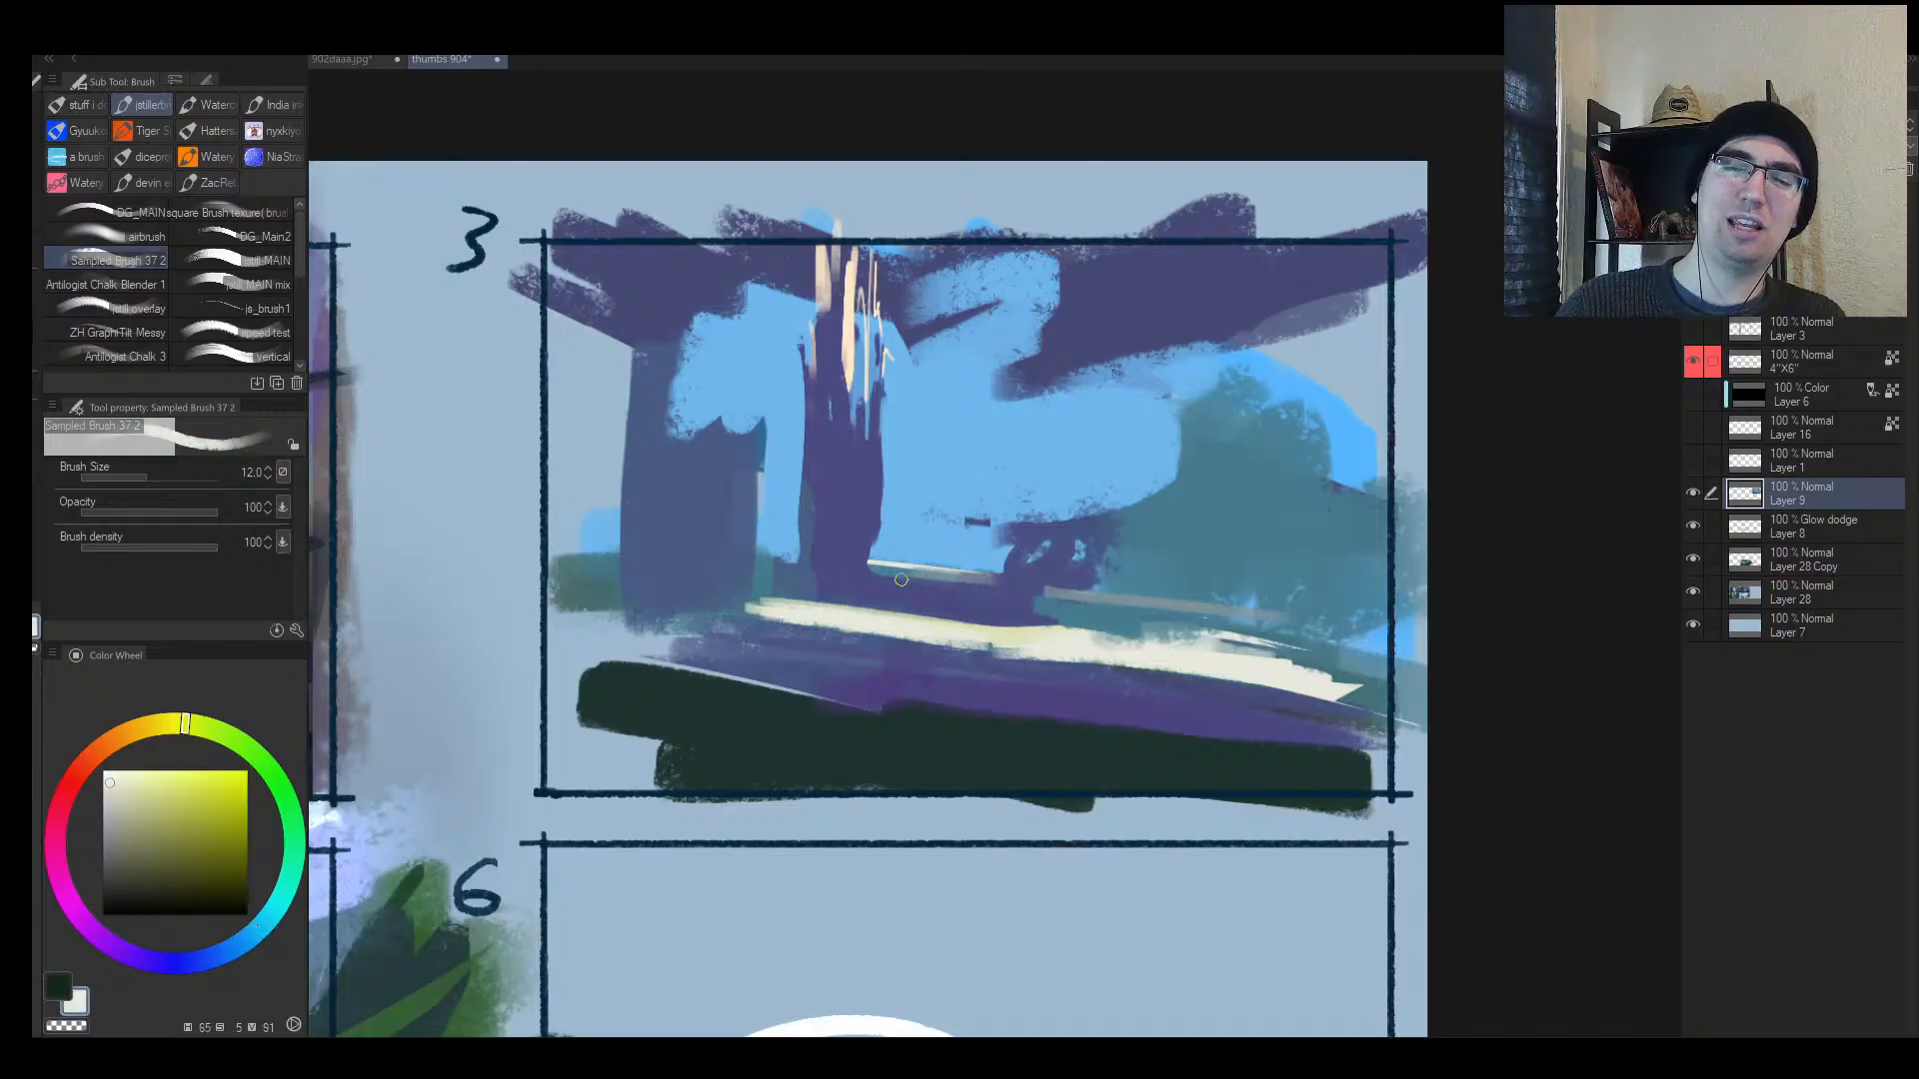
drag(897, 576, 978, 590)
drag(893, 569, 1240, 605)
alt+click(900, 594)
alt+click(1097, 642)
key(])
drag(1066, 597, 1247, 617)
key(])
key(])
Step: Lay long cream streaks across the foreground from the left edge to the lower right
mouse_move(488, 666)
mouse_down()
mouse_move(984, 721)
mouse_move(1179, 766)
mouse_up()
mouse_move(490, 687)
mouse_down()
mouse_move(1067, 745)
mouse_move(1299, 794)
mouse_up()
drag(1299, 795, 472, 721)
drag(472, 720, 1247, 746)
key(h)
Step: Paint muted blue along the cream band's upper edge and teal over the left blue area
alt+click(1215, 594)
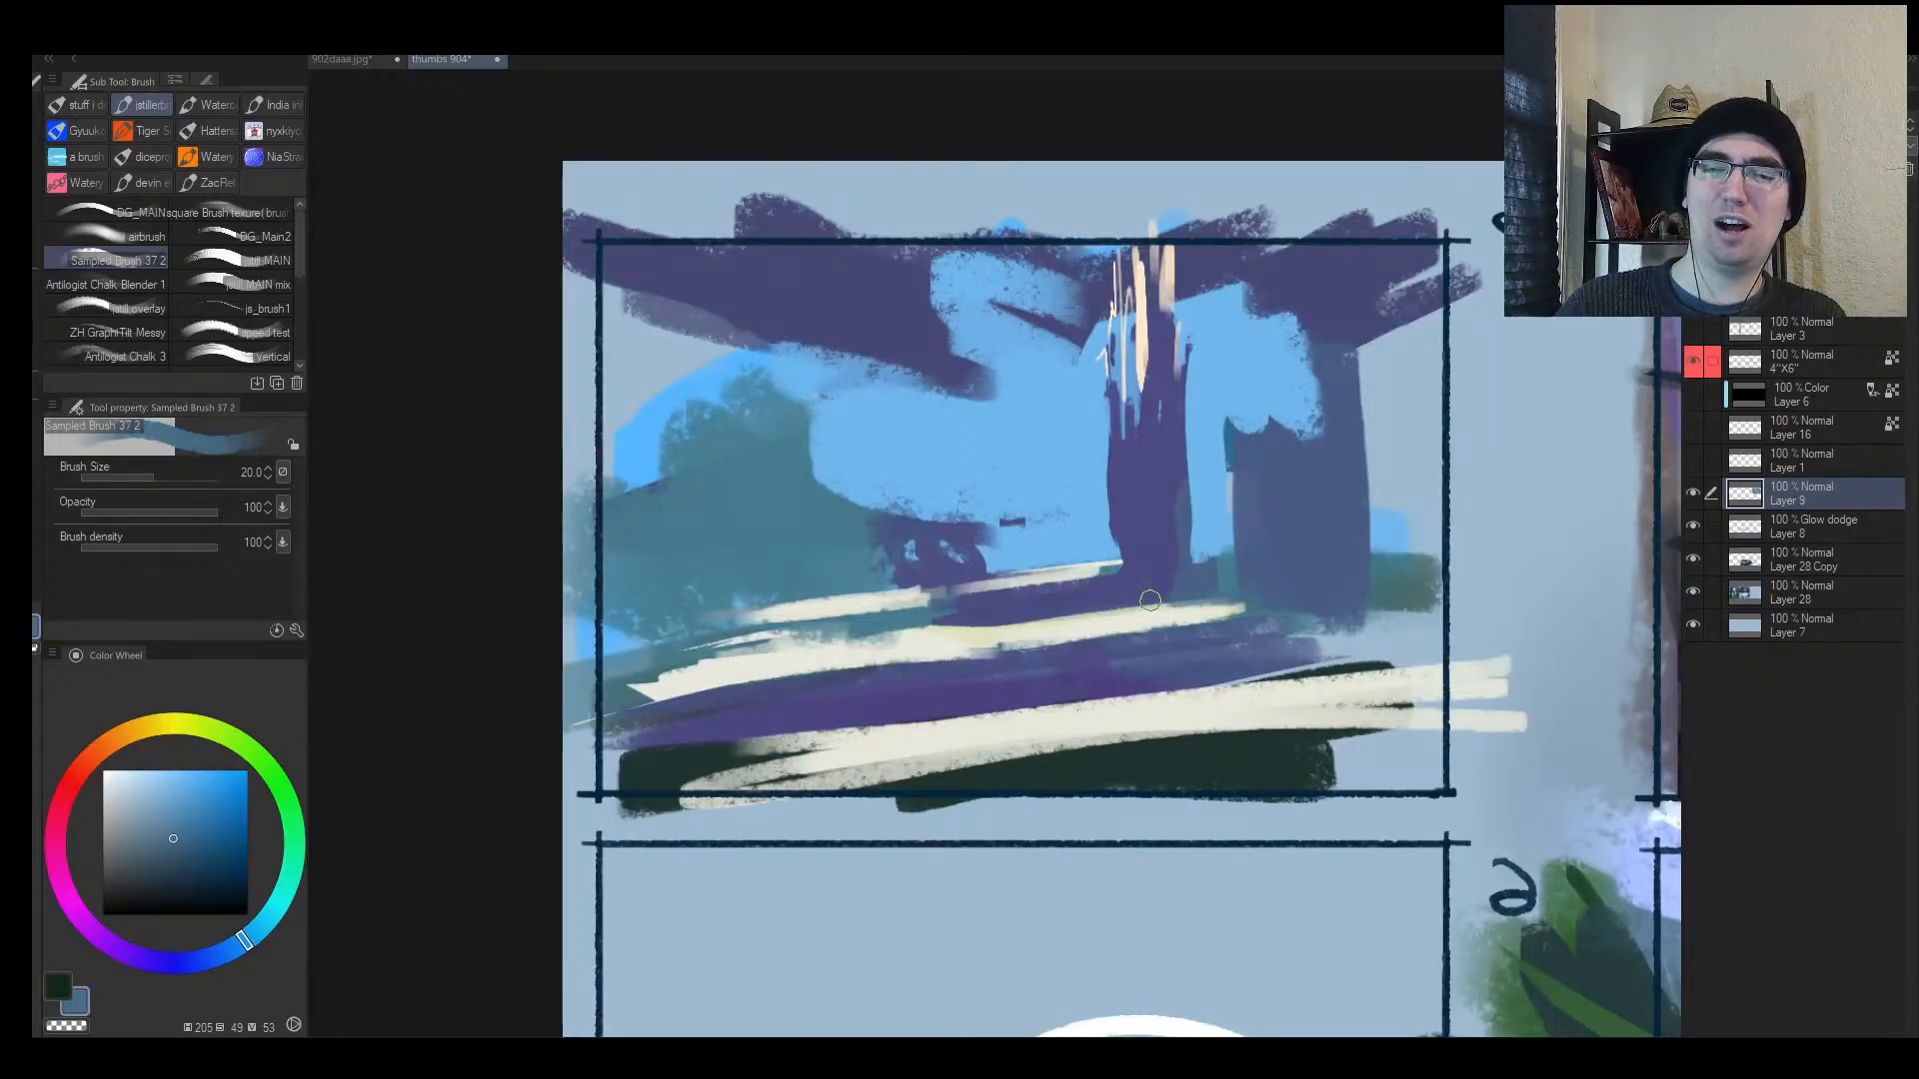
drag(1150, 601, 730, 611)
key(])
key(])
mouse_move(1027, 480)
mouse_down()
mouse_move(860, 528)
mouse_move(1010, 514)
mouse_move(889, 530)
mouse_up()
alt+click(924, 471)
key(])
alt+click(753, 515)
key([)
drag(742, 421, 619, 445)
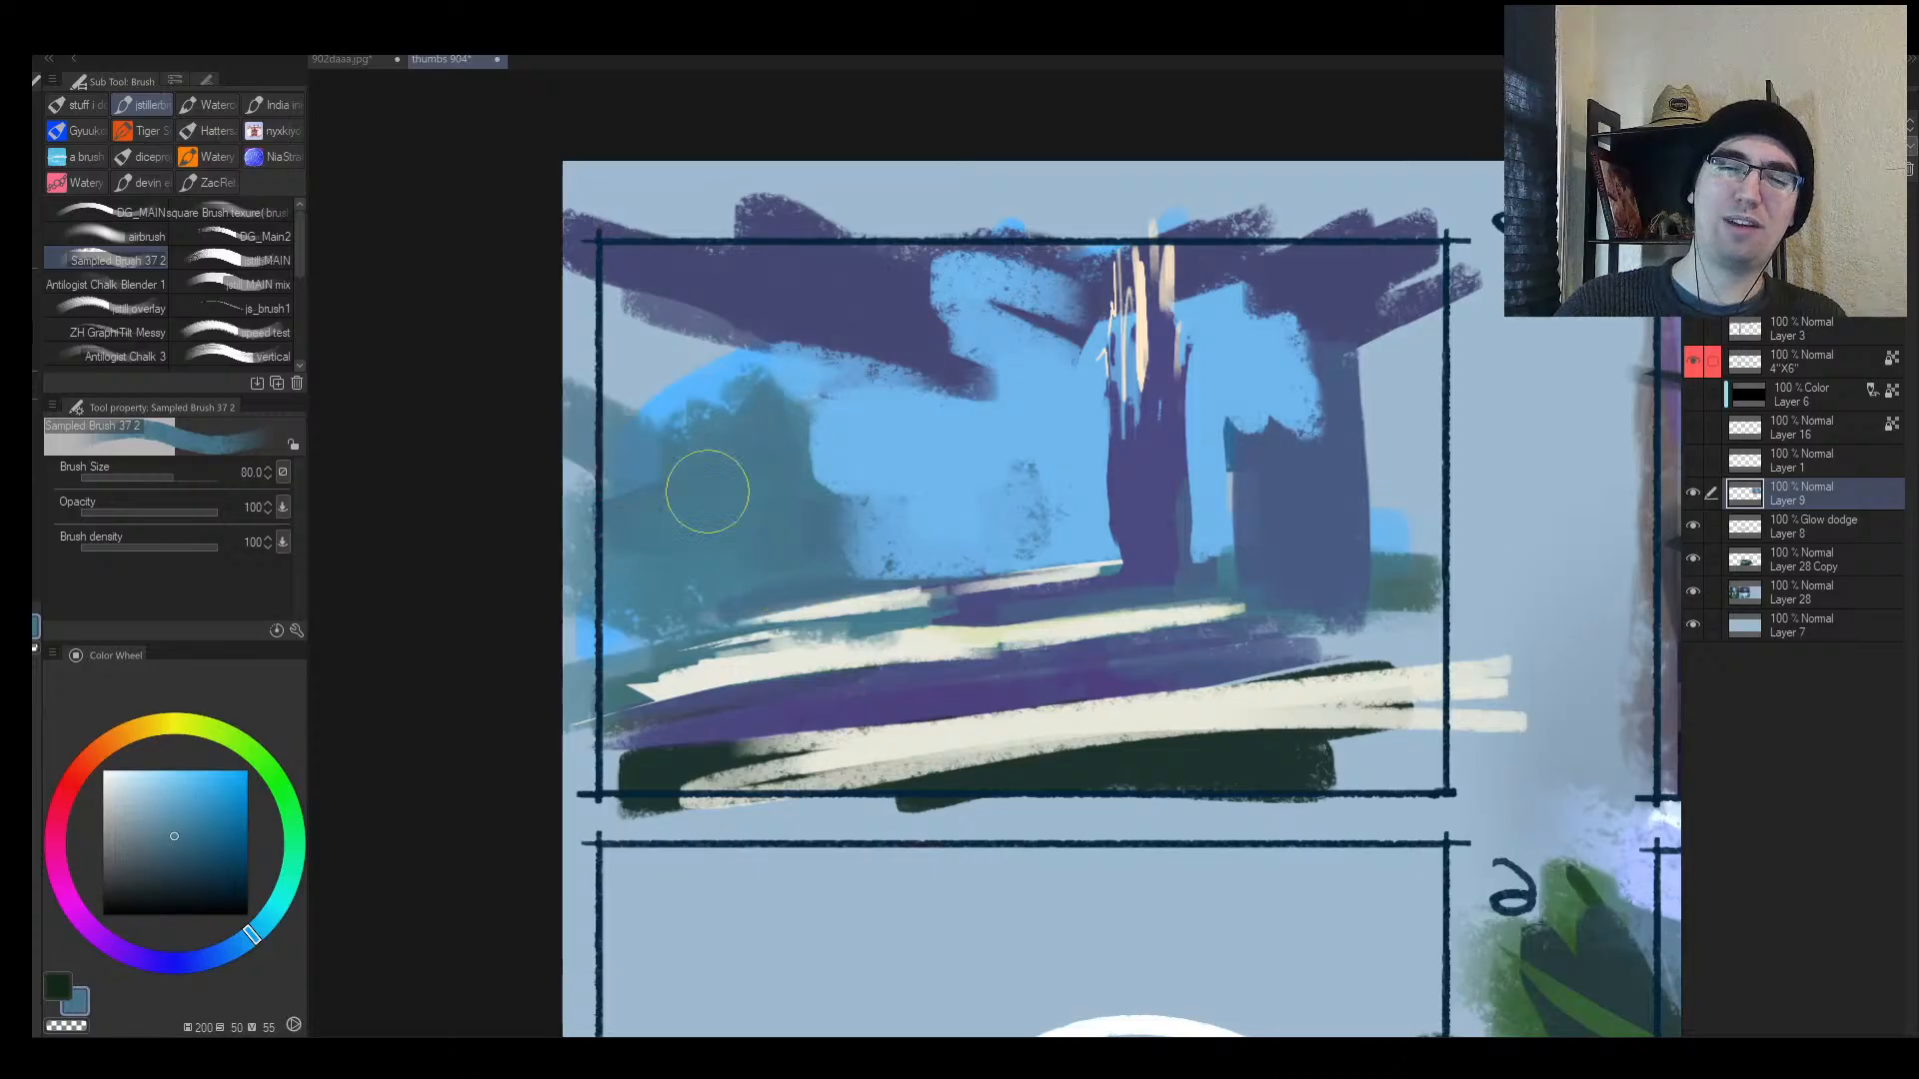
drag(935, 502, 931, 532)
Step: Paint broad purple-blue strokes across the upper centre, right and left of frame 3
alt+click(974, 375)
drag(1021, 375, 1042, 316)
key([)
drag(1377, 348, 1247, 343)
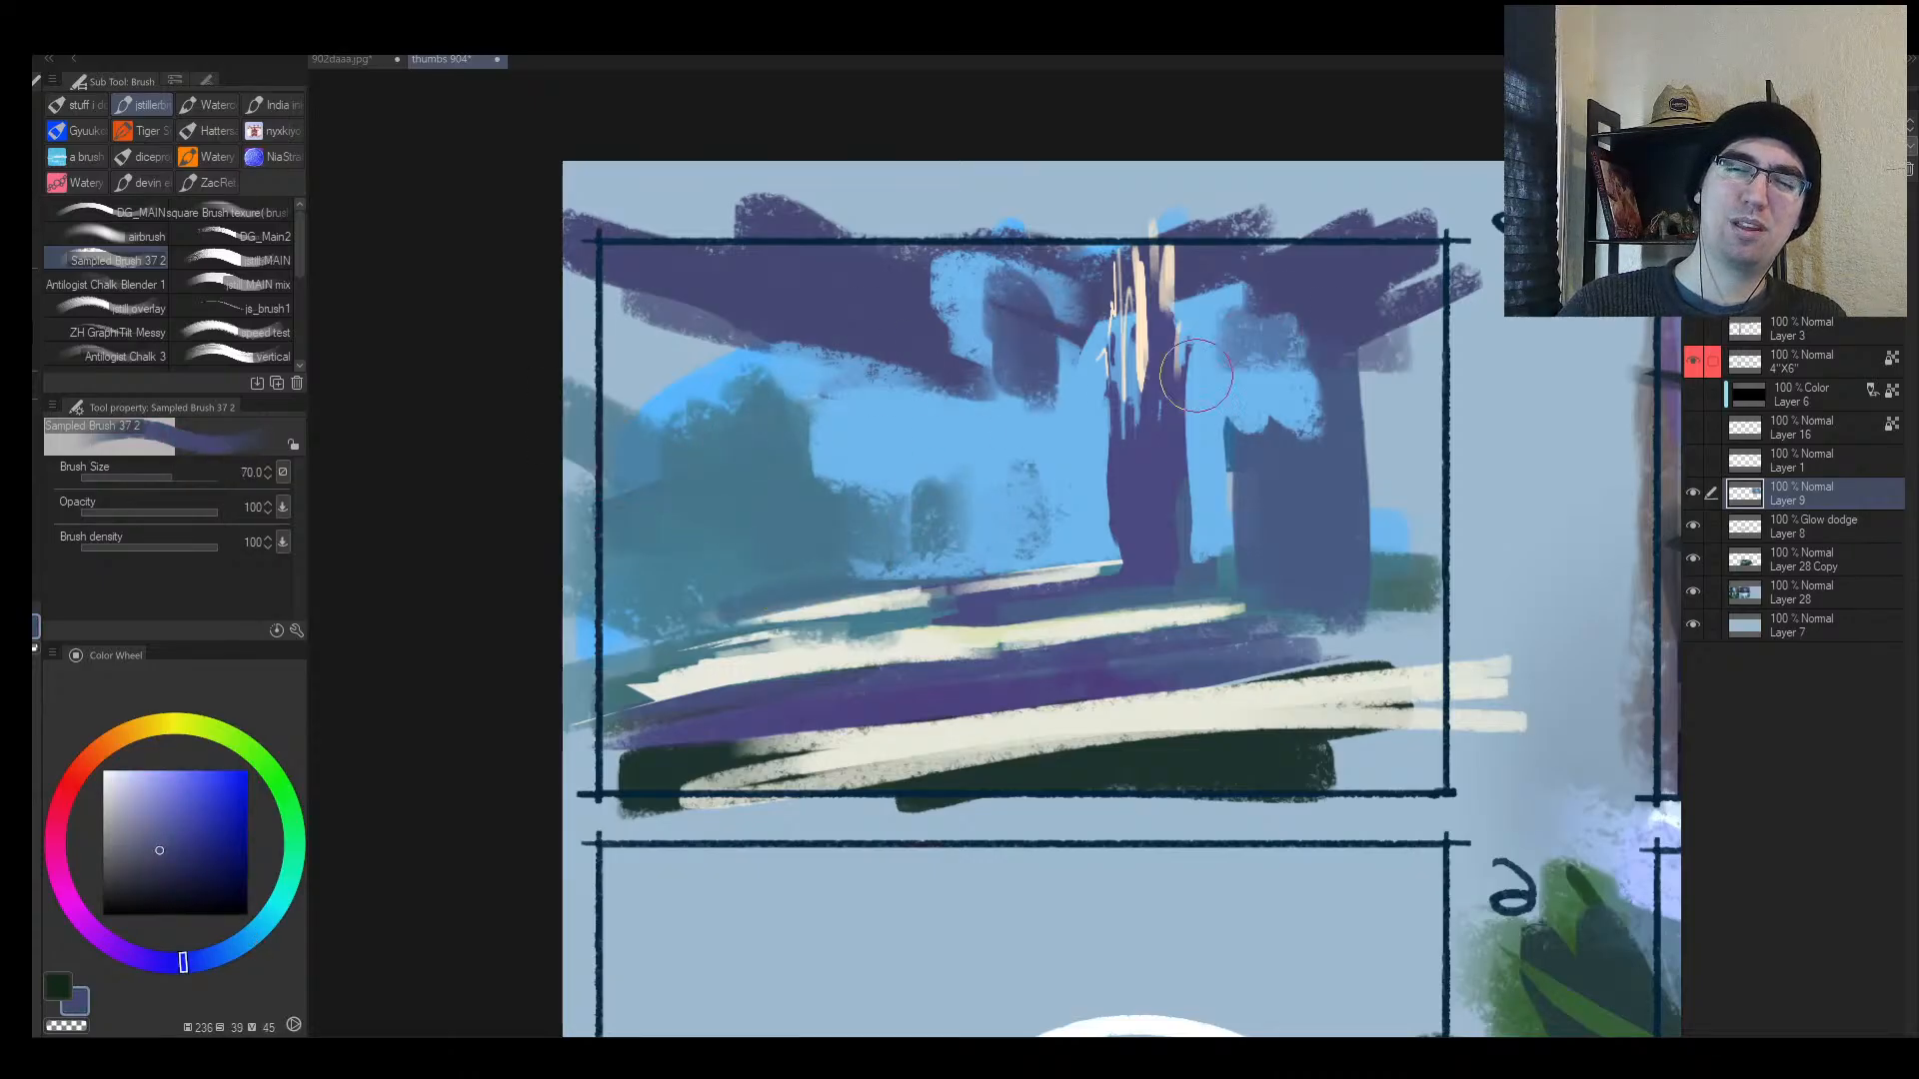
mouse_move(787, 403)
mouse_down()
mouse_move(600, 377)
mouse_move(921, 380)
mouse_up()
drag(845, 436, 1236, 463)
key(h)
key(ctrl+space)
click(953, 449)
alt+click(906, 465)
key([)
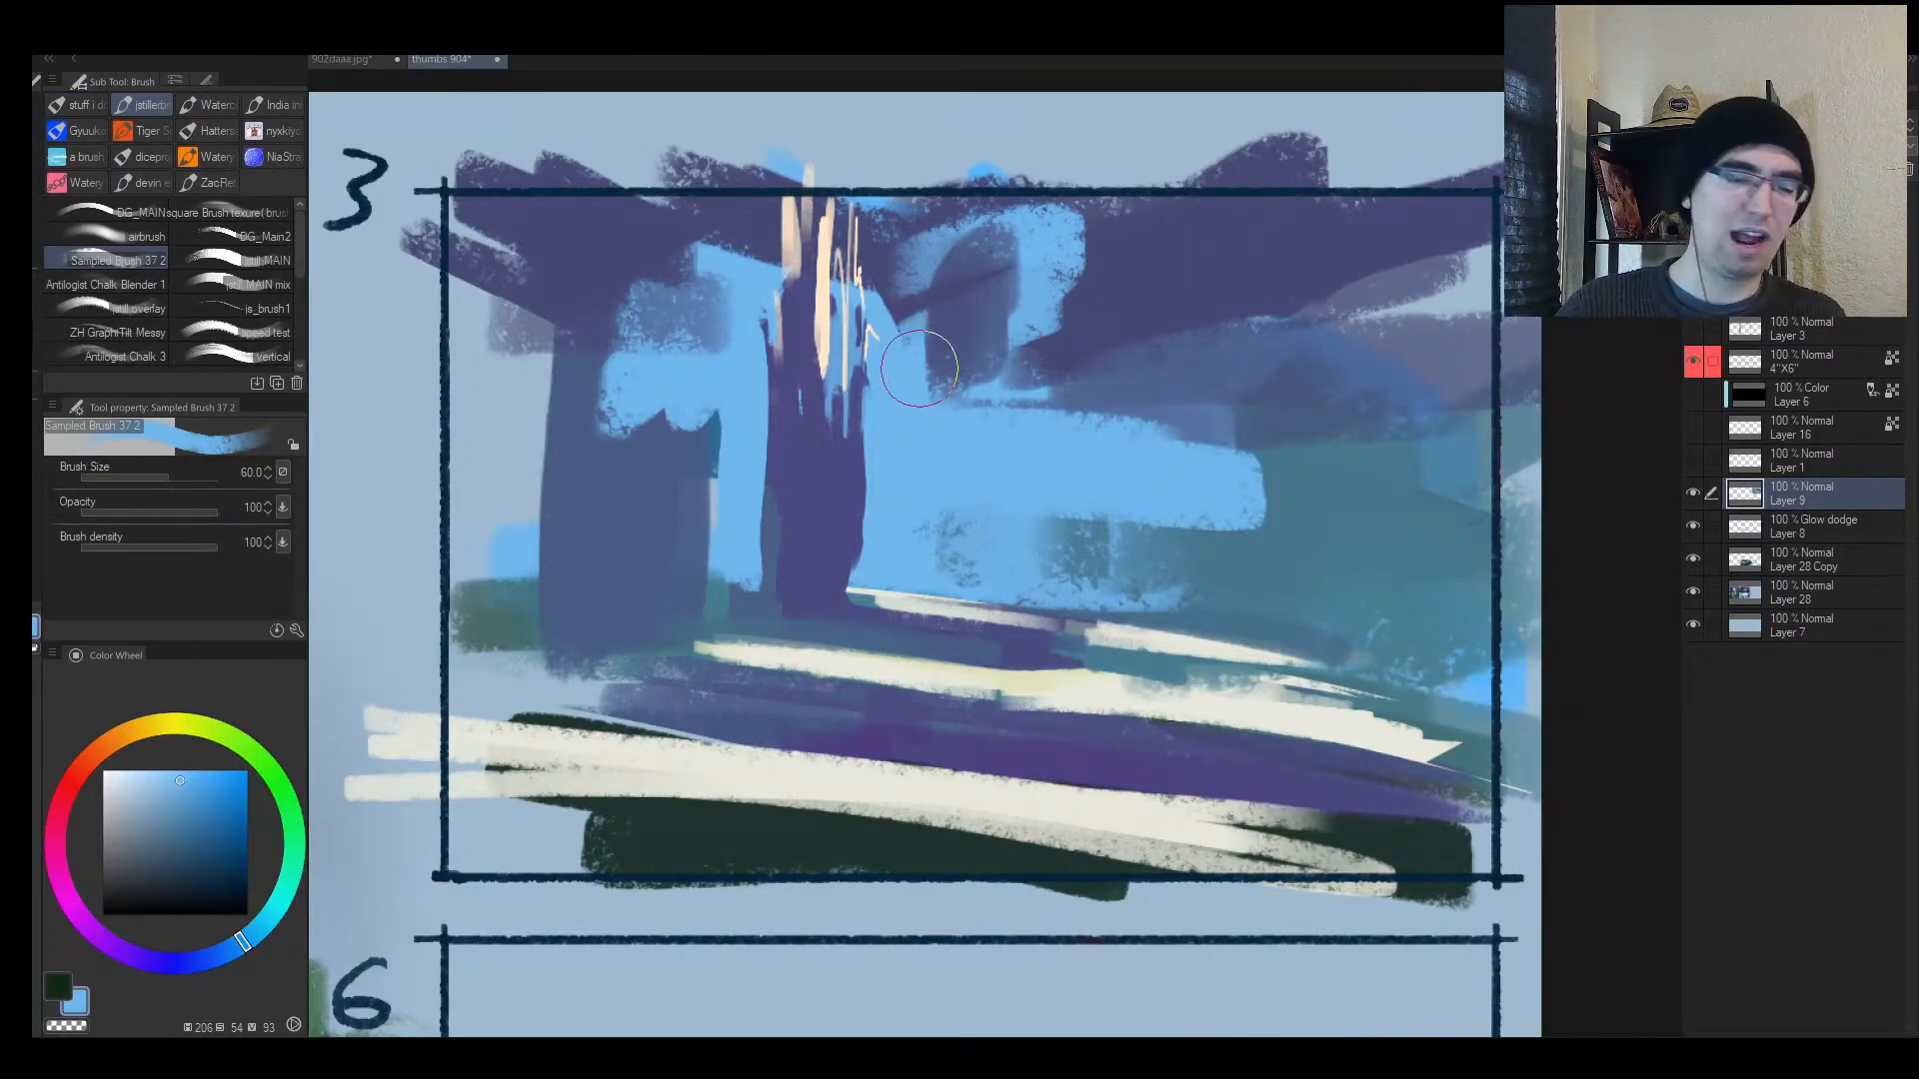
Step: Lasso a horizontal band across the upper frame and fill it with light blue
key(m)
drag(968, 357, 573, 314)
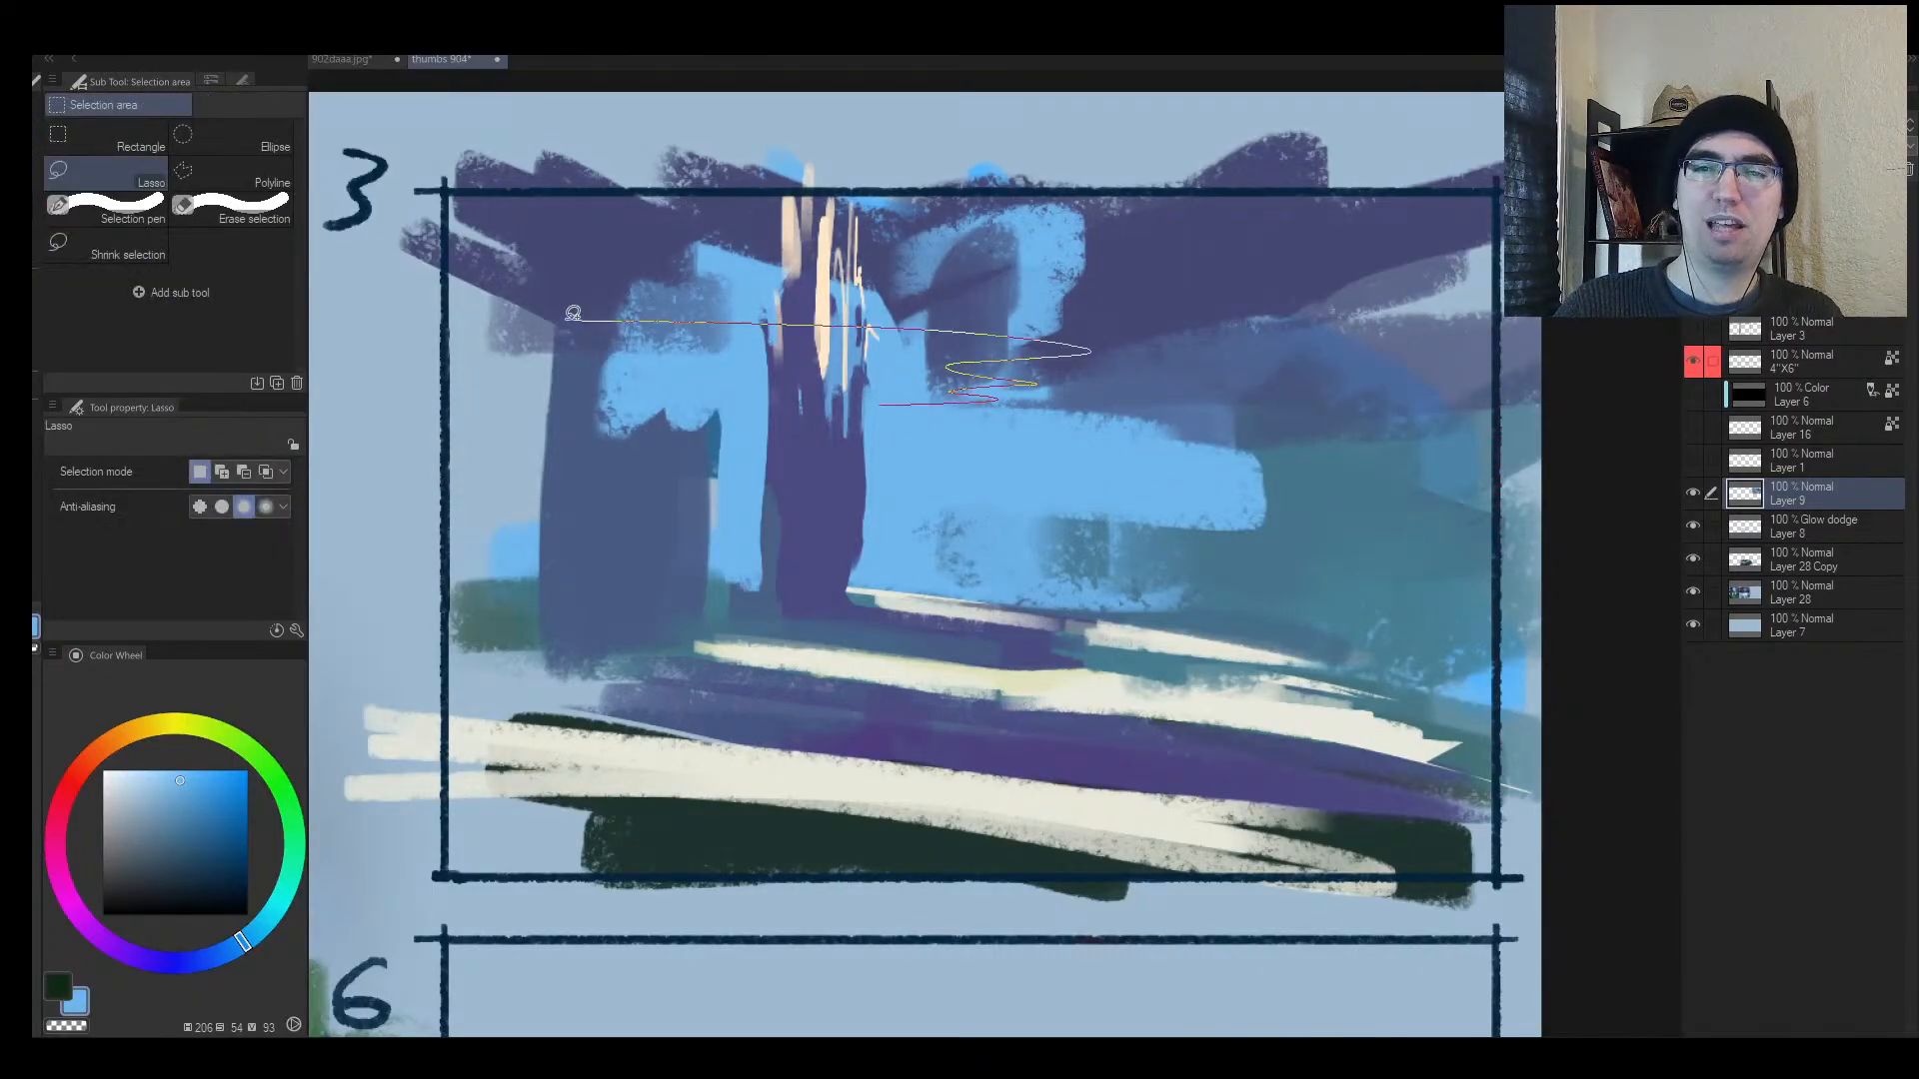
drag(759, 401, 783, 407)
key(b)
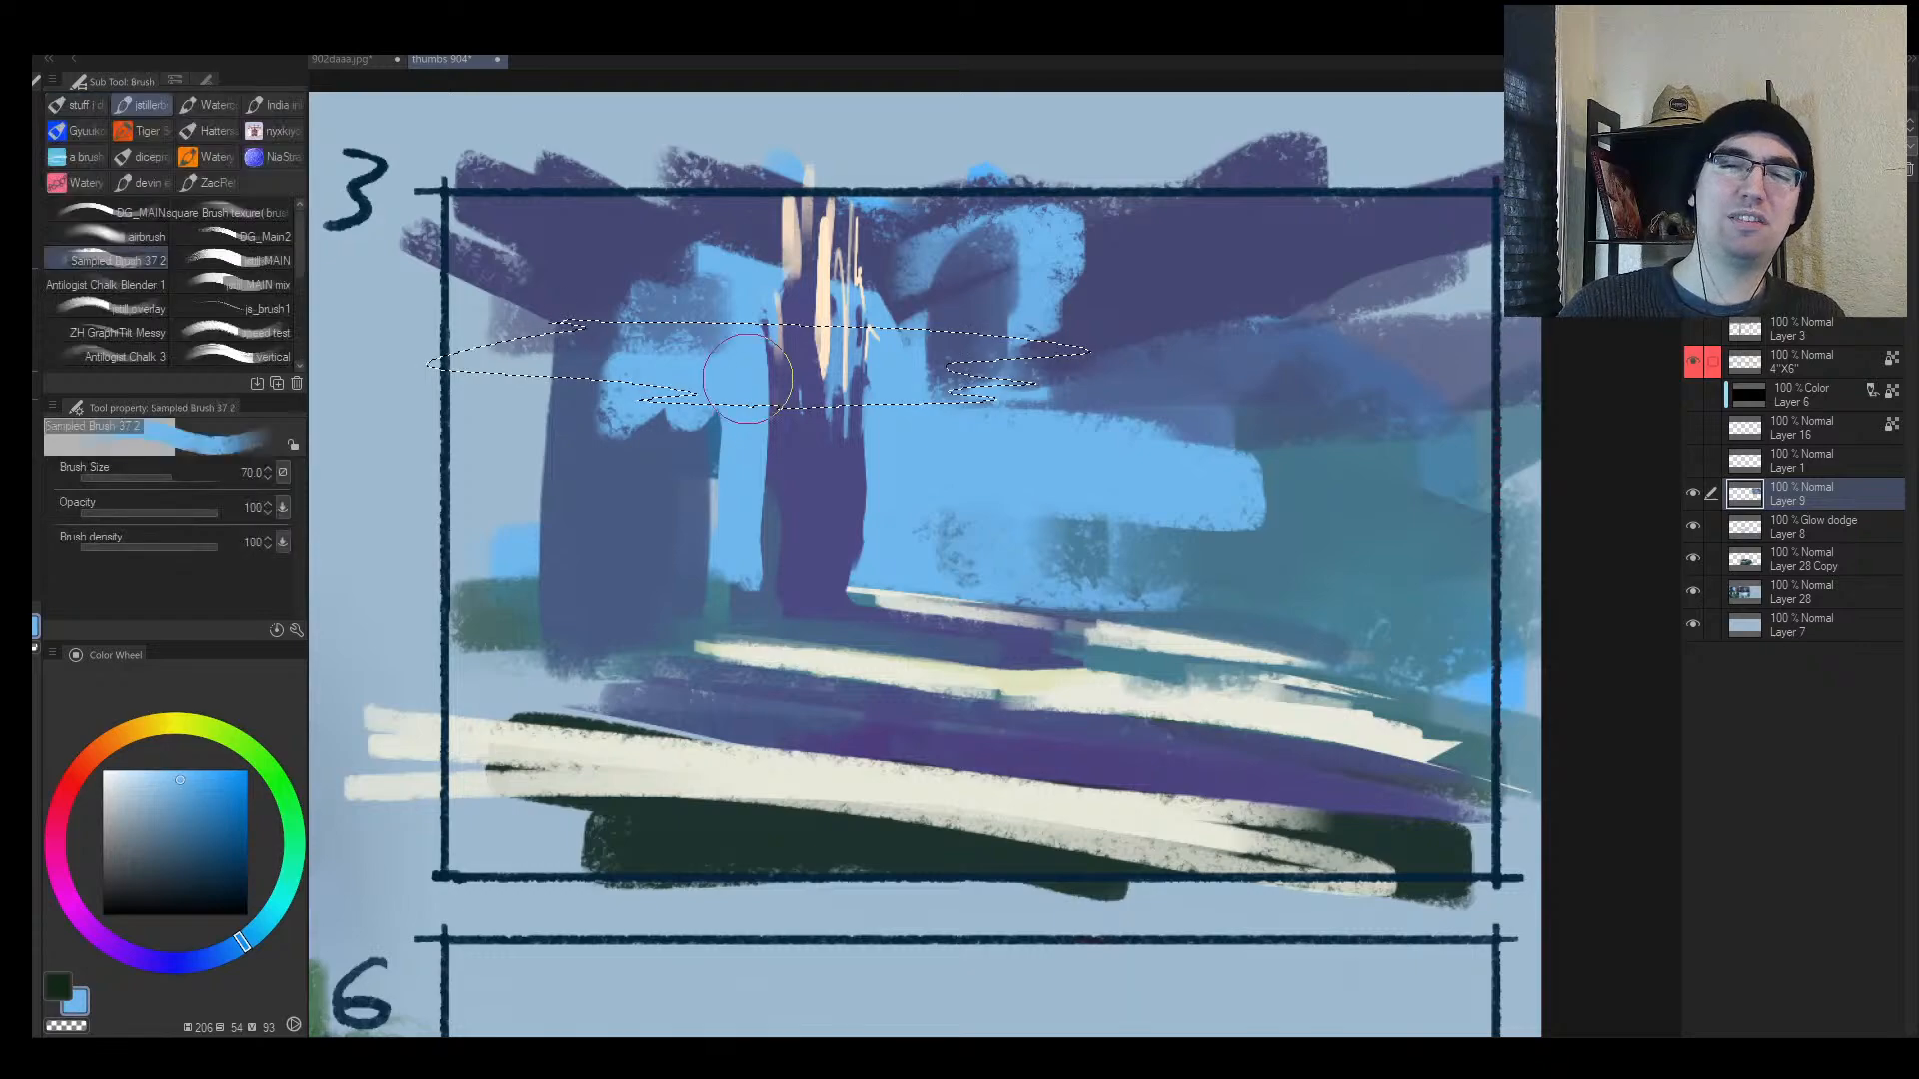
drag(625, 345, 765, 328)
drag(915, 361, 1079, 364)
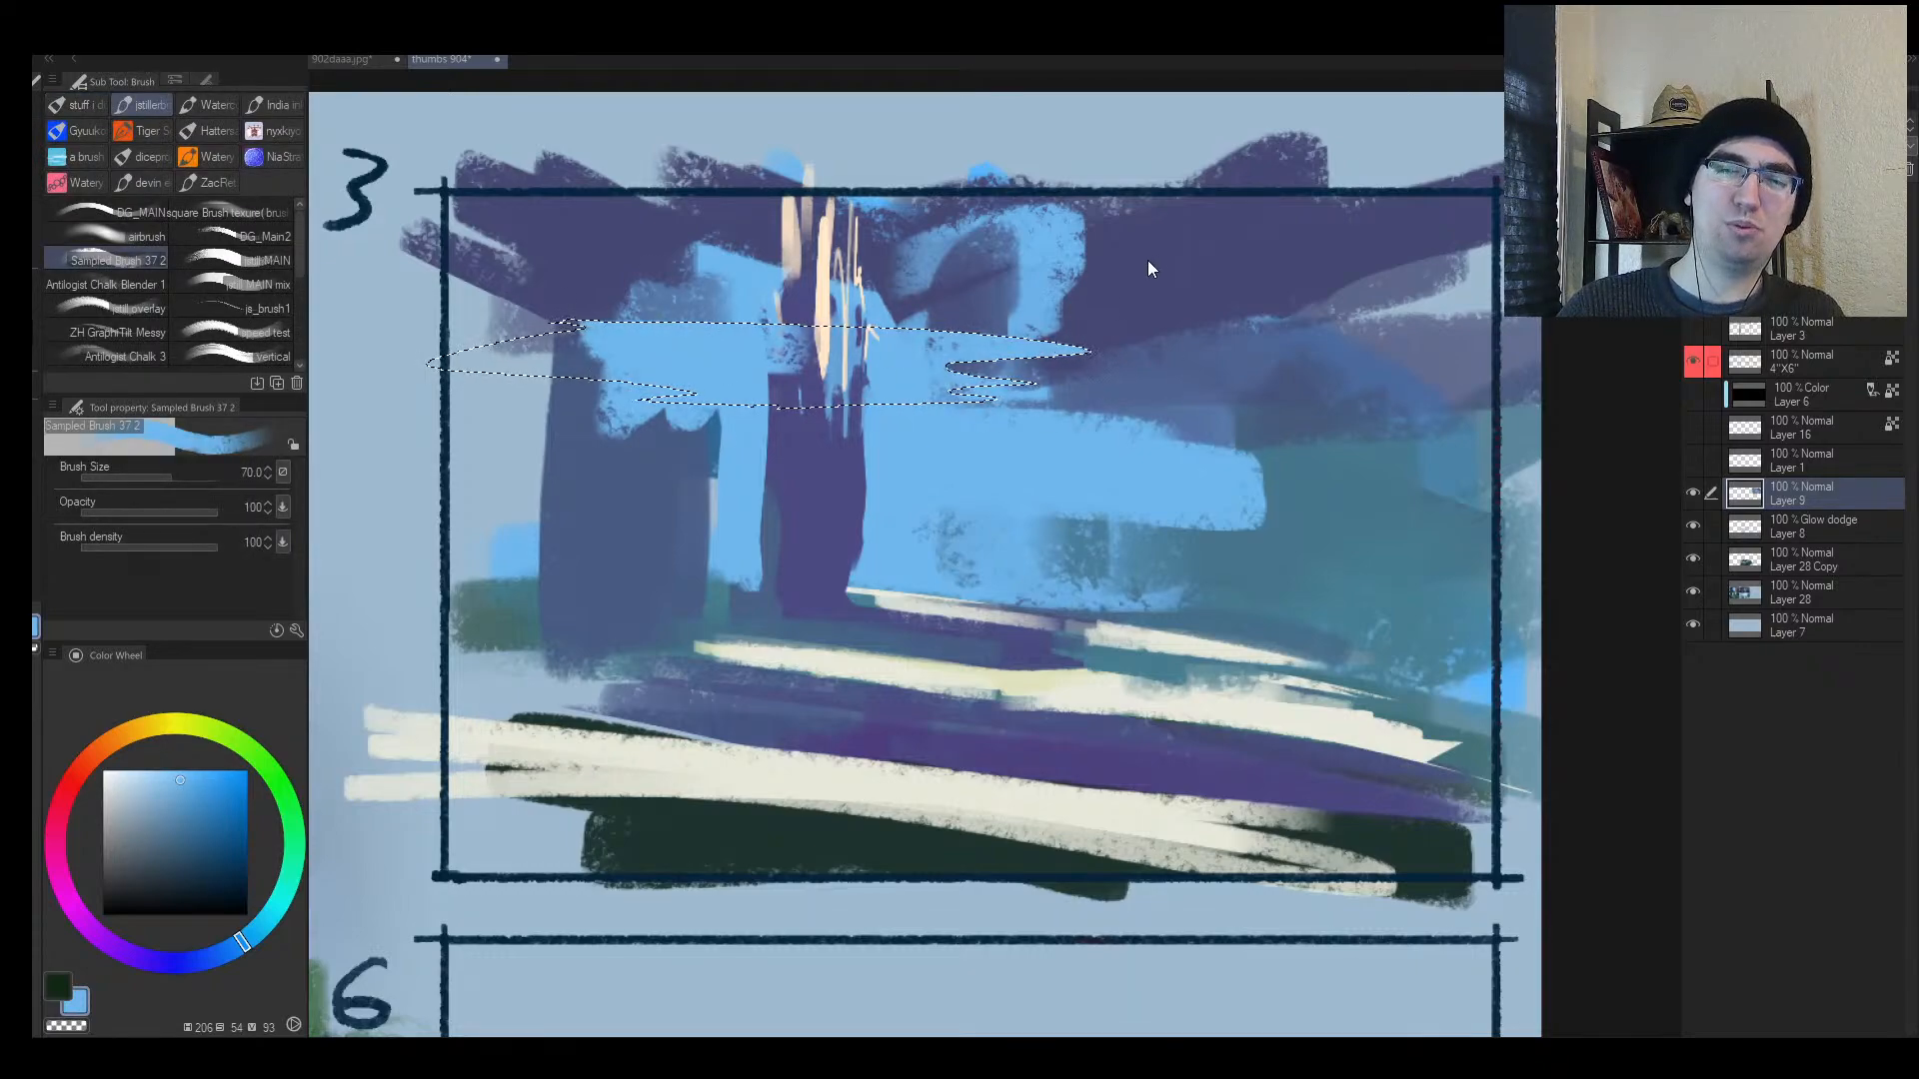
Step: Invert the selection, paint purple above and below the band, then deselect
key(ctrl+shift+i)
alt+click(1137, 304)
key(bracketleft)
key(bracketleft)
mouse_move(1042, 300)
mouse_down()
mouse_move(457, 230)
mouse_move(493, 313)
mouse_move(823, 350)
mouse_up()
key(bracketleft)
mouse_move(447, 410)
mouse_down()
mouse_move(1307, 422)
mouse_move(1087, 364)
mouse_up()
key(bracketright)
key(ctrl+d)
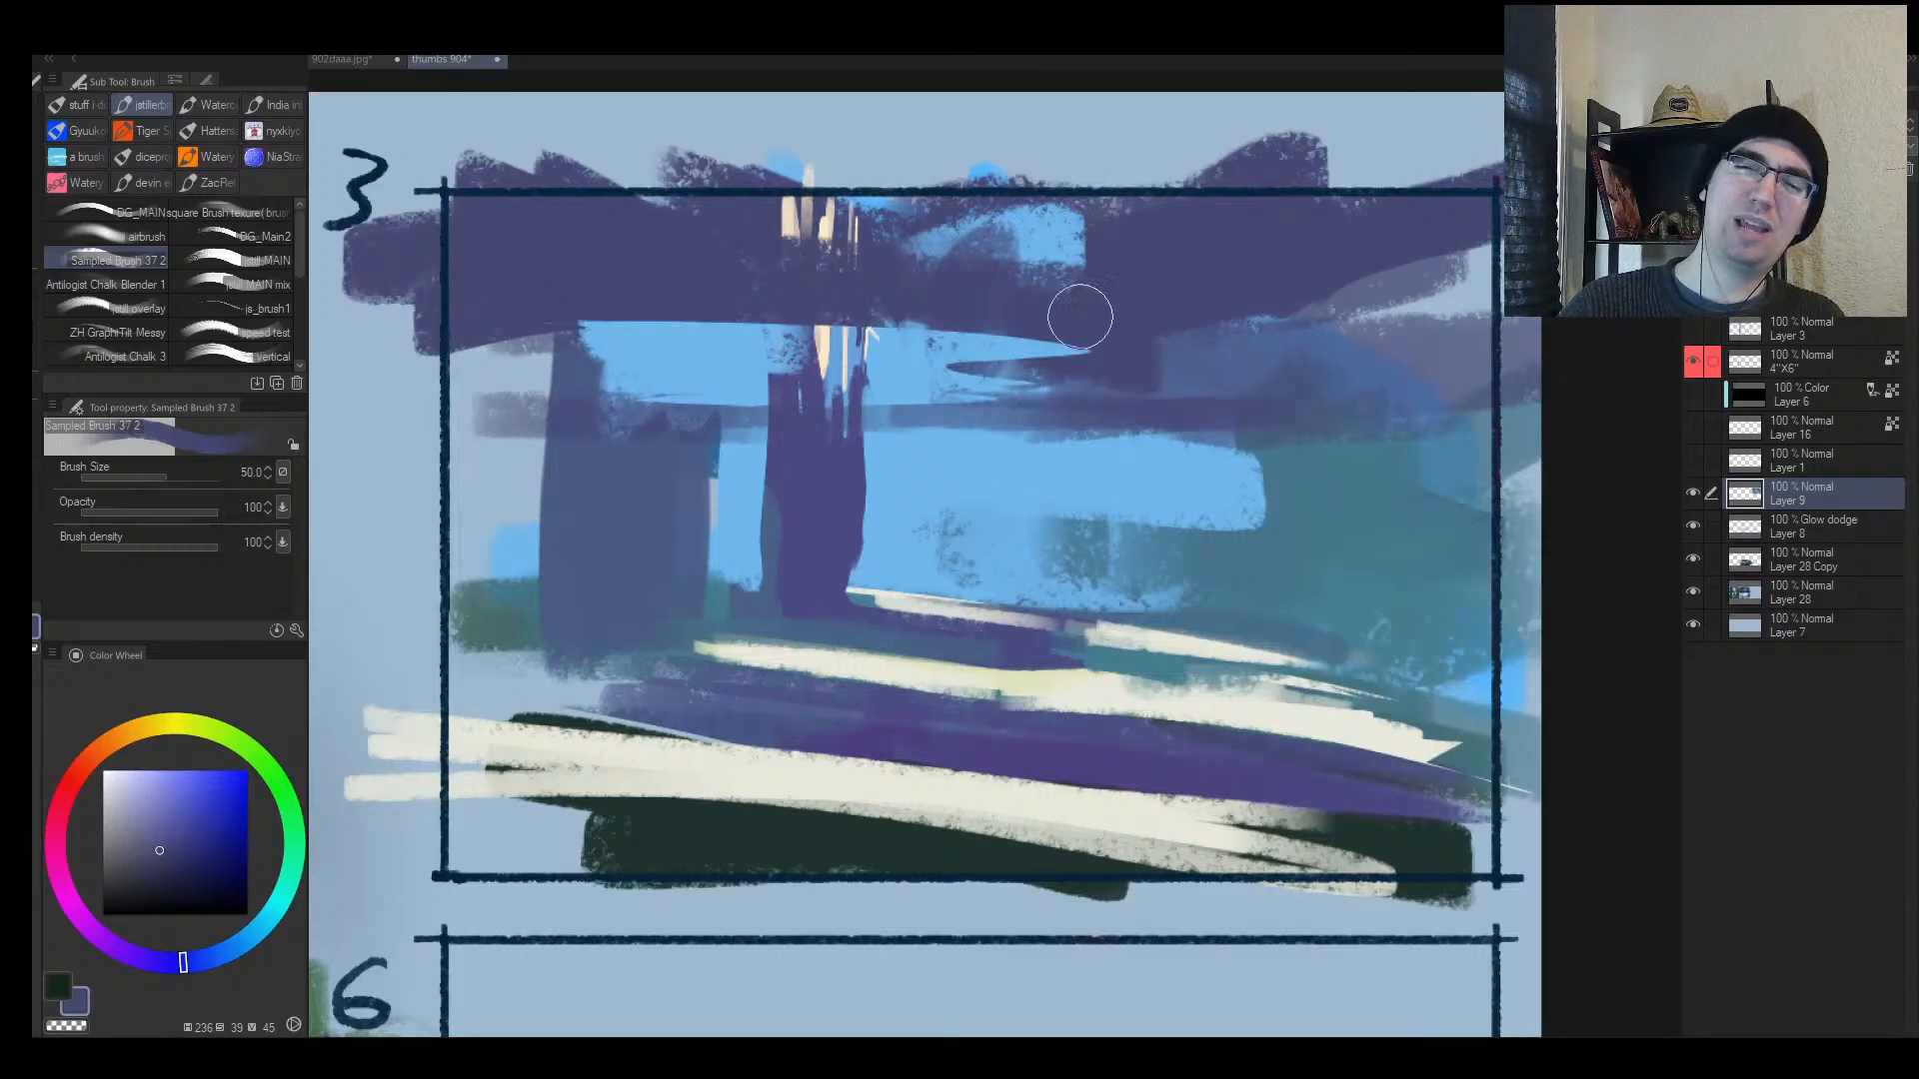
Step: Cover the cream glow marks and the left blue edge with purple
key(bracketleft)
mouse_move(809, 238)
mouse_down()
mouse_move(1102, 317)
mouse_move(807, 228)
mouse_up()
mouse_move(435, 337)
mouse_down()
mouse_move(668, 375)
mouse_move(754, 321)
mouse_up()
alt+click(702, 352)
alt+click(785, 295)
drag(646, 273, 809, 285)
Step: Cover a dark patch in frame 3 with light blue and sample the pale cream
key(h)
mouse_move(1161, 355)
mouse_down()
mouse_move(1251, 369)
mouse_move(1165, 401)
mouse_move(1271, 402)
mouse_up()
alt+click(984, 490)
drag(994, 499, 883, 490)
alt+click(1024, 598)
key(bracketleft)
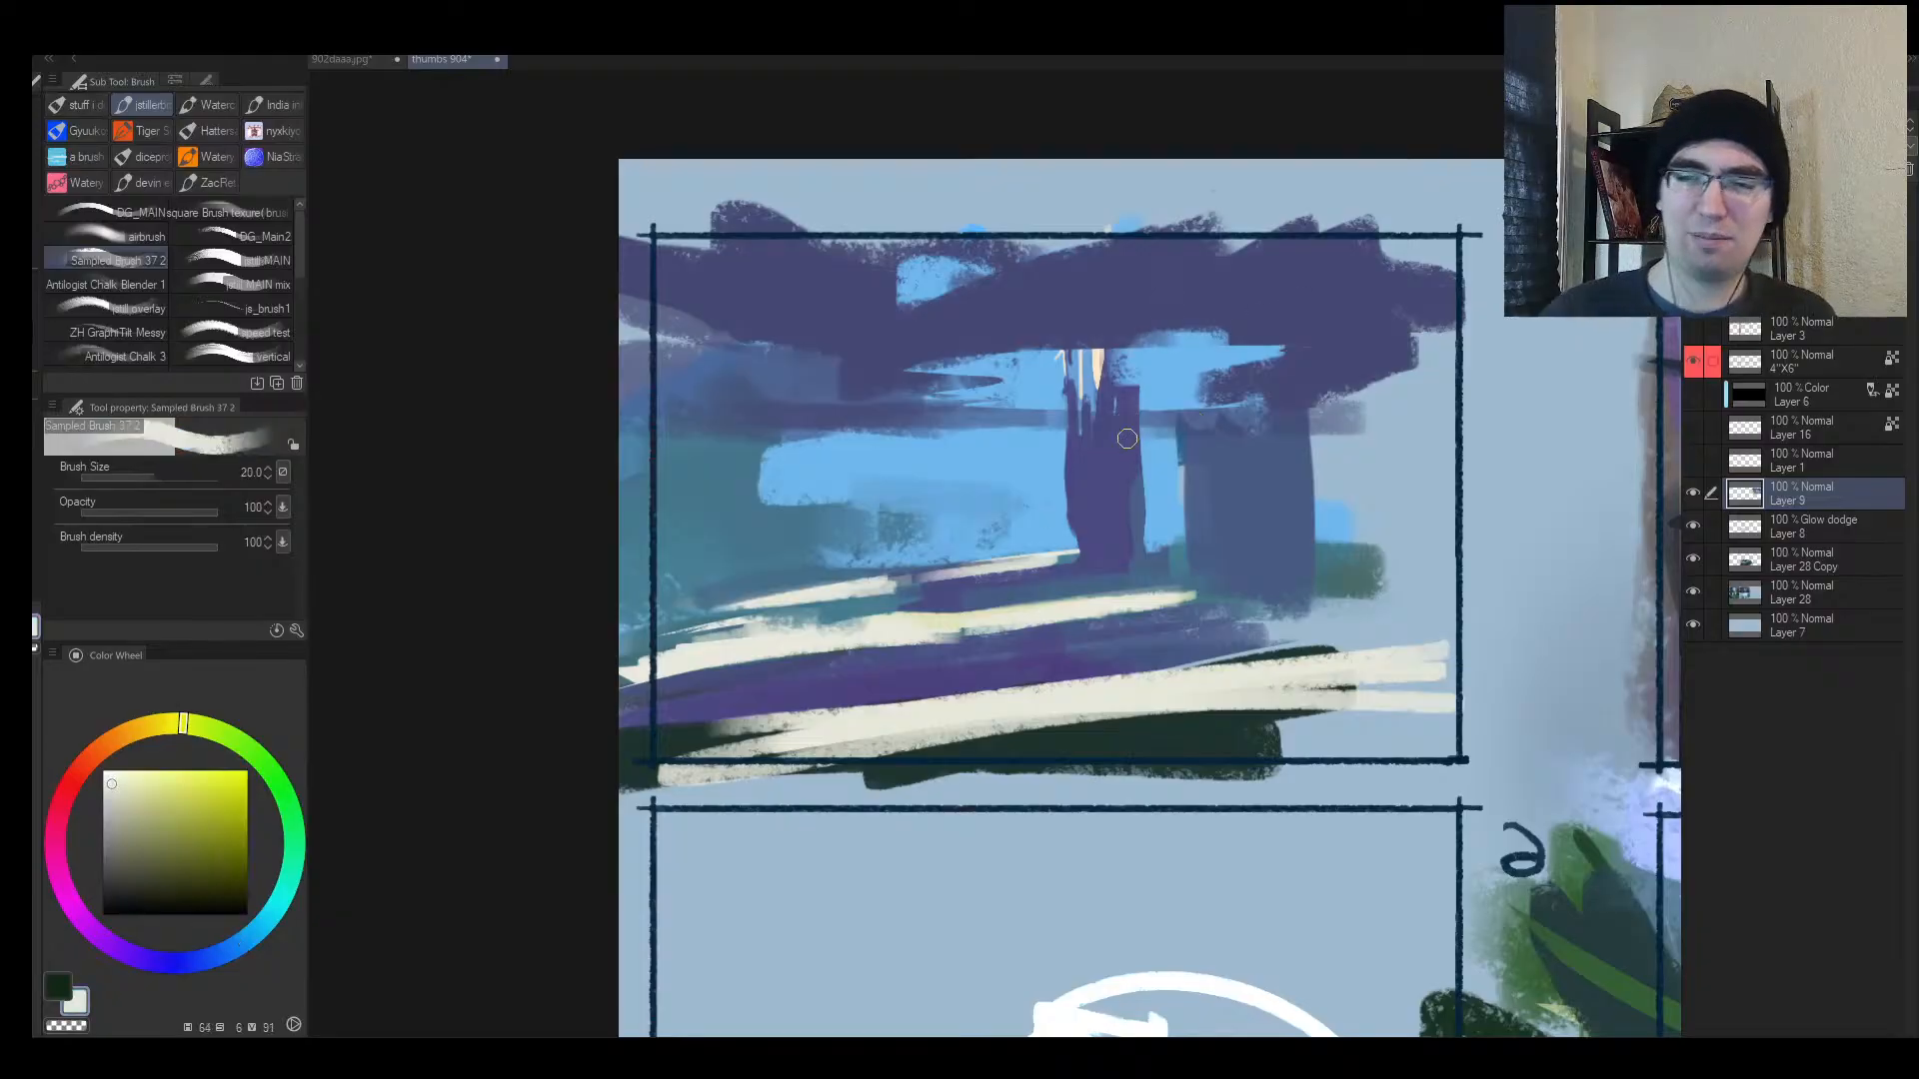
Step: Brush thin pale highlights down both pillars and a light blue stroke beside them
key(bracketleft)
drag(1137, 396, 1144, 488)
key(bracketright)
key(bracketright)
key(bracketright)
drag(1297, 404, 1273, 636)
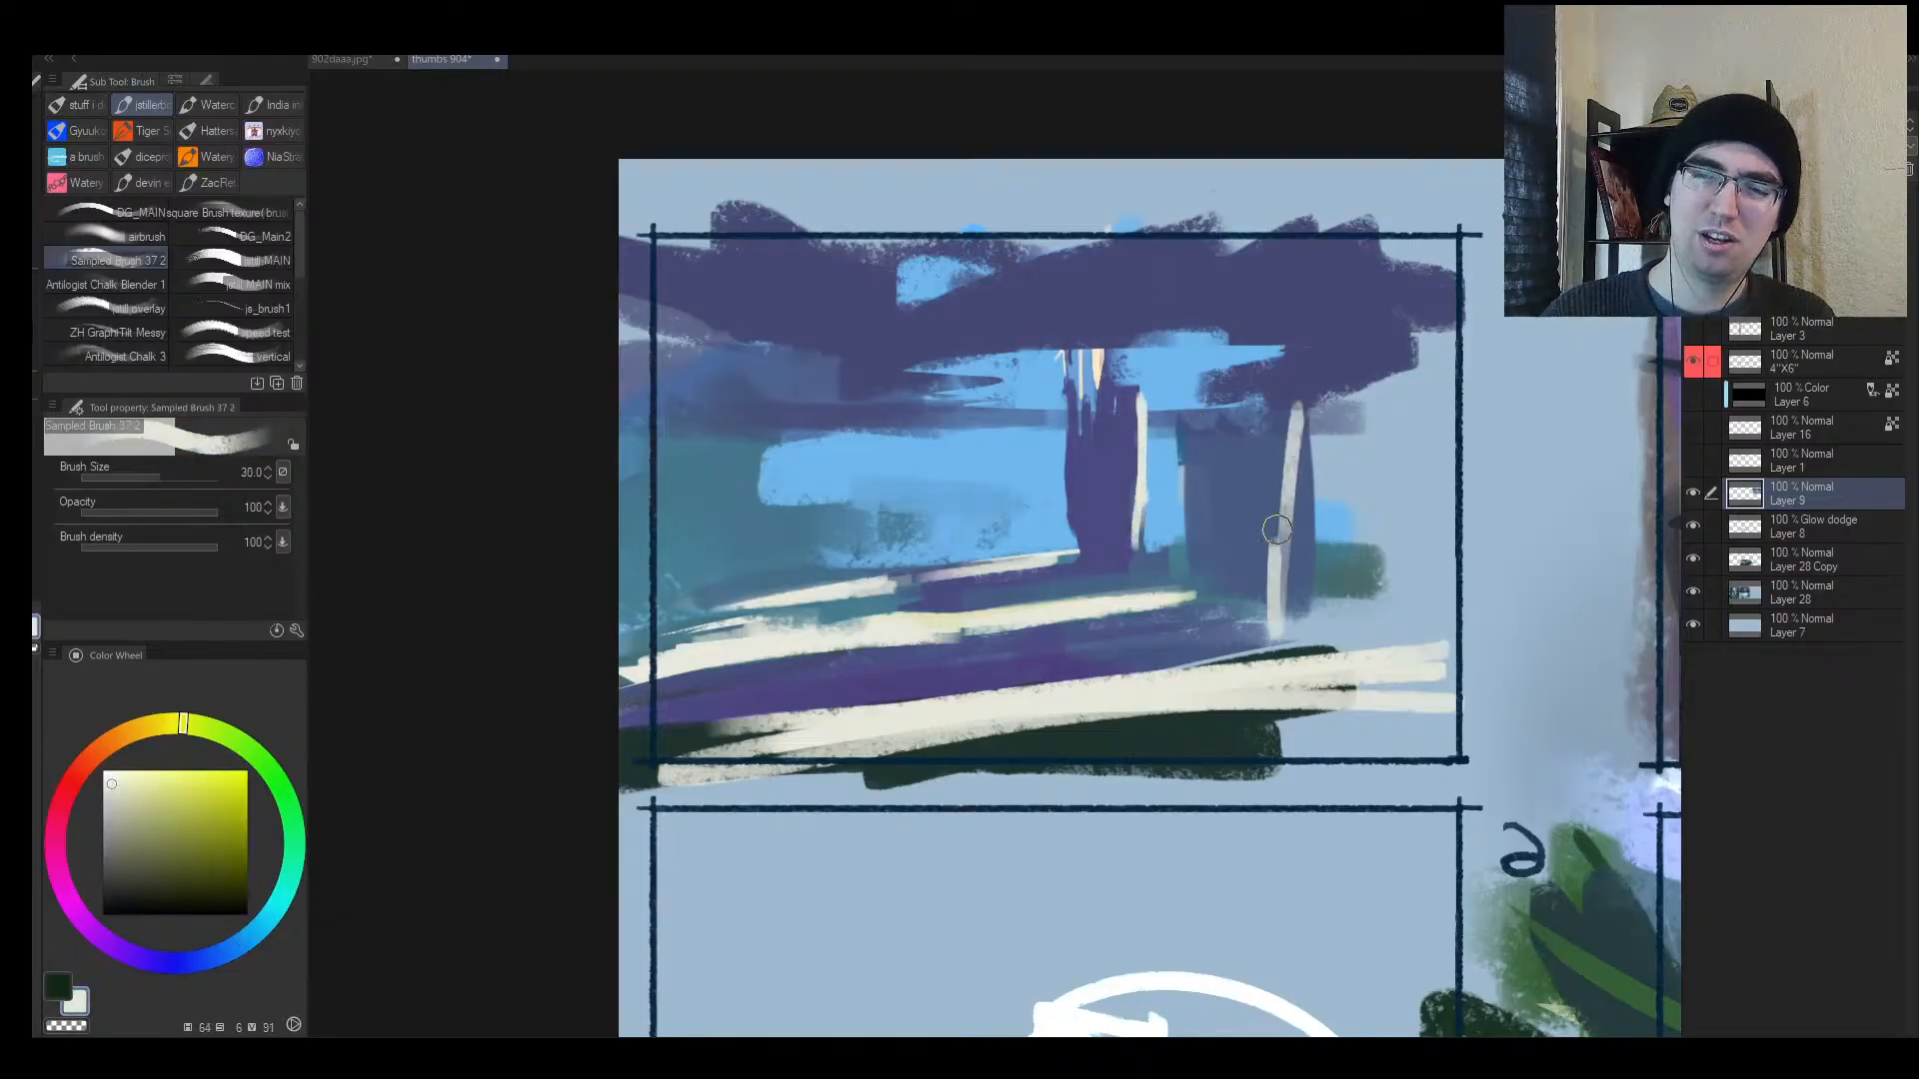
alt+click(1179, 511)
mouse_move(1185, 435)
mouse_down()
mouse_move(1183, 611)
mouse_move(1268, 391)
mouse_move(1251, 599)
mouse_up()
Step: Paint a tall dark navy pillar trunk in frame 3 and widen it with broad strokes
alt+click(1120, 633)
click(172, 878)
key(bracketright)
key(bracketright)
key(bracketright)
key(bracketright)
mouse_move(1248, 535)
mouse_down()
mouse_move(1227, 471)
mouse_move(1250, 612)
mouse_move(797, 700)
mouse_move(1150, 660)
mouse_up()
key(bracketleft)
alt+click(793, 699)
key(bracketleft)
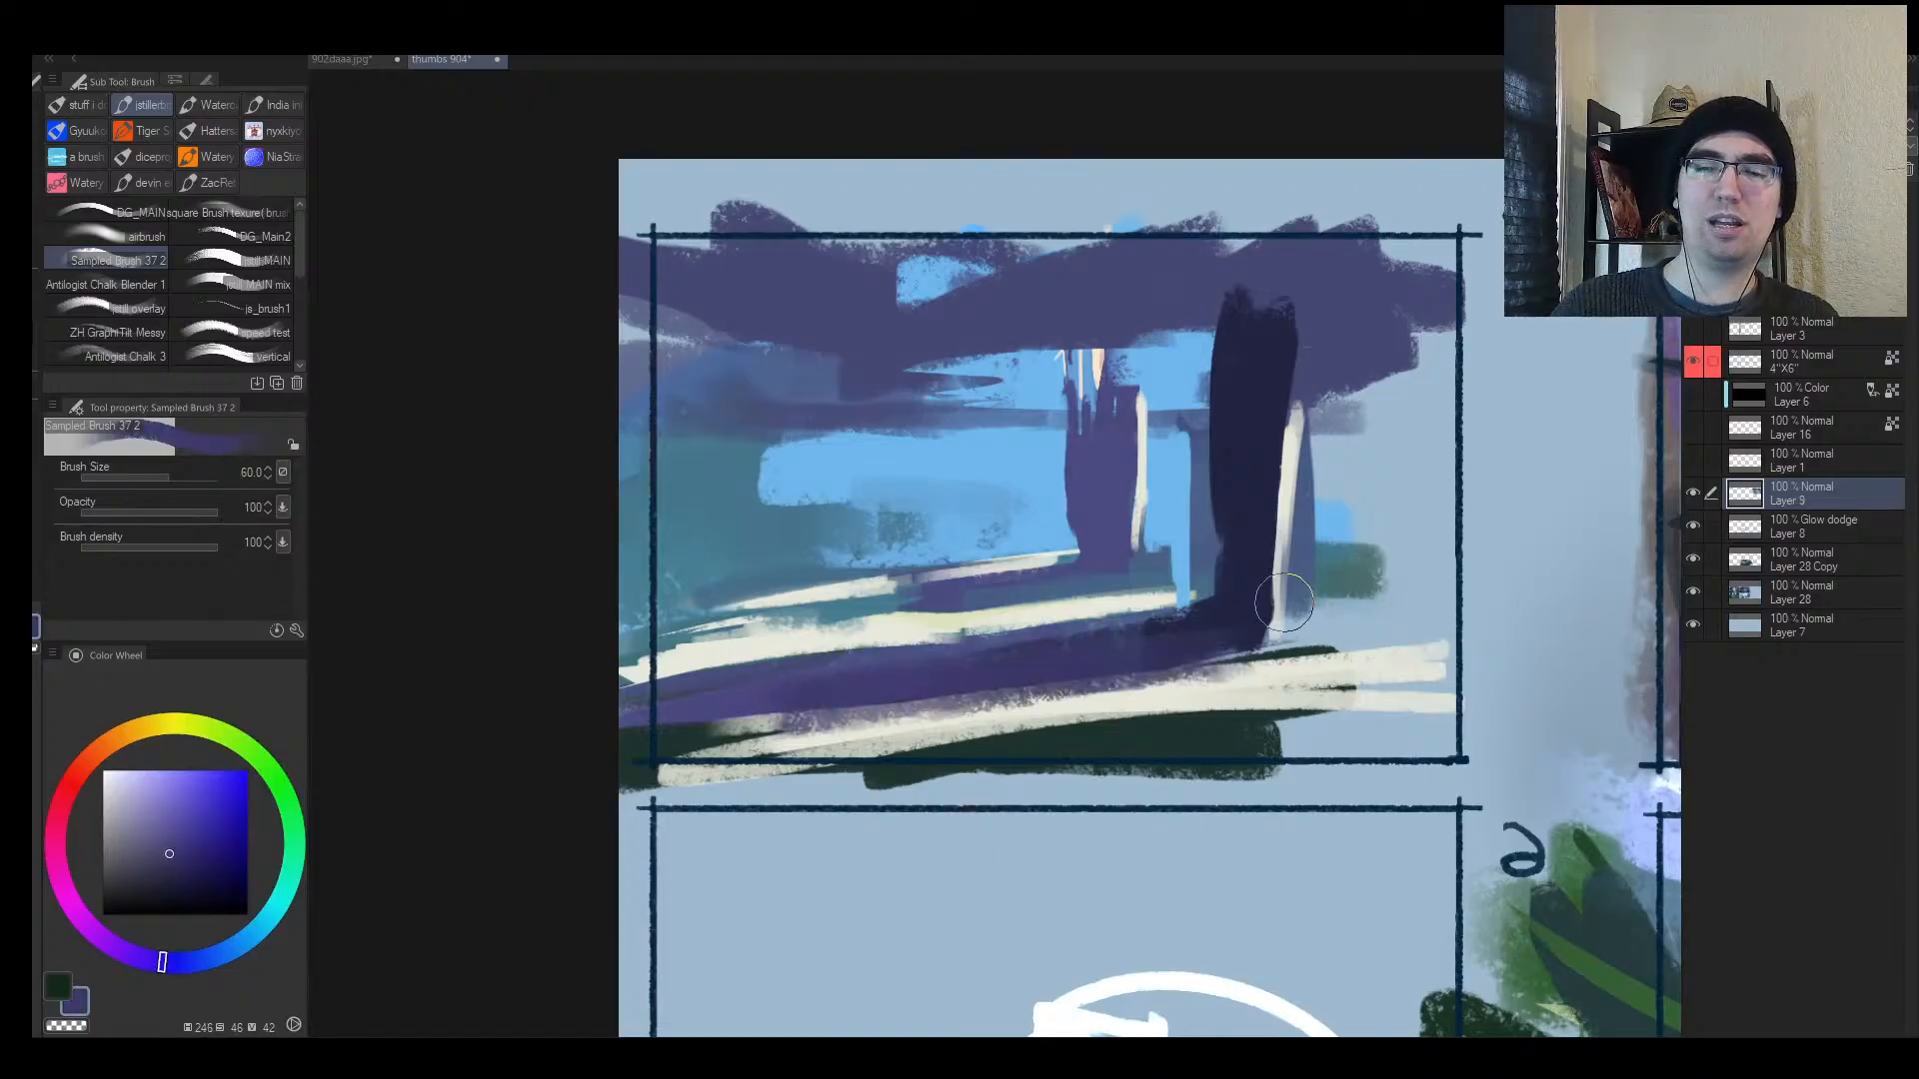
key(h)
alt+click(751, 425)
key(bracketright)
drag(793, 285, 777, 579)
drag(754, 319, 735, 605)
Step: Repaint the sky with light blue strokes and a dark muted blue band across its lower part
key(alt+space)
drag(896, 612, 885, 515)
alt+click(943, 430)
key(alt+space)
mouse_move(1025, 517)
mouse_down()
mouse_move(1088, 496)
mouse_move(1049, 517)
mouse_up()
key(bracketright)
alt+click(1166, 465)
key(bracketright)
alt+click(1148, 548)
mouse_move(930, 539)
mouse_down()
mouse_move(1112, 524)
mouse_move(1061, 500)
mouse_move(1139, 450)
mouse_up()
Step: Rework the canopy strip in blue and purple and trim the purple column's right edge with blue
key(alt+space)
mouse_move(1012, 508)
mouse_down()
mouse_move(1014, 530)
mouse_move(958, 503)
mouse_up()
key(alt+space)
alt+click(1056, 340)
drag(1063, 357, 1115, 345)
alt+click(928, 350)
drag(939, 347, 1149, 345)
key(alt+space)
drag(1052, 389, 1079, 301)
alt+click(842, 590)
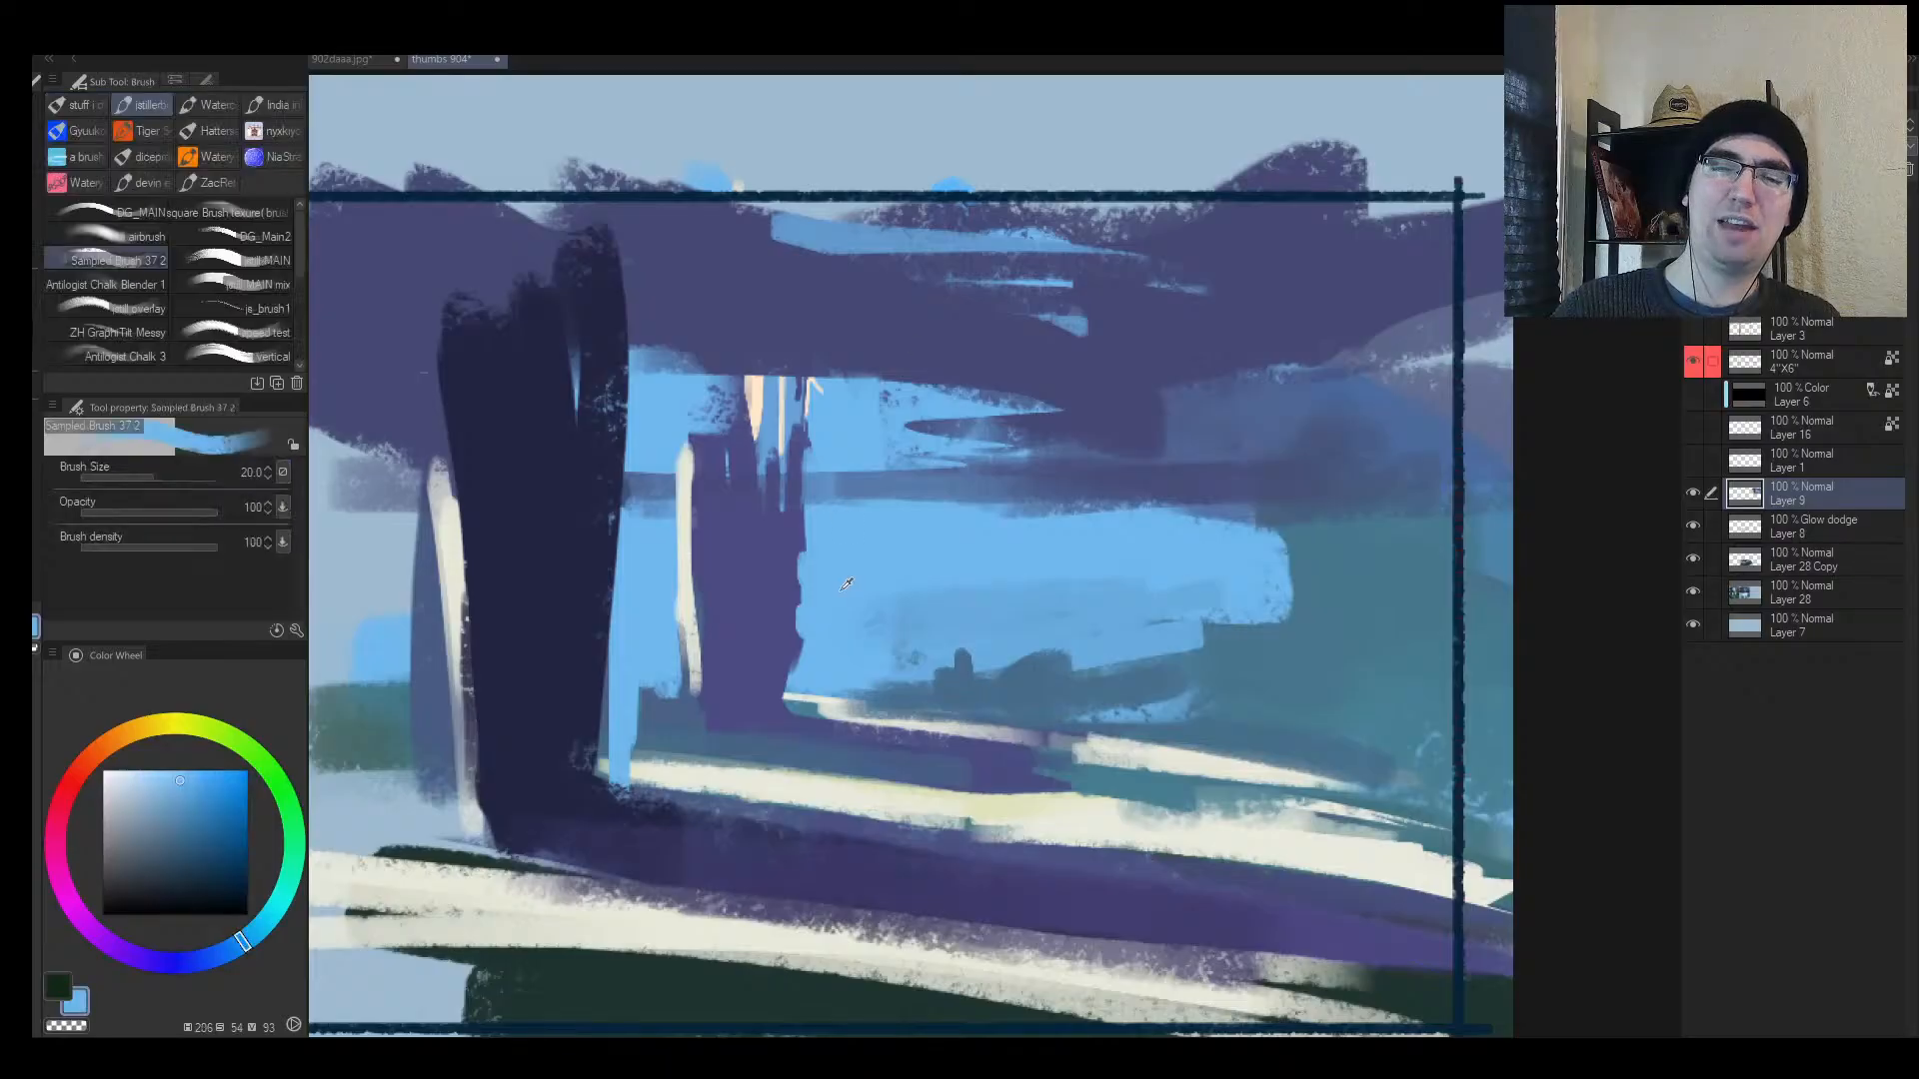
drag(801, 592, 794, 660)
Step: Add a thin light peach highlight beside the existing pillar highlights
alt+click(762, 596)
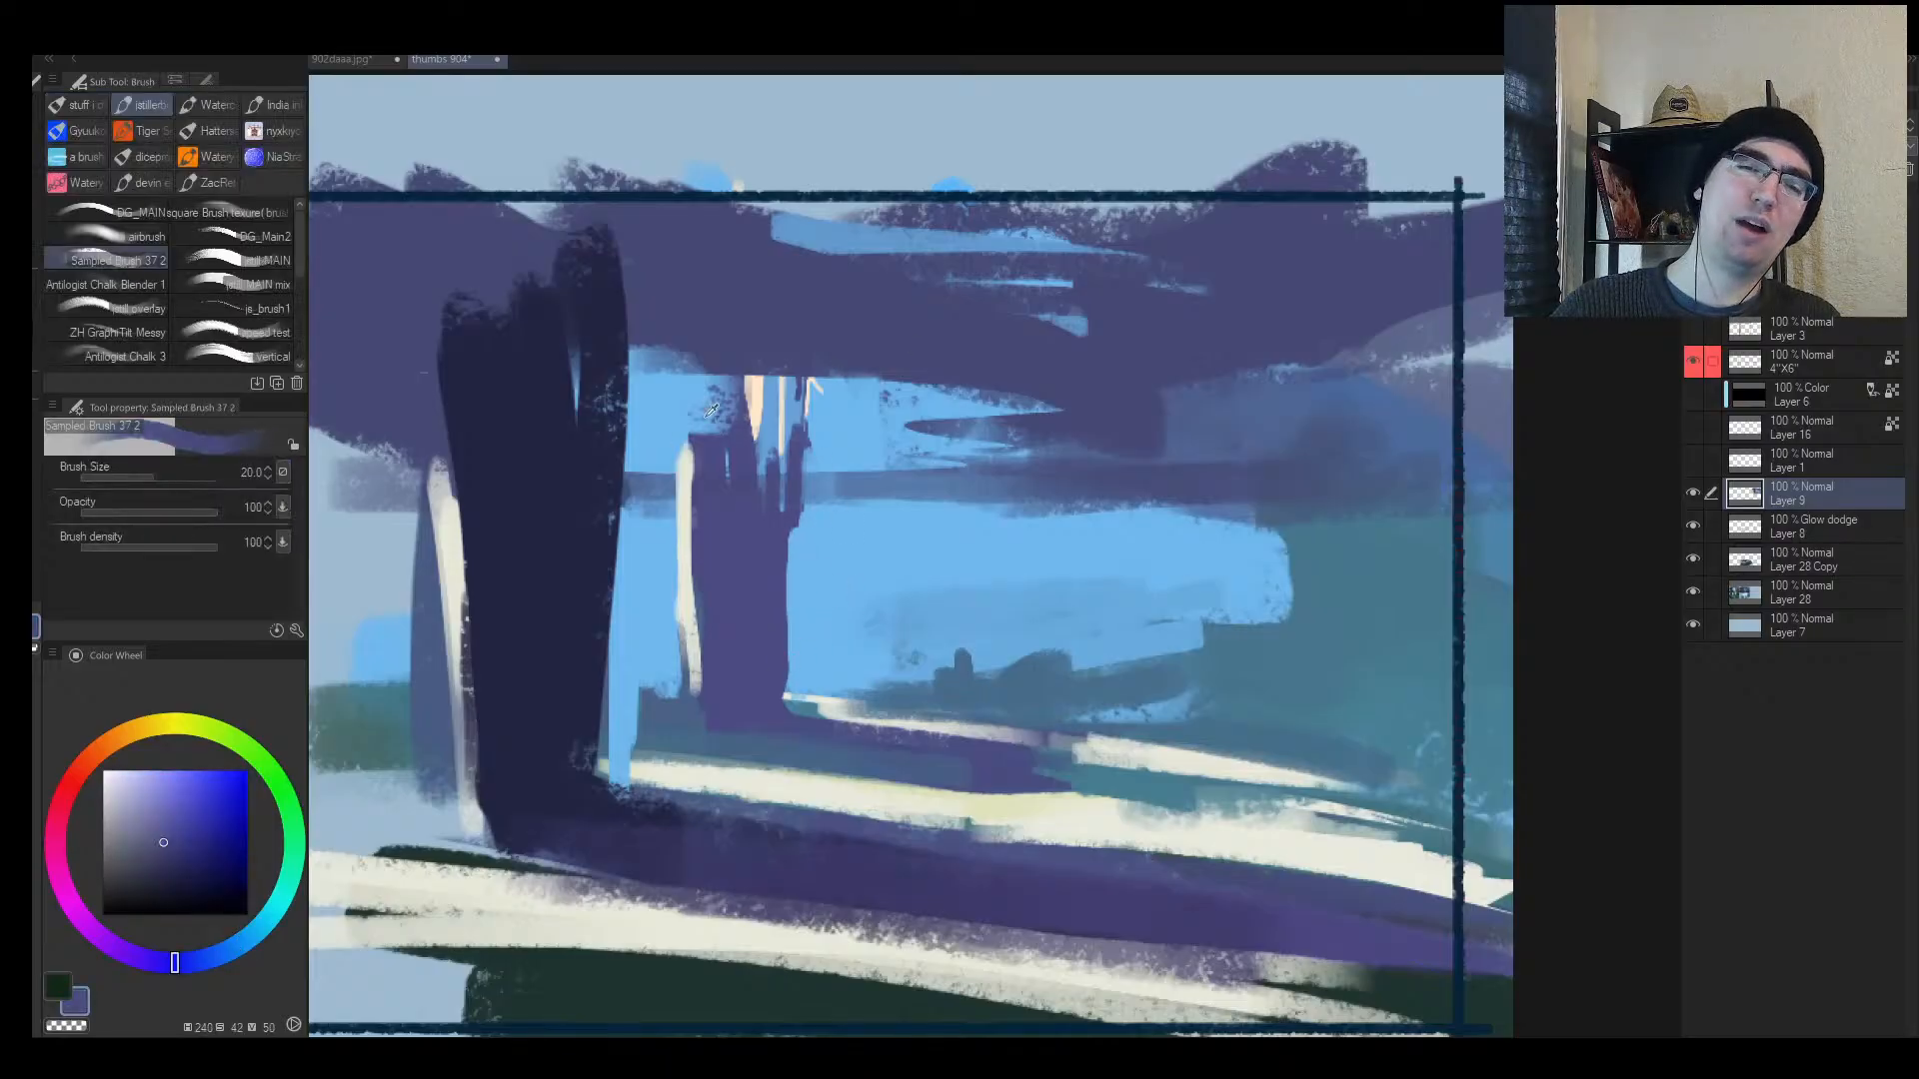
alt+click(748, 397)
key(bracketleft)
key(bracketleft)
key(bracketleft)
key(bracketleft)
key(bracketleft)
key(bracketleft)
mouse_move(723, 428)
mouse_down()
mouse_move(712, 375)
mouse_move(794, 510)
mouse_up()
key(bracketright)
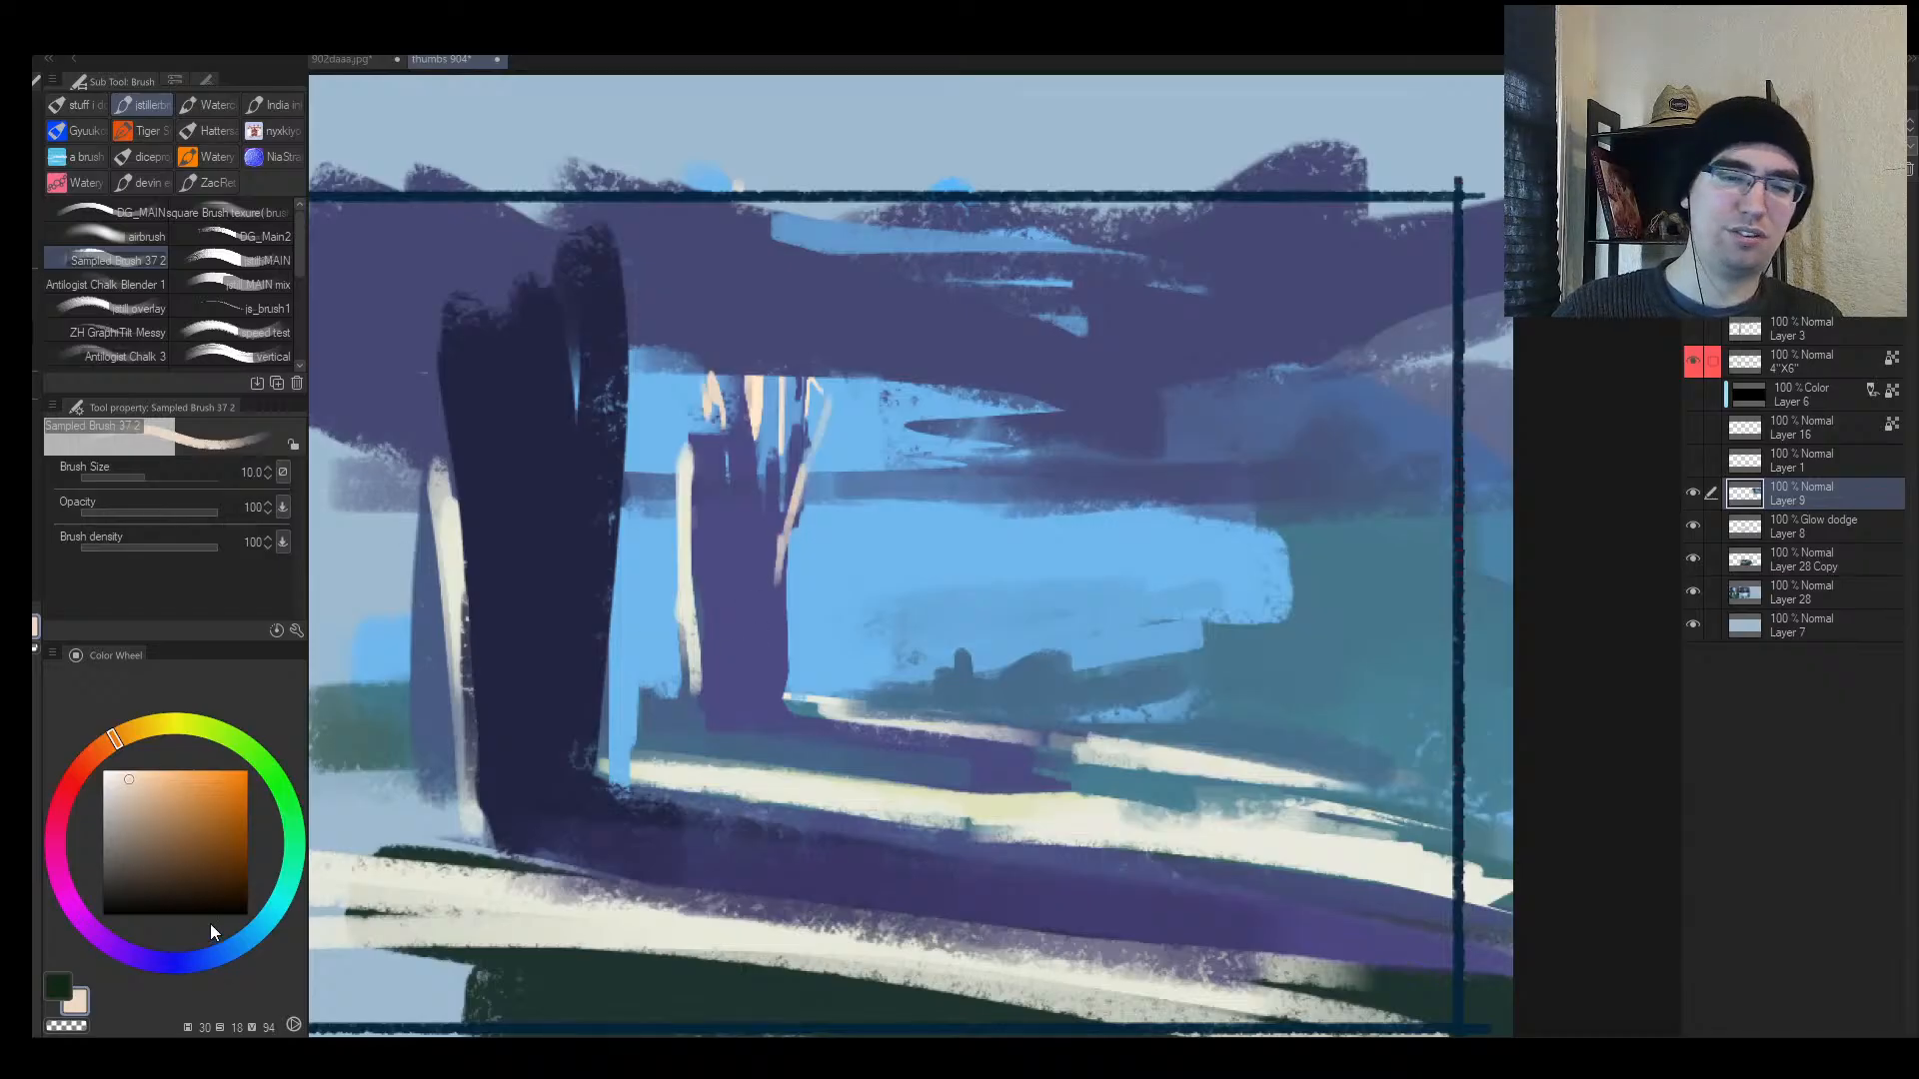
Step: Test light marks on the middle trunk, undo them, and settle on a pale blue glow colour
drag(230, 956, 81, 918)
drag(203, 799, 164, 798)
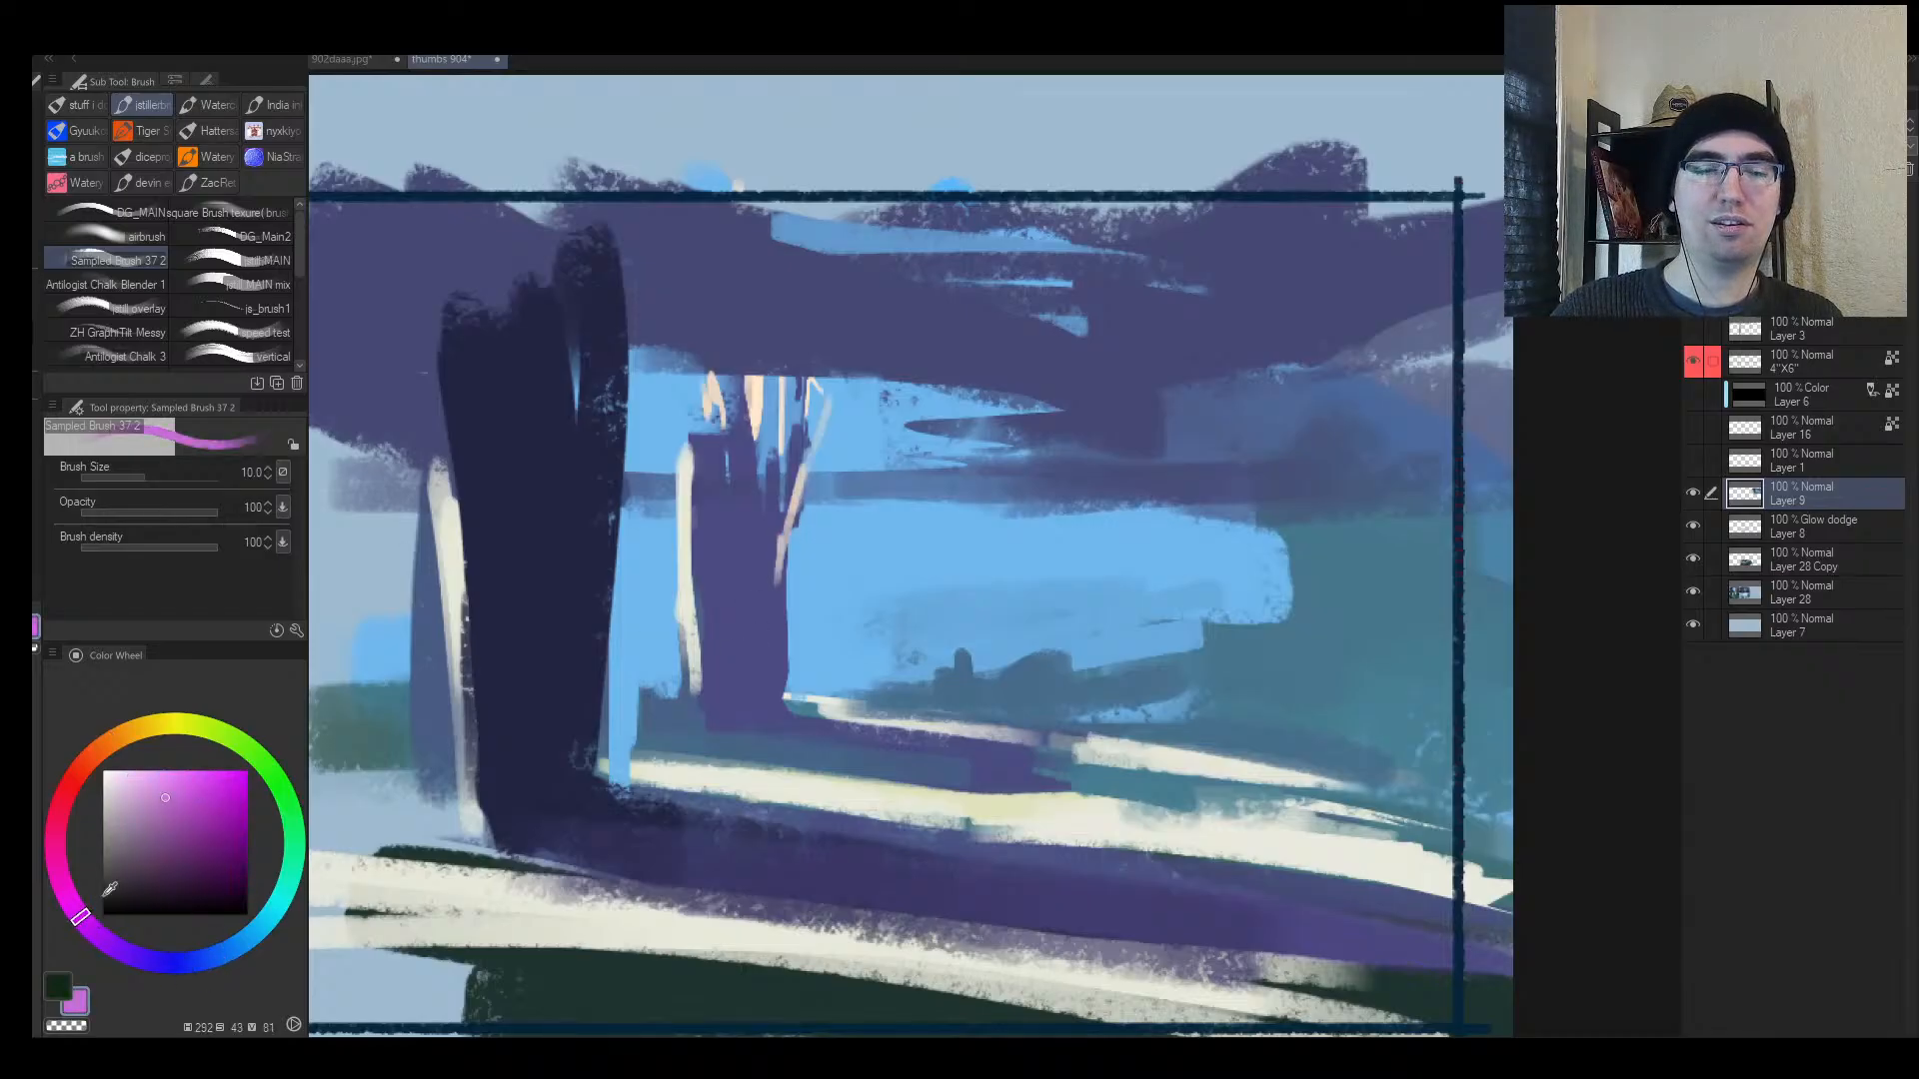
drag(114, 950, 240, 944)
drag(184, 807, 177, 770)
mouse_move(726, 587)
mouse_down()
mouse_move(724, 567)
mouse_move(736, 682)
mouse_up()
key(bracketright)
drag(738, 562, 747, 715)
key(ctrl+z)
key(ctrl+z)
drag(126, 786, 121, 771)
Step: Add Layer 10 in Glow dodge mode and paint glowing strokes down the middle trunk
key(ctrl+shift+n)
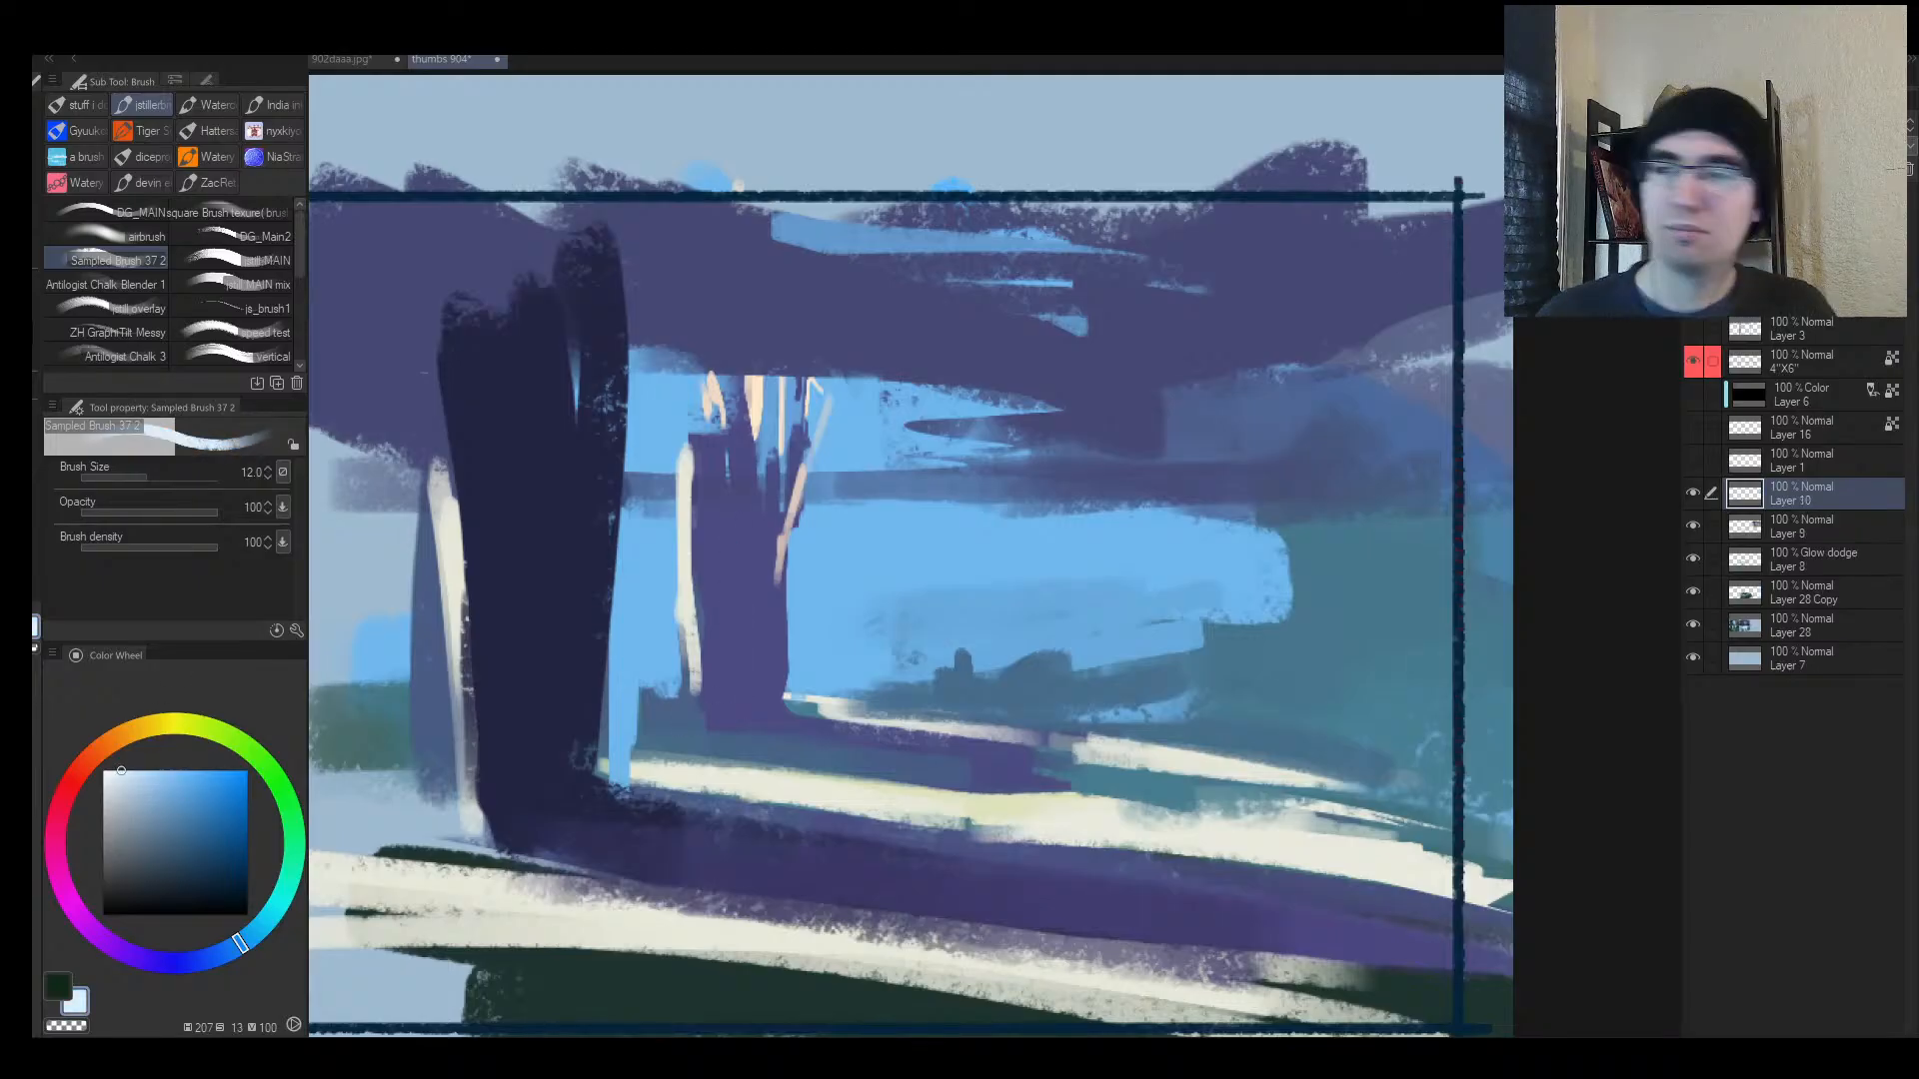
click(1743, 340)
key(bracketright)
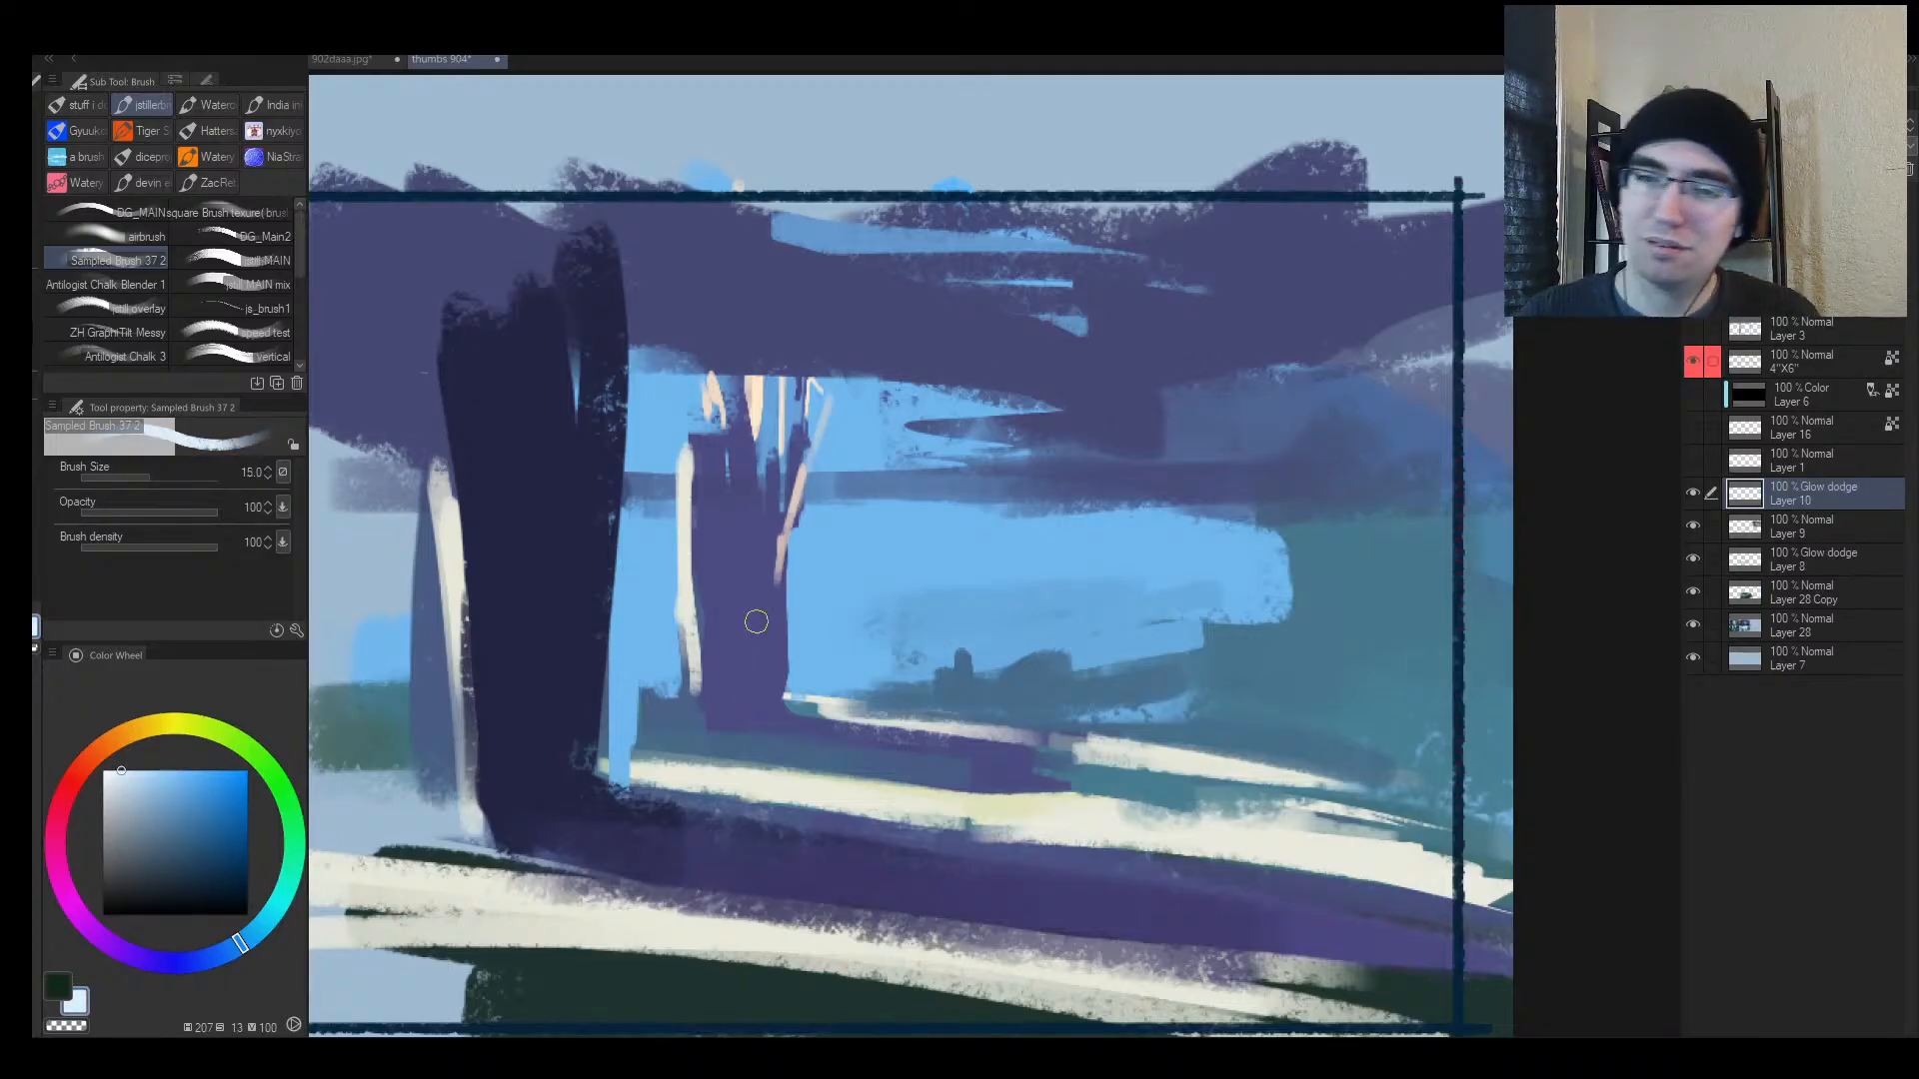
drag(742, 560, 745, 712)
key(bracketright)
key(bracketright)
mouse_move(741, 523)
mouse_down()
mouse_move(743, 721)
mouse_move(1156, 756)
mouse_up()
key(bracketleft)
key(bracketleft)
key(bracketleft)
key(bracketleft)
key(bracketleft)
key(bracketleft)
key(bracketleft)
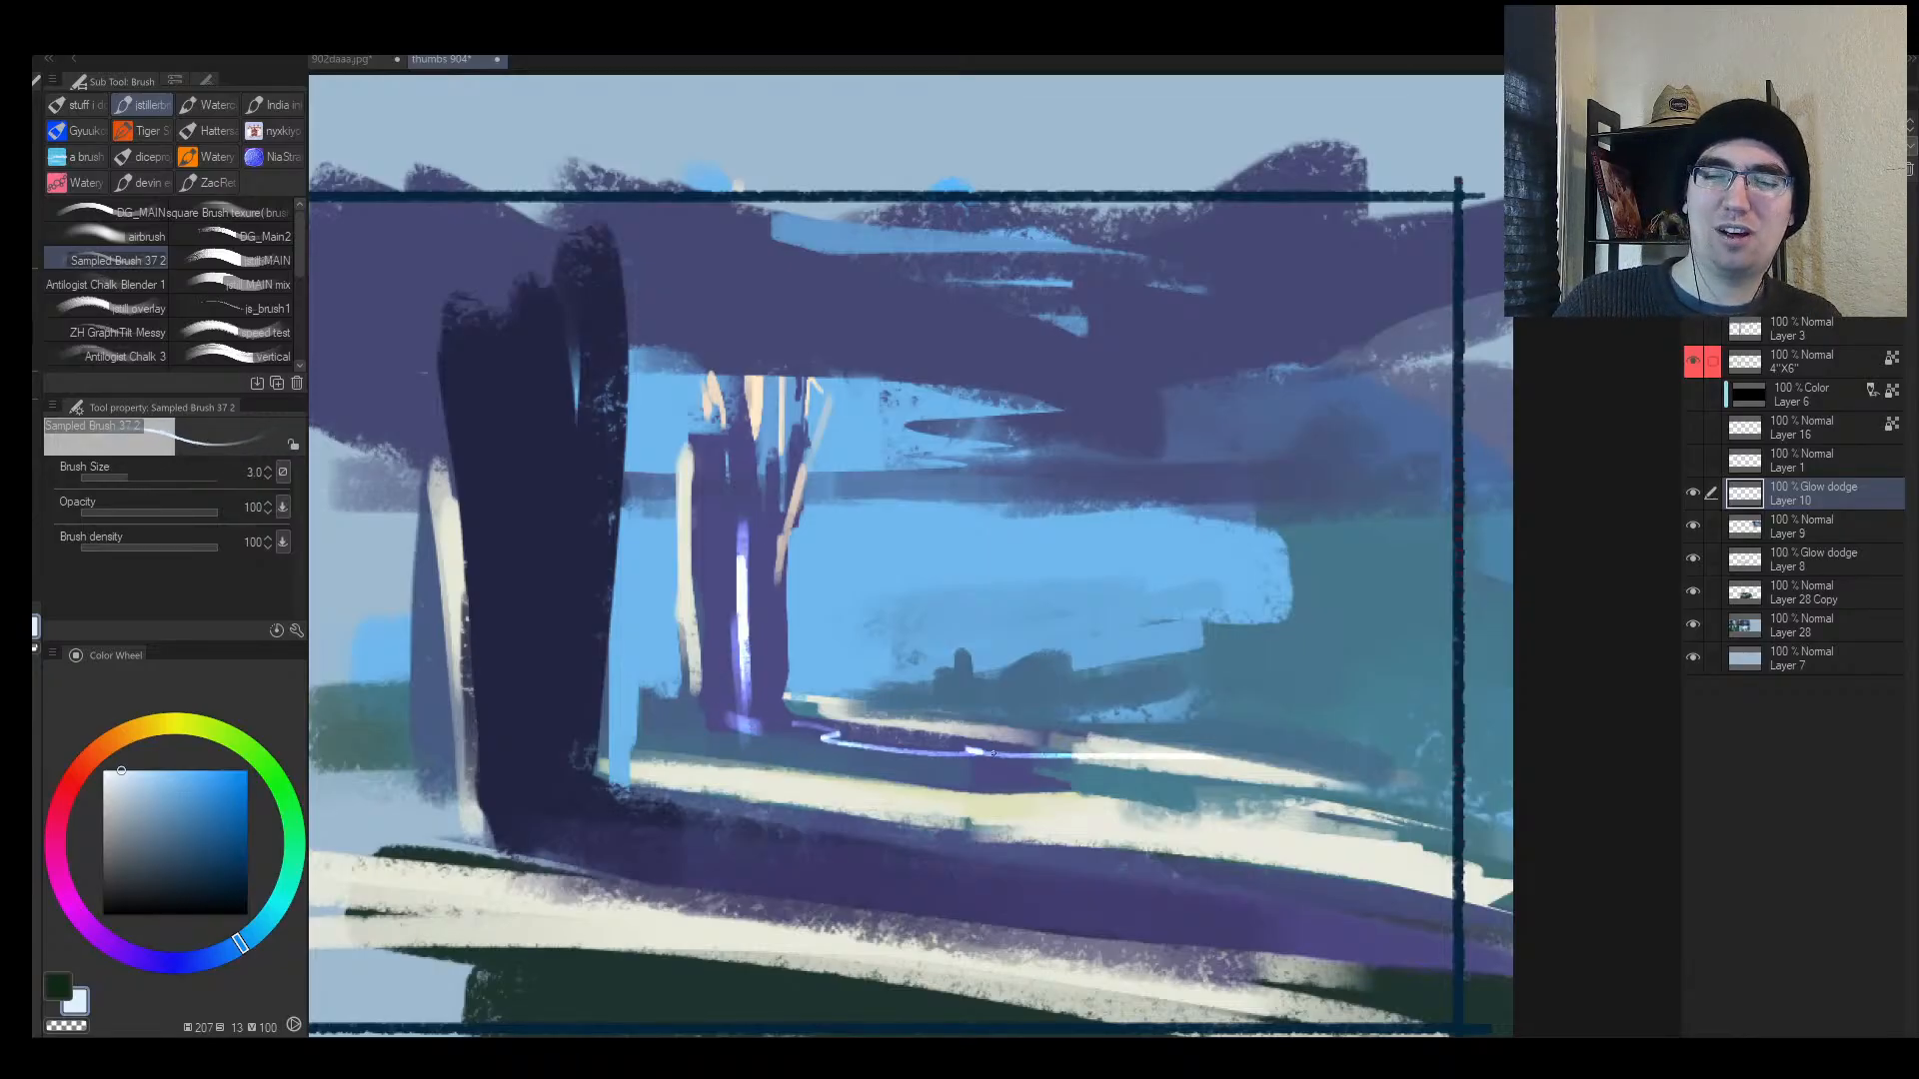
mouse_move(992, 754)
mouse_down()
mouse_move(879, 755)
mouse_move(959, 752)
mouse_up()
key(ctrl+z)
key(ctrl+z)
Step: Paint glowing blue lines along the ground from the trunk base to the frame's right edge and up the dark trunk
key(bracketleft)
drag(814, 723, 1449, 779)
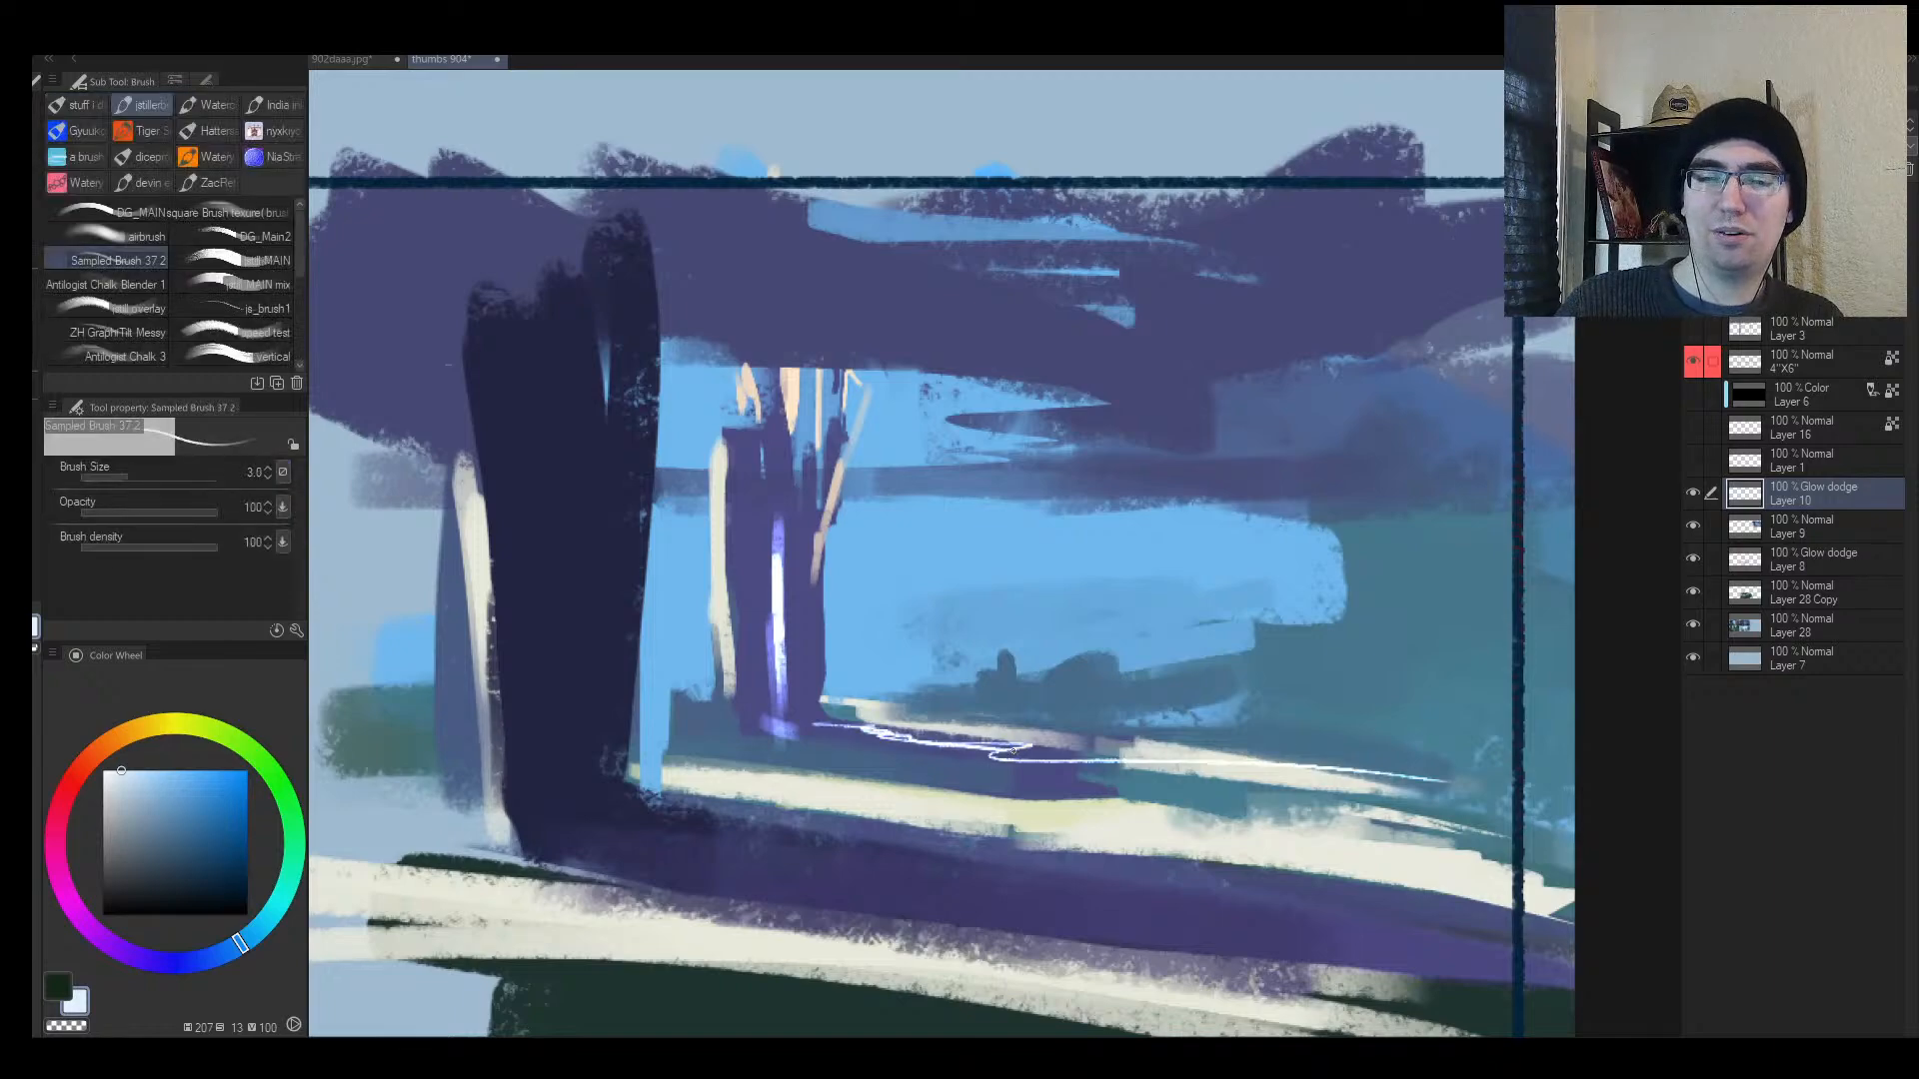
drag(1013, 751, 1403, 782)
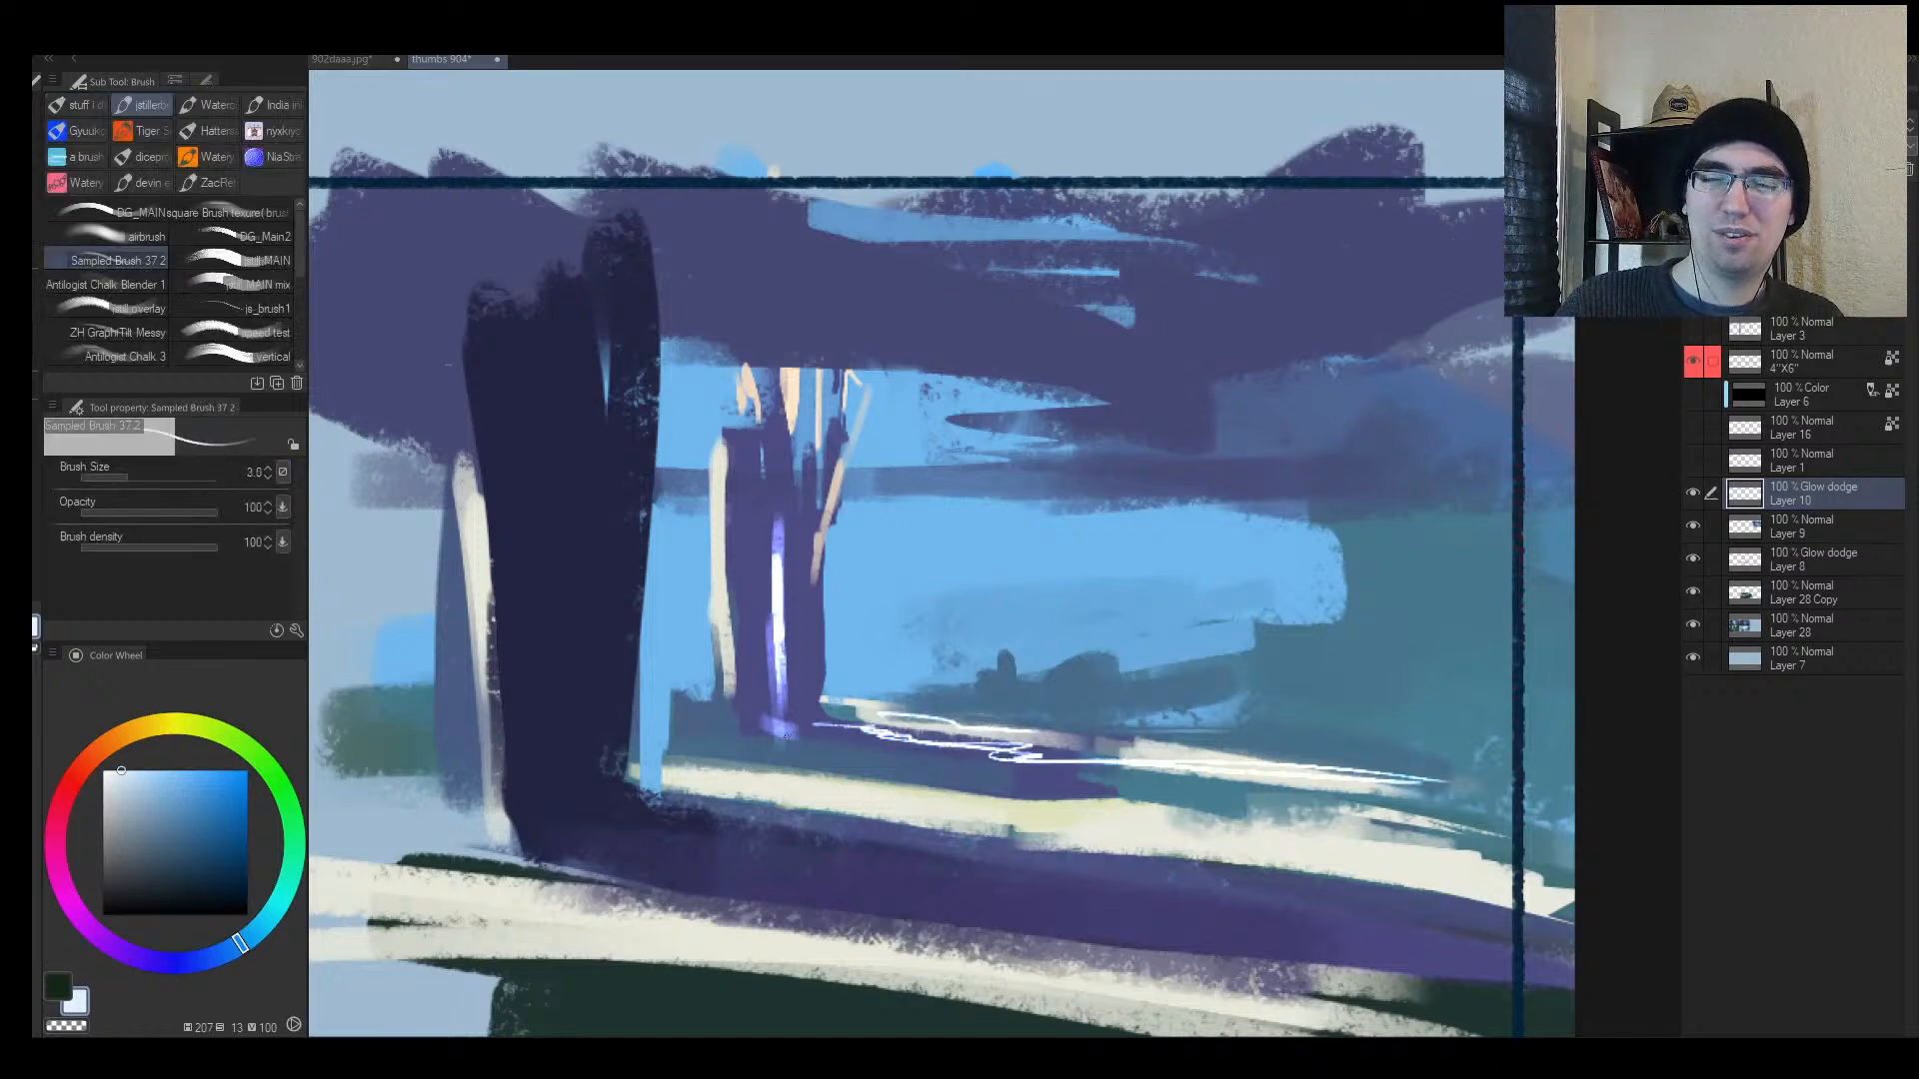
drag(1257, 785, 1226, 785)
key(bracketright)
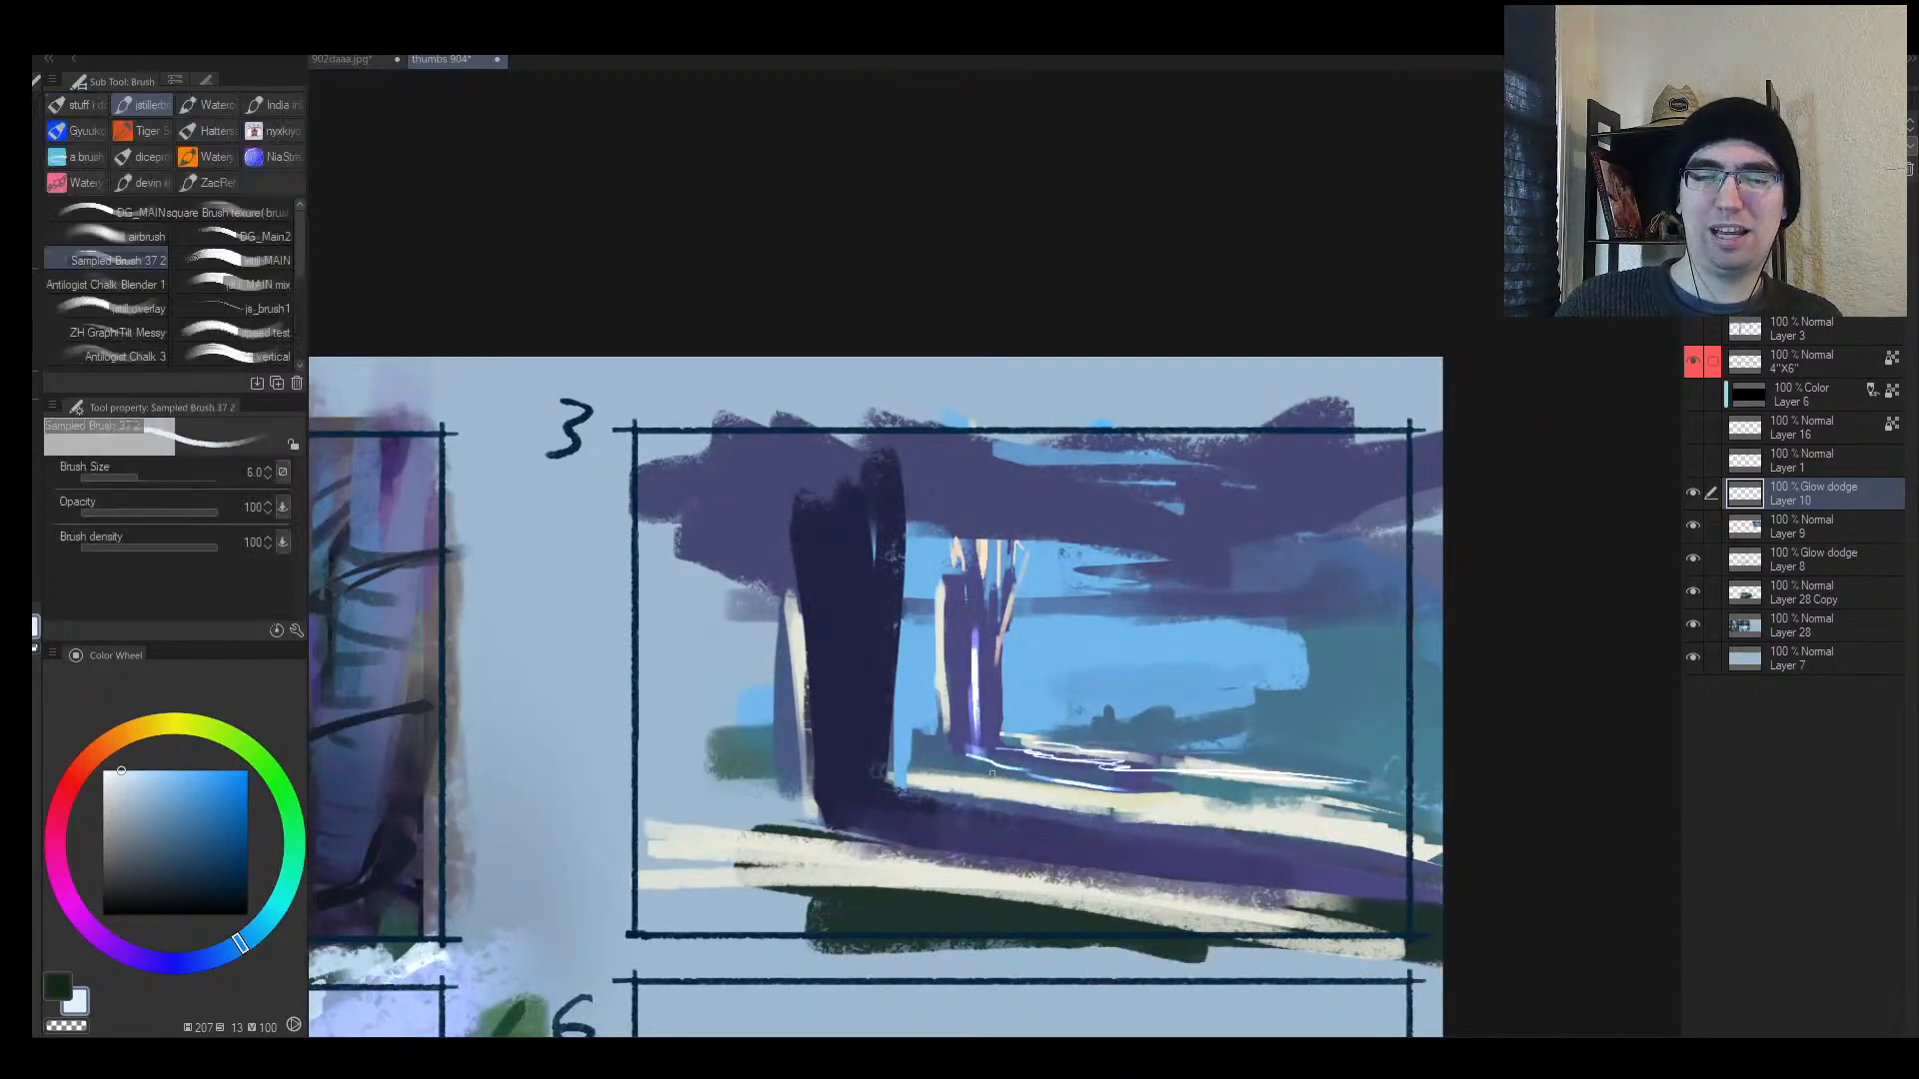
drag(888, 807, 1224, 857)
key(bracketright)
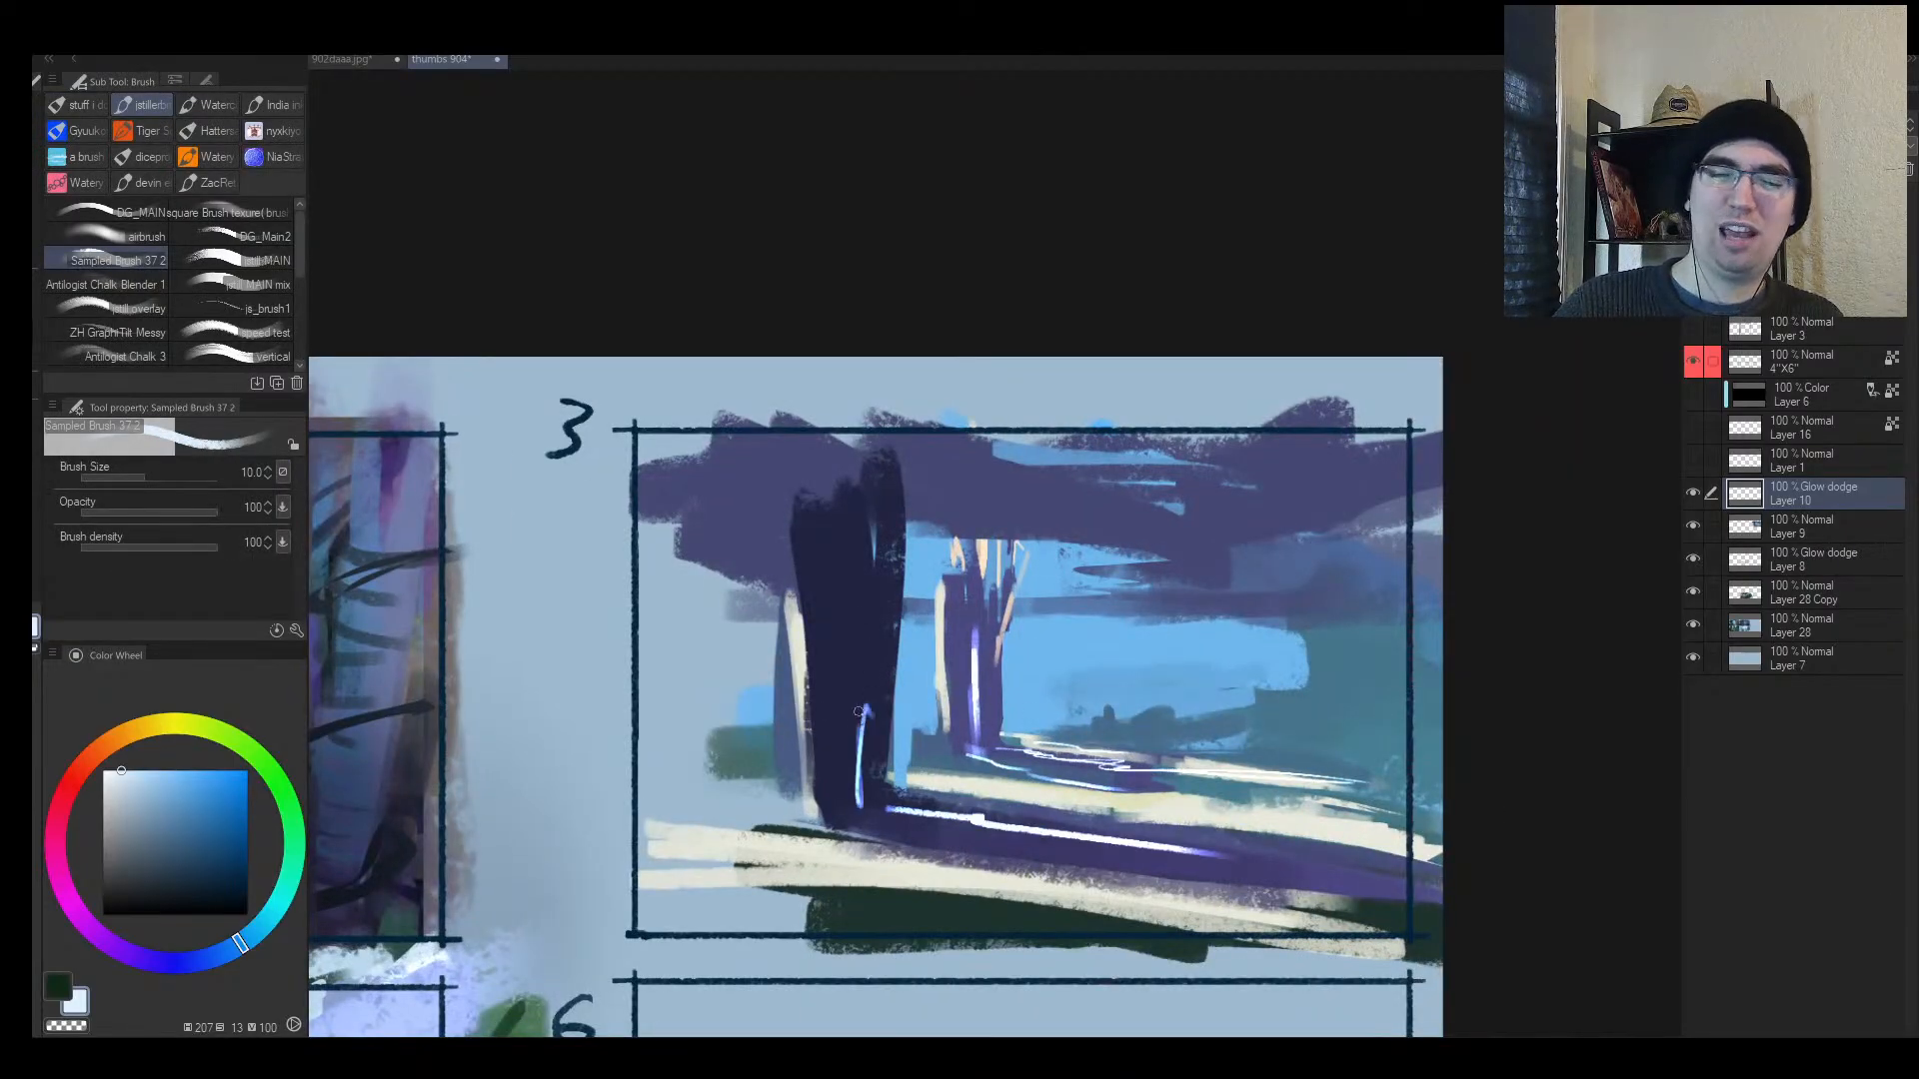
drag(844, 754, 862, 719)
key(bracketright)
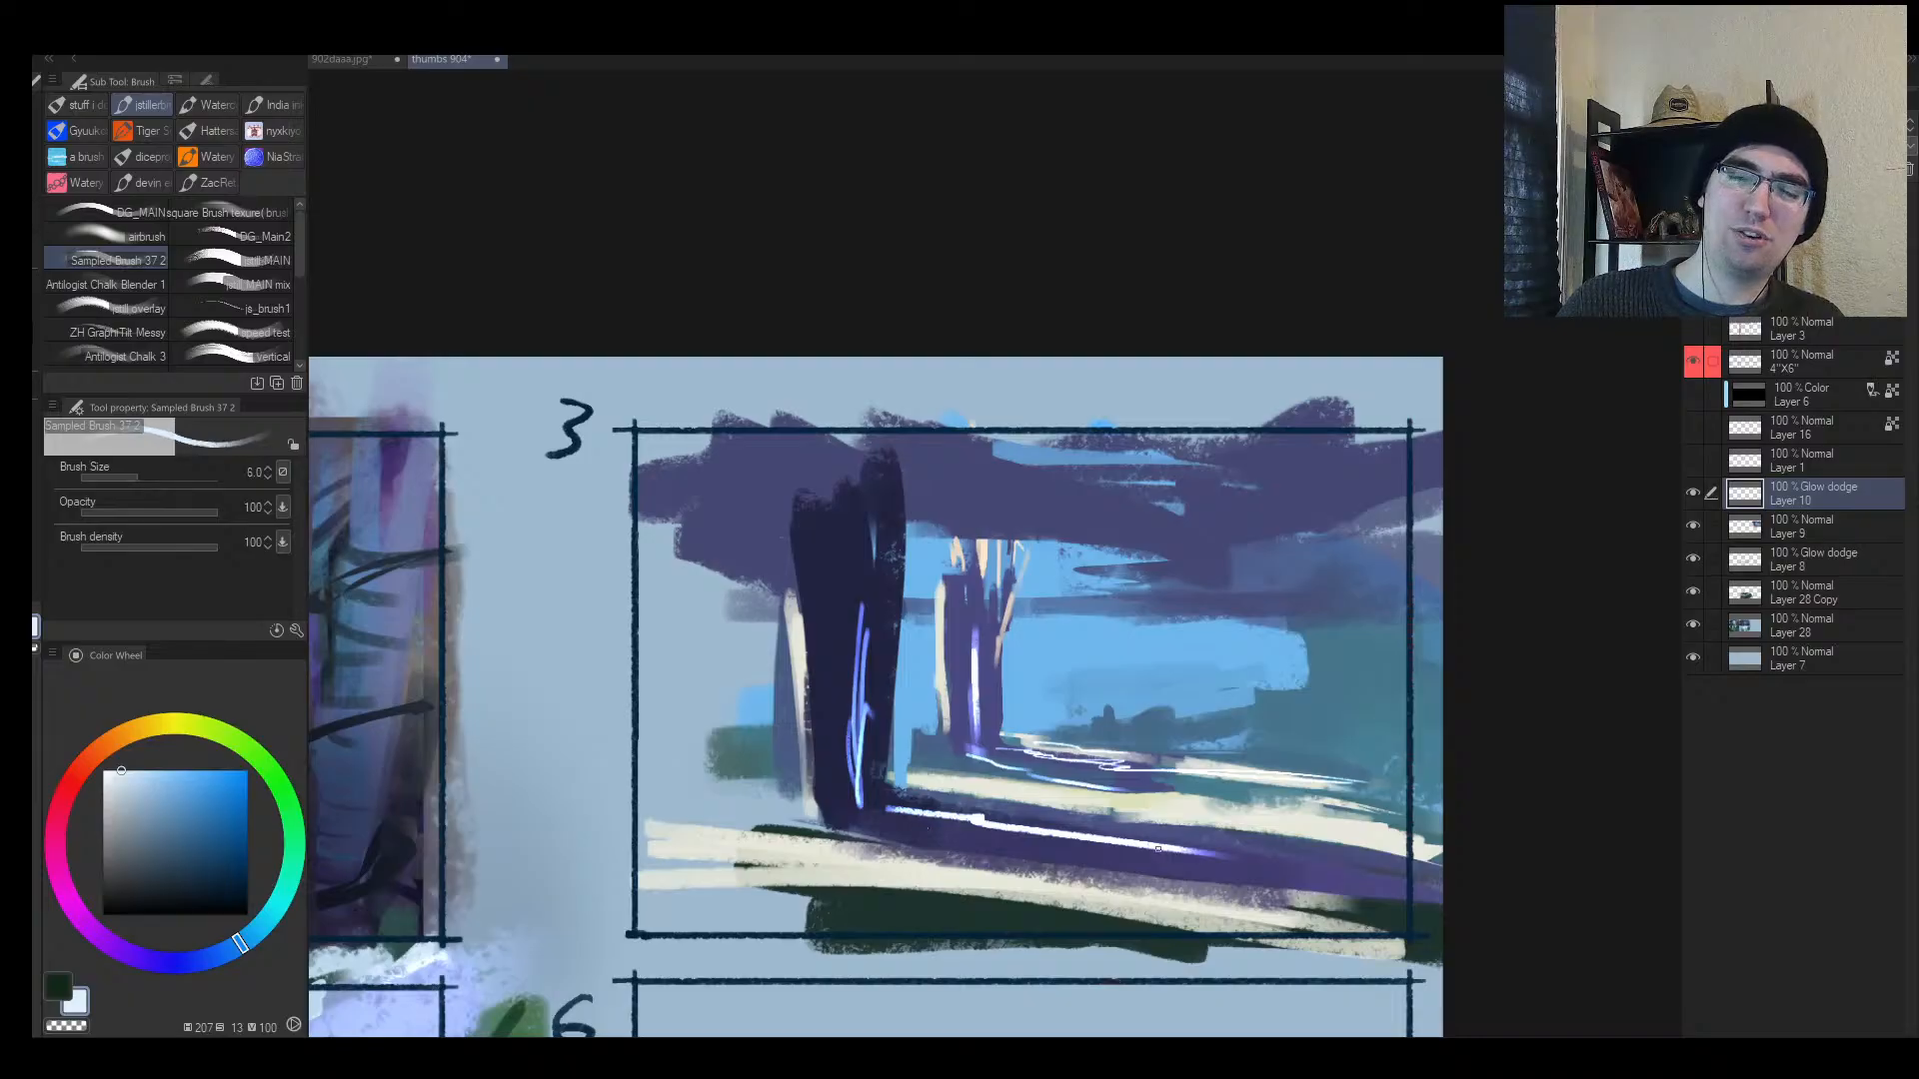
drag(1158, 848, 1383, 844)
drag(894, 818, 1131, 849)
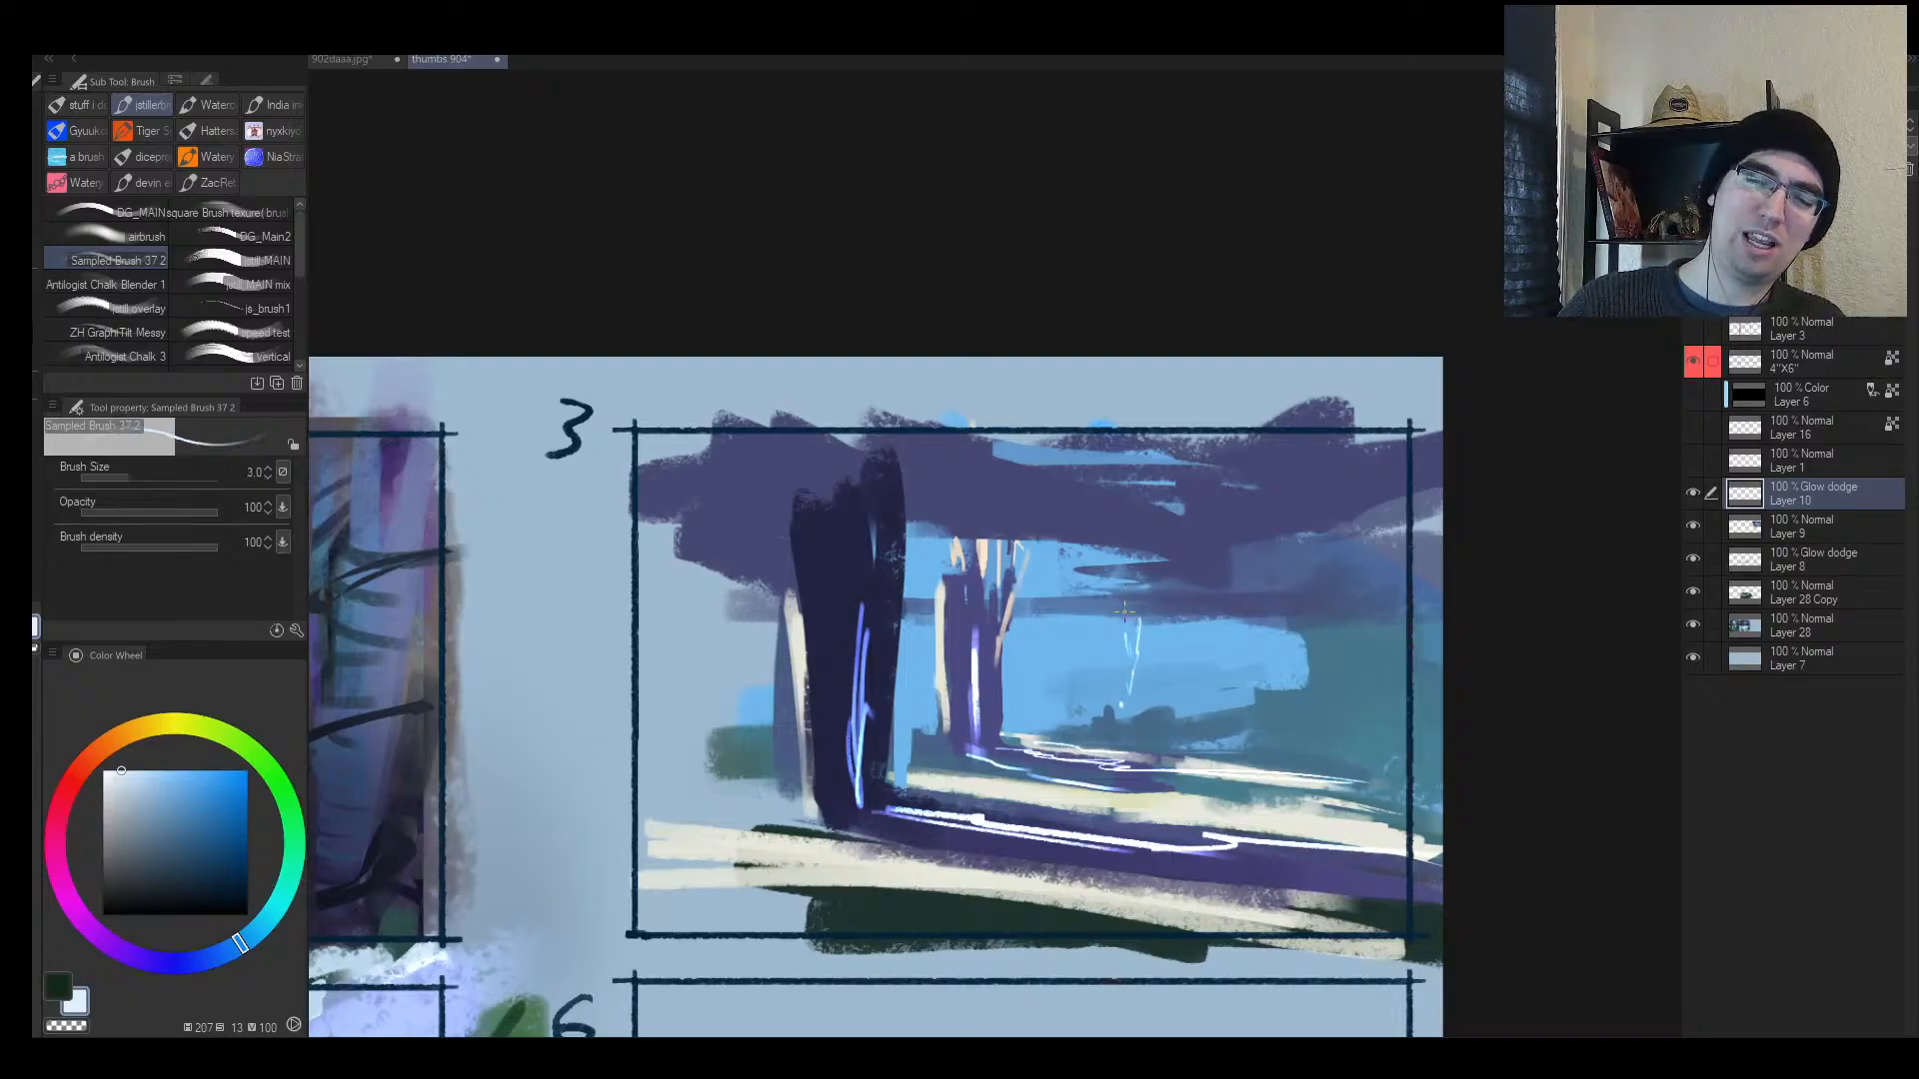
Step: Add a thin white spark in the background and check the balance in a mirrored view
key(bracketright)
mouse_move(1106, 625)
mouse_down()
mouse_move(1107, 658)
mouse_move(1194, 702)
mouse_up()
key(h)
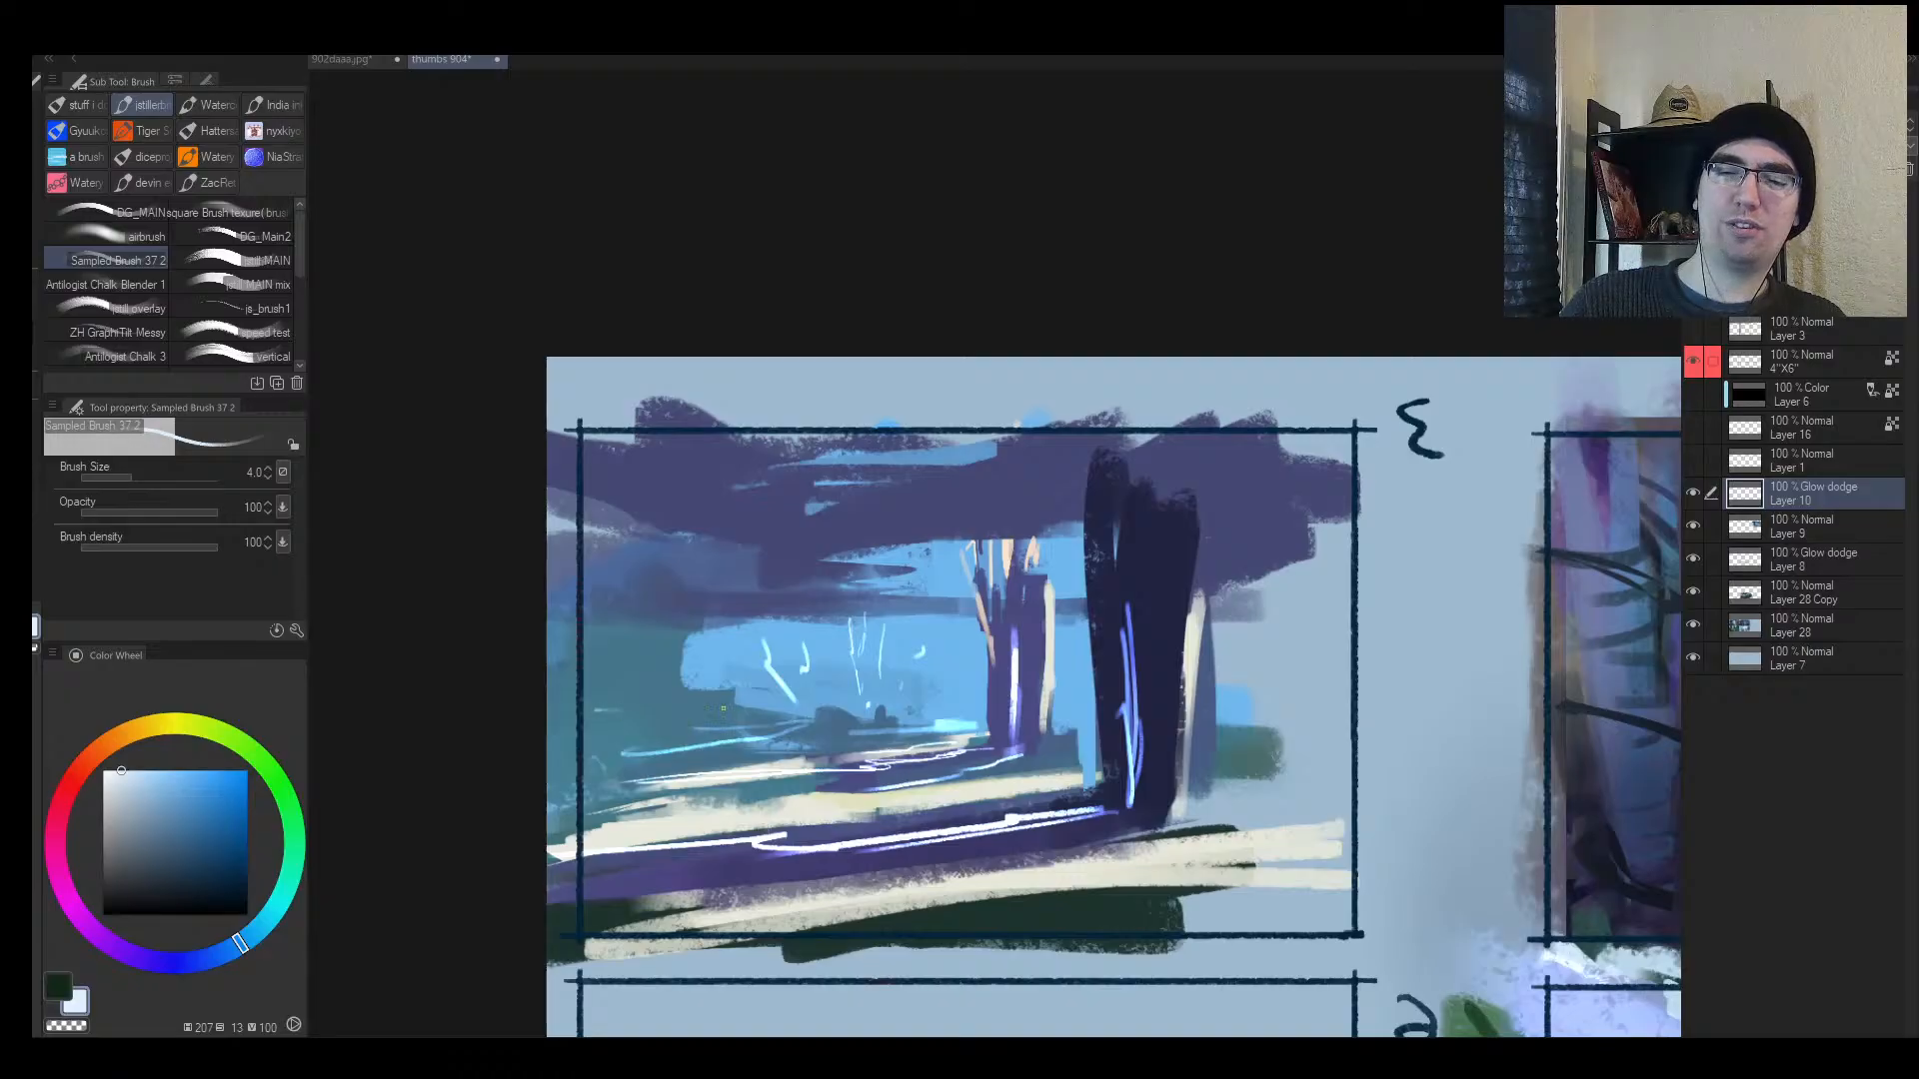
key(alt+space)
mouse_move(1040, 734)
mouse_down()
mouse_move(959, 732)
mouse_move(1019, 719)
mouse_move(1066, 668)
mouse_up()
drag(953, 765, 1140, 675)
key(h)
click(1131, 728)
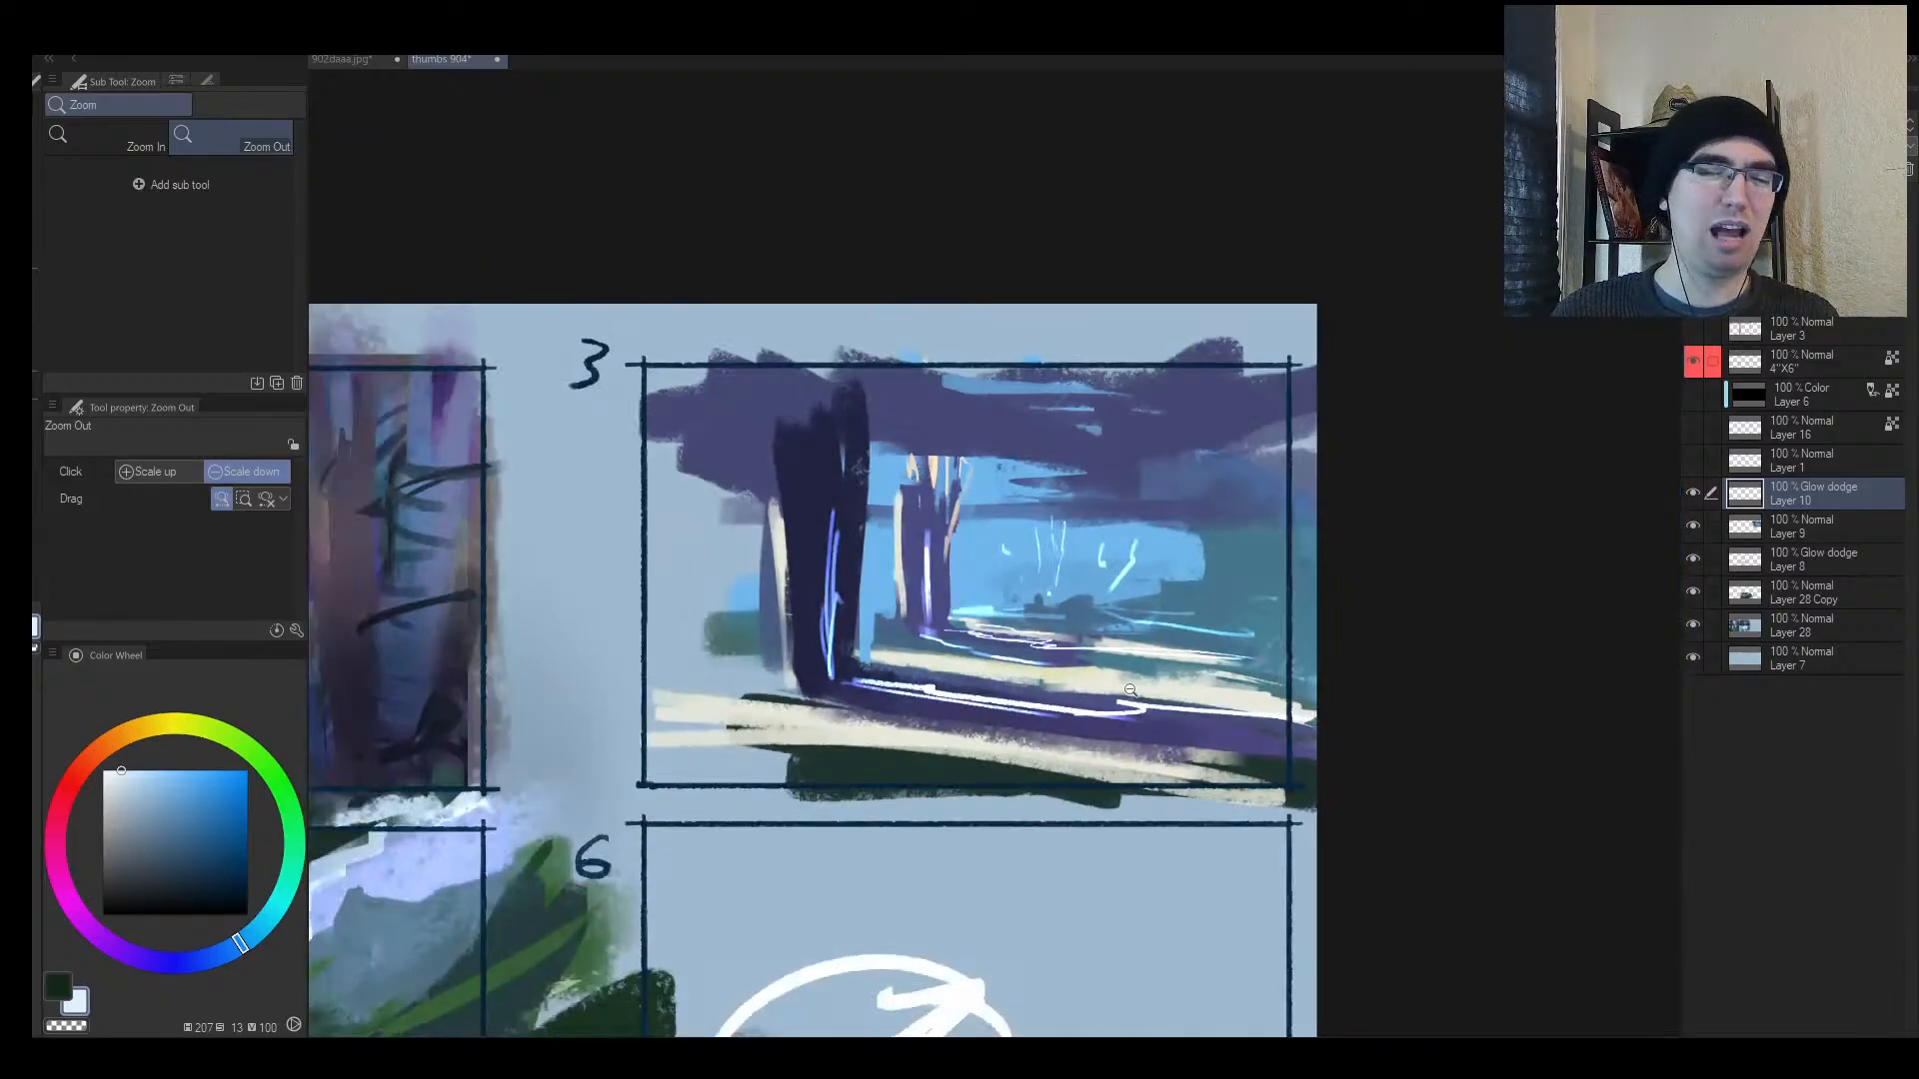
Step: Sample a darker blue-grey at brush size 30 and add Layer 11 above the glow layer
scroll(989, 589, up, 2)
key(b)
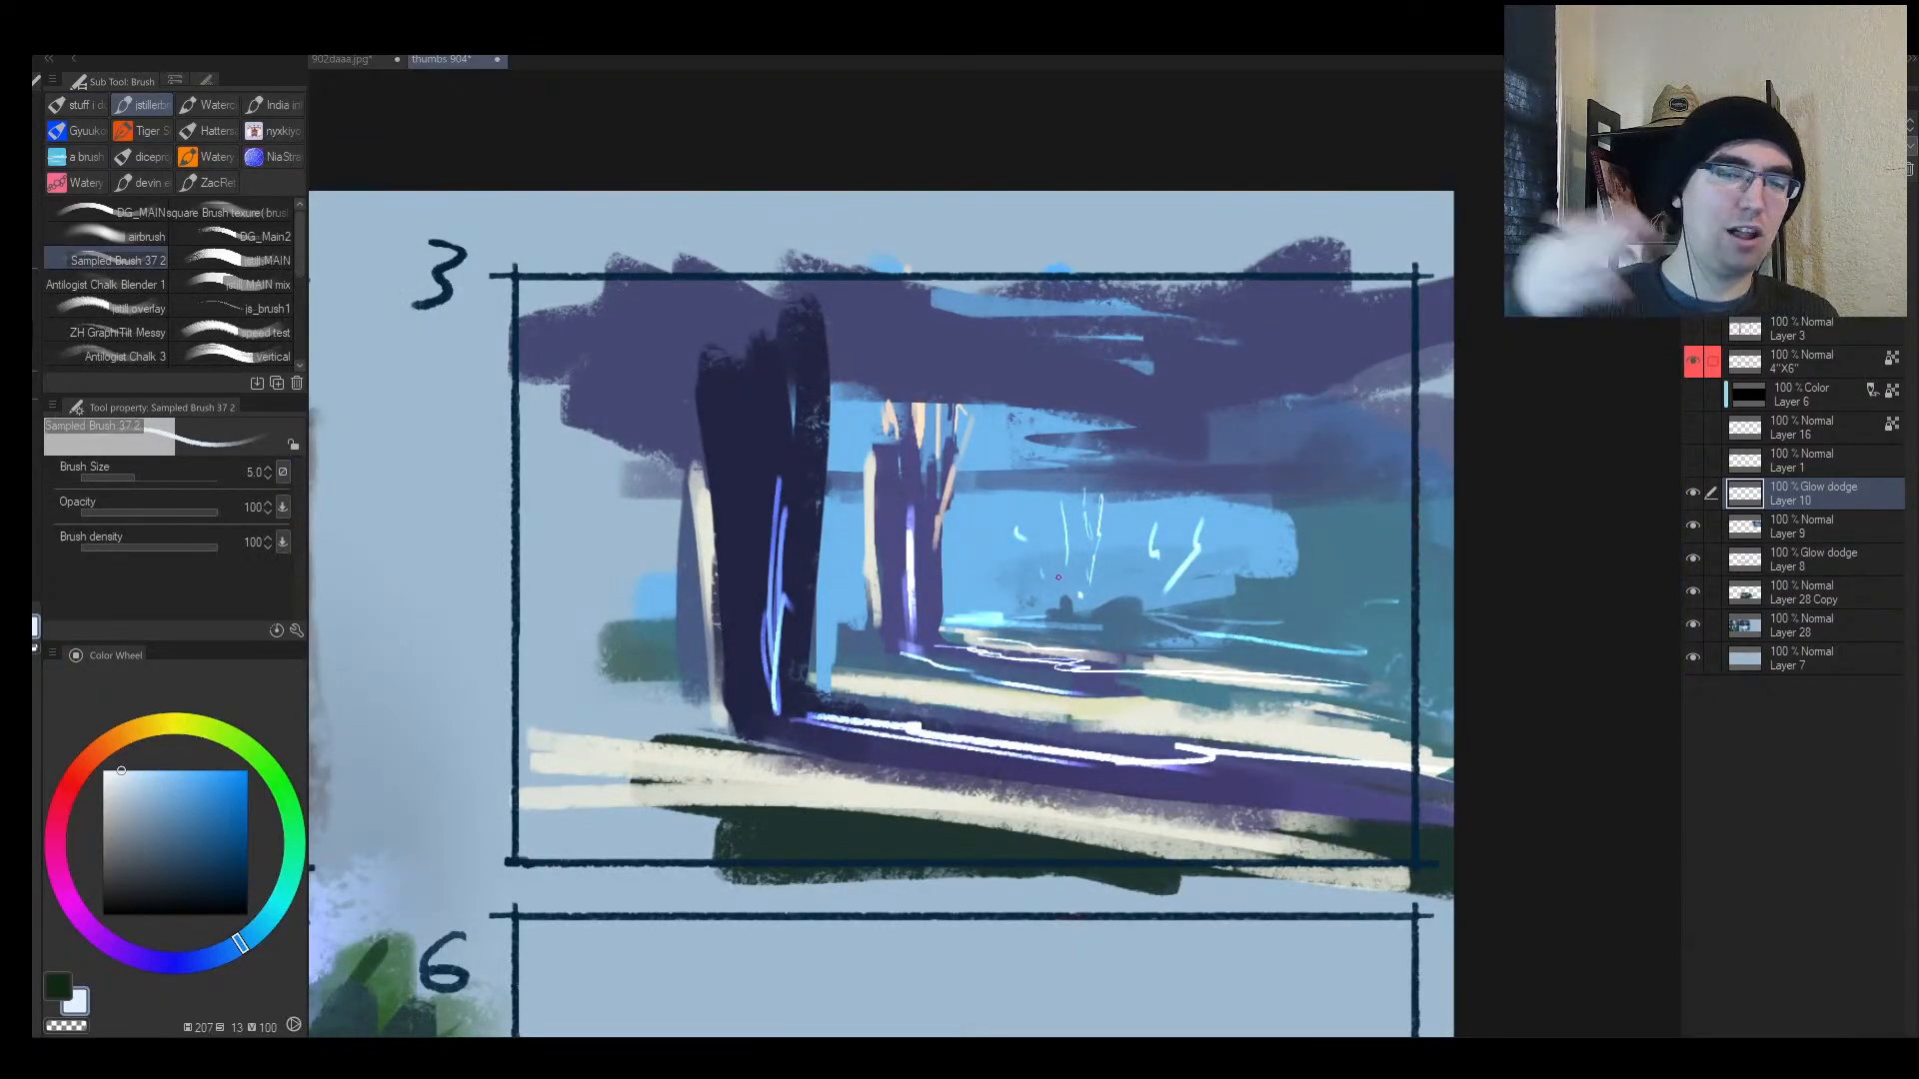
key(bracketright)
key(bracketright)
key(bracketright)
key(bracketright)
key(bracketright)
alt+click(850, 648)
key(bracketleft)
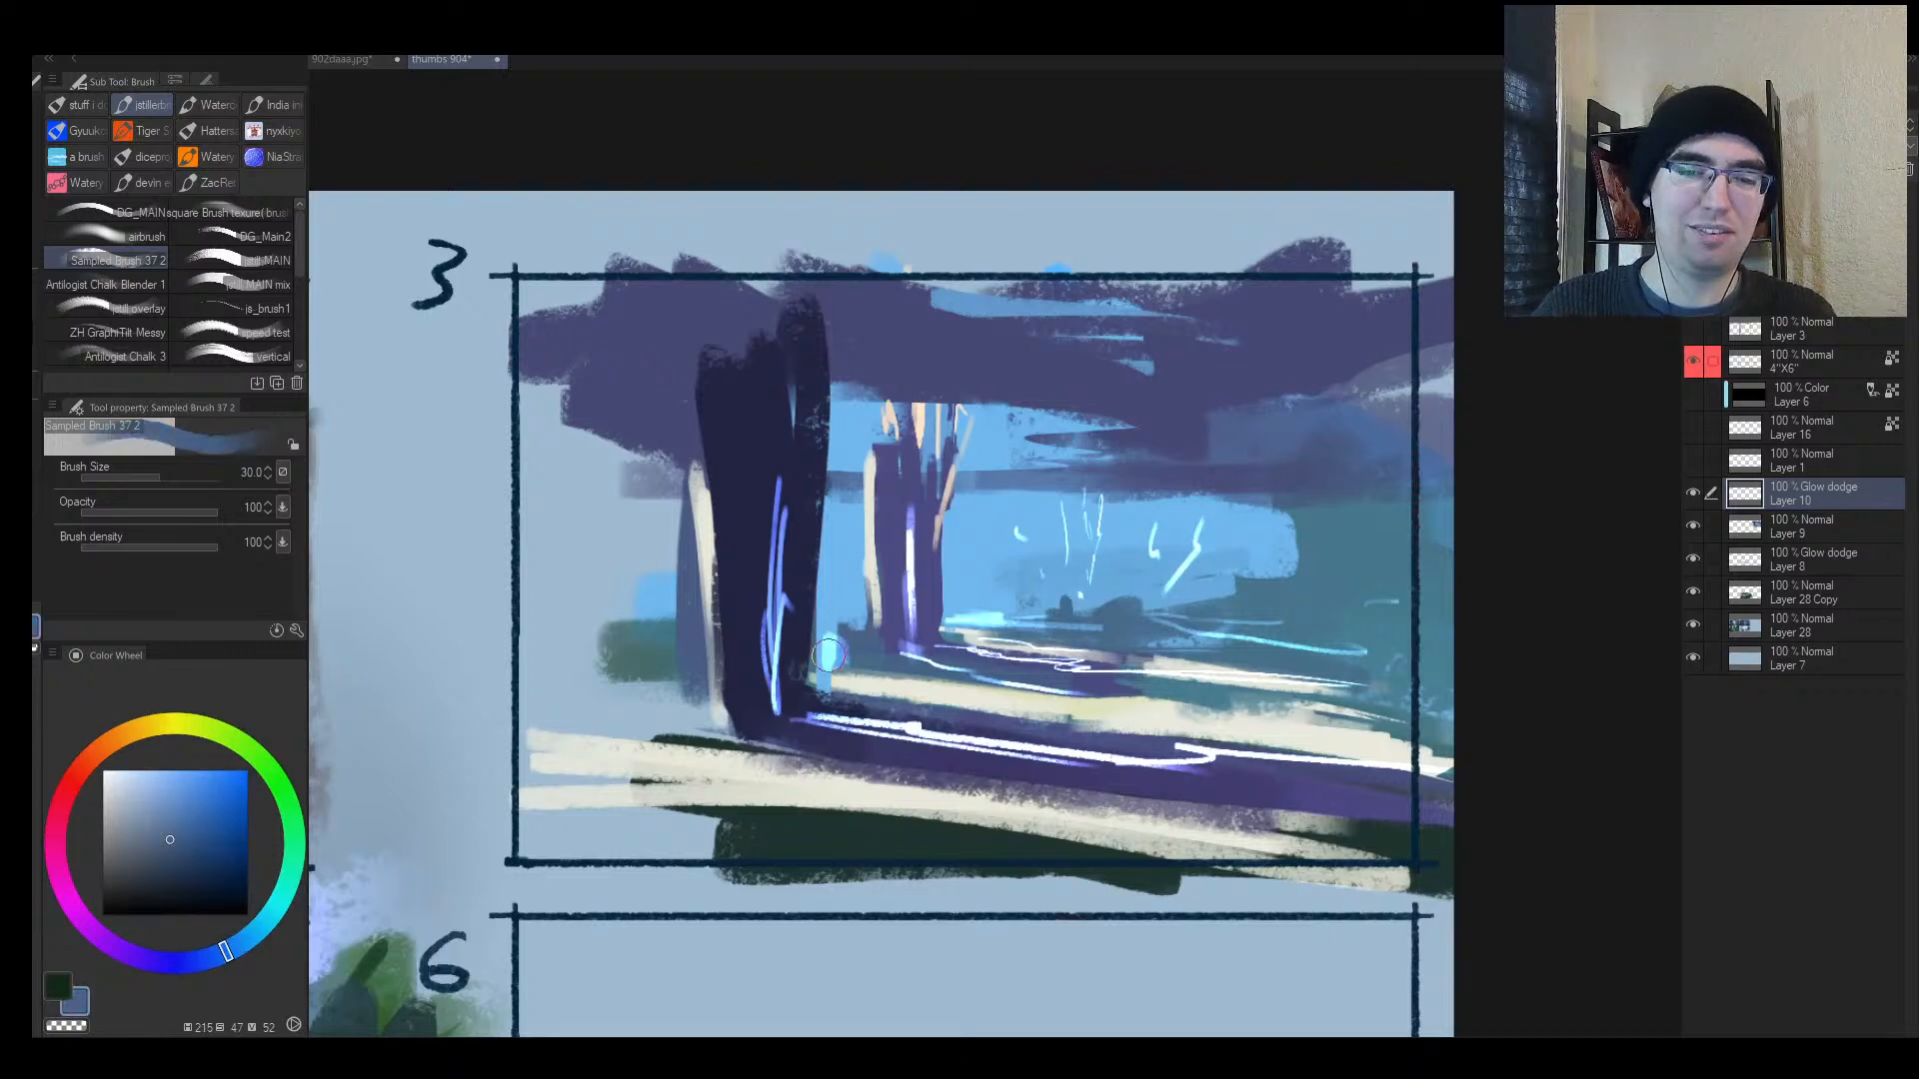
key(ctrl+shift+n)
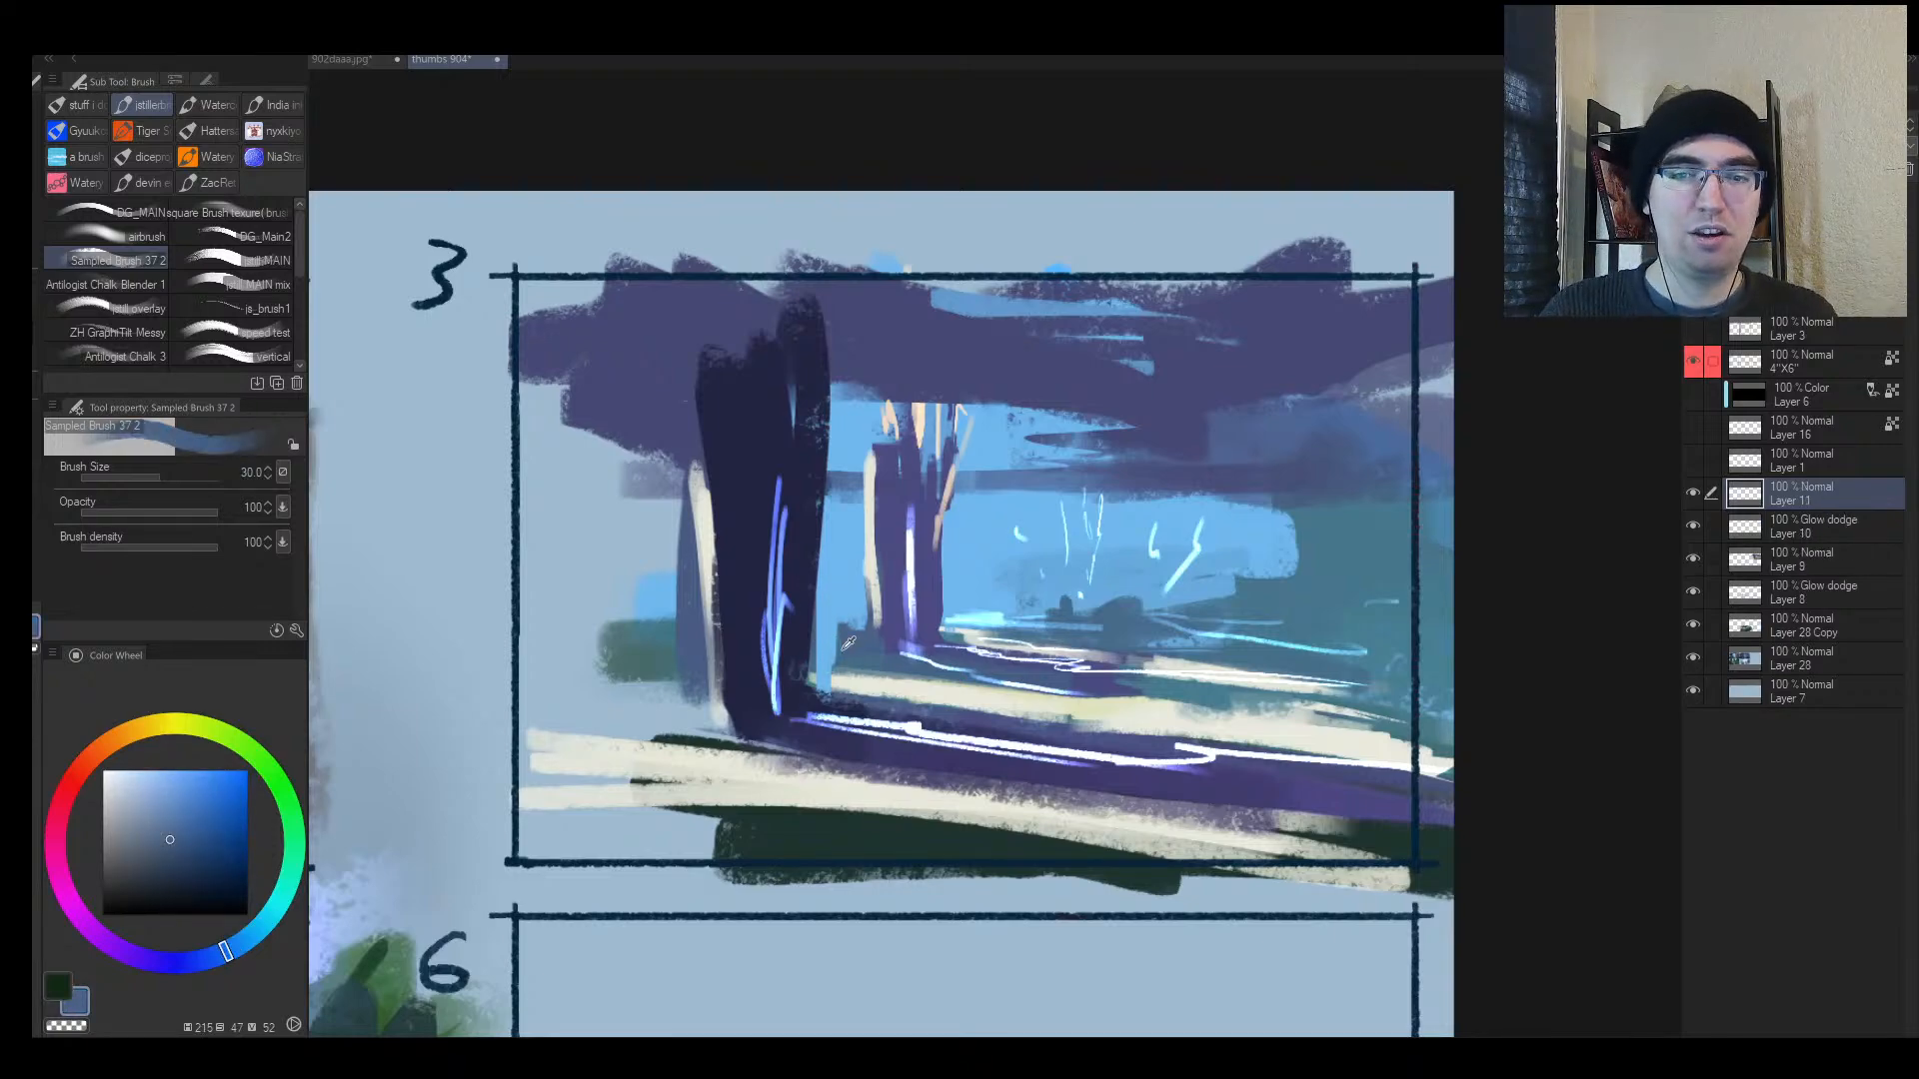
Step: Paint a short dark stroke by the trunk and undo a stray dark navy ellipse
alt+click(849, 643)
drag(827, 628, 825, 662)
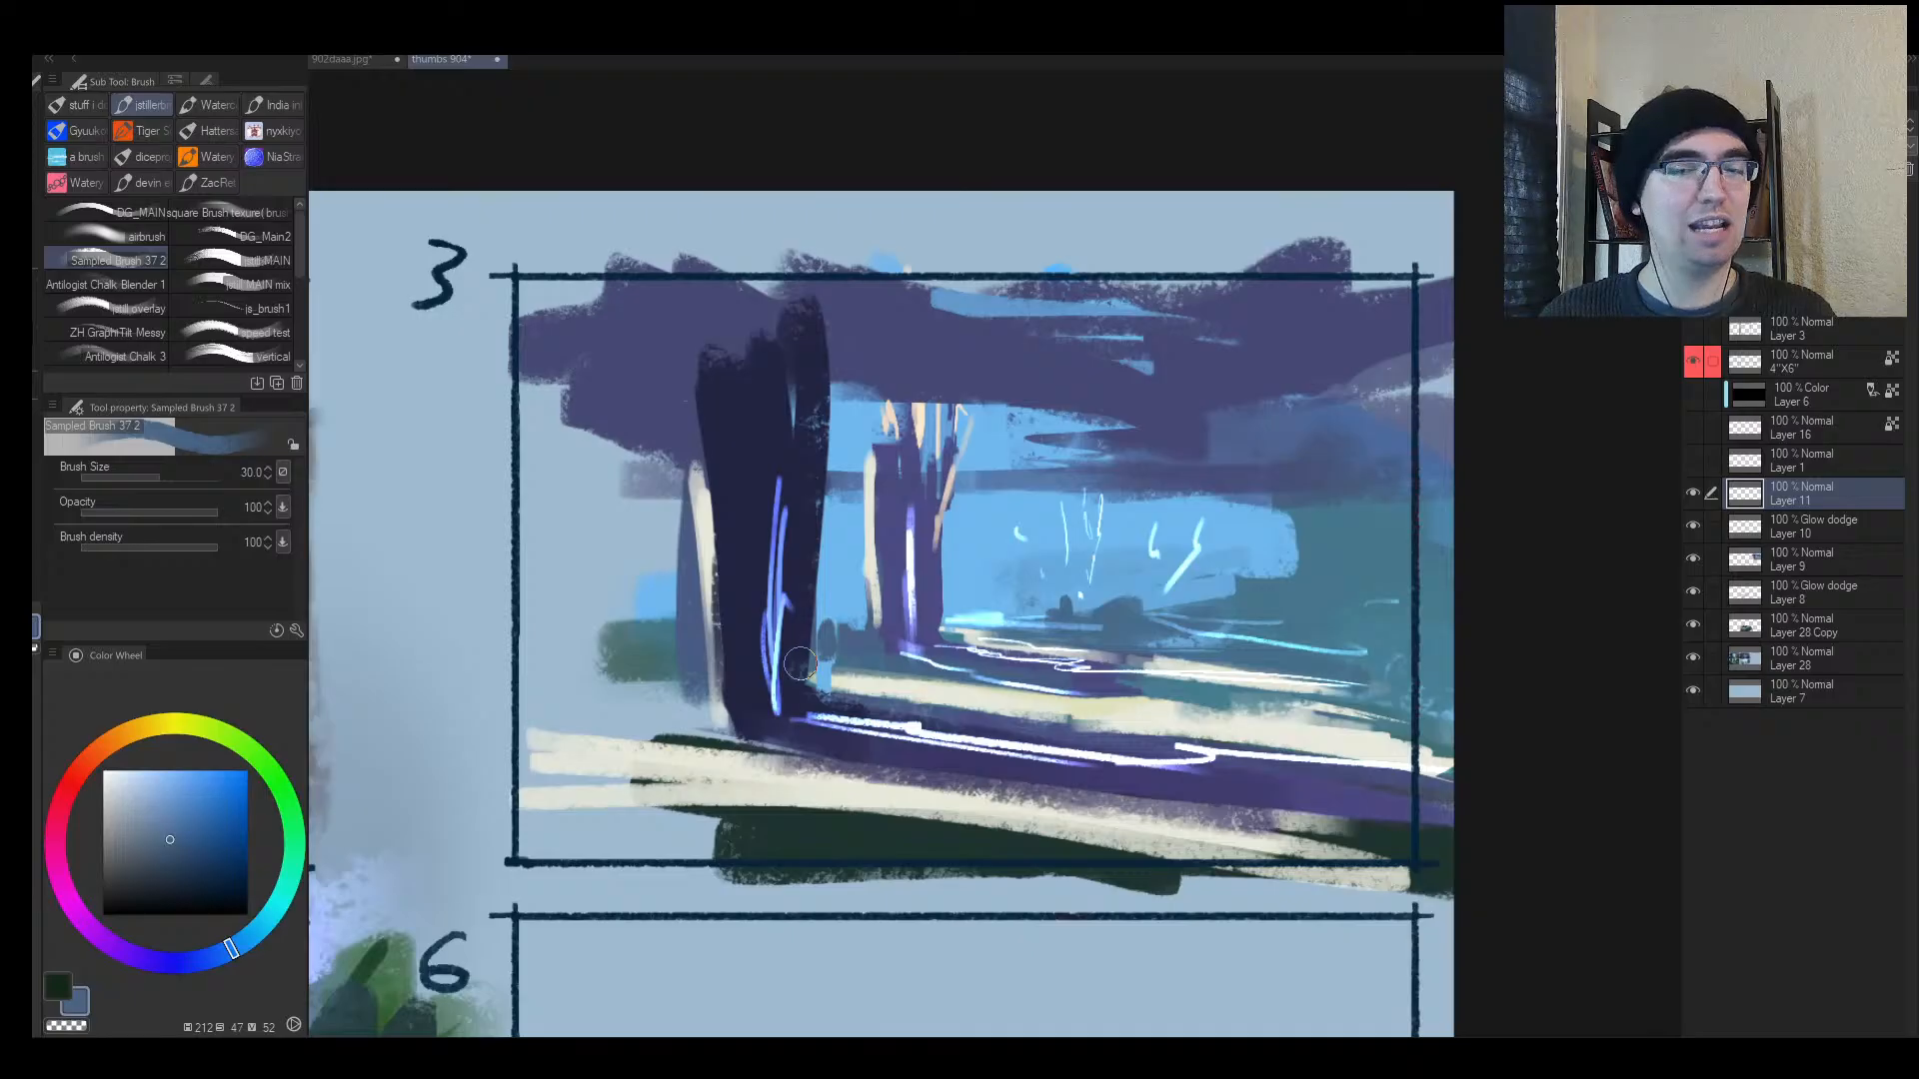
alt+click(926, 539)
mouse_move(1104, 468)
mouse_down()
mouse_move(804, 404)
mouse_move(1028, 380)
mouse_up()
key(ctrl+z)
Step: Add a blue patch beside the middle trunk and fill the upper pillar's gaps with dark navy
key(h)
key(alt+space)
mouse_move(1049, 522)
mouse_down()
mouse_move(1095, 509)
mouse_move(980, 536)
mouse_up()
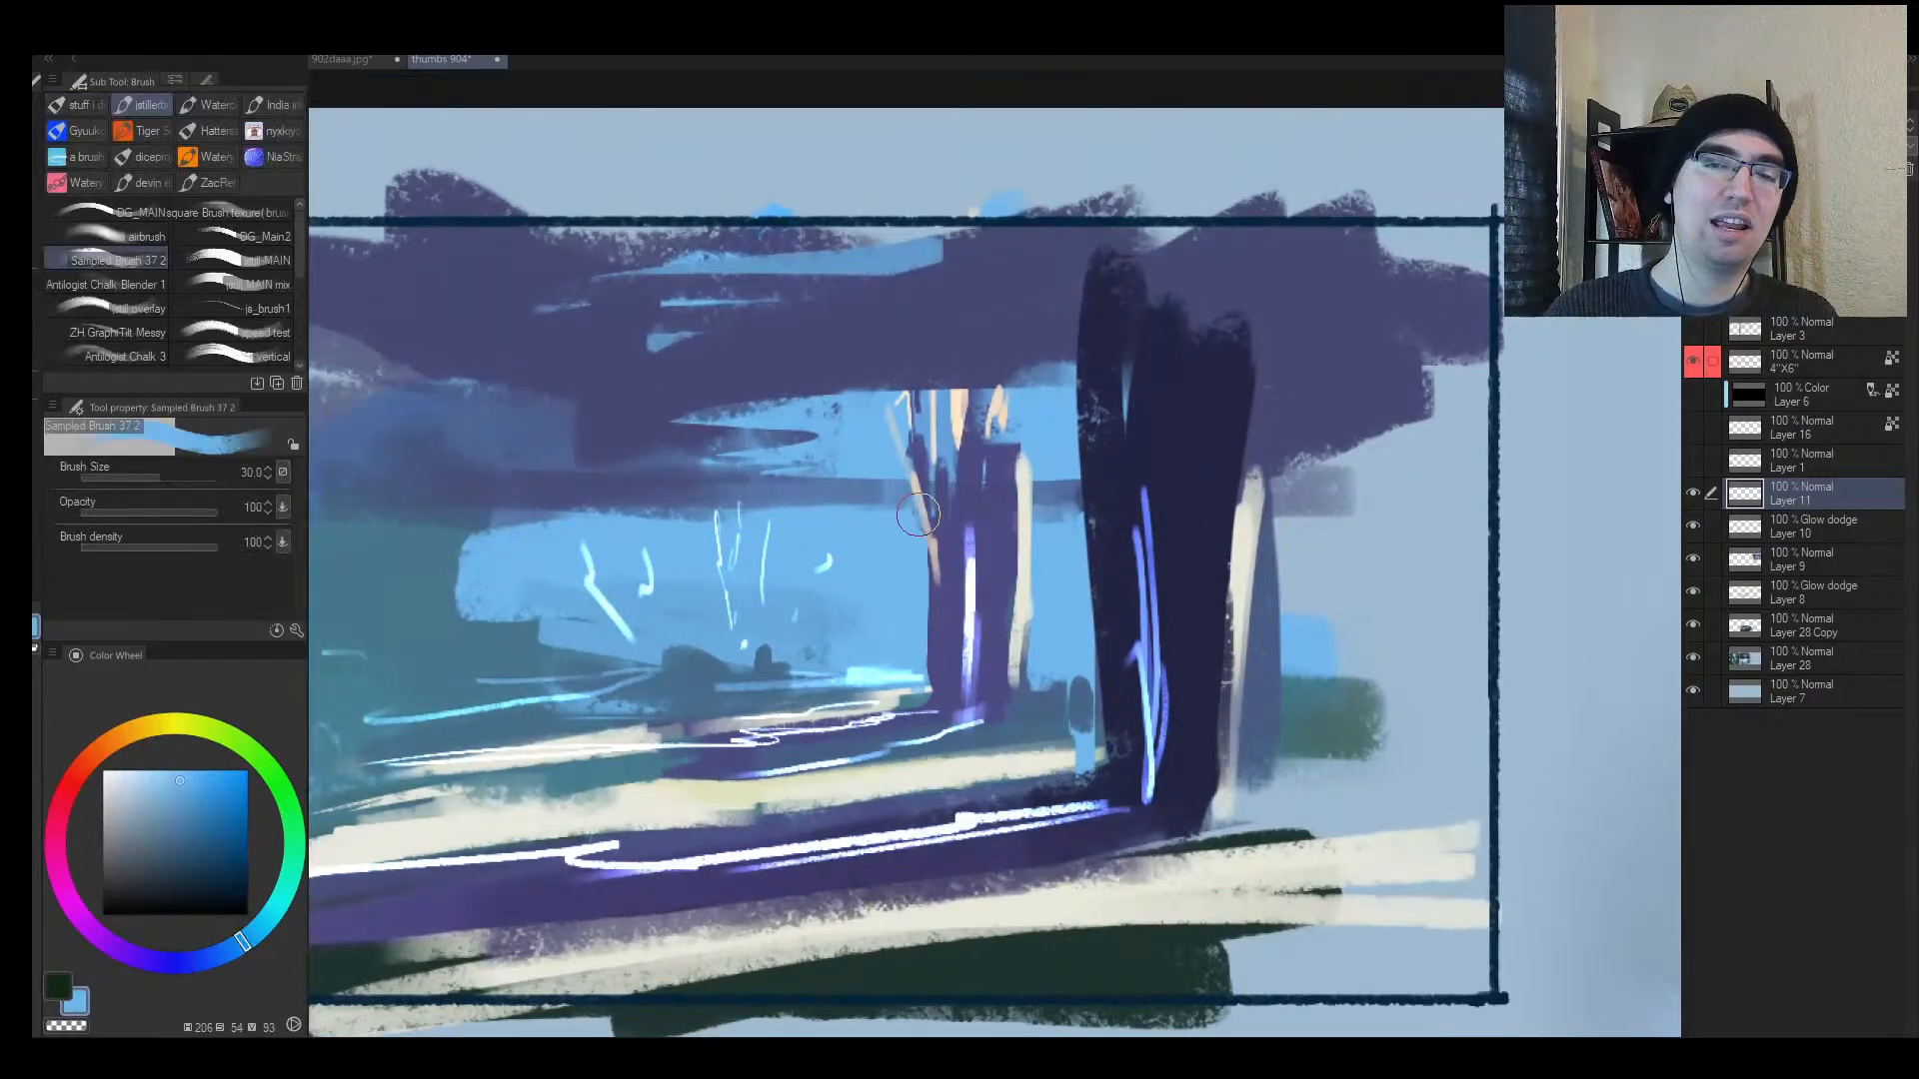
drag(909, 450, 928, 505)
alt+click(1117, 420)
mouse_move(1118, 418)
mouse_down()
mouse_move(1147, 330)
mouse_move(1117, 356)
mouse_up()
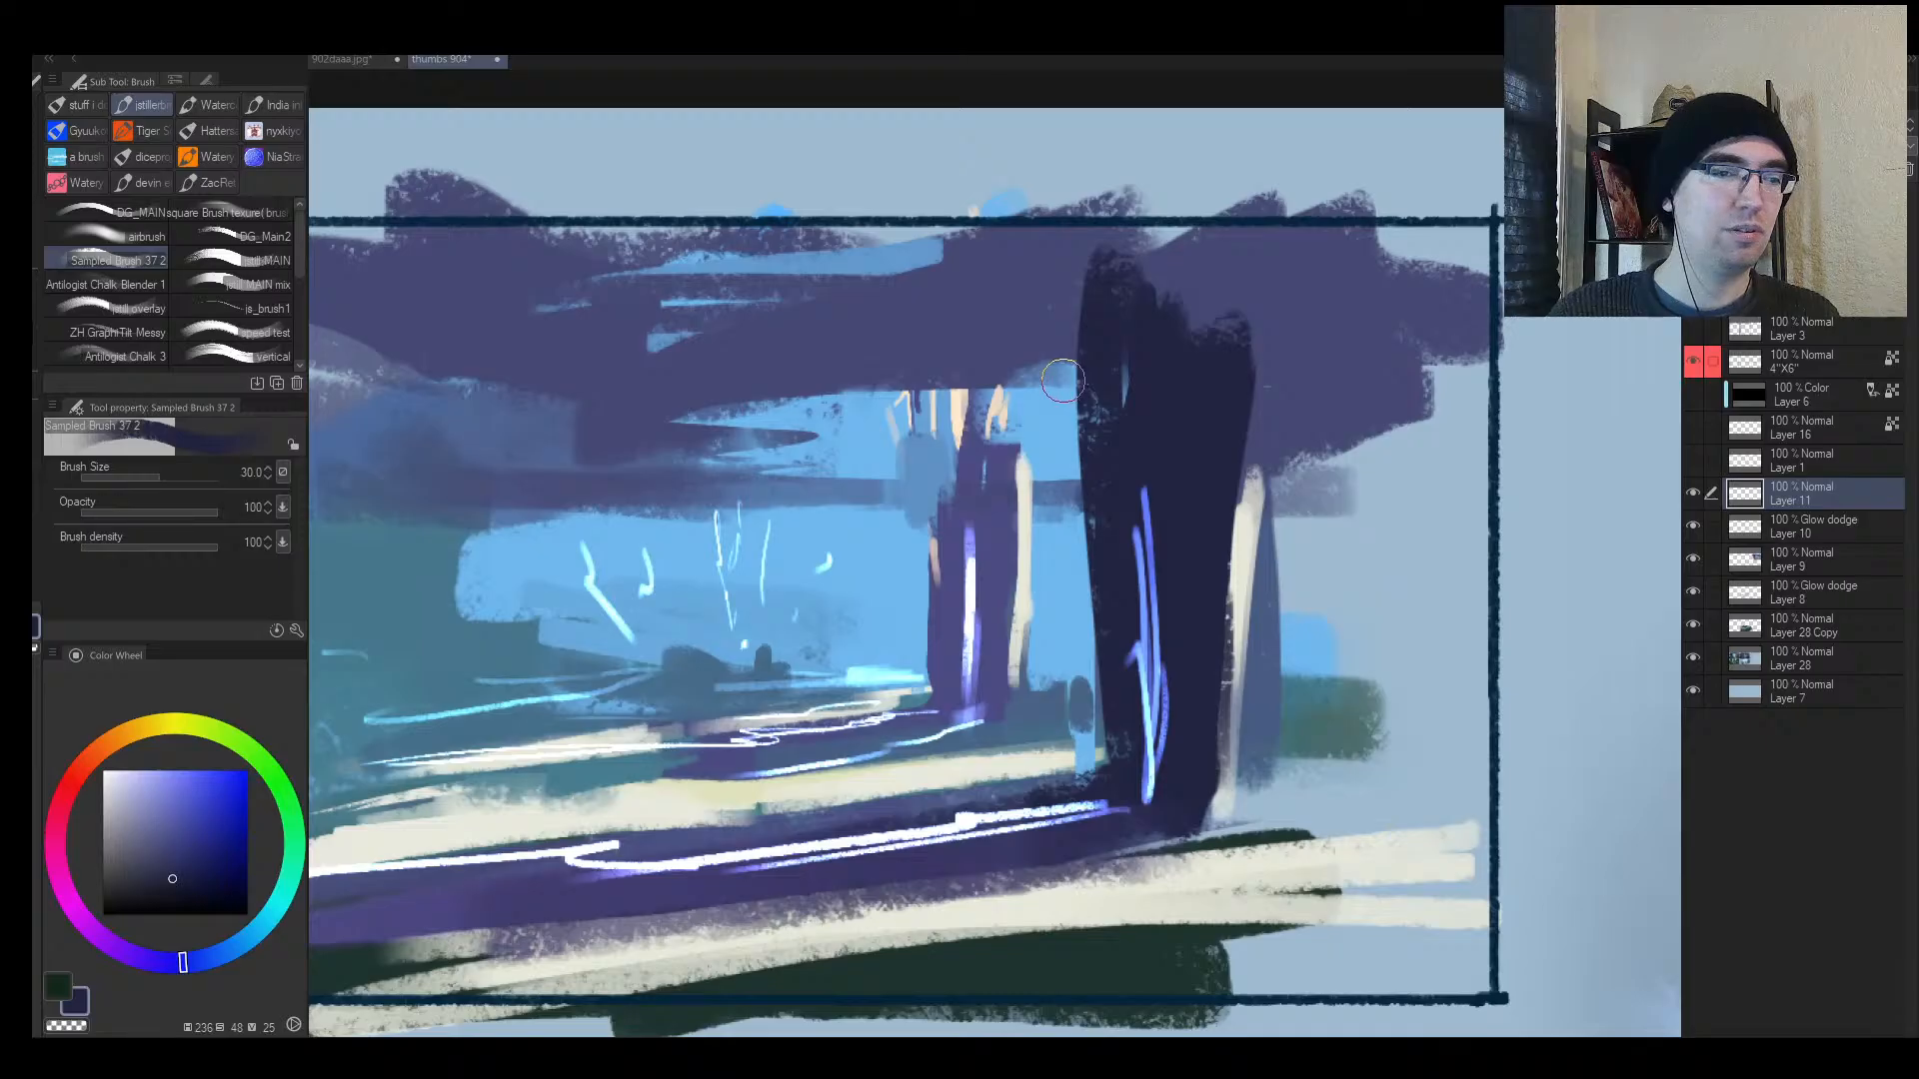
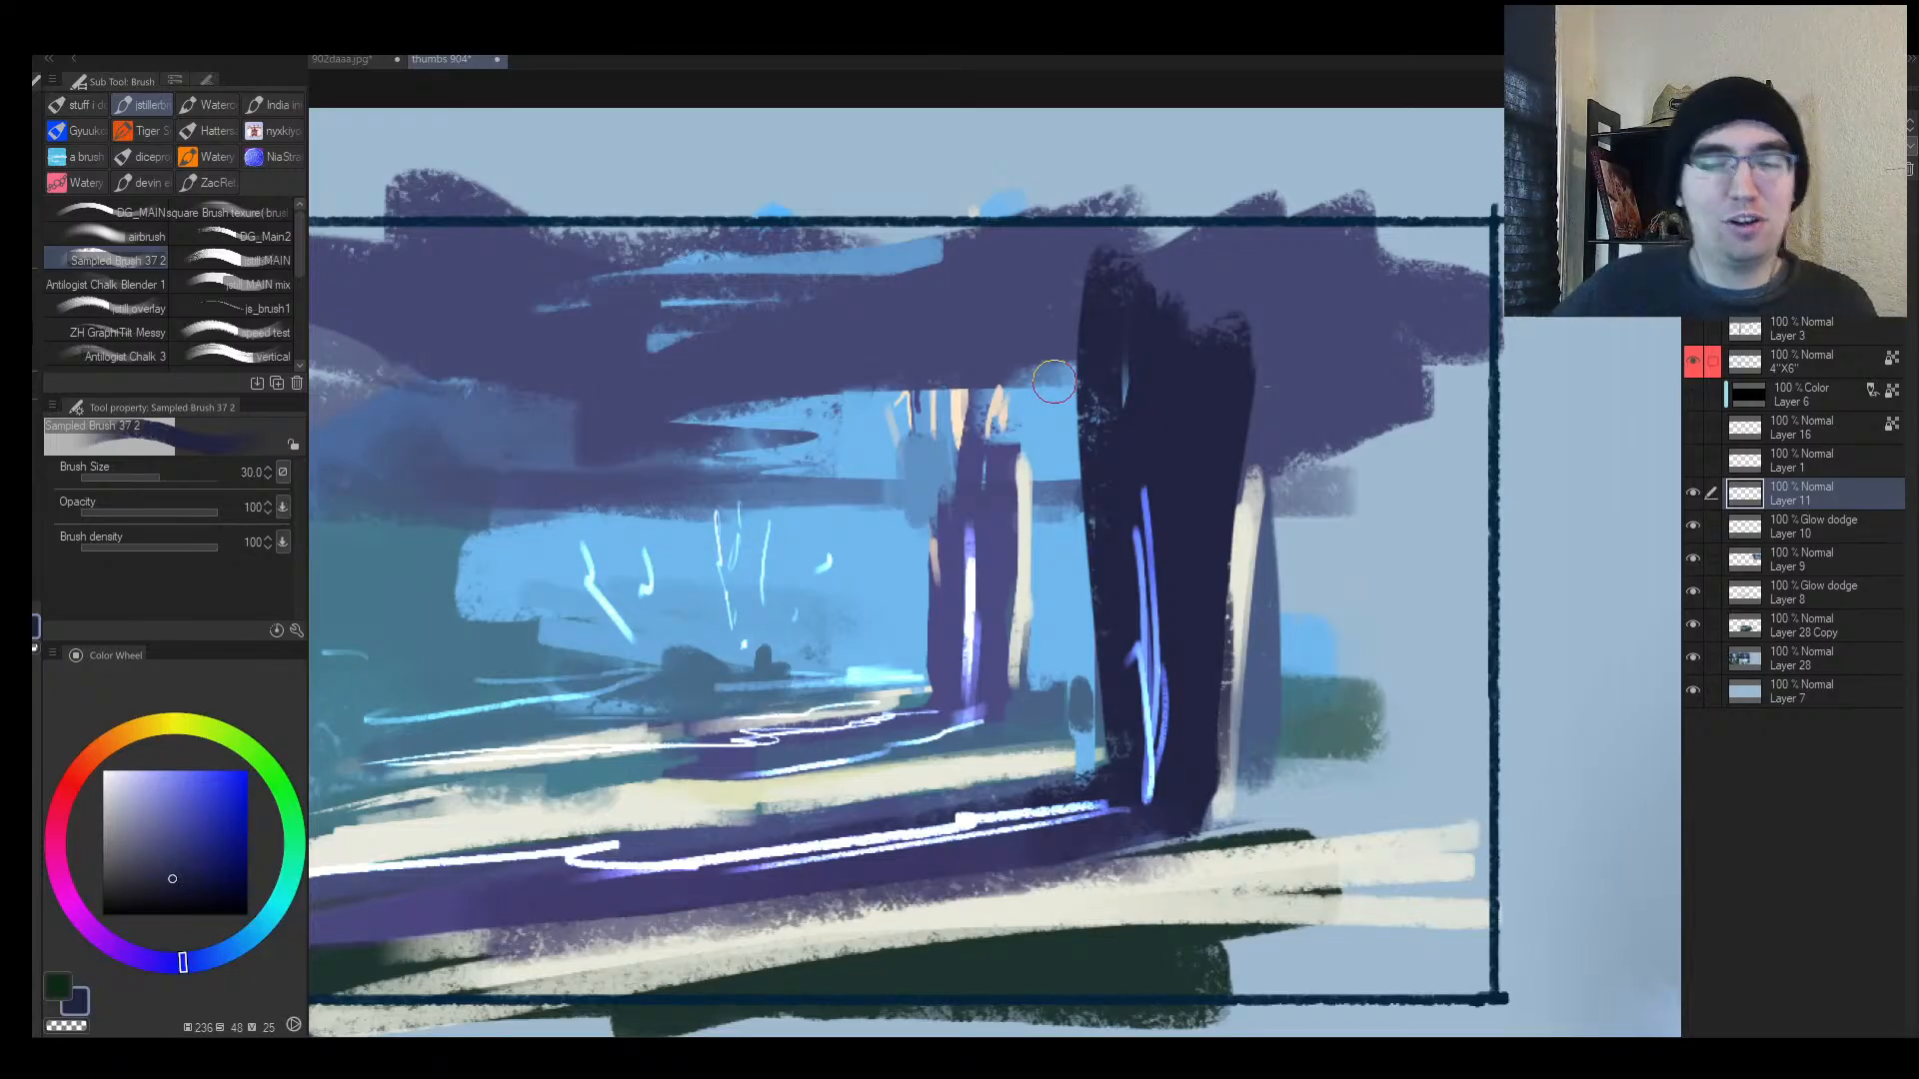
Step: Zoom out to compare all six thumbnails, then frame panels 3 and 6
key(alt+space)
drag(984, 571, 832, 665)
drag(1373, 650, 1427, 654)
key(h)
drag(1134, 568, 1224, 595)
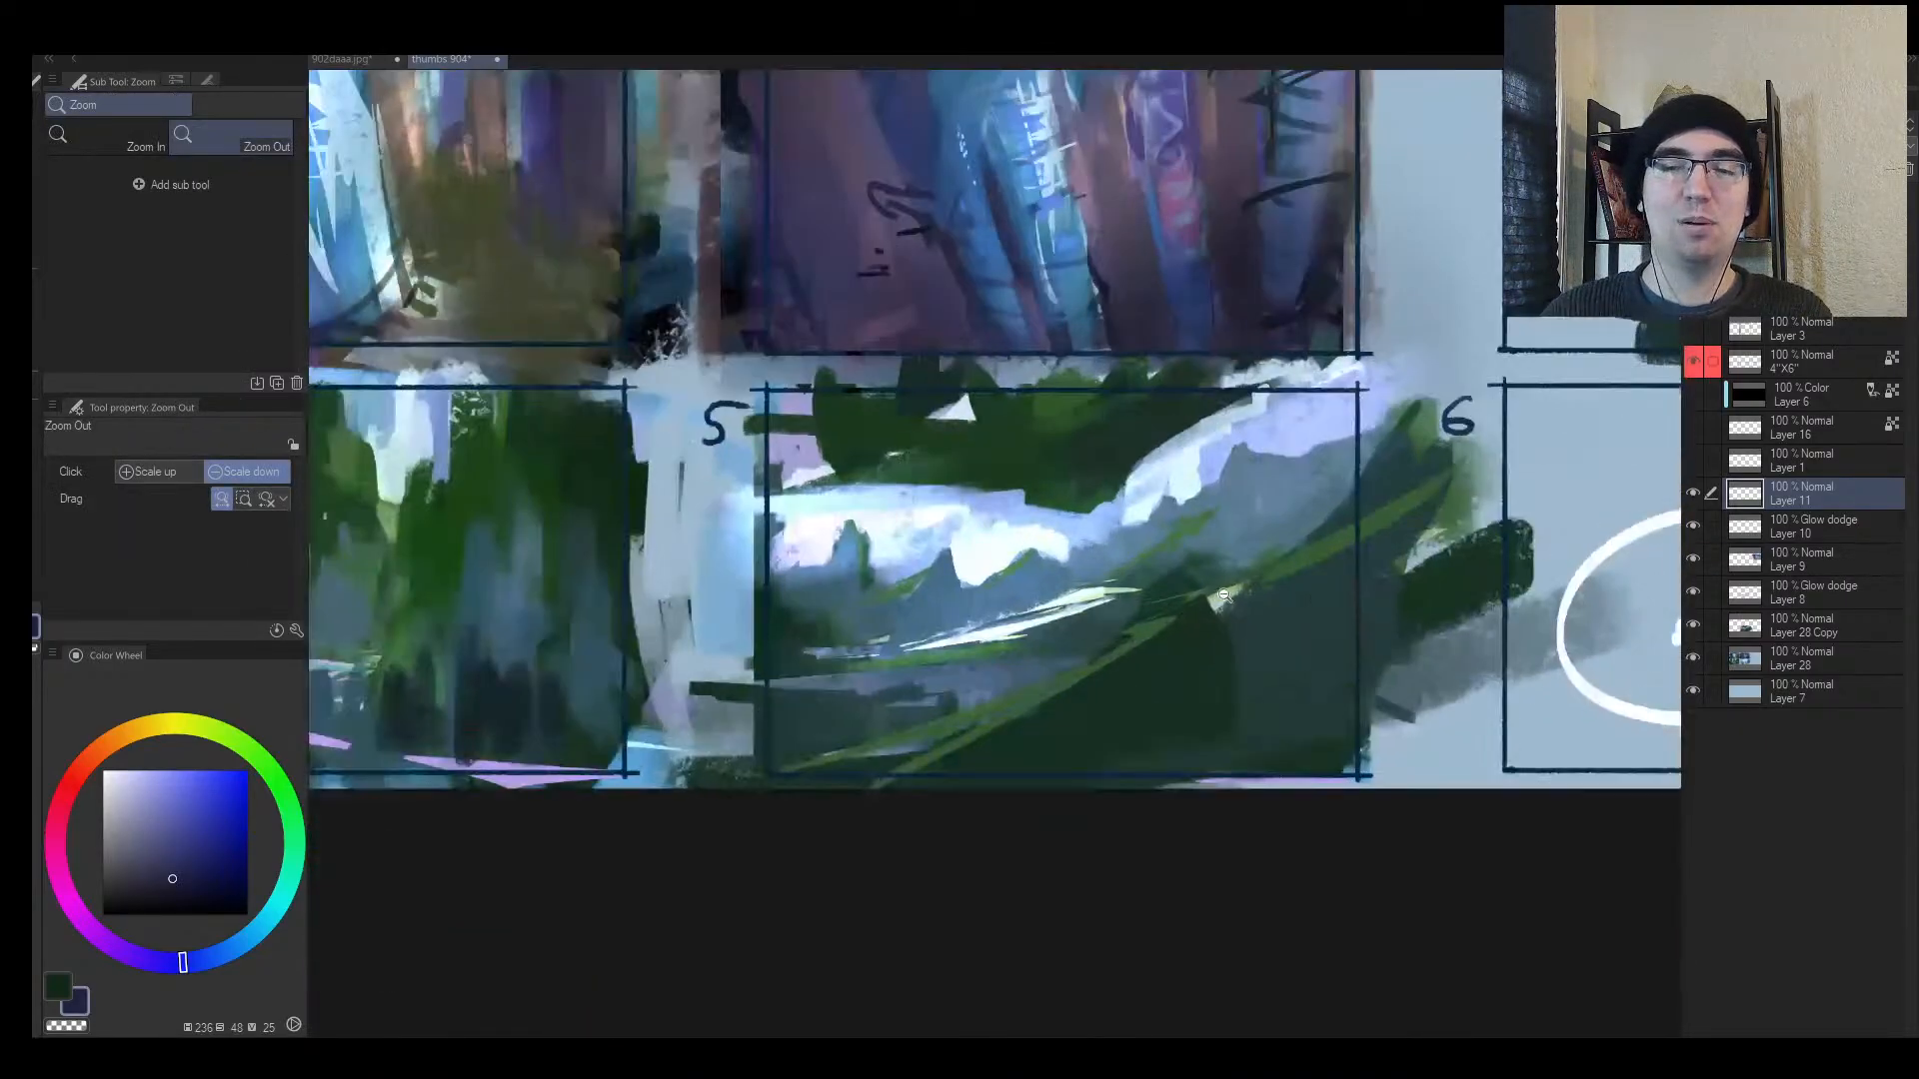
drag(1349, 634, 1013, 618)
mouse_move(904, 655)
mouse_down()
mouse_move(947, 644)
mouse_move(909, 665)
mouse_up()
drag(865, 552, 984, 588)
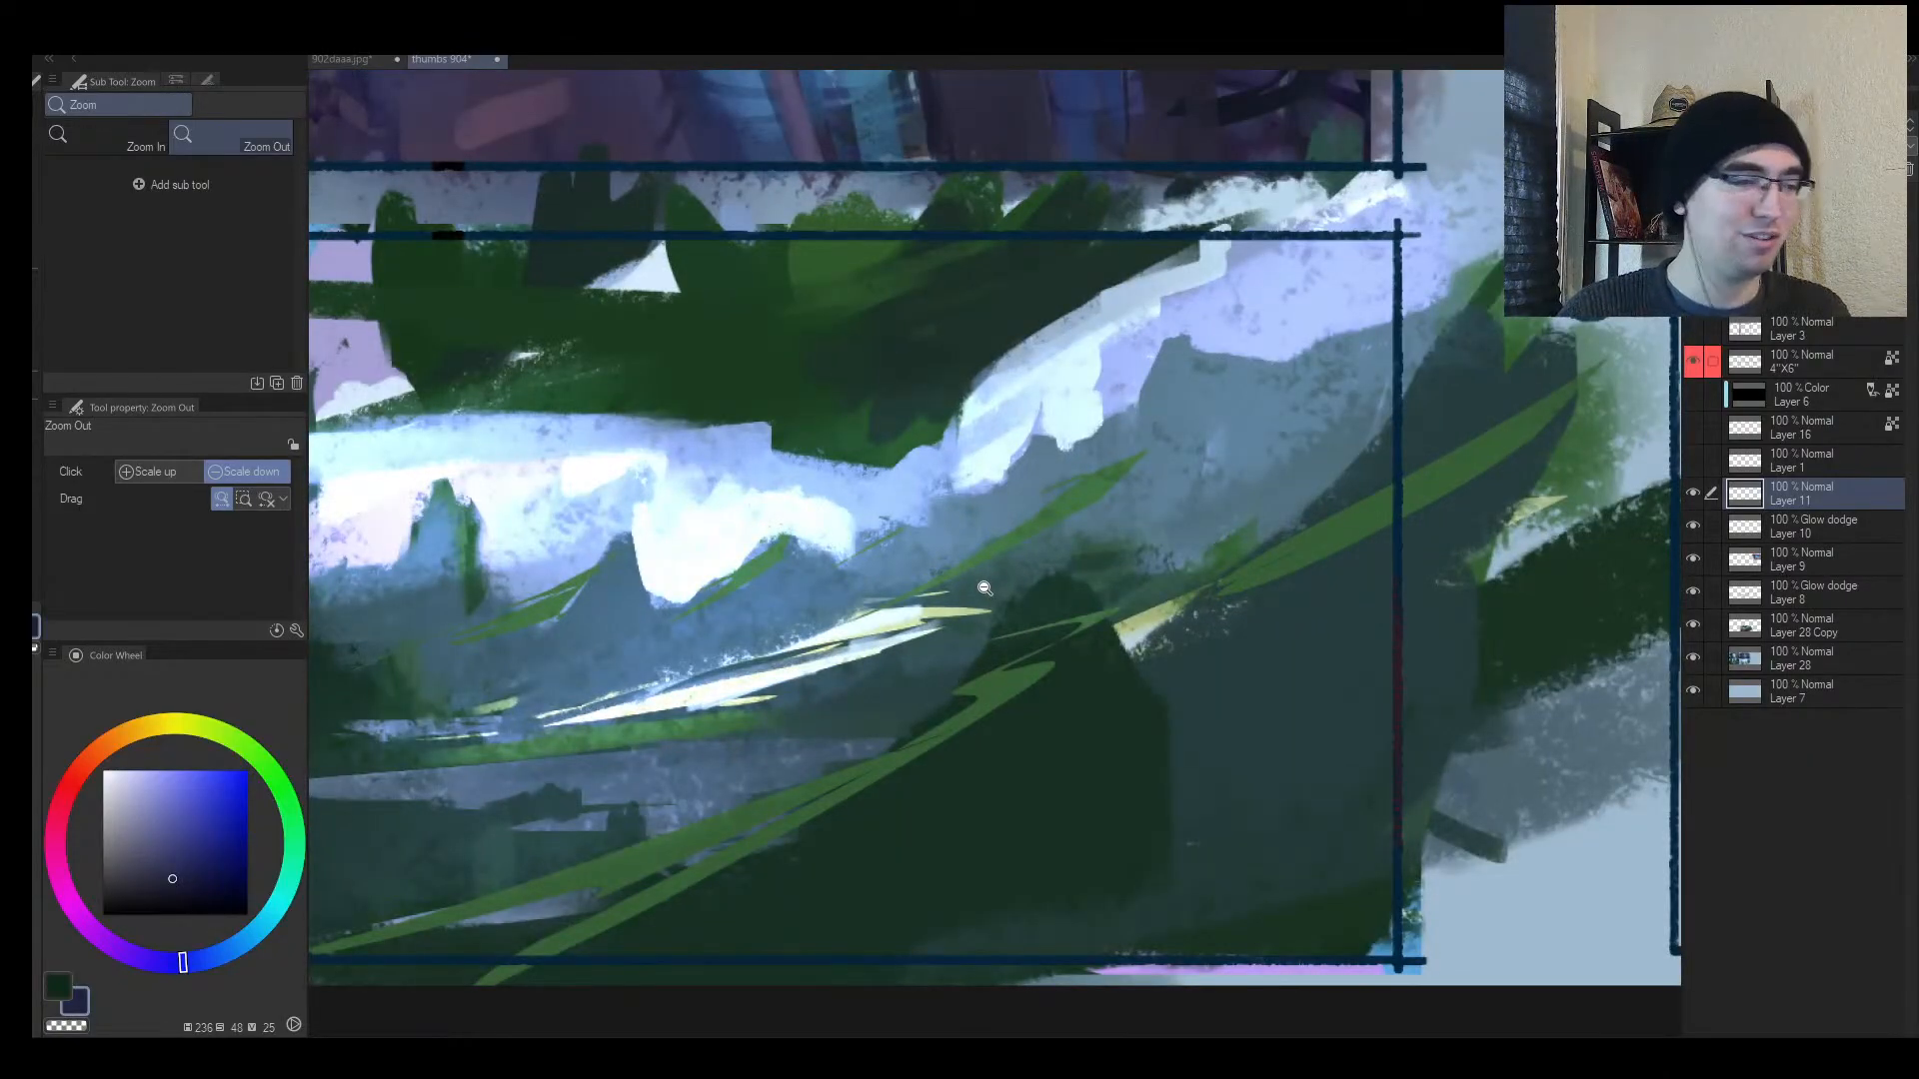
drag(1055, 495, 959, 508)
drag(1212, 562, 485, 656)
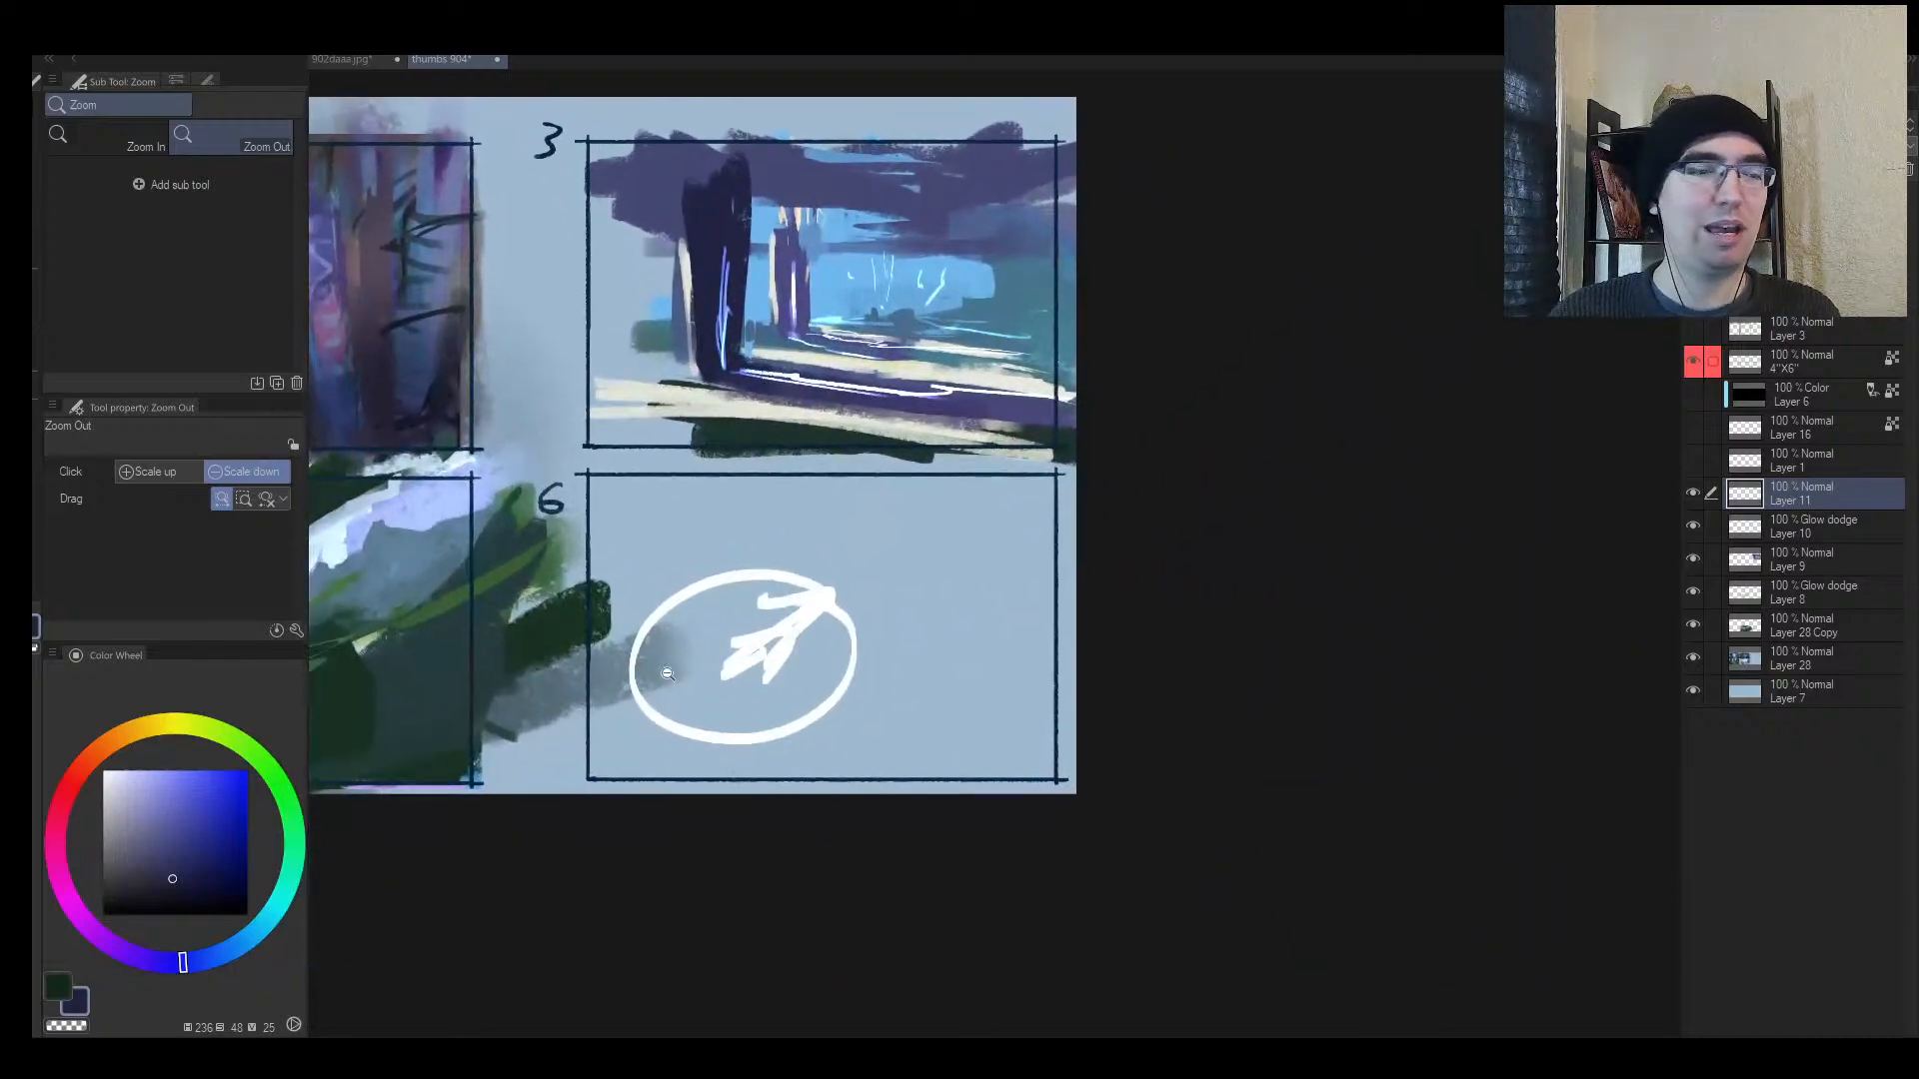
drag(755, 701, 716, 705)
Step: Cover panel 6's white ellipse in saturated red with a large brush, then add a pale pink stroke
drag(96, 751, 78, 773)
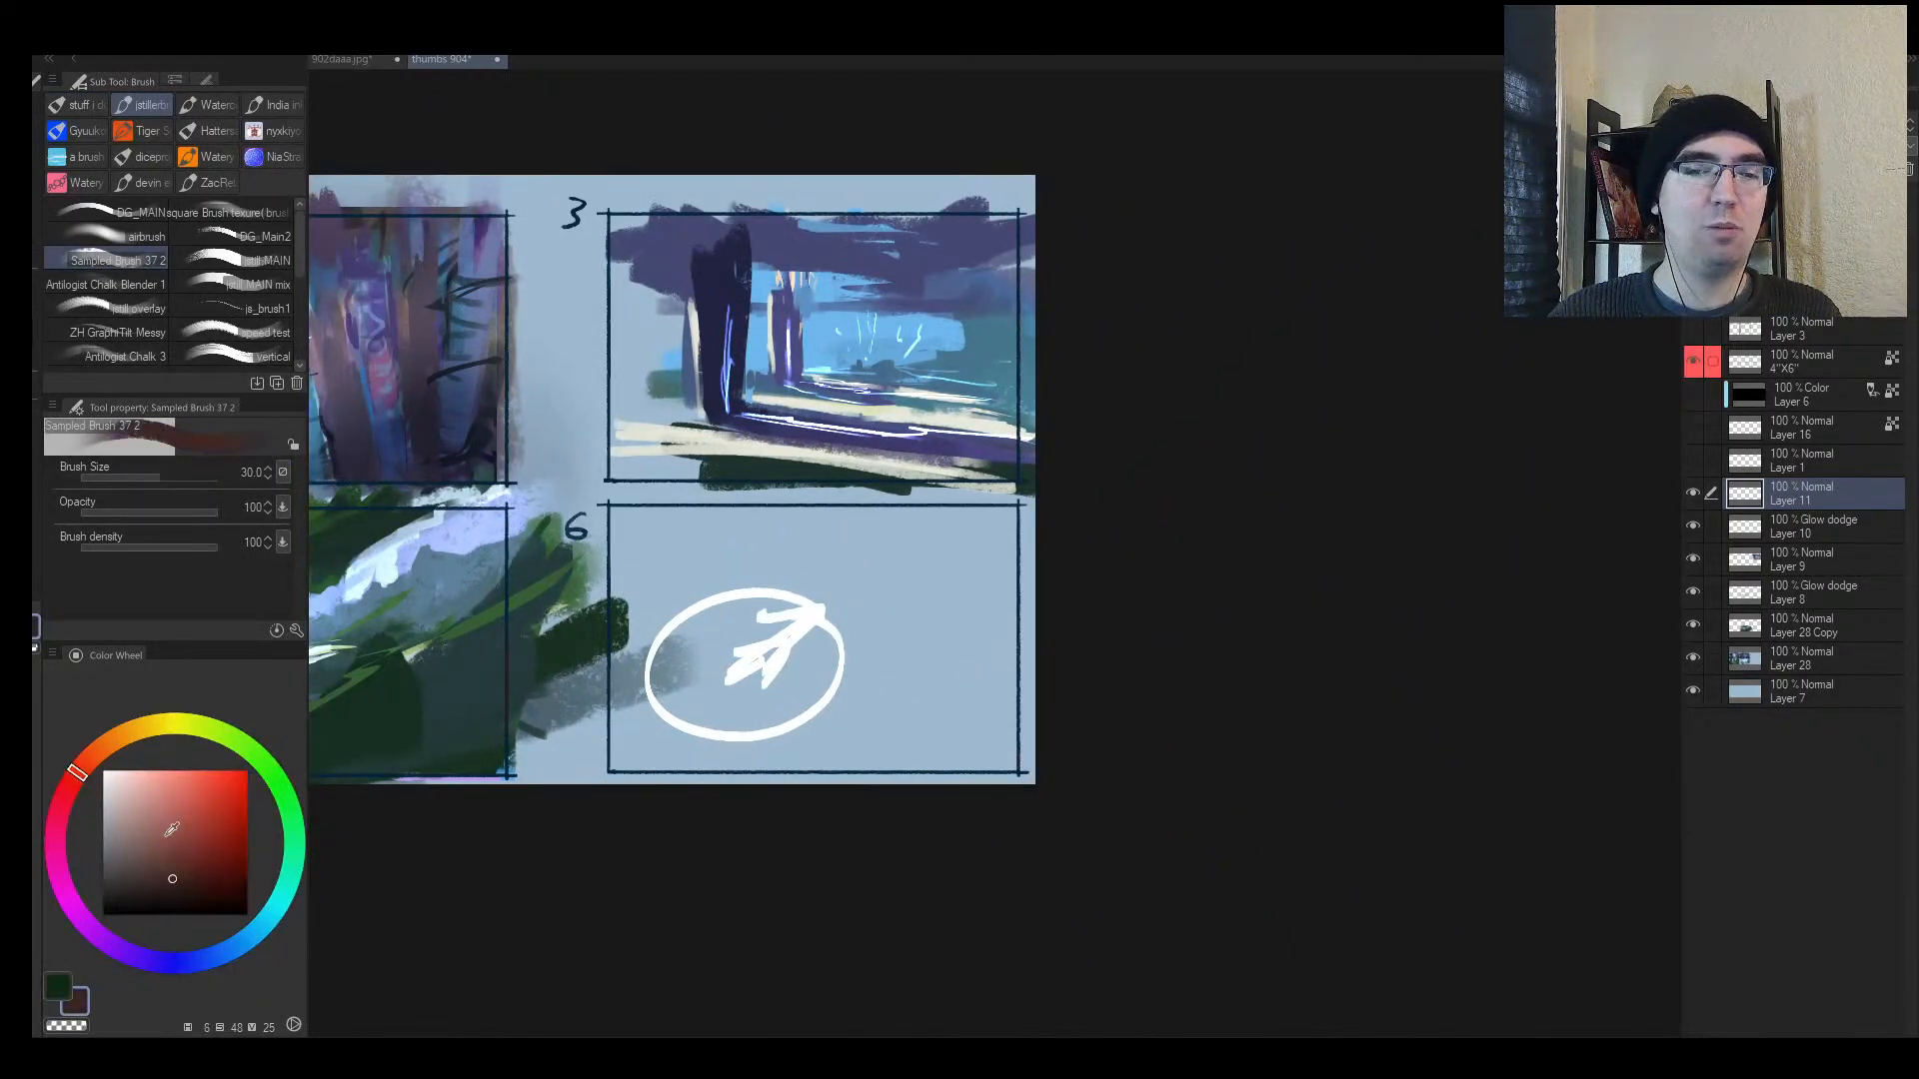
drag(171, 828, 249, 767)
key(bracketright)
key(bracketright)
key(bracketright)
key(bracketright)
mouse_move(767, 588)
mouse_down()
mouse_move(693, 620)
mouse_move(951, 647)
mouse_up()
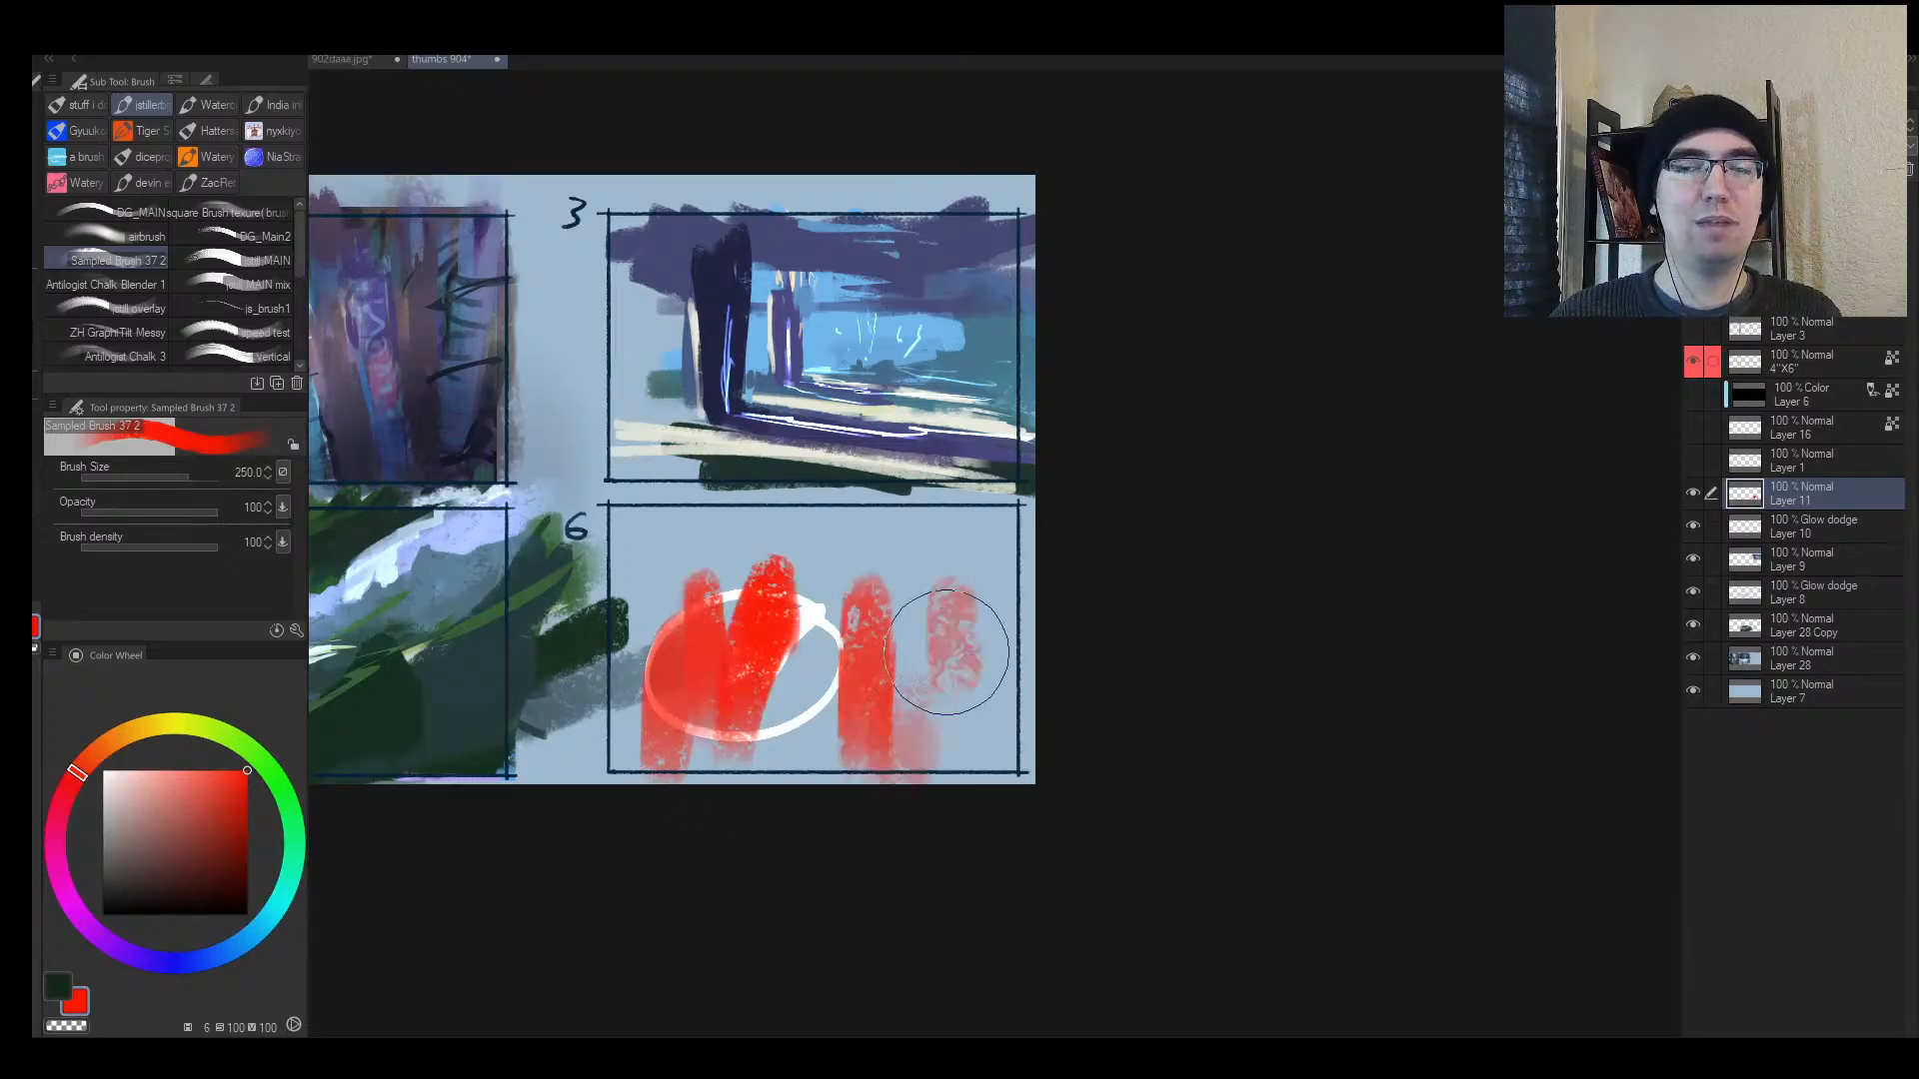
key(bracketright)
key(bracketright)
key(bracketright)
key(bracketright)
drag(765, 689, 900, 660)
drag(1100, 612, 765, 740)
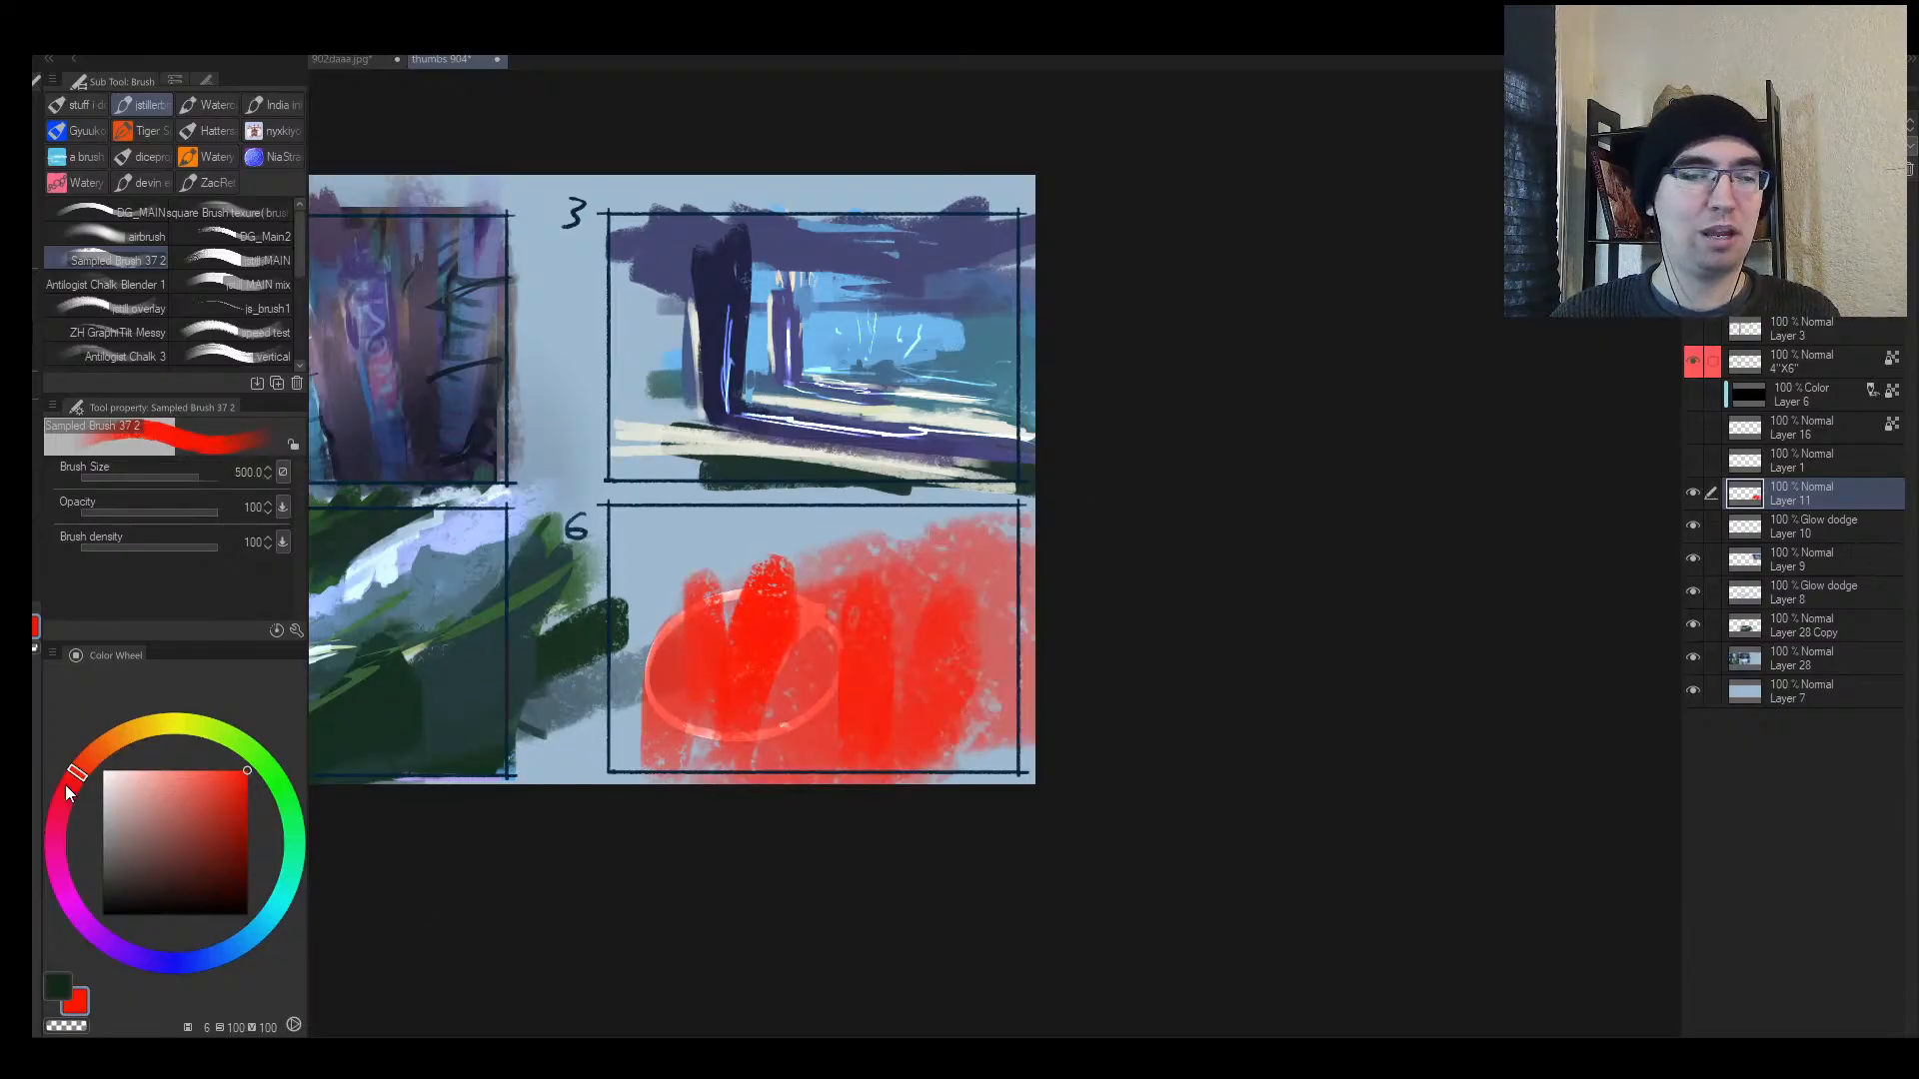
click(140, 784)
key(bracketleft)
mouse_move(699, 640)
mouse_down()
mouse_move(677, 569)
mouse_move(729, 619)
mouse_move(899, 596)
mouse_move(977, 609)
mouse_move(997, 648)
mouse_up()
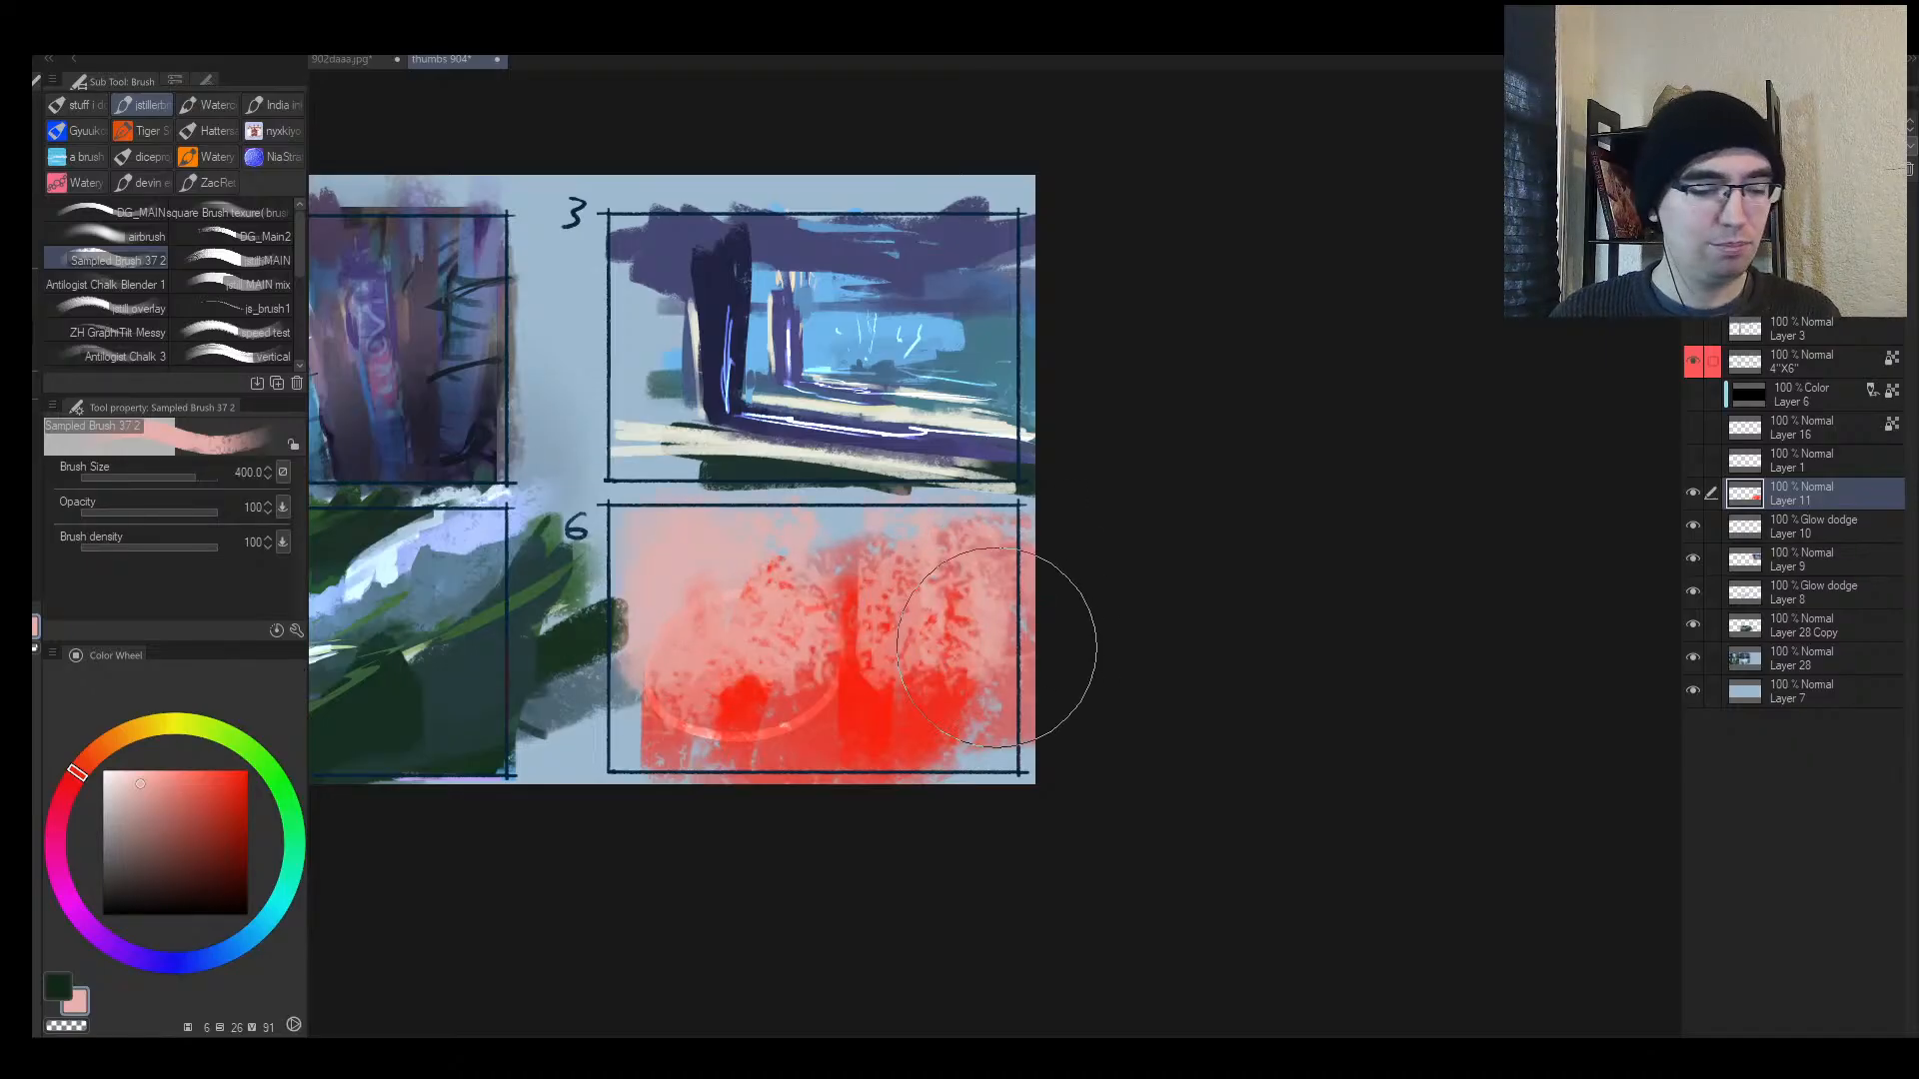
Step: Lasso-select several diagonal bands across panel 6
key(m)
mouse_move(578, 775)
mouse_down()
mouse_move(1220, 650)
mouse_move(790, 744)
mouse_up()
drag(793, 634, 647, 670)
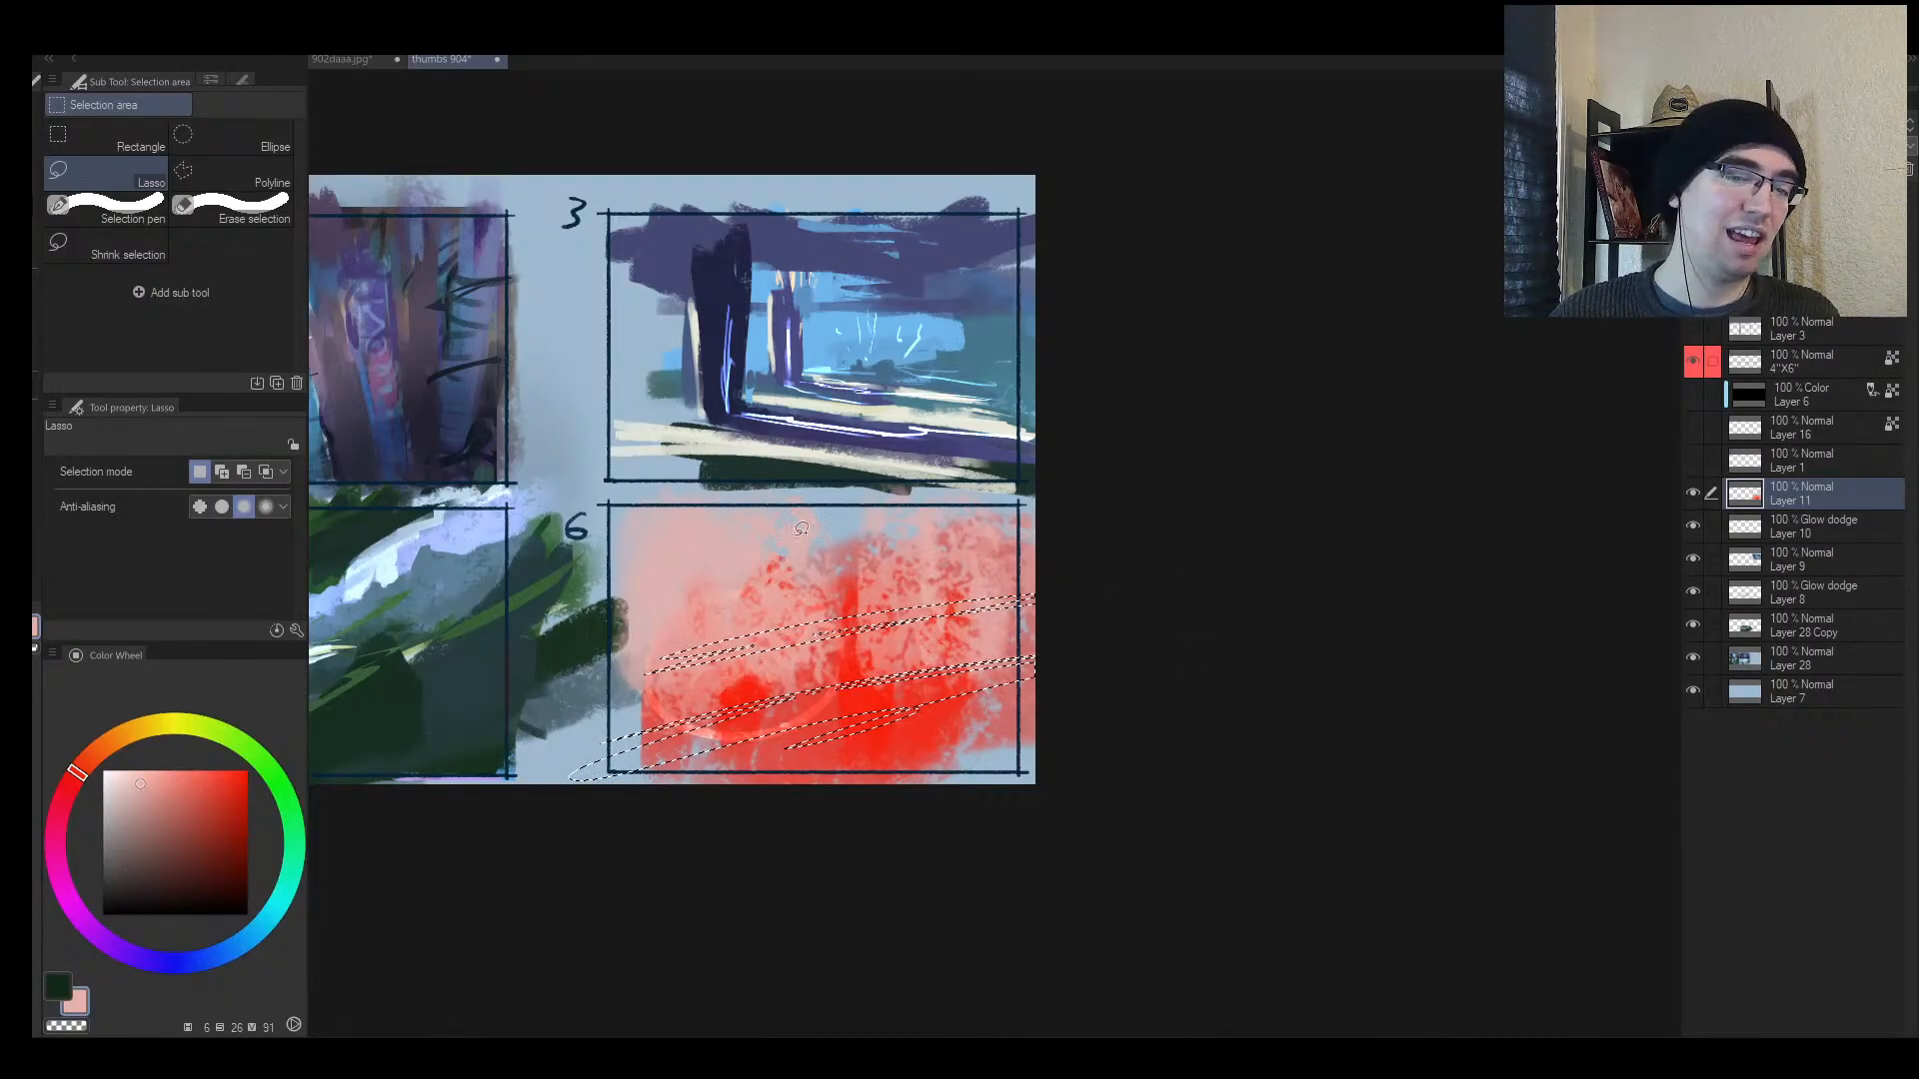
key(ctrl+z)
mouse_move(890, 511)
mouse_down()
mouse_move(694, 622)
mouse_move(725, 654)
mouse_up()
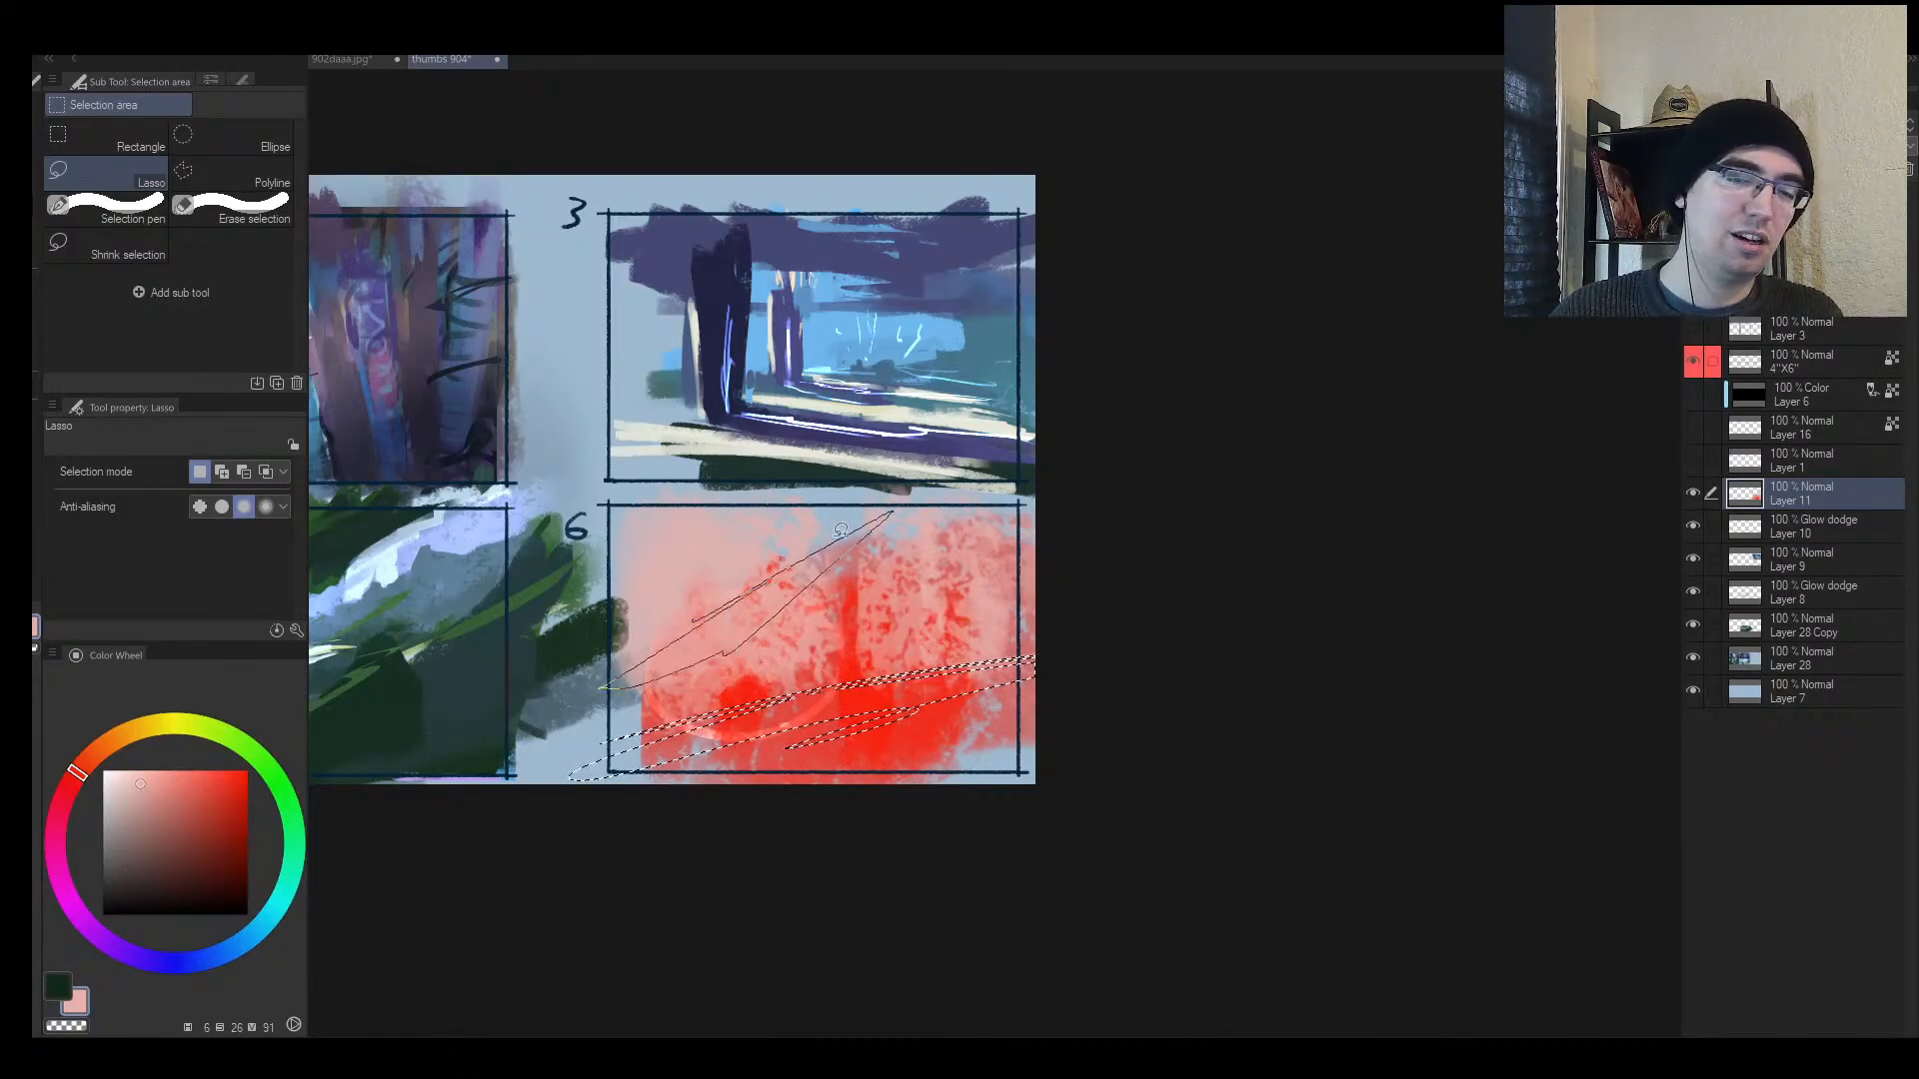
drag(1024, 497, 934, 608)
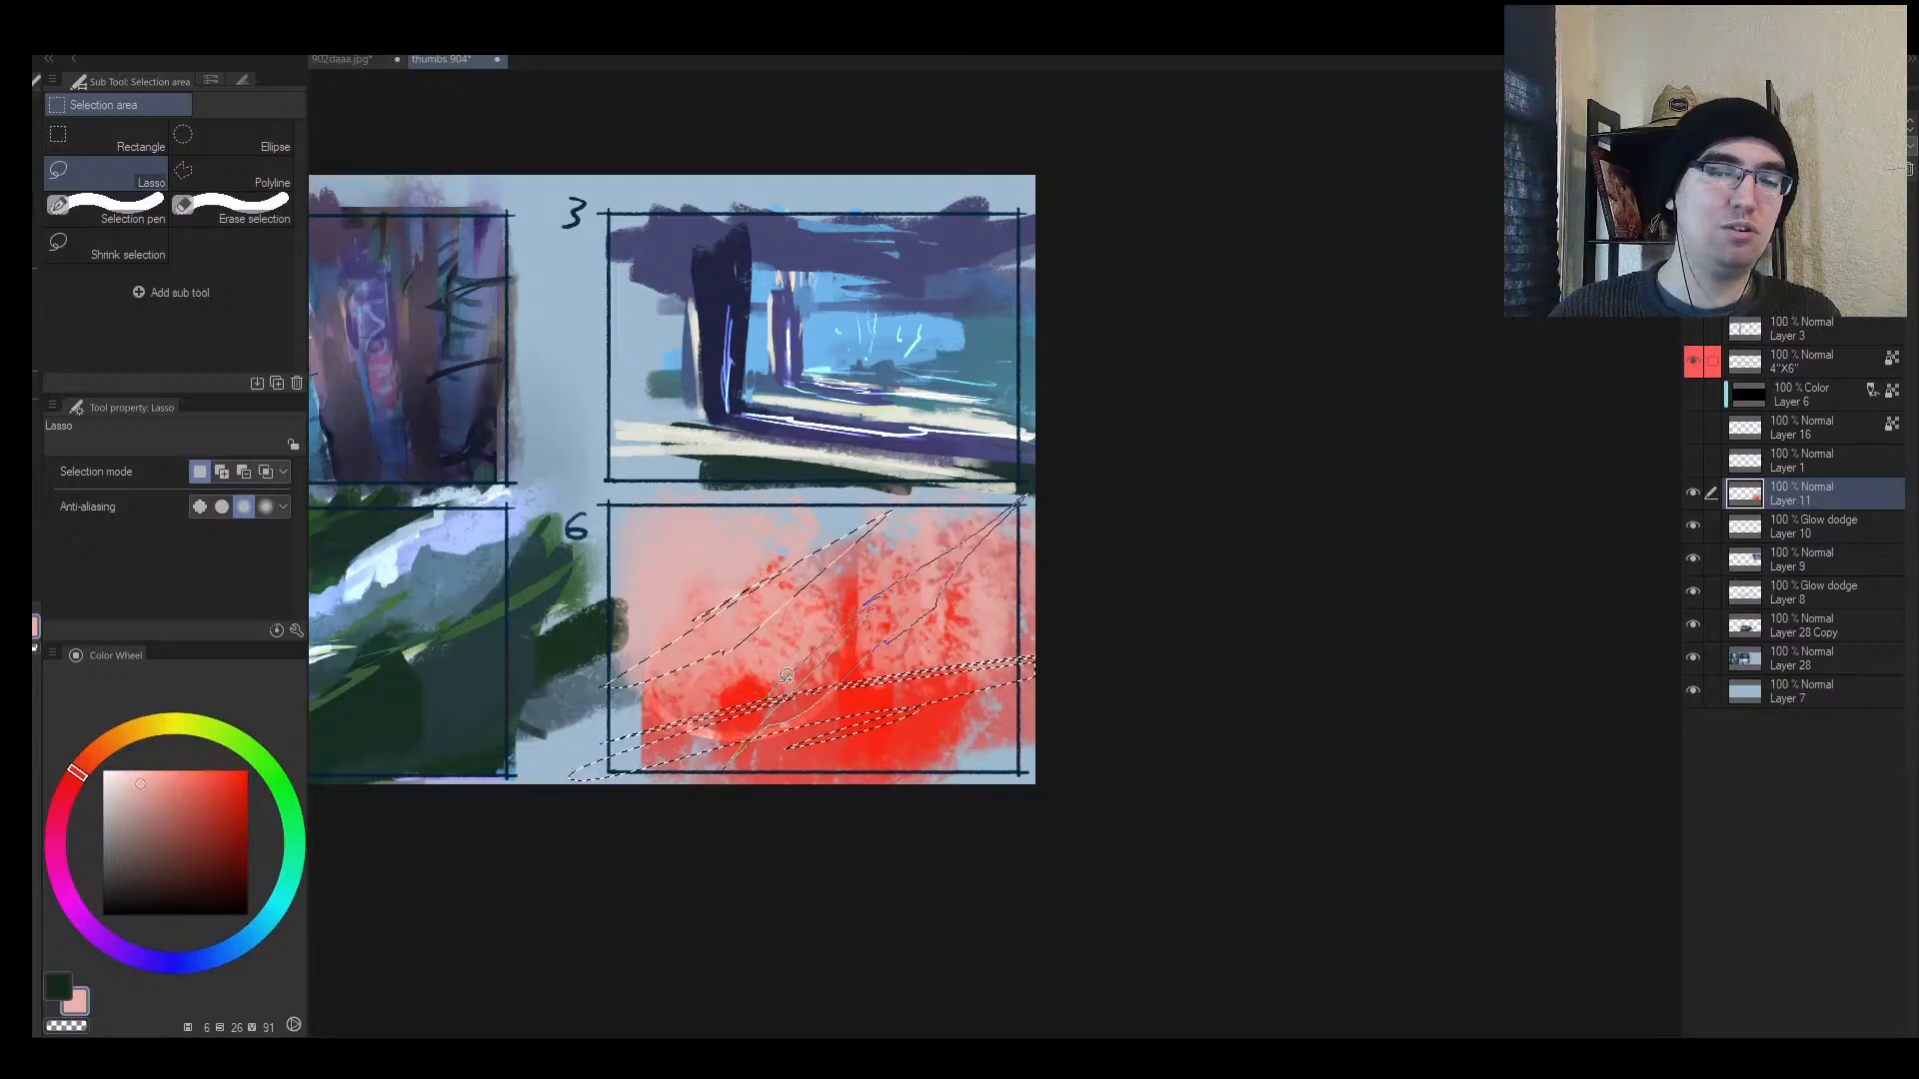
Step: Fill the selected diagonal bands with dark purple using a size-500 brush
key(b)
alt+click(930, 715)
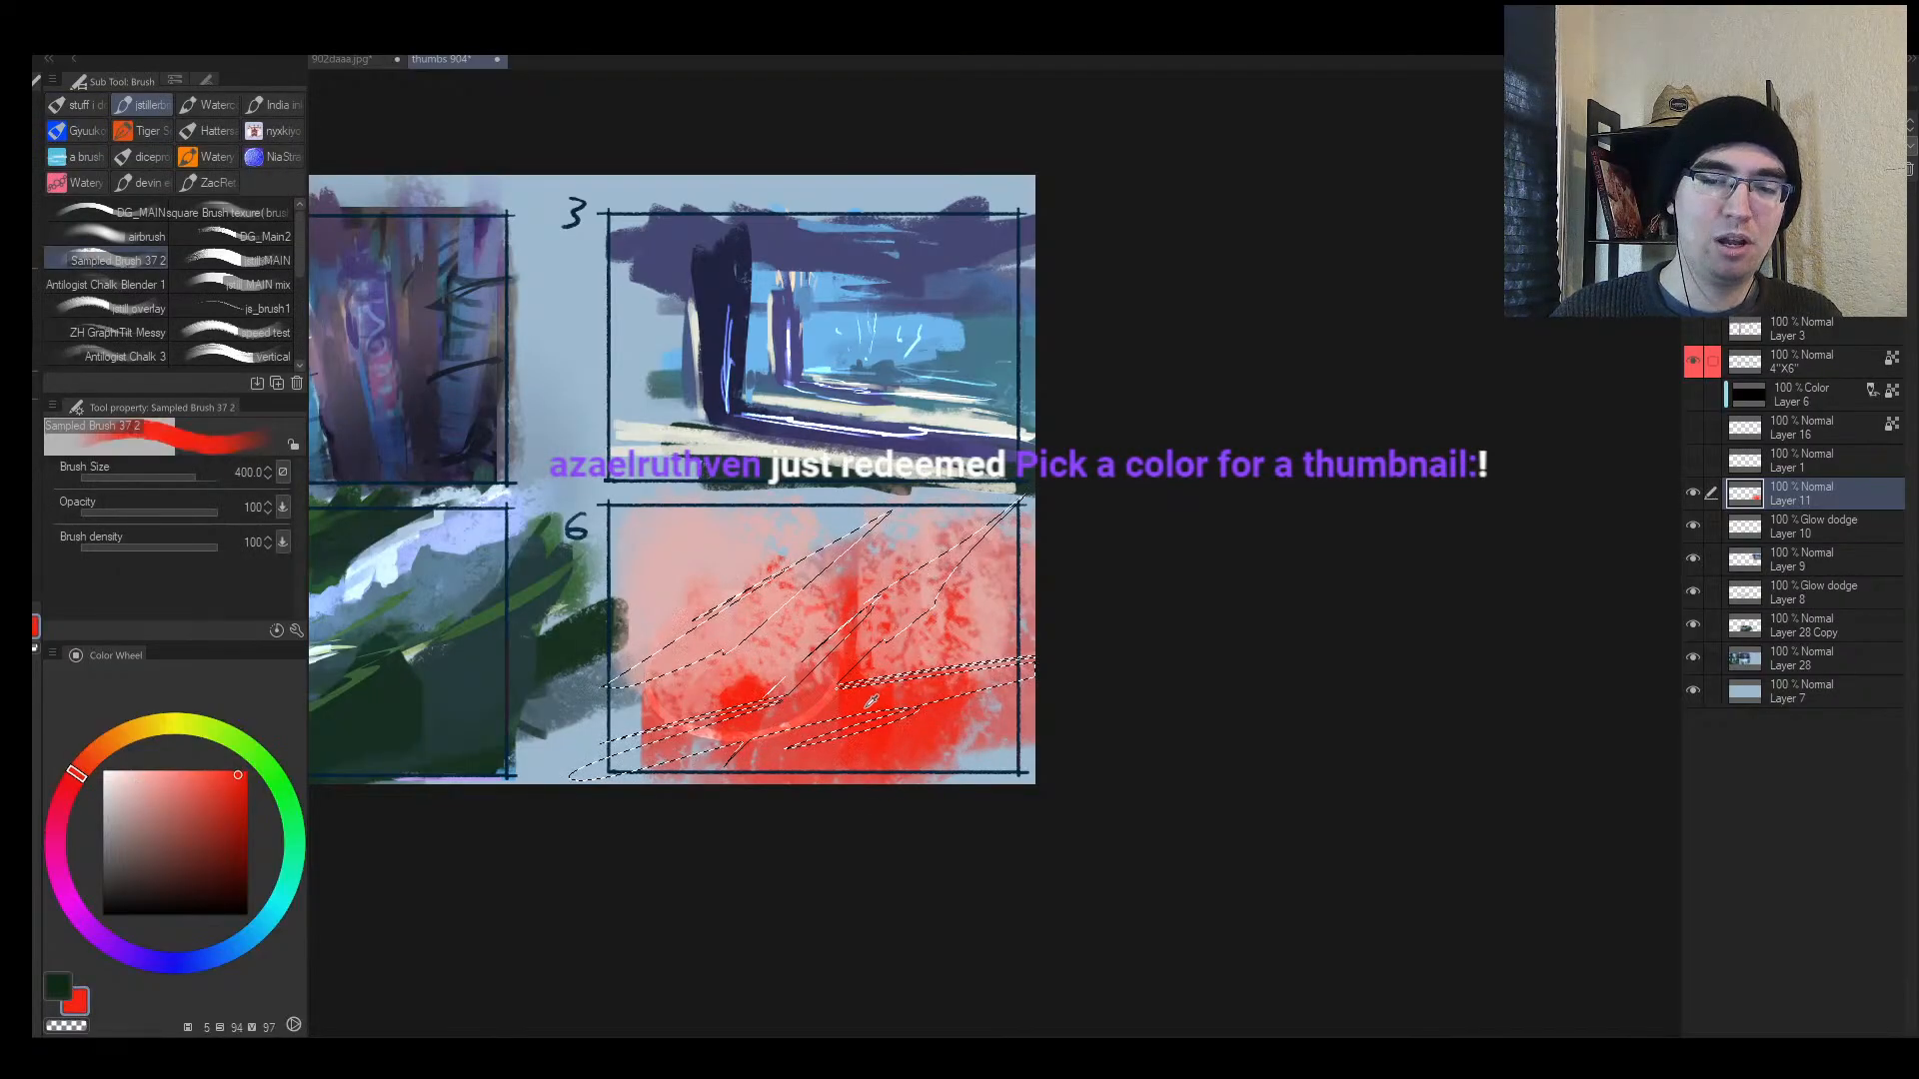
key(alt+space)
drag(845, 694, 890, 664)
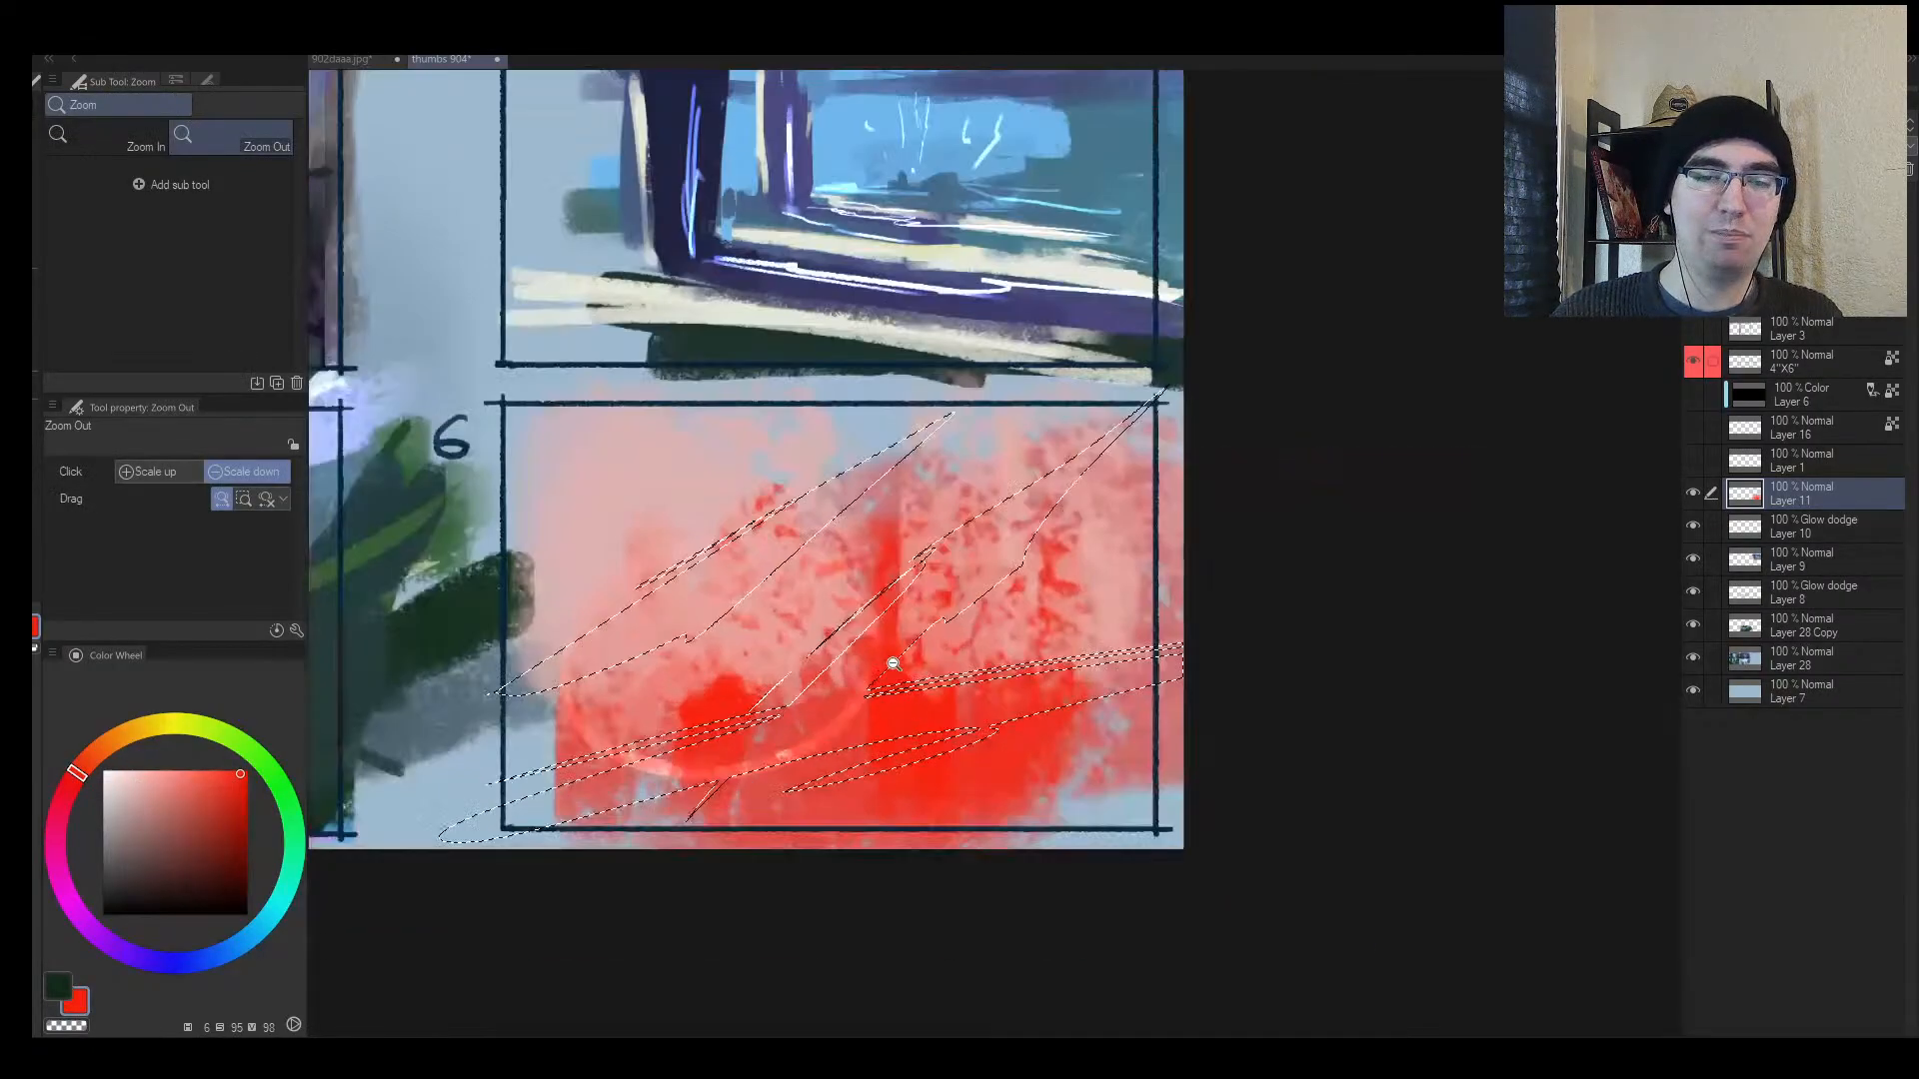
click(161, 893)
drag(124, 948, 136, 957)
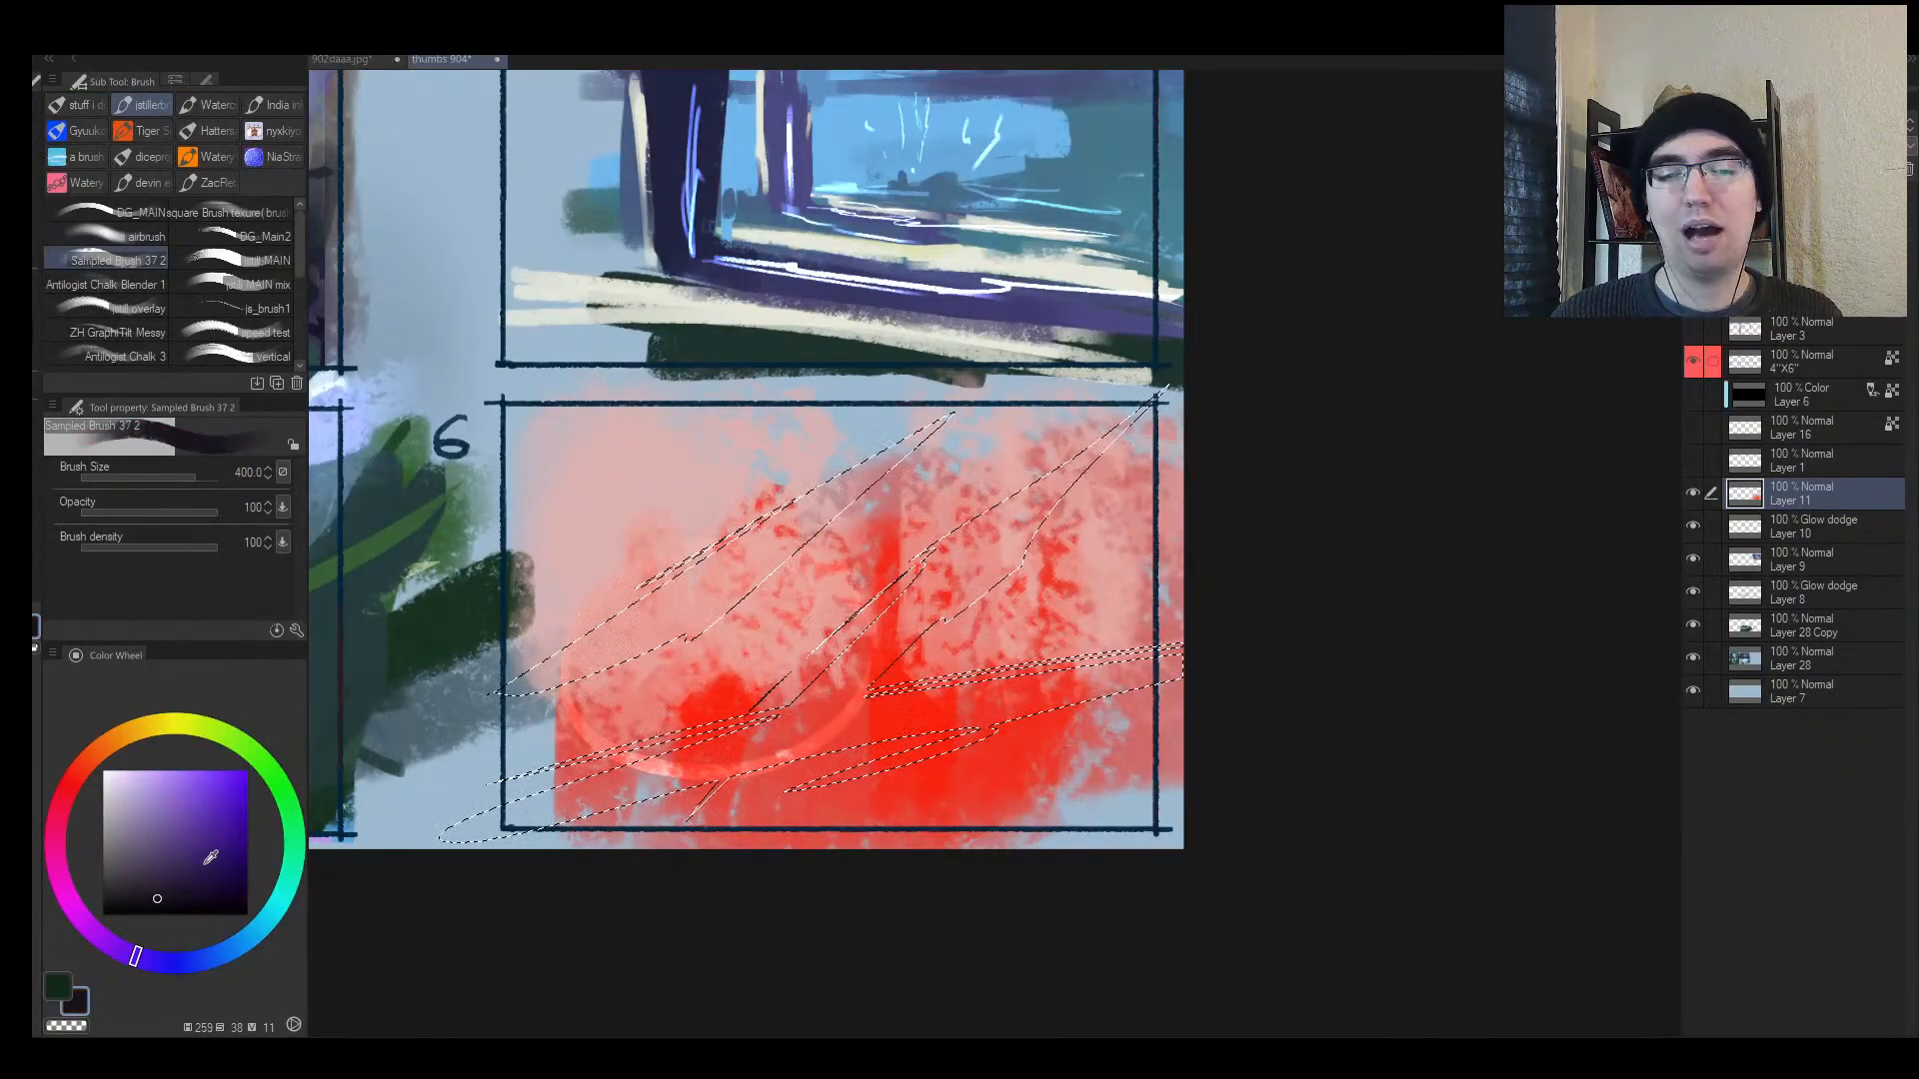
click(165, 884)
drag(165, 884, 163, 892)
key(bracketright)
mouse_move(734, 582)
mouse_down()
mouse_move(606, 628)
mouse_move(890, 579)
mouse_move(1032, 617)
mouse_move(1034, 747)
mouse_move(1054, 733)
mouse_move(680, 902)
mouse_move(1001, 760)
mouse_move(1220, 609)
mouse_up()
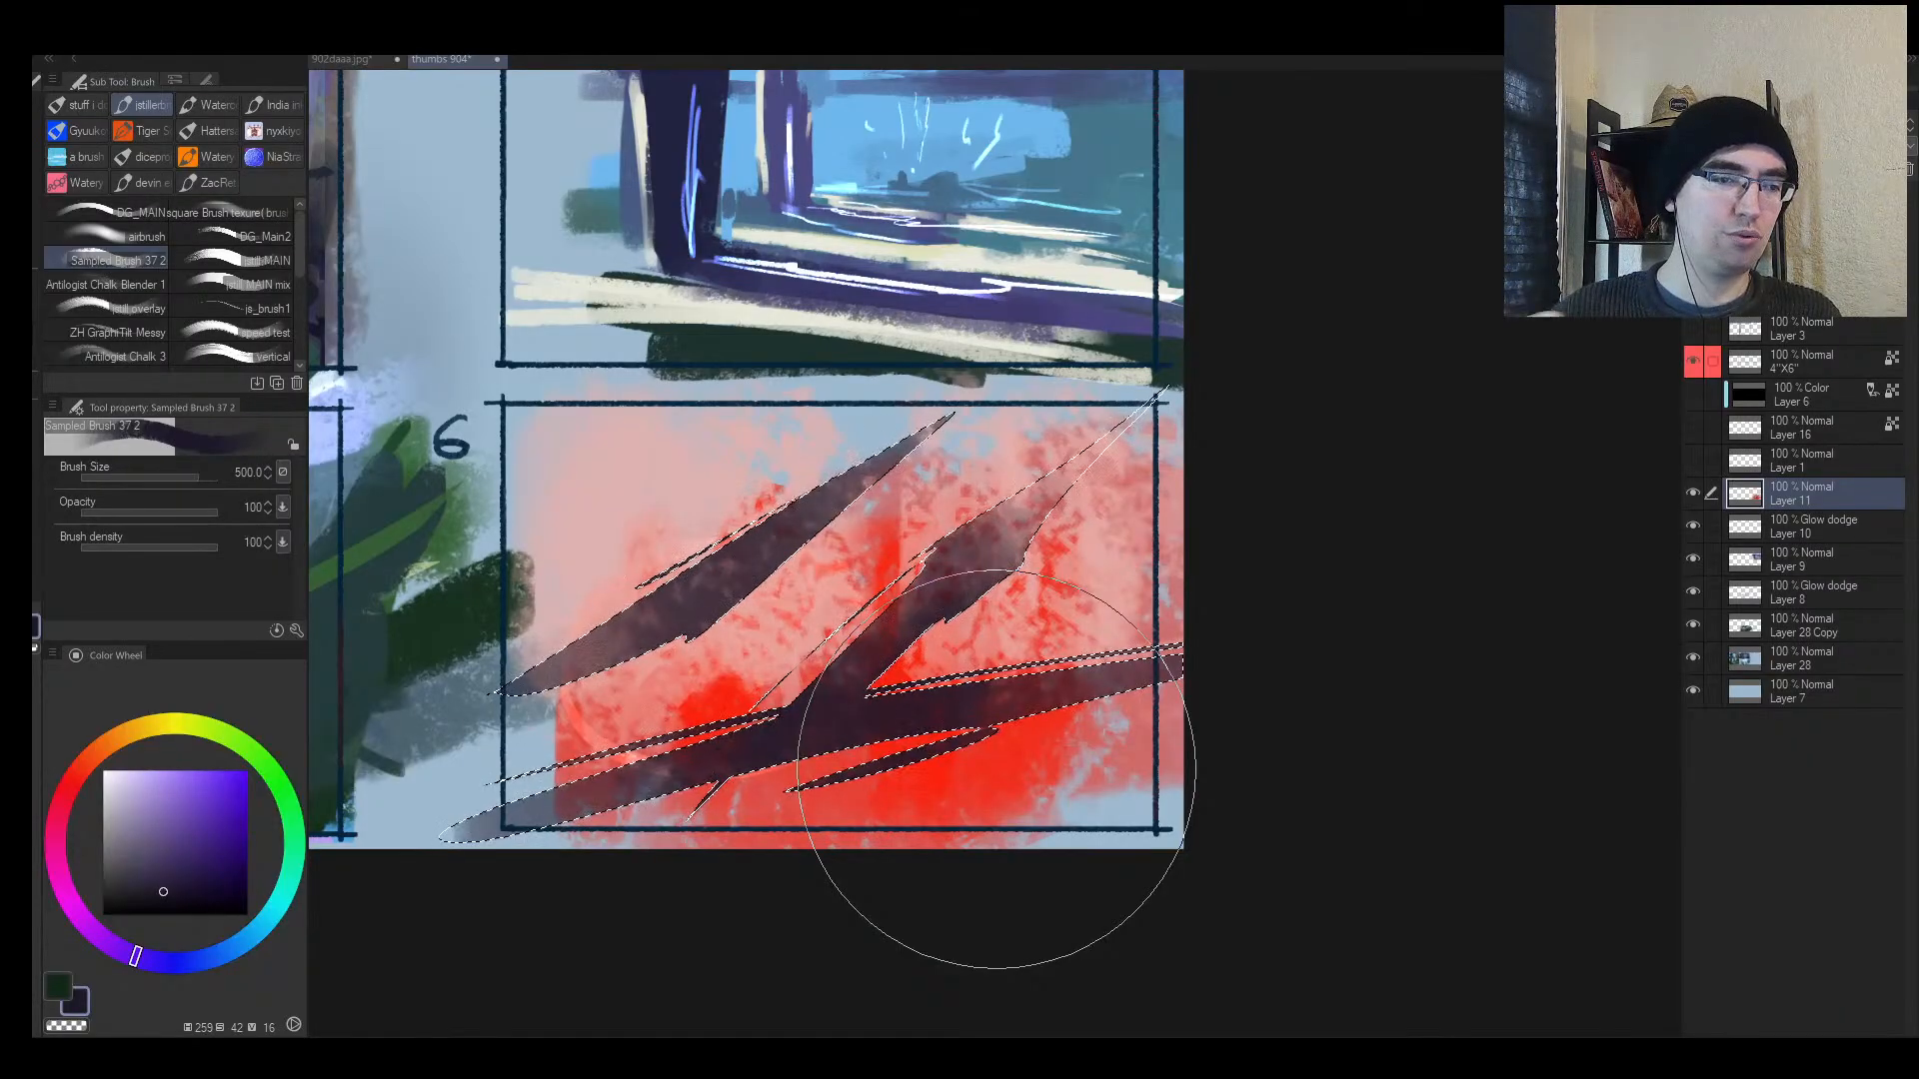
Step: Repaint the dark diagonal shapes with sampled pink, deselect, and add a broad pink stroke
key(h)
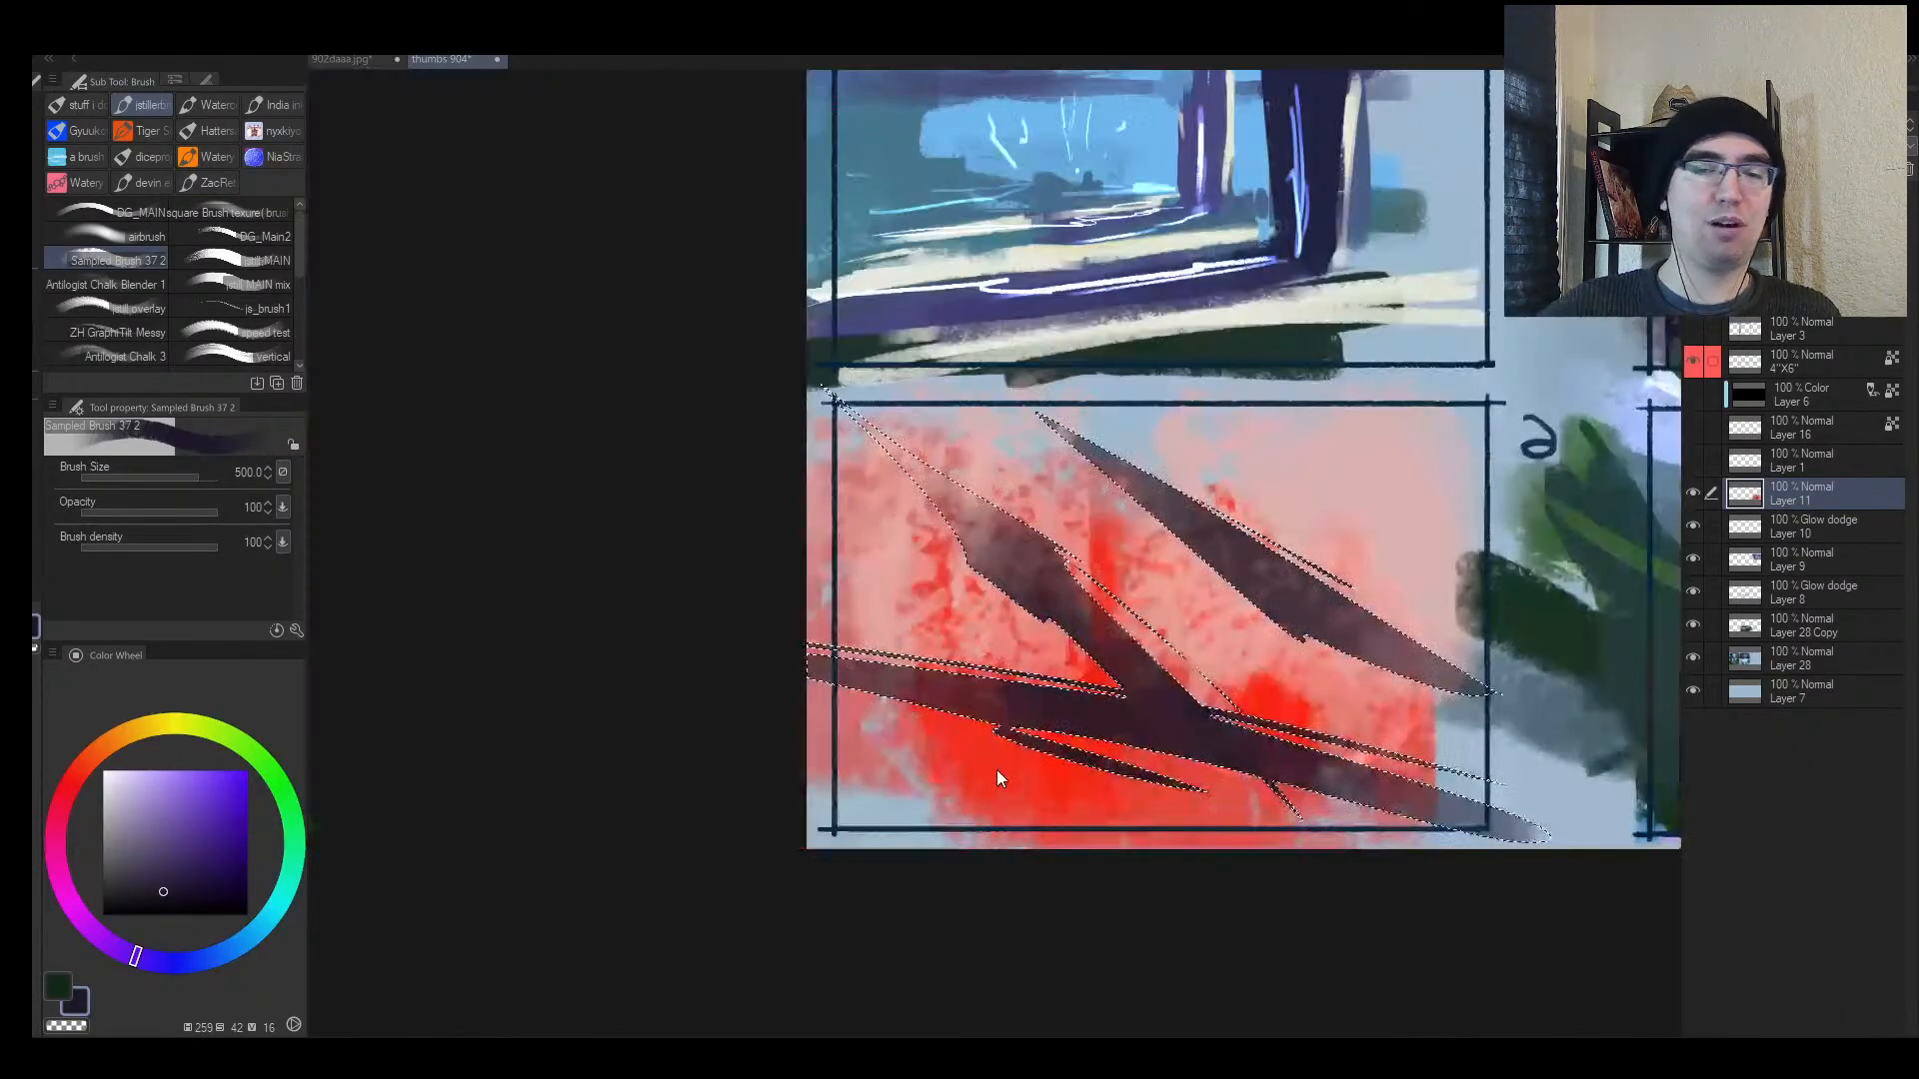
key(alt+space)
drag(1093, 662, 900, 638)
alt+click(880, 645)
mouse_move(799, 686)
mouse_down()
mouse_move(643, 806)
mouse_move(799, 672)
mouse_up()
key(ctrl+d)
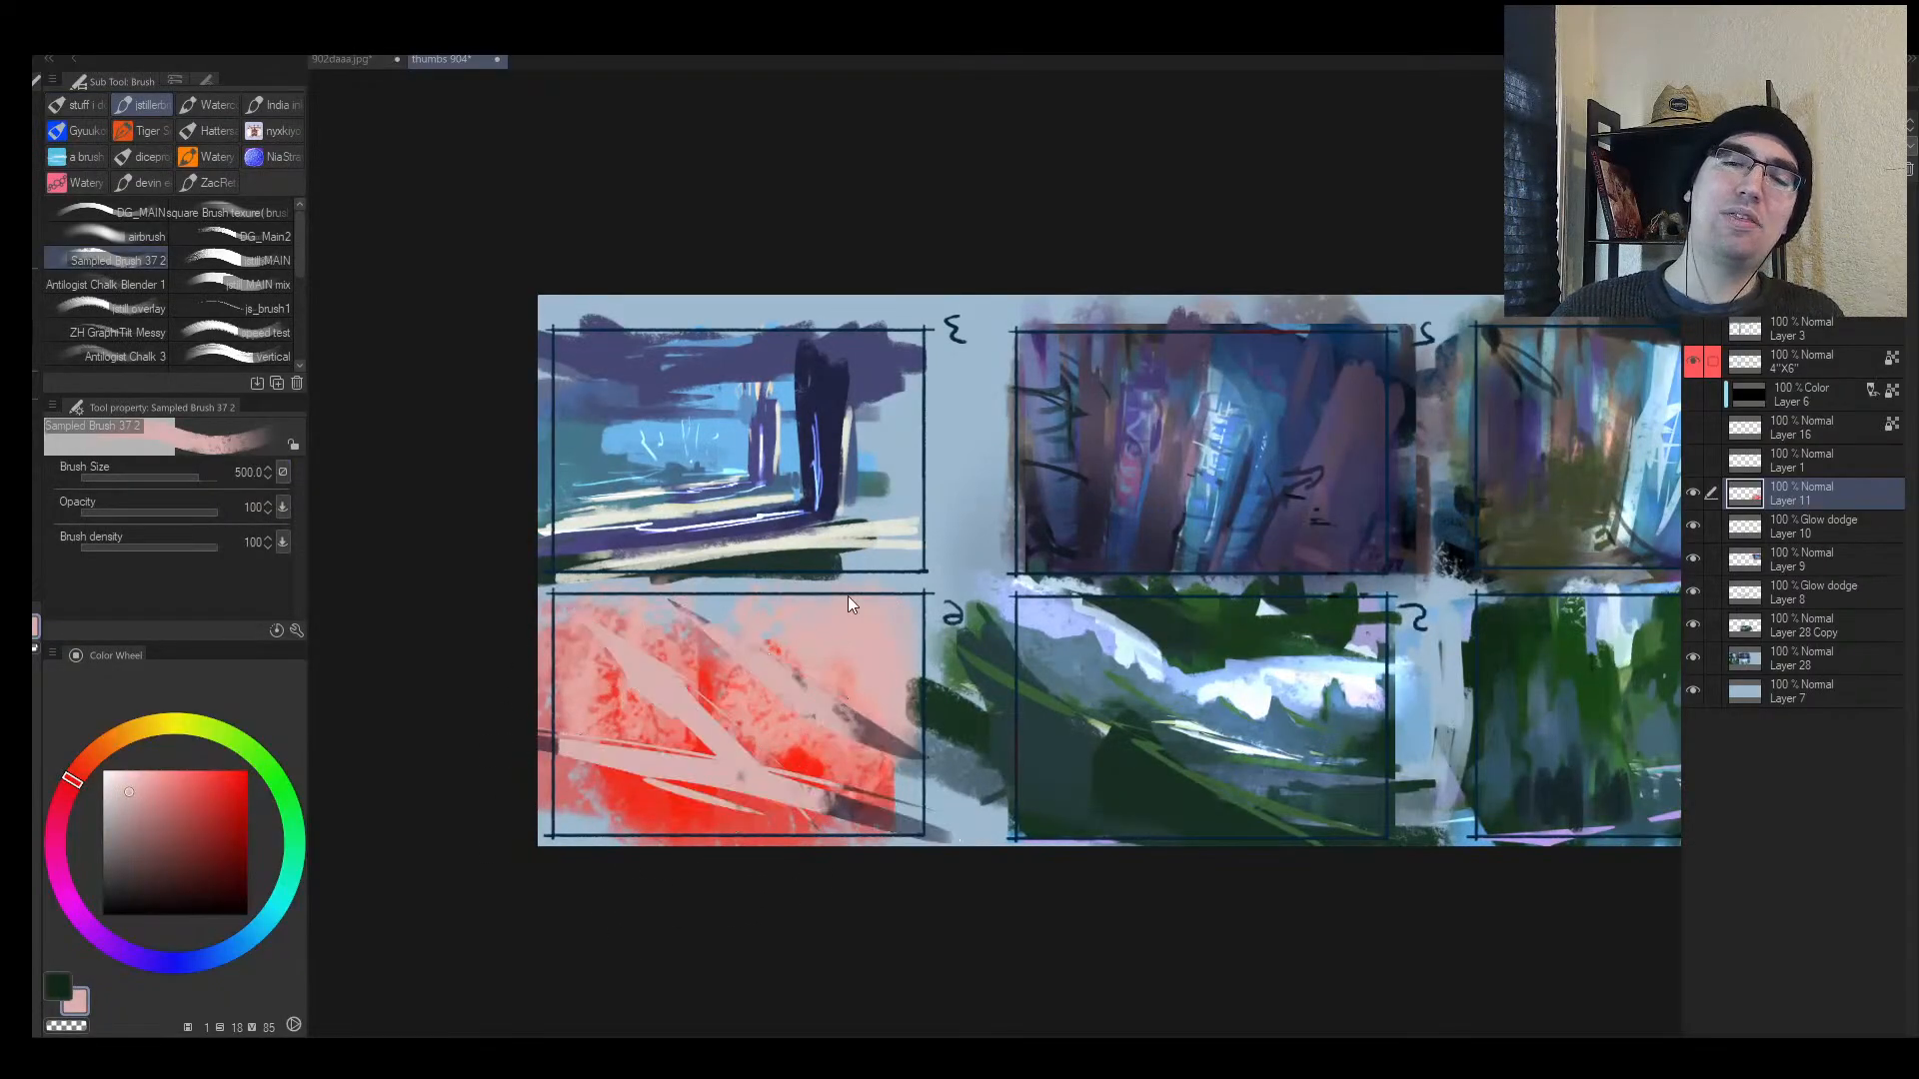
mouse_move(820, 745)
mouse_down()
mouse_move(832, 815)
mouse_move(855, 782)
mouse_move(771, 697)
mouse_move(592, 716)
mouse_move(684, 628)
mouse_move(644, 674)
mouse_move(561, 673)
mouse_move(787, 660)
mouse_move(741, 721)
mouse_up()
Step: Eyedrop the light blue background colour from panel 6
alt+click(704, 594)
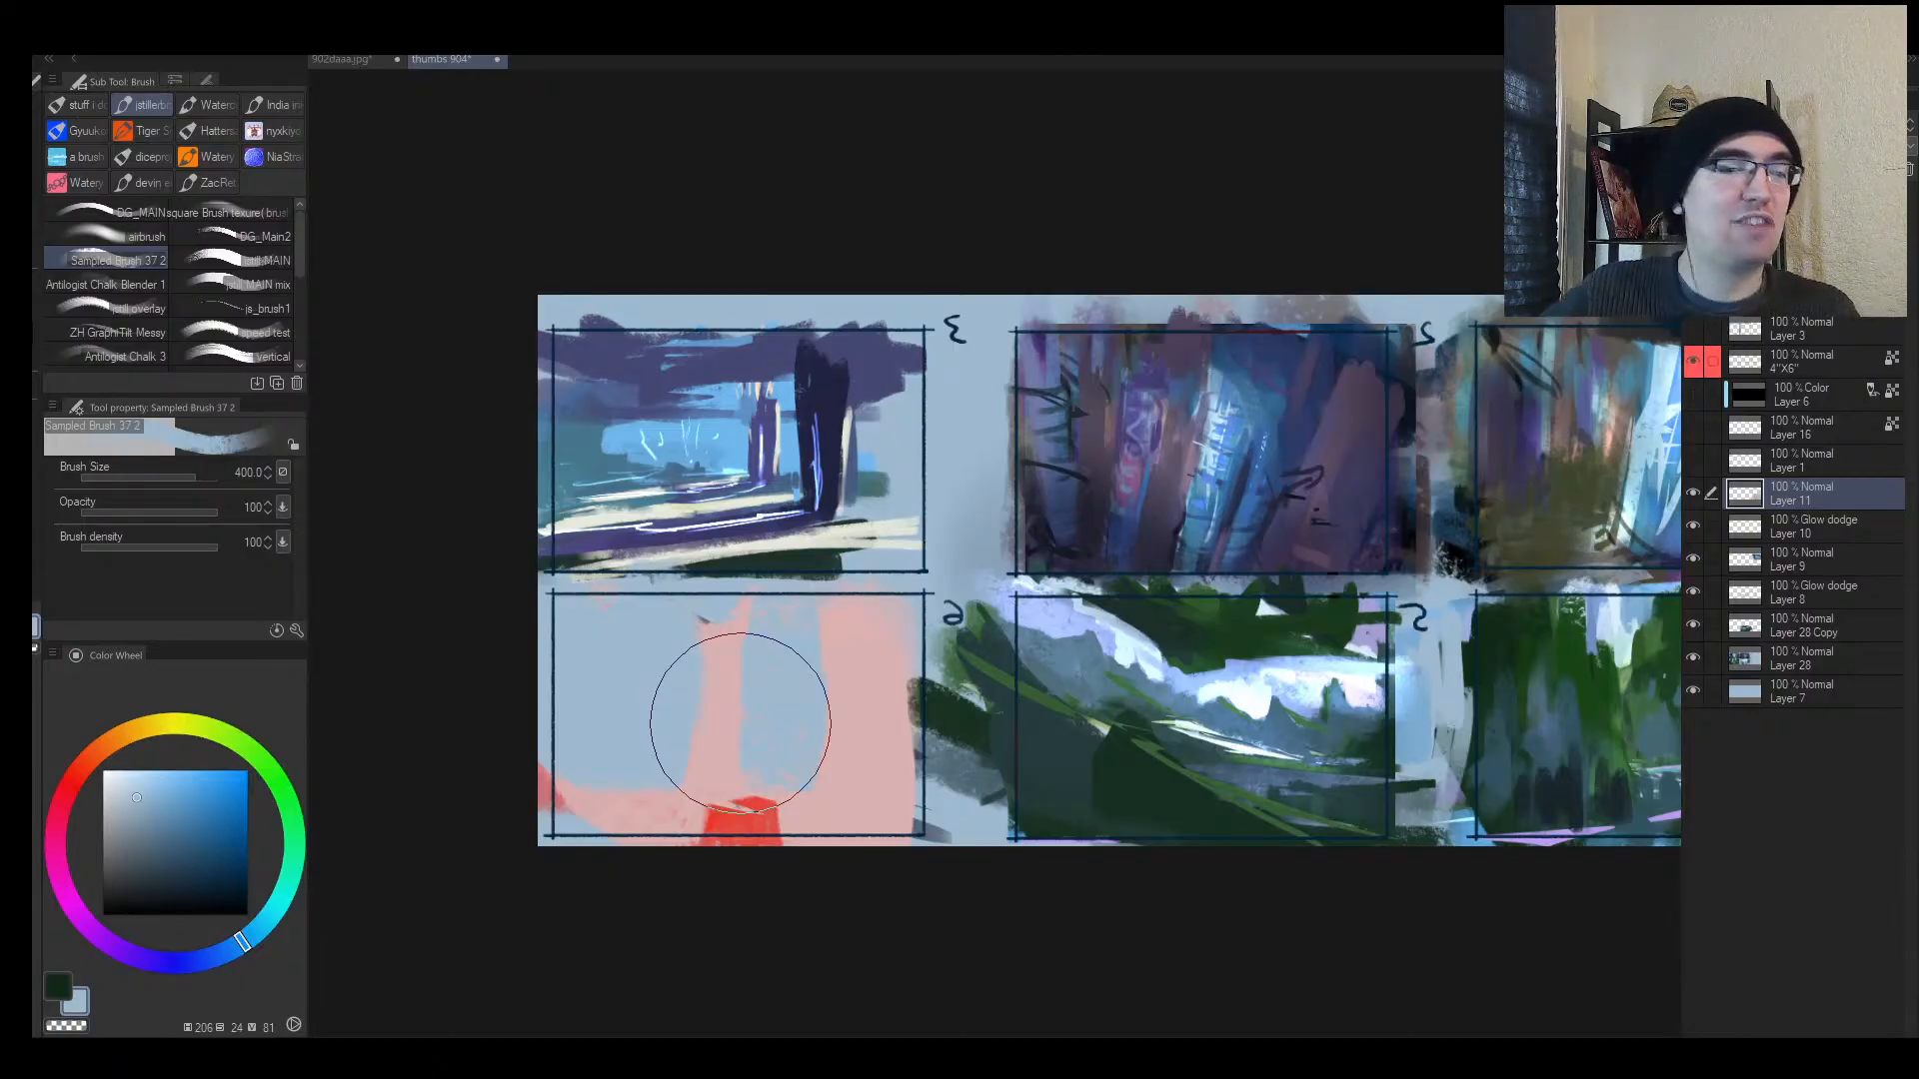
Step: Pick a saturated green and paint a large green patch in panel 6 at brush size 500
scroll(1159, 744, up, 1)
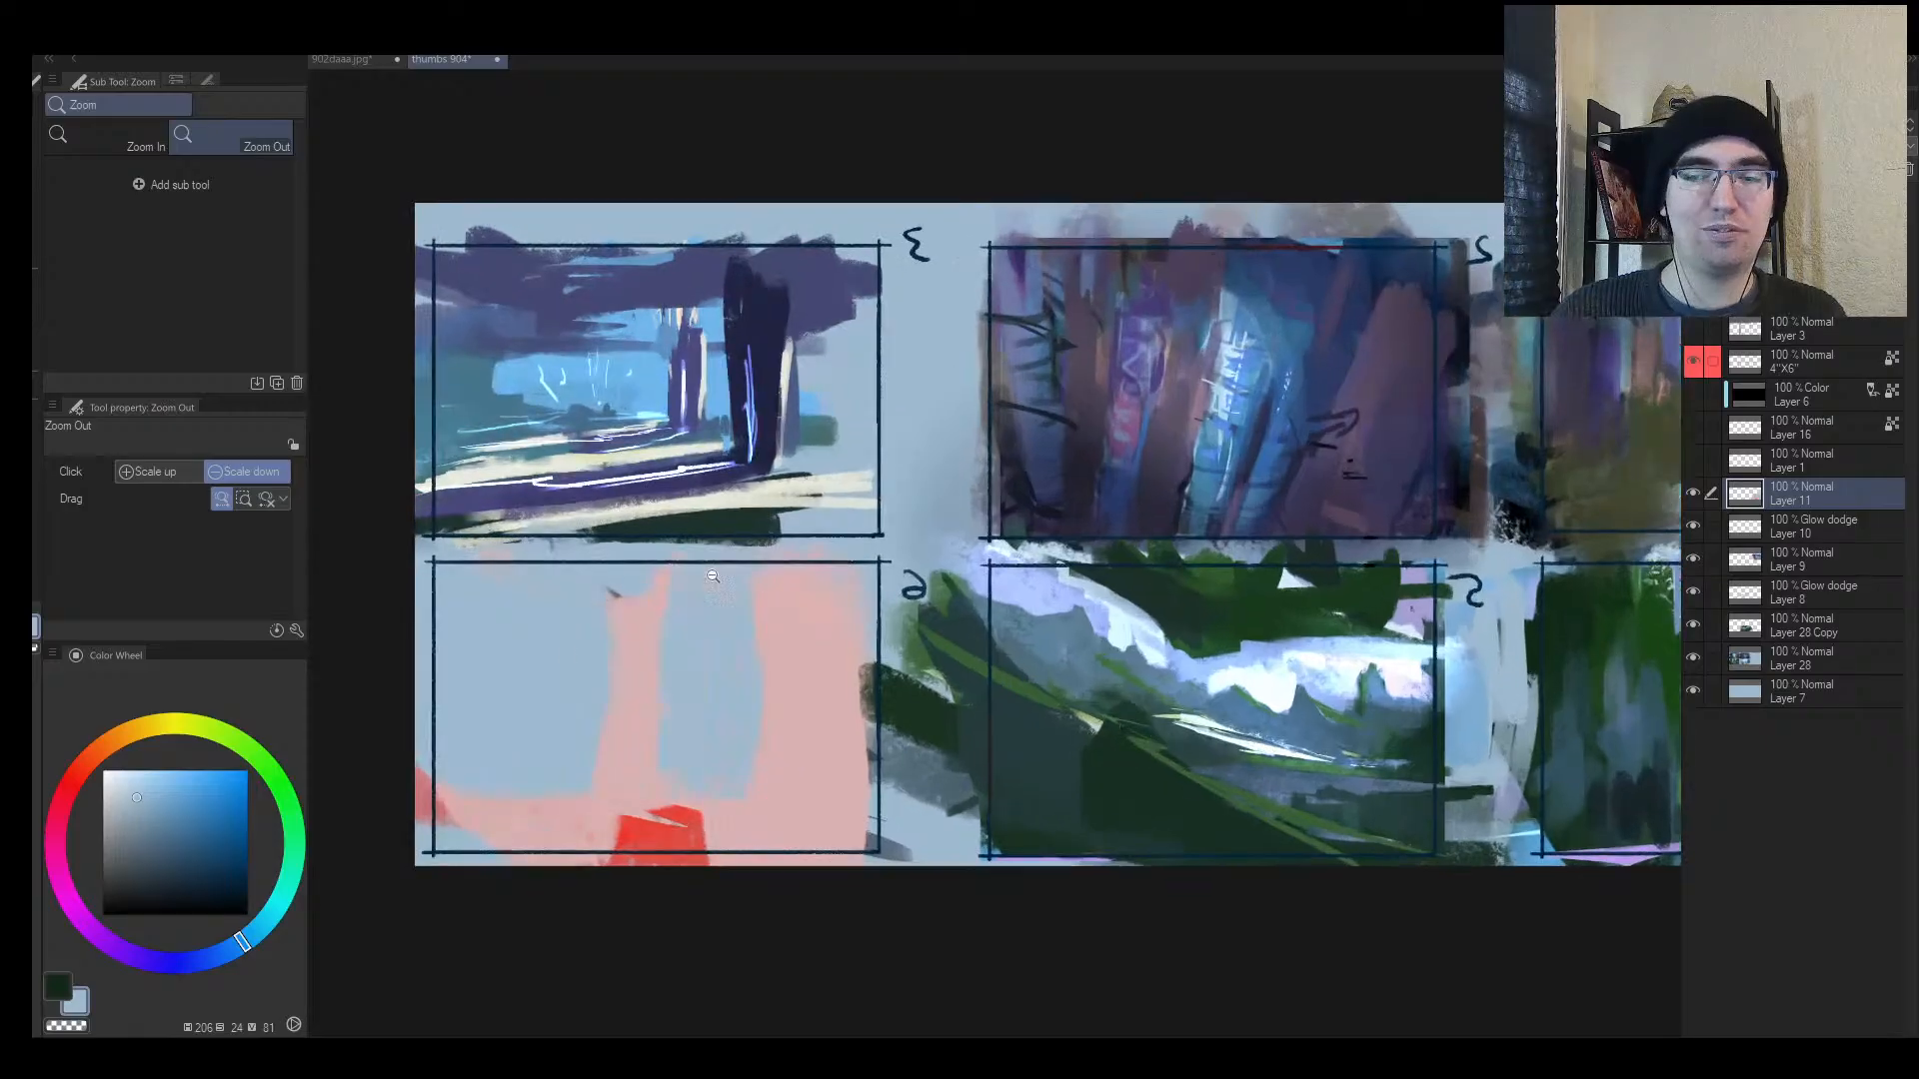
click(283, 792)
click(240, 841)
key(bracketright)
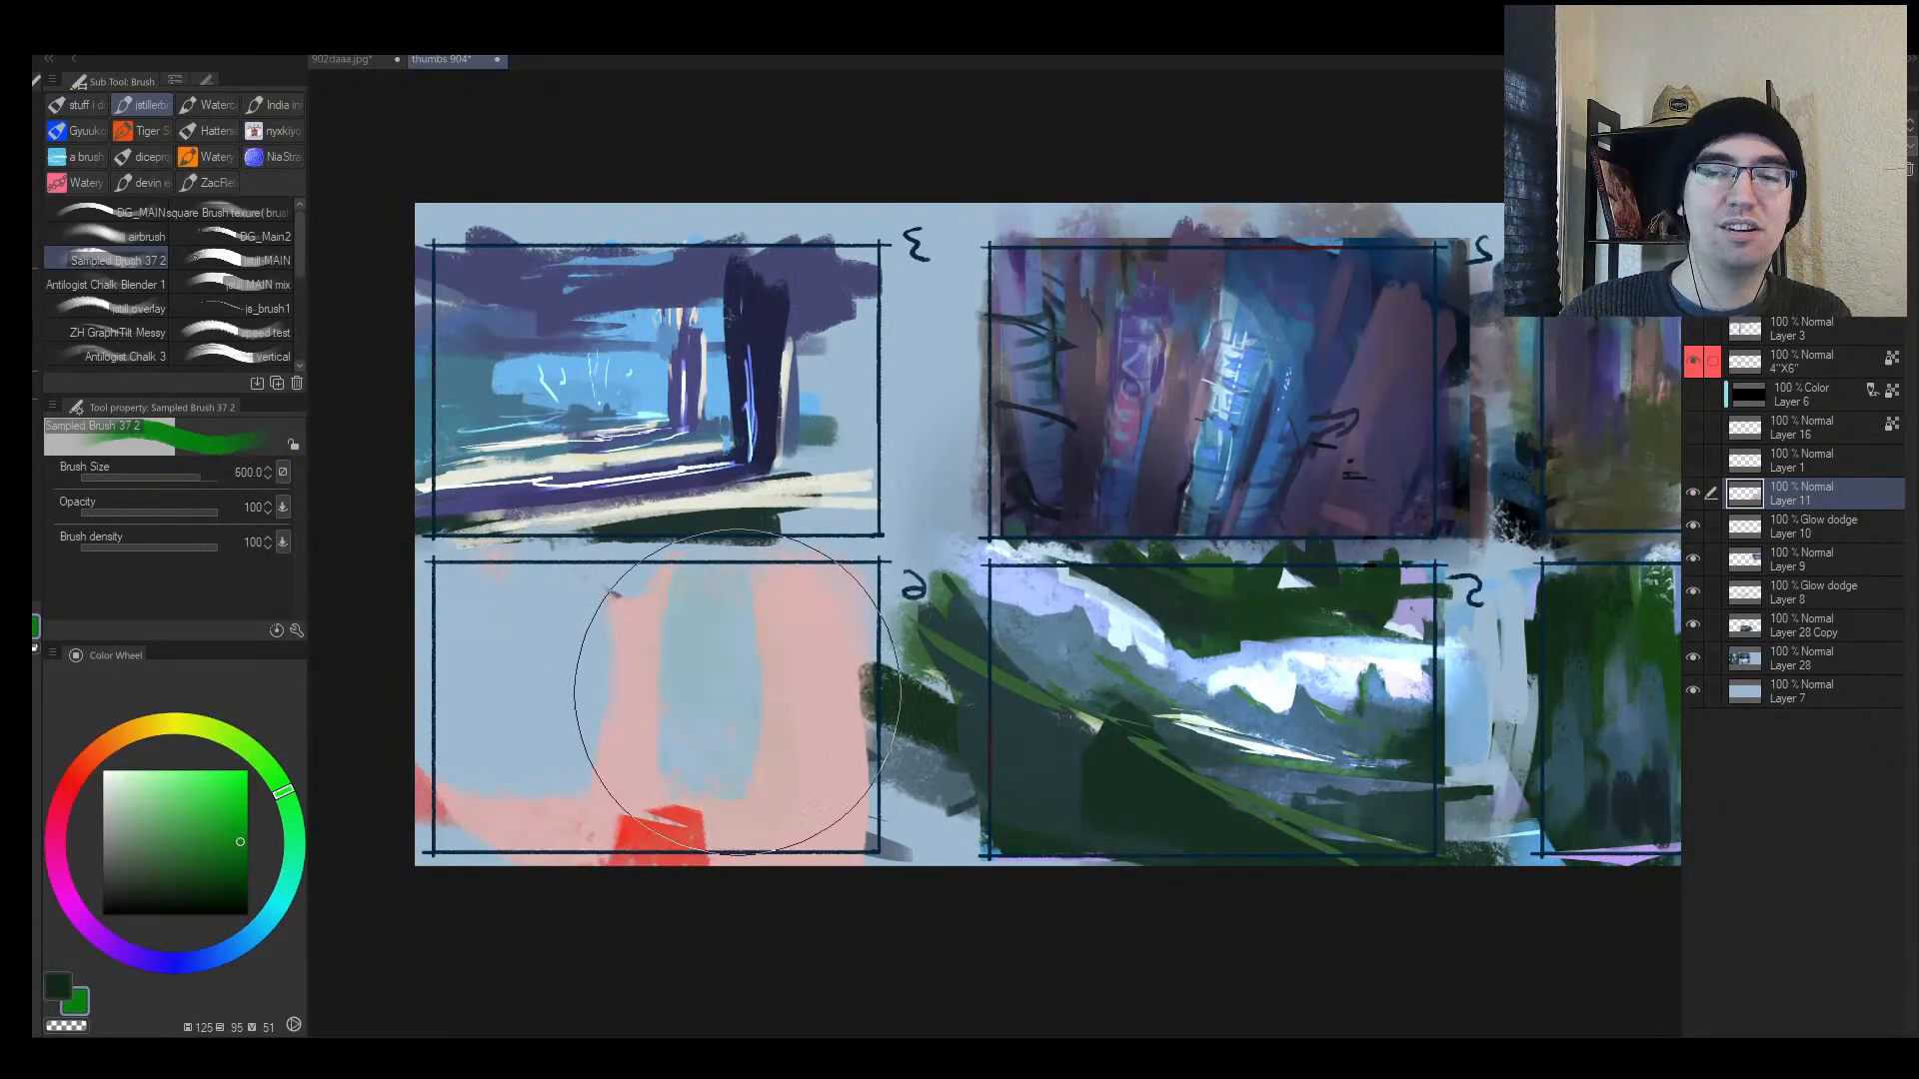
mouse_move(780, 660)
mouse_down()
mouse_move(789, 699)
mouse_move(500, 768)
mouse_move(680, 799)
mouse_move(947, 711)
mouse_move(392, 746)
mouse_move(700, 722)
mouse_move(372, 729)
mouse_move(889, 709)
mouse_move(790, 796)
mouse_move(682, 822)
mouse_up()
Step: Lasso a lower band and fill it with bright green at brush size 80, then deselect
key(m)
key(b)
alt+click(751, 675)
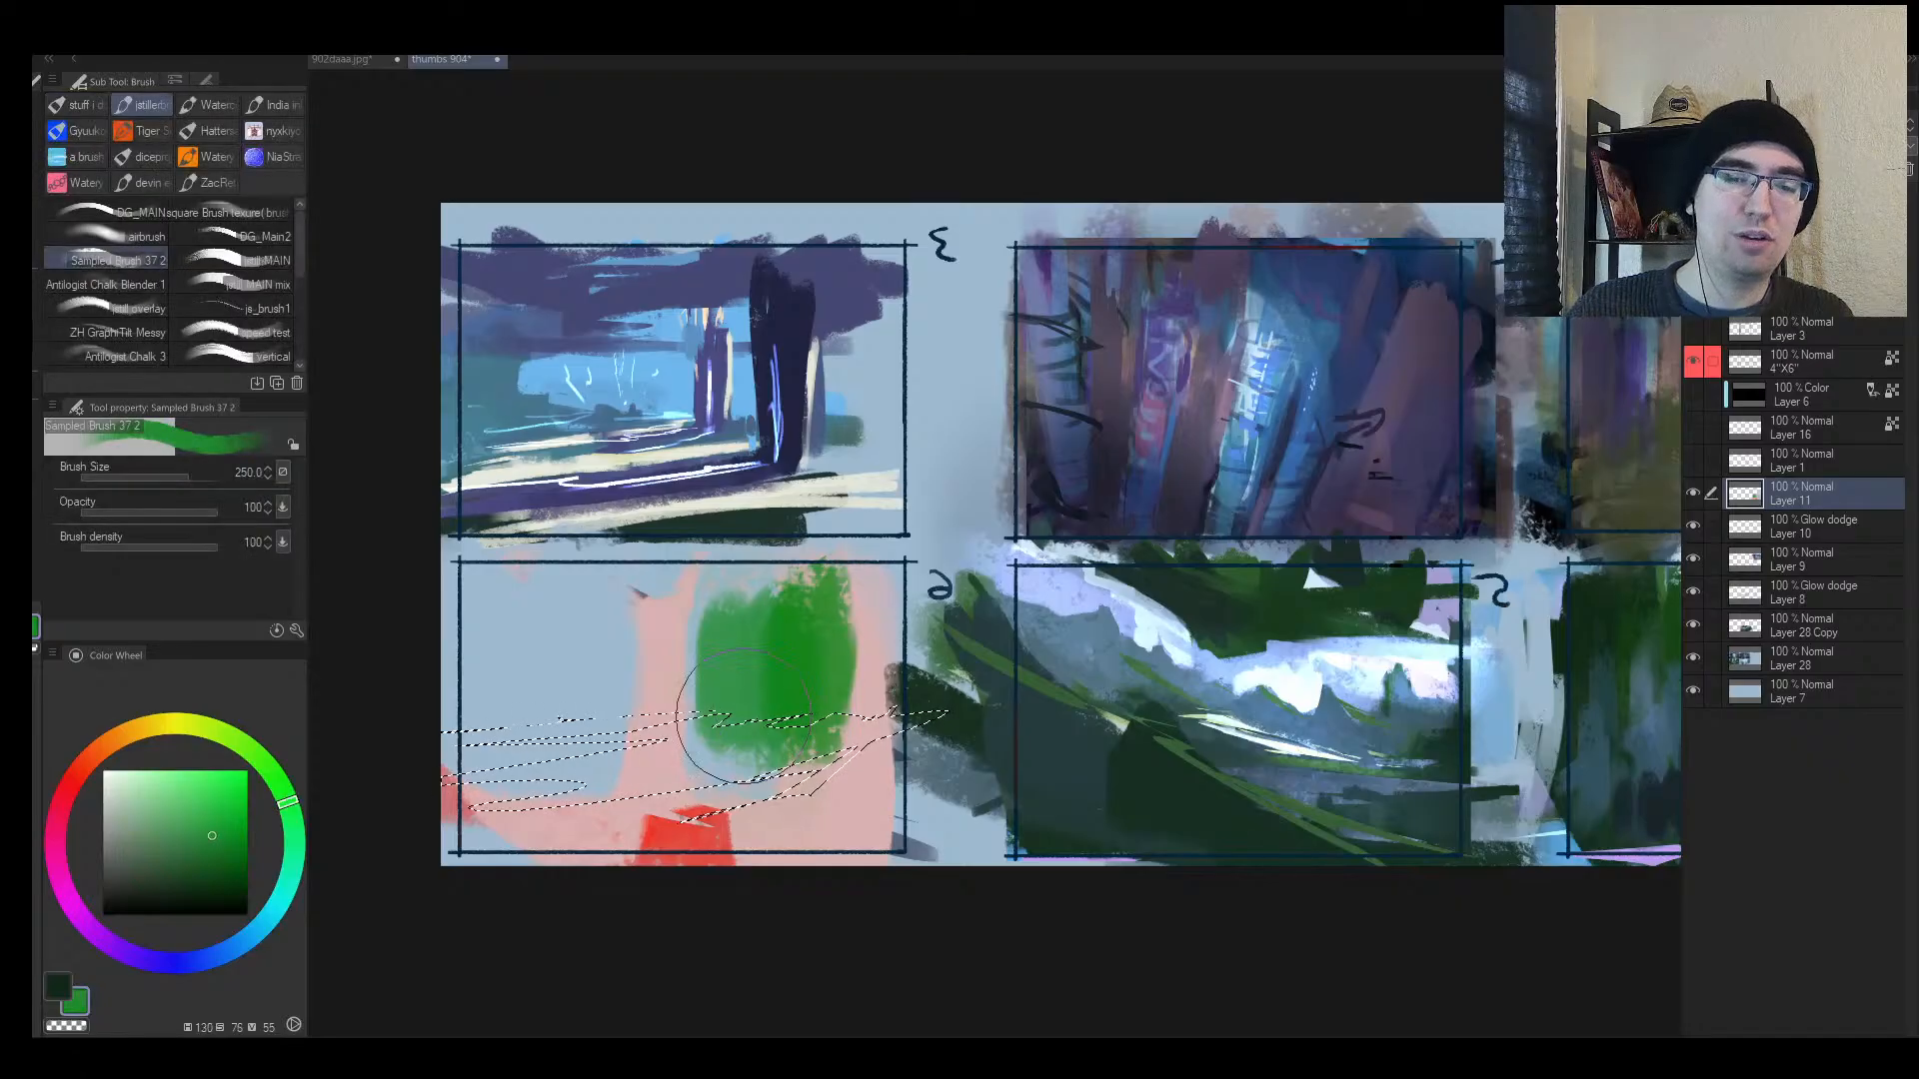
drag(740, 730, 678, 803)
drag(214, 814, 246, 815)
key(bracketleft)
click(279, 782)
key(bracketleft)
key(bracketleft)
key(bracketleft)
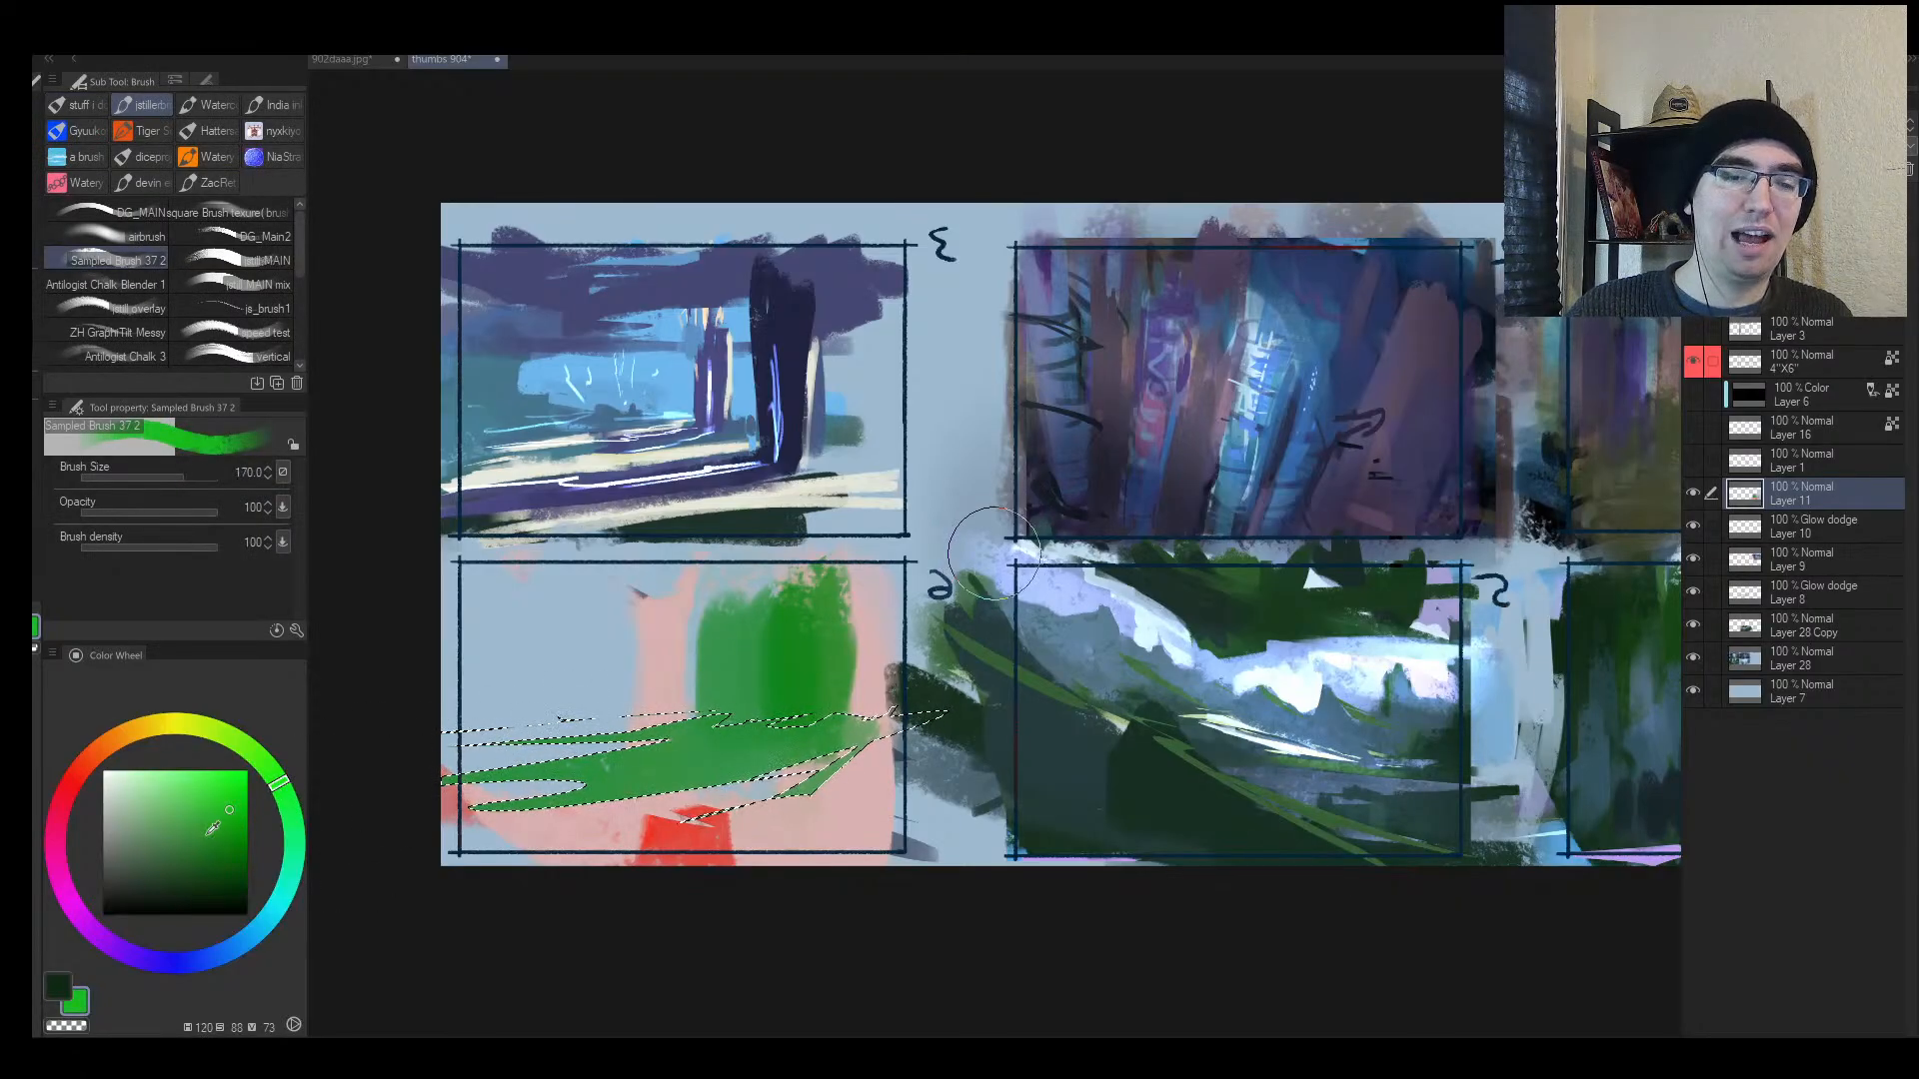
key(bracketleft)
key(bracketleft)
drag(724, 754, 364, 816)
drag(774, 797, 942, 718)
mouse_move(497, 834)
mouse_down()
mouse_move(571, 763)
mouse_move(490, 743)
mouse_up()
key(ctrl+d)
Step: In mirrored view, extend the green band left and right with sampled greens
key(h)
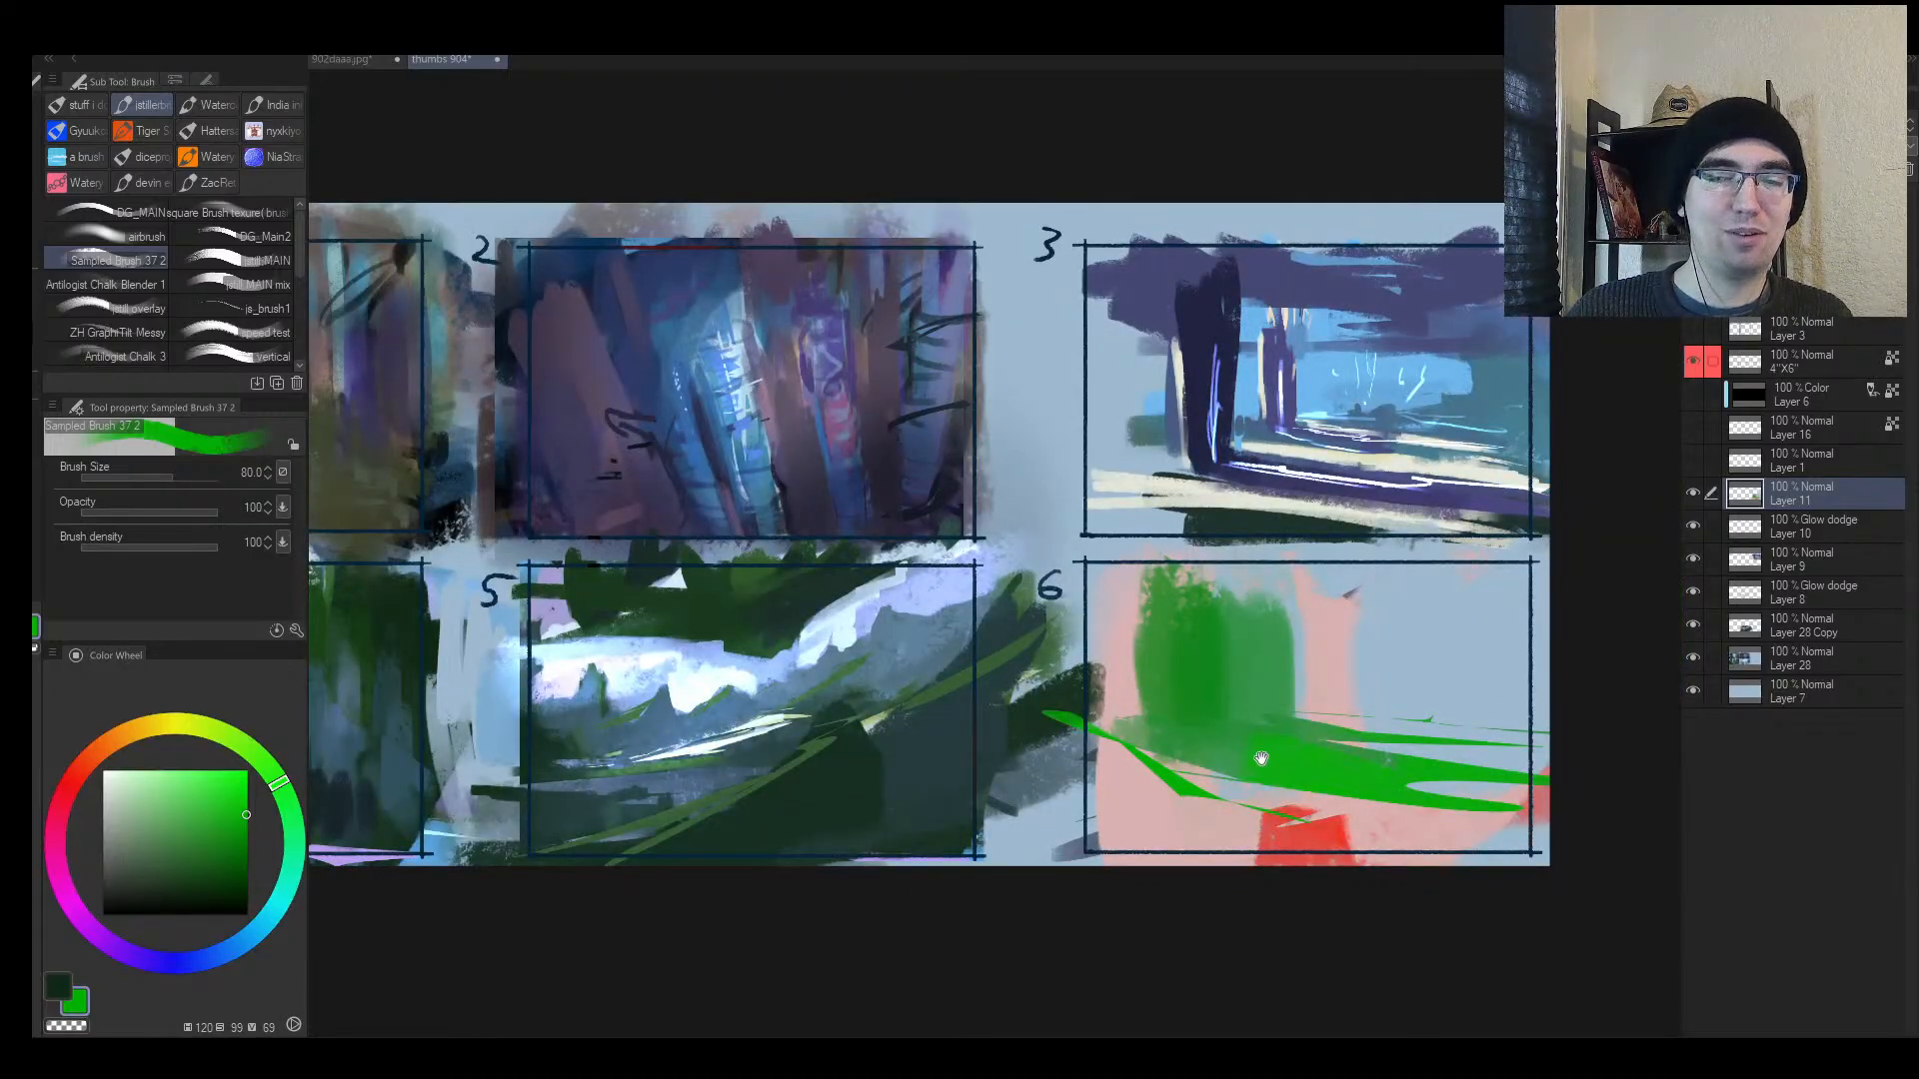
key(alt+space)
mouse_move(1259, 757)
mouse_down()
mouse_move(919, 736)
mouse_move(1066, 698)
mouse_move(1388, 725)
mouse_up()
key(bracketleft)
key(bracketleft)
drag(1017, 693, 1165, 702)
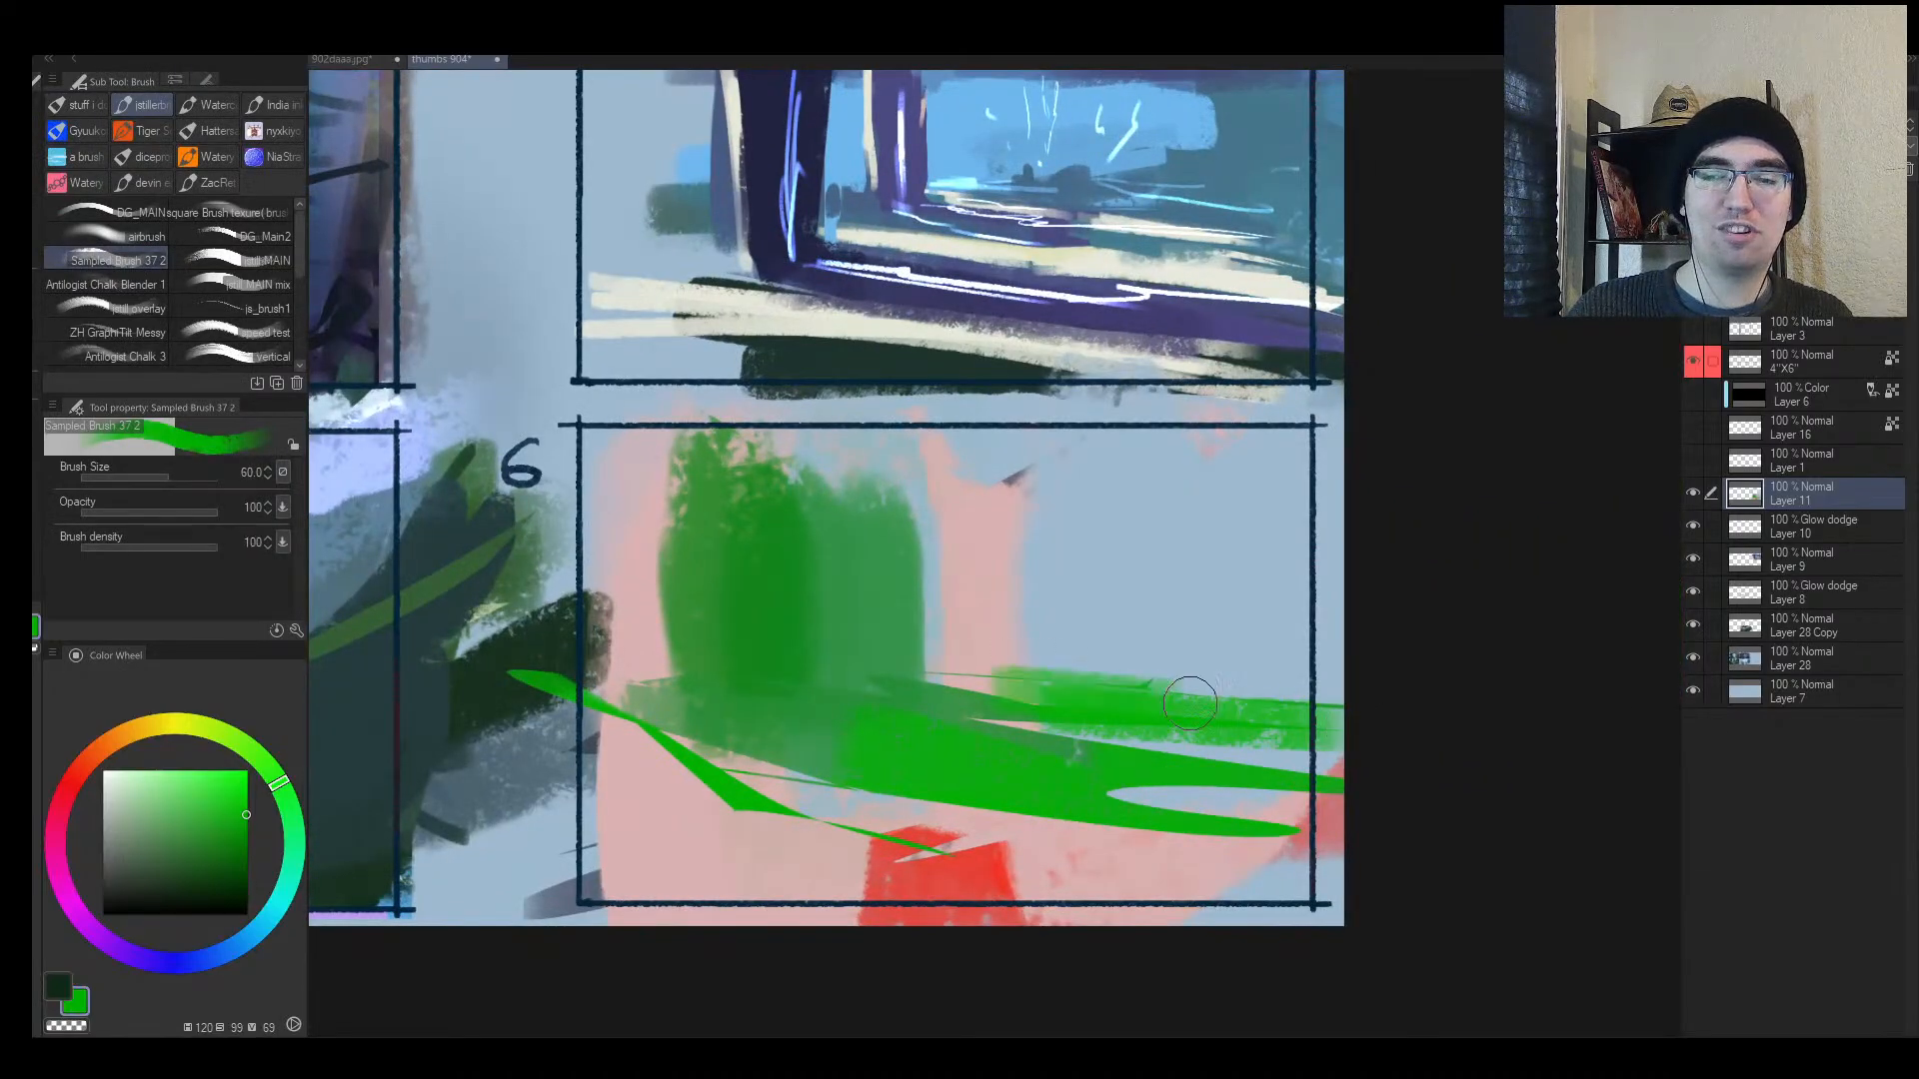
alt+click(888, 653)
drag(887, 655, 1039, 675)
alt+click(1173, 710)
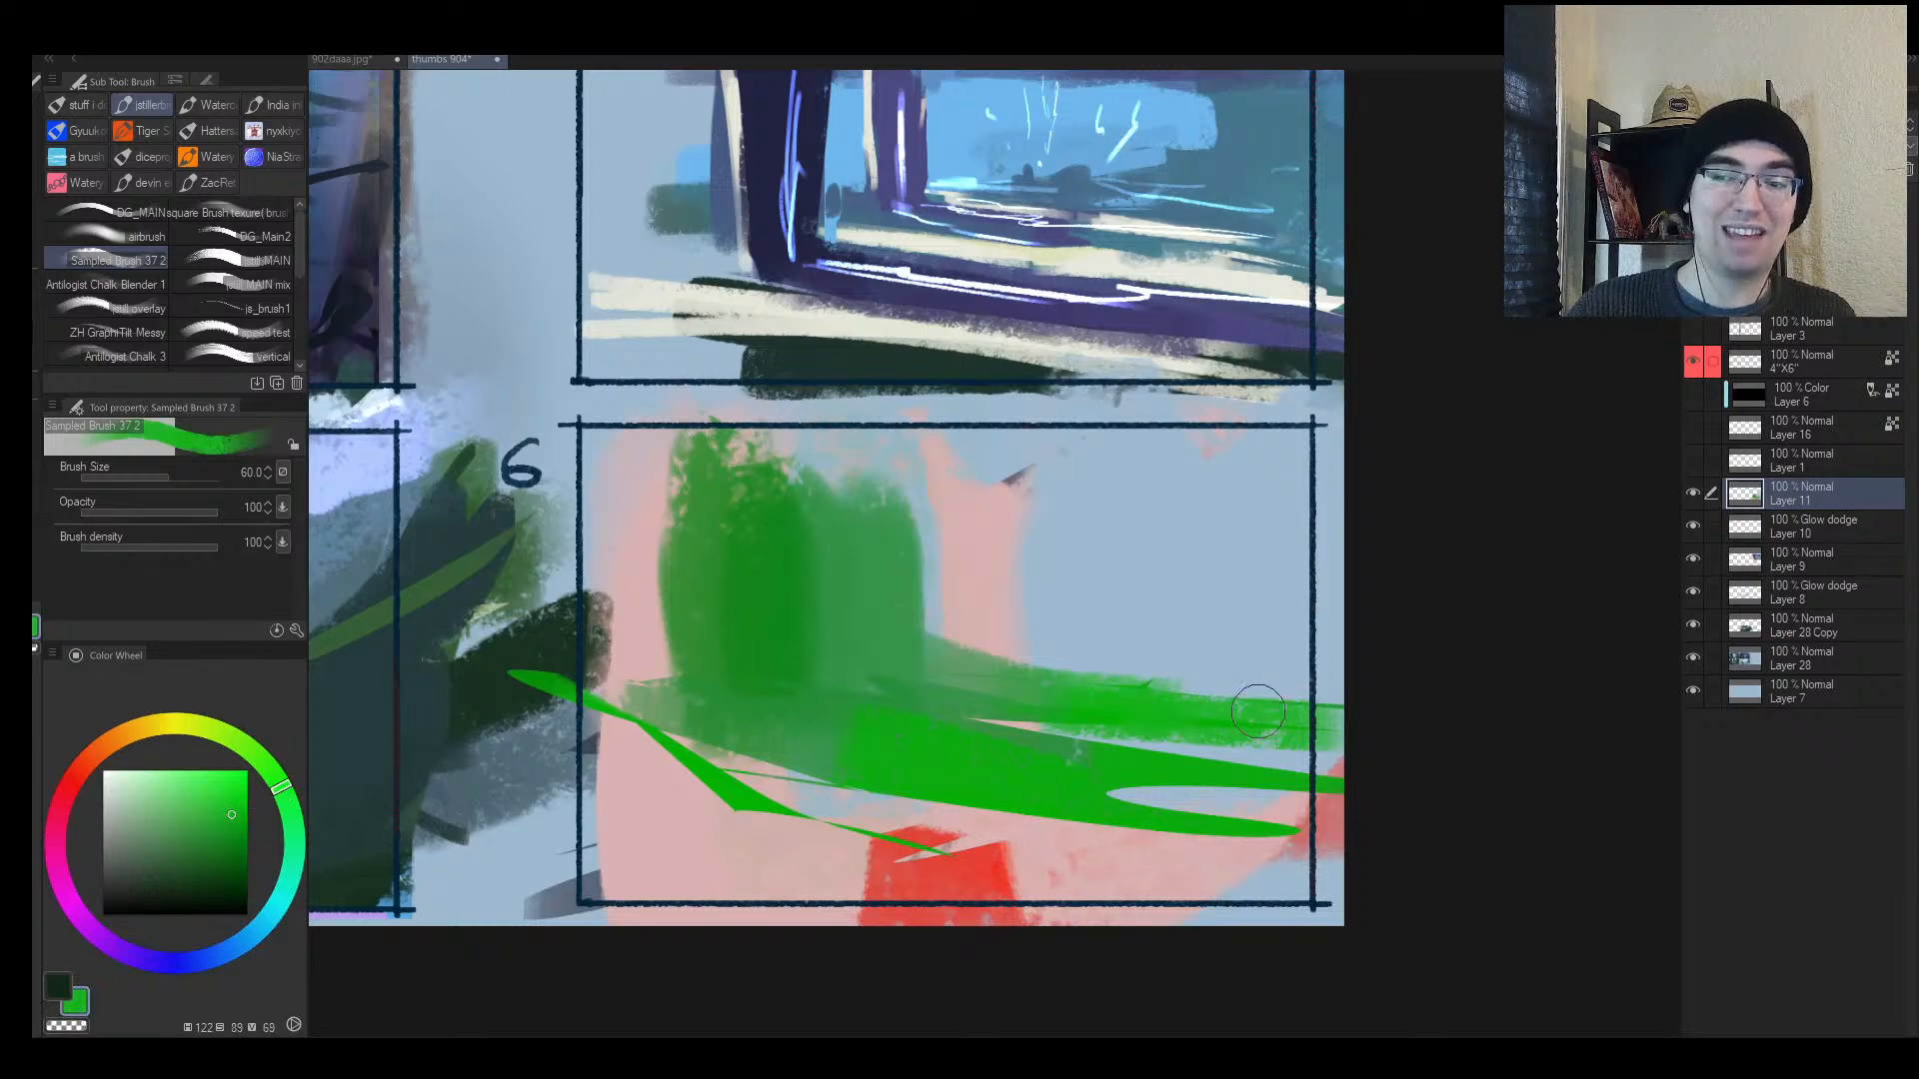
Step: Select the lower green band and streak dark green strokes across it
key(m)
mouse_move(1289, 745)
mouse_down()
mouse_move(894, 700)
mouse_move(1078, 788)
mouse_move(1369, 858)
mouse_move(600, 760)
mouse_move(639, 734)
mouse_move(1132, 818)
mouse_move(589, 808)
mouse_move(1375, 839)
mouse_up()
key(b)
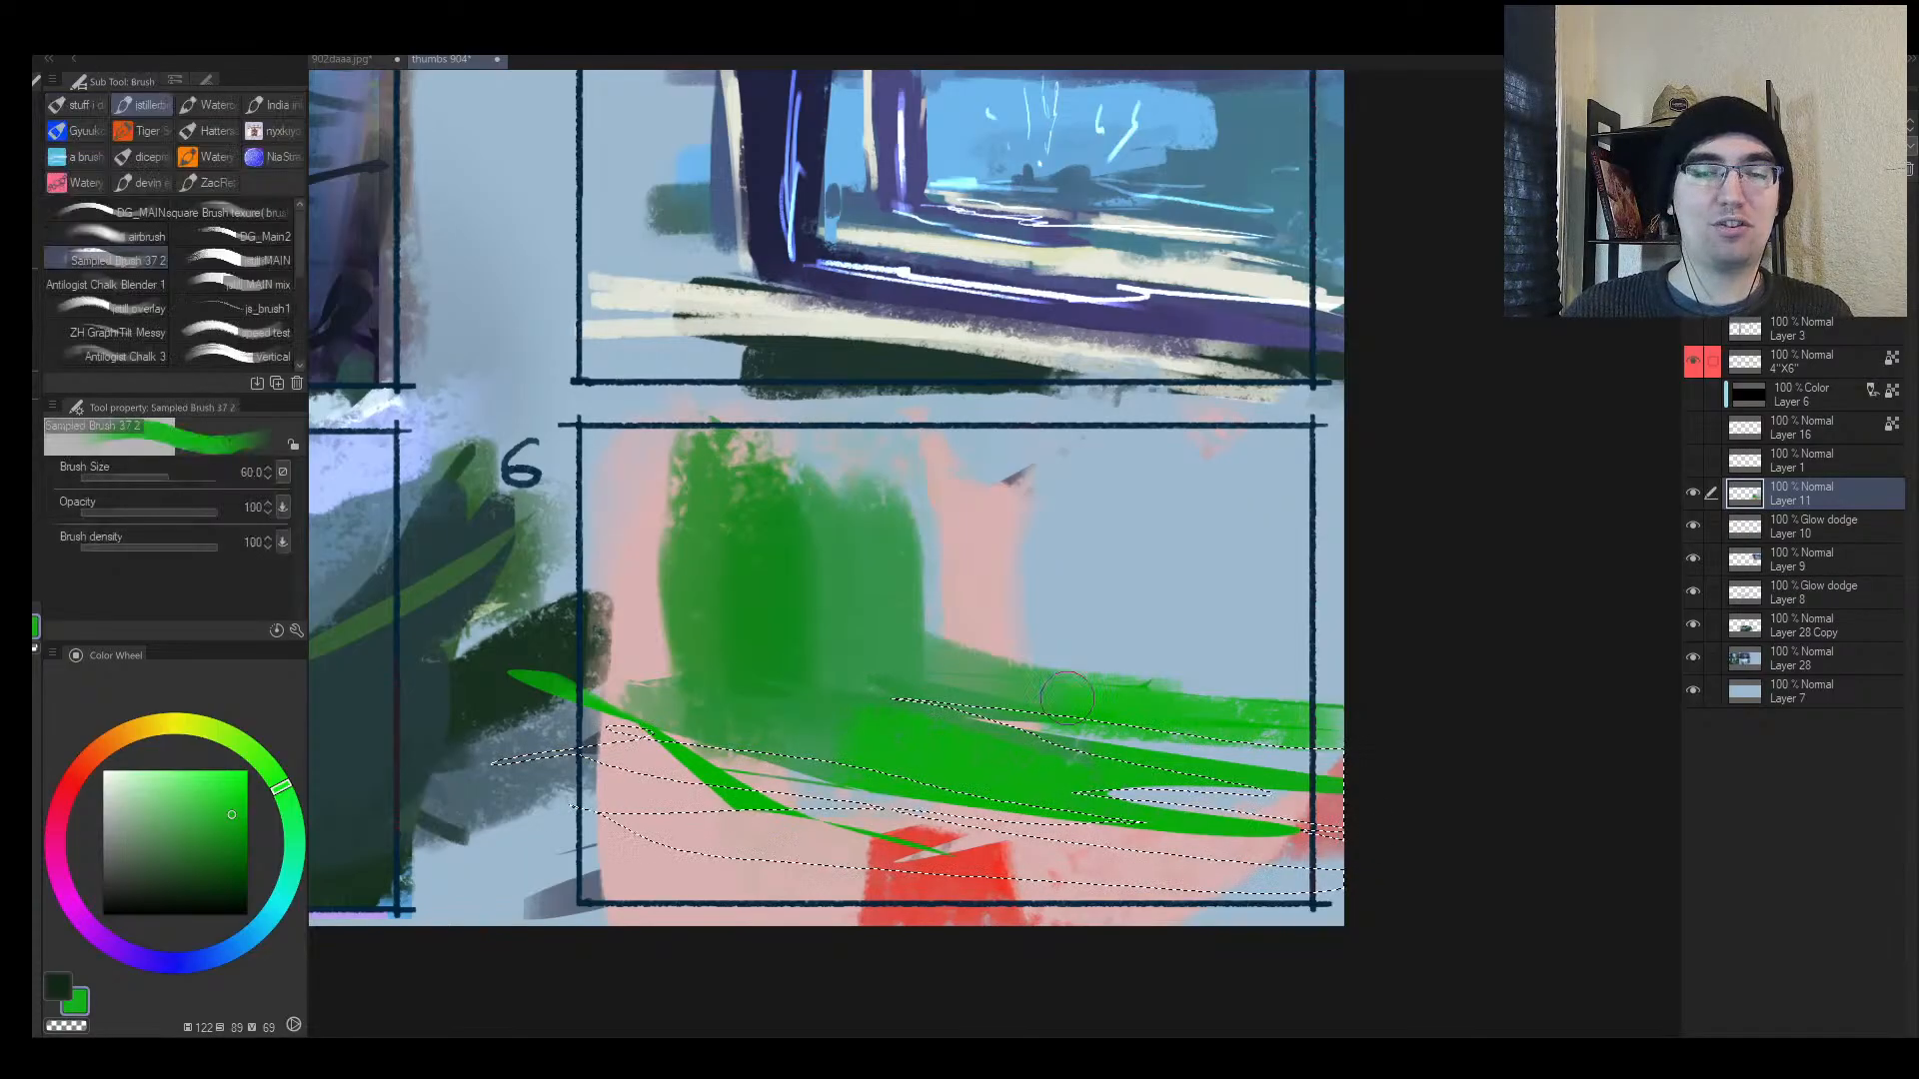
key(])
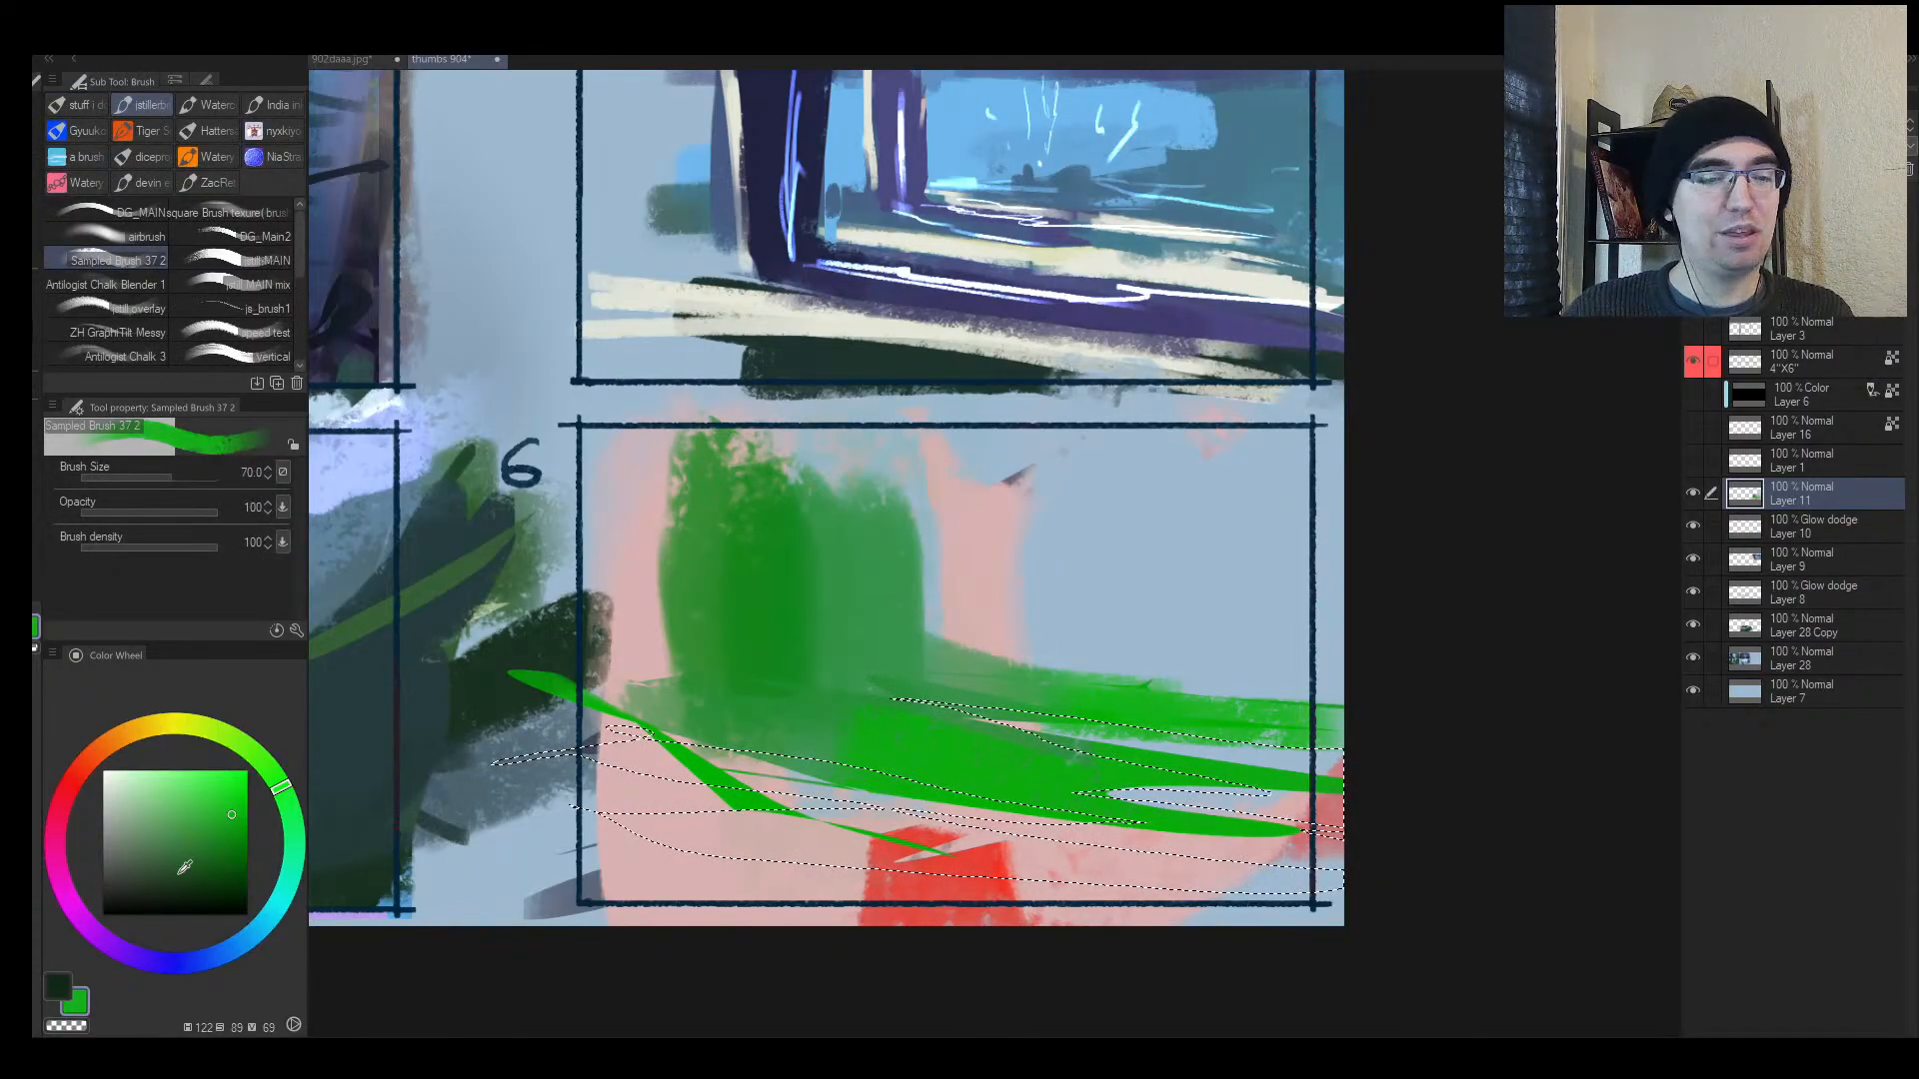
click(135, 888)
mouse_move(673, 832)
mouse_down()
mouse_move(1329, 844)
mouse_move(1379, 775)
mouse_move(1325, 725)
mouse_up()
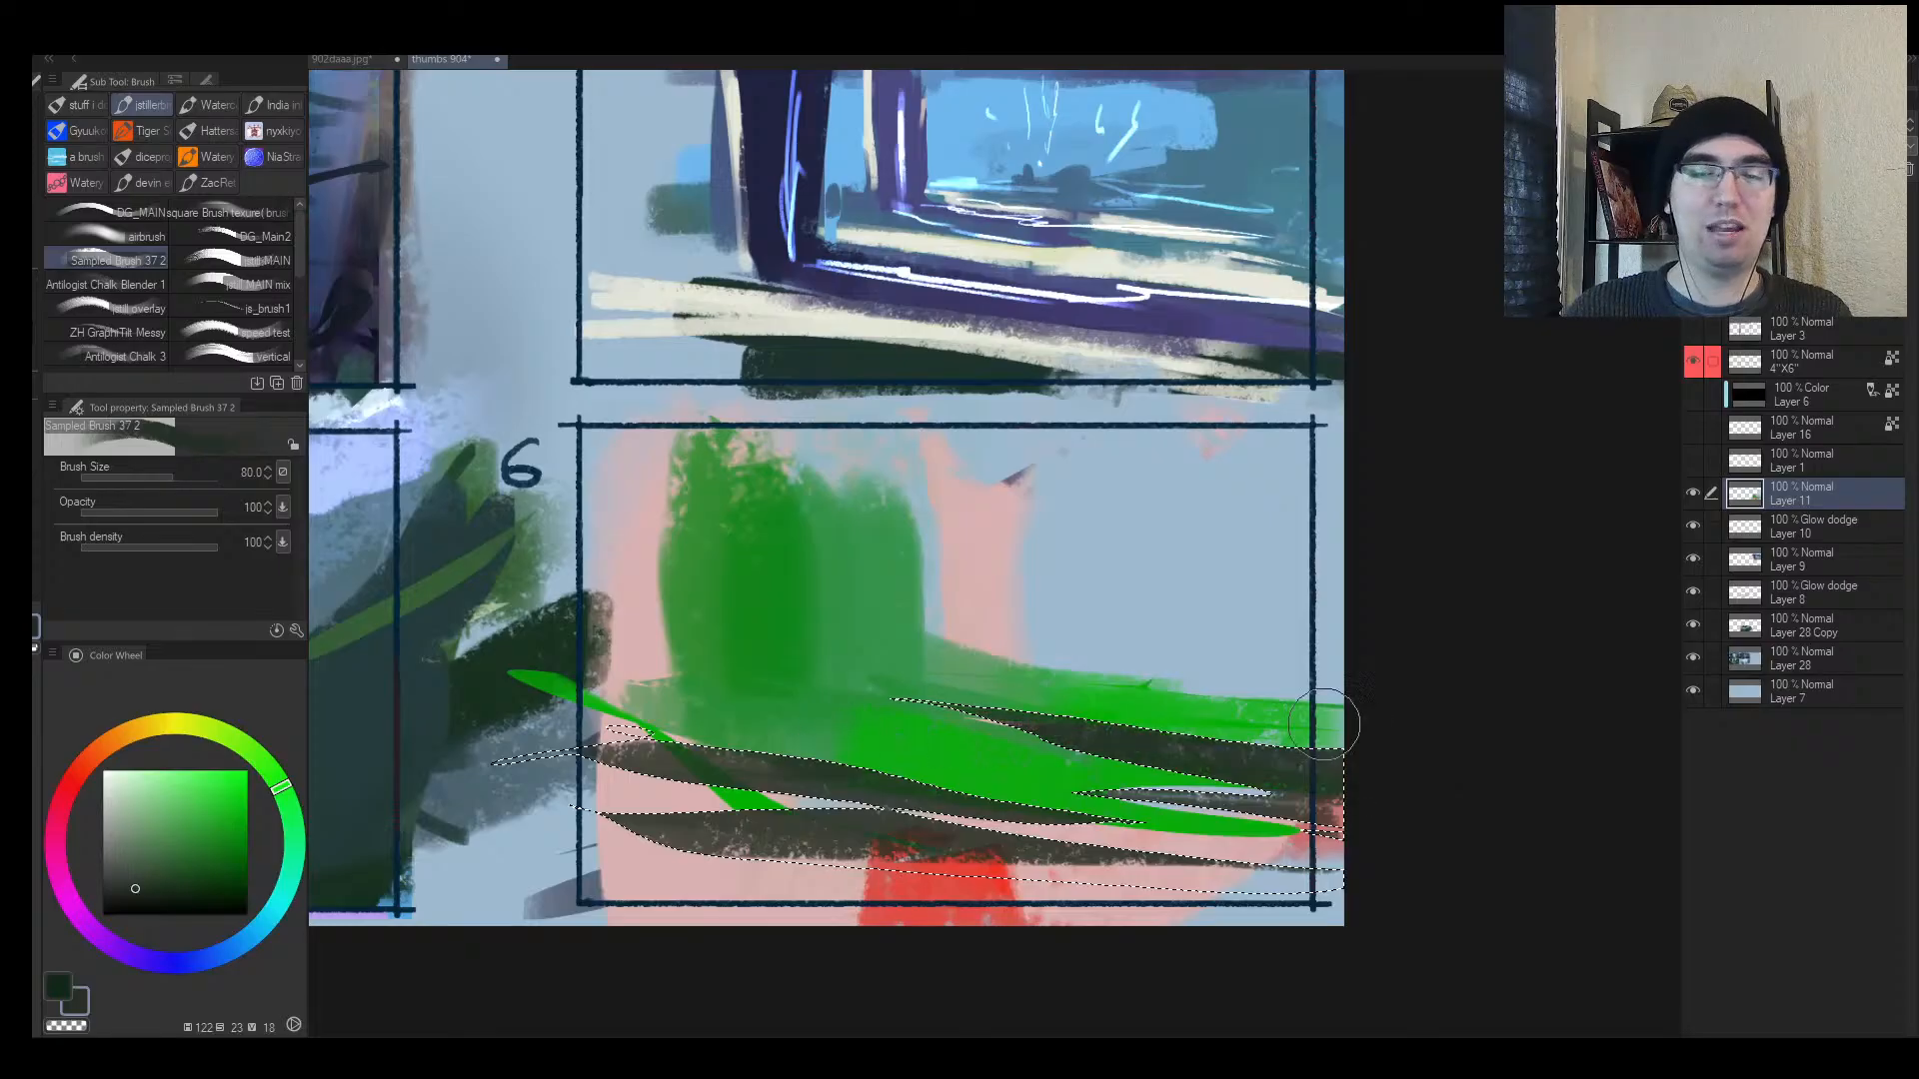
Step: Paint sky blue over the green mass and lay a green stroke along the horizon
key(ctrl+d)
key(h)
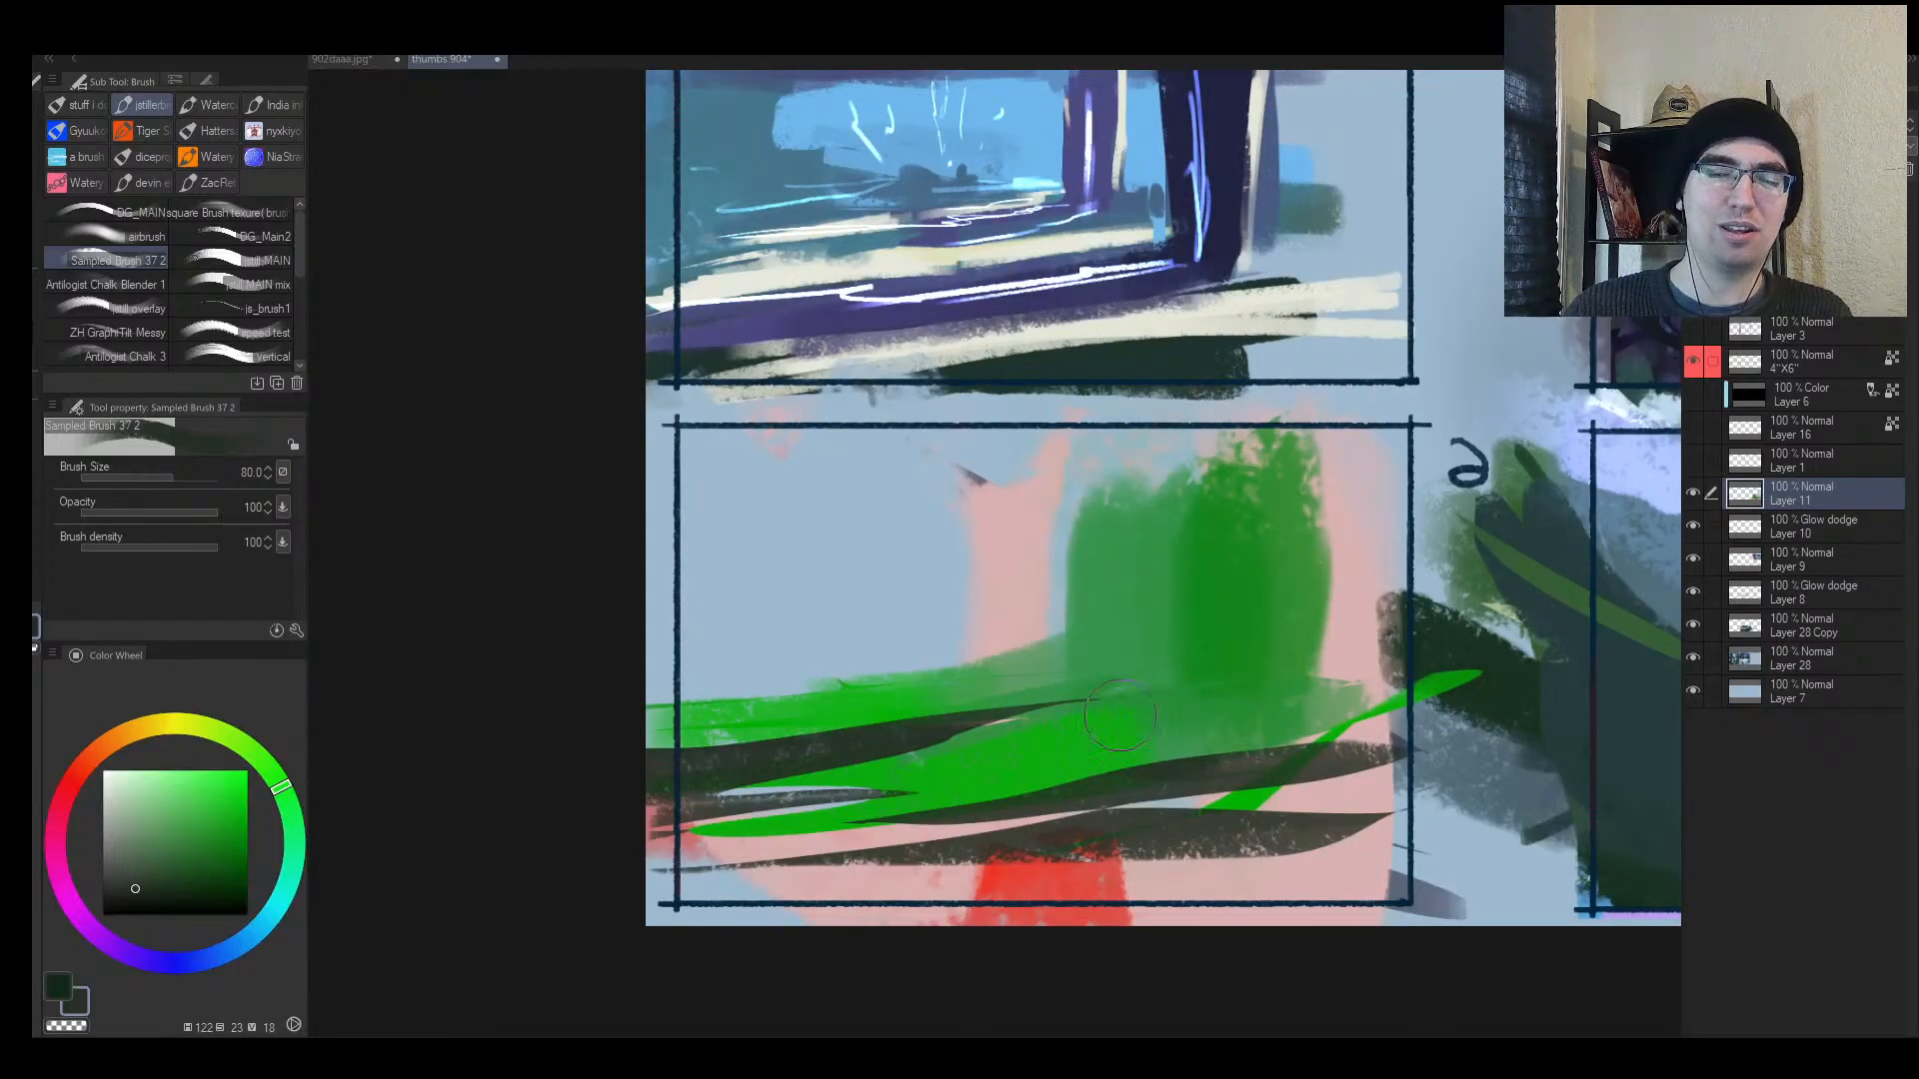
alt+click(935, 623)
mouse_move(945, 627)
mouse_down()
mouse_move(1220, 613)
mouse_move(1354, 647)
mouse_up()
alt+click(1127, 714)
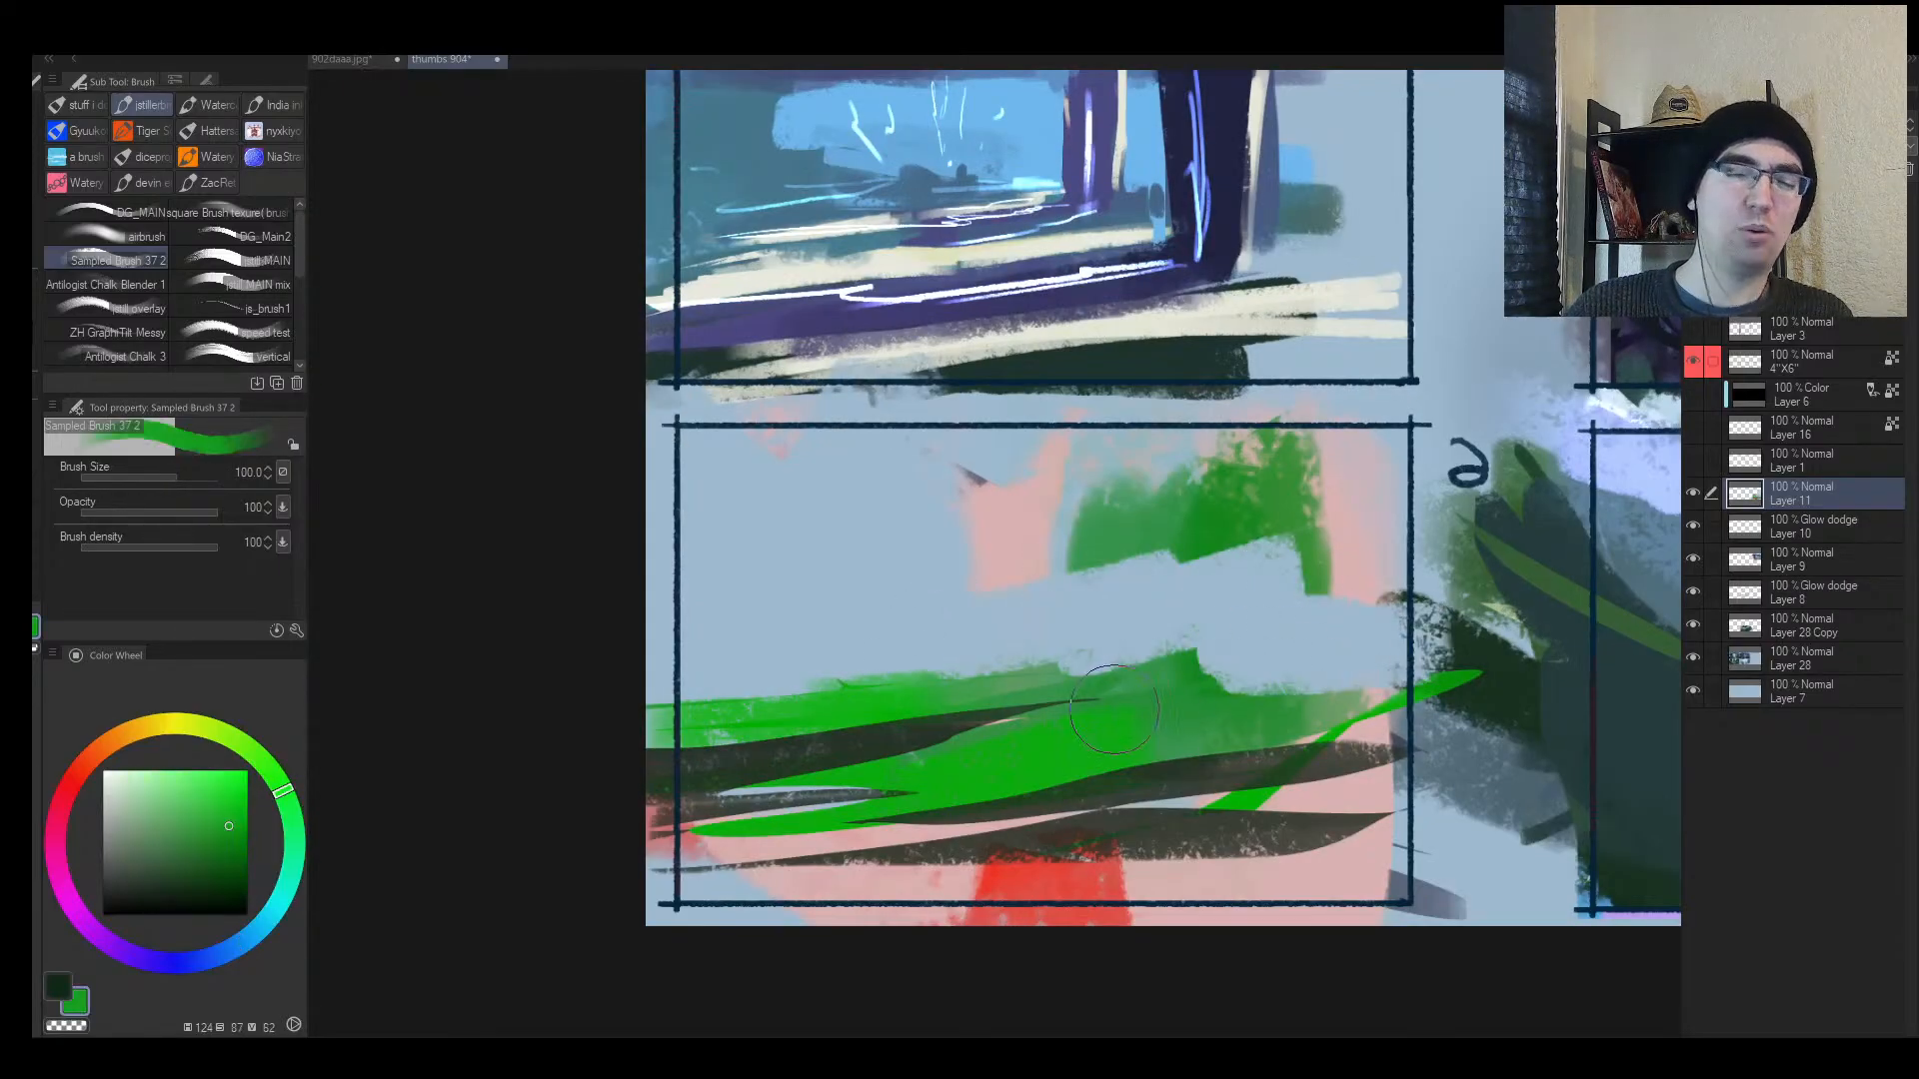
mouse_move(1137, 700)
mouse_down()
mouse_move(1000, 681)
mouse_move(1237, 643)
mouse_move(611, 652)
mouse_move(880, 763)
mouse_move(1384, 649)
mouse_up()
Step: Lasso a grass band, fill it green, darken it, then cover the dark texture with bright green
key(m)
key(b)
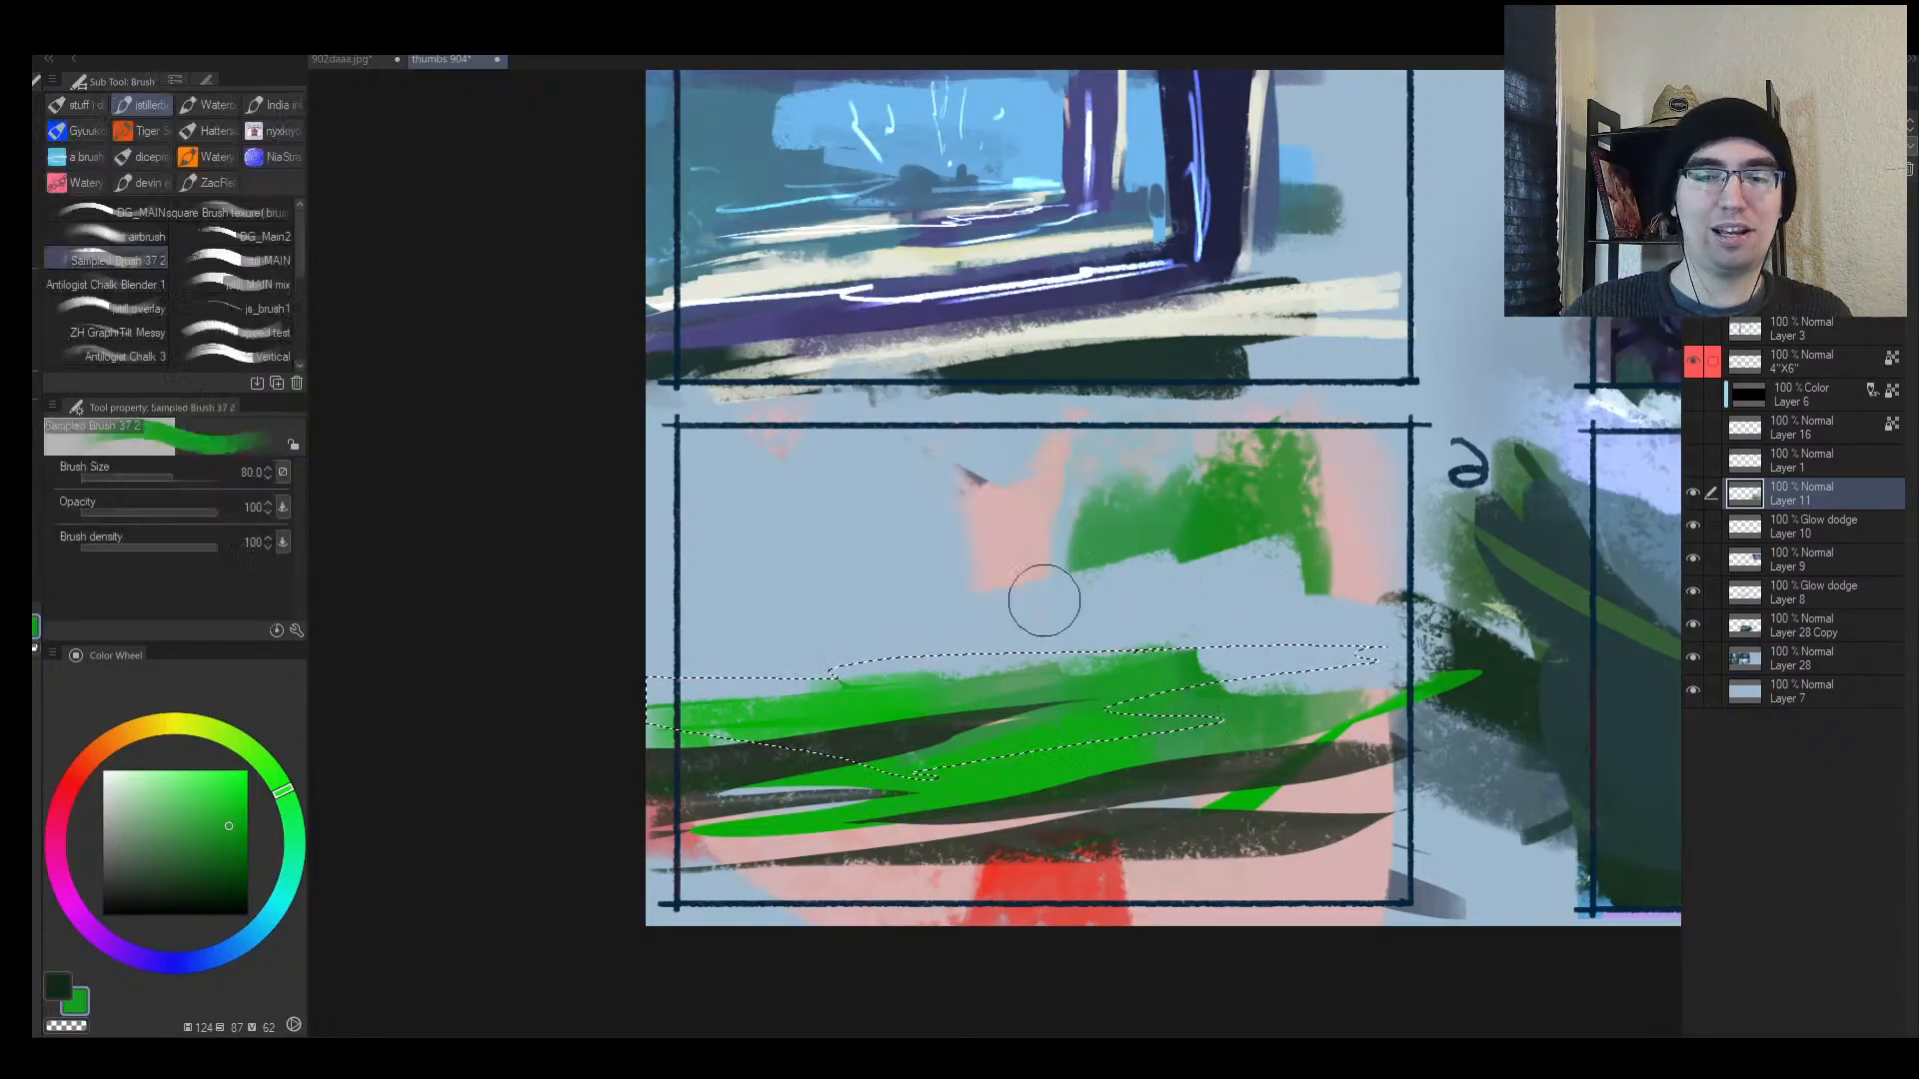
key(])
drag(855, 679, 702, 683)
alt+click(1284, 718)
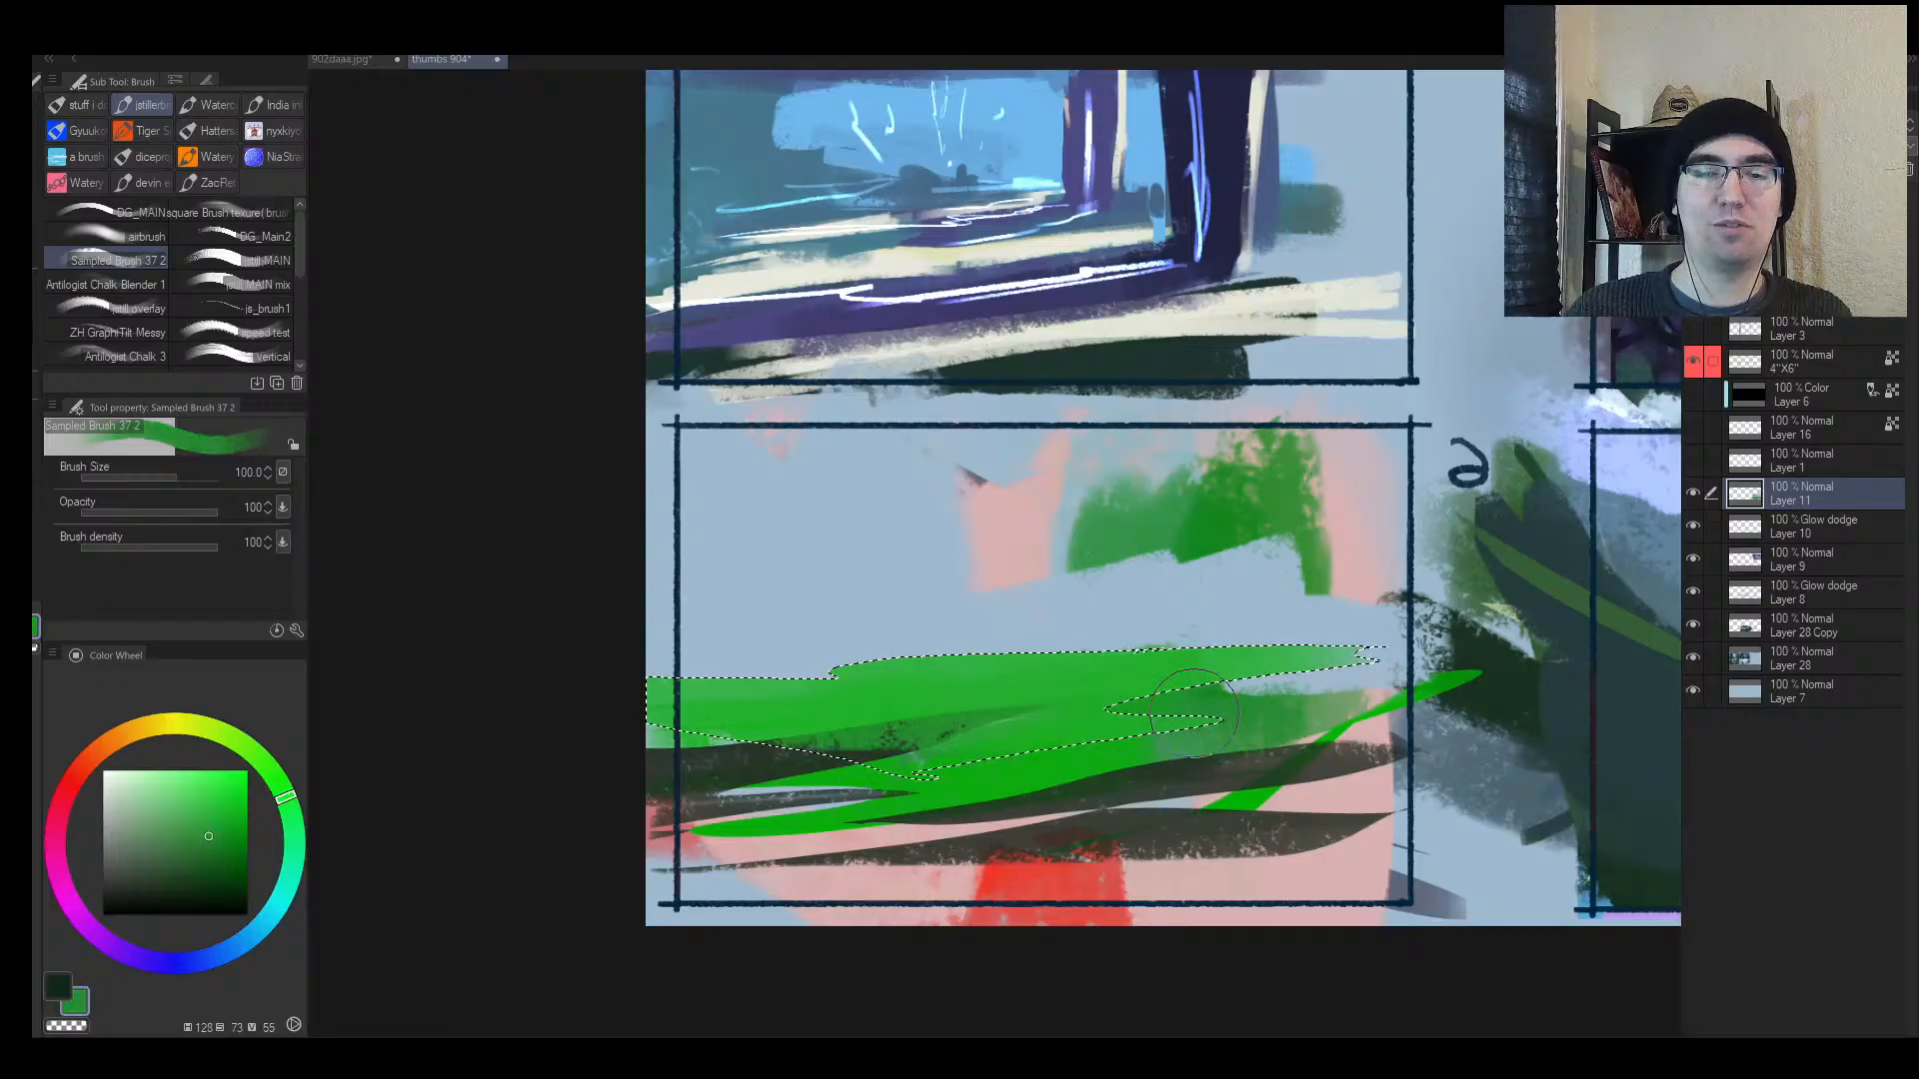
drag(1349, 658, 995, 675)
drag(683, 659, 915, 690)
alt+click(857, 748)
drag(794, 737, 921, 736)
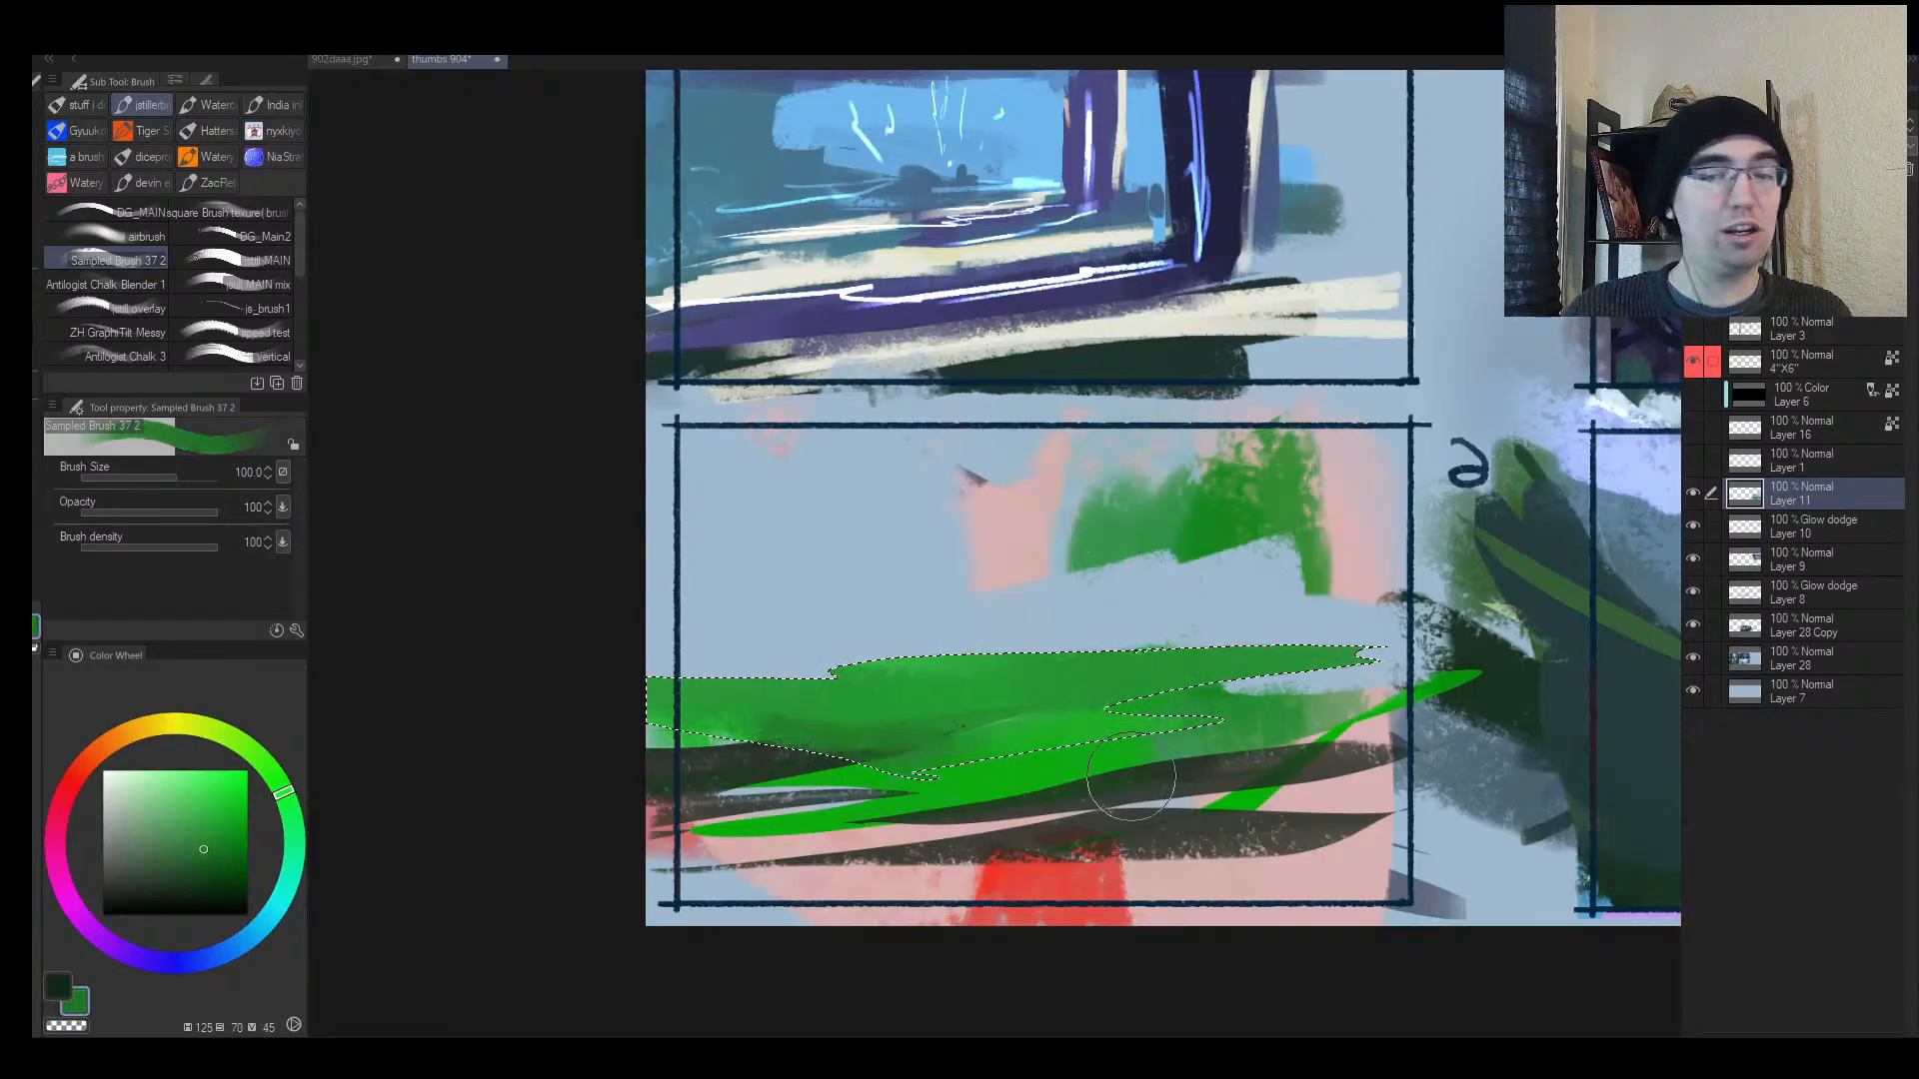
alt+click(1084, 768)
alt+click(1103, 793)
key(ctrl+d)
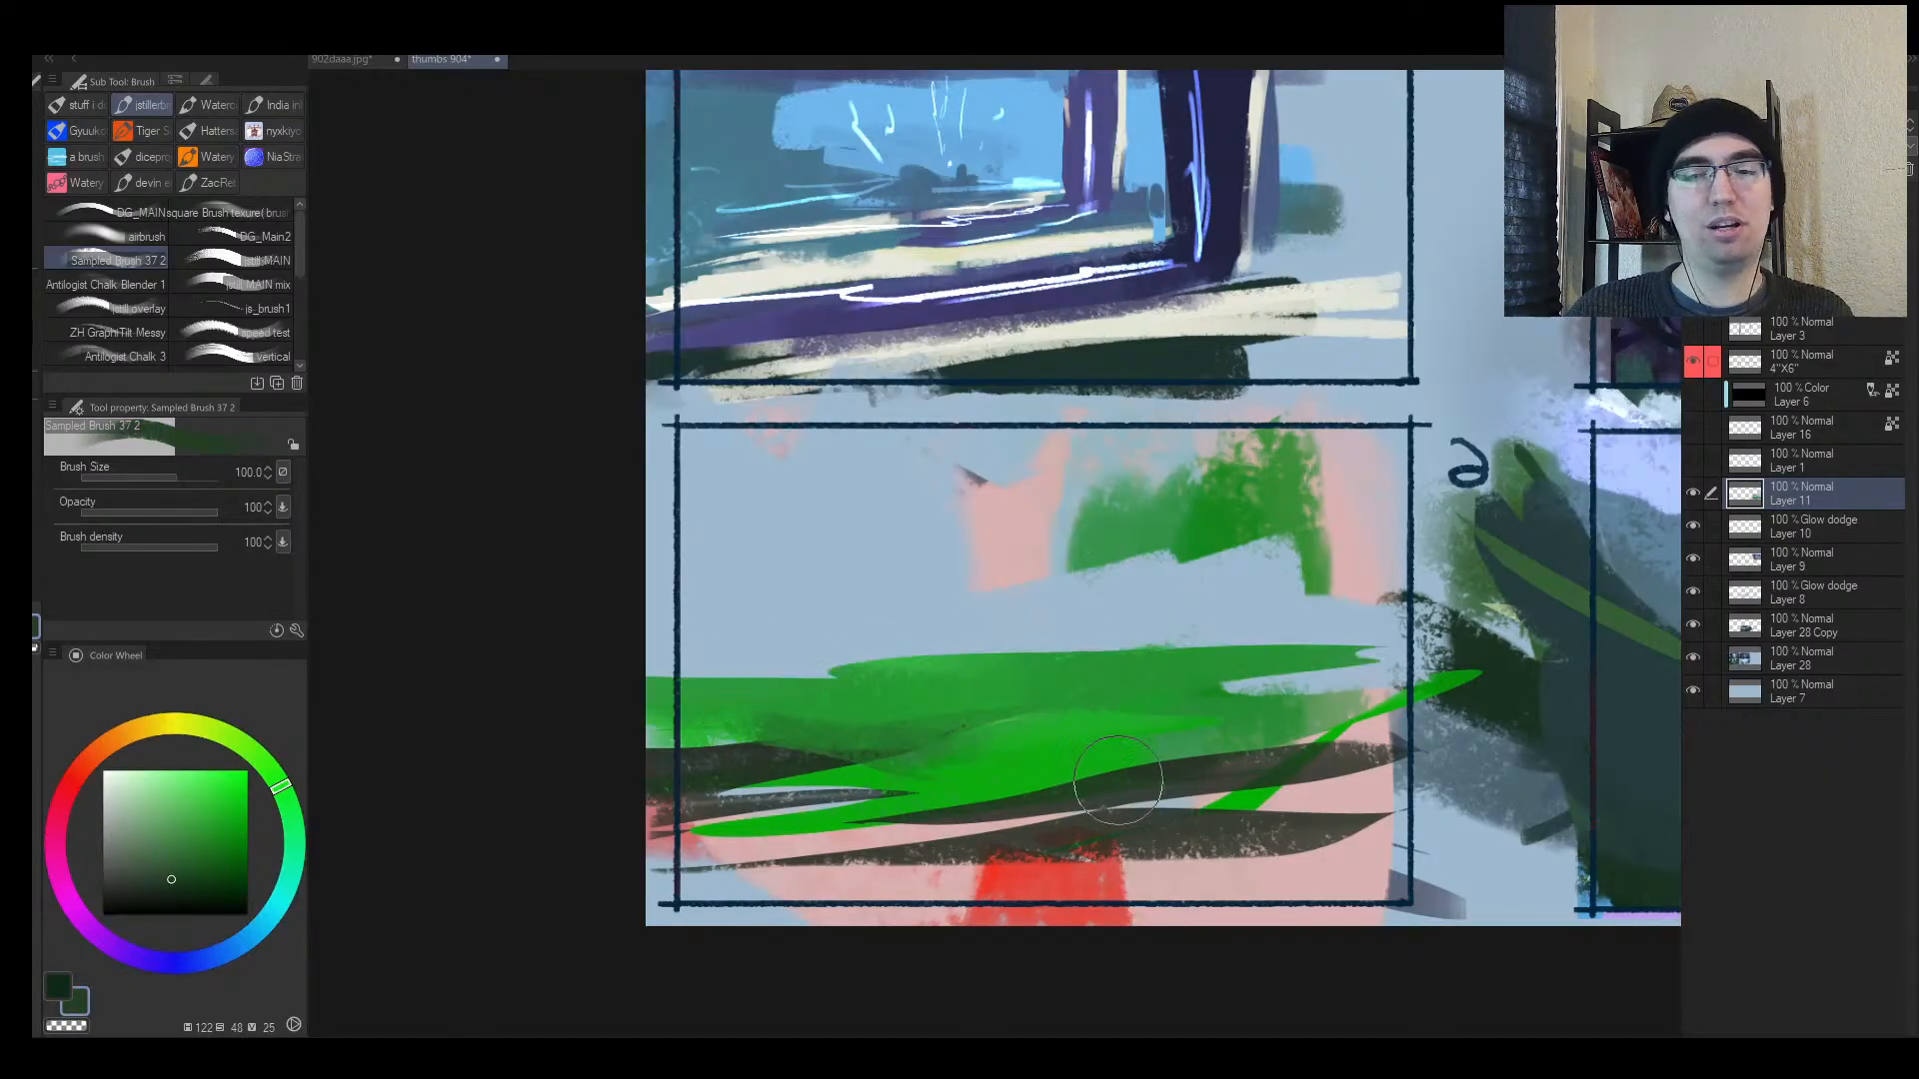
Step: Paint dark green strokes across the lower grass and soften the band's top edge with sky blue
alt+click(1135, 787)
key([)
mouse_move(1267, 748)
mouse_down()
mouse_move(794, 814)
mouse_move(736, 803)
mouse_move(721, 770)
mouse_move(981, 771)
mouse_move(928, 737)
mouse_move(657, 737)
mouse_up()
alt+click(929, 747)
key([)
drag(895, 735, 1040, 738)
alt+click(1105, 620)
mouse_move(1334, 649)
mouse_down()
mouse_move(887, 635)
mouse_move(819, 676)
mouse_move(741, 660)
mouse_move(891, 653)
mouse_move(816, 635)
mouse_move(846, 615)
mouse_move(934, 657)
mouse_move(857, 637)
mouse_move(902, 653)
mouse_move(975, 656)
mouse_up()
Step: Dab a green bush above the grass and paint a tree trunk rising from it
alt+click(831, 671)
alt+click(789, 662)
alt+click(873, 690)
alt+click(869, 690)
alt+click(862, 649)
mouse_move(1152, 639)
mouse_down()
mouse_move(1208, 623)
mouse_move(1171, 651)
mouse_move(1185, 668)
mouse_move(1348, 667)
mouse_move(1323, 591)
mouse_move(1271, 552)
mouse_move(1213, 537)
mouse_move(1094, 596)
mouse_move(1071, 571)
mouse_move(1147, 492)
mouse_up()
alt+click(1095, 597)
key(])
alt+click(1027, 660)
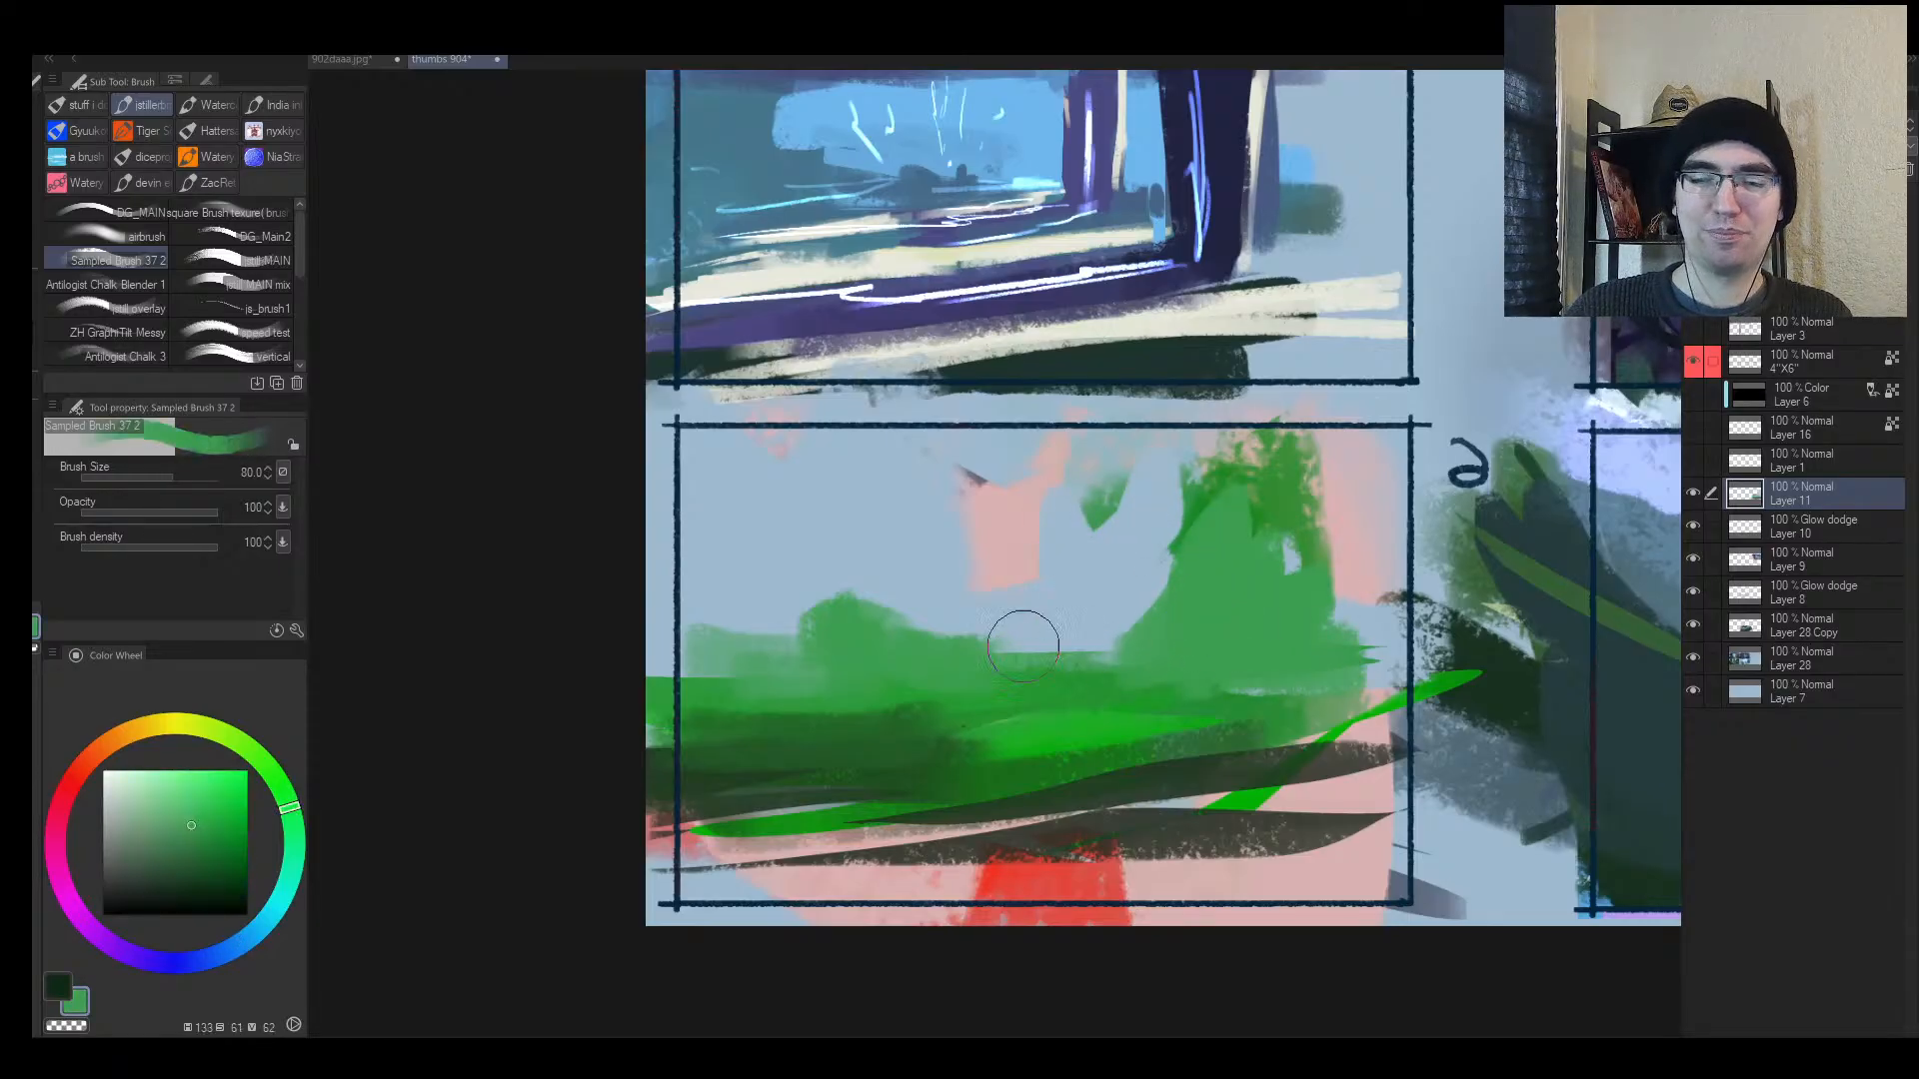
mouse_move(1024, 634)
mouse_down()
mouse_move(1110, 640)
mouse_move(1147, 545)
mouse_up()
Step: Paint sky over the leaf, tree edge and pink column, and add green along the left border
key(h)
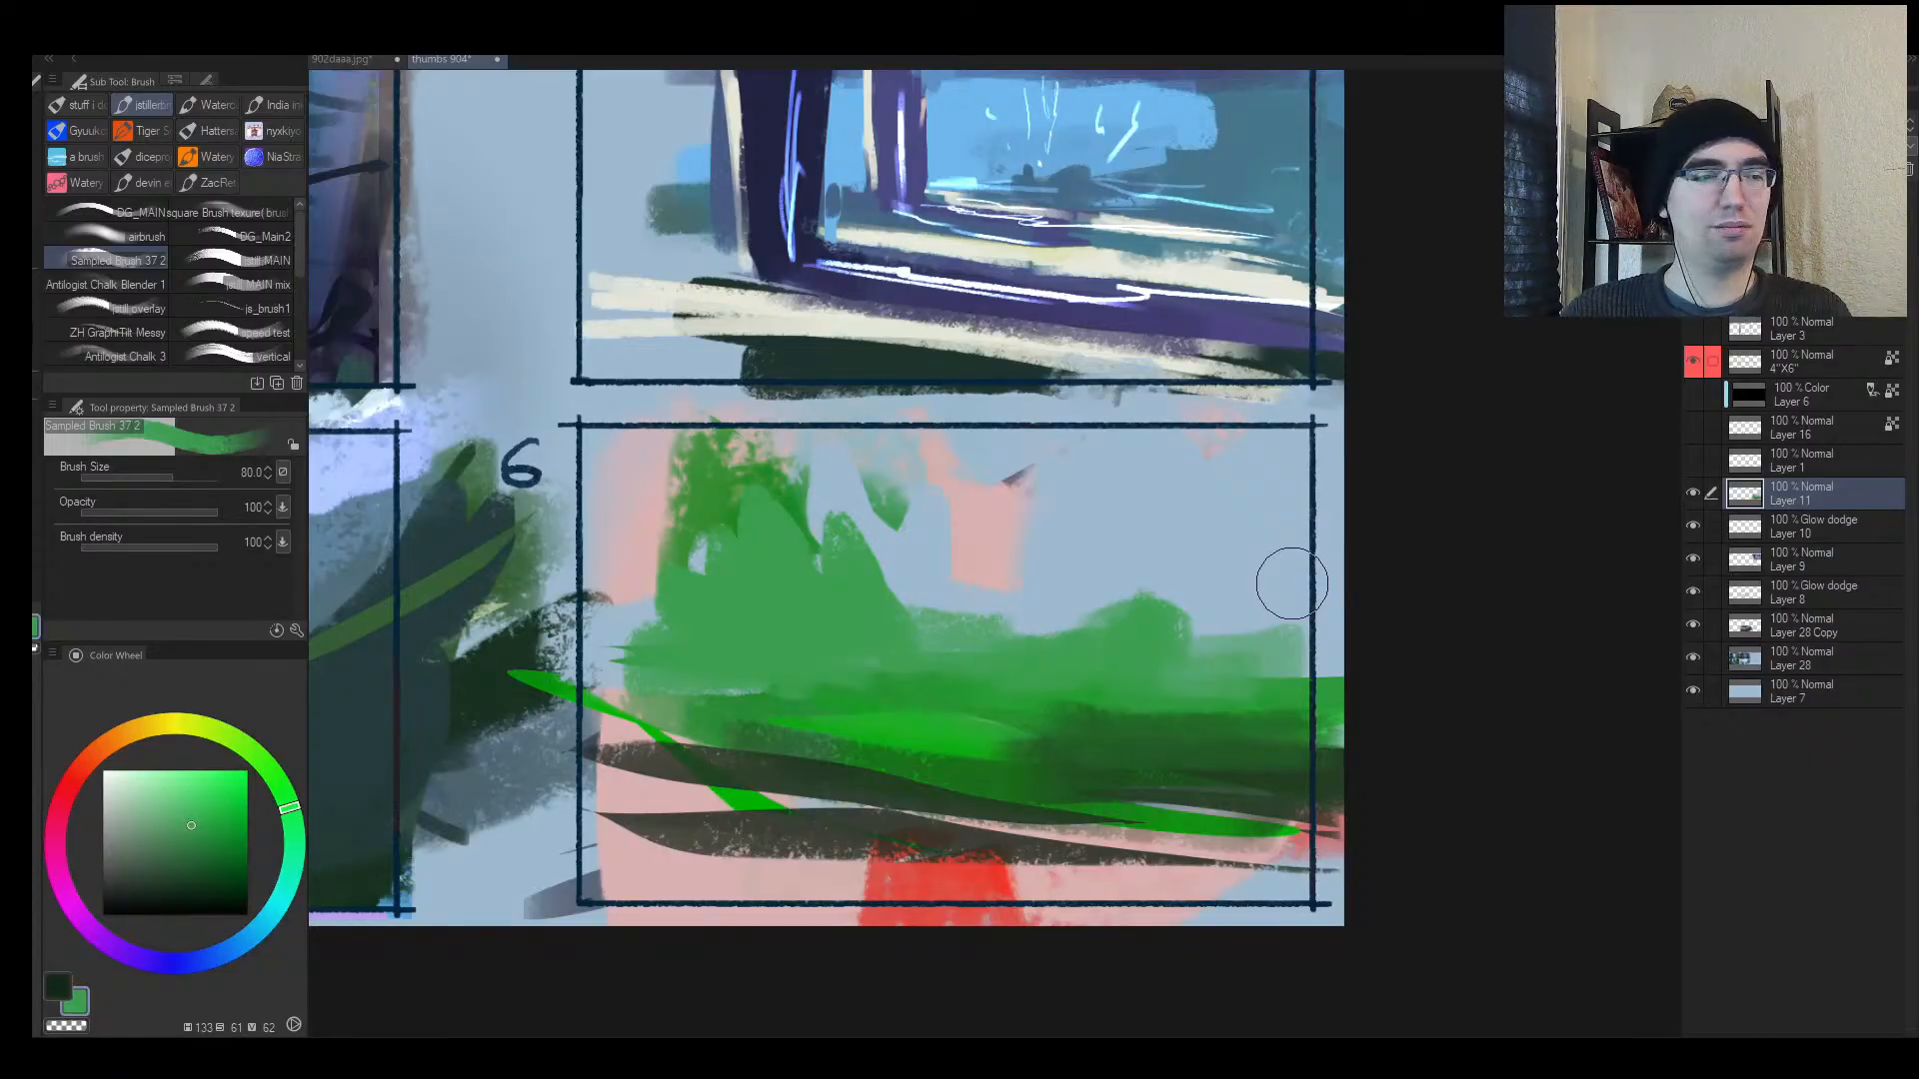
key(ctrl+space)
mouse_move(1069, 648)
mouse_down()
mouse_move(1135, 620)
mouse_move(1130, 643)
mouse_move(1224, 665)
mouse_move(1289, 629)
mouse_up()
alt+click(884, 534)
key(])
mouse_move(844, 530)
mouse_down()
mouse_move(806, 518)
mouse_move(840, 602)
mouse_move(950, 610)
mouse_move(950, 518)
mouse_move(986, 602)
mouse_up()
alt+click(1083, 676)
drag(1051, 656, 1037, 642)
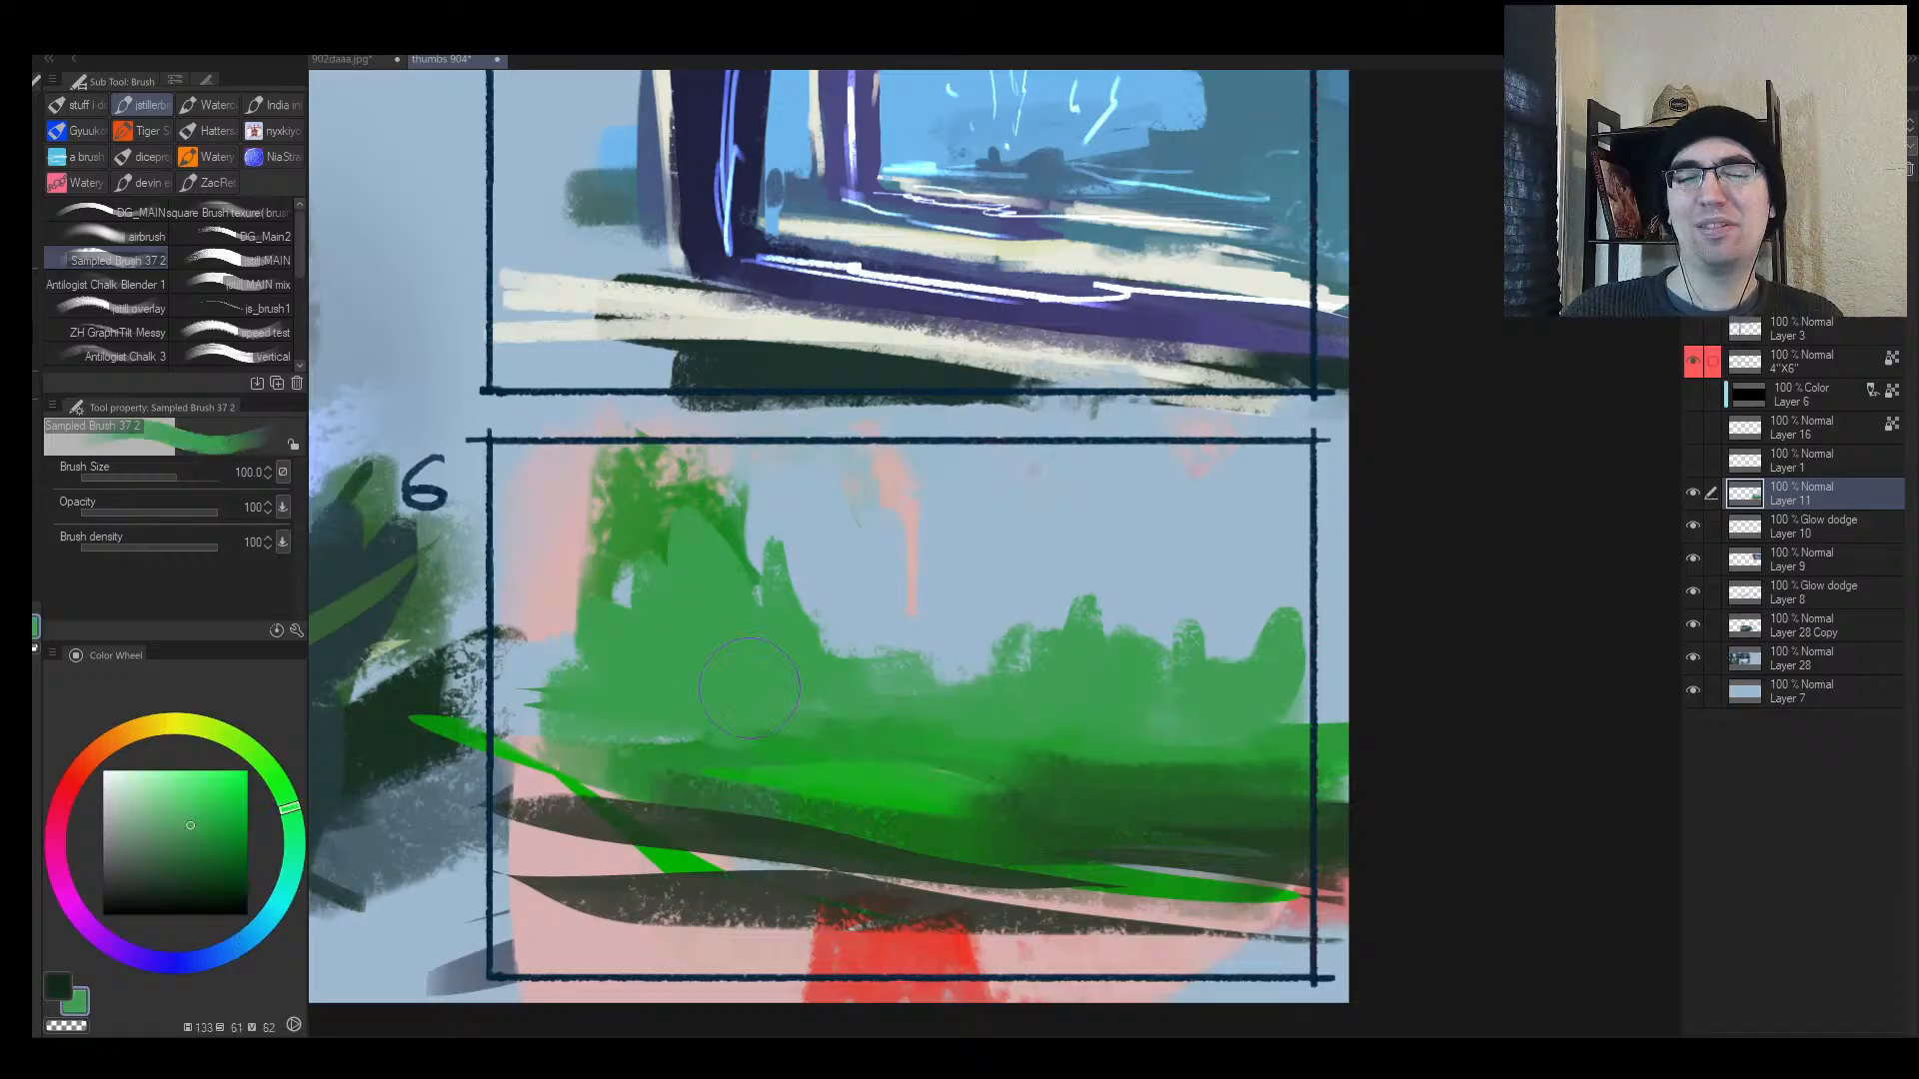
alt+click(642, 671)
mouse_move(556, 656)
mouse_down()
mouse_move(513, 711)
mouse_move(540, 713)
mouse_up()
Step: Select the green hills and dark lower band and brighten them with a lighter green
key(h)
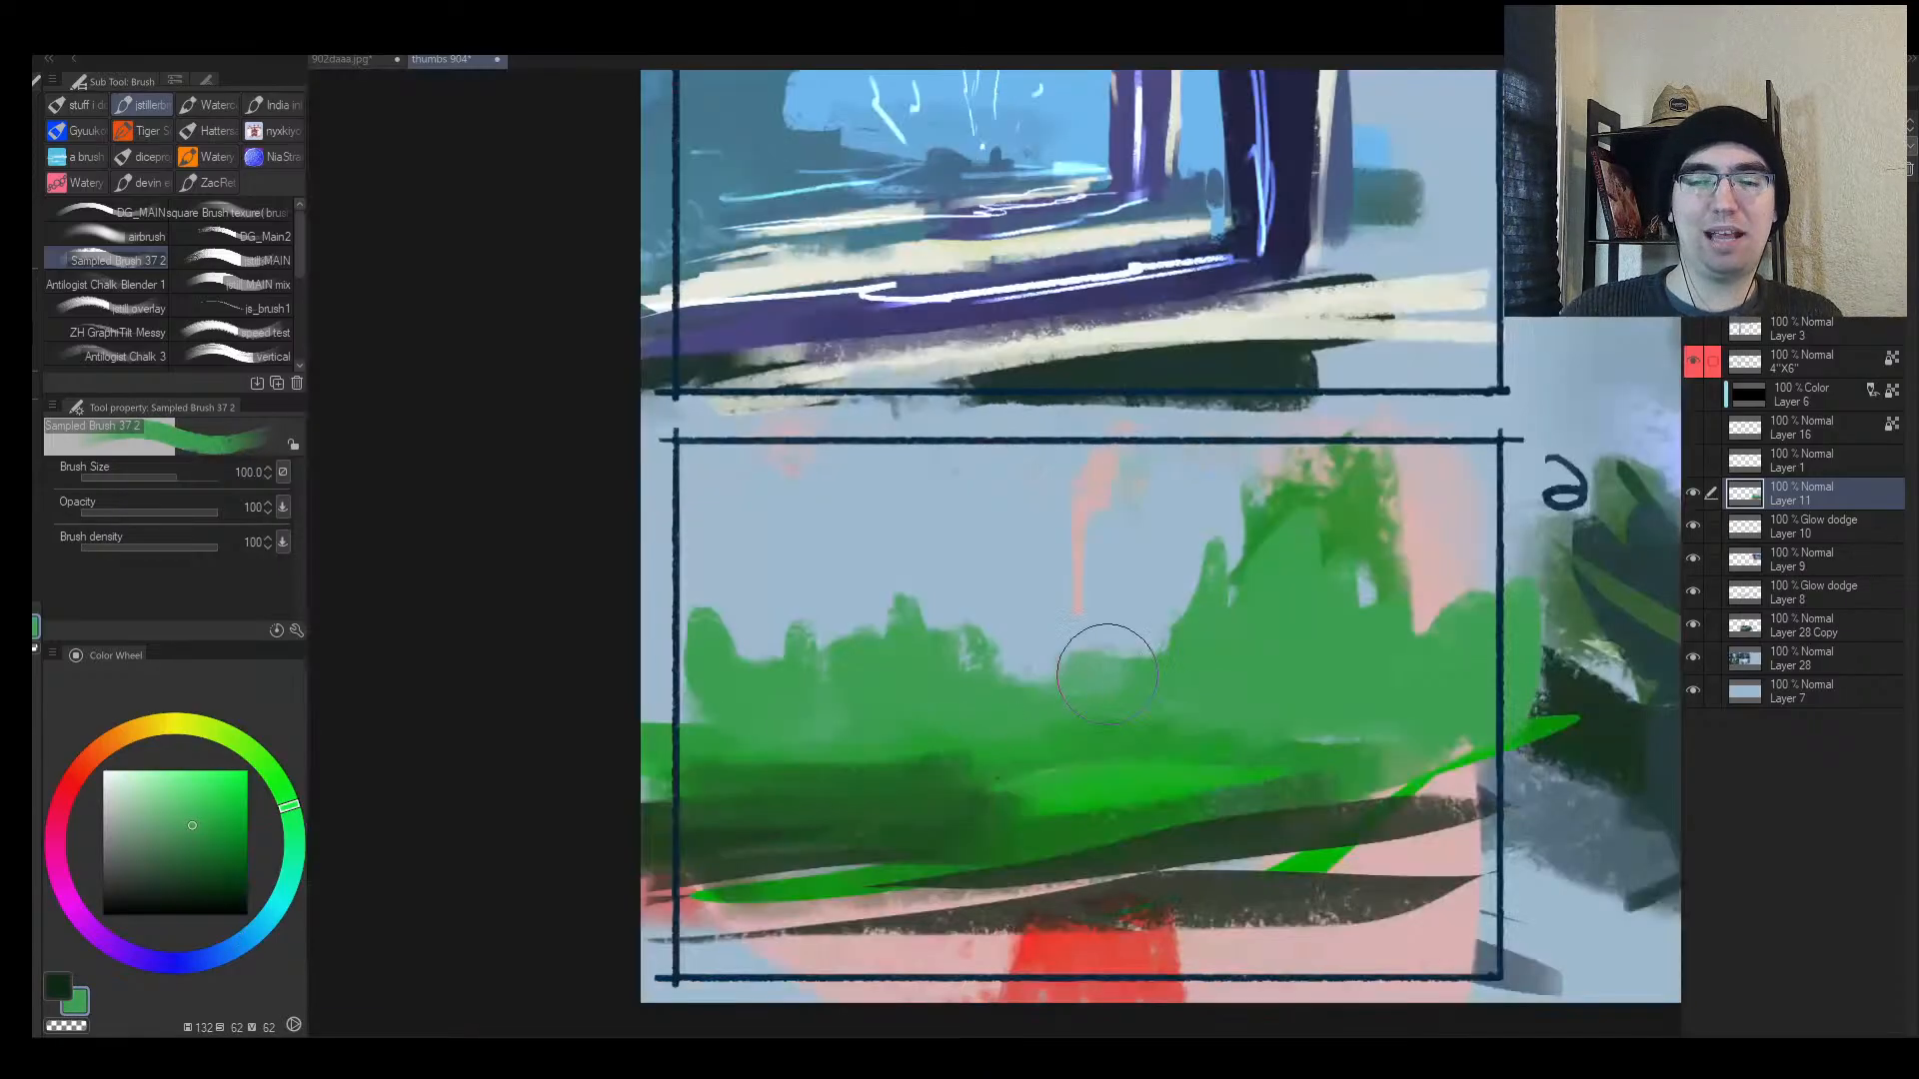
drag(1193, 705, 965, 701)
key(m)
mouse_move(1287, 676)
mouse_down()
mouse_move(935, 720)
mouse_move(1141, 746)
mouse_move(1284, 690)
mouse_up()
mouse_move(704, 805)
mouse_down()
mouse_move(782, 798)
mouse_move(1142, 802)
mouse_move(1037, 844)
mouse_move(655, 830)
mouse_move(440, 795)
mouse_up()
key(b)
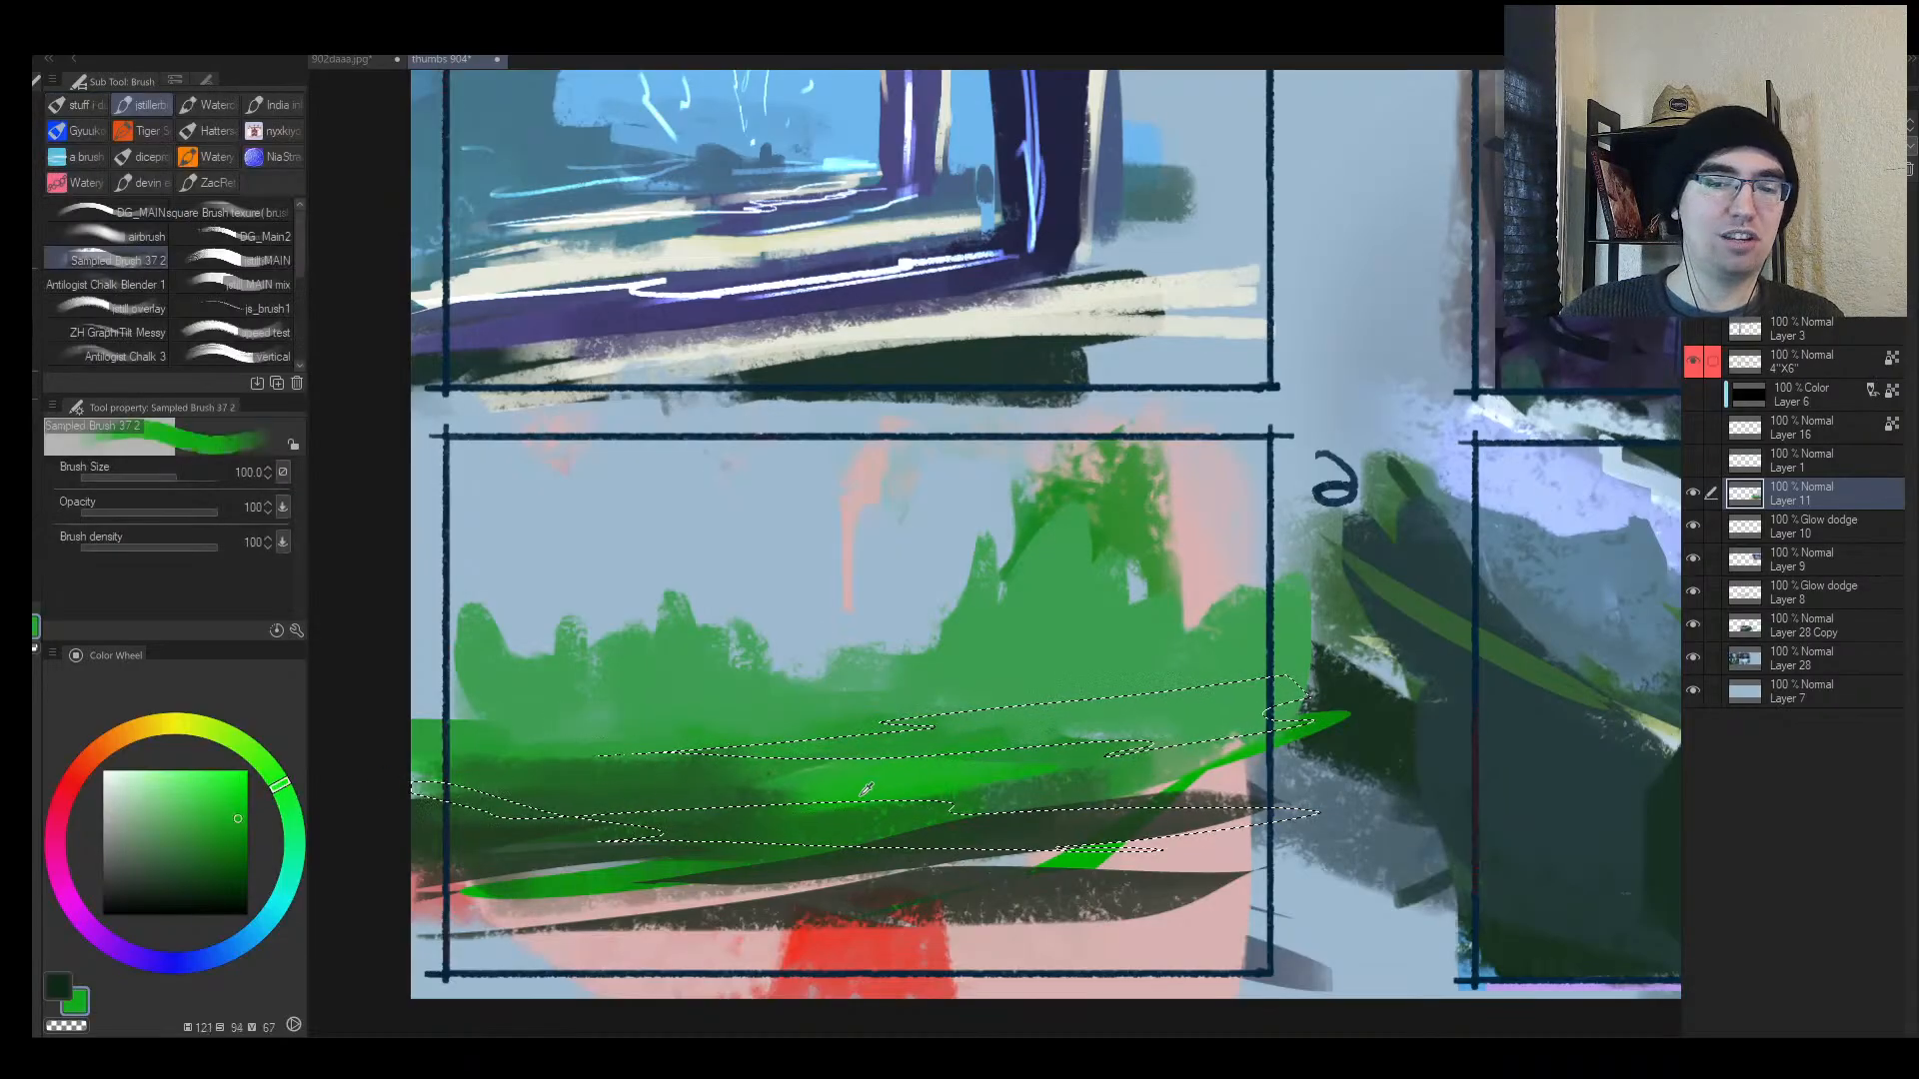
click(175, 798)
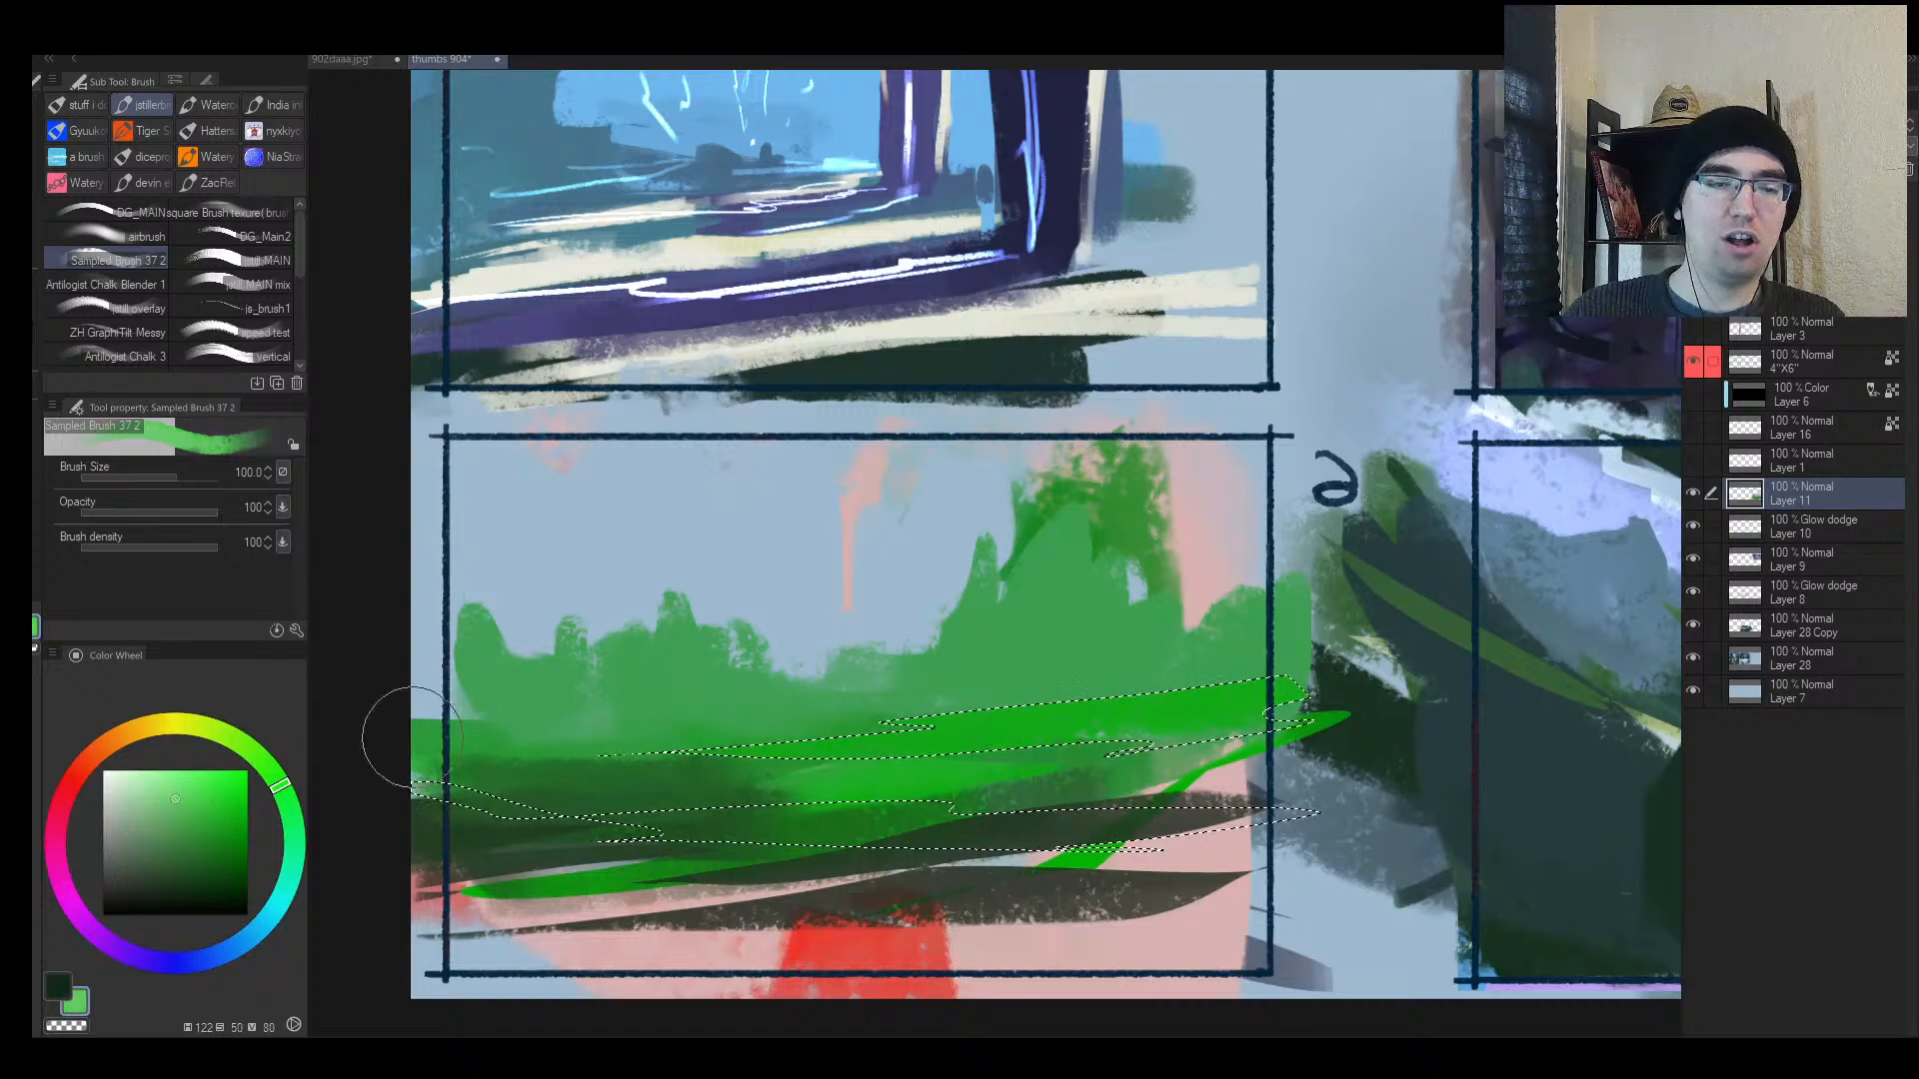
mouse_move(390, 729)
mouse_down()
mouse_move(1349, 676)
mouse_move(509, 840)
mouse_move(1435, 838)
mouse_up()
Step: Deselect, flip the canvas, and soften frame 6's light band top edge with a mid green
key(ctrl+d)
key(h)
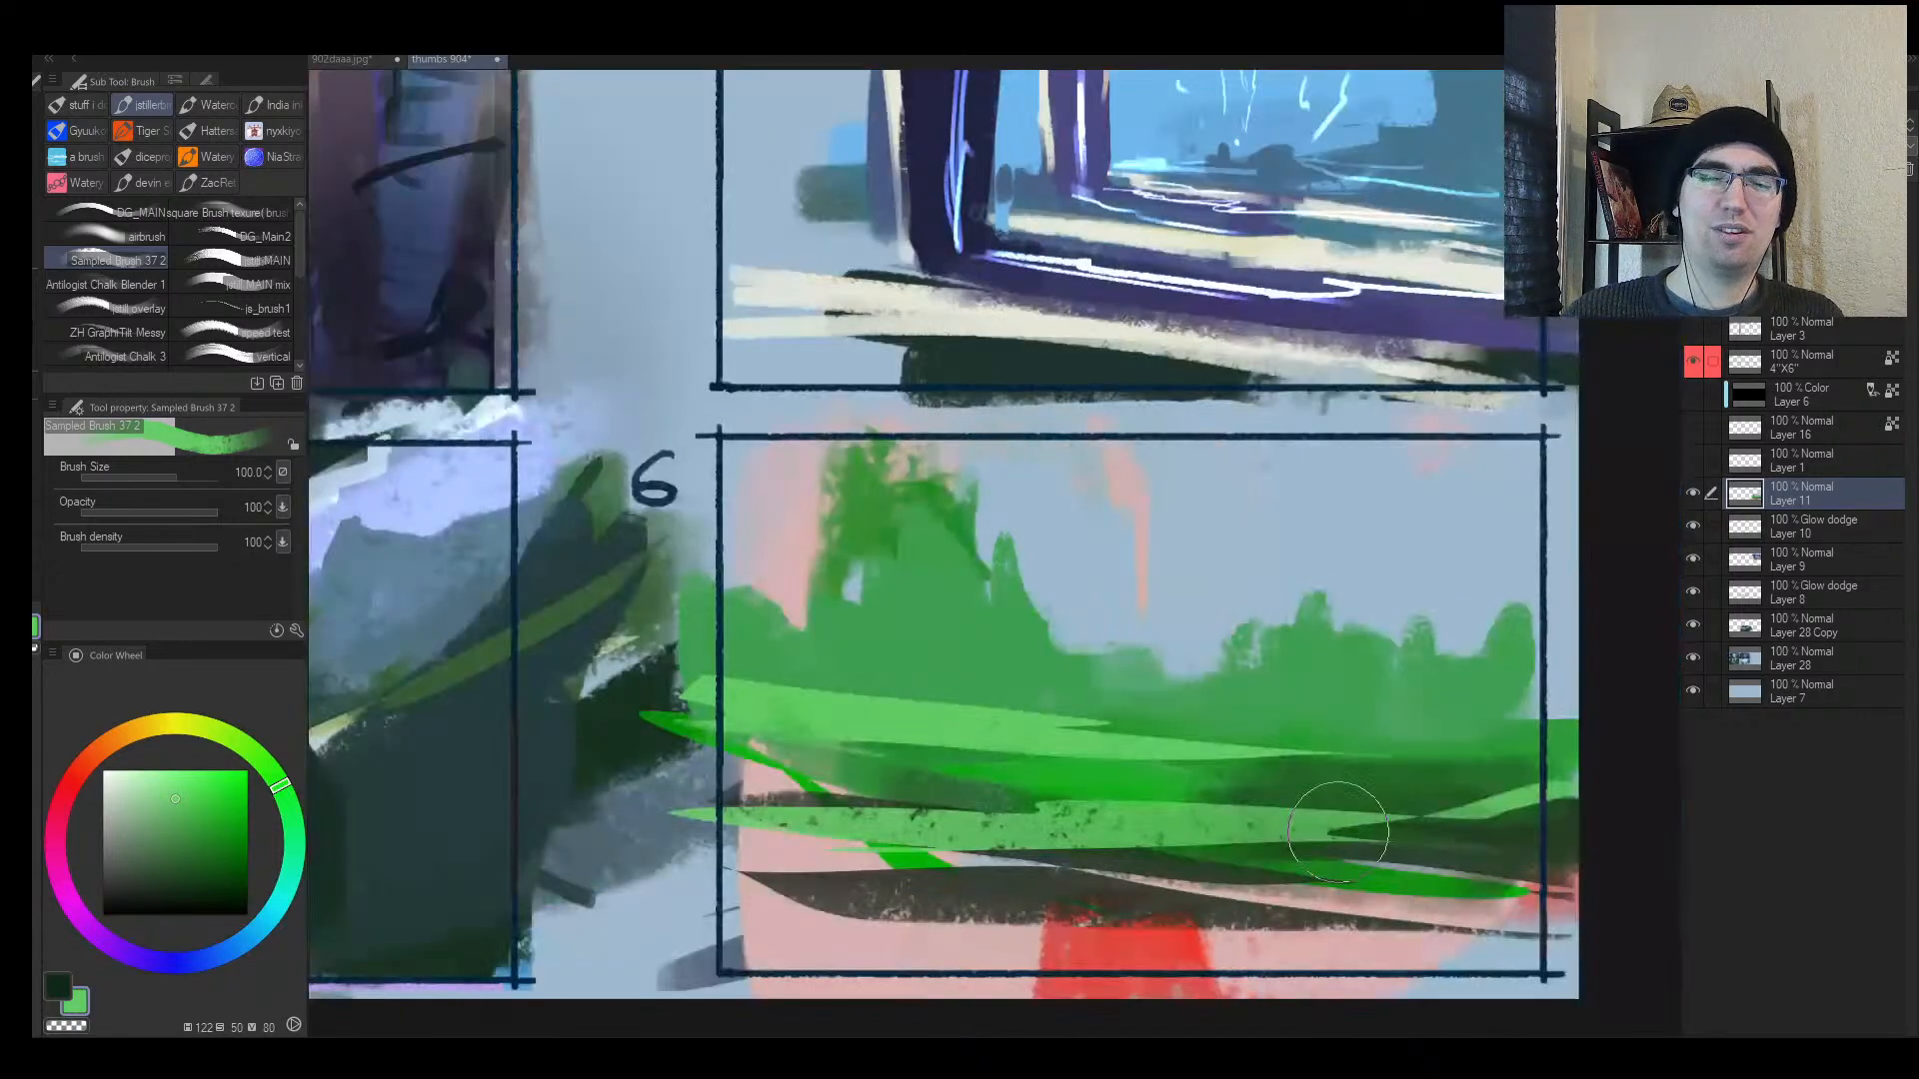
key([)
alt+click(927, 669)
drag(1111, 713, 931, 707)
Step: Dab a small dark green figure on the grass and draw thin dark lines along the band's top
alt+click(1283, 765)
mouse_move(1255, 727)
mouse_down()
mouse_move(1242, 738)
mouse_move(1266, 758)
mouse_move(1298, 753)
mouse_move(1277, 751)
mouse_up()
key([)
key(])
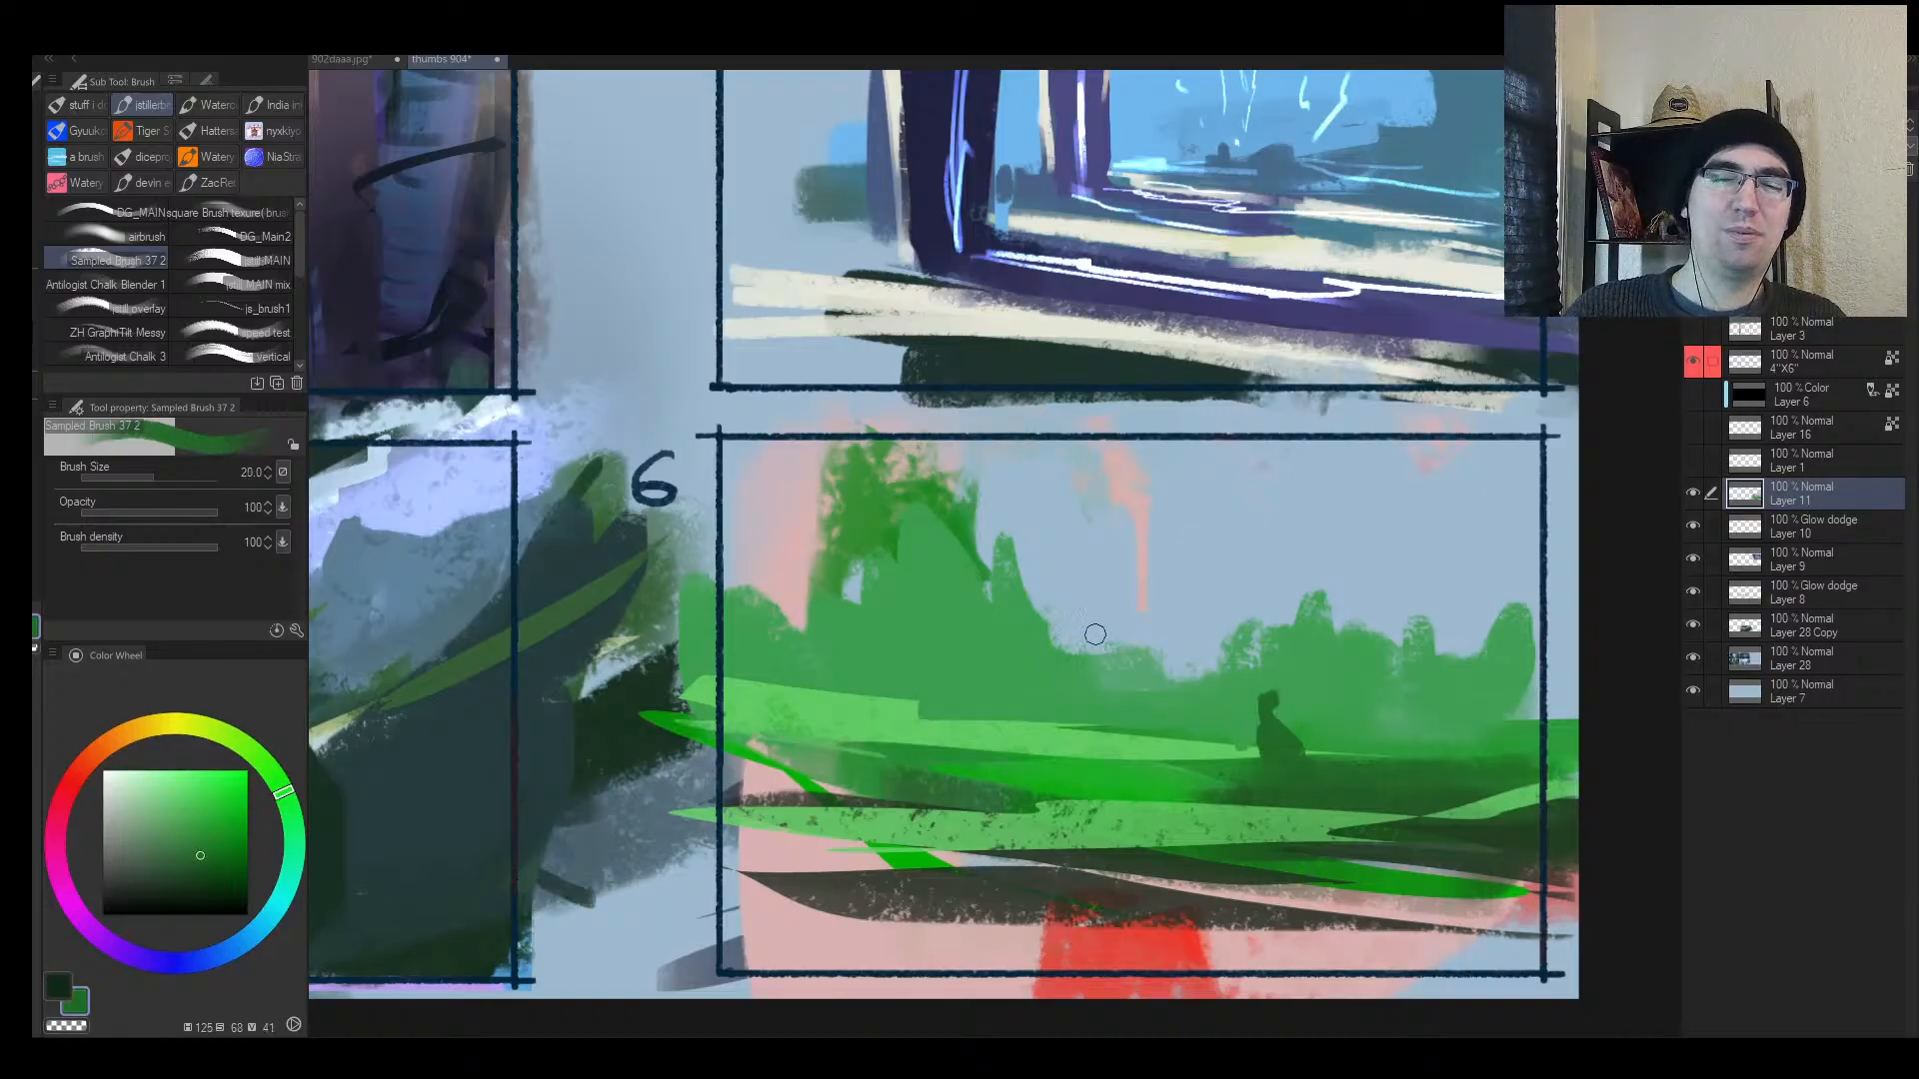
drag(829, 697, 1063, 723)
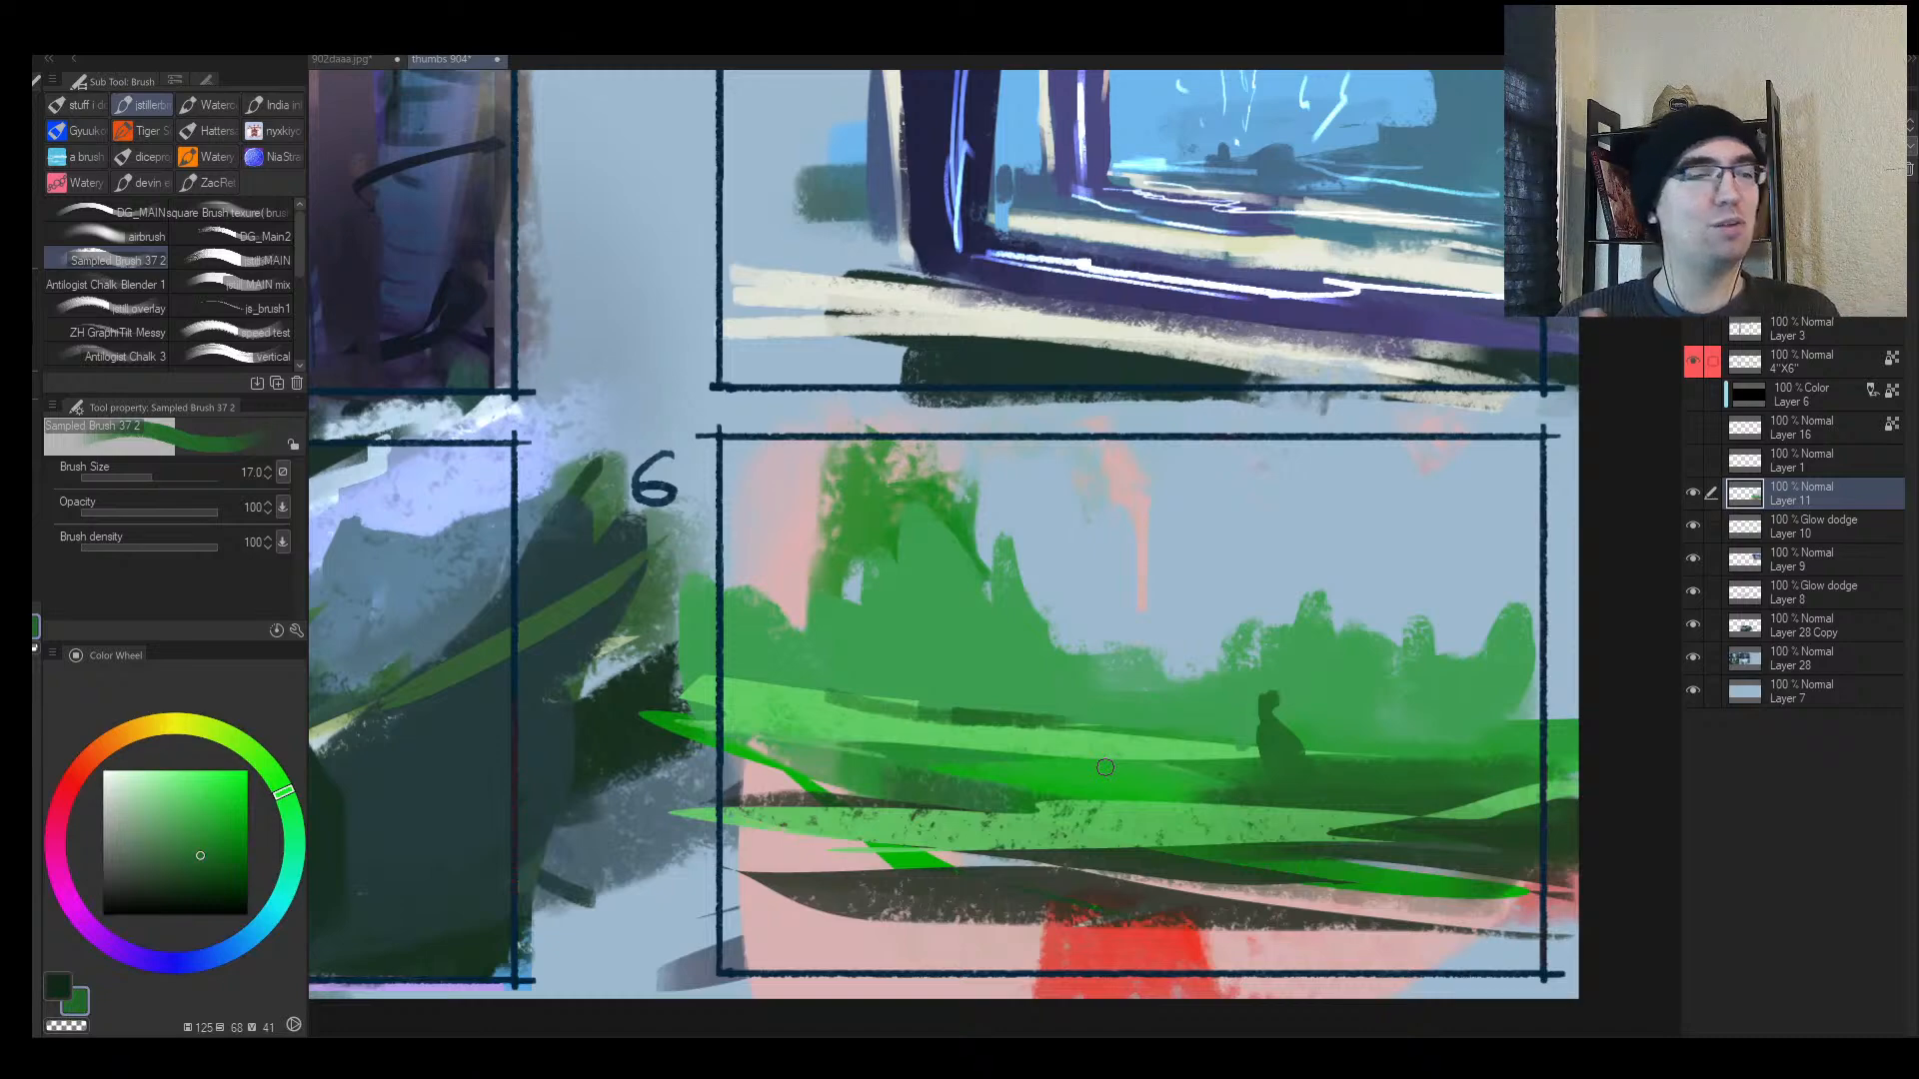
mouse_move(905, 681)
mouse_down()
mouse_move(845, 733)
mouse_move(874, 647)
mouse_move(917, 750)
mouse_move(1065, 767)
mouse_up()
Step: Cover most of frame 6 in pale sky blue with a large brush, extending into the gap beside frame 5
alt+click(724, 640)
key(])
key(])
key(])
key(])
key(])
key(])
key(])
key(])
key(])
key(])
key(])
key(])
key(])
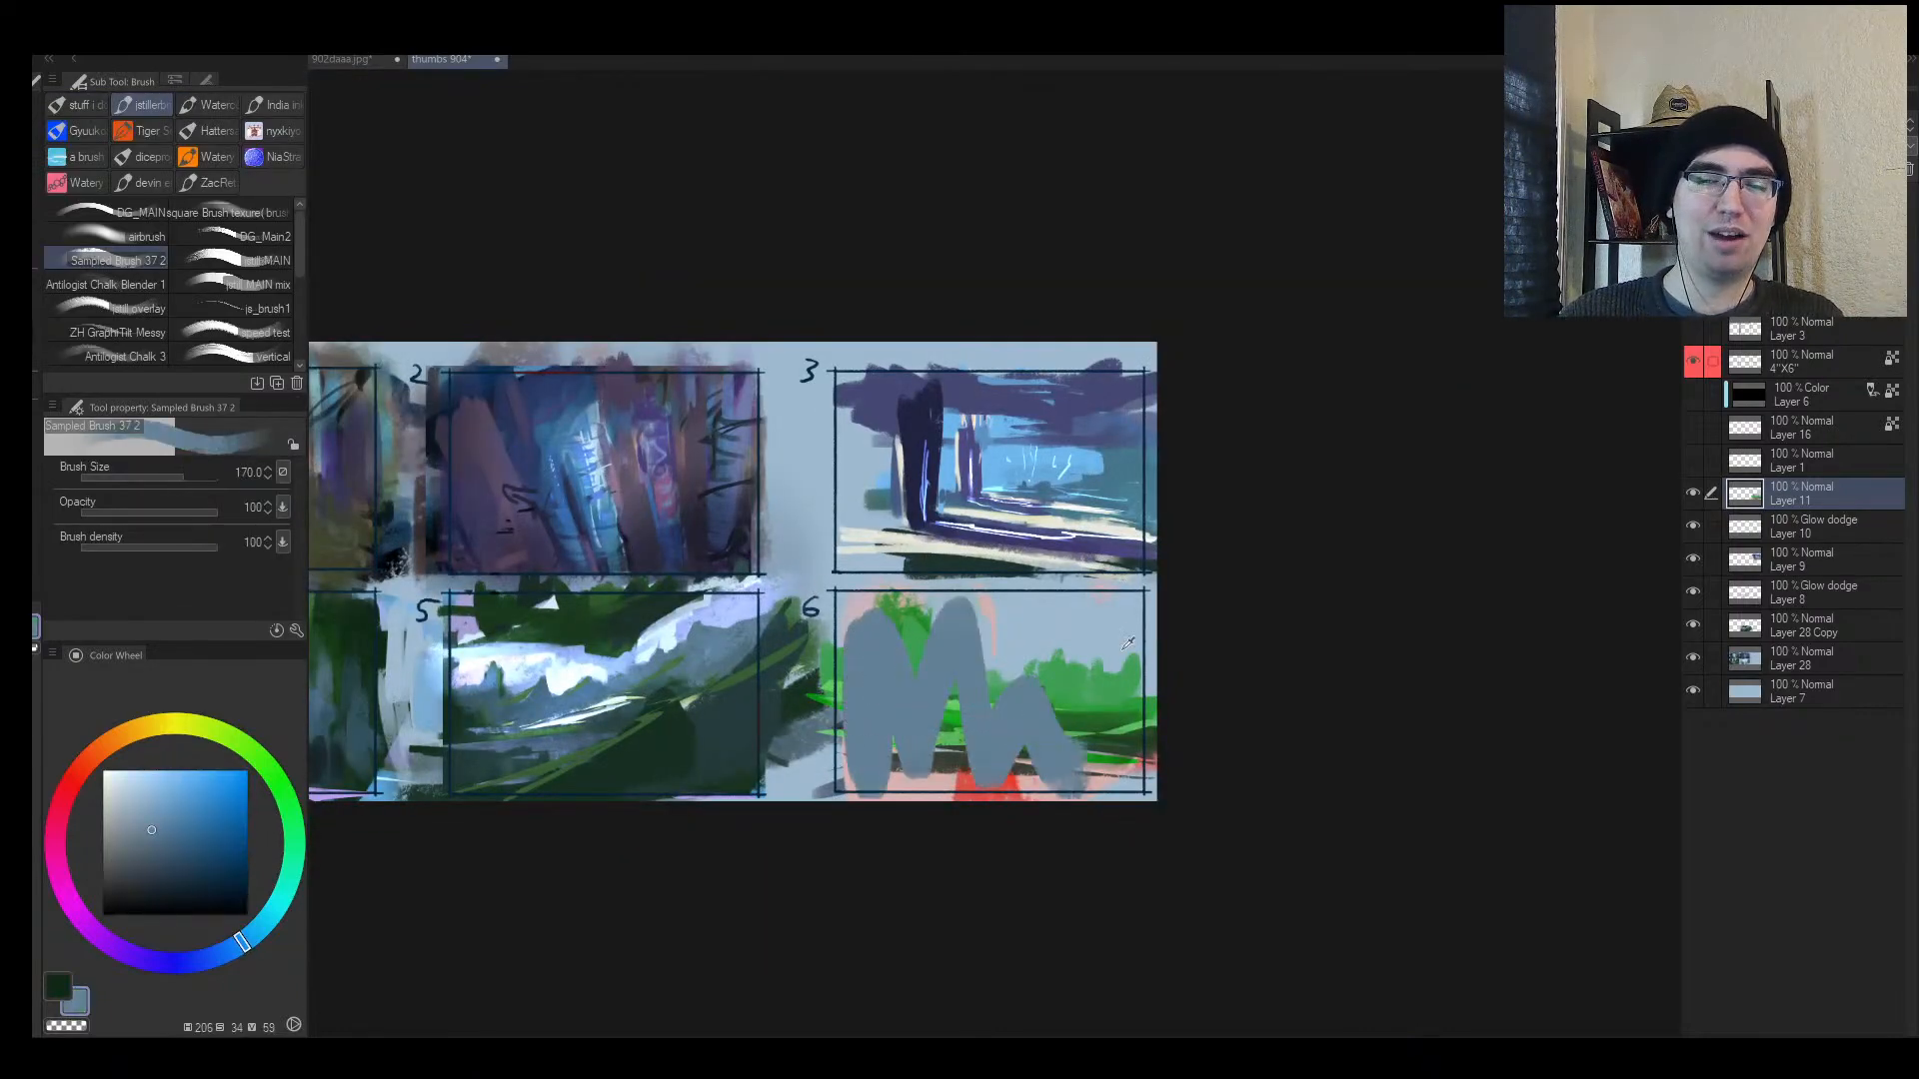
alt+click(1118, 638)
mouse_move(1123, 663)
mouse_down()
mouse_move(1062, 793)
mouse_move(963, 685)
mouse_move(857, 643)
mouse_move(843, 786)
mouse_move(814, 736)
mouse_move(804, 592)
mouse_up()
mouse_move(684, 616)
mouse_down()
mouse_move(564, 629)
mouse_move(688, 570)
mouse_up()
drag(924, 609, 862, 738)
Step: Touch up frame 5's ridge with blue-grey and a pale blue stroke along its top
drag(1061, 670, 1045, 621)
key(h)
drag(1221, 622, 1016, 633)
alt+click(726, 608)
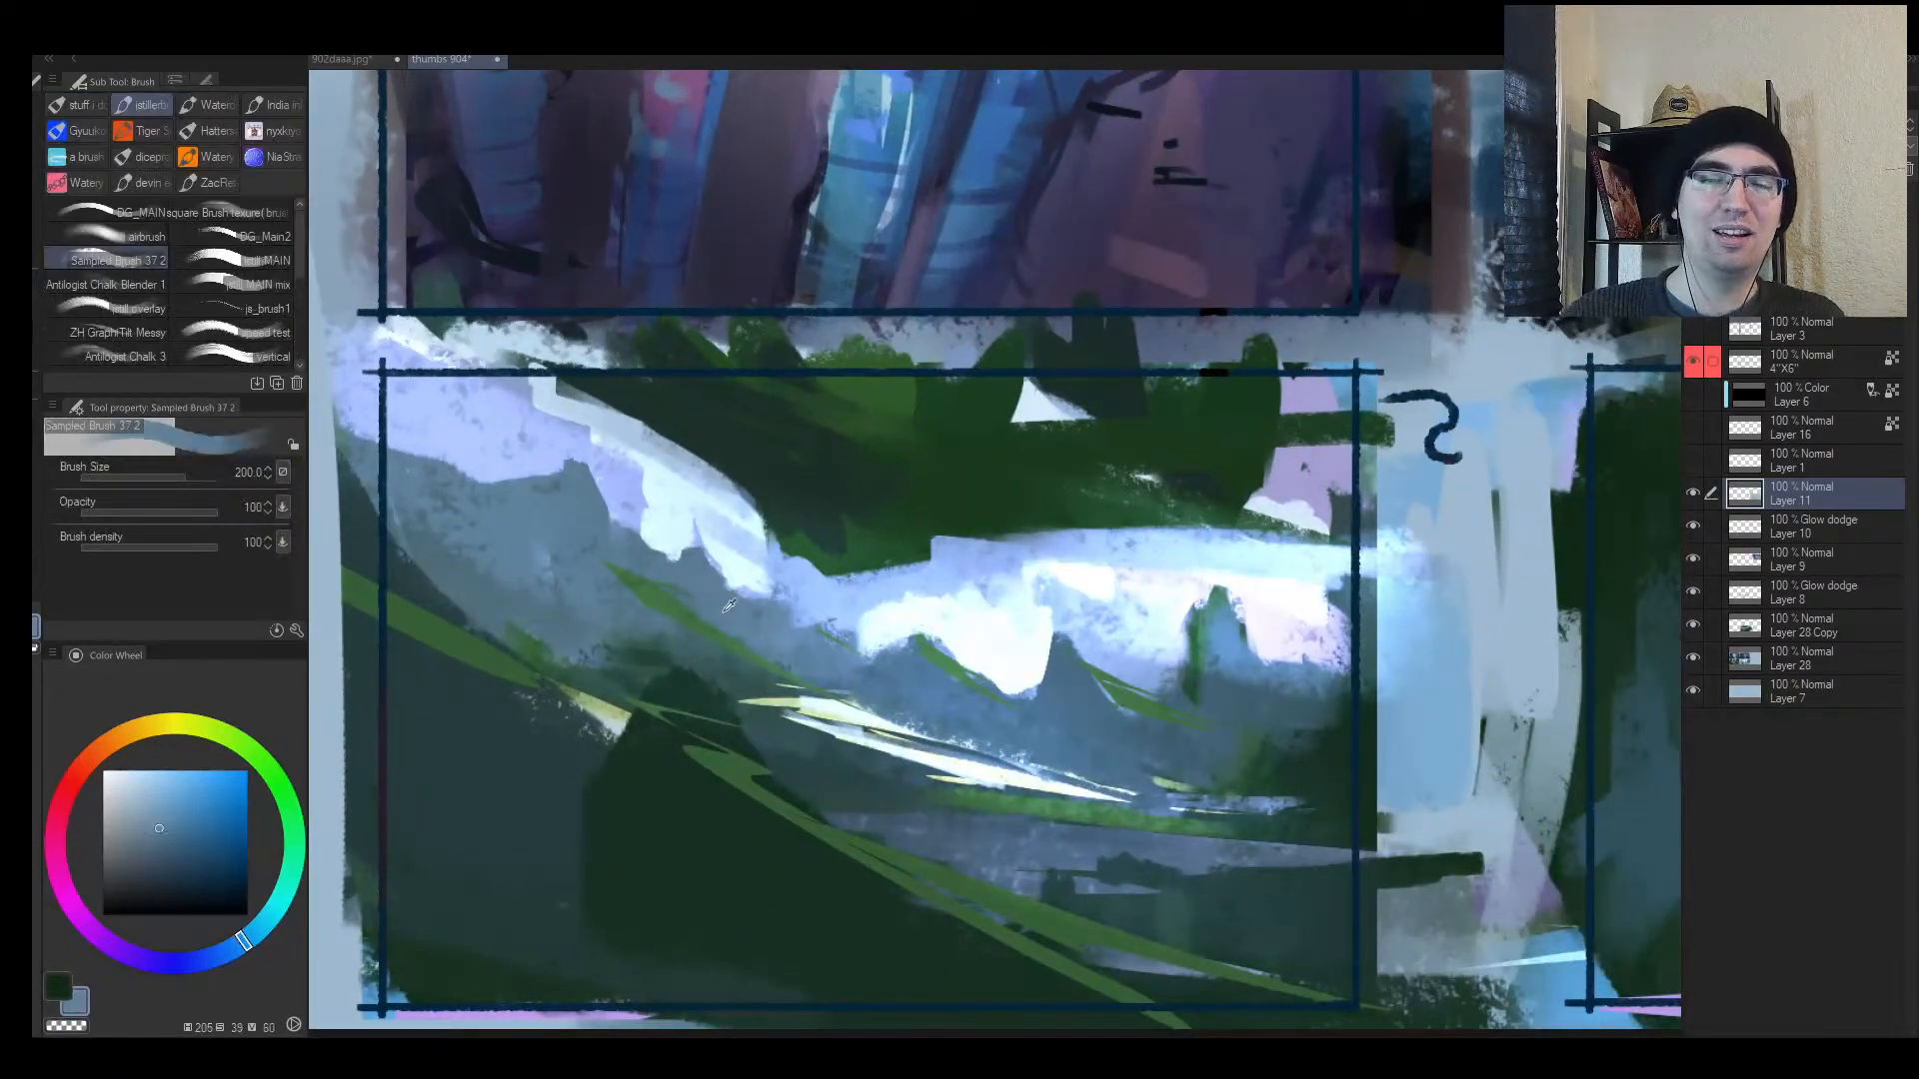
key(bracketleft)
key(bracketleft)
key(bracketleft)
key(bracketleft)
key(bracketleft)
key(bracketleft)
key(bracketleft)
key(bracketleft)
mouse_move(771, 576)
mouse_down()
mouse_move(756, 593)
mouse_move(776, 594)
mouse_up()
key(alt+space)
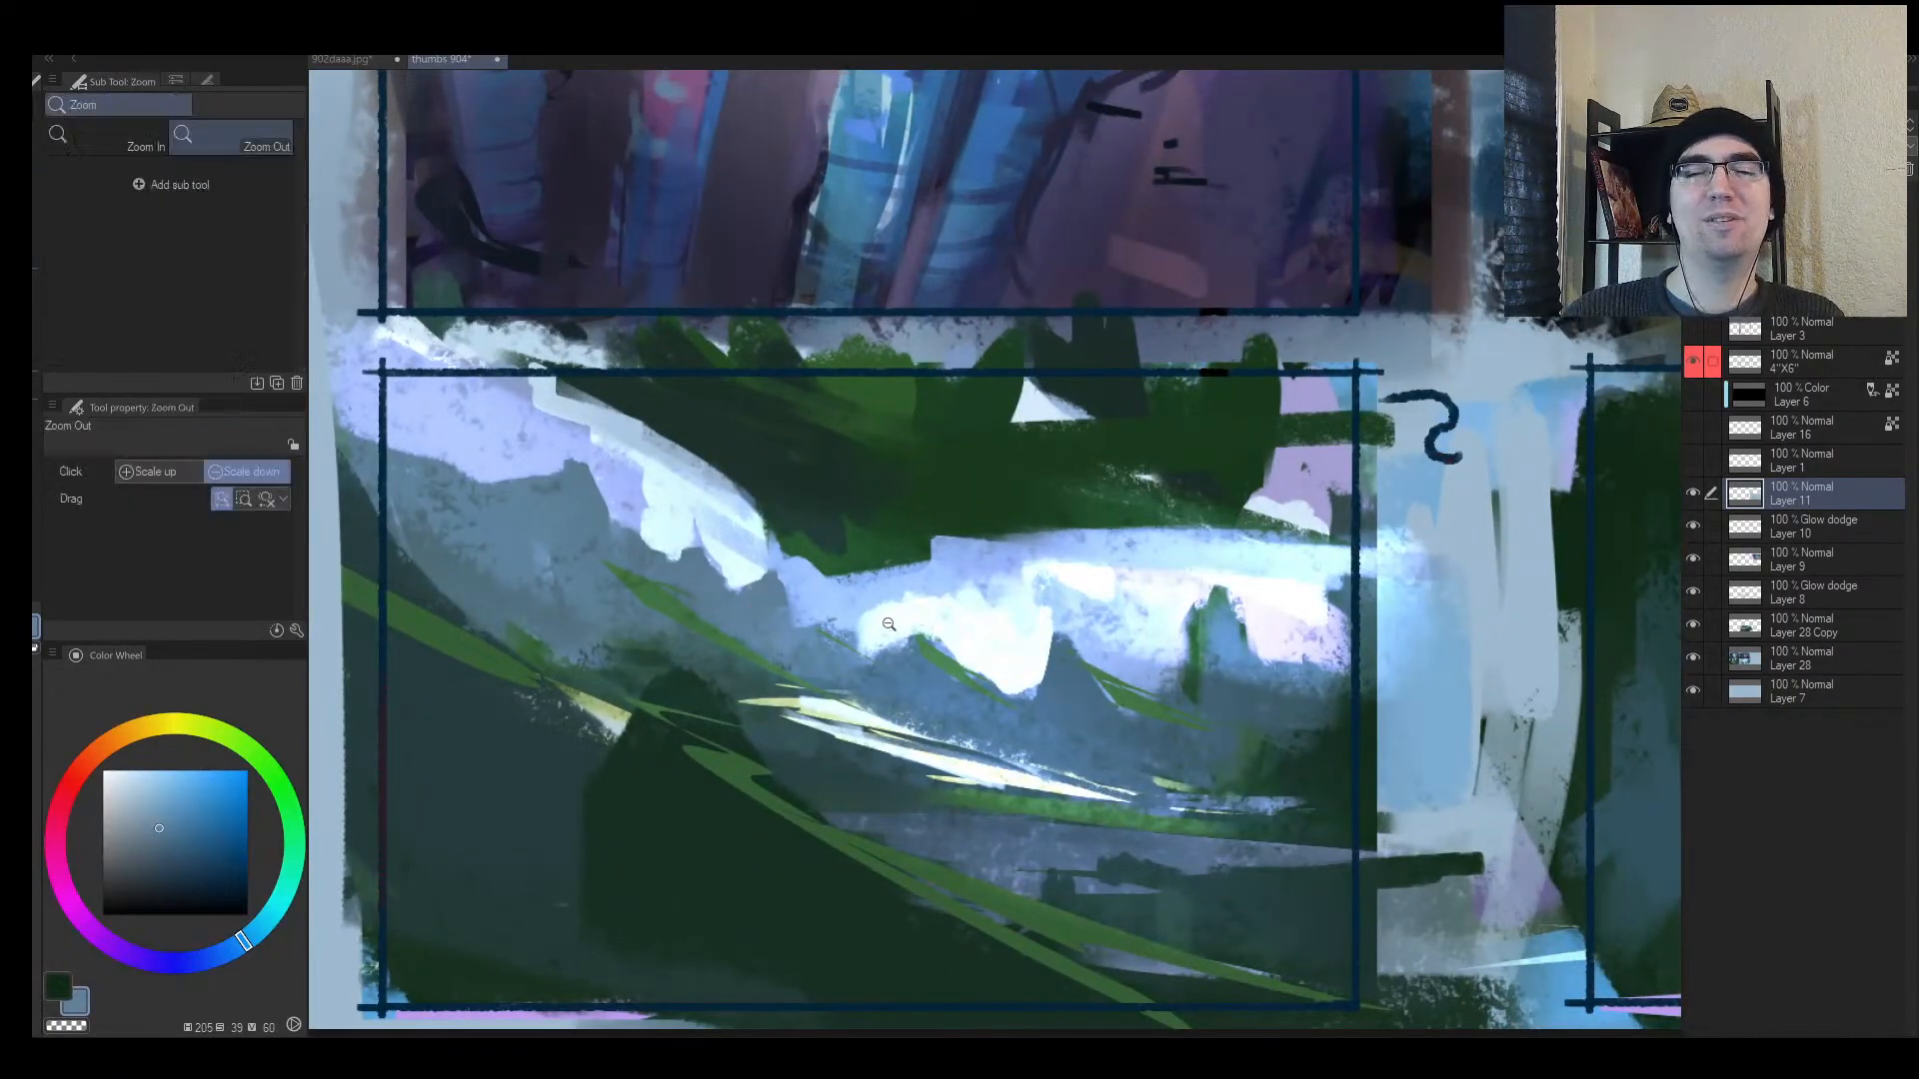
drag(904, 652, 1129, 630)
alt+click(992, 546)
key(bracketright)
key(bracketright)
drag(944, 550, 1024, 544)
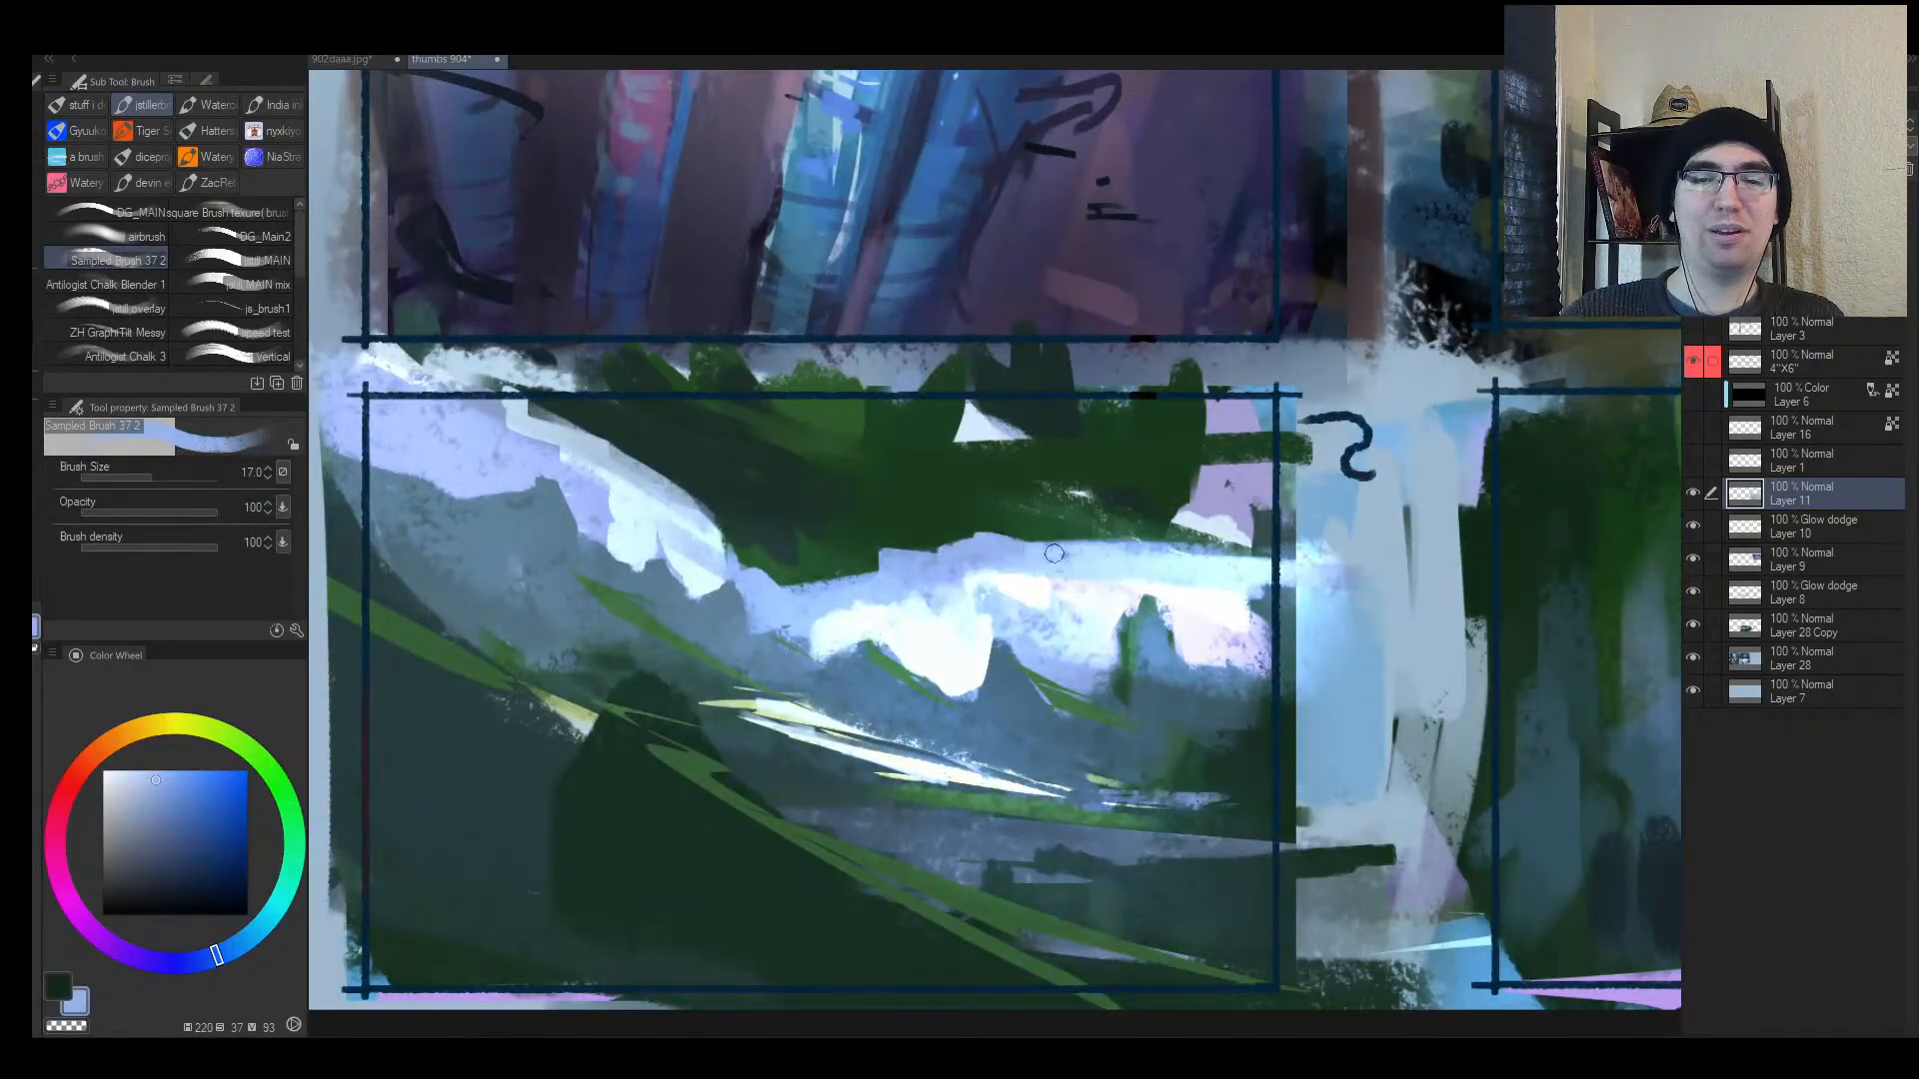
key(alt+space)
mouse_move(1145, 560)
mouse_down()
mouse_move(1040, 539)
mouse_move(1057, 540)
mouse_up()
Step: Paint dark green over the small white triangle and along the left ridge edge at brush size 17
alt+click(1039, 499)
mouse_move(1004, 481)
mouse_down()
mouse_move(1045, 462)
mouse_move(1019, 446)
mouse_up()
key(alt+space)
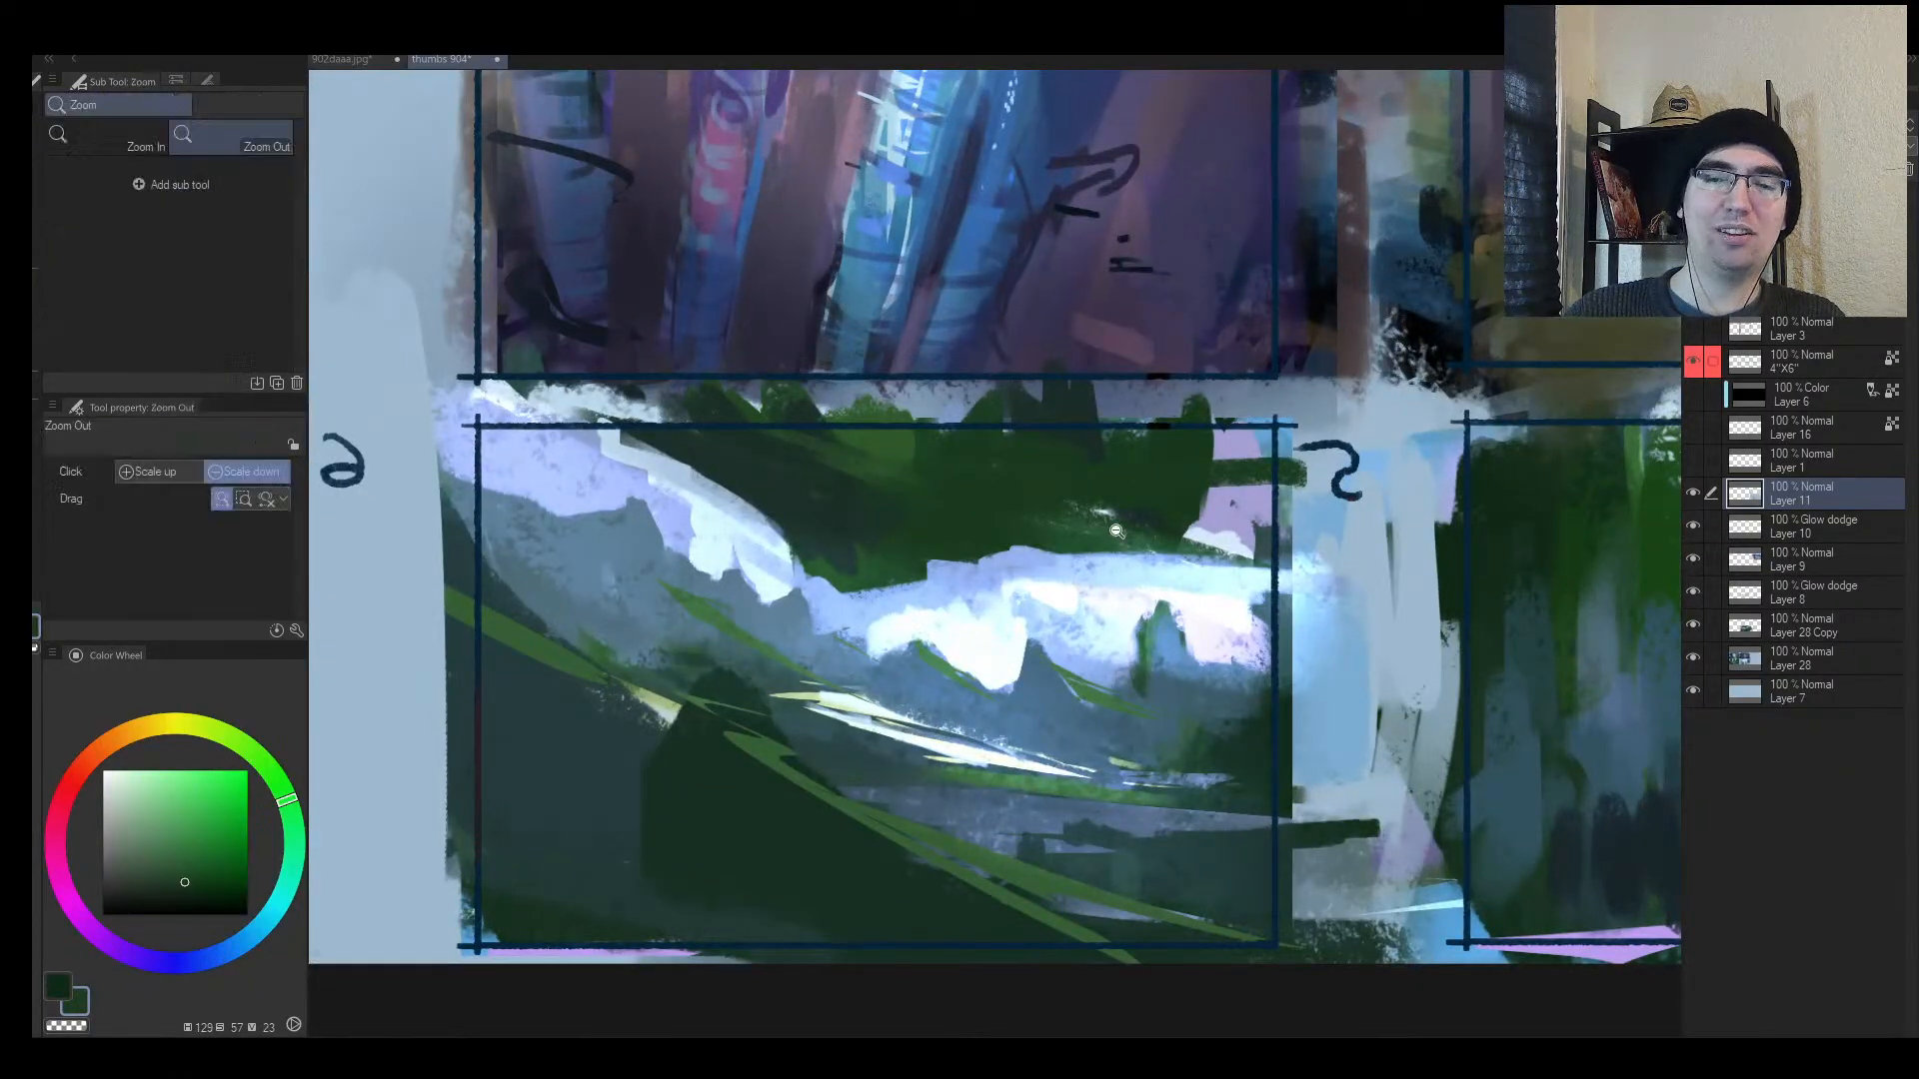
mouse_move(1094, 519)
mouse_down()
mouse_move(1199, 528)
mouse_move(1196, 554)
mouse_up()
alt+click(1059, 540)
key(alt+space)
mouse_move(1096, 597)
mouse_down()
mouse_move(908, 605)
mouse_move(999, 590)
mouse_up()
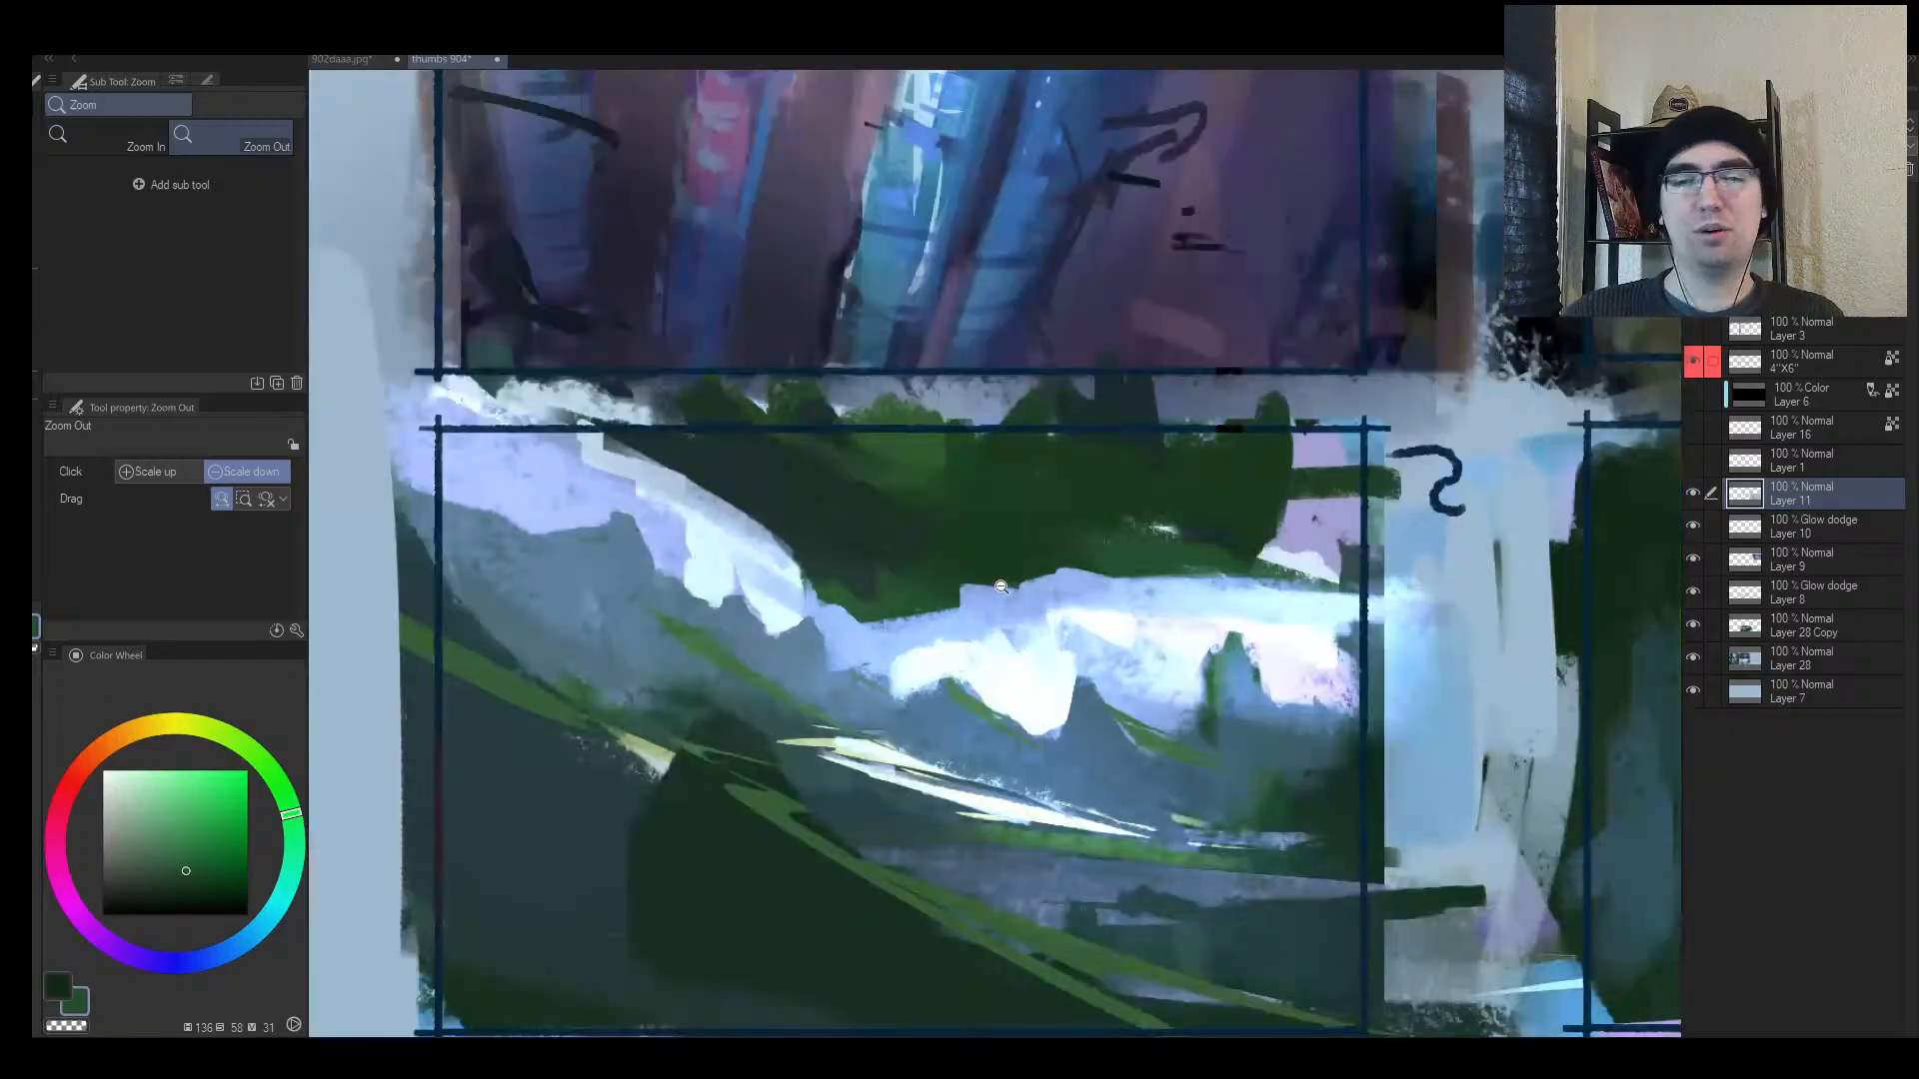
key(bracketleft)
alt+click(809, 526)
drag(689, 480, 745, 524)
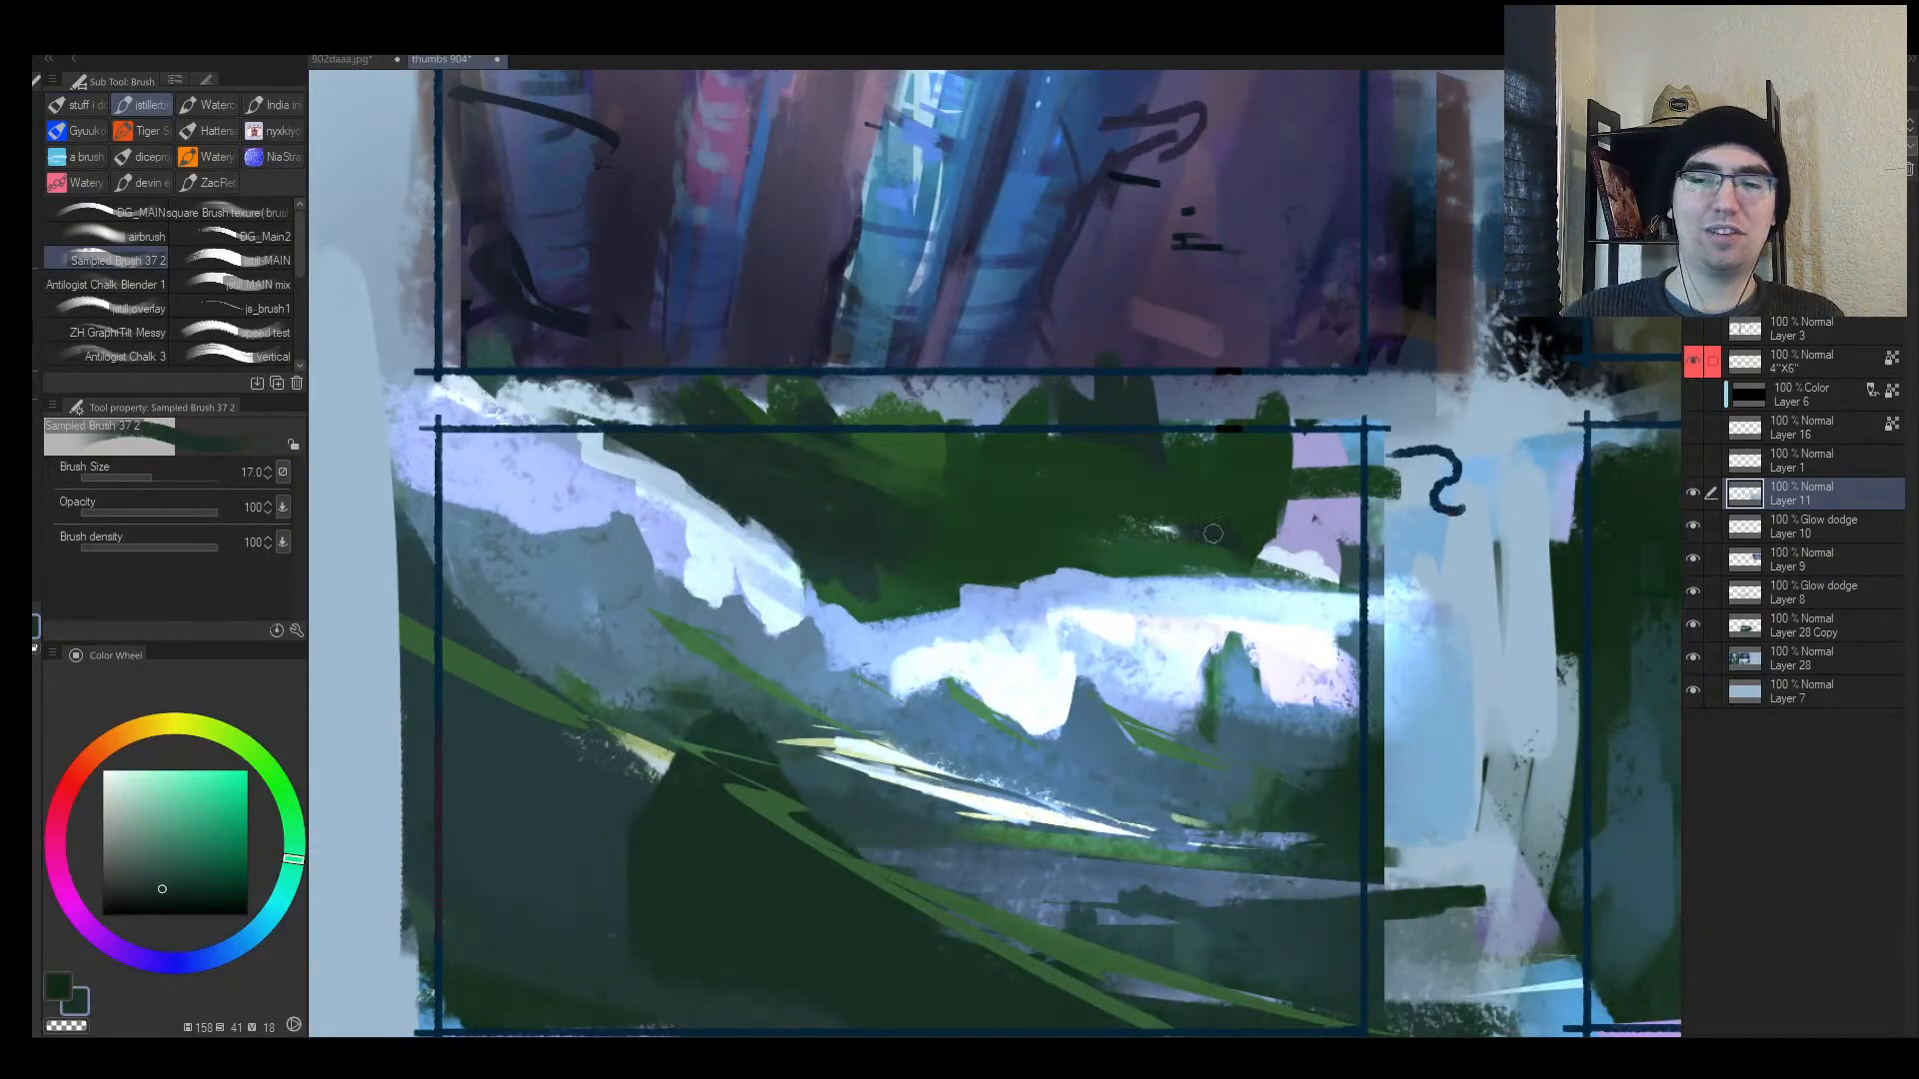
key(alt+space)
drag(1089, 611, 1189, 599)
key(alt+space)
mouse_move(1193, 481)
mouse_down()
mouse_move(1135, 485)
mouse_move(1235, 476)
mouse_move(1324, 528)
mouse_up()
alt+click(1154, 456)
key(alt+space)
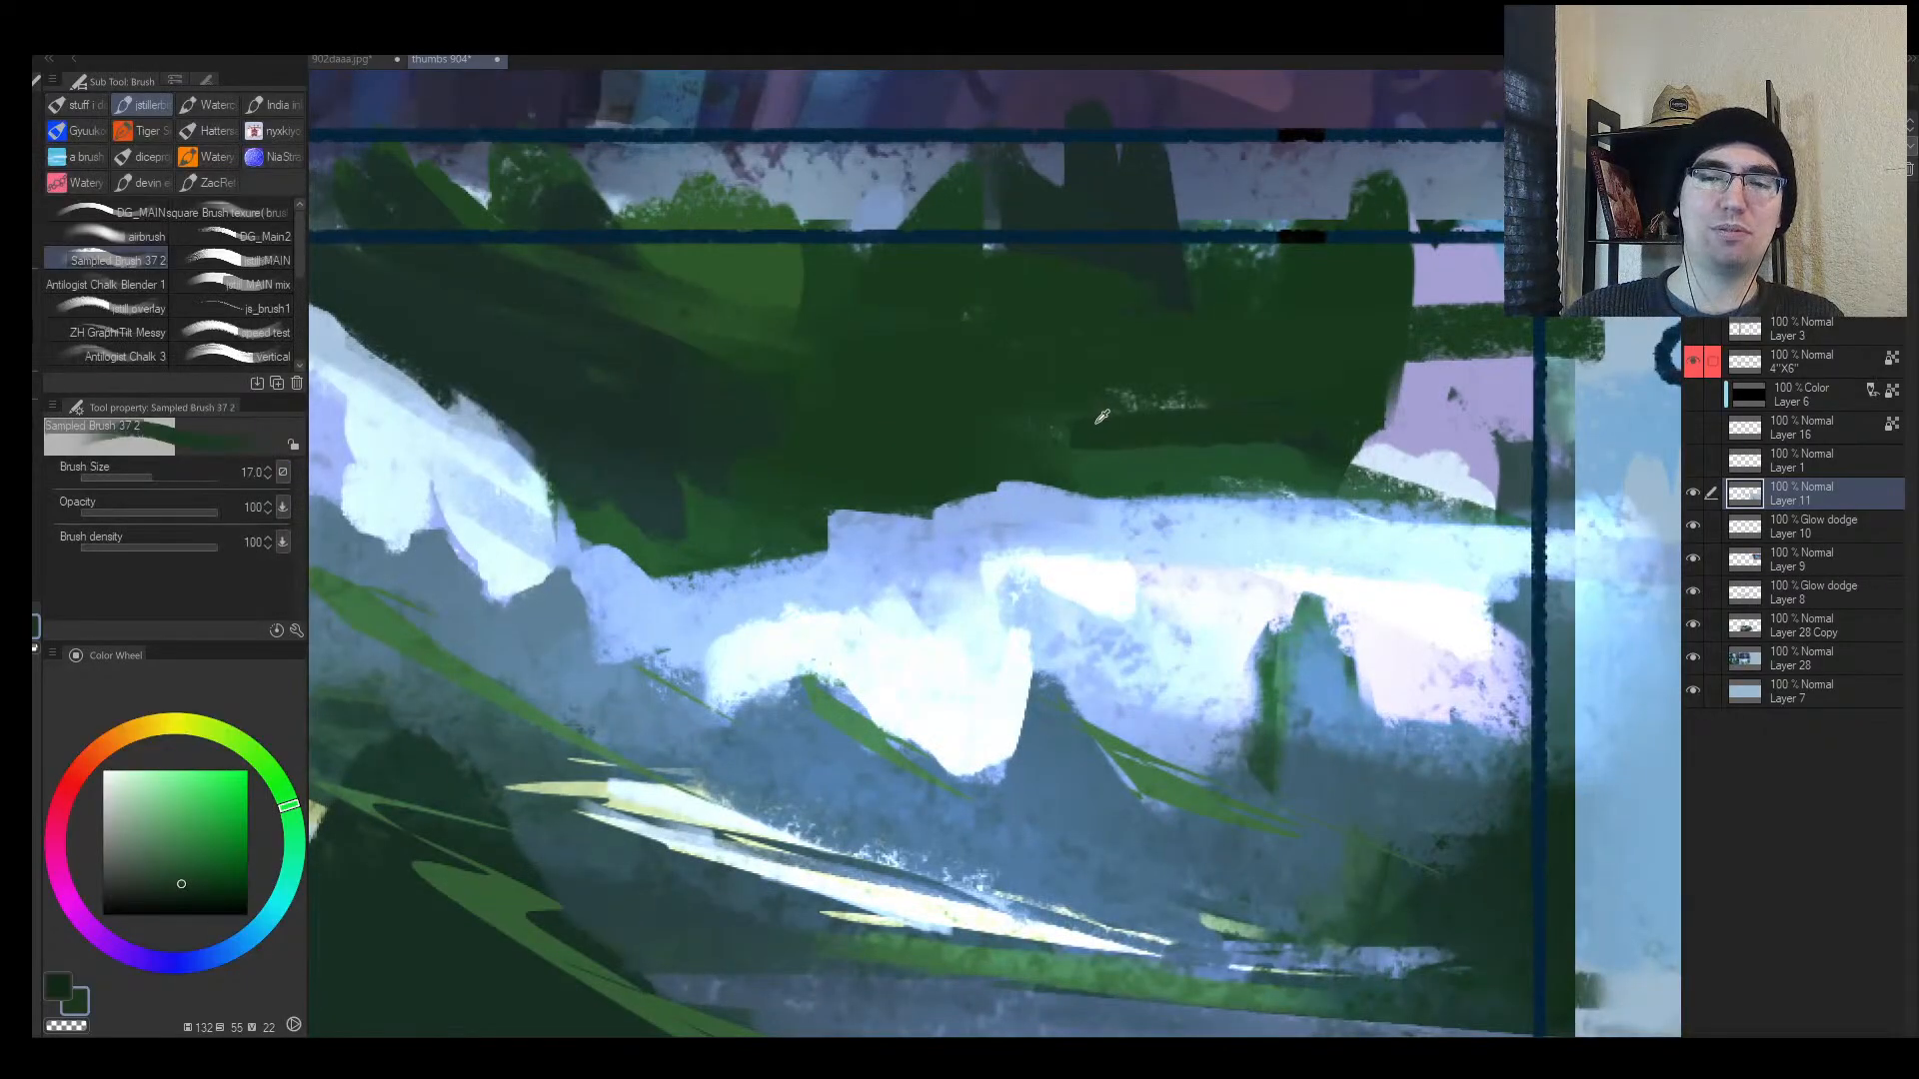
Step: Sample dark green and paint a thin line and the bird's wings over frame 5's highlights
alt+click(1158, 277)
key(bracketleft)
key(bracketleft)
key(bracketleft)
key(bracketleft)
key(bracketleft)
key(bracketleft)
key(bracketleft)
key(bracketleft)
alt+click(1117, 497)
alt+click(1118, 491)
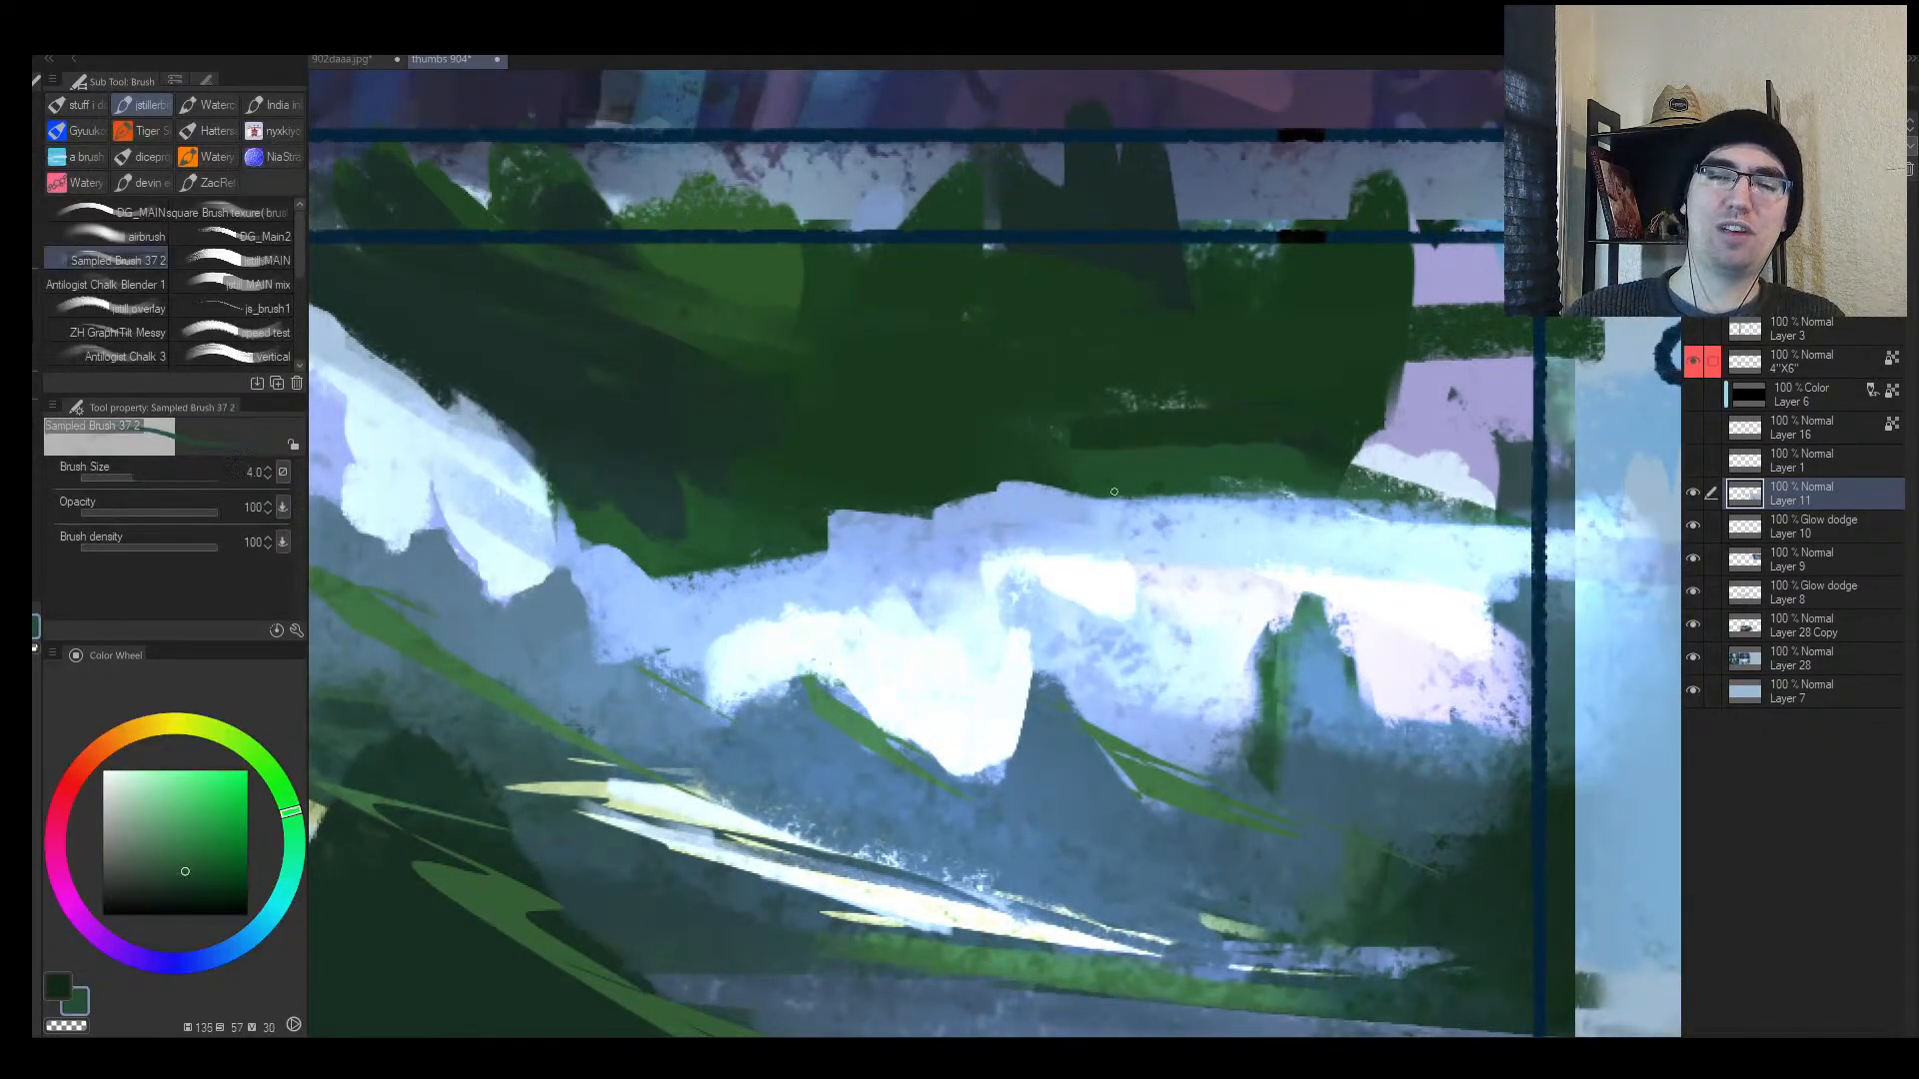
mouse_move(1146, 547)
mouse_down()
mouse_move(993, 571)
mouse_move(1099, 547)
mouse_move(1046, 563)
mouse_move(1066, 547)
mouse_move(985, 584)
mouse_move(1074, 555)
mouse_move(1082, 539)
mouse_move(1047, 516)
mouse_move(1046, 558)
mouse_move(1034, 504)
mouse_move(1076, 543)
mouse_move(1114, 550)
mouse_up()
key(bracketright)
key(bracketright)
key(bracketleft)
mouse_move(1057, 490)
mouse_down()
mouse_move(1066, 546)
mouse_move(1014, 504)
mouse_move(1060, 547)
mouse_up()
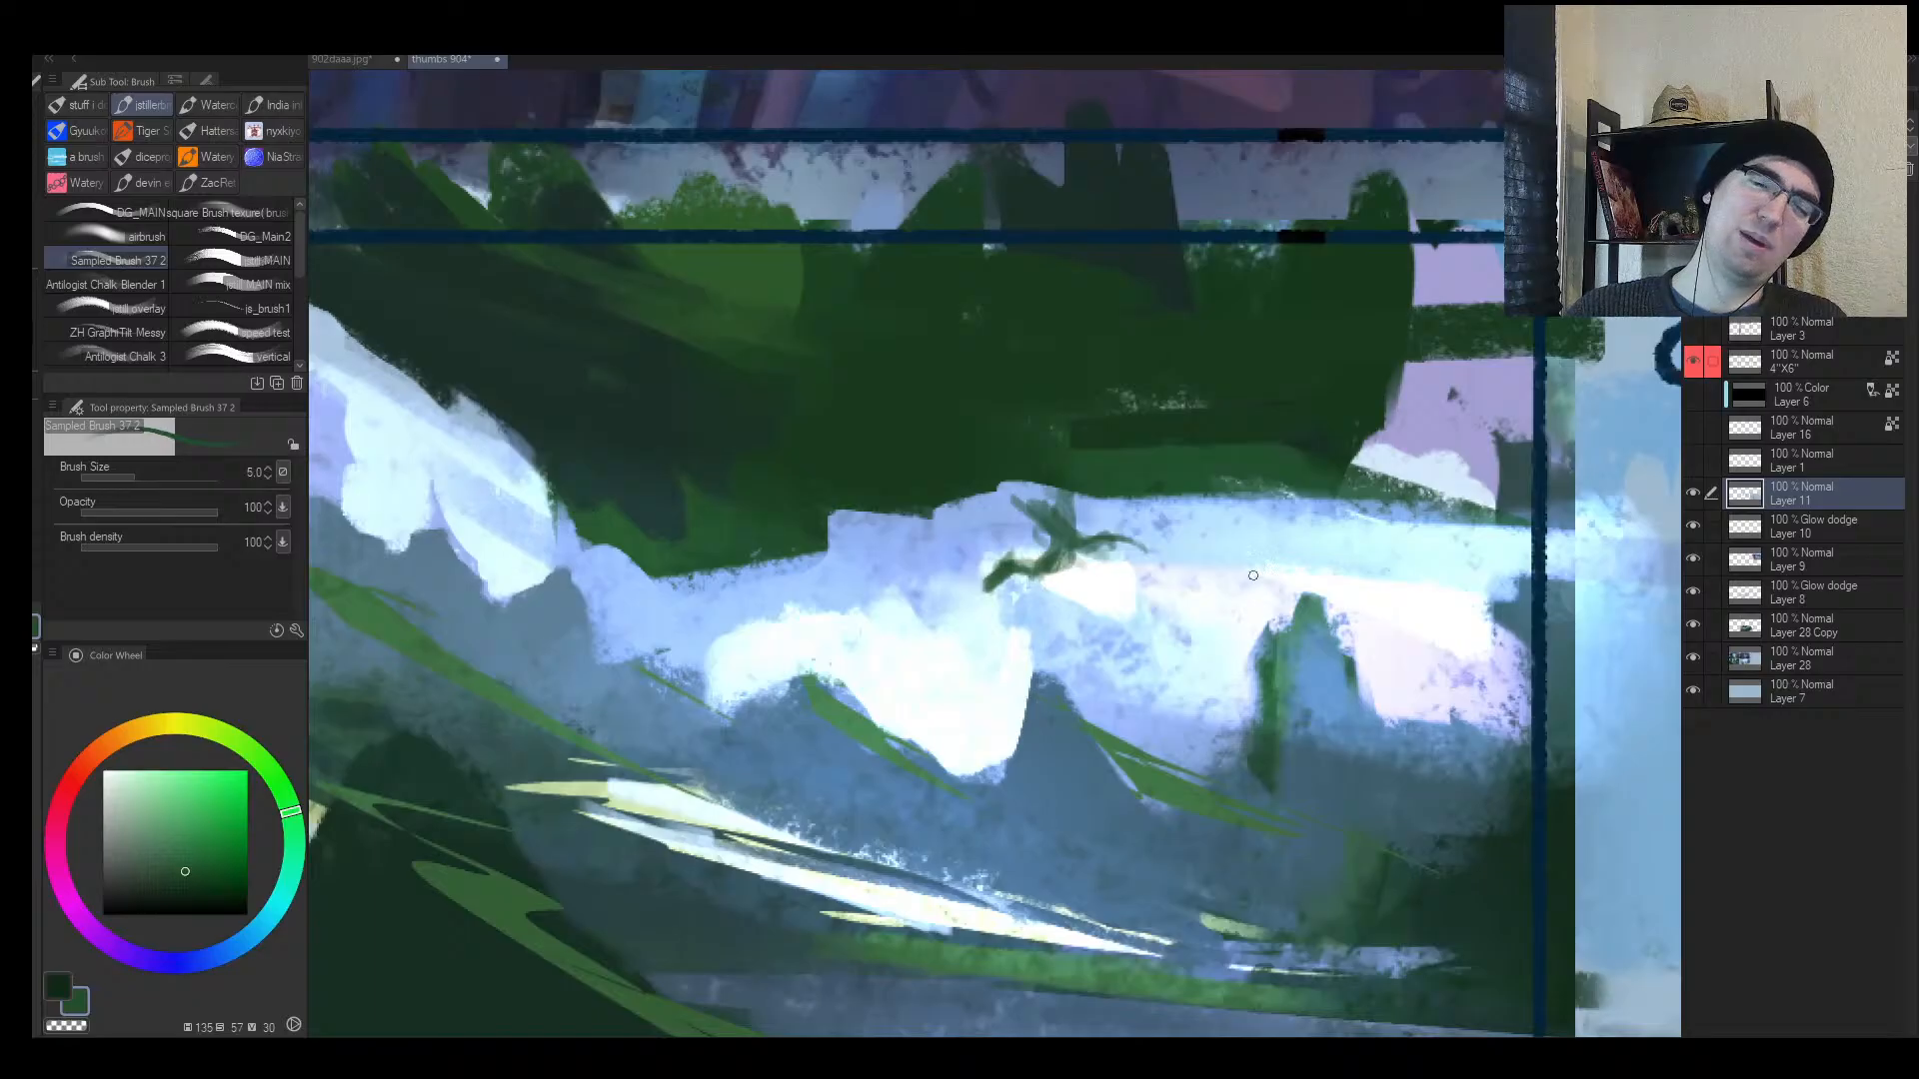
Step: Add small strokes to the bird, then undo the stray green ellipse and squiggle
key(alt+space)
mouse_move(1253, 576)
mouse_down()
mouse_move(1183, 570)
mouse_move(1210, 569)
mouse_move(1179, 592)
mouse_up()
key(alt+space)
key(h)
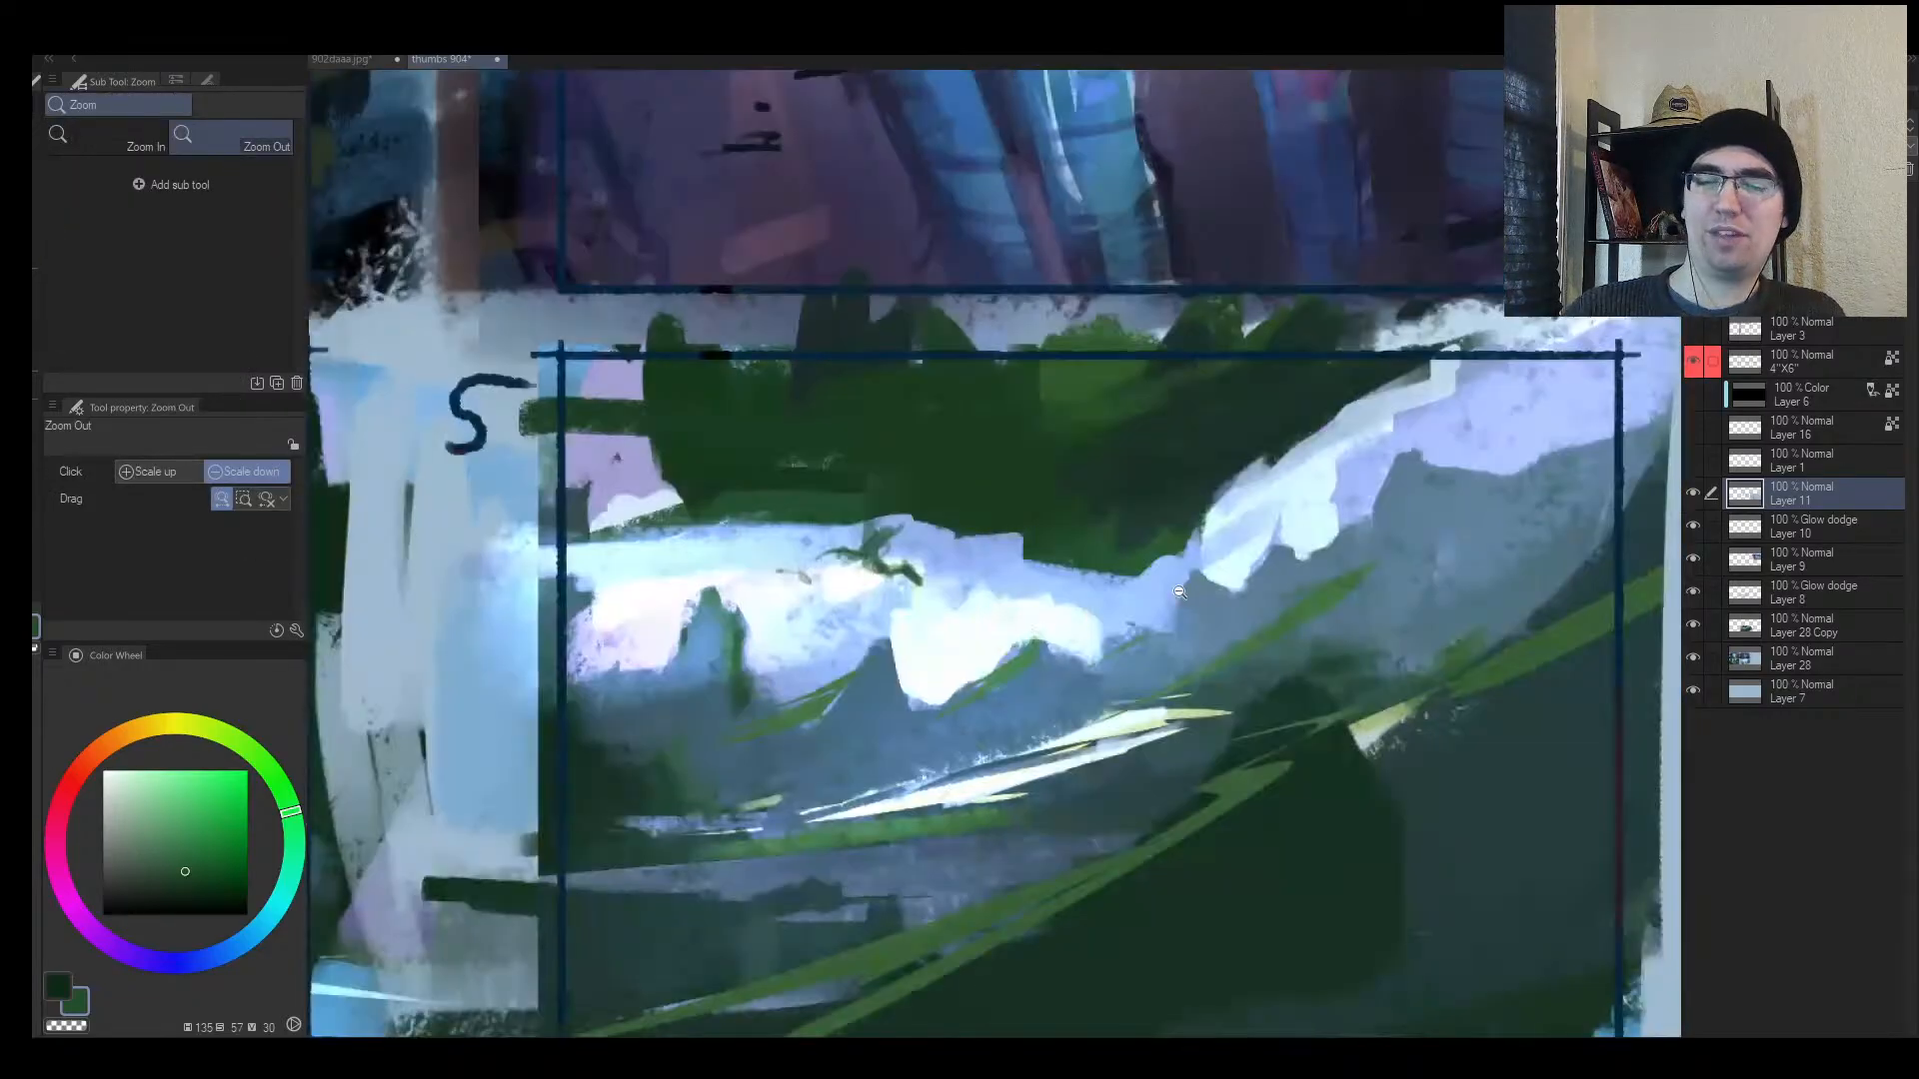
drag(1016, 640, 1041, 641)
drag(740, 572, 800, 594)
mouse_move(1154, 742)
mouse_down()
mouse_move(1031, 861)
mouse_move(960, 792)
mouse_up()
key(ctrl+z)
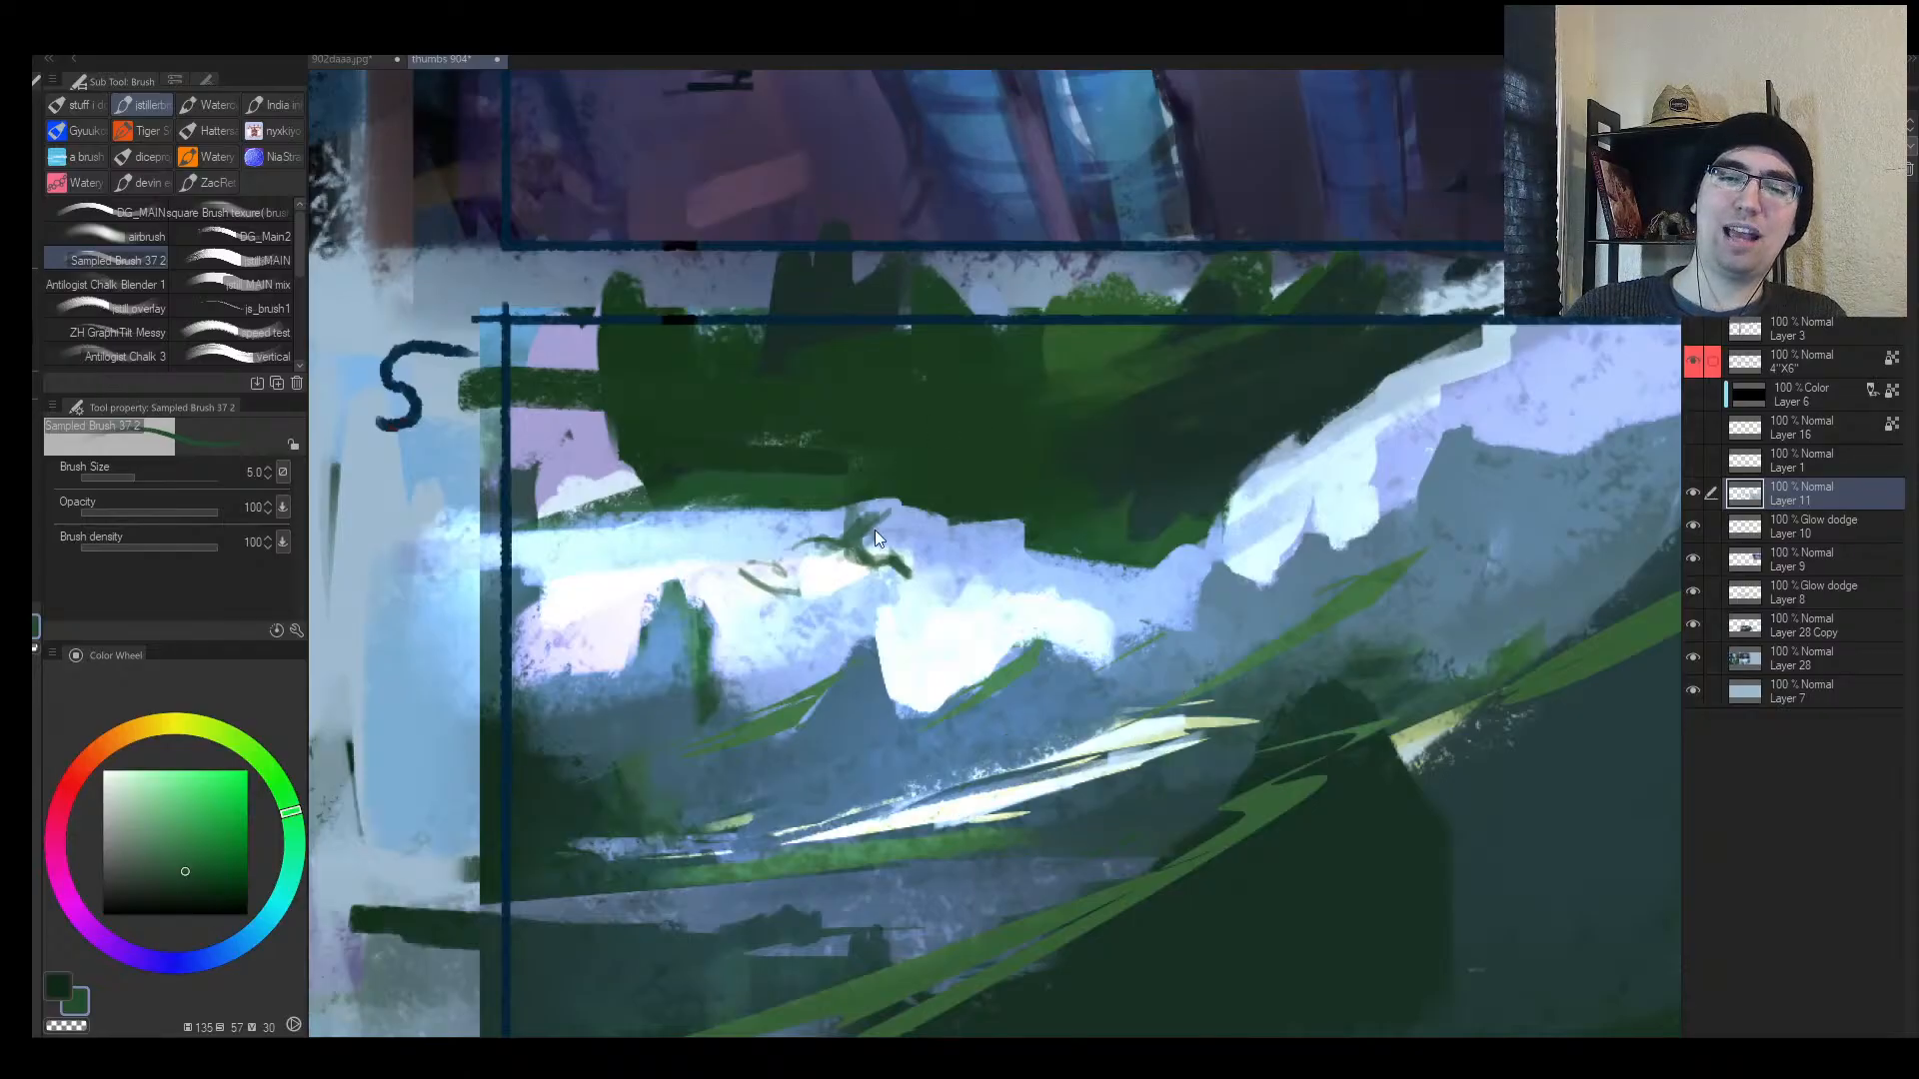
key(ctrl+z)
mouse_move(767, 616)
mouse_down()
mouse_move(721, 629)
mouse_move(784, 655)
mouse_move(701, 645)
mouse_move(858, 703)
mouse_up()
key(])
key(])
key(])
key(])
Step: Sketch long and short looping green curves across frame 6
key(ctrl+z)
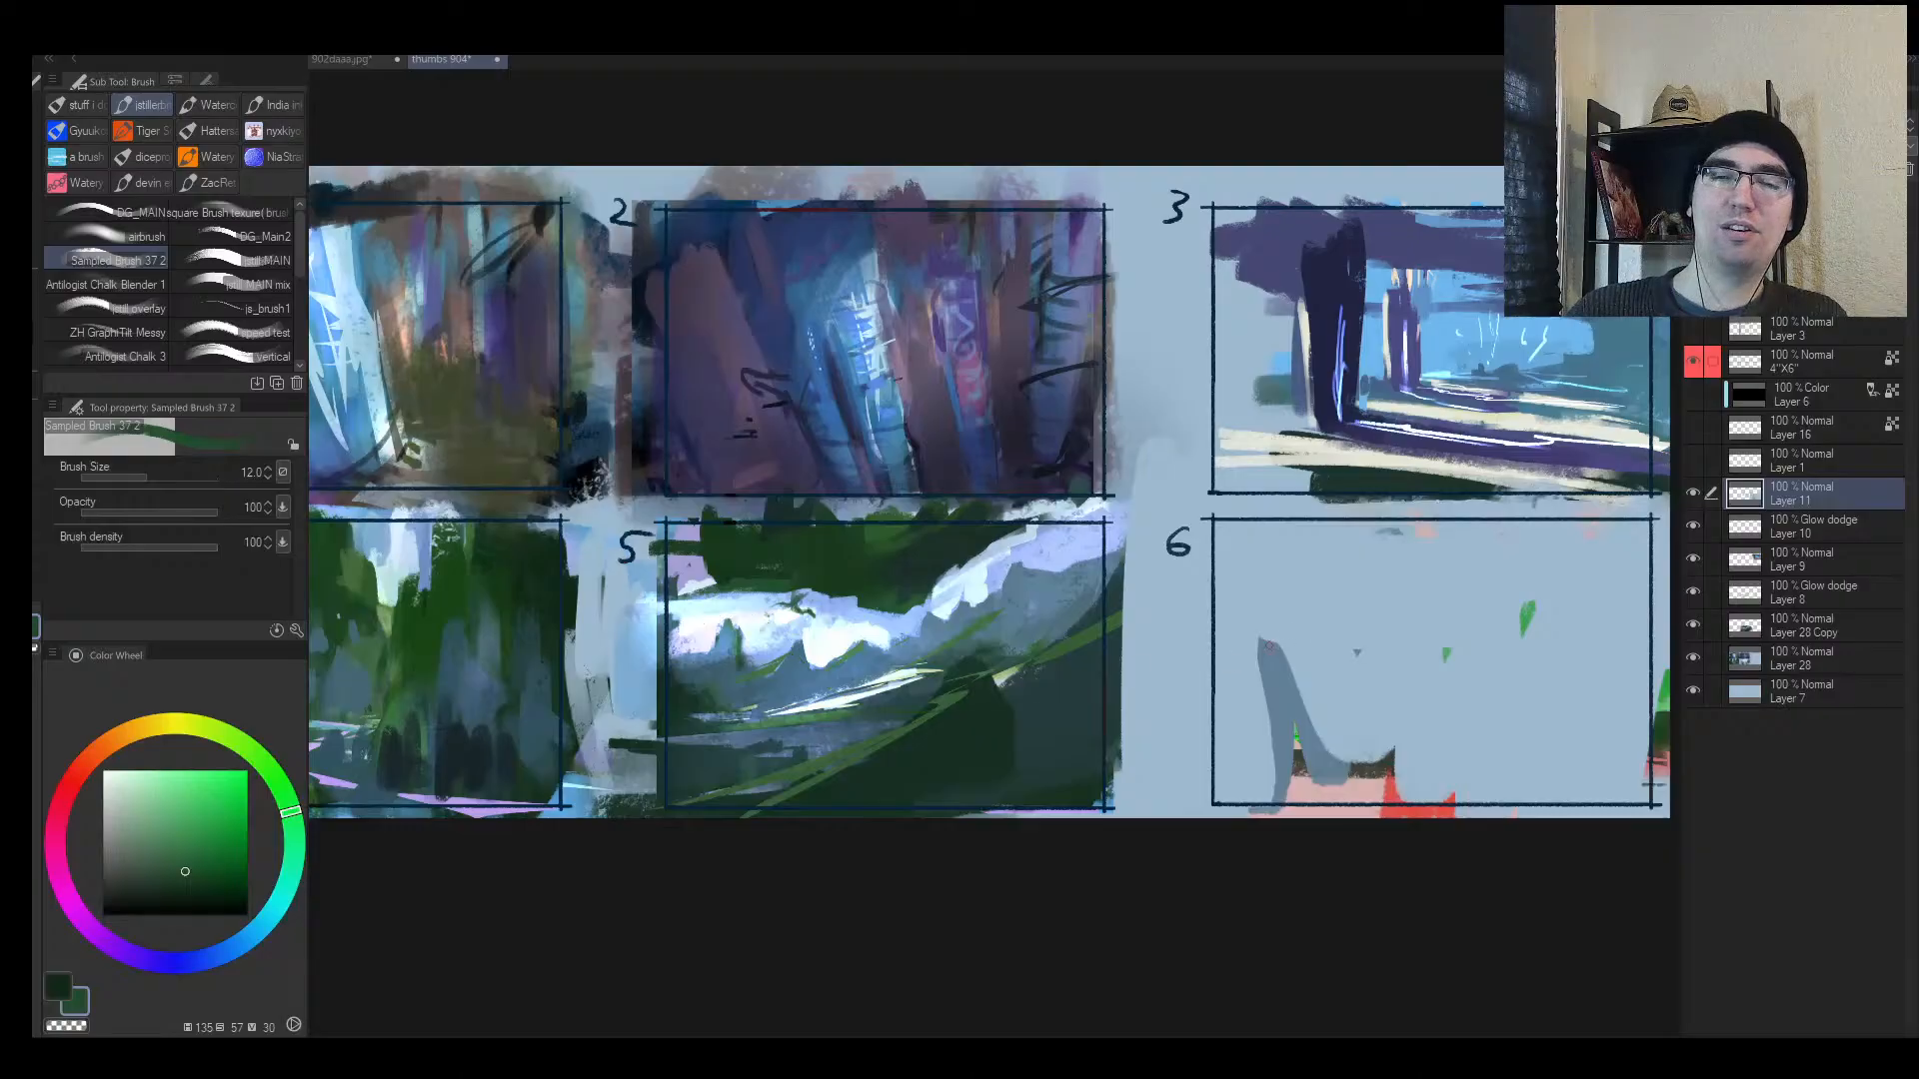
mouse_move(1404, 642)
mouse_down()
mouse_move(888, 613)
mouse_move(1079, 689)
mouse_move(899, 615)
mouse_move(904, 598)
mouse_move(944, 639)
mouse_move(899, 569)
mouse_move(964, 651)
mouse_move(887, 600)
mouse_up()
key([)
key([)
key(])
key(])
key([)
mouse_move(856, 617)
mouse_down()
mouse_move(782, 587)
mouse_move(705, 712)
mouse_up()
drag(655, 664, 774, 711)
mouse_move(676, 735)
mouse_down()
mouse_move(627, 661)
mouse_move(1122, 584)
mouse_move(1121, 615)
mouse_up()
Step: Add dark green detail to the small figure in frame 5
key(alt+space)
mouse_move(984, 605)
mouse_down()
mouse_move(852, 580)
mouse_move(759, 605)
mouse_up()
mouse_move(625, 621)
mouse_down()
mouse_move(687, 578)
mouse_move(762, 465)
mouse_up()
mouse_move(883, 547)
mouse_down()
mouse_move(924, 529)
mouse_move(949, 559)
mouse_move(923, 580)
mouse_up()
mouse_move(981, 522)
mouse_down()
mouse_move(956, 540)
mouse_move(963, 570)
mouse_up()
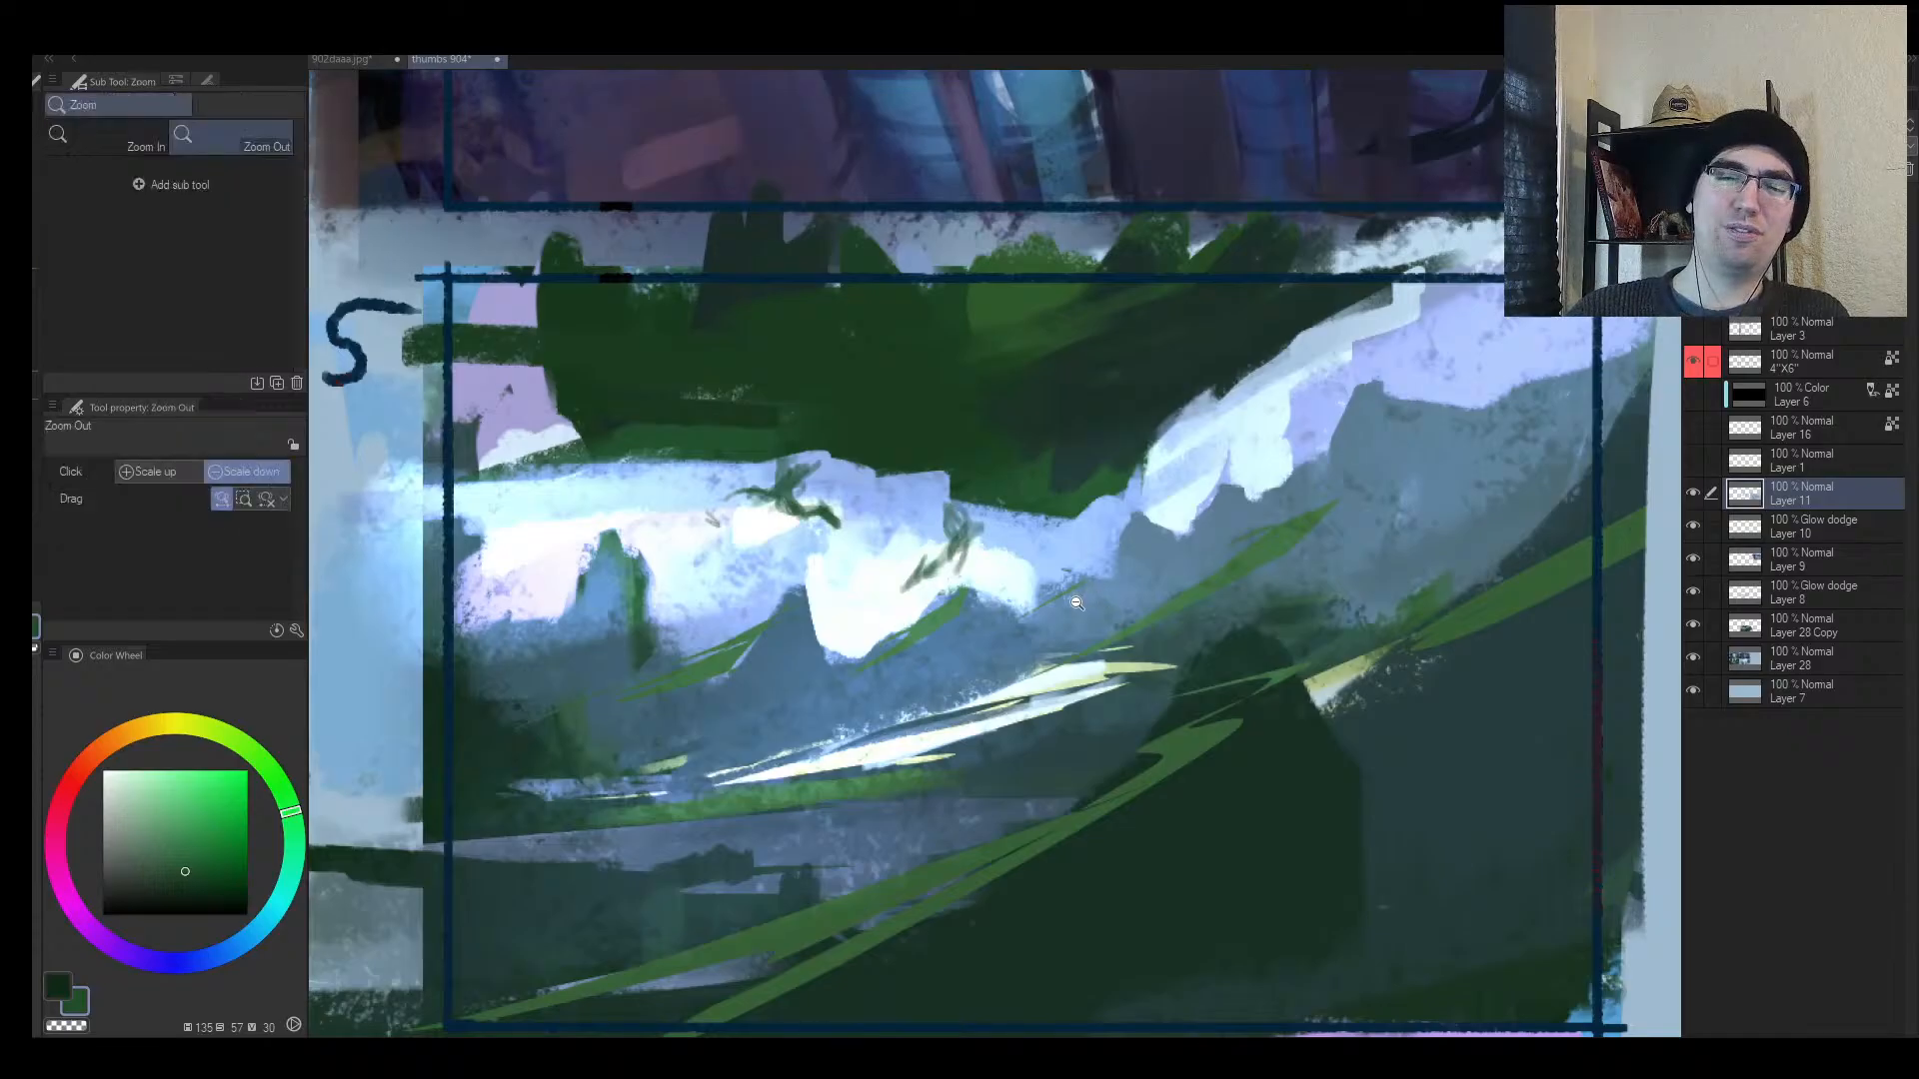
Step: At brush size 20, paint light cyan at frame 5's upper right, then dark green over it
key(h)
mouse_move(1069, 600)
mouse_down()
mouse_move(1041, 644)
mouse_move(1129, 638)
mouse_move(1034, 663)
mouse_move(1095, 587)
mouse_up()
key(])
key(alt+space)
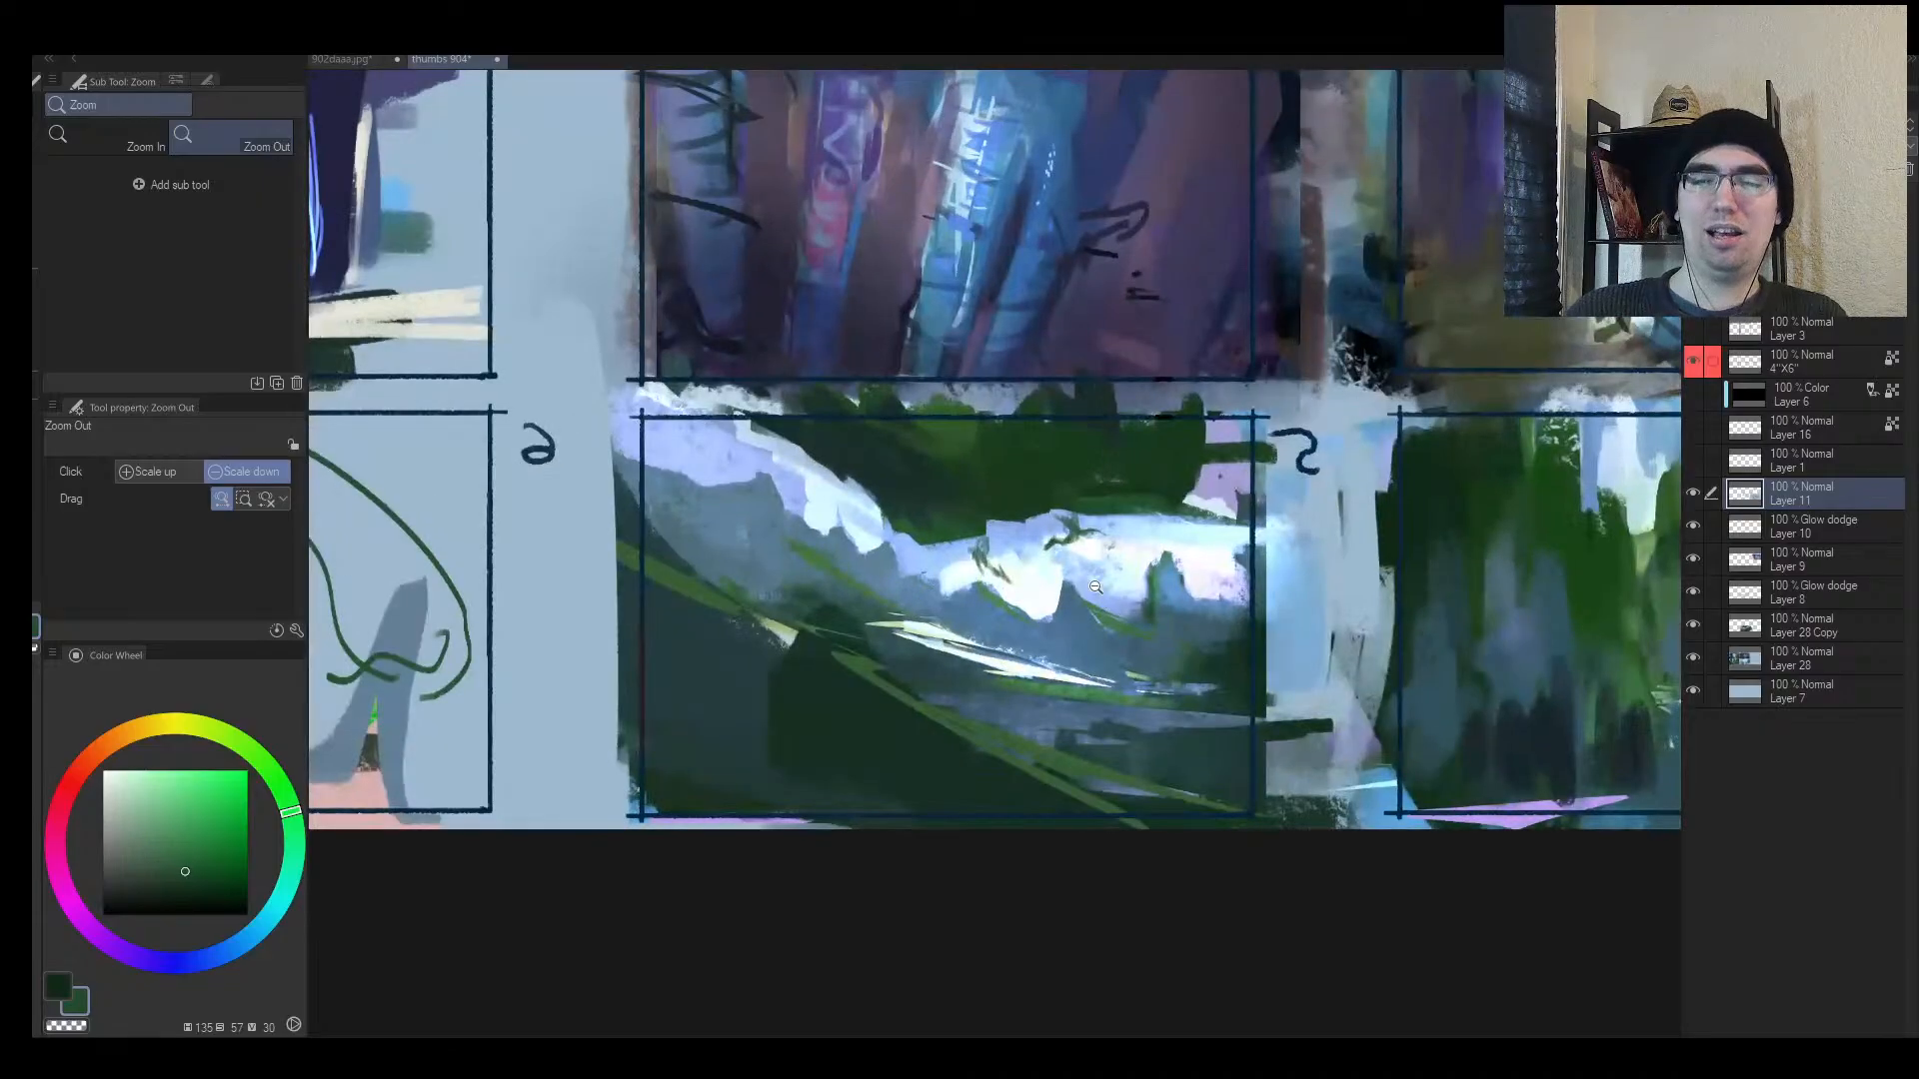
key(])
key(])
key(])
key(])
key(])
key(])
alt+click(1171, 527)
drag(1155, 529, 1263, 512)
mouse_move(1149, 518)
mouse_down()
mouse_move(1256, 480)
mouse_move(1274, 440)
mouse_up()
alt+click(1250, 479)
drag(1164, 459, 1236, 409)
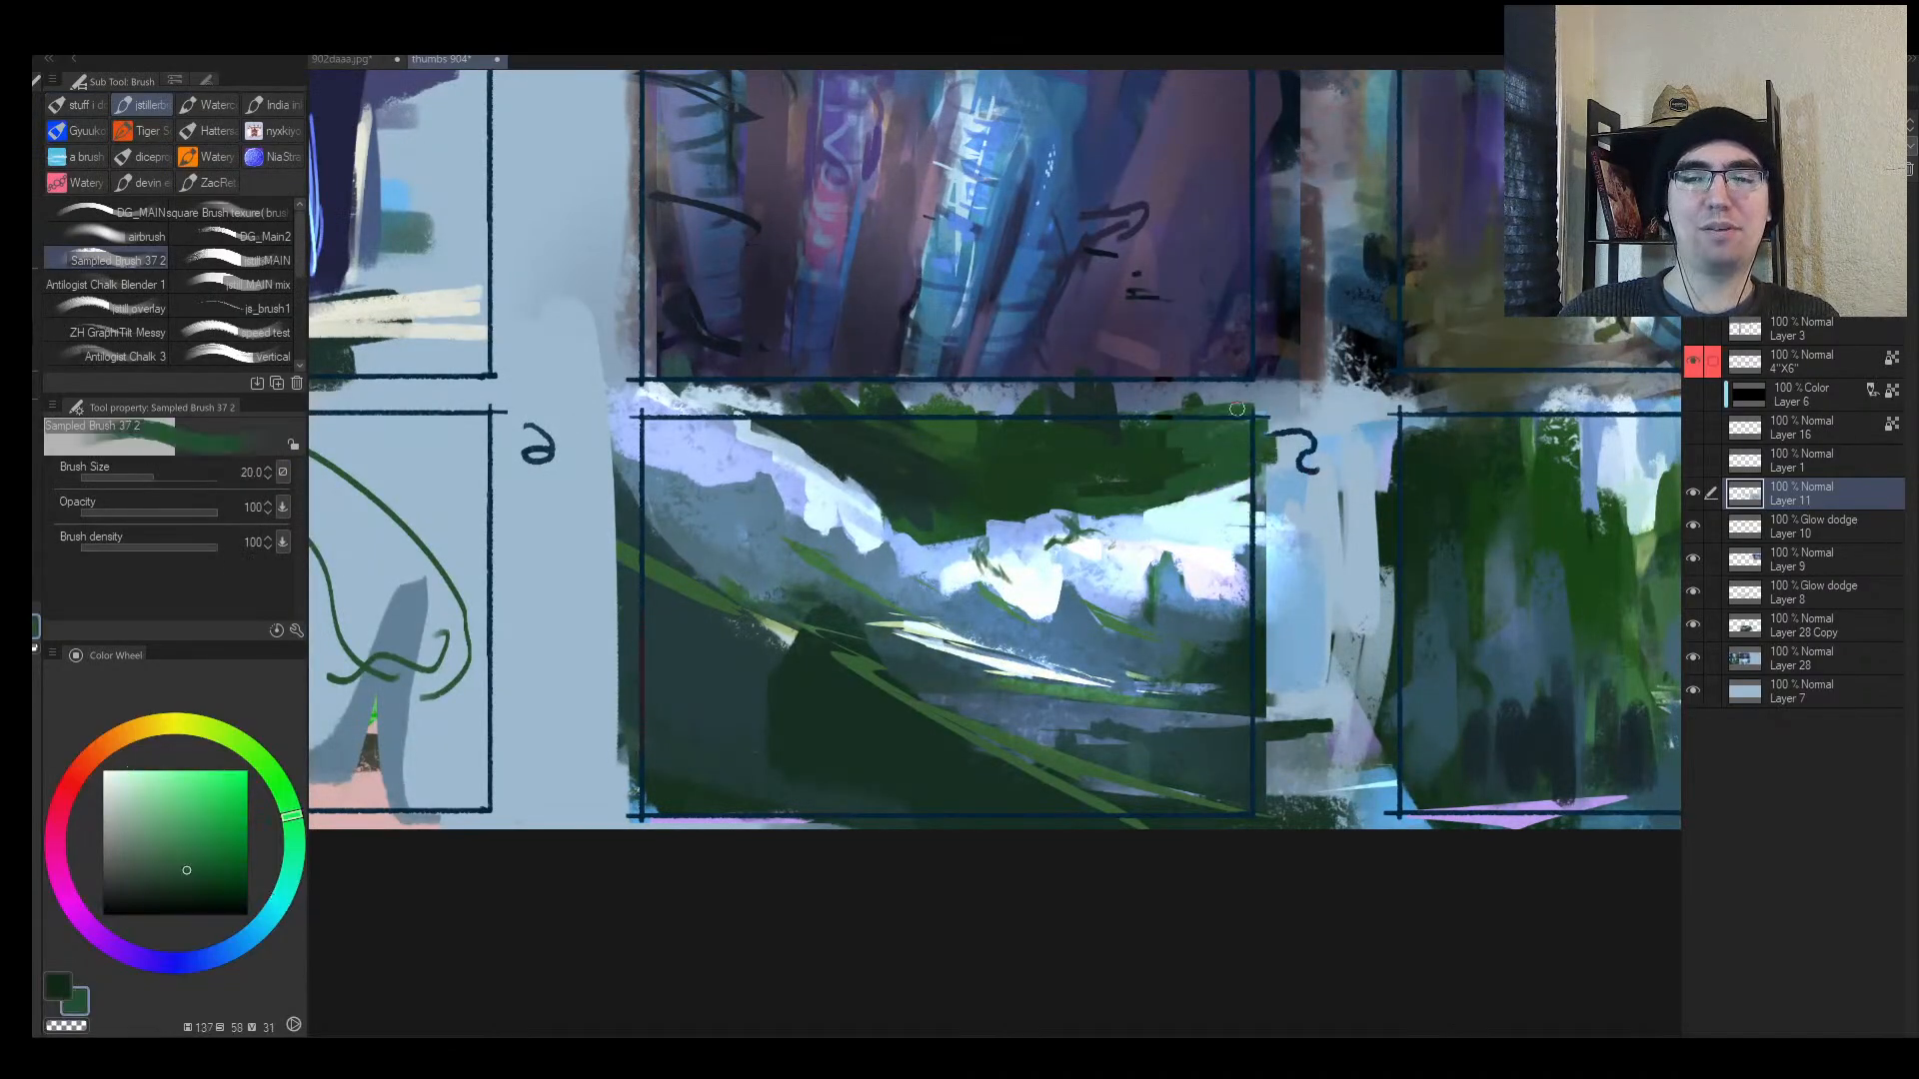
Step: Sample pale blue and pale cyan while reframing the view on the middle thumbnails
alt+click(776, 467)
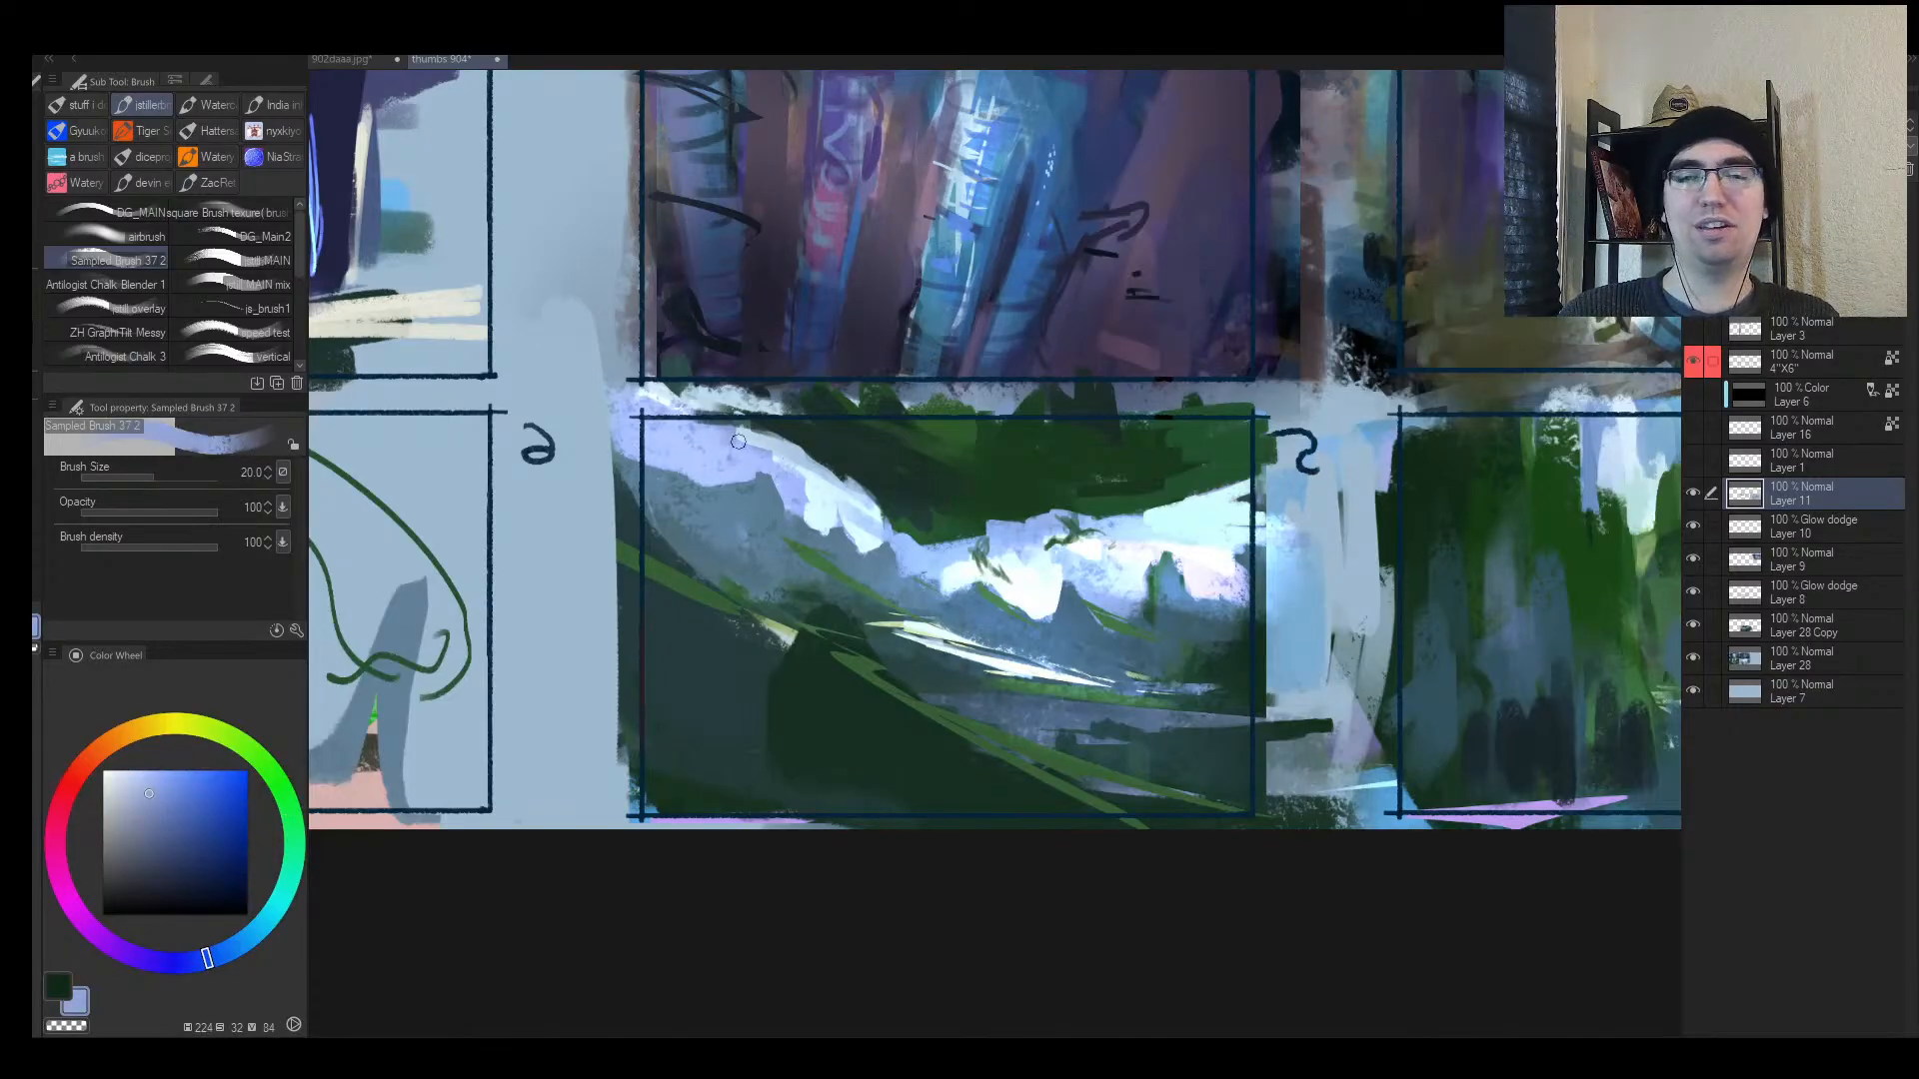
key(alt+space)
click(727, 583)
key(h)
drag(1240, 512, 1399, 500)
alt+click(1116, 585)
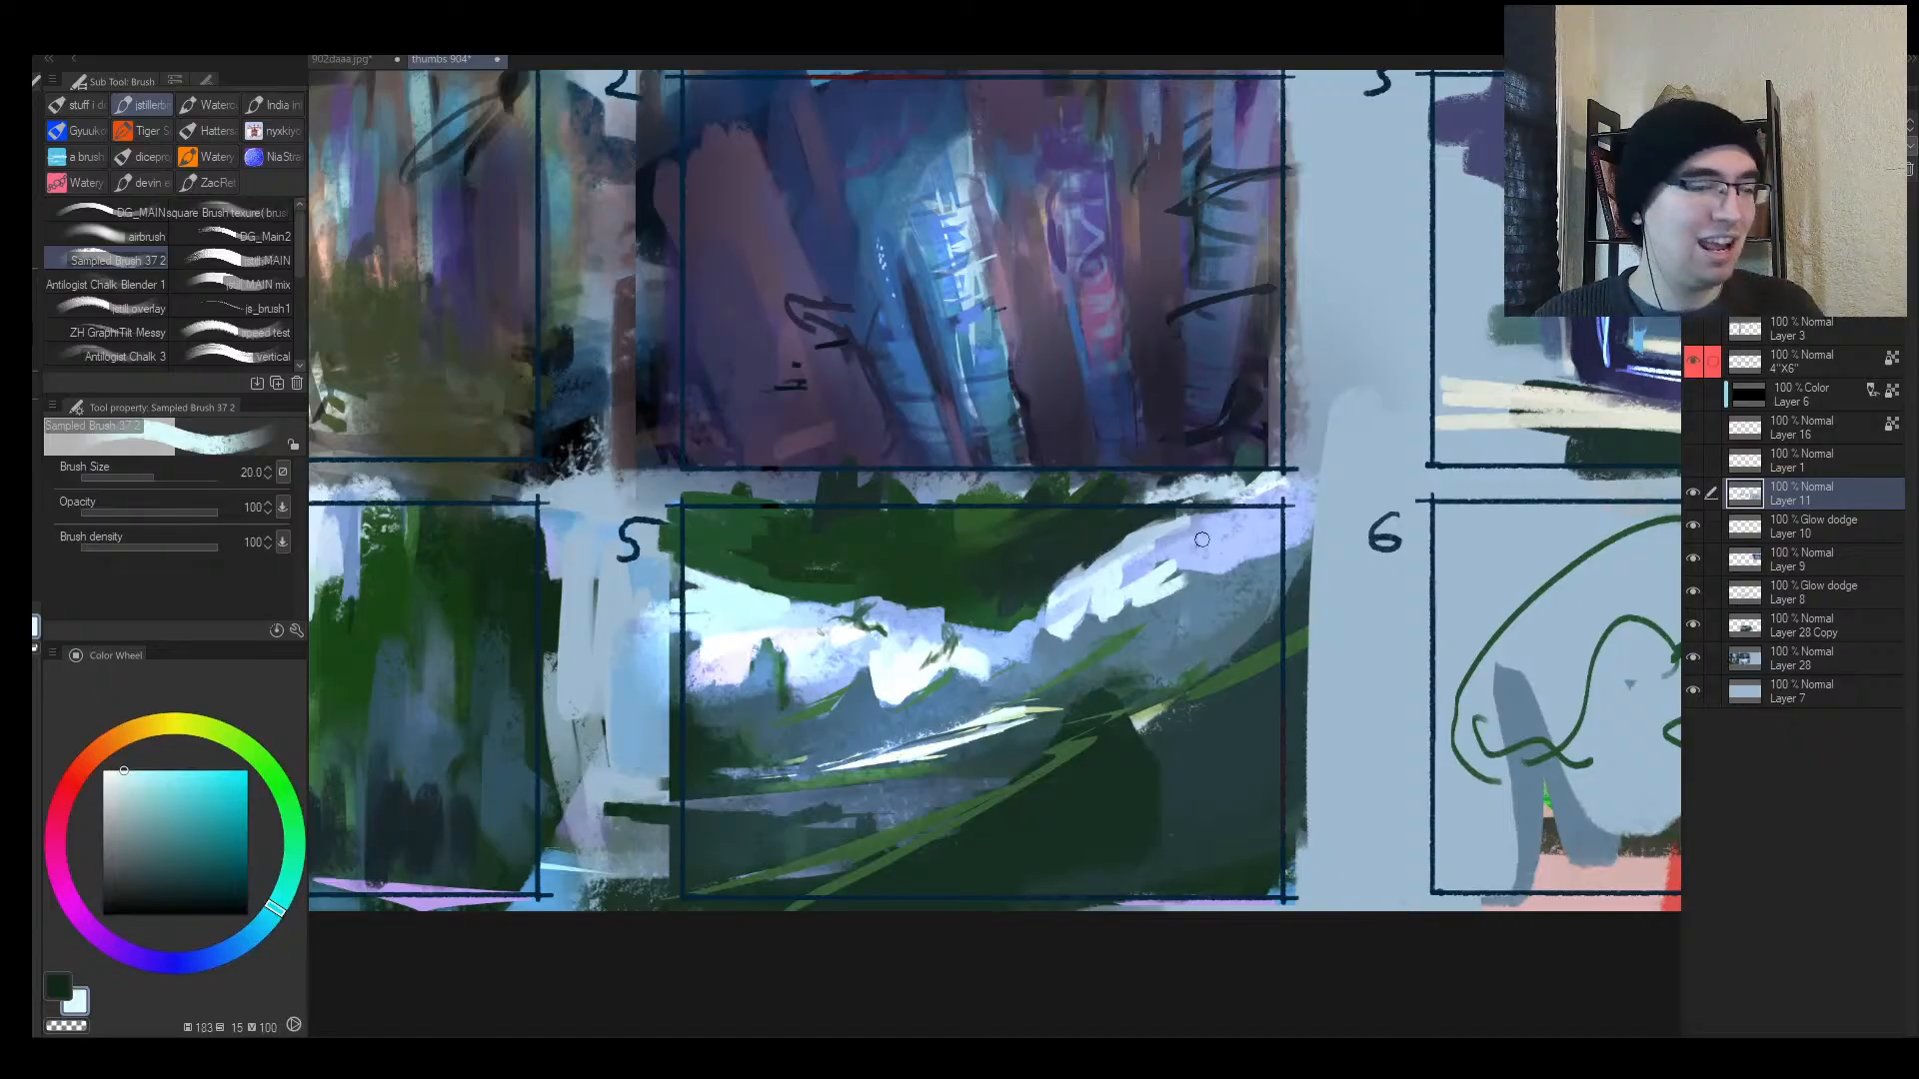
Step: Eyedrop the pale canvas blue, enlarge the brush, and paint out thumbnail 6's green sketch lines
key(alt+space)
drag(993, 598, 606, 546)
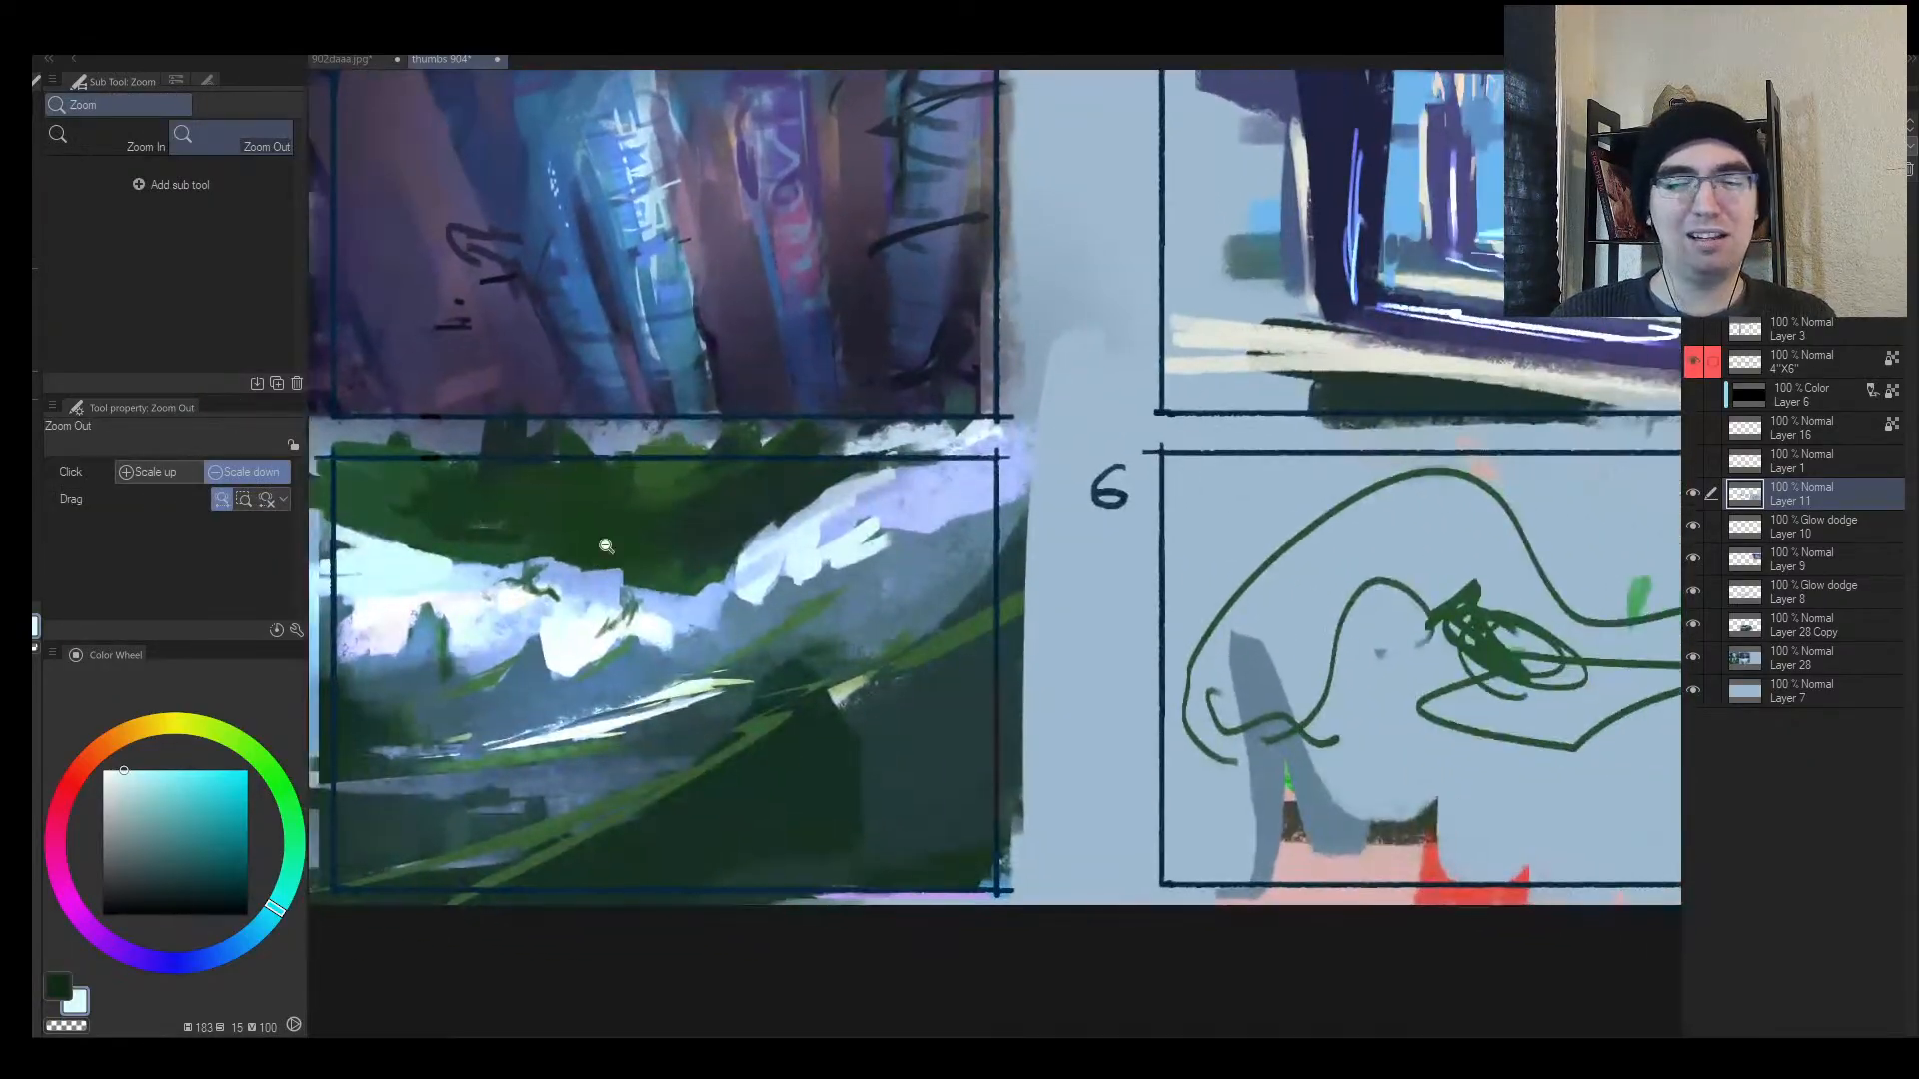
drag(946, 579, 887, 597)
mouse_move(1191, 598)
mouse_down()
mouse_move(1222, 579)
mouse_move(1083, 664)
mouse_move(1286, 615)
mouse_move(1148, 707)
mouse_move(1289, 513)
mouse_move(1032, 440)
mouse_move(613, 638)
mouse_move(792, 822)
mouse_move(1101, 933)
mouse_move(1585, 750)
mouse_move(1292, 857)
mouse_up()
alt+click(1225, 507)
key(])
key(])
key(])
key(])
key(])
key(])
key(alt+space)
drag(1179, 654, 1276, 654)
drag(829, 617, 1304, 505)
drag(1299, 500, 587, 590)
drag(1199, 622, 866, 514)
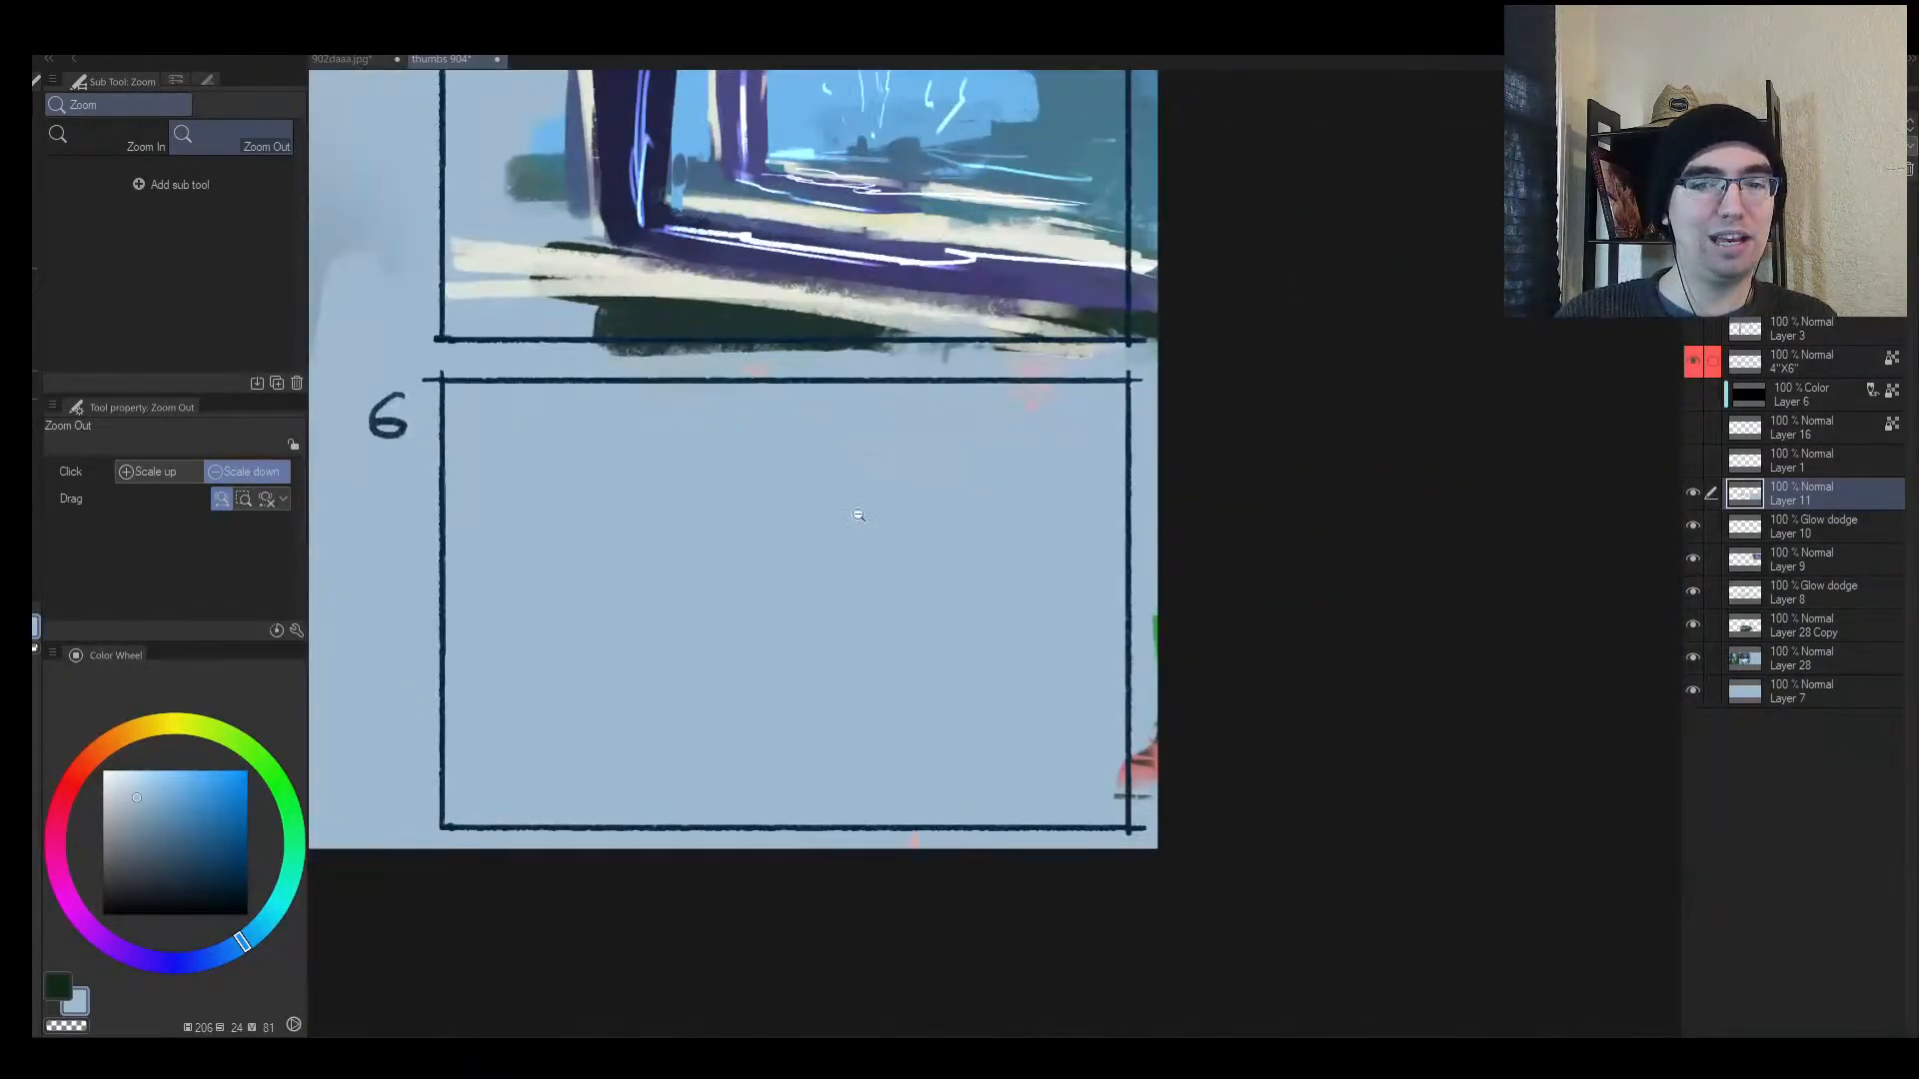
drag(908, 603, 845, 590)
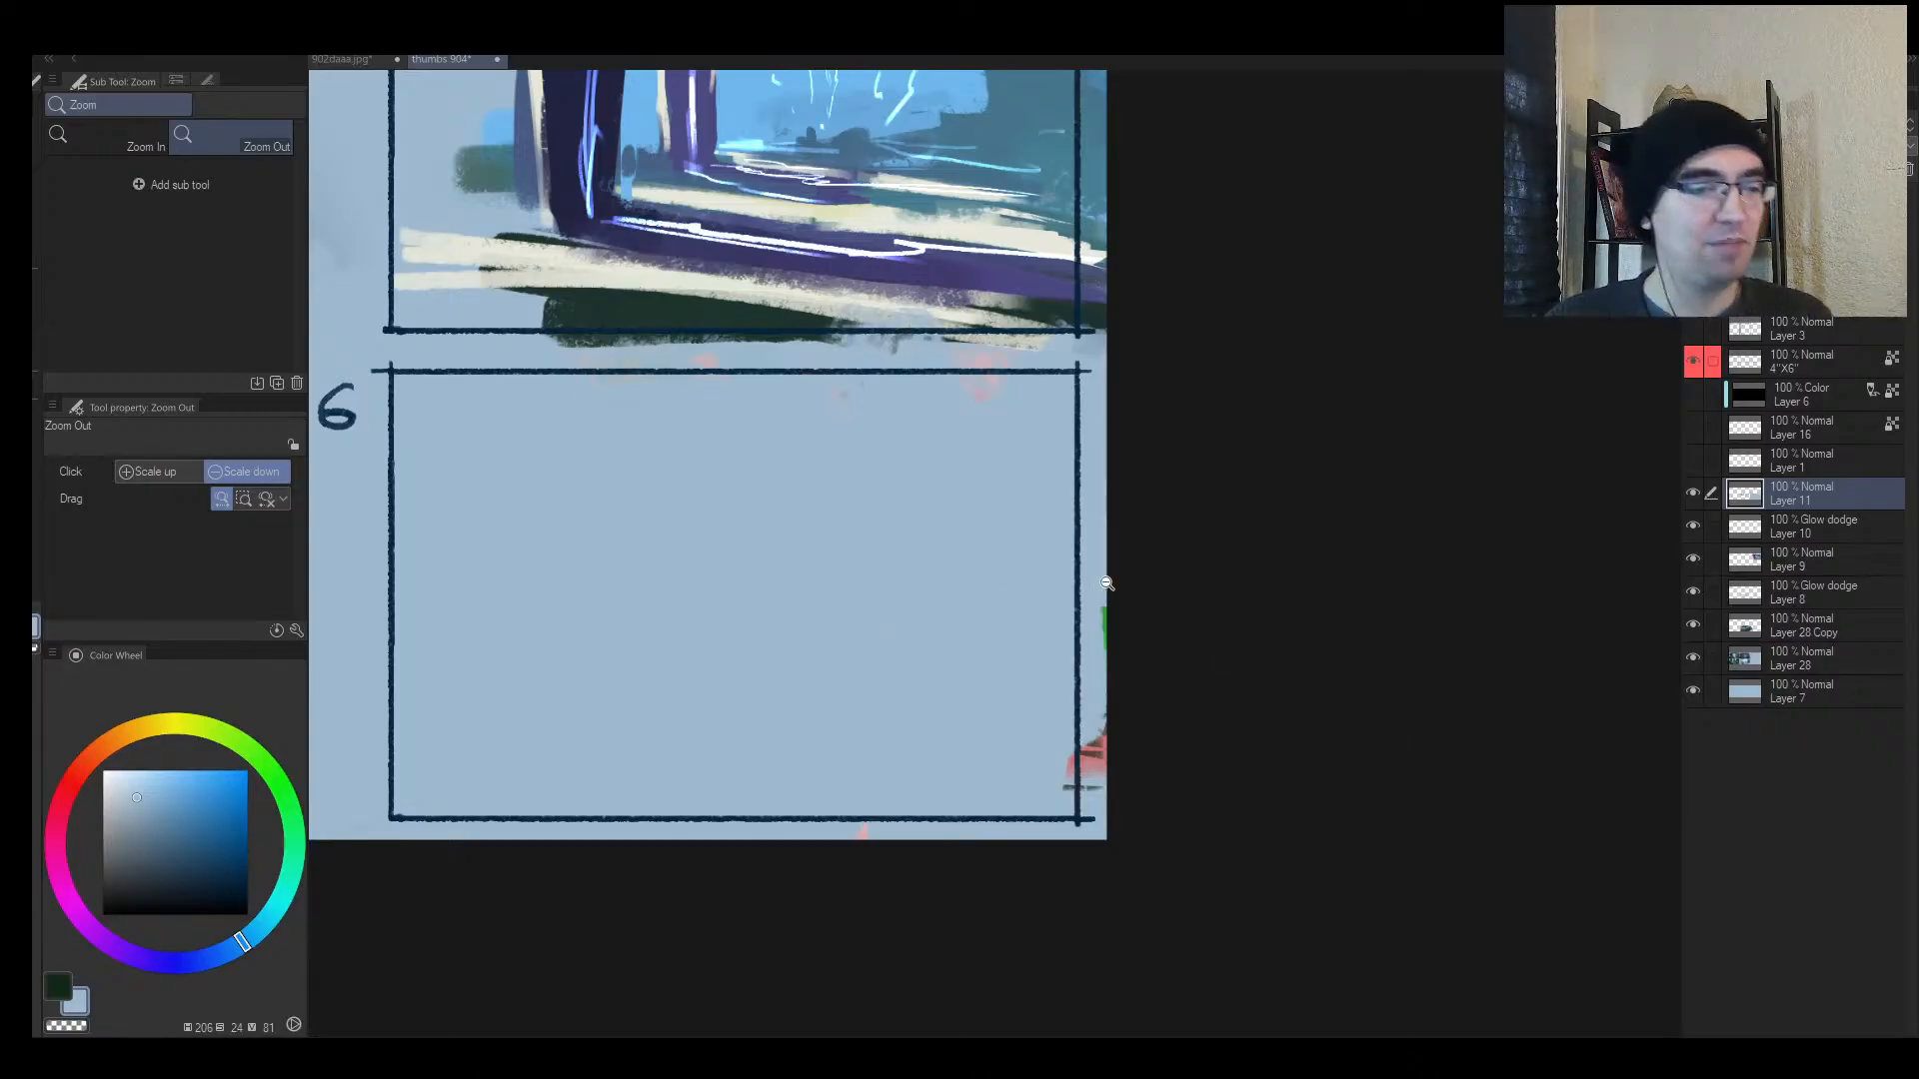
Step: With a thin near-black brush, draw a curved stroke in panel 6's lower left, undoing the stray long stroke
drag(997, 657, 1079, 644)
mouse_move(899, 582)
mouse_down()
mouse_move(673, 617)
mouse_move(735, 599)
mouse_up()
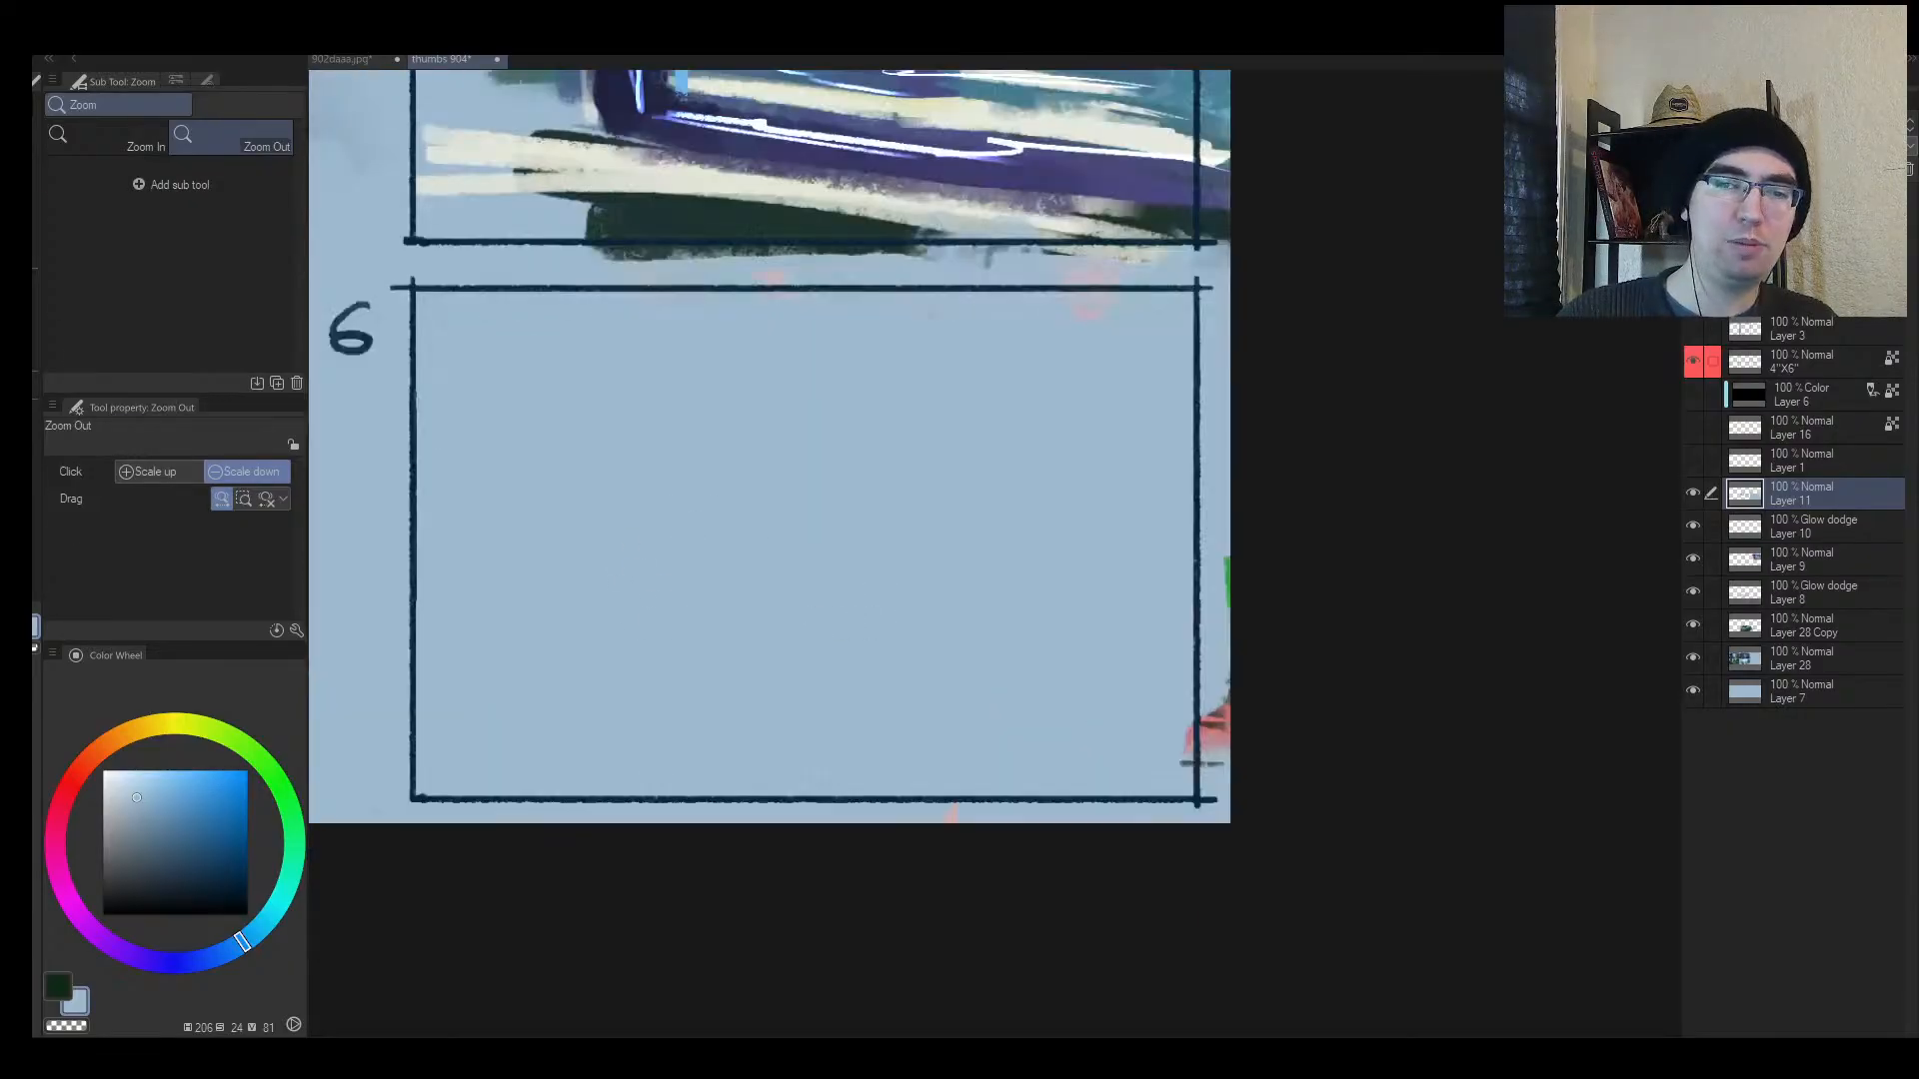
key([)
key([)
key([)
key([)
key([)
key([)
key([)
key([)
drag(165, 868, 130, 906)
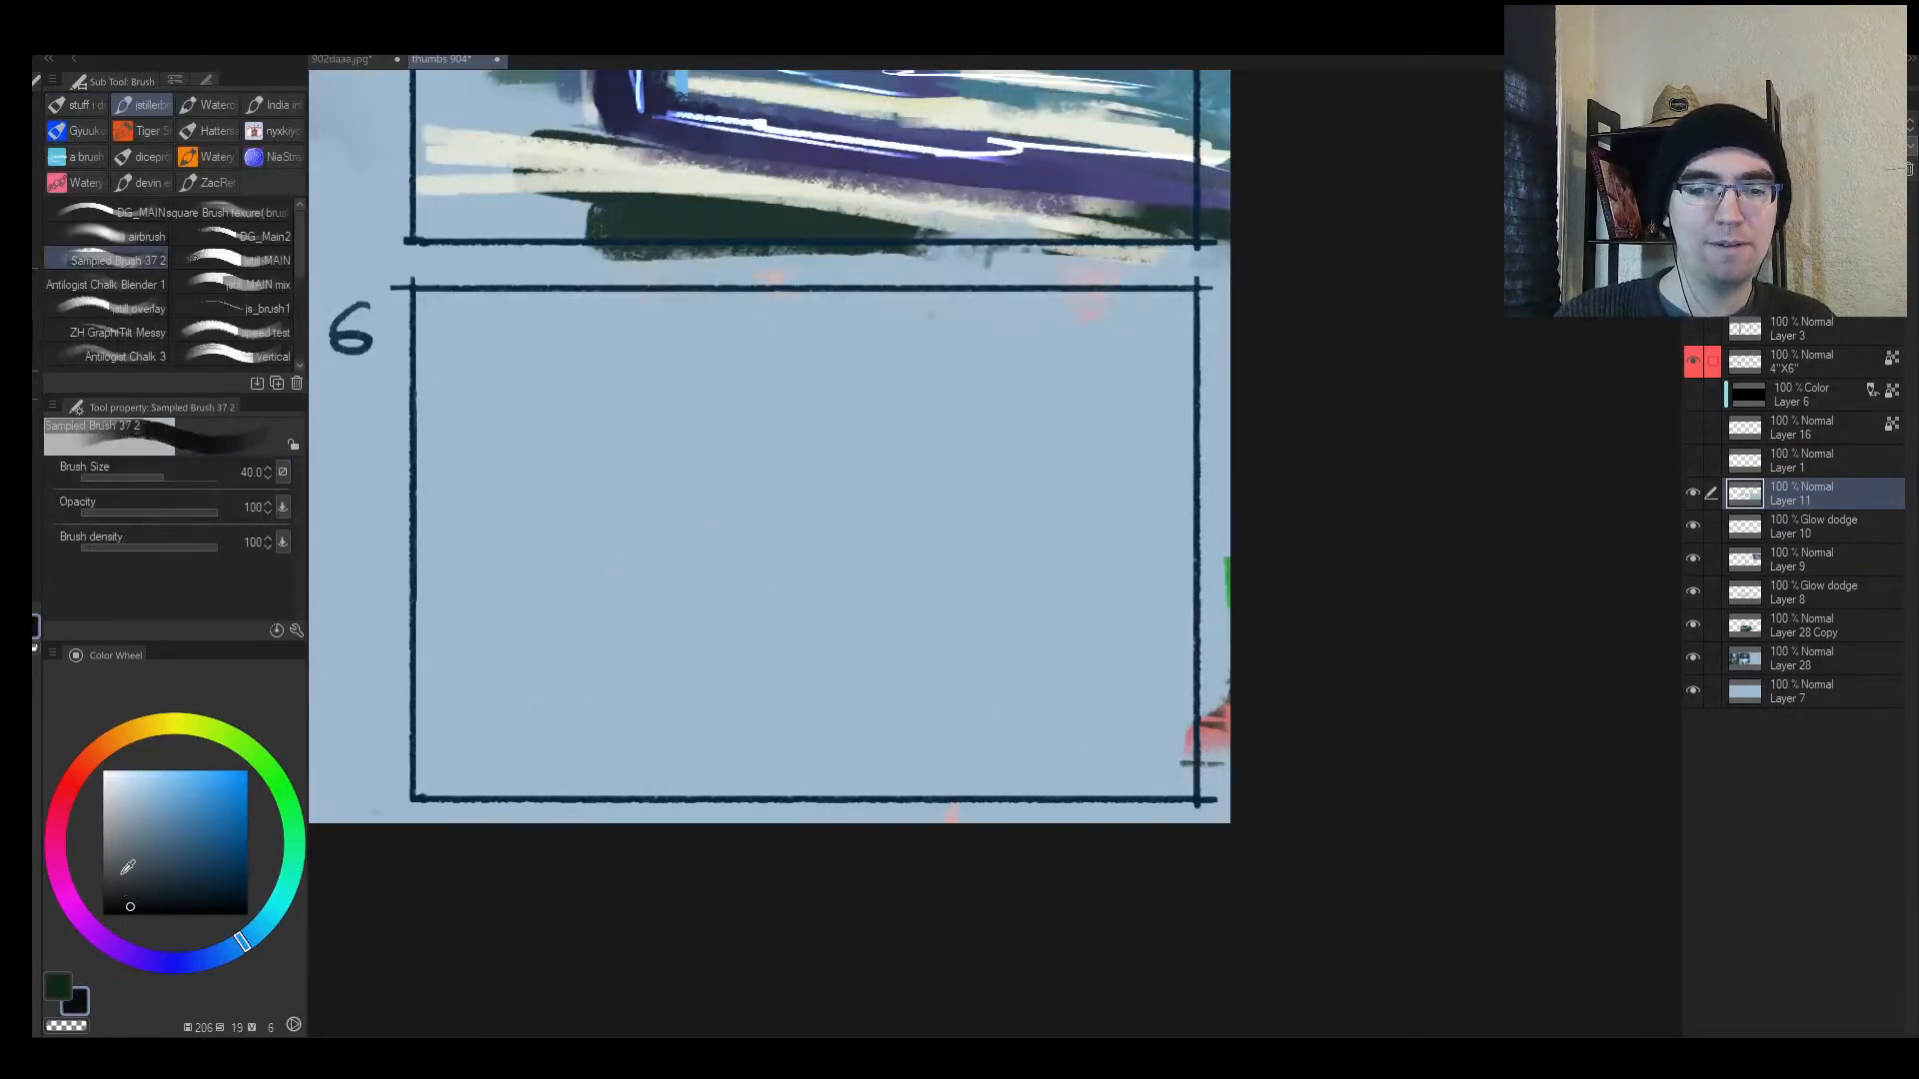
key([)
key([)
key([)
key([)
key([)
key([)
drag(582, 640, 711, 490)
mouse_move(420, 597)
mouse_down()
mouse_move(719, 505)
mouse_move(456, 639)
mouse_move(709, 606)
mouse_move(450, 655)
mouse_move(544, 664)
mouse_move(513, 643)
mouse_move(561, 613)
mouse_move(615, 625)
mouse_move(752, 562)
mouse_up()
key(ctrl+z)
key(ctrl+z)
key(ctrl+z)
key(j)
Step: Extend panel 6's grey-blue shape up and to the right with a slightly larger brush
key(b)
alt+click(614, 632)
mouse_move(704, 566)
mouse_down()
mouse_move(518, 655)
mouse_move(644, 596)
mouse_move(682, 491)
mouse_up()
key(])
key(])
mouse_move(645, 555)
mouse_down()
mouse_move(628, 632)
mouse_move(710, 454)
mouse_move(686, 598)
mouse_move(646, 653)
mouse_up()
key([)
Step: Paint near-black strokes diagonally over the grey shape with a larger brush
key(j)
key(b)
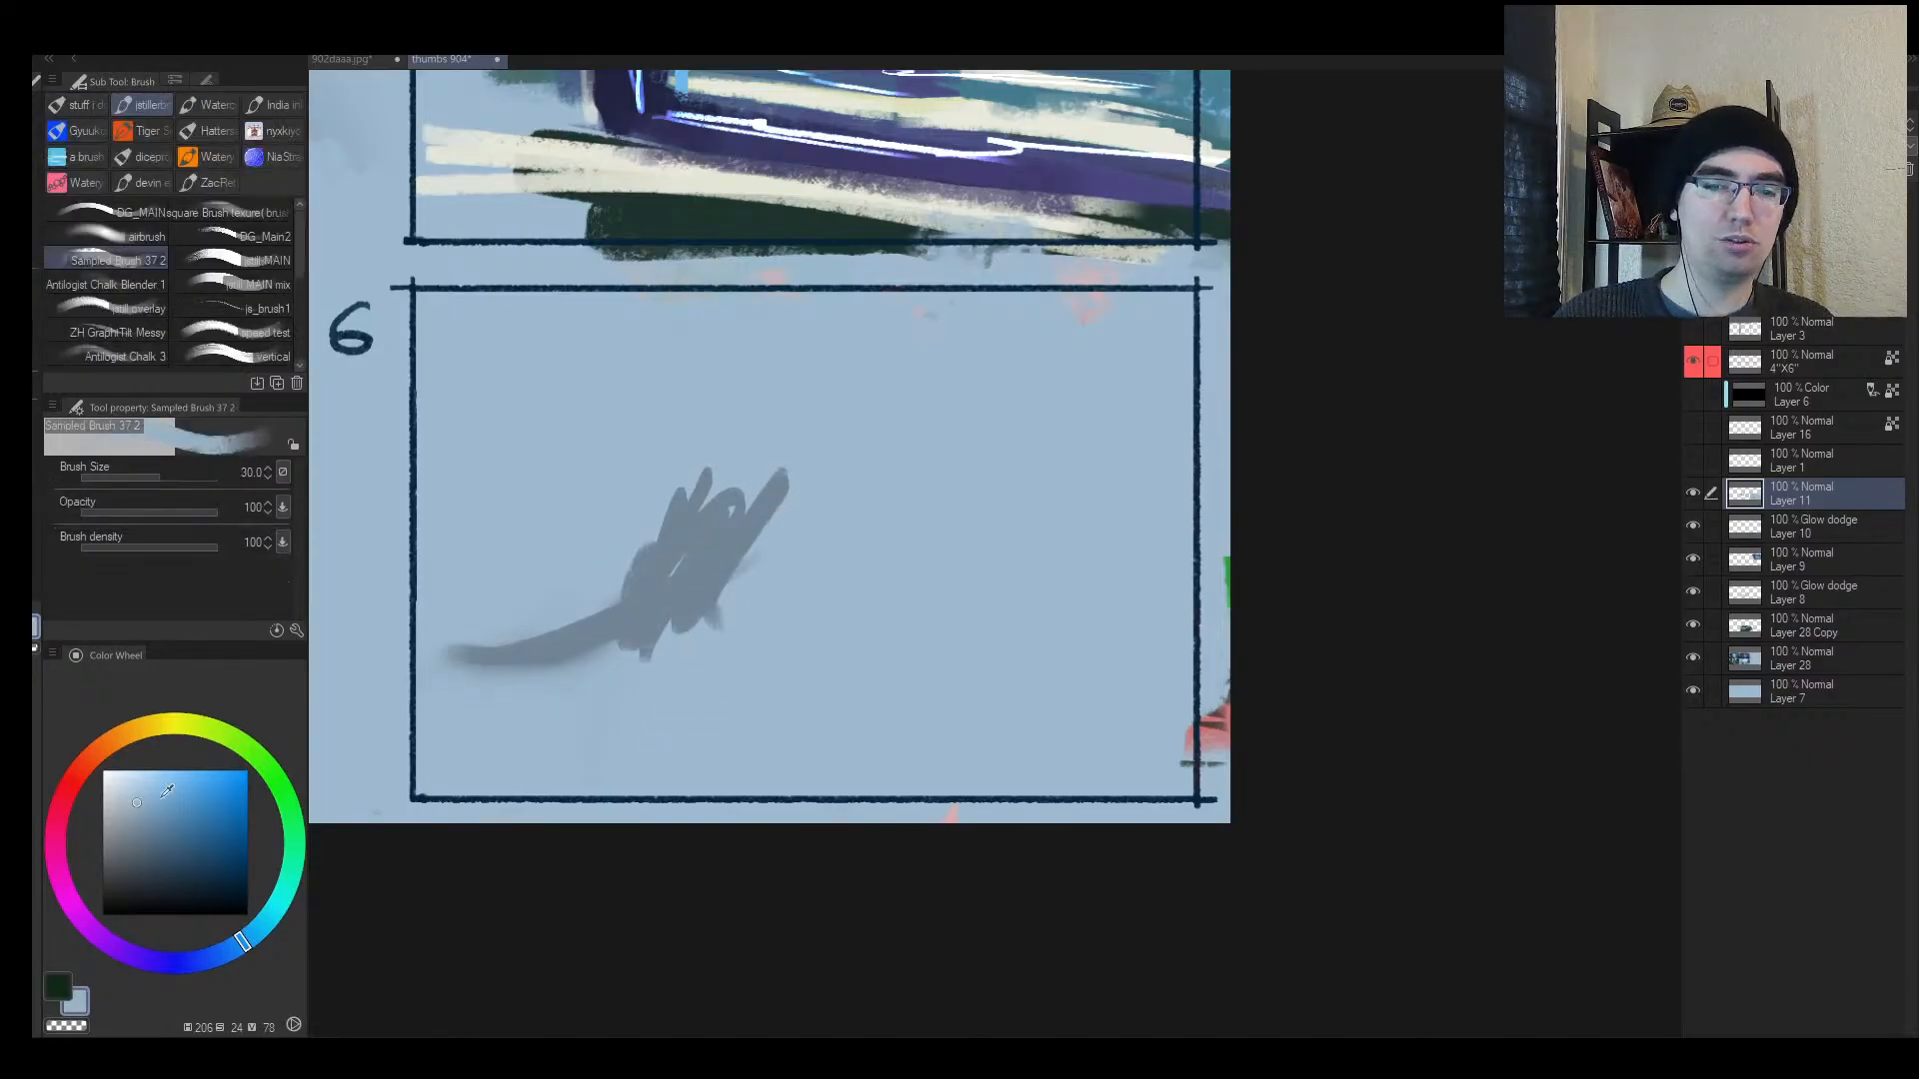
click(192, 868)
drag(191, 868, 179, 905)
key(])
key(])
key(])
key(])
key(])
drag(712, 571, 640, 681)
Step: Widen the dark diagonal with sampled slate grey, then trim its left edge and tail in light blue
alt+click(689, 560)
key(])
mouse_move(733, 475)
mouse_down()
mouse_move(640, 618)
mouse_move(673, 535)
mouse_up()
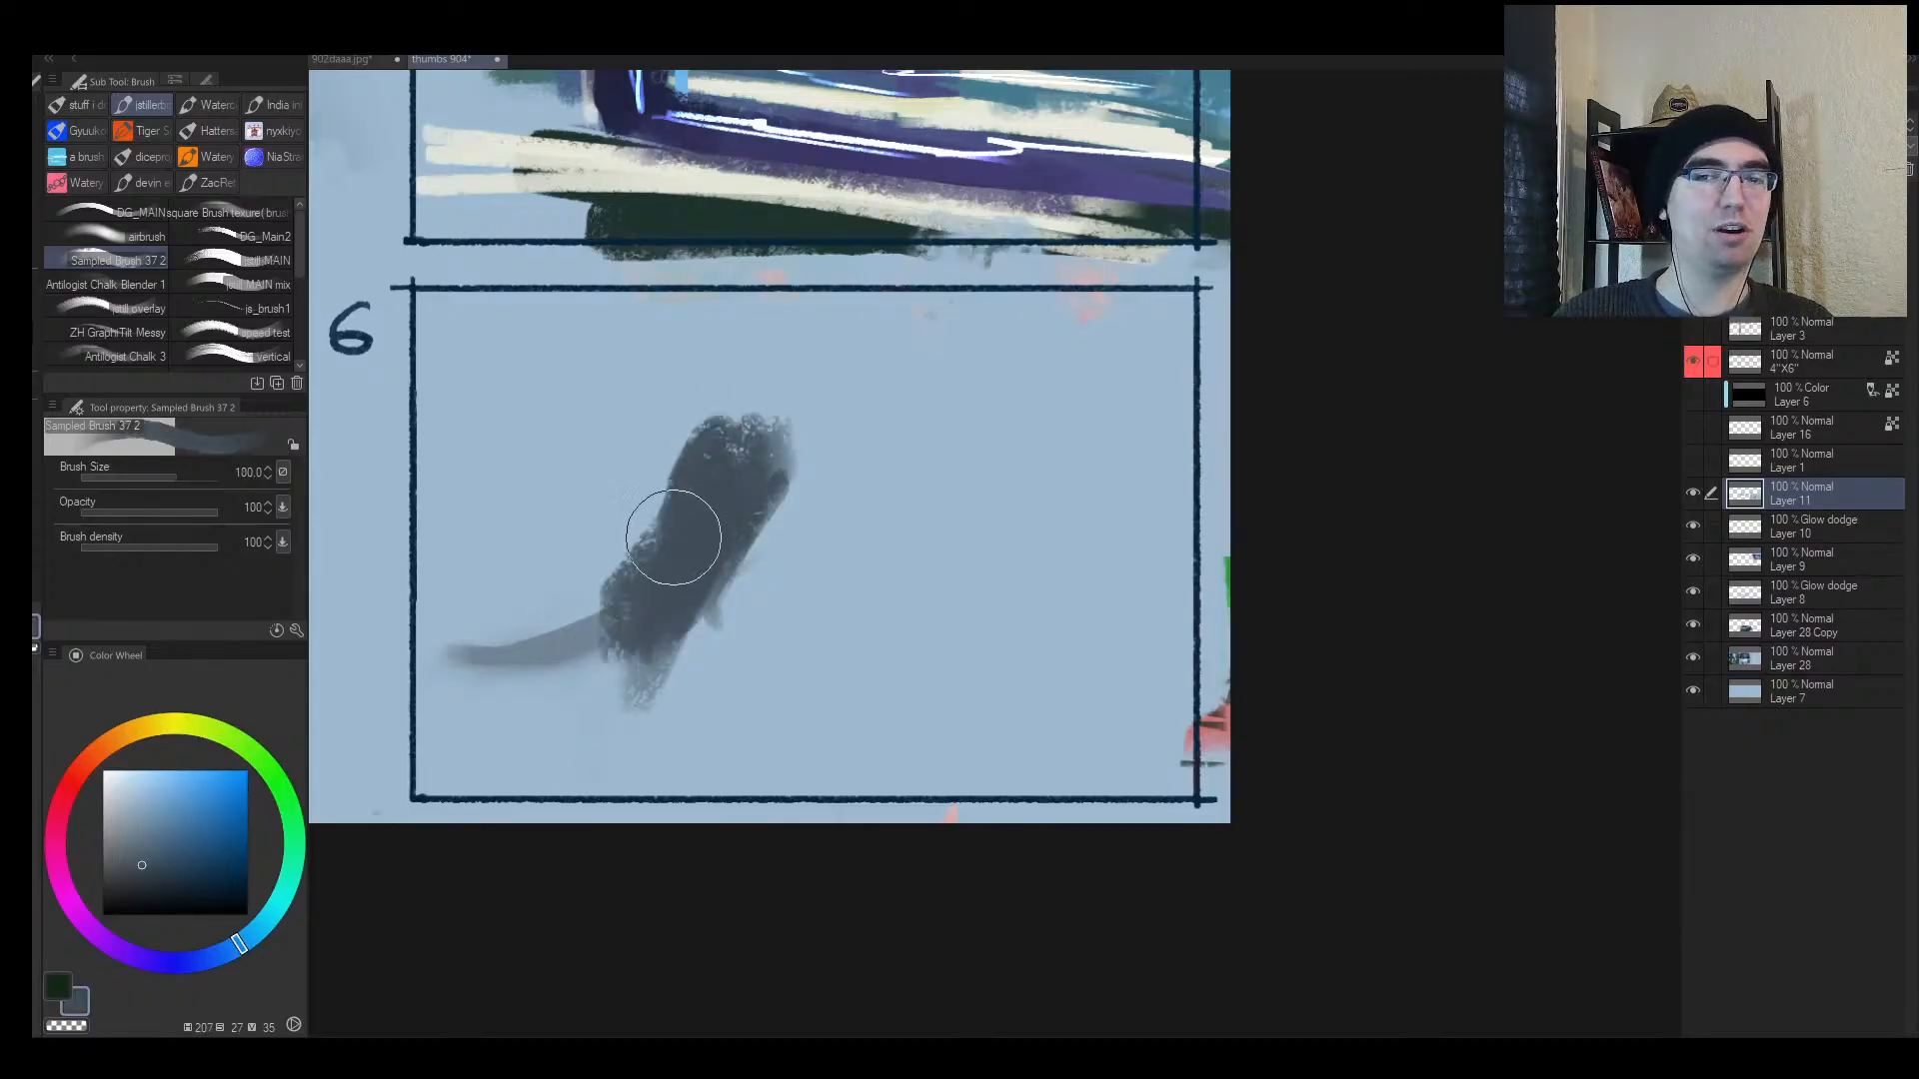
alt+click(595, 523)
mouse_move(641, 459)
mouse_down()
mouse_move(578, 574)
mouse_move(609, 542)
mouse_move(535, 603)
mouse_up()
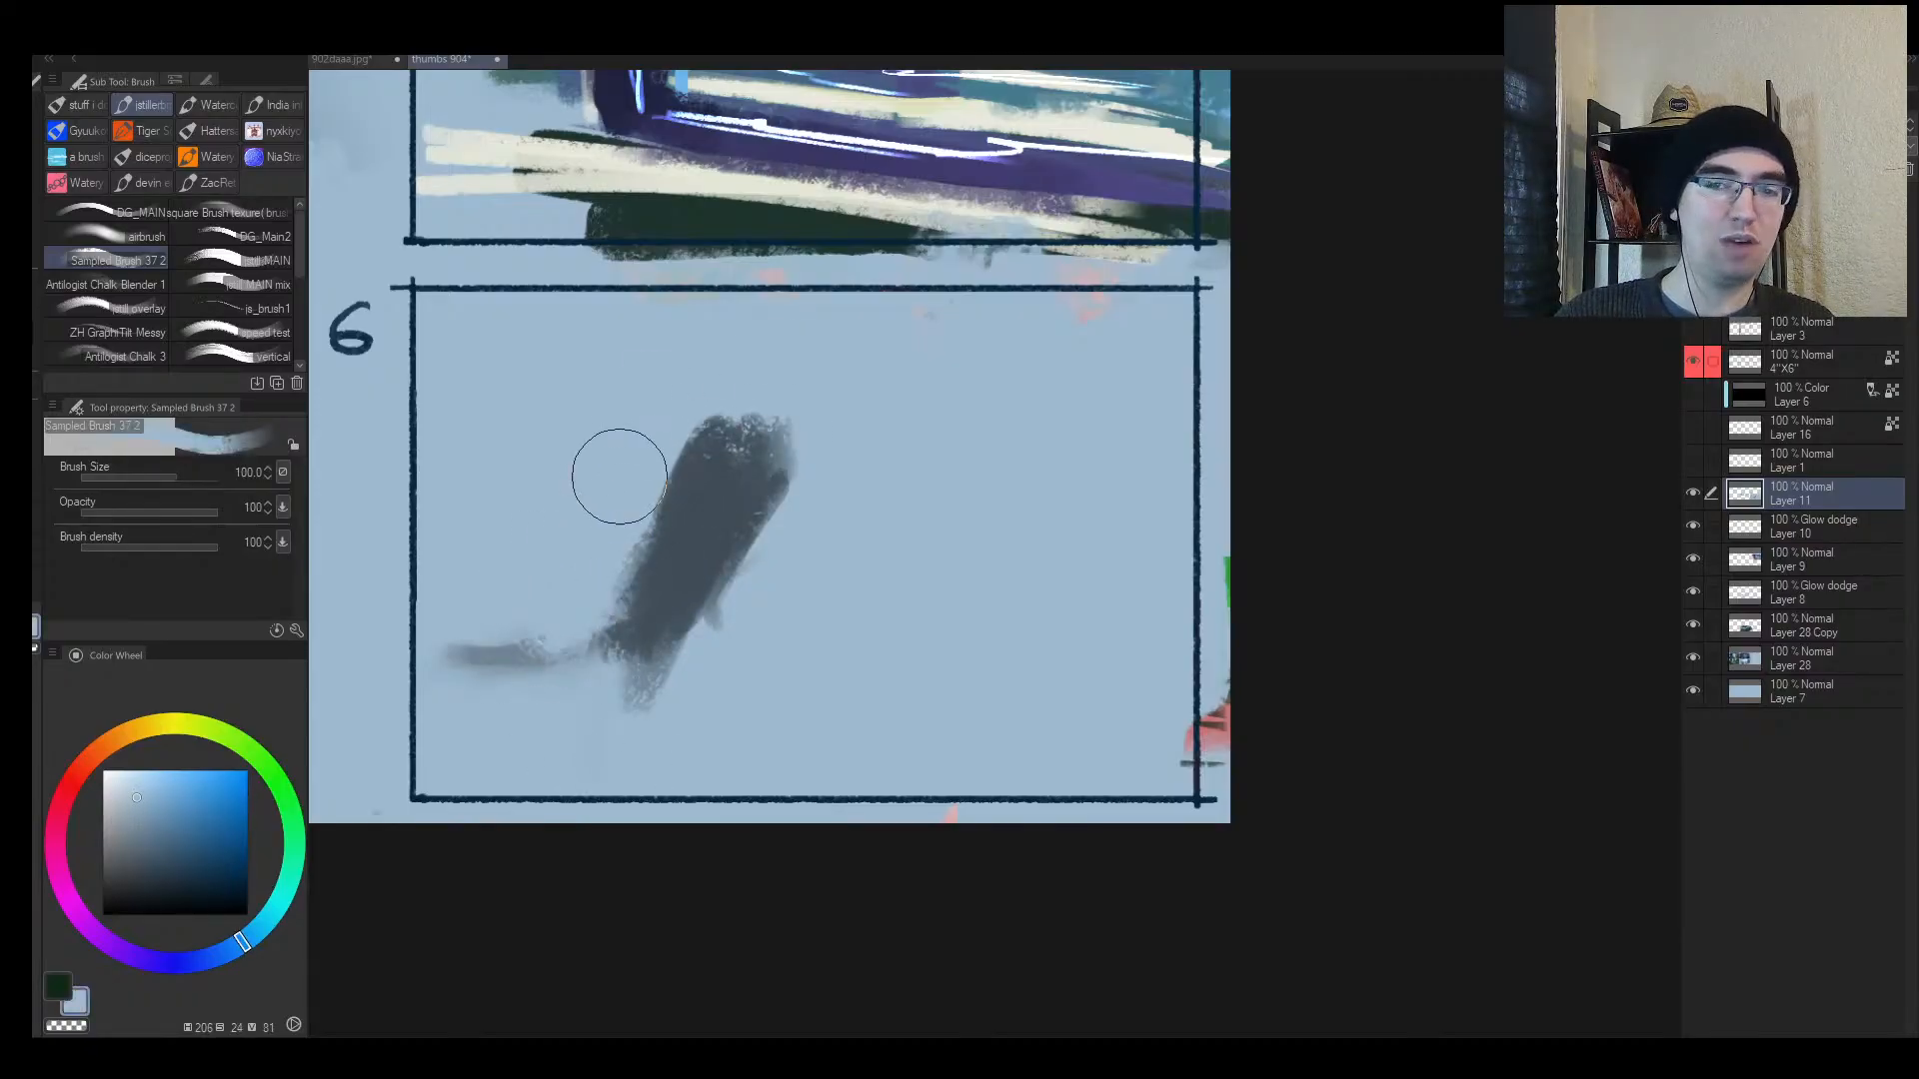
drag(621, 476, 583, 639)
Step: In the flipped view, trim the shape's bottom and tail, join it to the tail, and smooth the join
key(h)
drag(1047, 548, 722, 575)
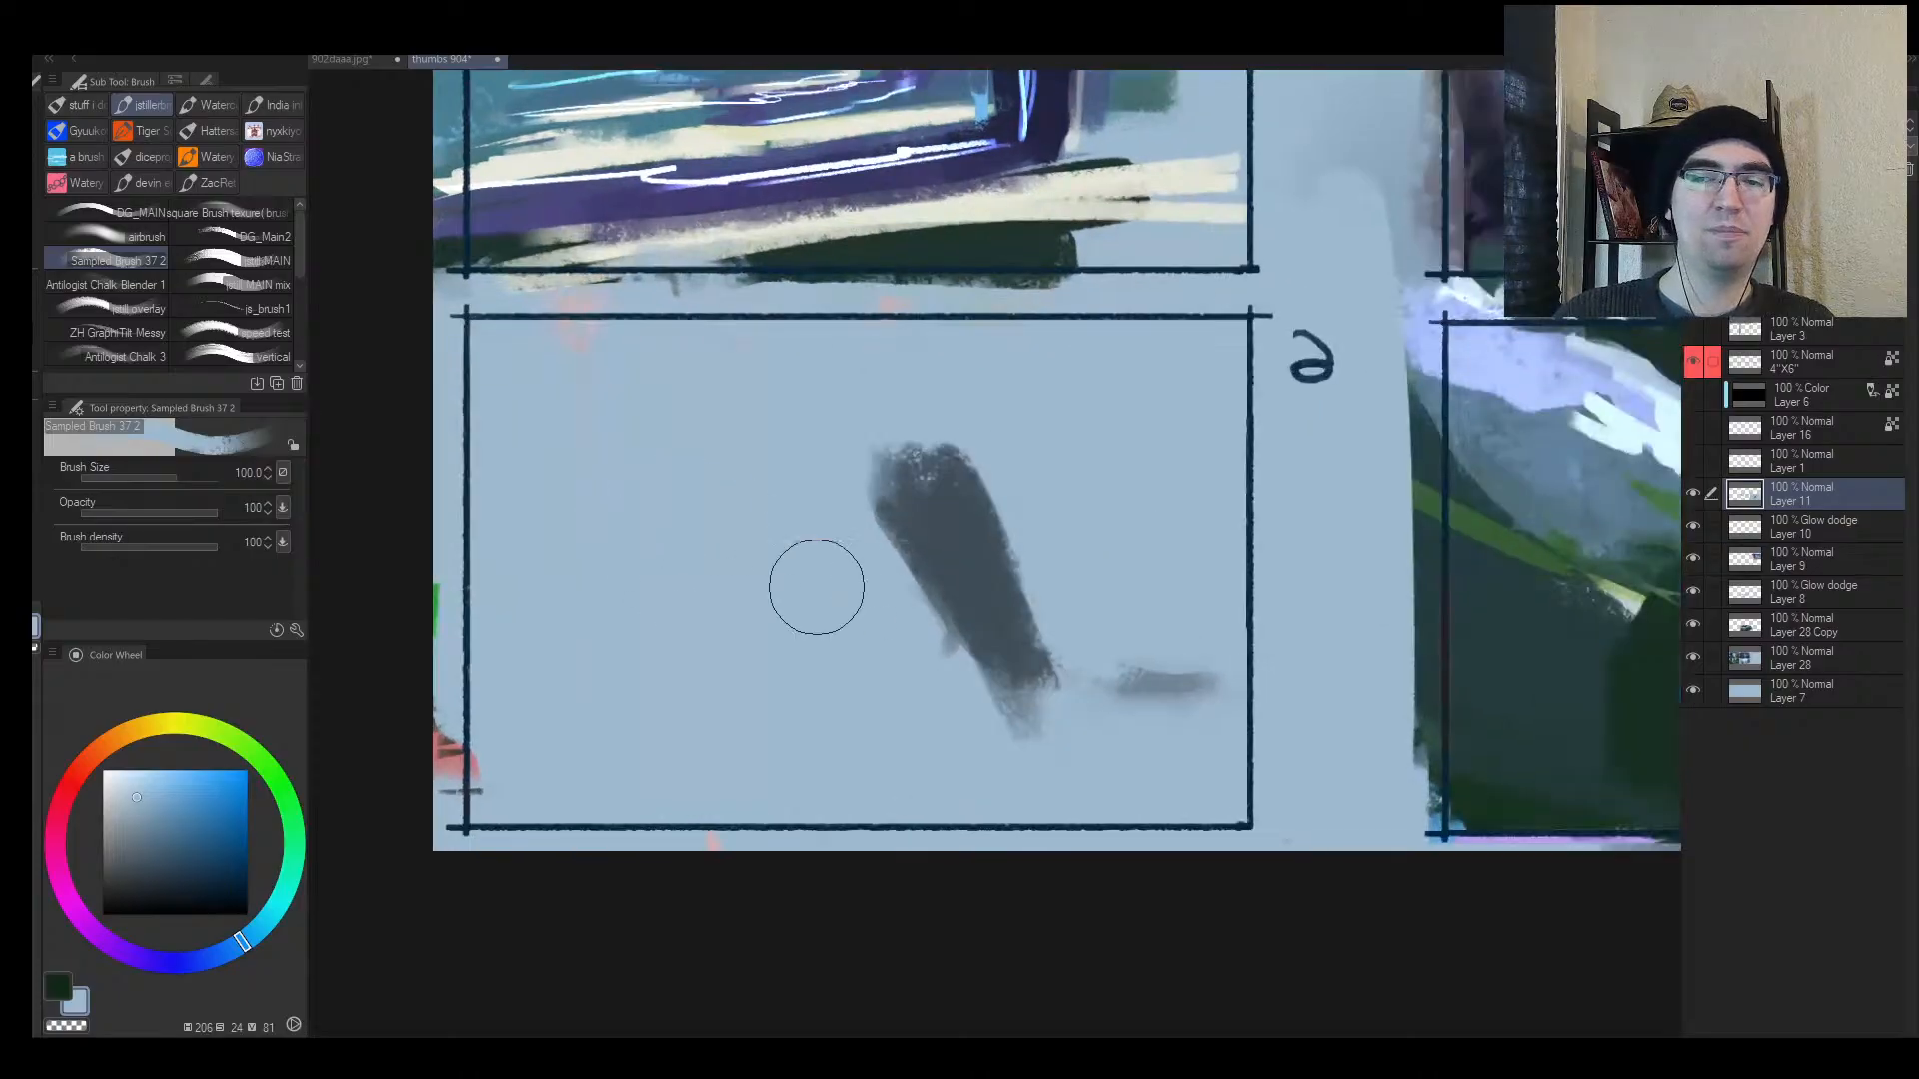
key(])
drag(931, 685, 1104, 720)
mouse_move(902, 597)
mouse_down()
mouse_move(1137, 714)
mouse_move(922, 593)
mouse_move(1194, 675)
mouse_up()
alt+click(995, 591)
mouse_move(937, 564)
mouse_down()
mouse_move(1188, 662)
mouse_move(1116, 657)
mouse_move(1206, 629)
mouse_move(1045, 604)
mouse_up()
alt+click(1153, 532)
mouse_move(1018, 703)
mouse_down()
mouse_move(1049, 681)
mouse_move(1200, 664)
mouse_move(1308, 595)
mouse_move(1578, 540)
mouse_up()
Step: Zoom in and paint out panel 6's dark diagonal shape and grey smear with background blue
key(e)
scroll(1085, 625, down, 5)
key(alt+space)
mouse_move(1579, 539)
mouse_down()
mouse_move(1386, 560)
mouse_move(726, 516)
mouse_move(759, 549)
mouse_up()
mouse_move(755, 550)
mouse_down()
mouse_move(800, 548)
mouse_move(682, 571)
mouse_up()
drag(681, 572, 914, 575)
mouse_move(774, 550)
mouse_down()
mouse_move(829, 547)
mouse_move(734, 773)
mouse_up()
mouse_move(825, 610)
mouse_down()
mouse_move(803, 730)
mouse_move(604, 519)
mouse_move(657, 501)
mouse_up()
Step: Flip the canvas back to normal and zoom out to view all six panels
key(alt+space)
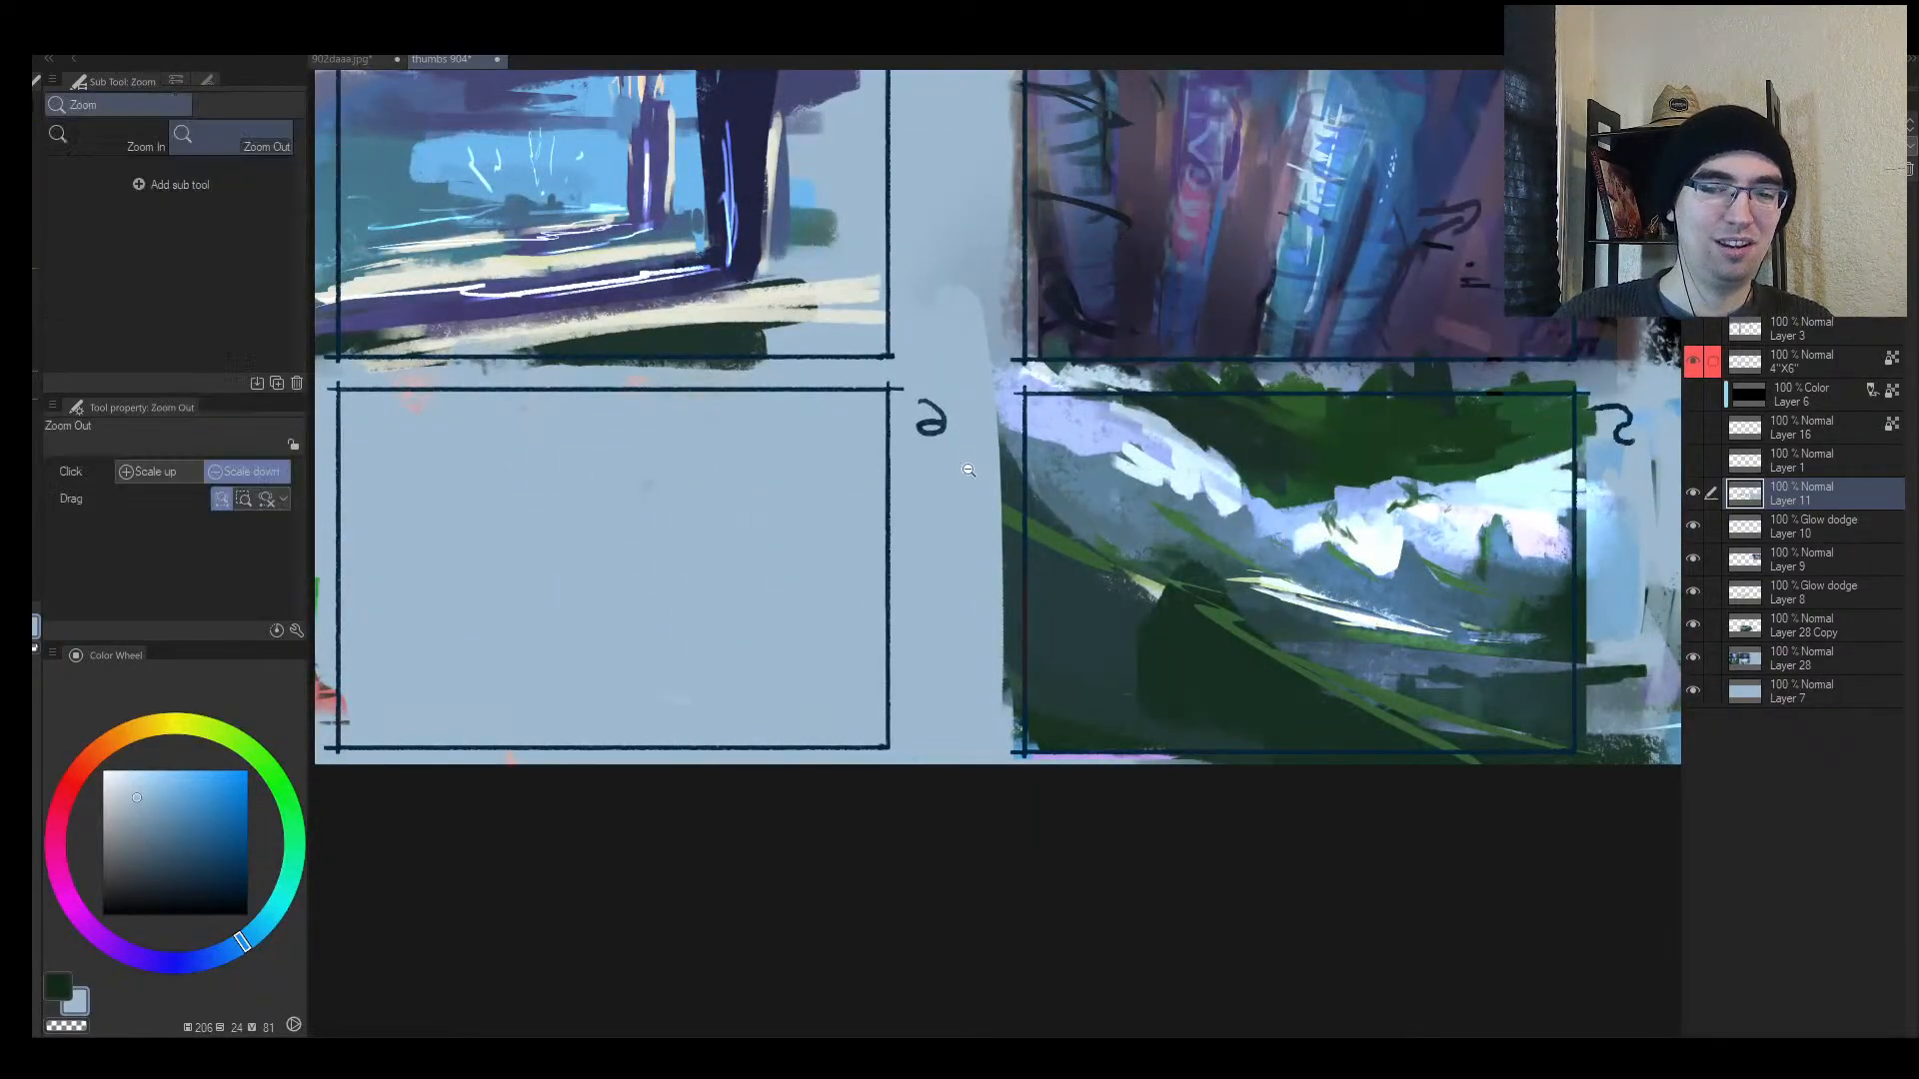
mouse_move(967, 470)
mouse_down()
mouse_move(660, 469)
mouse_move(1082, 428)
mouse_move(977, 500)
mouse_move(1043, 492)
mouse_move(969, 487)
mouse_move(990, 485)
mouse_up()
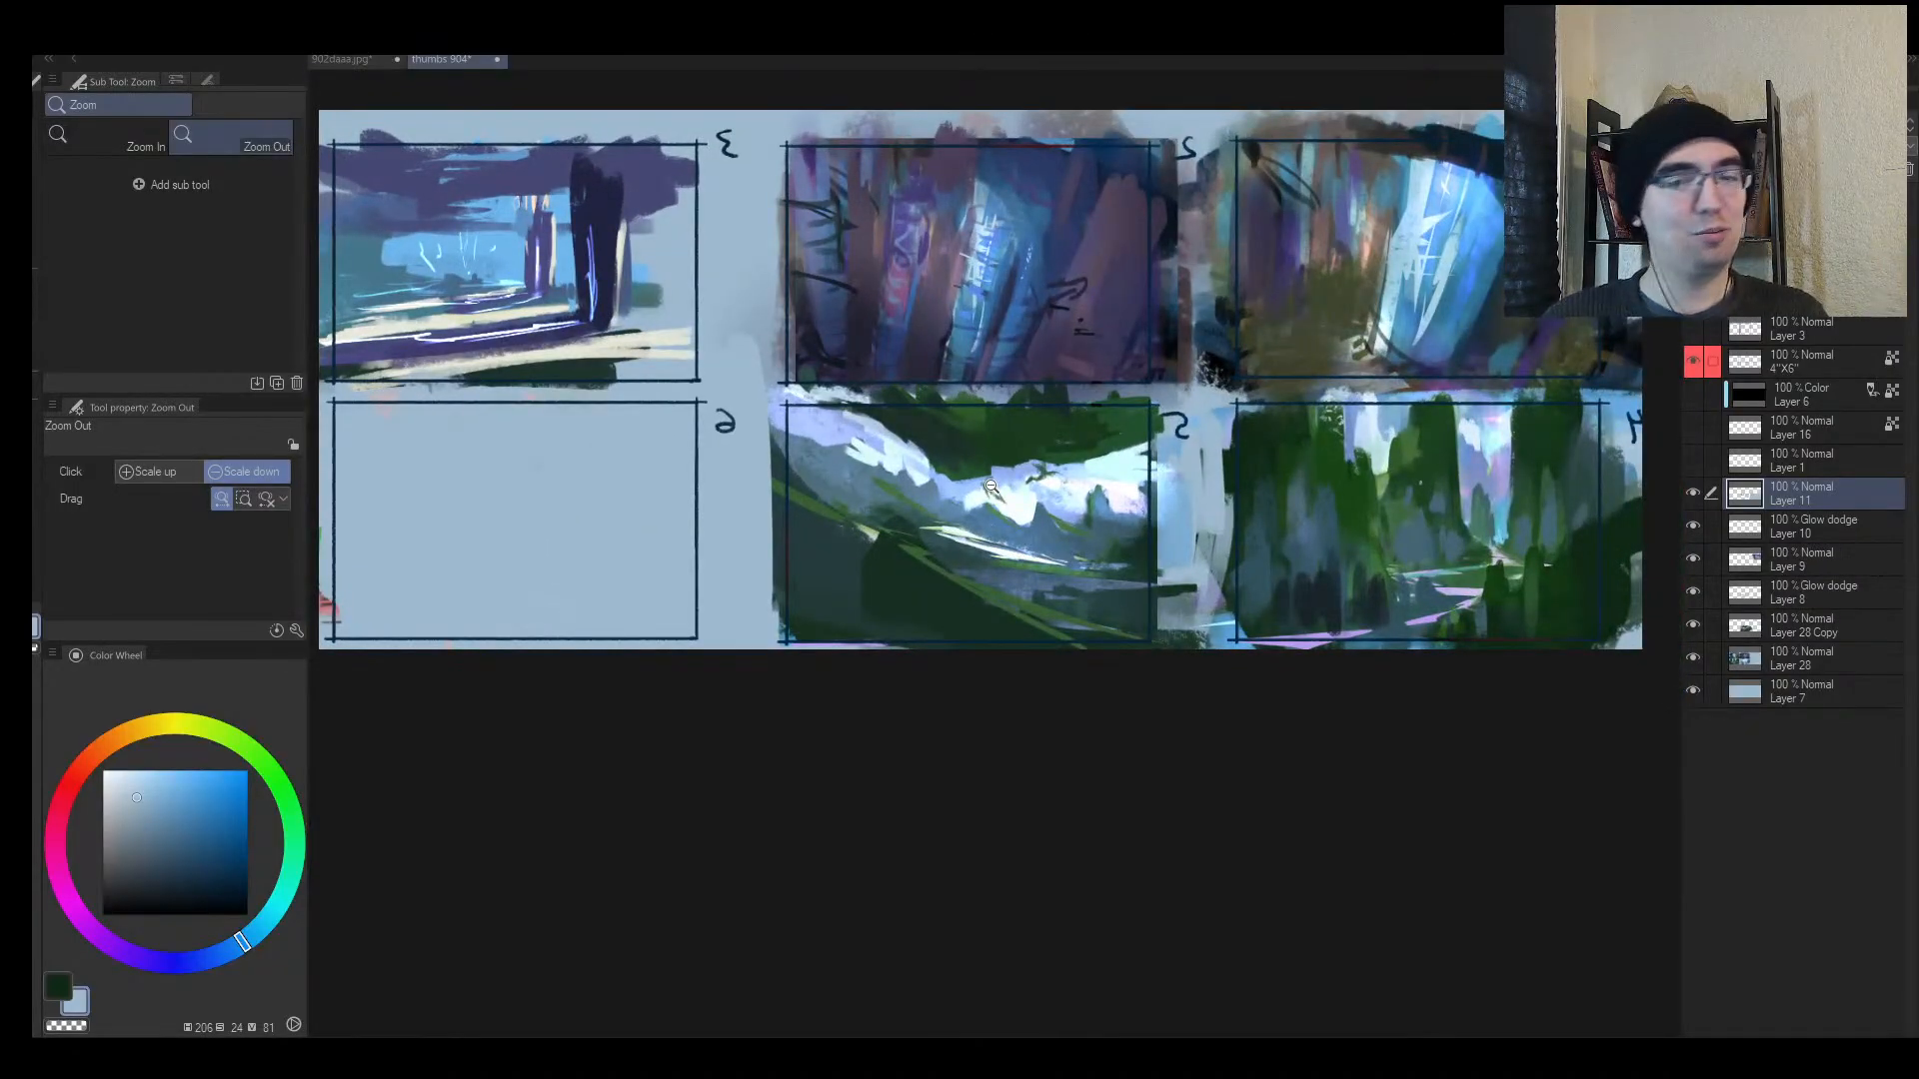
key(h)
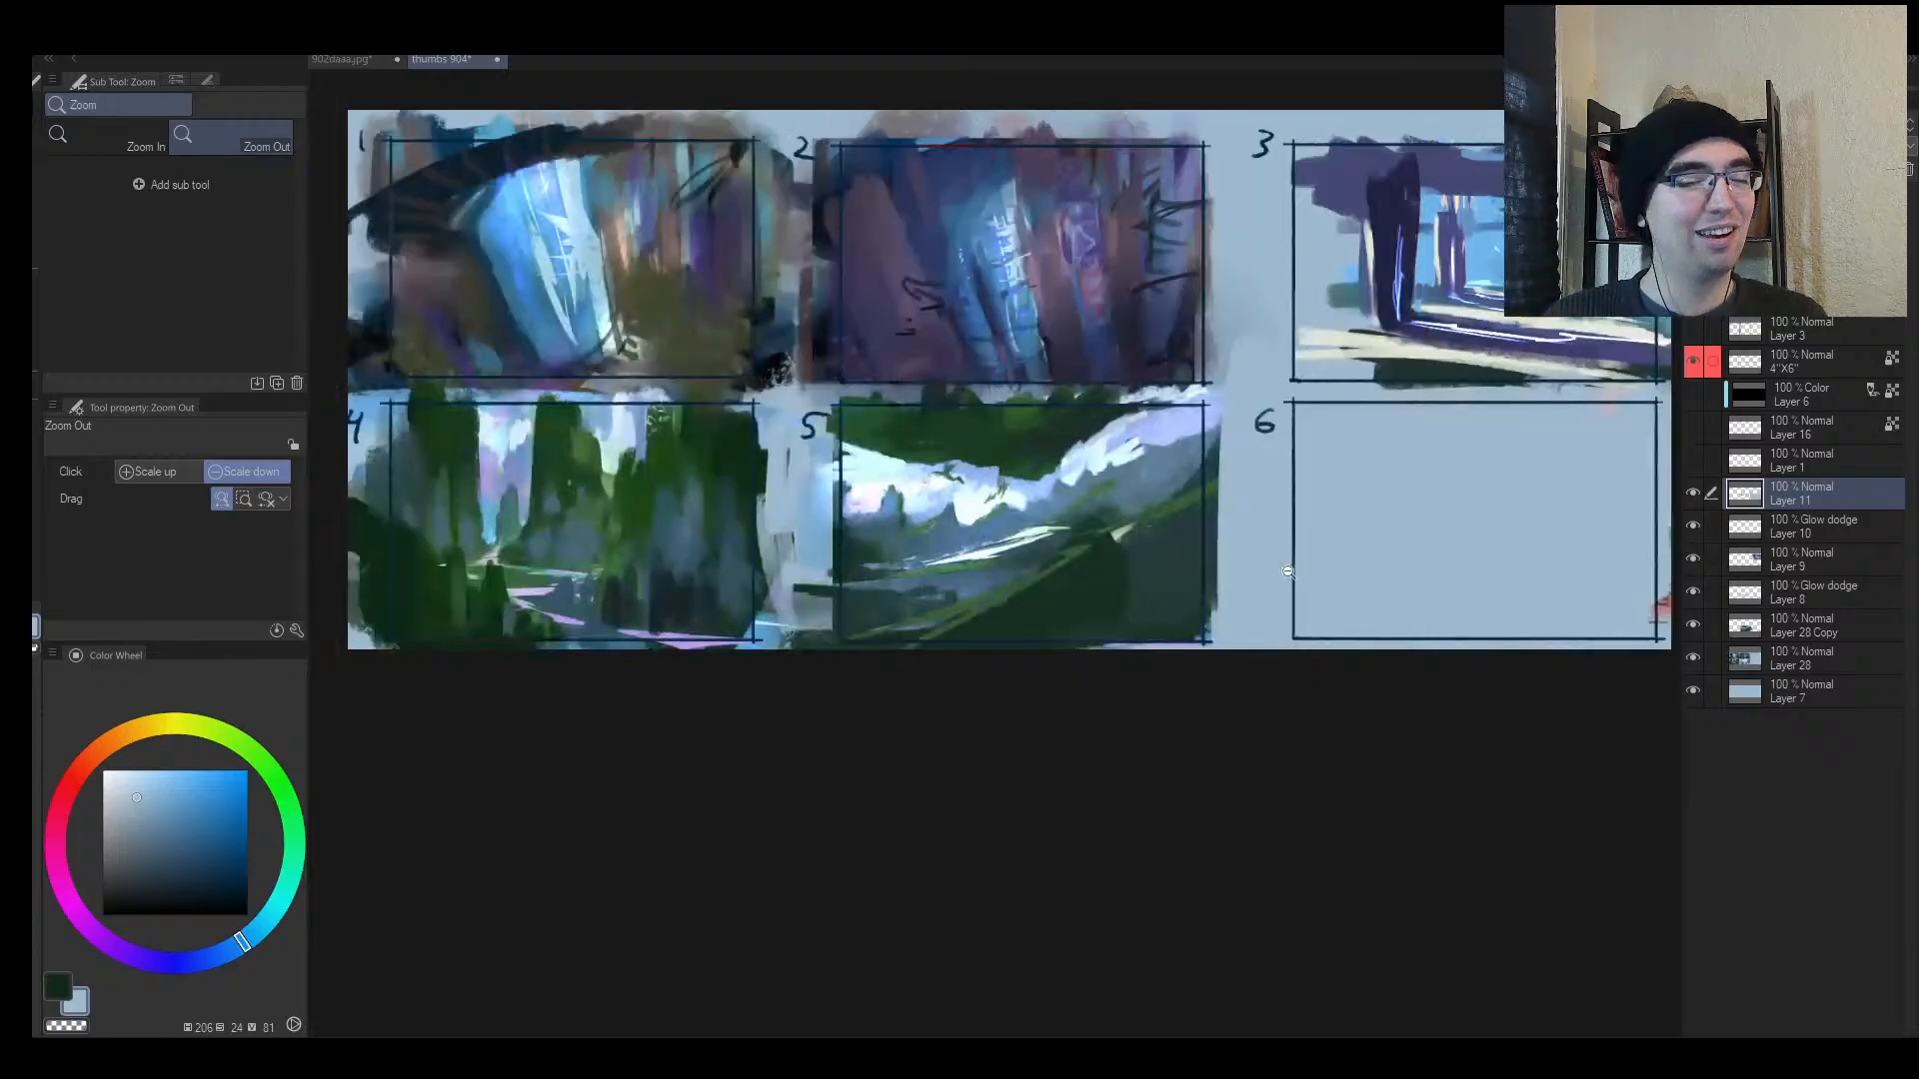
drag(1250, 577, 959, 640)
drag(812, 663, 876, 630)
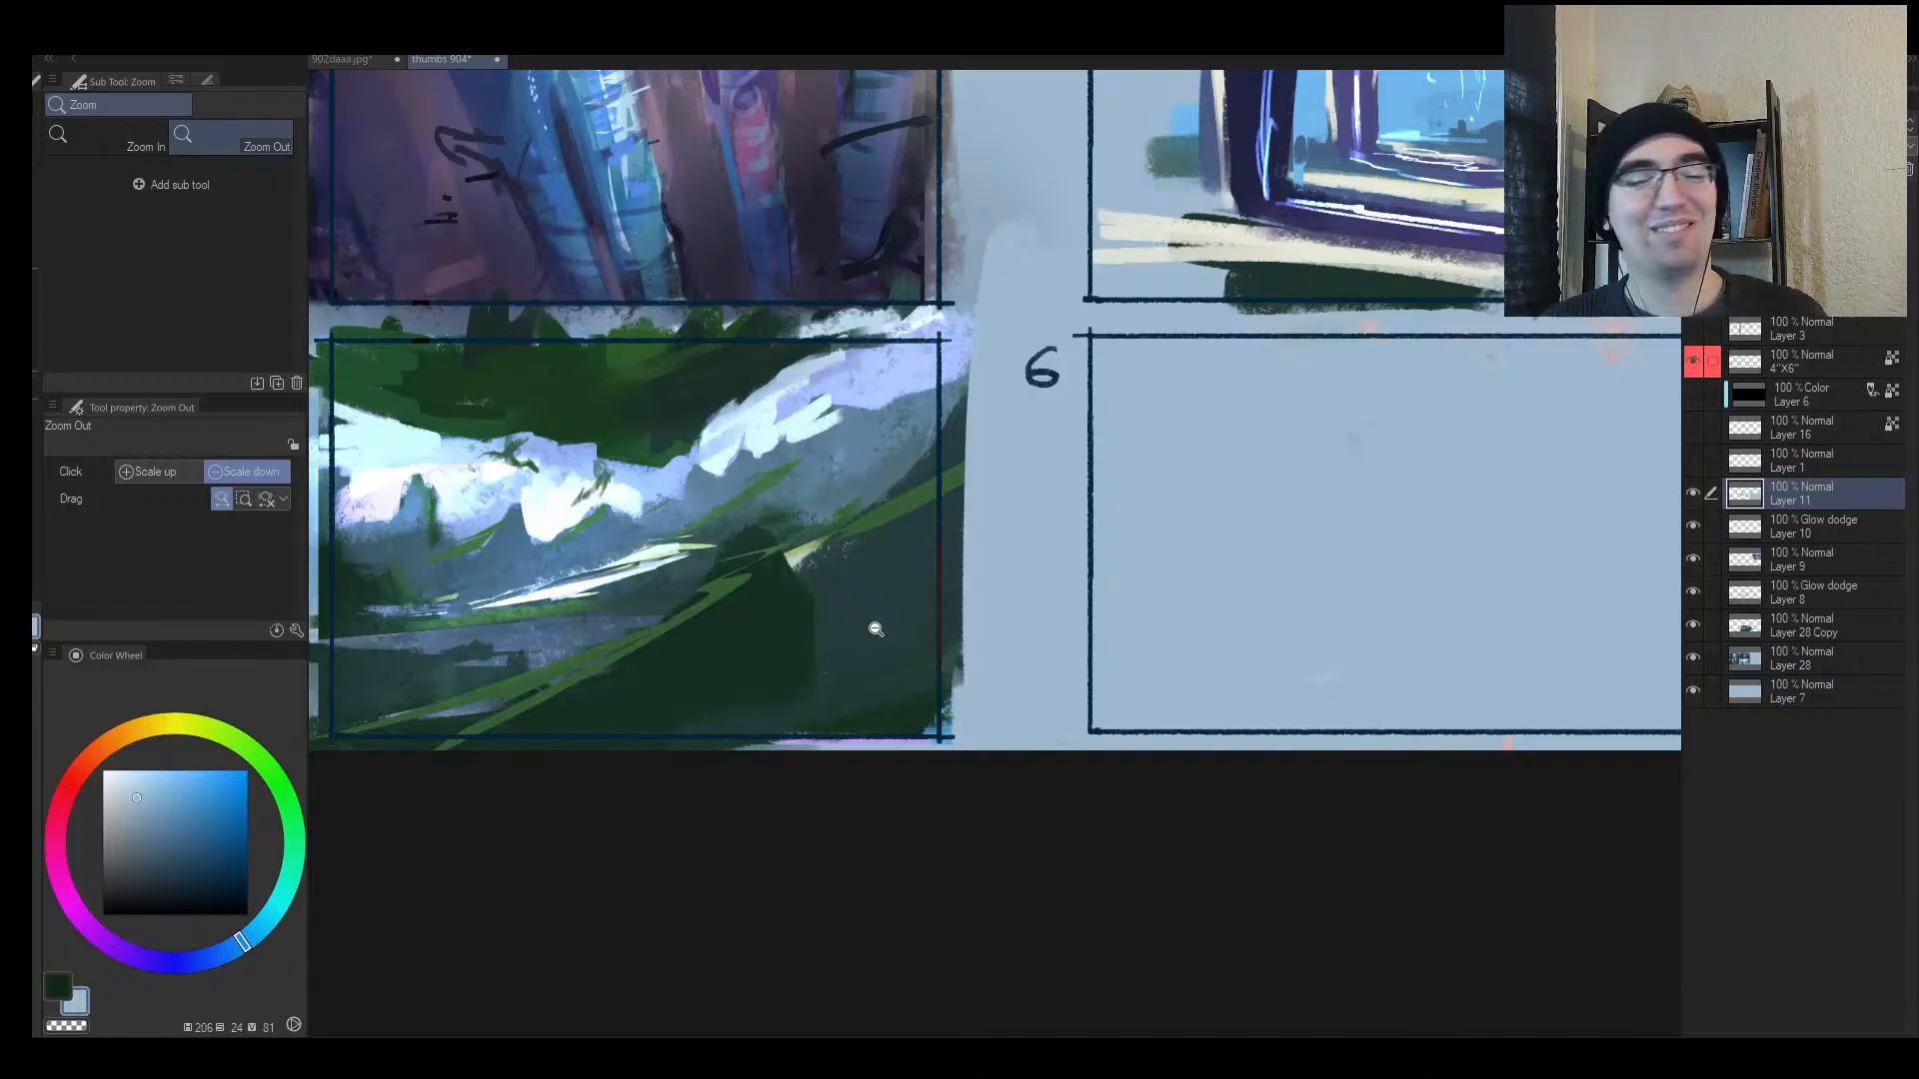
click(817, 628)
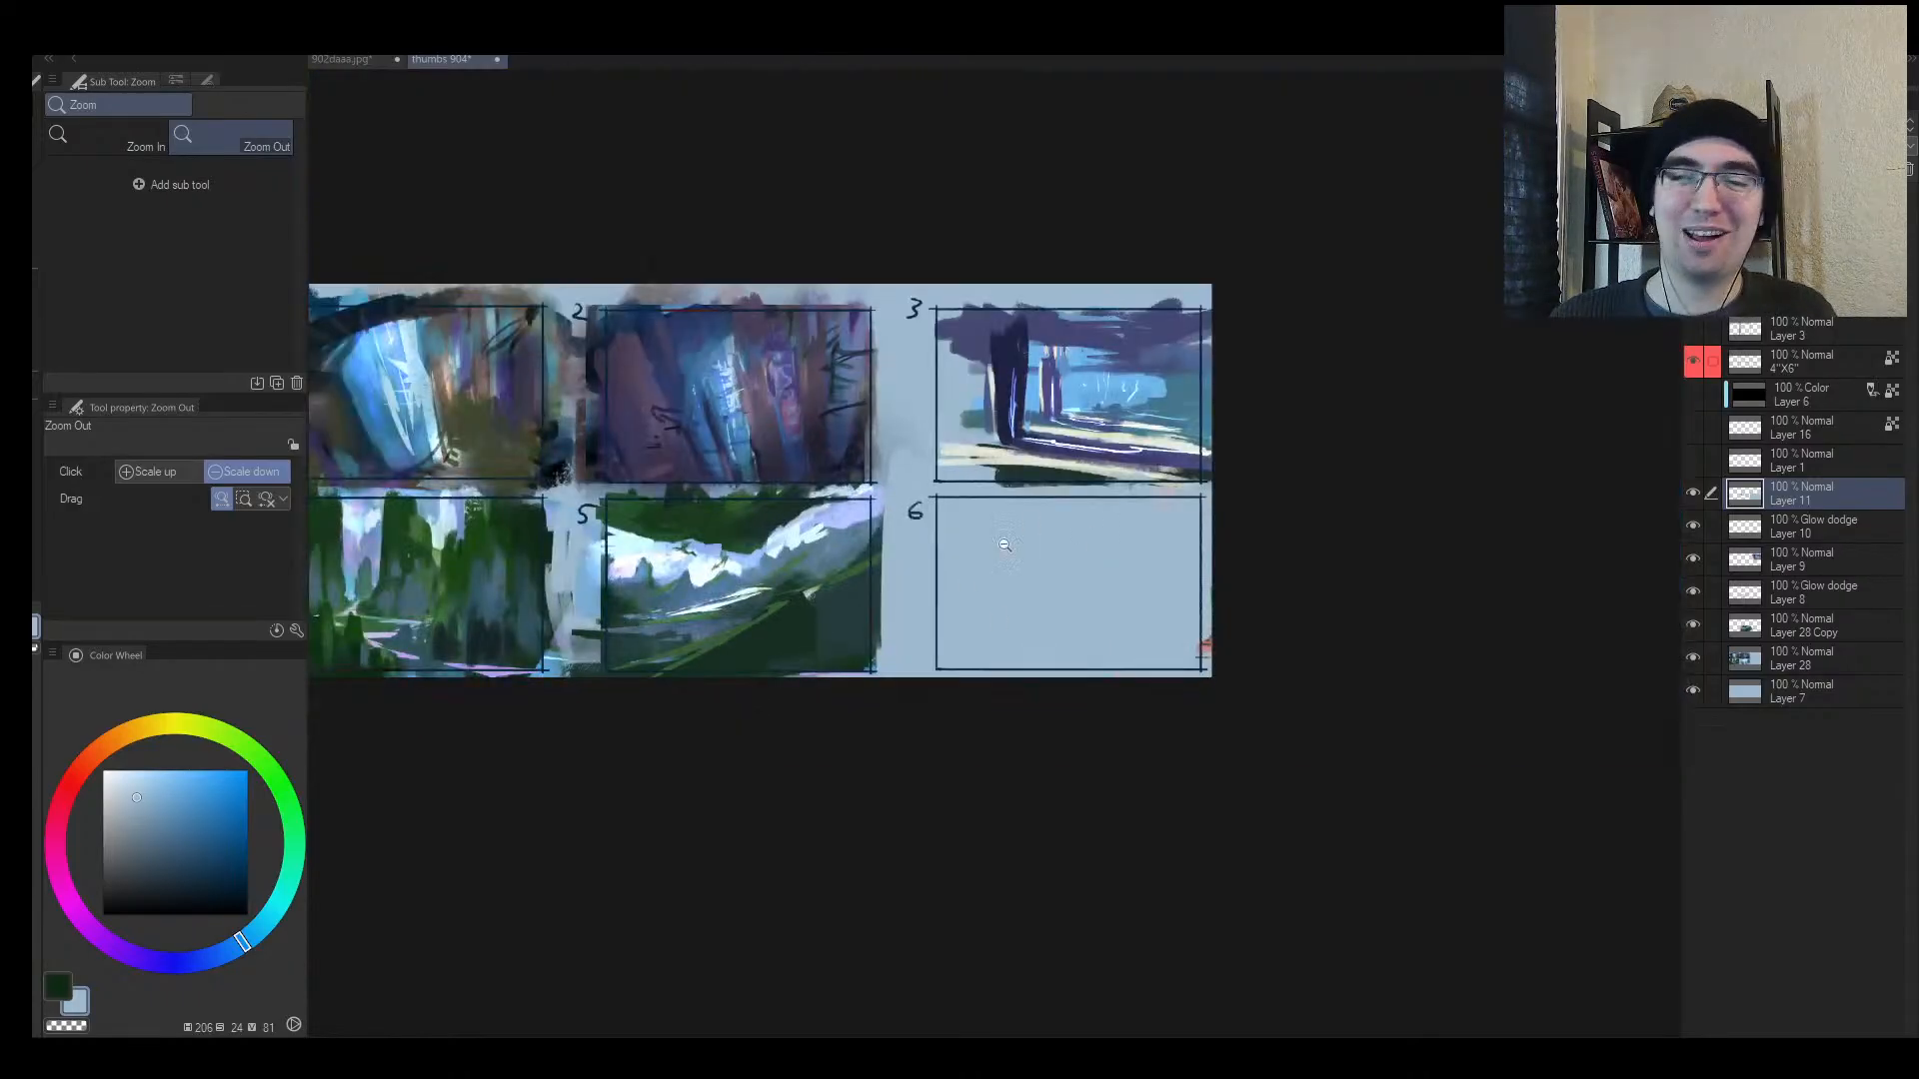
Step: Paint over panel 3's trees with light blue until the panel is blank
drag(968, 593, 756, 716)
key(h)
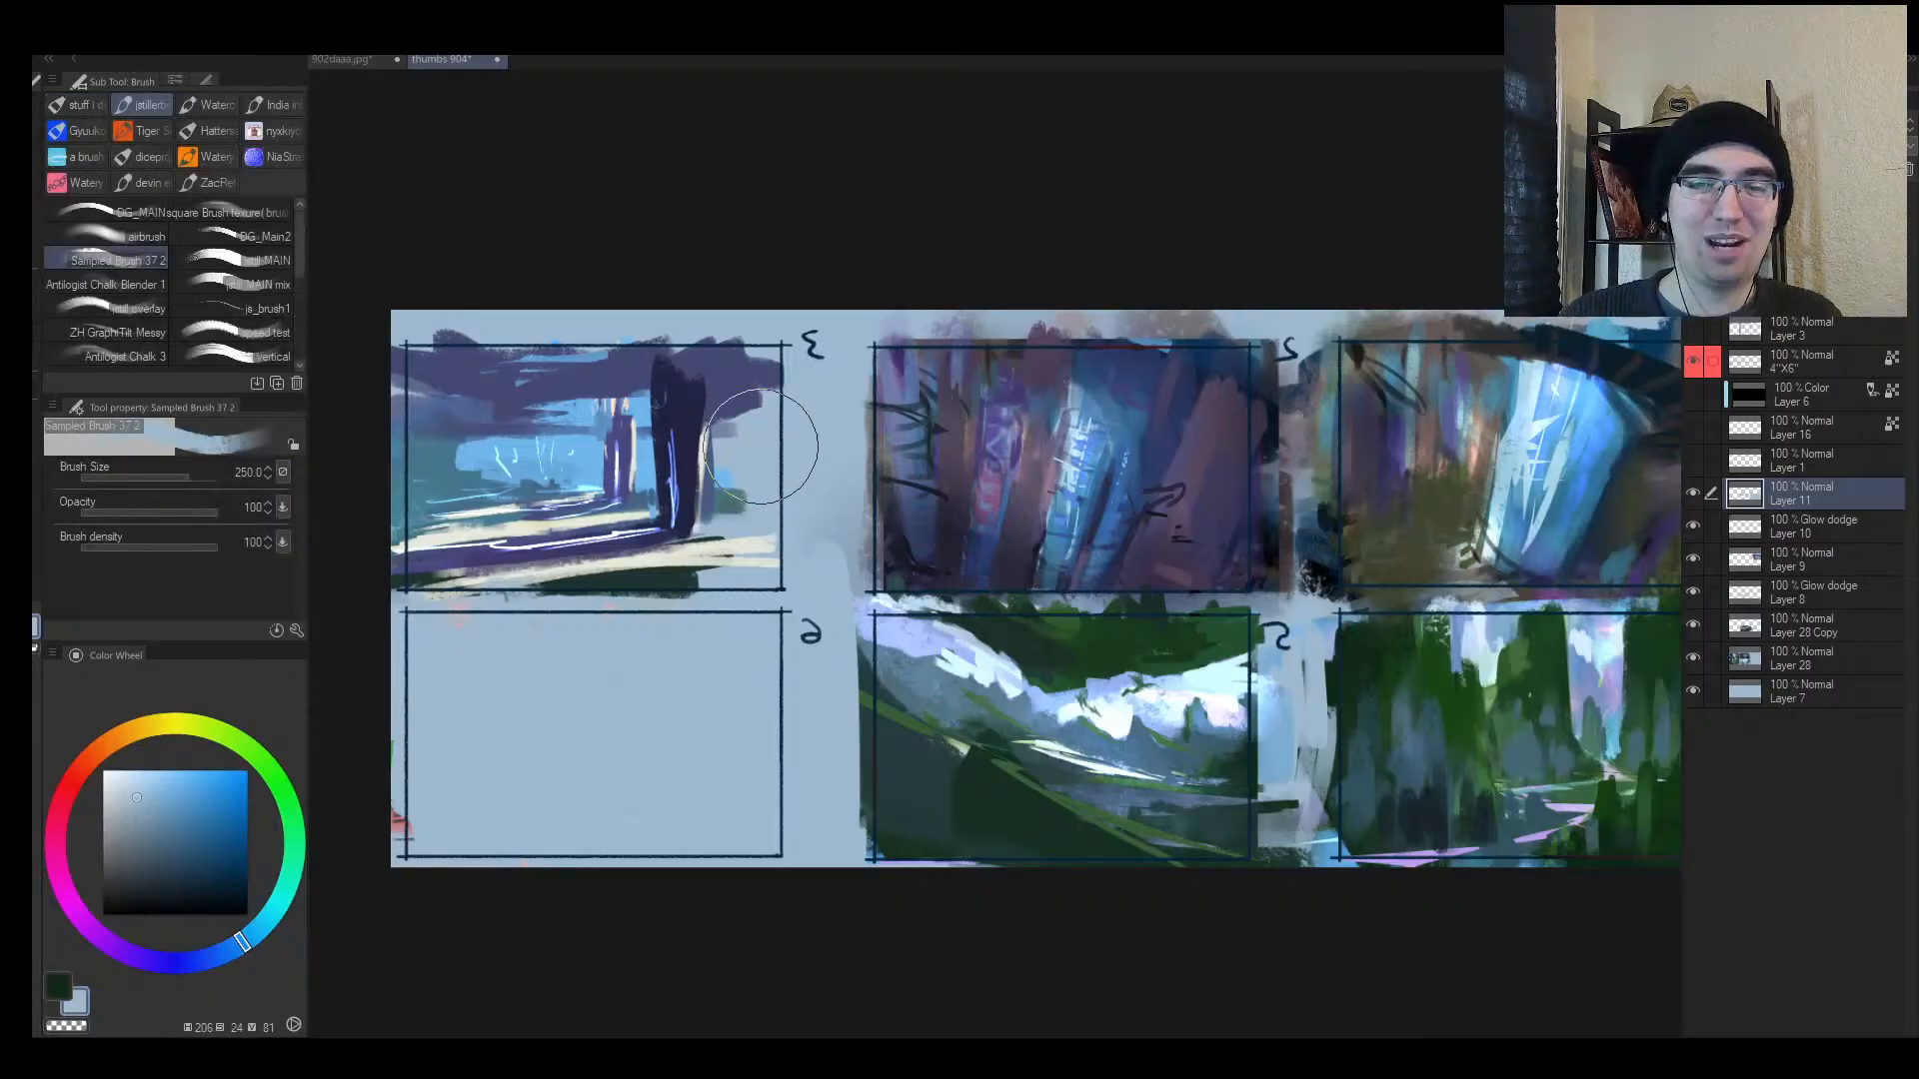
mouse_move(700, 430)
mouse_down()
mouse_move(693, 409)
mouse_move(690, 579)
mouse_up()
mouse_move(735, 516)
mouse_down()
mouse_move(650, 488)
mouse_move(599, 519)
mouse_move(695, 522)
mouse_up()
drag(962, 598, 980, 602)
Step: On thumbnail 5, add a pale cyan-white ridge highlight and blue-grey slope strokes, then sample dark green
mouse_move(905, 668)
mouse_down()
mouse_move(942, 652)
mouse_move(889, 671)
mouse_move(934, 655)
mouse_up()
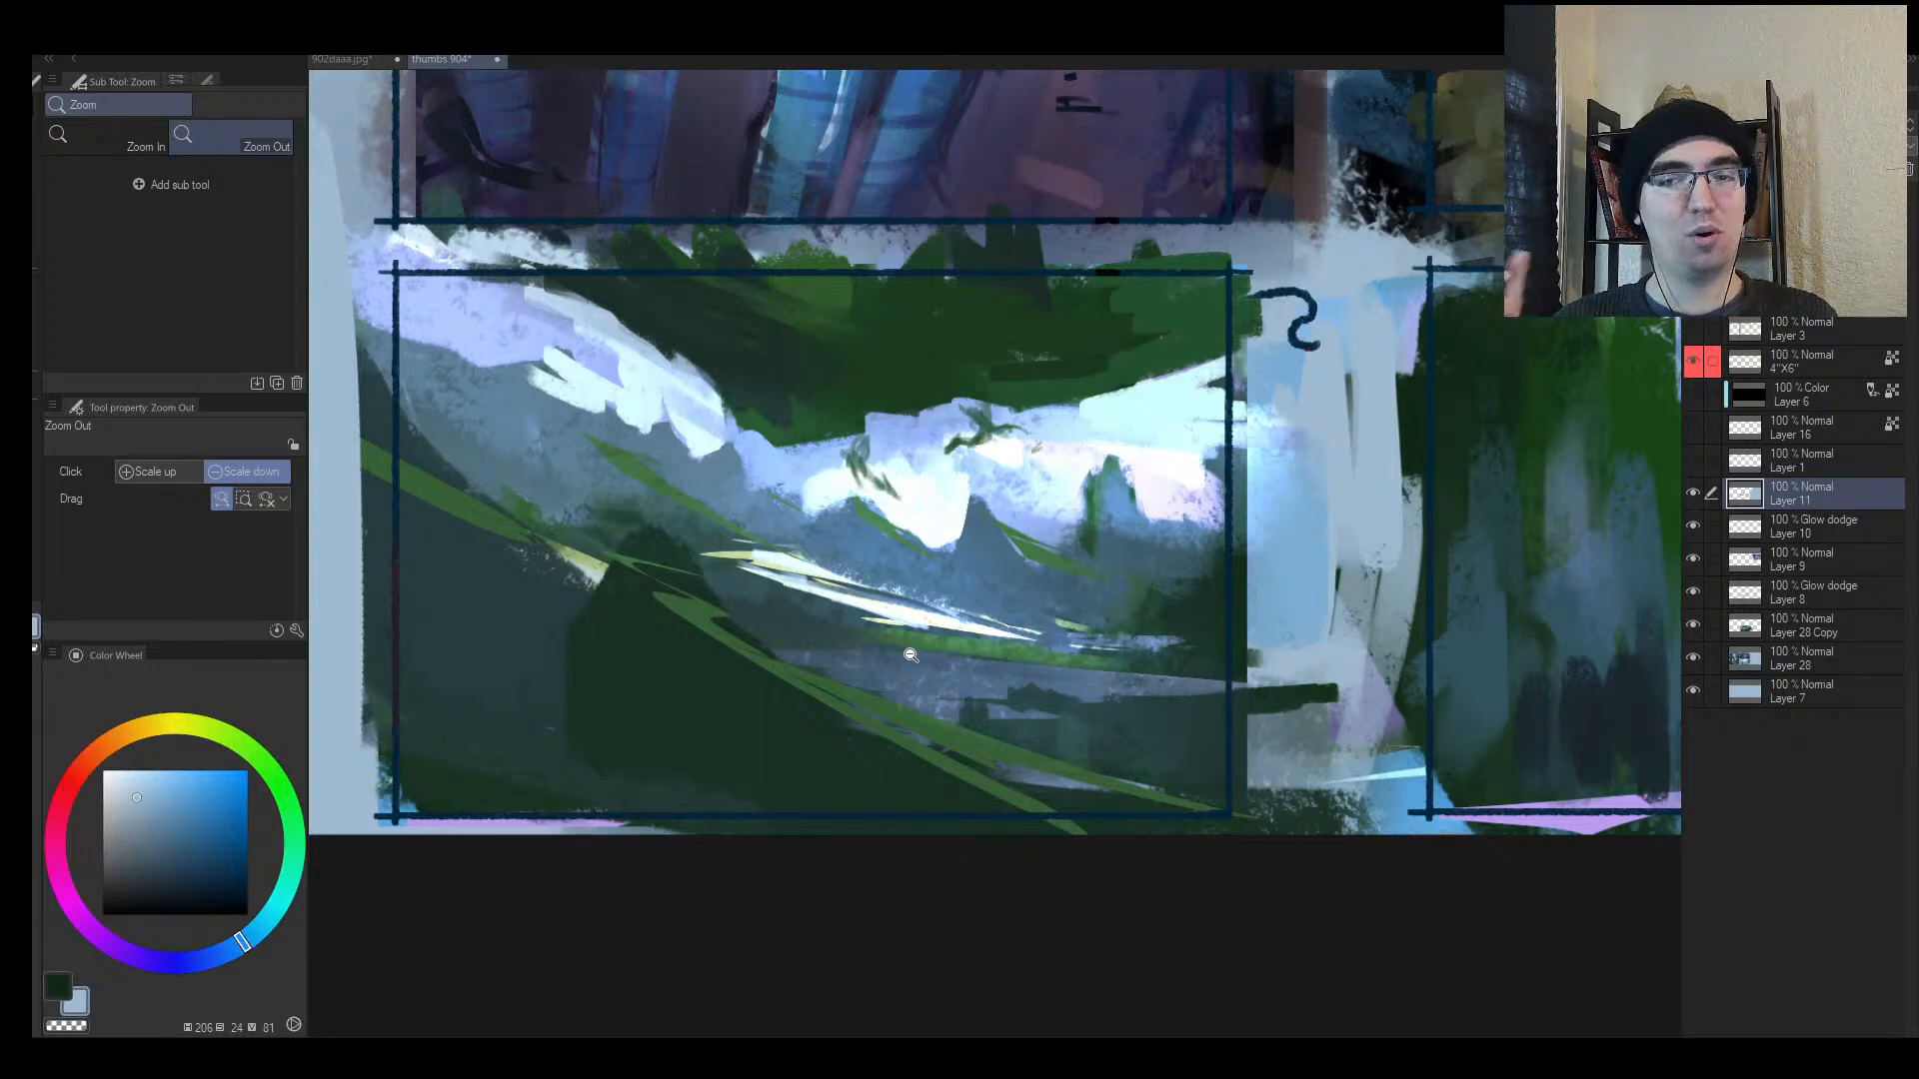
drag(866, 542, 921, 538)
key(h)
drag(1208, 503, 1305, 455)
alt+click(1140, 464)
key(bracketleft)
key(bracketleft)
key(bracketleft)
key(bracketleft)
key(bracketleft)
key(bracketleft)
key(bracketleft)
key(bracketleft)
key(bracketleft)
key(bracketleft)
key(bracketleft)
key(bracketleft)
key(bracketleft)
key(bracketleft)
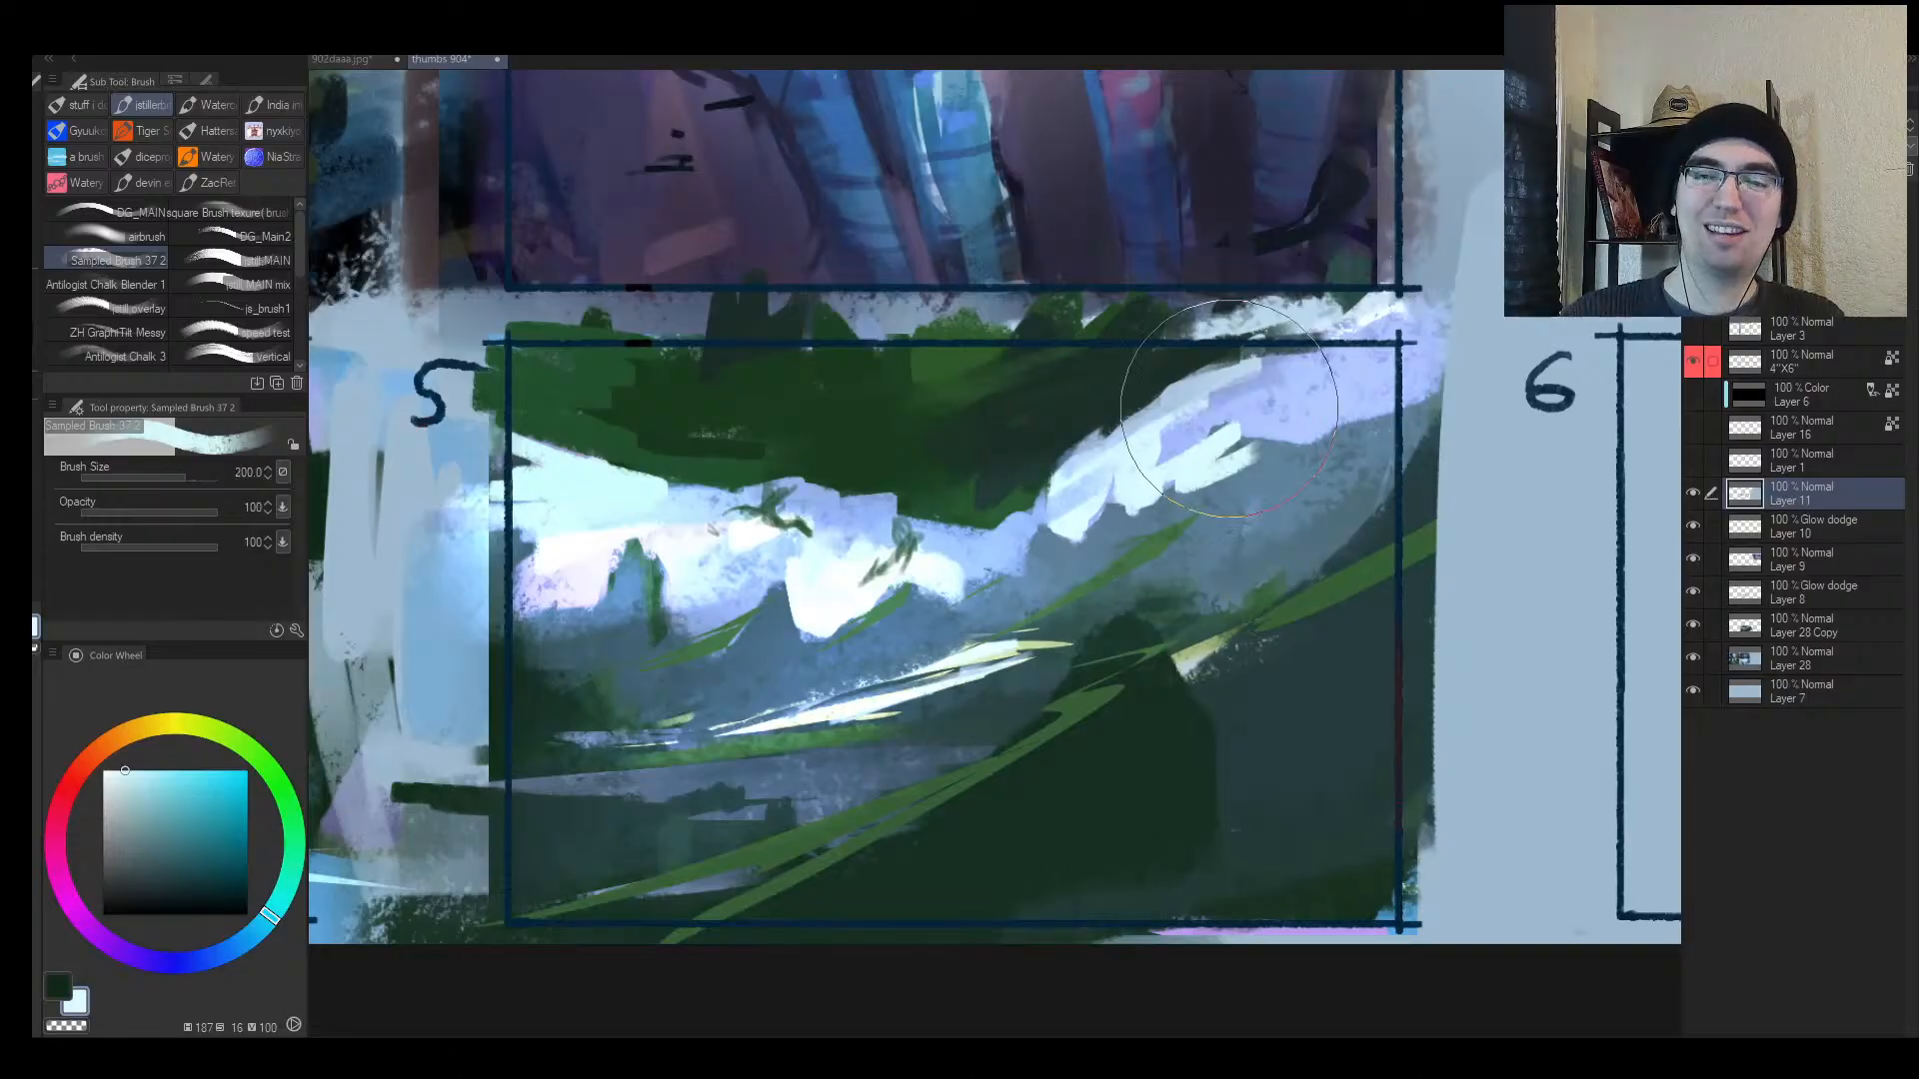
mouse_move(1157, 478)
mouse_down()
mouse_move(1262, 430)
mouse_move(1261, 455)
mouse_up()
alt+click(1215, 515)
key(bracketright)
key(bracketright)
mouse_move(1149, 544)
mouse_down()
mouse_move(1249, 475)
mouse_move(1240, 455)
mouse_move(1410, 383)
mouse_move(1261, 405)
mouse_move(1377, 334)
mouse_up()
alt+click(1206, 393)
Step: Add small dark green strokes to frame 5's foliage
key(h)
key(alt+space)
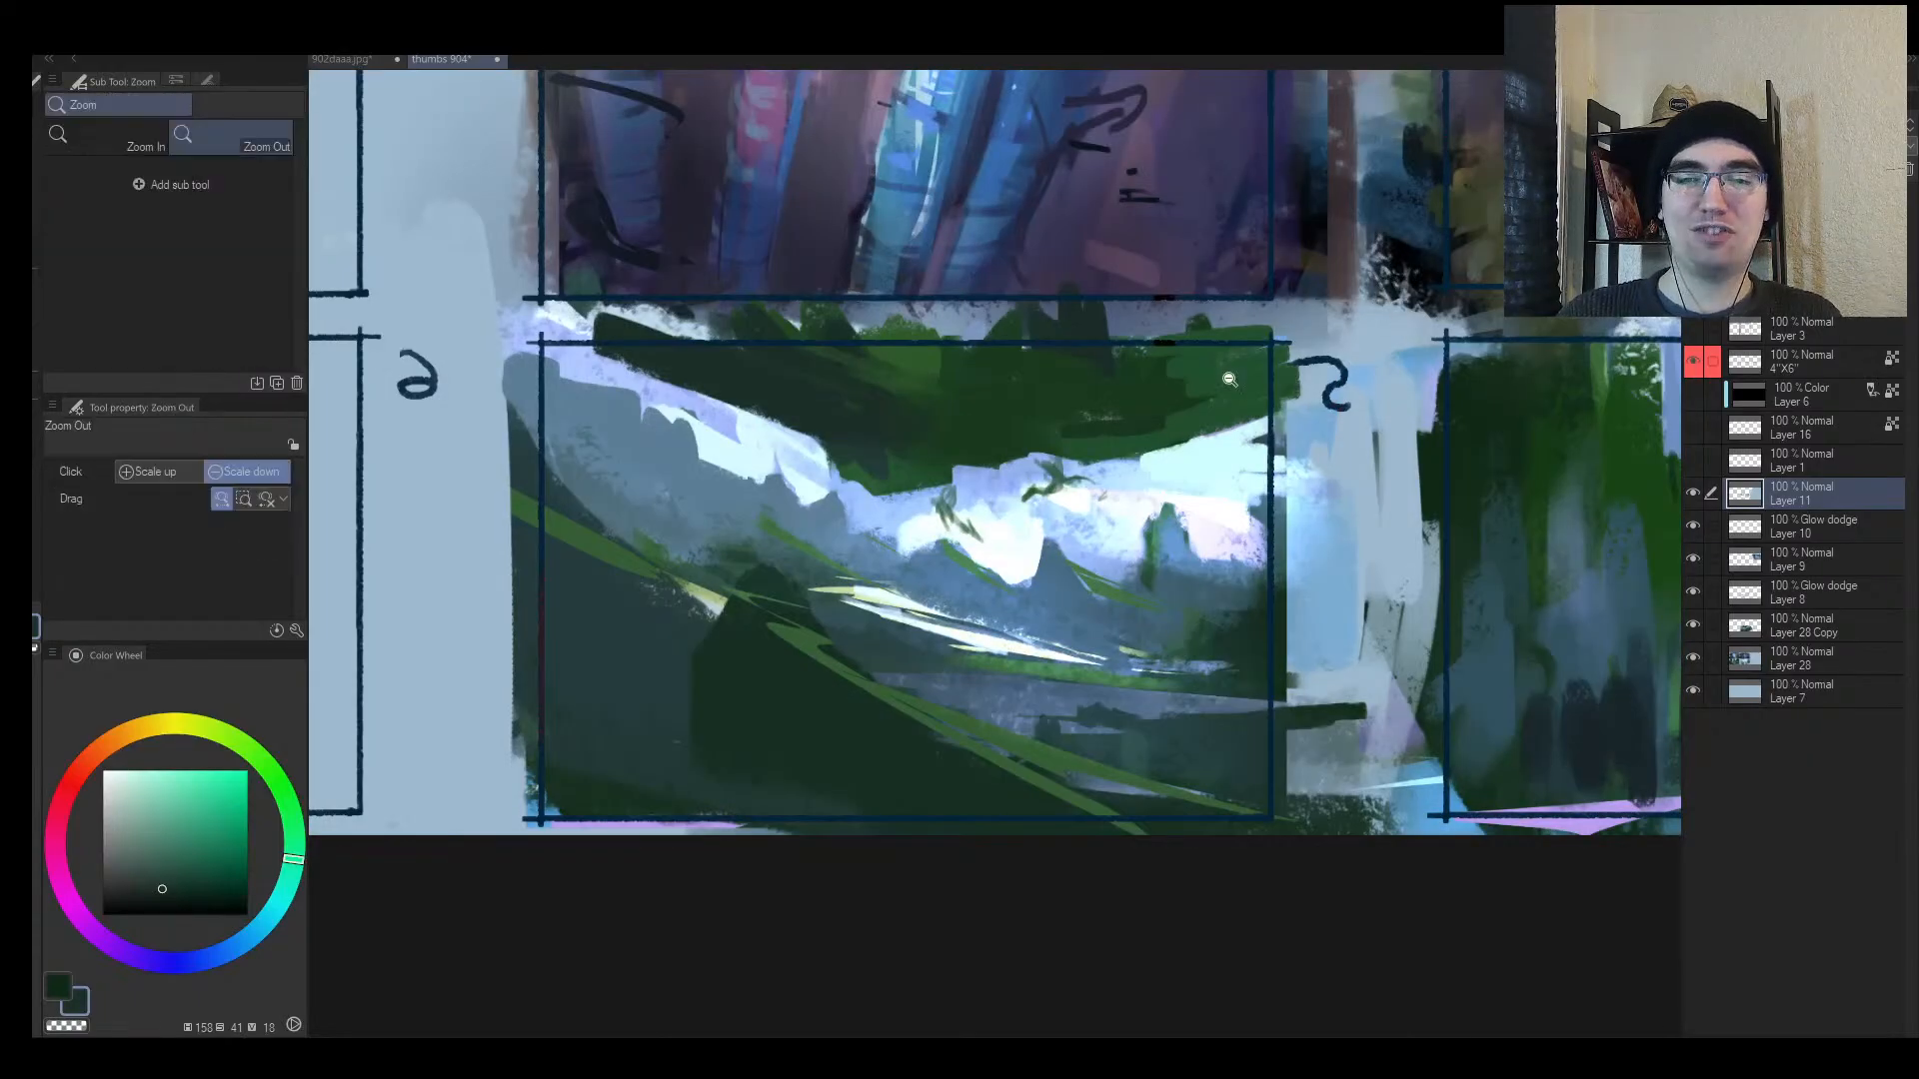
drag(1221, 387, 1184, 360)
mouse_move(817, 369)
mouse_down()
mouse_move(1106, 430)
mouse_move(1085, 442)
mouse_move(876, 345)
mouse_up()
alt+click(1082, 443)
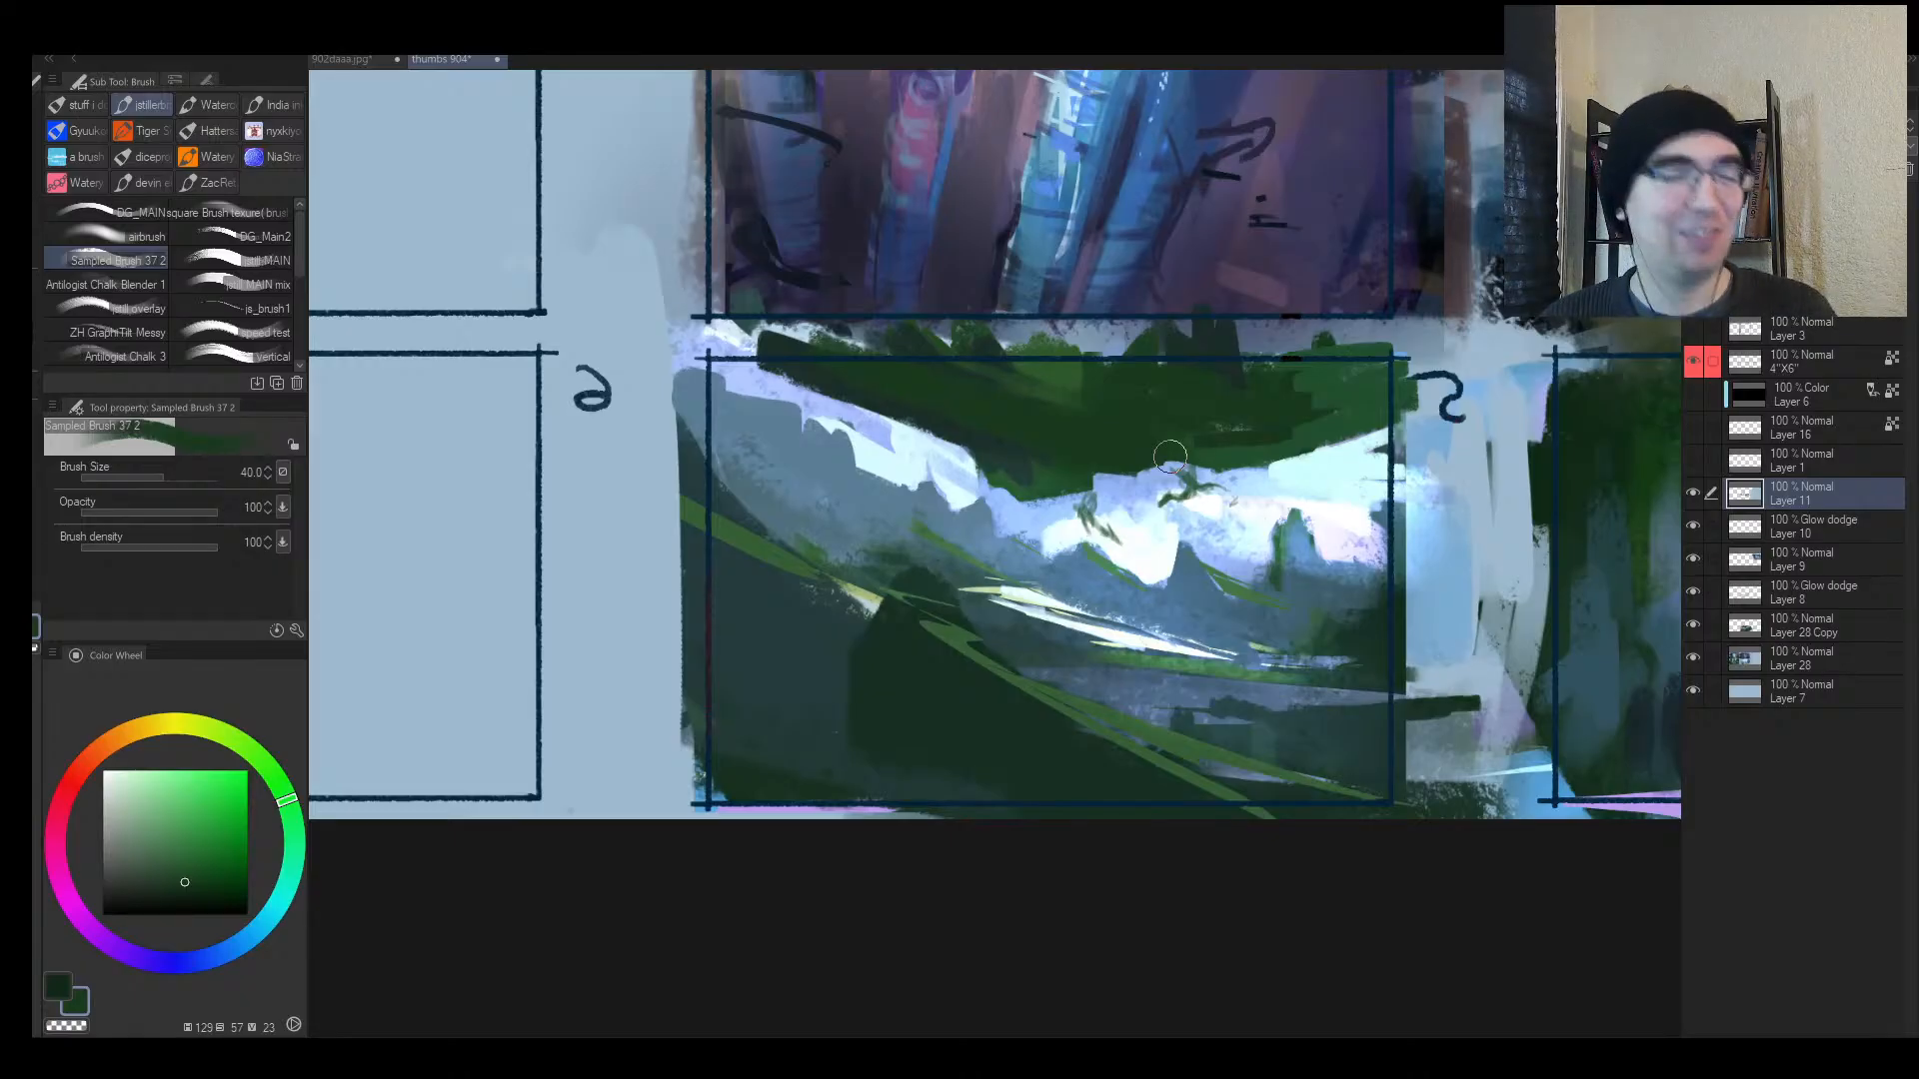
Step: Paint dark teal over frame 5's grey-blue slope and blue-grey along its right part
key(alt+space)
mouse_move(1048, 737)
mouse_down()
mouse_move(1003, 769)
mouse_move(1103, 765)
mouse_move(1145, 591)
mouse_up()
key(h)
mouse_move(1138, 721)
mouse_down()
mouse_move(1105, 734)
mouse_move(1125, 643)
mouse_up()
drag(971, 651, 998, 527)
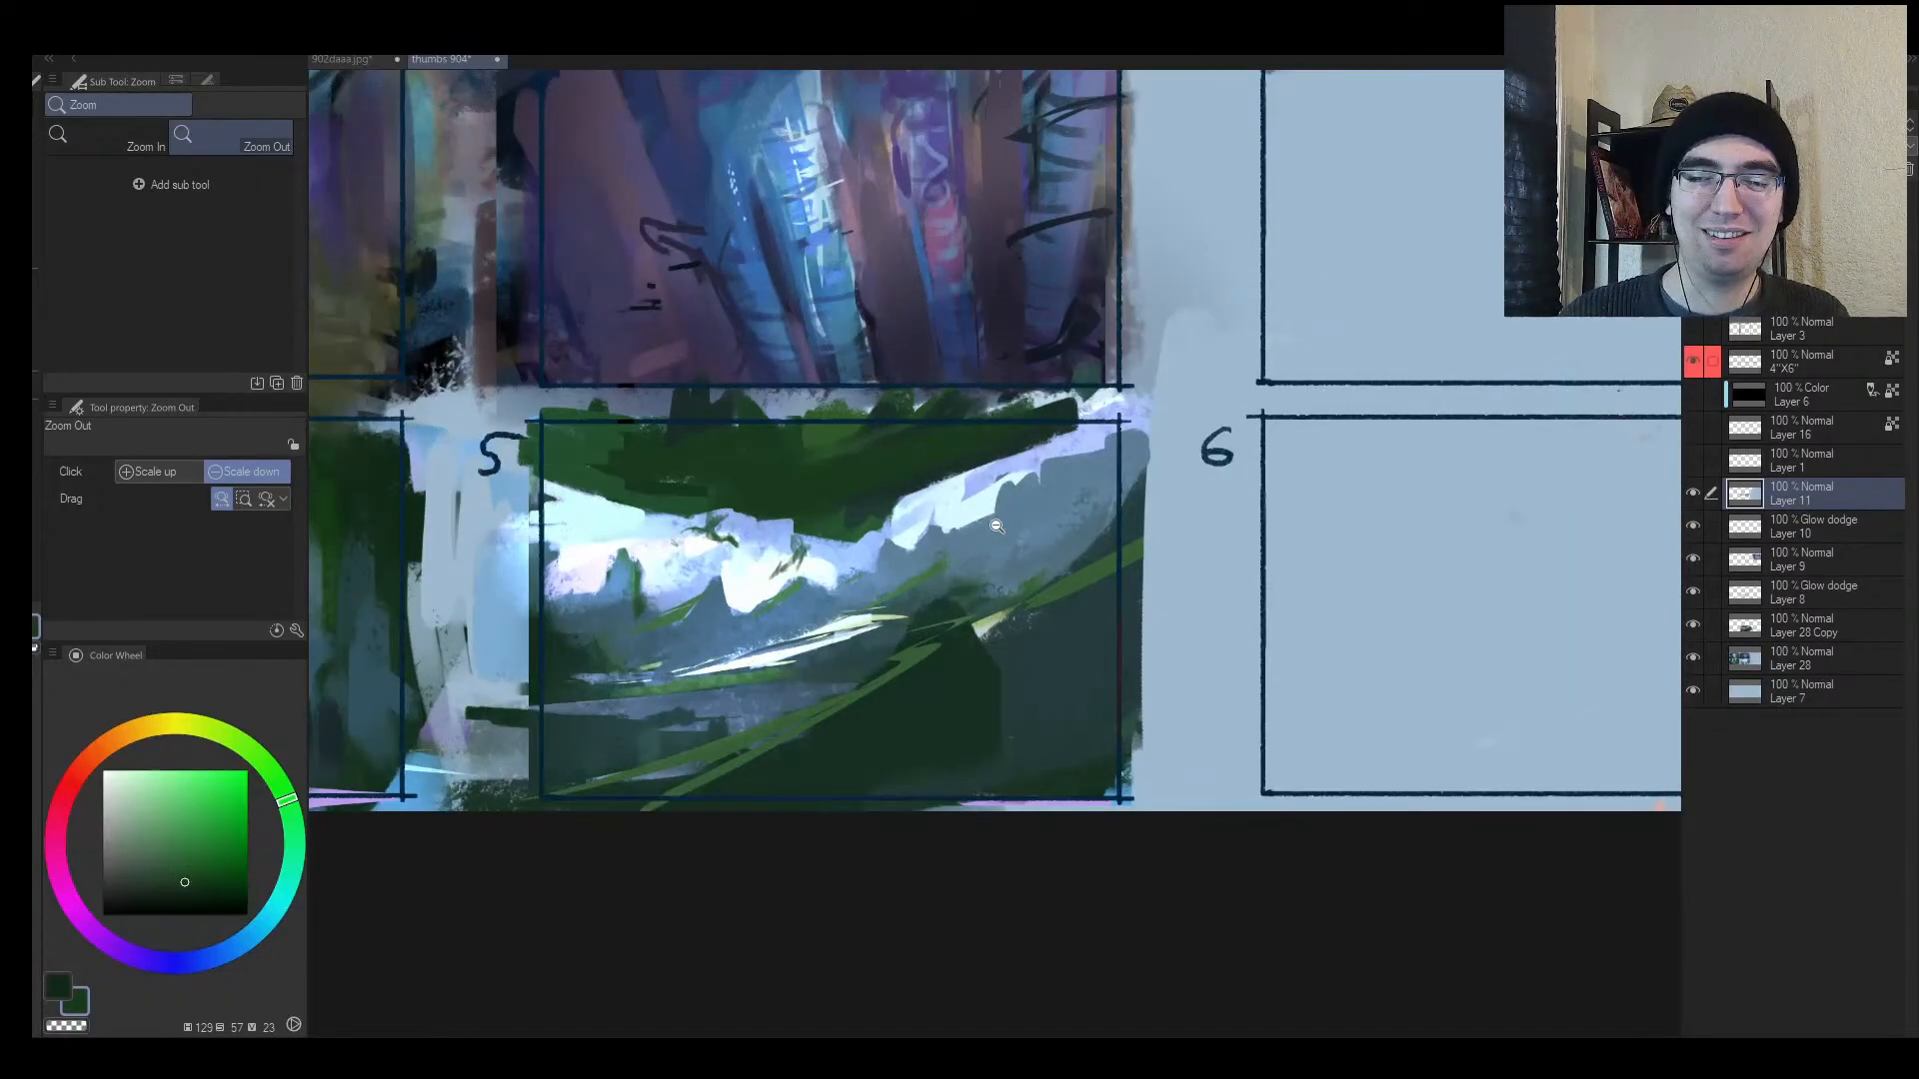
alt+click(904, 604)
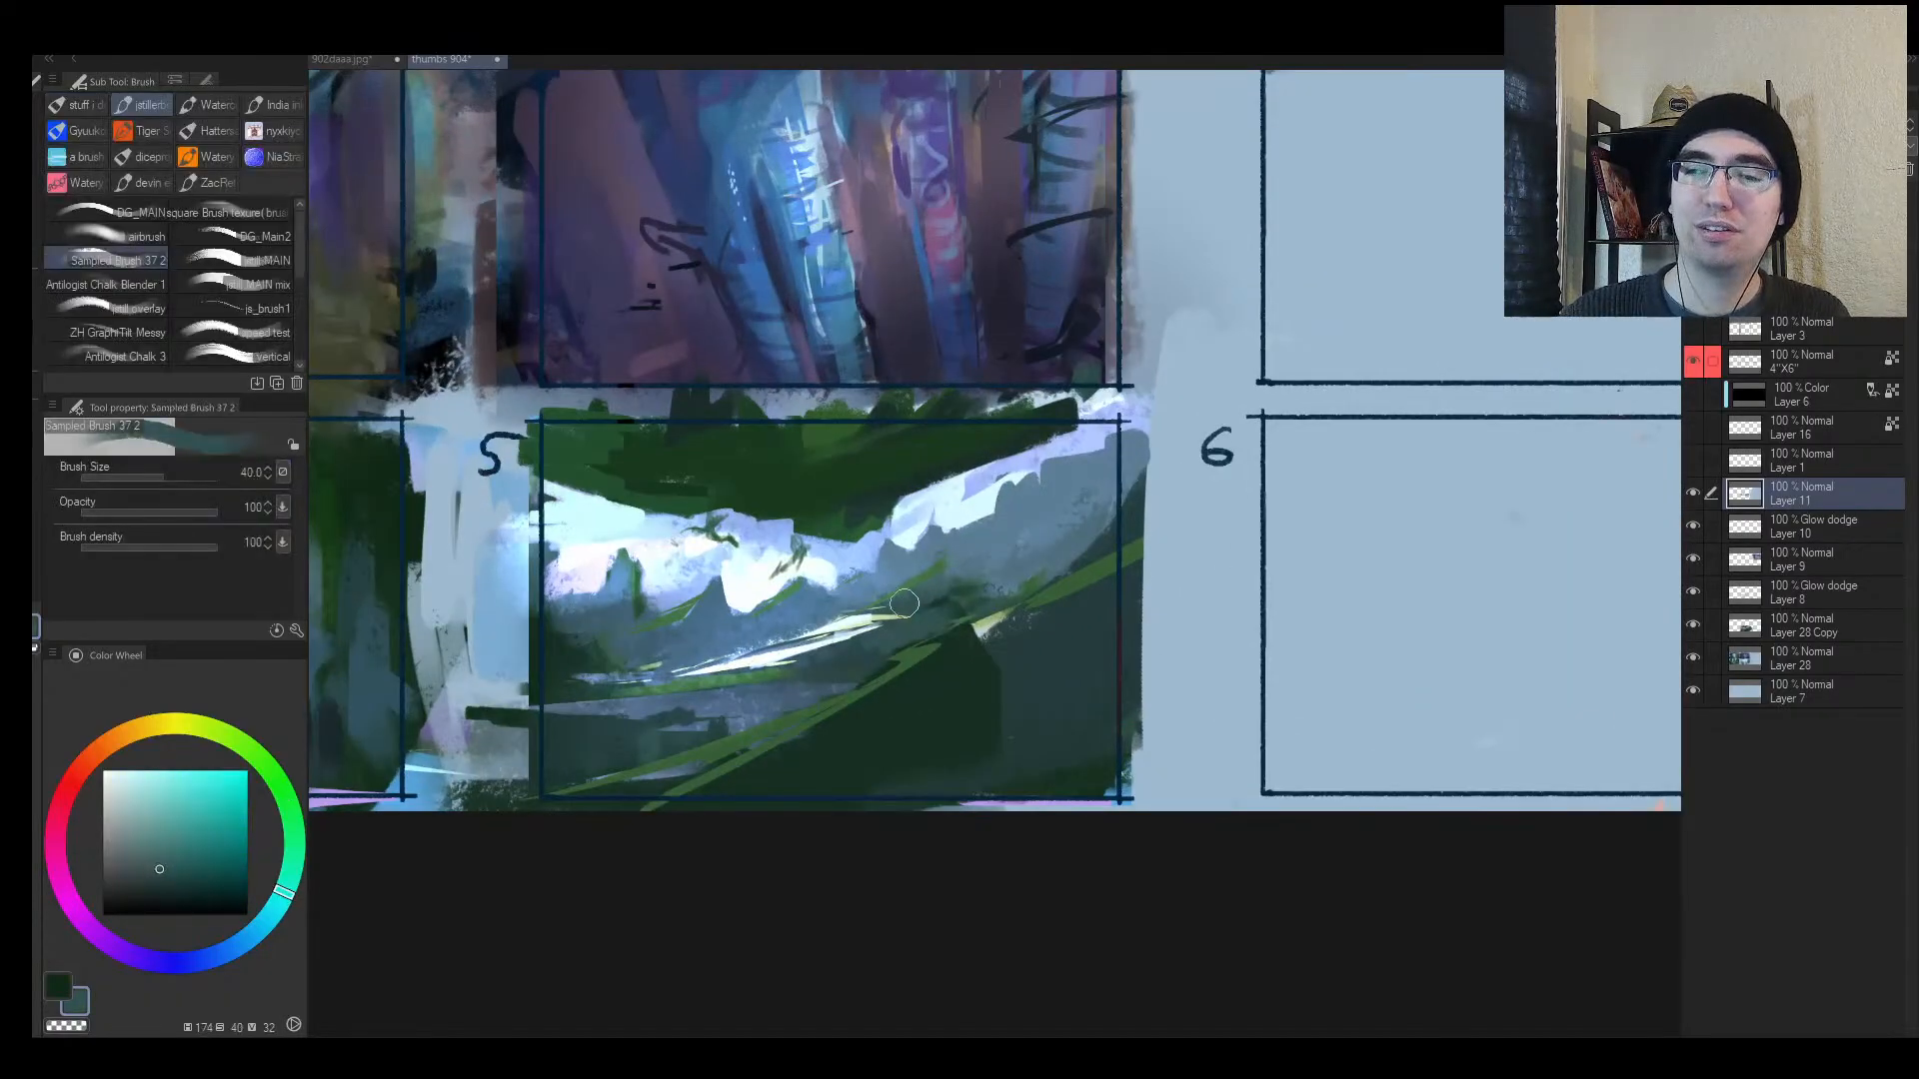
mouse_move(905, 604)
mouse_down()
mouse_move(1051, 571)
mouse_move(946, 599)
mouse_move(1038, 515)
mouse_move(963, 581)
mouse_move(1023, 557)
mouse_move(957, 549)
mouse_move(889, 584)
mouse_move(967, 572)
mouse_move(904, 578)
mouse_move(984, 546)
mouse_move(1072, 543)
mouse_move(979, 546)
mouse_move(1099, 545)
mouse_up()
alt+click(971, 543)
drag(984, 552, 1097, 548)
alt+click(1017, 579)
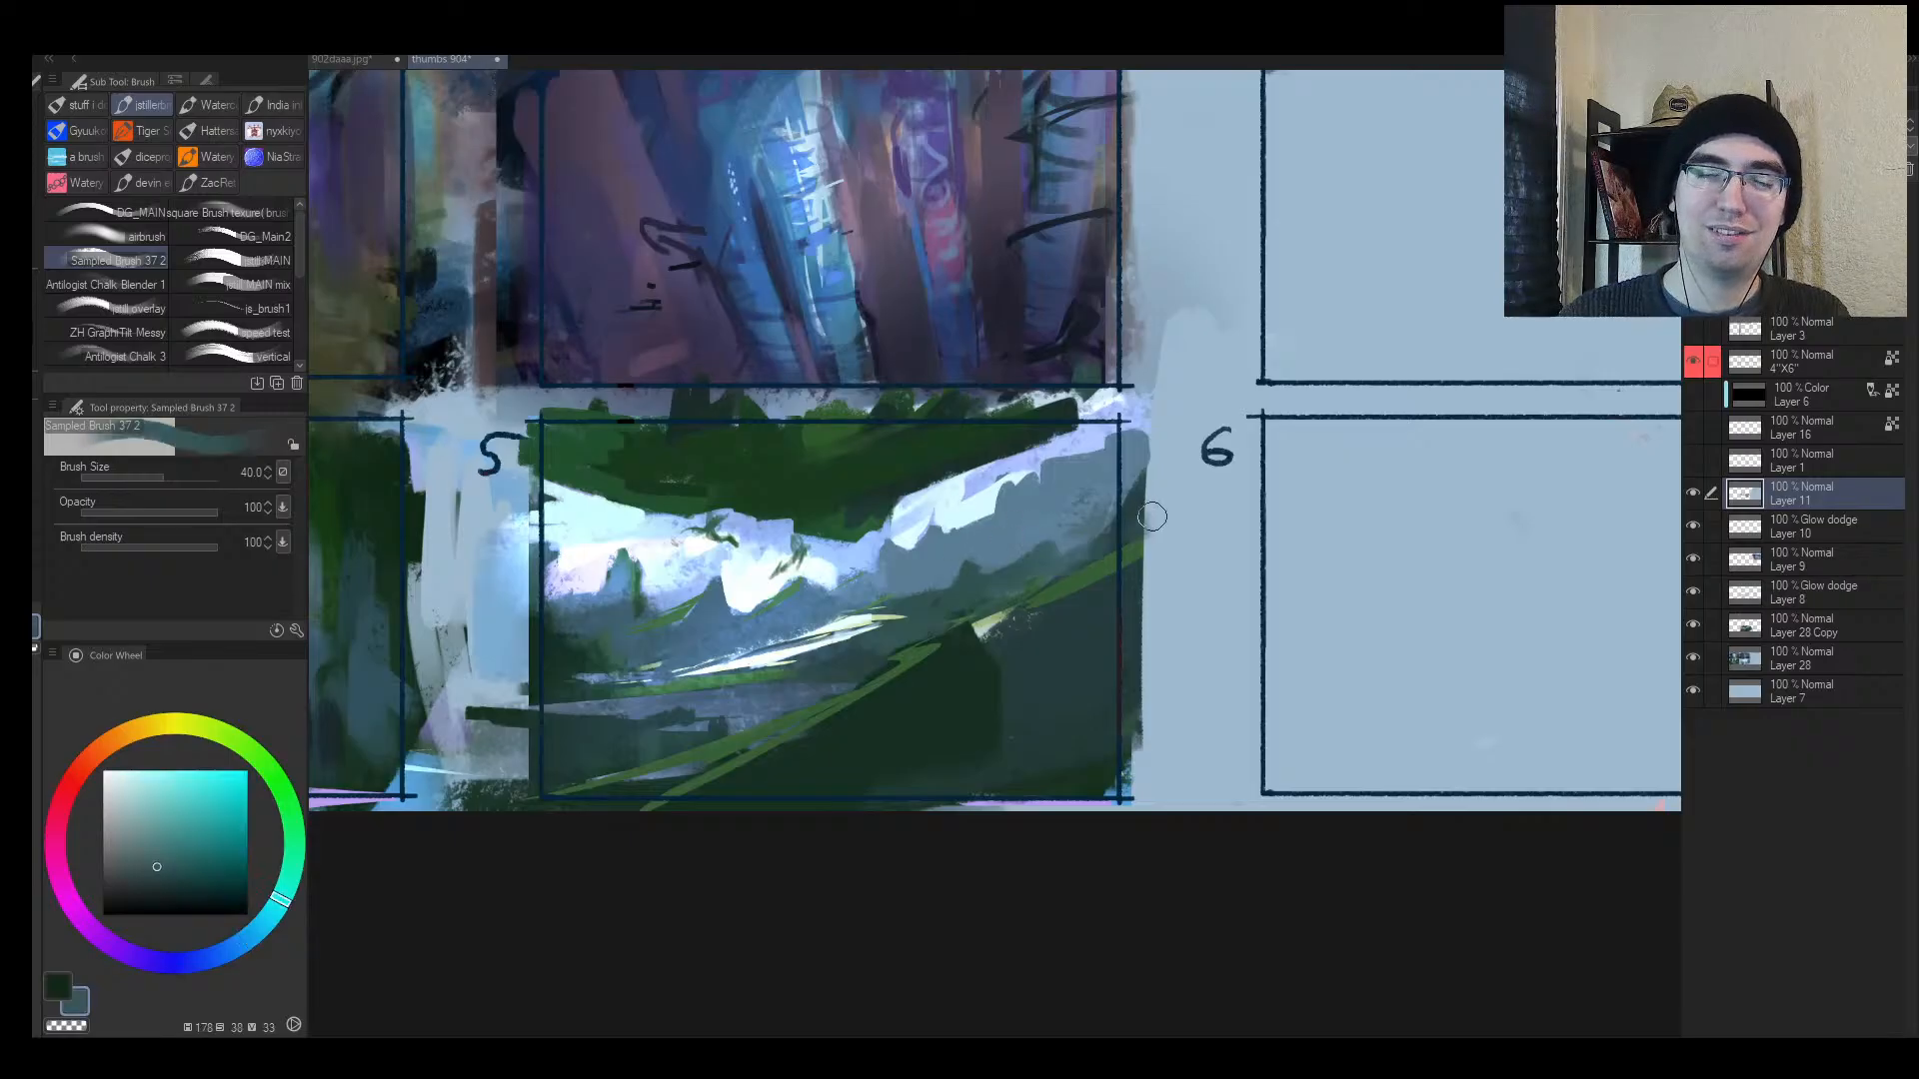
Step: Mirror and re-zoom the view to frame panel 5 more closely
key(h)
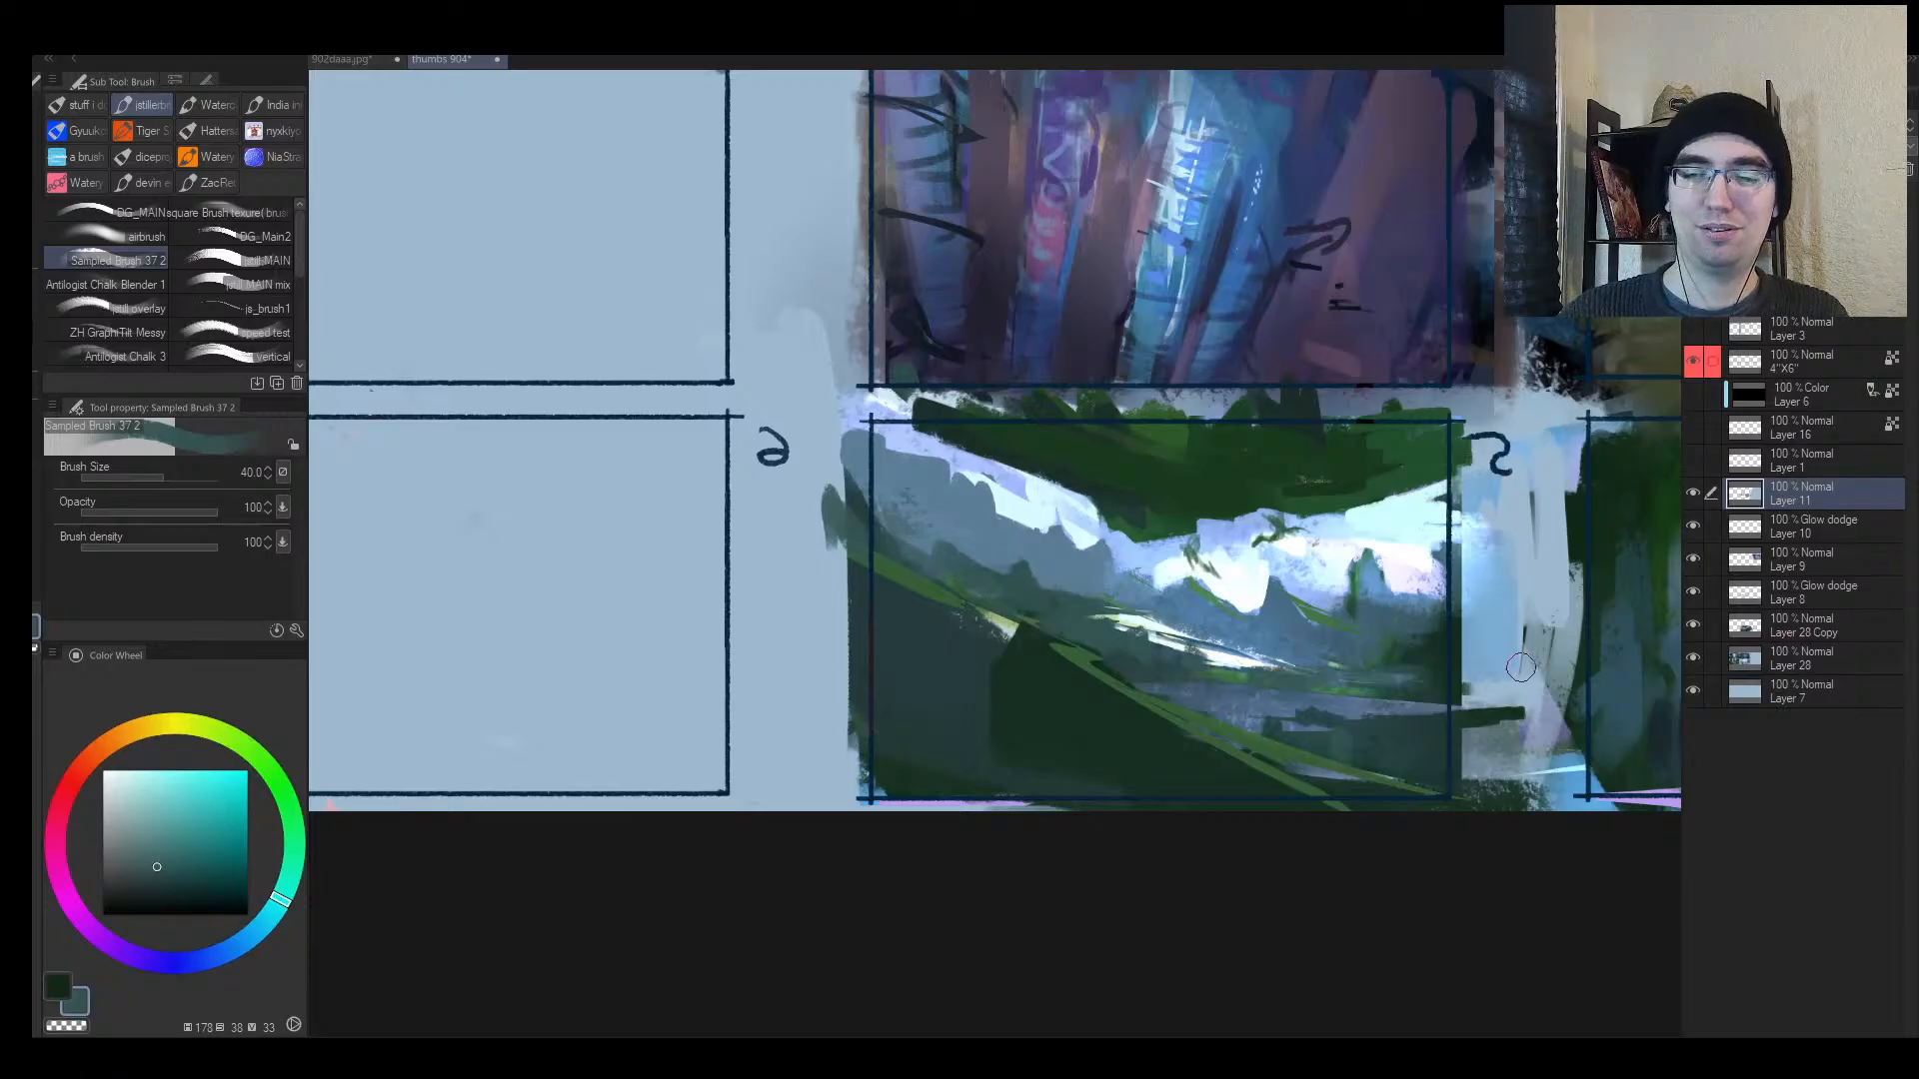
key(z)
mouse_move(1466, 655)
mouse_down()
mouse_move(1389, 650)
mouse_move(1439, 648)
mouse_up()
key(h)
mouse_move(756, 631)
mouse_down()
mouse_move(702, 651)
mouse_move(747, 640)
mouse_up()
click(702, 652)
drag(601, 674, 703, 560)
drag(928, 711, 990, 837)
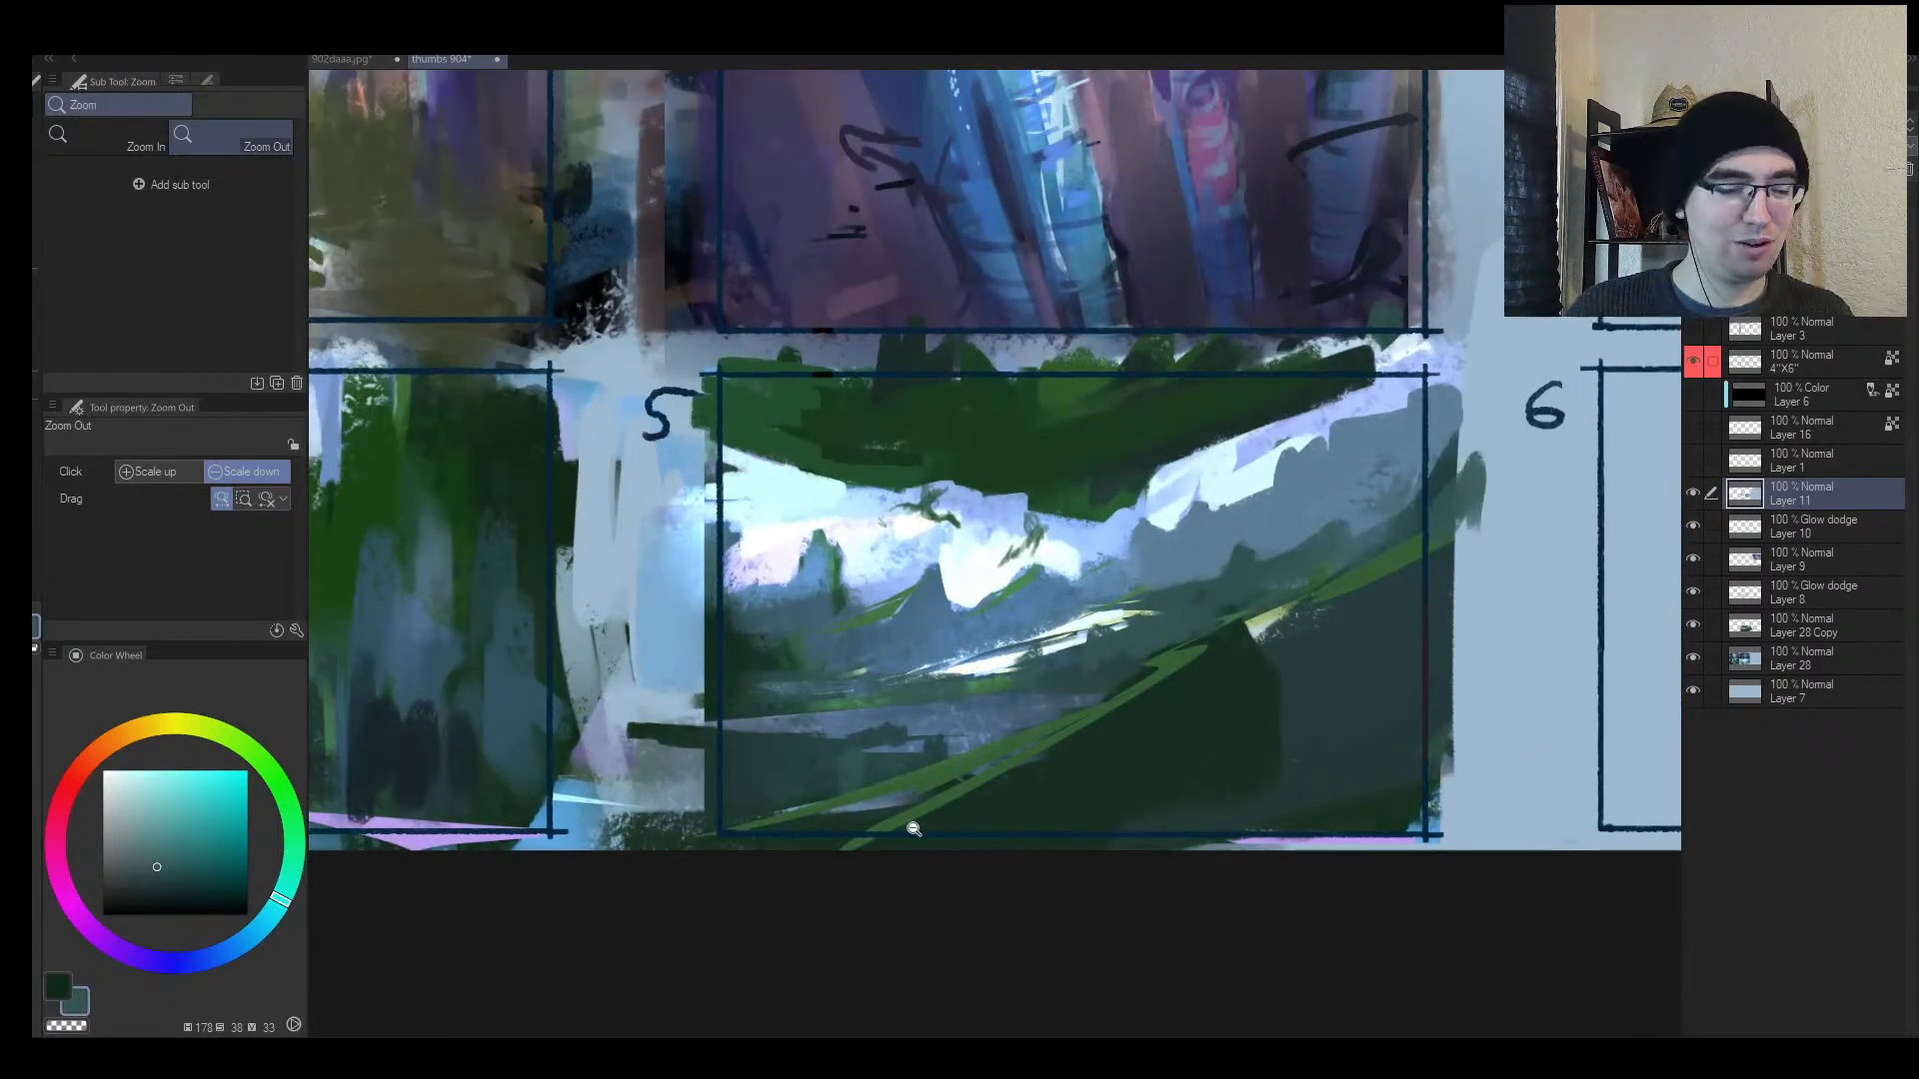
mouse_move(907, 696)
mouse_down()
mouse_move(1089, 689)
mouse_move(829, 751)
mouse_move(599, 766)
mouse_move(967, 672)
mouse_move(777, 755)
mouse_move(555, 779)
mouse_up()
key(m)
key(b)
Step: Paint dark teal strokes along the river's lower edge and add a light highlight
alt+click(1027, 650)
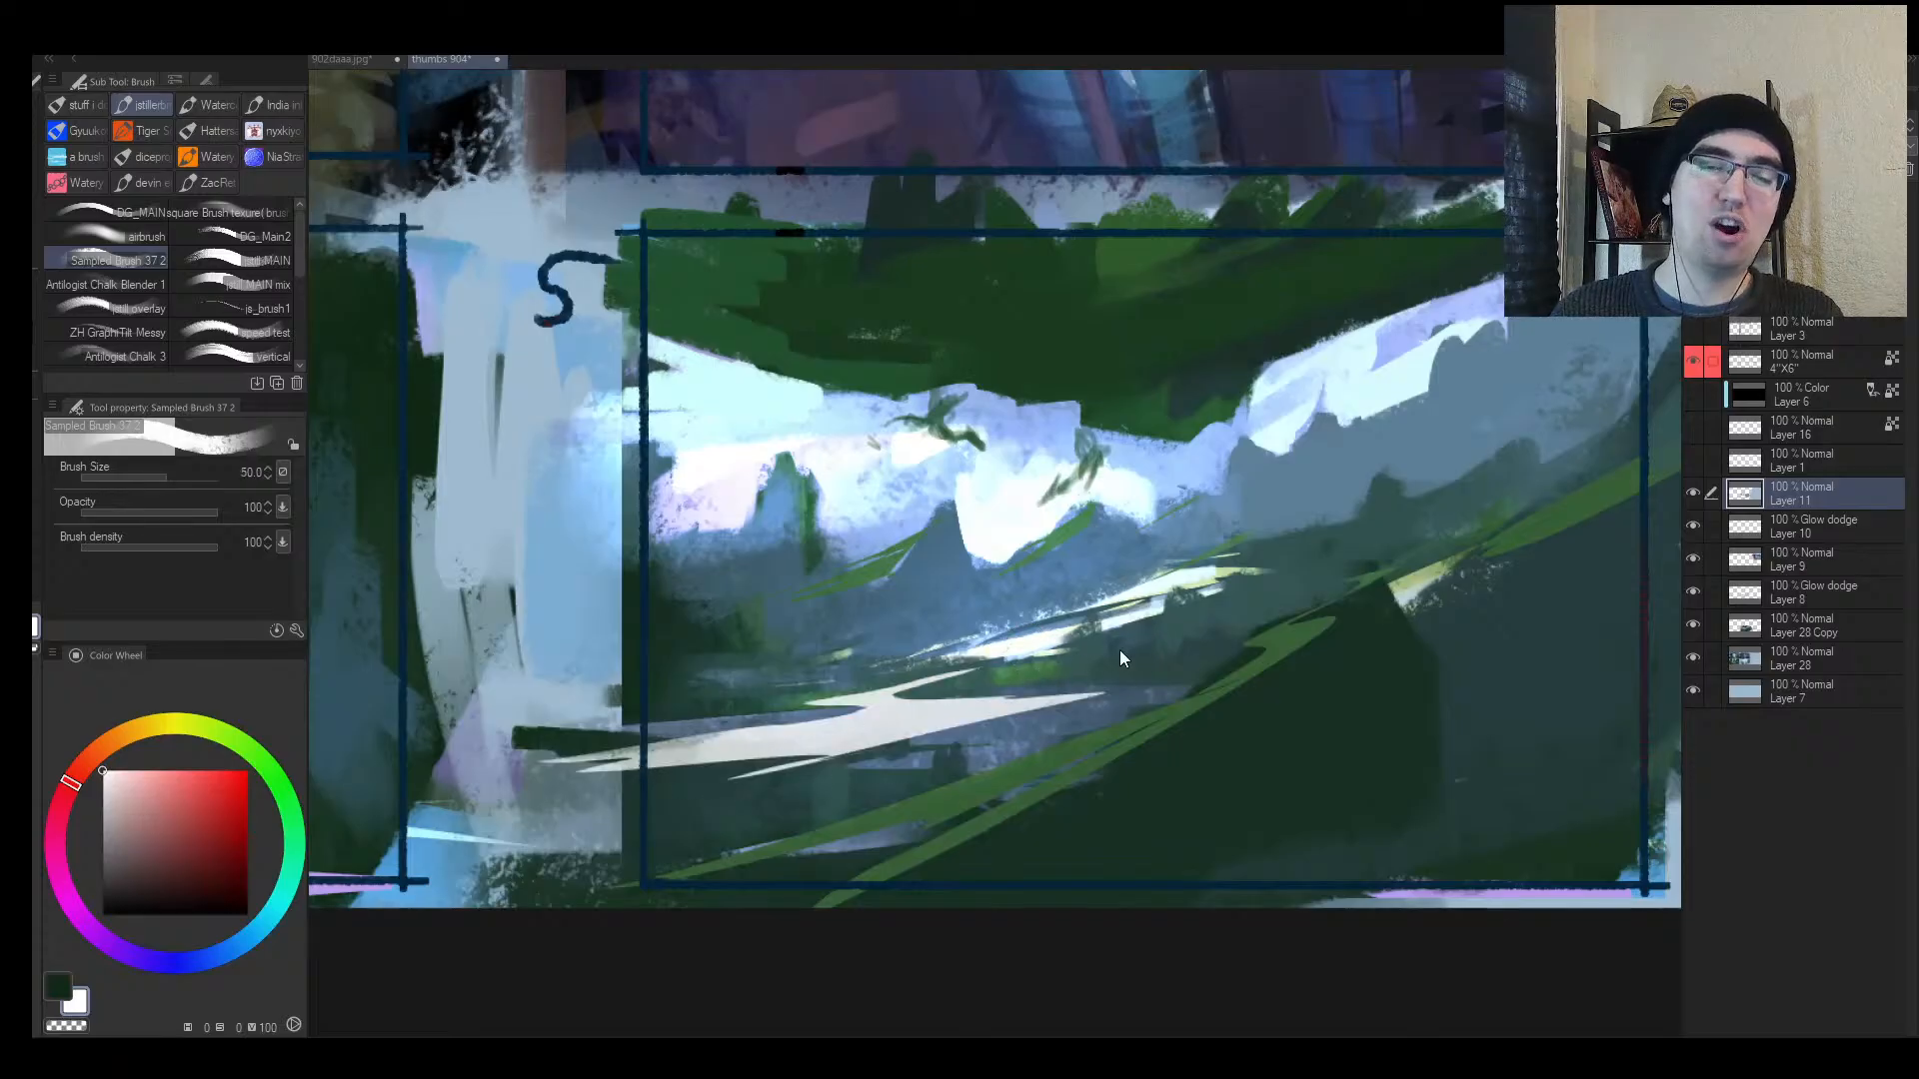
key(h)
alt+click(1127, 778)
drag(1067, 763, 1169, 778)
key([)
key([)
key([)
key([)
key([)
key([)
key([)
key([)
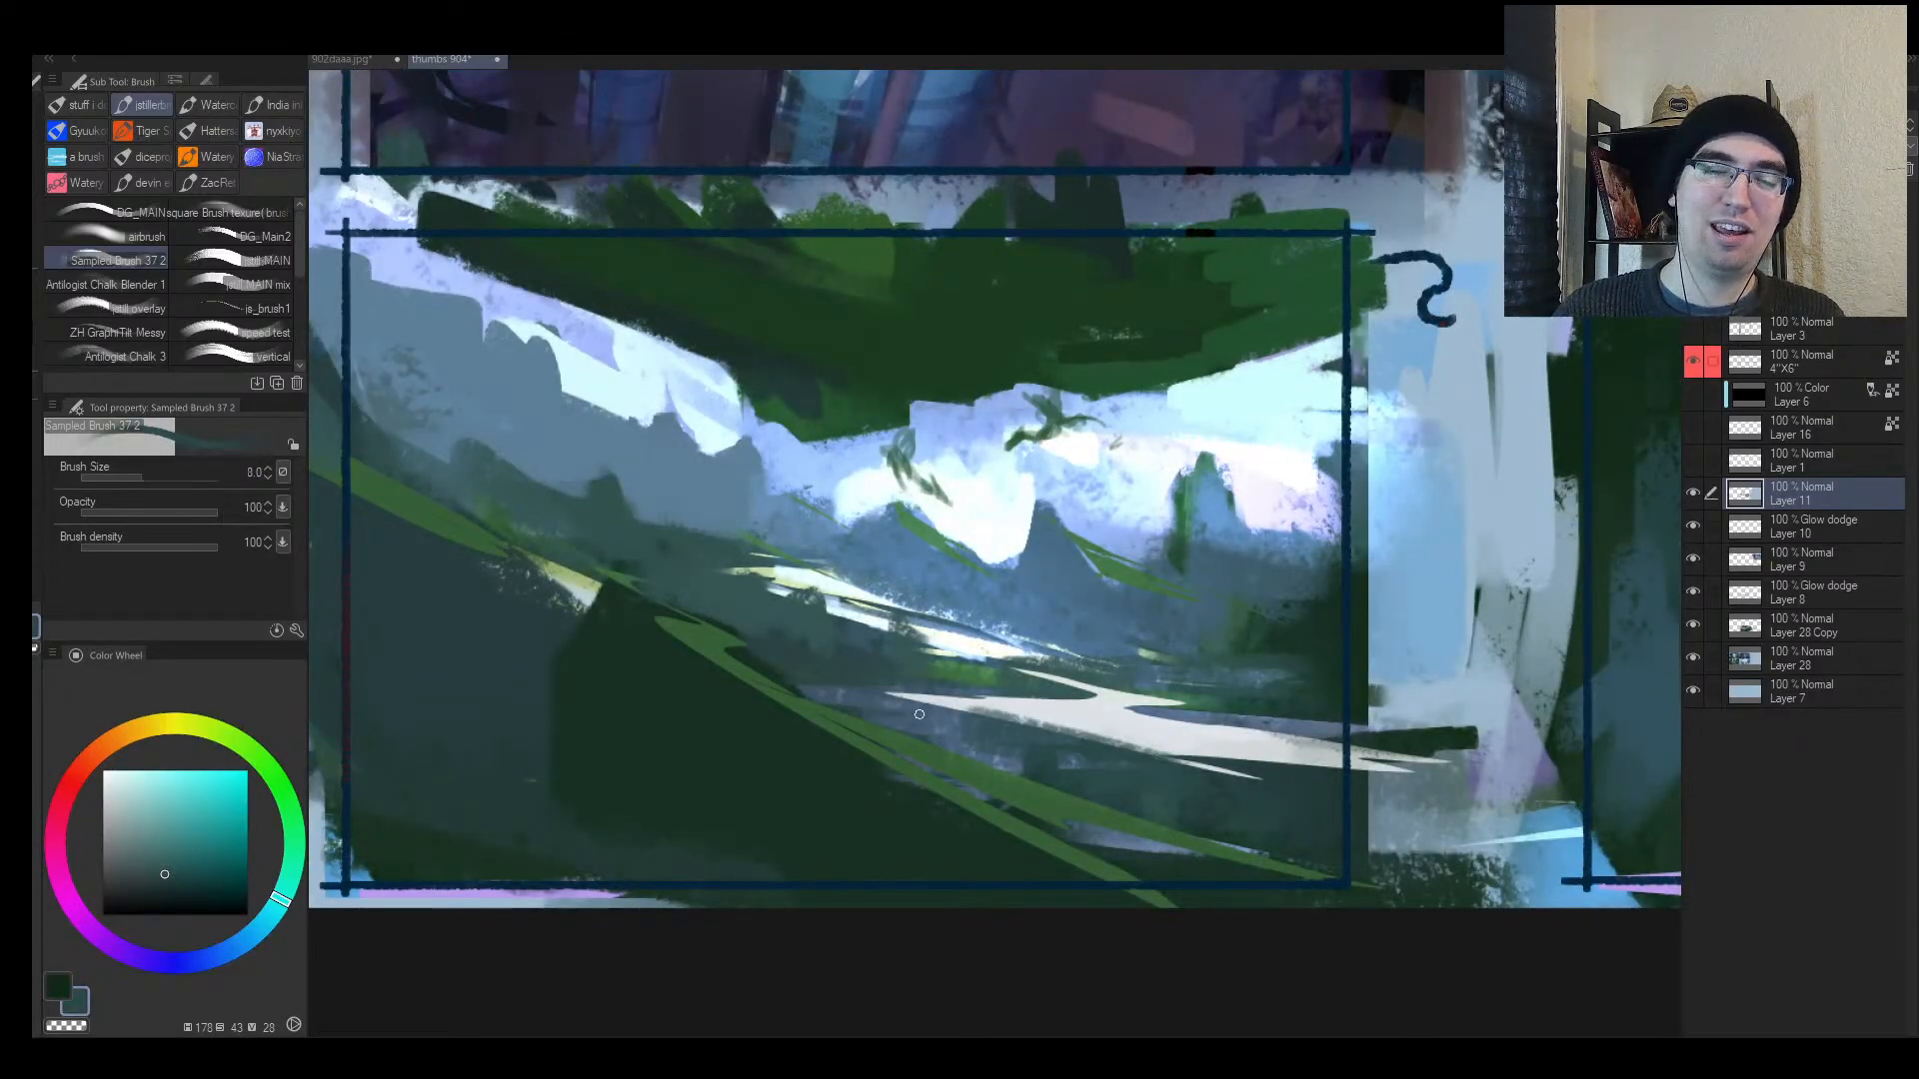
drag(891, 699, 1167, 756)
alt+click(1126, 779)
drag(939, 721, 1294, 777)
mouse_move(1114, 709)
mouse_down()
mouse_move(1414, 774)
mouse_move(1387, 771)
mouse_up()
alt+click(1151, 740)
mouse_move(1119, 743)
mouse_down()
mouse_move(1323, 768)
mouse_move(1079, 705)
mouse_move(1124, 697)
mouse_up()
Step: Cover part of the river's white streak with blue and pale teal strokes
key(ctrl+space)
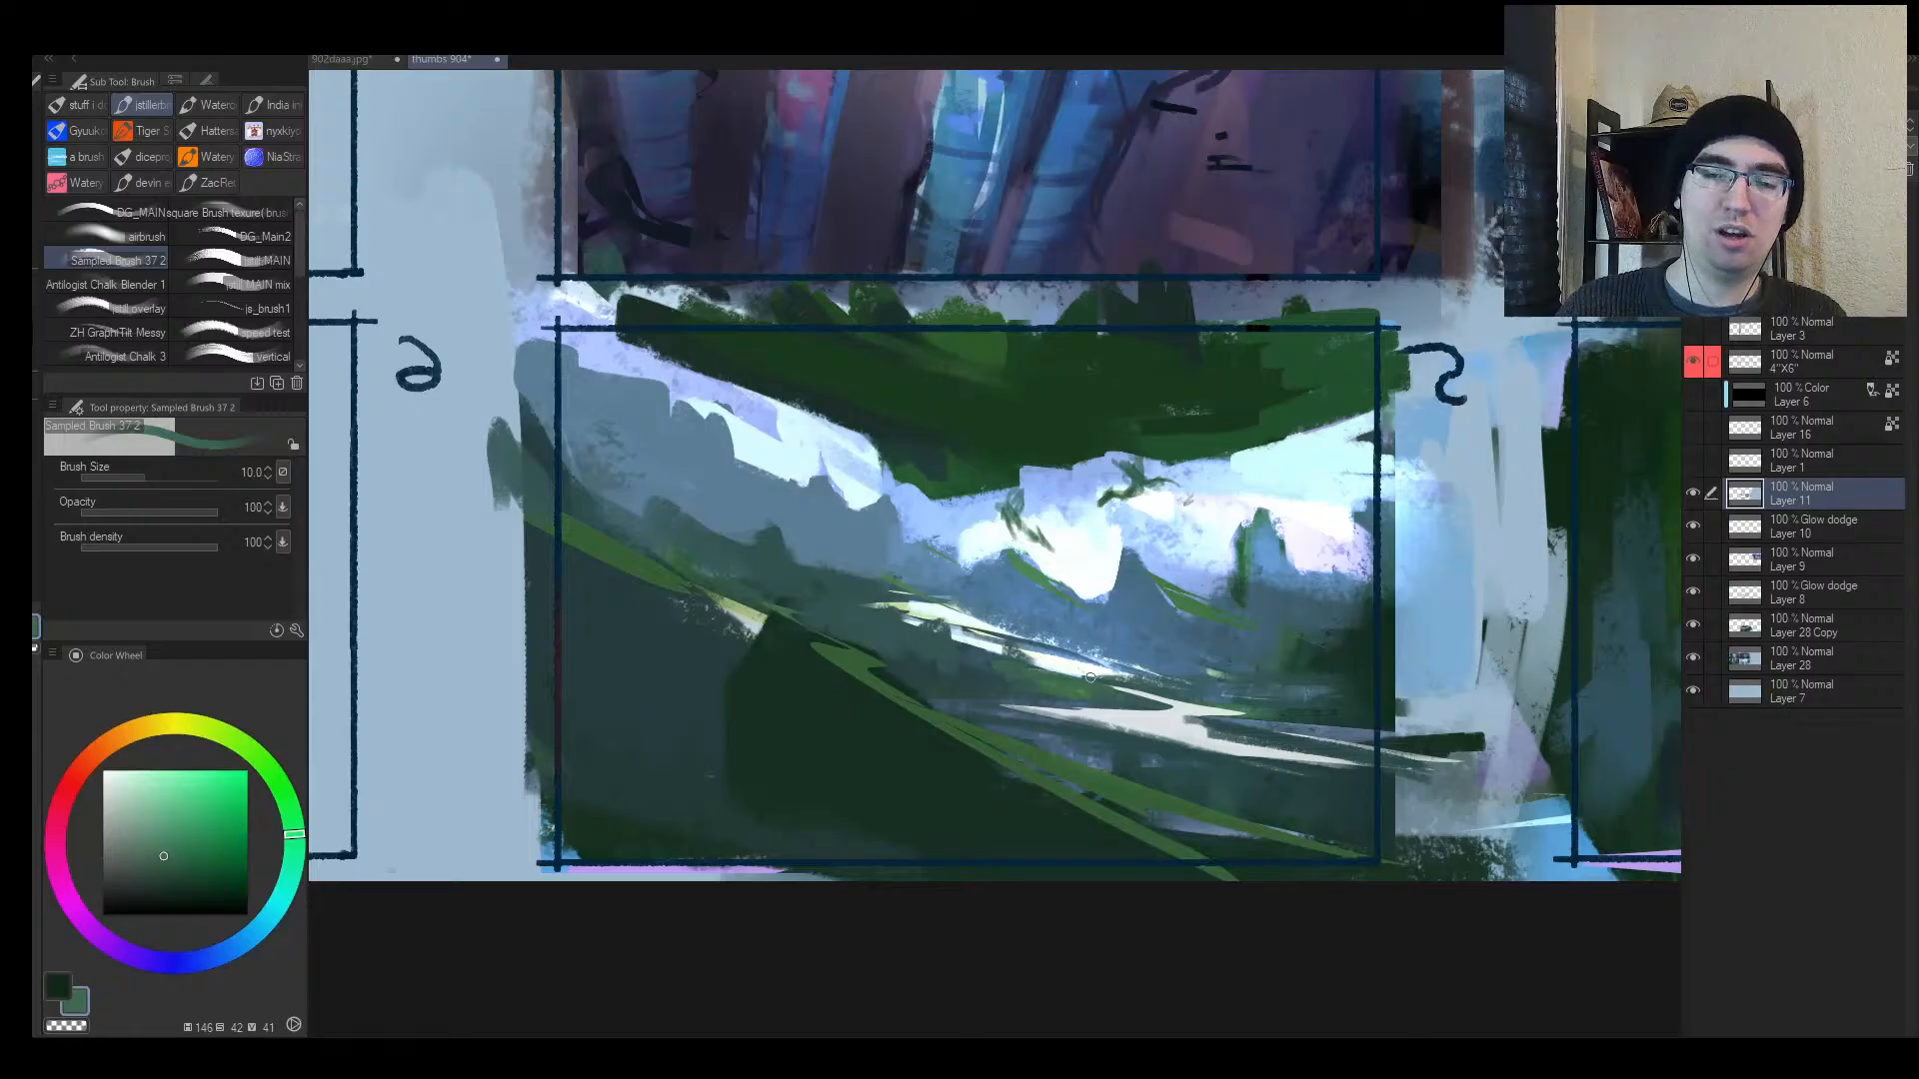
alt+click(1136, 645)
drag(1059, 656, 1155, 676)
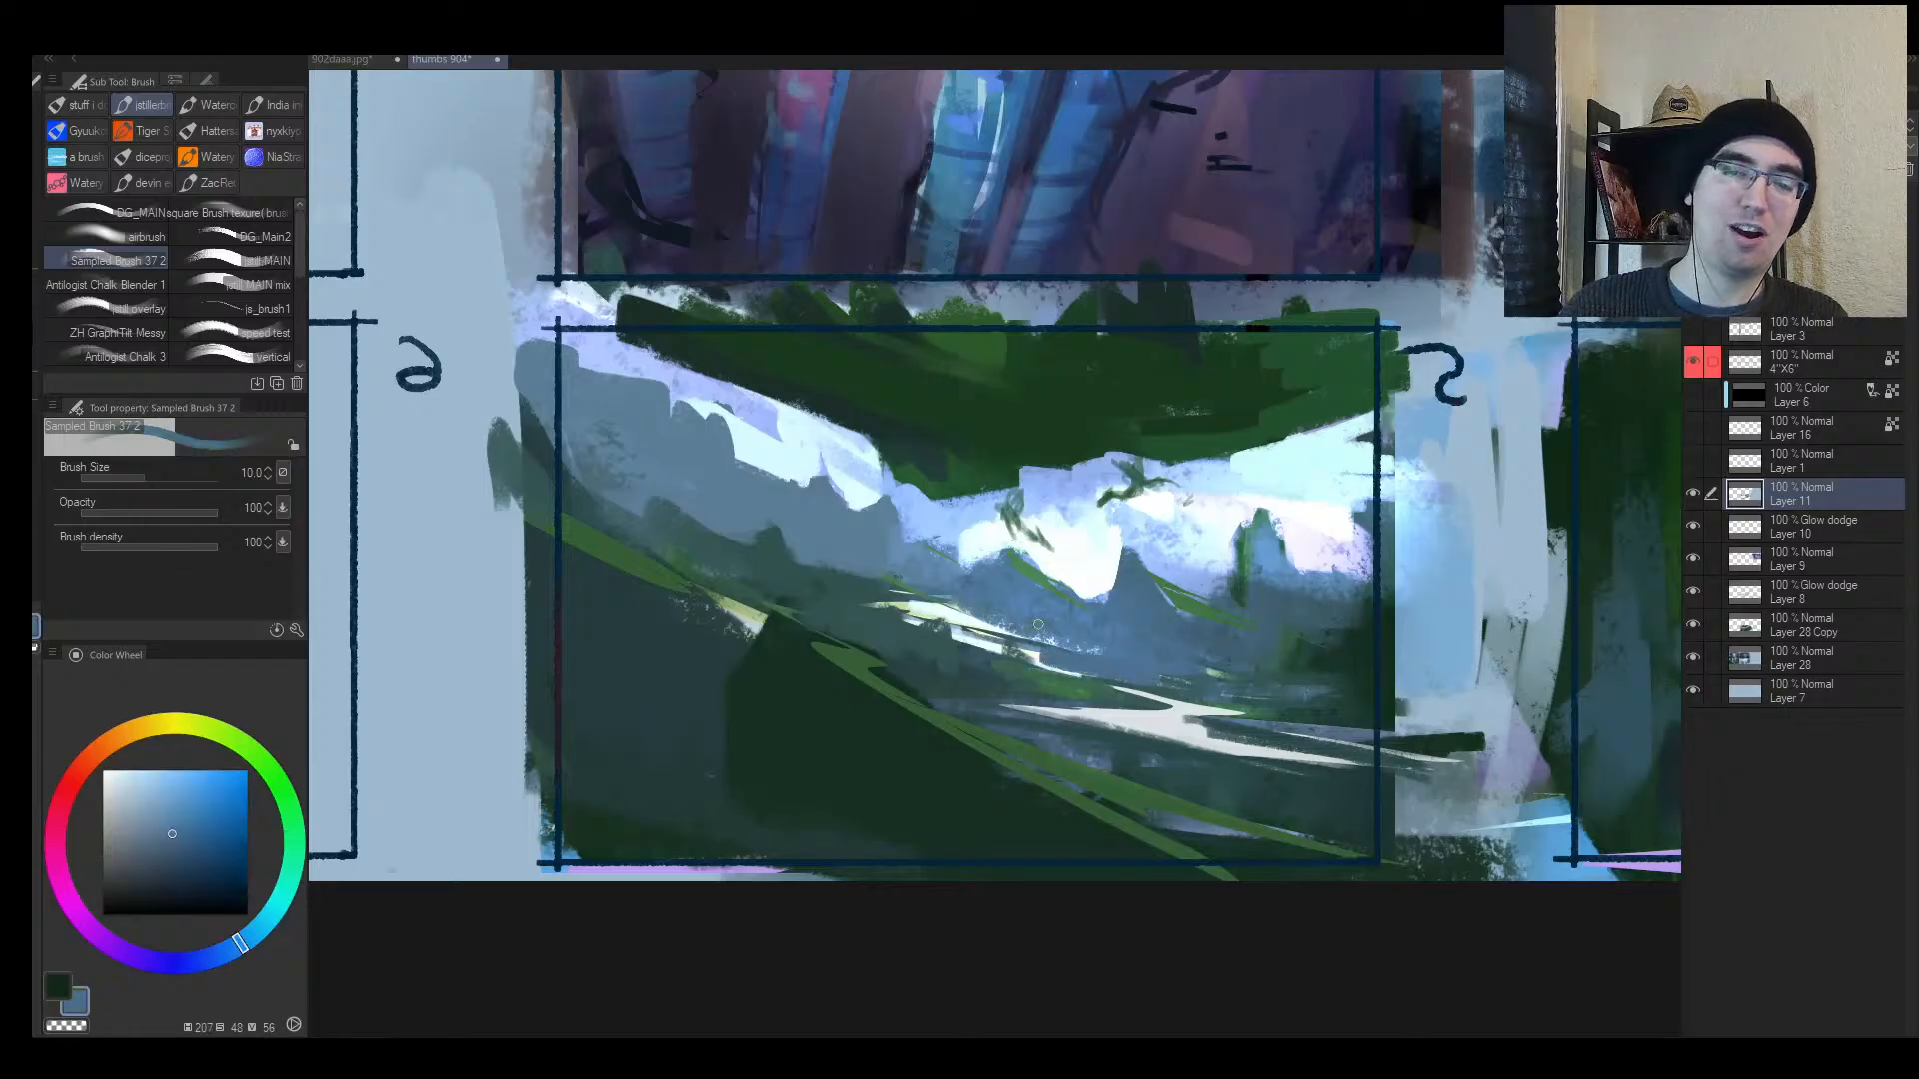
key(h)
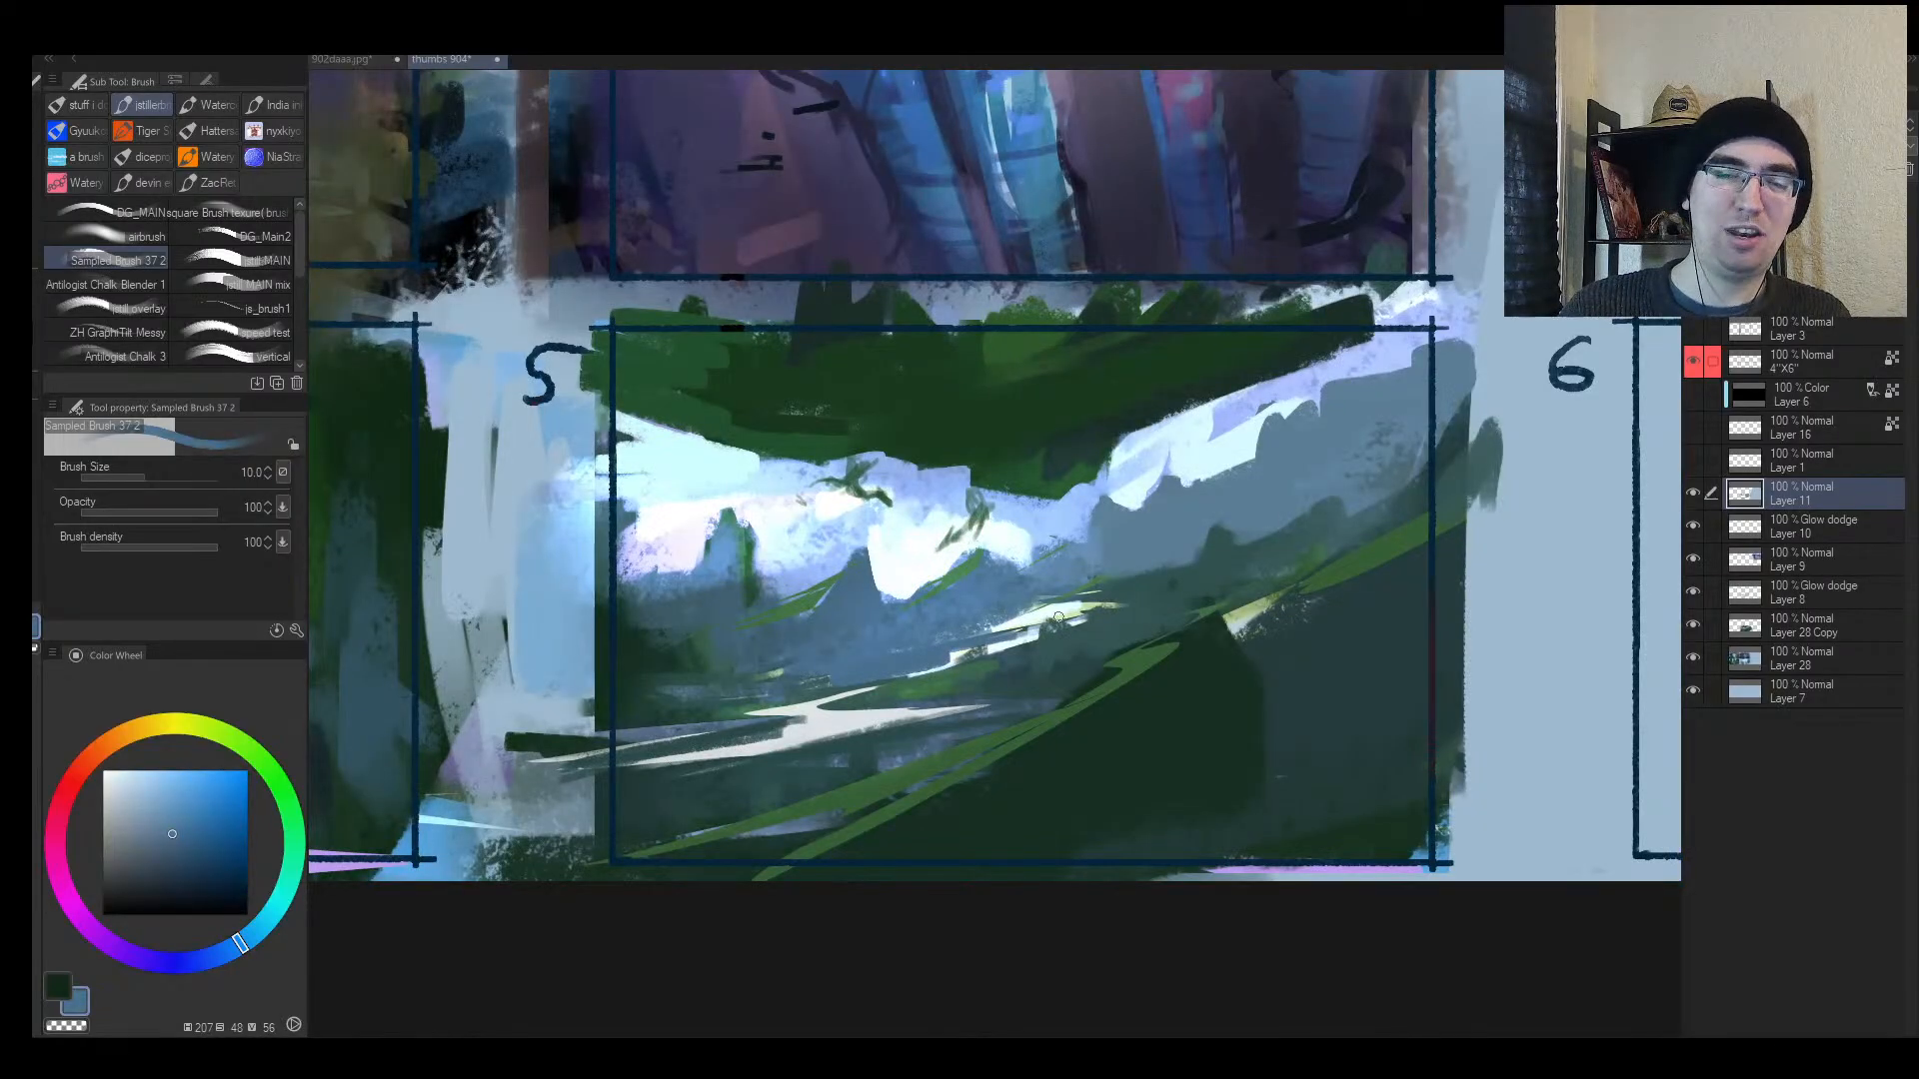
alt+click(1095, 629)
alt+click(972, 620)
drag(914, 647, 1040, 620)
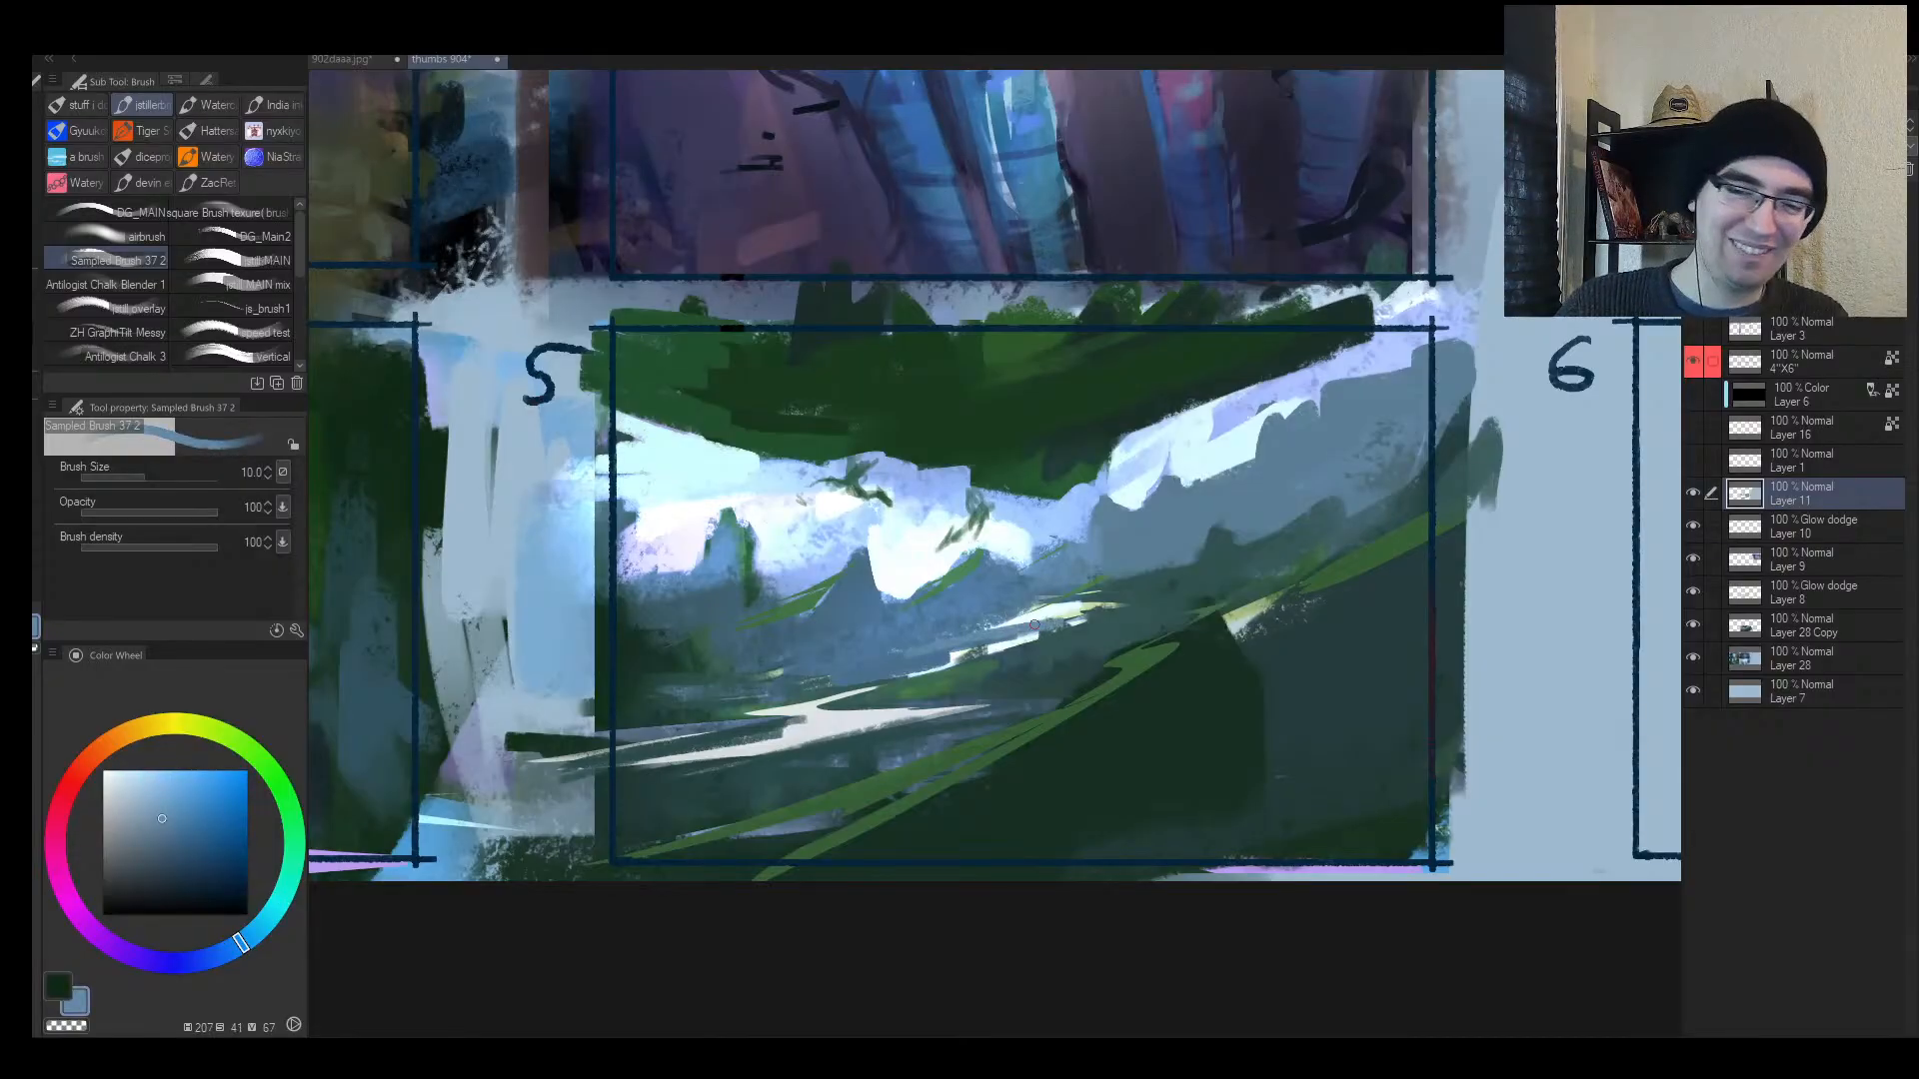
alt+click(949, 631)
alt+click(1099, 594)
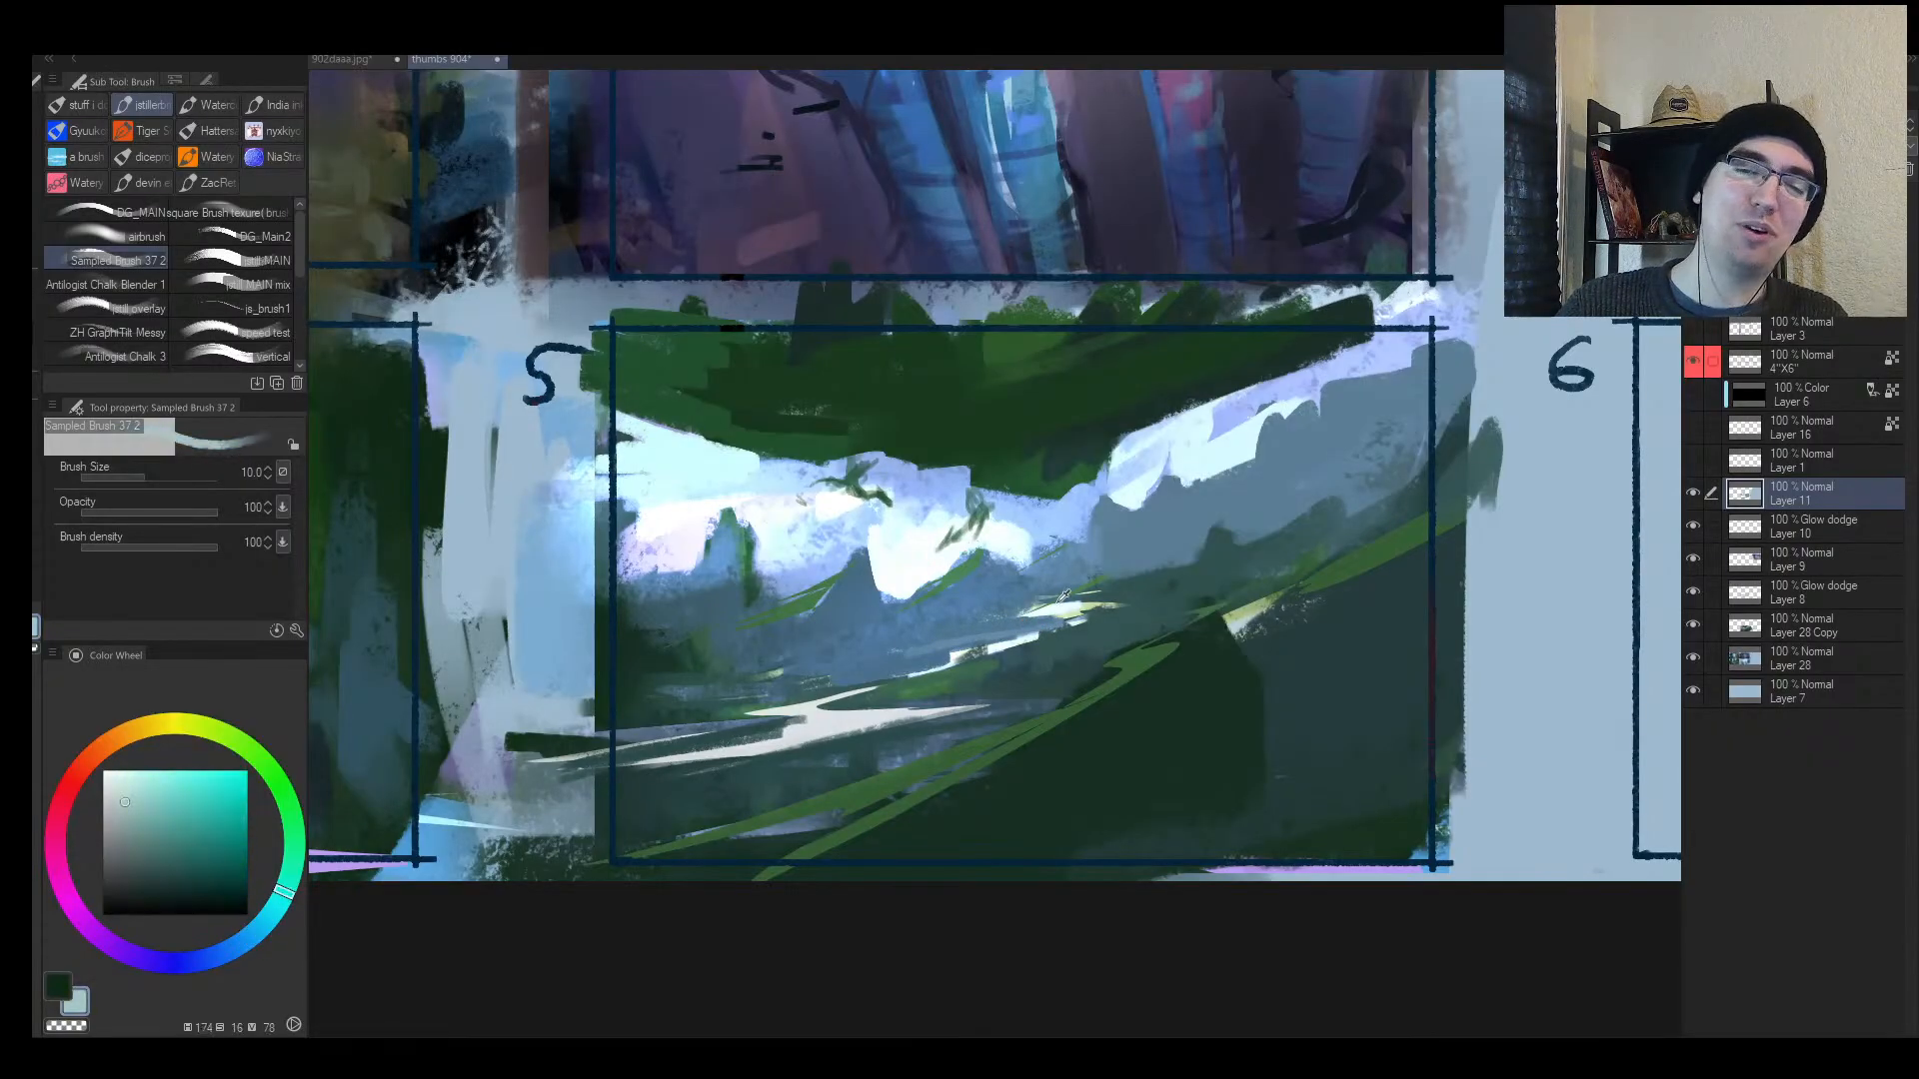
key([)
drag(1162, 587, 1083, 597)
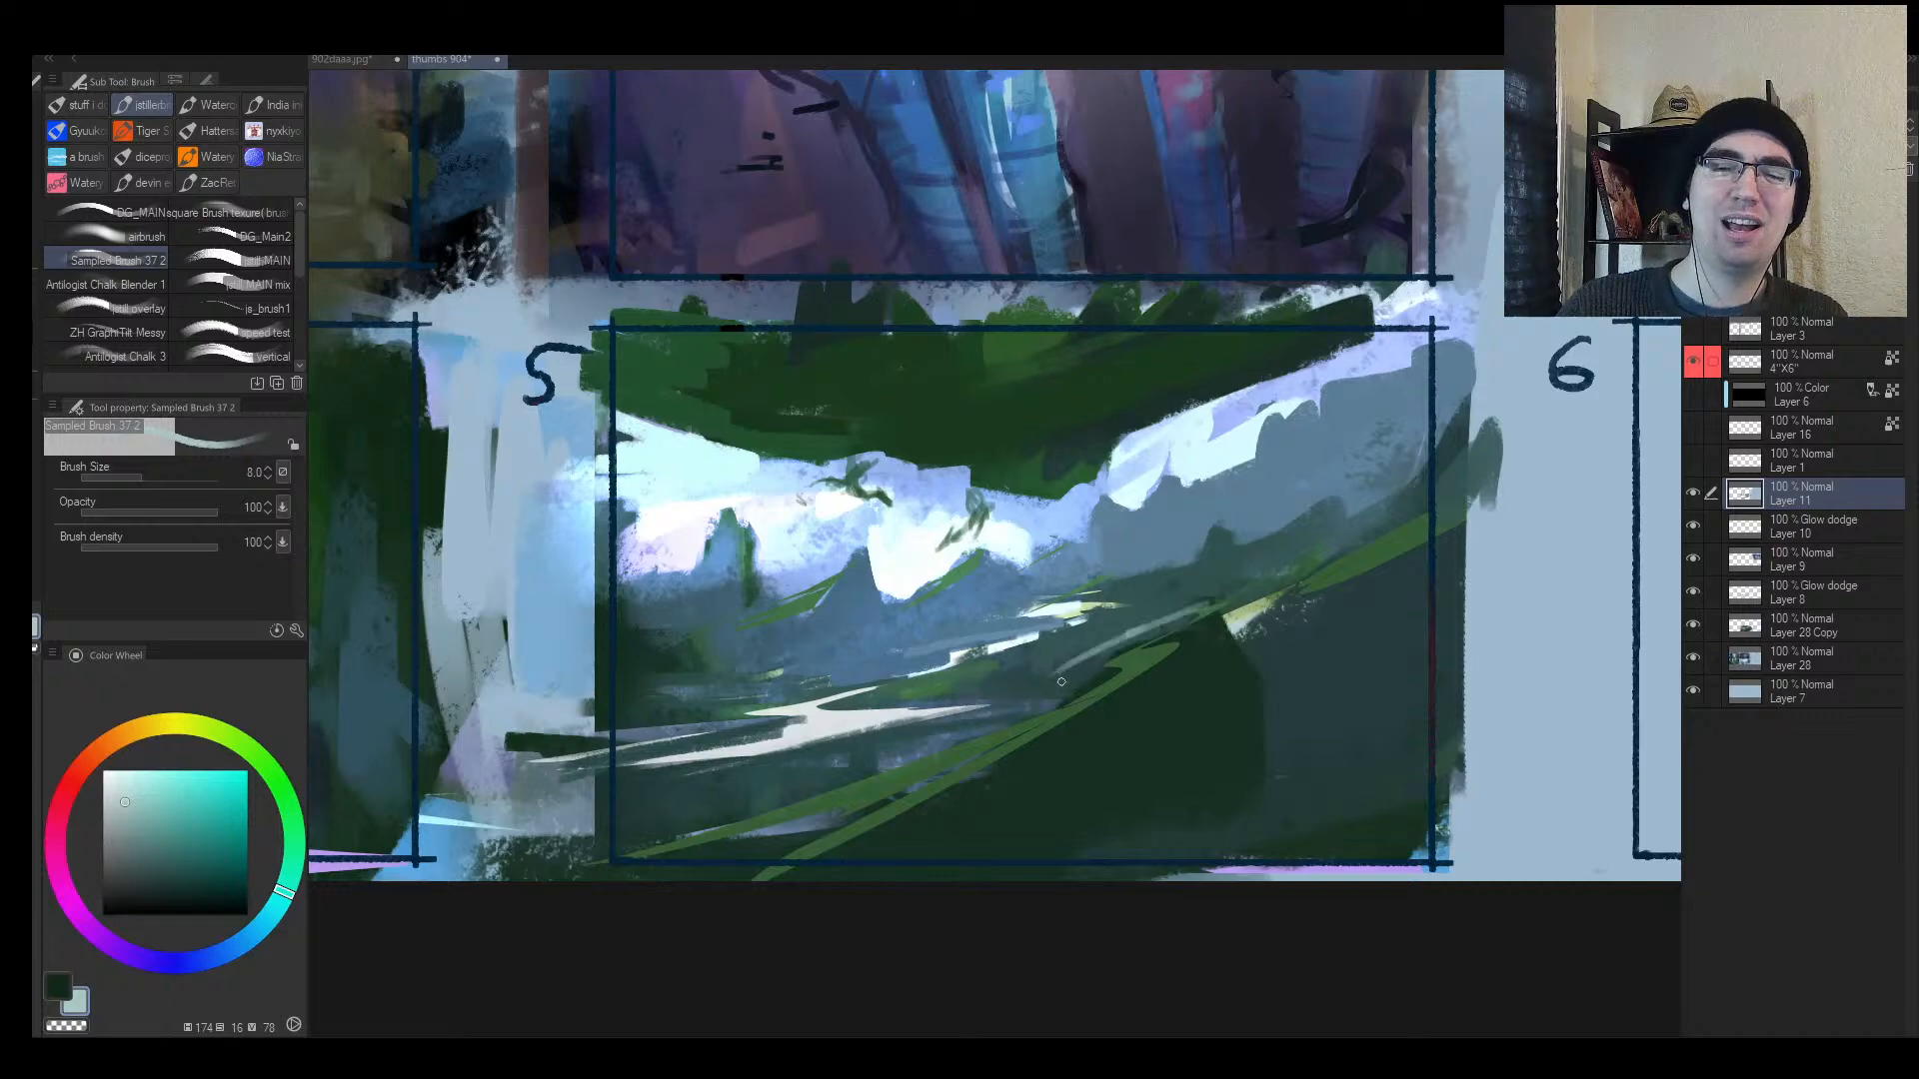
alt+click(1144, 638)
key([)
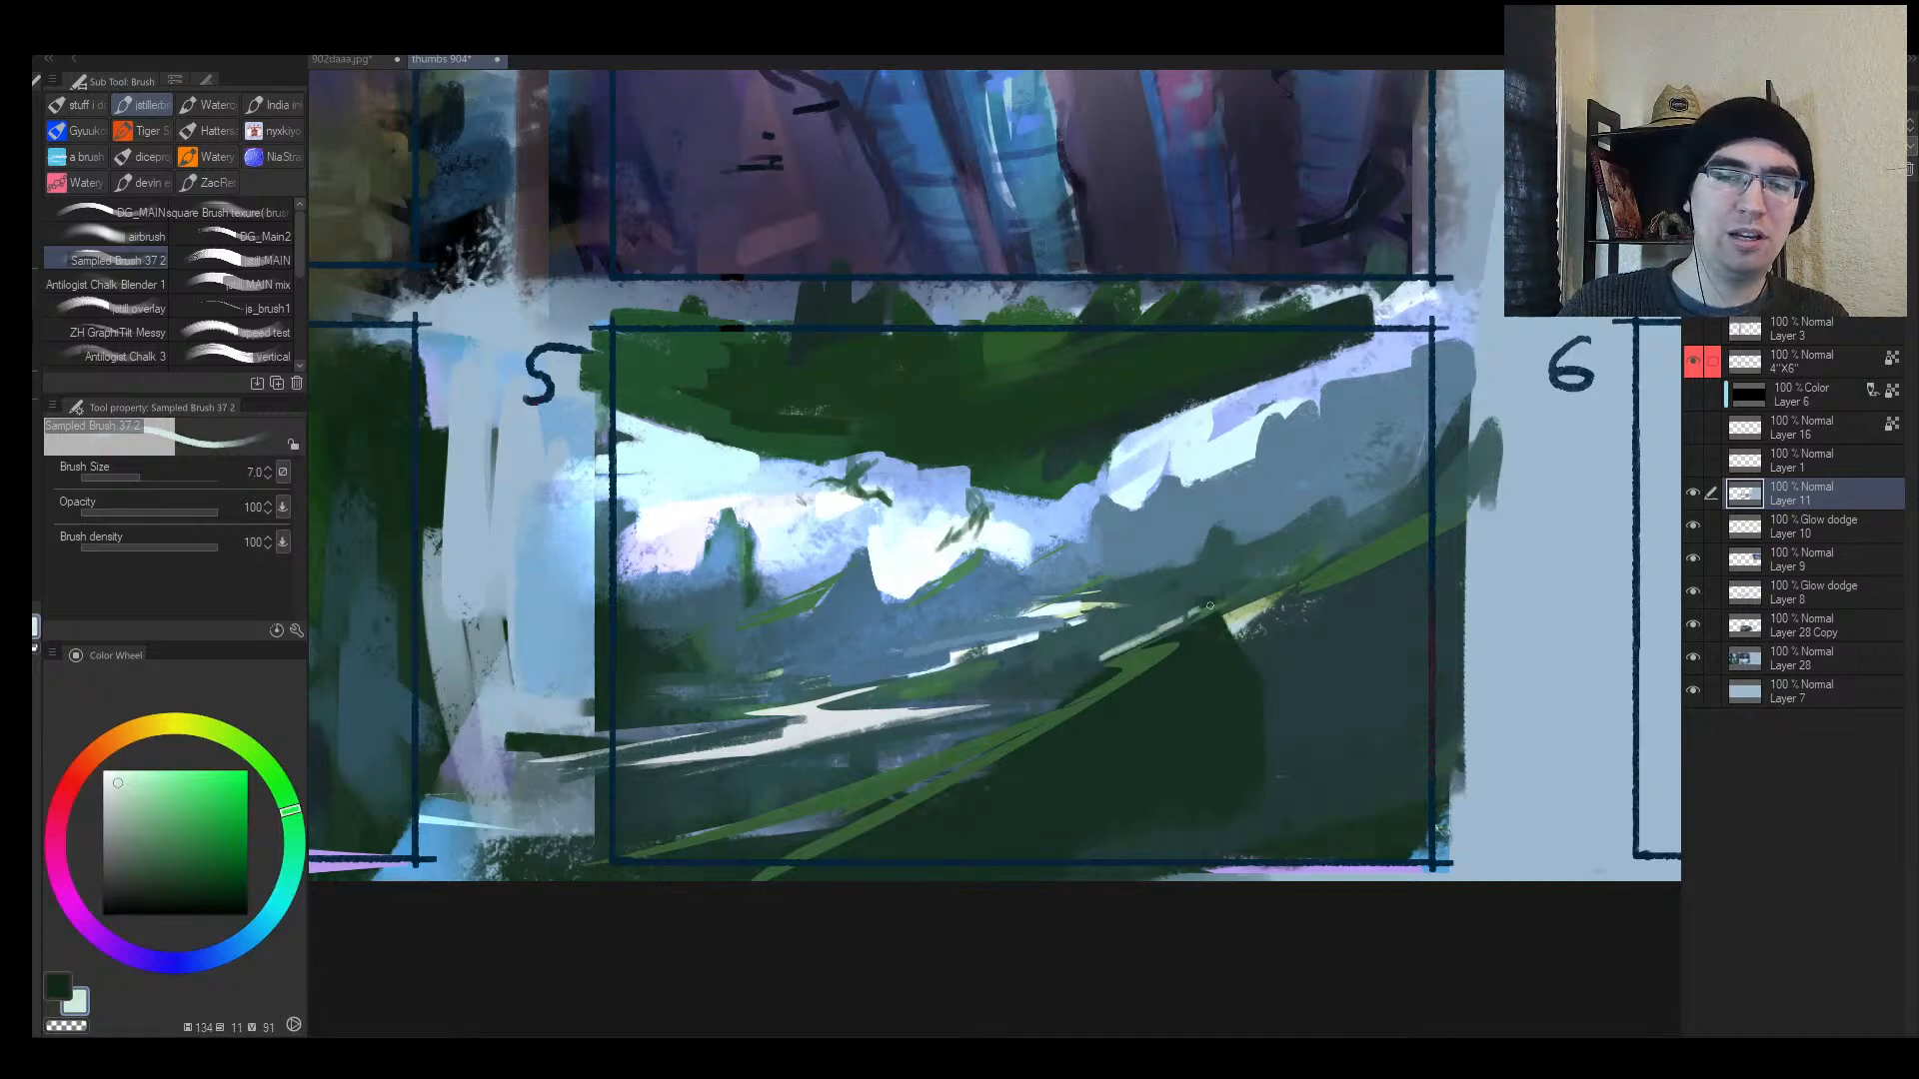
alt+click(1146, 635)
key(bracketright)
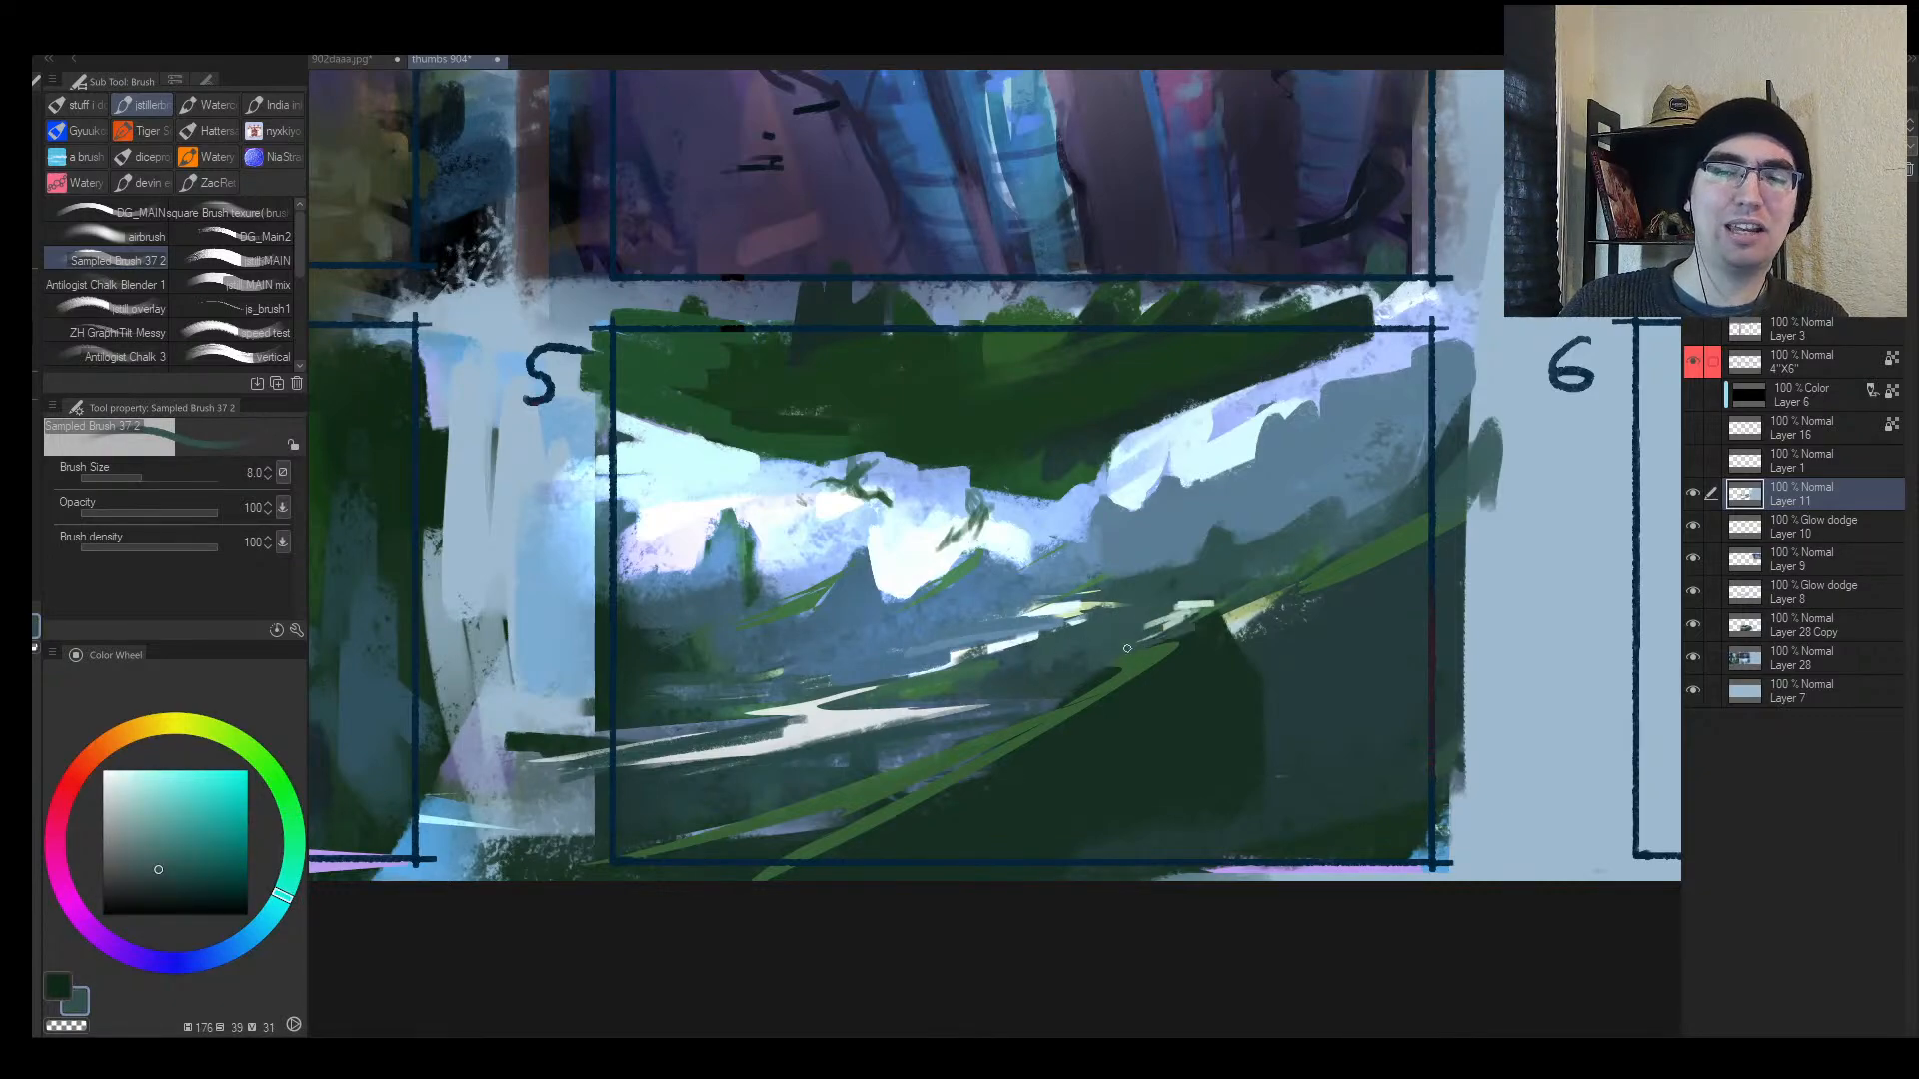
Step: Outline a freehand selection across the landscape slope, then clear it
key(h)
key(alt+space)
mouse_move(1219, 660)
mouse_down()
mouse_move(1080, 650)
mouse_move(1229, 627)
mouse_up()
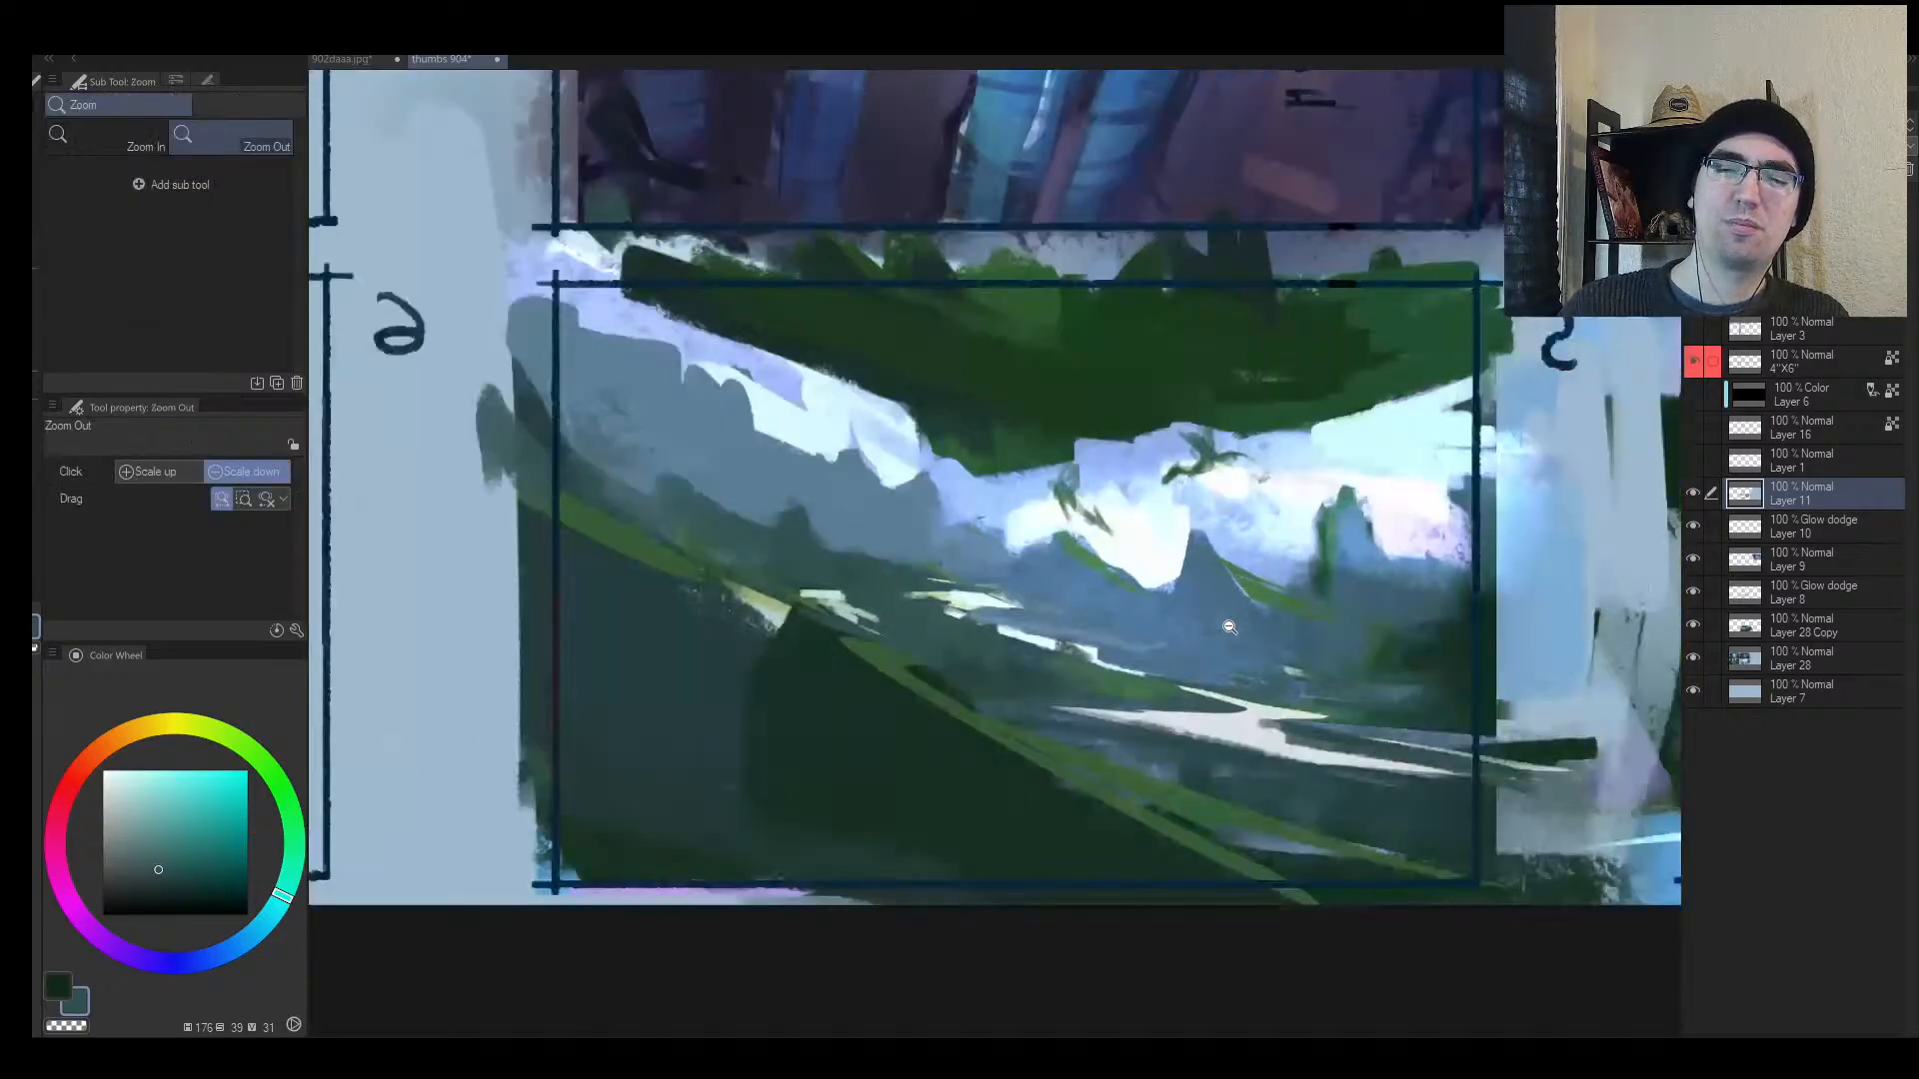
scroll(1204, 628, up, 1)
key(m)
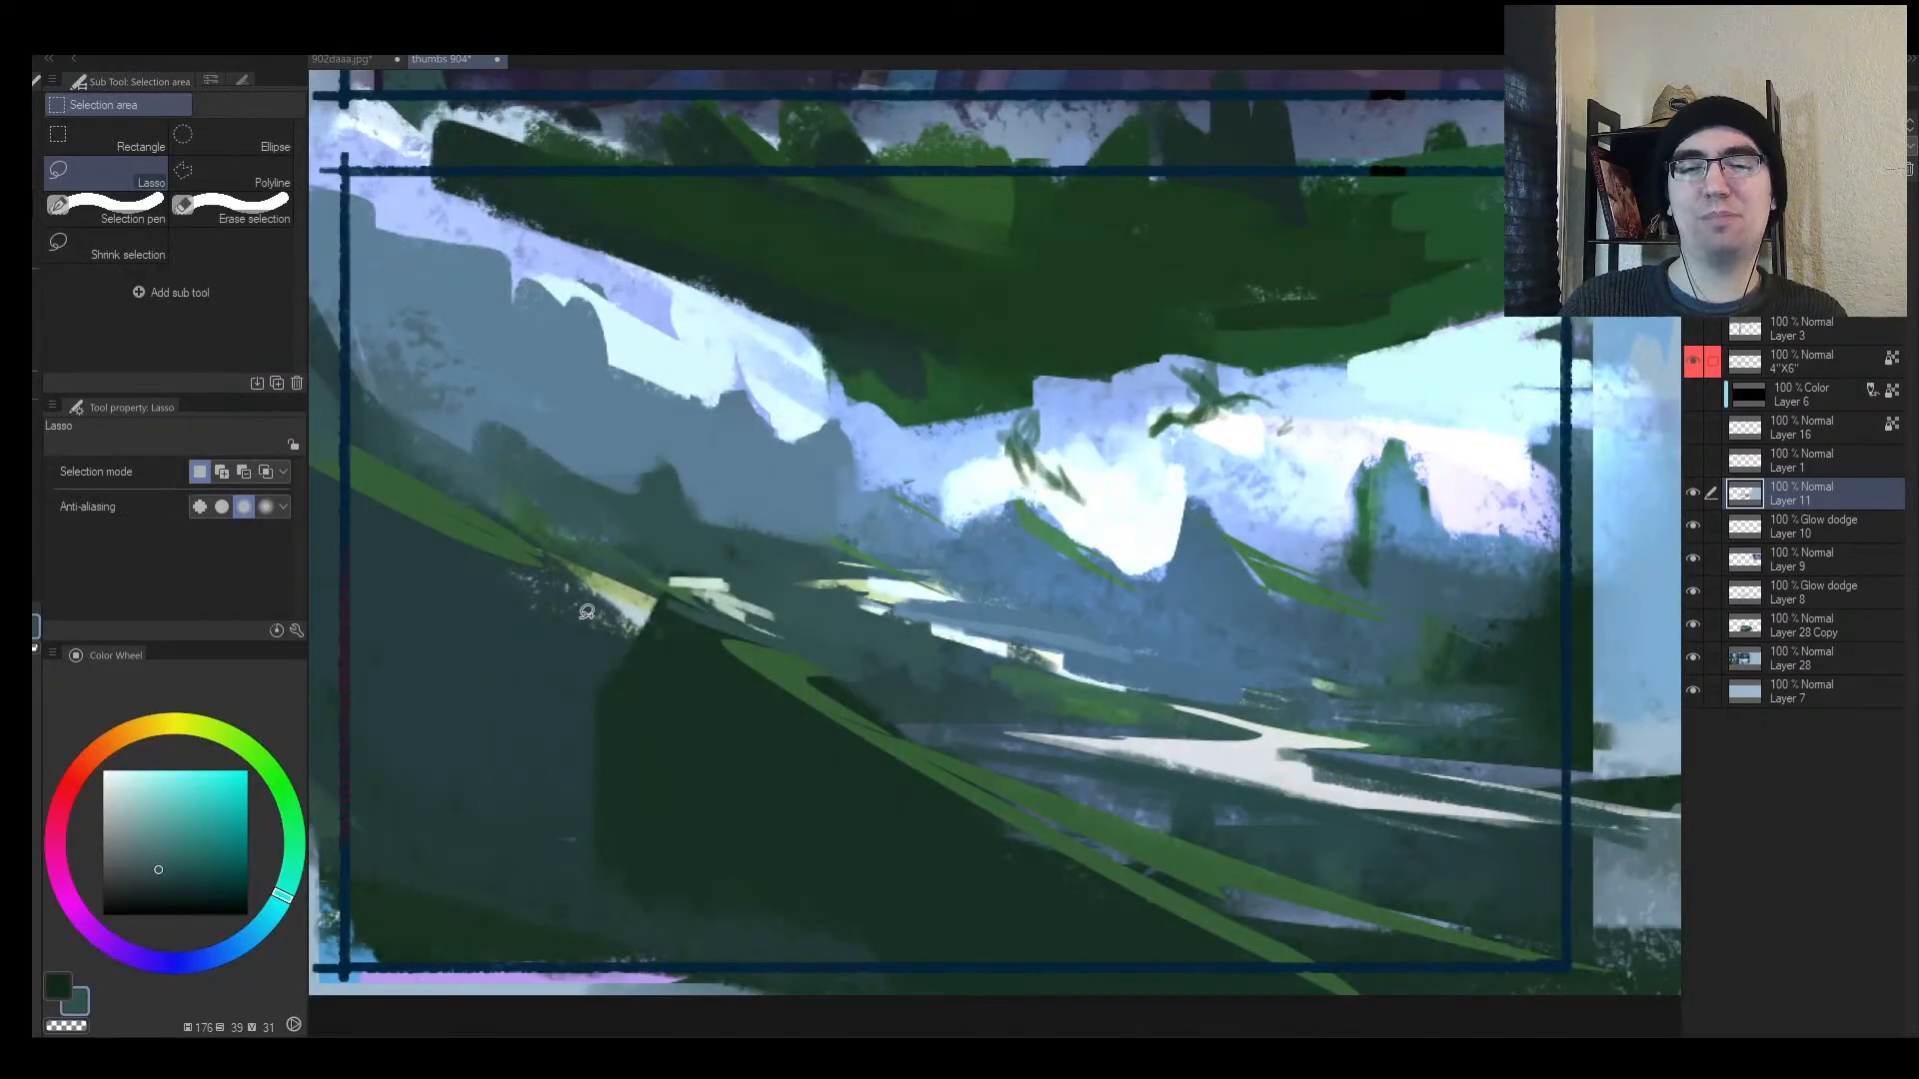
mouse_move(587, 611)
mouse_down()
mouse_move(490, 602)
mouse_move(652, 618)
mouse_move(735, 673)
mouse_move(1101, 739)
mouse_move(642, 658)
mouse_move(572, 597)
mouse_up()
key(alt+space)
drag(912, 555, 841, 536)
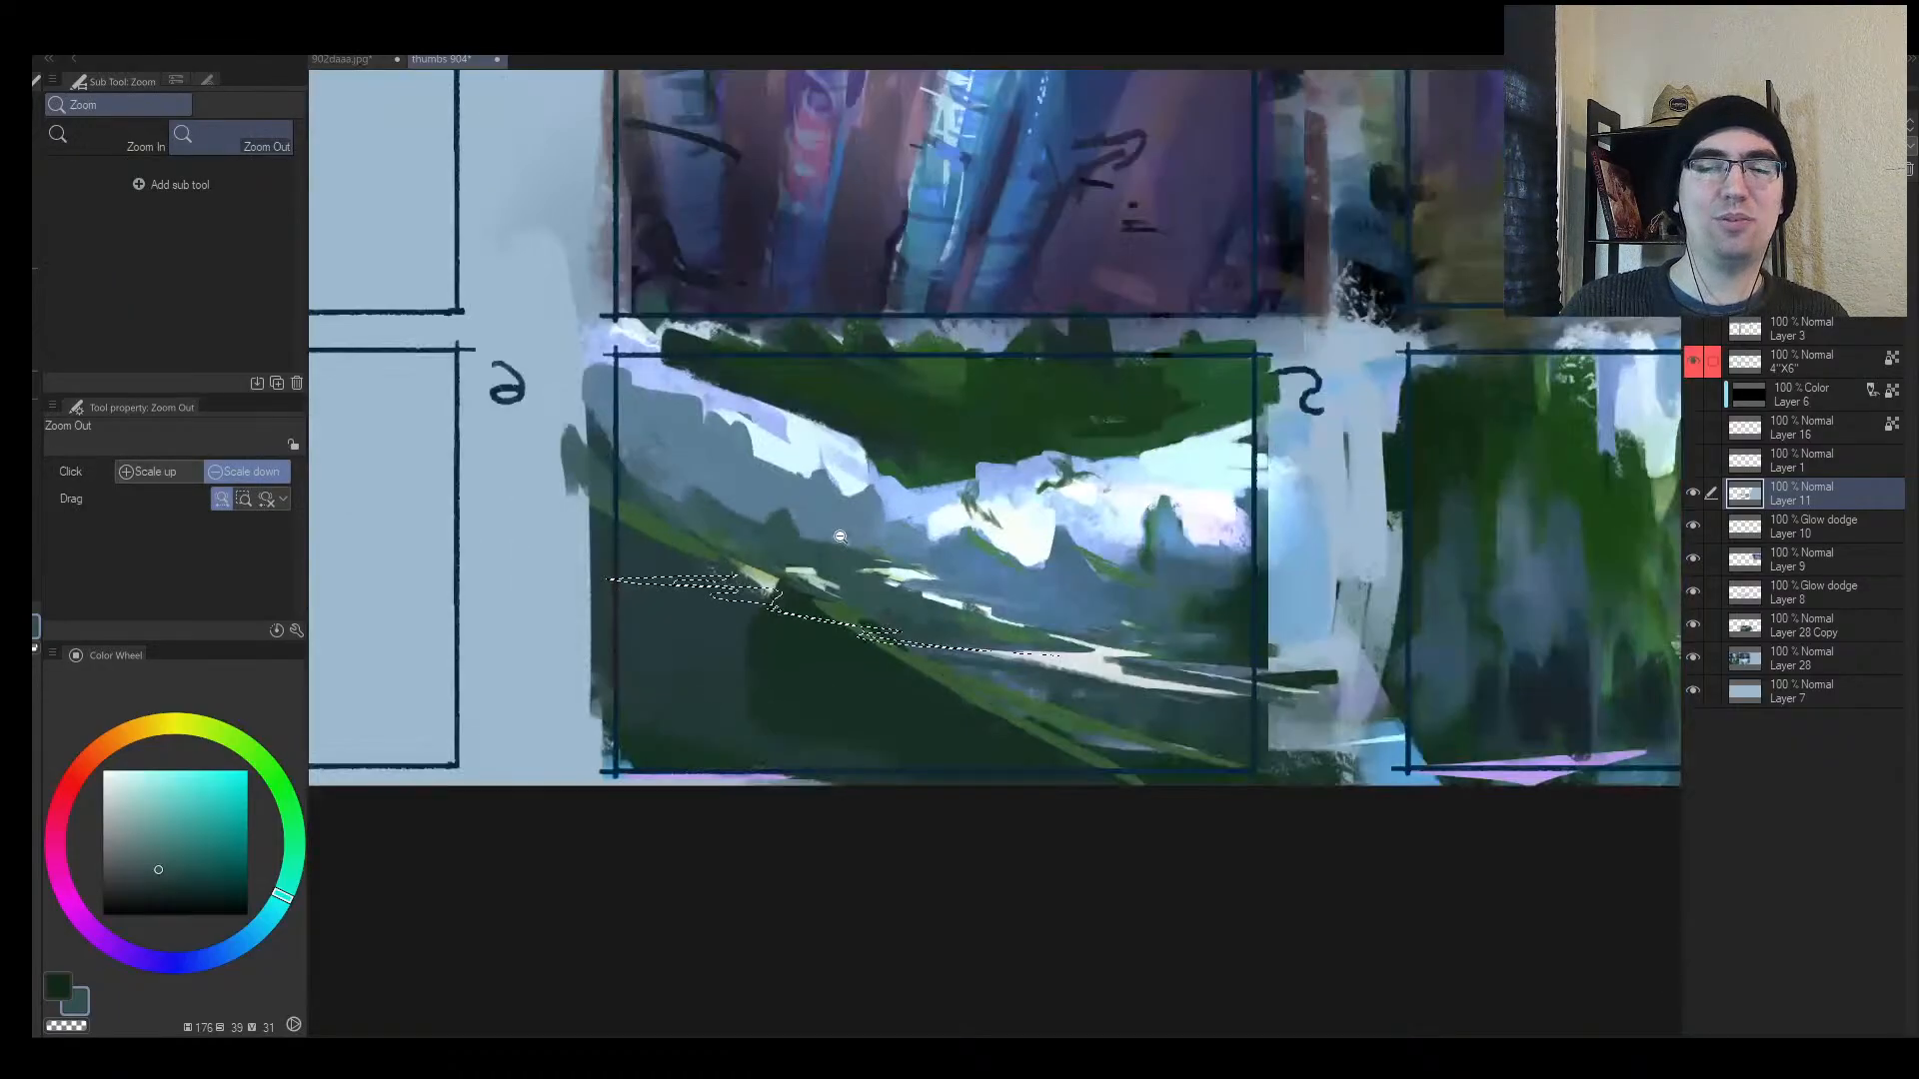
key(b)
alt+click(1101, 659)
key(ctrl+d)
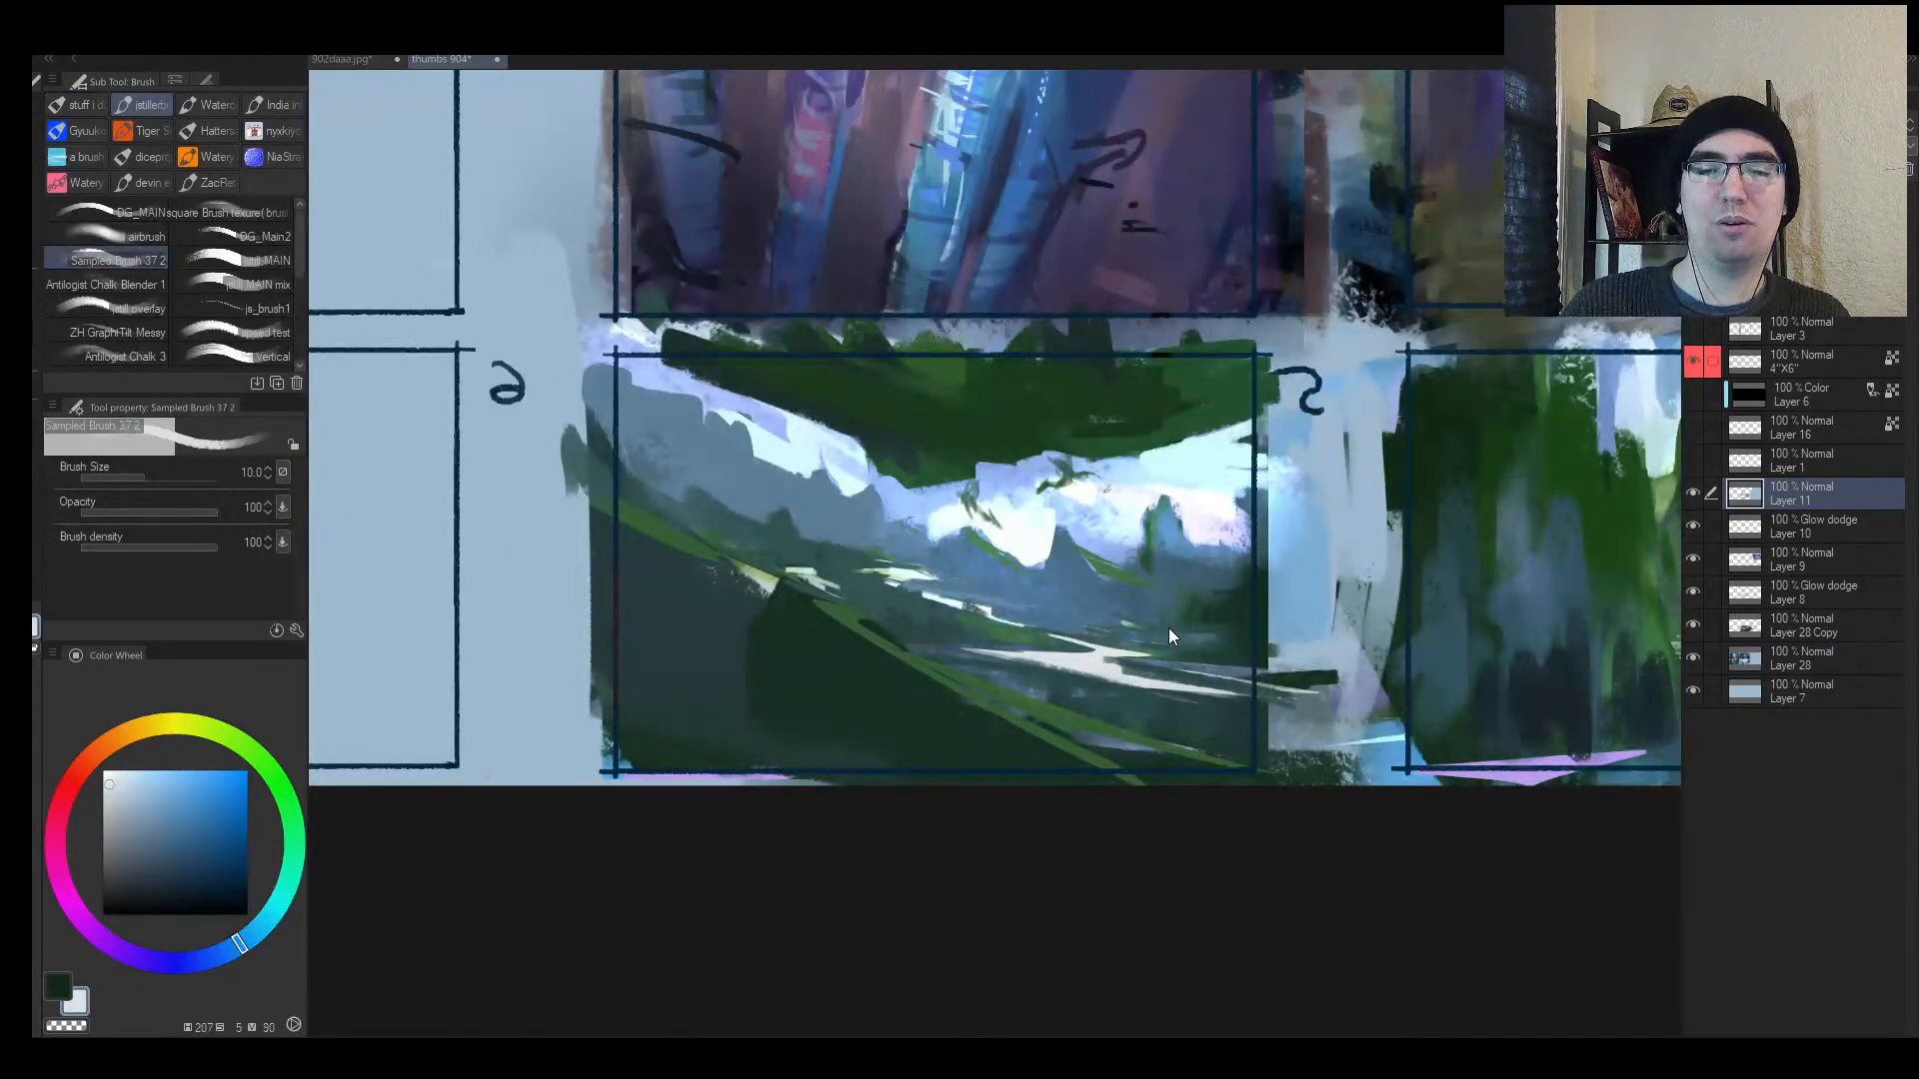
key(h)
Step: Paint bold green diagonal strokes down and up the dark slope with a size-40 brush
alt+click(1169, 624)
key(])
key(])
key(])
drag(1257, 587, 1231, 597)
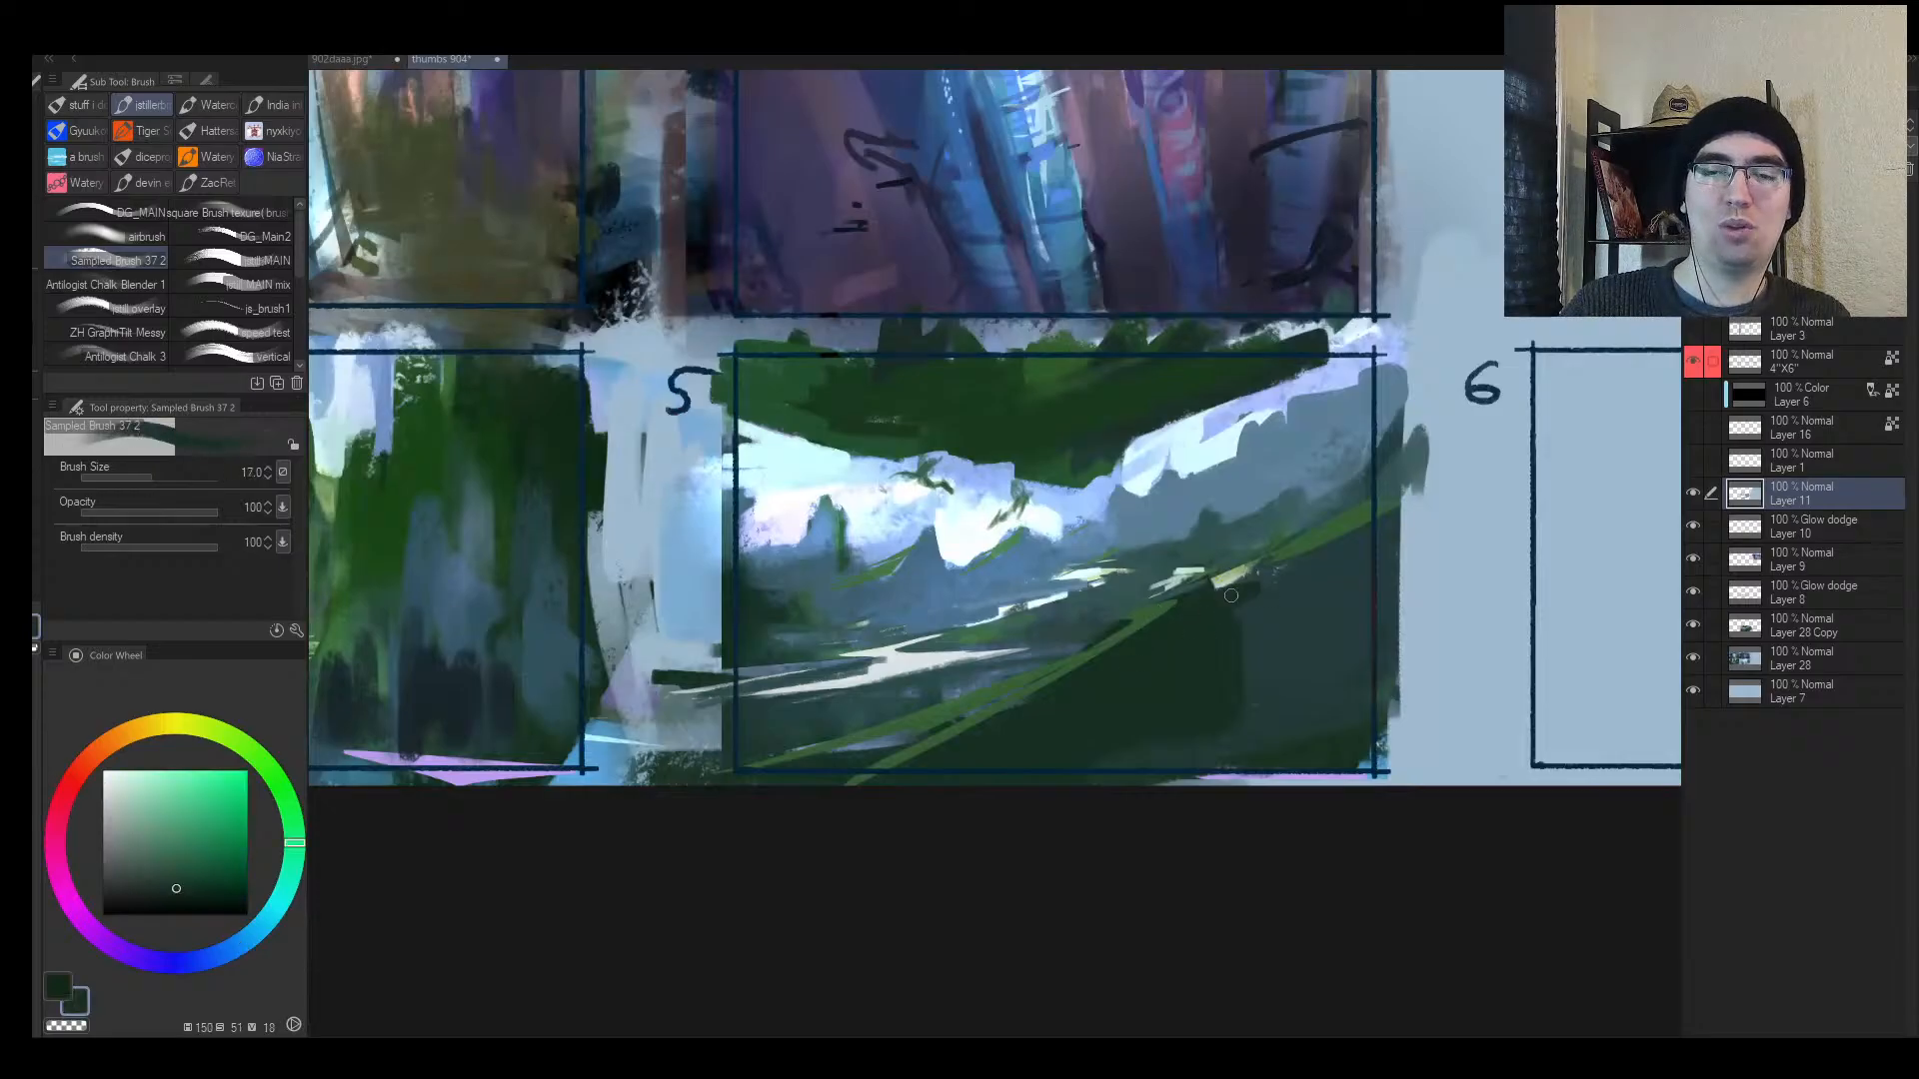
alt+click(1154, 615)
key(])
key(])
key(])
key(])
mouse_move(1151, 645)
mouse_down()
mouse_move(985, 778)
mouse_move(997, 757)
mouse_up()
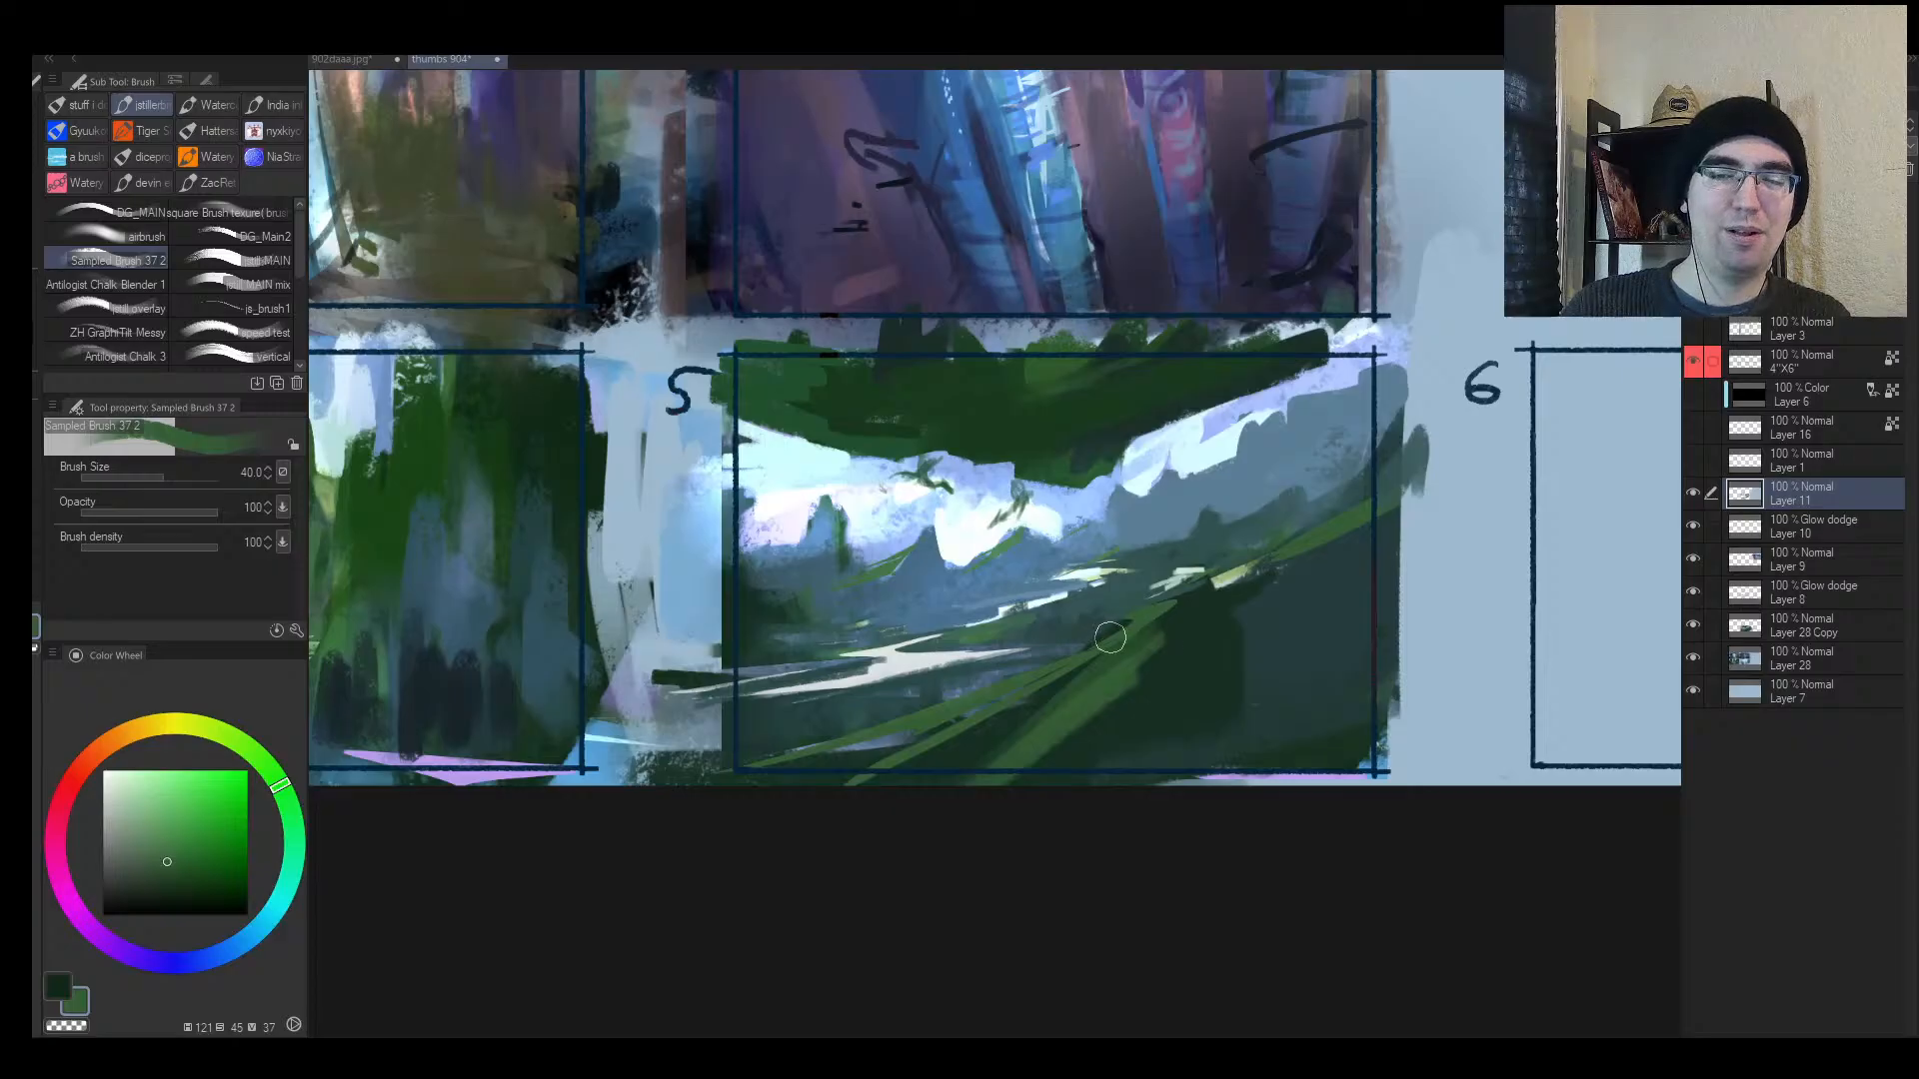
mouse_move(1112, 637)
mouse_down()
mouse_move(1364, 543)
mouse_move(1143, 620)
mouse_move(1245, 576)
mouse_move(1232, 556)
mouse_move(1294, 552)
mouse_move(1277, 548)
mouse_move(1318, 493)
mouse_up()
alt+click(1089, 605)
alt+click(1211, 609)
alt+click(847, 452)
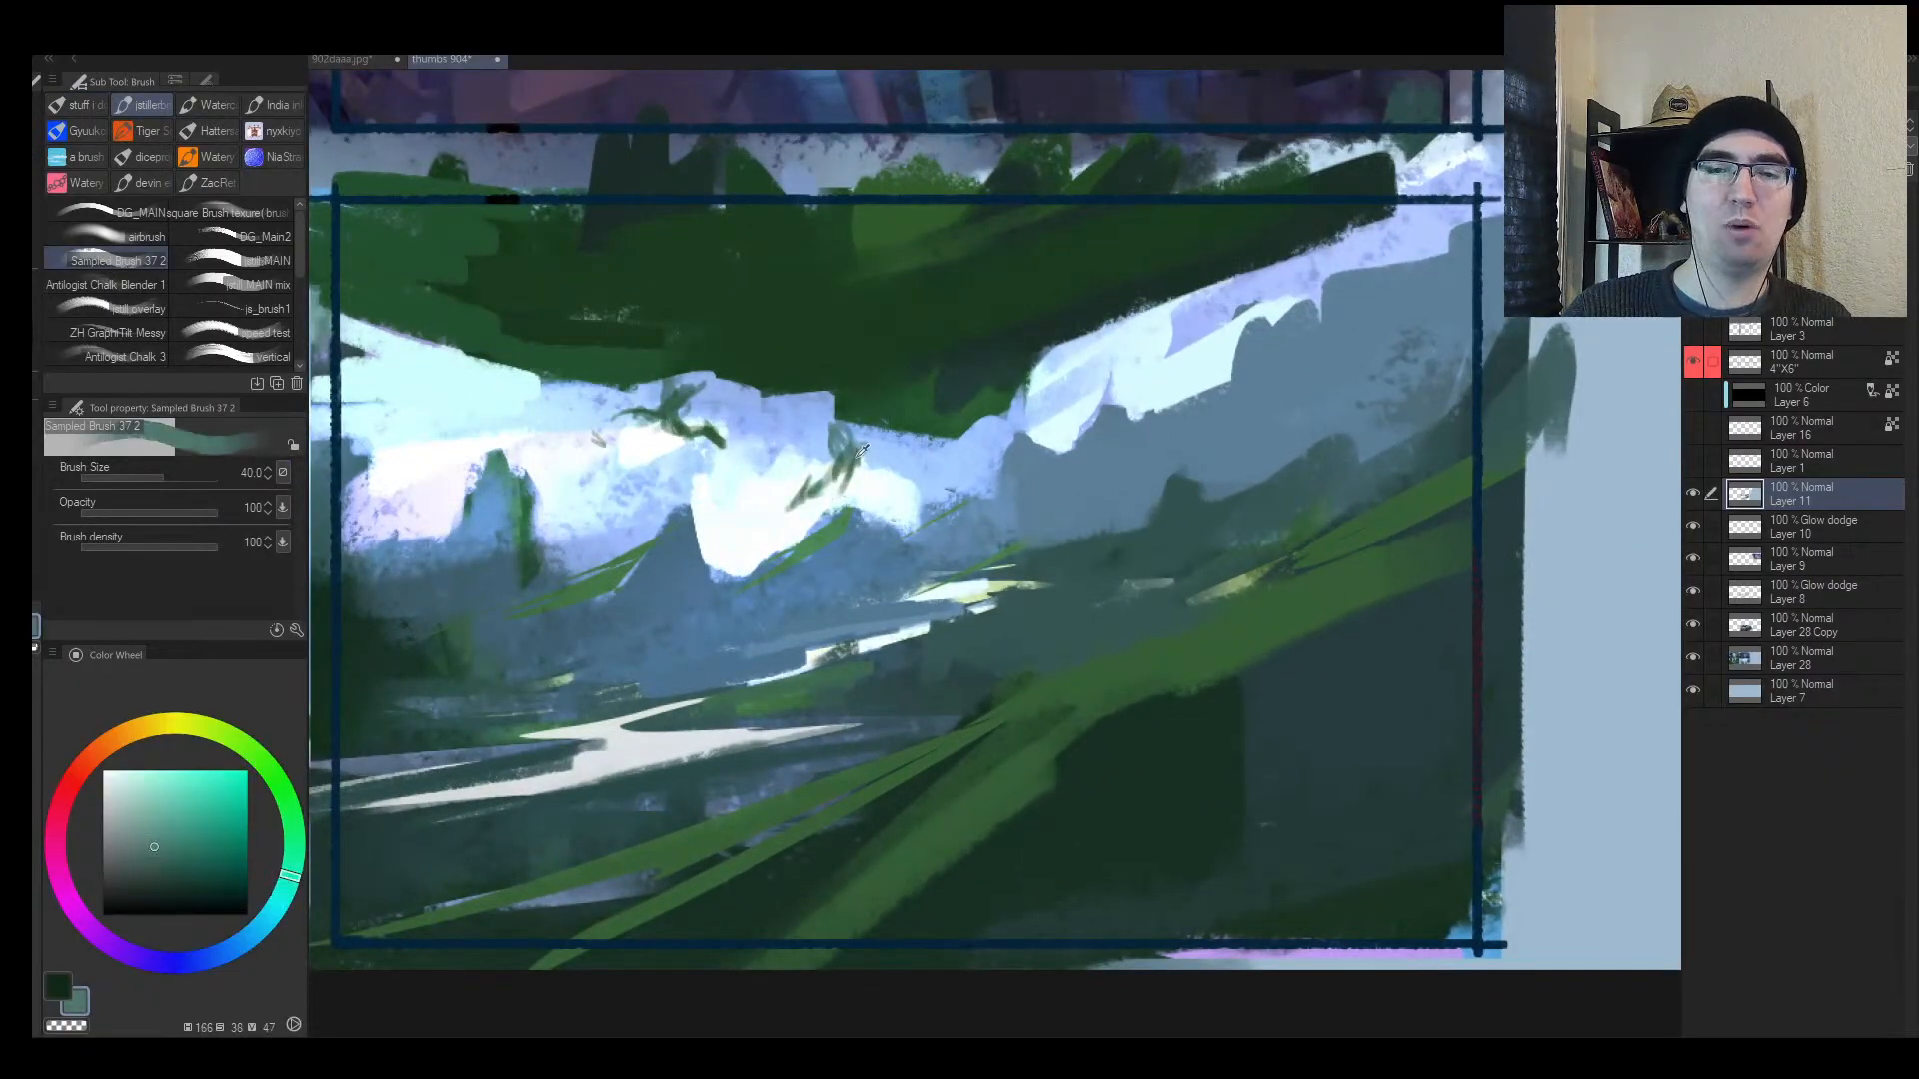
key(bracketleft)
key(bracketleft)
key(bracketleft)
key(bracketleft)
key(bracketleft)
key(bracketleft)
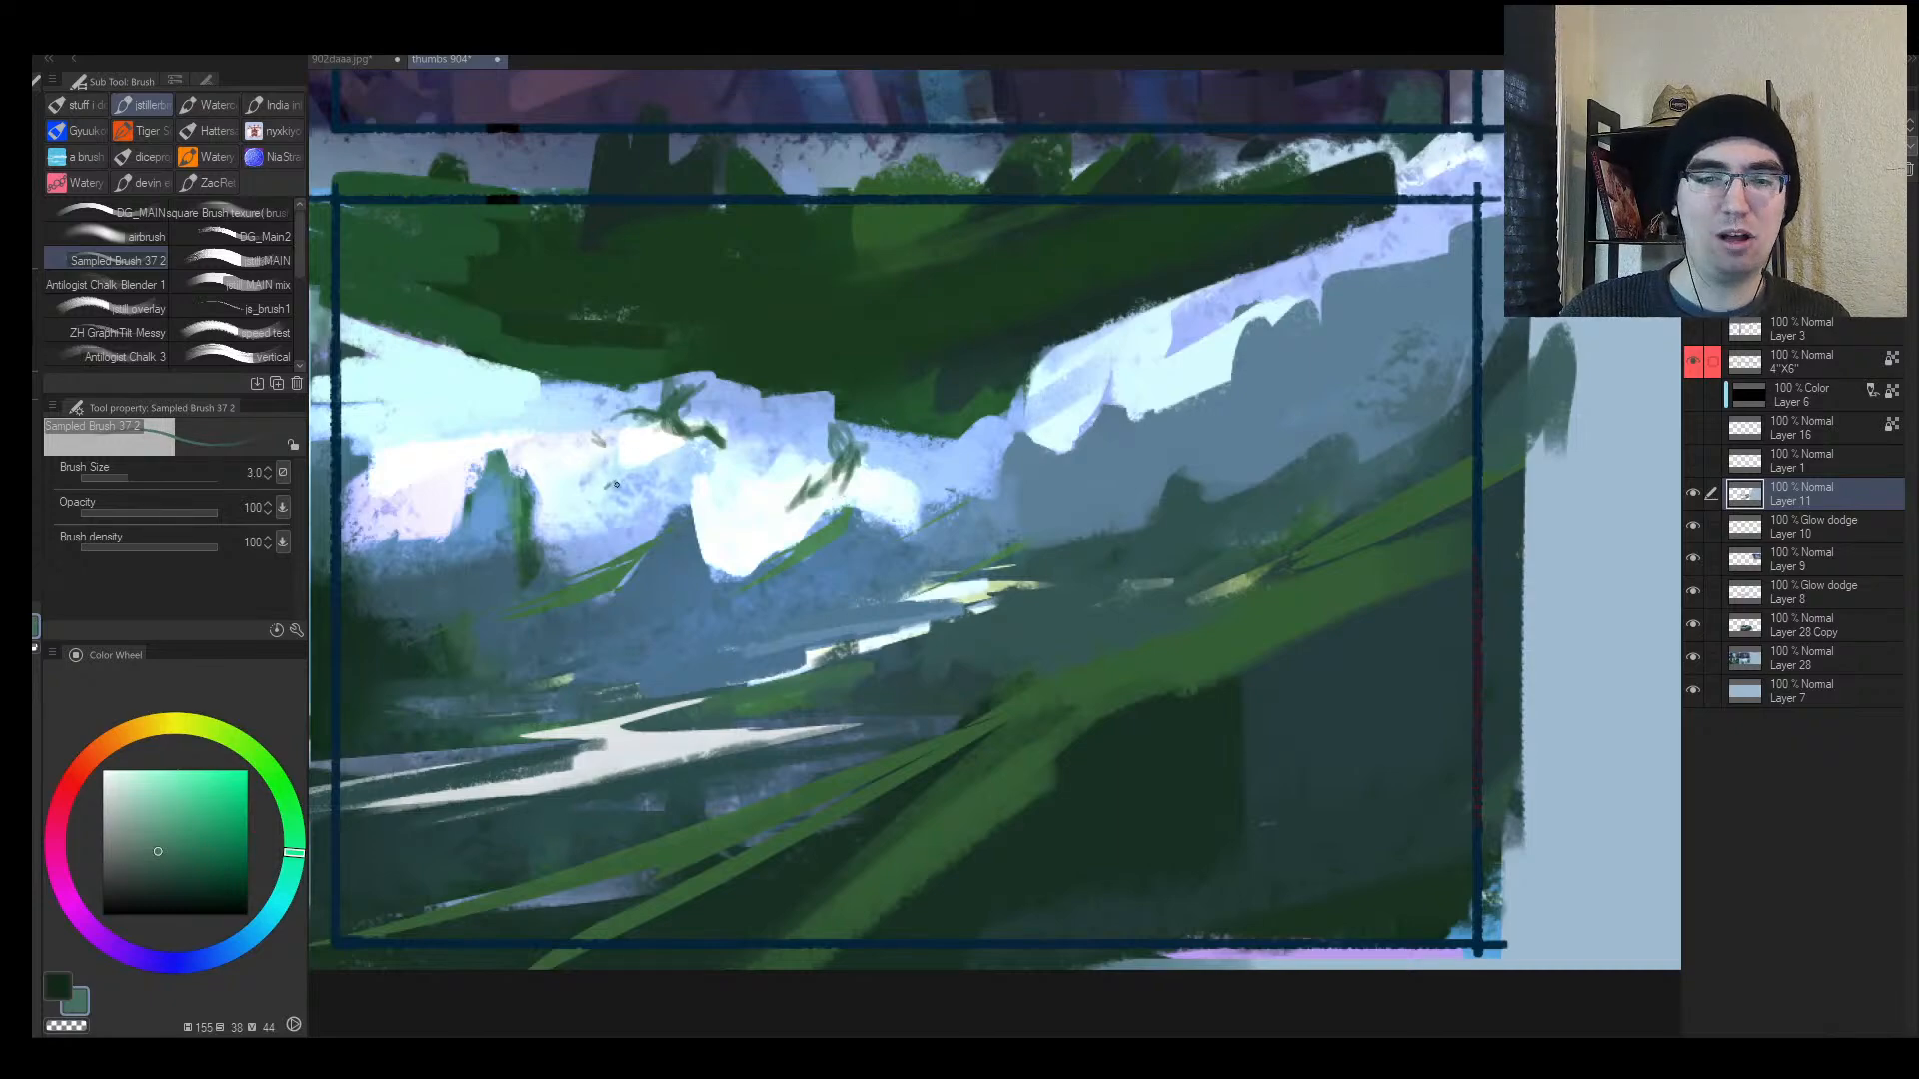
alt+click(656, 446)
Step: Lasso the small figure in the sky and transform it
key(m)
mouse_move(744, 380)
mouse_down()
mouse_move(600, 385)
mouse_move(737, 392)
mouse_move(681, 412)
mouse_move(712, 442)
mouse_move(681, 455)
mouse_move(682, 431)
mouse_up()
key(ctrl+t)
key(Return)
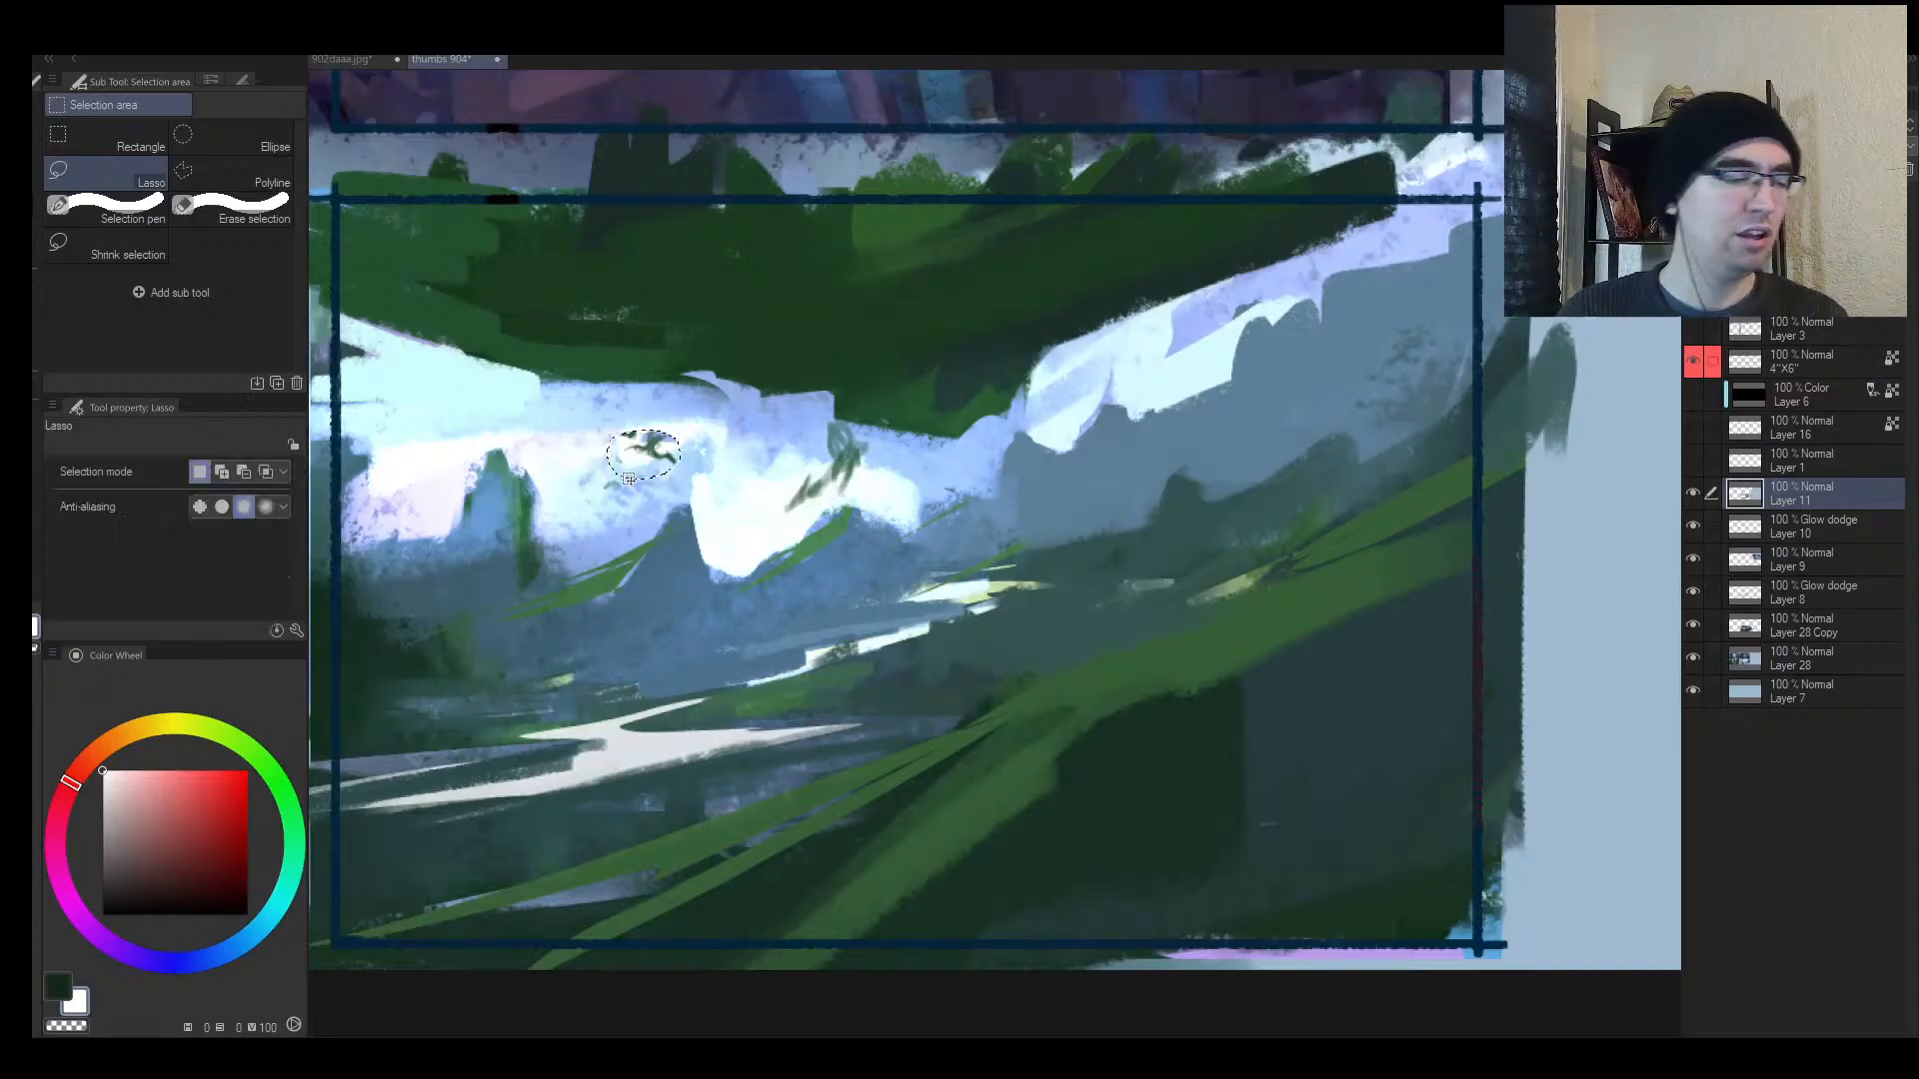
key(b)
Step: Try a near-white haze sweep across the mountains with a size-120 brush, then undo it
alt+click(1000, 749)
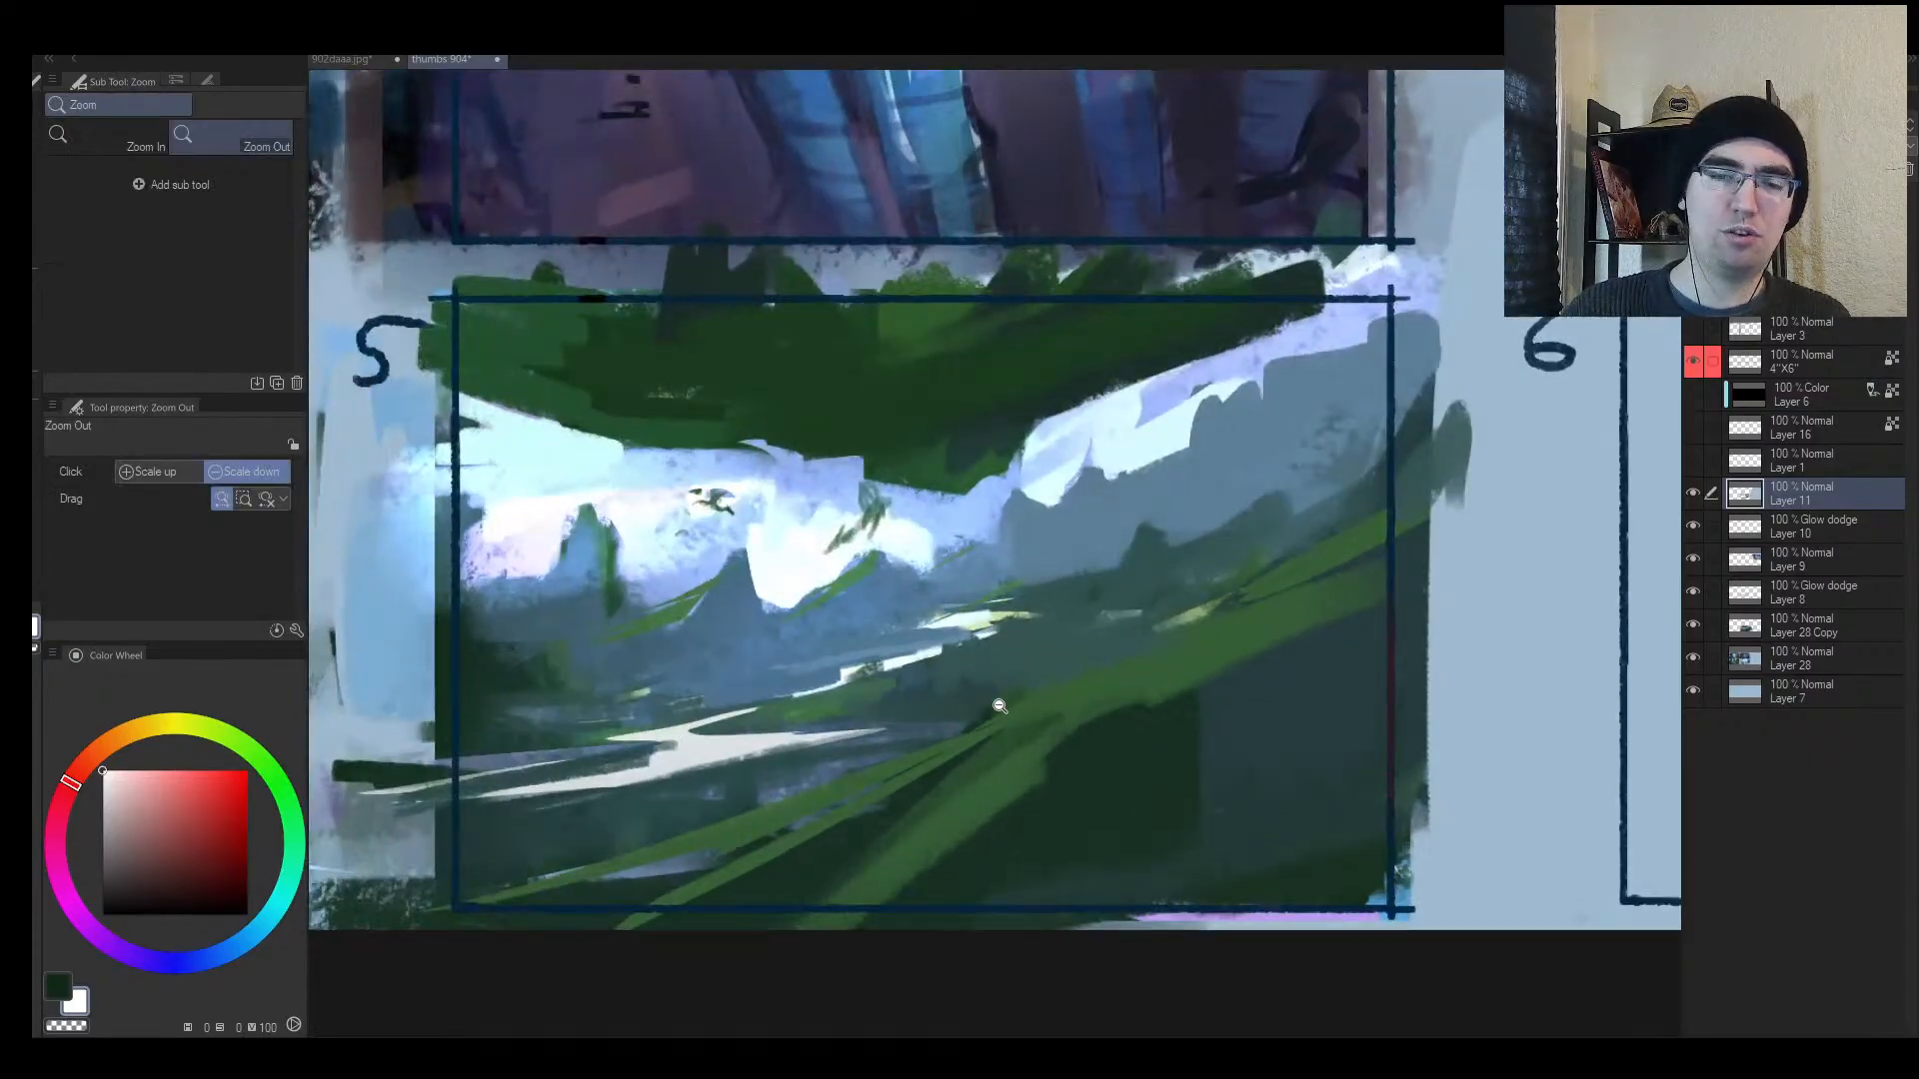
alt+click(1080, 762)
key(bracketright)
key(bracketright)
key(bracketright)
key(bracketright)
key(bracketright)
key(bracketright)
key(bracketright)
key(bracketright)
key(bracketright)
key(bracketright)
key(bracketright)
key(bracketright)
key(bracketright)
key(bracketright)
key(bracketright)
key(bracketright)
alt+click(728, 468)
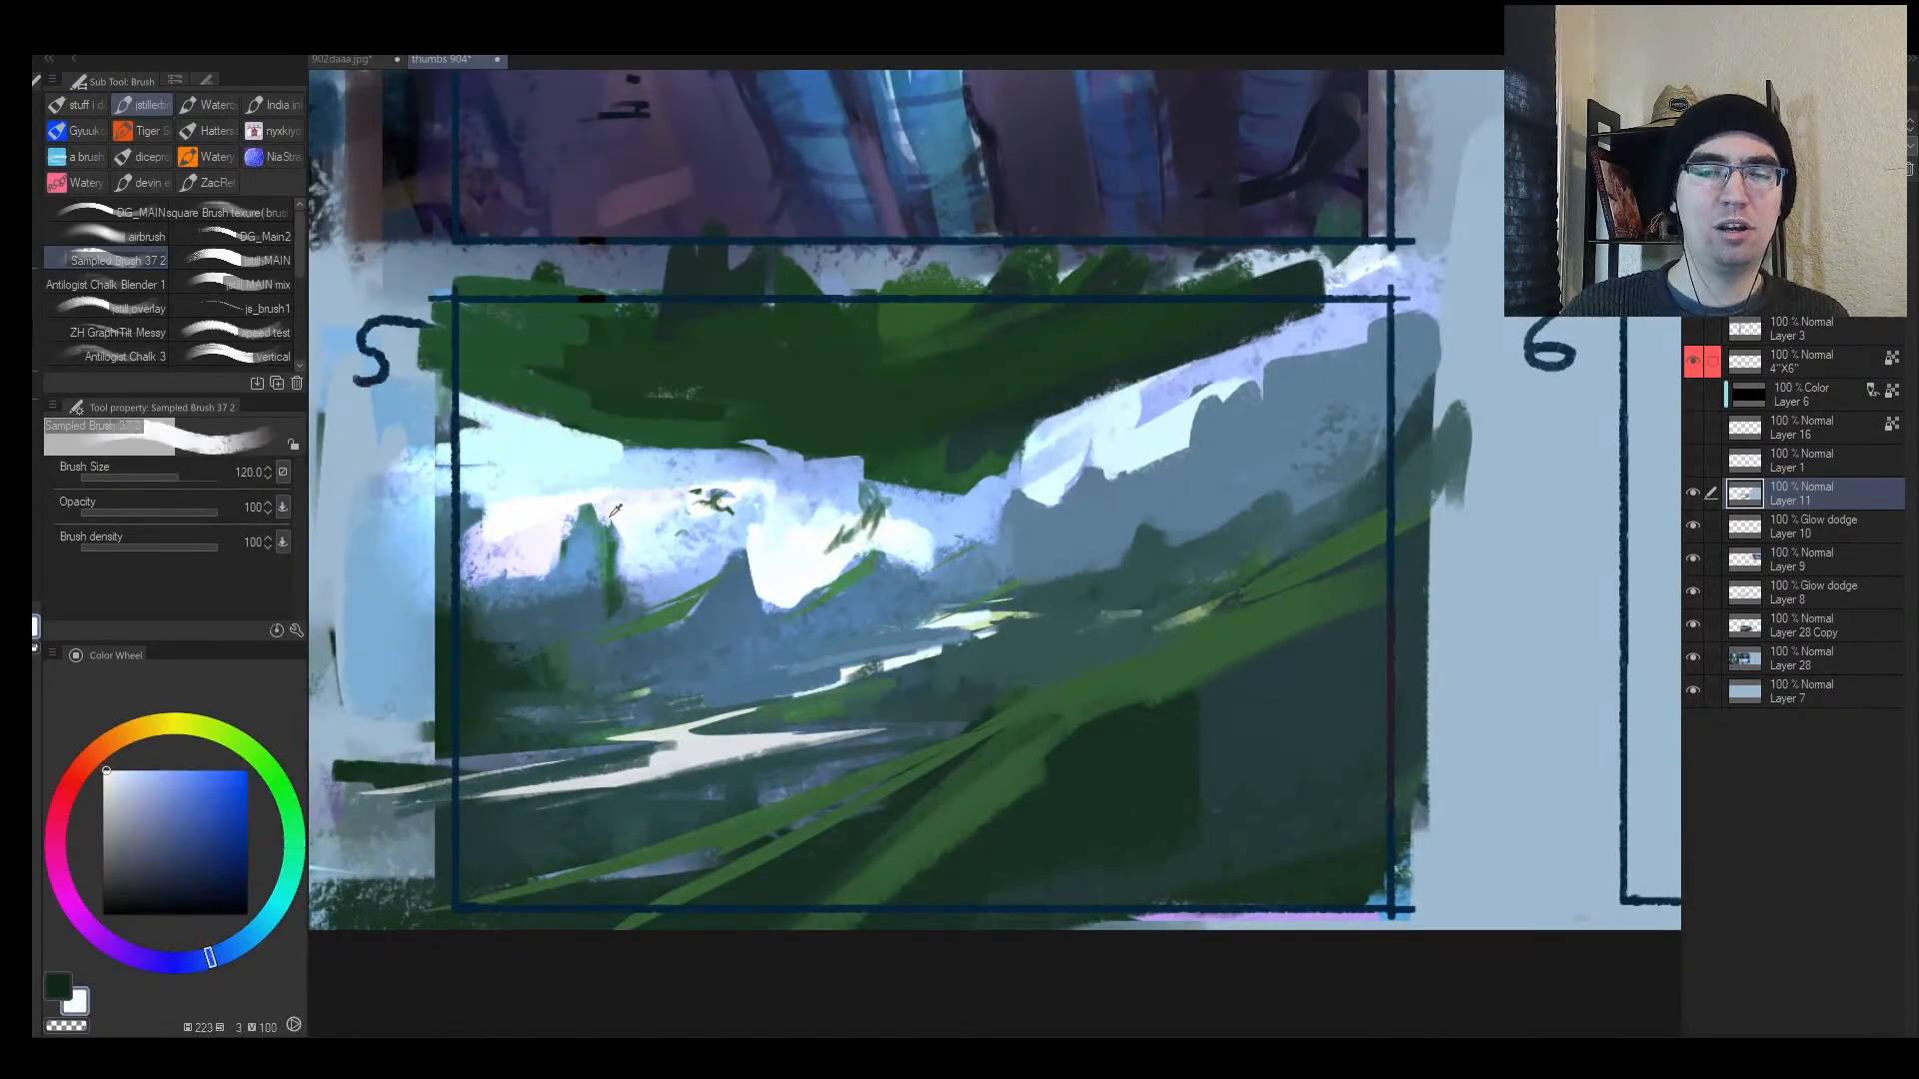
alt+click(706, 458)
mouse_move(519, 633)
mouse_down()
mouse_move(1179, 471)
mouse_move(507, 634)
mouse_move(1413, 380)
mouse_move(708, 640)
mouse_move(1227, 498)
mouse_up()
key(ctrl+z)
alt+click(1099, 461)
key(ctrl+z)
key(ctrl+z)
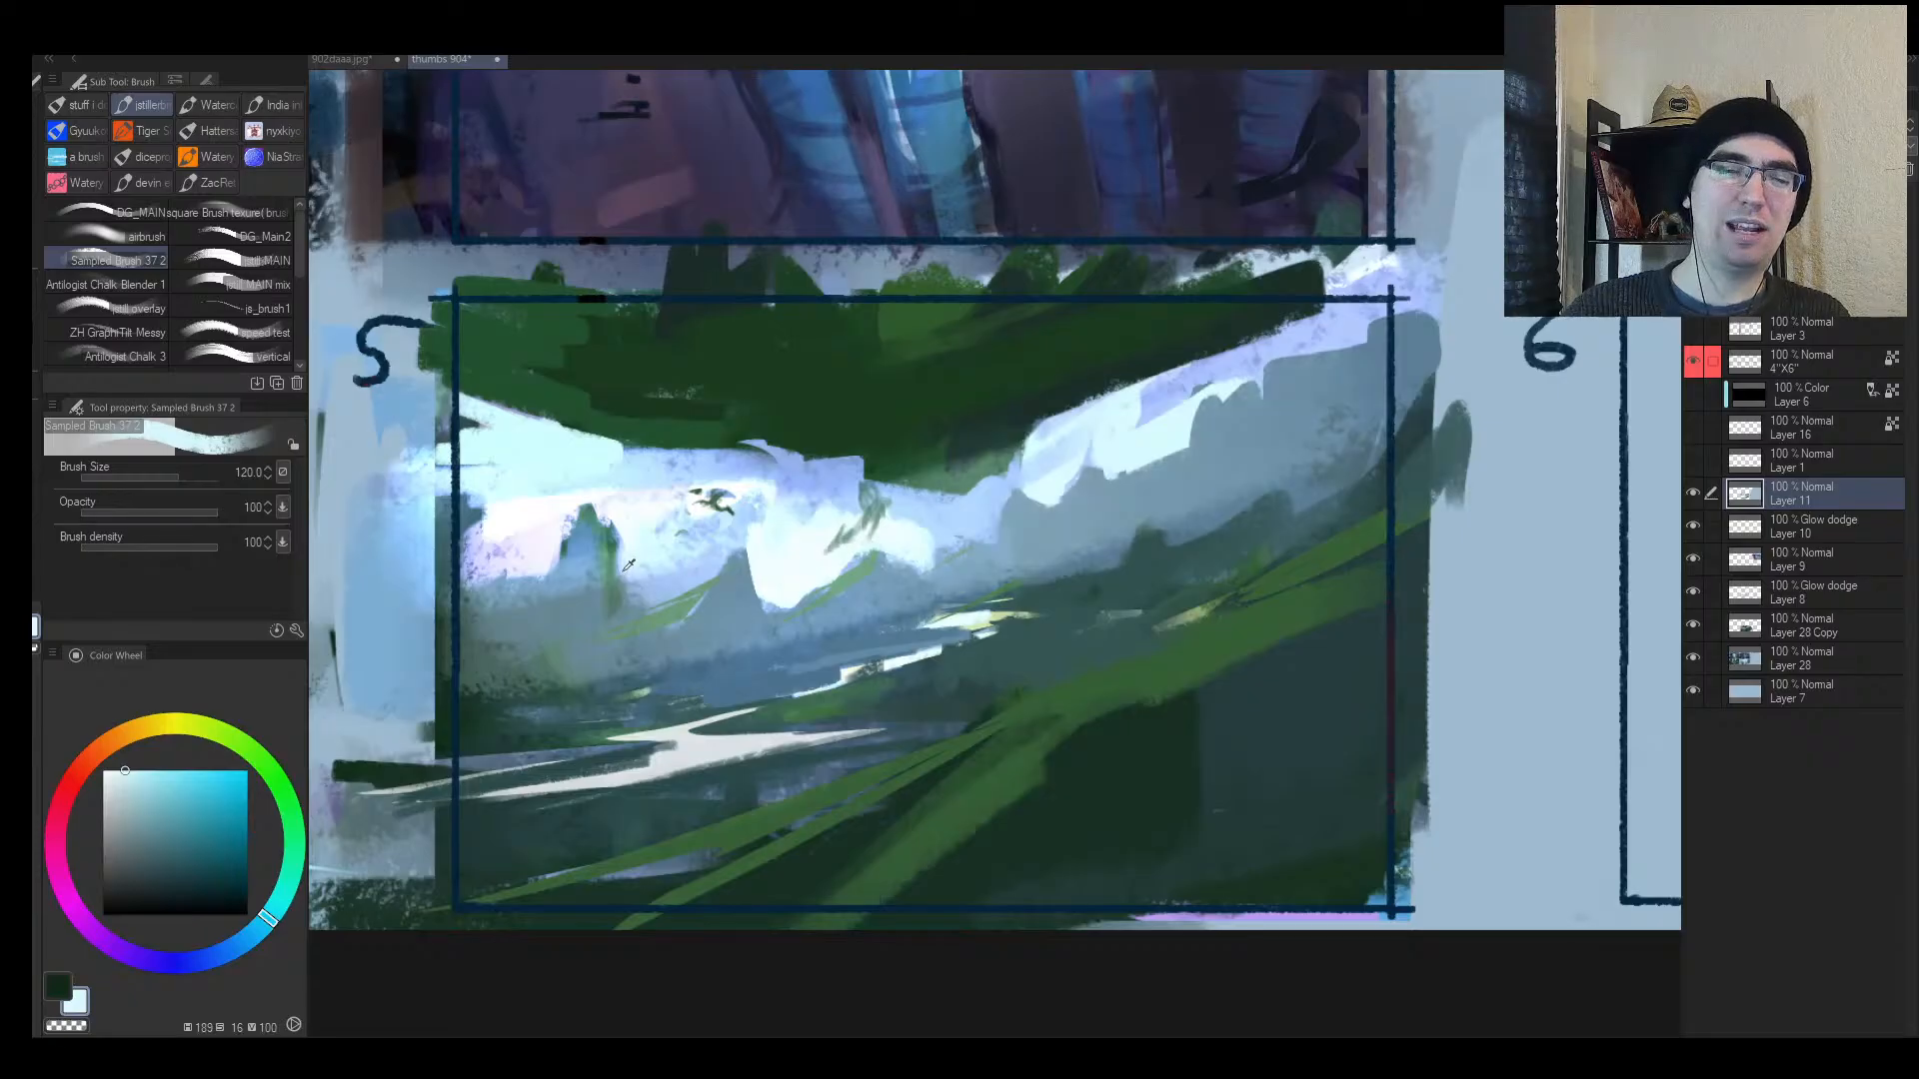
alt+click(576, 568)
key(bracketleft)
Step: Paint grey-blue rock spires across the distance, from left to right
mouse_move(534, 599)
mouse_down()
mouse_move(545, 528)
mouse_move(582, 494)
mouse_move(587, 544)
mouse_move(599, 478)
mouse_up()
alt+click(692, 603)
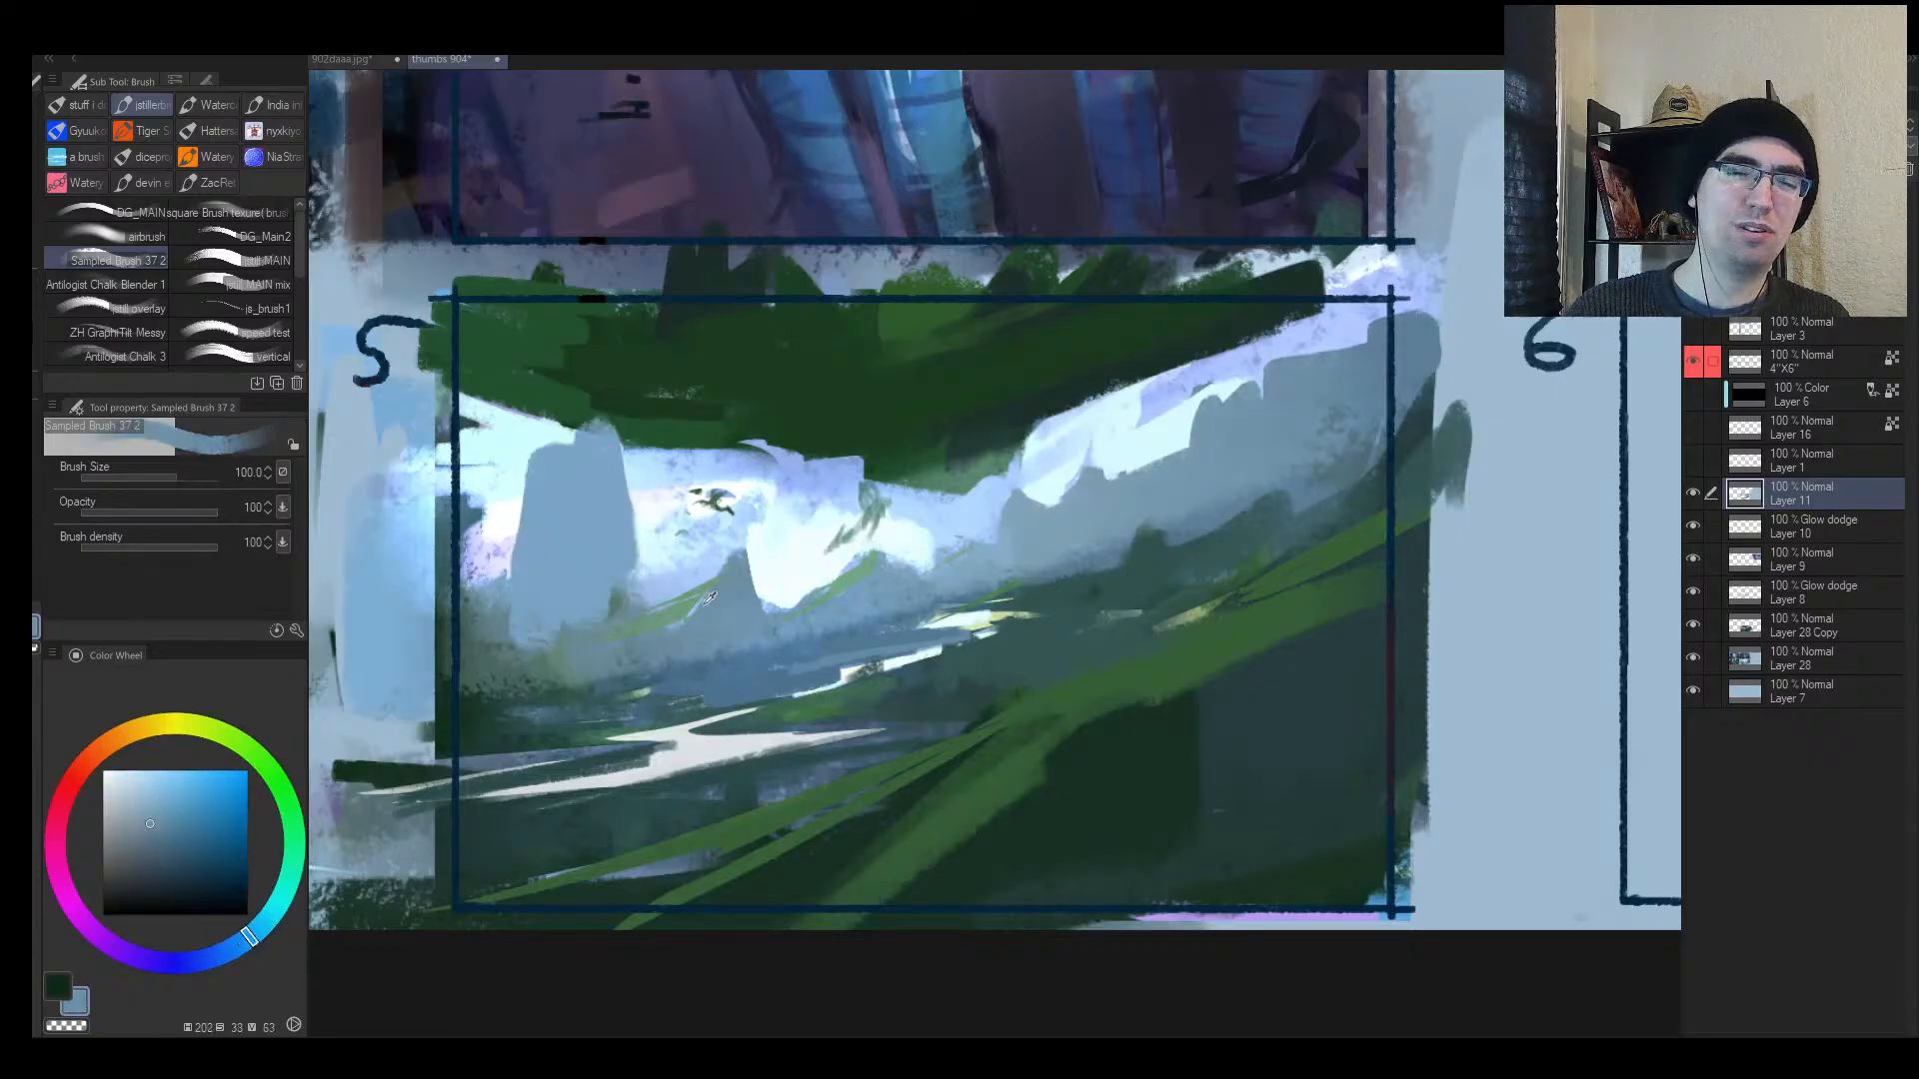
key(bracketleft)
mouse_move(701, 592)
mouse_down()
mouse_move(699, 537)
mouse_move(790, 588)
mouse_up()
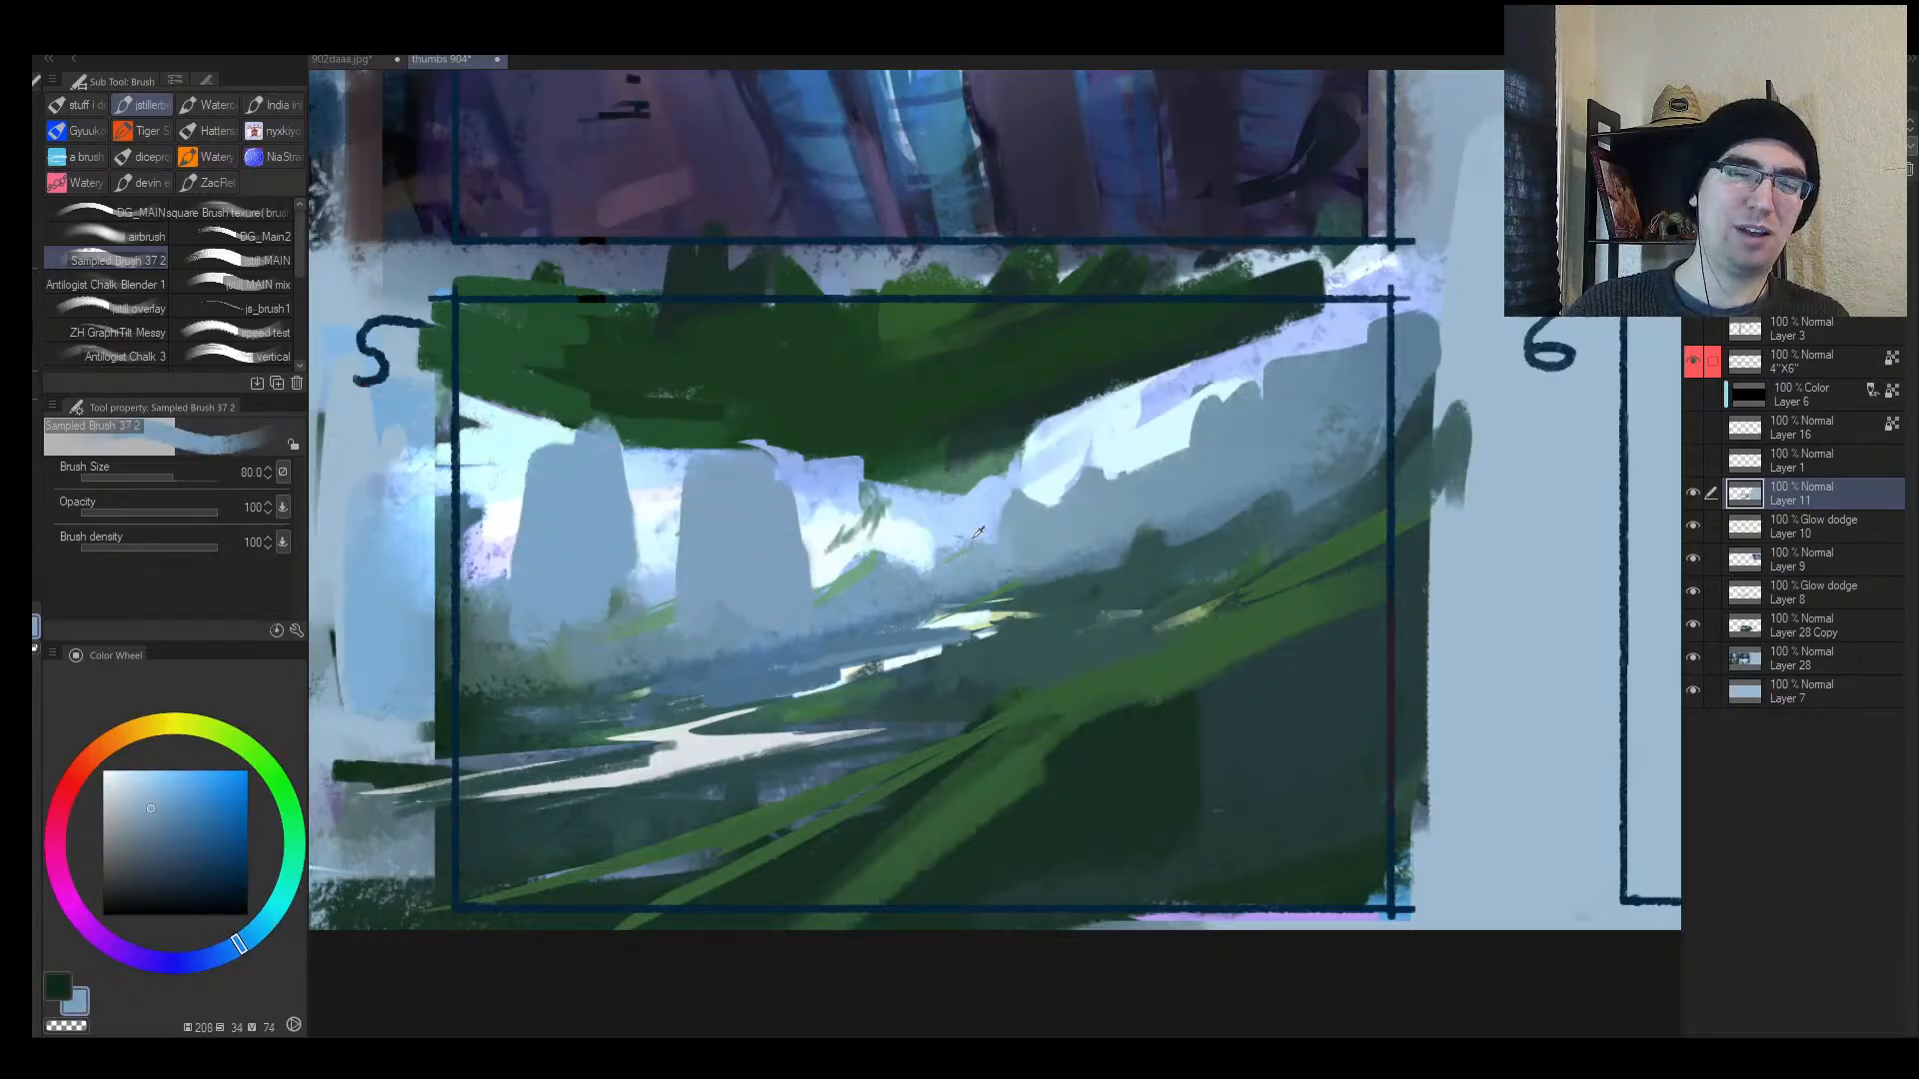
alt+click(1026, 529)
drag(1046, 486, 1138, 427)
drag(1252, 376, 1268, 386)
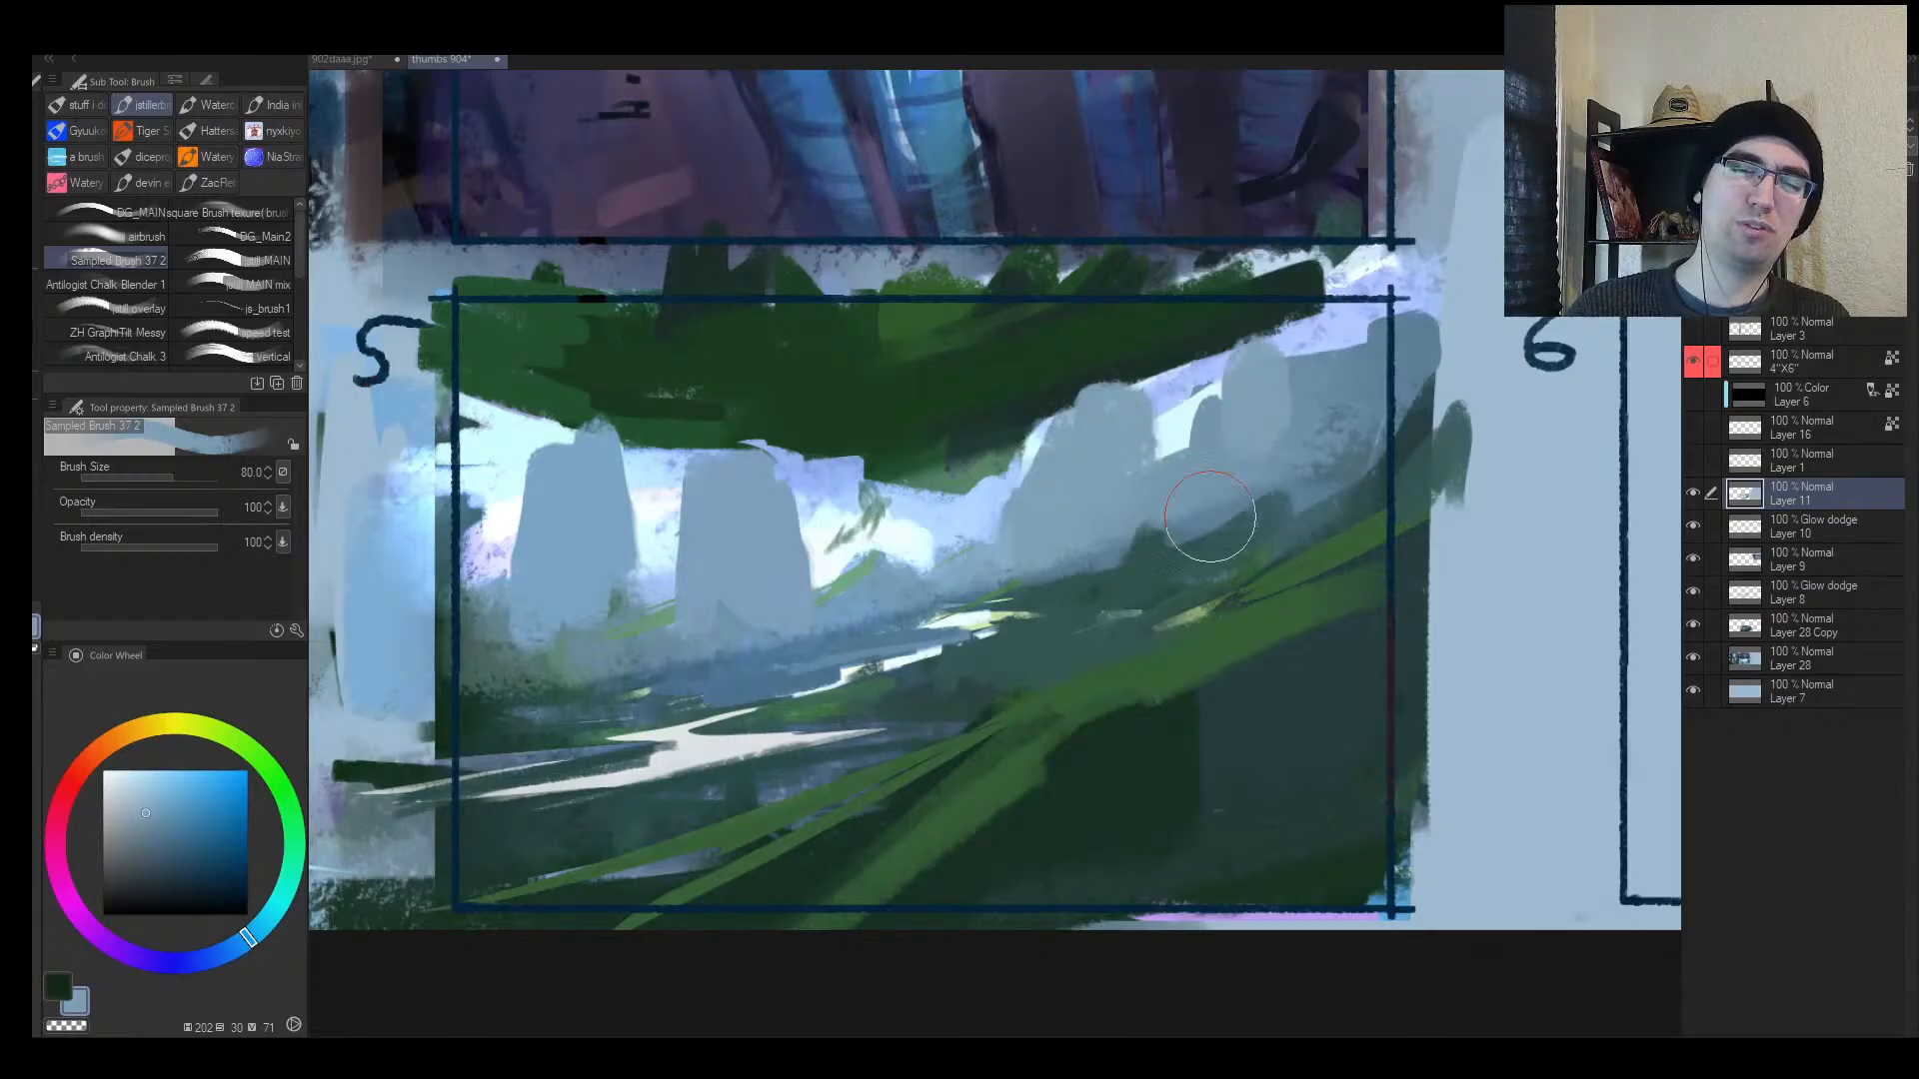
Step: Block in a large dark green tree trunk shape at the lower right
alt+click(1098, 788)
key(bracketright)
mouse_move(1144, 706)
mouse_down()
mouse_move(1369, 323)
mouse_move(1161, 876)
mouse_move(1300, 366)
mouse_move(1186, 794)
mouse_move(1383, 441)
mouse_move(1336, 862)
mouse_up()
key(bracketright)
key(bracketright)
key(bracketright)
key(bracketright)
key(bracketright)
key(h)
key(bracketleft)
key(bracketleft)
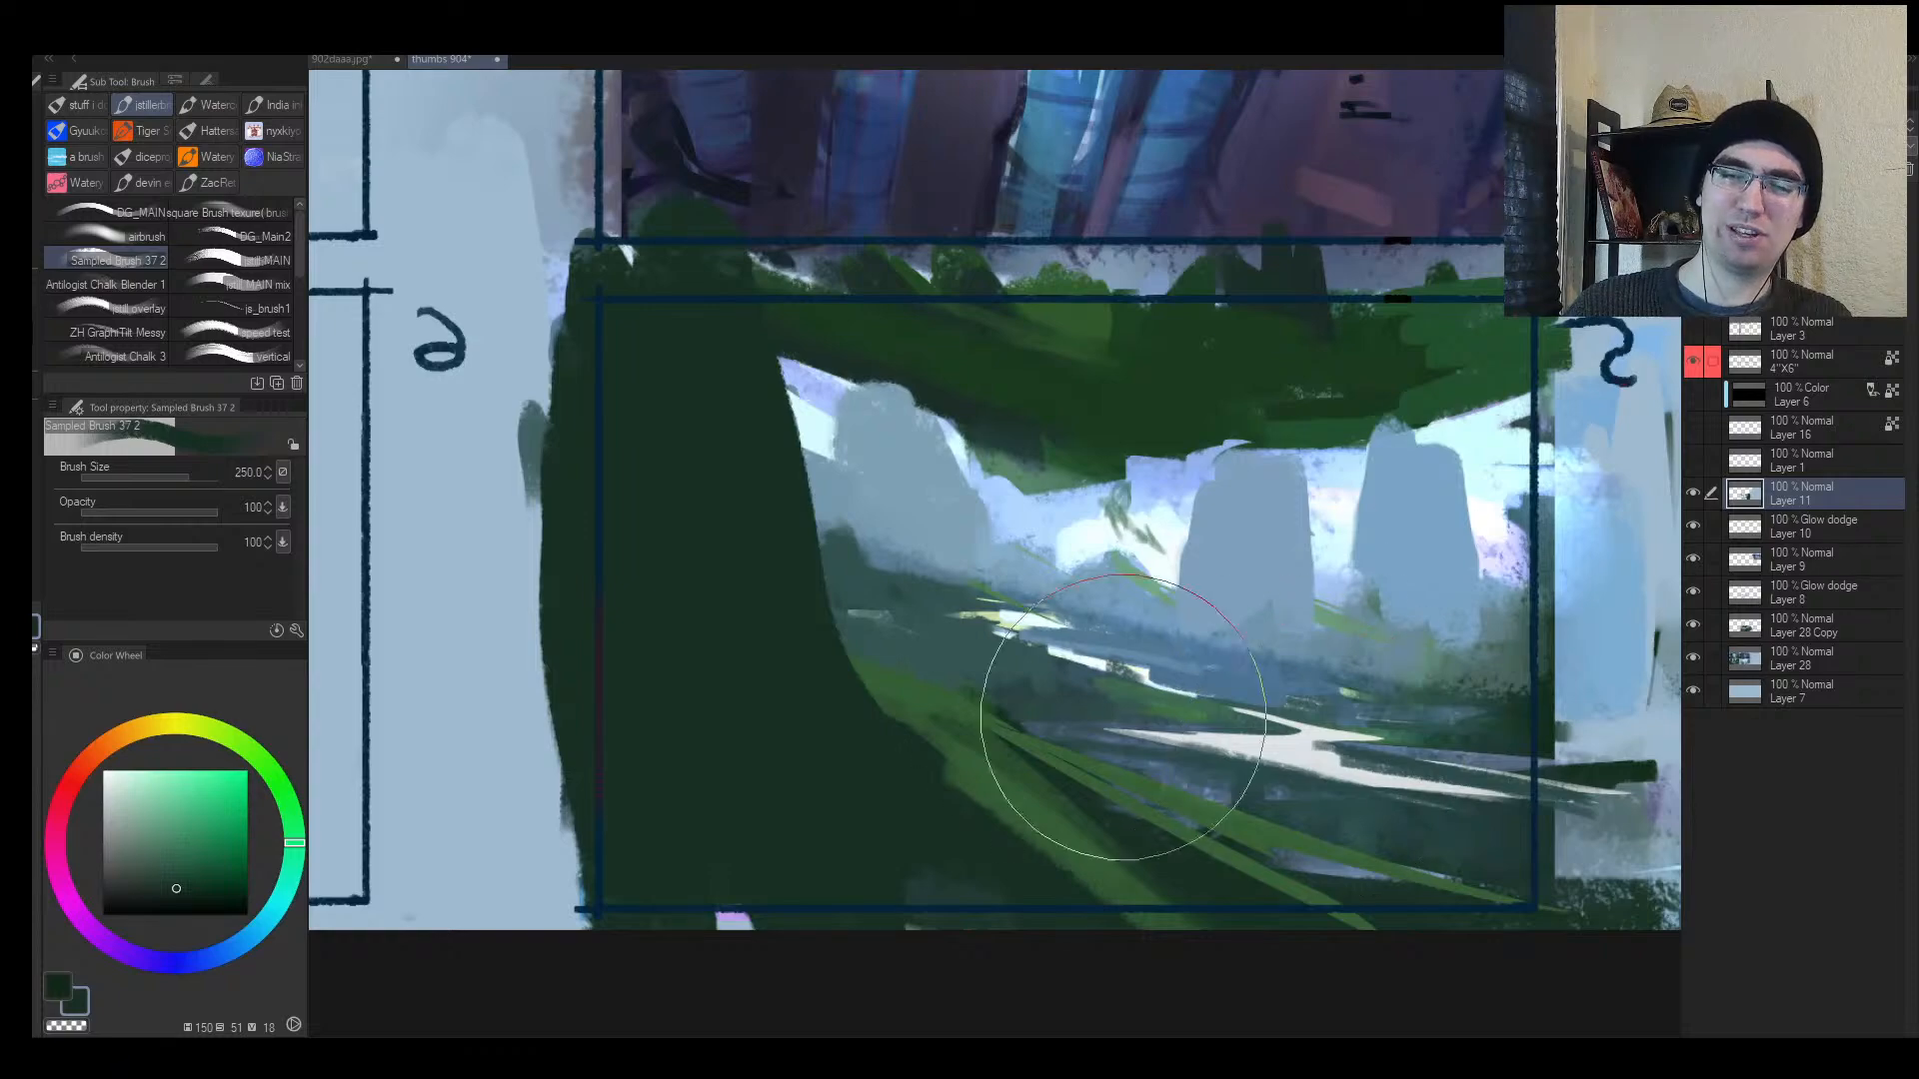
key(bracketleft)
key(bracketleft)
key(bracketleft)
key(bracketleft)
key(bracketleft)
key(bracketleft)
key(bracketleft)
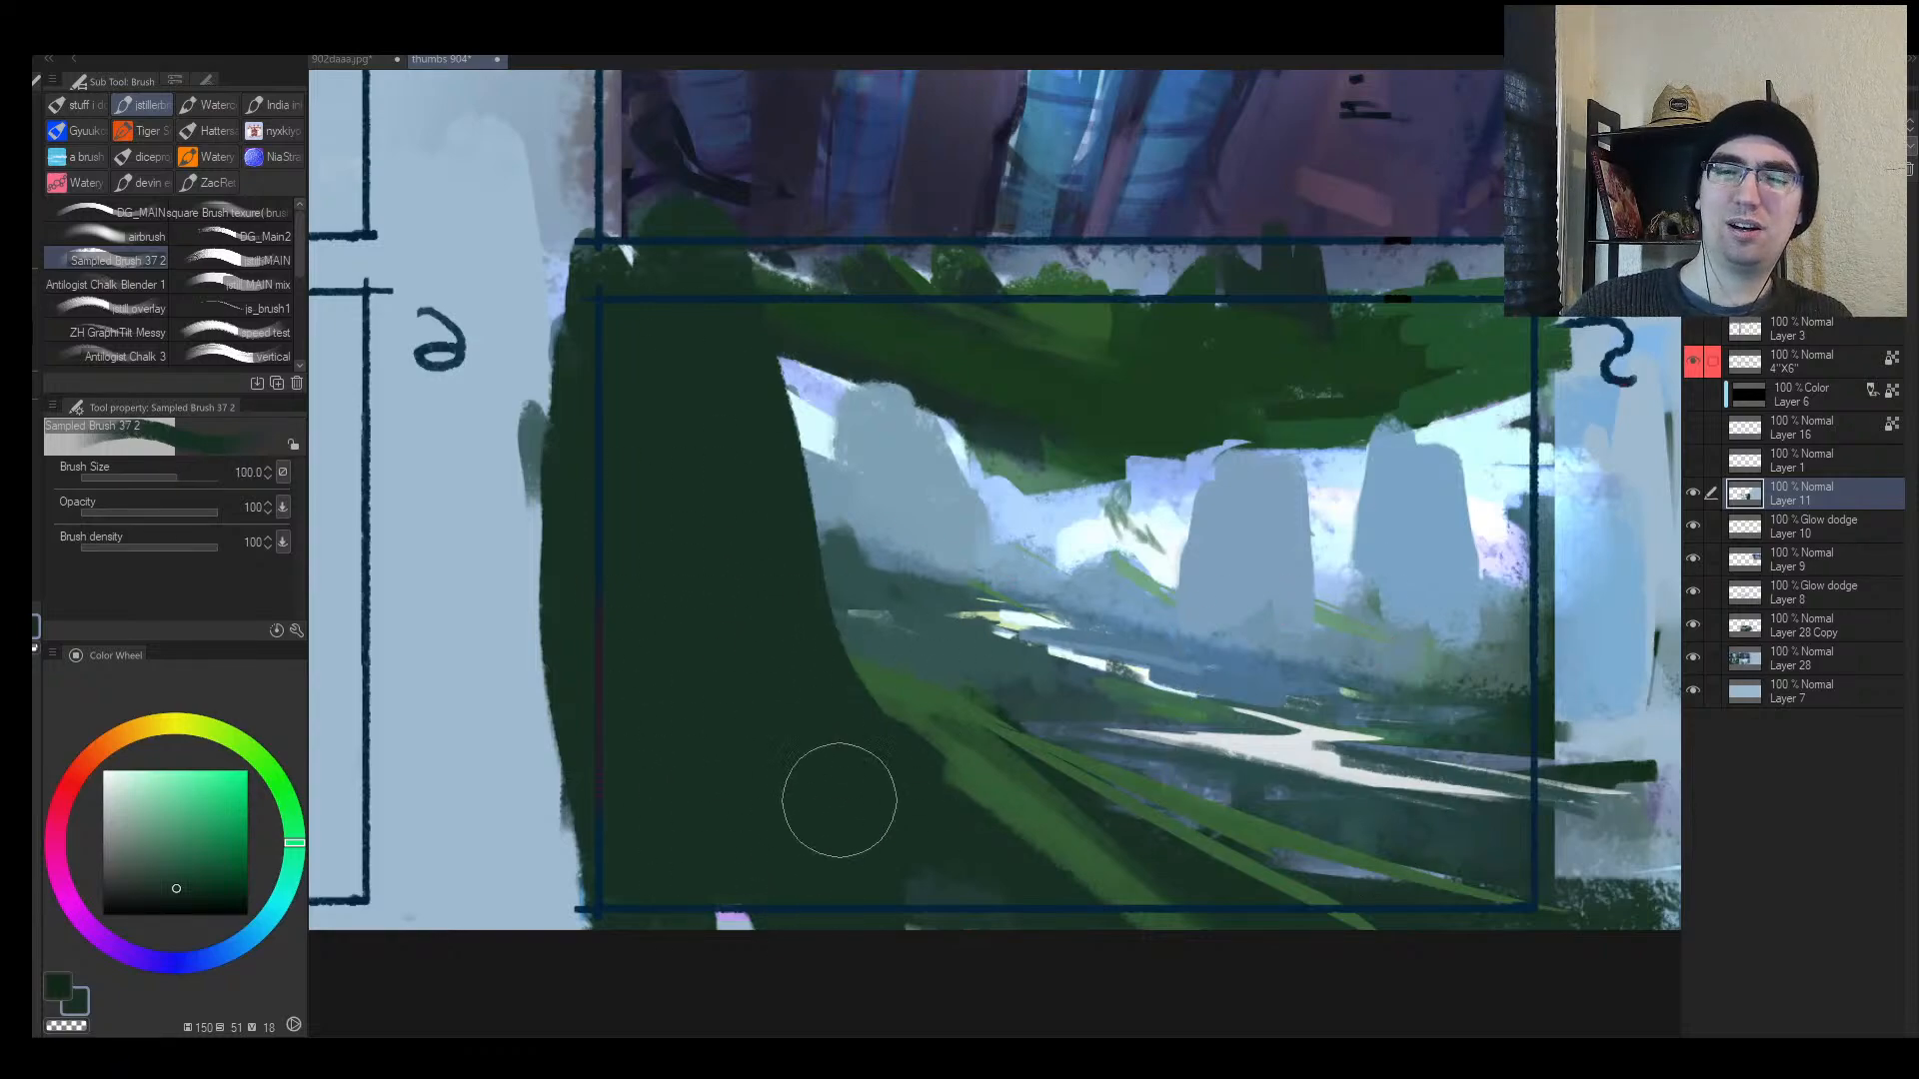
Step: Add light strokes between the pillars and cover green mottling at the left pillar's base
alt+click(882, 528)
drag(879, 538, 860, 551)
alt+click(912, 640)
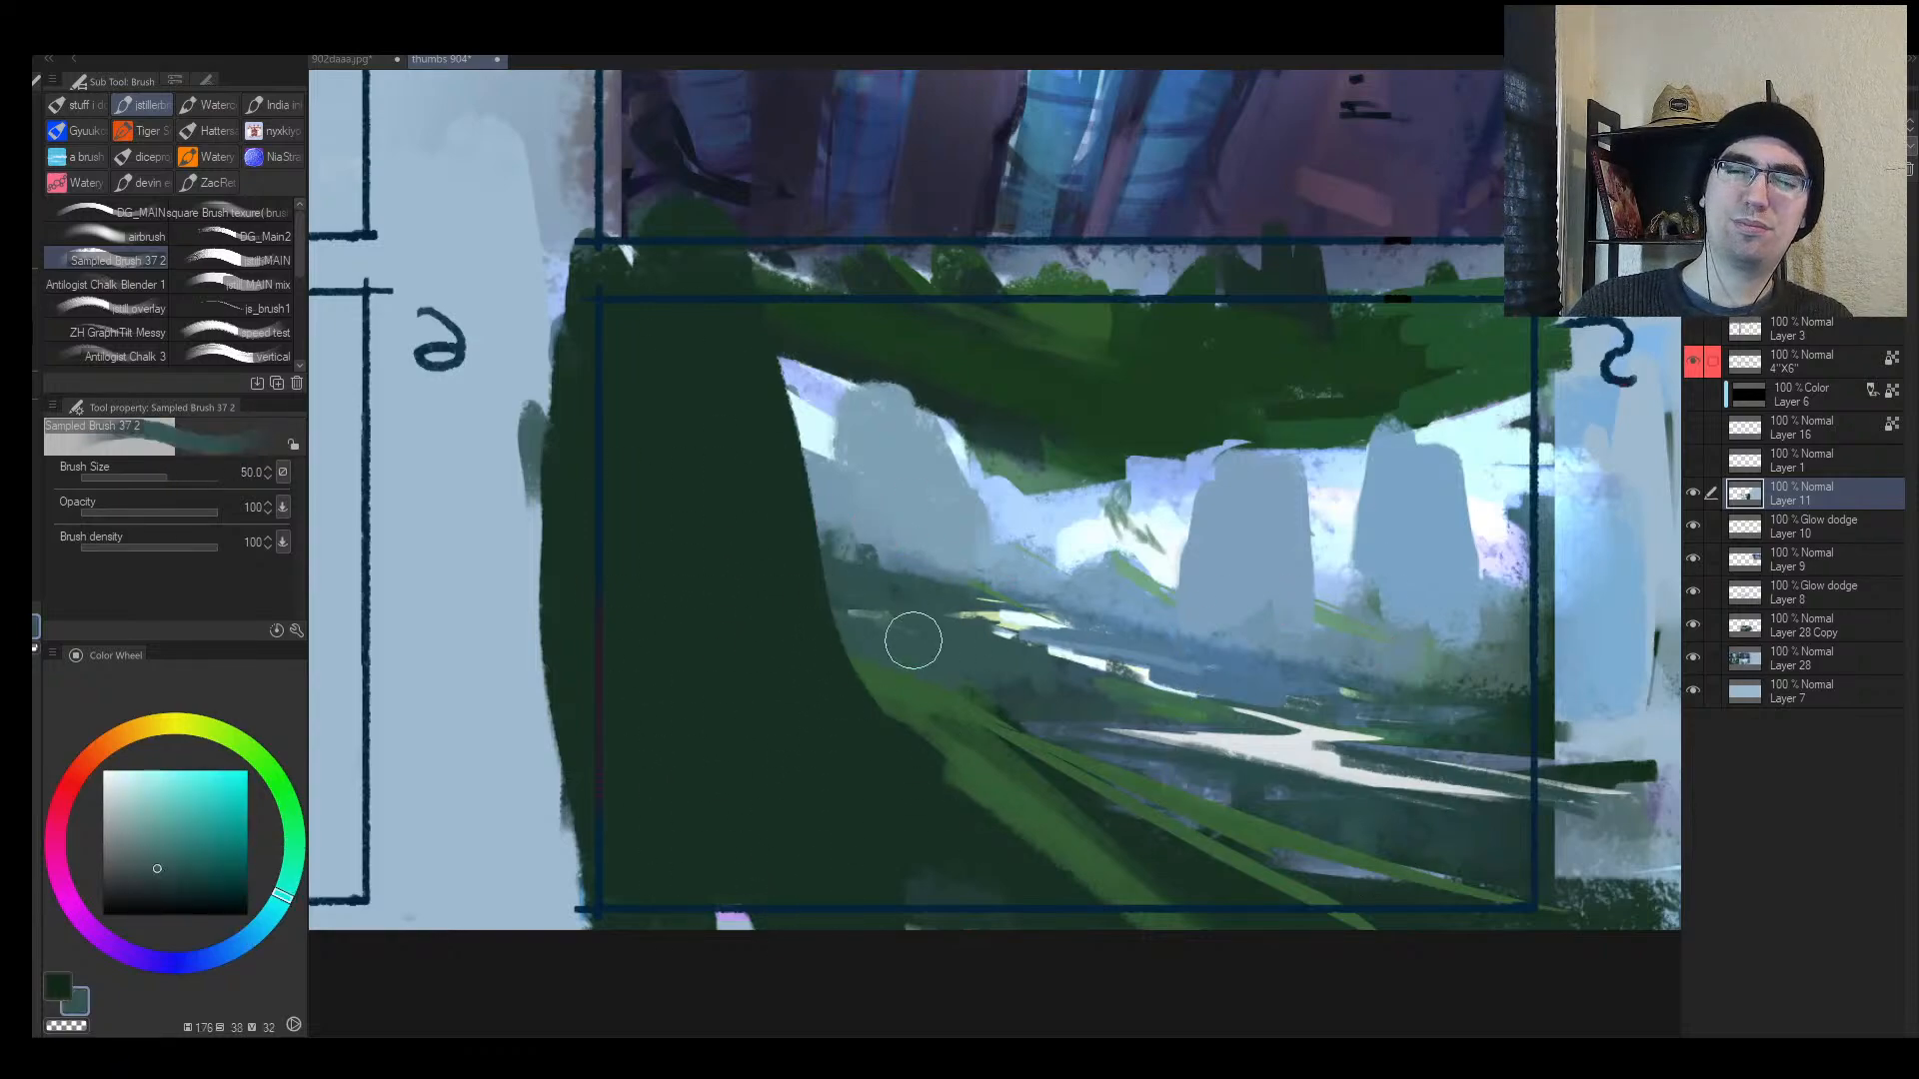
key(alt+space)
mouse_move(1209, 630)
mouse_down()
mouse_move(1074, 625)
mouse_move(1202, 609)
mouse_move(1234, 536)
mouse_up()
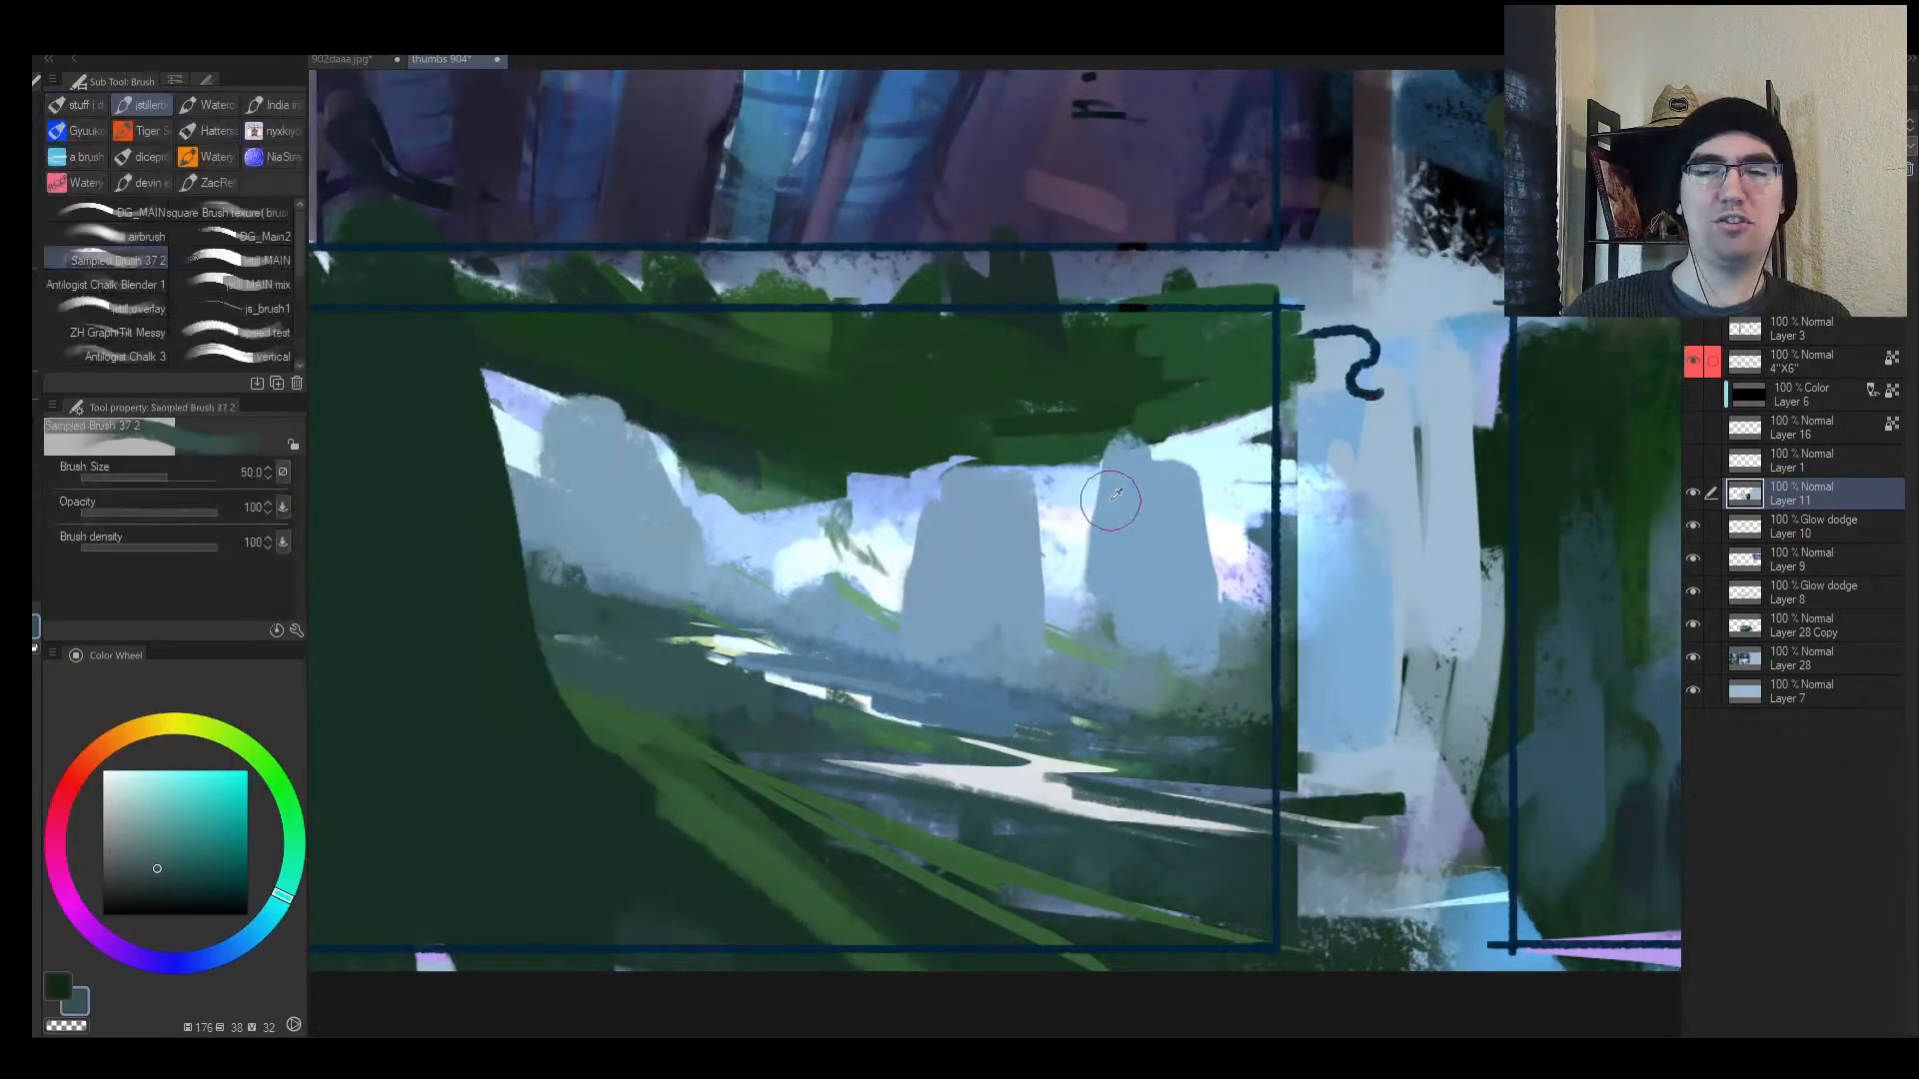
alt+click(1075, 511)
drag(1062, 522, 1046, 603)
key(h)
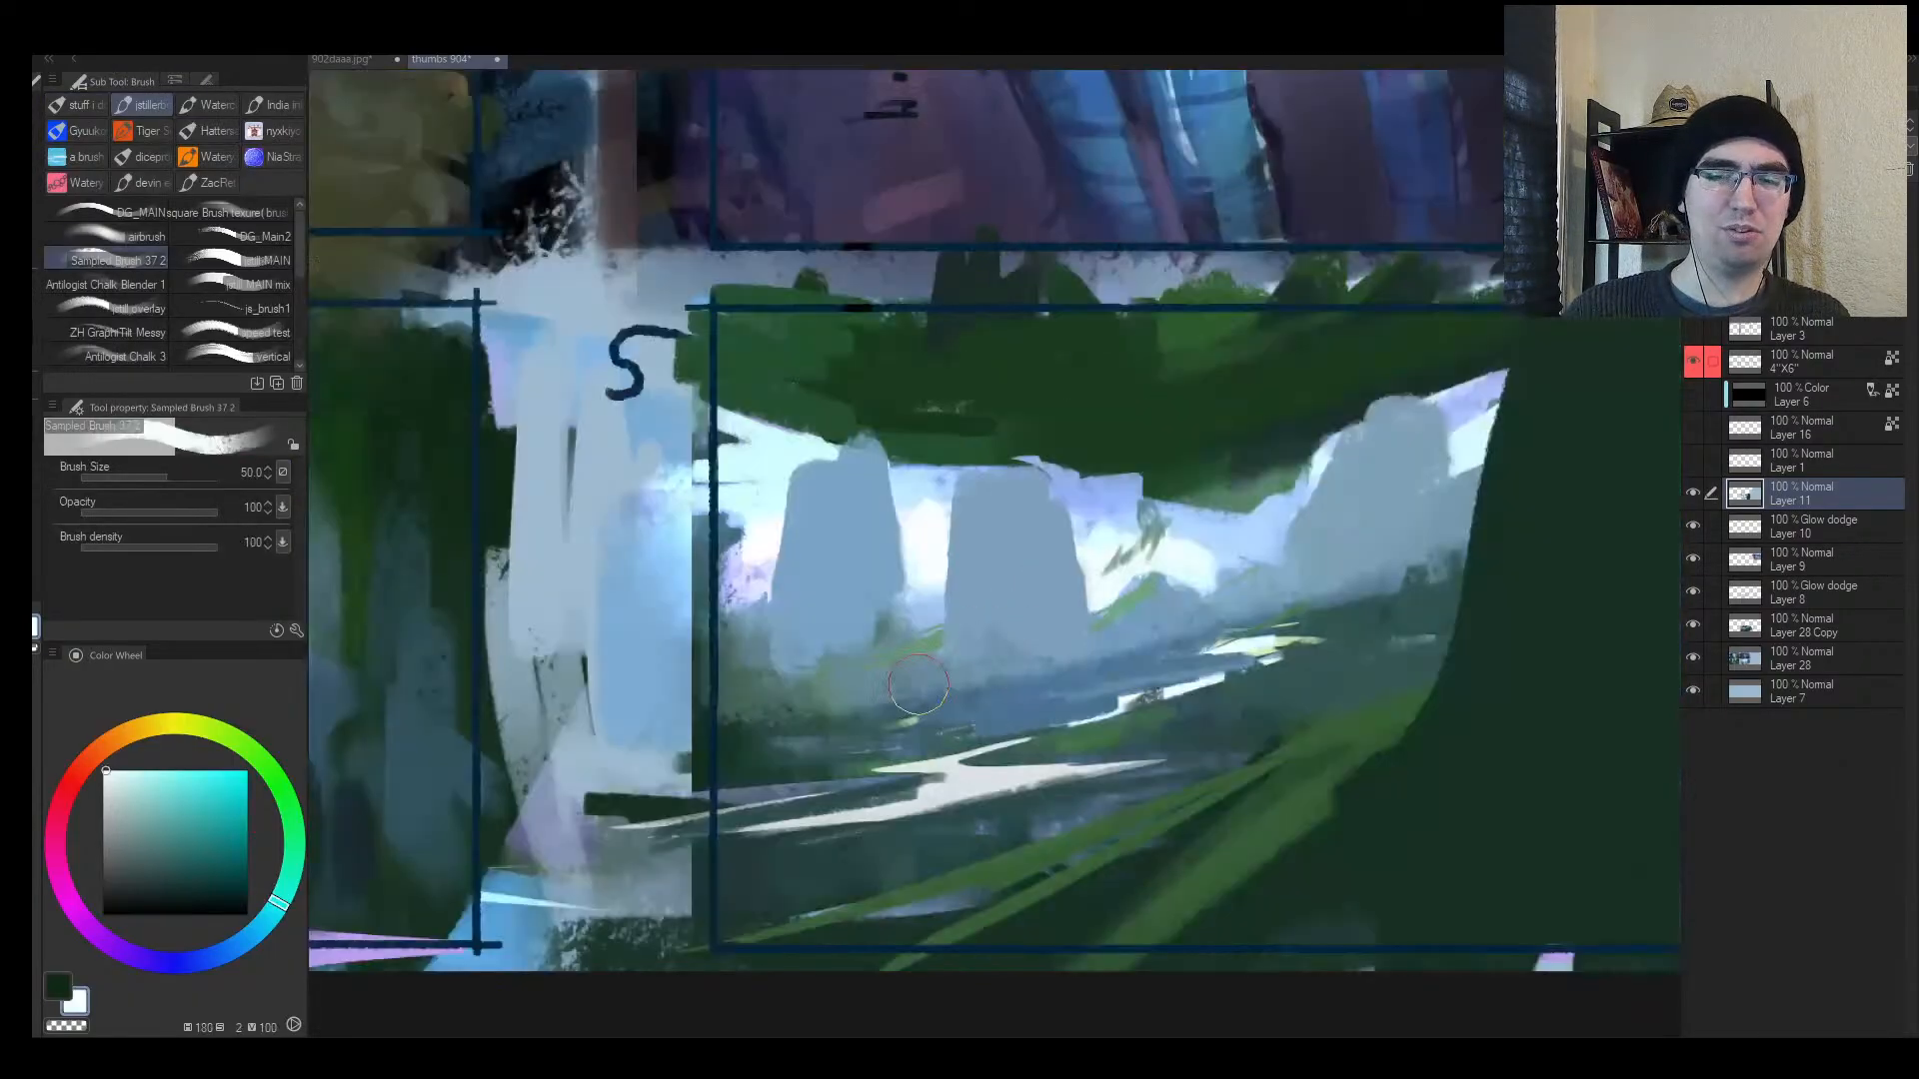
key(alt+space)
drag(1087, 668, 797, 649)
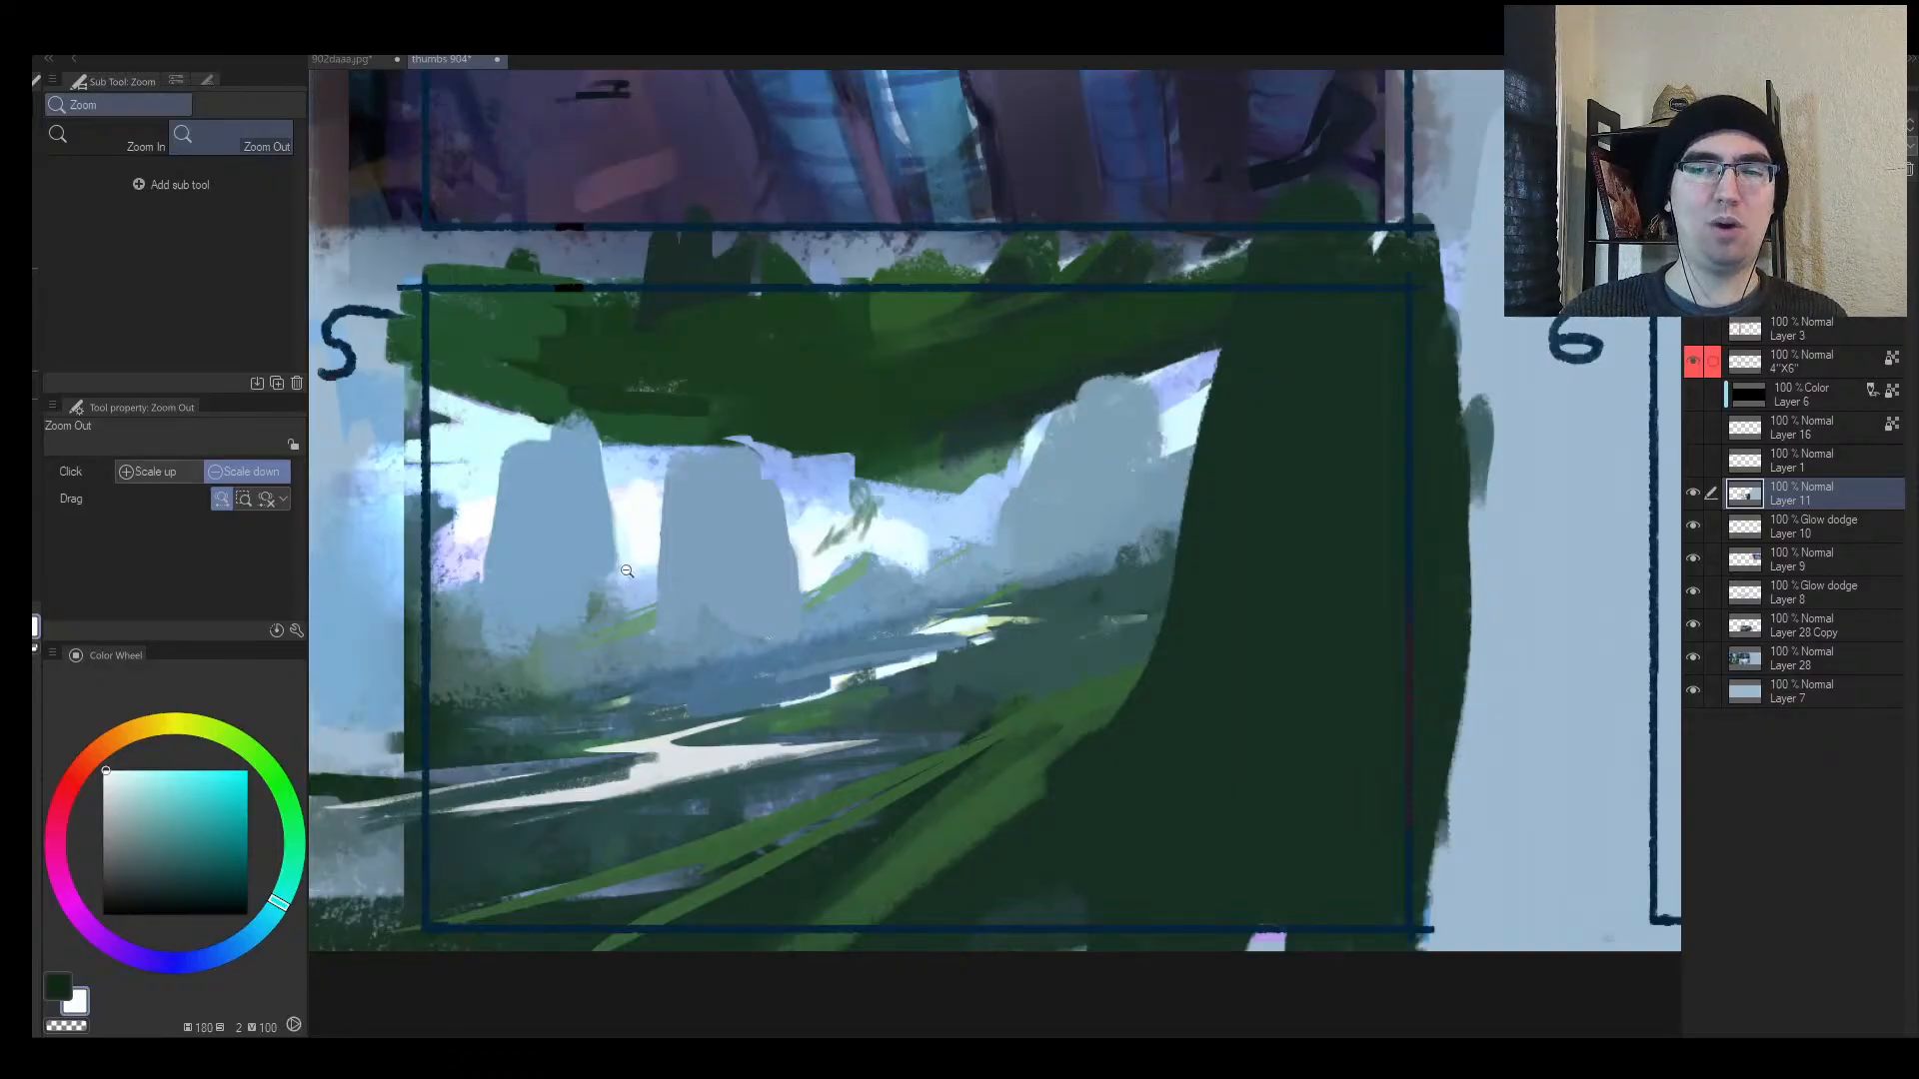
alt+click(543, 600)
drag(530, 616, 594, 612)
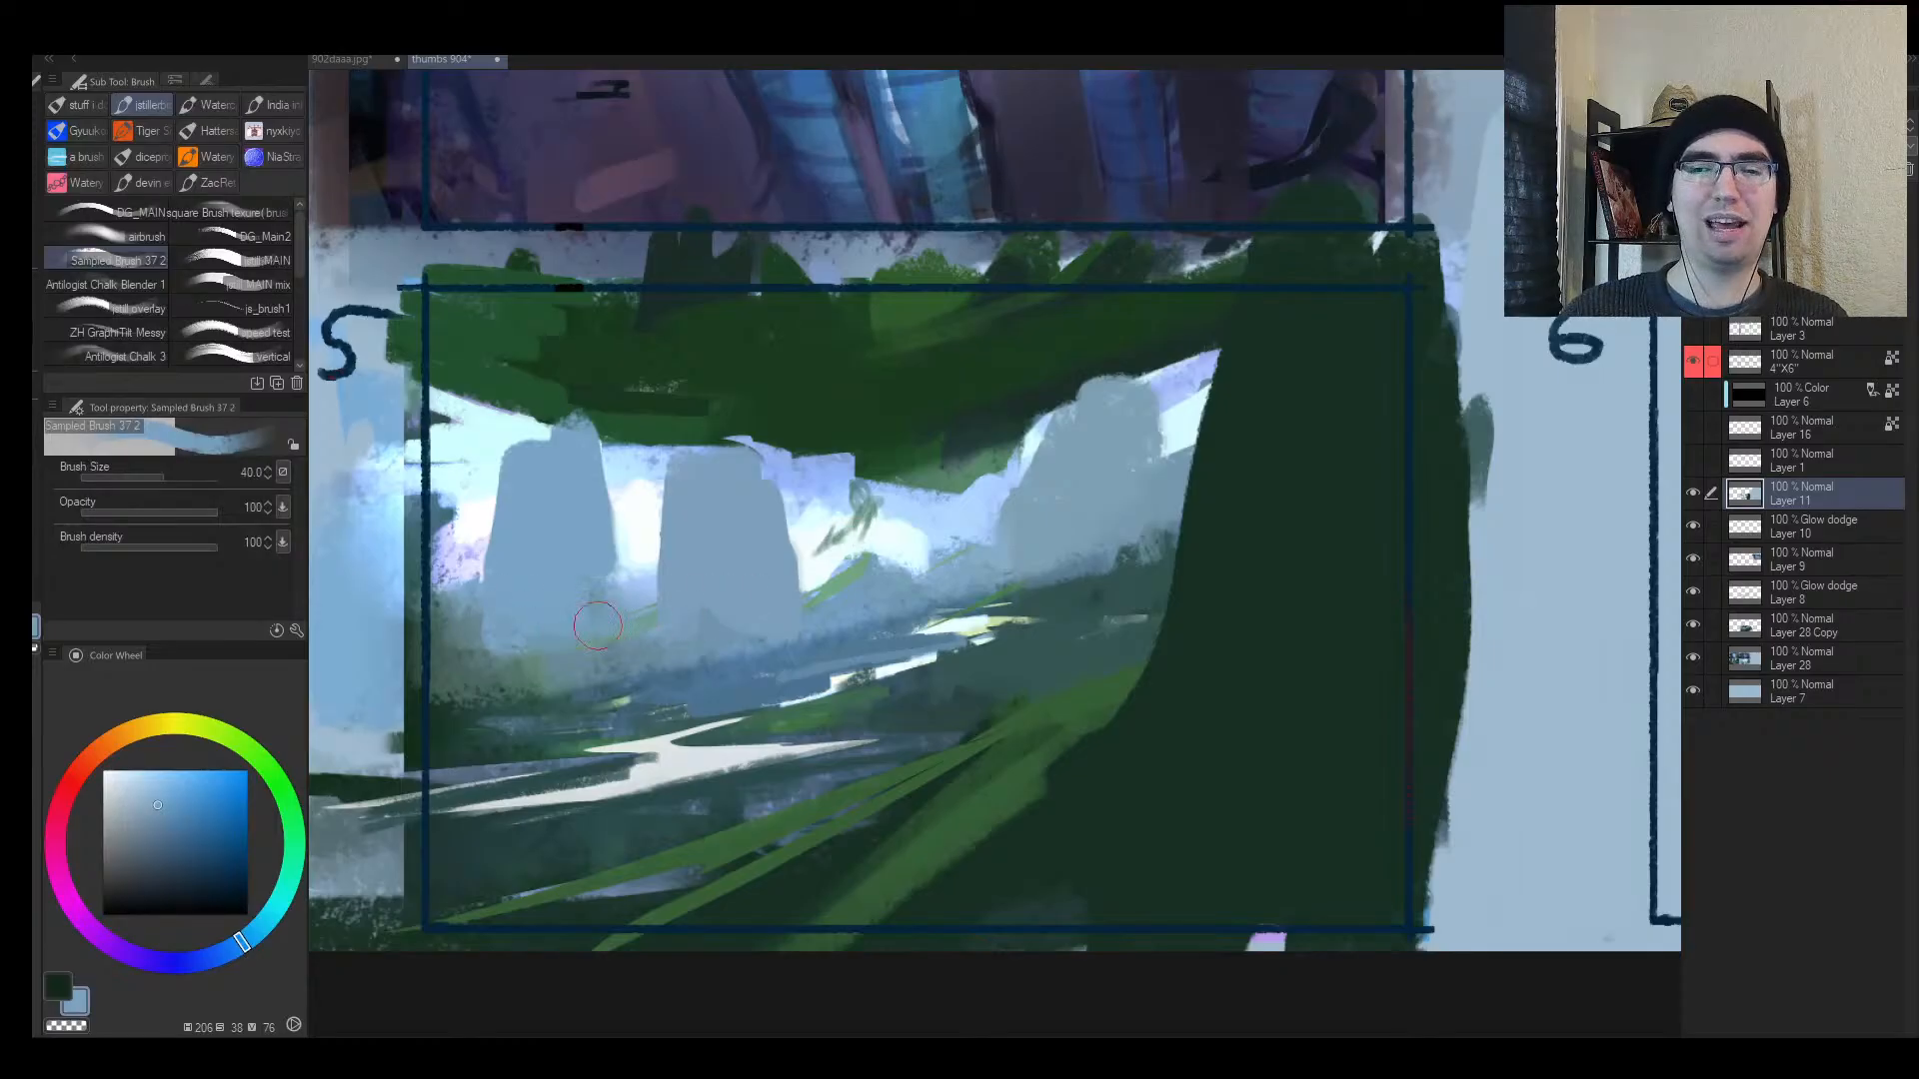
Step: Brush more dark green onto the trunk area and check the mirrored view
key(m)
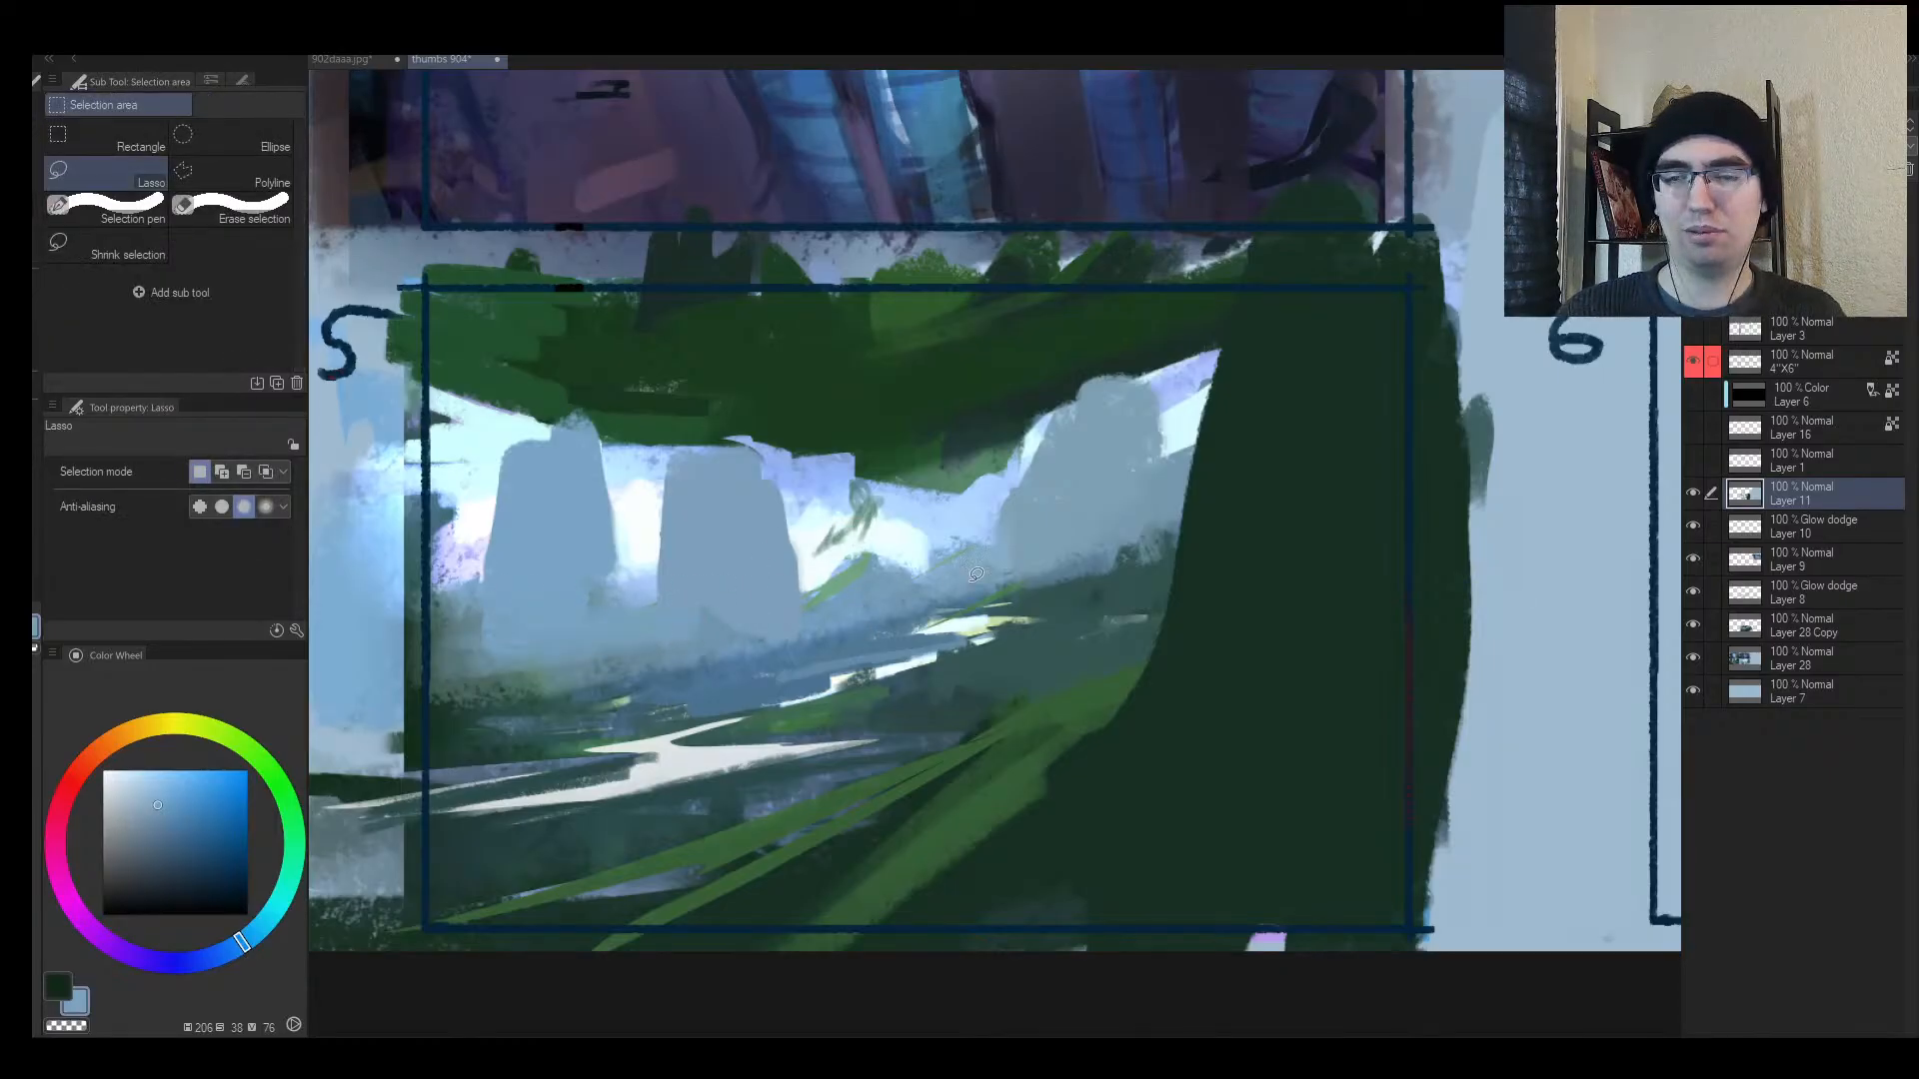
key(h)
drag(1119, 598, 879, 618)
key(b)
alt+click(779, 462)
drag(821, 470, 791, 482)
key(alt+space)
mouse_move(1001, 529)
mouse_down()
mouse_move(962, 550)
mouse_move(1145, 429)
mouse_up()
click(1176, 411)
Step: Darken frame 5's foliage canopy with a greyer dark green stroke after undoing a grey-blue attempt
alt+click(1002, 547)
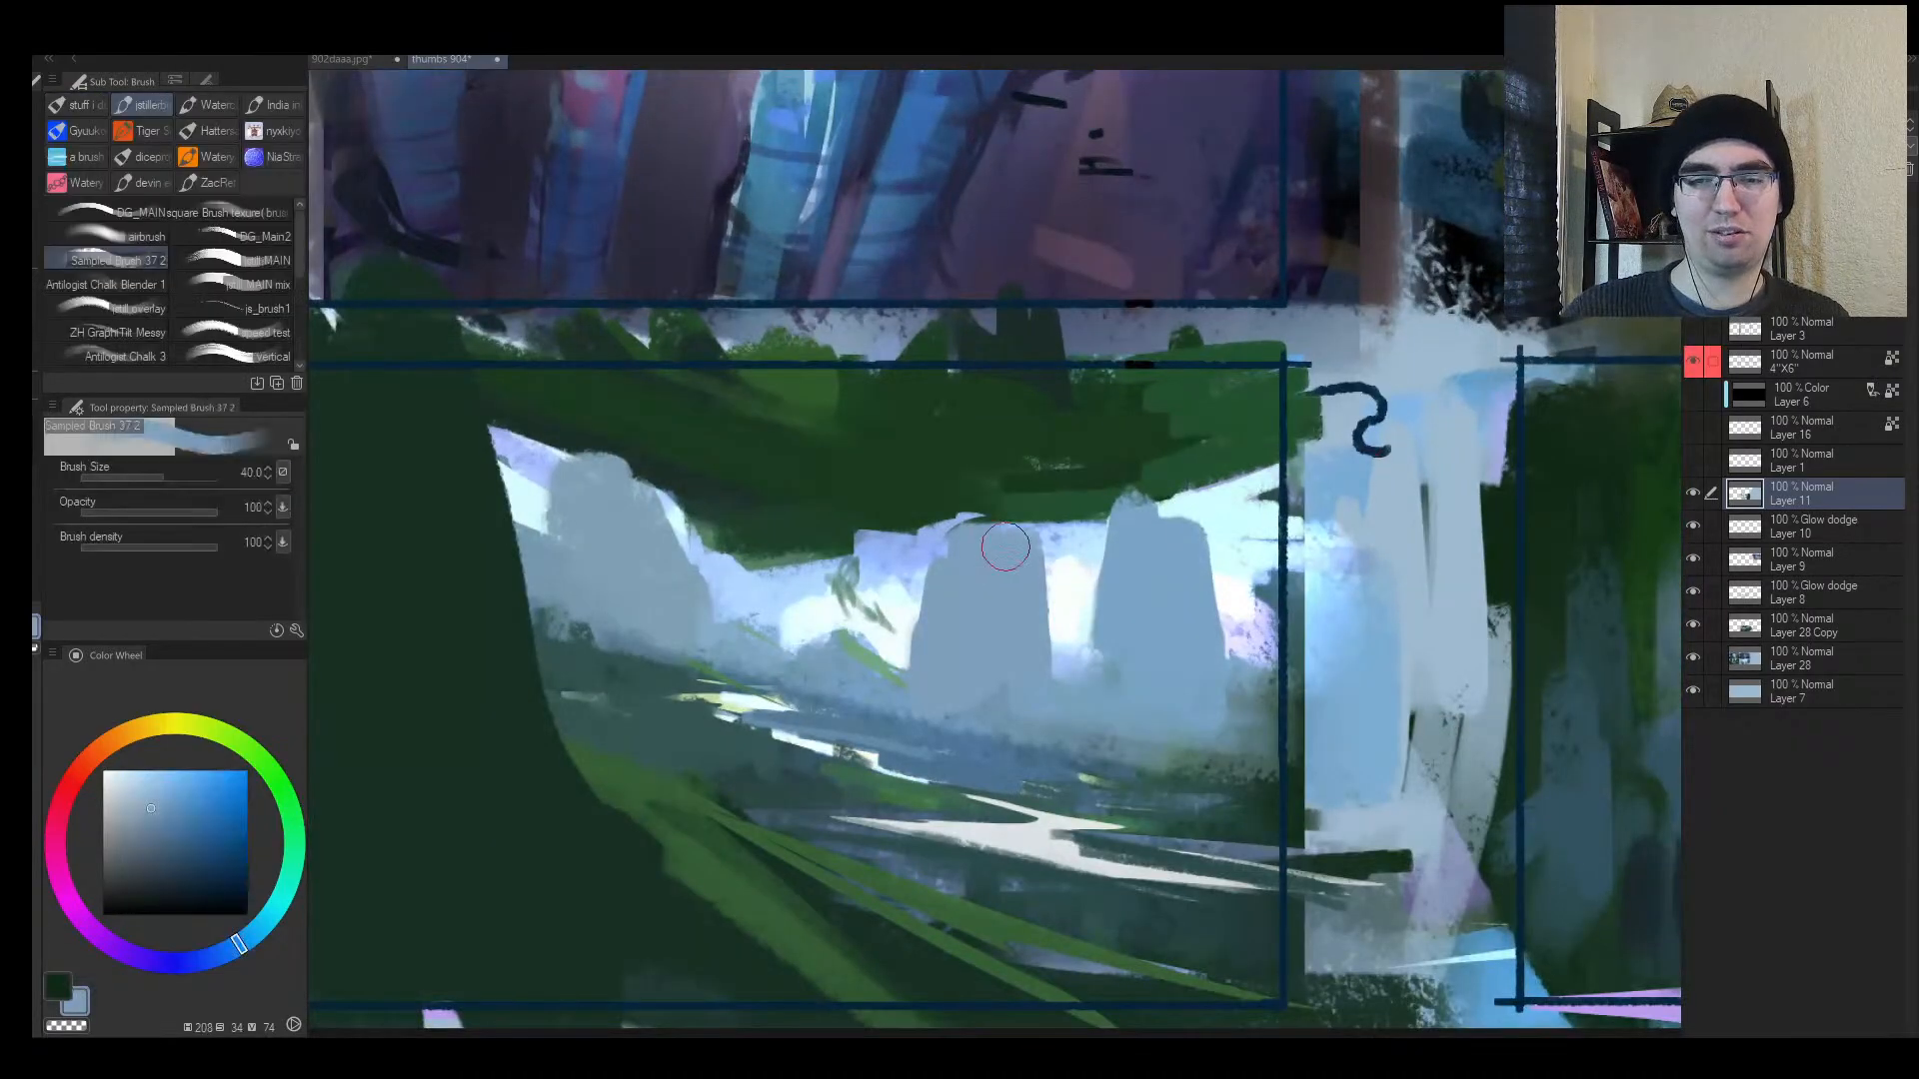
mouse_move(714, 400)
mouse_down()
mouse_move(739, 490)
mouse_move(1122, 426)
mouse_move(906, 510)
mouse_move(696, 502)
mouse_move(722, 405)
mouse_move(696, 361)
mouse_up()
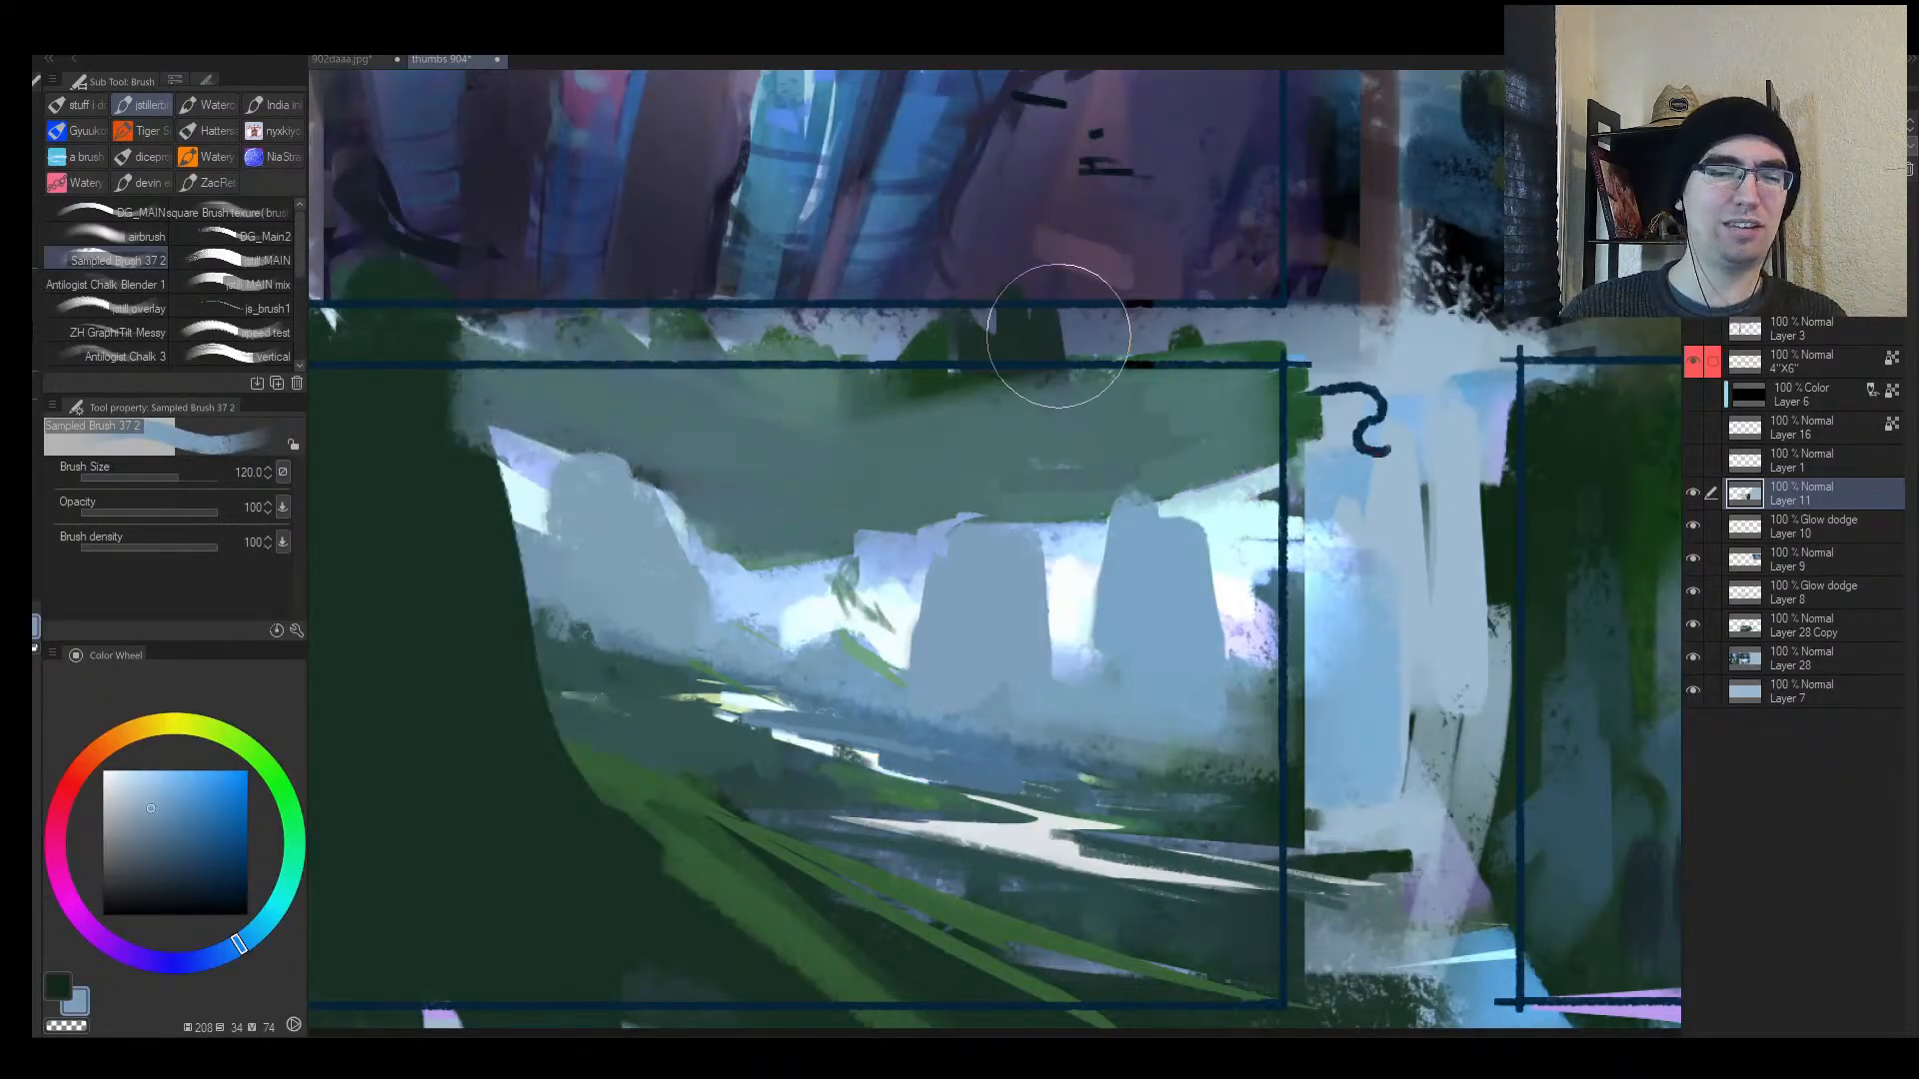
key(ctrl+z)
alt+click(755, 490)
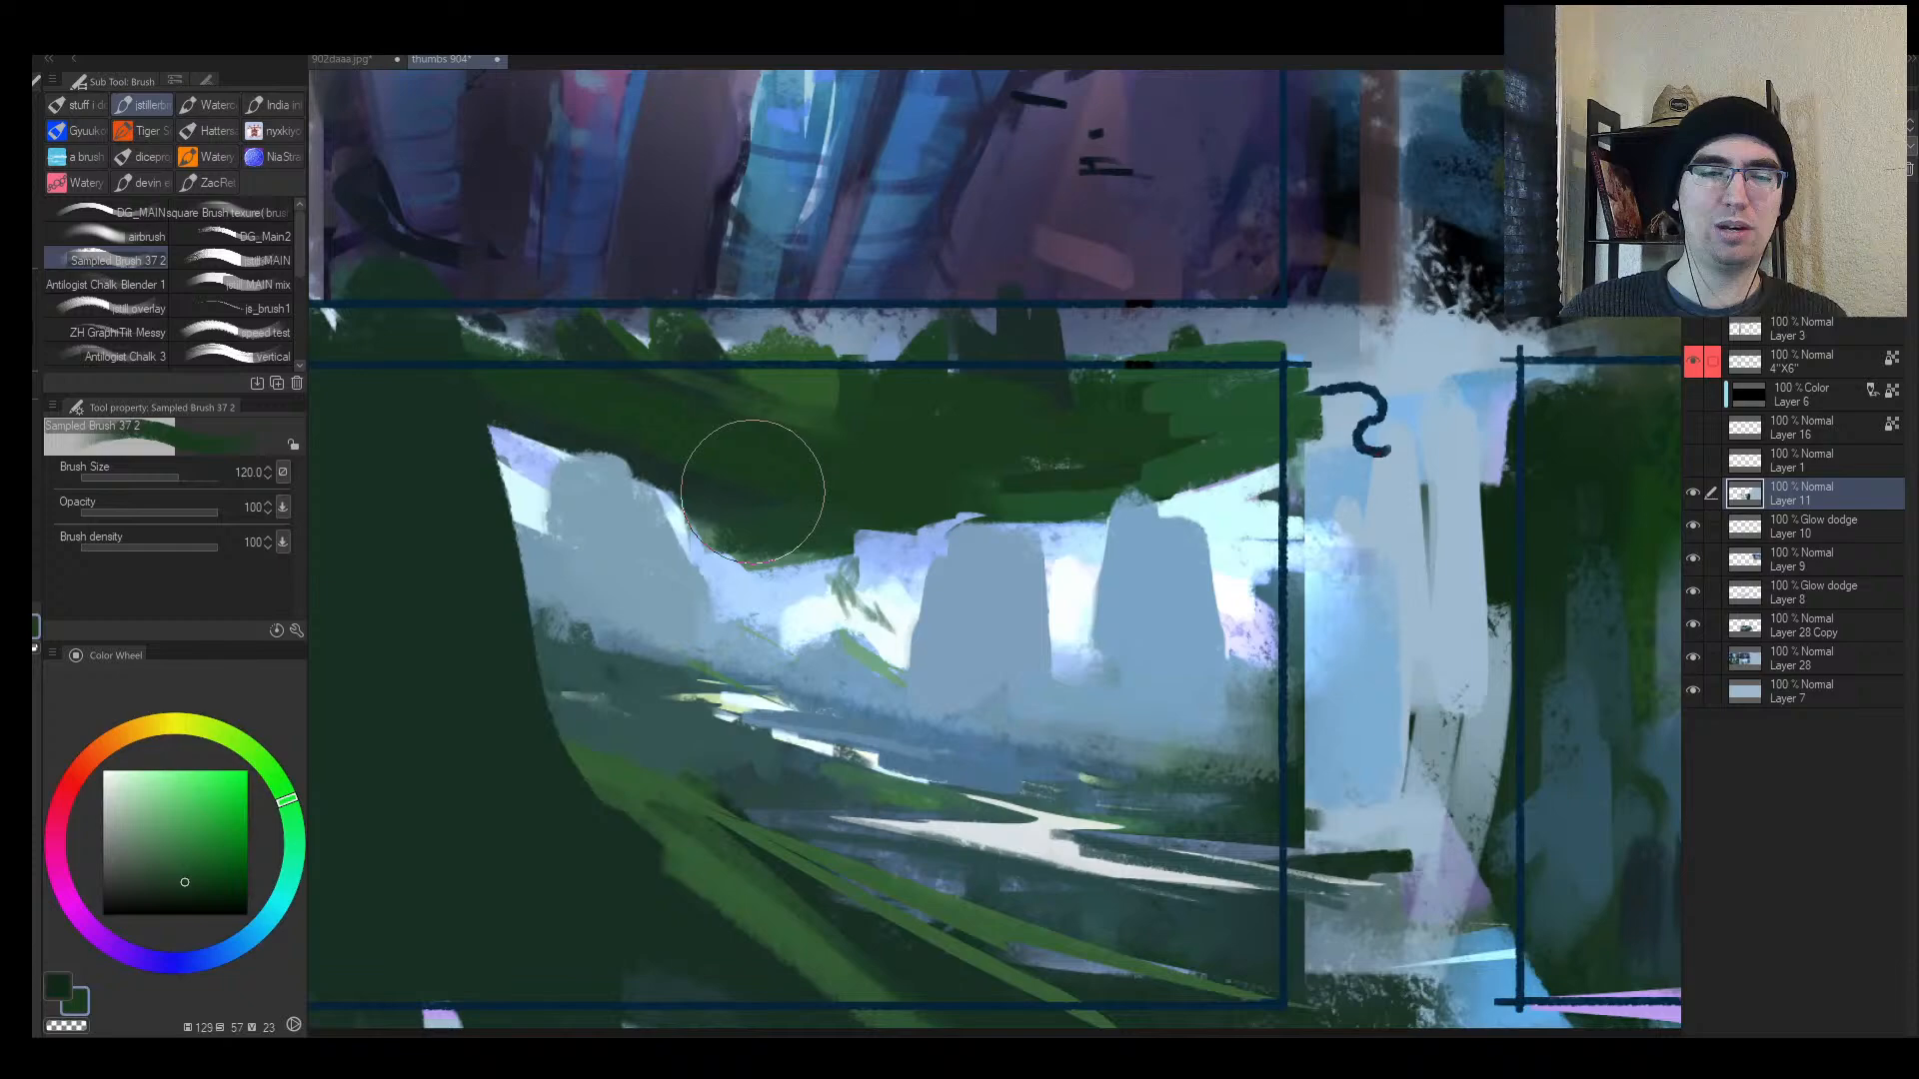
click(152, 889)
key(bracketleft)
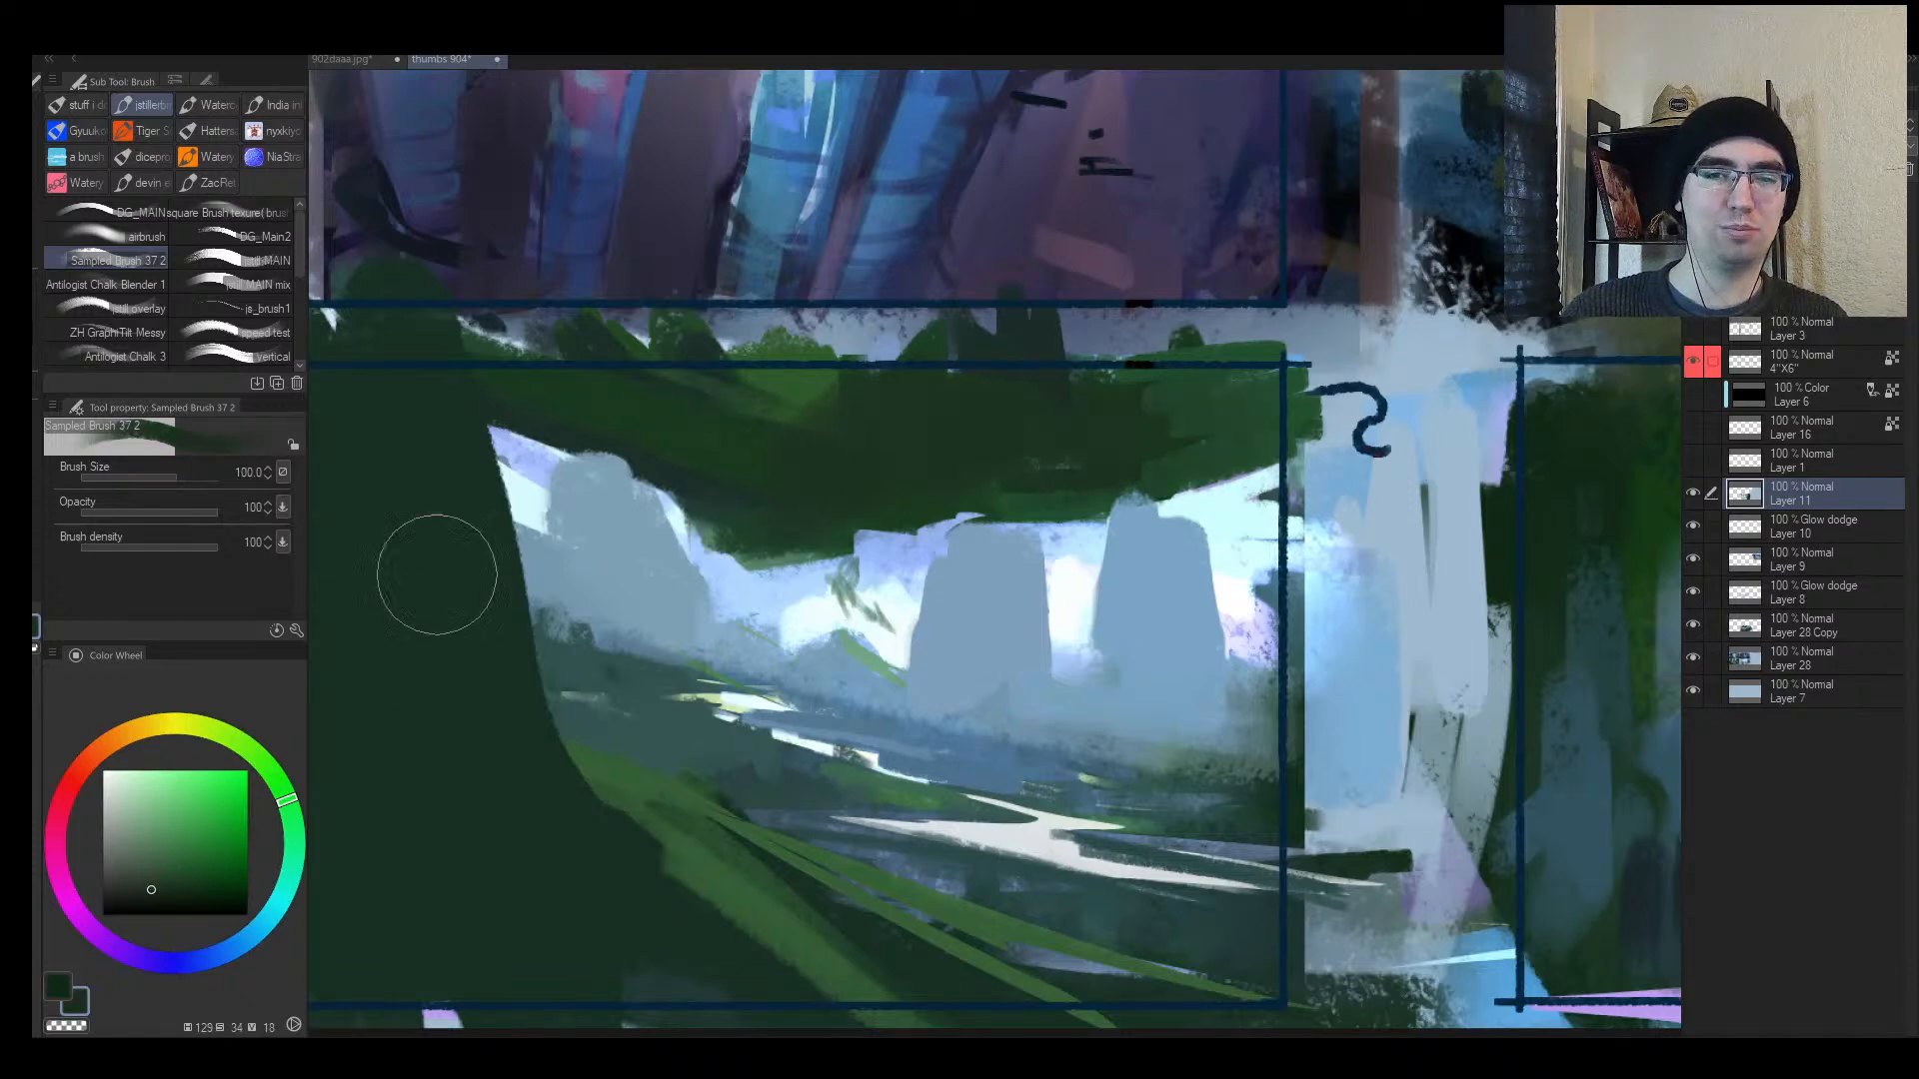
click(131, 885)
mouse_move(618, 405)
mouse_down()
mouse_move(954, 463)
mouse_move(1316, 440)
mouse_up()
Step: Zoom out and flip the canvas horizontally to check the composition, then return to frame 5
key(alt+space)
click(1049, 544)
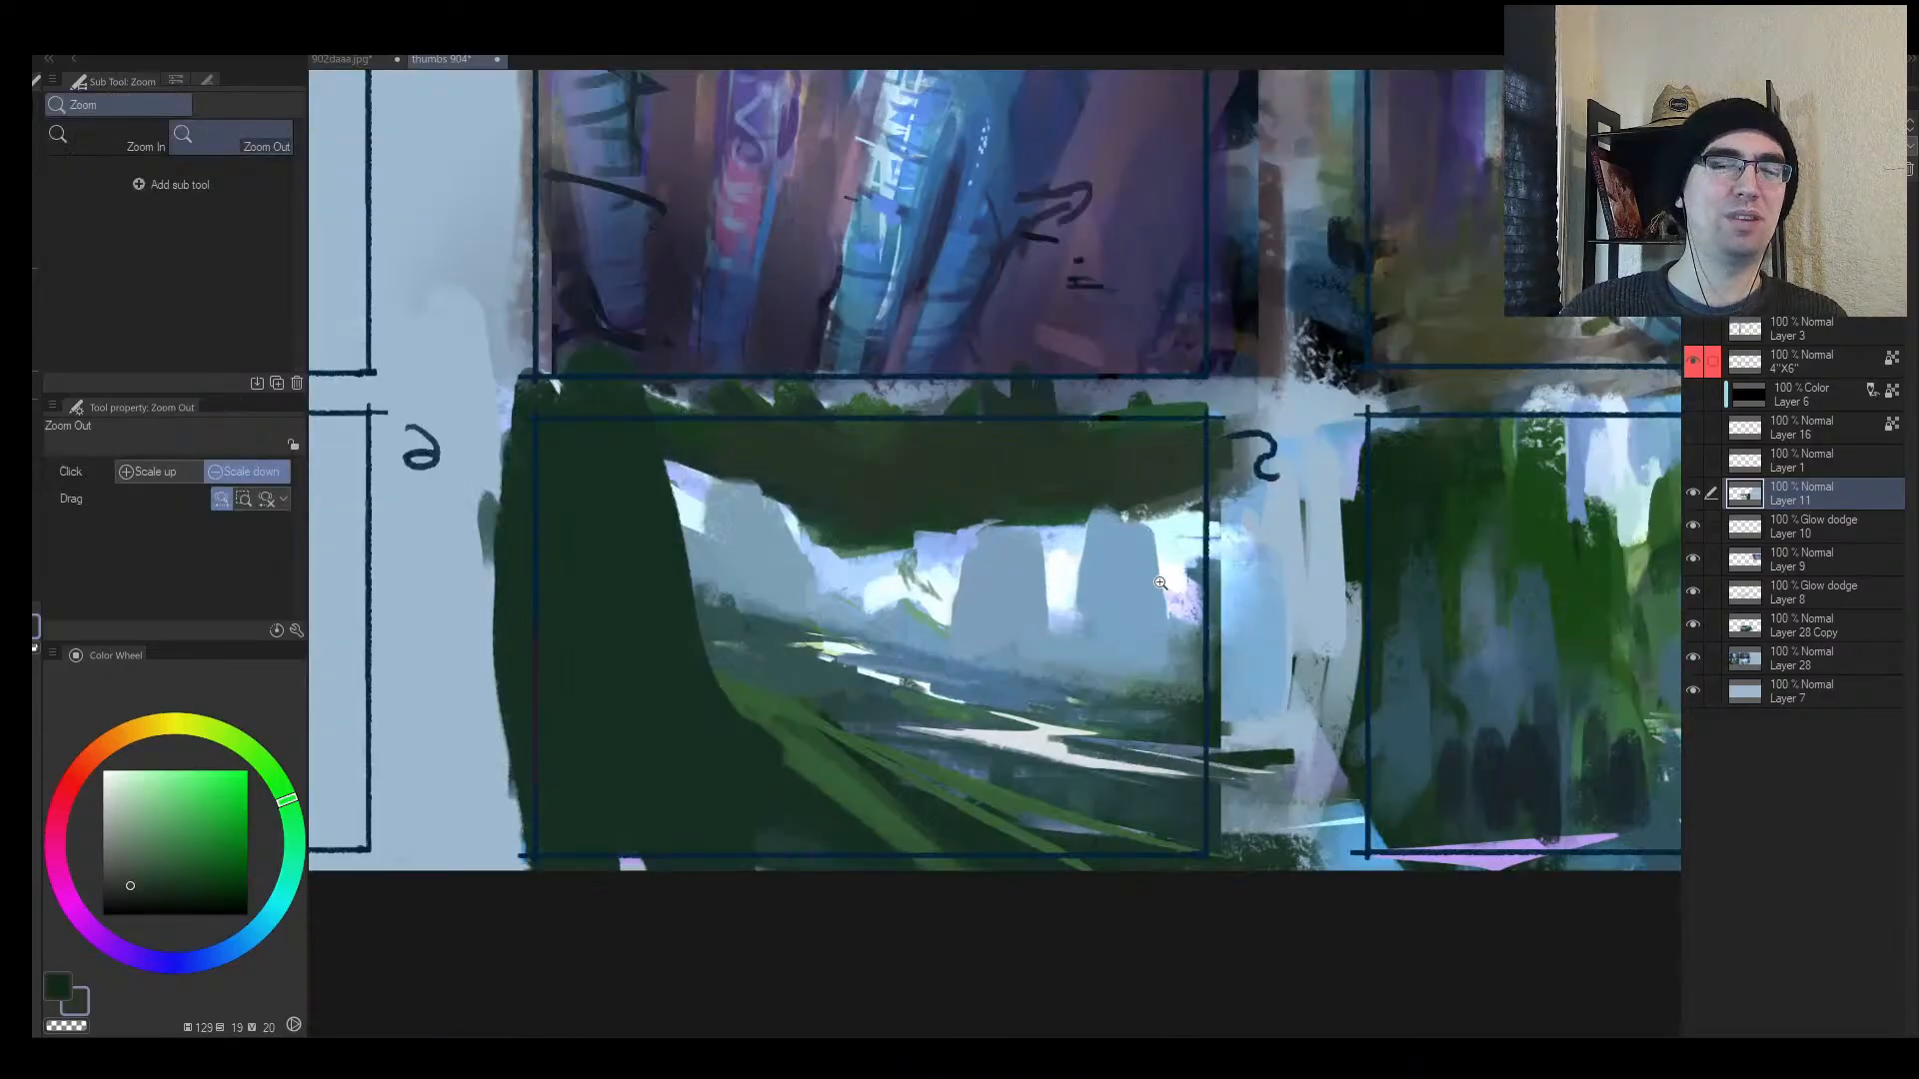
key(h)
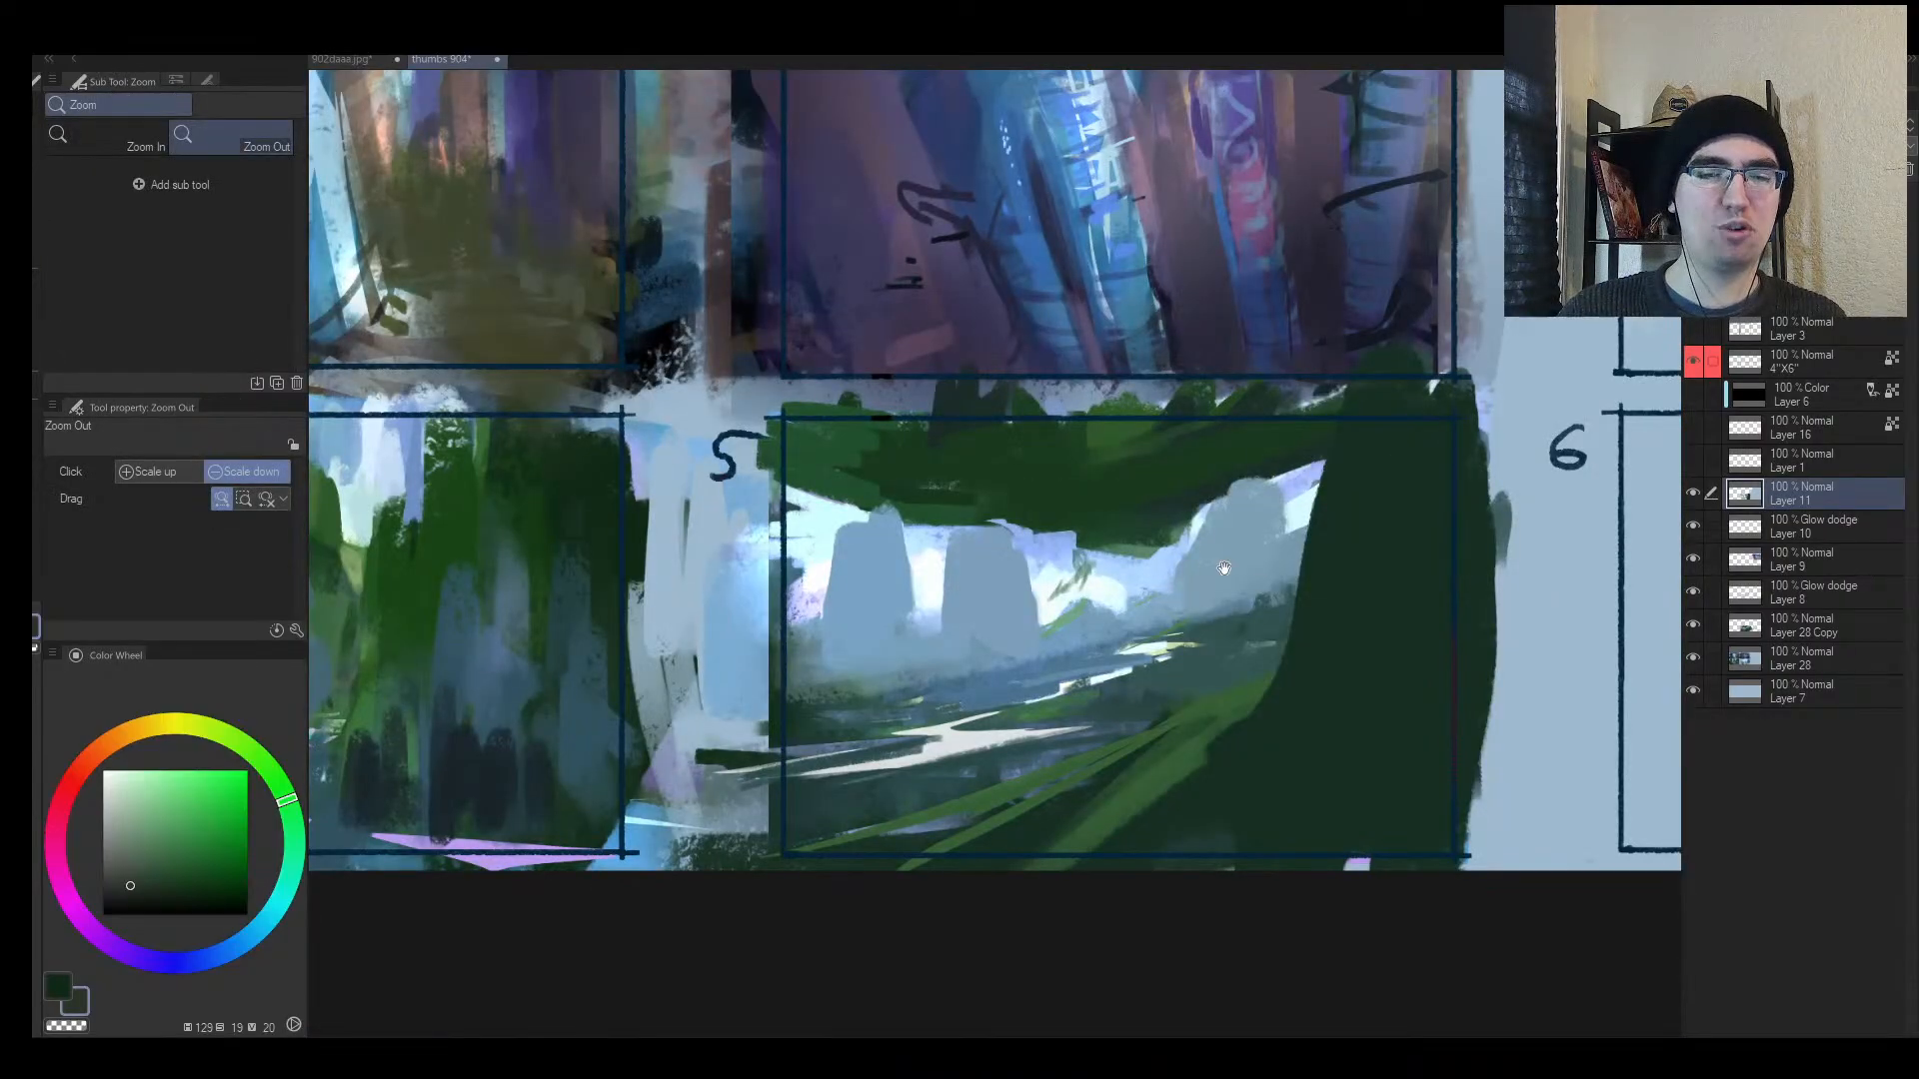
drag(1224, 567, 1113, 577)
mouse_move(846, 617)
mouse_down()
mouse_move(788, 636)
mouse_move(807, 580)
mouse_up()
Step: Brighten the panel's left edge with cyan and paint a grey-blue mist band below the pillars
alt+click(727, 527)
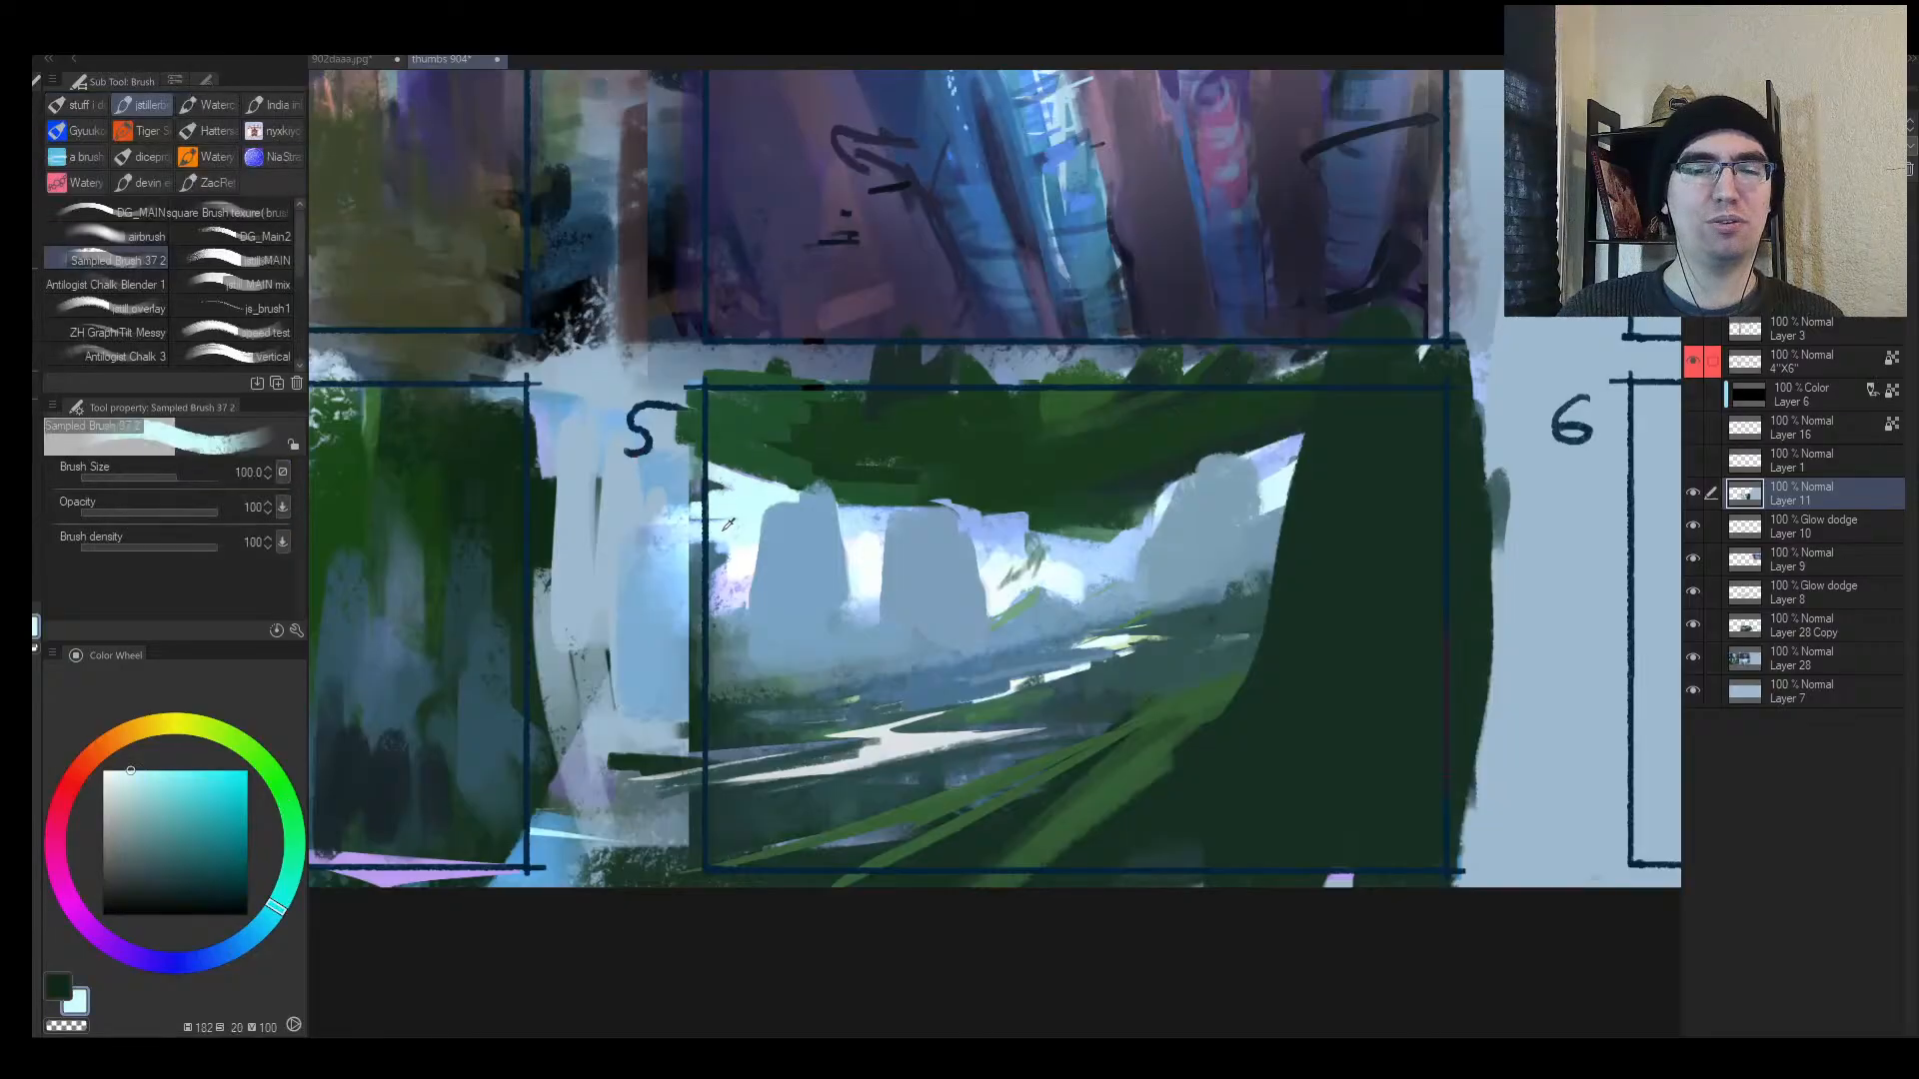
mouse_move(721, 533)
mouse_down()
mouse_move(701, 668)
mouse_move(817, 657)
mouse_move(685, 641)
mouse_move(836, 650)
mouse_up()
alt+click(706, 662)
key([)
key([)
mouse_move(684, 674)
mouse_down()
mouse_move(881, 666)
mouse_move(898, 717)
mouse_move(1028, 629)
mouse_up()
key(alt+space)
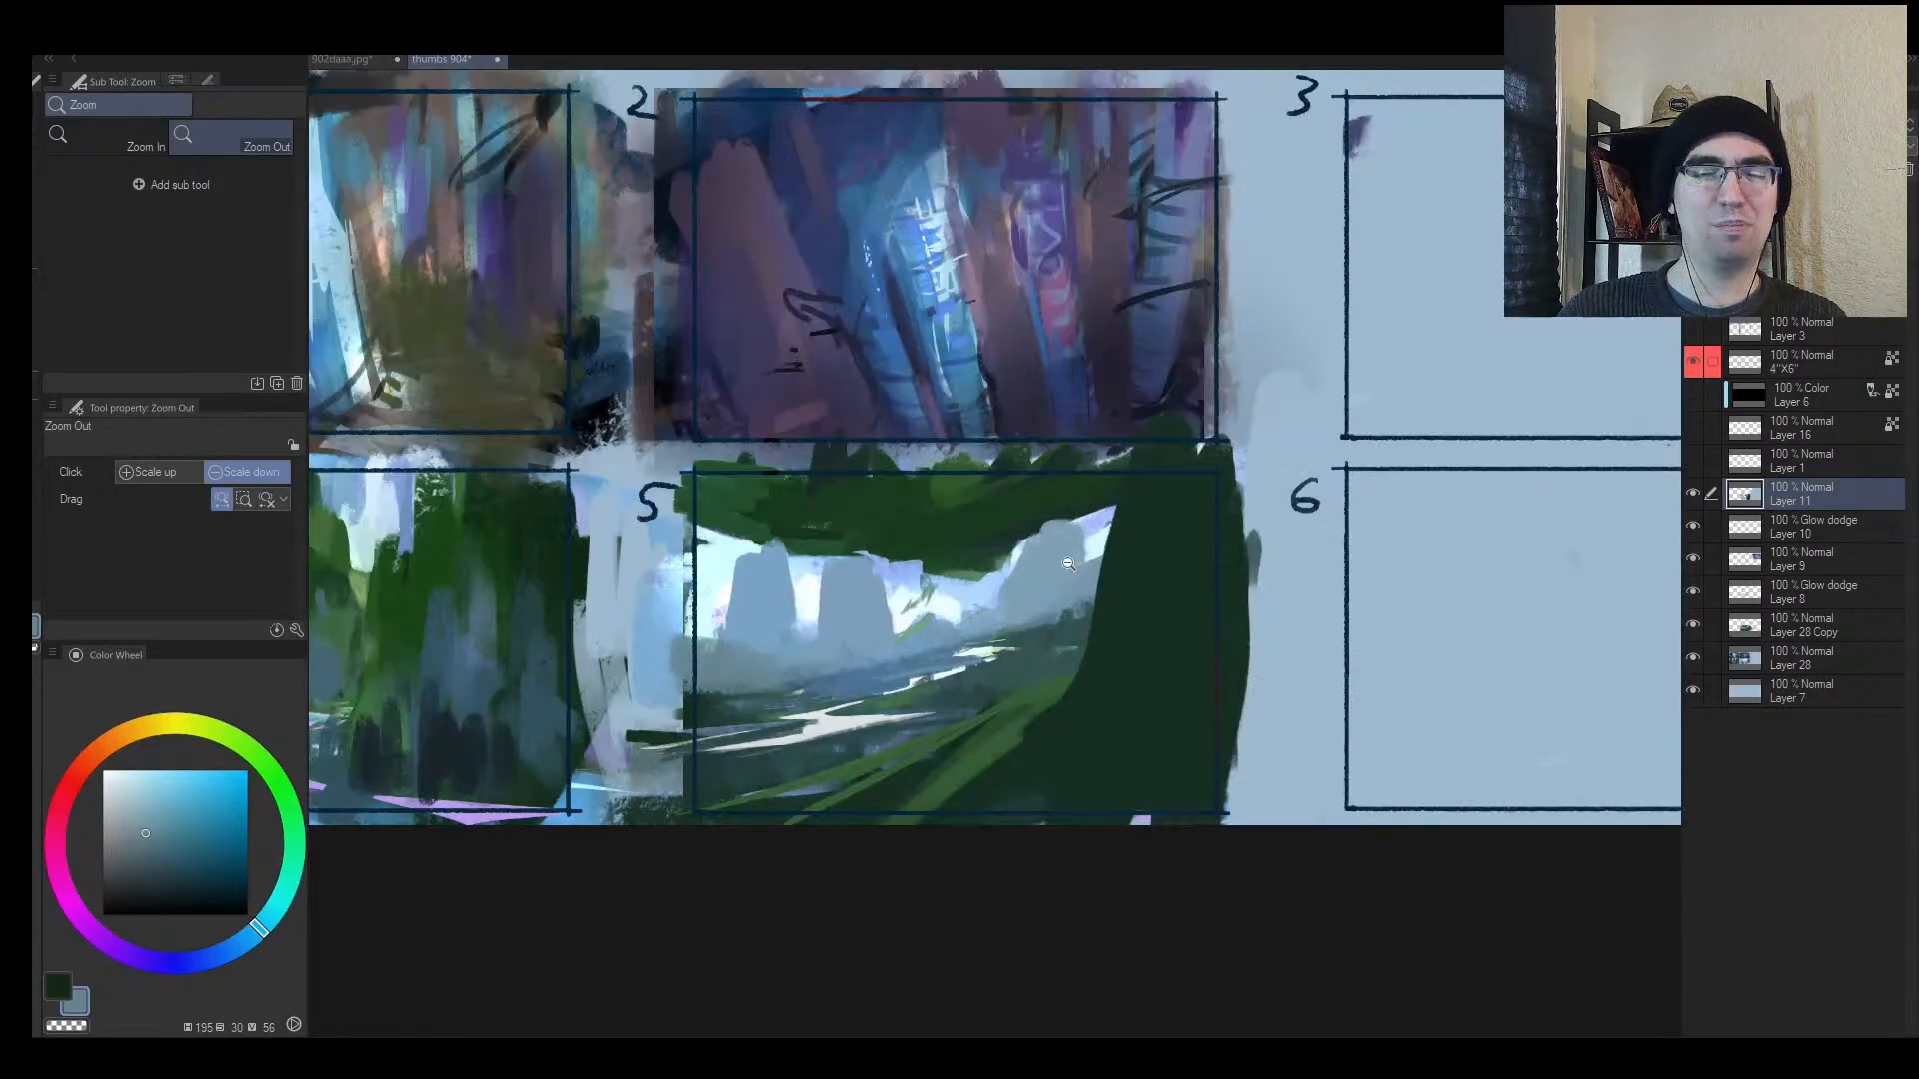
drag(1068, 565, 1145, 575)
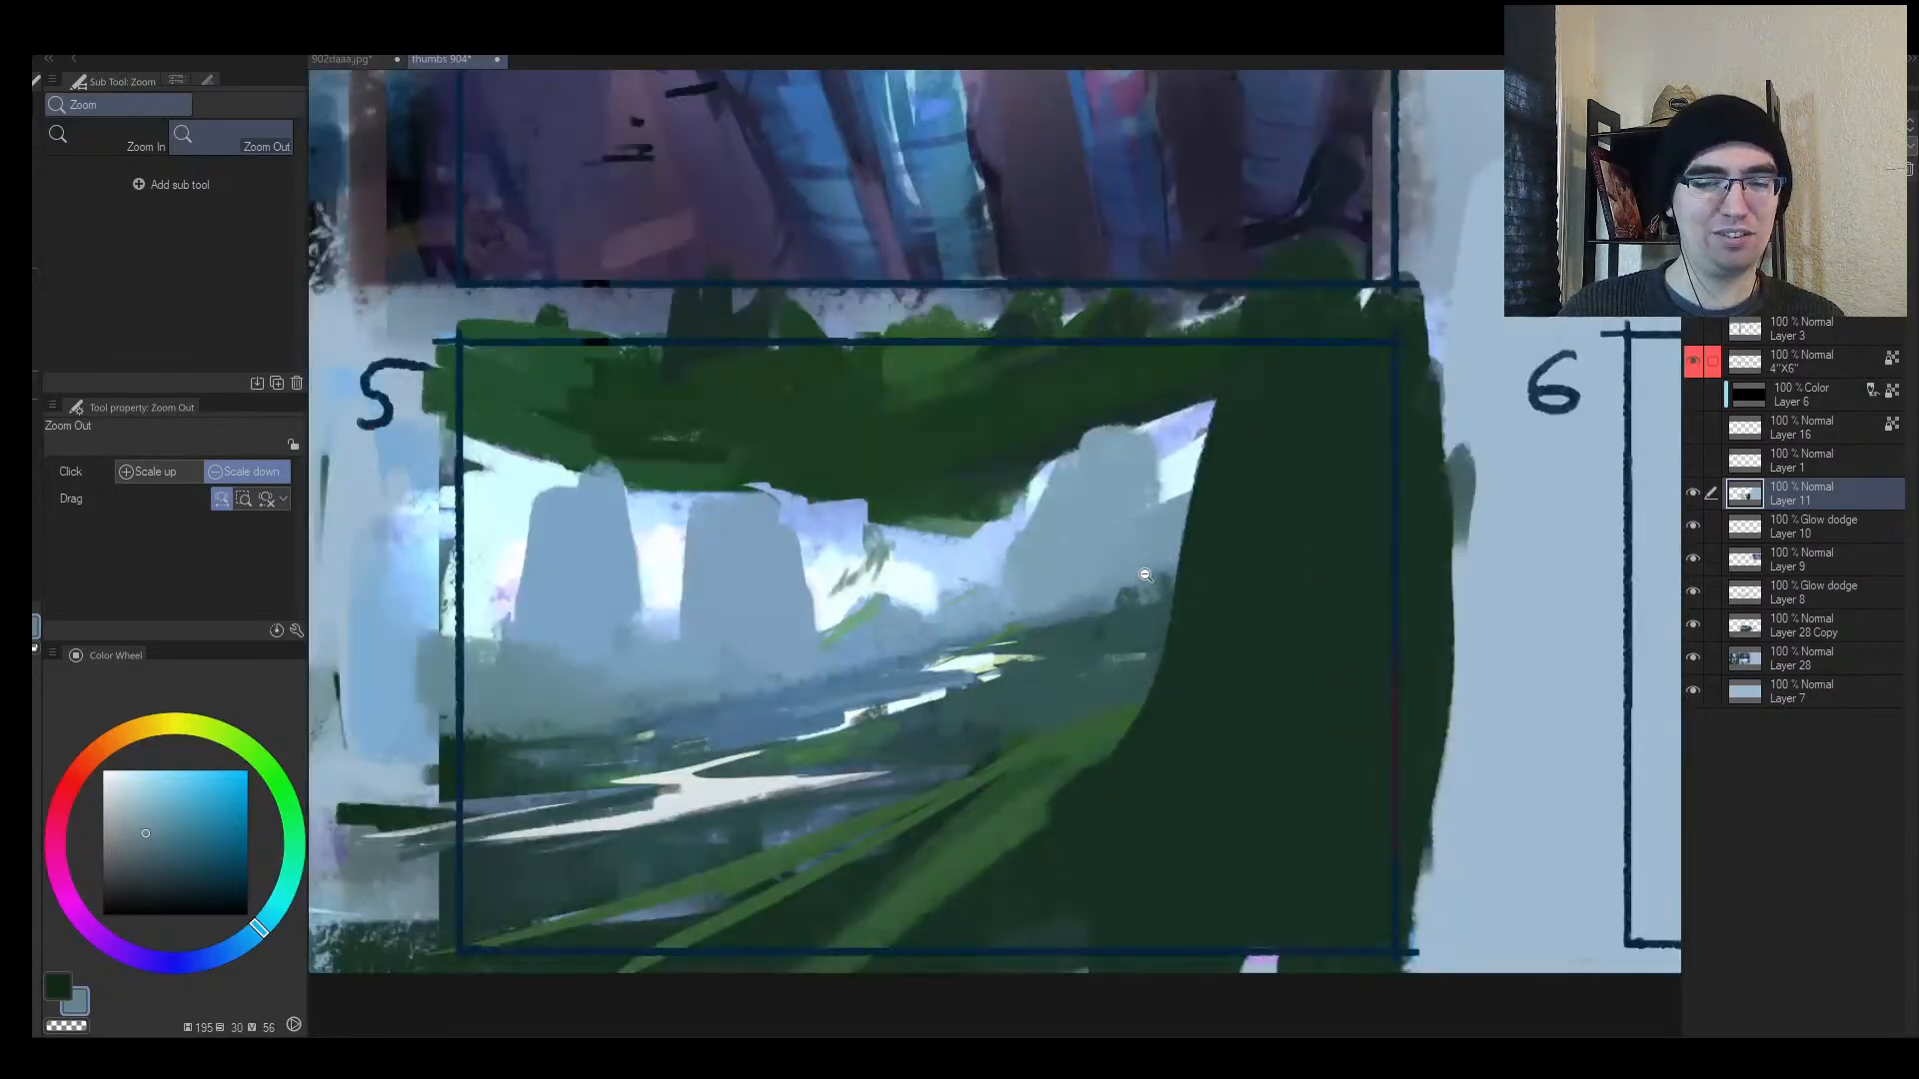
Step: Lasso-select the area around the river highlight, then deselect and shrink the brush
key(m)
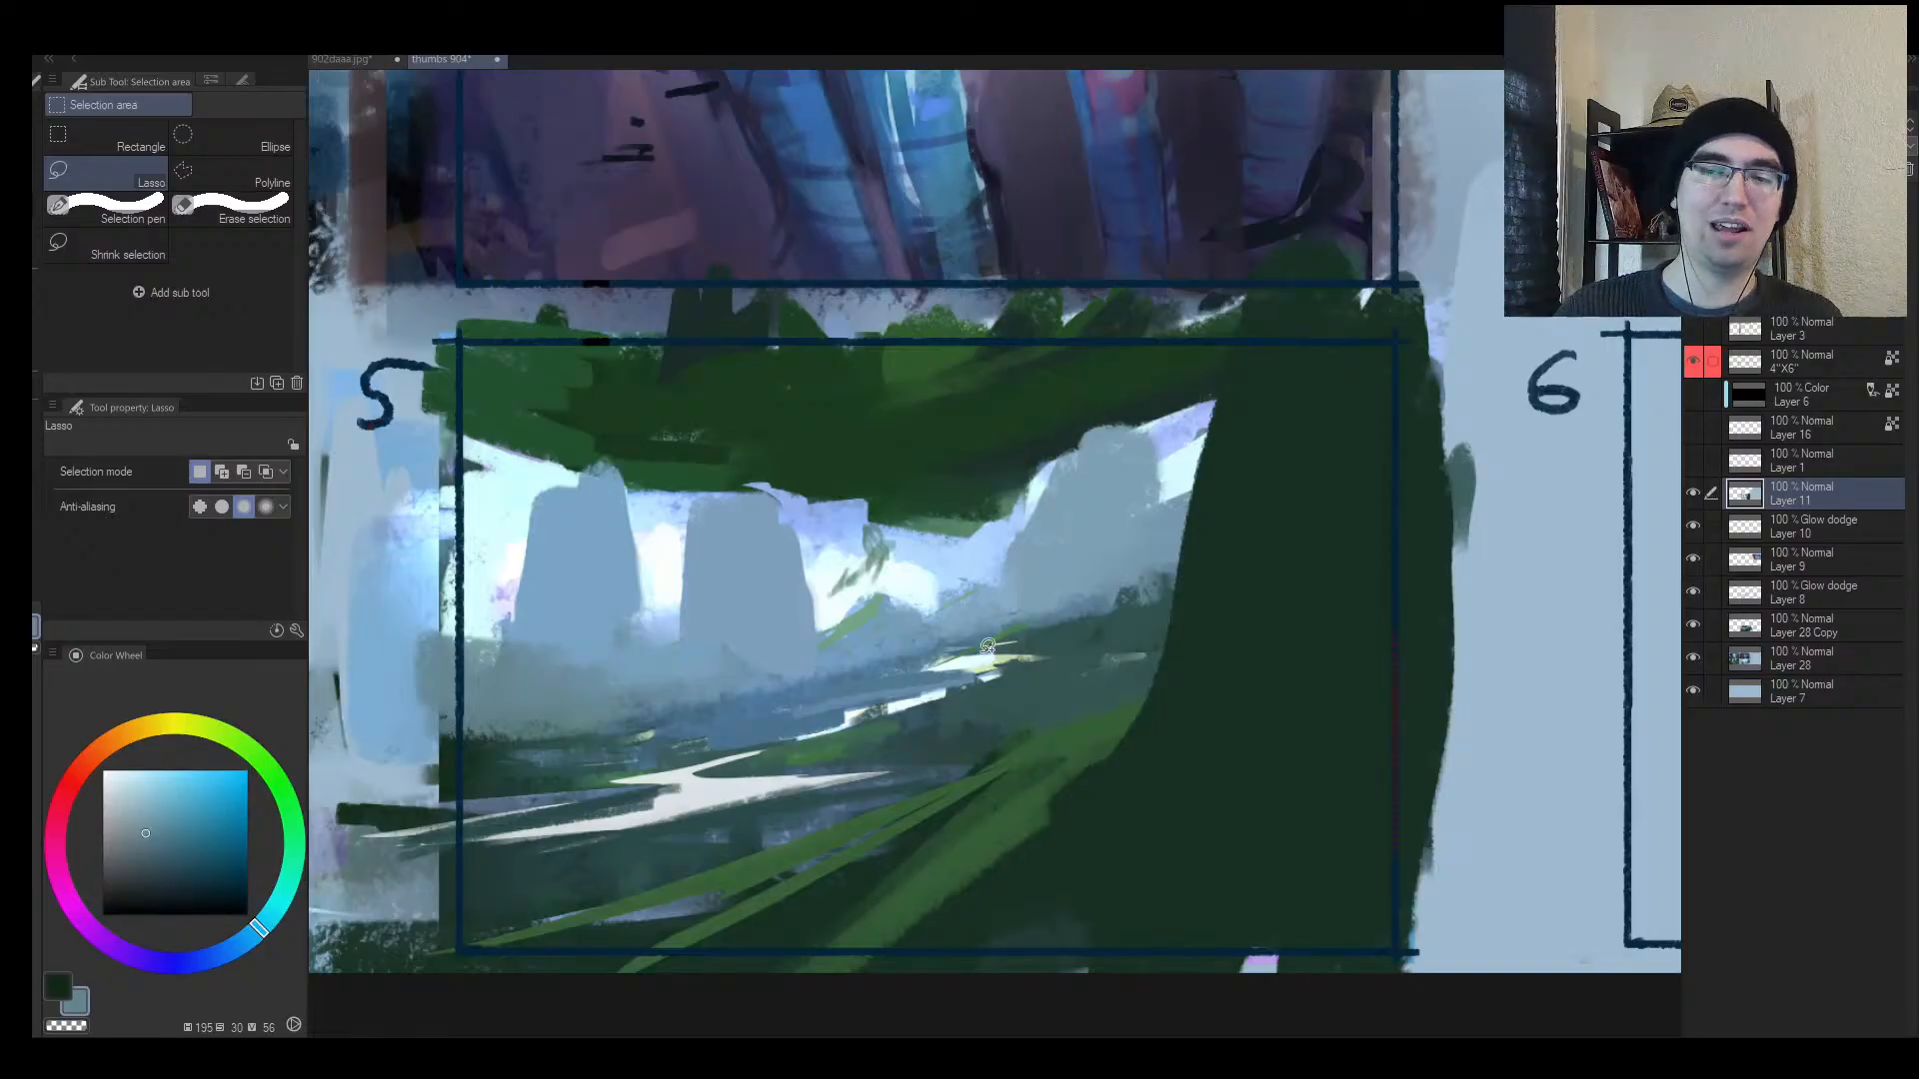
drag(1137, 631, 967, 656)
key(b)
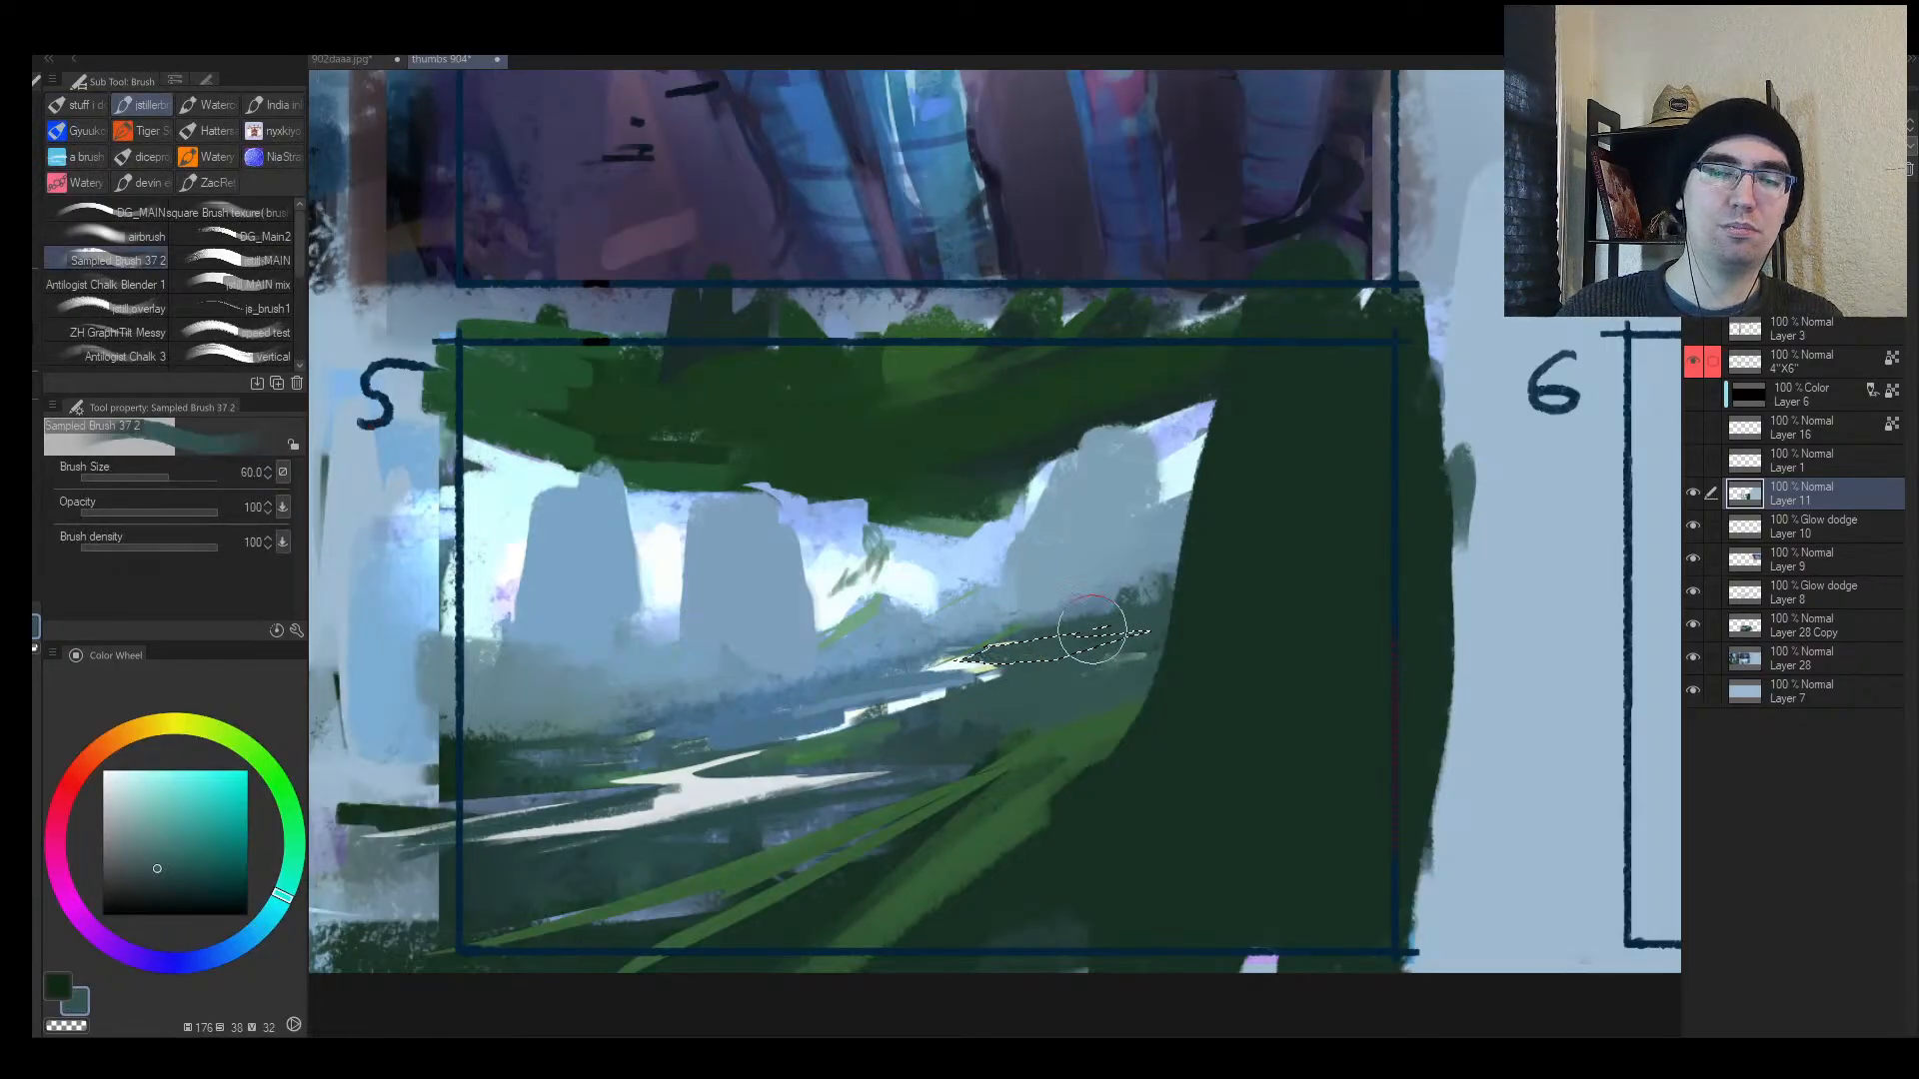
key(ctrl+d)
key(bracketleft)
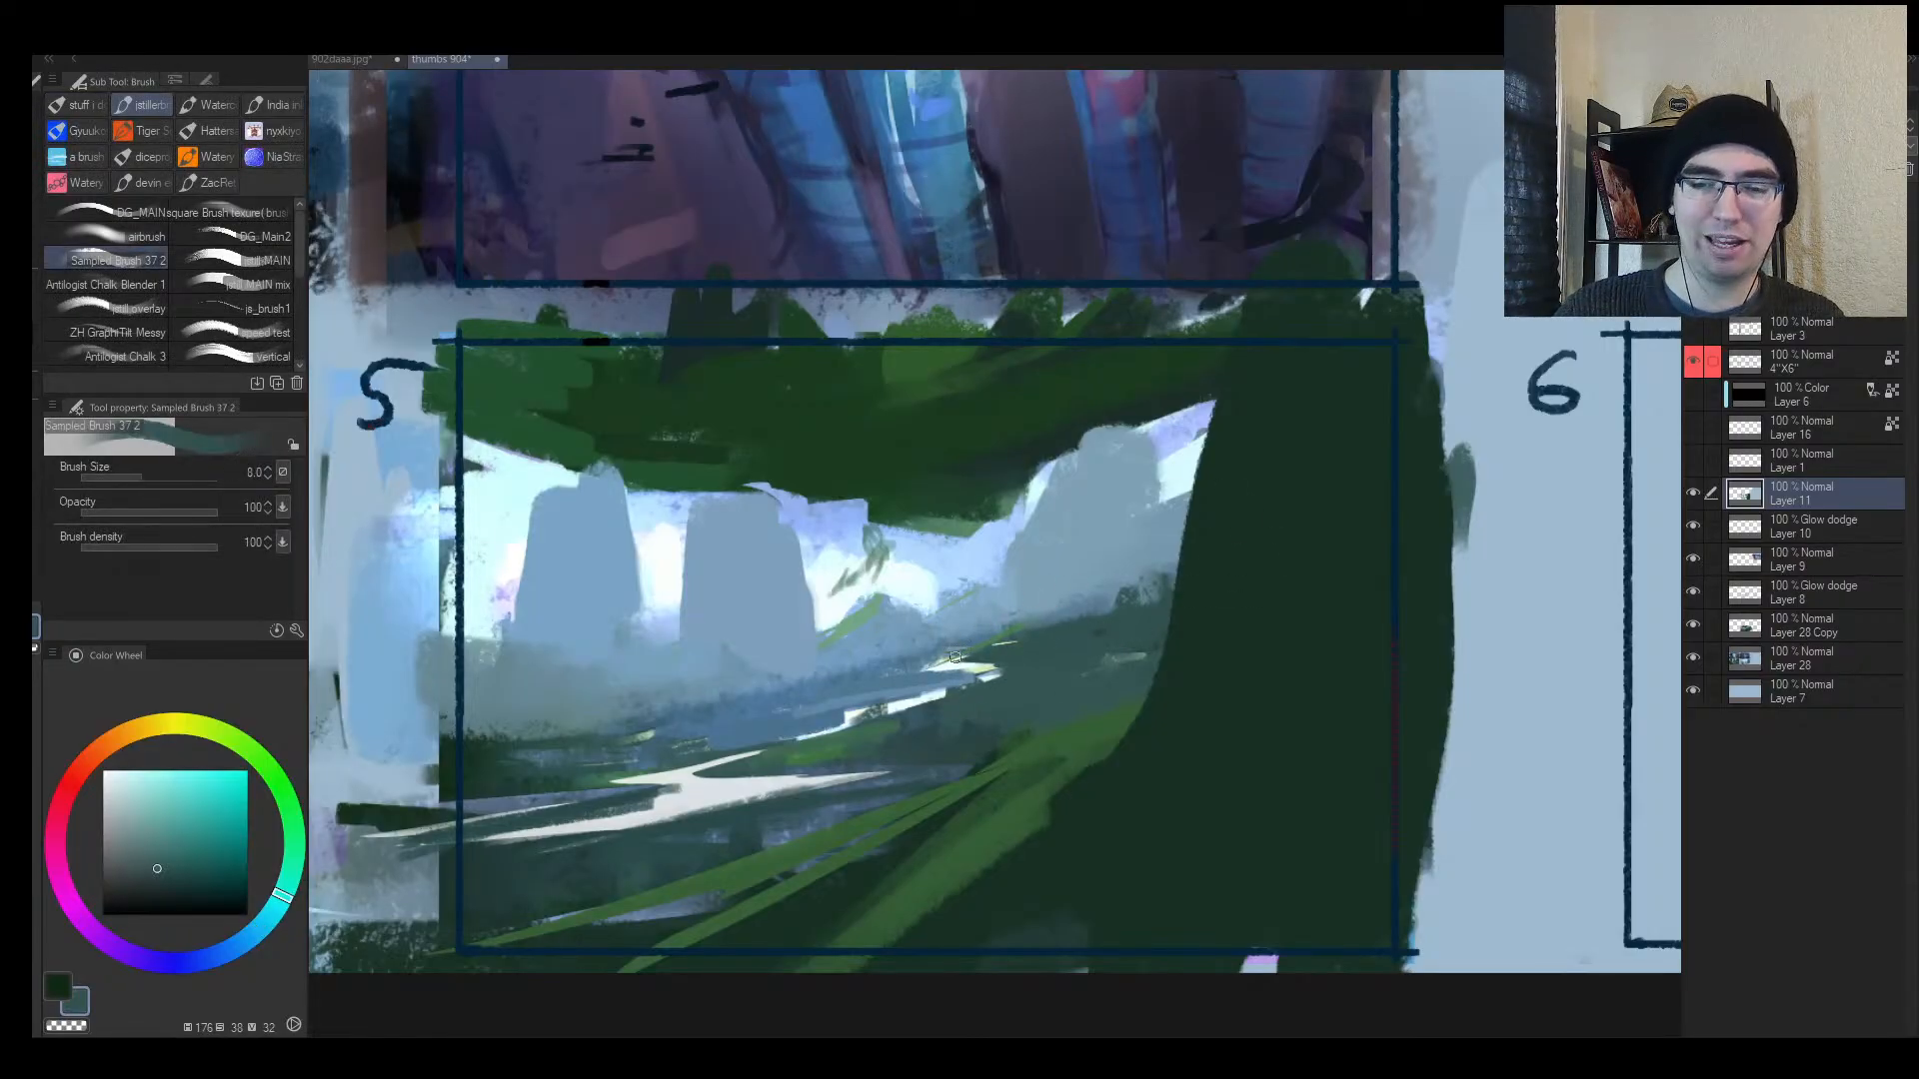
Step: Add light teal strokes and a near-white highlight across frame 5's river
alt+click(953, 656)
key(bracketleft)
drag(884, 667, 856, 689)
mouse_move(942, 667)
mouse_down()
mouse_move(978, 656)
mouse_move(816, 692)
mouse_up()
alt+click(967, 666)
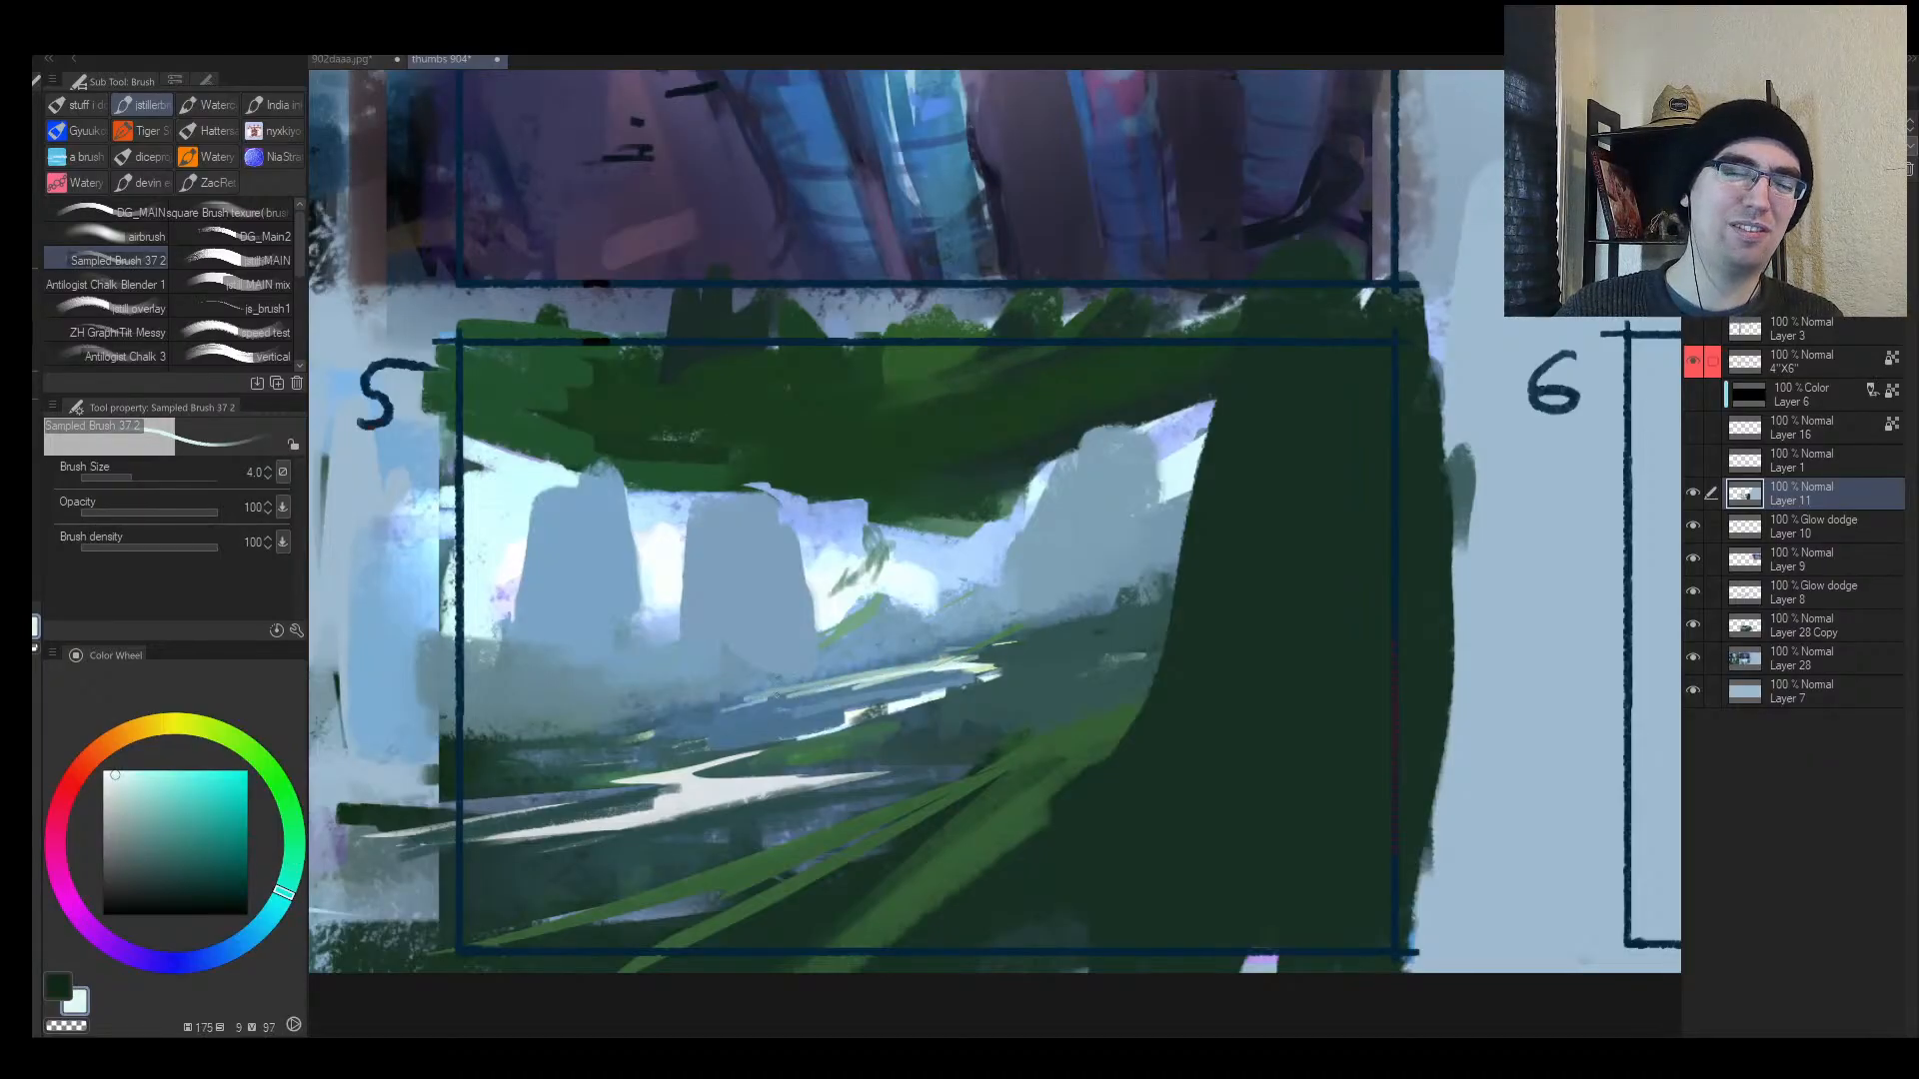
drag(649, 715, 879, 671)
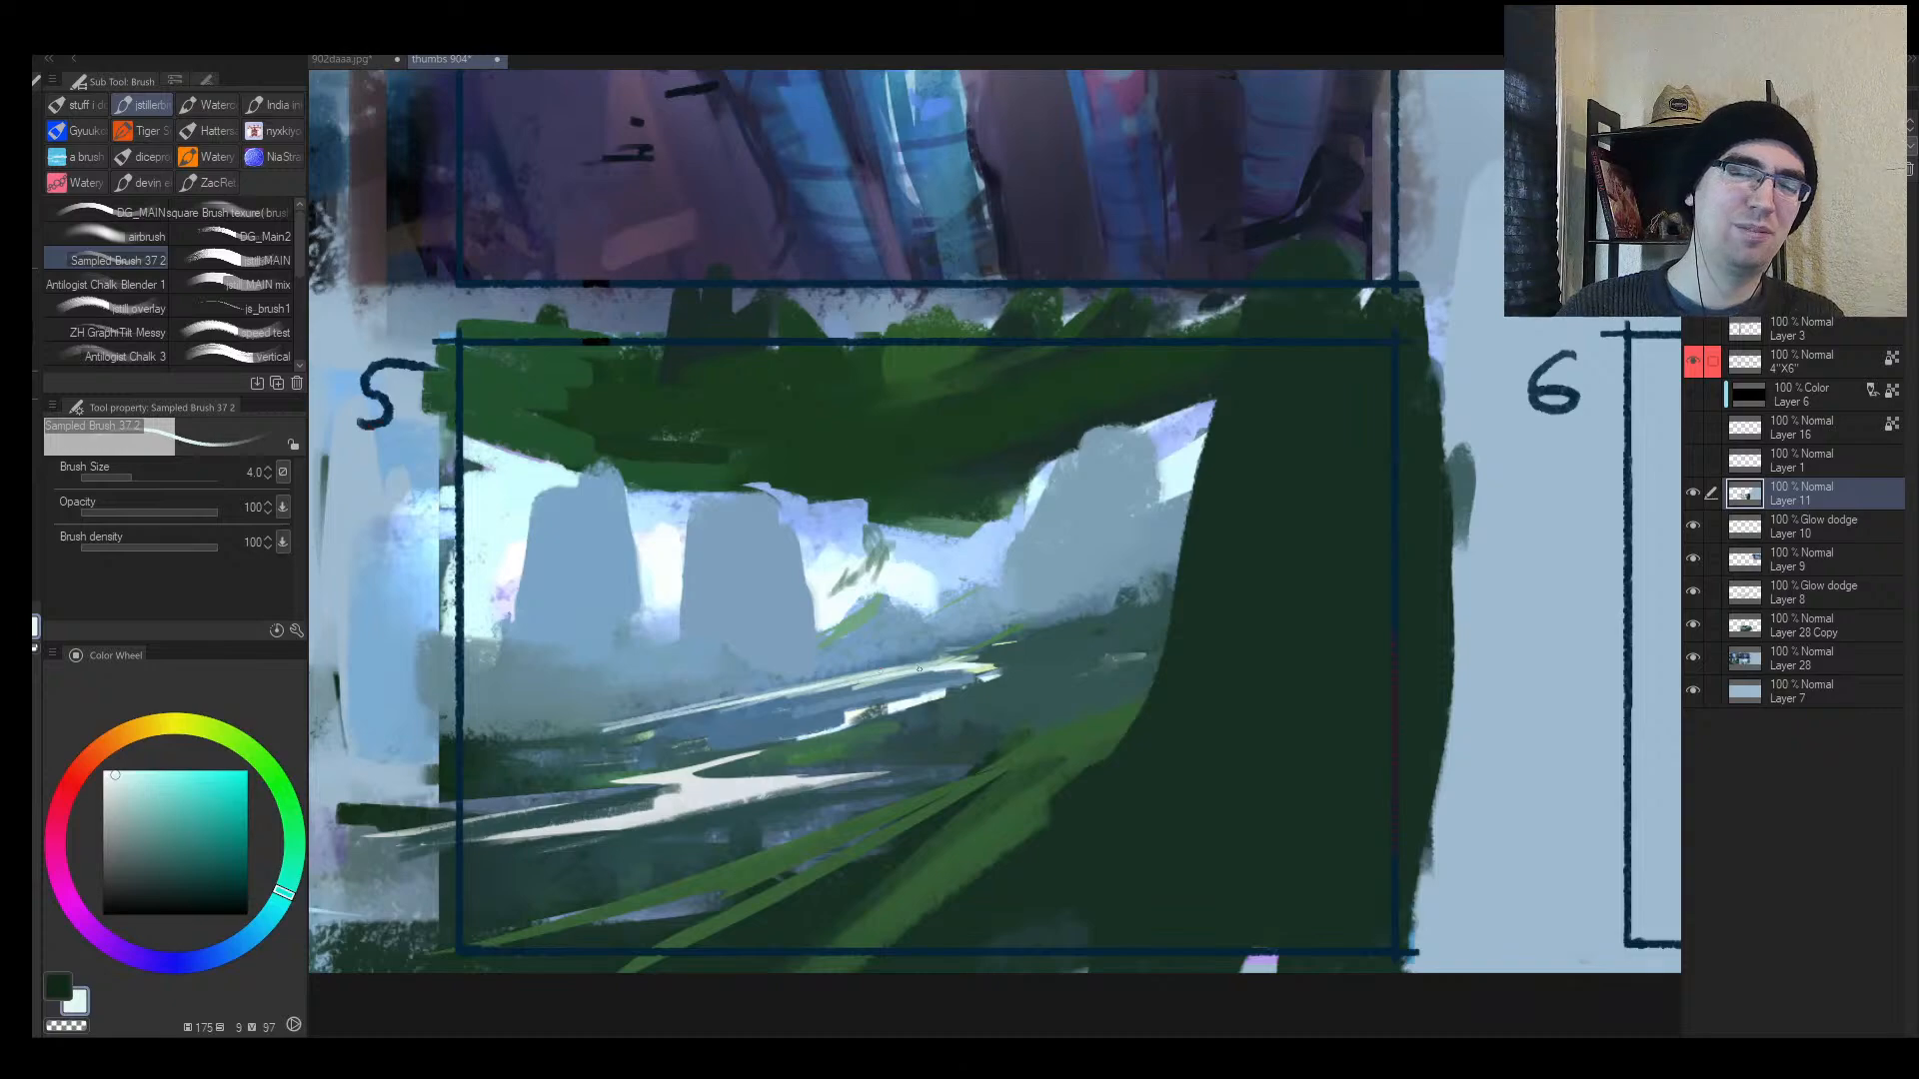
Step: Flip and zoom in on the river bend, trying and undoing a light ellipse marking it
key(h)
key(alt+space)
drag(1181, 671, 1107, 675)
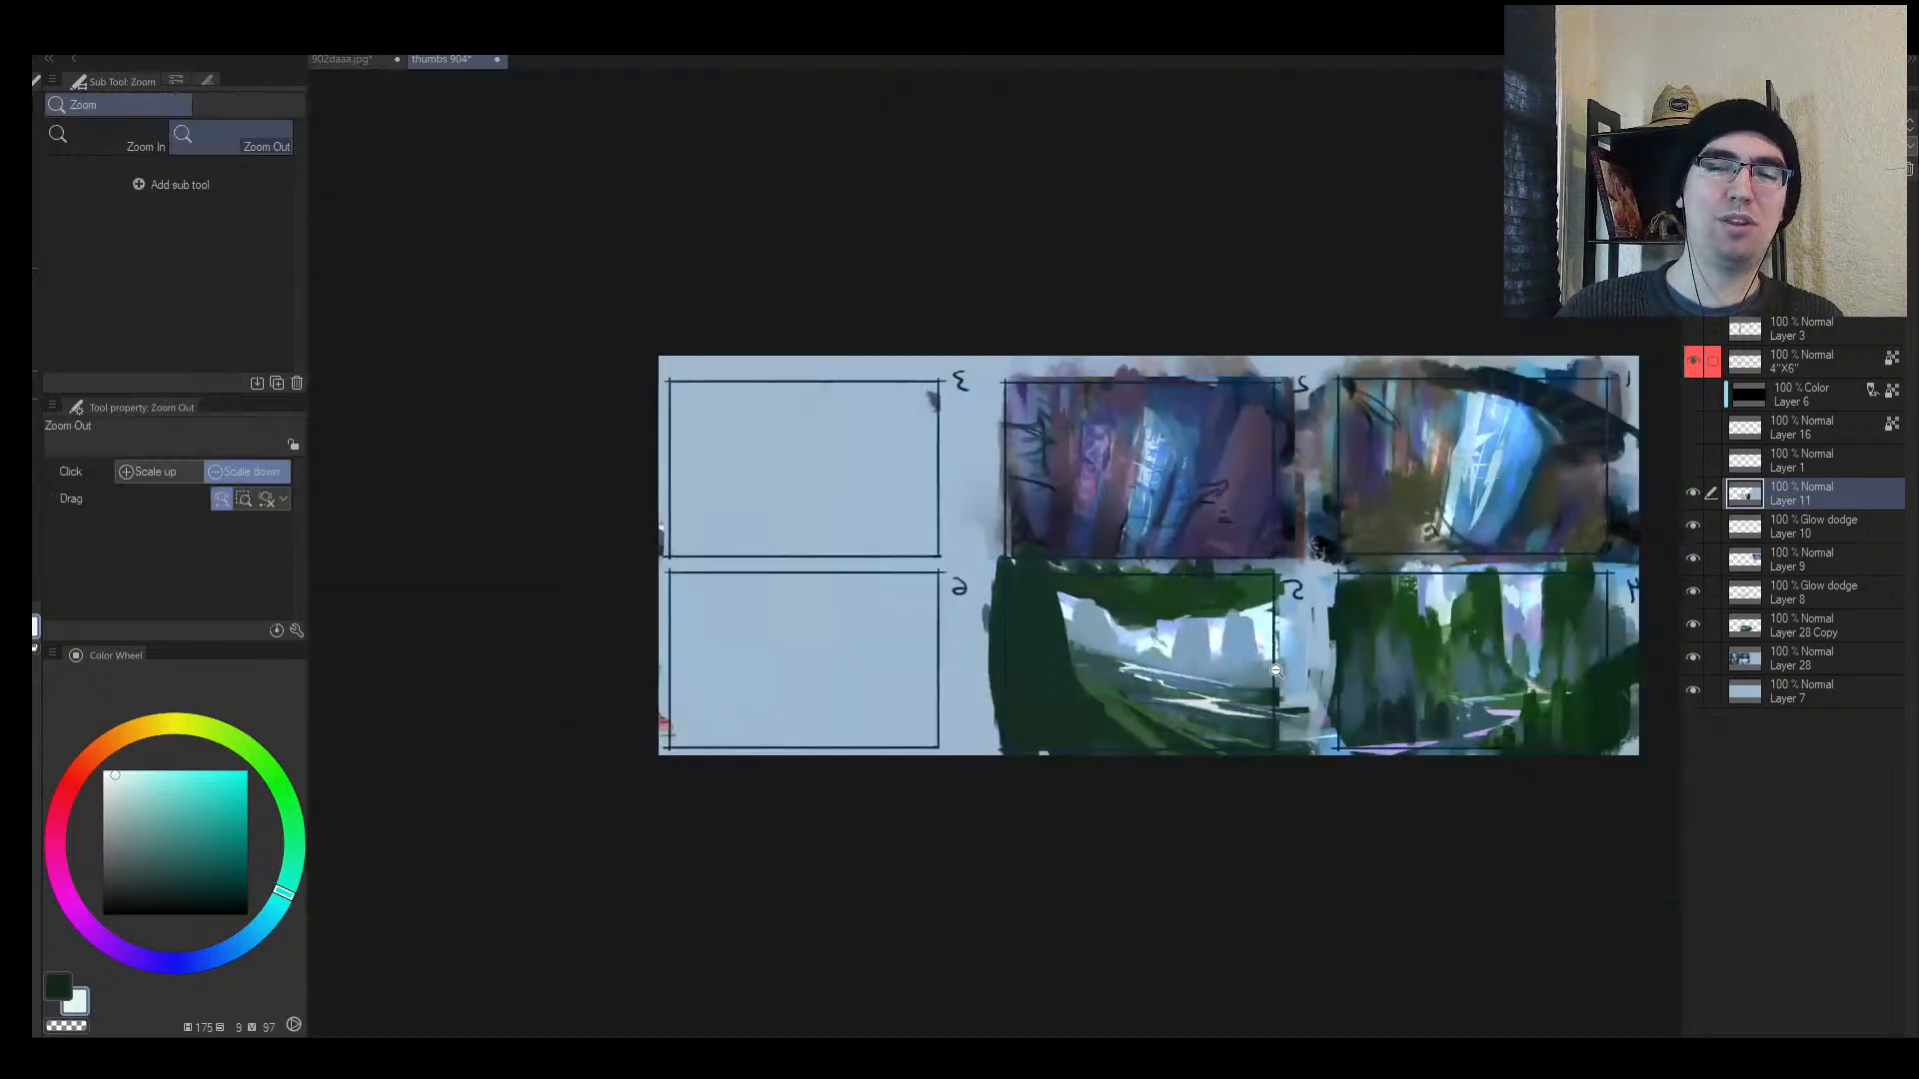
mouse_move(1249, 679)
mouse_down()
mouse_move(1255, 652)
mouse_move(1211, 683)
mouse_move(935, 644)
mouse_up()
key(ctrl+space)
key(bracketright)
key(bracketright)
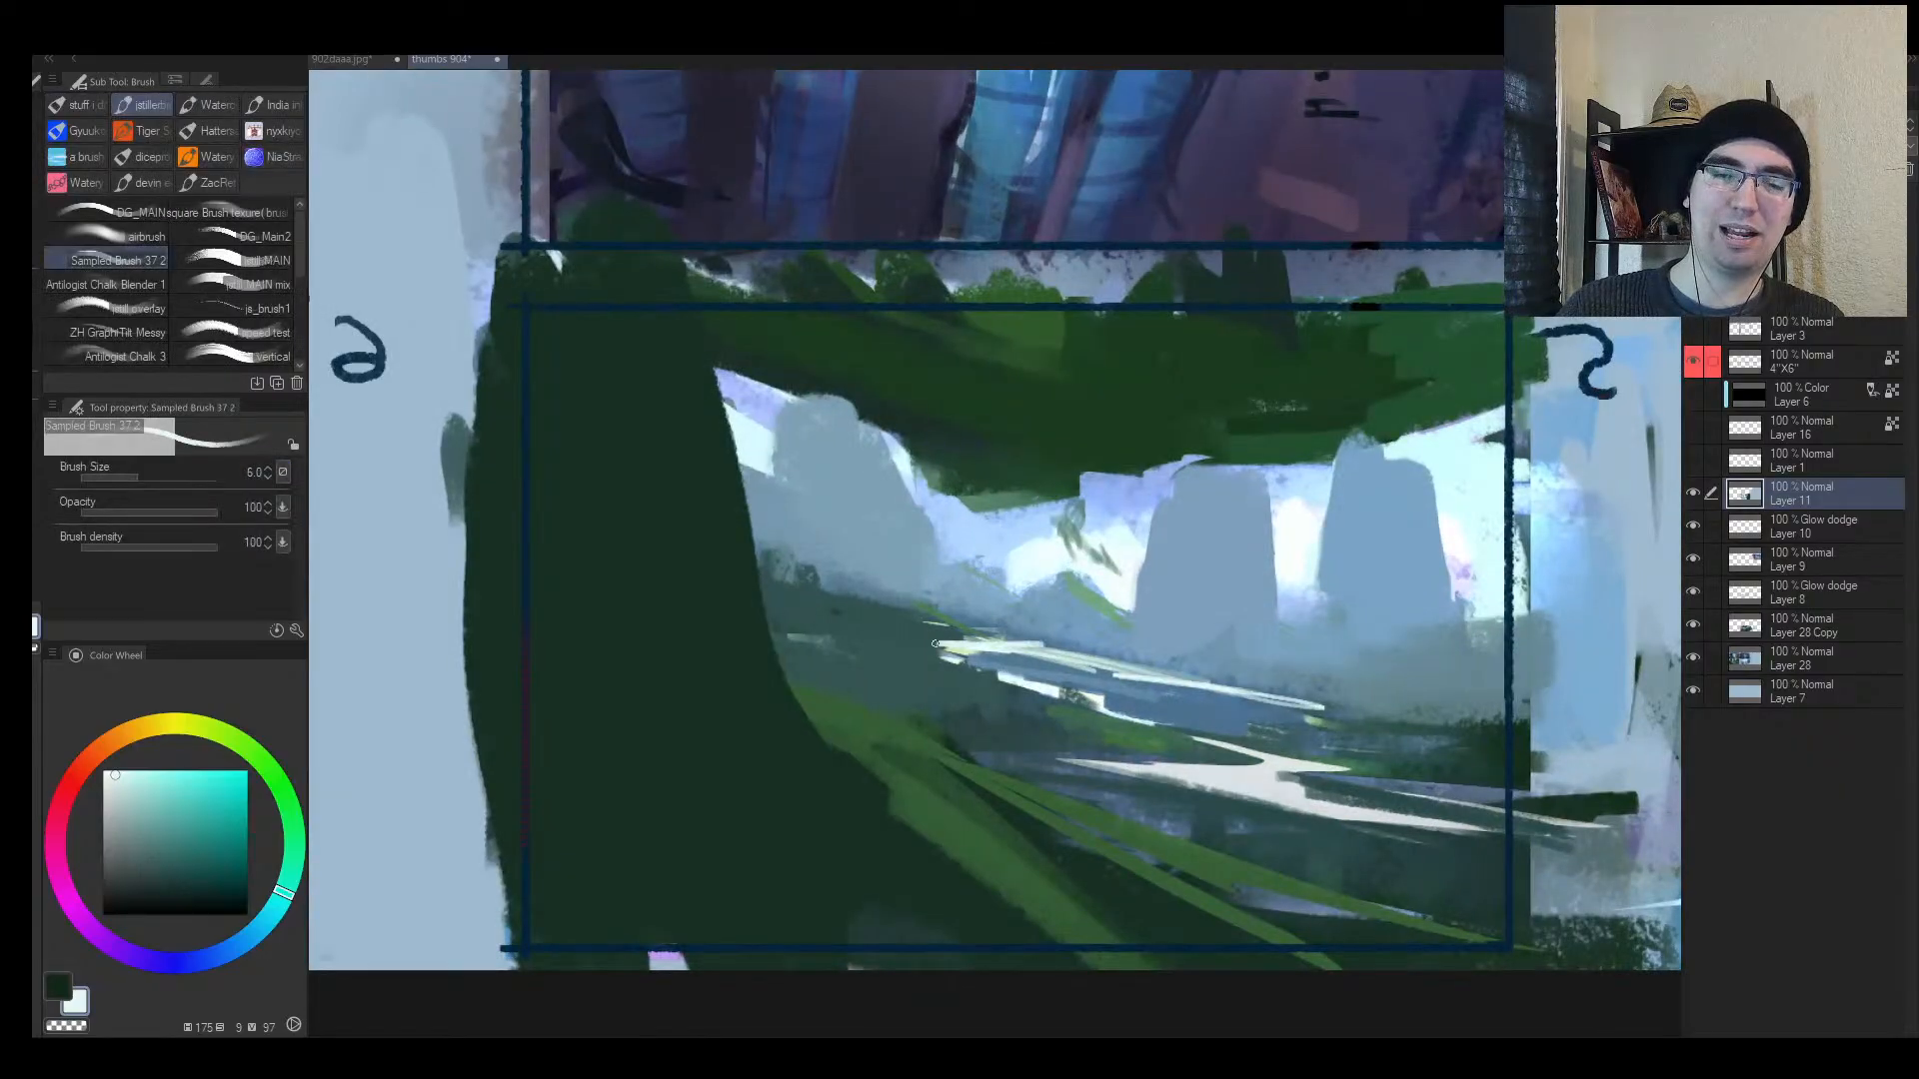
key(ctrl+space)
drag(1084, 686, 1154, 670)
key(bracketleft)
mouse_move(1006, 526)
mouse_down()
mouse_move(717, 723)
mouse_move(673, 573)
mouse_up()
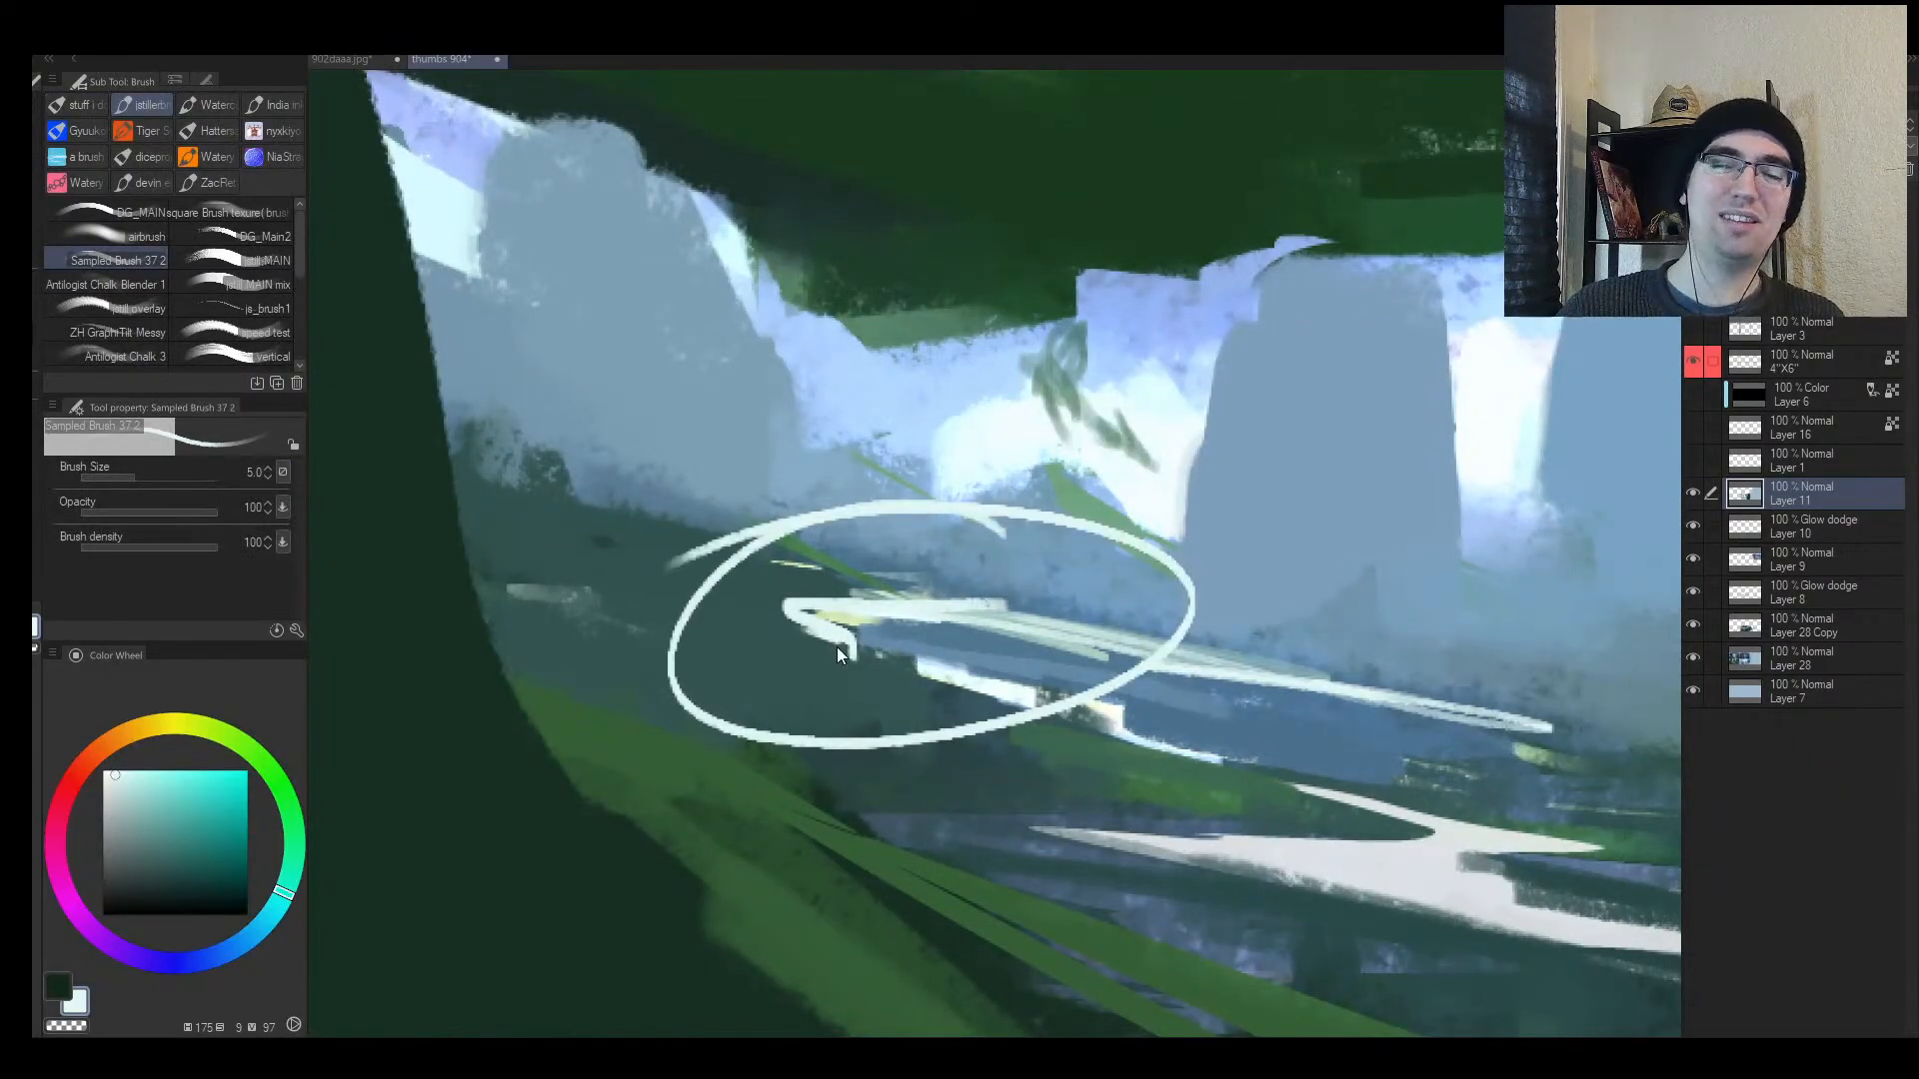
key(ctrl+z)
Step: Paint light strokes along the river path, undoing the over-extended stroke
key(ctrl+space)
drag(1280, 813, 1249, 812)
key(space)
drag(1336, 750, 964, 648)
key(bracketright)
mouse_move(1029, 750)
mouse_down()
mouse_move(1223, 791)
mouse_move(900, 721)
mouse_up()
mouse_move(915, 723)
mouse_down()
mouse_move(979, 700)
mouse_move(731, 618)
mouse_move(599, 489)
mouse_move(621, 480)
mouse_move(695, 625)
mouse_move(431, 483)
mouse_up()
key(ctrl+z)
Step: Try and undo a larger ellipse around the river, then reframe the view on frame 5
key(ctrl+z)
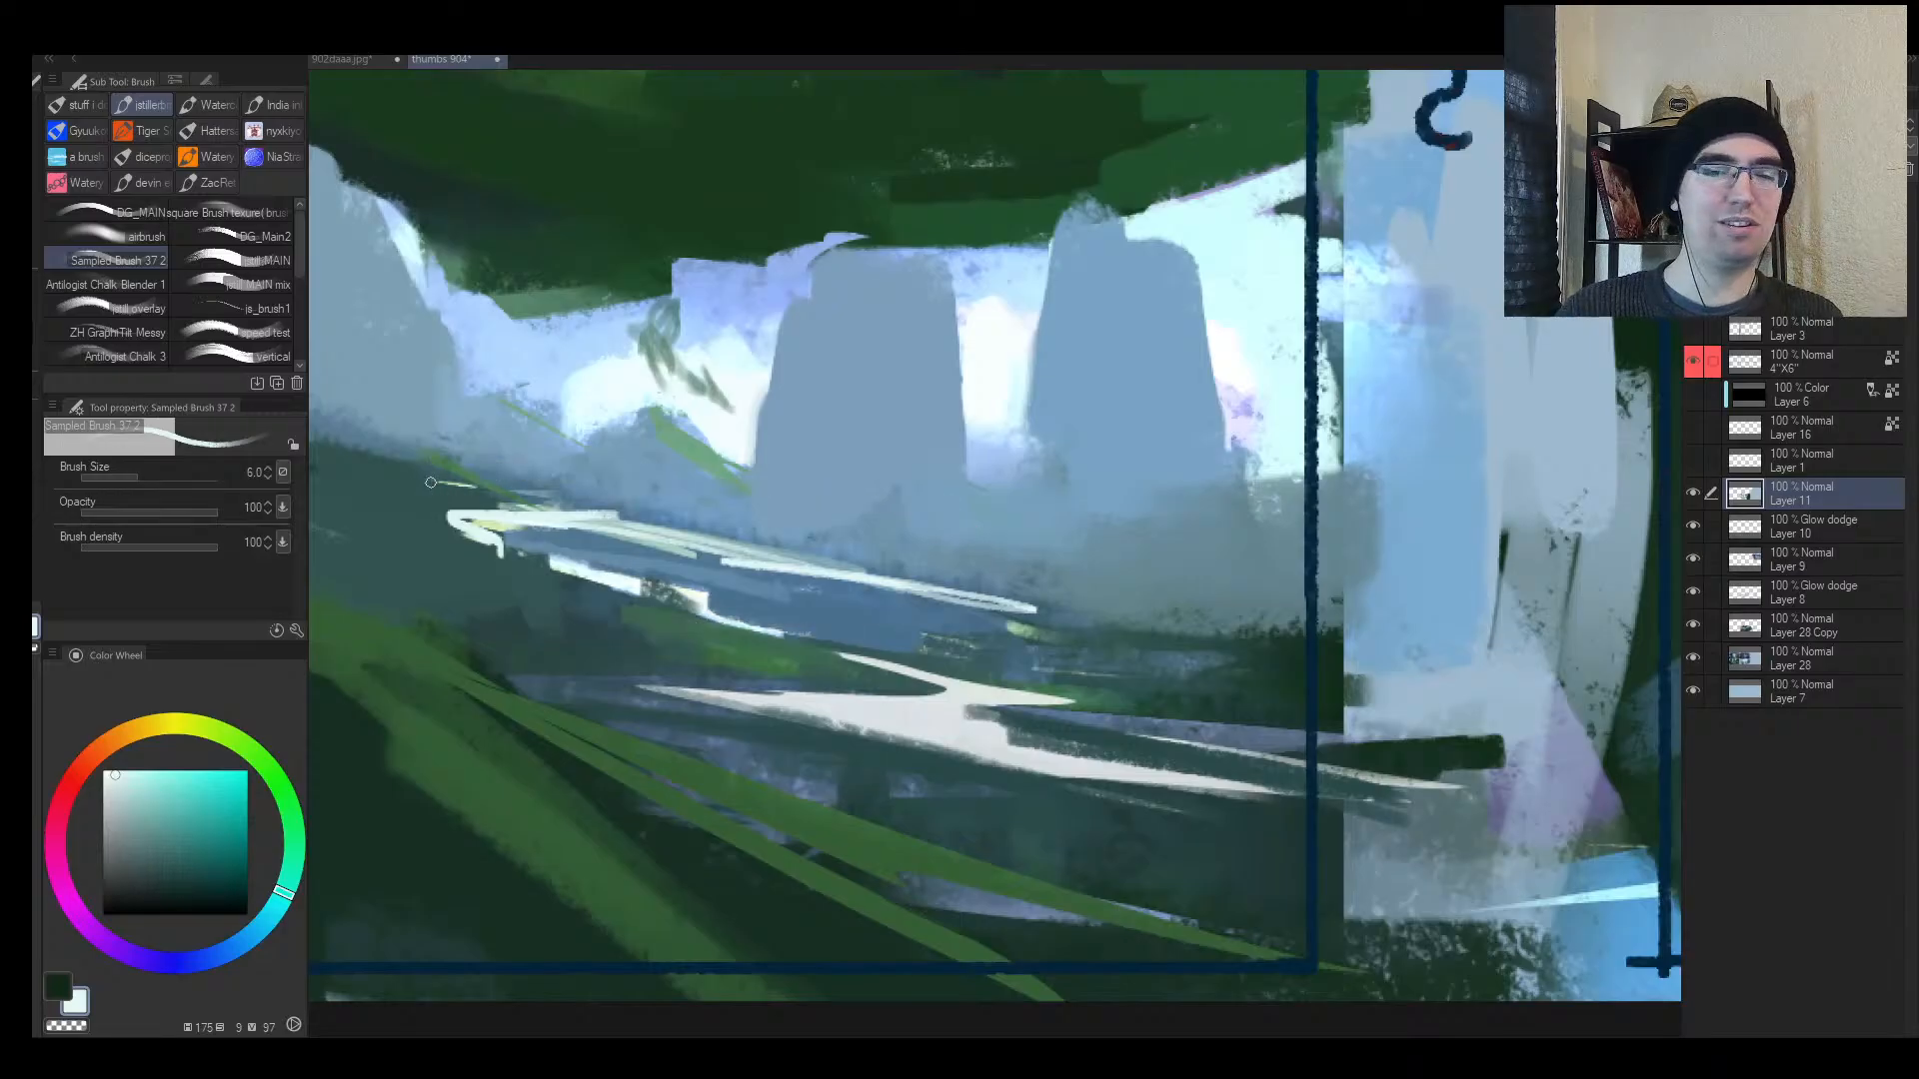
mouse_move(682, 483)
mouse_down()
mouse_move(489, 509)
mouse_move(931, 523)
mouse_move(529, 475)
mouse_up()
key(h)
key(ctrl+z)
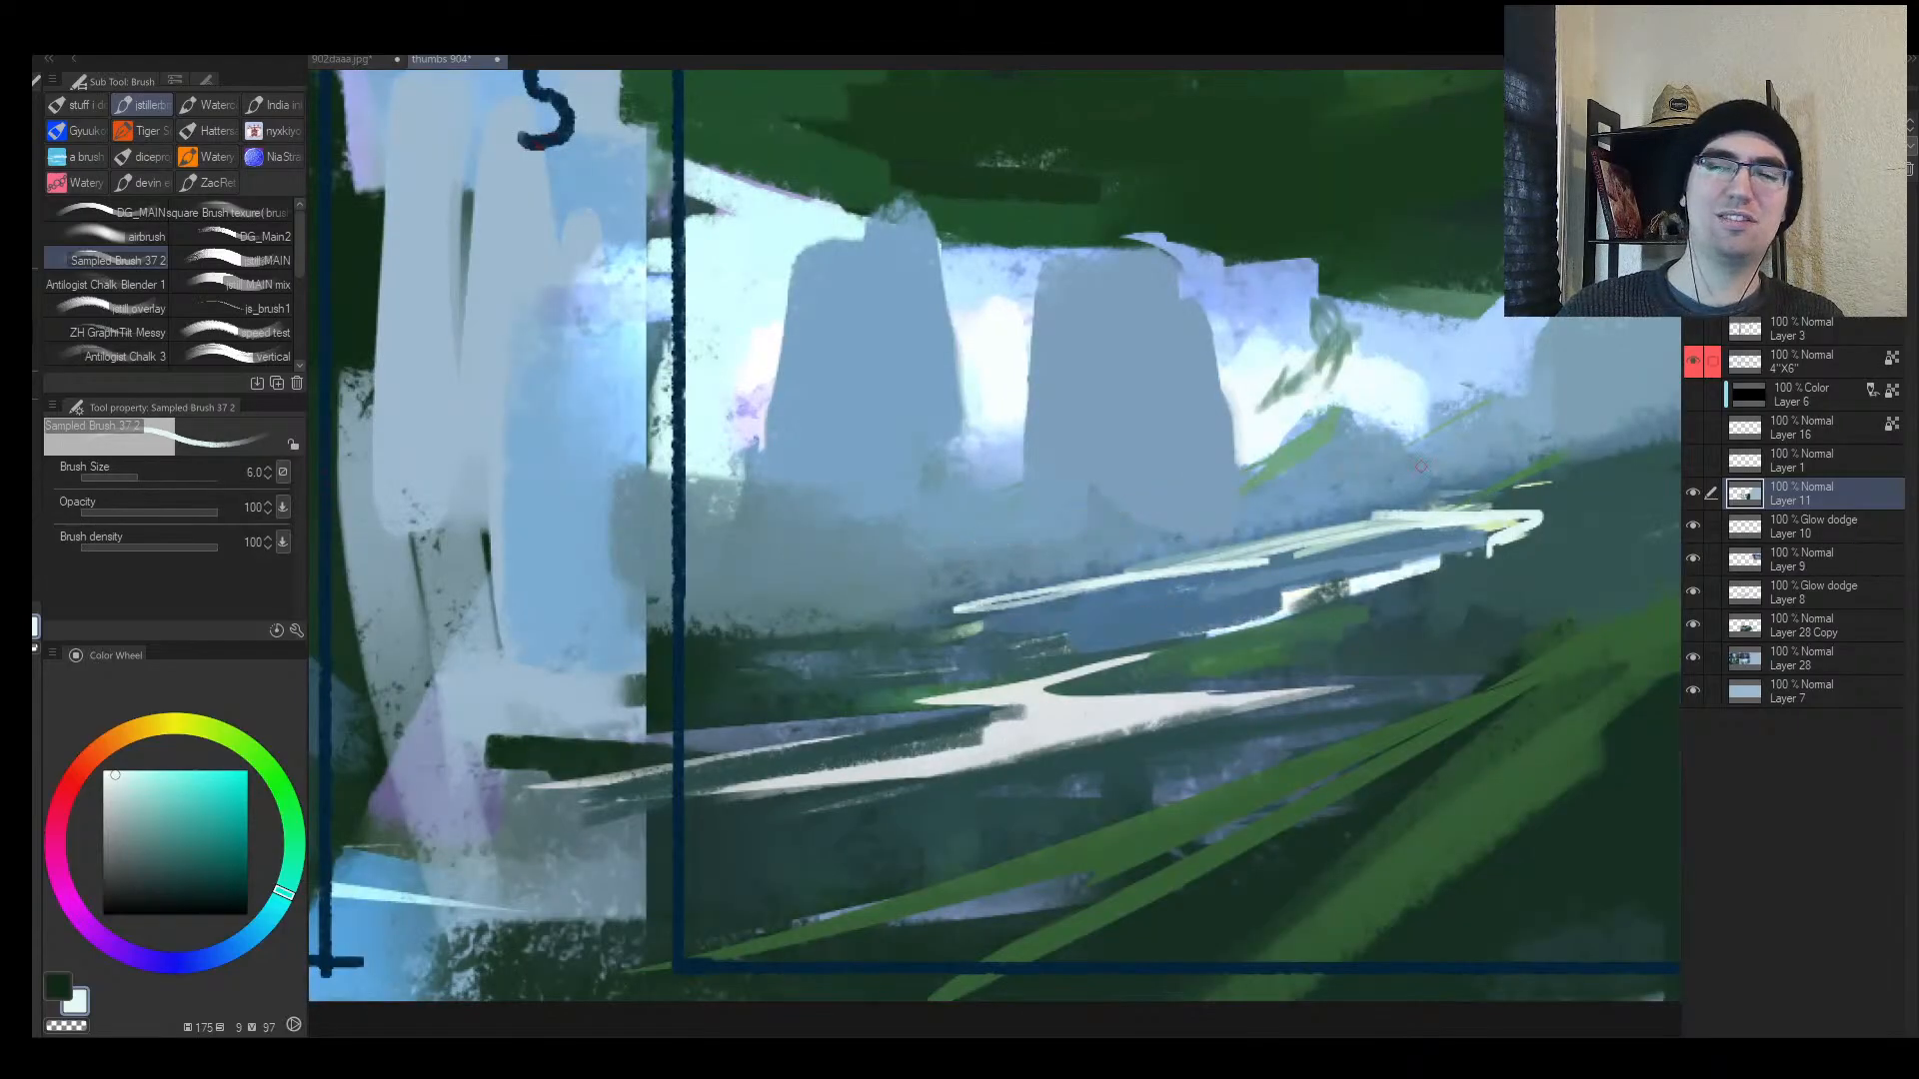
drag(1445, 490, 1329, 490)
drag(1569, 408, 1042, 492)
Step: Darken the river's white edge with dark teal from the banks and test a lighter blue stroke
alt+click(904, 610)
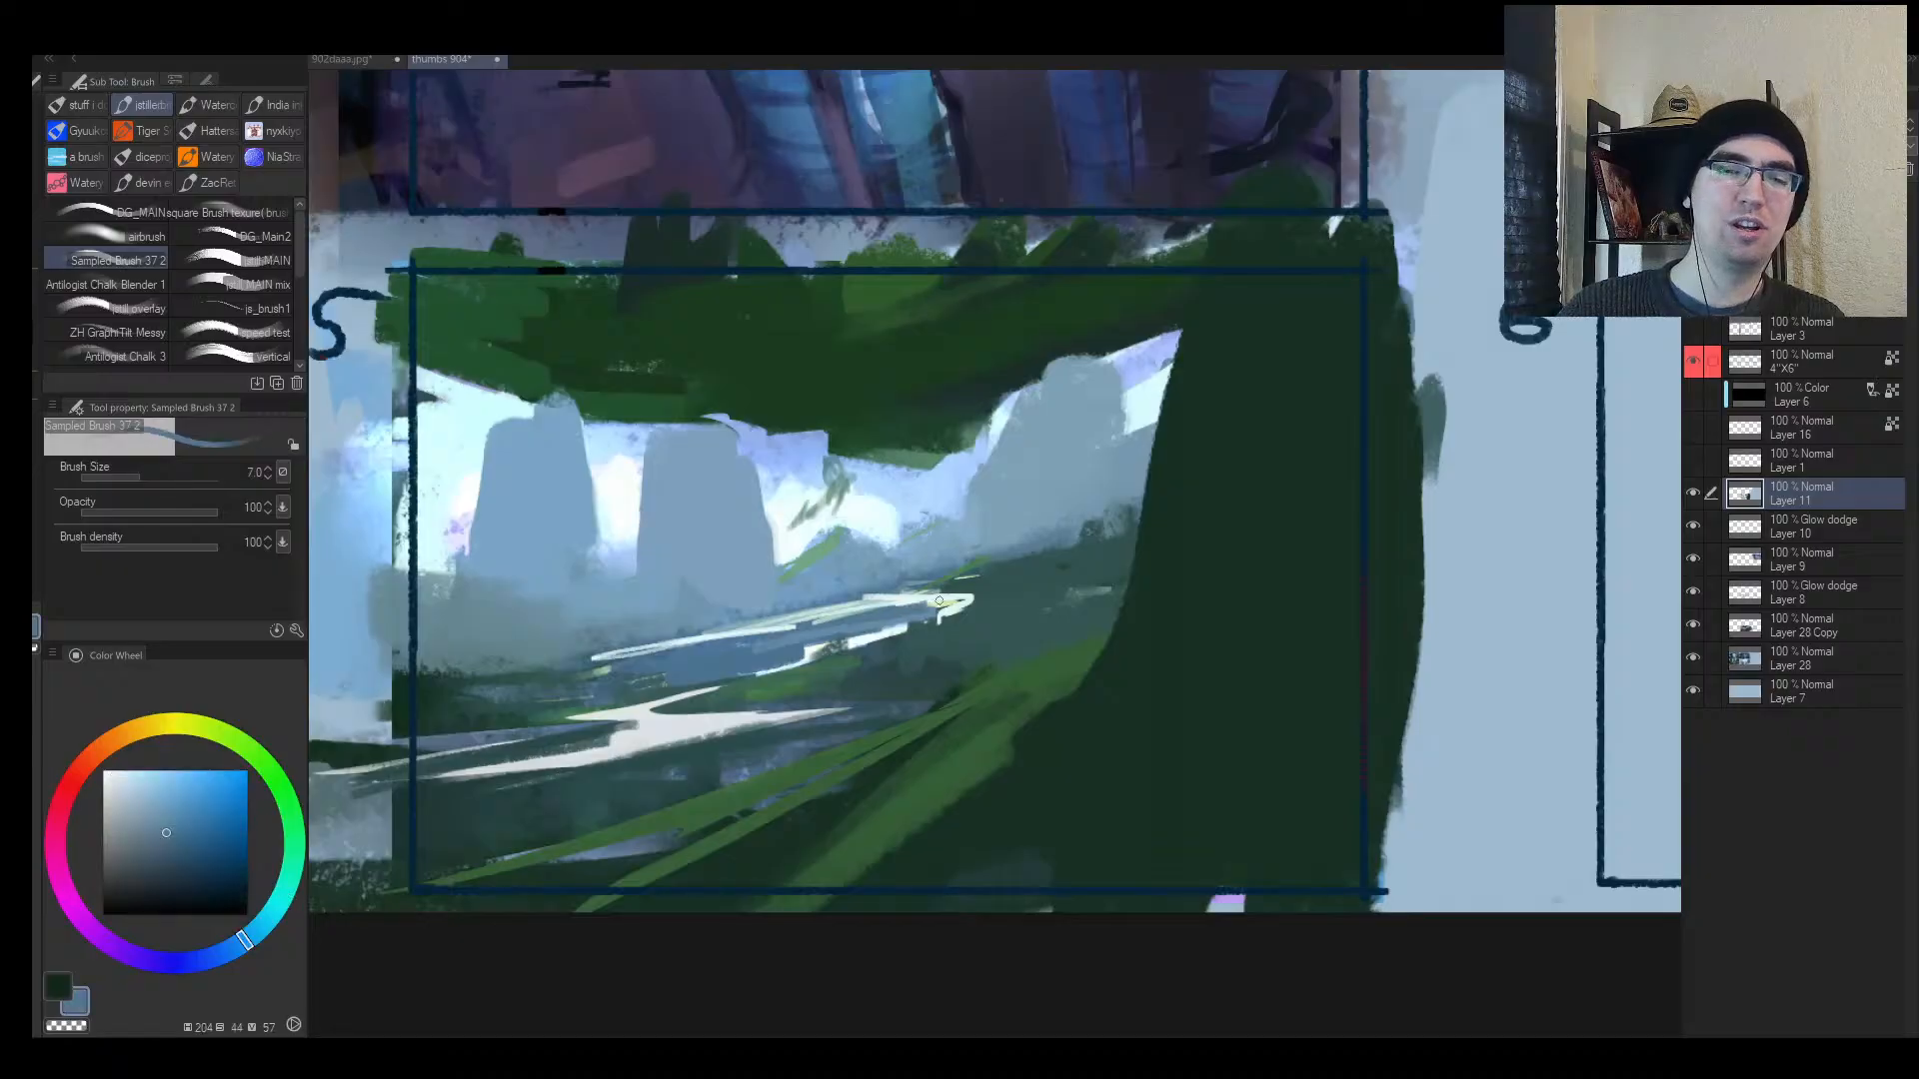
alt+click(982, 594)
key(bracketright)
drag(965, 597, 734, 641)
alt+click(888, 615)
alt+click(760, 639)
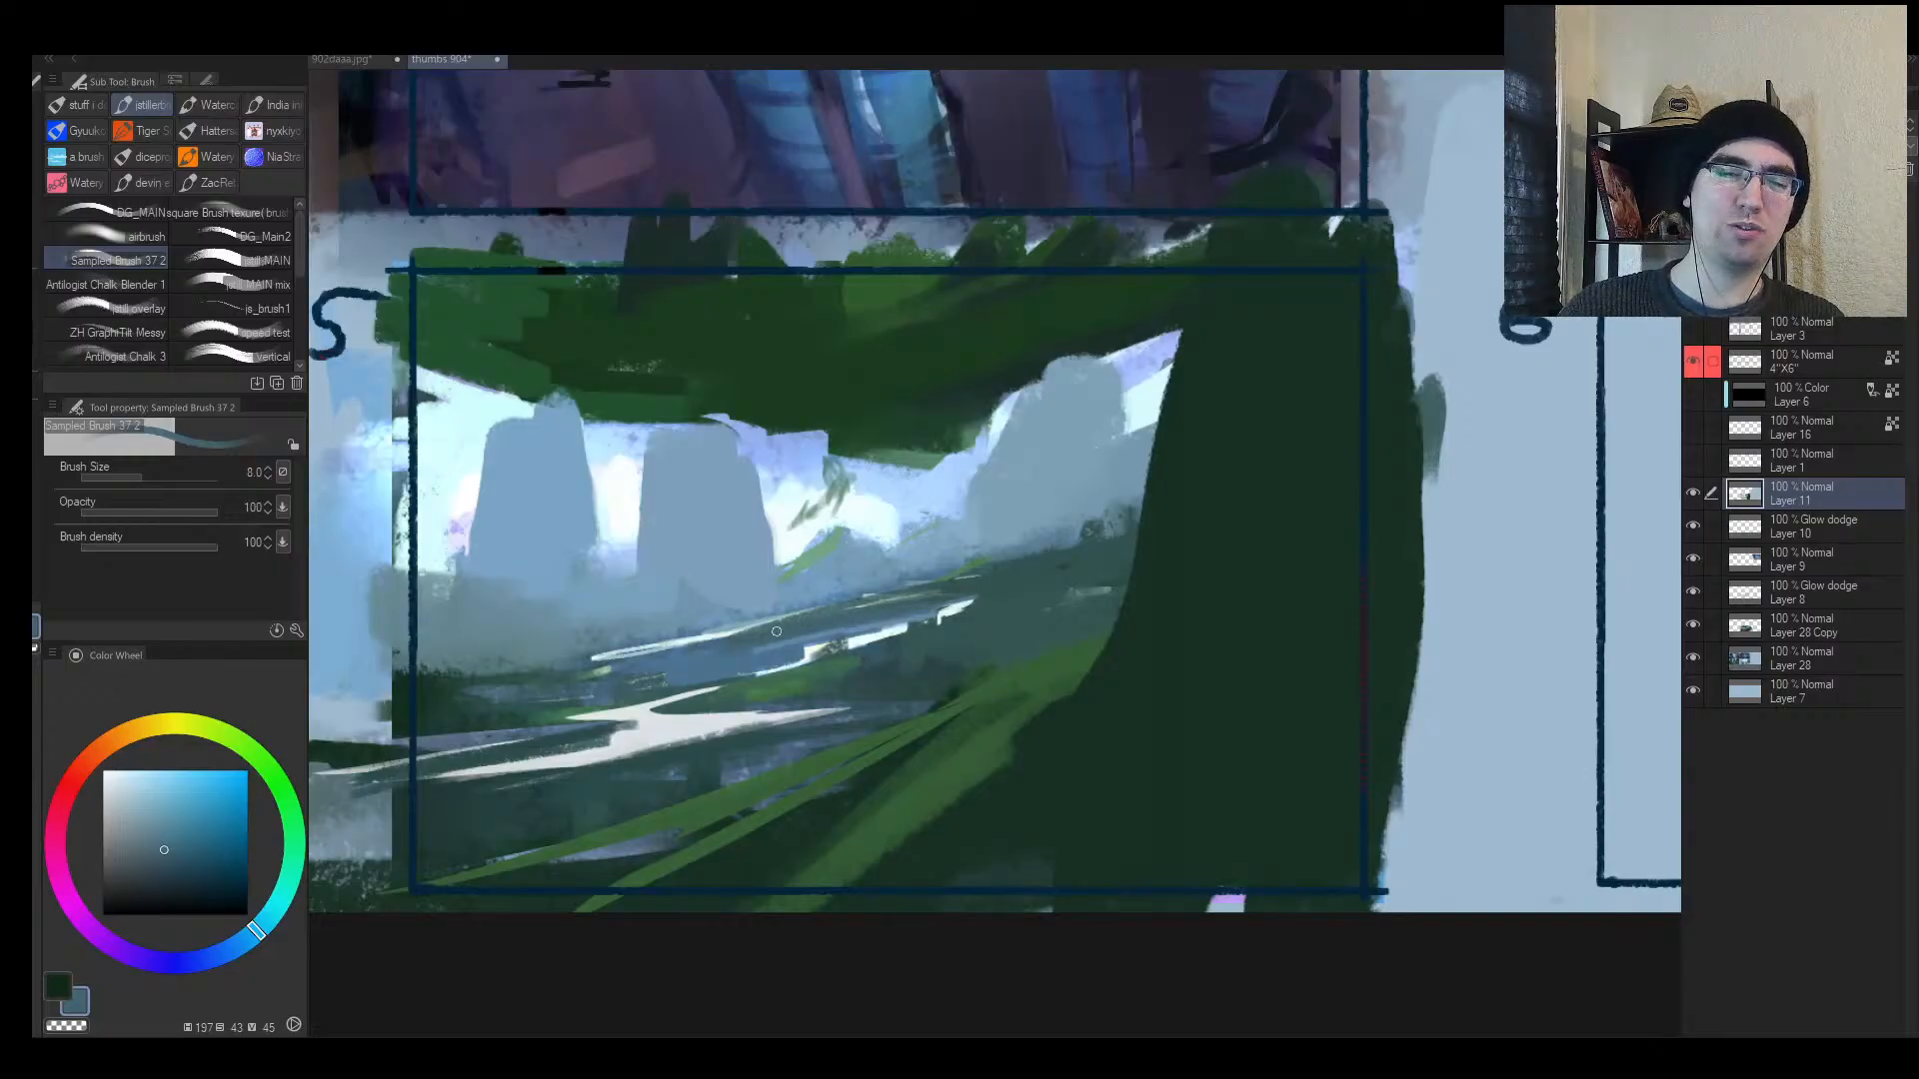
alt+click(733, 610)
mouse_move(703, 629)
mouse_down()
mouse_move(571, 664)
mouse_move(790, 617)
mouse_up()
key(ctrl+z)
Step: Paint a near-white highlight along the river, undoing a stray white squiggle
key(alt+space)
mouse_move(841, 609)
mouse_down()
mouse_move(795, 636)
mouse_move(824, 603)
mouse_up()
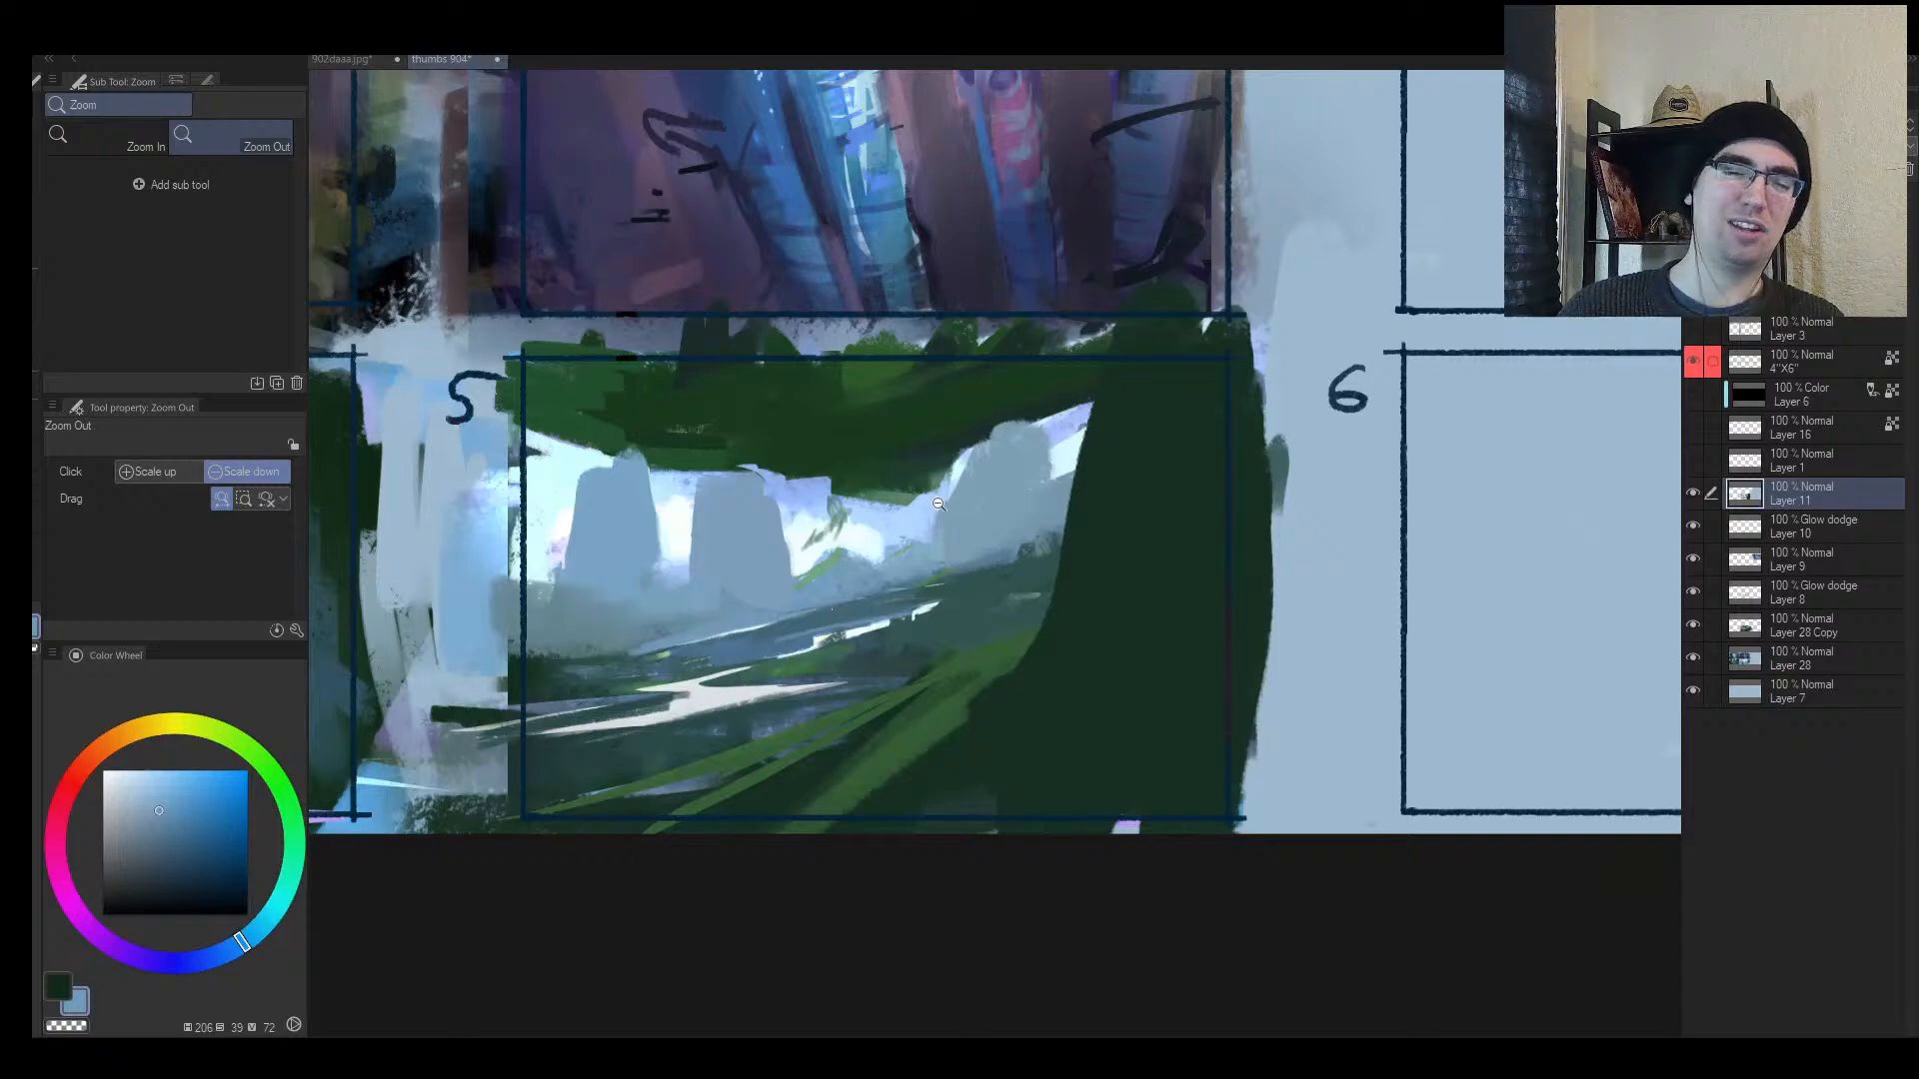
alt+click(705, 681)
alt+click(700, 685)
drag(669, 678, 843, 633)
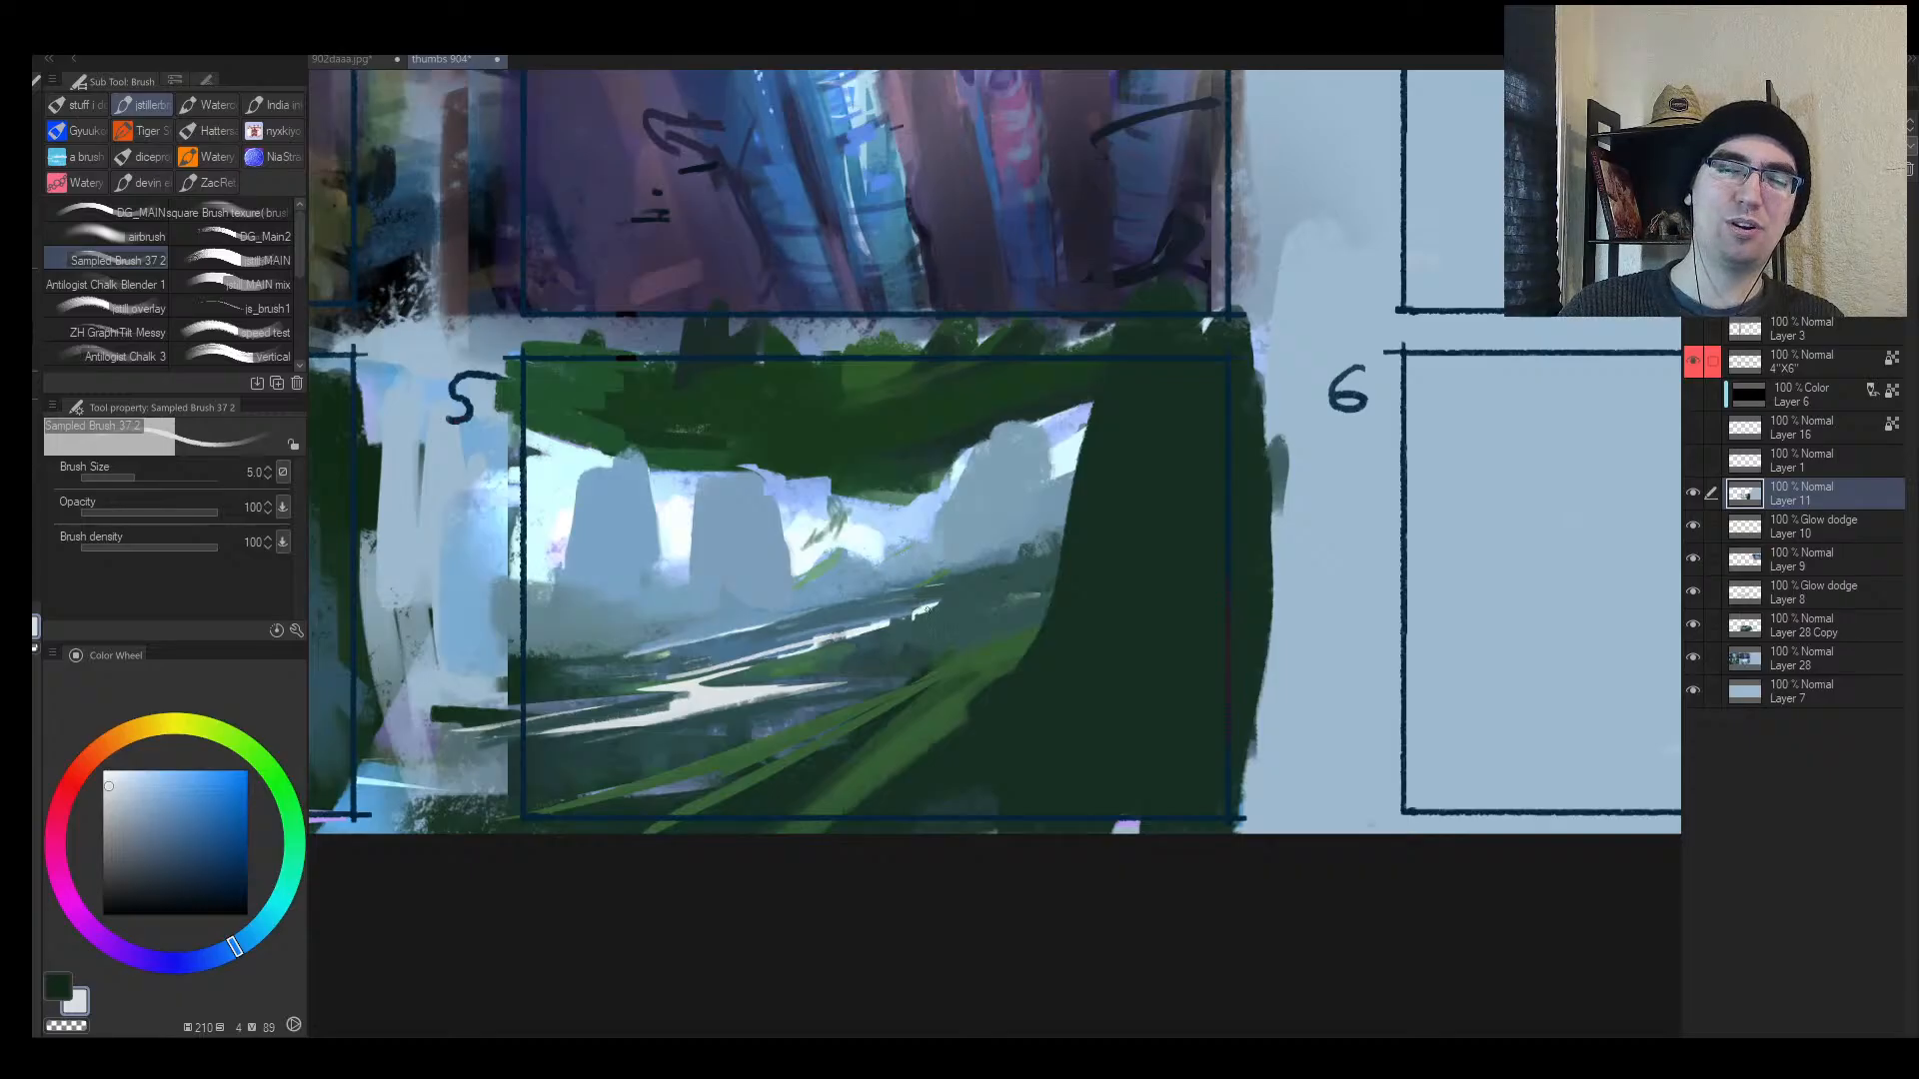
key(ctrl+space)
click(918, 612)
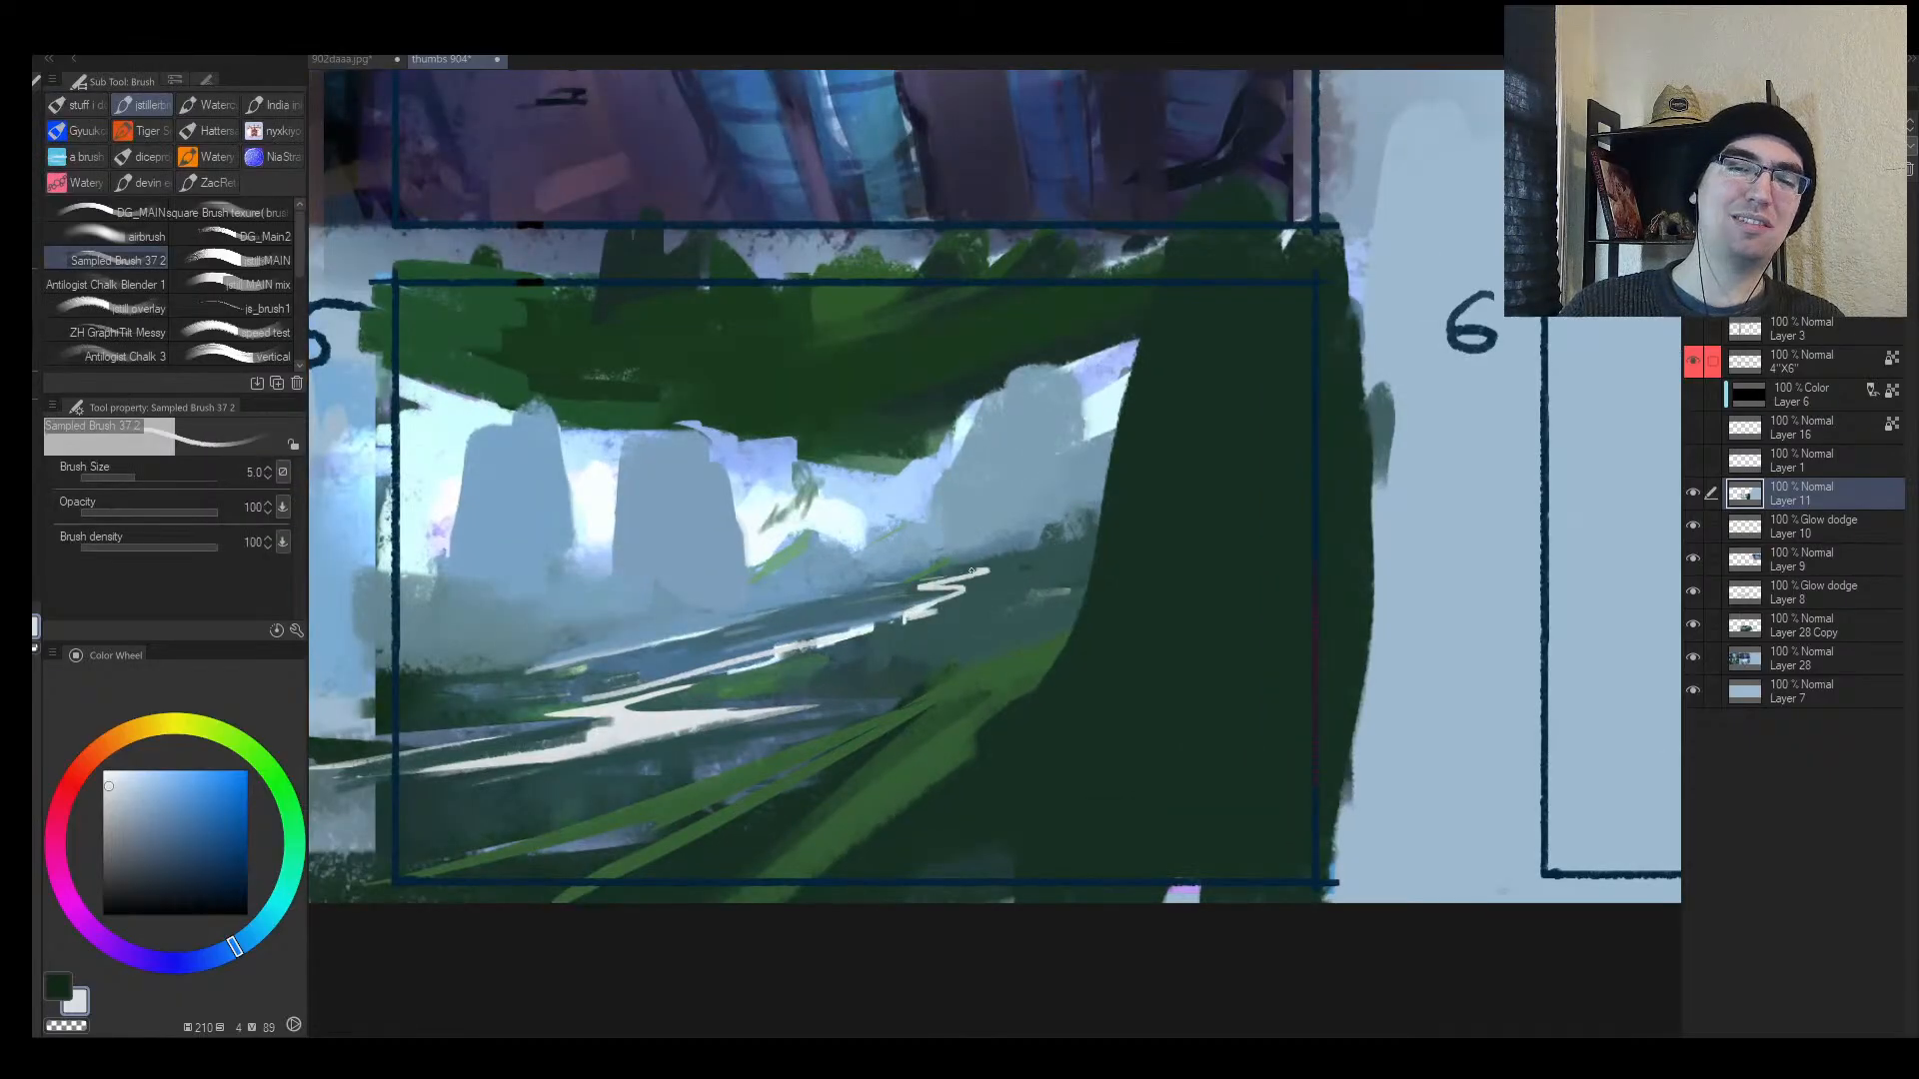
key(ctrl+z)
Step: Sample dark teal and green tones, enlarge the brush, and flip the view to check frame 5
alt+click(914, 594)
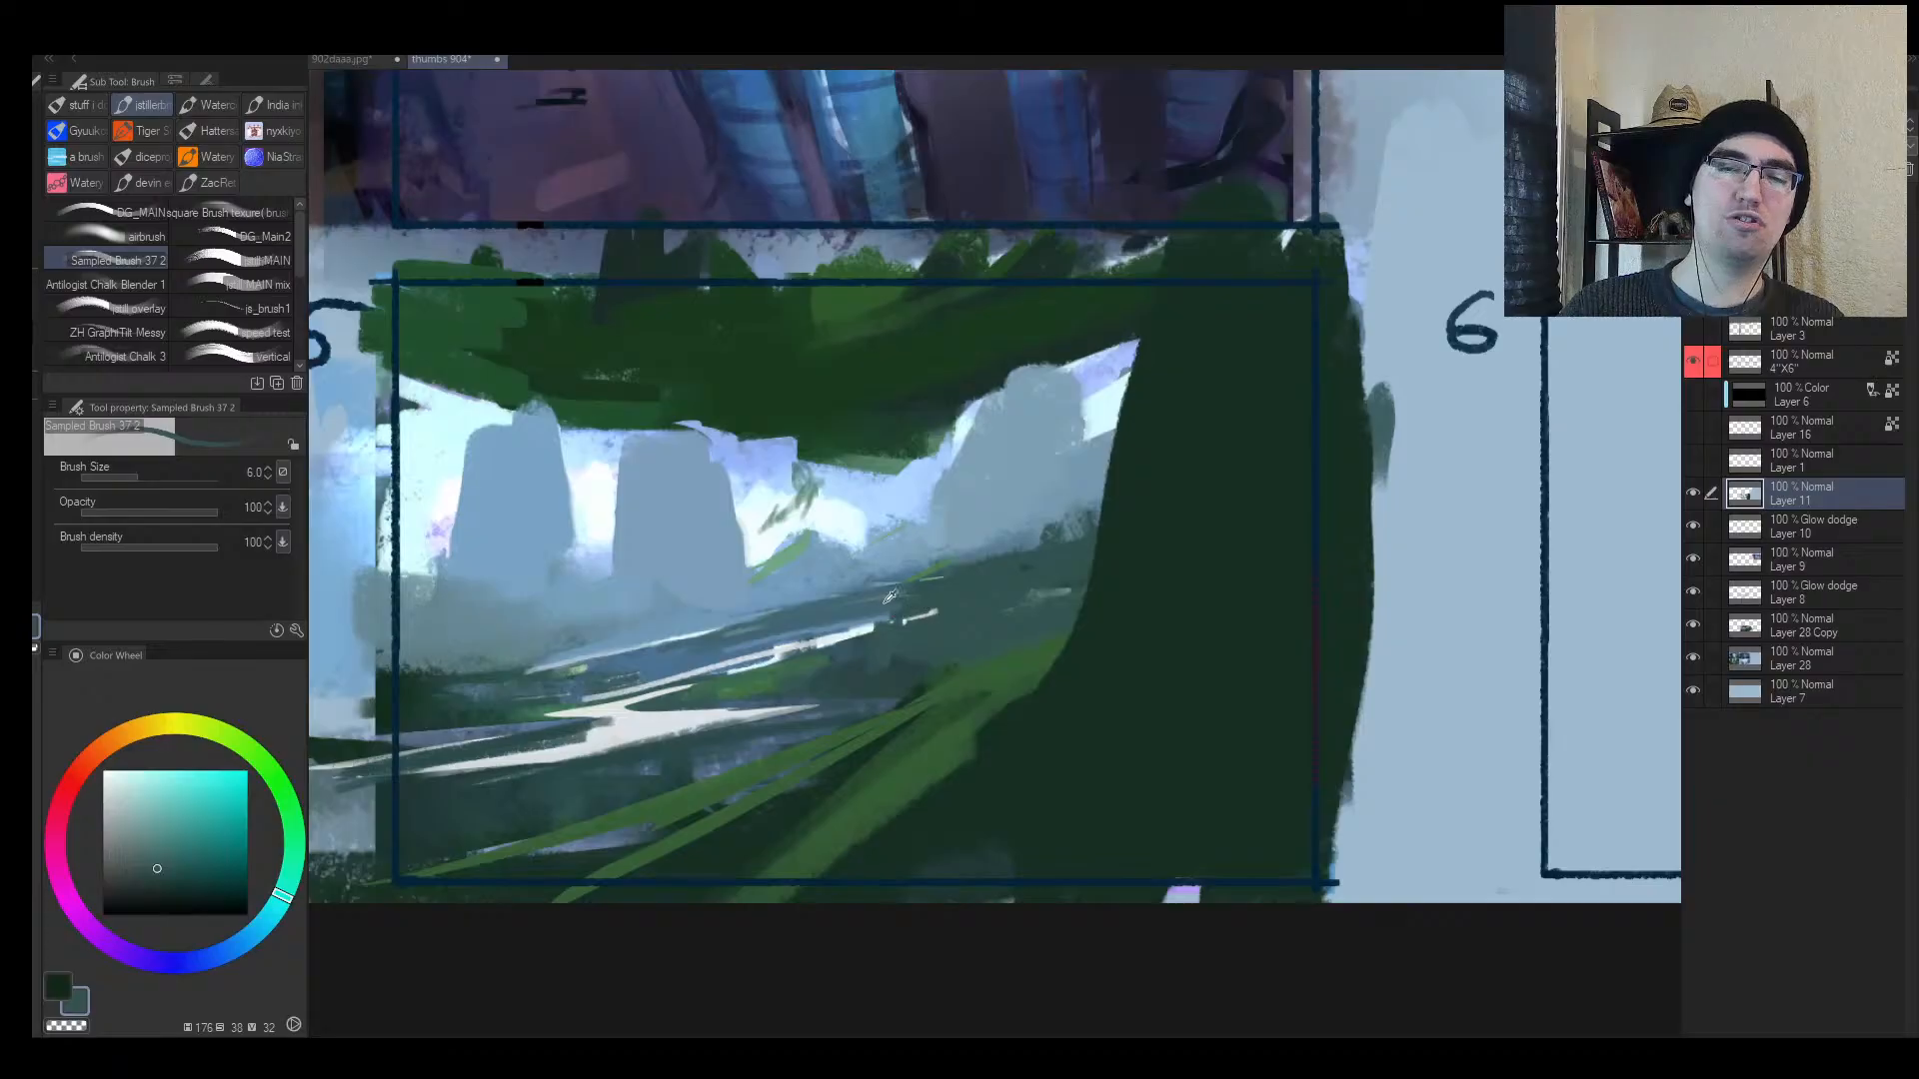
alt+click(888, 603)
alt+click(921, 702)
key(])
alt+click(897, 624)
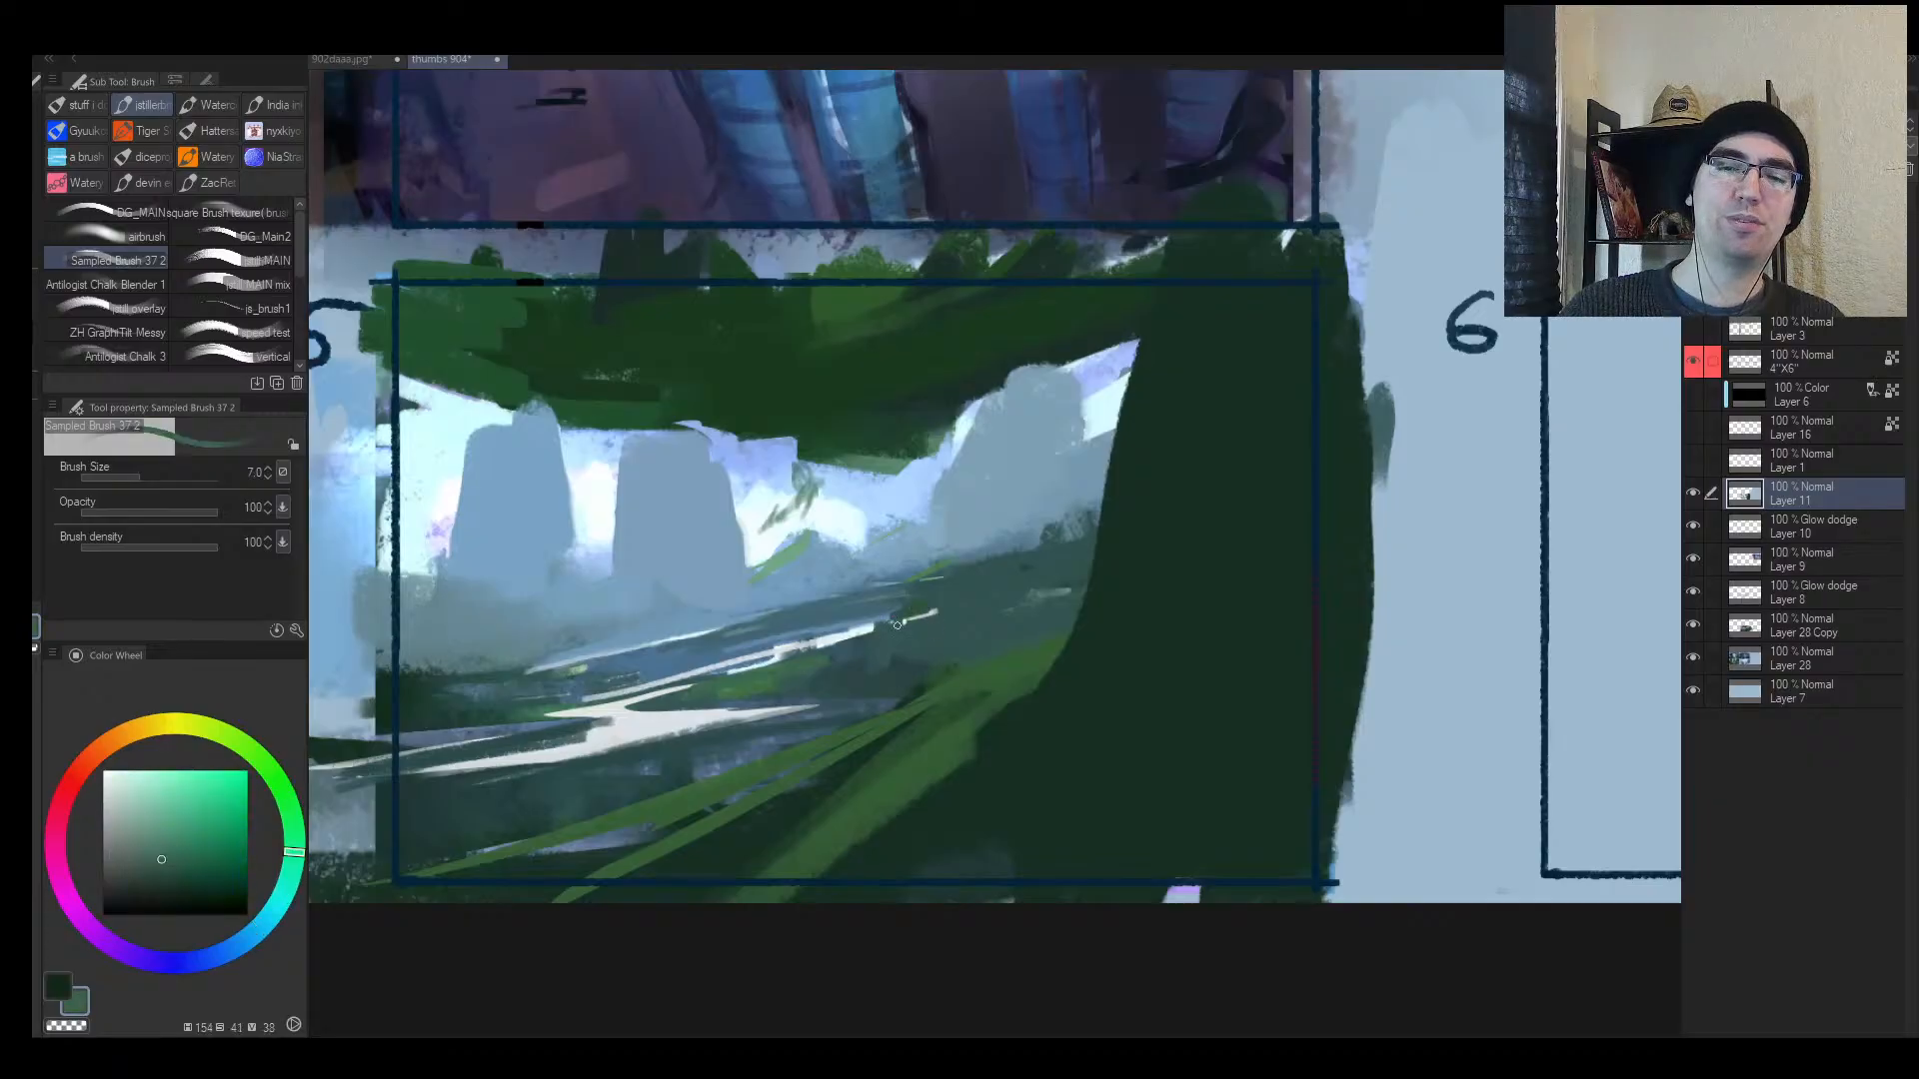
alt+click(939, 590)
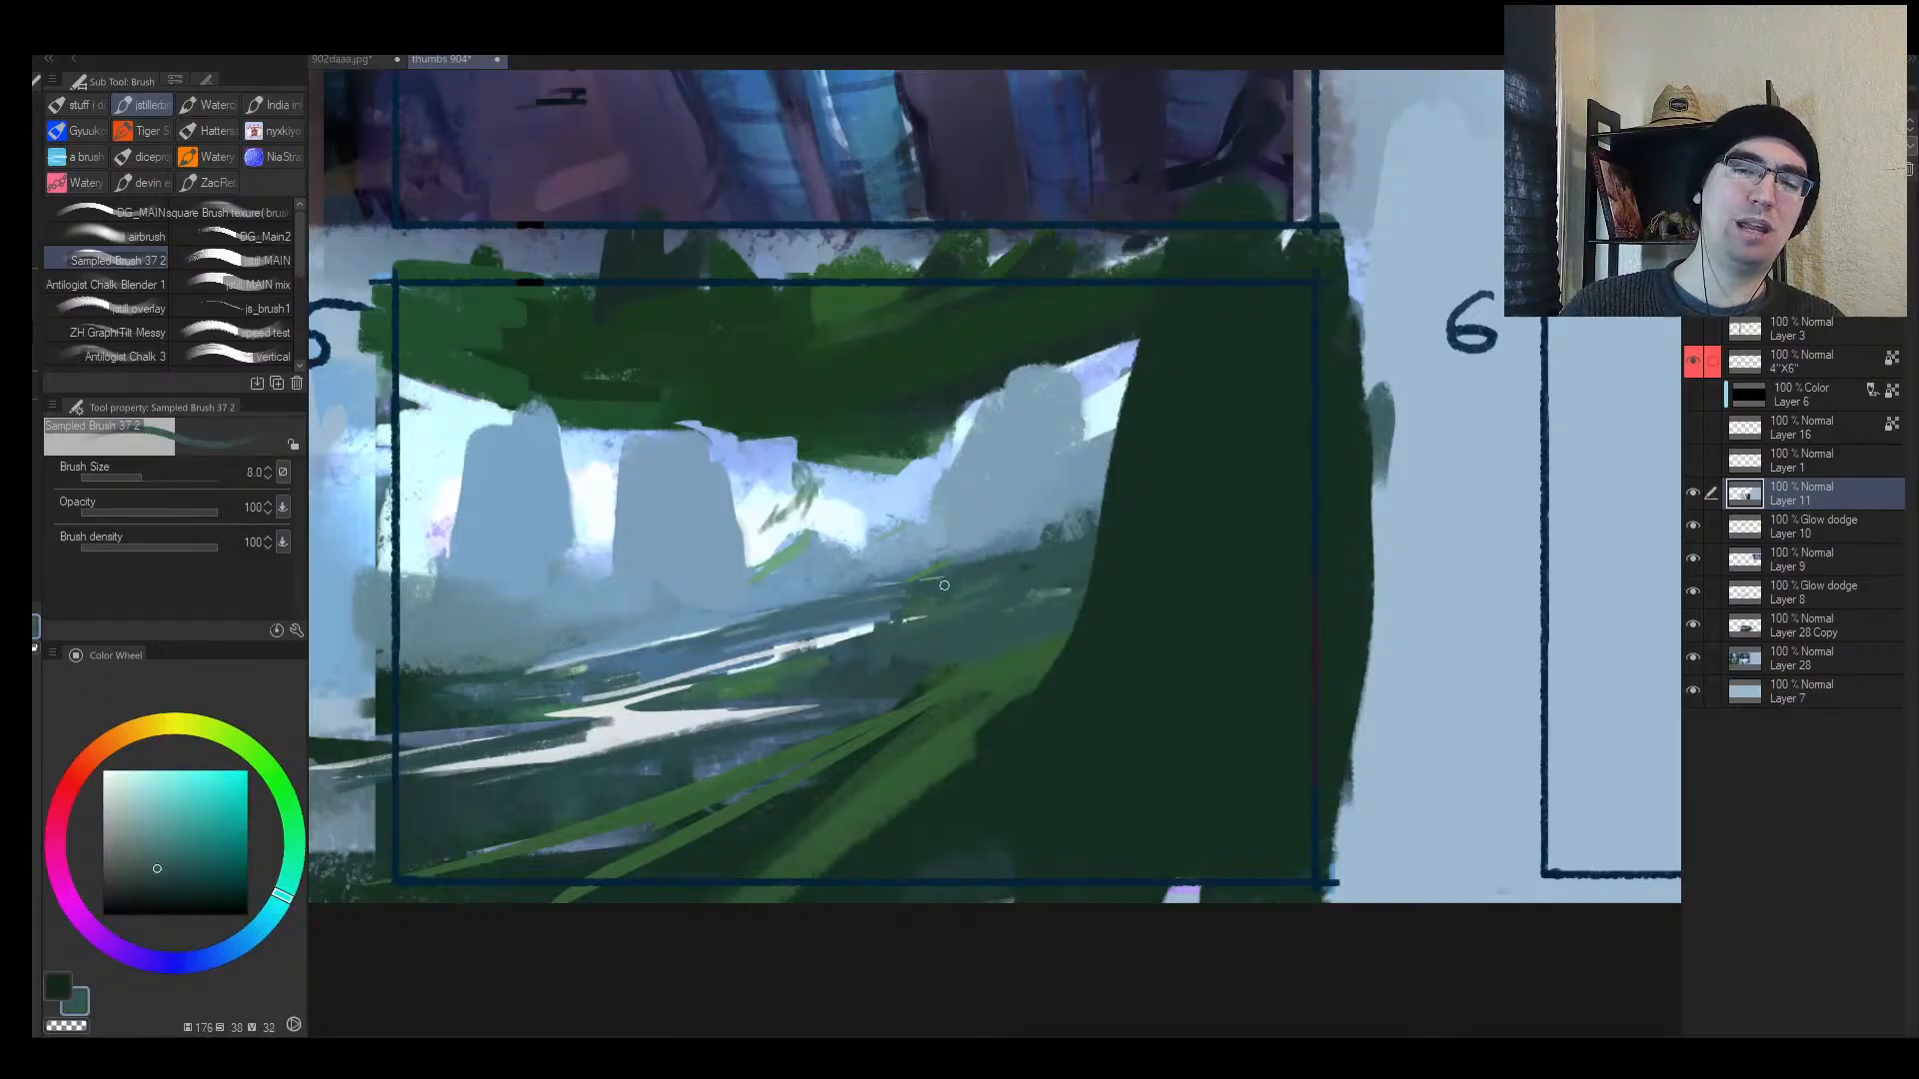
key(])
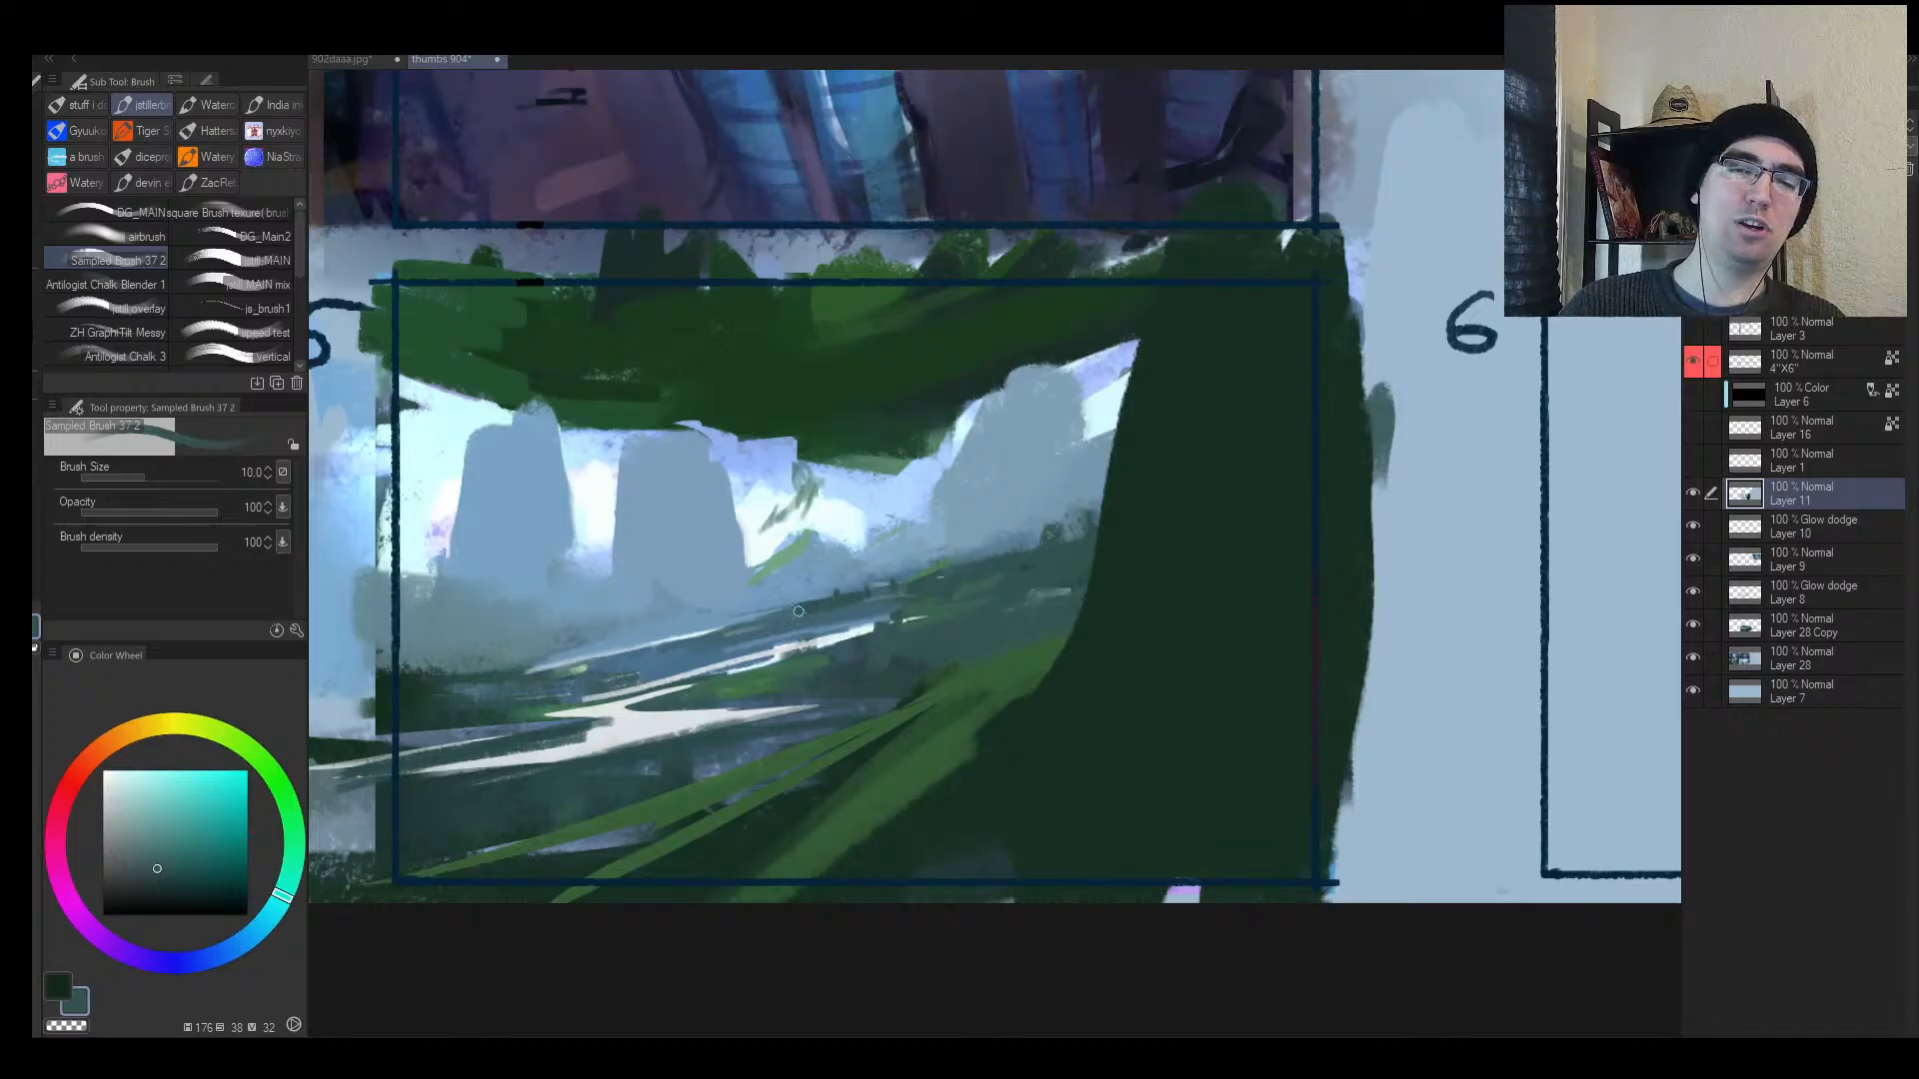
key(h)
drag(1200, 617, 1100, 624)
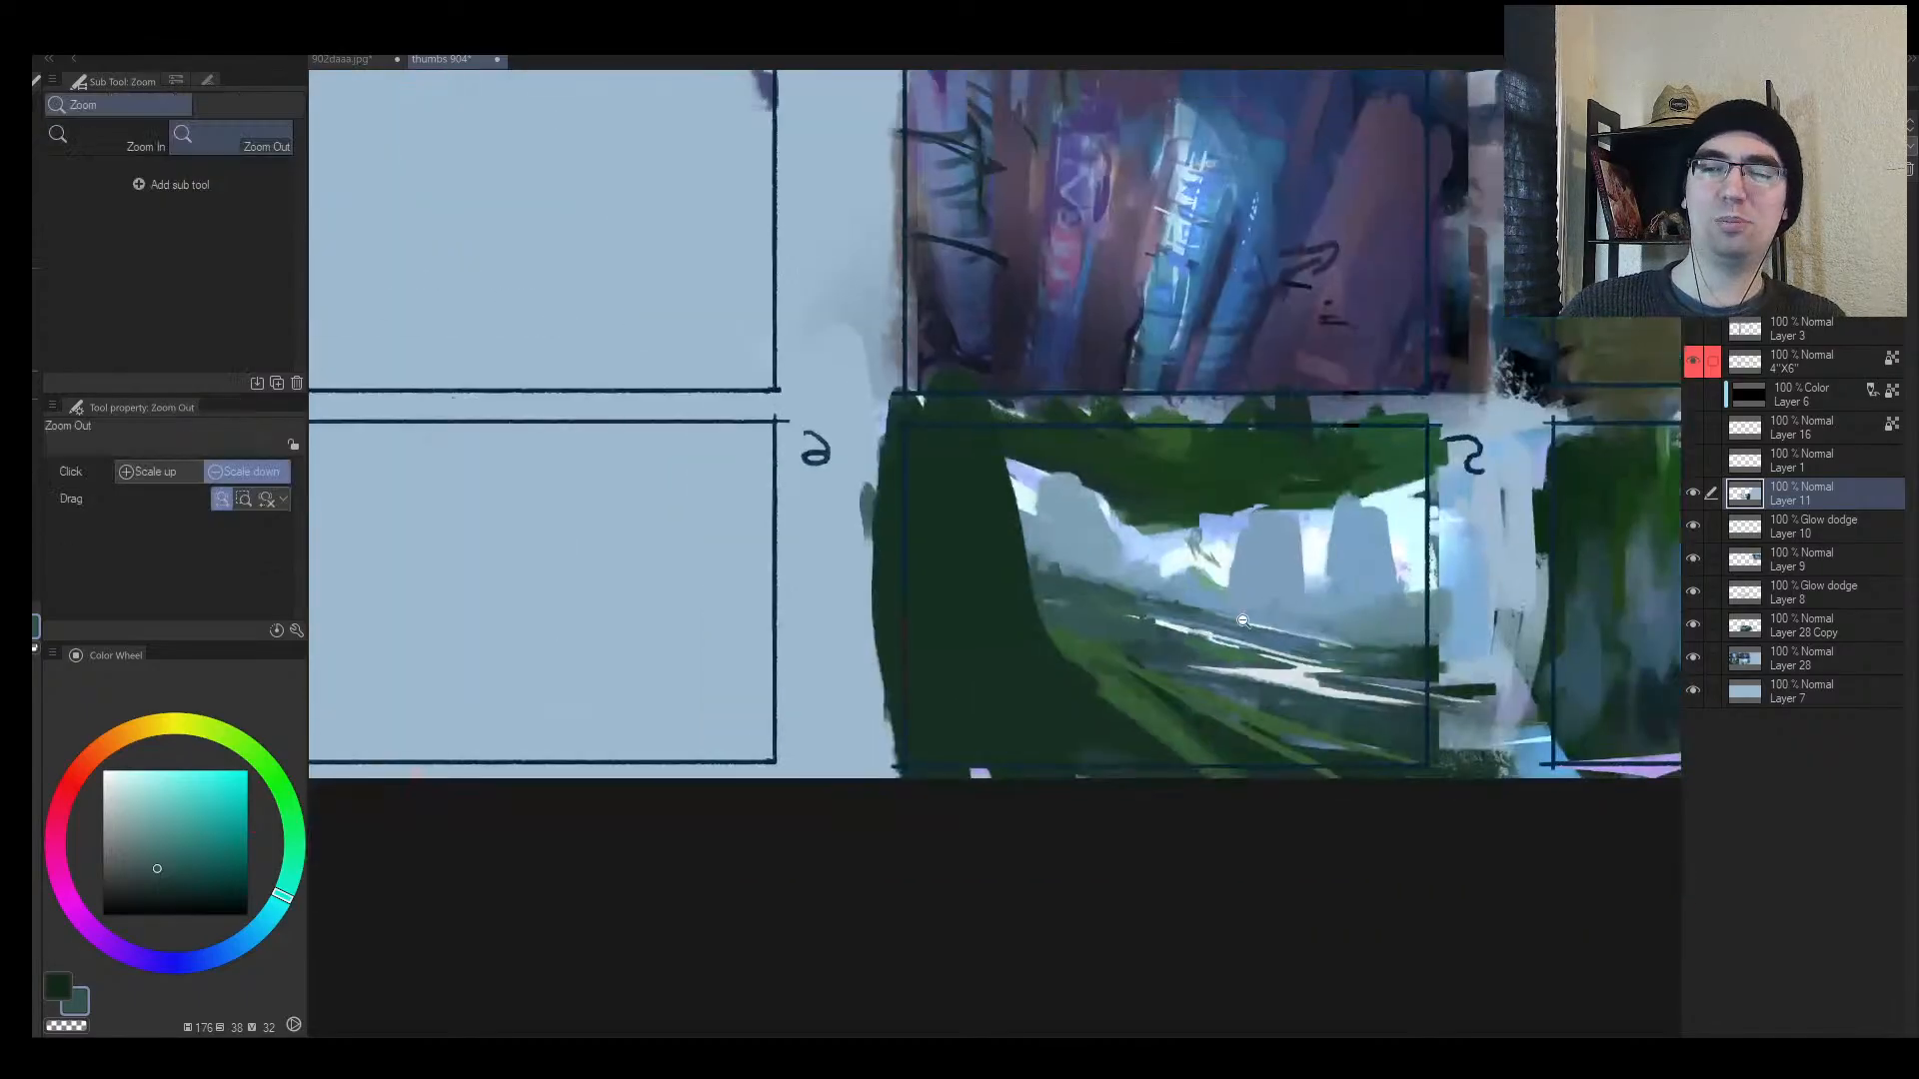
drag(1334, 626, 1209, 631)
Step: Paint small dark green bush shapes on the mid-valley slope beneath the rock pillars
alt+click(1244, 649)
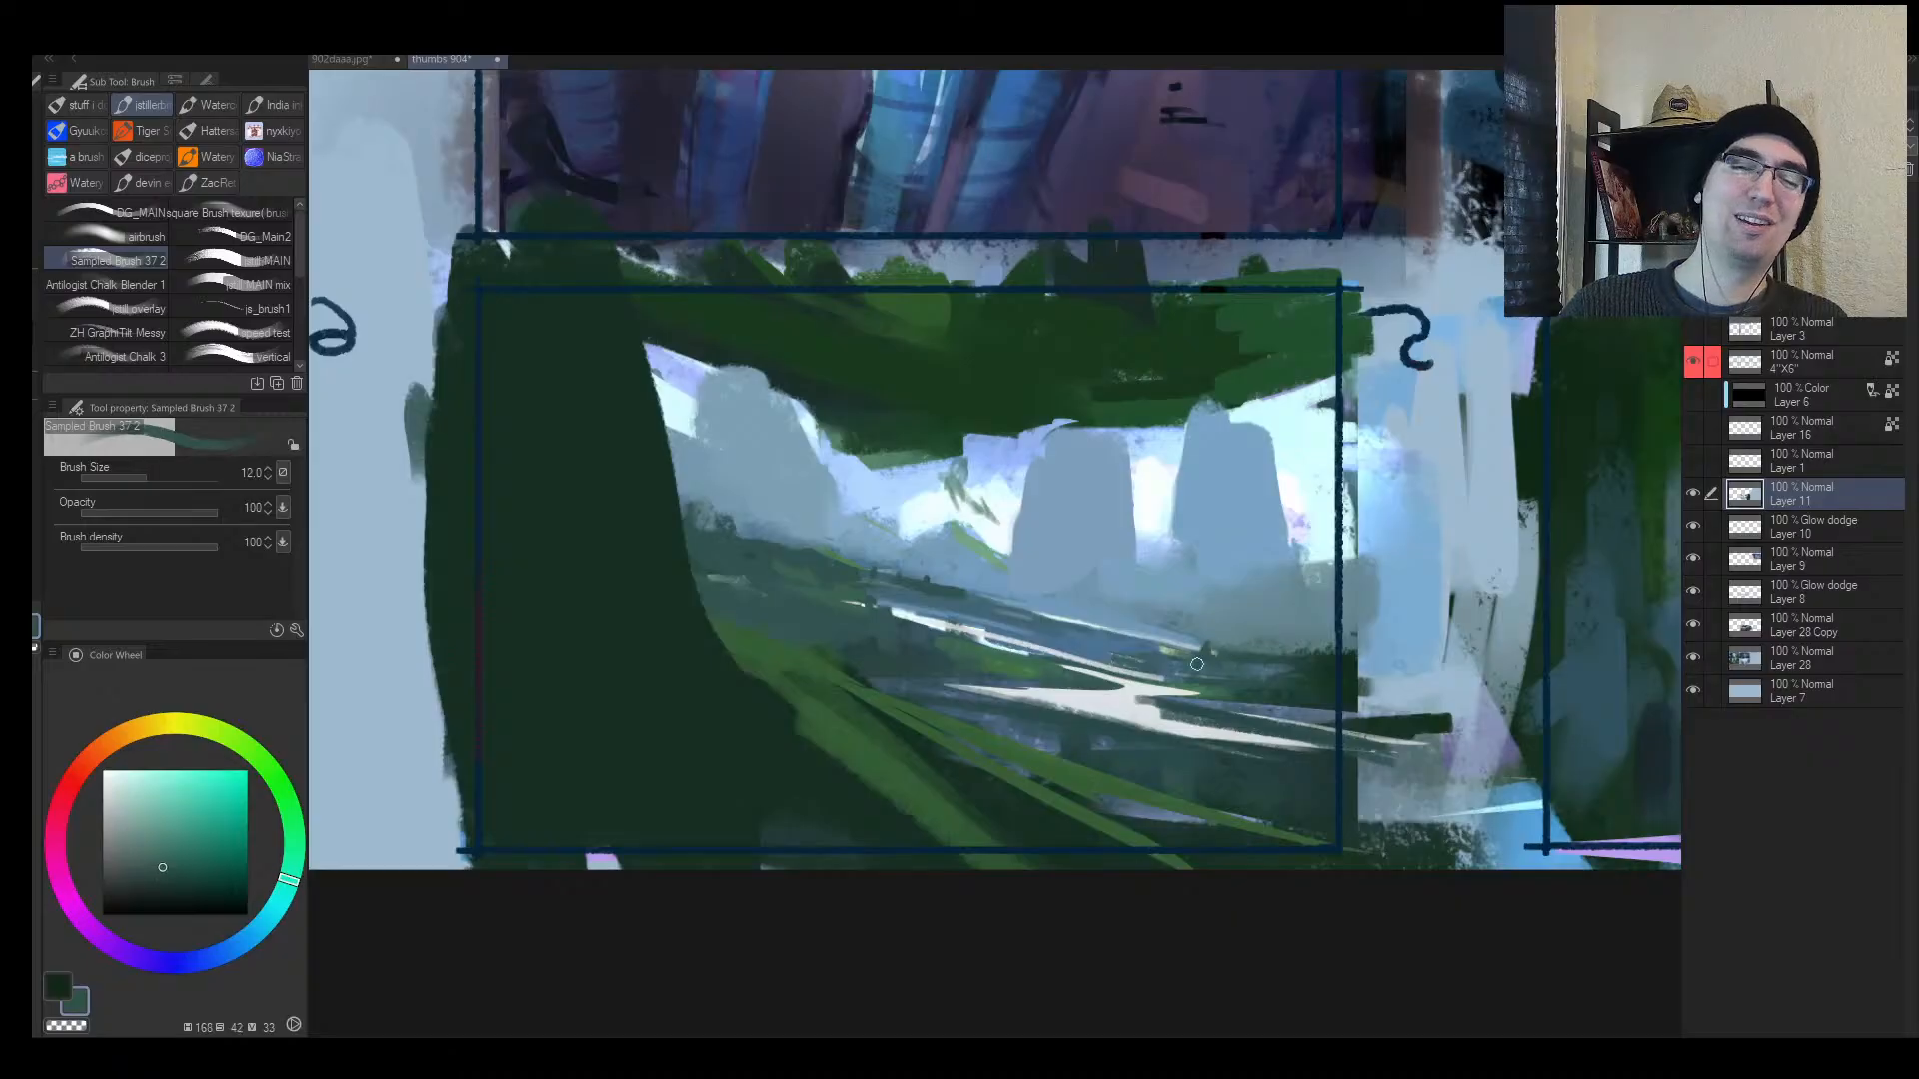
alt+click(1319, 675)
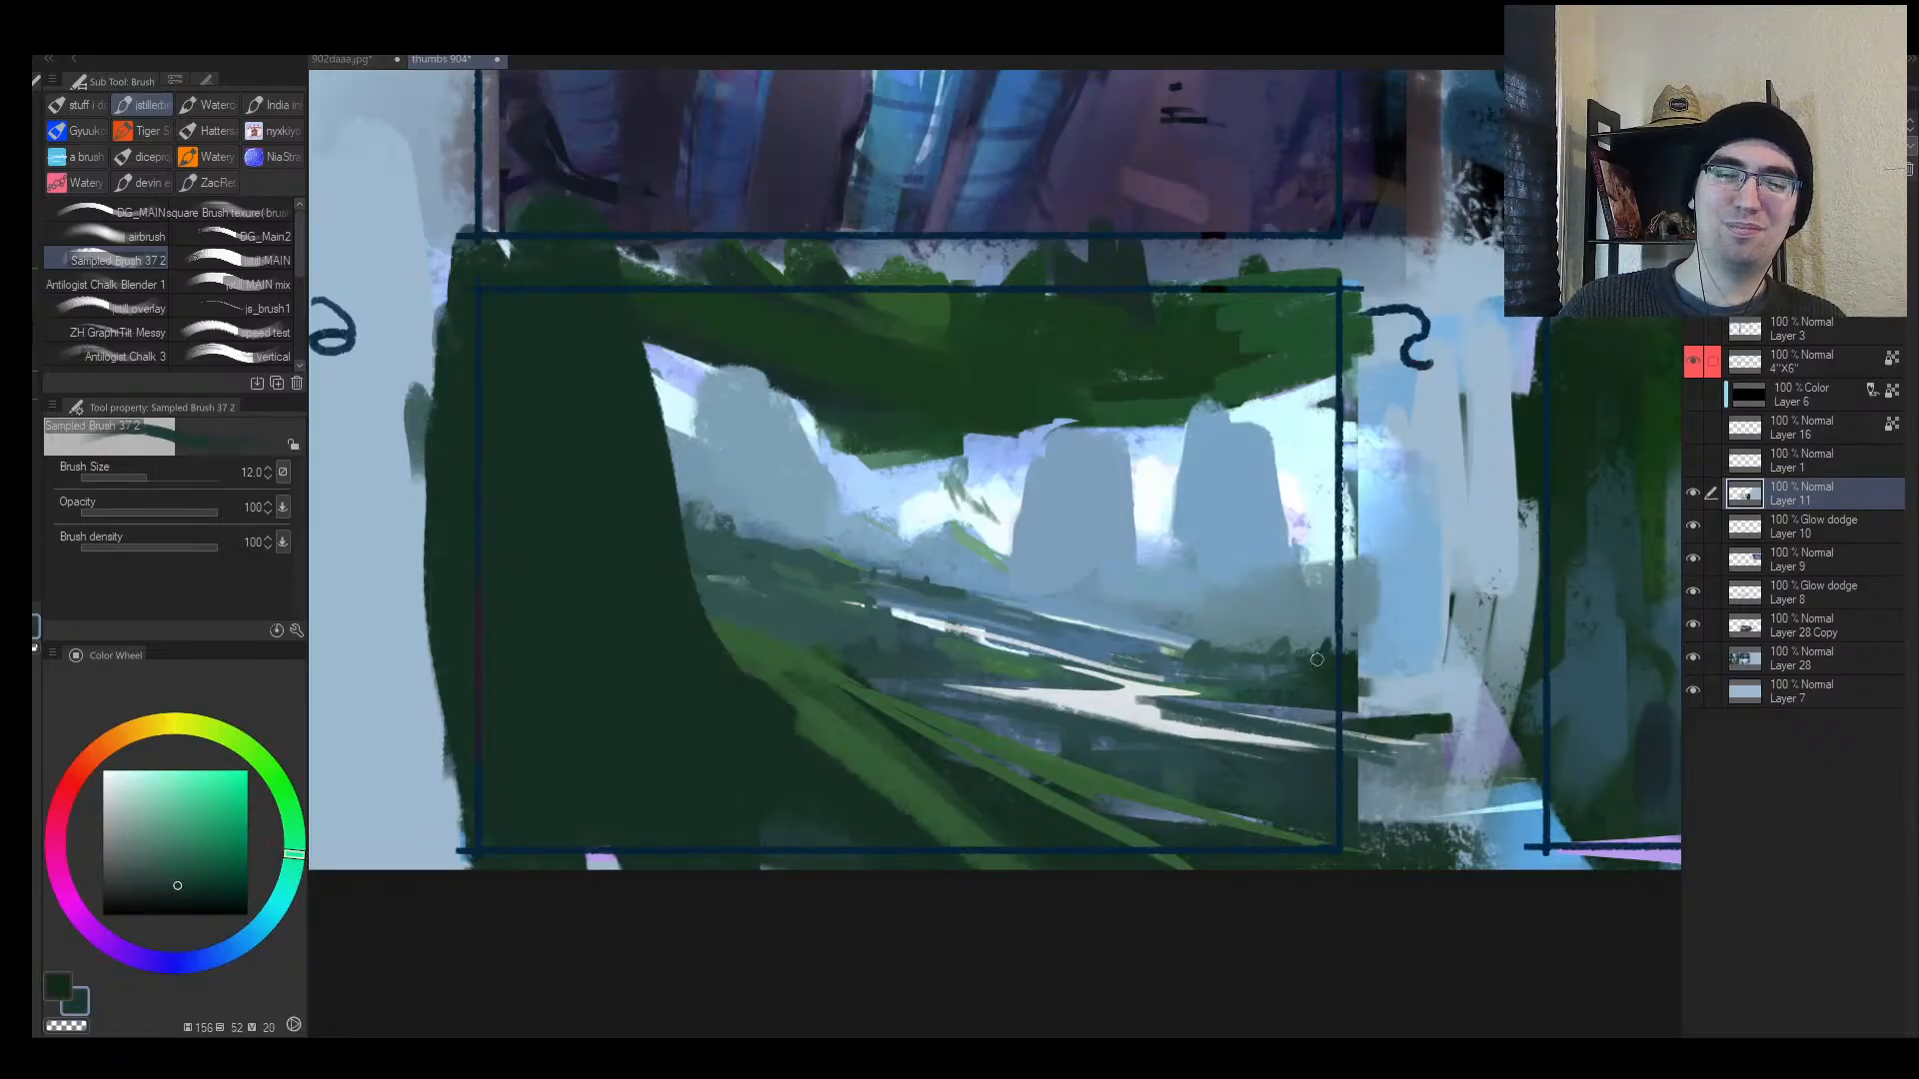
key(bracketright)
drag(812, 575, 872, 591)
alt+click(845, 591)
alt+click(825, 564)
key(bracketright)
key(bracketright)
mouse_move(731, 522)
mouse_down()
mouse_move(740, 550)
mouse_move(788, 561)
mouse_up()
key(h)
mouse_move(1254, 541)
mouse_down()
mouse_move(1302, 486)
mouse_move(1164, 584)
mouse_move(1225, 600)
mouse_move(1009, 650)
mouse_up()
key(alt+space)
key(bracketleft)
key(bracketleft)
key(bracketleft)
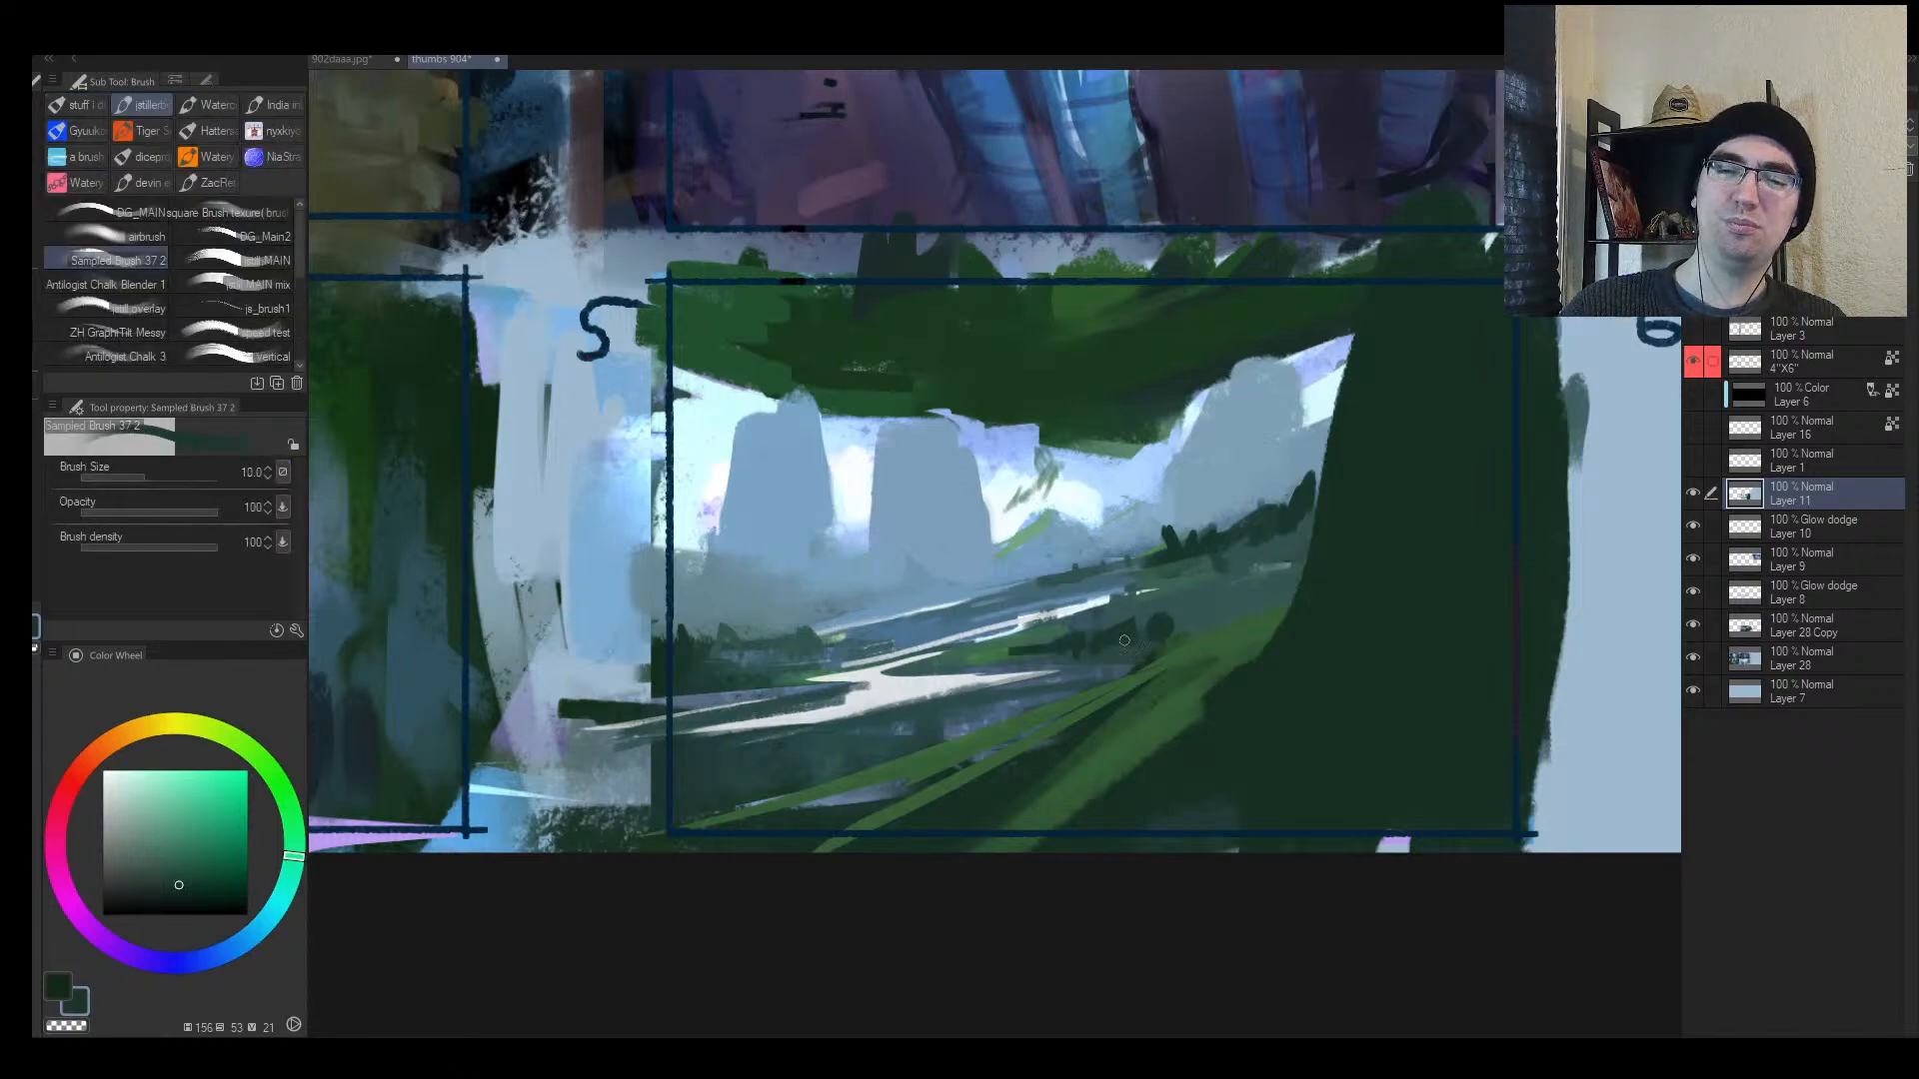
Step: Paint a dark stroke on the treeline and undo a stray curve around the middle pillar
mouse_move(1167, 622)
mouse_down()
mouse_move(1230, 632)
mouse_move(1186, 611)
mouse_up()
key(bracketright)
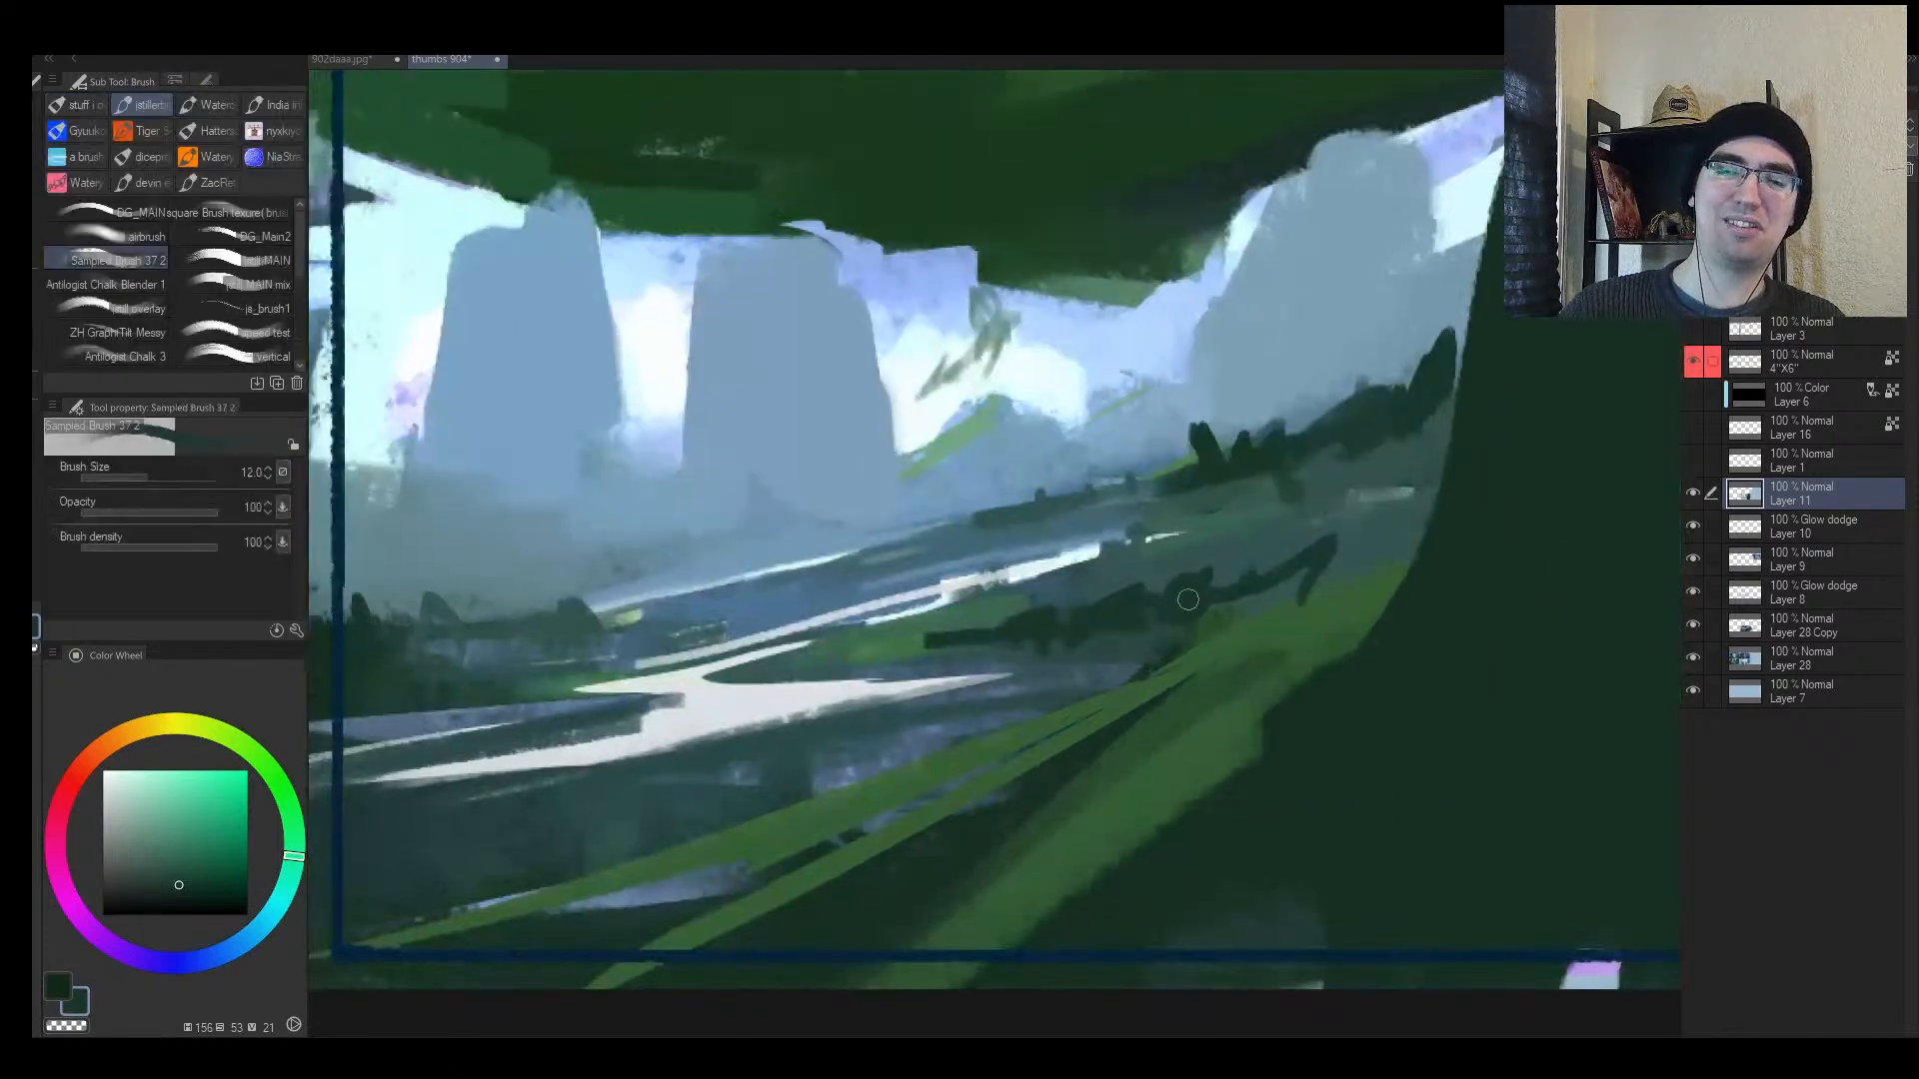
mouse_move(1062, 445)
mouse_down()
mouse_move(959, 440)
mouse_move(1130, 274)
mouse_up()
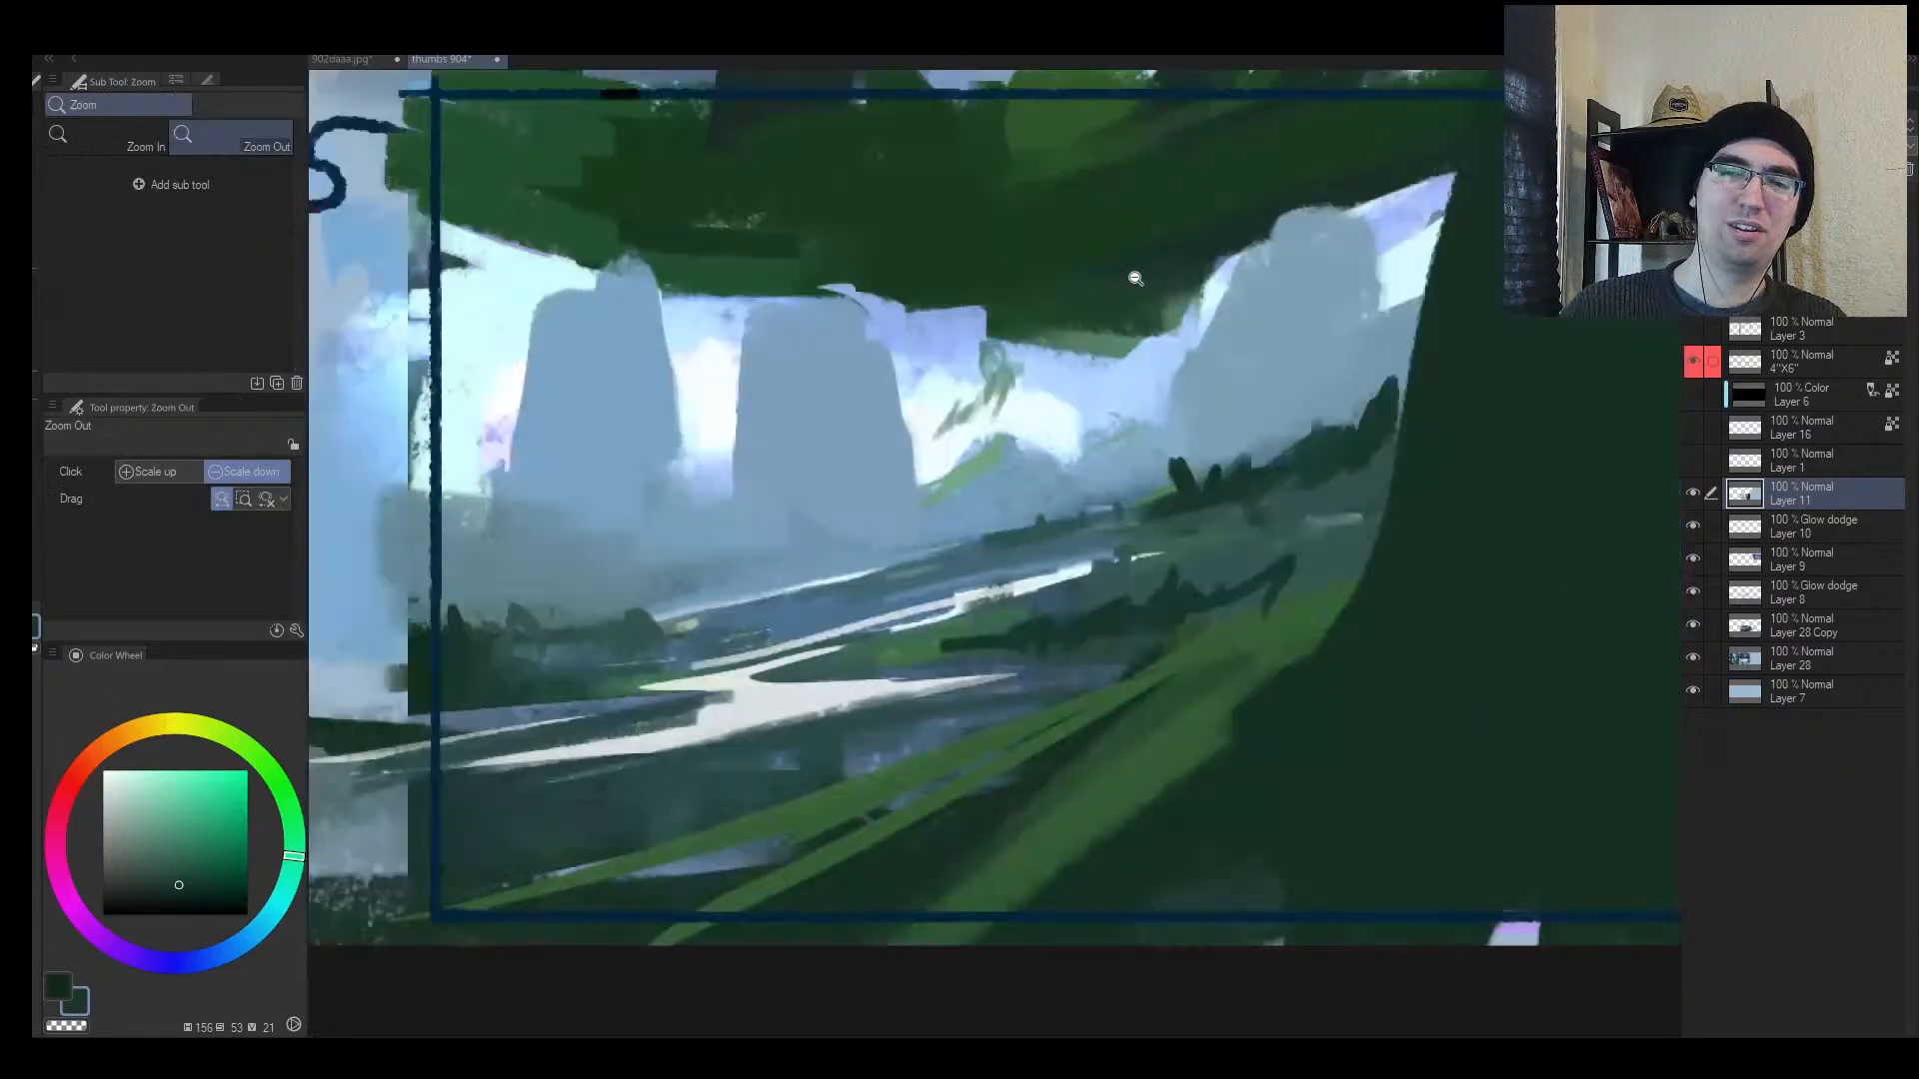
key(bracketleft)
key(bracketleft)
drag(877, 320, 930, 498)
key(ctrl+z)
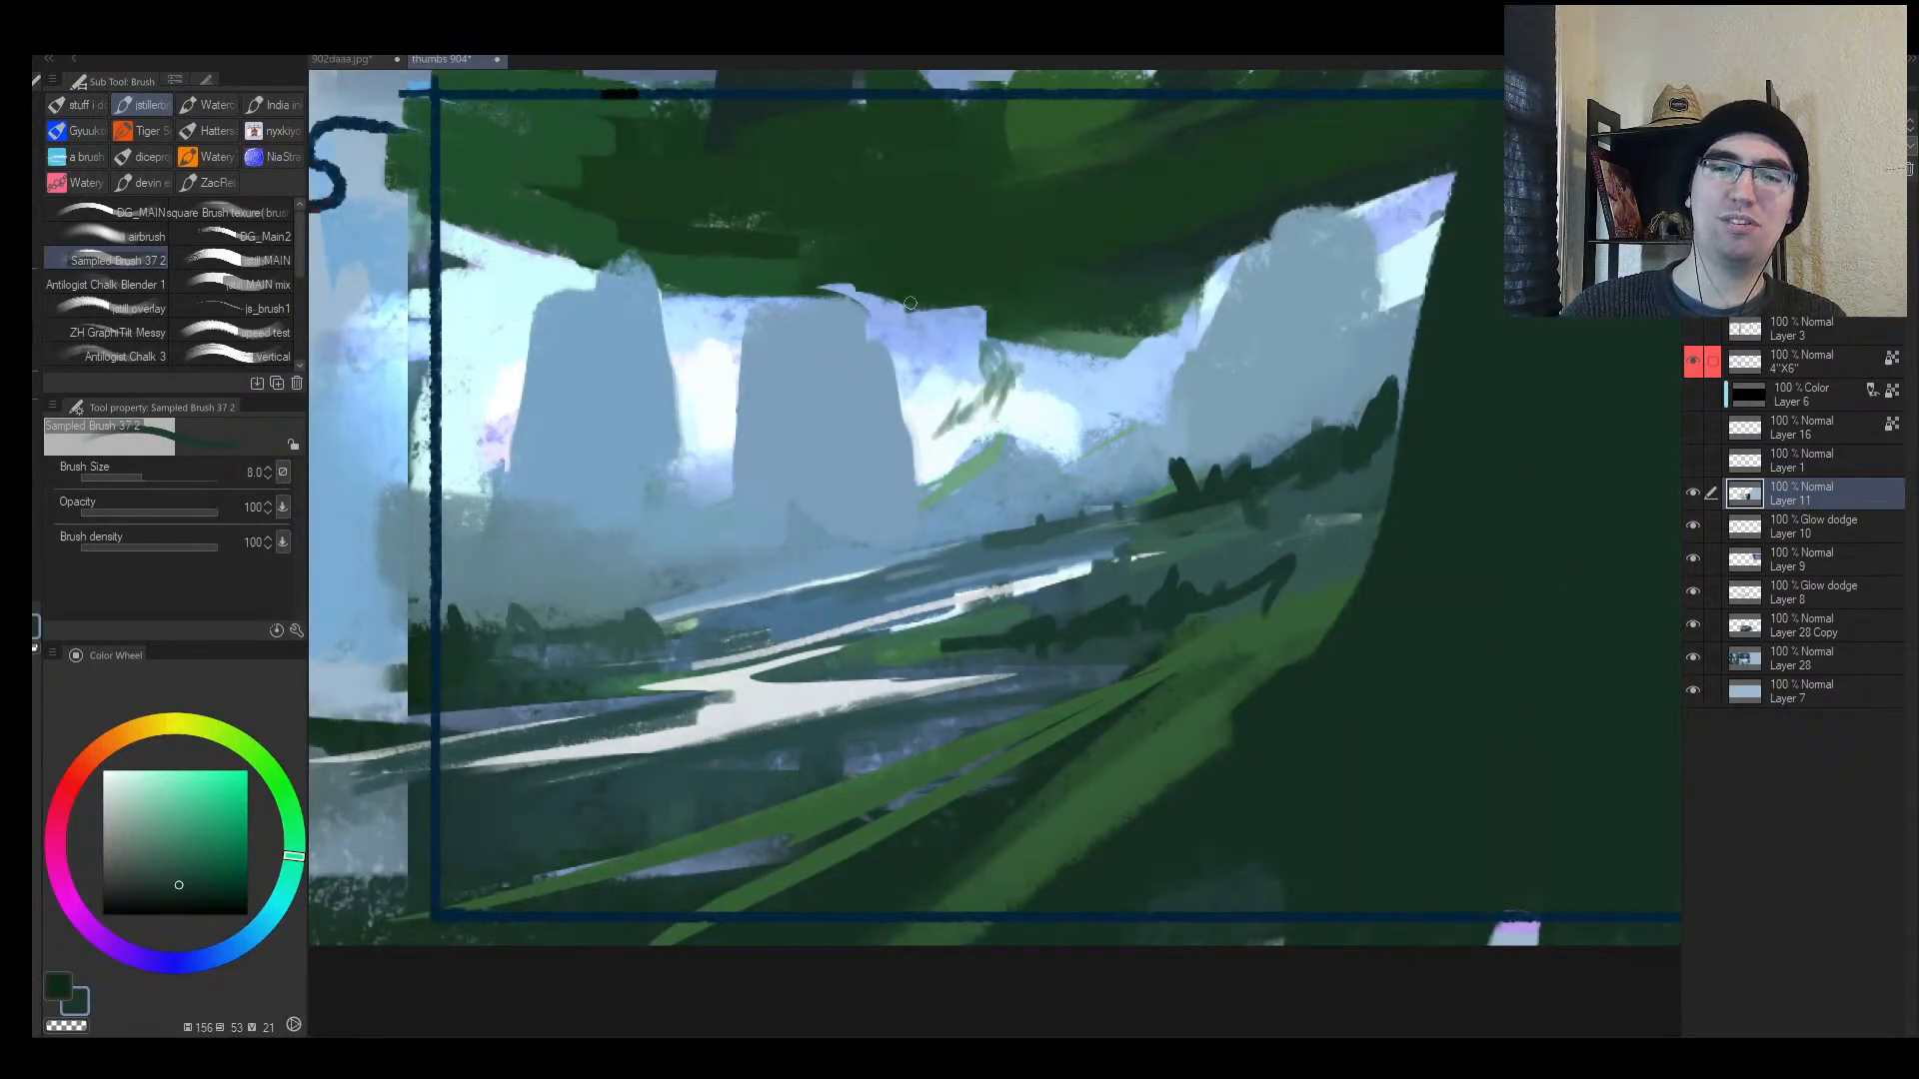
Step: Paint tiny dark green shrubs along the far riverbank, softening one end with lighter green
alt+click(1014, 372)
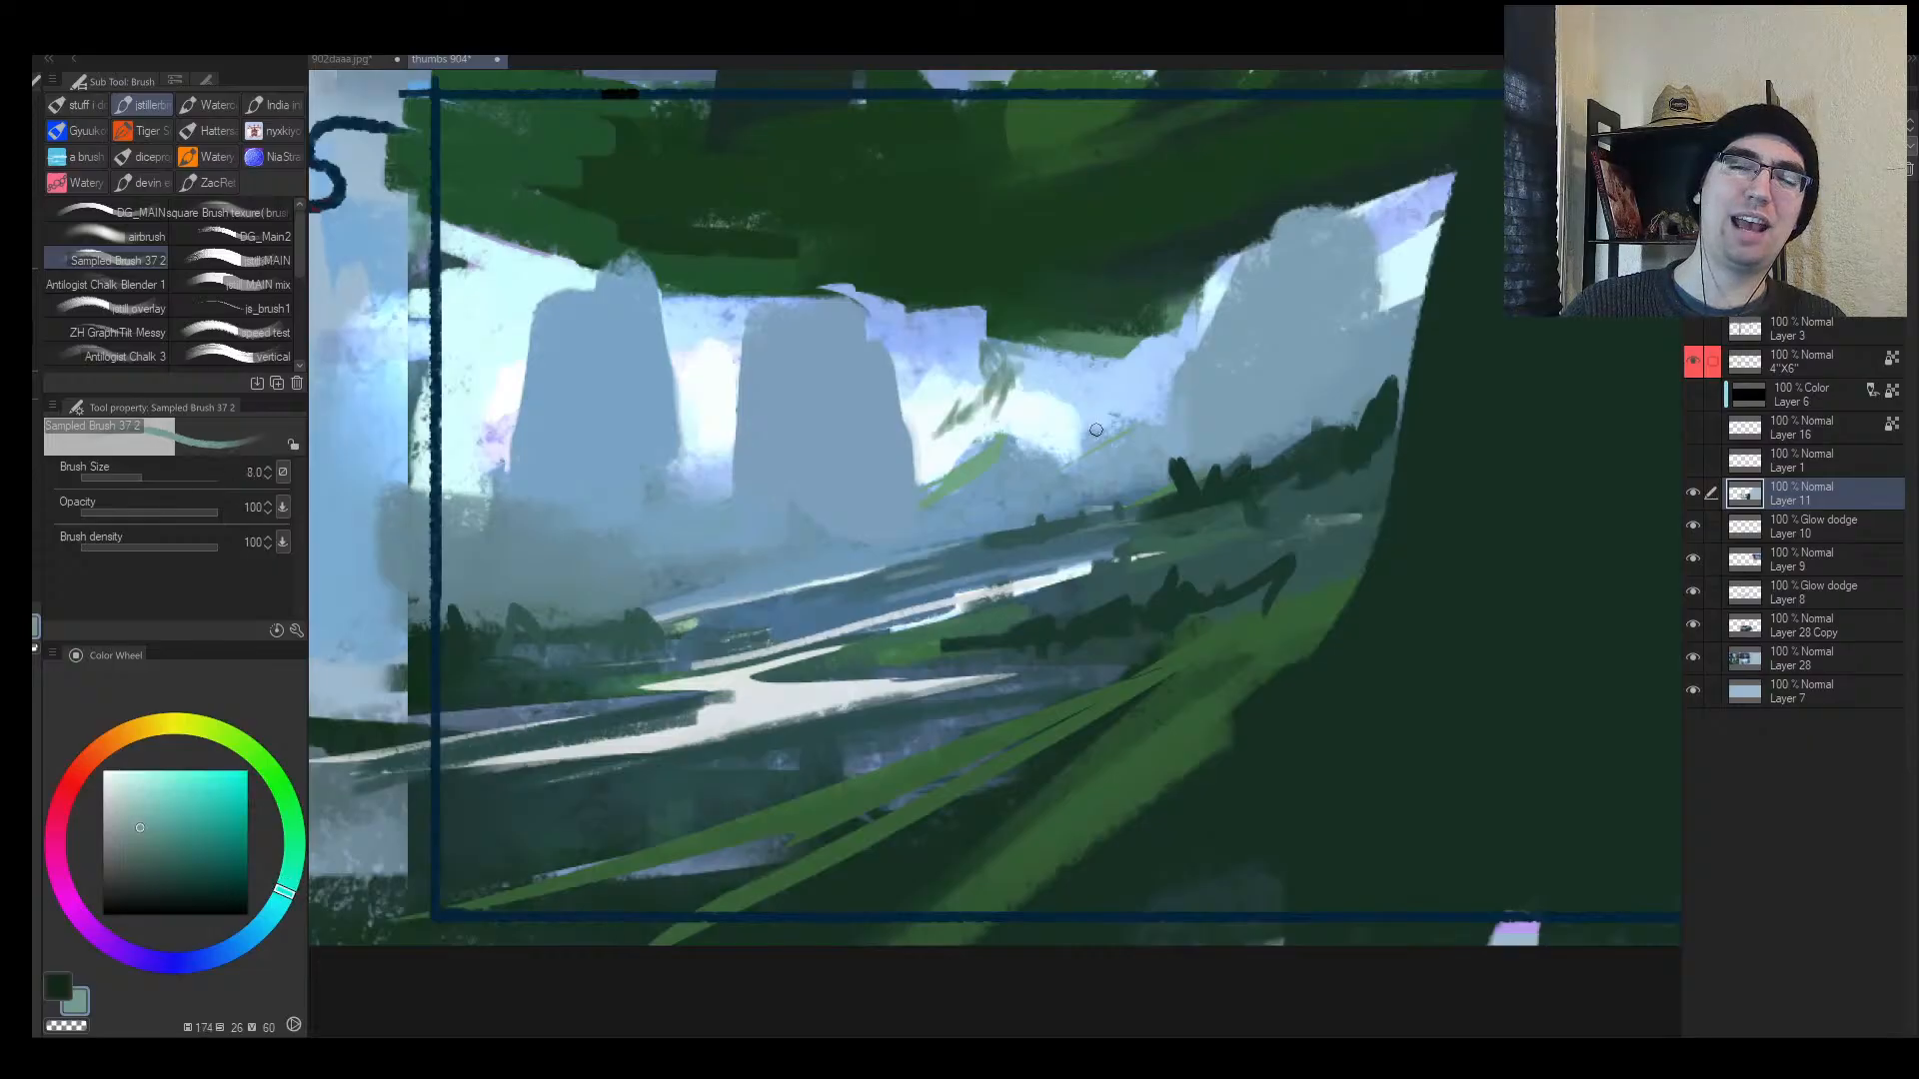
alt+click(1103, 464)
alt+click(1111, 565)
mouse_move(1096, 570)
mouse_down()
mouse_move(1116, 555)
mouse_move(1104, 575)
mouse_move(1009, 578)
mouse_up()
mouse_move(955, 594)
mouse_down()
mouse_move(877, 599)
mouse_move(983, 591)
mouse_up()
key(bracketleft)
alt+click(905, 583)
mouse_move(883, 604)
mouse_down()
mouse_move(941, 591)
mouse_move(892, 614)
mouse_up()
alt+click(1042, 578)
mouse_move(776, 624)
mouse_down()
mouse_move(726, 629)
mouse_move(763, 560)
mouse_up()
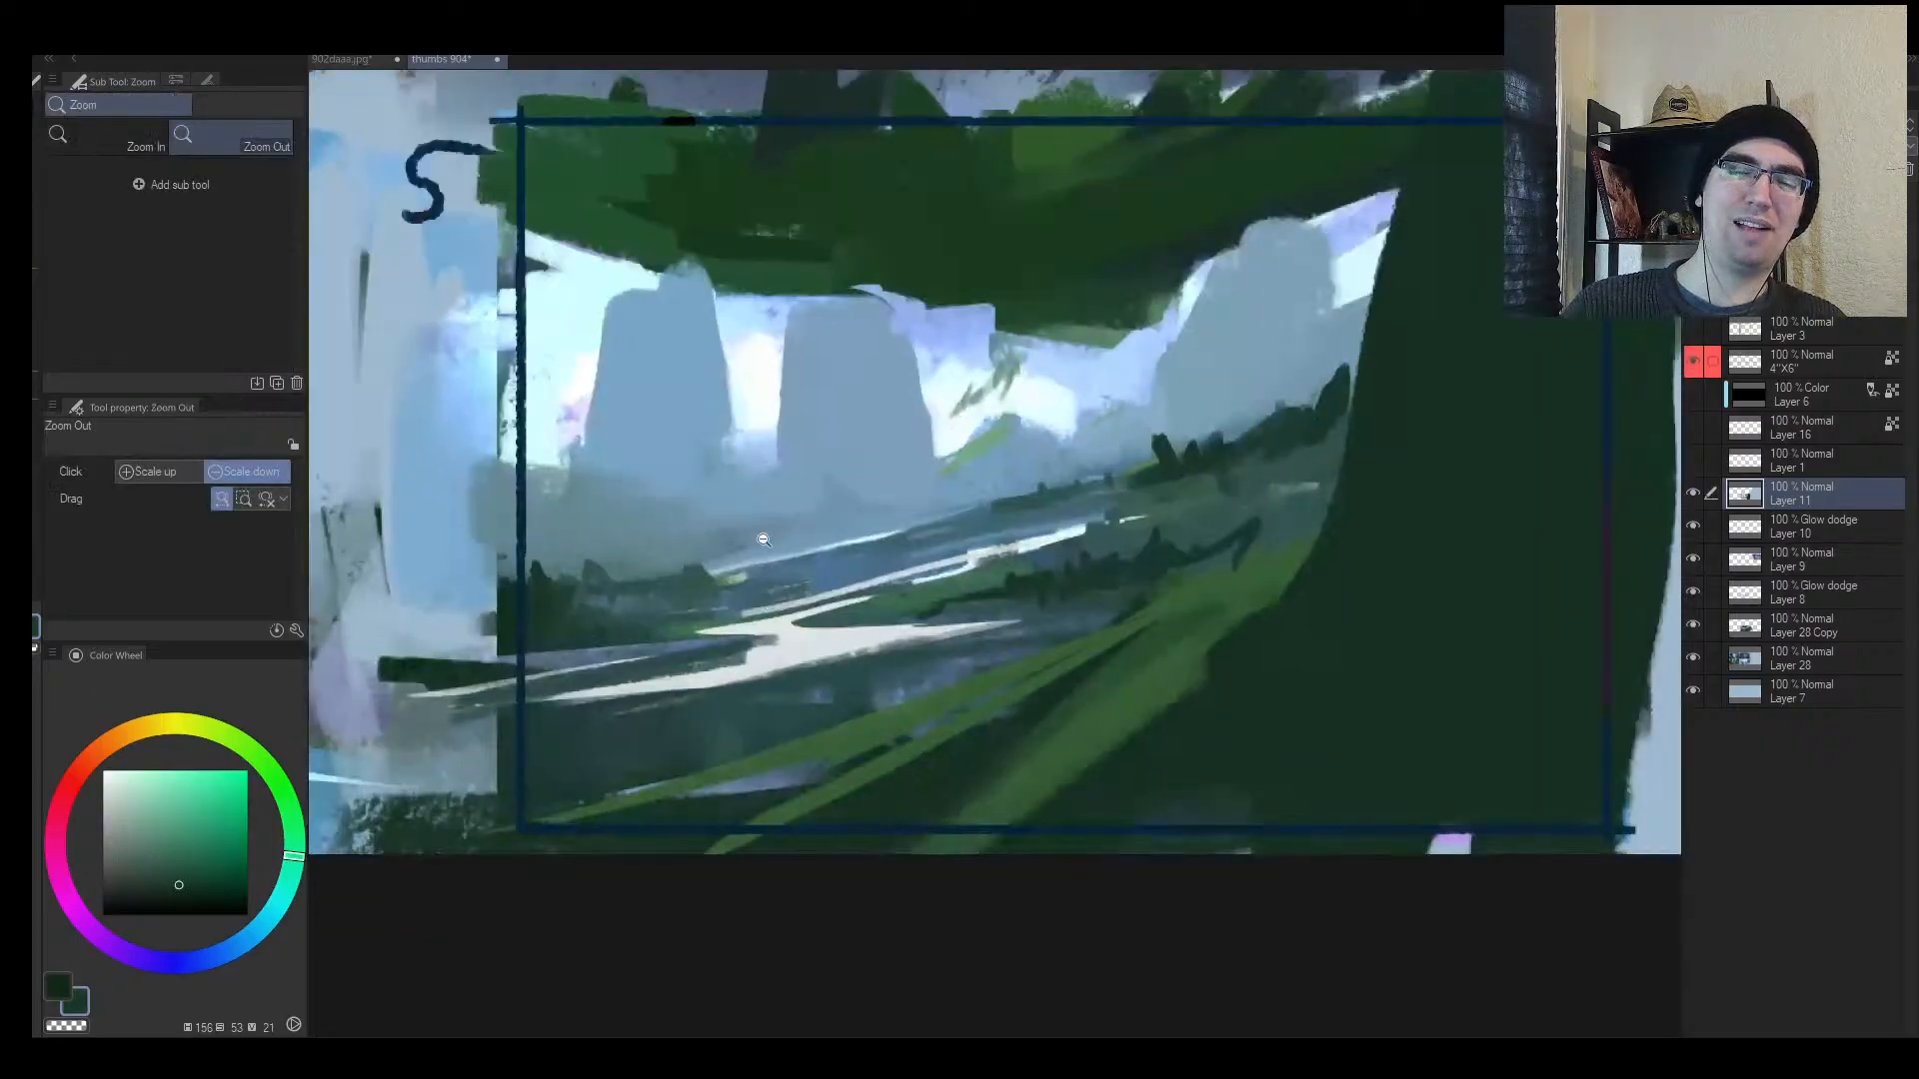
Step: Add short dark trees on the lower-left bank and far hillside with brush sizes 6-12
key(bracketright)
mouse_move(527, 599)
mouse_down()
mouse_move(678, 591)
mouse_move(629, 602)
mouse_move(785, 592)
mouse_up()
key(bracketright)
key(bracketleft)
key(bracketleft)
key(bracketleft)
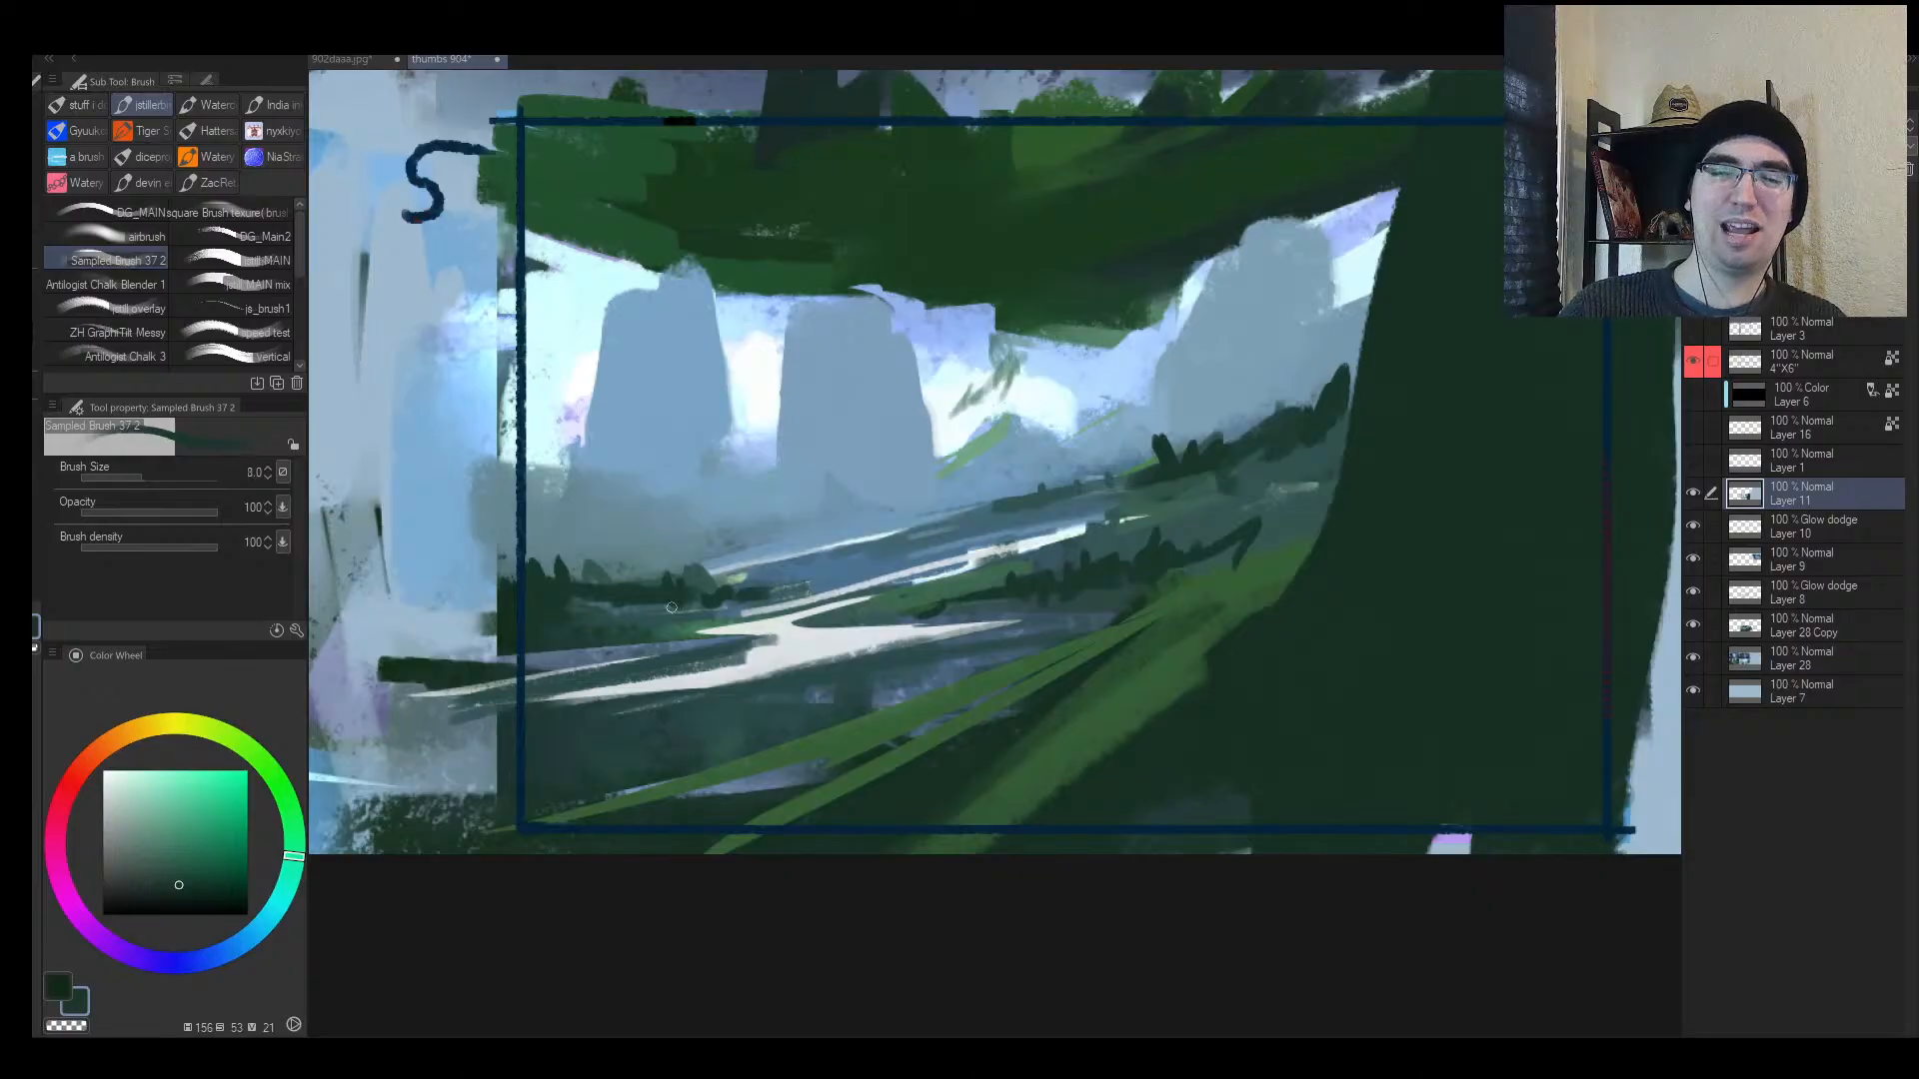
drag(669, 610, 820, 579)
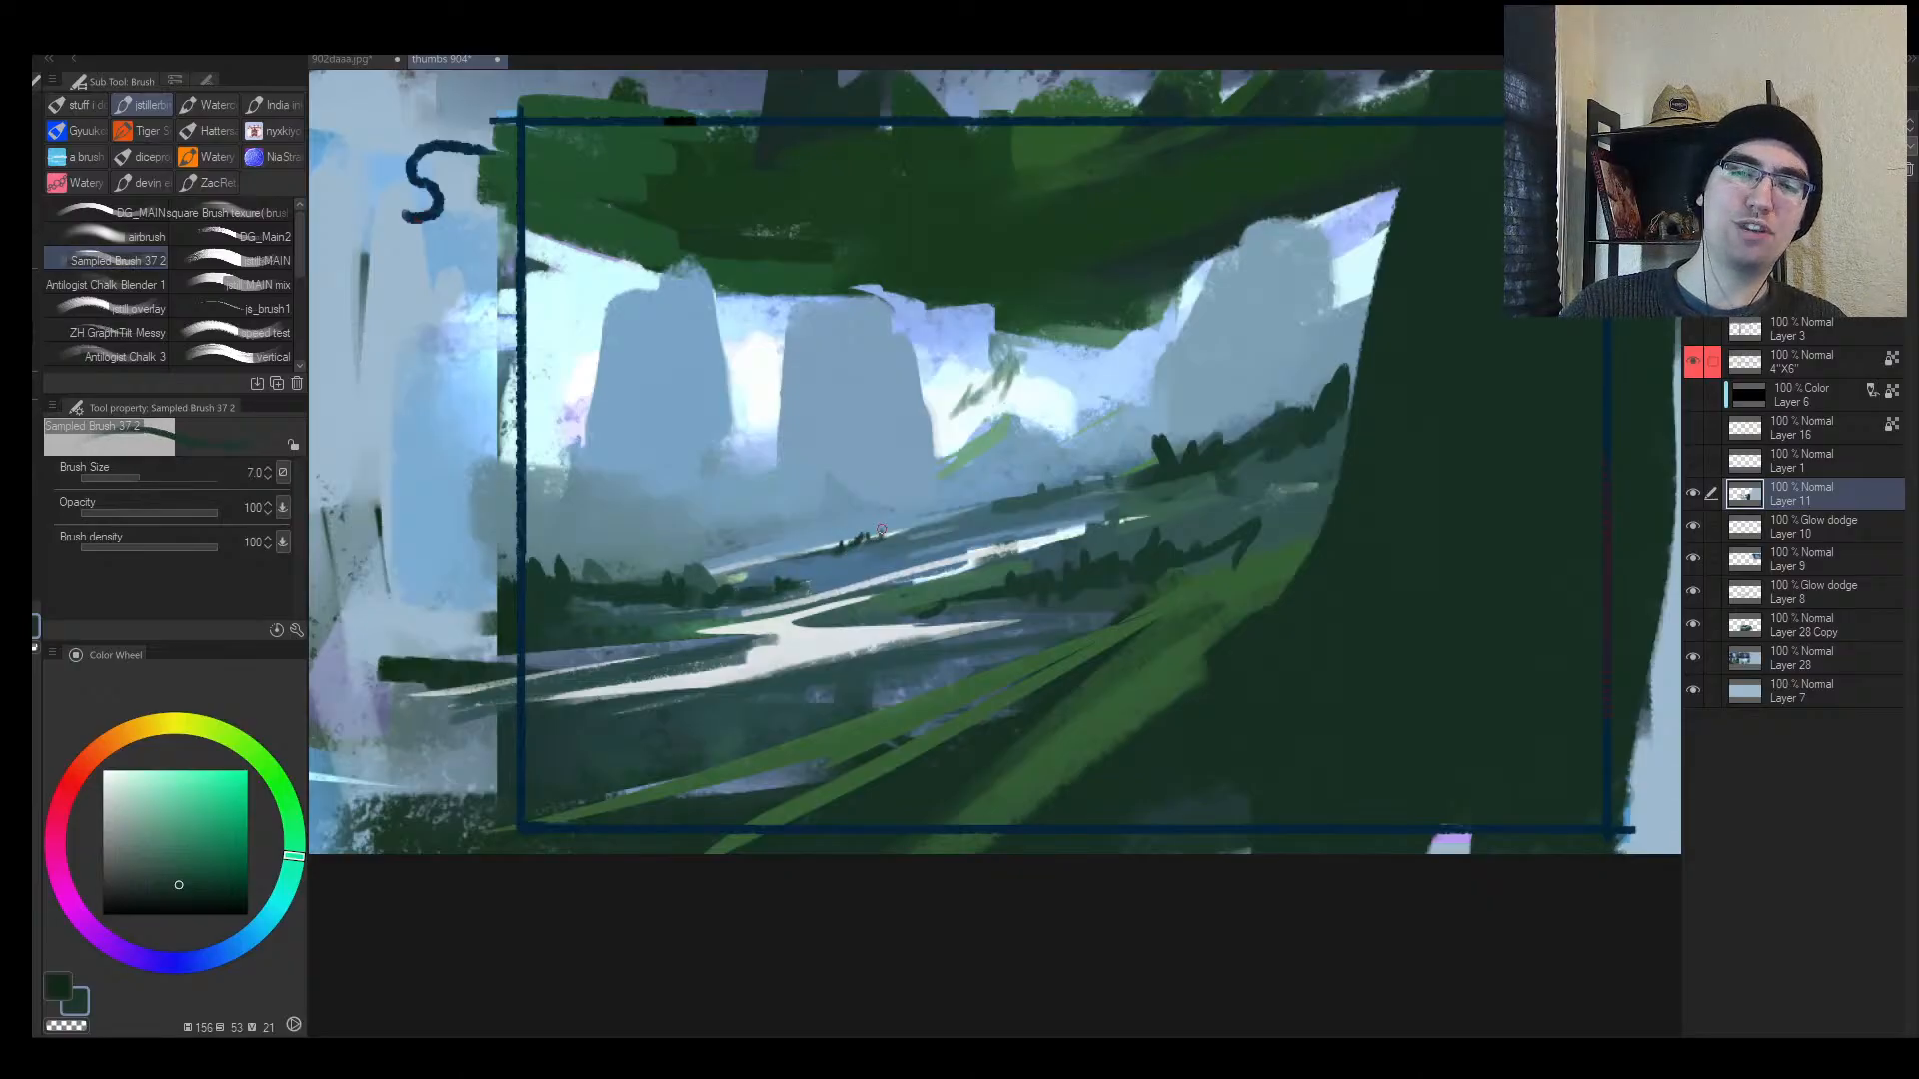
scroll(921, 525, up, 2)
key(bracketleft)
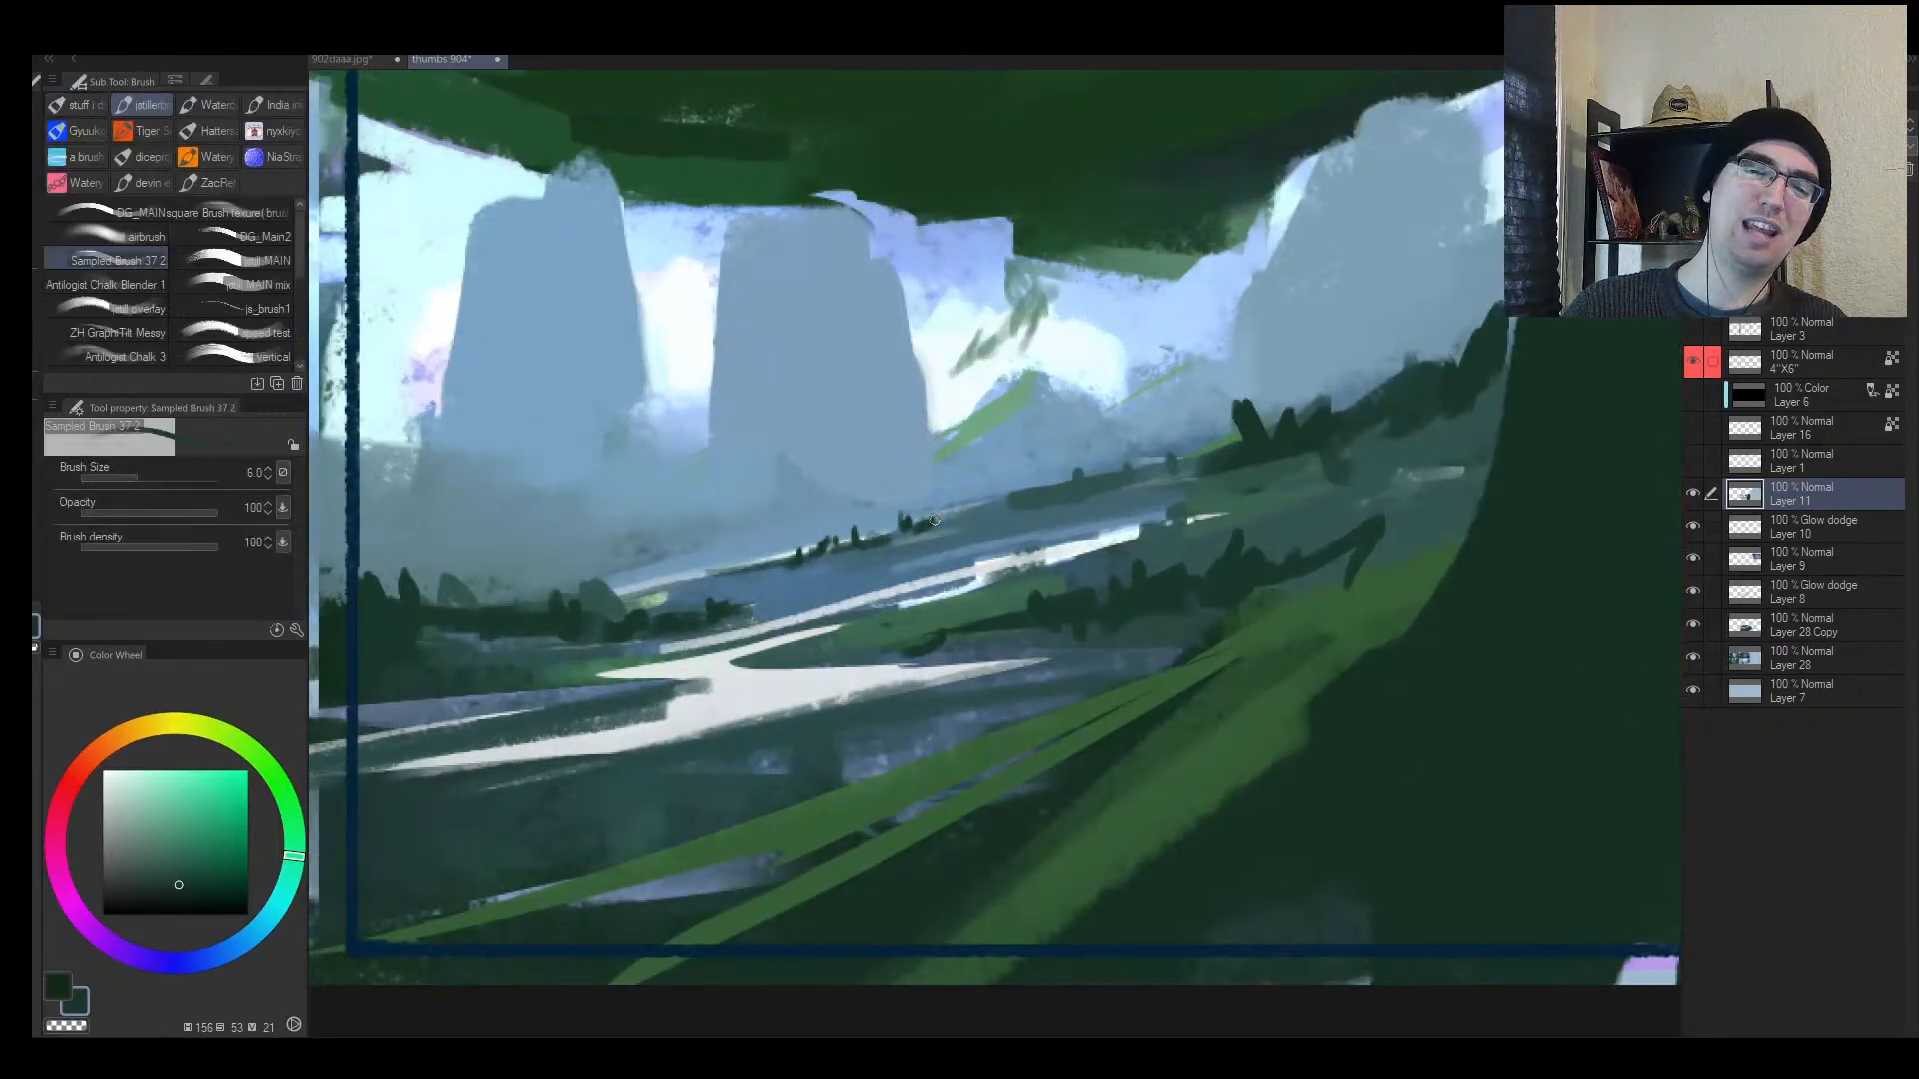
key(bracketright)
mouse_move(1214, 552)
mouse_down()
mouse_move(1213, 496)
mouse_move(1251, 547)
mouse_up()
key(alt+space)
drag(1212, 602, 1284, 604)
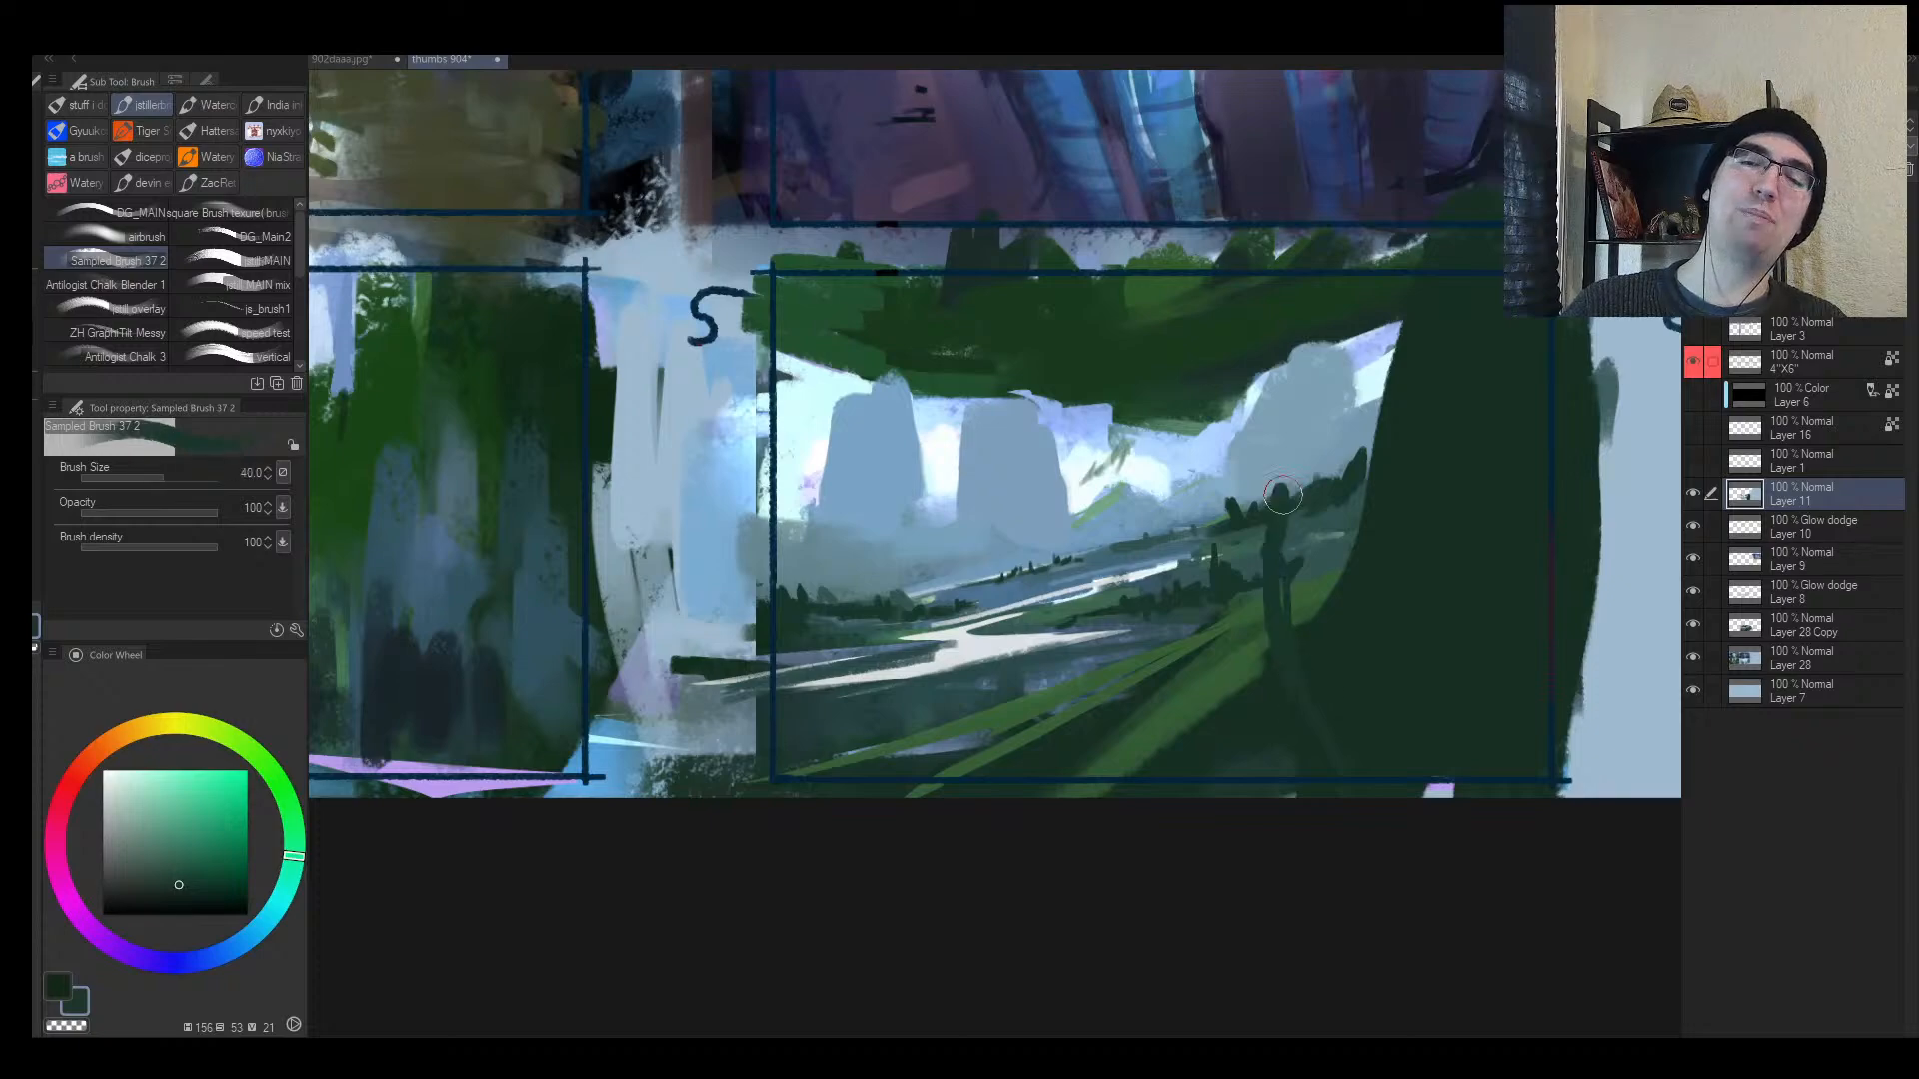
Step: Paint darker green strokes along frame 5's trunk base at brush size 30
click(195, 900)
key(bracketleft)
key(bracketleft)
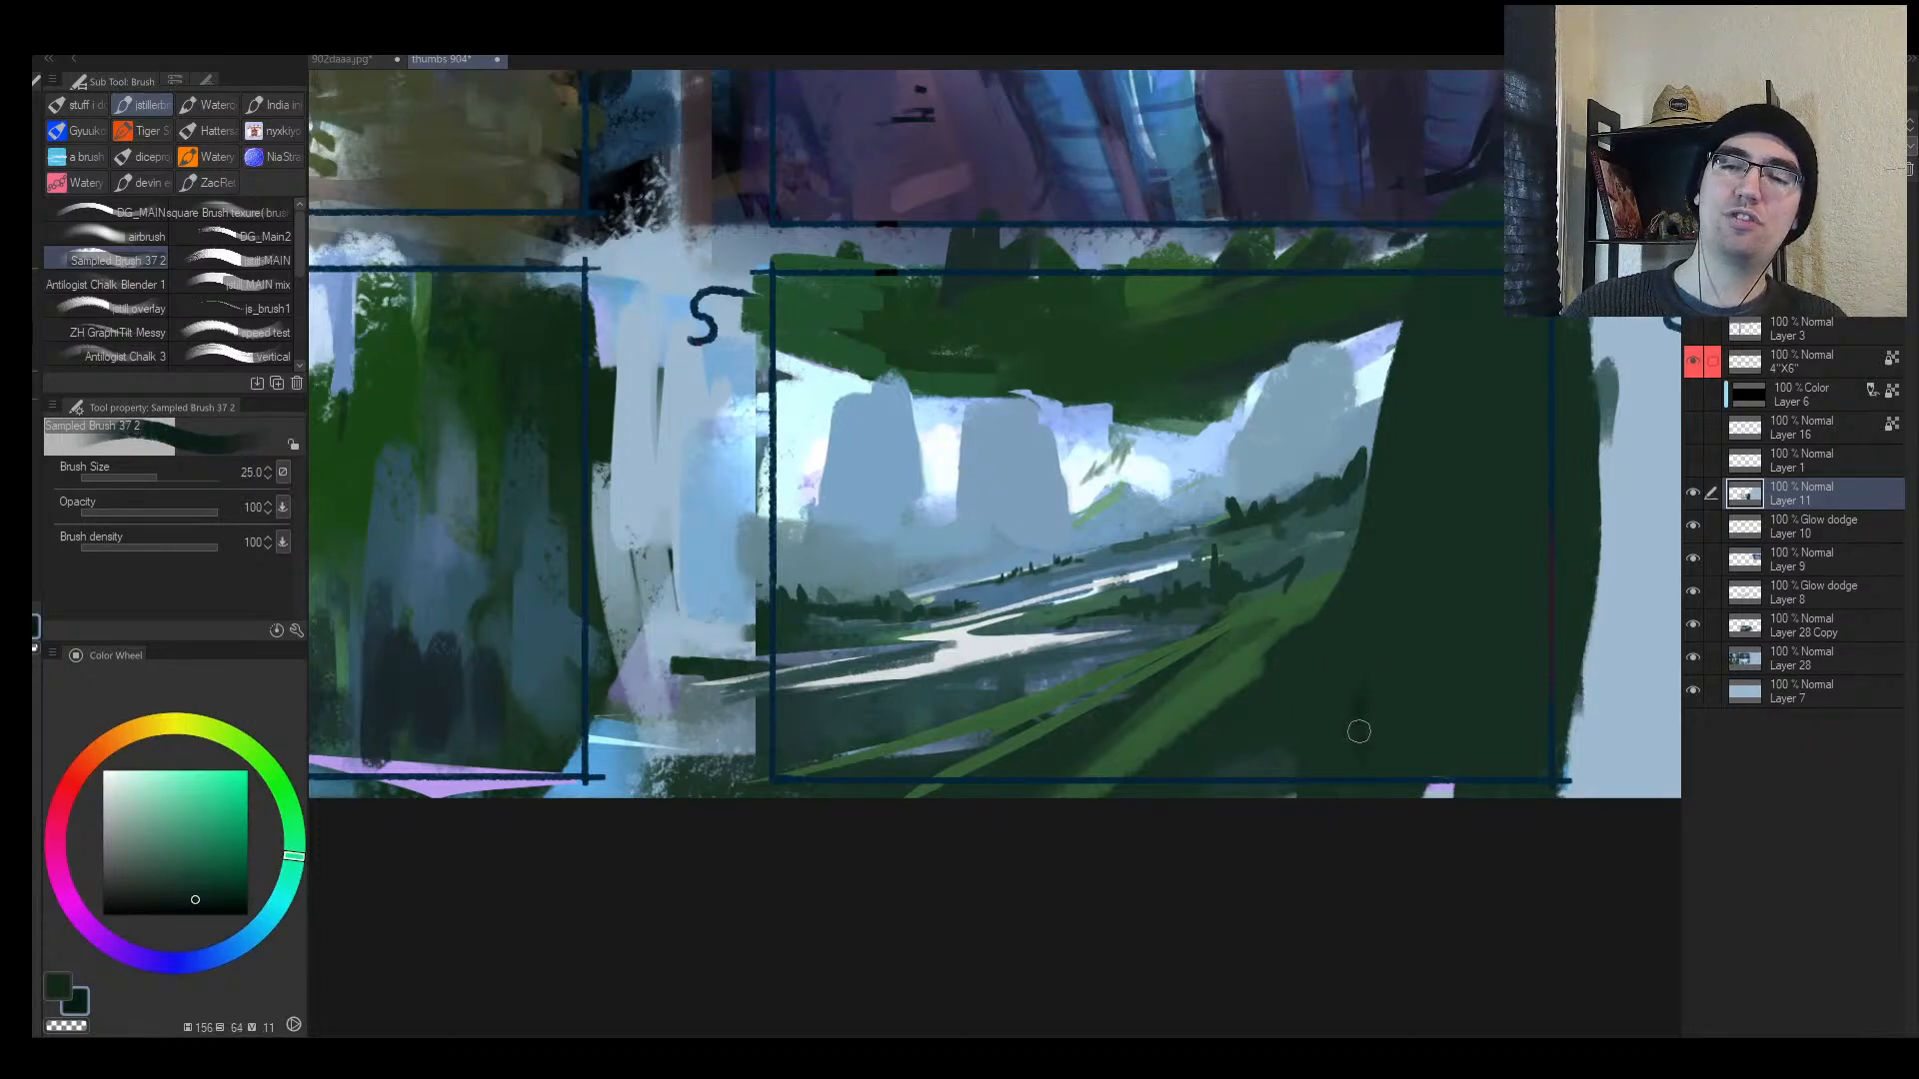
key(bracketright)
drag(1359, 732, 1348, 682)
alt+click(1346, 663)
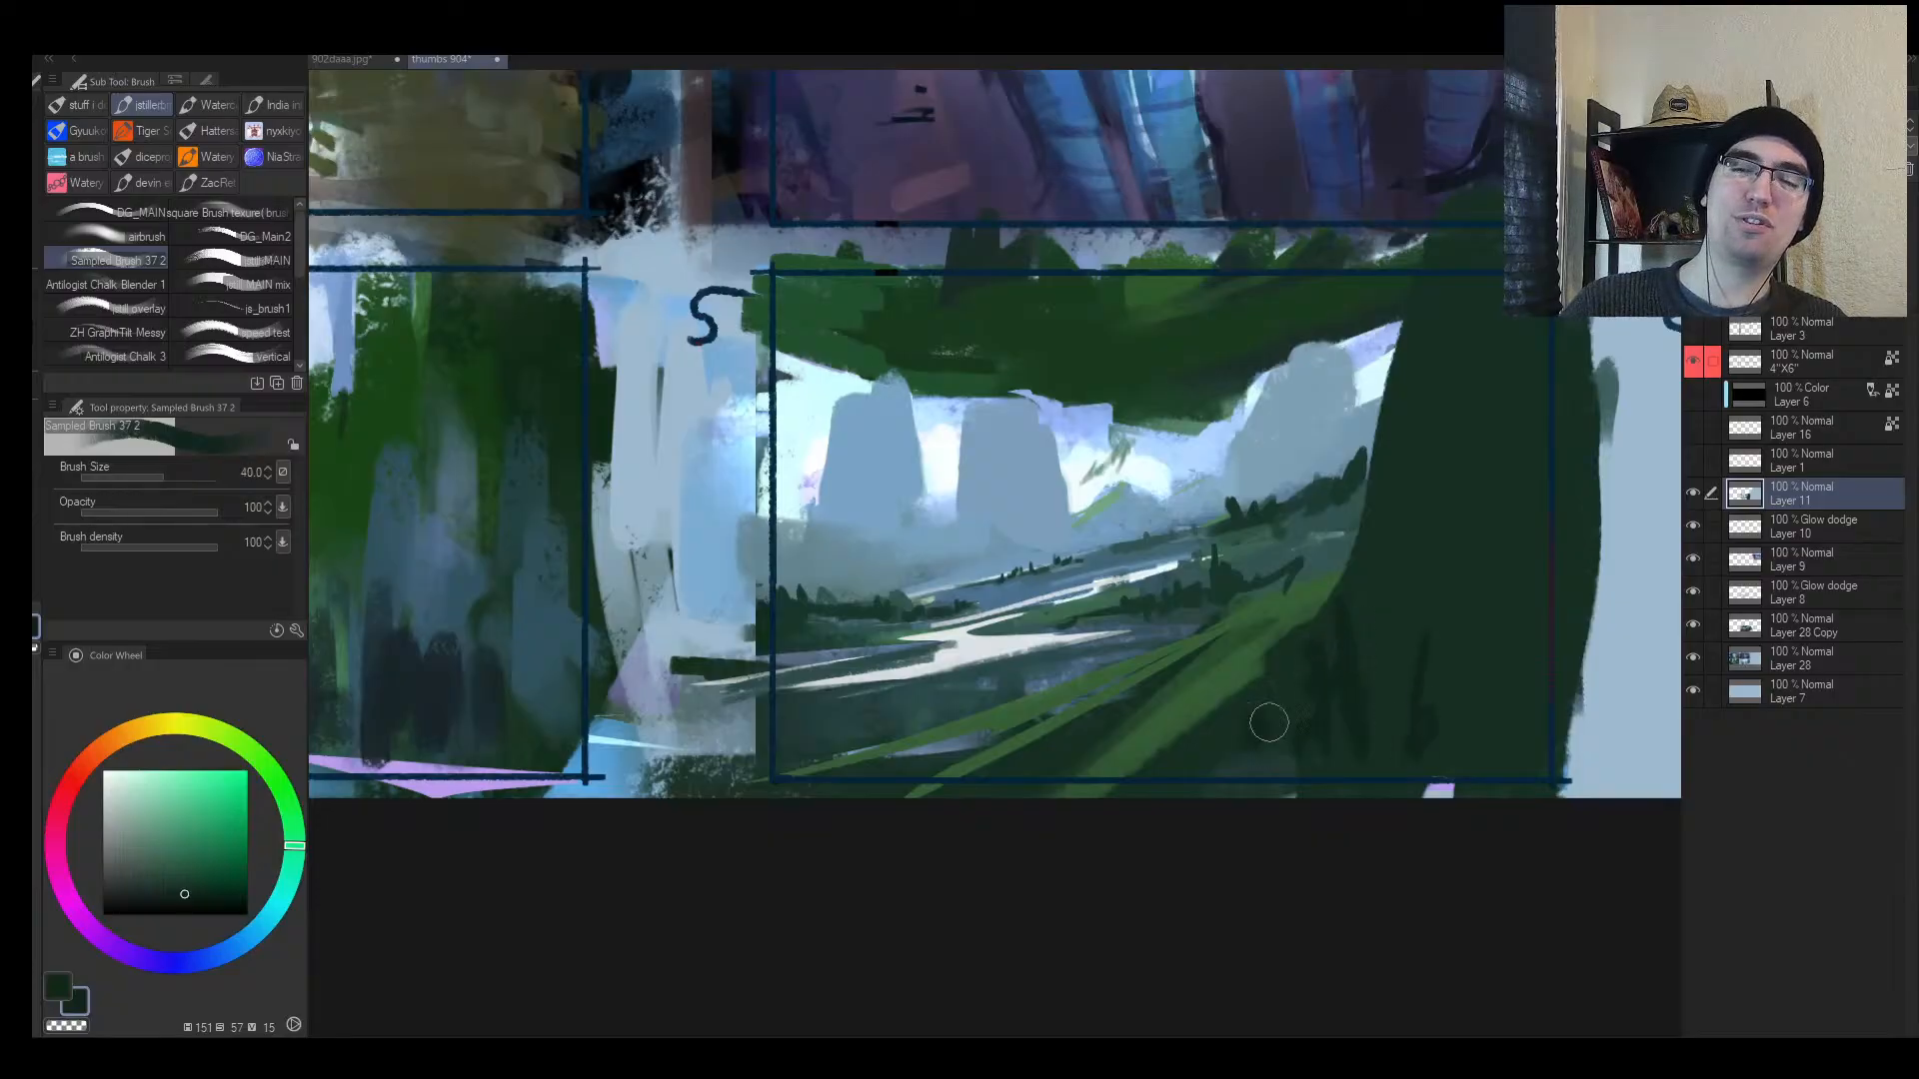
mouse_move(1269, 723)
mouse_down()
mouse_move(1251, 760)
mouse_move(1153, 793)
mouse_move(1387, 721)
mouse_move(1038, 749)
mouse_move(1041, 706)
mouse_up()
key(bracketleft)
key(bracketleft)
key(bracketleft)
key(bracketleft)
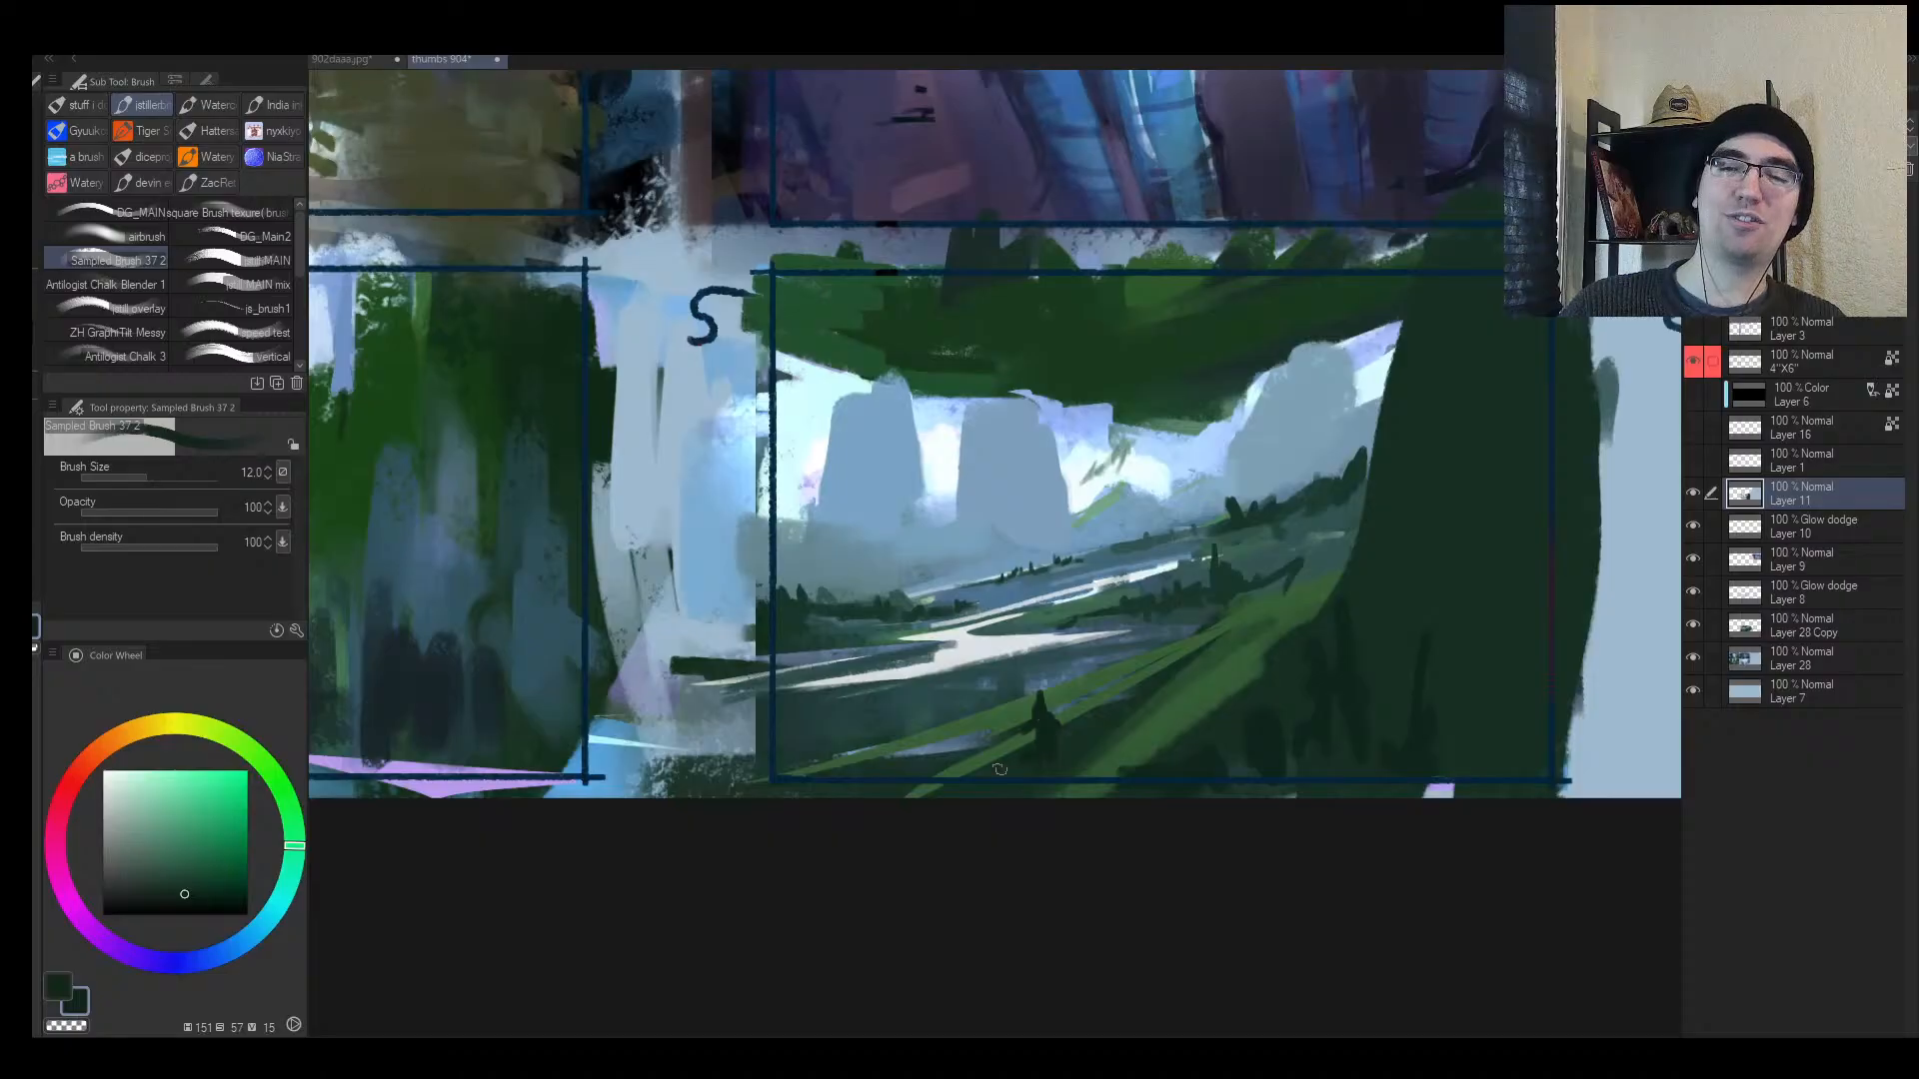
Step: With the view mirrored, brush light blue haze across the mountain base at size 17
key(h)
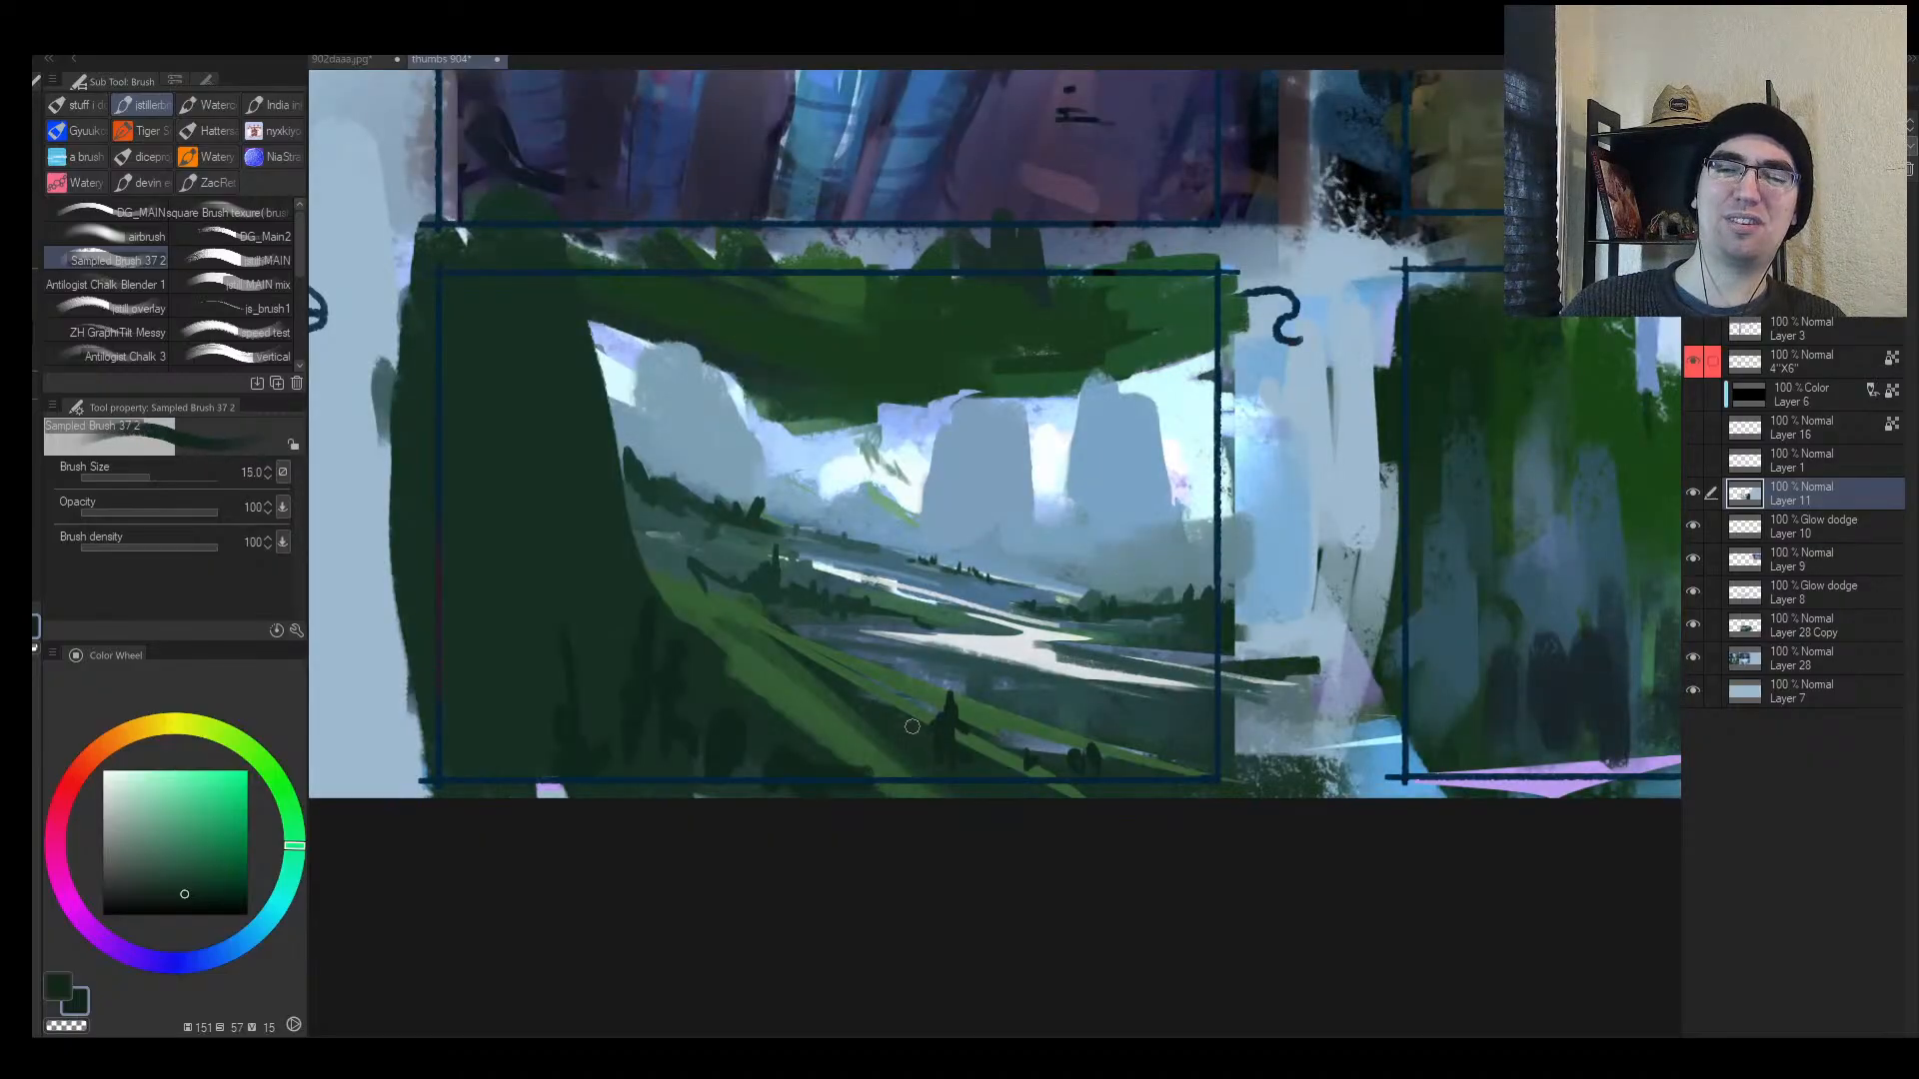
key(ctrl+space)
mouse_move(1019, 737)
mouse_down()
mouse_move(994, 763)
mouse_move(1032, 717)
mouse_up()
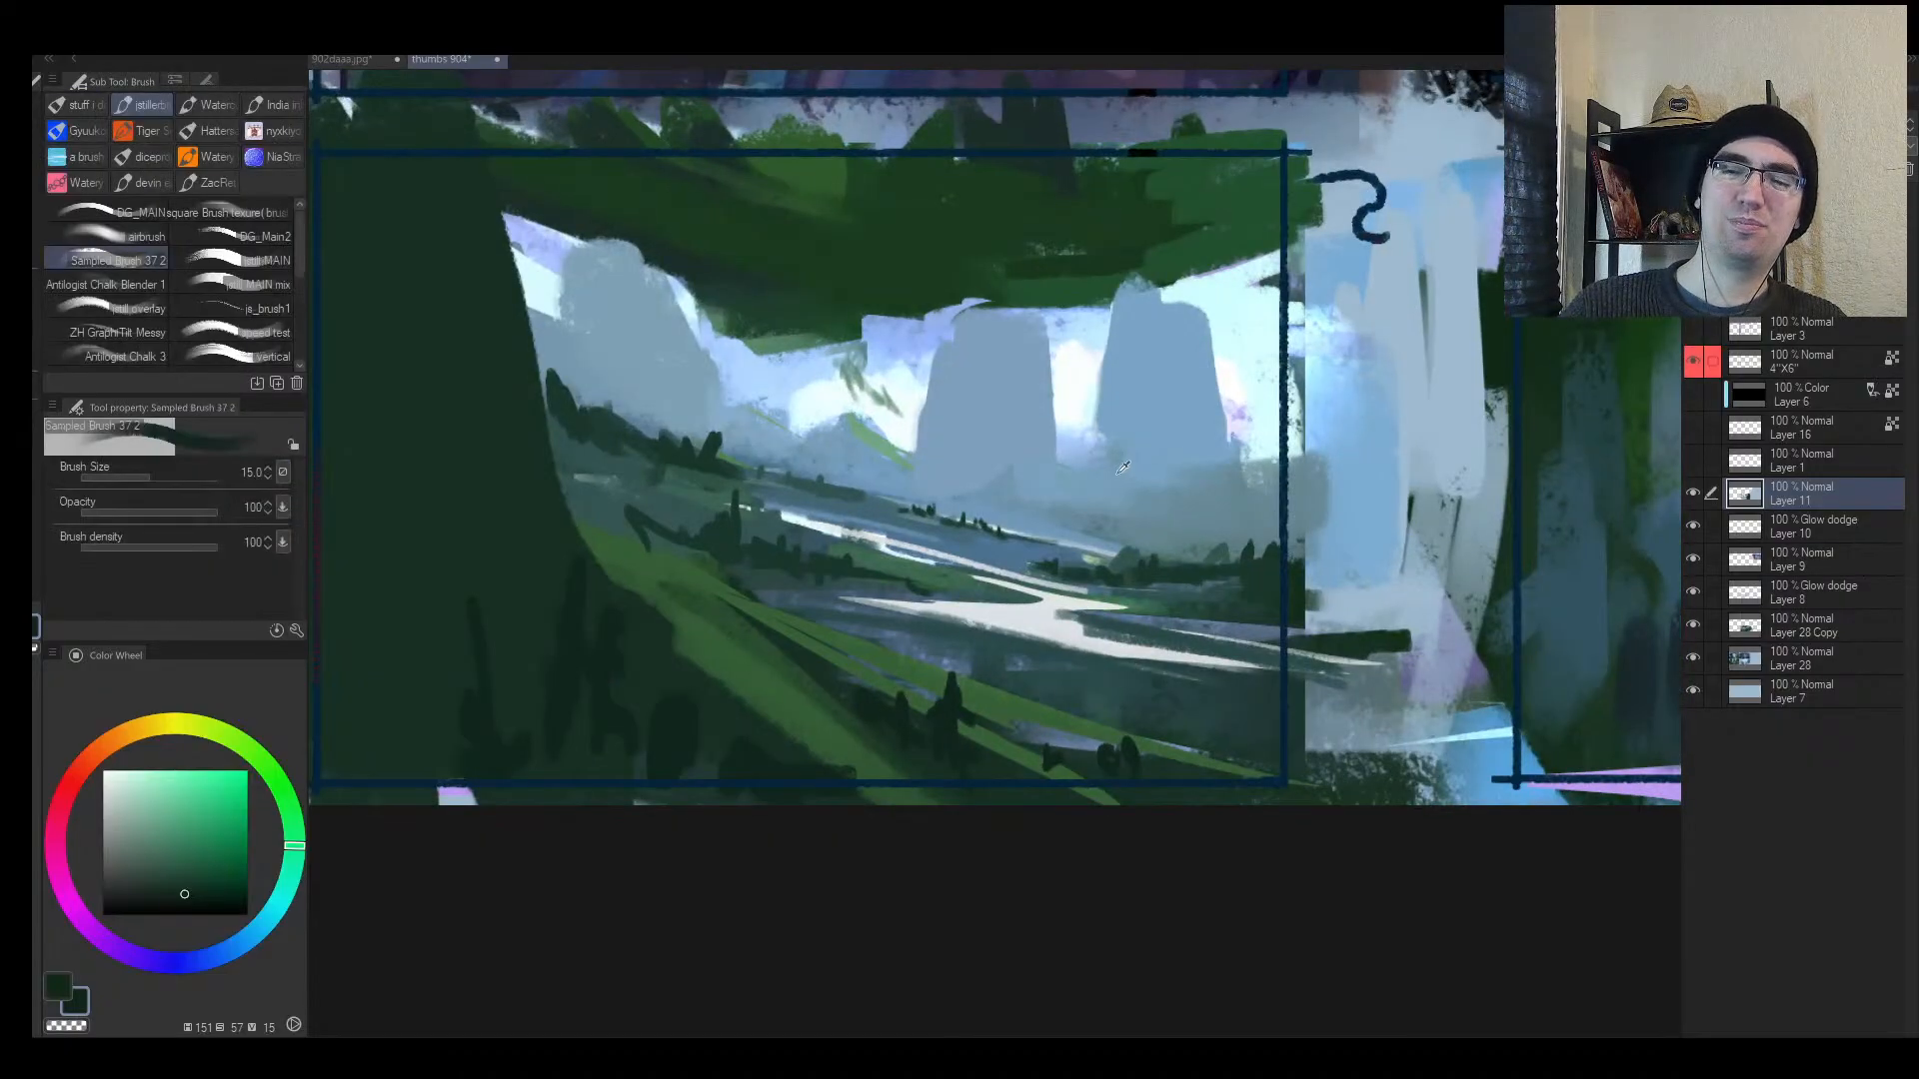
alt+click(1140, 489)
key(bracketright)
drag(1172, 485, 1101, 516)
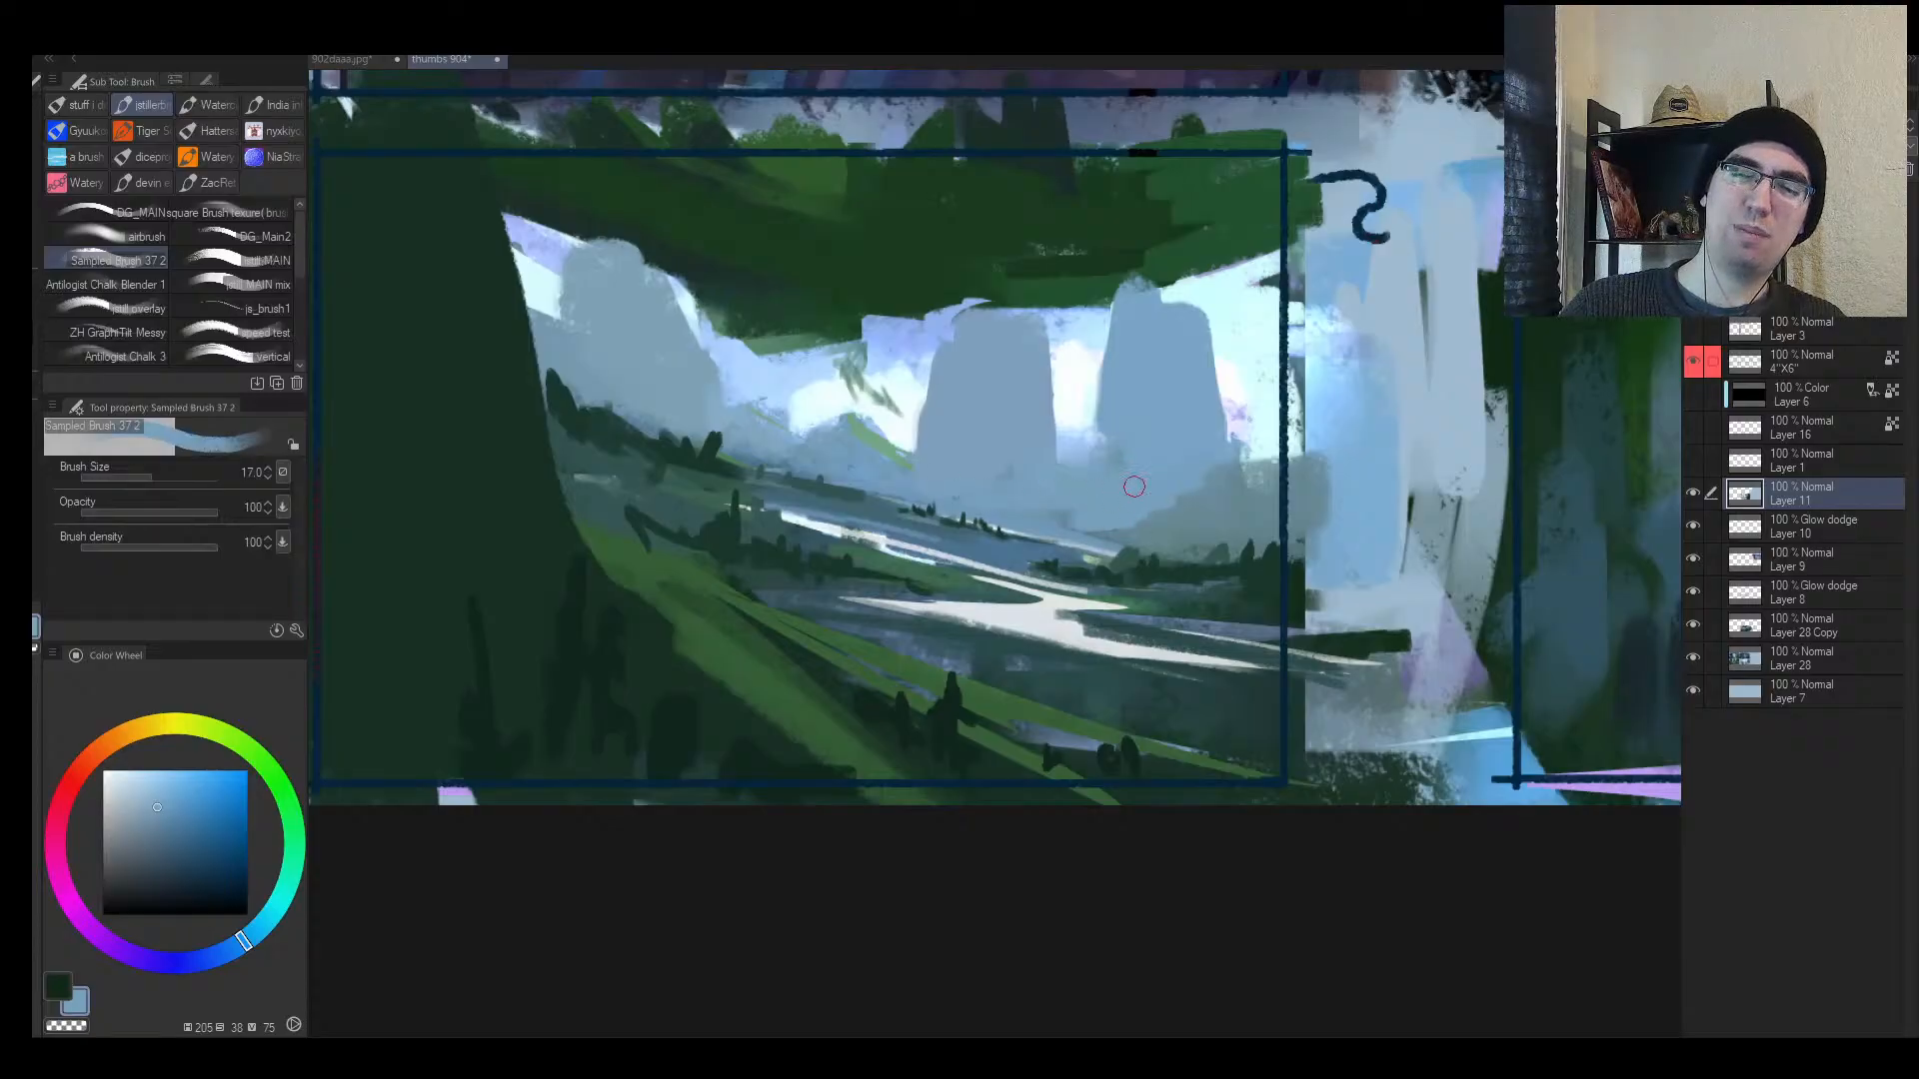
alt+click(1134, 486)
key(bracketleft)
key(bracketleft)
Step: Add faint blue-grey strokes at the tower bases with a size 8 brush
alt+click(1136, 513)
key(bracketleft)
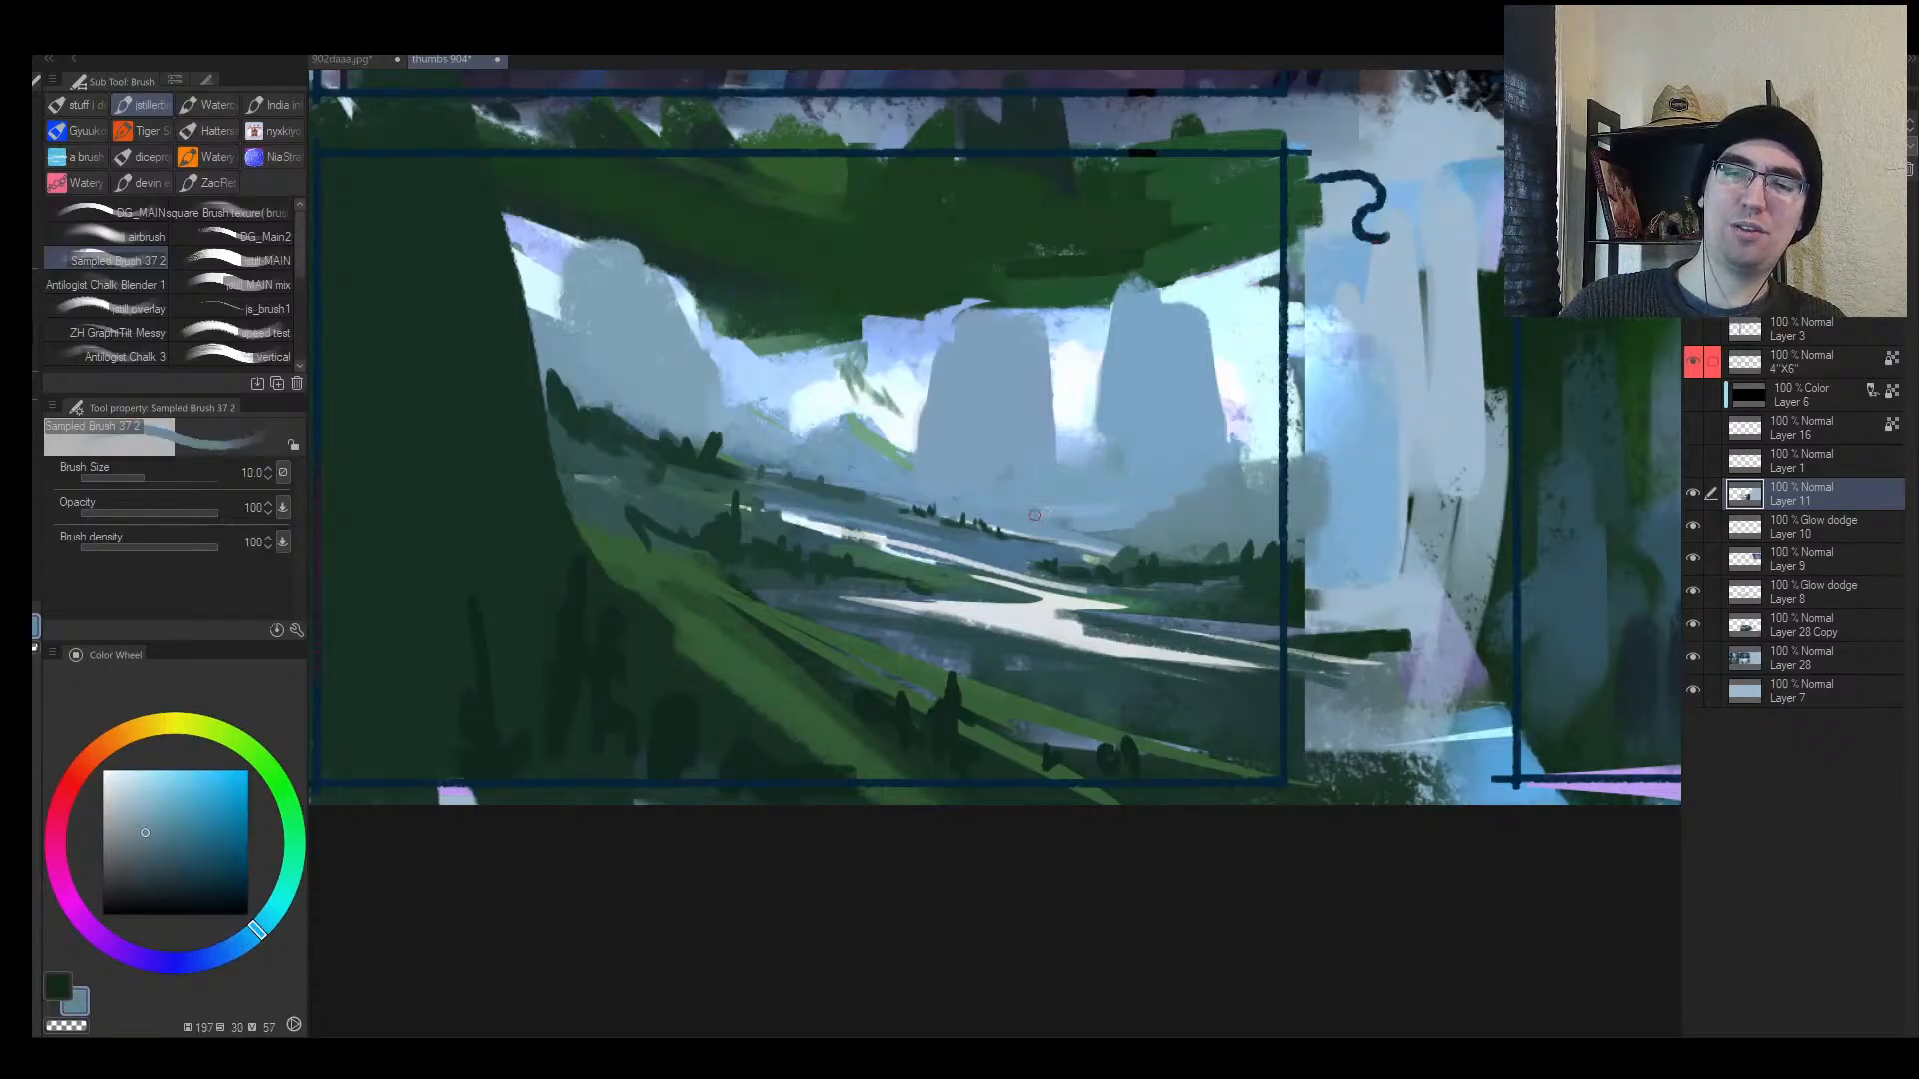
key(bracketleft)
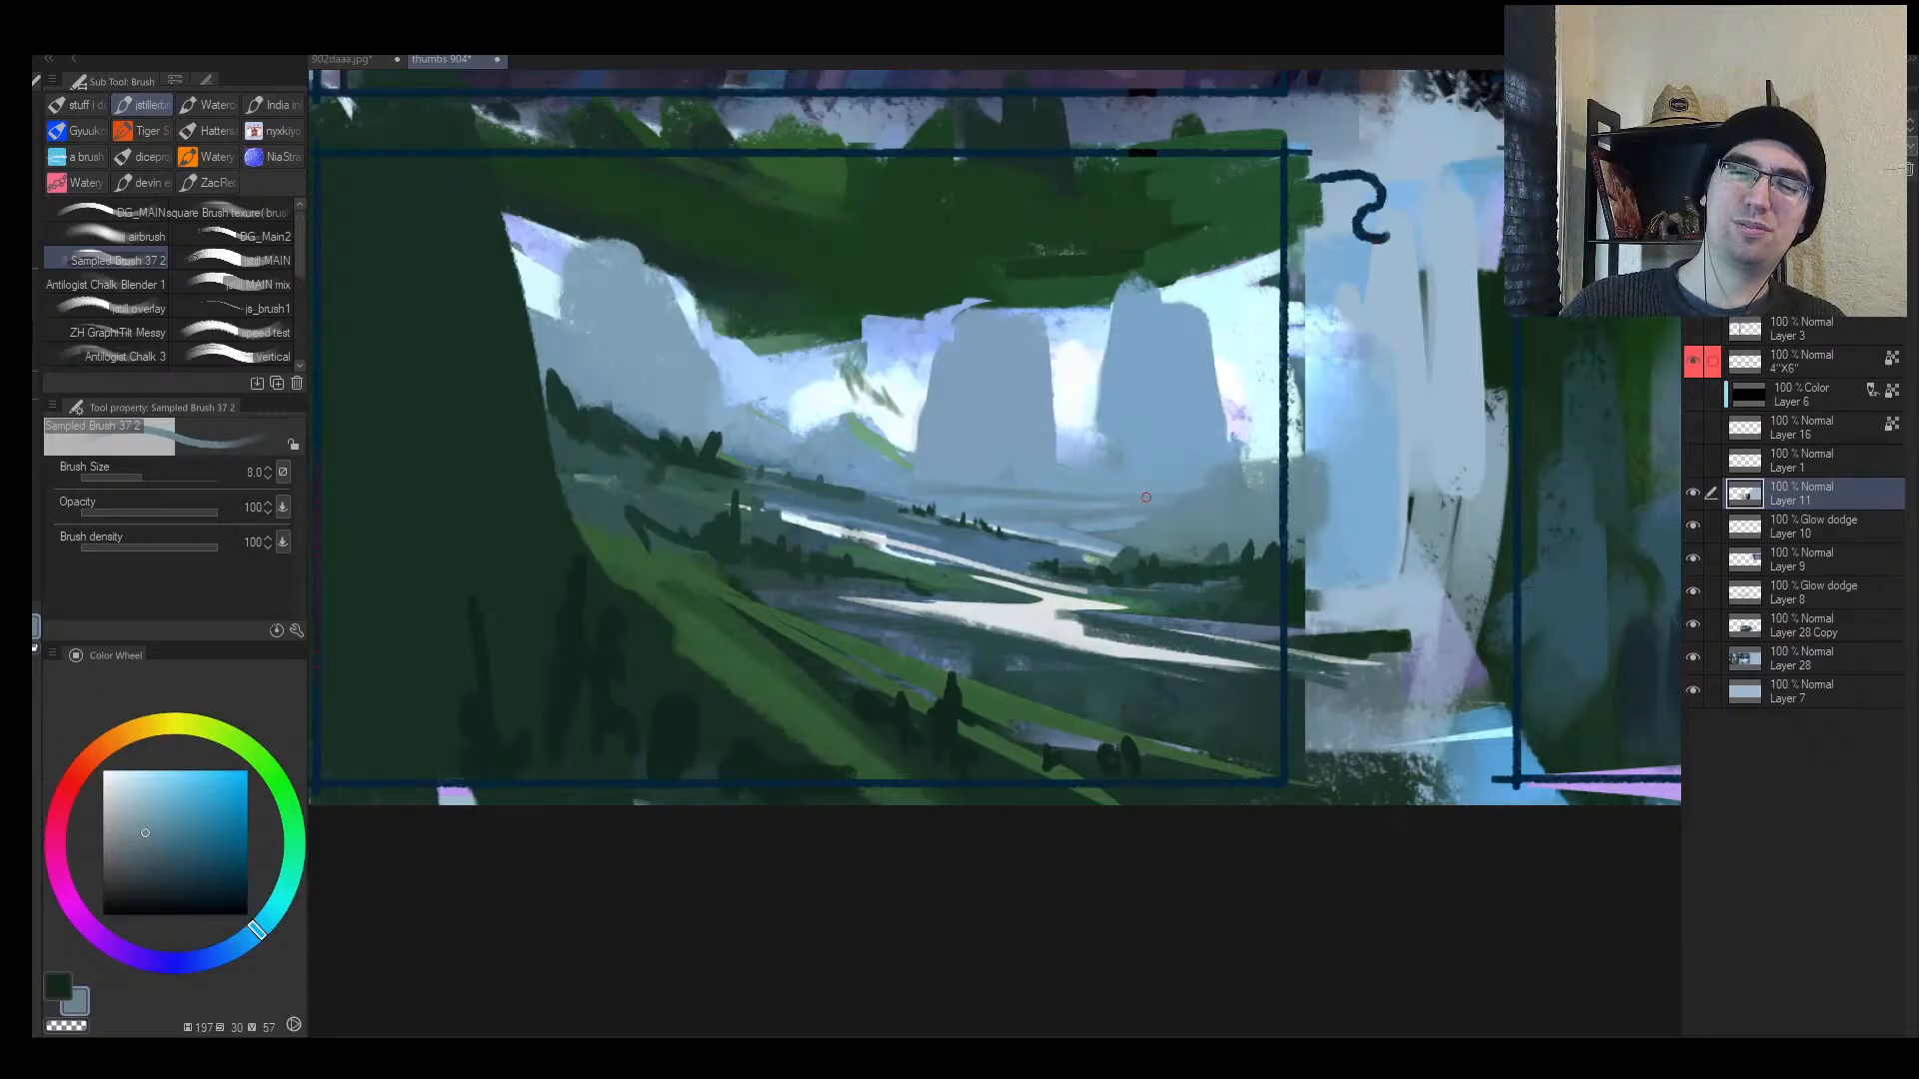
drag(1175, 480, 1044, 491)
alt+click(1118, 471)
key(alt+space)
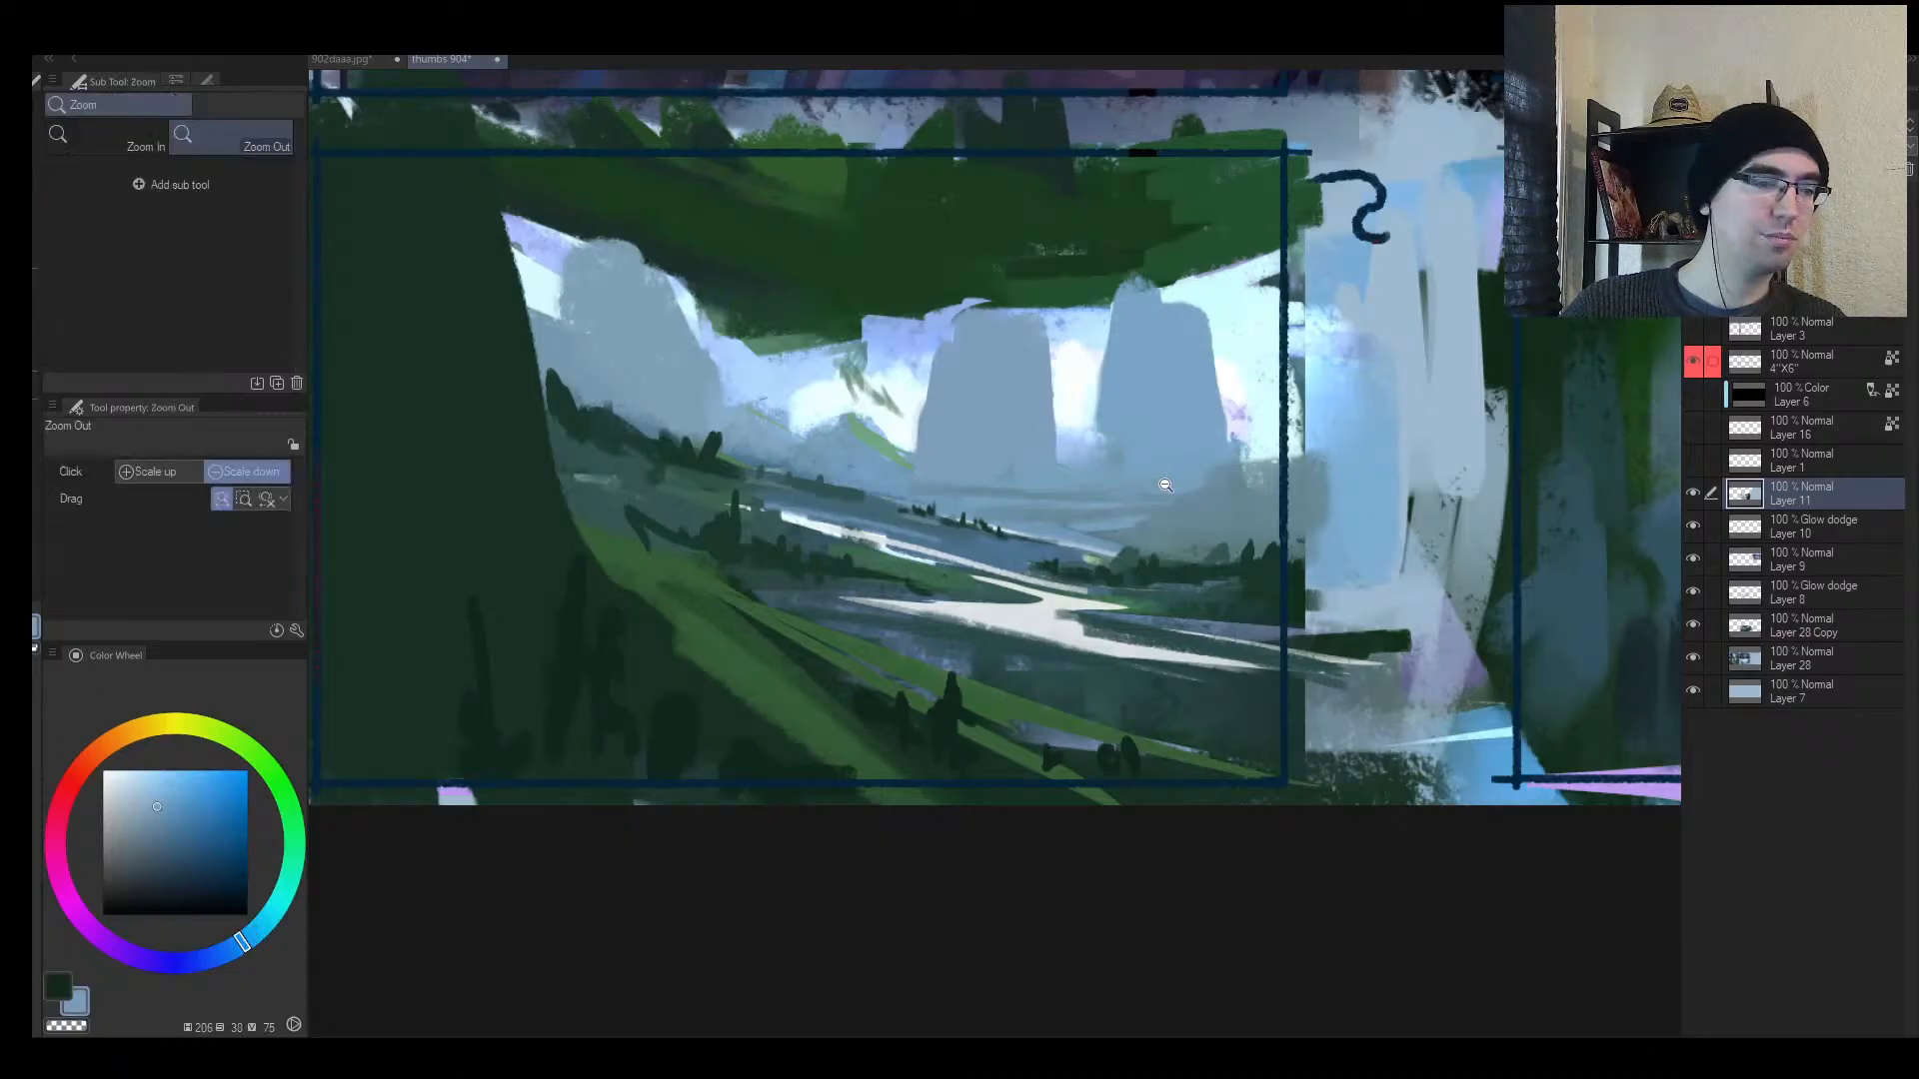
drag(1164, 483, 1246, 403)
alt+click(957, 493)
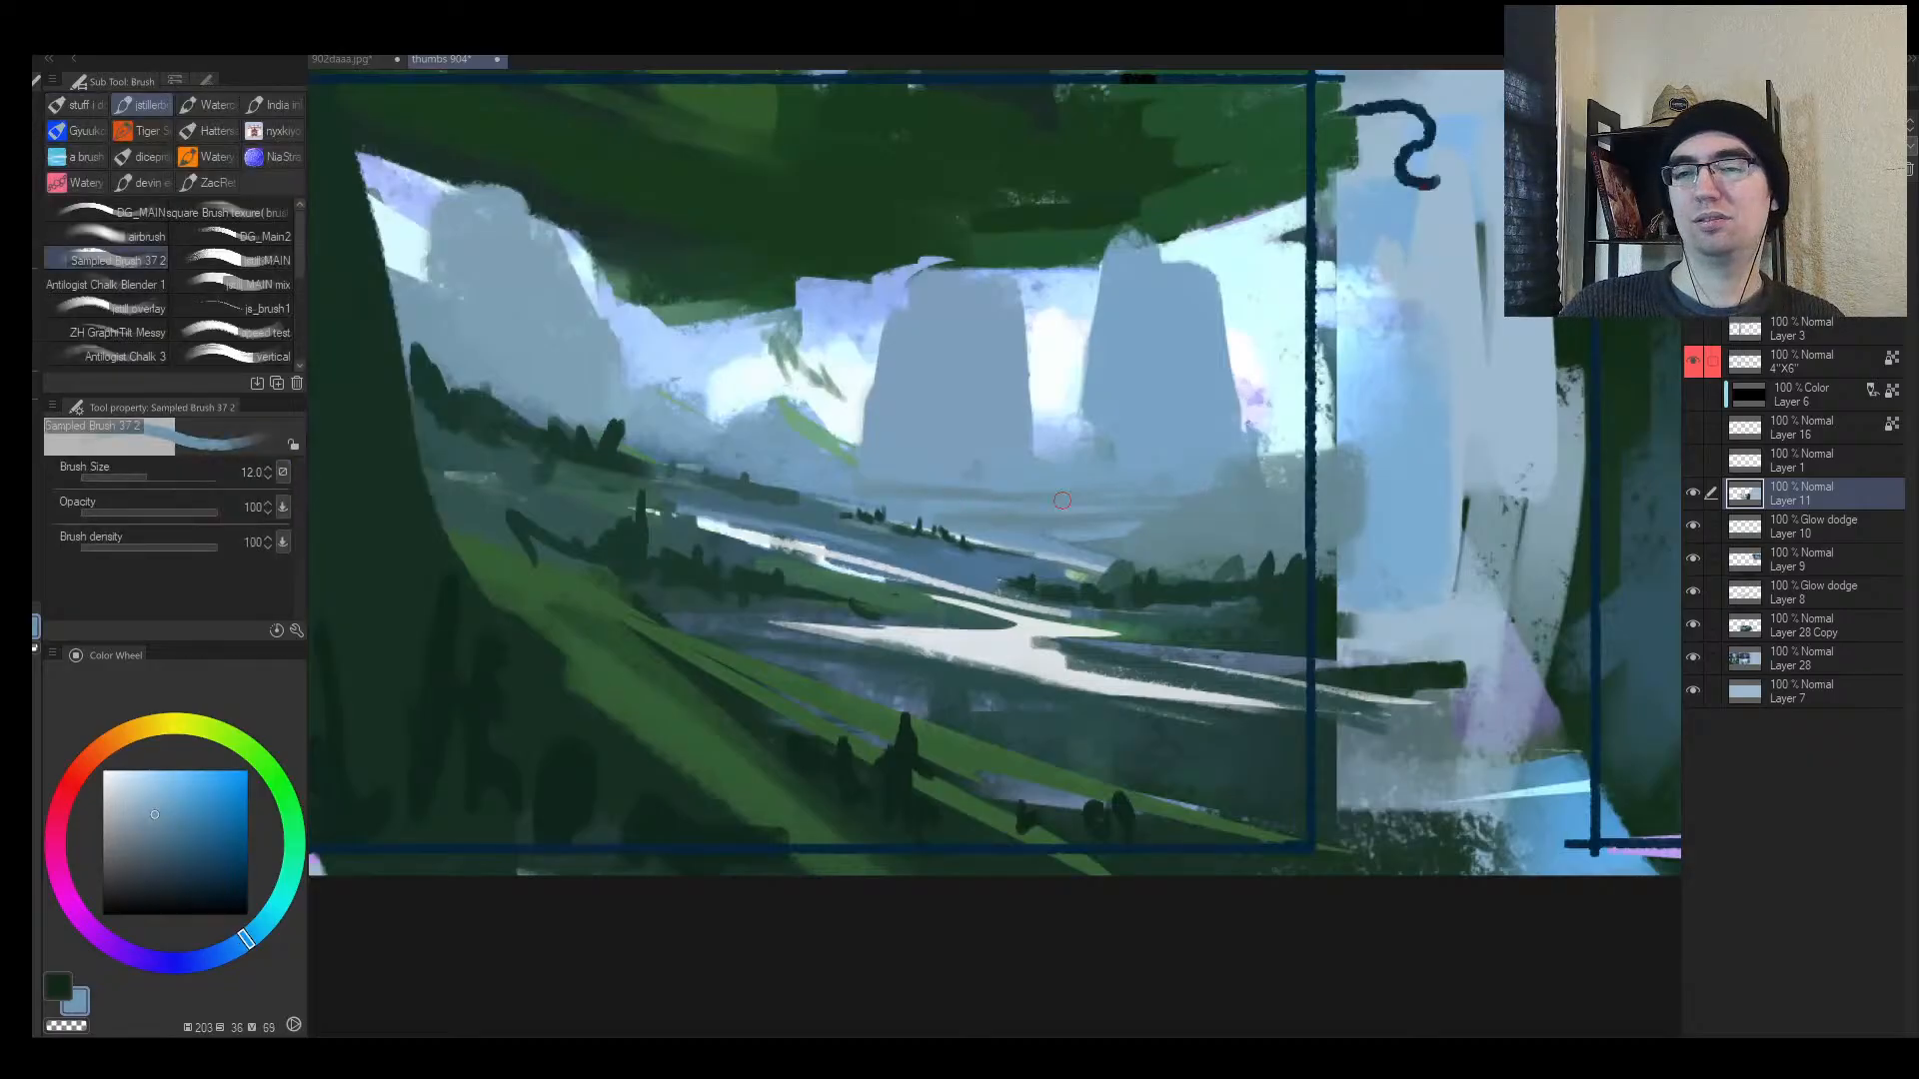
alt+click(977, 470)
mouse_move(973, 491)
mouse_down()
mouse_move(858, 489)
mouse_move(936, 498)
mouse_move(1064, 454)
mouse_move(912, 469)
mouse_move(982, 503)
mouse_move(909, 465)
mouse_move(959, 434)
mouse_up()
key(alt+space)
Step: Try dark green arcs over frames 4 and 5, undoing both
alt+click(1214, 600)
mouse_move(1237, 546)
mouse_down()
mouse_move(1088, 655)
mouse_move(1017, 509)
mouse_up()
key(ctrl+z)
drag(636, 490, 808, 456)
key(ctrl+z)
key(alt+space)
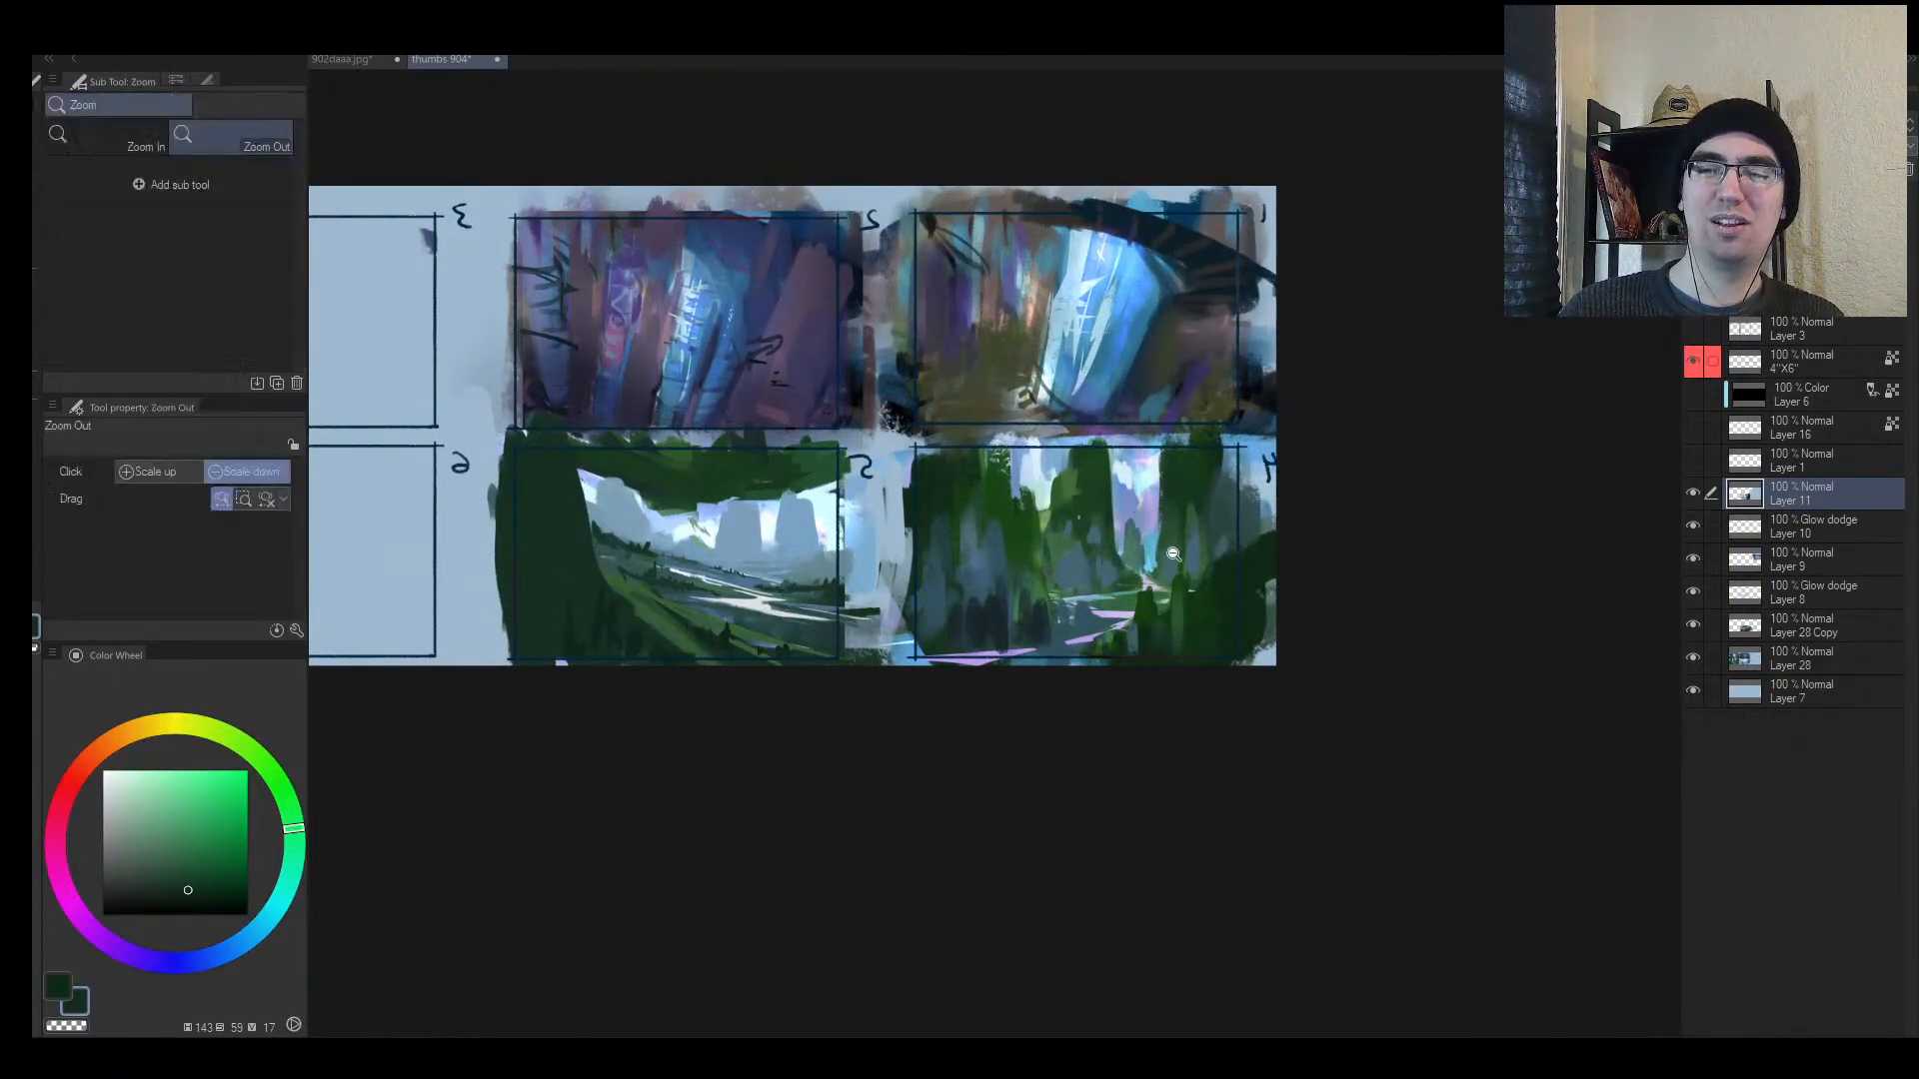
mouse_move(1145, 552)
mouse_down()
mouse_move(1220, 512)
mouse_move(1191, 509)
mouse_move(1172, 537)
mouse_move(940, 529)
mouse_move(1010, 525)
mouse_move(889, 519)
mouse_move(949, 521)
mouse_move(868, 486)
mouse_move(828, 550)
mouse_move(929, 425)
mouse_move(976, 425)
mouse_move(1084, 504)
mouse_move(1029, 508)
mouse_move(1160, 462)
mouse_up()
Step: Dab pale periwinkle gaps through frame 5's green canopy
alt+click(831, 555)
alt+click(842, 539)
alt+click(1014, 439)
key([)
alt+click(984, 493)
key(])
key(])
key(])
Step: Fill out the canopy's lower-right edge with dark and lighter green strokes
drag(1047, 437, 1157, 452)
alt+click(1013, 444)
key([)
drag(1009, 476, 1119, 485)
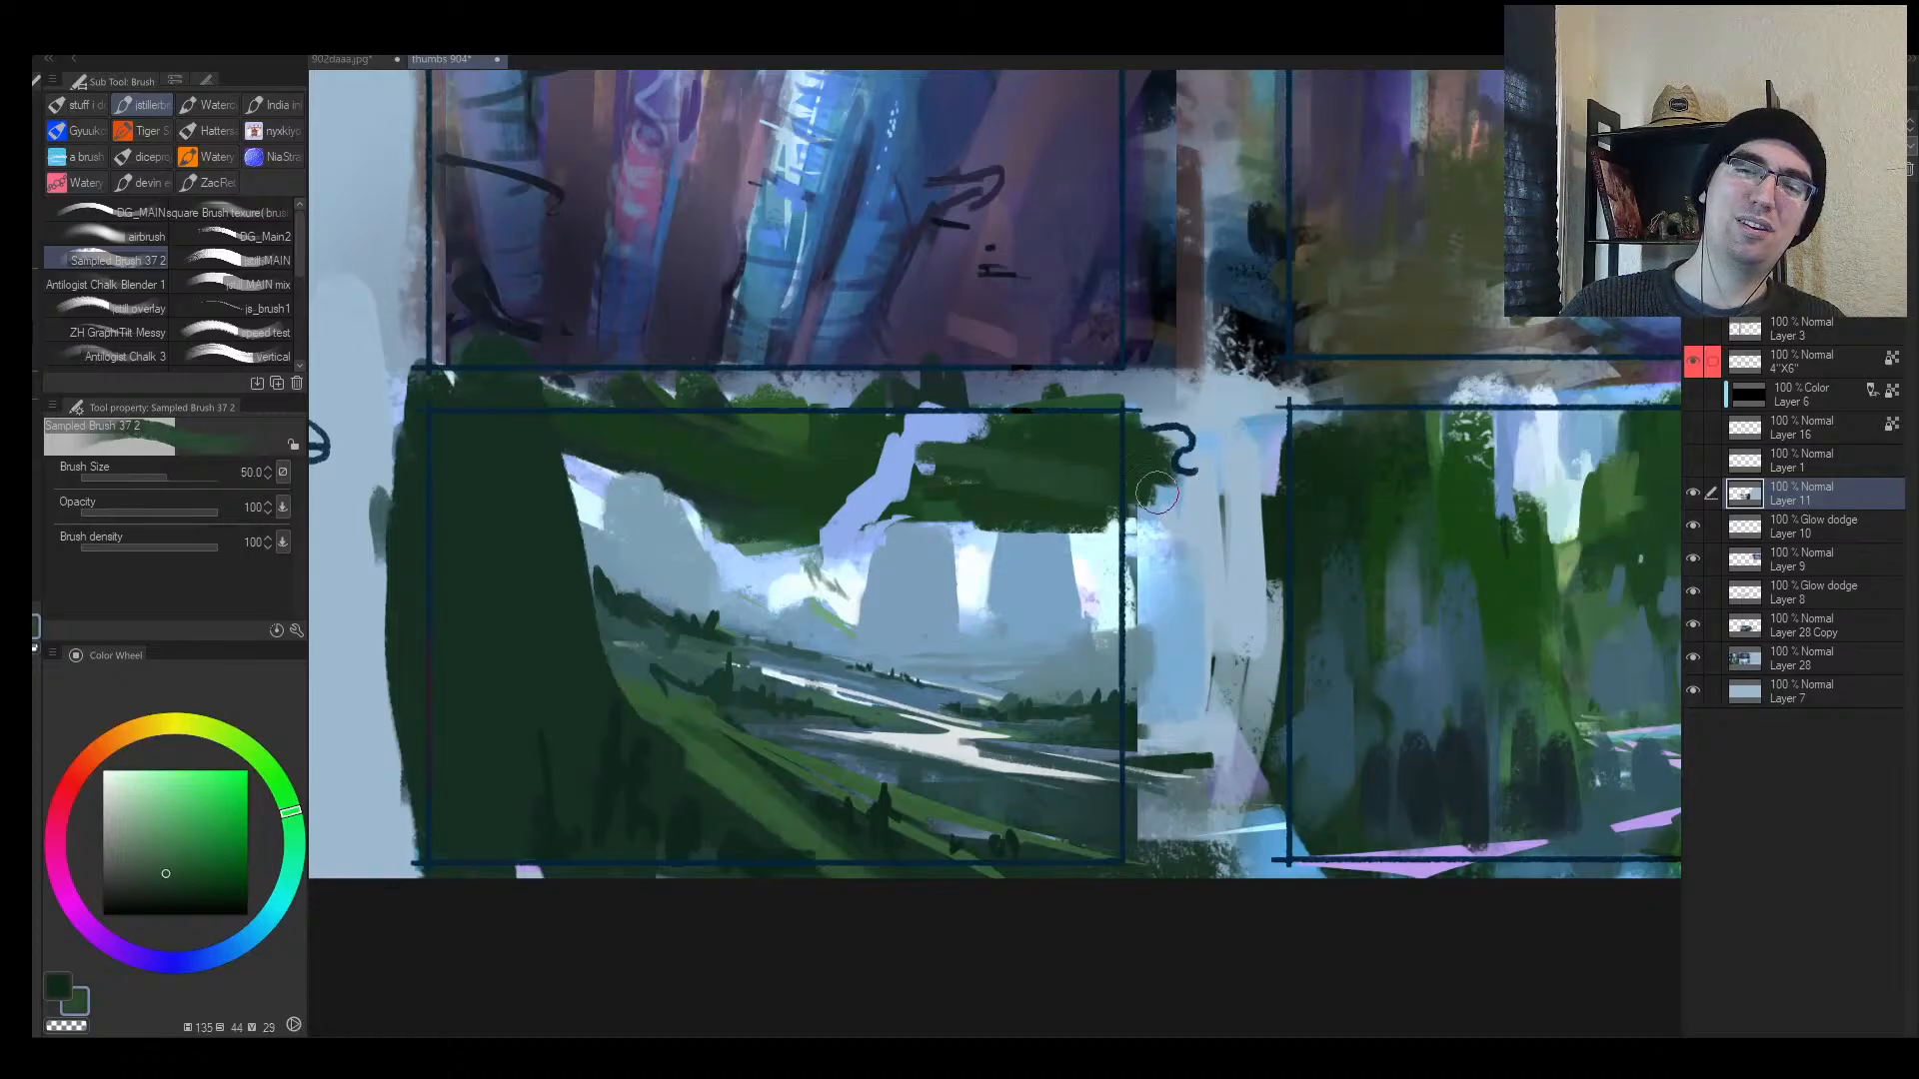
key([)
alt+click(1005, 508)
Step: Dab light blue sky colour beneath the canopy
alt+click(835, 541)
alt+click(731, 542)
drag(721, 545, 692, 519)
key(alt+space)
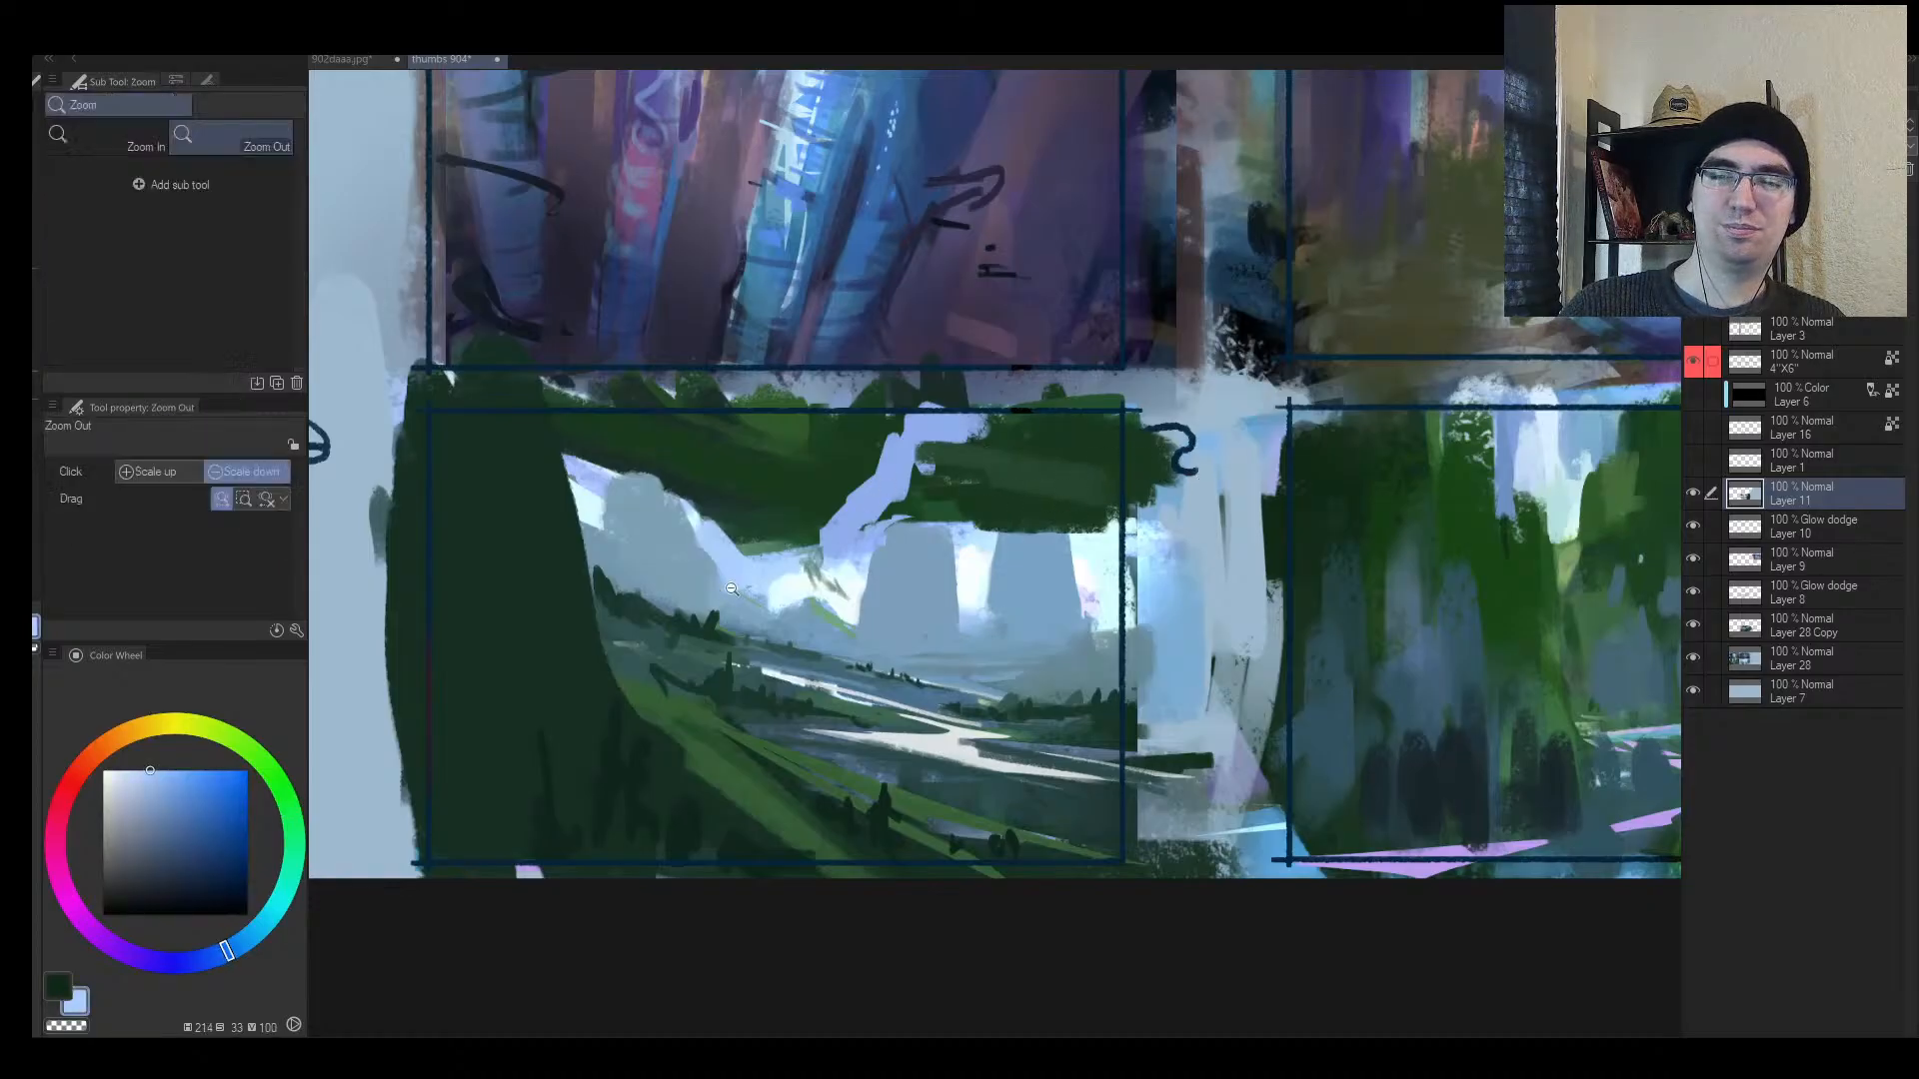
mouse_move(763, 599)
mouse_down()
mouse_move(729, 622)
mouse_move(788, 519)
mouse_move(803, 542)
mouse_move(877, 497)
mouse_up()
alt+click(771, 569)
Step: Unmirror the view and paint a dark green stroke down from the canopy
key(h)
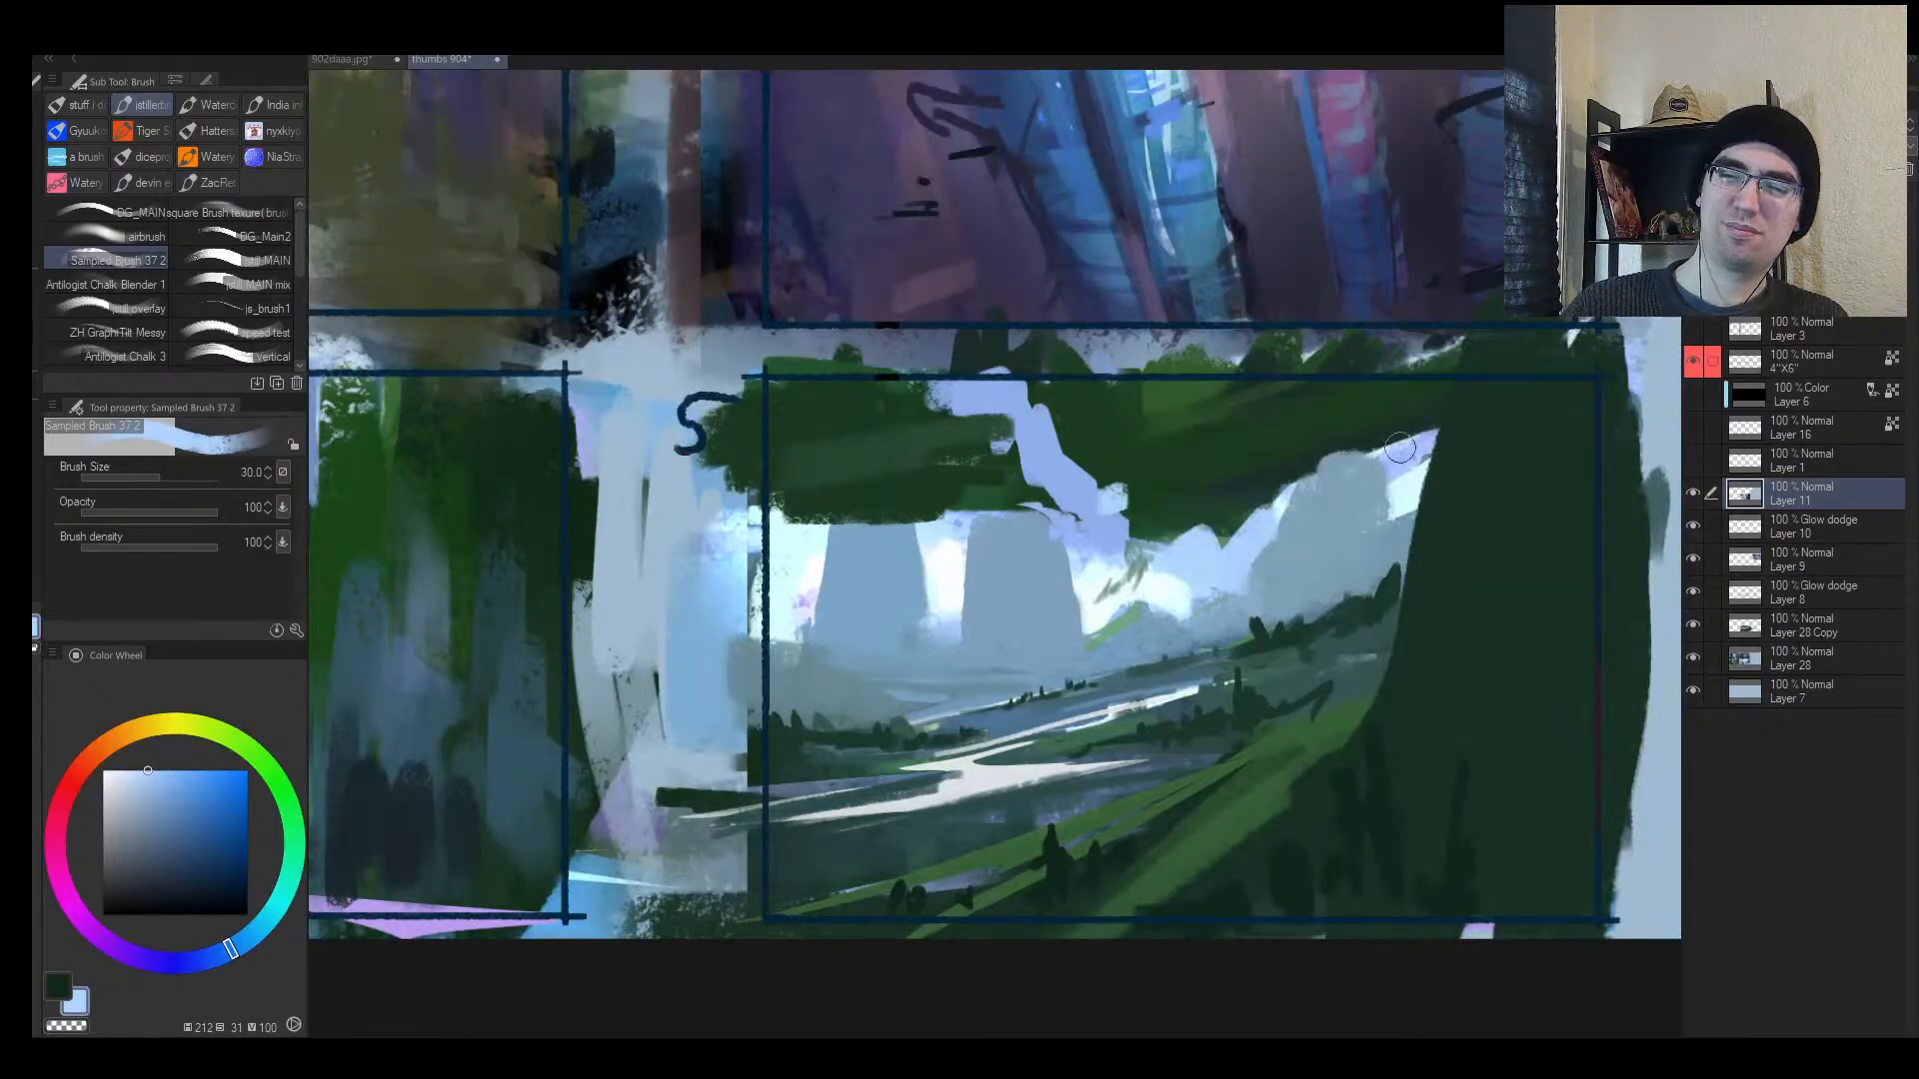
alt+click(1249, 482)
key(bracketleft)
key(bracketleft)
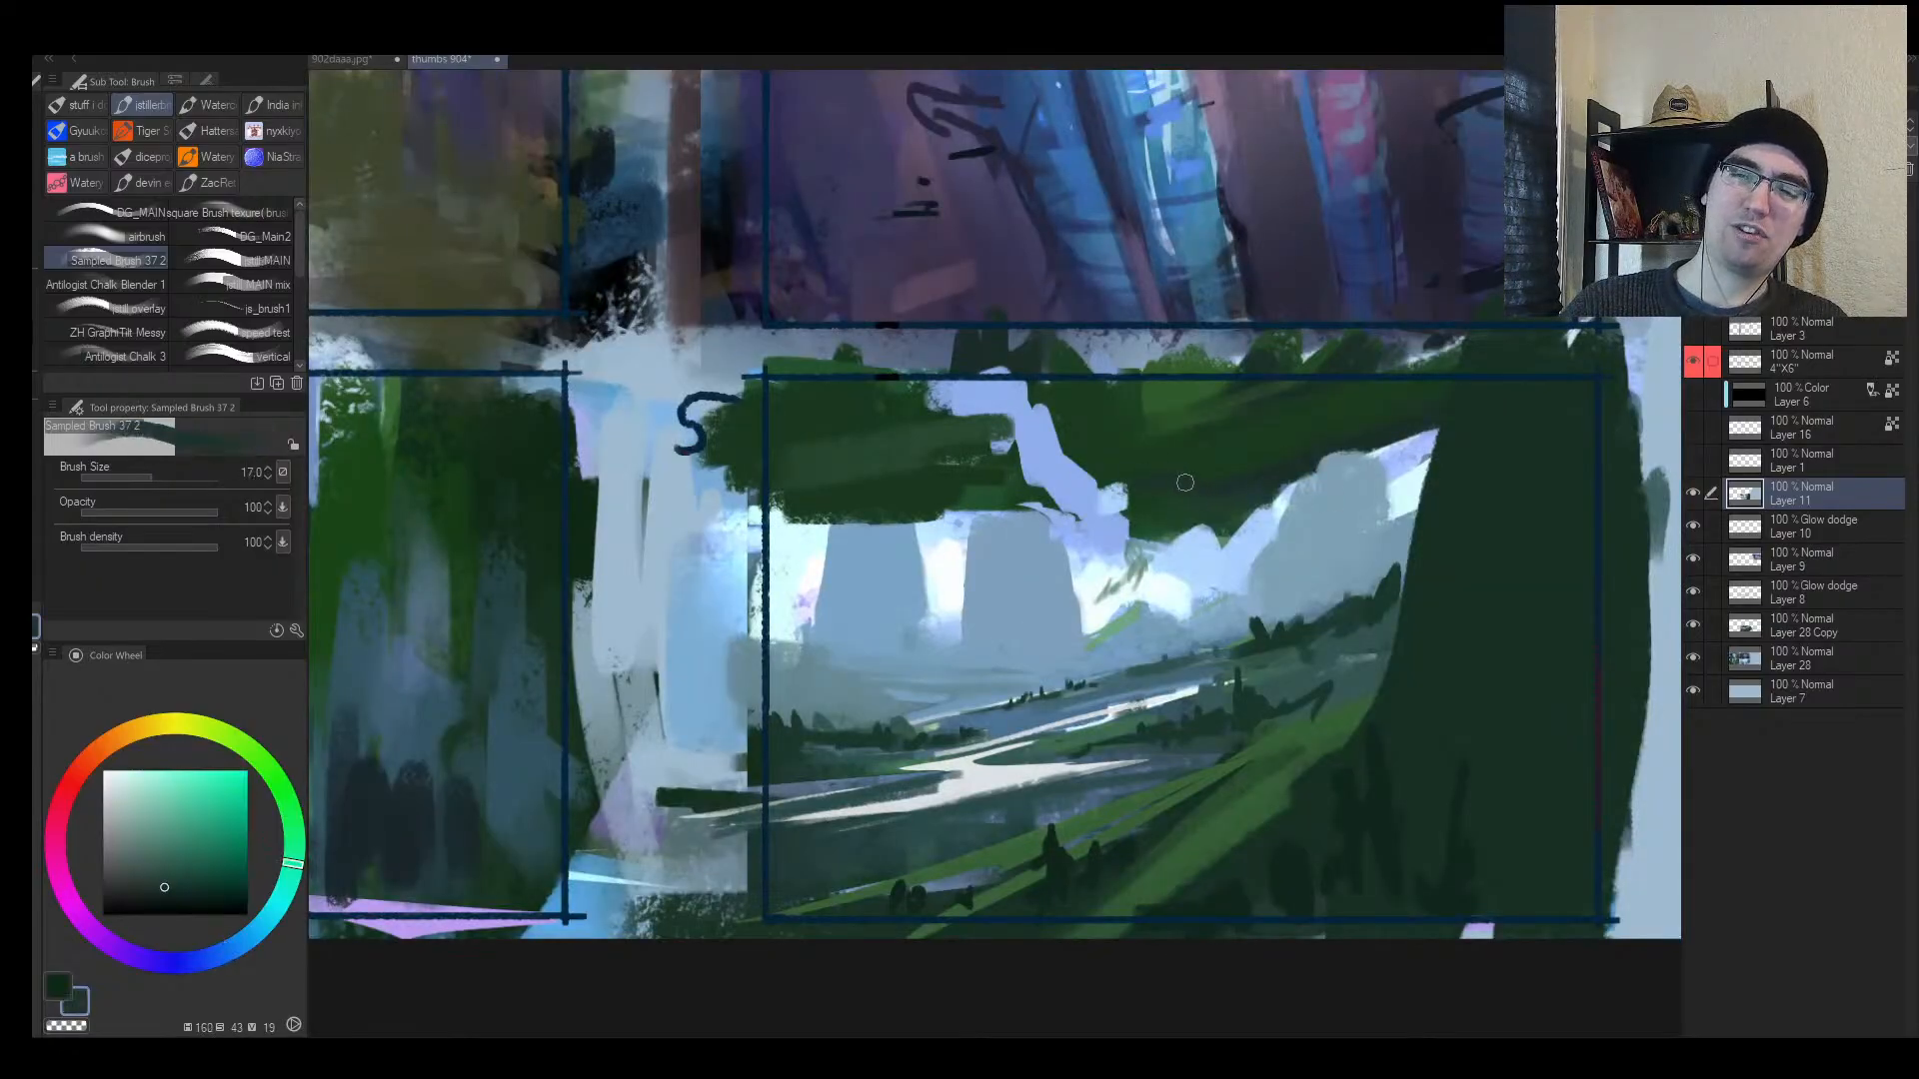
alt+click(1156, 564)
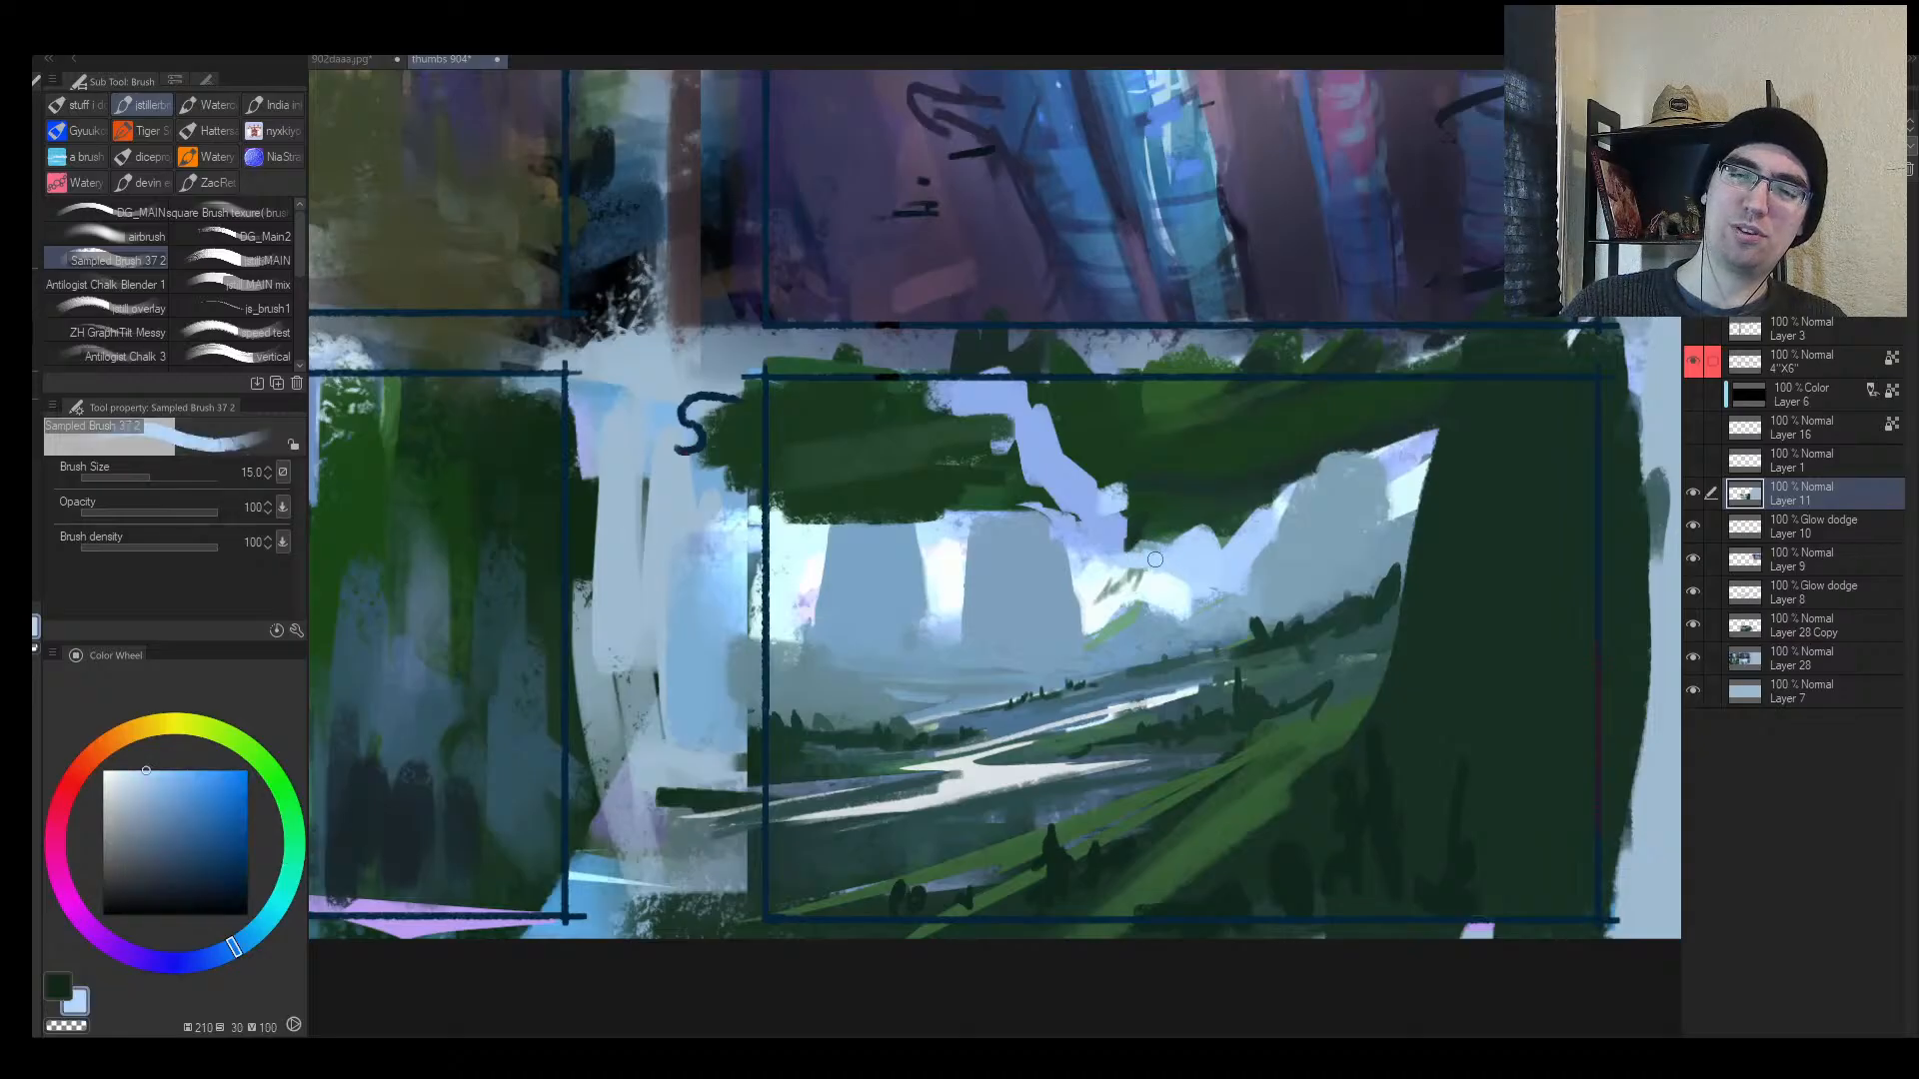
alt+click(1080, 588)
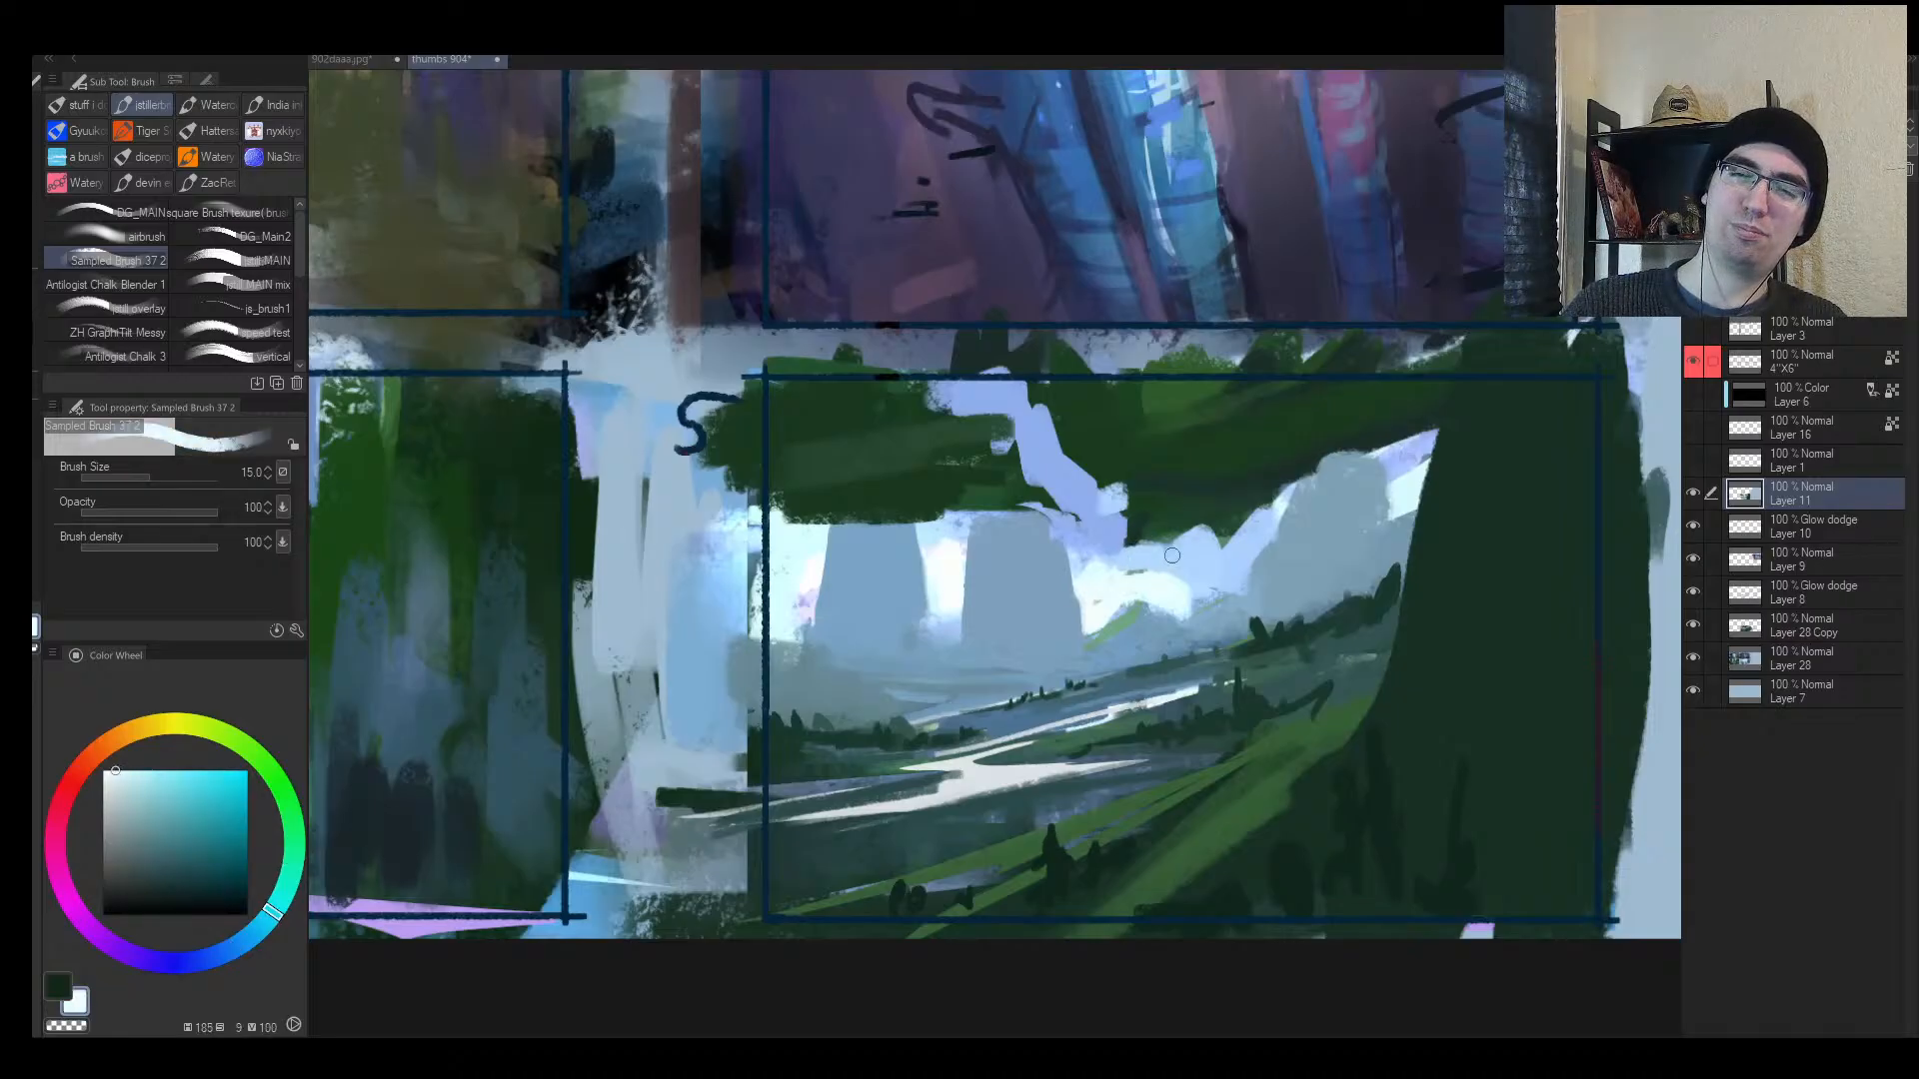
alt+click(1150, 509)
drag(1149, 502, 1127, 559)
key(bracketleft)
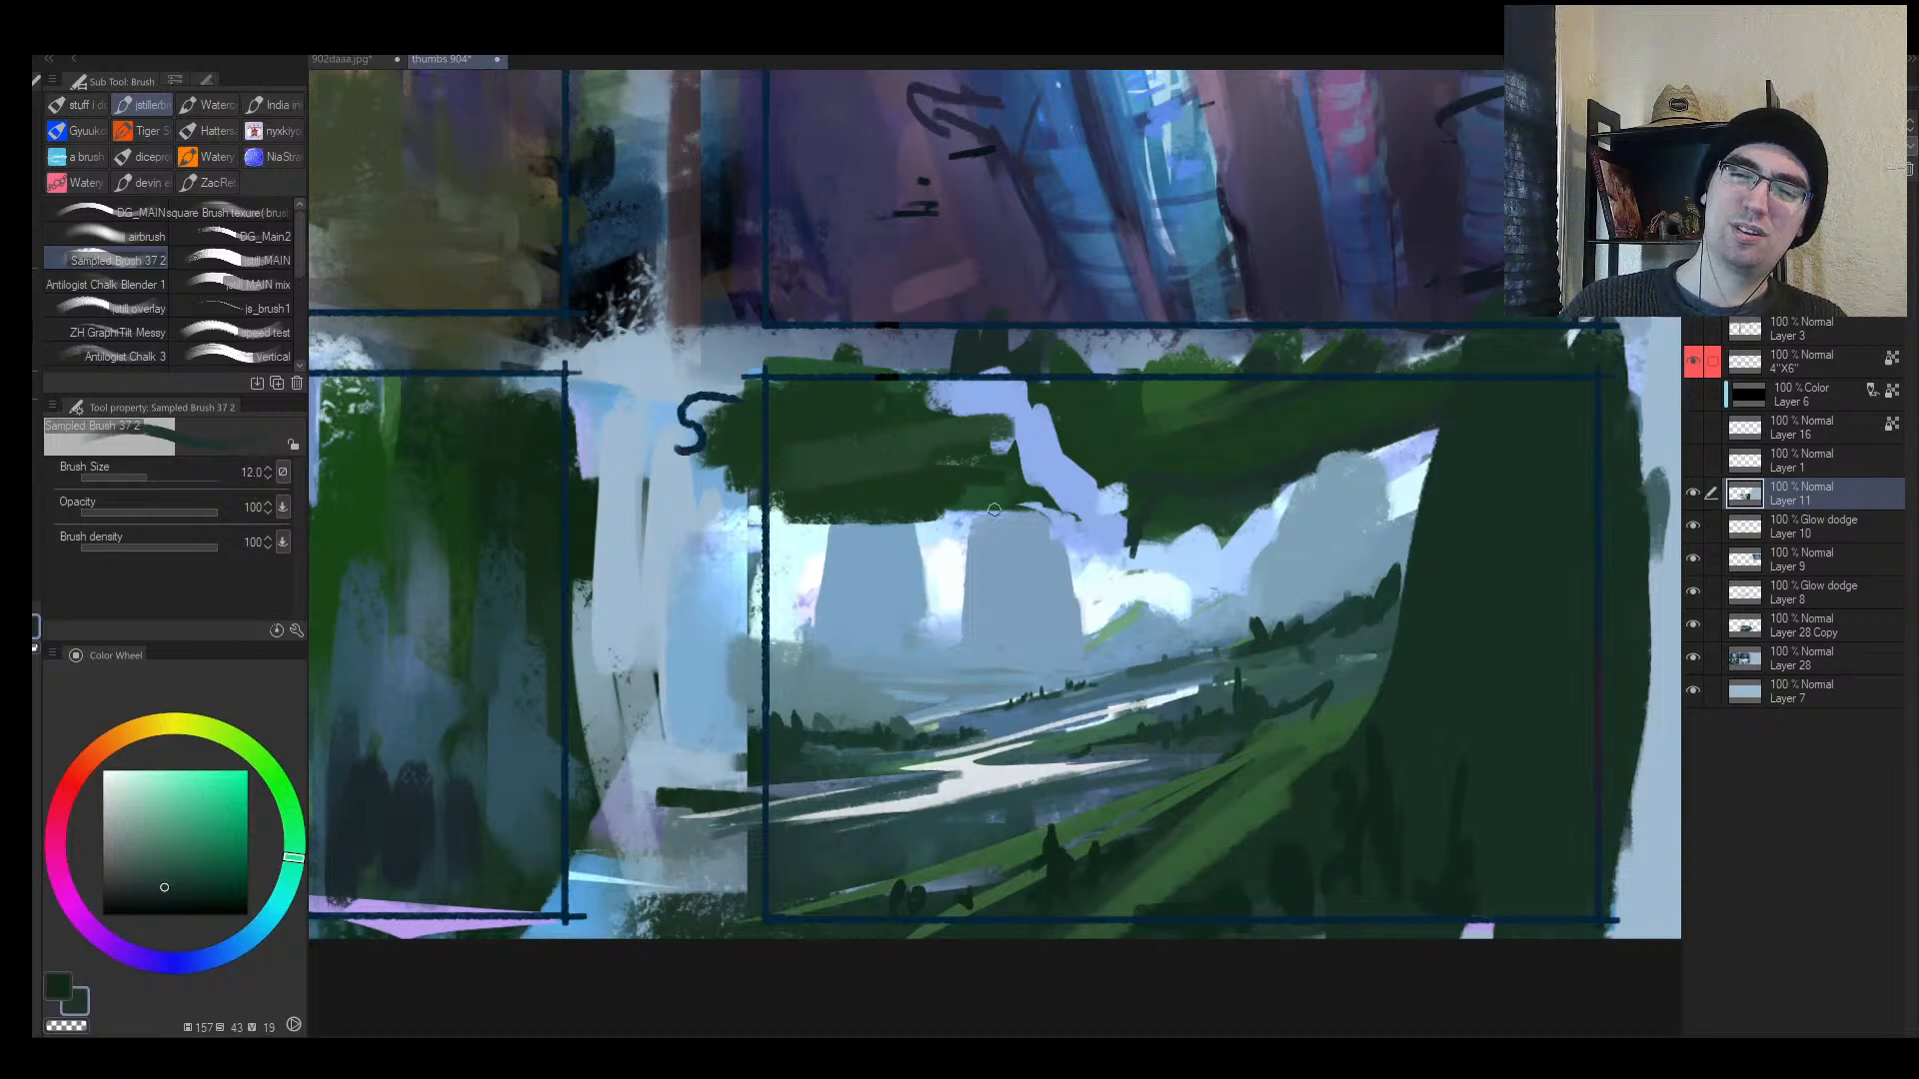
key(bracketleft)
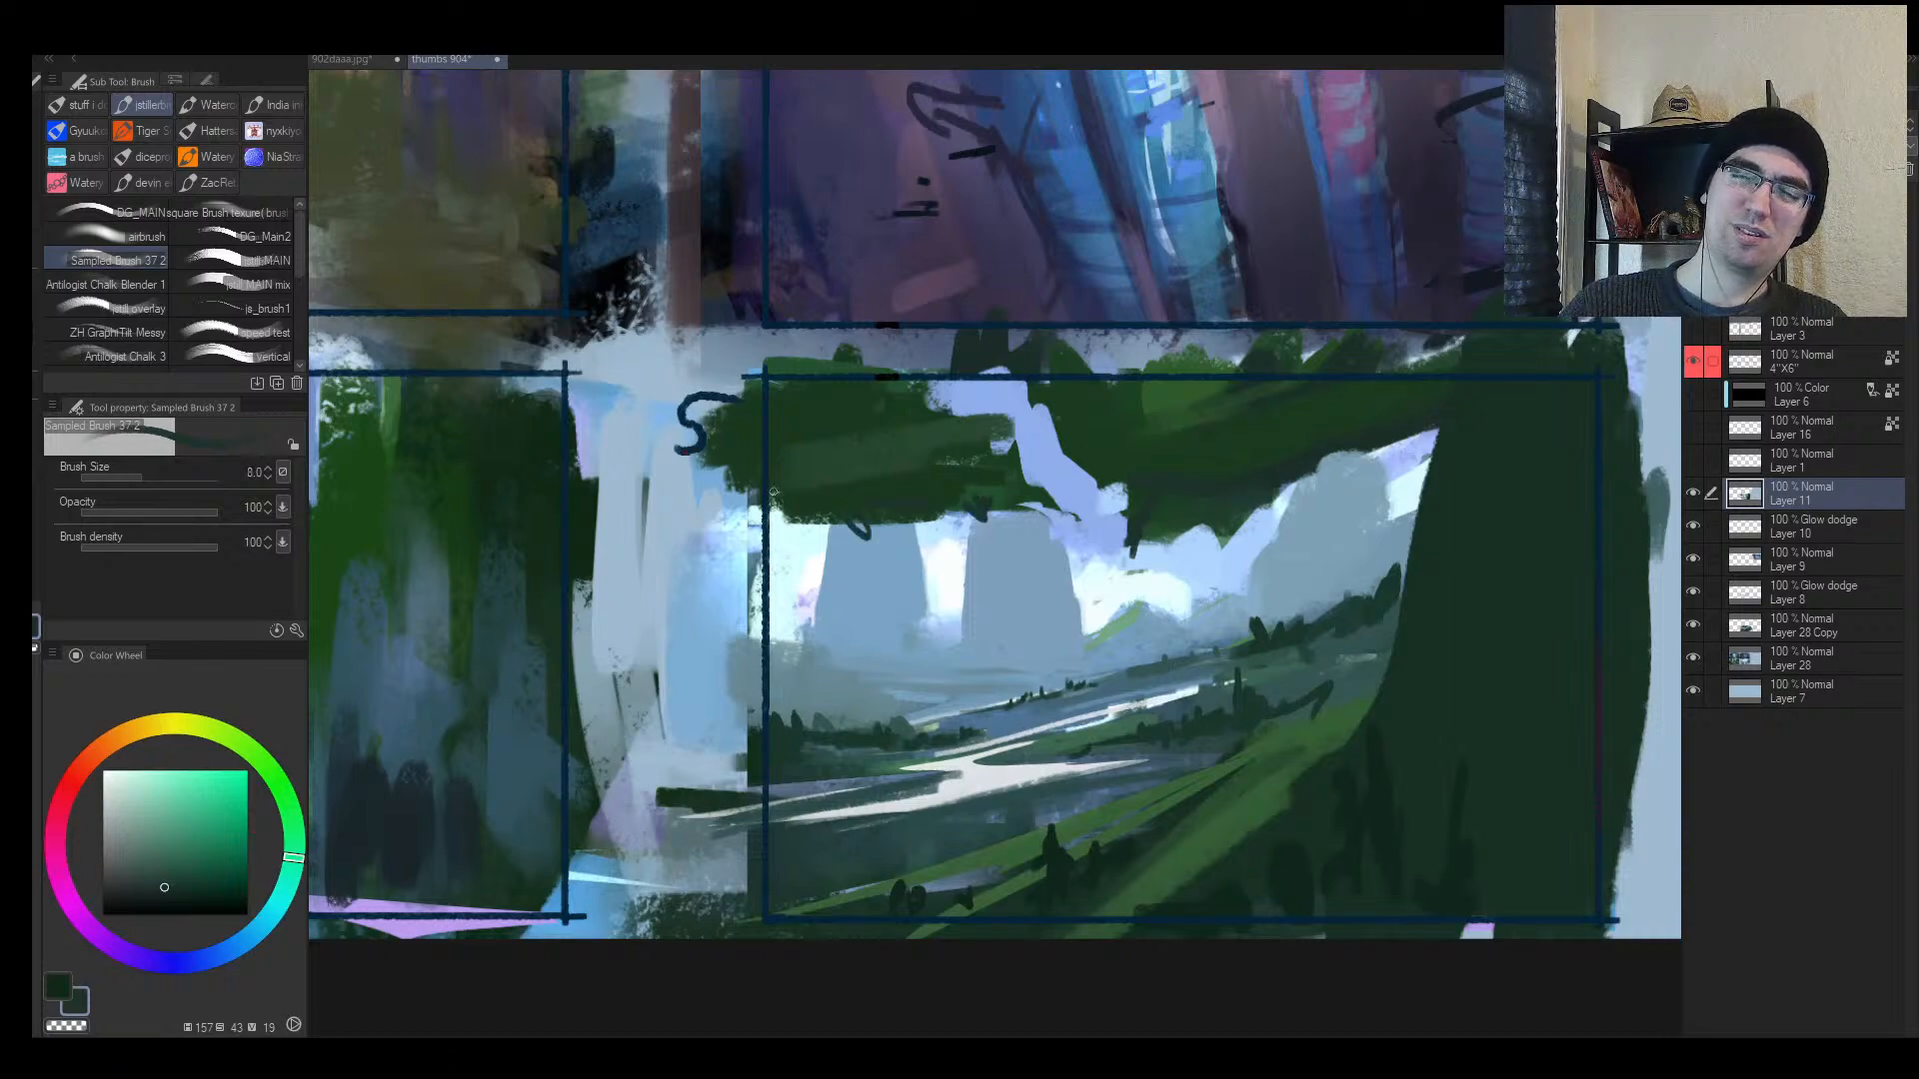
key(alt+space)
drag(1040, 555, 1074, 554)
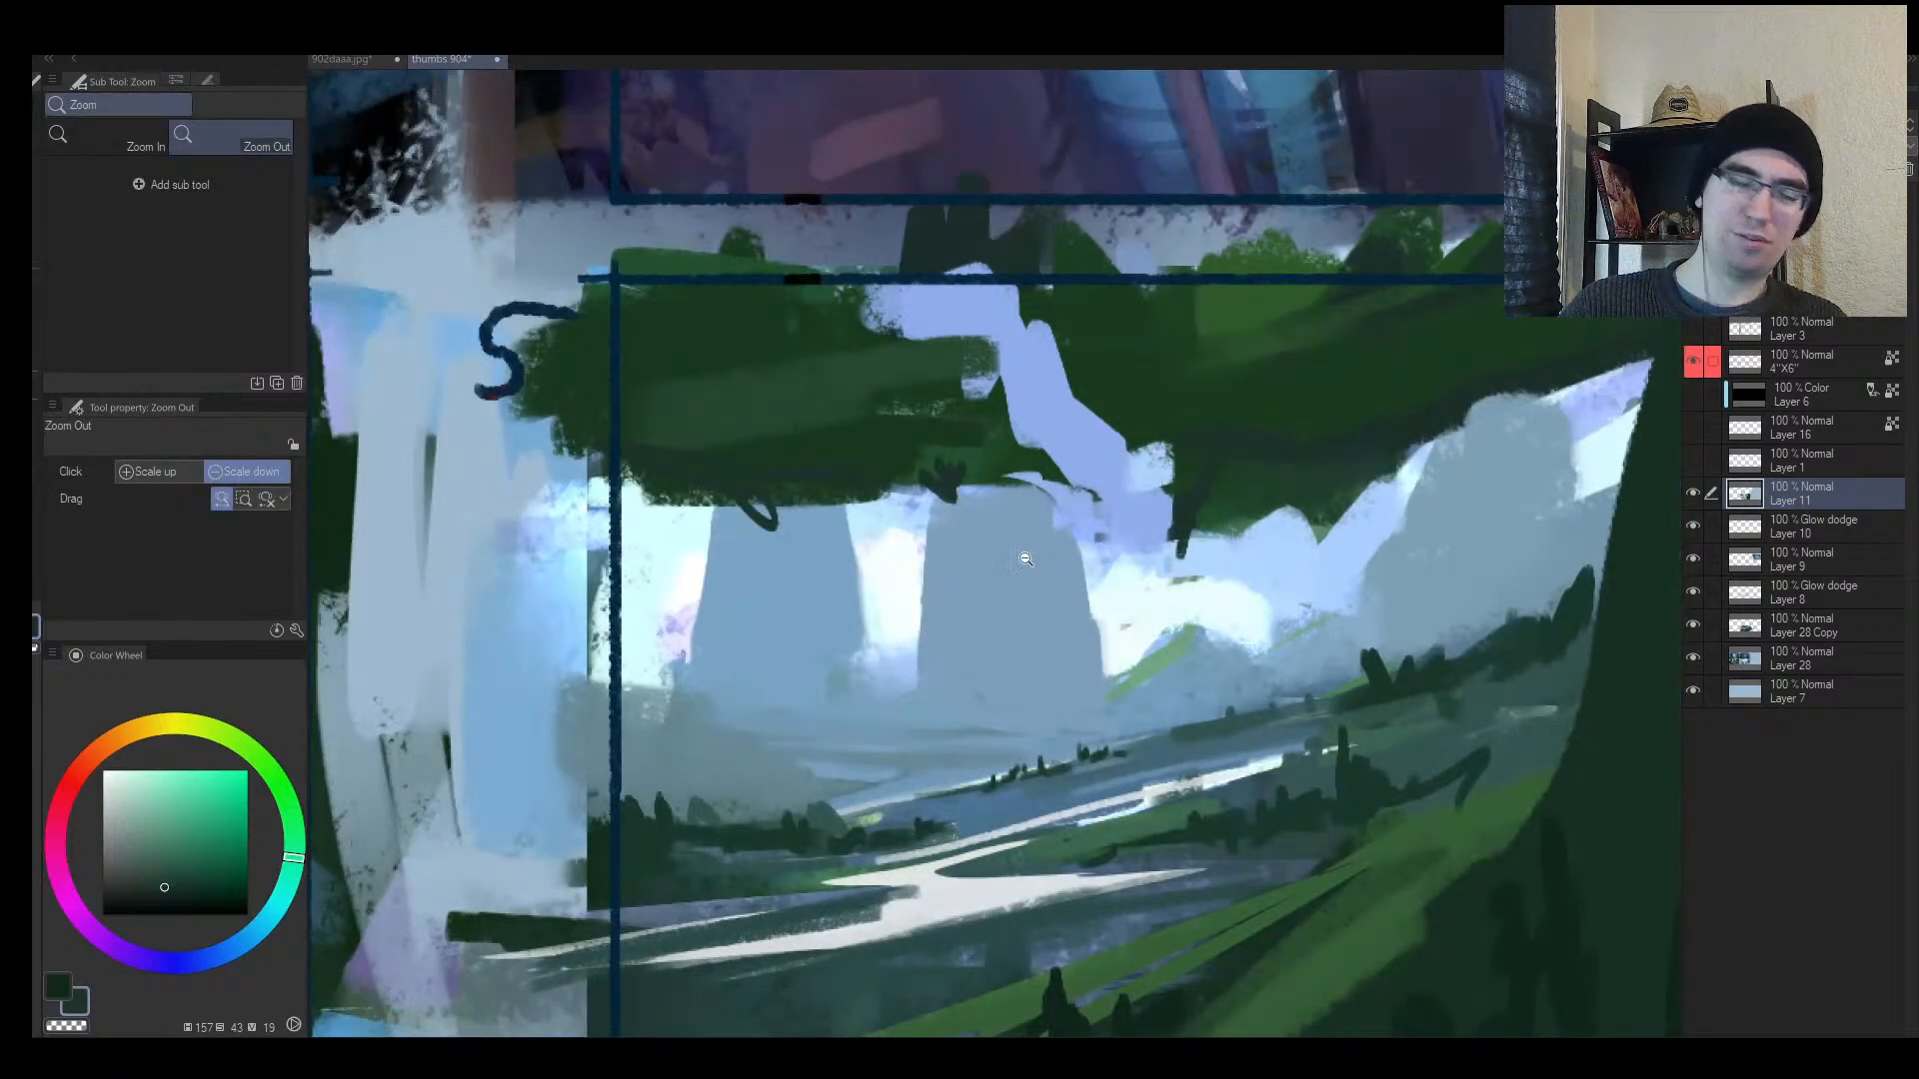
Step: Lasso a floating ship shape between the pillars, fill it dark, then deselect
key(m)
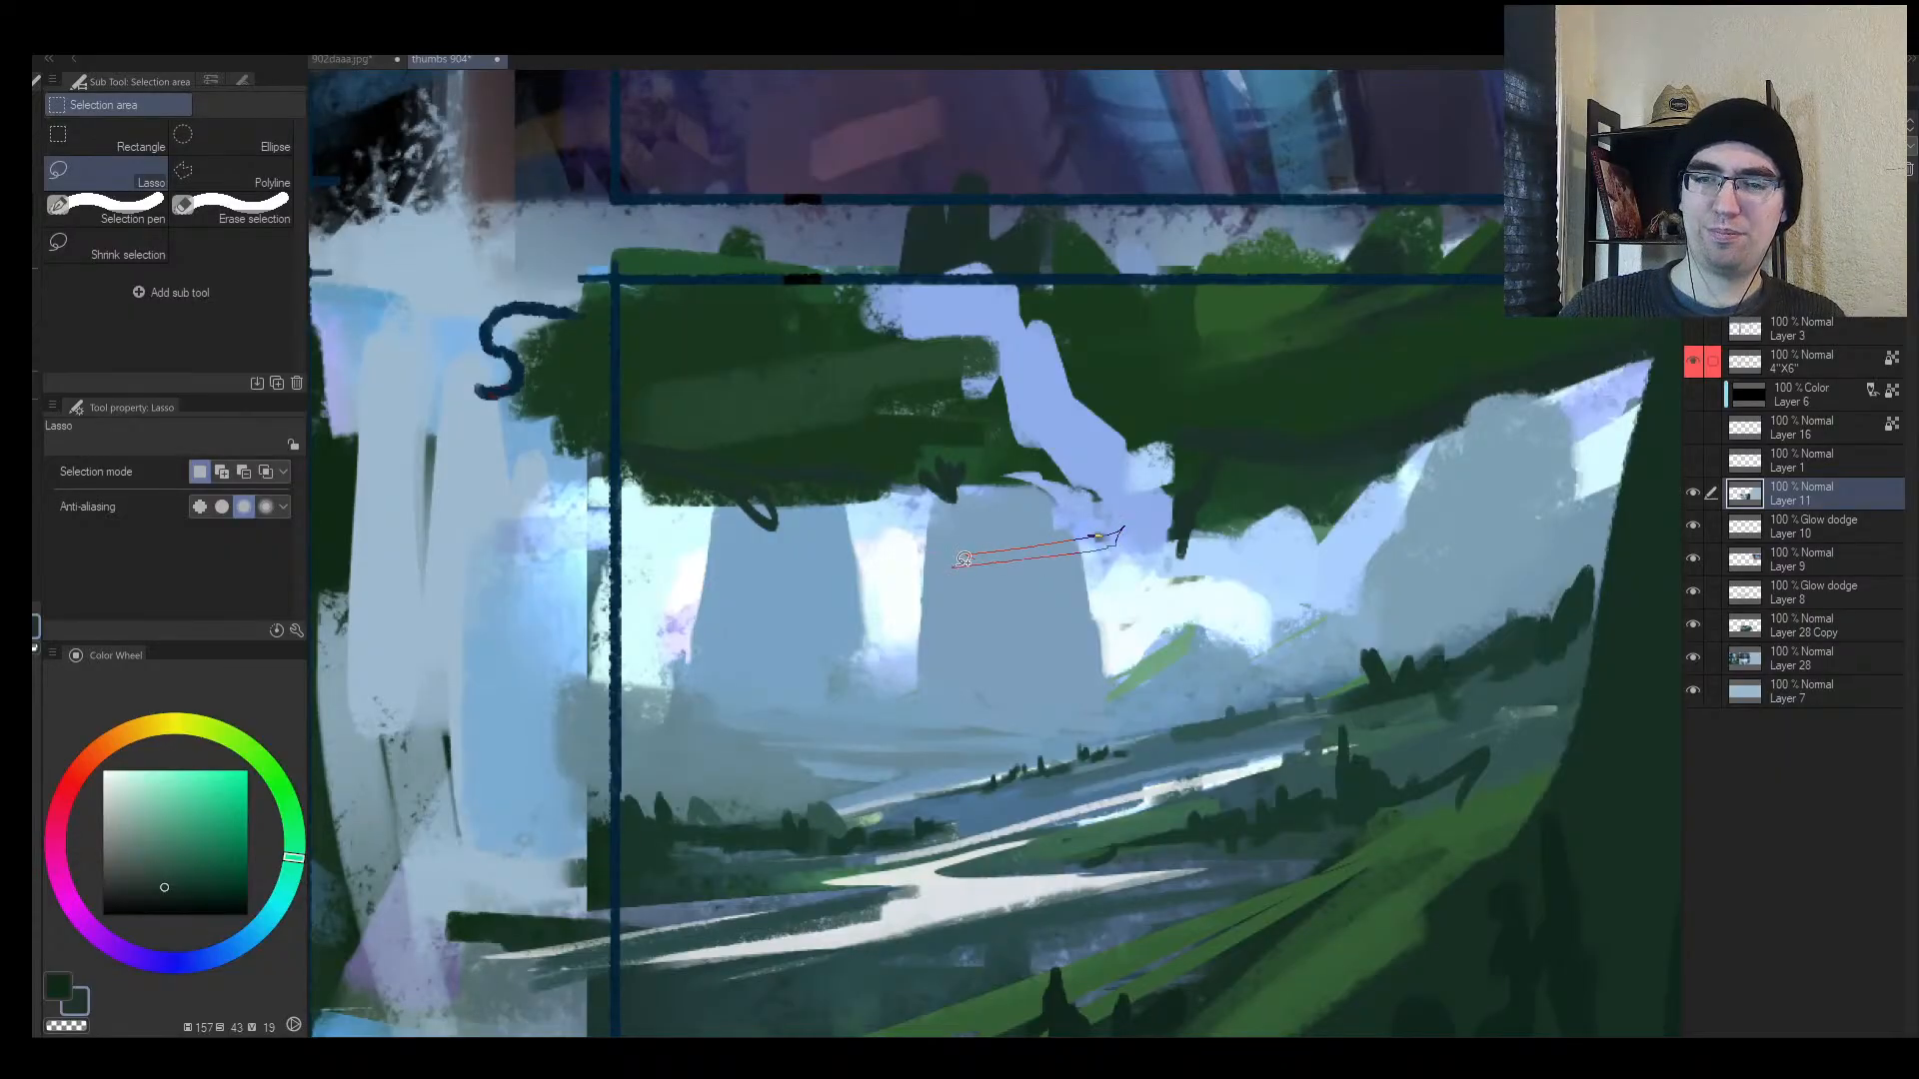
mouse_move(988, 533)
mouse_down()
mouse_move(1111, 529)
mouse_move(1061, 574)
mouse_up()
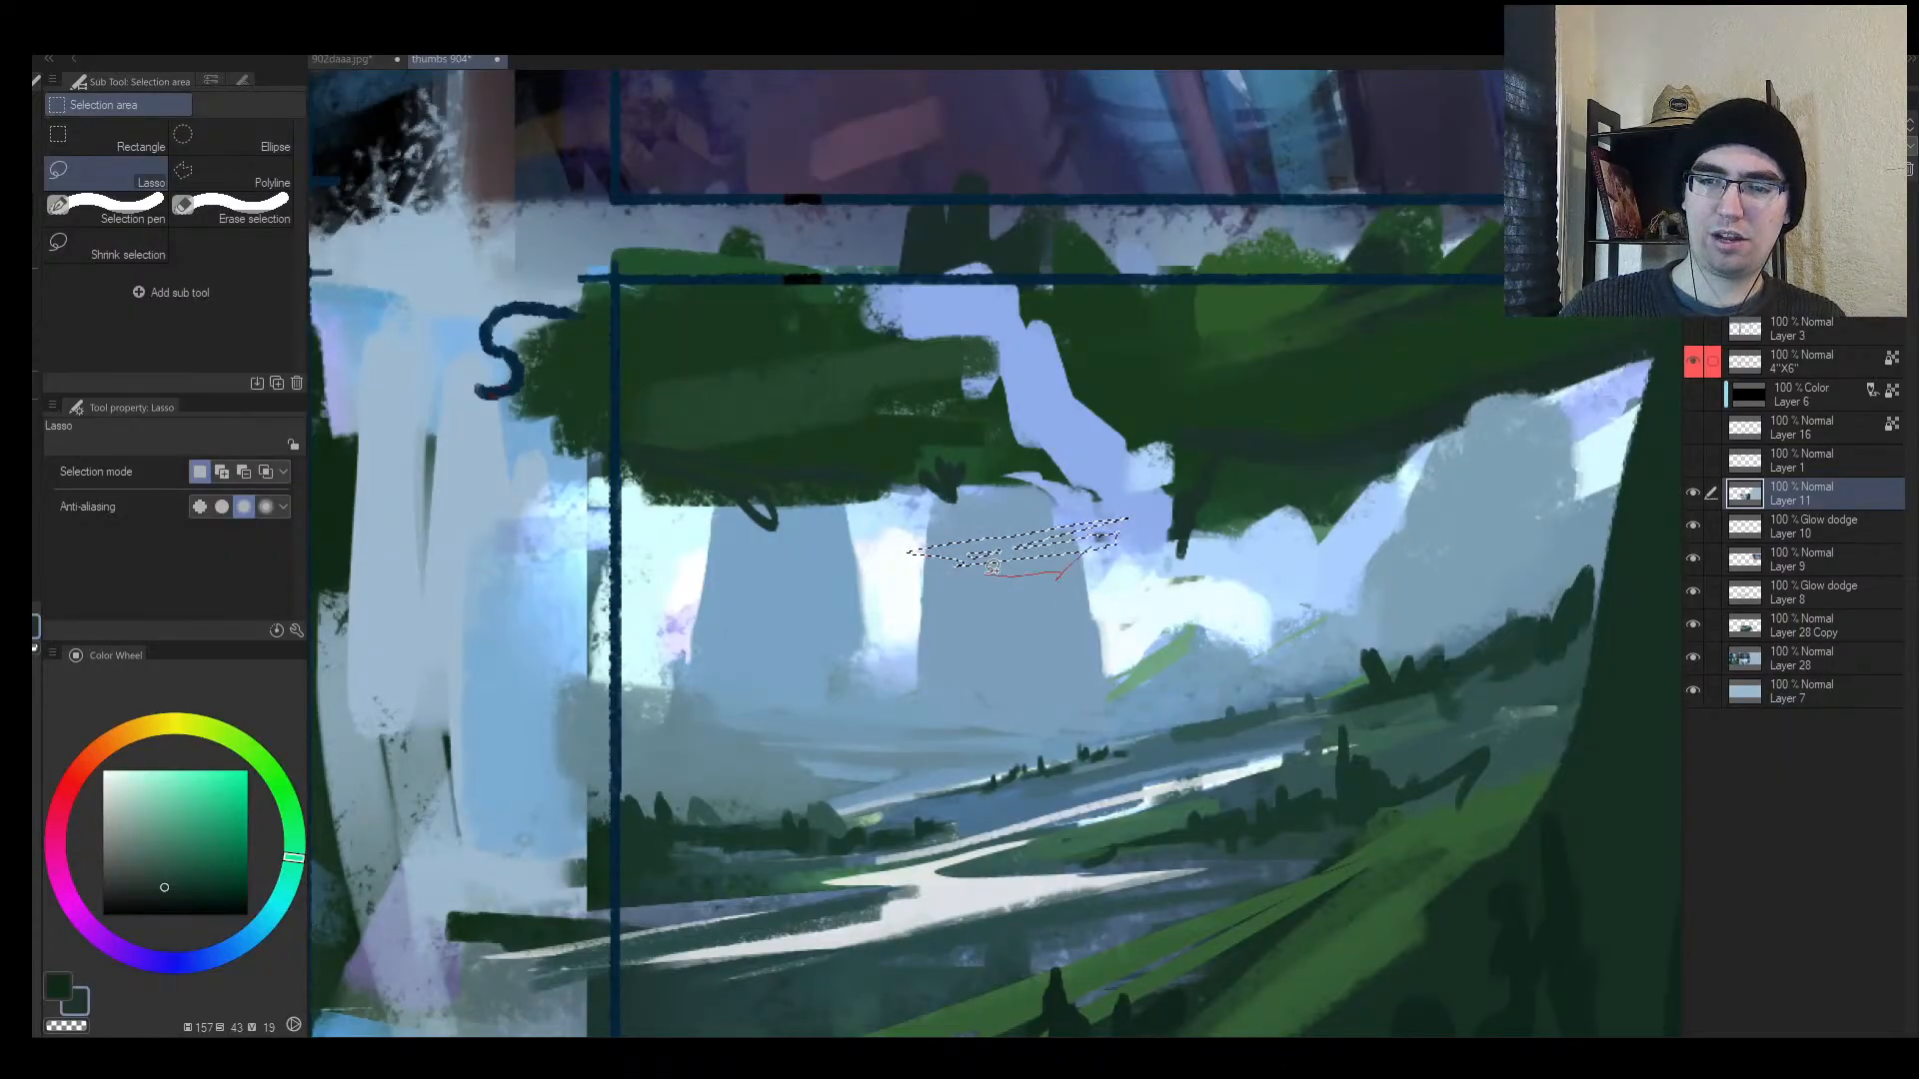
key(b)
alt+click(1007, 594)
alt+click(1259, 398)
key(bracketright)
key(bracketright)
key(bracketright)
key(bracketright)
key(bracketright)
key(bracketright)
key(bracketright)
key(bracketright)
key(bracketright)
key(bracketright)
key(bracketright)
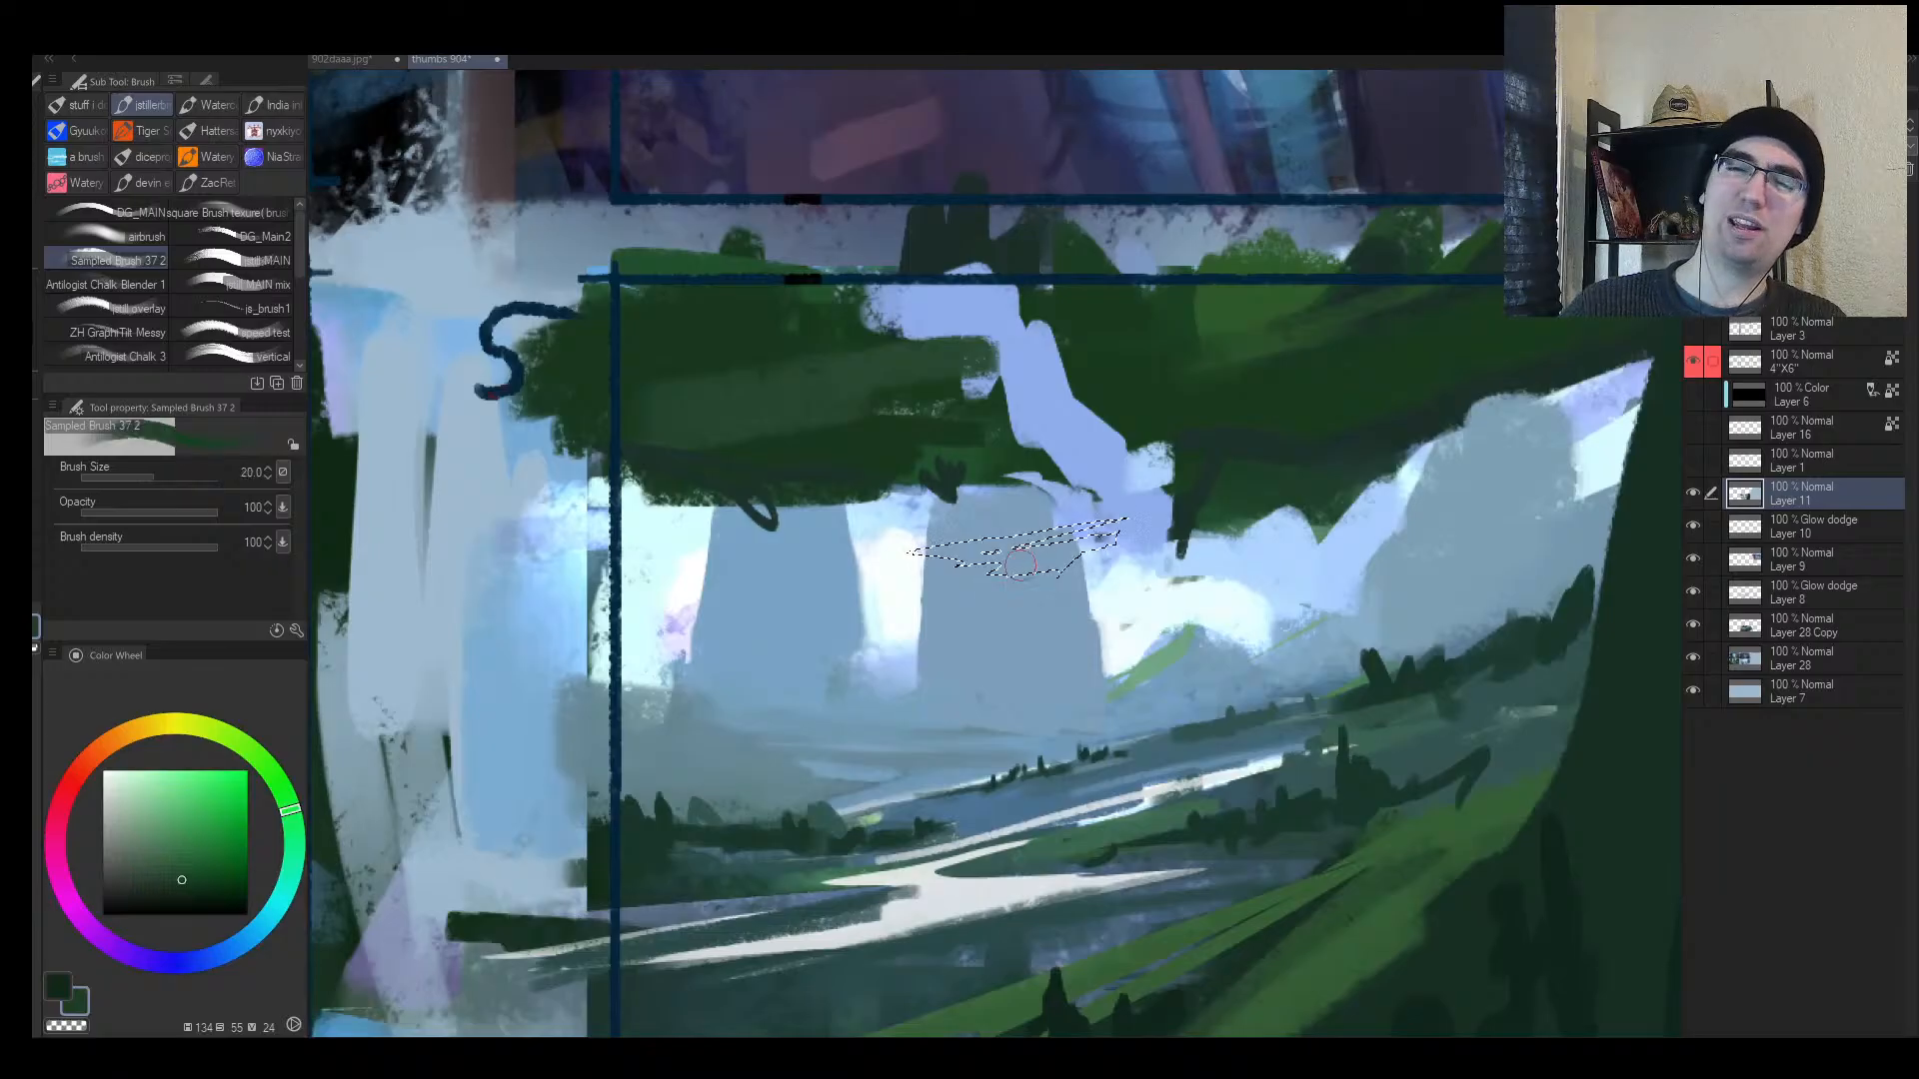
drag(858, 575, 1145, 536)
key(ctrl+d)
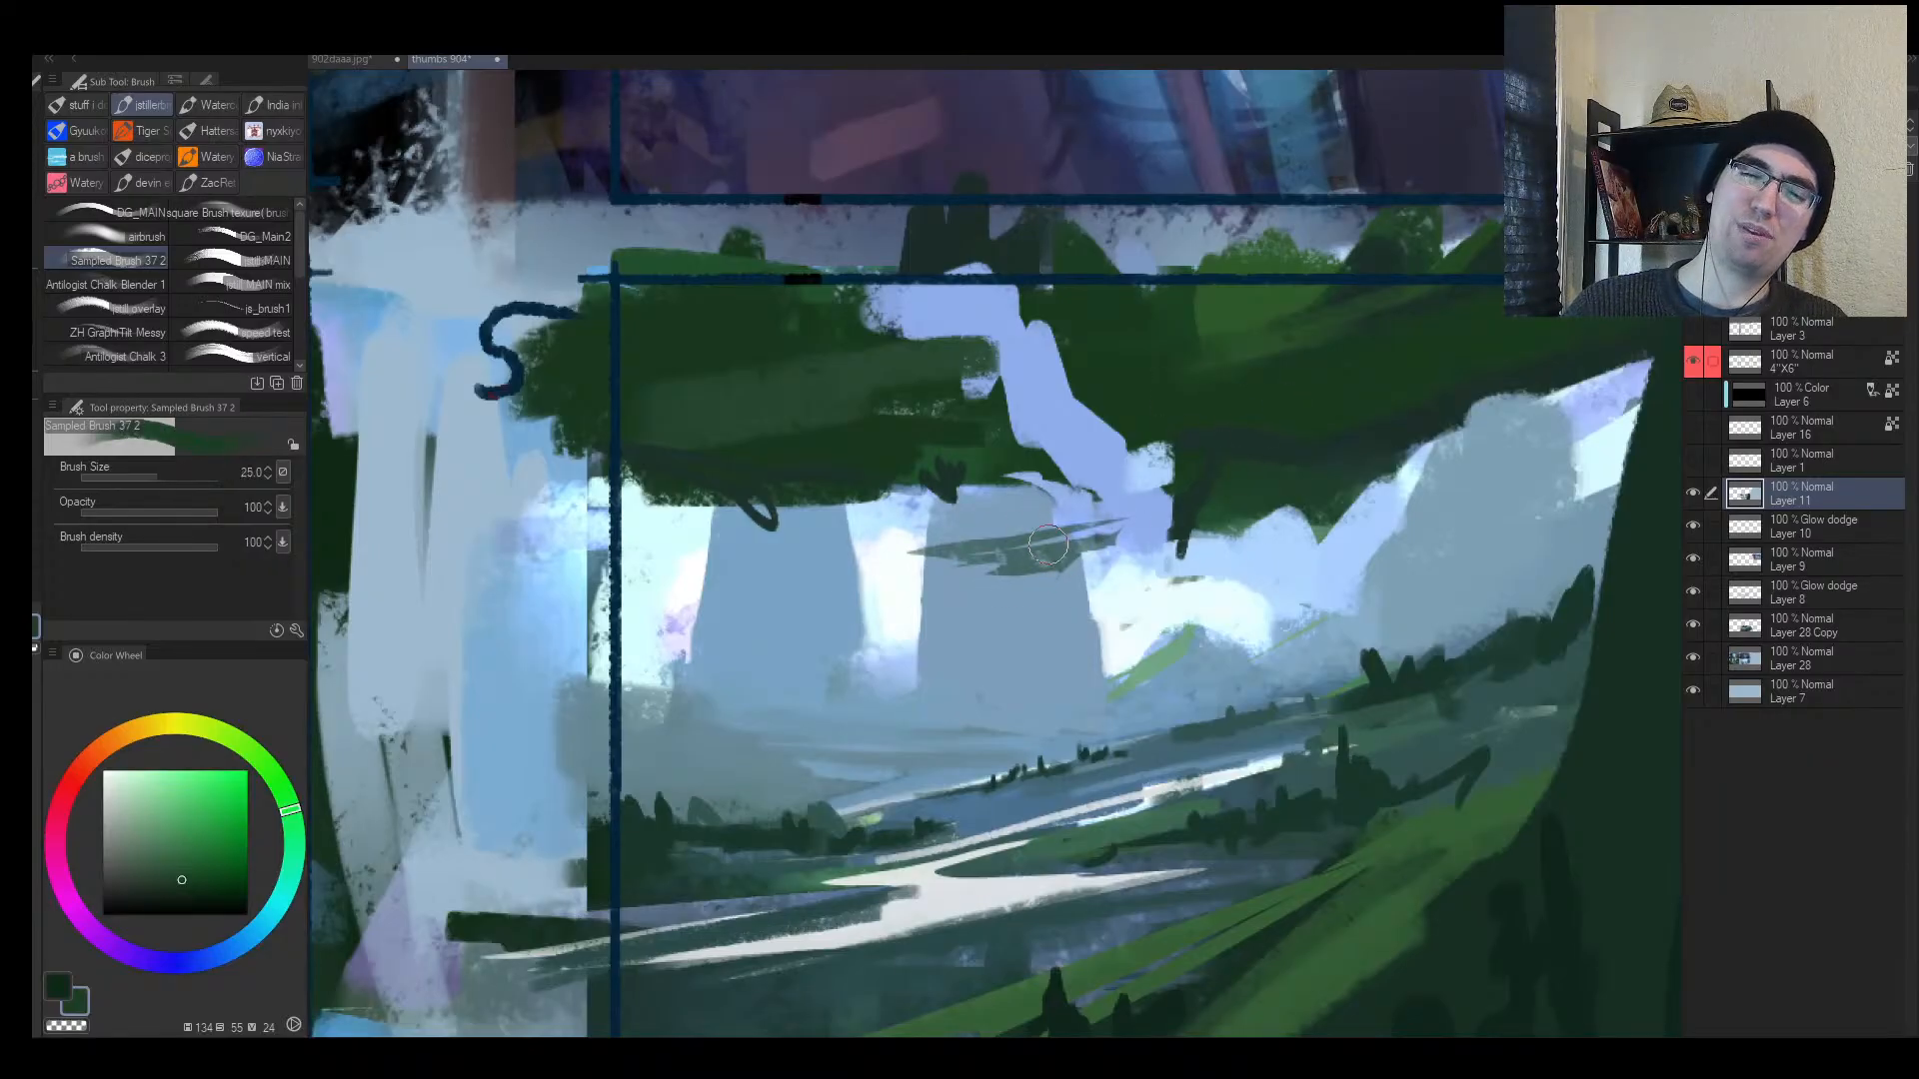
Step: Refine the ship's left end with pale blue-grey and dark teal strokes
key(bracketleft)
key(bracketleft)
key(bracketleft)
key(bracketleft)
key(bracketleft)
key(bracketleft)
key(bracketleft)
key(bracketleft)
alt+click(1094, 543)
alt+click(1009, 544)
key(bracketleft)
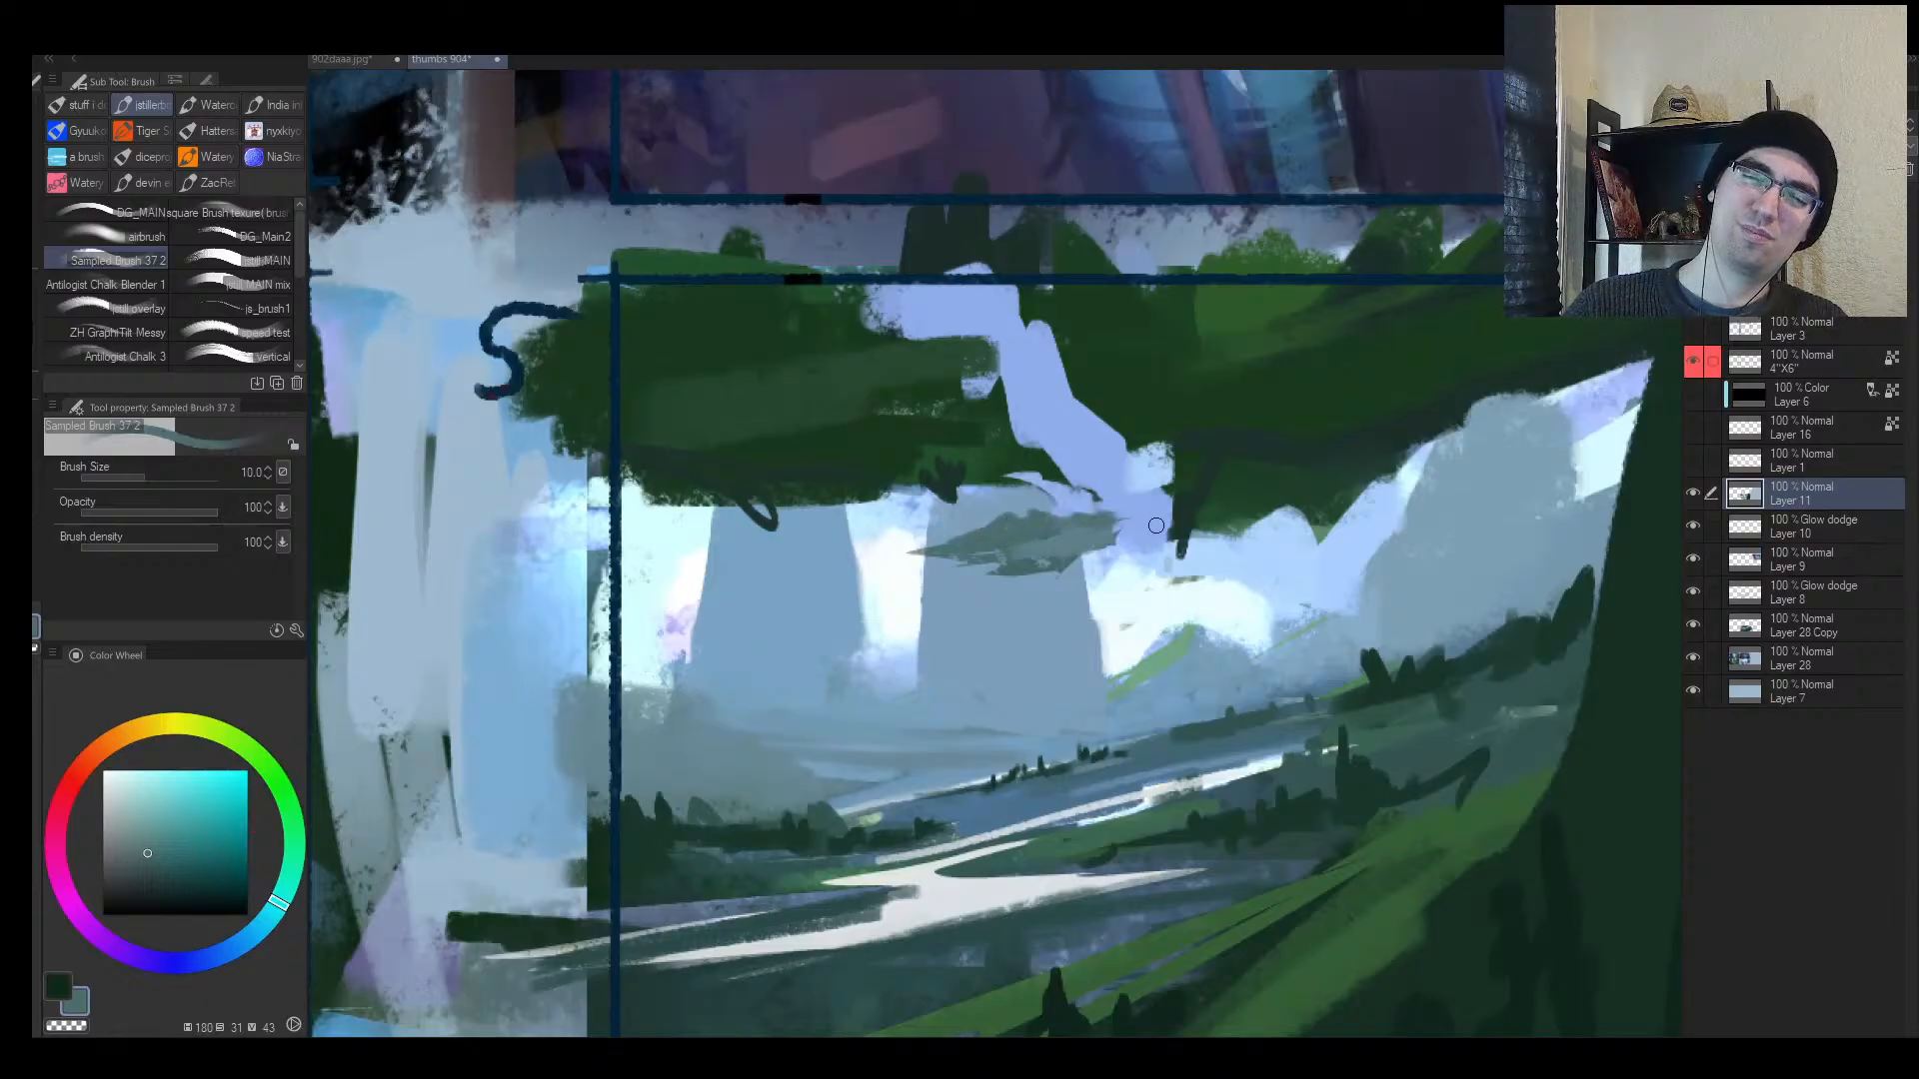
drag(1157, 529, 1040, 538)
key(h)
mouse_move(828, 517)
mouse_down()
mouse_move(877, 534)
mouse_move(805, 518)
mouse_up()
mouse_move(983, 550)
mouse_down()
mouse_move(893, 585)
mouse_move(992, 565)
mouse_up()
key(bracketright)
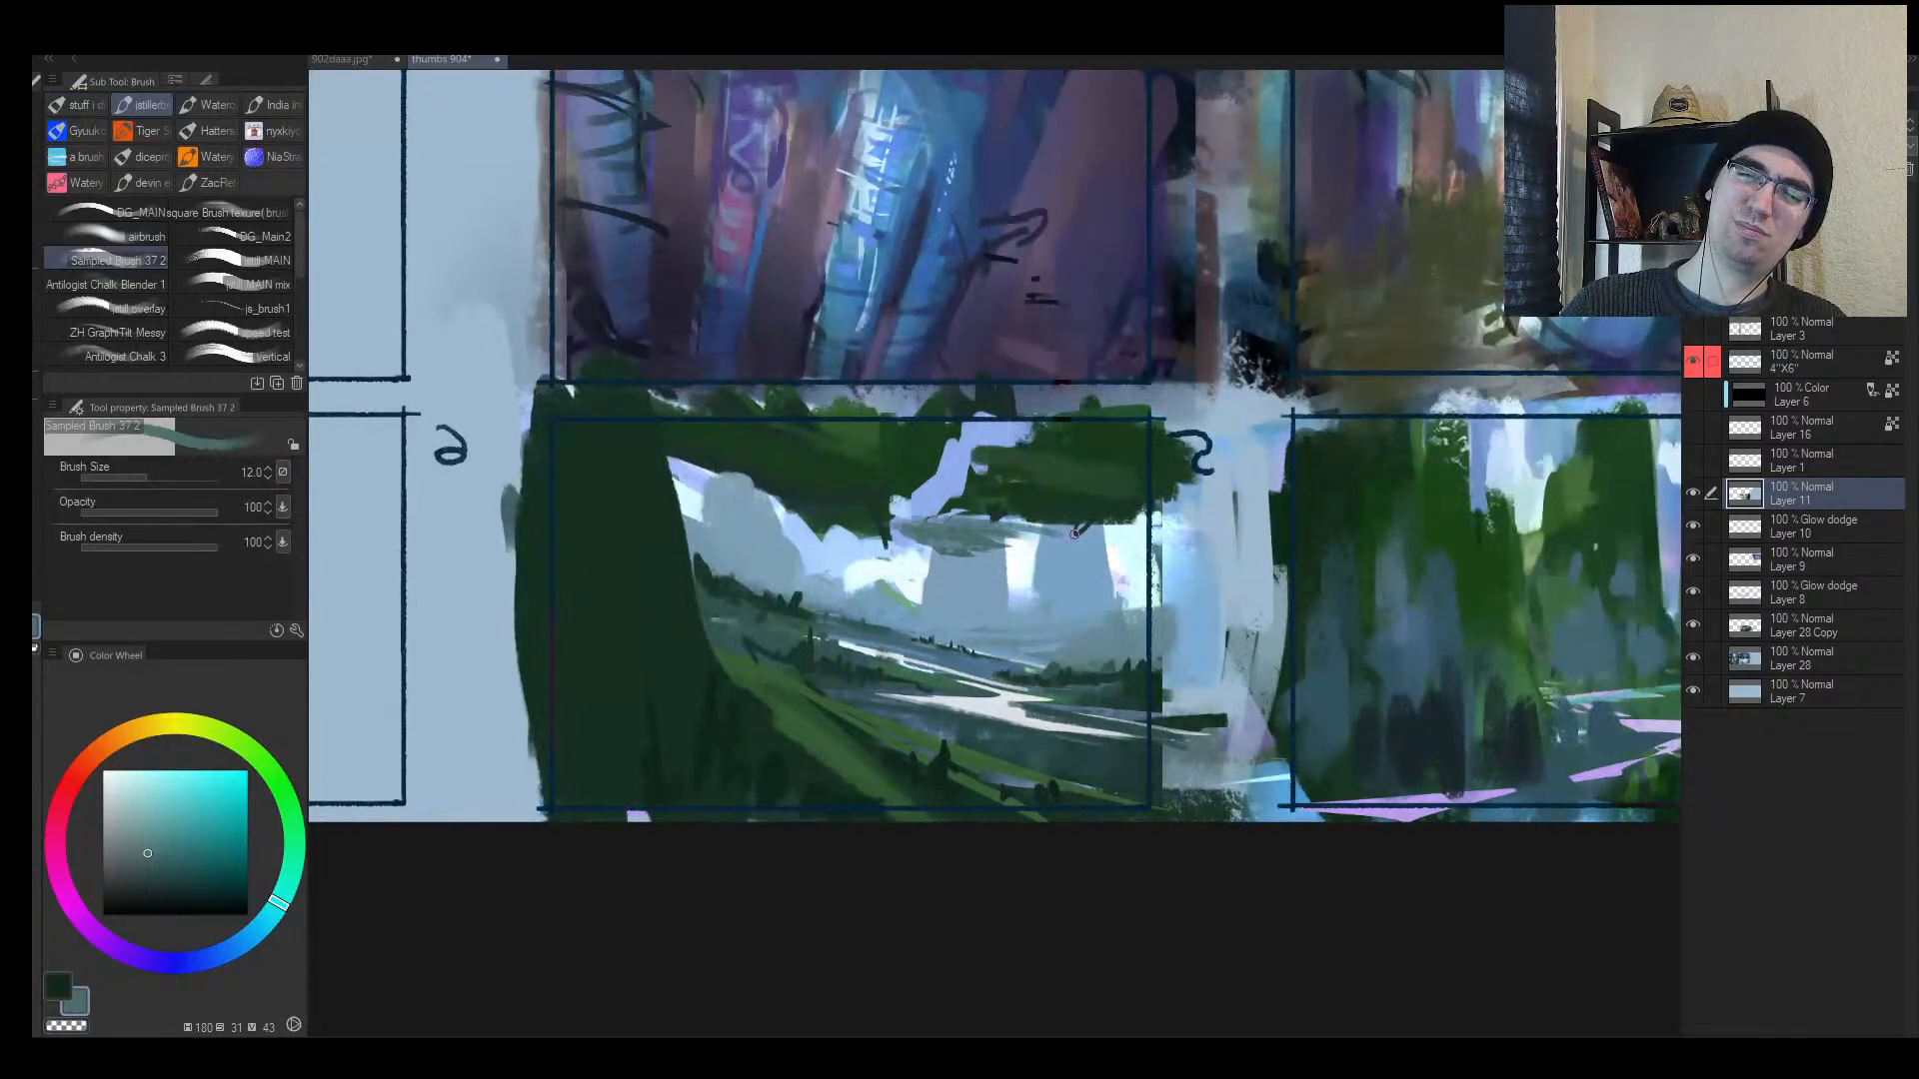
key(h)
drag(1099, 584, 1051, 601)
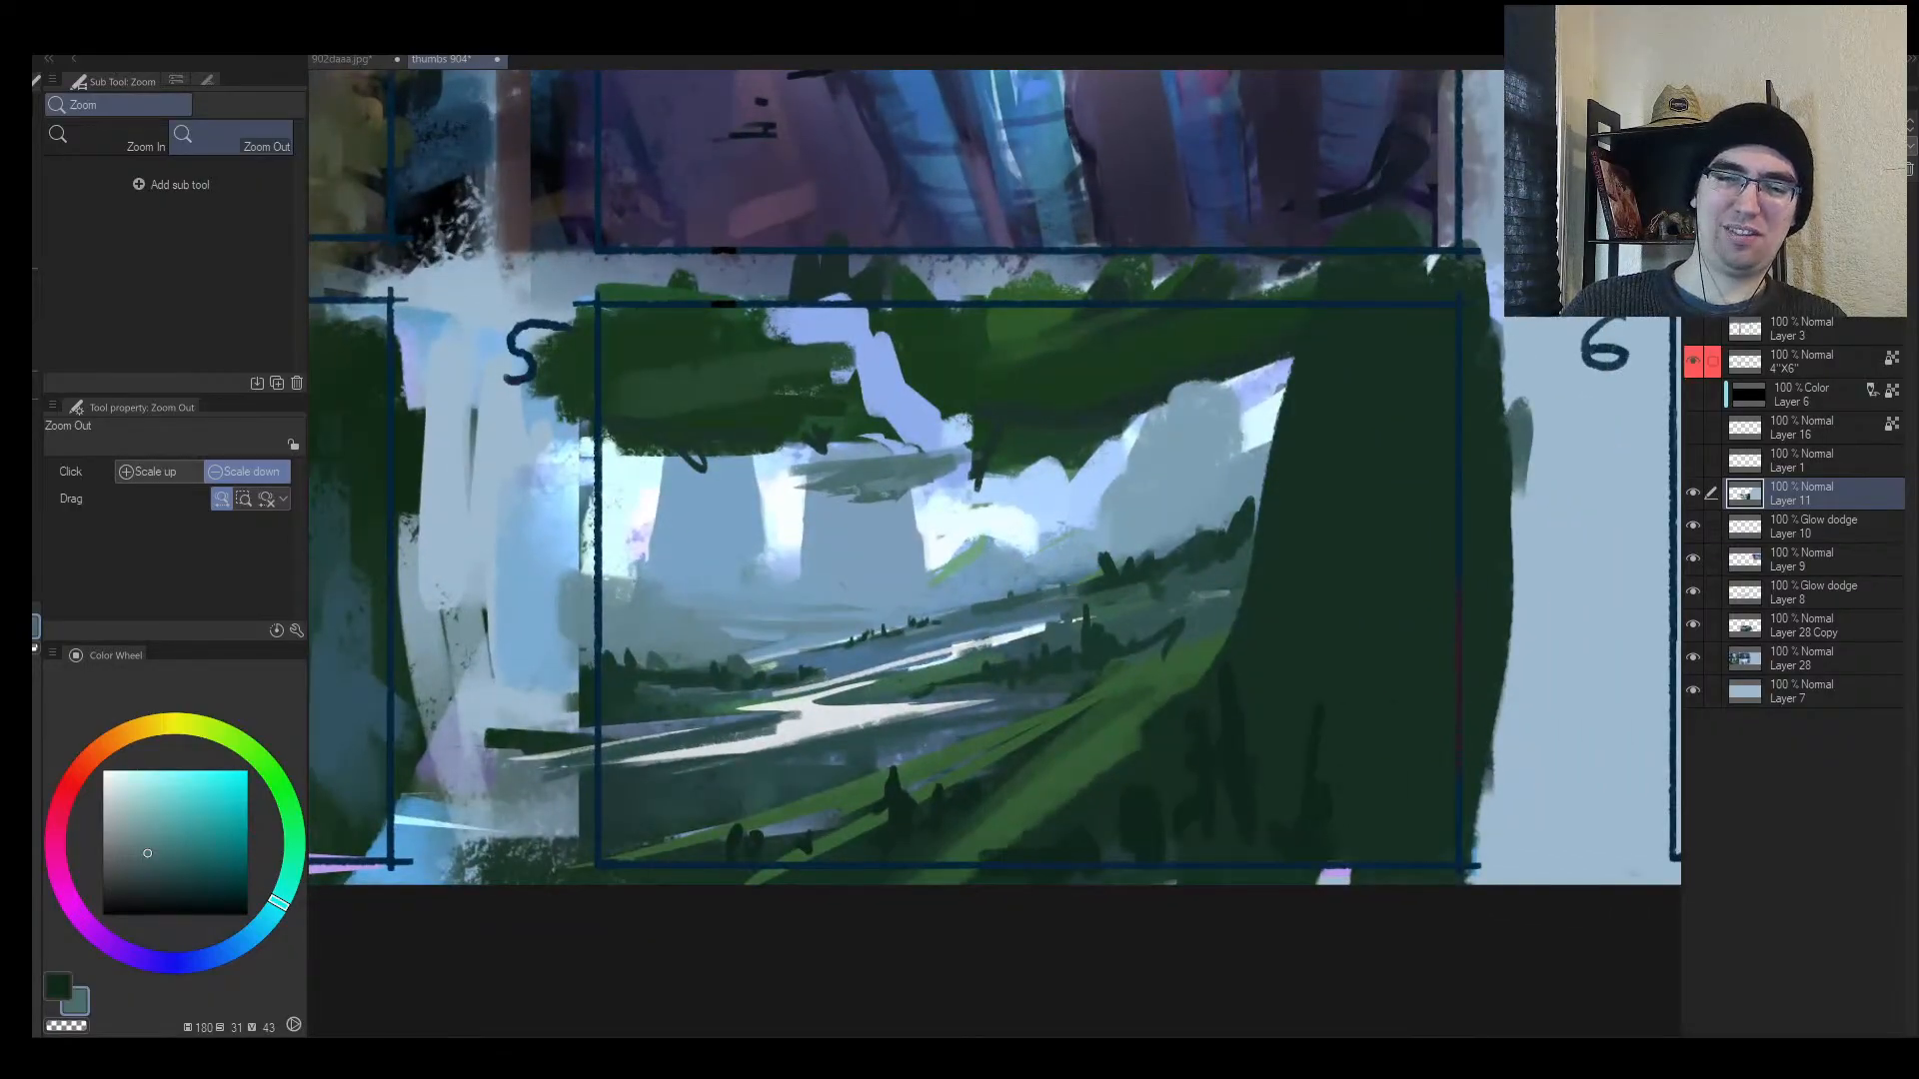
Step: Sample blues from panel 5 and add an empty Layer 12
alt+click(912, 468)
alt+click(933, 448)
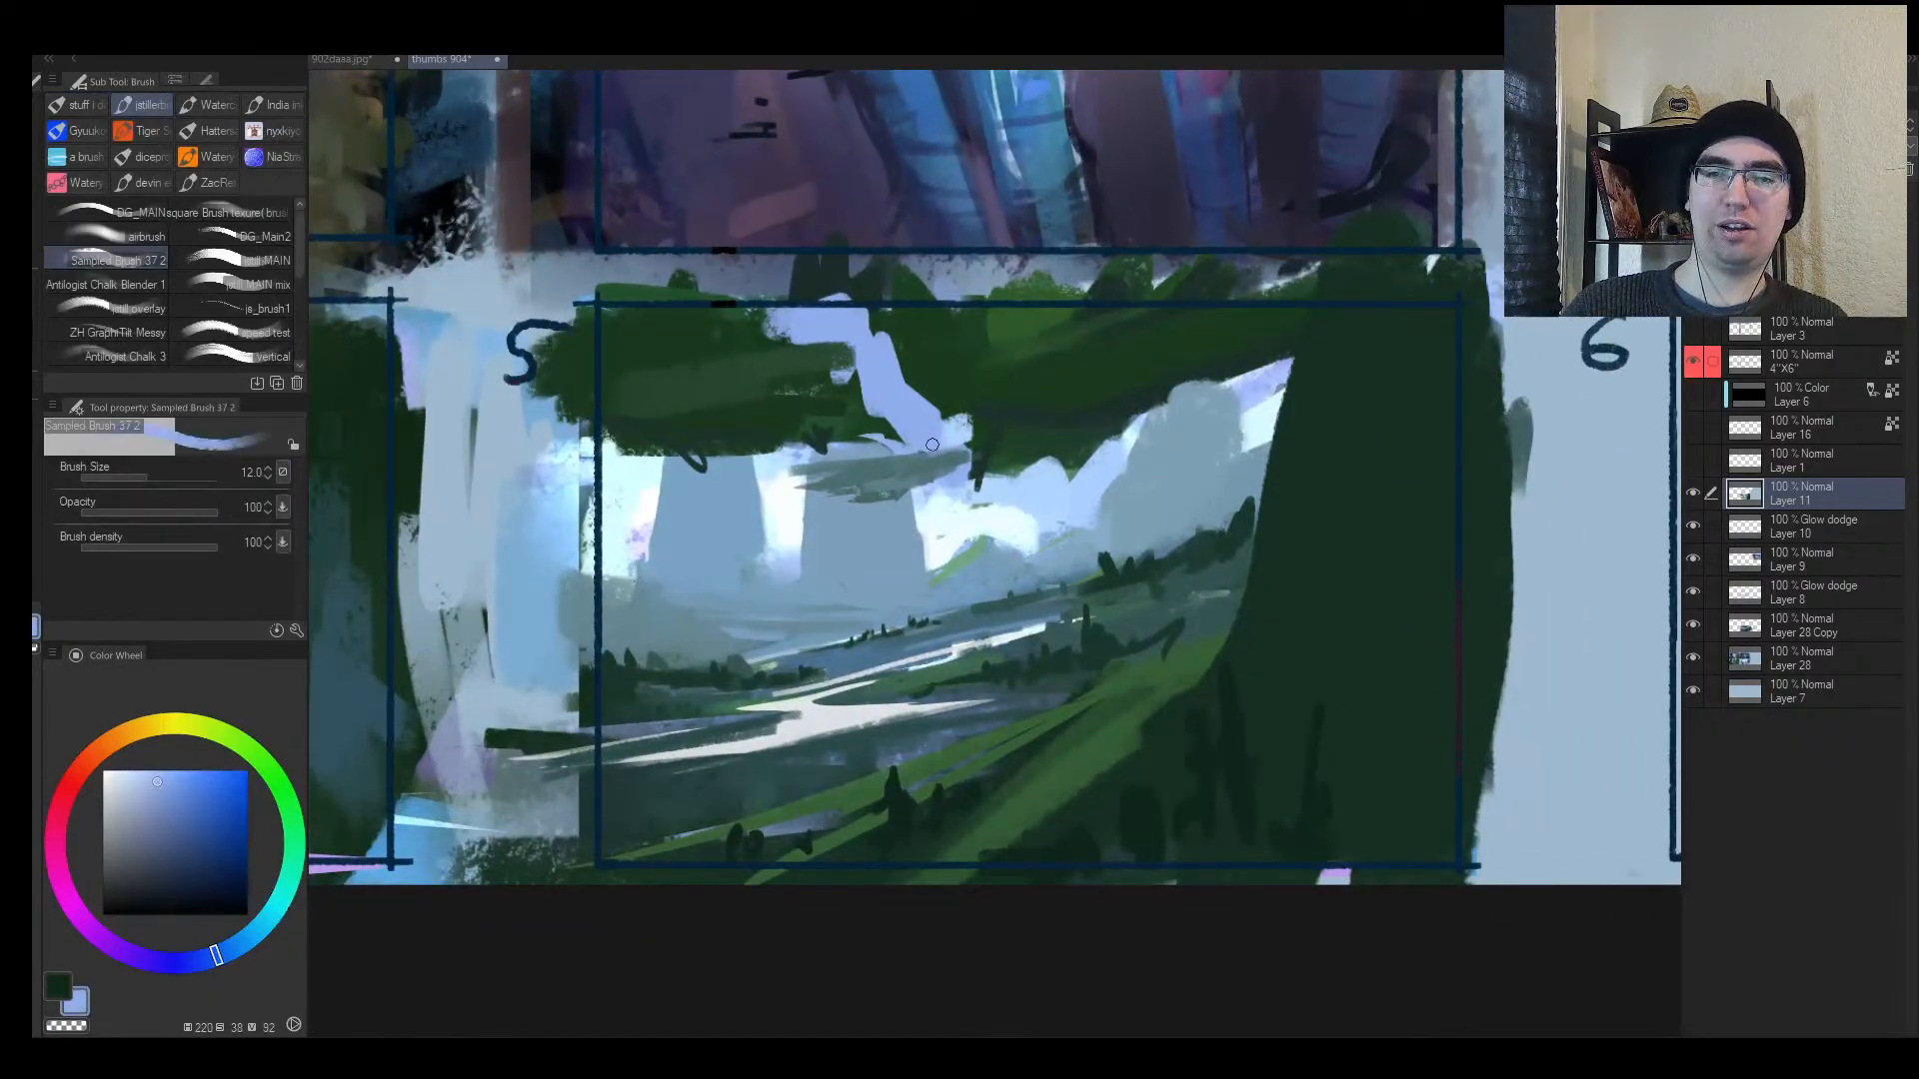
alt+click(874, 446)
key(alt+space)
mouse_move(925, 506)
mouse_down()
mouse_move(889, 534)
mouse_move(1010, 482)
mouse_up()
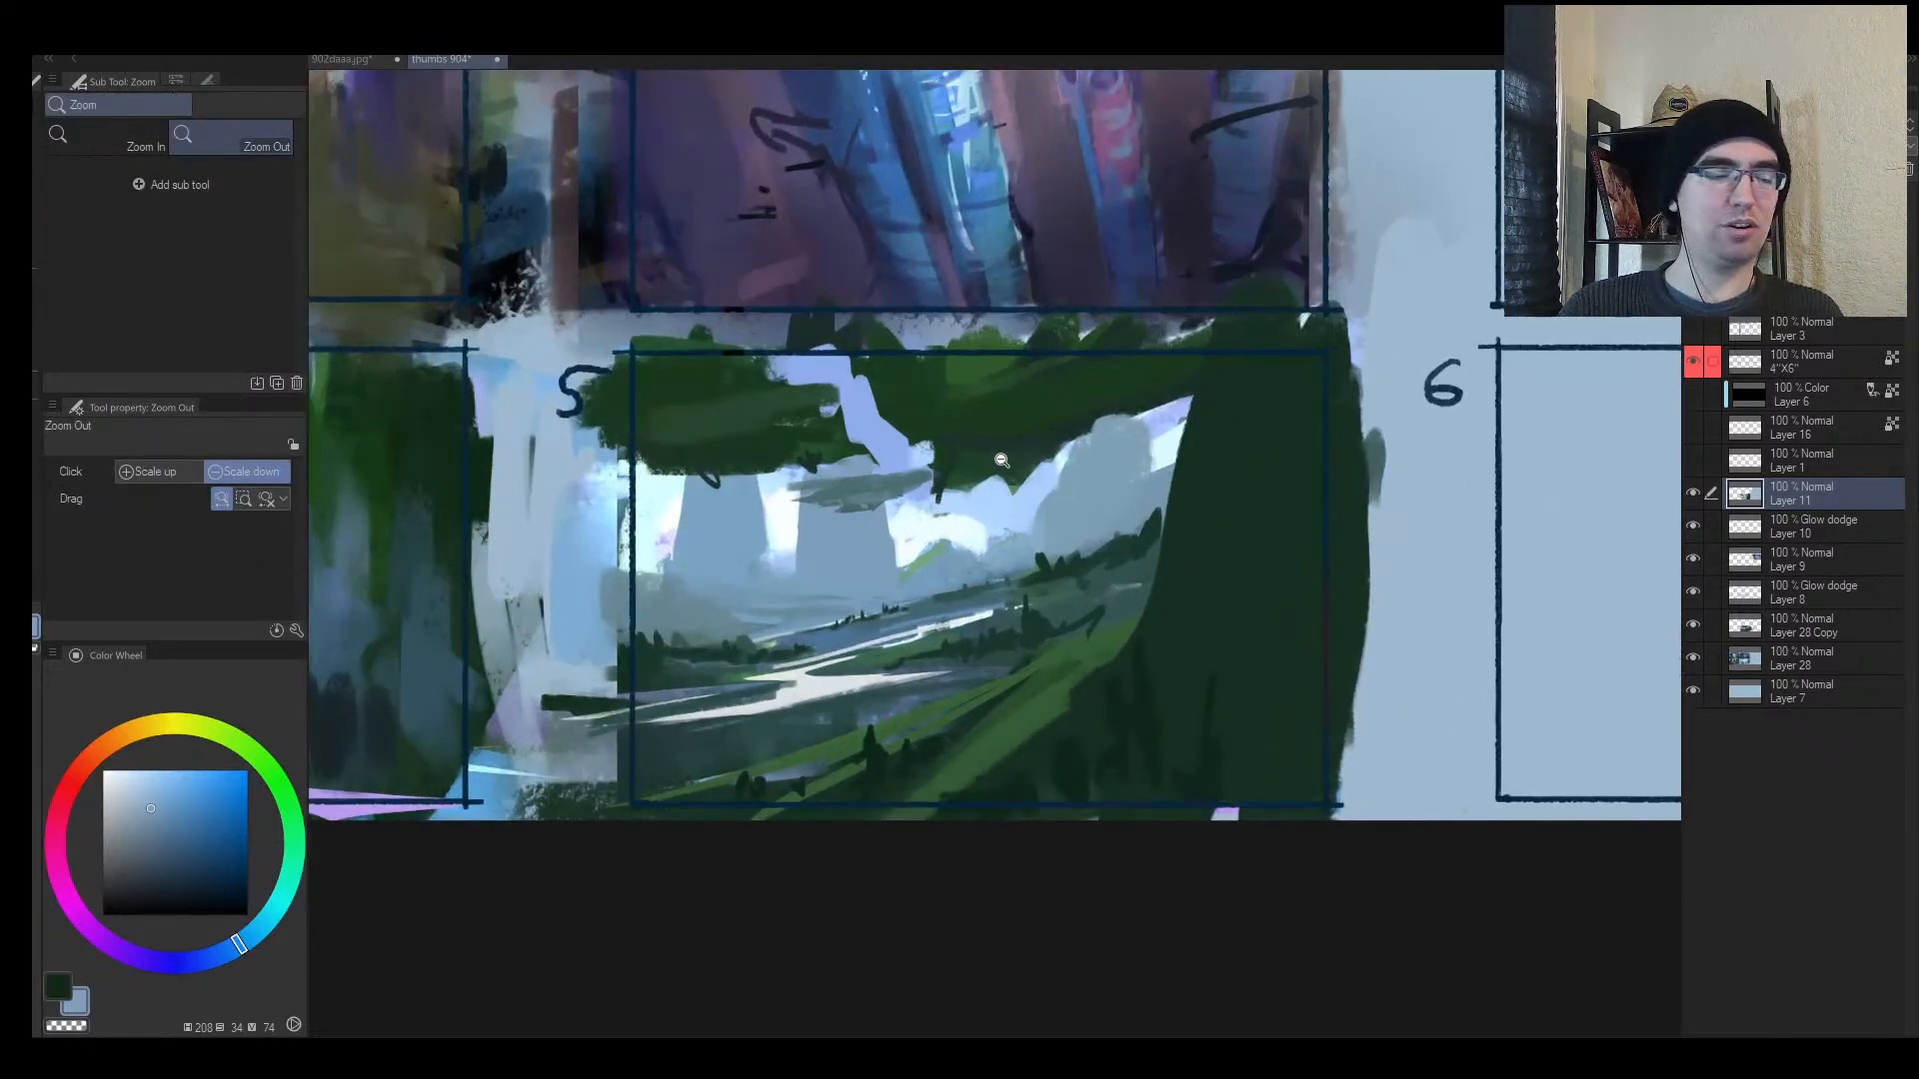
key(ctrl+shift+n)
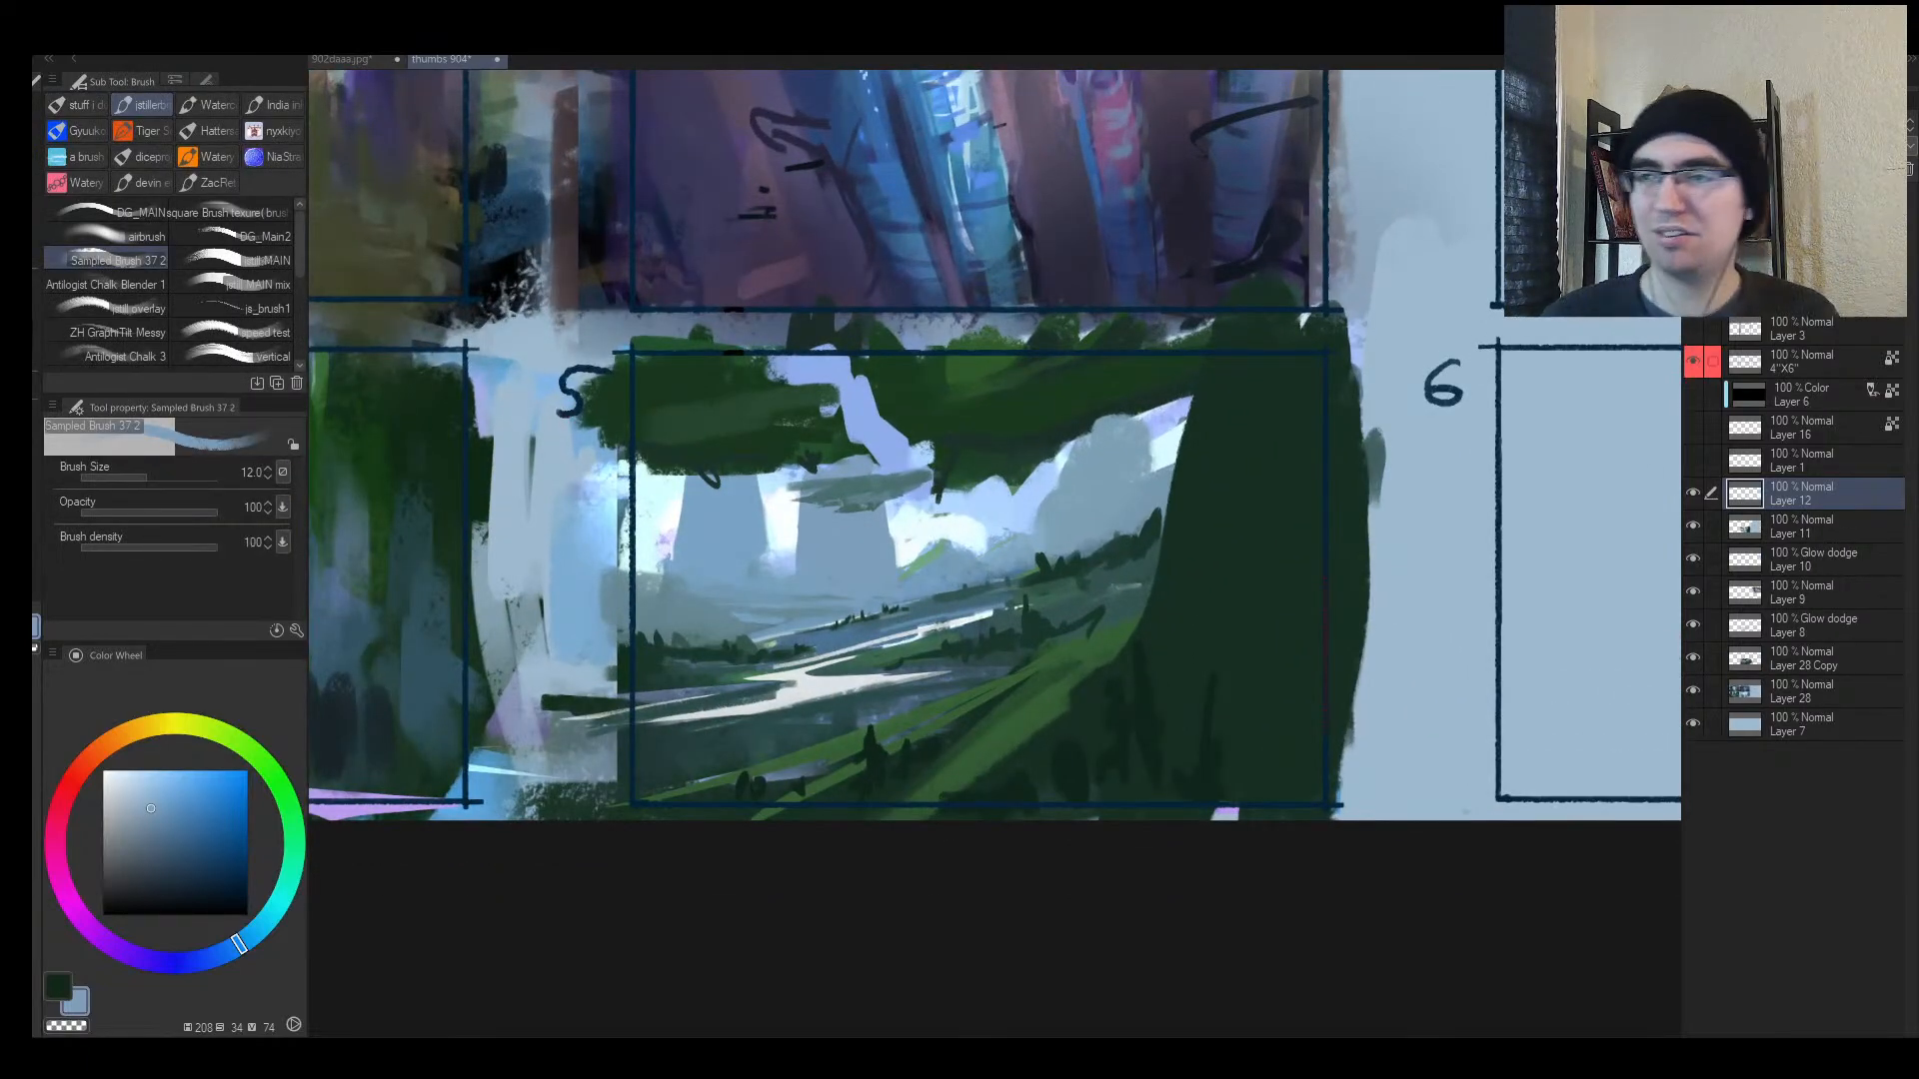
Step: Add Layer 13 in Multiply mode and shade panel 5's lower hill darker
key(ctrl+shift+n)
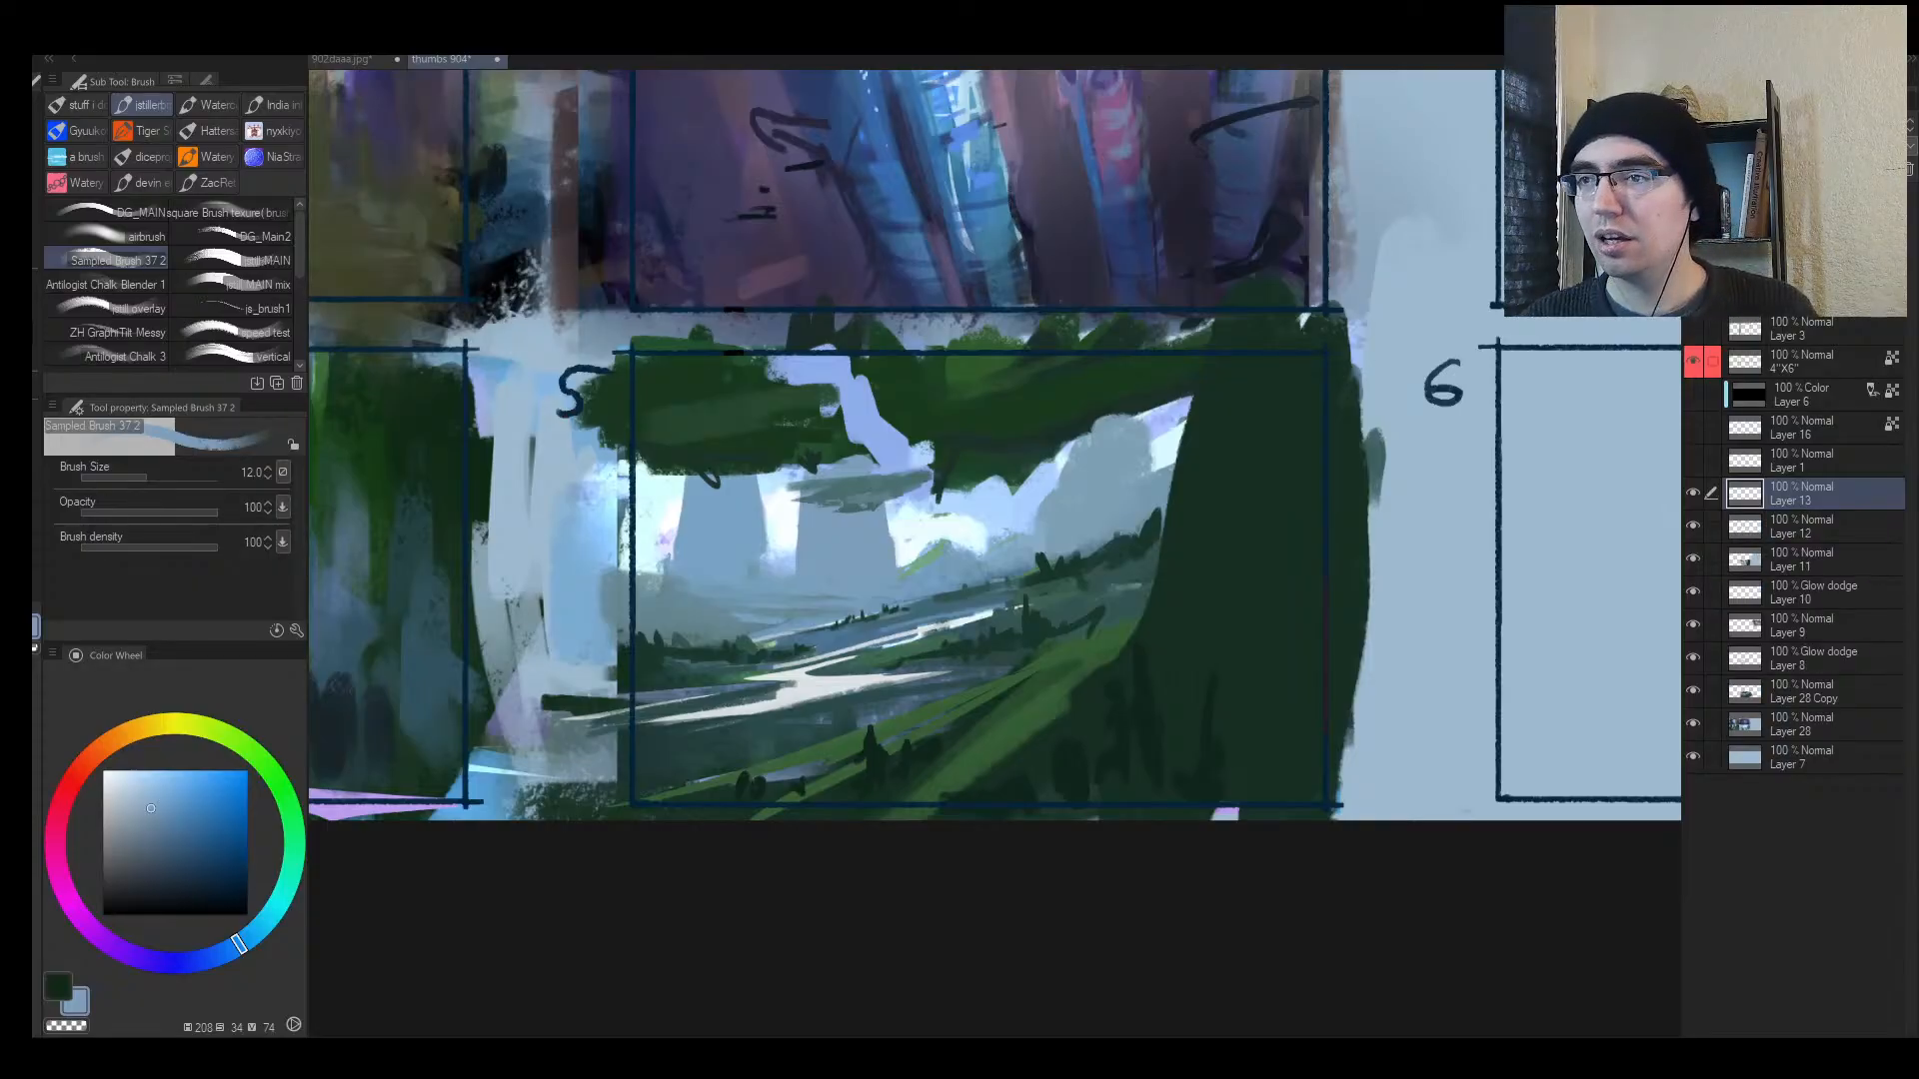
key(shift+alt+m)
key(bracketright)
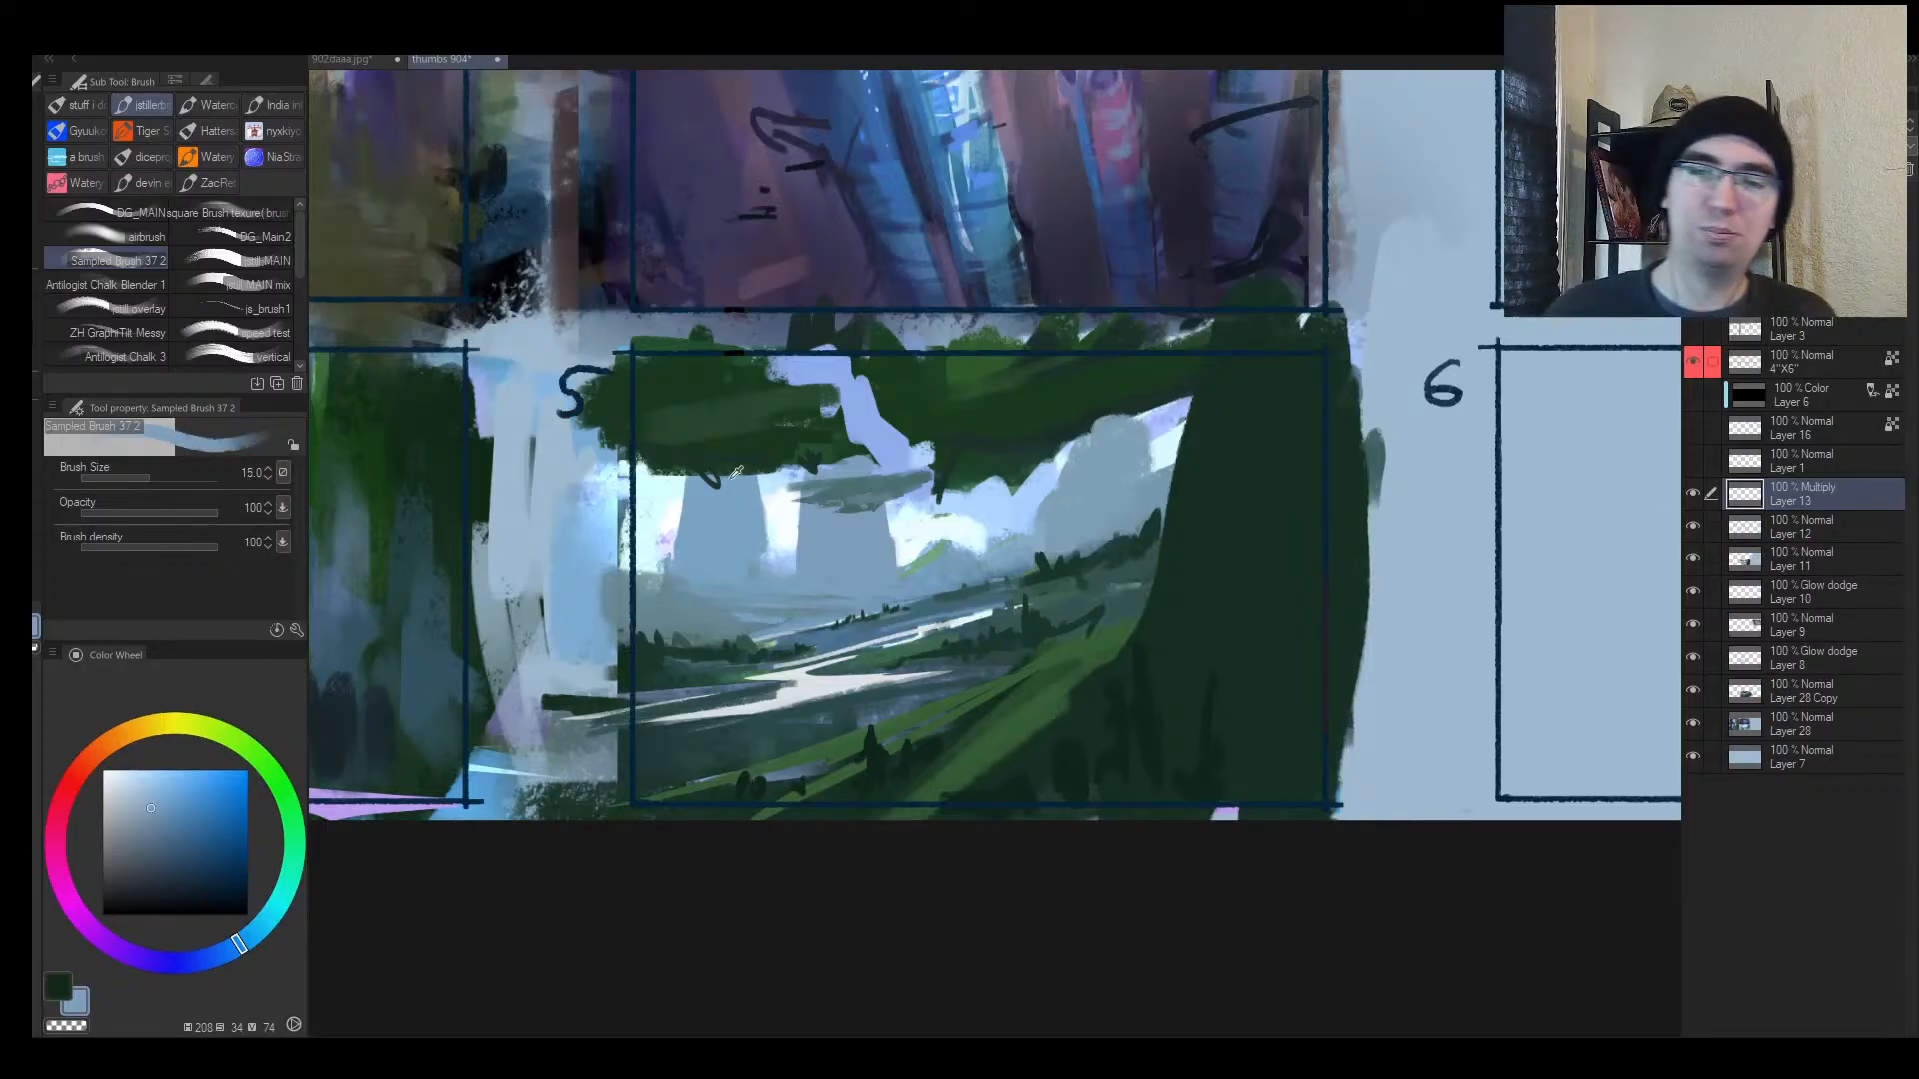
alt+click(735, 471)
key(bracketright)
key(bracketright)
key(bracketright)
key(bracketright)
key(bracketright)
mouse_move(700, 720)
mouse_down()
mouse_move(1150, 649)
mouse_move(563, 853)
mouse_up()
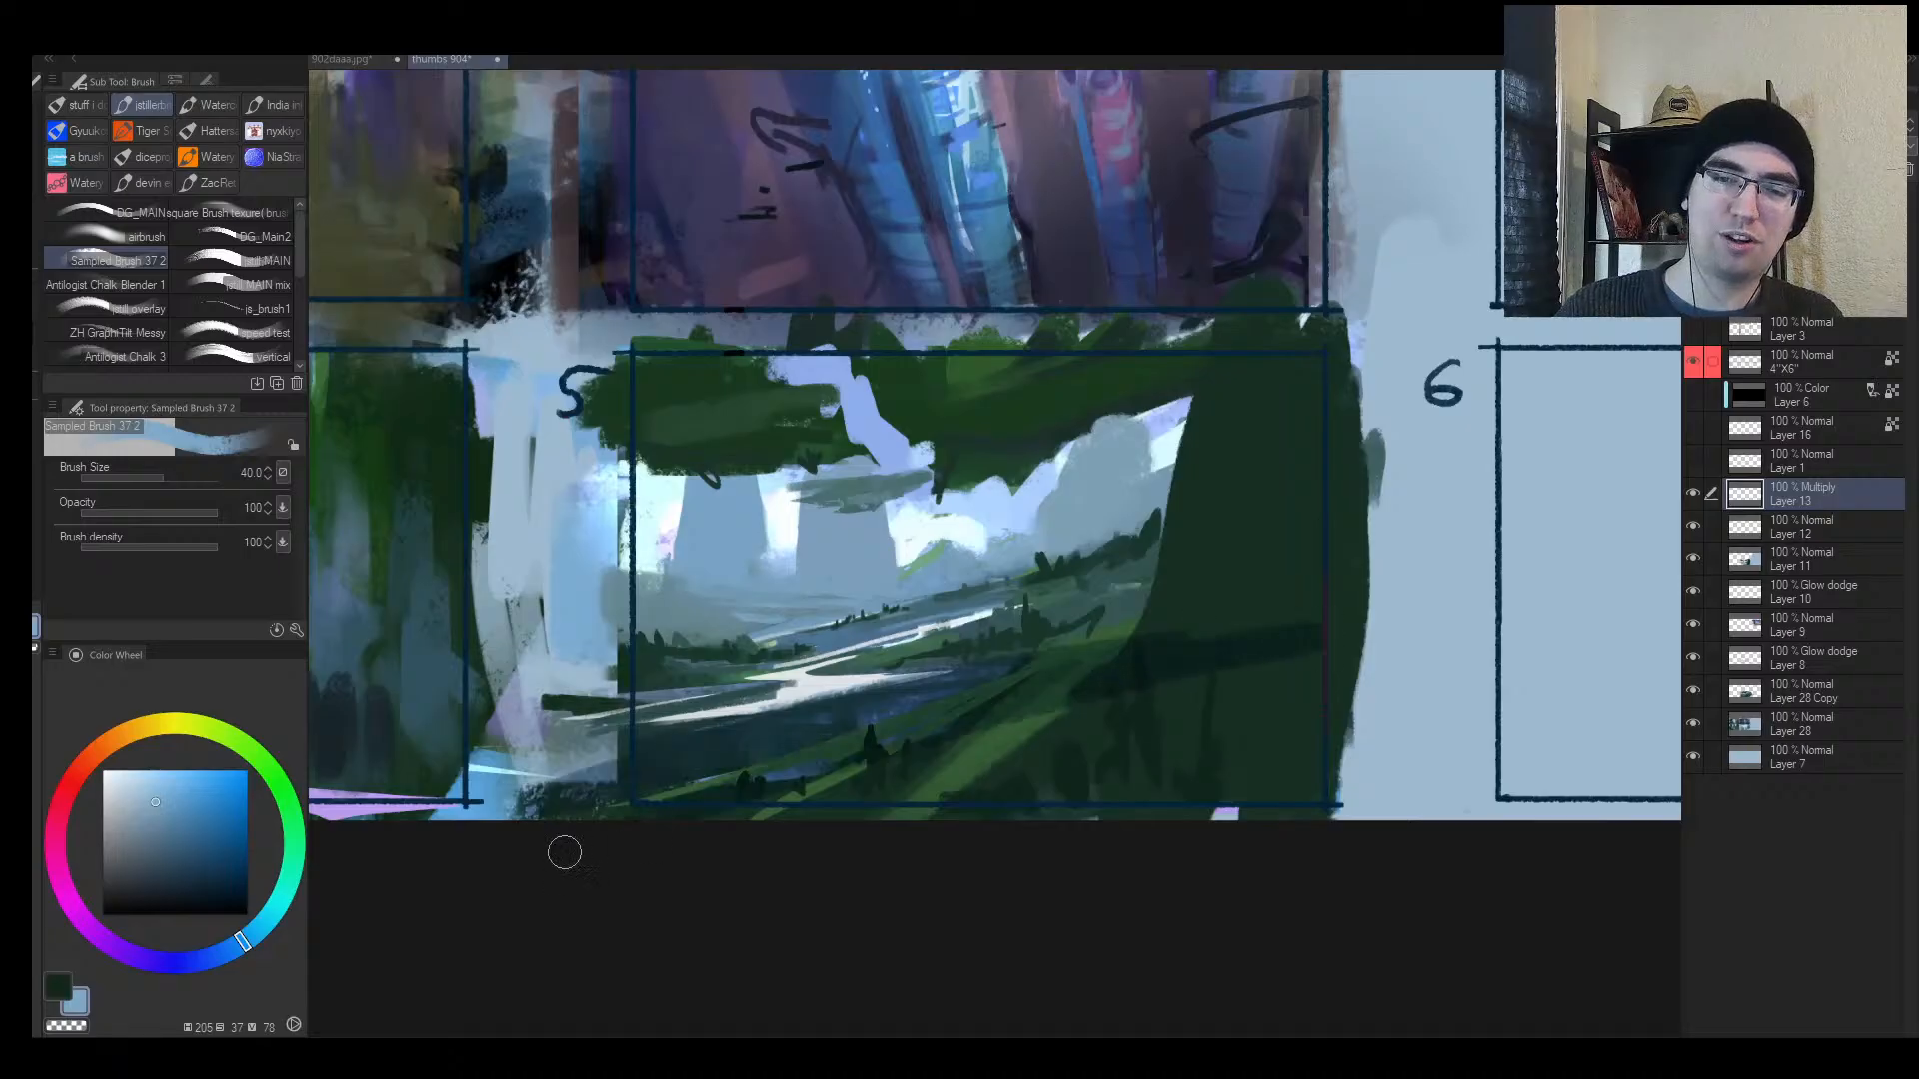
Step: Glaze saturated blue over the hillside, trees, sky gap and pillar
click(180, 786)
key(bracketright)
key(bracketright)
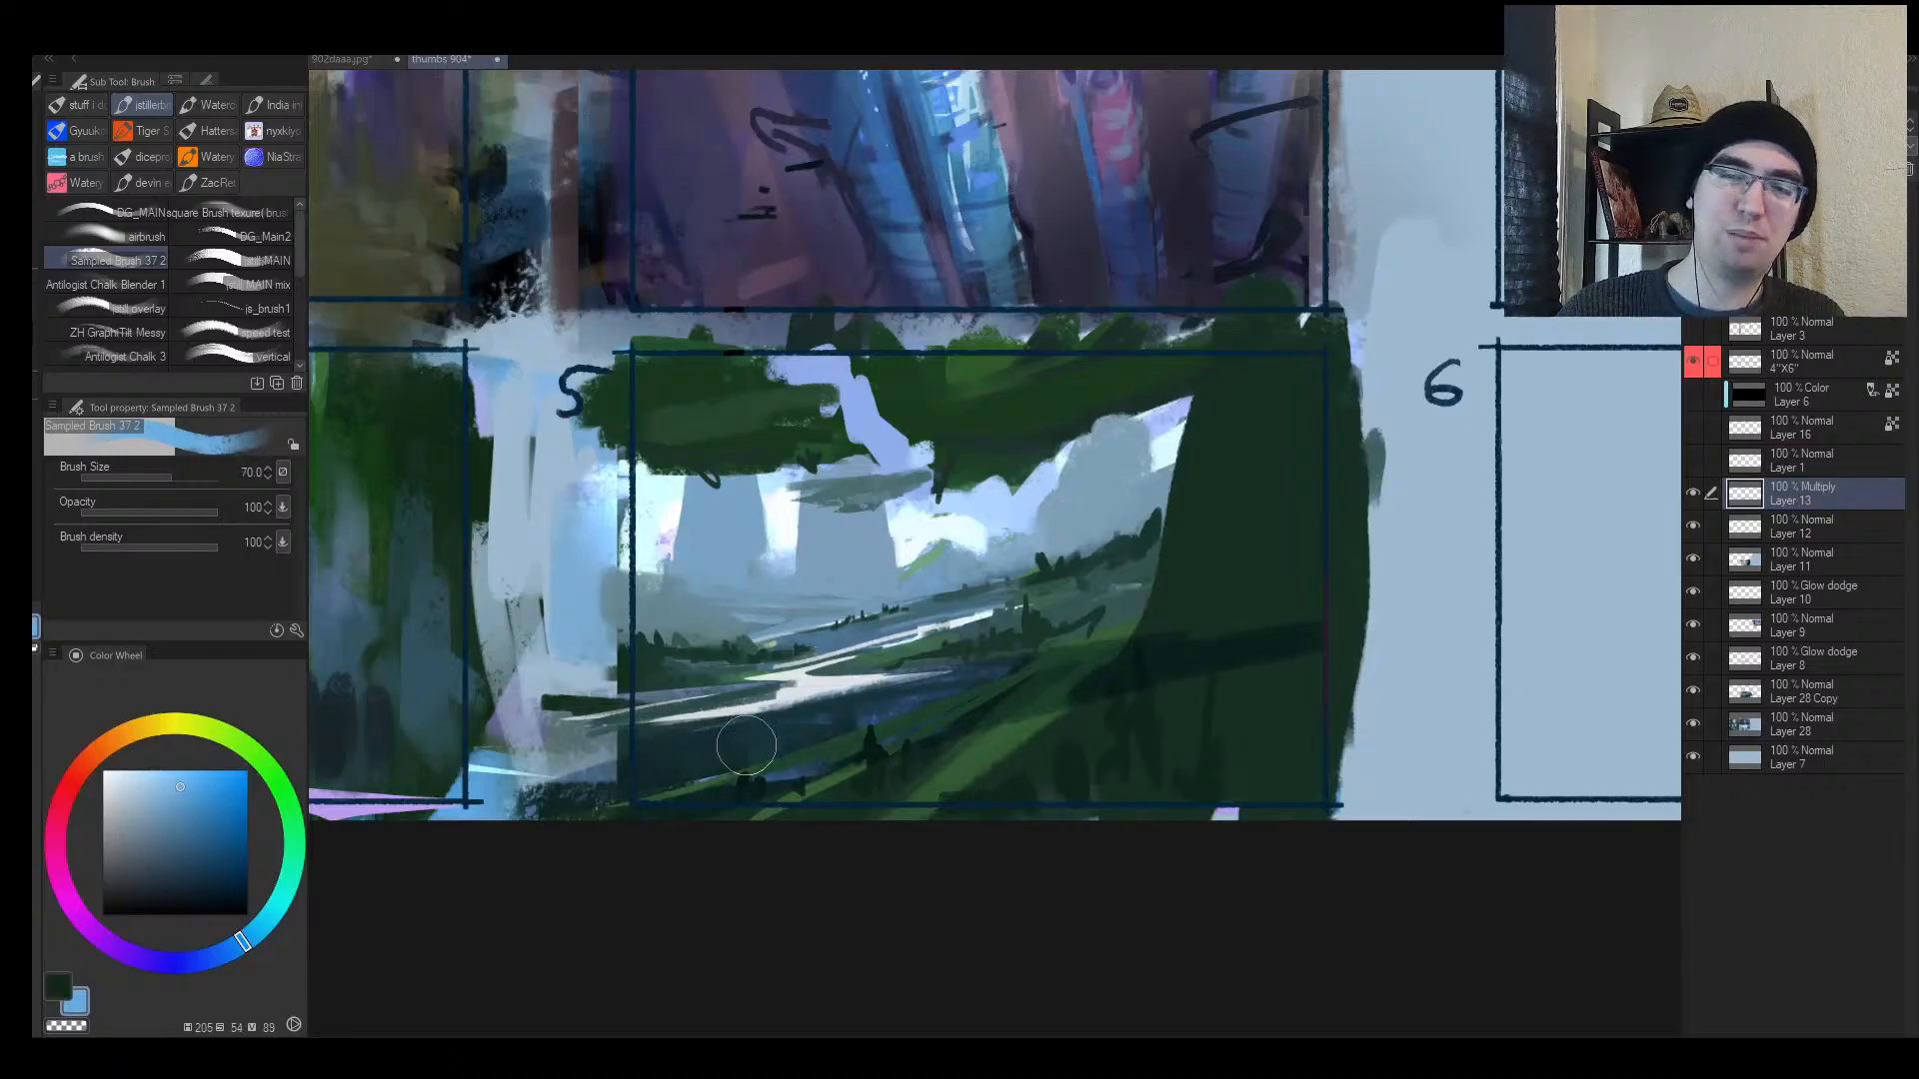
drag(671, 772, 1214, 627)
drag(944, 737, 784, 825)
key(bracketright)
mouse_move(740, 522)
mouse_down()
mouse_move(755, 474)
mouse_move(642, 568)
mouse_move(956, 403)
mouse_move(879, 544)
mouse_move(728, 625)
mouse_move(881, 538)
mouse_move(1361, 523)
mouse_move(945, 657)
mouse_move(1199, 598)
mouse_up()
key(bracketright)
key(bracketright)
drag(823, 430, 939, 344)
Step: Soft-erase the small cloud streak and the band below the river
key(e)
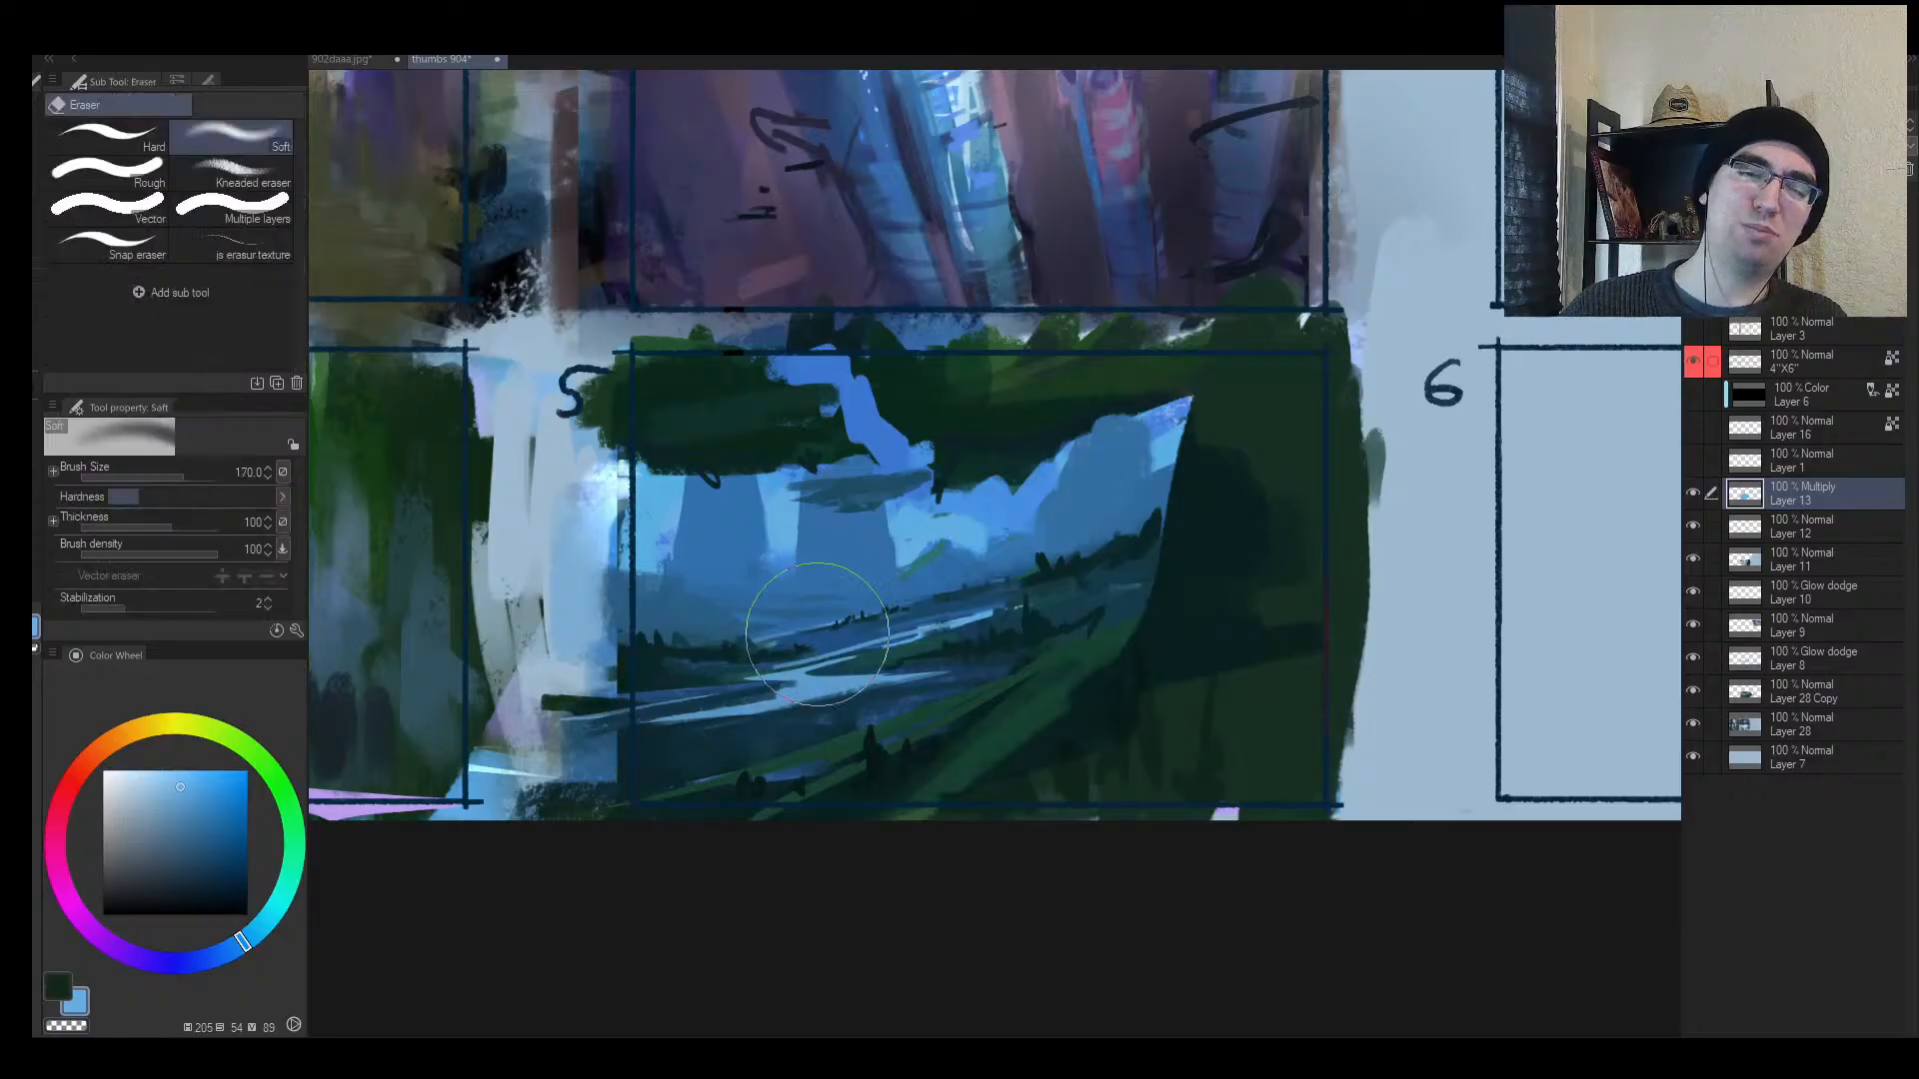
key(bracketleft)
key(bracketleft)
key(bracketleft)
key(bracketleft)
key(bracketleft)
key(bracketleft)
key(bracketleft)
key(bracketleft)
key(bracketleft)
key(bracketleft)
drag(666, 707, 825, 682)
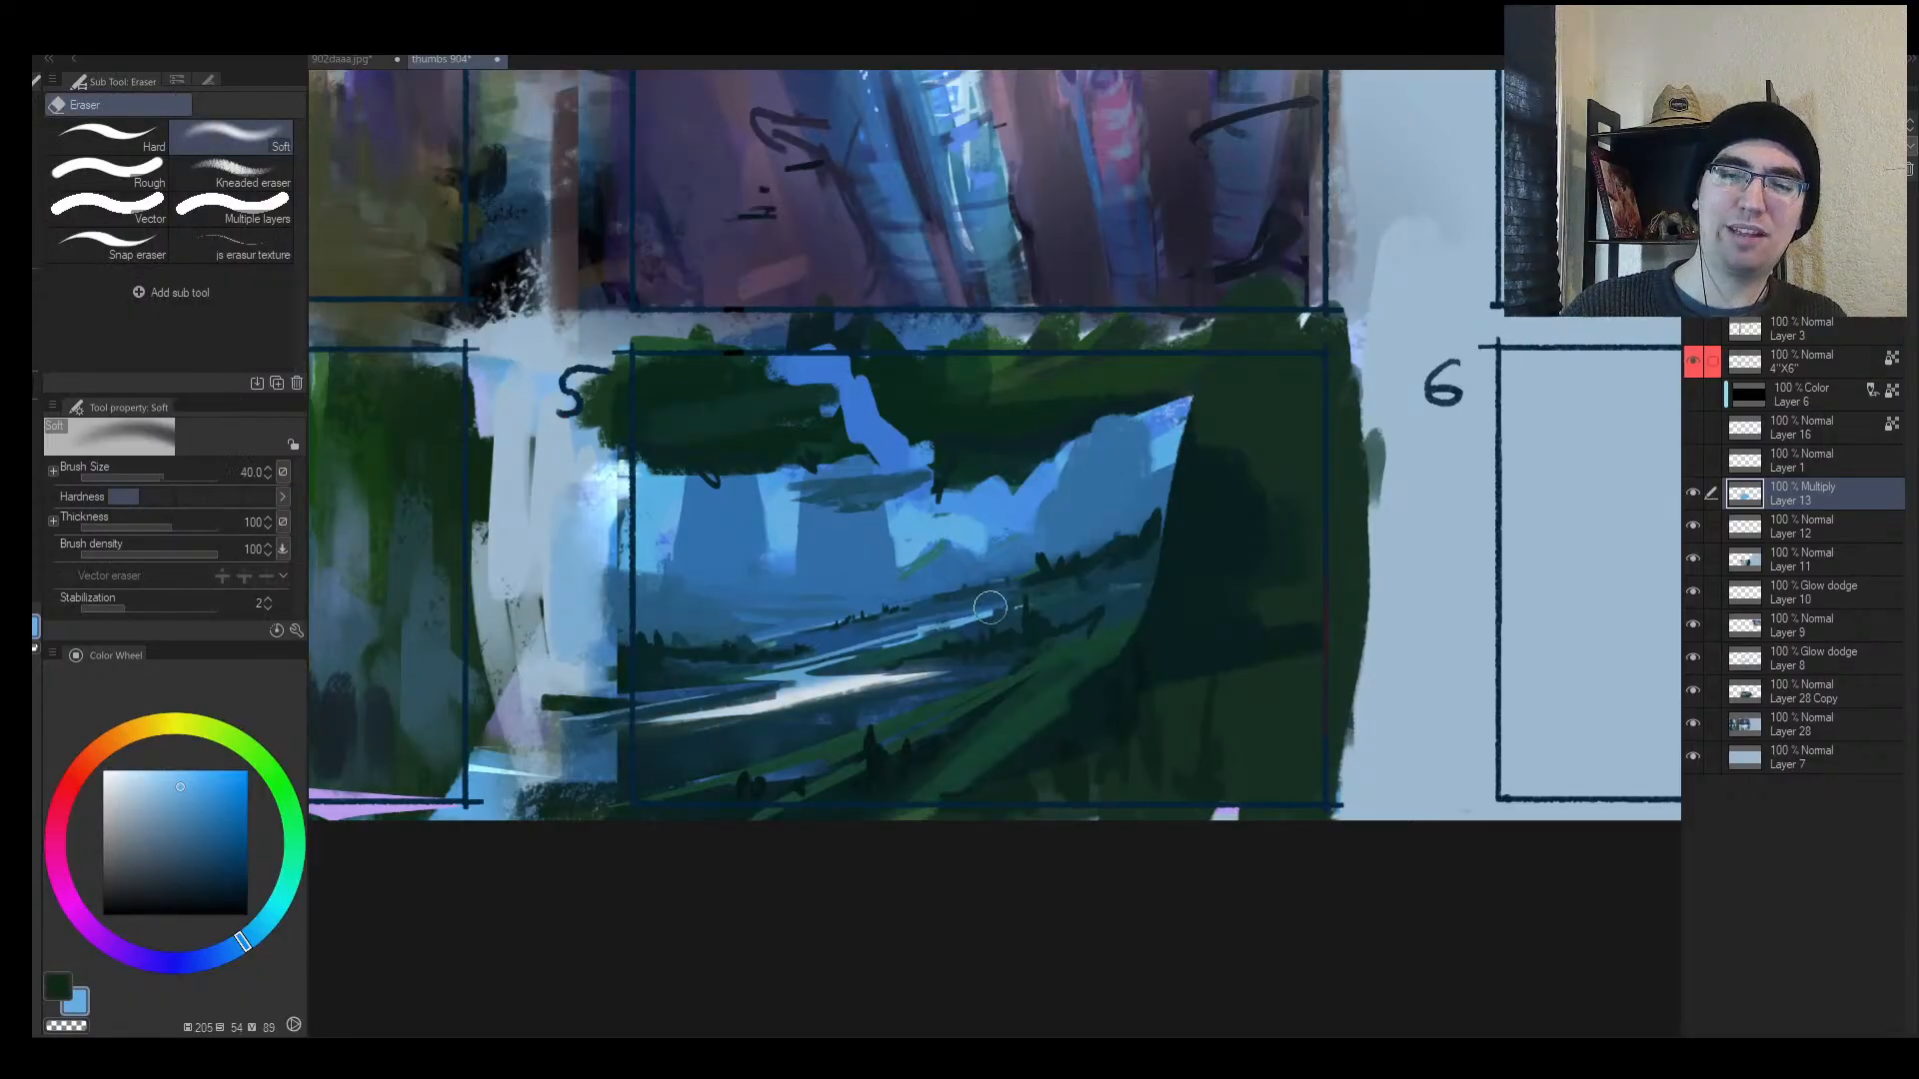
key(ctrl+z)
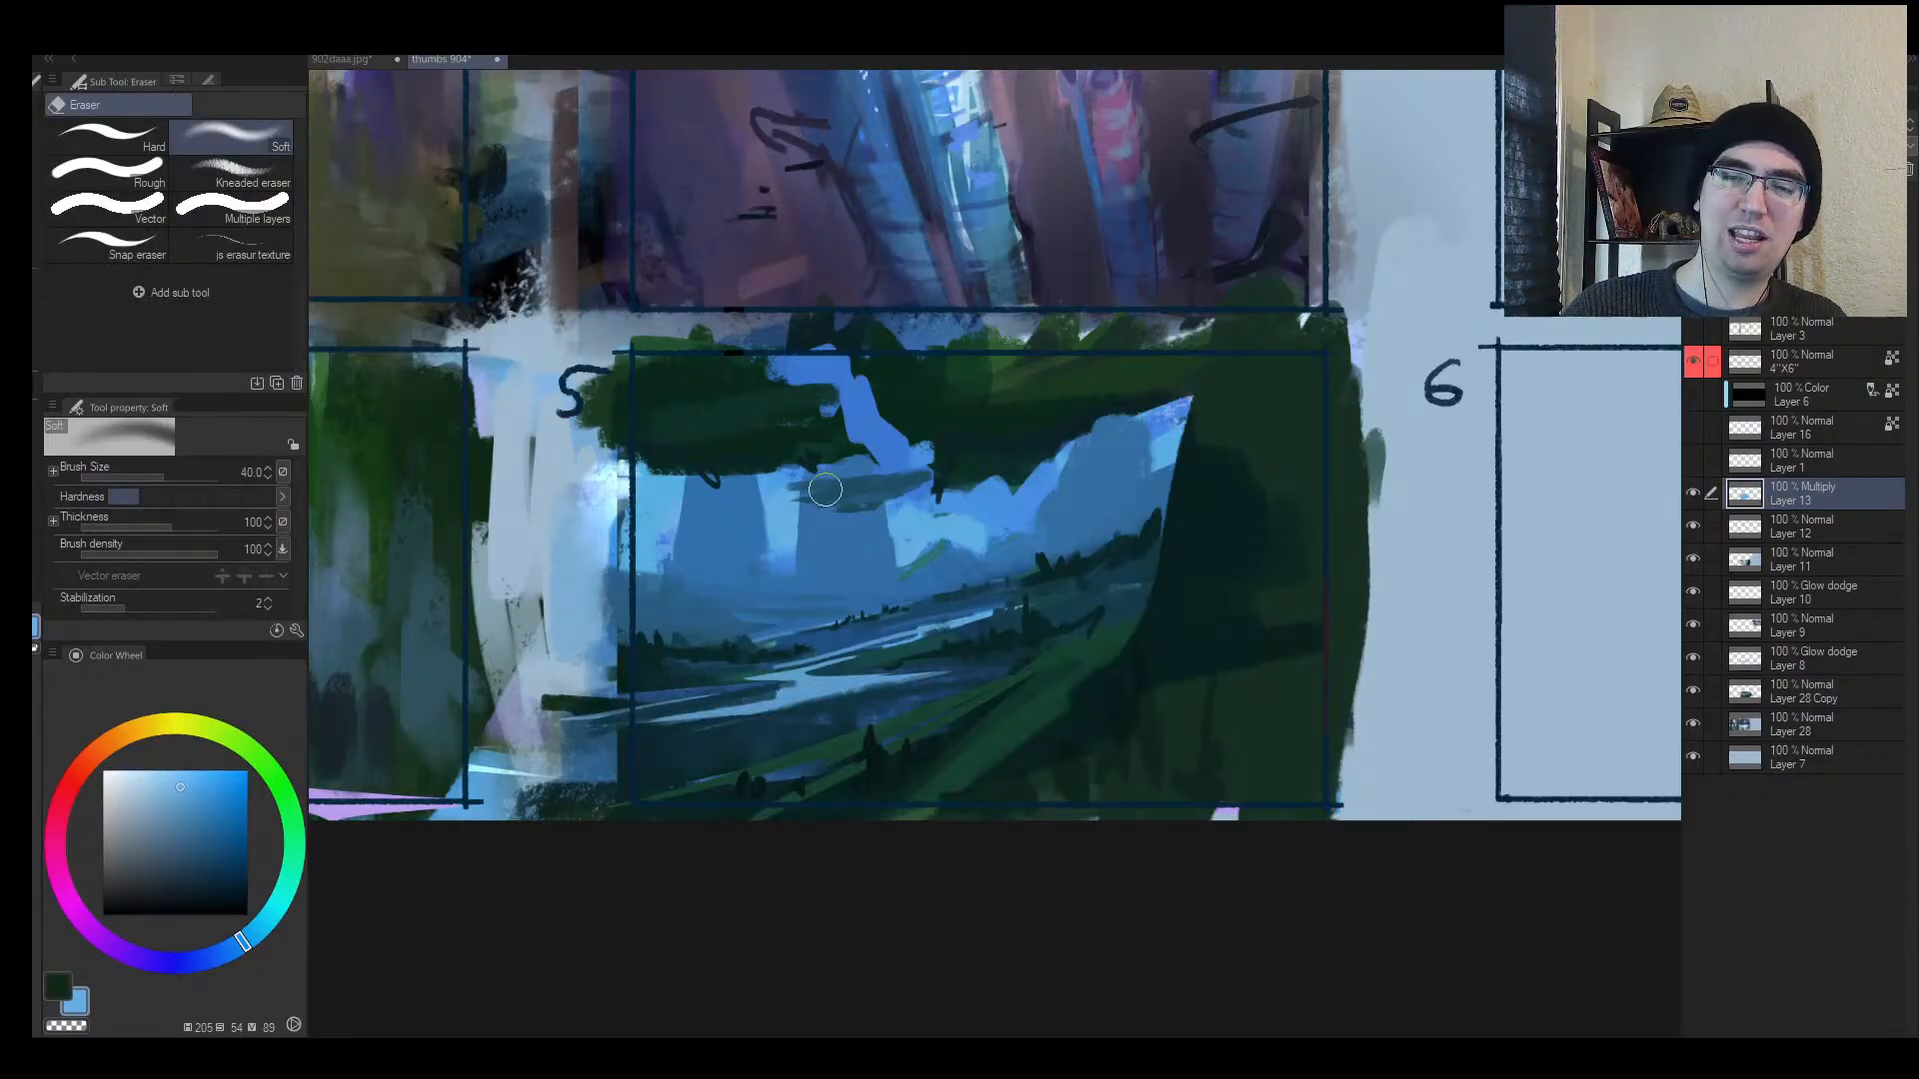
key(bracketleft)
key(bracketleft)
key(bracketleft)
key(bracketleft)
key(bracketleft)
key(bracketleft)
key(bracketleft)
drag(820, 483, 886, 487)
key(bracketright)
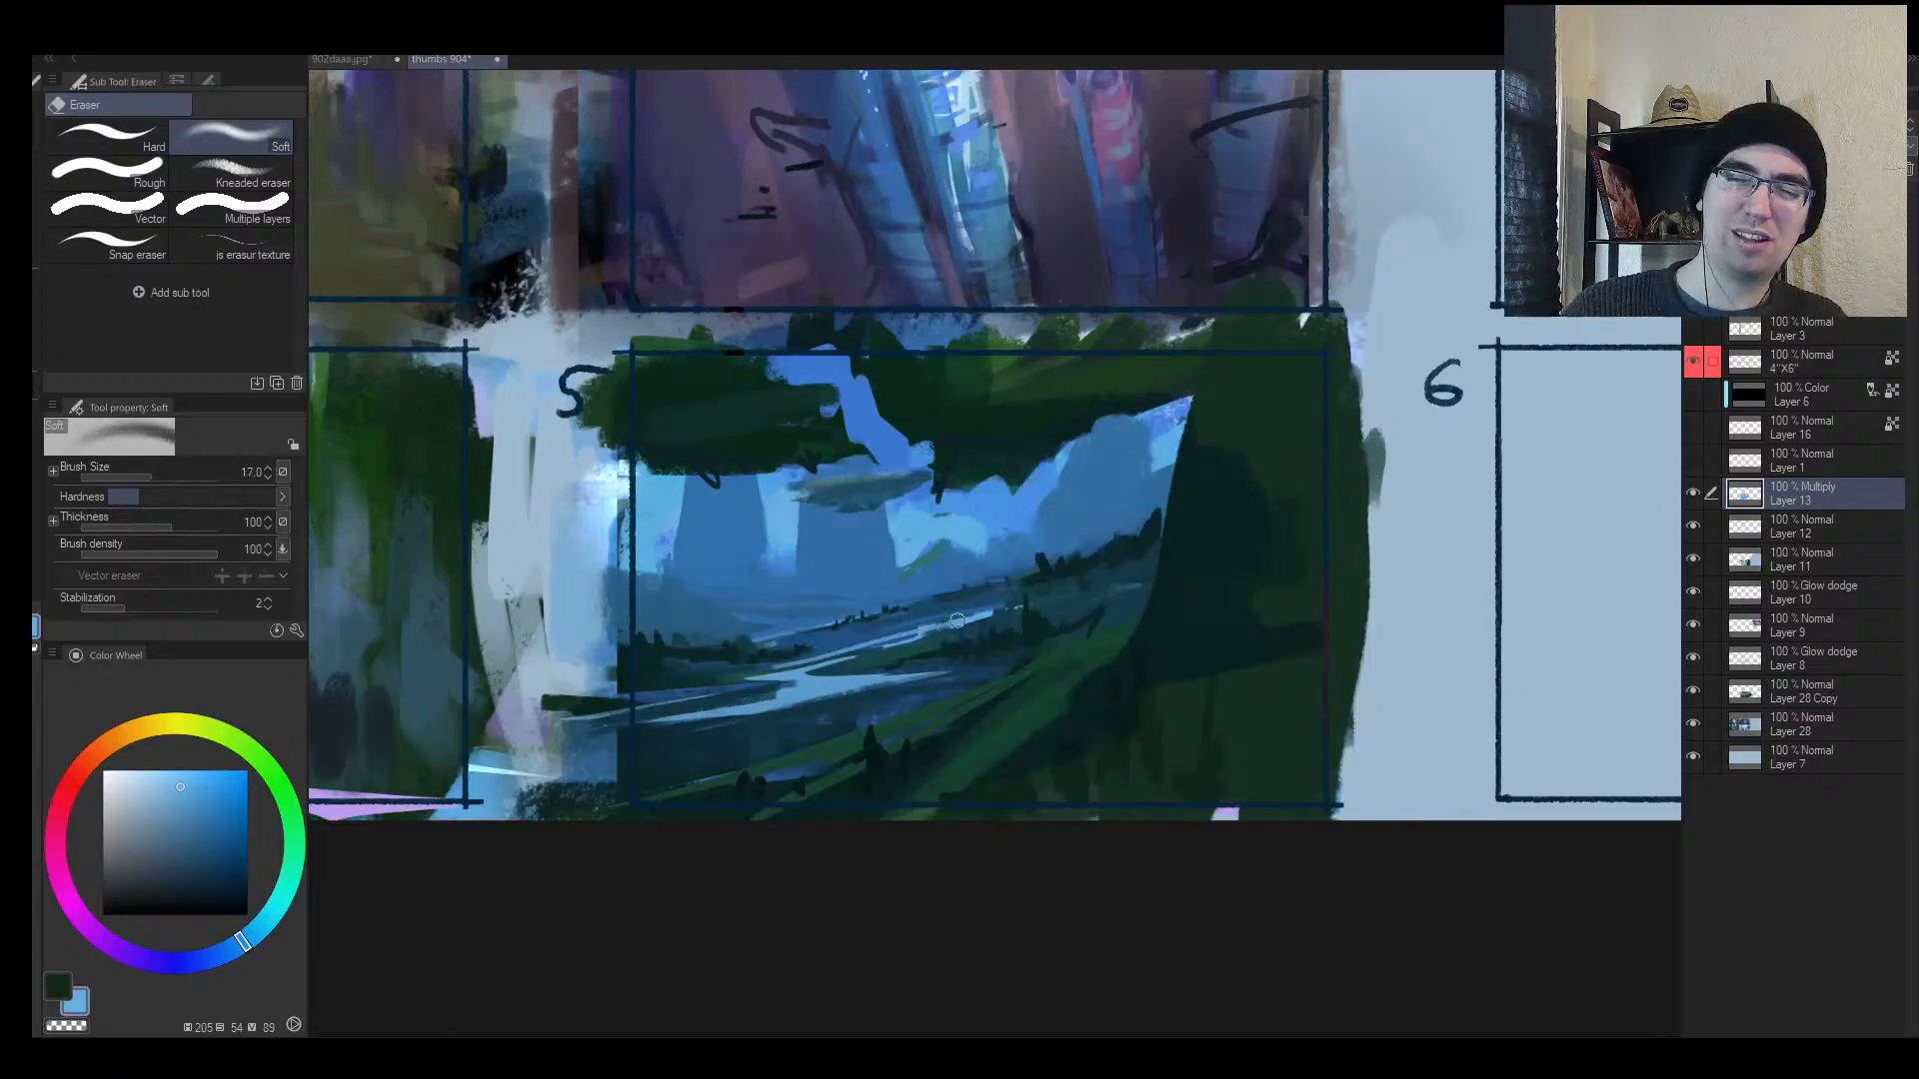
key(bracketright)
key(bracketright)
key(bracketright)
key(bracketright)
key(bracketright)
mouse_move(1014, 681)
mouse_down()
mouse_move(596, 759)
mouse_move(672, 744)
mouse_move(611, 744)
mouse_up()
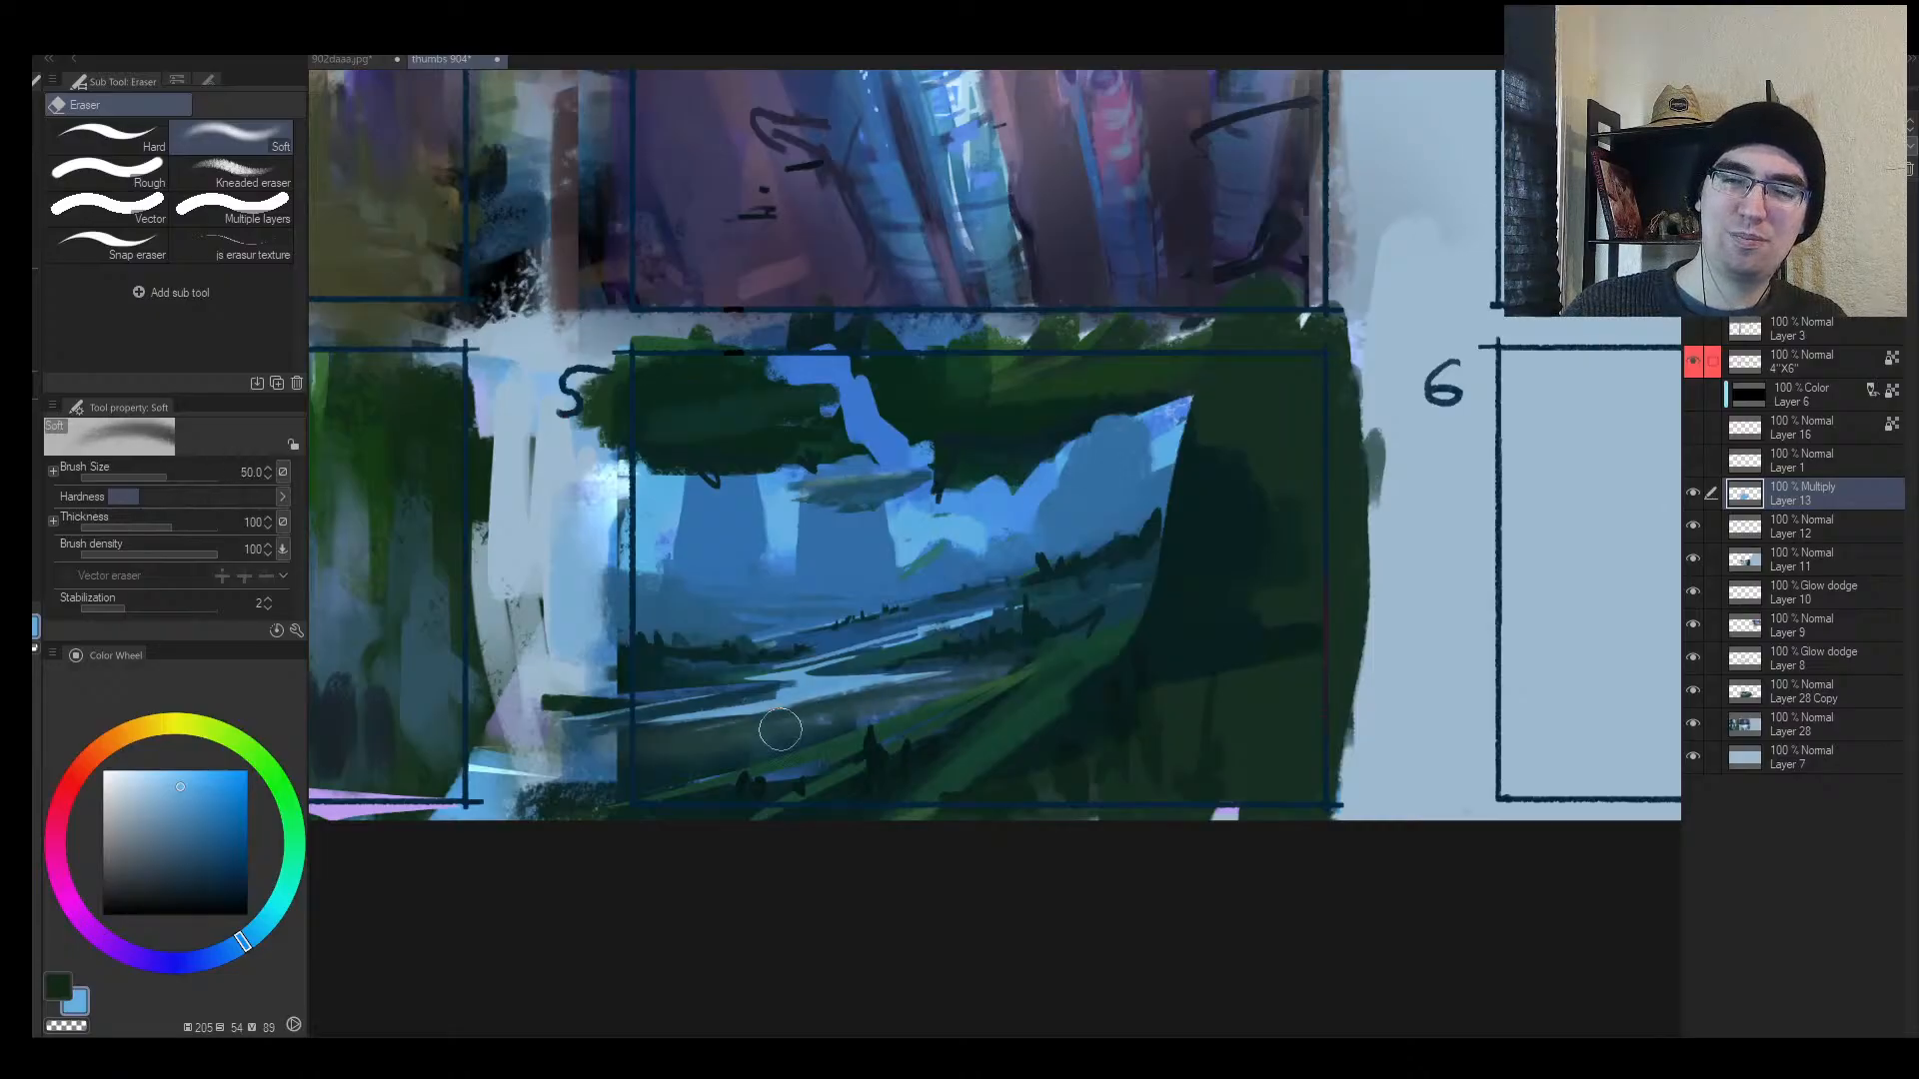
drag(781, 730, 600, 756)
Step: Re-darken the river band, then erase light streaks along the river
key(h)
key(b)
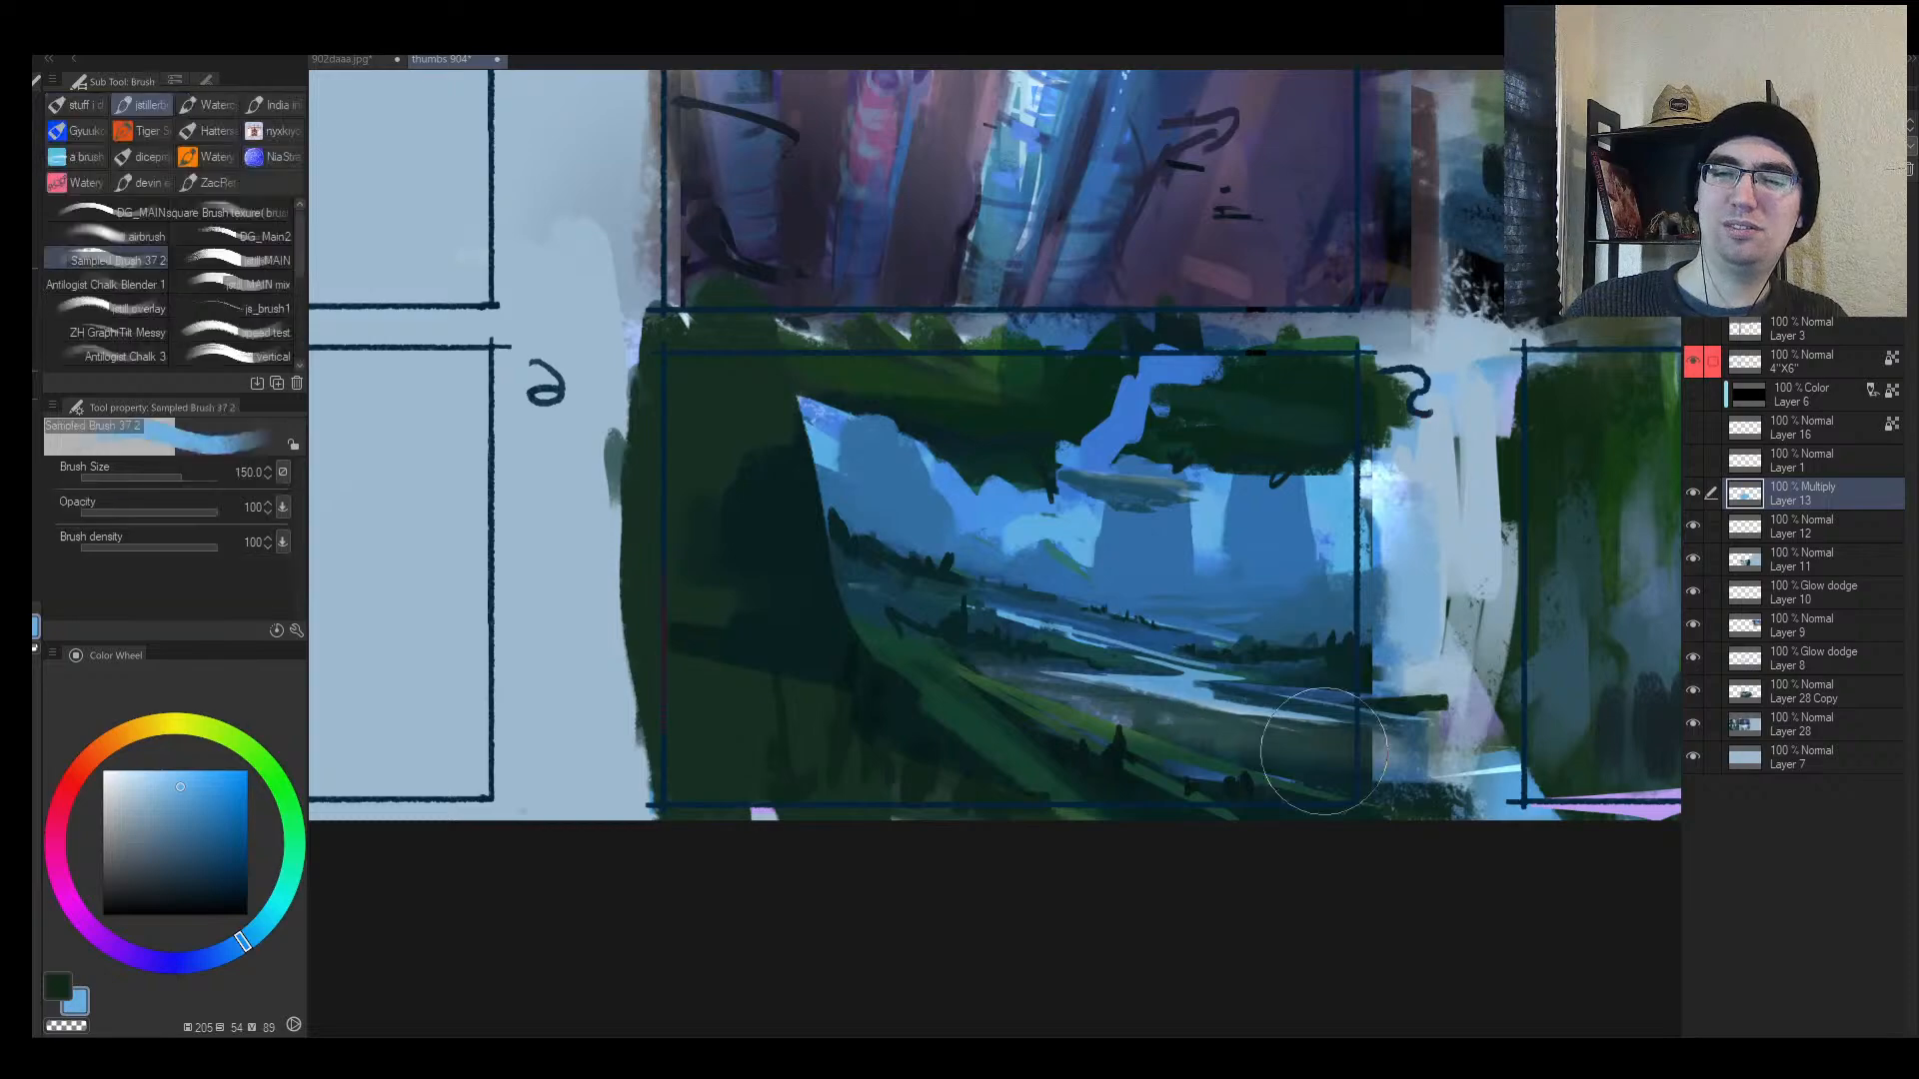
drag(1321, 748, 954, 716)
key(e)
drag(1249, 744, 907, 726)
drag(1323, 727, 876, 712)
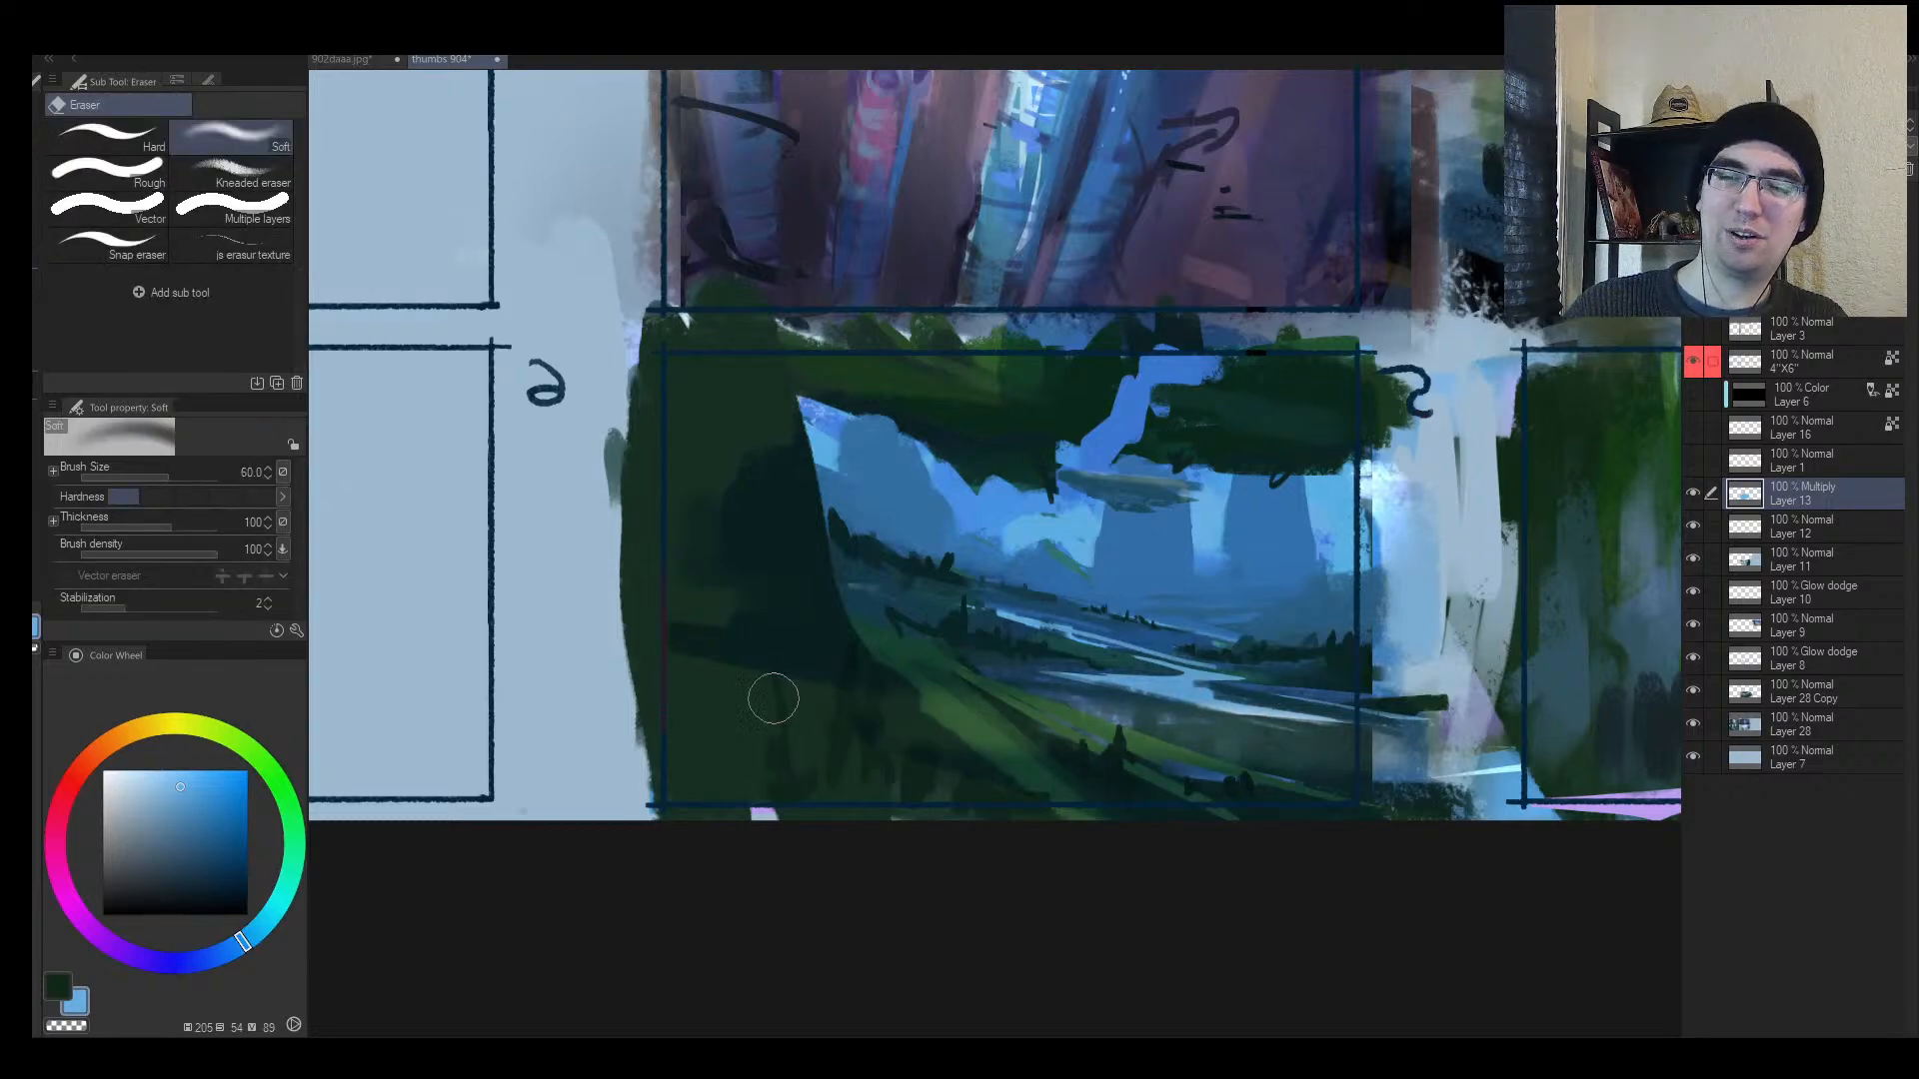
key(bracketleft)
drag(994, 624, 1161, 658)
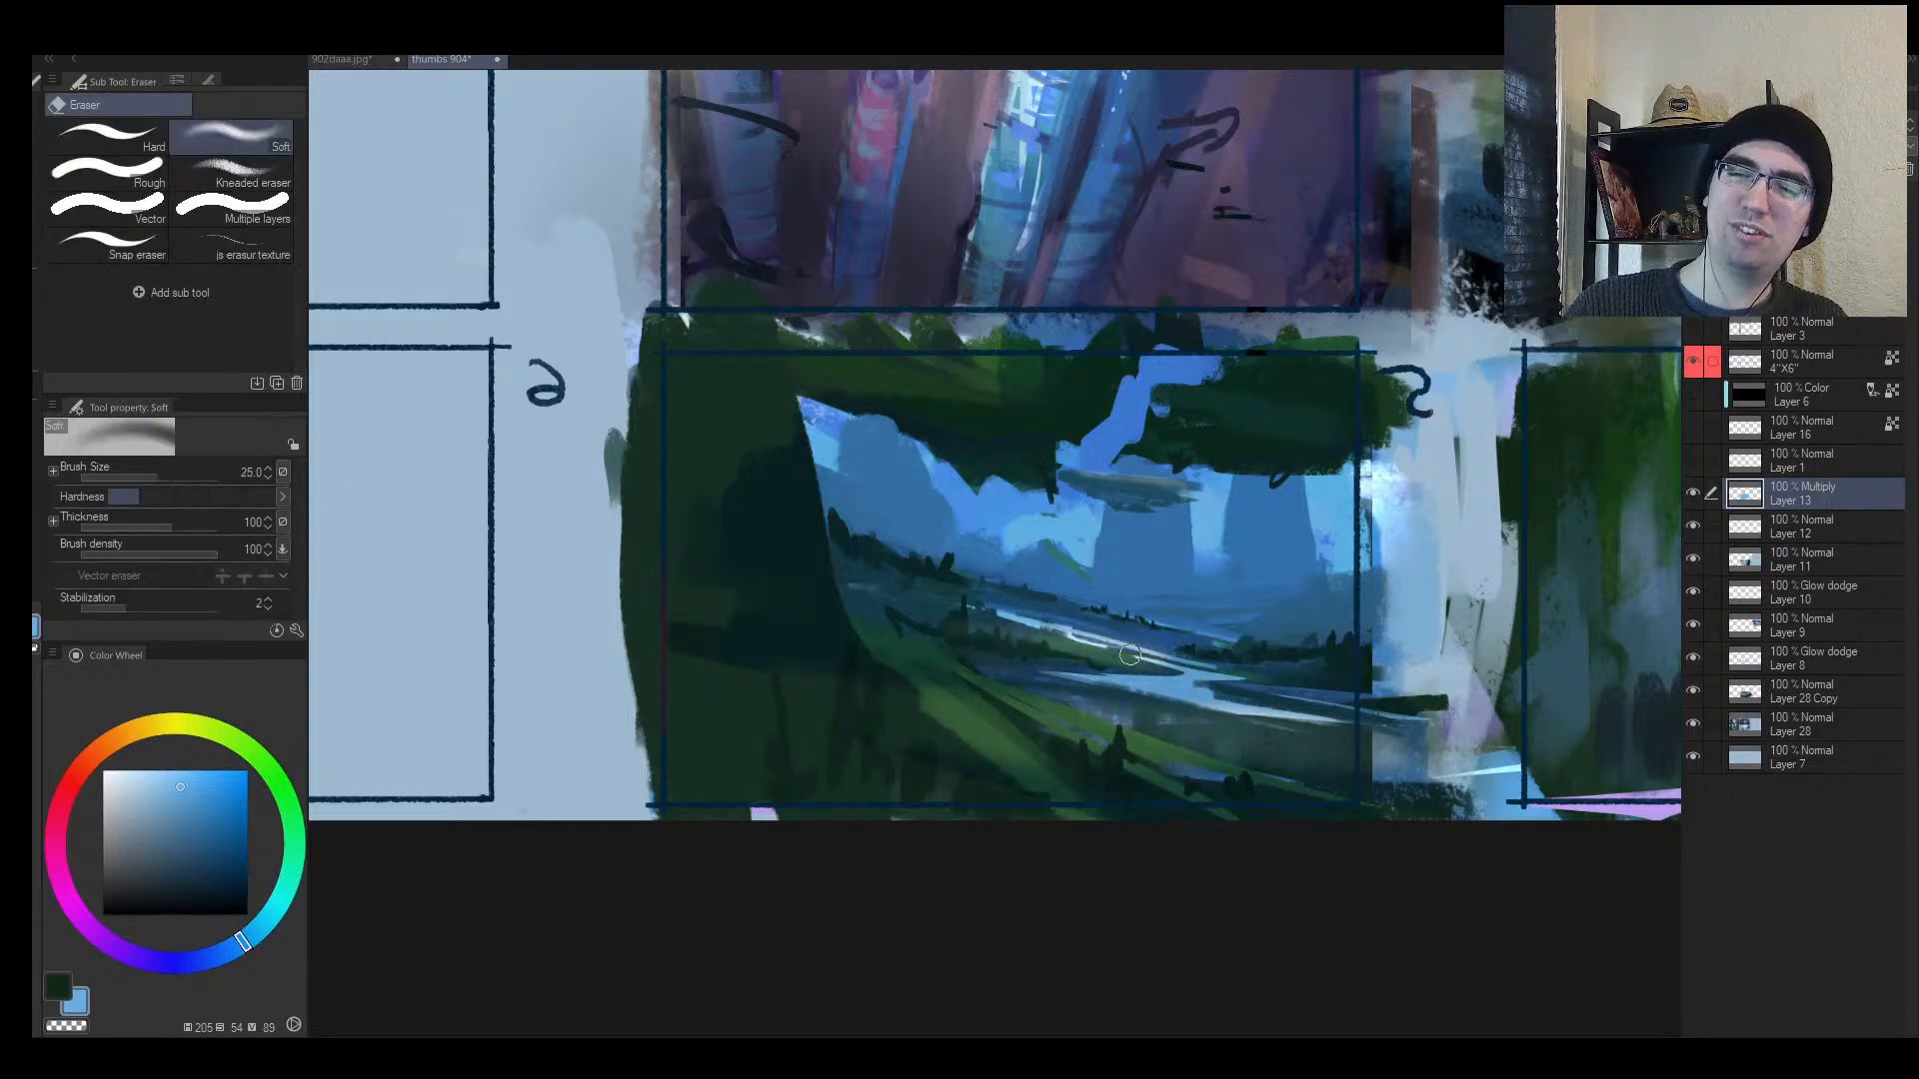
drag(879, 609, 1369, 620)
Step: Lift thin light streaks of mist along the horizon
key(bracketleft)
key(bracketleft)
key(bracketleft)
drag(1099, 603, 1301, 618)
drag(1154, 620, 1359, 626)
mouse_move(1001, 592)
mouse_down()
mouse_move(1289, 603)
mouse_move(1248, 583)
mouse_move(1277, 582)
mouse_up()
key(bracketleft)
key(bracketleft)
key(bracketright)
drag(1147, 582, 1215, 583)
mouse_move(1120, 589)
mouse_down()
mouse_move(1279, 584)
mouse_move(1084, 590)
mouse_move(1355, 611)
mouse_up()
key(bracketright)
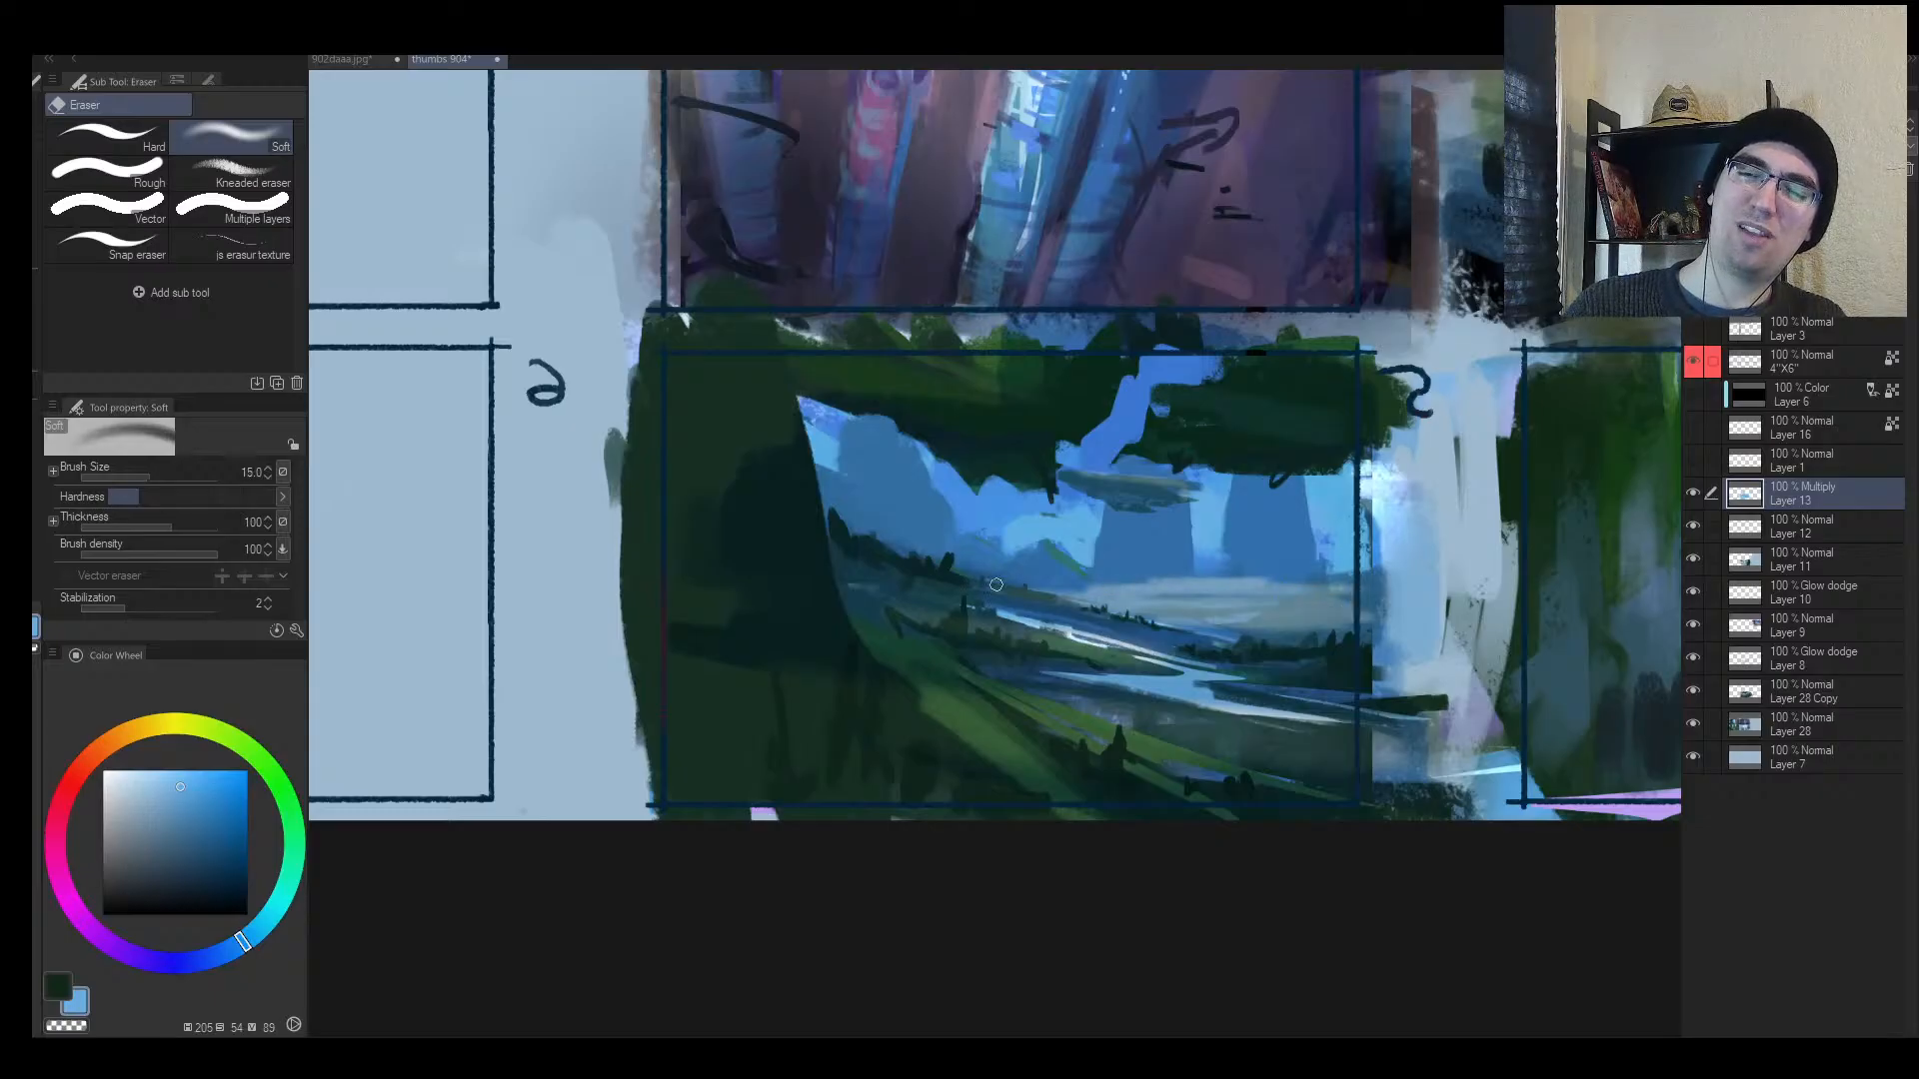
drag(996, 584, 1253, 597)
key(bracketright)
Step: Lighten the sky, the gap around the towers and the left cloud mist
key(bracketright)
key(bracketright)
key(bracketright)
key(bracketright)
key(bracketright)
mouse_move(1031, 521)
mouse_down()
mouse_move(1086, 520)
mouse_move(1007, 514)
mouse_move(1087, 538)
mouse_move(985, 529)
mouse_move(1164, 537)
mouse_move(1349, 505)
mouse_up()
key(bracketright)
mouse_move(1169, 415)
mouse_down()
mouse_move(1122, 422)
mouse_move(1177, 477)
mouse_move(1334, 518)
mouse_up()
mouse_move(883, 469)
mouse_down()
mouse_move(874, 435)
mouse_move(945, 544)
mouse_move(1007, 560)
mouse_move(1425, 559)
mouse_up()
key(bracketleft)
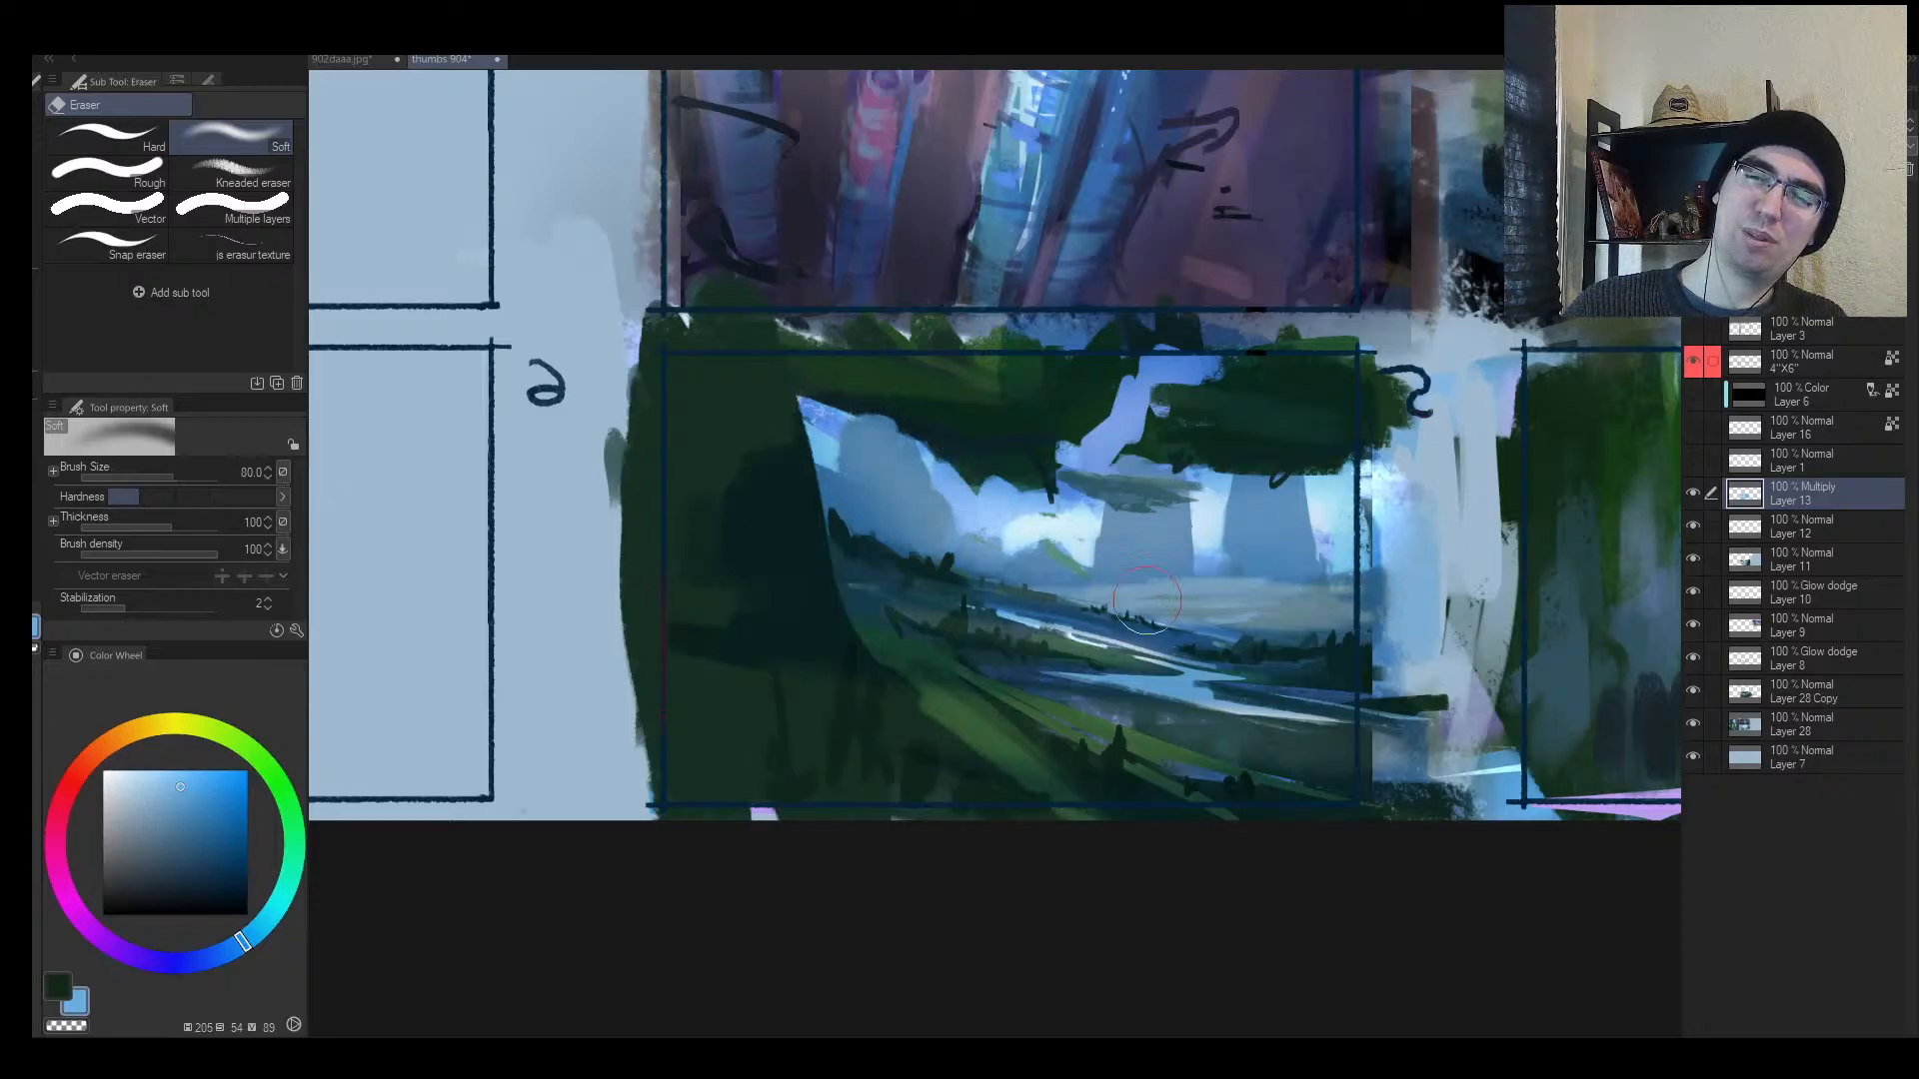
key(h)
key(b)
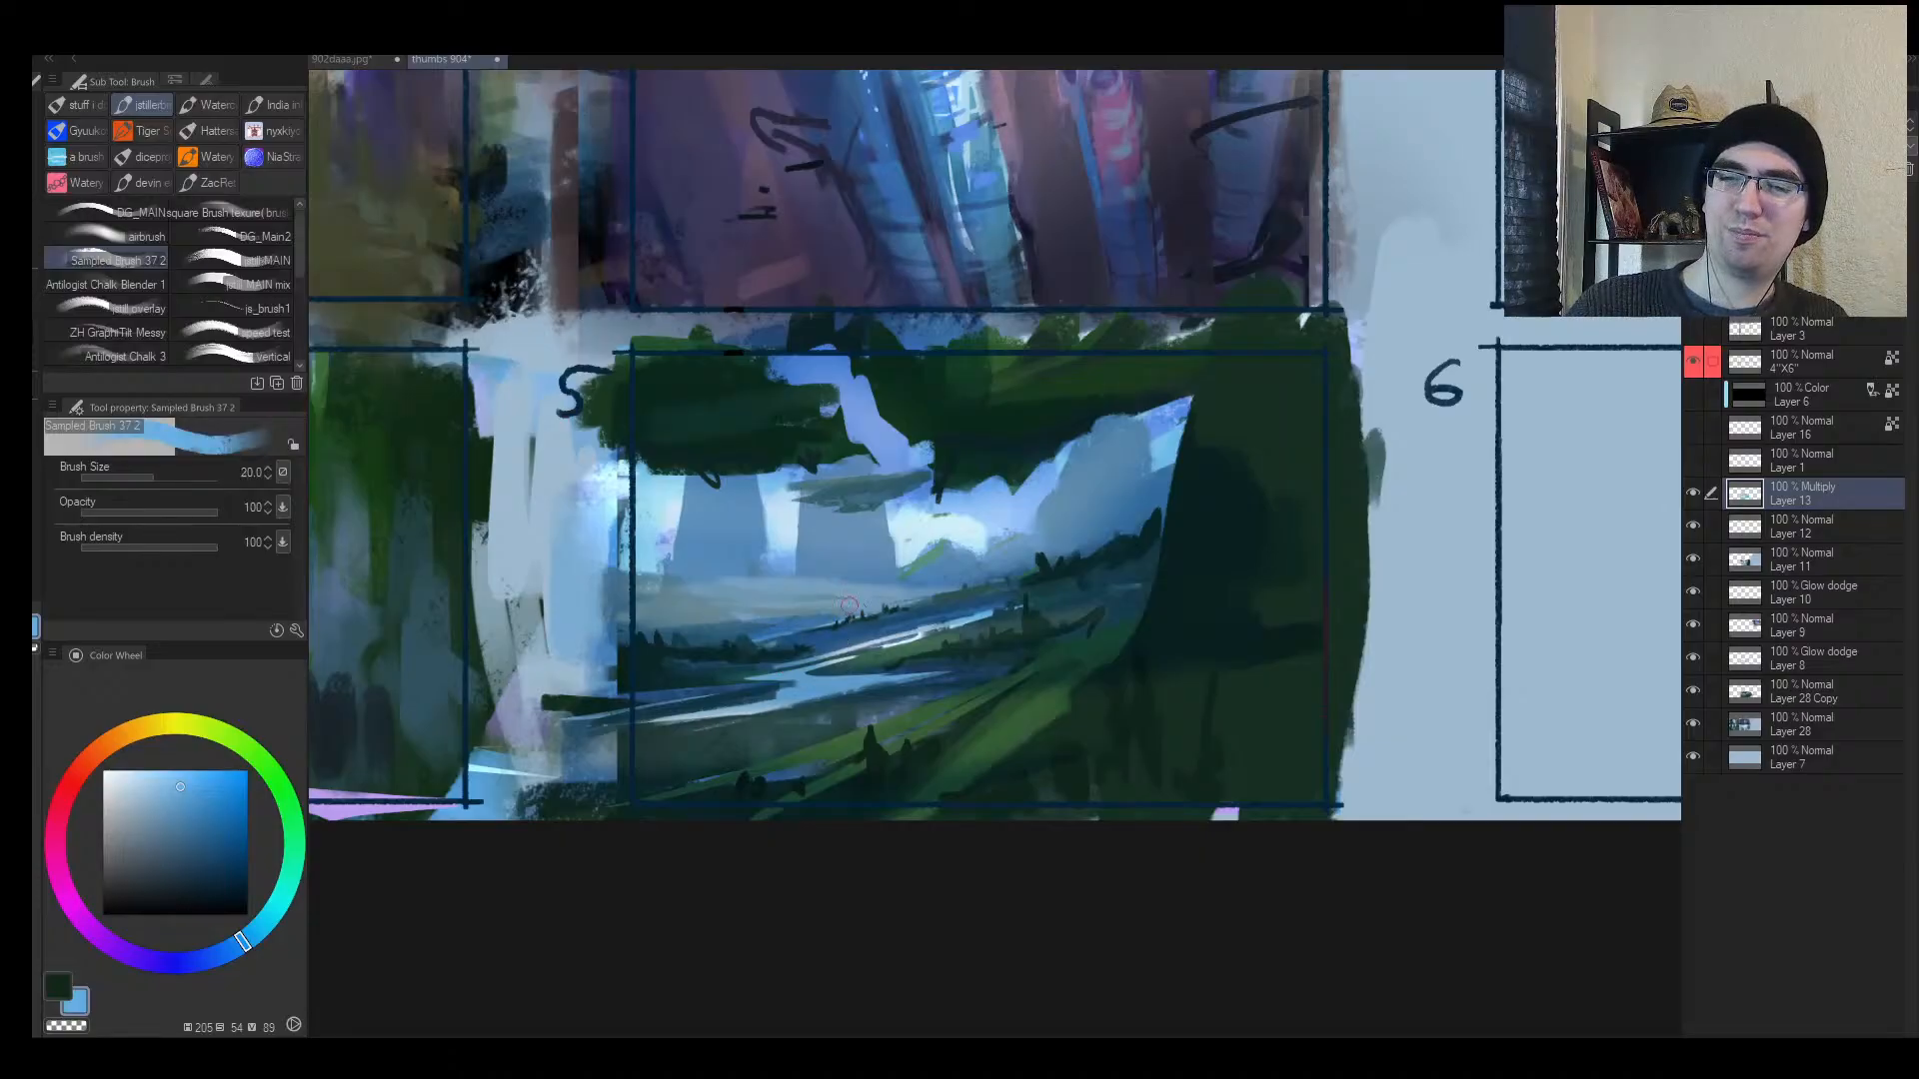
Step: Add tree silhouettes on the horizon, tone down the river, and darken the lower right
drag(847, 604, 909, 597)
key(bracketright)
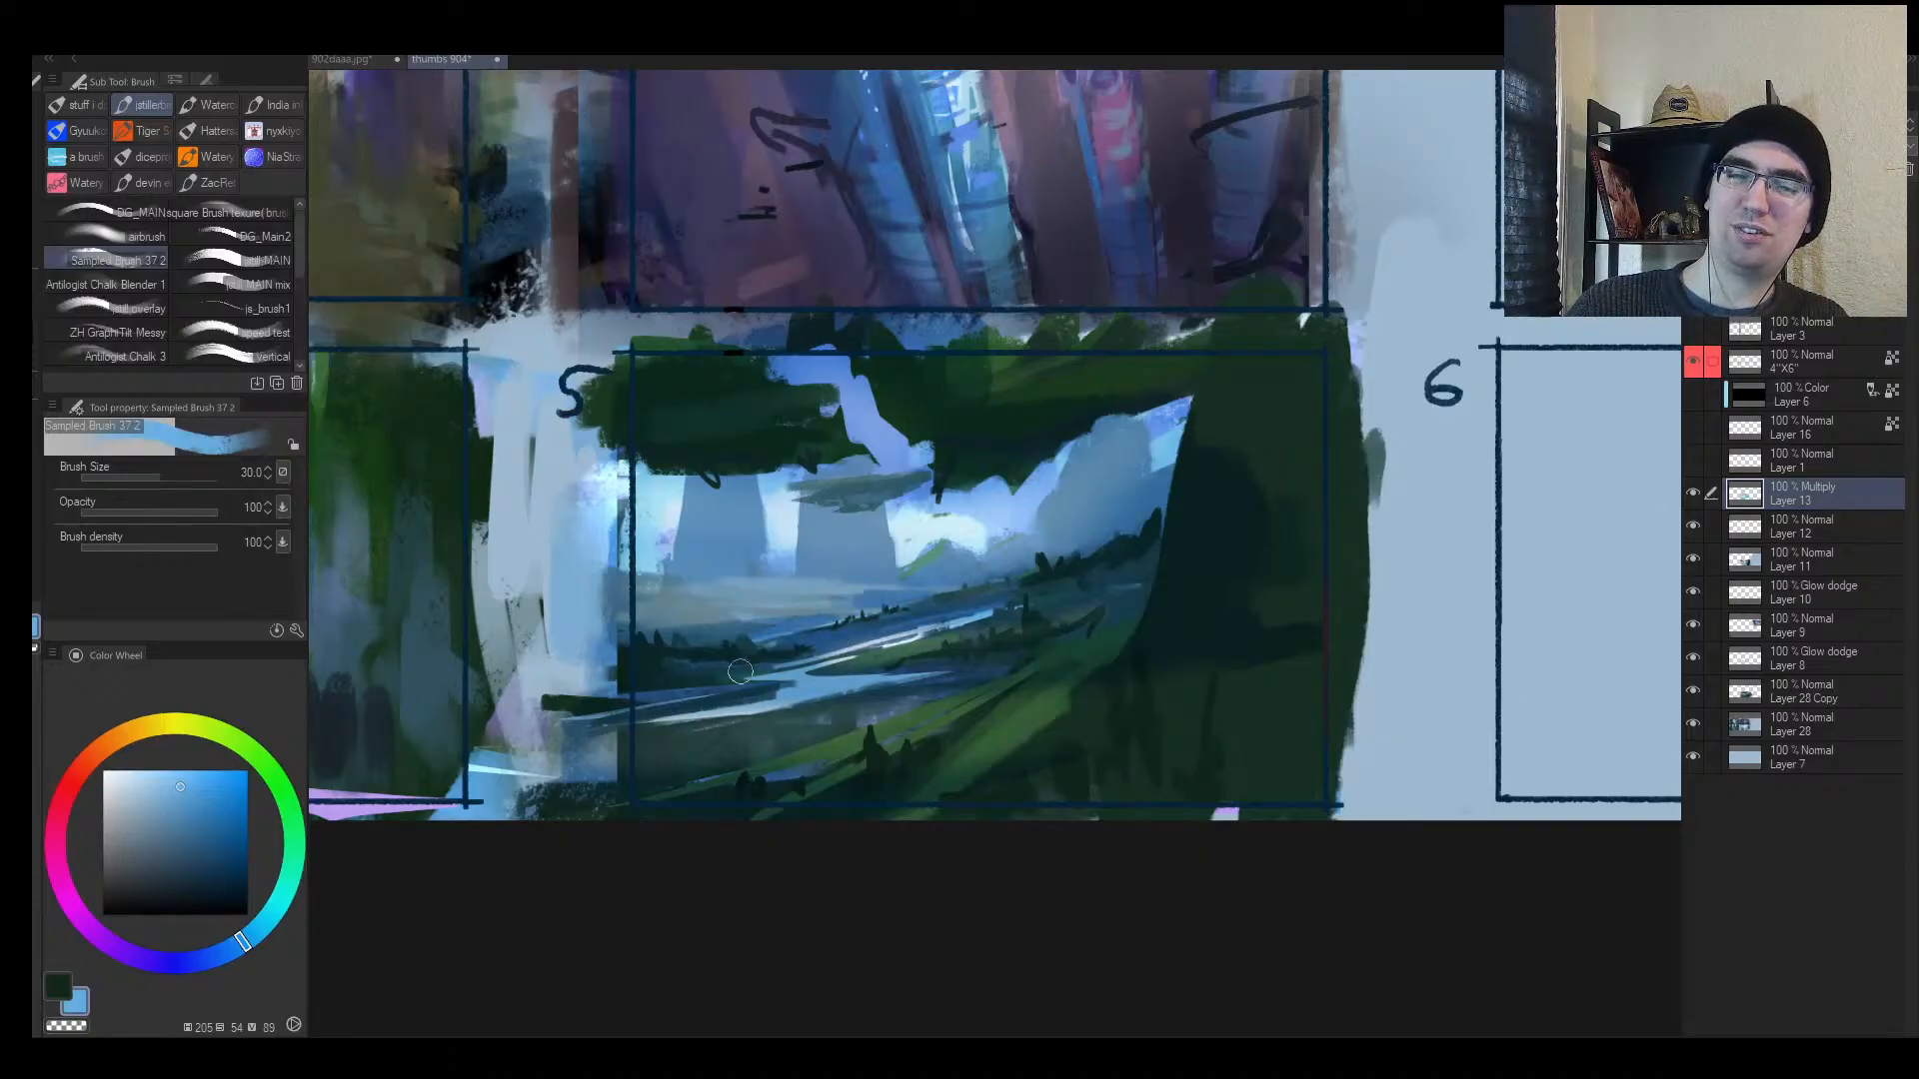
drag(941, 696, 640, 716)
key(bracketright)
key(bracketright)
mouse_move(1007, 753)
mouse_down()
mouse_move(1229, 745)
mouse_move(1028, 779)
mouse_move(1139, 733)
mouse_move(1276, 723)
mouse_move(1159, 806)
mouse_up()
Step: Paint a thin dark band across the mist in frame 5
key(h)
drag(1317, 671, 1264, 684)
scroll(1264, 683, up, 2)
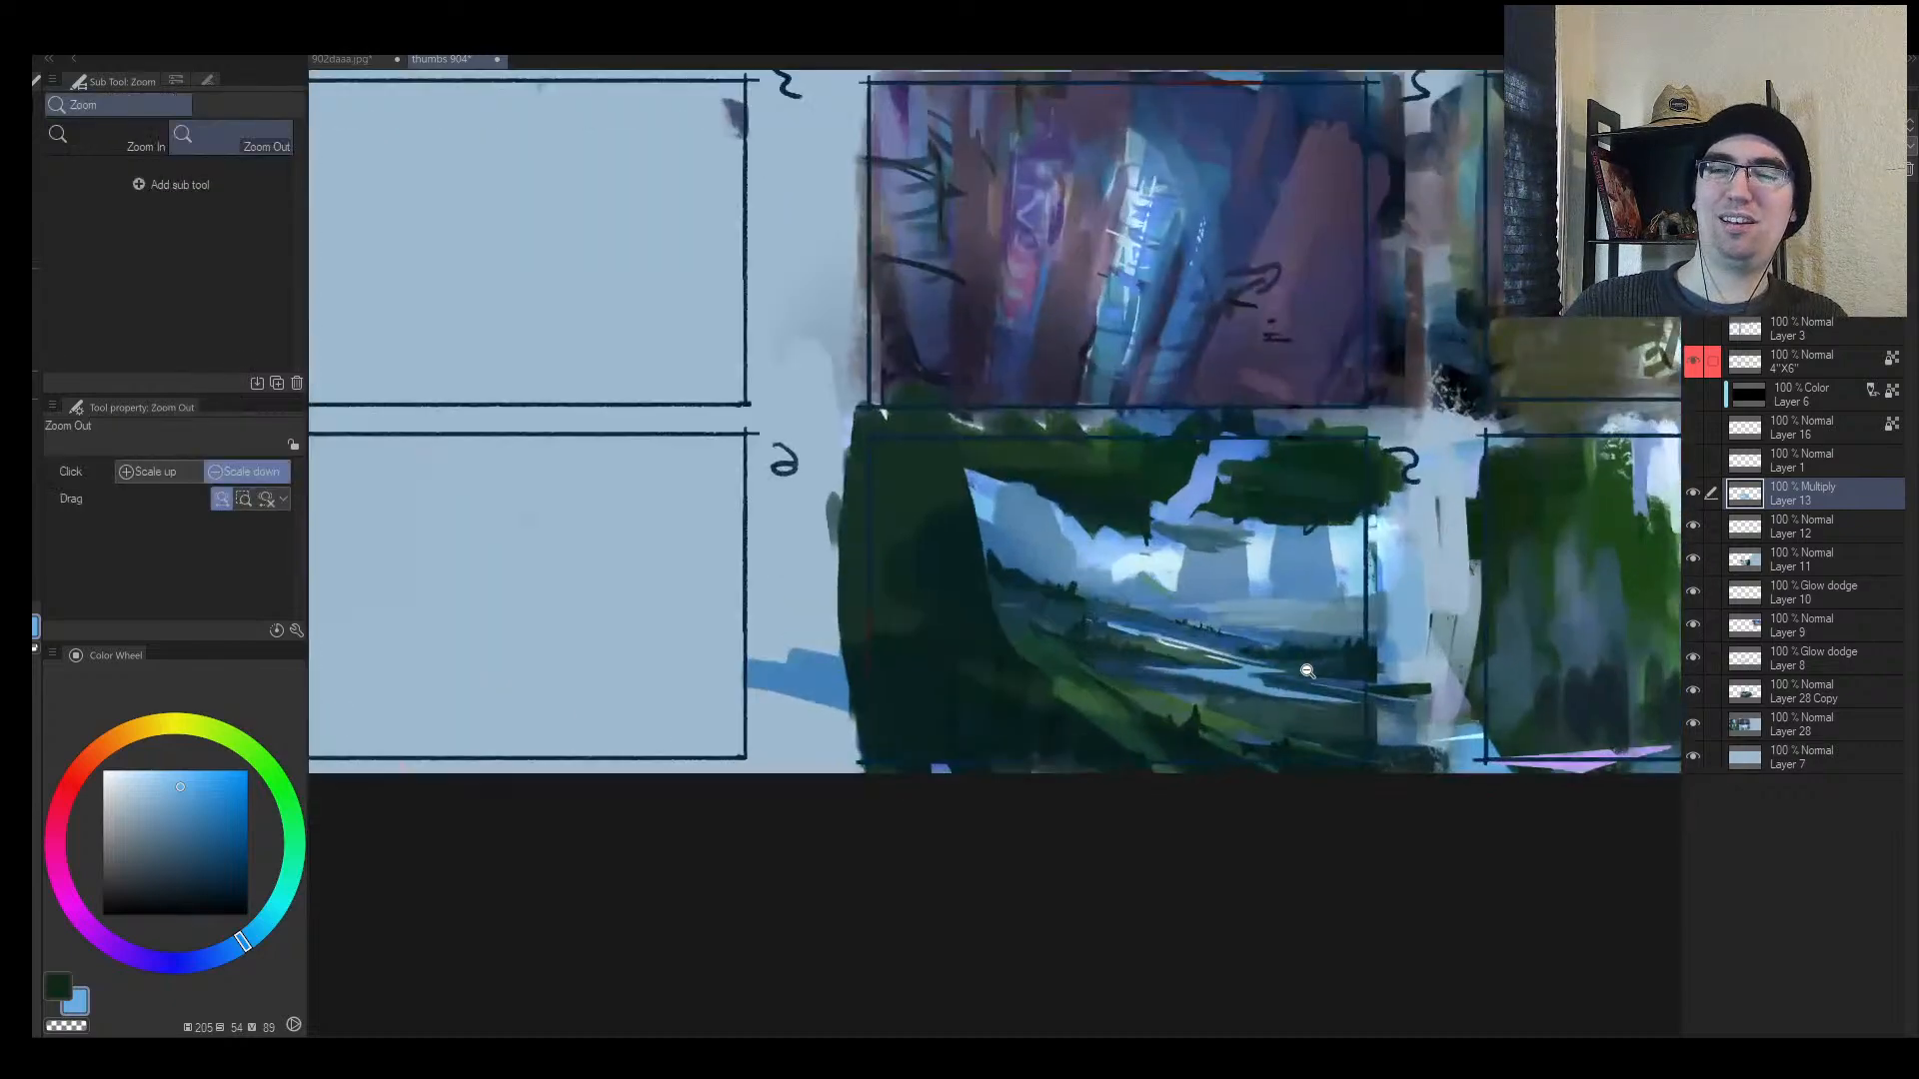
key(e)
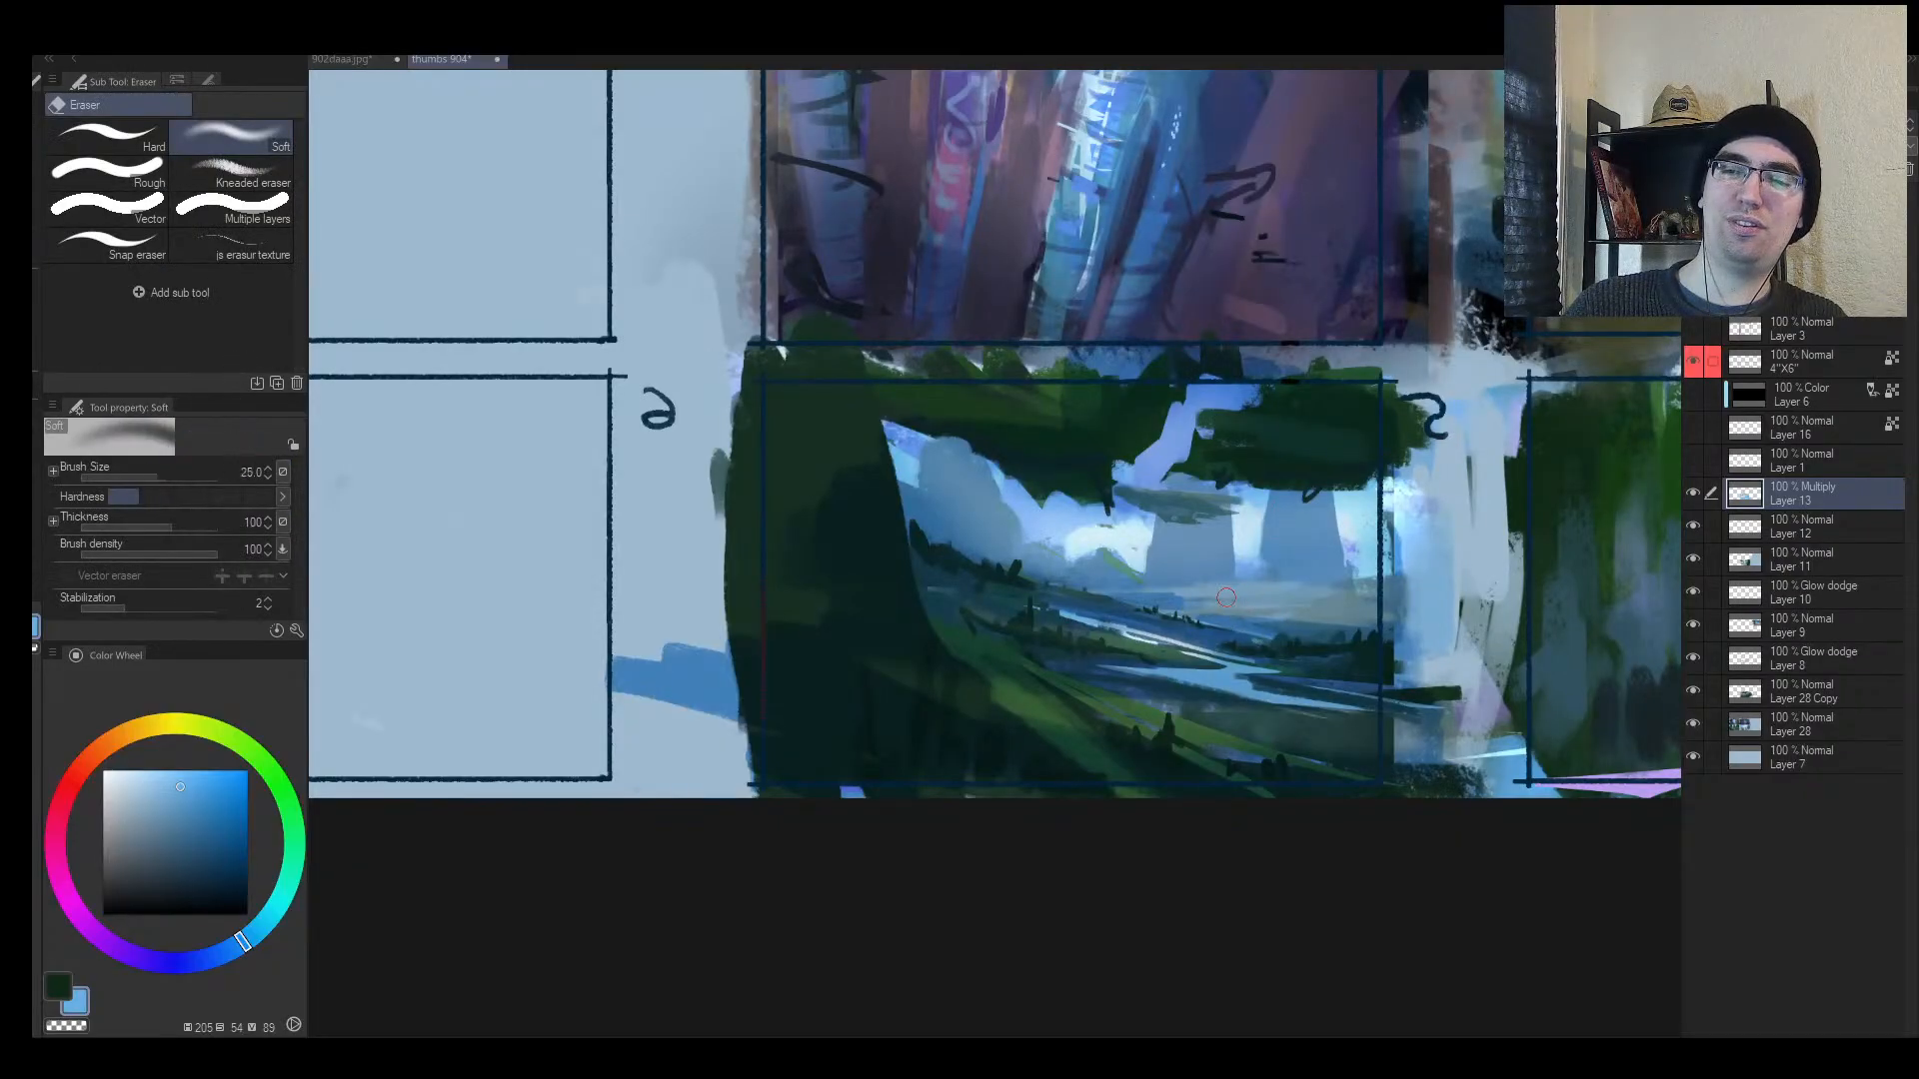
key(b)
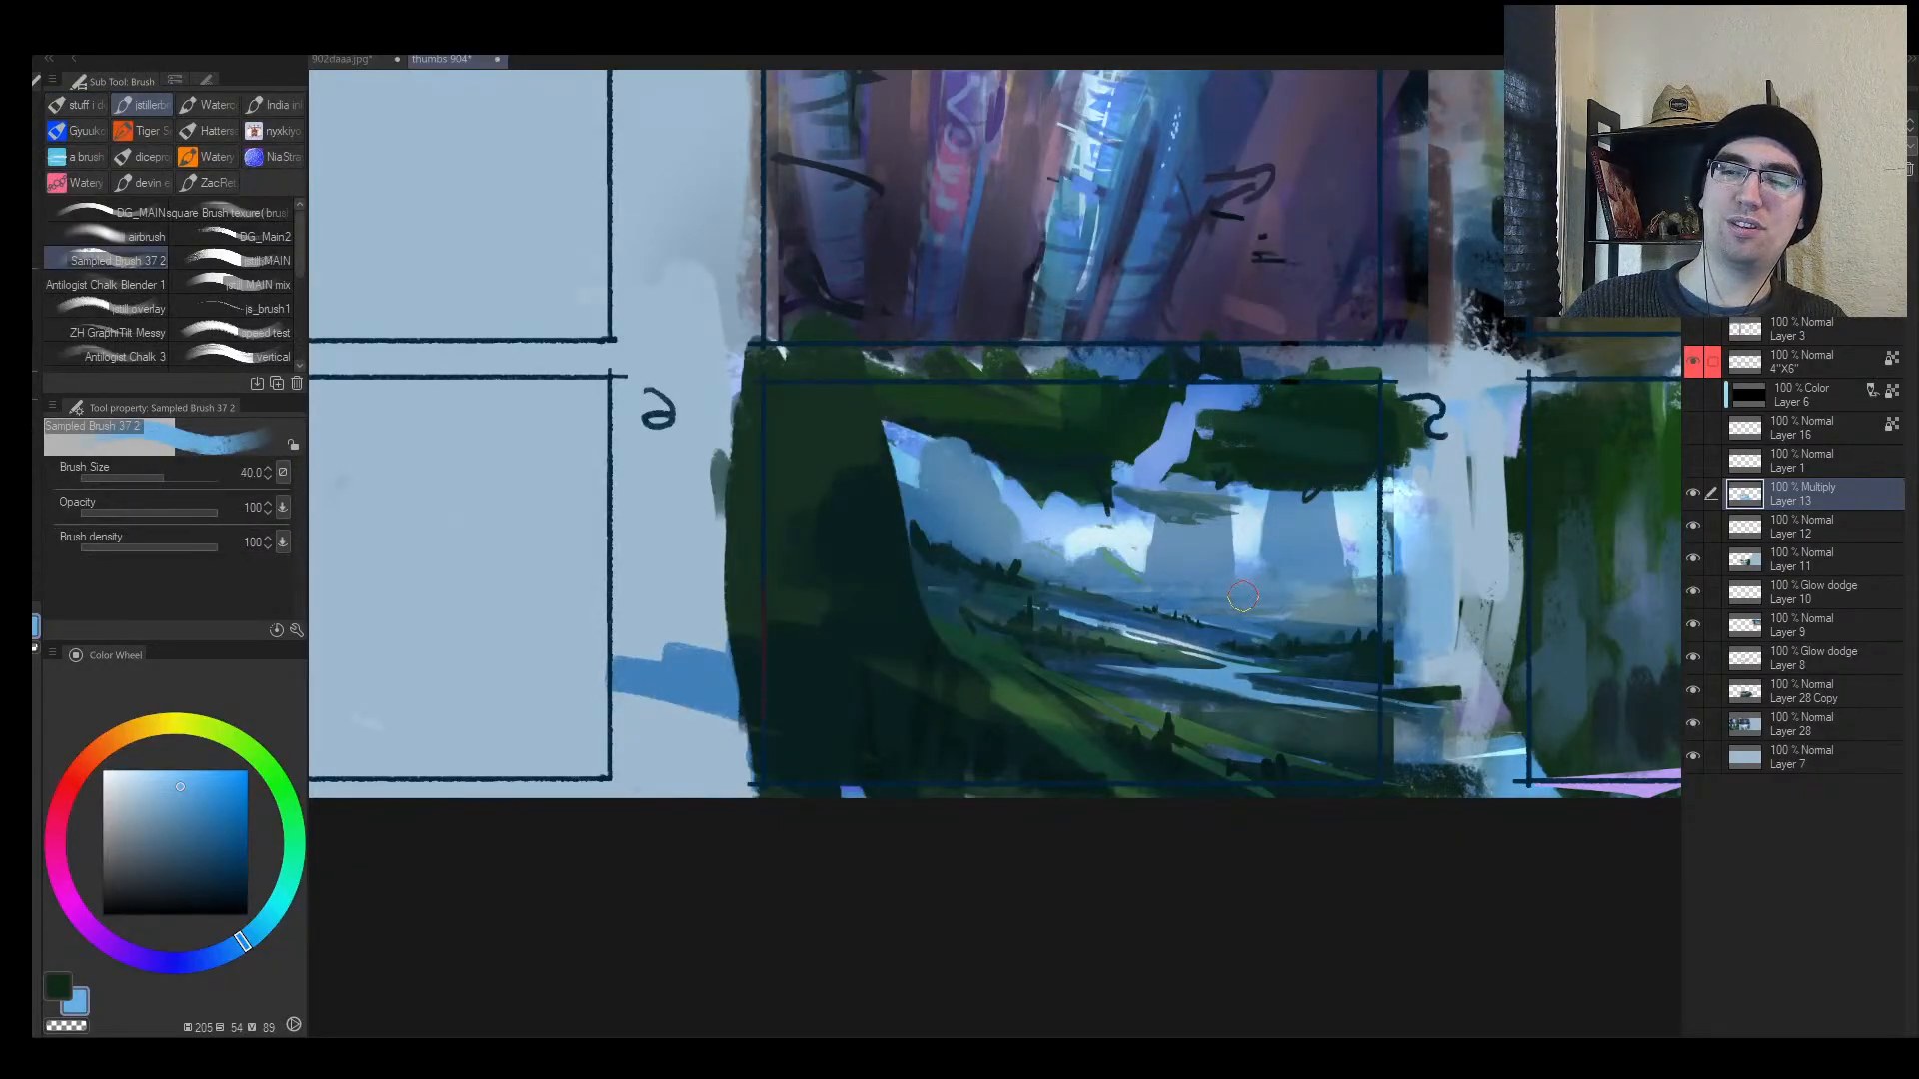
key(bracketleft)
key(bracketleft)
key(bracketleft)
key(bracketleft)
drag(1189, 594, 1405, 597)
key(ctrl+z)
drag(1171, 592, 1355, 599)
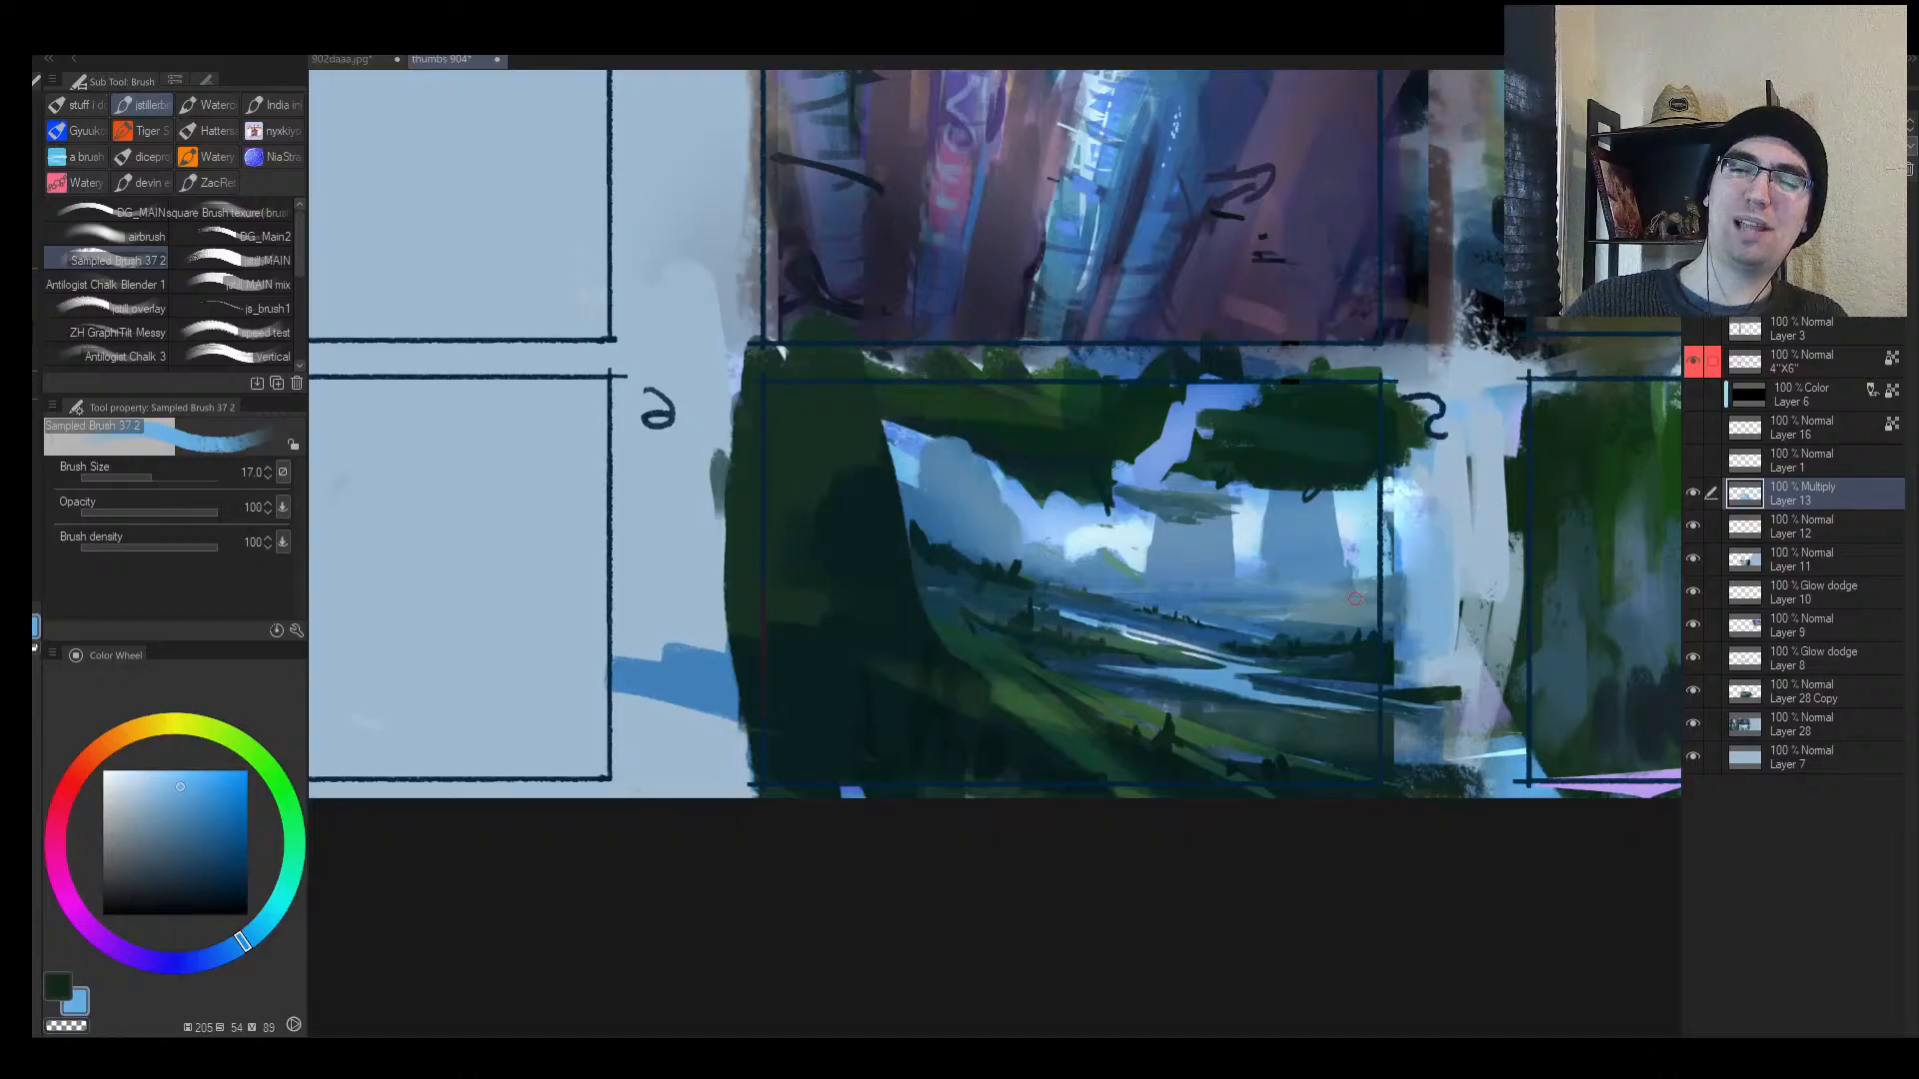
Step: Test a faint dark stroke near the river, then undo it
key(ctrl+space)
click(1297, 602)
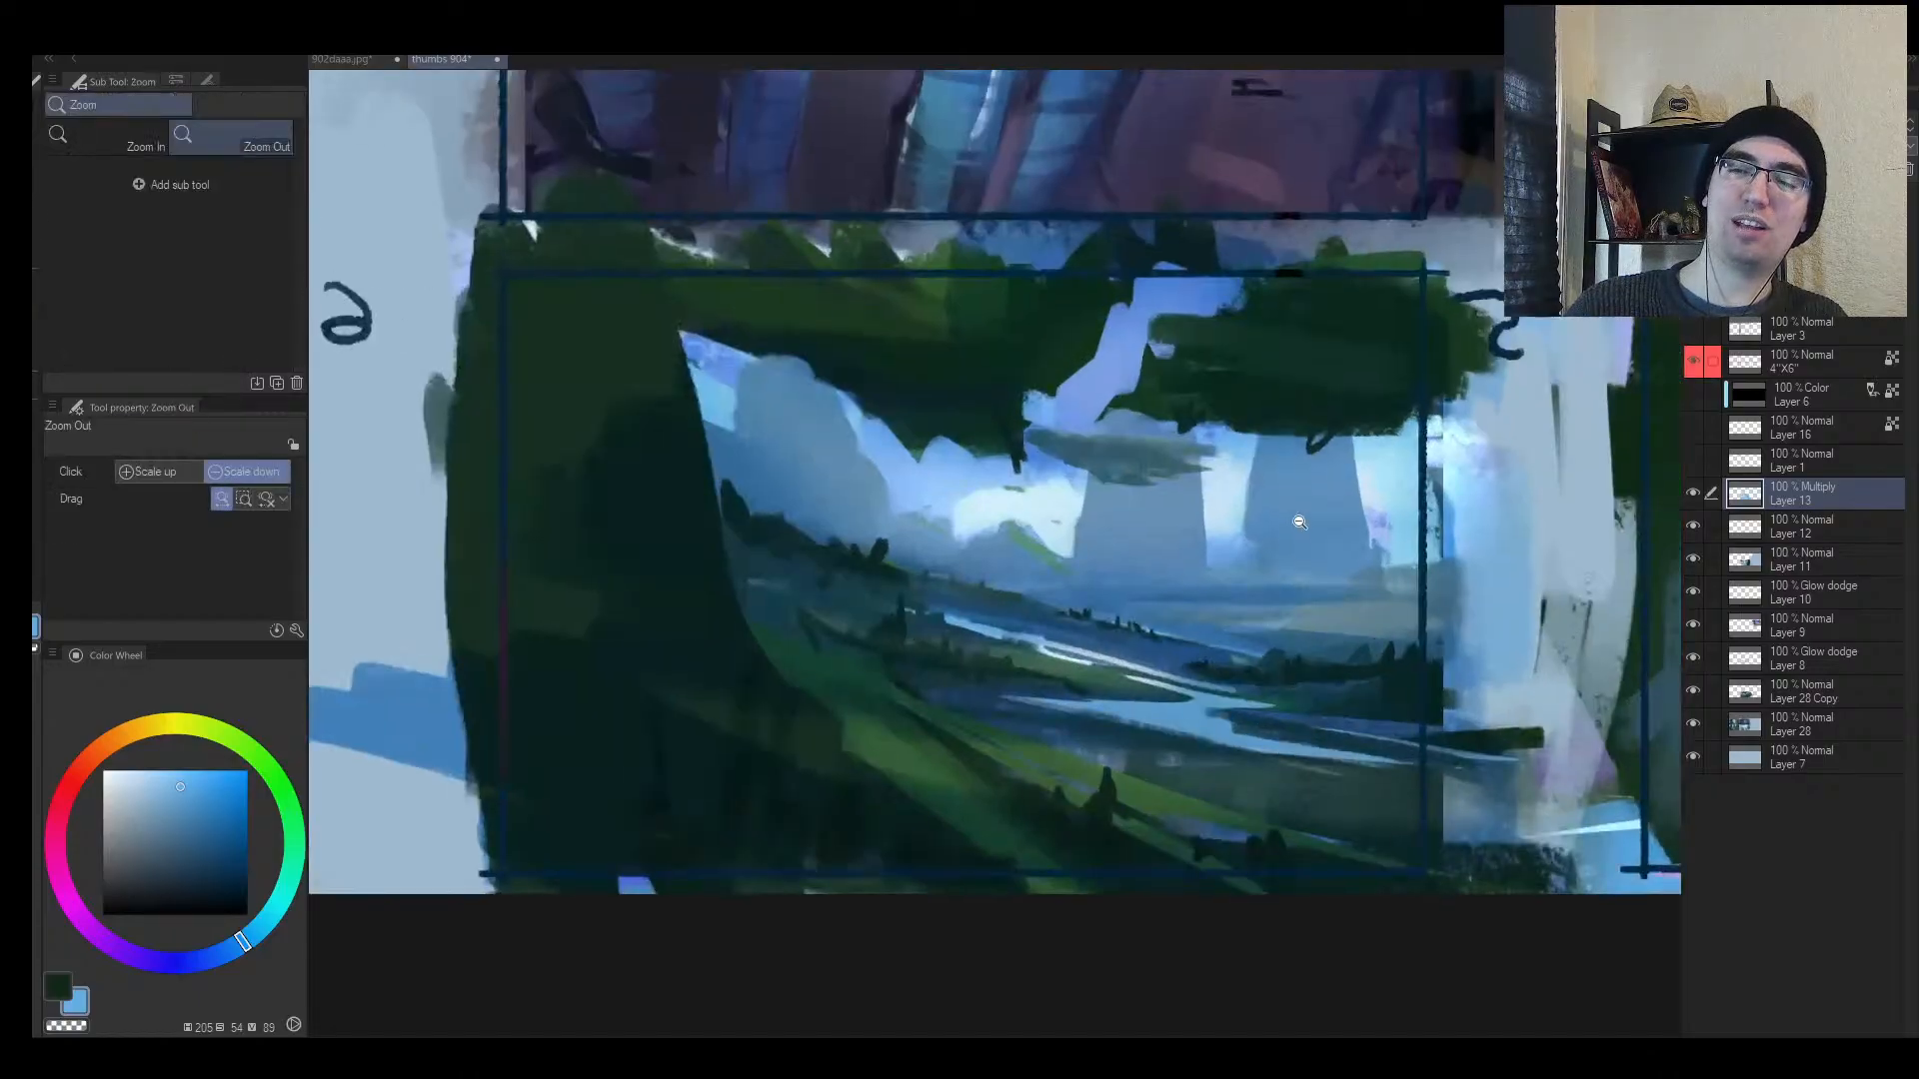
key(bracketleft)
drag(1173, 685, 1015, 631)
key(ctrl+z)
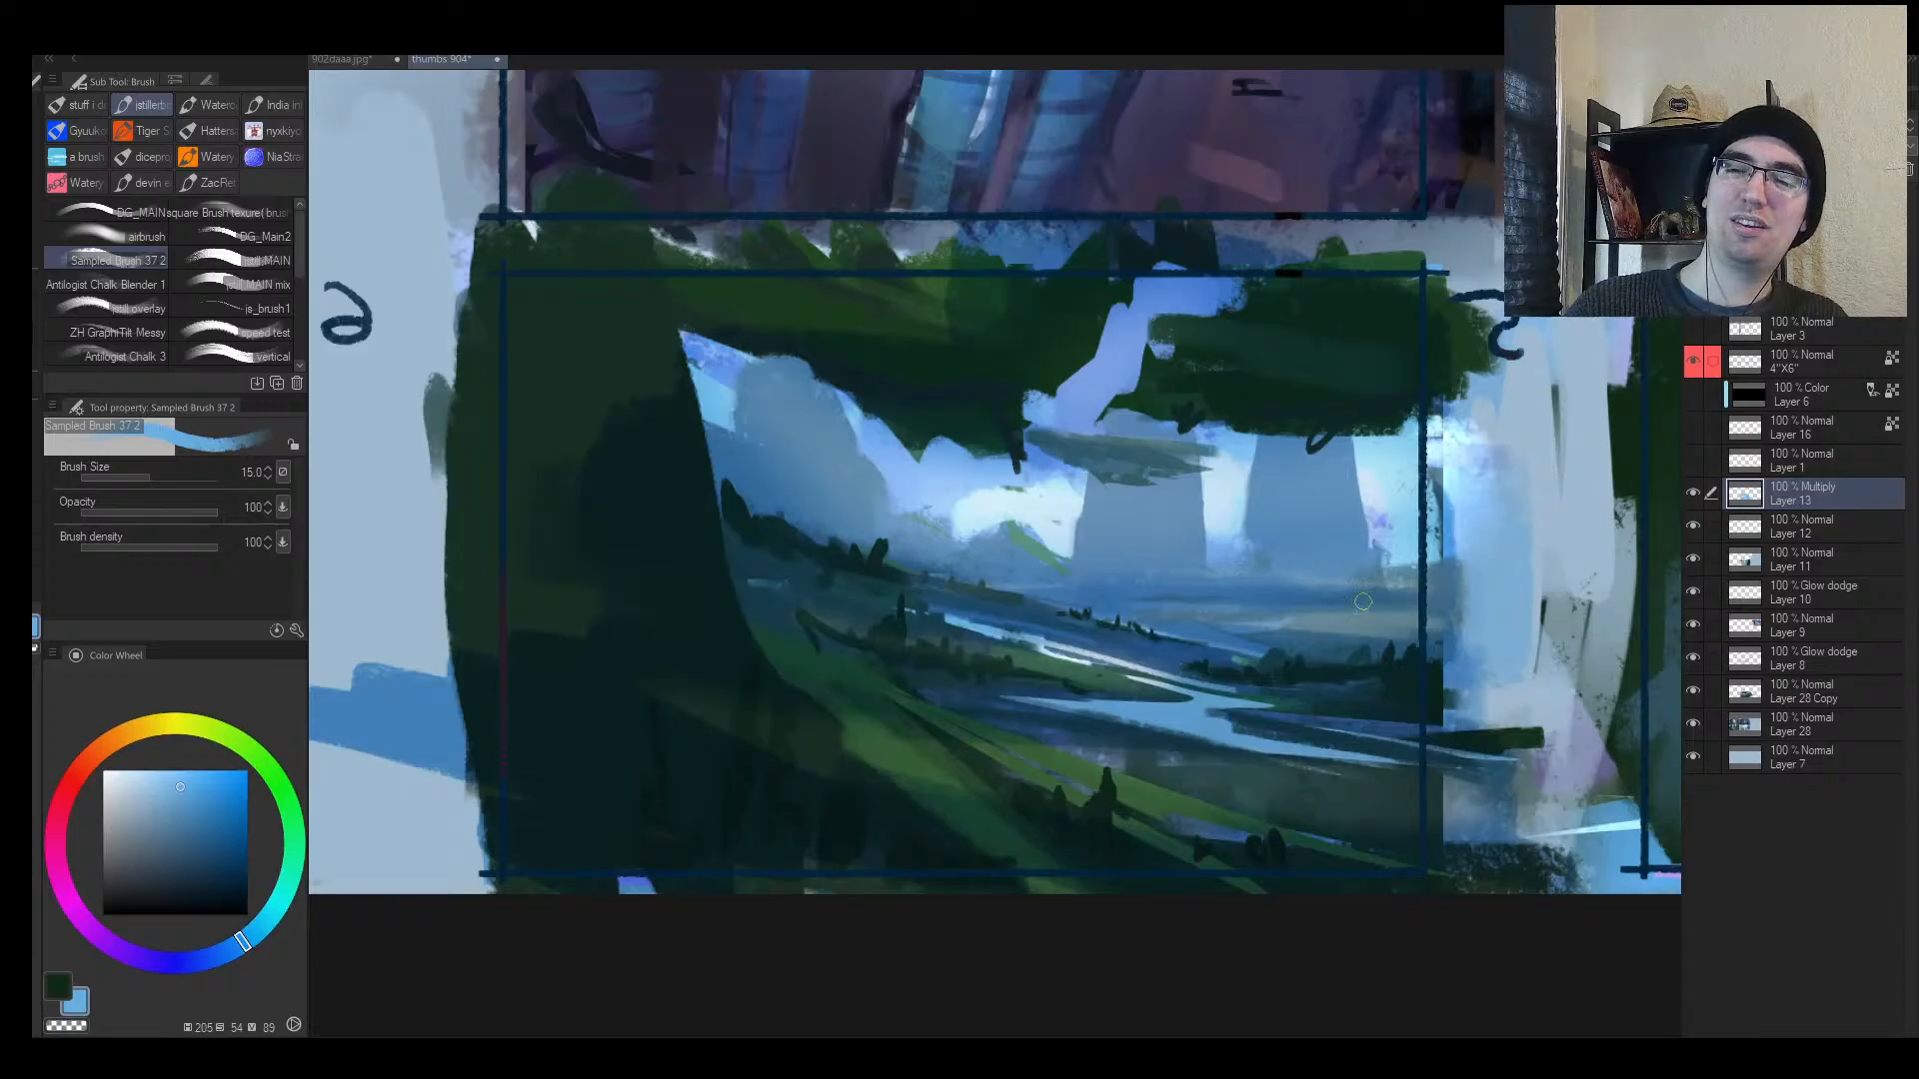
key(ctrl+alt+space)
click(1278, 605)
drag(1278, 604, 1248, 601)
Step: Add a new layer above thumbnail 5's landscape for highlights
key(ctrl+space)
click(1209, 590)
key(ctrl+shift+n)
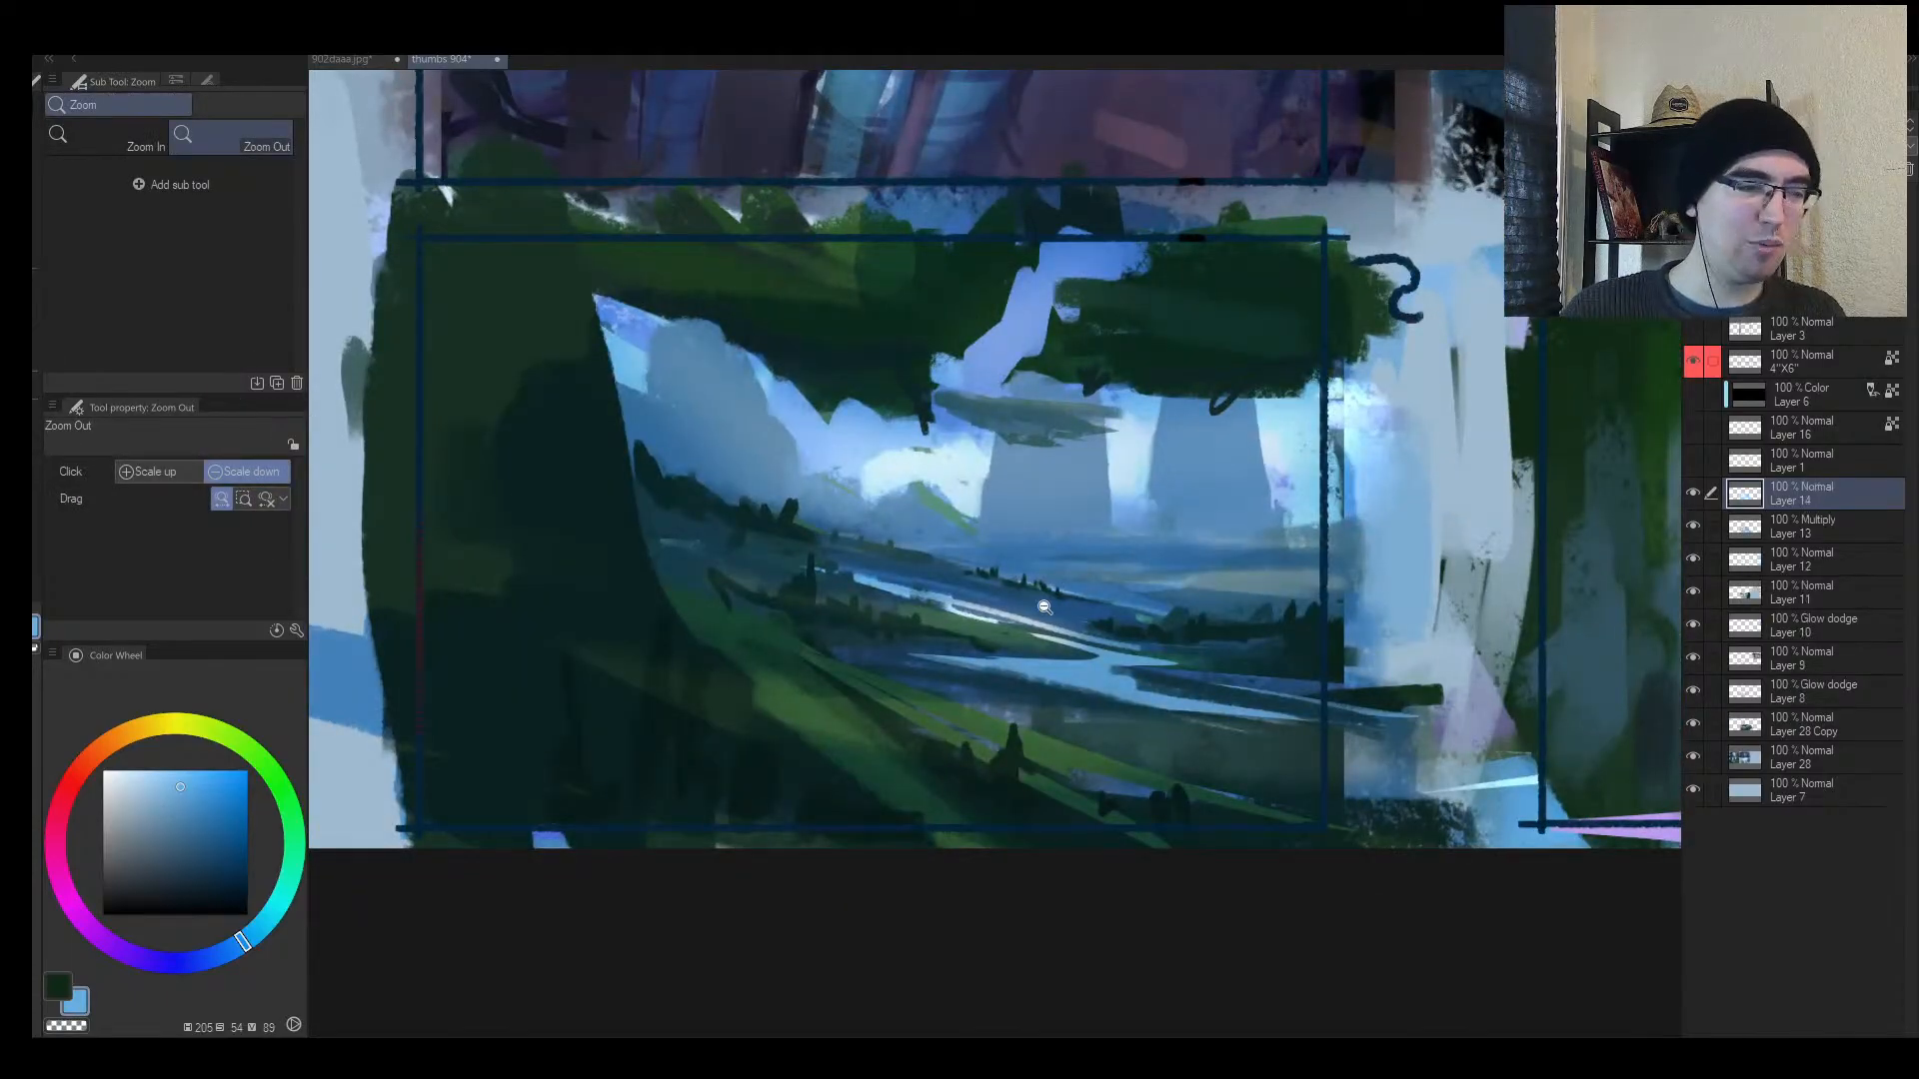
key(ctrl+space)
click(988, 657)
Step: Pick a lighter yellow-green on the Color Wheel and shrink the brush
alt+click(738, 730)
click(179, 845)
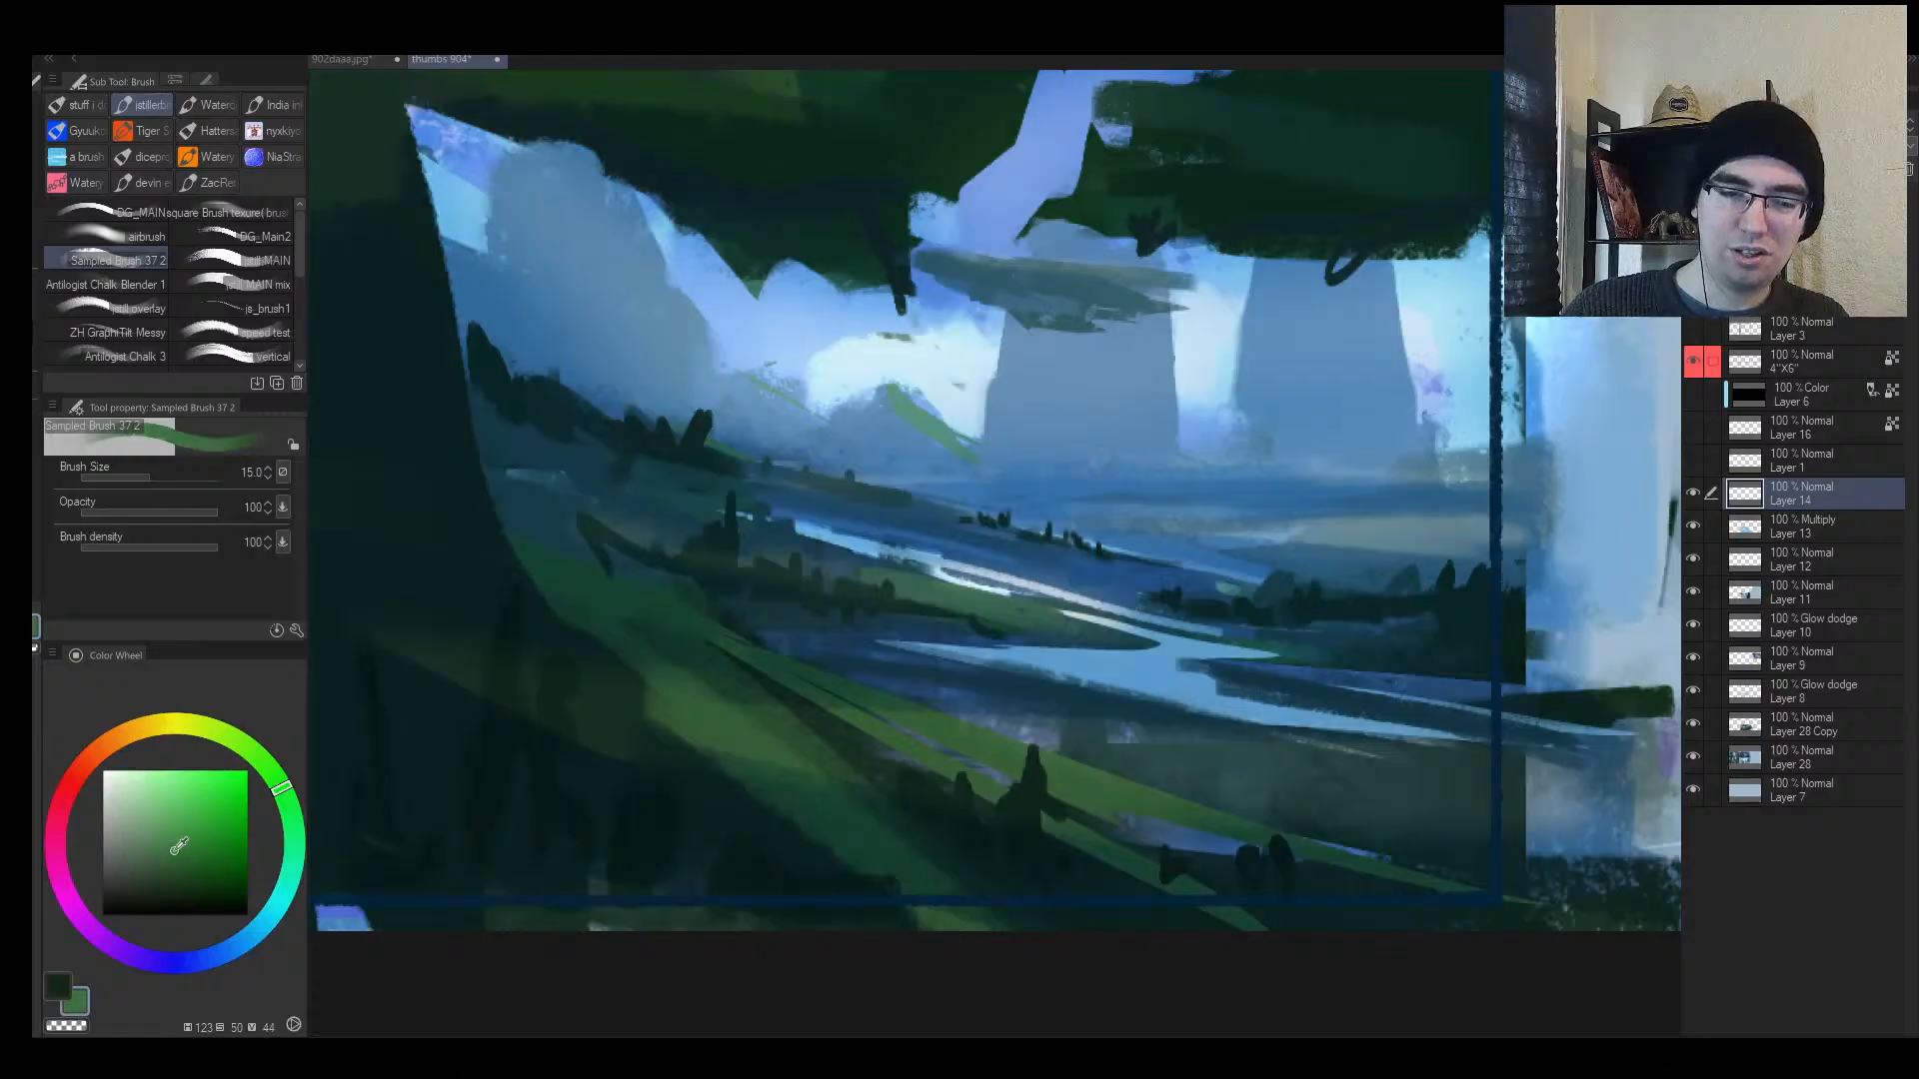
drag(277, 782, 264, 763)
click(167, 819)
key(bracketleft)
key(bracketleft)
key(bracketleft)
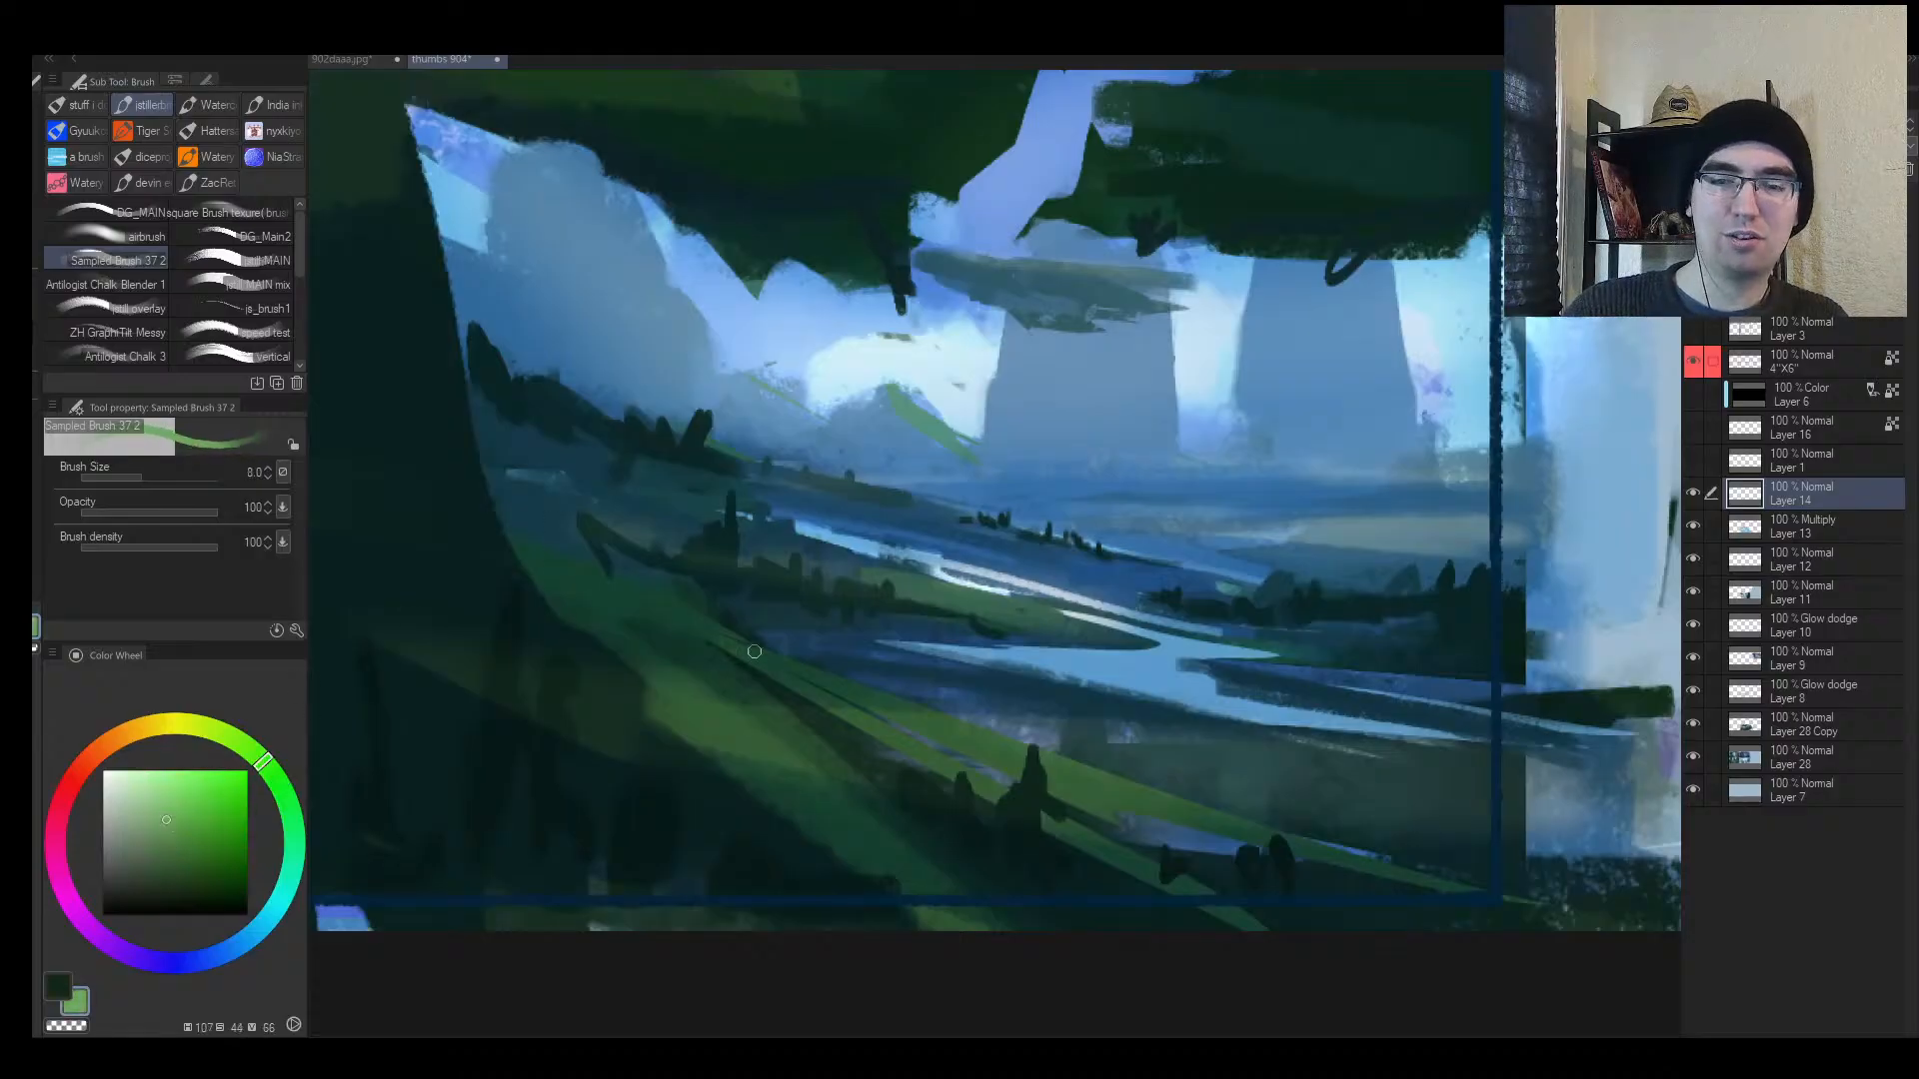
key(ctrl+space)
mouse_move(721, 726)
mouse_down()
mouse_move(681, 728)
mouse_move(696, 703)
mouse_up()
key(bracketleft)
key(bracketleft)
key(bracketleft)
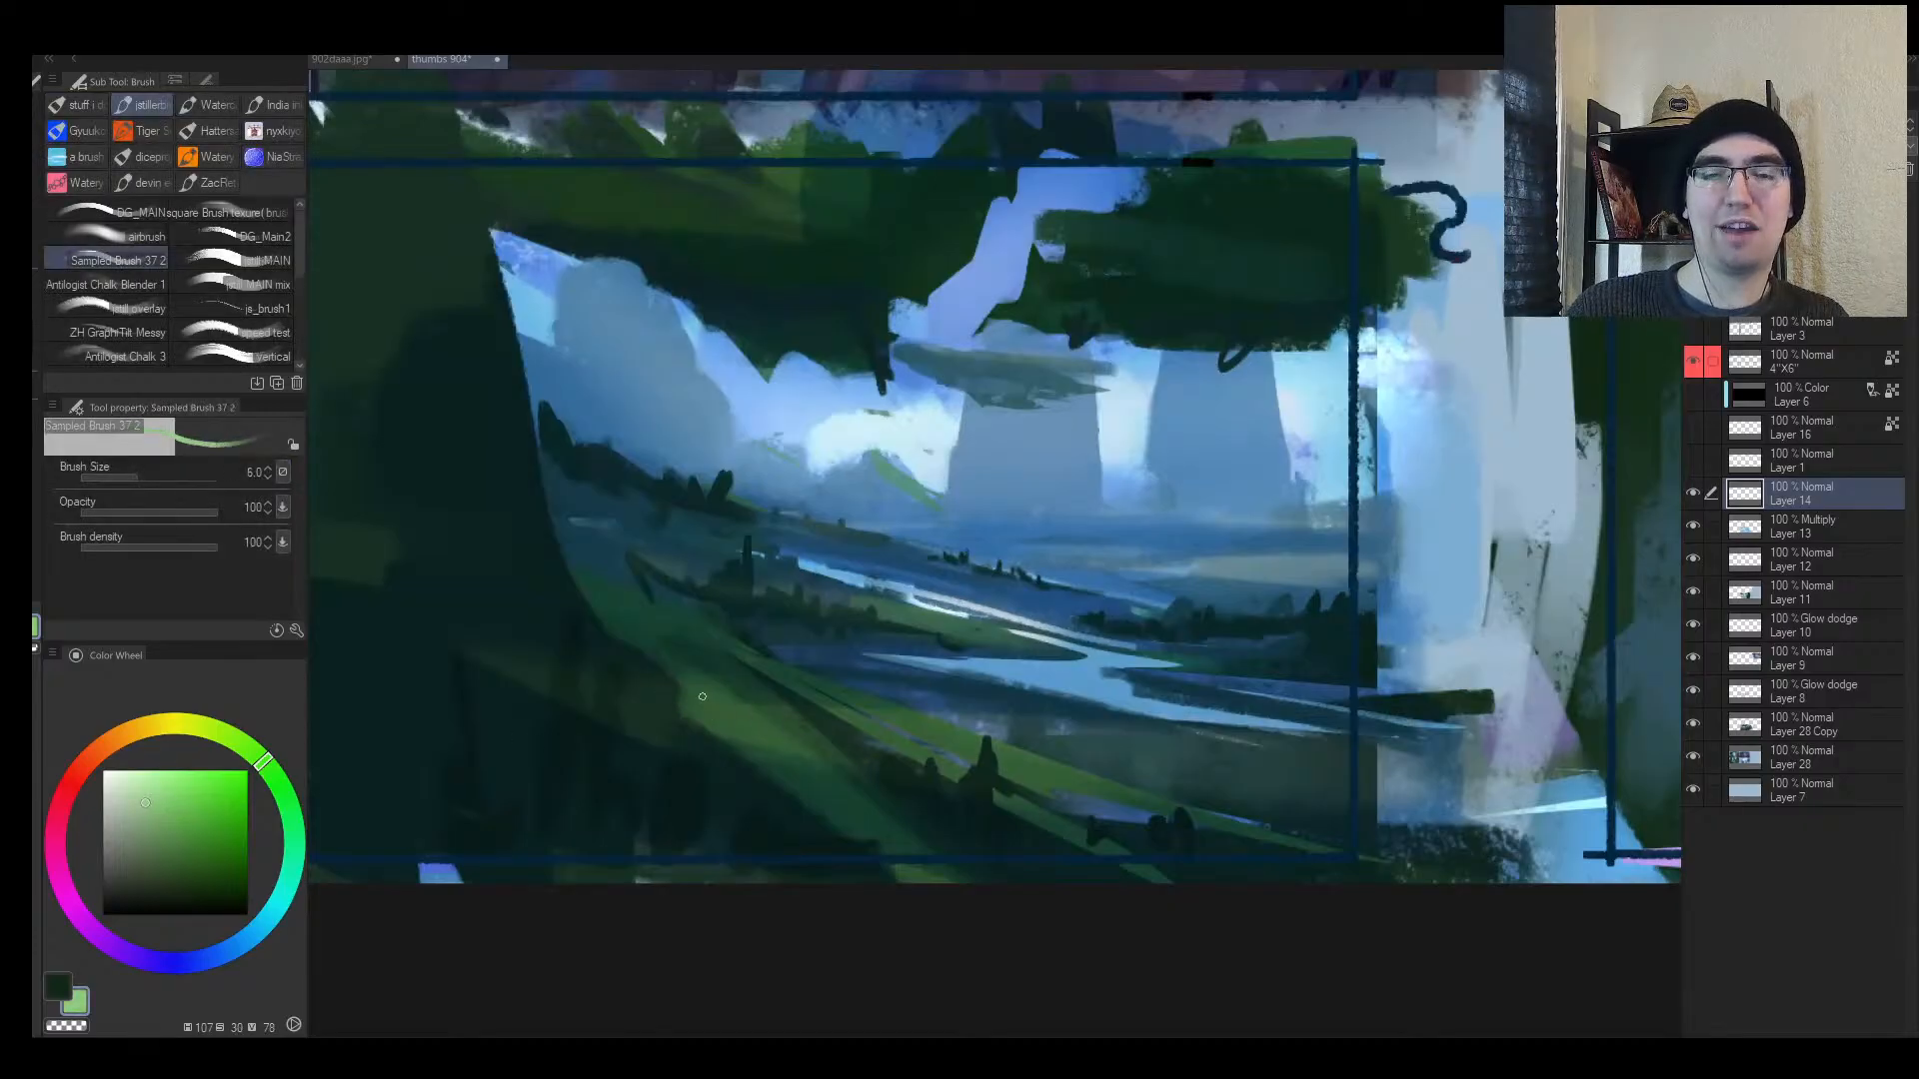
Step: Test light-green strokes on the slope and around the river, keeping a thin stroke
drag(683, 694, 748, 706)
key(bracketright)
key(bracketright)
drag(1119, 549, 952, 551)
key(bracketright)
key(bracketright)
key(bracketright)
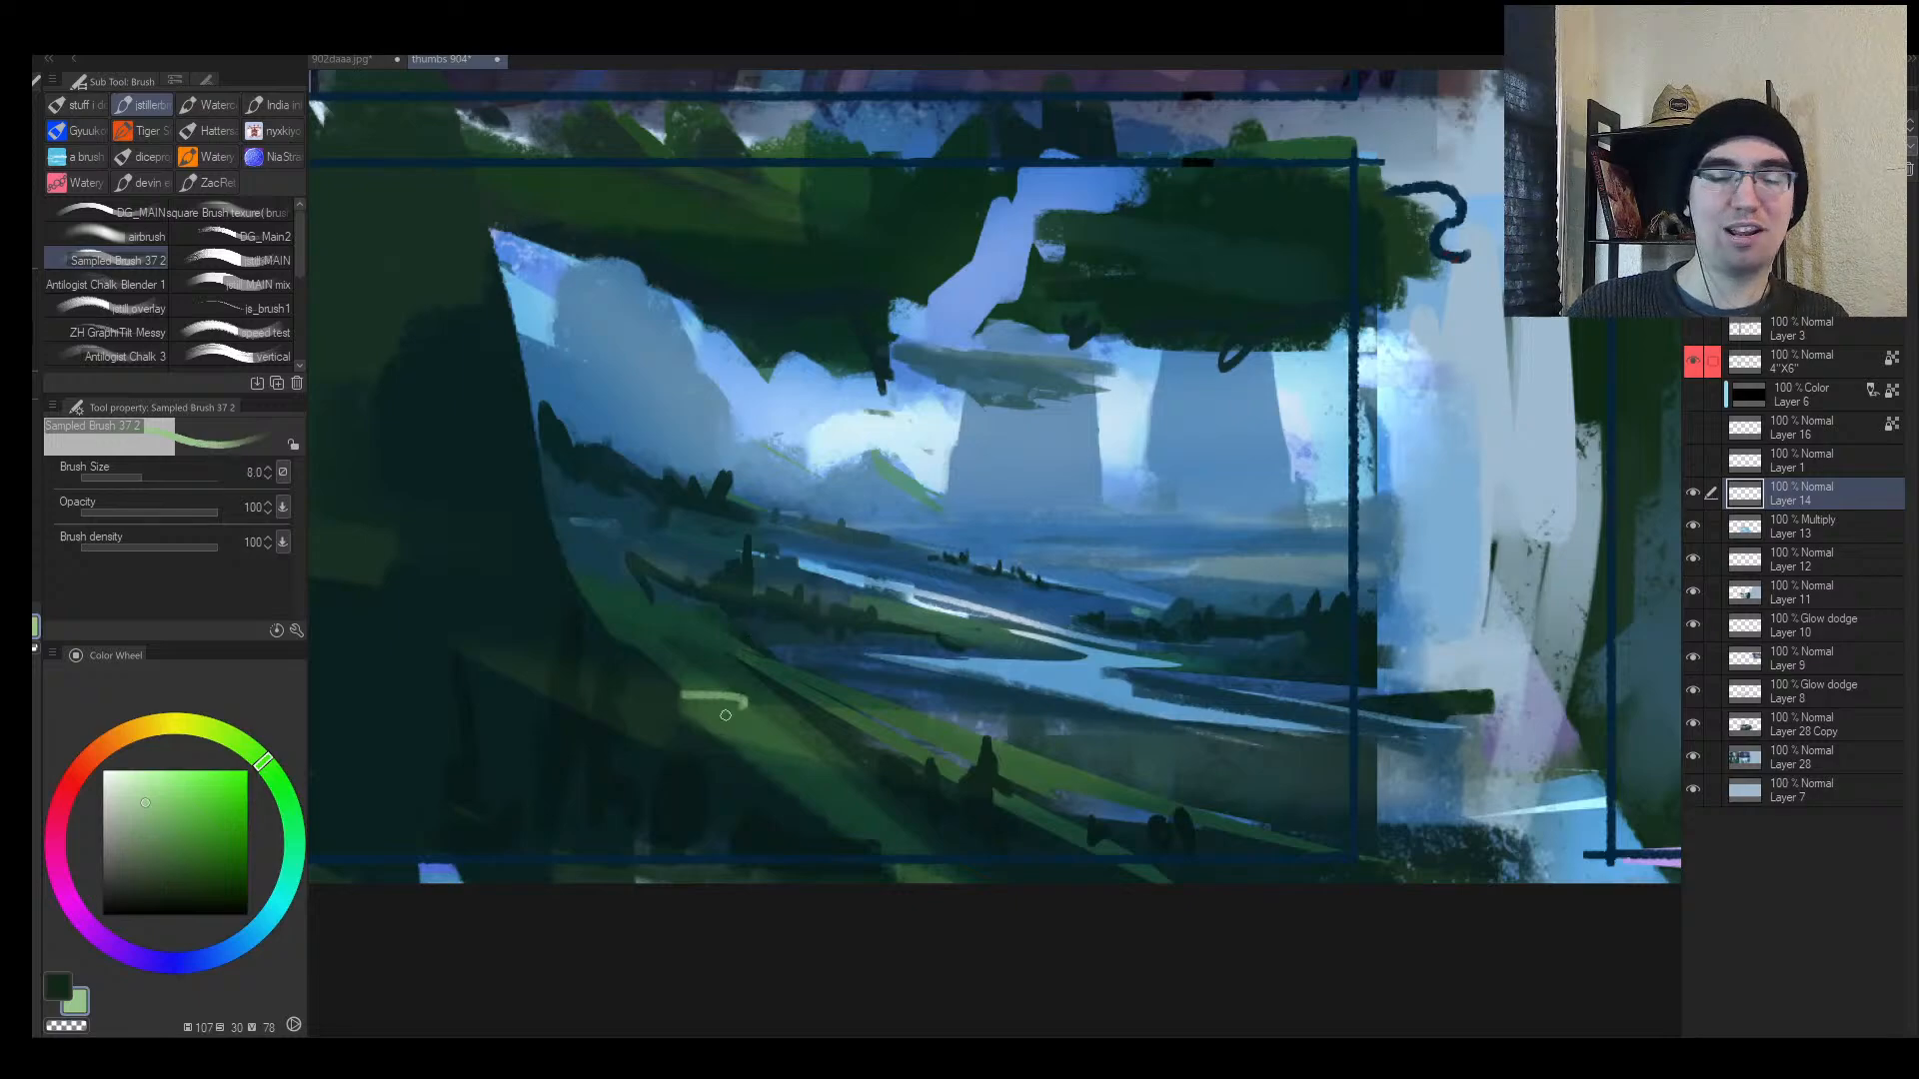
mouse_move(689, 701)
mouse_down()
mouse_move(784, 714)
mouse_move(774, 731)
mouse_move(935, 727)
mouse_up()
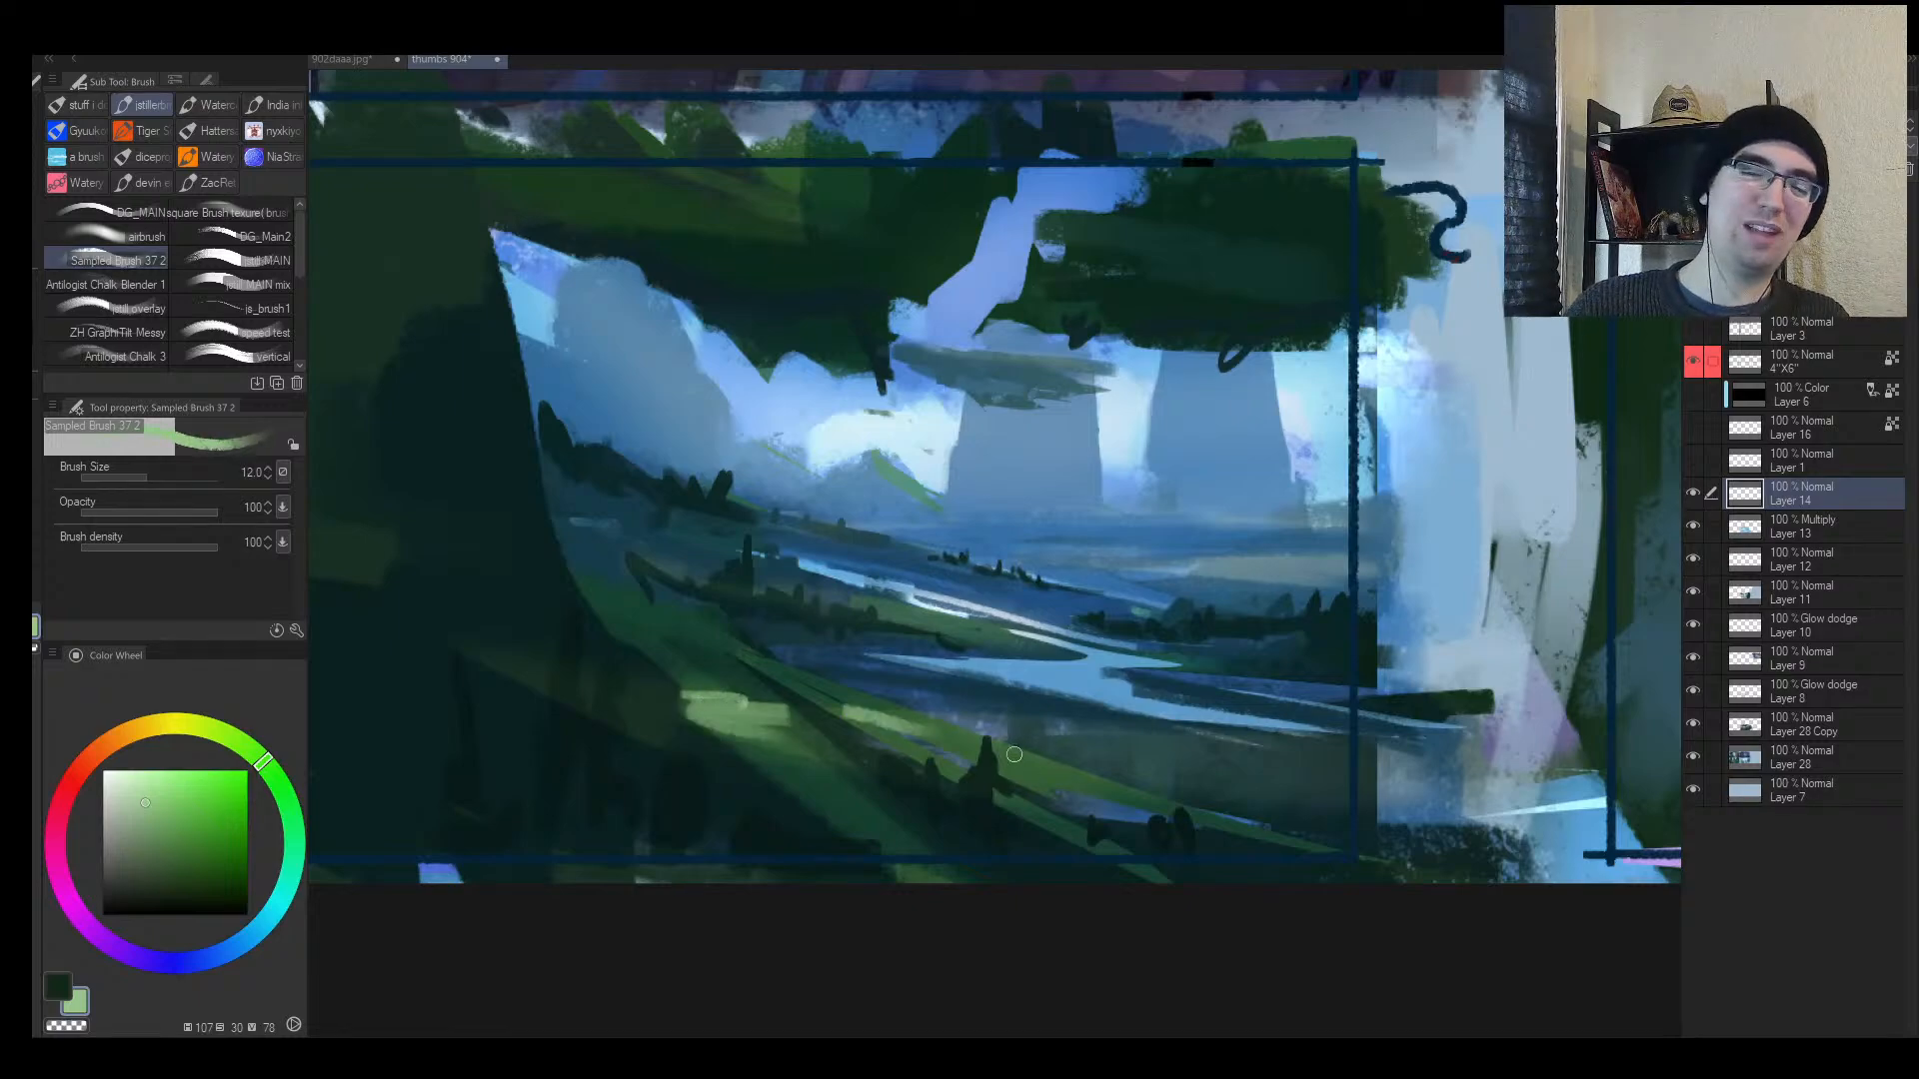
key(ctrl+z)
key(ctrl+z)
key(bracketleft)
key(bracketleft)
mouse_move(690, 705)
mouse_down()
mouse_move(757, 709)
mouse_move(739, 676)
mouse_move(762, 701)
mouse_move(661, 705)
mouse_up()
Step: Sample greens and river blue from the painting and test light-green loops on the slope
alt+click(742, 678)
key(bracketright)
alt+click(740, 710)
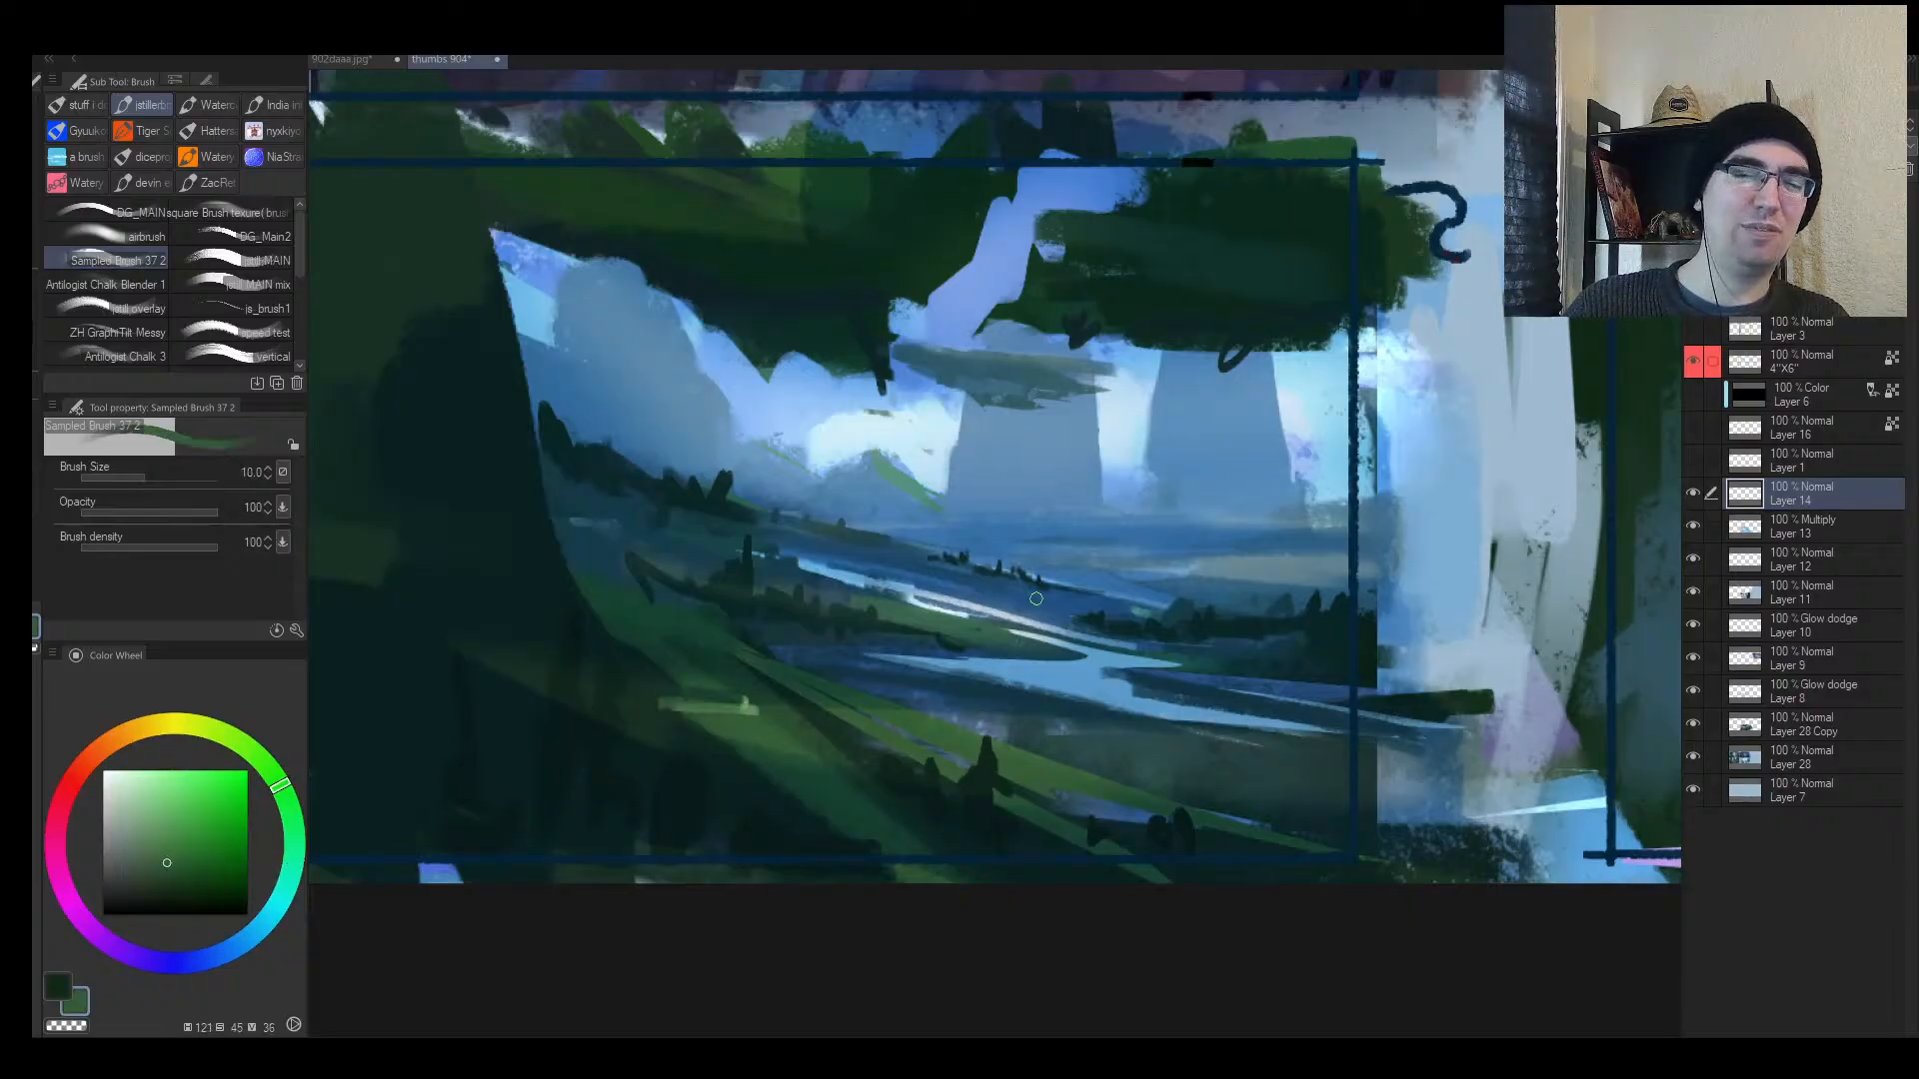
alt+click(1100, 572)
alt+click(1091, 560)
alt+click(1136, 573)
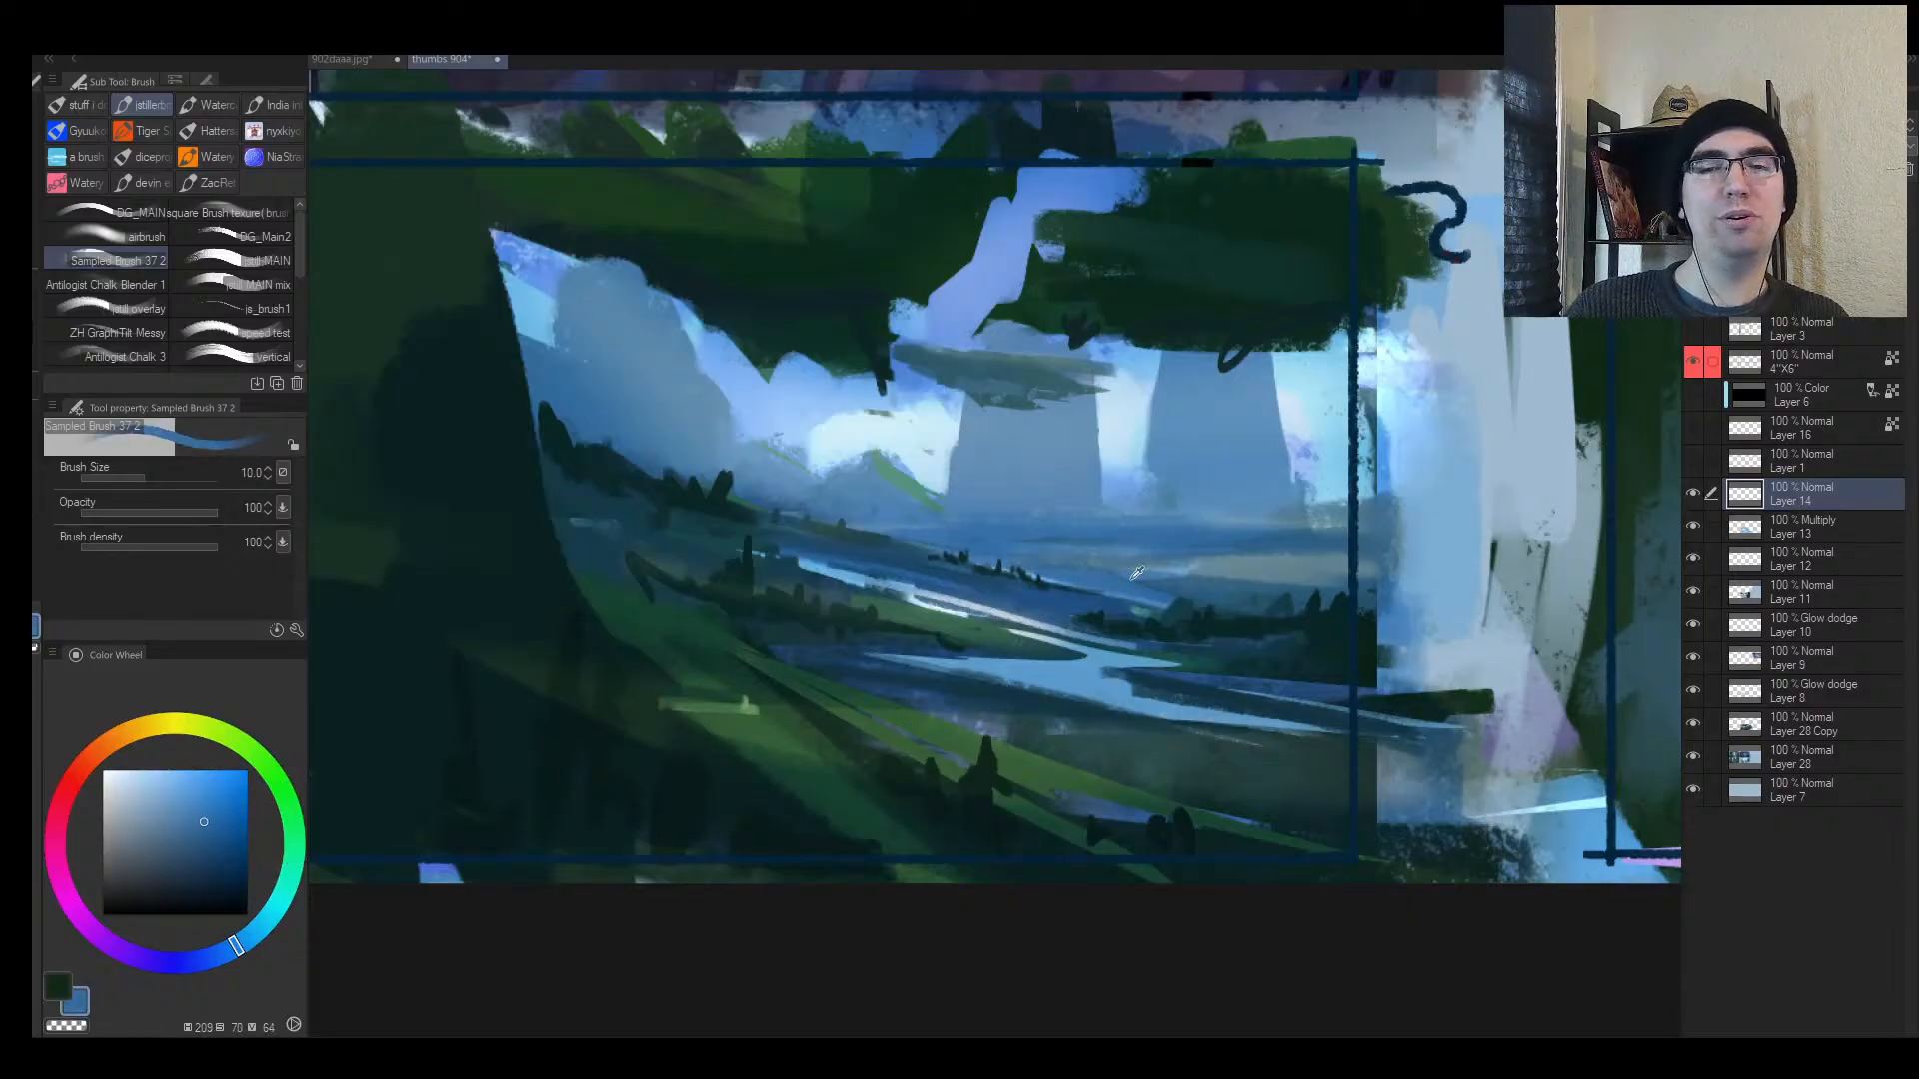
alt+click(754, 701)
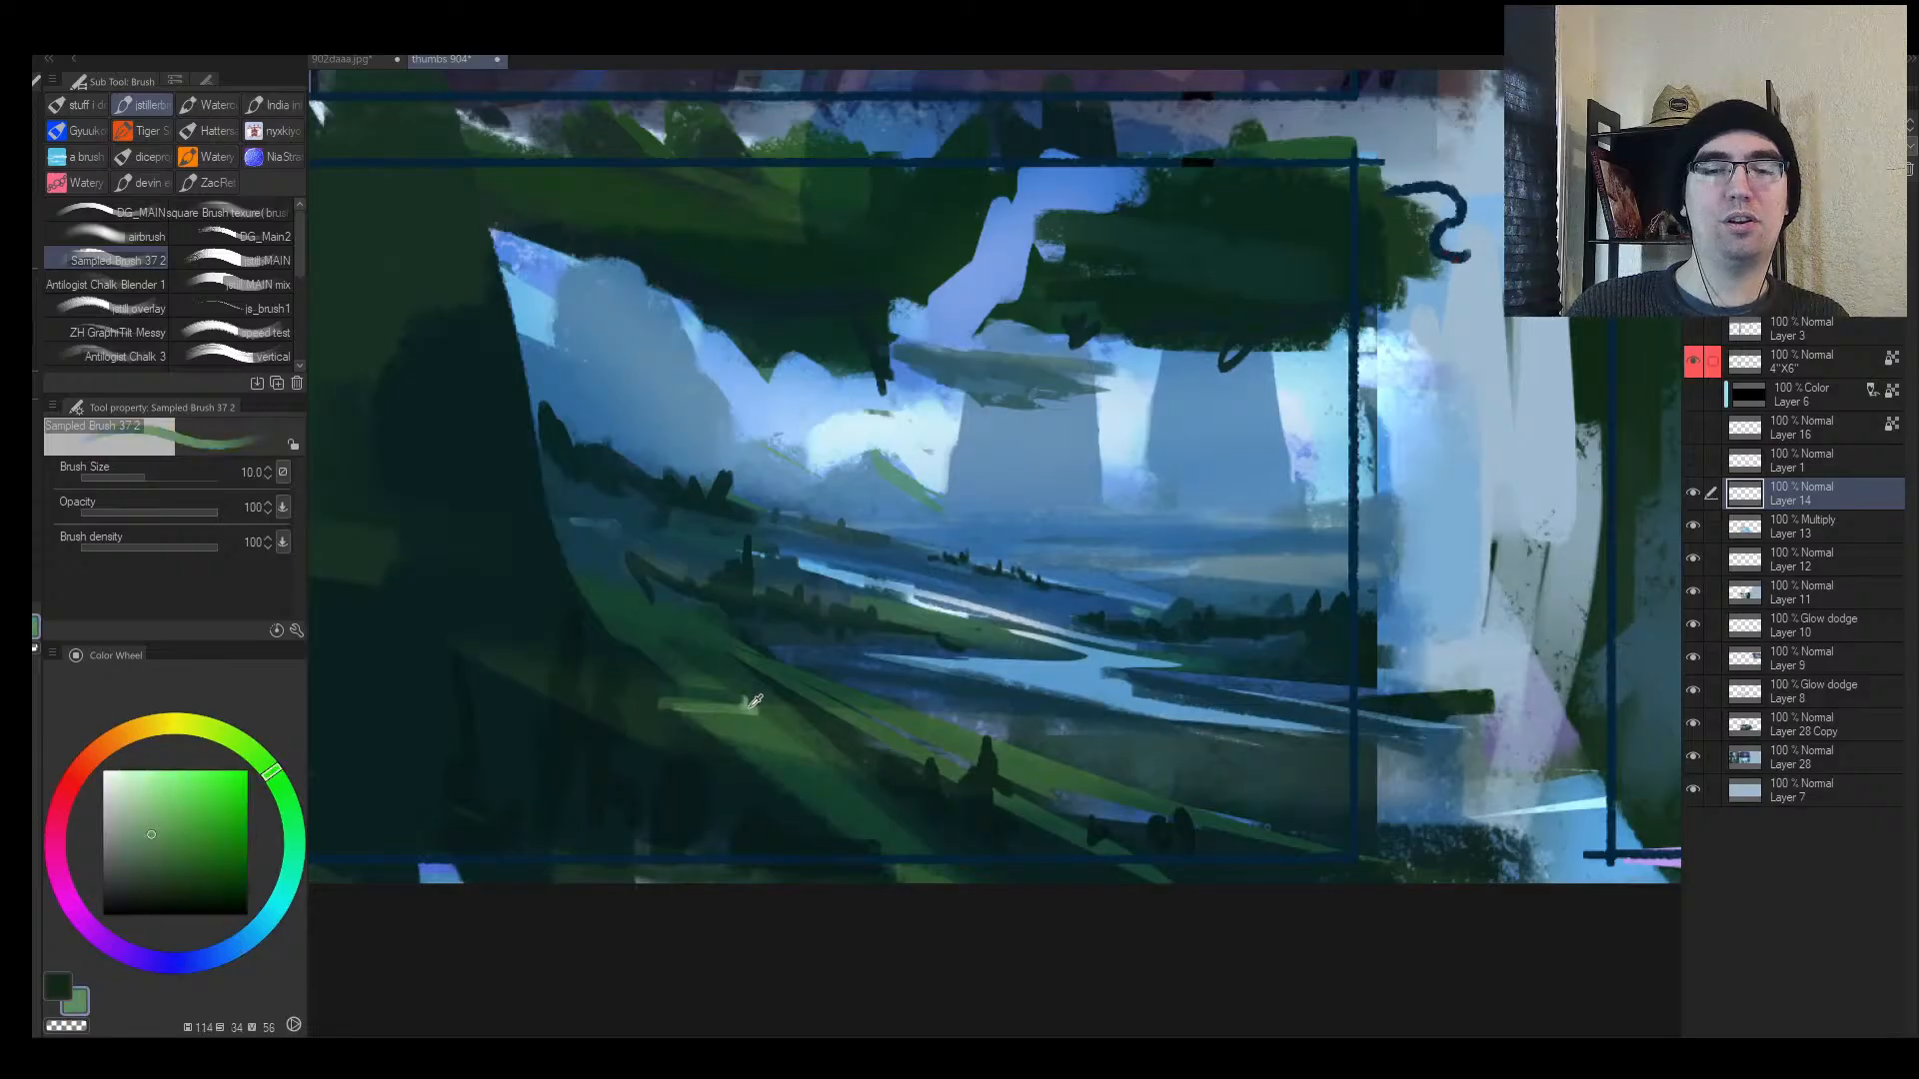
mouse_move(744, 706)
mouse_down()
mouse_move(645, 718)
mouse_move(935, 739)
mouse_move(721, 713)
mouse_up()
key(ctrl+z)
drag(822, 752, 959, 758)
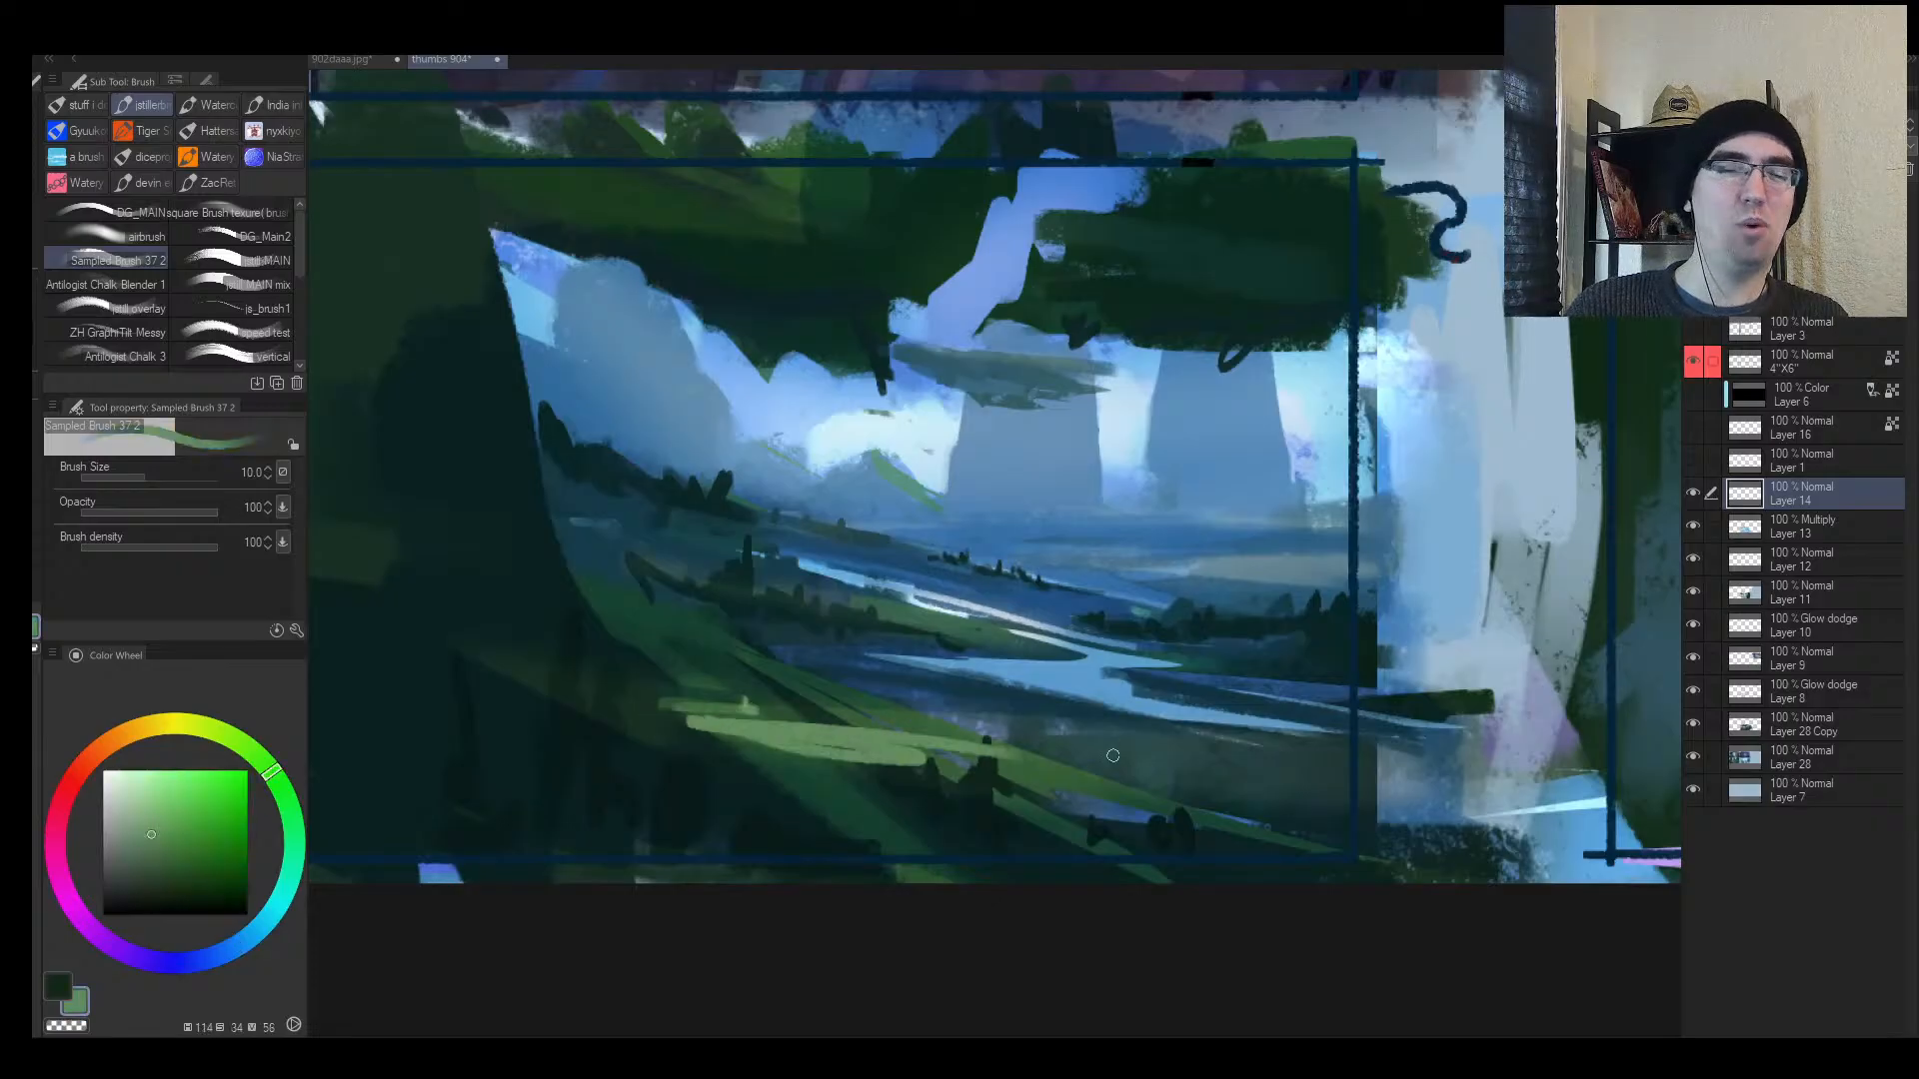
key(ctrl+z)
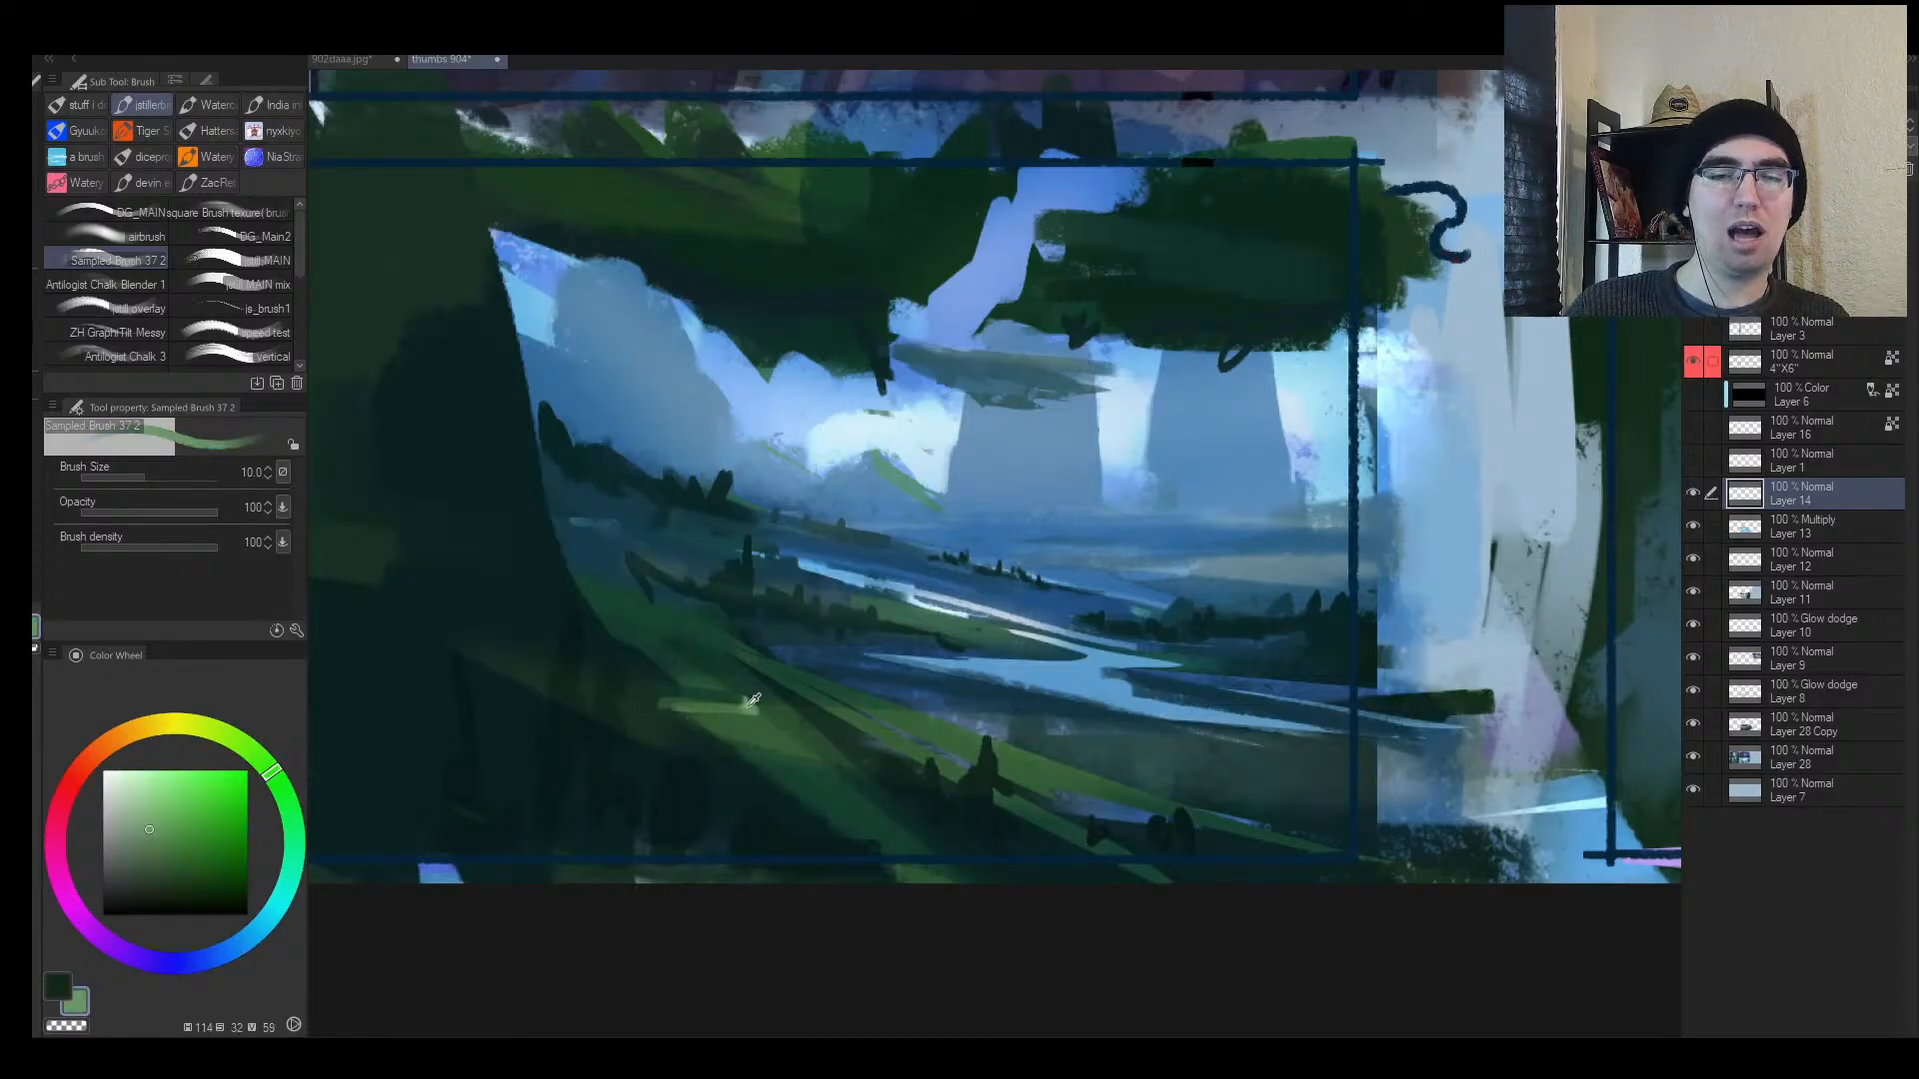
Step: Try several greens on the Color Wheel, settling on a pale yellow-green
click(260, 764)
click(191, 797)
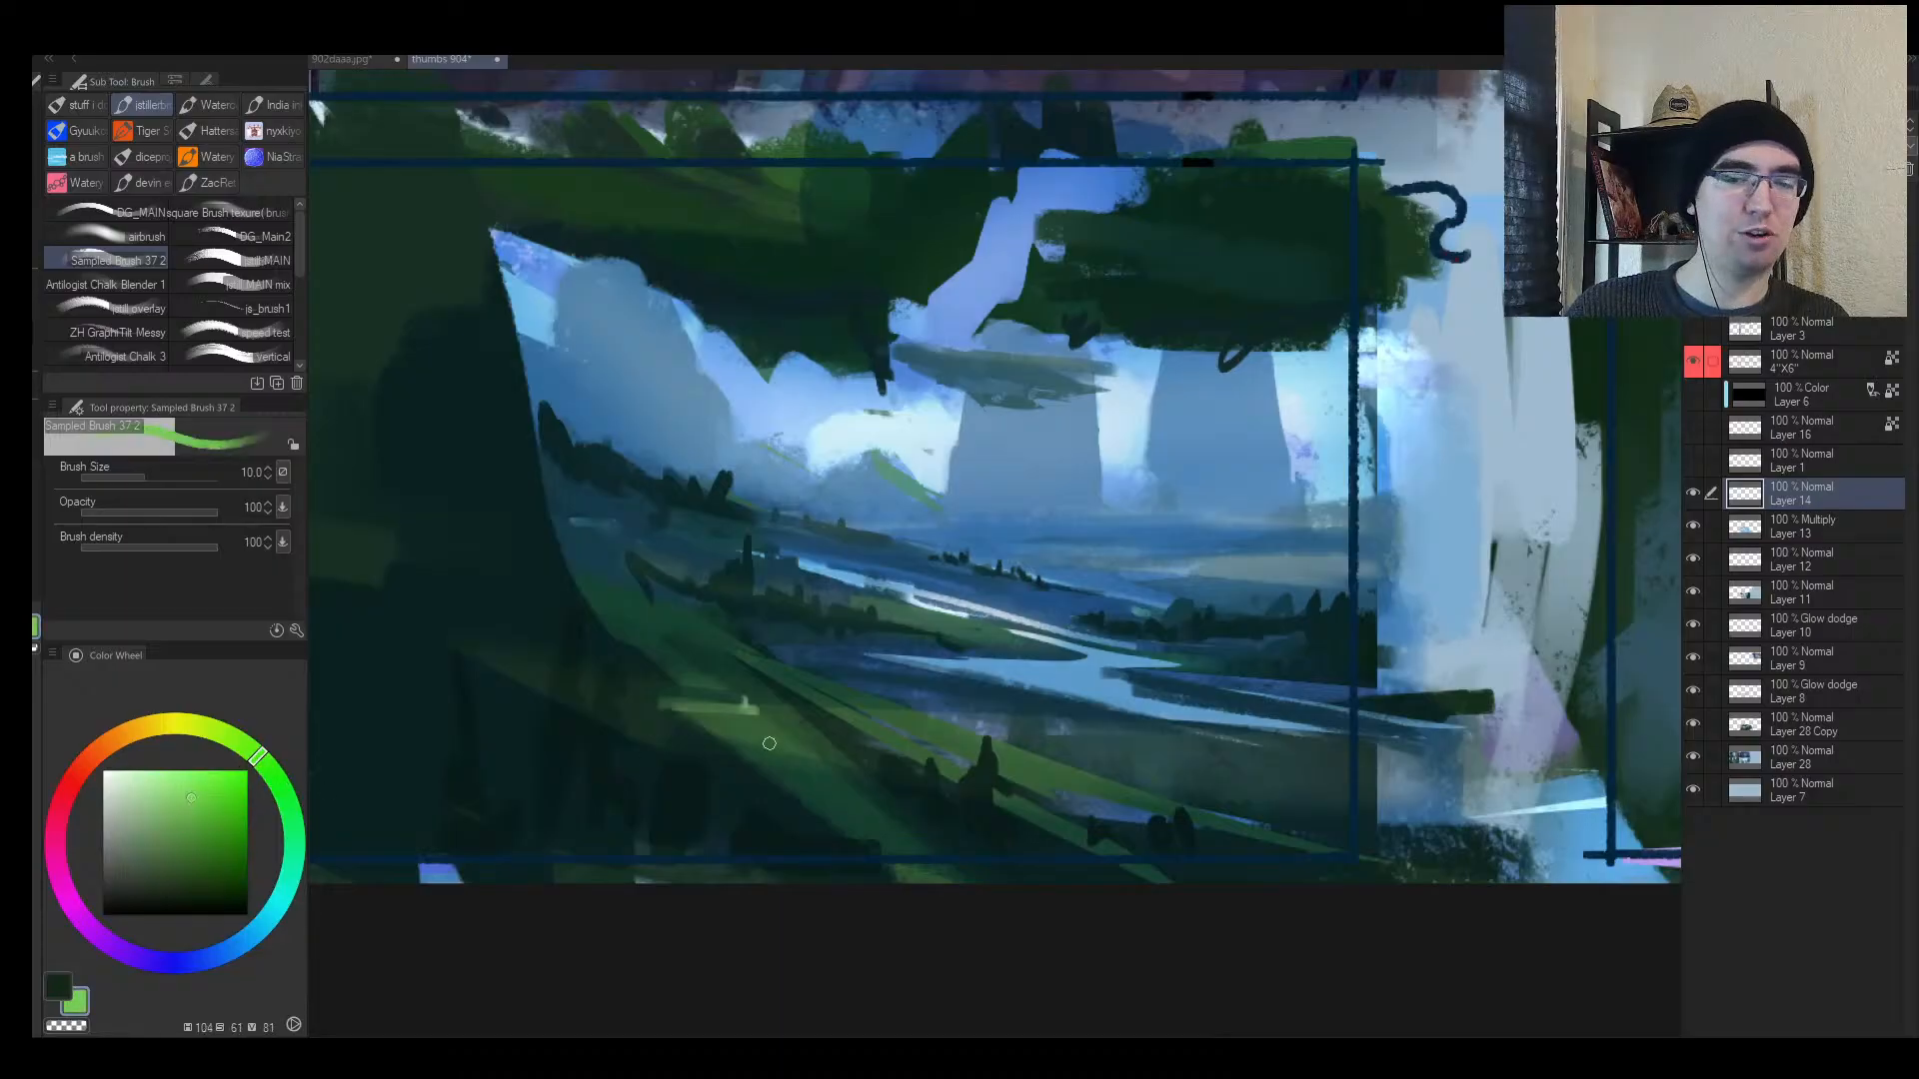
mouse_move(770, 743)
mouse_down()
mouse_move(691, 719)
mouse_move(814, 747)
mouse_up()
key(ctrl+z)
key(ctrl+z)
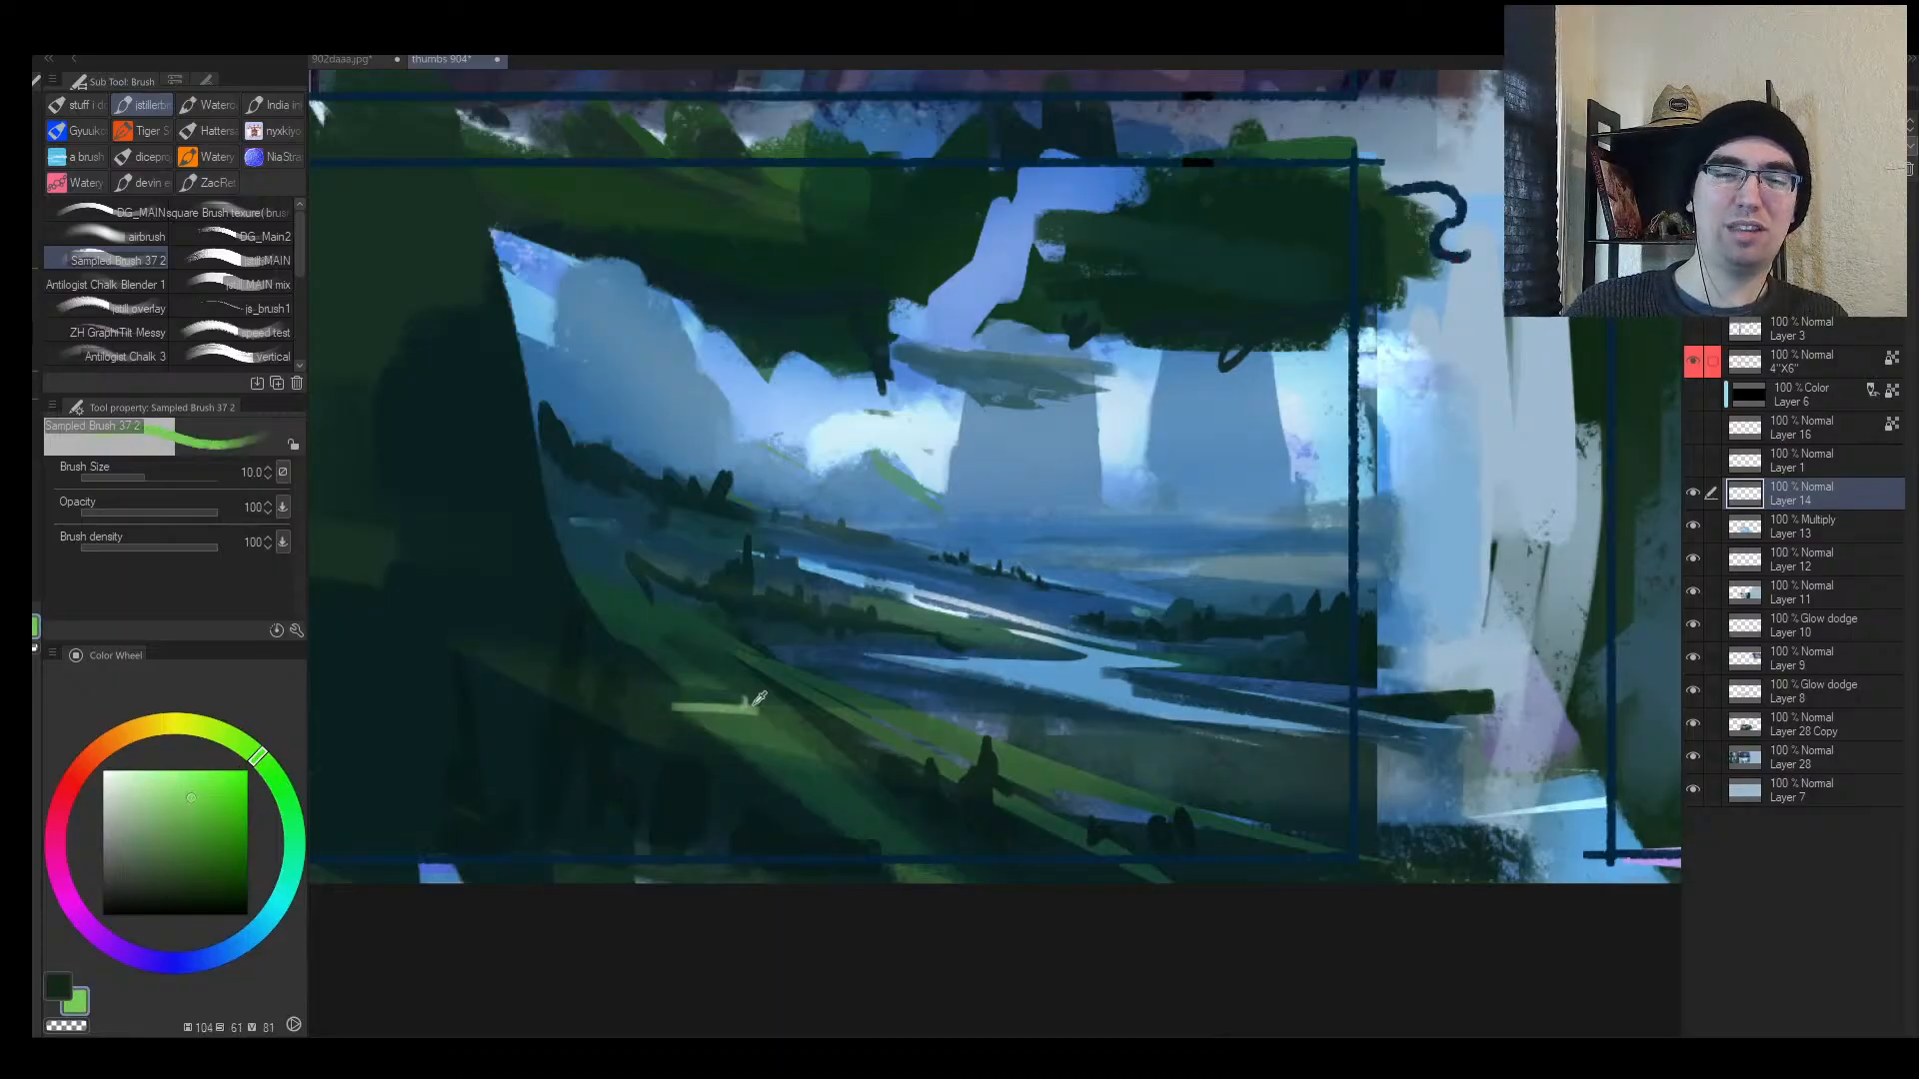
click(150, 836)
click(270, 771)
click(174, 776)
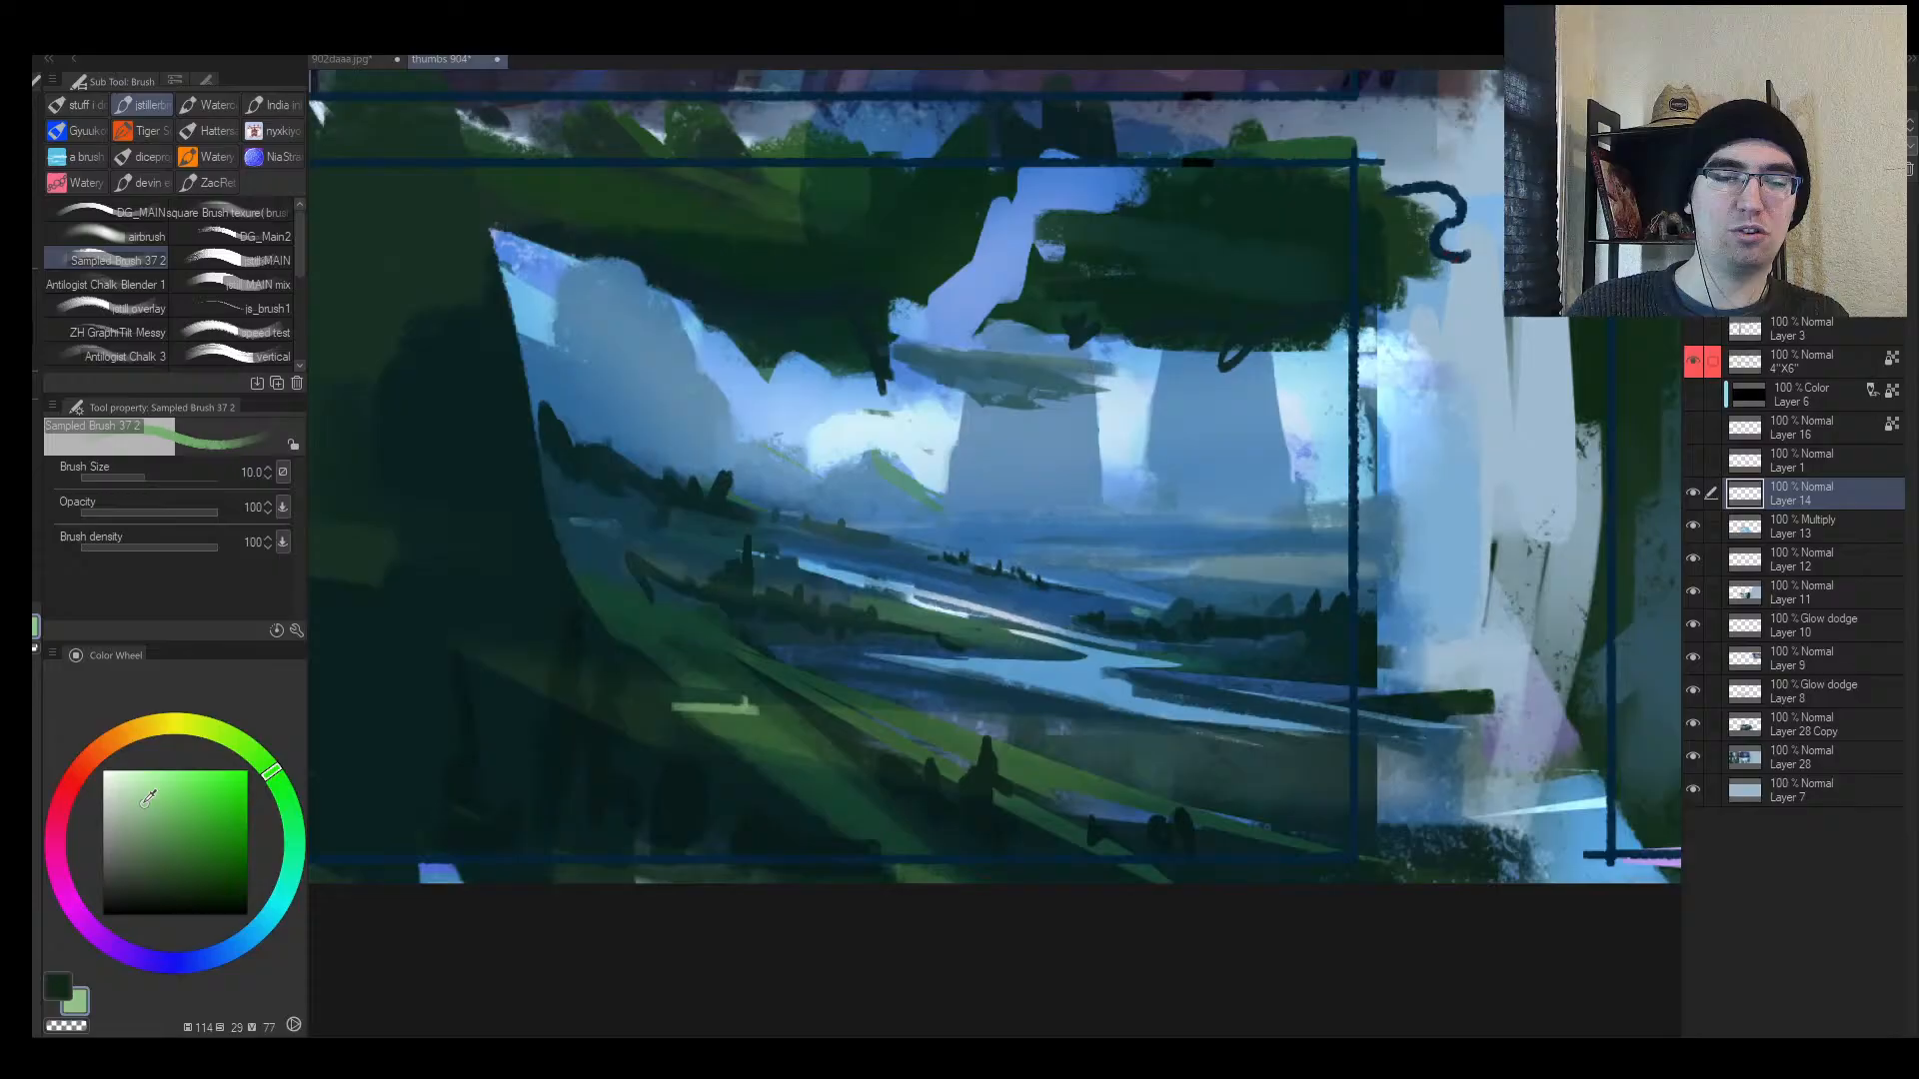
click(225, 734)
click(135, 783)
click(143, 799)
key([)
key([)
key([)
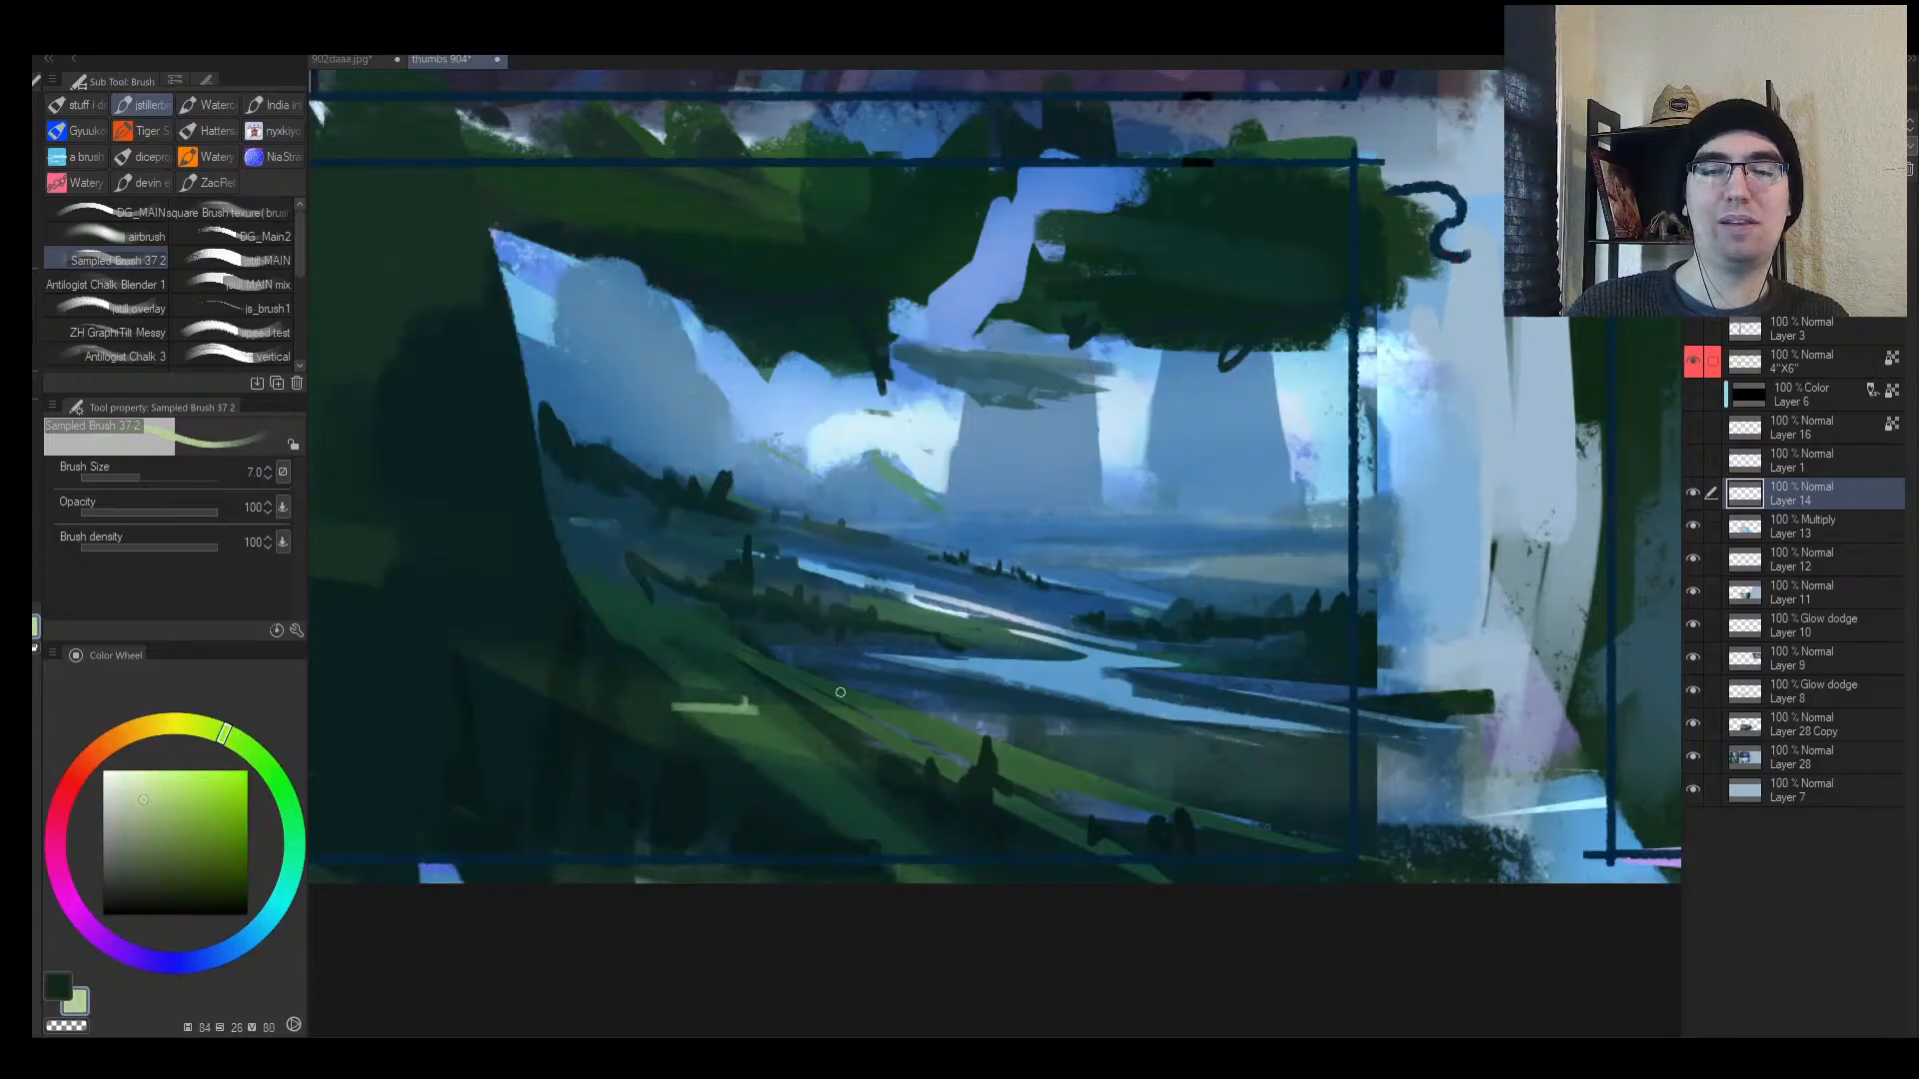
Step: Paint pale highlight strokes across the slope, then undo them
mouse_move(700, 705)
mouse_down()
mouse_move(760, 713)
mouse_move(726, 737)
mouse_move(795, 748)
mouse_up()
key(])
drag(828, 705, 954, 737)
drag(865, 730, 1063, 774)
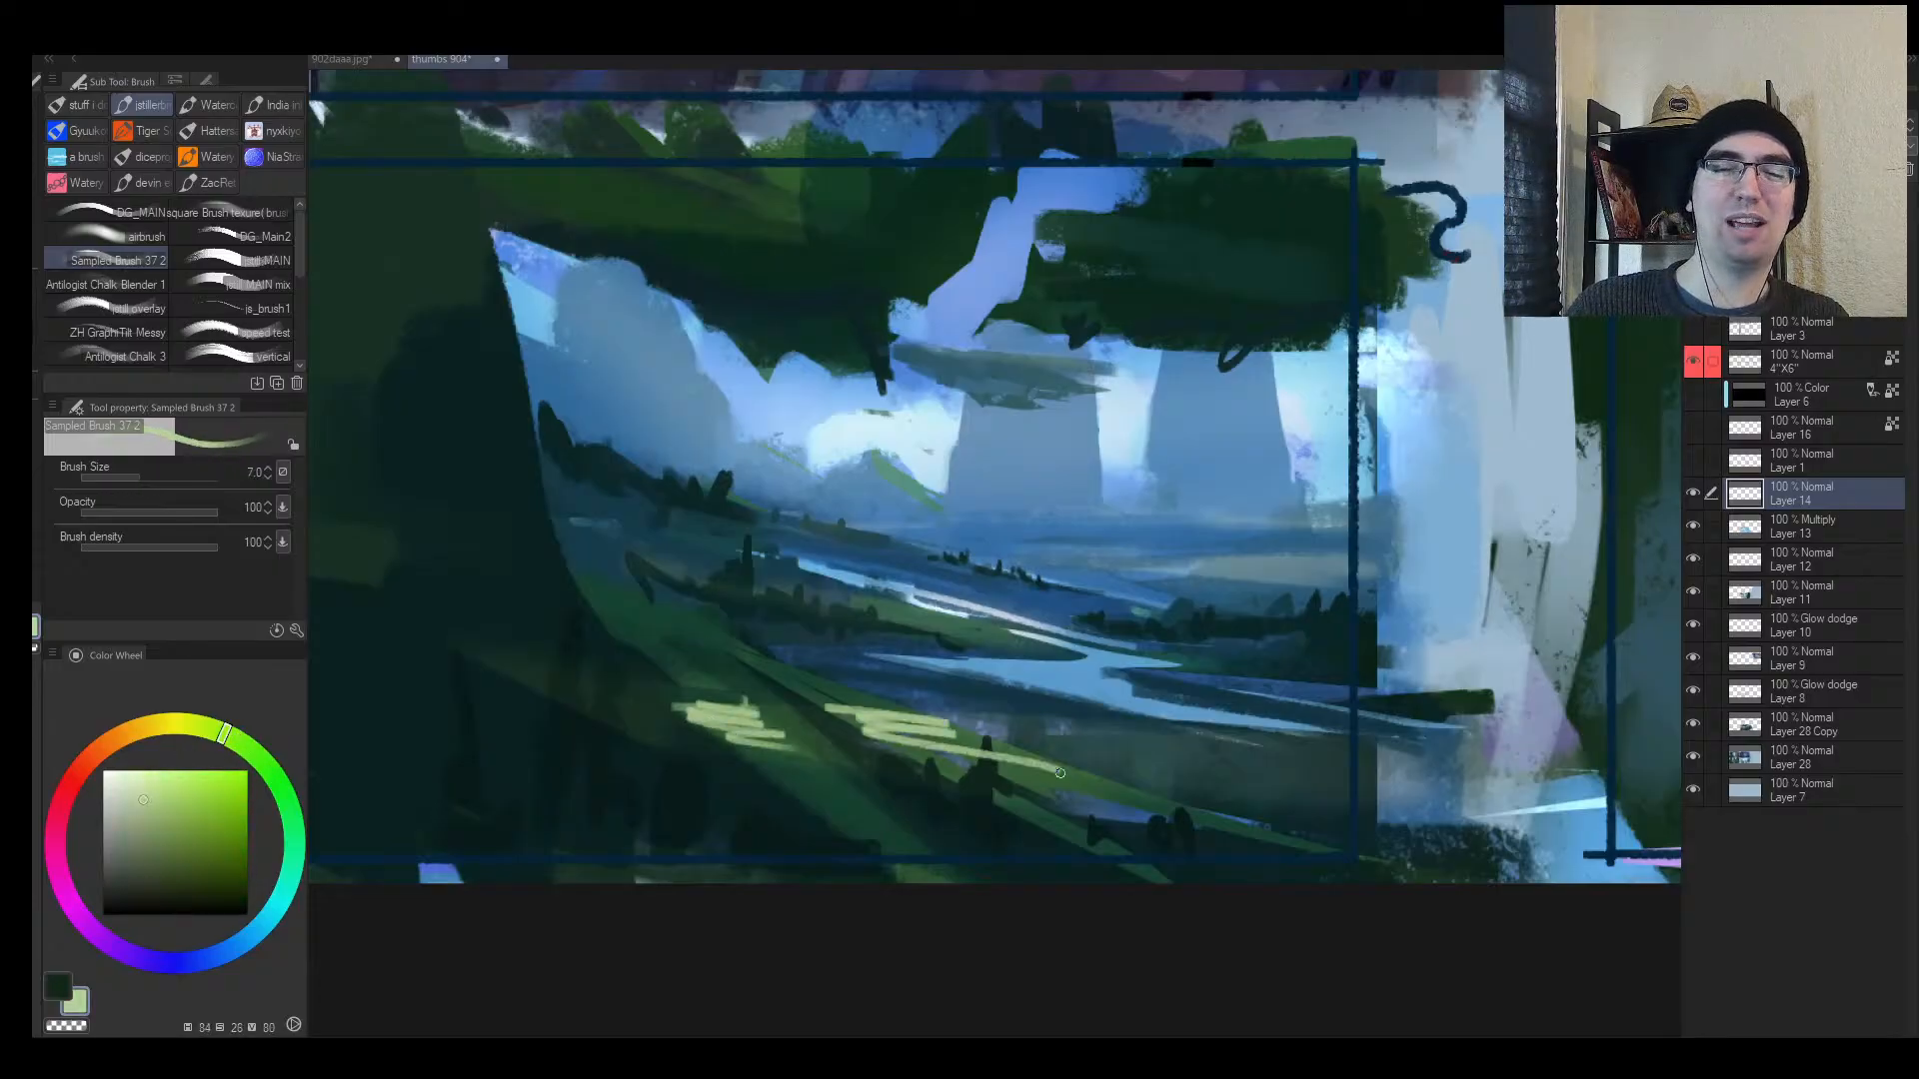
key(h)
key(ctrl+z)
key(ctrl+z)
key(ctrl+z)
key(ctrl+z)
key(ctrl+z)
key(ctrl+z)
key(ctrl+z)
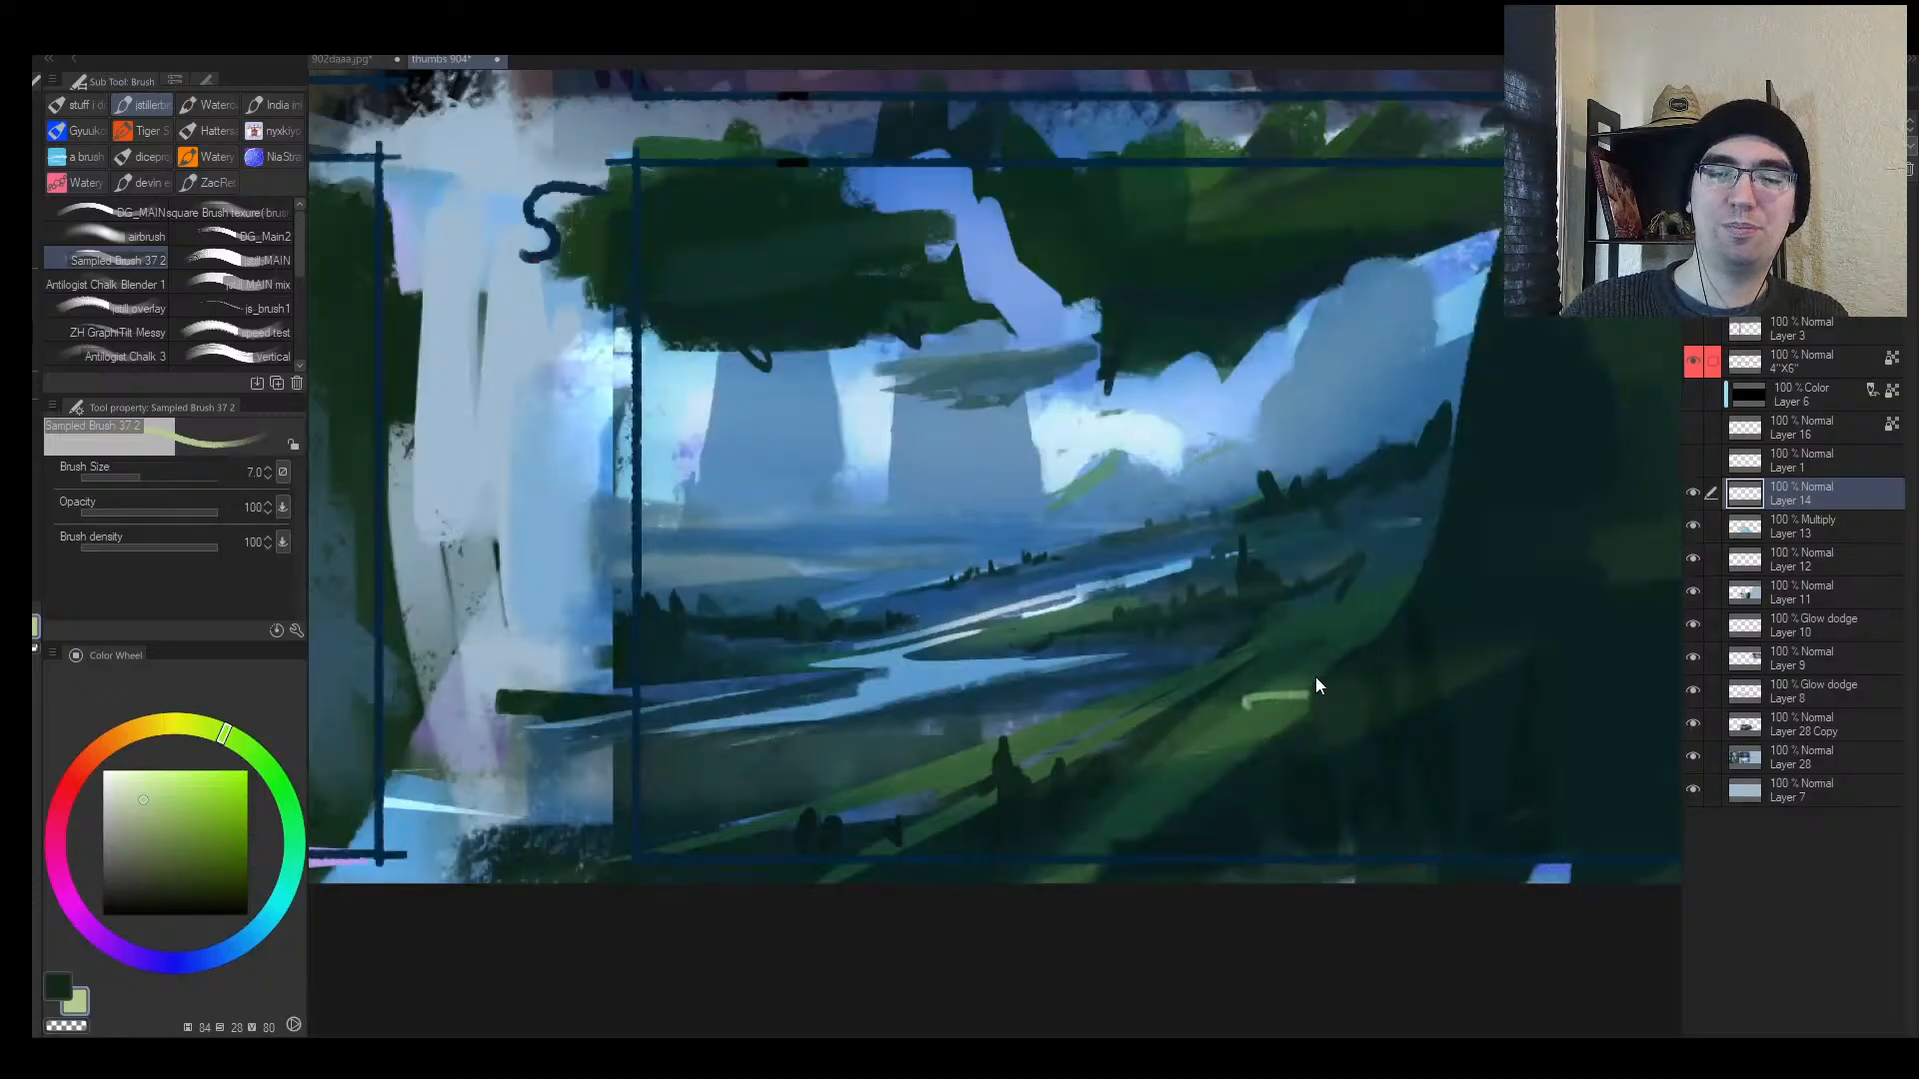
key(ctrl+z)
Step: Paint pale green highlight strokes on the slope and lower hillside
drag(1245, 703, 1329, 703)
key([)
mouse_move(914, 763)
mouse_down()
mouse_move(1061, 728)
mouse_move(1030, 731)
mouse_up()
key([)
alt+click(1001, 735)
alt+click(1000, 732)
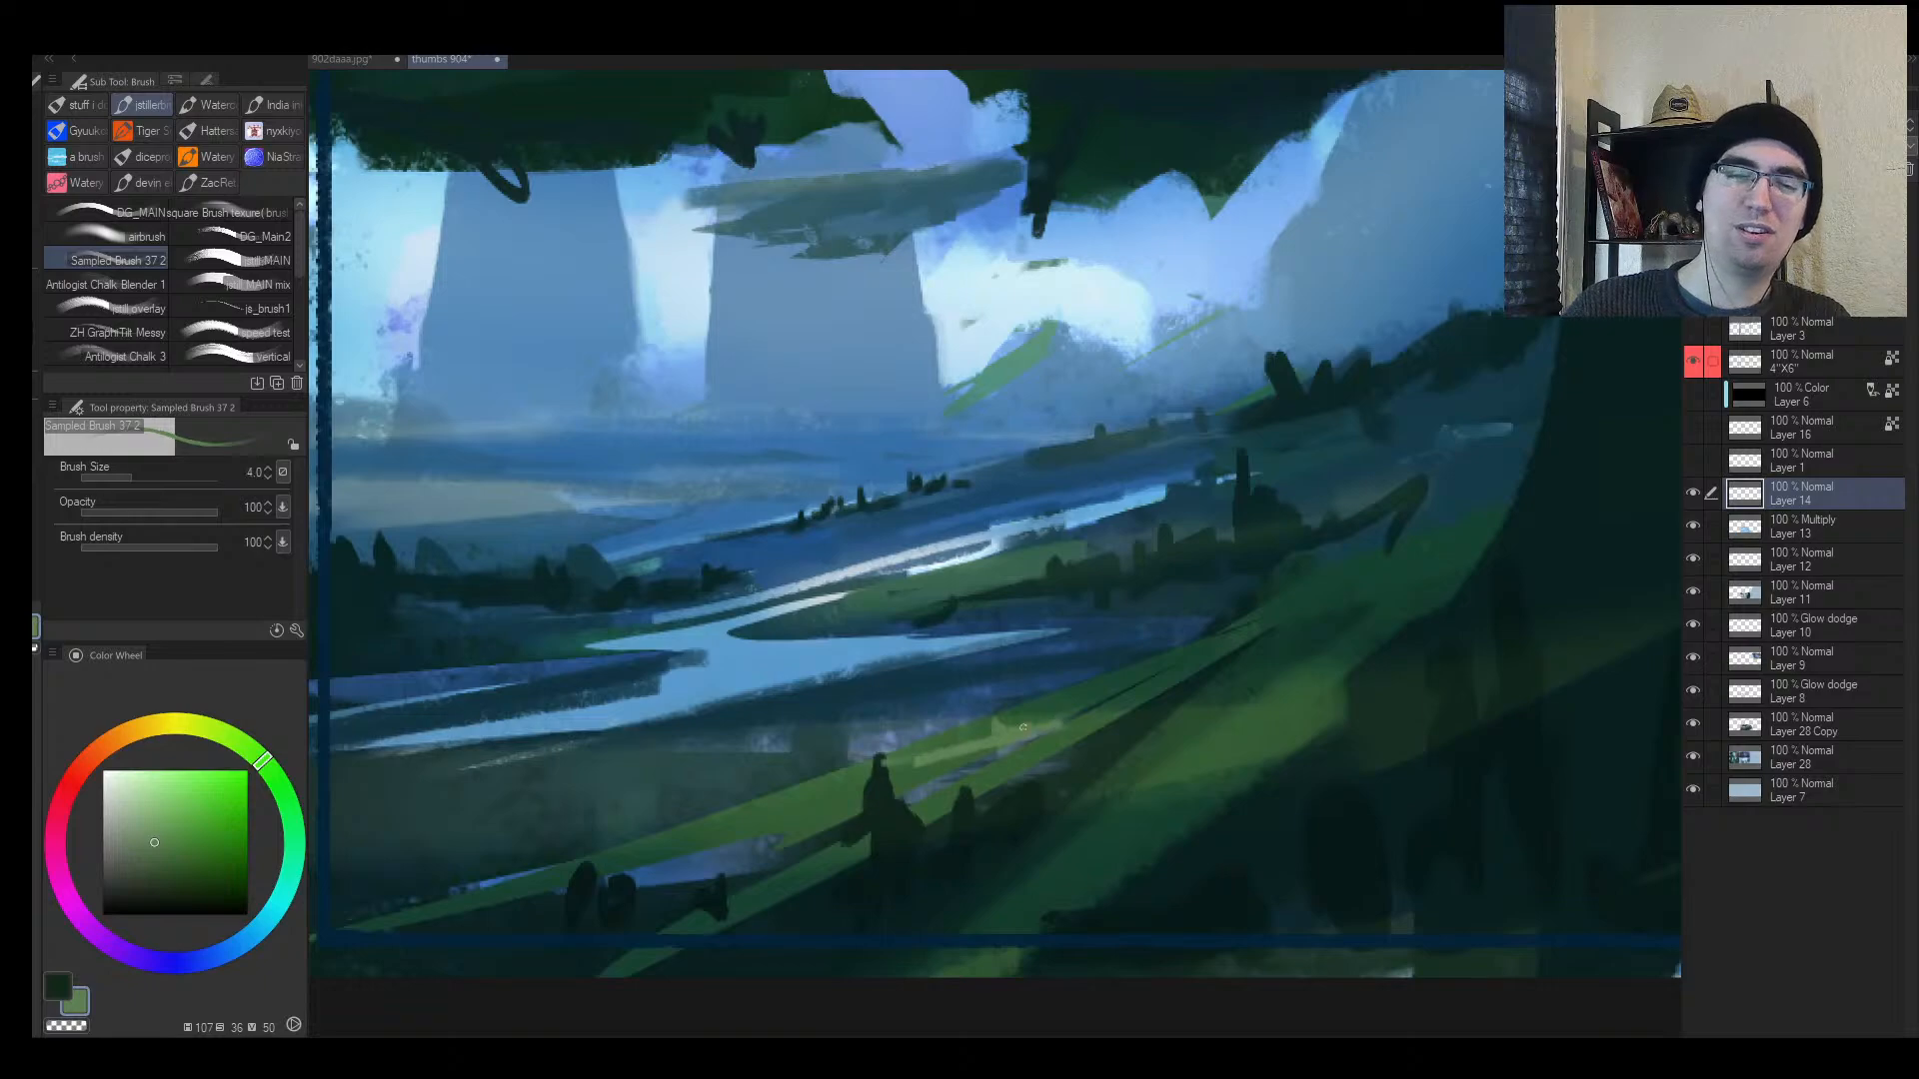
mouse_move(1169, 729)
mouse_down()
mouse_move(1319, 688)
mouse_move(1289, 715)
mouse_up()
key([)
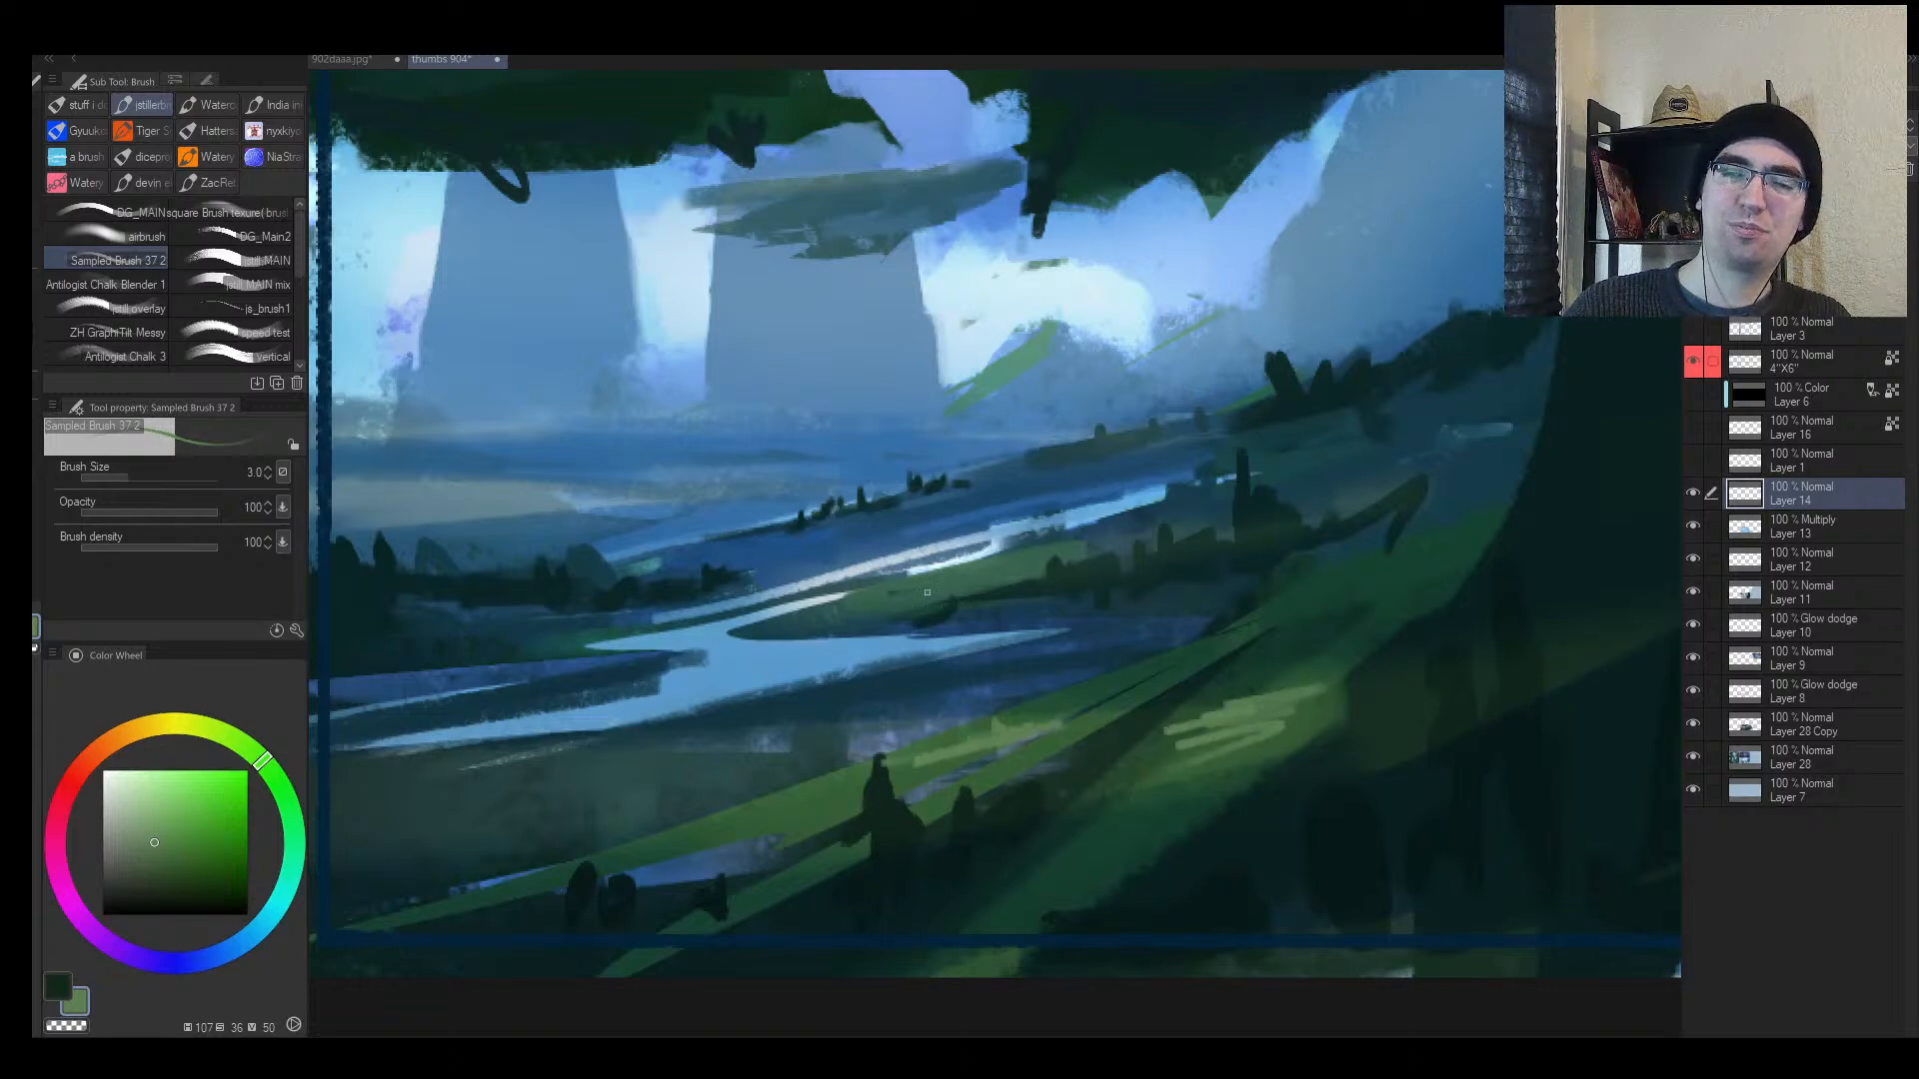
Step: Brighten the river island with lighter green strokes
mouse_move(967, 576)
mouse_down()
mouse_move(815, 613)
mouse_move(1053, 555)
mouse_up()
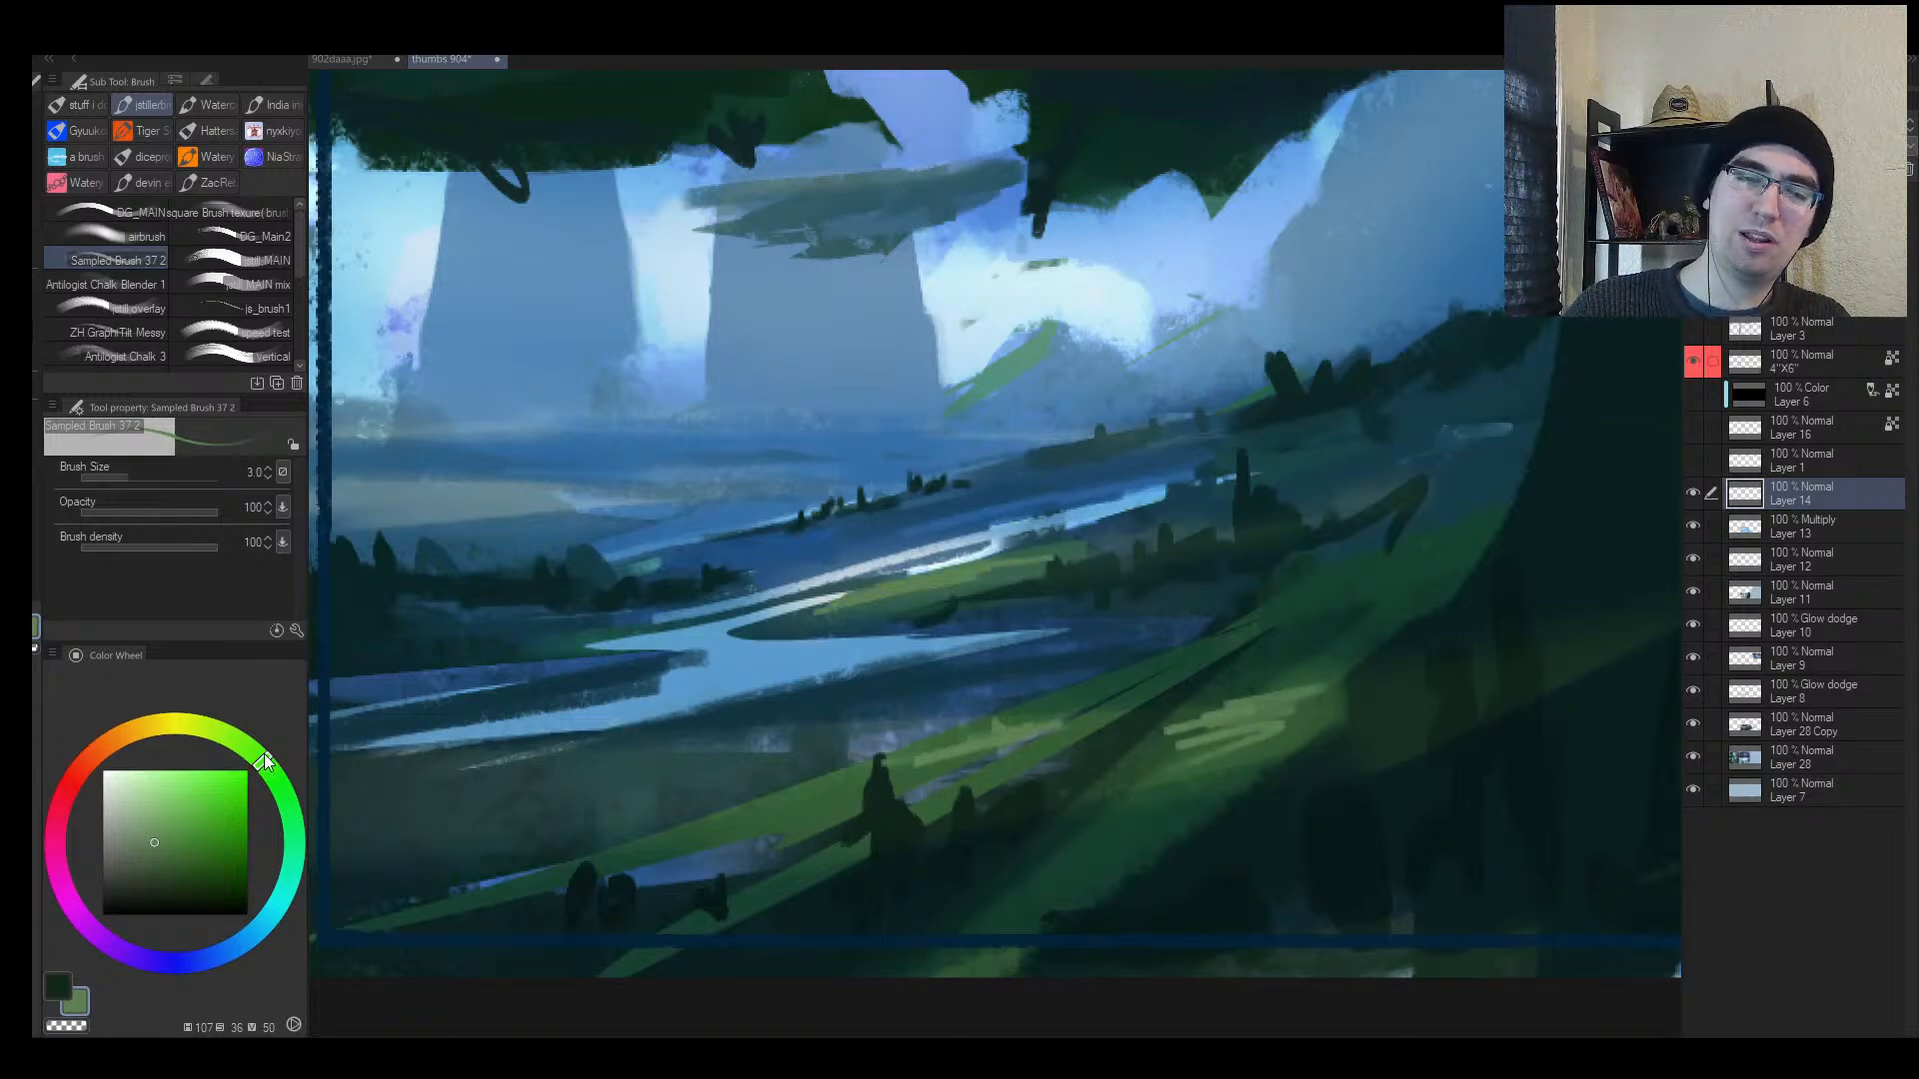
click(145, 830)
mouse_move(919, 600)
mouse_down()
mouse_move(819, 605)
mouse_move(975, 588)
mouse_move(983, 563)
mouse_up()
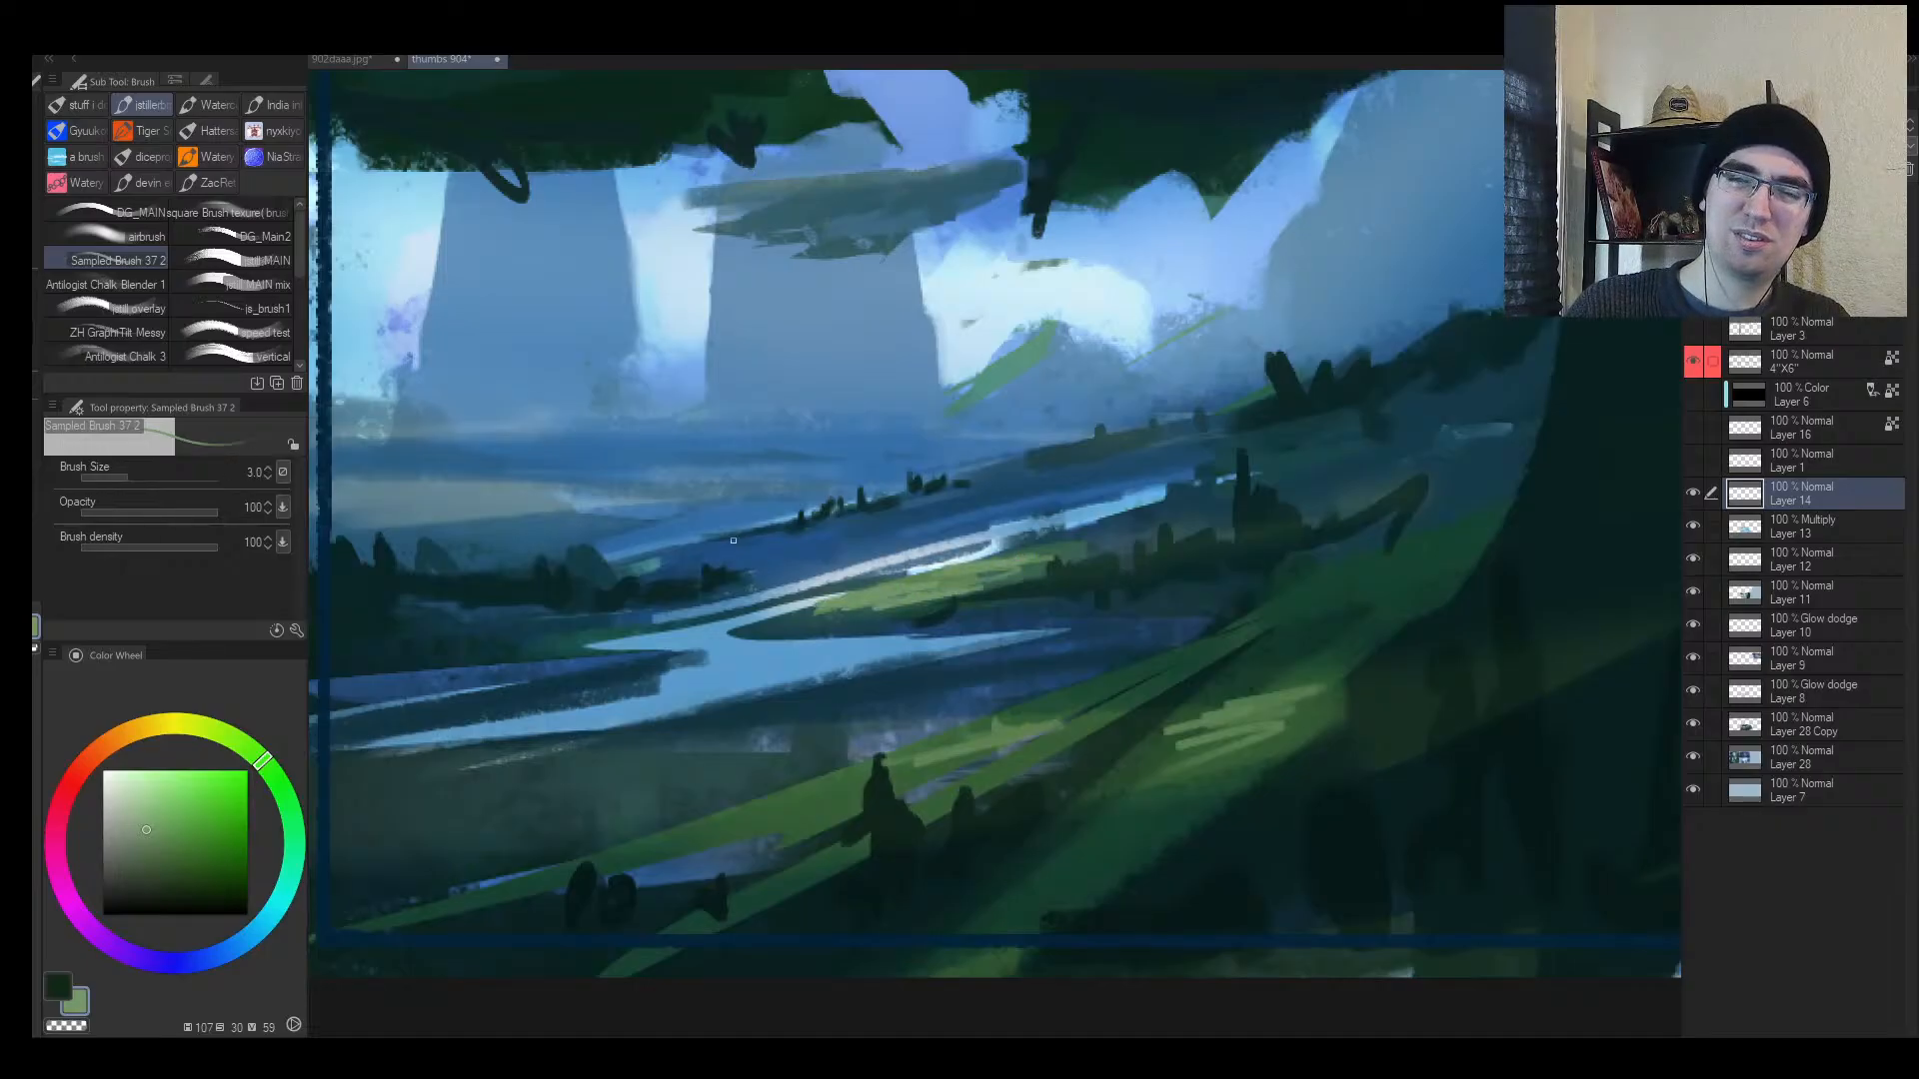
mouse_move(1069, 436)
ctrl+mouse_down()
mouse_move(980, 454)
mouse_move(1010, 460)
ctrl+mouse_up()
Step: Paint dark green over the lower slope with a larger brush
key(h)
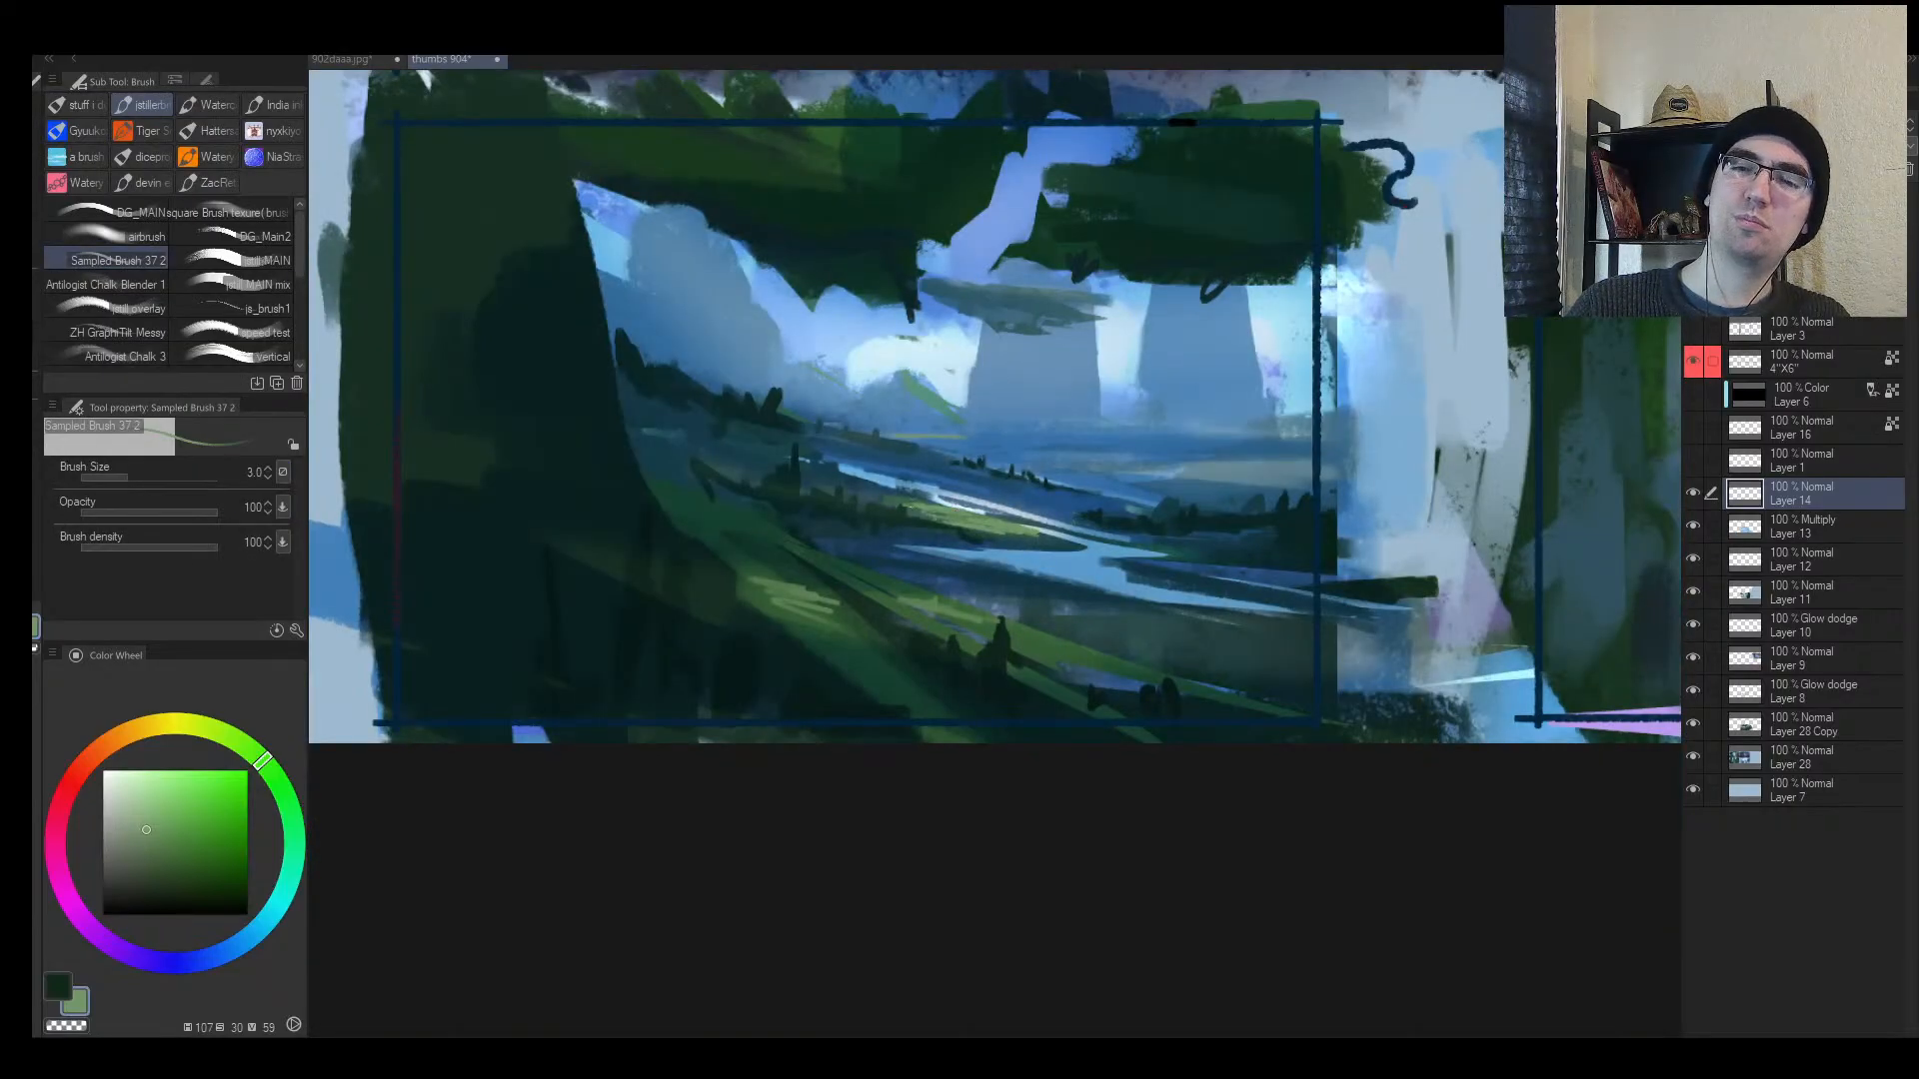
key(bracketright)
key(bracketright)
key(bracketright)
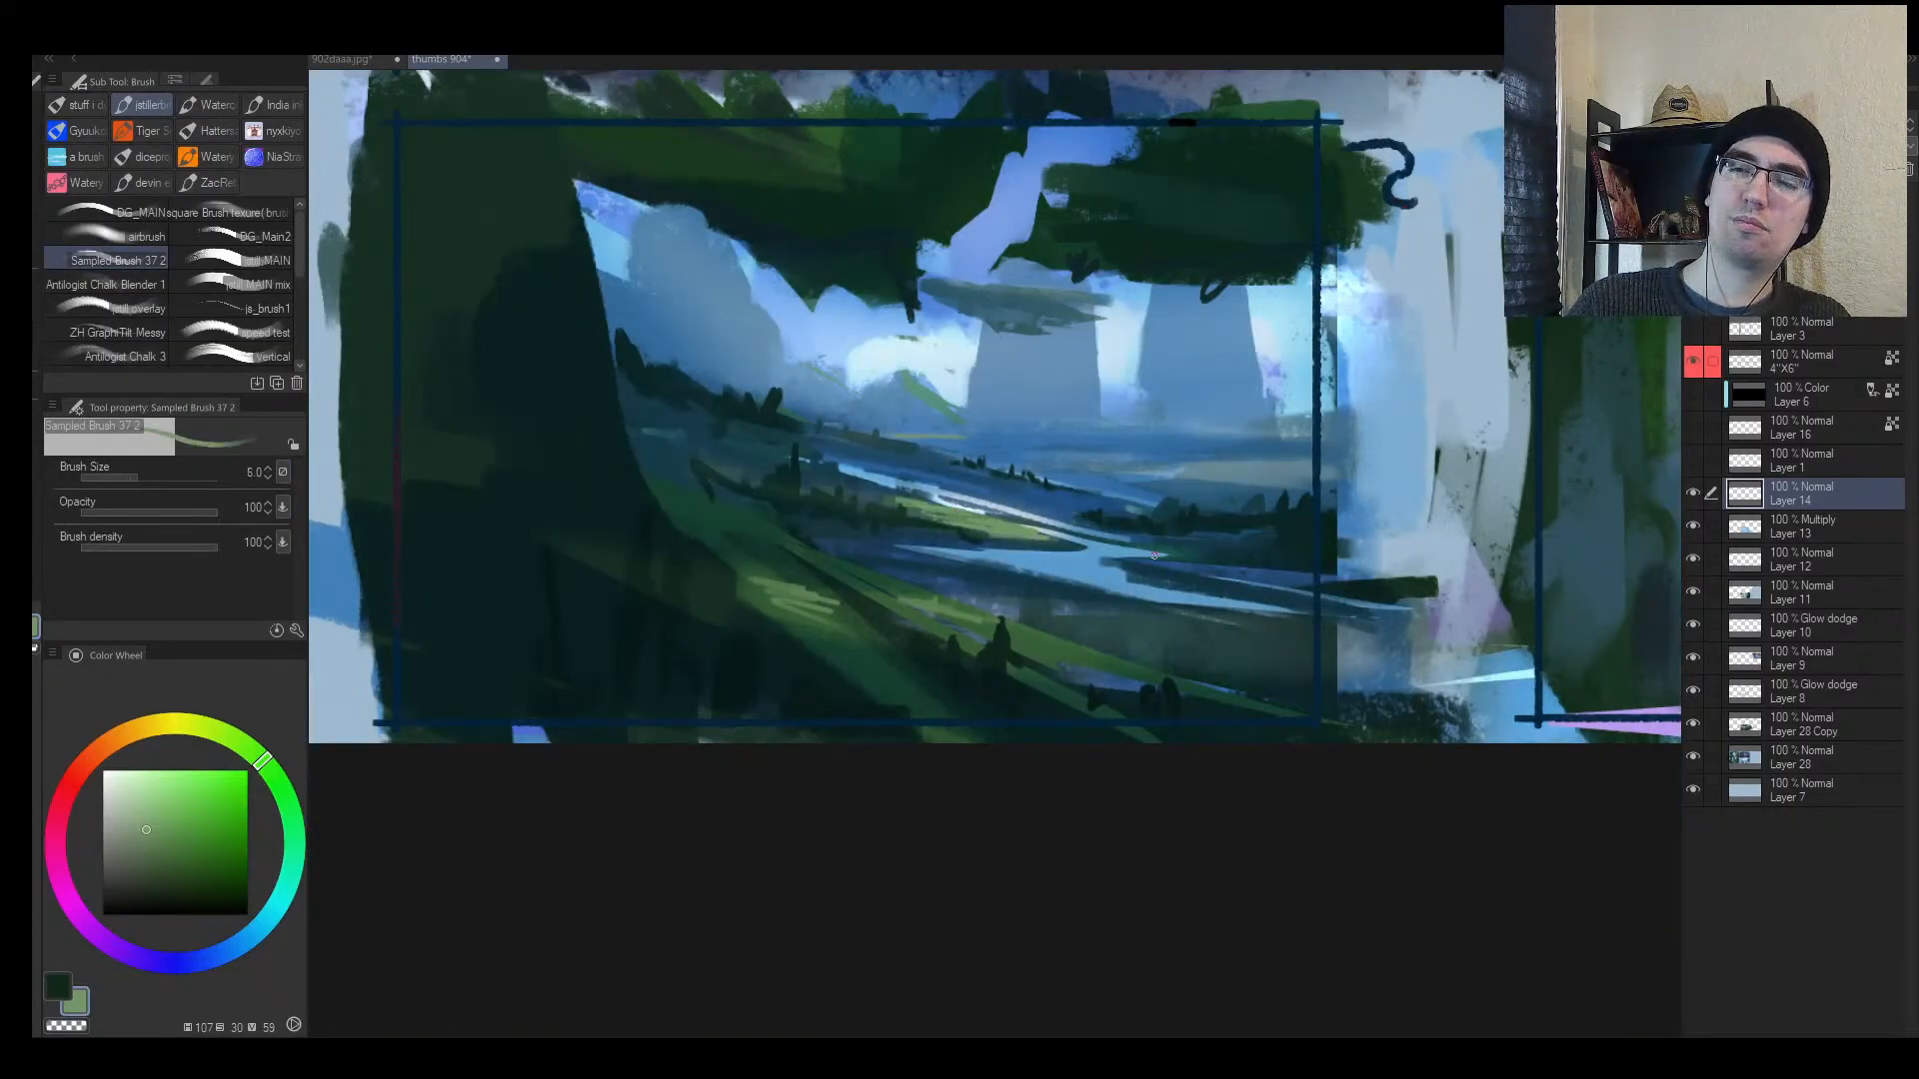
key(bracketright)
drag(902, 610, 1088, 656)
alt+click(1130, 666)
key(h)
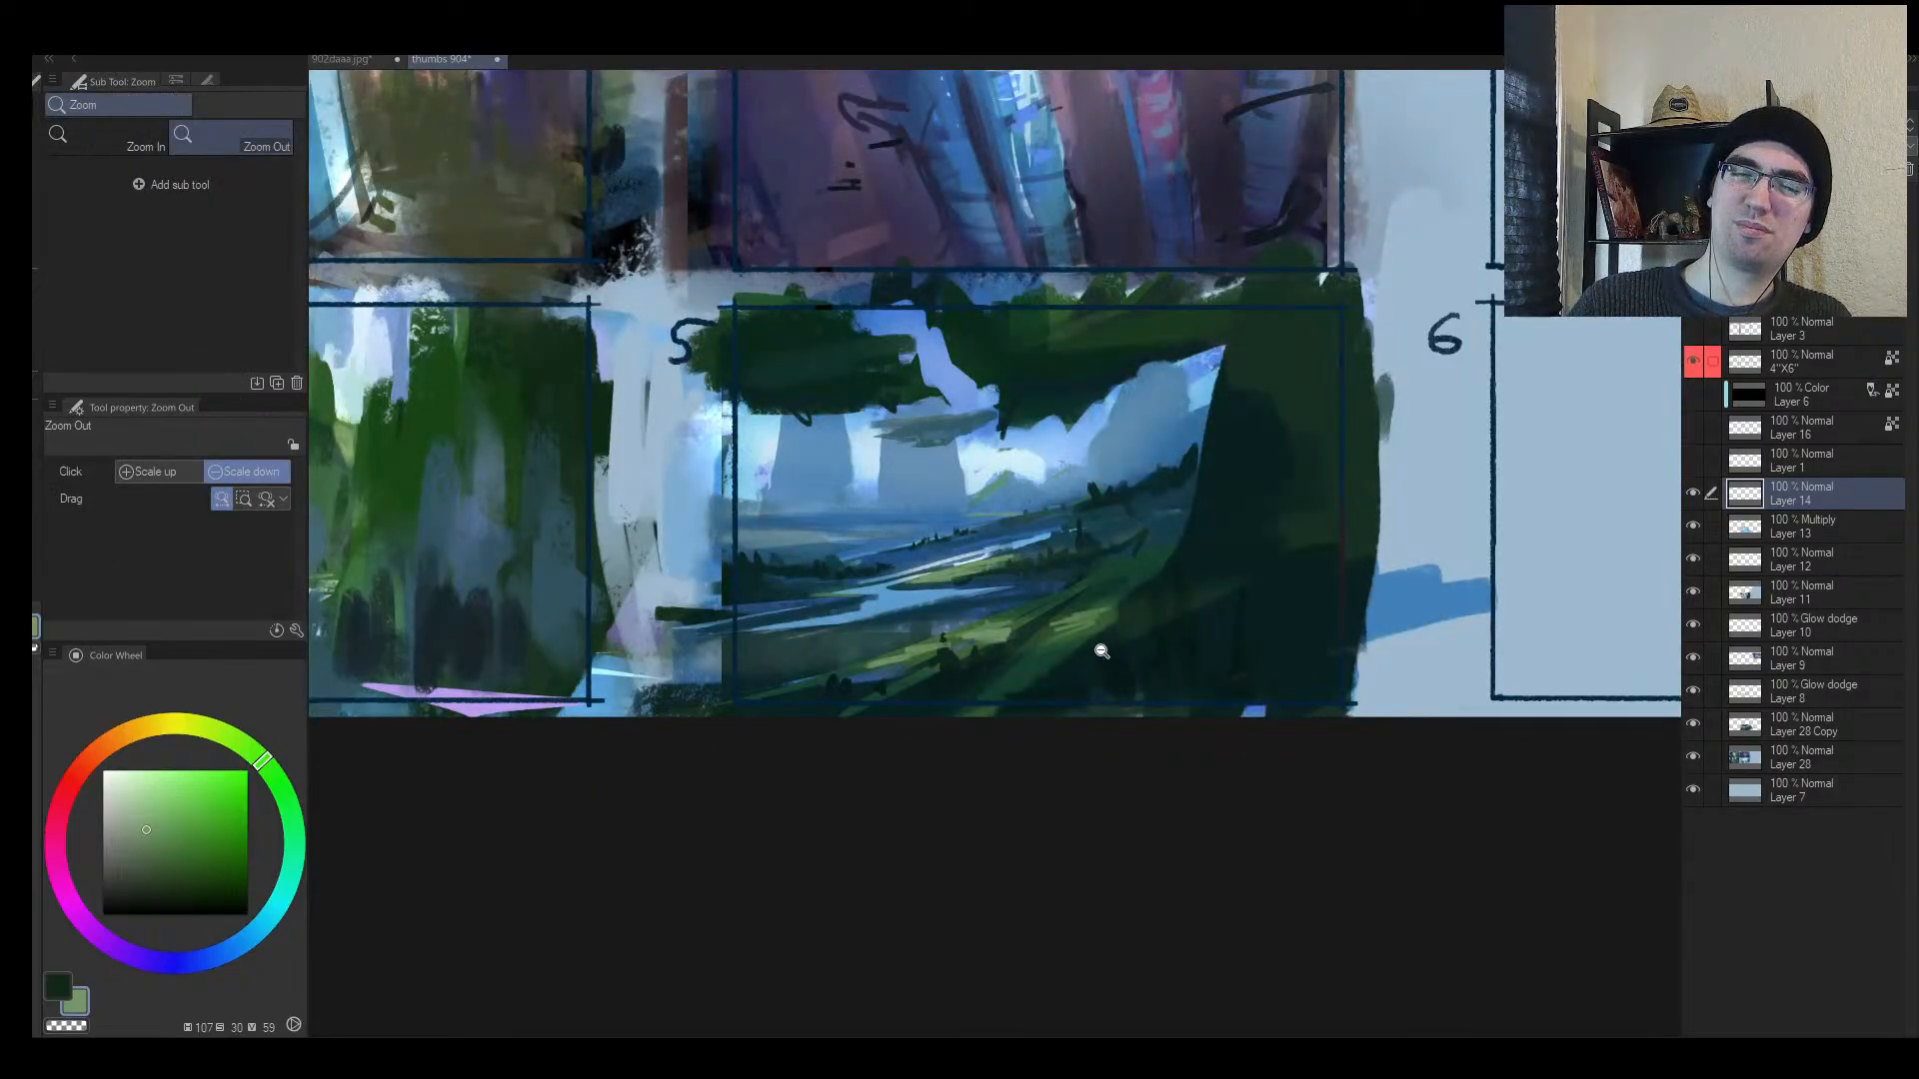
scroll(1101, 651, up, 1)
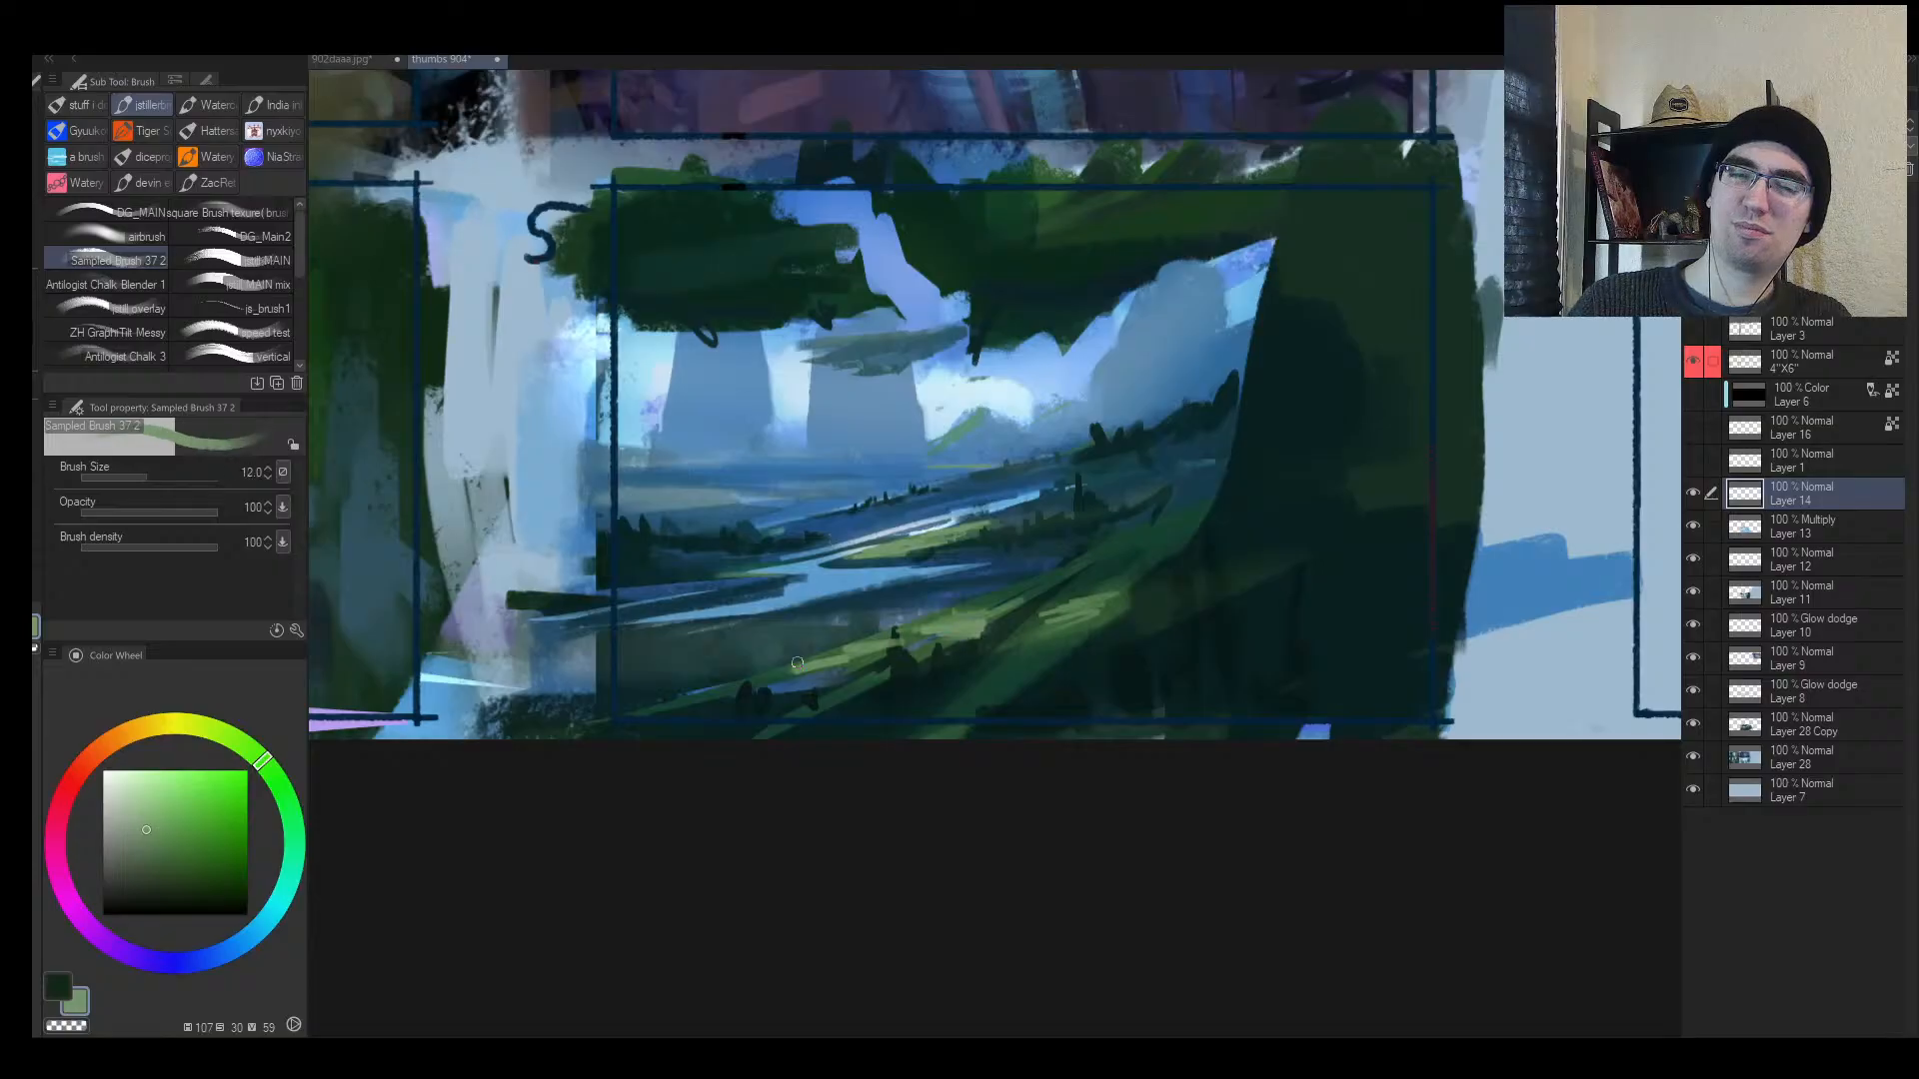
Step: Paint light-green strokes along the slope ridge, alternating sampled dark and light greens
mouse_move(819, 665)
mouse_down()
mouse_move(706, 688)
mouse_move(1140, 590)
mouse_move(1023, 638)
mouse_move(1127, 608)
mouse_move(1071, 600)
mouse_up()
key(bracketleft)
alt+click(1097, 630)
alt+click(1053, 607)
drag(1046, 602, 1130, 586)
mouse_move(973, 608)
mouse_down()
mouse_move(1149, 561)
mouse_move(1039, 601)
mouse_move(1027, 631)
mouse_up()
alt+click(1023, 629)
alt+click(1004, 625)
alt+click(1039, 630)
key(bracketright)
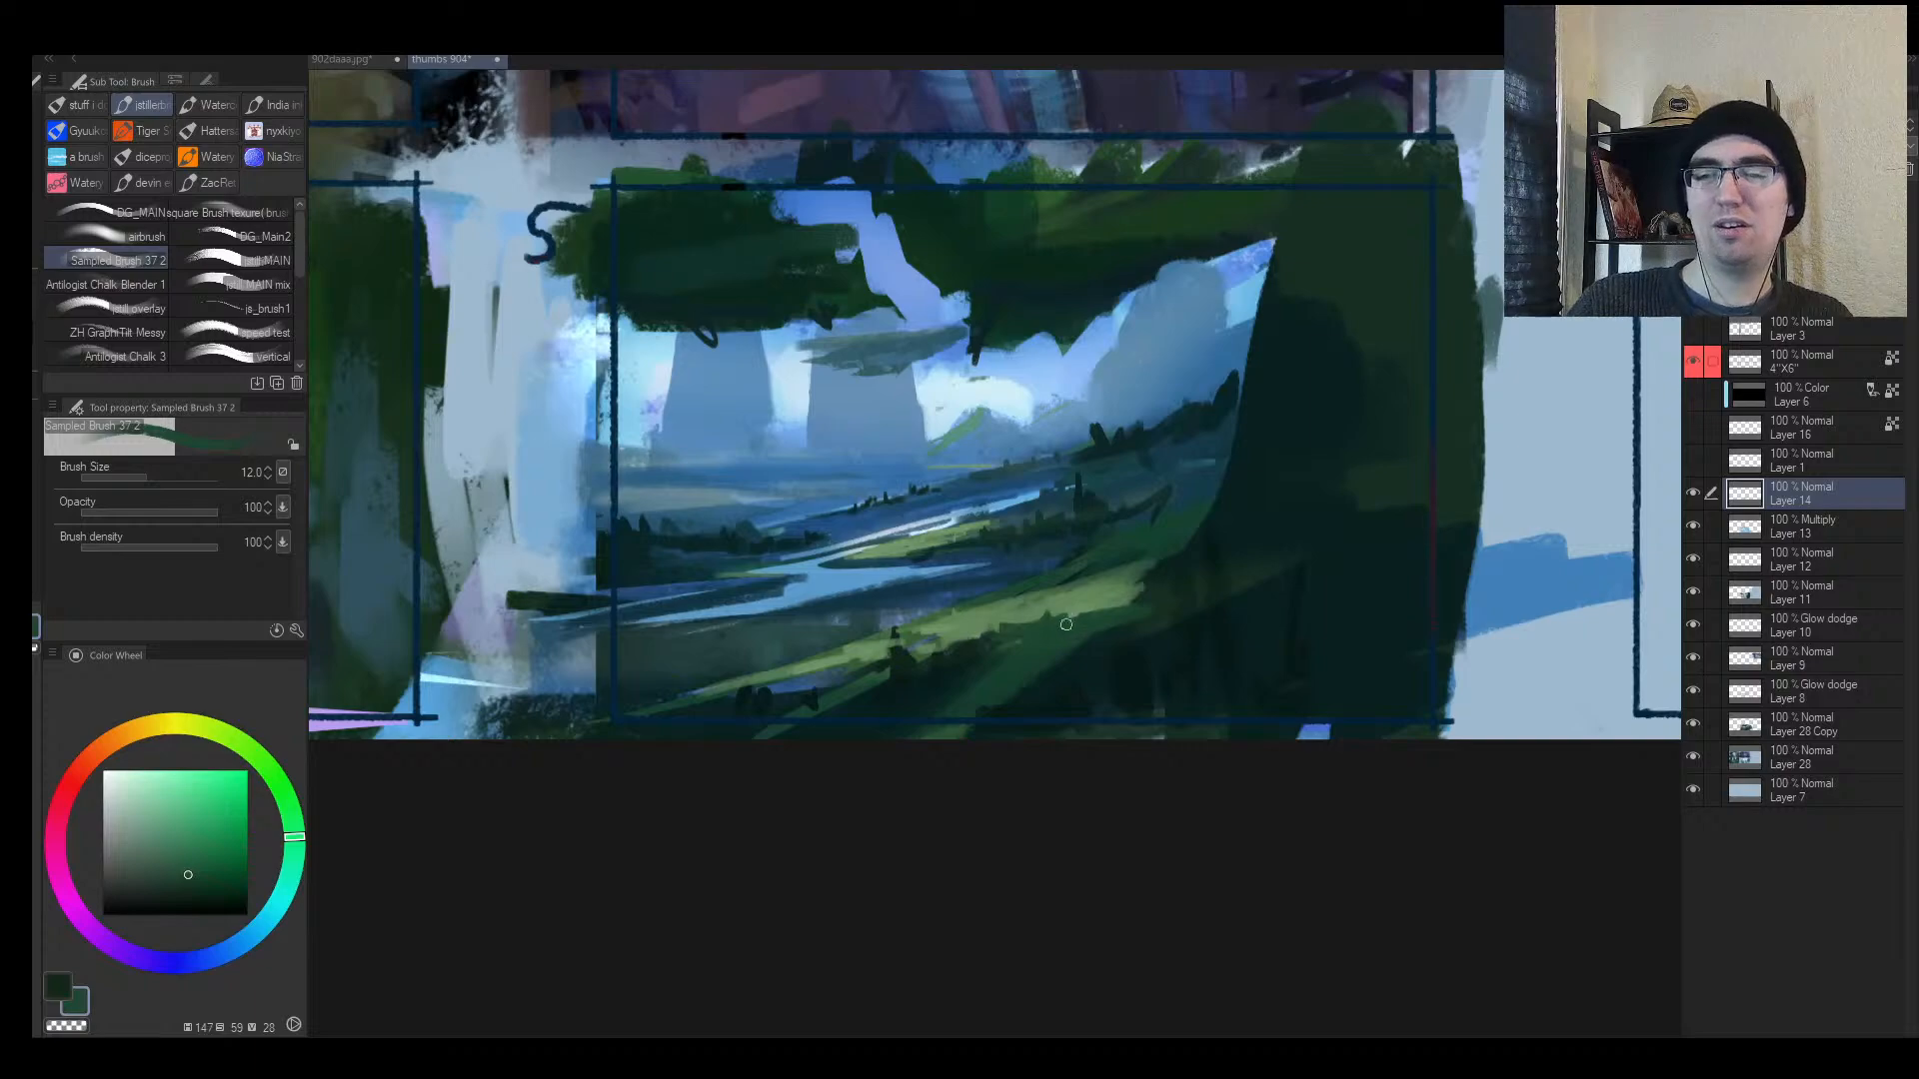
Step: Add small dark-green strokes just below the ridge
key(h)
key(alt+space)
drag(1145, 640, 1163, 523)
alt+click(906, 618)
drag(886, 603, 912, 614)
drag(895, 602, 942, 634)
alt+click(900, 605)
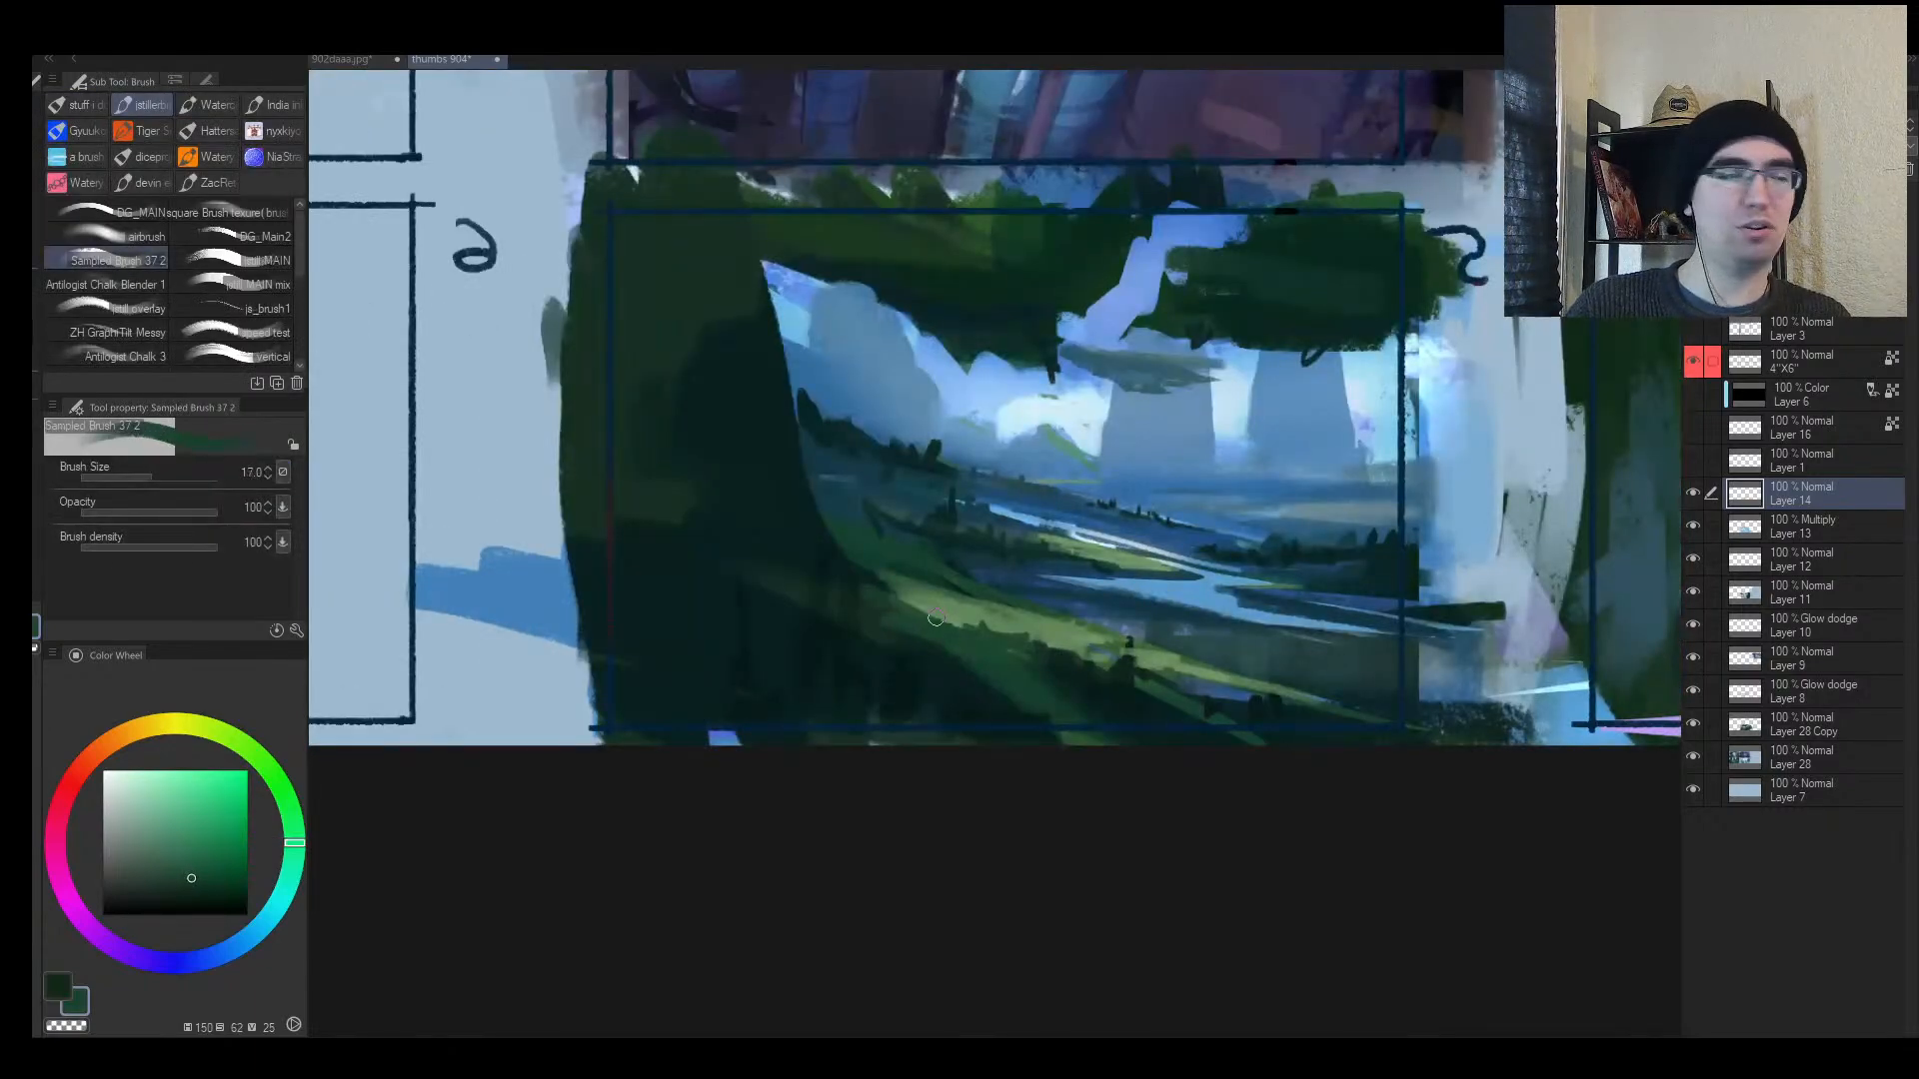
key(space)
drag(1031, 537, 791, 613)
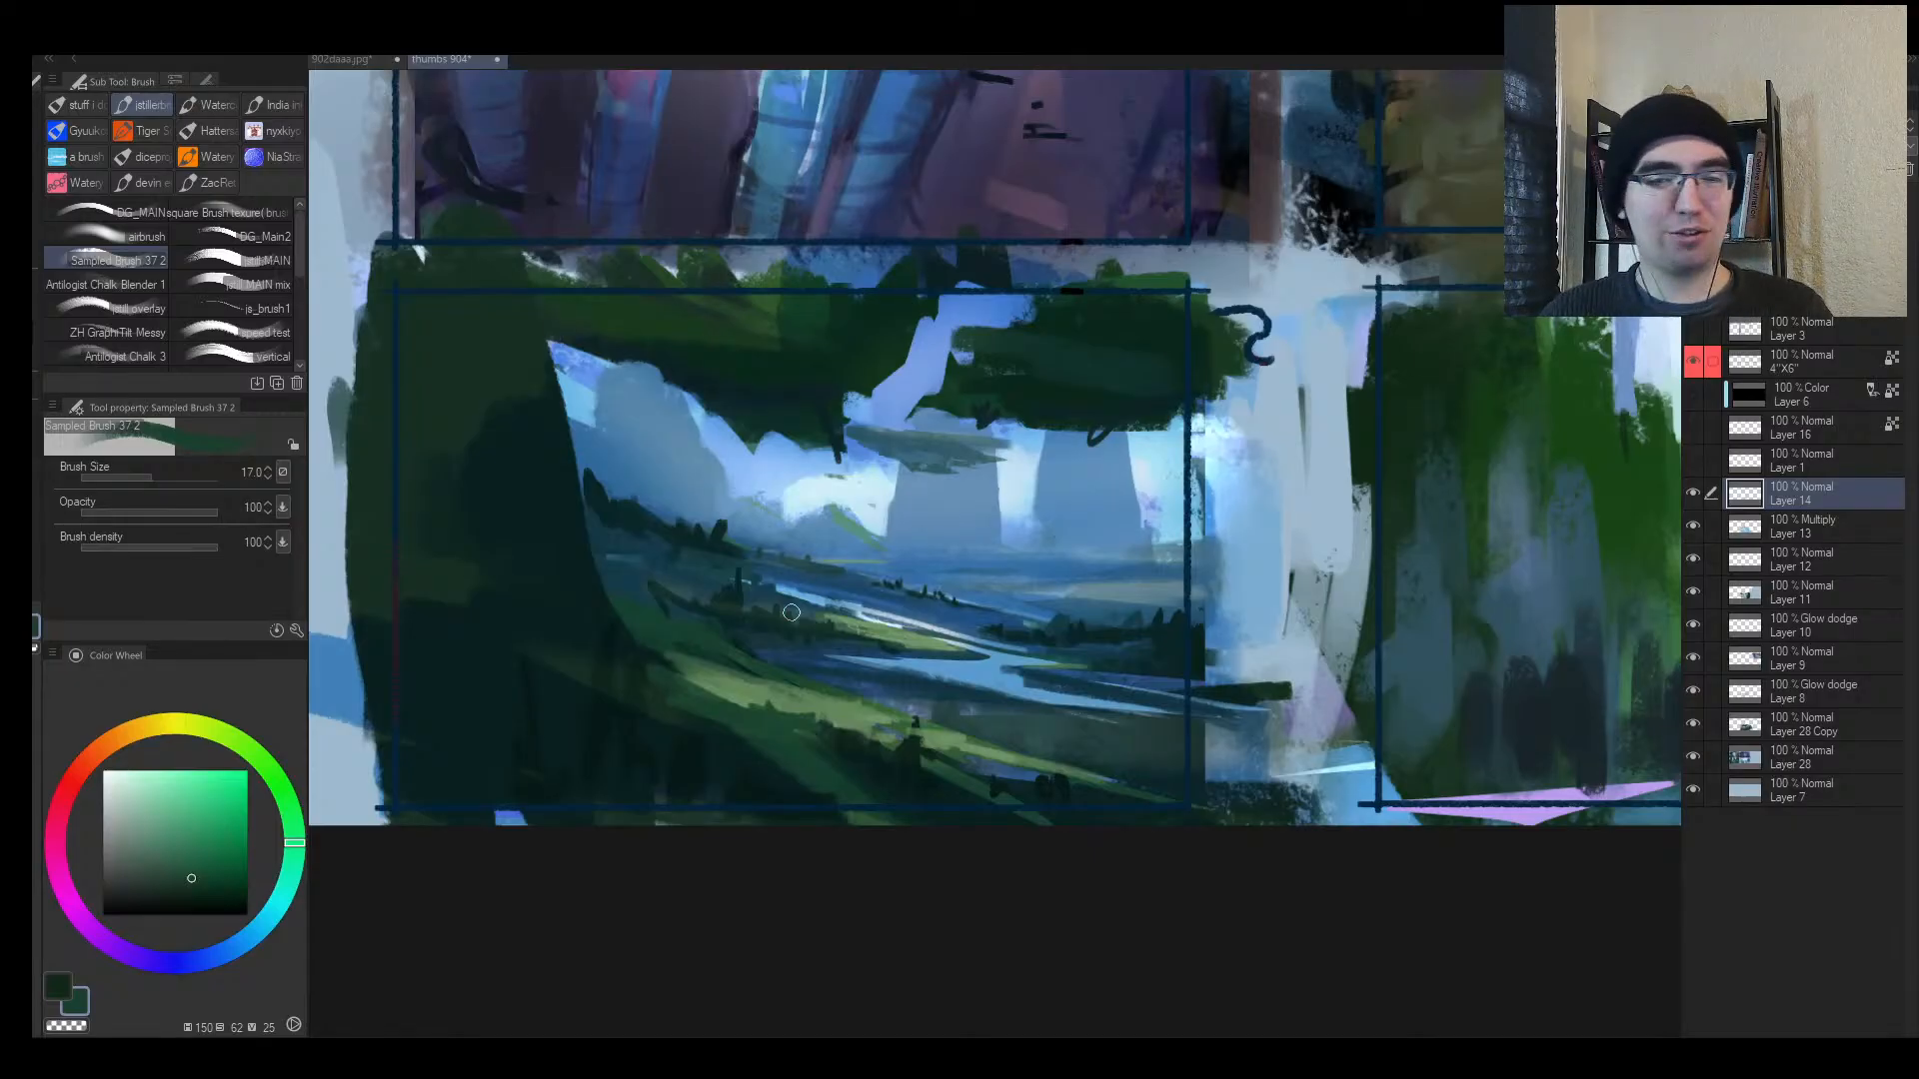
Step: Unmirror the view and sample the gutter's light blue with a much larger brush
key(alt+space)
drag(838, 621, 792, 650)
key(h)
mouse_move(1199, 598)
mouse_down()
mouse_move(951, 655)
mouse_move(984, 660)
mouse_up()
alt+click(624, 570)
alt+click(633, 548)
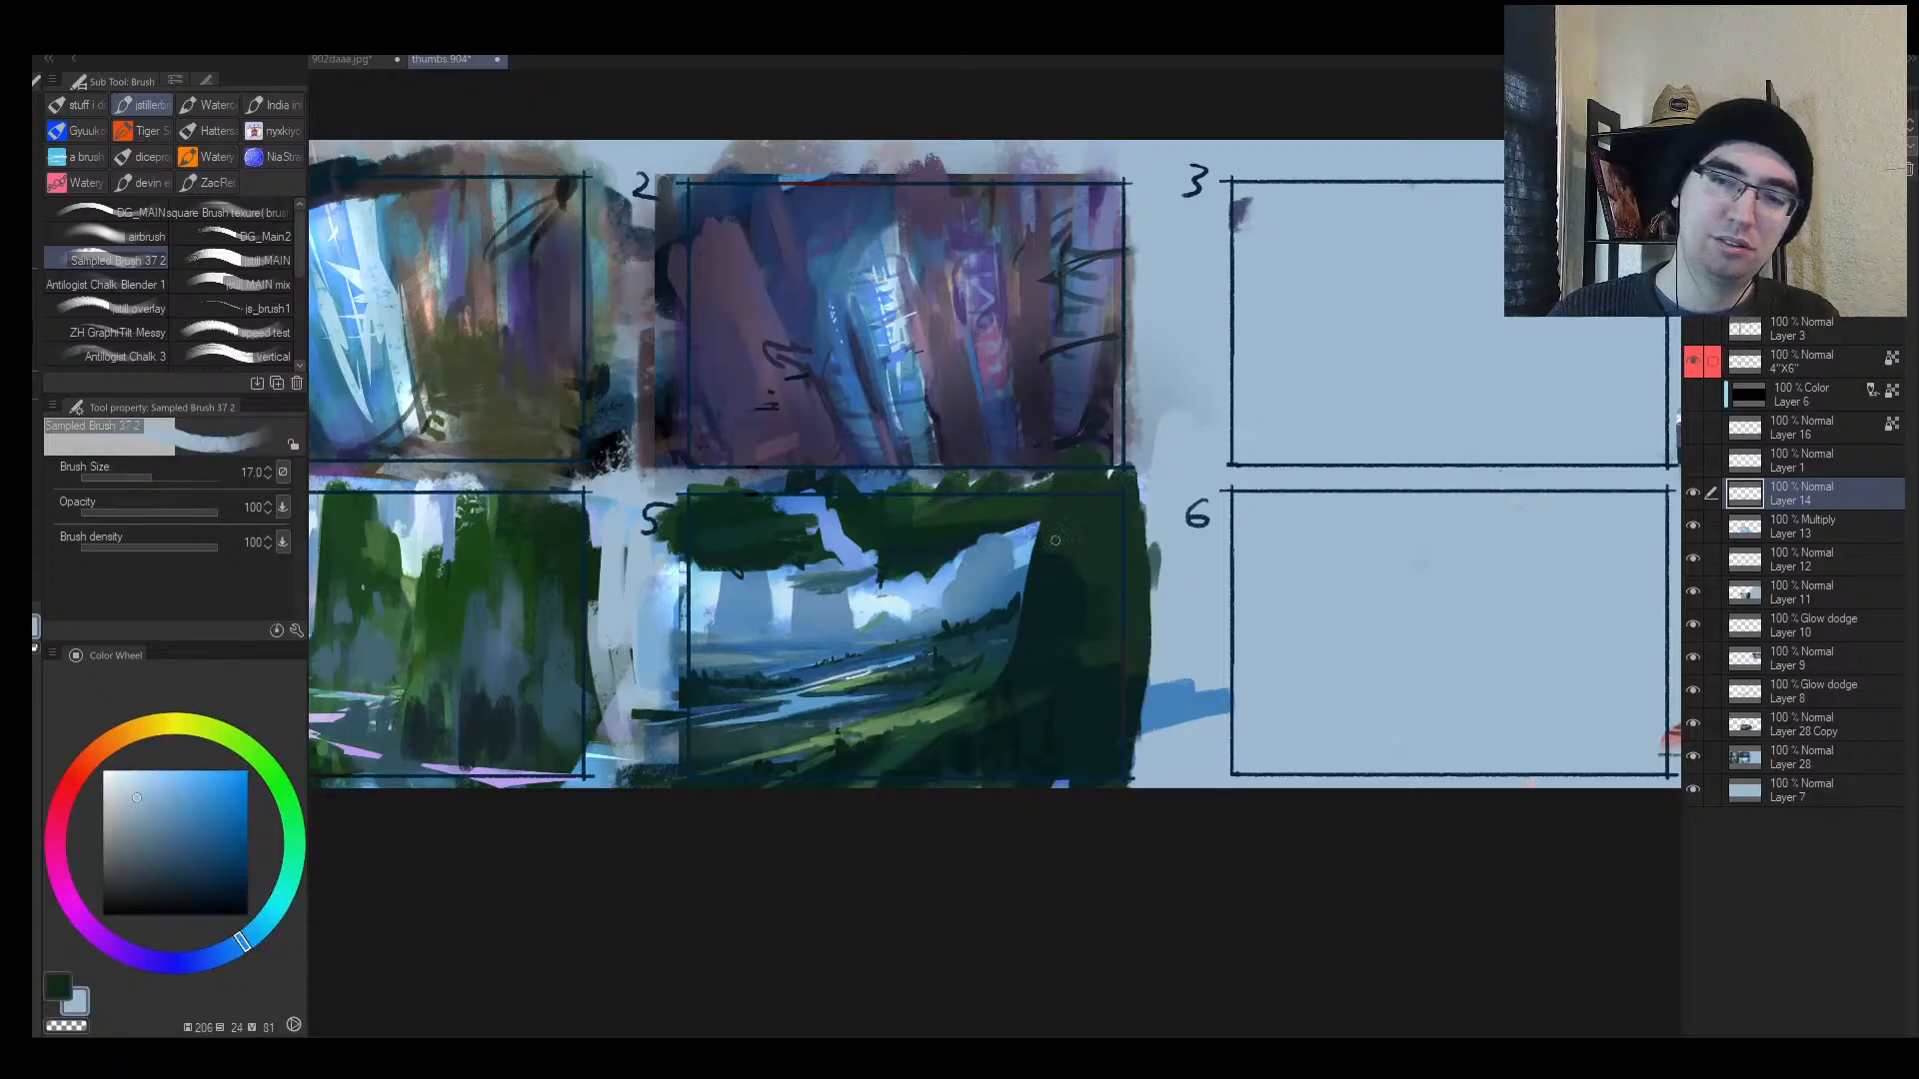
mouse_move(634, 533)
mouse_down()
mouse_move(666, 640)
mouse_move(665, 613)
mouse_move(635, 756)
mouse_move(607, 547)
mouse_move(668, 784)
mouse_up()
Step: Straighten box 5's right, top and bottom gutters with light-blue strokes
mouse_move(1144, 769)
mouse_down()
mouse_move(1147, 544)
mouse_move(1135, 745)
mouse_up()
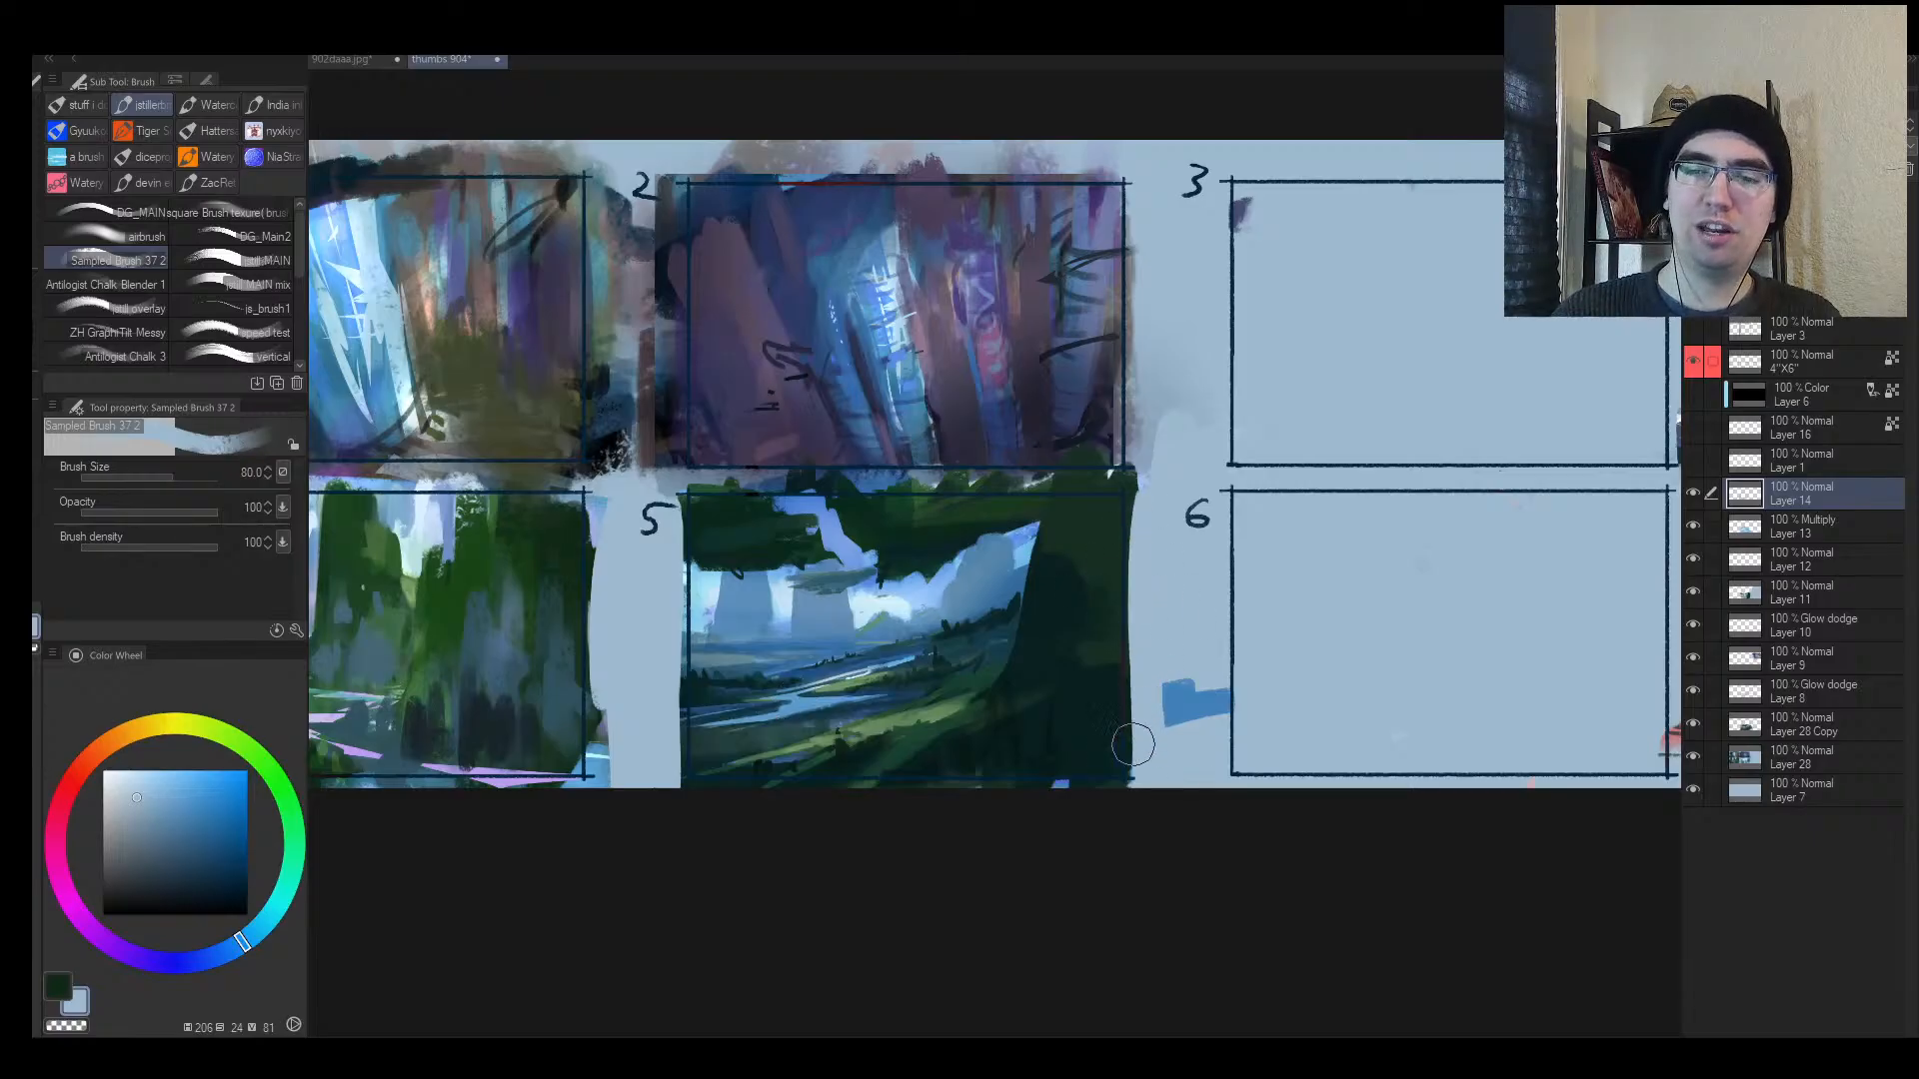
key([)
key([)
key([)
key([)
key([)
mouse_move(1149, 484)
mouse_down()
mouse_move(622, 487)
mouse_move(1156, 479)
mouse_up()
key(])
key(])
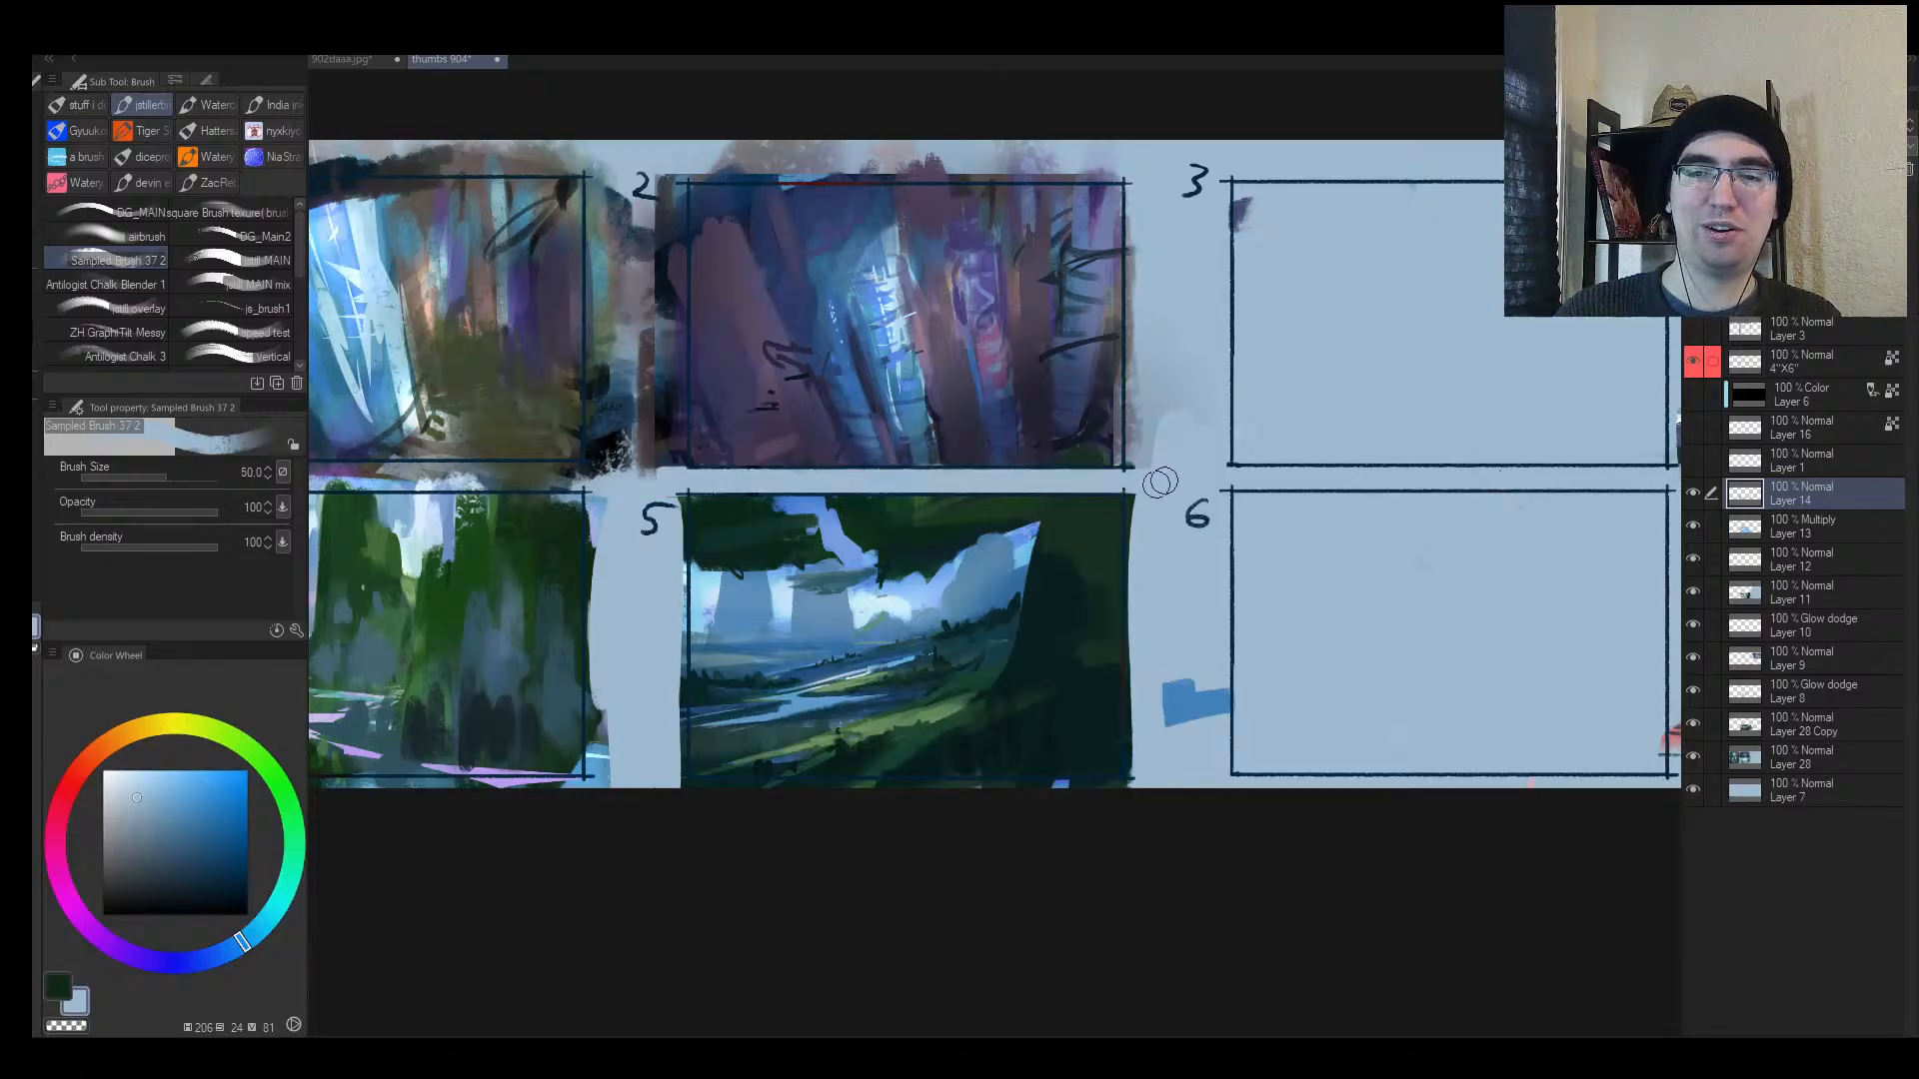
key([)
key([)
mouse_move(1145, 787)
mouse_down()
mouse_move(633, 786)
mouse_move(683, 791)
mouse_move(767, 741)
mouse_up()
key(alt+space)
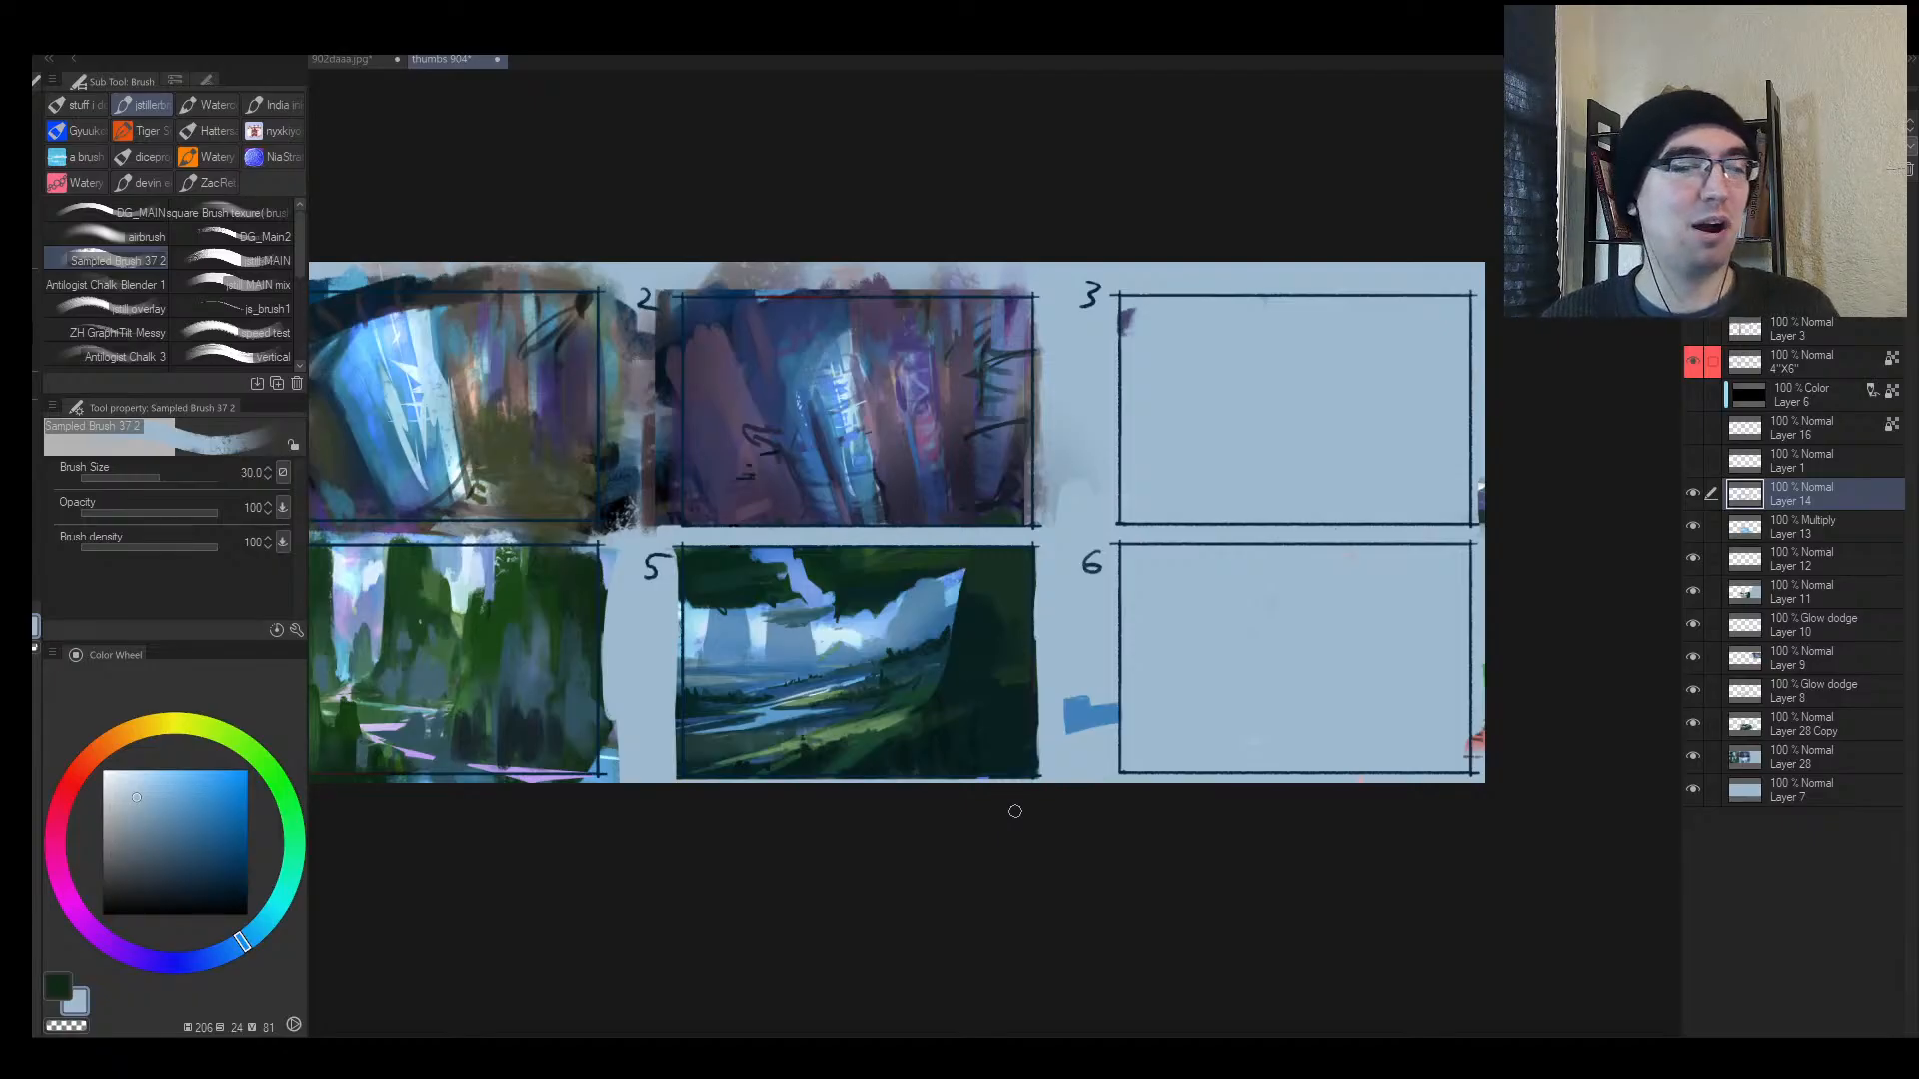
key(alt+space)
mouse_move(950, 780)
mouse_down()
mouse_move(874, 796)
mouse_move(921, 762)
mouse_up()
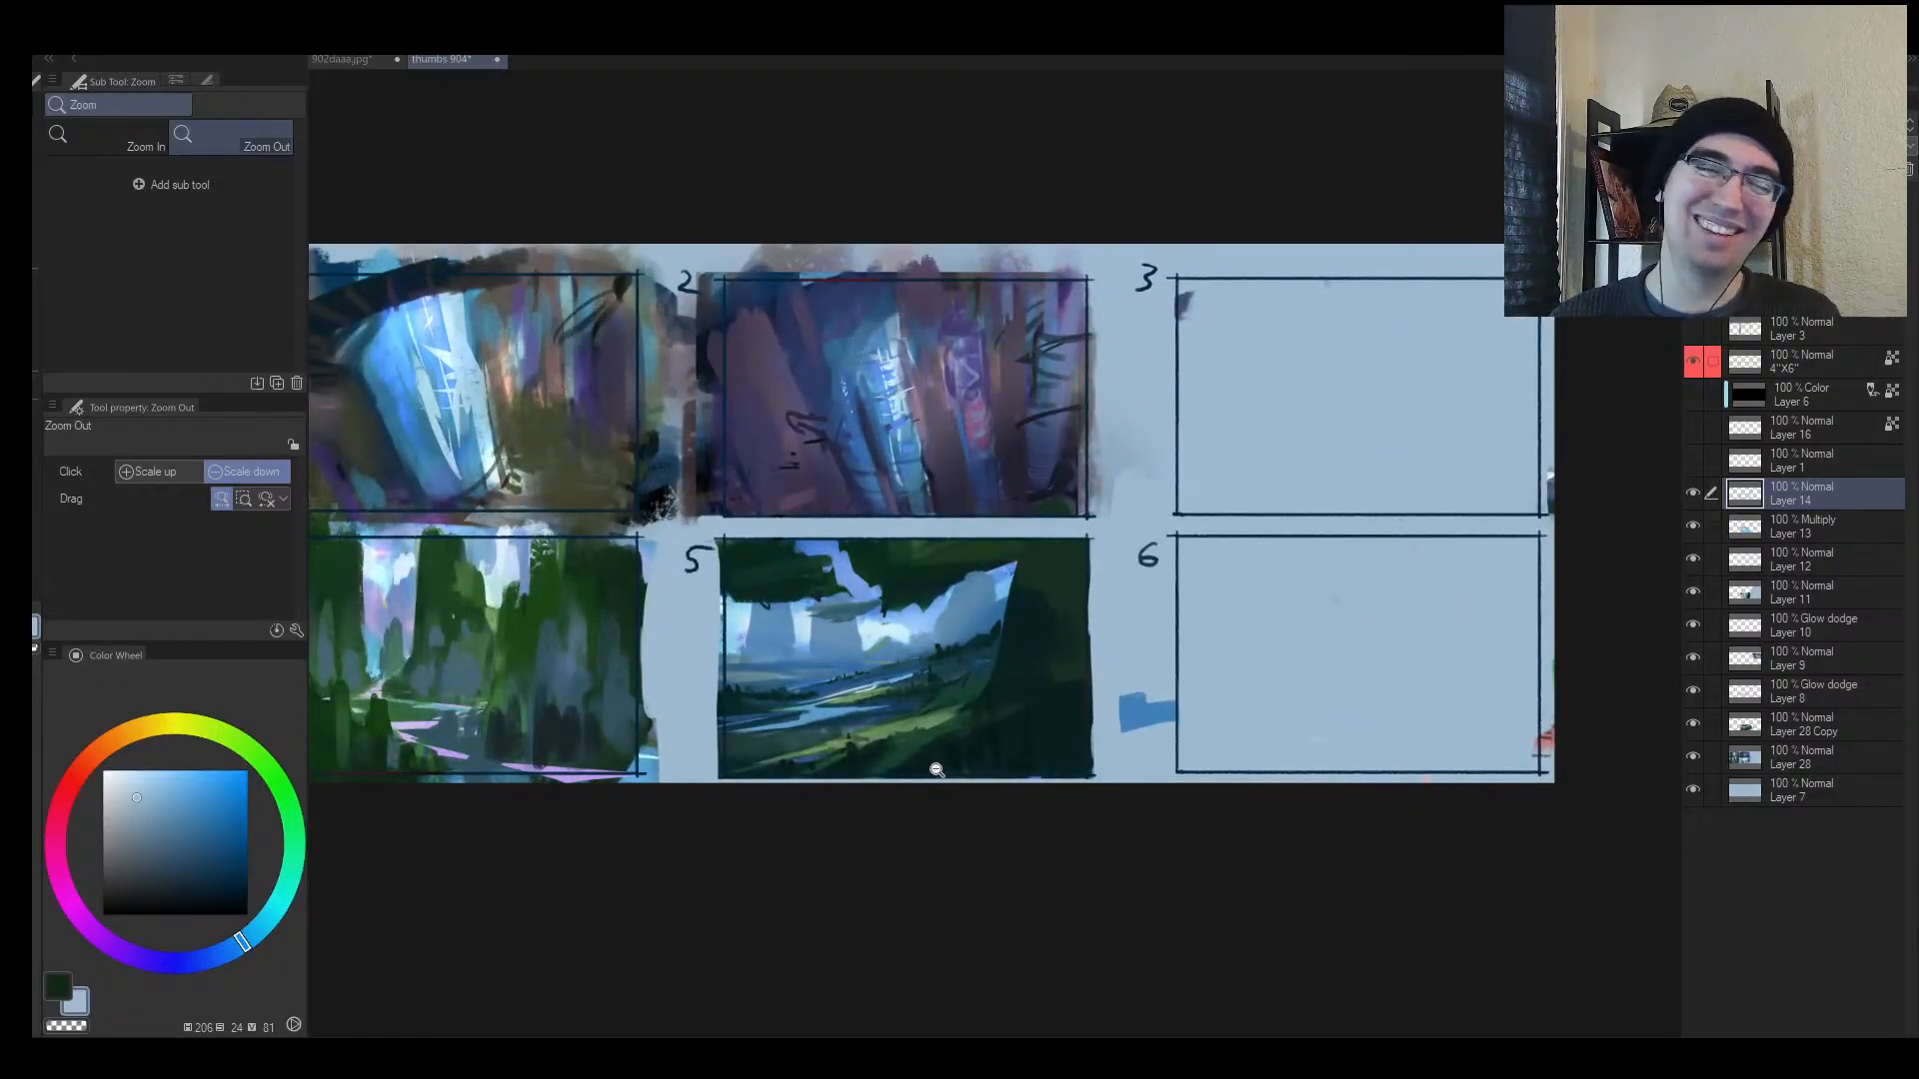
key(h)
click(1010, 785)
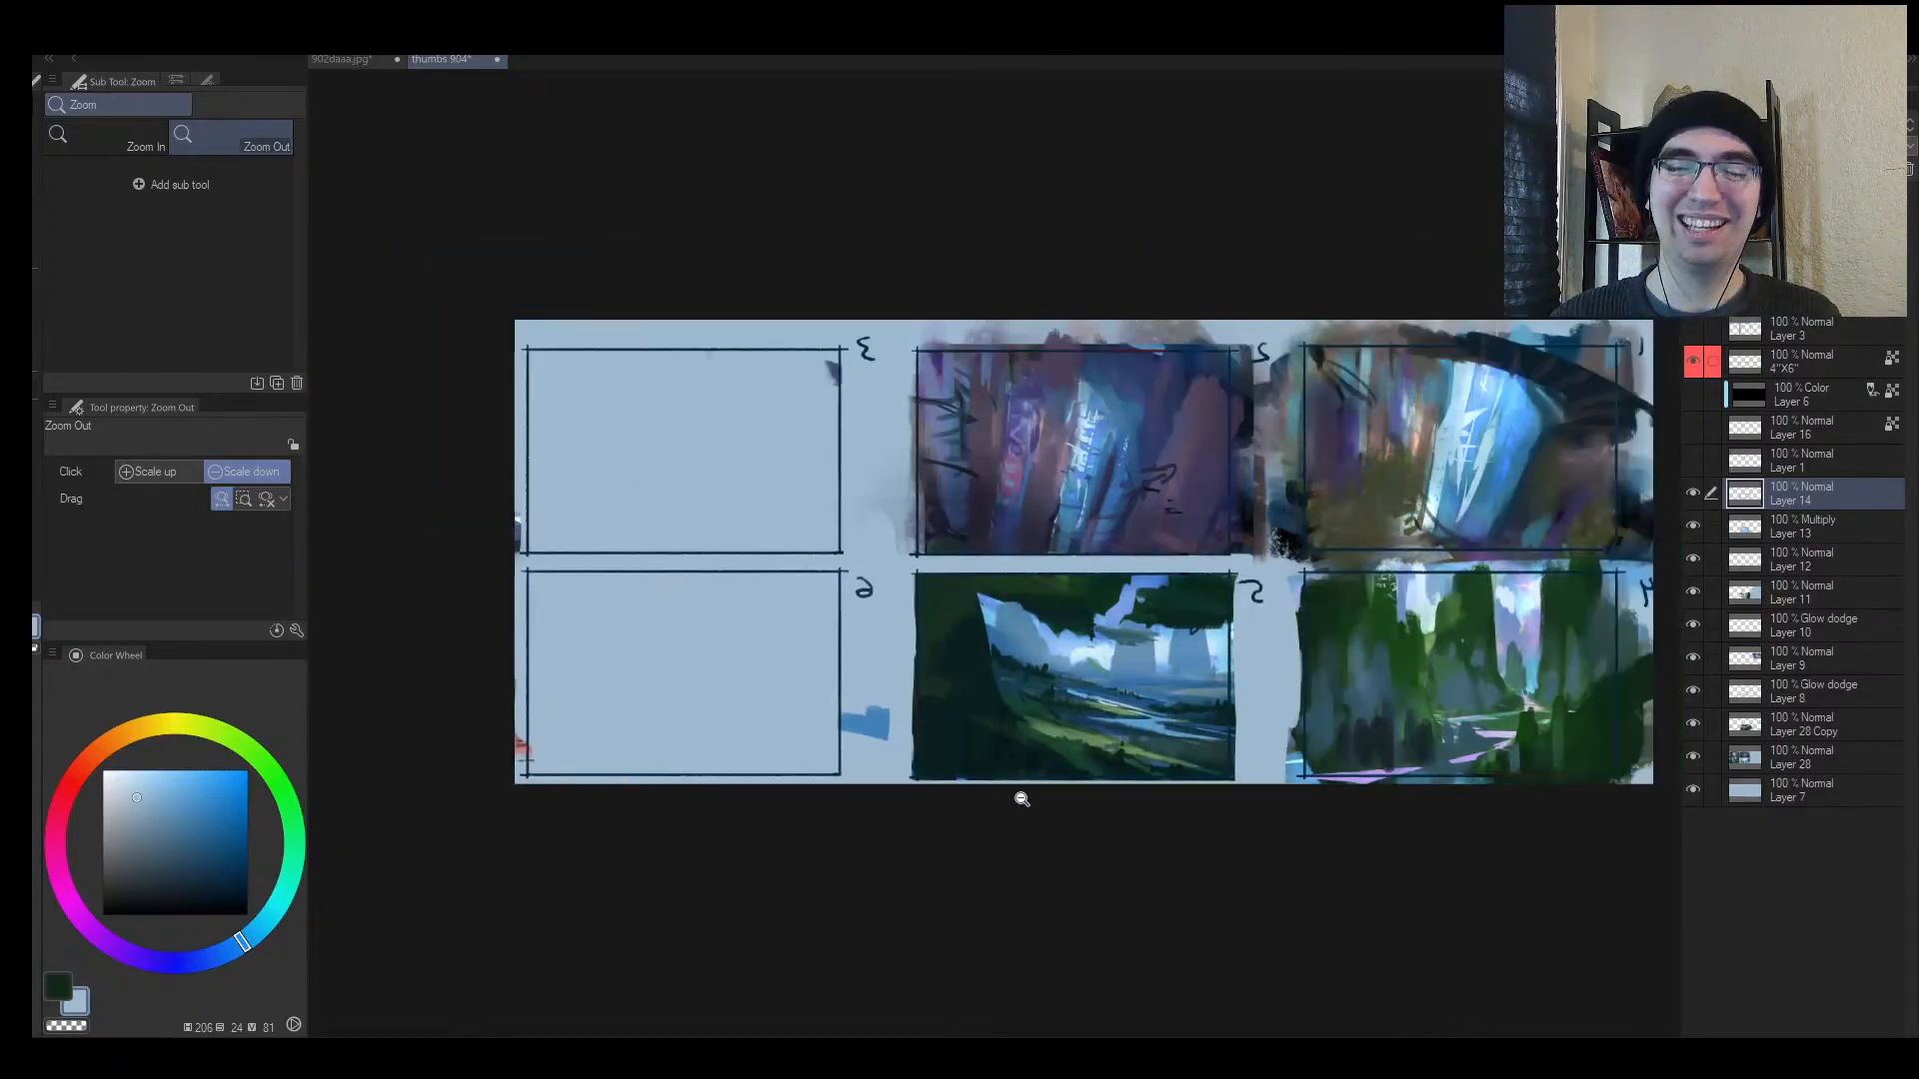
drag(1128, 786, 944, 798)
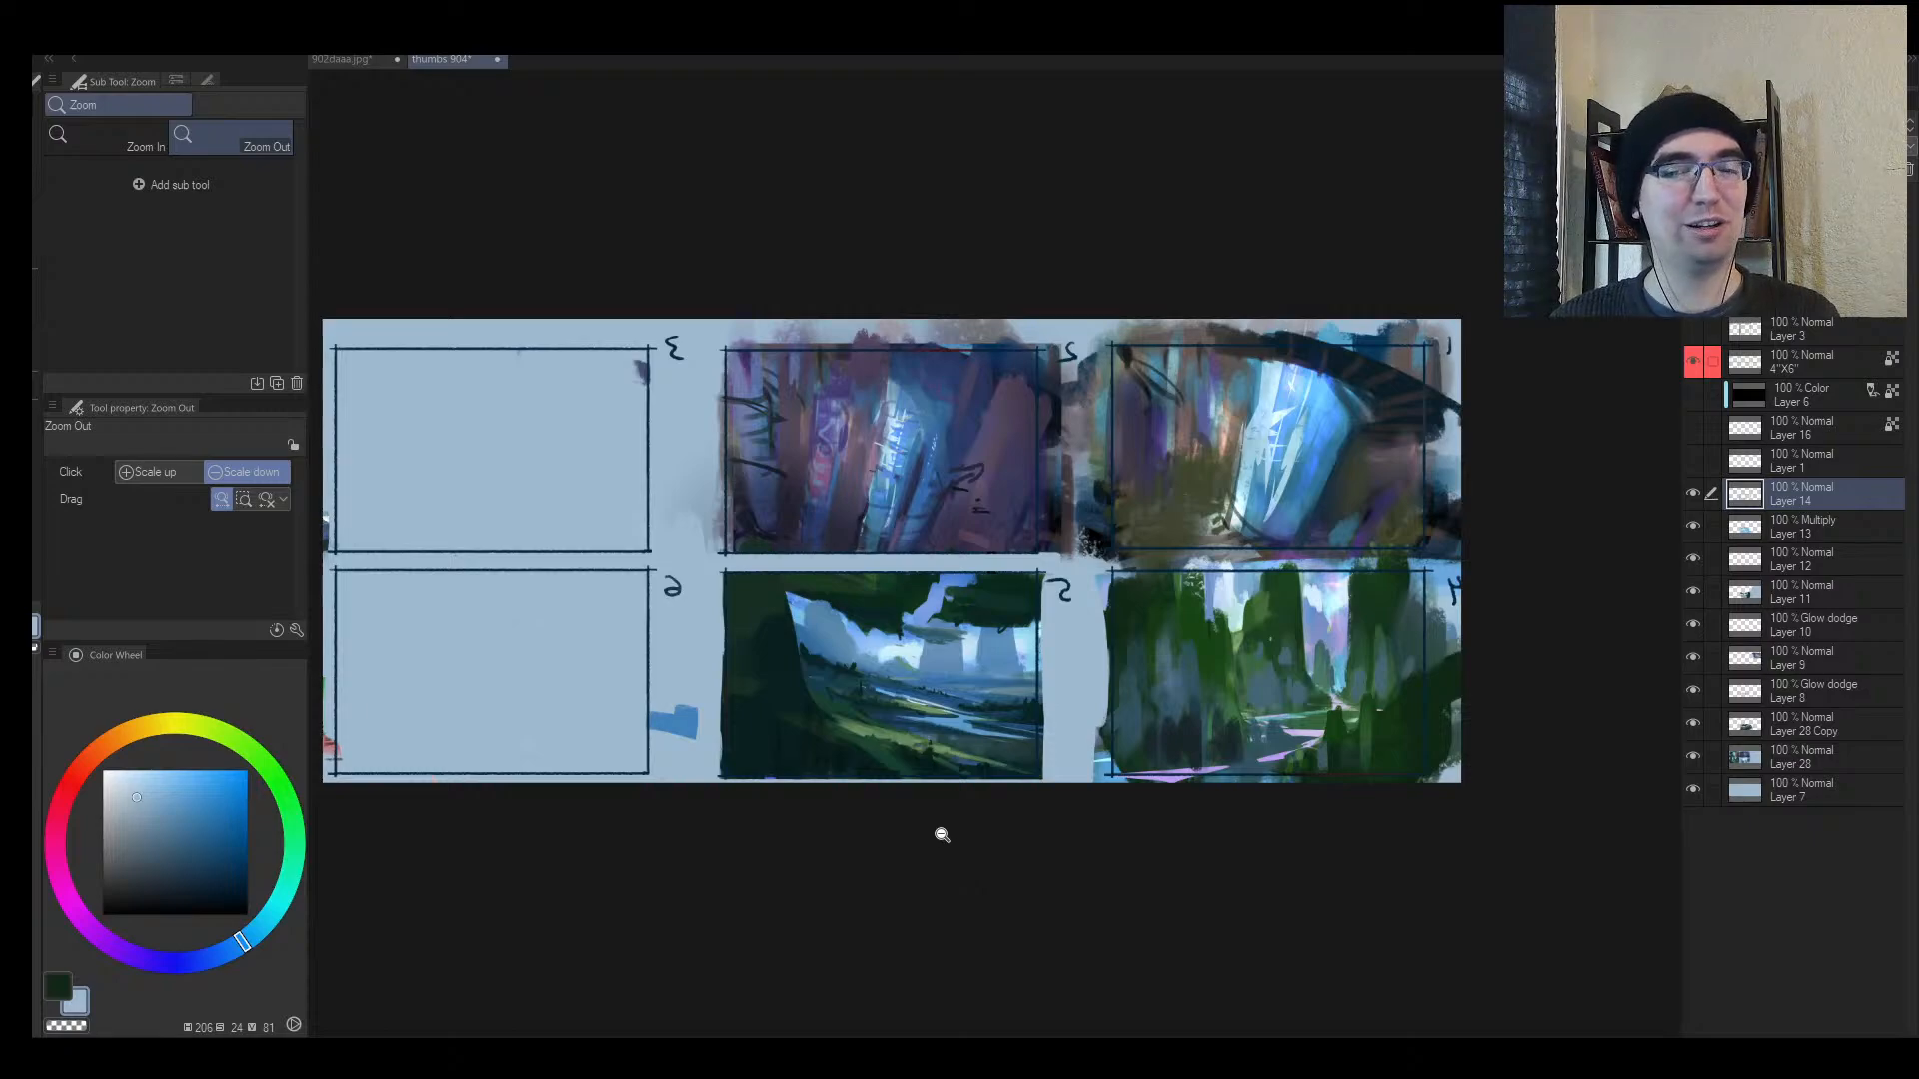
drag(953, 812, 1020, 772)
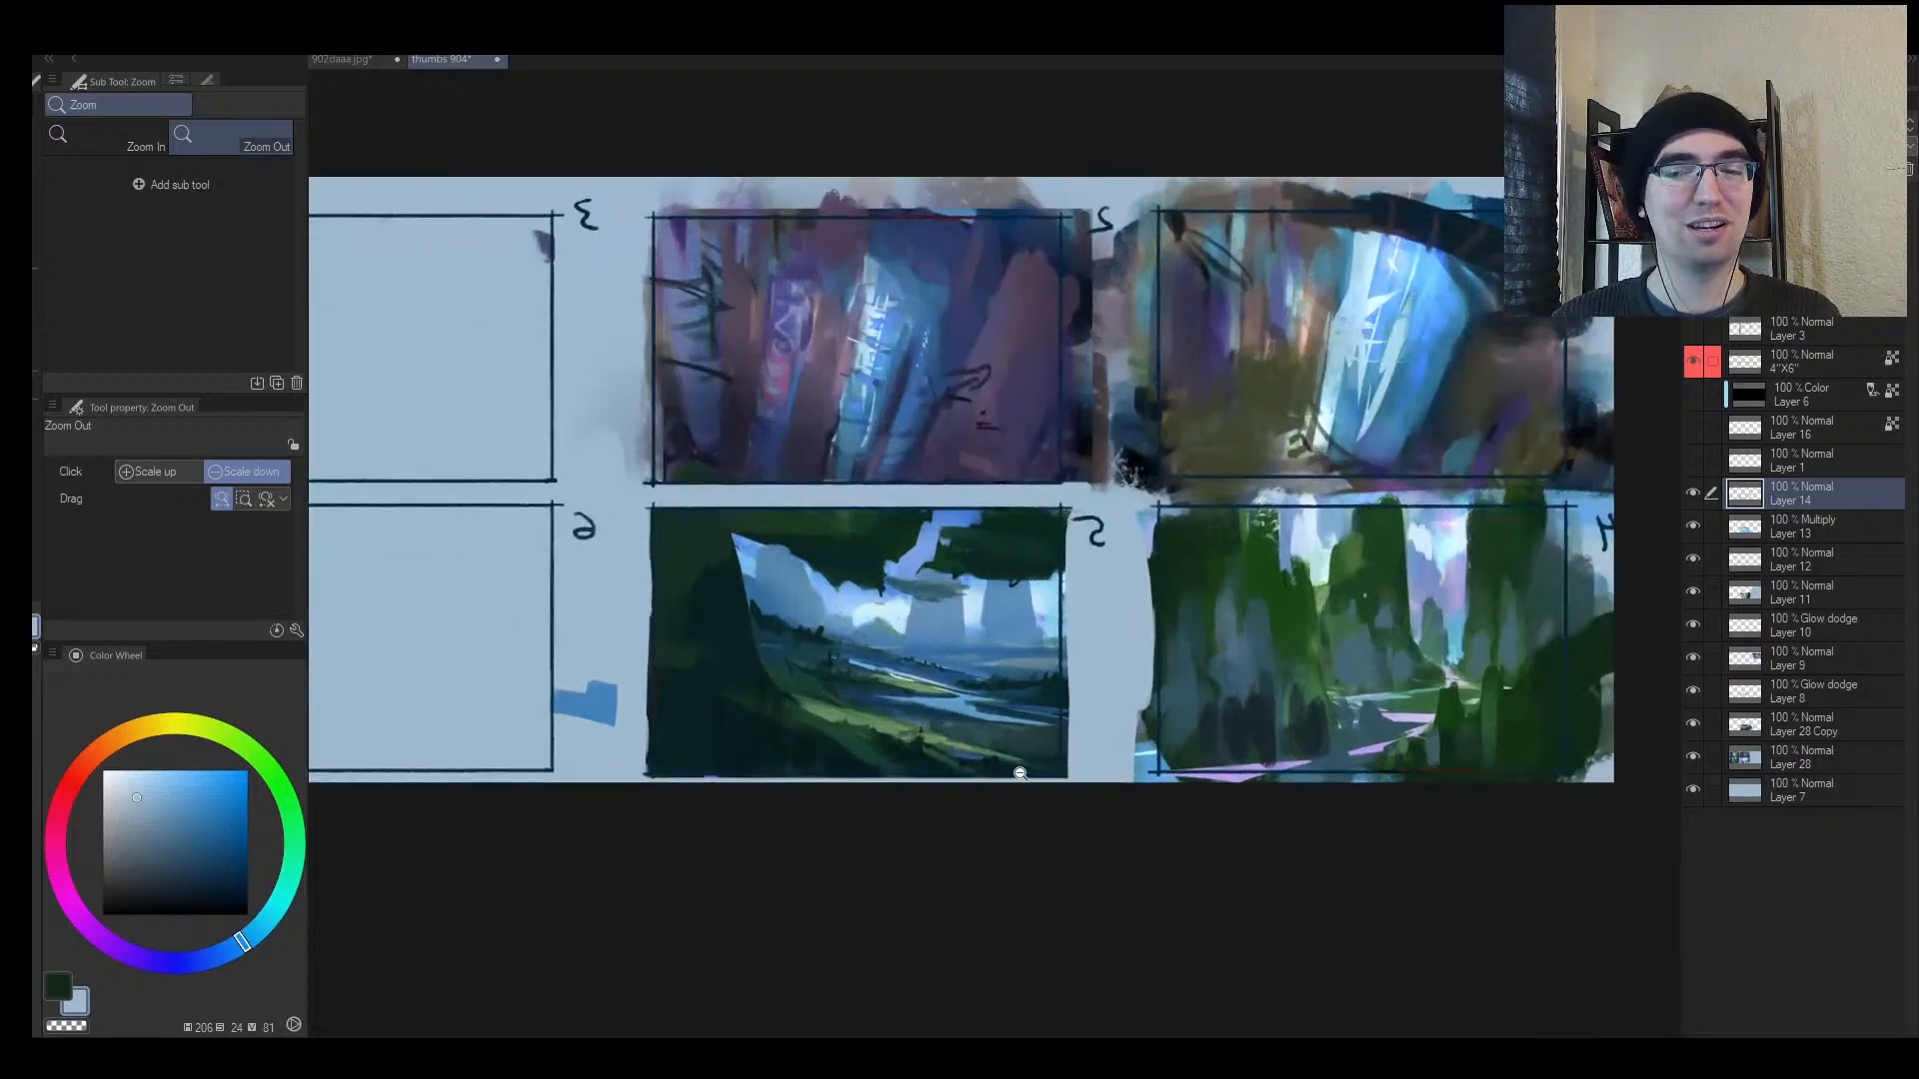
drag(1216, 788, 1220, 742)
mouse_move(1096, 685)
mouse_down()
mouse_move(1044, 693)
mouse_move(1077, 682)
mouse_up()
key(h)
drag(1314, 705, 1047, 657)
key(b)
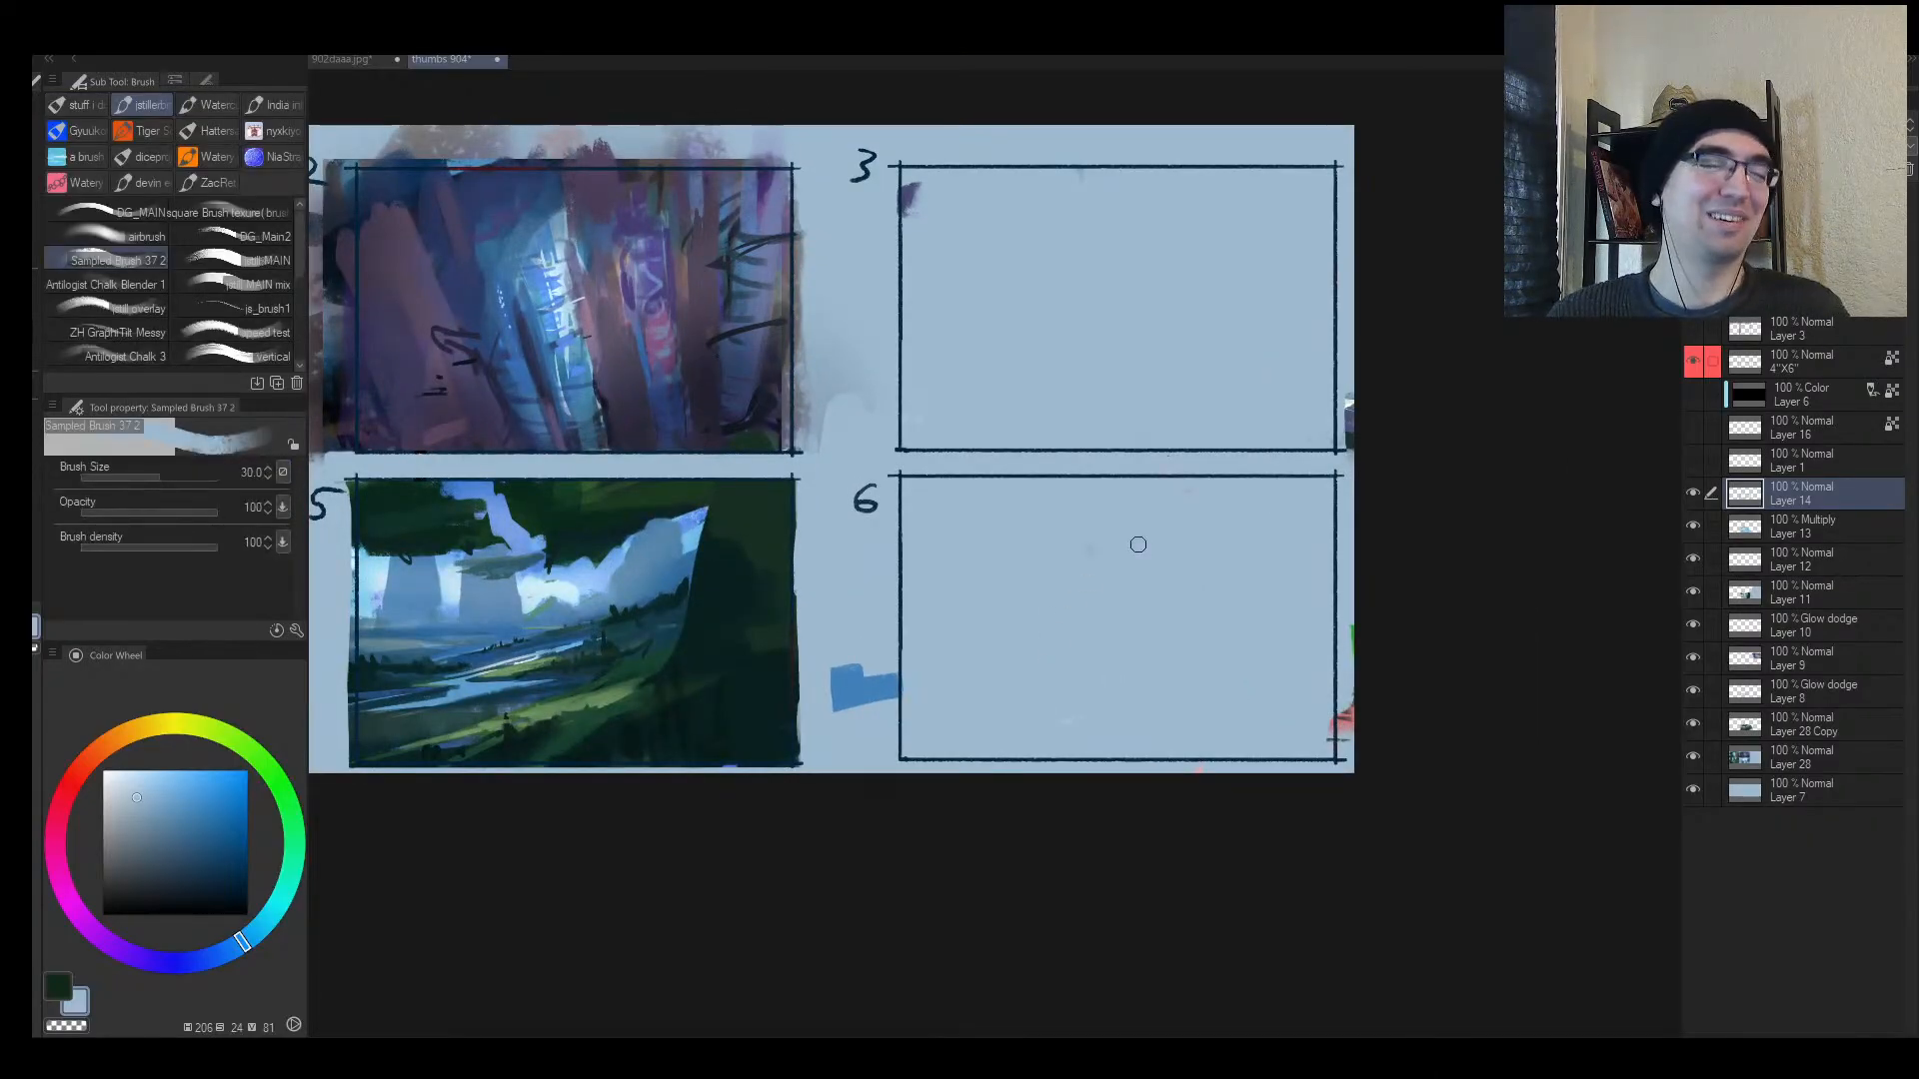
key(ctrl+space)
Step: Block in a wide sloping blue ground mass across frame 6
drag(1084, 749, 1089, 704)
alt+click(885, 700)
key(])
key(])
key(])
key(])
key(])
key(])
key(])
key(])
key(])
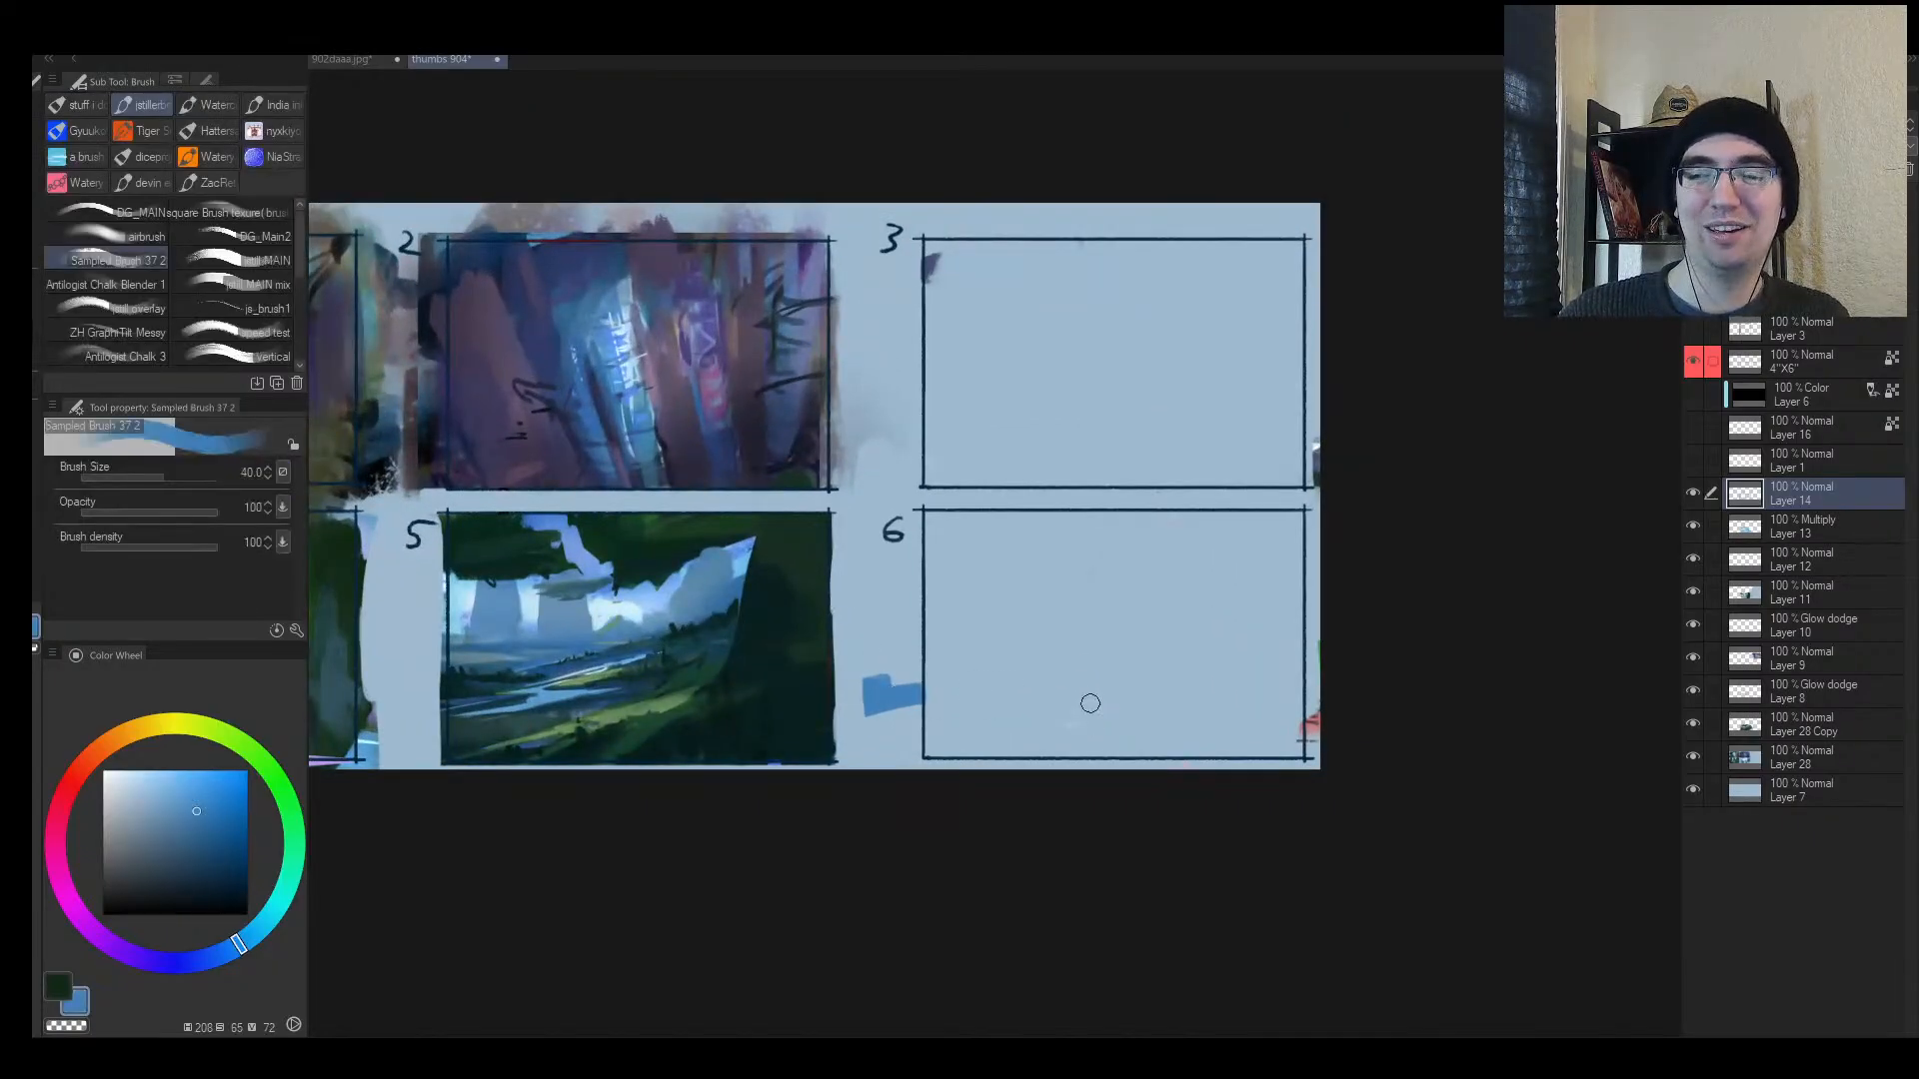
mouse_move(963, 729)
mouse_down()
mouse_move(1175, 722)
mouse_move(1313, 752)
mouse_move(1366, 704)
mouse_move(1268, 661)
mouse_move(1329, 650)
mouse_up()
mouse_move(887, 633)
mouse_down()
mouse_move(1366, 613)
mouse_move(837, 644)
mouse_up()
drag(837, 645, 1224, 607)
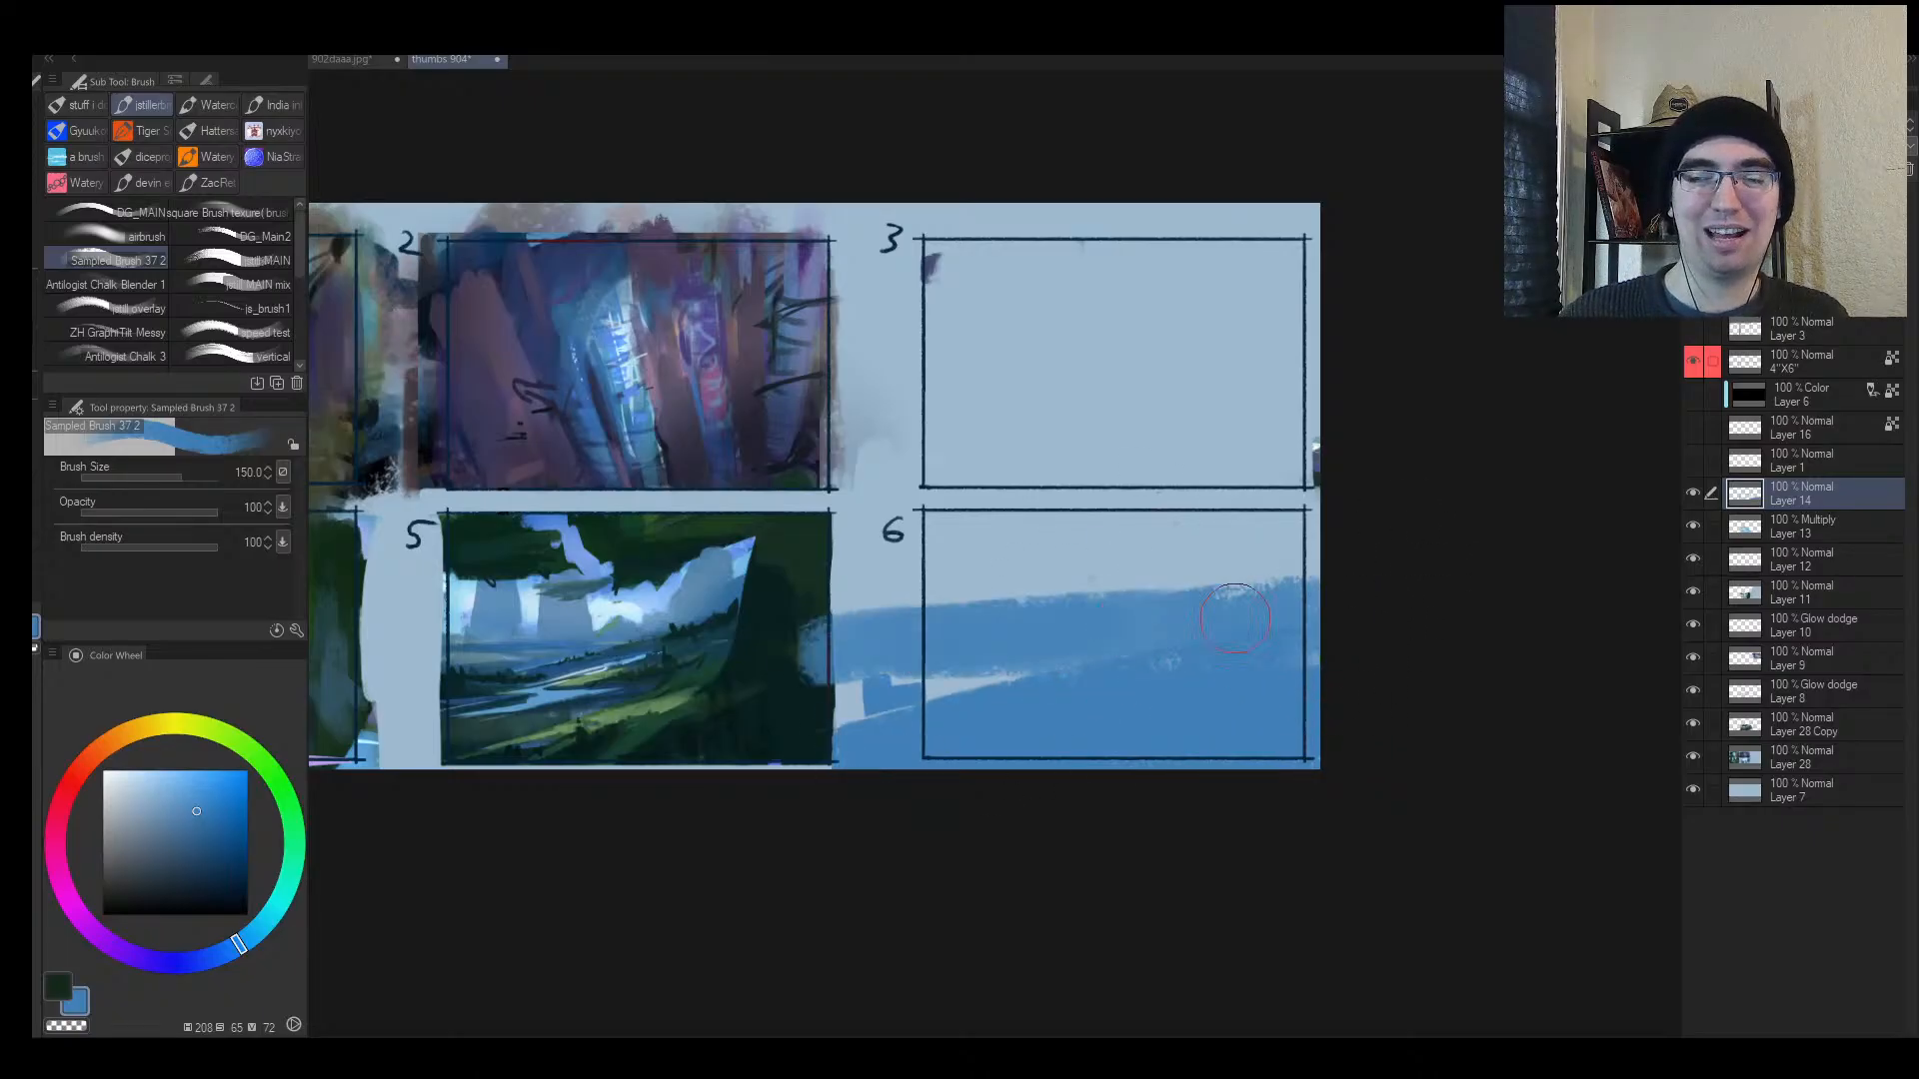
Step: Trim the blue mass's top edge and add a shortened light-blue streak across it
alt+click(889, 578)
drag(883, 595, 1329, 562)
key([)
key([)
key([)
key([)
key([)
key([)
key([)
key([)
drag(845, 668, 1217, 657)
alt+click(1159, 622)
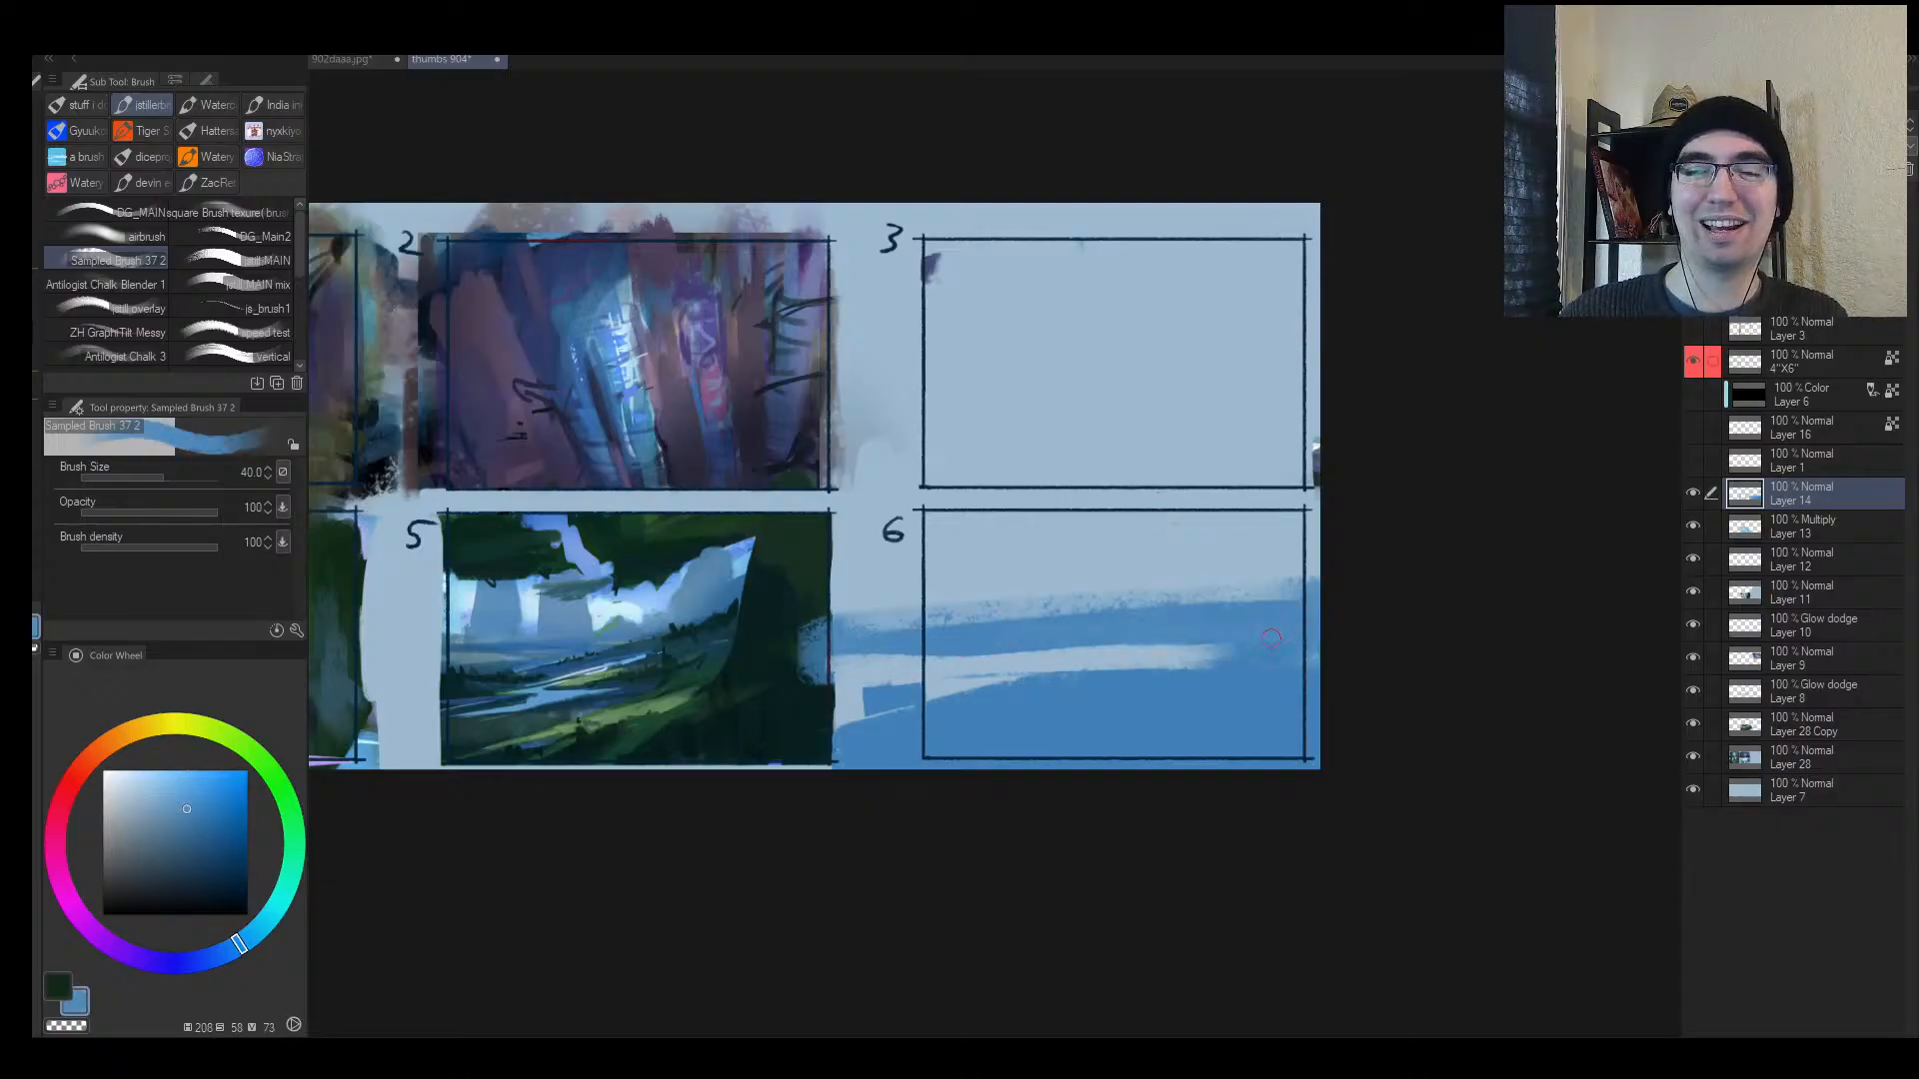
drag(964, 682, 1214, 650)
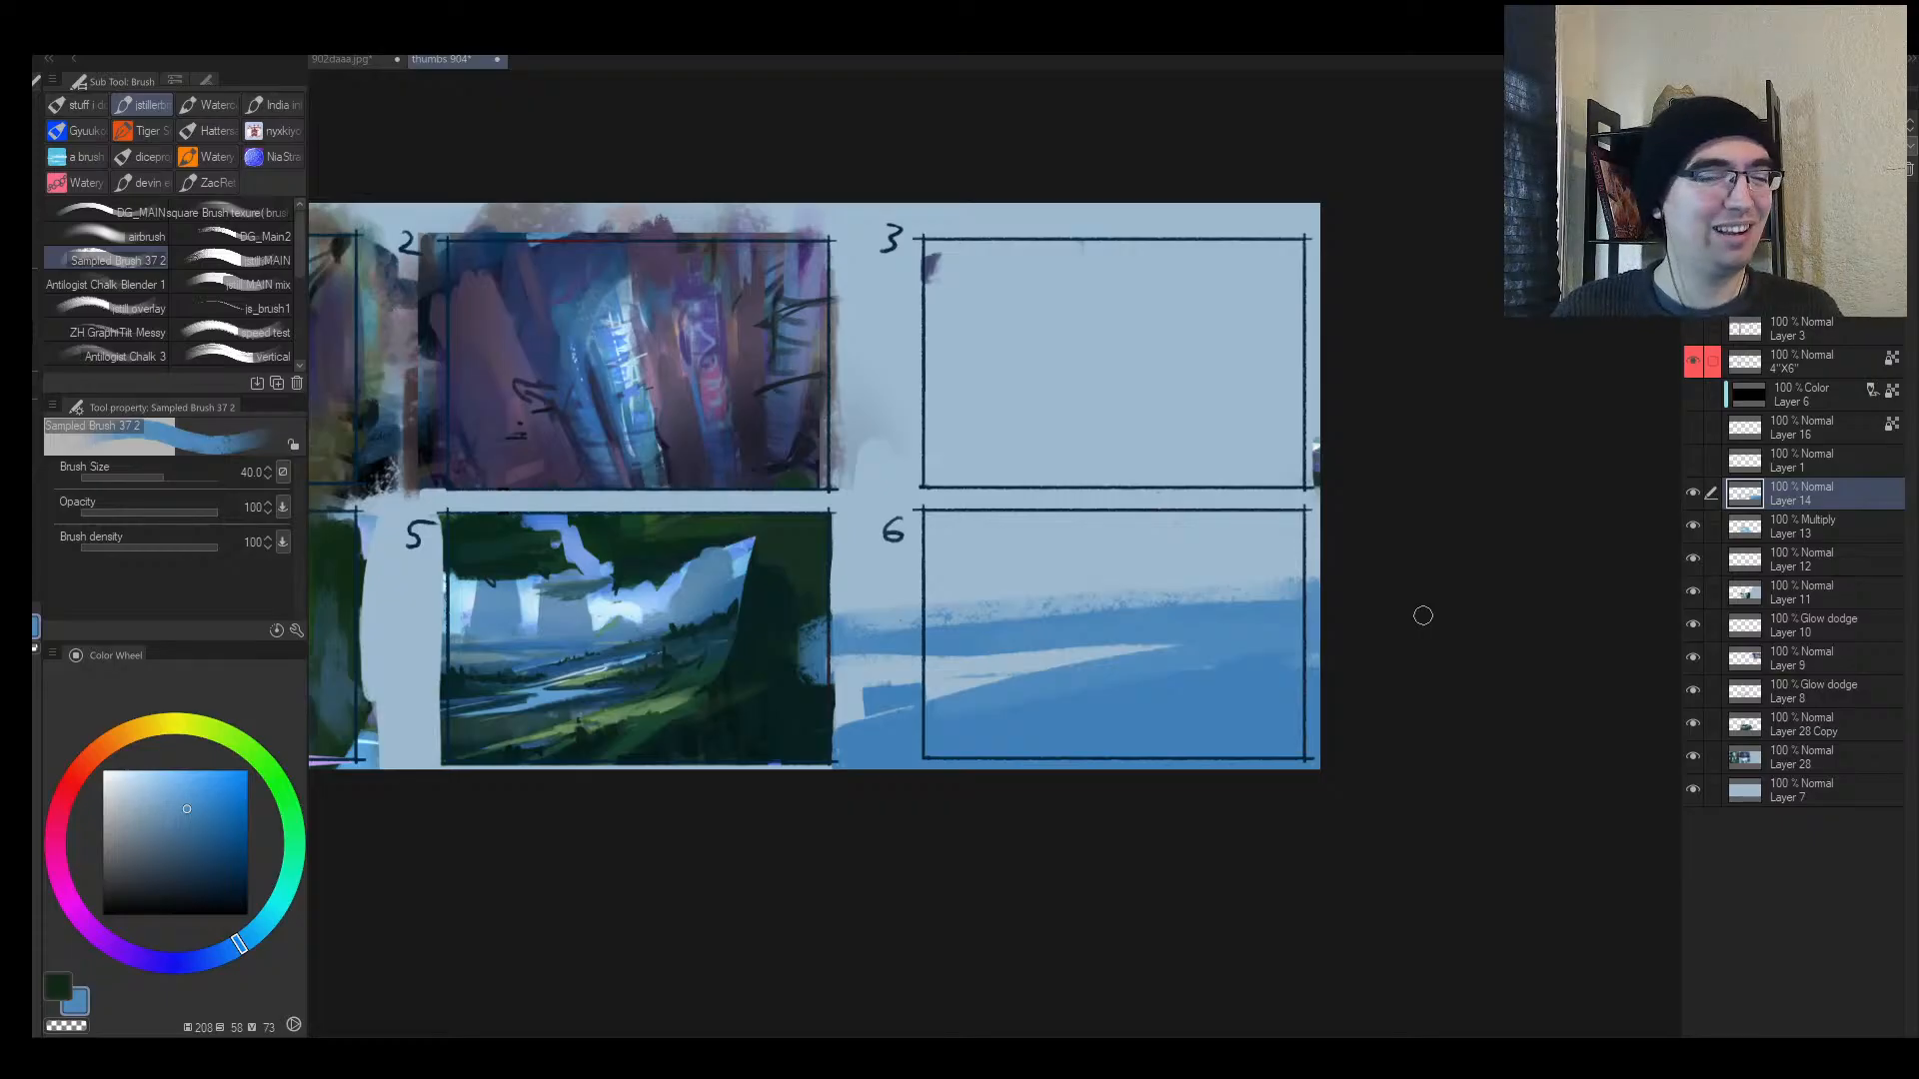
Step: In the mirrored view, paint blue bush shapes along frame 6's horizon and trim their tops with sky colour
key(alt+space)
drag(932, 696, 915, 710)
key(h)
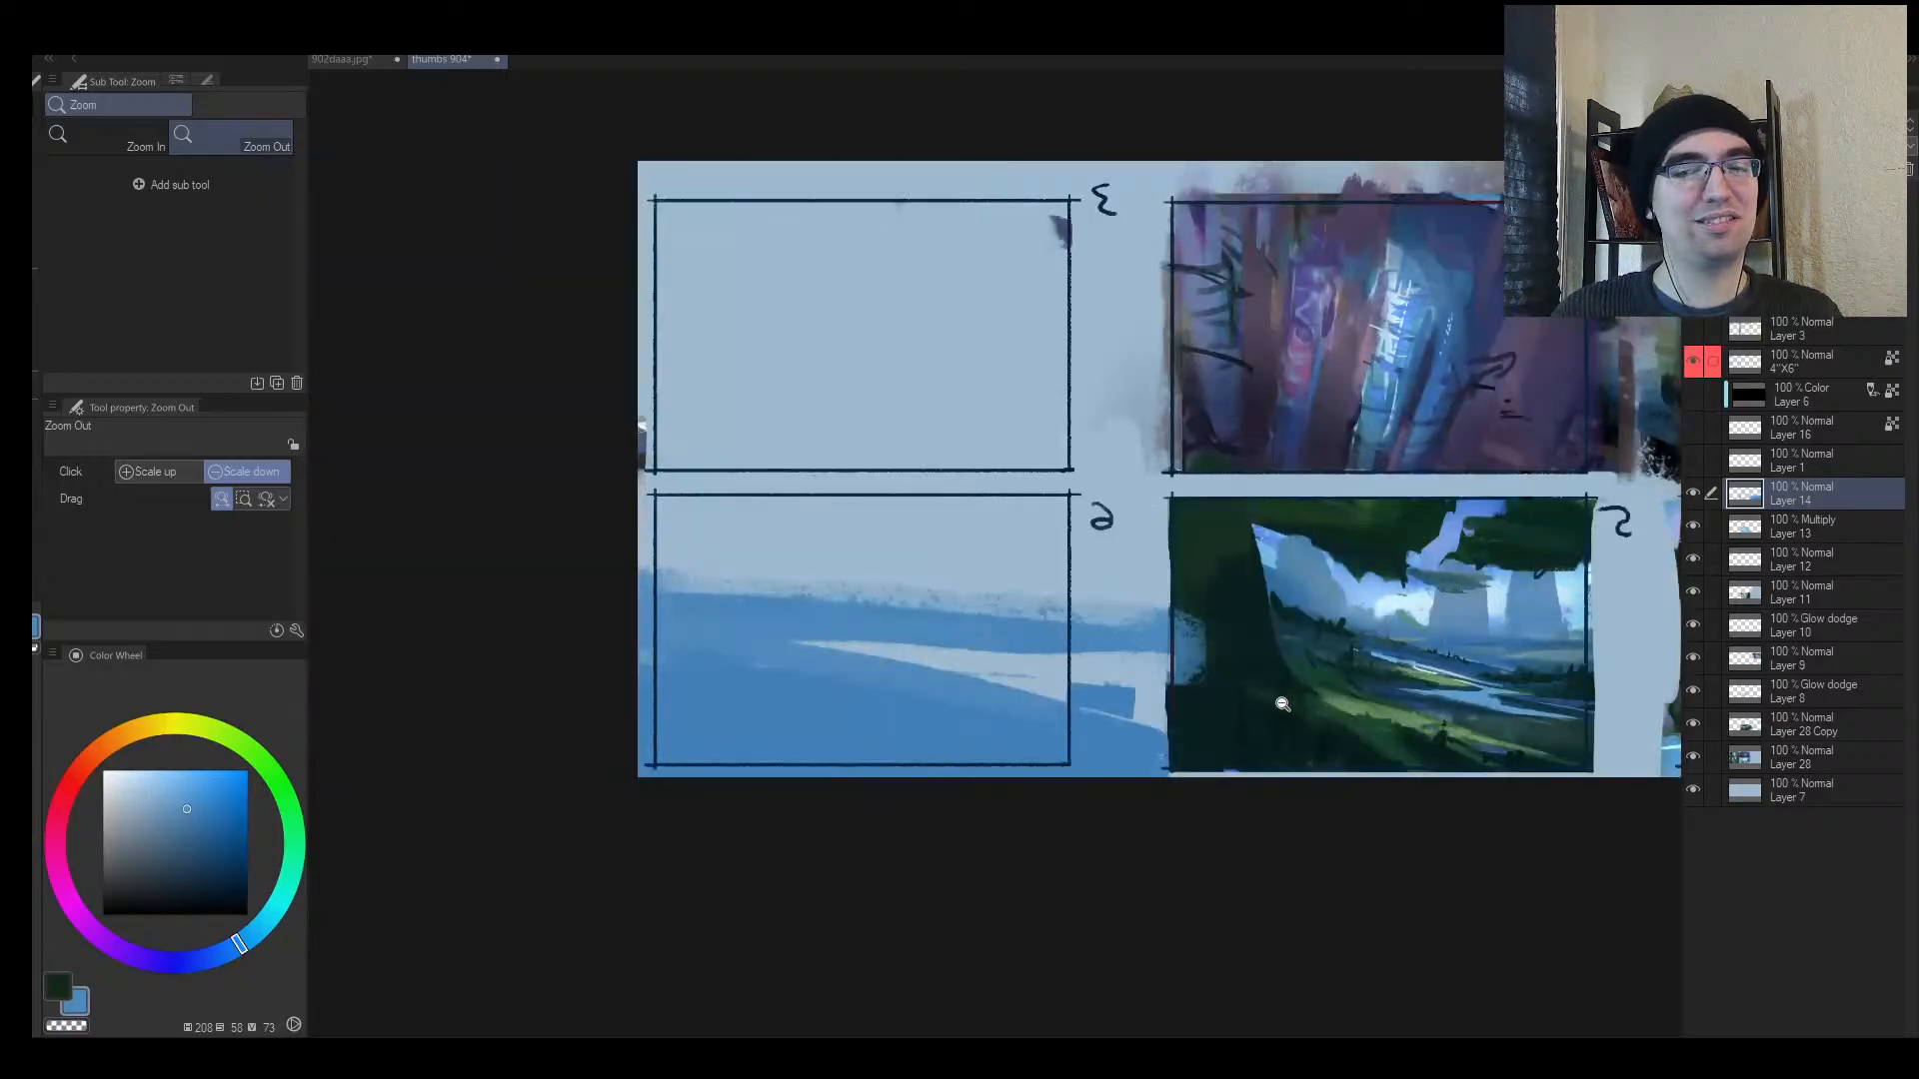
drag(1279, 706, 1011, 731)
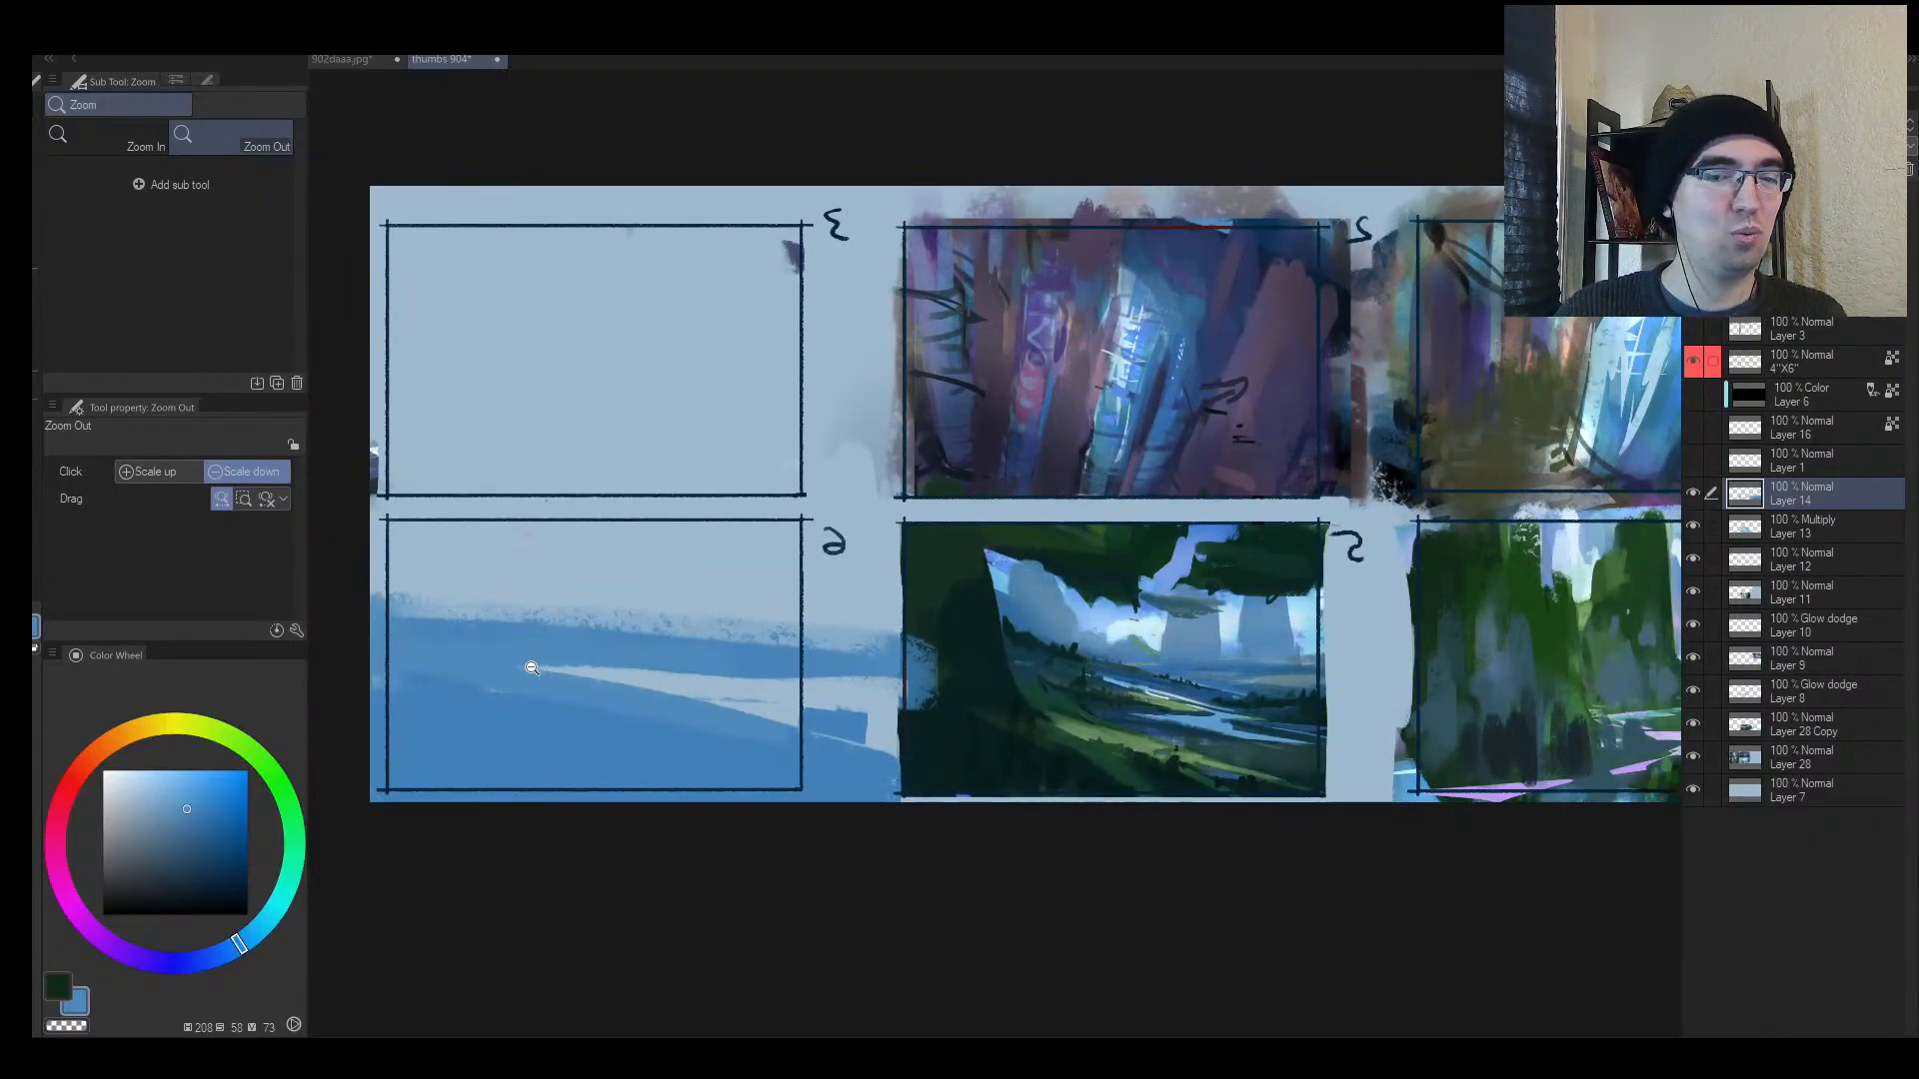
scroll(531, 667, up, 3)
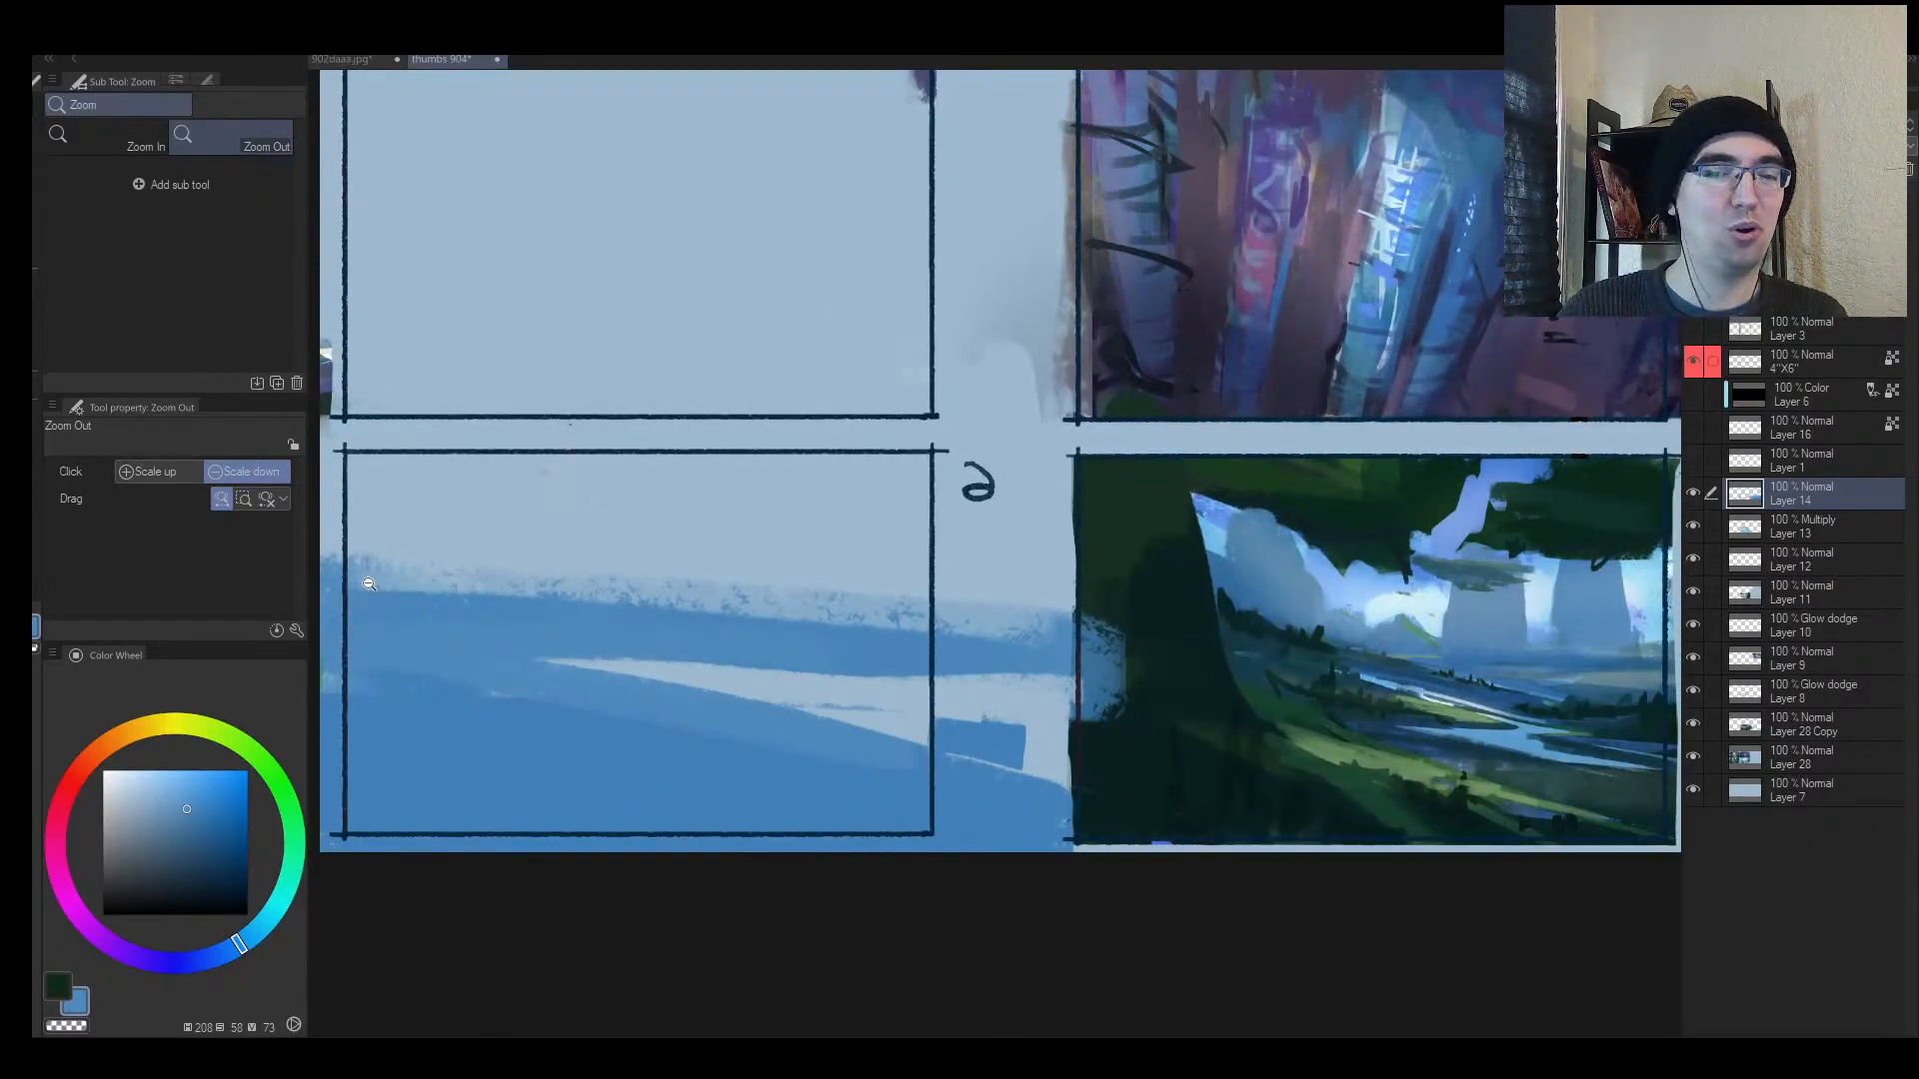
drag(390, 567, 401, 589)
mouse_move(410, 572)
mouse_down()
mouse_move(553, 617)
mouse_move(613, 624)
mouse_move(595, 595)
mouse_move(685, 605)
mouse_up()
alt+click(440, 606)
key(bracketright)
key(bracketright)
key(bracketright)
key(bracketright)
key(bracketright)
key(bracketright)
mouse_move(725, 580)
mouse_down()
mouse_move(745, 605)
mouse_move(883, 616)
mouse_move(823, 542)
mouse_move(843, 516)
mouse_move(827, 491)
mouse_move(860, 503)
mouse_move(999, 381)
mouse_up()
key(bracketleft)
key(bracketleft)
key(bracketleft)
key(bracketleft)
key(bracketleft)
alt+click(869, 549)
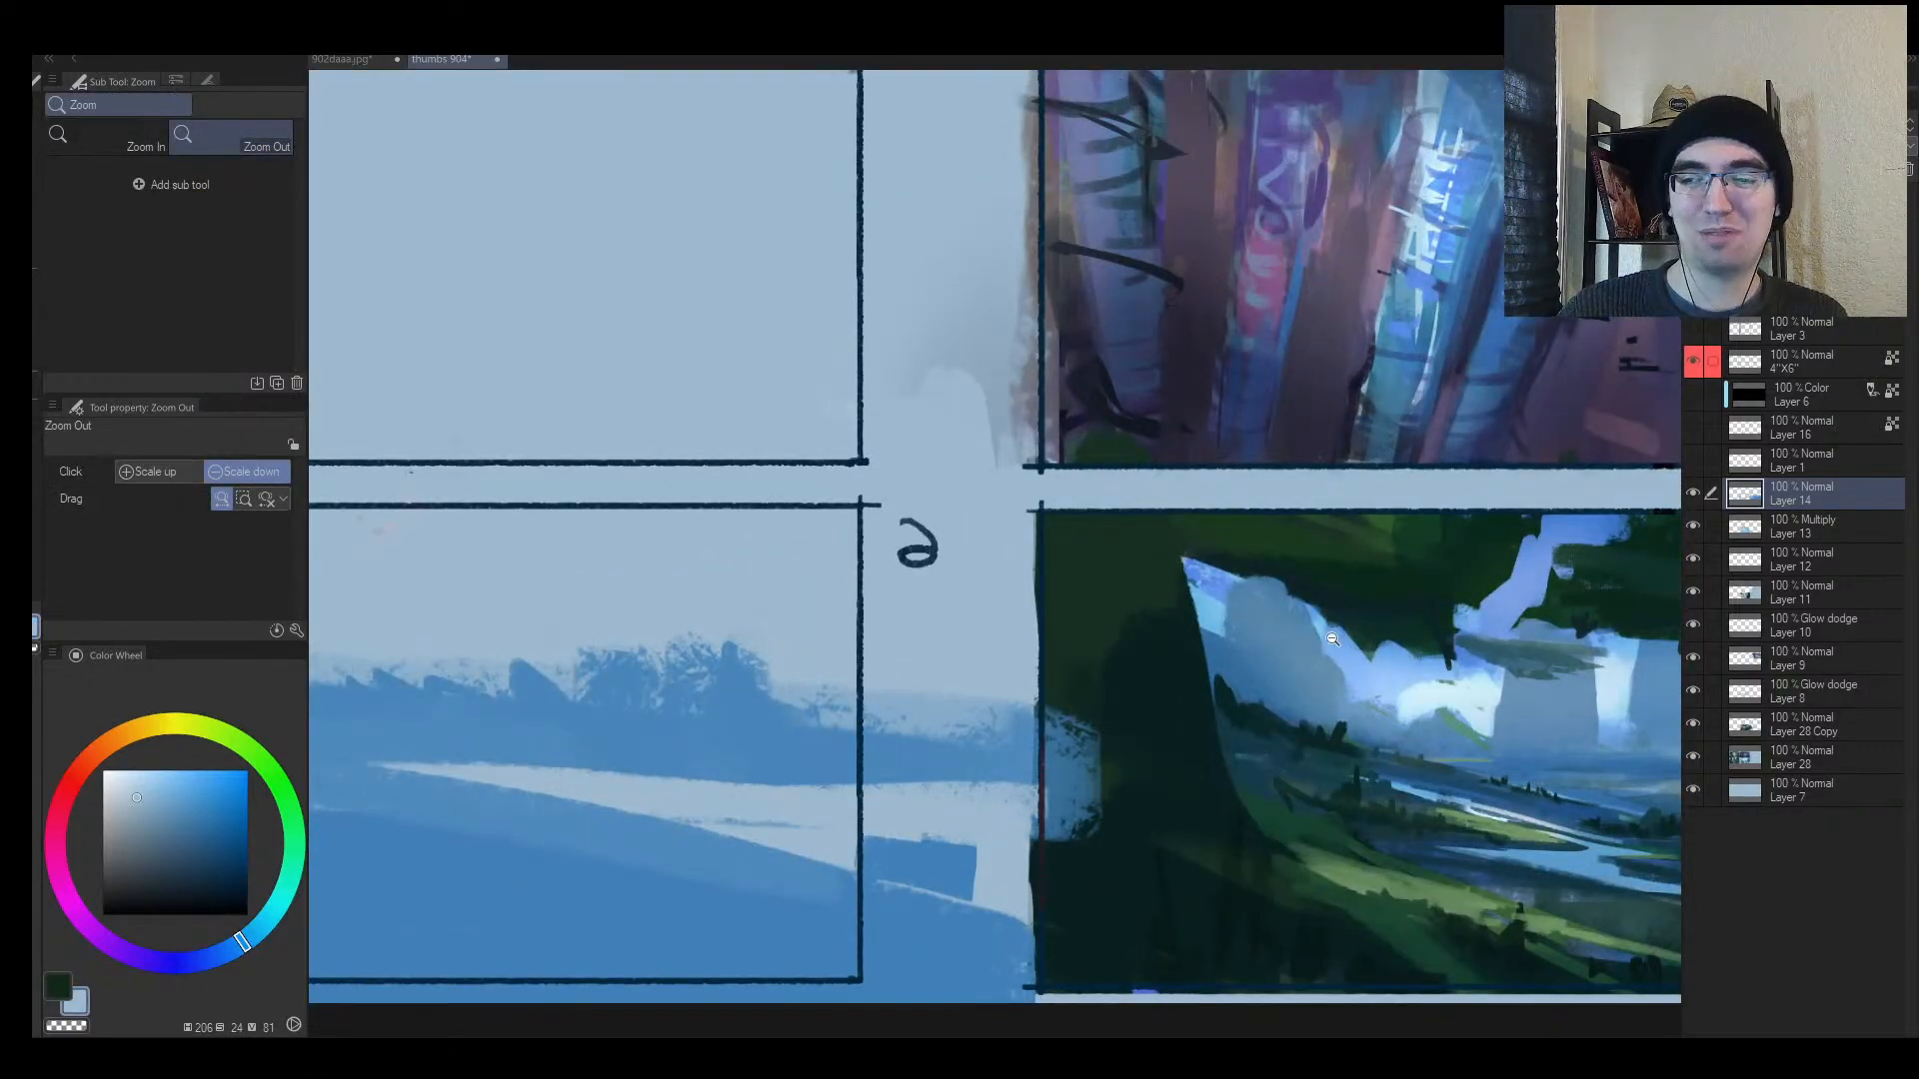
Step: Extend the pale cloud colour leftward and into frame 5's sky
alt+click(1407, 691)
drag(1403, 692, 1361, 692)
mouse_move(1534, 678)
mouse_down()
mouse_move(1108, 645)
mouse_move(1169, 650)
mouse_up()
mouse_move(807, 601)
mouse_down()
mouse_move(827, 635)
mouse_move(853, 628)
mouse_up()
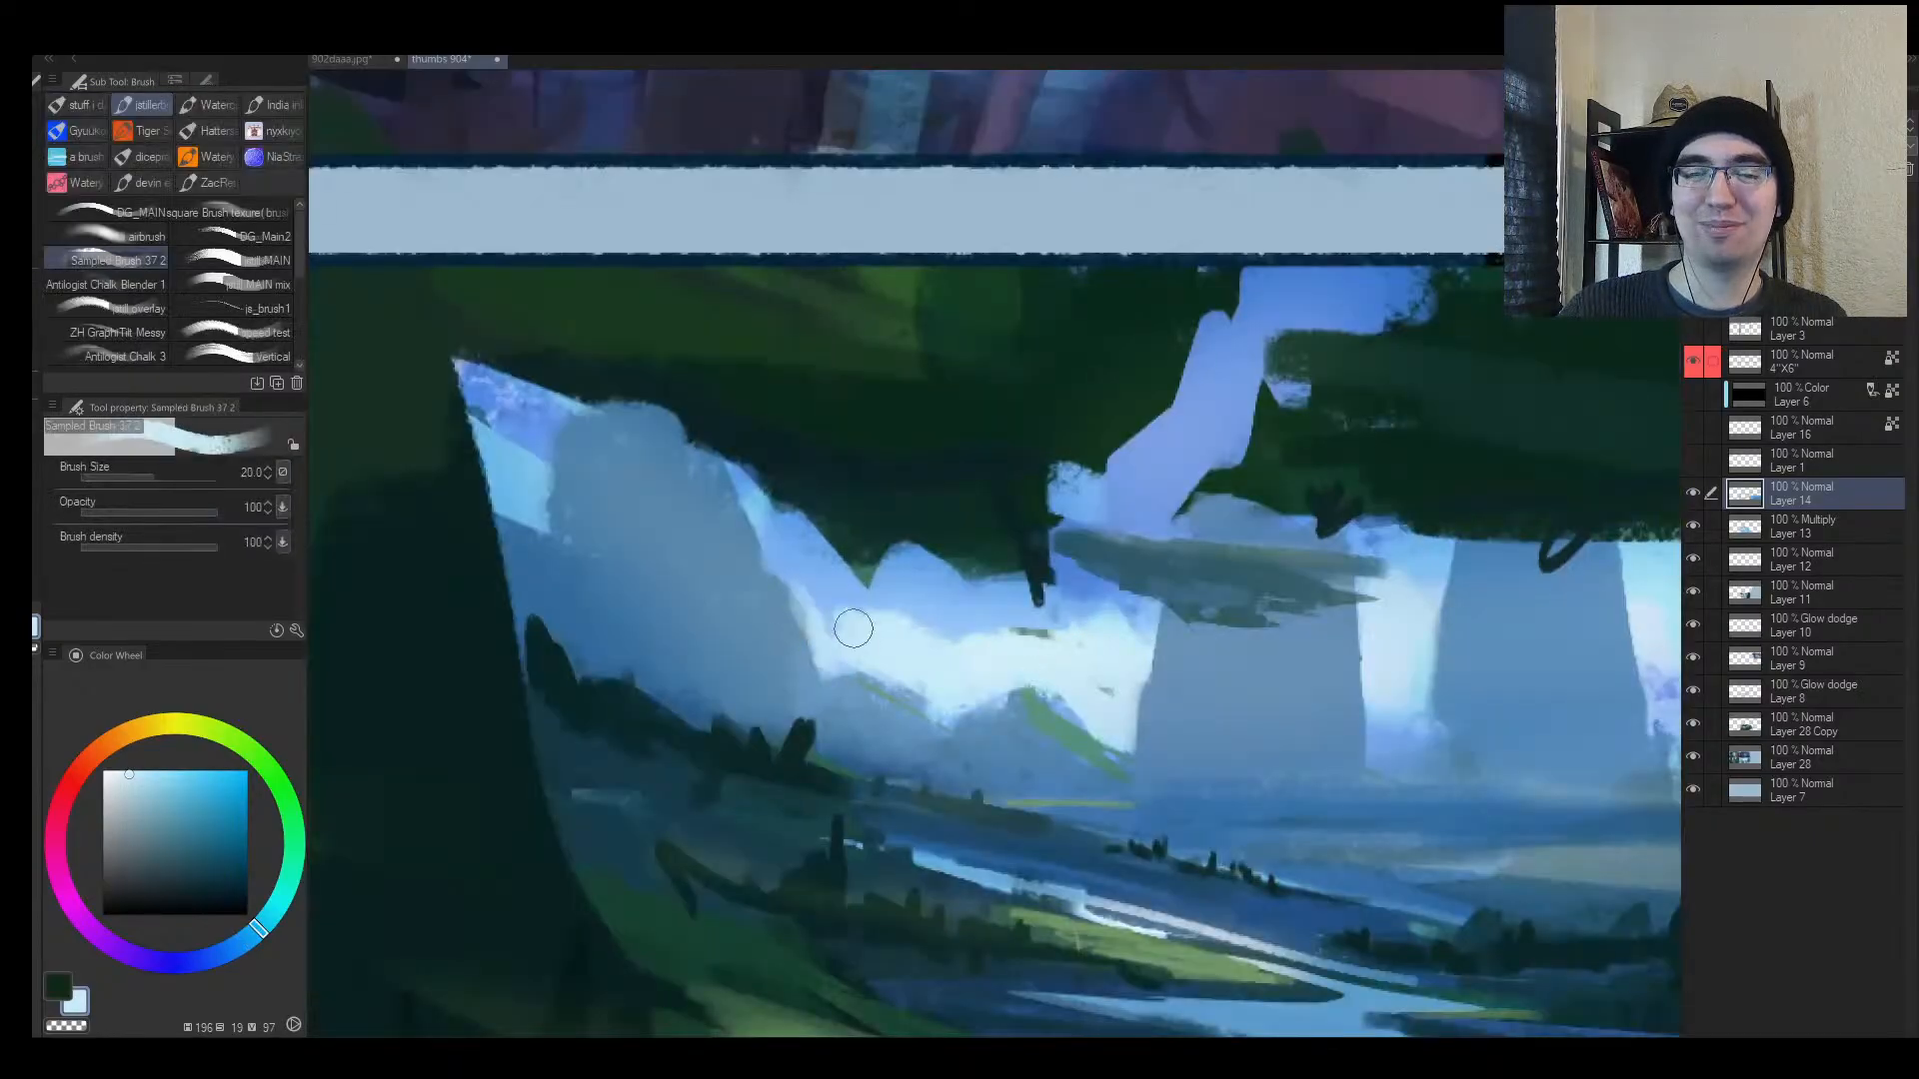
drag(1392, 707, 1267, 726)
drag(1024, 649, 979, 651)
drag(797, 655, 846, 610)
Step: Paint mid-blue hill shapes at the left of frame 6
alt+click(690, 682)
mouse_move(545, 620)
mouse_down()
mouse_move(682, 666)
mouse_move(582, 660)
mouse_up()
mouse_move(621, 664)
mouse_down()
mouse_move(568, 652)
mouse_move(662, 674)
mouse_up()
key(bracketright)
key(bracketright)
key(bracketright)
key(bracketright)
Step: Mix a pale cream on the color wheel and paint light shapes across frame 6's sky
drag(168, 811, 146, 785)
drag(147, 728, 112, 740)
click(121, 774)
mouse_move(674, 528)
mouse_down()
mouse_move(643, 579)
mouse_move(699, 590)
mouse_up()
key(bracketright)
key(bracketright)
key(bracketright)
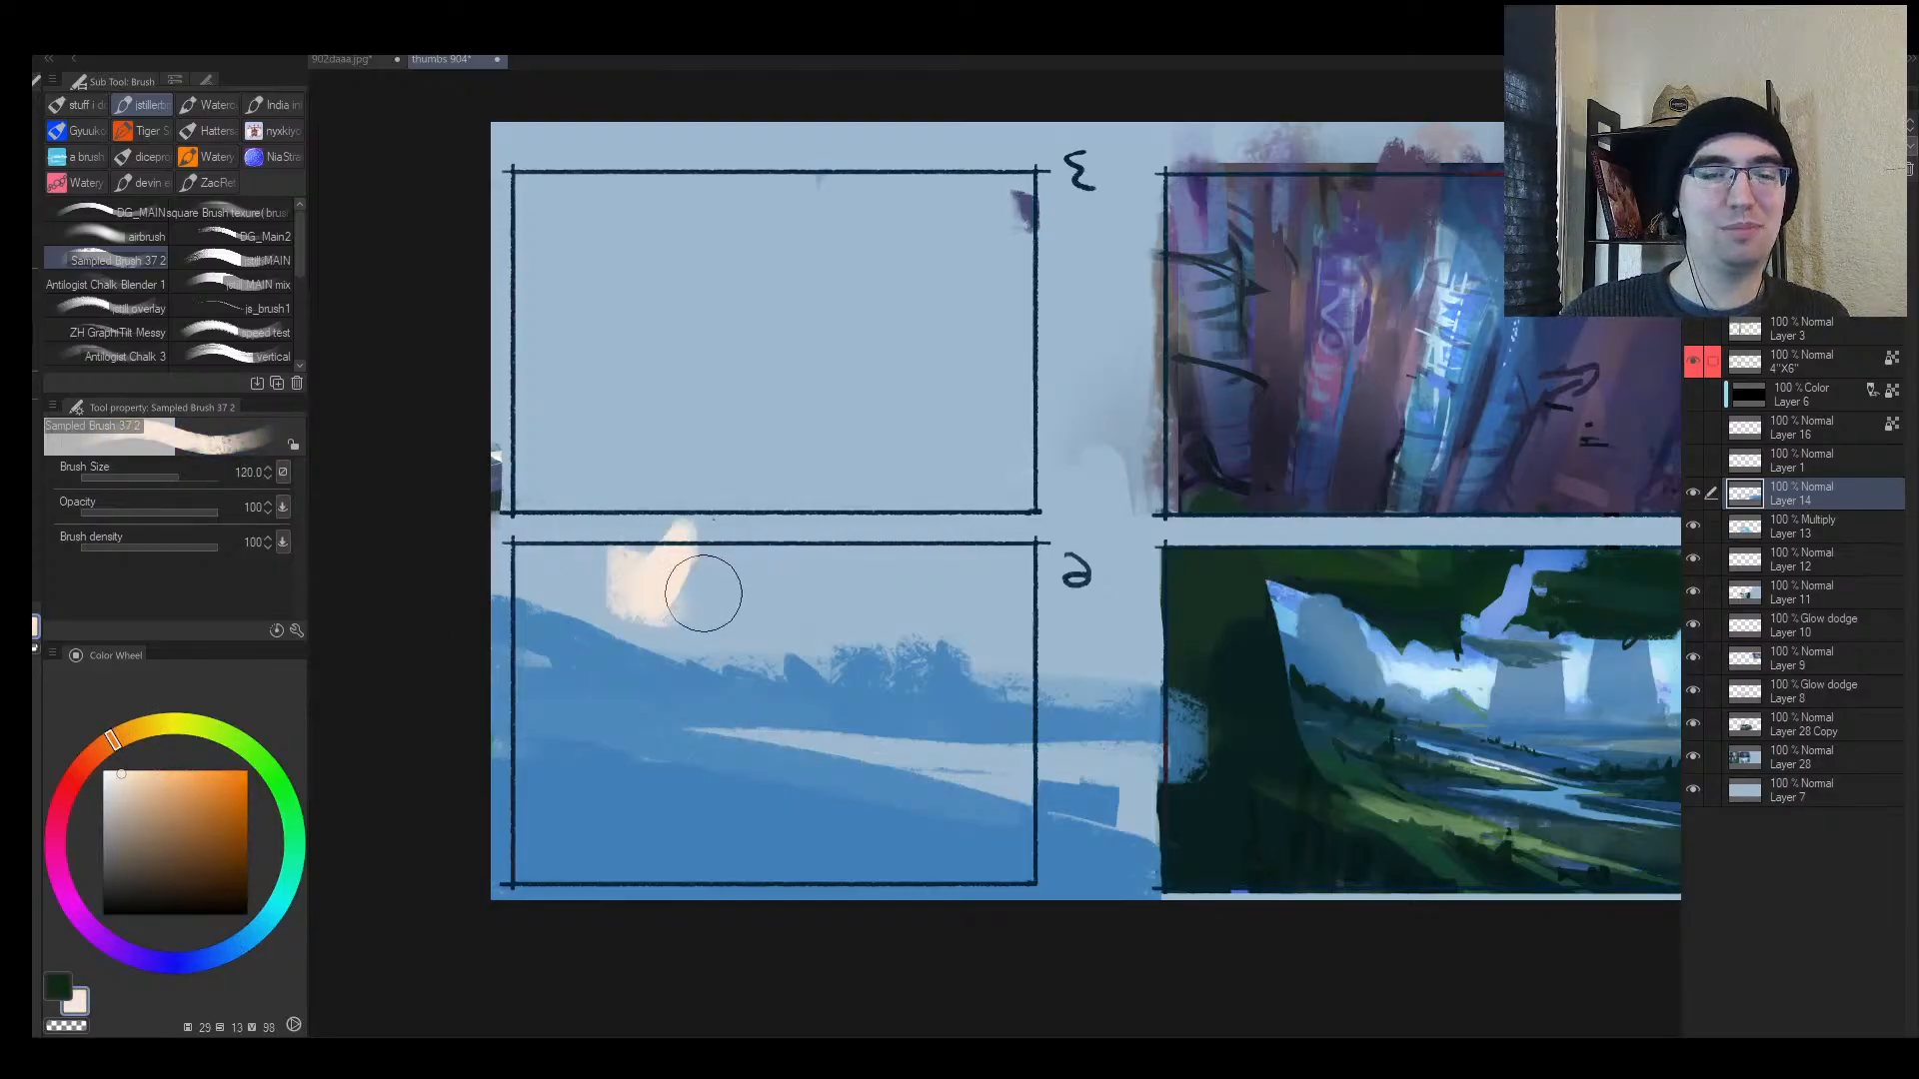
drag(600, 539, 612, 625)
drag(889, 540, 884, 640)
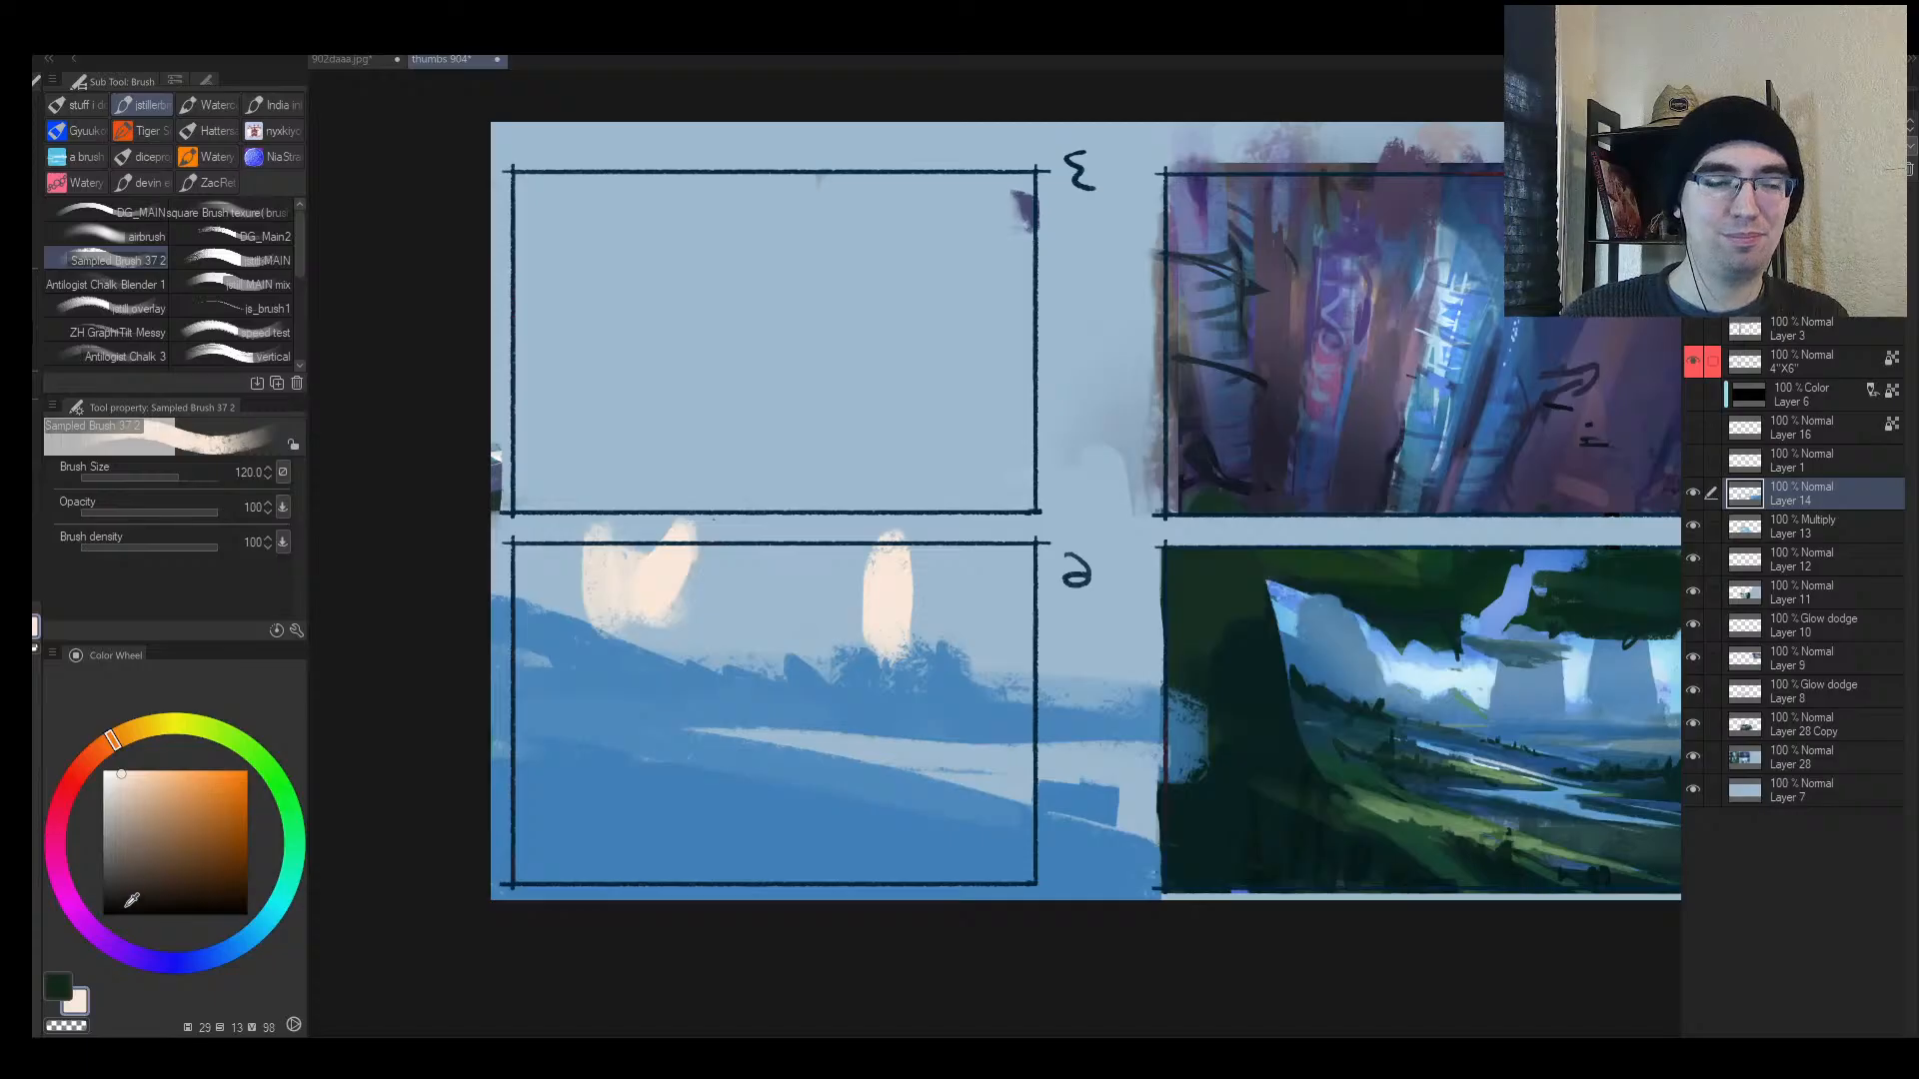
Step: Block in greyish-brown rock masses in frame 6 with a larger brush
click(134, 866)
key(bracketright)
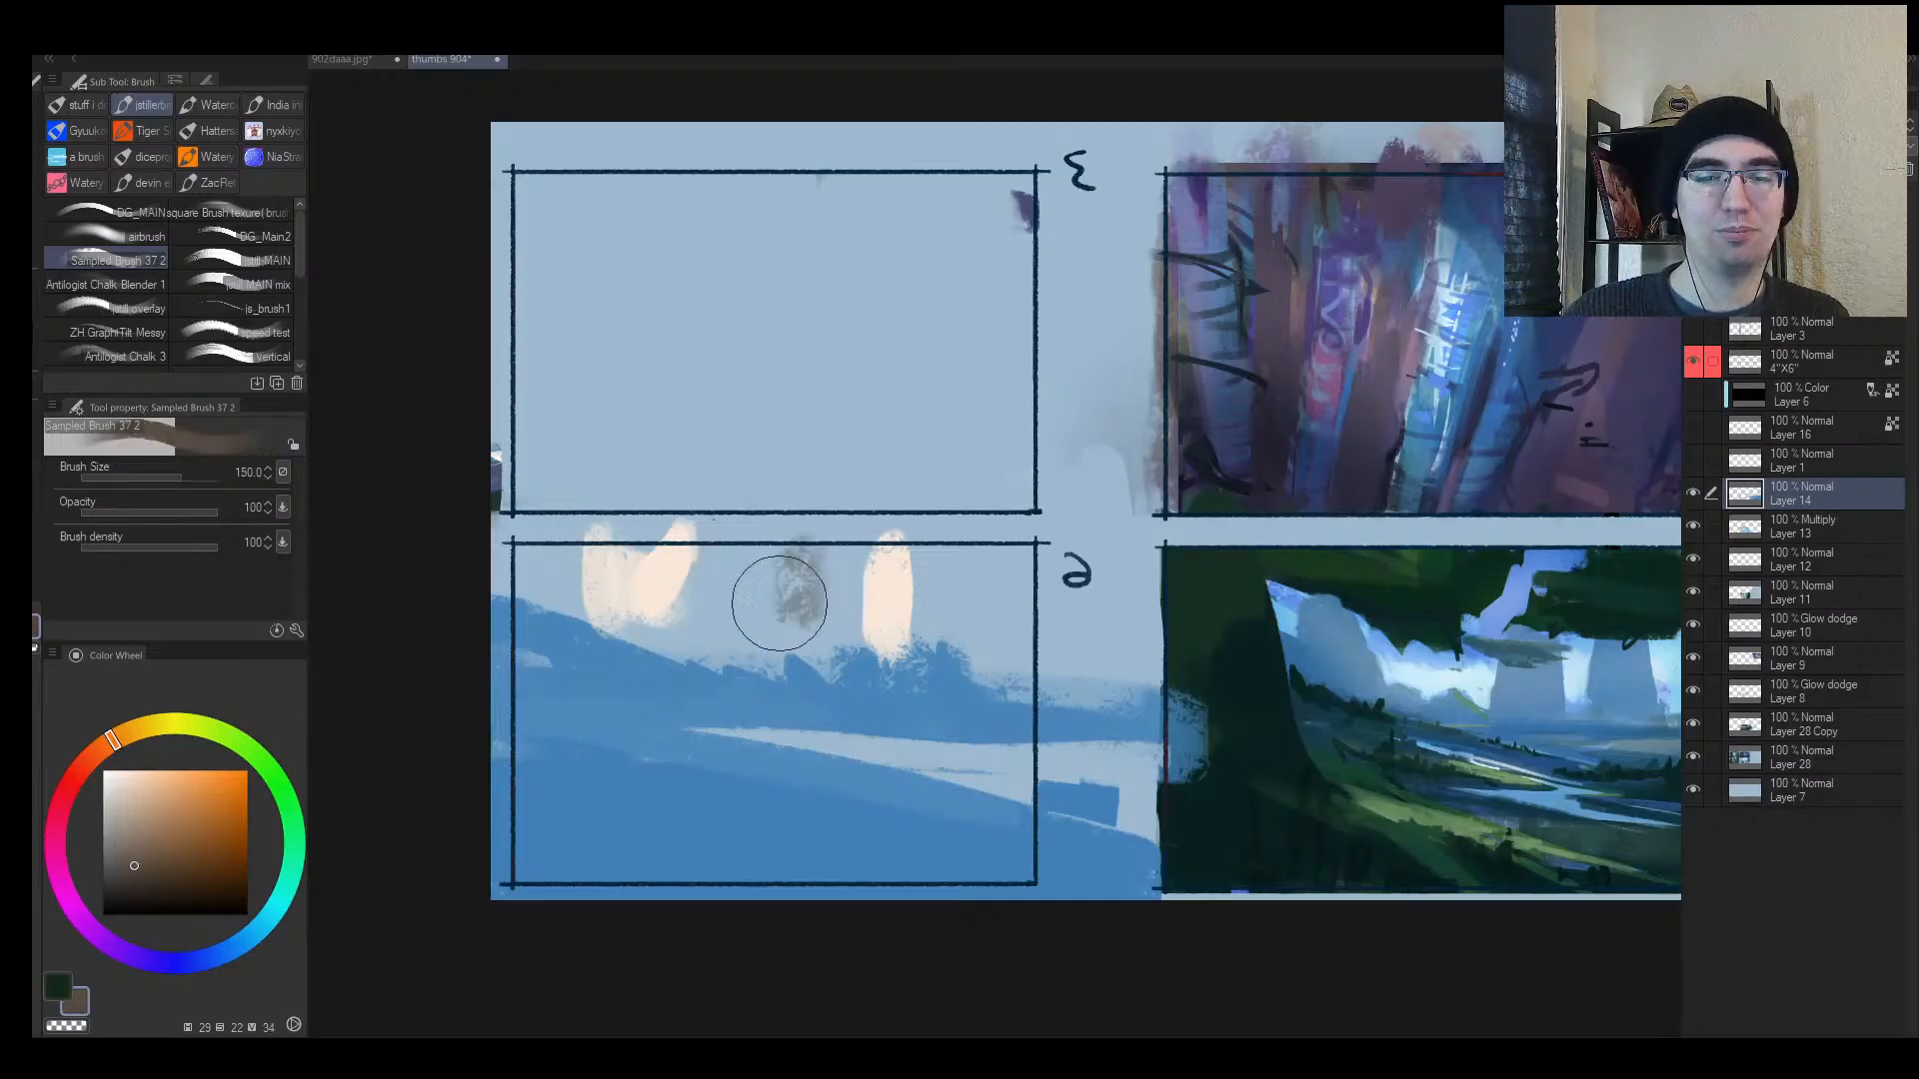
mouse_move(775, 600)
mouse_down()
mouse_move(719, 603)
mouse_move(742, 675)
mouse_move(633, 672)
mouse_move(565, 647)
mouse_move(504, 569)
mouse_move(546, 555)
mouse_move(707, 708)
mouse_move(551, 590)
mouse_move(719, 659)
mouse_move(700, 651)
mouse_move(744, 586)
mouse_move(801, 672)
mouse_move(882, 518)
mouse_move(832, 586)
mouse_move(898, 652)
mouse_move(823, 722)
mouse_move(1034, 549)
mouse_move(877, 724)
mouse_move(934, 694)
mouse_move(958, 627)
mouse_move(947, 670)
mouse_move(918, 659)
mouse_move(914, 620)
mouse_up()
alt+click(716, 644)
Step: With the view flipped back, widen the cream light gaps between frame 6's rocks
key(h)
key(alt+space)
click(1197, 662)
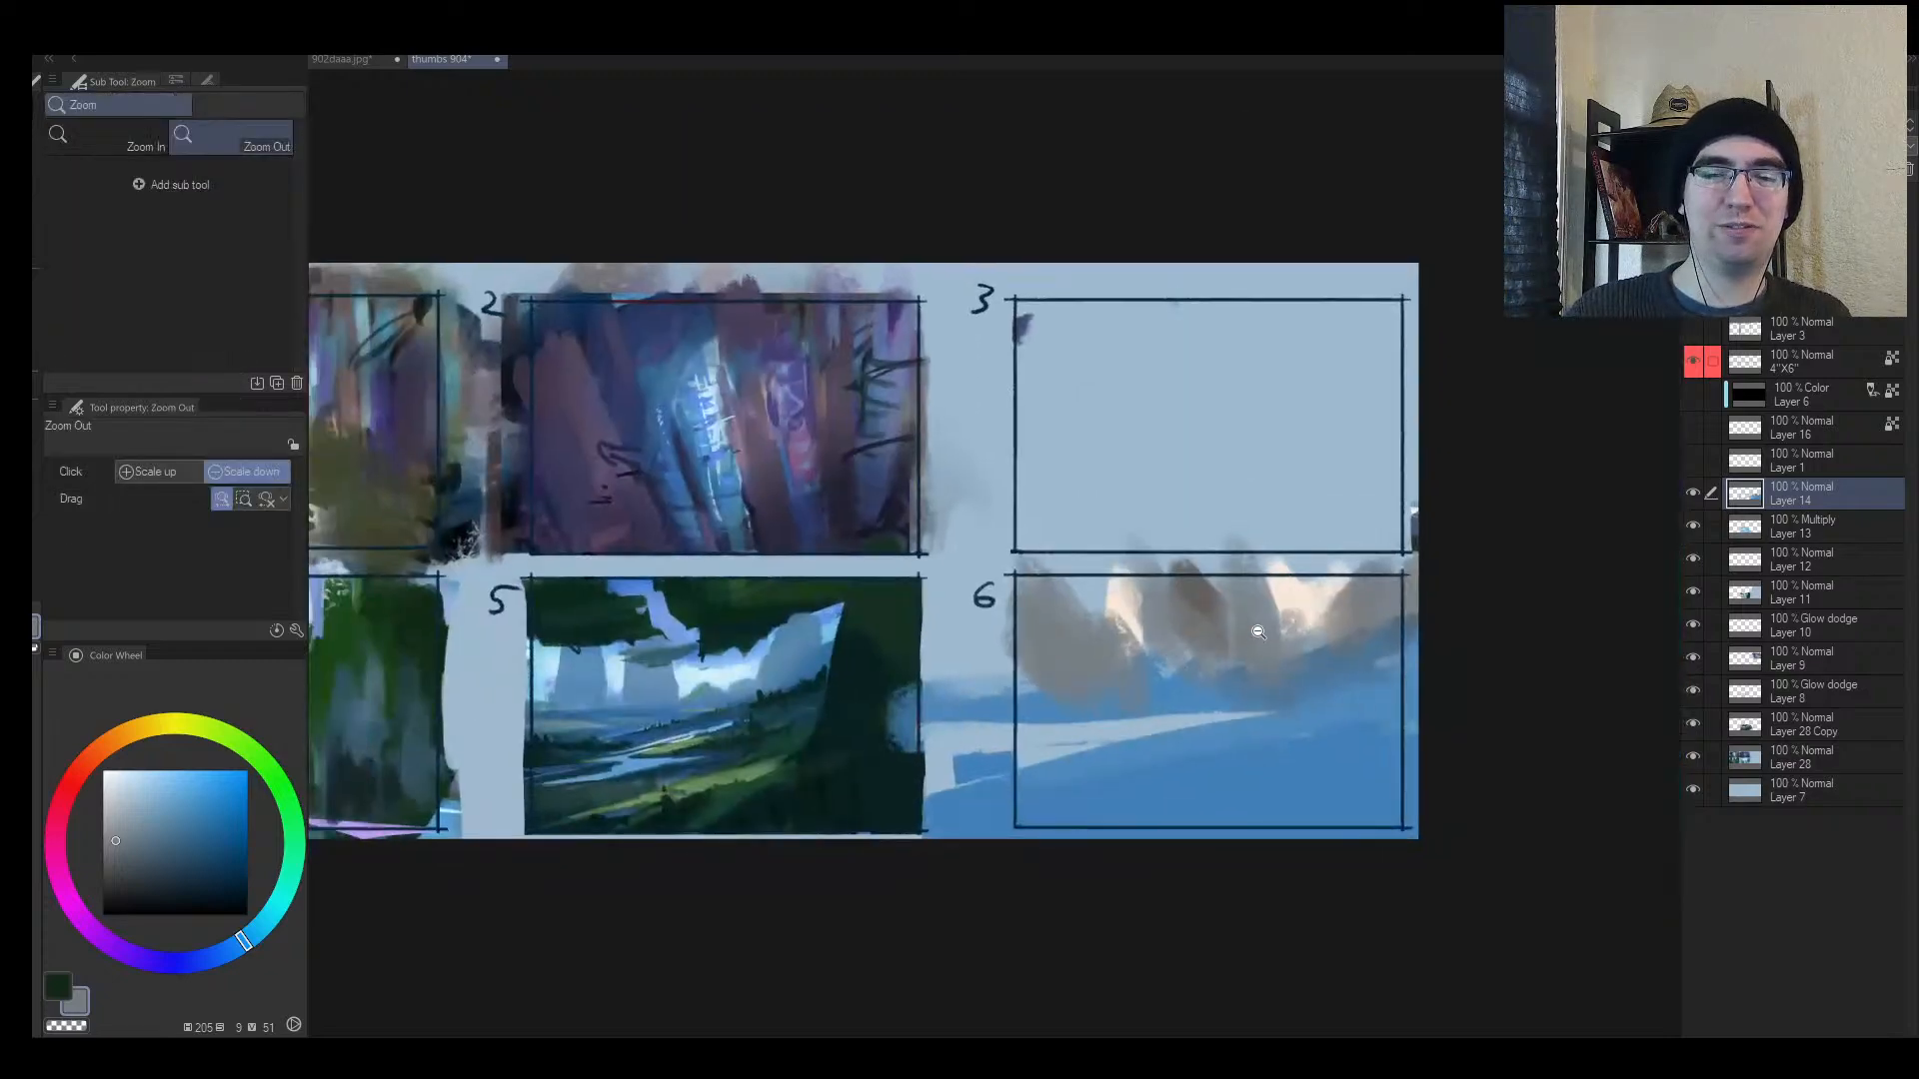
drag(1244, 644, 1142, 649)
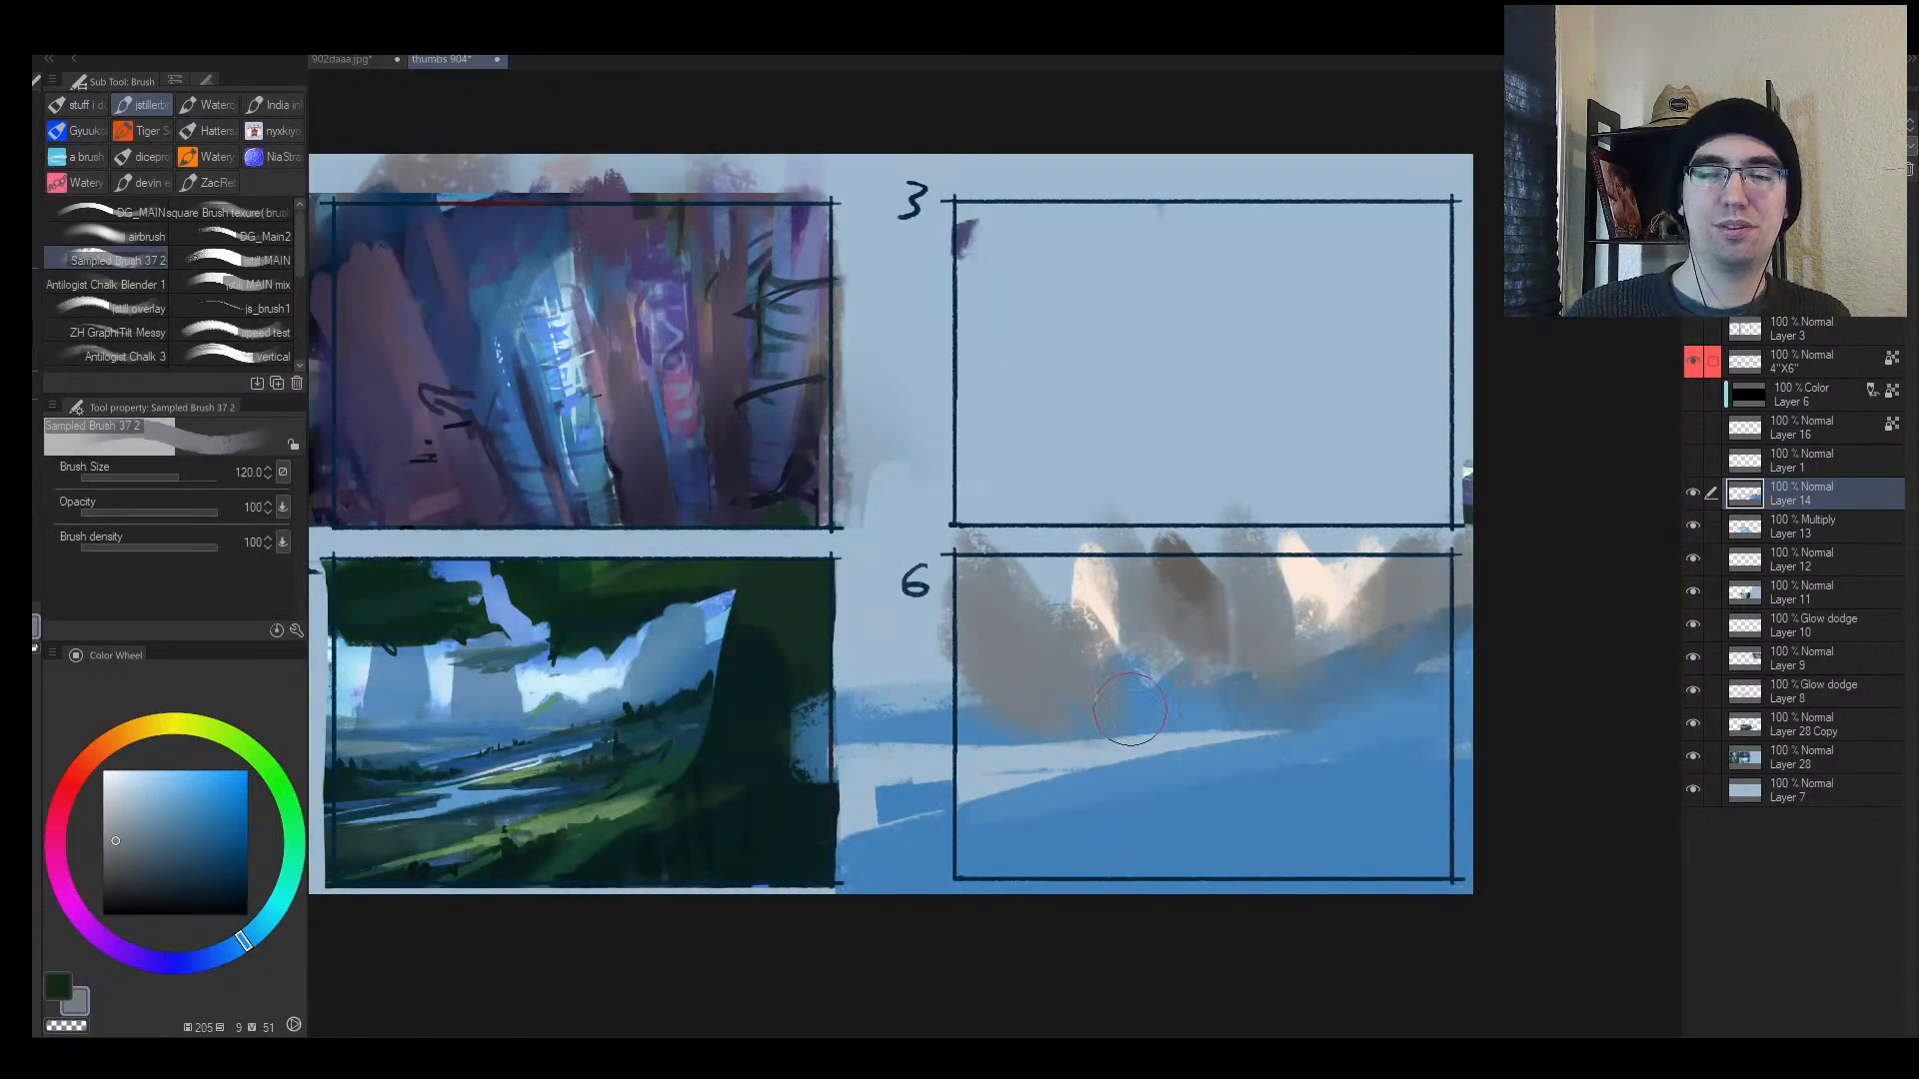
alt+click(1097, 589)
key([)
mouse_move(1093, 579)
mouse_down()
mouse_move(1111, 608)
mouse_move(1100, 573)
mouse_up()
mouse_move(1326, 560)
mouse_down()
mouse_move(1300, 582)
mouse_move(1297, 663)
mouse_move(1301, 634)
mouse_up()
Step: Narrow the right light gap with rock grey and dab grey touches on the rocks
alt+click(1263, 598)
alt+click(1332, 664)
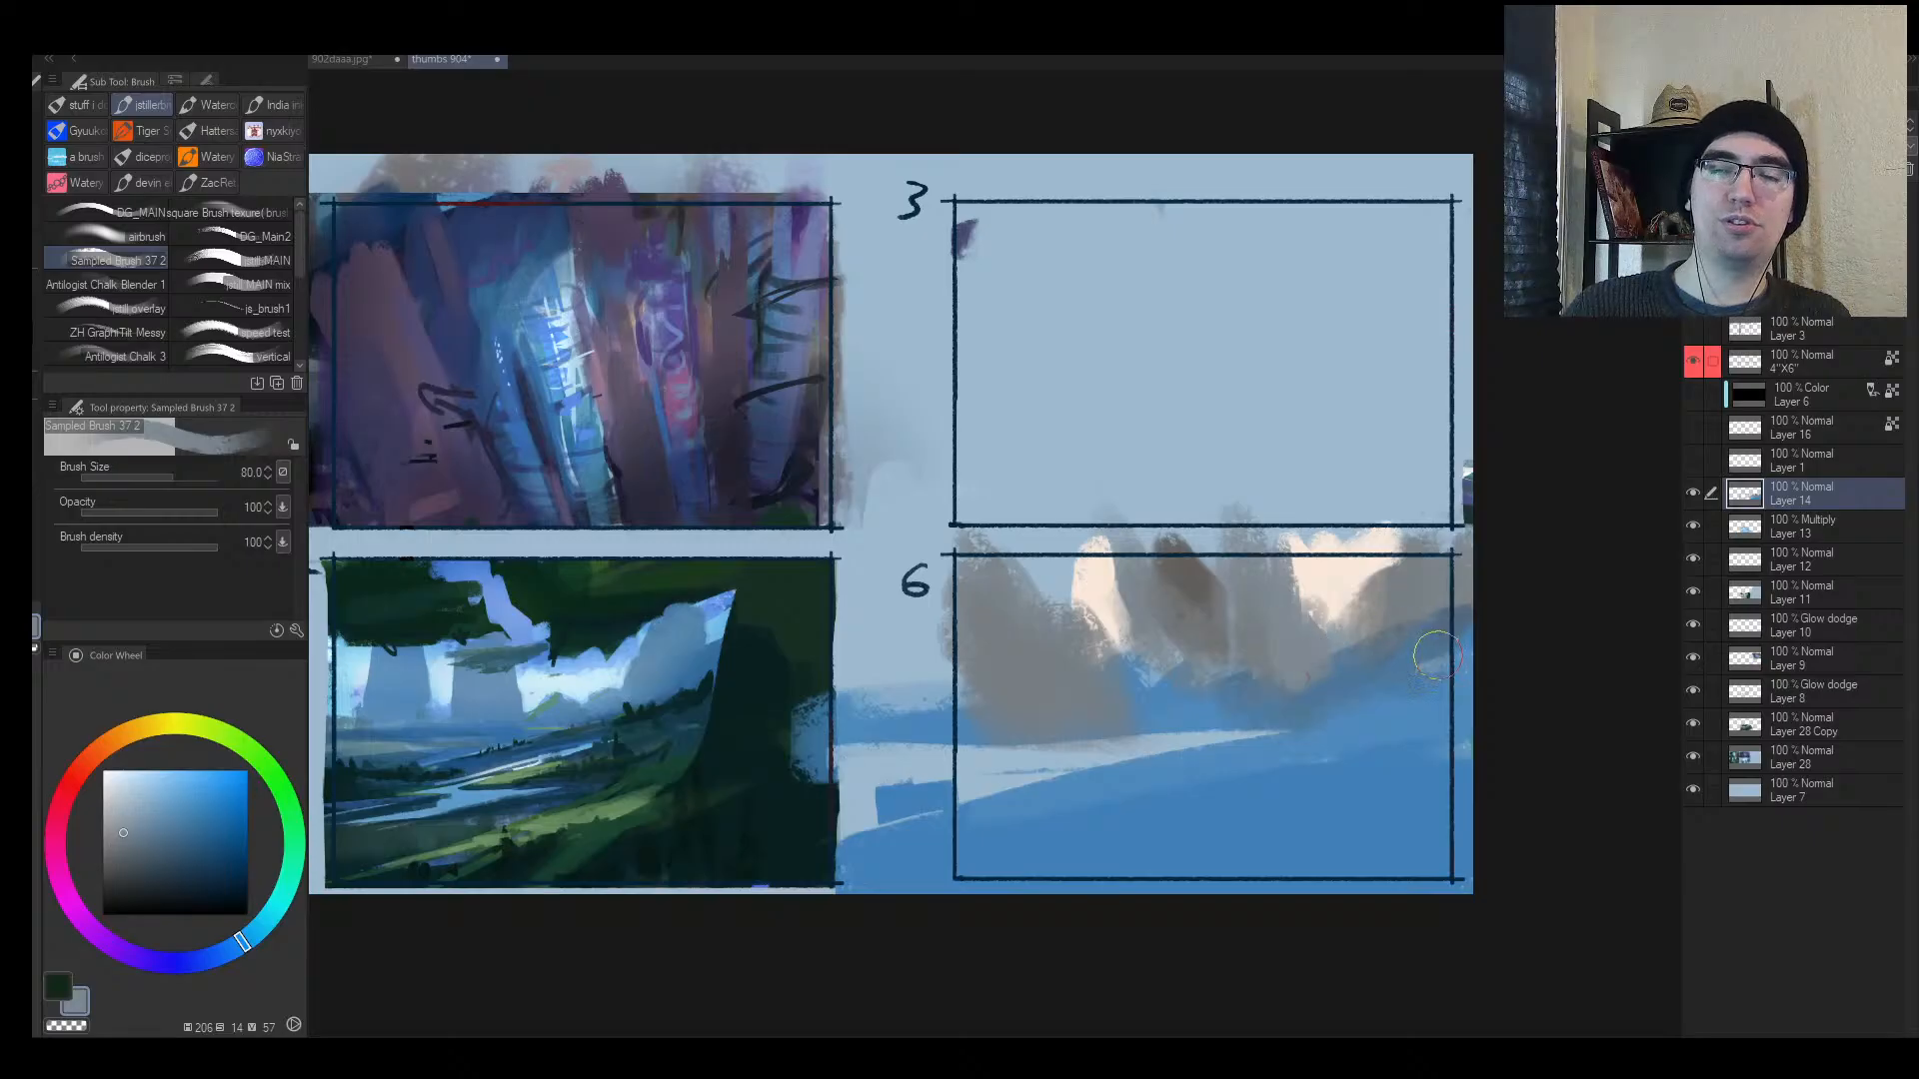
drag(1279, 550, 1300, 606)
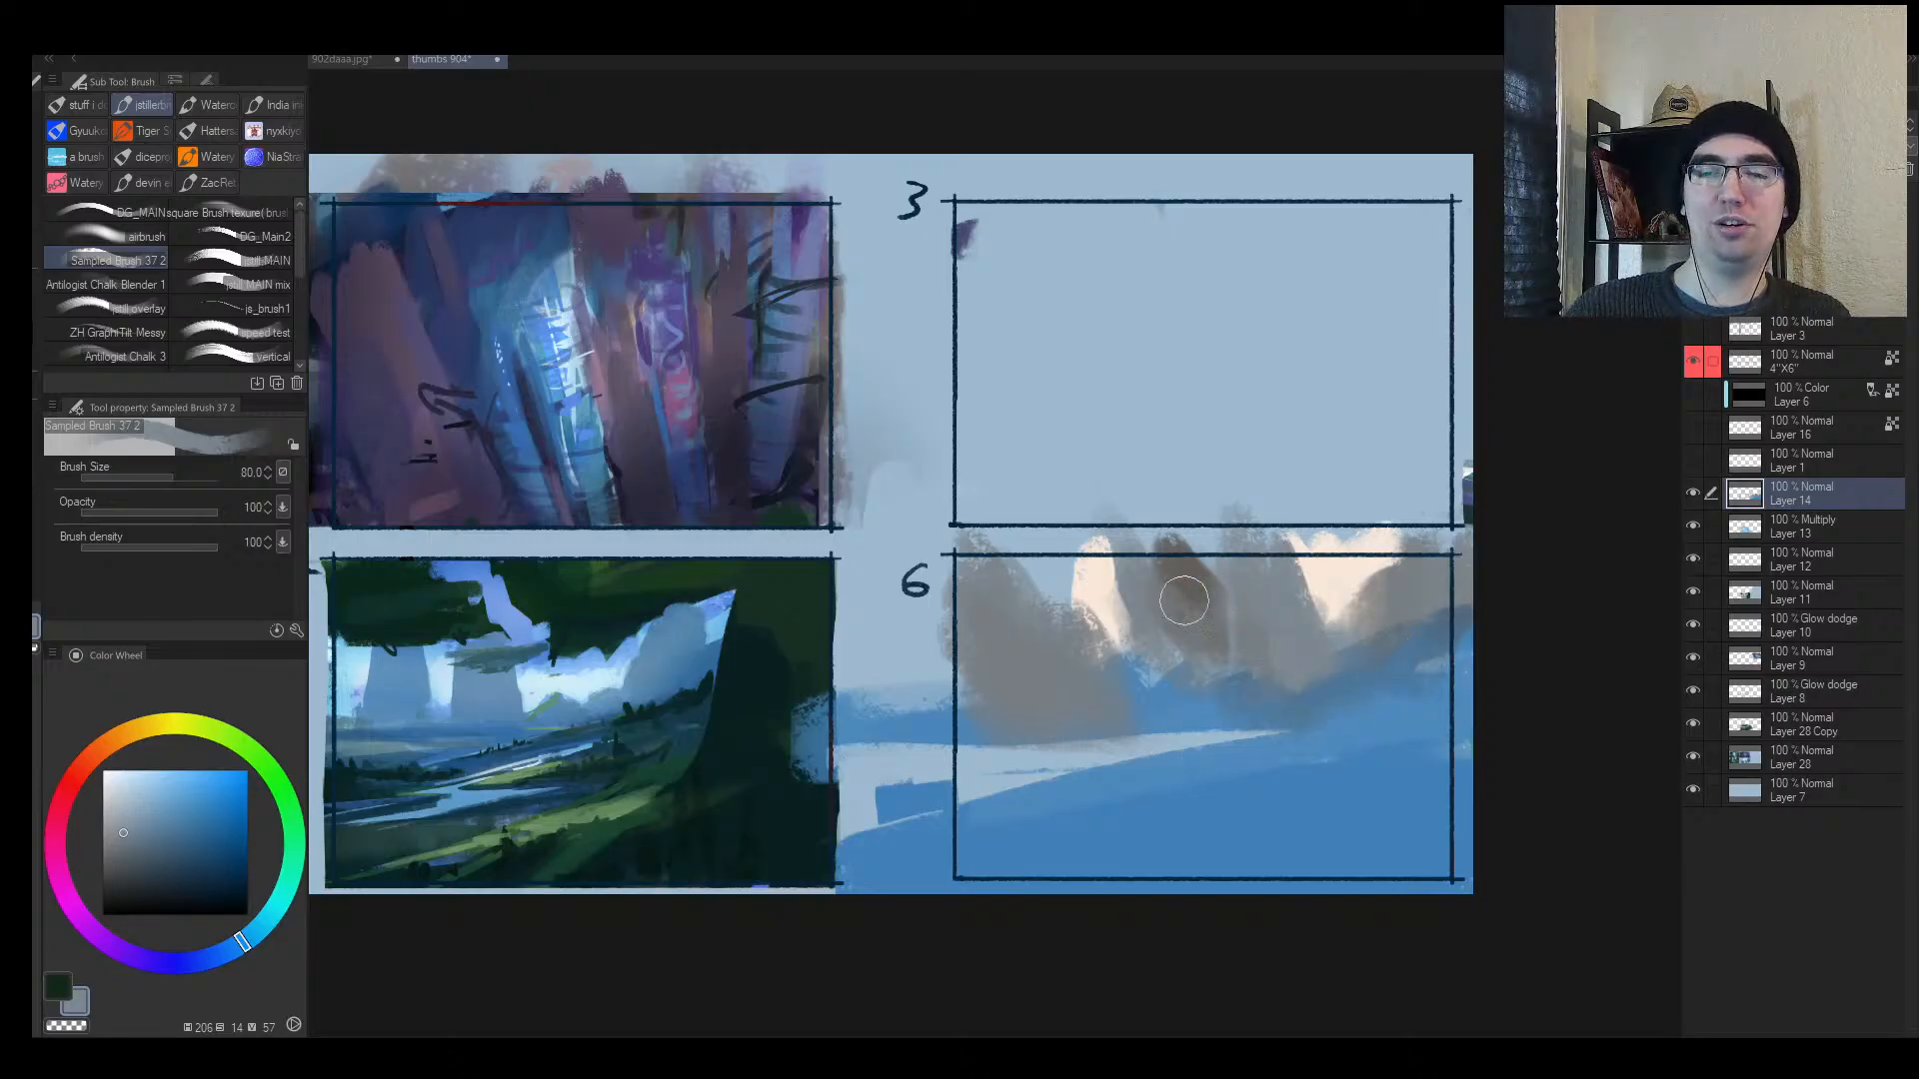
alt+click(1159, 643)
mouse_move(1140, 629)
mouse_down()
mouse_move(1139, 734)
mouse_move(929, 728)
mouse_move(1025, 749)
mouse_move(942, 764)
mouse_up()
Step: Cover the white strip with slope blue, then check the composition mirrored
alt+click(1175, 705)
key([)
key([)
key([)
key([)
mouse_move(985, 755)
mouse_down()
mouse_move(1118, 717)
mouse_move(951, 720)
mouse_move(1036, 713)
mouse_move(895, 759)
mouse_move(1169, 695)
mouse_move(1174, 712)
mouse_move(1025, 715)
mouse_up()
alt+click(1043, 680)
alt+click(1164, 707)
alt+click(1041, 709)
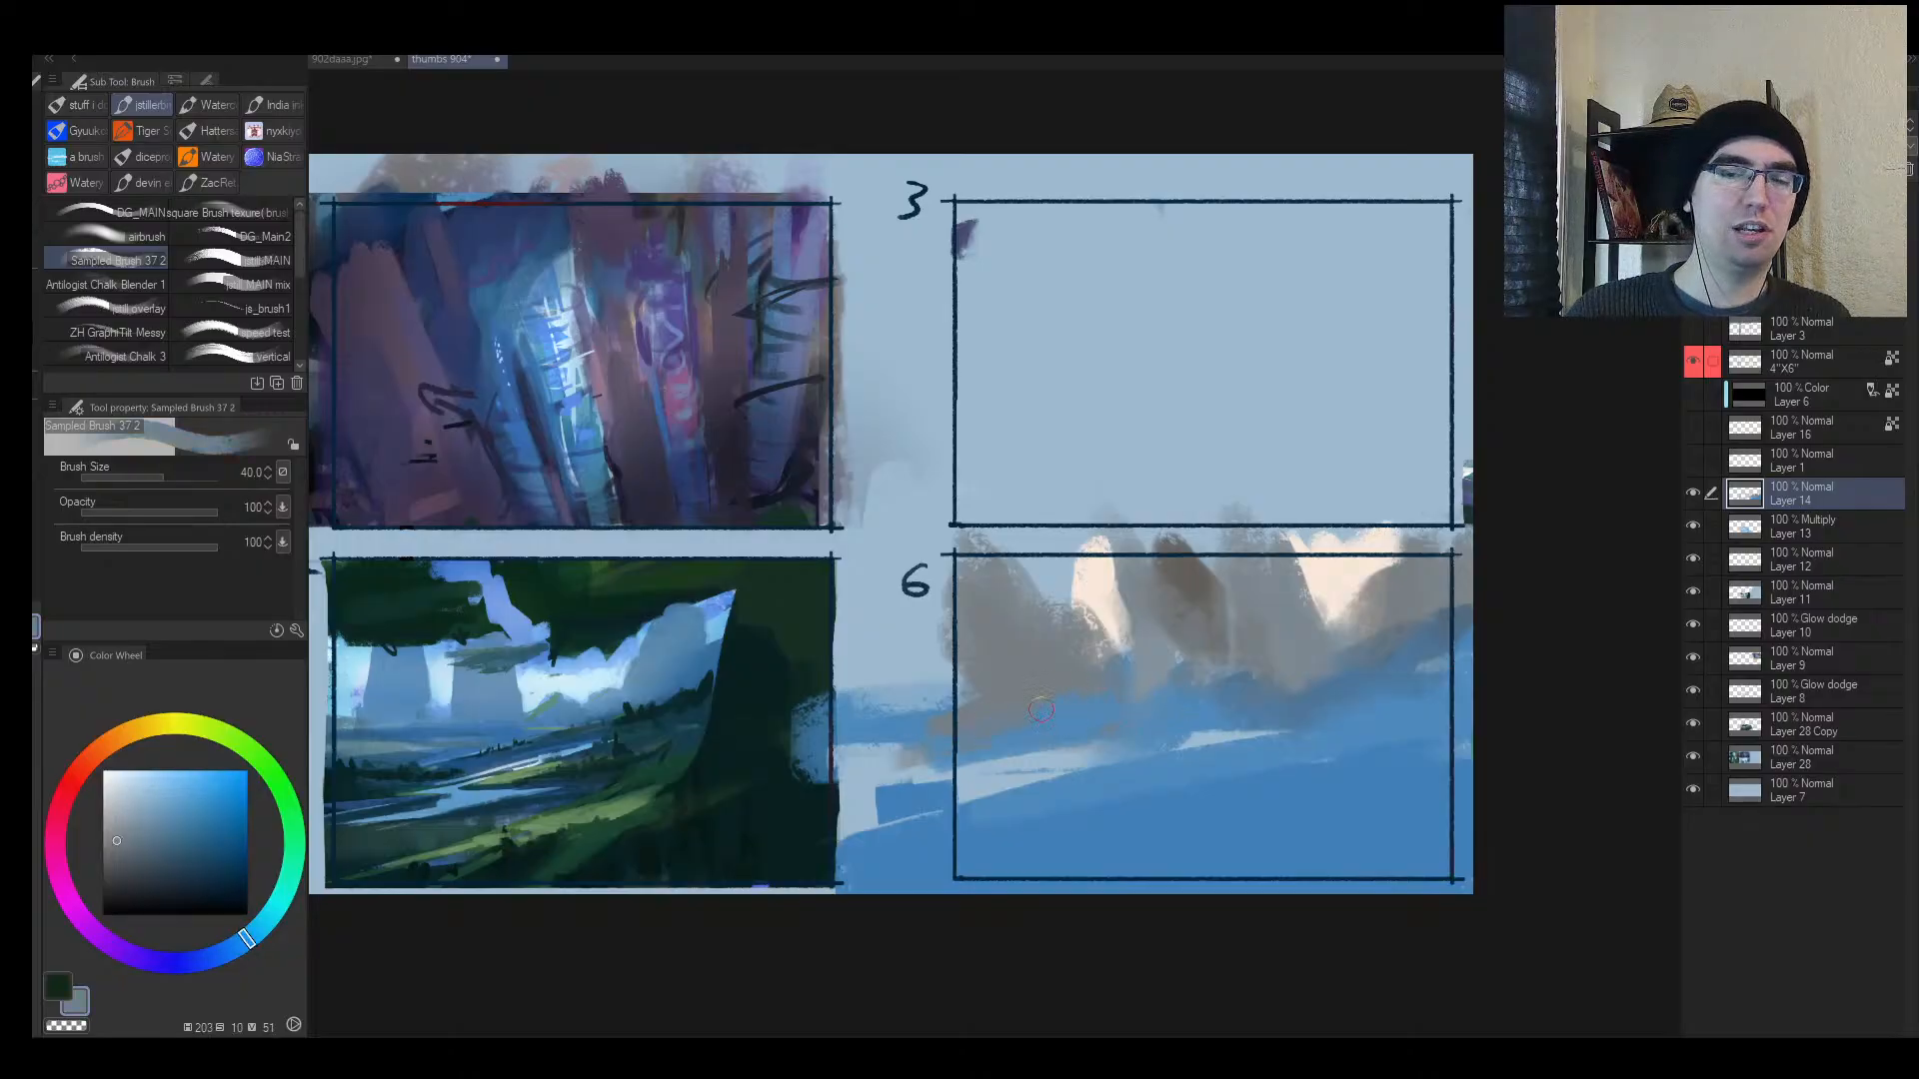
key(h)
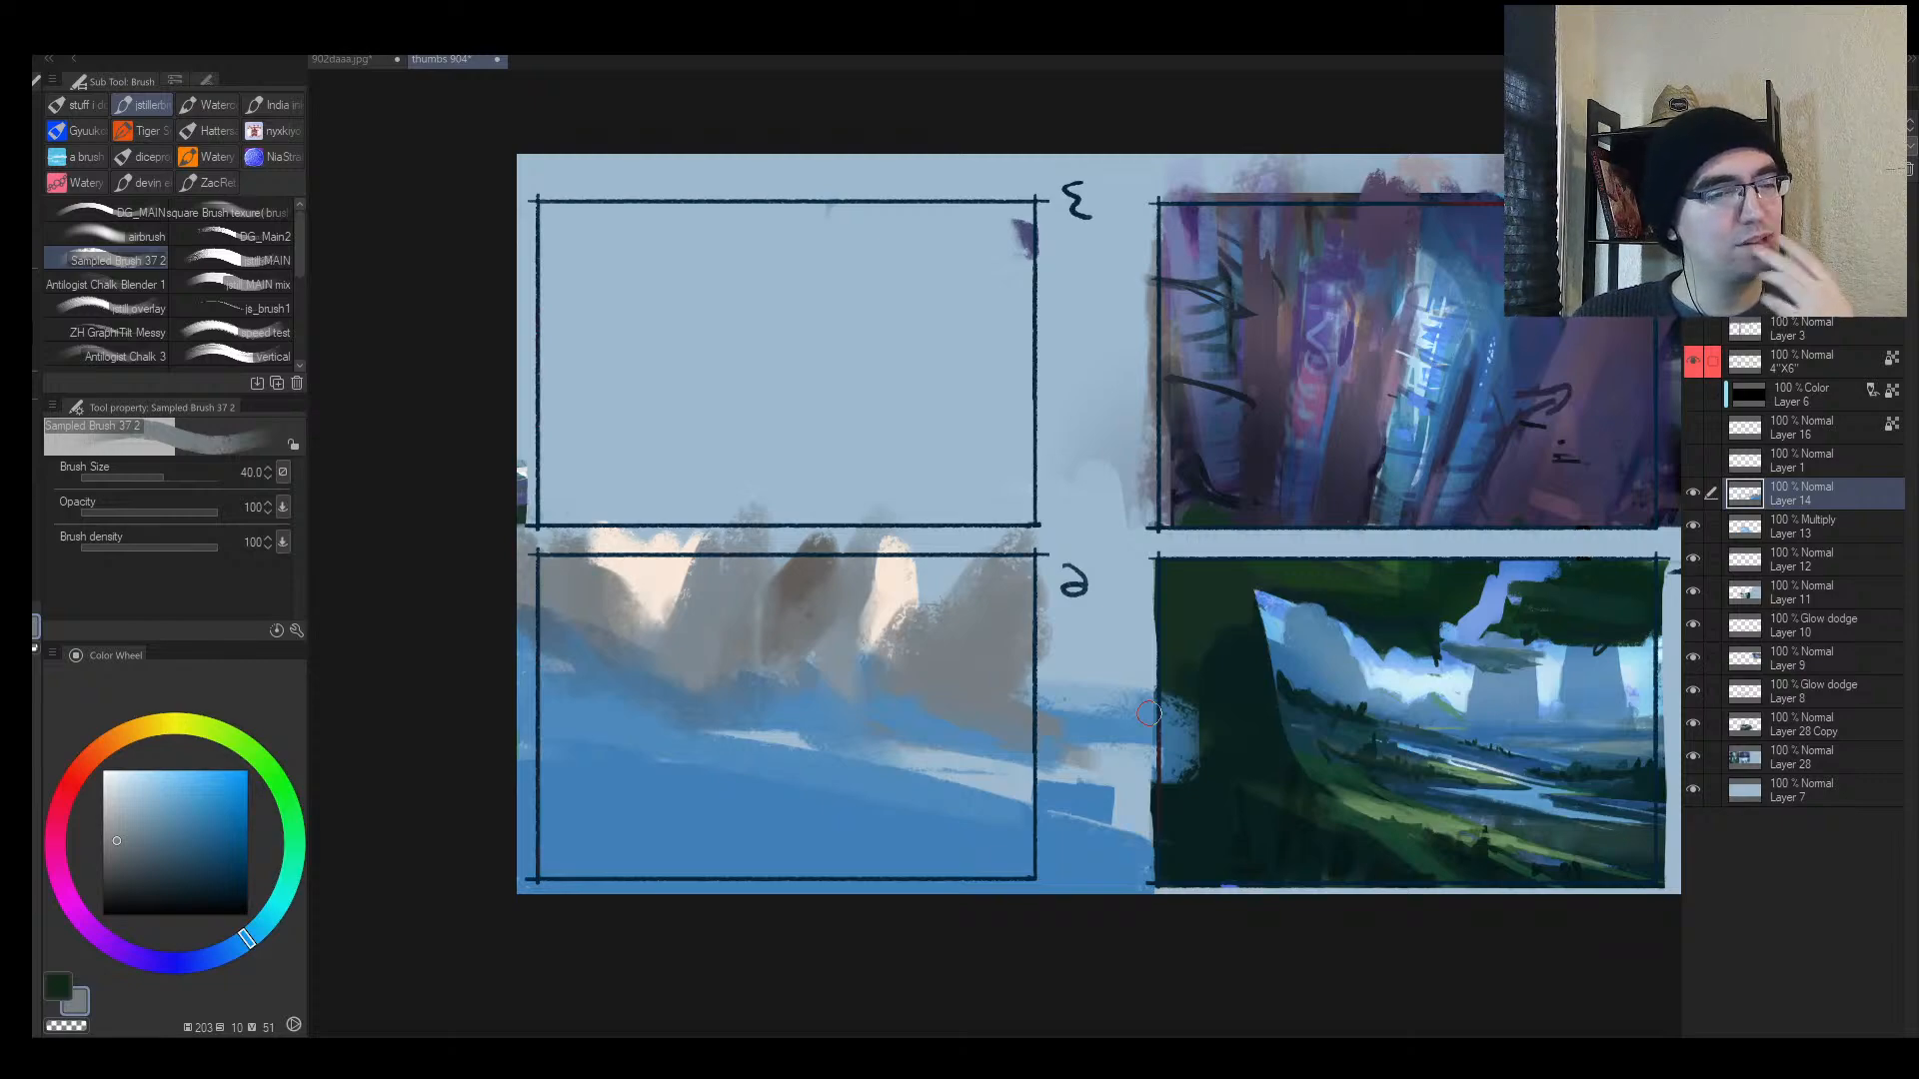
key(h)
Step: Paint darker blue along the upper edge of frame 6's slope
mouse_move(999, 630)
mouse_down()
mouse_move(900, 636)
mouse_move(1103, 650)
mouse_up()
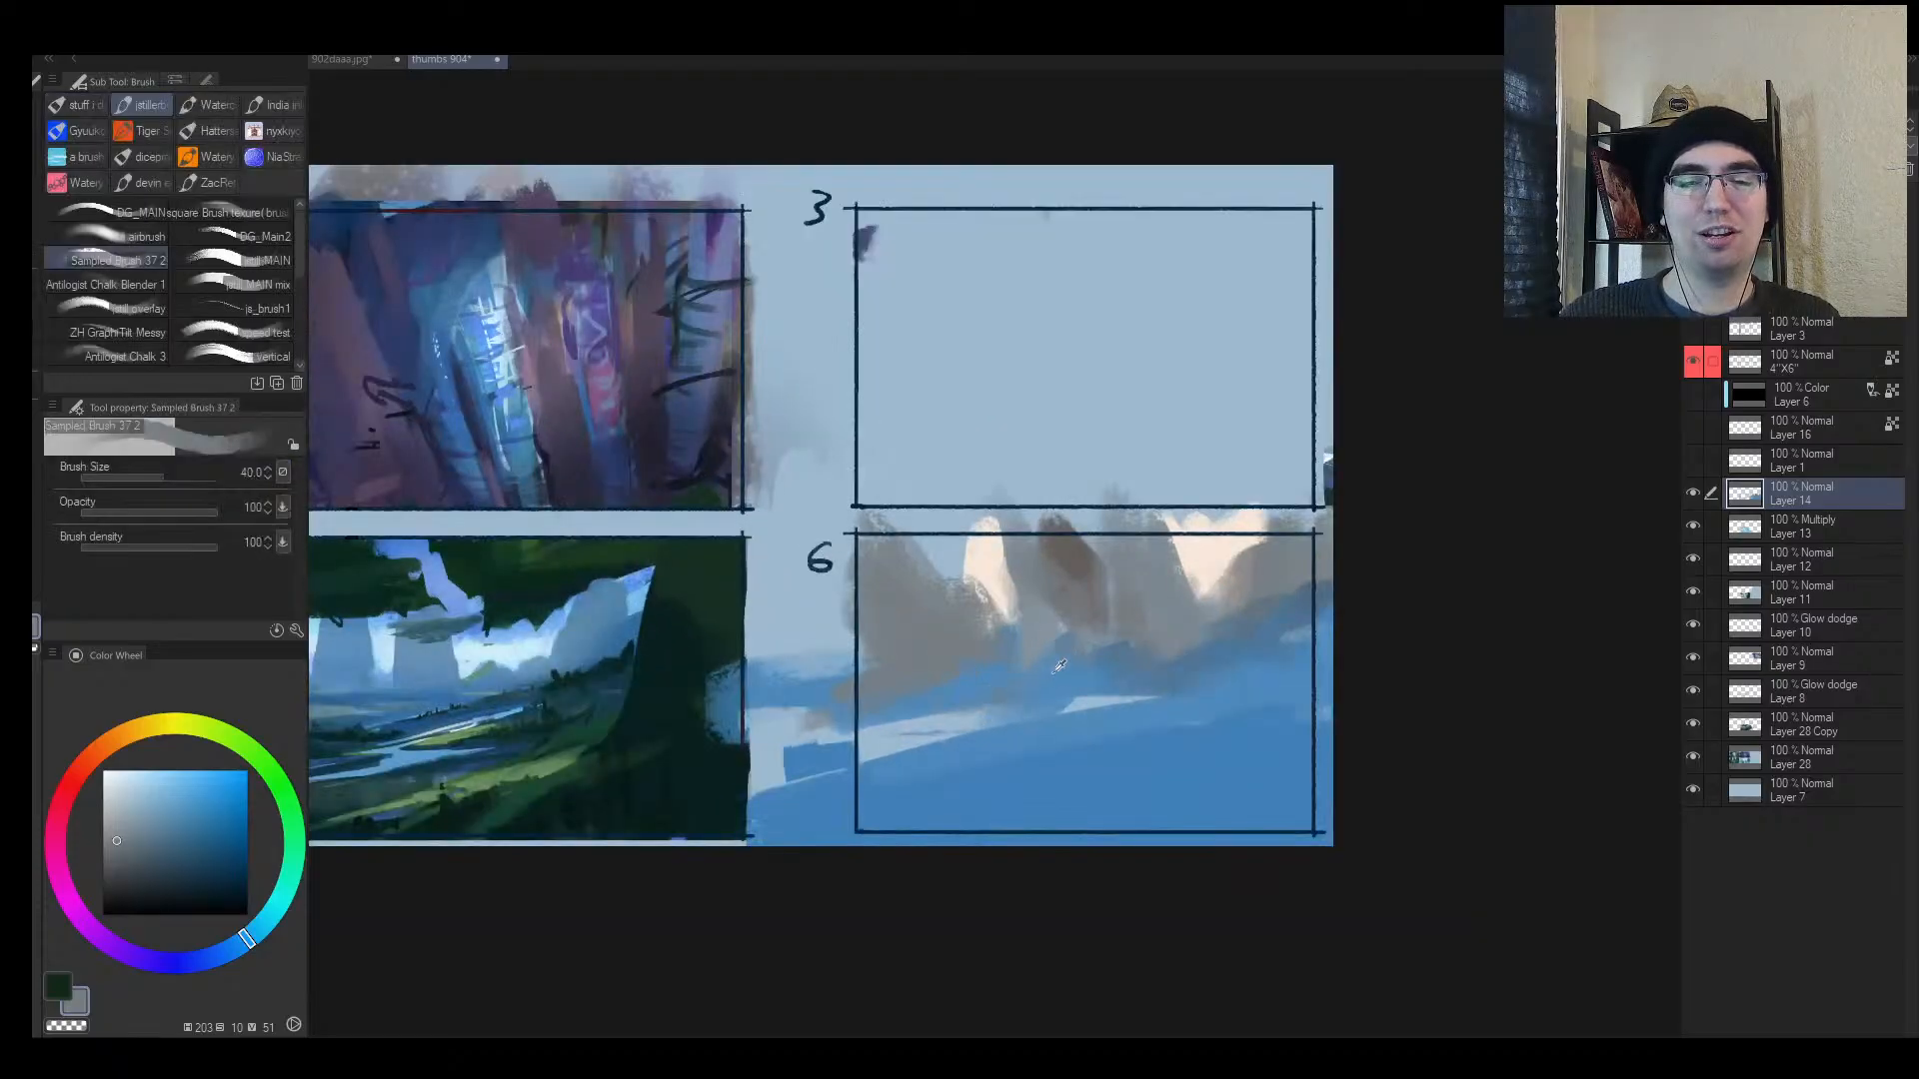
alt+click(1128, 667)
alt+click(1239, 638)
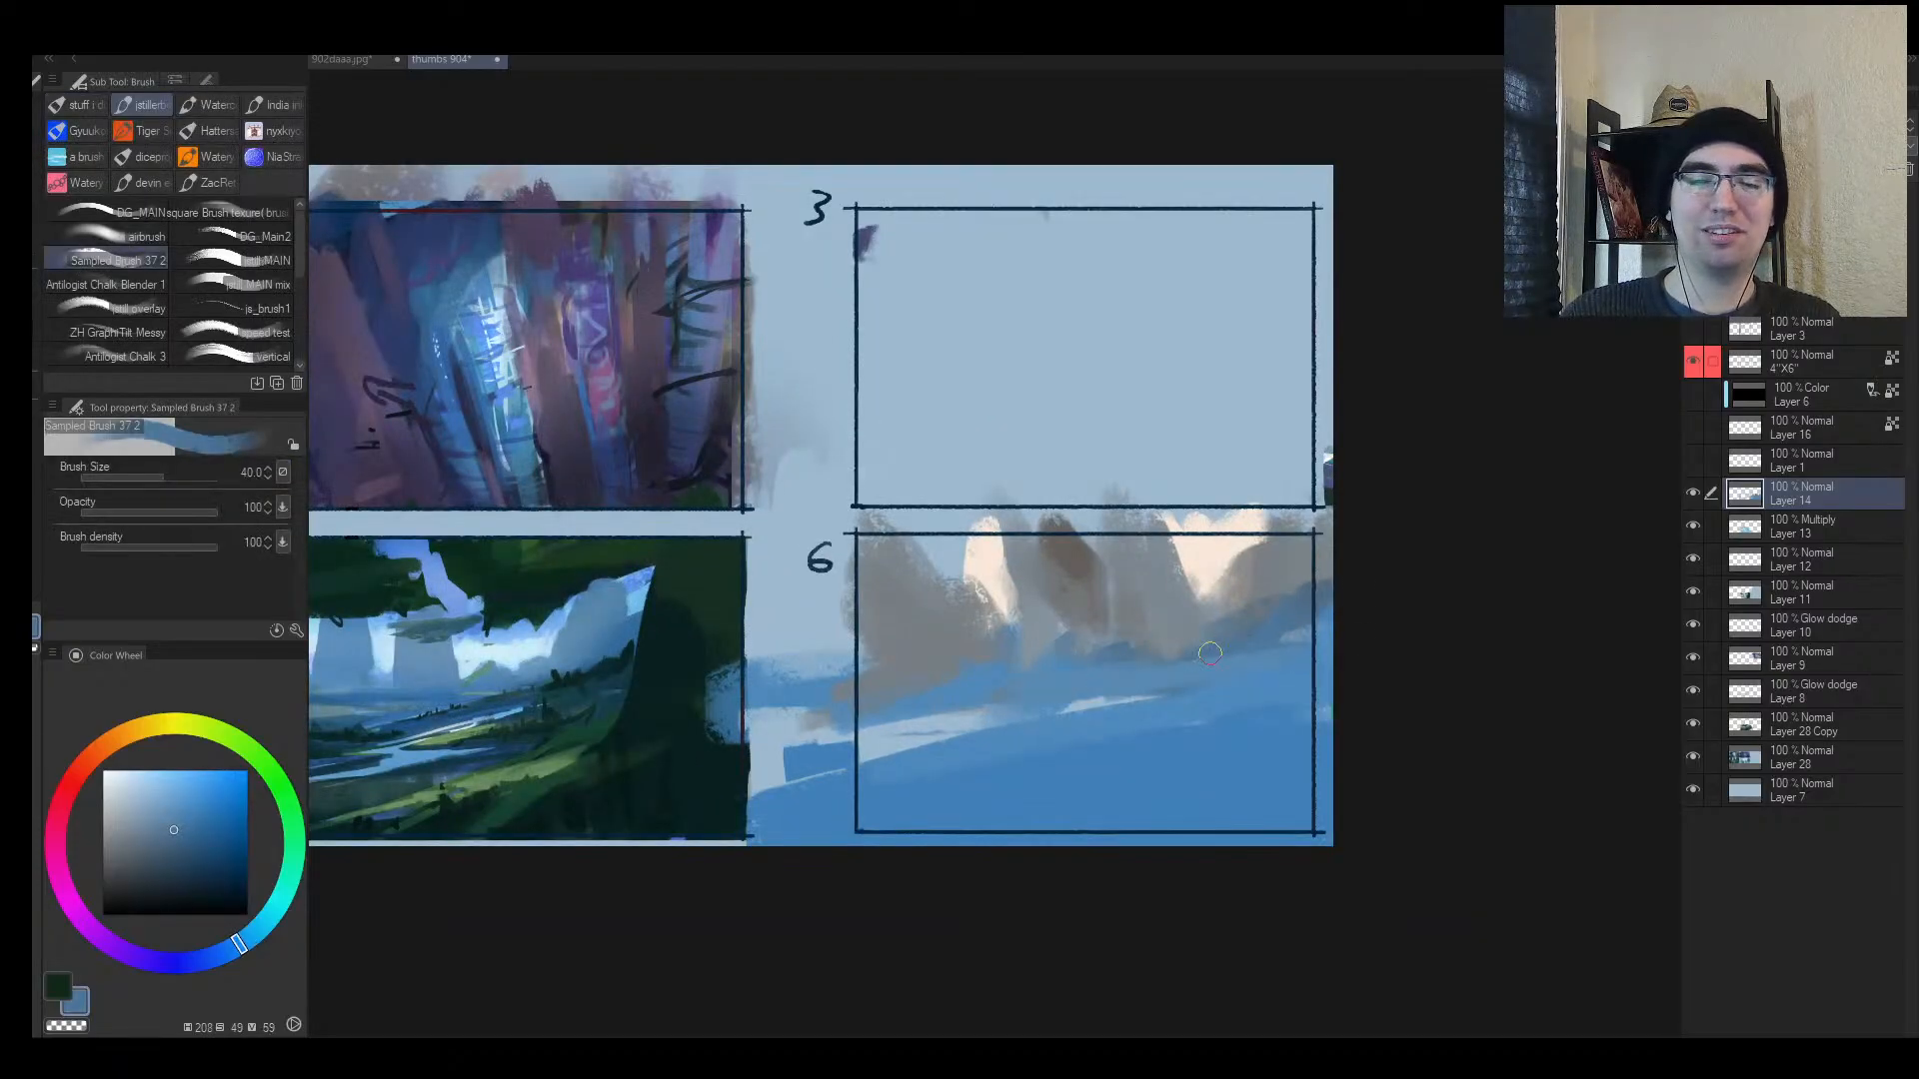
key([)
drag(1305, 584, 1230, 609)
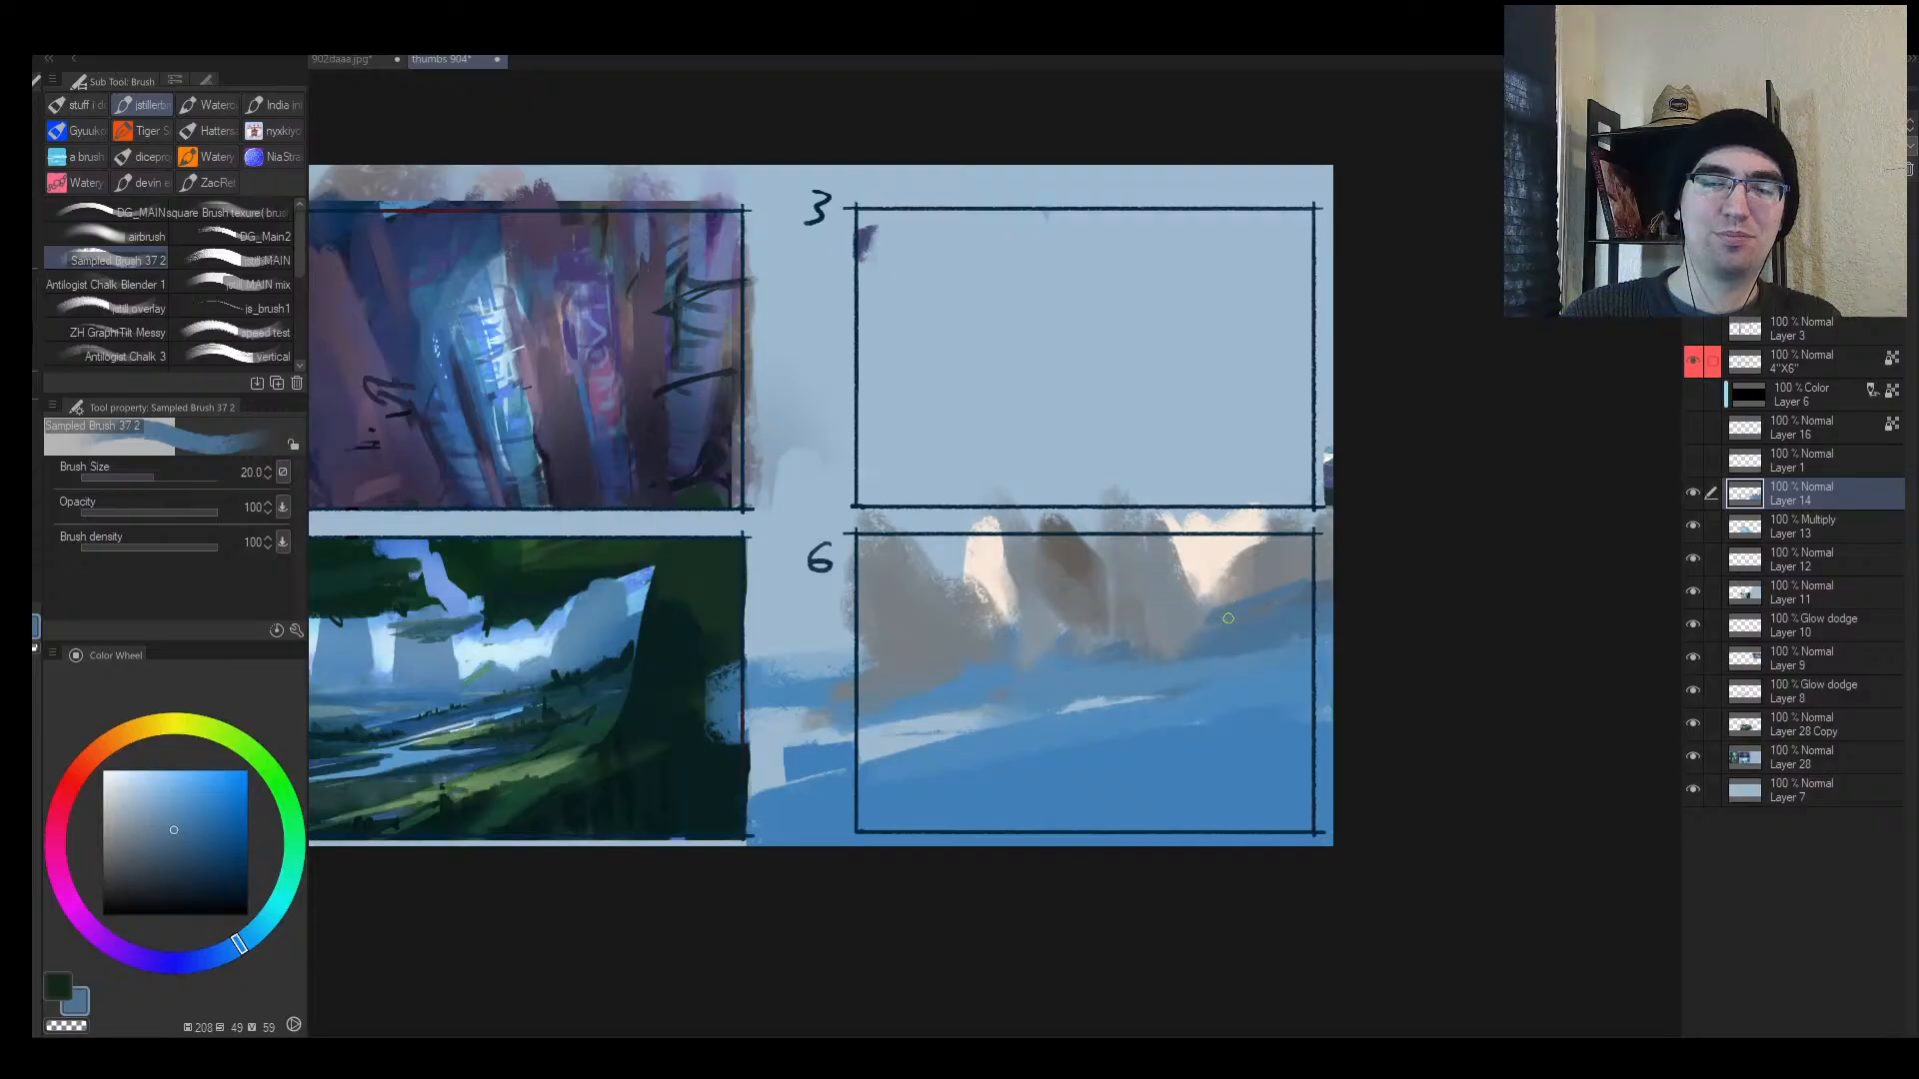
alt+click(1168, 637)
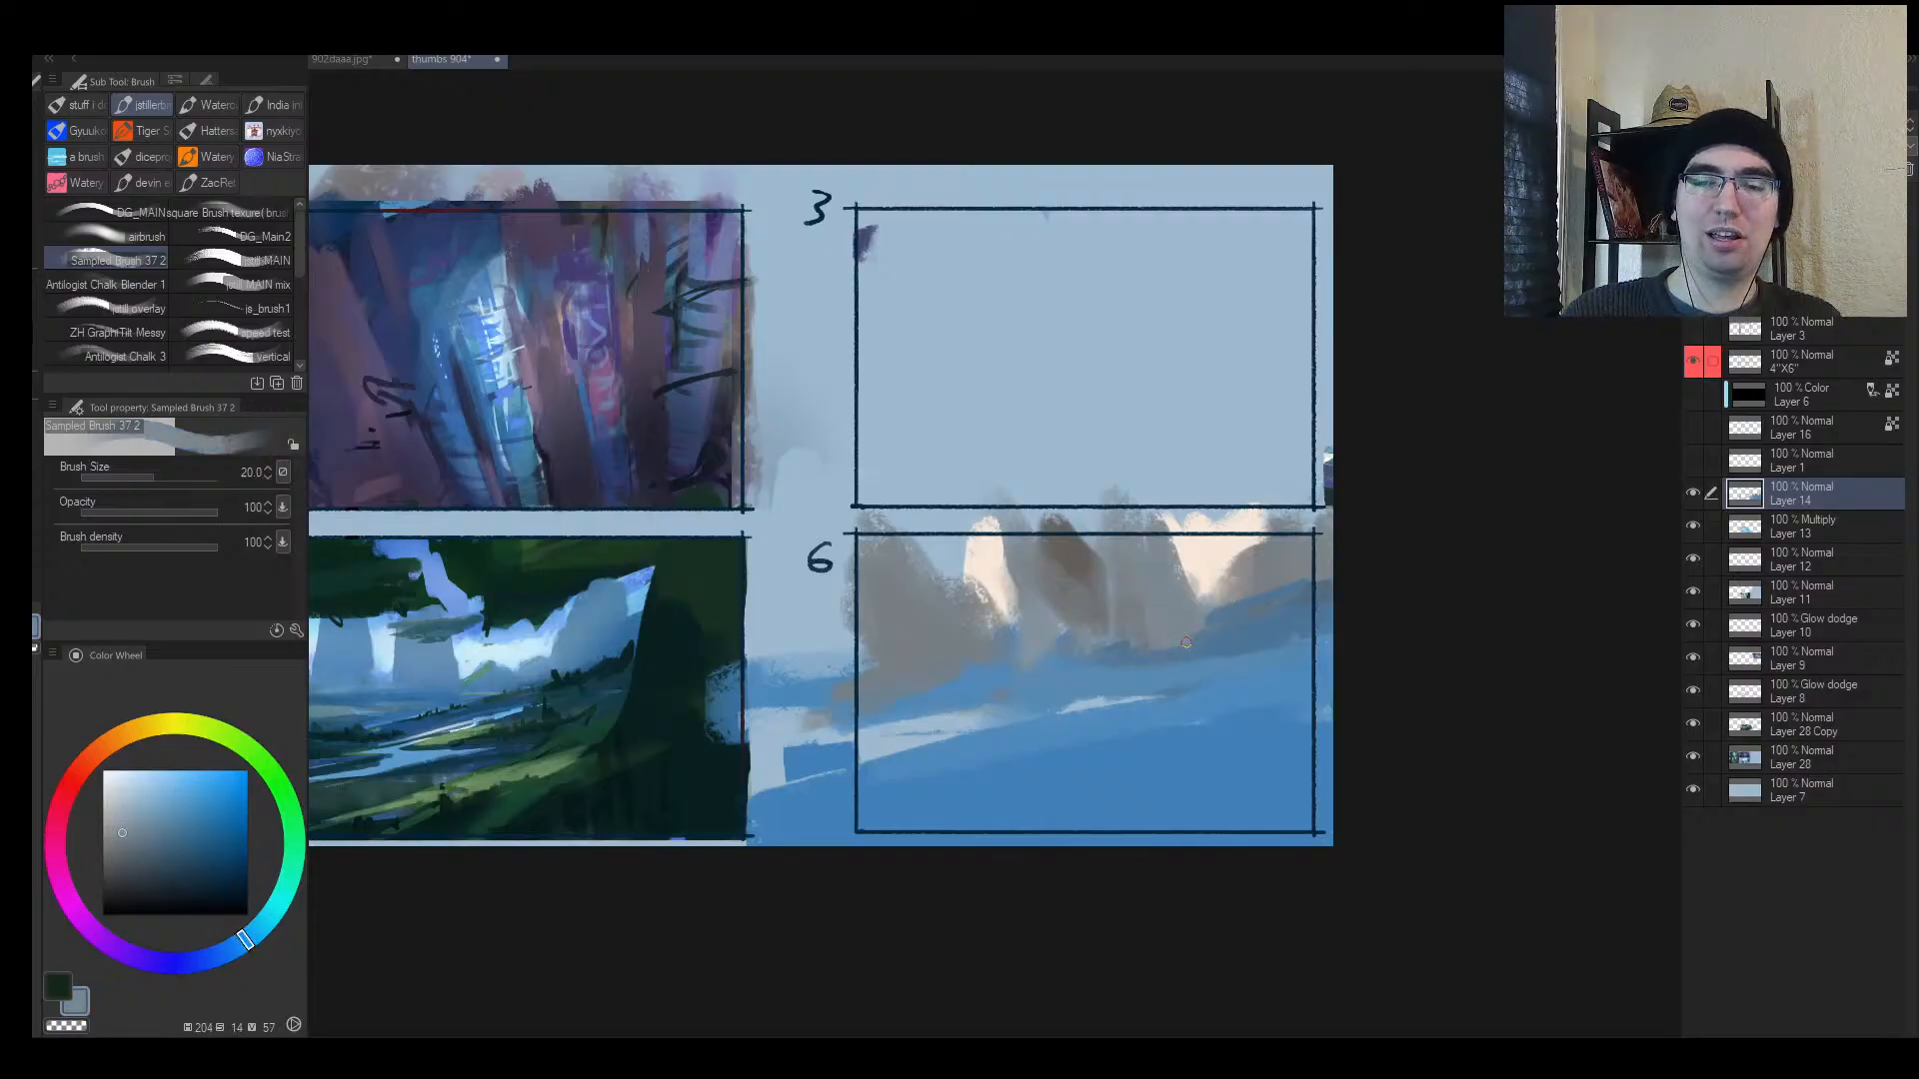
key([)
alt+click(1158, 646)
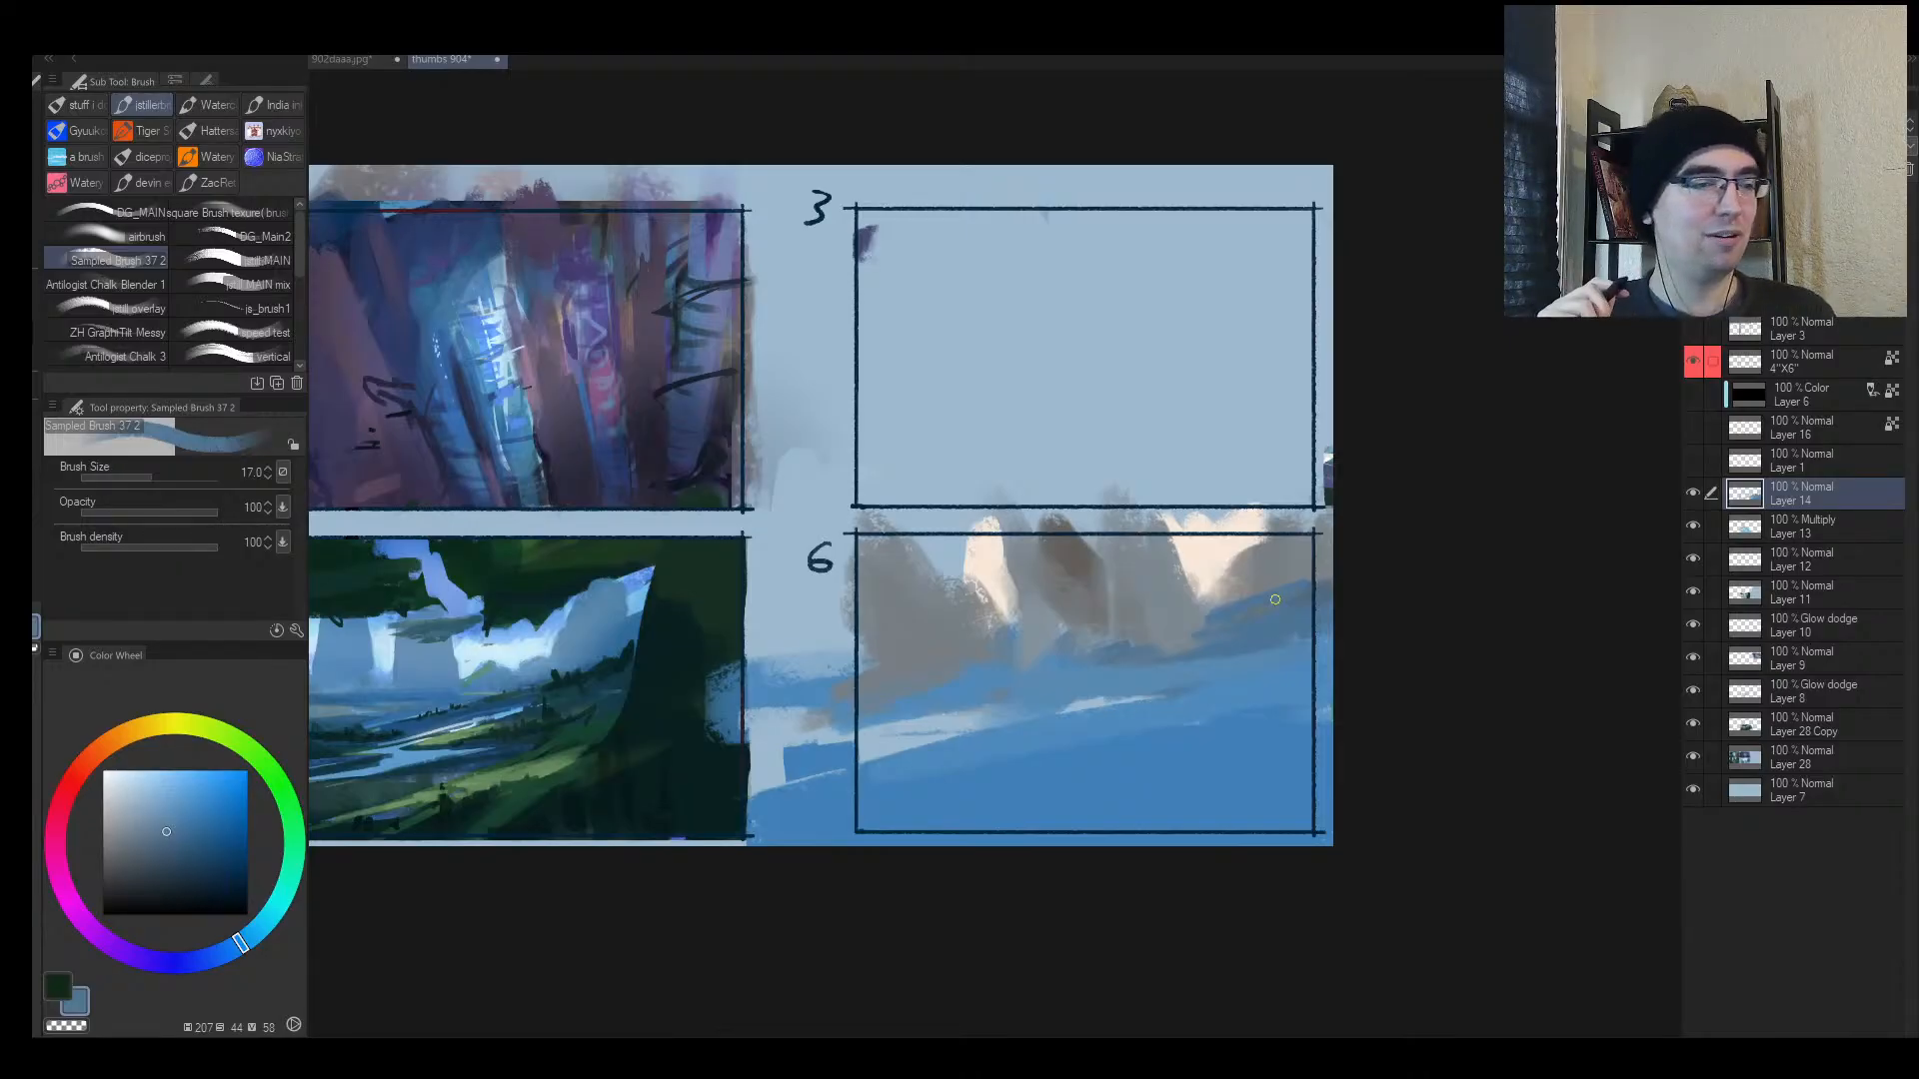
Step: Zoom in on mirrored thumbnail 6 and choose a muted salmon on the color wheel
key(alt+space)
drag(980, 650, 1083, 586)
key(h)
drag(1340, 558, 1279, 568)
drag(1403, 573, 1094, 590)
drag(817, 611, 865, 575)
alt+click(569, 600)
click(87, 762)
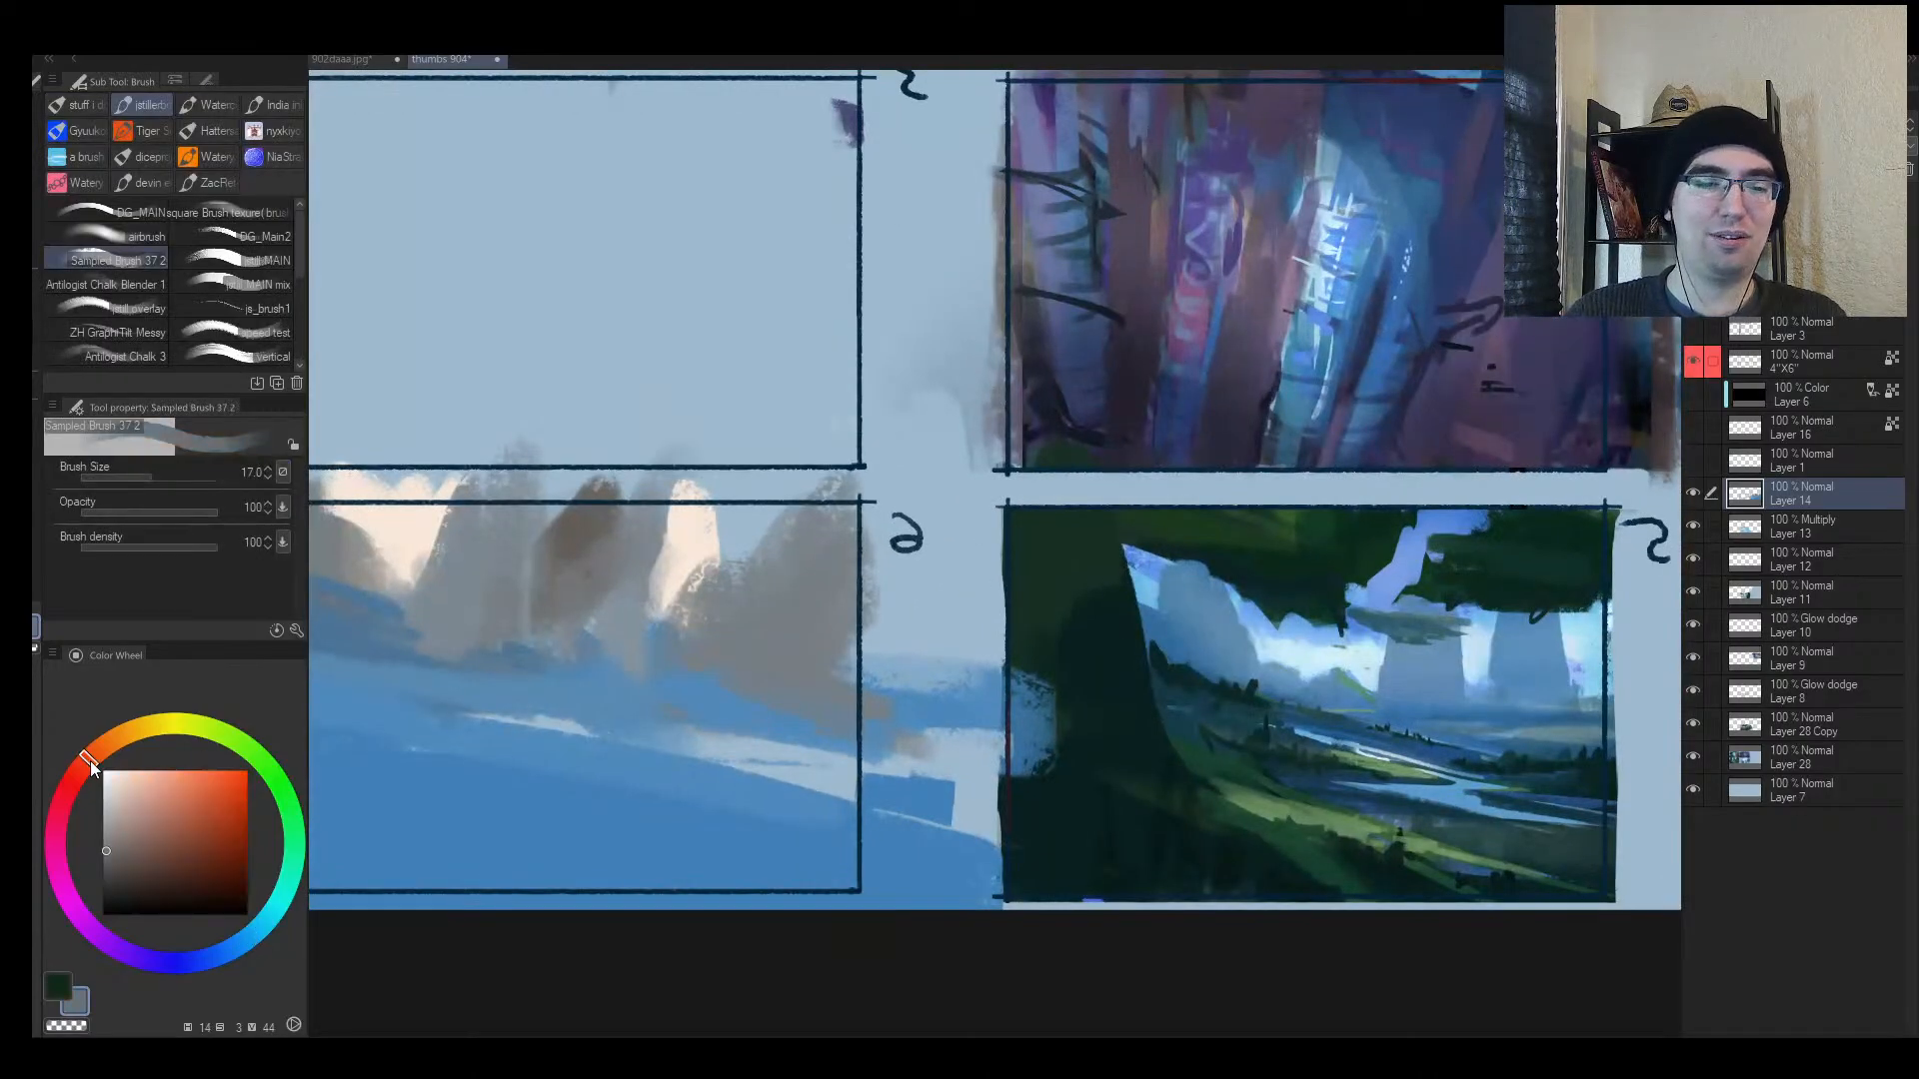
click(164, 811)
Step: Paint broad salmon strokes across the base of thumbnail 6's landscape
key(alt+space)
drag(486, 723, 449, 730)
click(449, 730)
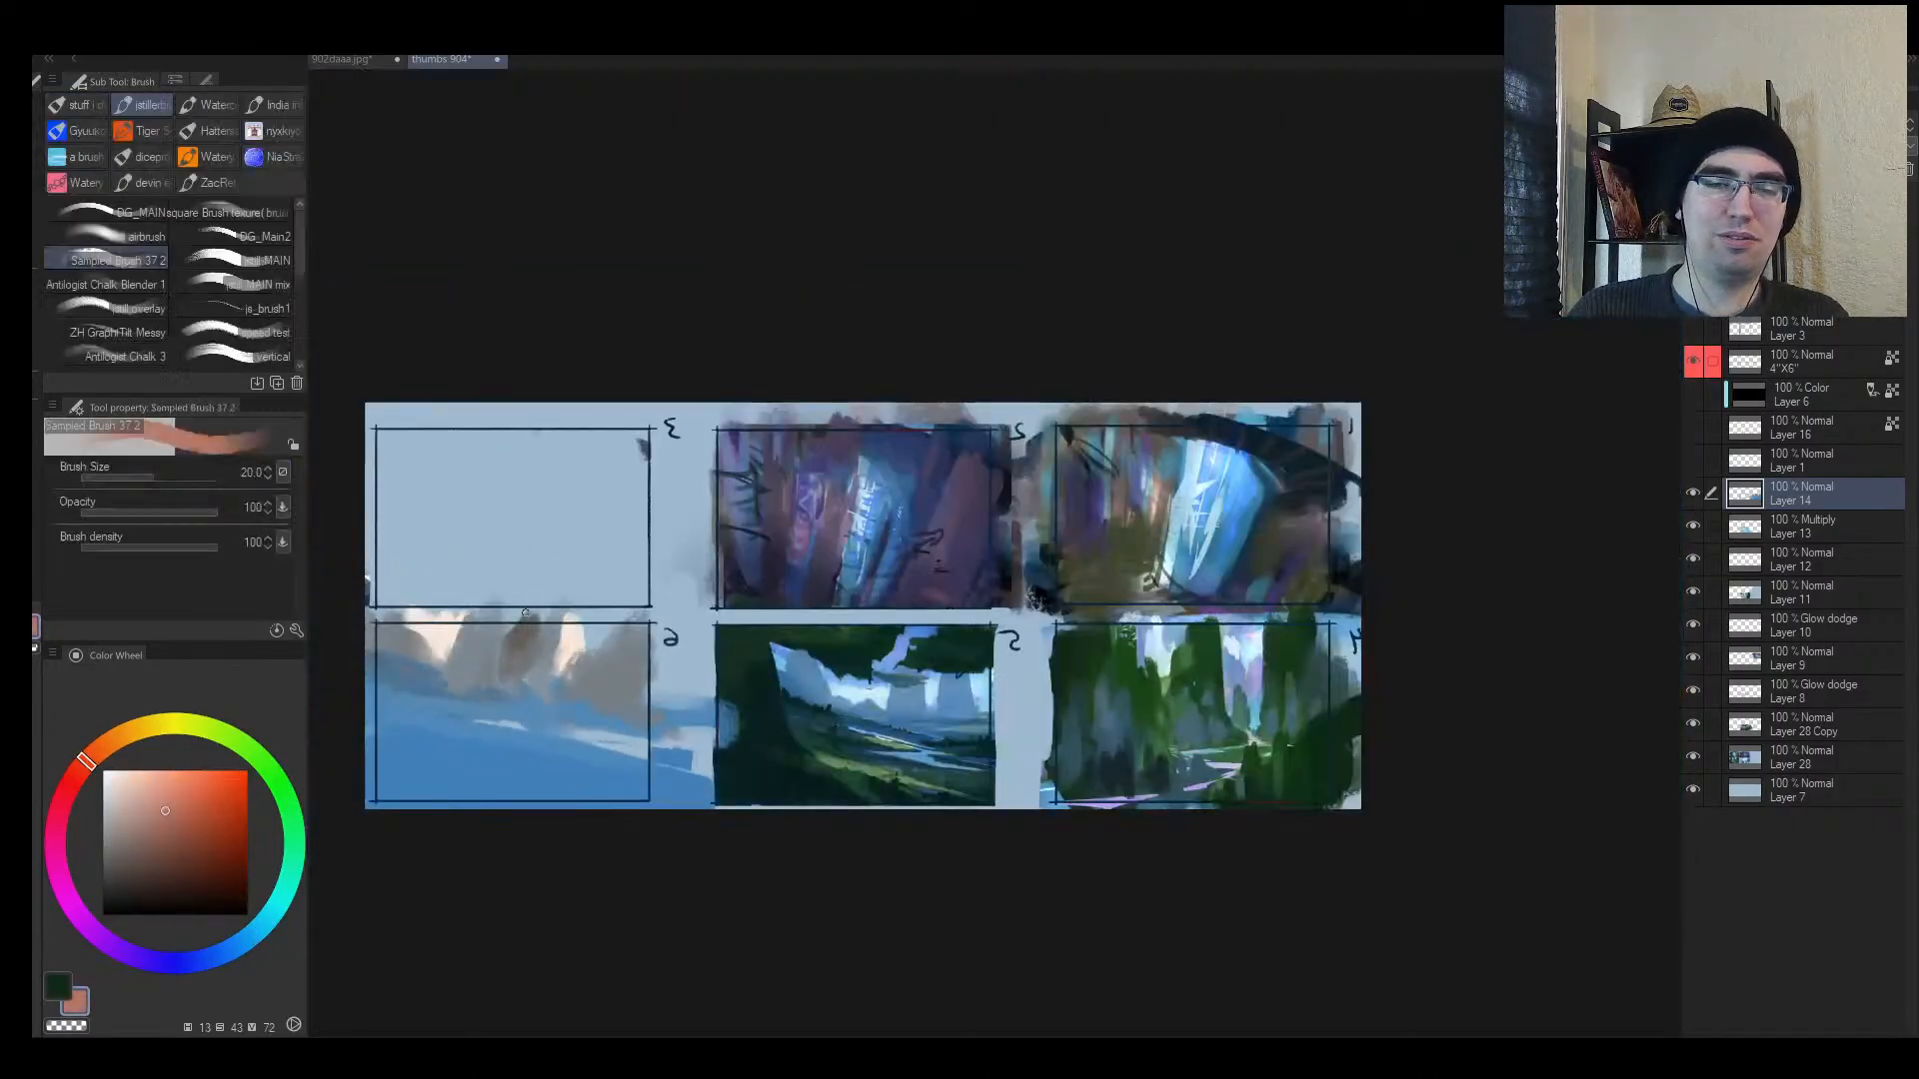
key(])
key(])
key(])
key(])
key(])
mouse_move(391, 669)
mouse_down()
mouse_move(469, 679)
mouse_move(414, 689)
mouse_move(682, 728)
mouse_move(512, 715)
mouse_move(565, 689)
mouse_move(610, 705)
mouse_up()
Step: Soften the salmon band with sampled blue-grey dabs and strokes
alt+click(565, 689)
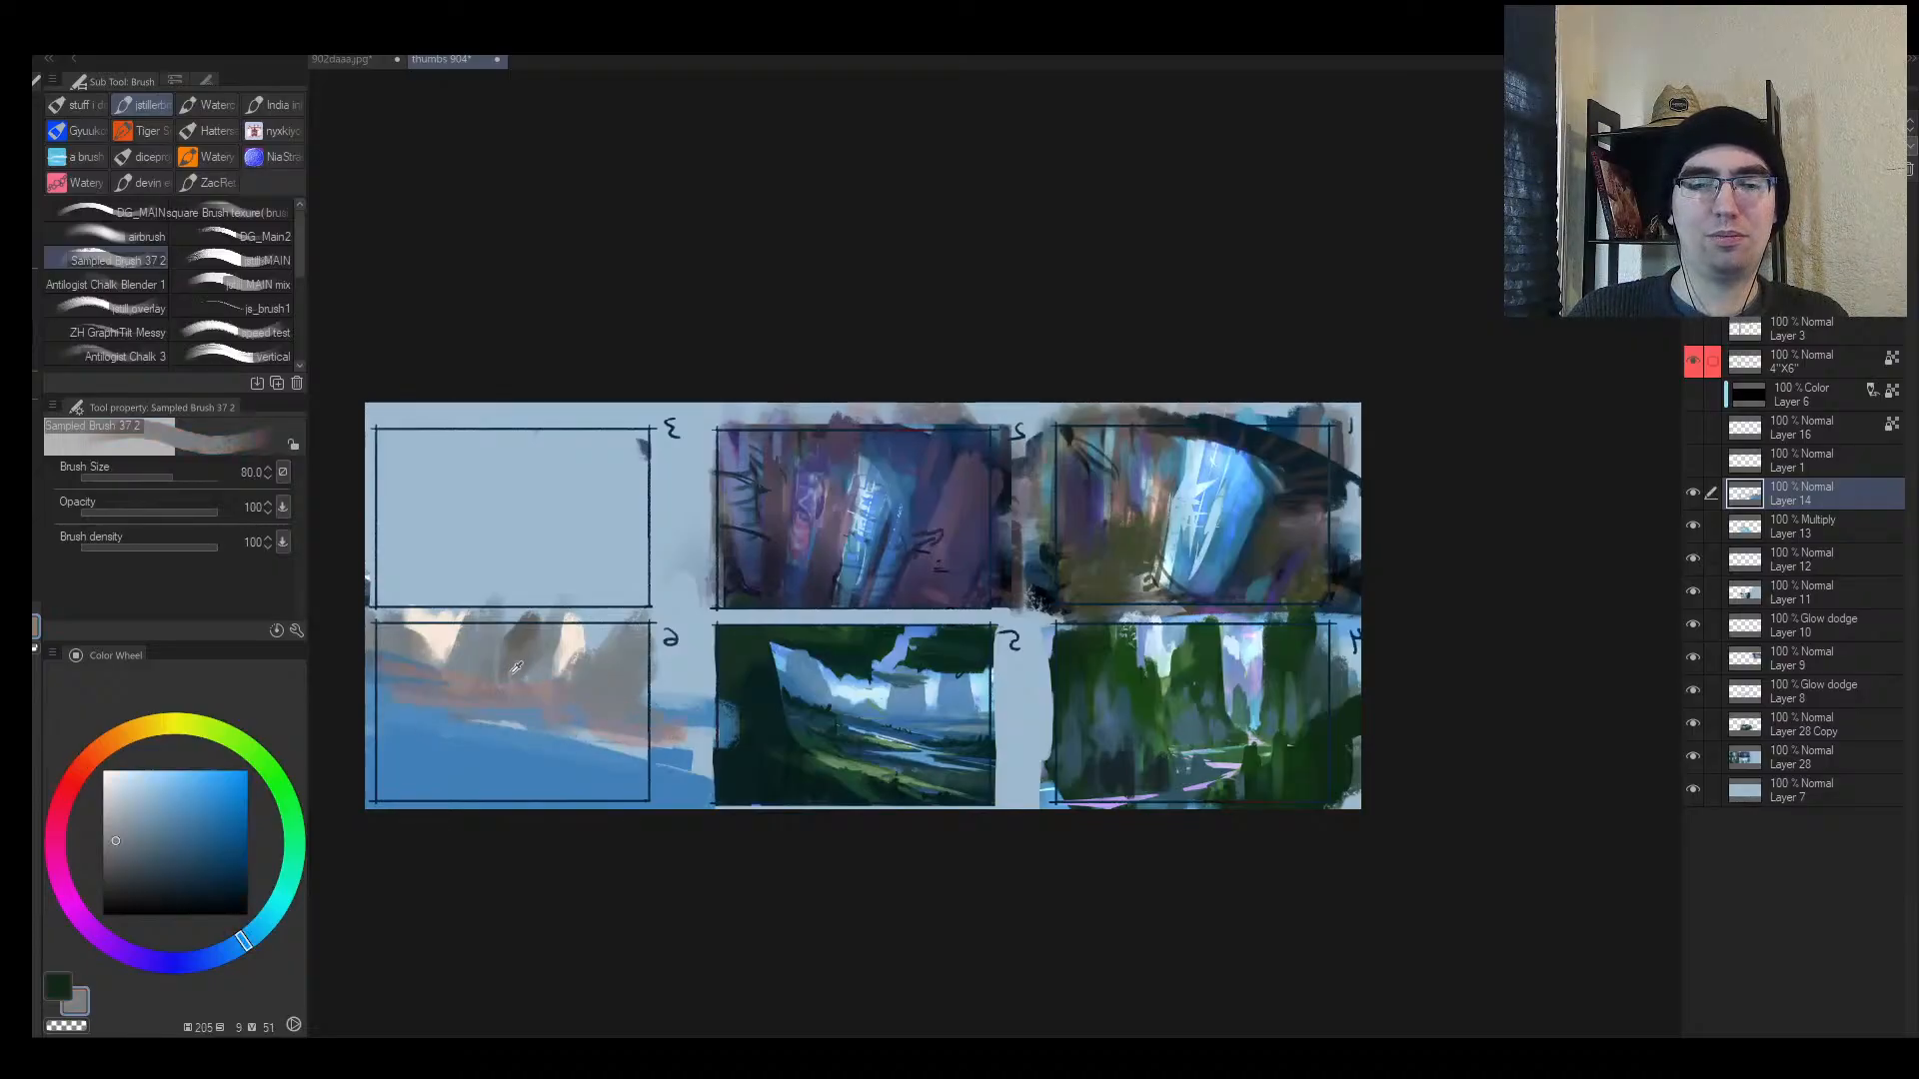
alt+click(495, 684)
alt+click(531, 688)
alt+click(554, 710)
mouse_move(431, 695)
mouse_down()
mouse_move(606, 731)
mouse_move(608, 687)
mouse_up()
key(alt+space)
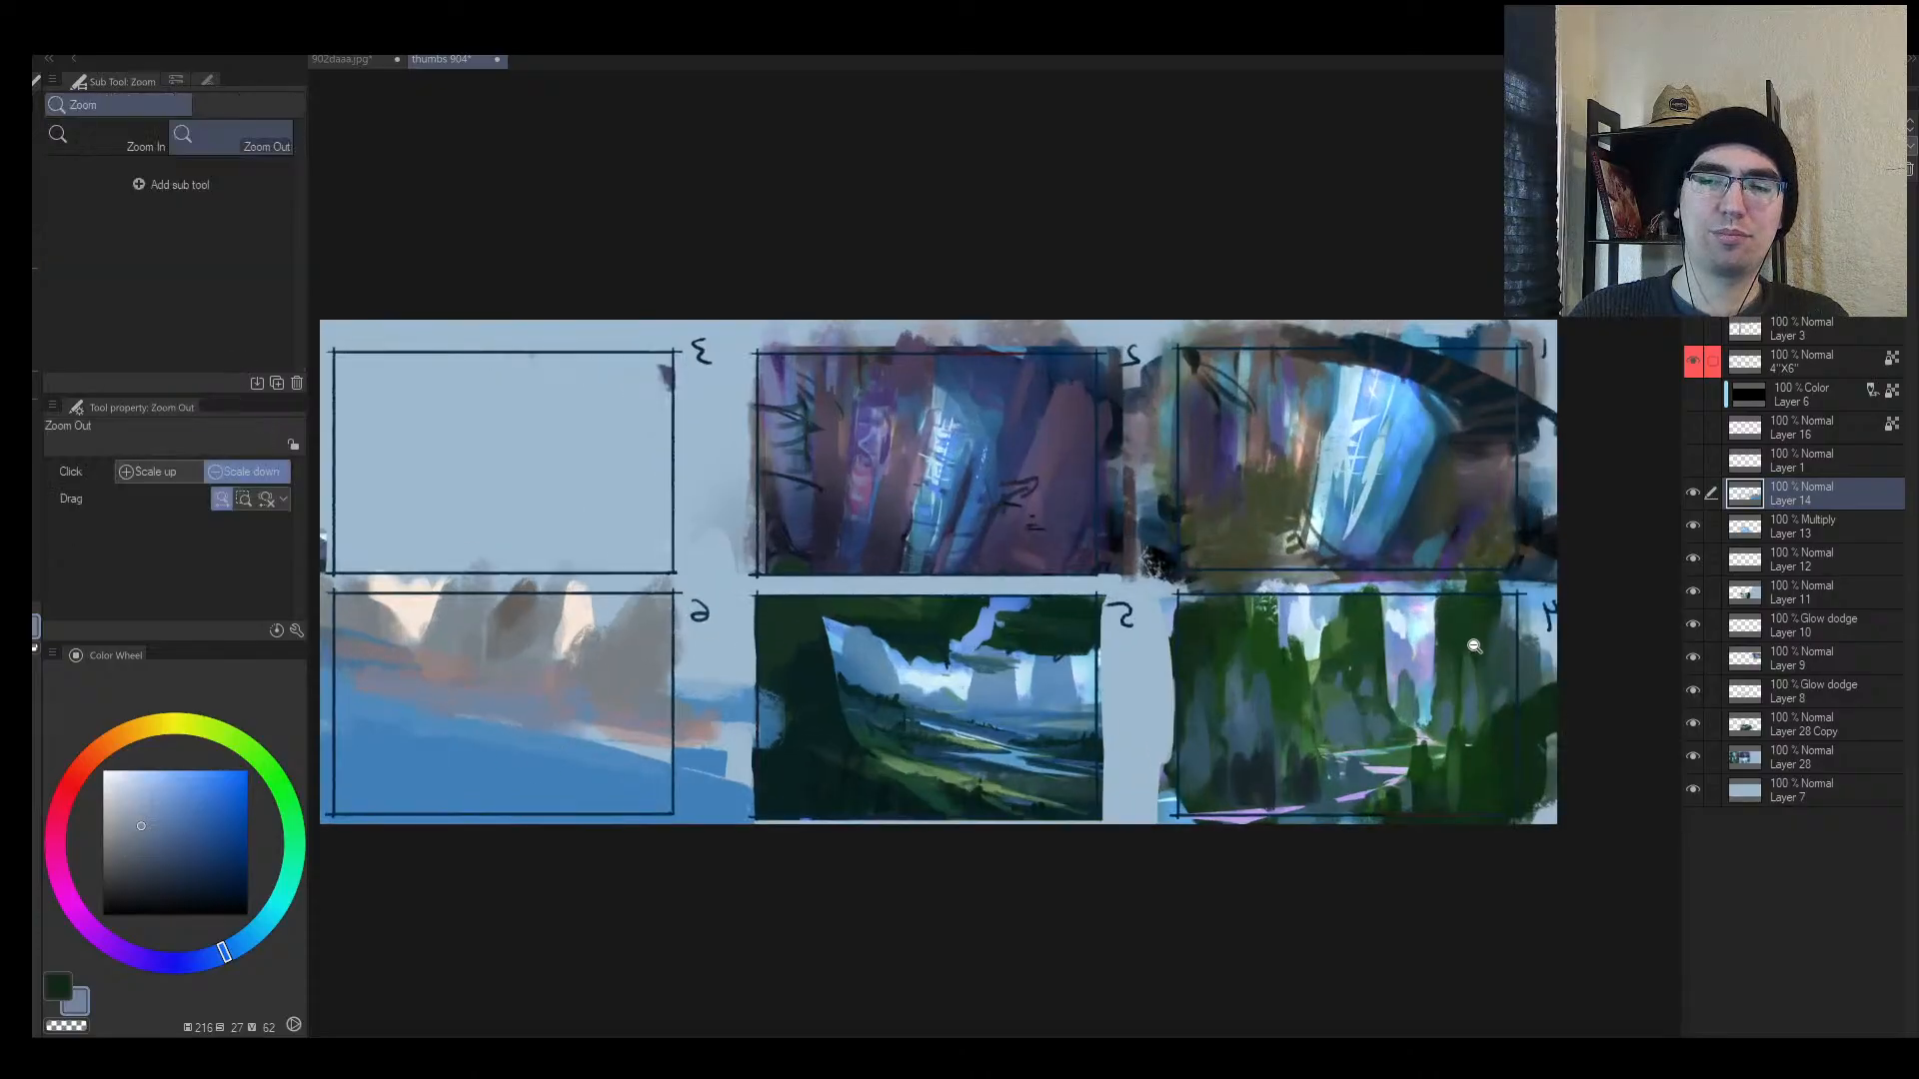
drag(1431, 662, 1130, 600)
Step: Create Glow dodge Layer 15 and paint a warm brown glow over thumbnail 4's waterfall
key(ctrl+shift+n)
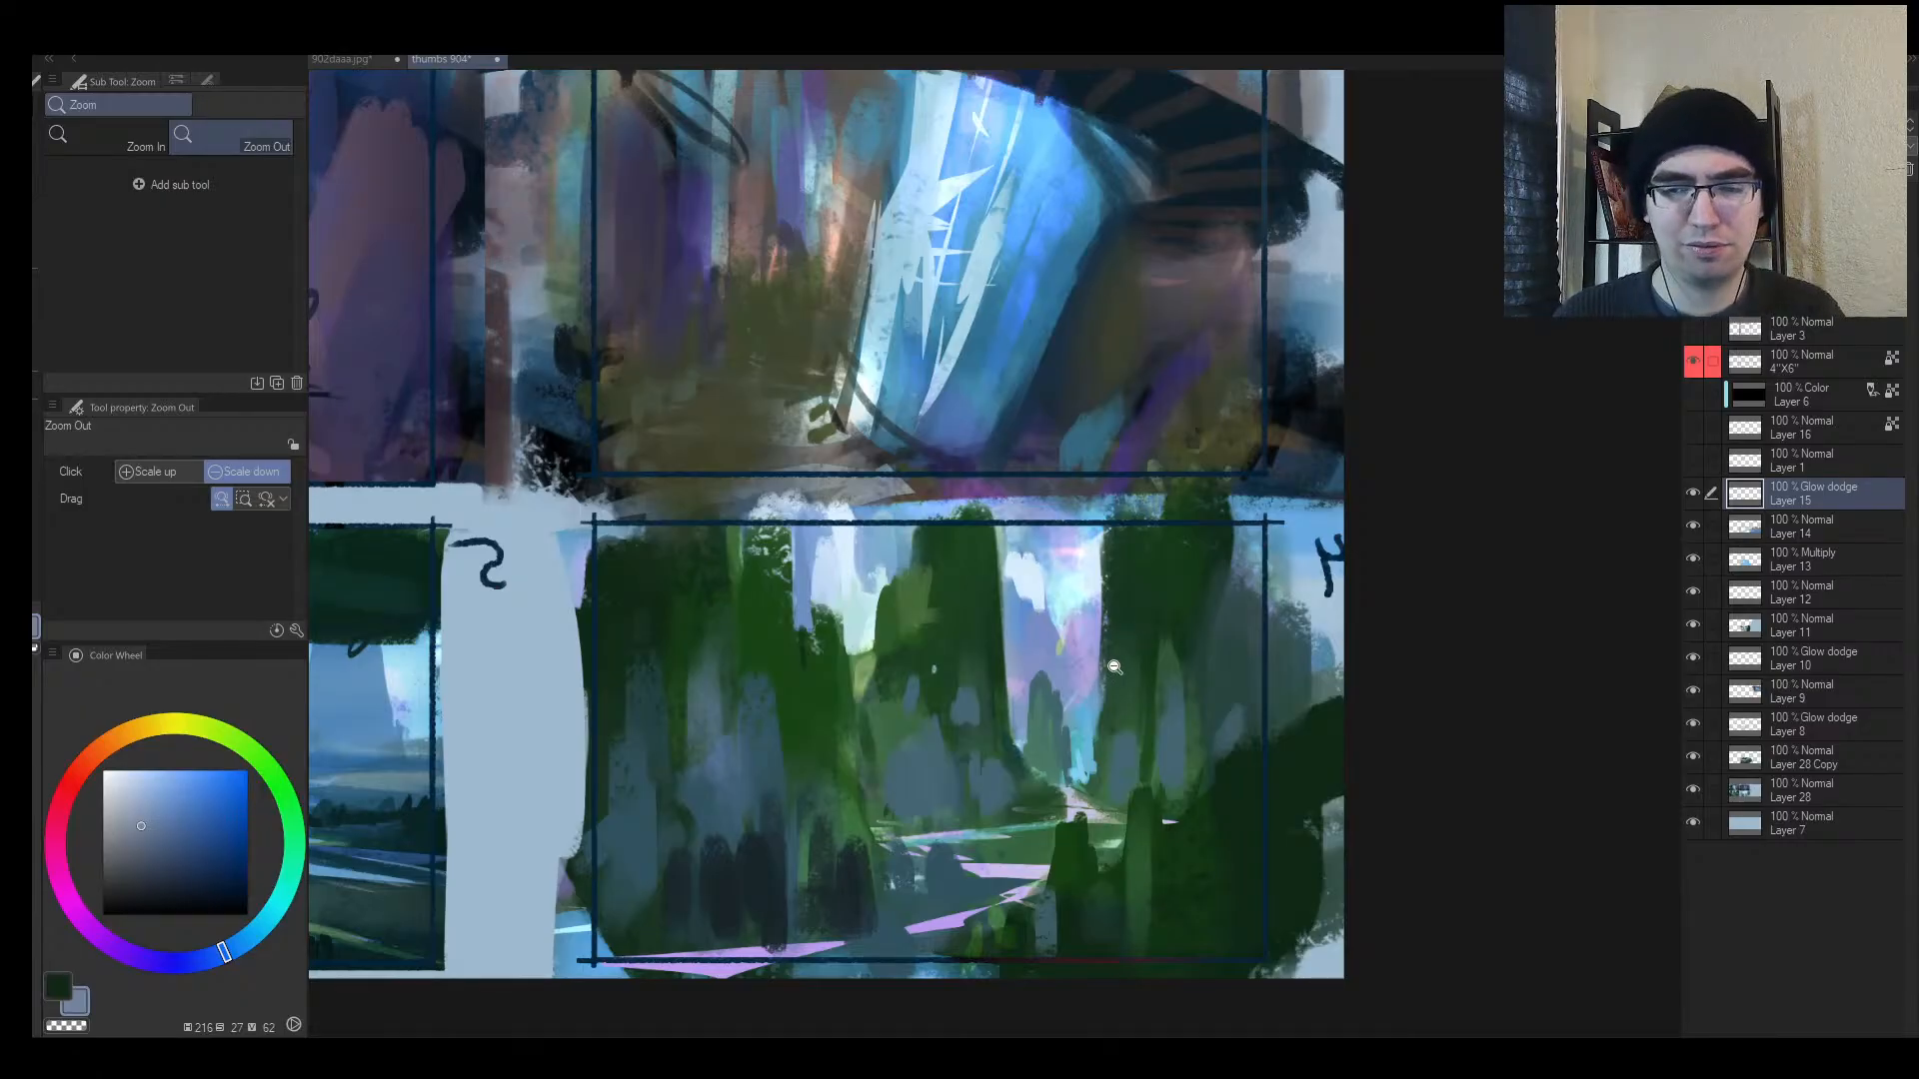
key(b)
drag(1069, 700, 1001, 902)
key(ctrl+z)
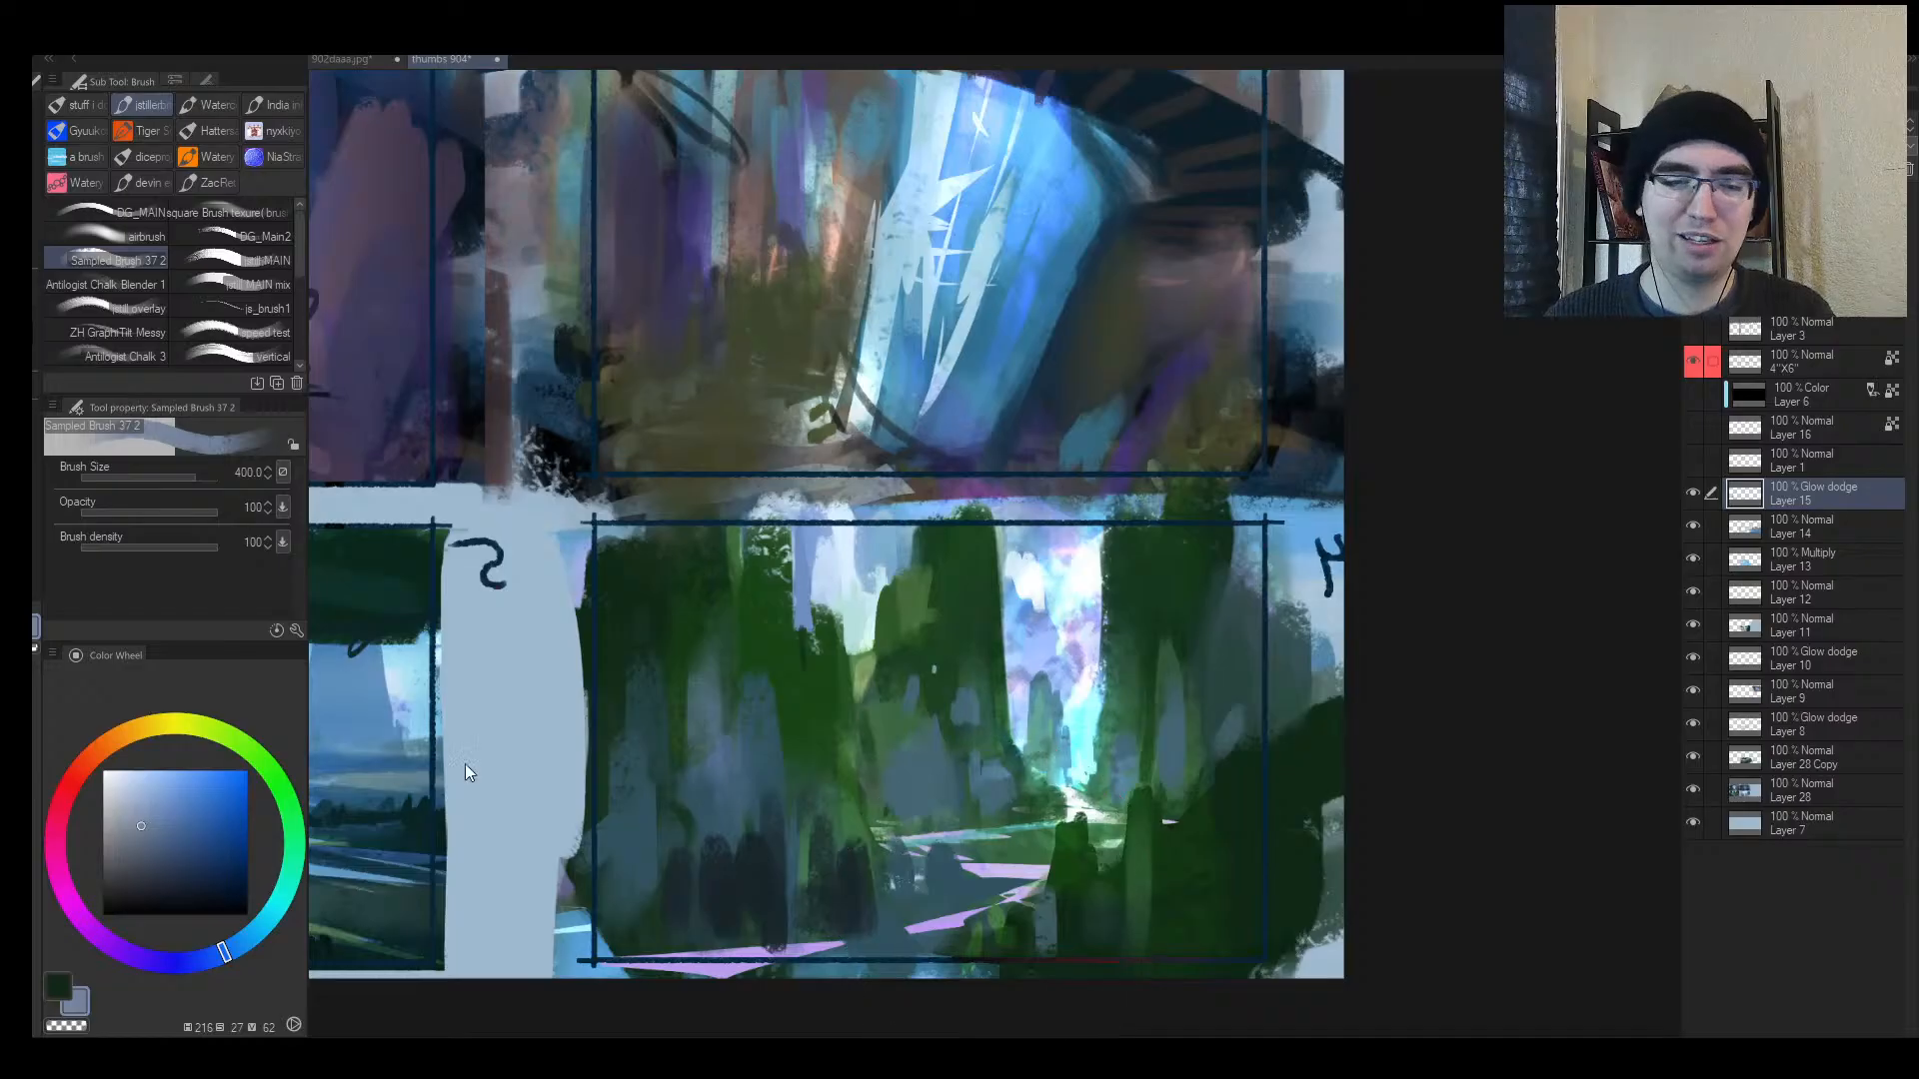
key(ctrl+z)
click(118, 743)
click(191, 817)
key([)
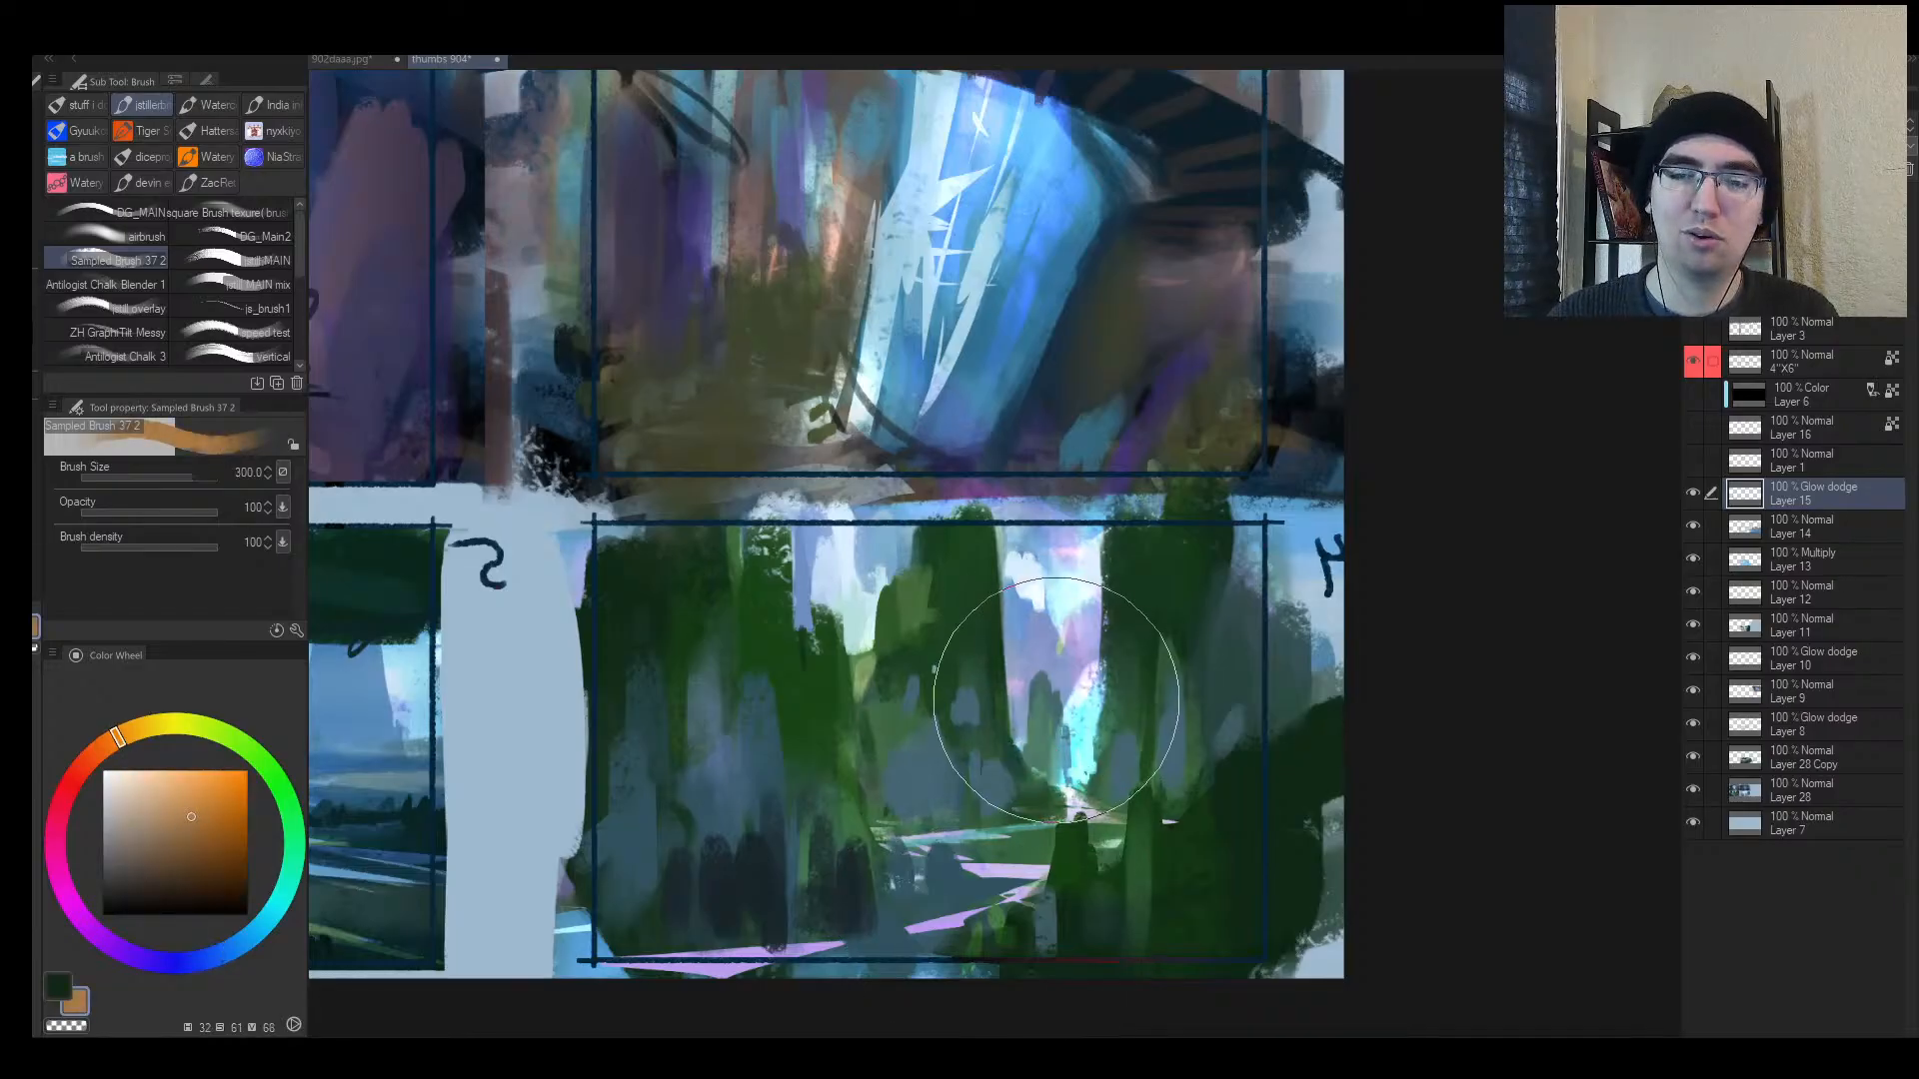
drag(1058, 702, 1011, 850)
Step: Soften the warm glow in thumbnail 4 with an enlarged soft eraser
key(alt+space)
mouse_move(1032, 779)
mouse_down()
mouse_move(964, 896)
mouse_move(1074, 766)
mouse_up()
key(h)
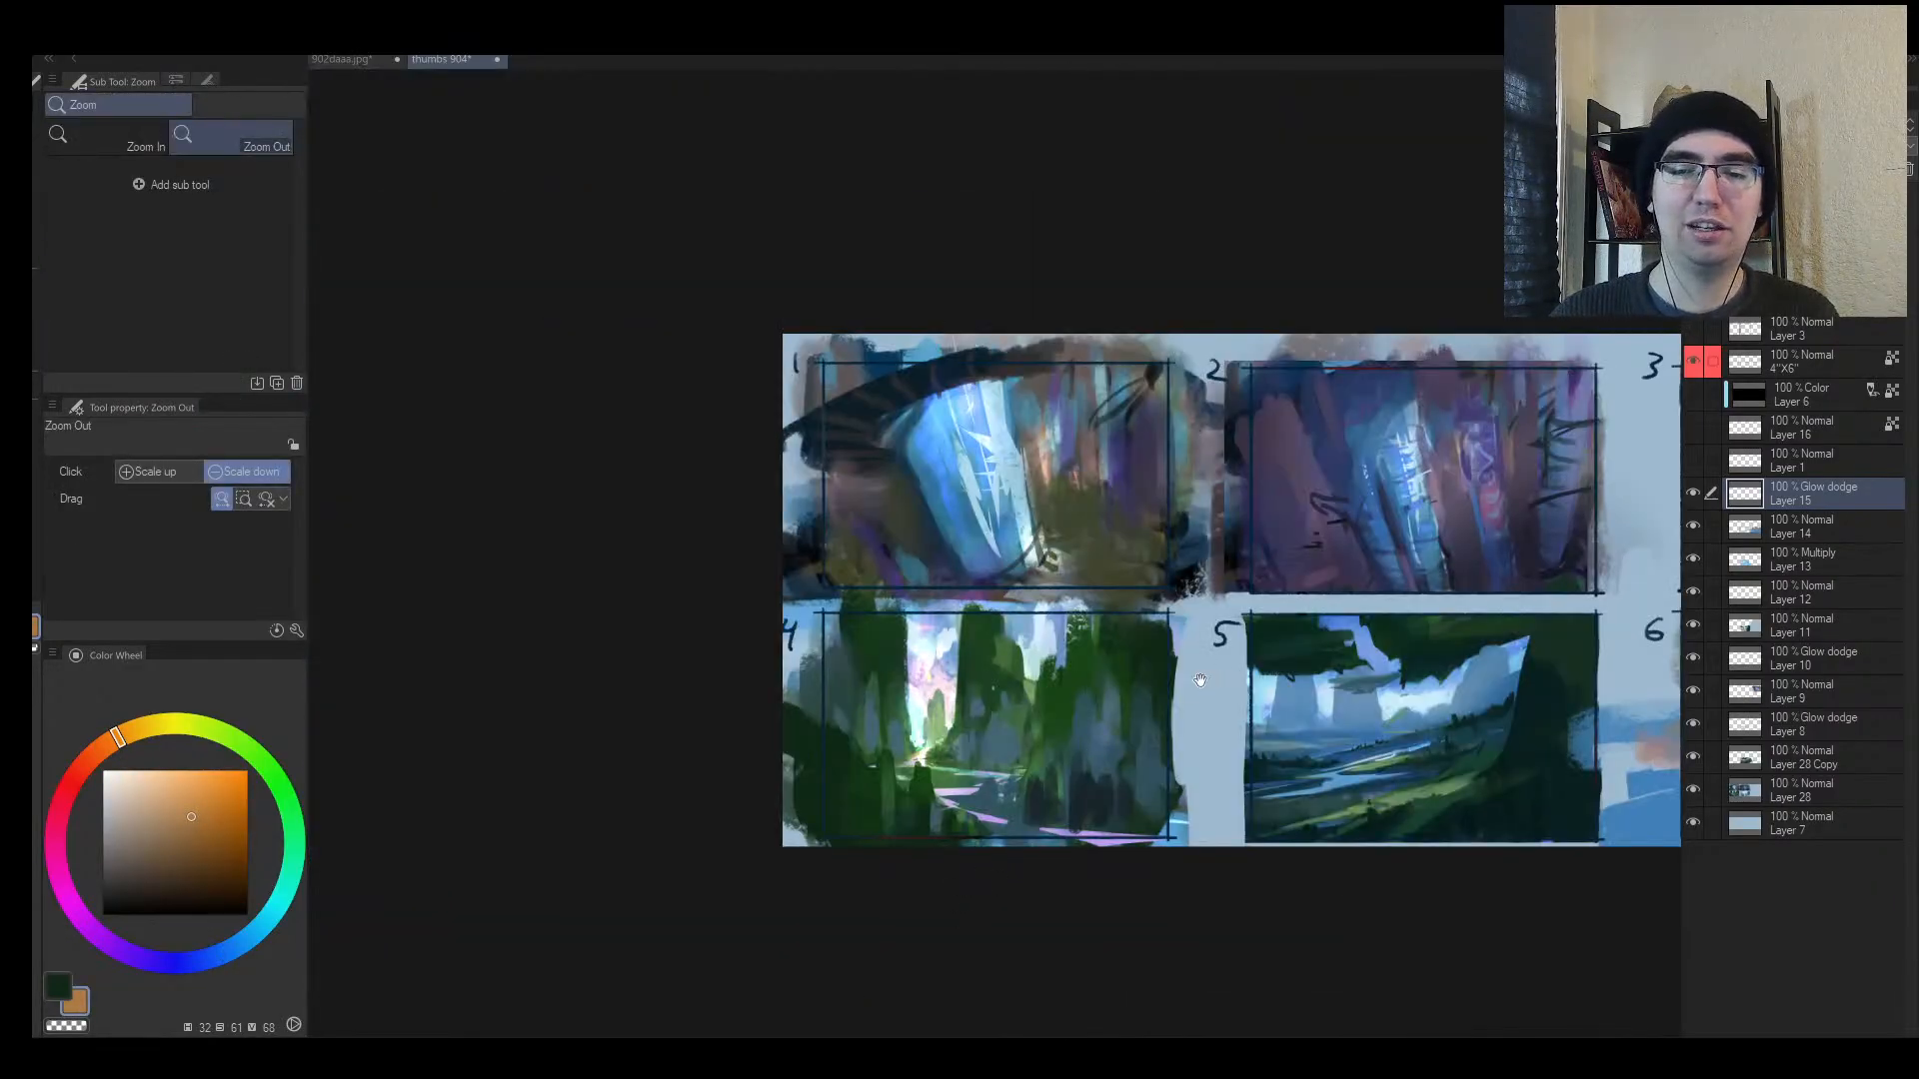
key(b)
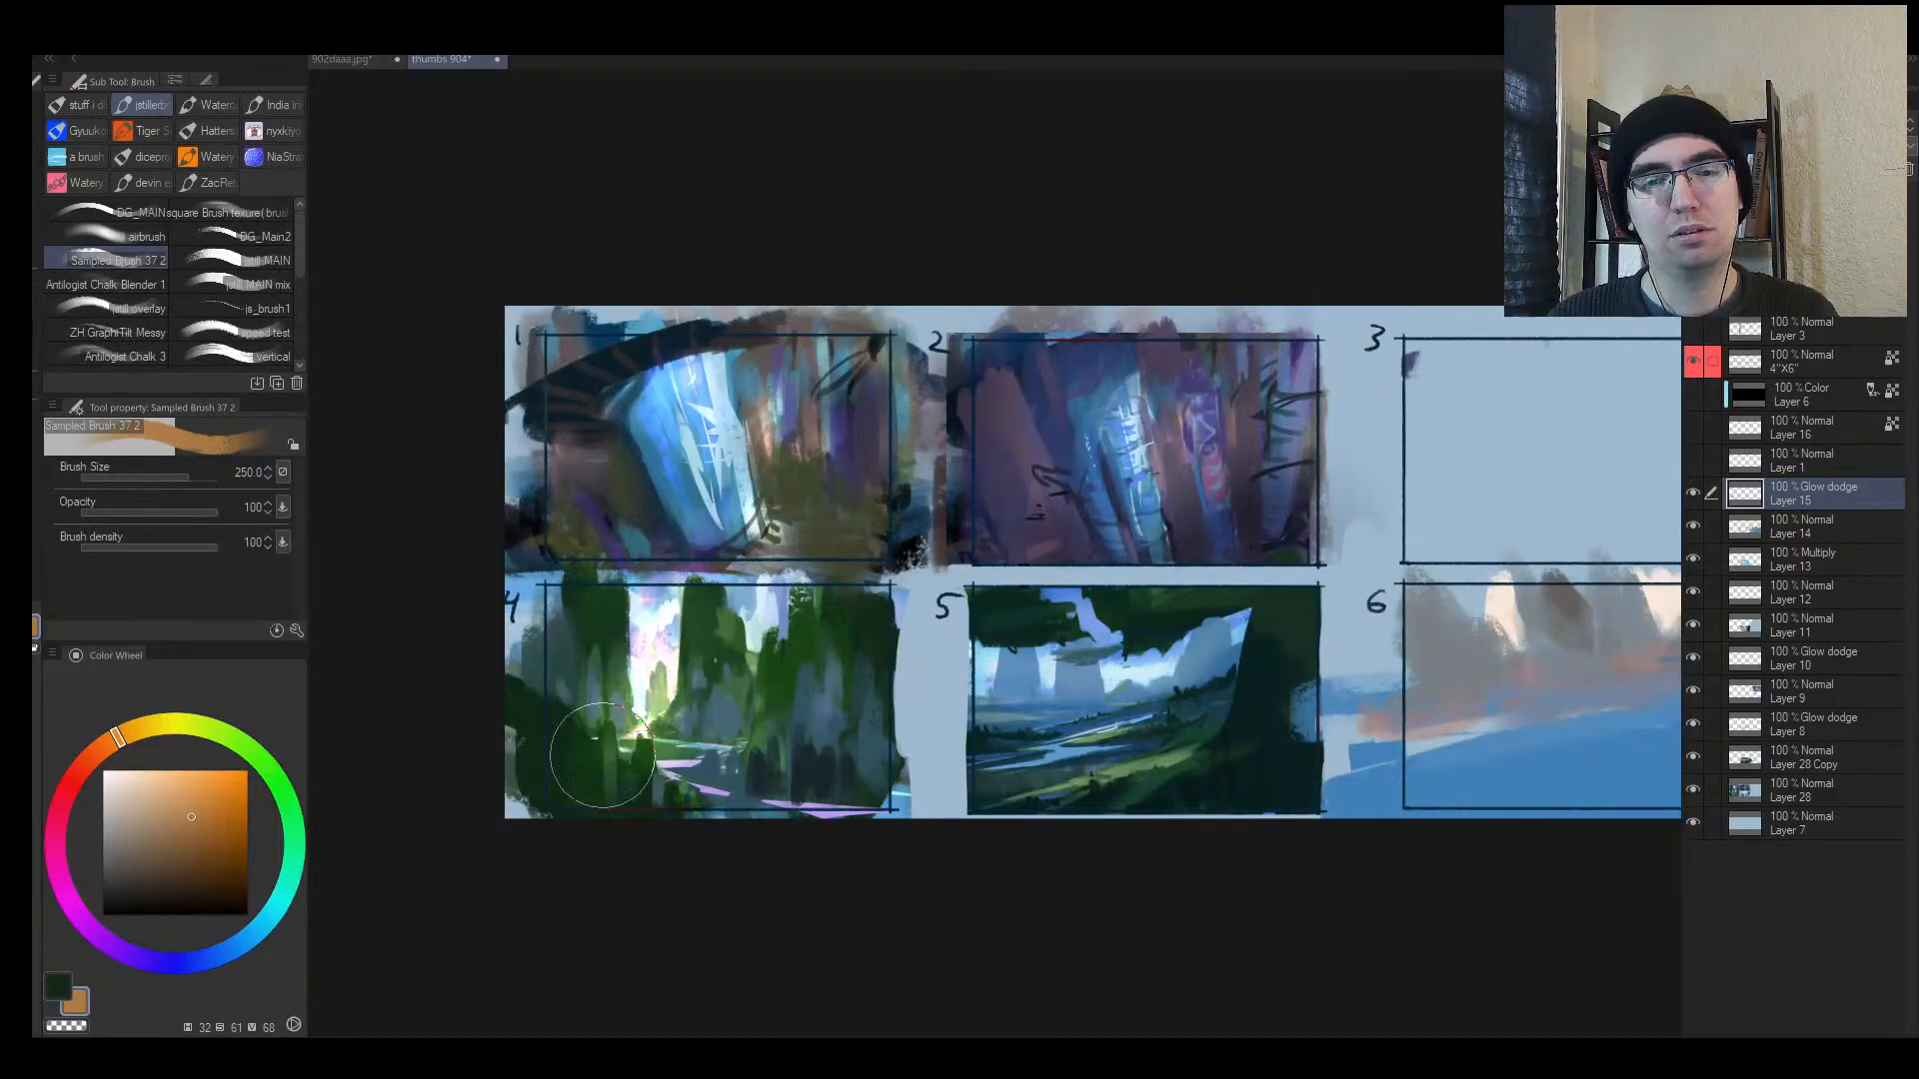
key(e)
key(bracketright)
key(bracketright)
key(bracketright)
key(bracketright)
key(bracketright)
key(bracketright)
key(bracketright)
key(bracketright)
key(bracketright)
key(bracketright)
key(bracketright)
key(bracketright)
key(bracketright)
key(bracketright)
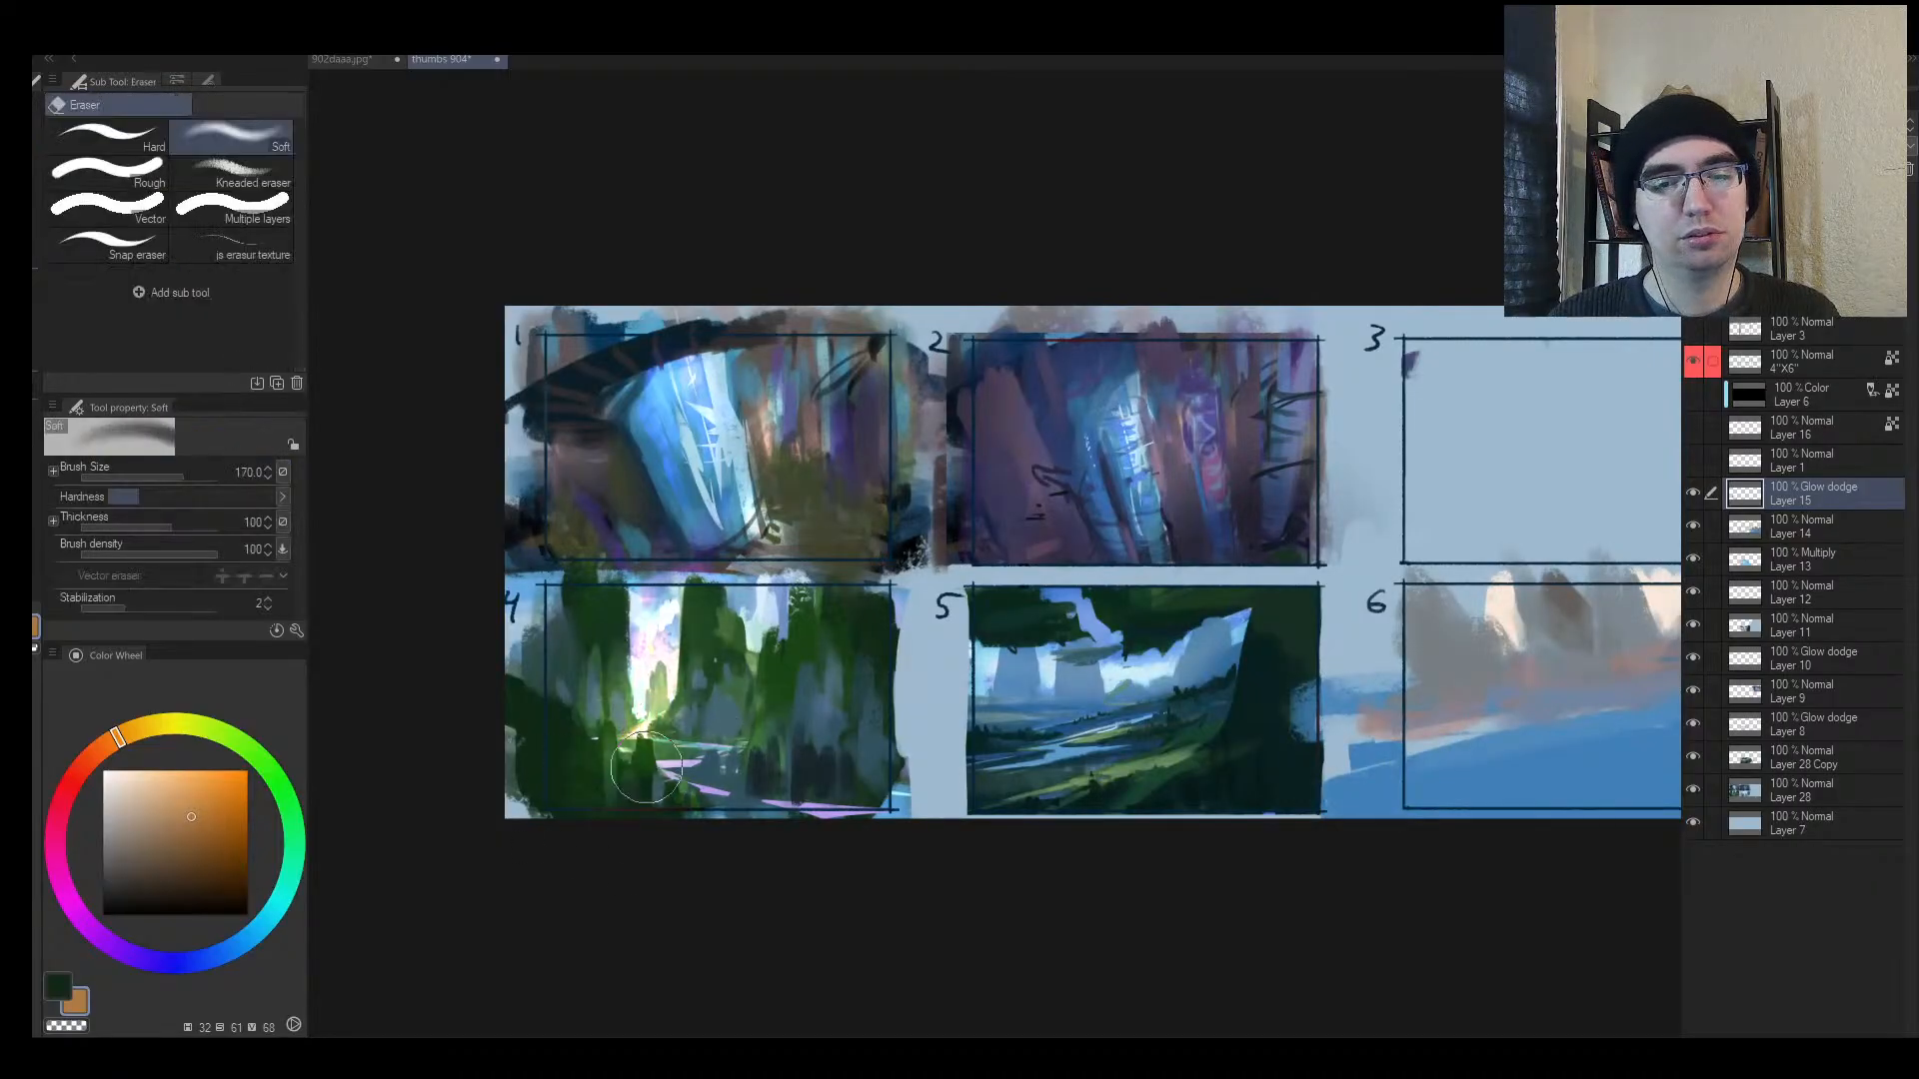
mouse_move(714, 717)
mouse_down()
mouse_move(581, 791)
mouse_move(531, 786)
mouse_up()
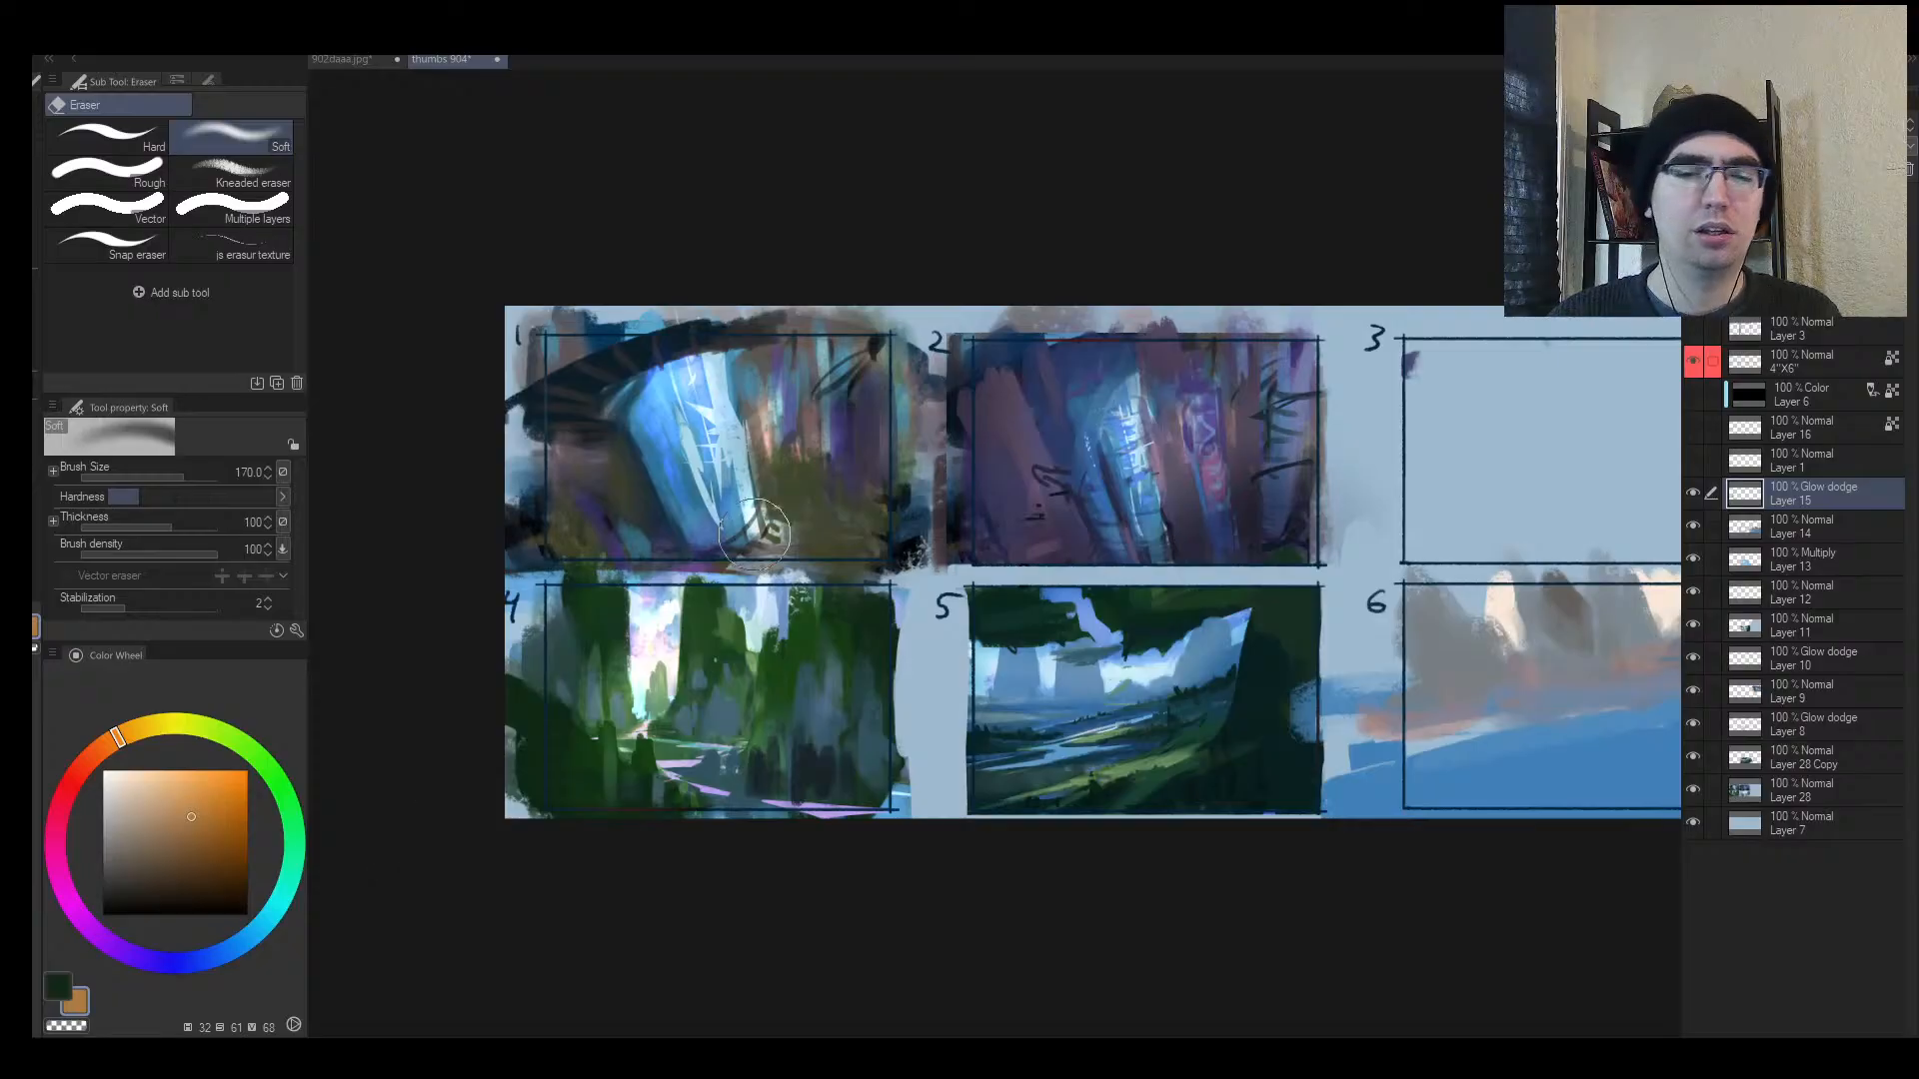
Step: Brighten thumbnail 4's centre with glow, then tone down the brightest area with the soft eraser
key(b)
mouse_move(739, 649)
mouse_down()
mouse_move(727, 790)
mouse_move(727, 760)
mouse_move(658, 870)
mouse_move(611, 1017)
mouse_up()
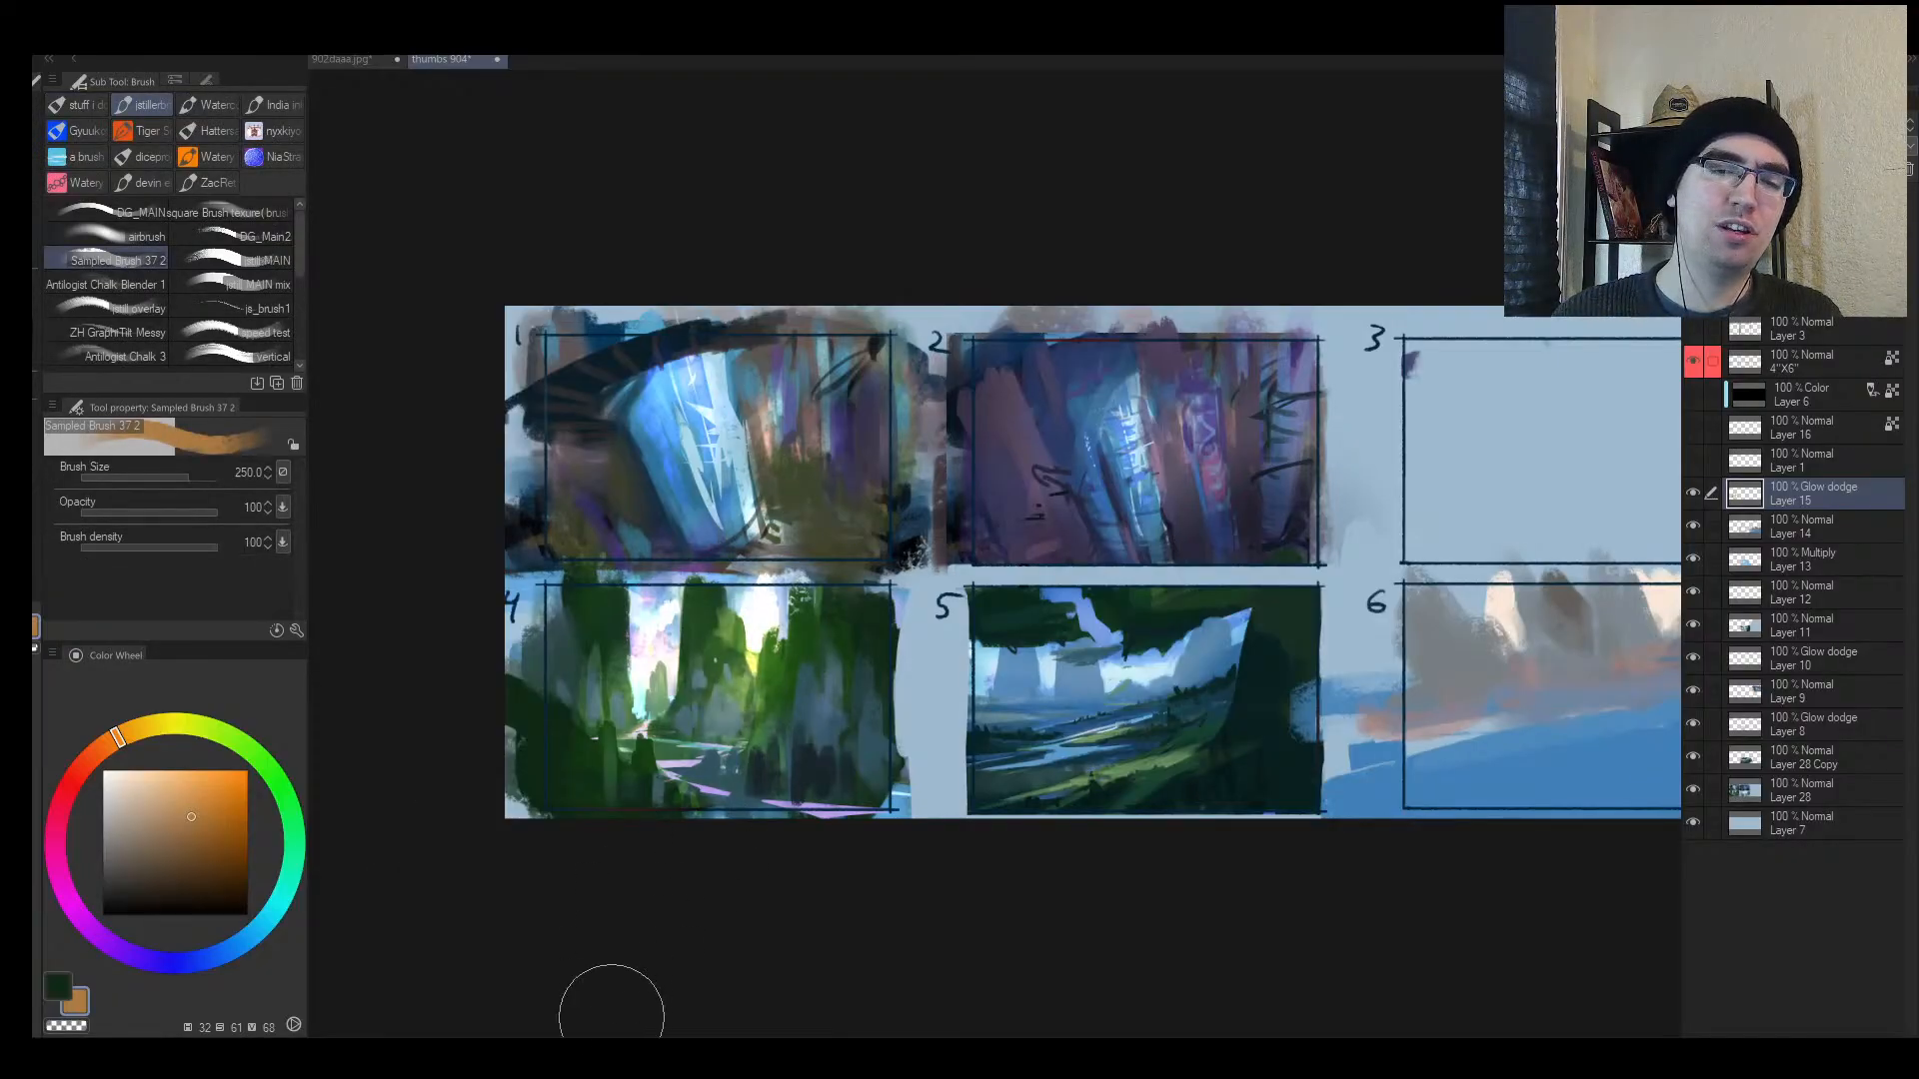
drag(698, 640, 572, 917)
key(h)
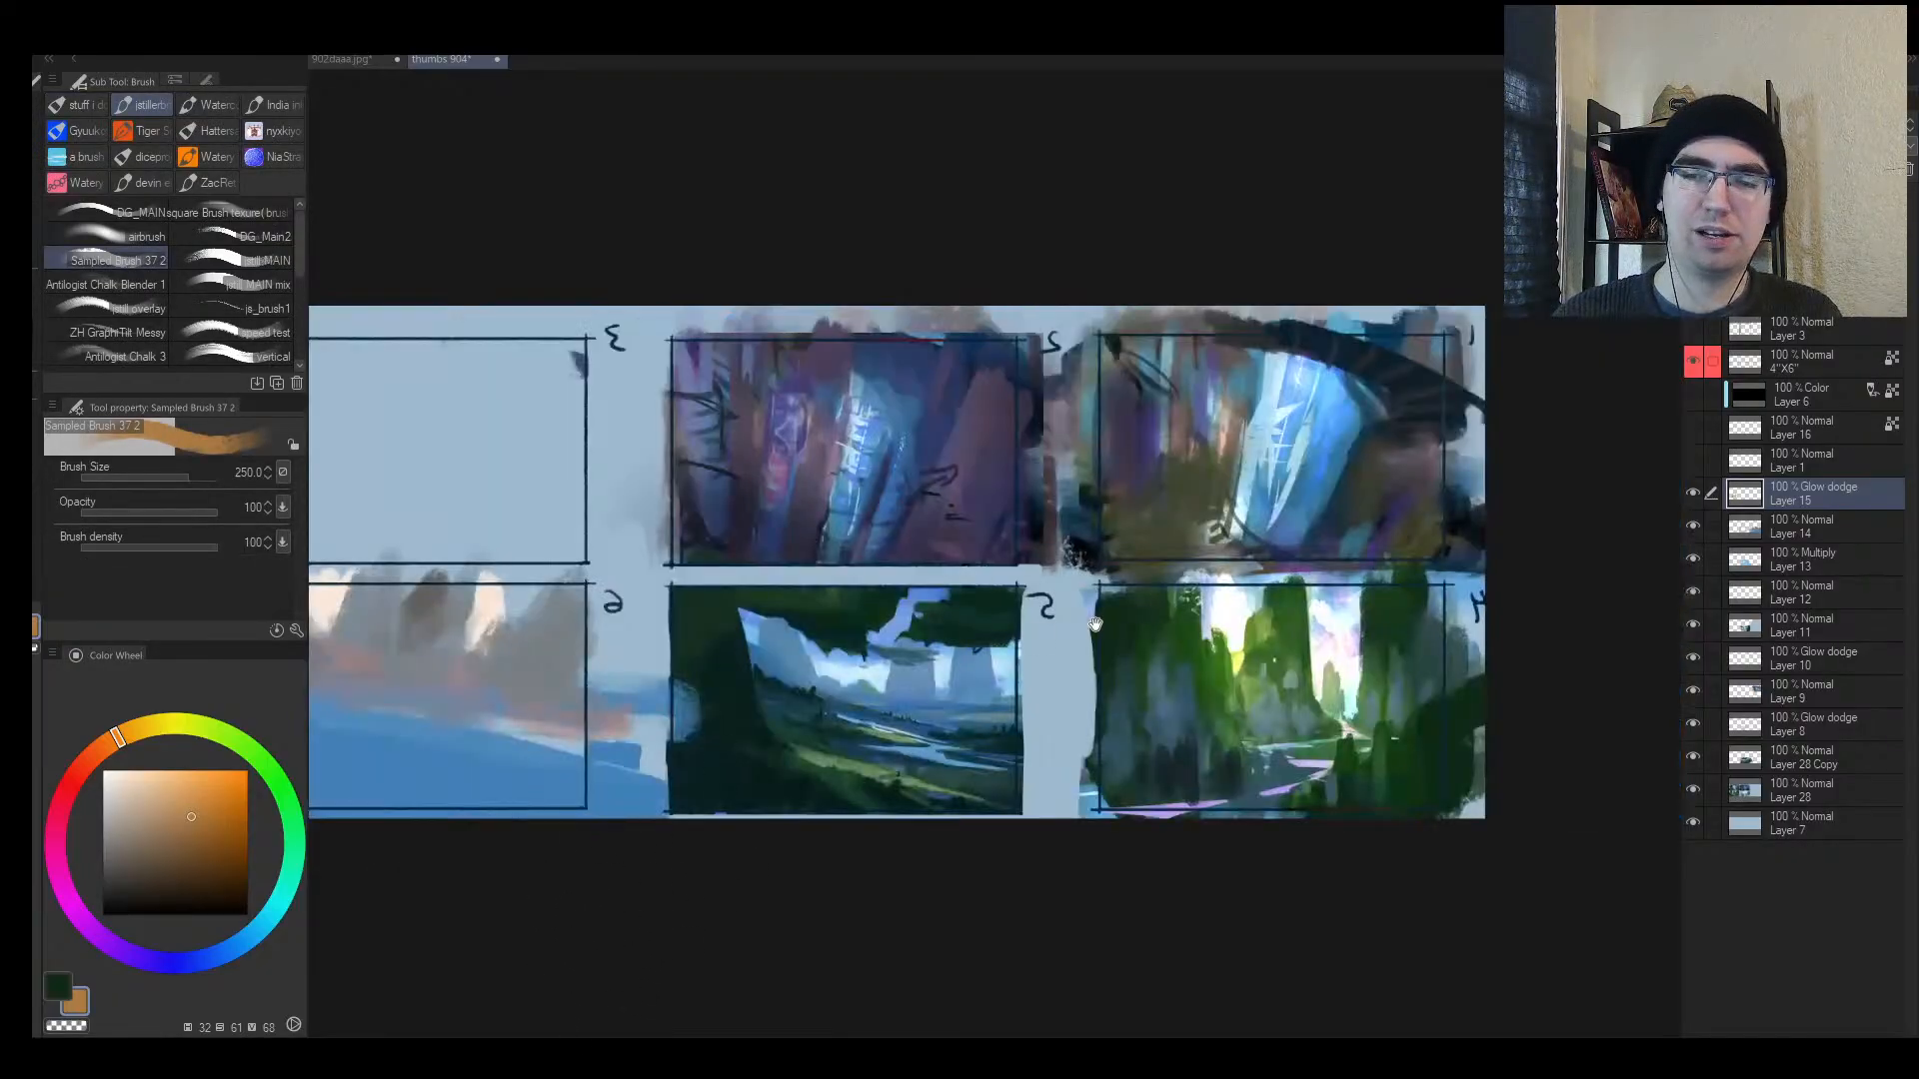
drag(1179, 627, 822, 637)
key(e)
mouse_move(947, 750)
mouse_down()
mouse_move(843, 702)
mouse_move(949, 705)
mouse_move(917, 723)
mouse_move(933, 710)
mouse_move(883, 703)
mouse_move(880, 662)
mouse_up()
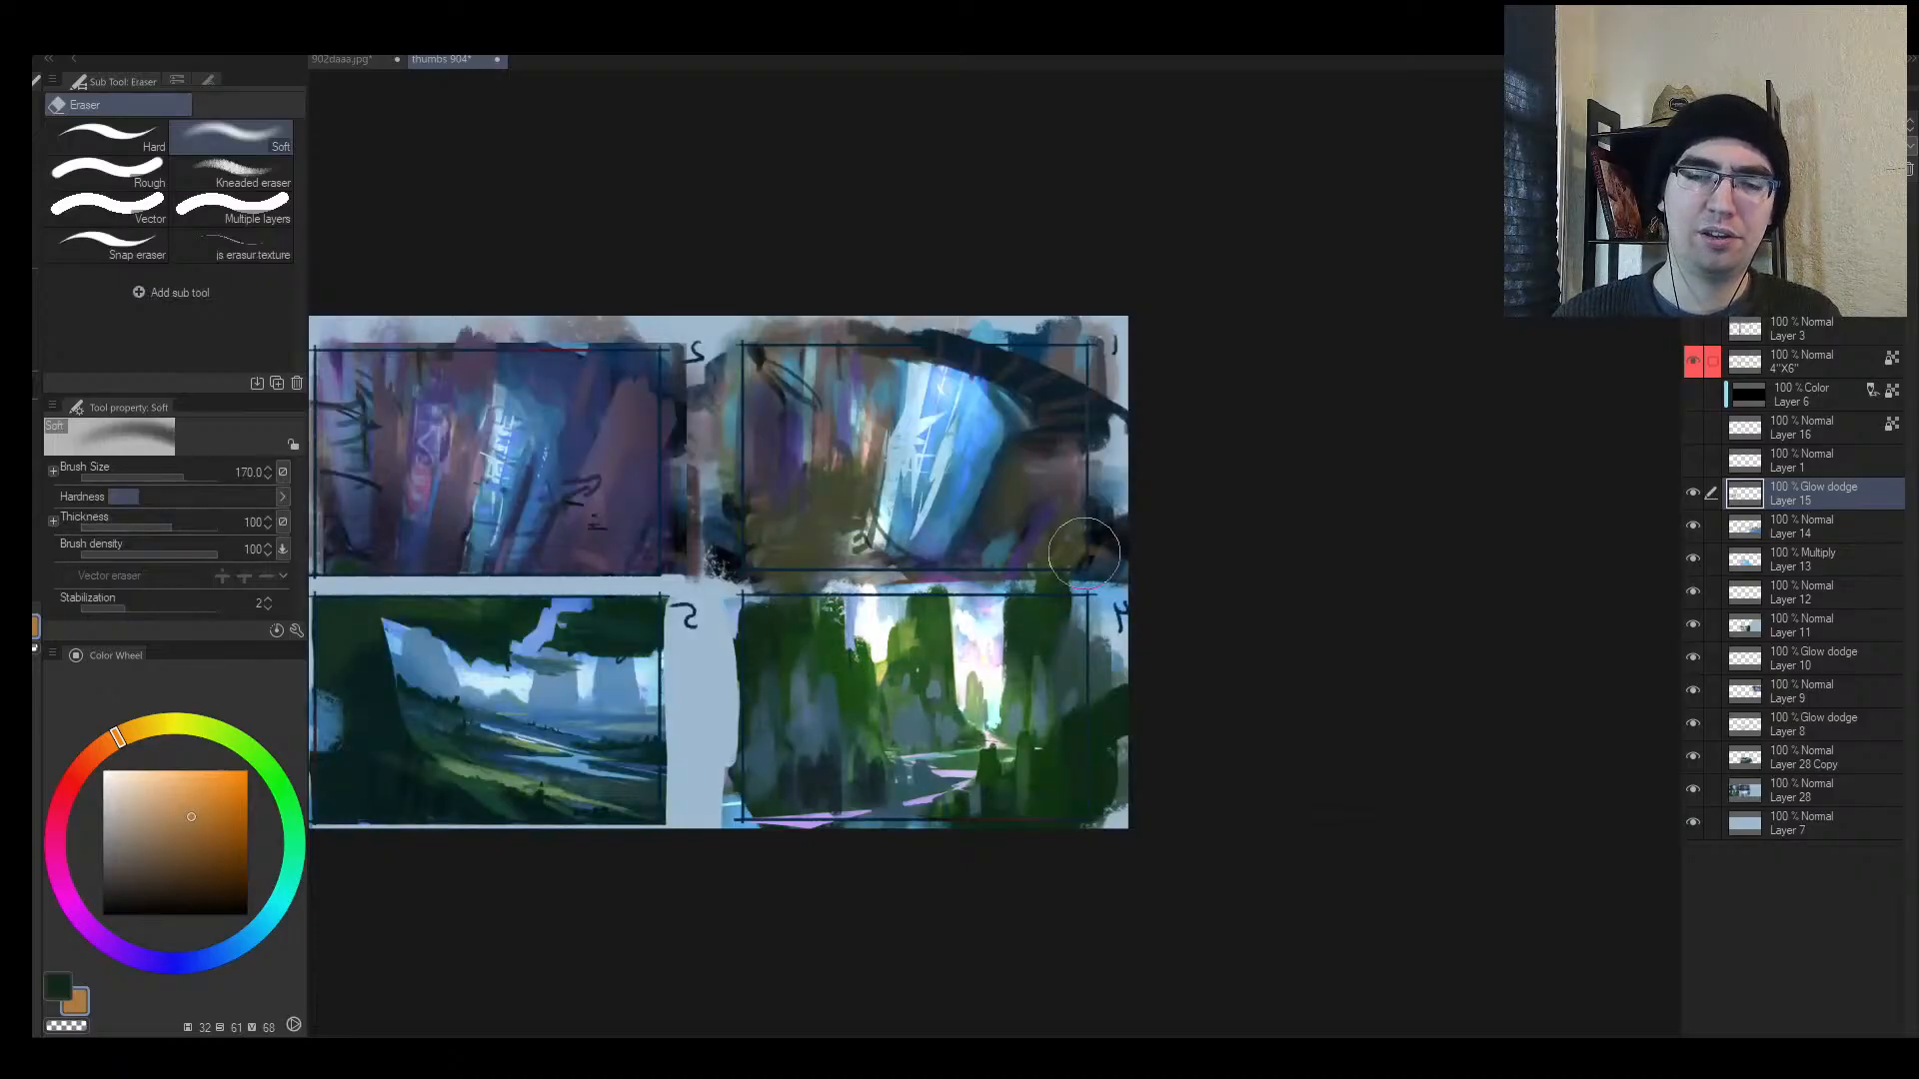
Step: Dim the glow on thumbnail 4's middle pillar, zoomed in on thumbnails 1 and 4
key(h)
key(alt+space)
mouse_move(1061, 652)
mouse_down()
mouse_move(1003, 693)
mouse_move(1149, 665)
mouse_up()
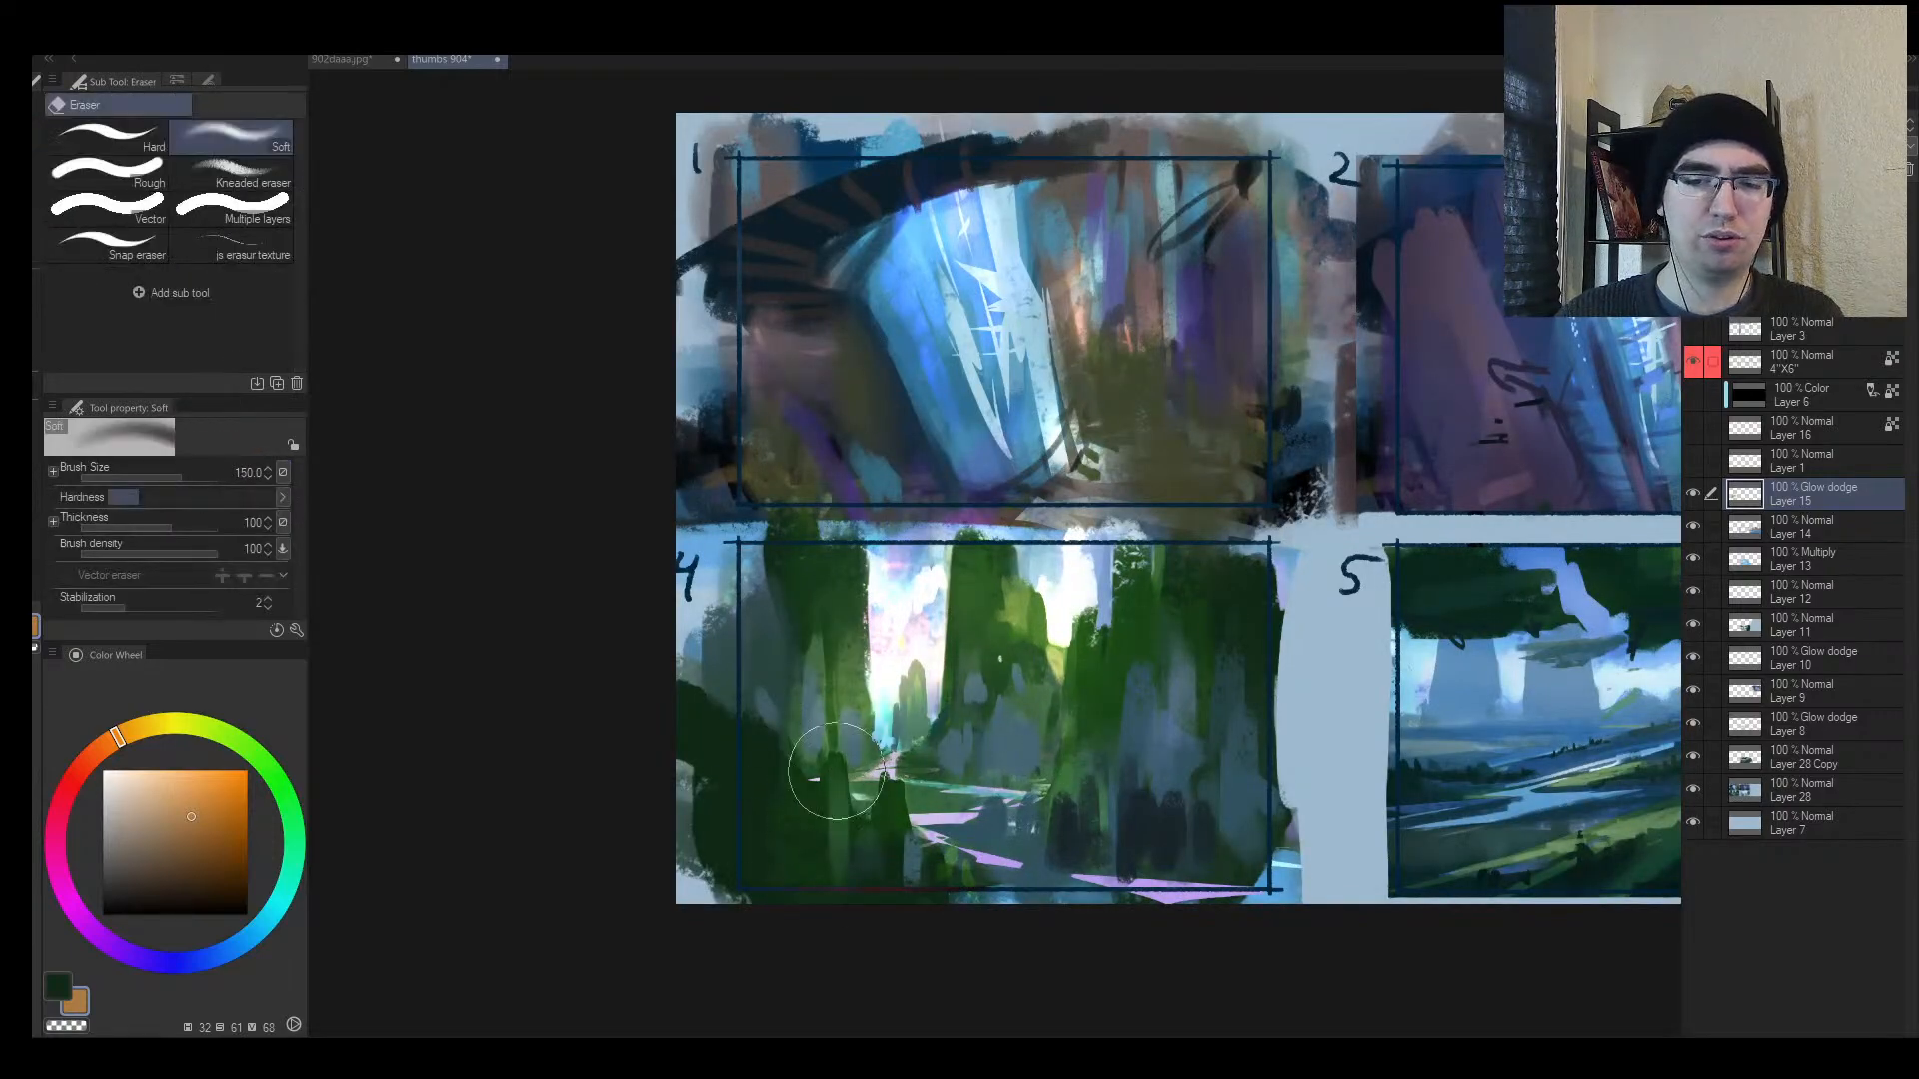
drag(1011, 592, 984, 654)
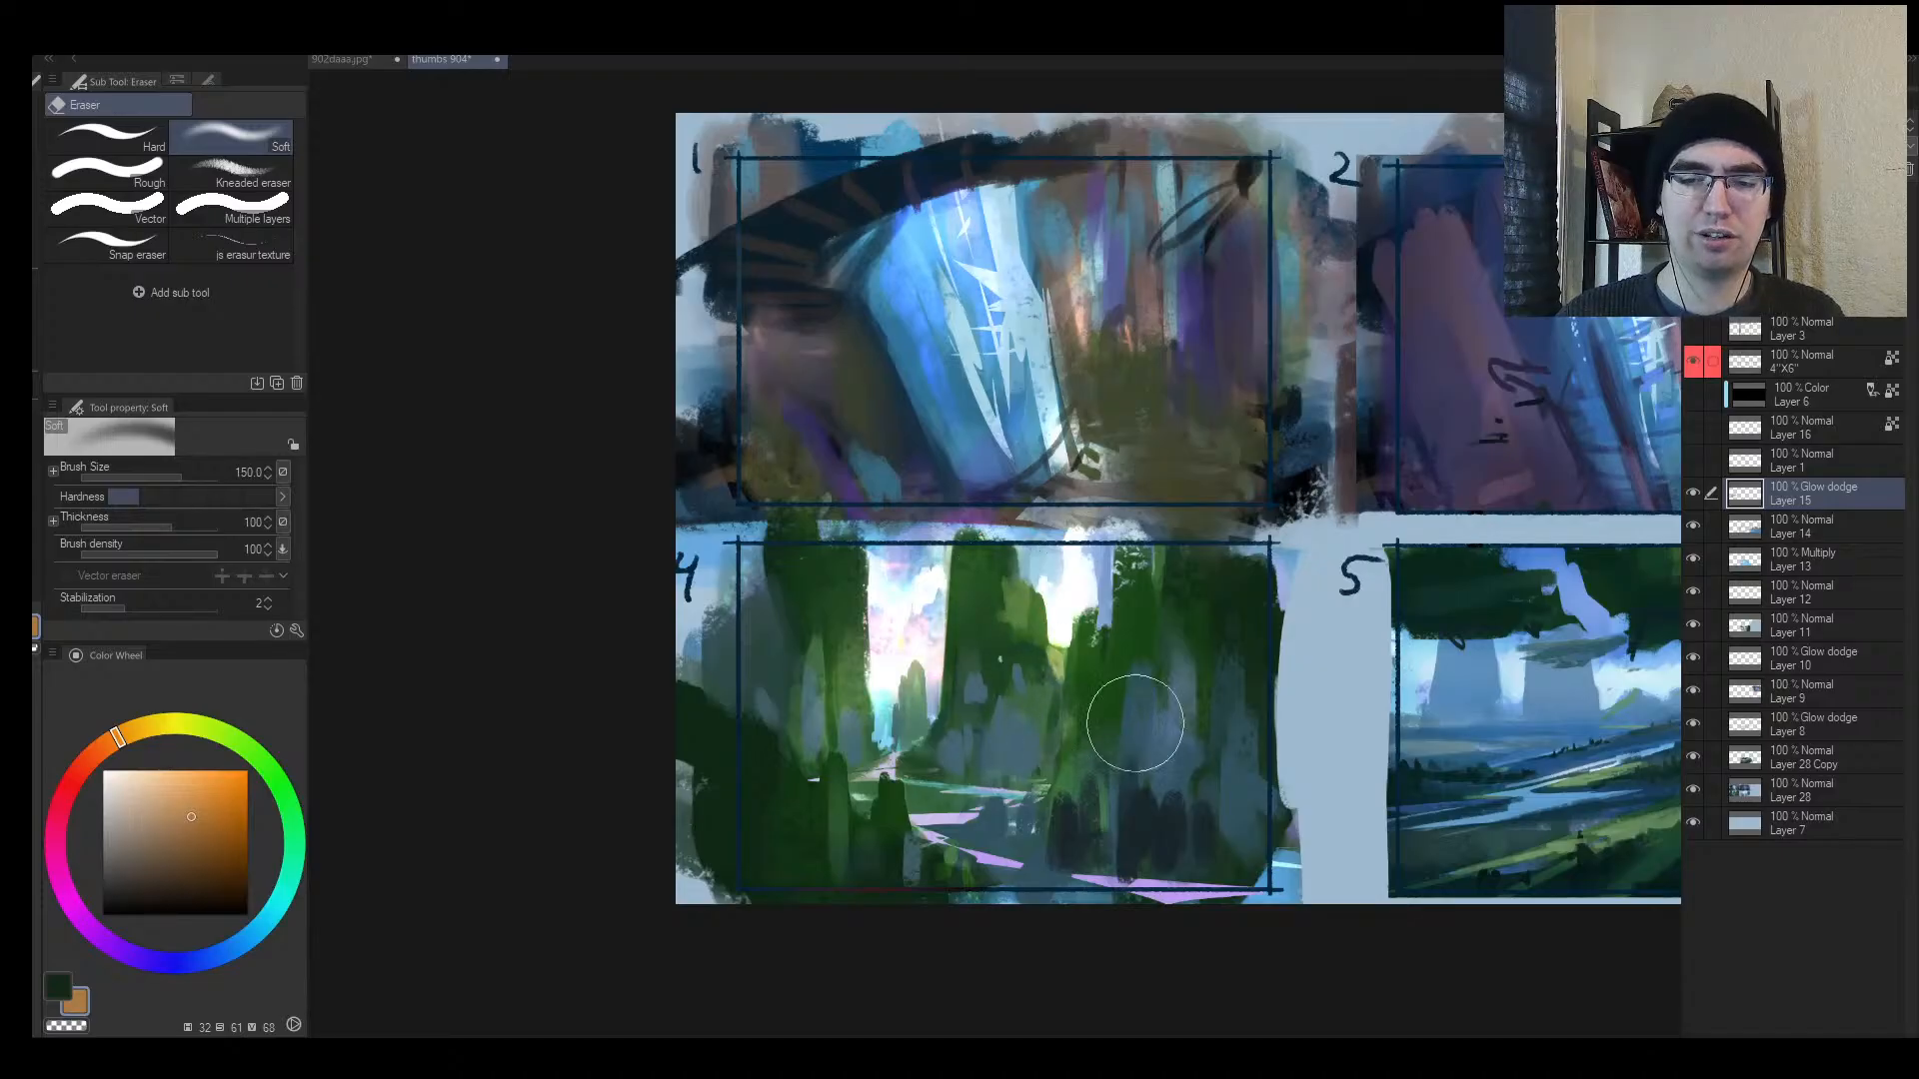
scroll(1135, 724, down, 3)
Step: Paint yellow-green glow on thumbnail 4's cliff edge and lower-right ground with a smaller brush
key(b)
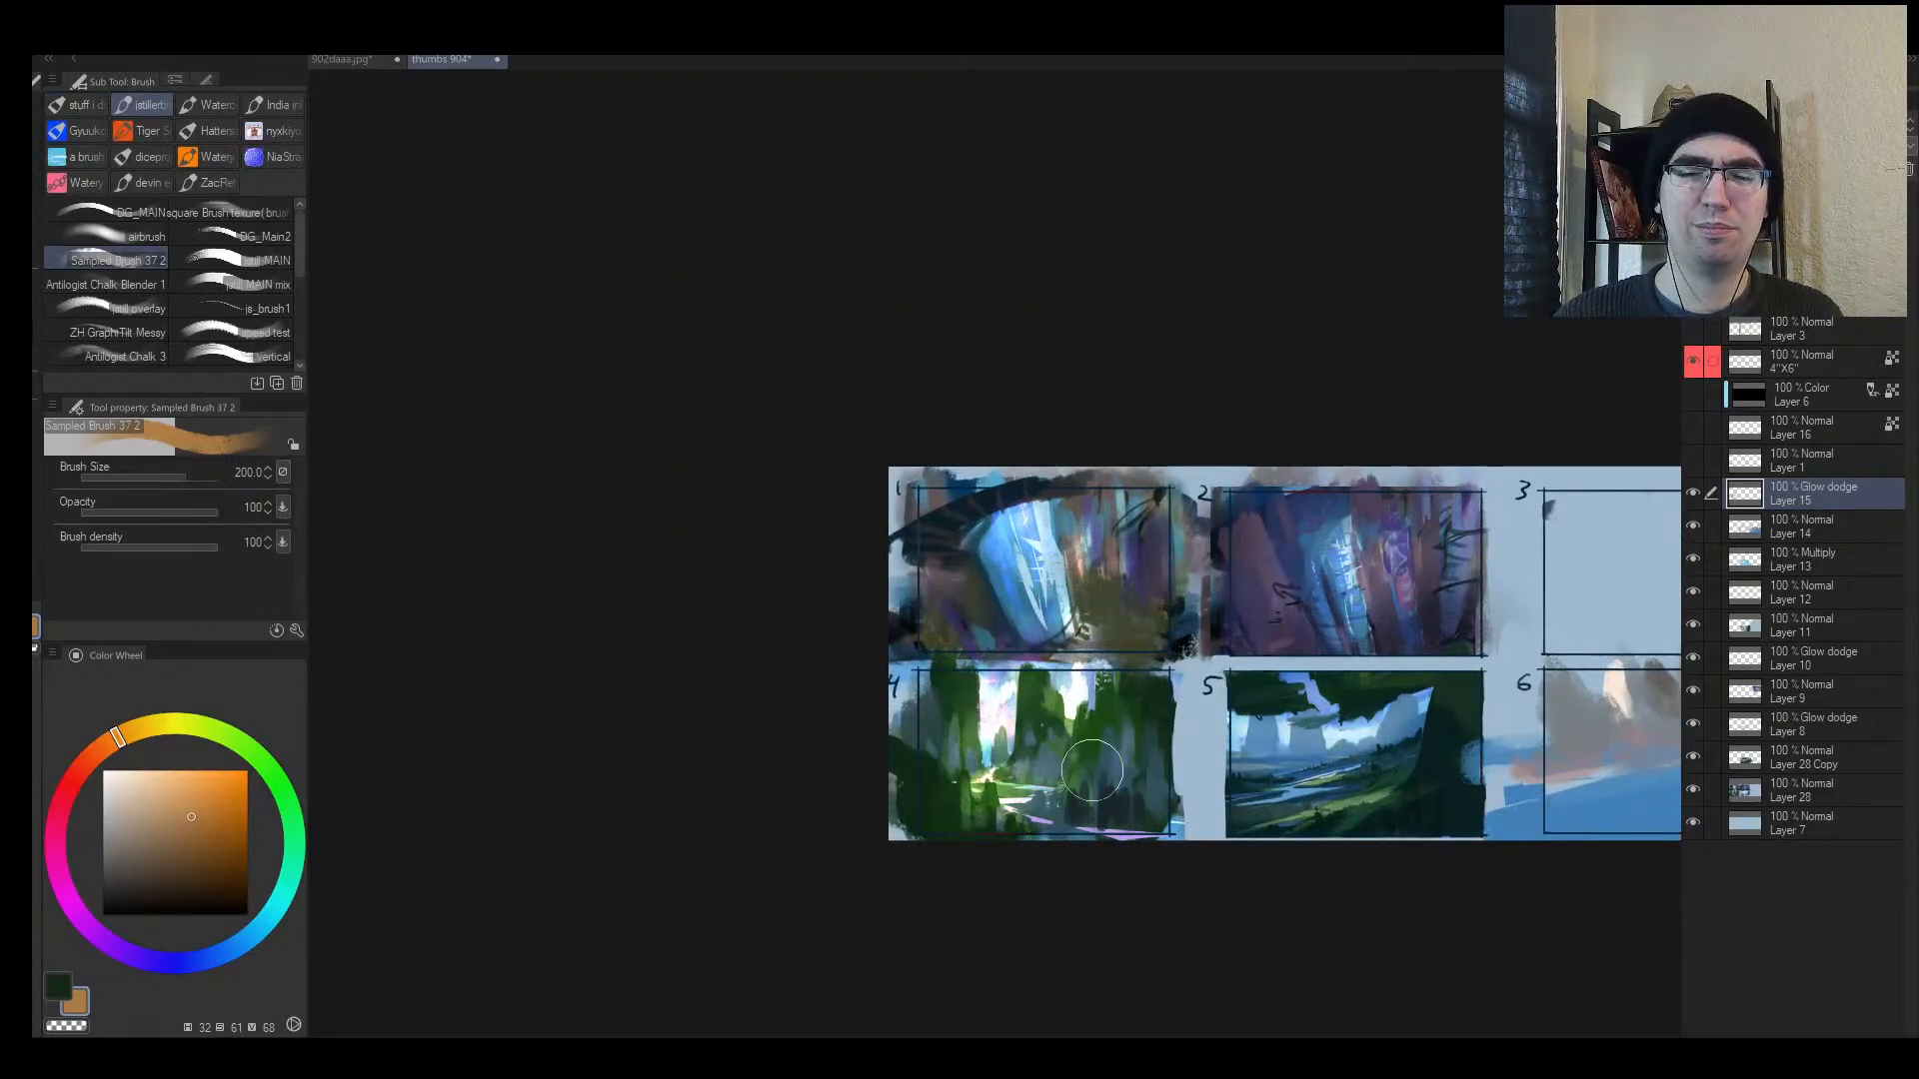
key(ctrl+z)
key([)
mouse_move(1078, 750)
mouse_down()
mouse_move(1009, 807)
mouse_move(1051, 765)
mouse_up()
key(h)
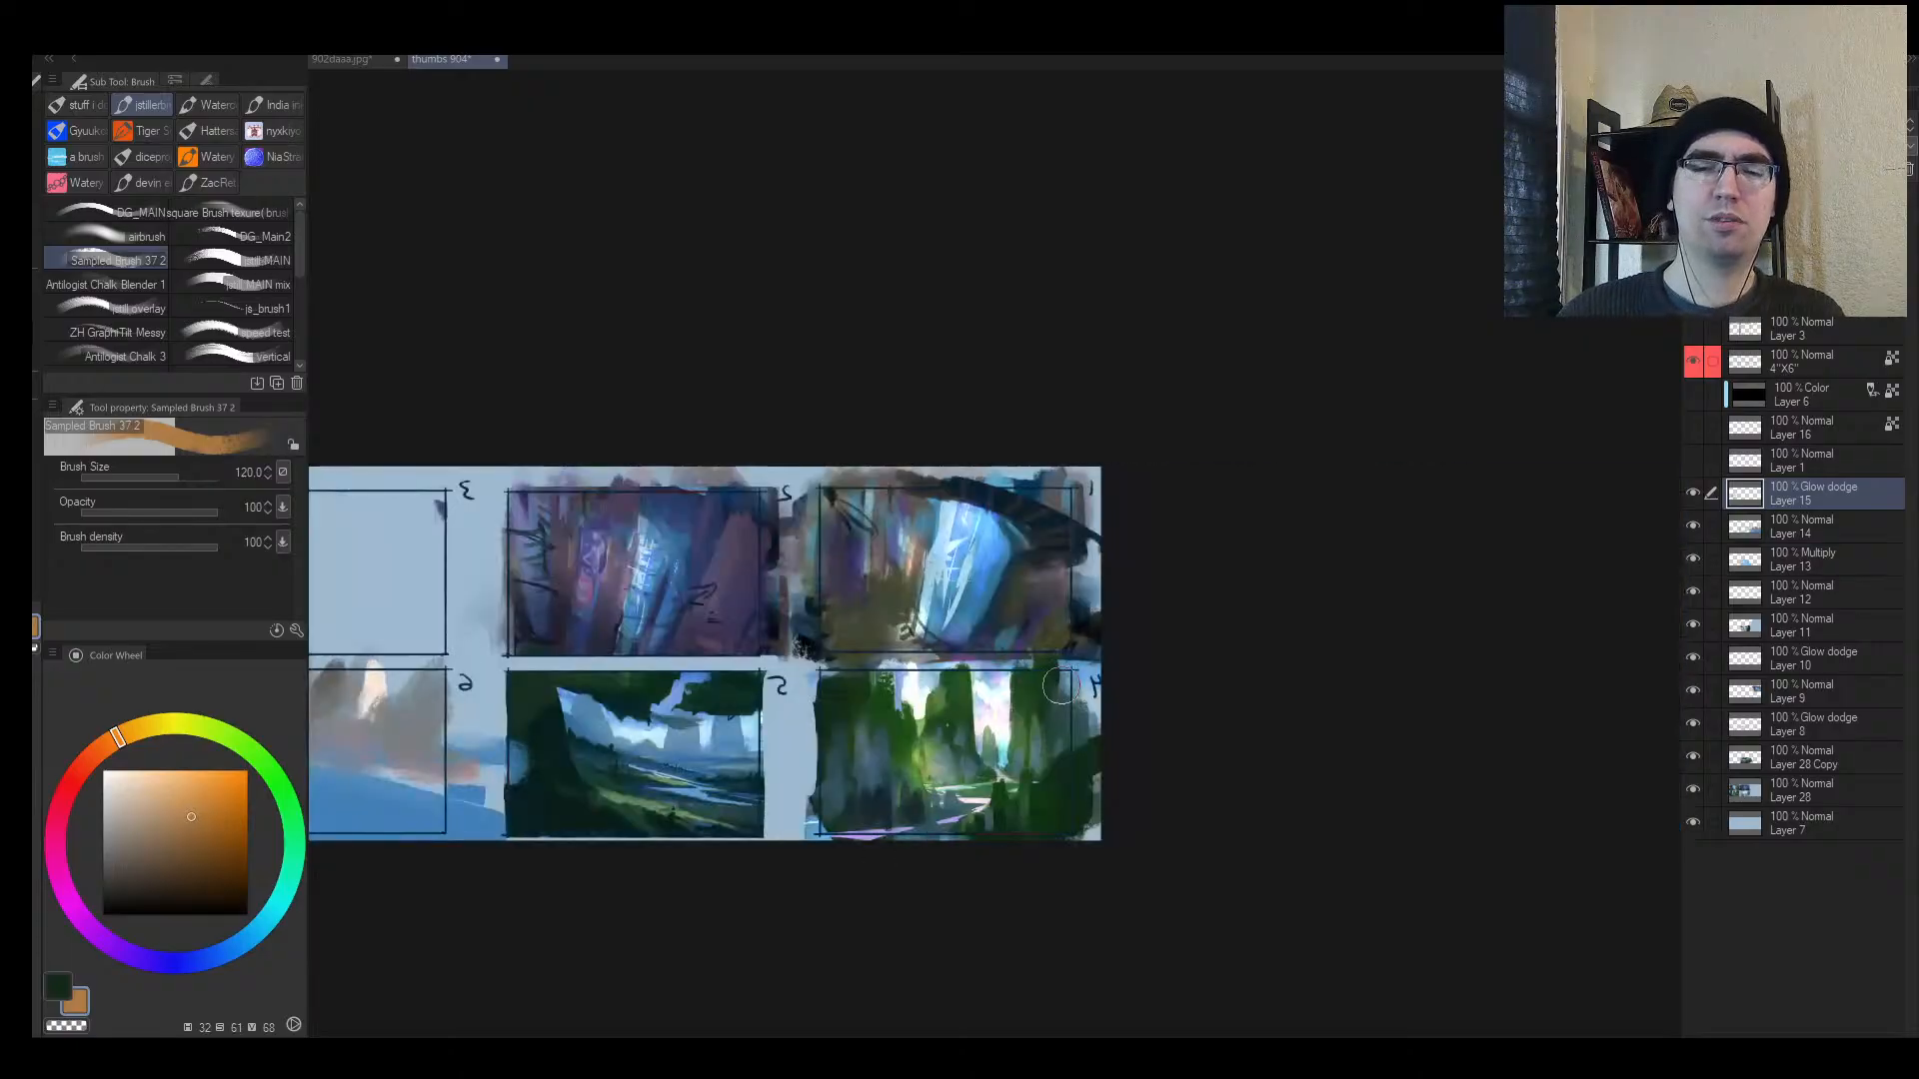
key(bracketleft)
key(bracketleft)
drag(911, 729, 926, 754)
key(e)
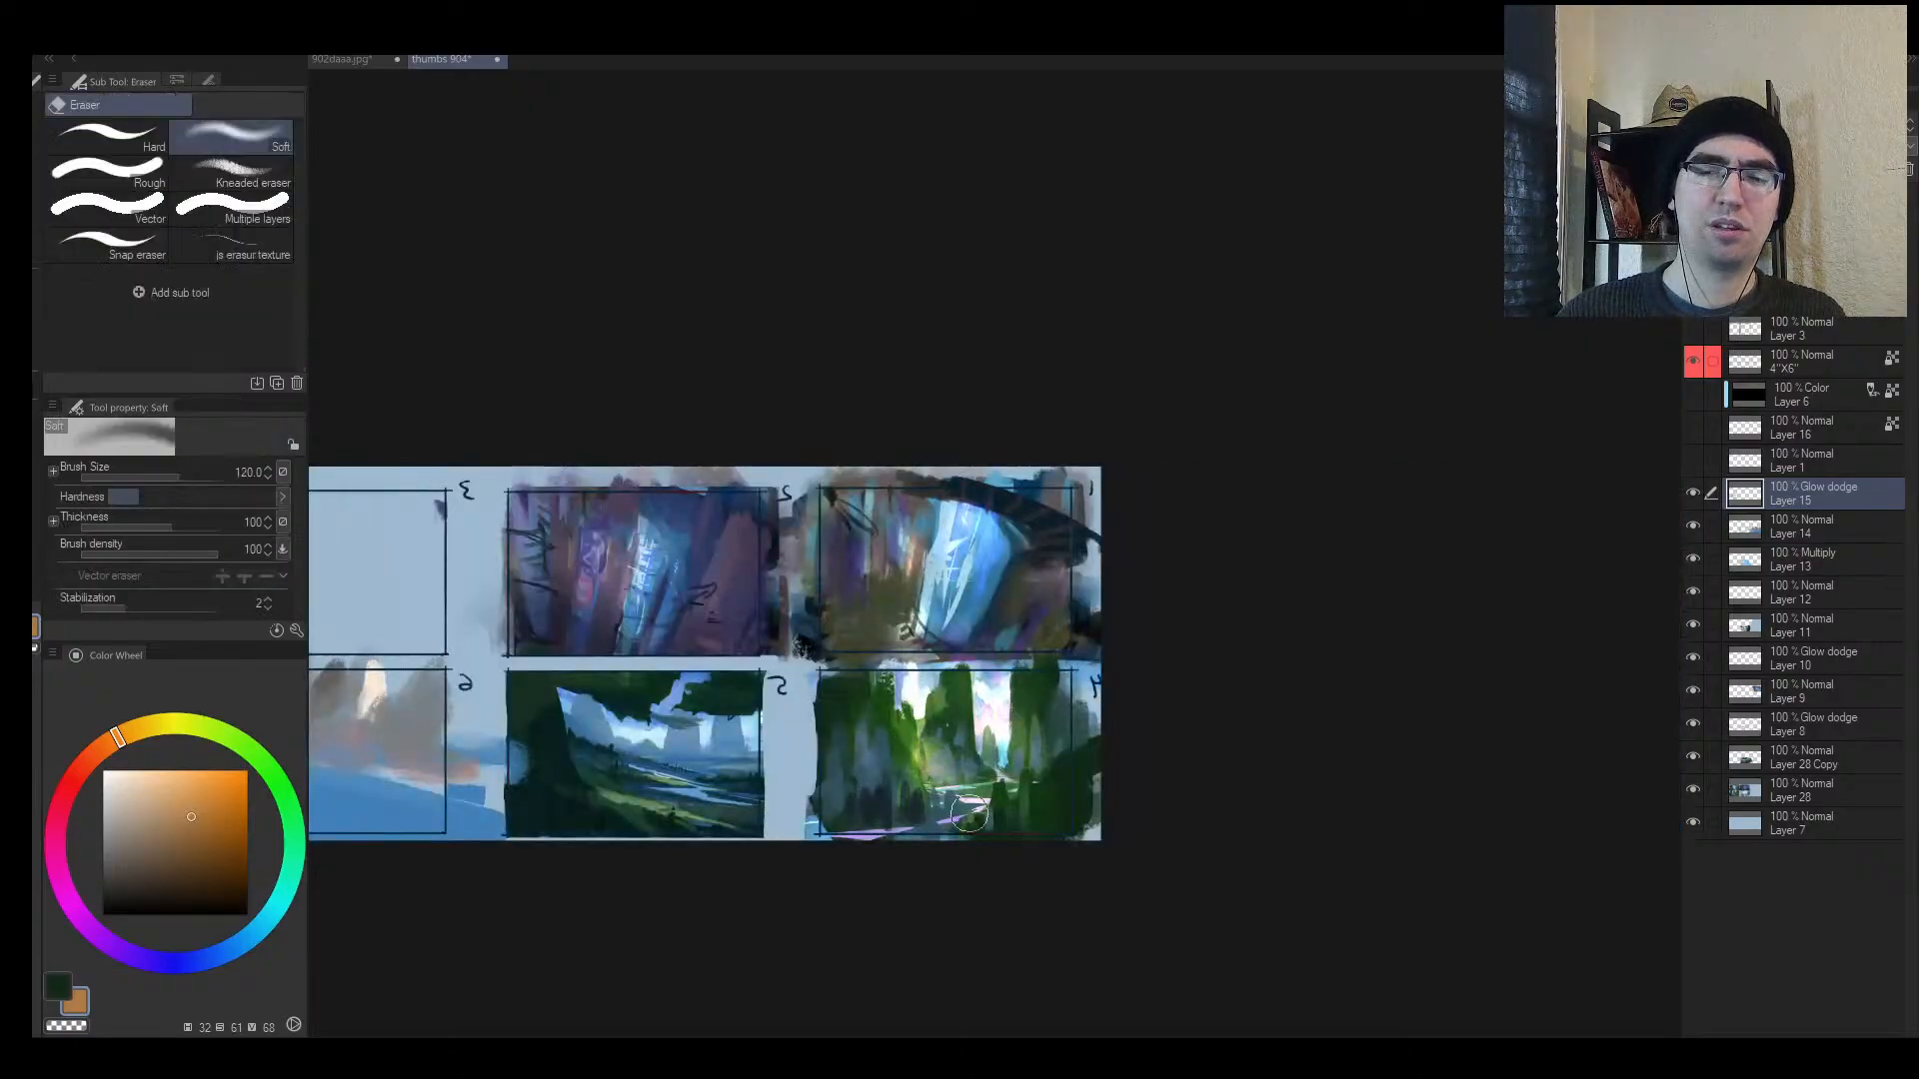
key(b)
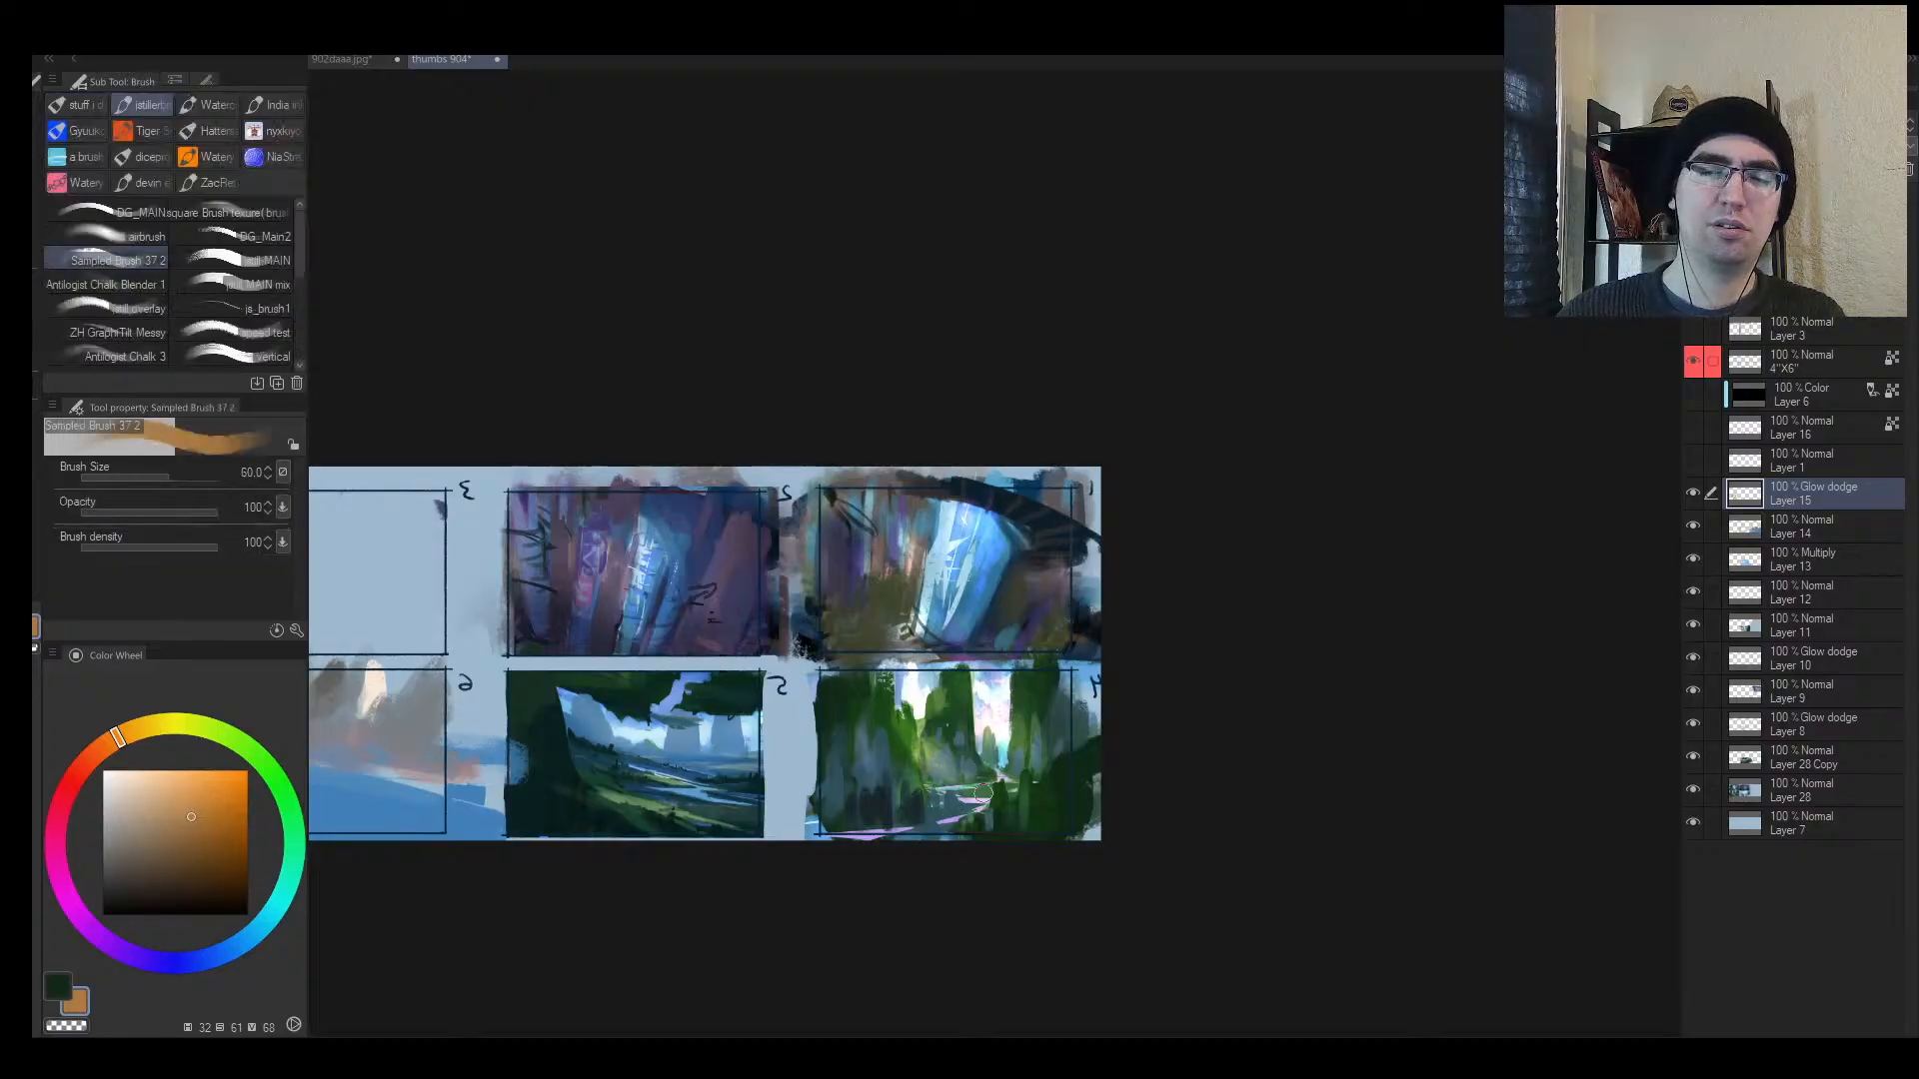
mouse_move(1055, 776)
mouse_down()
mouse_move(903, 843)
mouse_move(1047, 800)
mouse_up()
key(e)
key(b)
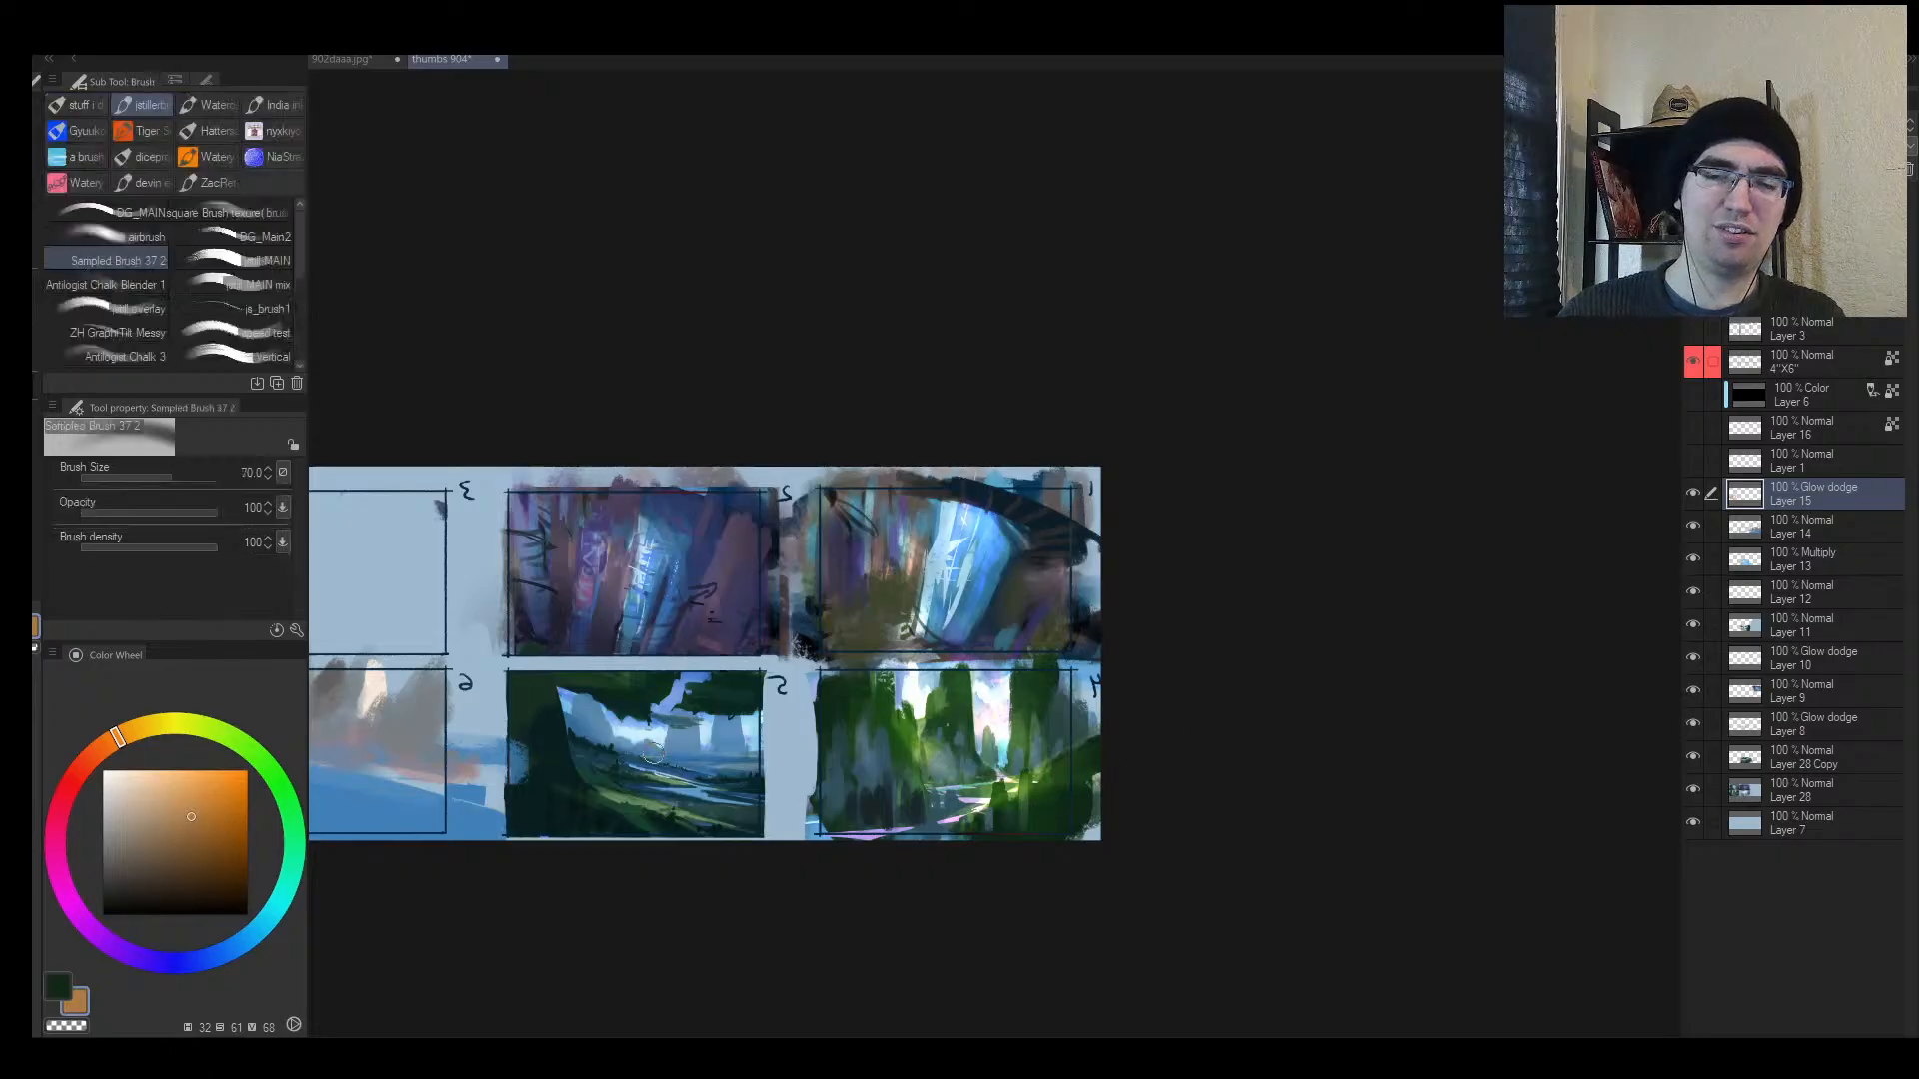
Step: Paint sunlit yellow glow across thumbnail 5's lower and middle ground
drag(605, 792, 731, 805)
mouse_move(608, 796)
mouse_down()
mouse_move(735, 808)
mouse_move(722, 777)
mouse_up()
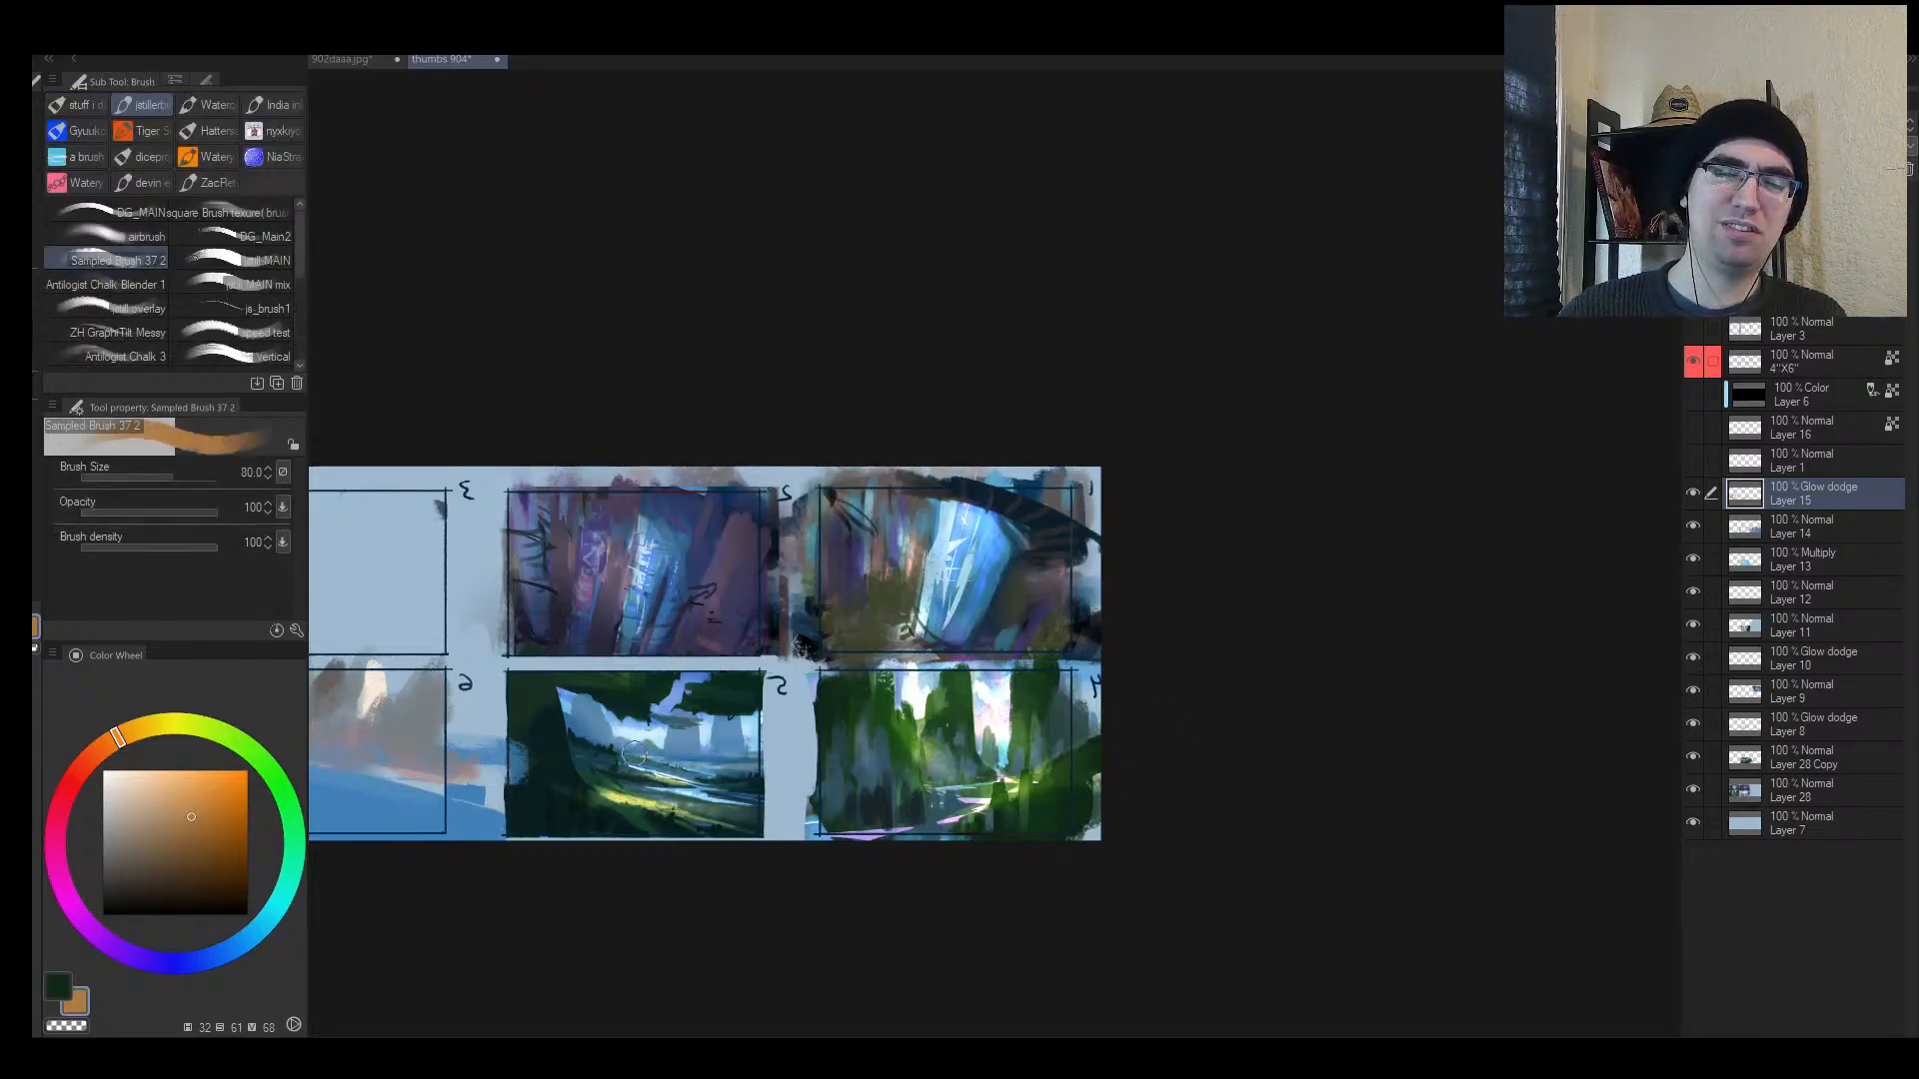
drag(608, 766, 769, 777)
key(h)
Step: Soften thumbnail 5's yellow glow band across its middle ground with the soft eraser
key(e)
scroll(1462, 754, up, 3)
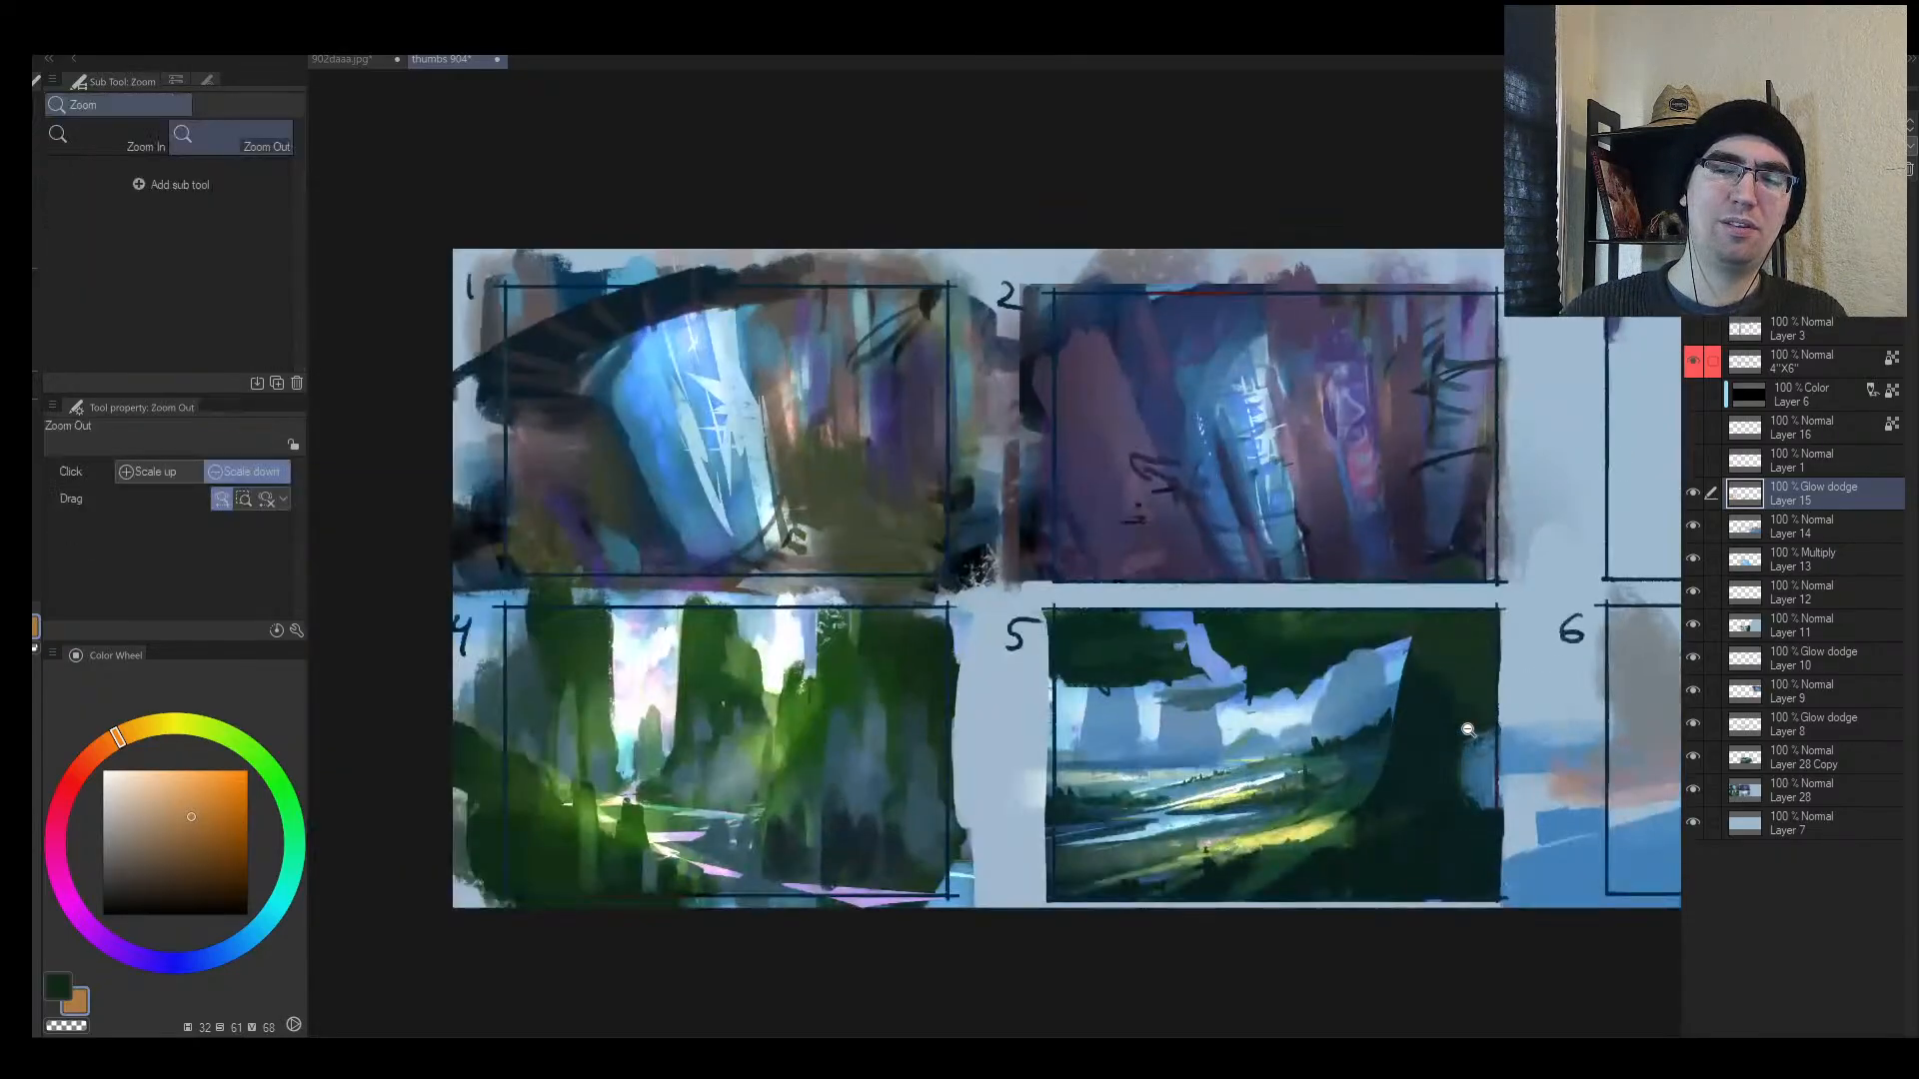
drag(1209, 761, 1299, 746)
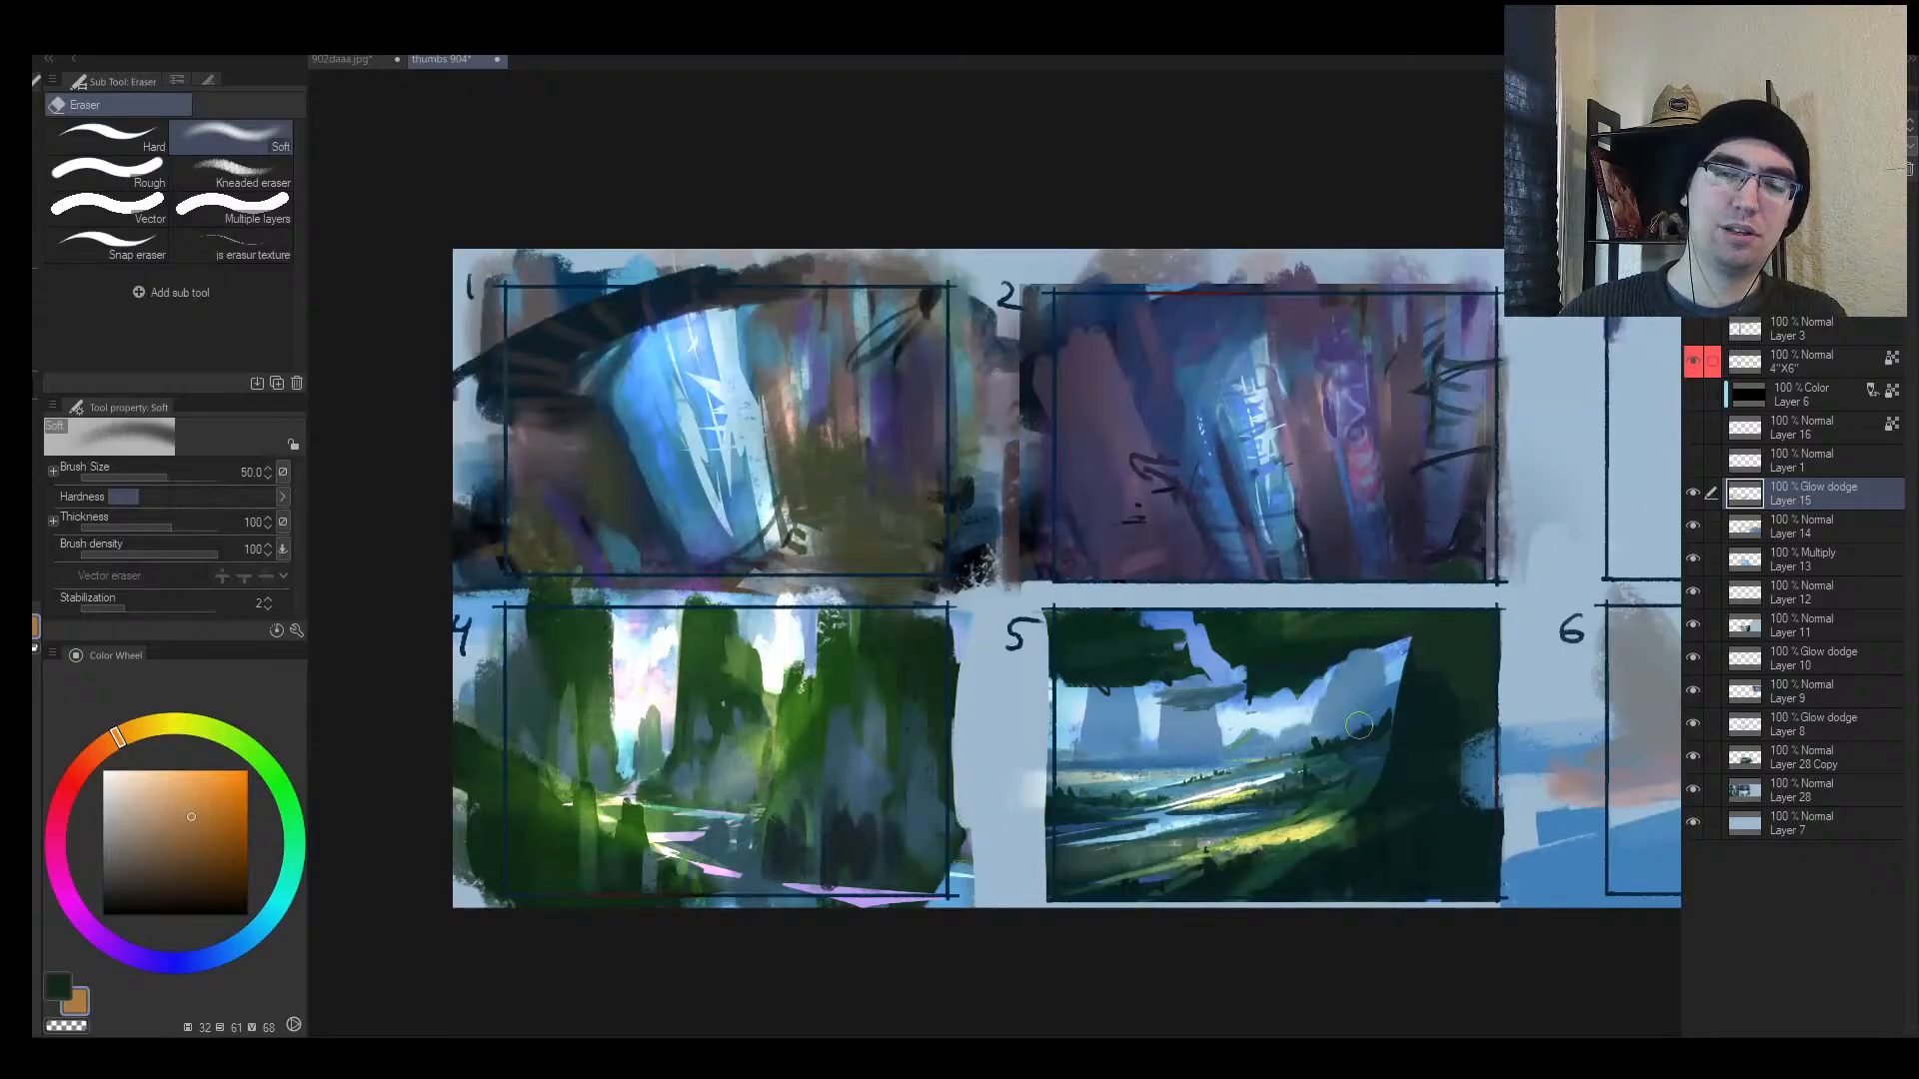
mouse_move(1052, 759)
mouse_down()
mouse_move(1289, 764)
mouse_move(1107, 785)
mouse_move(1239, 786)
mouse_up()
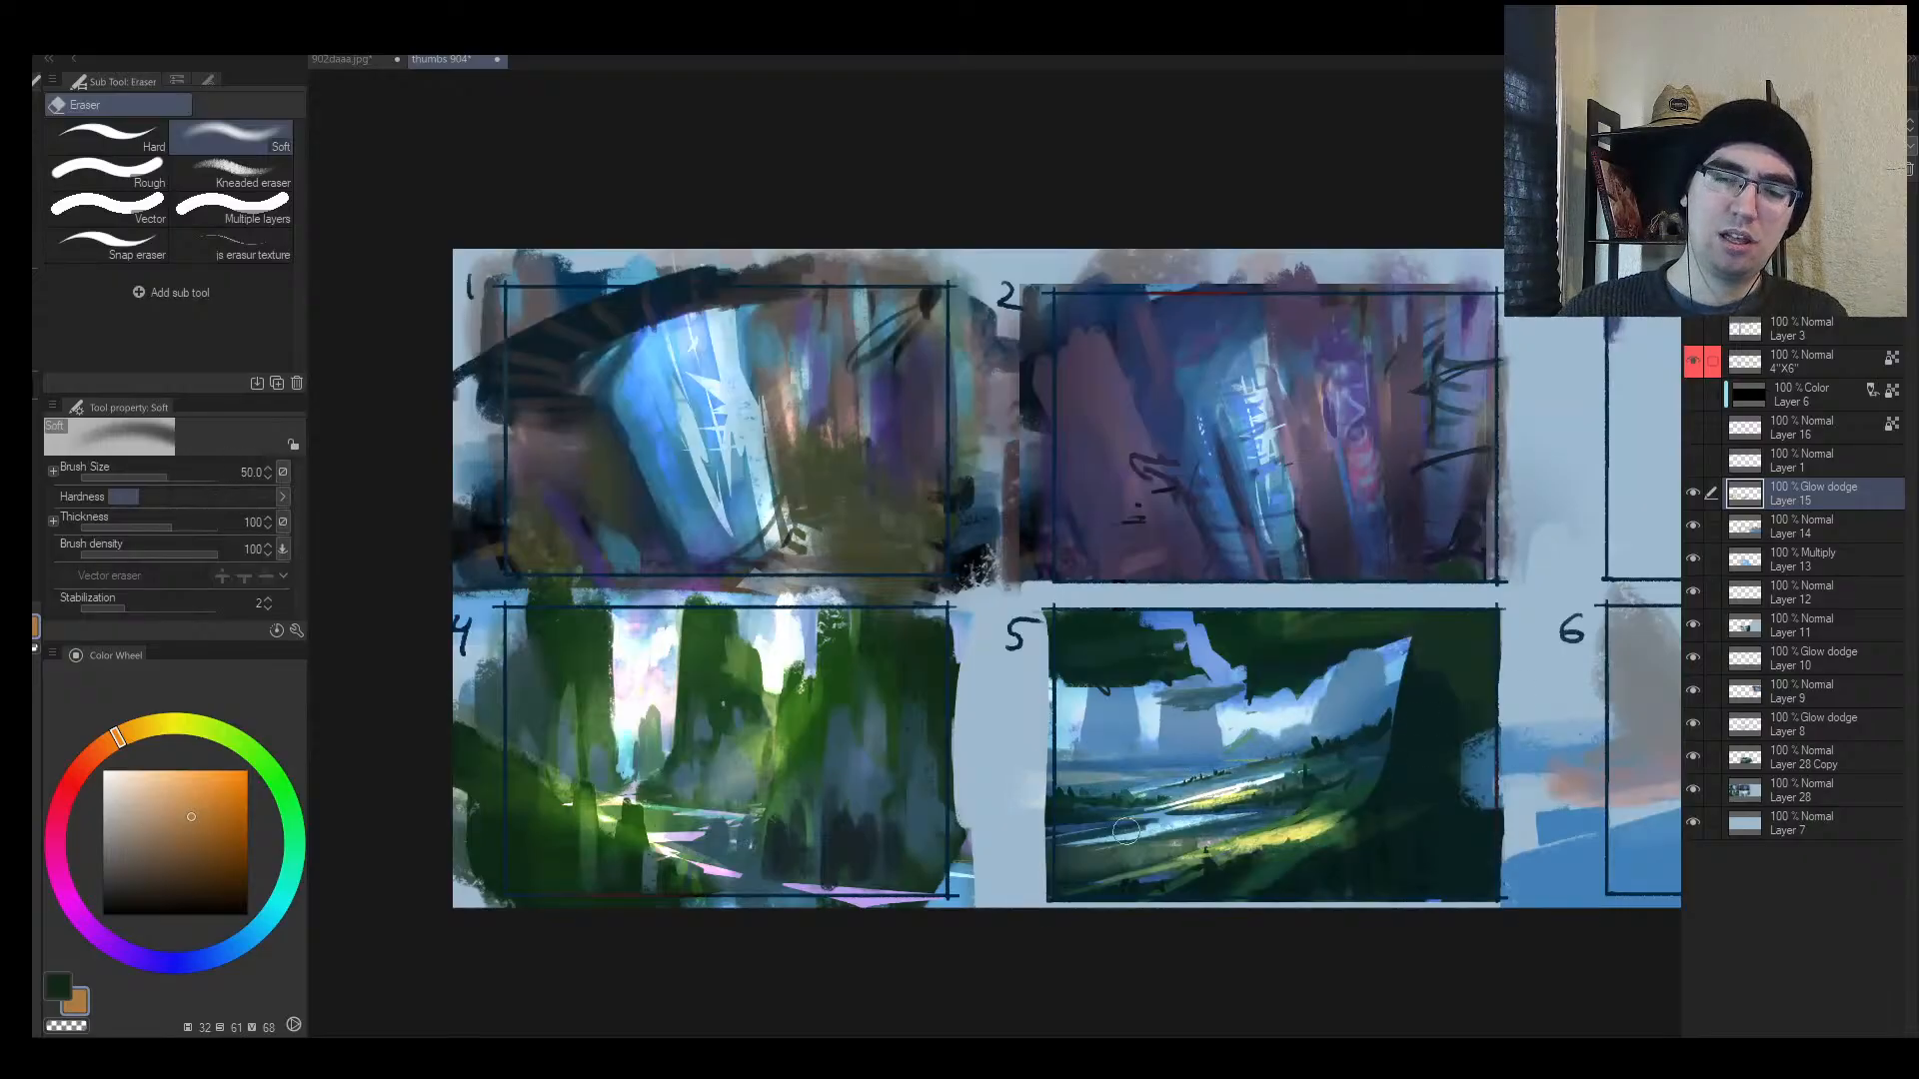
drag(1128, 830, 1231, 831)
drag(1104, 851, 1223, 846)
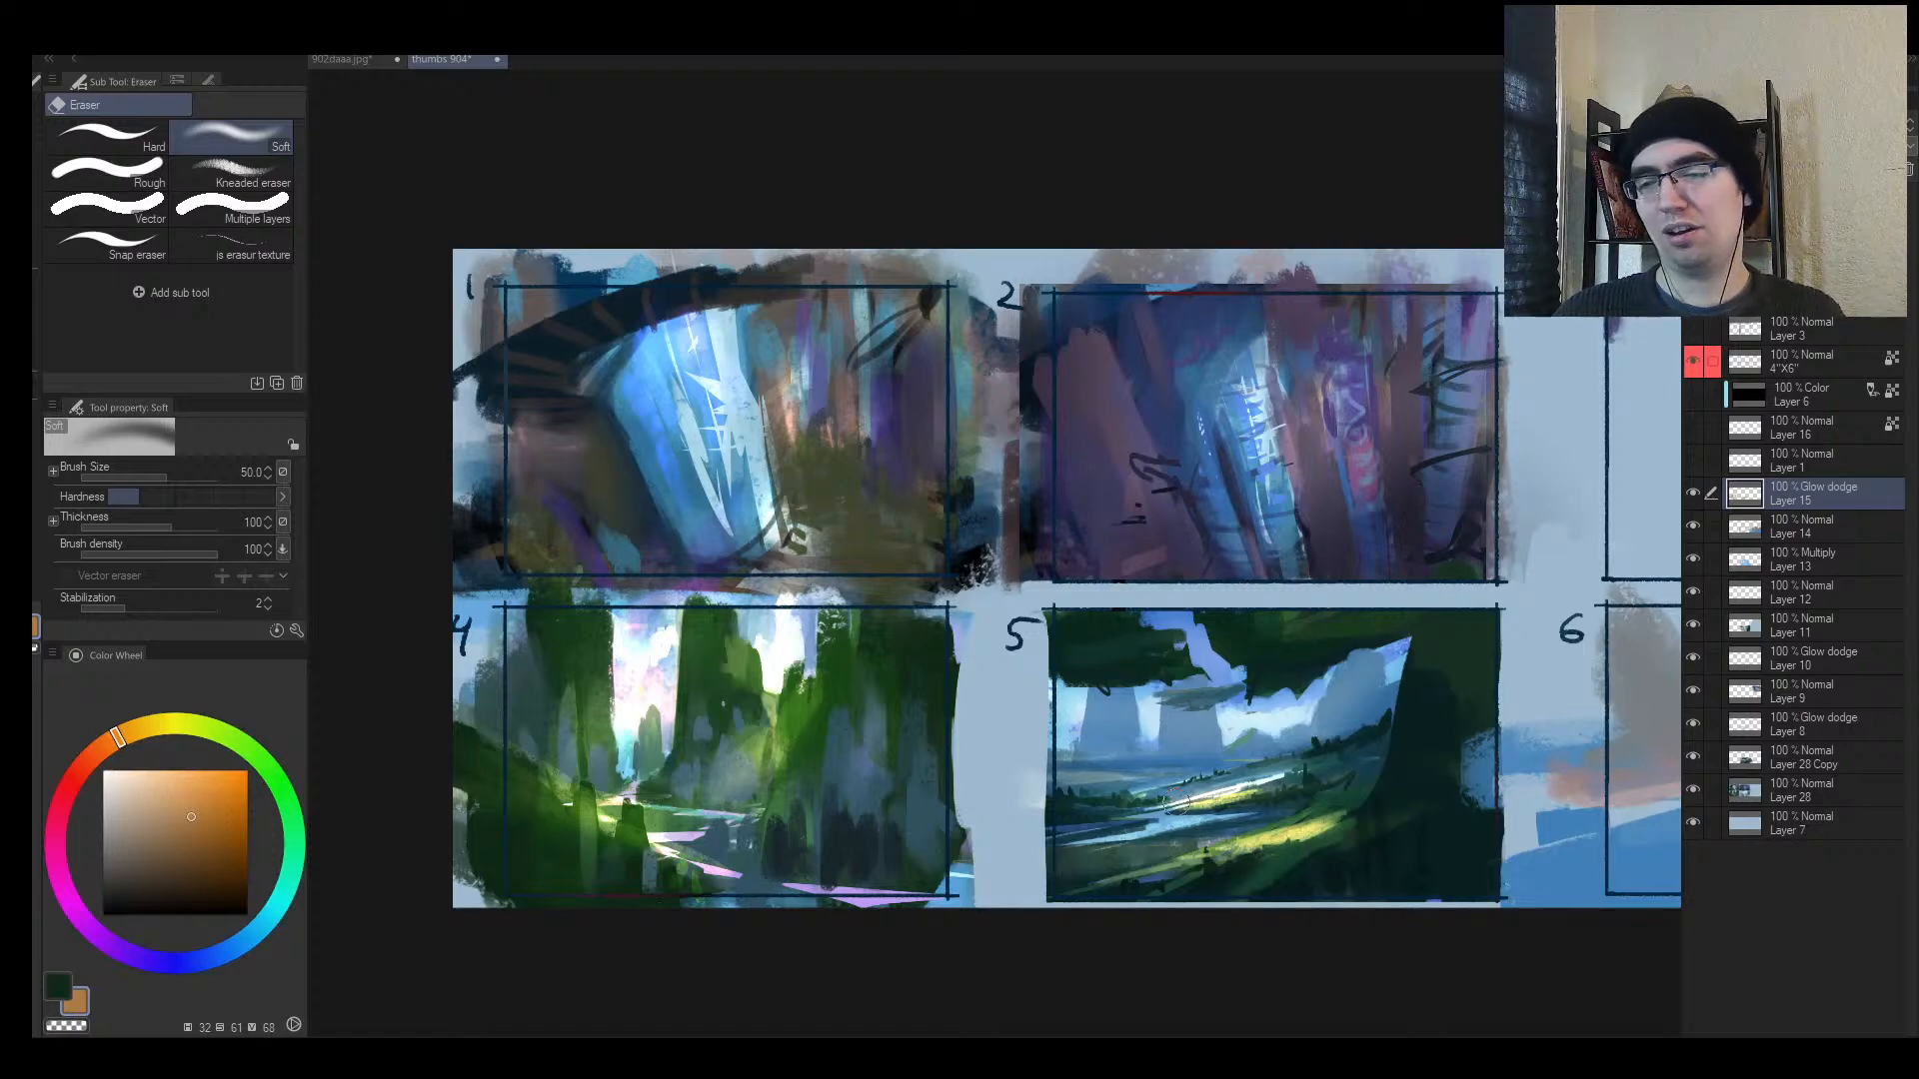
mouse_move(1075, 794)
mouse_down()
mouse_move(1303, 753)
mouse_move(1095, 789)
mouse_move(1301, 764)
mouse_move(1218, 784)
mouse_up()
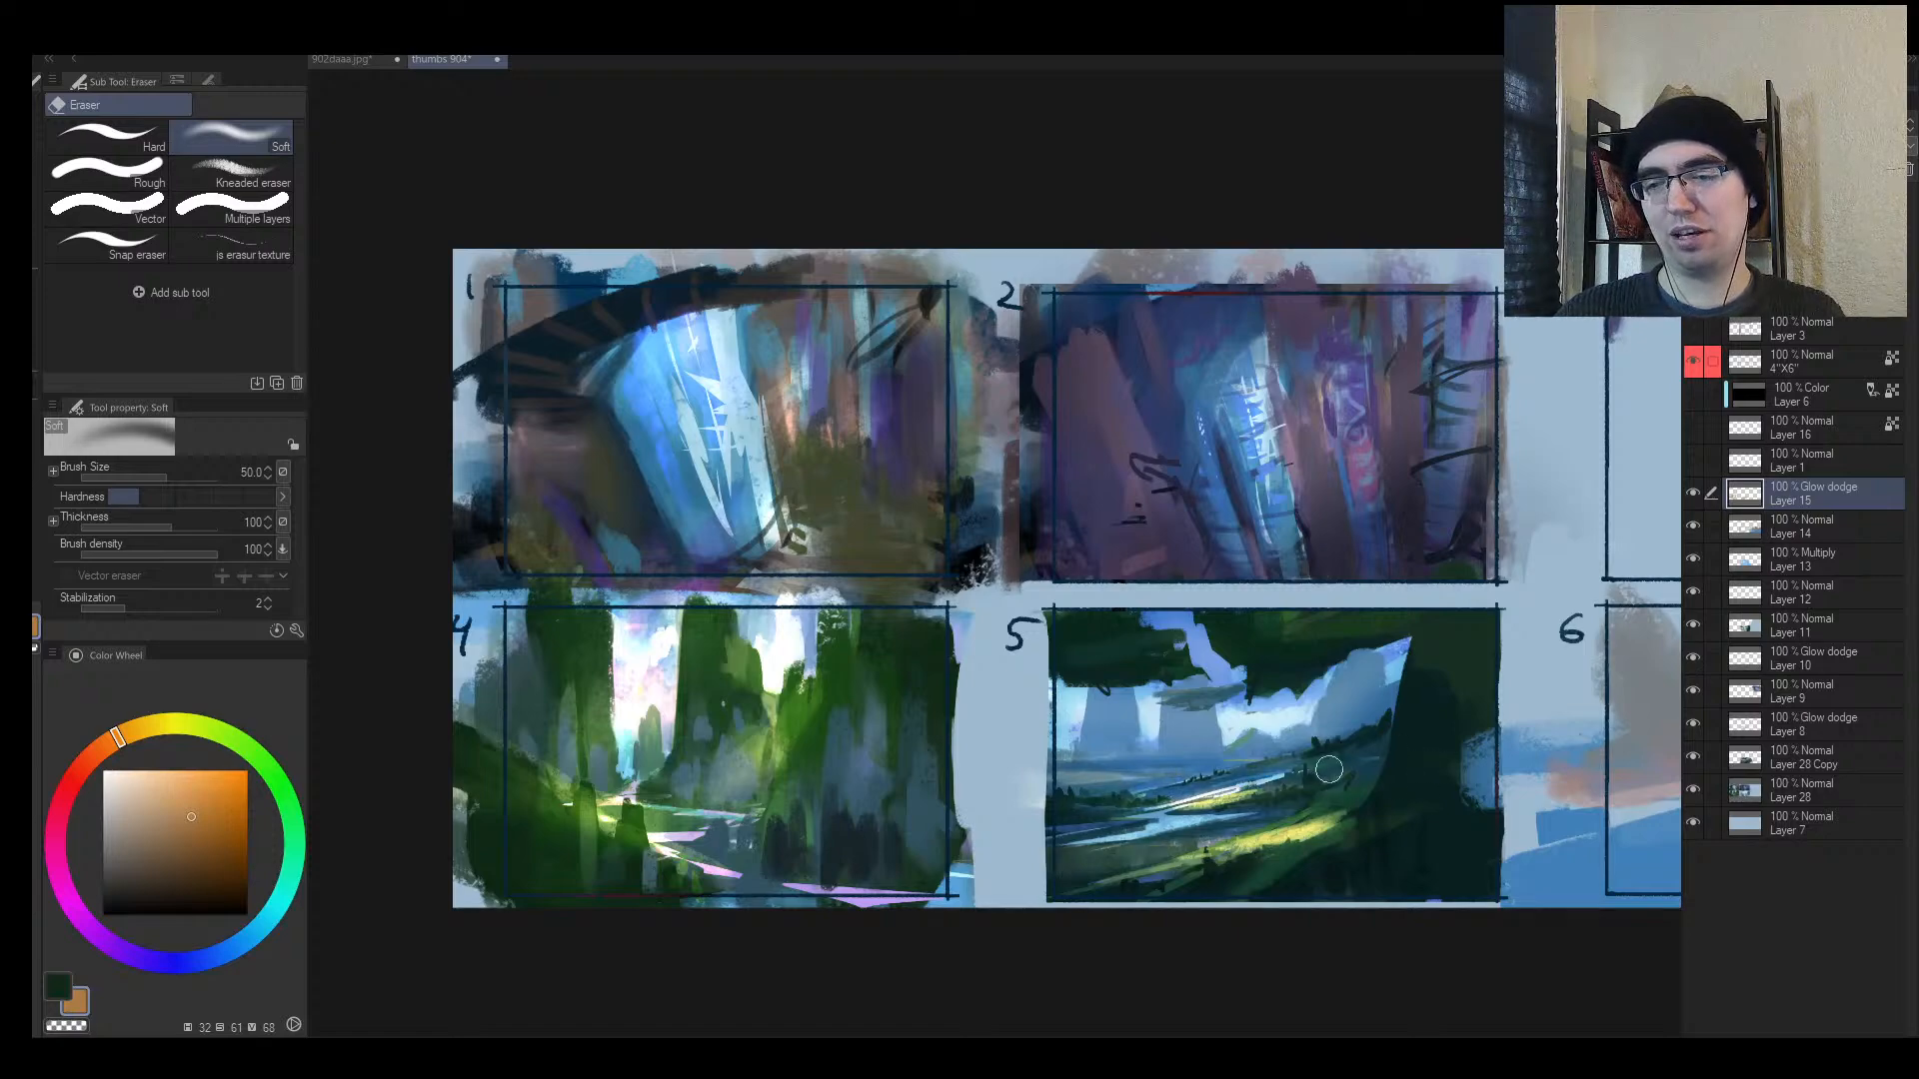
key(h)
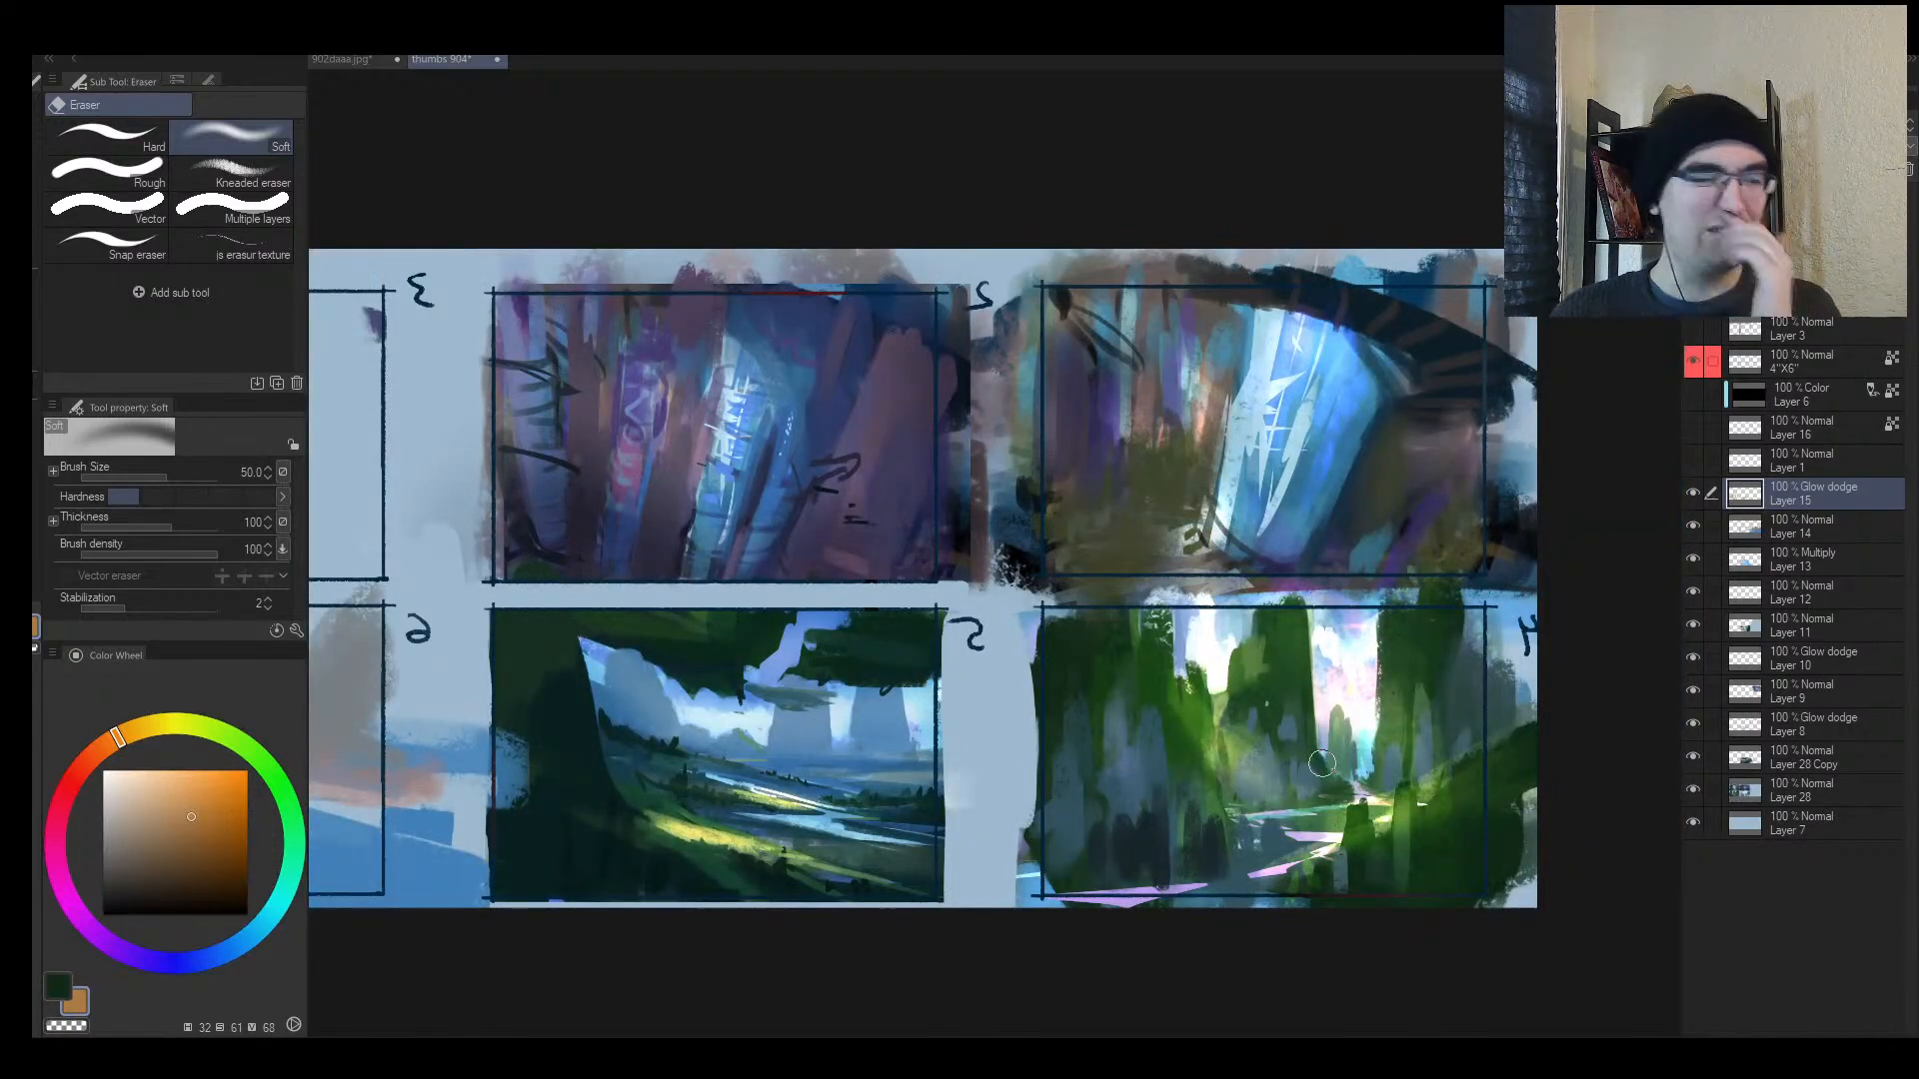
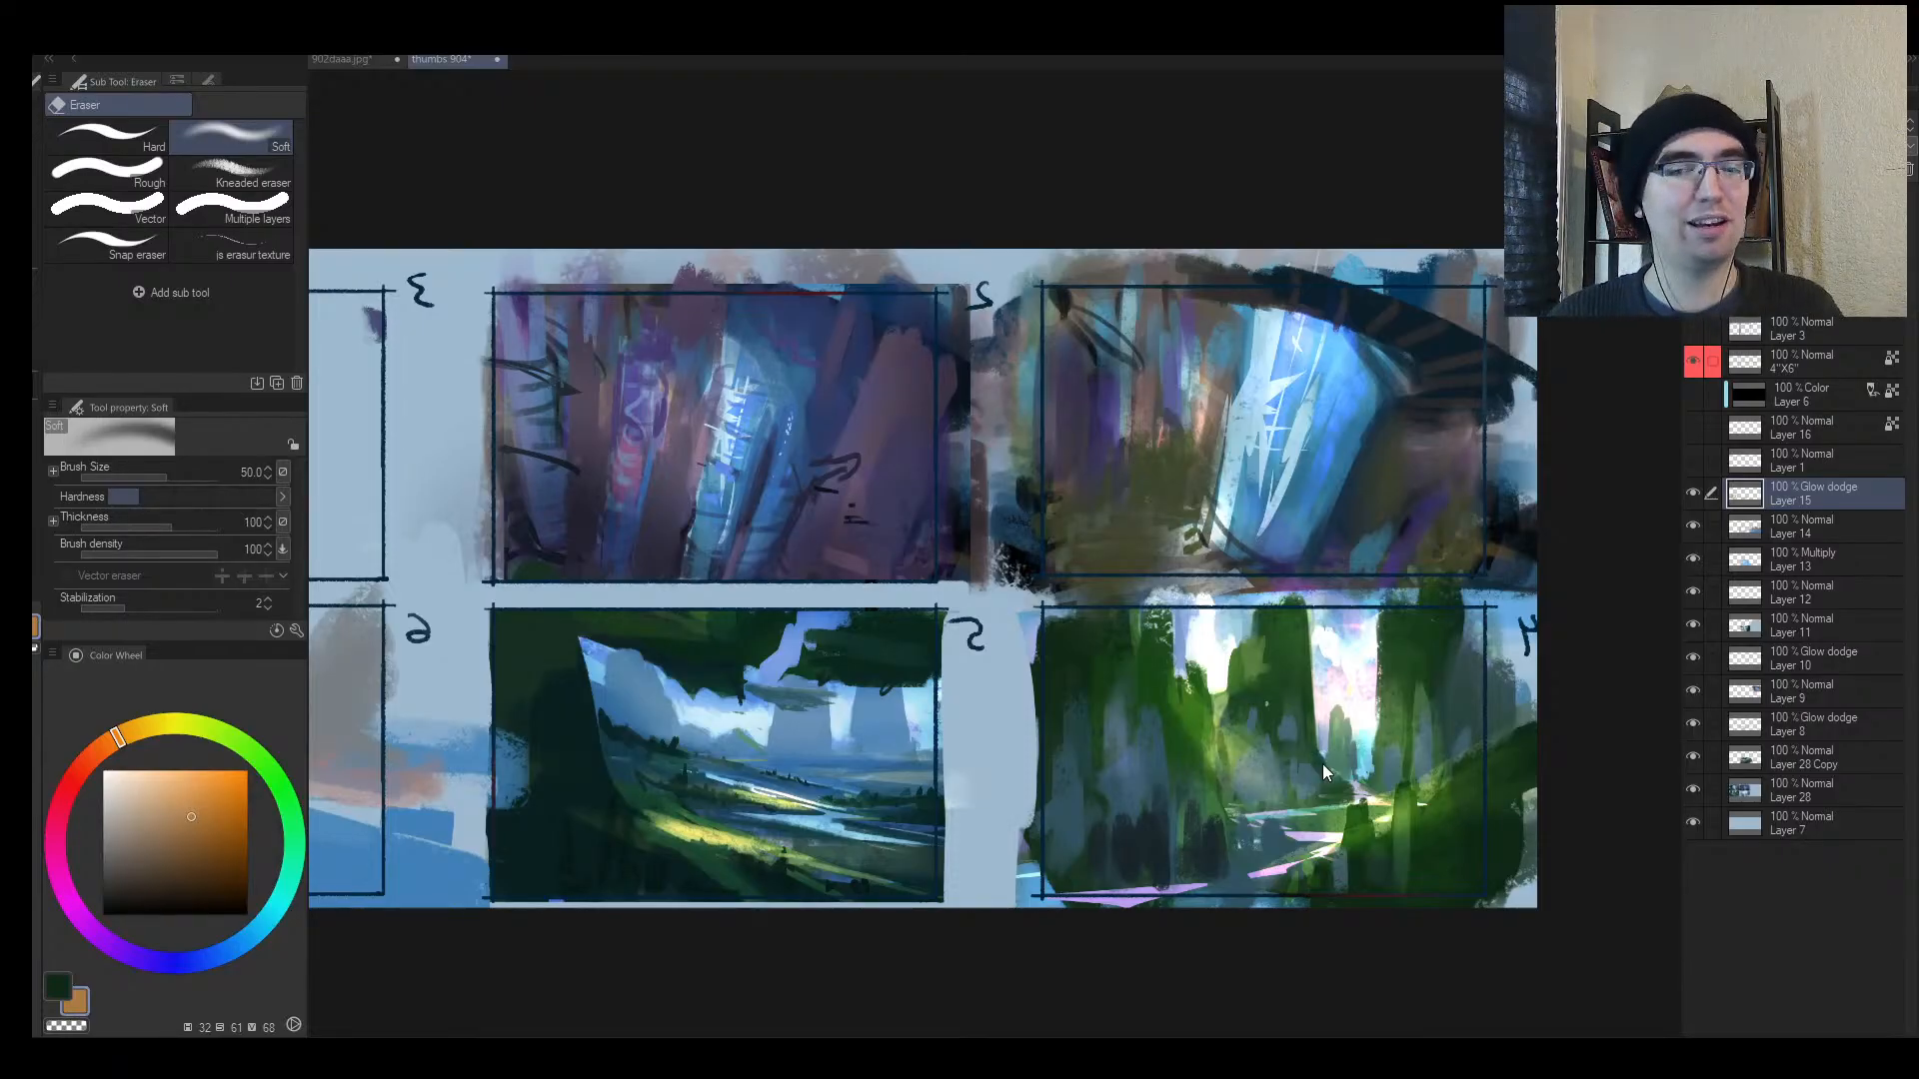
Step: Try a bright stroke near thumbnail 5's cliff base, then undo it
key(h)
key(alt+space)
mouse_move(1350, 835)
mouse_down()
mouse_move(1364, 829)
mouse_move(1205, 791)
mouse_move(1234, 800)
mouse_up()
key(b)
mouse_move(1129, 879)
mouse_down()
mouse_move(1289, 796)
mouse_move(1031, 927)
mouse_up()
key(ctrl+z)
key(ctrl+z)
key(alt+space)
Step: Dim the yellow glow on thumbnail 5's foreground hill with a size-50 soft eraser
key(e)
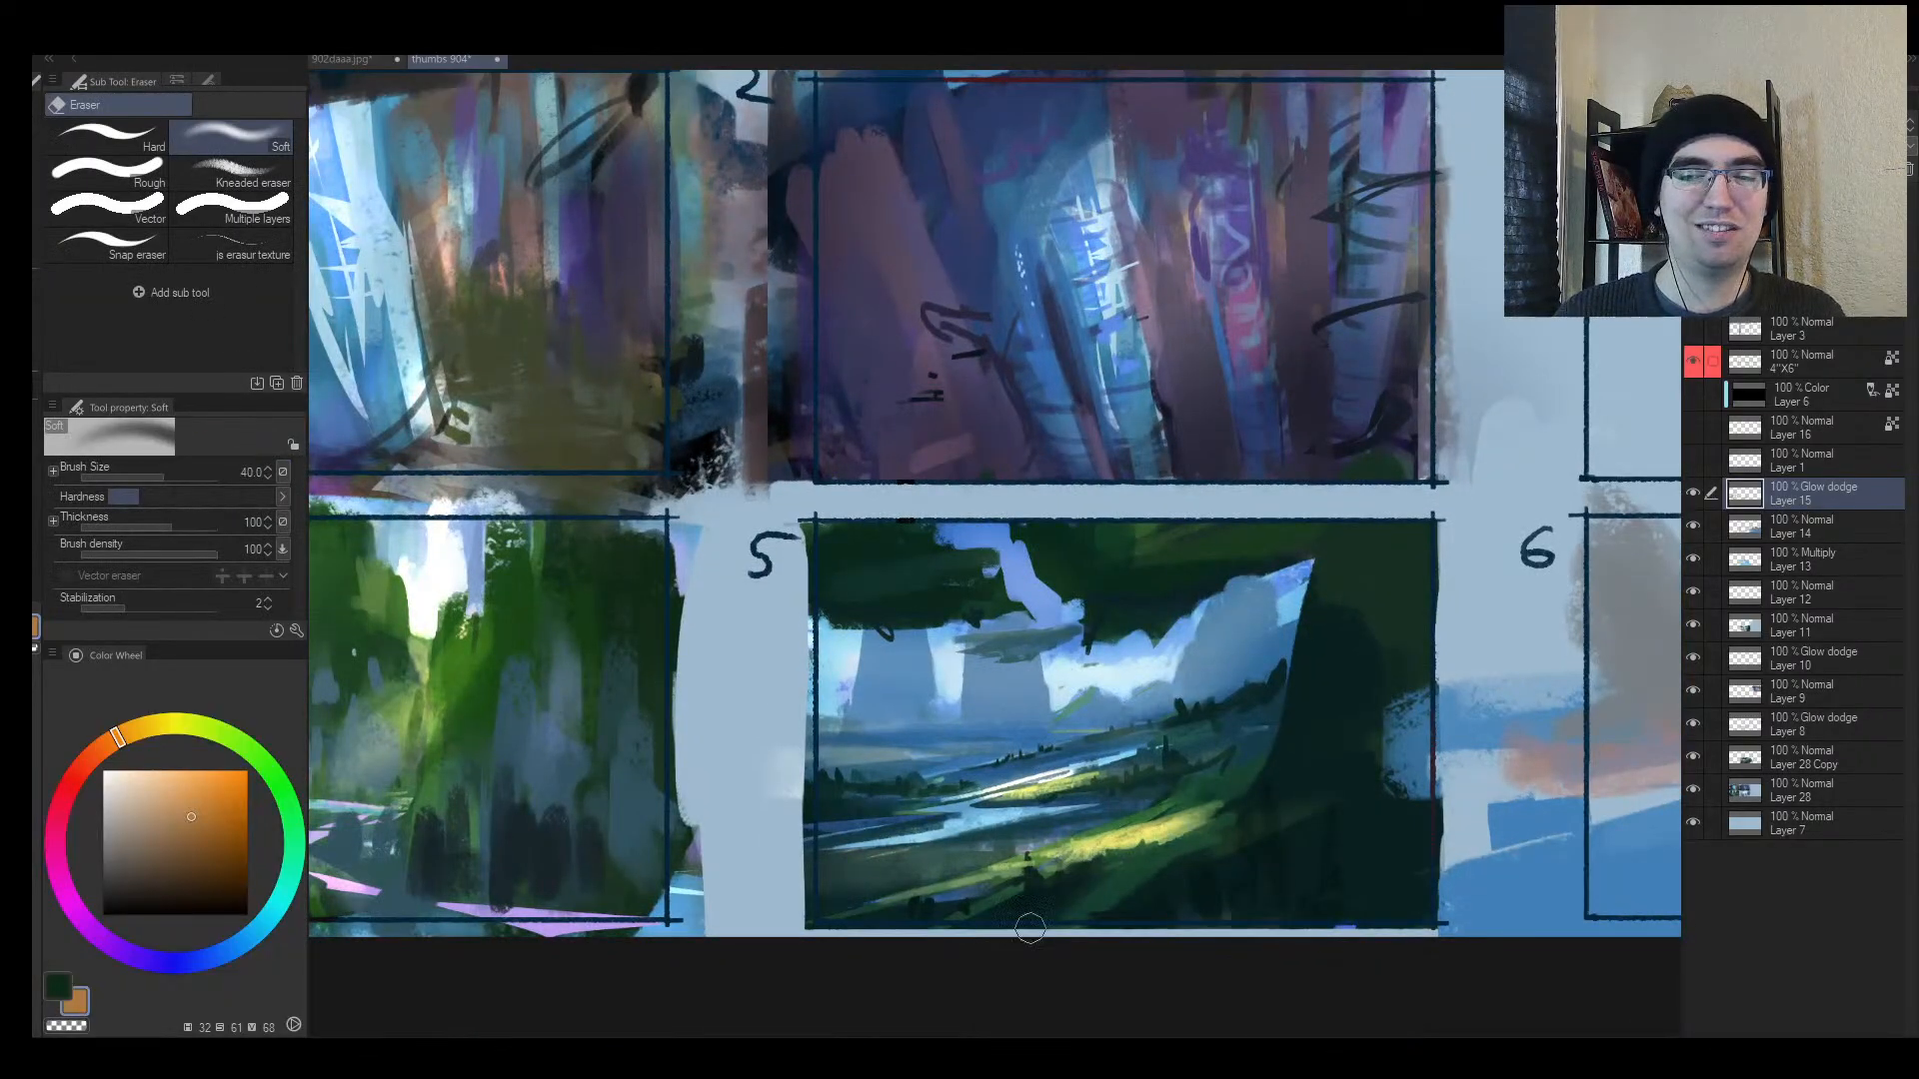
key(])
drag(1265, 789, 897, 961)
mouse_move(1332, 799)
mouse_down()
mouse_move(813, 928)
mouse_move(1523, 701)
mouse_up()
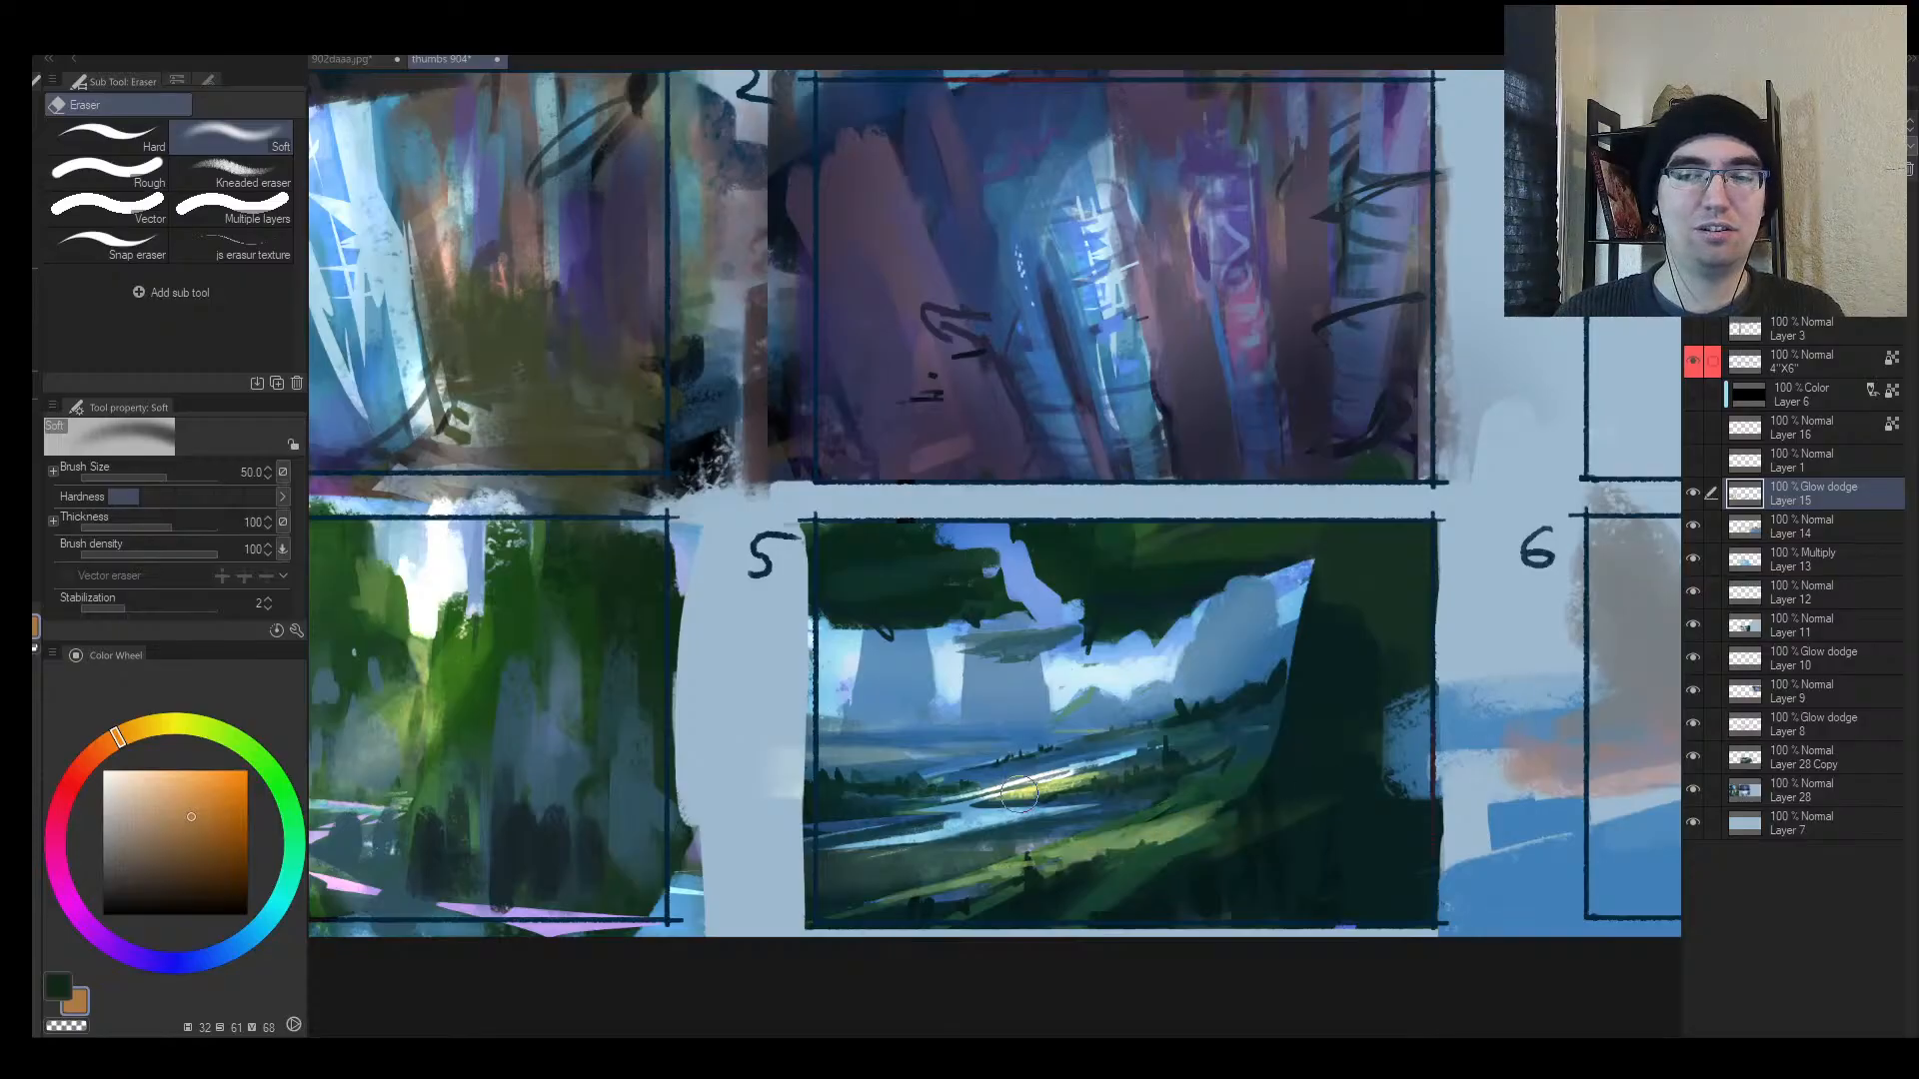
mouse_move(1021, 795)
mouse_down()
mouse_move(1098, 783)
mouse_move(1136, 745)
mouse_up()
key(ctrl+z)
Step: Soften the yellow glow along thumbnail 5's river with the soft eraser
key(alt+space)
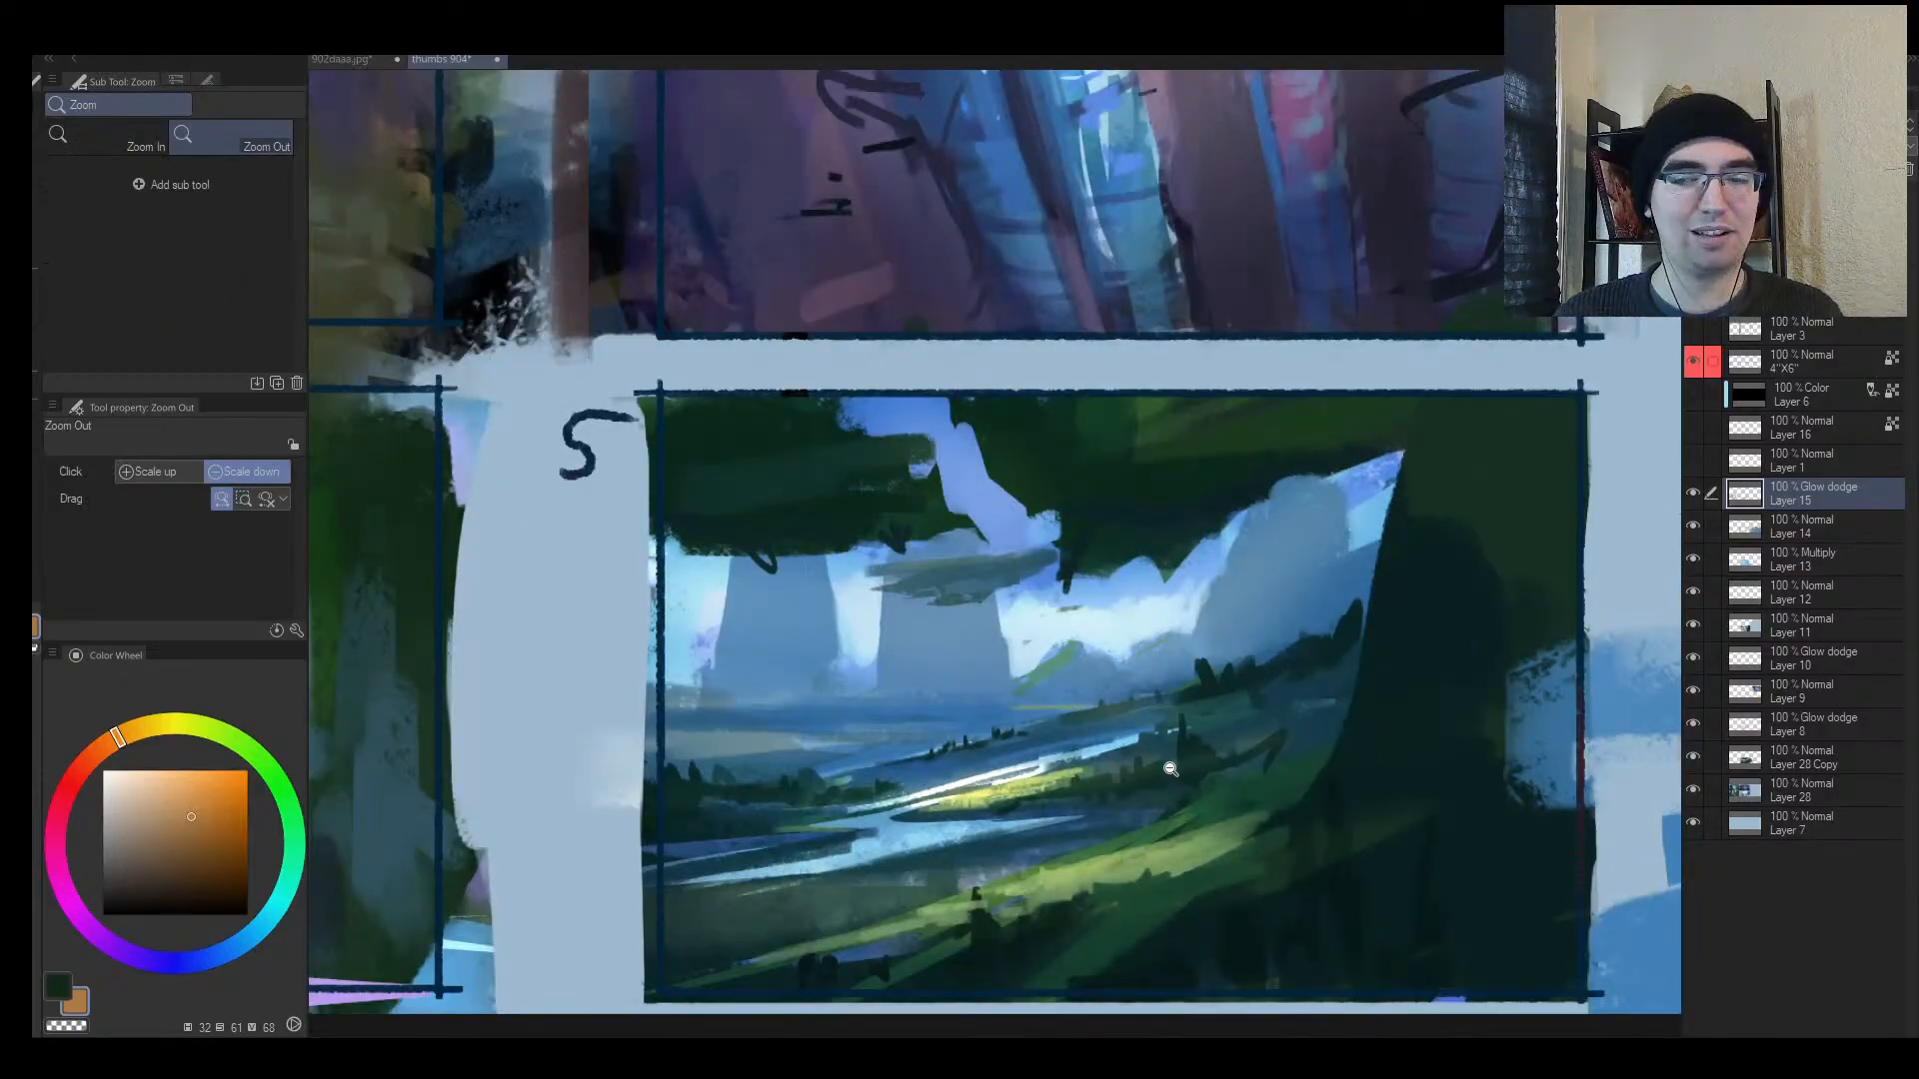
key(e)
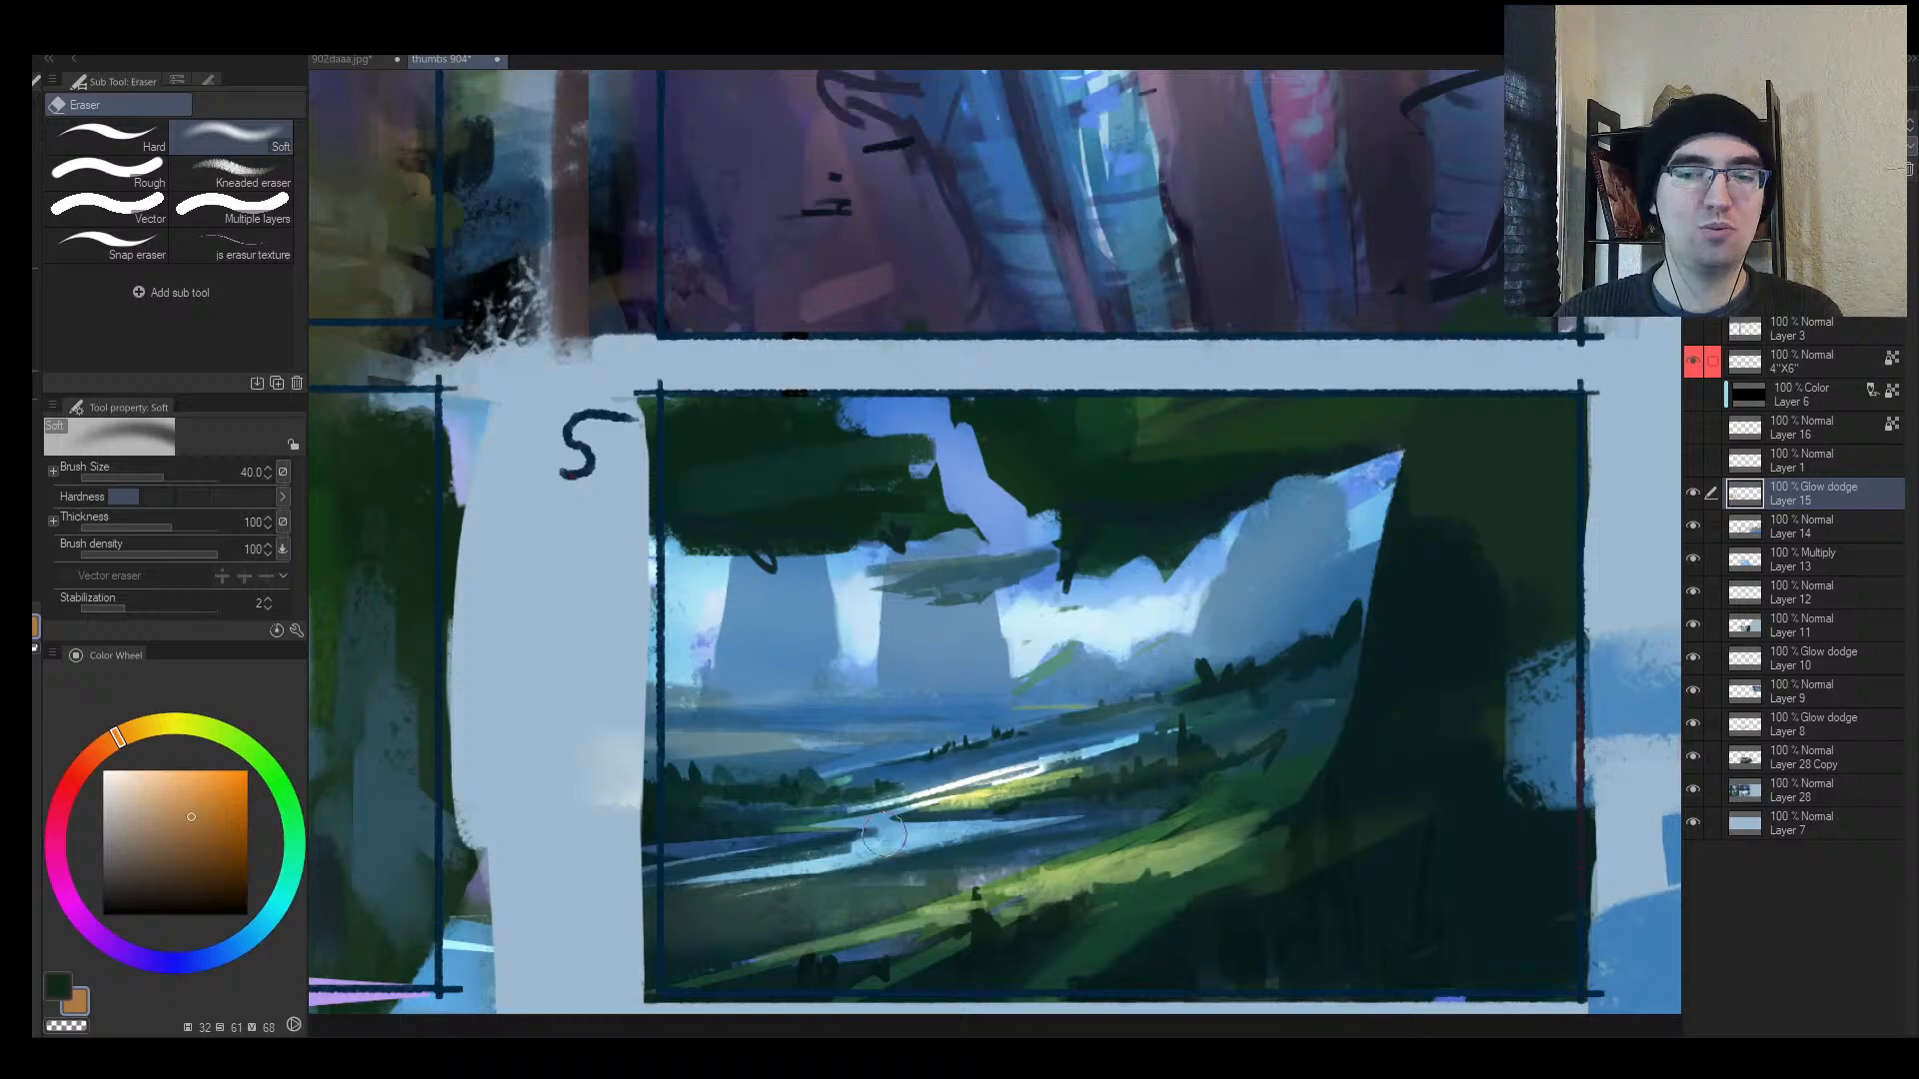
drag(786, 827, 1306, 700)
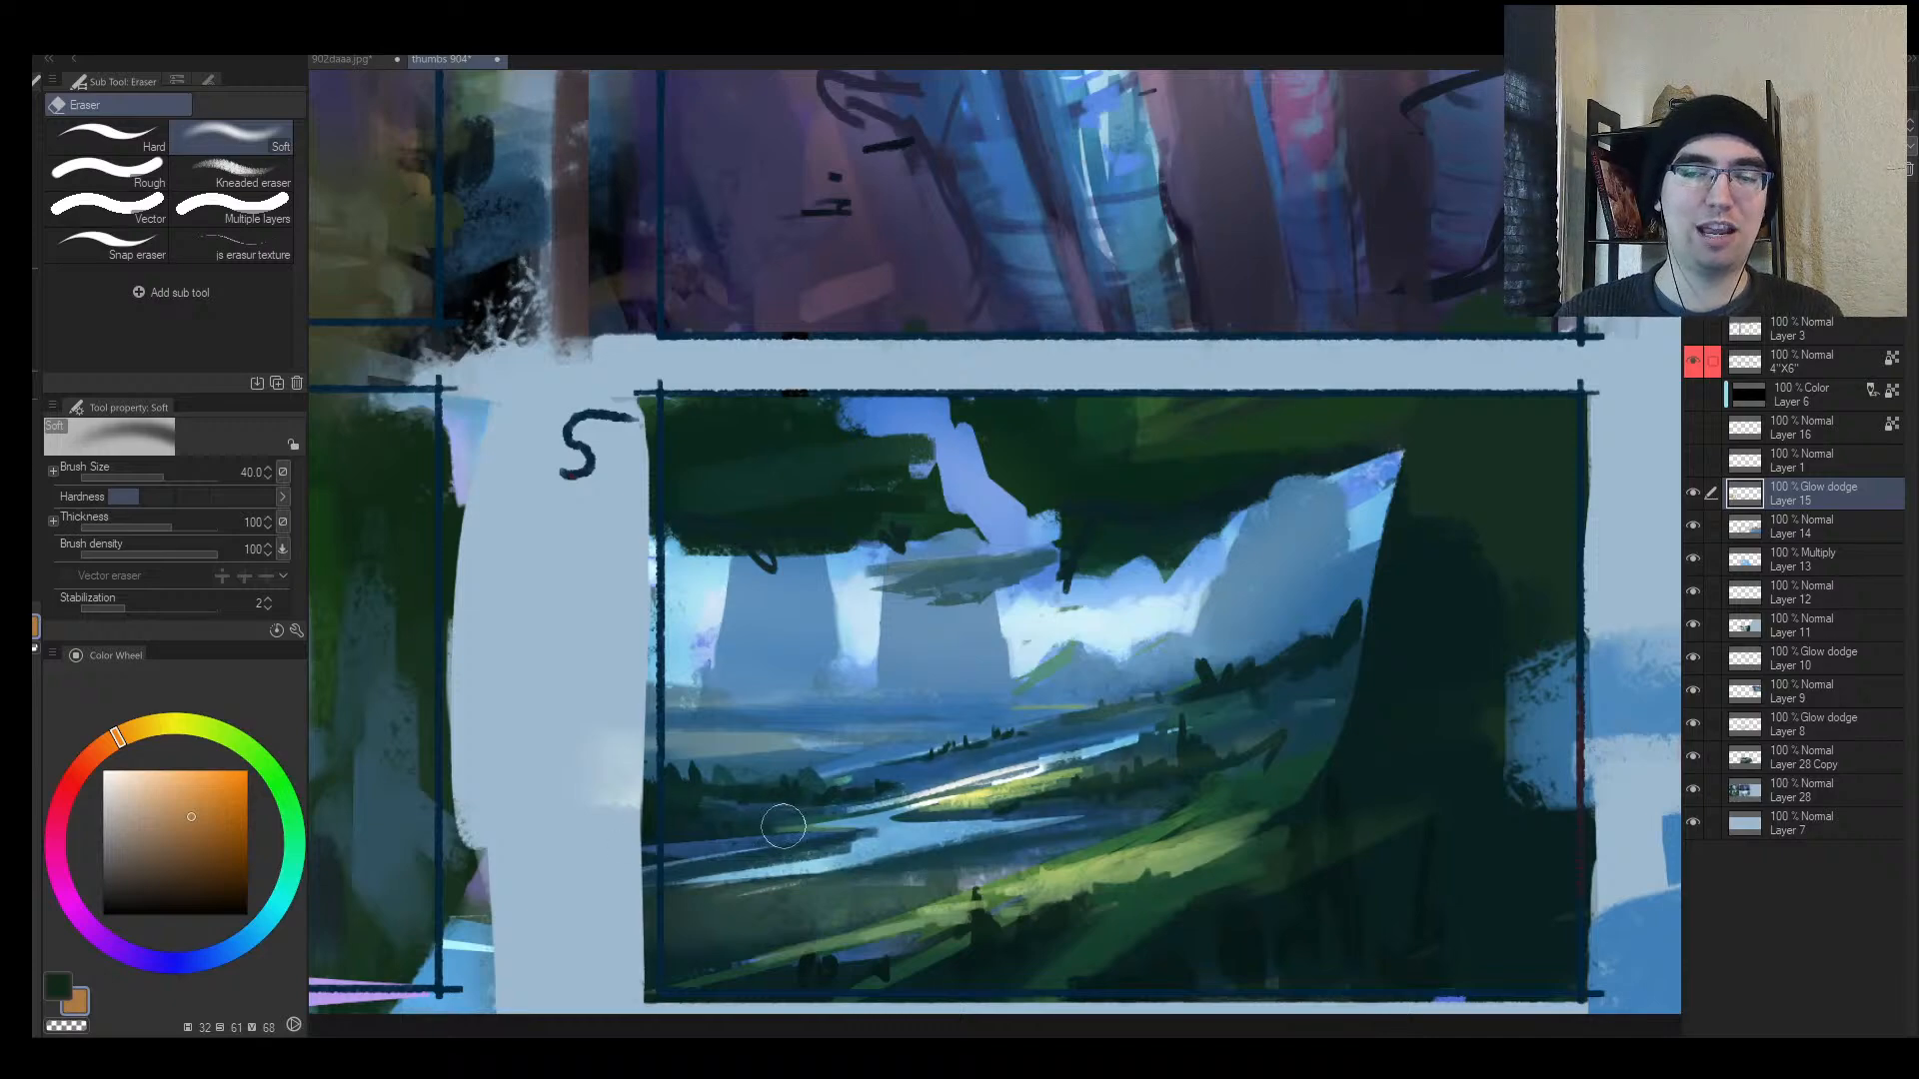
drag(784, 828, 1302, 692)
Step: Try brightening the grassy bank edge and river, then undo those strokes
key(h)
key(ctrl+space)
mouse_move(1236, 779)
mouse_down()
mouse_move(1130, 792)
mouse_move(1269, 785)
mouse_up()
key(b)
mouse_move(840, 727)
mouse_down()
mouse_move(1108, 763)
mouse_move(882, 736)
mouse_move(1144, 774)
mouse_move(1070, 789)
mouse_move(1248, 829)
mouse_move(1074, 802)
mouse_move(1234, 809)
mouse_up()
key(slash)
mouse_move(1043, 802)
mouse_down()
mouse_move(1214, 810)
mouse_move(1094, 760)
mouse_move(1115, 762)
mouse_up()
key(h)
key(ctrl+z)
key(ctrl+z)
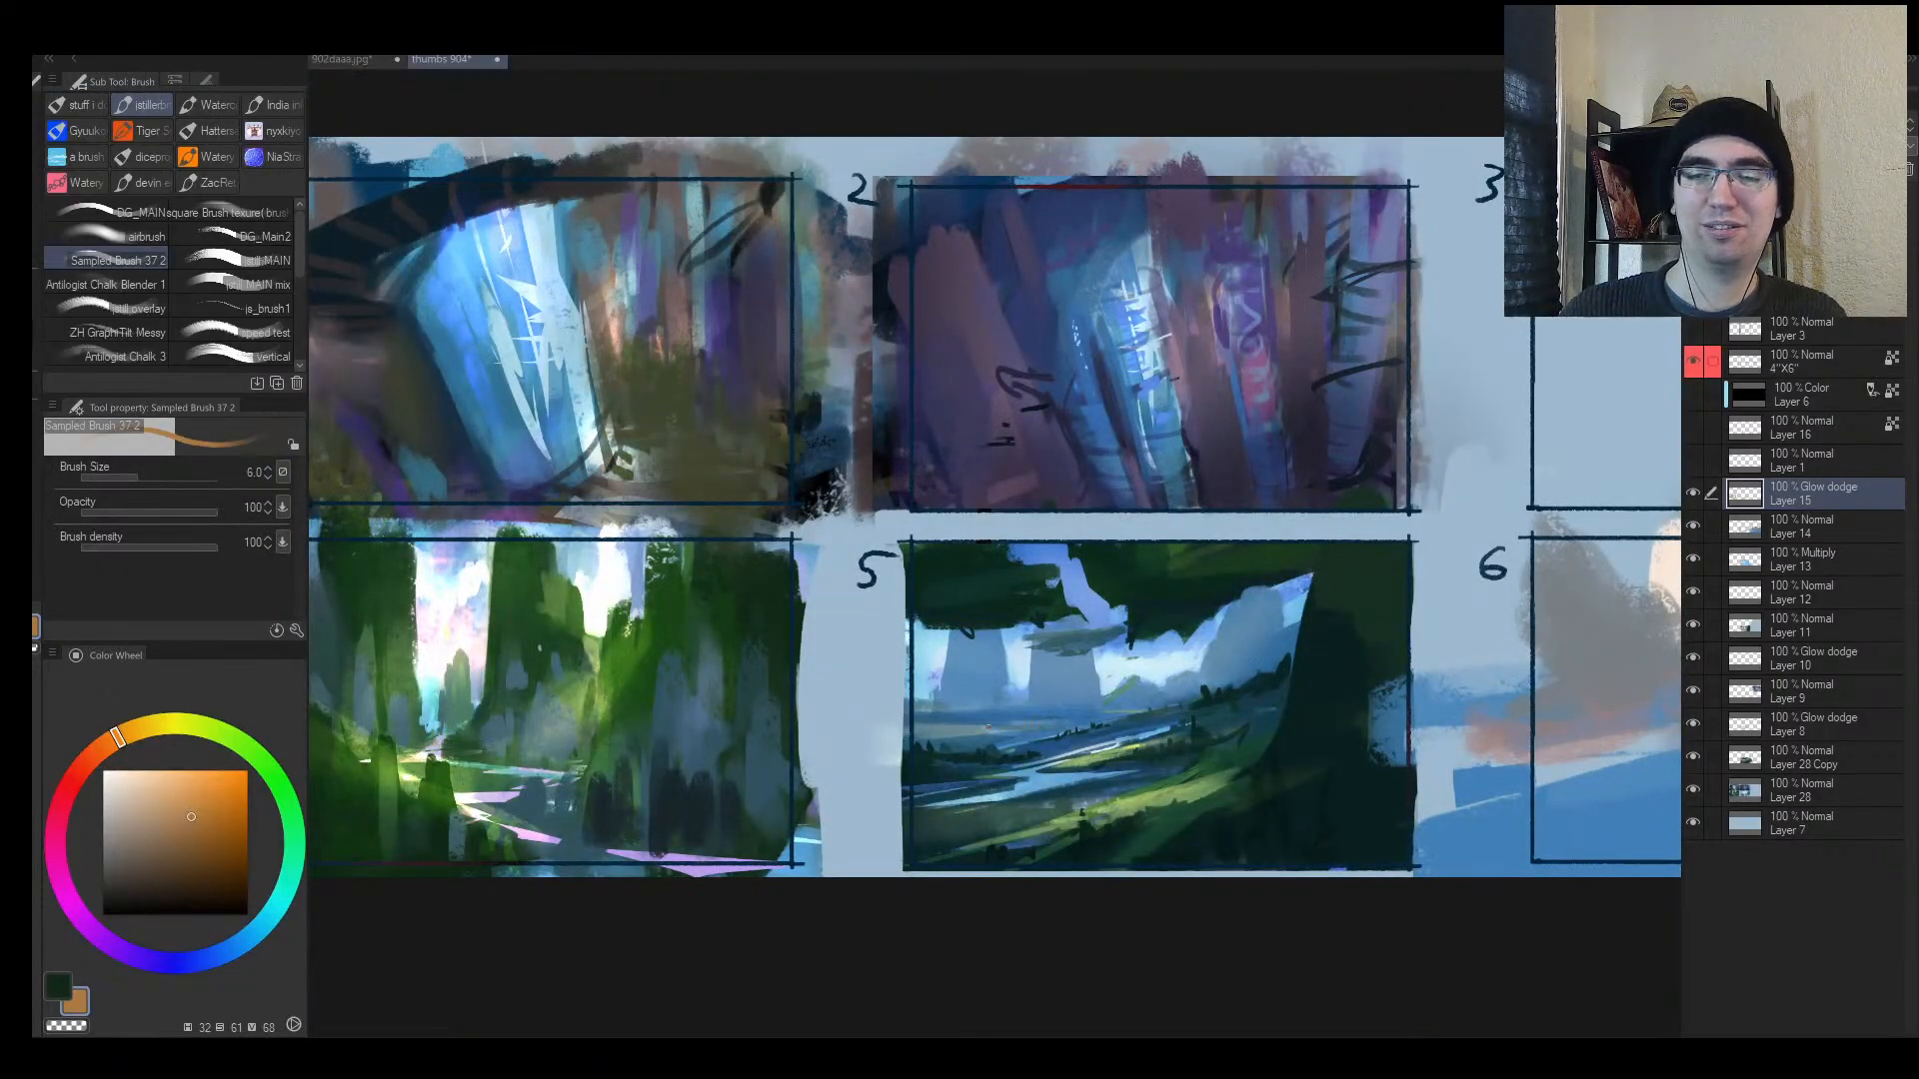
Step: Add a faint thin glow along the river bank, then zoom out to neighbouring thumbnails
drag(987, 727, 1064, 722)
key(ctrl+space)
mouse_move(1247, 724)
mouse_down()
mouse_move(1267, 762)
mouse_move(1244, 755)
mouse_up()
key(bracketright)
key(bracketright)
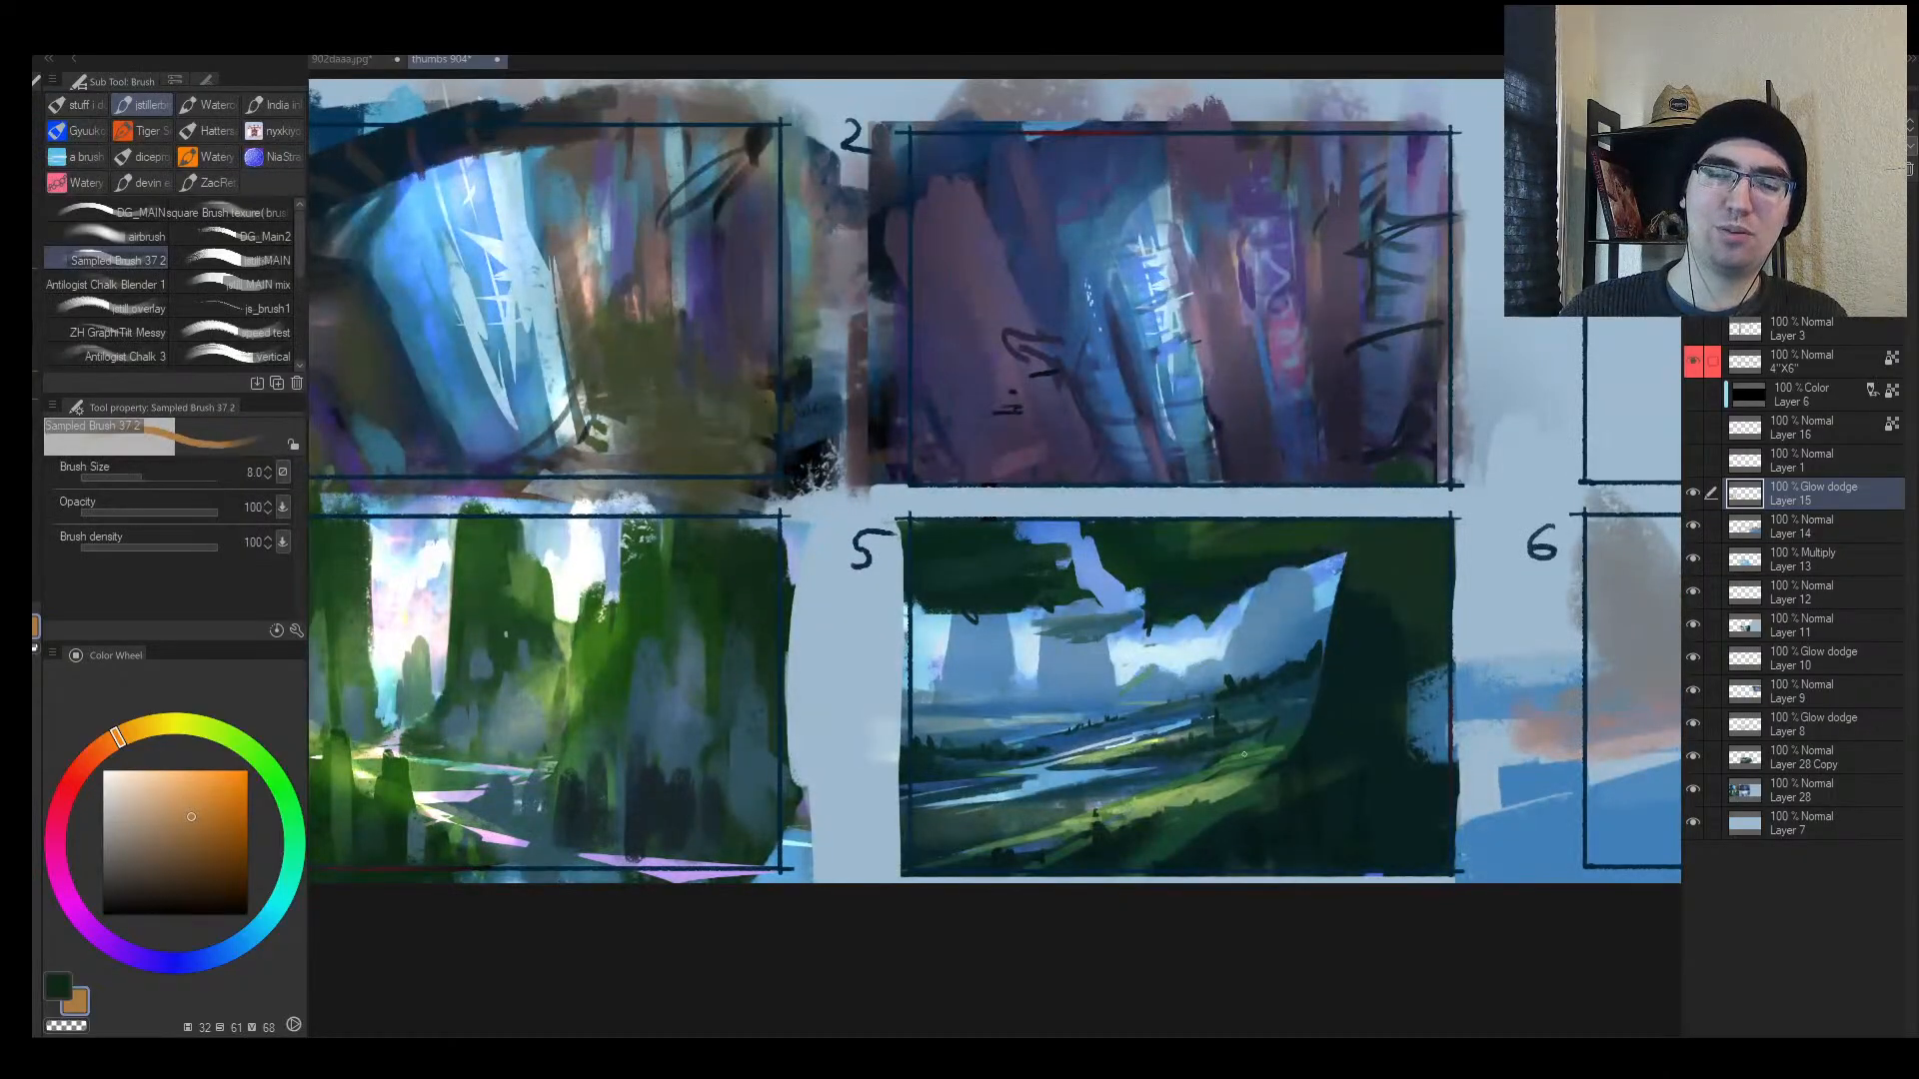
key(h)
key(ctrl+space)
drag(1157, 808, 991, 801)
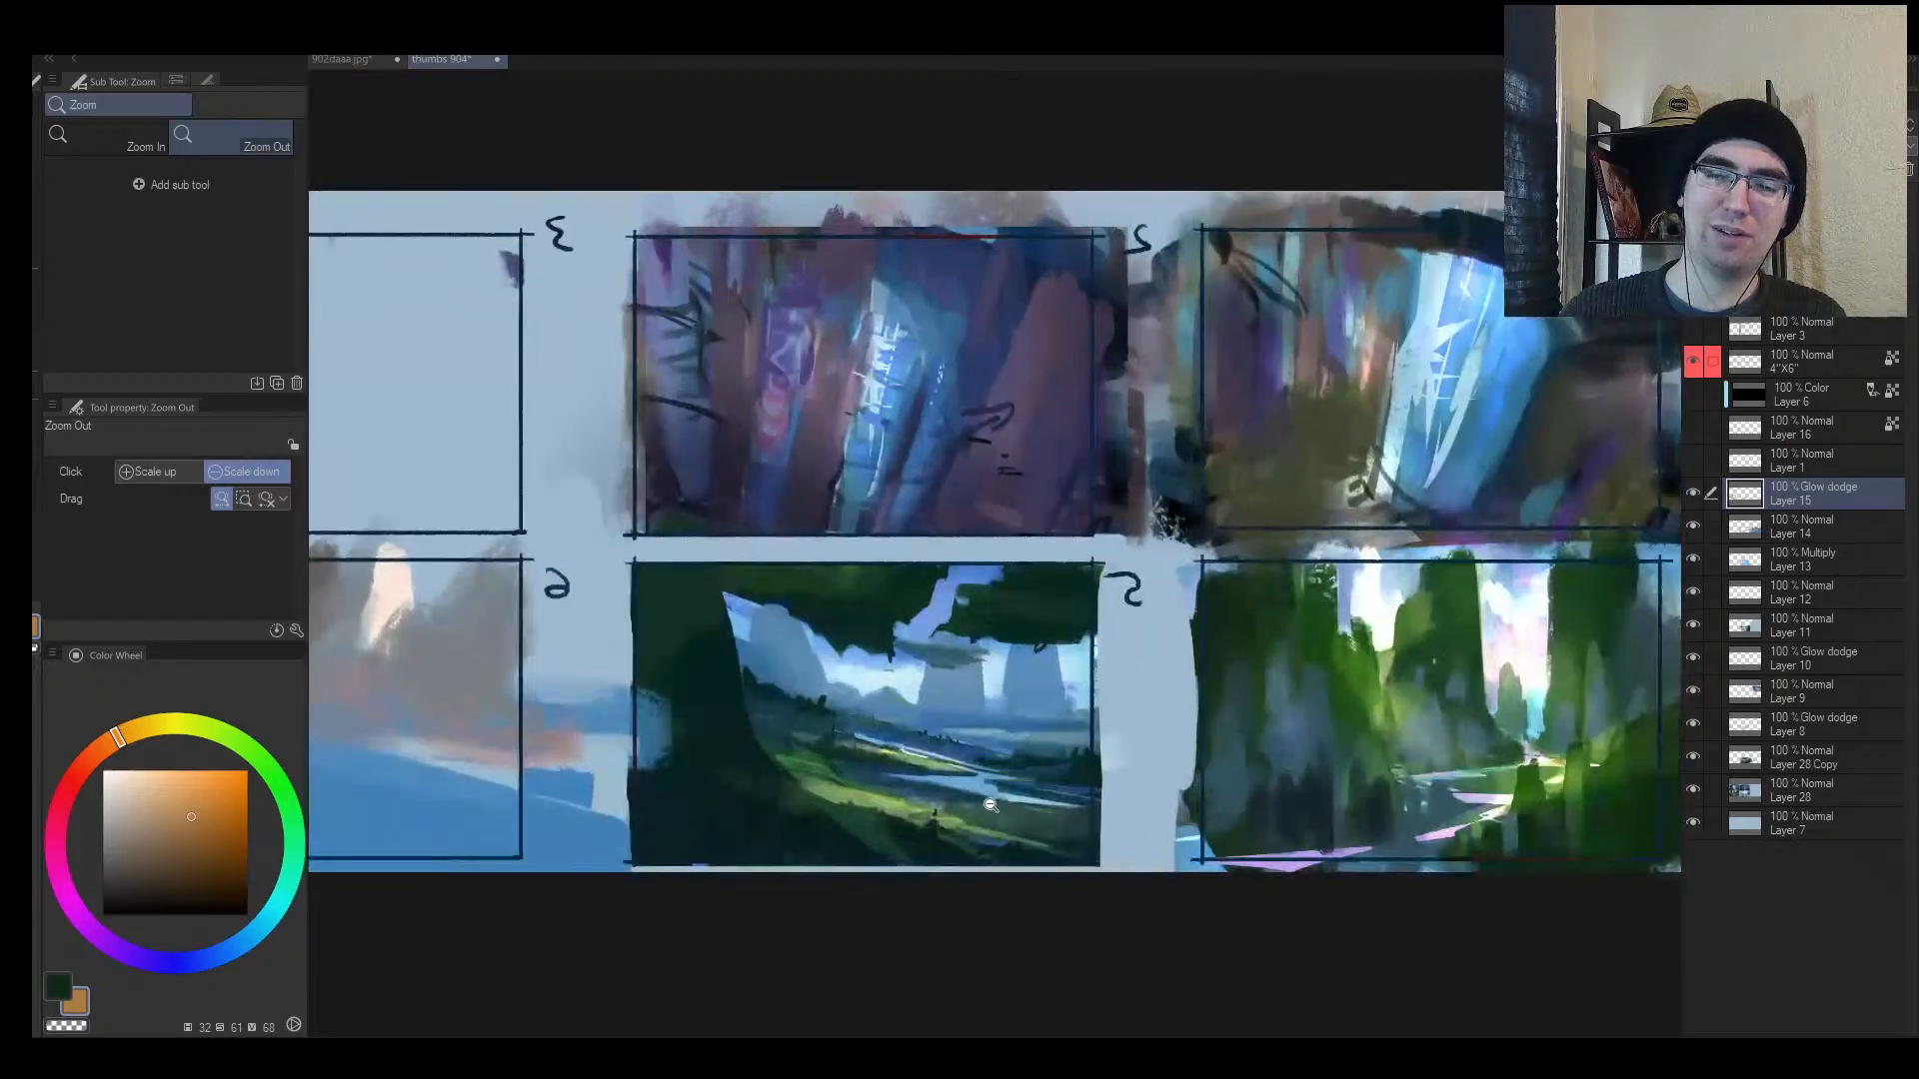
key(e)
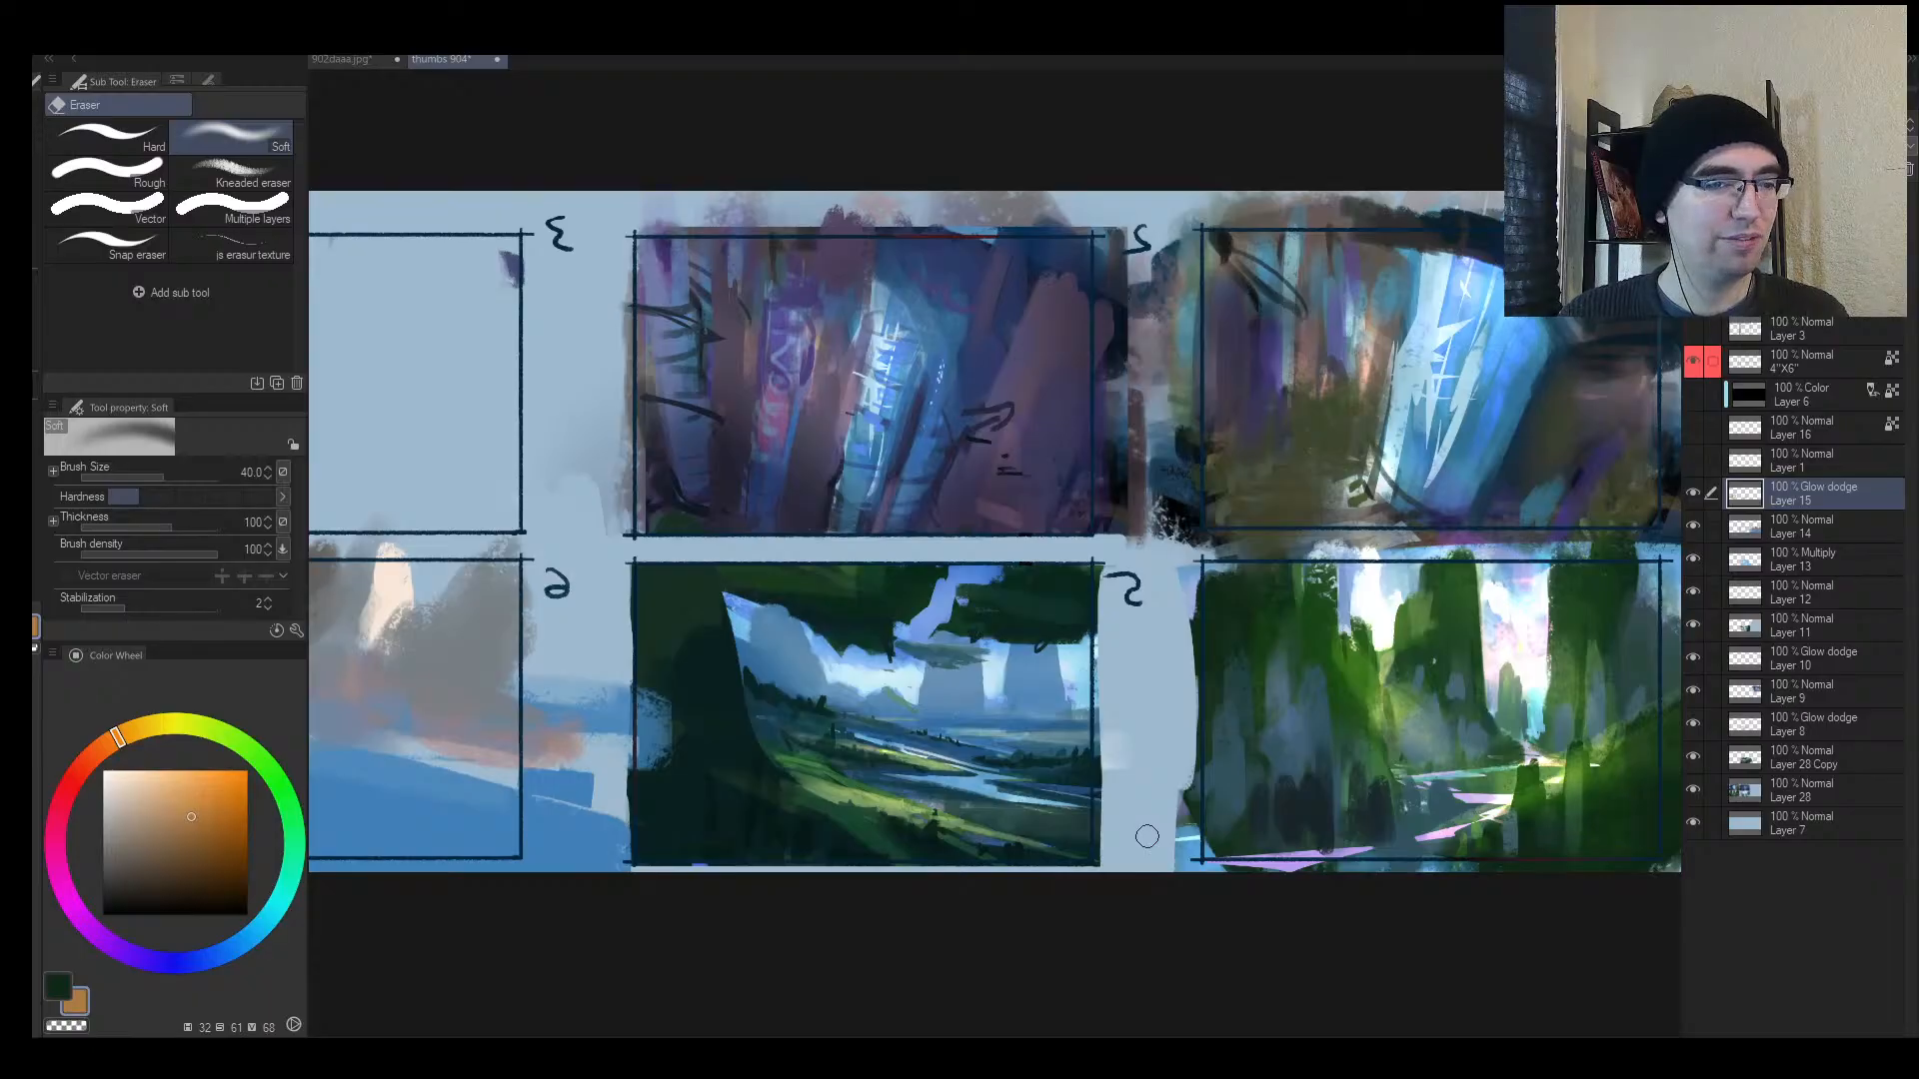
key(ctrl+alt+space)
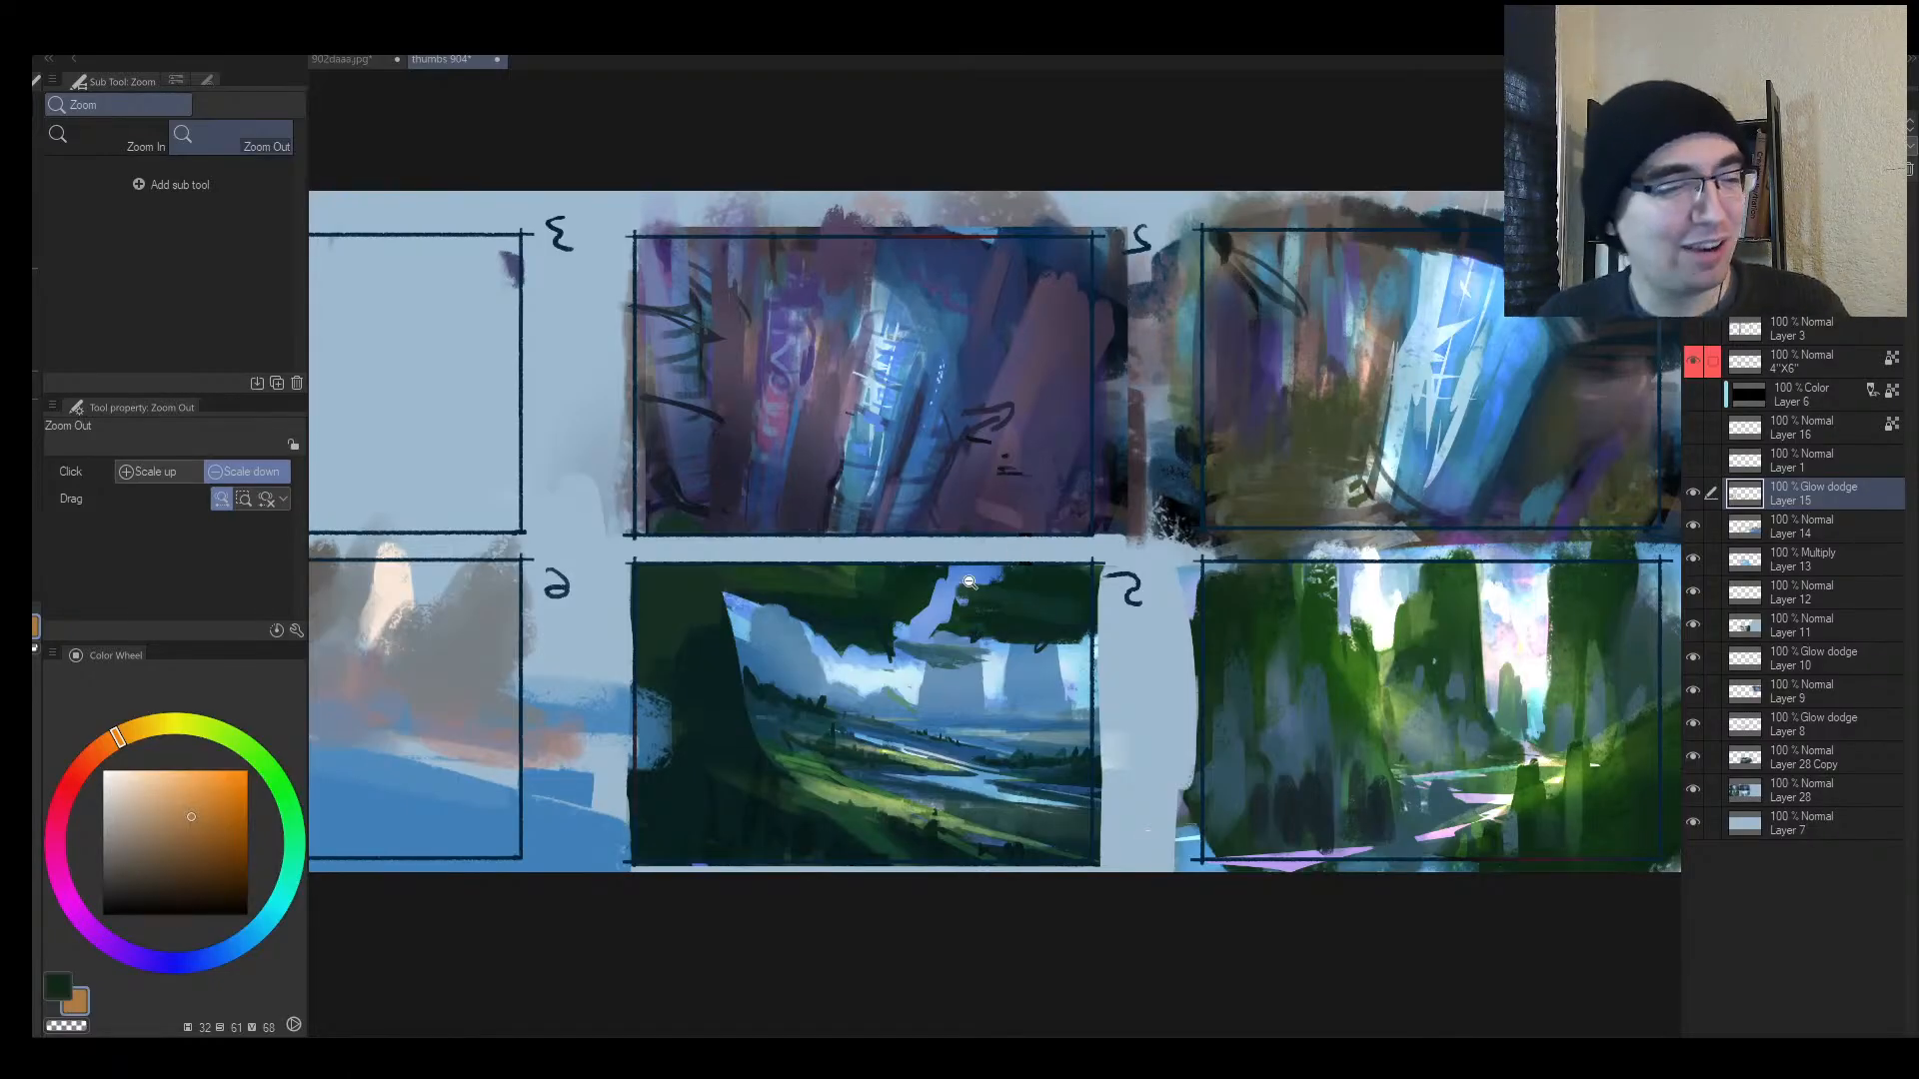
Step: Zoom into thumbnail 5 and sample a mid blue from its painting
click(922, 648)
key(h)
click(1141, 706)
mouse_move(1164, 713)
mouse_down()
mouse_move(1229, 637)
mouse_move(1011, 695)
mouse_up()
alt+click(862, 752)
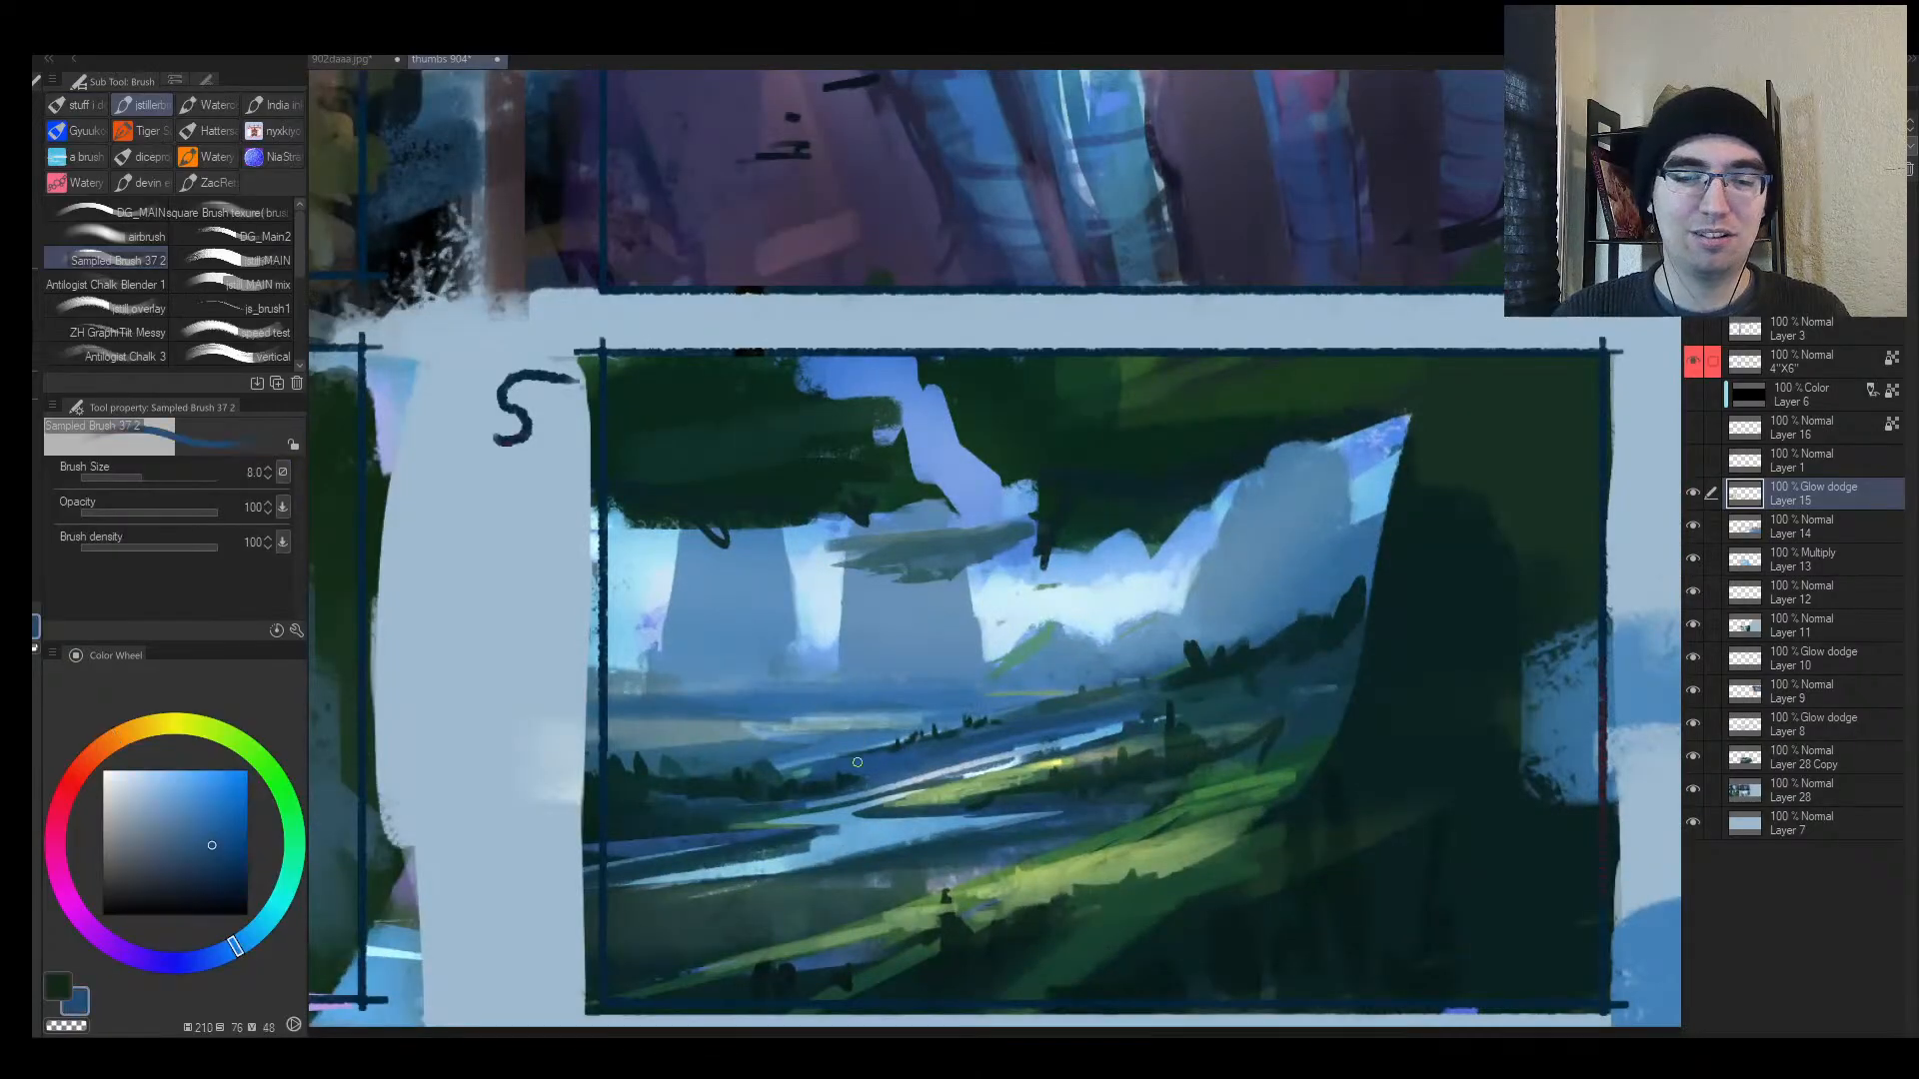
mouse_move(1060, 608)
mouse_down()
mouse_move(945, 648)
mouse_move(1122, 612)
mouse_up()
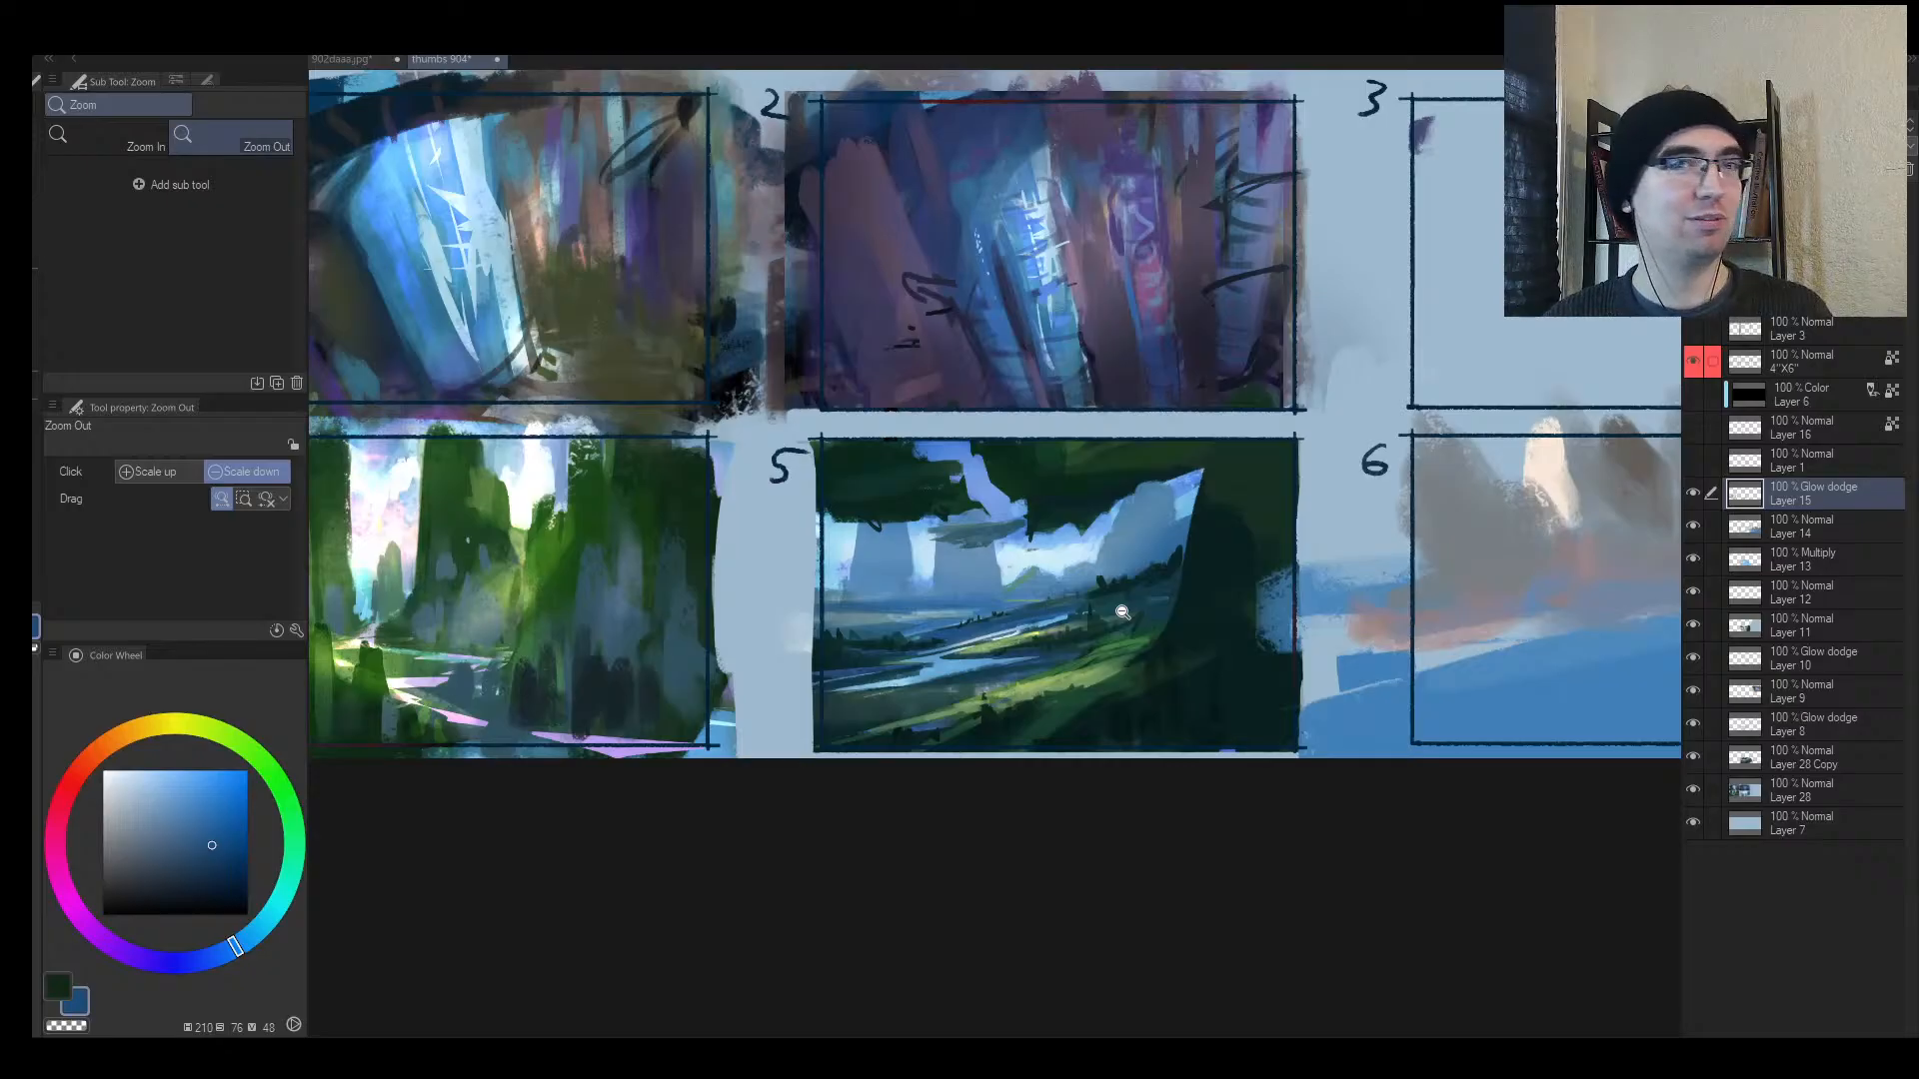
Step: On a new layer, paint dark size-100 strokes thickening thumbnail 5's hill edge
drag(965, 575, 869, 584)
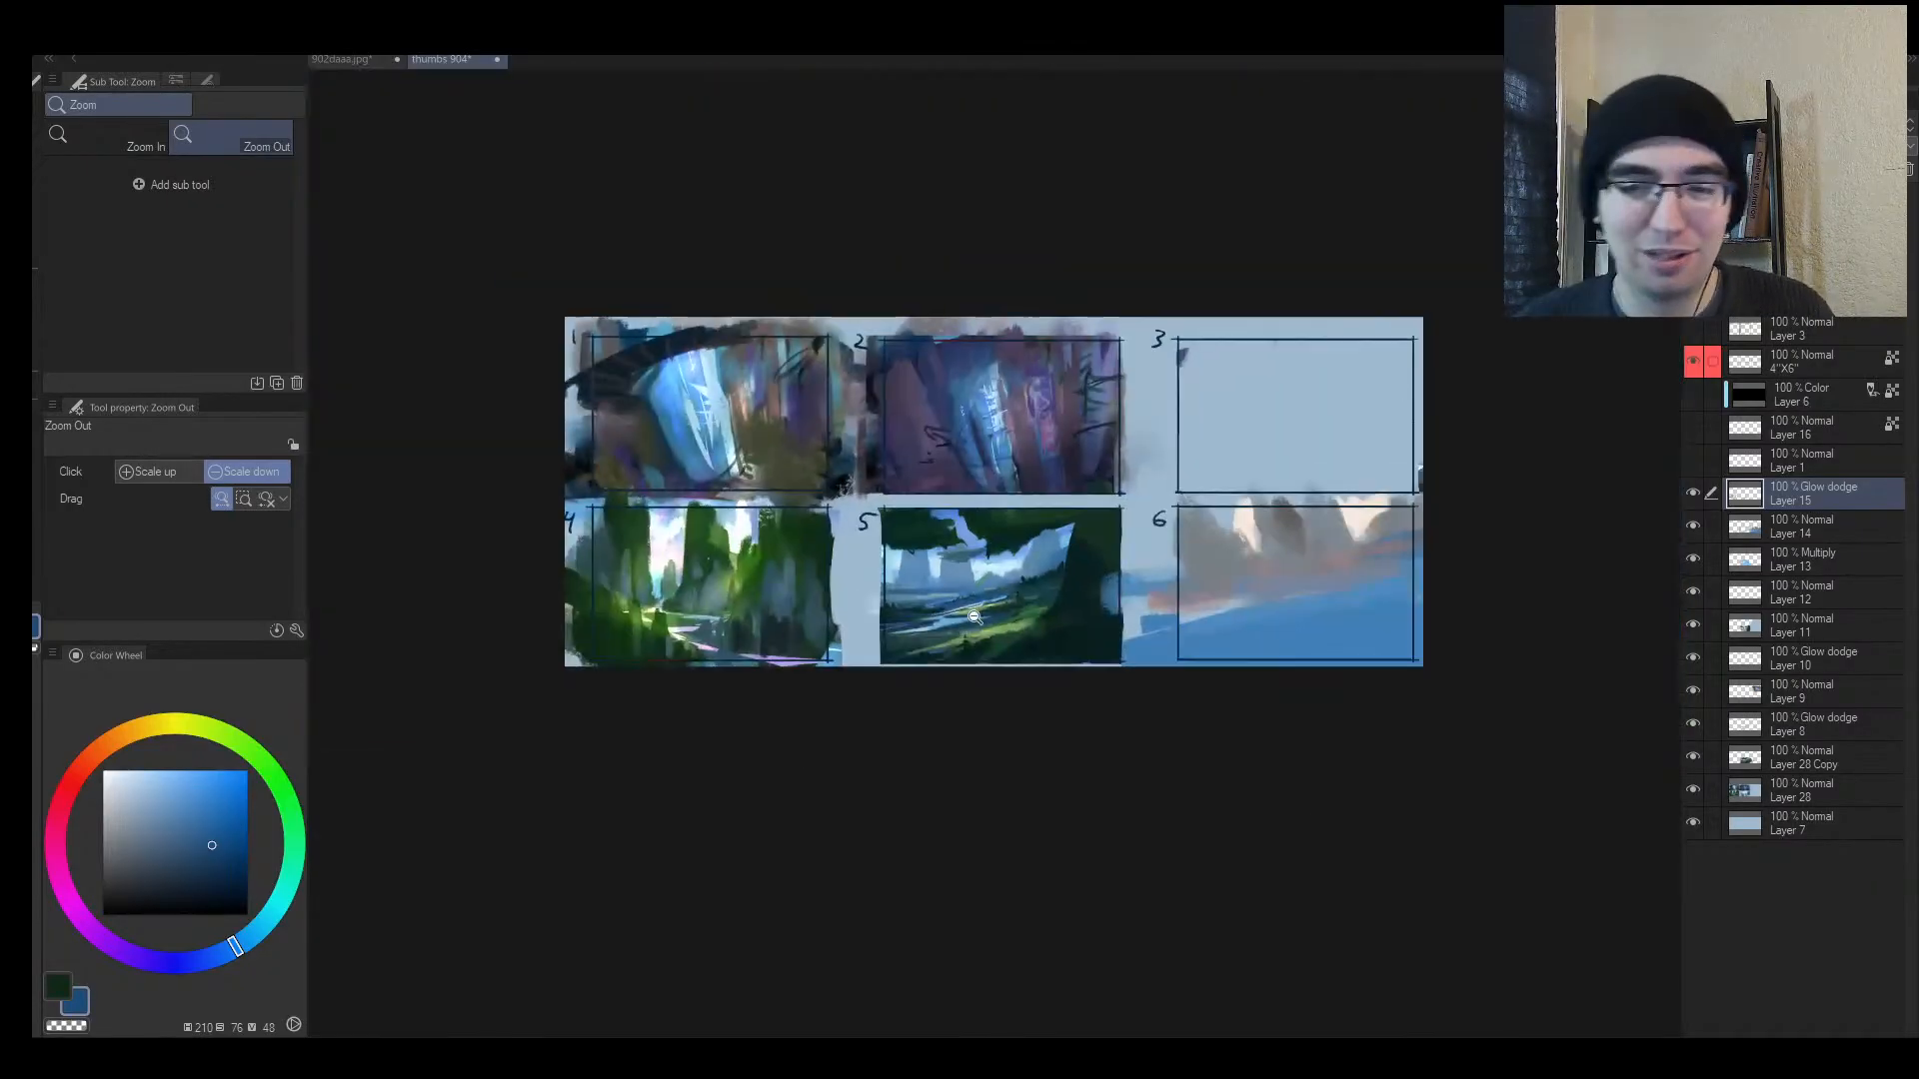
key(h)
drag(968, 620, 631, 682)
drag(785, 613, 689, 659)
drag(743, 605, 800, 508)
key(b)
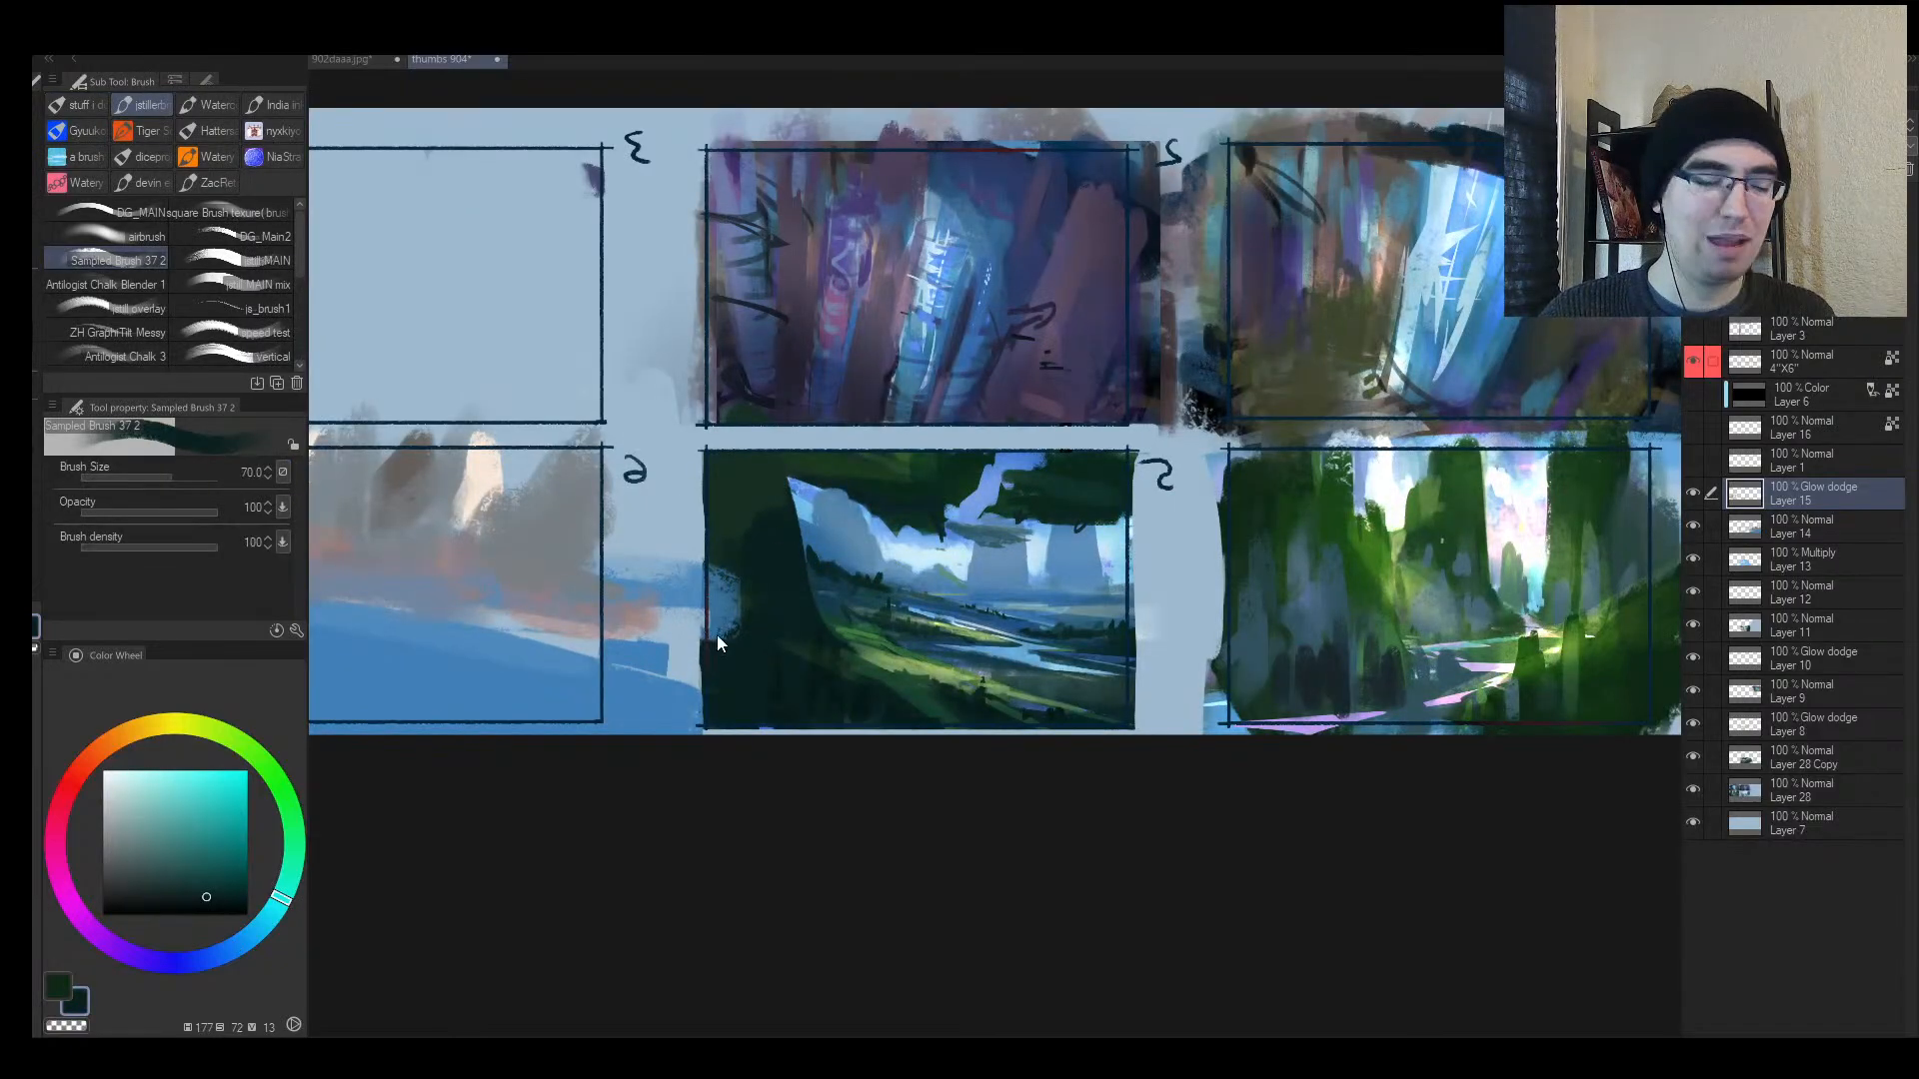
key(ctrl+shift+n)
key(bracketright)
key(bracketright)
mouse_move(748, 585)
mouse_down()
mouse_move(725, 658)
mouse_move(728, 577)
mouse_move(707, 613)
mouse_up()
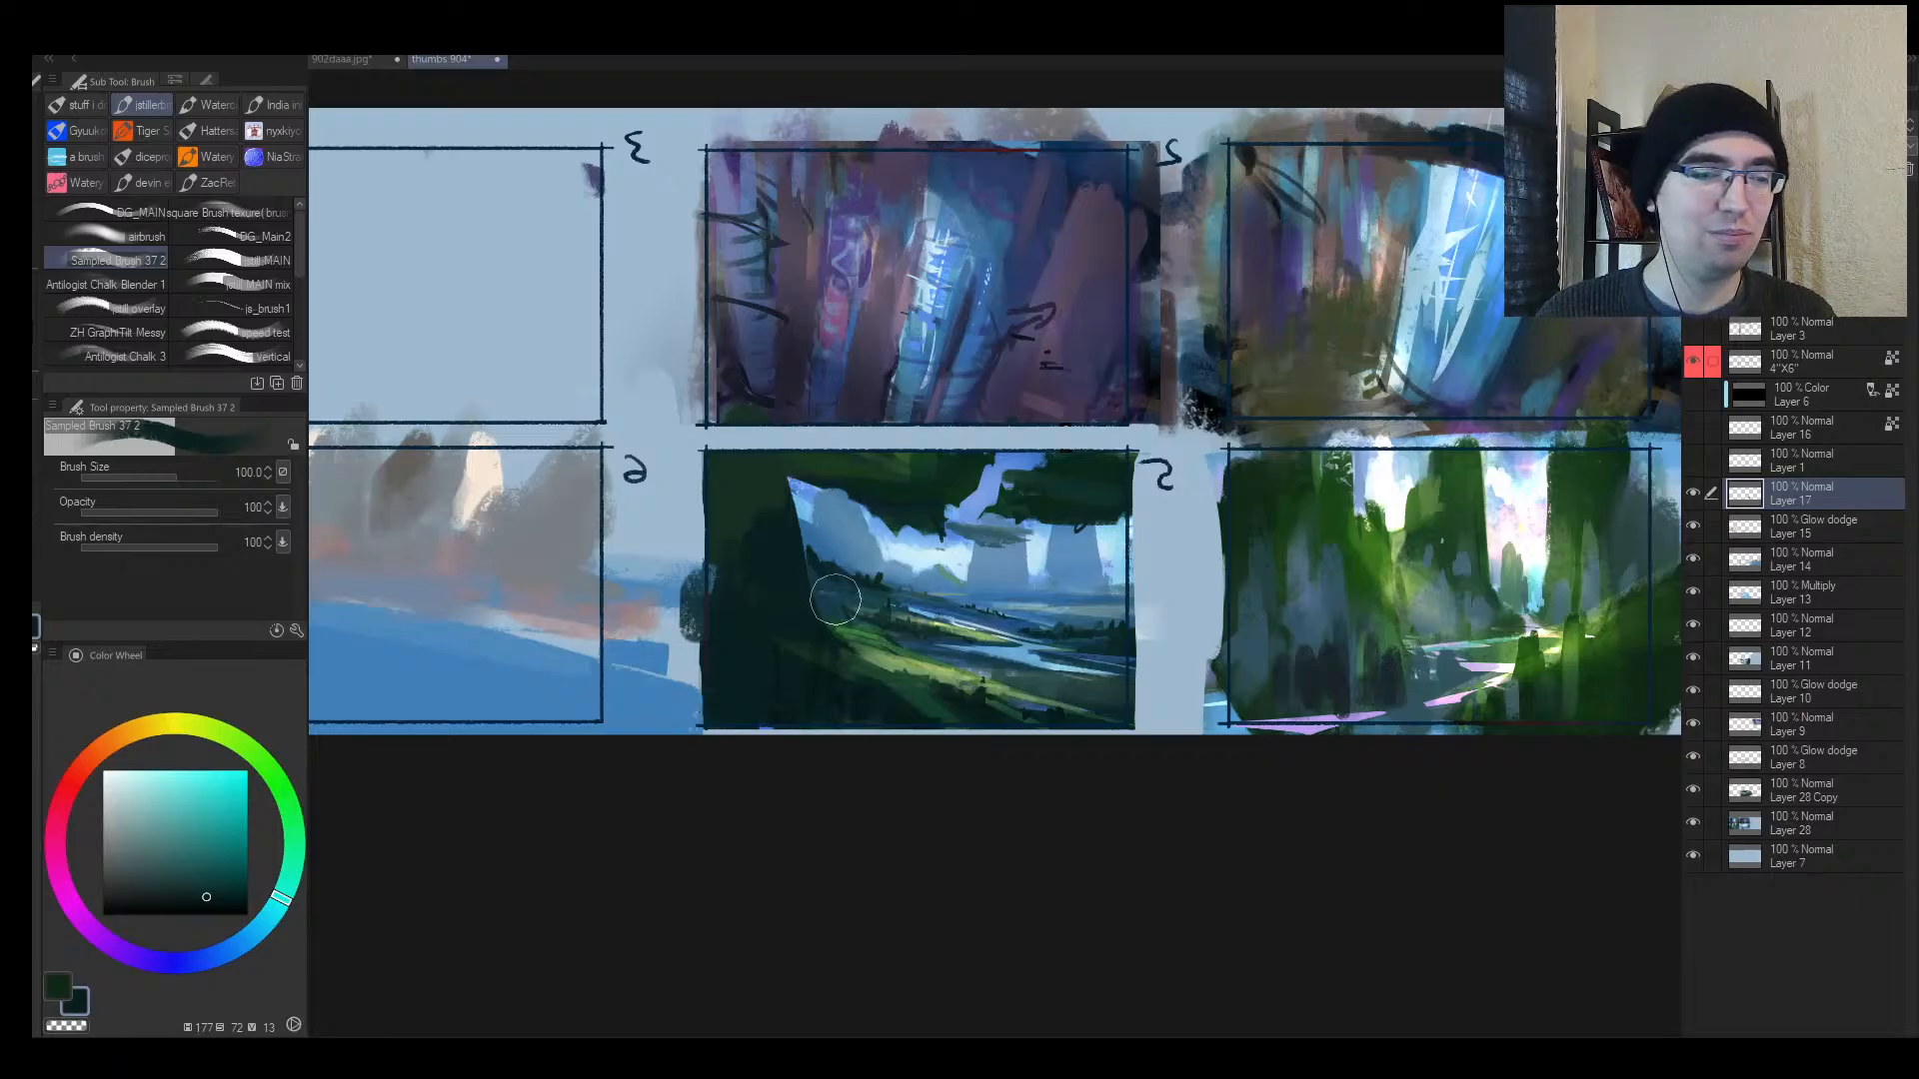
Step: Sample a light blue from the painting and compare all six thumbnails
key(slash)
drag(798, 668, 747, 734)
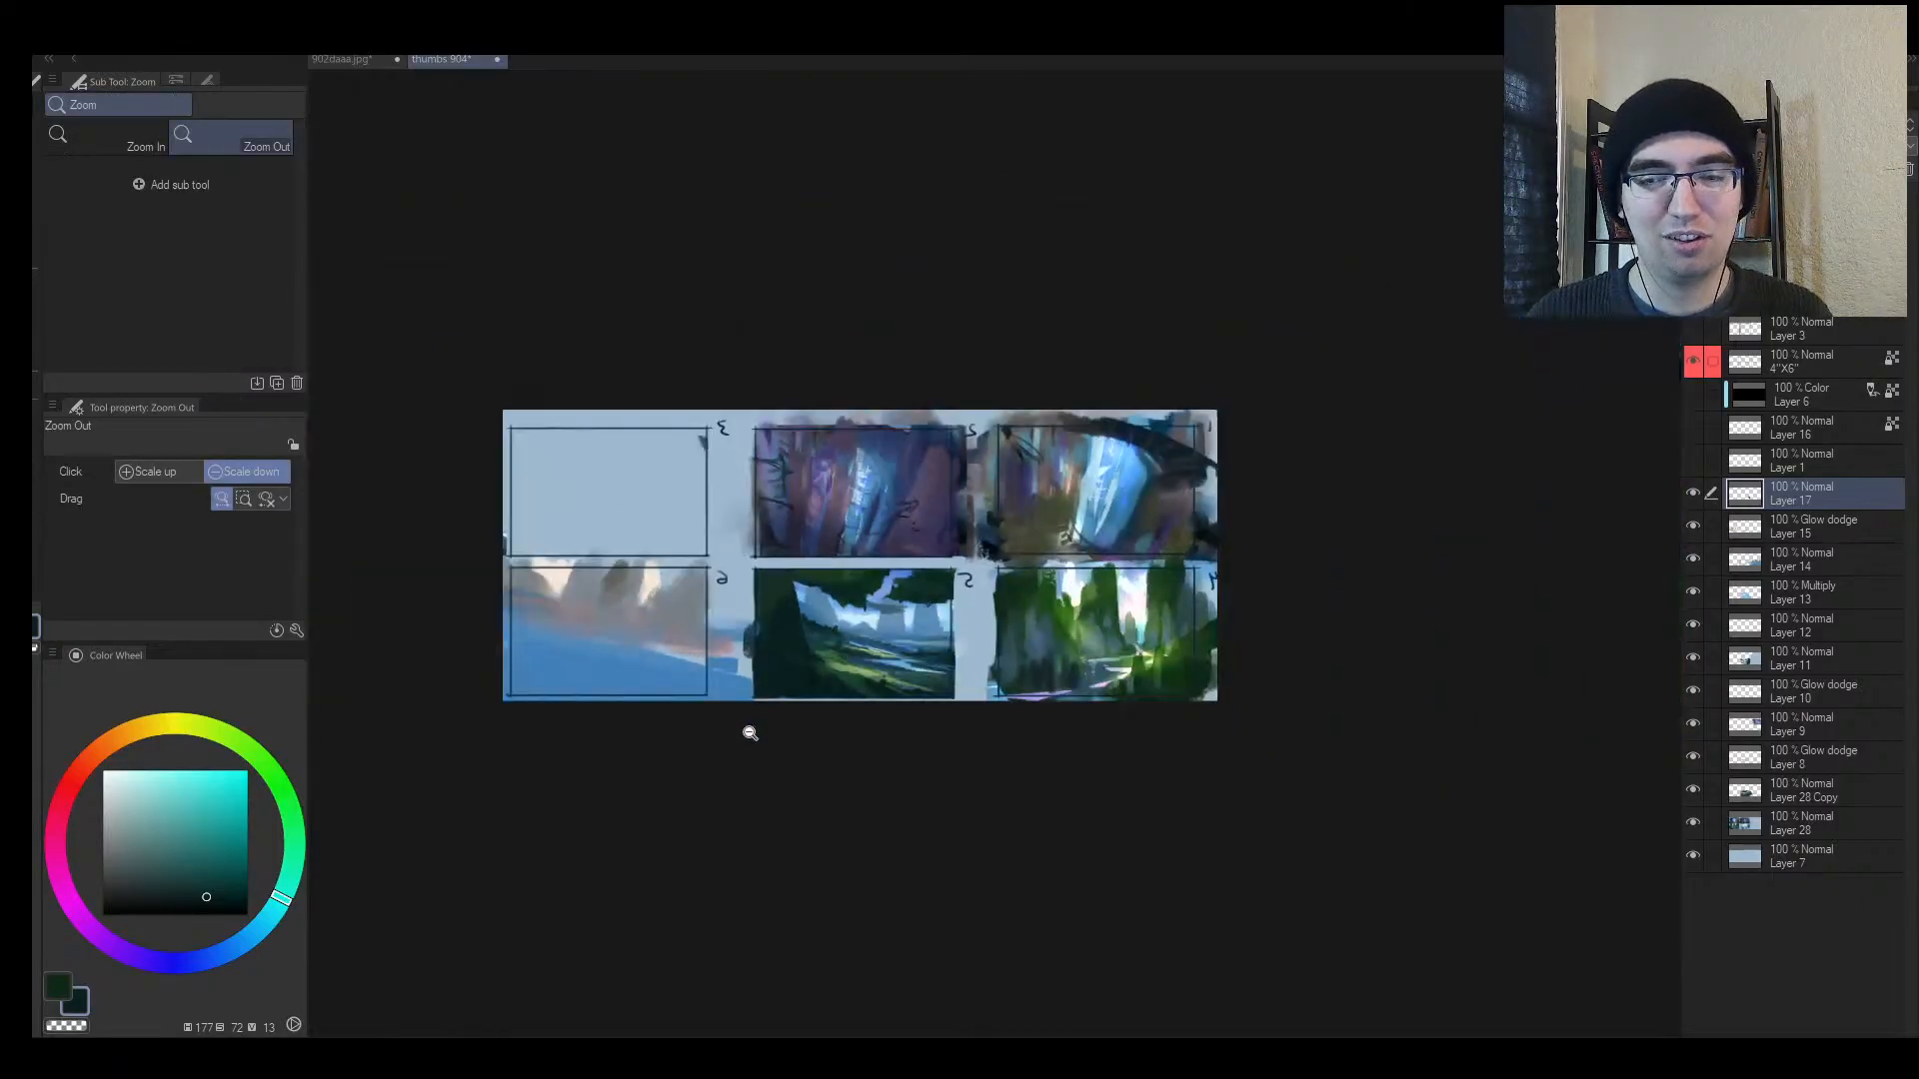
drag(922, 672, 996, 620)
key(h)
drag(1291, 552, 881, 552)
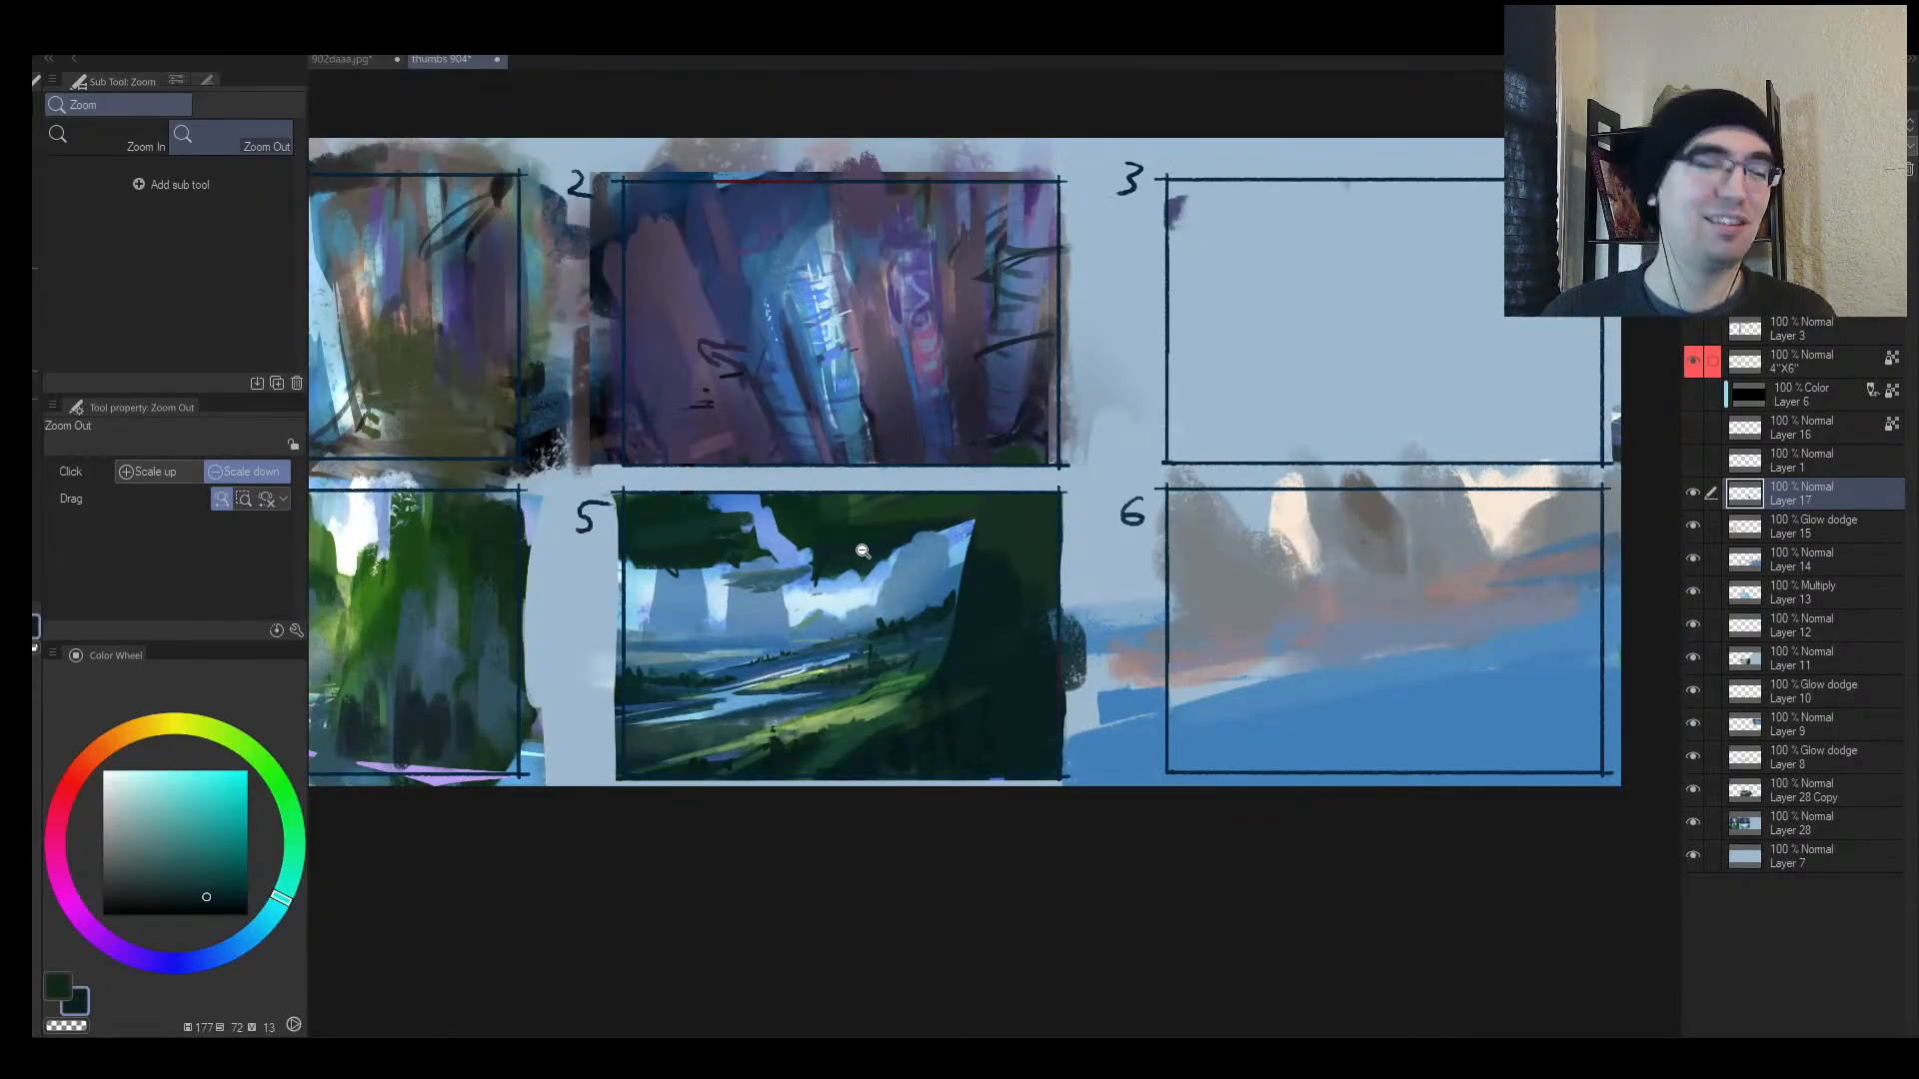
click(862, 551)
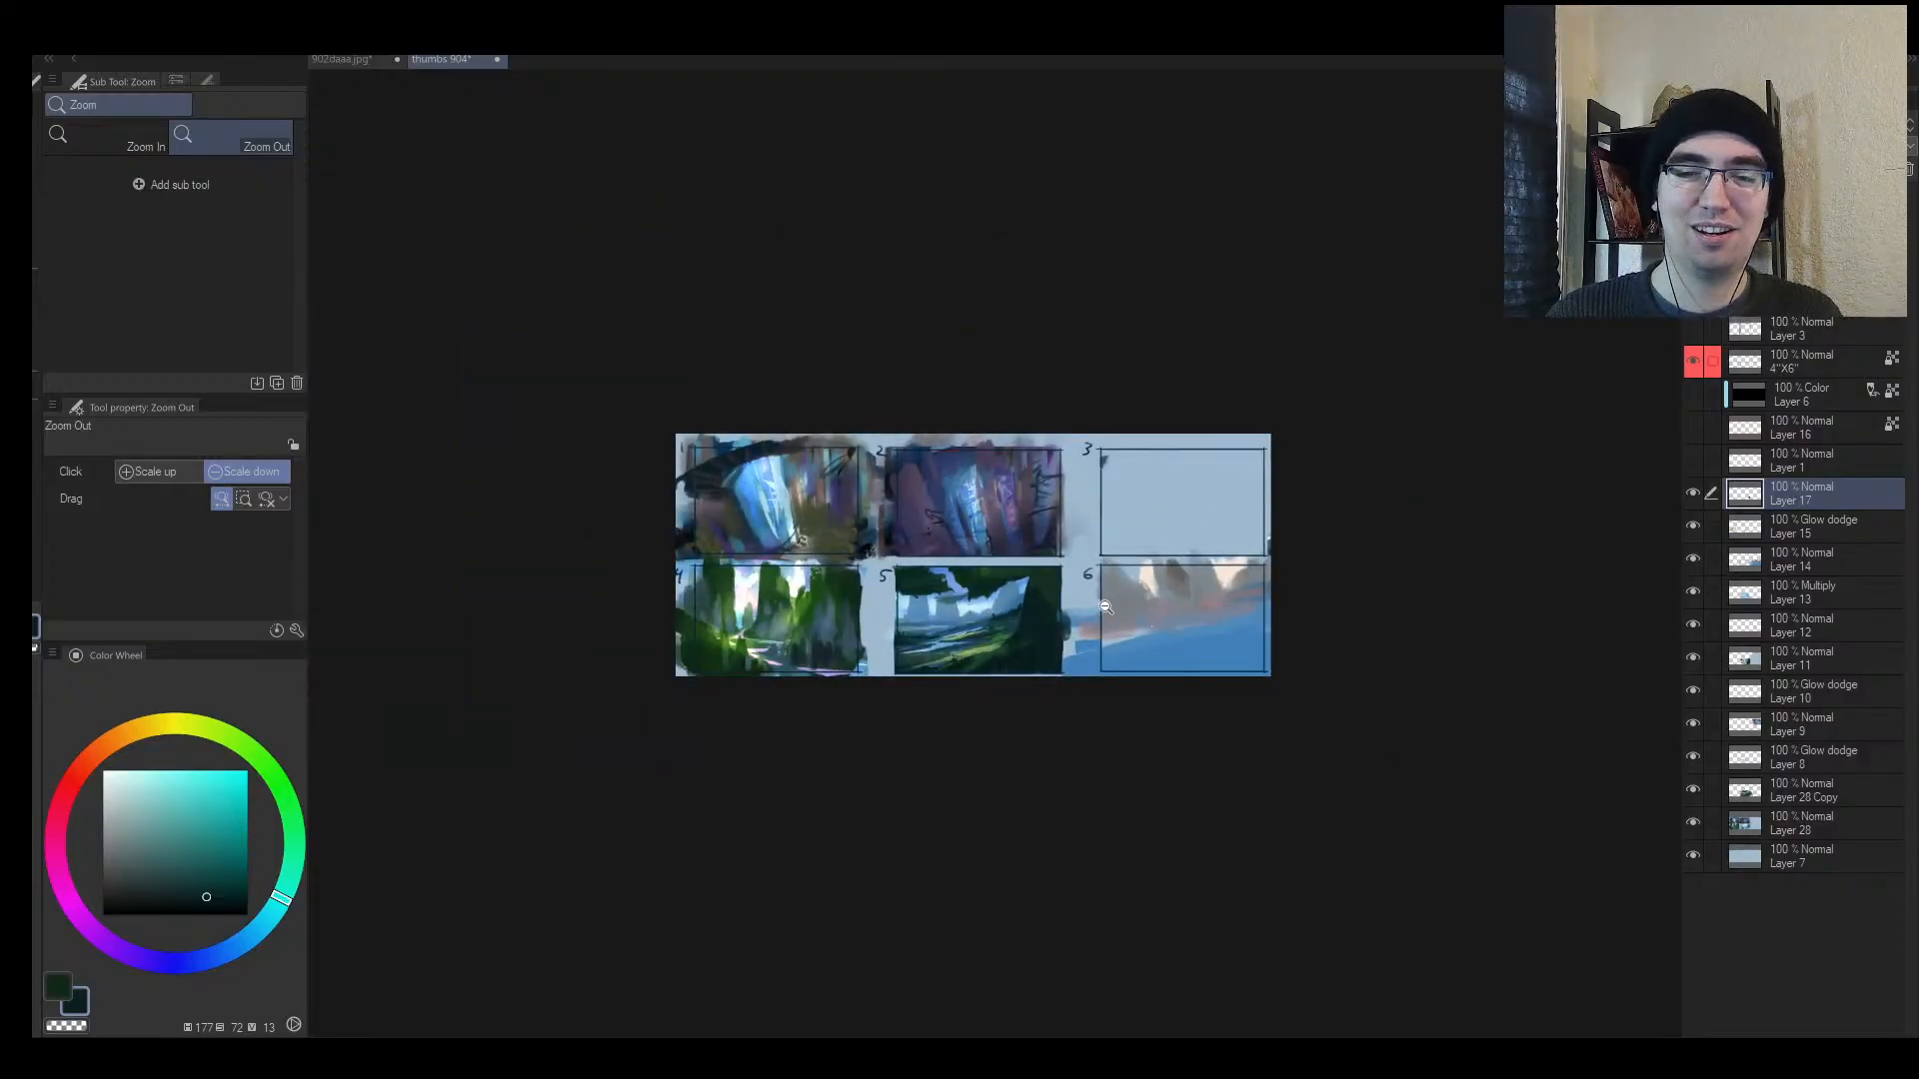
scroll(1083, 619, up, 2)
key(b)
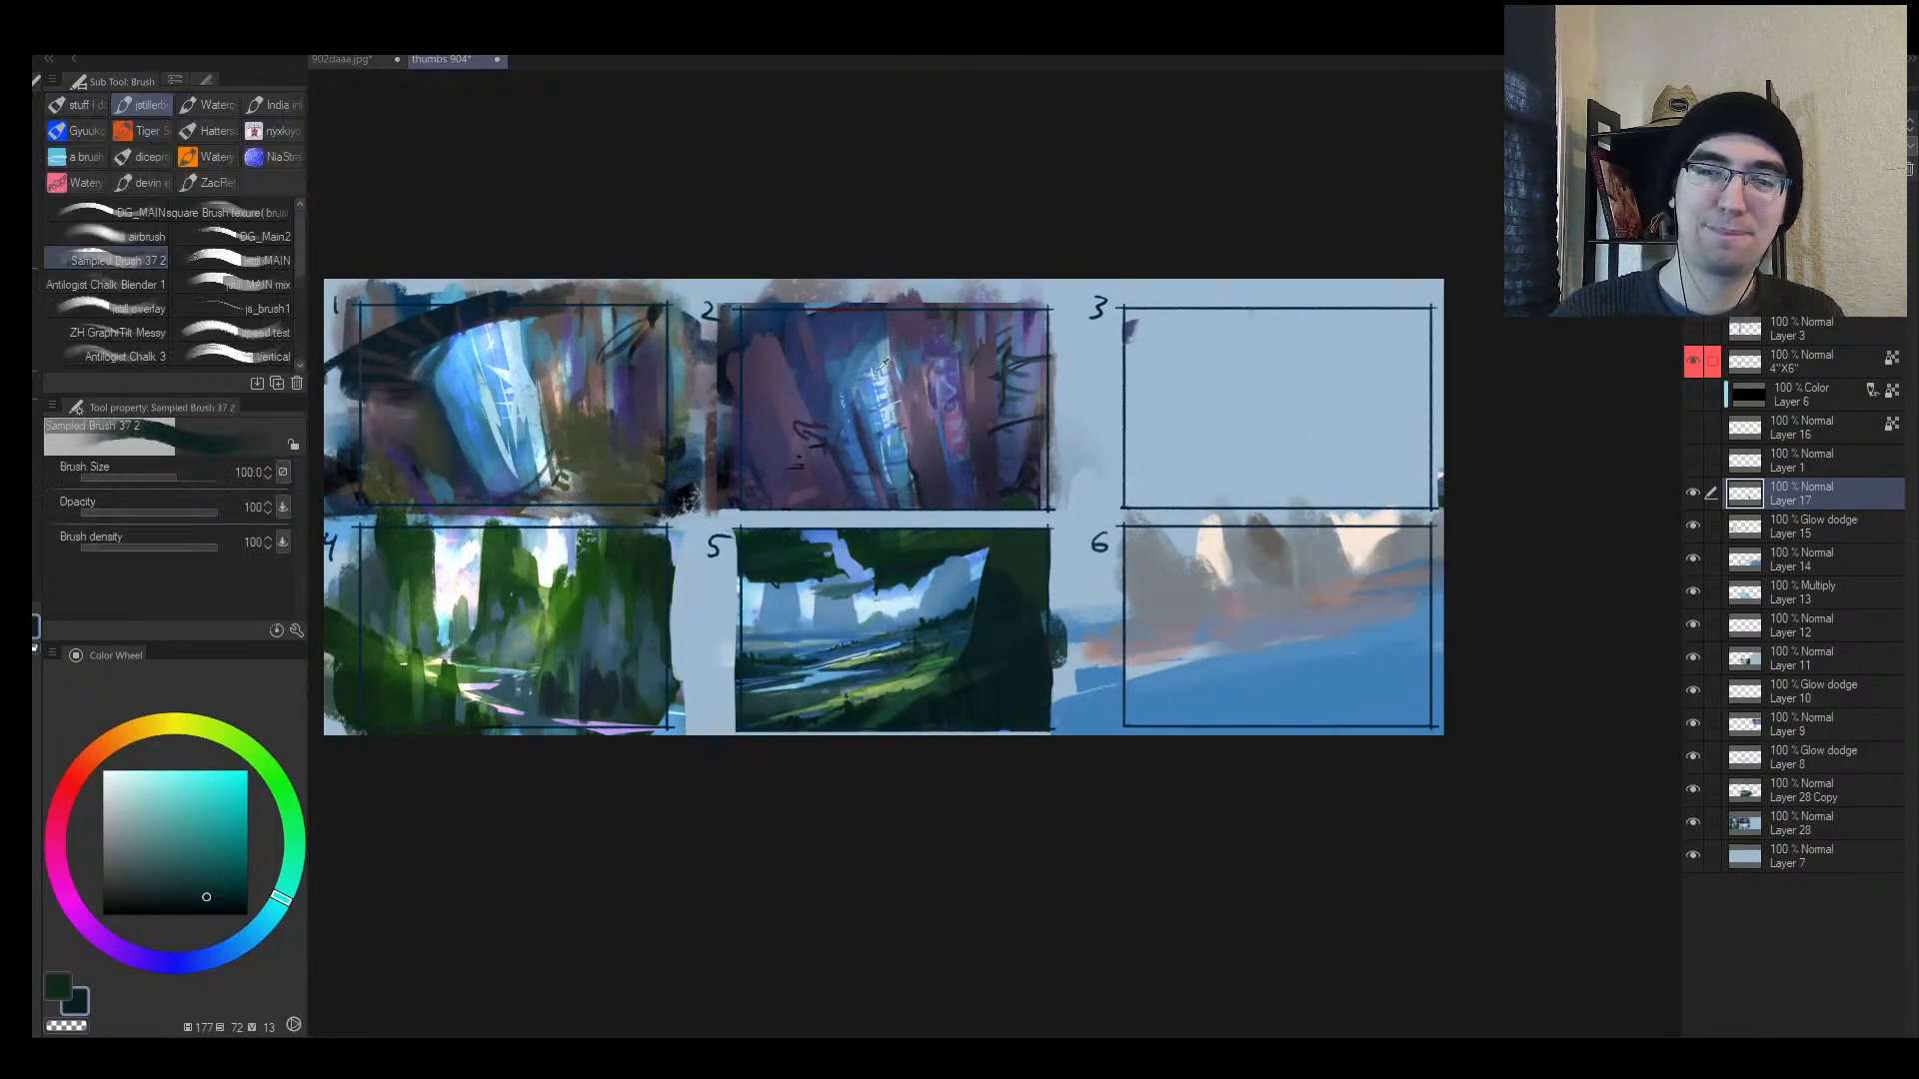
alt+click(884, 430)
key(ctrl+space)
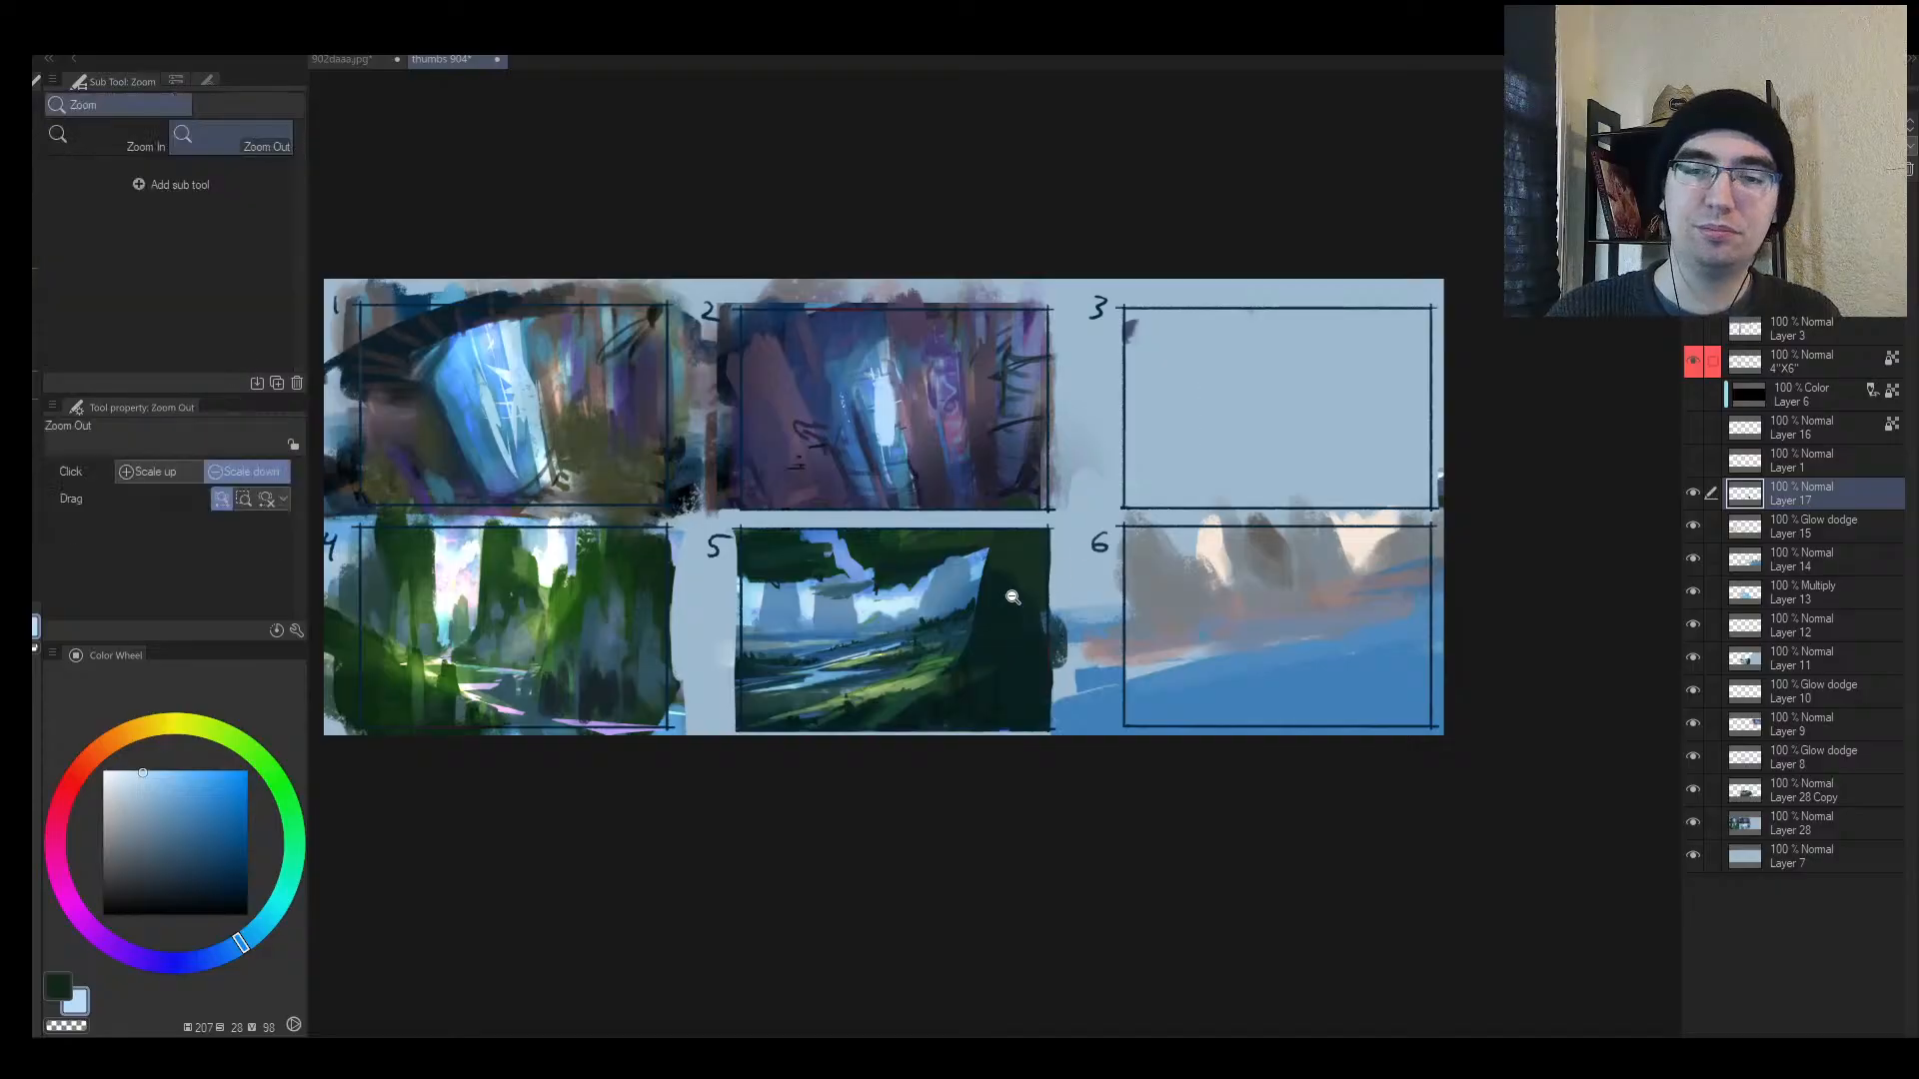
mouse_move(841, 648)
mouse_down()
mouse_move(925, 581)
mouse_move(872, 622)
mouse_up()
drag(920, 502, 899, 570)
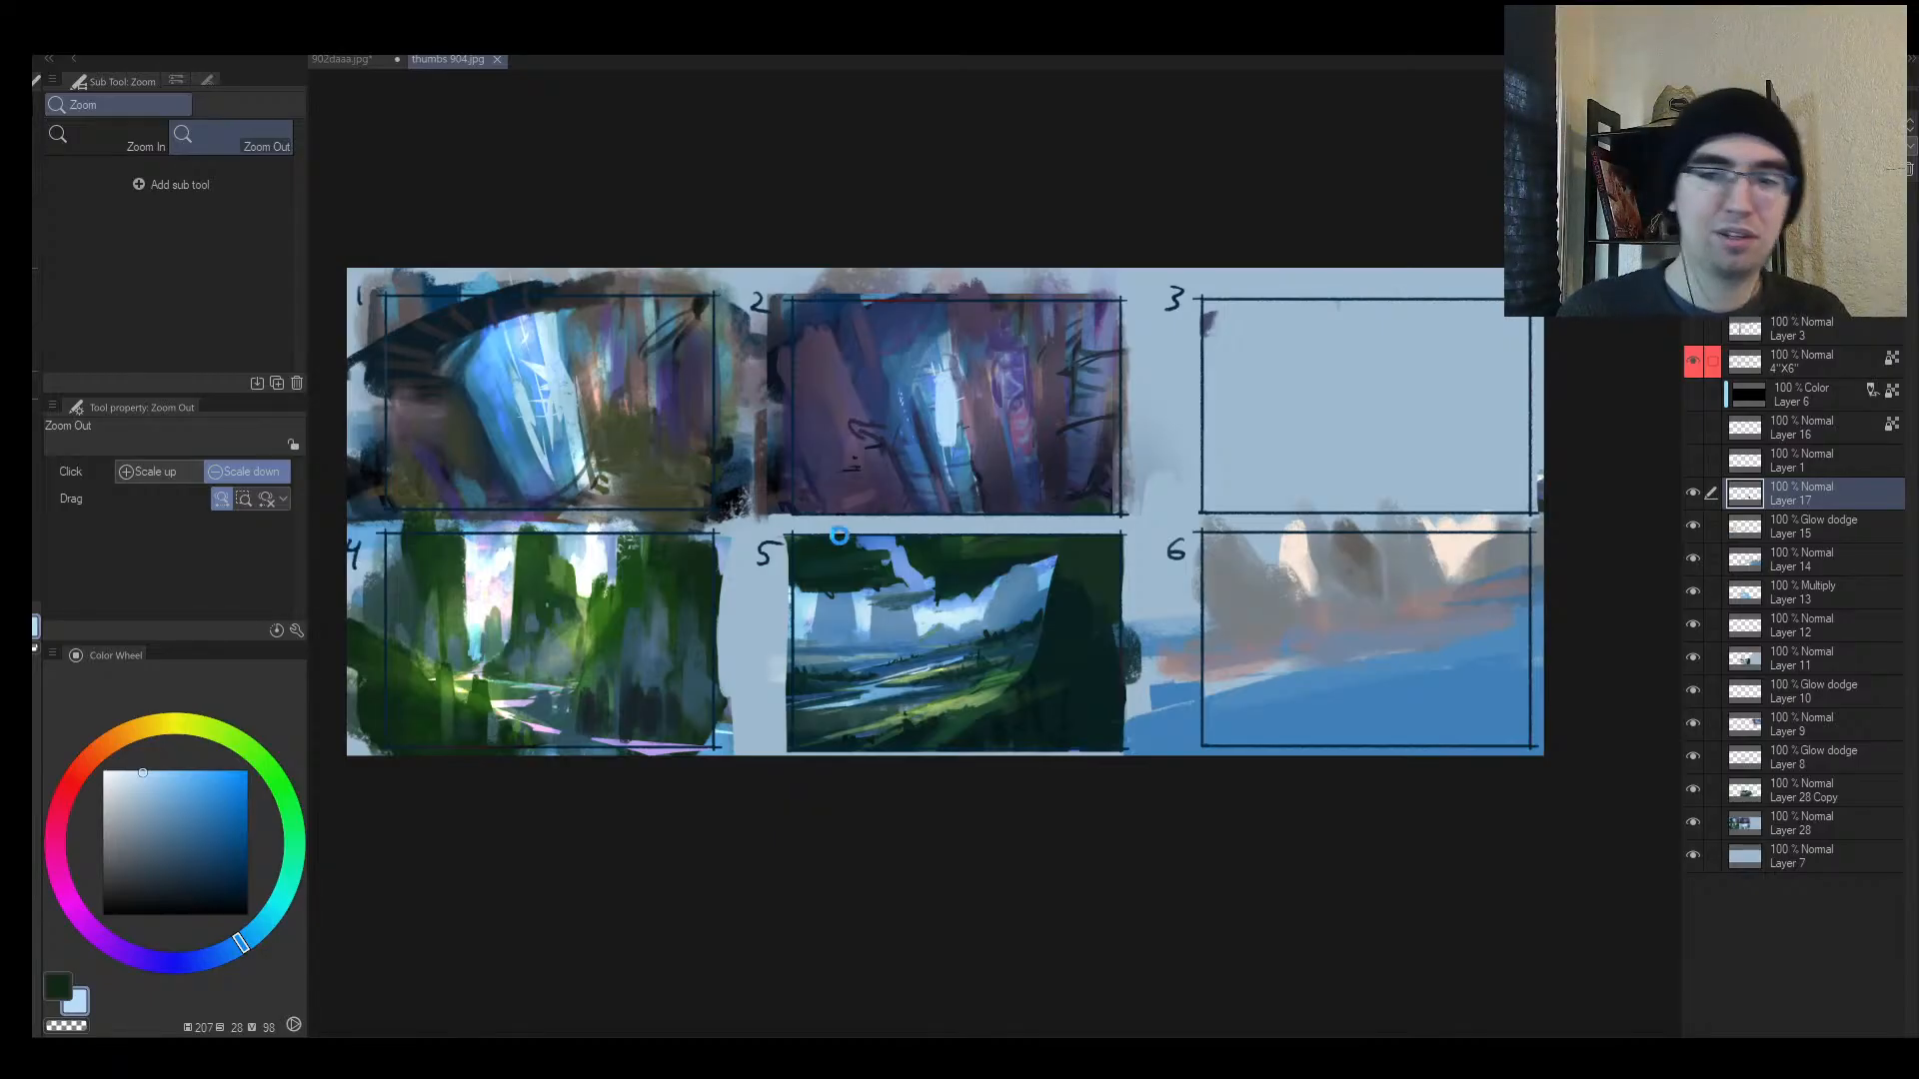
Step: Select thumbnail 5, merge layers 15–28 into Layer 17, and paste it as its own layer
click(37, 197)
click(79, 138)
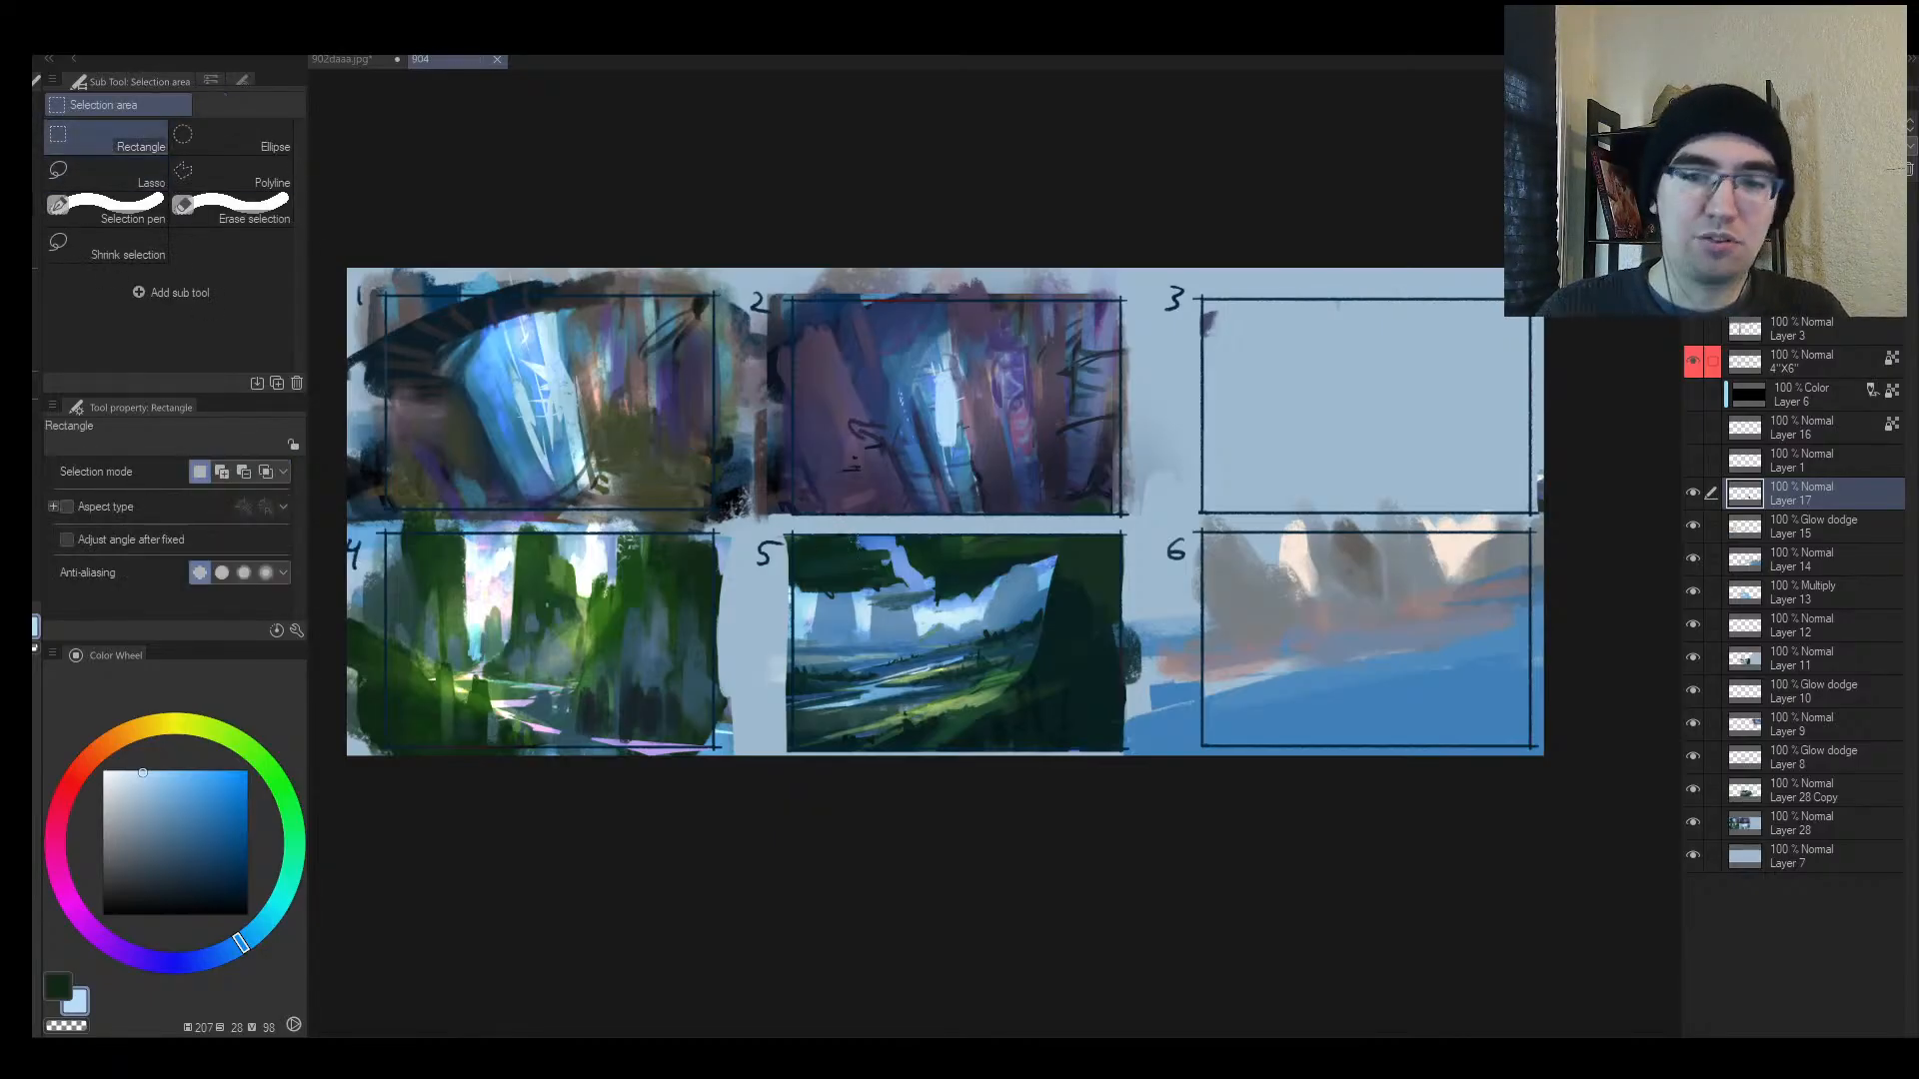
drag(788, 533, 1122, 745)
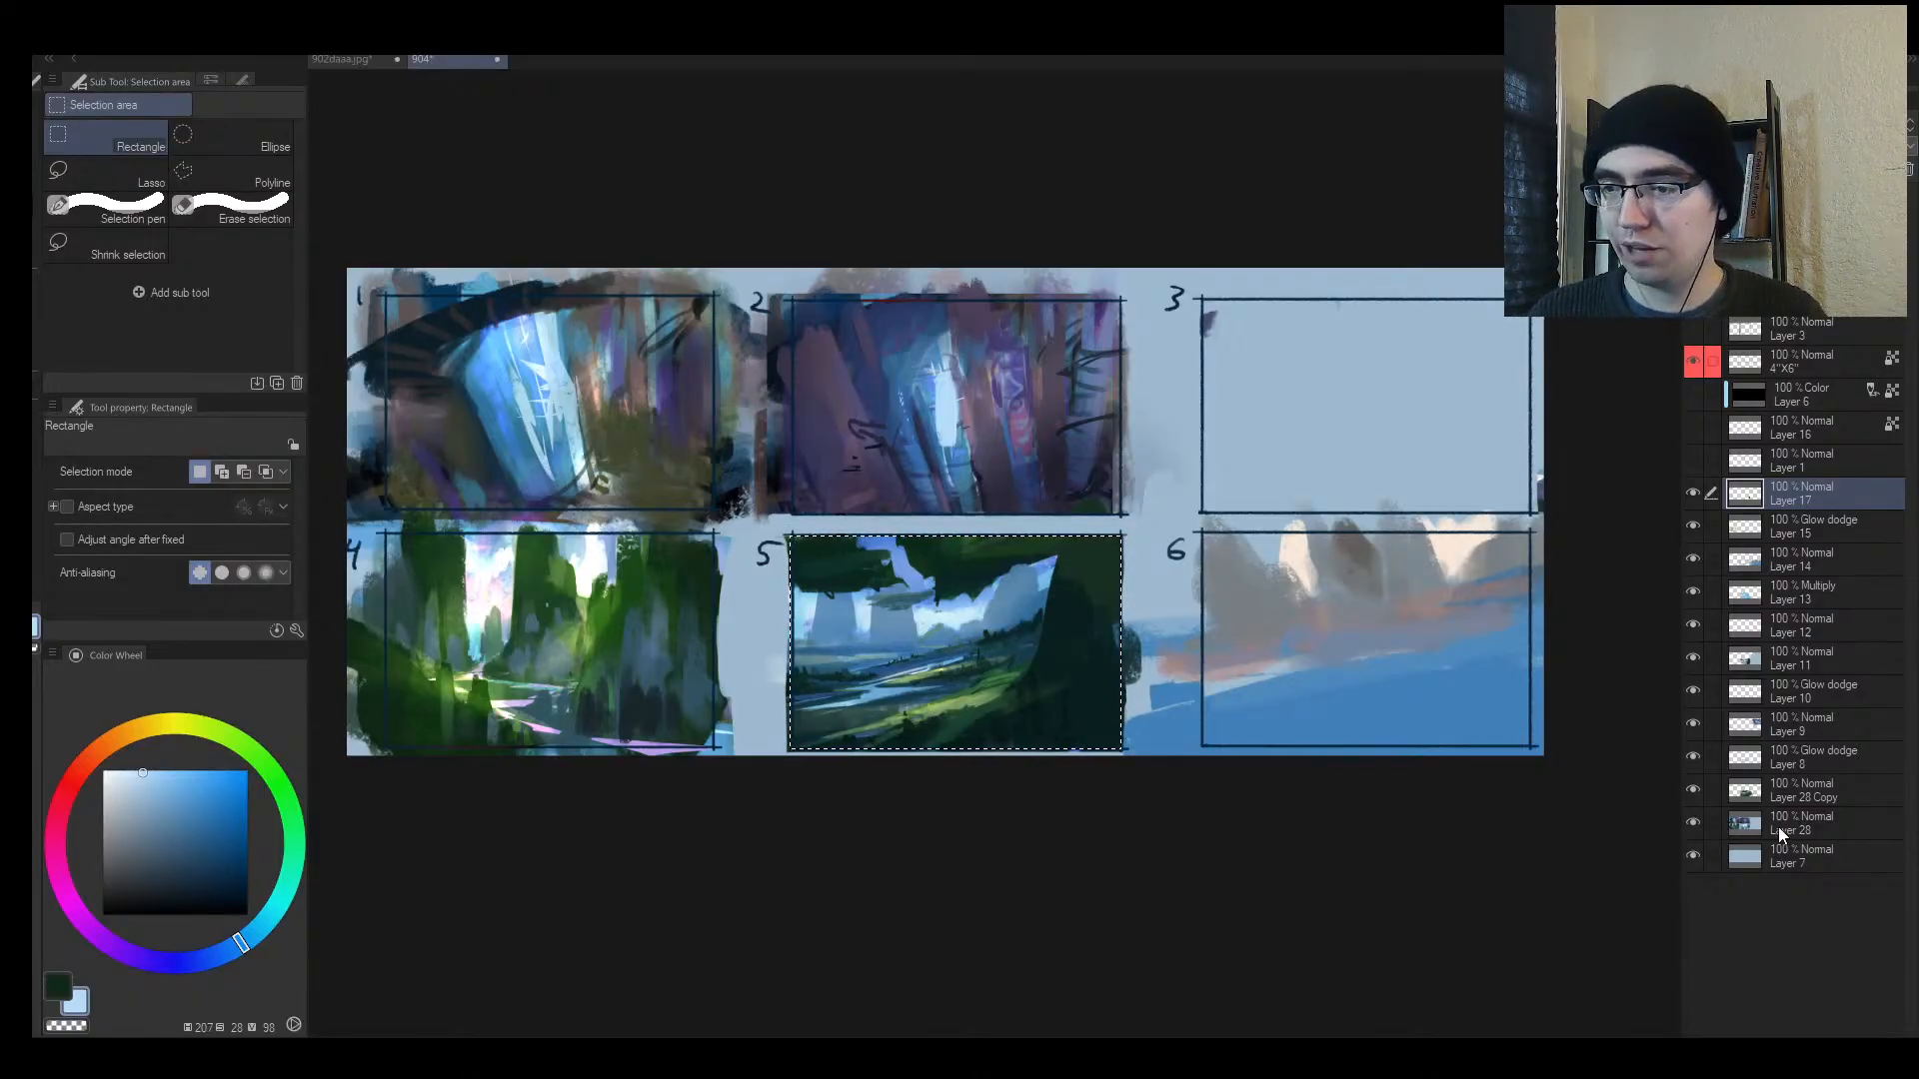
shift+click(1780, 835)
key(shift+alt+e)
key(Delete)
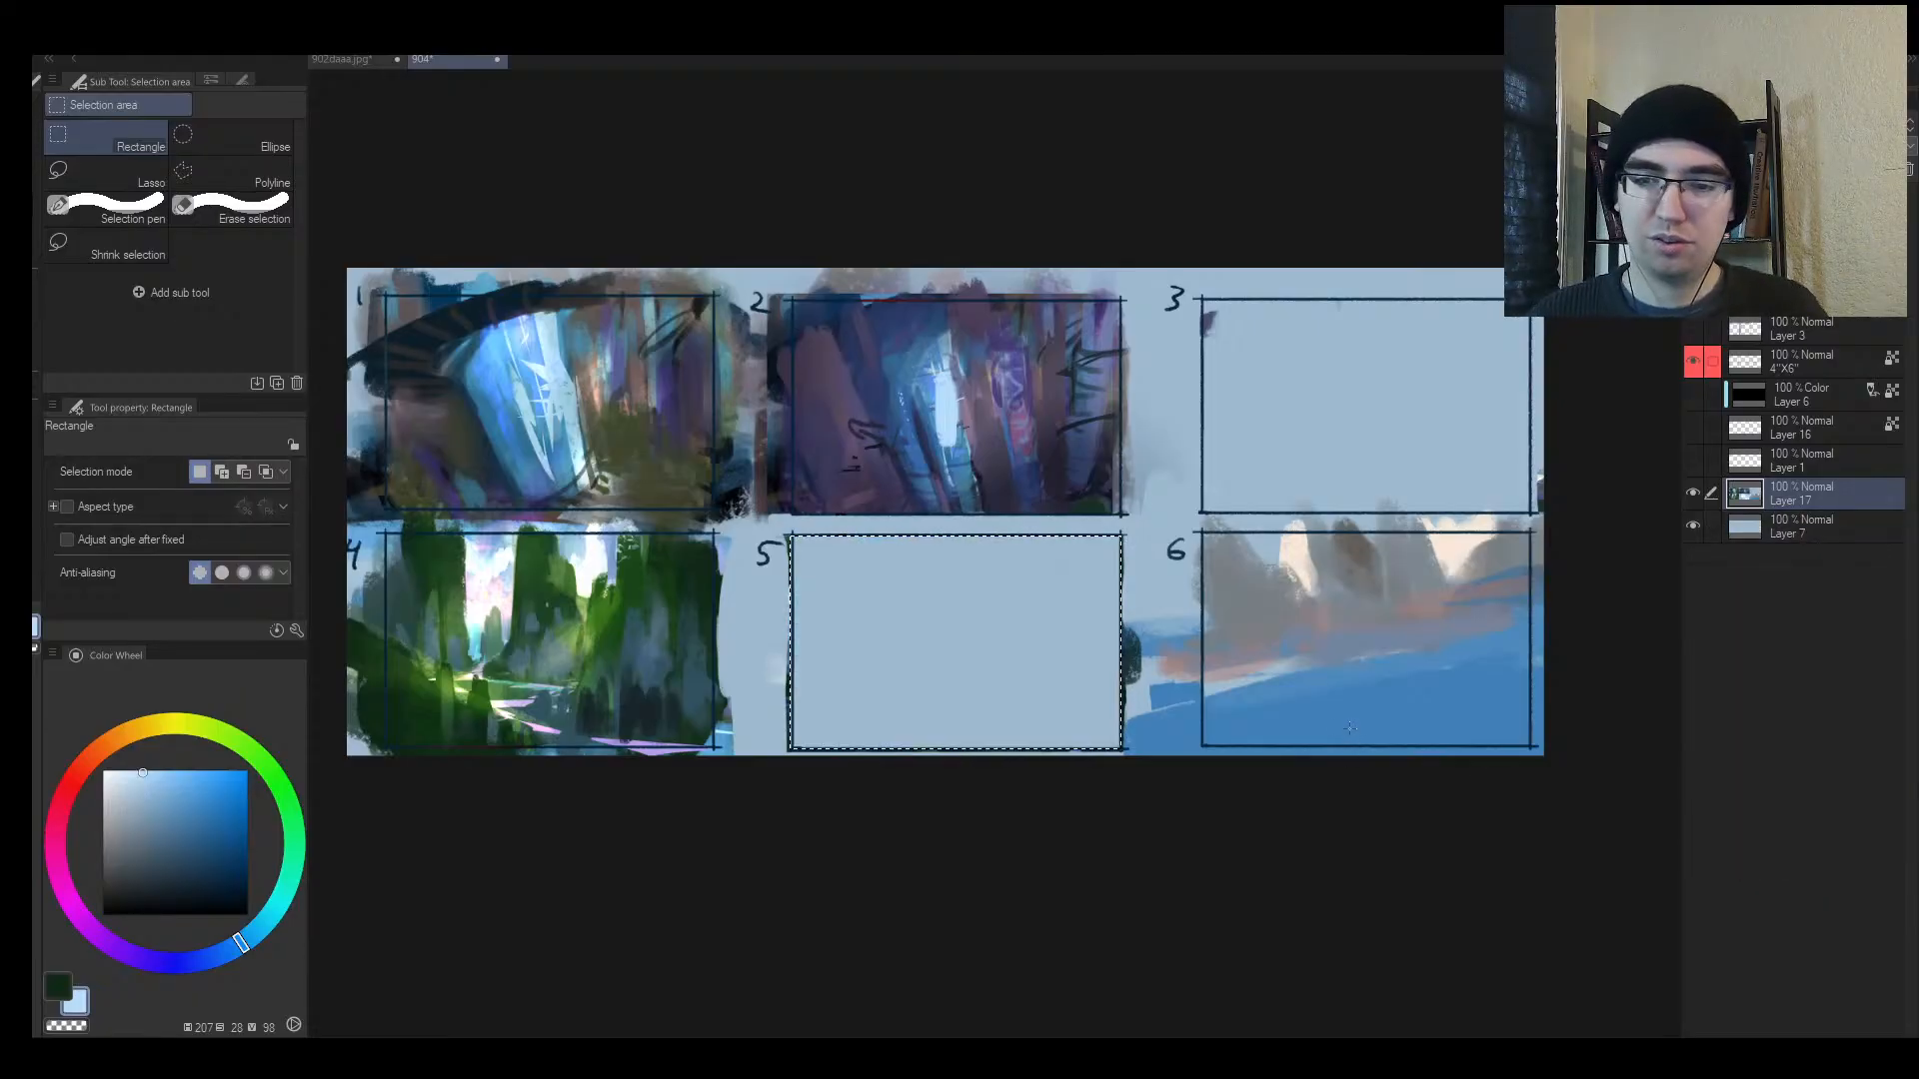
key(ctrl+v)
Step: Scale the pasted thumbnail 5 up to 225%
key(h)
key(alt+space)
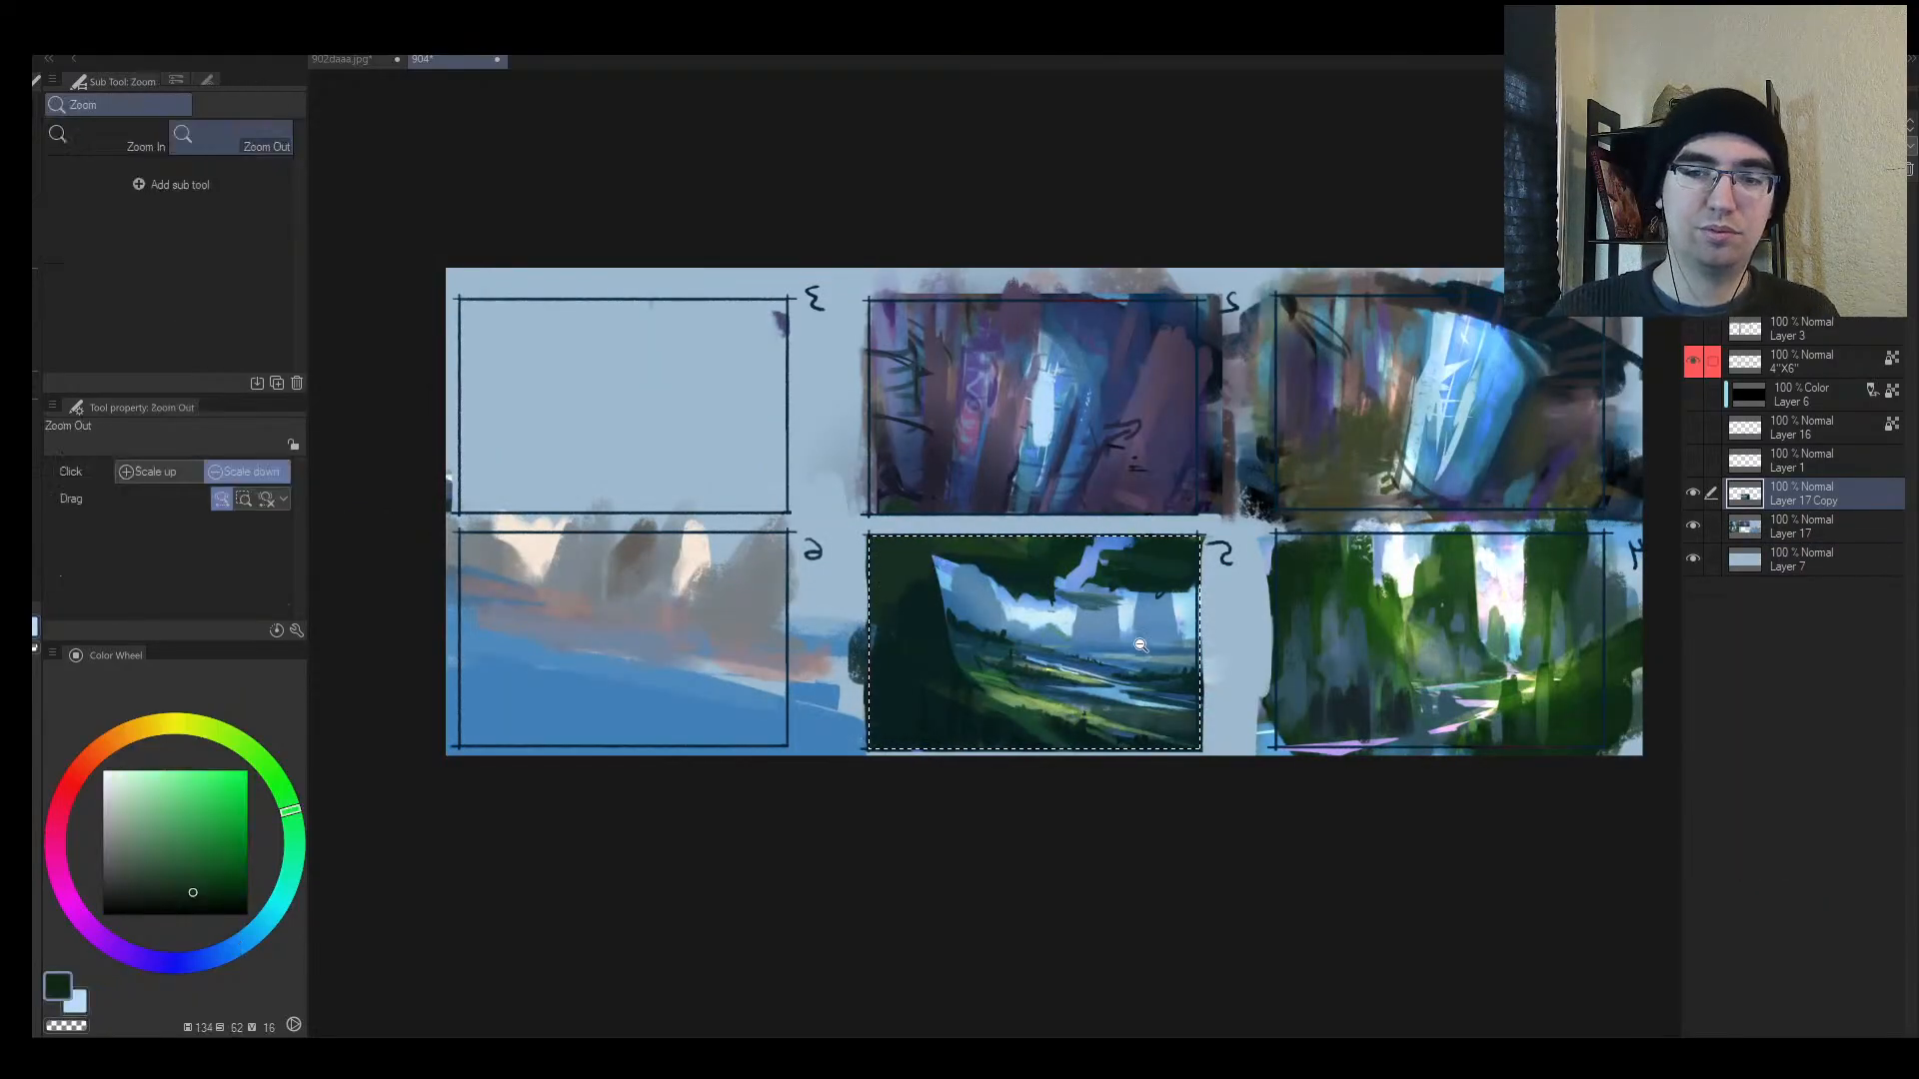
drag(1151, 648, 1170, 629)
click(1163, 629)
click(1163, 628)
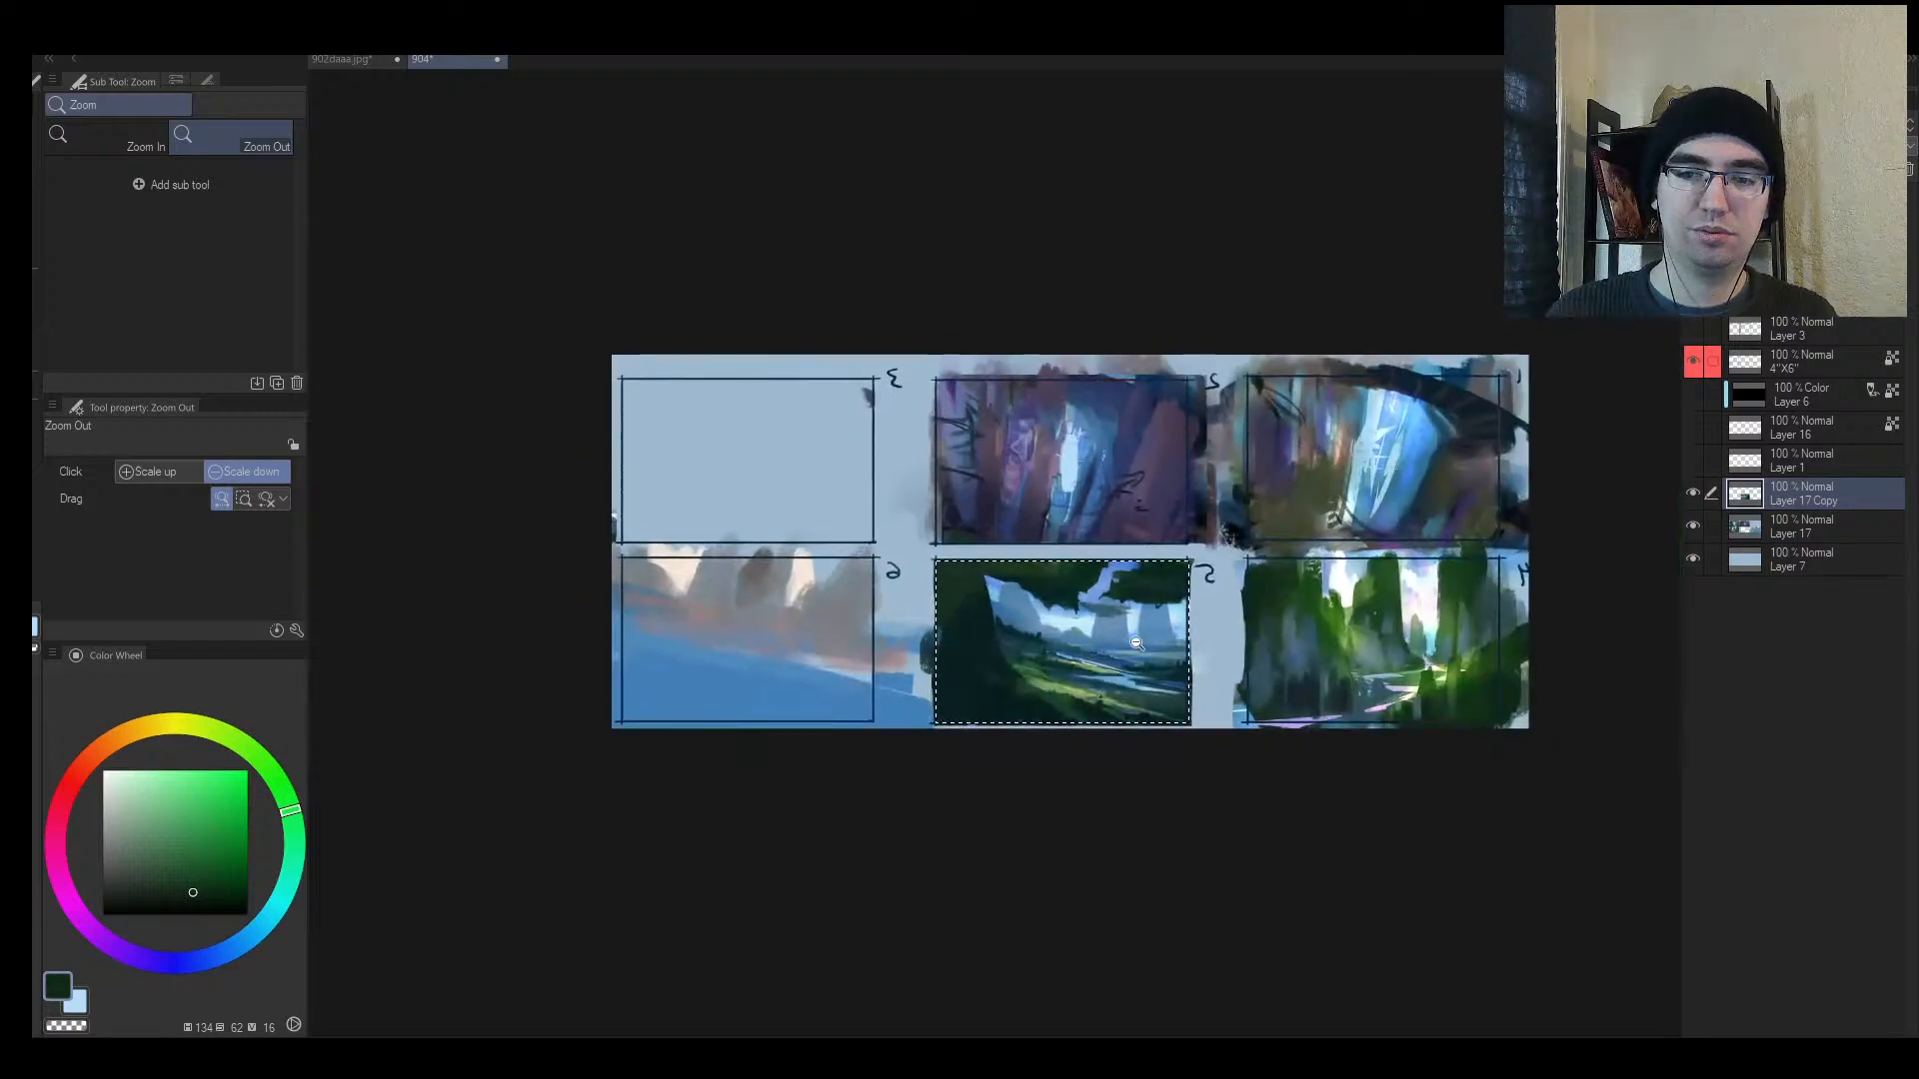
key(o)
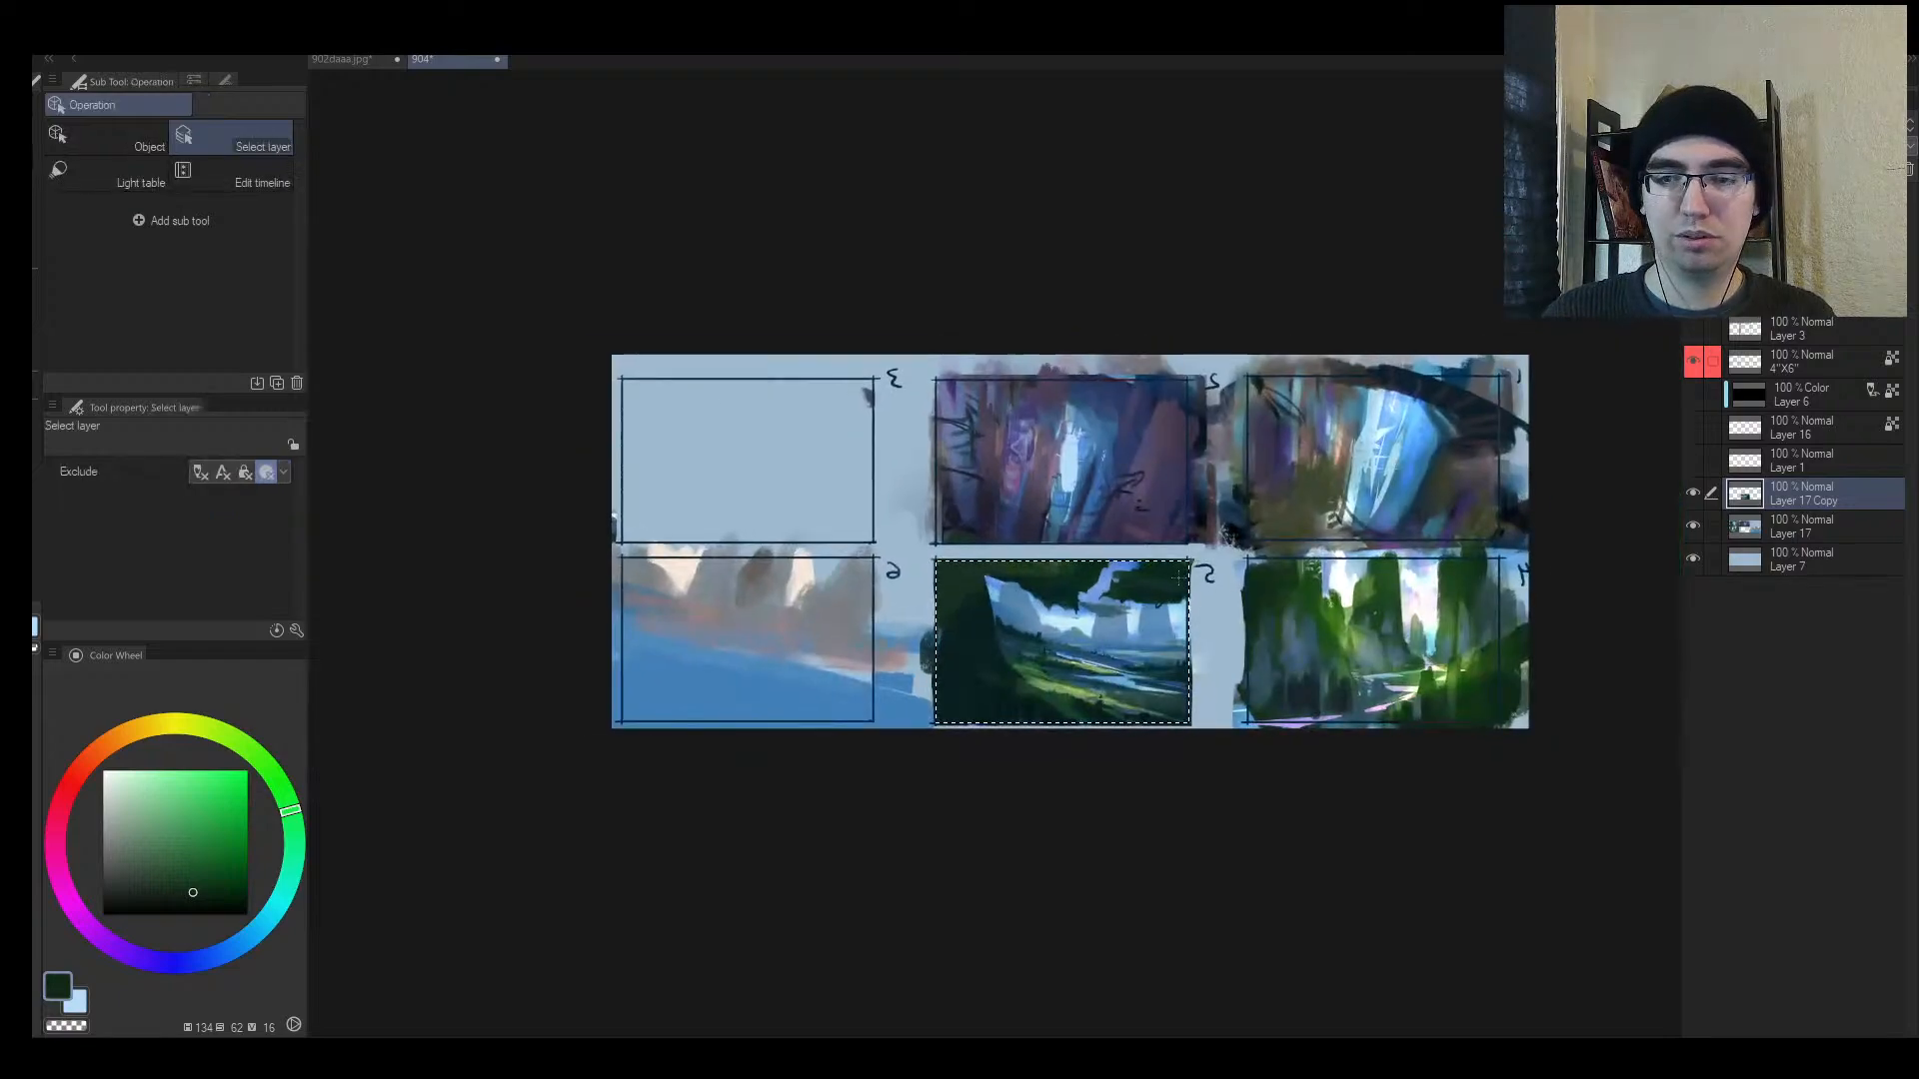
key(alt+space)
drag(1171, 599, 1214, 342)
key(ctrl+t)
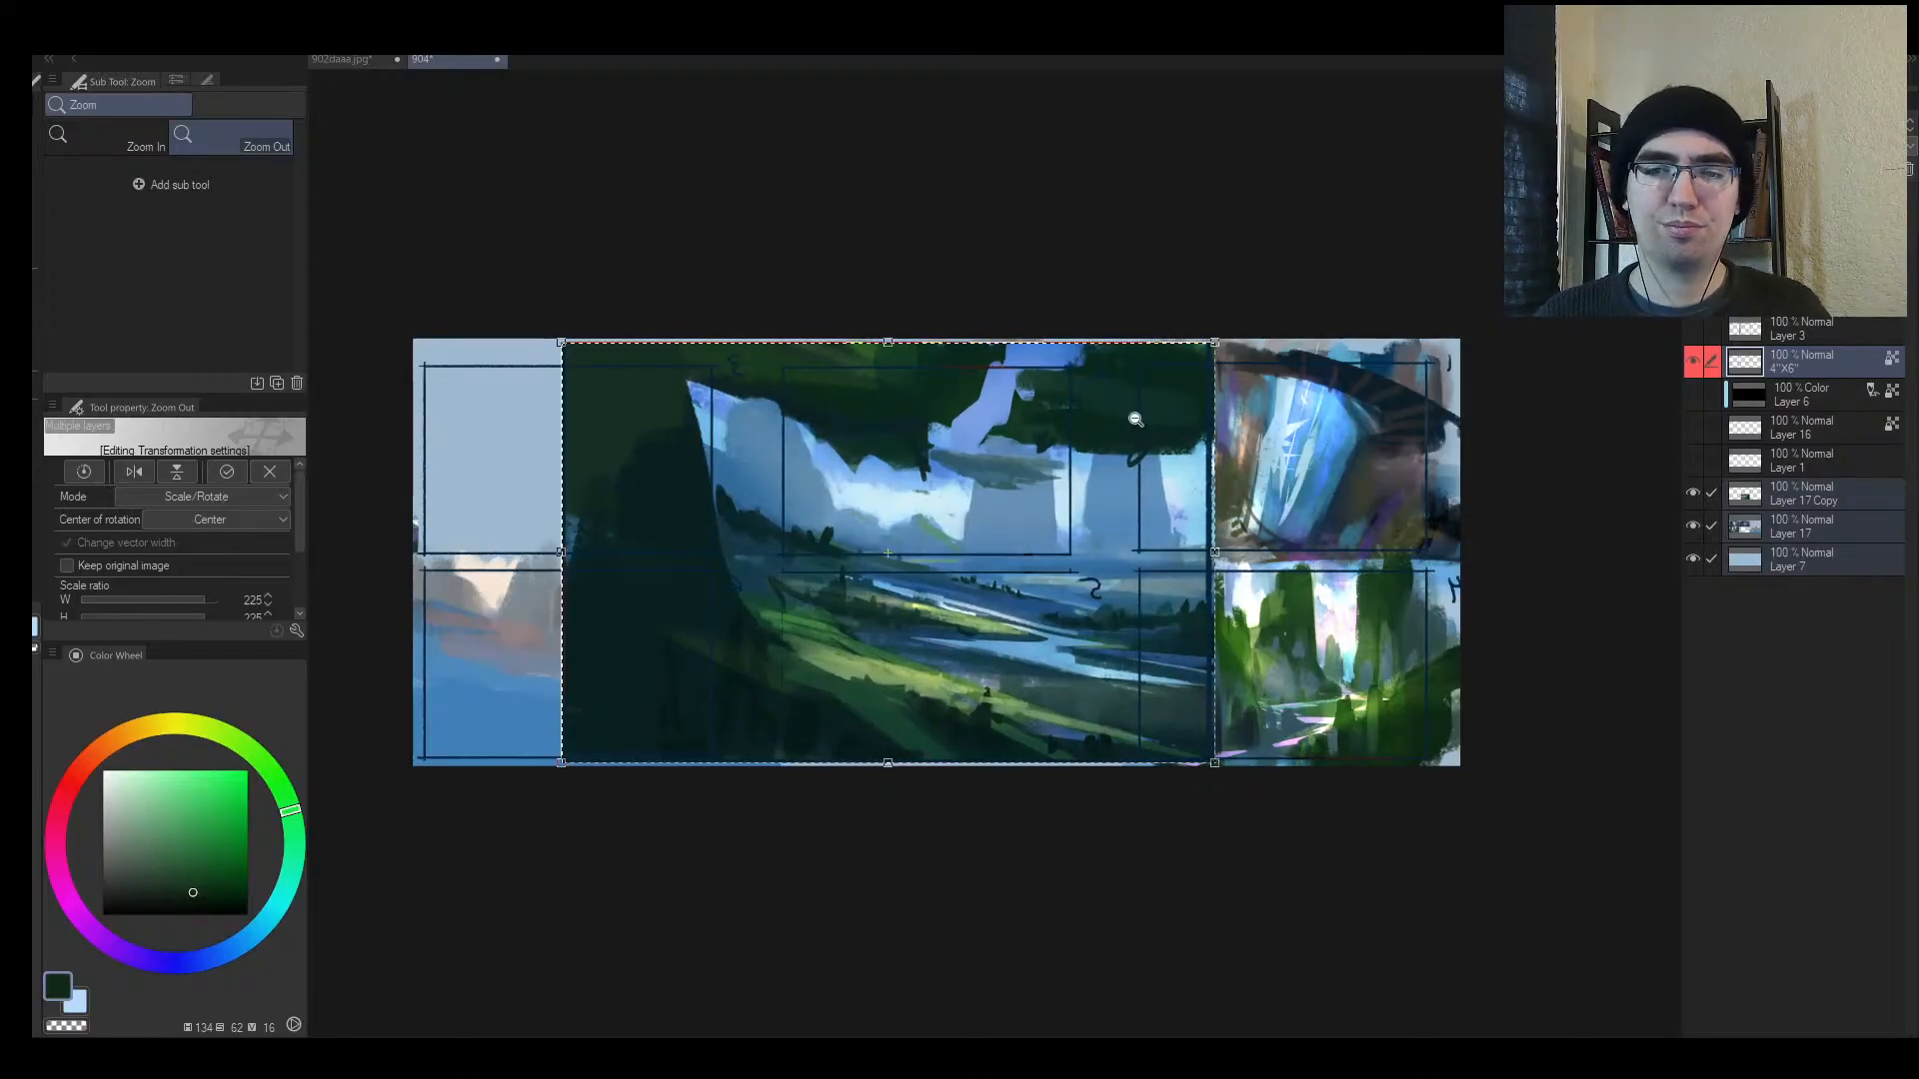
key(Return)
Step: Crop the canvas to the chosen frame around the valley scene
key(ctrl+alt+c)
key(ctrl+d)
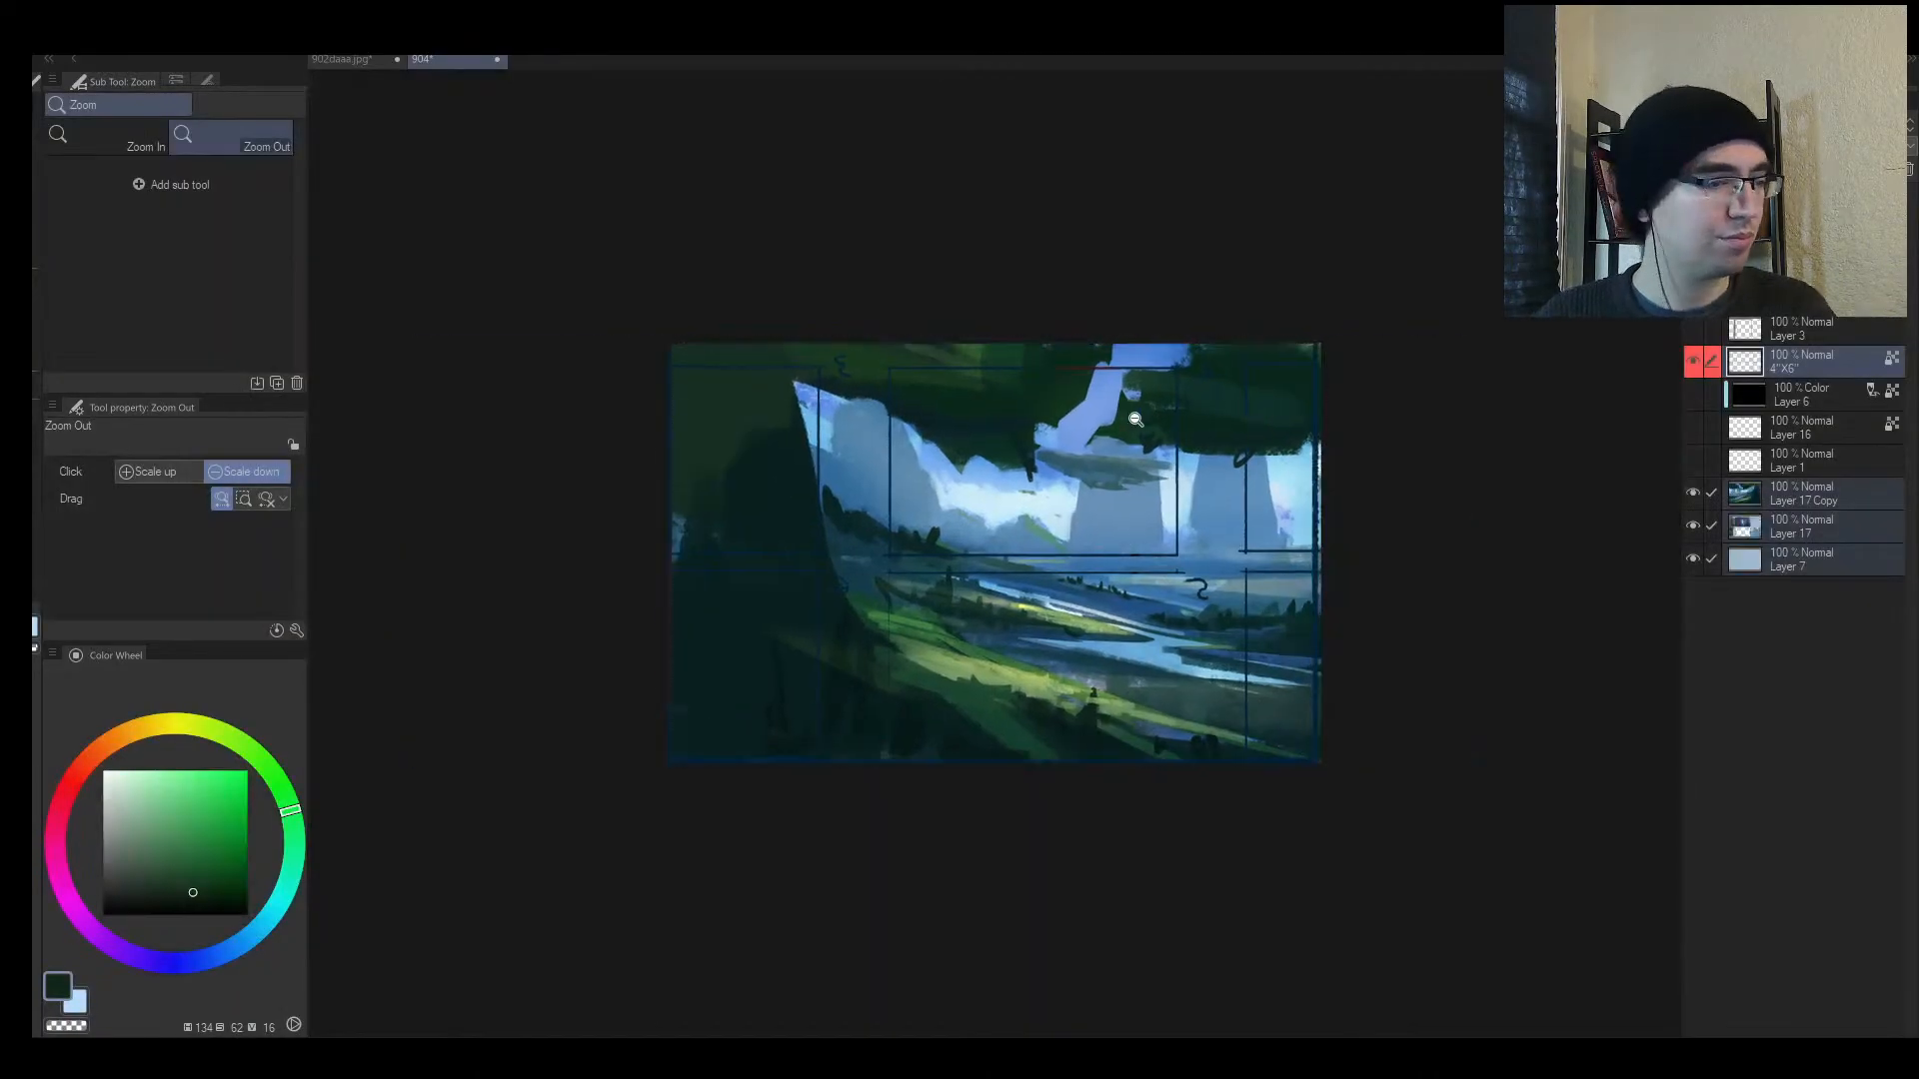
scroll(1041, 531, up, 1)
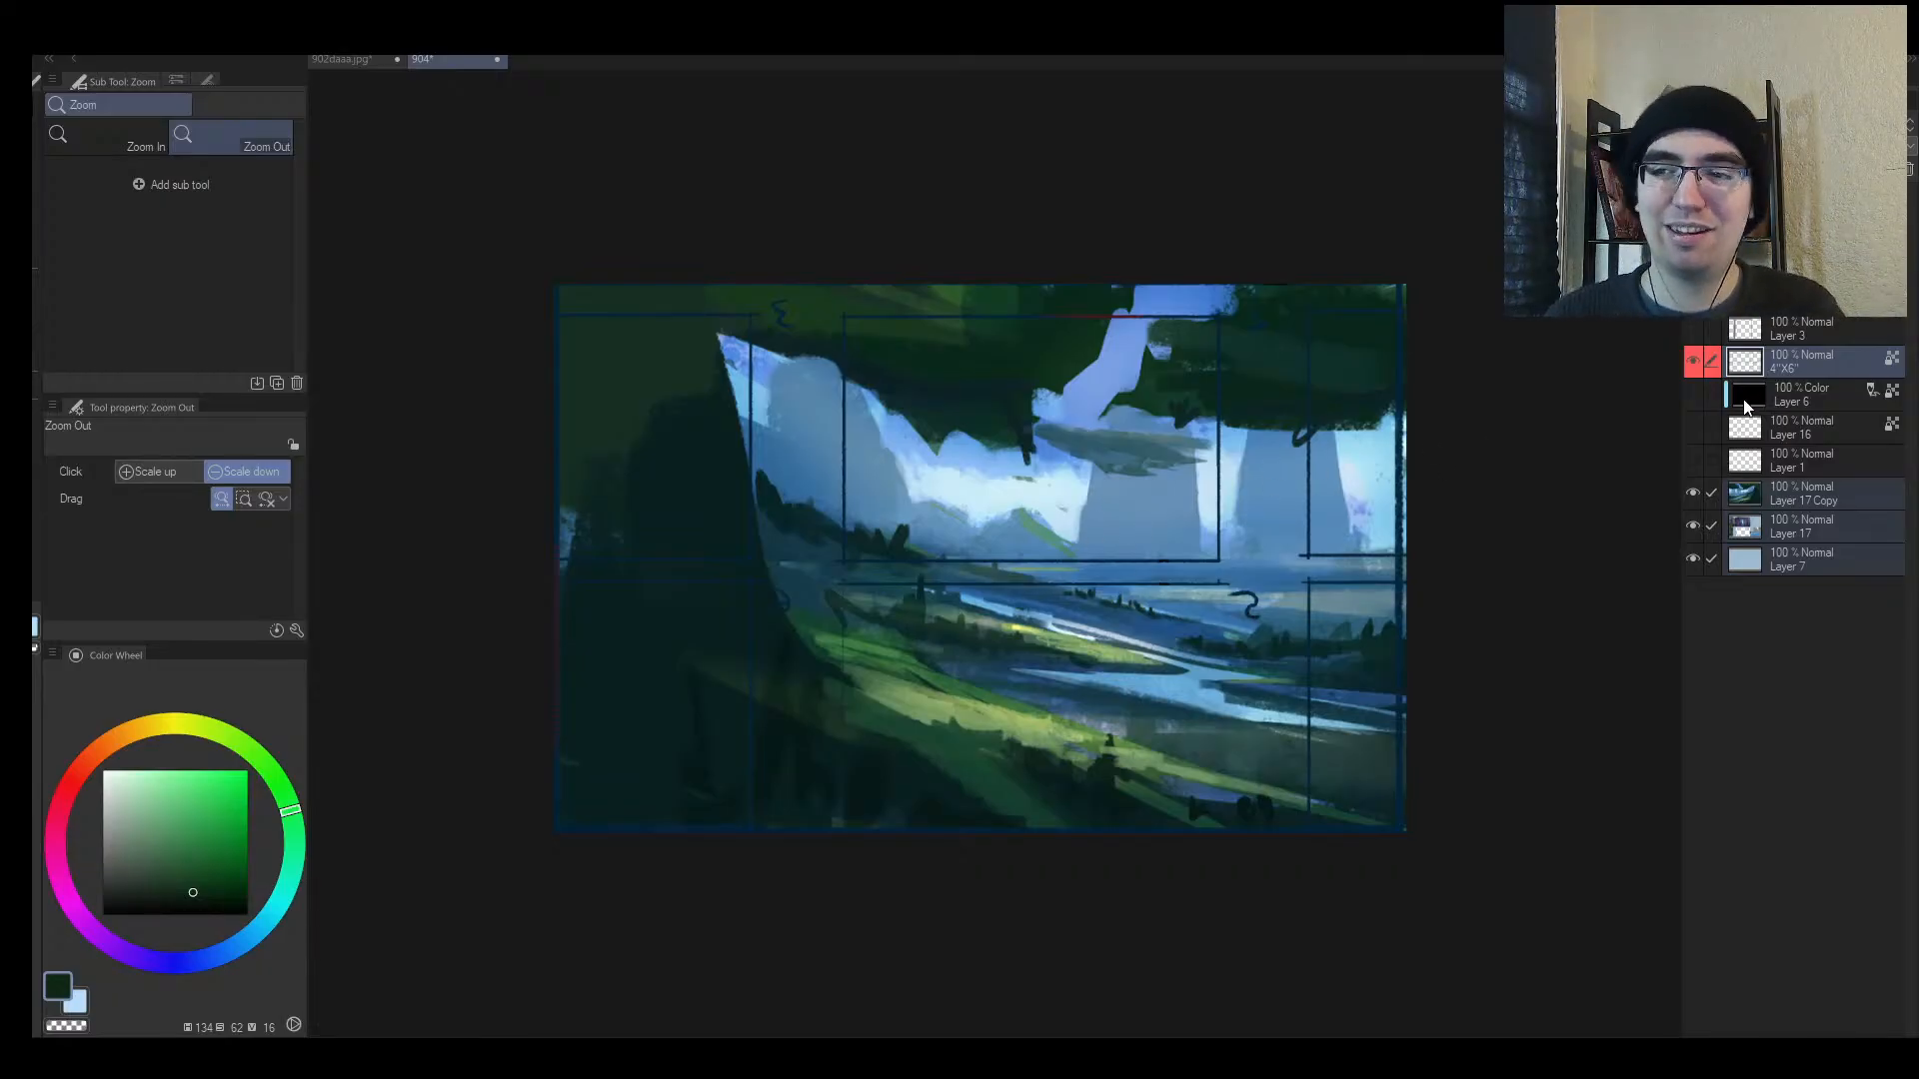
Step: Hide the 4"X6" guide frame layer and review the enlarged painting mirrored and zoomed
click(1689, 364)
key(h)
scroll(1195, 568, down, 3)
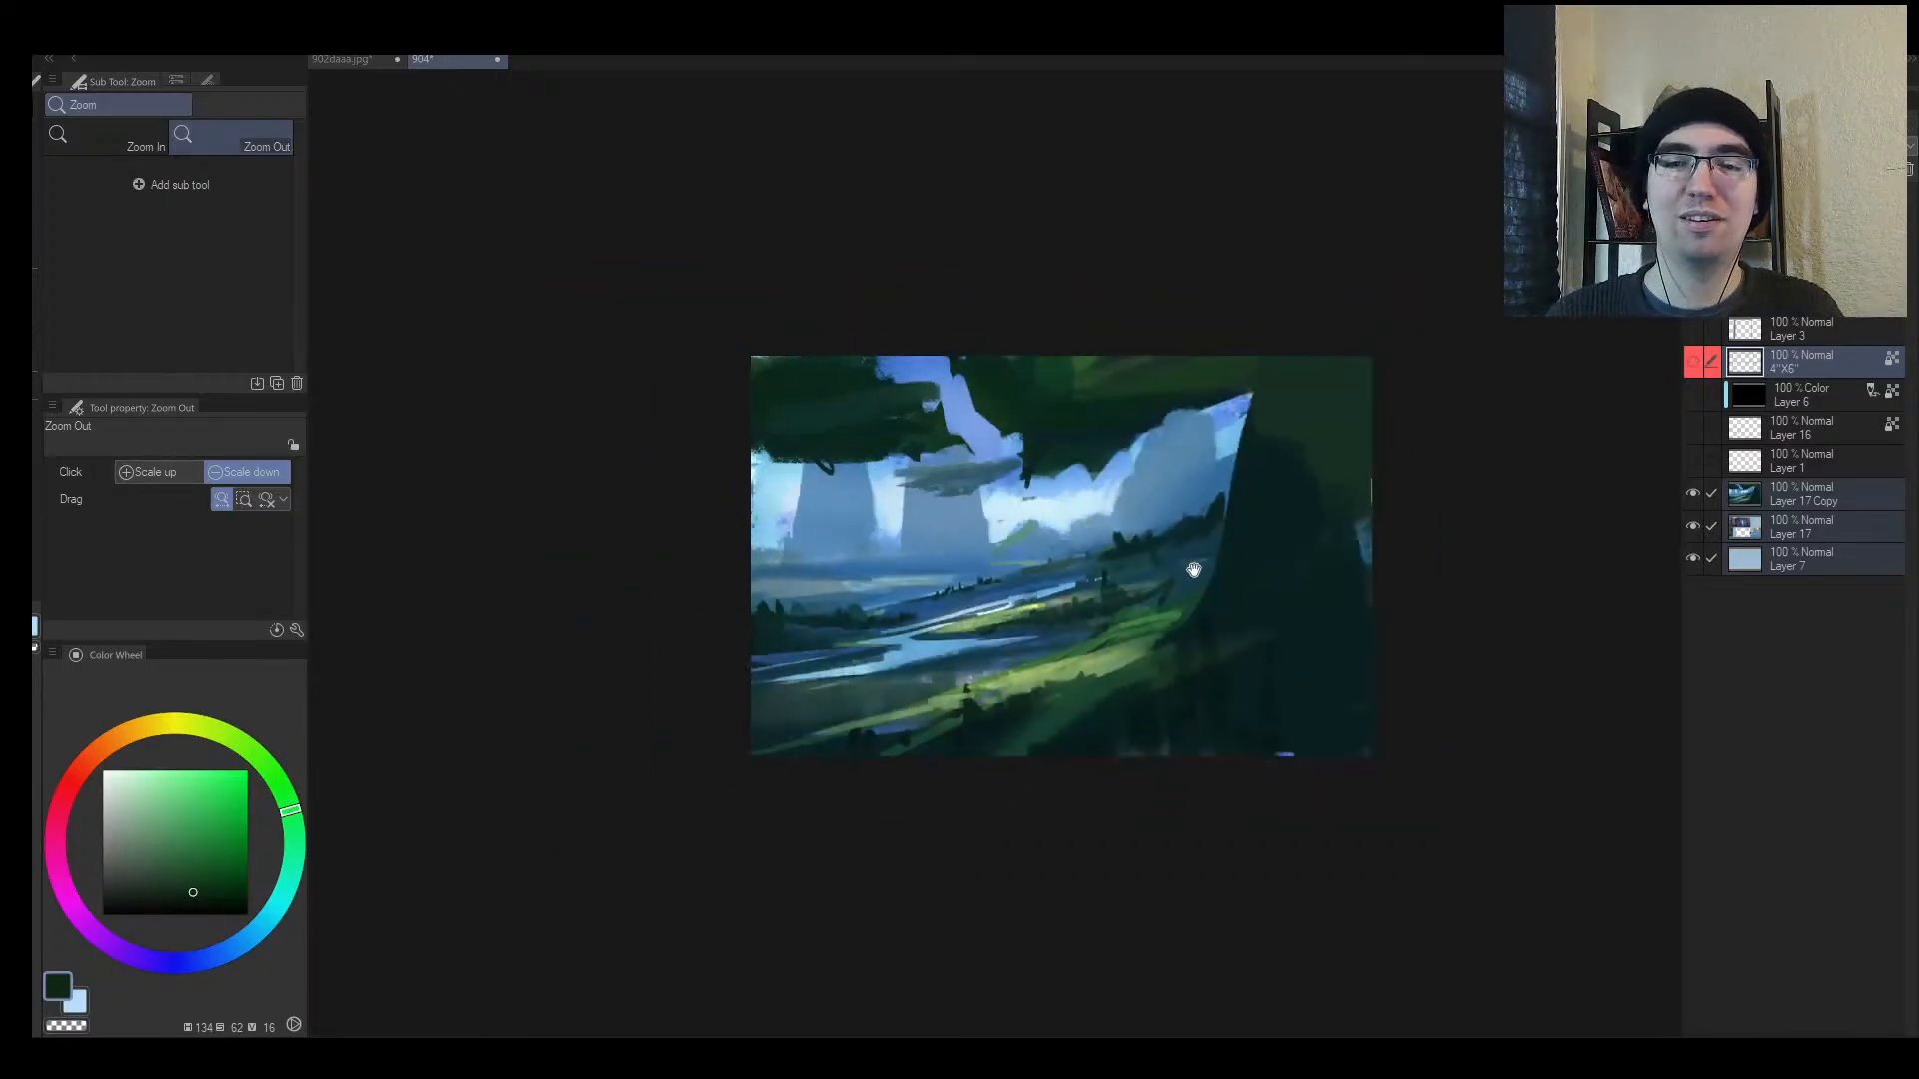
drag(1195, 570, 1096, 594)
scroll(789, 580, up, 2)
scroll(800, 560, down, 2)
scroll(870, 453, up, 2)
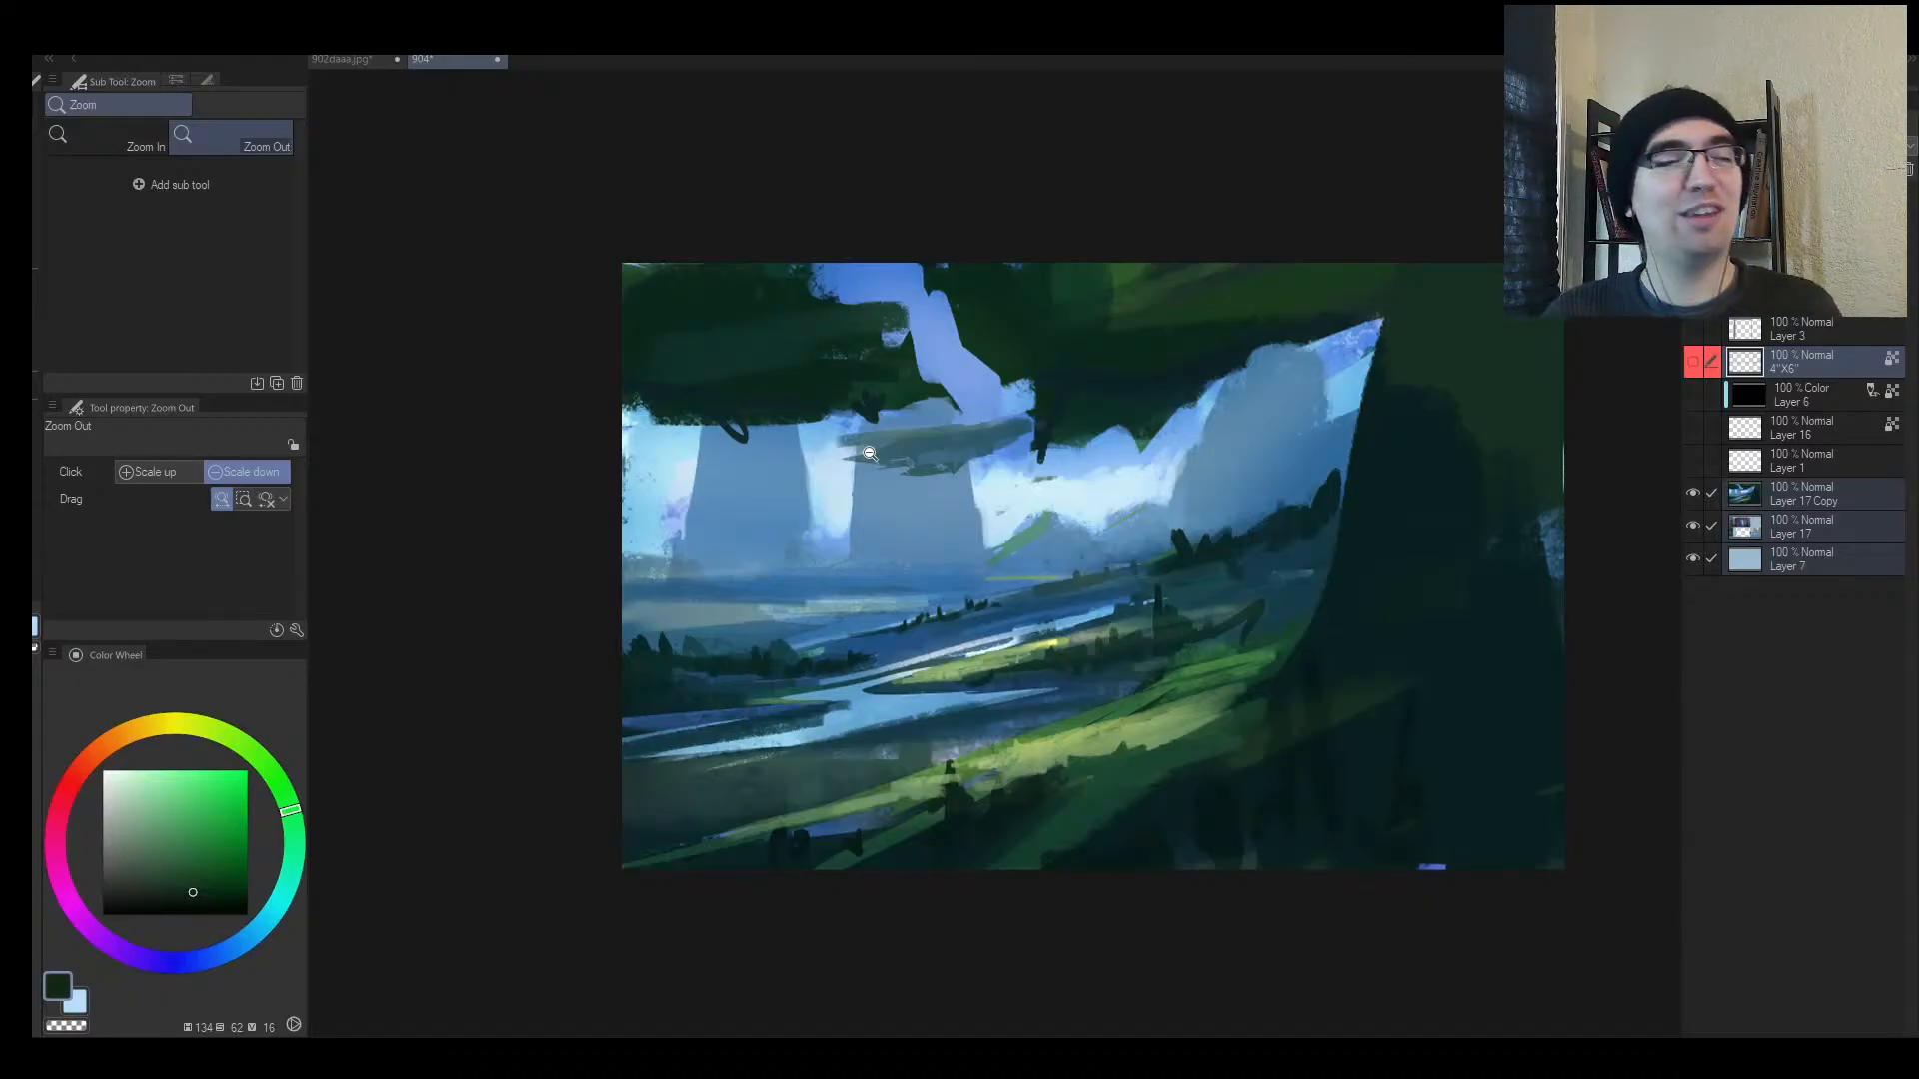
mouse_move(879, 635)
mouse_down()
mouse_move(843, 677)
mouse_move(895, 656)
mouse_up()
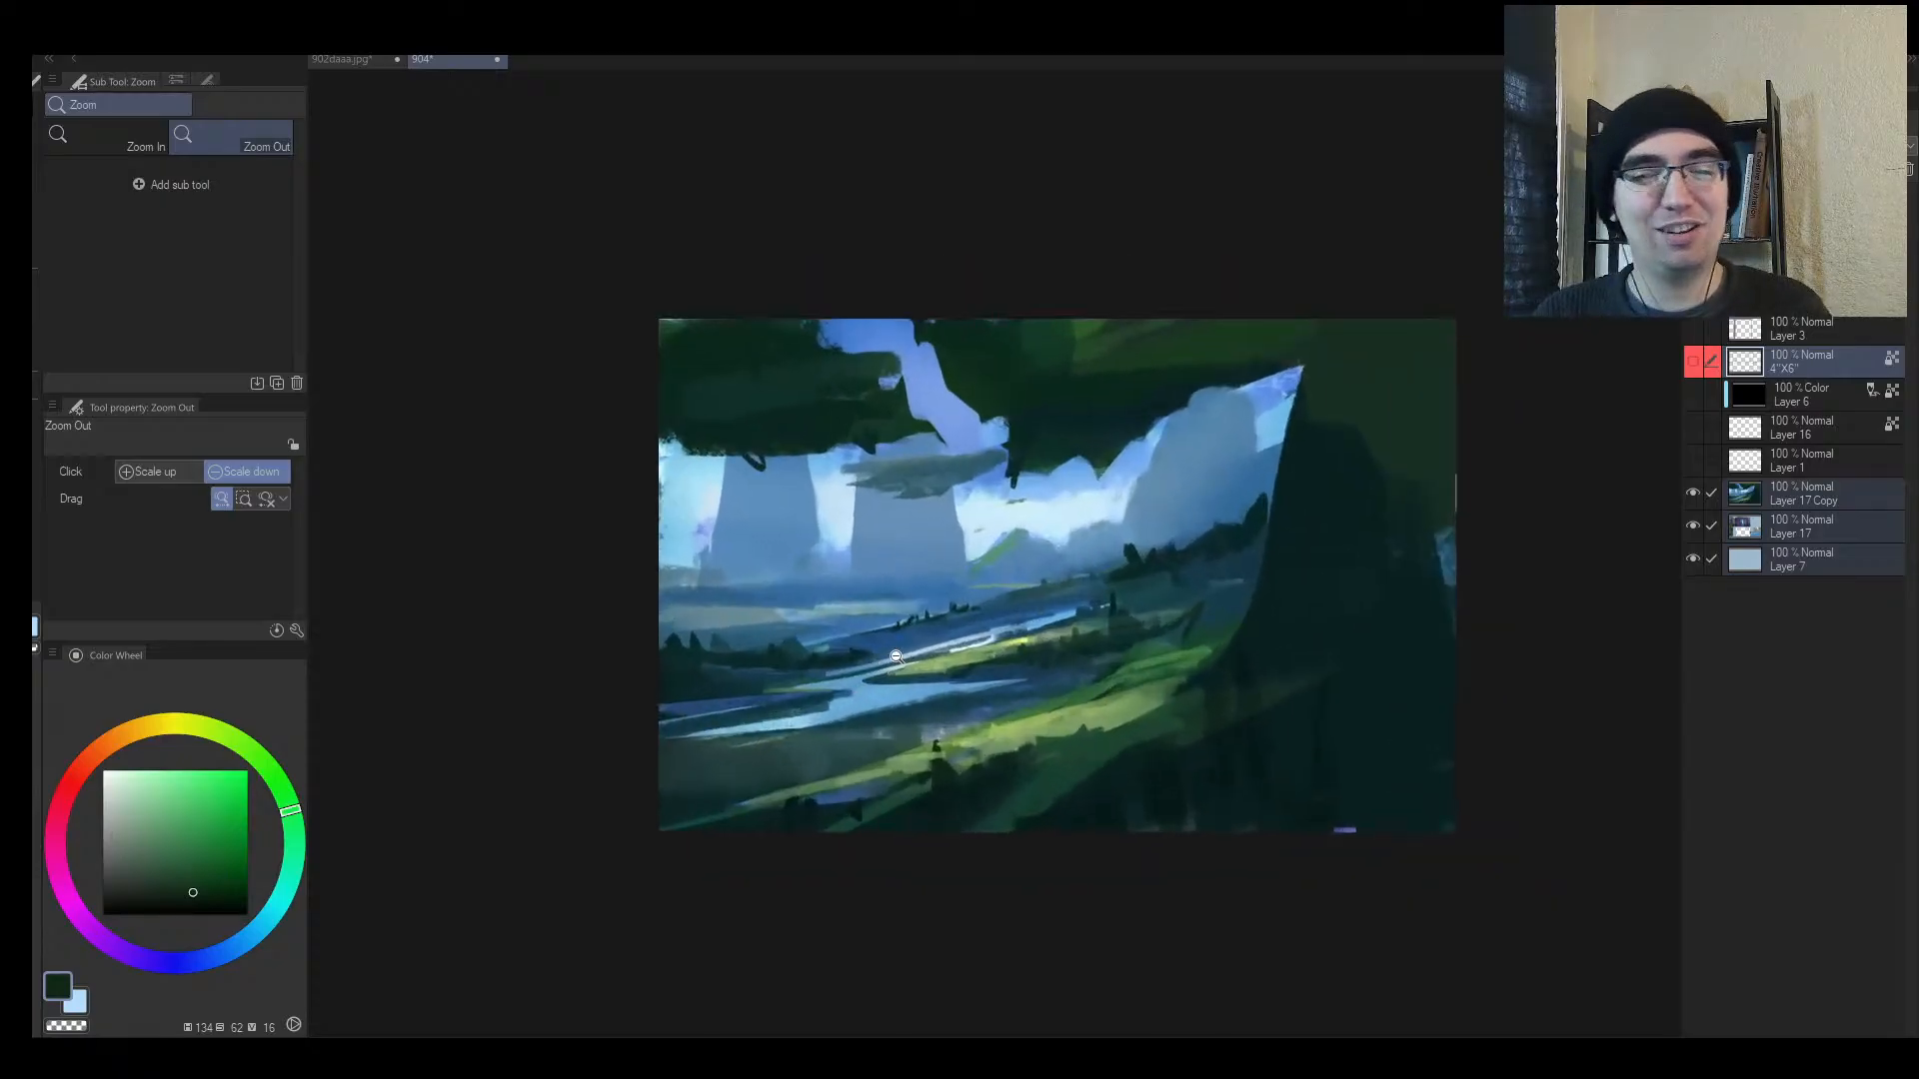
key(h)
drag(1261, 605, 1299, 602)
Step: Sample a dark teal from the painting and shrink the brush to size 50
drag(729, 566, 809, 560)
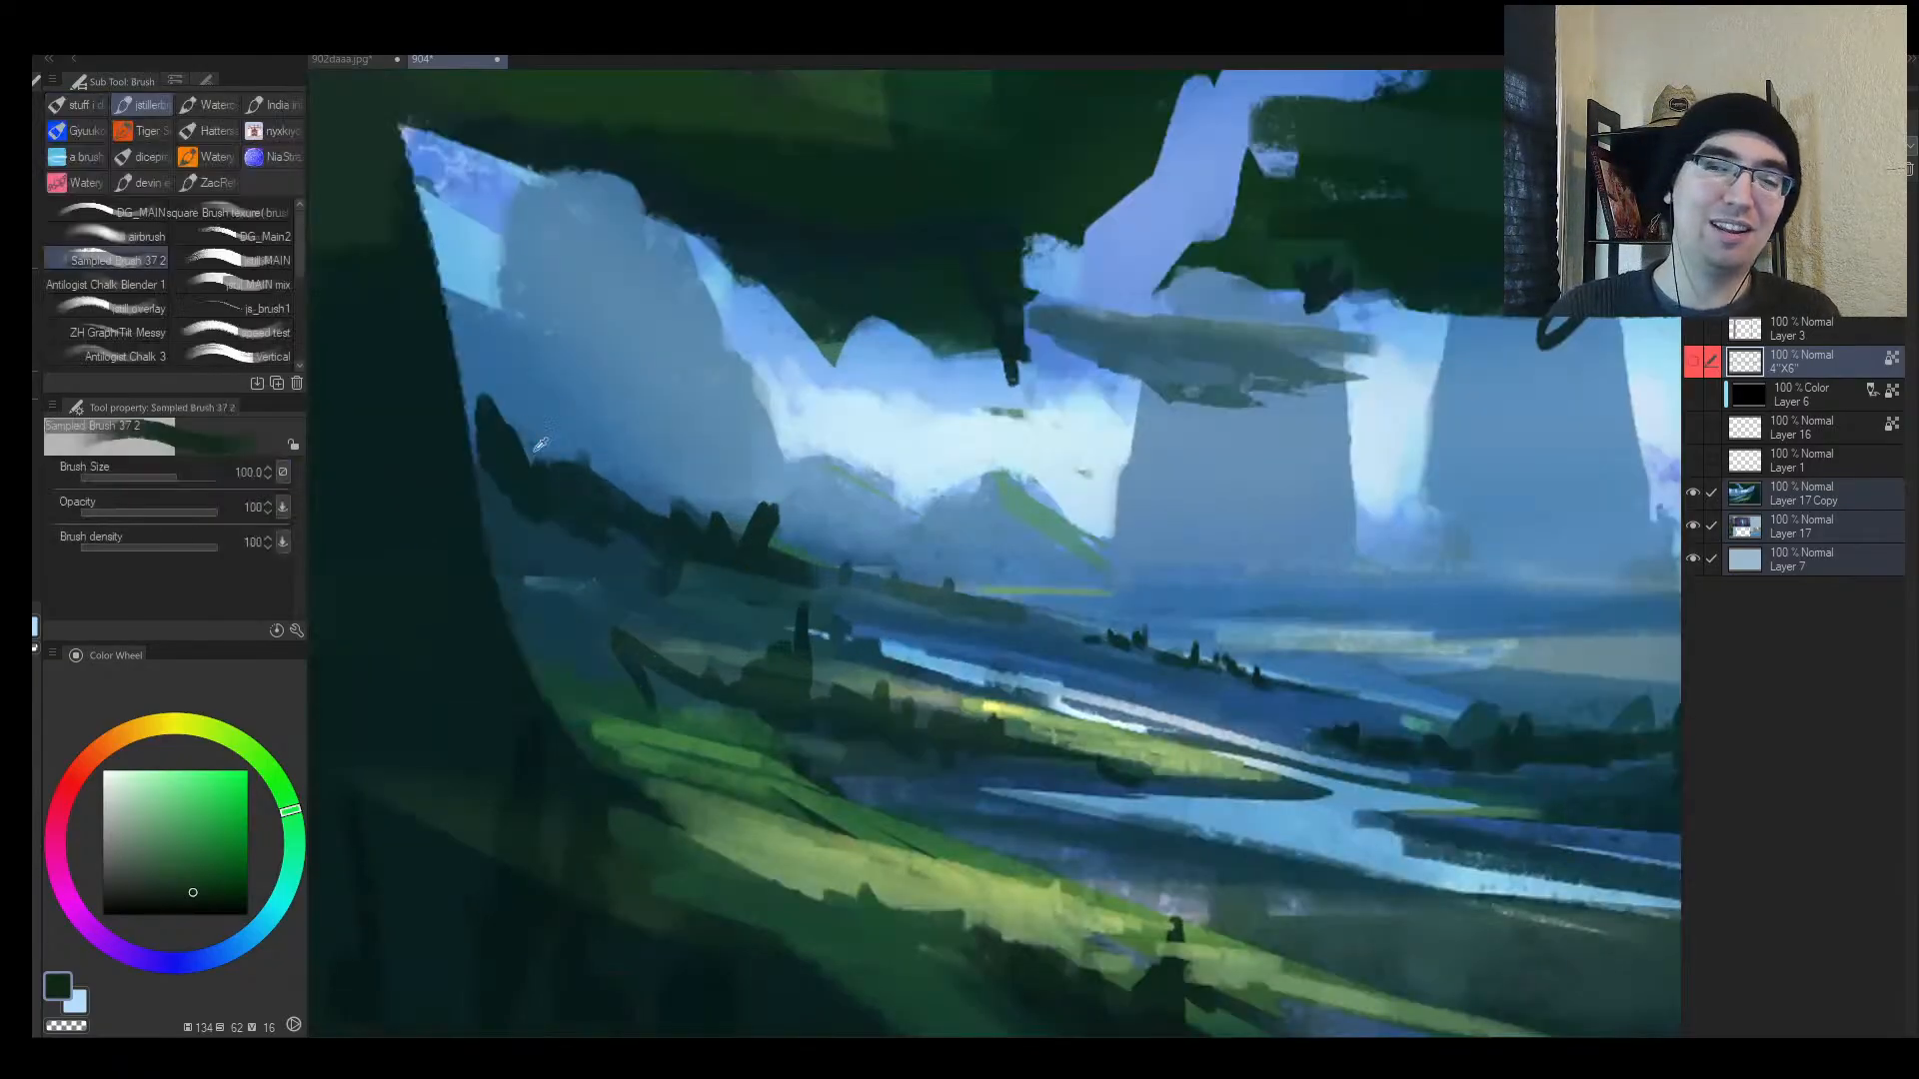
alt+click(490, 457)
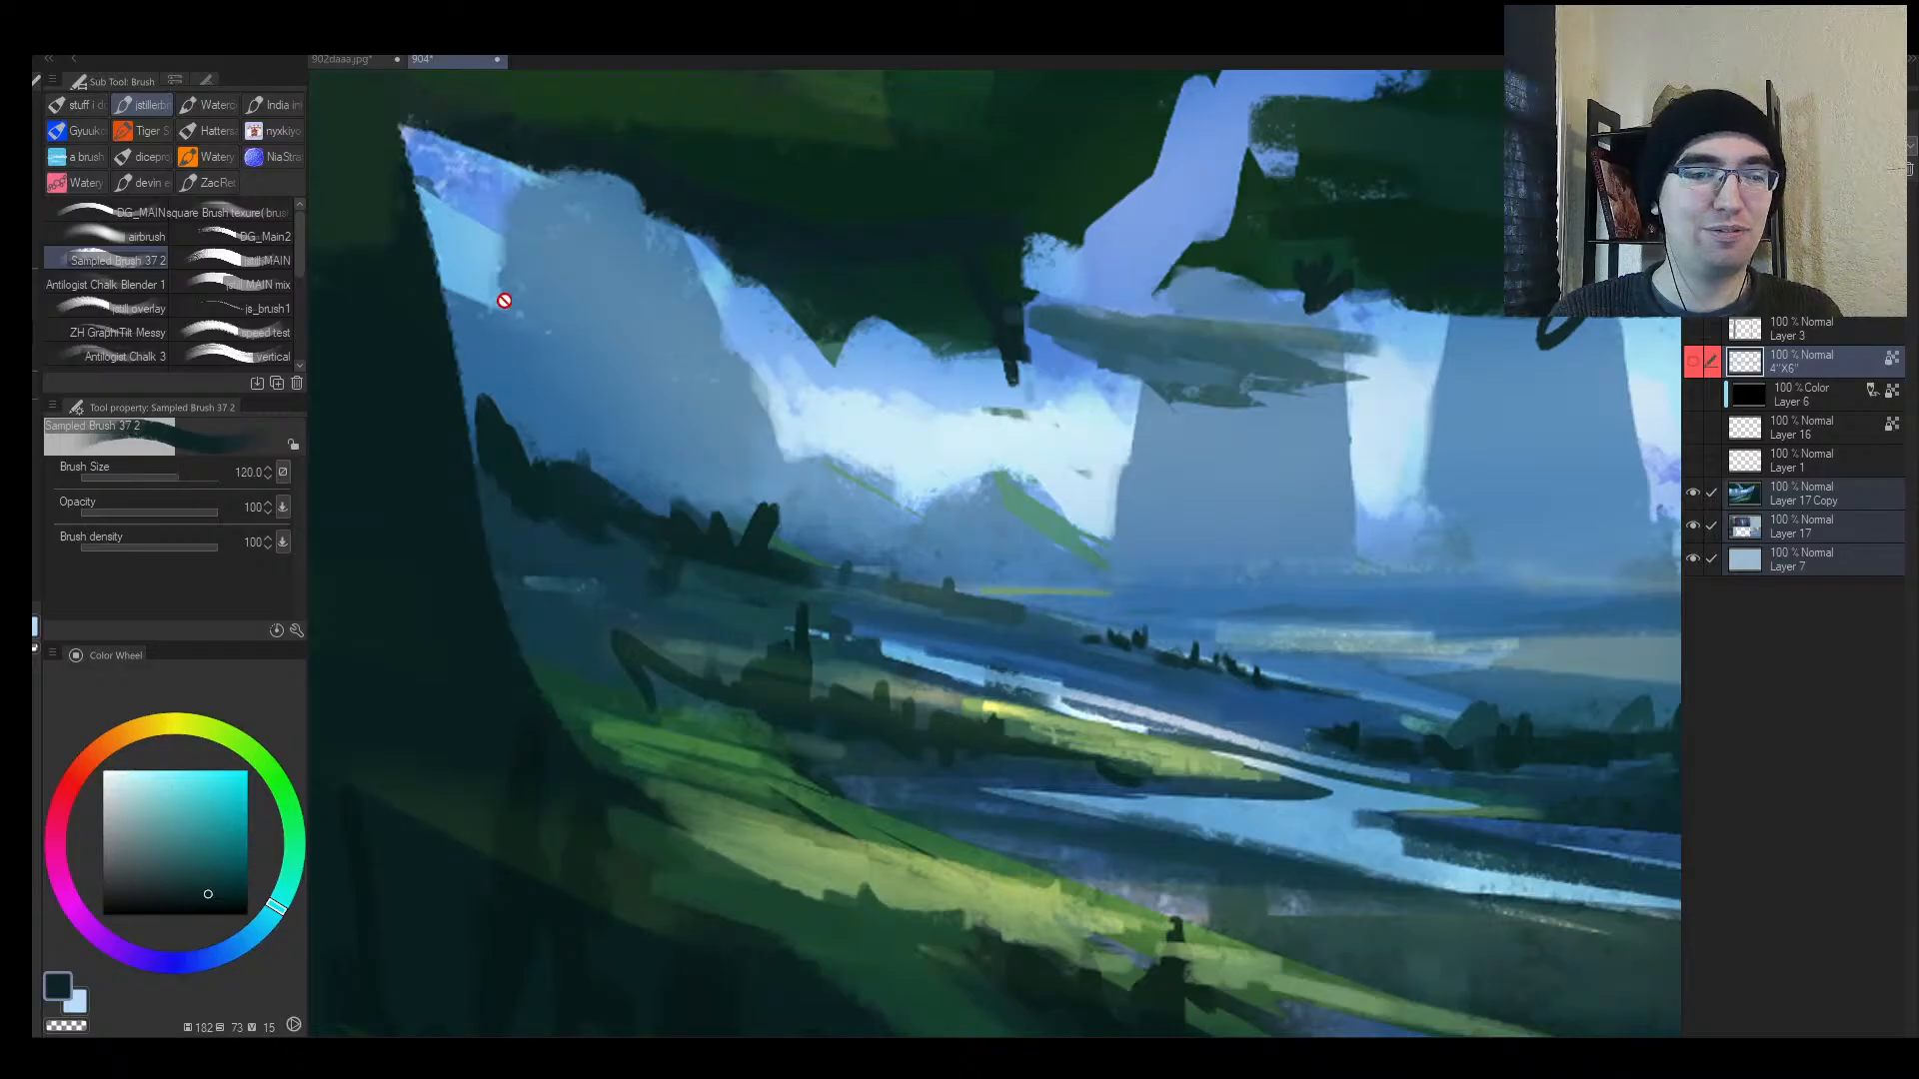
key([)
key([)
key([)
key([)
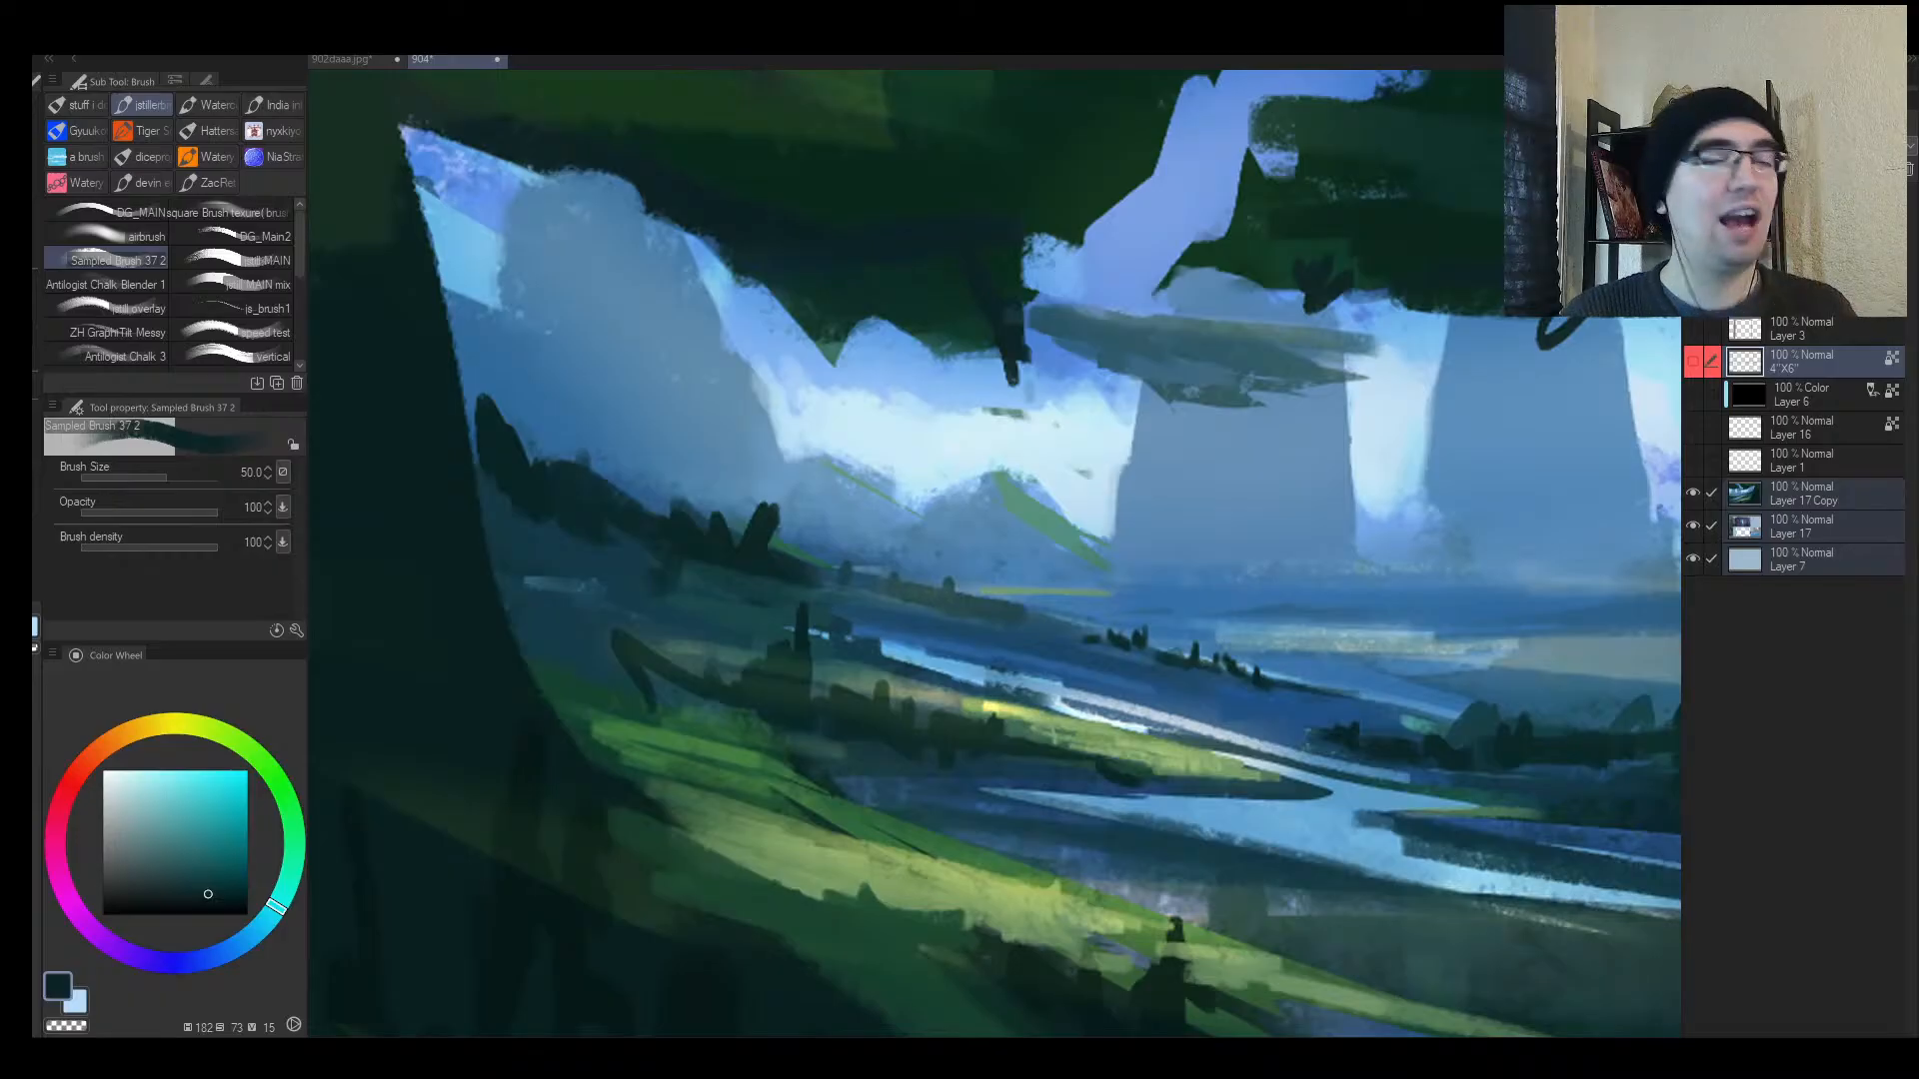
key(alt+space)
drag(829, 570, 780, 625)
key(h)
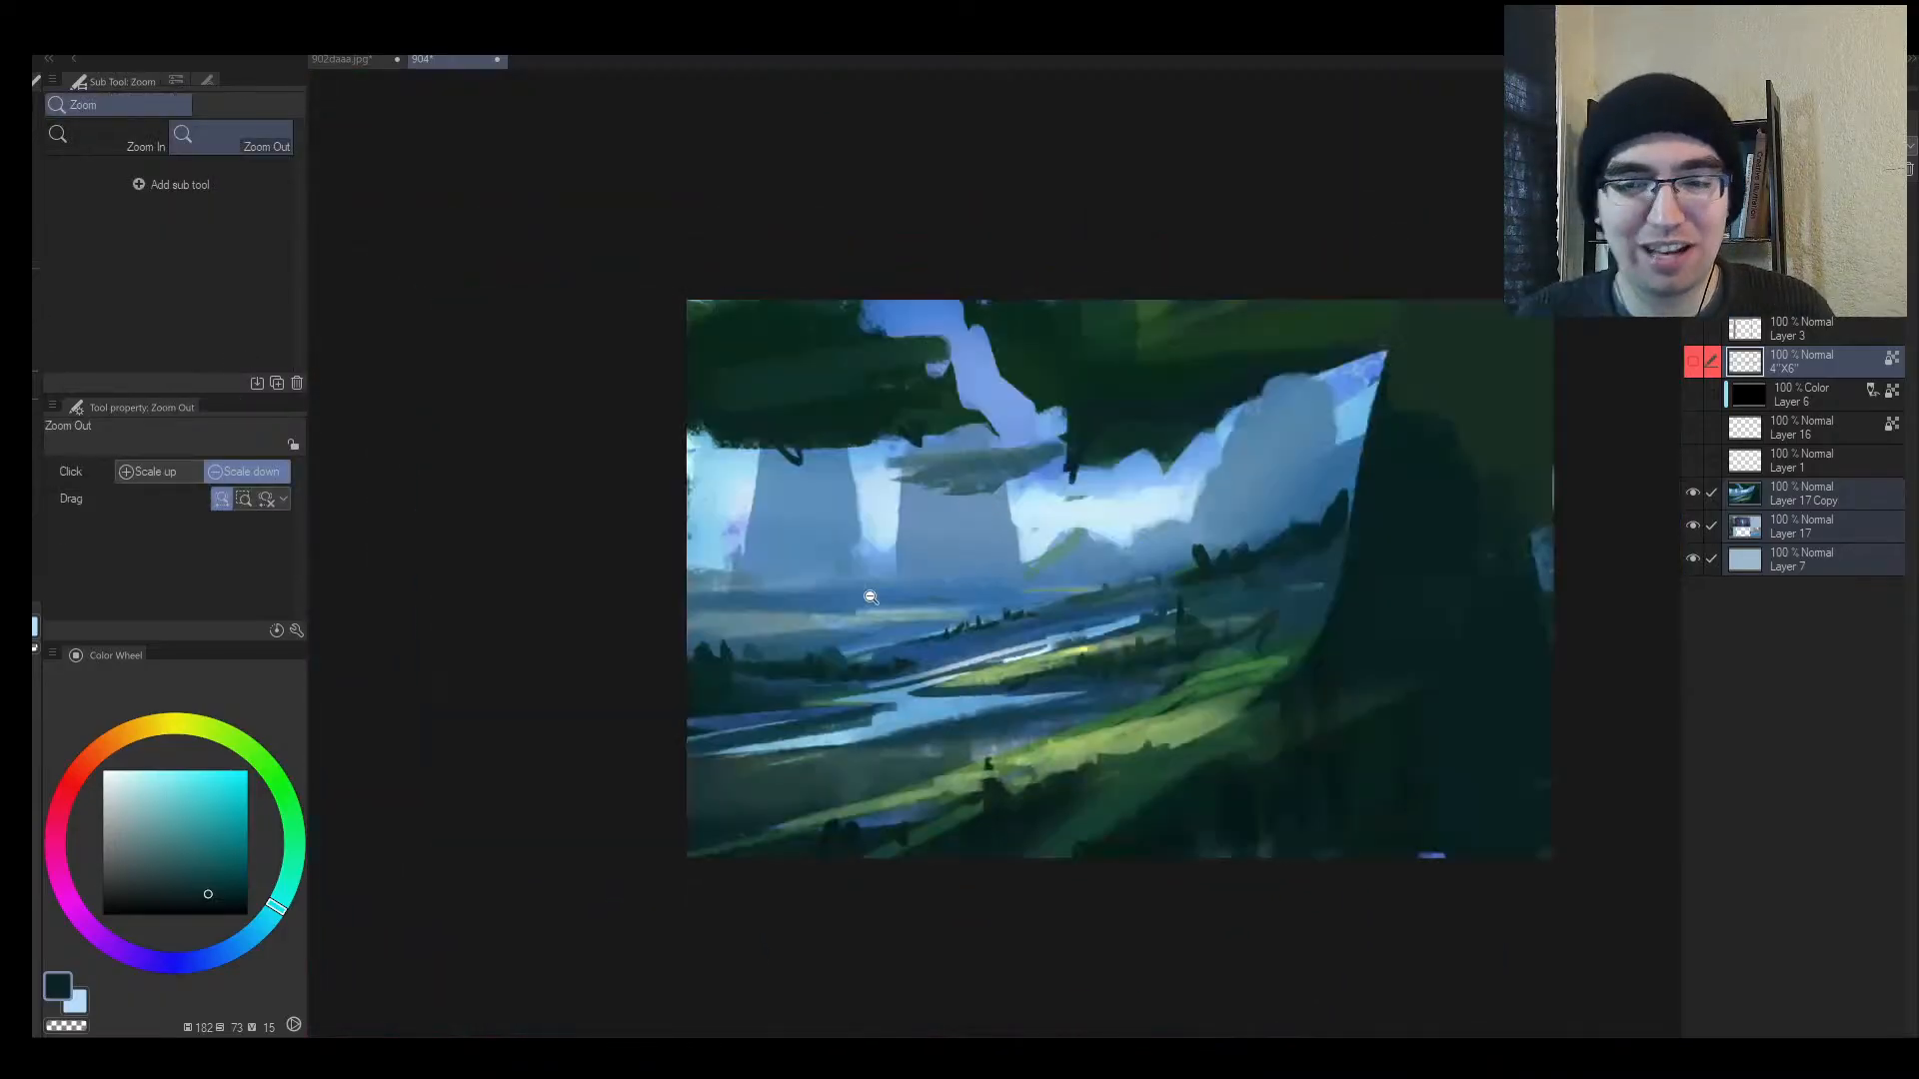
drag(1151, 602, 764, 551)
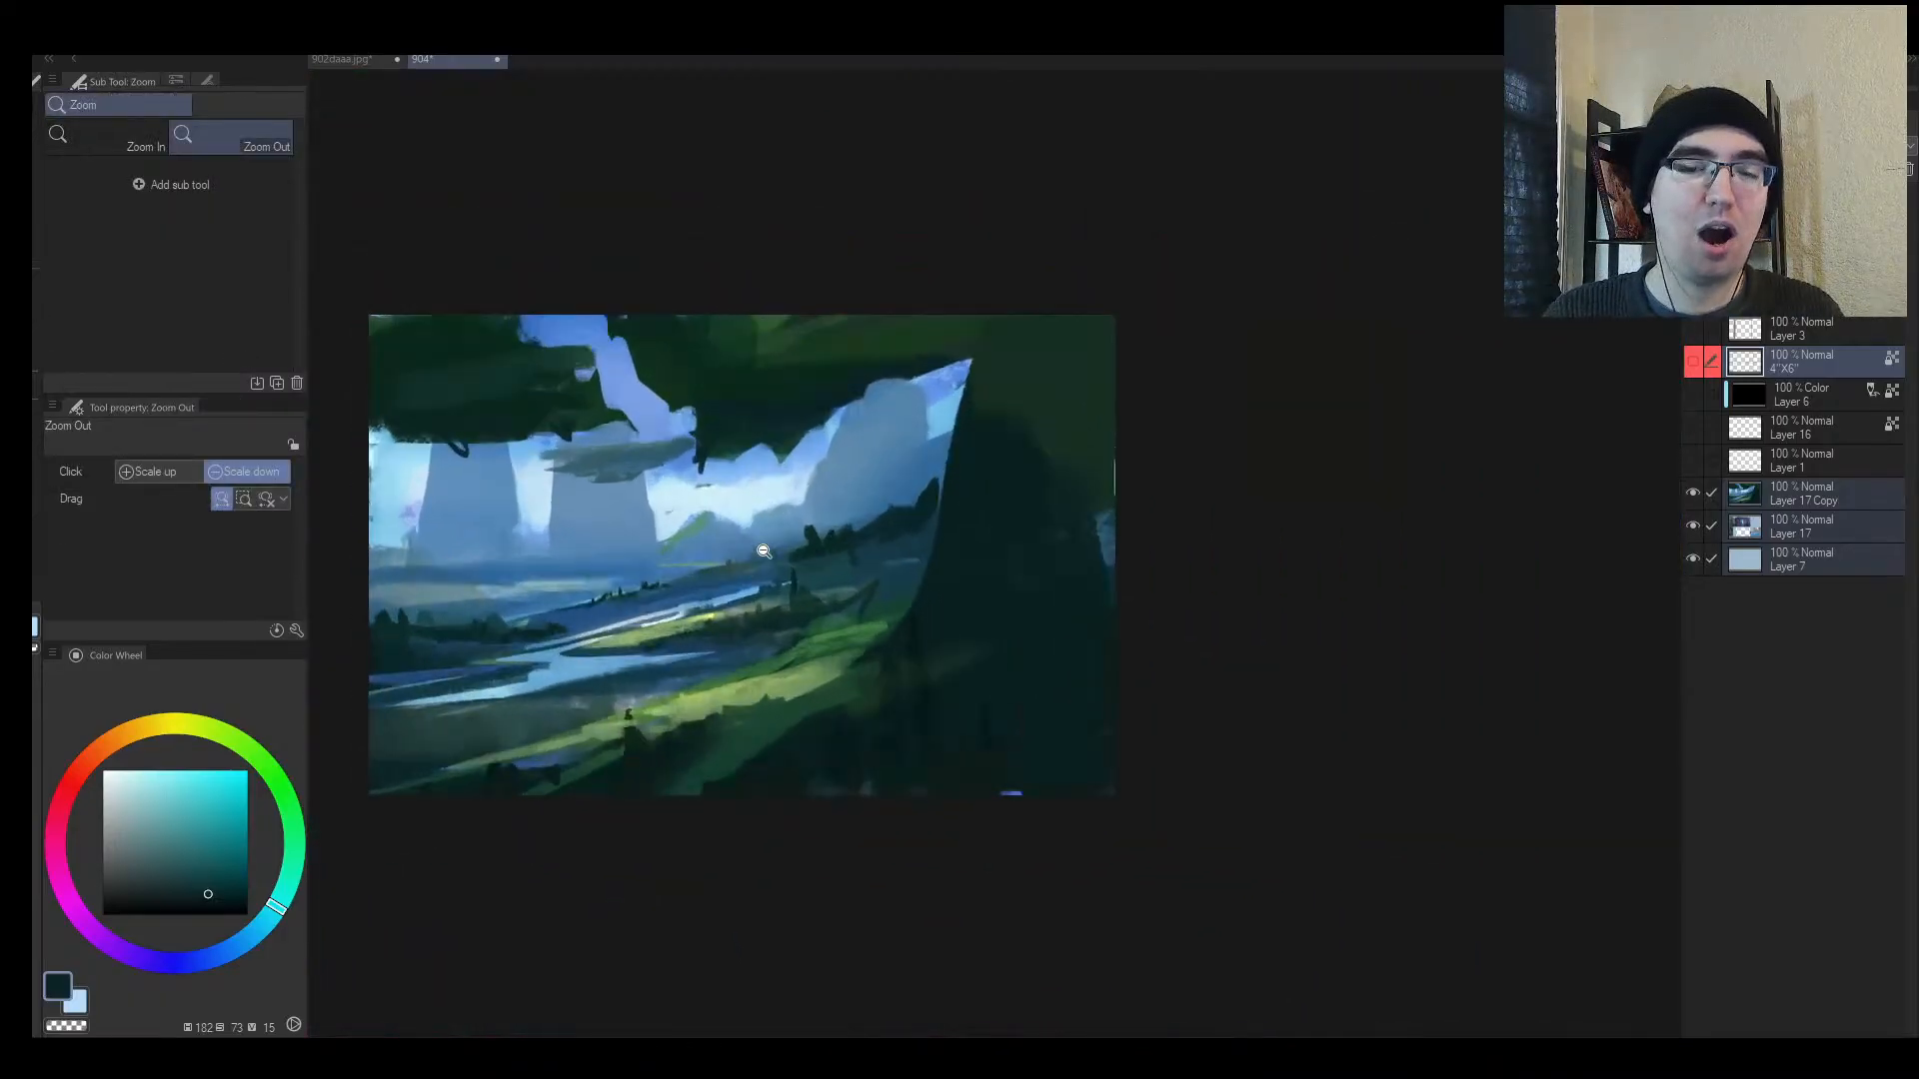
Step: On a new Layer 8, extend the dark rock's edge with dark blue-teal strokes
key(b)
key(ctrl+shift+n)
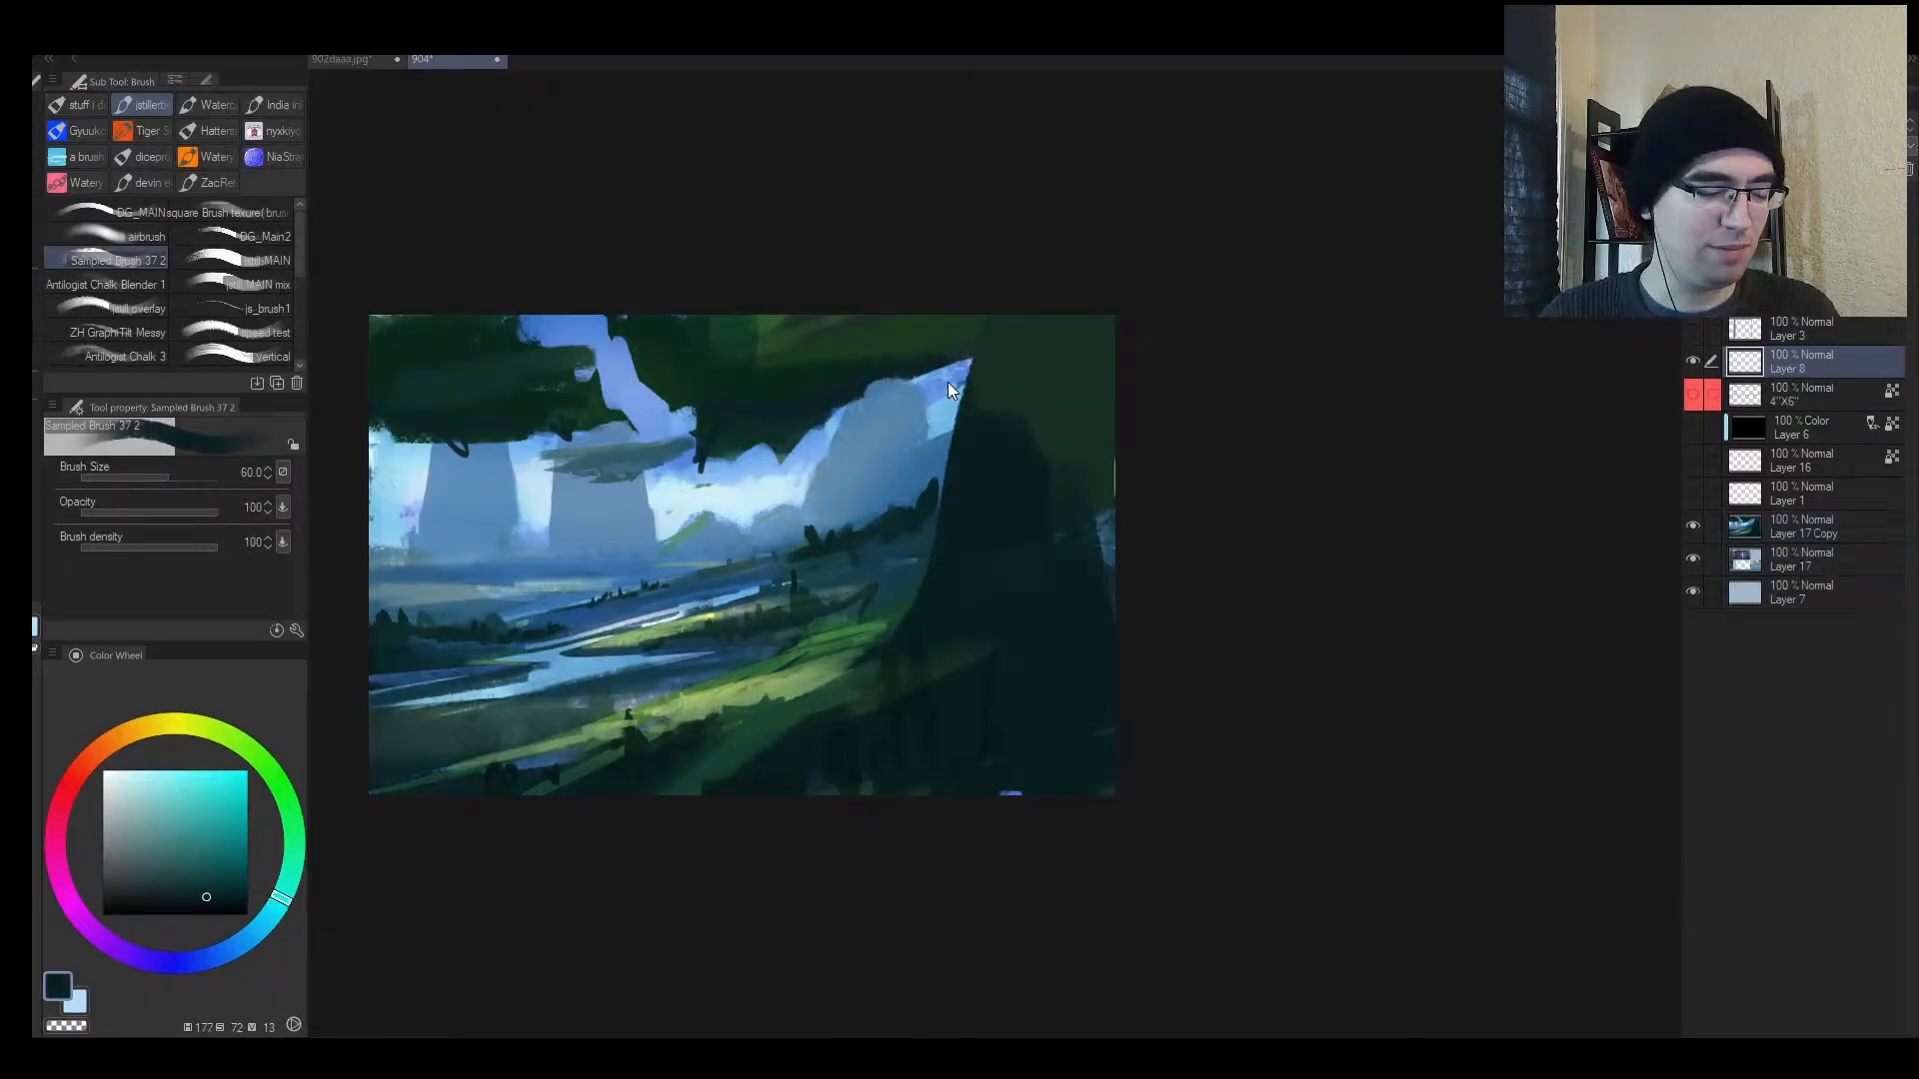
alt+click(913, 578)
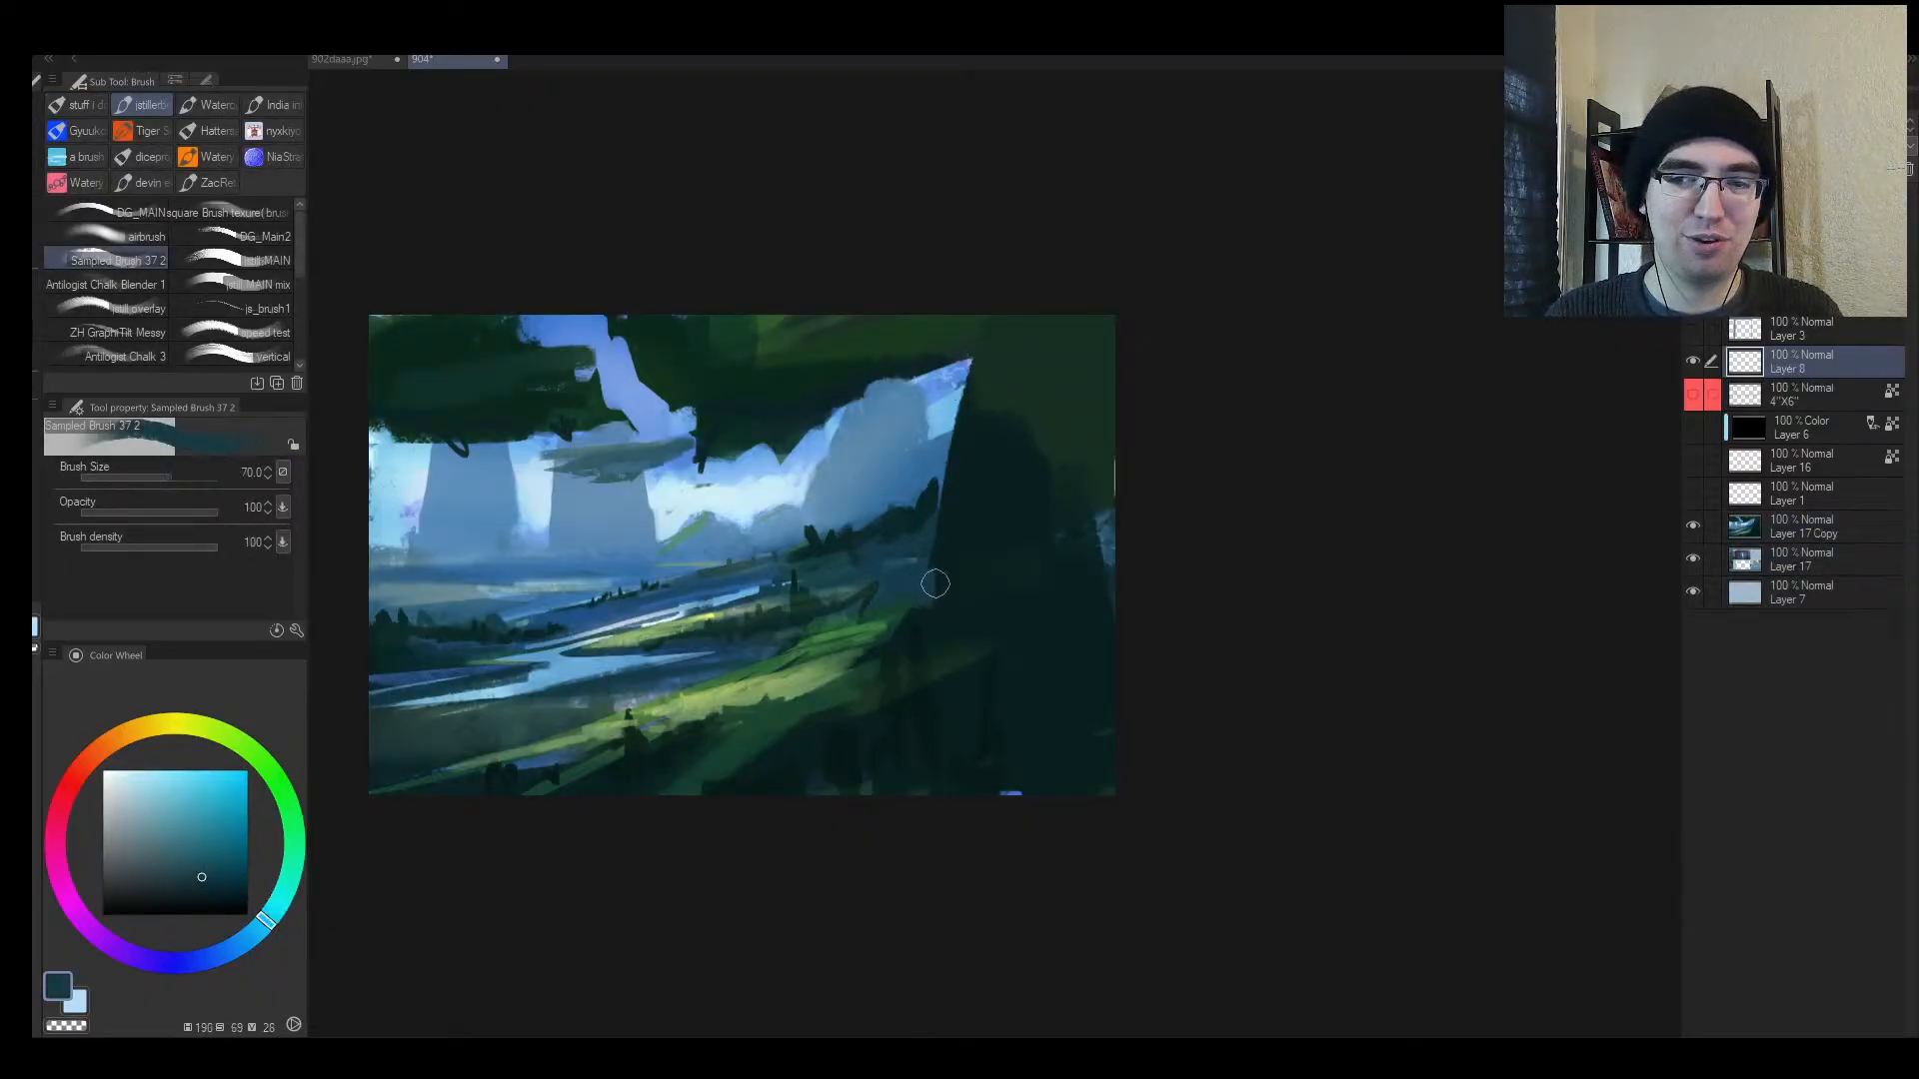
mouse_move(940, 508)
mouse_down()
mouse_move(949, 591)
mouse_move(971, 499)
mouse_move(903, 637)
mouse_up()
Step: Sample darker teals, drop the brush to size 15, and darken part of the light river
alt+click(968, 501)
key(bracketright)
alt+click(827, 546)
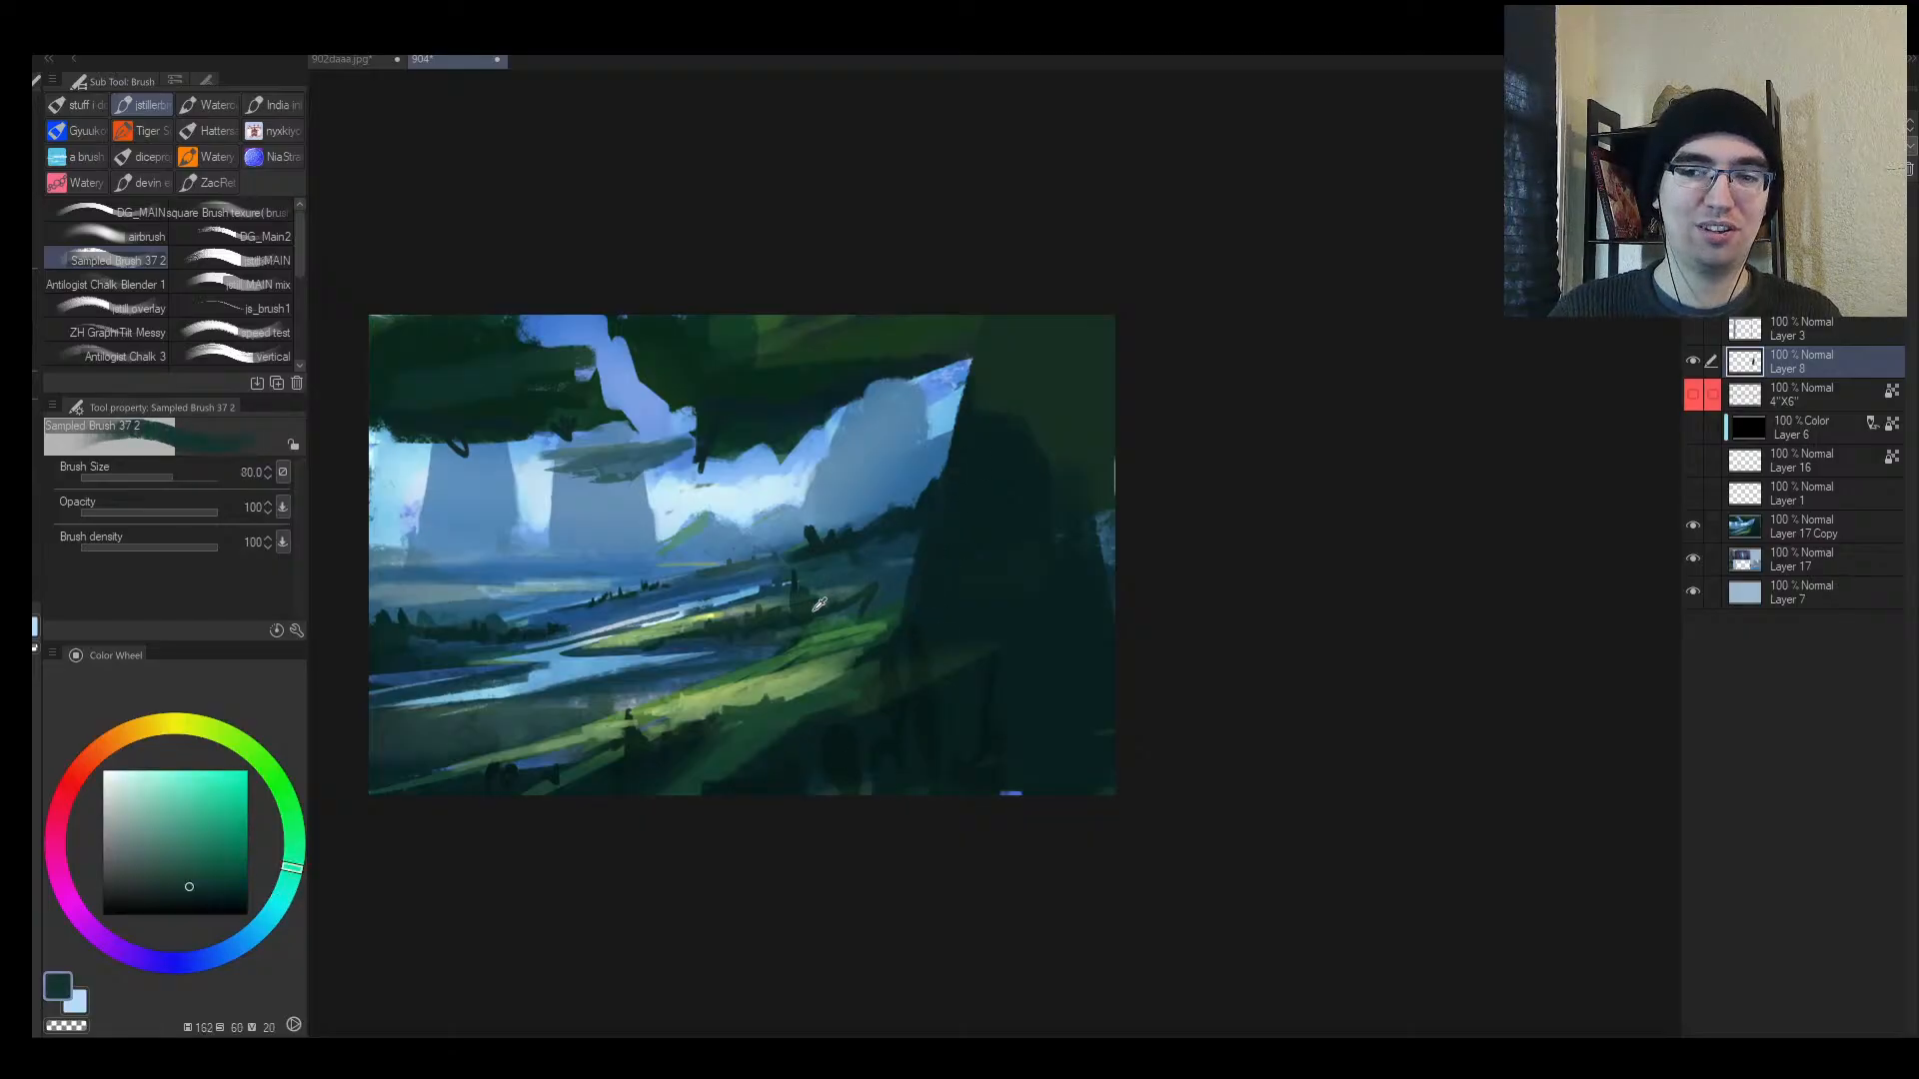
key(bracketleft)
key(bracketleft)
key(bracketleft)
key(bracketleft)
key(bracketleft)
alt+click(885, 596)
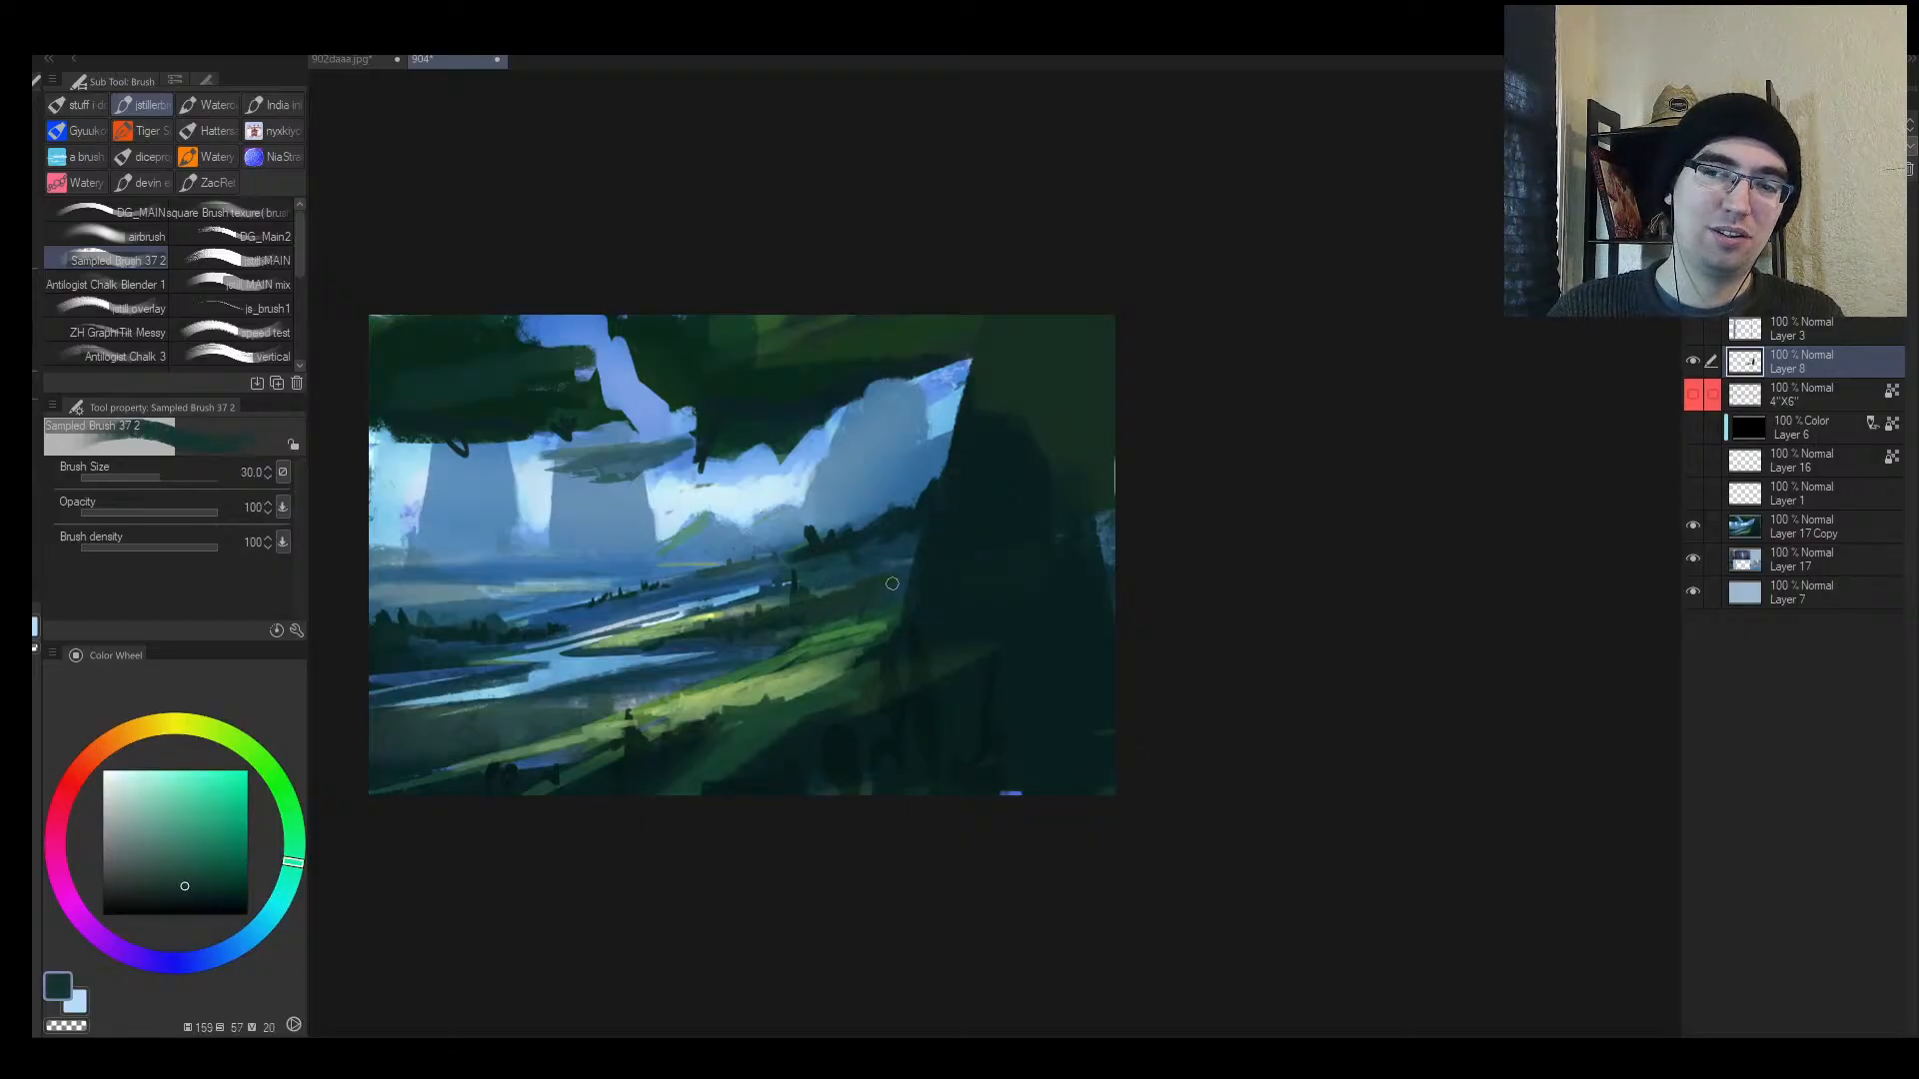
alt+click(799, 630)
key(bracketleft)
key(bracketleft)
key(bracketleft)
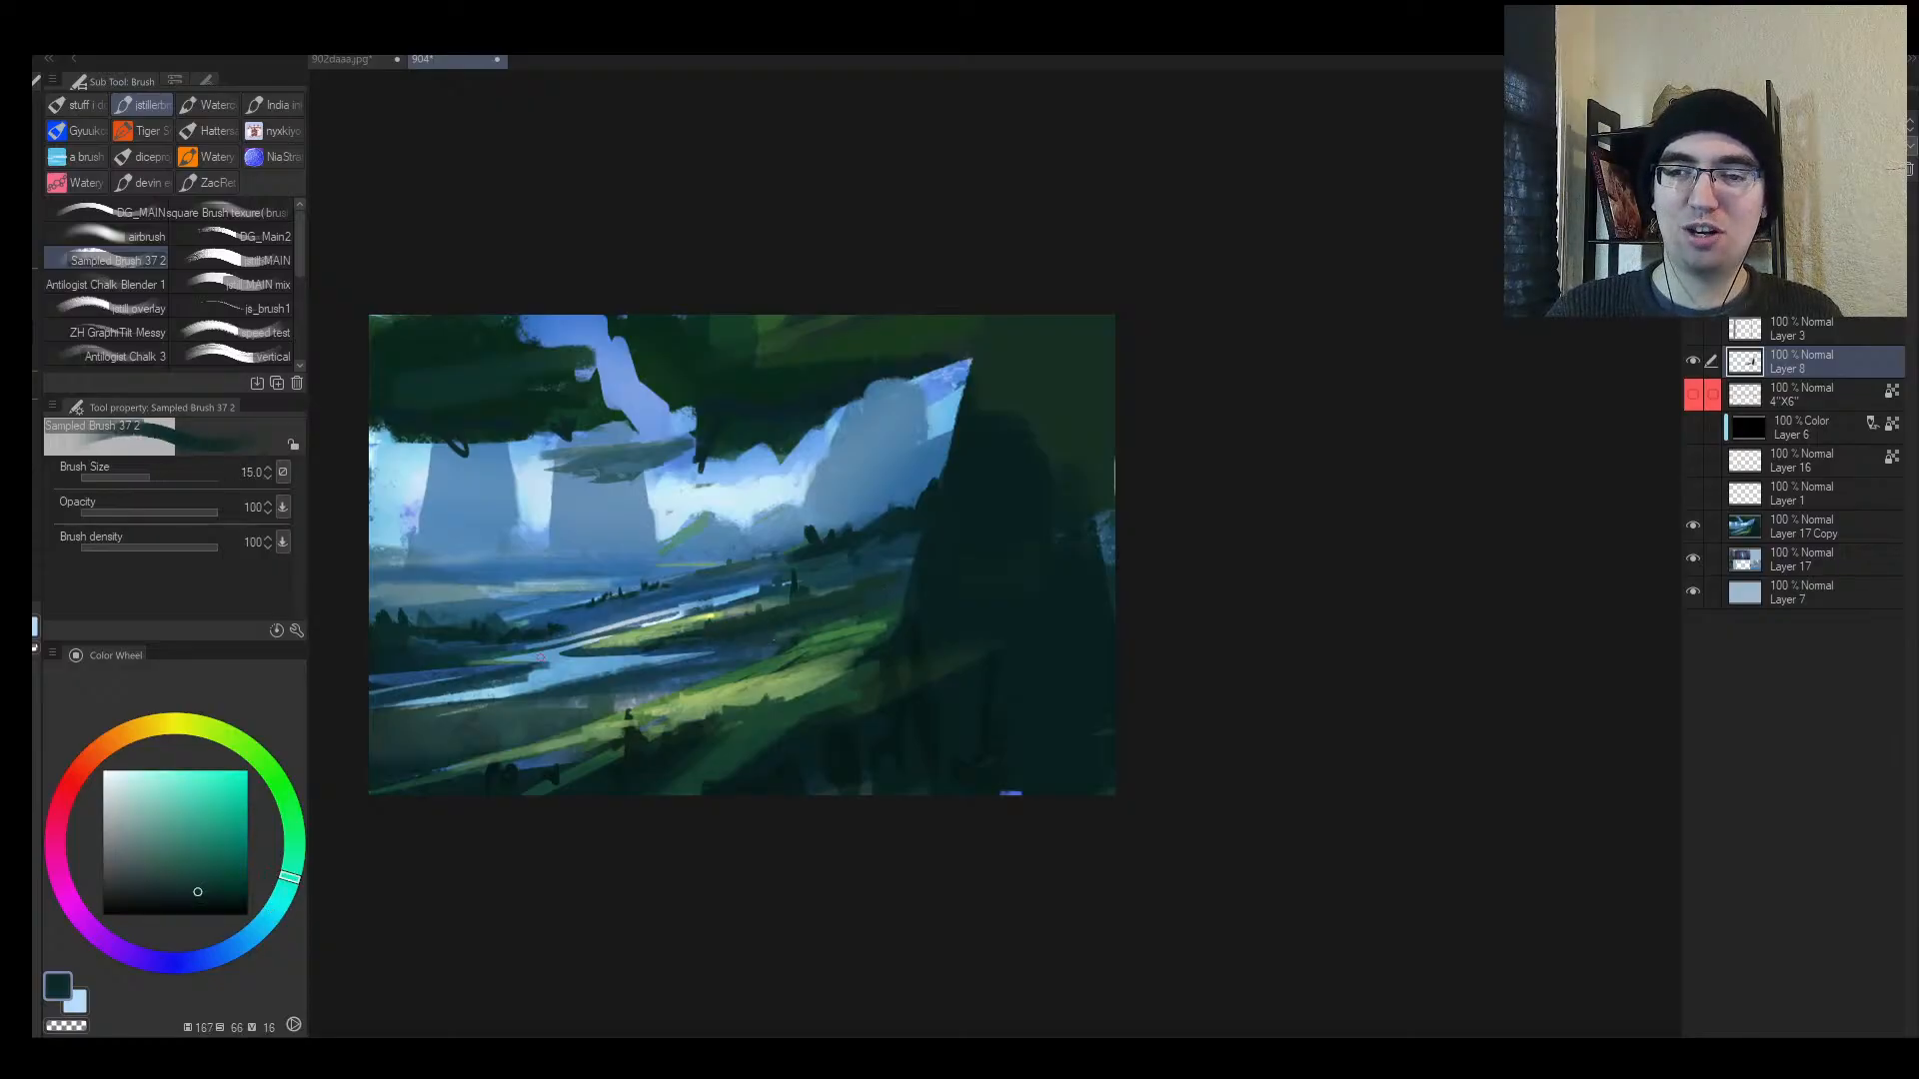
drag(640, 644, 605, 645)
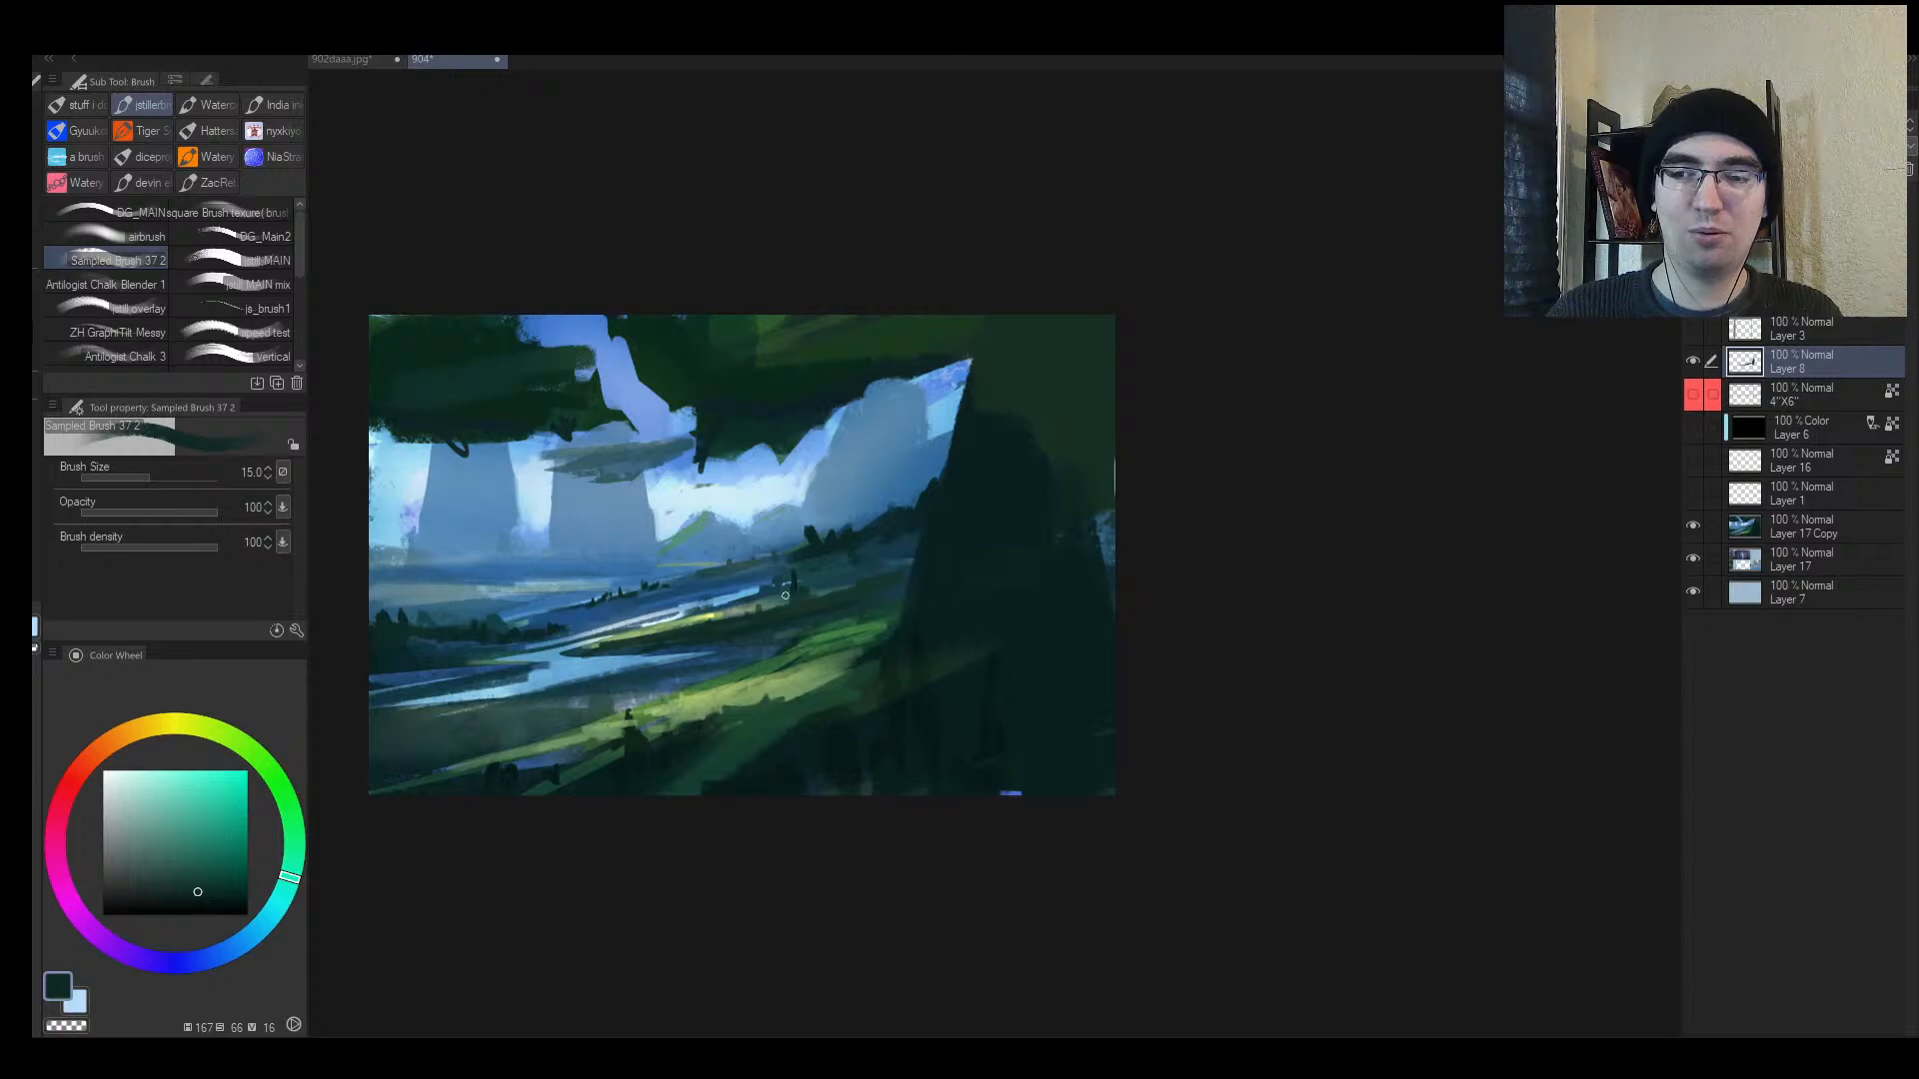
key(bracketright)
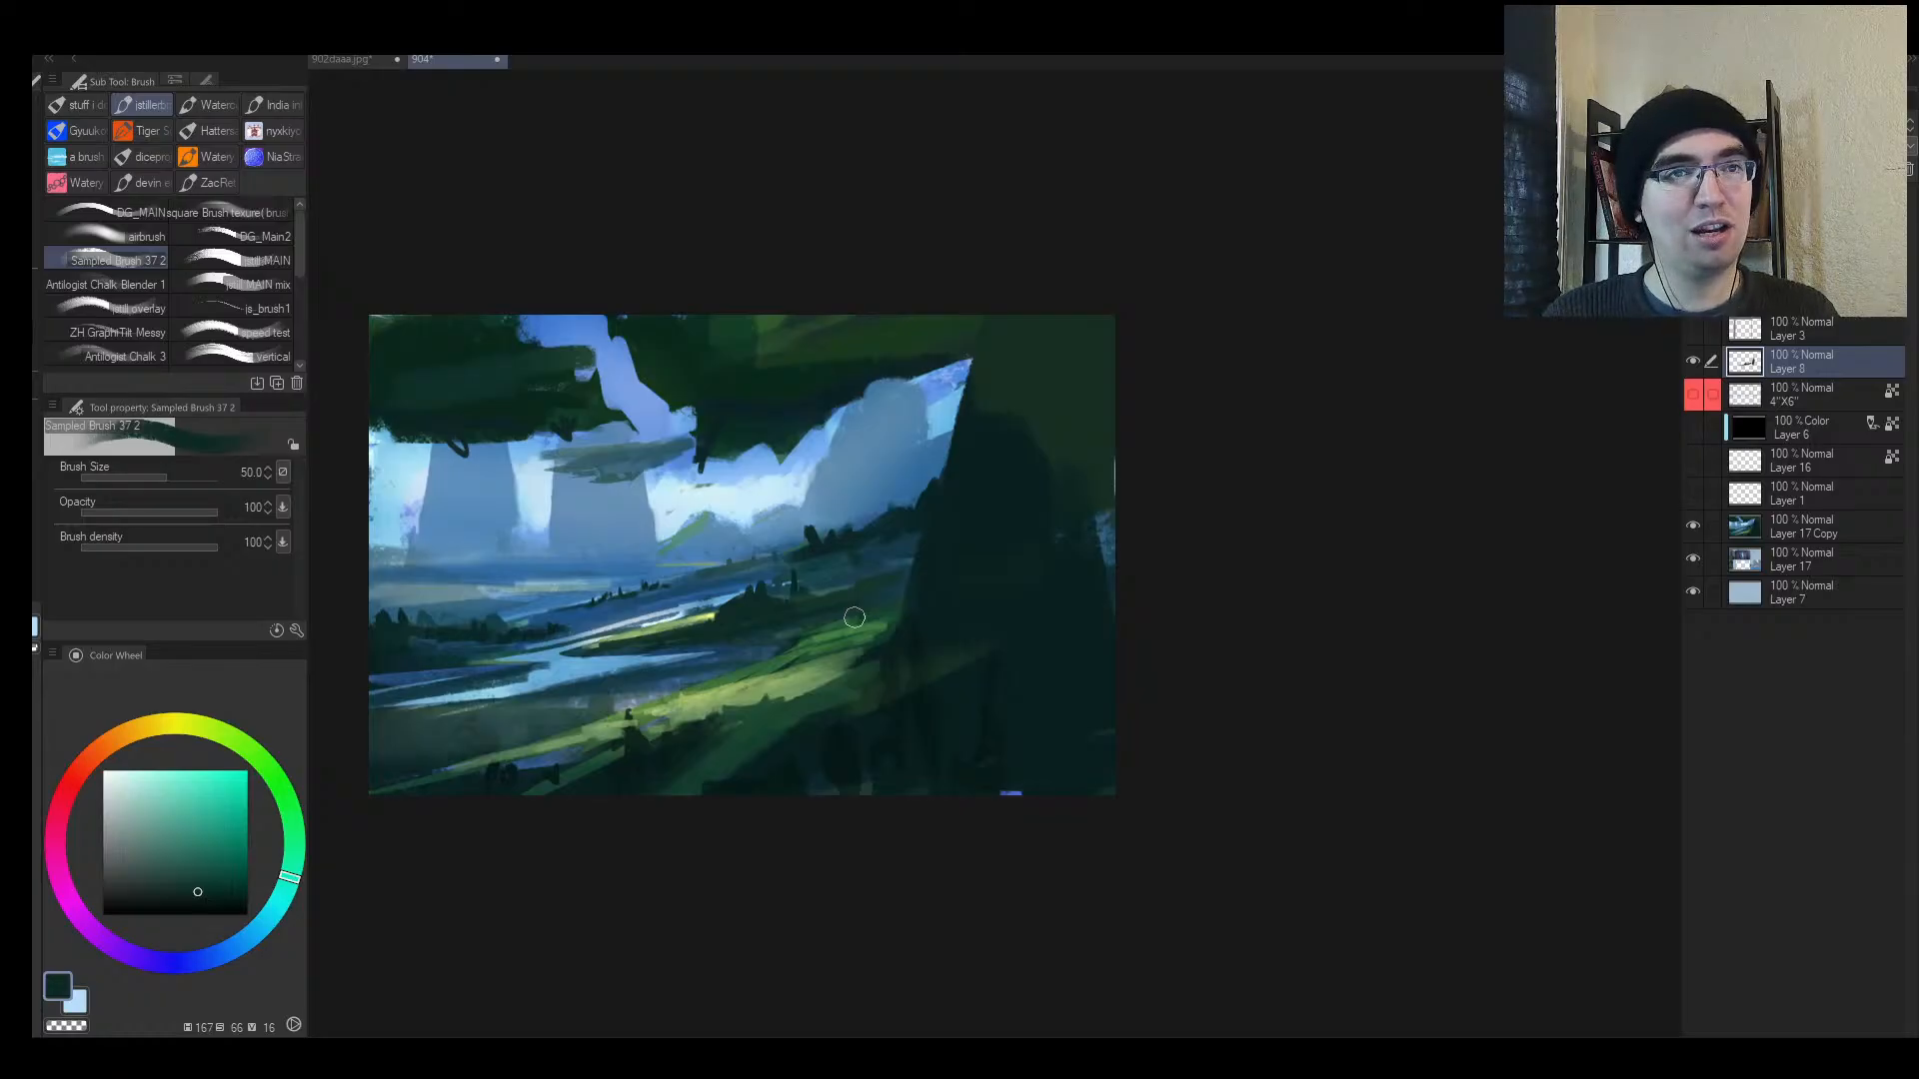
key(h)
key(alt+space)
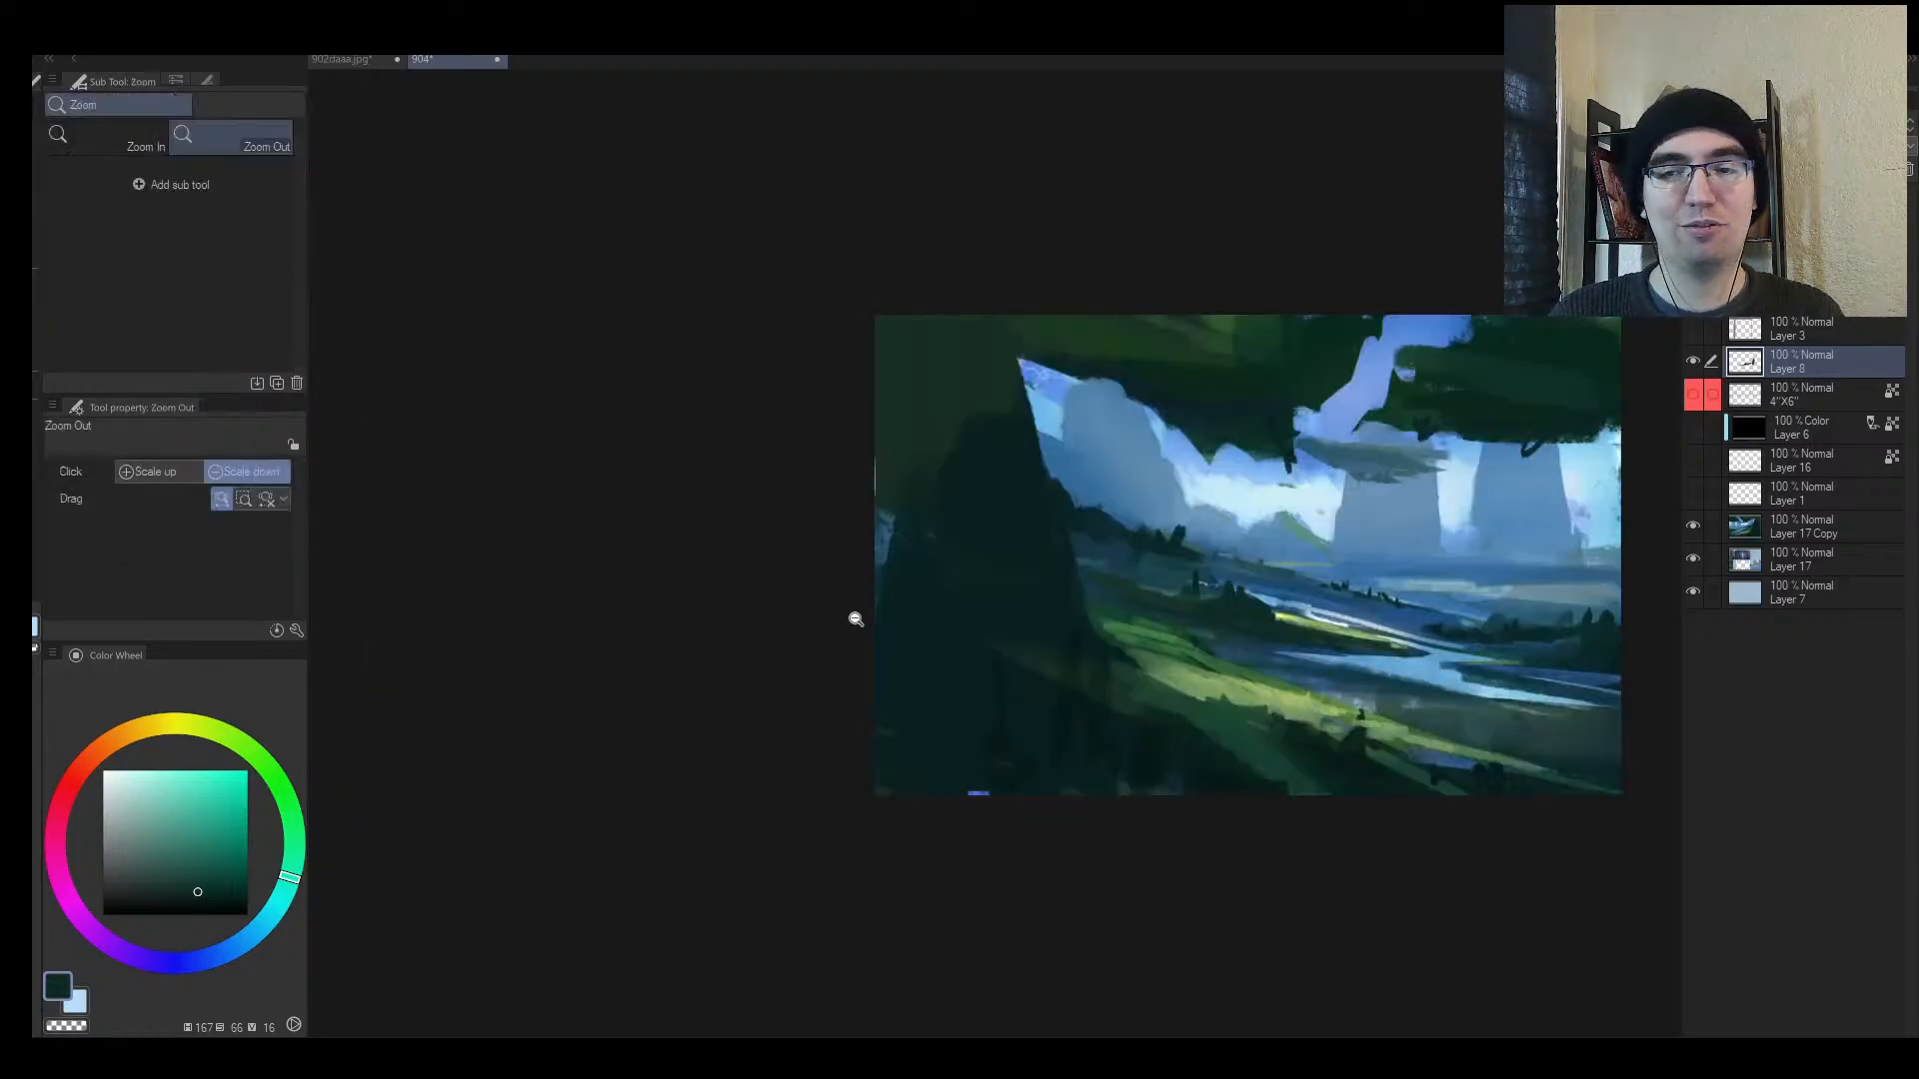
mouse_move(848, 621)
mouse_down()
mouse_move(629, 607)
mouse_move(876, 590)
mouse_up()
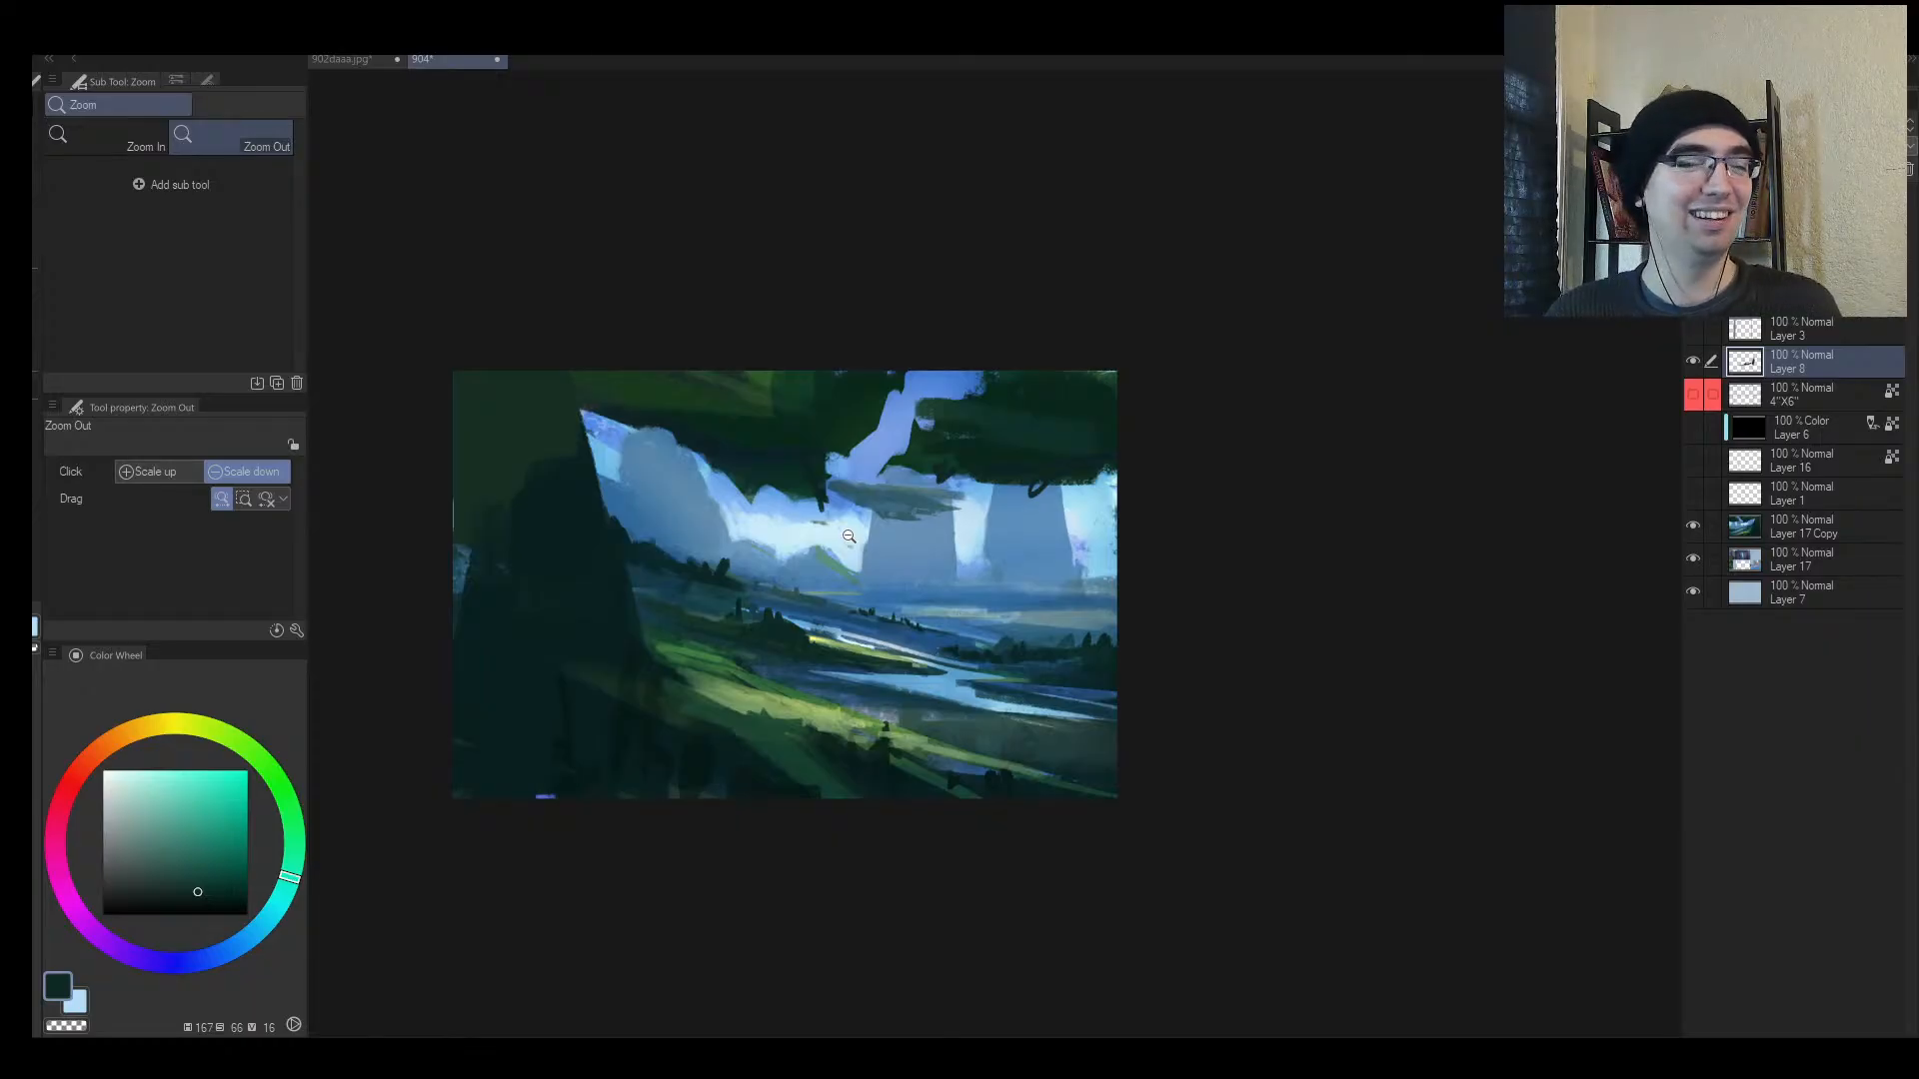
Step: Brighten the hillside with sampled green strokes at brush size 40
mouse_move(965, 663)
mouse_down()
mouse_move(919, 686)
mouse_move(971, 685)
mouse_up()
key(h)
drag(1329, 631, 1040, 673)
drag(1012, 643, 1049, 591)
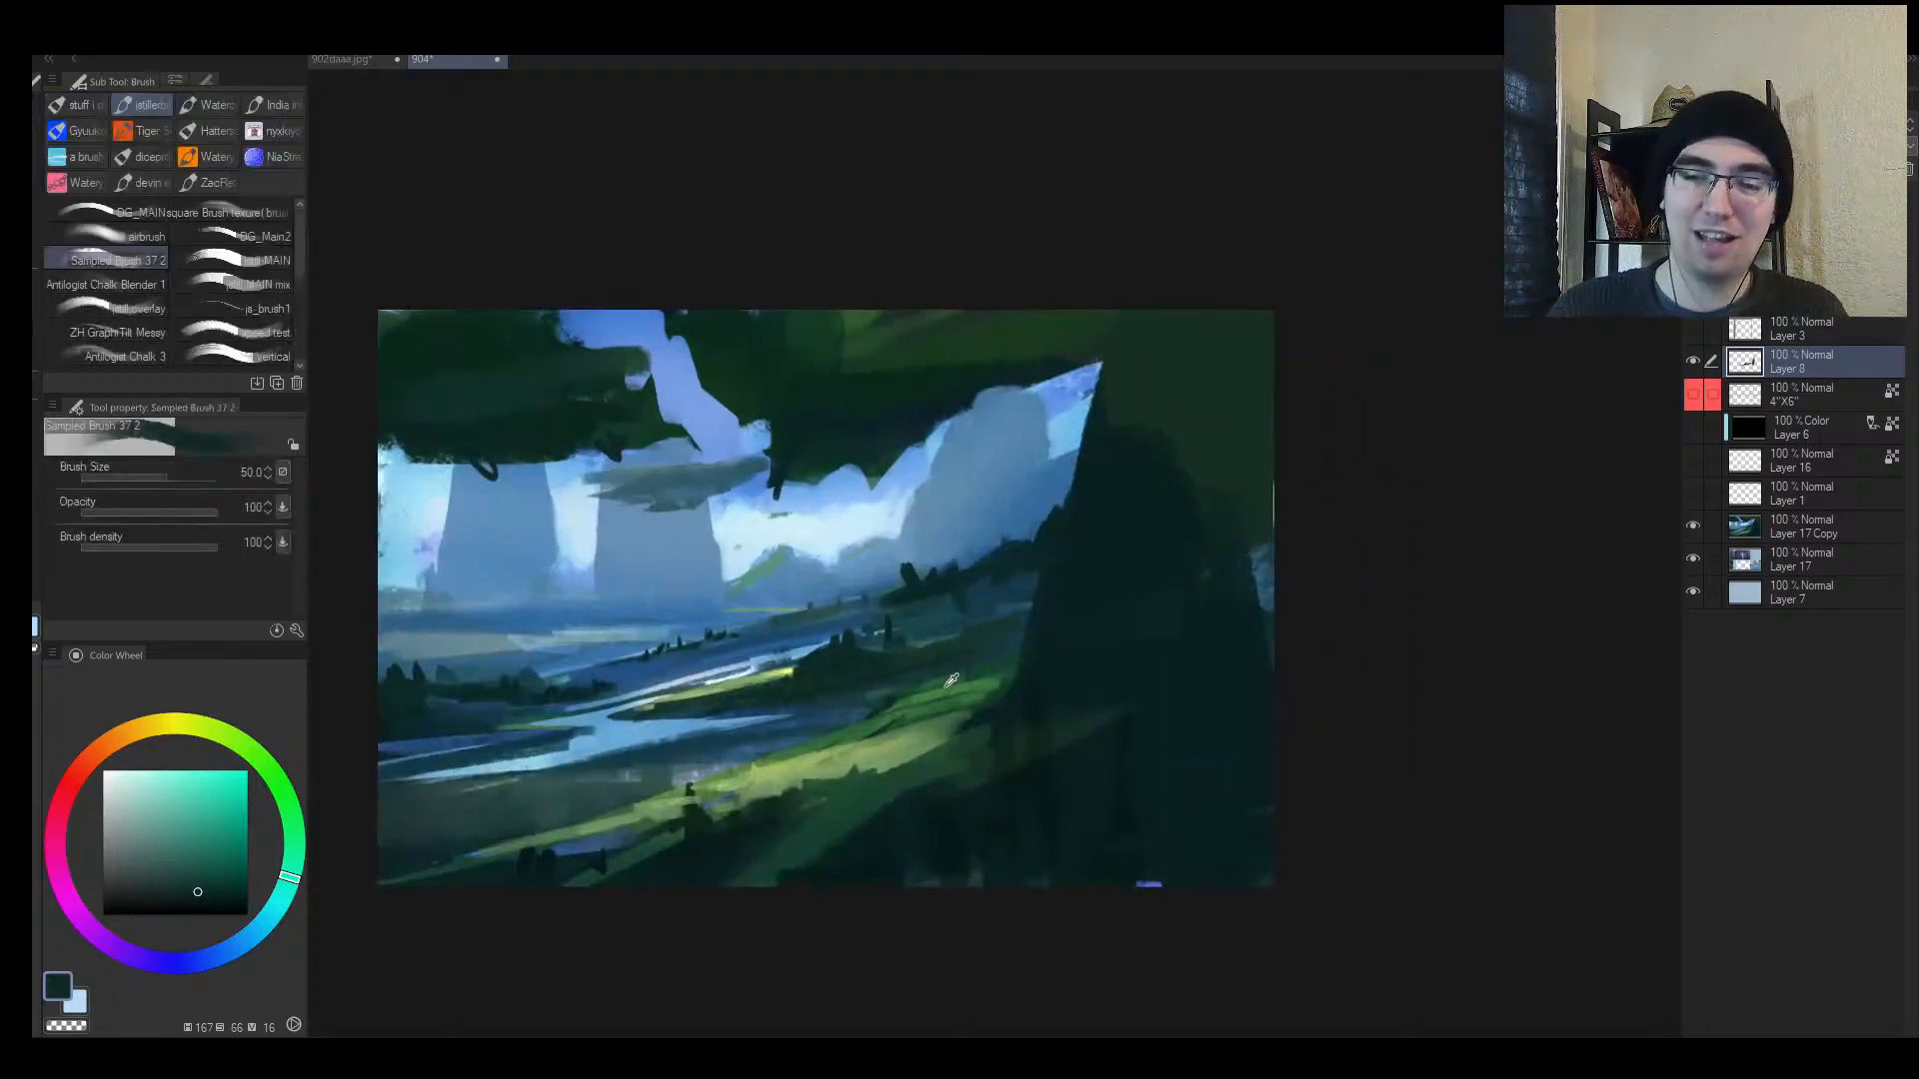
alt+click(1015, 664)
drag(1017, 662, 869, 719)
alt+click(969, 702)
key(bracketleft)
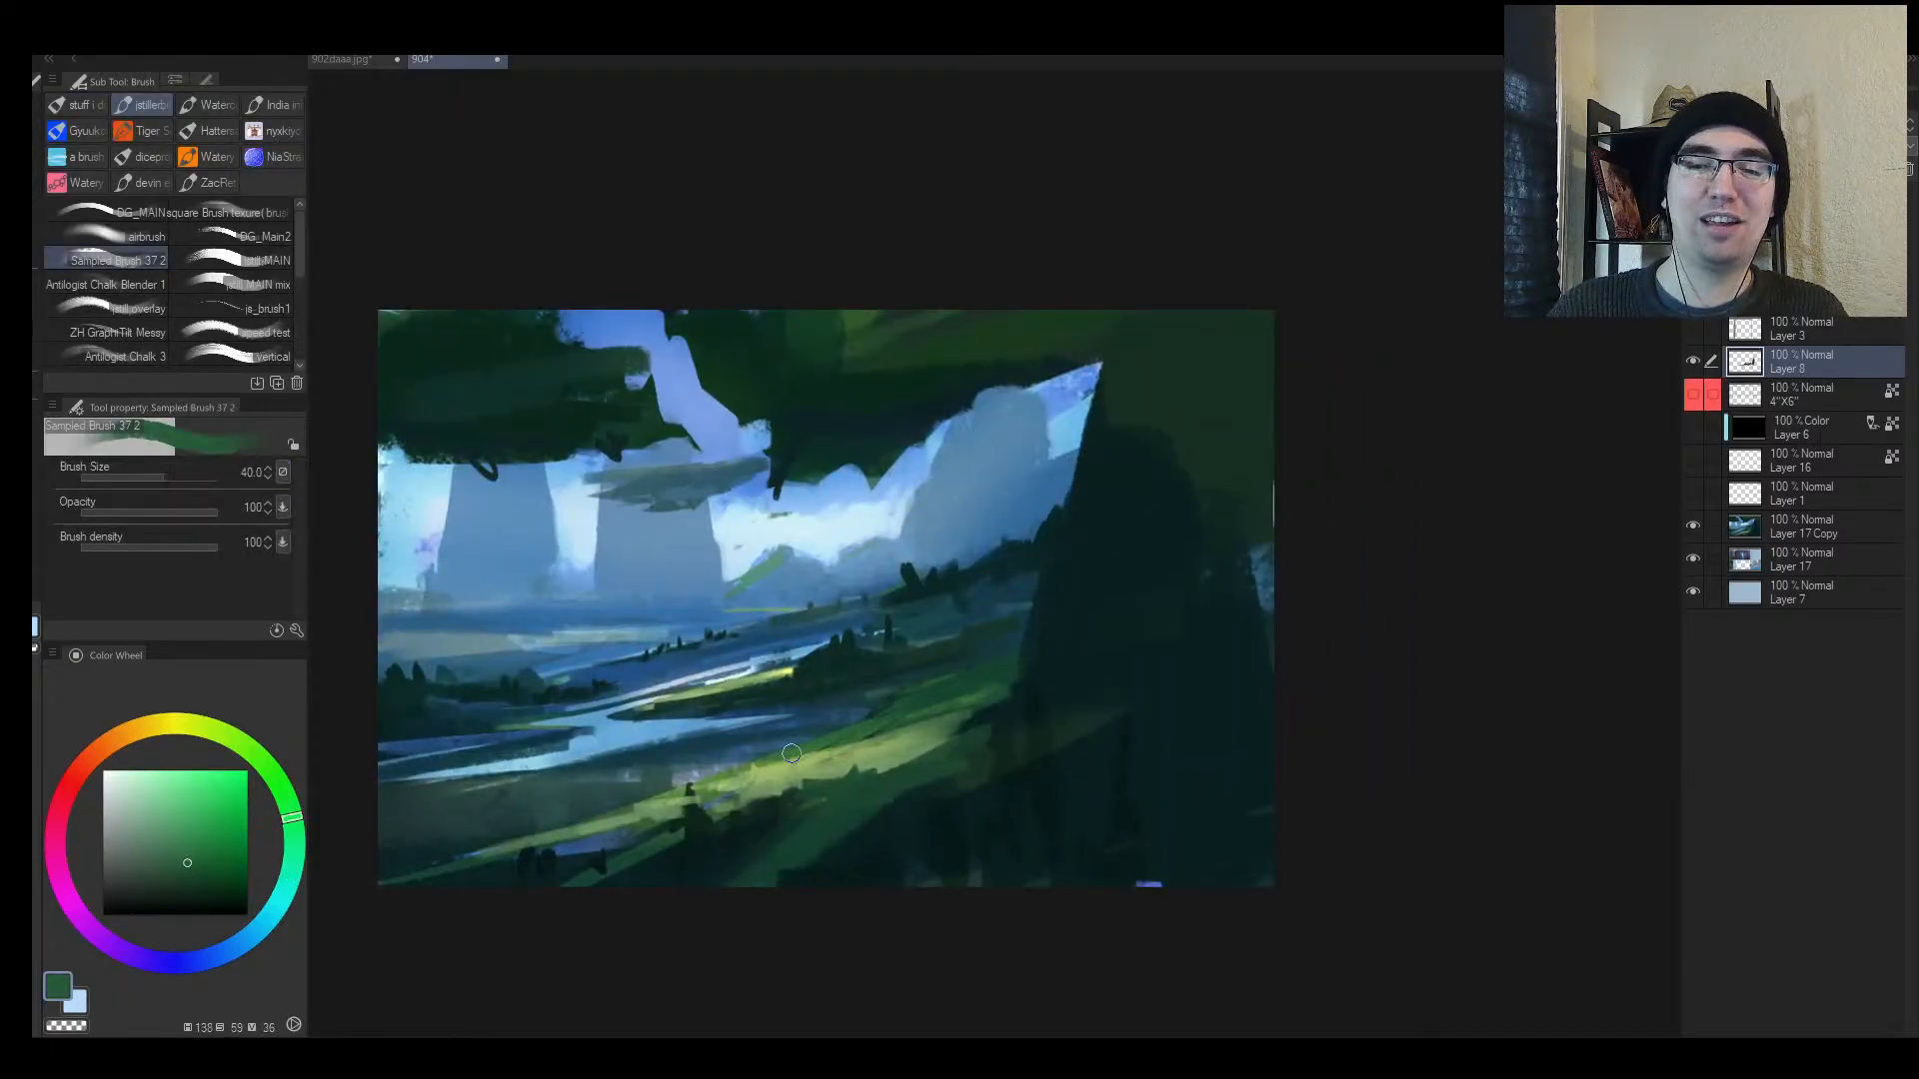
alt+click(839, 739)
mouse_move(777, 760)
mouse_down()
mouse_move(887, 730)
mouse_move(697, 759)
mouse_up()
Step: Darken the riverbank and cover the river's right tip with dark teal at size 30
alt+click(767, 736)
alt+click(818, 732)
alt+click(761, 746)
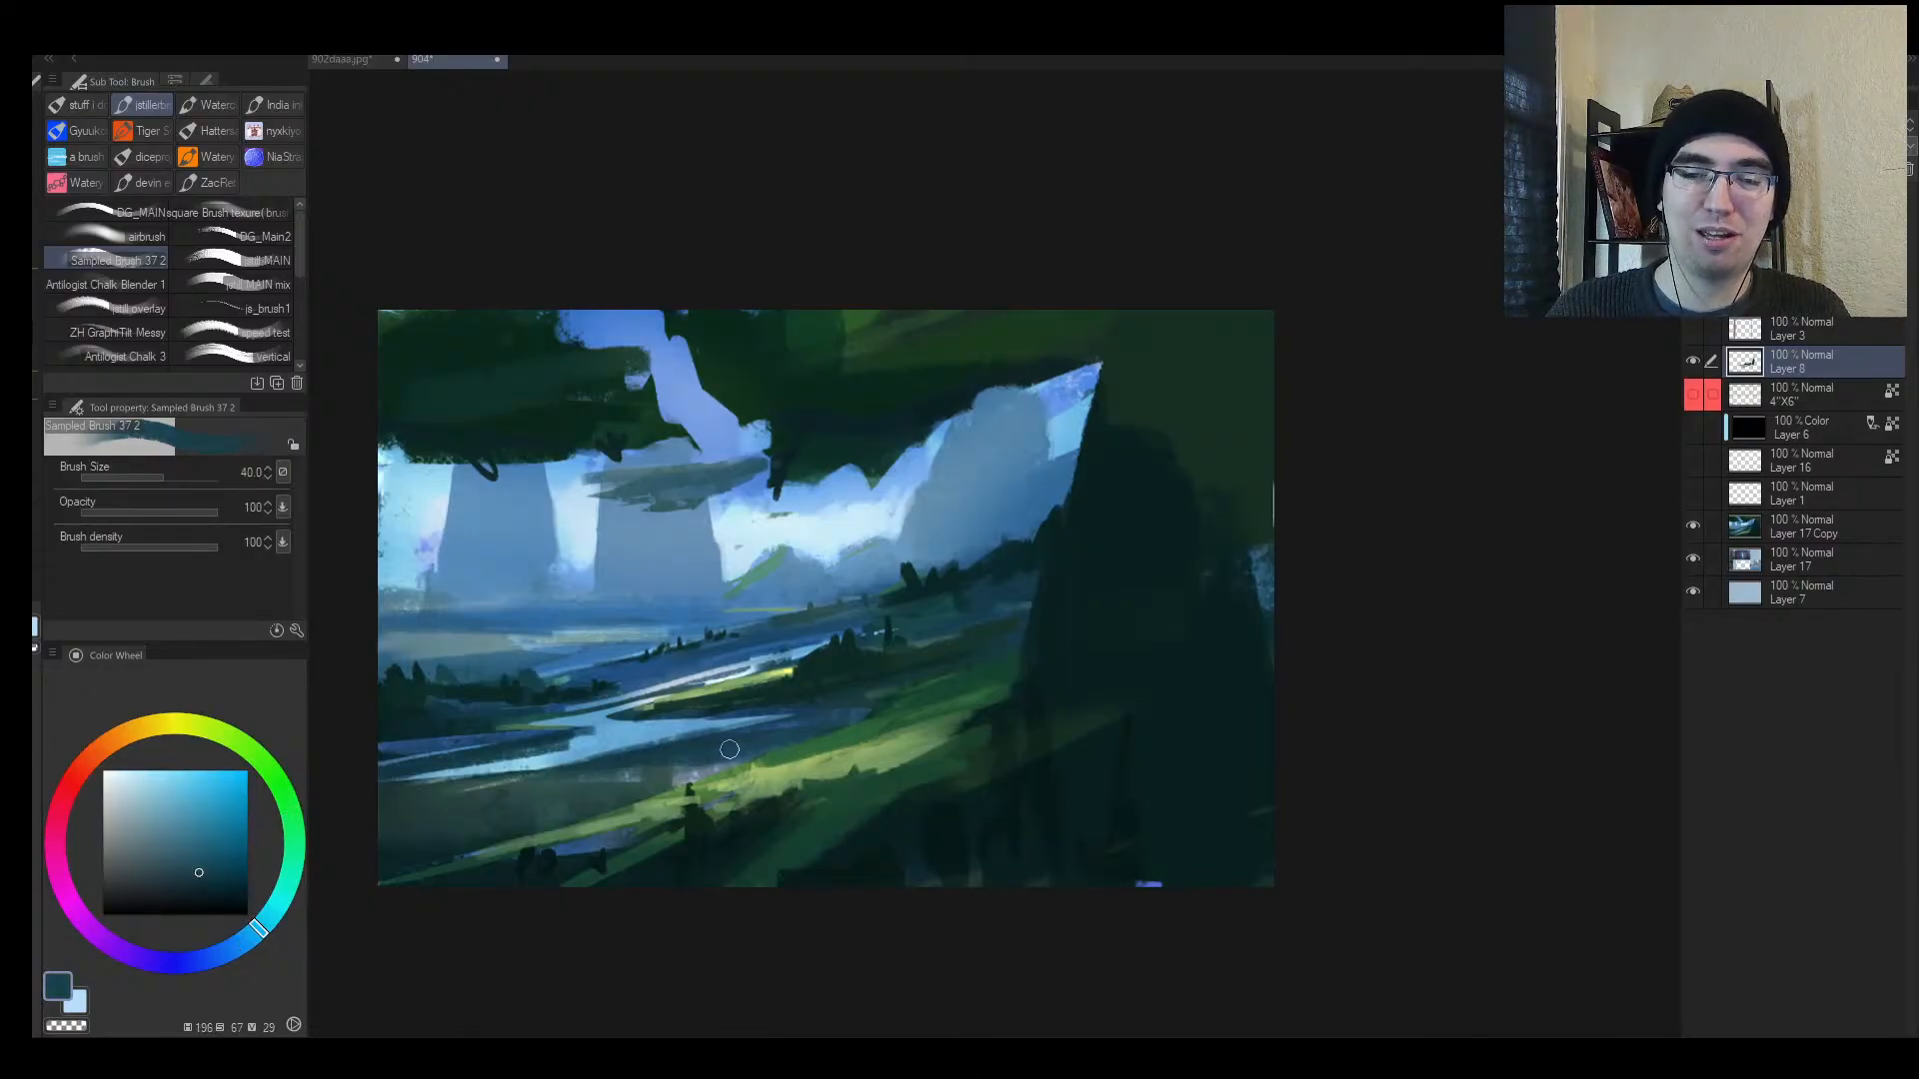
alt+click(851, 714)
key(bracketleft)
drag(796, 716, 725, 713)
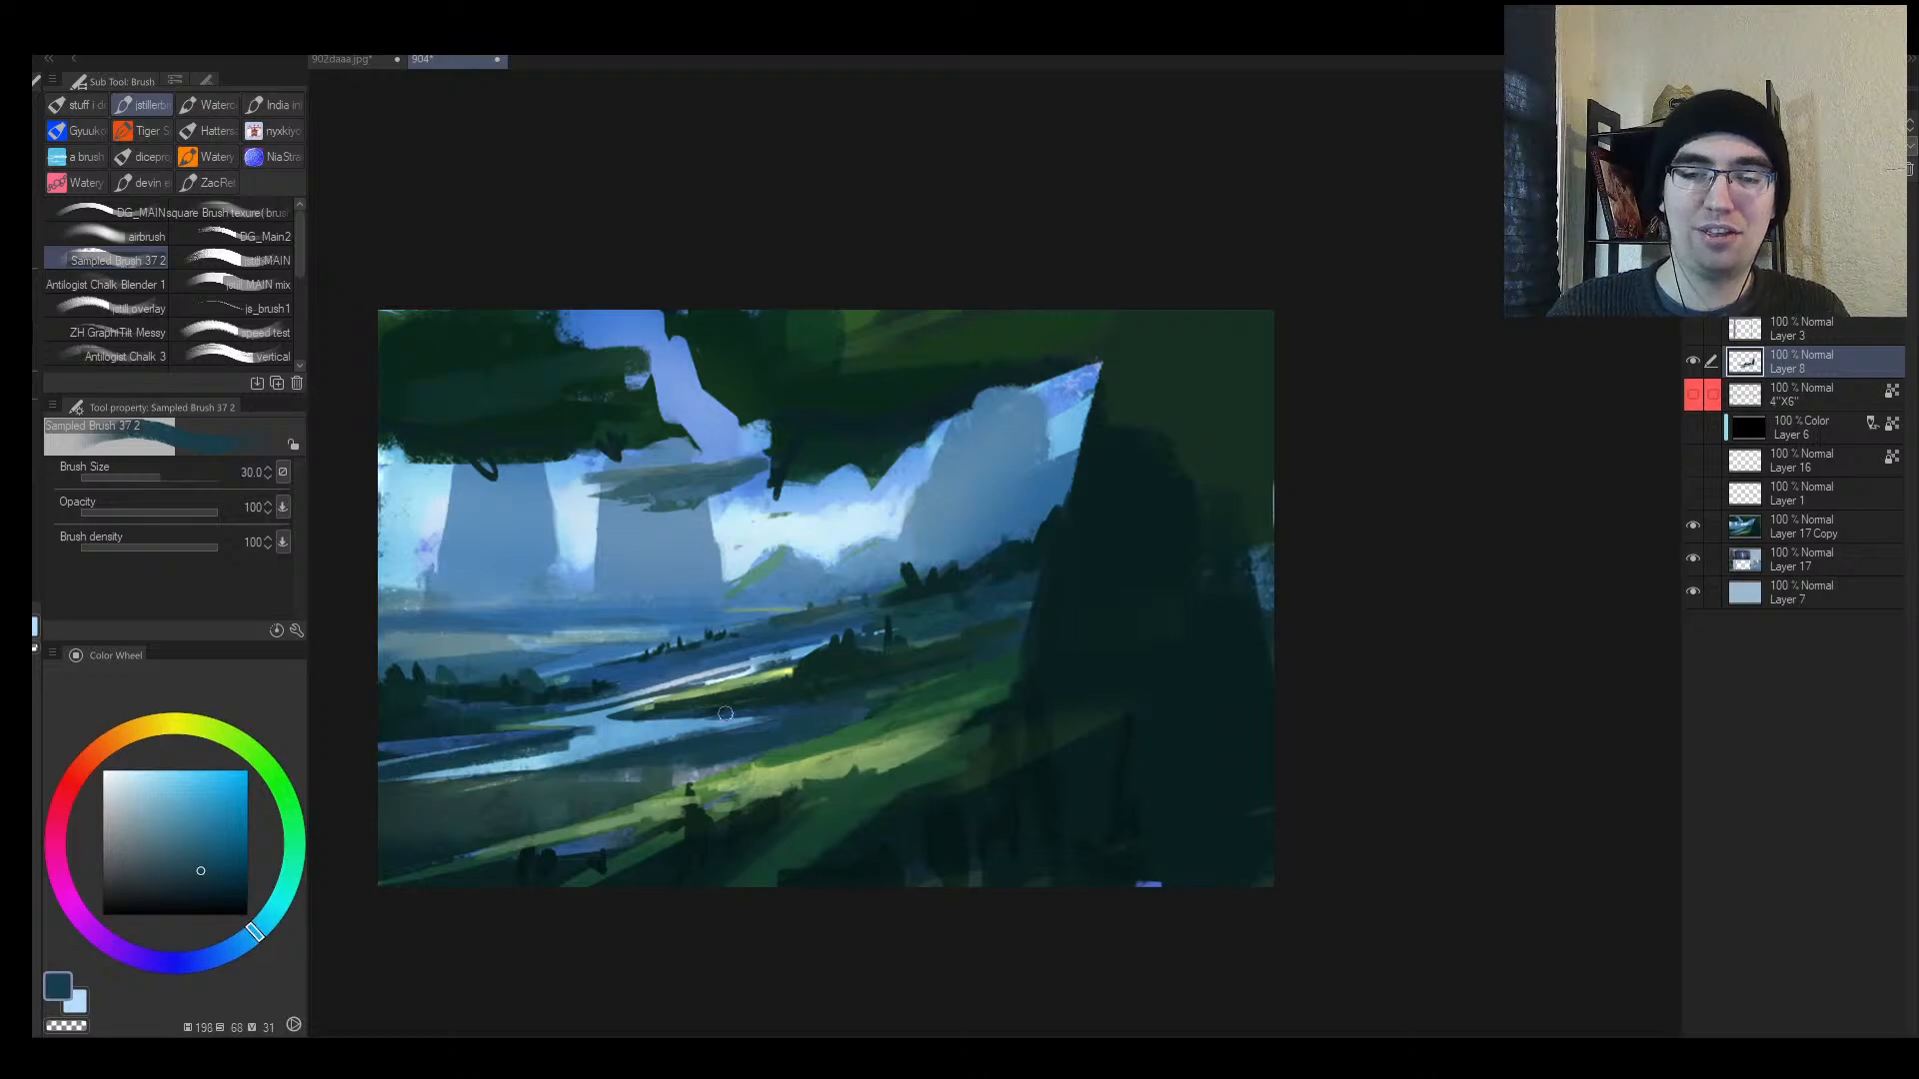
alt+click(677, 706)
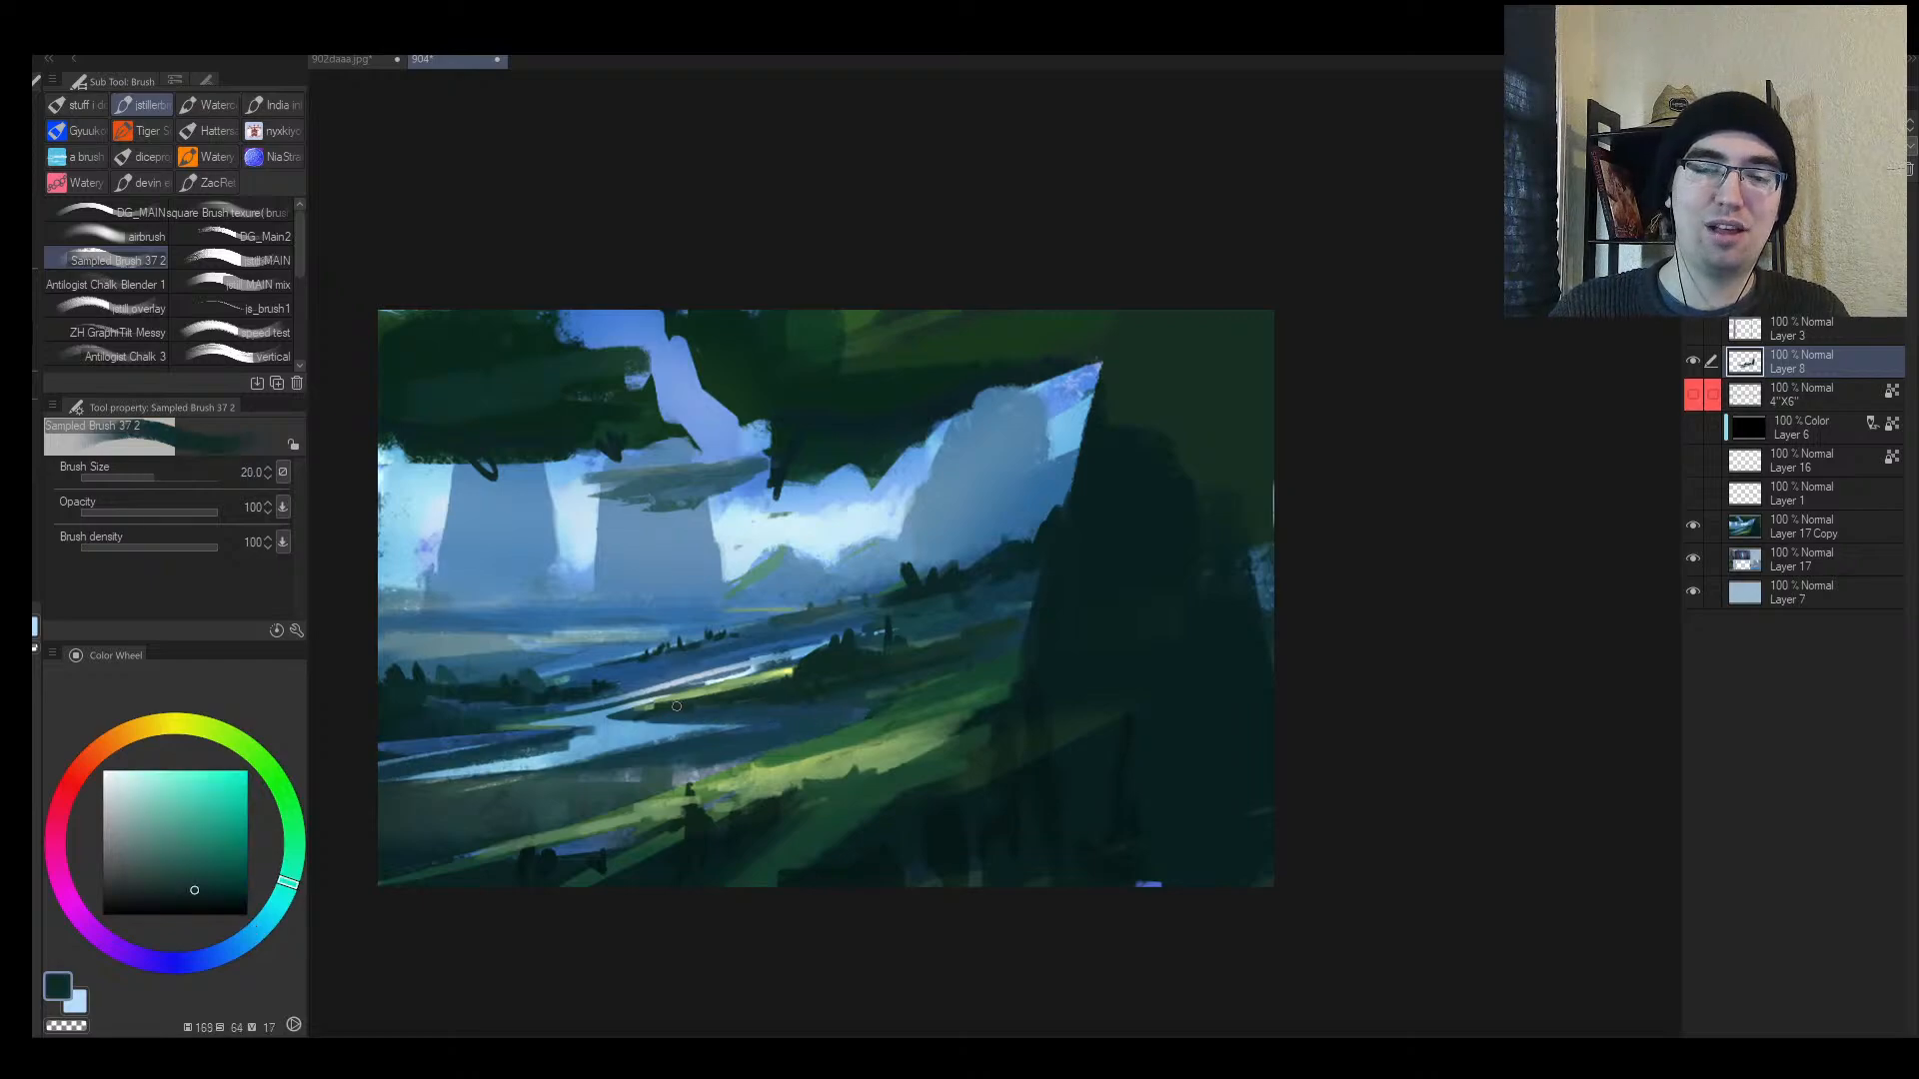
drag(744, 713, 837, 711)
Step: Sample a pale sky blue and dab a small mark on the right pillar
key(h)
key(alt+space)
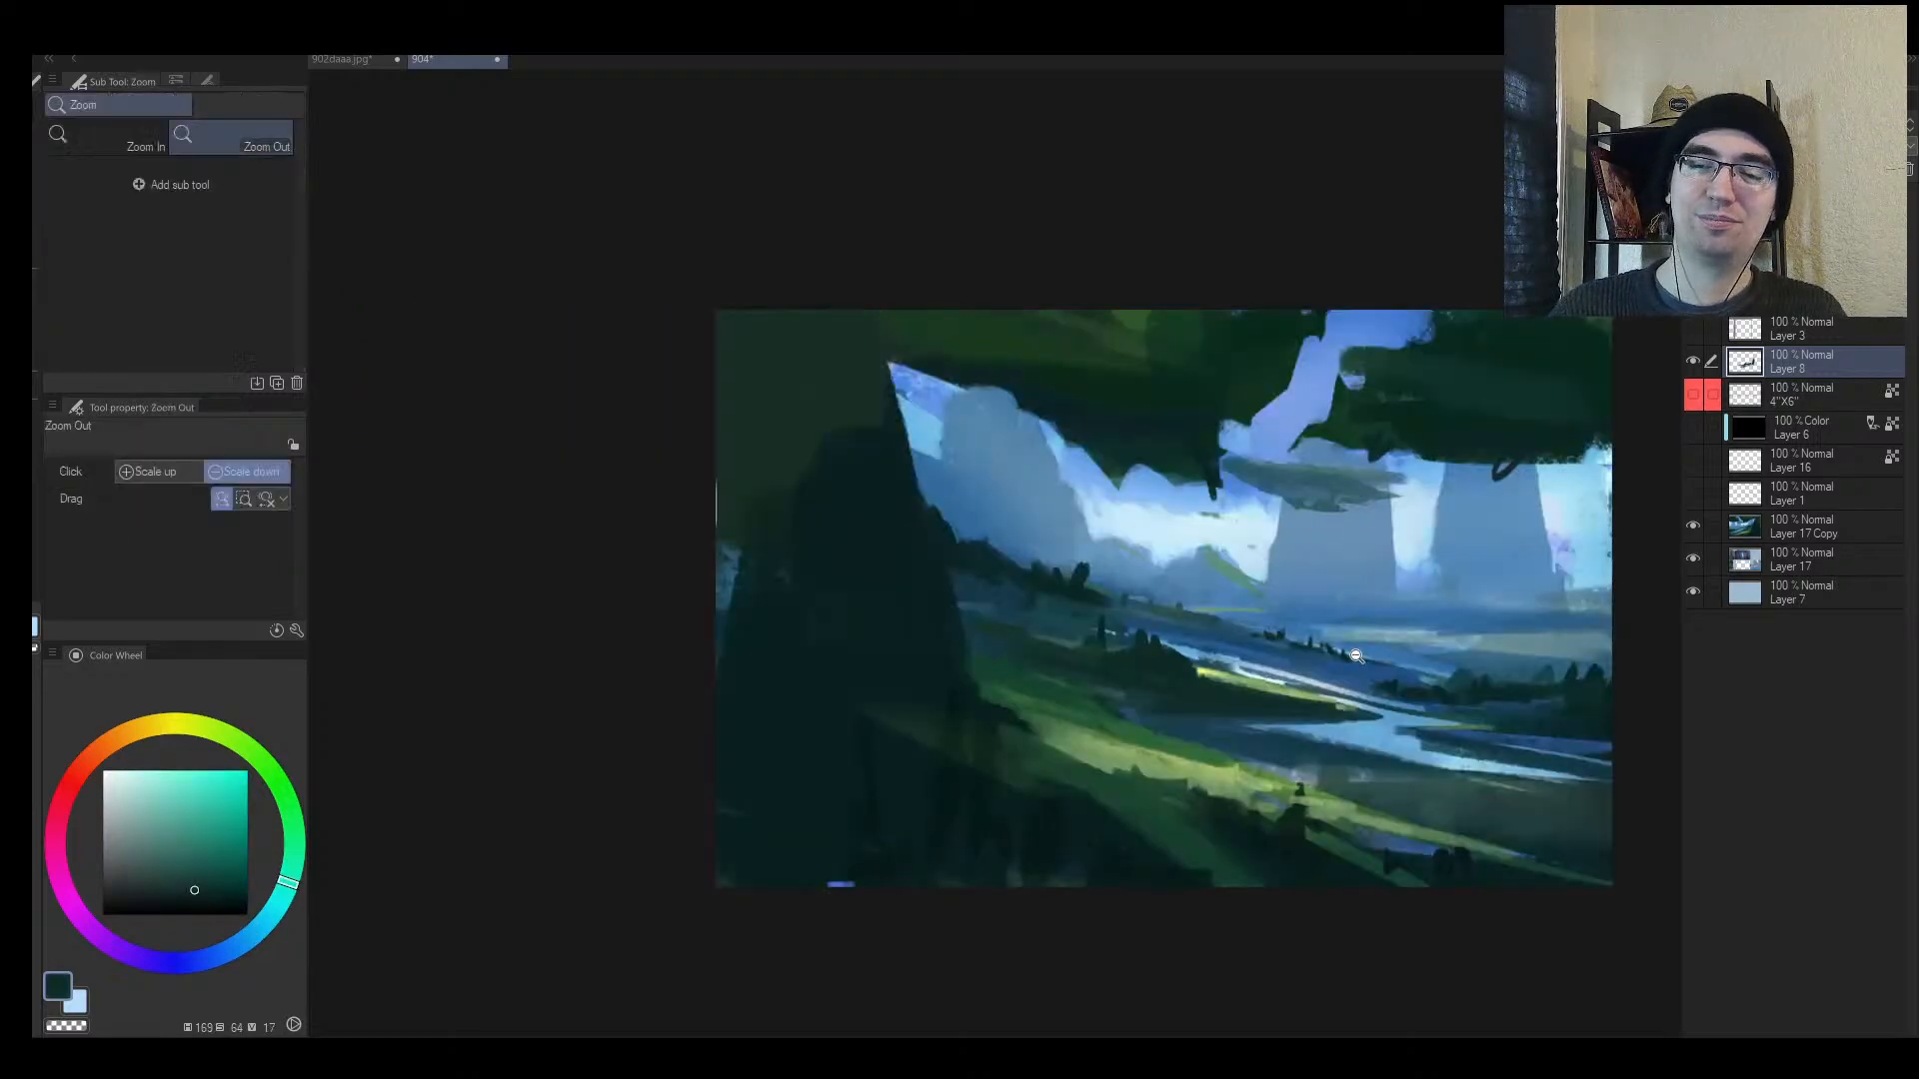
click(1372, 683)
drag(1445, 623, 1509, 620)
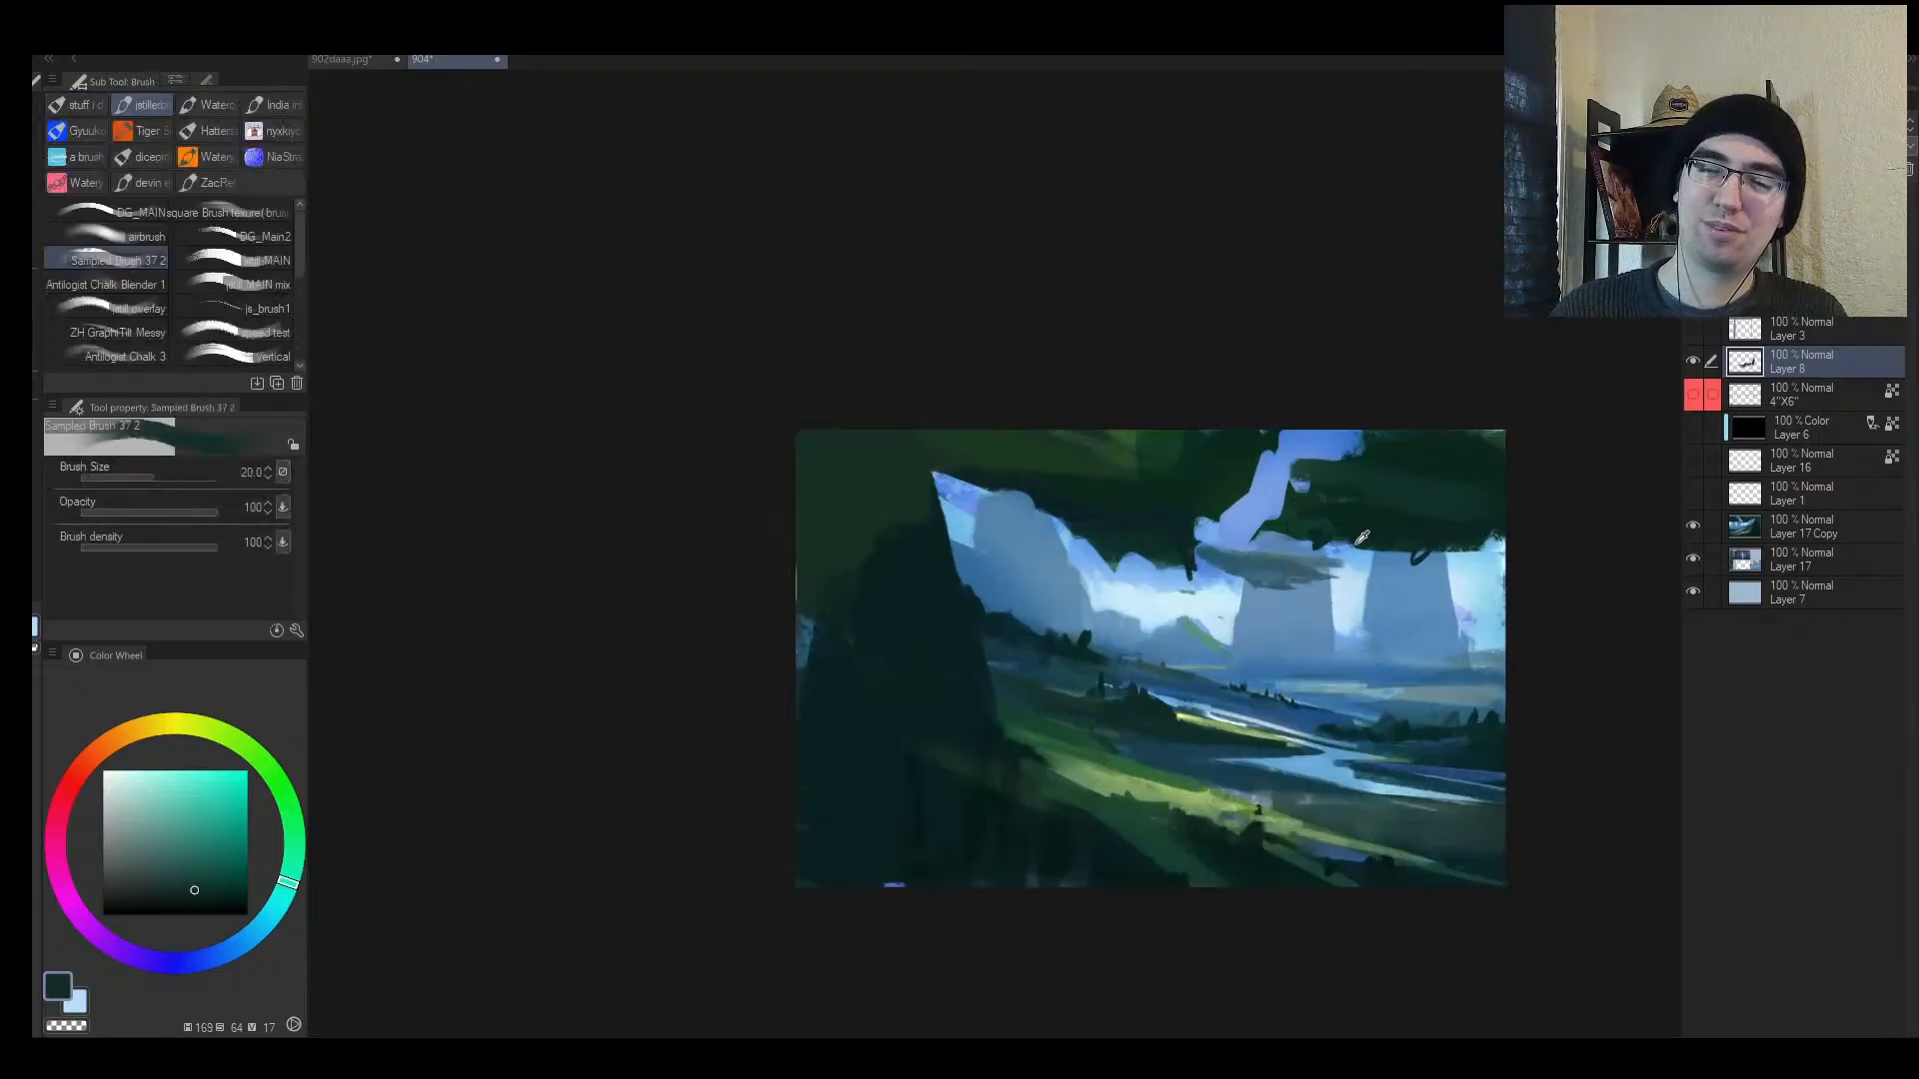
alt+click(1399, 585)
alt+click(1359, 595)
mouse_move(1400, 563)
mouse_down()
mouse_move(1382, 616)
mouse_move(1384, 573)
mouse_move(1449, 592)
mouse_up()
key(alt+space)
Step: Paint light blue strokes on the right pillar and join them using a size 25 brush
drag(1438, 586, 1201, 584)
scroll(1168, 628, up, 2)
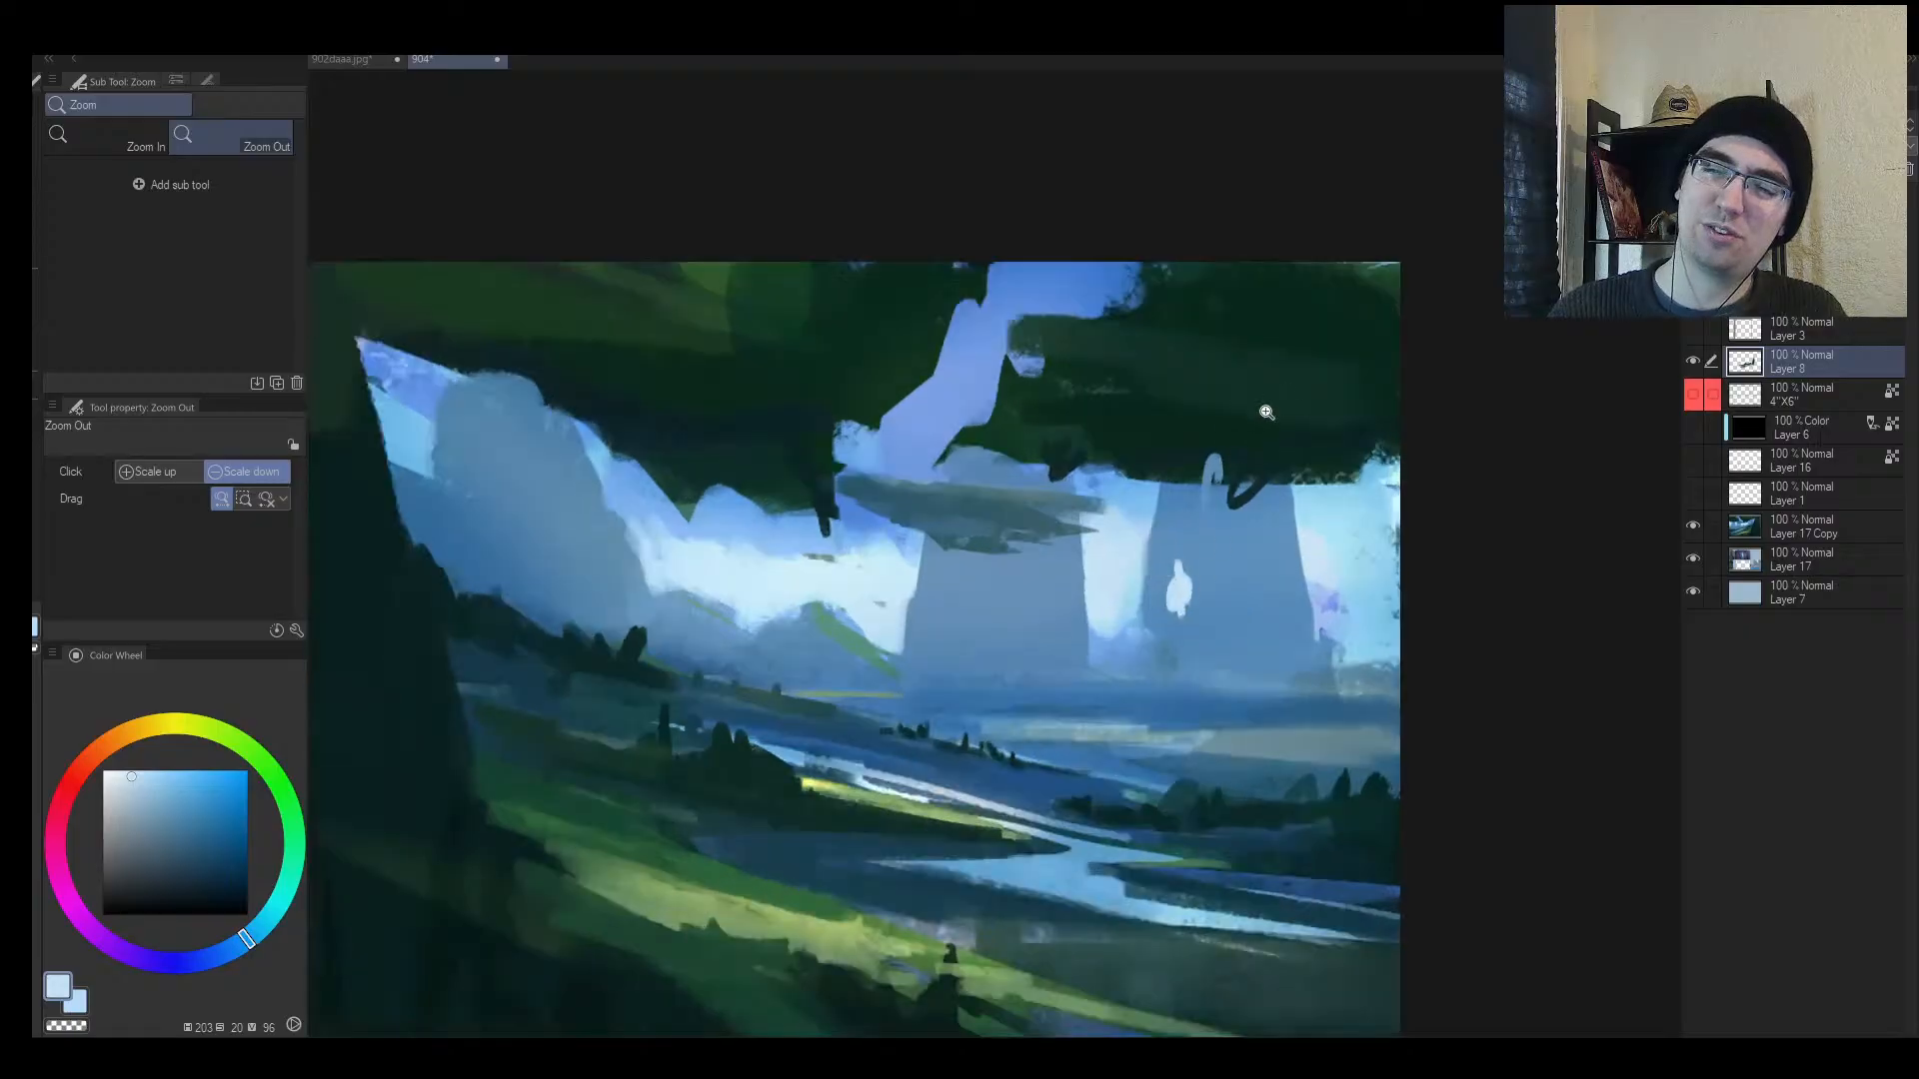
key(b)
mouse_move(1162, 545)
mouse_down()
mouse_move(1191, 627)
mouse_move(1194, 600)
mouse_move(1228, 625)
mouse_up()
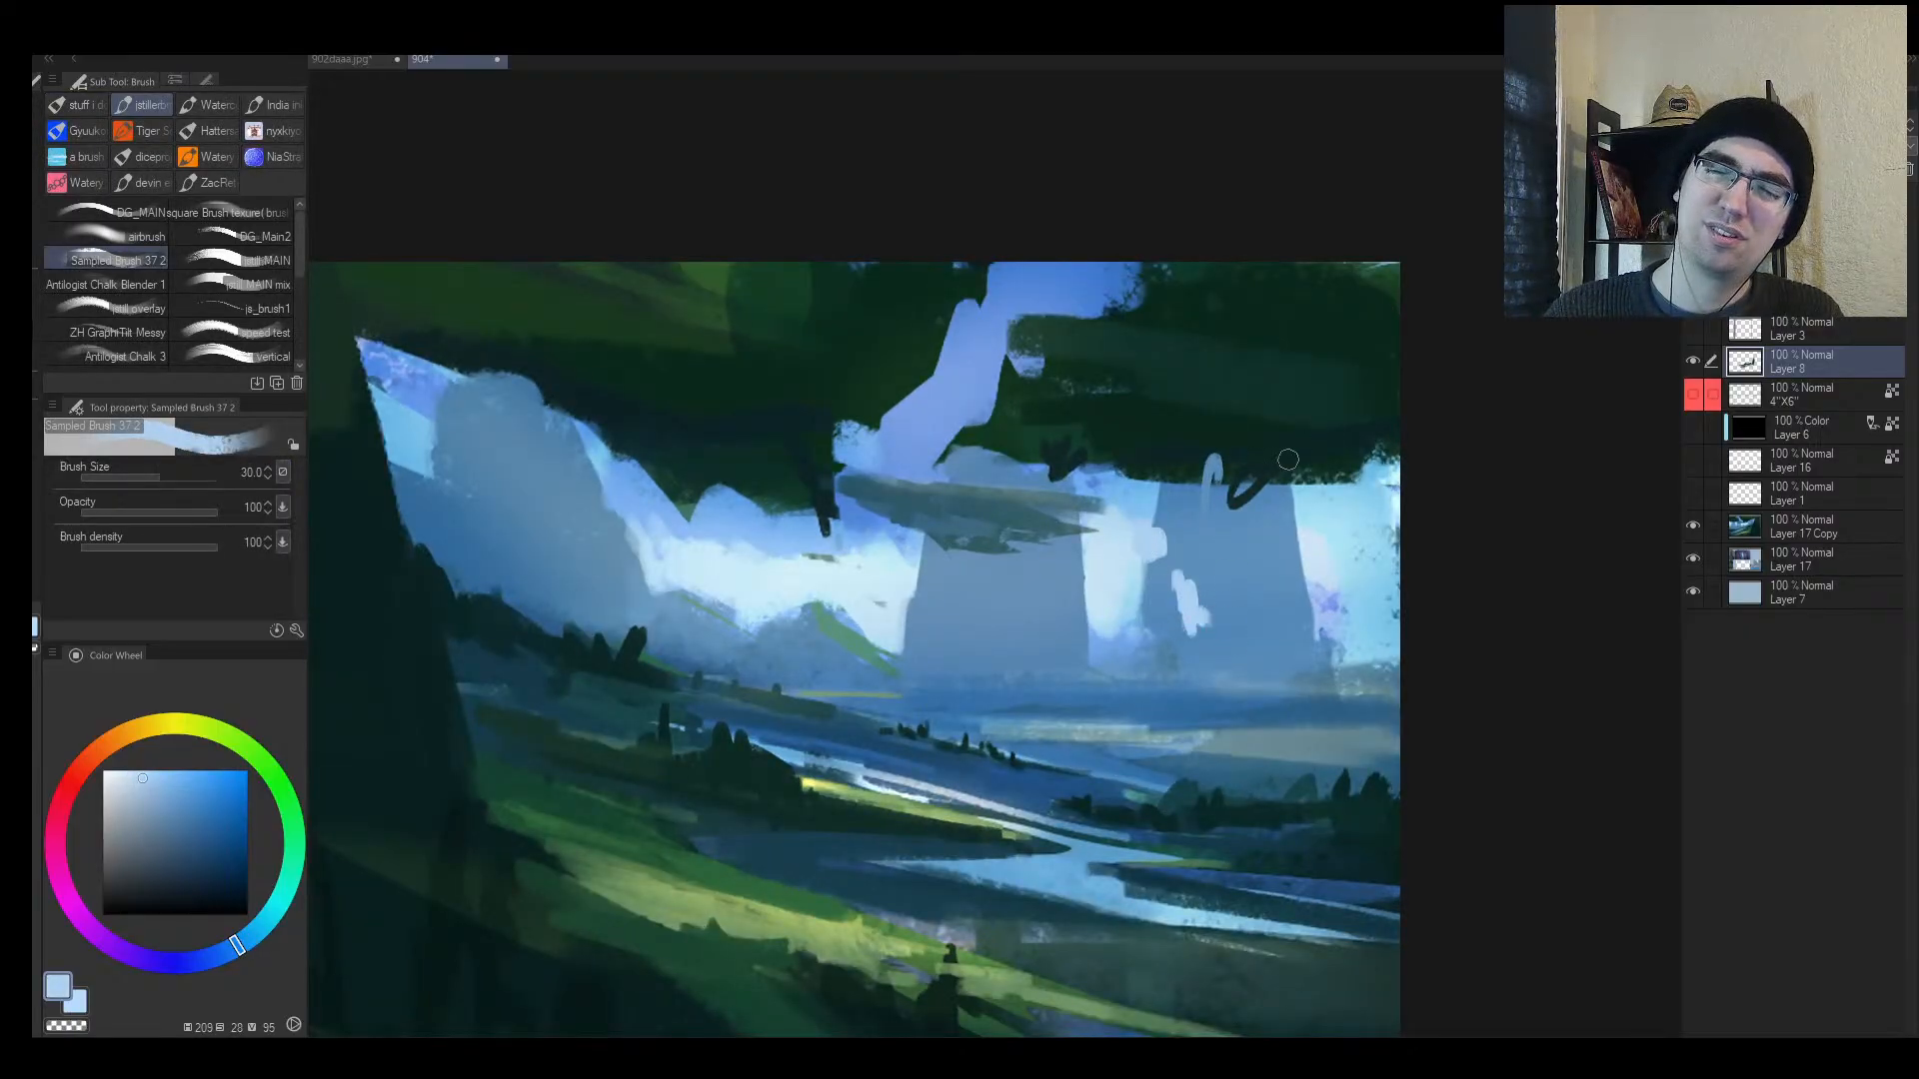
key(h)
key([)
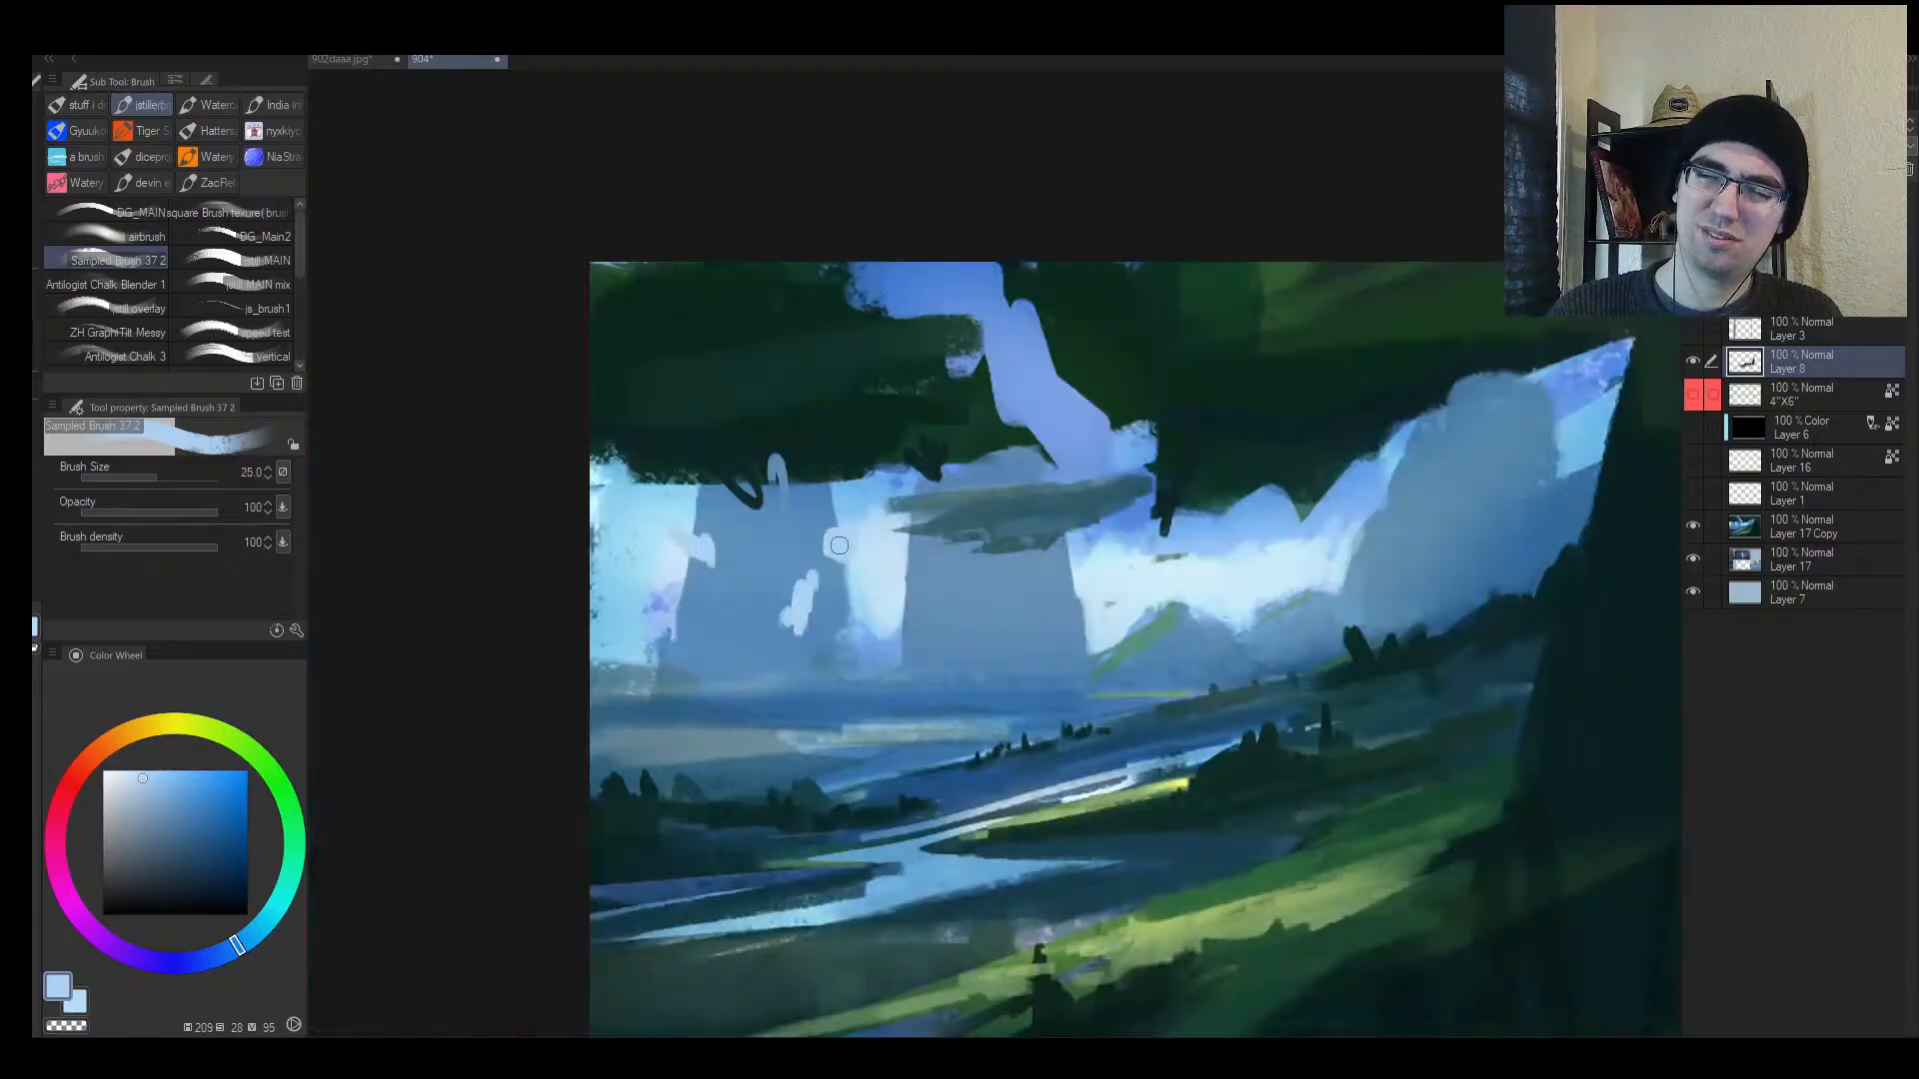
mouse_move(839, 545)
mouse_down()
mouse_move(806, 580)
mouse_move(840, 551)
mouse_move(780, 548)
mouse_move(866, 518)
mouse_move(762, 572)
mouse_move(785, 621)
mouse_move(691, 555)
mouse_move(826, 542)
mouse_move(740, 542)
mouse_move(795, 545)
mouse_up()
Step: Sample mid and light blues, then flip the canvas and undo the latest light strokes
alt+click(827, 536)
key([)
alt+click(817, 562)
key(])
key(h)
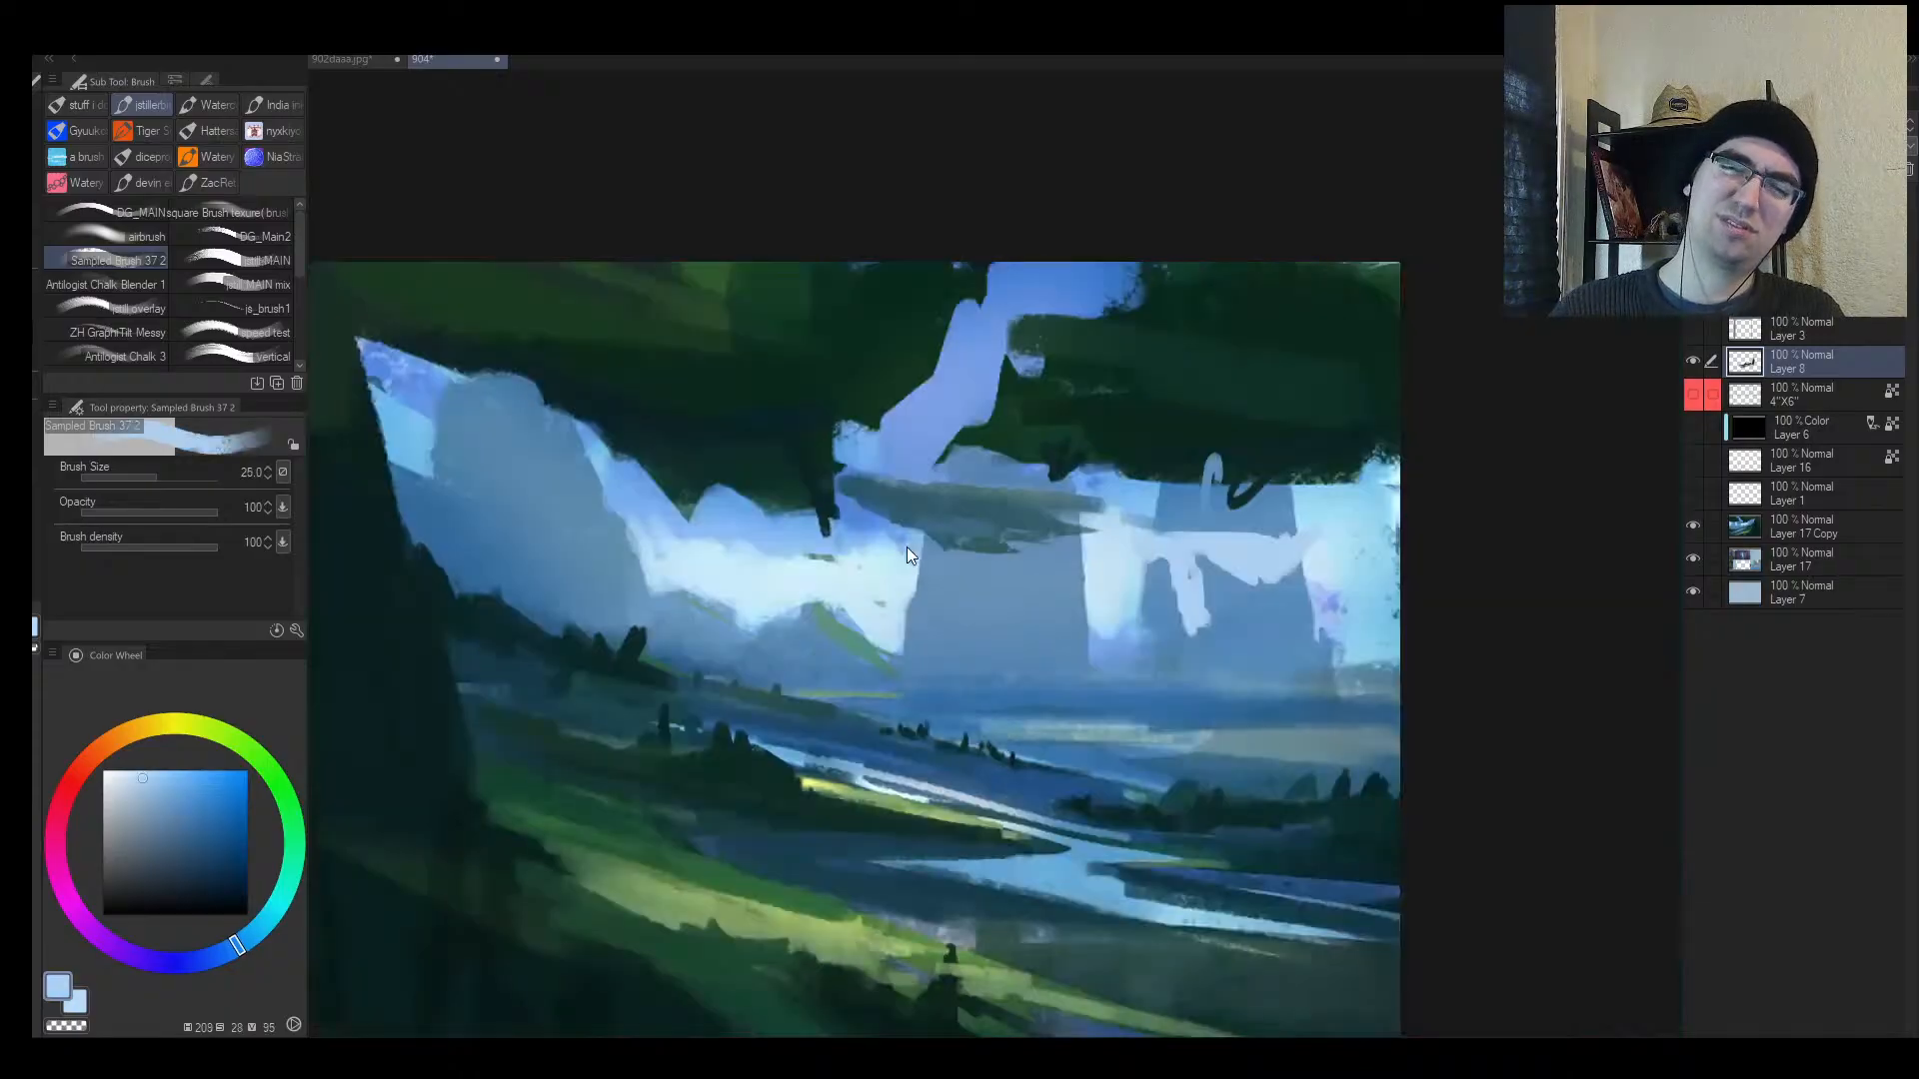
key(ctrl+z)
key(ctrl+z)
key(ctrl+z)
key(ctrl+z)
key(ctrl+z)
key(alt+space)
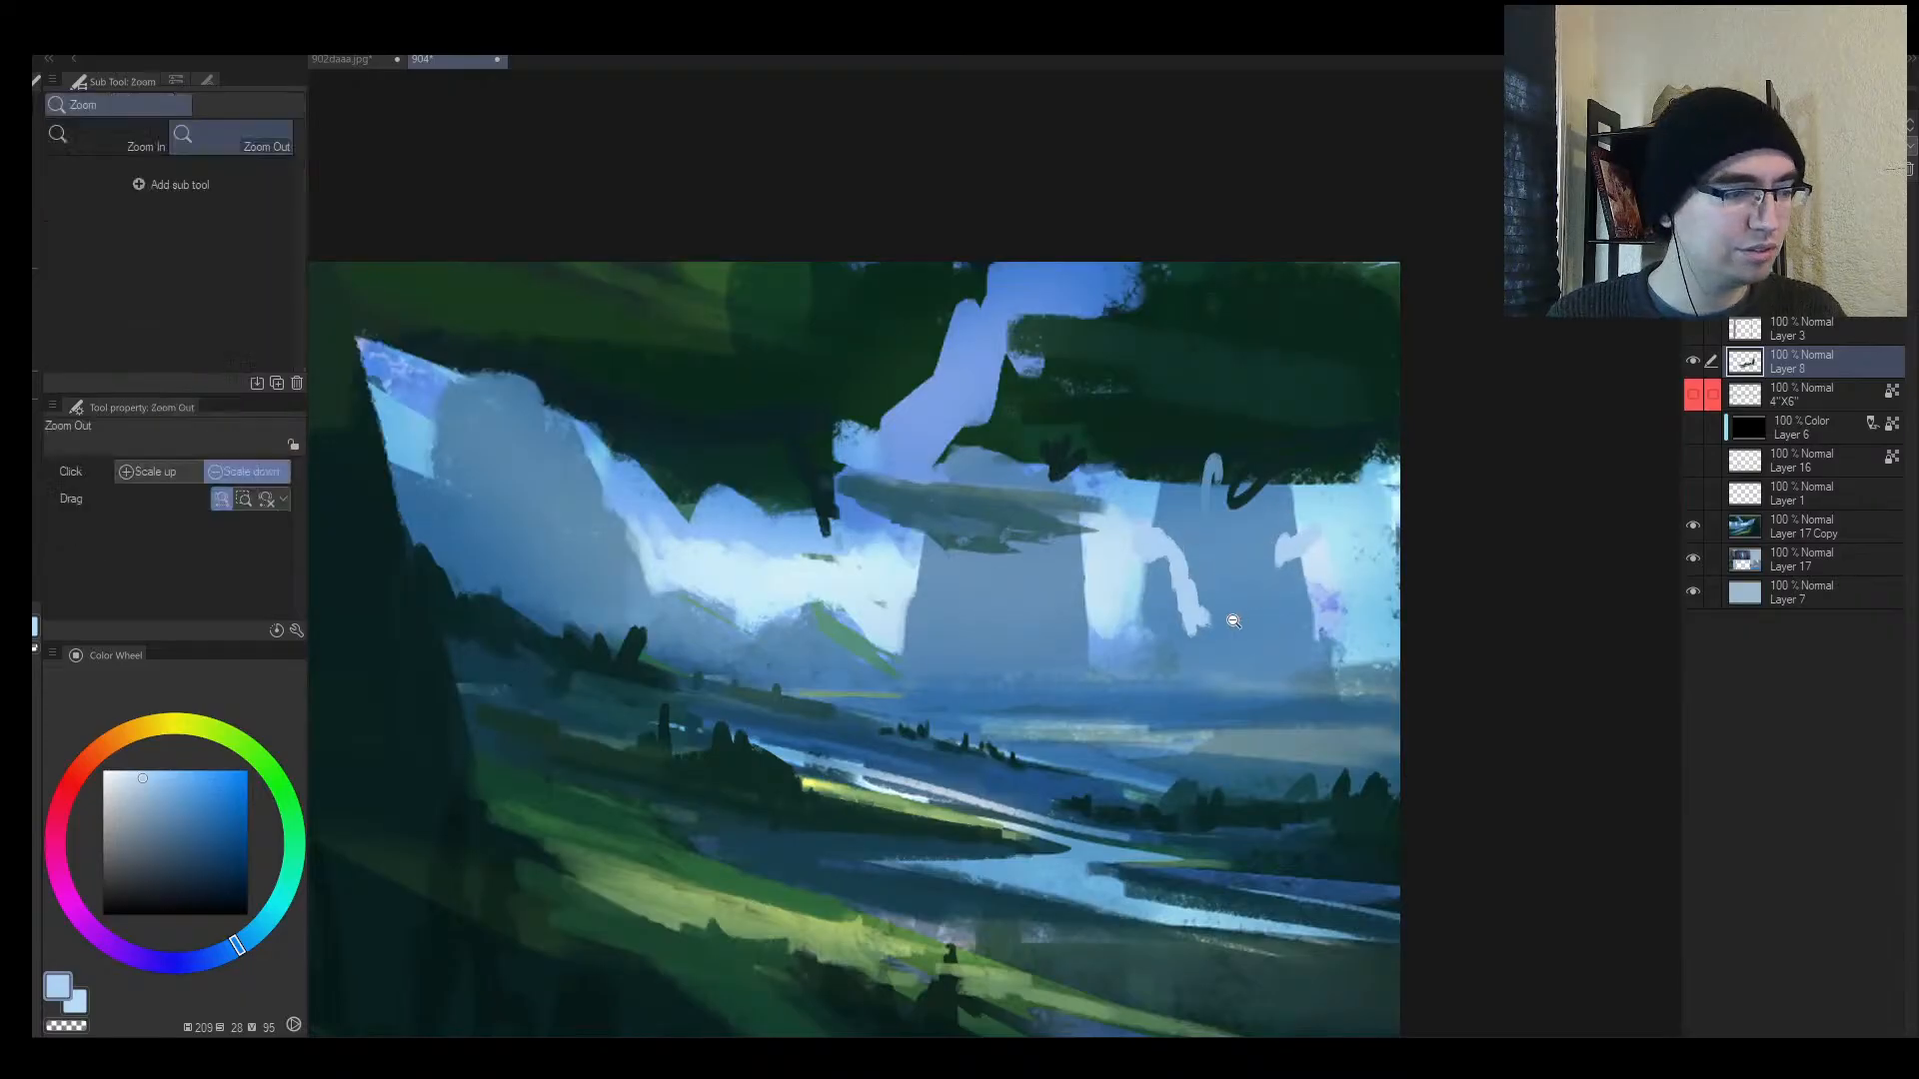
Step: Paint light blue along the tower's edge and pale scalloped clouds across the left tower
click(1180, 615)
click(1097, 627)
click(1091, 636)
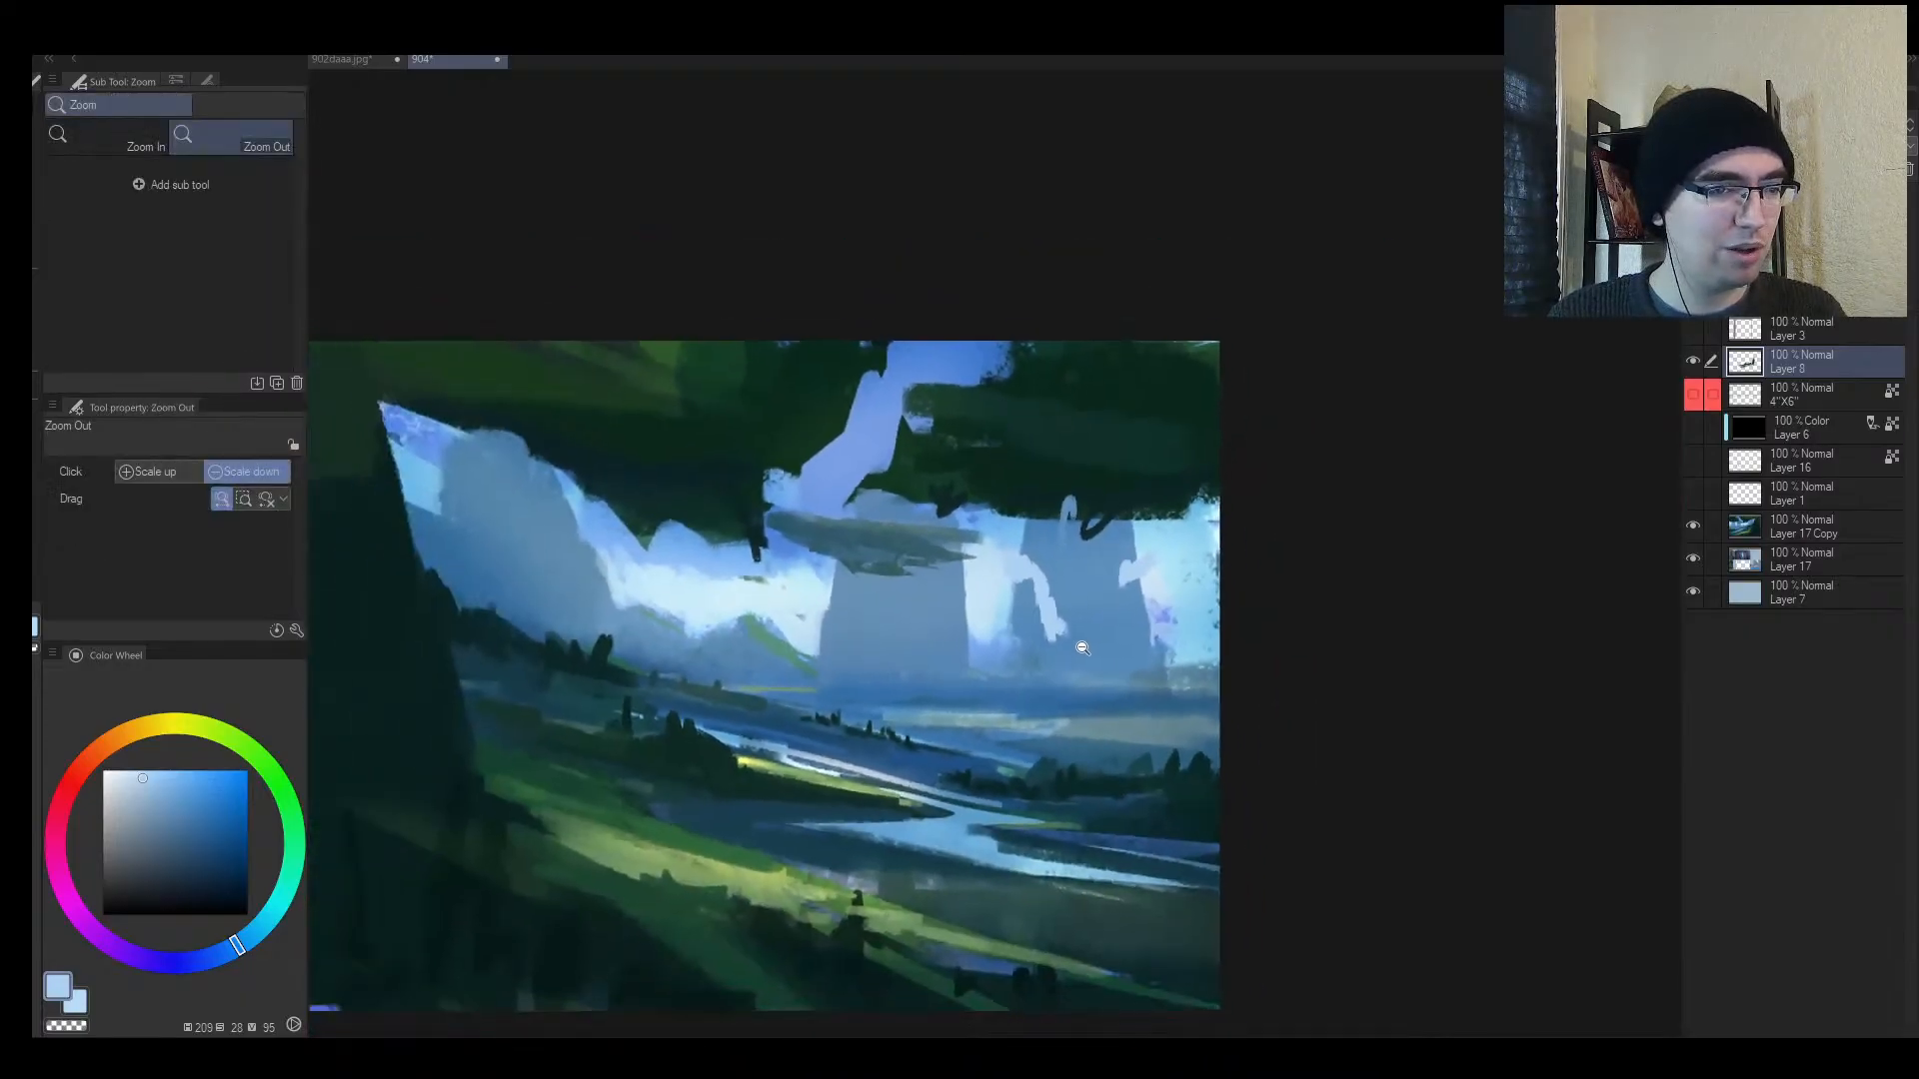
drag(1082, 648, 1093, 627)
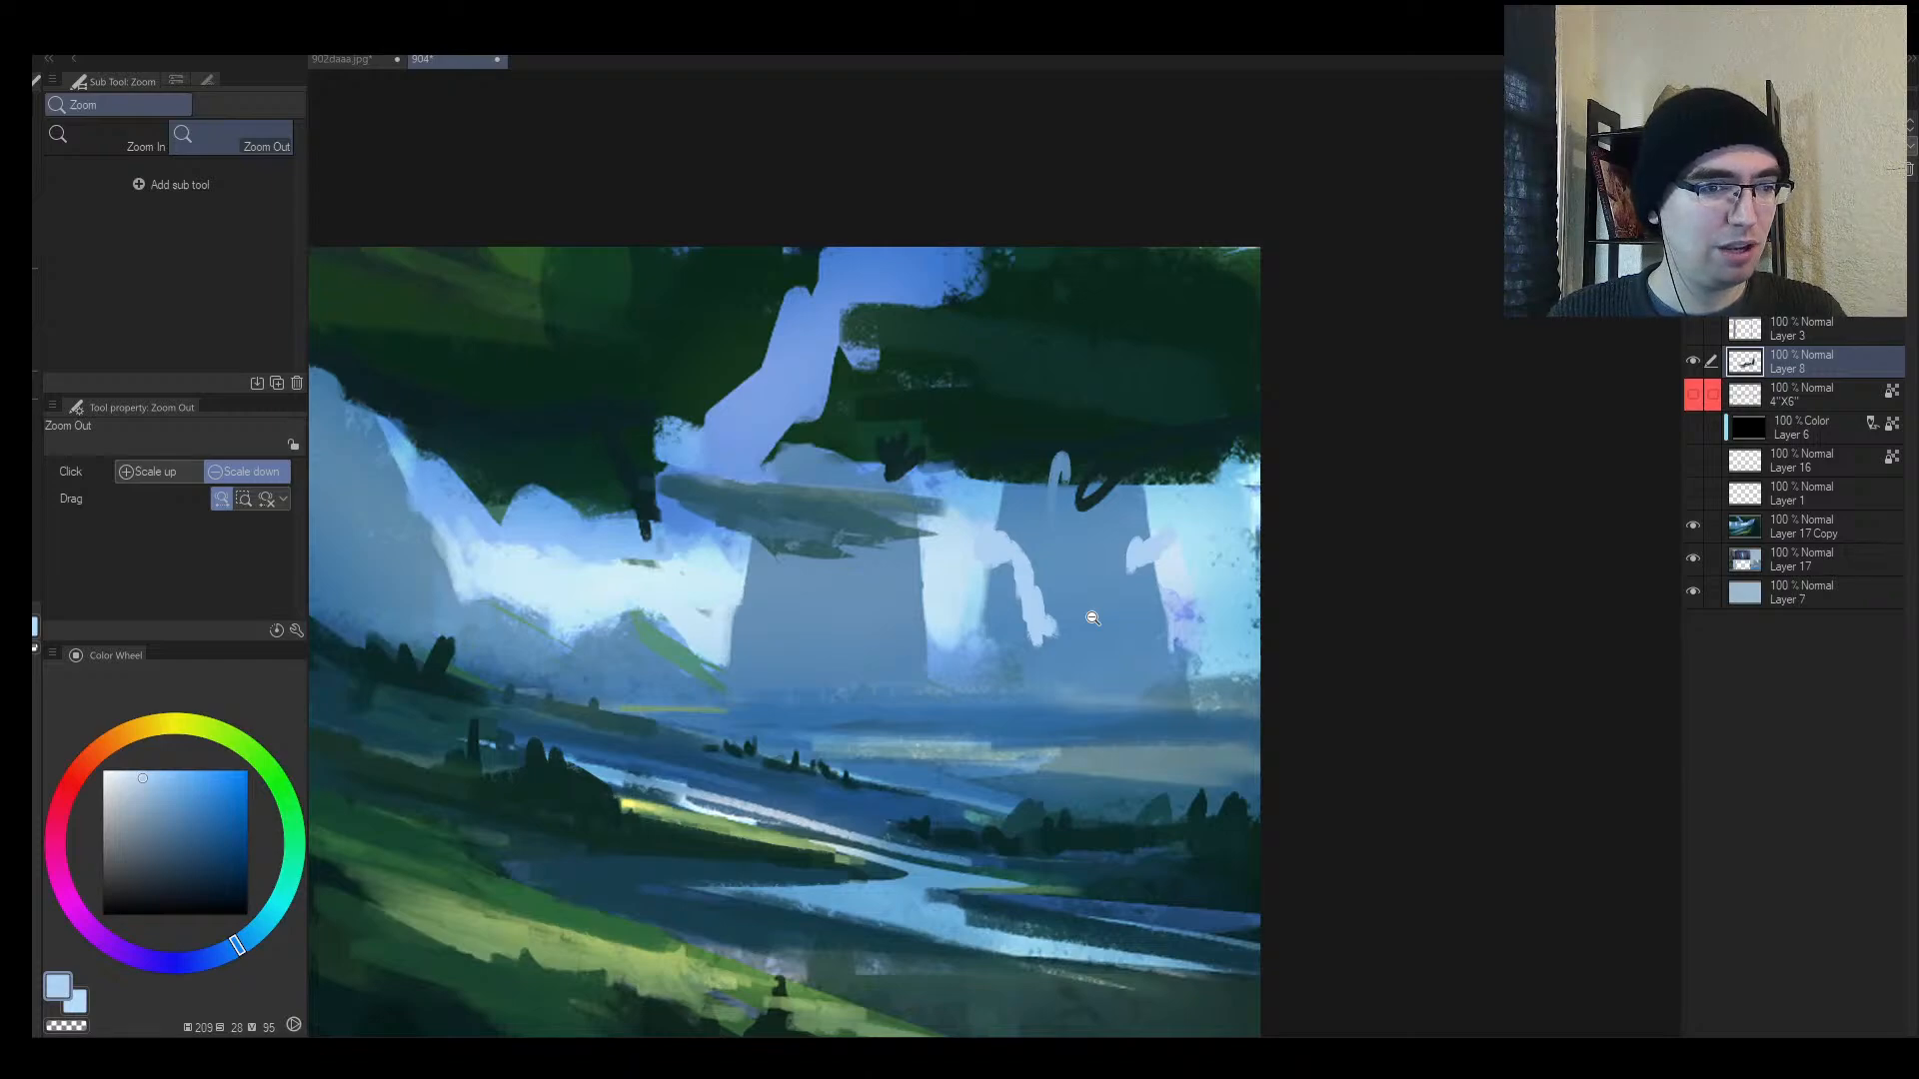
mouse_move(1092, 618)
mouse_down()
mouse_move(1067, 642)
mouse_move(1131, 629)
mouse_up()
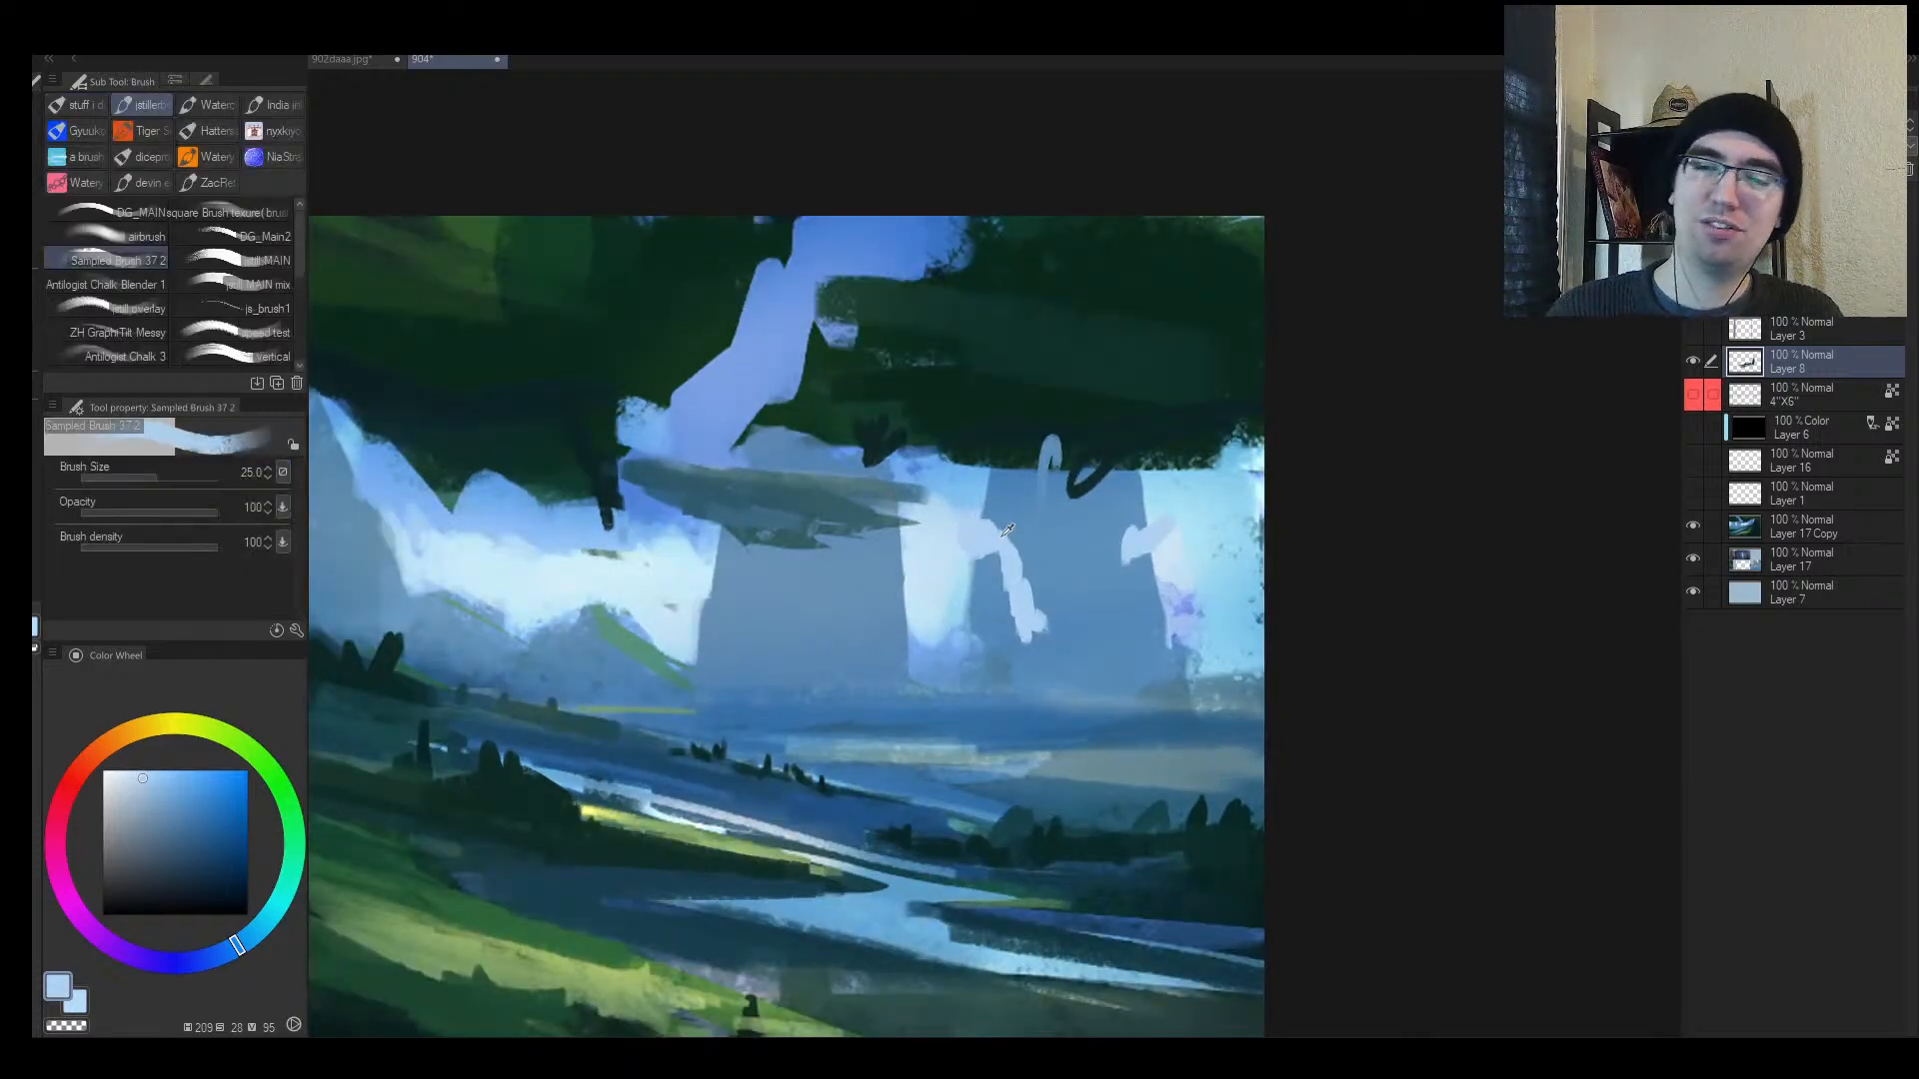
alt+click(915, 585)
mouse_move(904, 628)
mouse_down()
mouse_move(884, 638)
mouse_move(903, 646)
mouse_move(849, 630)
mouse_move(871, 628)
mouse_move(876, 589)
mouse_move(896, 605)
mouse_move(877, 597)
mouse_up()
alt+click(920, 656)
alt+click(917, 595)
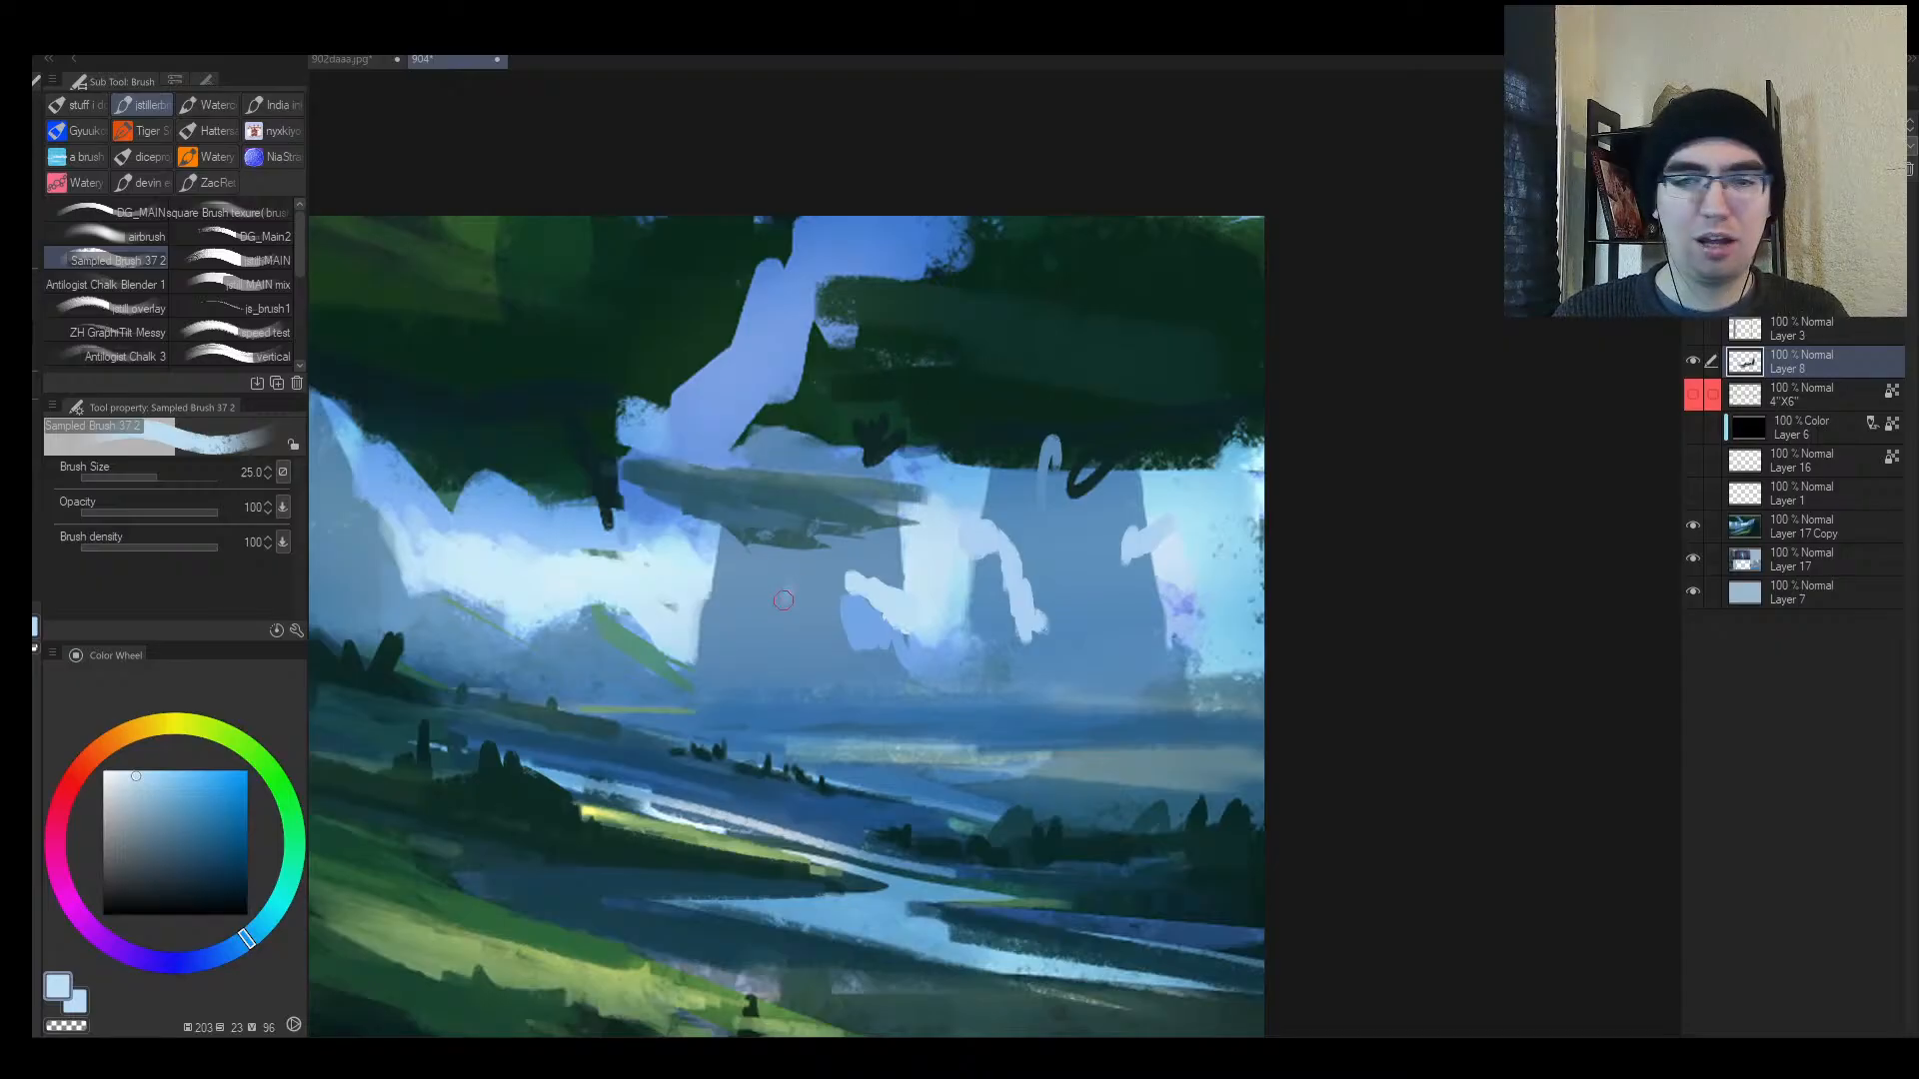
mouse_move(709, 619)
mouse_down()
mouse_move(827, 594)
mouse_move(734, 614)
mouse_move(775, 632)
mouse_up()
Step: Add more pale blue to the tower and fill the central mountain with mid blue
key(h)
key(alt+space)
drag(944, 584, 898, 606)
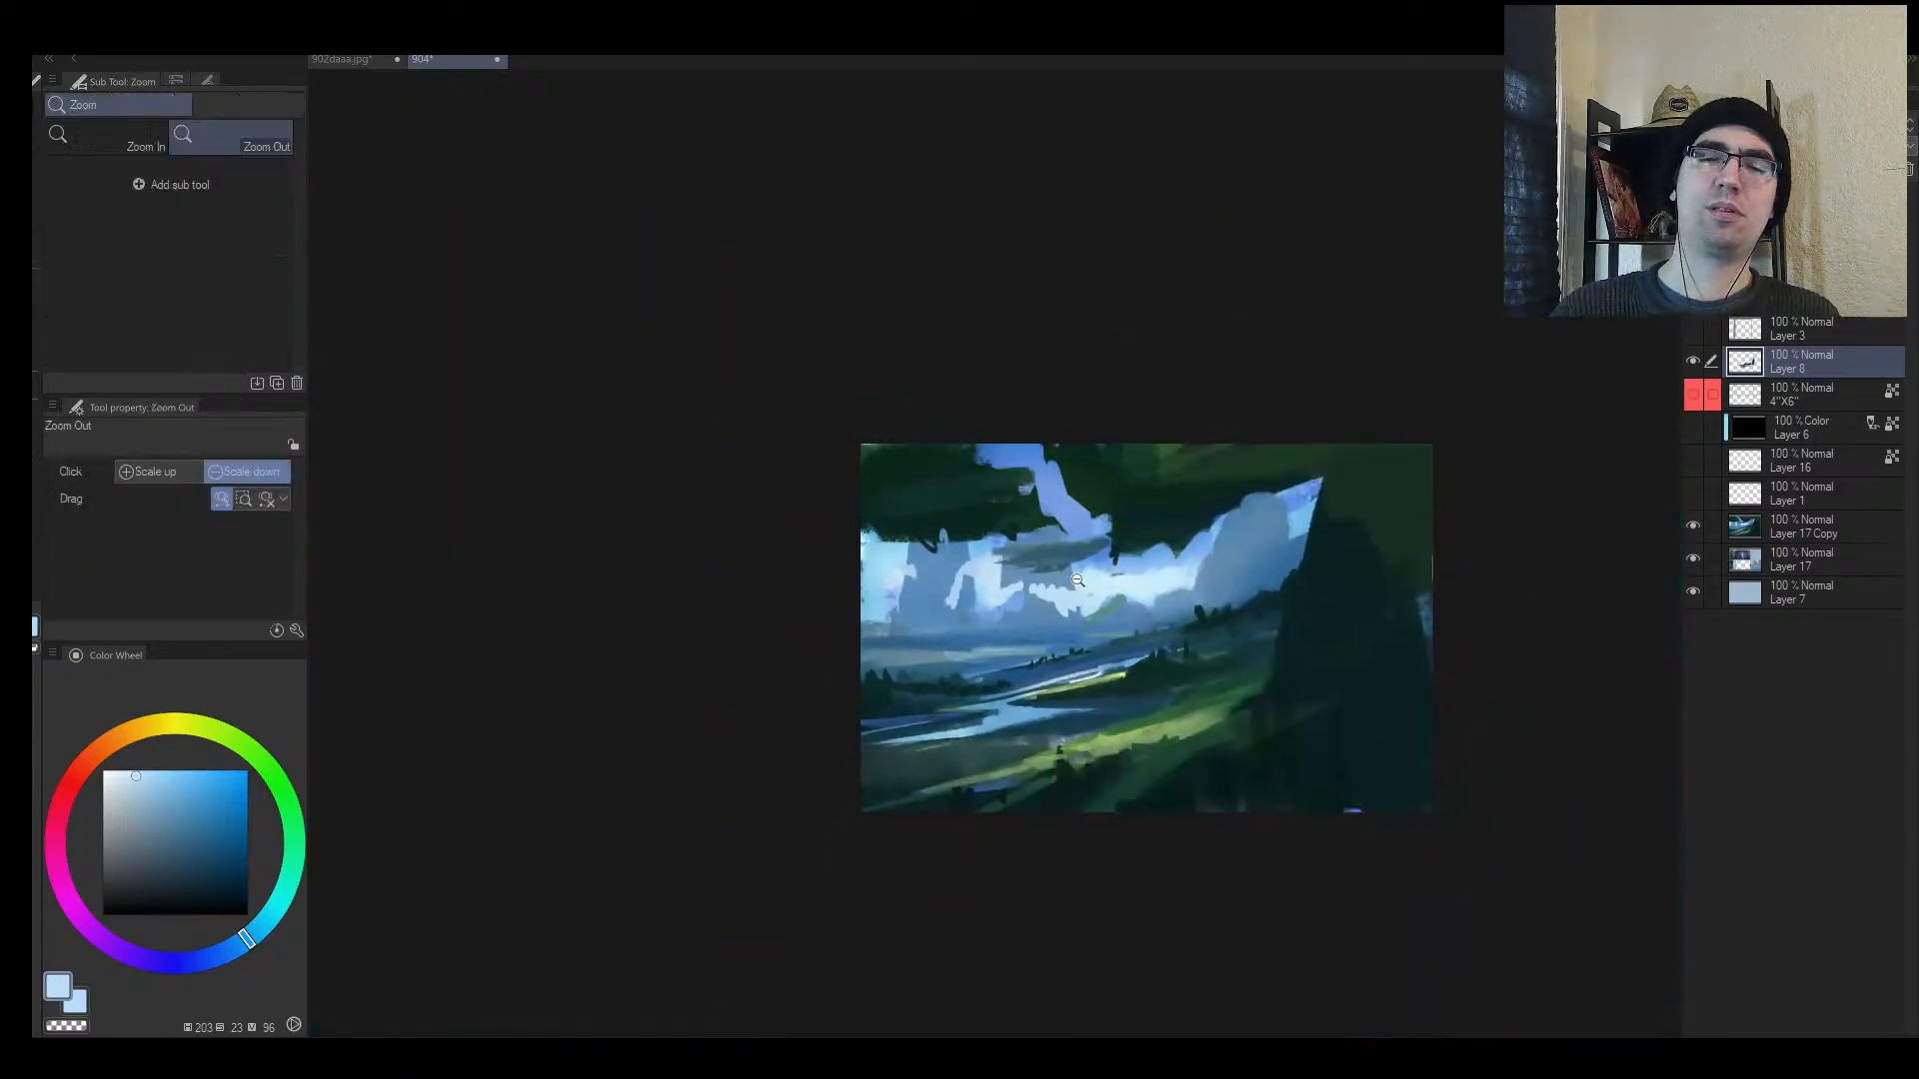
drag(1065, 582, 1061, 556)
alt+click(981, 608)
mouse_move(990, 611)
mouse_down()
mouse_move(1019, 584)
mouse_move(1060, 638)
mouse_move(1014, 591)
mouse_move(1020, 619)
mouse_move(925, 650)
mouse_up()
Step: Paint pale clouds beside the central peak at brush size 70, then shrink the brush to 20
key(bracketright)
key(bracketright)
alt+click(1076, 609)
key(bracketright)
key(bracketright)
mouse_move(1085, 593)
mouse_down()
mouse_move(951, 580)
mouse_move(995, 567)
mouse_up()
key(bracketleft)
key(bracketleft)
key(ctrl+space)
key(bracketleft)
key(bracketleft)
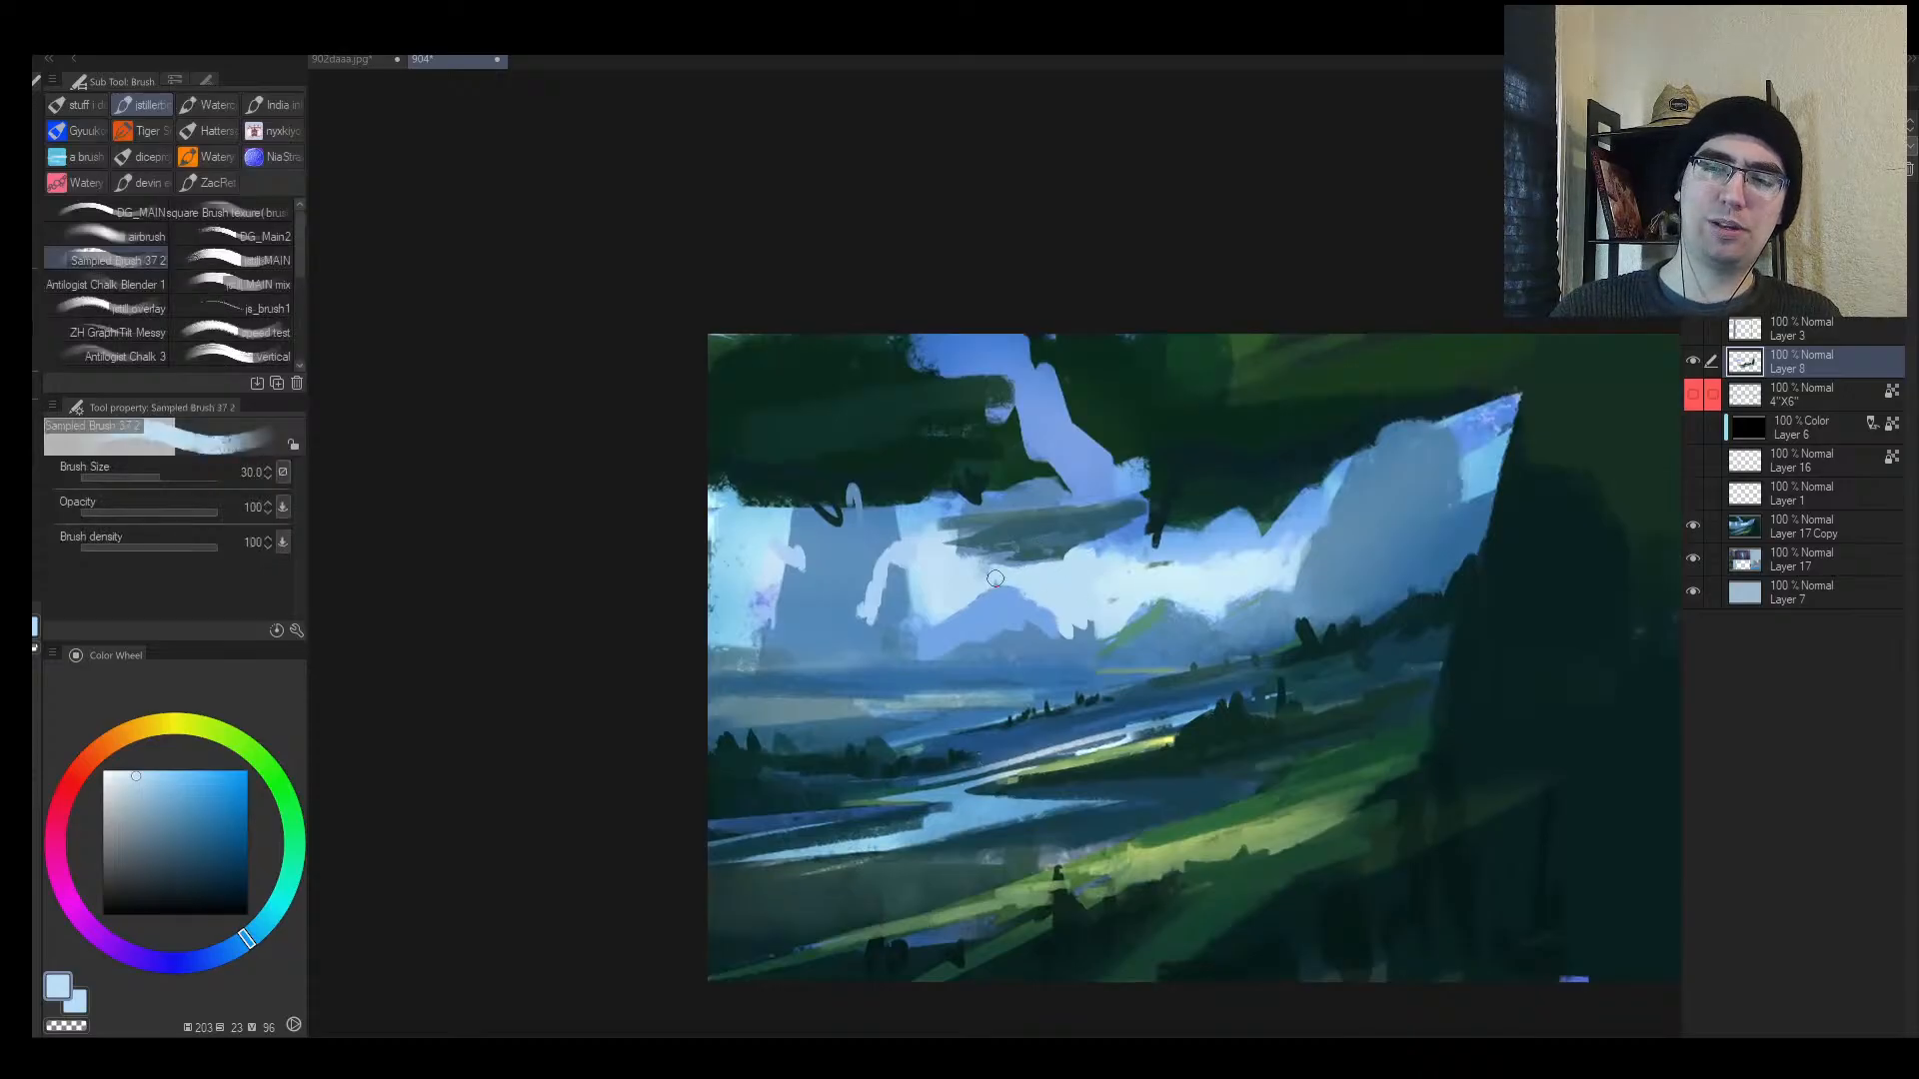
key(bracketleft)
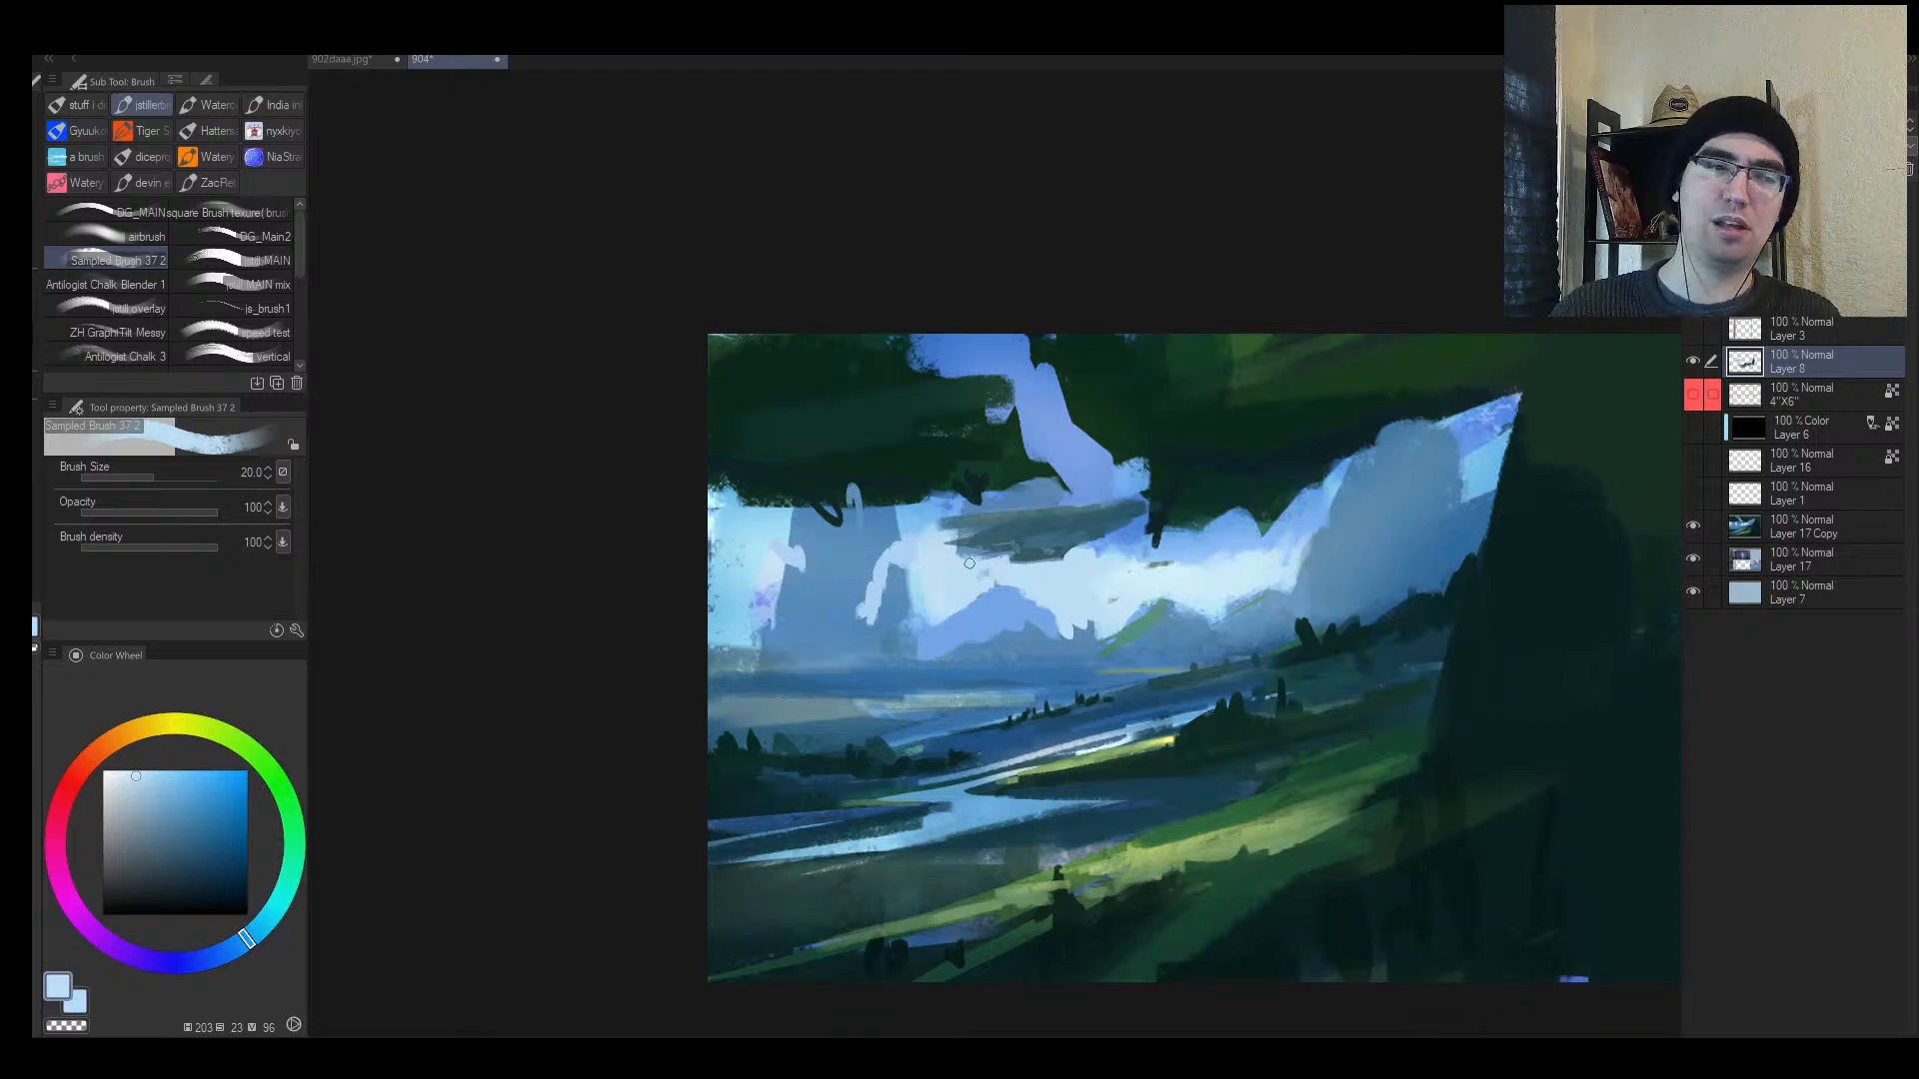
key(h)
mouse_move(1194, 557)
mouse_down()
mouse_move(1077, 567)
mouse_move(1098, 586)
mouse_move(1079, 592)
mouse_move(1111, 569)
mouse_up()
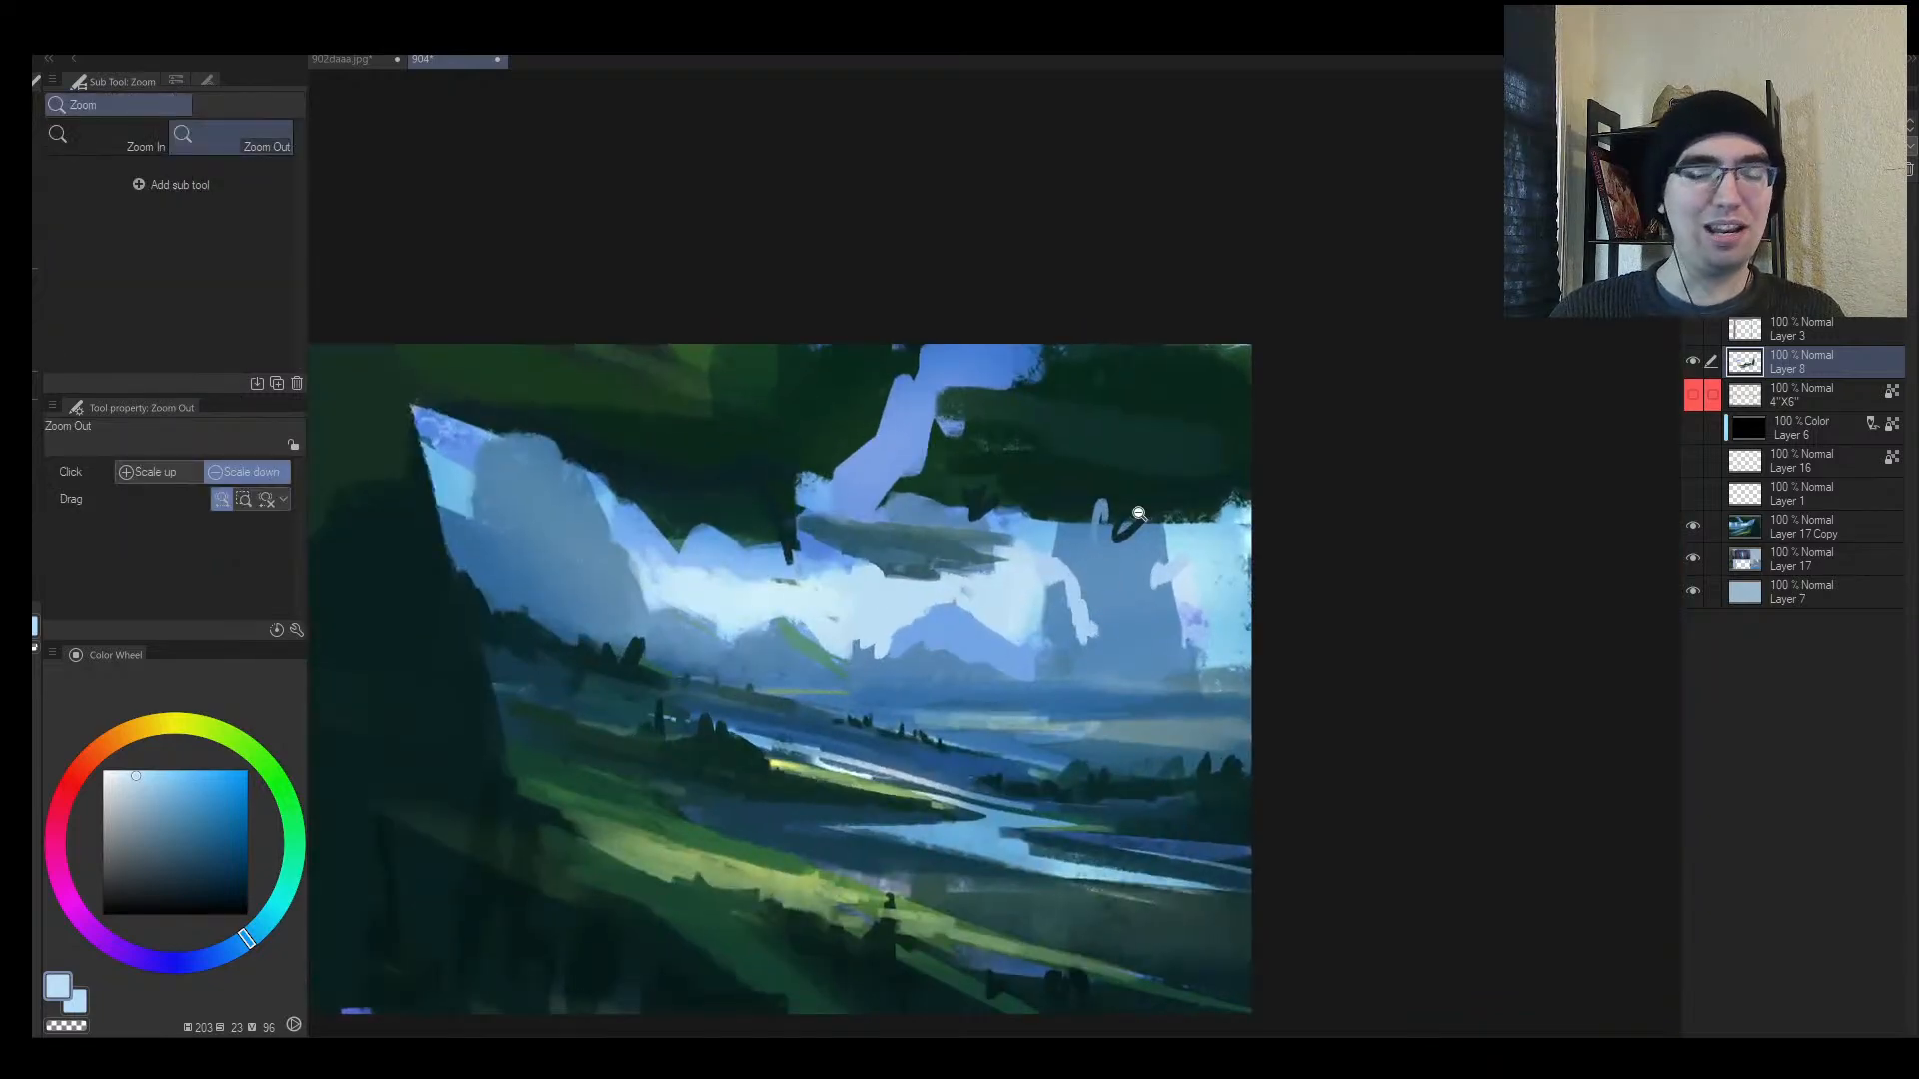
Step: Paint mid blue at the right cliff's base and dab light blue onto the dark cloud streak
alt+click(1142, 650)
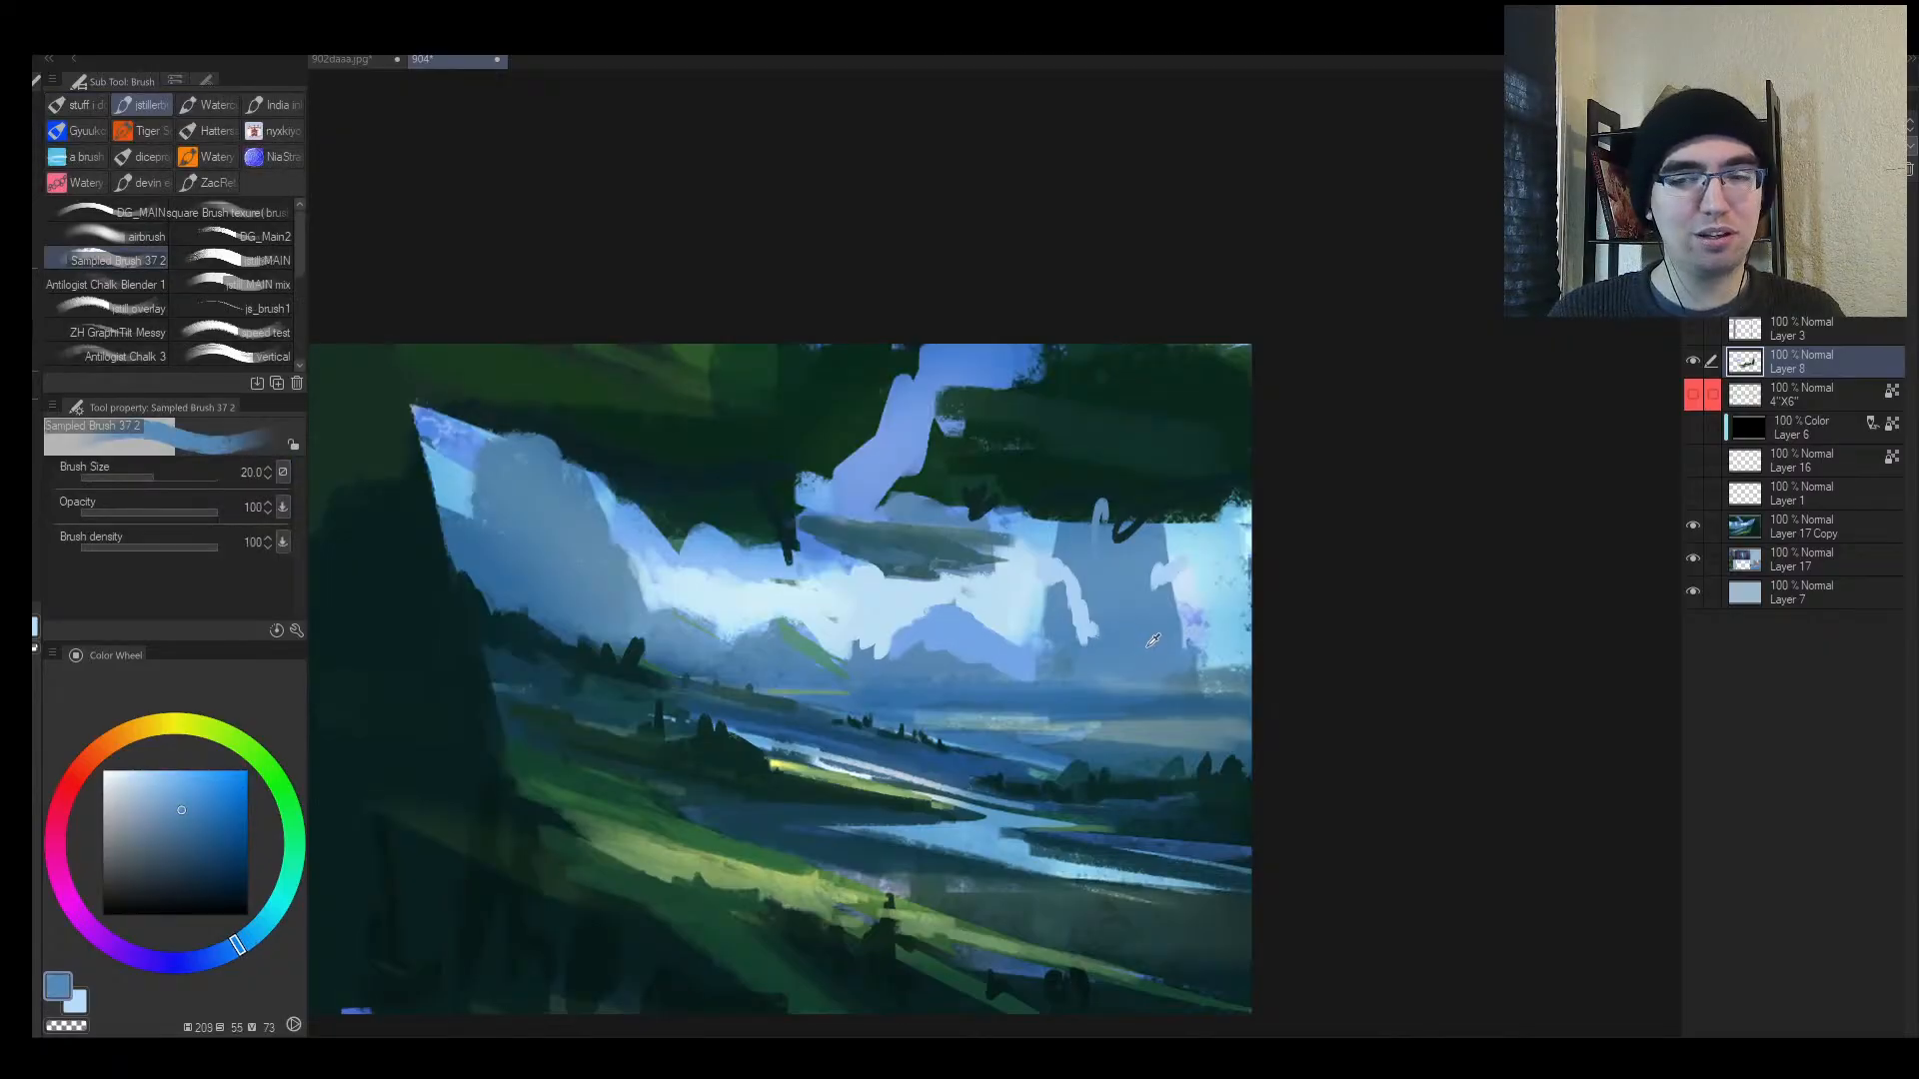
mouse_move(1200, 663)
mouse_down()
mouse_move(1225, 646)
mouse_move(1204, 670)
mouse_up()
key(bracketright)
key(bracketright)
key(bracketright)
key(bracketright)
key(bracketright)
key(bracketright)
key(bracketright)
key(bracketright)
key(bracketright)
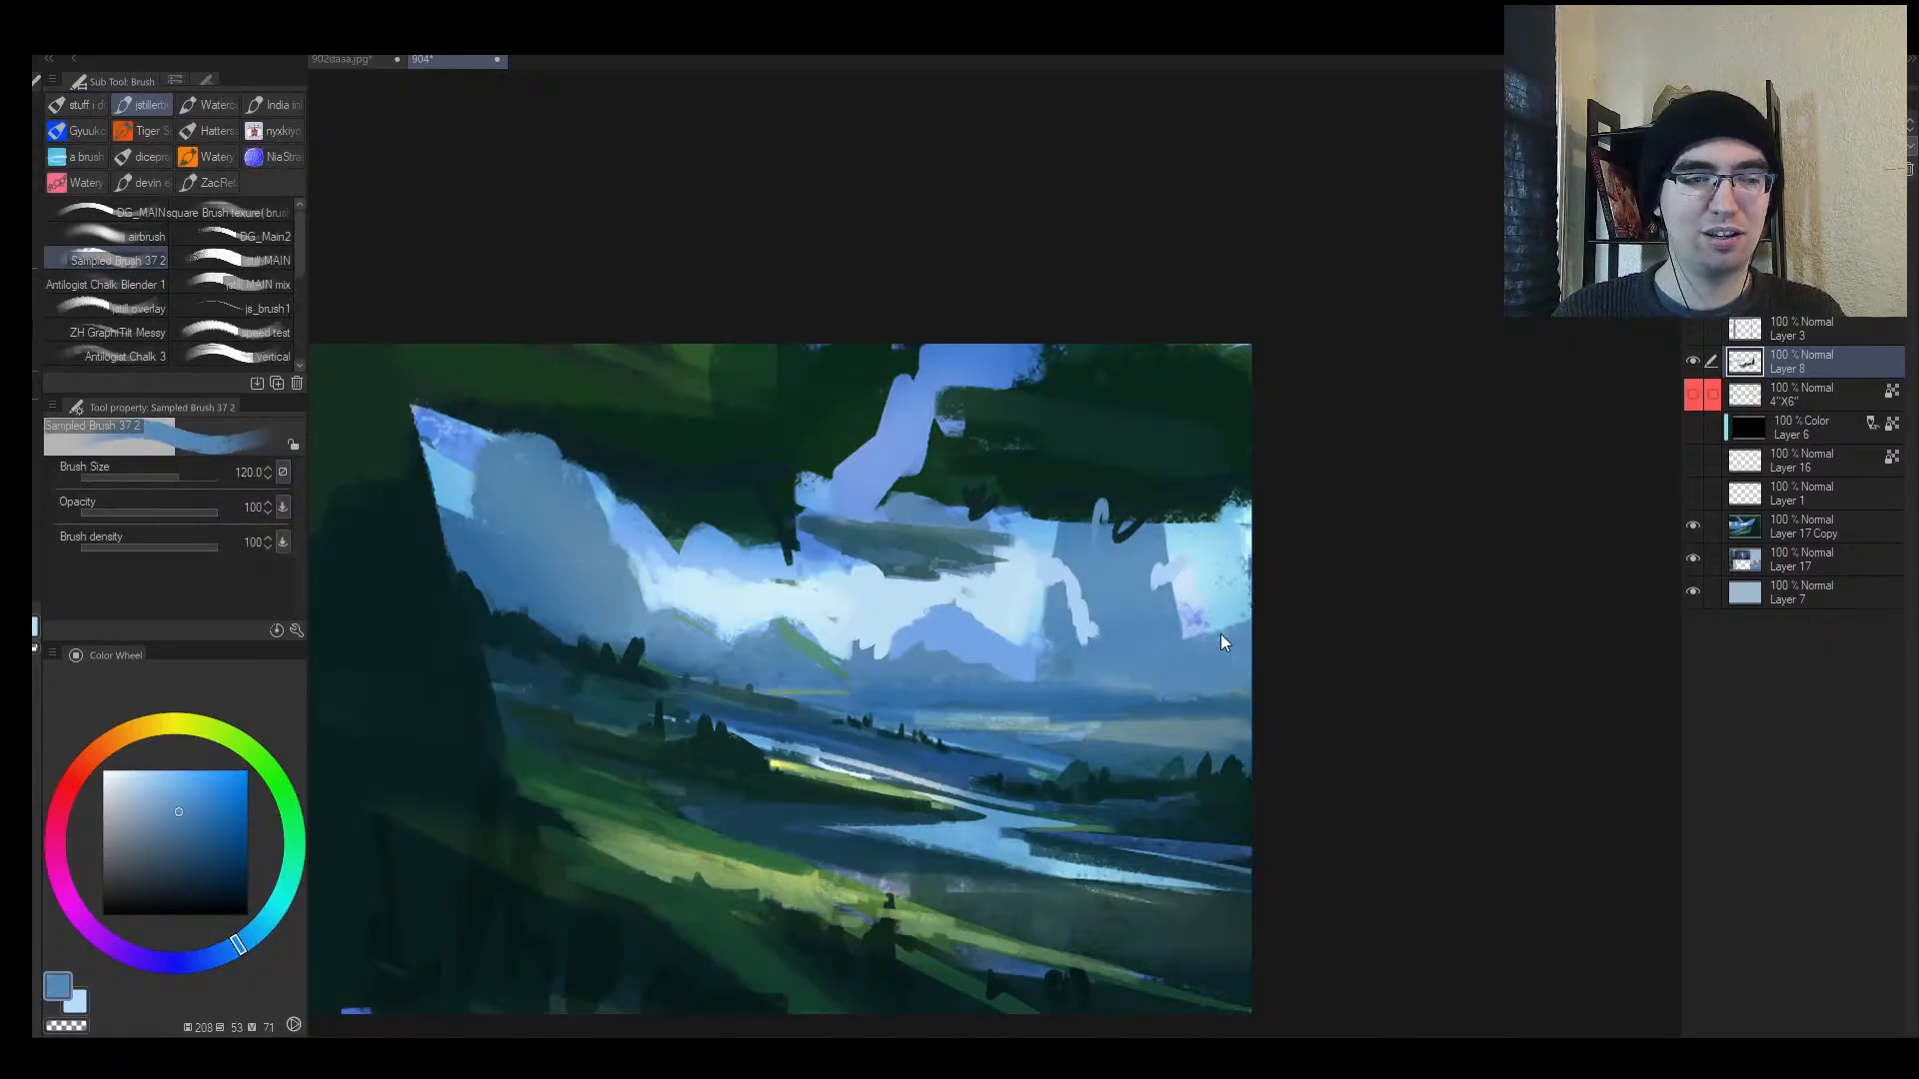
click(997, 550)
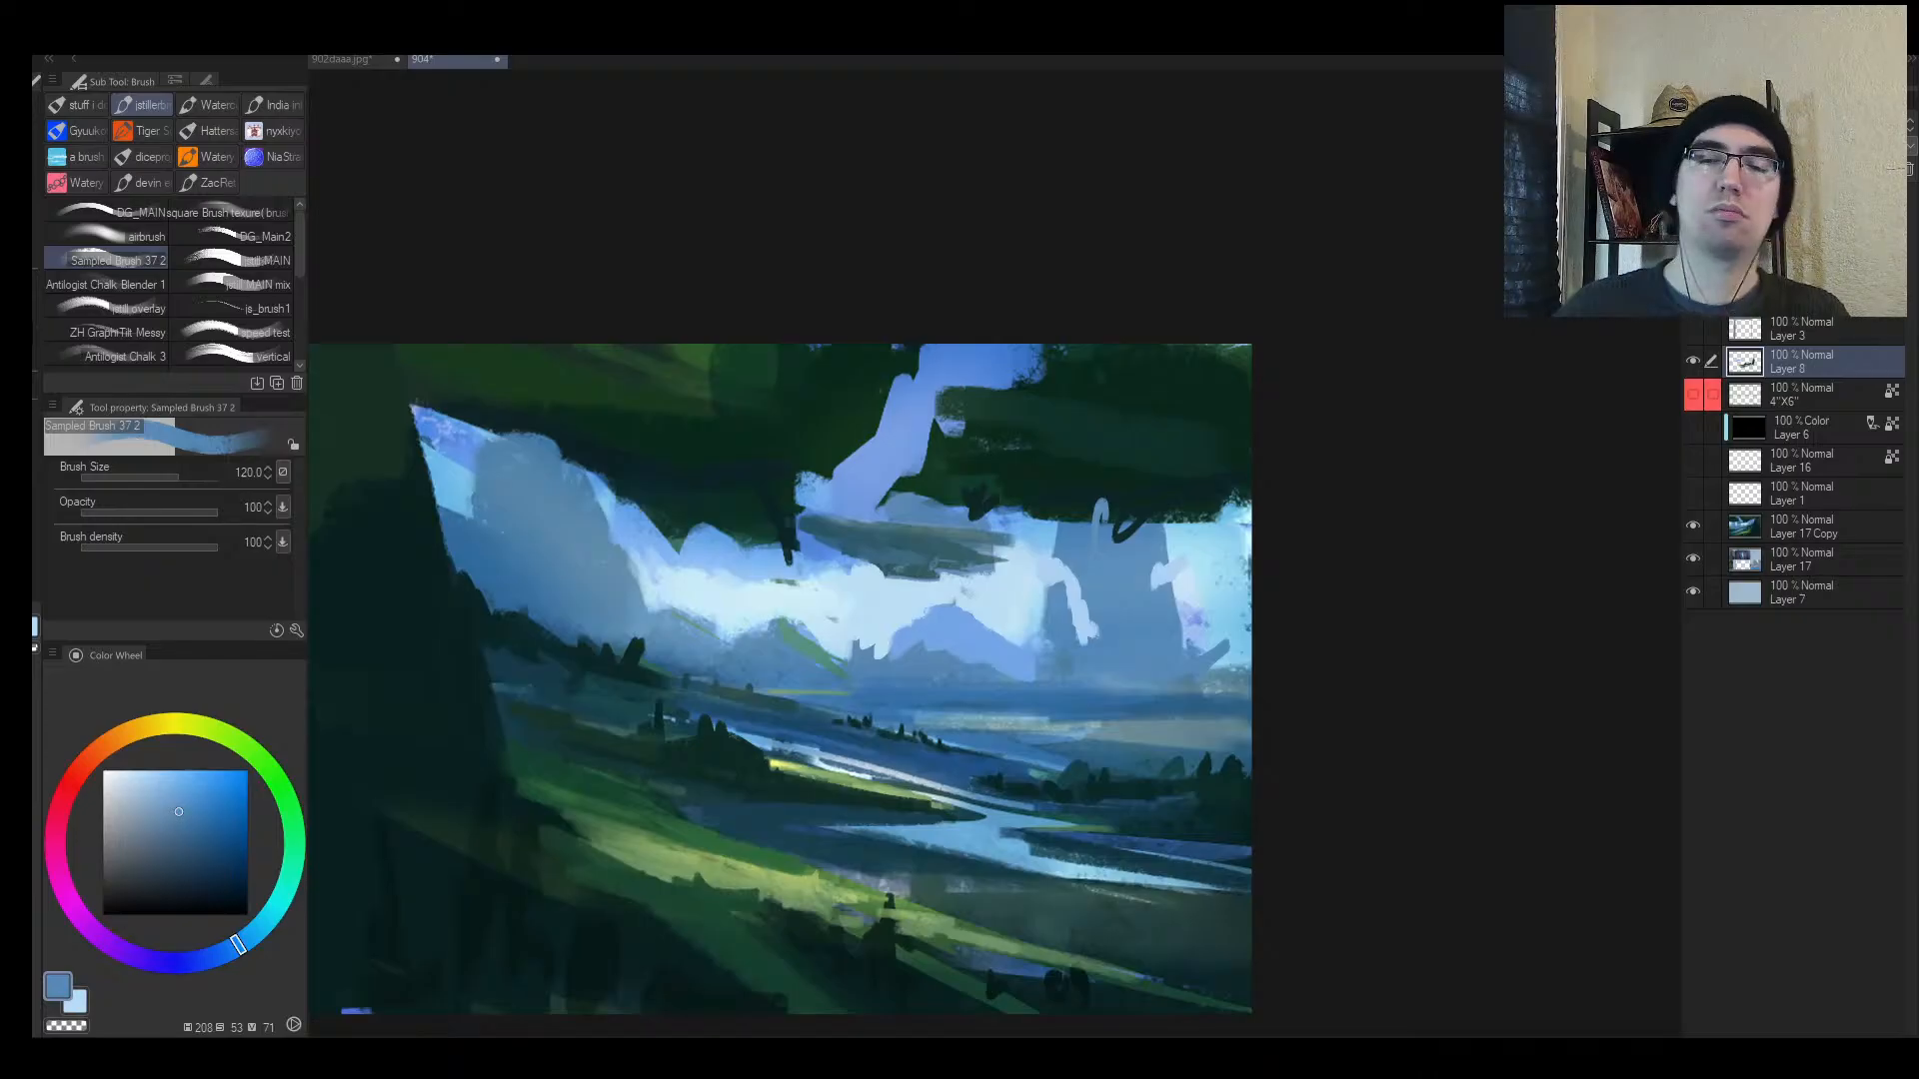
drag(984, 708, 869, 708)
key(h)
drag(1079, 644, 1179, 640)
Step: Cover the dark gap and notch in the cloud edge with lighter blues at brush size 40
drag(1078, 627, 928, 584)
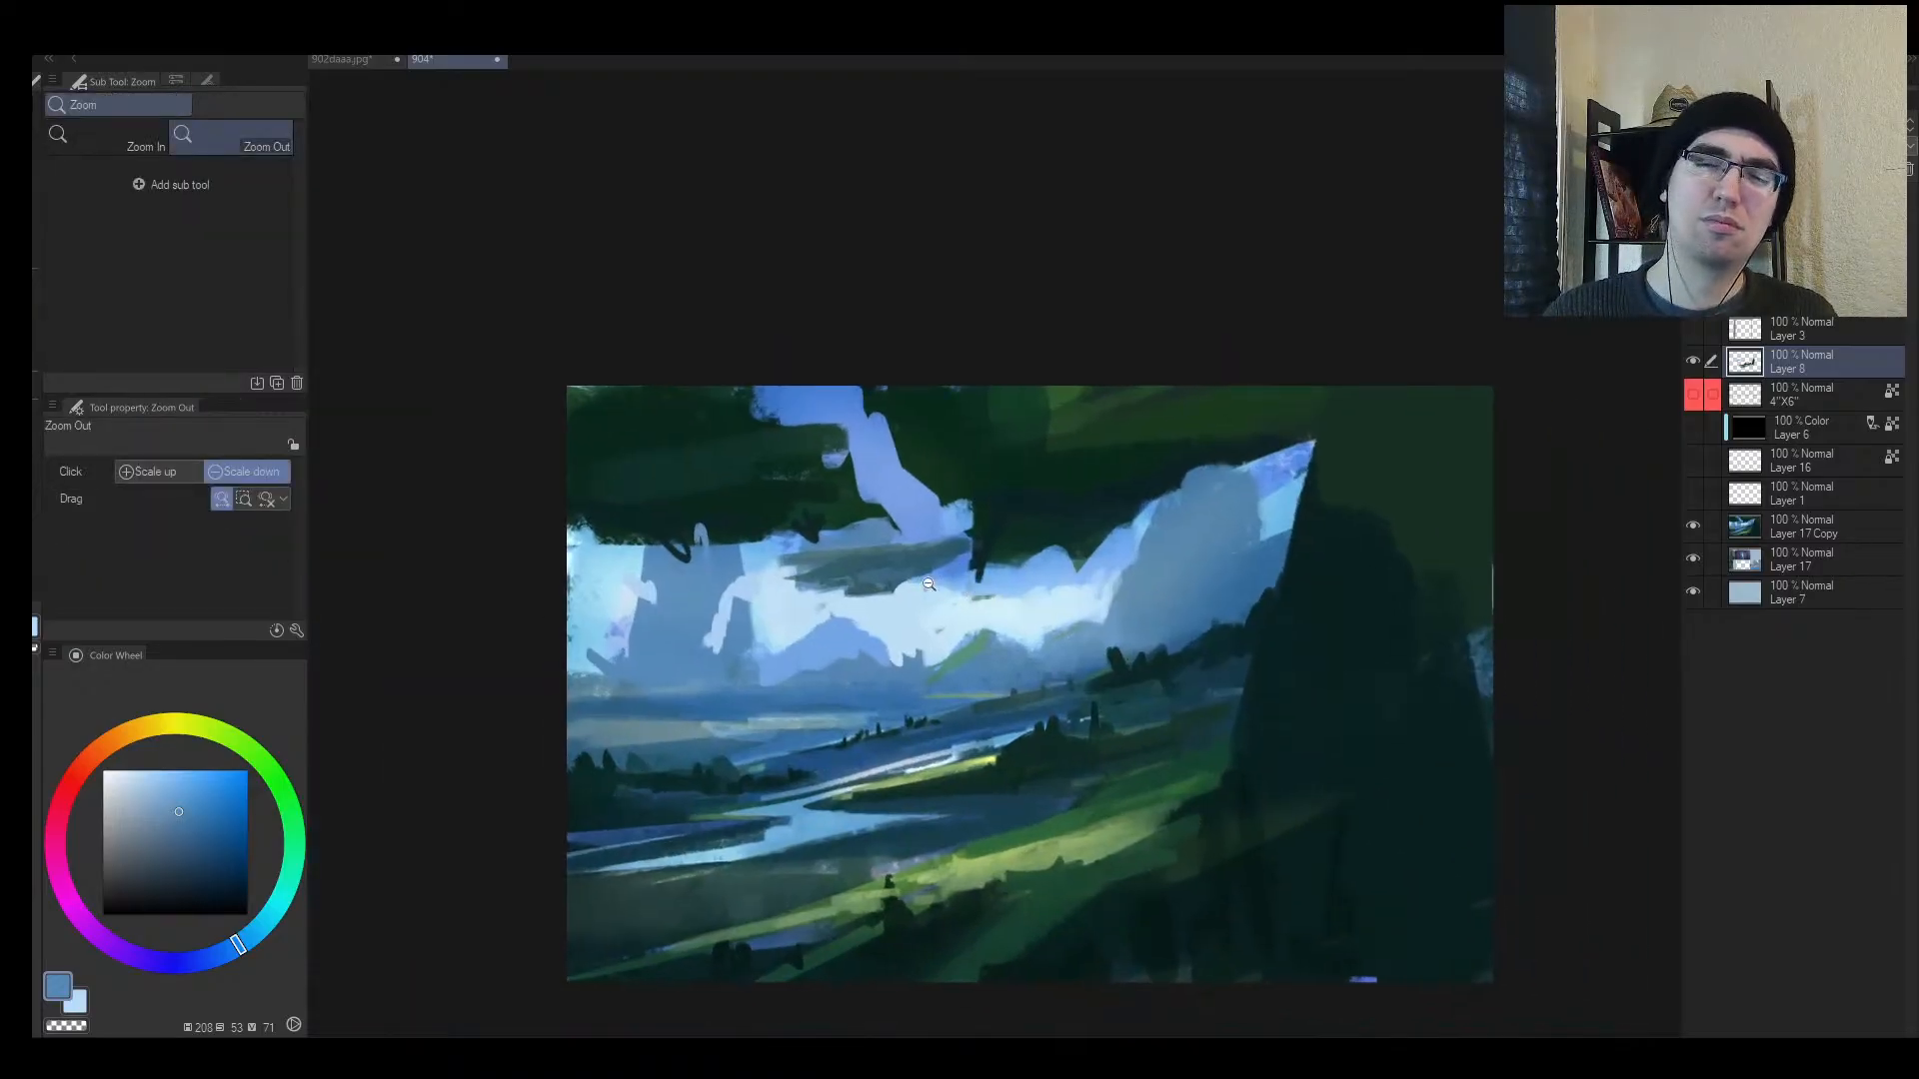
key(b)
alt+click(897, 568)
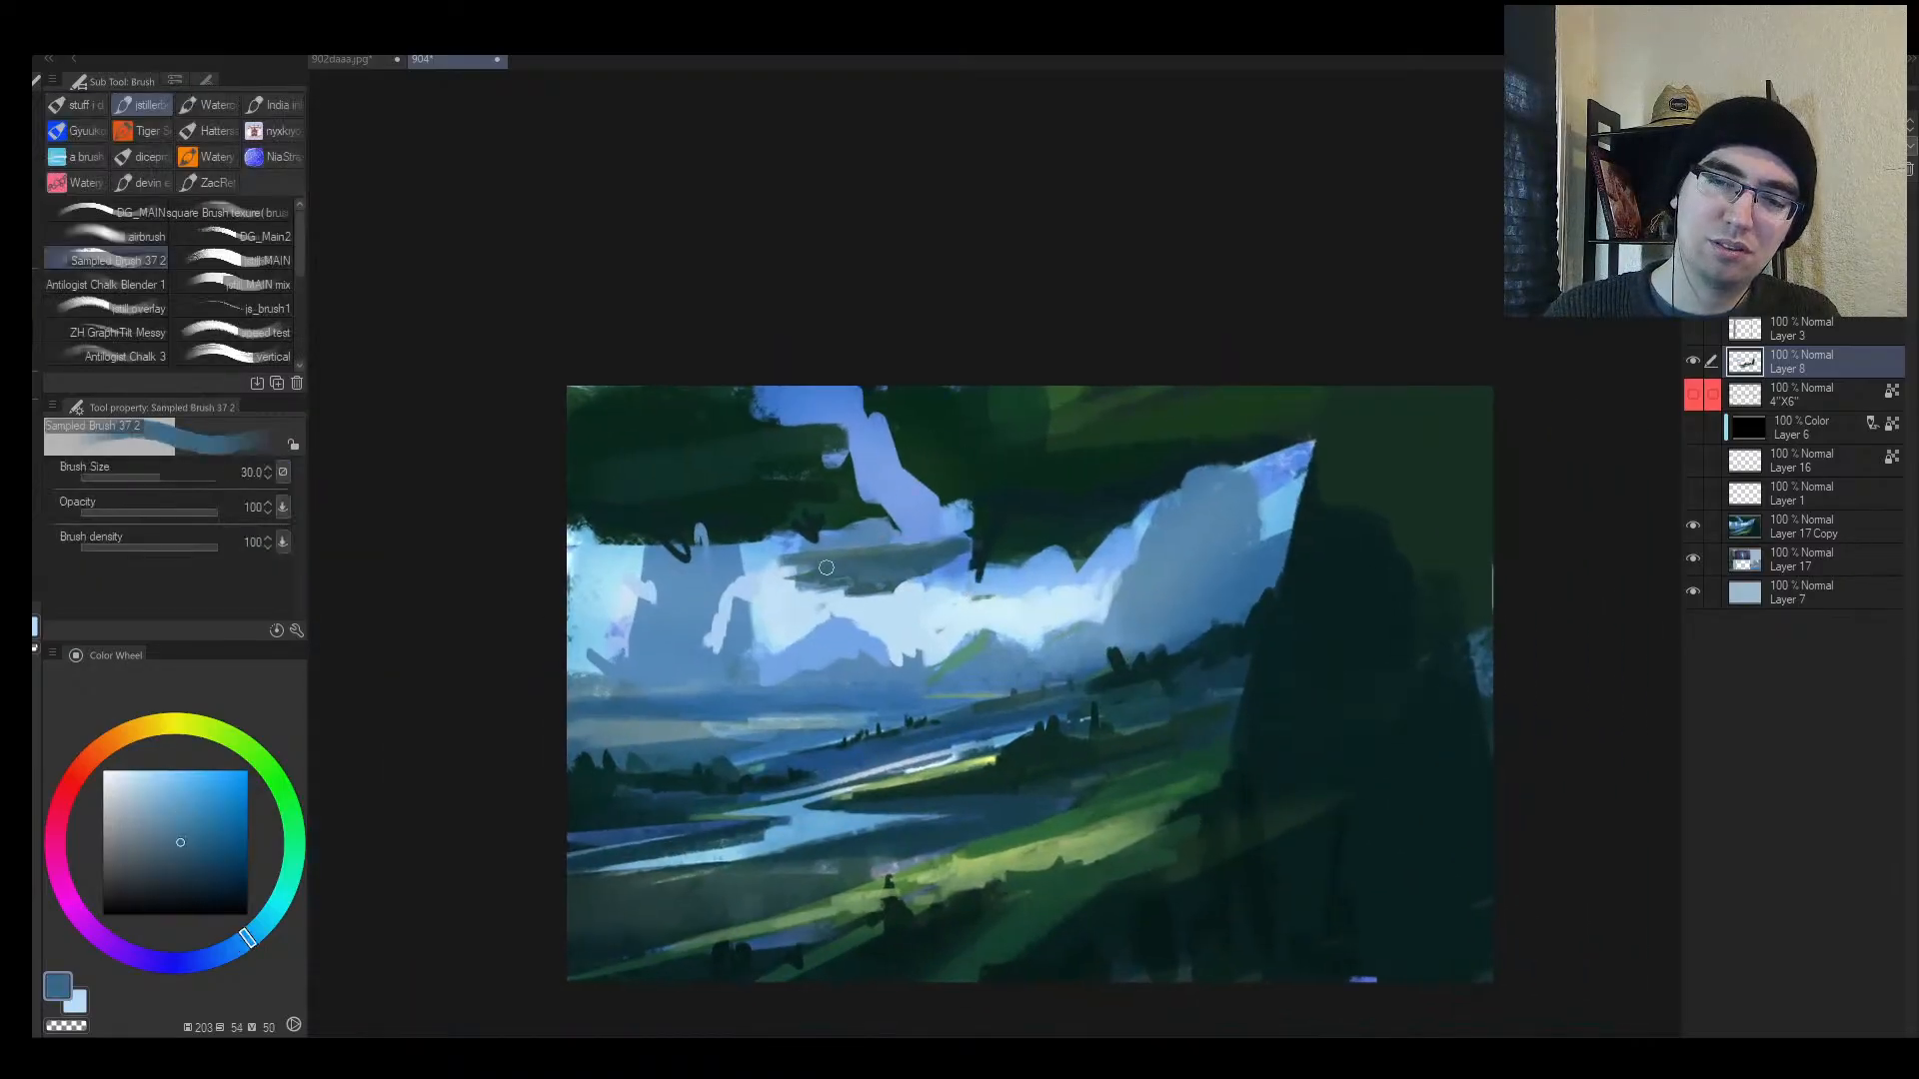
alt+click(926, 523)
mouse_move(925, 537)
mouse_down()
mouse_move(813, 549)
mouse_move(993, 547)
mouse_move(957, 536)
mouse_up()
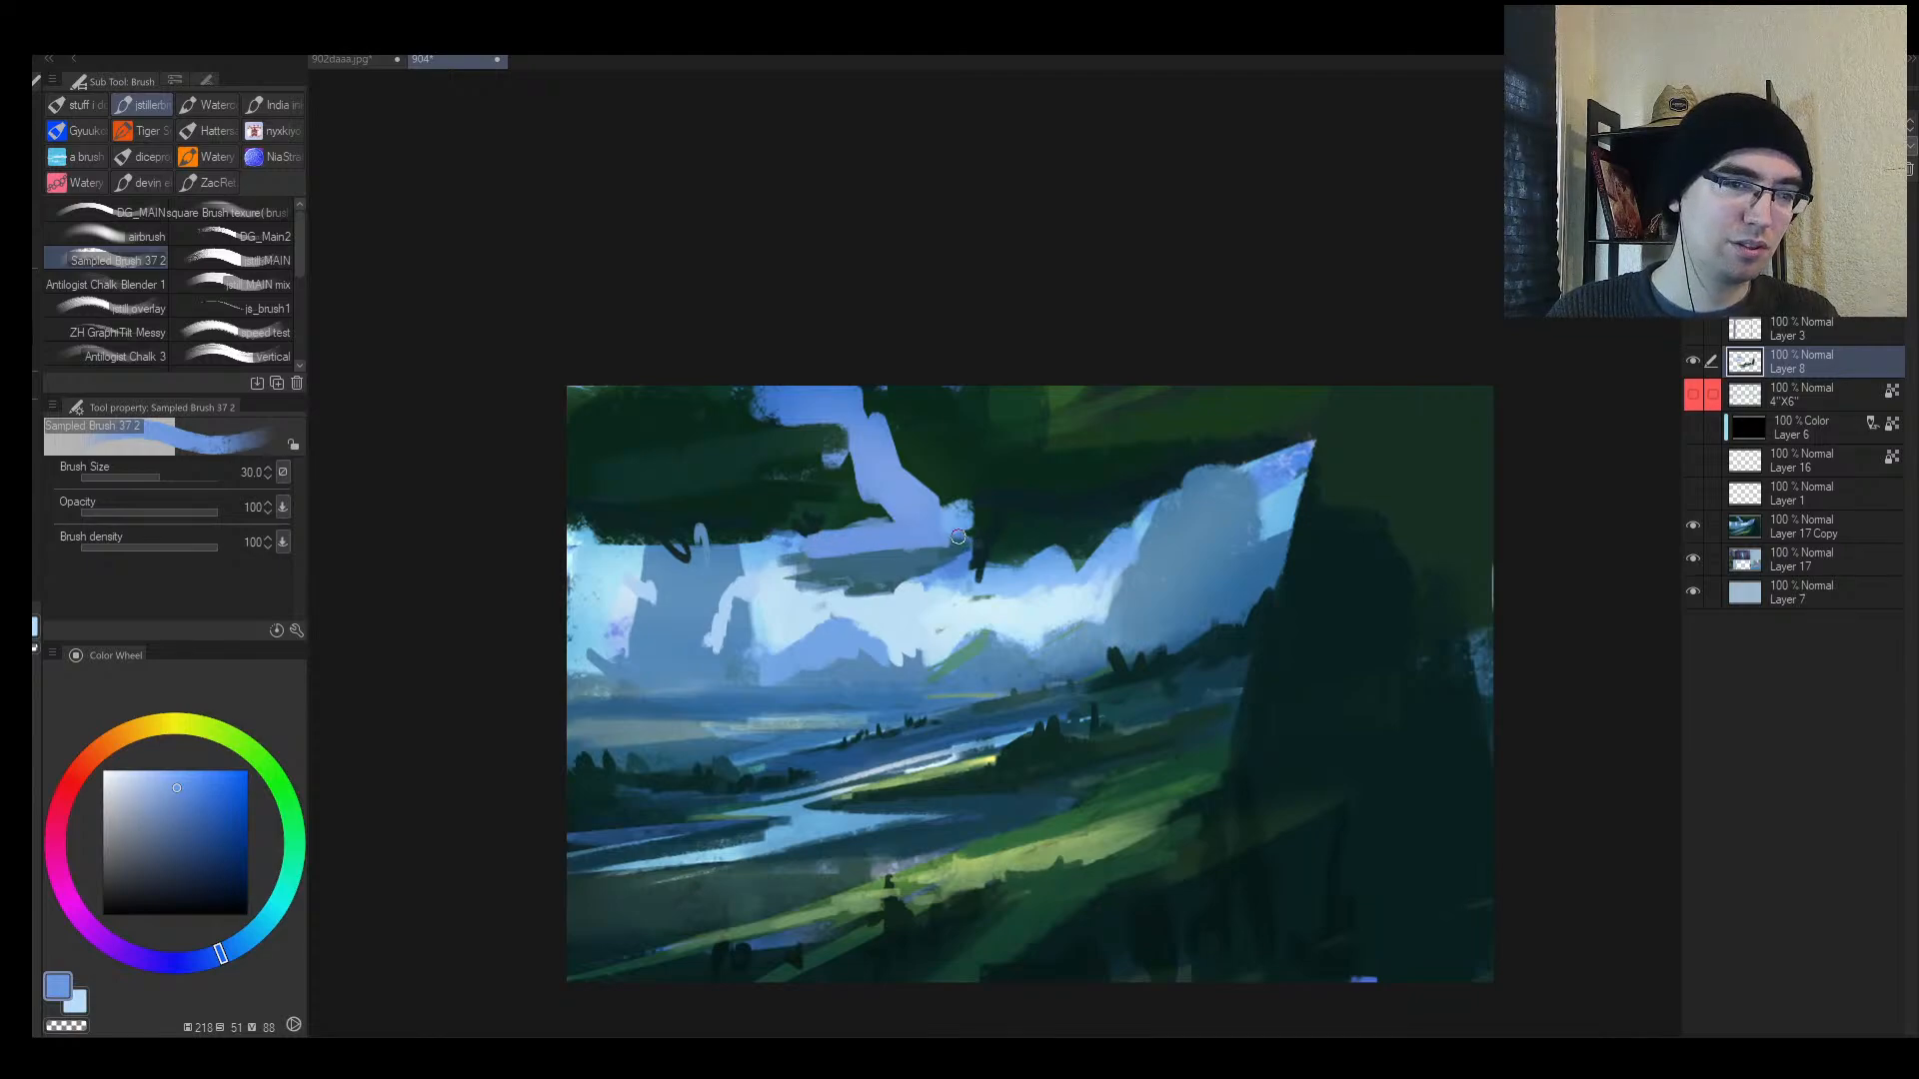
alt+click(981, 563)
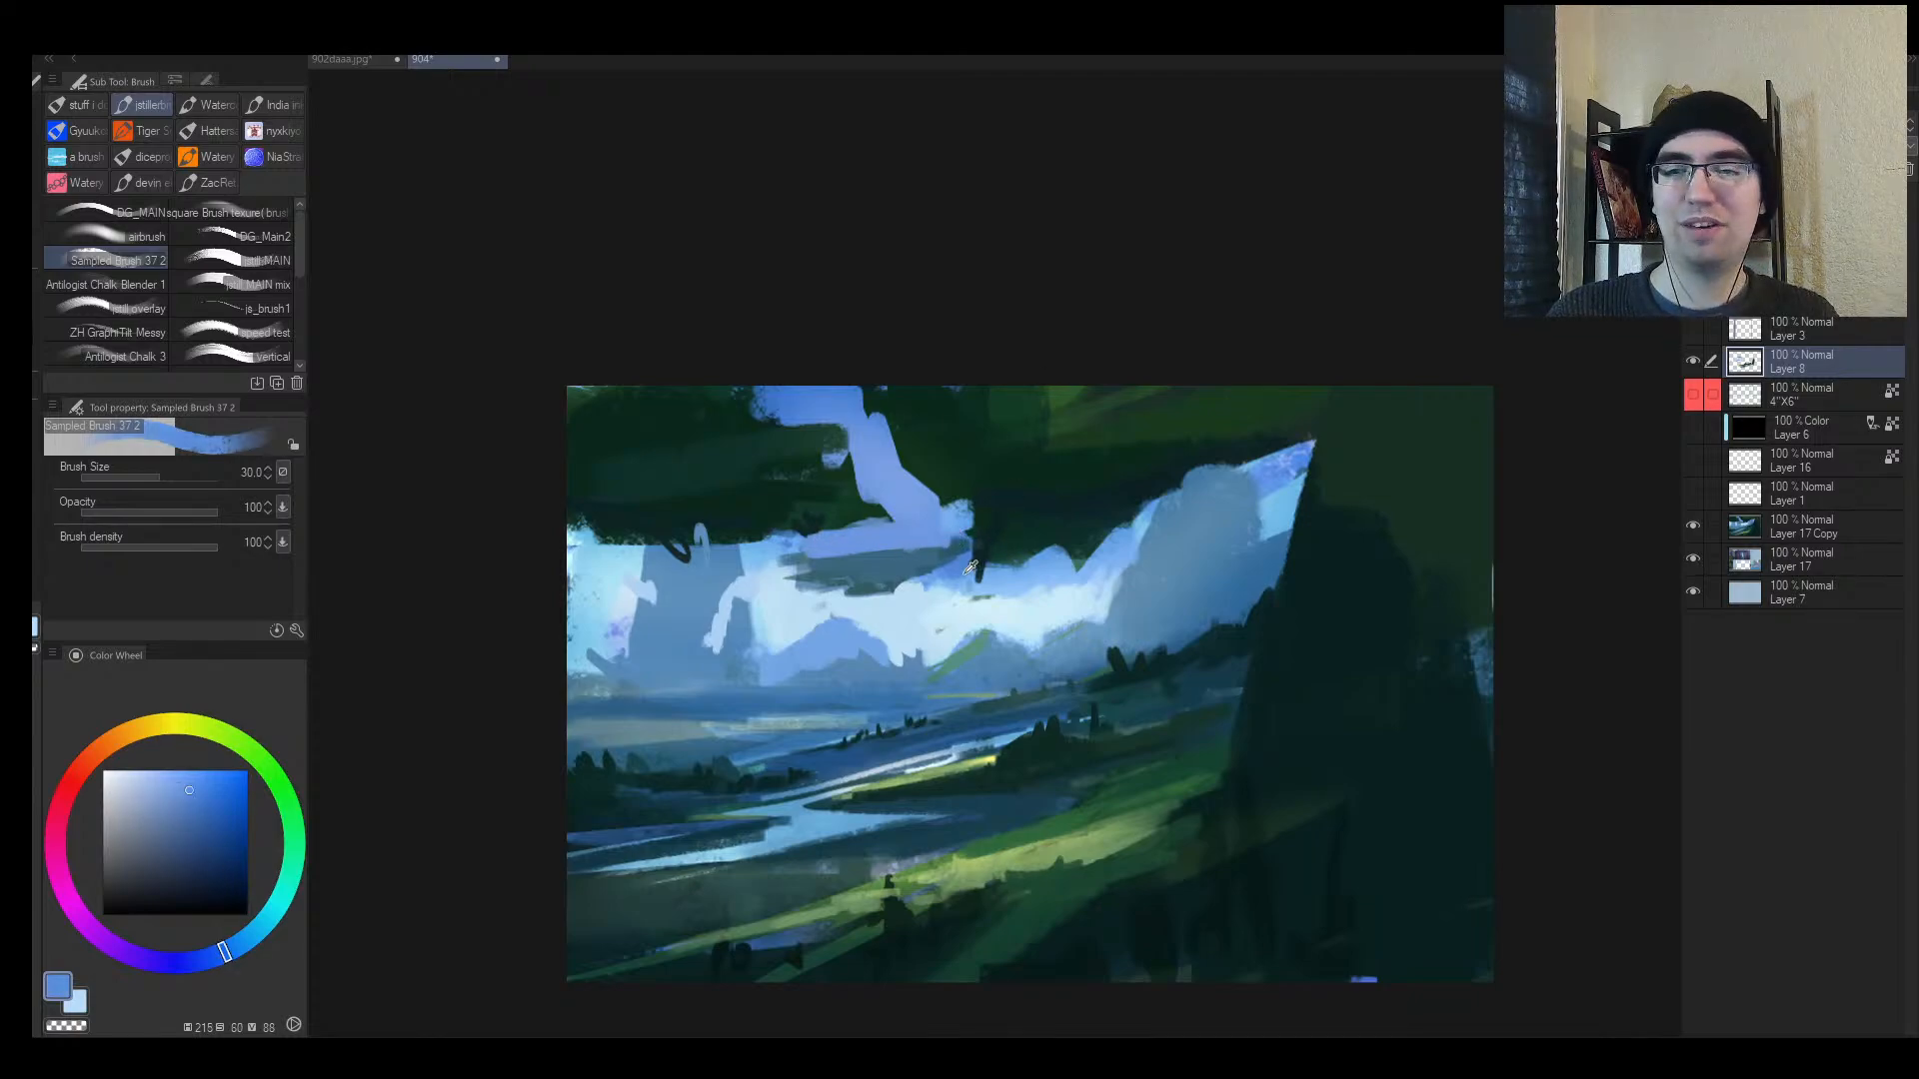
mouse_move(971, 570)
mouse_down()
mouse_move(967, 525)
mouse_move(996, 575)
mouse_move(1069, 568)
mouse_move(1001, 577)
mouse_move(1055, 596)
mouse_up()
alt+click(944, 528)
key(])
alt+click(1059, 576)
Step: Paint near-white highlights on the cloud edge with the brush shrunk to 17
alt+click(961, 620)
key([)
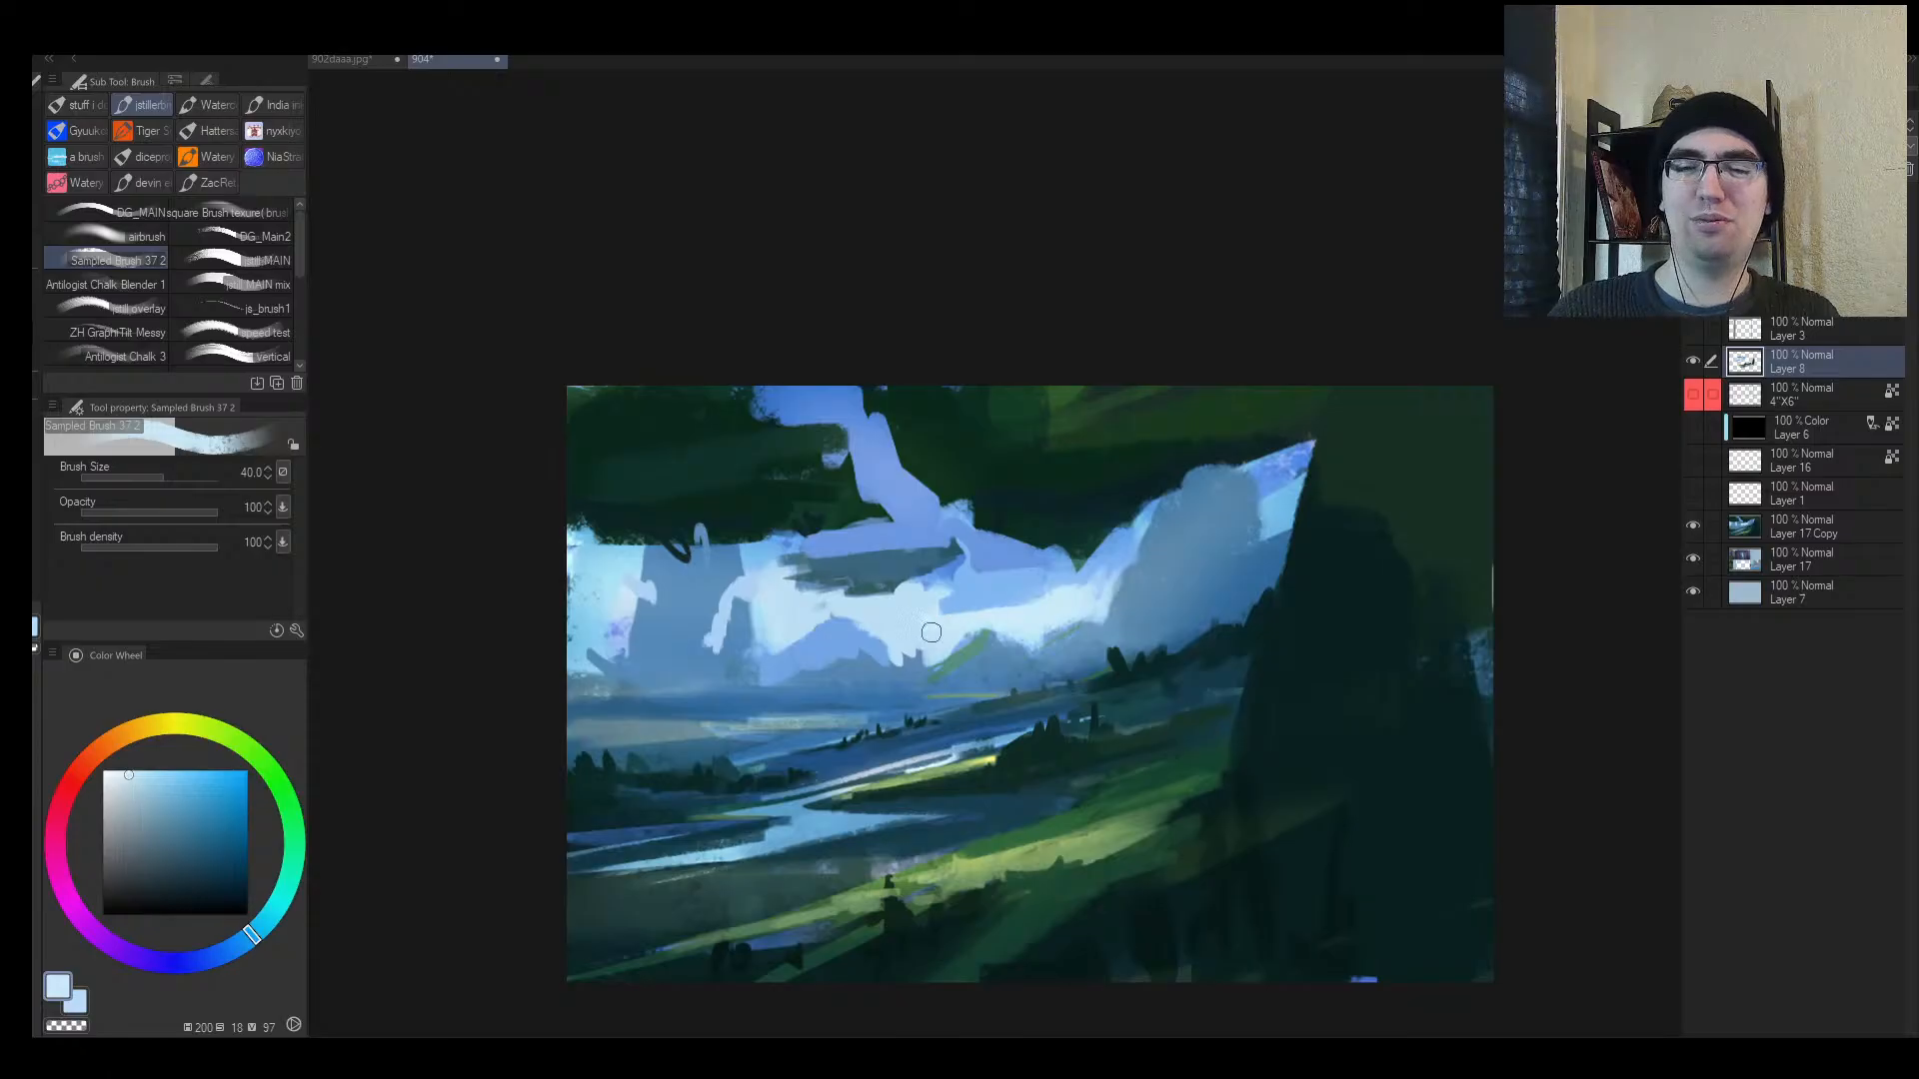
key([)
key([)
key([)
mouse_move(887, 599)
mouse_down()
mouse_move(969, 555)
mouse_move(959, 539)
mouse_move(934, 547)
mouse_move(944, 578)
mouse_up()
key(/)
key(h)
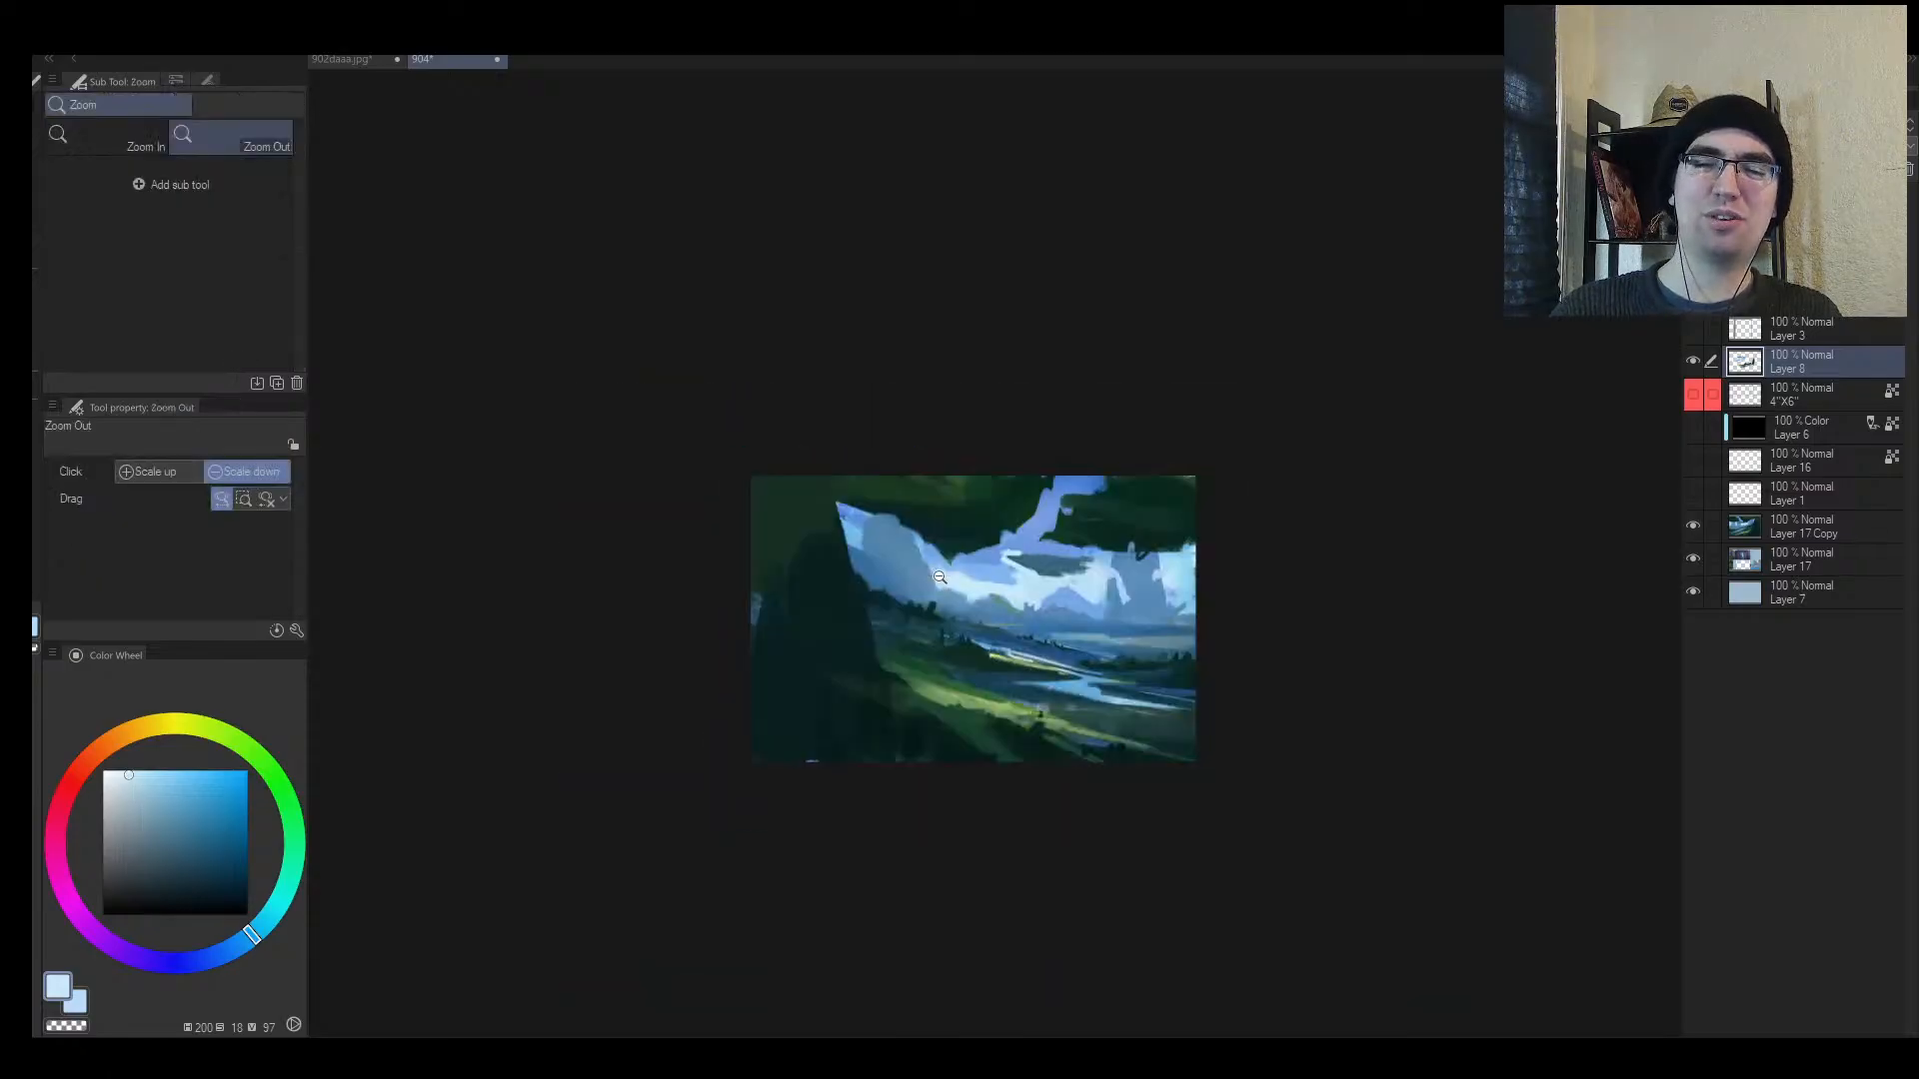
mouse_move(1120, 525)
mouse_down()
mouse_move(1148, 539)
mouse_move(993, 548)
mouse_move(1183, 574)
mouse_move(1111, 565)
mouse_up()
Step: Add light blue along the cloud edge and more blue strokes in the sky, brush 25–50
key(b)
alt+click(1068, 564)
key(])
alt+click(1143, 597)
key(])
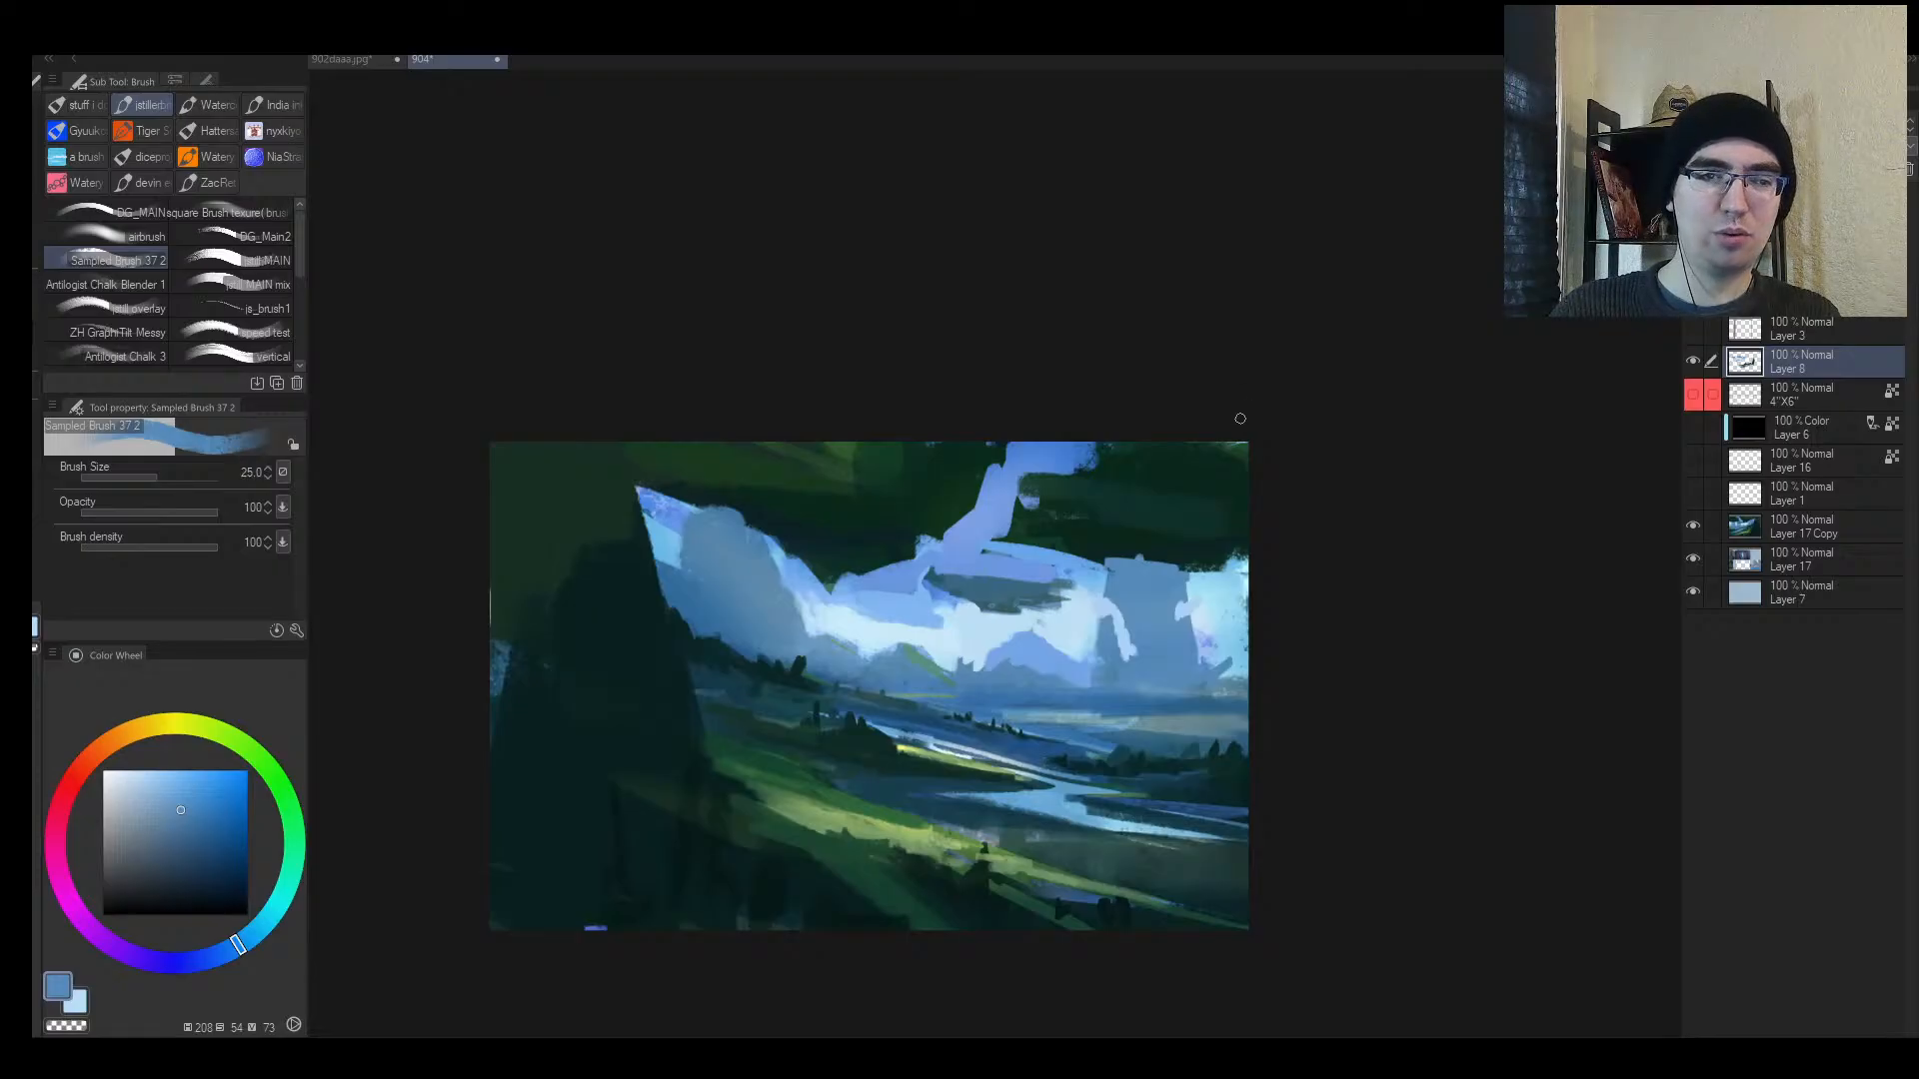
key(])
key(])
alt+click(860, 550)
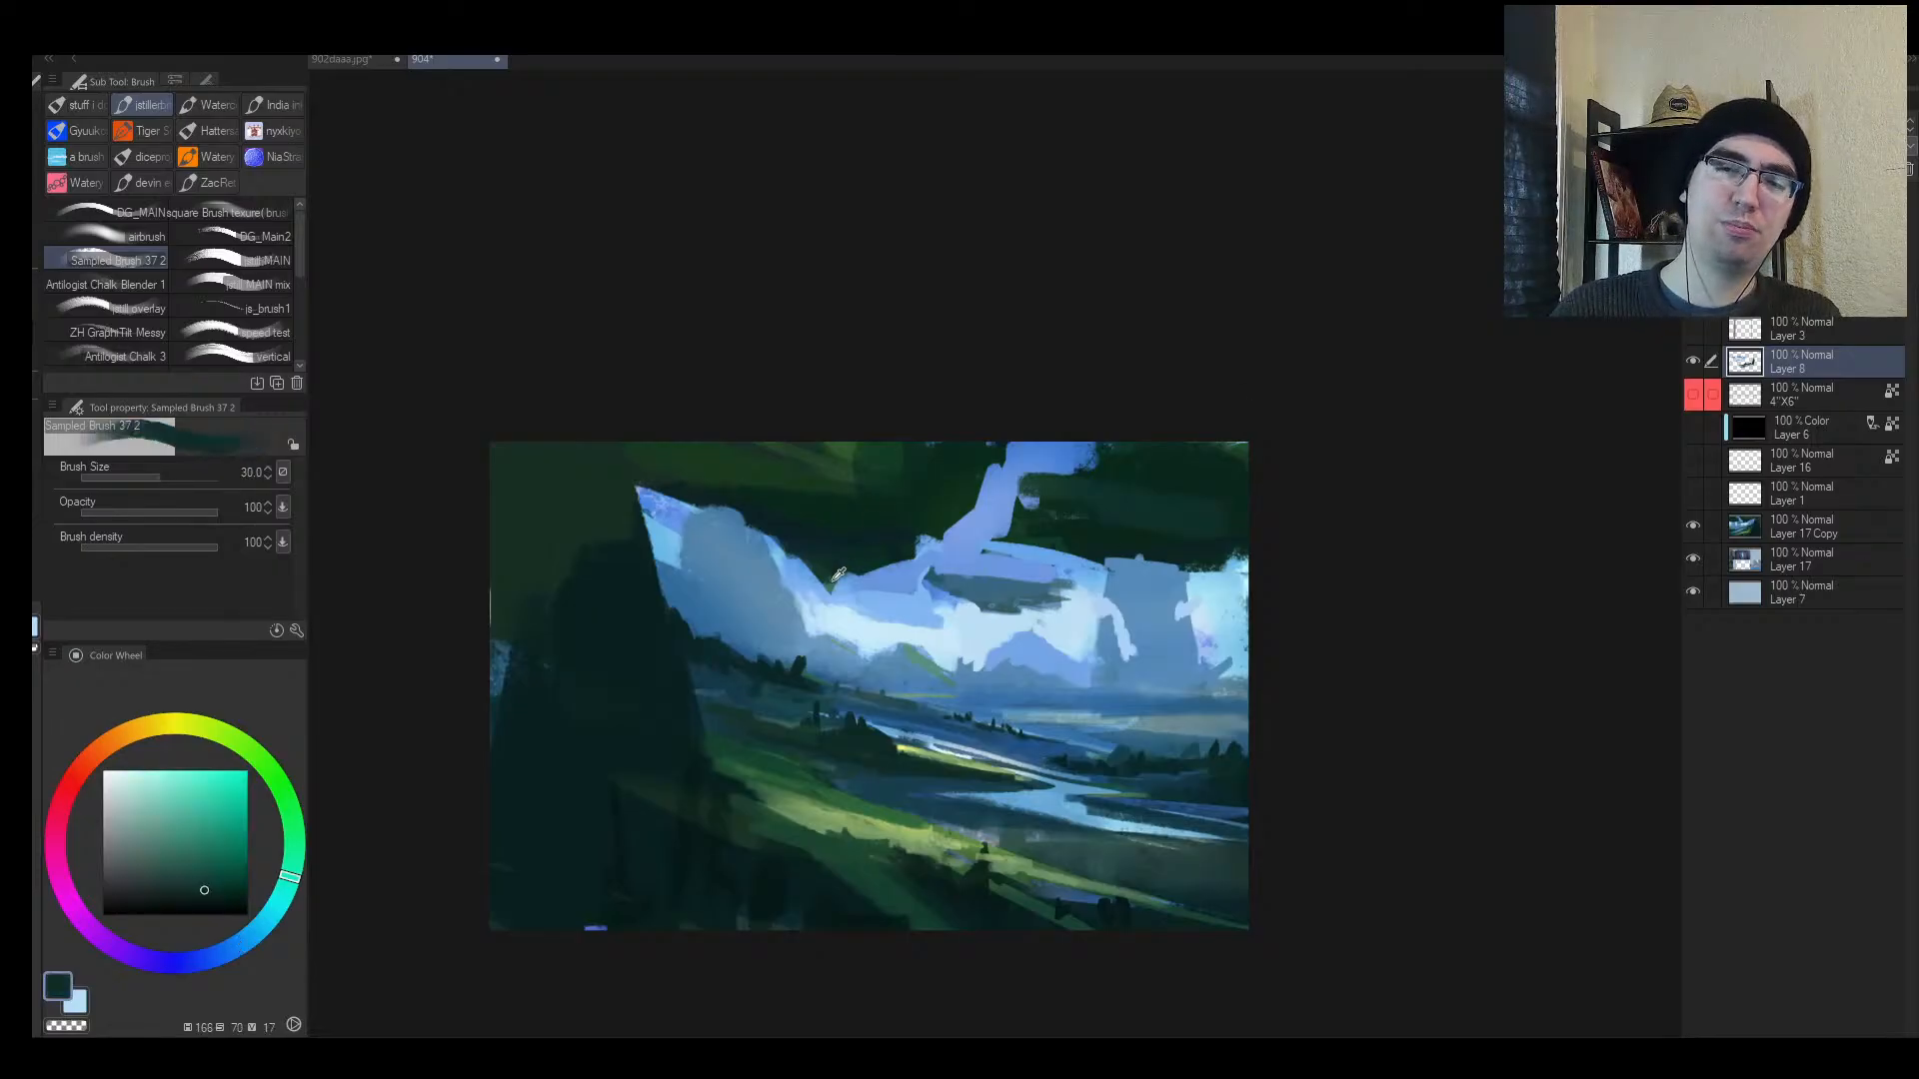
alt+click(831, 586)
drag(819, 583, 800, 554)
key(])
alt+click(687, 577)
drag(683, 556, 678, 583)
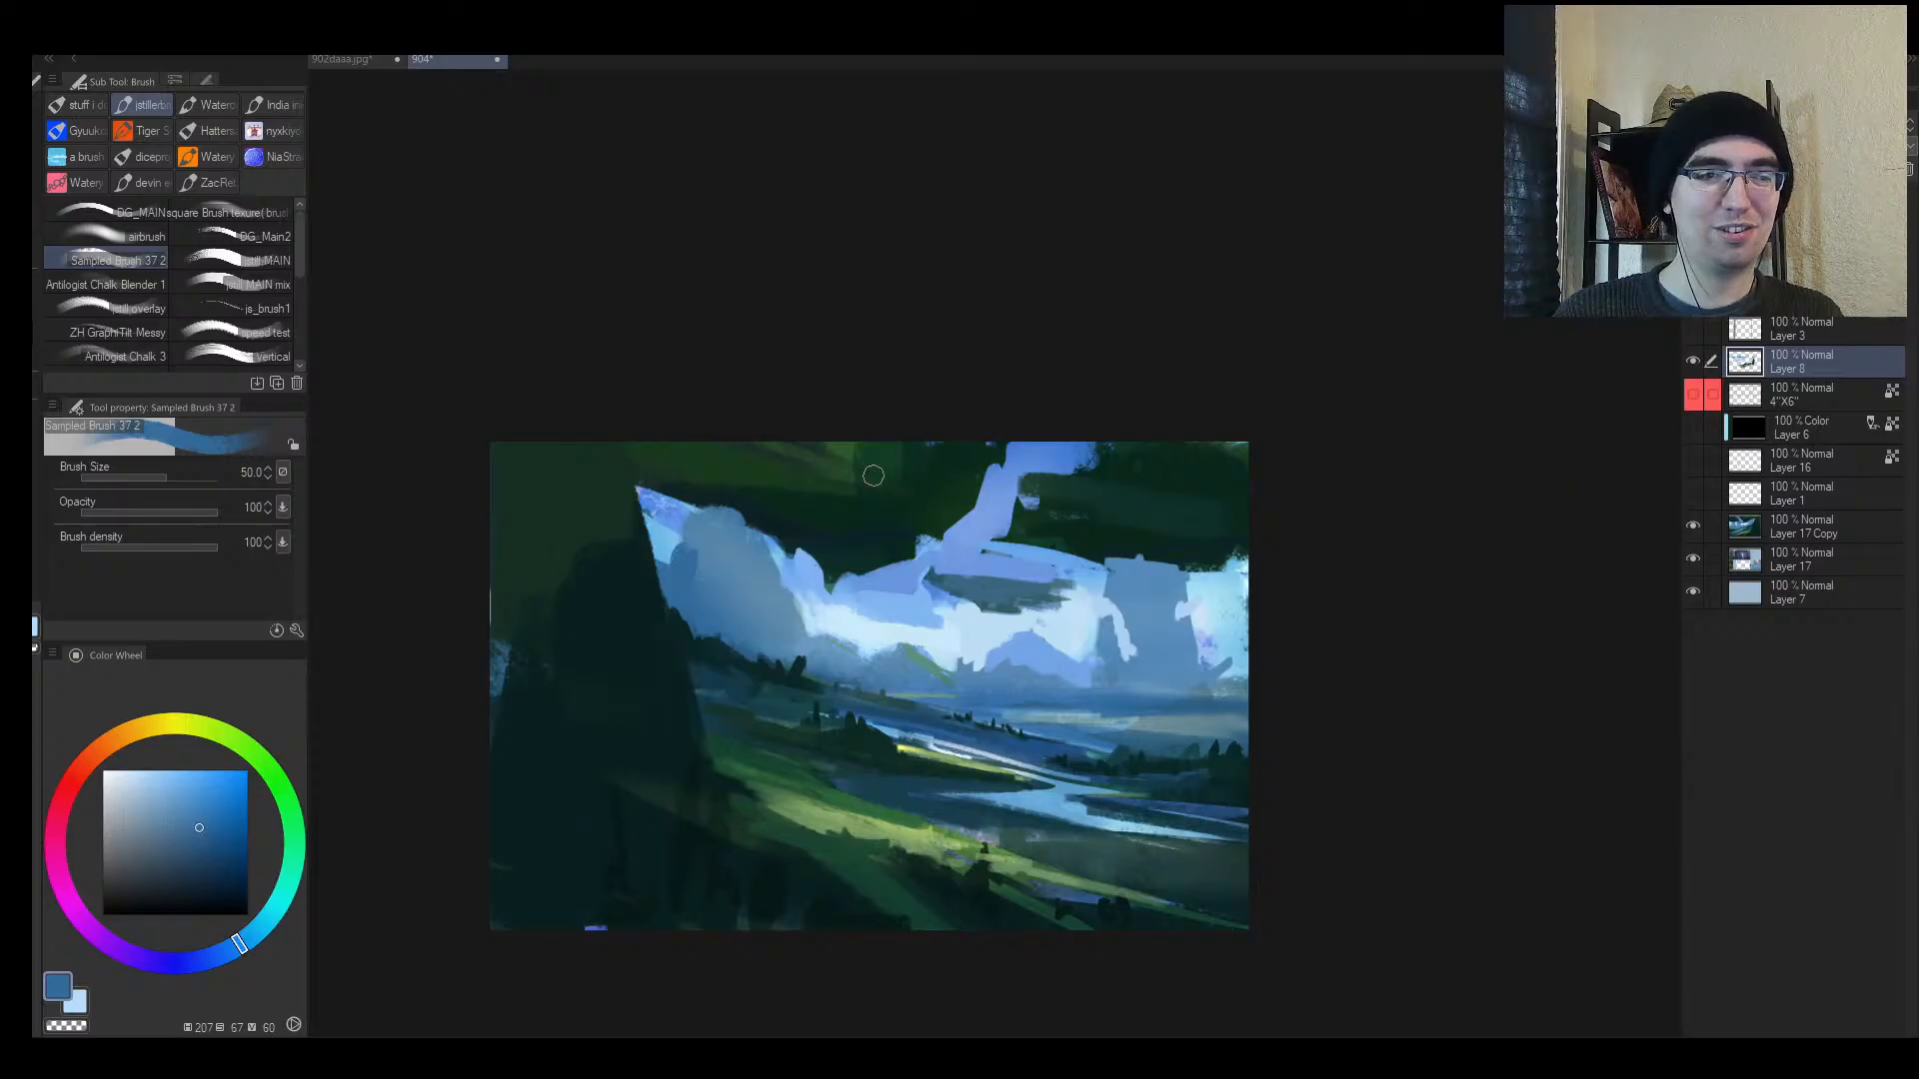
Step: Flip and zoom the canvas in and out to review the clouds
key(slash)
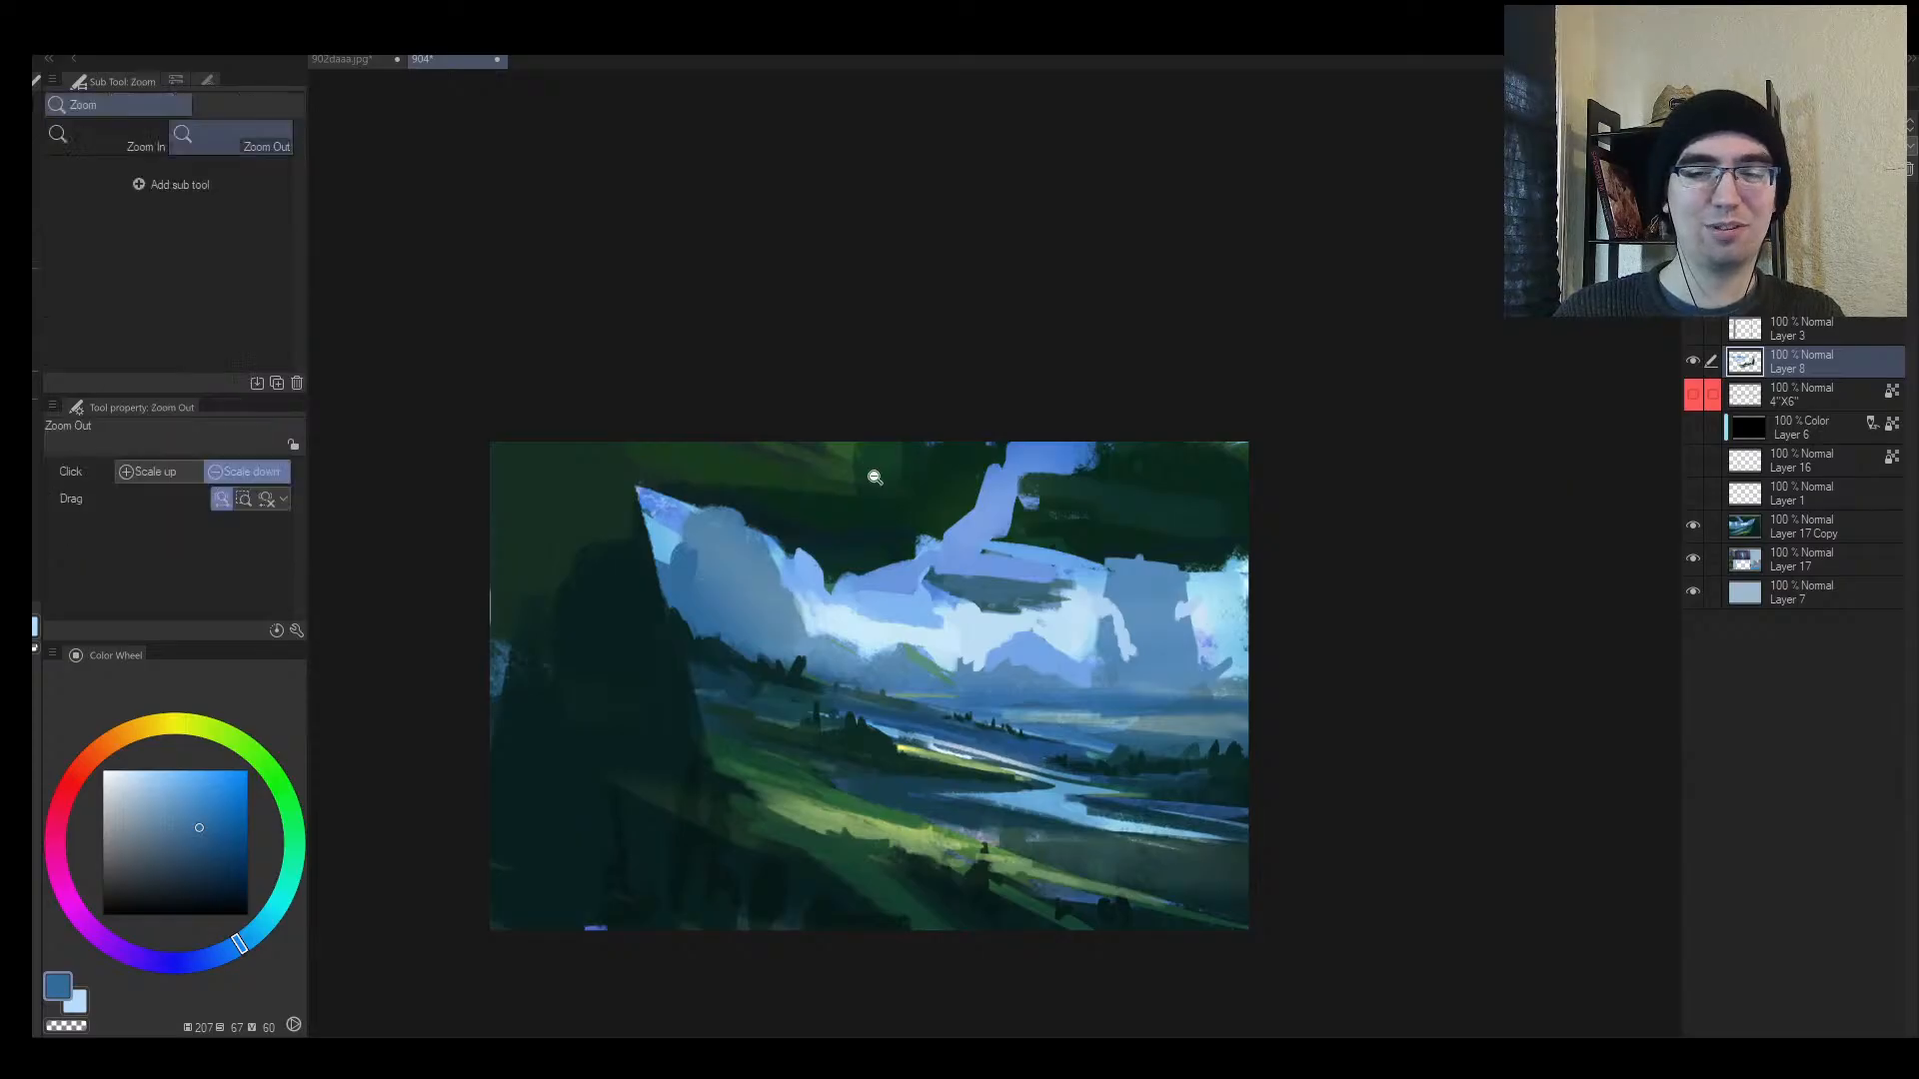
drag(880, 490, 959, 525)
key(h)
mouse_move(1125, 559)
mouse_down()
mouse_move(1190, 535)
mouse_move(1083, 559)
mouse_up()
drag(1005, 597, 1028, 518)
mouse_move(1059, 606)
mouse_down()
mouse_move(1015, 594)
mouse_move(987, 612)
mouse_move(1051, 640)
mouse_move(1003, 638)
mouse_move(1033, 647)
mouse_move(1060, 620)
mouse_move(1030, 611)
mouse_up()
Step: Reshape the cloud edge at brush size 50, dabbing pale blue highlights into it
key(b)
alt+click(969, 625)
alt+click(1057, 605)
key(bracketleft)
alt+click(986, 647)
key(alt+space)
drag(1060, 527, 1169, 480)
drag(1035, 583, 1100, 565)
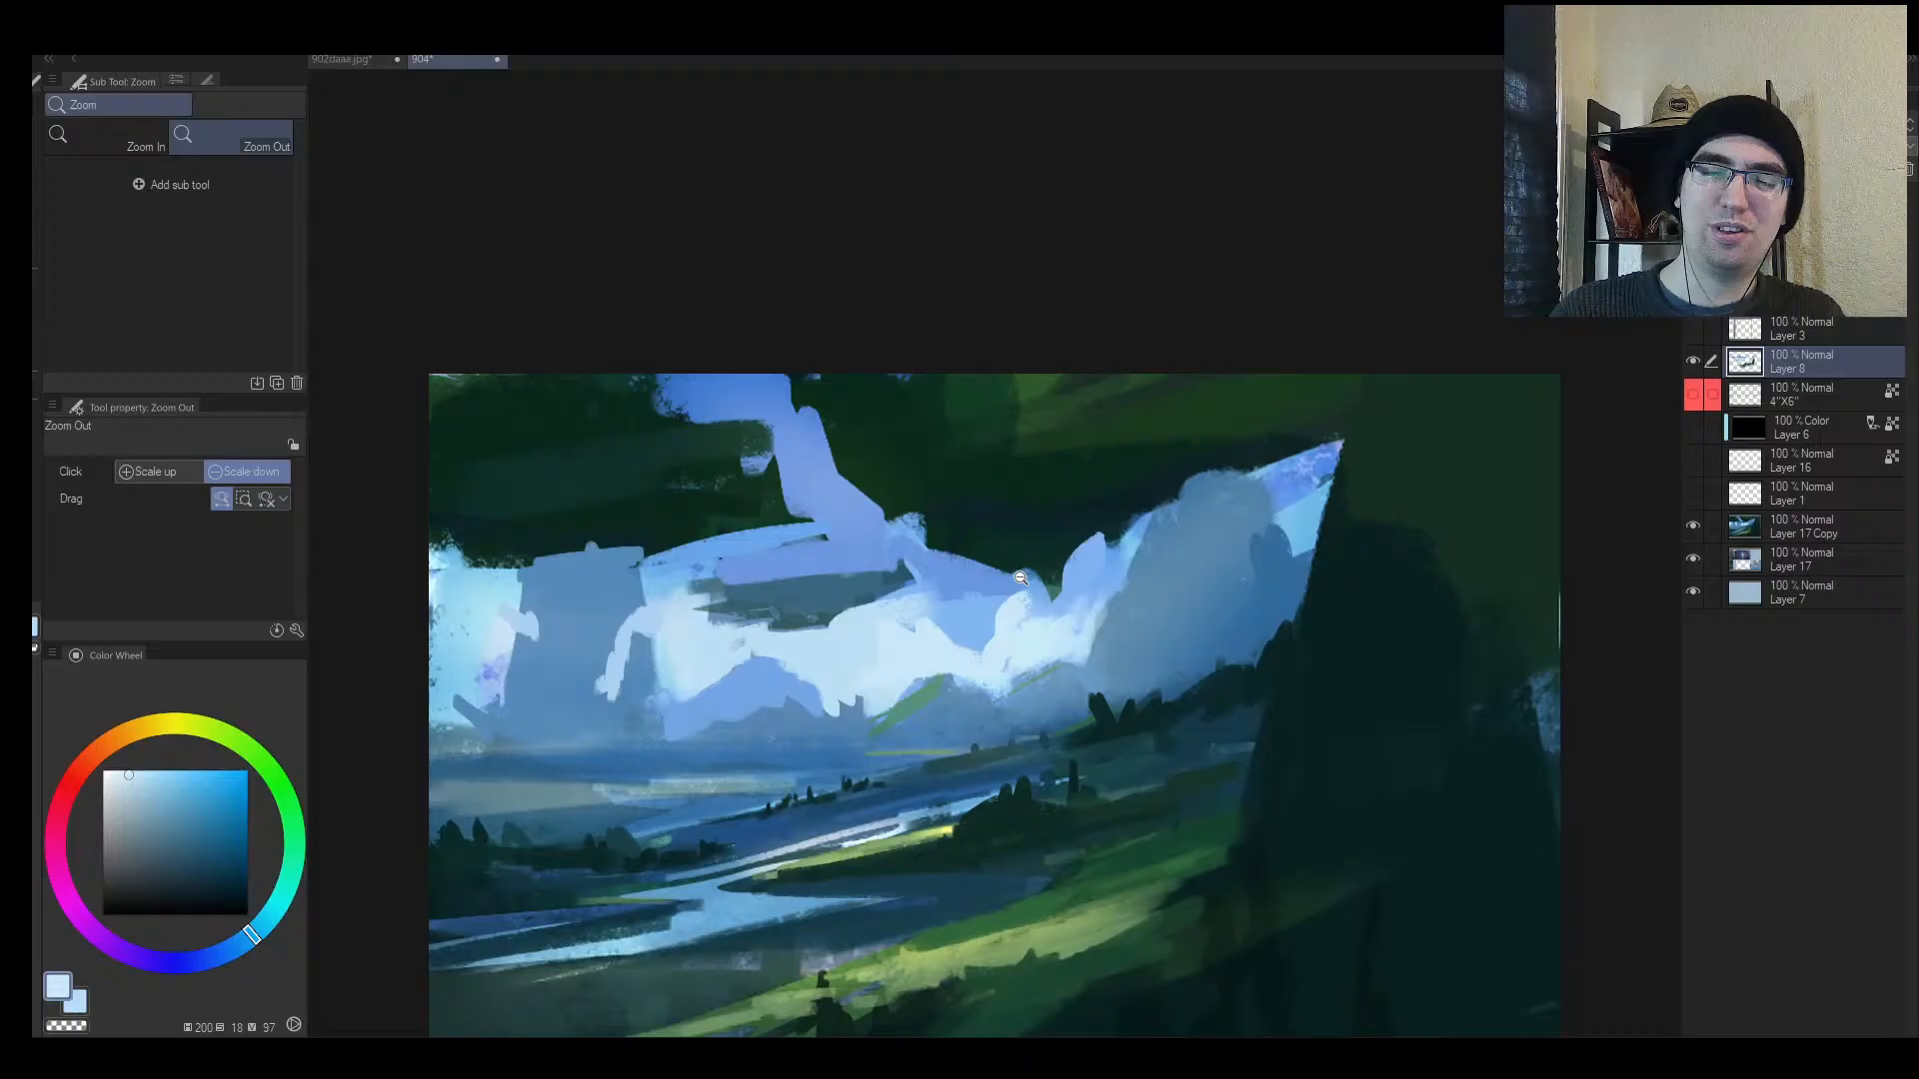
mouse_move(976, 616)
mouse_down()
mouse_move(921, 695)
mouse_move(1097, 570)
mouse_move(969, 686)
mouse_move(1079, 576)
mouse_up()
Step: Sample mid and lighter blues, then zoom and flip the canvas to check the clouds
alt+click(969, 633)
key(alt+space)
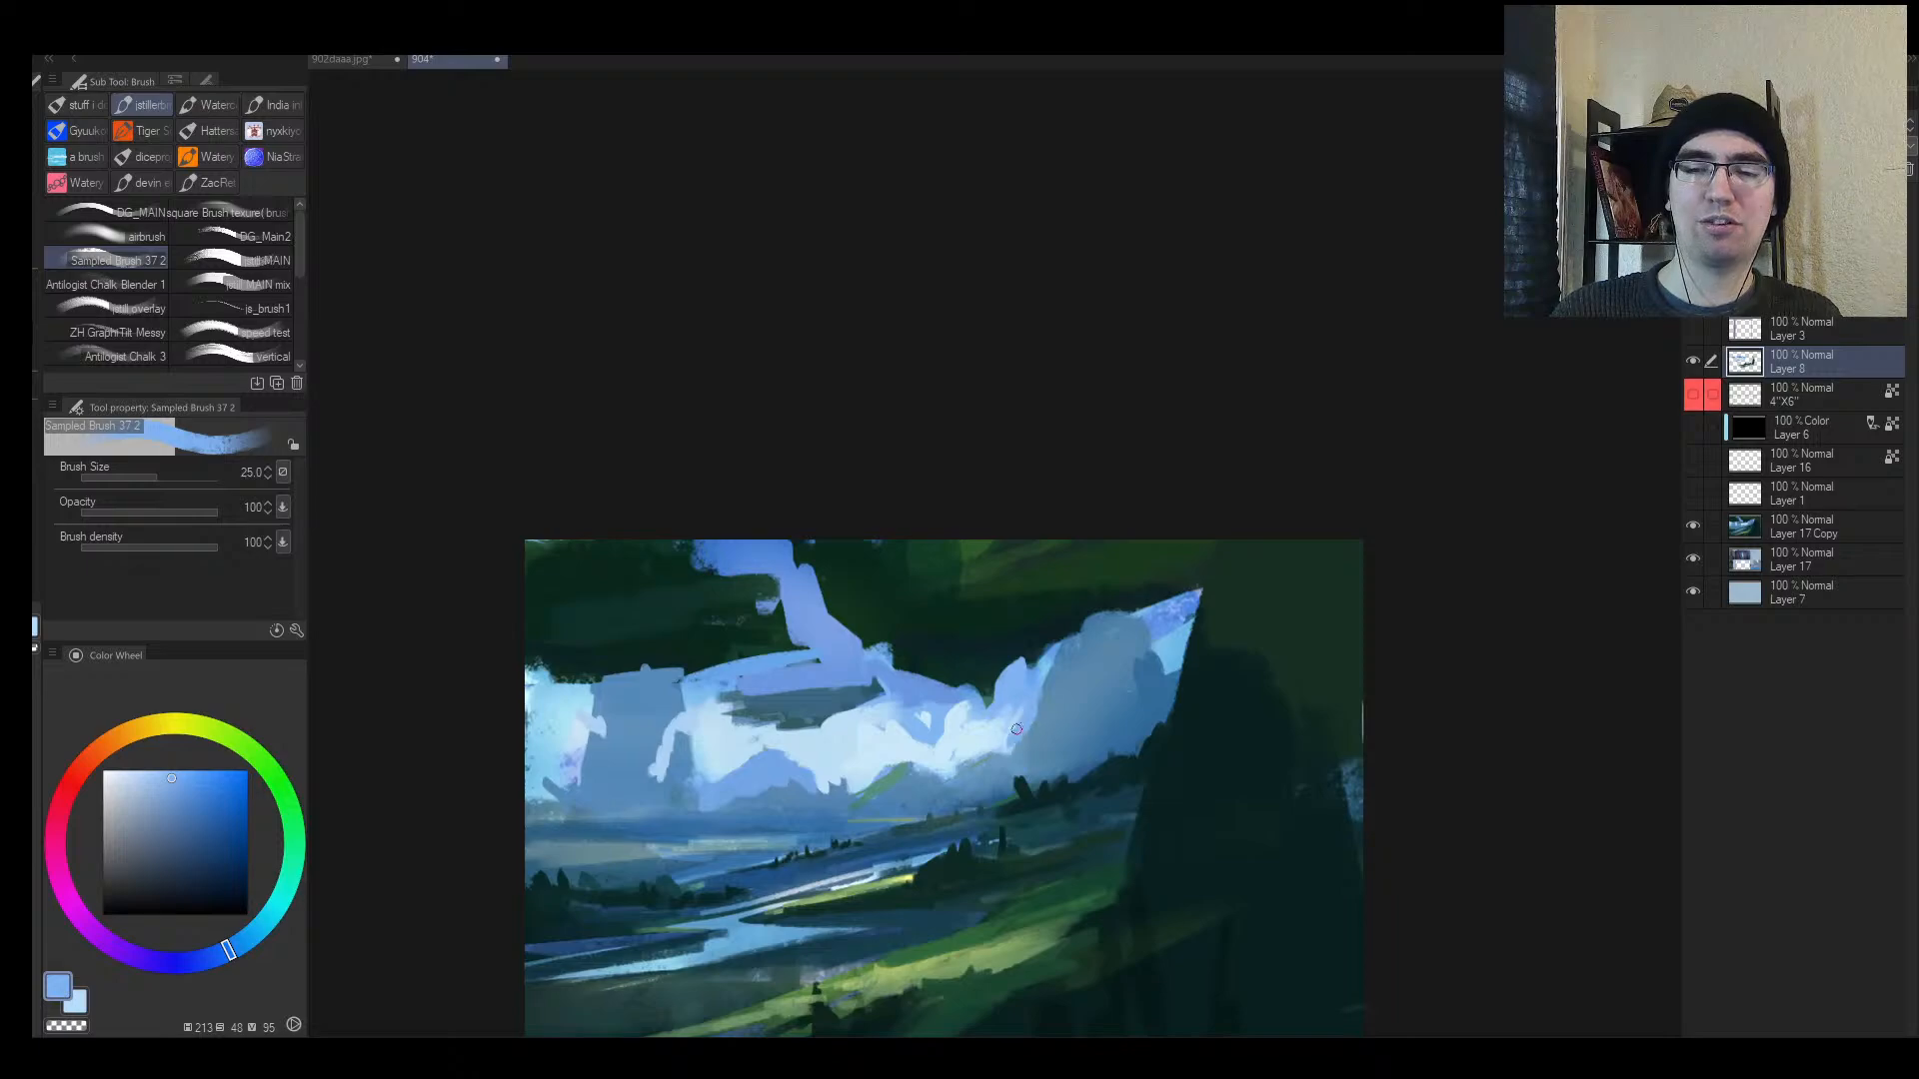
alt+click(996, 735)
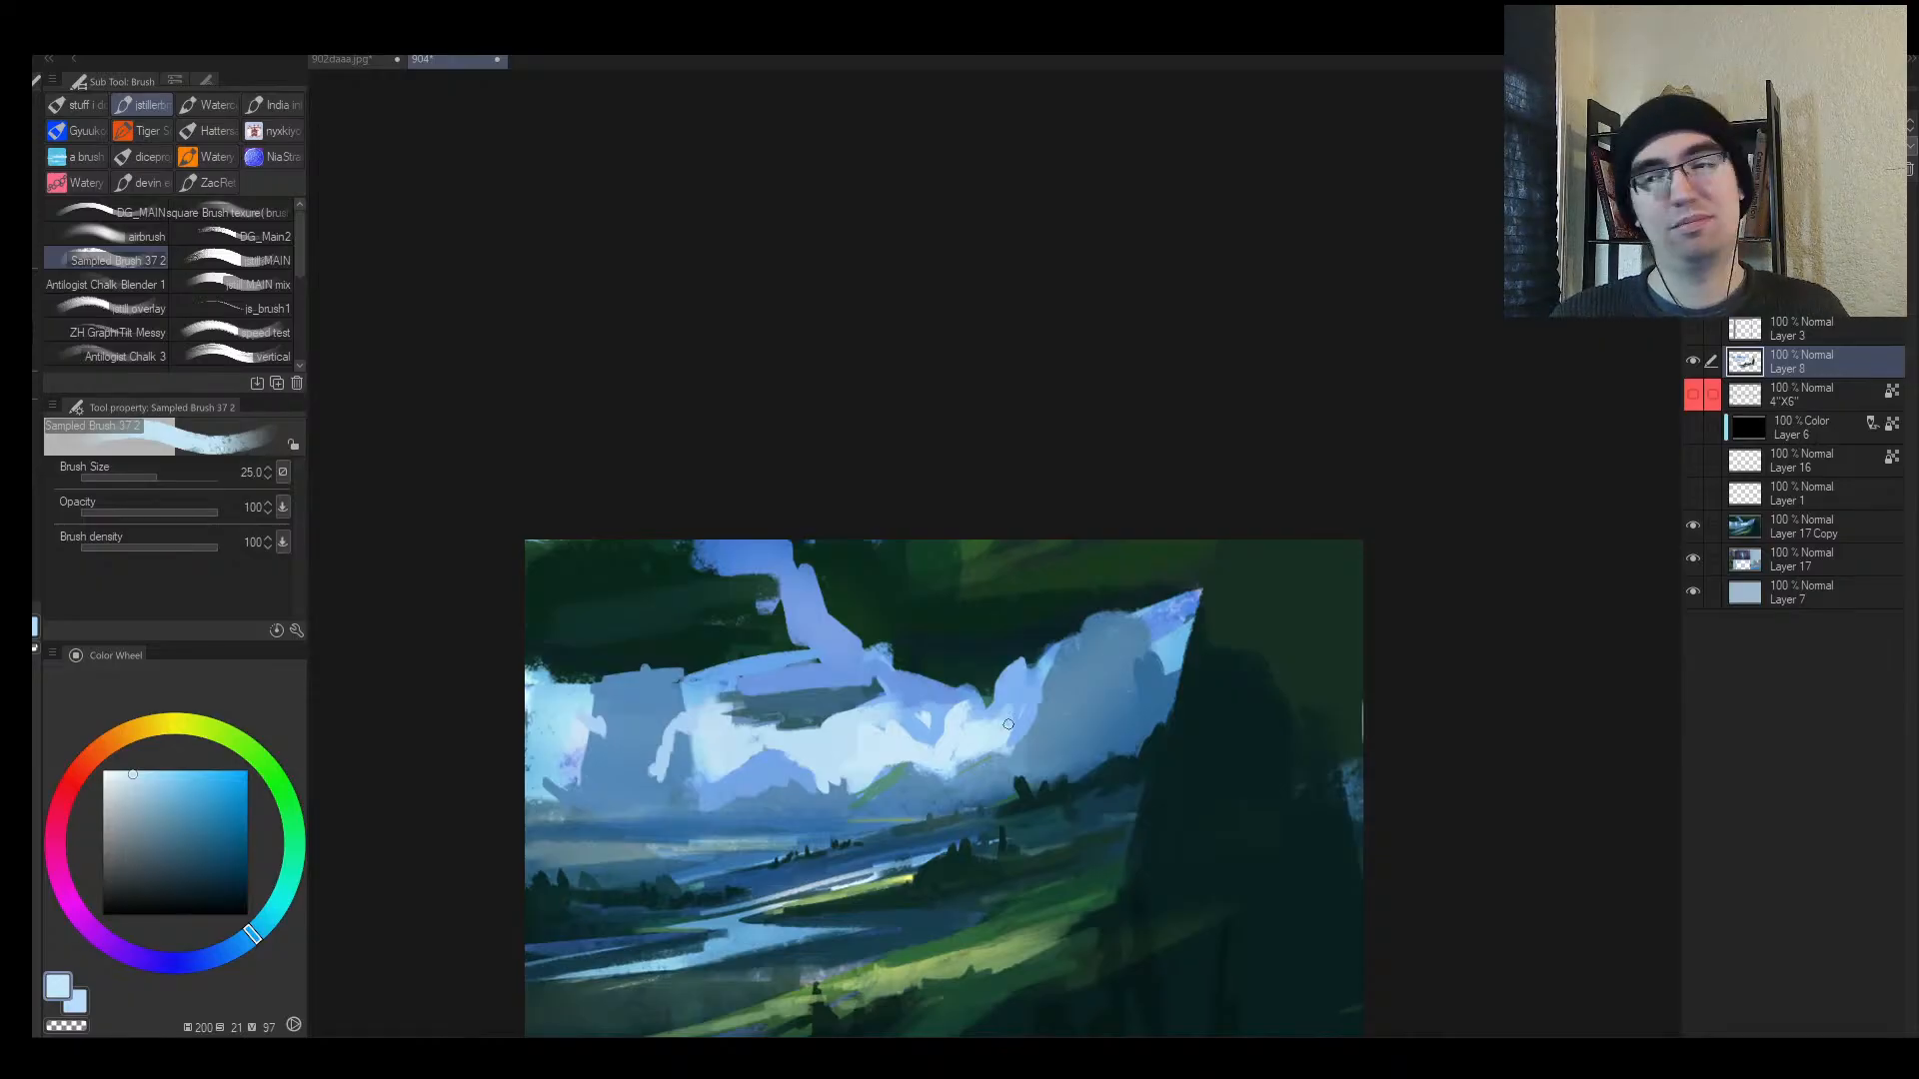
key(alt+space)
mouse_move(934, 596)
mouse_down()
mouse_move(896, 626)
mouse_move(1047, 604)
mouse_move(999, 651)
mouse_up()
key(h)
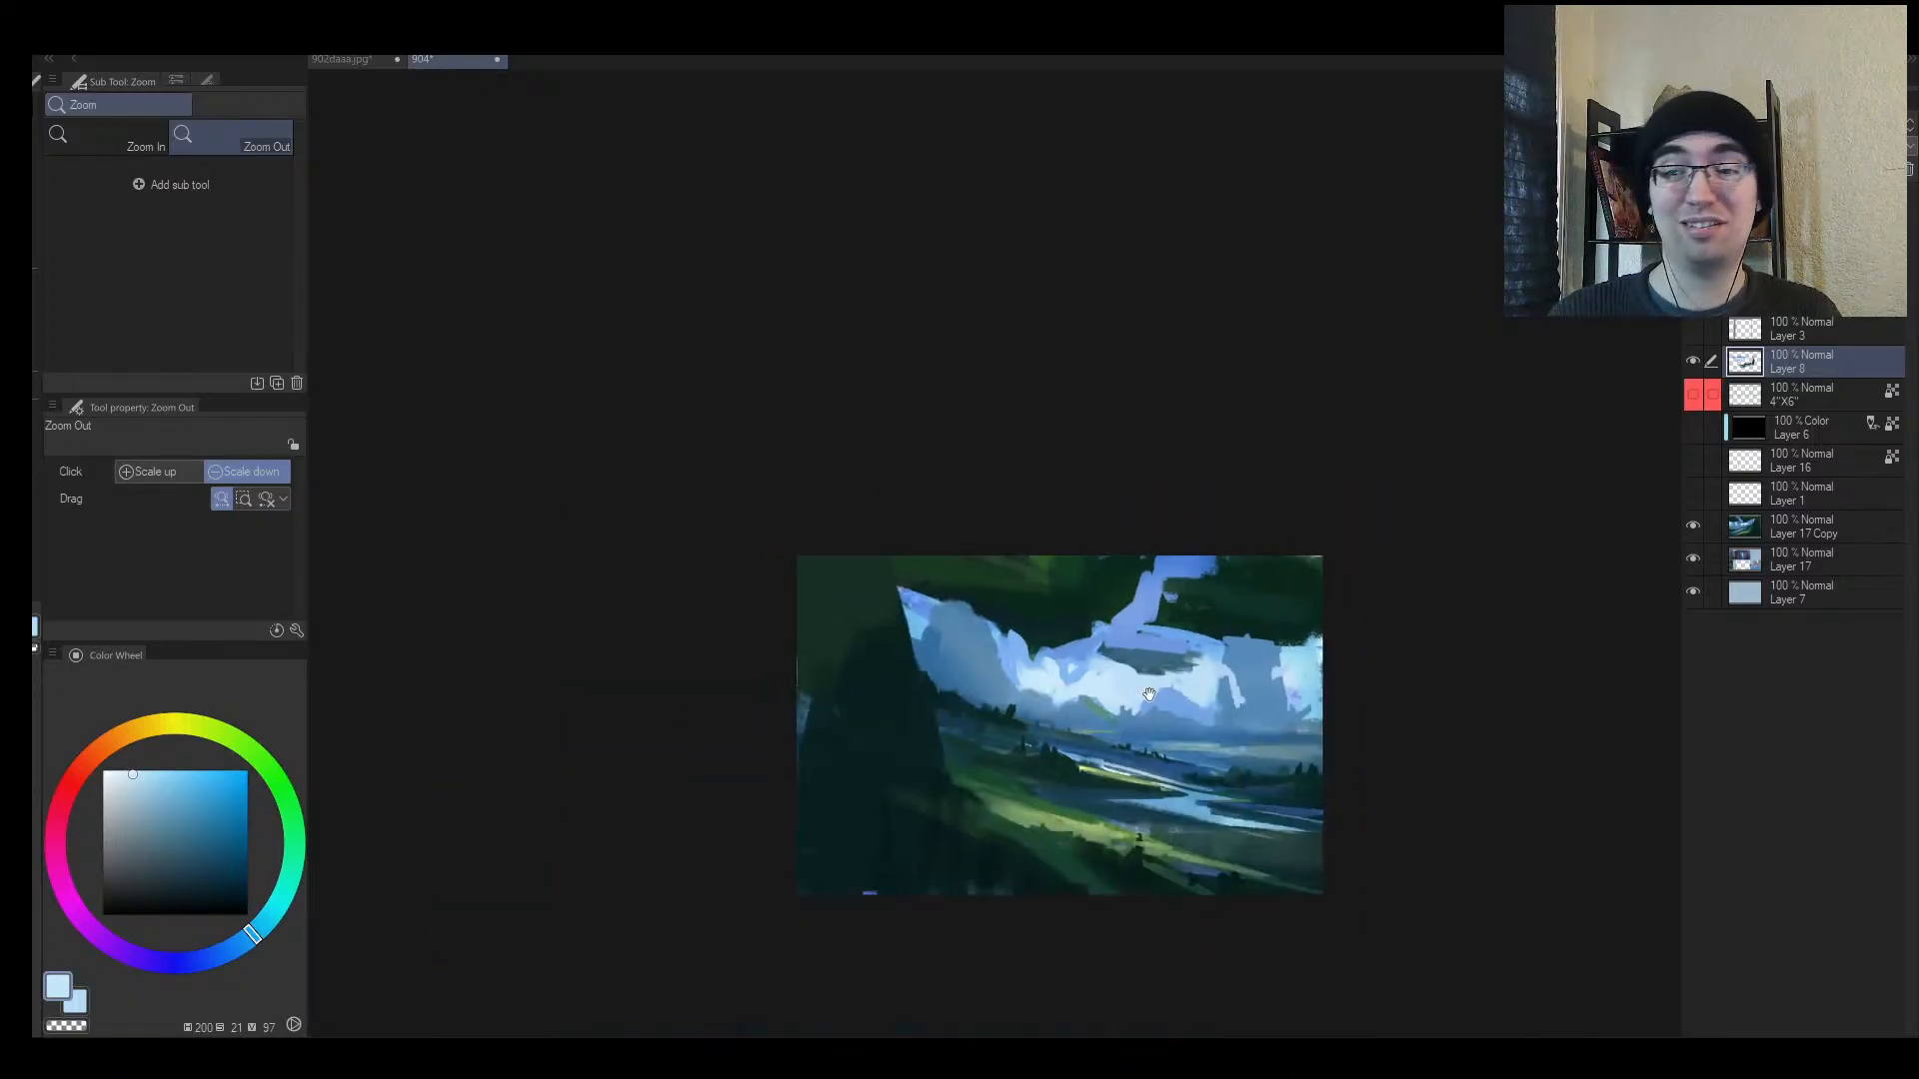
drag(1173, 699, 916, 760)
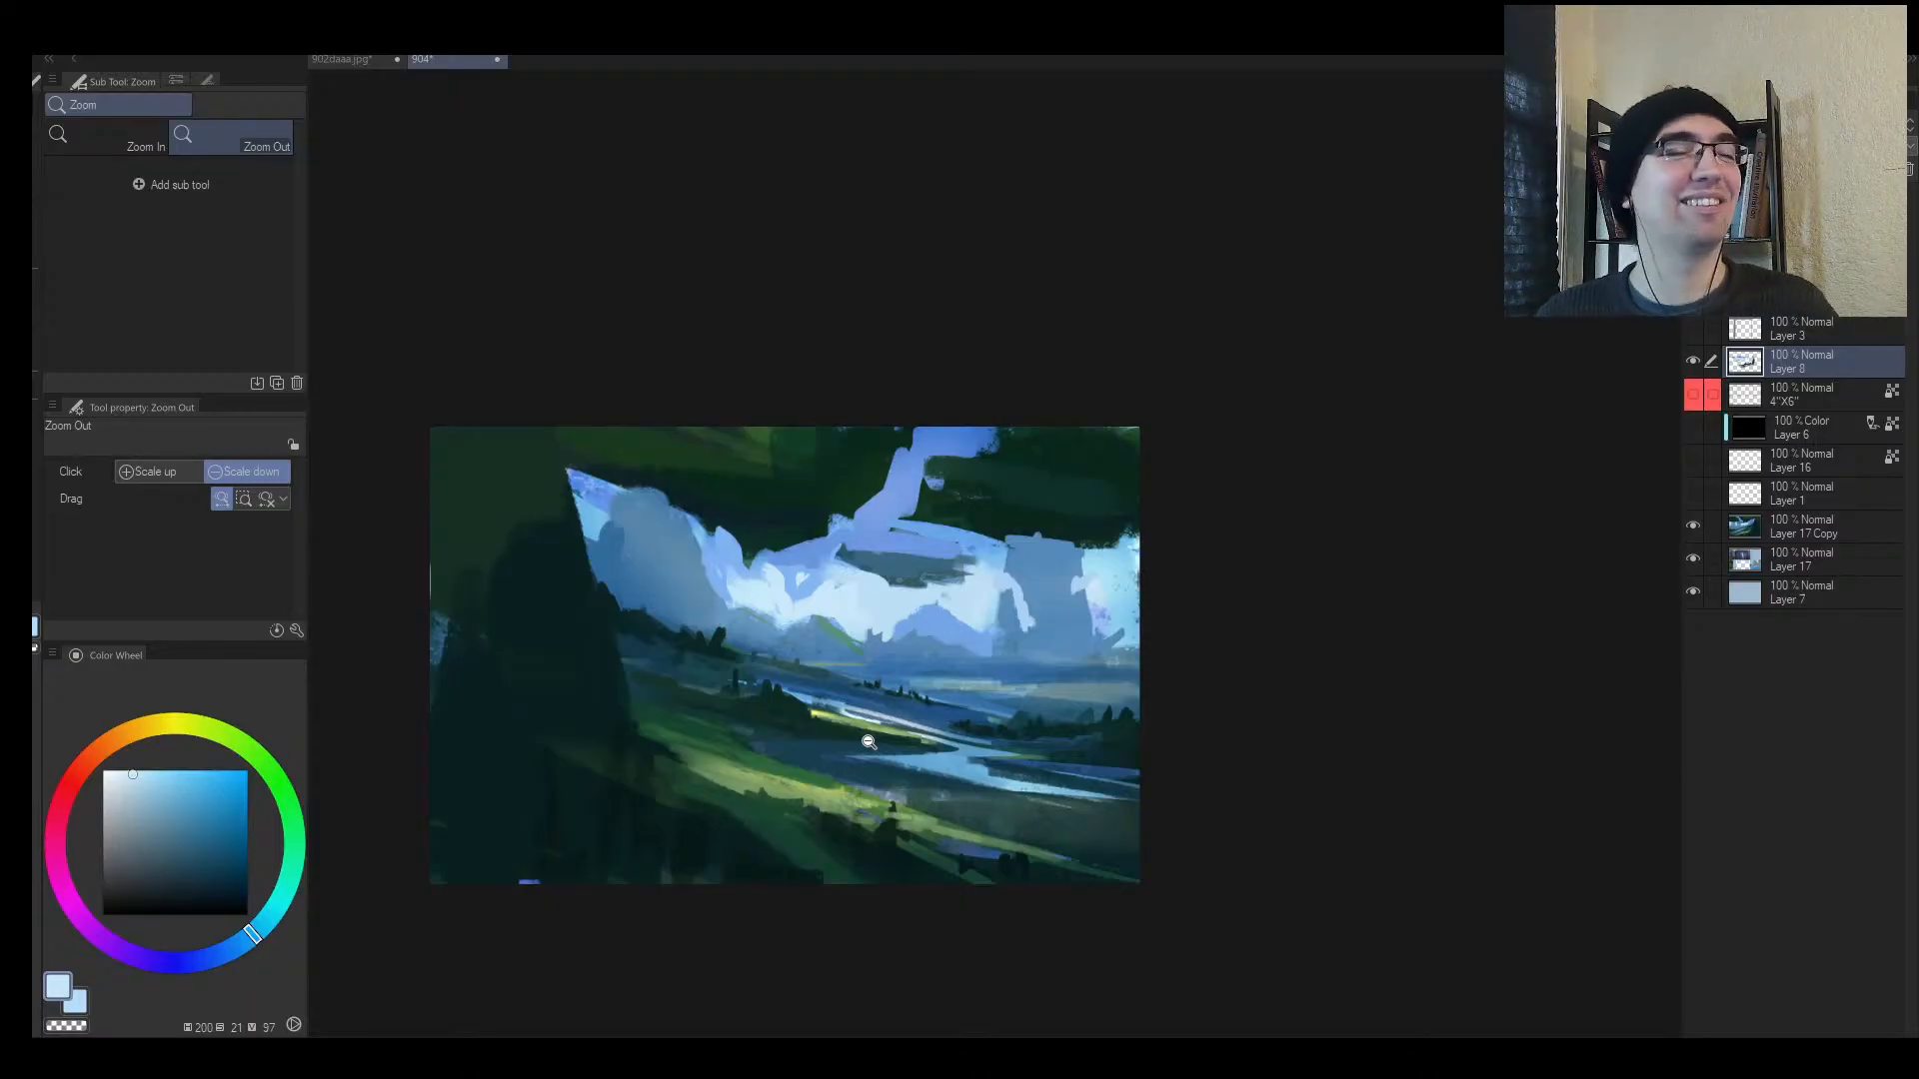
drag(1067, 726, 1019, 749)
key(h)
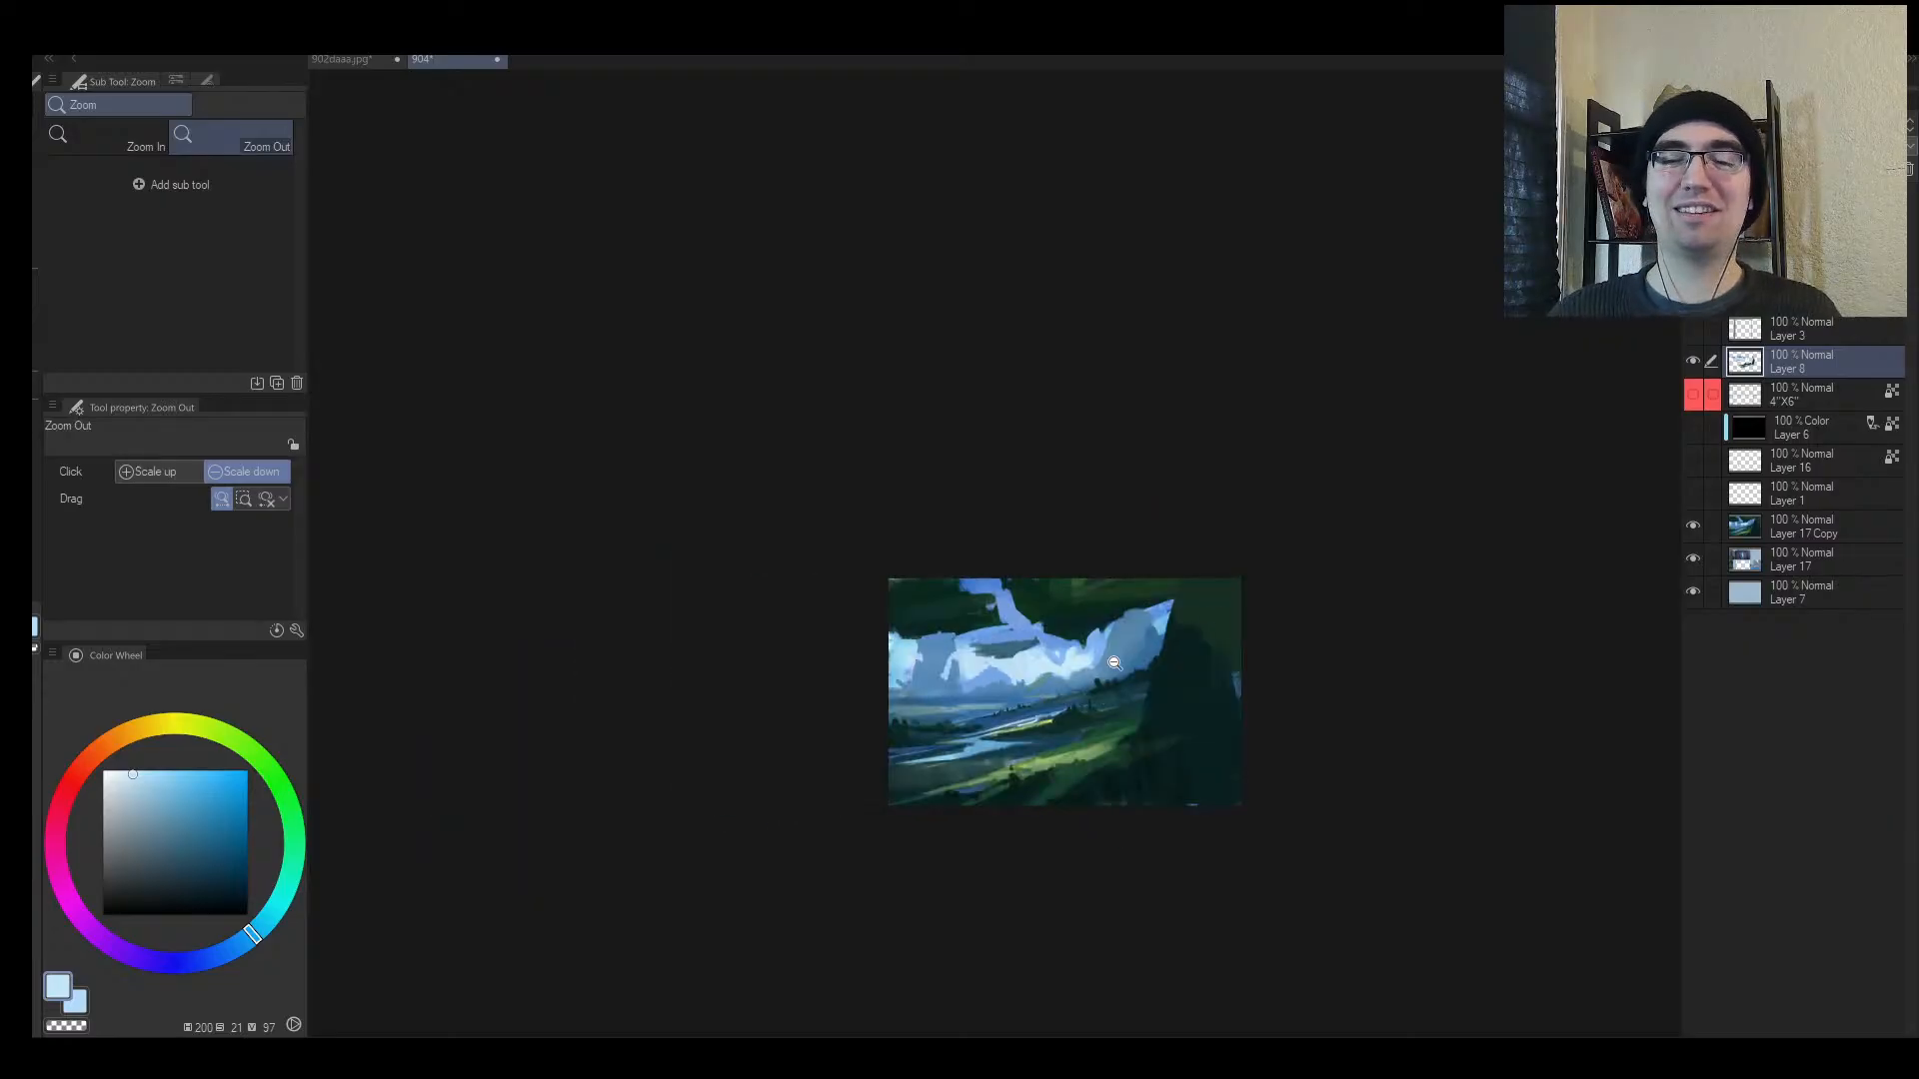
scroll(1114, 663, up, 5)
key(b)
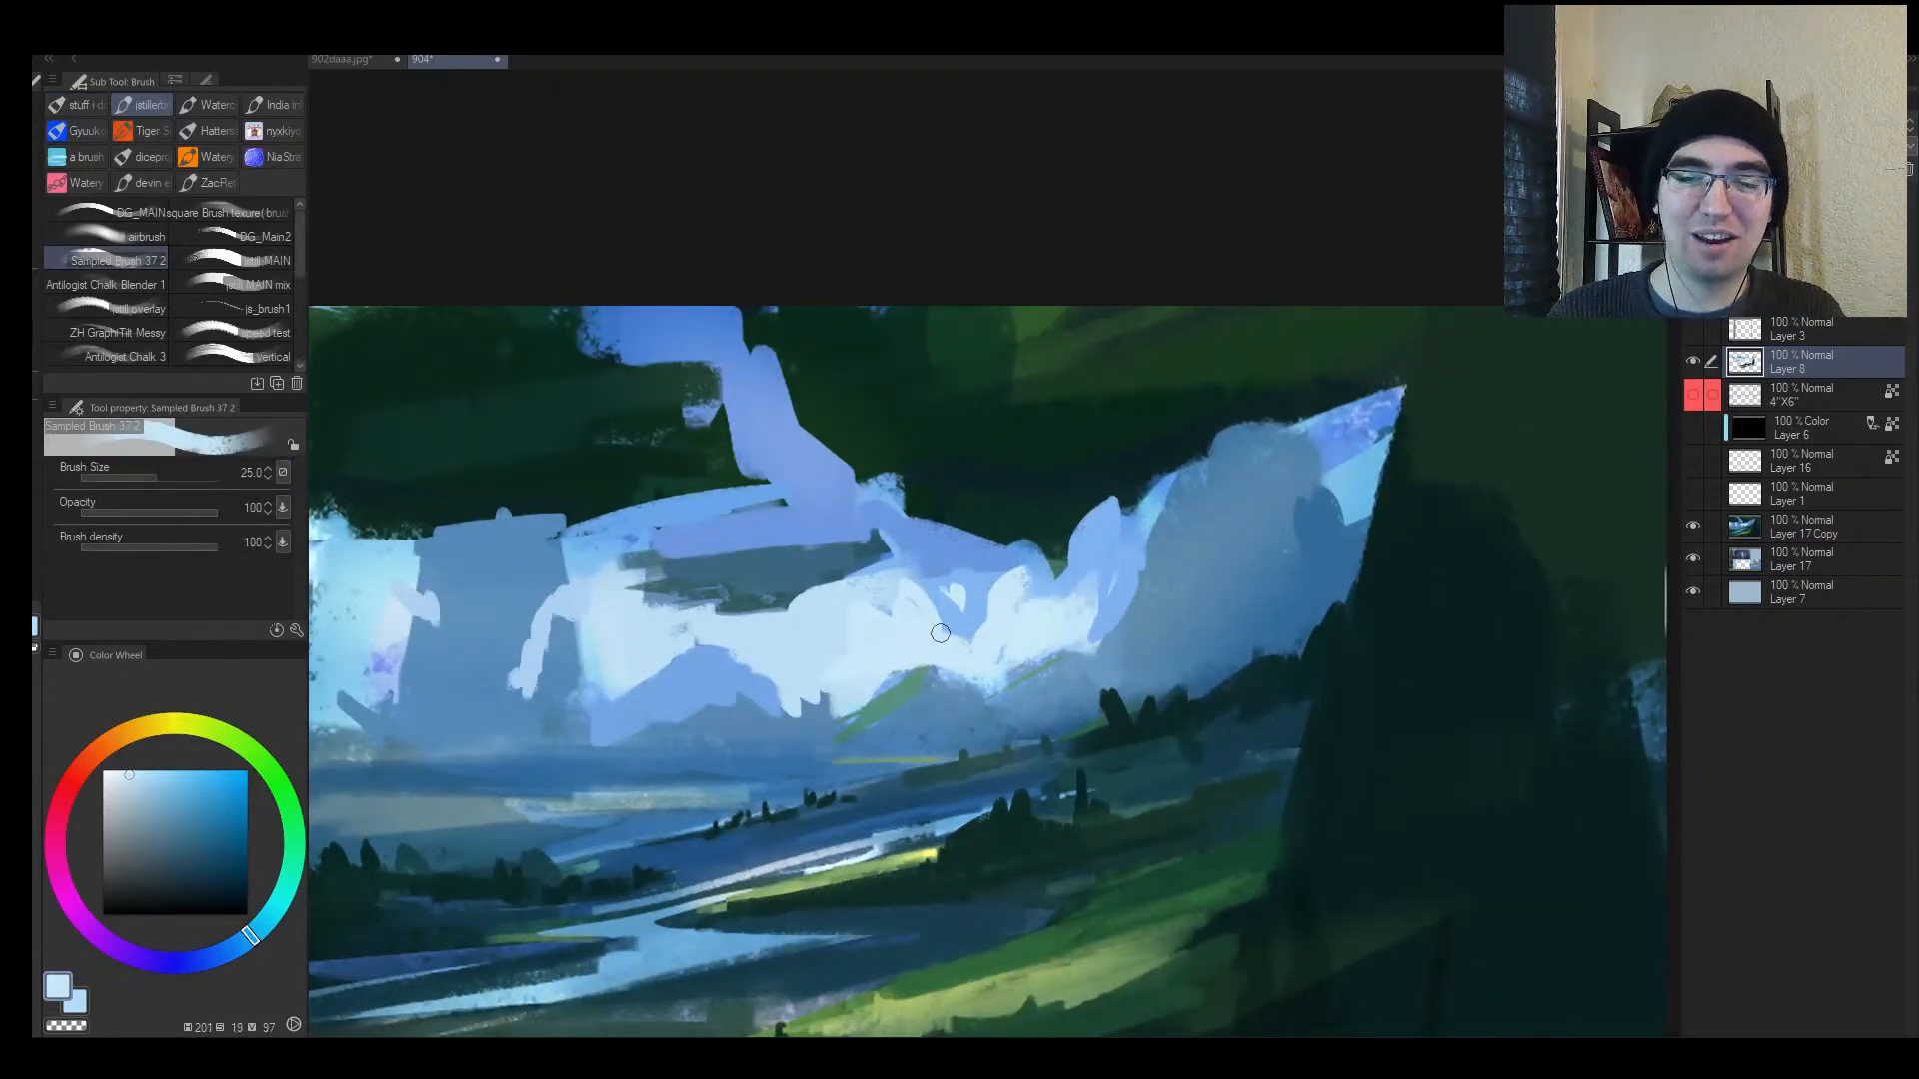
Step: Cover the pale cloud patch with soft blue dabs, narrowing it into a wedge
mouse_move(898, 587)
mouse_down()
mouse_move(963, 628)
mouse_move(967, 594)
mouse_move(909, 550)
mouse_move(879, 572)
mouse_move(906, 513)
mouse_move(834, 569)
mouse_move(931, 545)
mouse_up()
alt+click(974, 587)
key(bracketleft)
alt+click(930, 606)
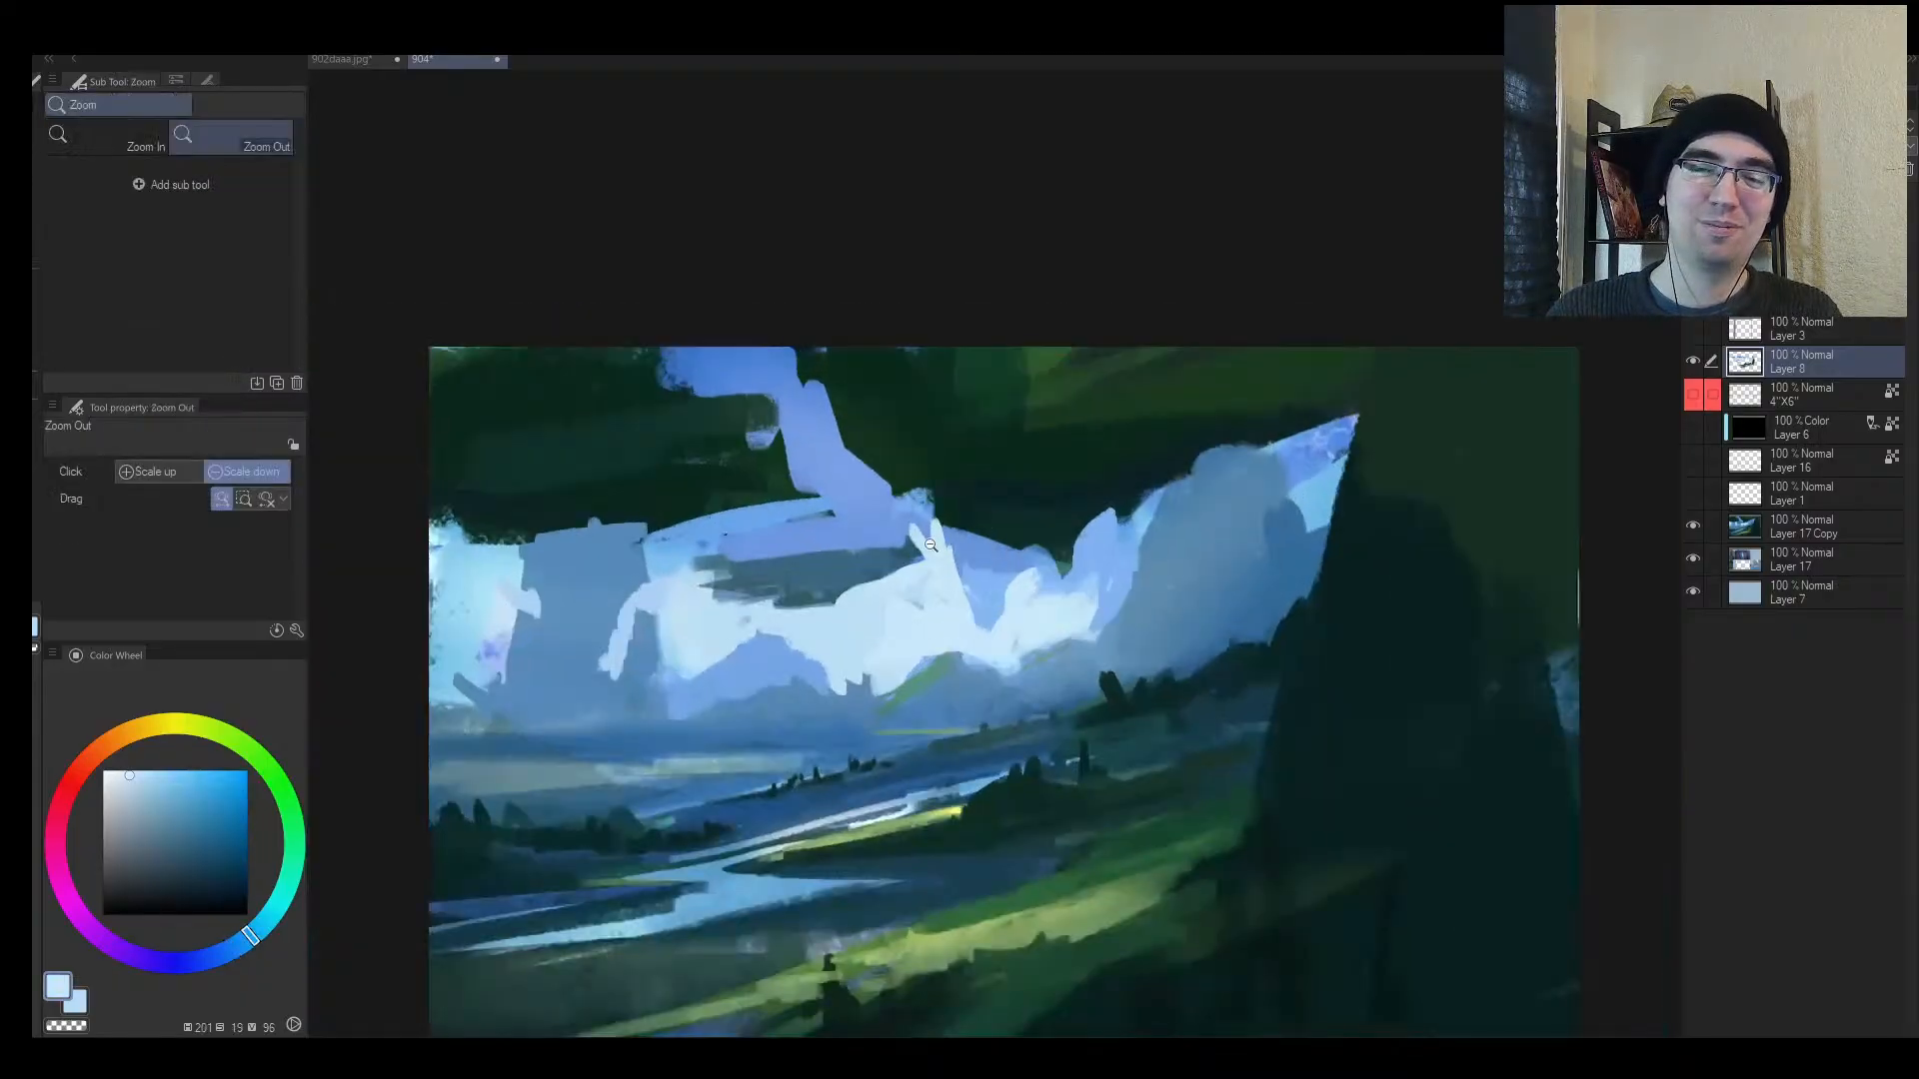
alt+click(978, 580)
mouse_move(900, 612)
mouse_down()
mouse_move(900, 643)
mouse_move(894, 585)
mouse_move(886, 663)
mouse_up()
alt+click(904, 631)
alt+click(863, 620)
mouse_move(937, 579)
mouse_down()
mouse_move(907, 632)
mouse_move(929, 522)
mouse_move(945, 540)
mouse_up()
alt+click(896, 594)
Step: Paint a short light-blue stroke in the sky with a smaller brush
key(h)
mouse_move(1296, 567)
mouse_down()
mouse_move(1246, 590)
mouse_move(1349, 500)
mouse_up()
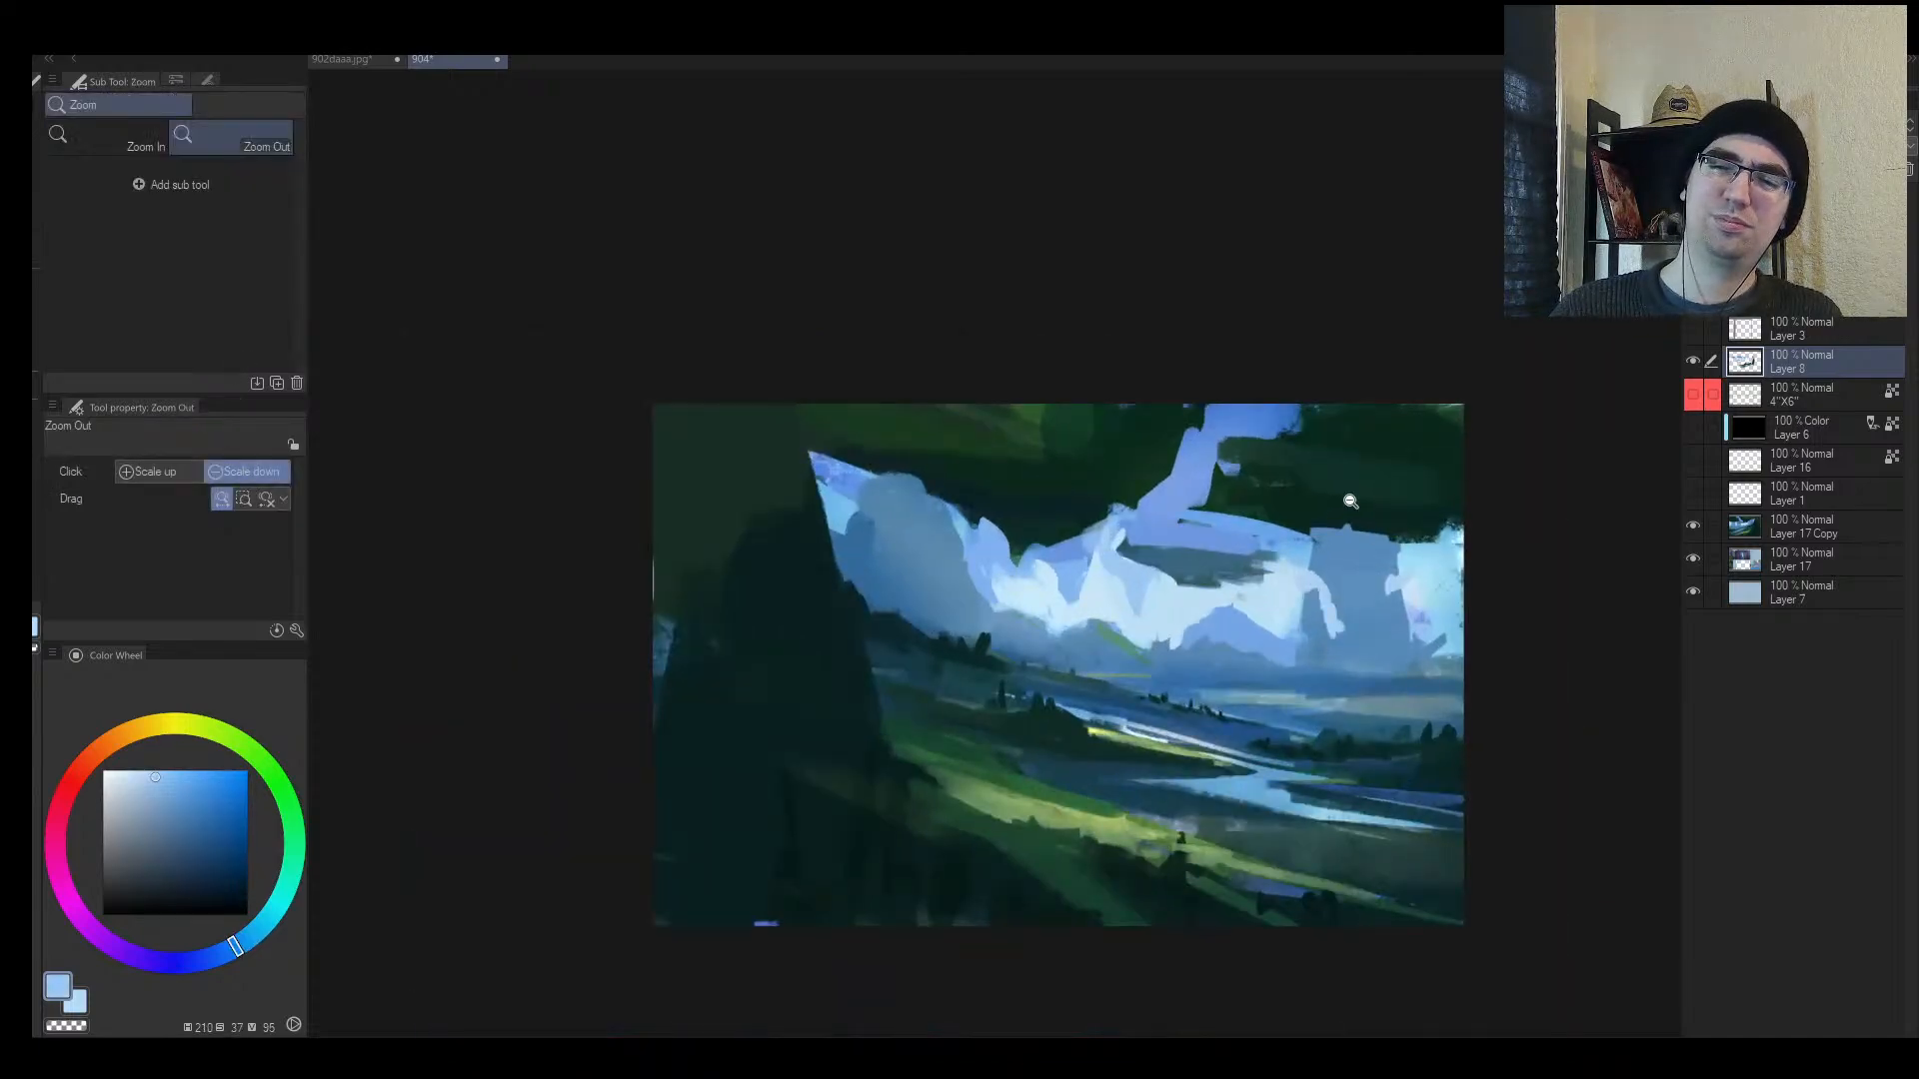
alt+click(1183, 617)
key(bracketleft)
key(bracketleft)
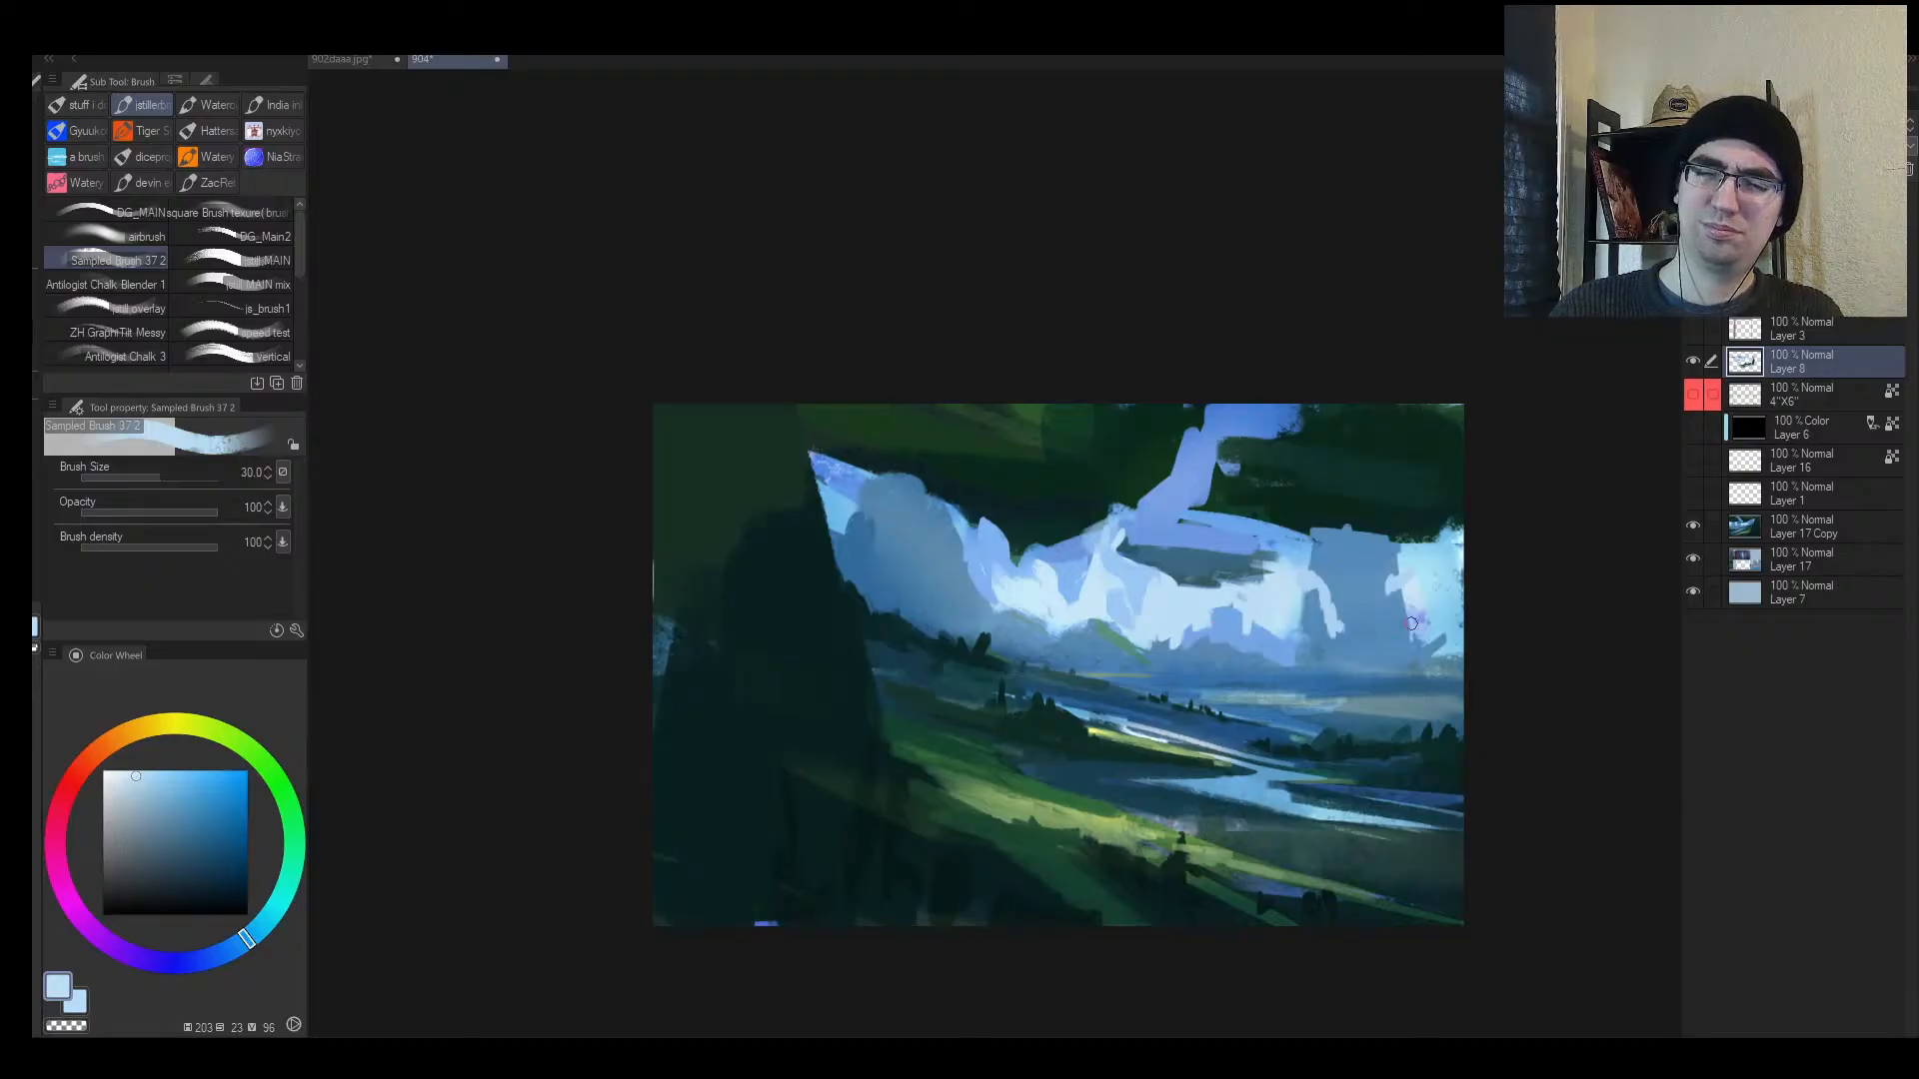
key(bracketleft)
mouse_move(1407, 638)
mouse_down()
mouse_move(1404, 608)
mouse_move(1372, 678)
mouse_up()
Step: Lay a wide dark-blue stroke over the right-hand clouds with an enlarged brush
alt+click(1382, 687)
key(bracketright)
key(bracketright)
alt+click(1373, 674)
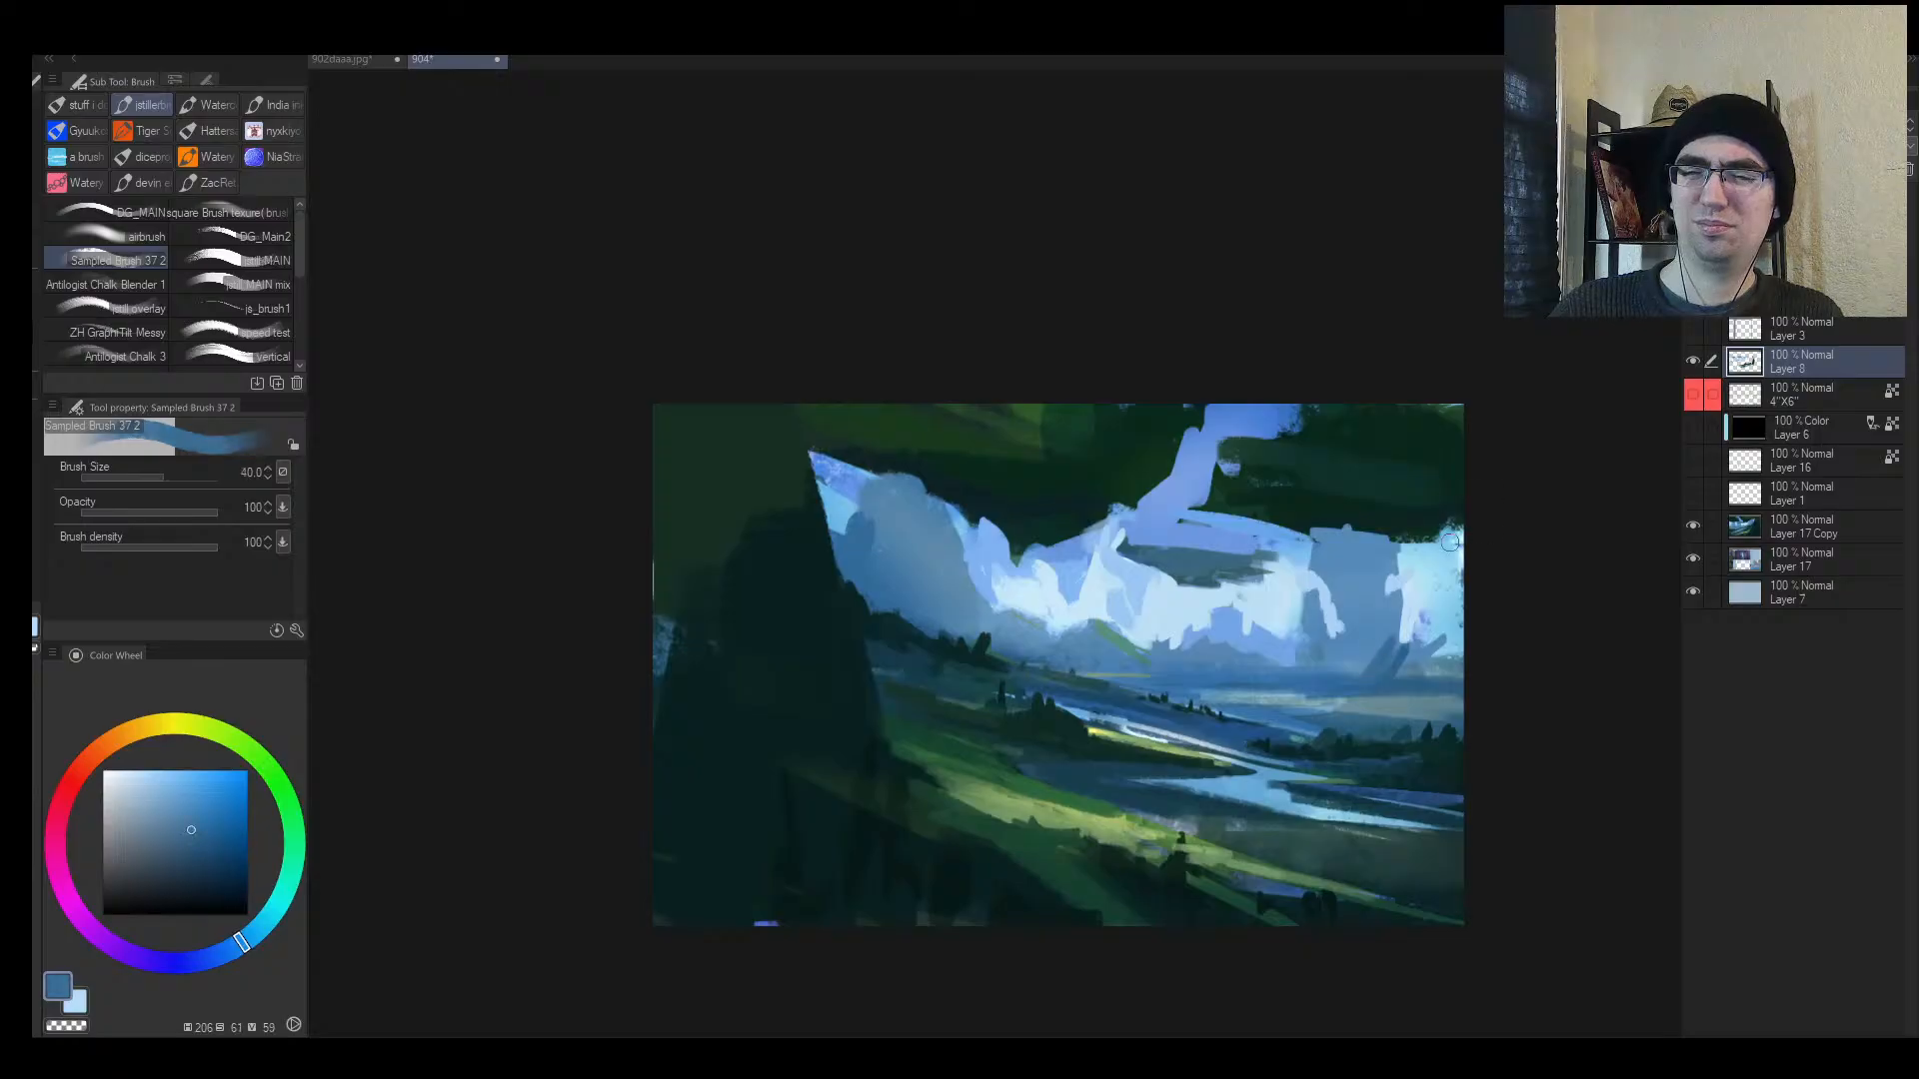
key(bracketright)
key(bracketright)
key(bracketright)
key(bracketright)
key(ctrl+space)
click(1385, 620)
alt+click(1357, 702)
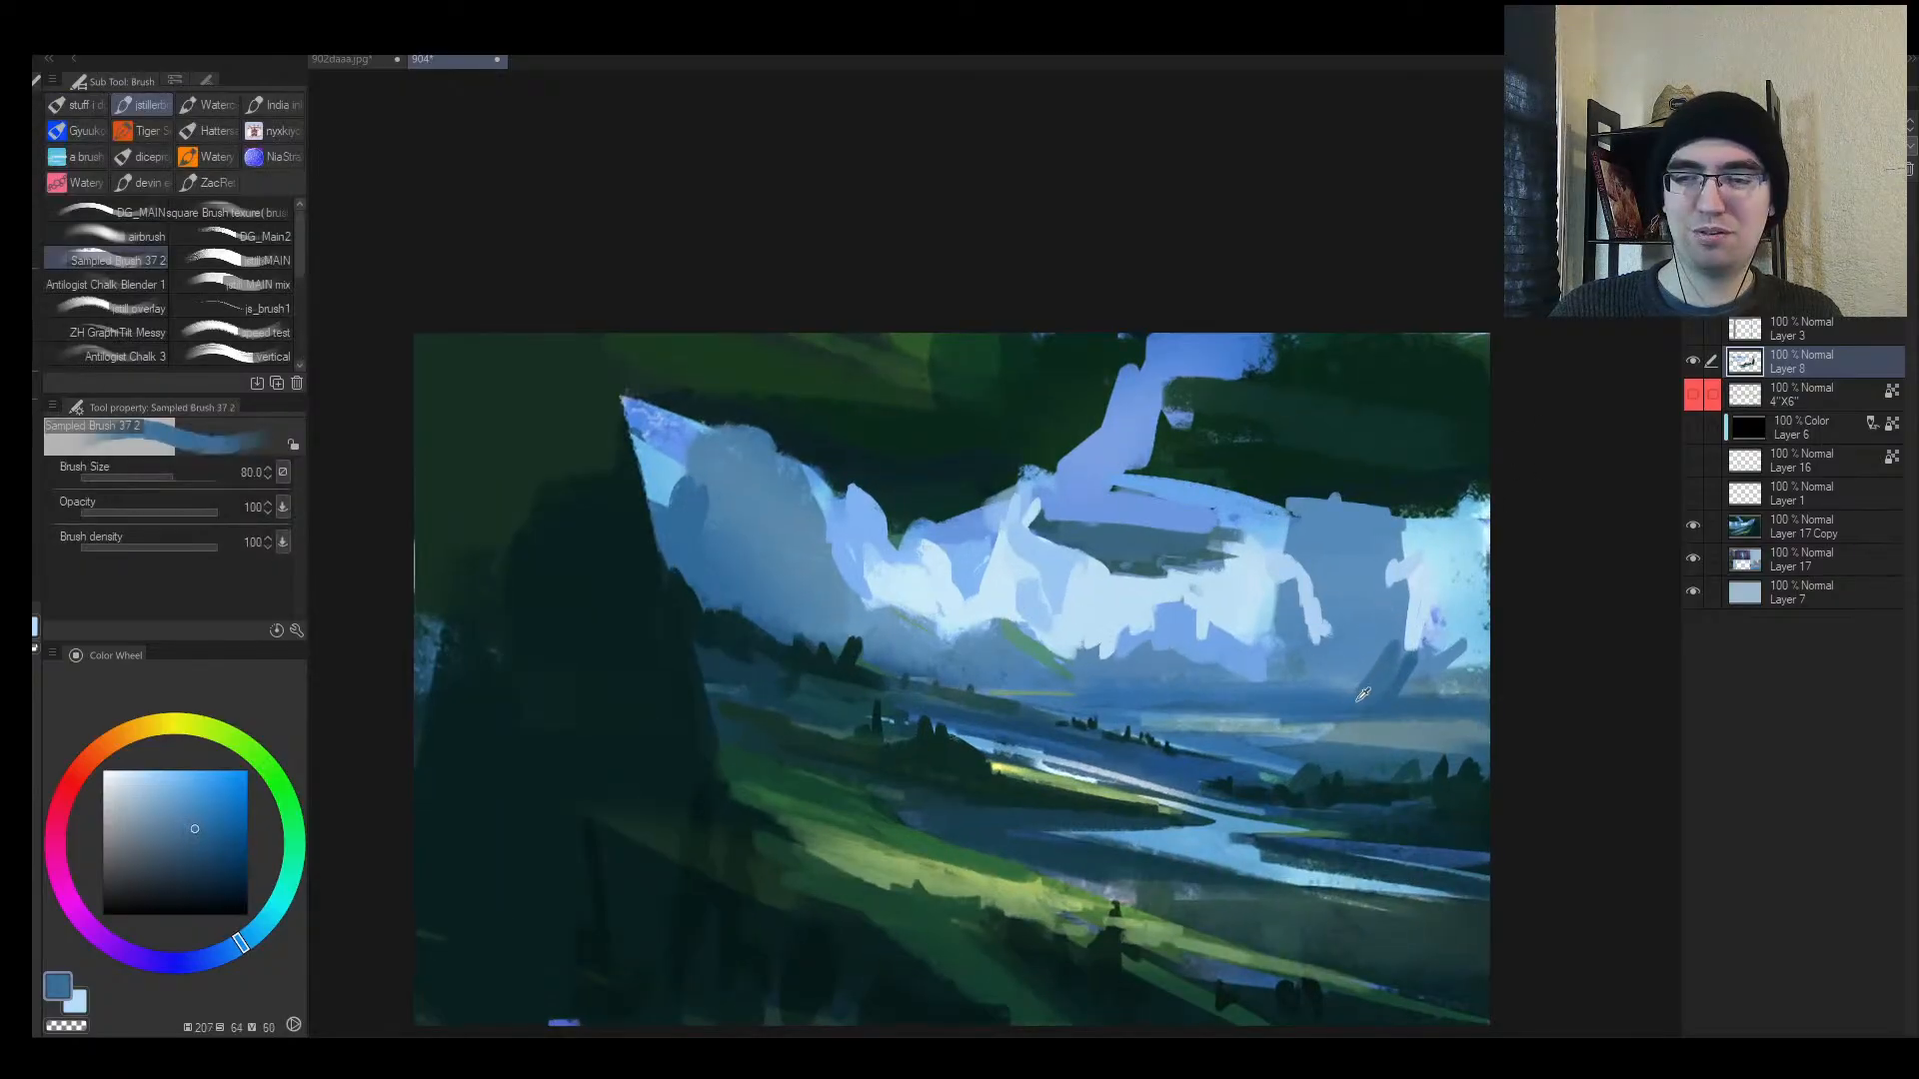
key(bracketright)
mouse_move(1361, 690)
mouse_down()
mouse_move(1479, 591)
mouse_move(1399, 661)
mouse_up()
key(h)
Step: Paint a dark-blue mountain slope on the left and dab small strokes near it
alt+click(650, 698)
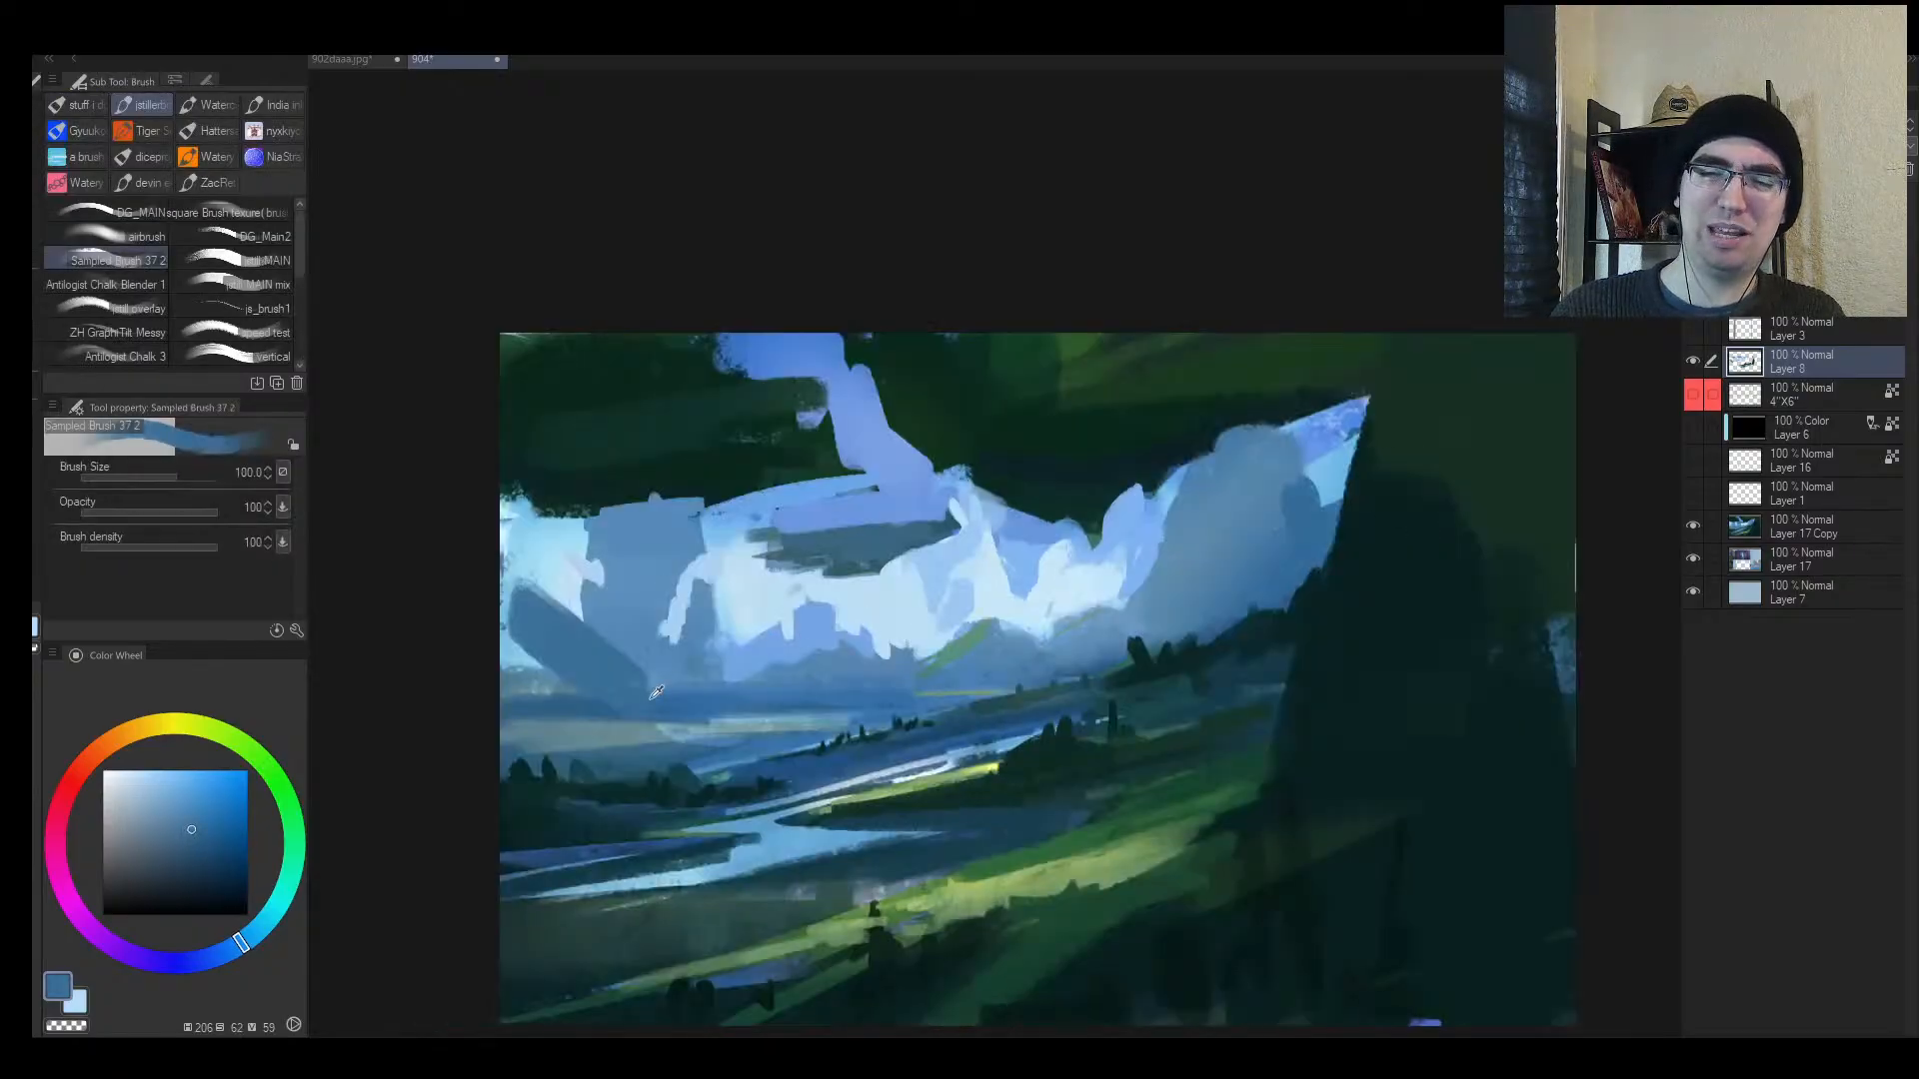
alt+click(593, 704)
key(bracketleft)
drag(578, 695, 497, 603)
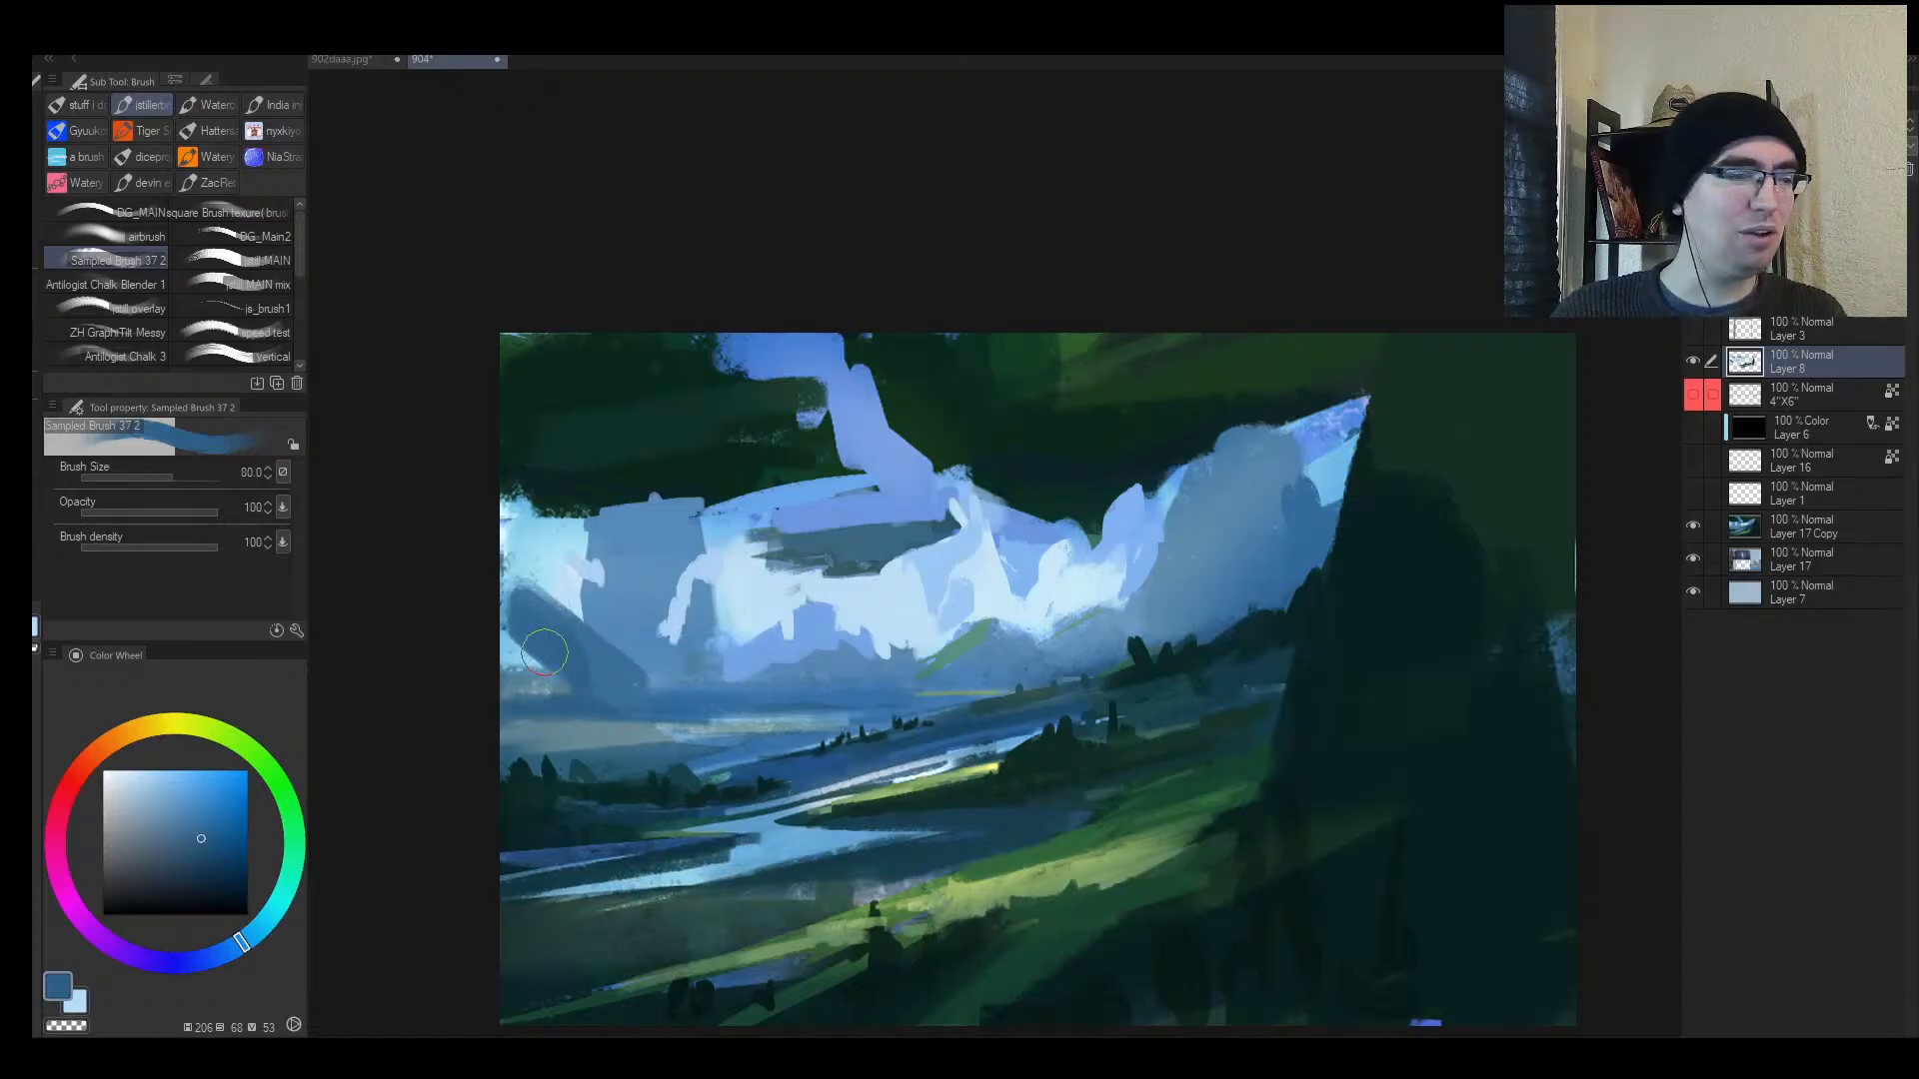
alt+click(521, 647)
key(bracketleft)
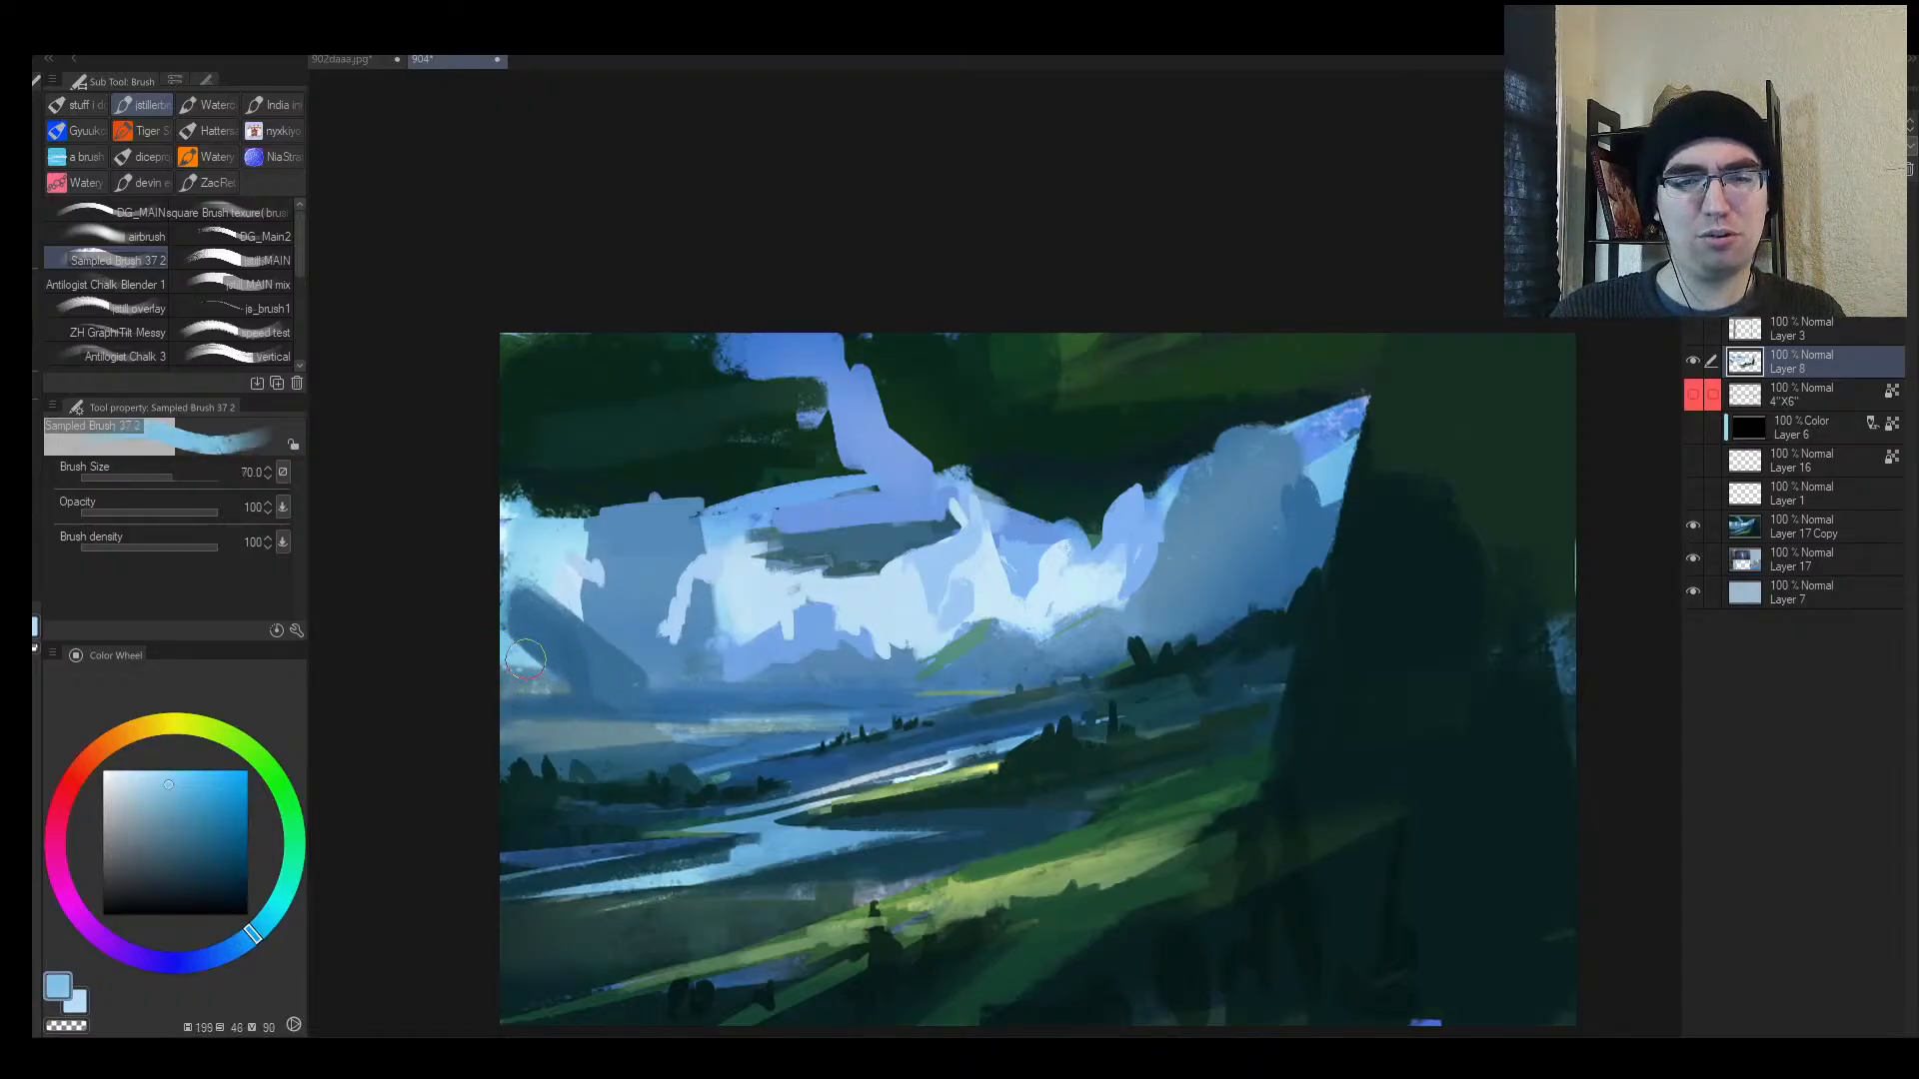
alt+click(544, 683)
key(bracketleft)
key(bracketleft)
key(bracketleft)
key(bracketleft)
key(bracketleft)
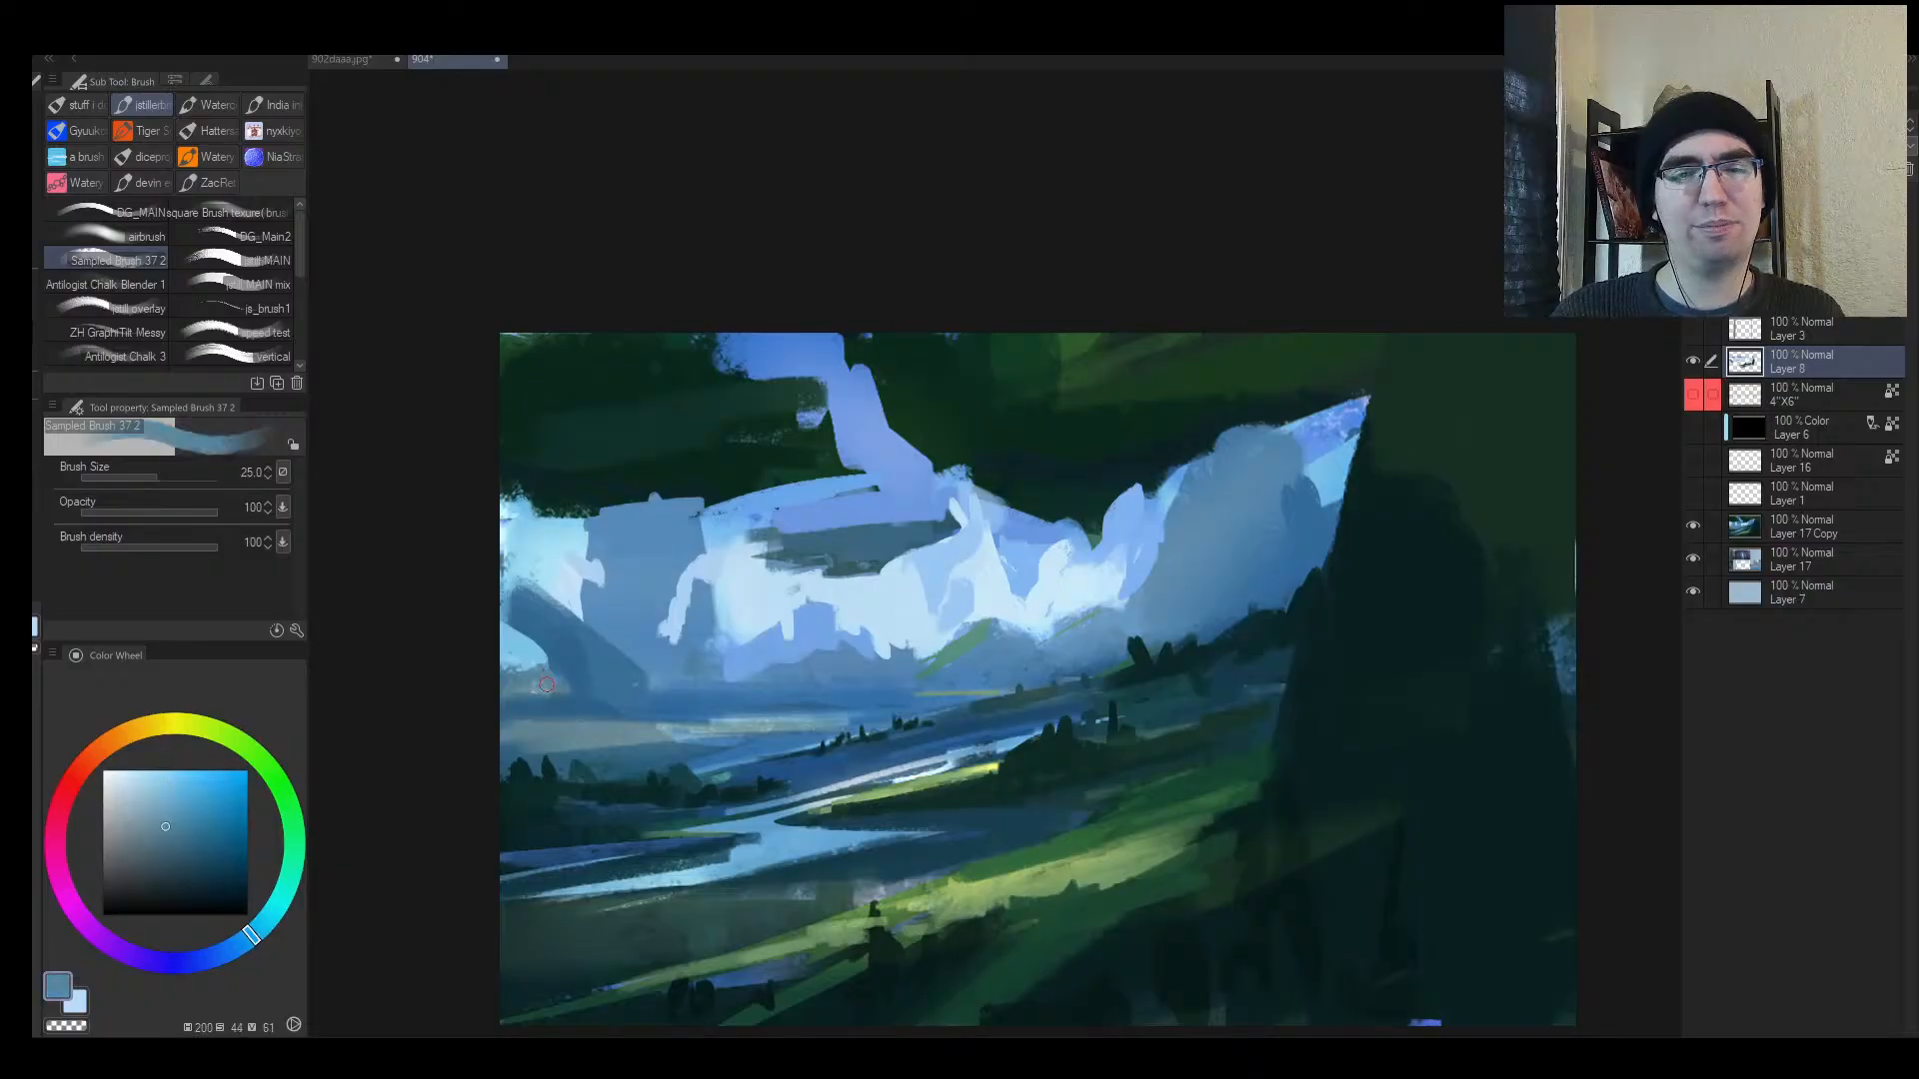
mouse_move(547, 684)
mouse_down()
mouse_move(502, 600)
mouse_move(509, 560)
mouse_move(579, 640)
mouse_move(659, 673)
mouse_up()
Step: Extend the dark blue left mountain slope with a larger brush
alt+click(533, 640)
alt+click(578, 650)
key(bracketright)
key(bracketright)
key(bracketright)
key(bracketright)
drag(624, 608, 647, 673)
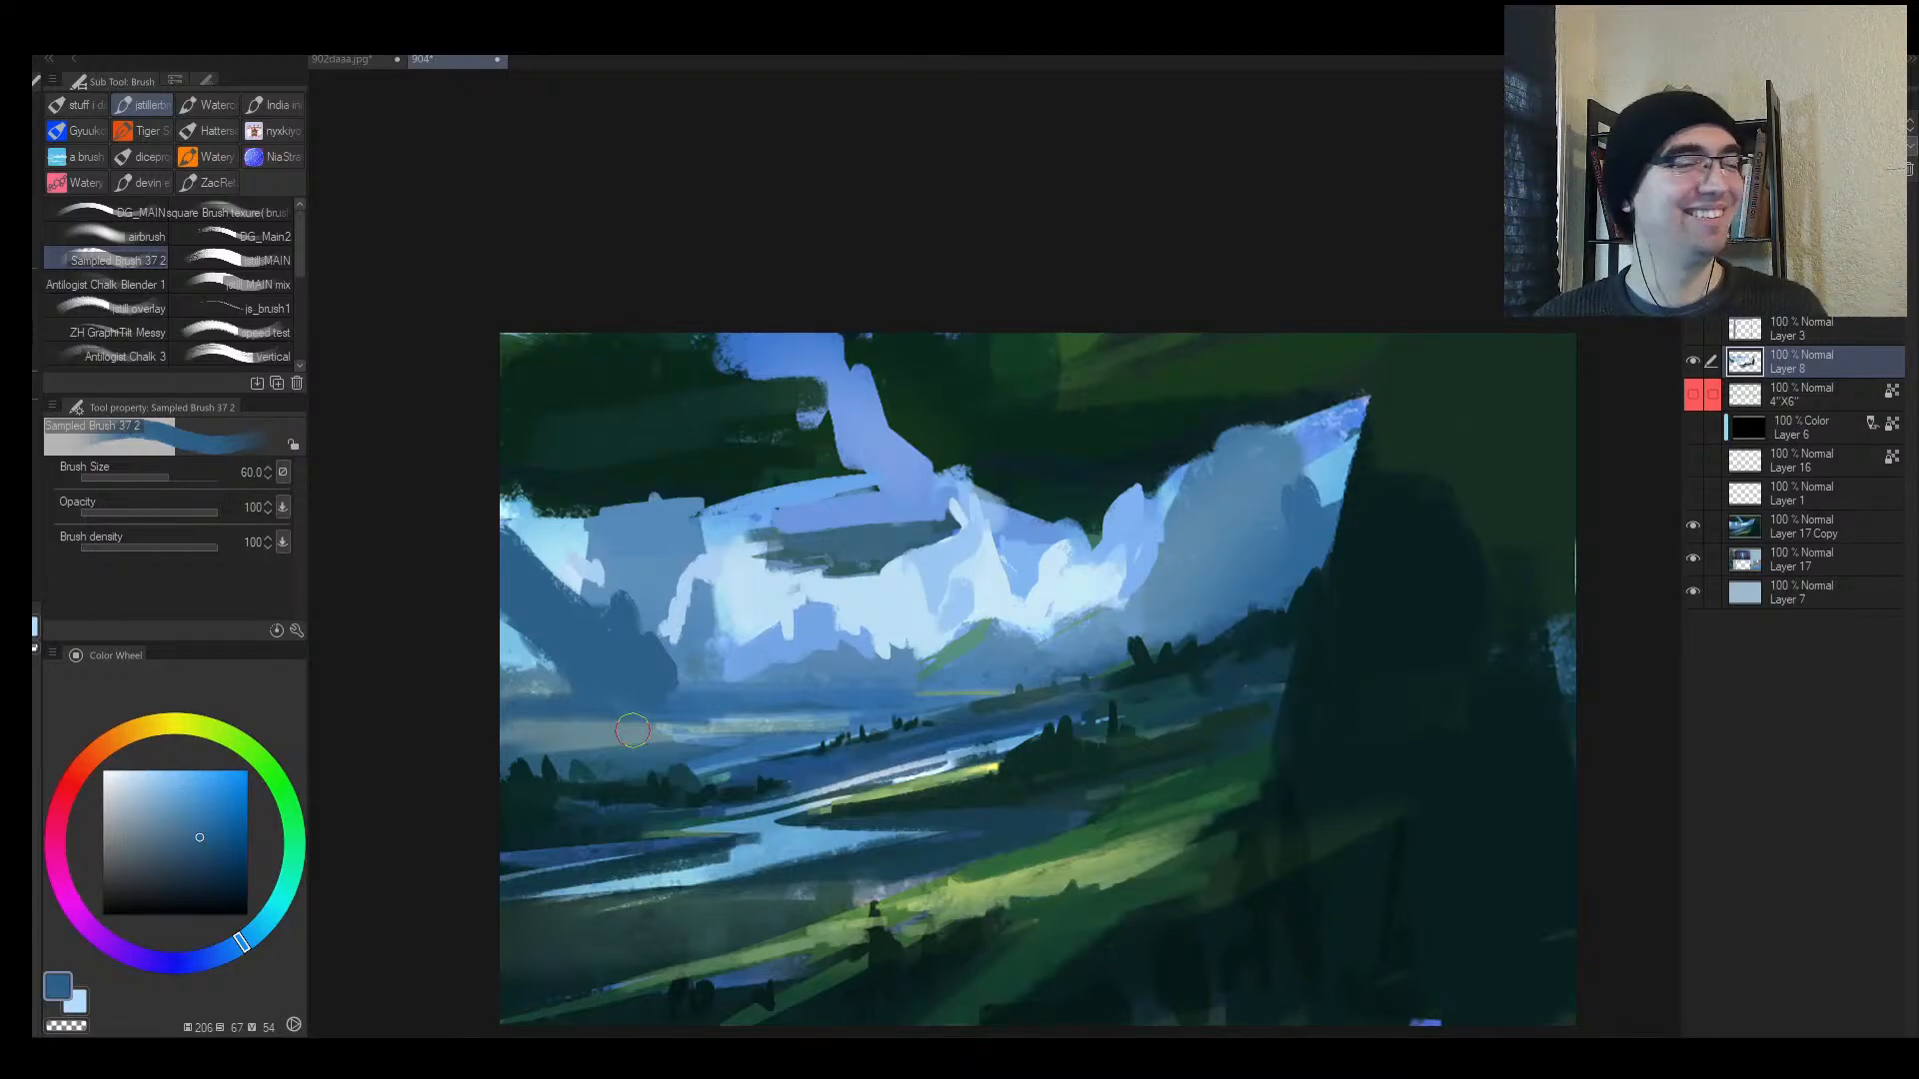
key(h)
drag(1178, 684, 1228, 617)
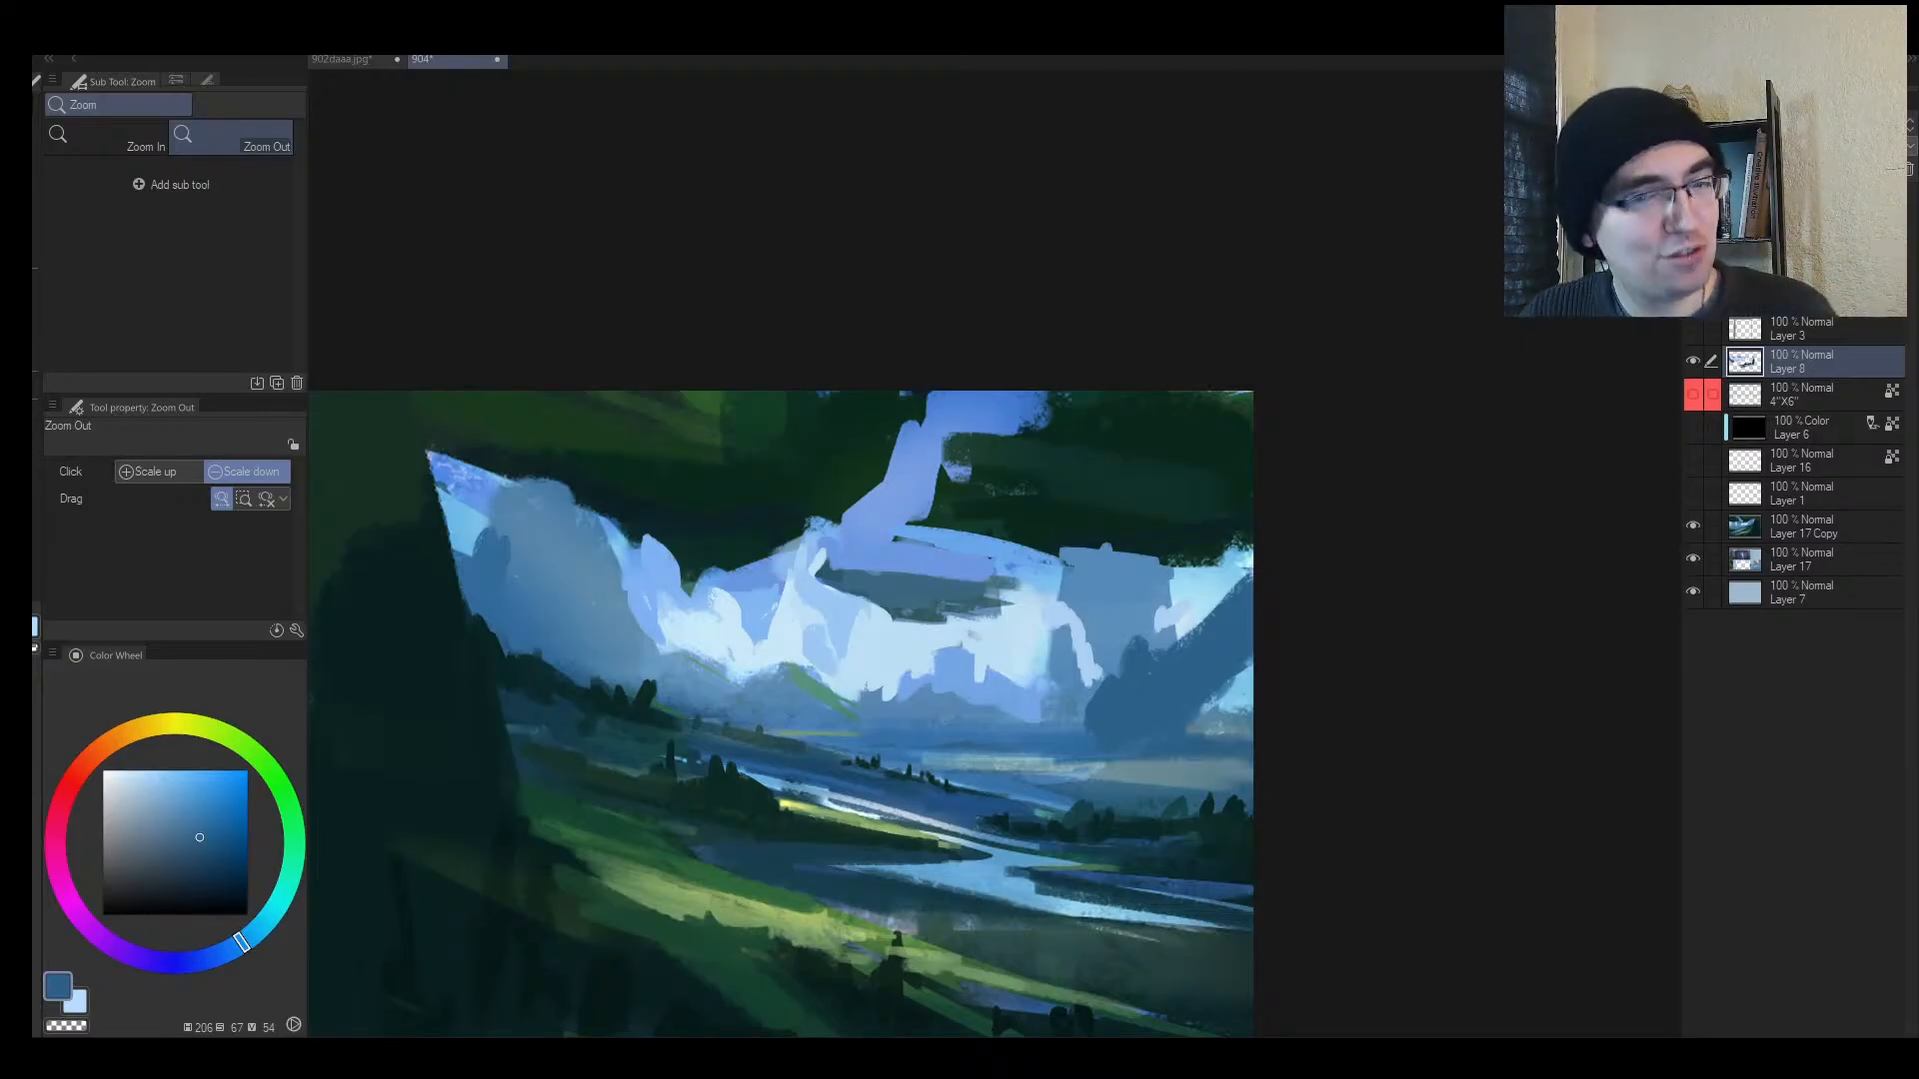
Step: Cover the dark line in the clouds with a blue sampled from the sky
drag(969, 545, 1012, 603)
key(h)
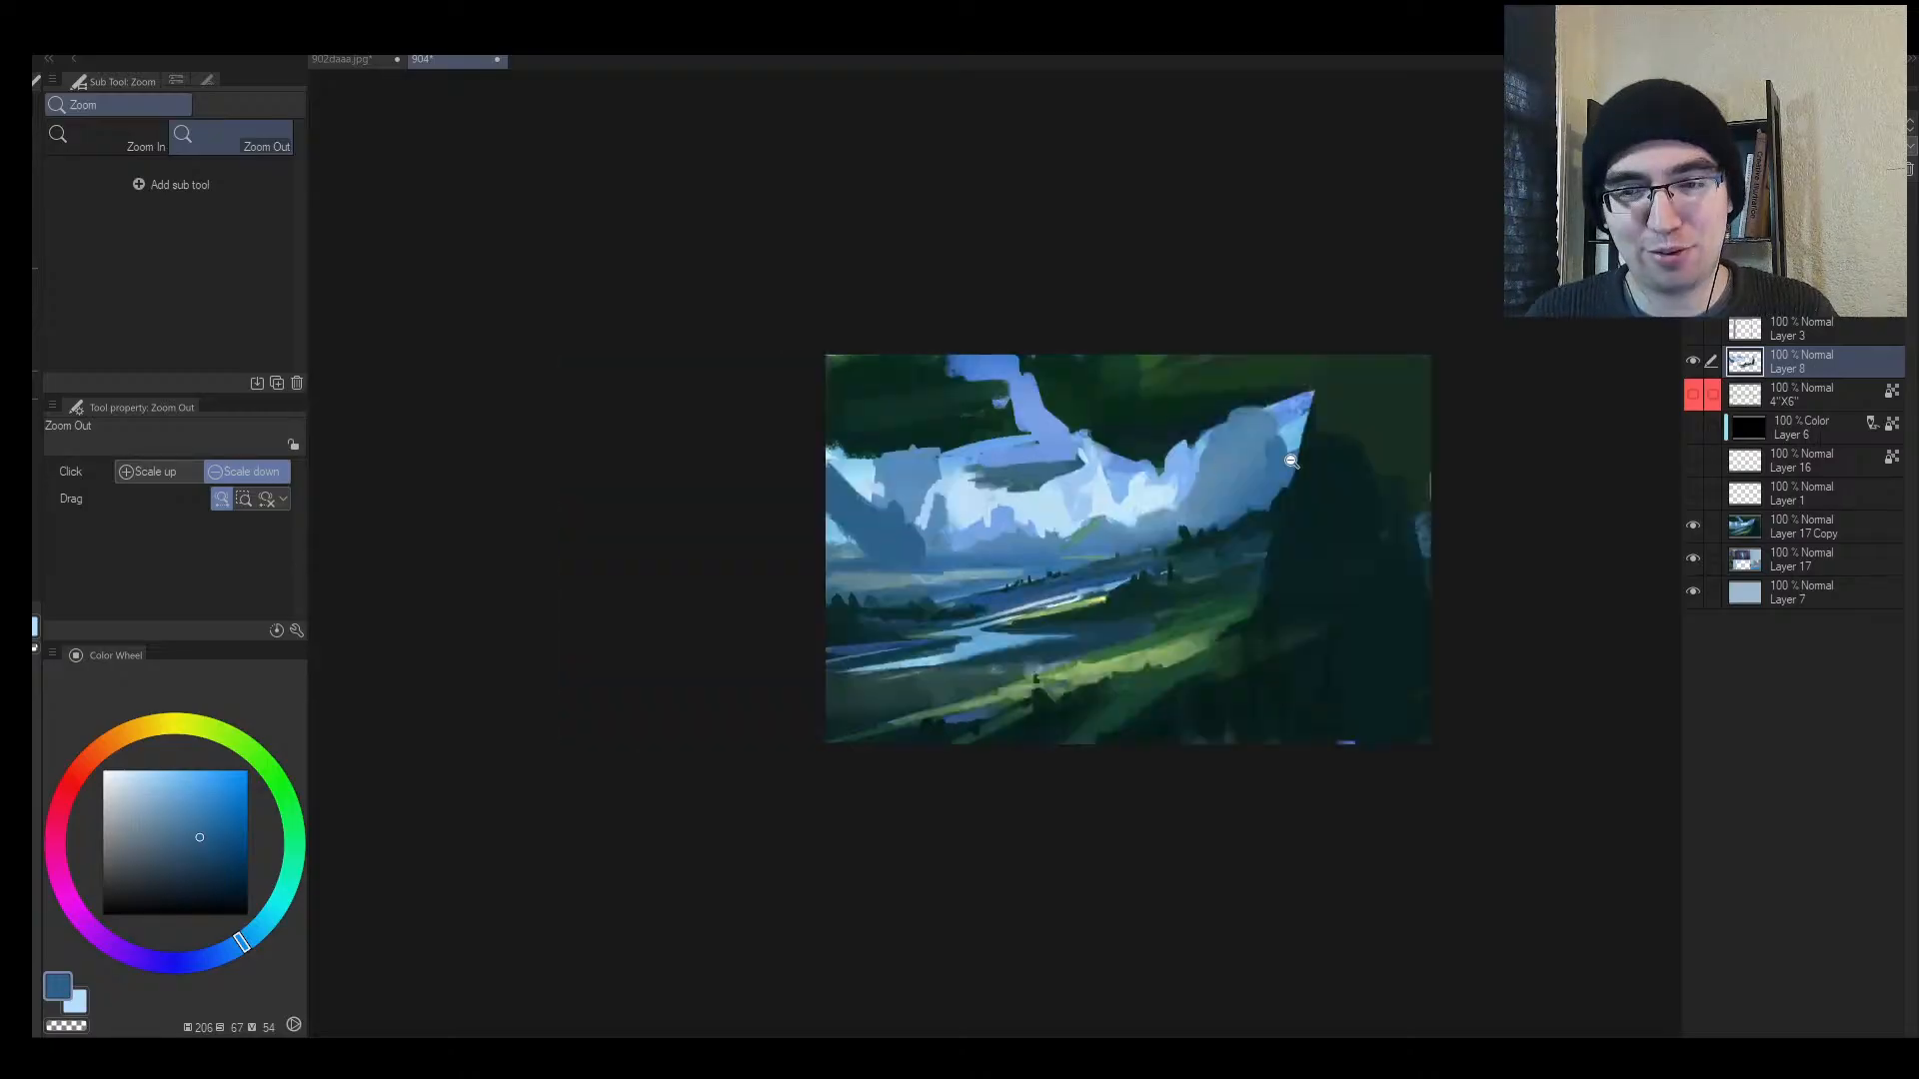
drag(1355, 518, 1367, 510)
drag(1200, 481, 1071, 489)
drag(921, 493, 984, 481)
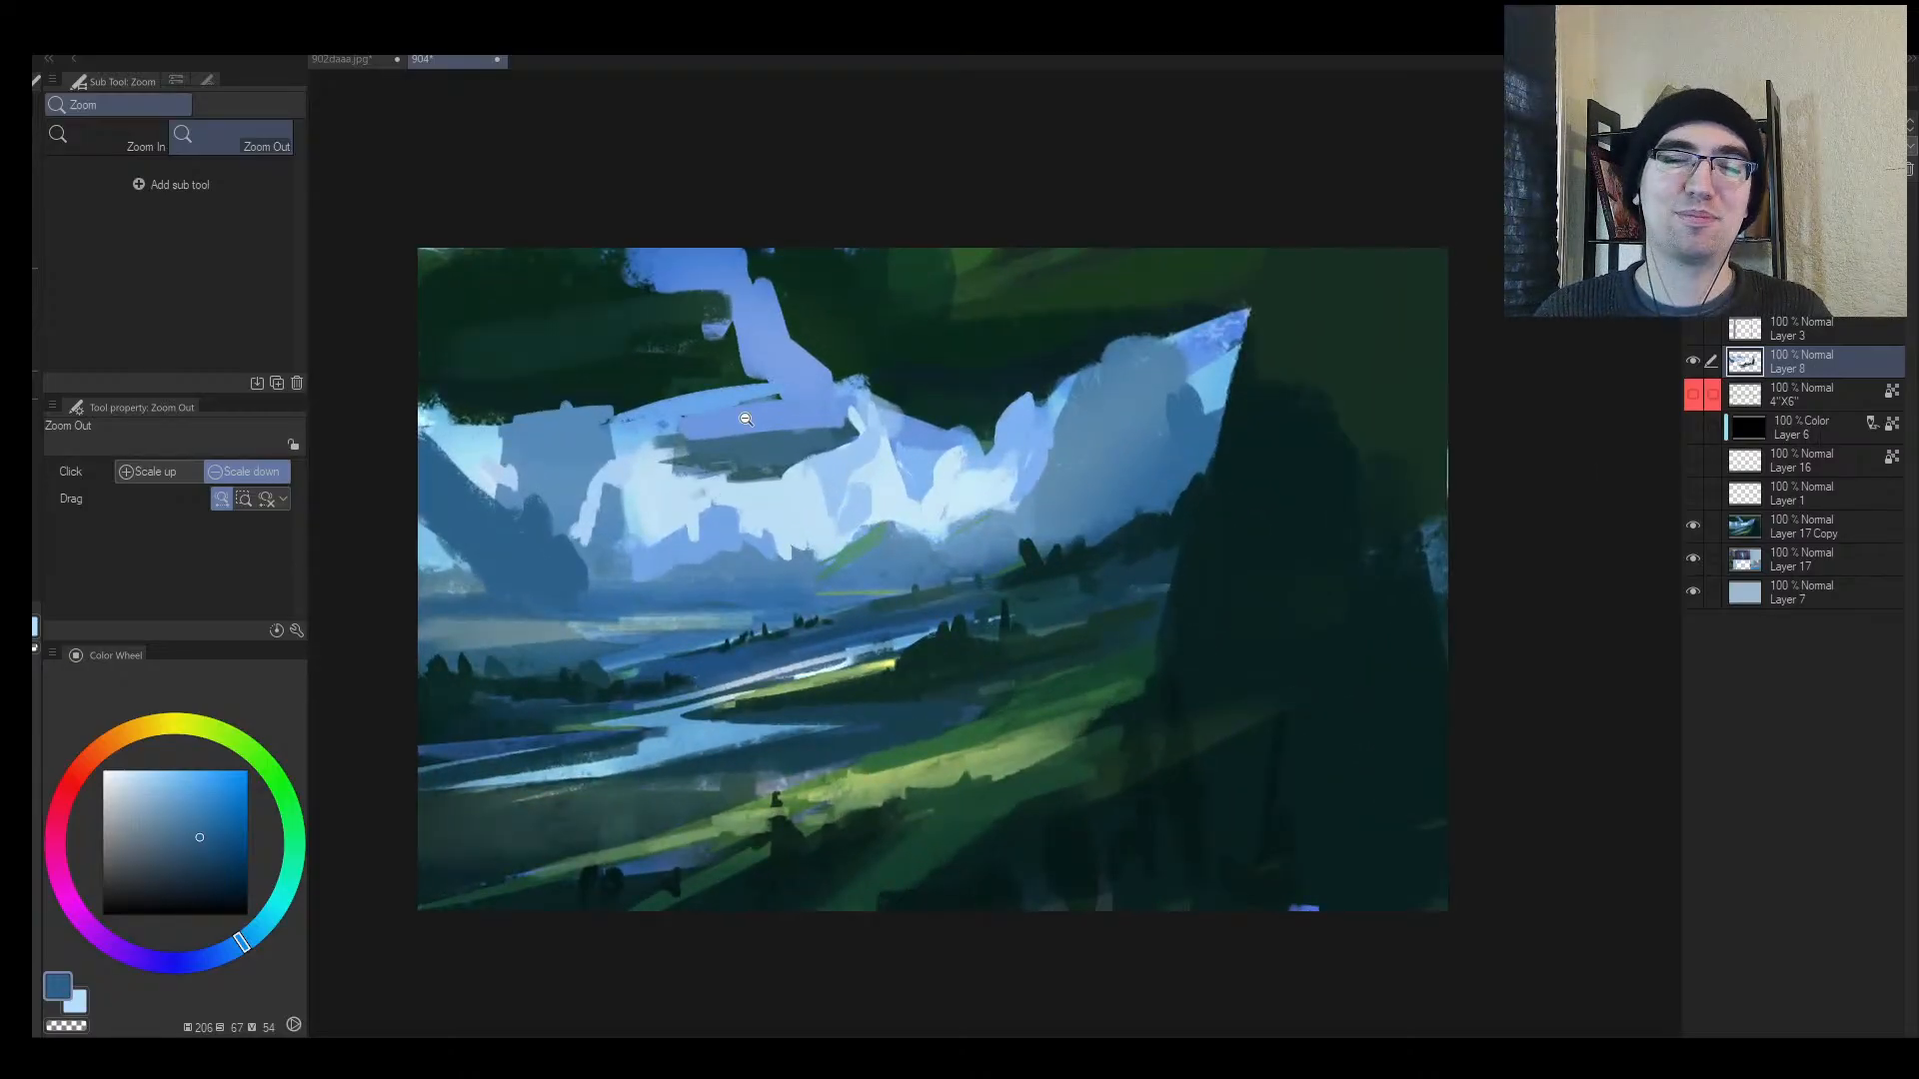
alt+click(687, 443)
alt+click(792, 389)
mouse_move(791, 390)
mouse_down()
mouse_move(664, 421)
mouse_move(756, 435)
mouse_move(685, 493)
mouse_move(662, 422)
mouse_move(623, 420)
mouse_move(641, 457)
mouse_up()
Step: Round out the cloud's upper edge with light blue and sky colour
alt+click(687, 453)
alt+click(674, 483)
alt+click(674, 483)
alt+click(640, 432)
alt+click(602, 437)
Step: Paint dark green over the upper sky gap and spire tip, undoing the lavender blob
drag(770, 421, 666, 464)
key(h)
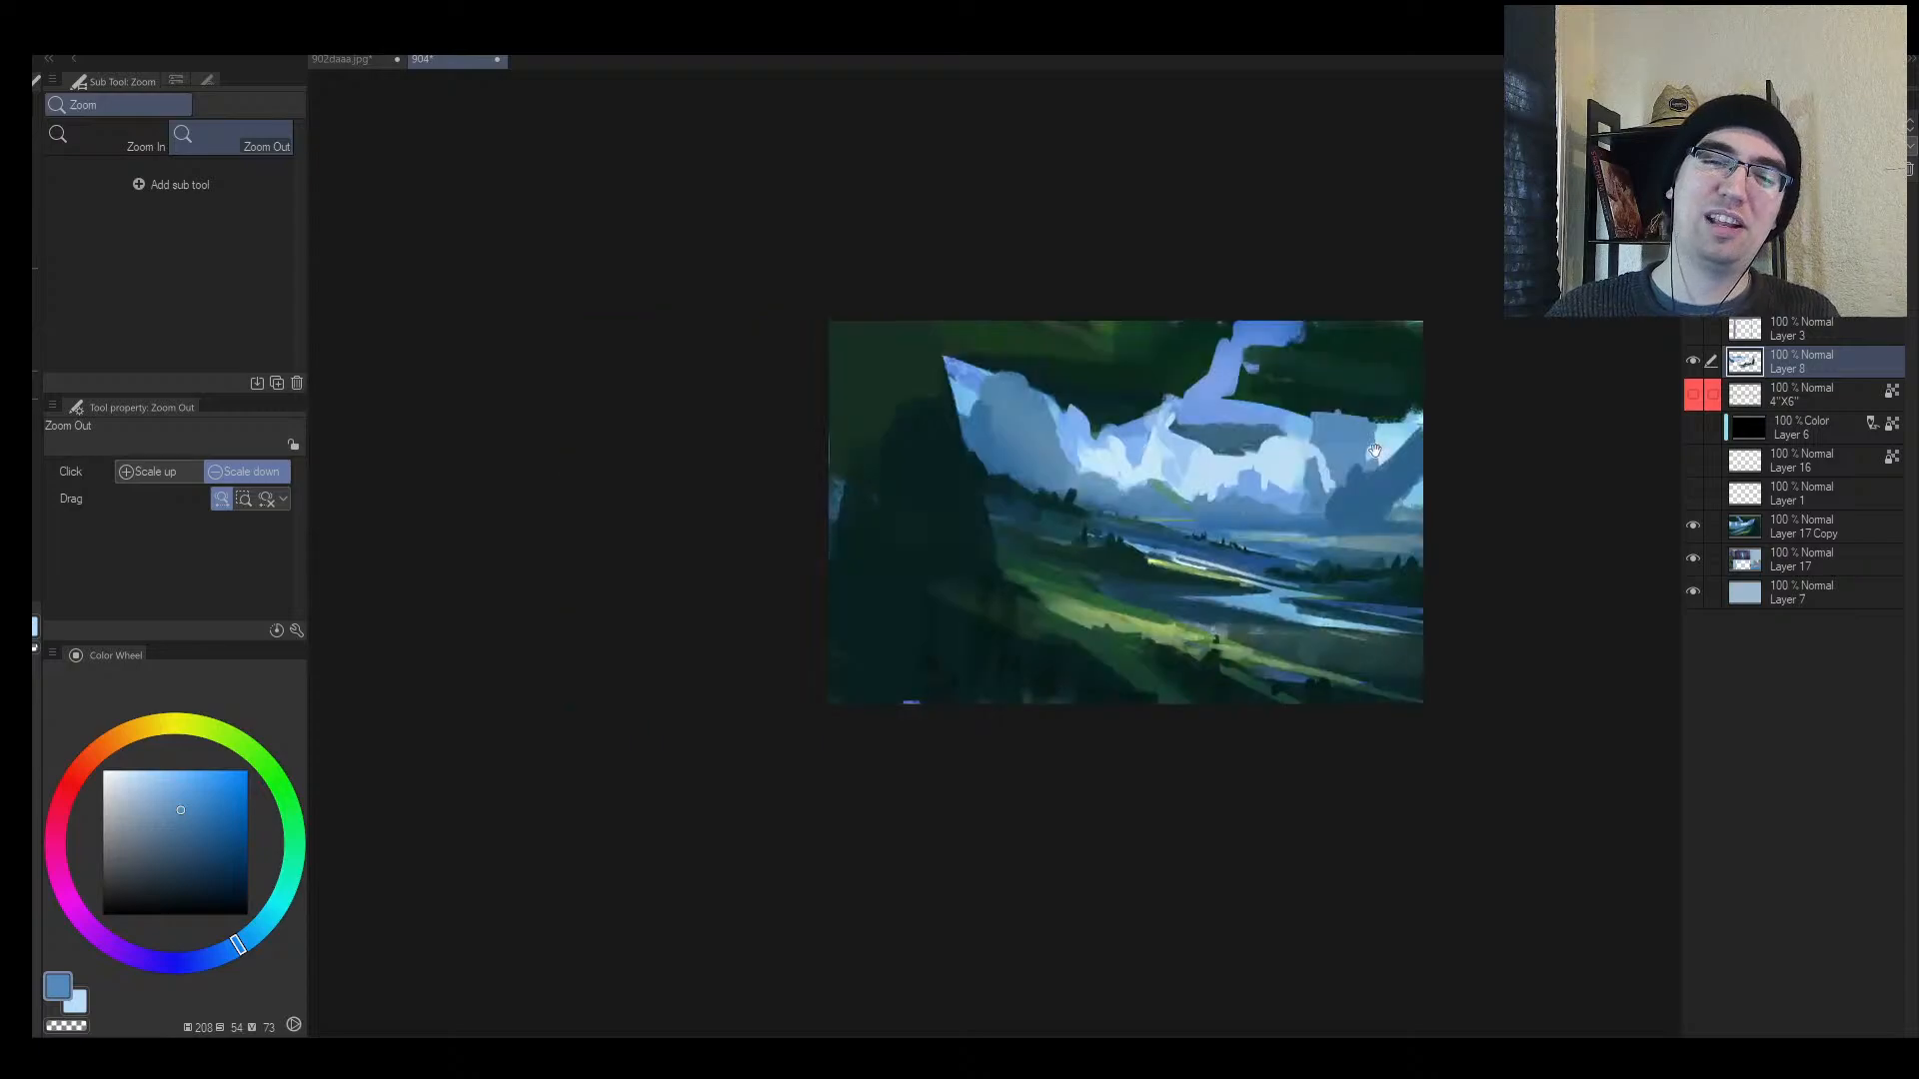
drag(1374, 447, 1144, 478)
drag(1099, 476, 1194, 470)
alt+click(953, 399)
mouse_move(920, 410)
mouse_down()
mouse_move(998, 412)
mouse_move(1004, 322)
mouse_move(1063, 328)
mouse_move(949, 302)
mouse_move(1067, 316)
mouse_move(925, 322)
mouse_move(883, 351)
mouse_move(929, 353)
mouse_up()
alt+click(1028, 401)
alt+click(1034, 372)
key(bracketright)
alt+click(930, 386)
key(ctrl+z)
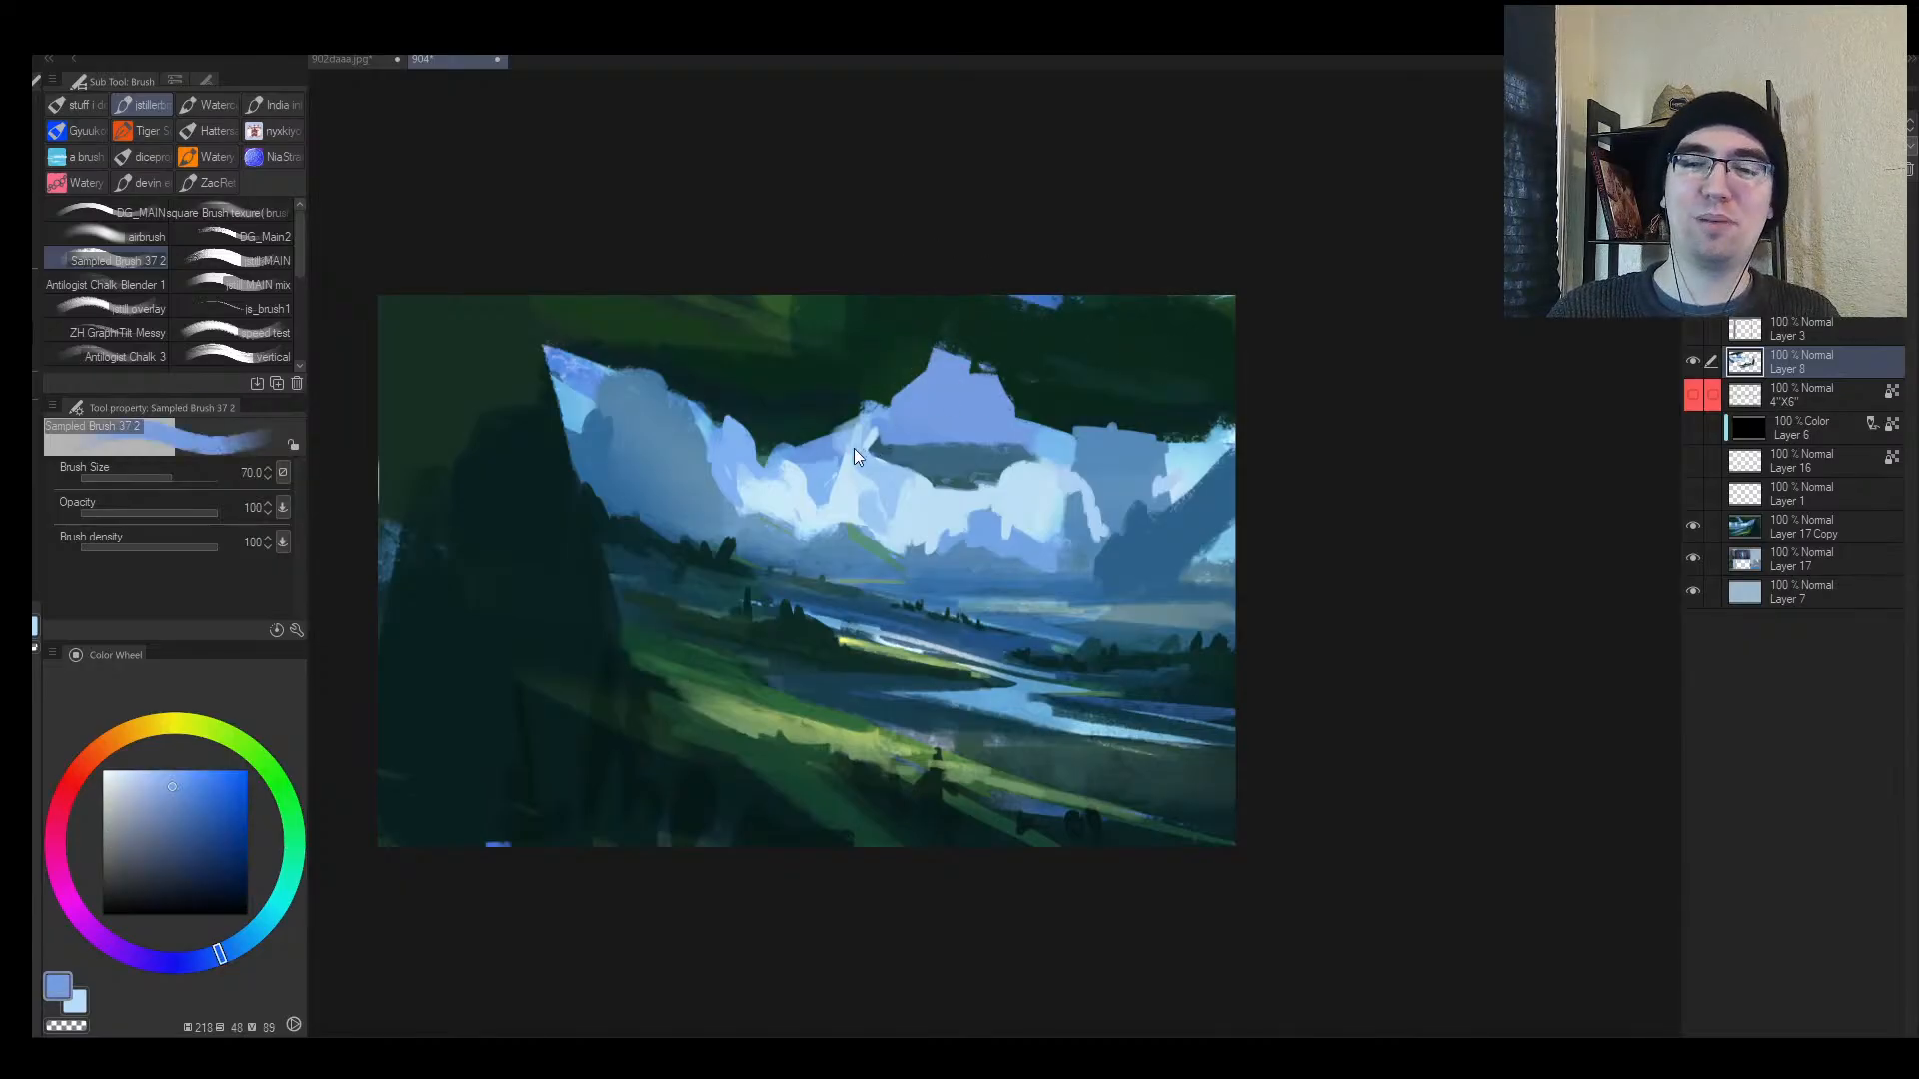
Step: Dab lighter blue onto the snowy mountain, then sample a darker blue
alt+click(853, 450)
alt+click(845, 508)
mouse_move(845, 498)
mouse_down()
mouse_move(801, 528)
mouse_move(850, 489)
mouse_move(760, 514)
mouse_move(909, 466)
mouse_up()
key(alt+space)
key(h)
key(b)
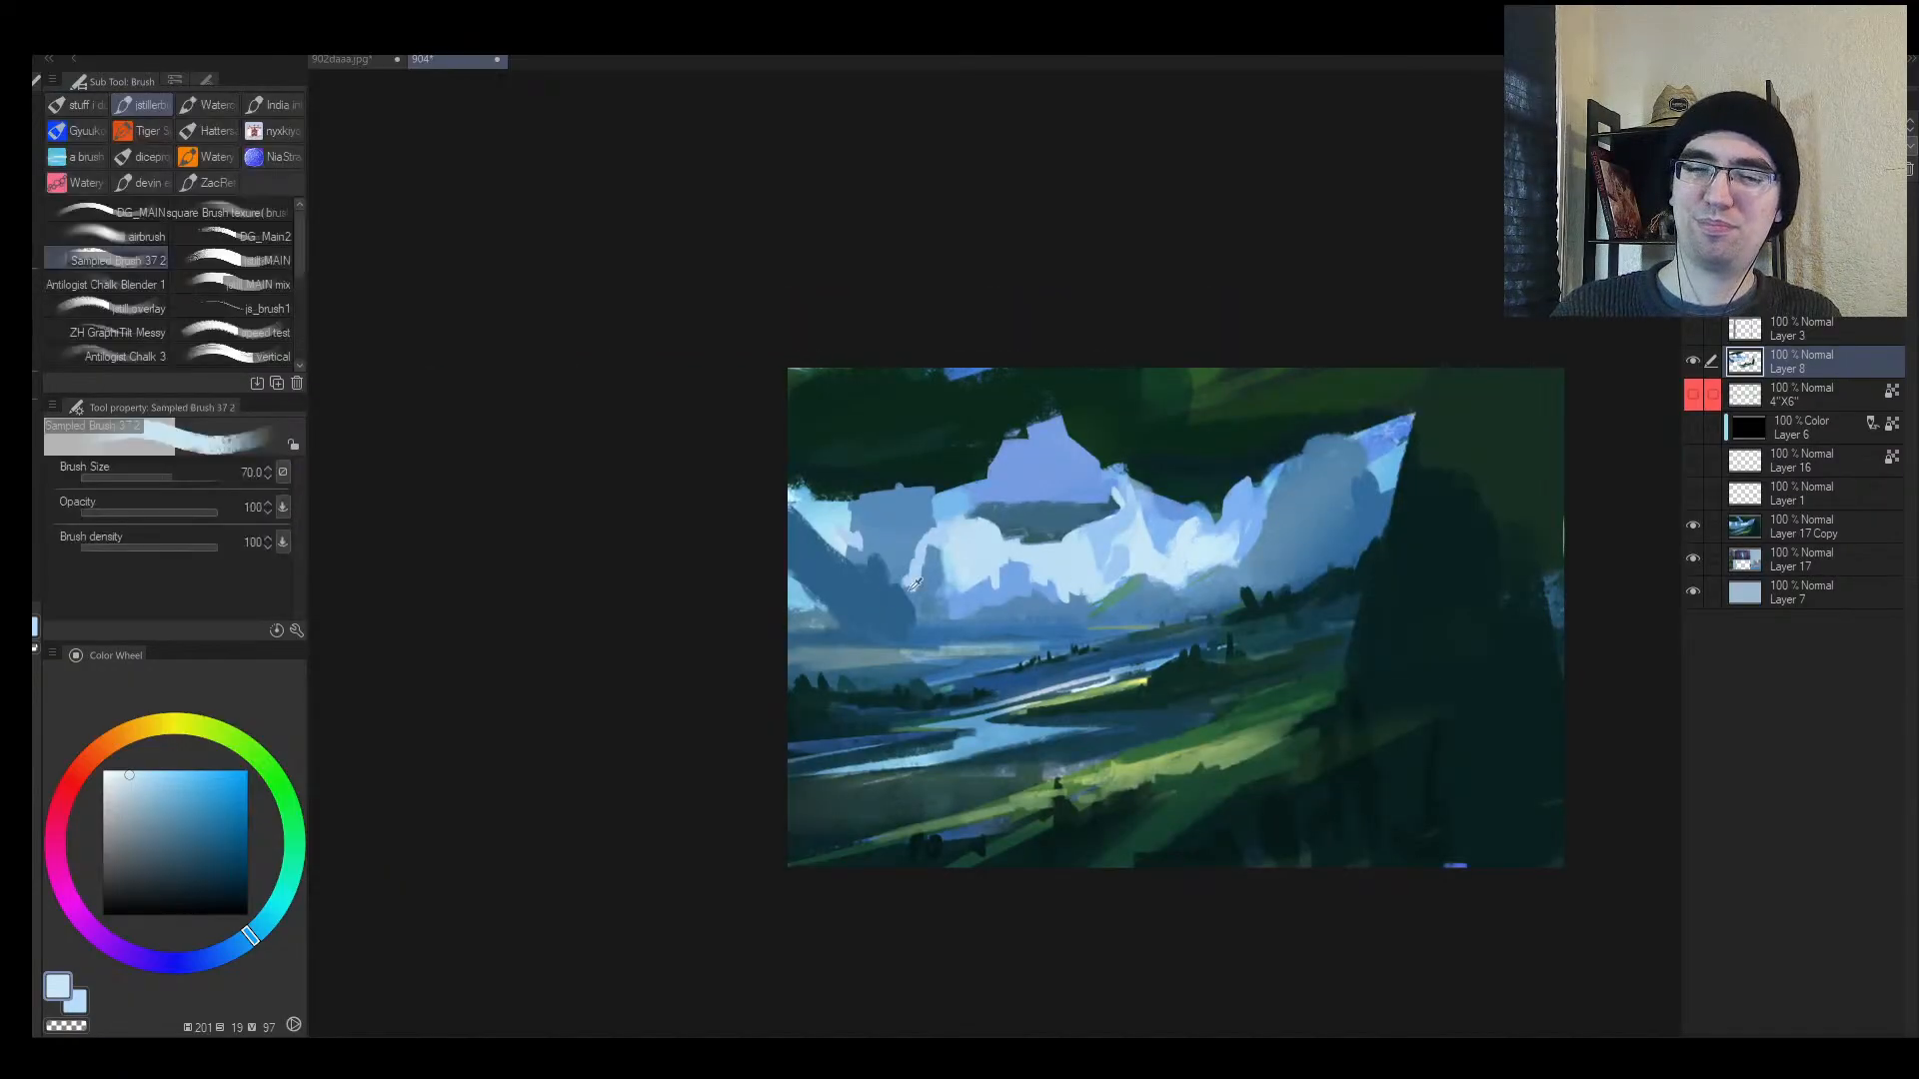
alt+click(823, 575)
key(space)
drag(1109, 619, 1047, 552)
Step: Paint a thick dark teal diagonal across the lower-left foreground
alt+click(979, 763)
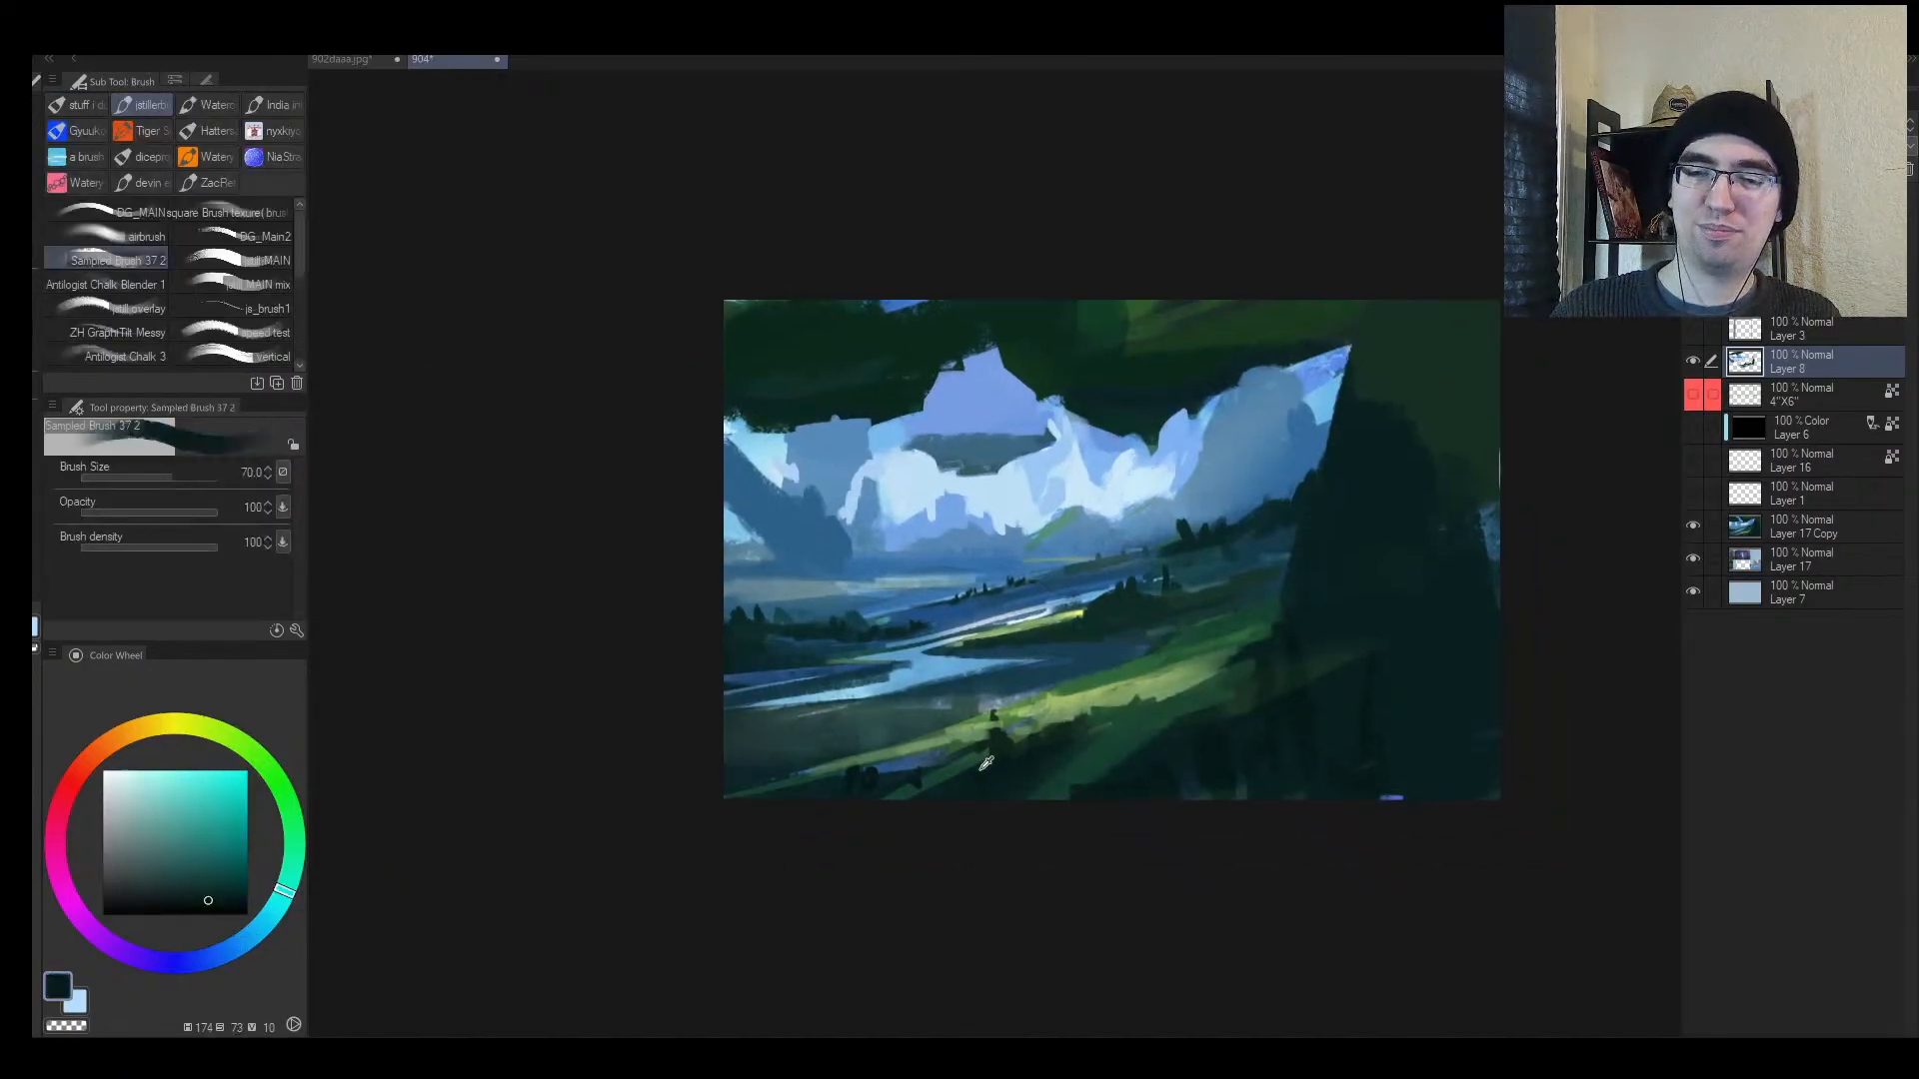
key(])
drag(997, 766, 737, 690)
drag(737, 690, 1020, 836)
key(])
key(])
key(])
mouse_move(1026, 840)
mouse_down()
mouse_move(904, 810)
mouse_move(659, 659)
mouse_move(873, 742)
mouse_move(909, 781)
mouse_move(982, 787)
mouse_move(900, 750)
mouse_up()
key([)
Step: Darken the mid-ground hill's left end in dark green, removing the extra stroke
alt+click(1112, 611)
key([)
key([)
key([)
key([)
drag(1097, 599, 1039, 572)
drag(986, 557, 1160, 615)
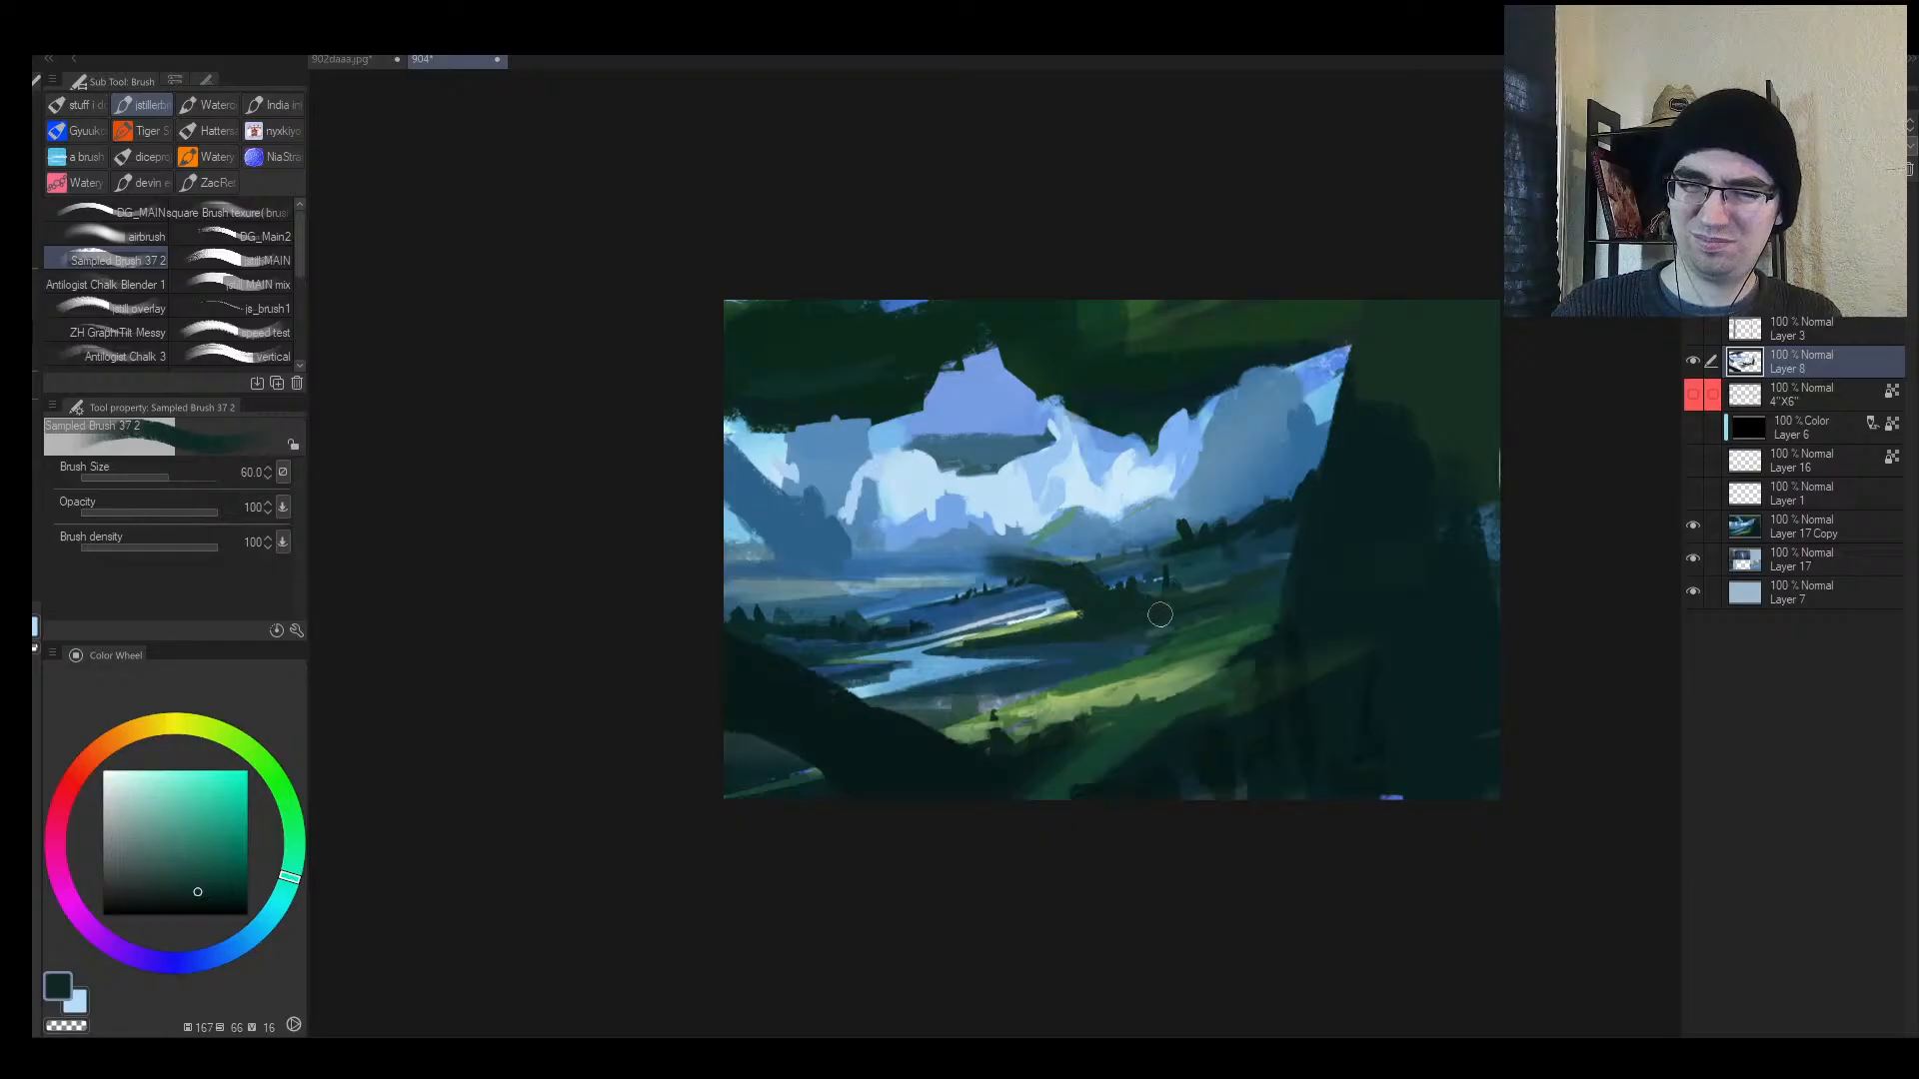
key(h)
key(ctrl+z)
key(ctrl+z)
key(ctrl+y)
key(ctrl+y)
key(ctrl+z)
key(h)
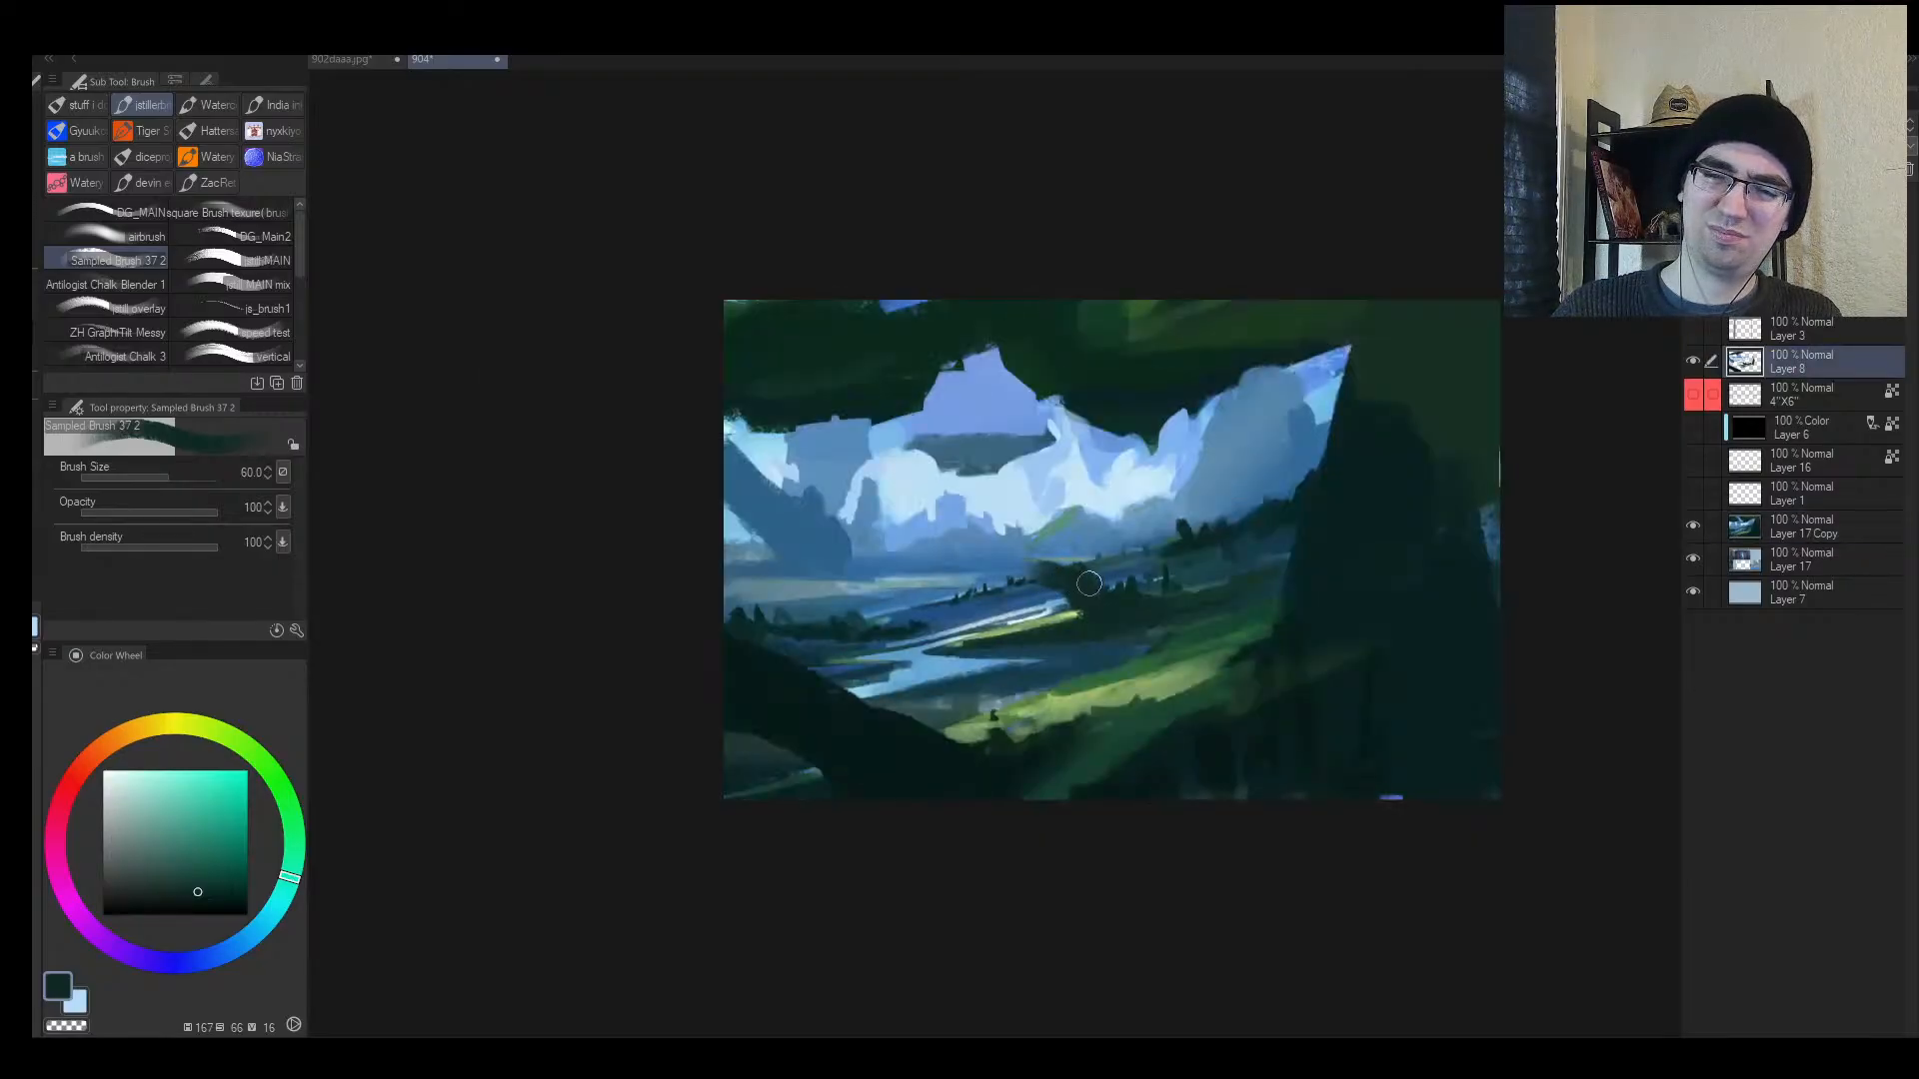
Step: Paint a dark tree mass and extend the dark trunk across the valley to the upper right
mouse_move(1059, 545)
mouse_down()
mouse_move(1029, 575)
mouse_move(1065, 571)
mouse_up()
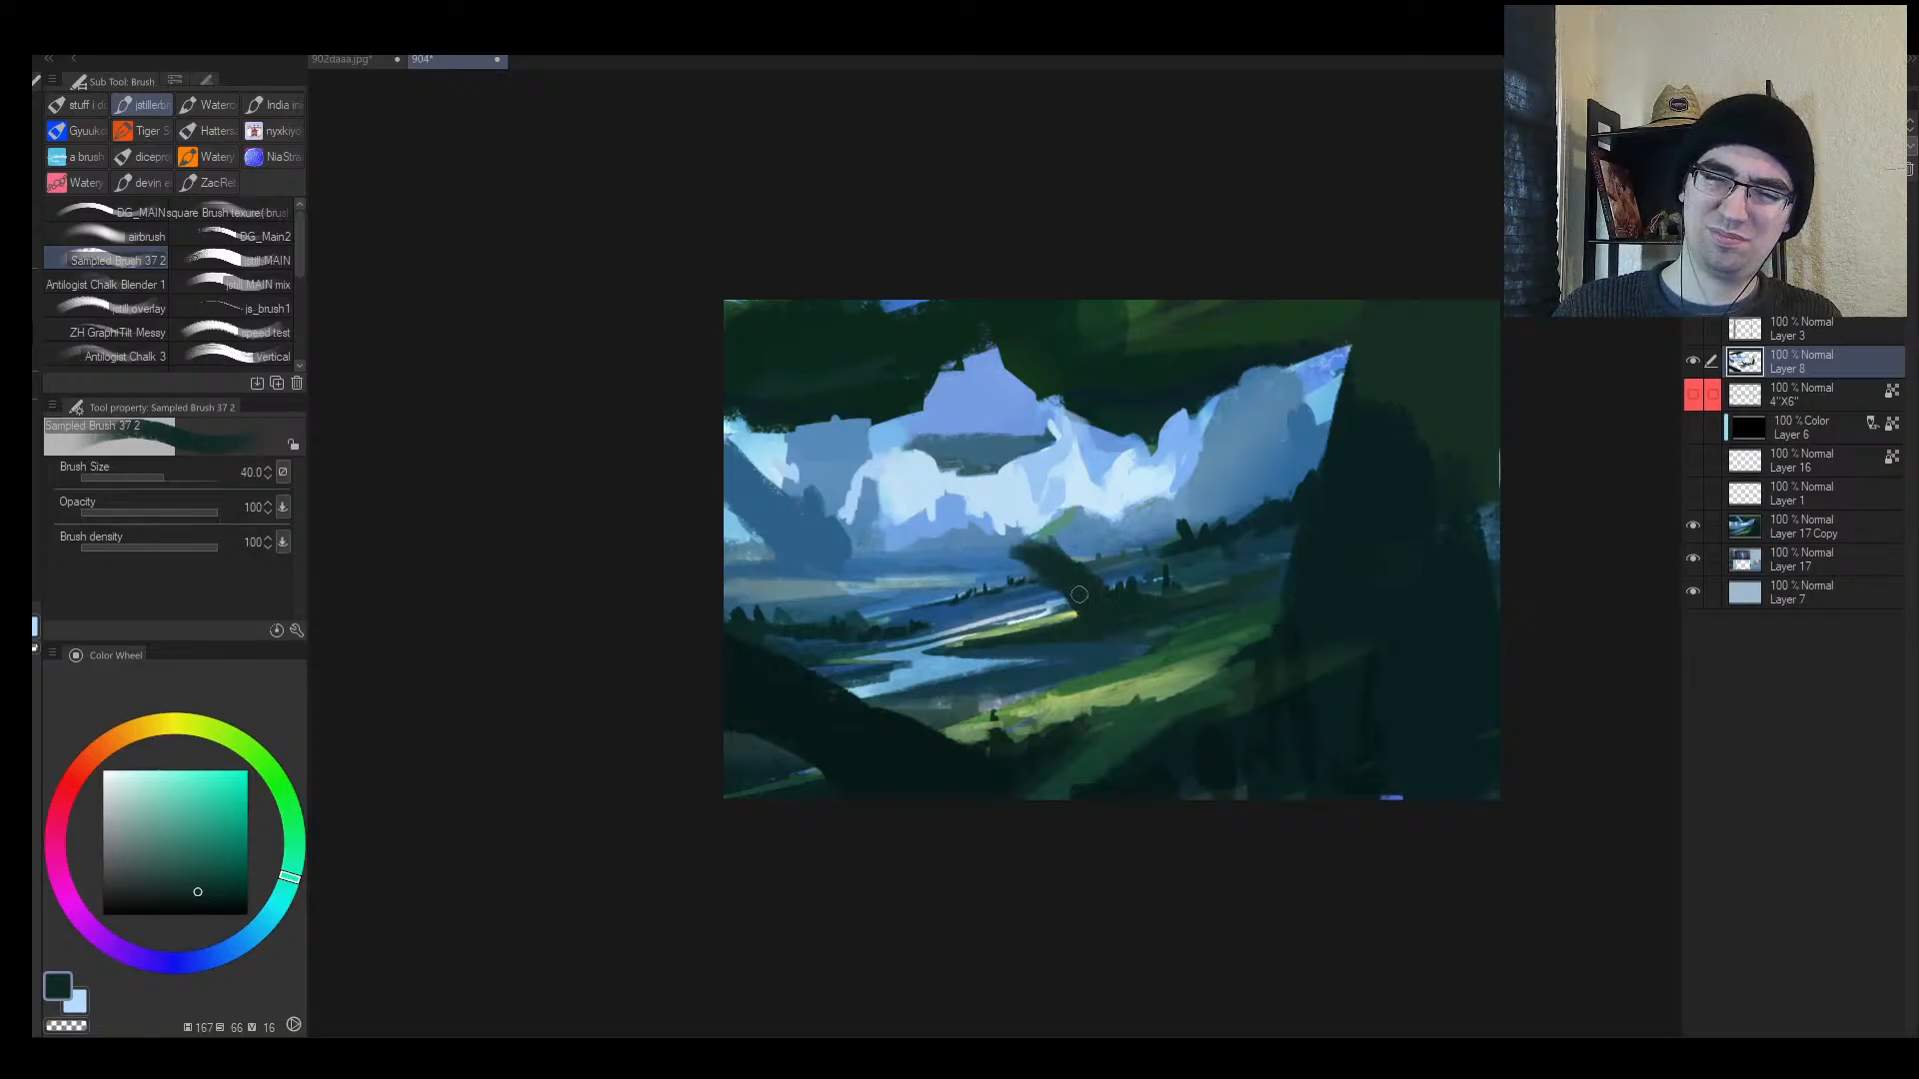
key(bracketright)
key(bracketright)
key(bracketright)
mouse_move(989, 525)
mouse_down()
mouse_move(1092, 584)
mouse_move(1181, 601)
mouse_move(1083, 569)
mouse_move(1192, 604)
mouse_up()
key(h)
key(alt+space)
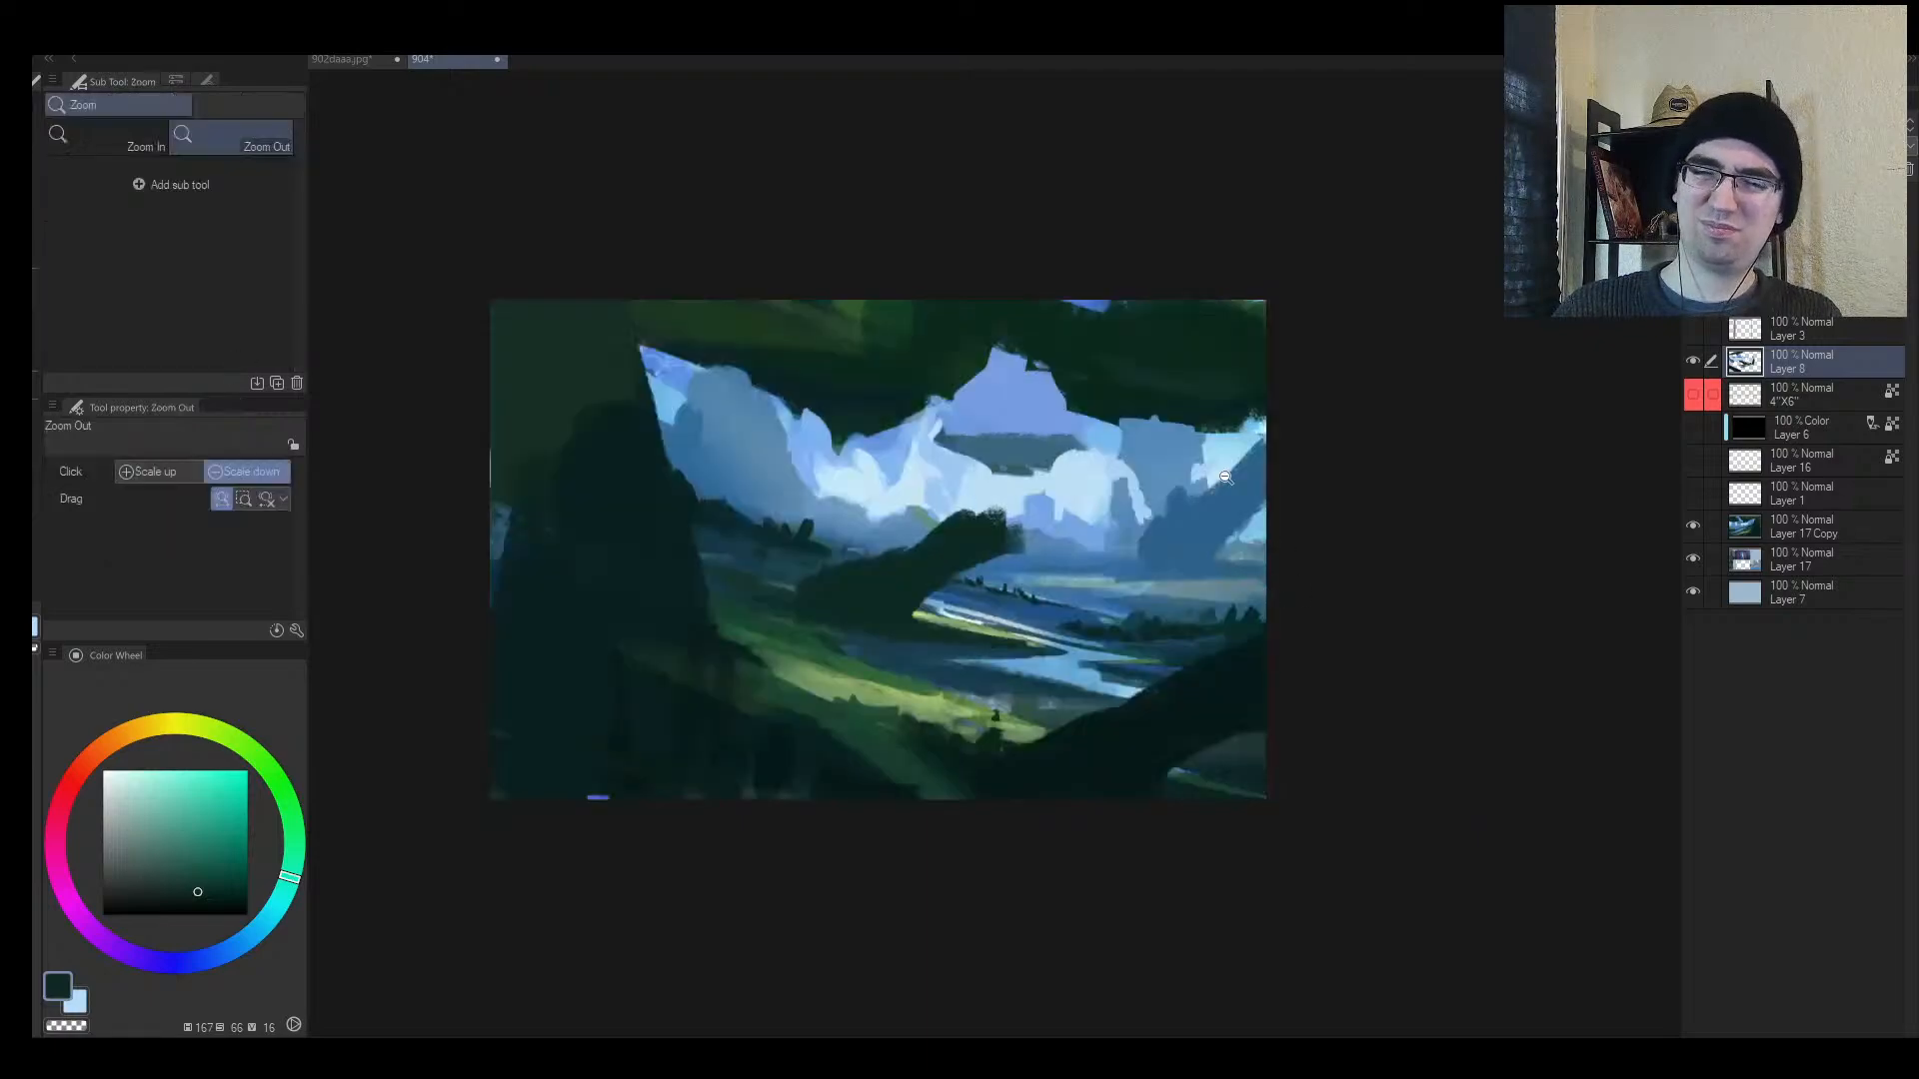
mouse_move(1146, 515)
mouse_down()
mouse_move(1135, 529)
mouse_move(1179, 522)
mouse_up()
mouse_move(967, 545)
mouse_down()
mouse_move(1126, 467)
mouse_move(922, 550)
mouse_move(1113, 481)
mouse_up()
key(alt+space)
click(1112, 482)
key(h)
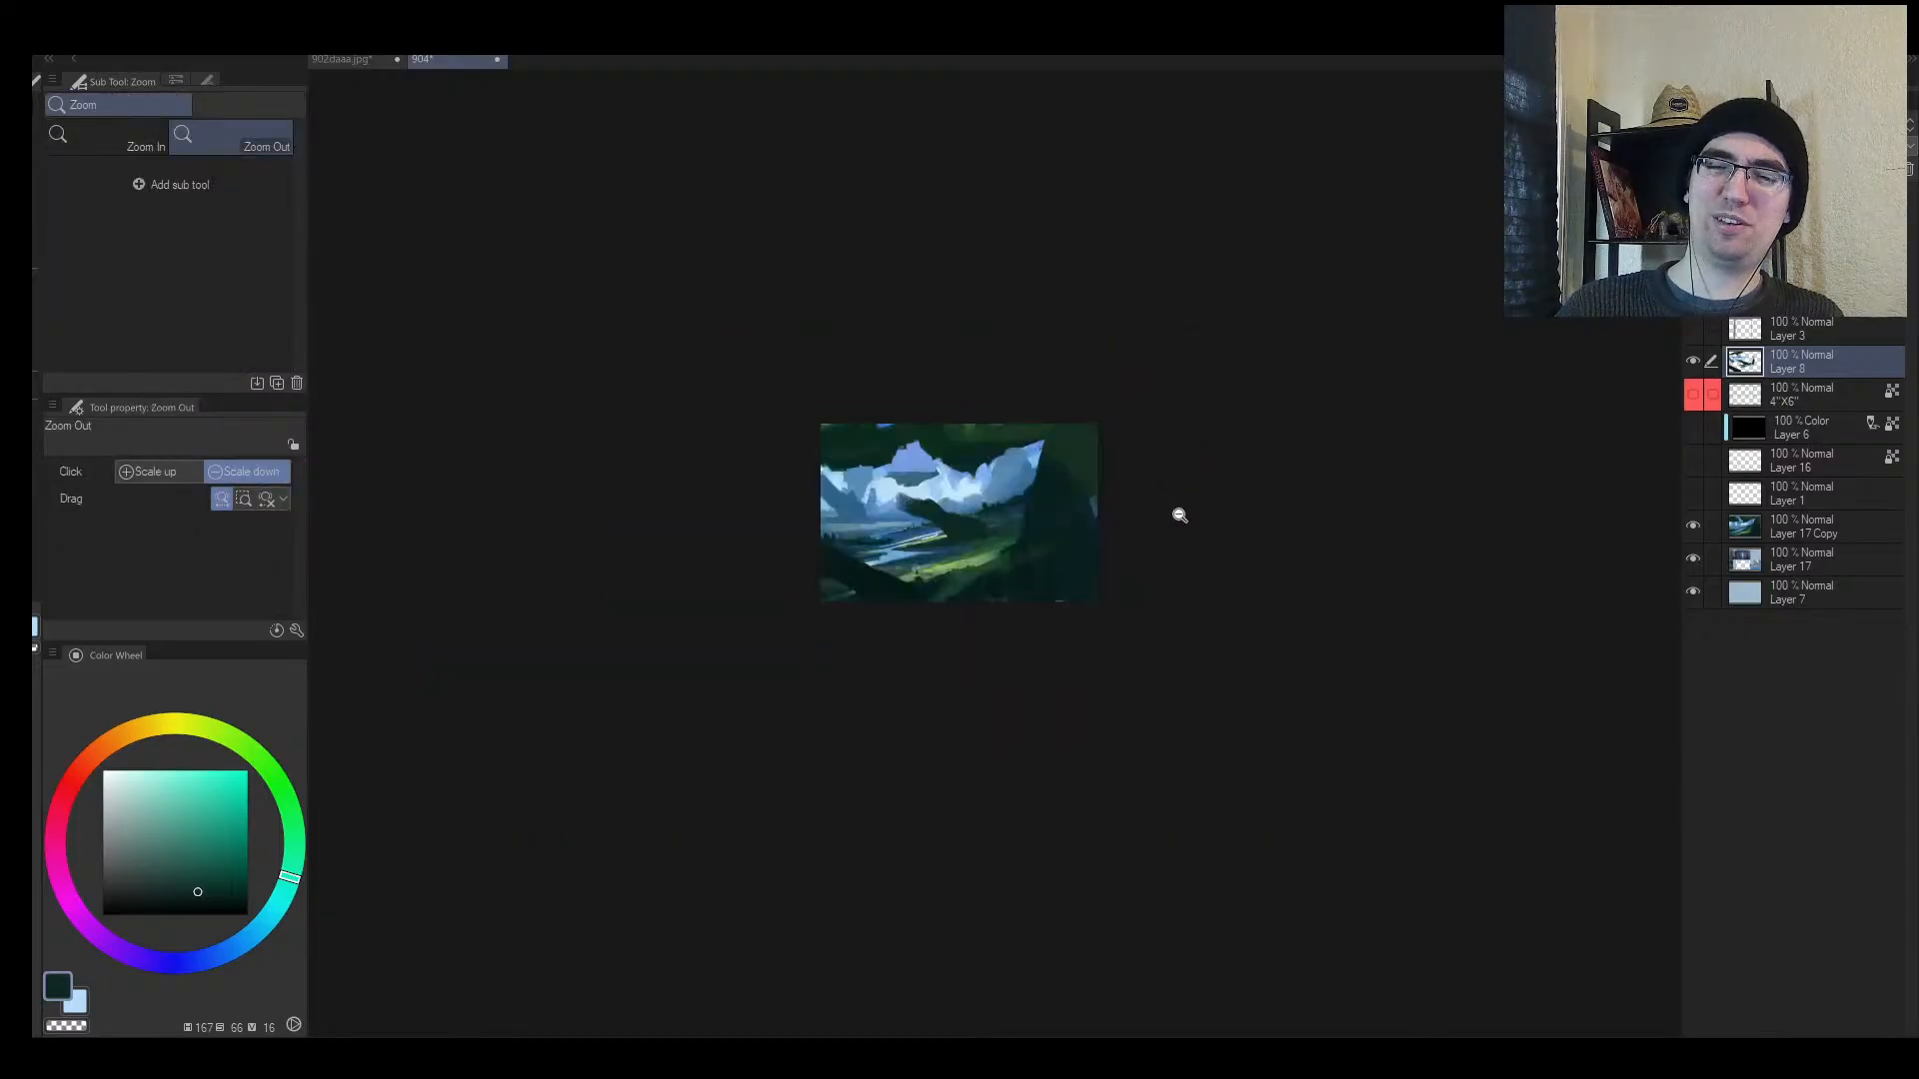
drag(939, 520, 995, 512)
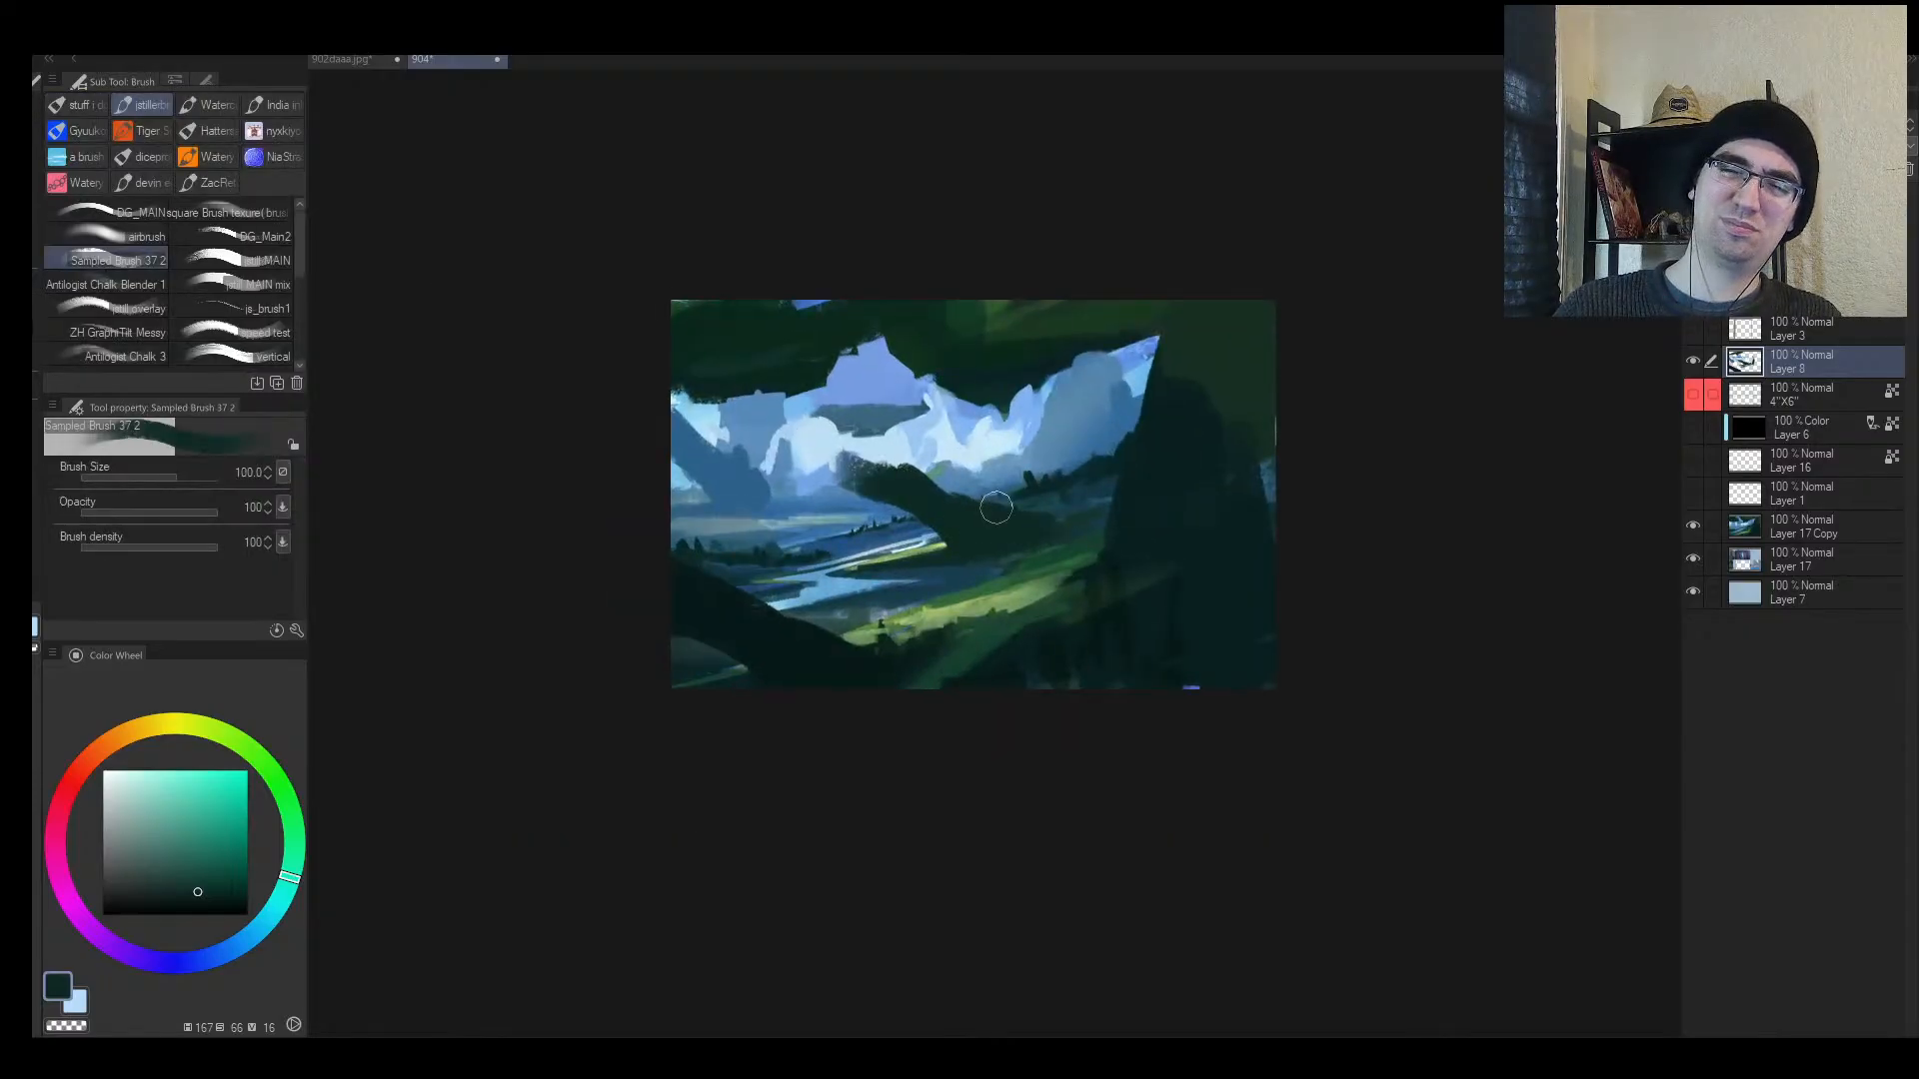
mouse_move(893, 477)
mouse_down()
mouse_move(840, 479)
mouse_move(877, 455)
mouse_up()
Step: Dab lighter blue beside the trunk tip and repaint the trunk's upper edge in dark teal
alt+click(853, 499)
key([)
alt+click(842, 460)
key(alt+space)
key([)
key([)
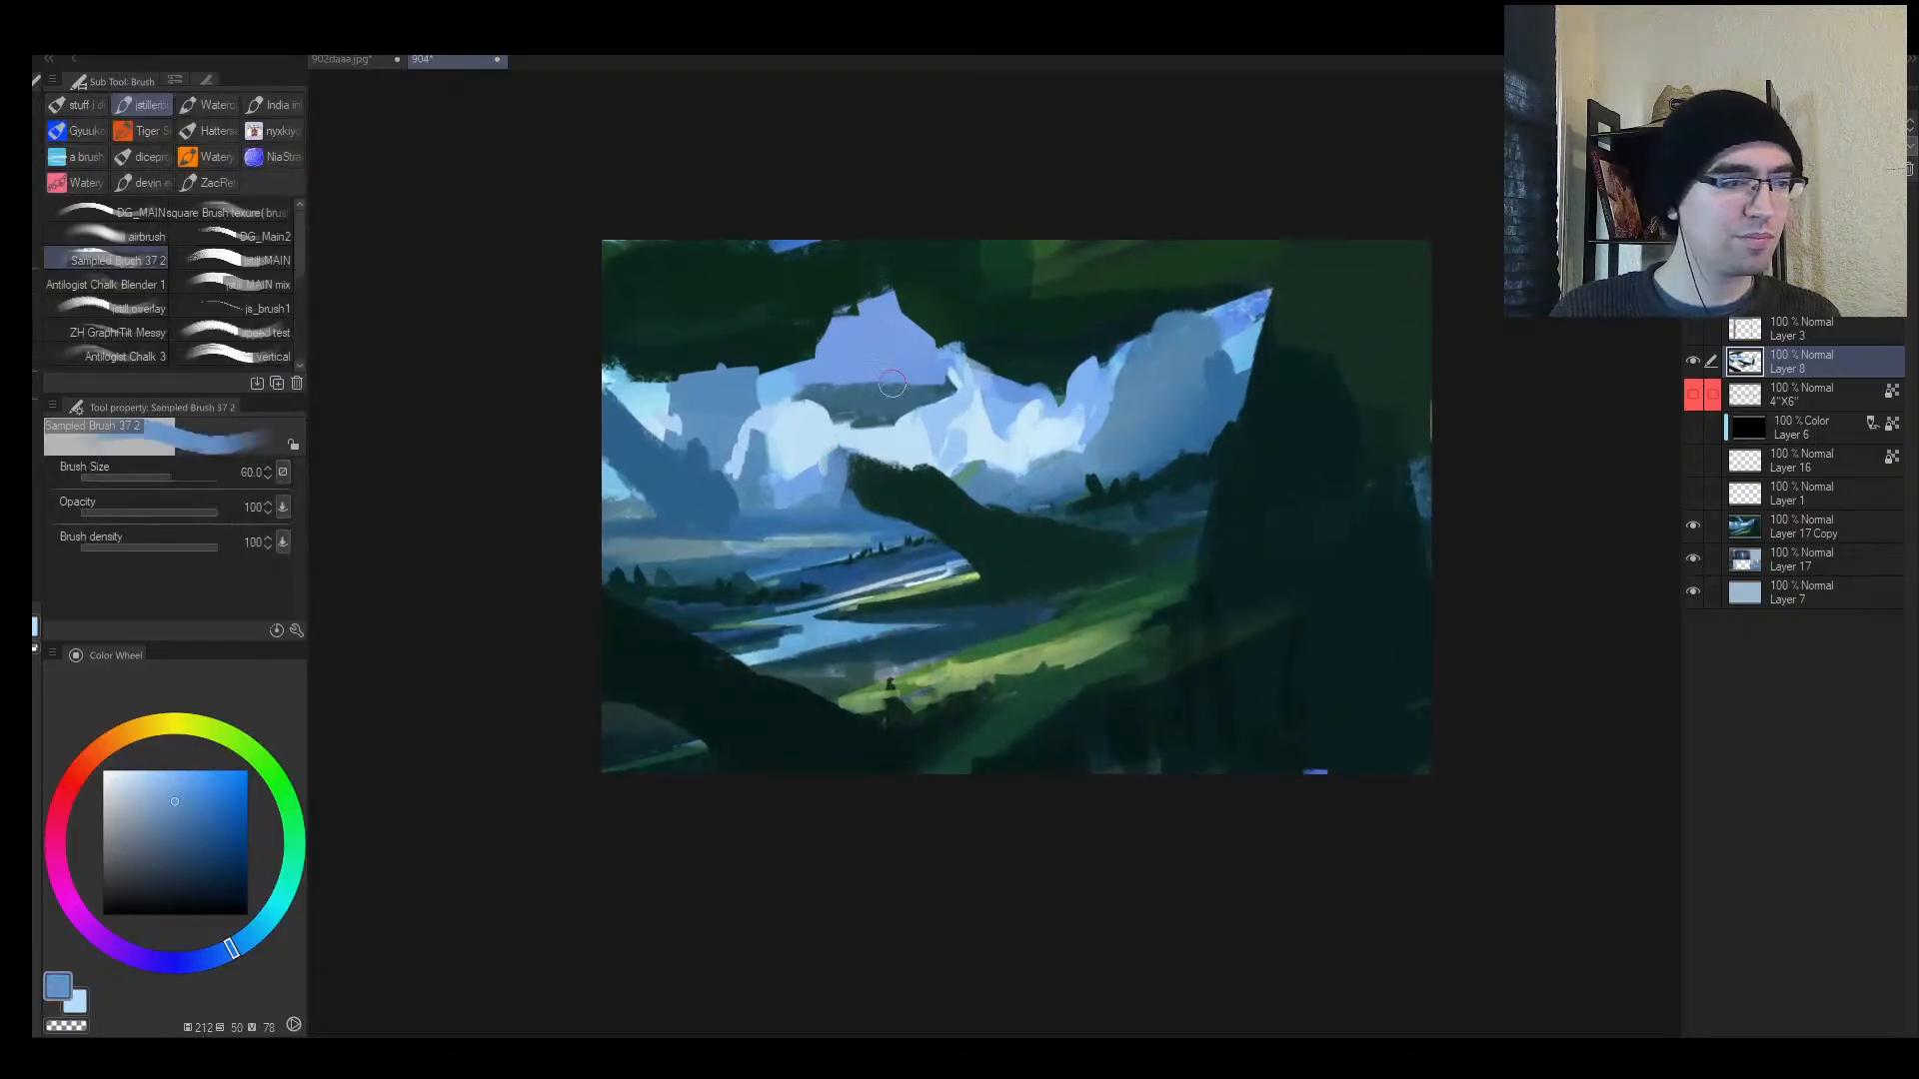
alt+click(866, 454)
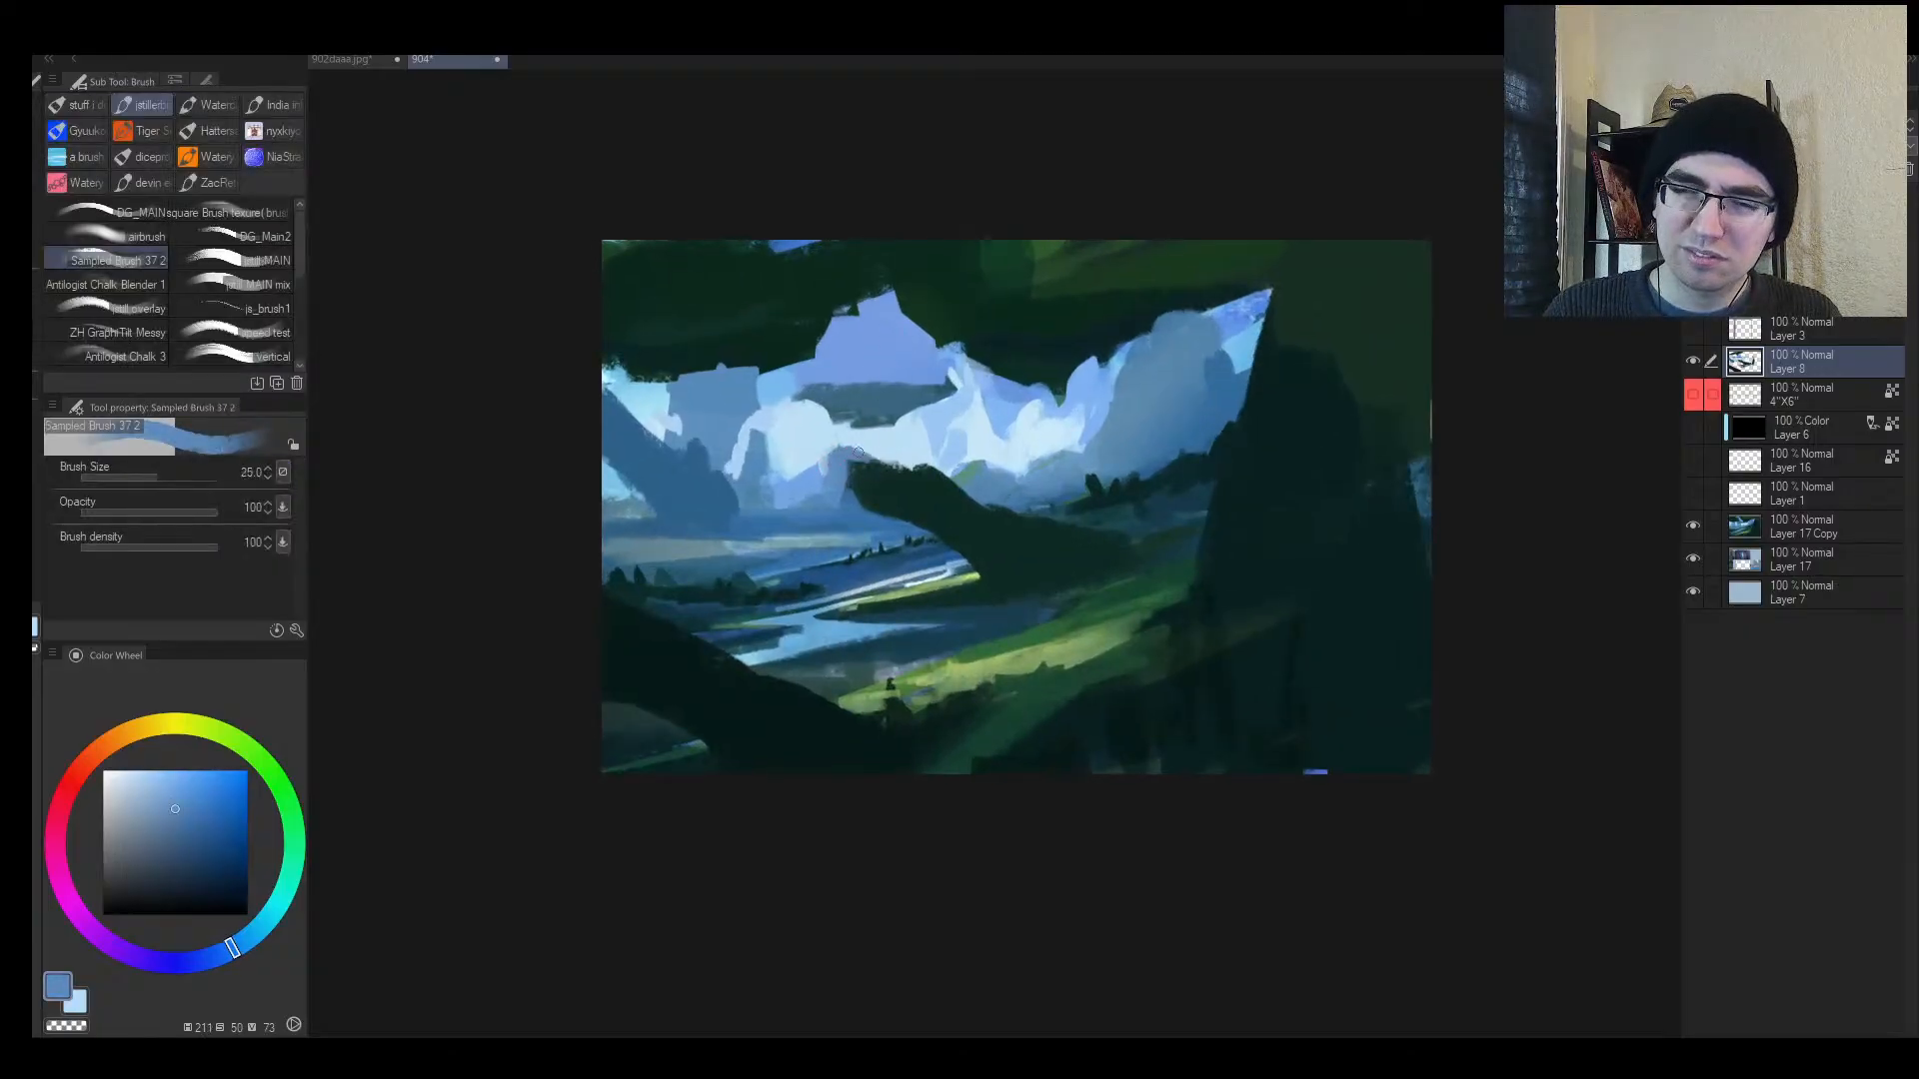
alt+click(893, 471)
alt+click(950, 453)
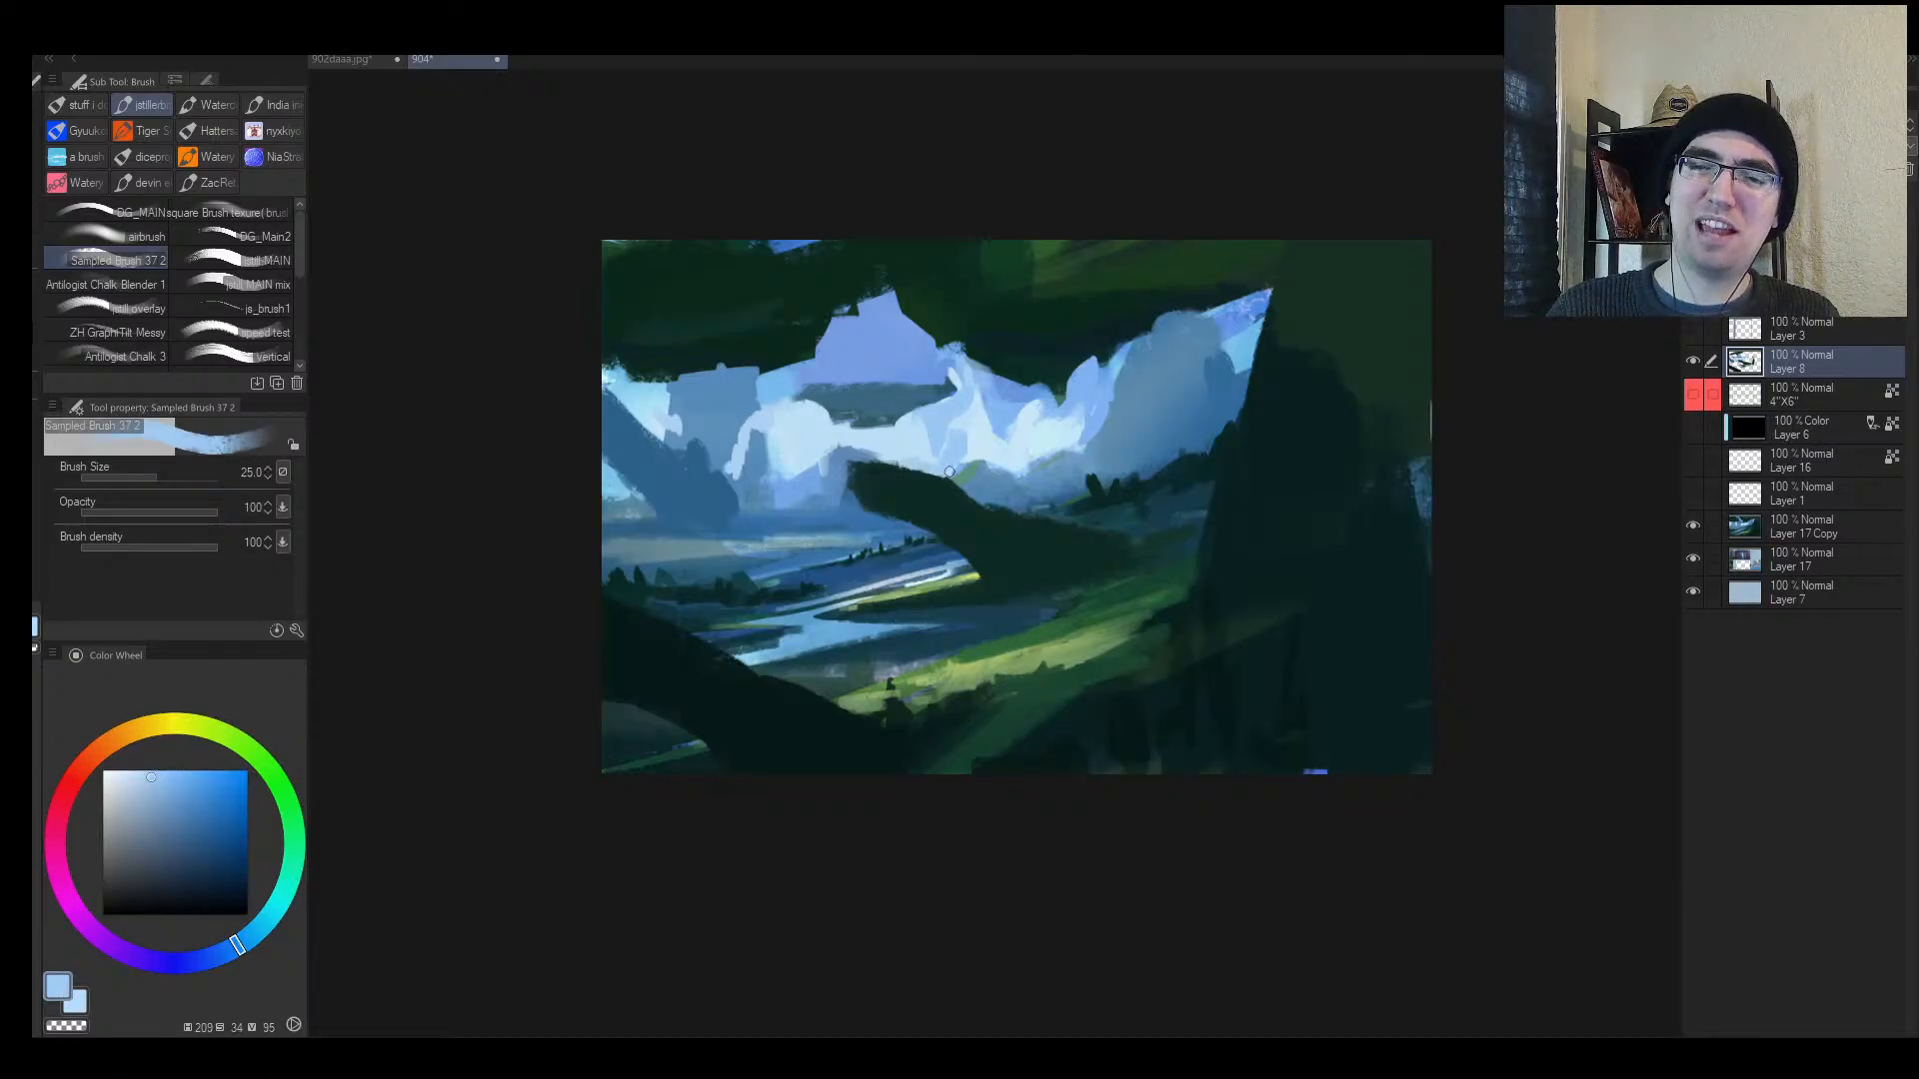
alt+click(949, 471)
alt+click(1042, 513)
drag(965, 495, 1082, 535)
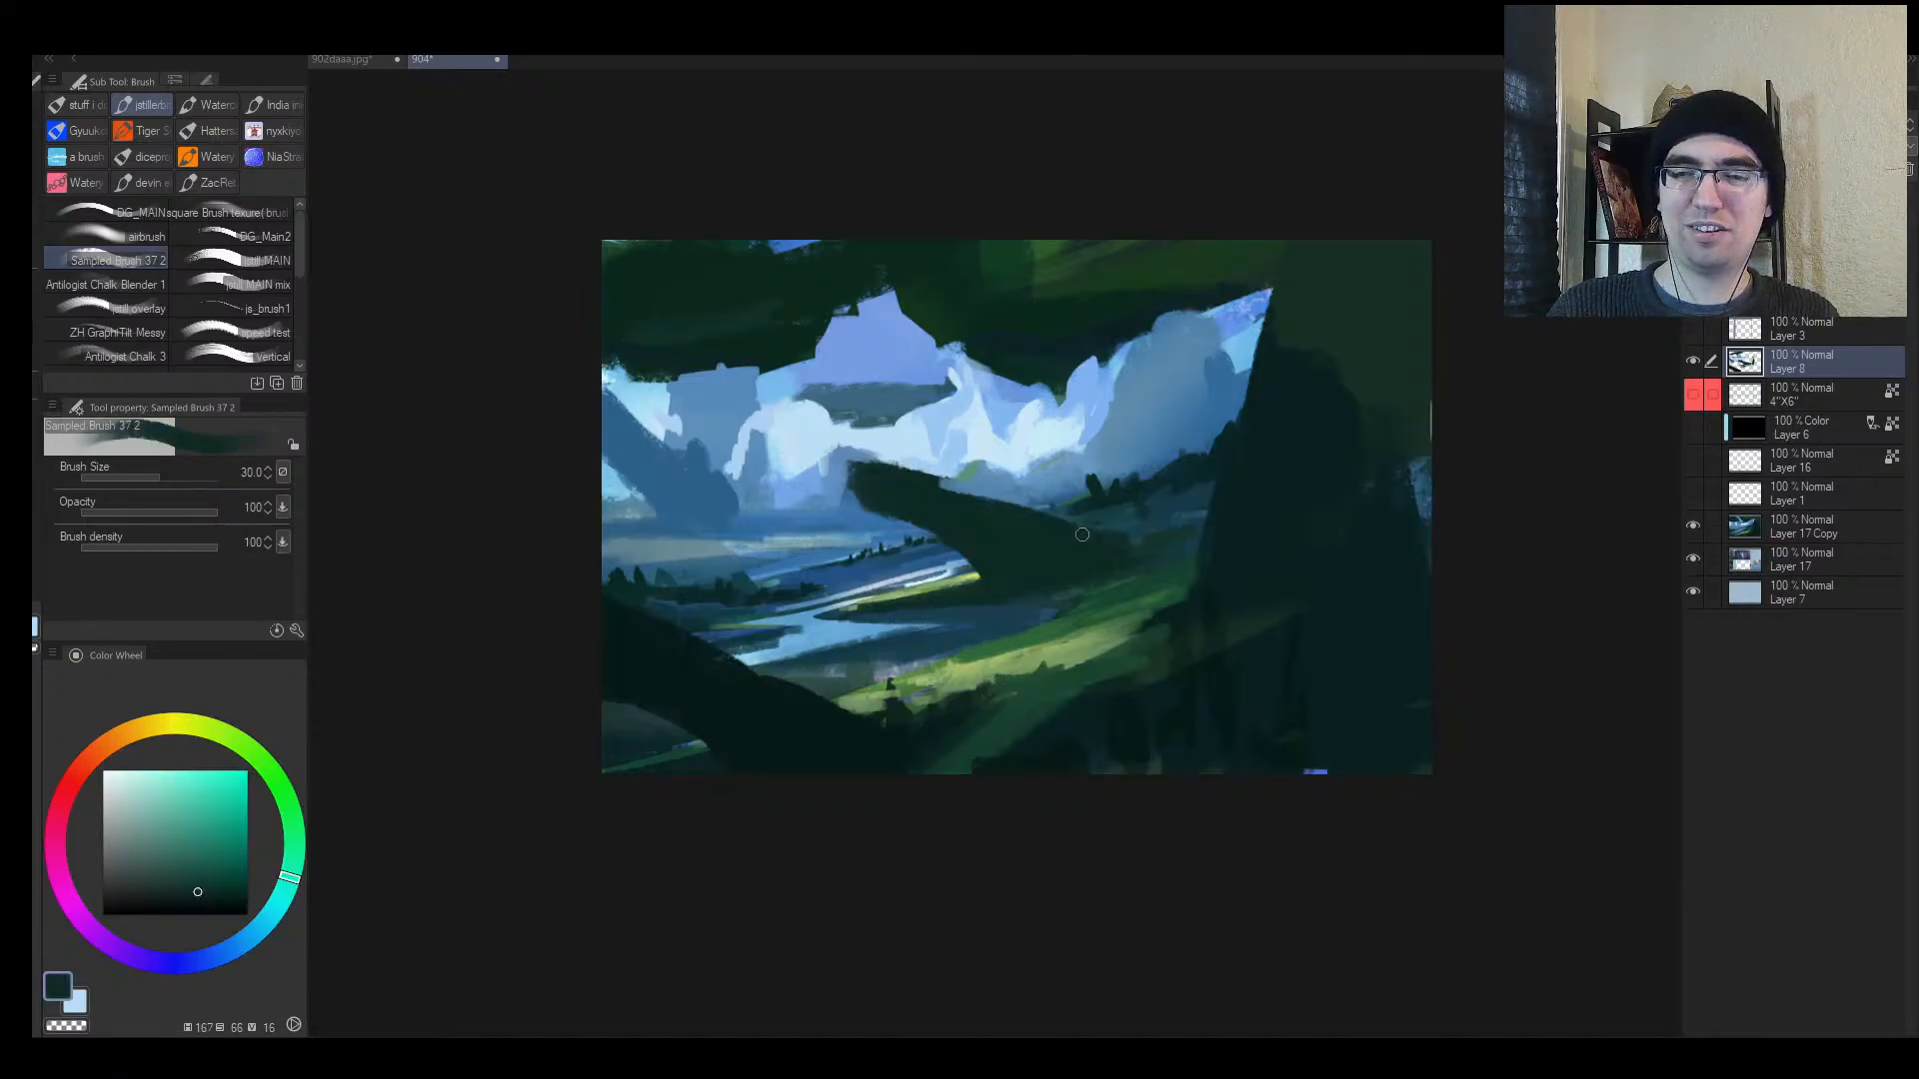
Step: Cut back the dark trunk tip with sky blue painted above its upper edge
key(h)
key(ctrl+space)
mouse_move(1099, 446)
mouse_down()
mouse_move(1009, 450)
mouse_move(1199, 455)
mouse_up()
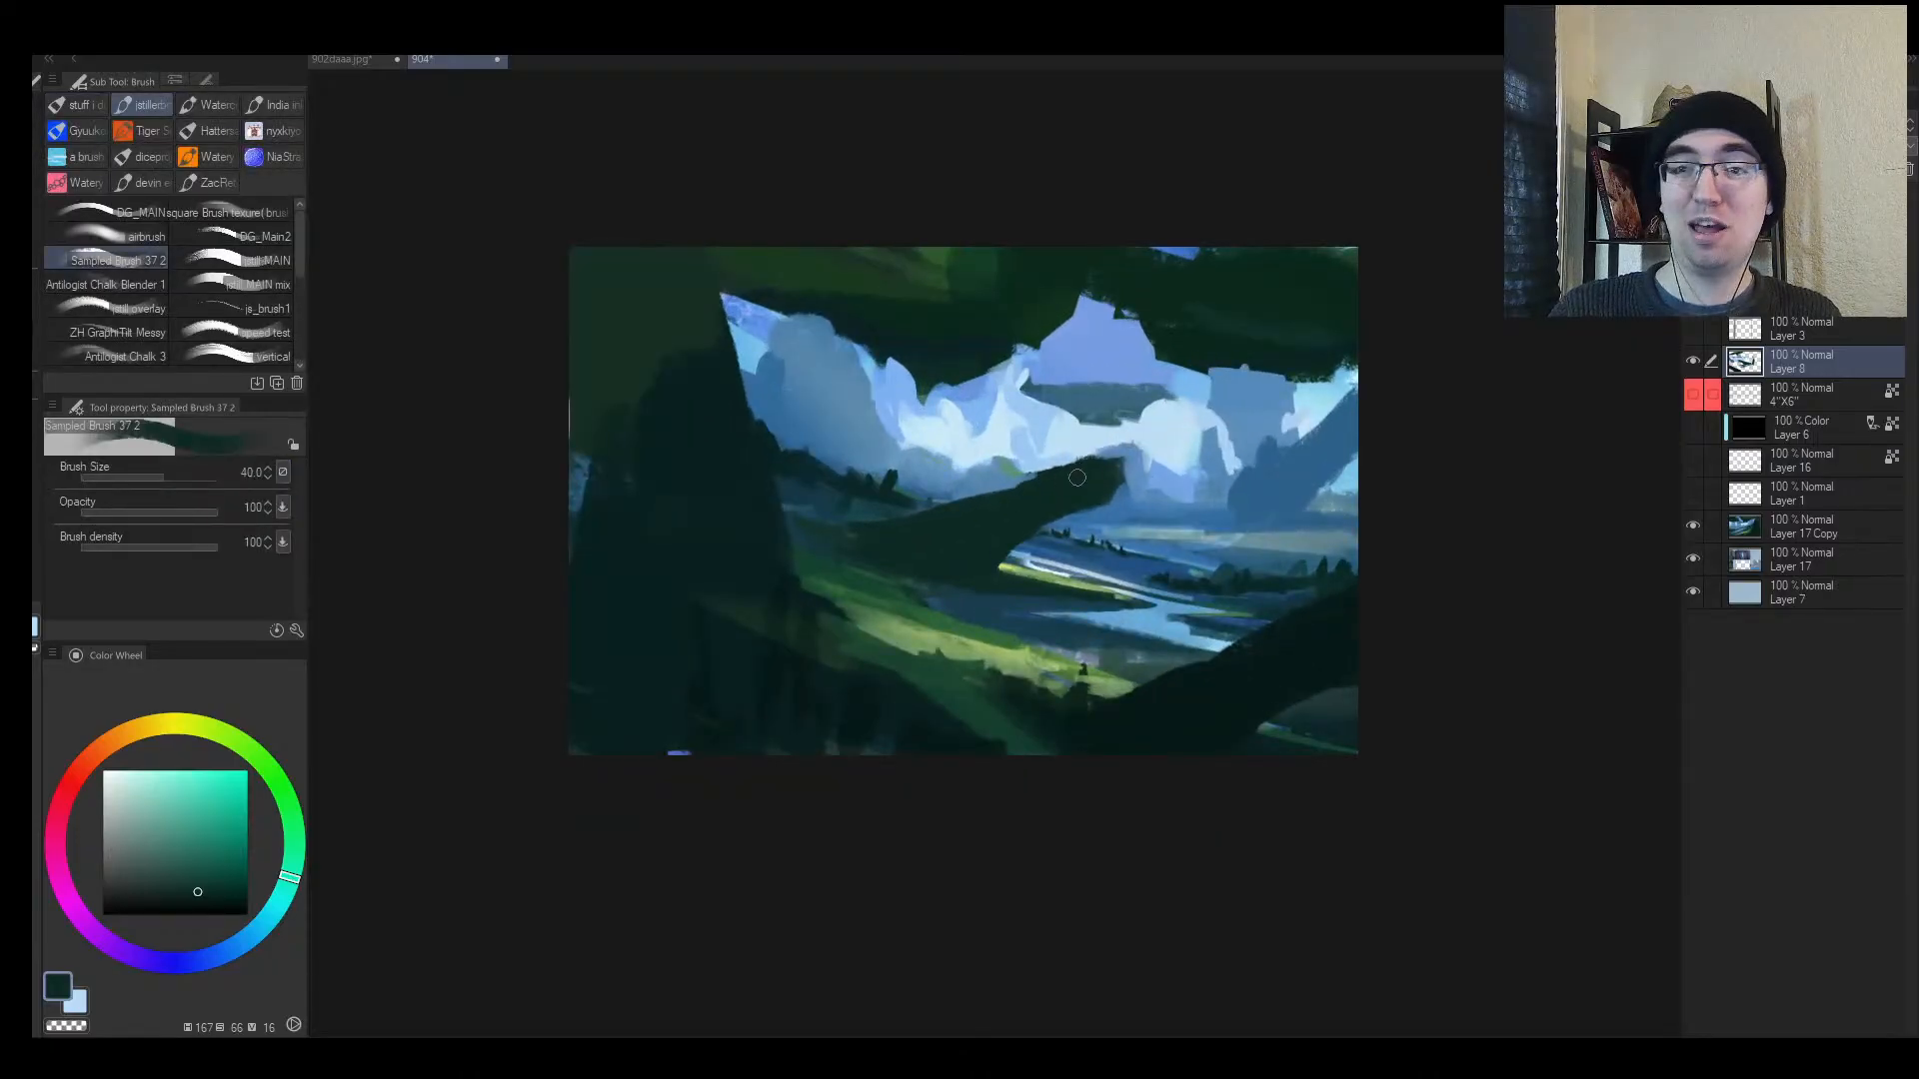
alt+click(1005, 481)
alt+click(1115, 456)
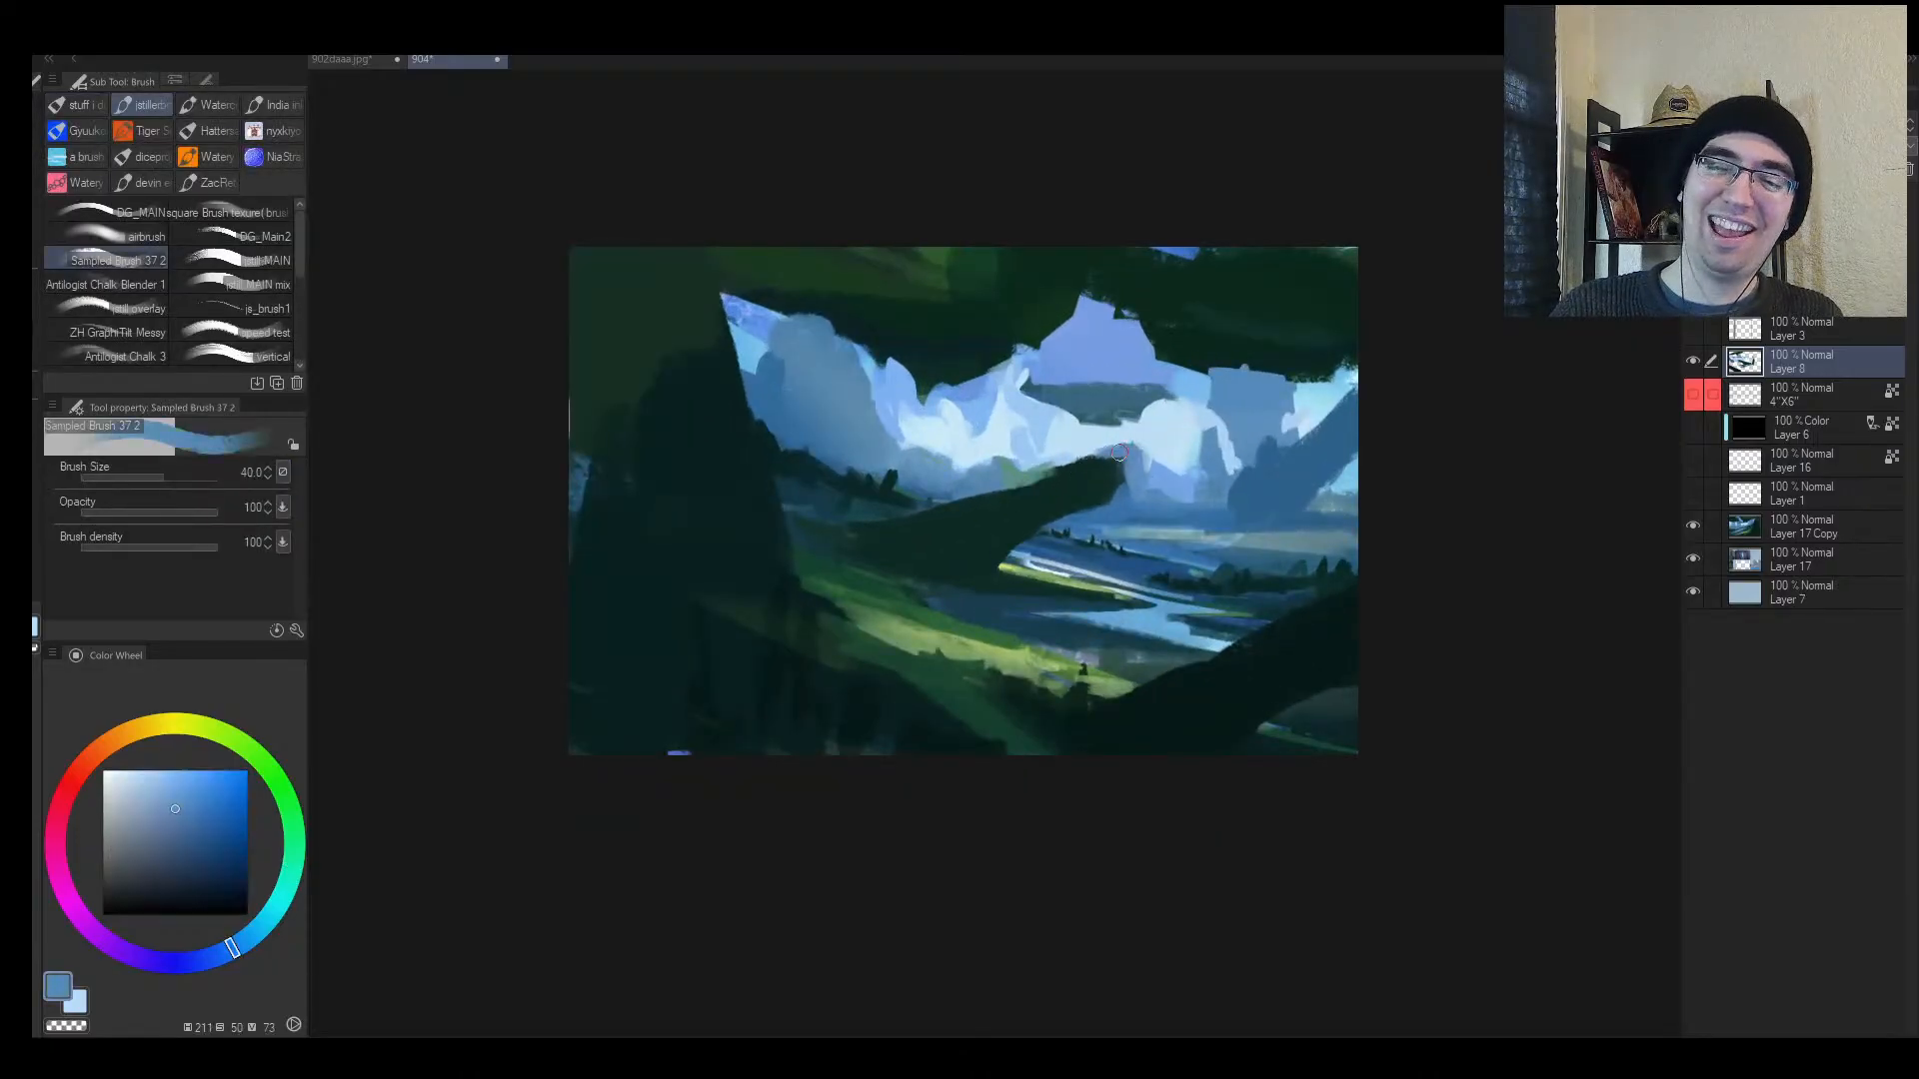
drag(1119, 452, 1030, 465)
alt+click(1062, 440)
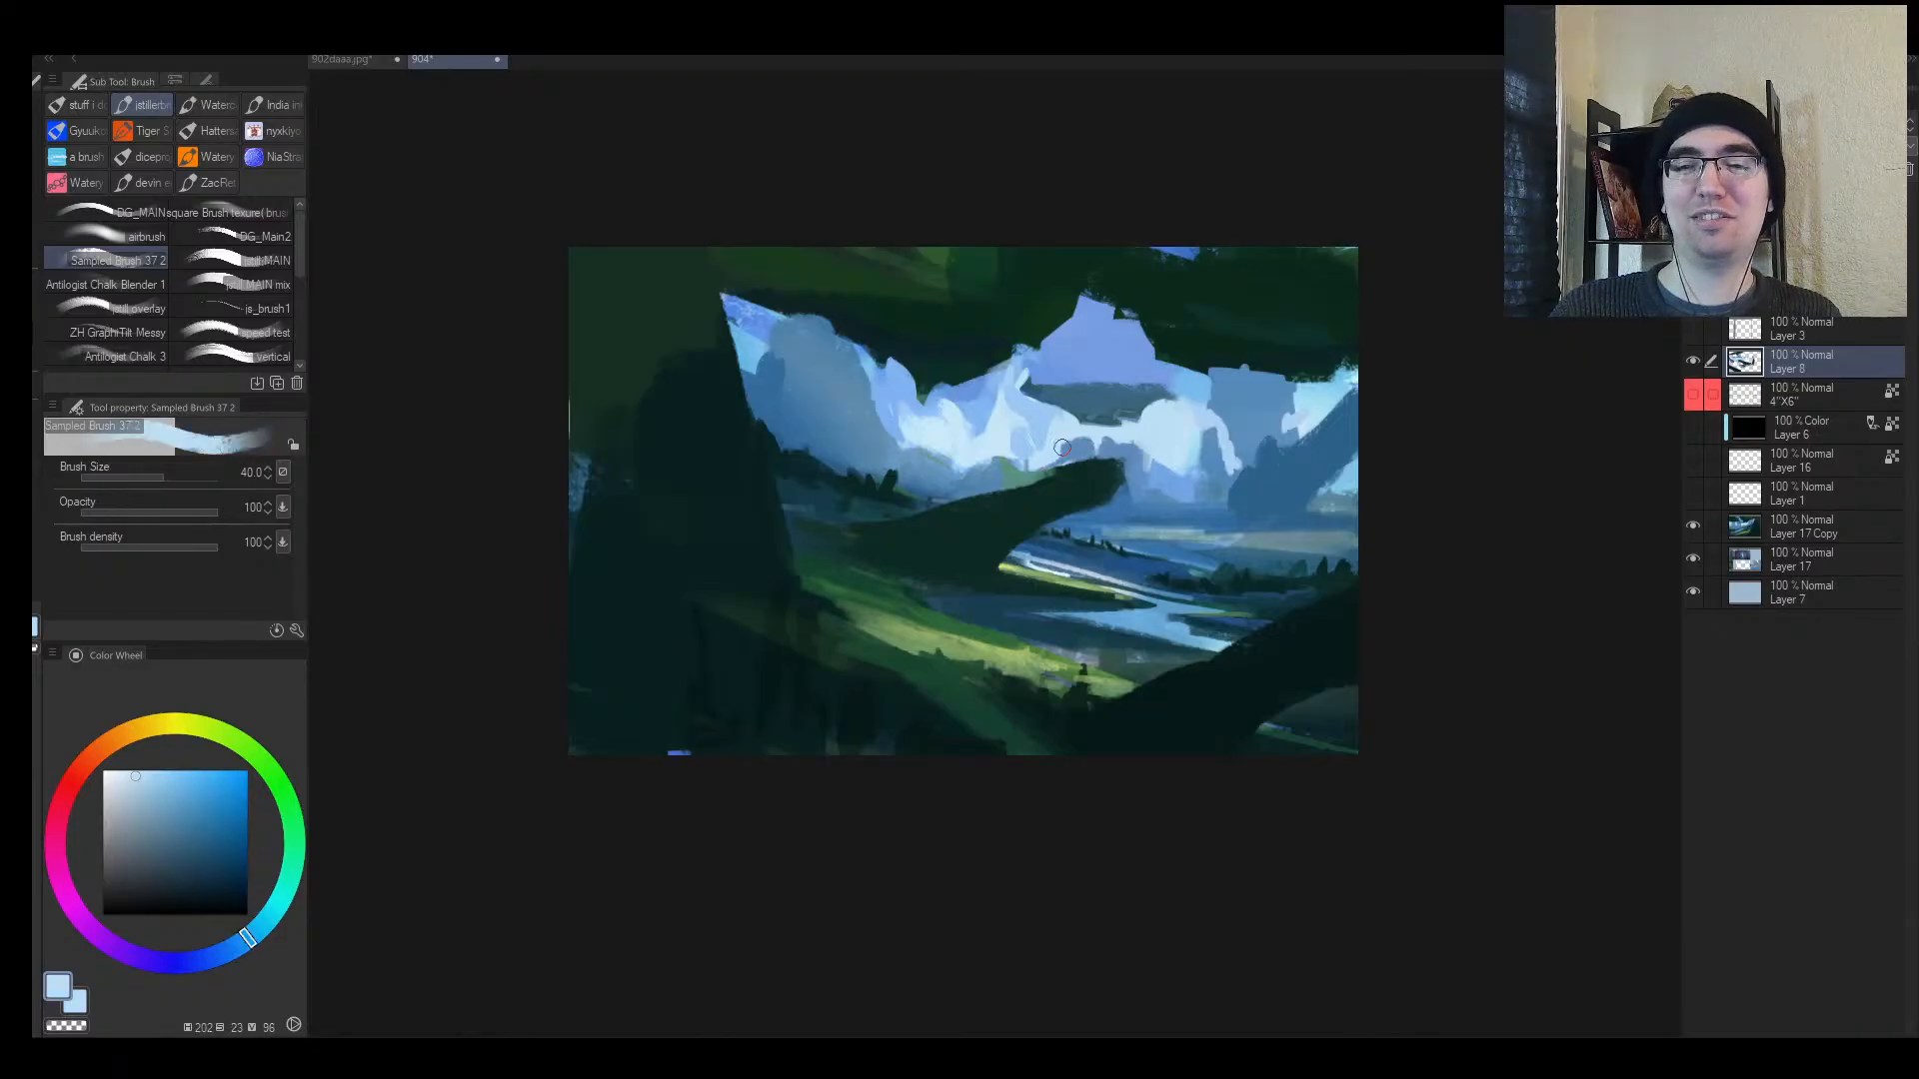
alt+click(1146, 465)
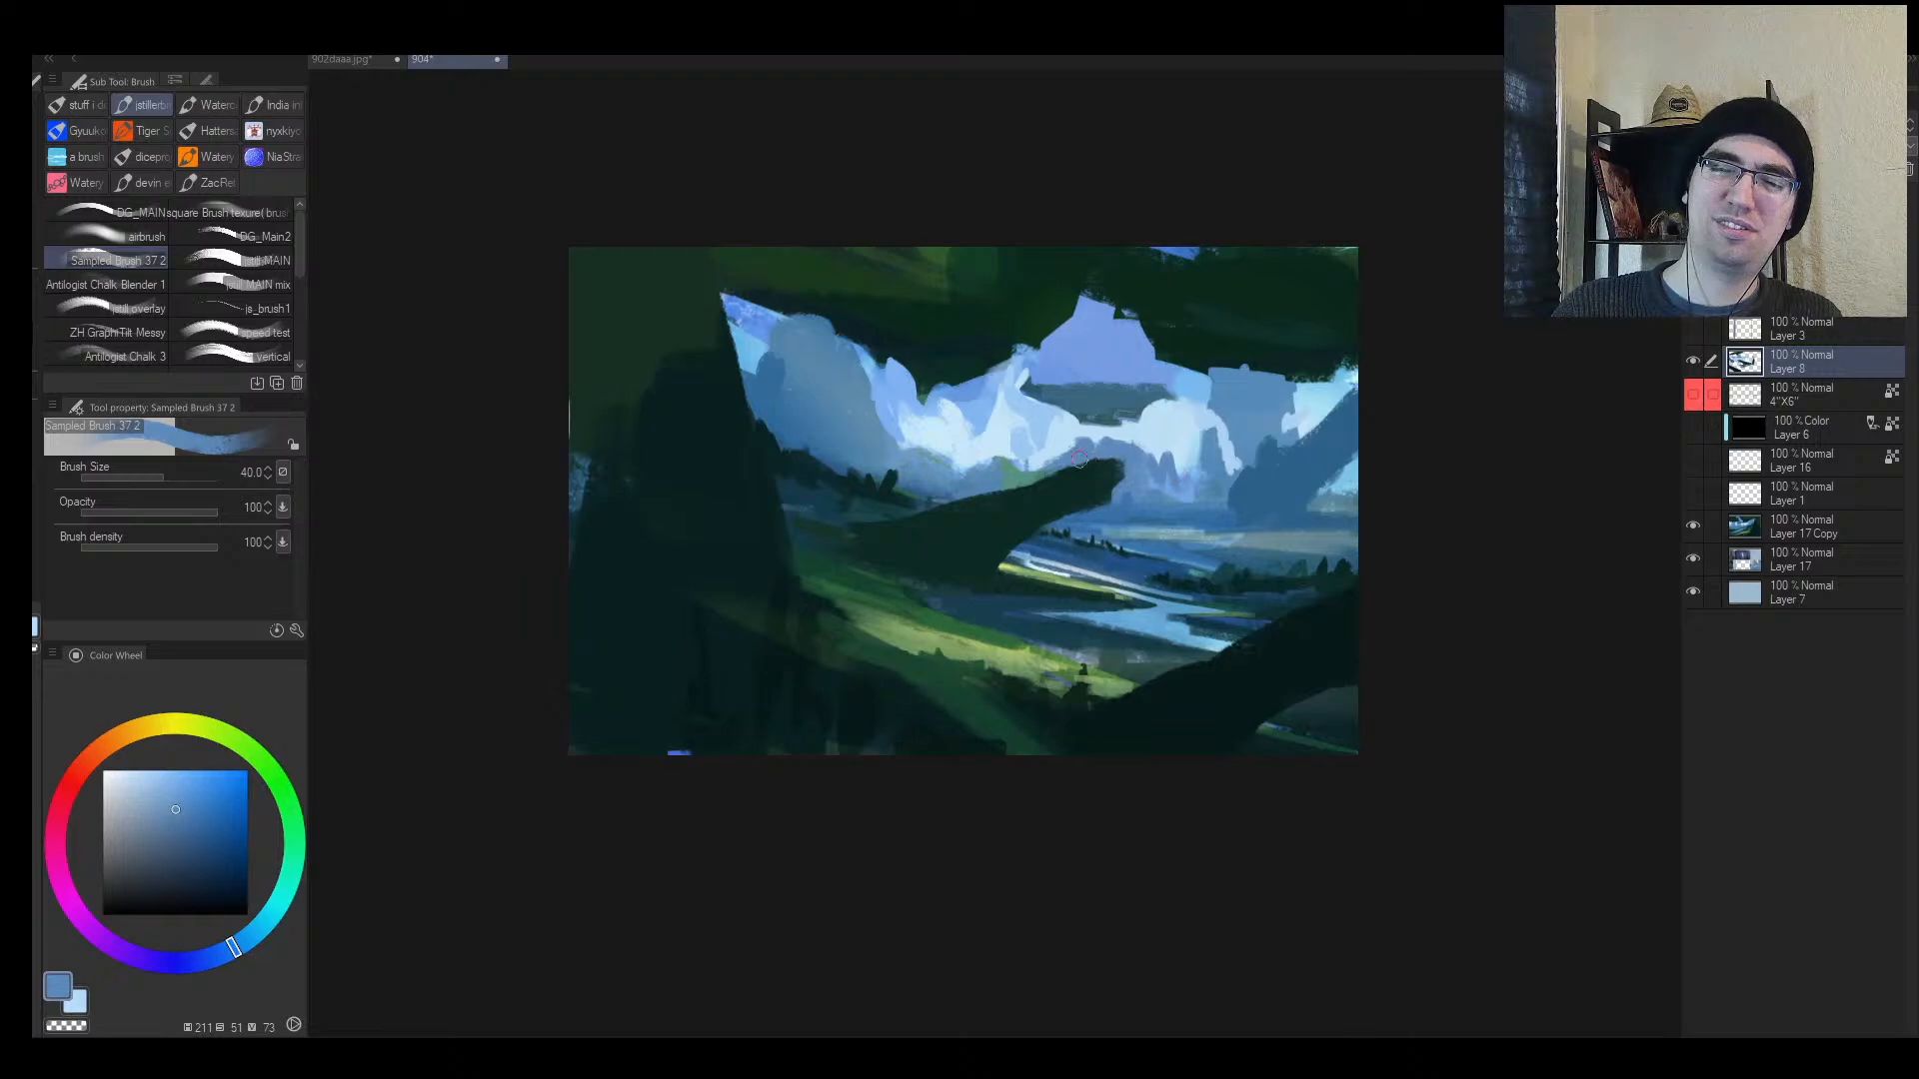
drag(1079, 457, 1085, 505)
alt+click(1040, 485)
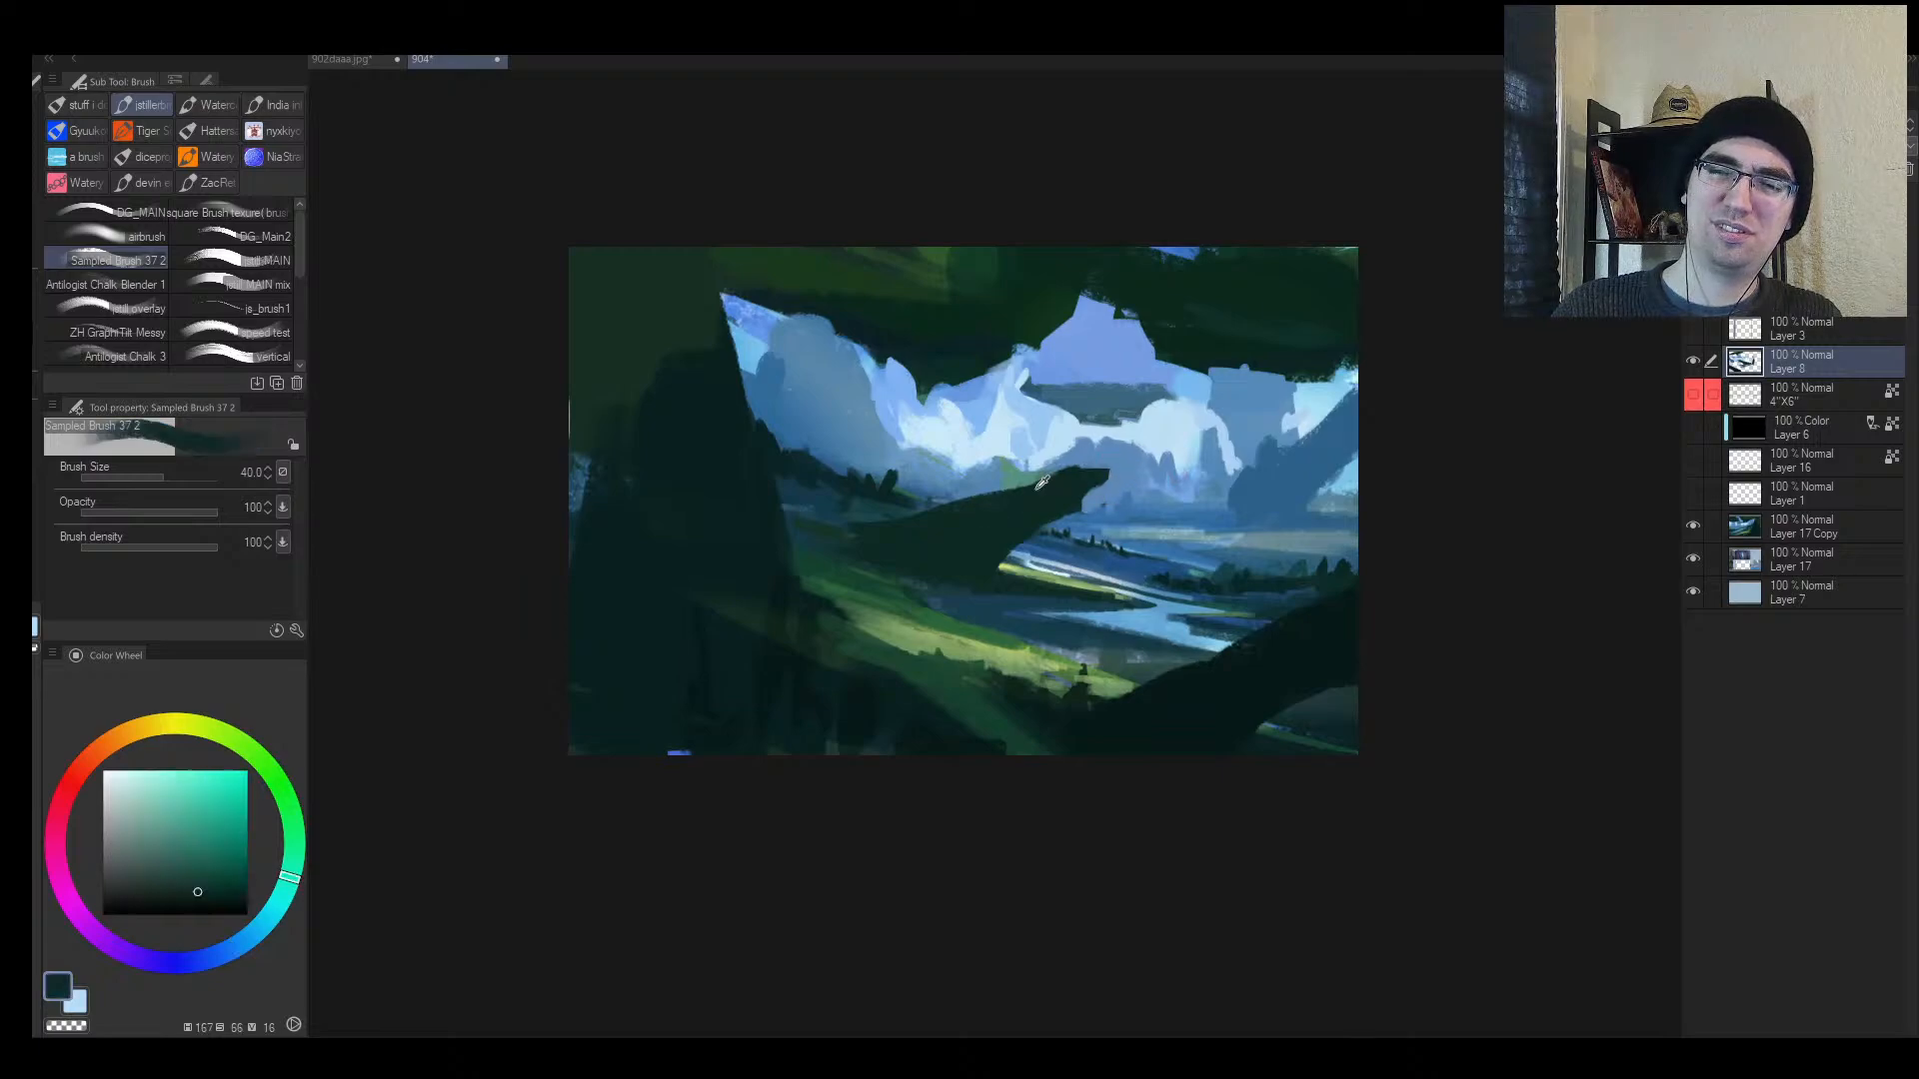
alt+click(956, 591)
key(bracketleft)
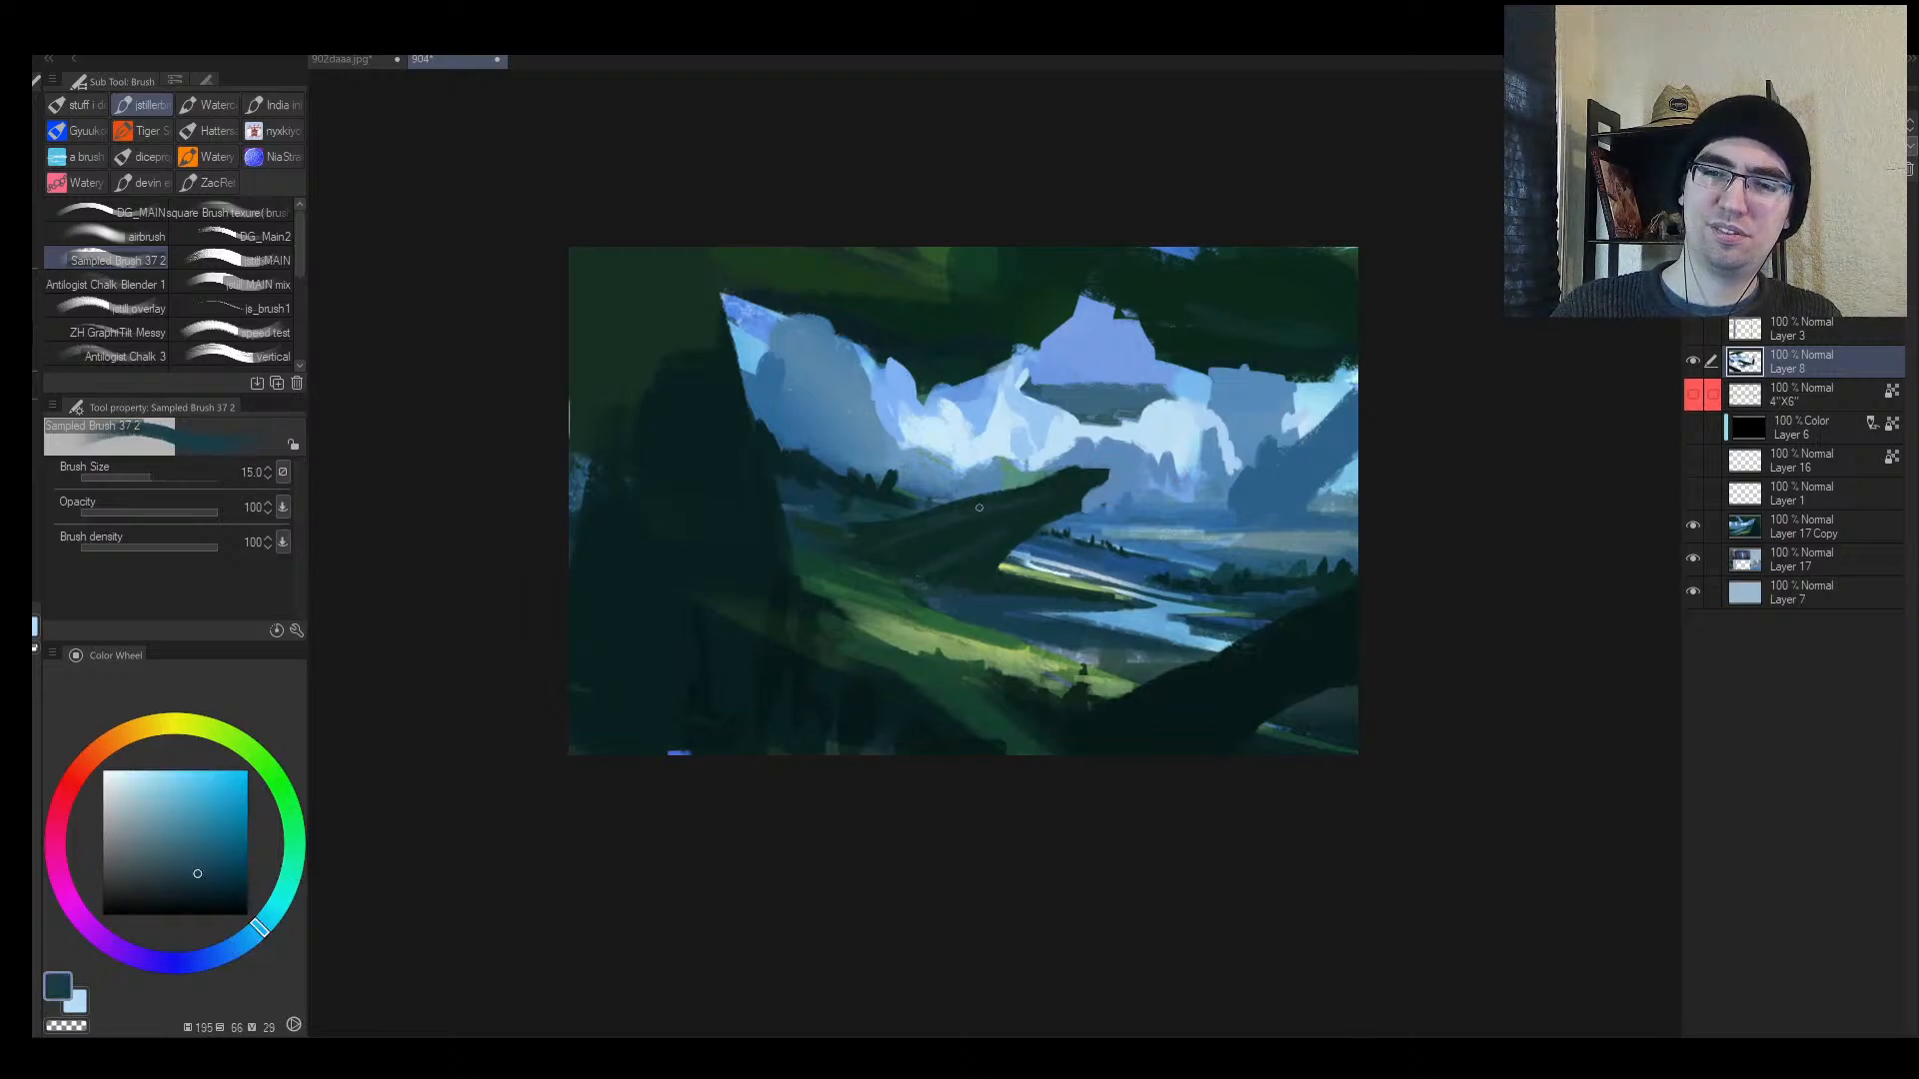
drag(1034, 495, 1083, 474)
Step: Dab small dark teal trees along the ridge
key(h)
alt+click(998, 509)
key(bracketright)
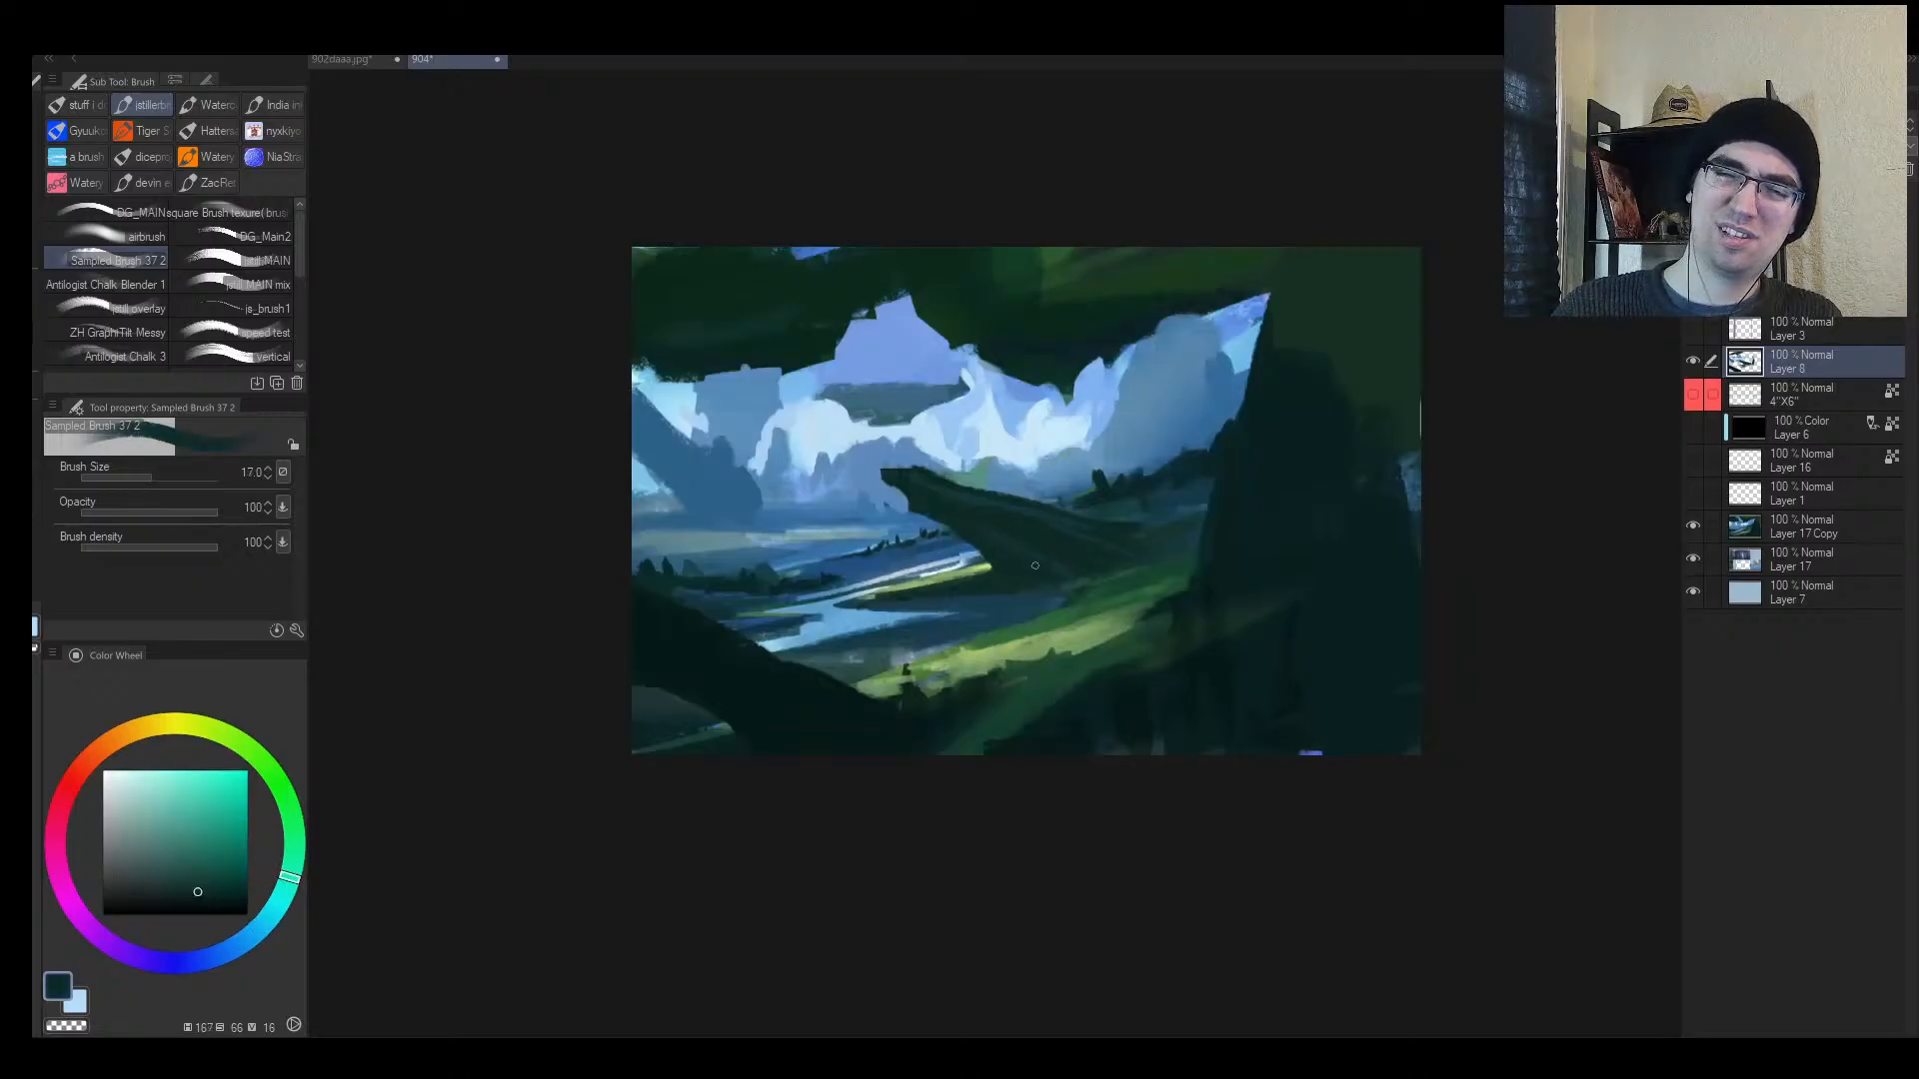
alt+click(1127, 565)
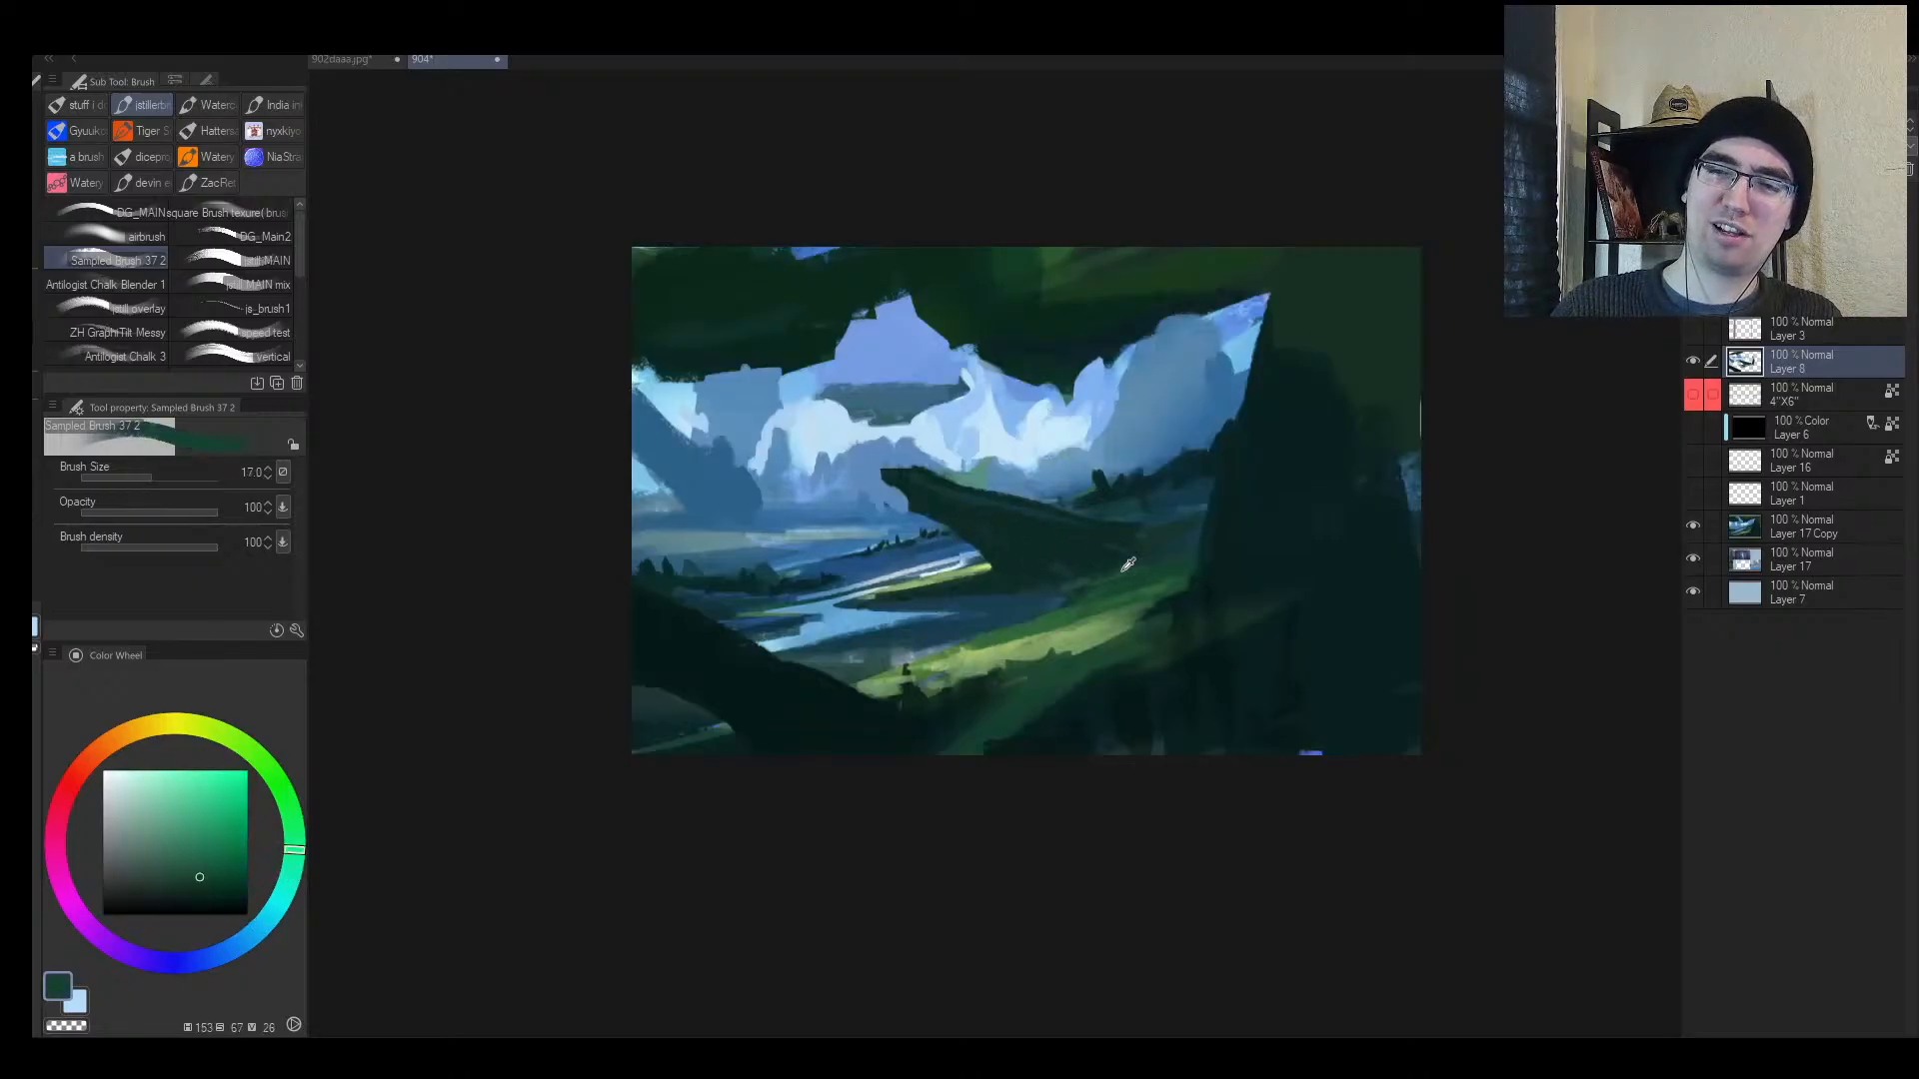
alt+click(1125, 490)
key(bracketright)
drag(1097, 452, 1111, 485)
drag(1106, 458, 1121, 459)
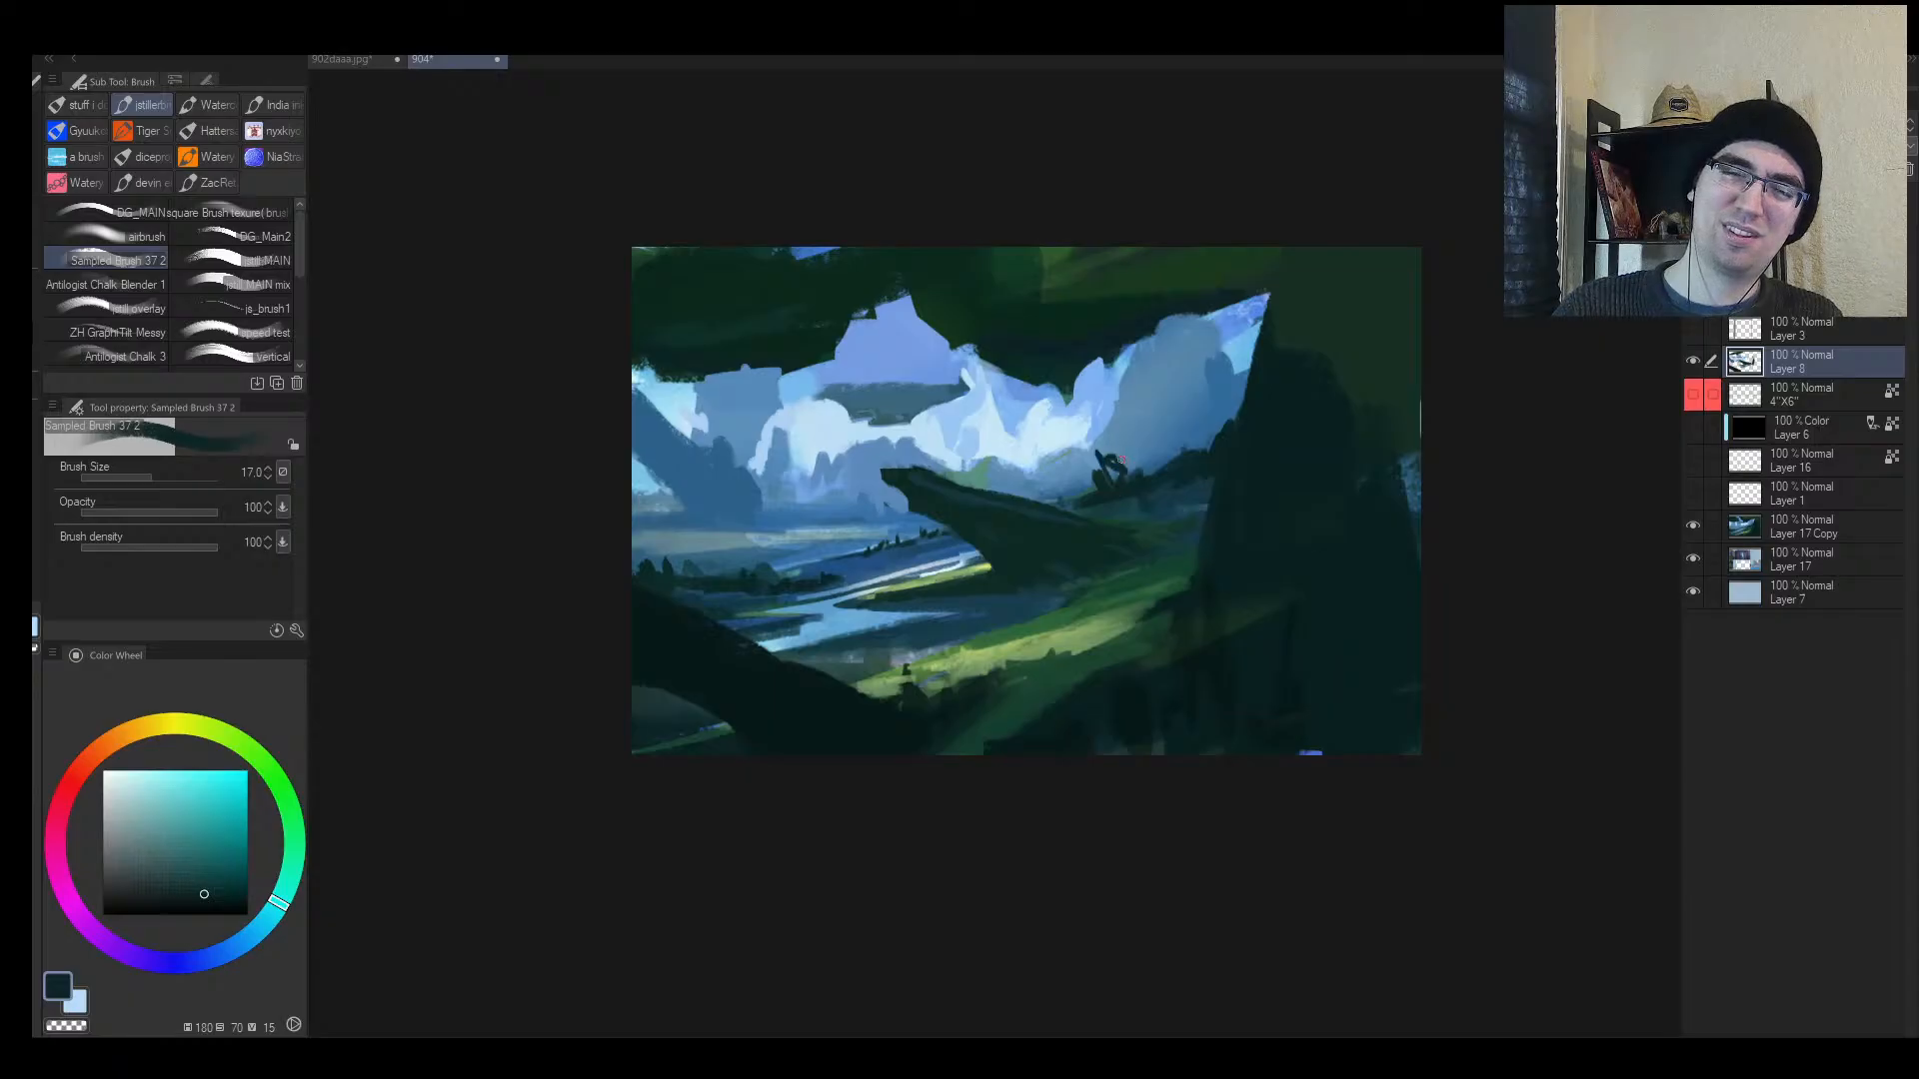
Step: Scribble light-blue looping strokes into the central clouds
alt+click(1078, 484)
key(bracketright)
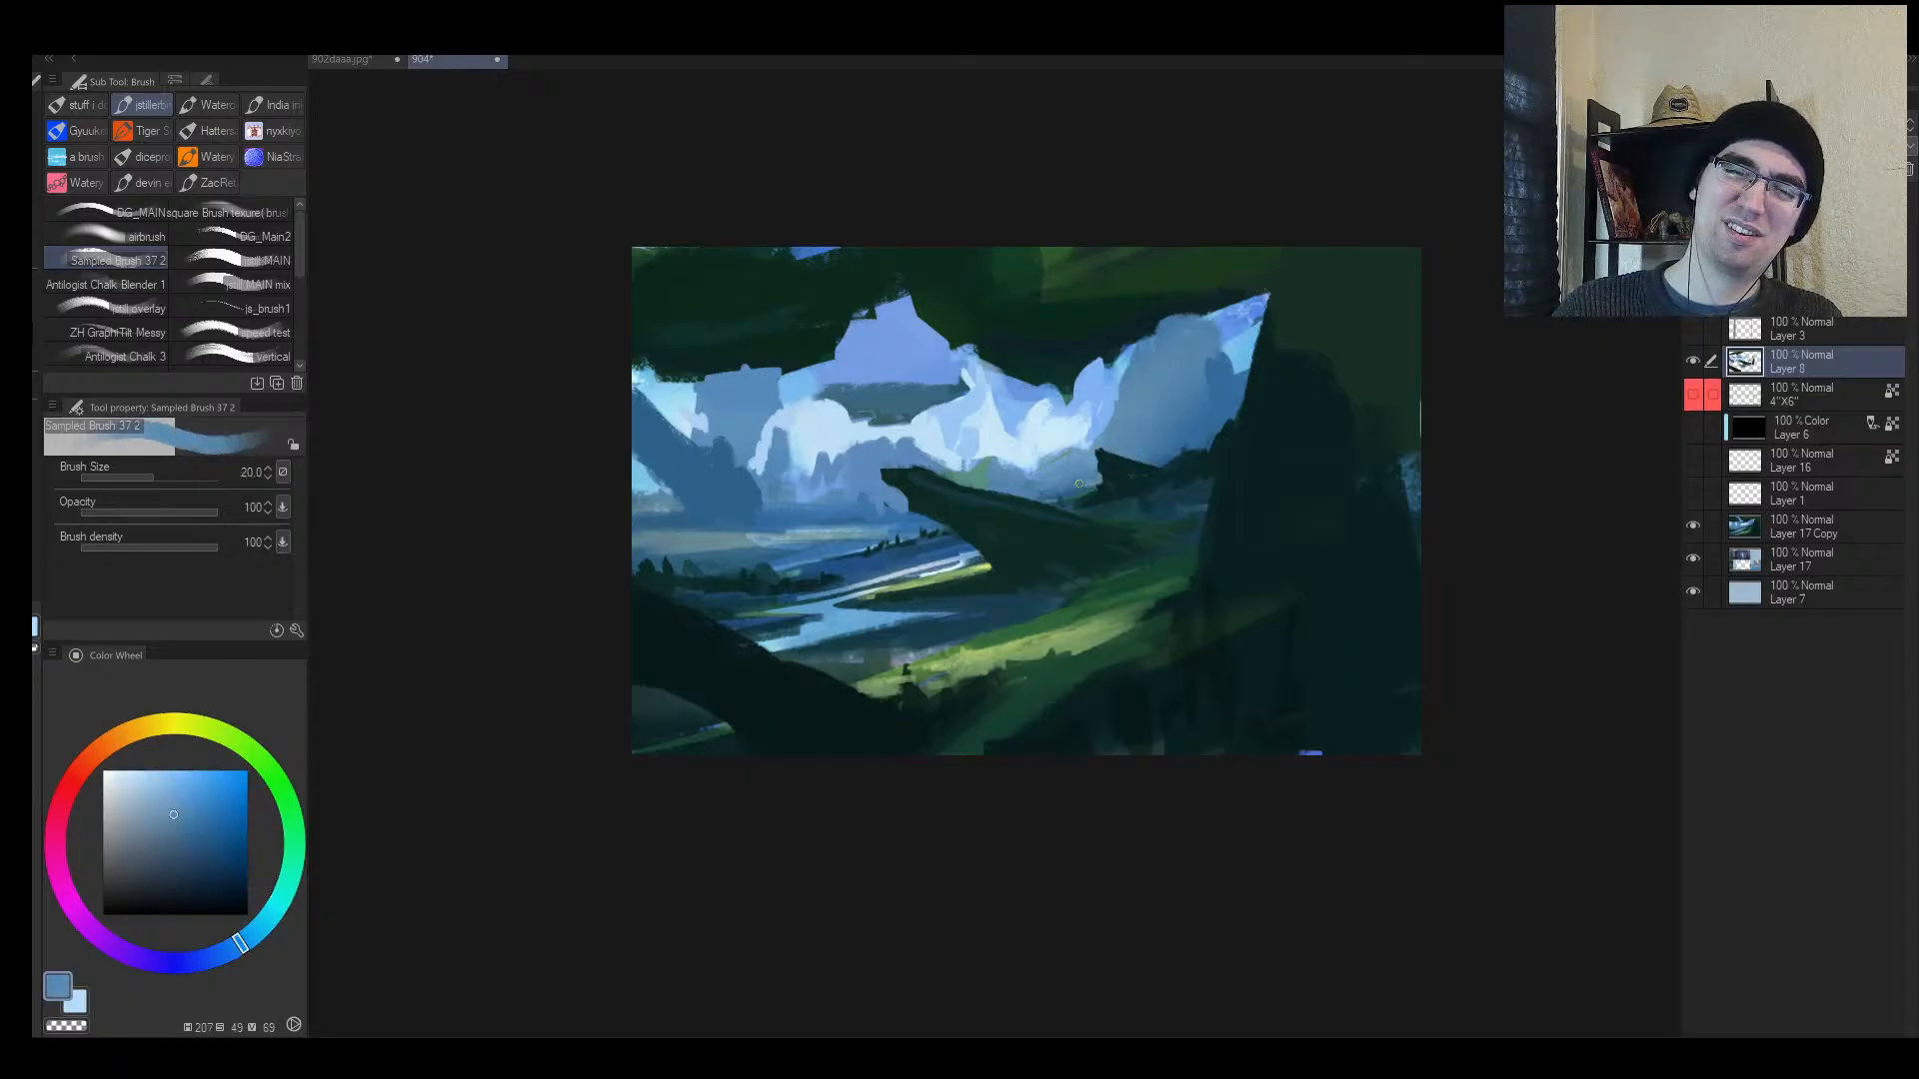
key(h)
key(alt+space)
drag(1008, 478, 909, 479)
key(h)
drag(1099, 428, 1149, 420)
alt+click(924, 427)
key(bracketright)
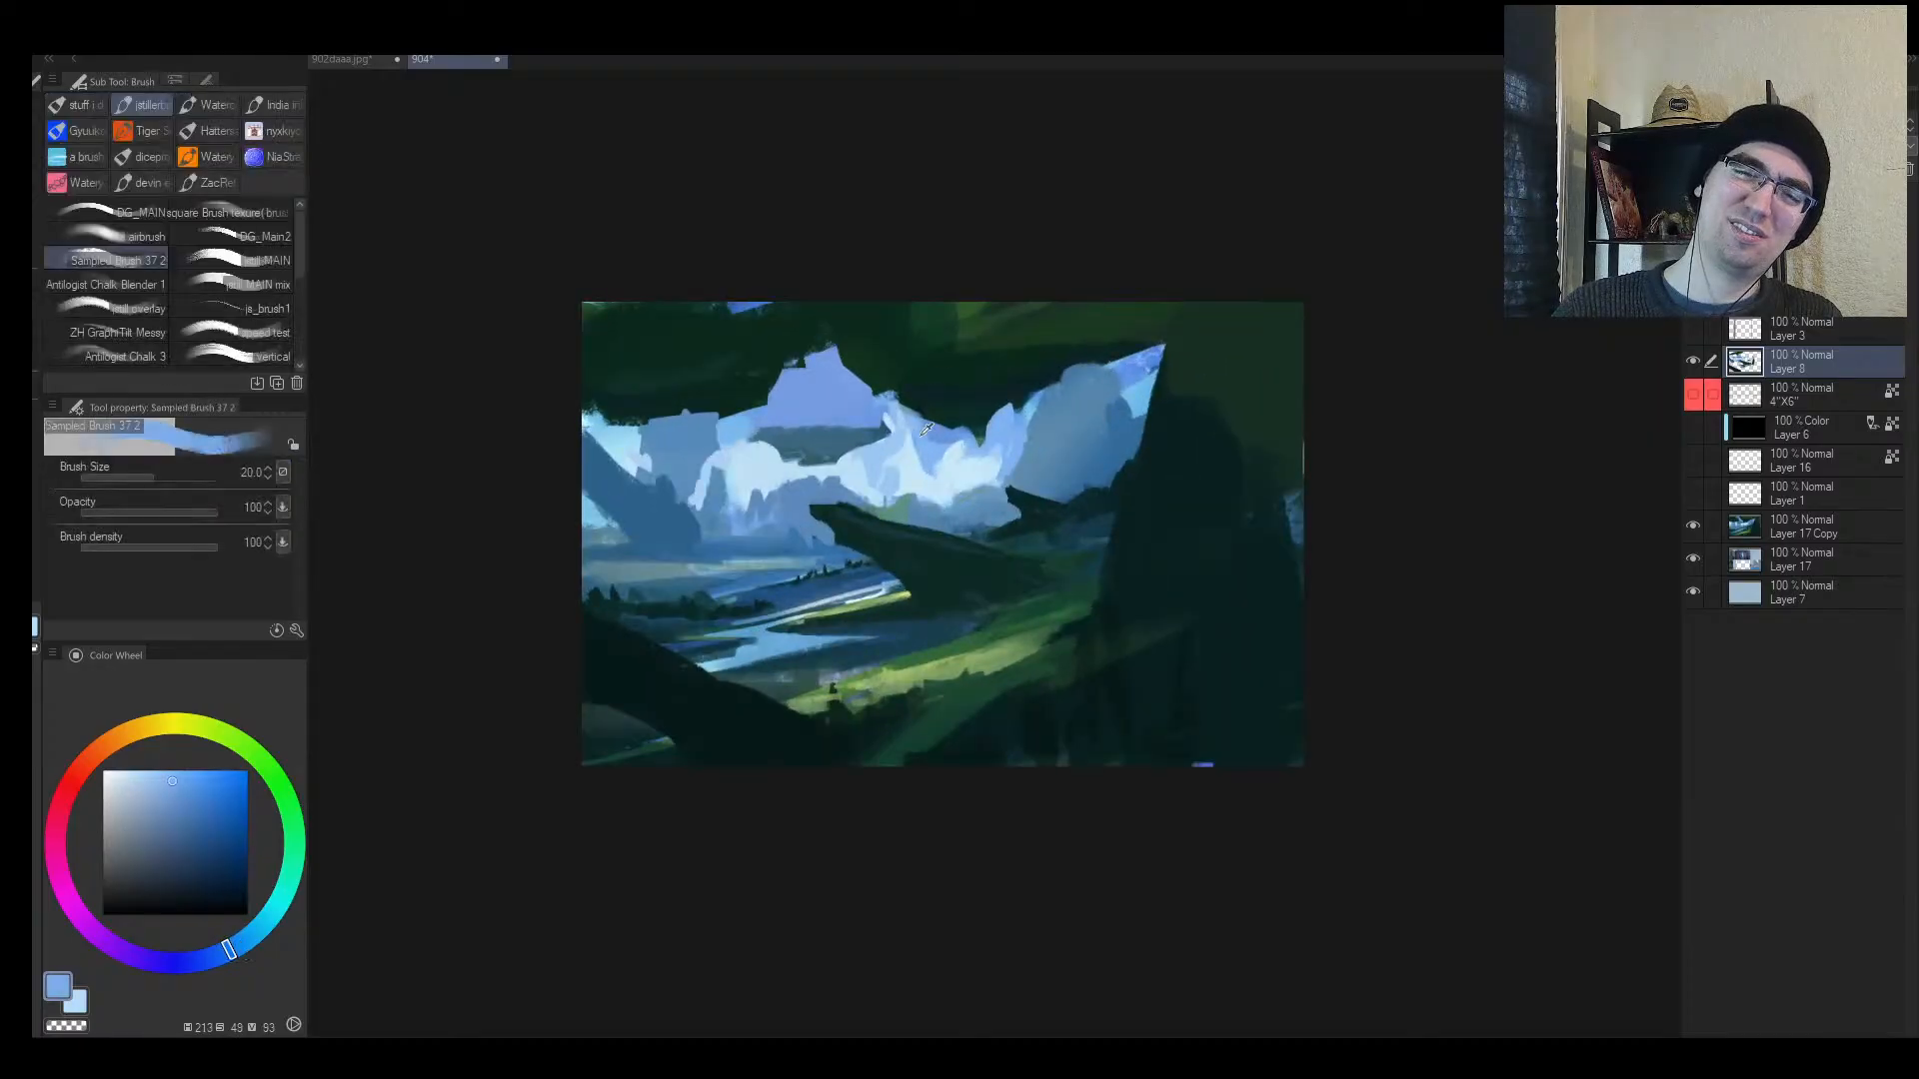
mouse_move(931, 432)
mouse_down()
mouse_move(899, 396)
mouse_move(948, 412)
mouse_move(954, 395)
mouse_up()
alt+click(970, 388)
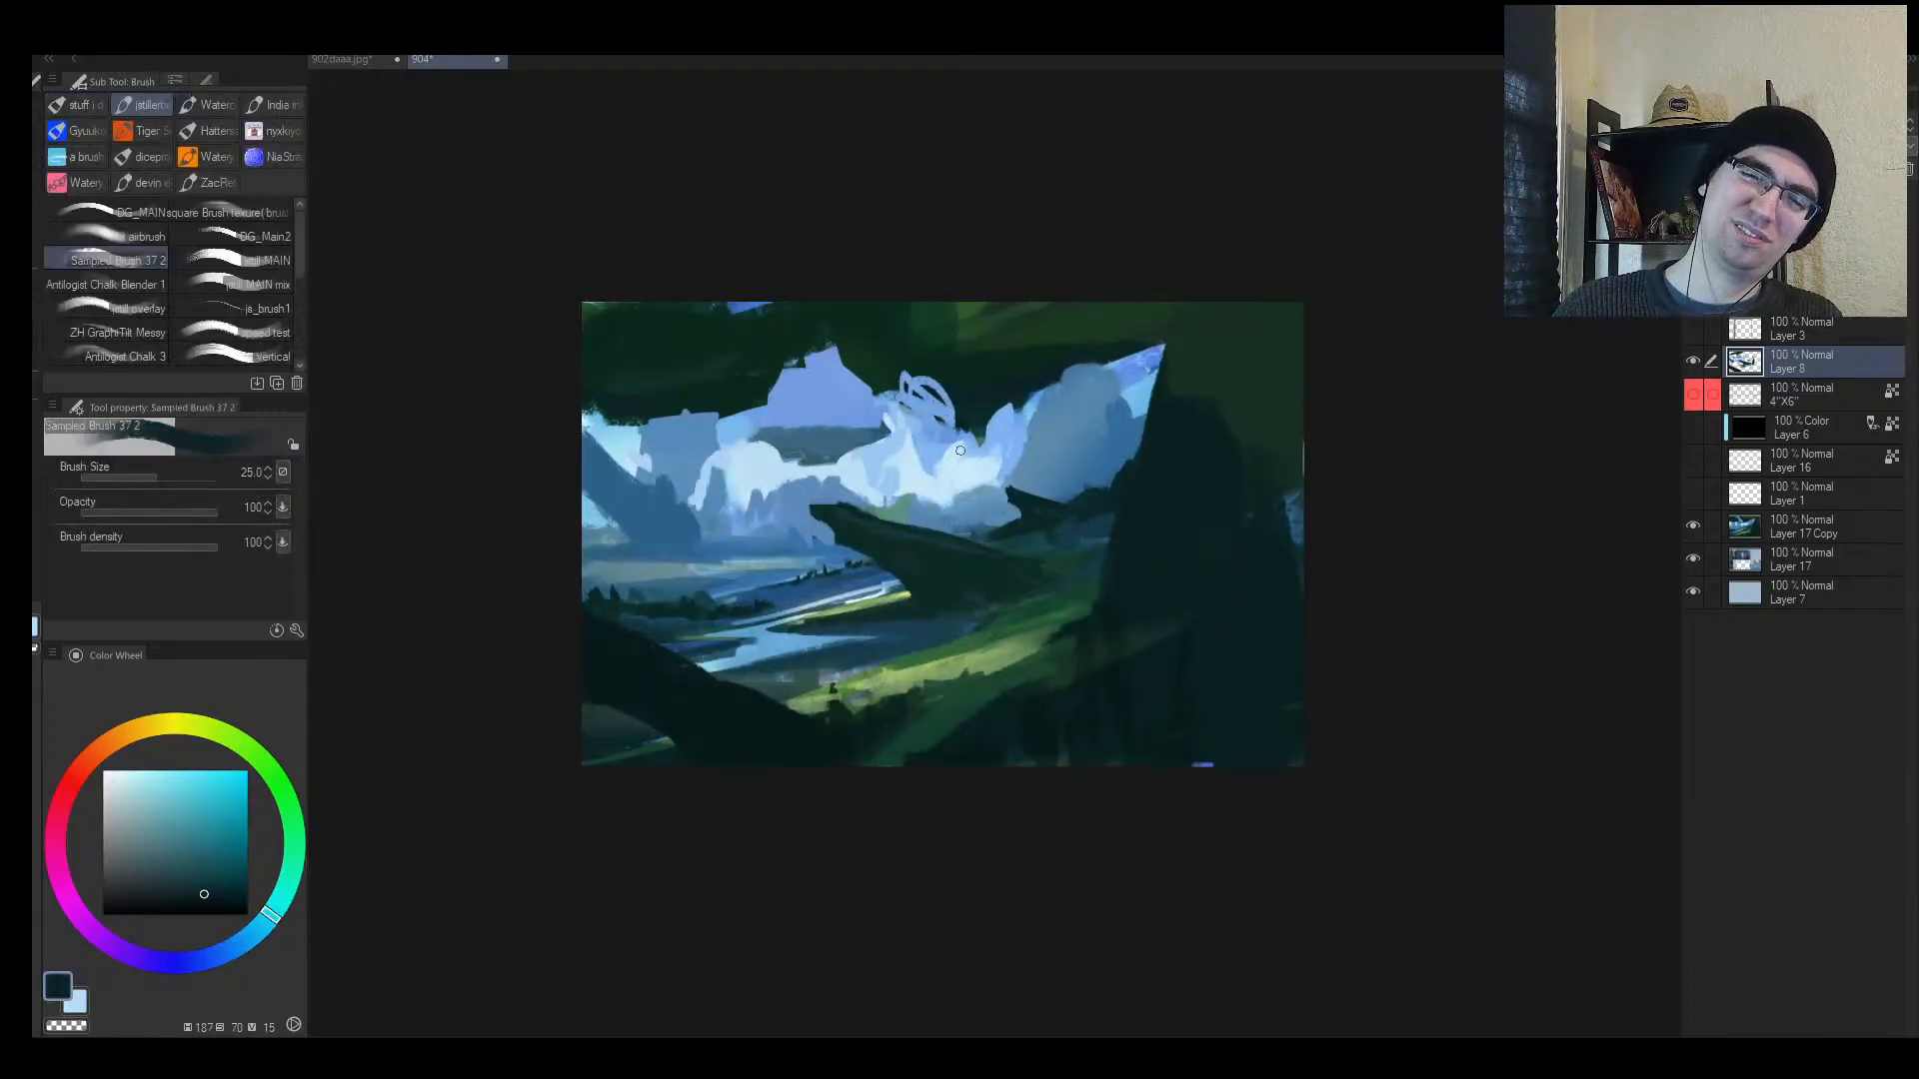
alt+click(830, 352)
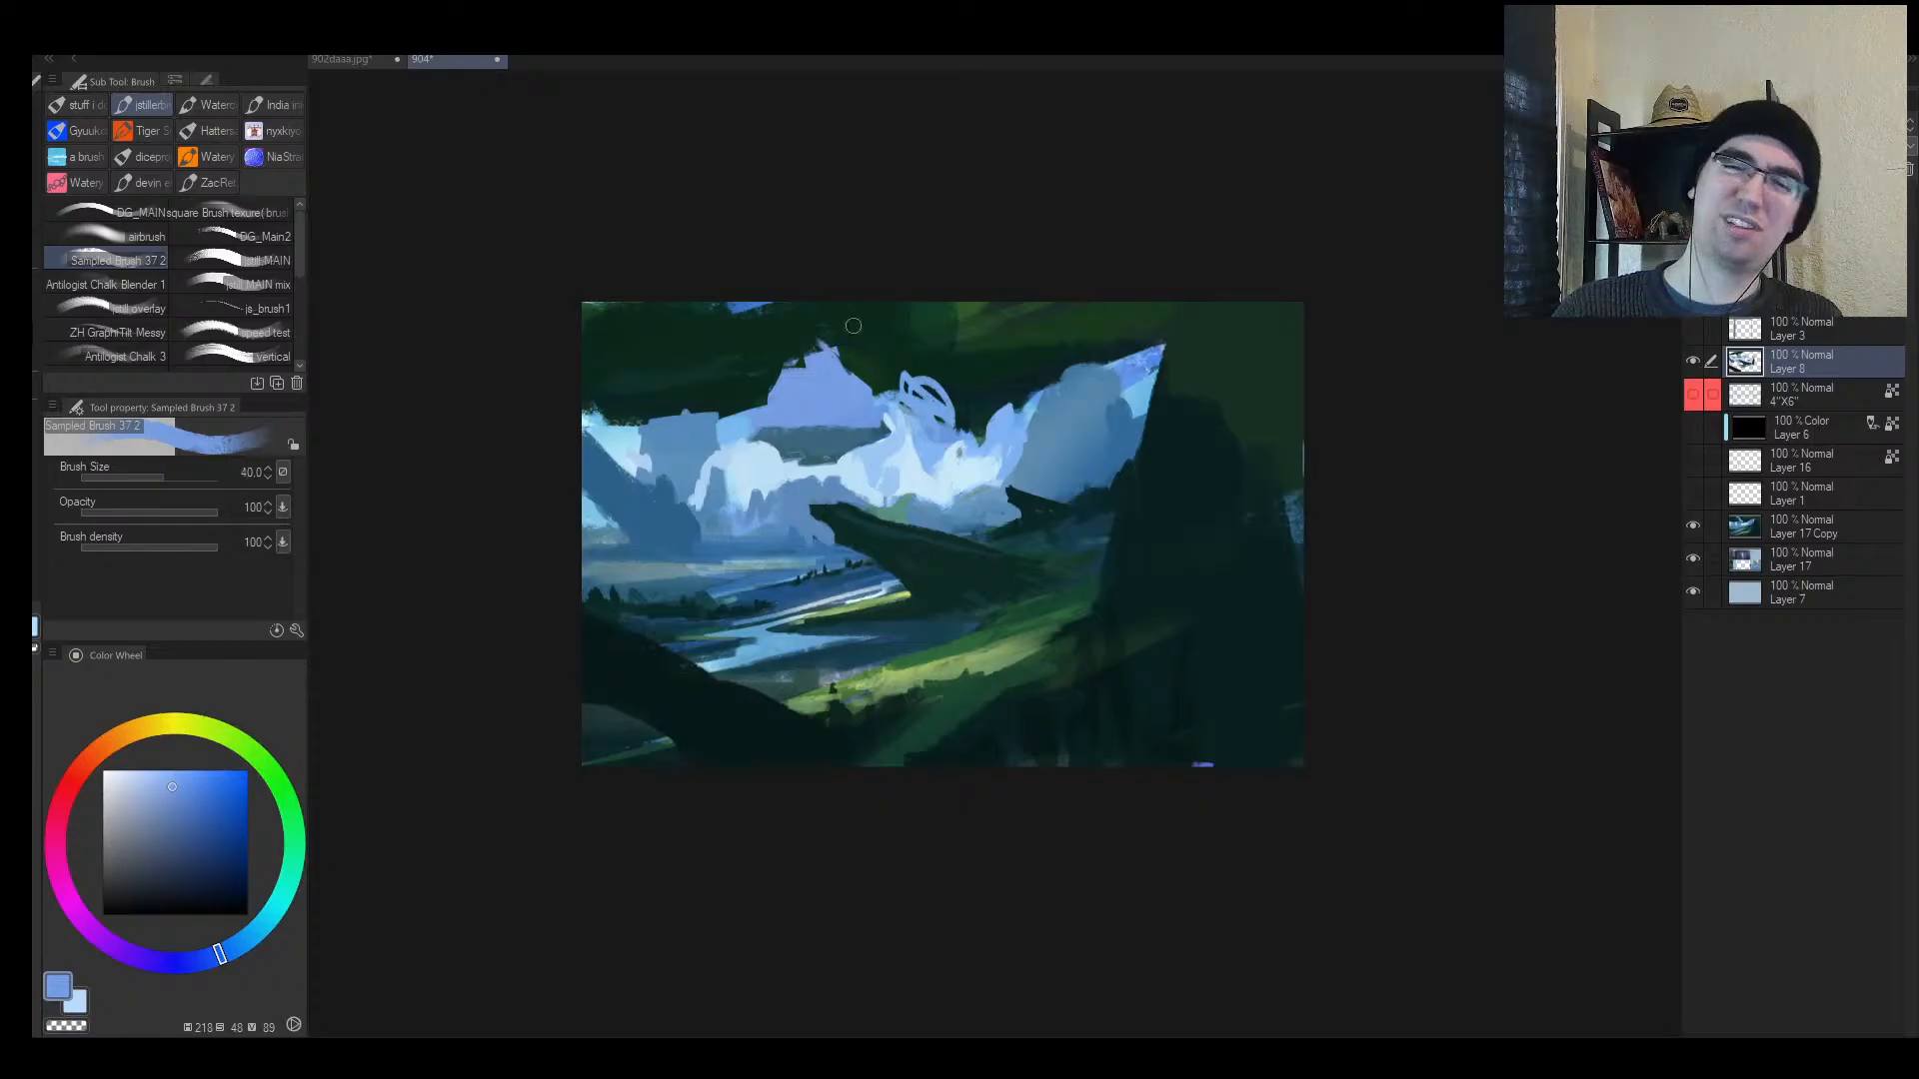
Step: With a much larger brush, paint broad light-blue sky openings into the top canopy
key(bracketright)
key(bracketright)
key(bracketright)
key(bracketright)
key(bracketright)
mouse_move(836, 362)
mouse_down()
mouse_move(763, 351)
mouse_move(751, 312)
mouse_move(828, 318)
mouse_up()
alt+click(911, 378)
drag(911, 376, 807, 309)
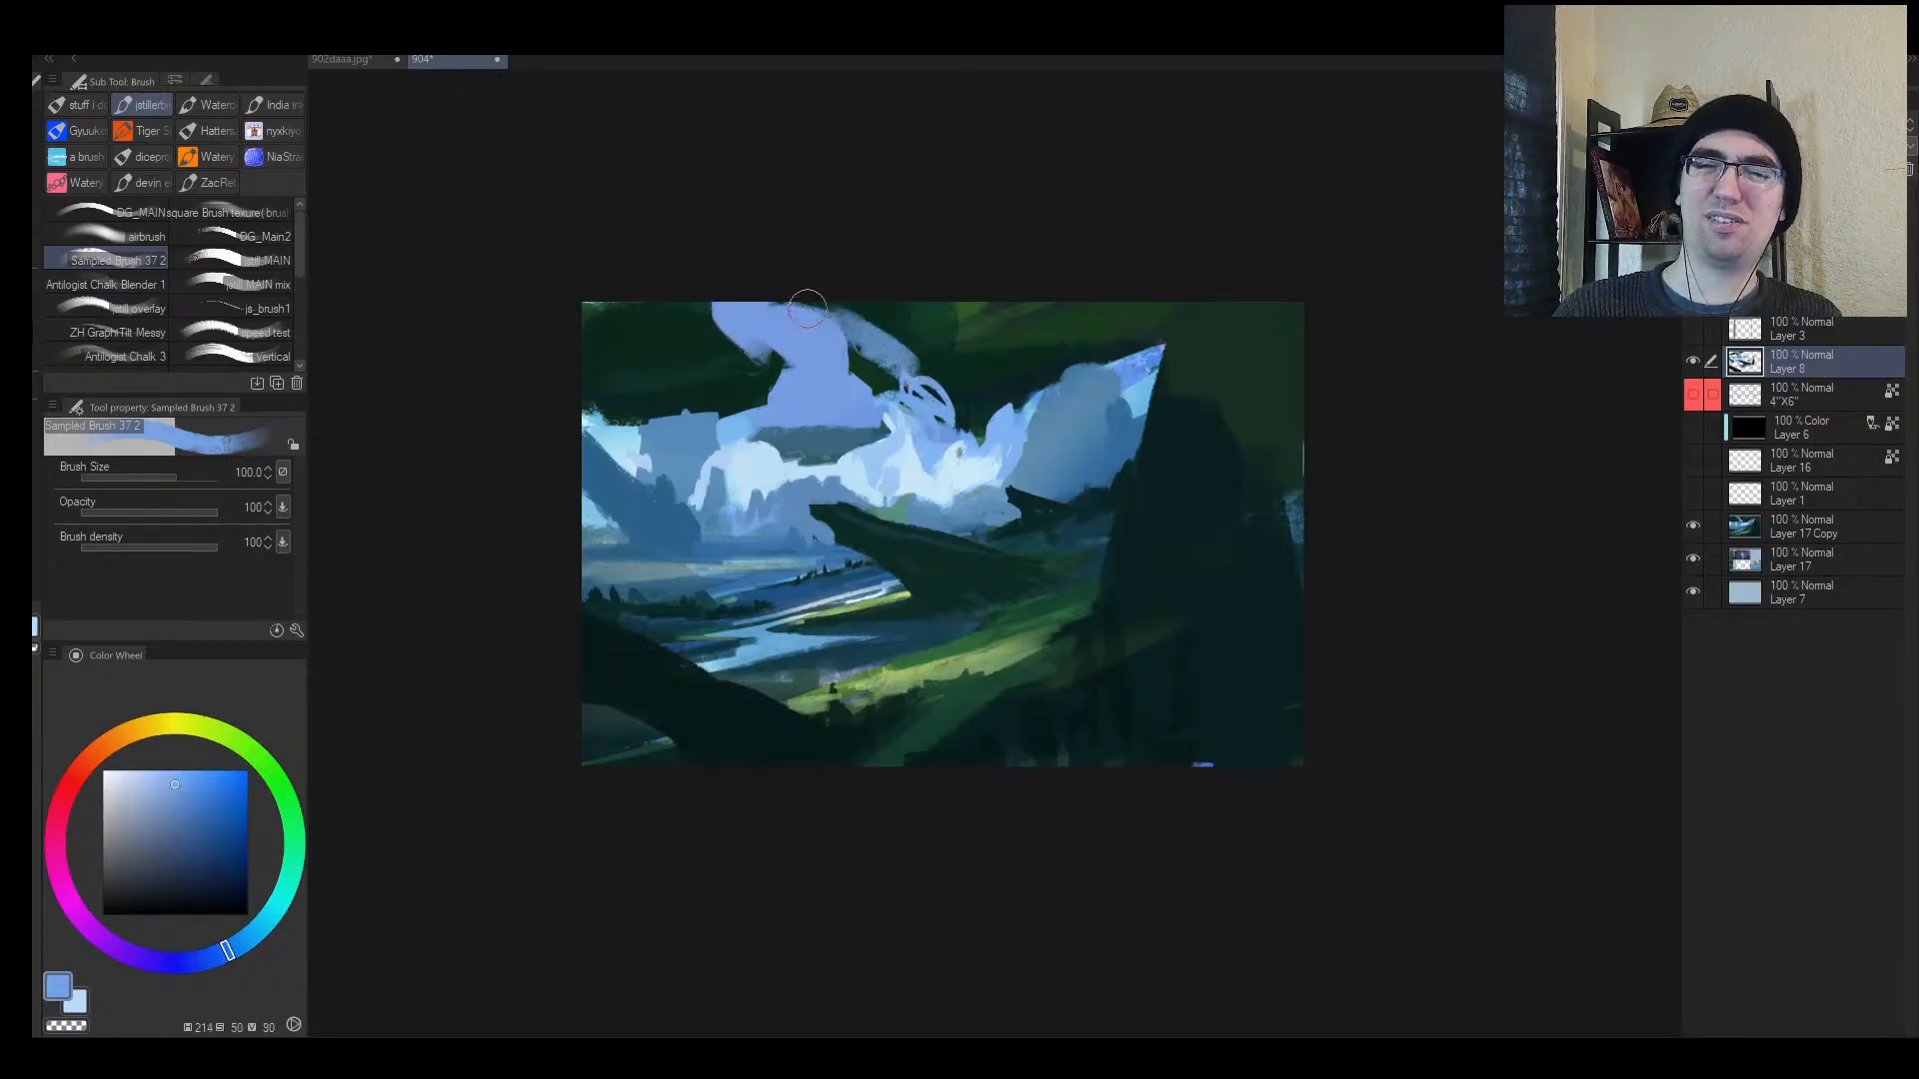
Step: Cover the upper-right sky and corner with dark green and teal foliage
alt+click(993, 372)
drag(980, 338, 926, 290)
drag(1024, 322, 1077, 353)
alt+click(1153, 482)
key(bracketright)
drag(1124, 449, 960, 315)
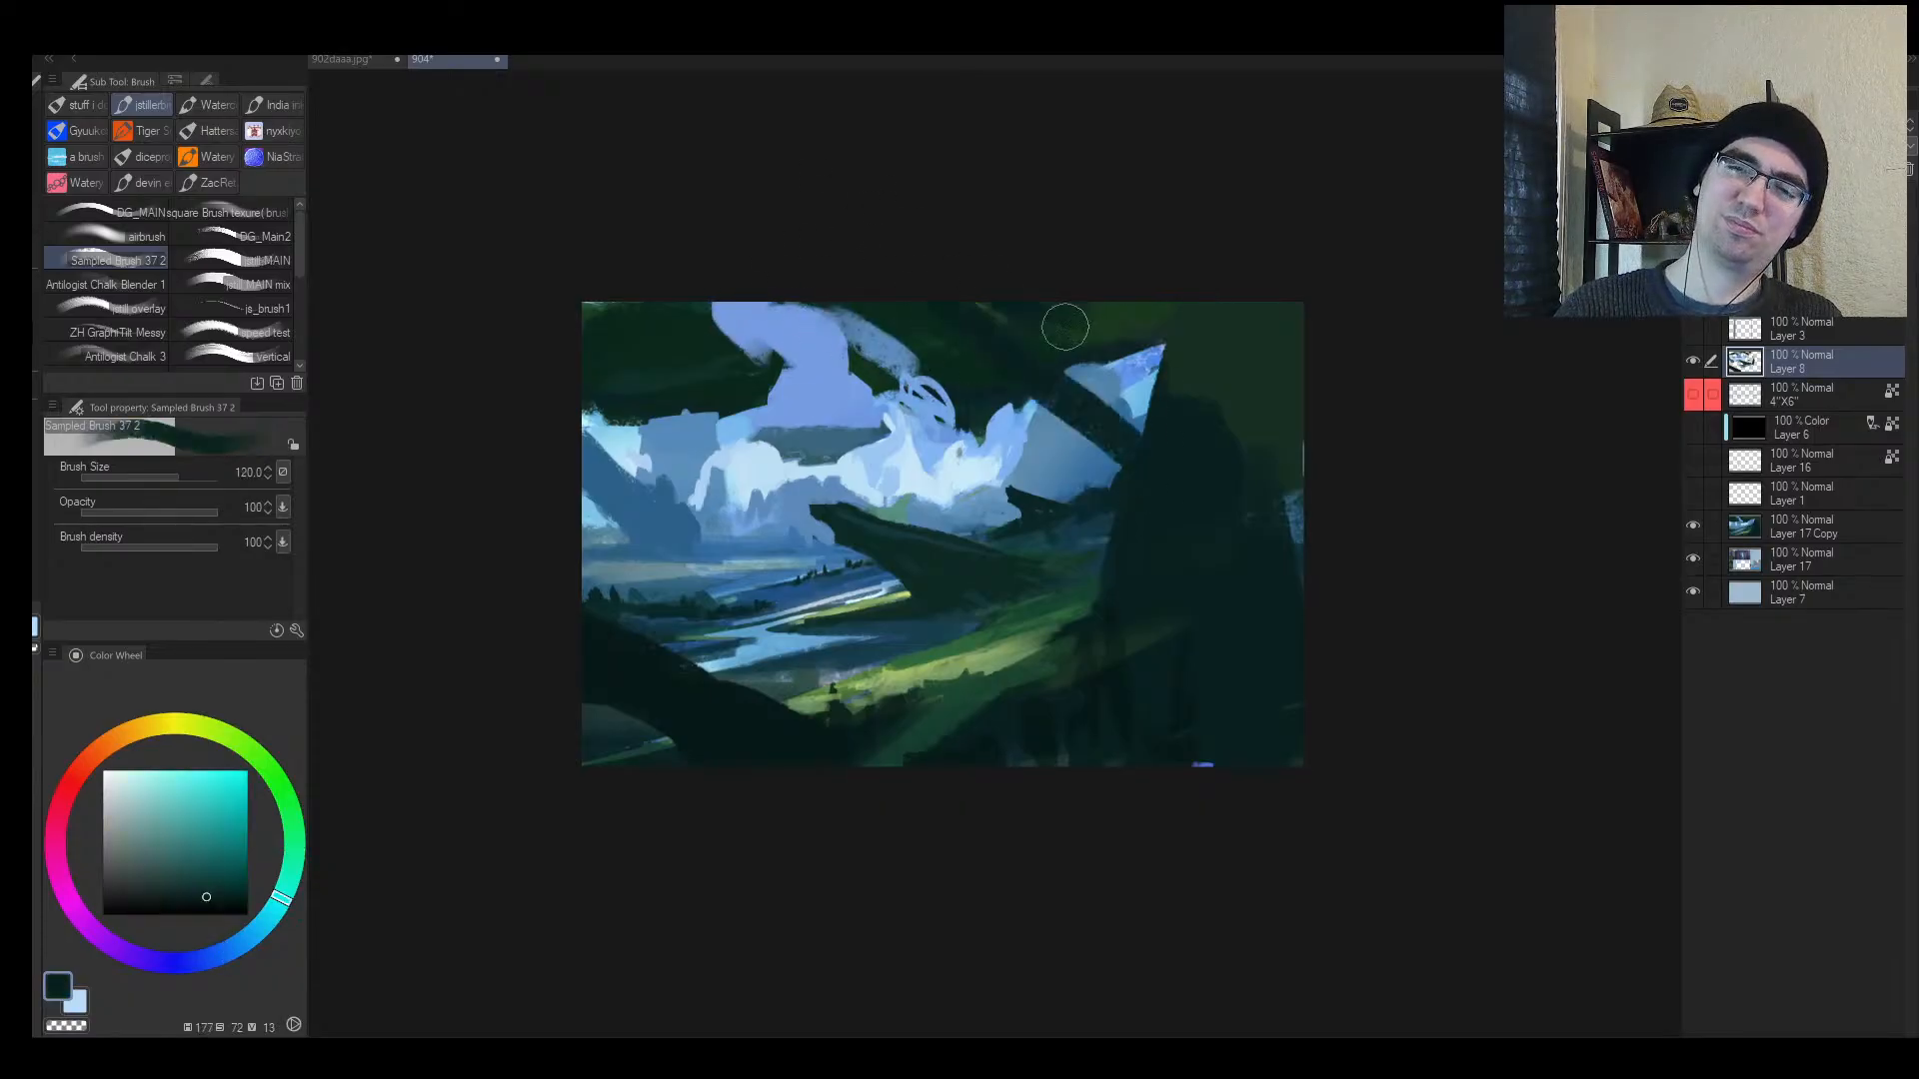
key(bracketright)
drag(1082, 343, 1181, 435)
drag(1181, 435, 990, 340)
Step: On the mirrored canvas, paint a dark diagonal over the left trunk and a lighter blue central haze
key(h)
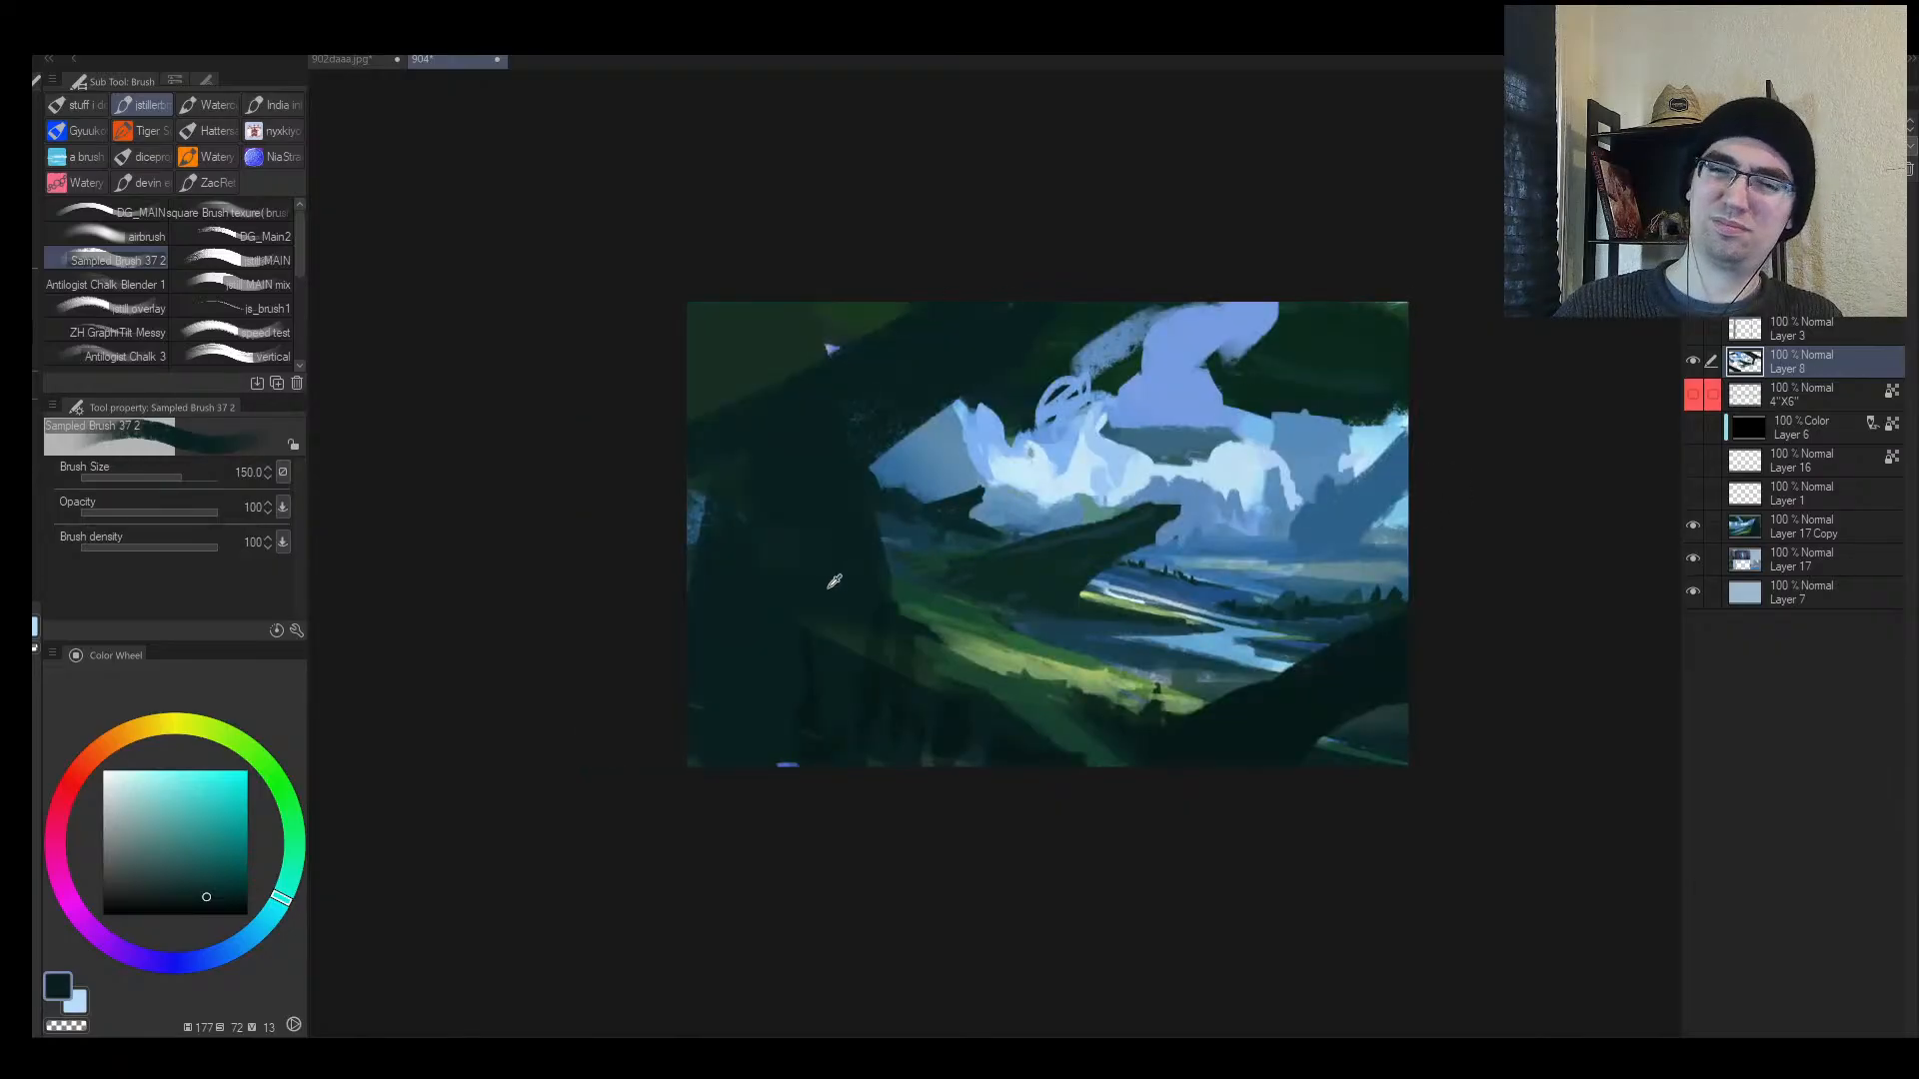
alt+click(905, 707)
key(bracketright)
drag(700, 556, 1140, 219)
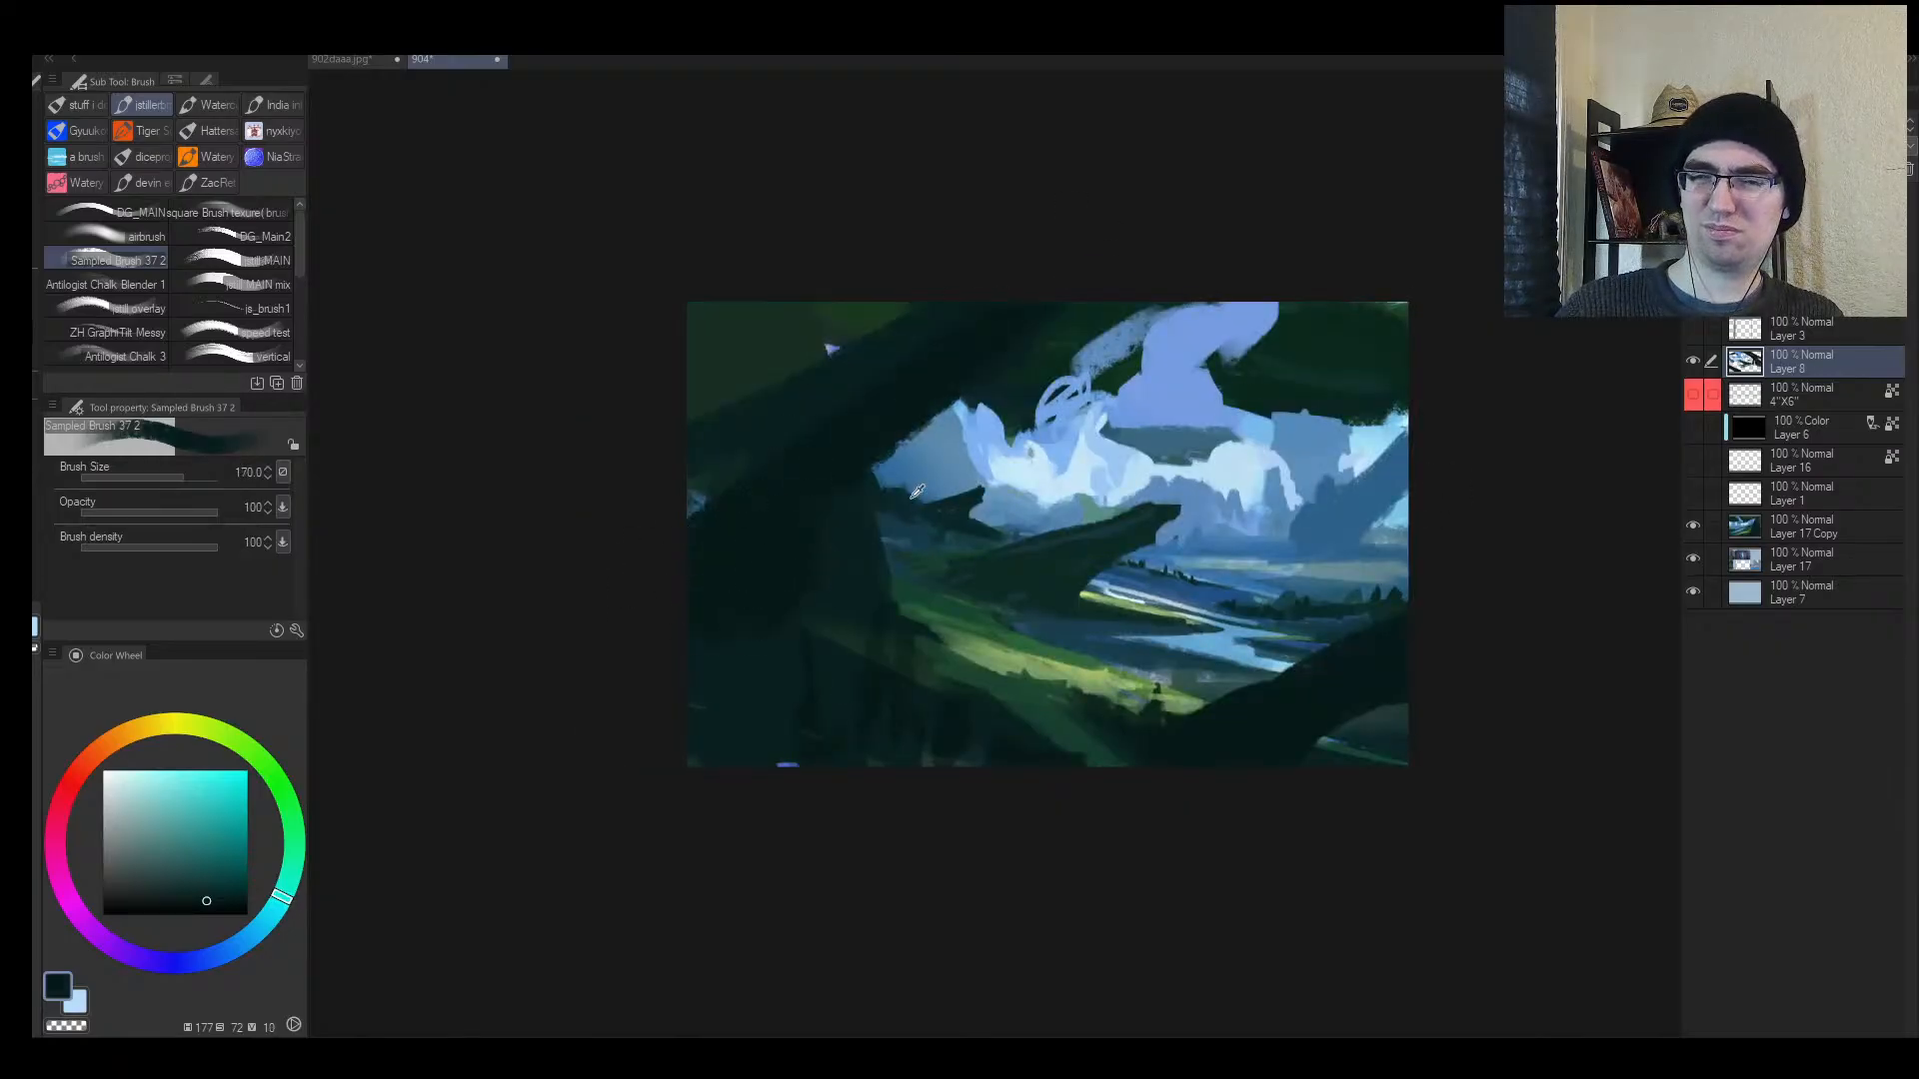
alt+click(917, 491)
key(bracketleft)
mouse_move(909, 495)
mouse_down()
mouse_move(848, 513)
mouse_move(869, 557)
mouse_move(1016, 600)
mouse_up()
key(h)
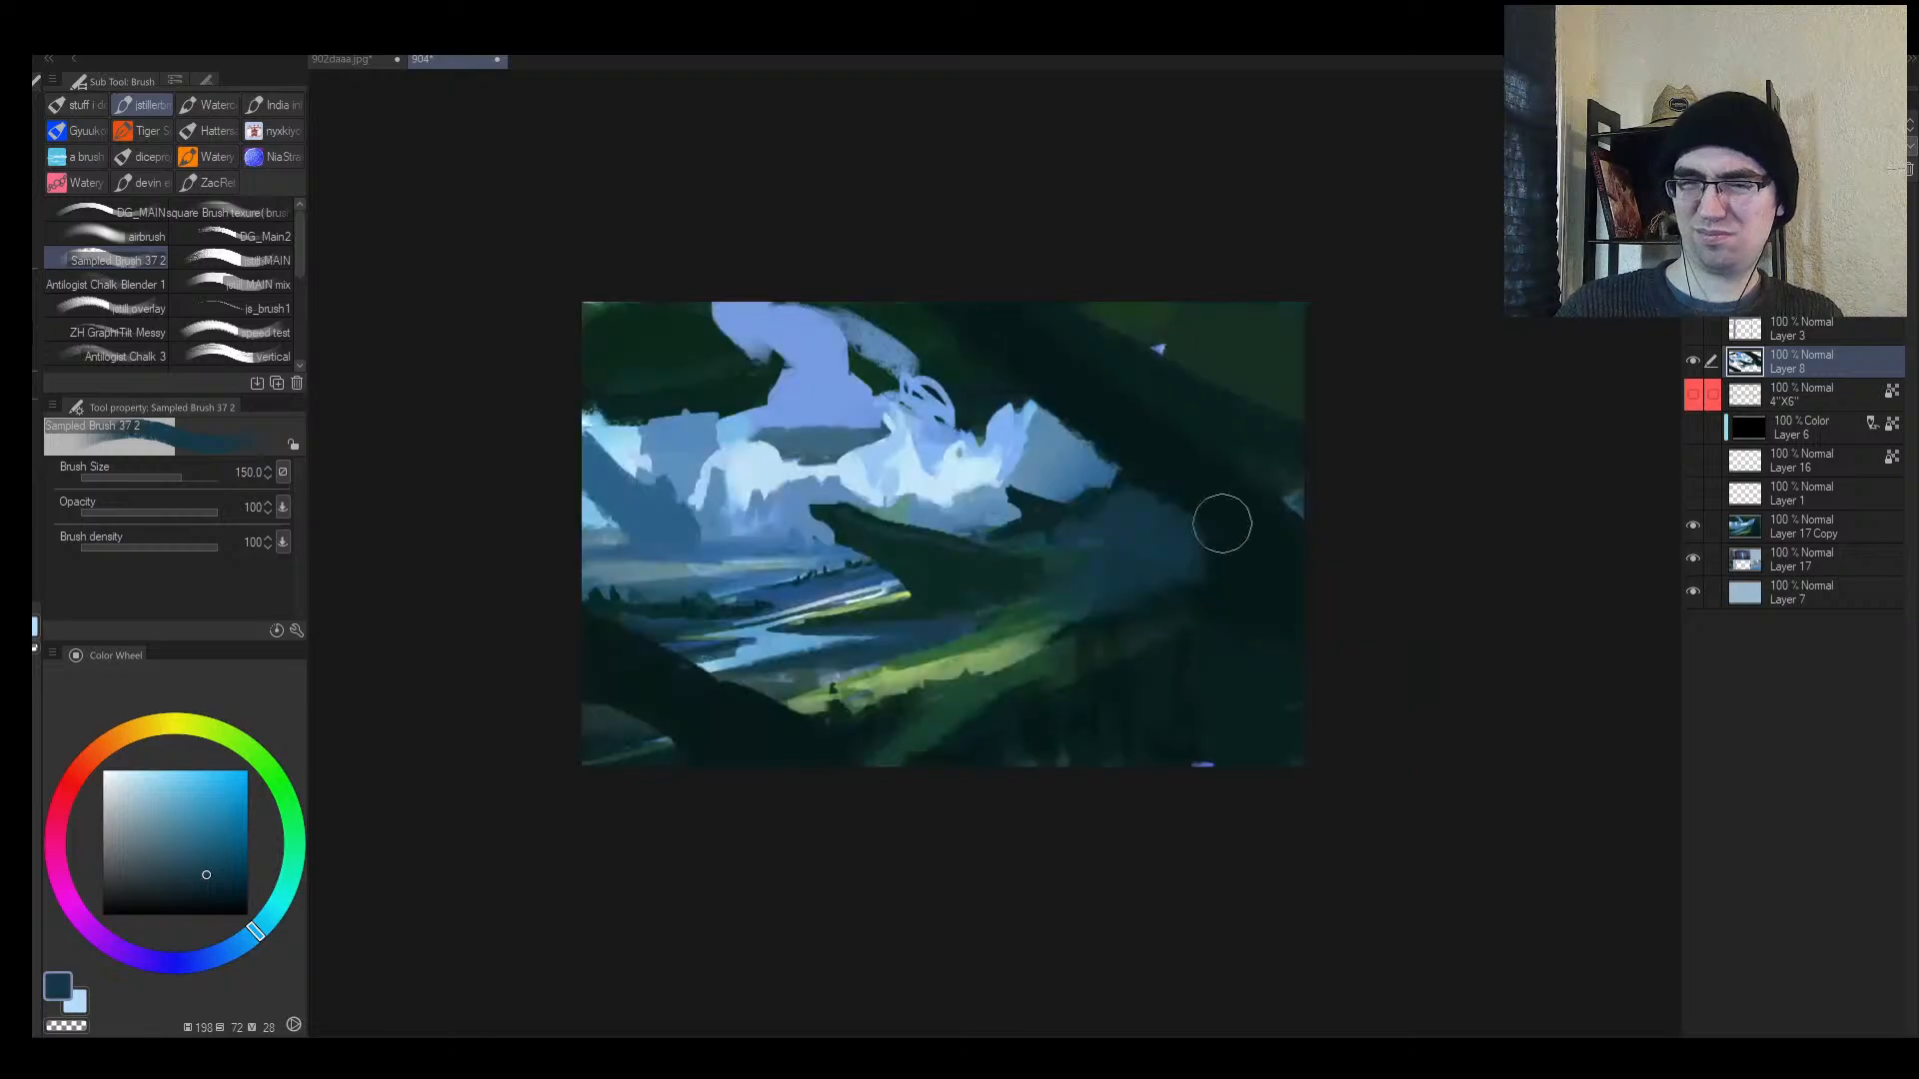
alt+click(1199, 514)
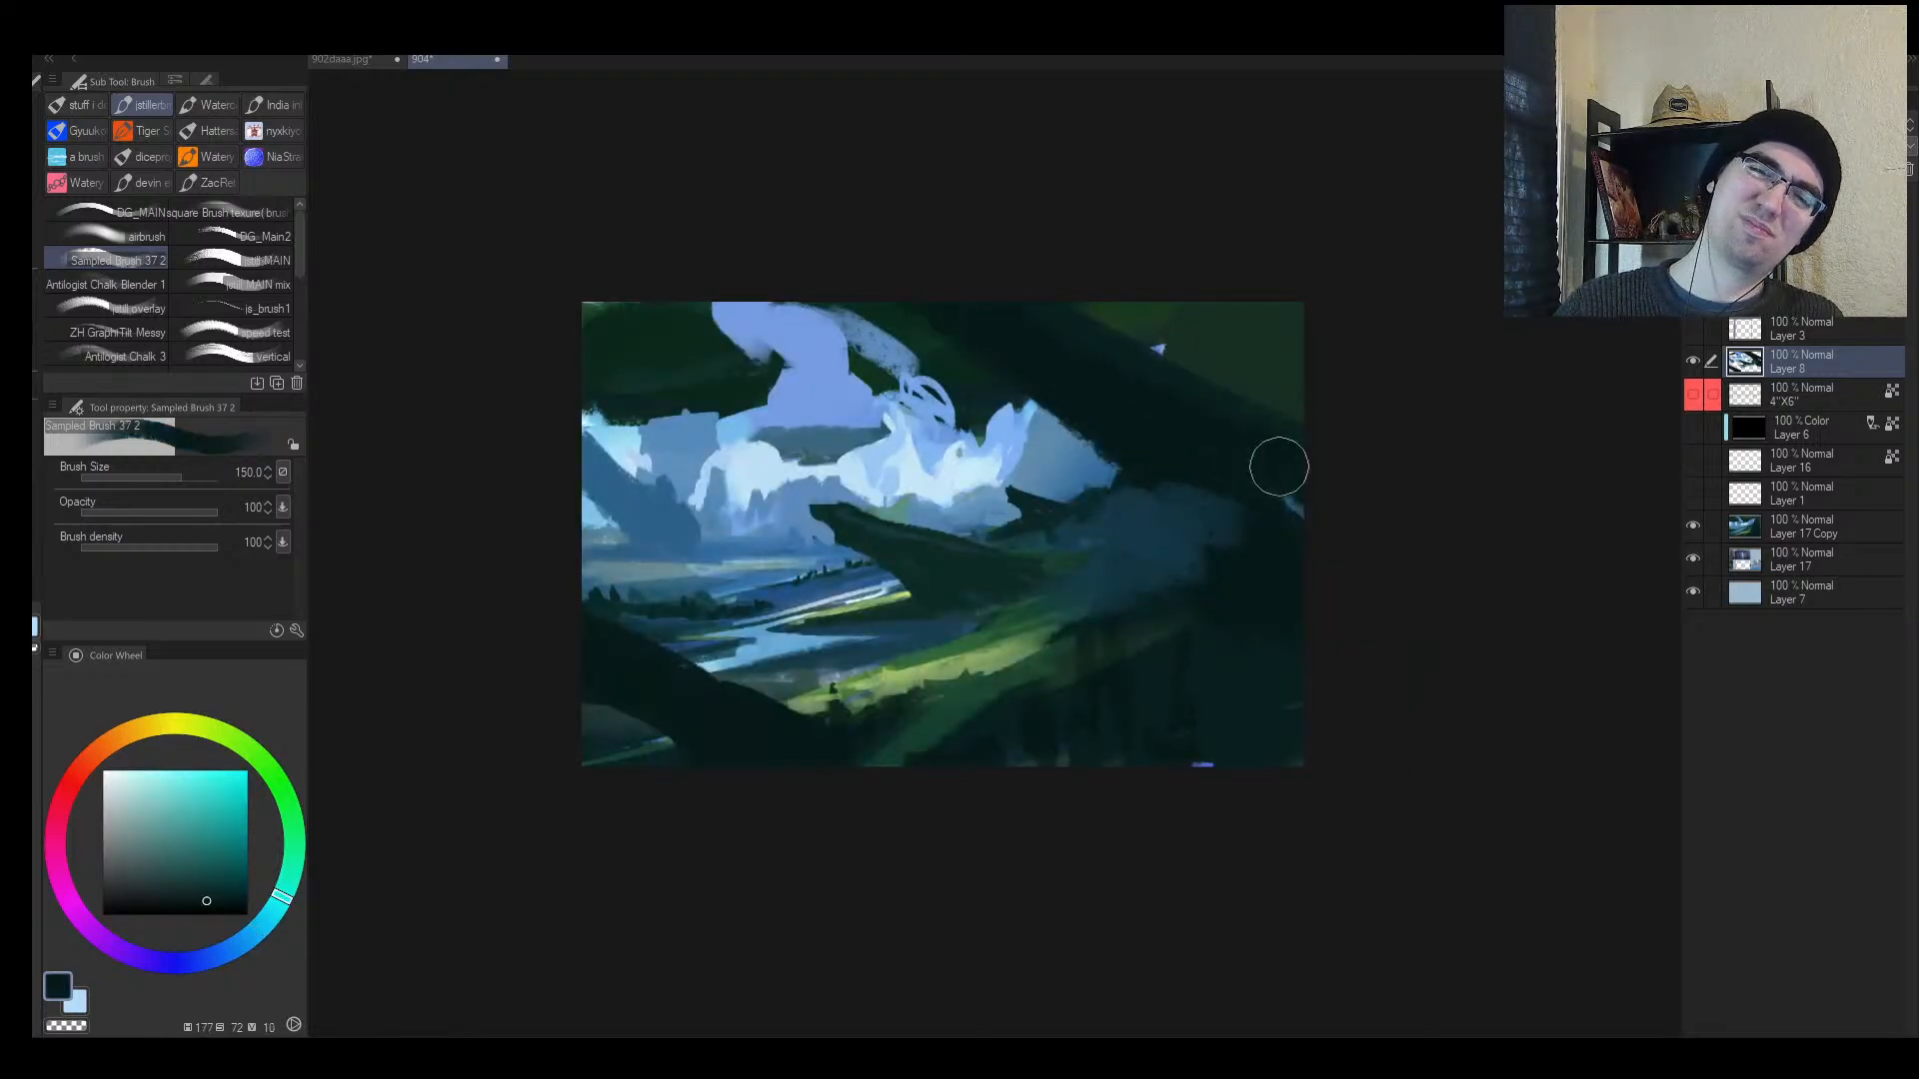
alt+click(1014, 406)
key(bracketleft)
key(bracketleft)
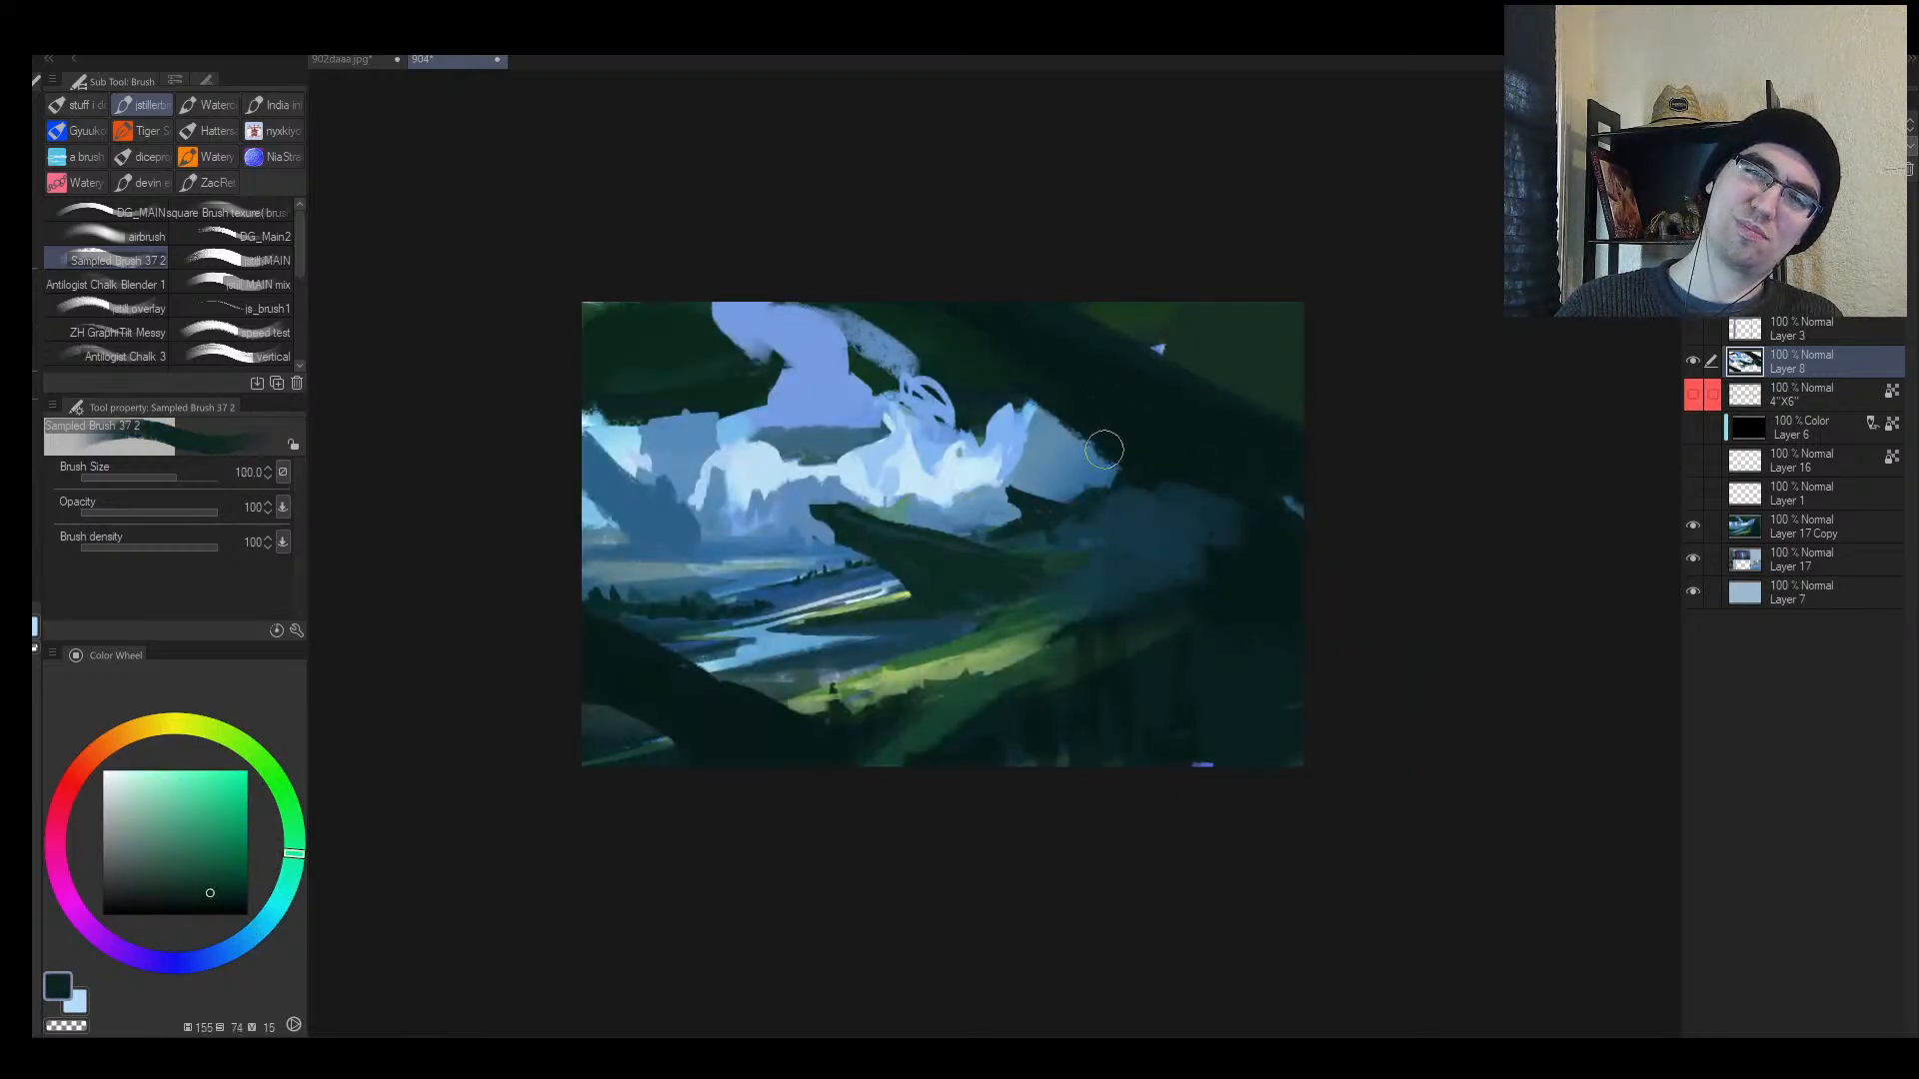
Step: Zoom in and fill the scribbled cloud shape with sky blue
key(h)
key(ctrl+space)
click(1093, 390)
alt+click(1003, 469)
alt+click(1039, 445)
mouse_move(1025, 427)
mouse_down()
mouse_move(1057, 386)
mouse_move(1081, 423)
mouse_move(1044, 348)
mouse_move(892, 392)
mouse_move(995, 331)
mouse_move(1068, 318)
mouse_move(1050, 390)
mouse_up()
key(bracketleft)
Step: Dab small cloud shapes using light, medium and dark blues sampled from the sky
key(h)
key(ctrl+space)
key(bracketleft)
alt+click(1048, 389)
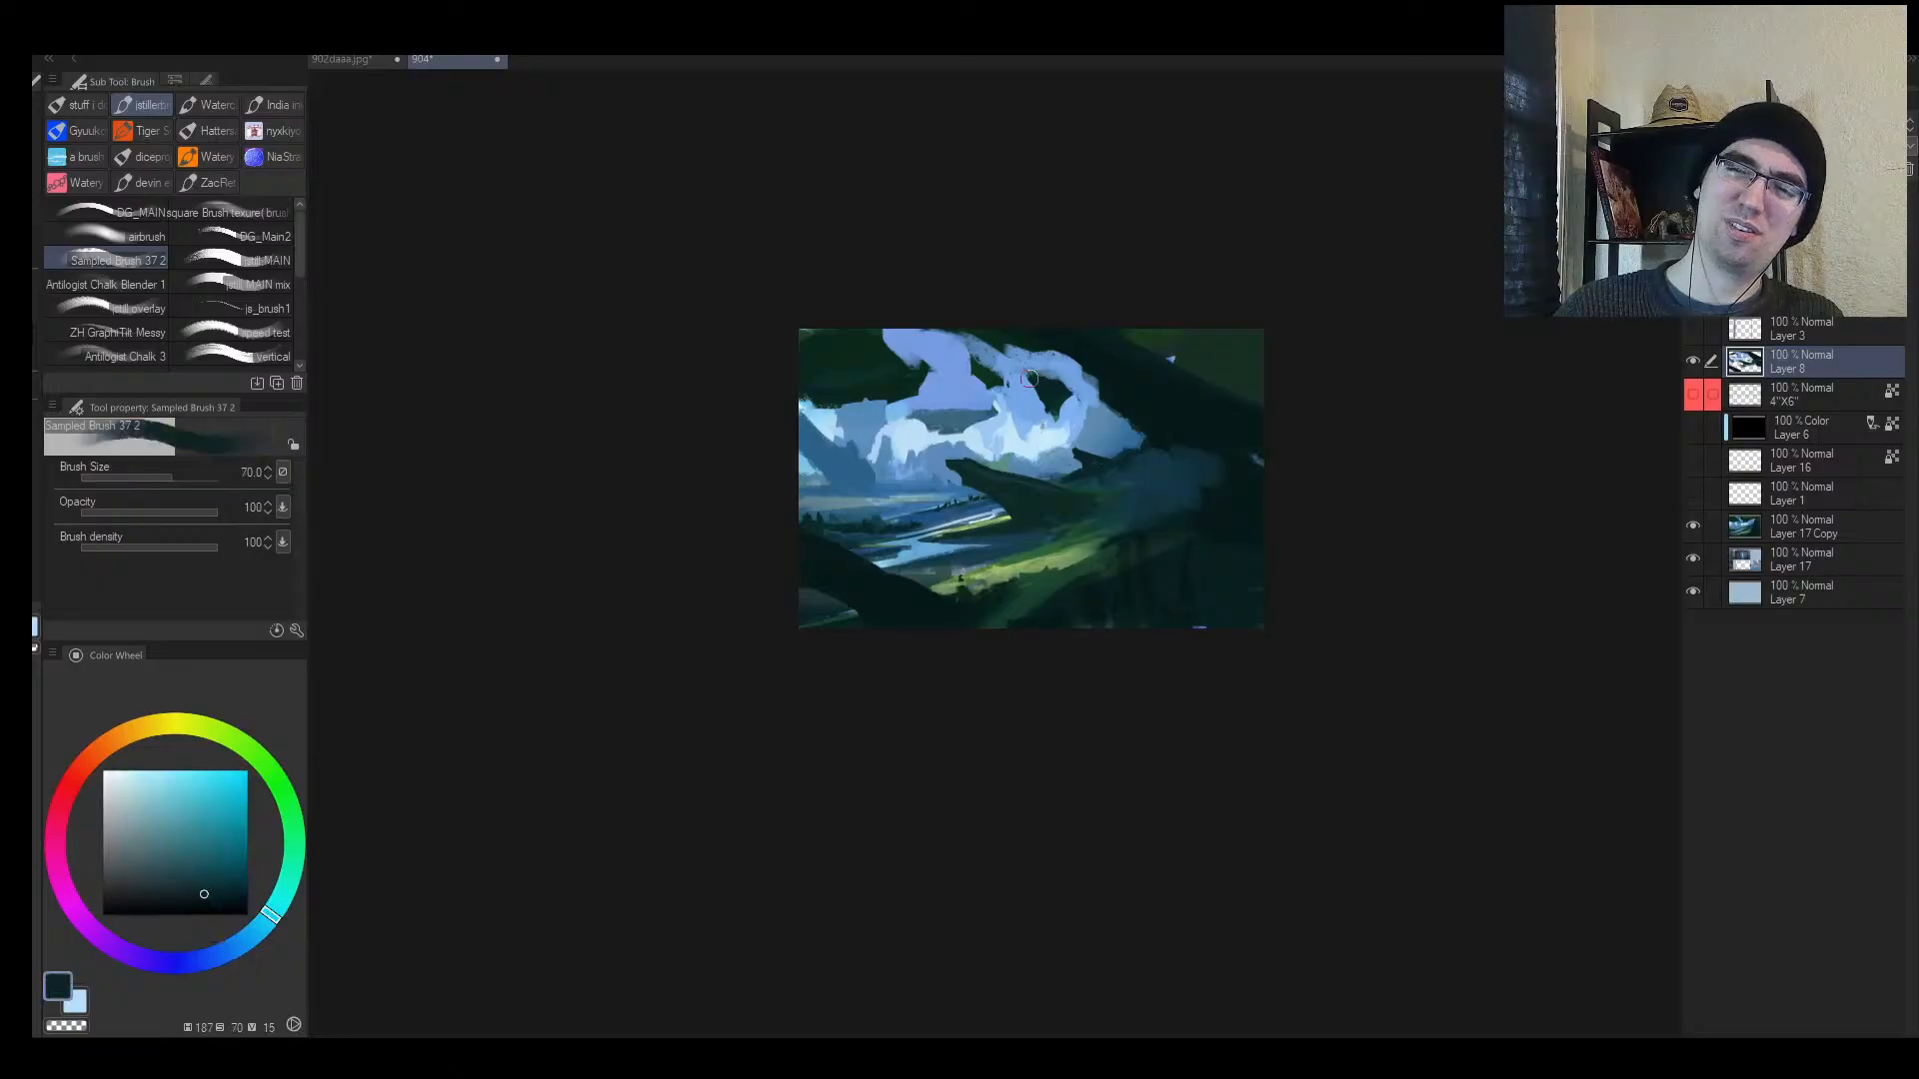
alt+click(932, 419)
alt+click(904, 427)
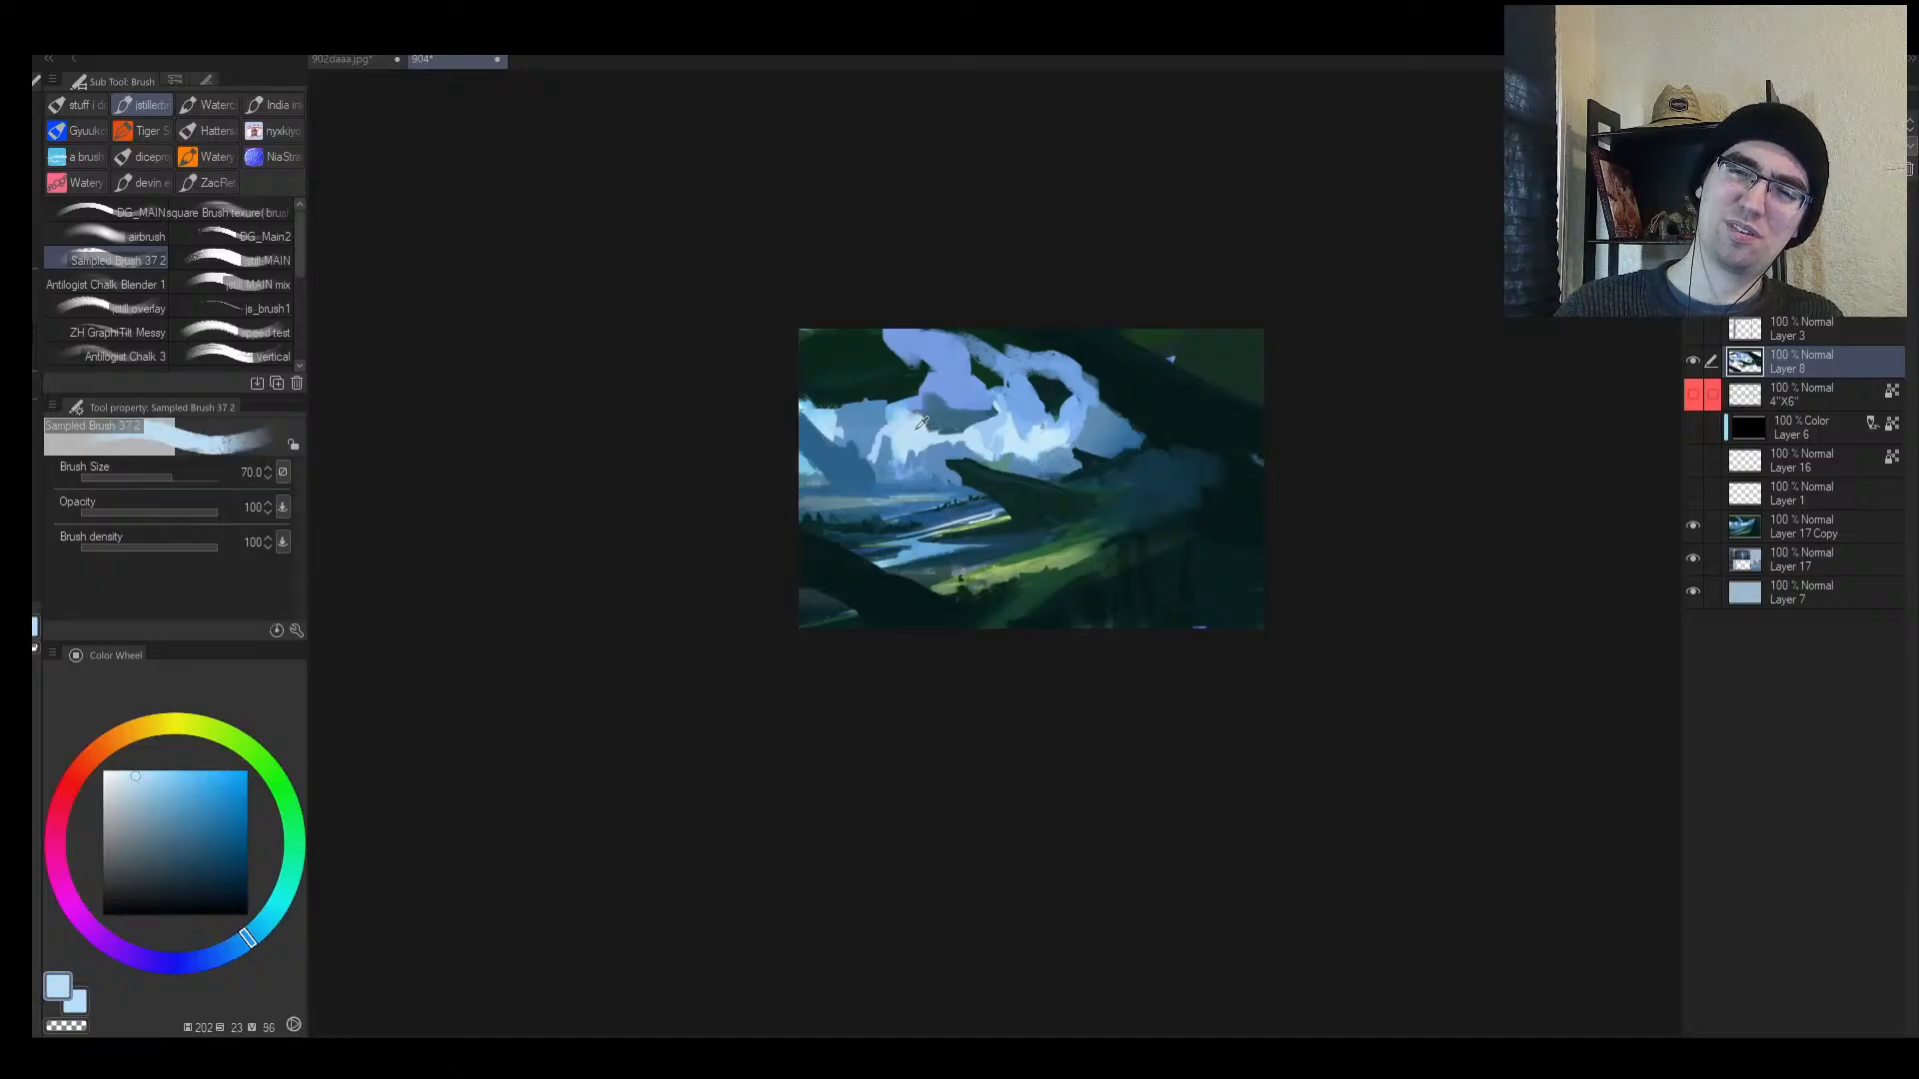
alt+click(955, 421)
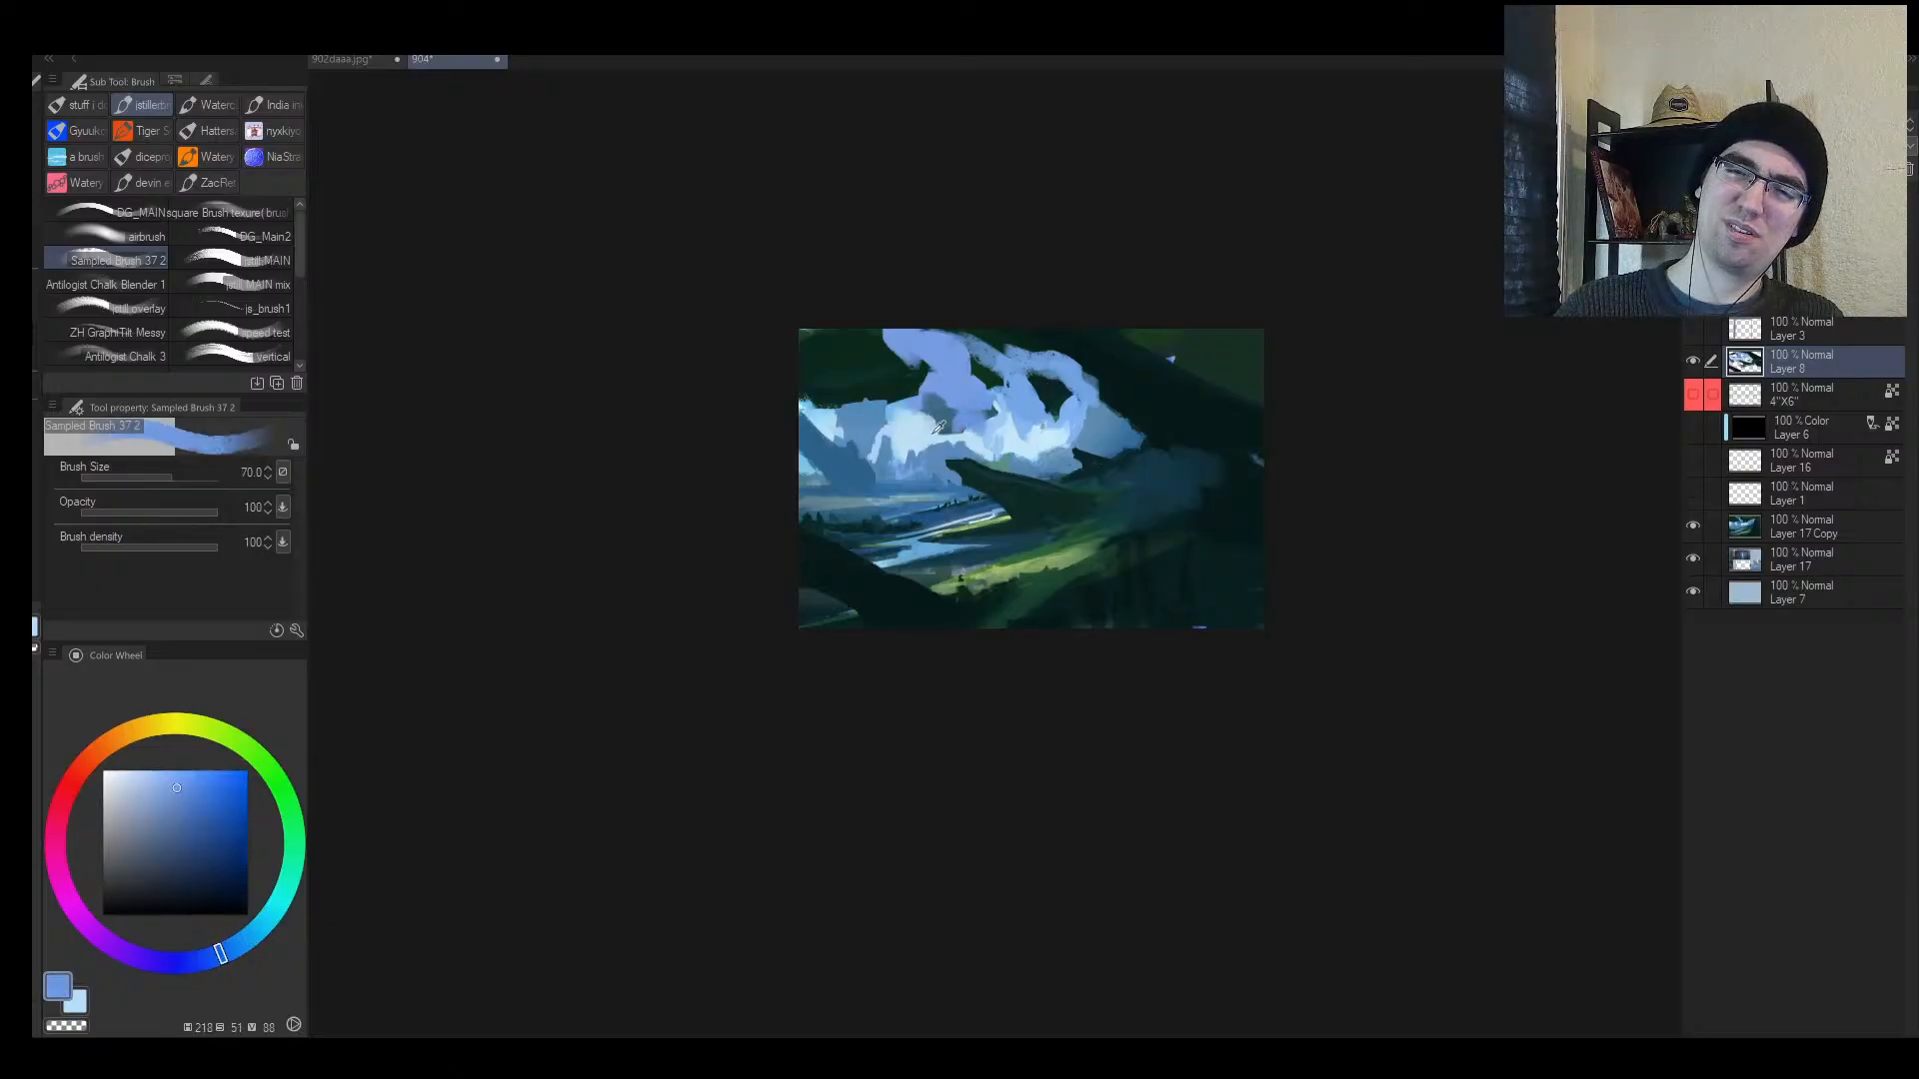
alt+click(933, 433)
mouse_move(924, 431)
mouse_down()
mouse_move(981, 416)
mouse_move(947, 452)
mouse_move(1046, 418)
mouse_up()
Step: Add cloud shadows with a smaller brush: medium blue over the dark patch, then a darker shadow stroke
alt+click(936, 406)
key(ctrl+space)
key(bracketleft)
key(bracketleft)
alt+click(861, 424)
key(bracketleft)
alt+click(984, 432)
alt+click(1016, 408)
key(bracketleft)
drag(885, 375, 984, 425)
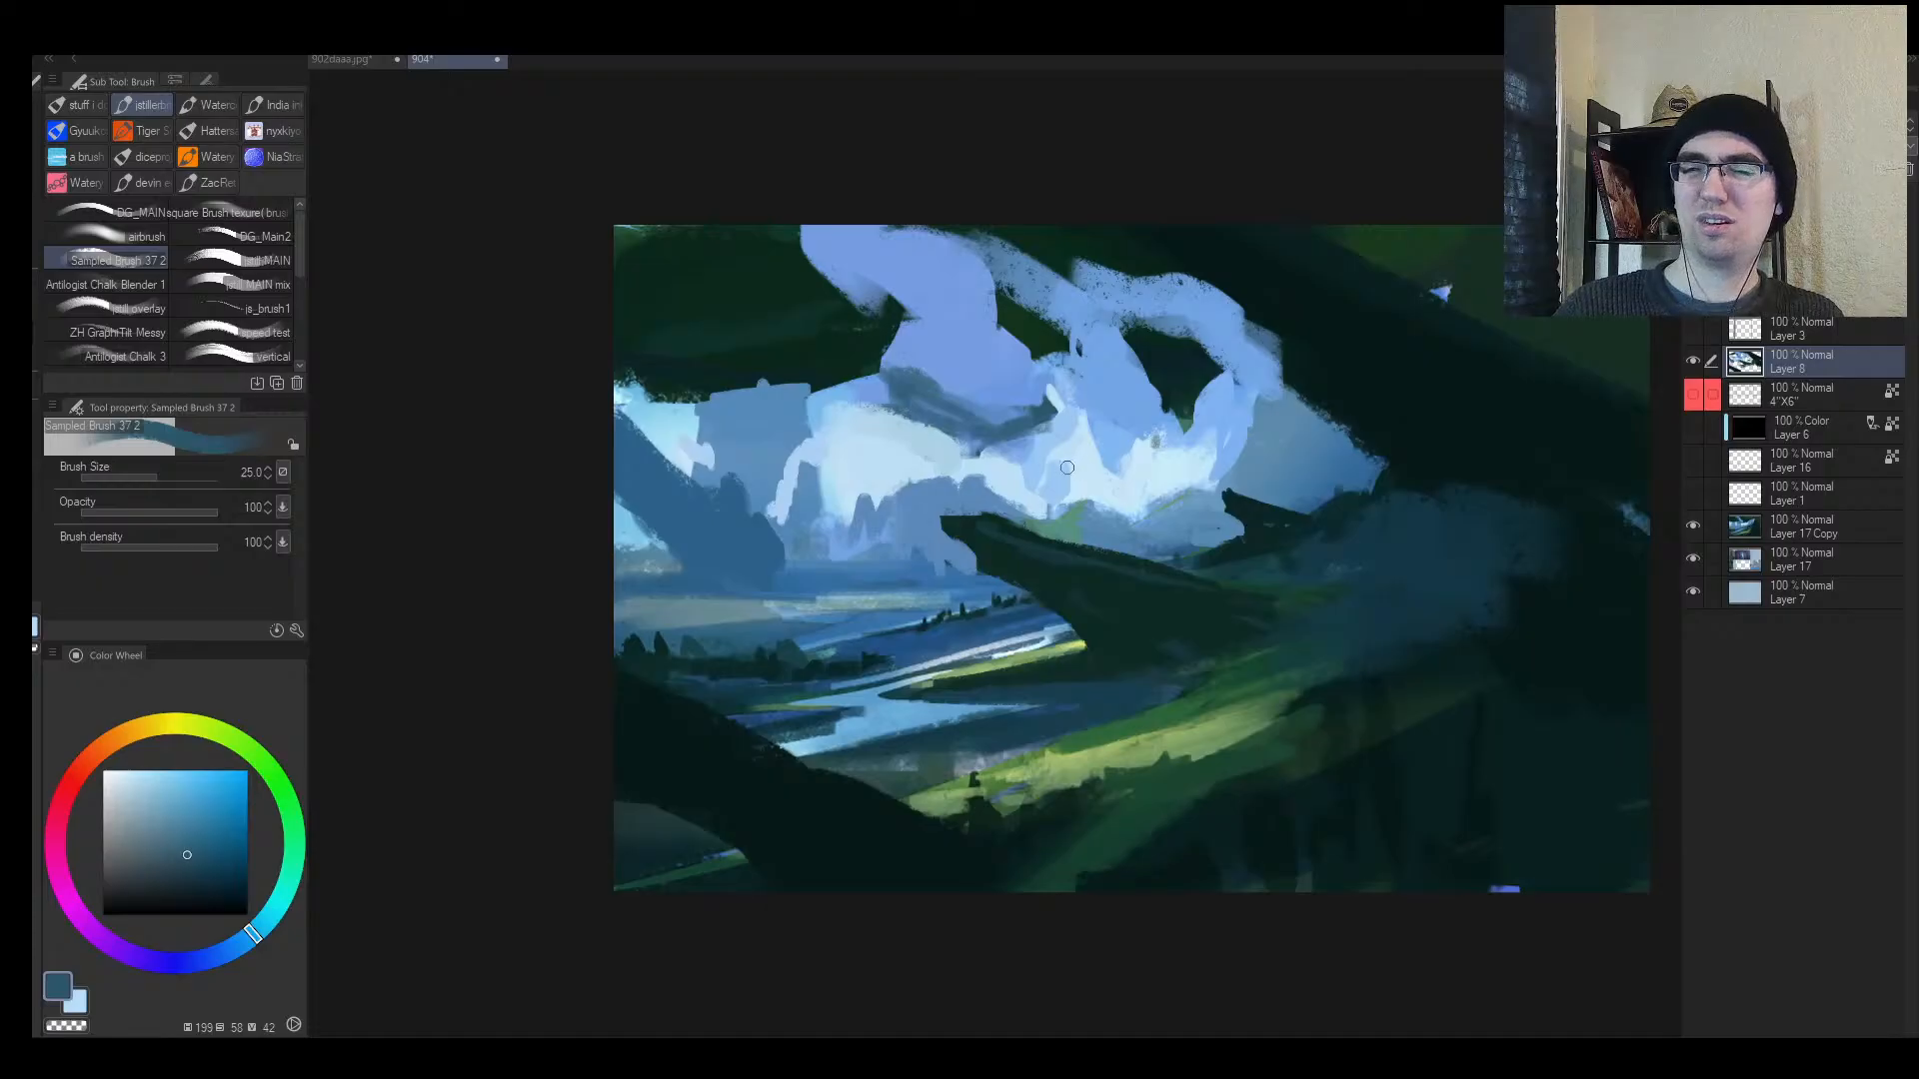
Step: Light the ridge edge with yellow-green and trim its lower edge with dark teal
alt+click(1094, 657)
key(bracketright)
mouse_move(1060, 651)
mouse_down()
mouse_move(1200, 661)
mouse_move(1279, 600)
mouse_move(1237, 652)
mouse_up()
key(h)
alt+click(904, 671)
key(bracketright)
mouse_move(876, 673)
mouse_down()
mouse_move(650, 618)
mouse_move(614, 587)
mouse_move(759, 646)
mouse_up()
alt+click(717, 557)
mouse_move(700, 590)
mouse_down()
mouse_move(660, 583)
mouse_move(676, 609)
mouse_move(751, 631)
mouse_move(945, 655)
mouse_up()
key(h)
Step: Add a small light-blue stroke near the river and check the whole painting mirrored
drag(1261, 637, 1225, 603)
alt+click(1076, 631)
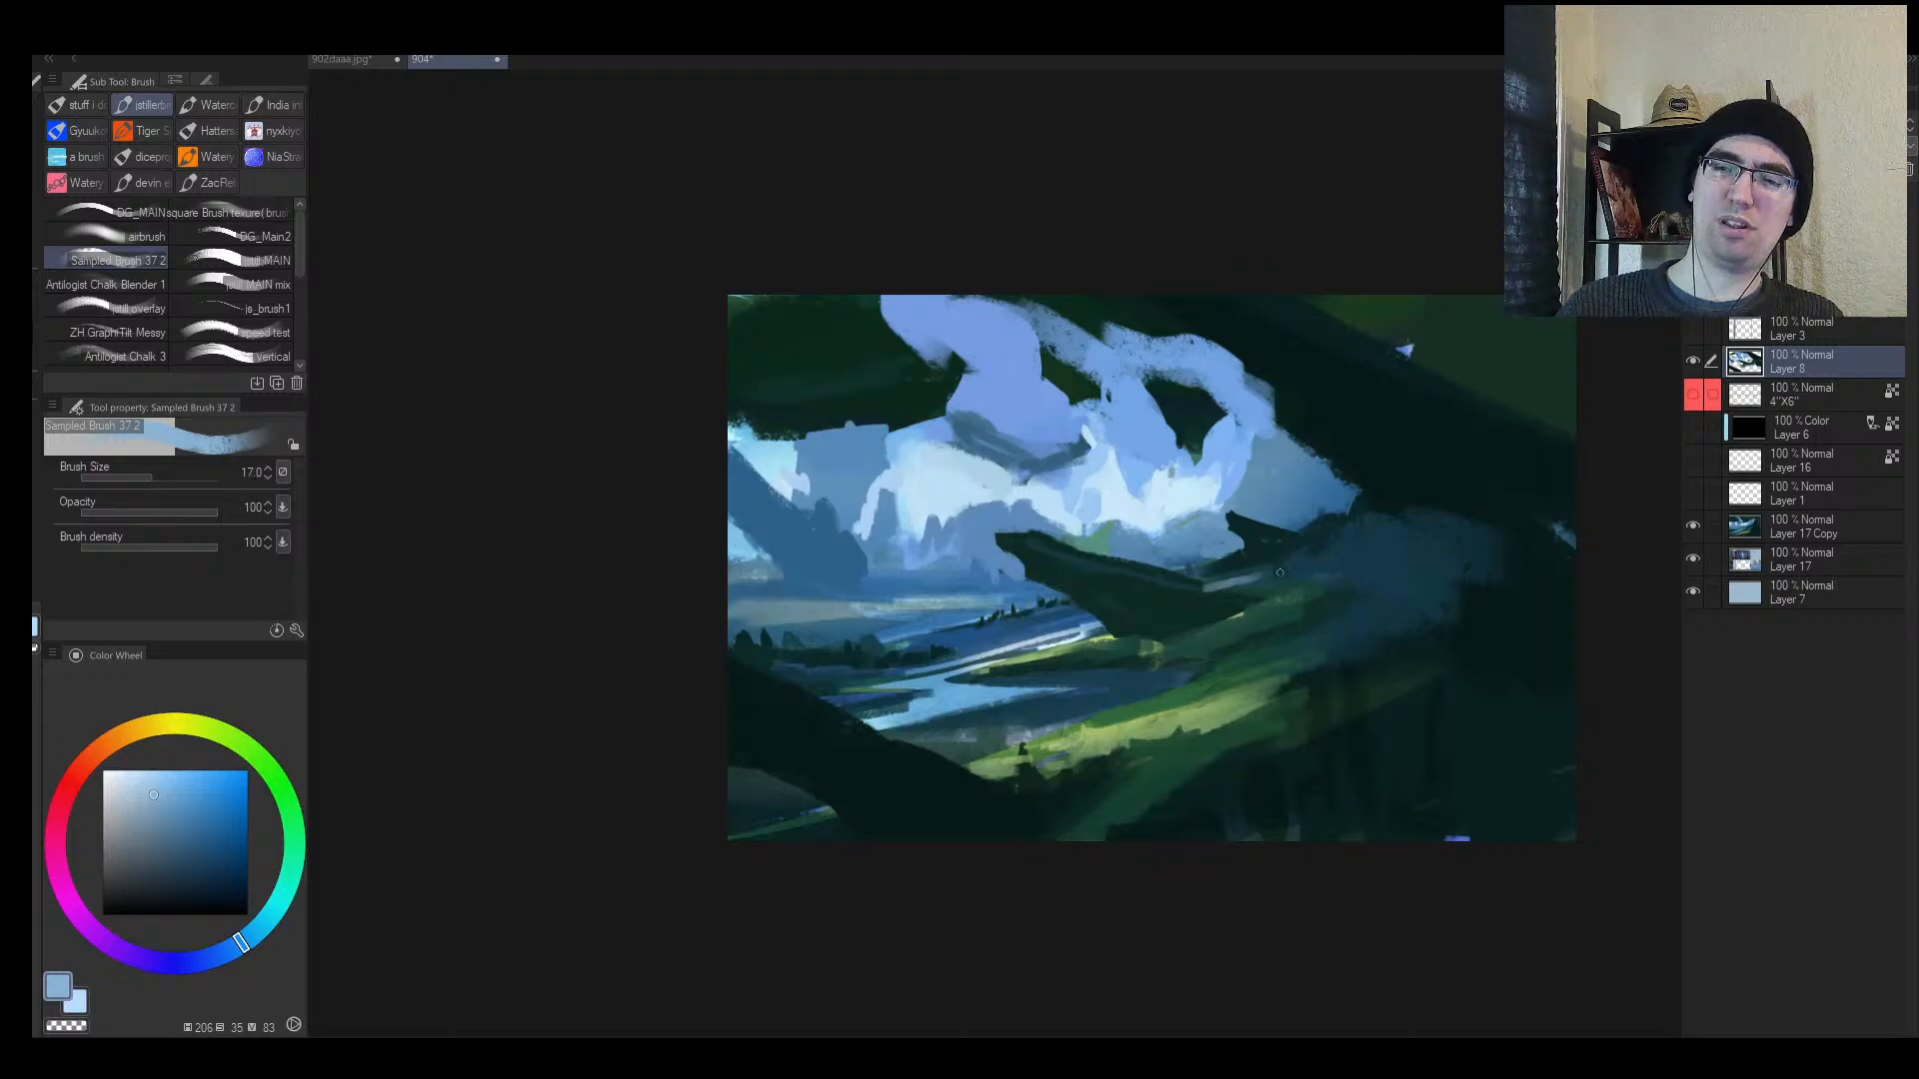
drag(1113, 641, 1177, 643)
drag(1273, 617, 1204, 627)
key(h)
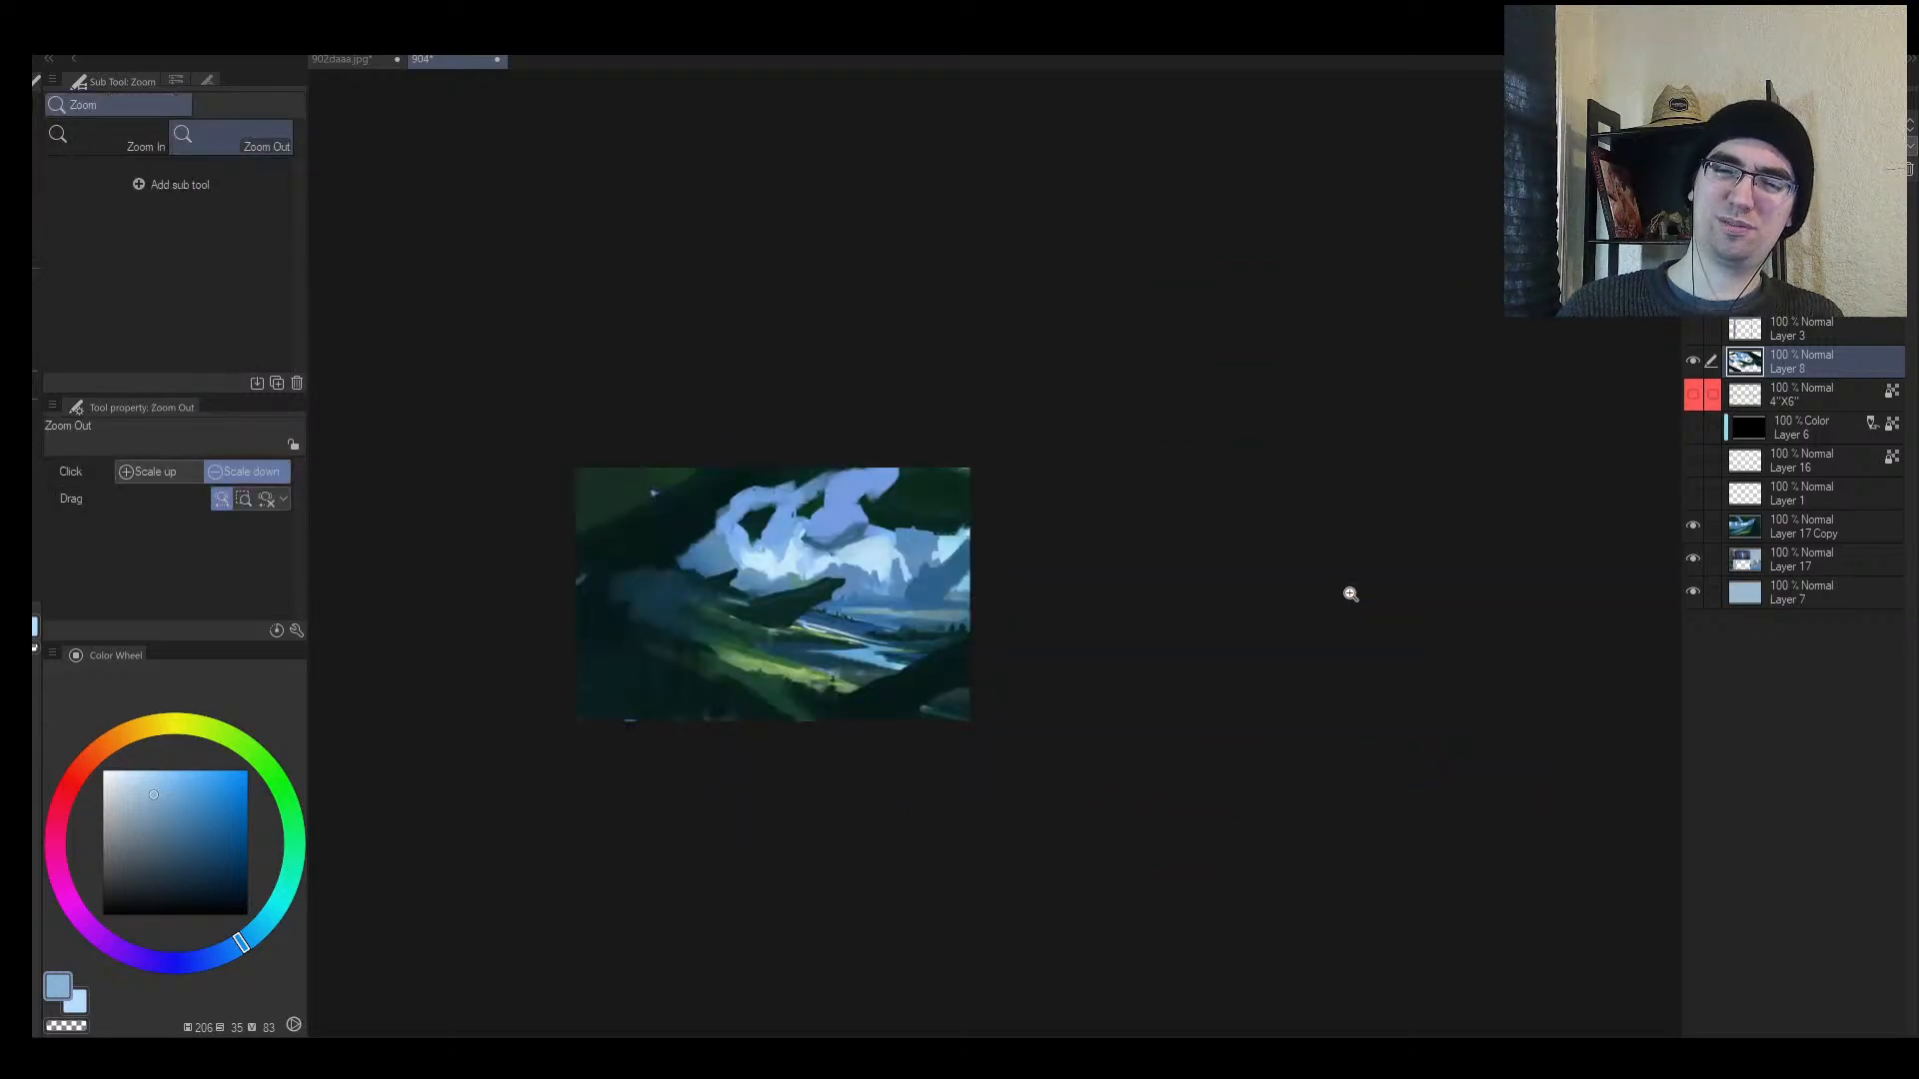
key(h)
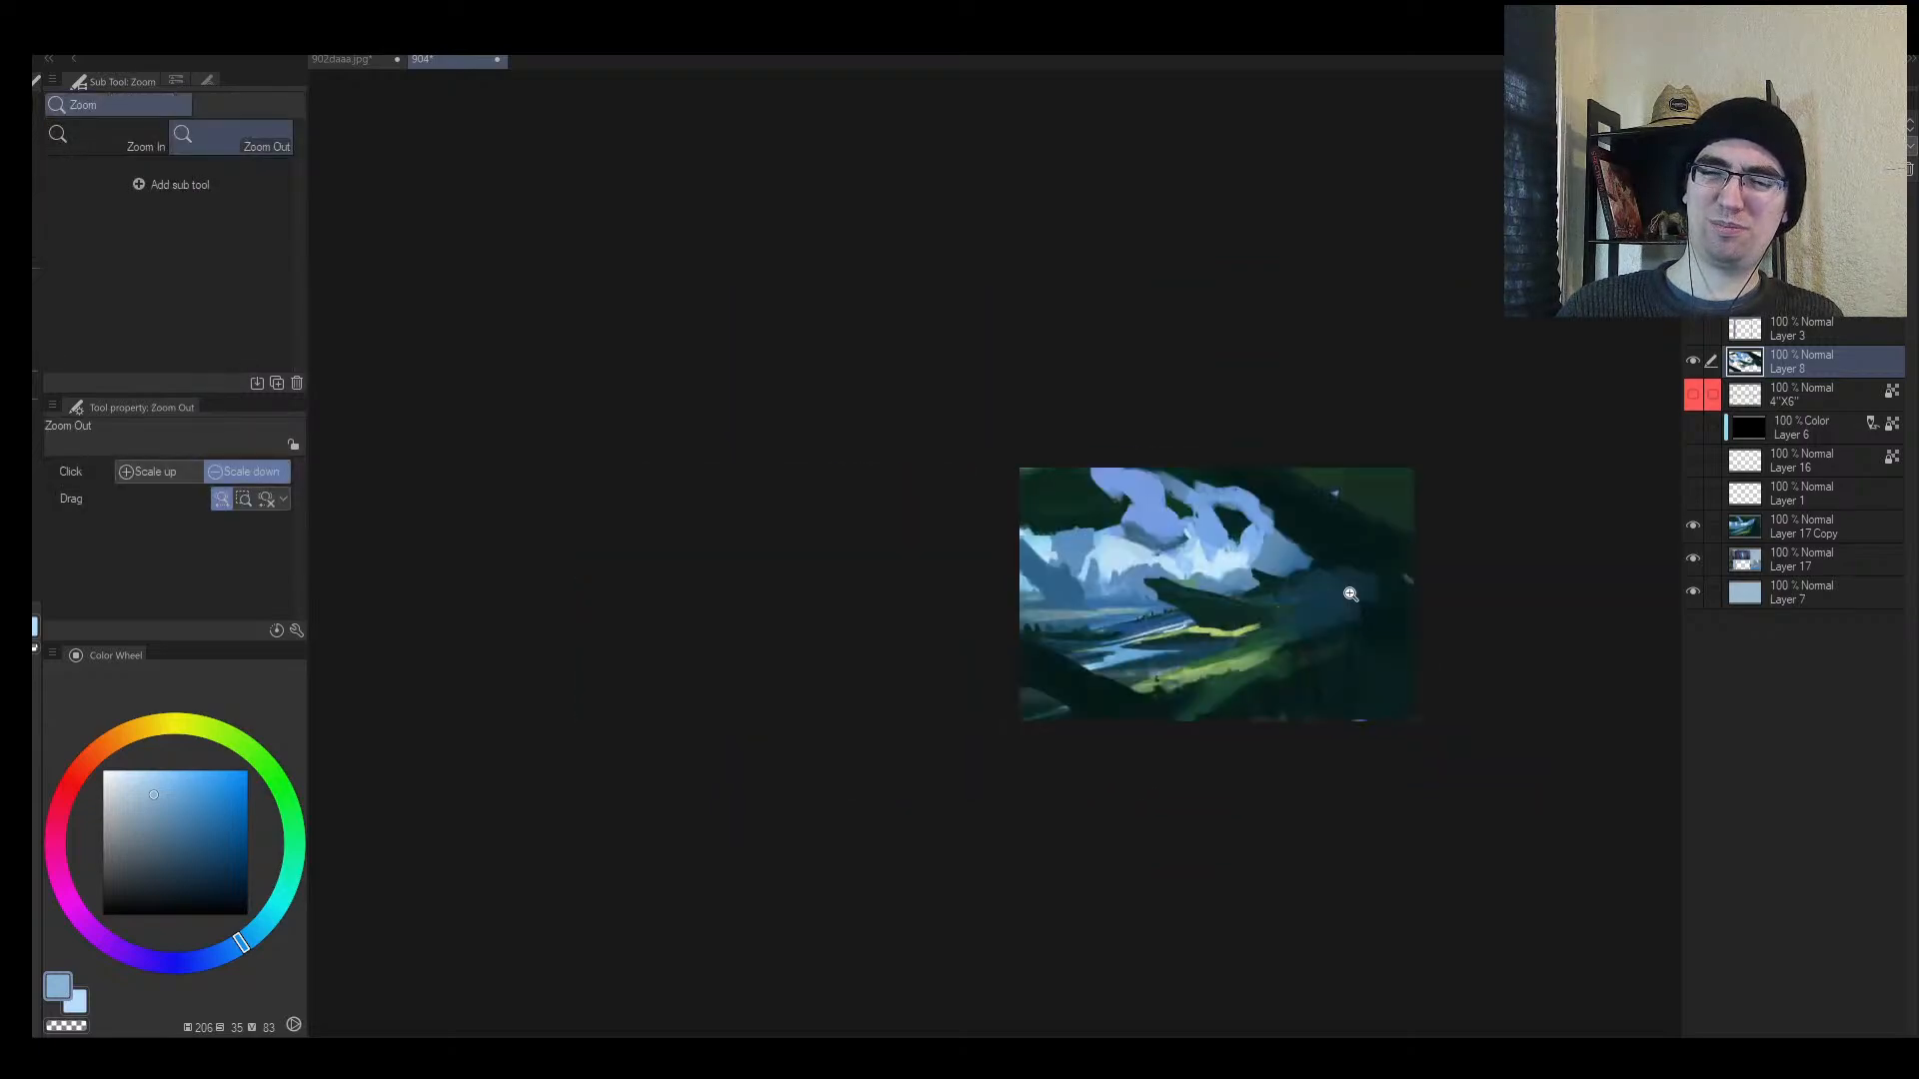
Step: Paint a dark teal rock mid-picture, refining its left edge with light blue
click(1388, 582)
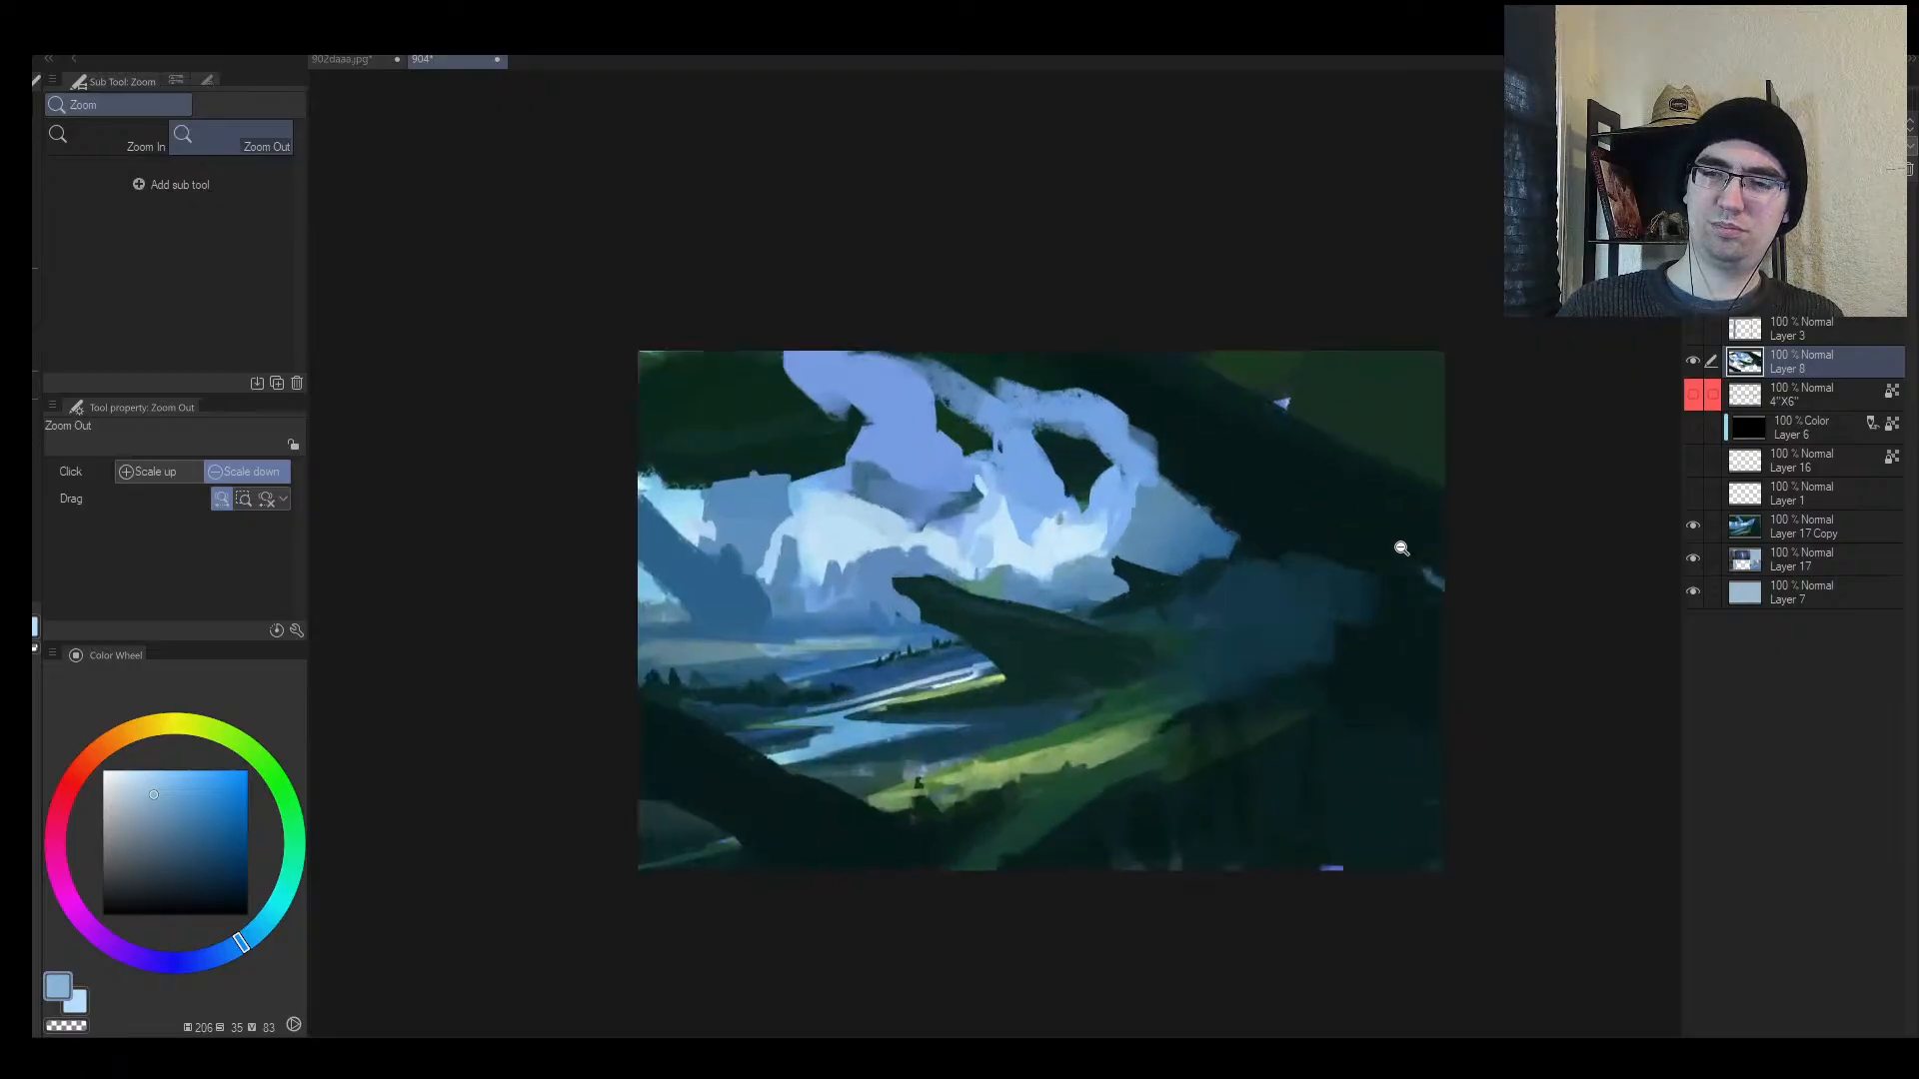
alt+click(1388, 560)
alt+click(1079, 486)
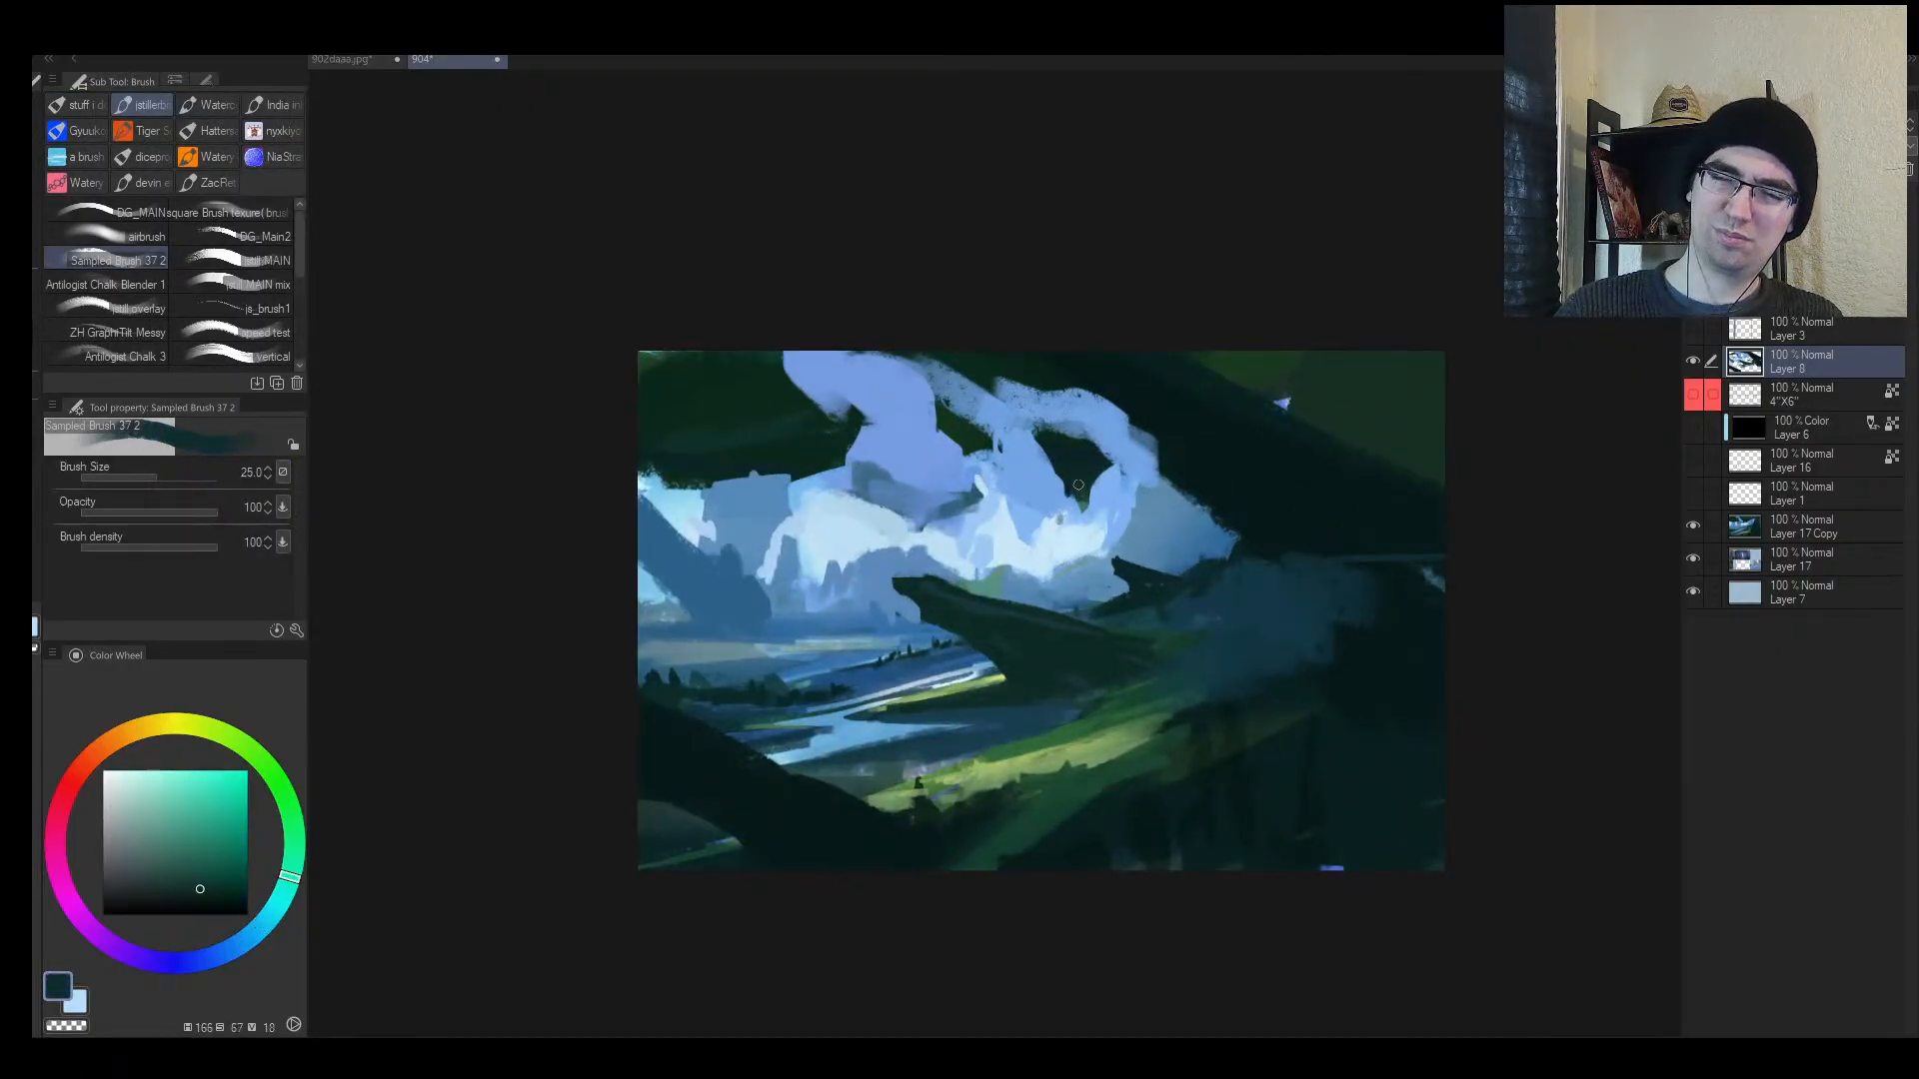
key(bracketright)
key(bracketright)
key(bracketright)
key(bracketright)
mouse_move(996, 597)
mouse_down()
mouse_move(977, 562)
mouse_move(1068, 606)
mouse_up()
alt+click(891, 578)
mouse_move(890, 579)
mouse_down()
mouse_move(956, 622)
mouse_move(975, 612)
mouse_move(988, 639)
mouse_move(1071, 634)
mouse_move(1020, 584)
mouse_move(1113, 641)
mouse_up()
alt+click(1007, 594)
key(bracketleft)
key(bracketright)
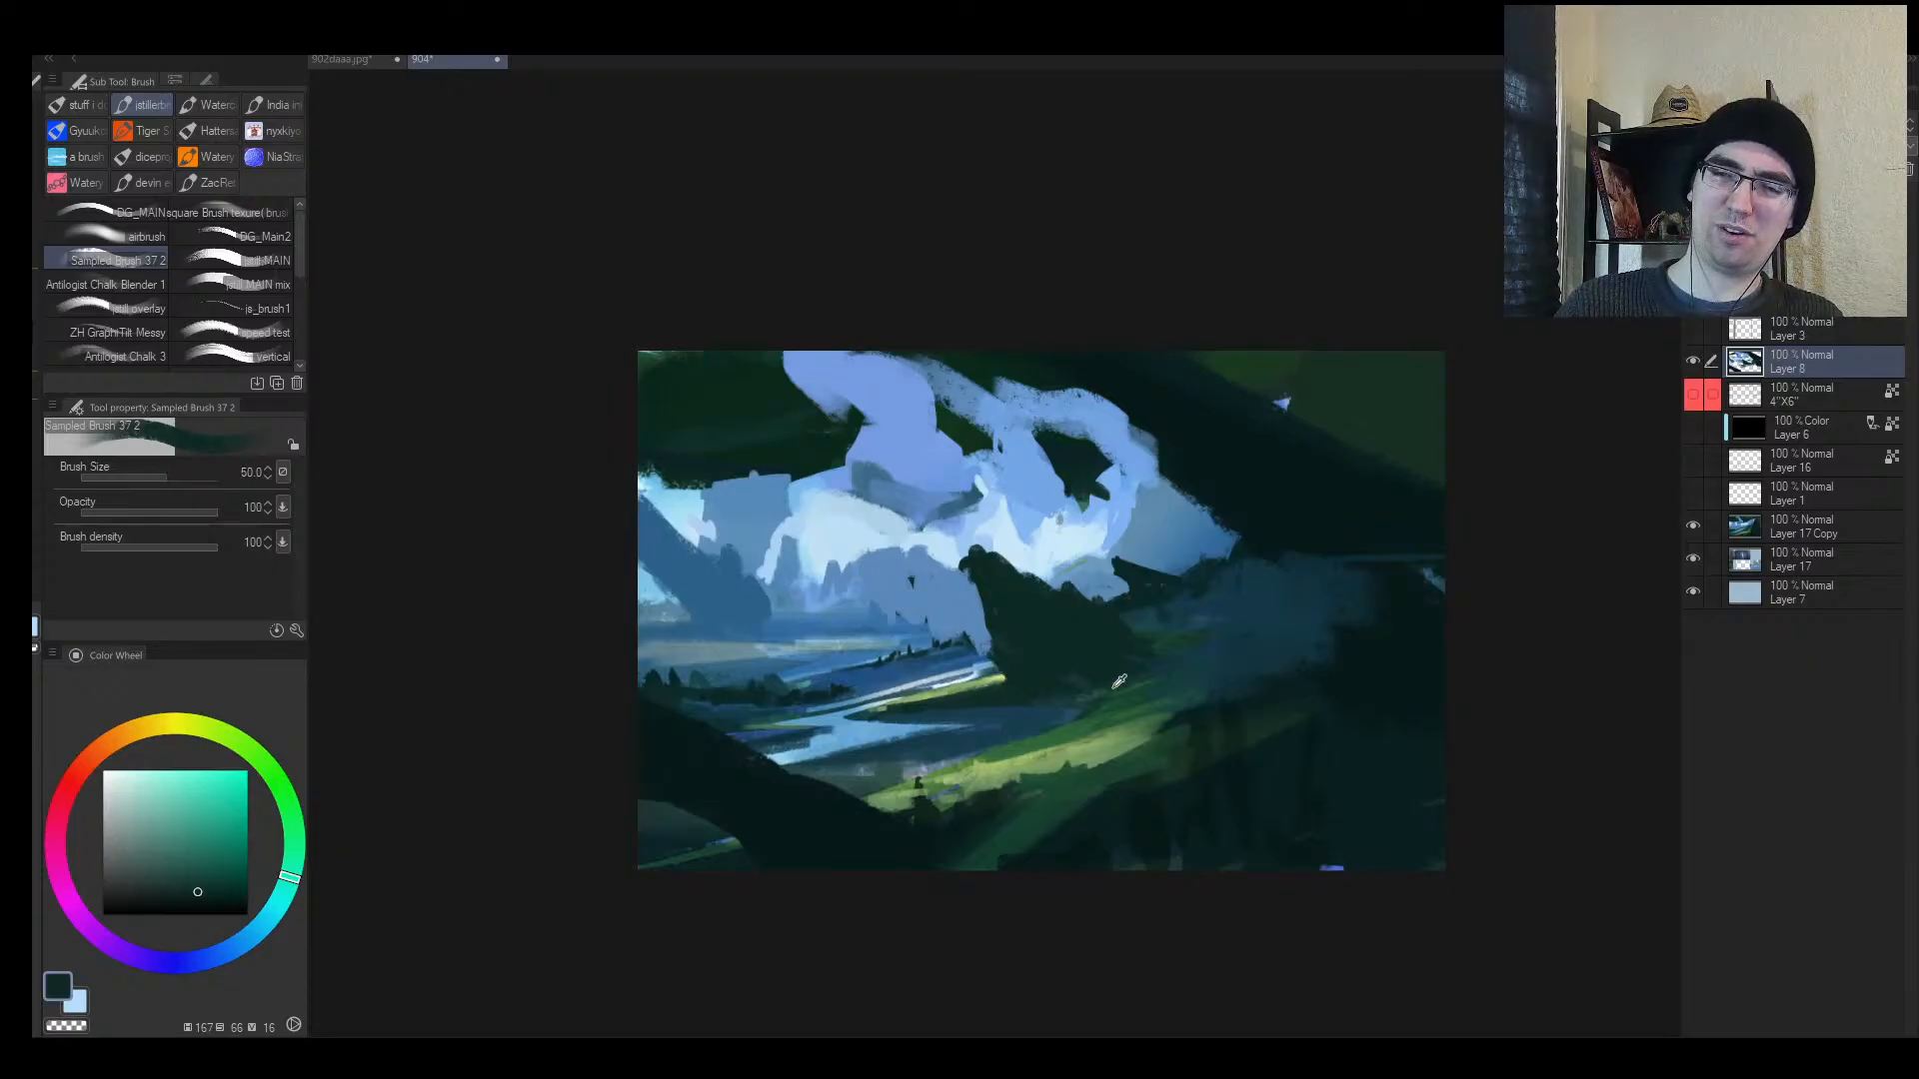
alt+click(1119, 682)
key(m)
scroll(1100, 689, up, 2)
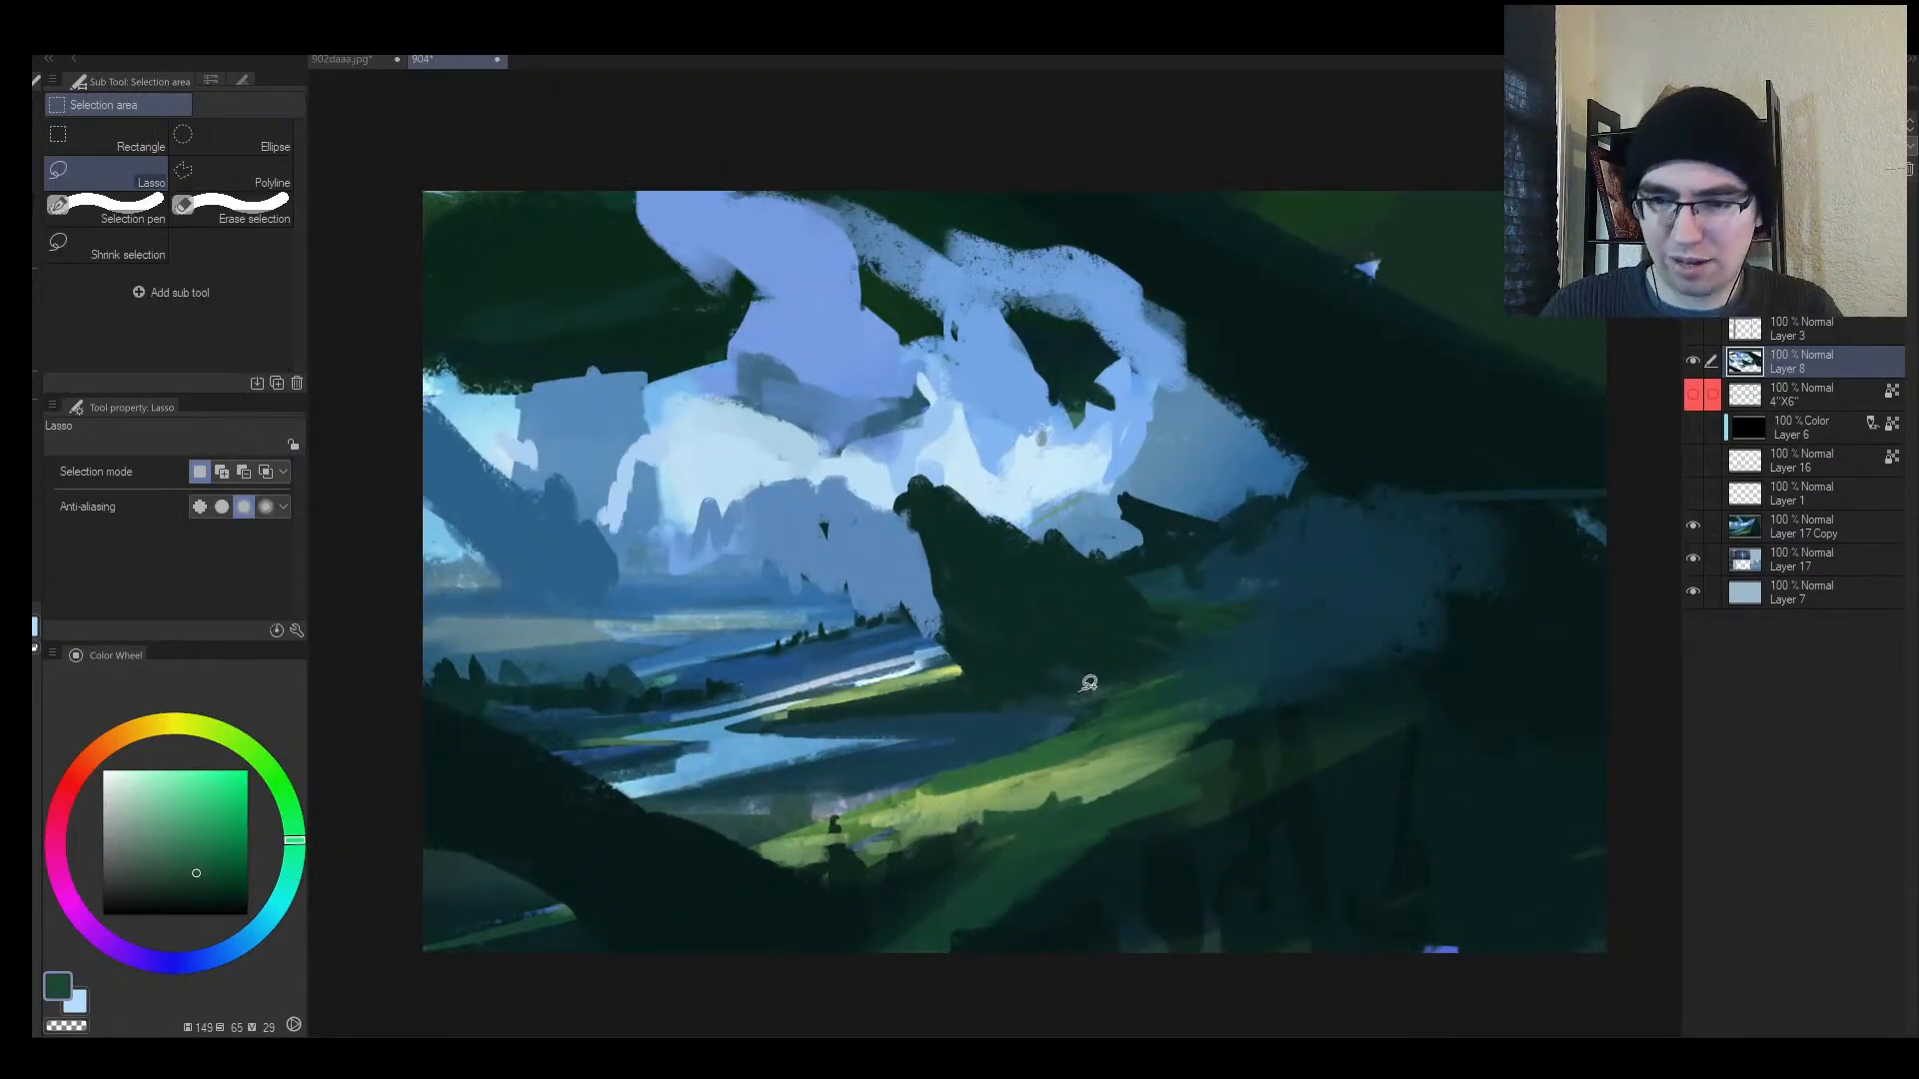
Step: Lasso-select the bright river strip below the rock and shrink the brush for fine strokes
mouse_move(1090, 683)
mouse_down()
mouse_move(812, 719)
mouse_move(1011, 678)
mouse_move(1154, 678)
mouse_move(1178, 664)
mouse_move(1109, 681)
mouse_move(1200, 610)
mouse_move(1299, 593)
mouse_up()
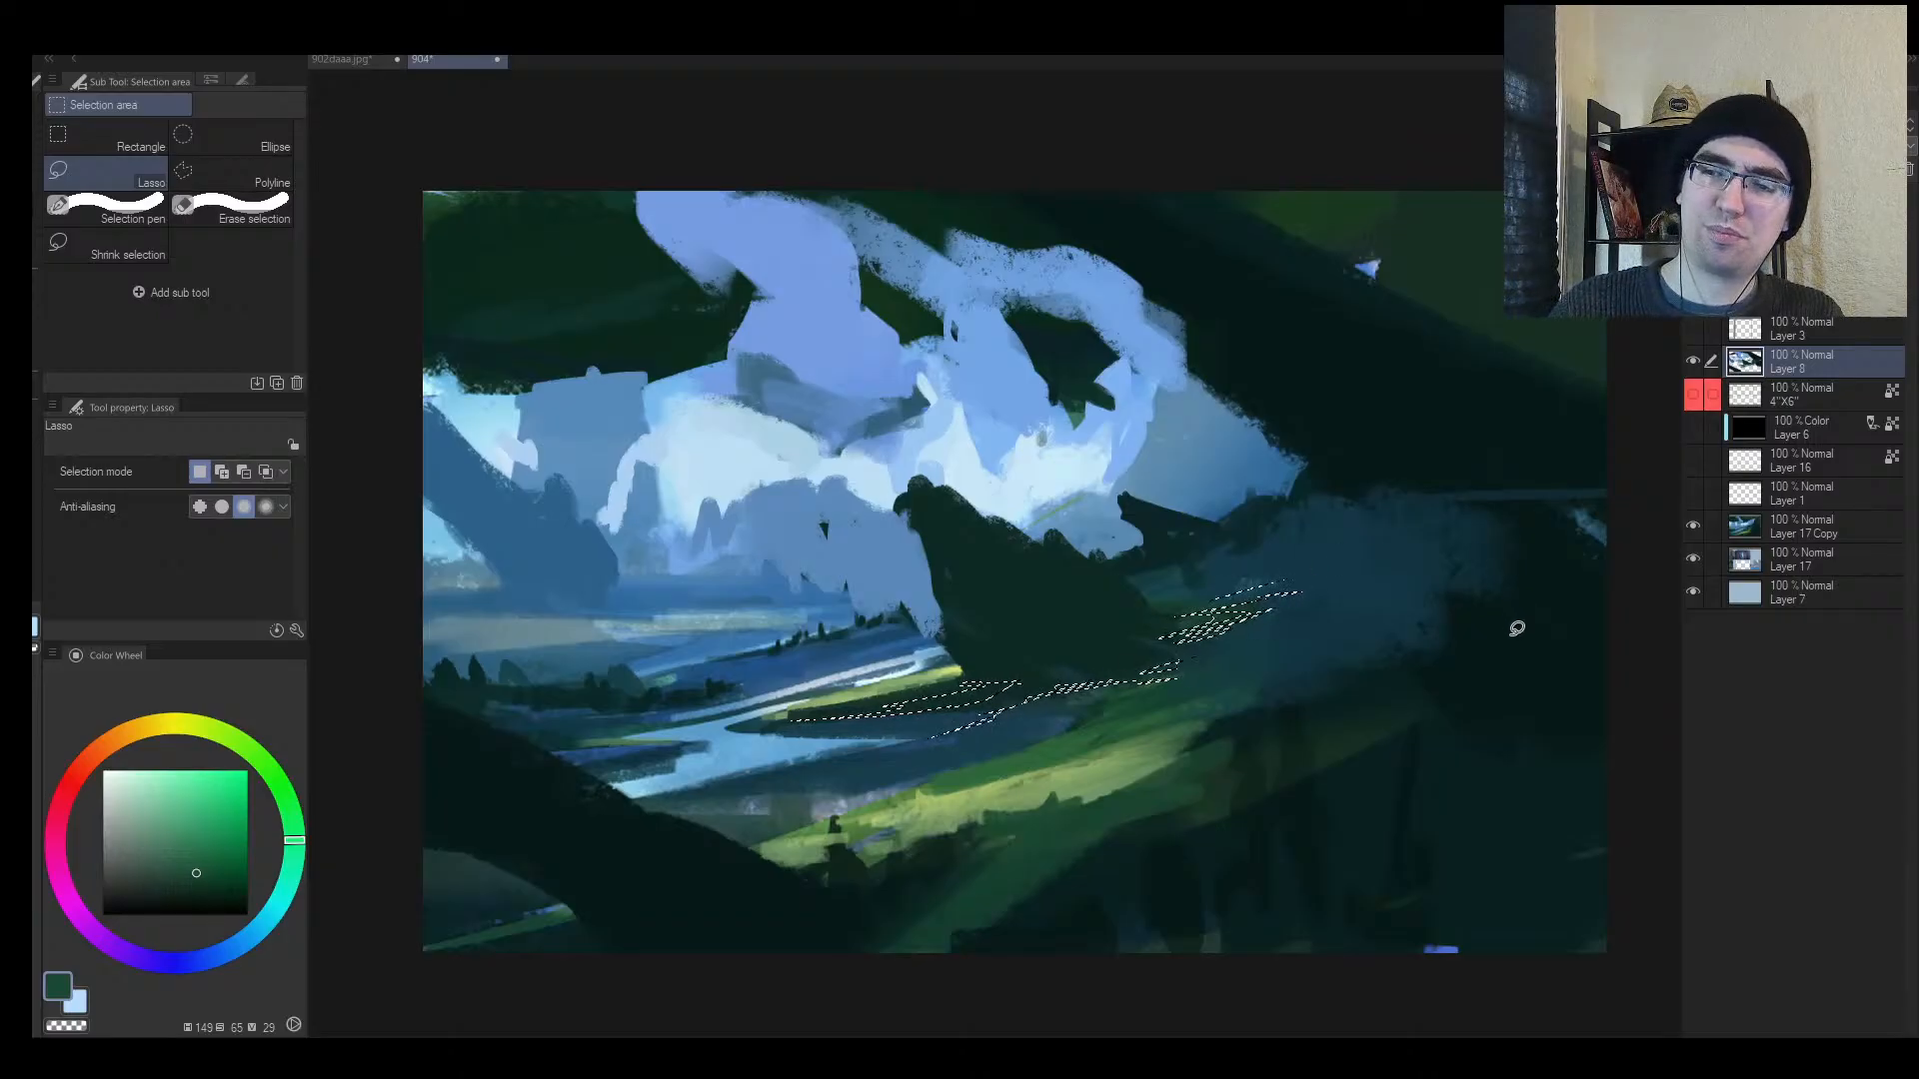
key(b)
alt+click(1439, 570)
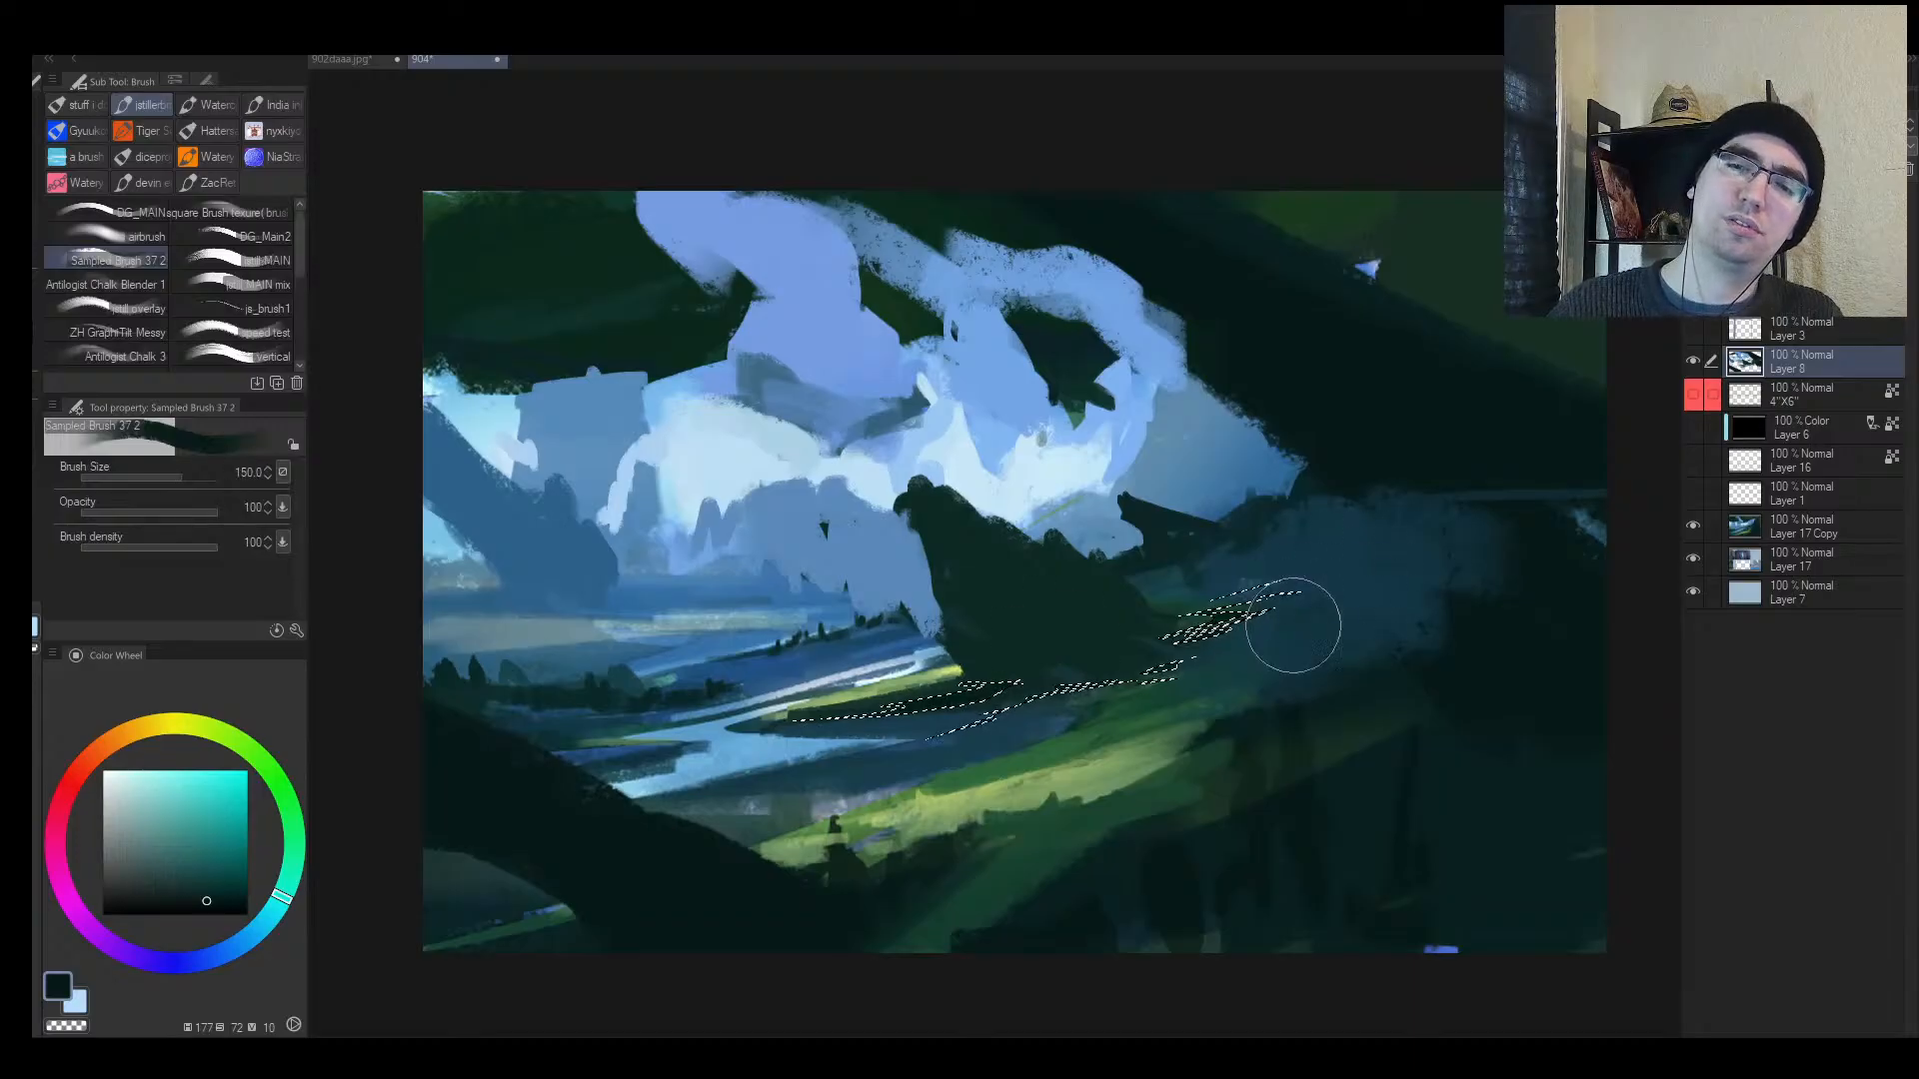
key([)
key([)
key([)
key([)
key(h)
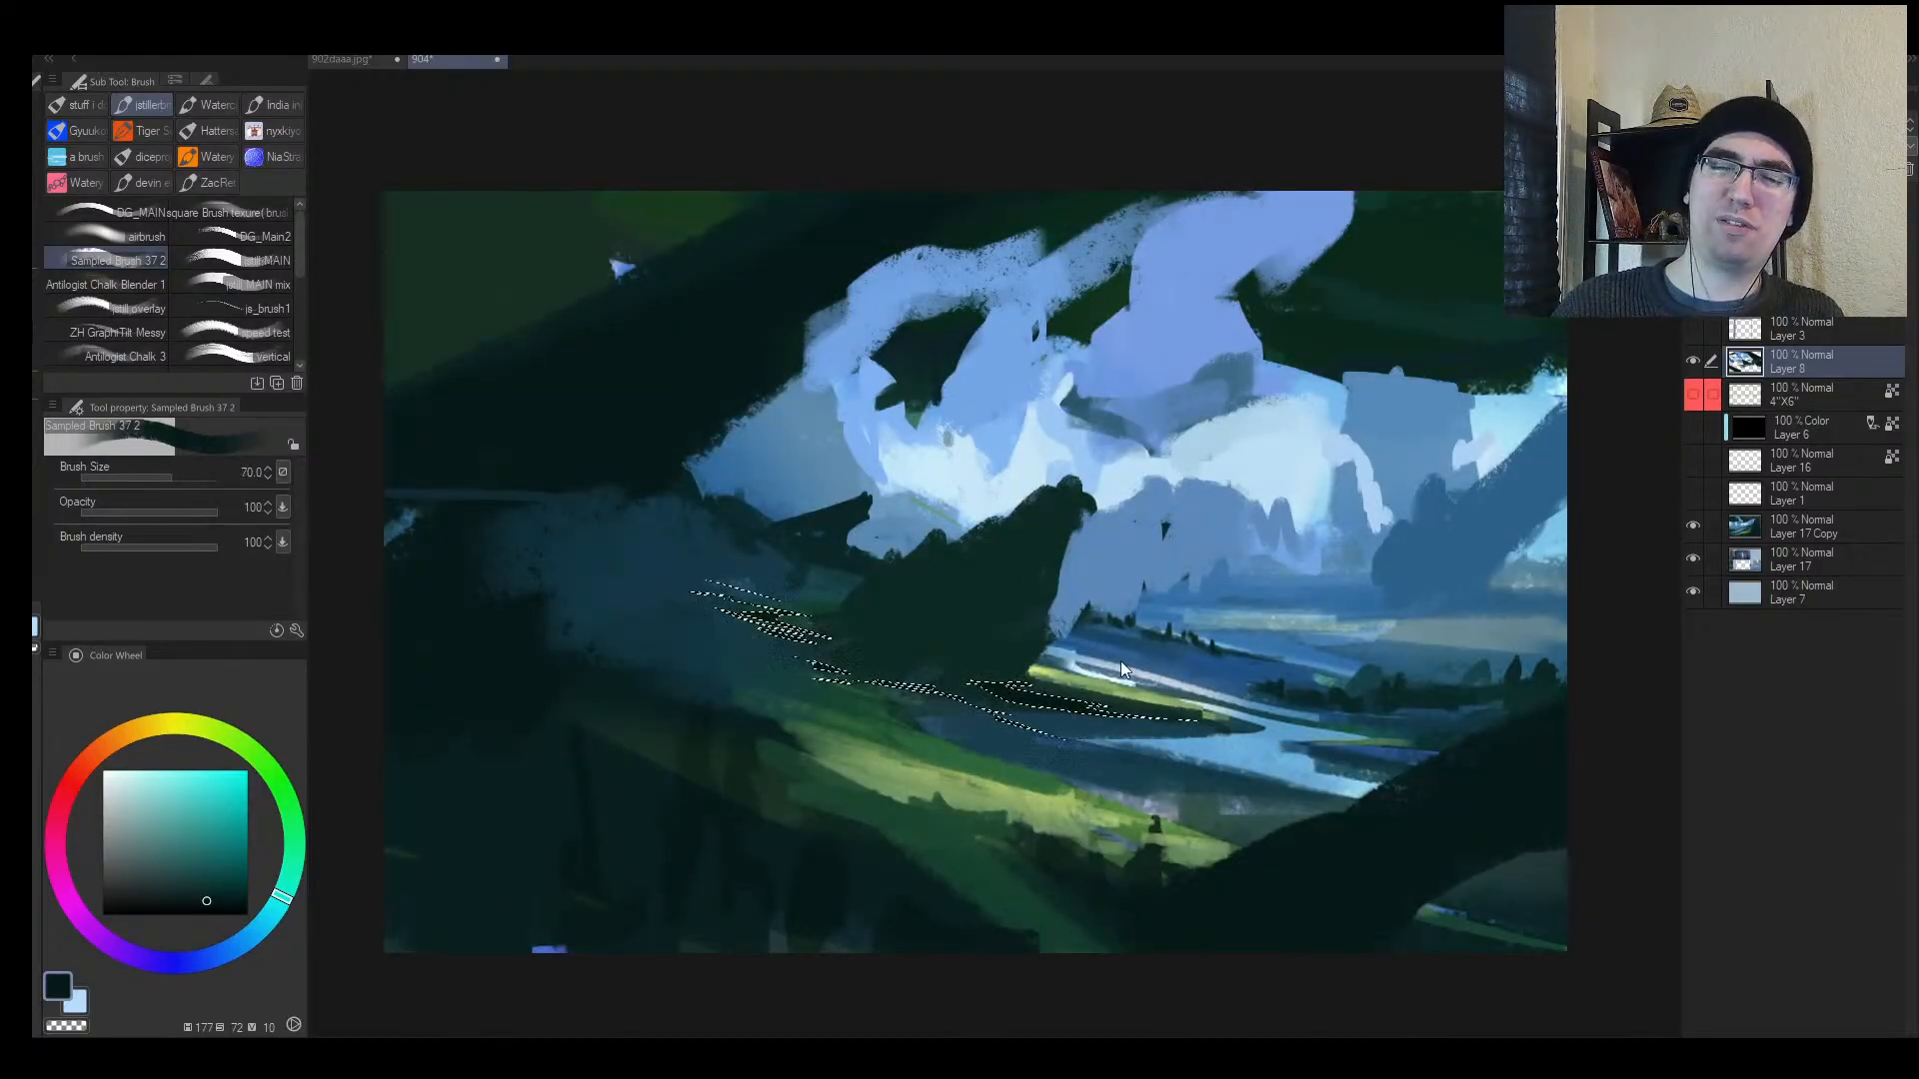
key(h)
key(alt+space)
drag(1276, 700, 1315, 675)
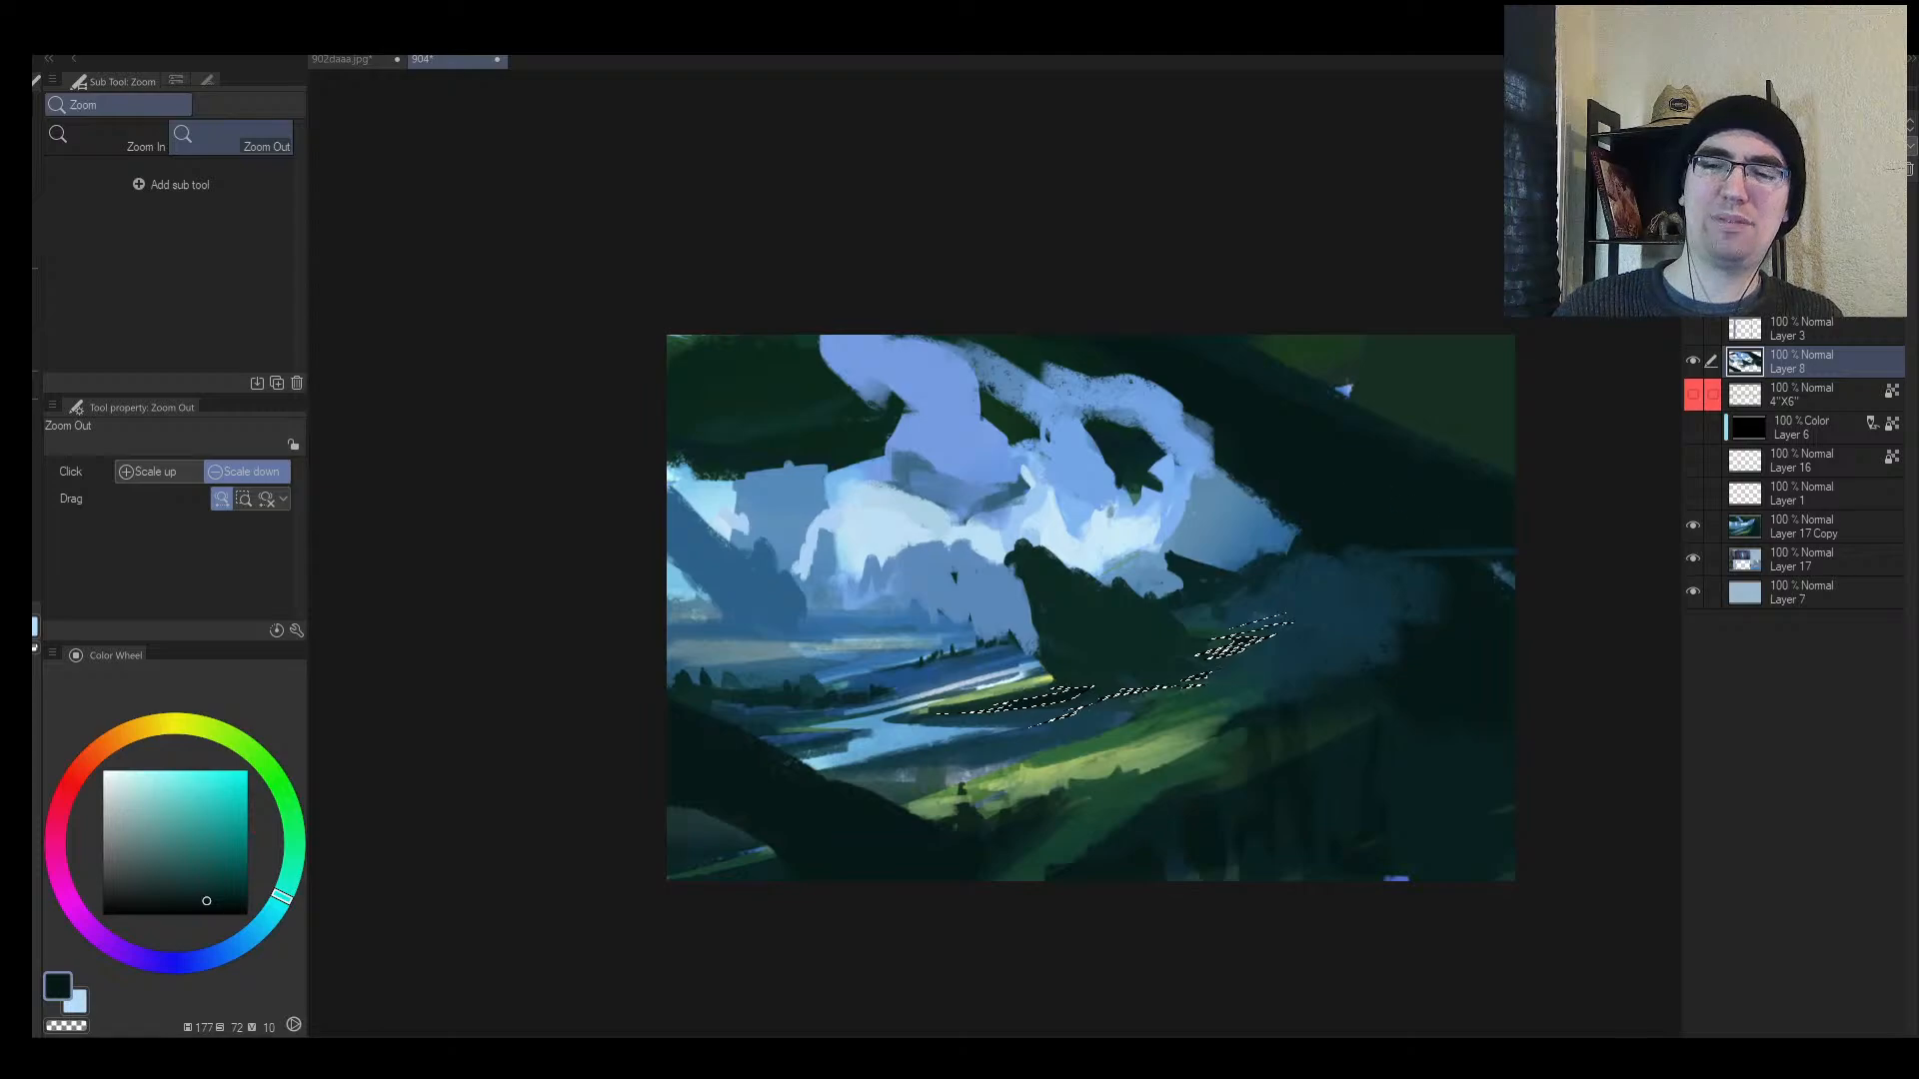
key(alt+space)
drag(1157, 699, 1254, 697)
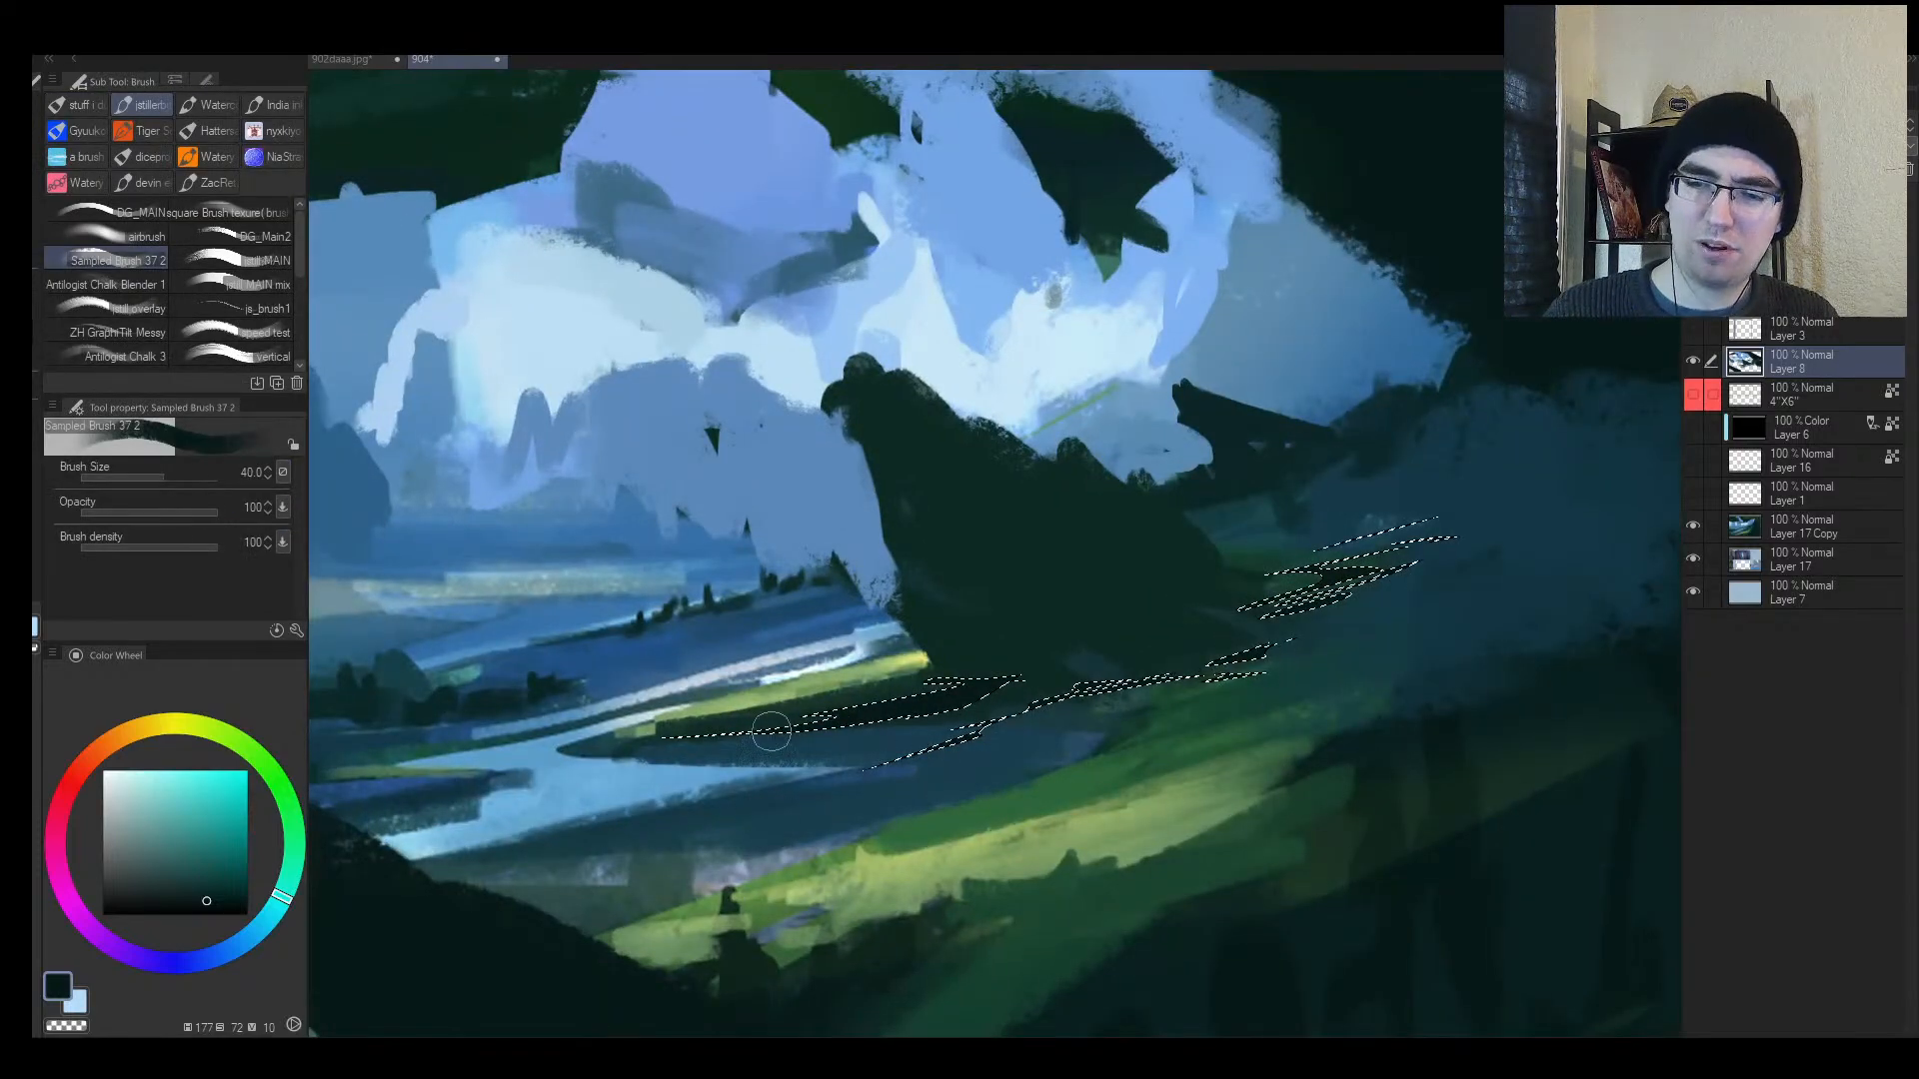
key(bracketleft)
key(bracketleft)
key(bracketleft)
key(bracketleft)
key(bracketleft)
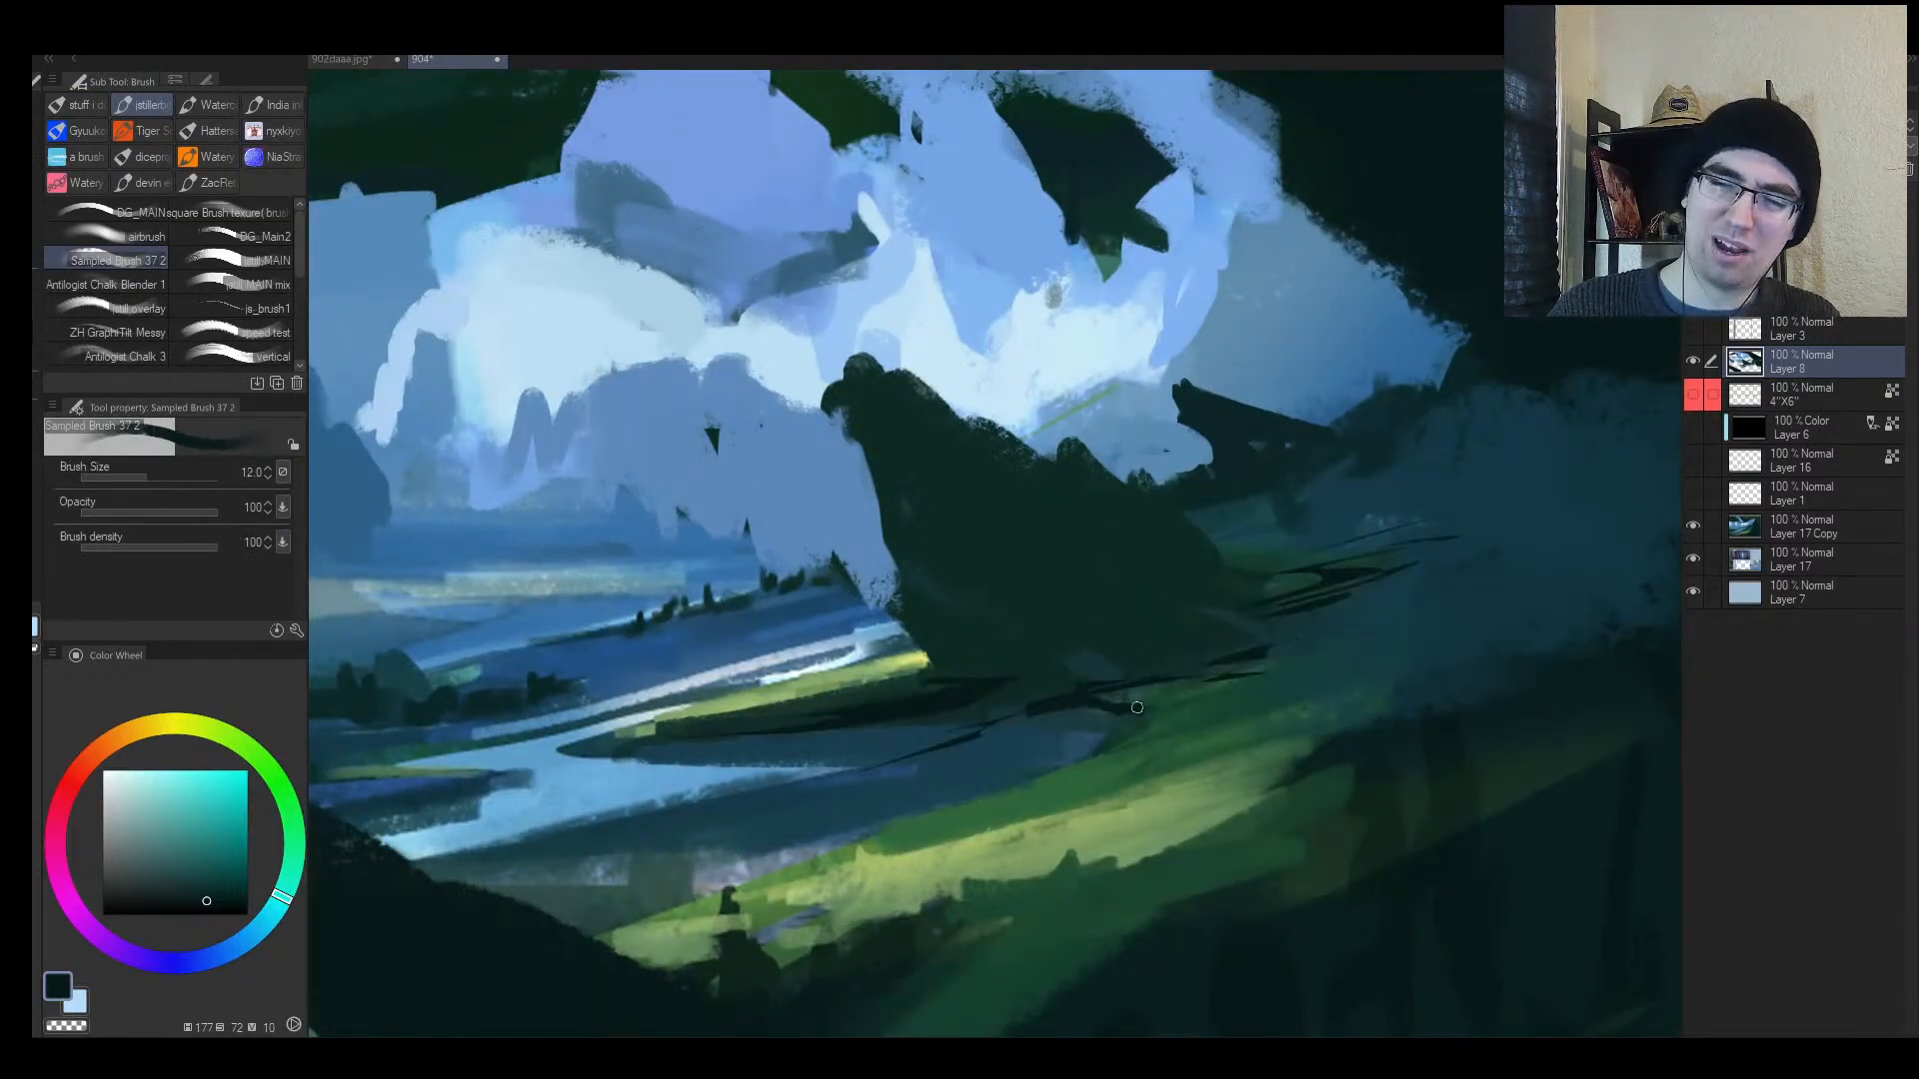
Step: Paint thin dark streaks across the lit grass inside the river selection
key(bracketleft)
key(bracketleft)
key(bracketleft)
key(bracketleft)
drag(1138, 707, 1281, 656)
key(bracketleft)
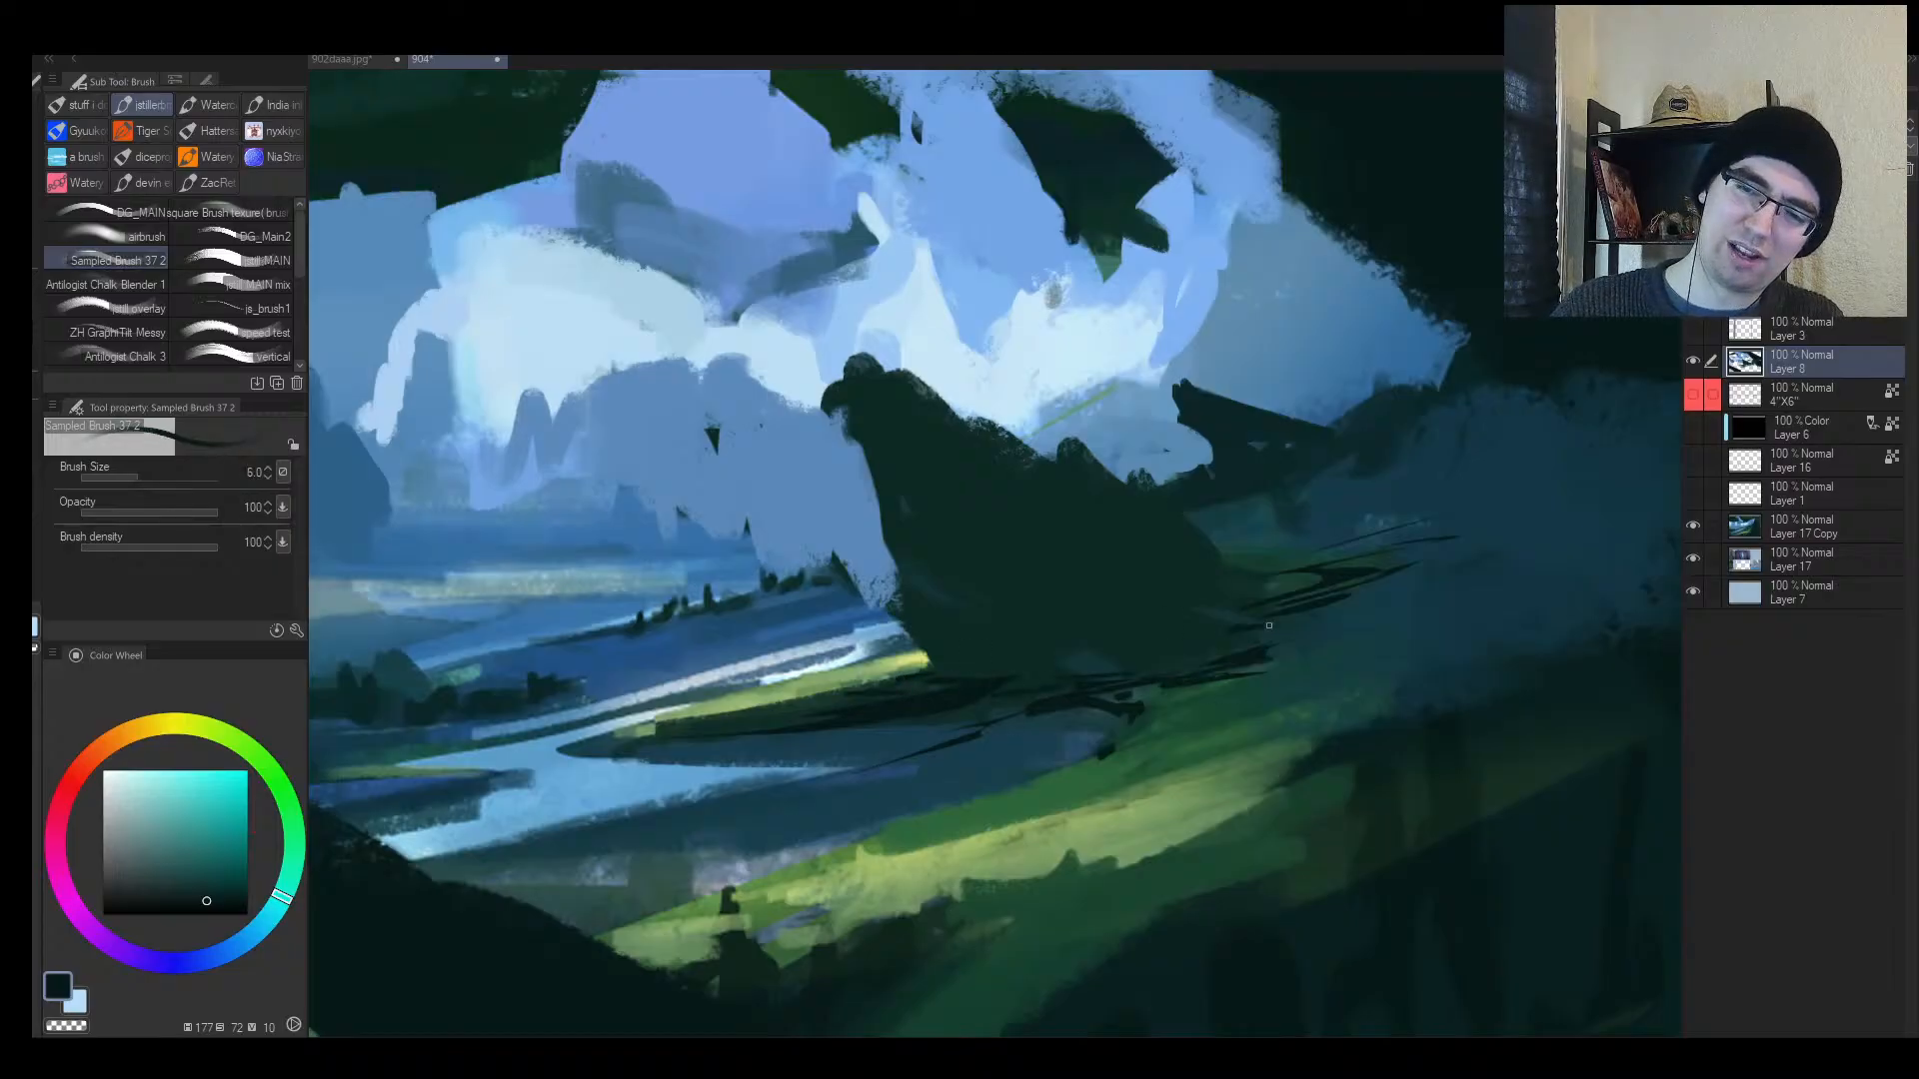
key(bracketright)
key(bracketright)
key(bracketright)
drag(1274, 656, 1349, 649)
drag(1323, 568, 1375, 550)
drag(1260, 577, 1321, 563)
key(alt+space)
drag(1305, 599, 1257, 605)
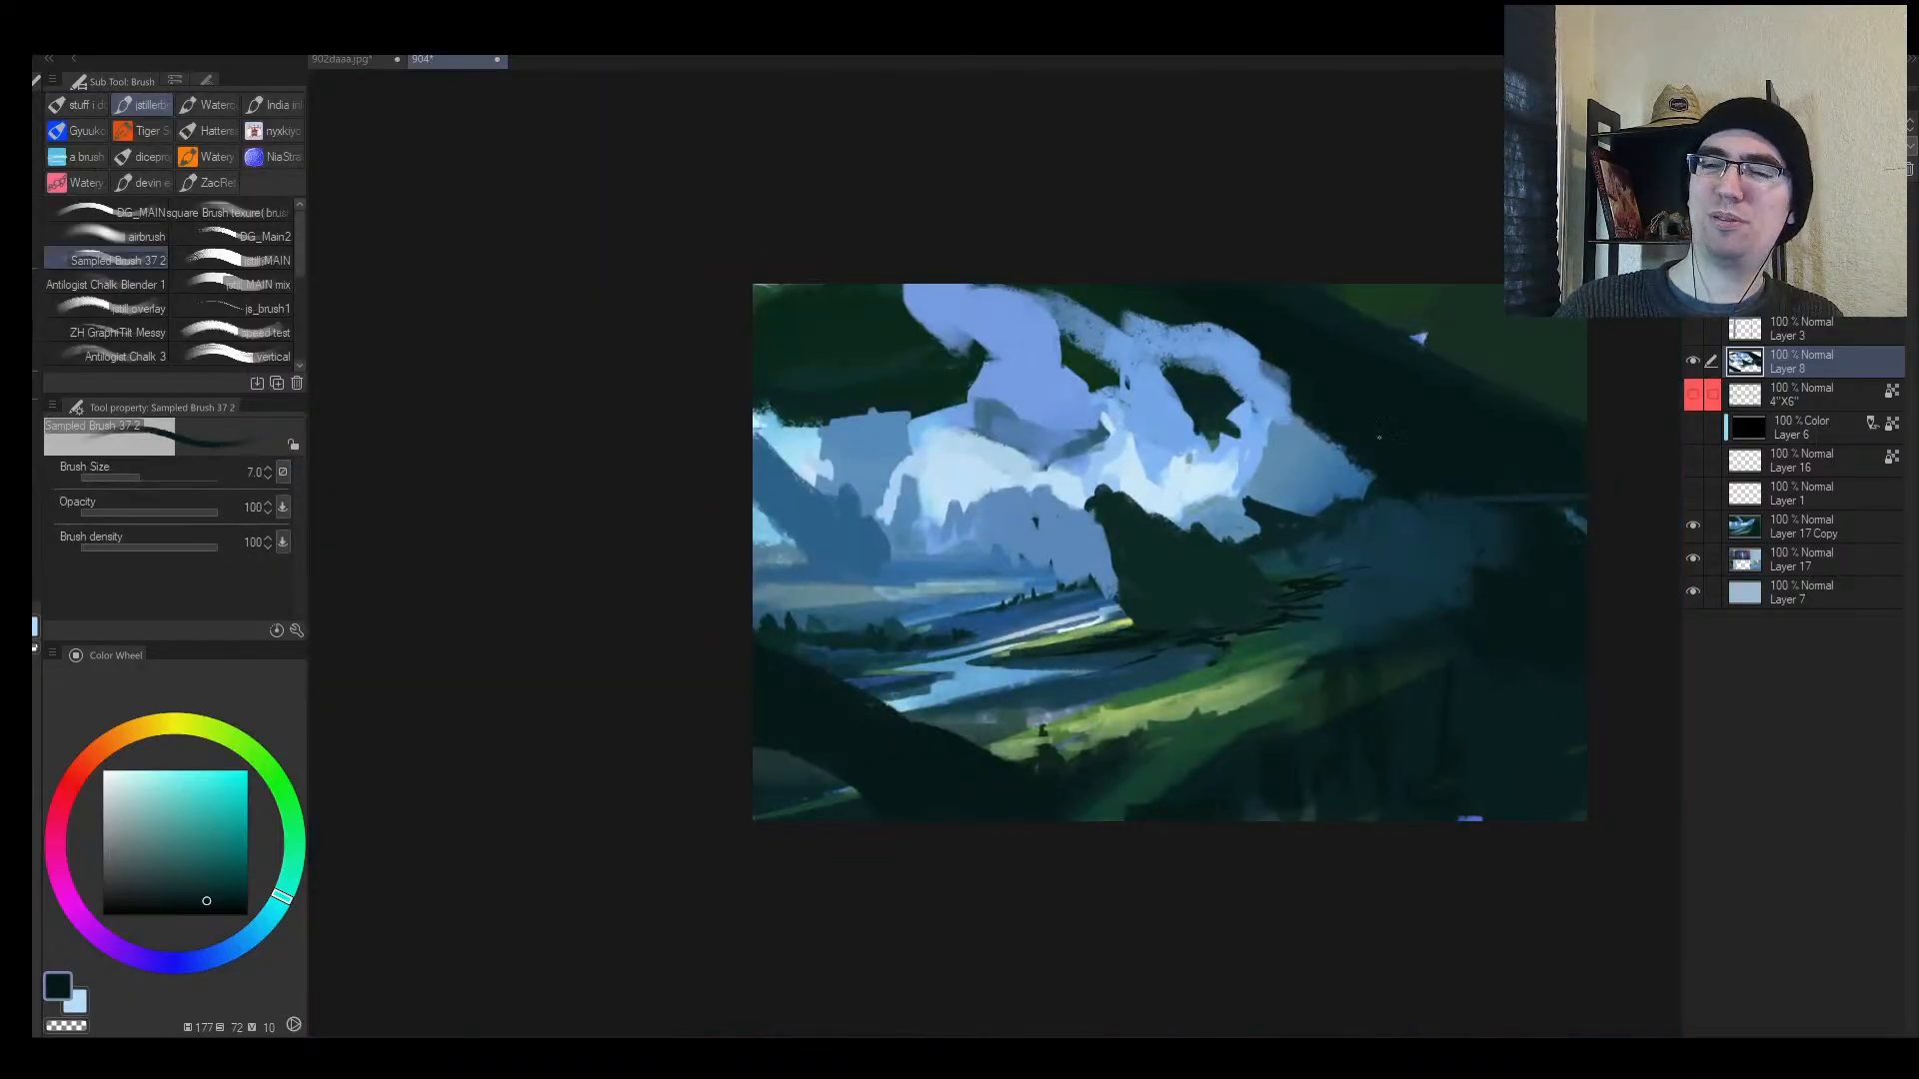
Step: Reshape the central cloud gap with sampled blue around its edges and dark teal dabs inside
key(alt+space)
mouse_move(1206, 428)
mouse_down()
mouse_move(1256, 427)
mouse_move(1227, 456)
mouse_move(1249, 459)
mouse_move(1249, 440)
mouse_up()
alt+click(1179, 425)
key(bracketright)
key(bracketright)
key(bracketright)
key(bracketright)
key(bracketright)
drag(1256, 358, 1261, 445)
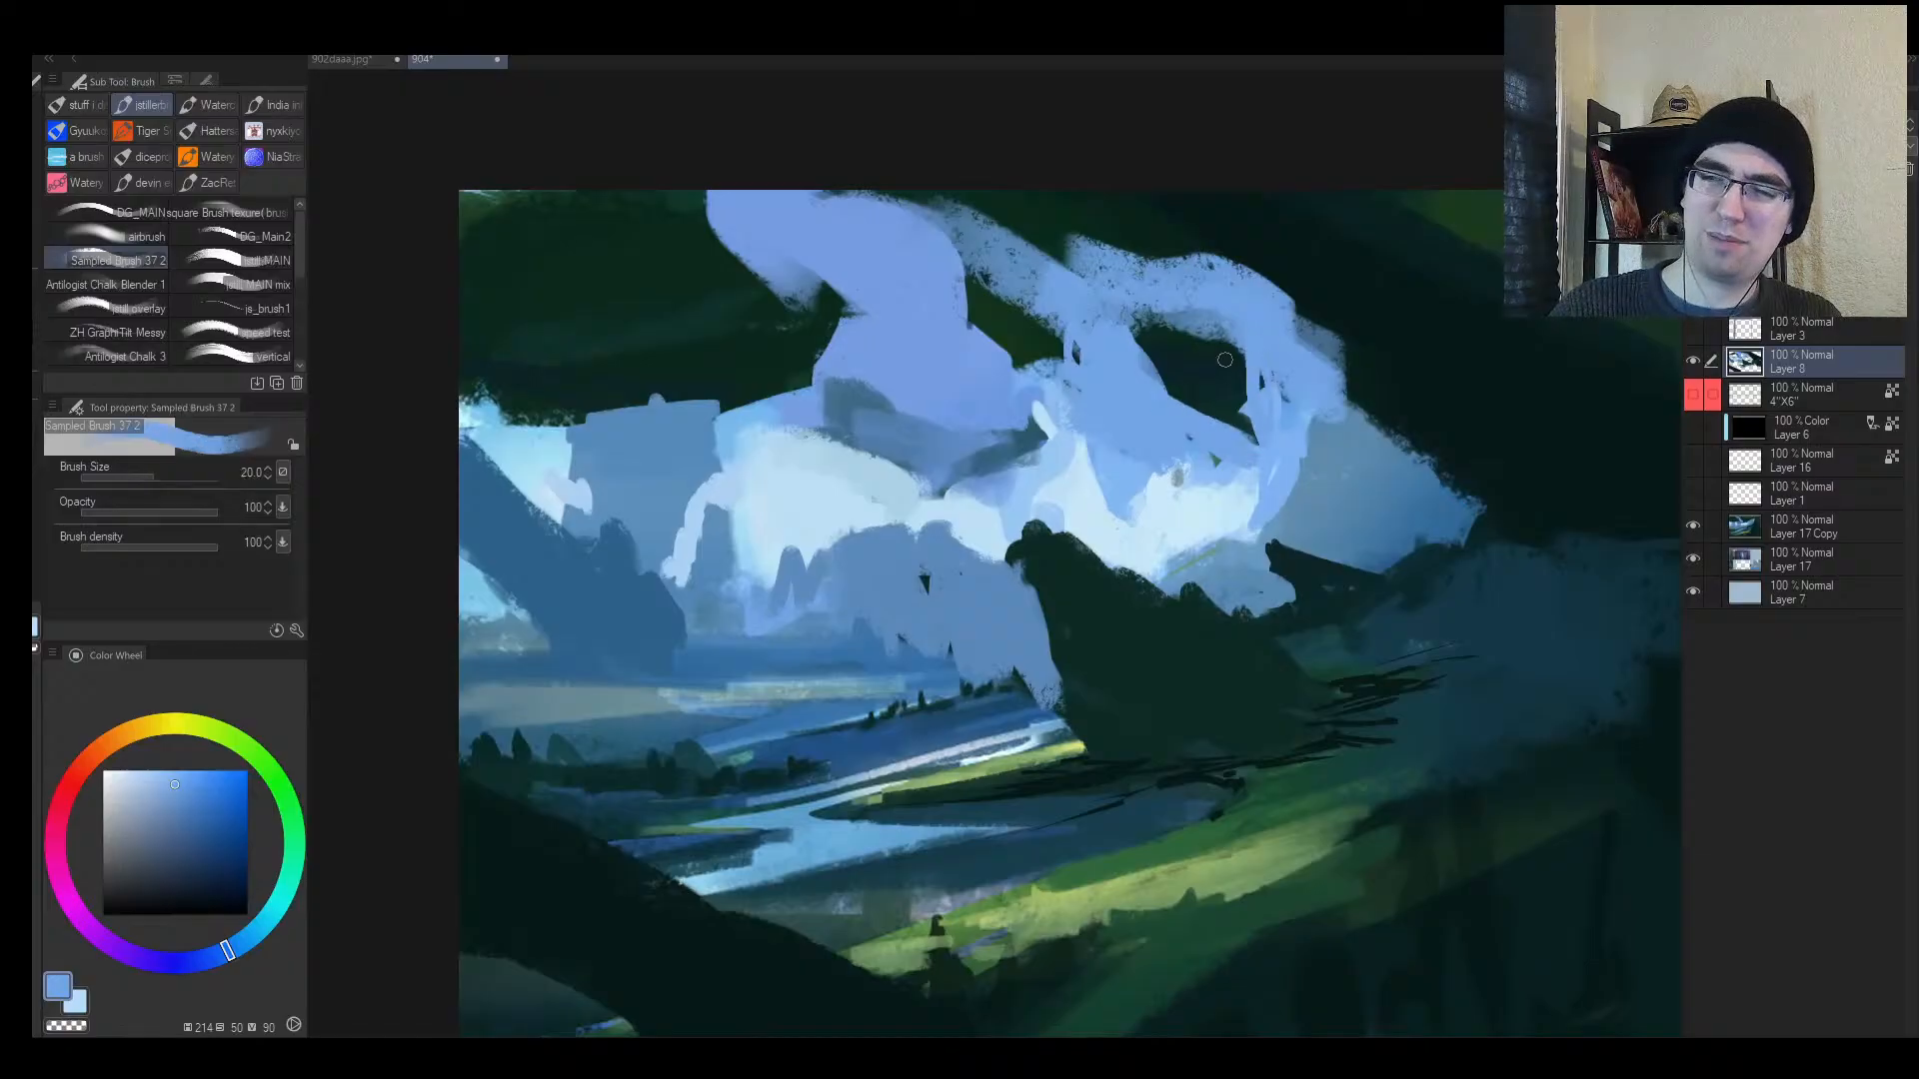
mouse_move(1165, 317)
mouse_down()
mouse_move(1223, 328)
mouse_move(1136, 330)
mouse_move(1147, 368)
mouse_move(1212, 341)
mouse_move(1245, 356)
mouse_move(1222, 357)
mouse_move(1249, 407)
mouse_move(1213, 436)
mouse_up()
alt+click(1199, 358)
alt+click(1129, 320)
key(bracketright)
key(bracketright)
alt+click(1204, 357)
alt+click(1224, 446)
key(bracketleft)
key(bracketleft)
key(bracketleft)
key(bracketleft)
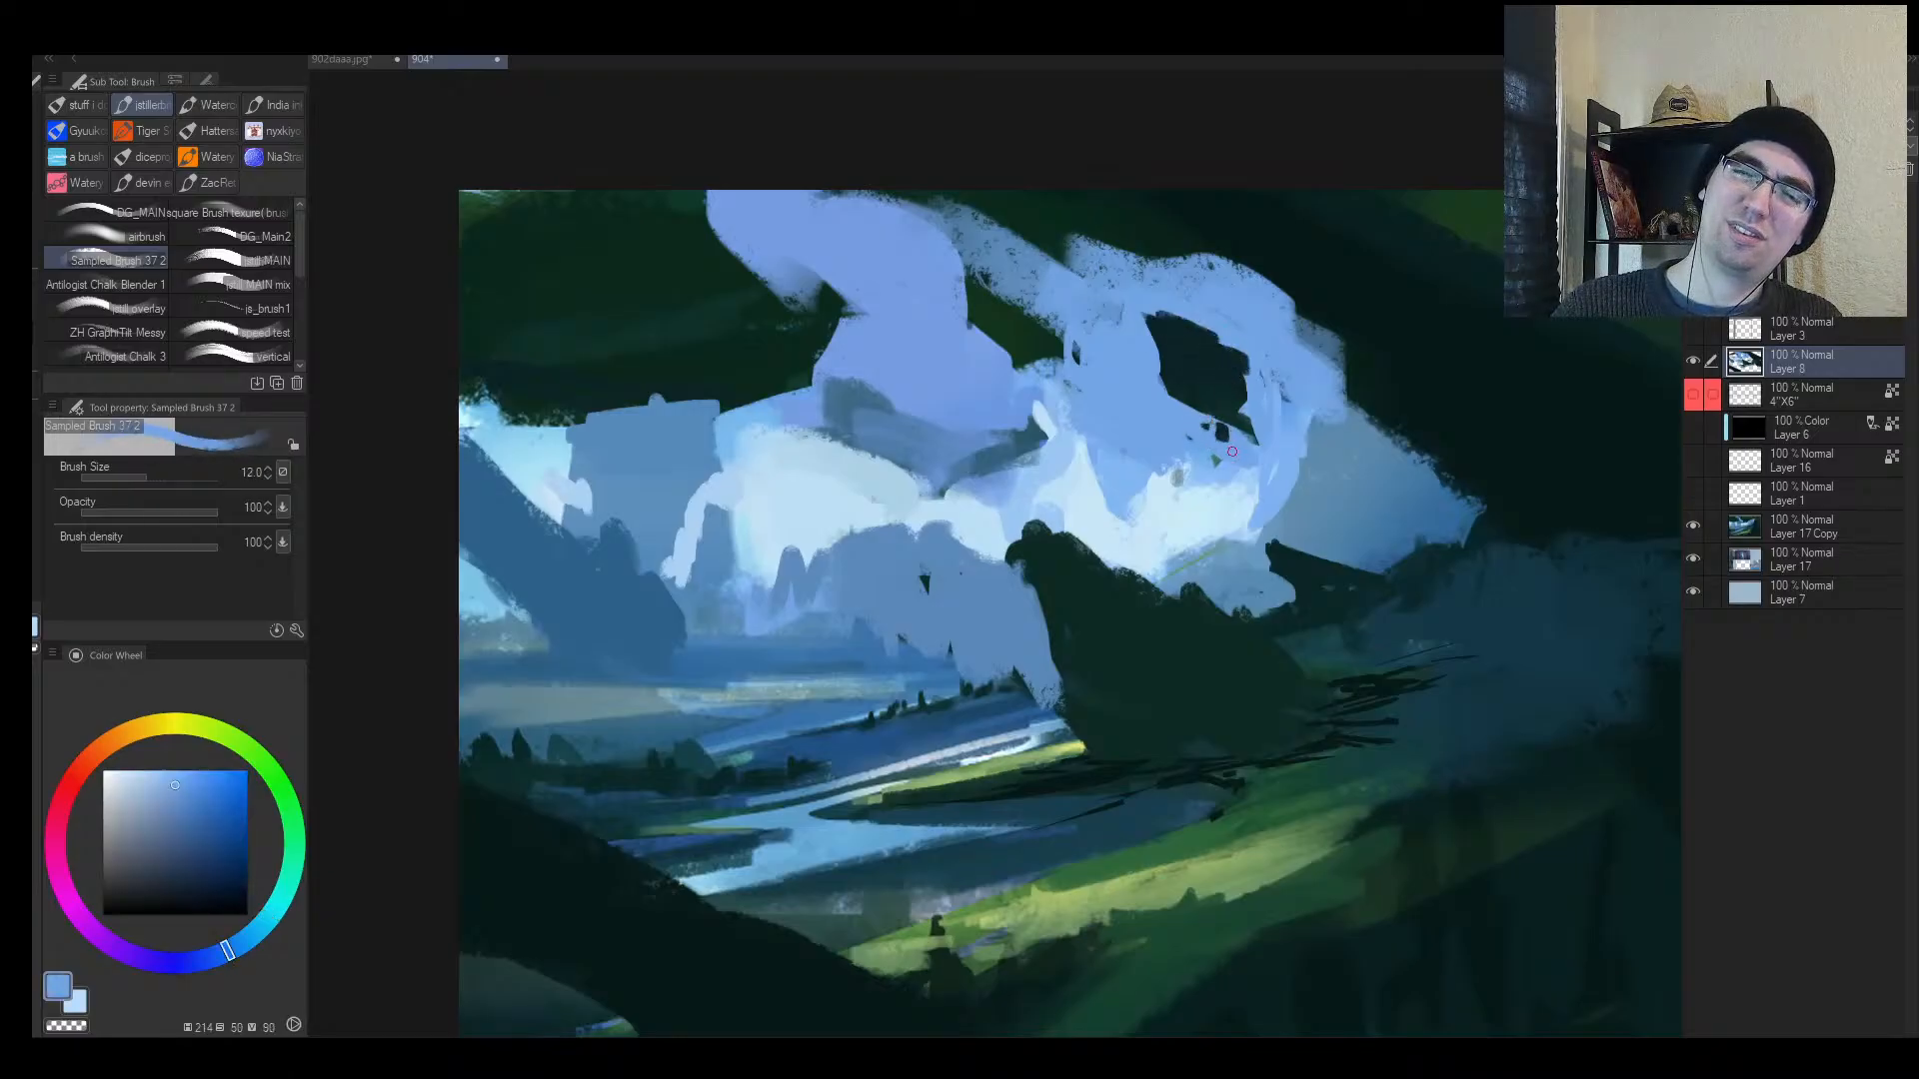
Step: Dab small dark green marks into the clouds using colours sampled from the canvas
alt+click(1246, 437)
key(bracketleft)
key(bracketright)
alt+click(1043, 452)
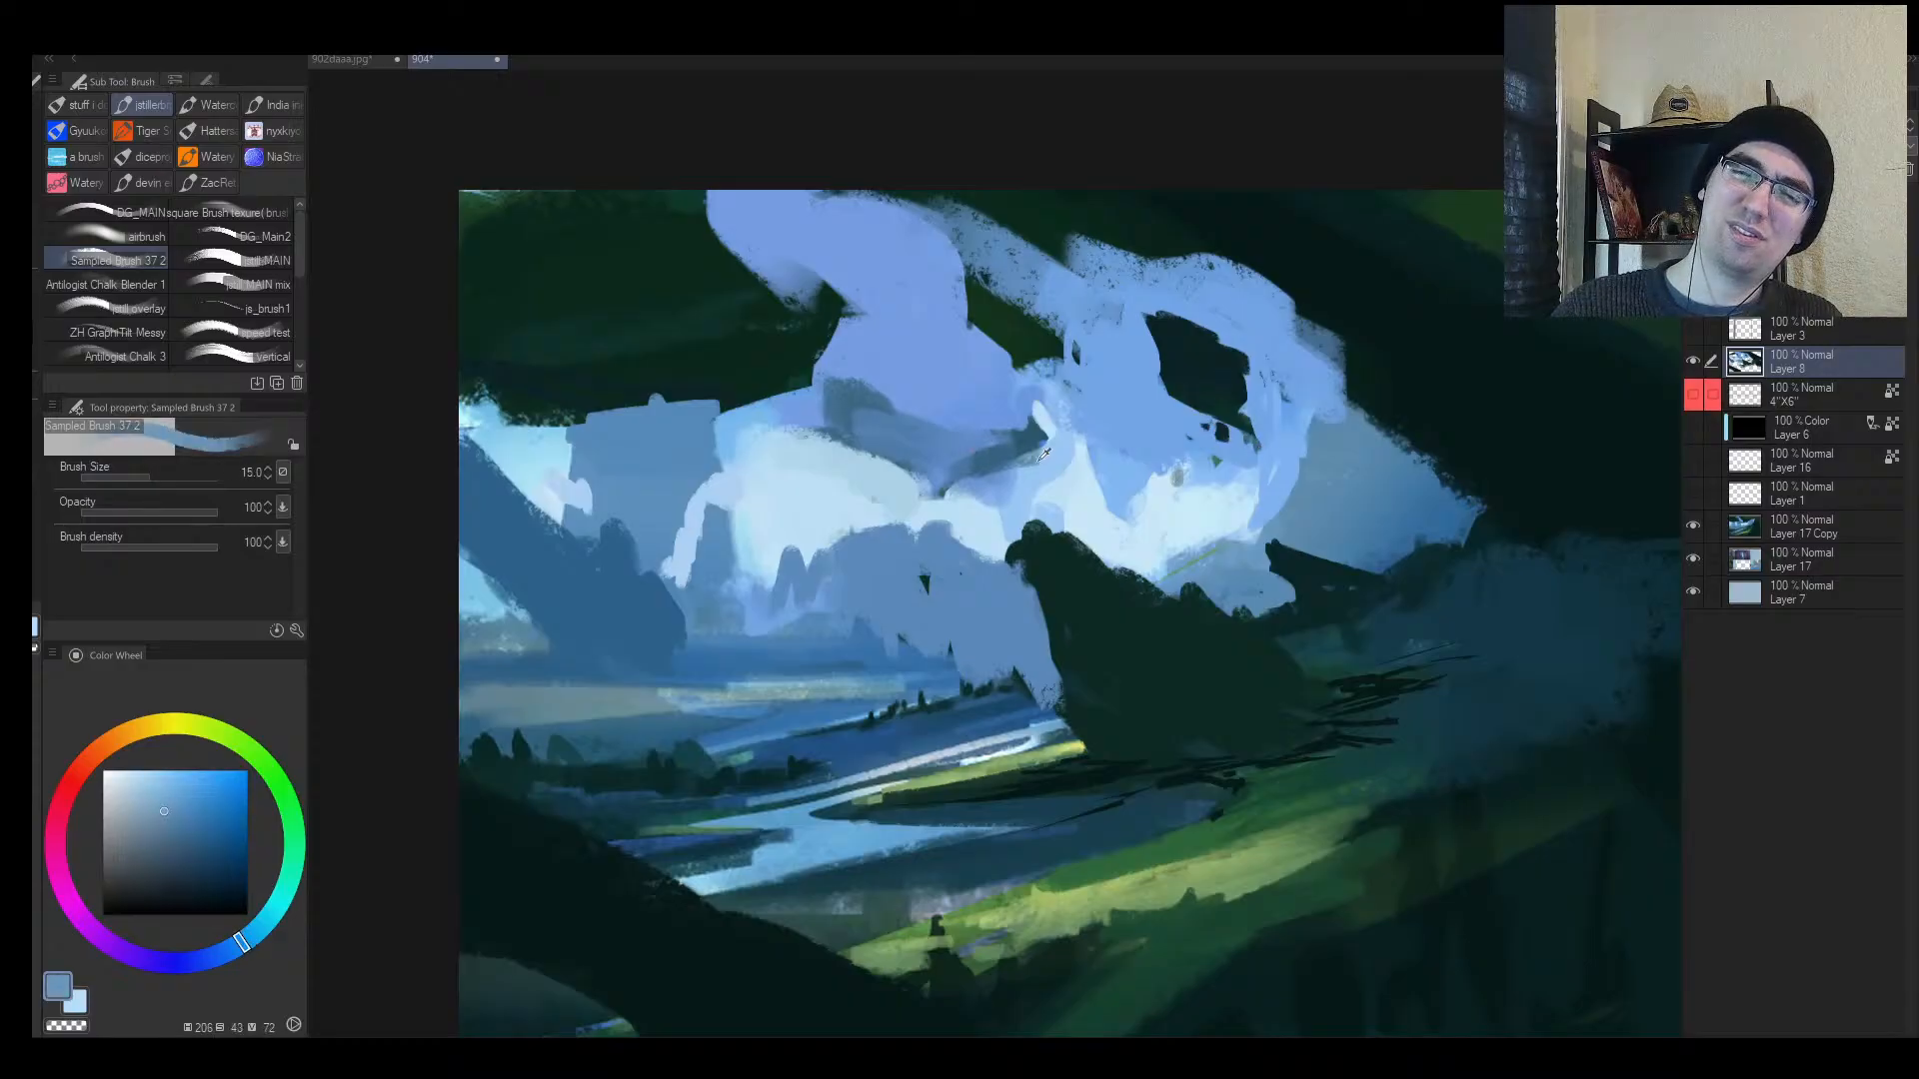
alt+click(1033, 350)
key(bracketright)
mouse_move(1029, 357)
mouse_down()
mouse_move(1064, 336)
mouse_move(969, 276)
mouse_move(1057, 326)
mouse_up()
key(bracketleft)
click(1050, 384)
key(bracketleft)
click(1056, 372)
key(bracketright)
Step: Repaint the dark cloud patch's top and left edges with sampled blues
alt+click(1041, 290)
key(bracketright)
key(bracketright)
alt+click(1003, 324)
alt+click(997, 317)
alt+click(957, 312)
key(bracketright)
alt+click(1020, 325)
drag(1020, 304, 1019, 288)
alt+click(981, 325)
key(h)
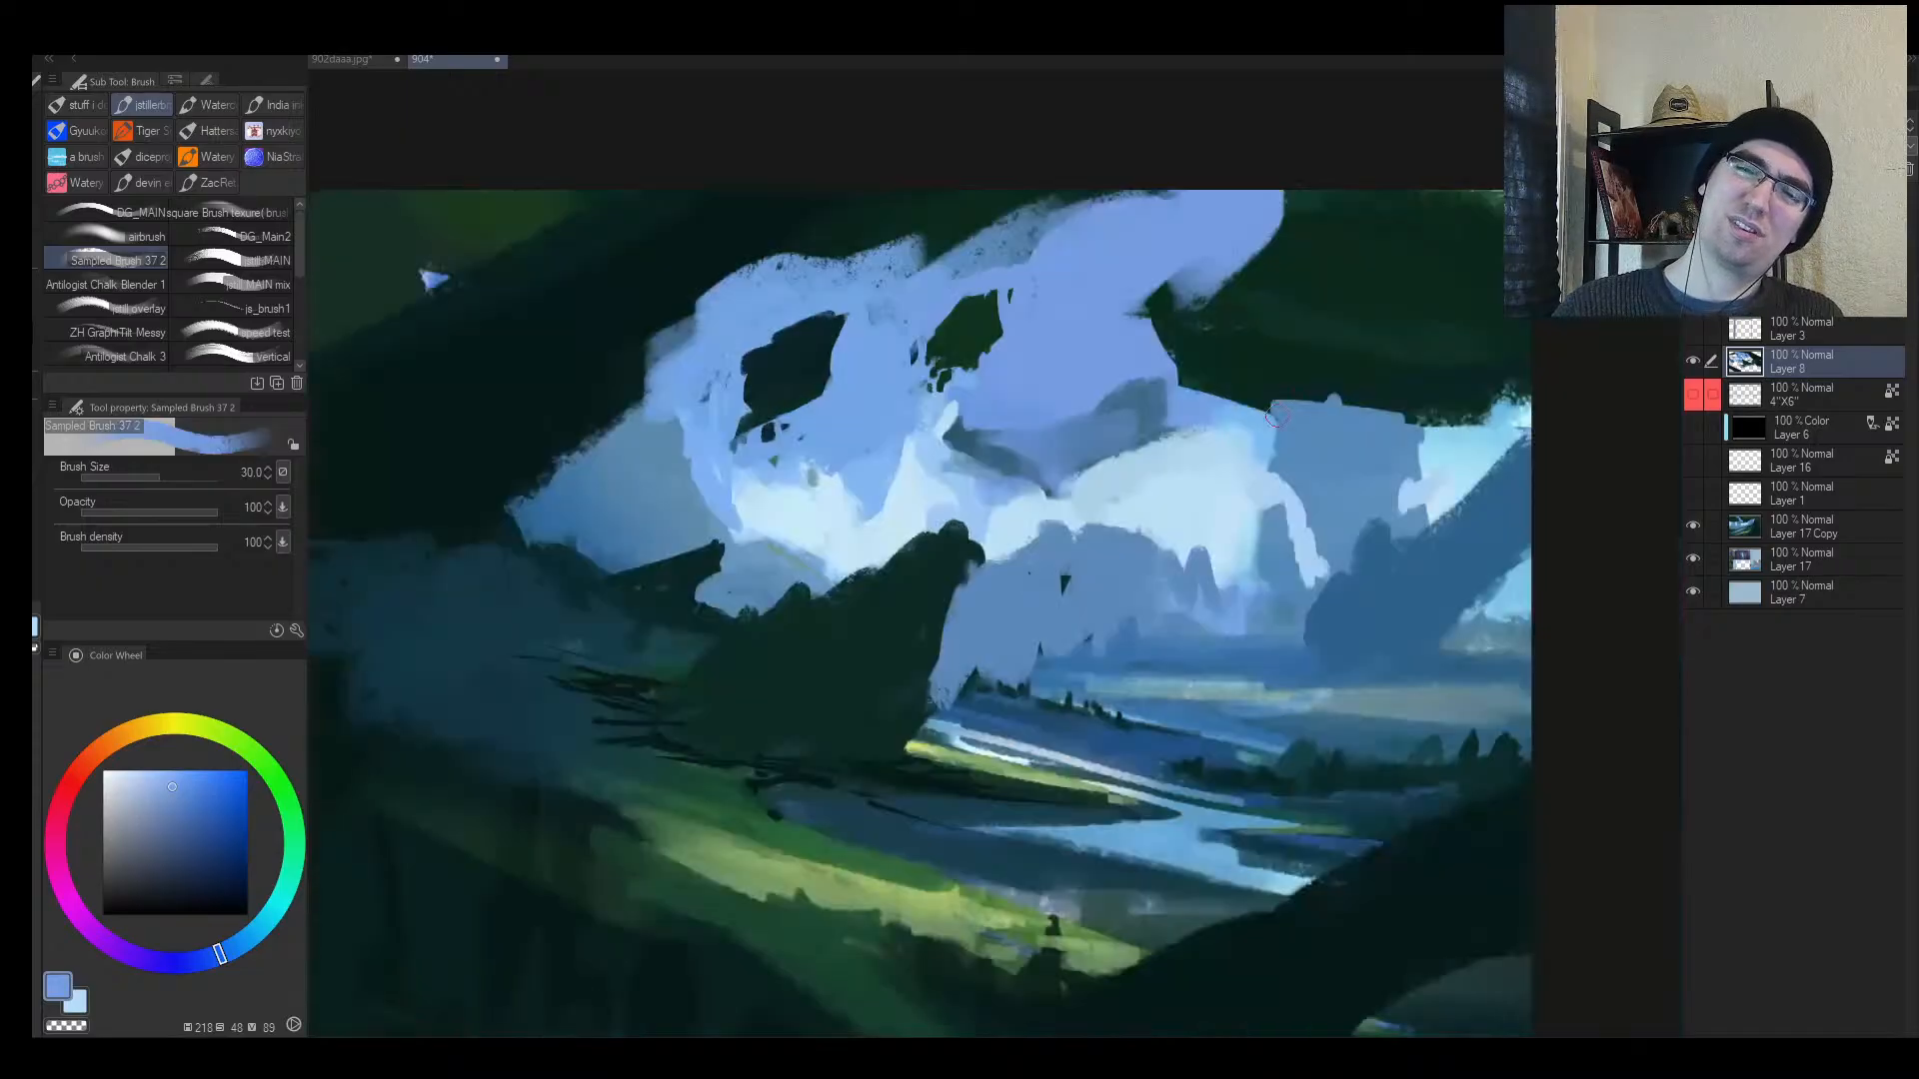
key(alt+space)
mouse_move(1164, 454)
mouse_down()
mouse_move(1059, 455)
mouse_move(1089, 454)
mouse_up()
Step: Dab dark green onto the blue sky area and cover the green grass streak with dark teal
alt+click(1210, 411)
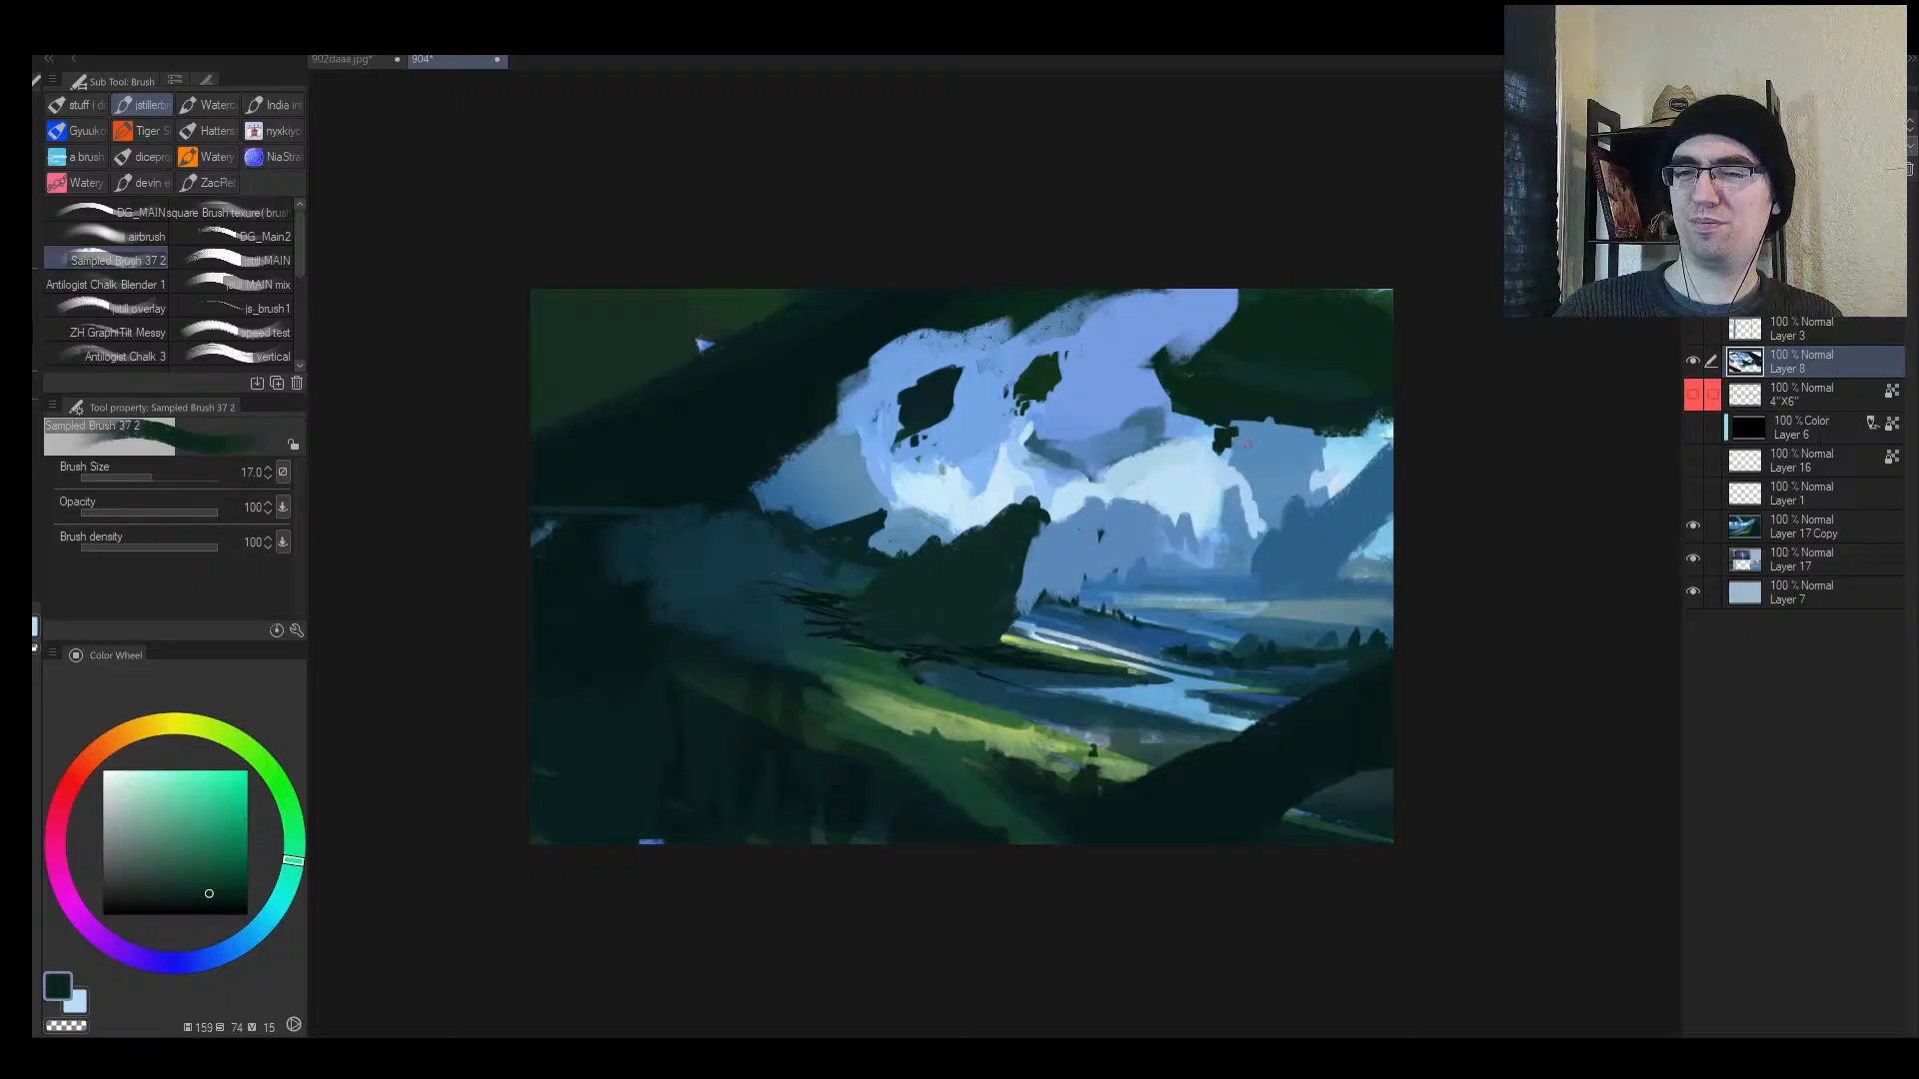
drag(1277, 432, 1285, 440)
key(bracketright)
key(bracketright)
key(bracketright)
alt+click(1271, 638)
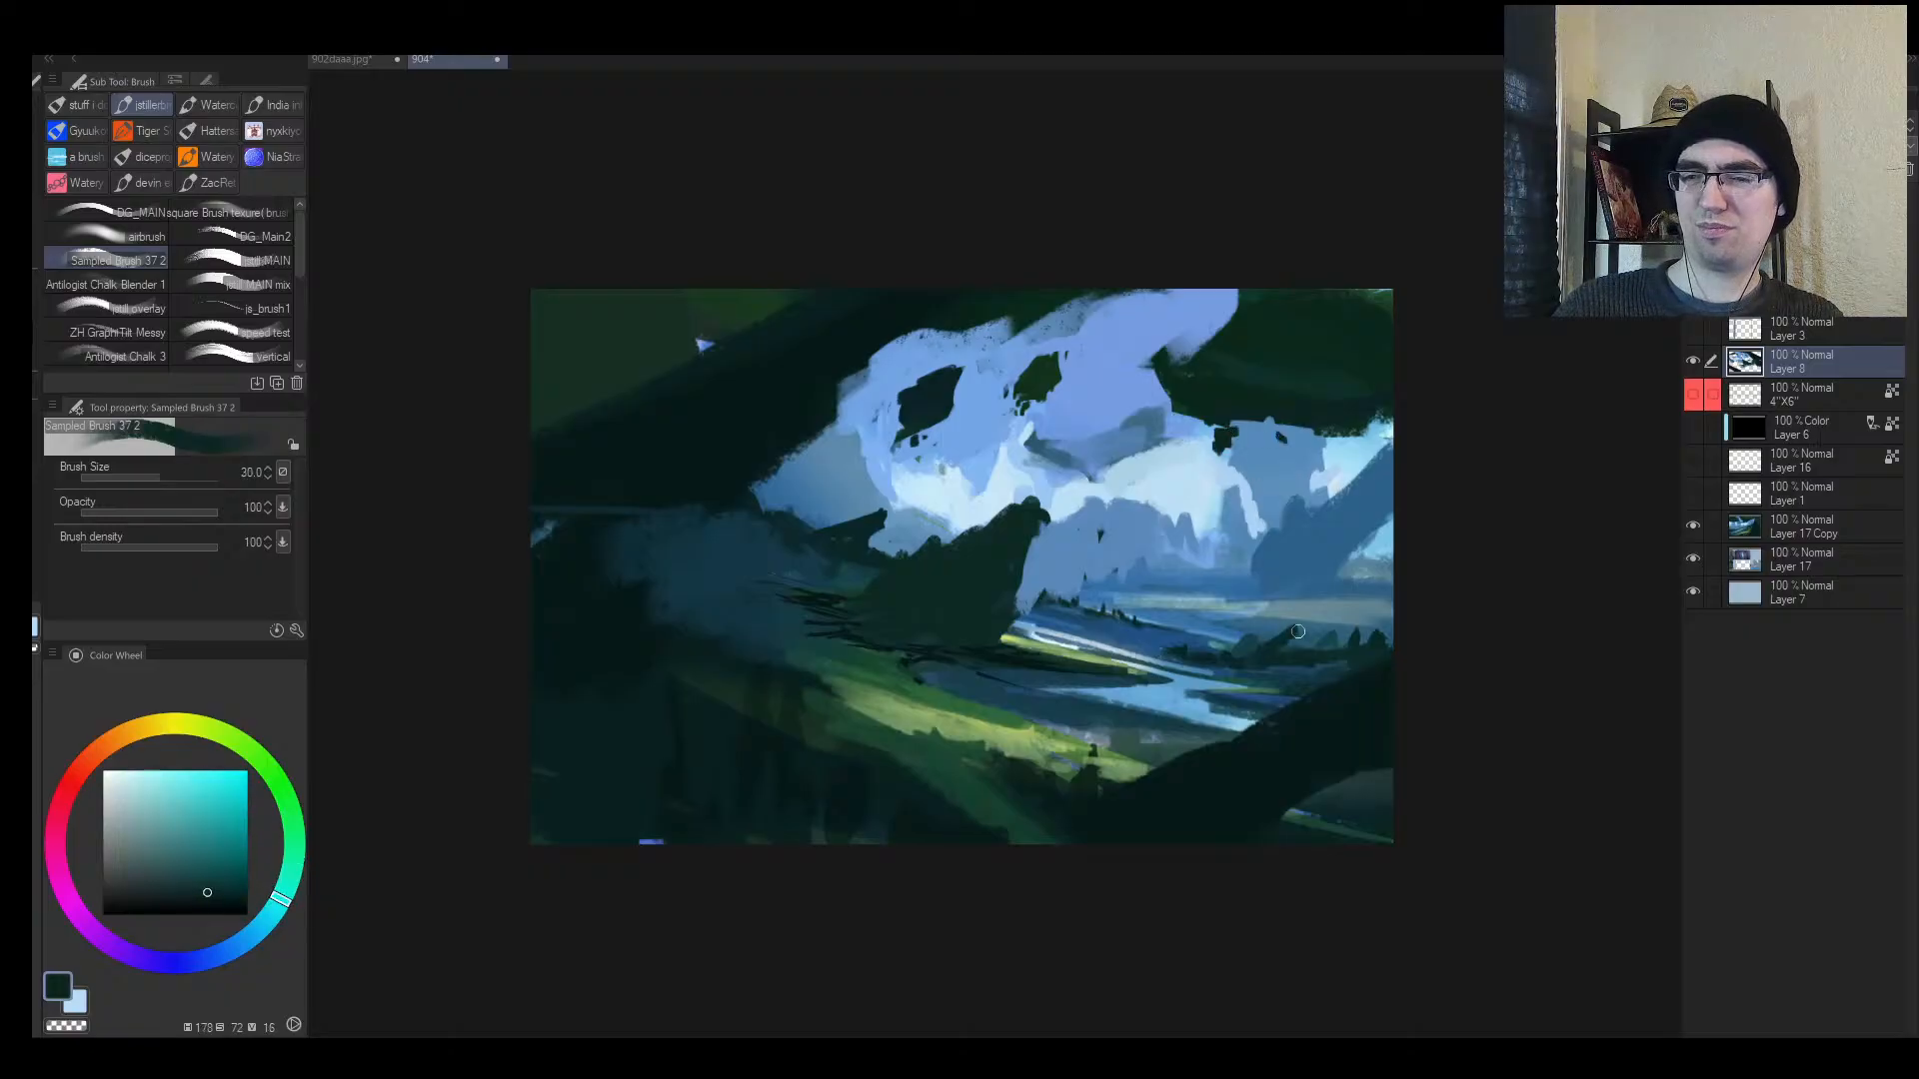
alt+click(1328, 702)
key(bracketleft)
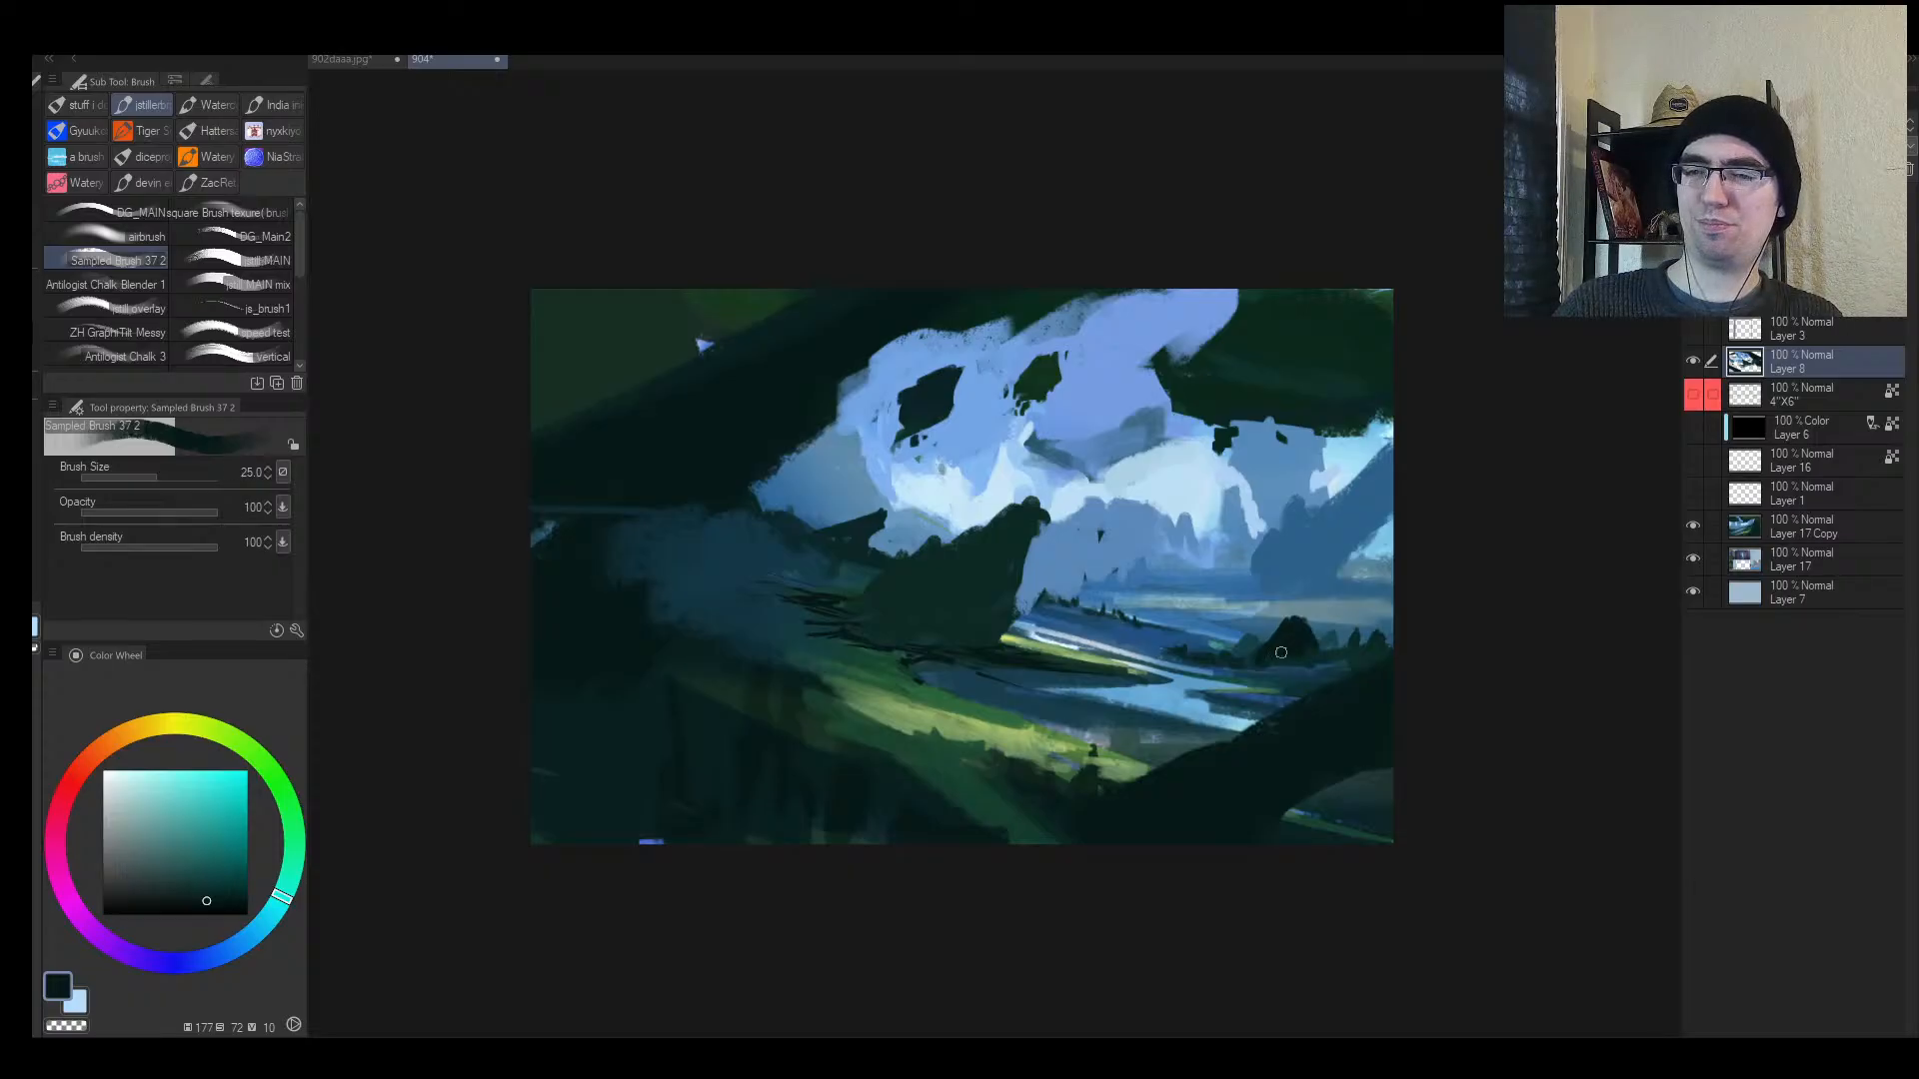
key(bracketleft)
key(bracketleft)
key(bracketleft)
key(bracketleft)
key(bracketleft)
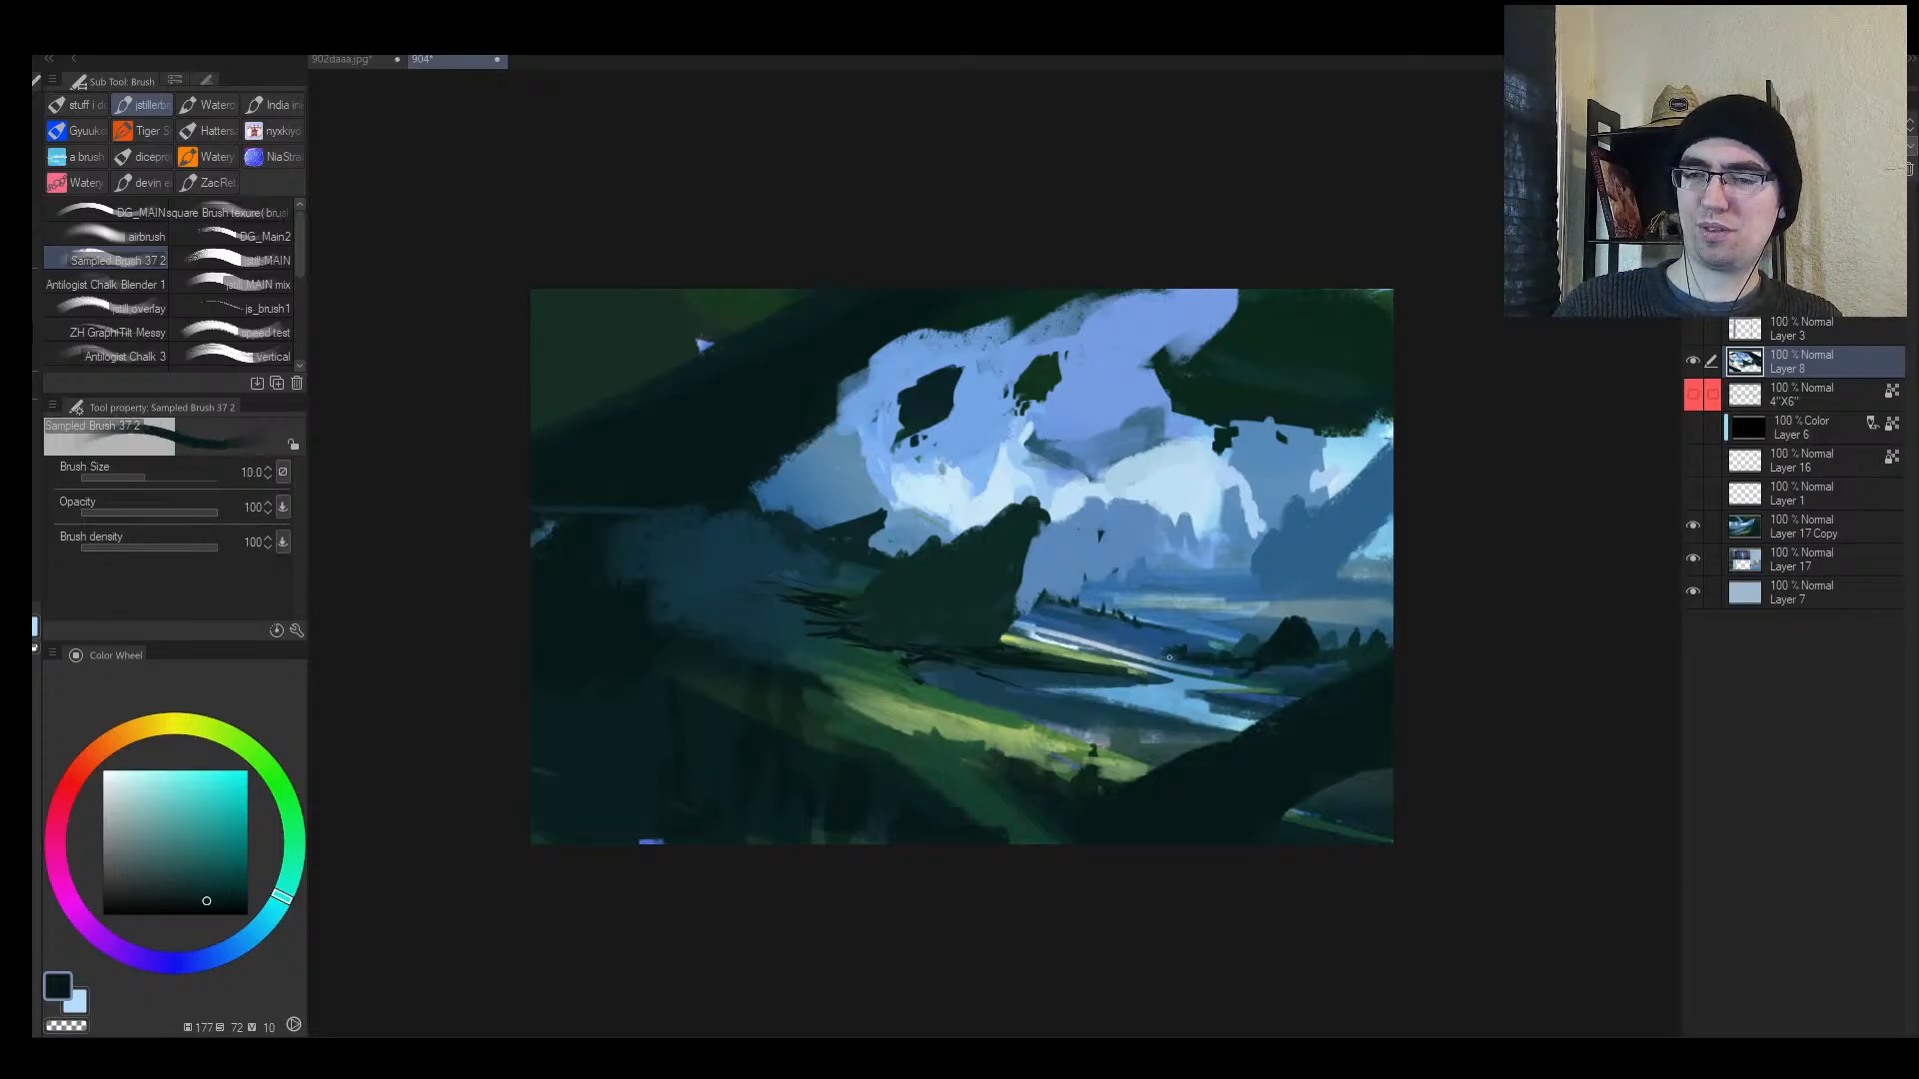
key(bracketright)
key(h)
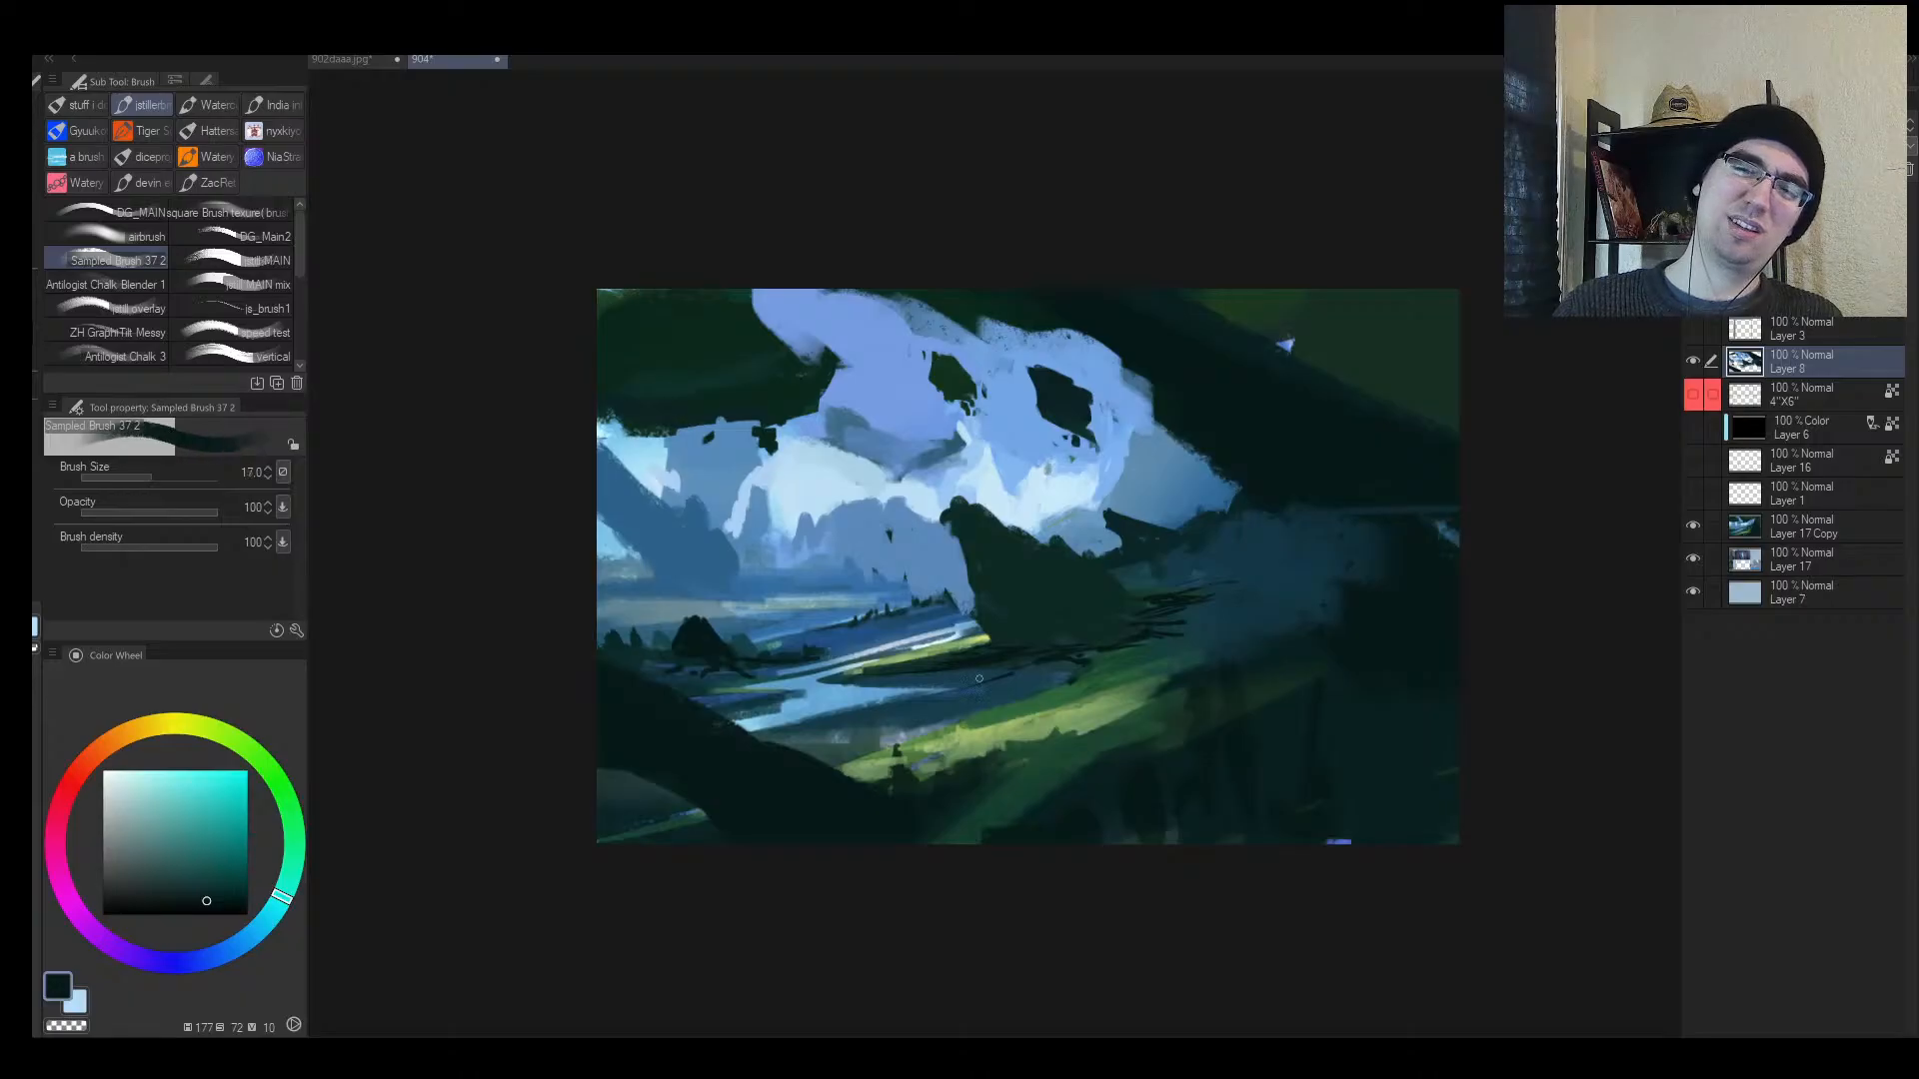
alt+click(950, 640)
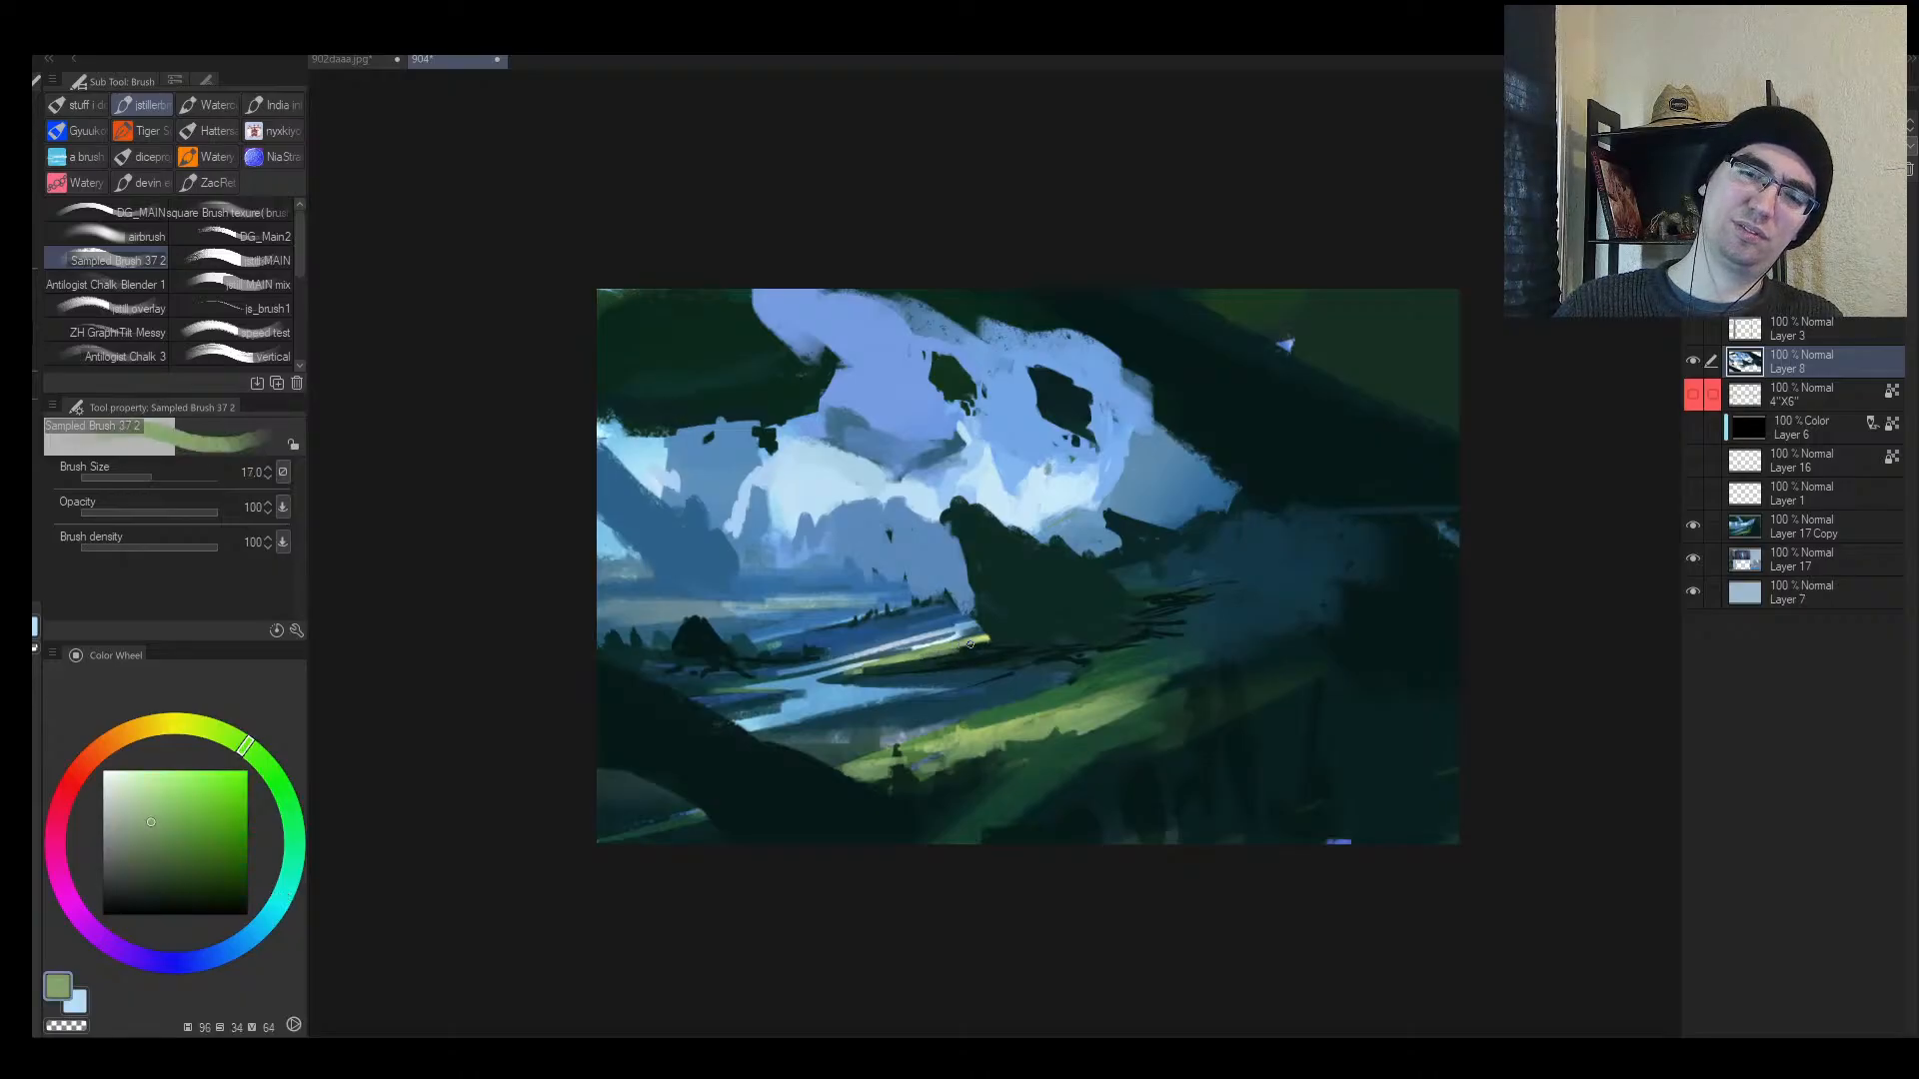
key(bracketleft)
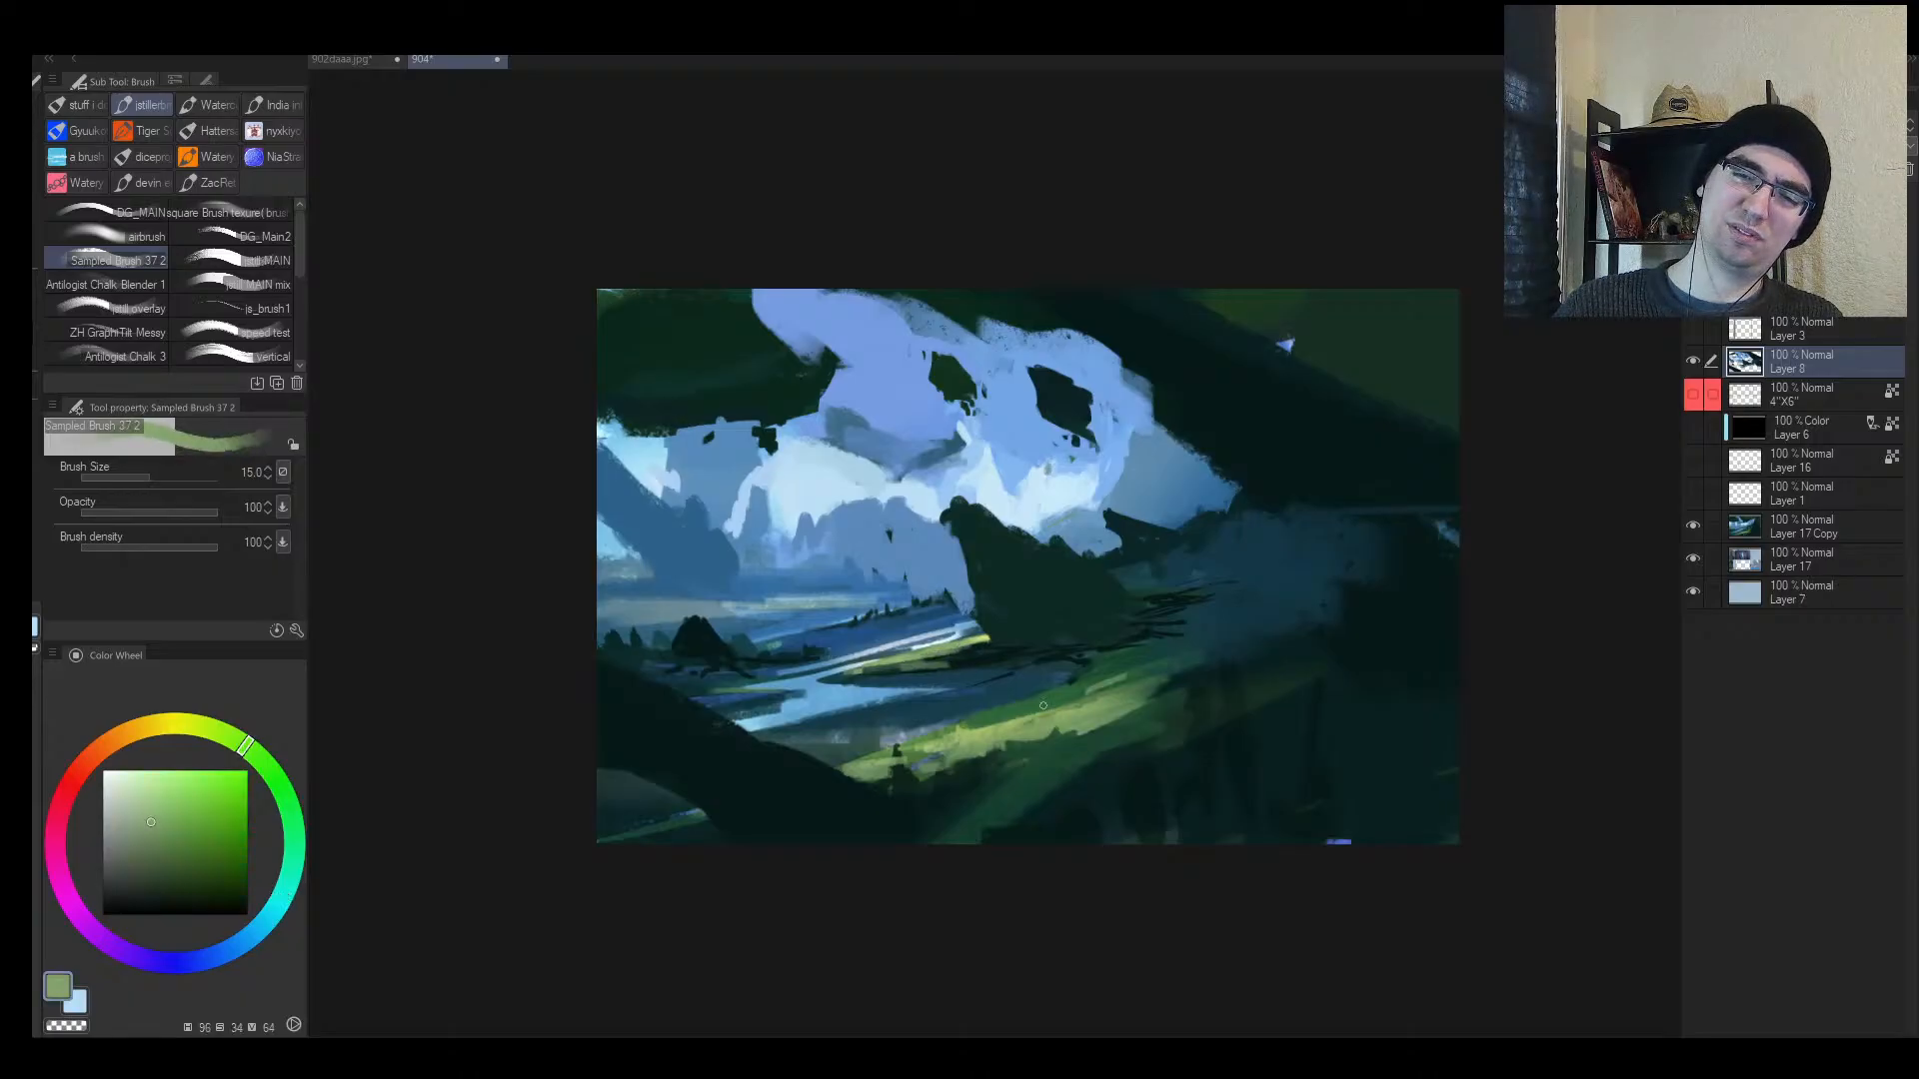
alt+click(1149, 657)
drag(1091, 685, 1199, 661)
Step: Paint light blue and periwinkle over the grey cloud patches and extend the blue peak rightward
key(alt+space)
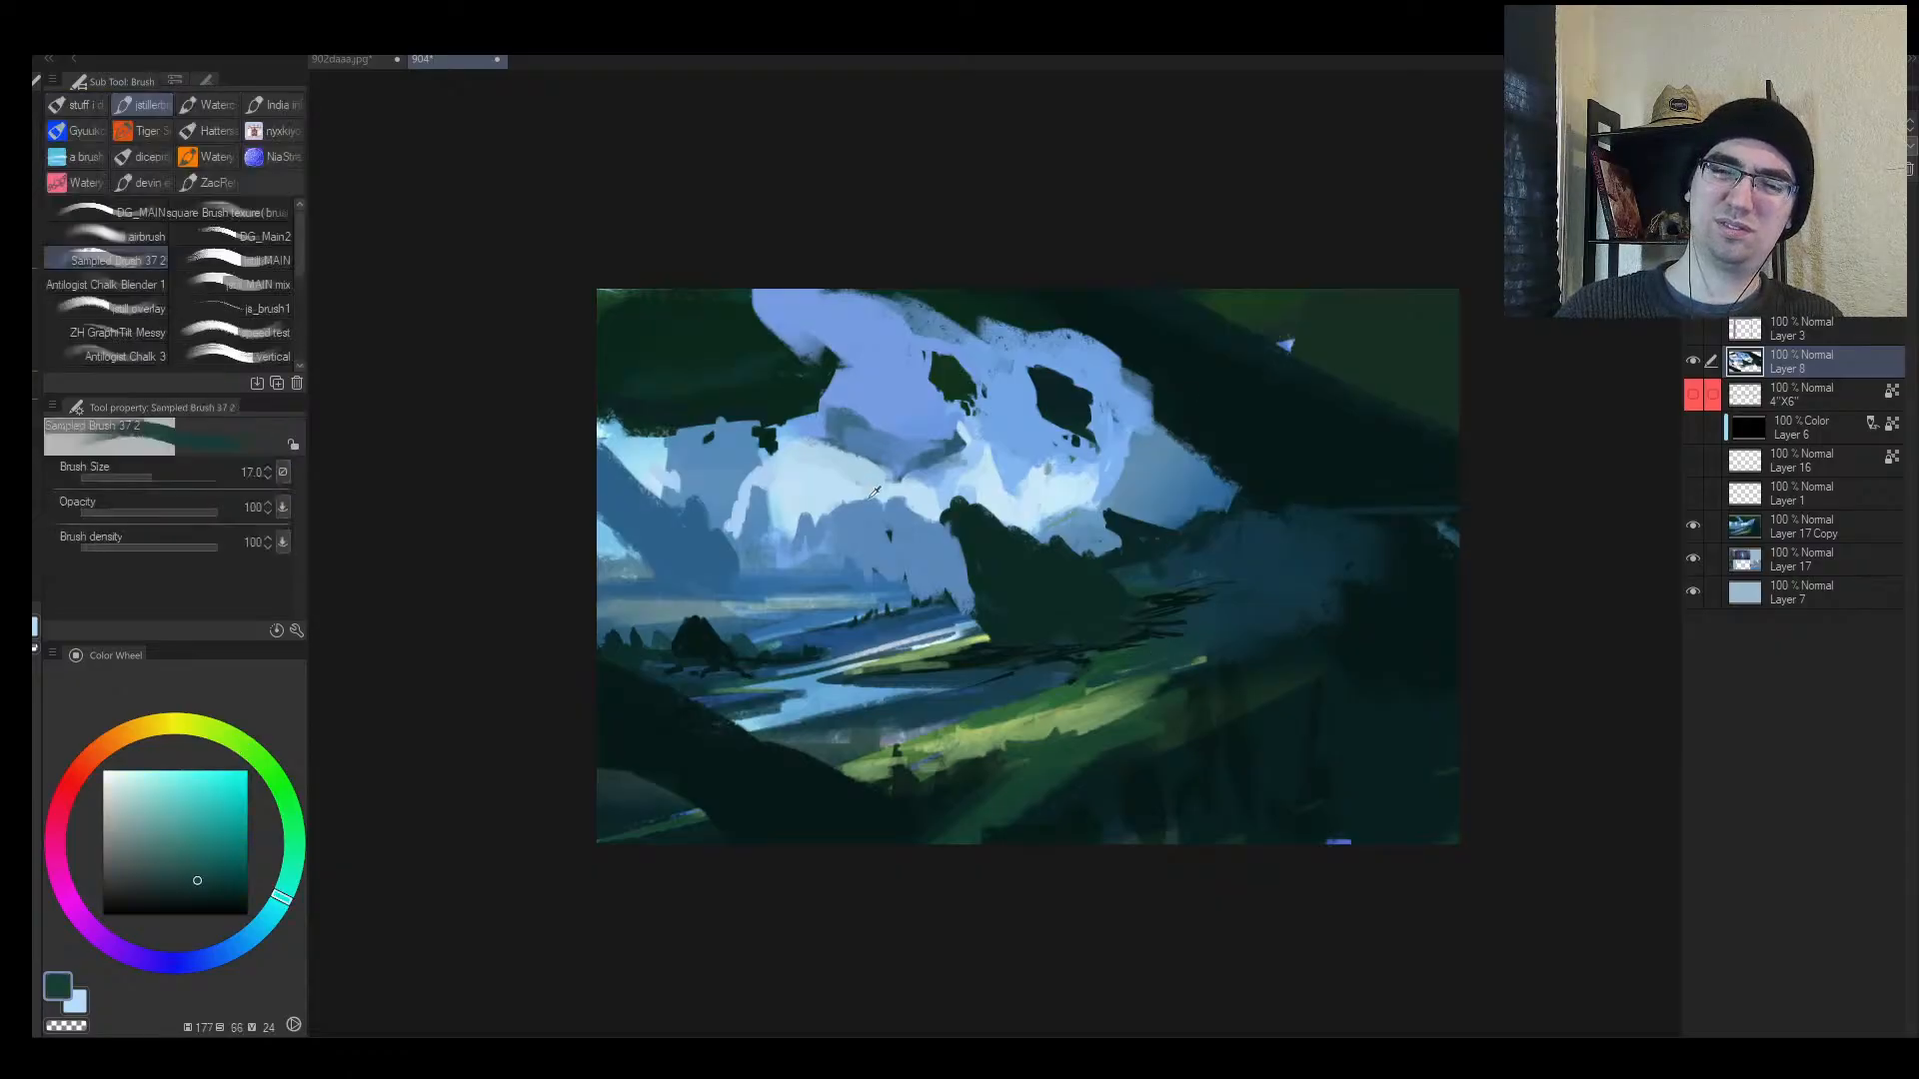
alt+click(819, 516)
key(bracketright)
key(bracketright)
mouse_move(819, 544)
mouse_down()
mouse_move(835, 496)
mouse_move(887, 520)
mouse_up()
key(h)
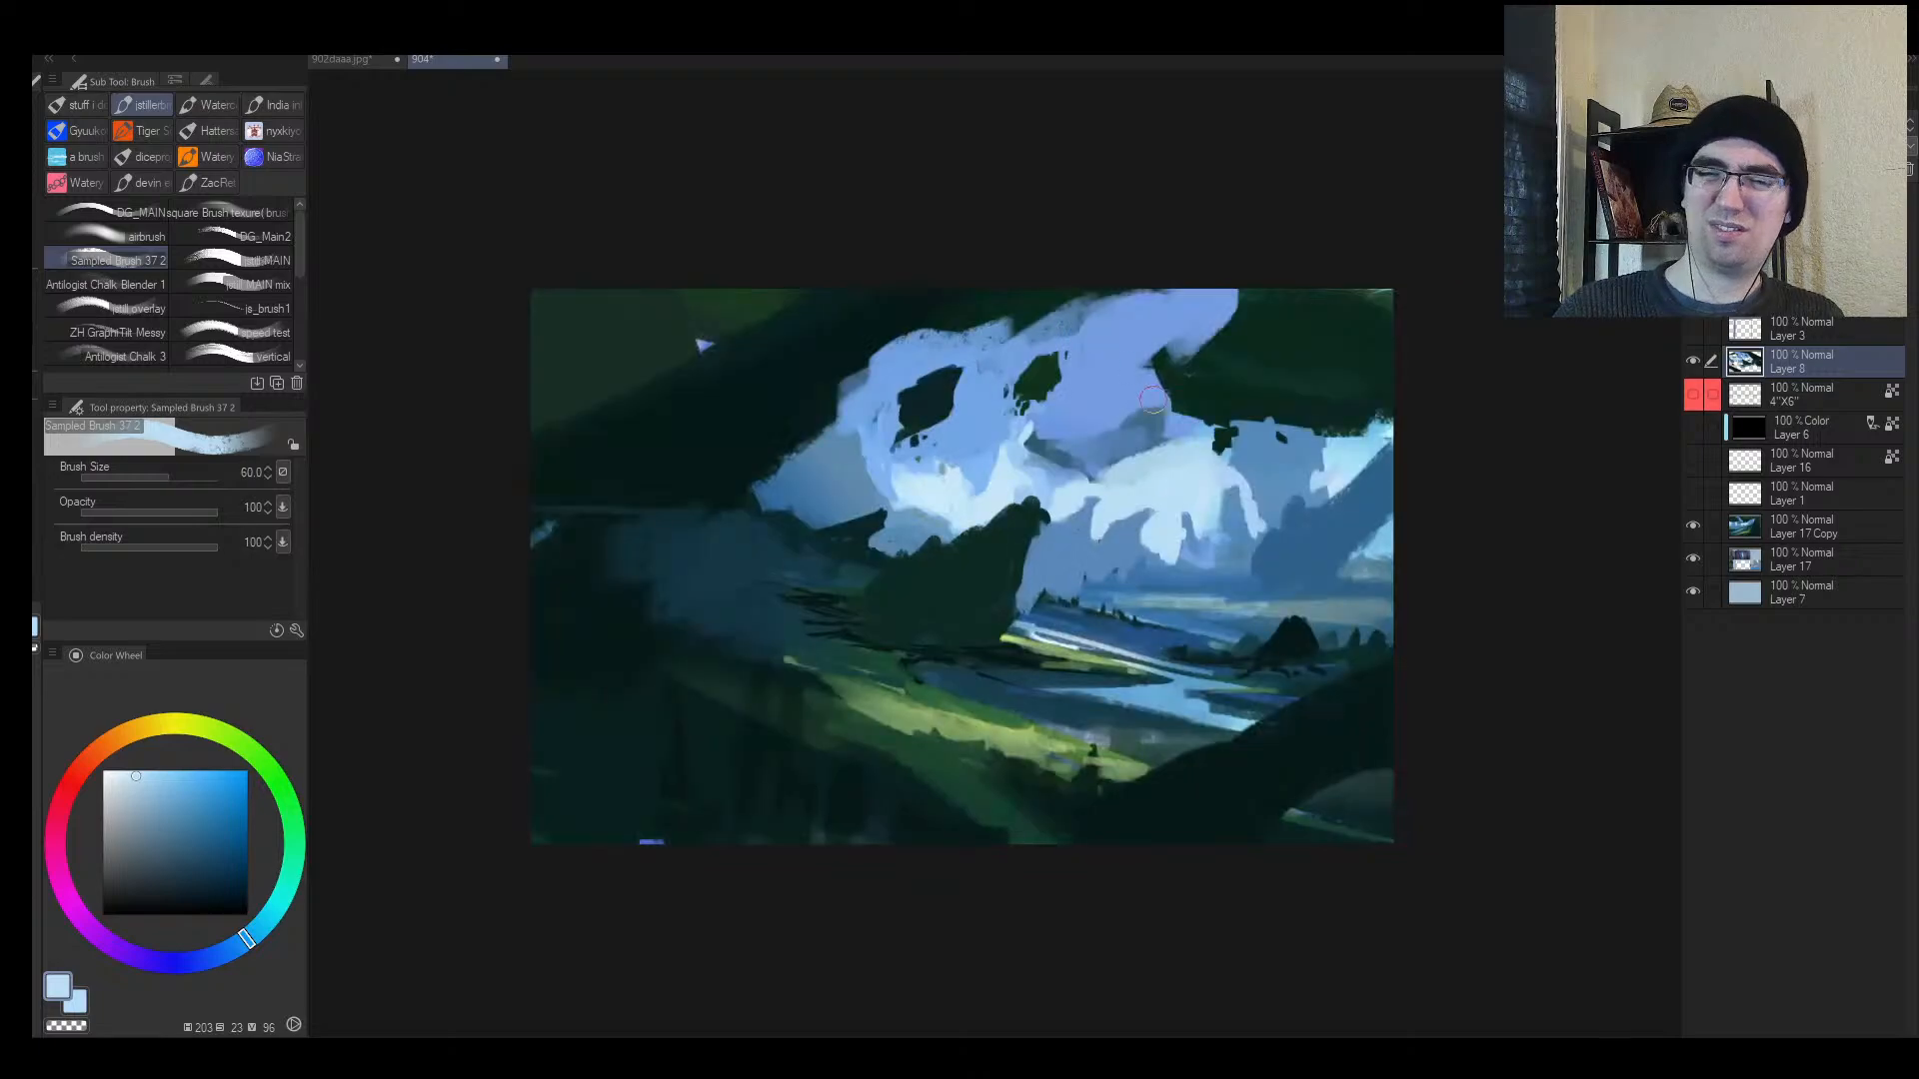
alt+click(1085, 411)
key(bracketright)
mouse_move(1041, 436)
mouse_down()
mouse_move(1074, 459)
mouse_move(1139, 415)
mouse_move(1049, 430)
mouse_move(1025, 454)
mouse_move(1039, 475)
mouse_move(1142, 443)
mouse_move(1134, 535)
mouse_move(1154, 539)
mouse_move(1094, 537)
mouse_up()
alt+click(1120, 480)
alt+click(1137, 427)
alt+click(1149, 492)
mouse_move(1087, 562)
mouse_down()
mouse_move(1105, 535)
mouse_move(1069, 514)
mouse_move(1048, 603)
mouse_move(1122, 543)
mouse_up()
alt+click(1117, 501)
key(h)
Step: Extend a thin dark green stroke leftward across the lower clouds
alt+click(921, 566)
key(bracketleft)
key(bracketleft)
alt+click(1030, 581)
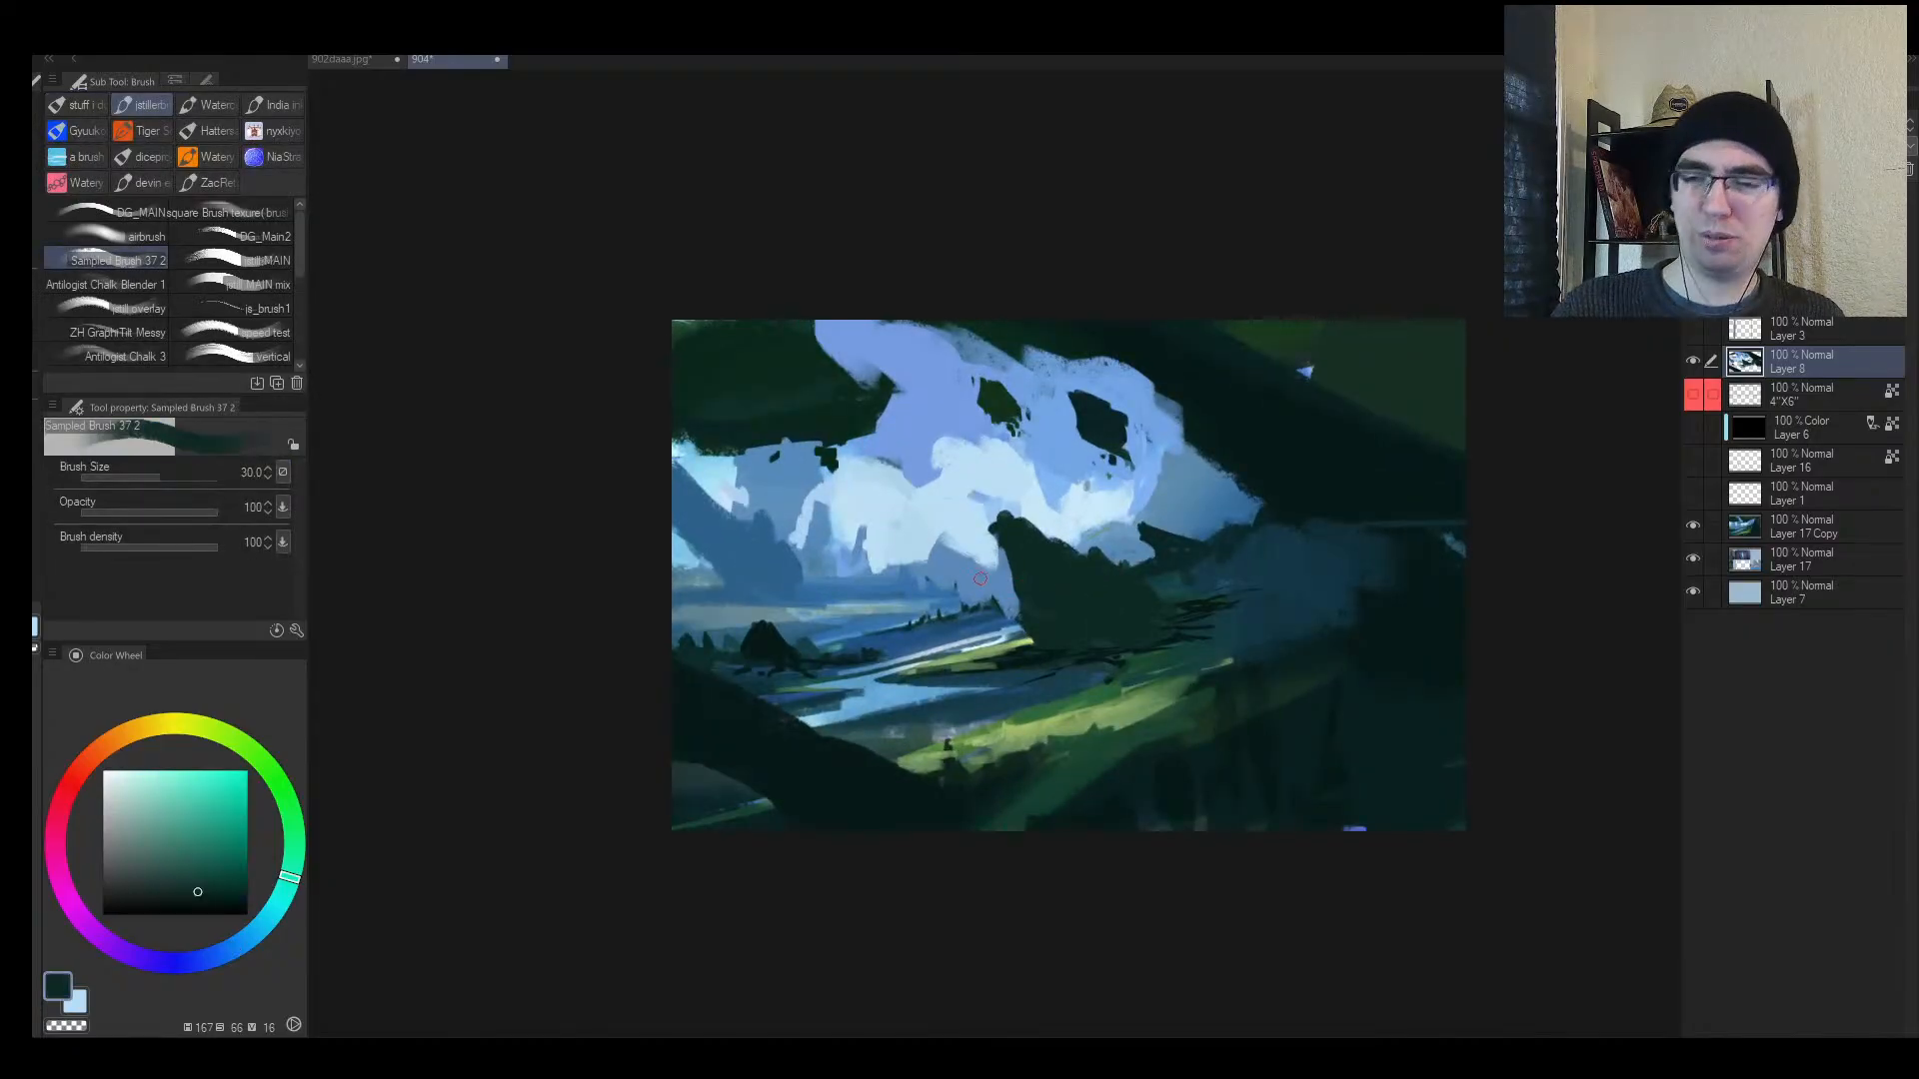
drag(980, 579, 888, 587)
alt+click(931, 592)
key(bracketright)
Step: Sample lighter, medium and darker blues from the lower clouds, then zoom out to view the painting
key(bracketright)
key(bracketright)
key(bracketright)
key(bracketright)
key(bracketright)
key(bracketright)
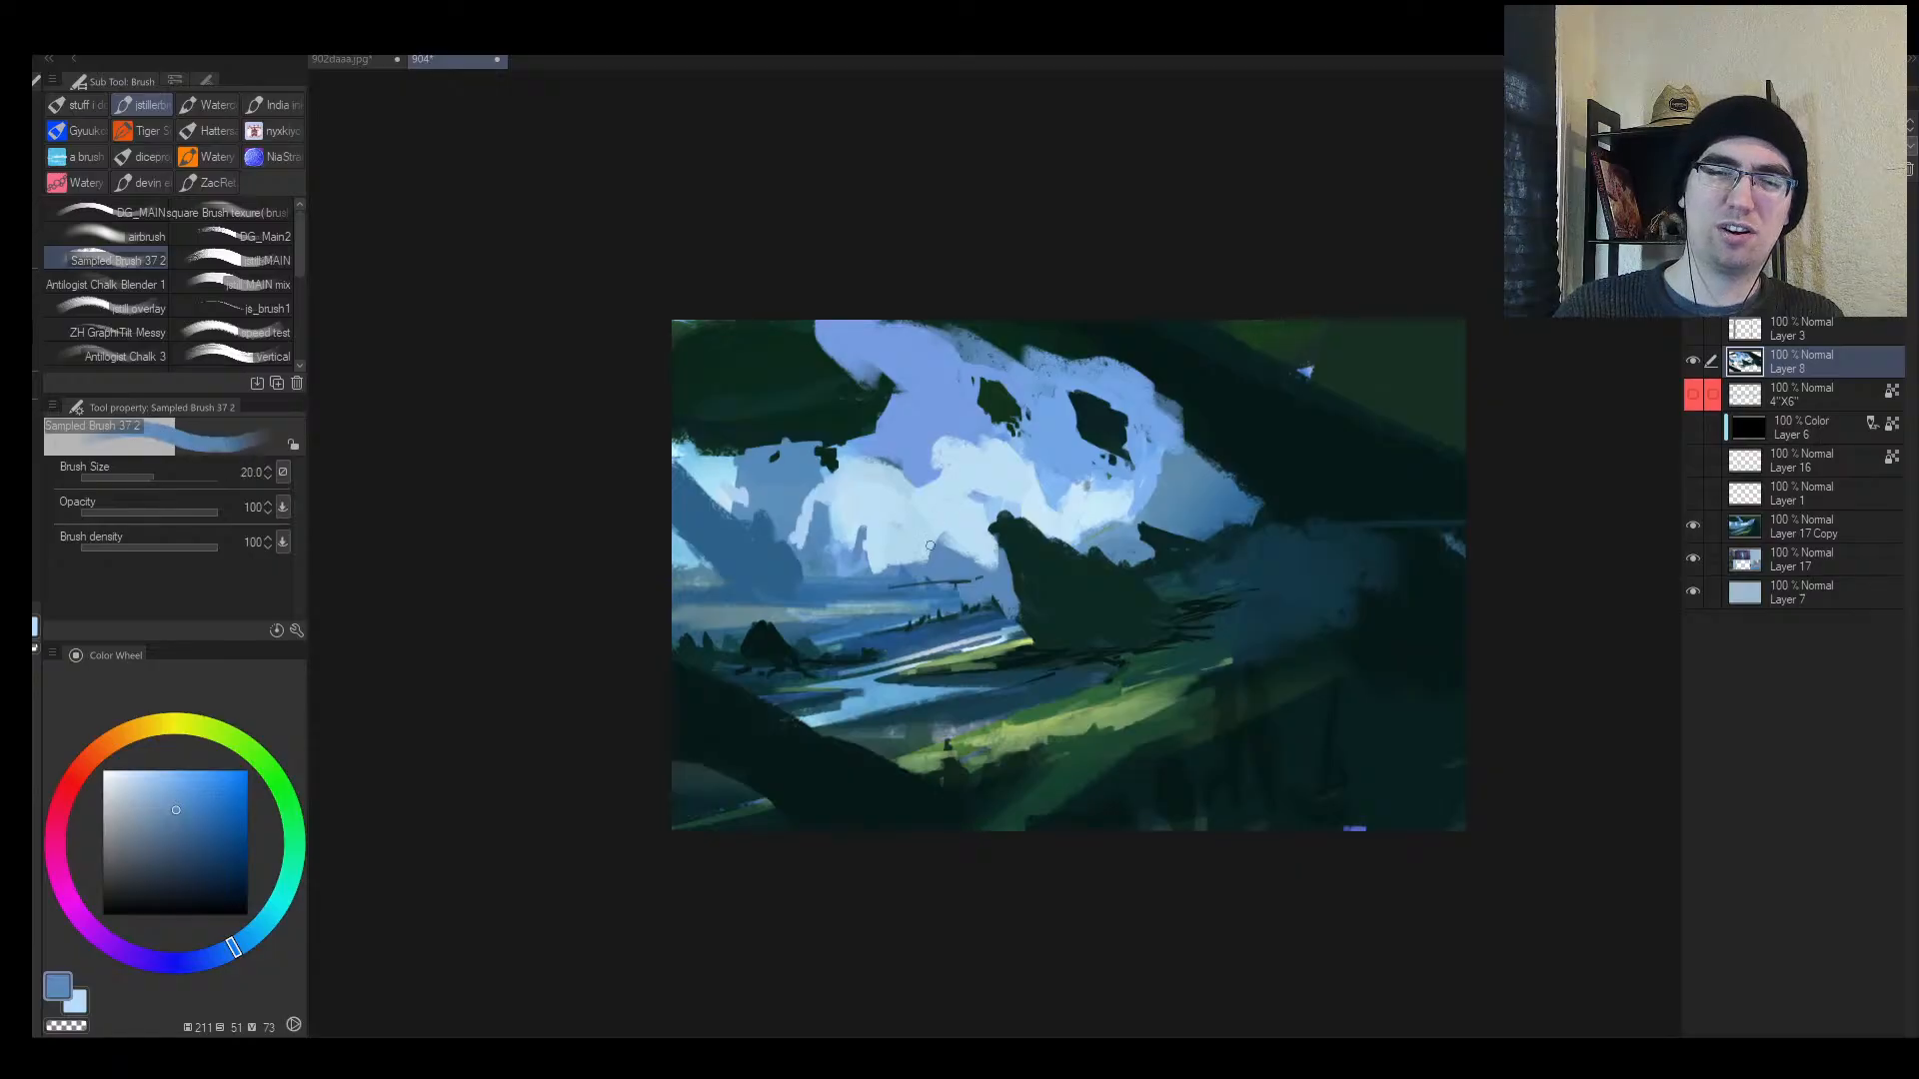
alt+click(936, 540)
key(bracketright)
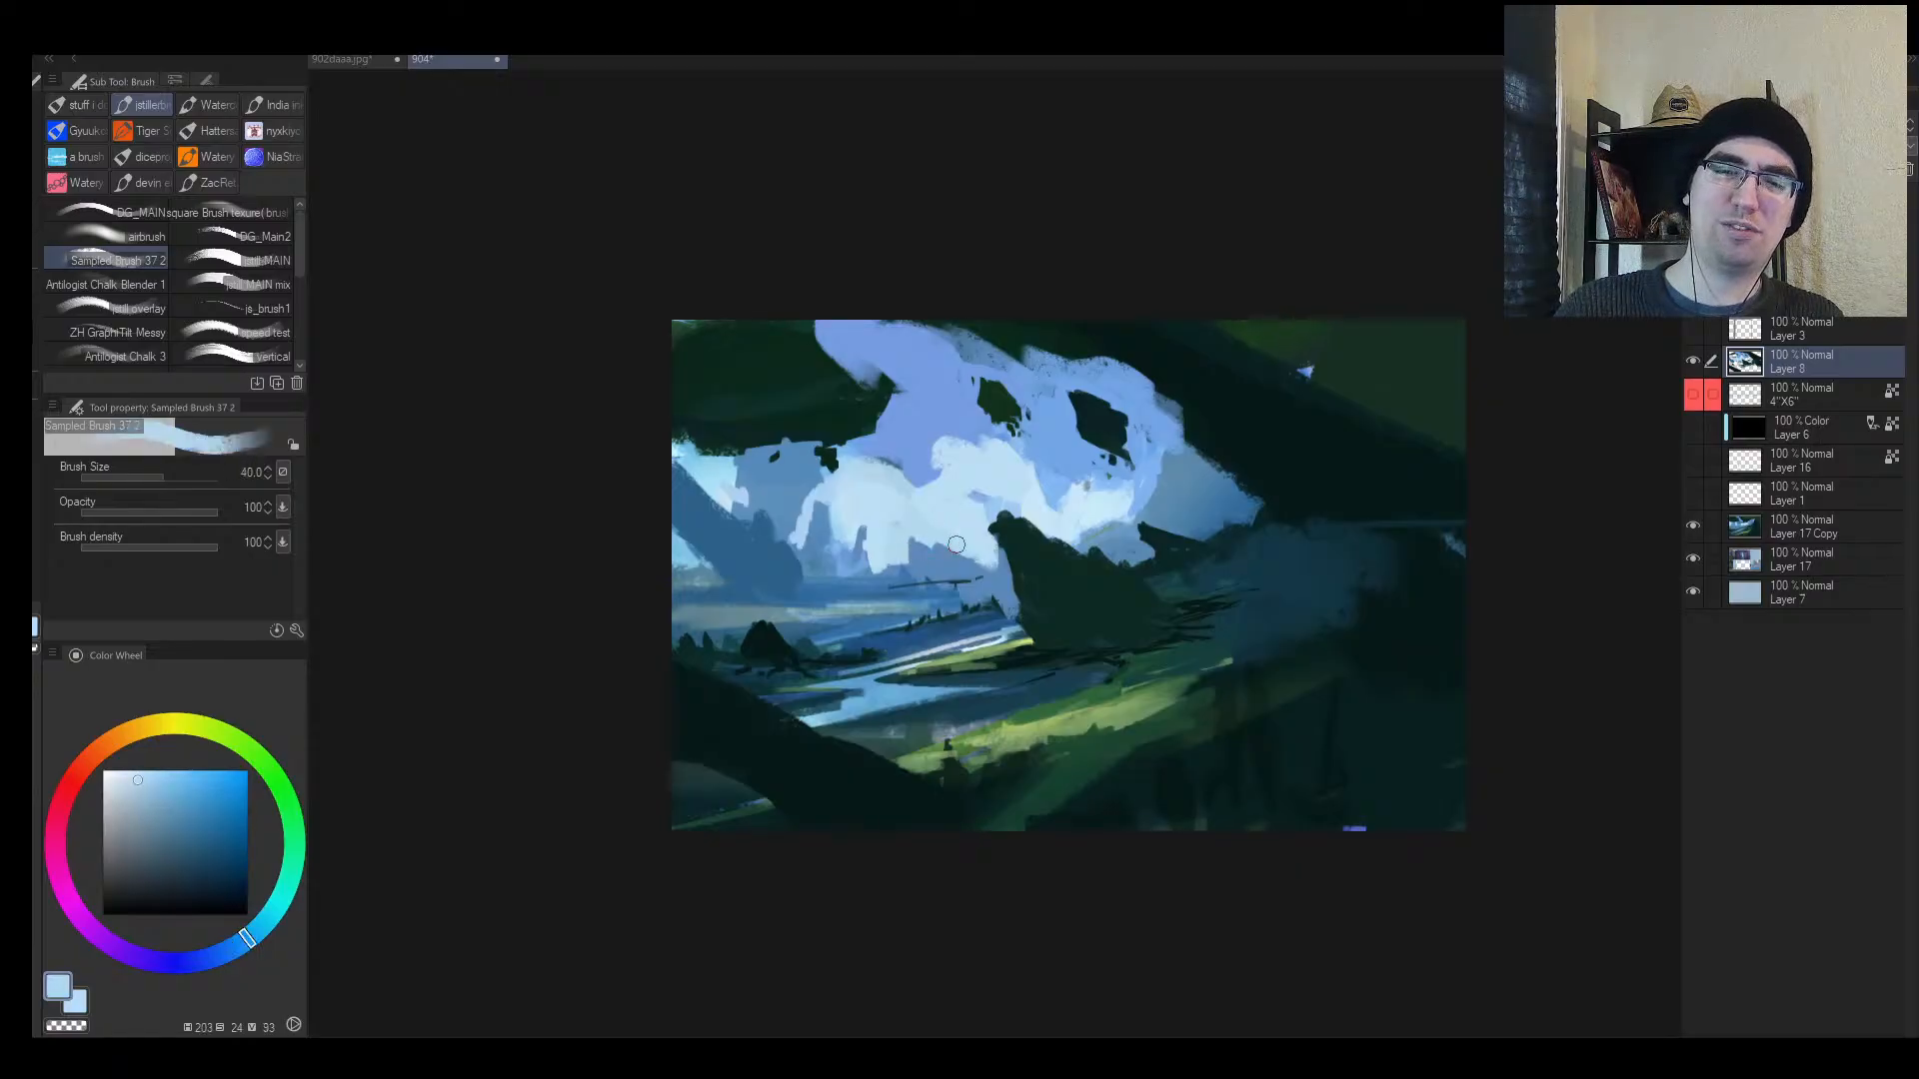
alt+click(921, 547)
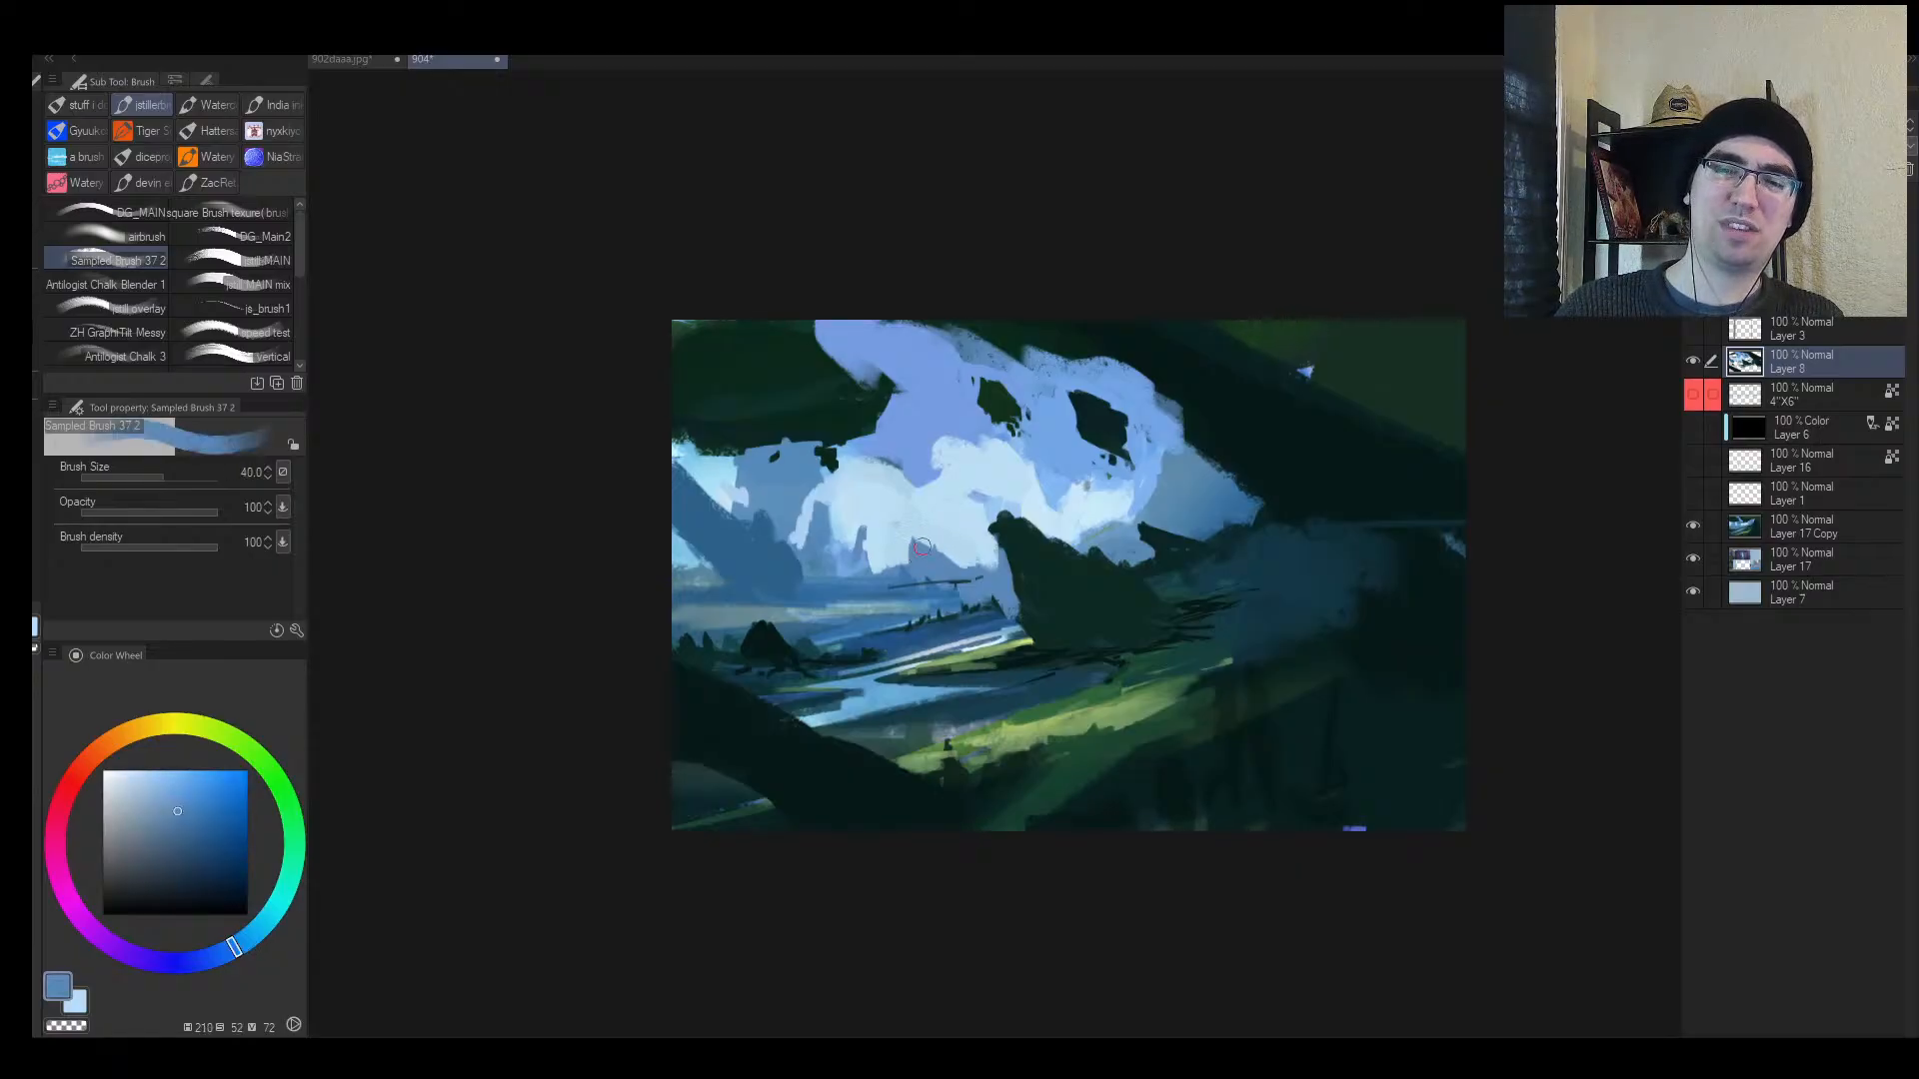
key(bracketleft)
key(bracketleft)
key(bracketleft)
key(bracketleft)
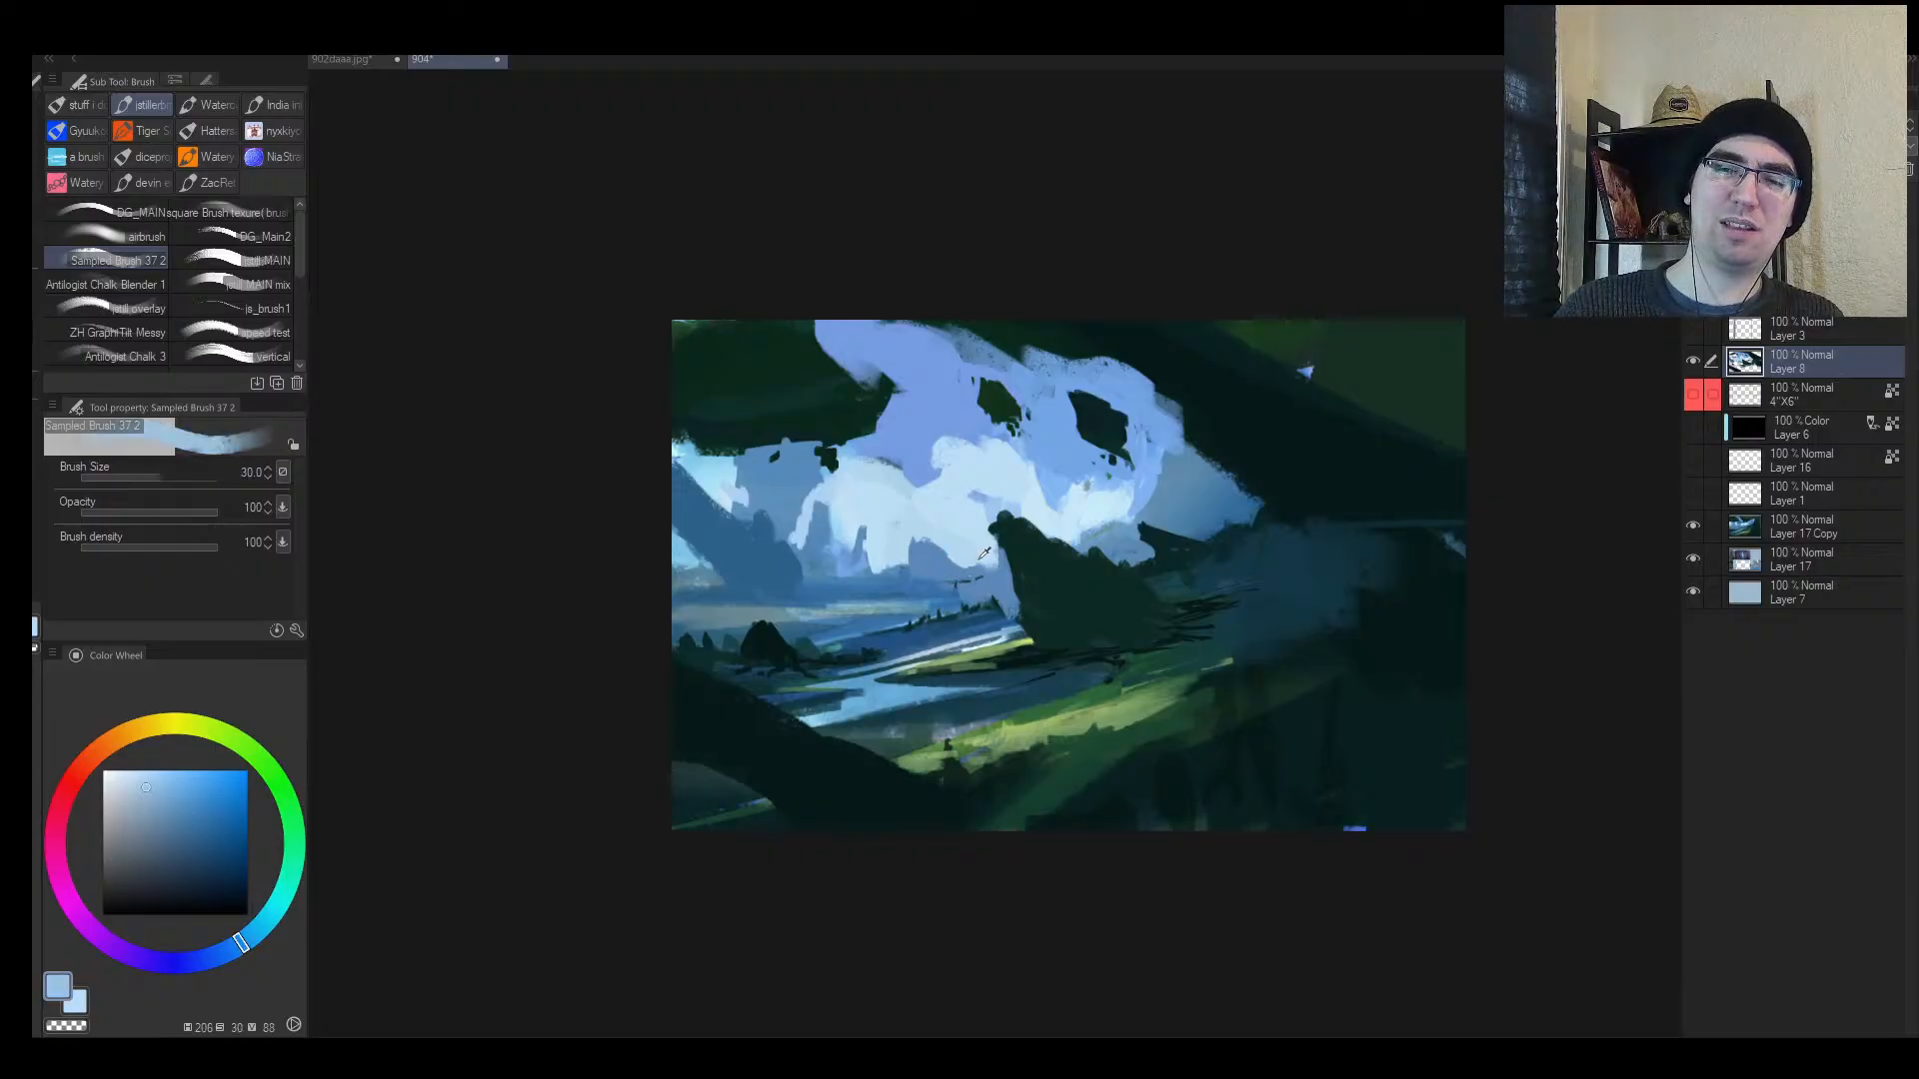
alt+click(955, 582)
key(bracketleft)
alt+click(902, 585)
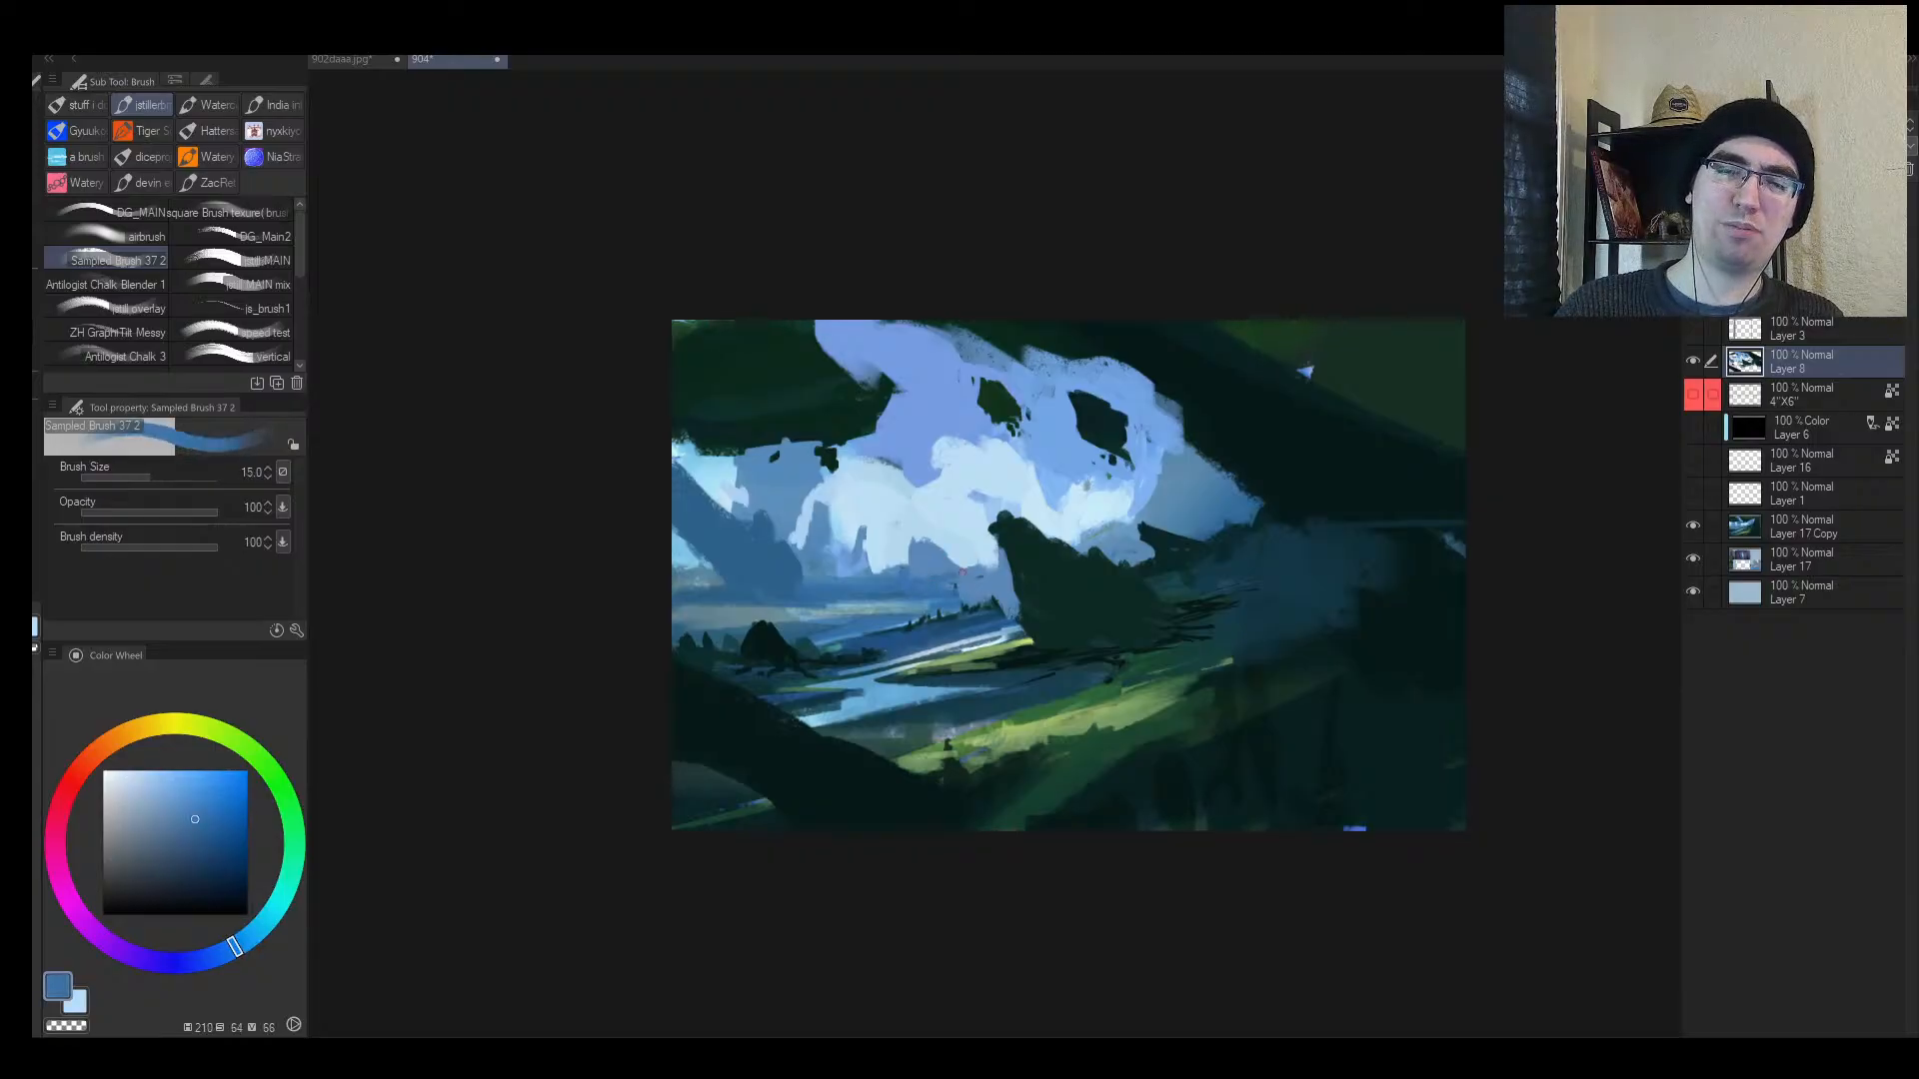
key(slash)
drag(1311, 559, 1383, 590)
Step: Paint sampled dark blue over the dark hill in the middle-distance valley
key(h)
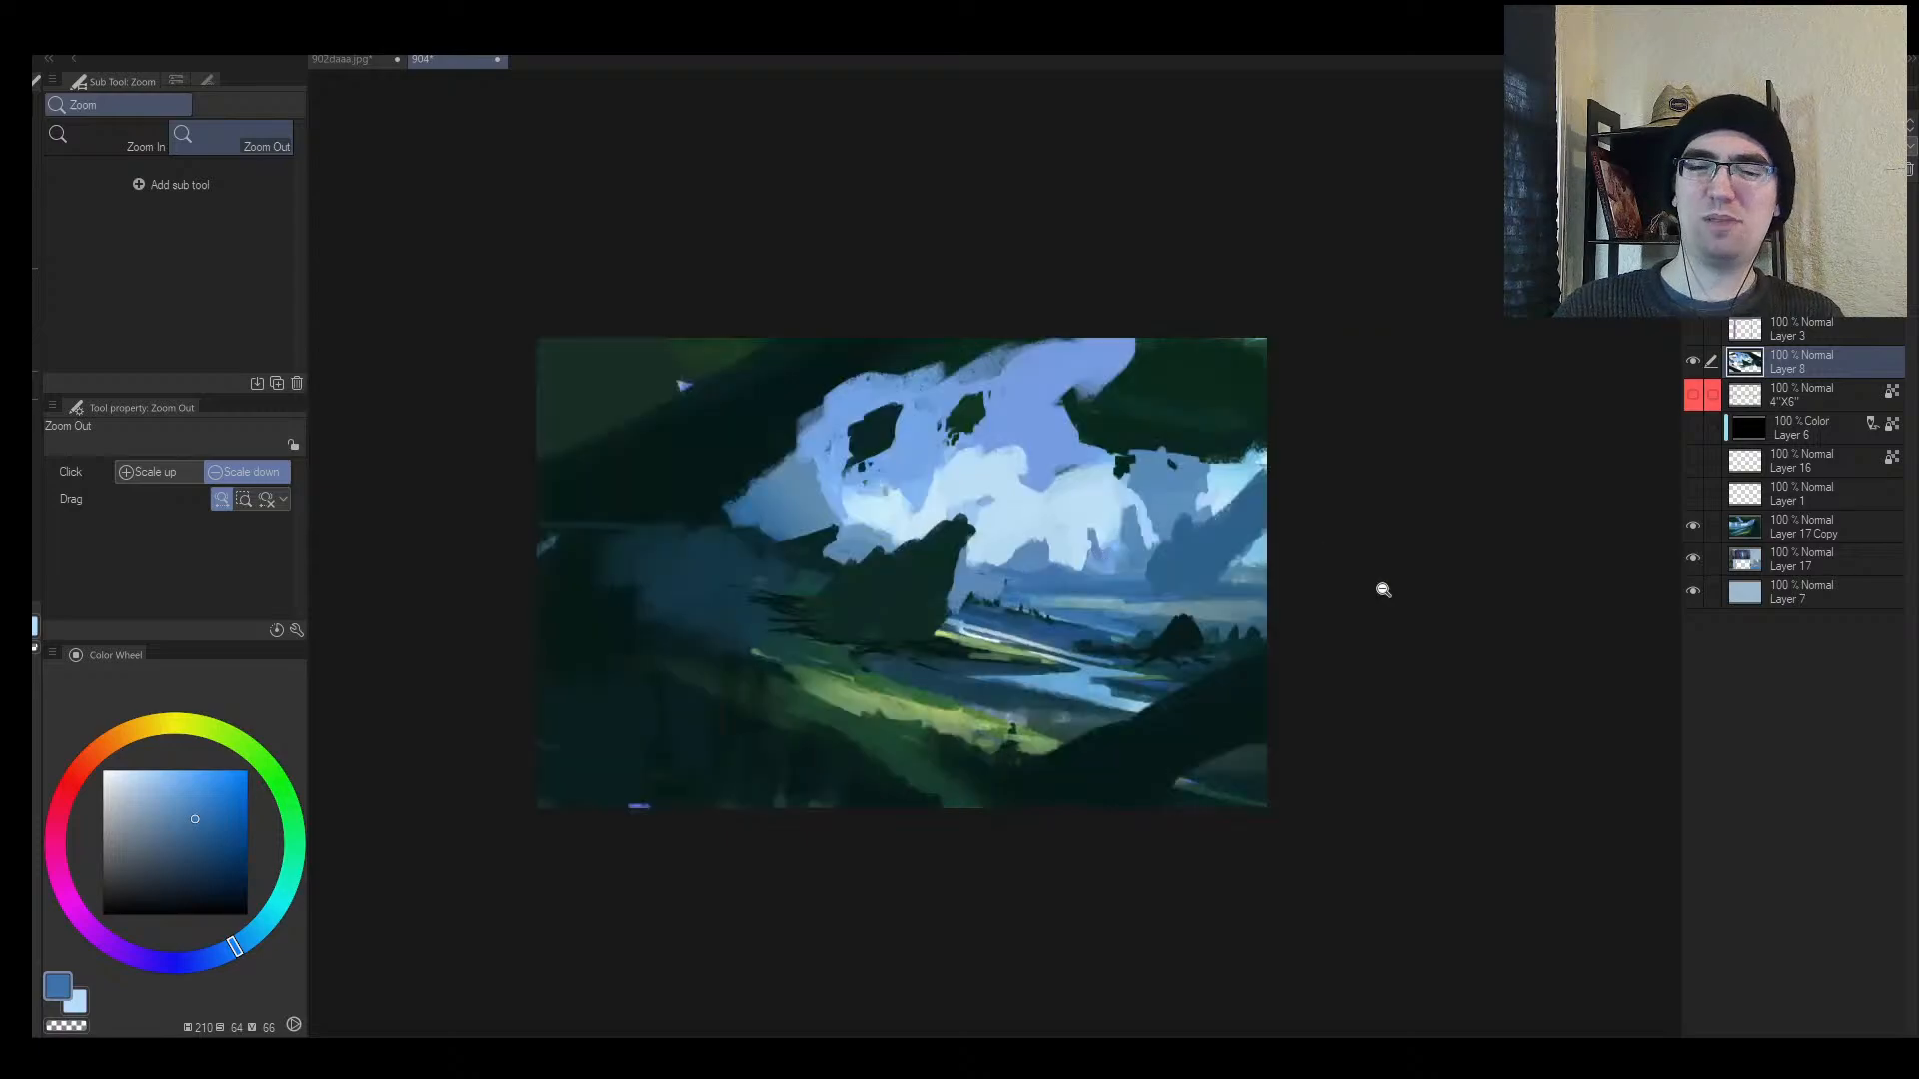
drag(1272, 619, 1260, 572)
key(b)
alt+click(1038, 670)
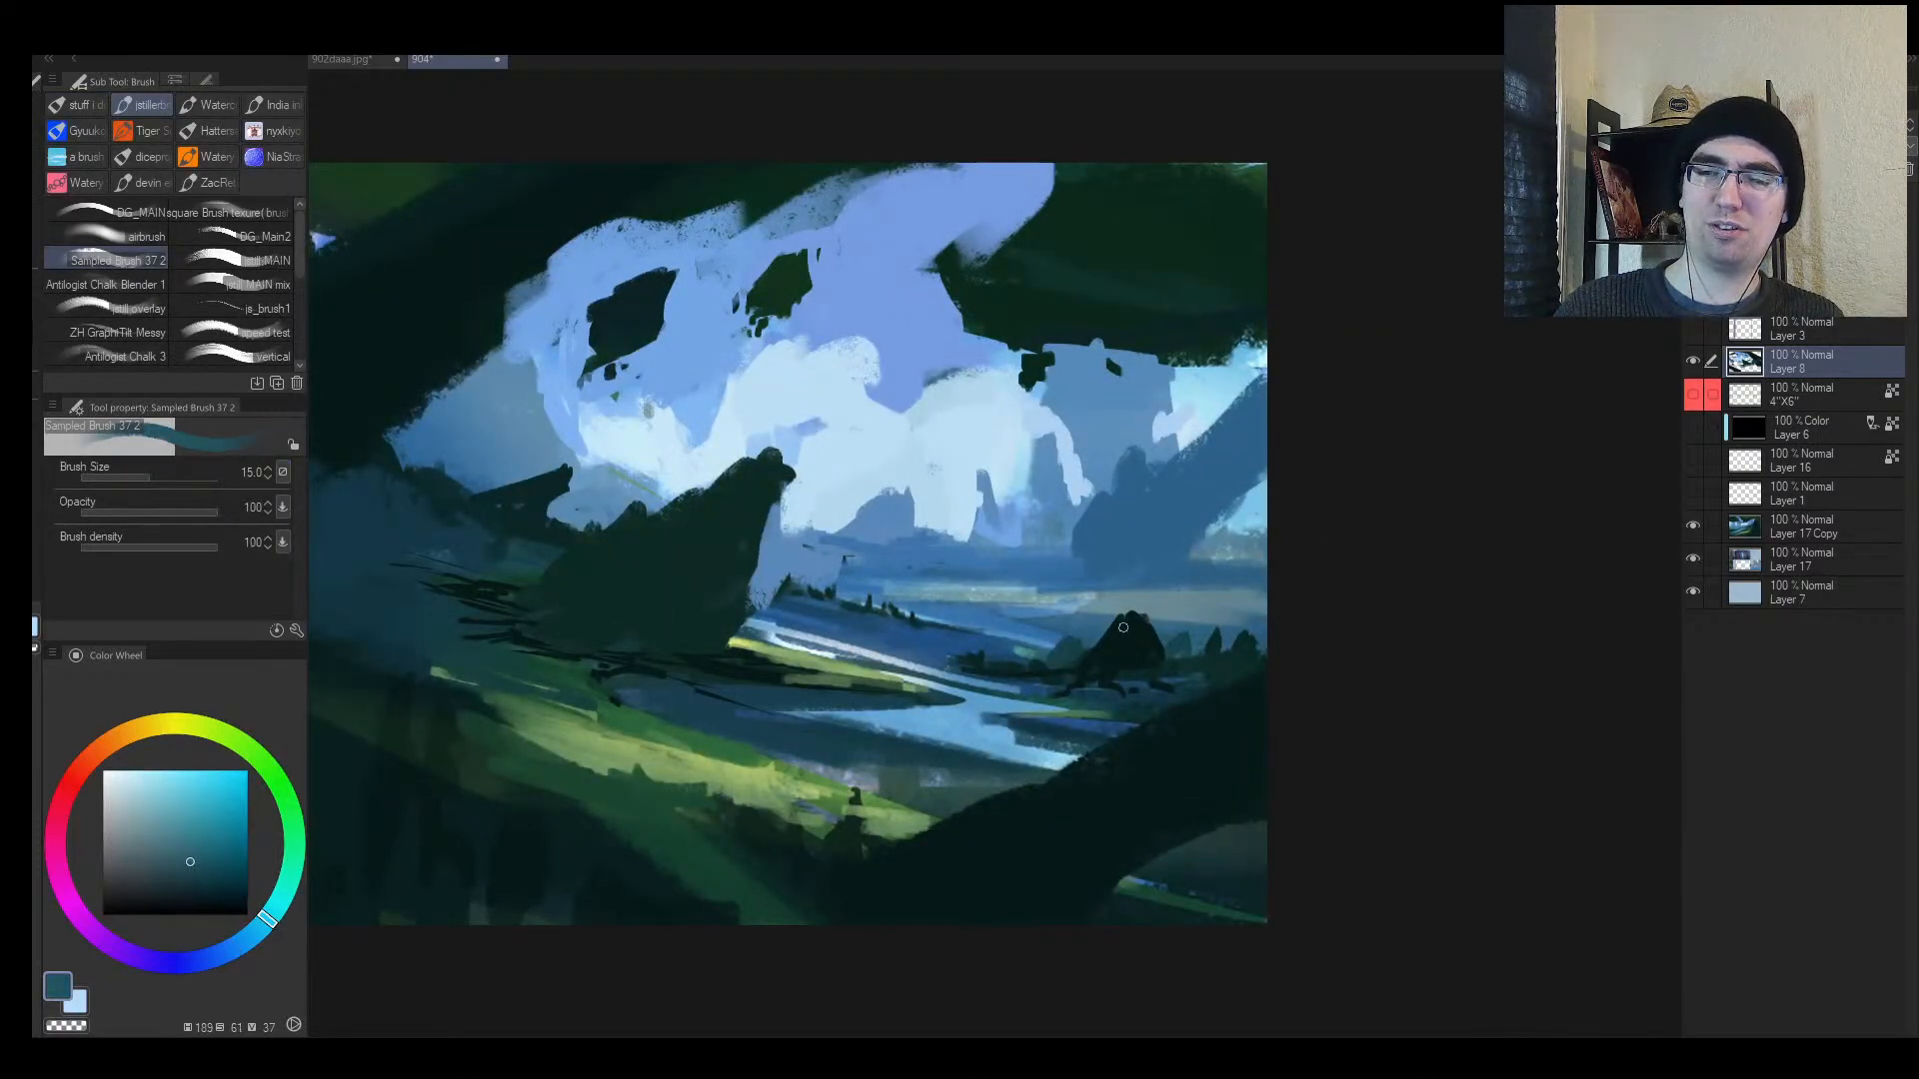
alt+click(1089, 632)
key(bracketright)
mouse_move(1085, 644)
mouse_down()
mouse_move(1145, 630)
mouse_move(1121, 624)
mouse_up()
mouse_move(1149, 640)
mouse_down()
mouse_move(1114, 622)
mouse_move(1070, 660)
mouse_move(1055, 621)
mouse_move(1086, 631)
mouse_move(1047, 639)
mouse_move(1009, 629)
mouse_up()
alt+click(1085, 589)
alt+click(1091, 569)
alt+click(1048, 630)
key(bracketright)
alt+click(958, 650)
Step: Cover the dark marks in the left valley with blue, restoring a few near-black teal accents
alt+click(1115, 633)
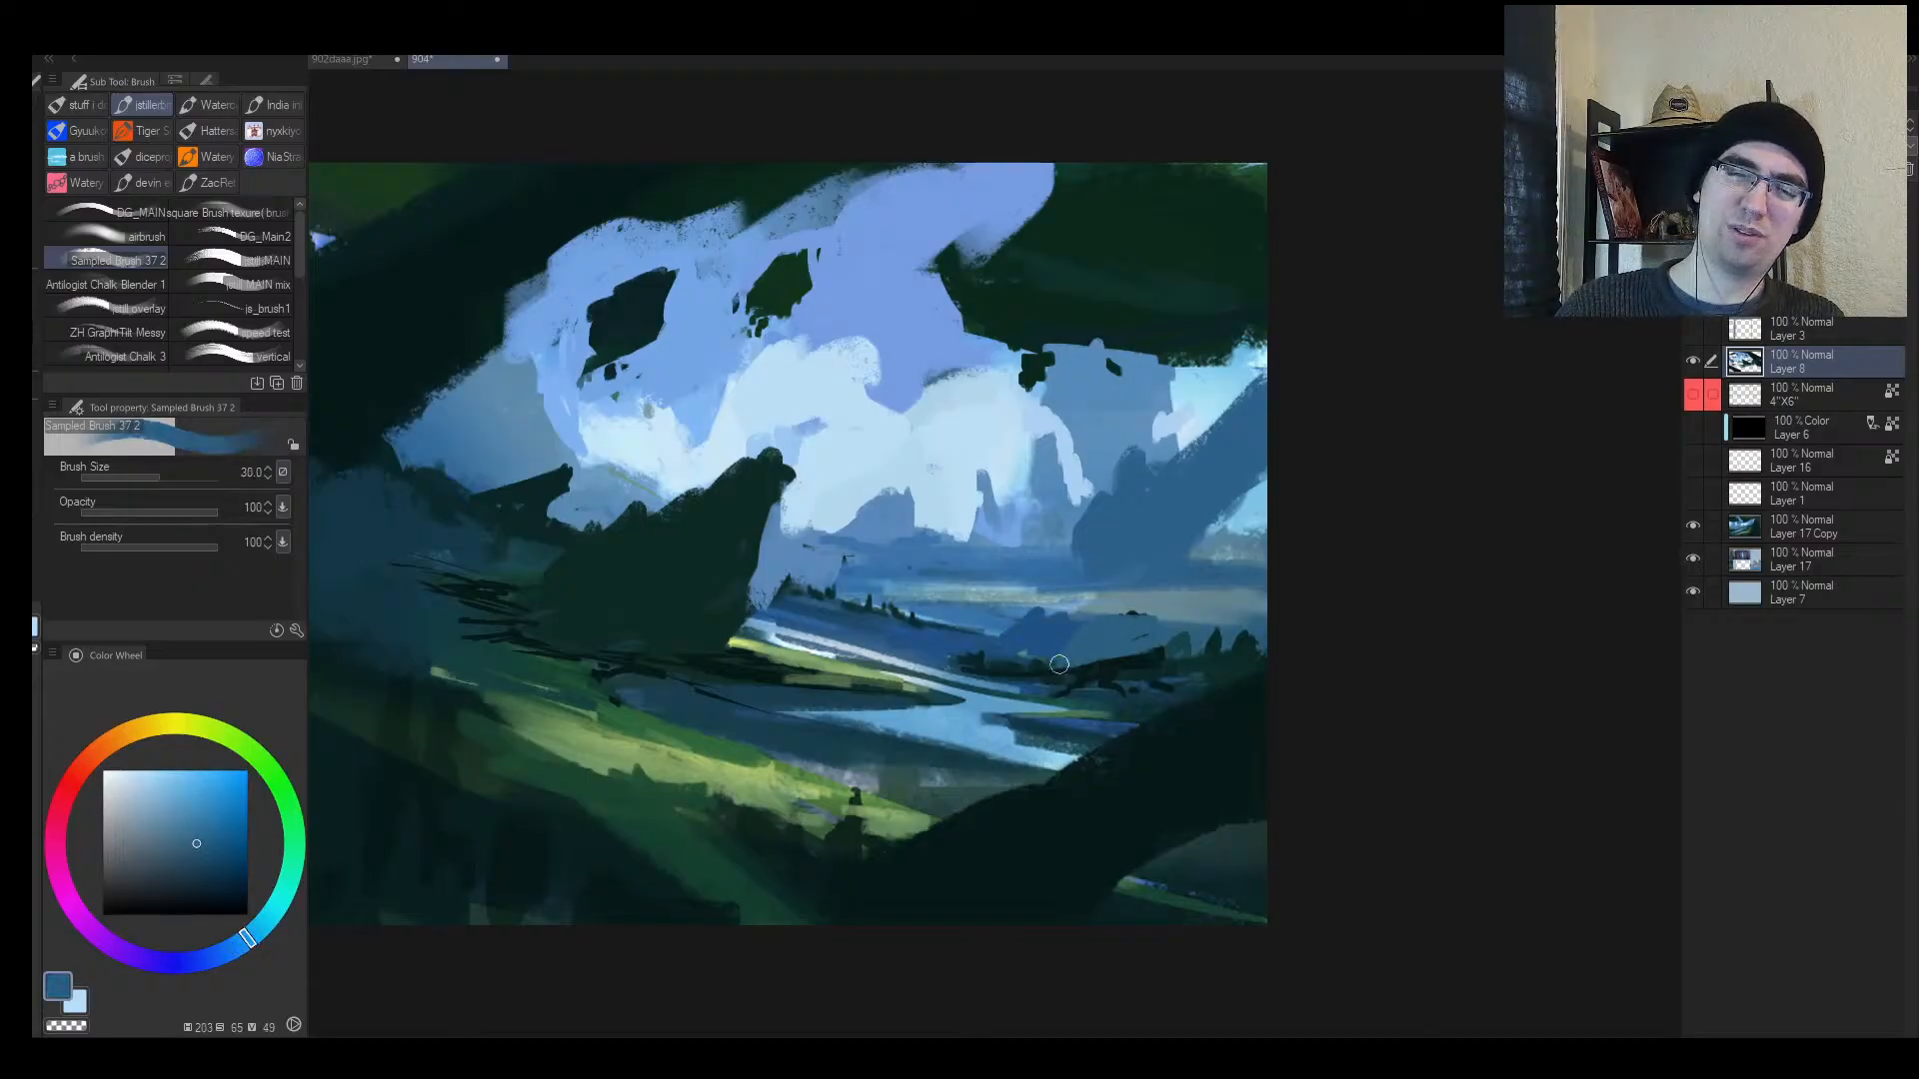
alt+click(1058, 659)
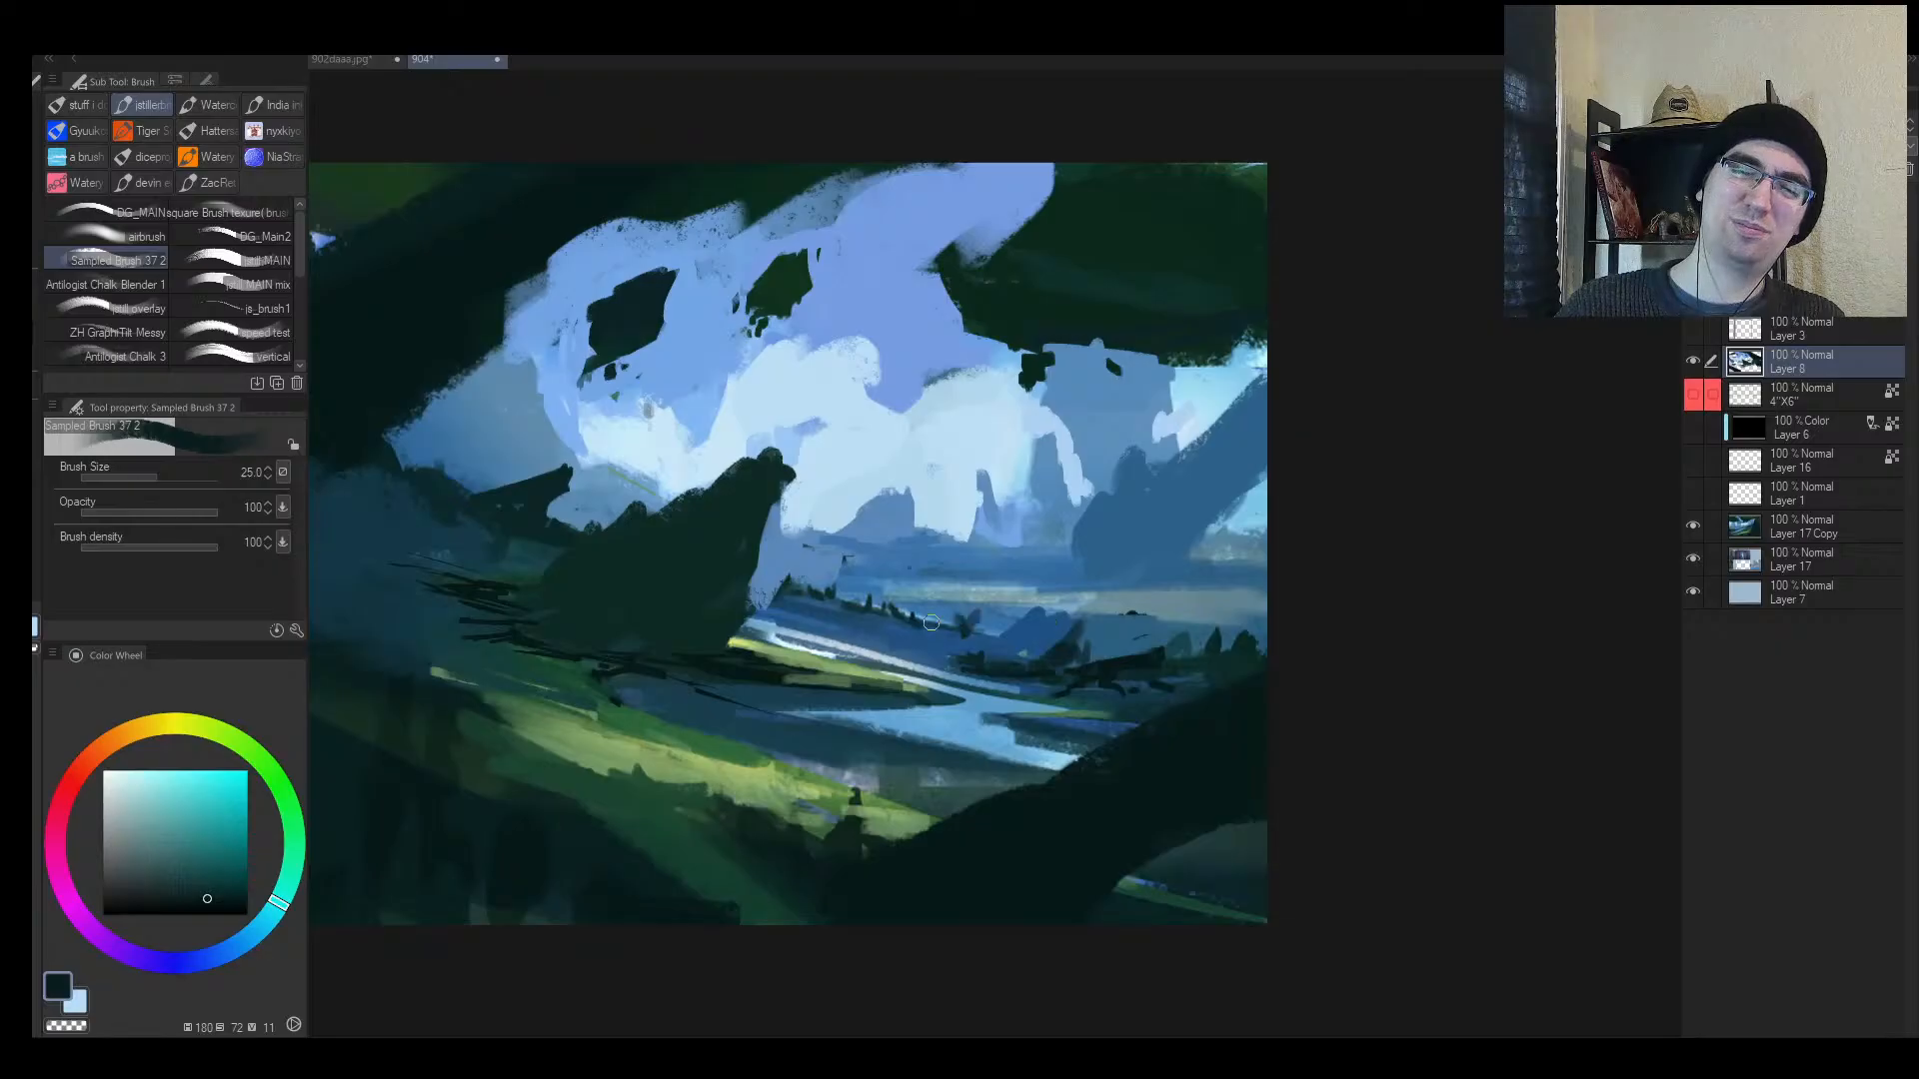
key(h)
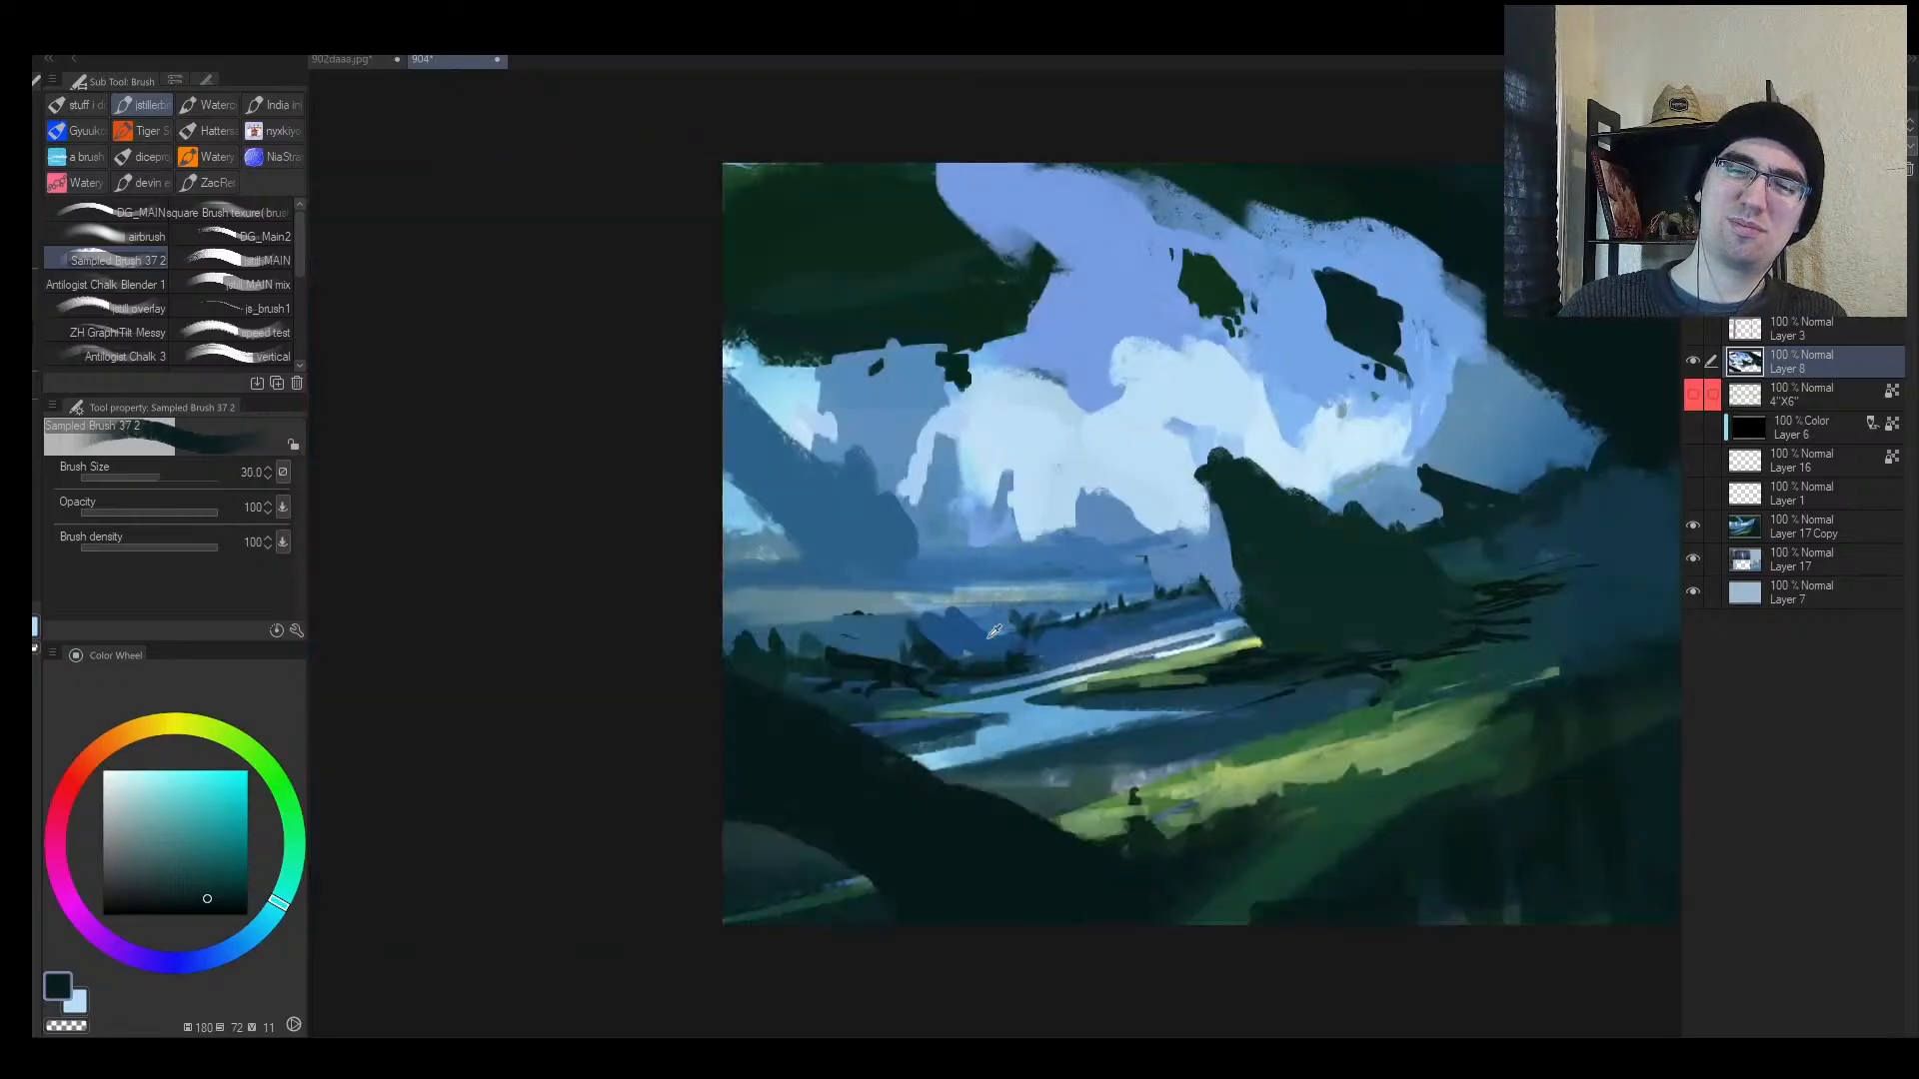
alt+click(994, 631)
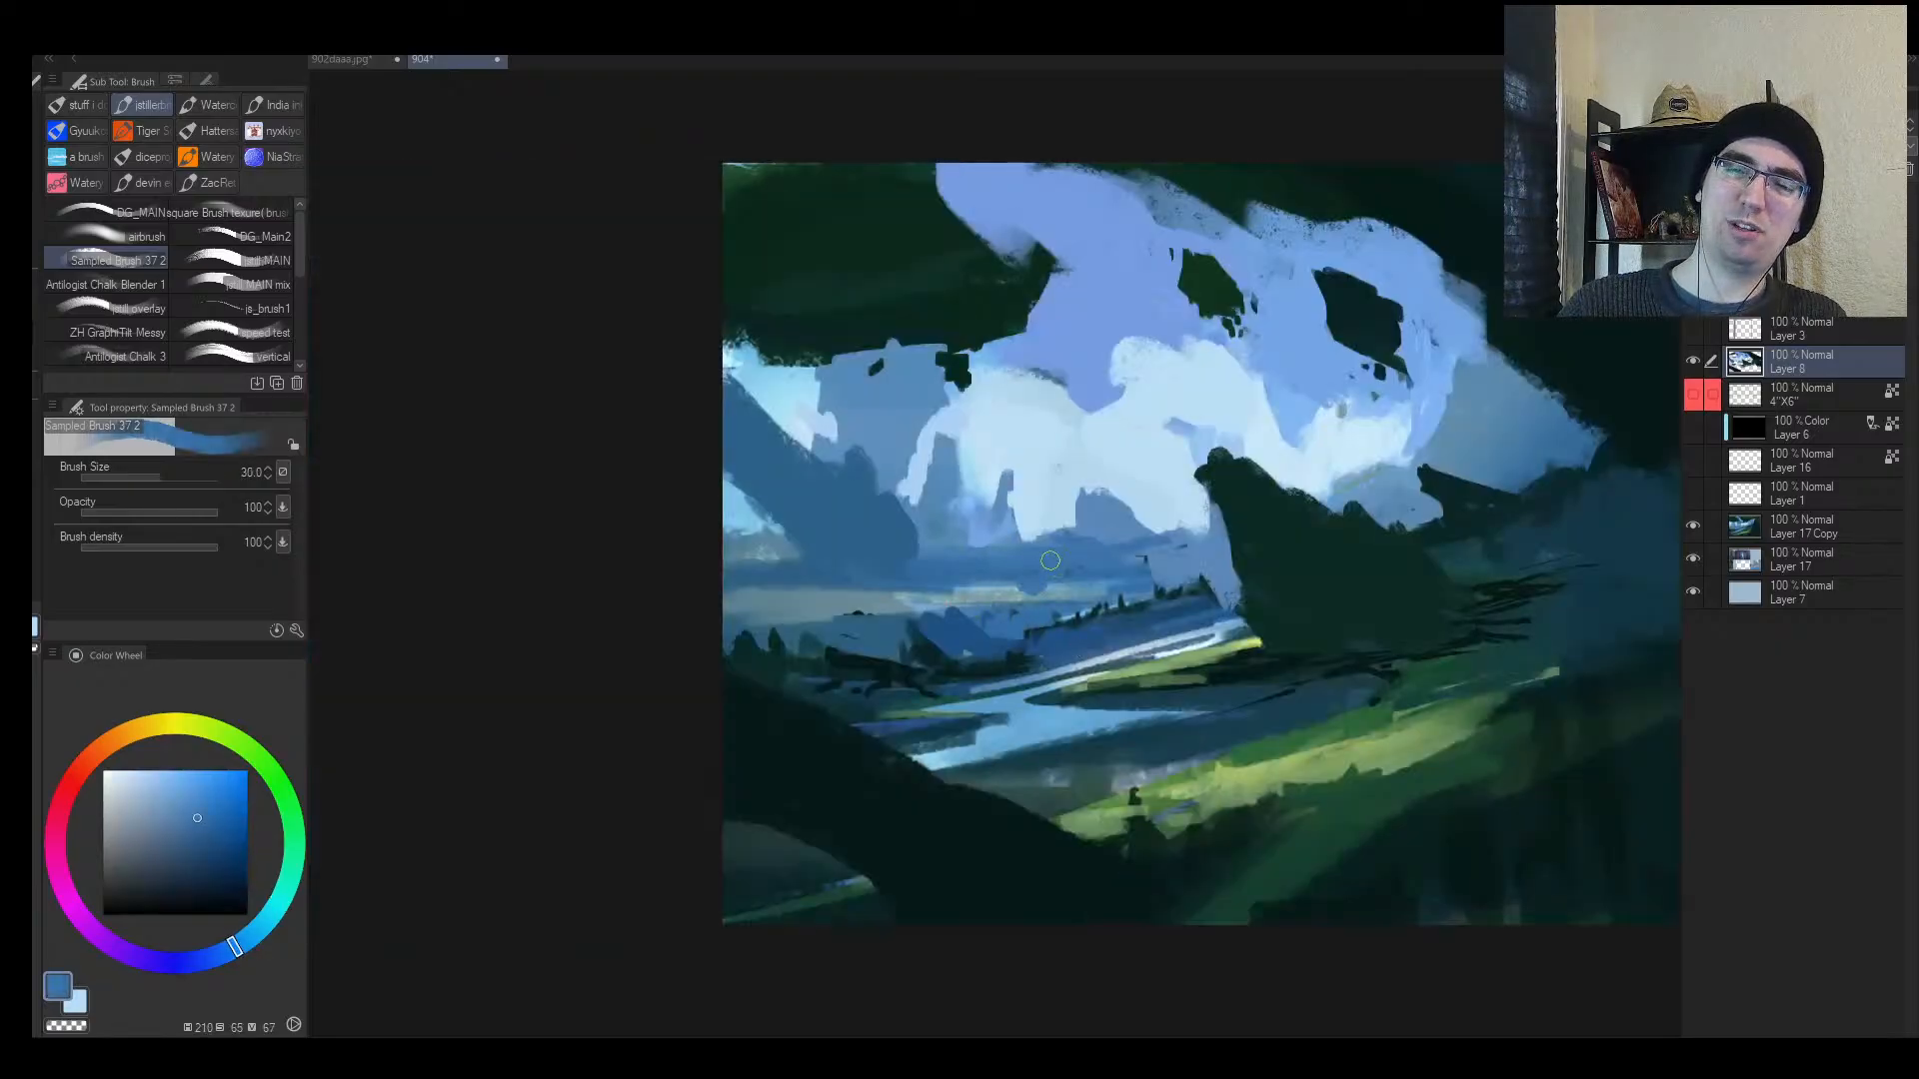
alt+click(995, 584)
alt+click(1094, 571)
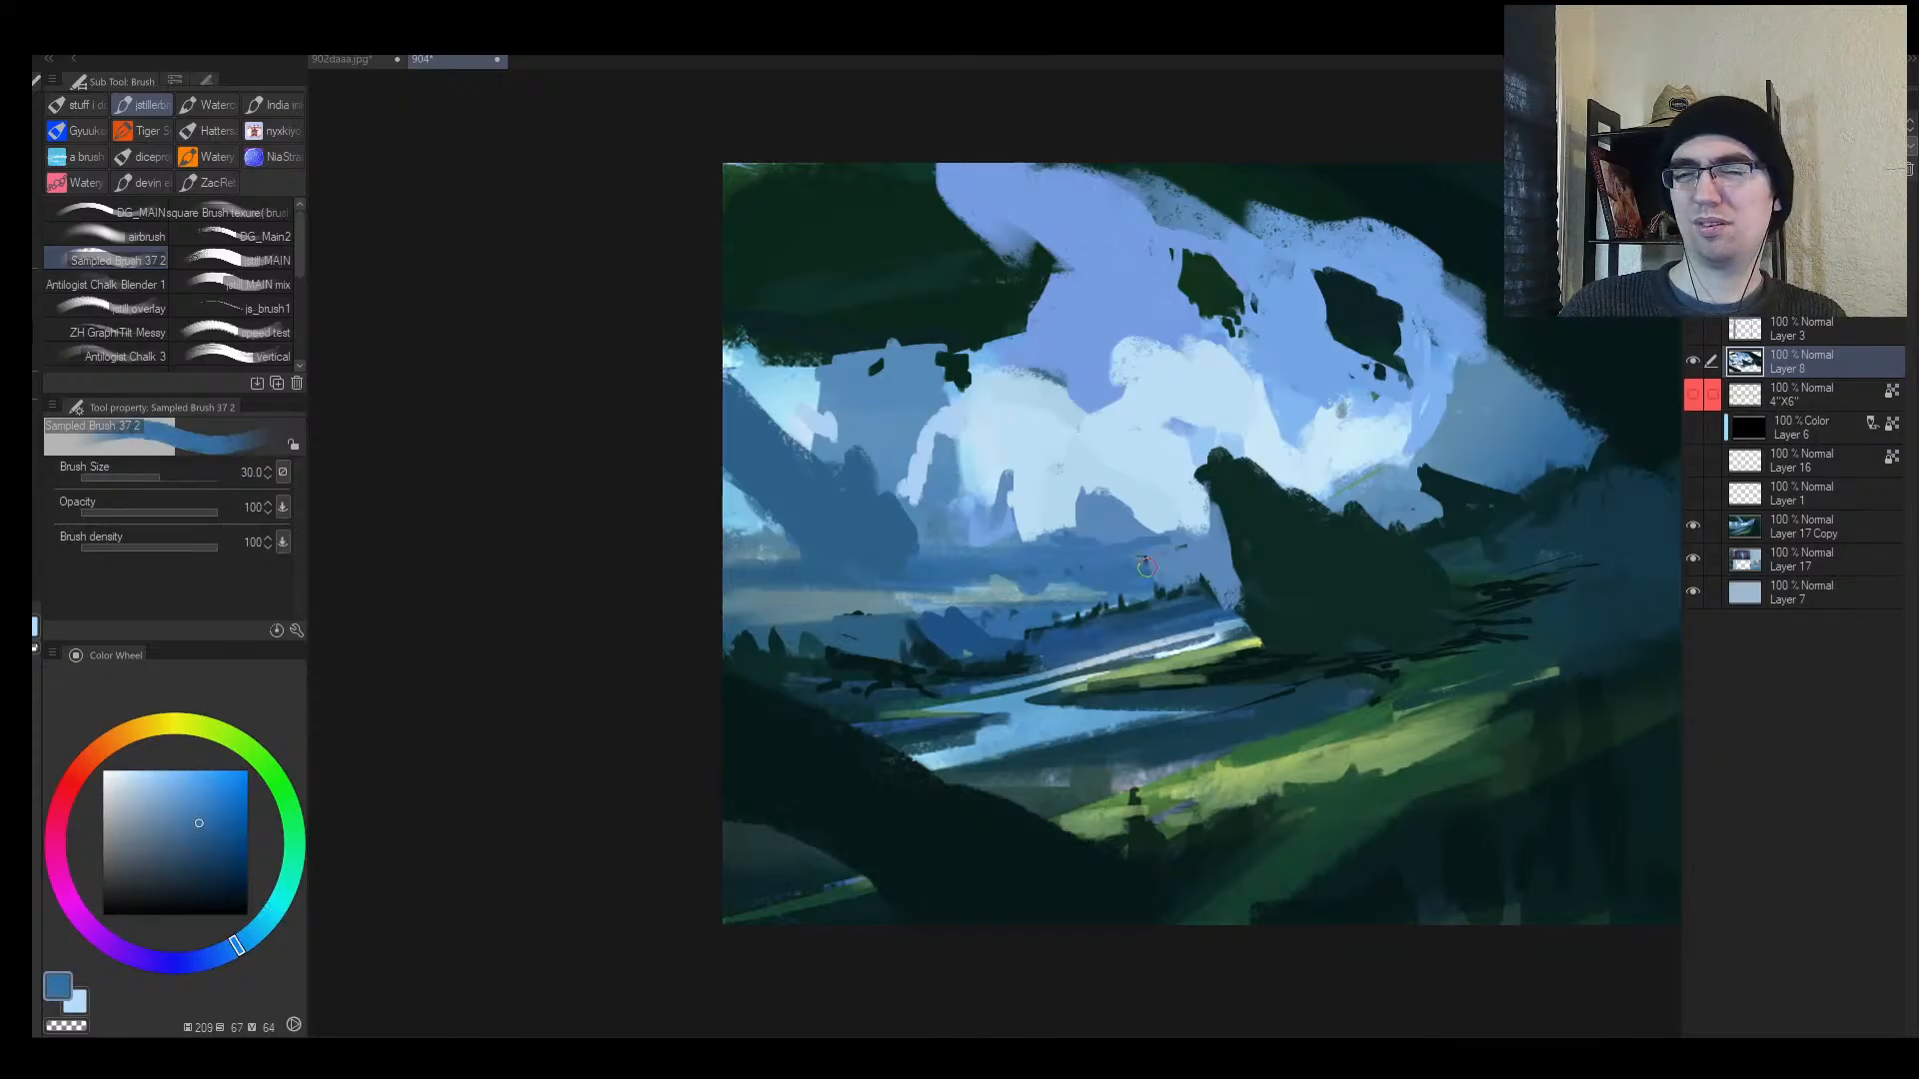
alt+click(967, 632)
mouse_move(894, 620)
mouse_down()
mouse_move(922, 660)
mouse_move(971, 659)
mouse_up()
mouse_move(847, 644)
mouse_down()
mouse_move(897, 655)
mouse_move(875, 622)
mouse_move(942, 667)
mouse_move(898, 670)
mouse_up()
alt+click(858, 659)
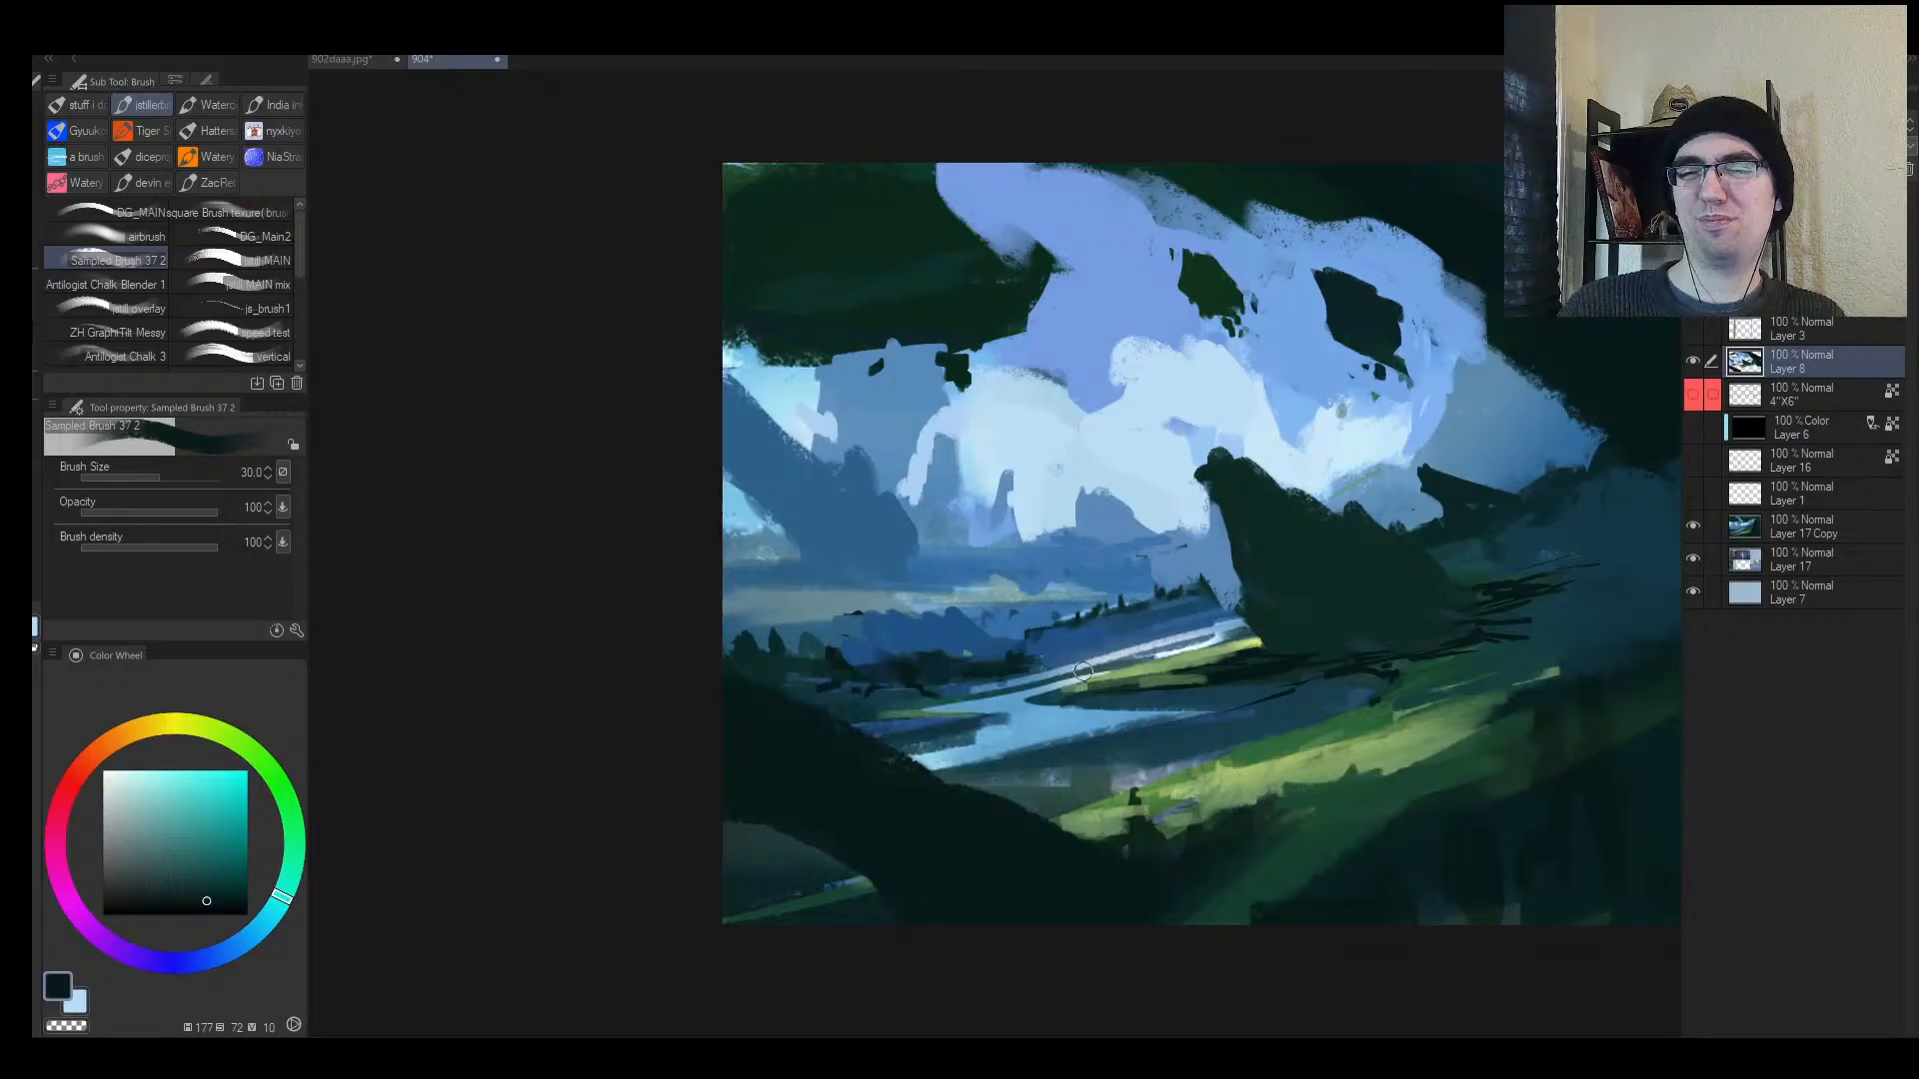
Step: Paint blue over the remaining dark valley marks and sample a lighter blue
key(h)
alt+click(1065, 632)
drag(1015, 646, 1076, 661)
mouse_move(1054, 661)
mouse_down()
mouse_move(1138, 675)
mouse_move(1101, 674)
mouse_up()
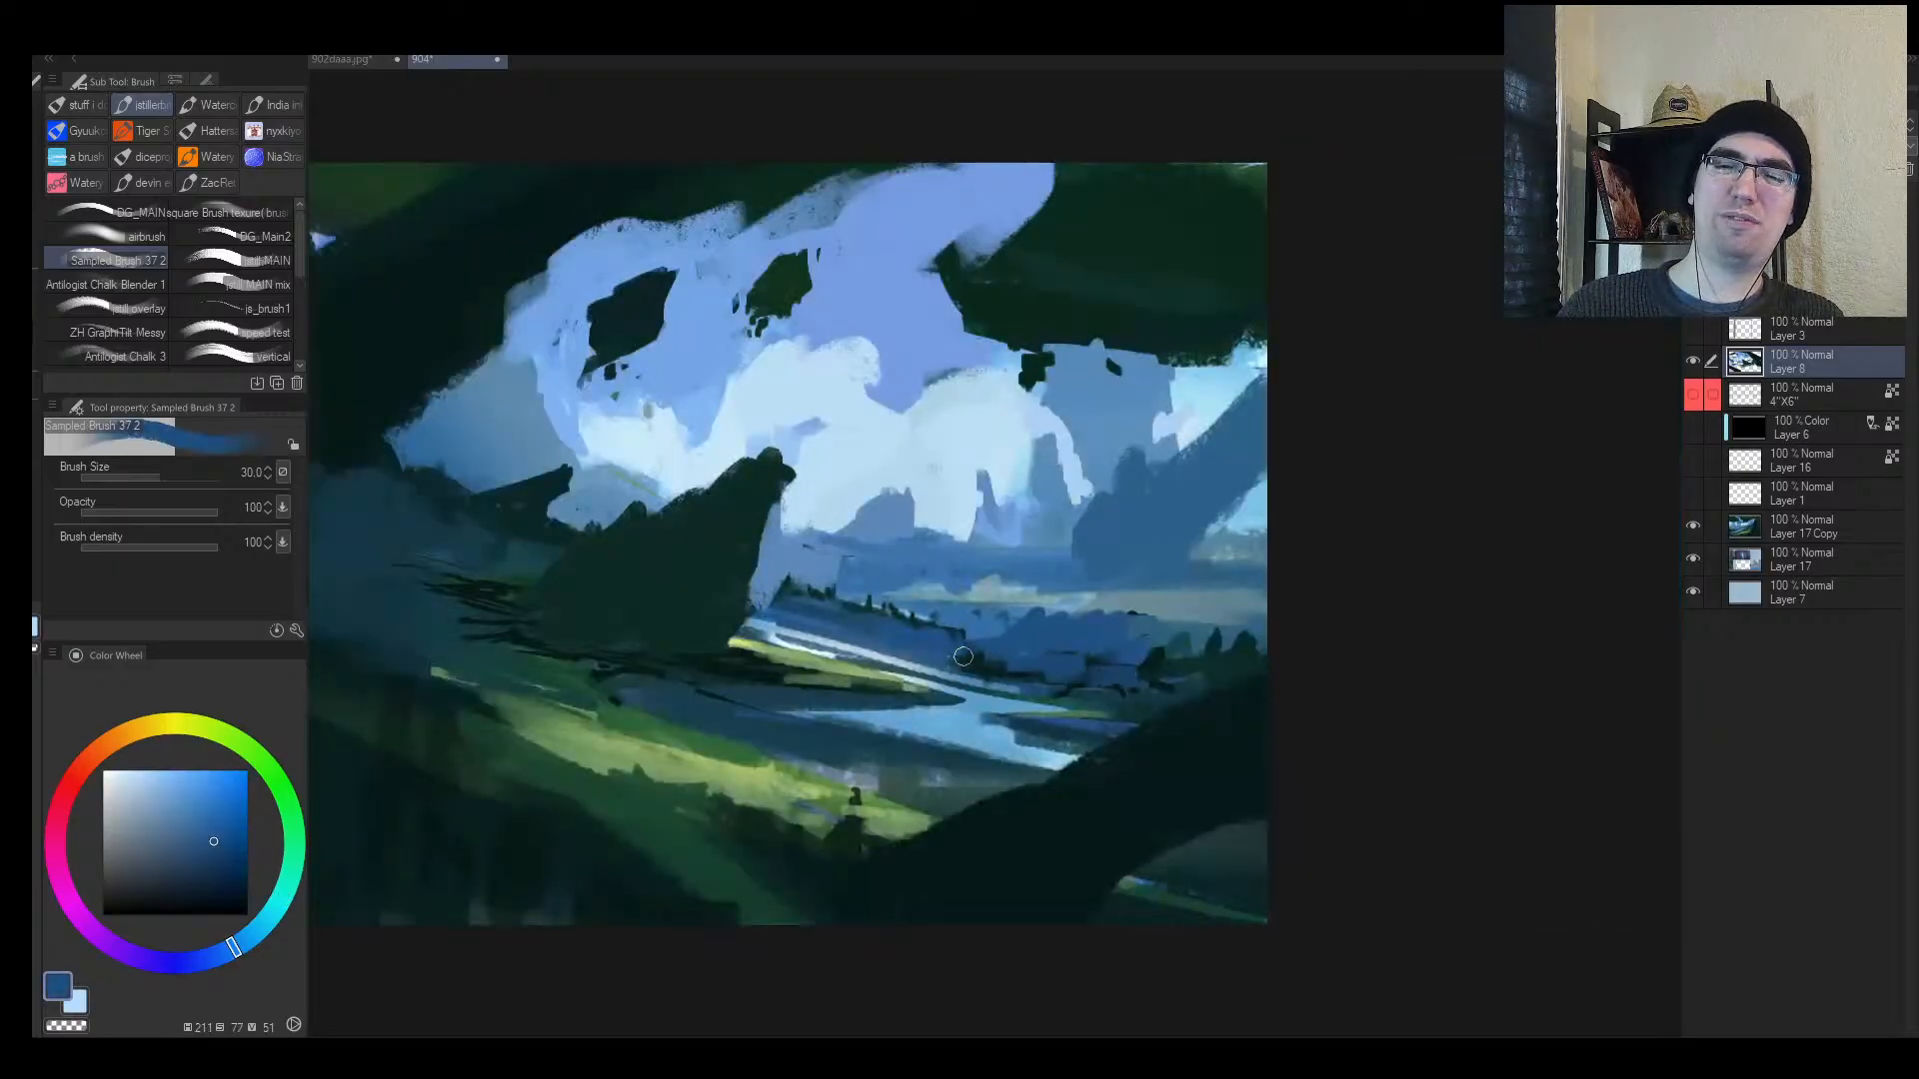
mouse_move(962, 657)
mouse_down()
mouse_move(1056, 677)
mouse_move(1169, 650)
mouse_move(1063, 645)
mouse_up()
alt+click(1011, 688)
key(bracketleft)
key(m)
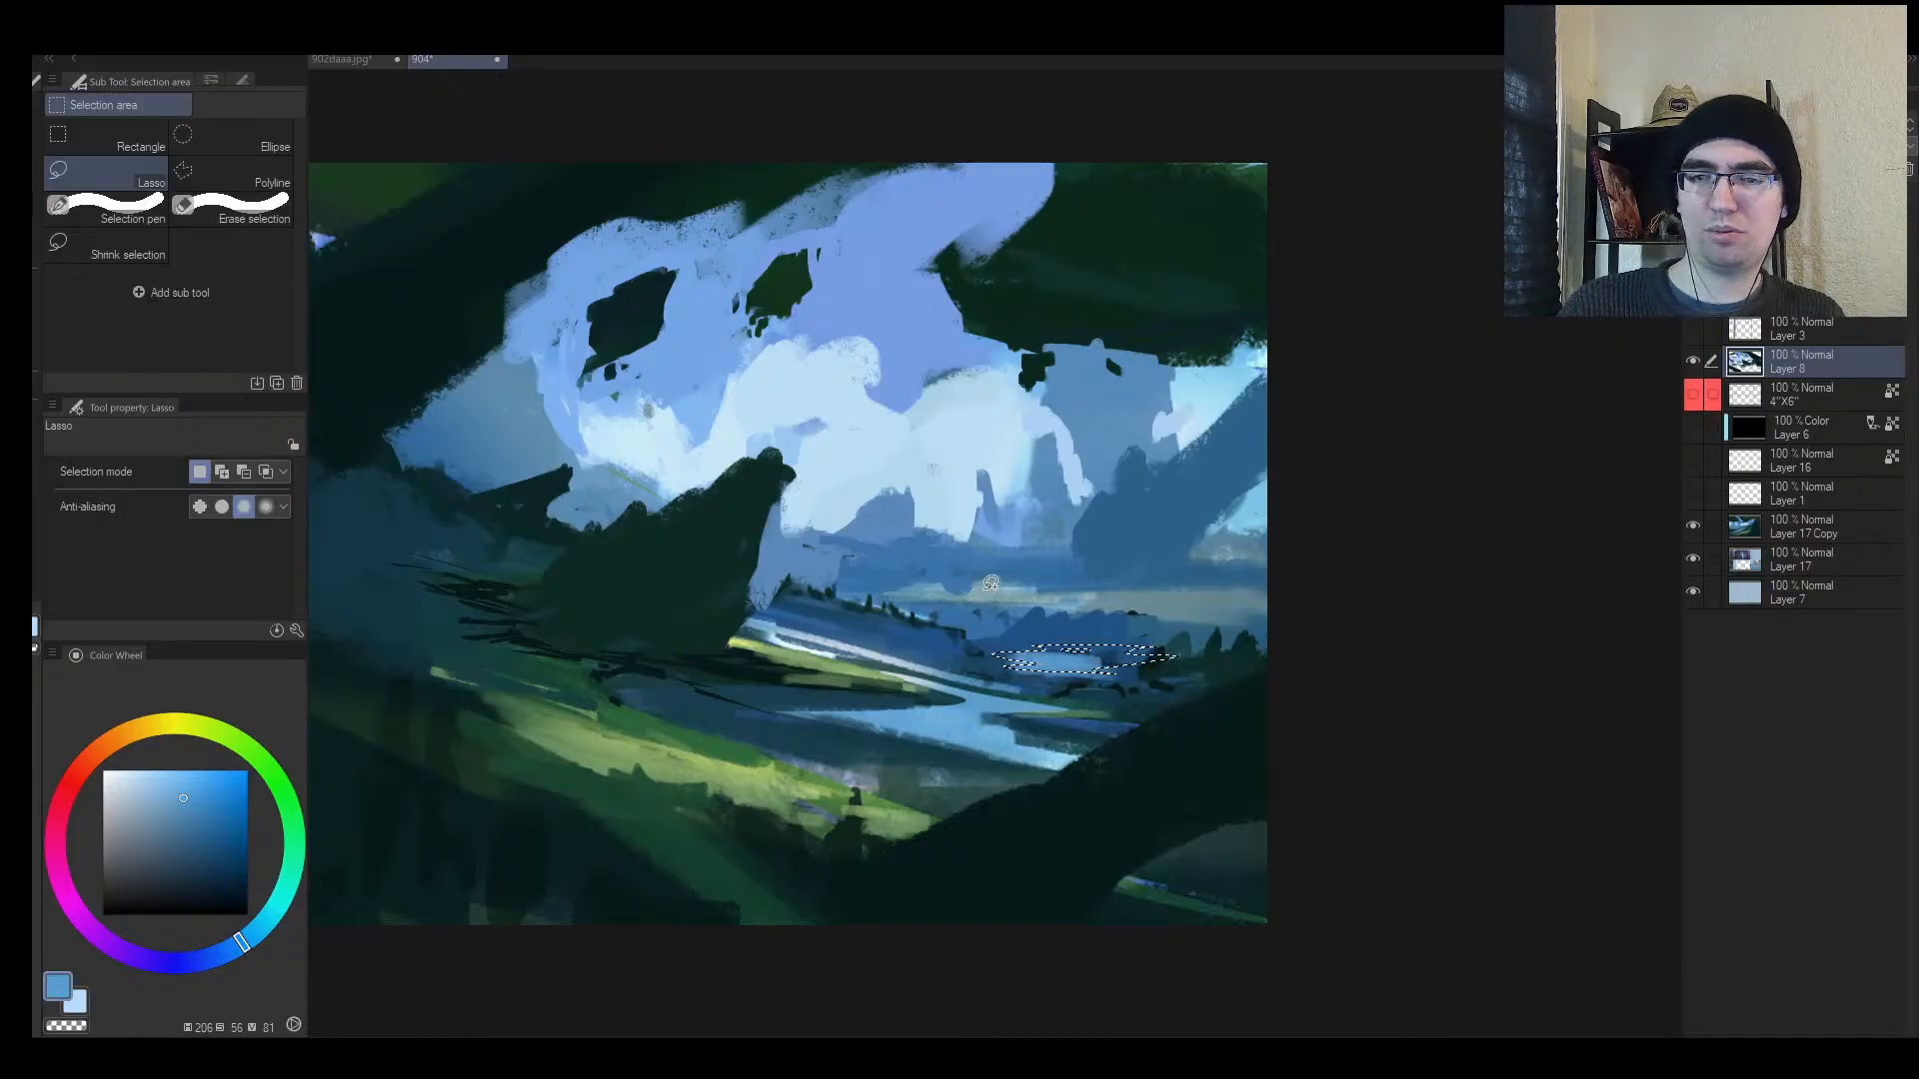
Step: Select a thin lake strip in the valley, fill it light blue with a large brush, then deselect
mouse_move(992, 587)
mouse_down()
mouse_move(1049, 583)
mouse_move(899, 579)
mouse_move(1036, 567)
mouse_move(1125, 655)
mouse_up()
key(b)
alt+click(966, 509)
key(bracketright)
key(bracketright)
key(bracketright)
key(bracketright)
key(bracketright)
key(bracketright)
key(bracketright)
key(bracketright)
key(bracketright)
key(bracketright)
key(bracketright)
key(bracketright)
key(bracketright)
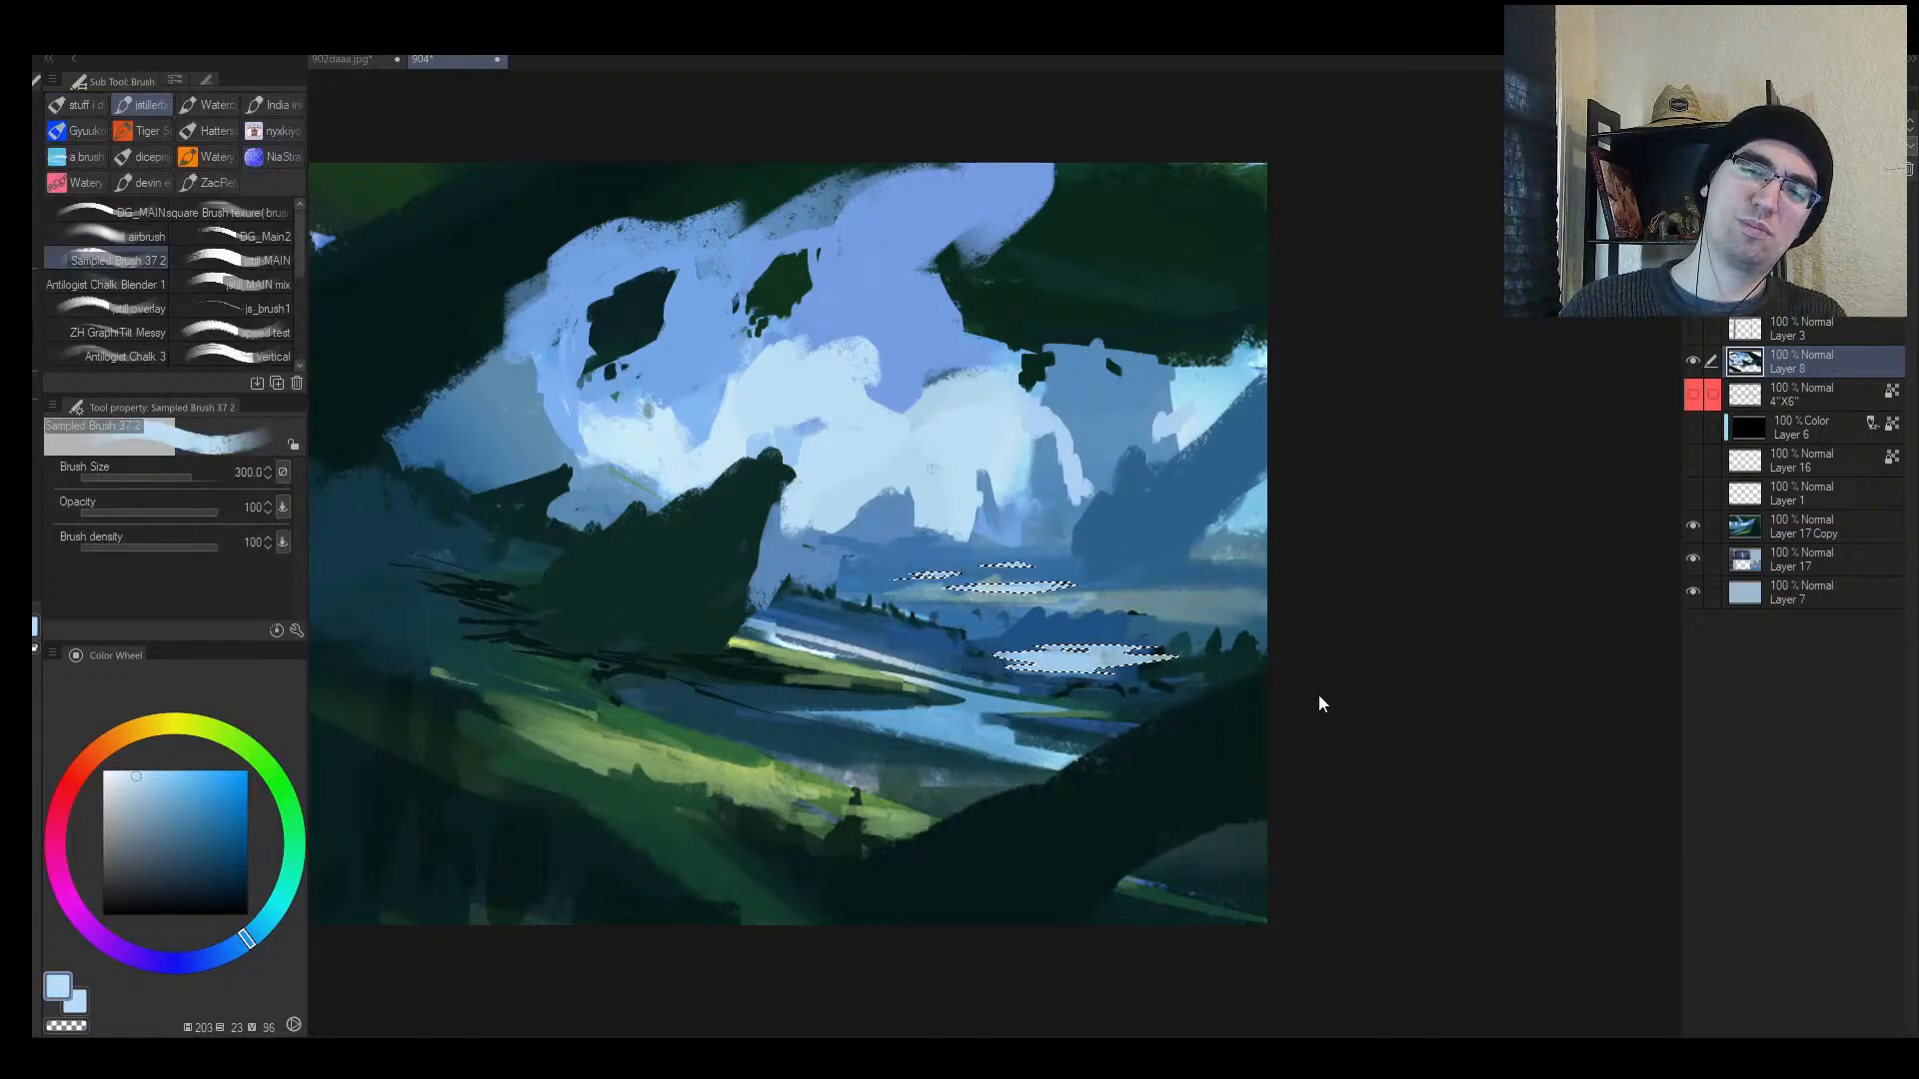
key(ctrl+d)
Step: Zoom in on the valley and try a darker blue stroke over the lower-left water, then undo it
key(h)
key(alt+space)
drag(1217, 700, 1274, 614)
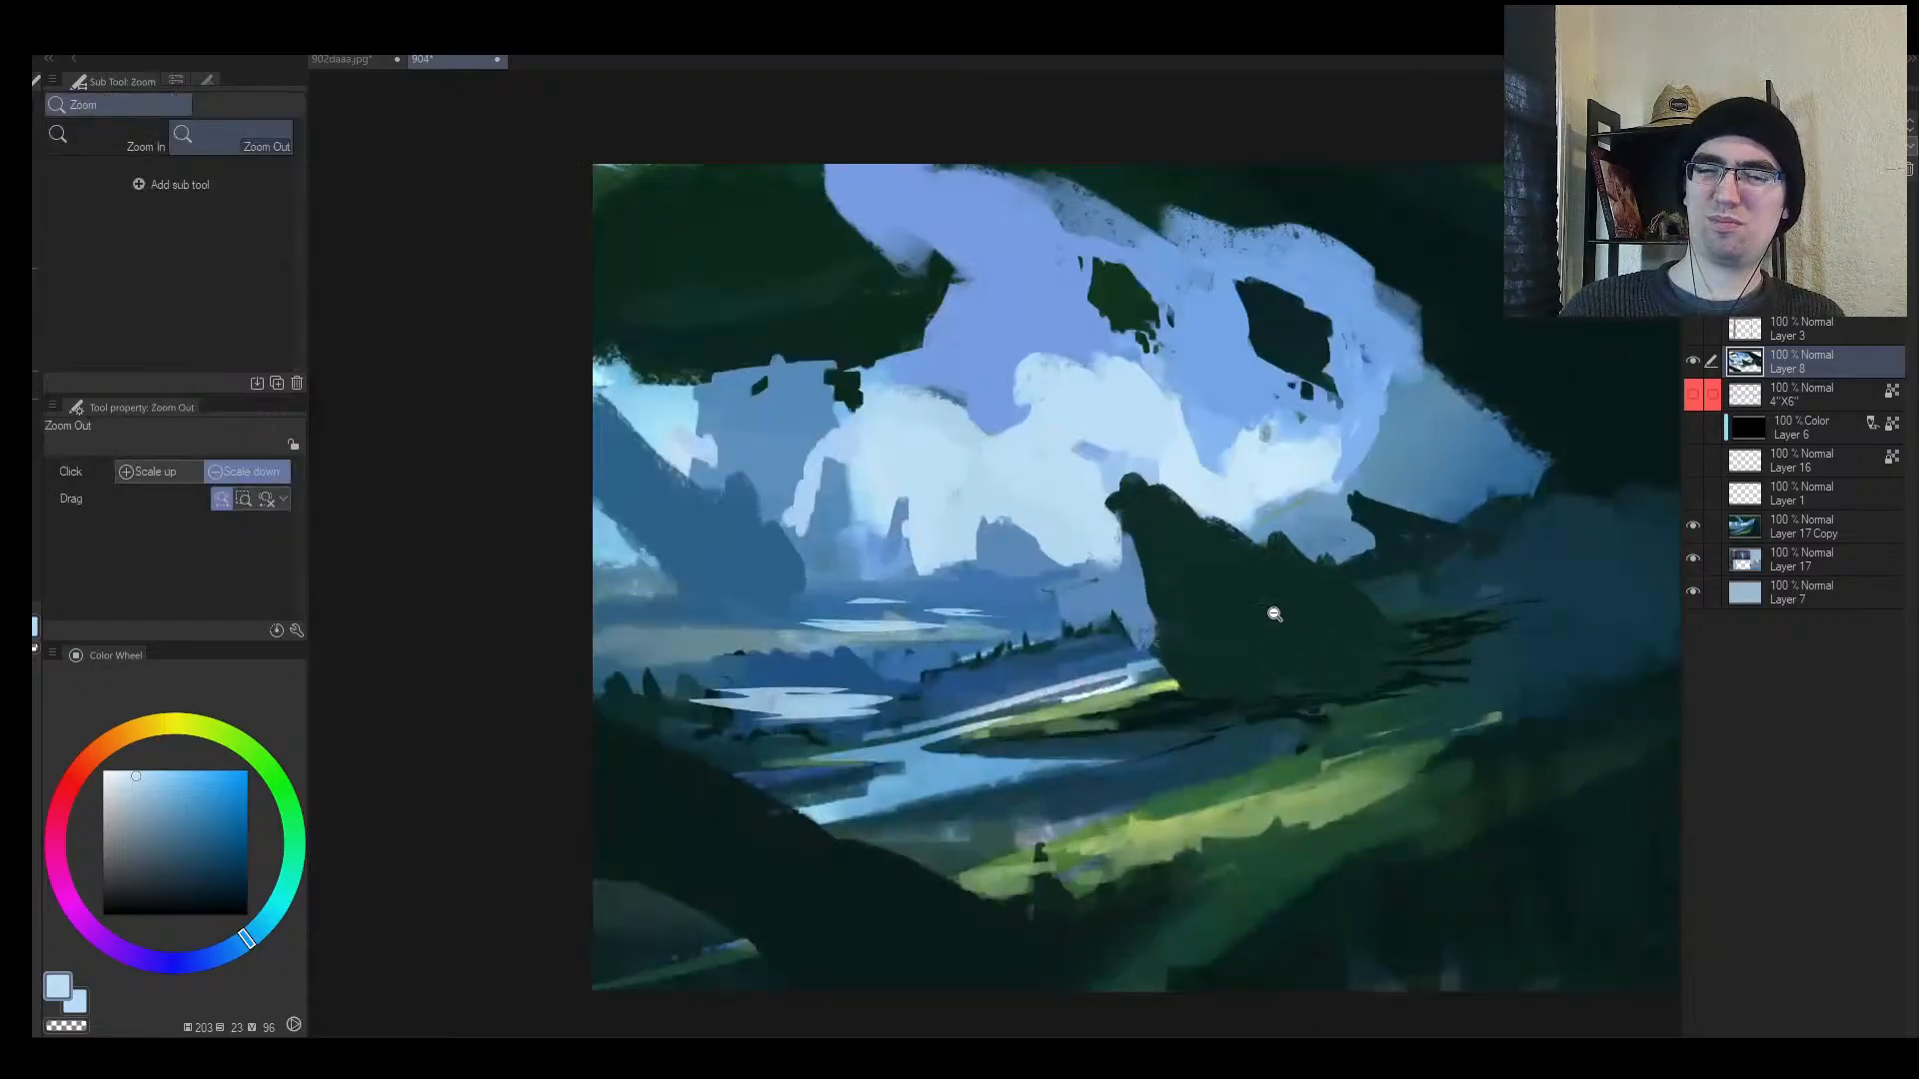
alt+click(924, 774)
key(bracketleft)
key(bracketleft)
drag(690, 719, 815, 695)
key(ctrl+z)
key(ctrl+z)
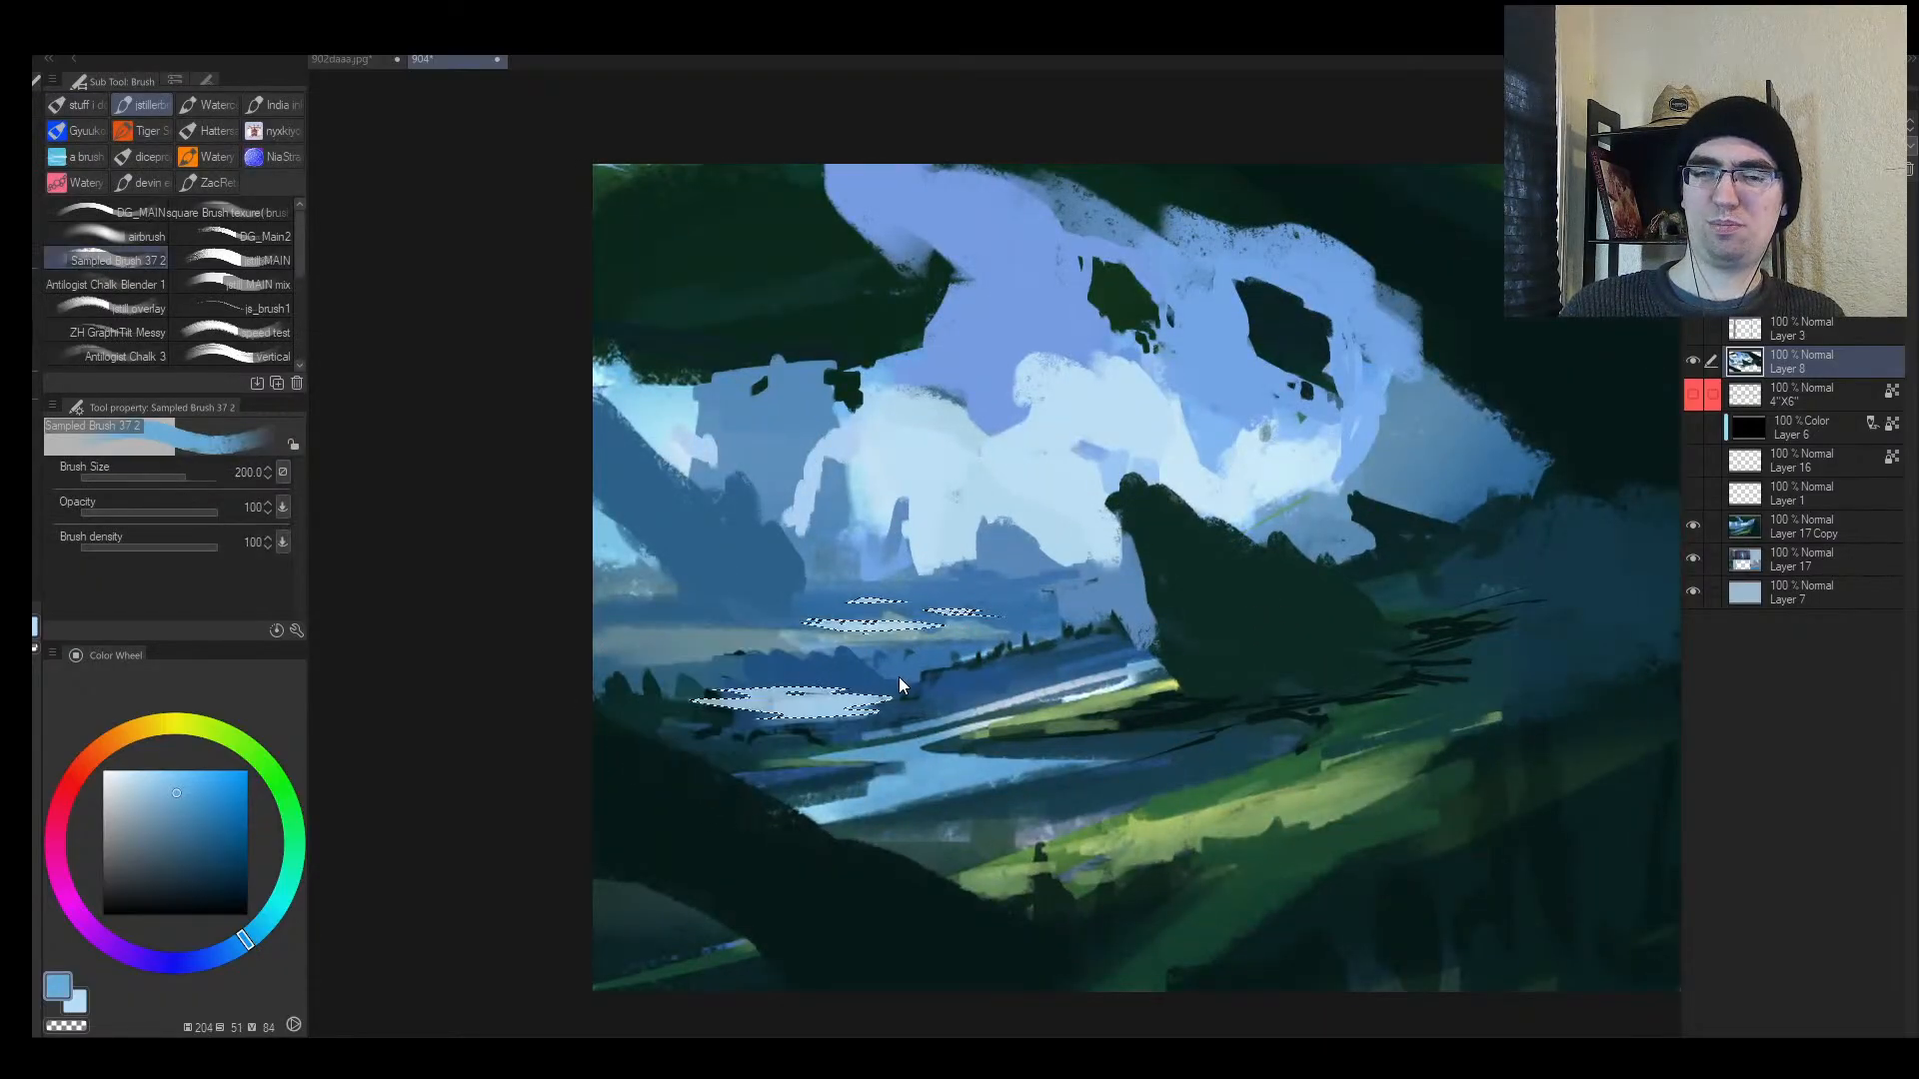
Step: Darken the left edge of the lake water with a small dark-teal stroke
key(bracketleft)
key(bracketleft)
key(bracketleft)
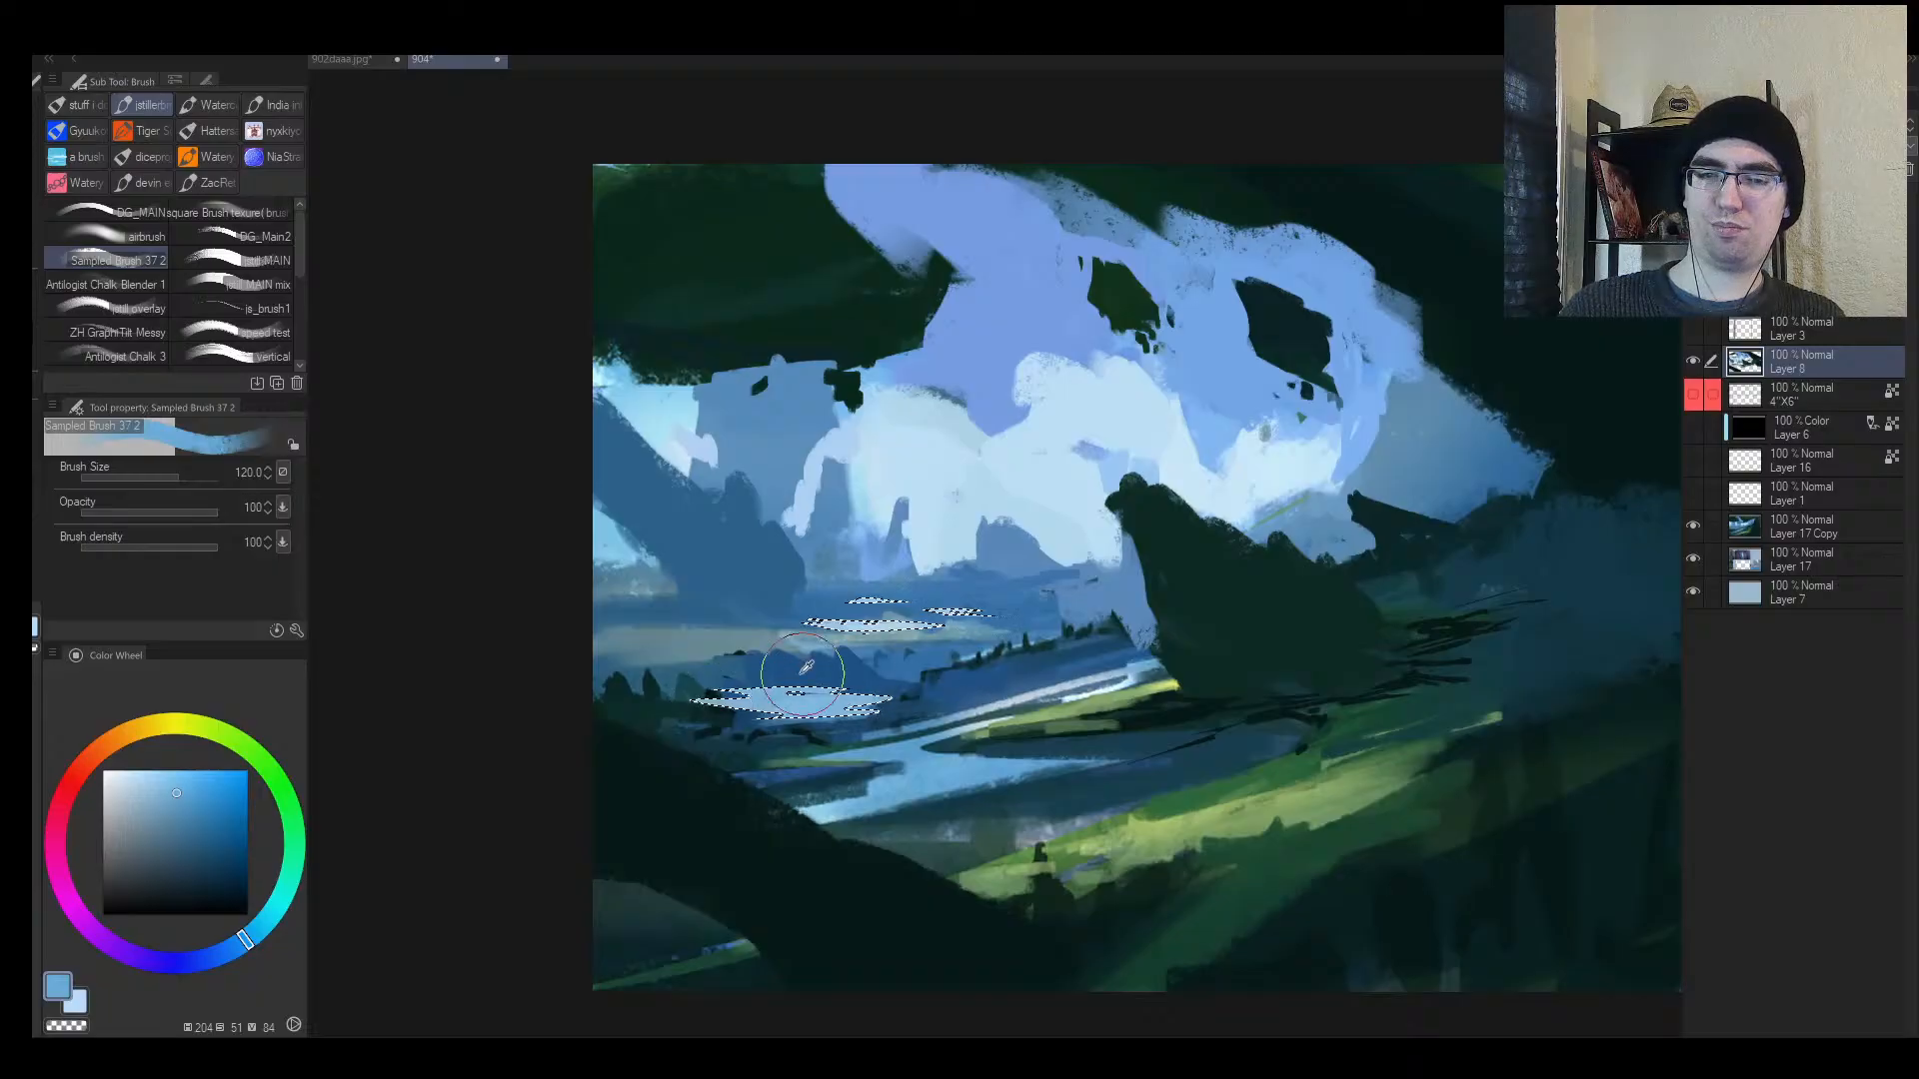
alt+click(802, 673)
key(bracketleft)
key(bracketleft)
key(bracketleft)
key(bracketleft)
key(bracketleft)
key(bracketleft)
key(bracketleft)
key(bracketleft)
key(bracketleft)
key(bracketleft)
key(ctrl+d)
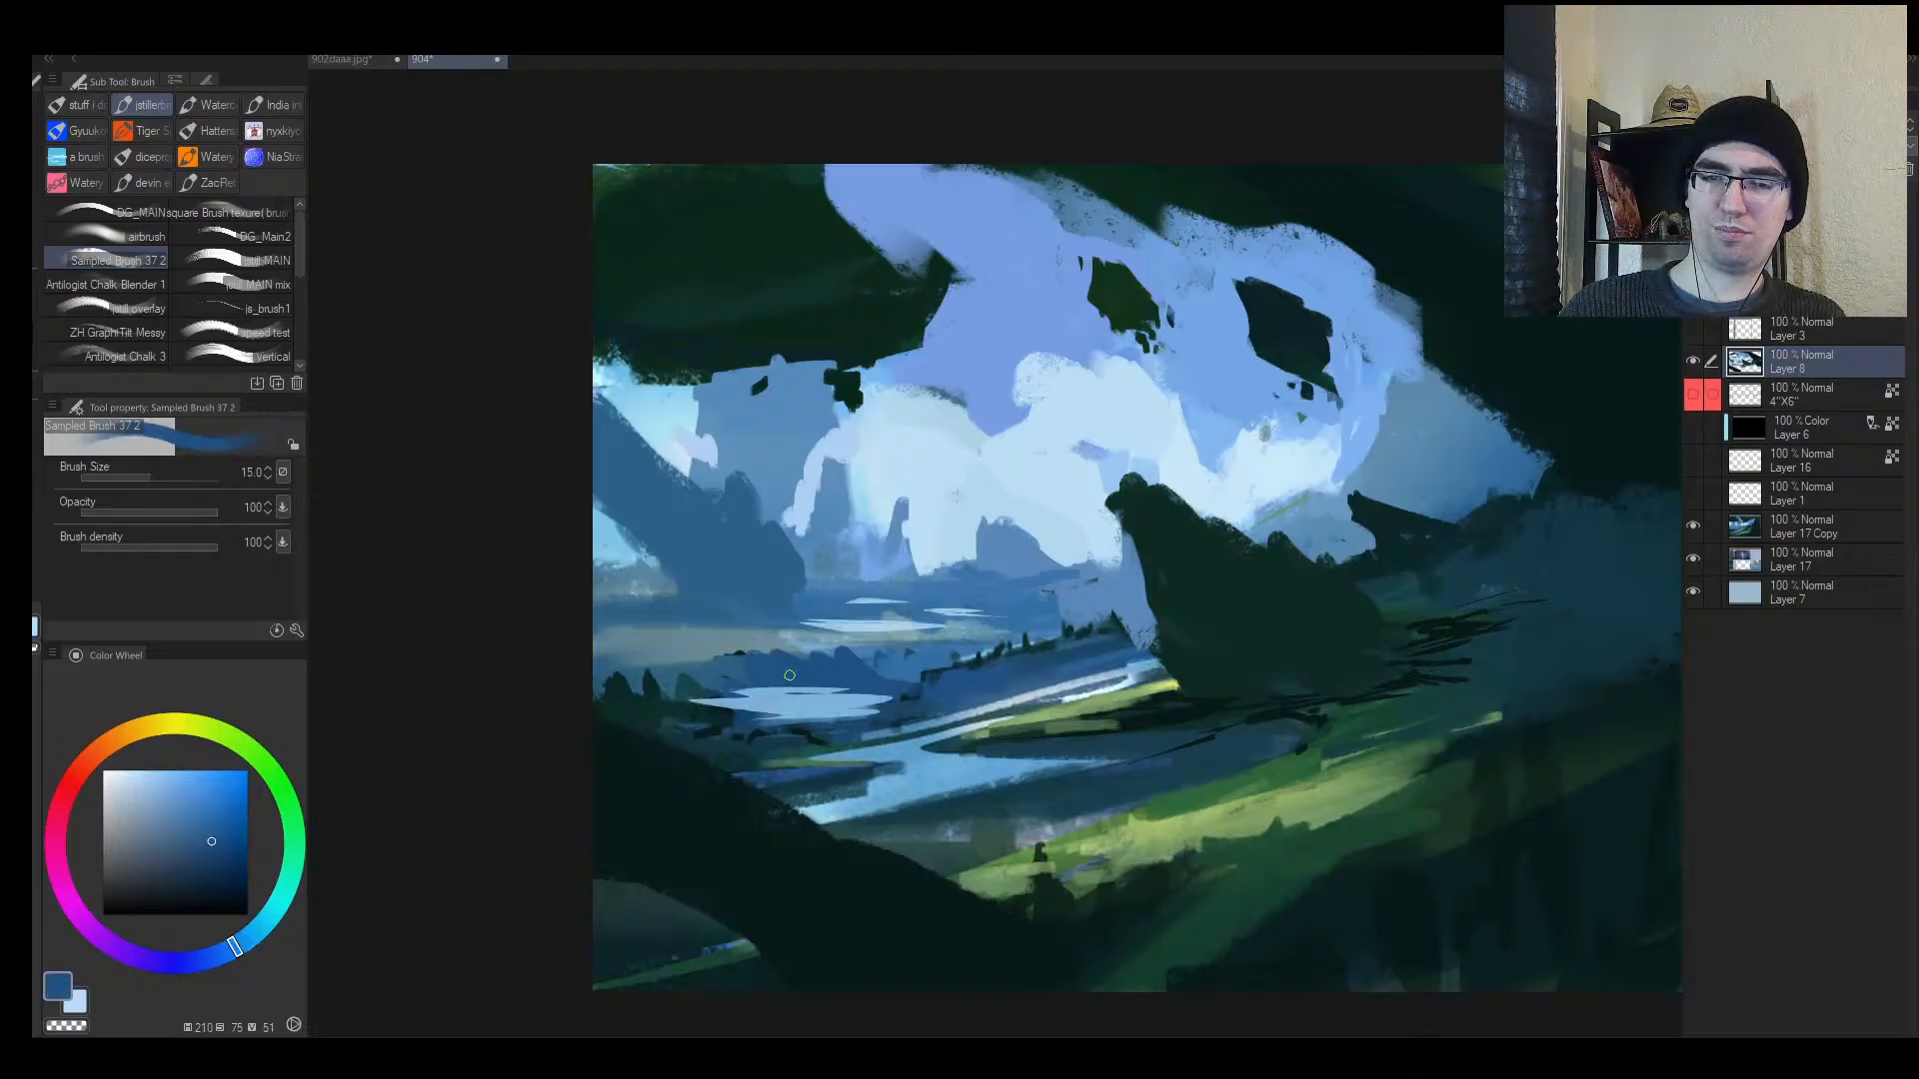
alt+click(668, 707)
key(bracketright)
drag(697, 707, 747, 710)
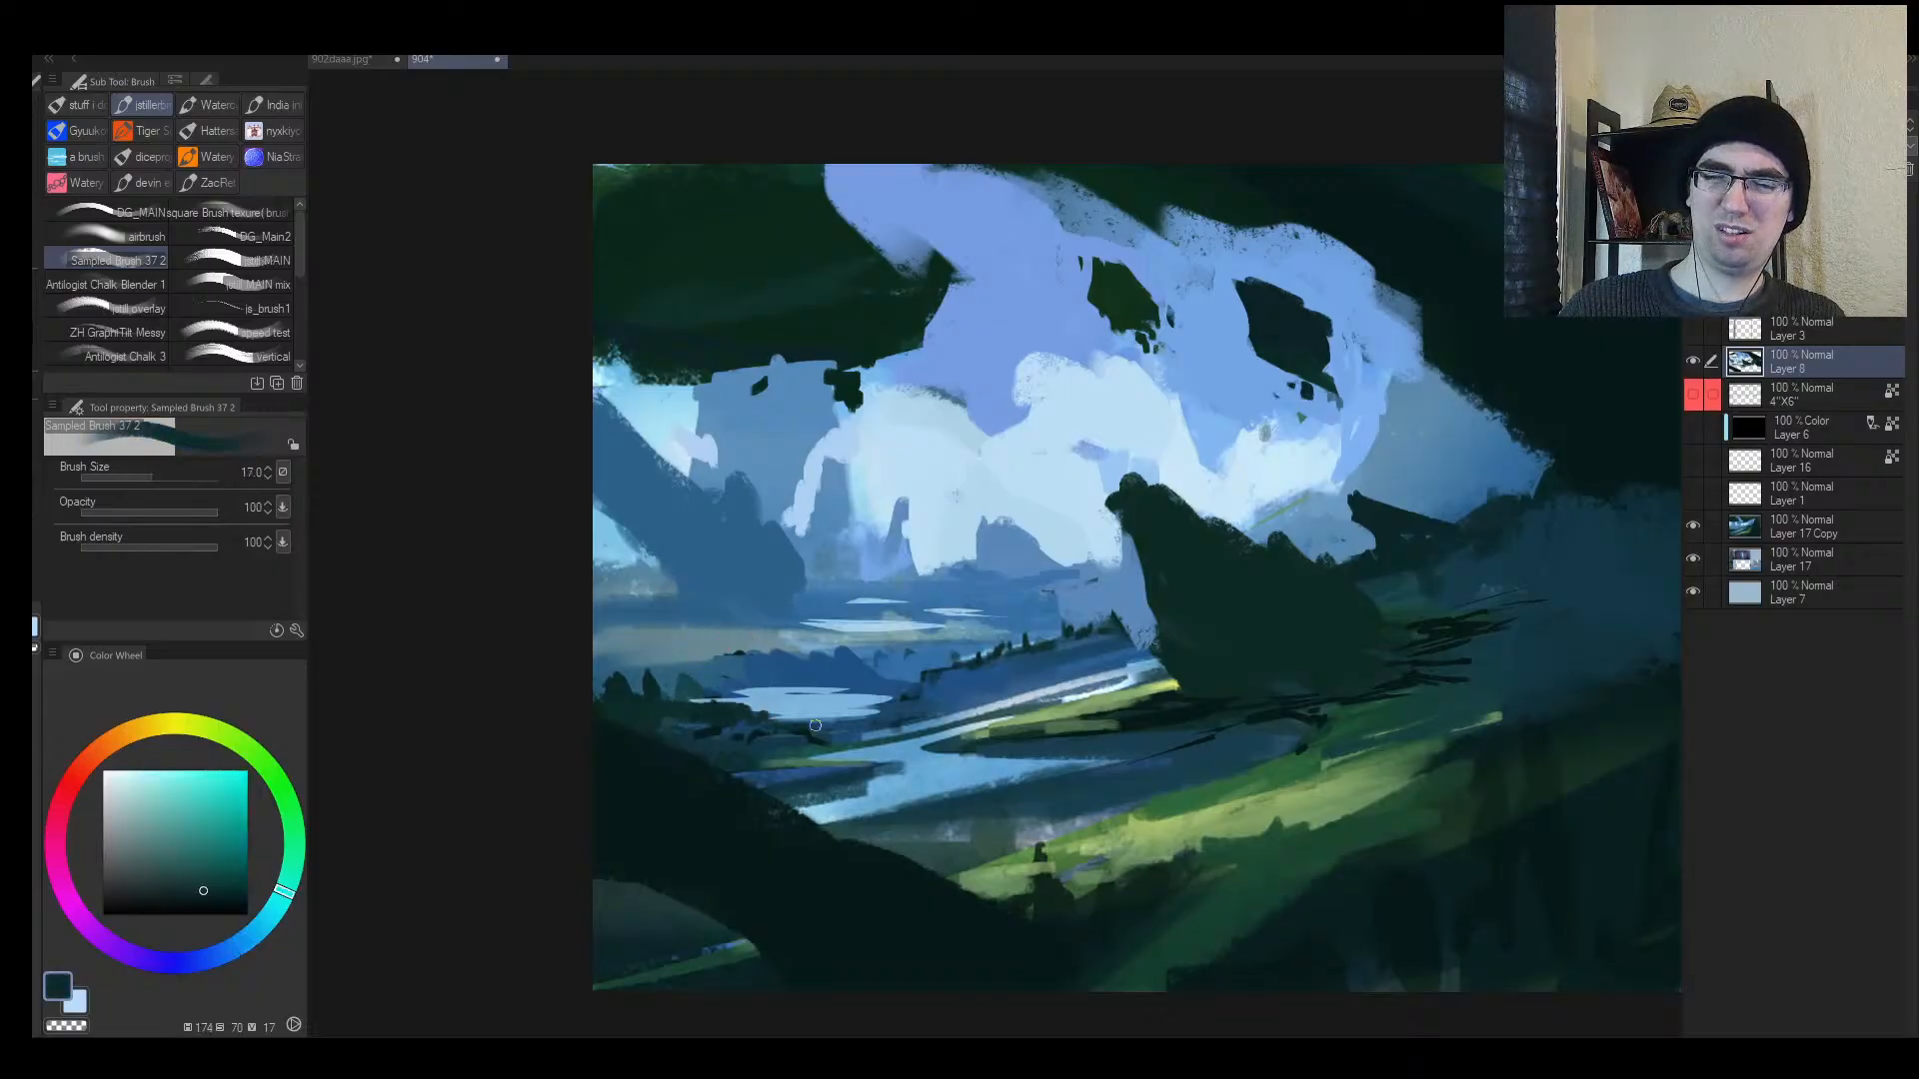
Step: Add small blue strokes along the lake shoreline
alt+click(1200, 682)
key(h)
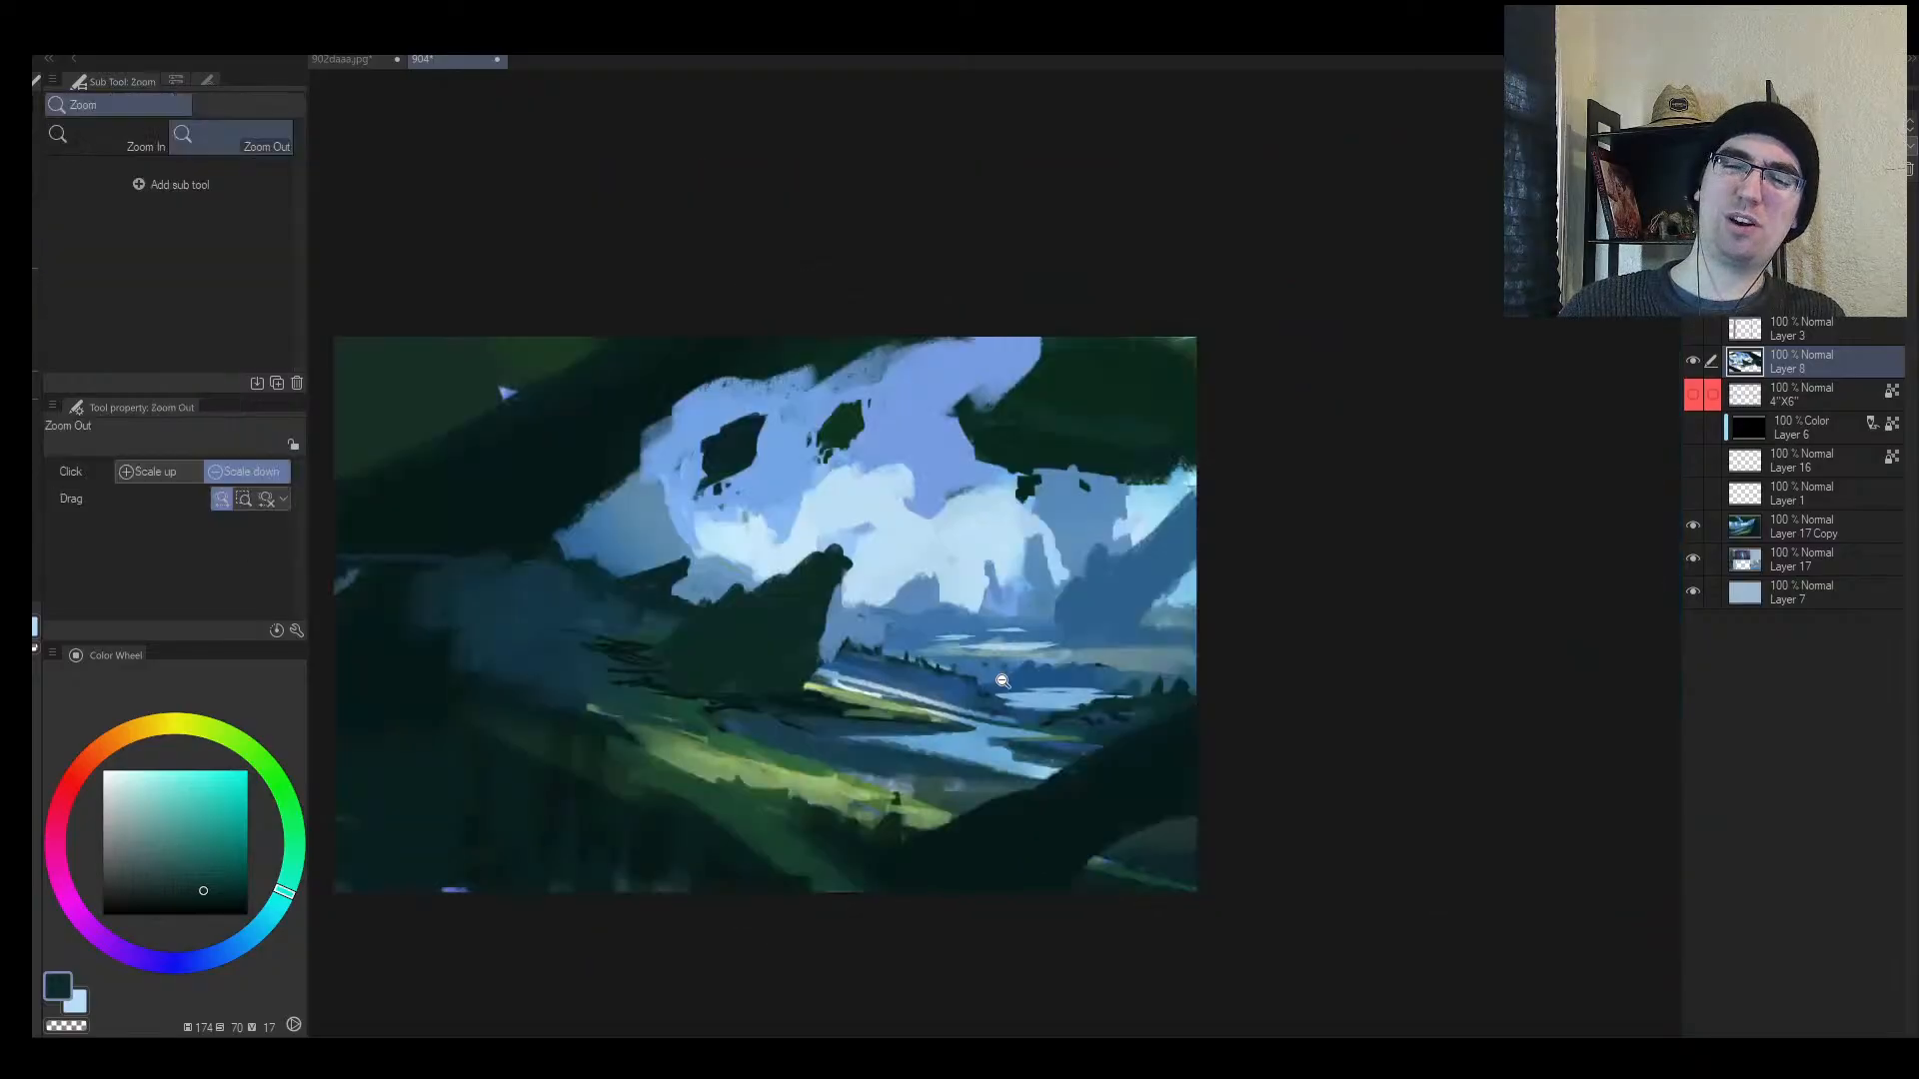
ctrl+click(818, 666)
alt+click(870, 663)
alt+click(852, 631)
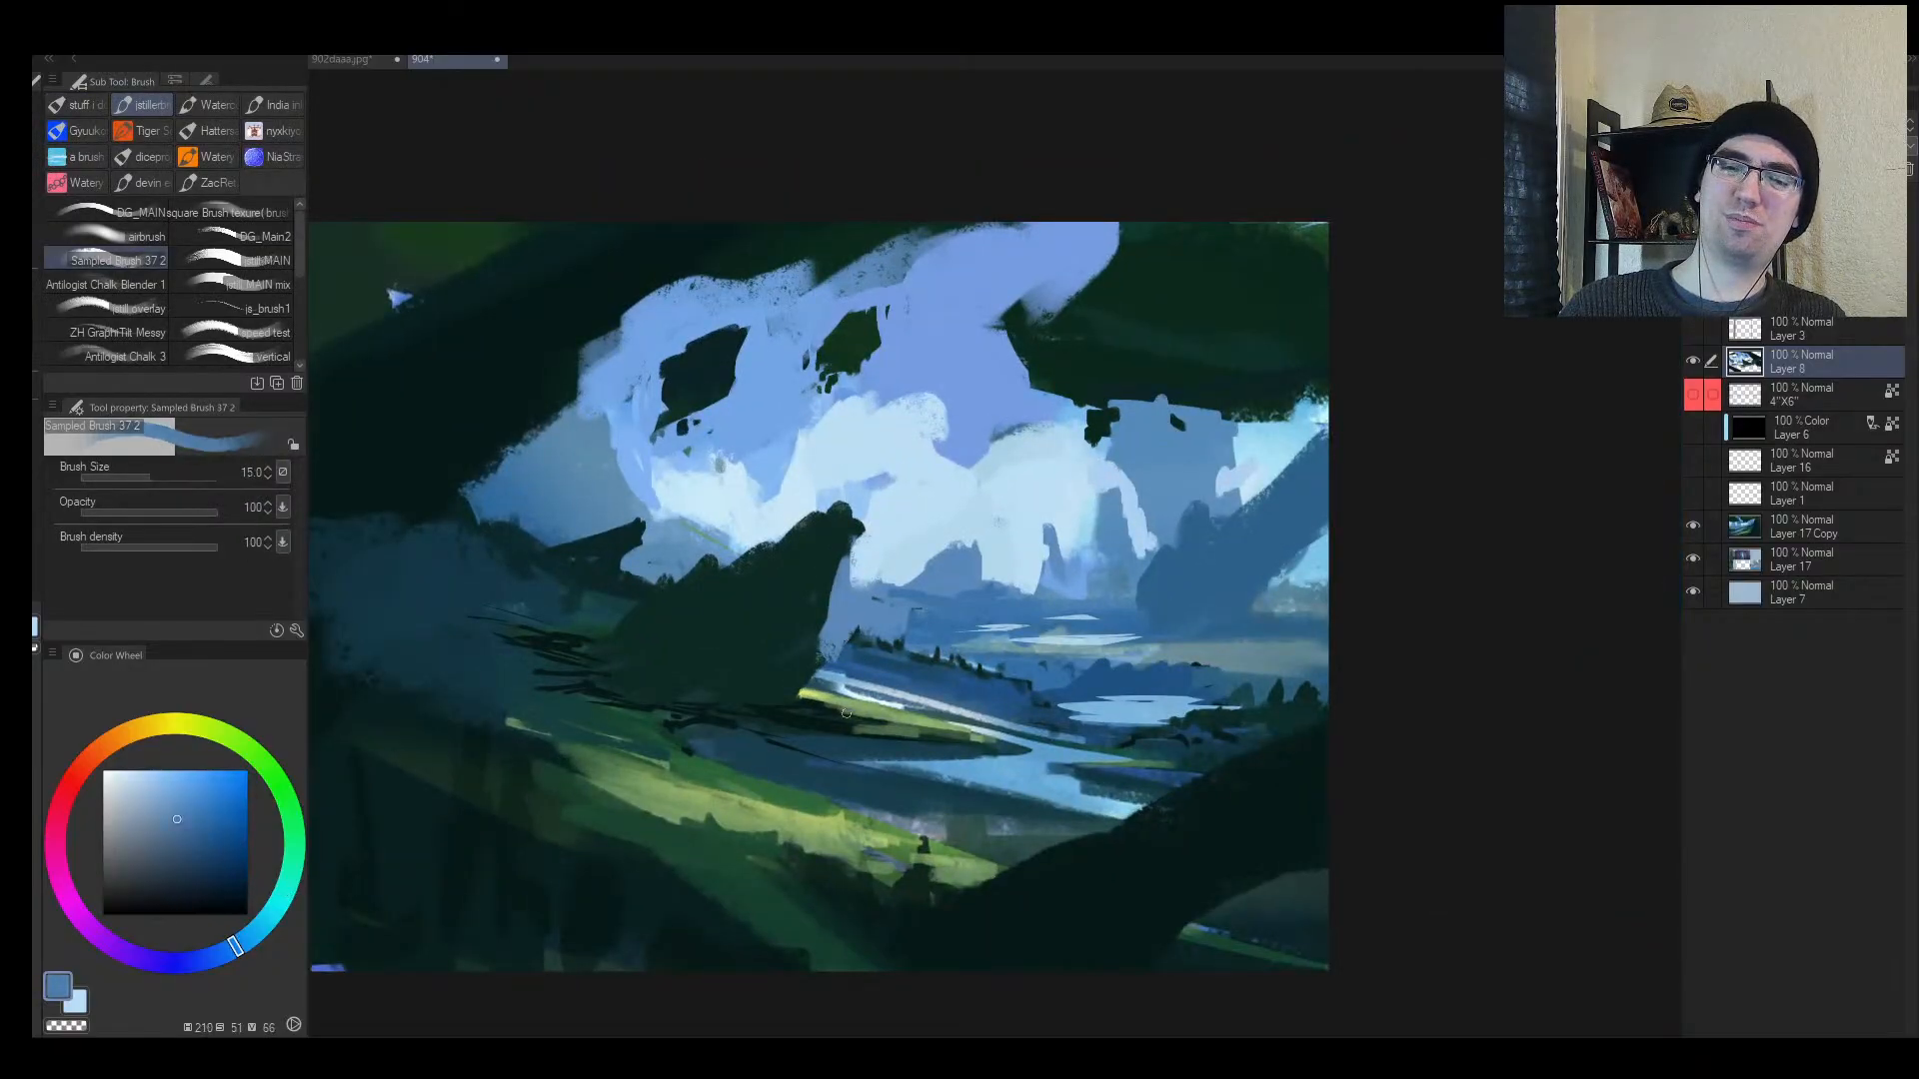
key(bracketleft)
drag(805, 730, 847, 735)
mouse_move(996, 737)
mouse_down()
mouse_move(943, 751)
mouse_move(983, 756)
mouse_move(963, 736)
mouse_move(980, 709)
mouse_up()
Step: Paint pale and mid-blue strokes across the clouds near the top of the sky
key(h)
key(bracketright)
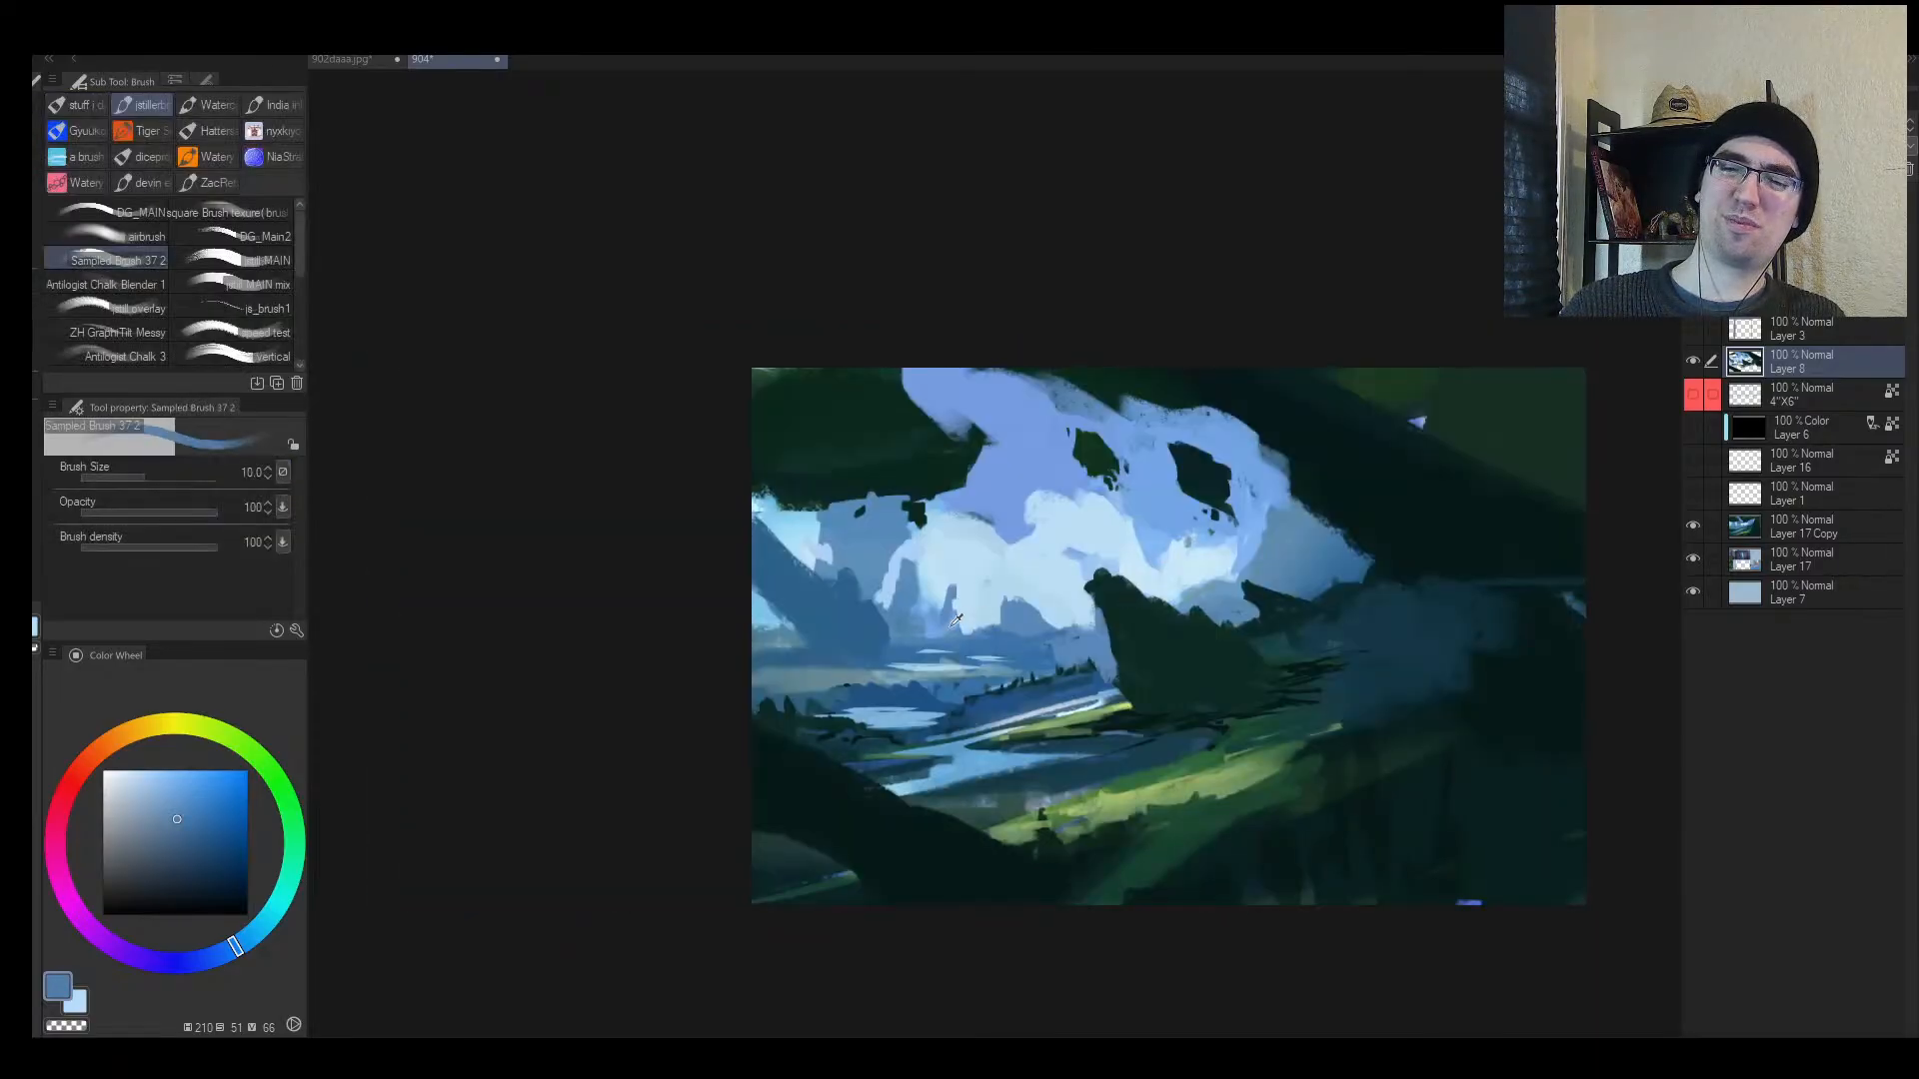
alt+click(949, 627)
key(bracketright)
key(bracketright)
key(bracketright)
key(bracketright)
key(bracketright)
key(bracketright)
key(bracketright)
key(bracketright)
key(bracketright)
key(bracketright)
alt+click(1044, 628)
drag(1047, 566, 1049, 581)
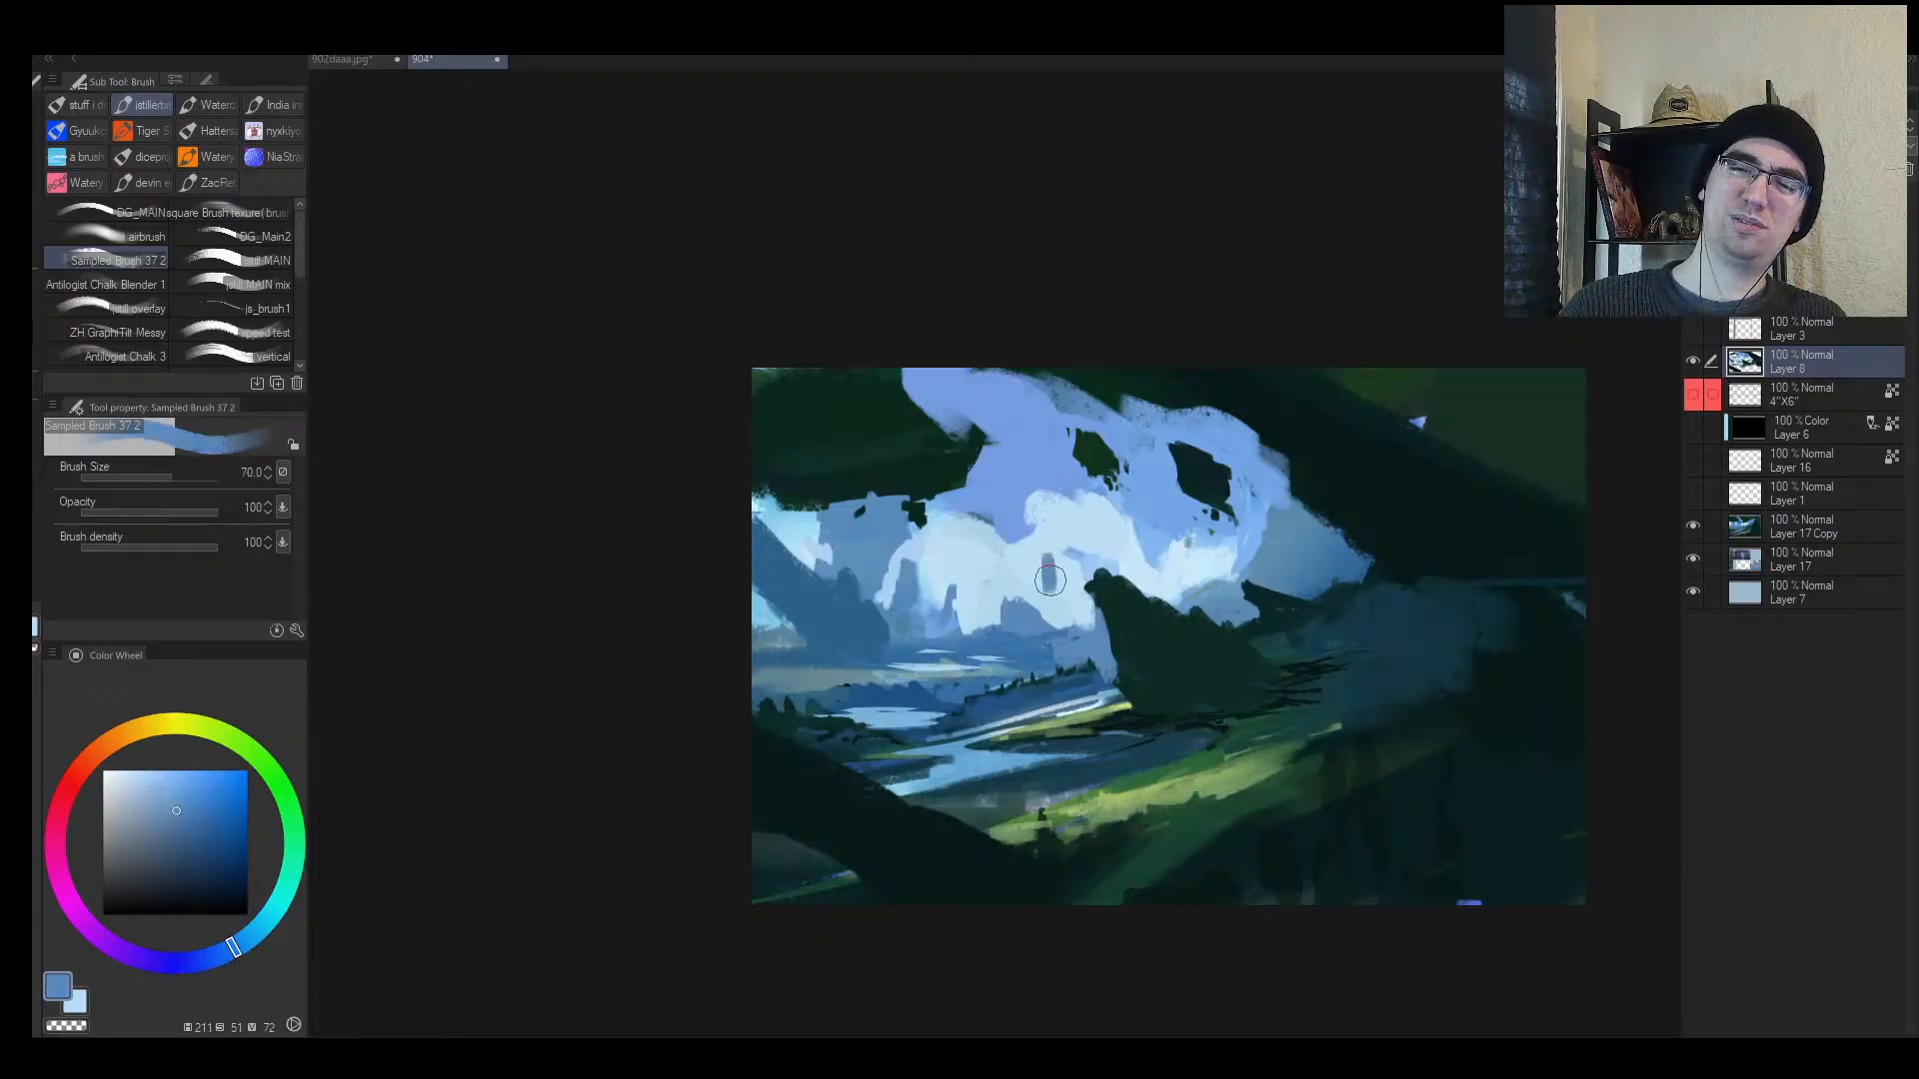
alt+click(1034, 580)
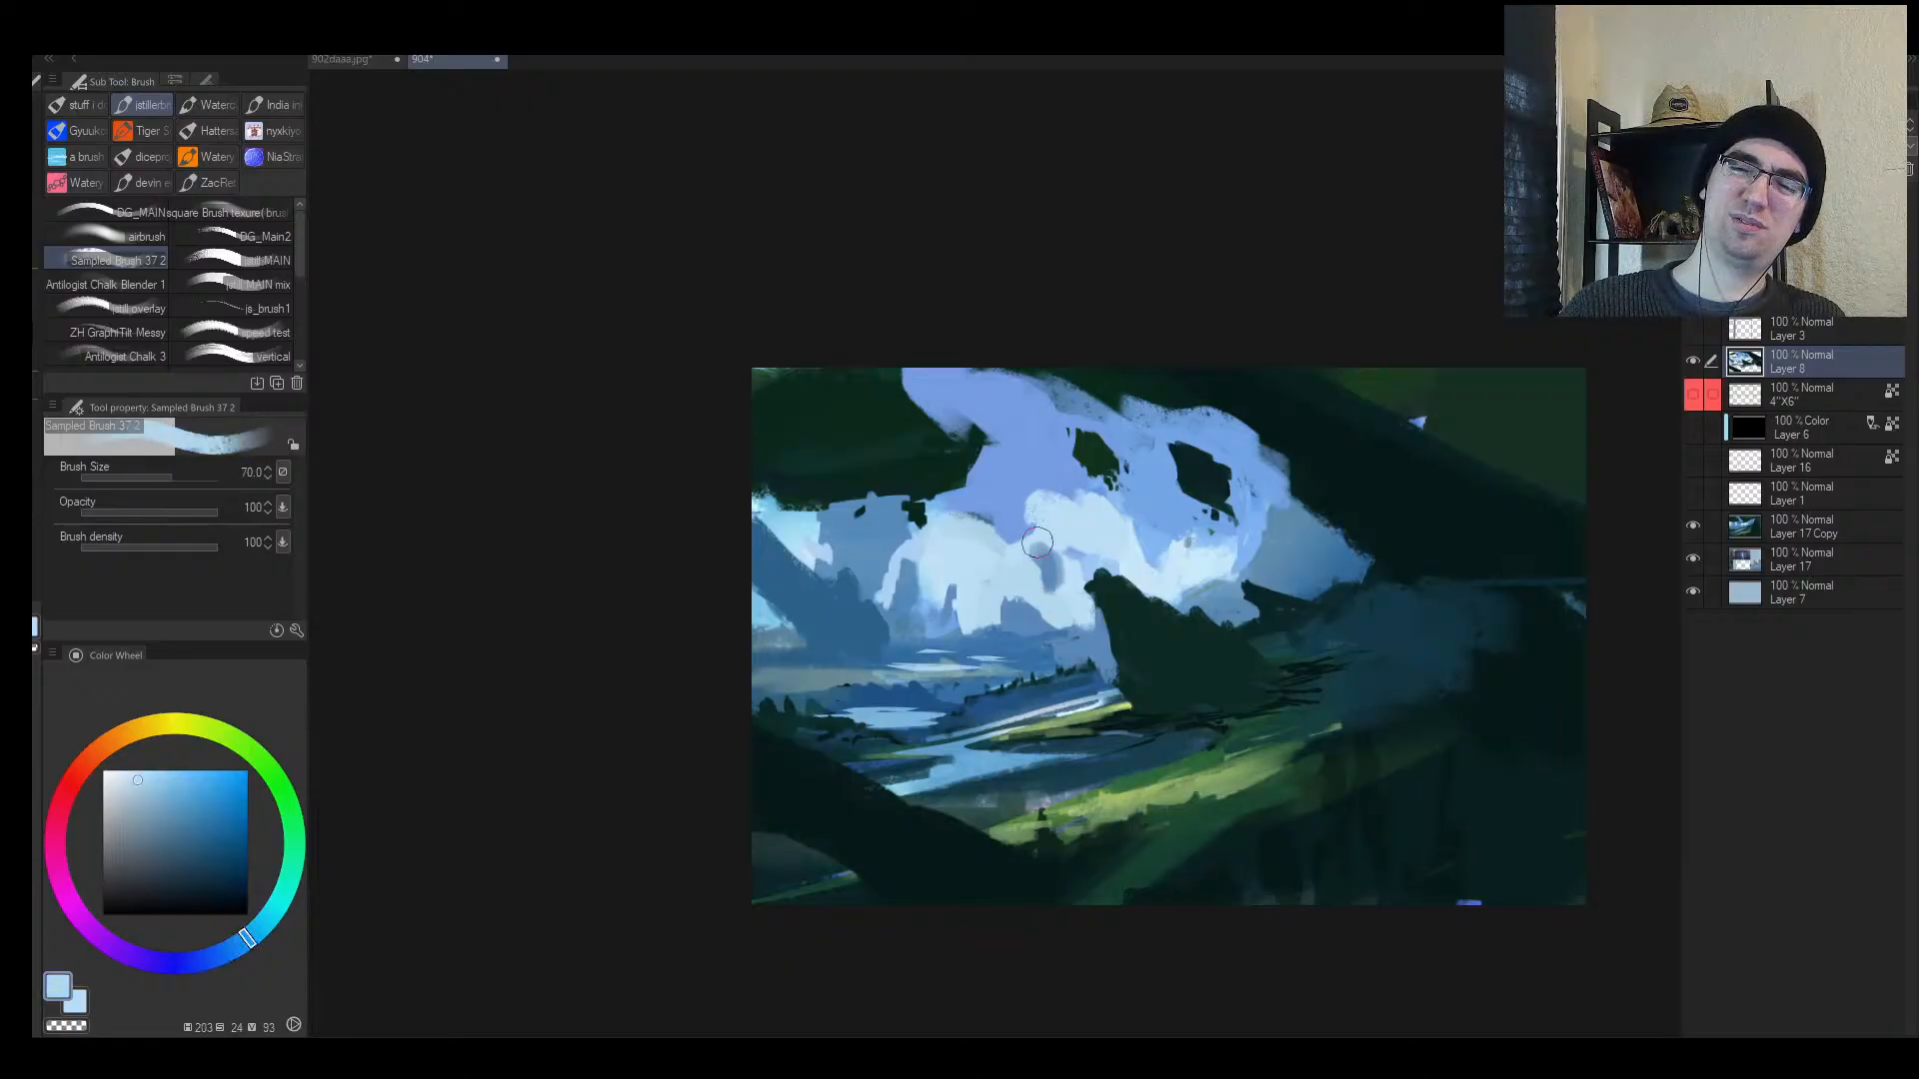
alt+click(1045, 627)
mouse_move(1042, 562)
mouse_down()
mouse_move(1098, 525)
mouse_move(1145, 548)
mouse_move(1028, 507)
mouse_move(1008, 397)
mouse_move(938, 372)
mouse_move(1081, 422)
mouse_move(1109, 408)
mouse_move(1148, 440)
mouse_move(1178, 424)
mouse_move(1228, 443)
mouse_move(1296, 547)
mouse_up()
Step: Resample pale and medium sky blues and zoom out to view the whole painting
key(bracketleft)
key(bracketleft)
alt+click(1145, 549)
key(bracketright)
key(bracketright)
key(bracketright)
key(bracketright)
key(bracketright)
key(bracketleft)
key(h)
key(alt+space)
mouse_move(1172, 556)
mouse_down()
mouse_move(1137, 569)
mouse_move(1151, 554)
mouse_up()
alt+click(1043, 535)
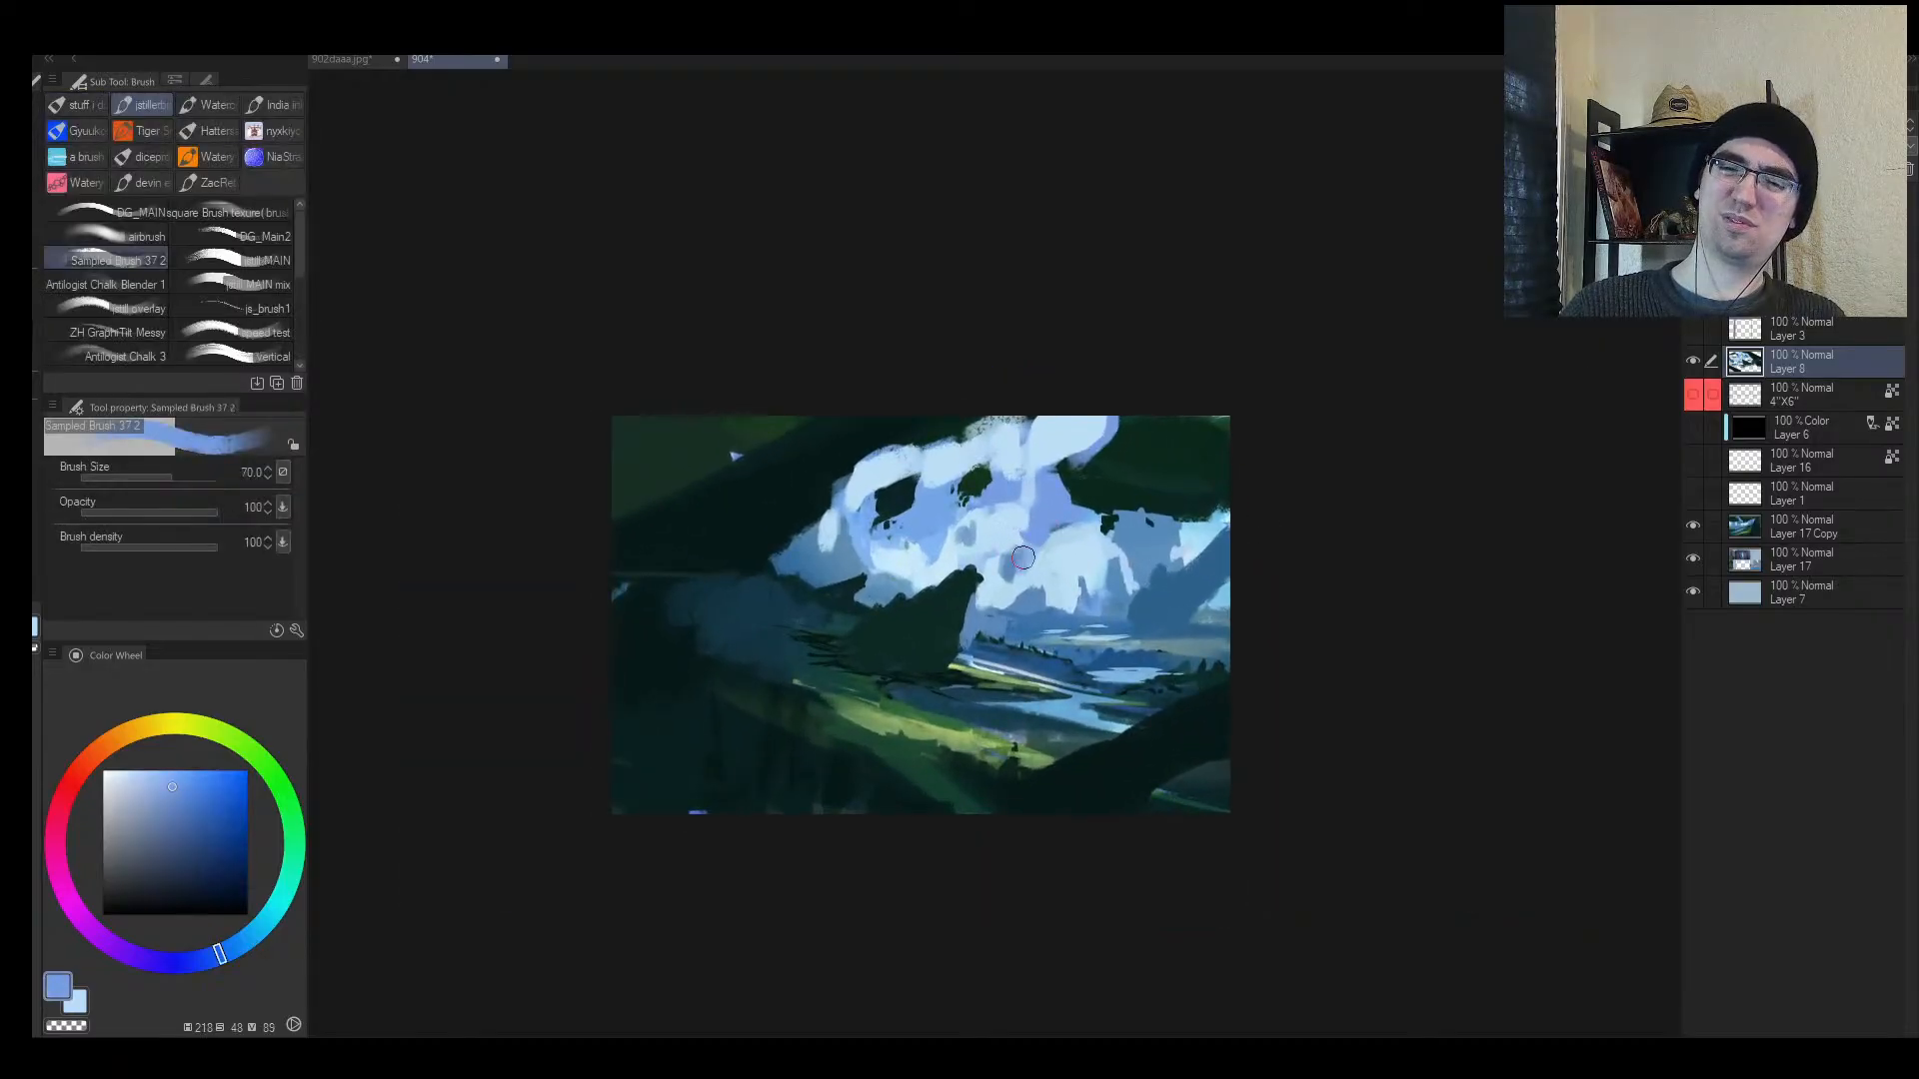
Step: Dab small pale-blue strokes into the clouds with a smaller brush
key(bracketleft)
alt+click(1076, 564)
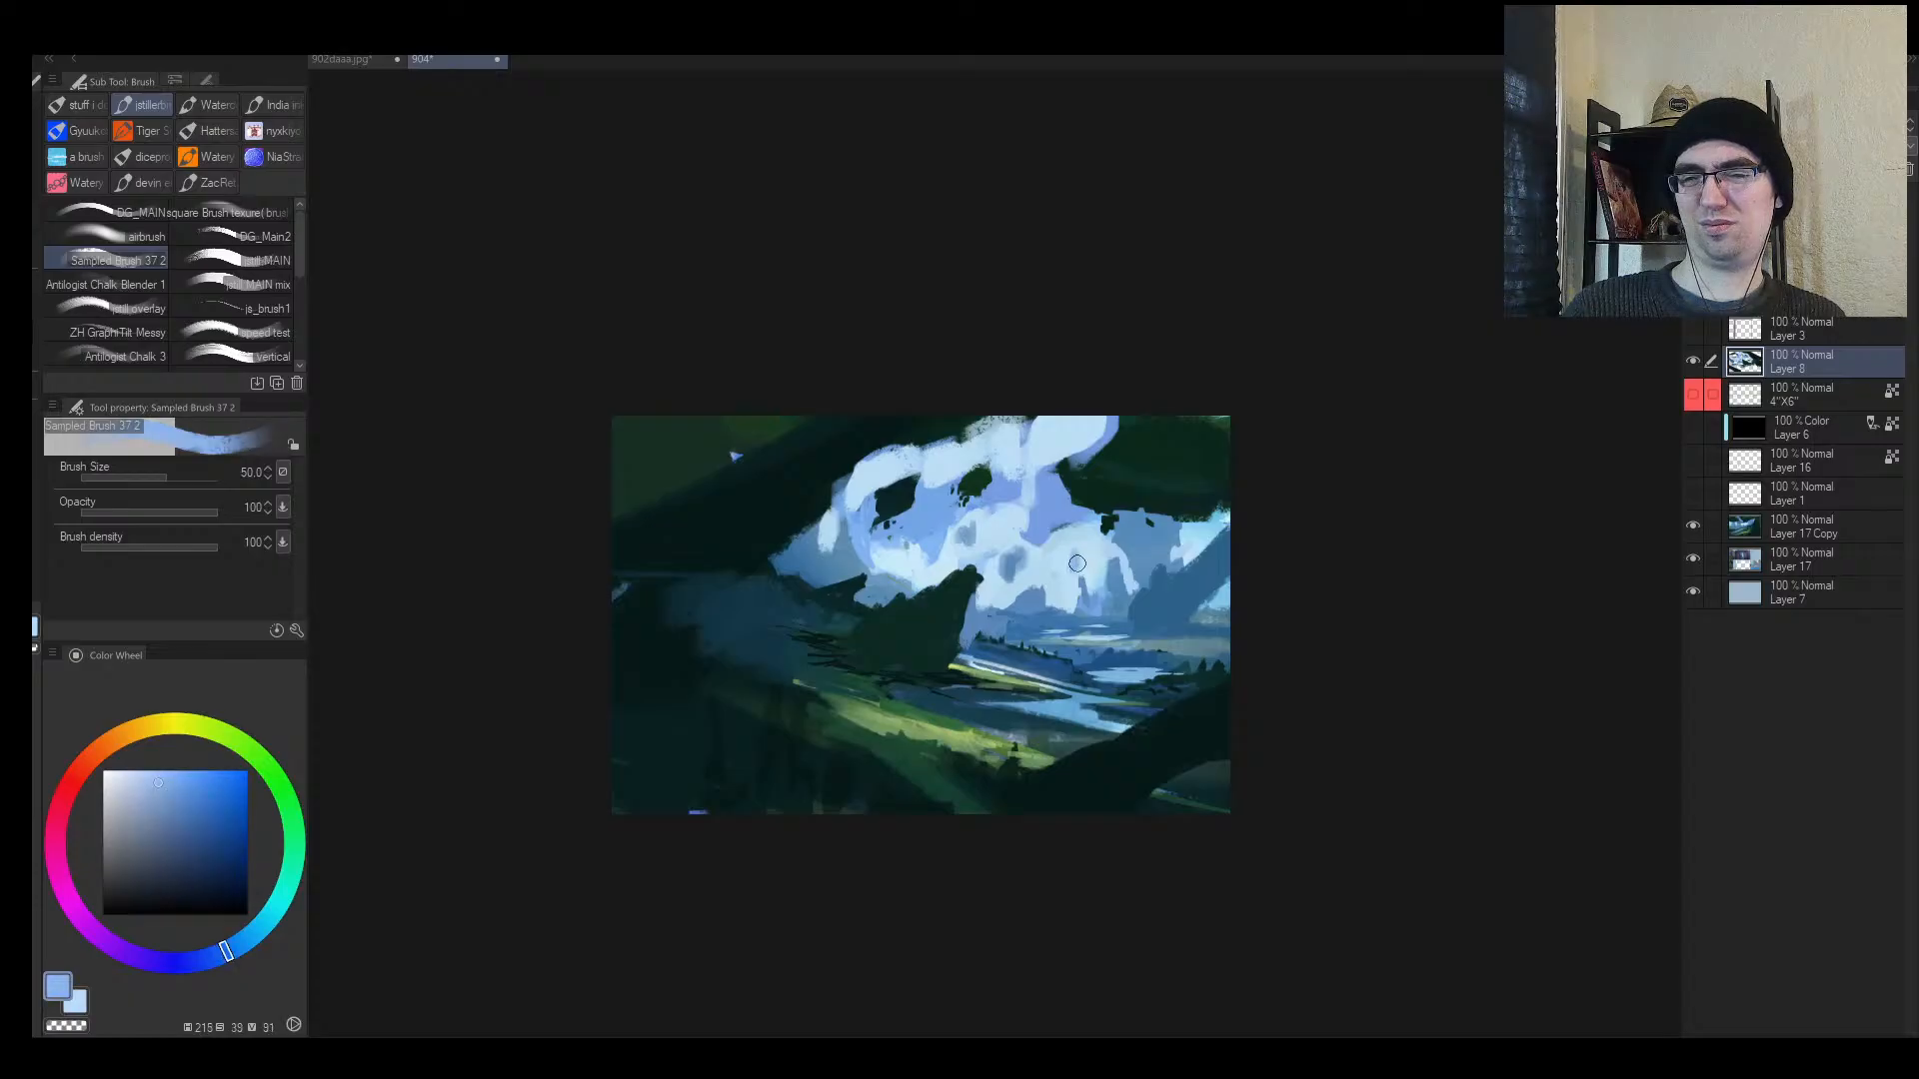
alt+click(1065, 570)
key(bracketleft)
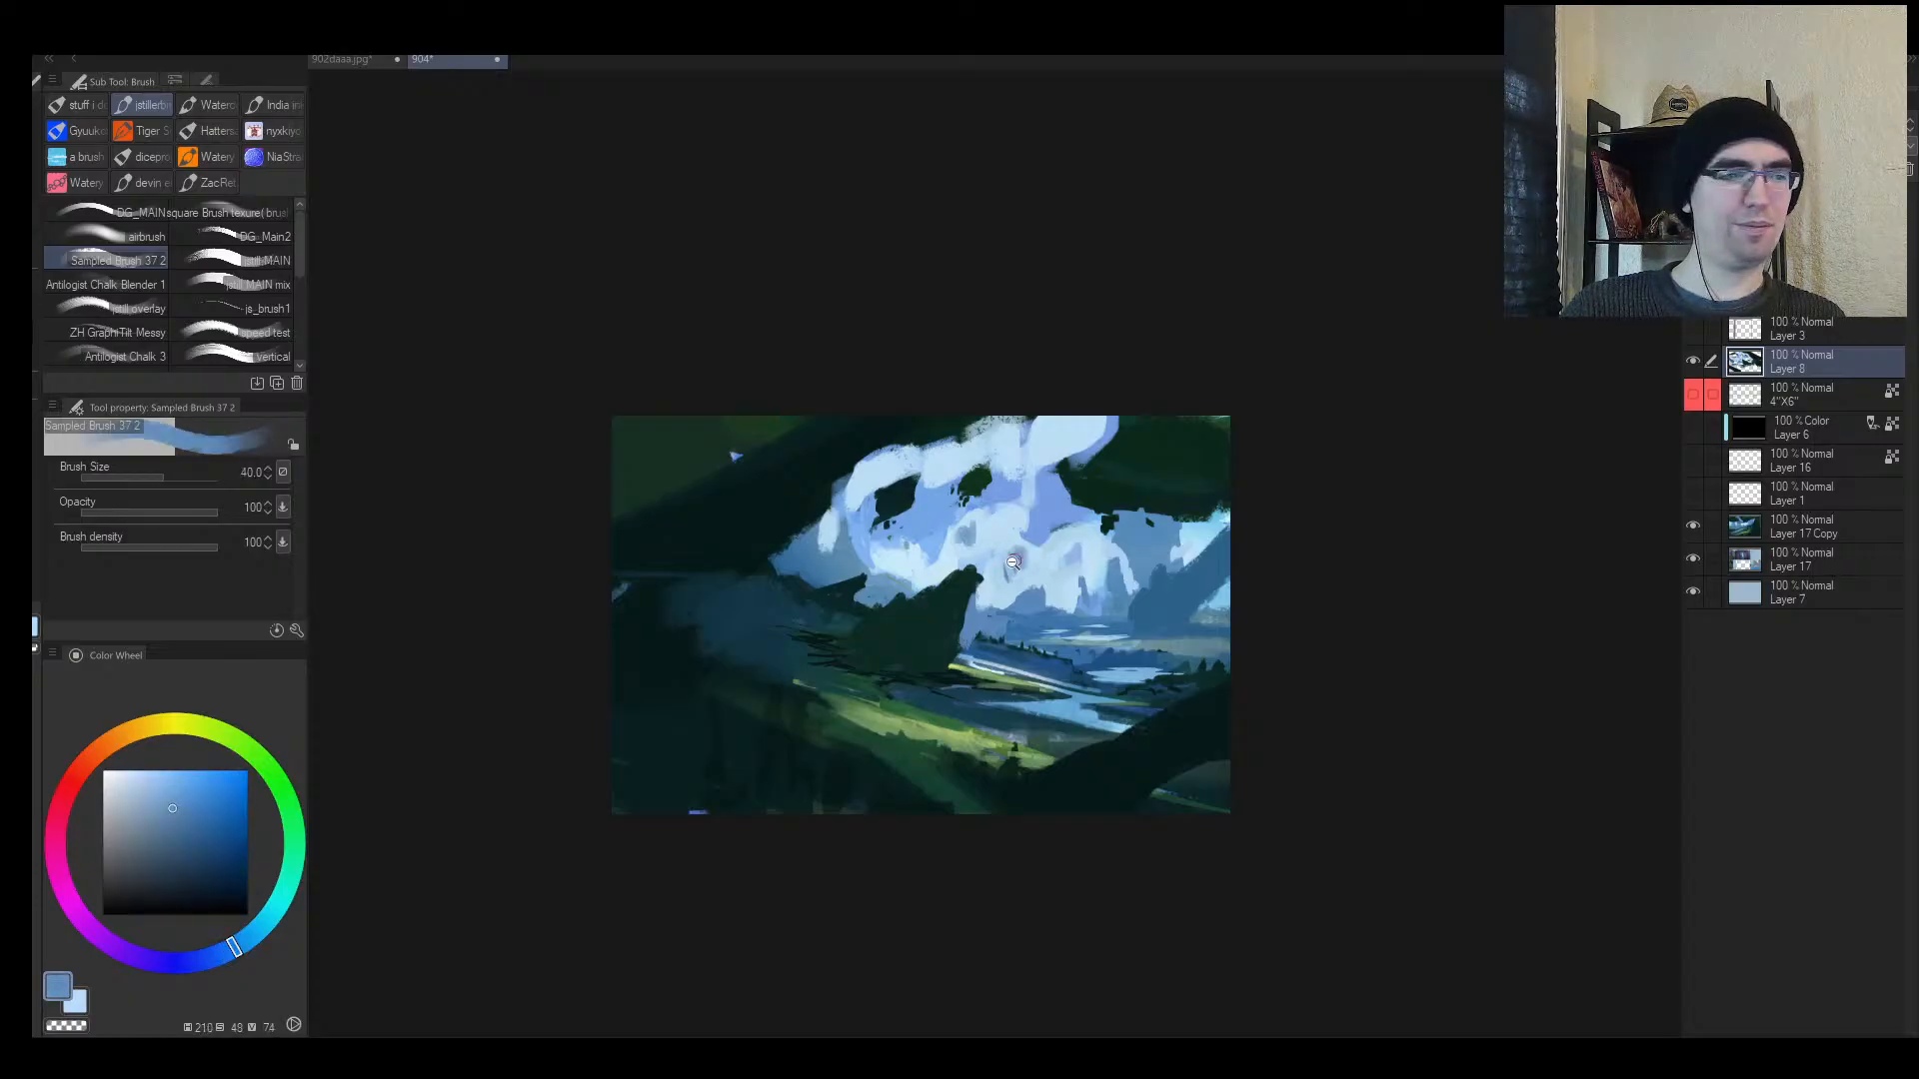
drag(1027, 550, 1034, 547)
alt+click(1039, 555)
alt+click(1015, 552)
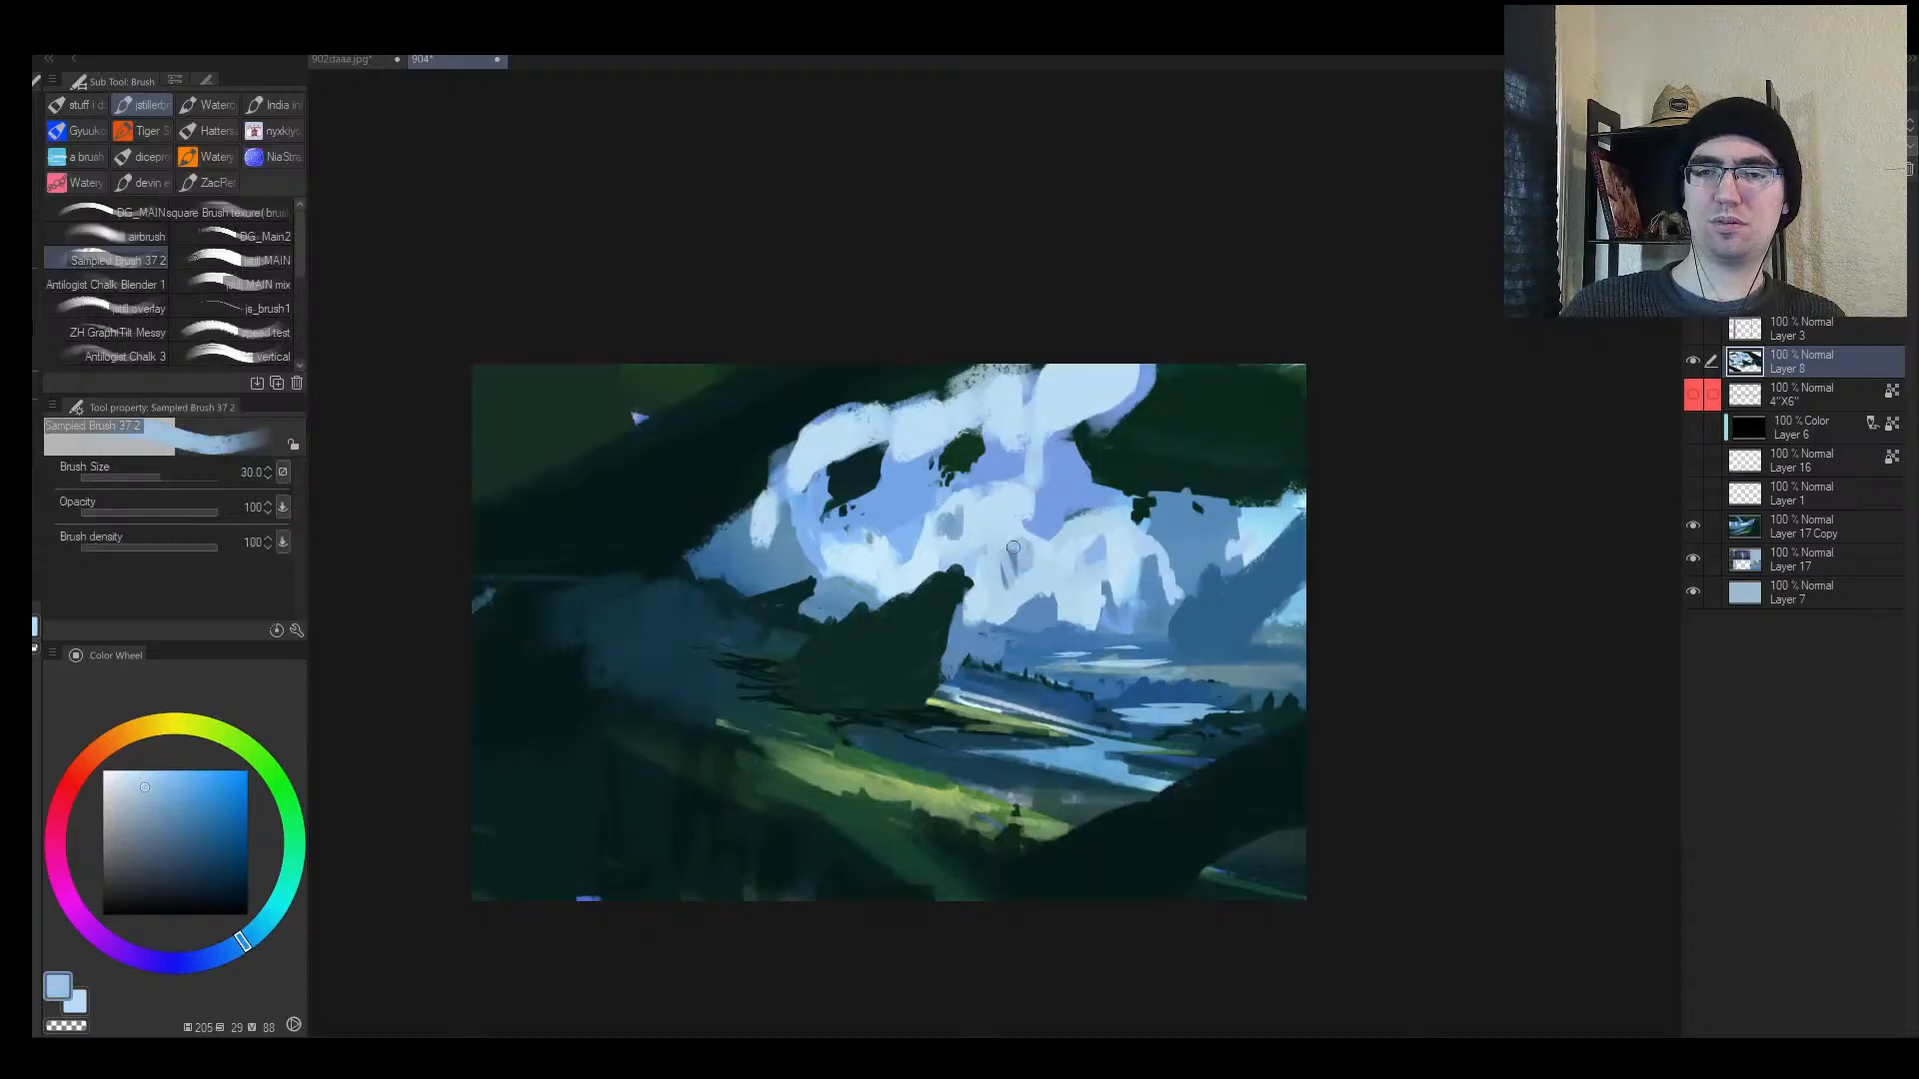
key(bracketleft)
alt+click(958, 526)
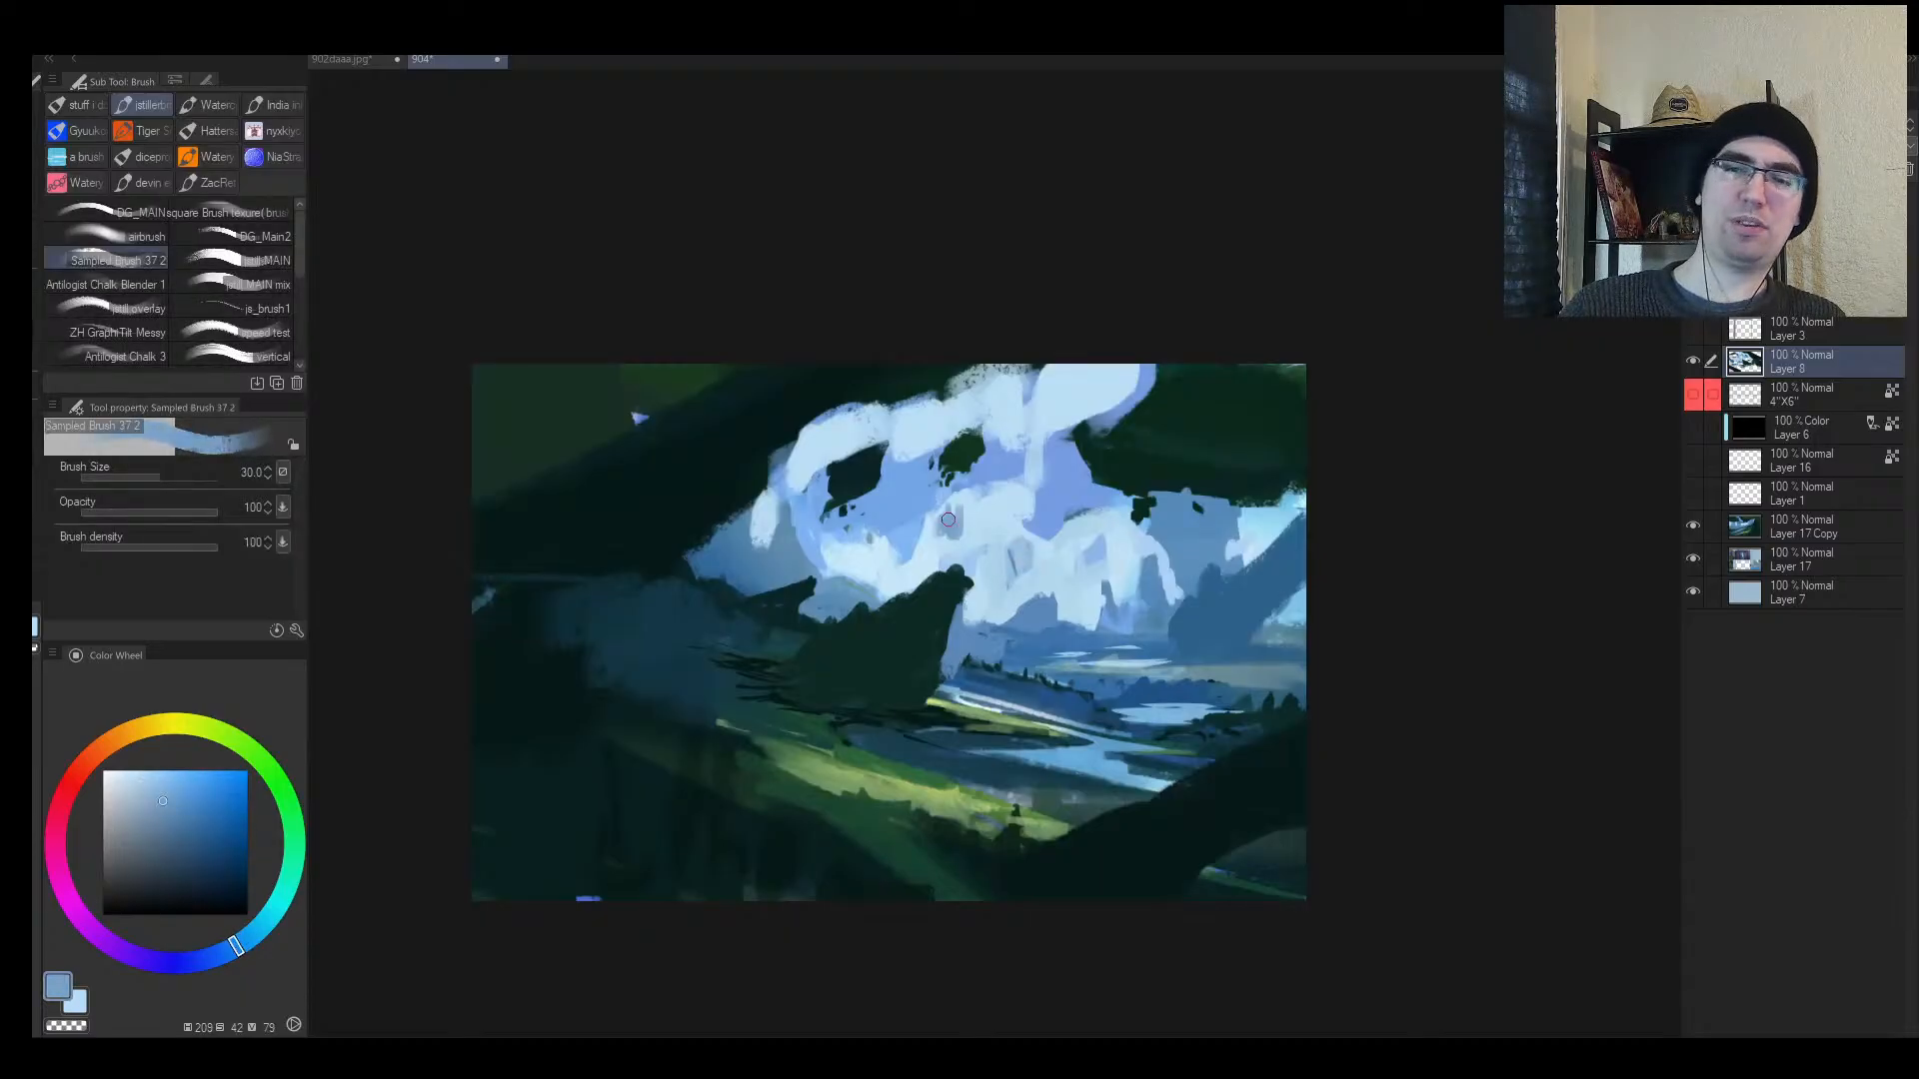
alt+click(944, 520)
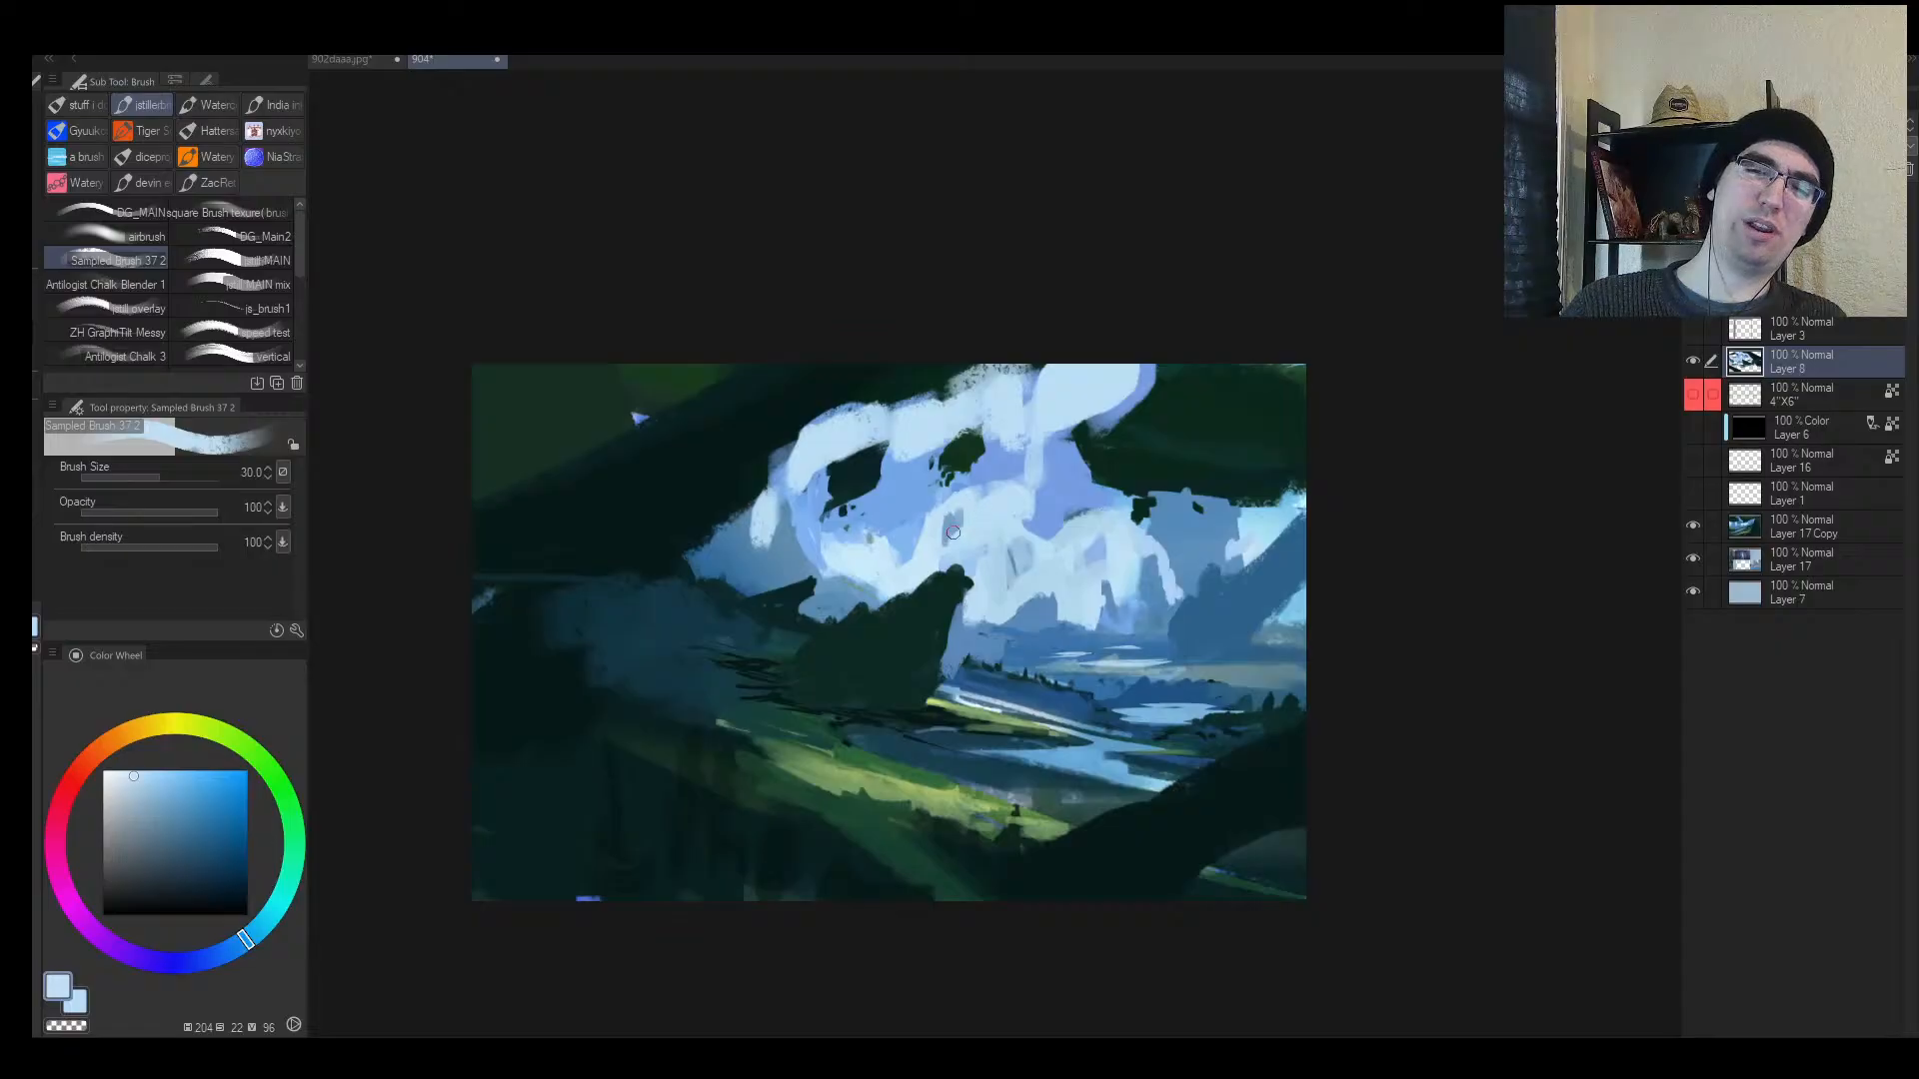
alt+click(953, 529)
mouse_move(957, 516)
mouse_down()
mouse_move(943, 543)
mouse_move(1056, 512)
mouse_up()
alt+click(946, 516)
Step: Darken the lake edge with dark blue and tone the pale streak grey-blue
key(alt+space)
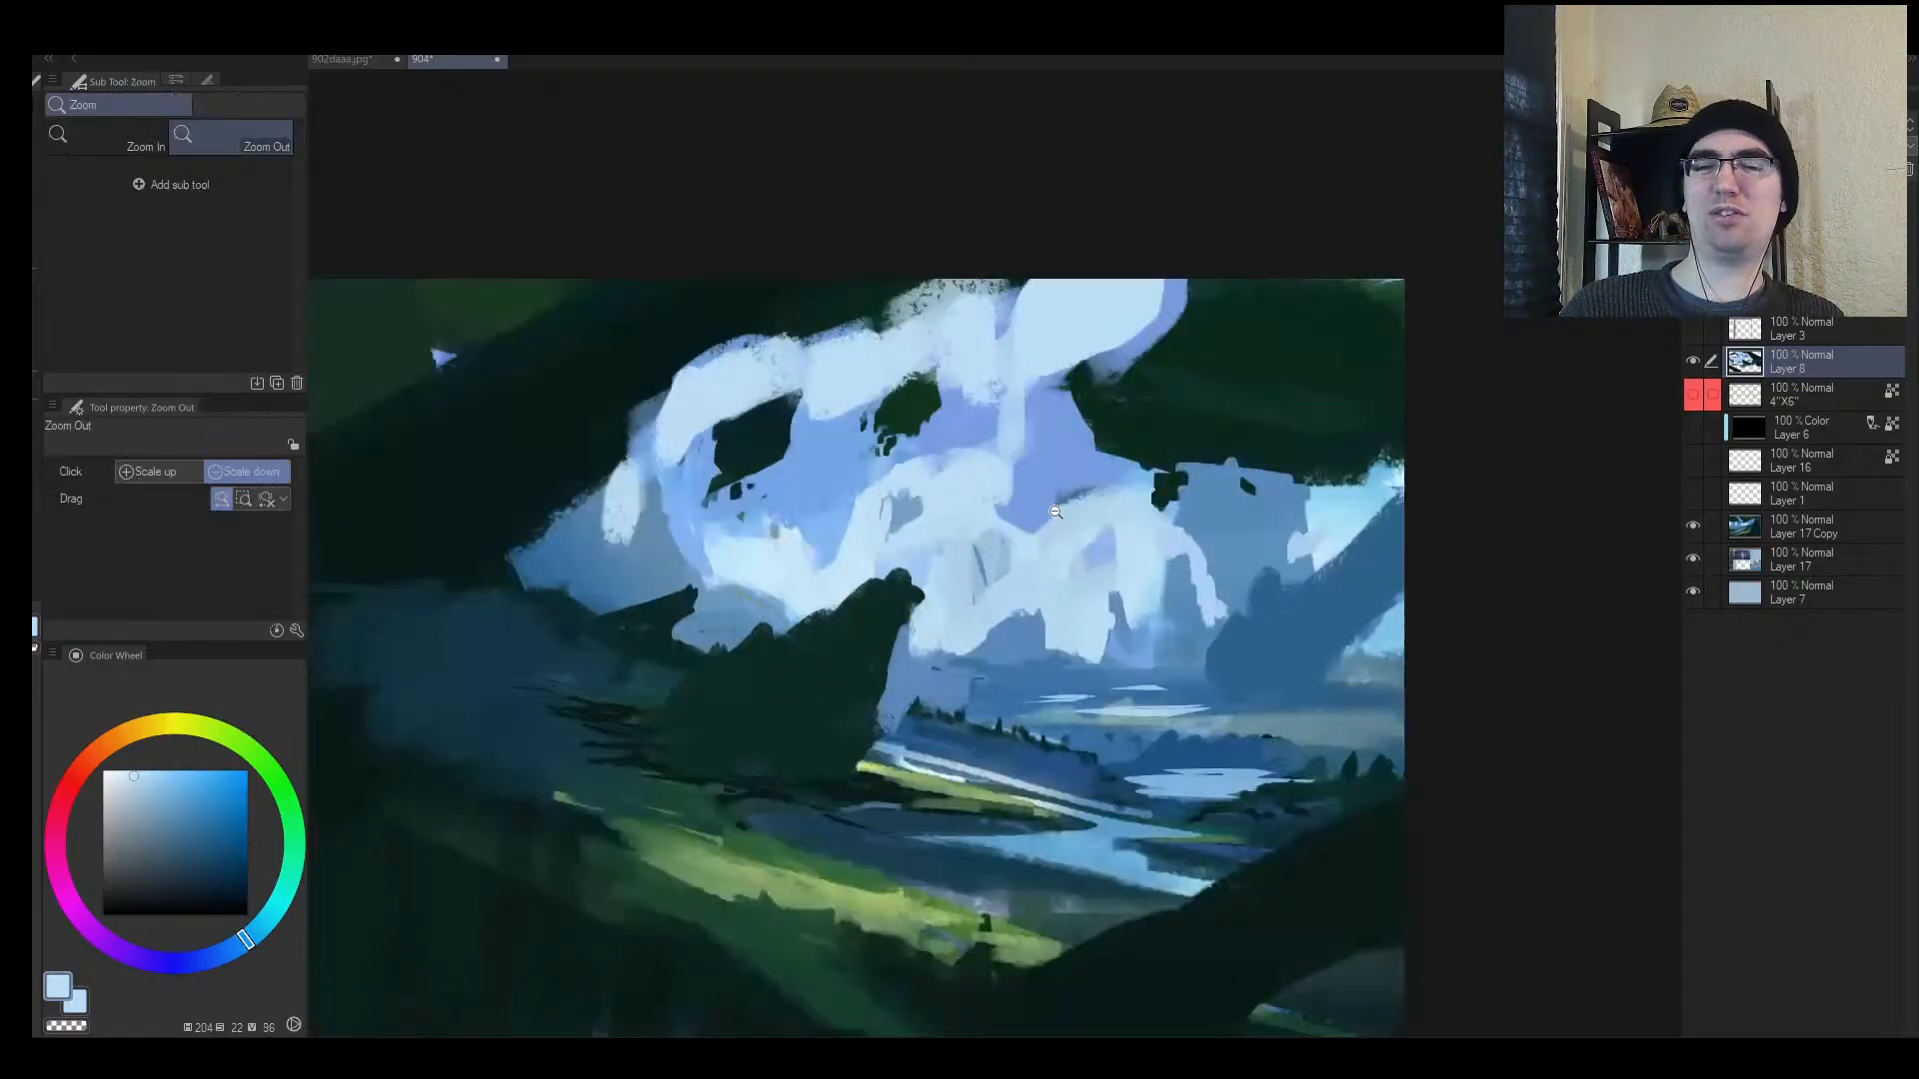
alt+click(1183, 767)
alt+click(1189, 751)
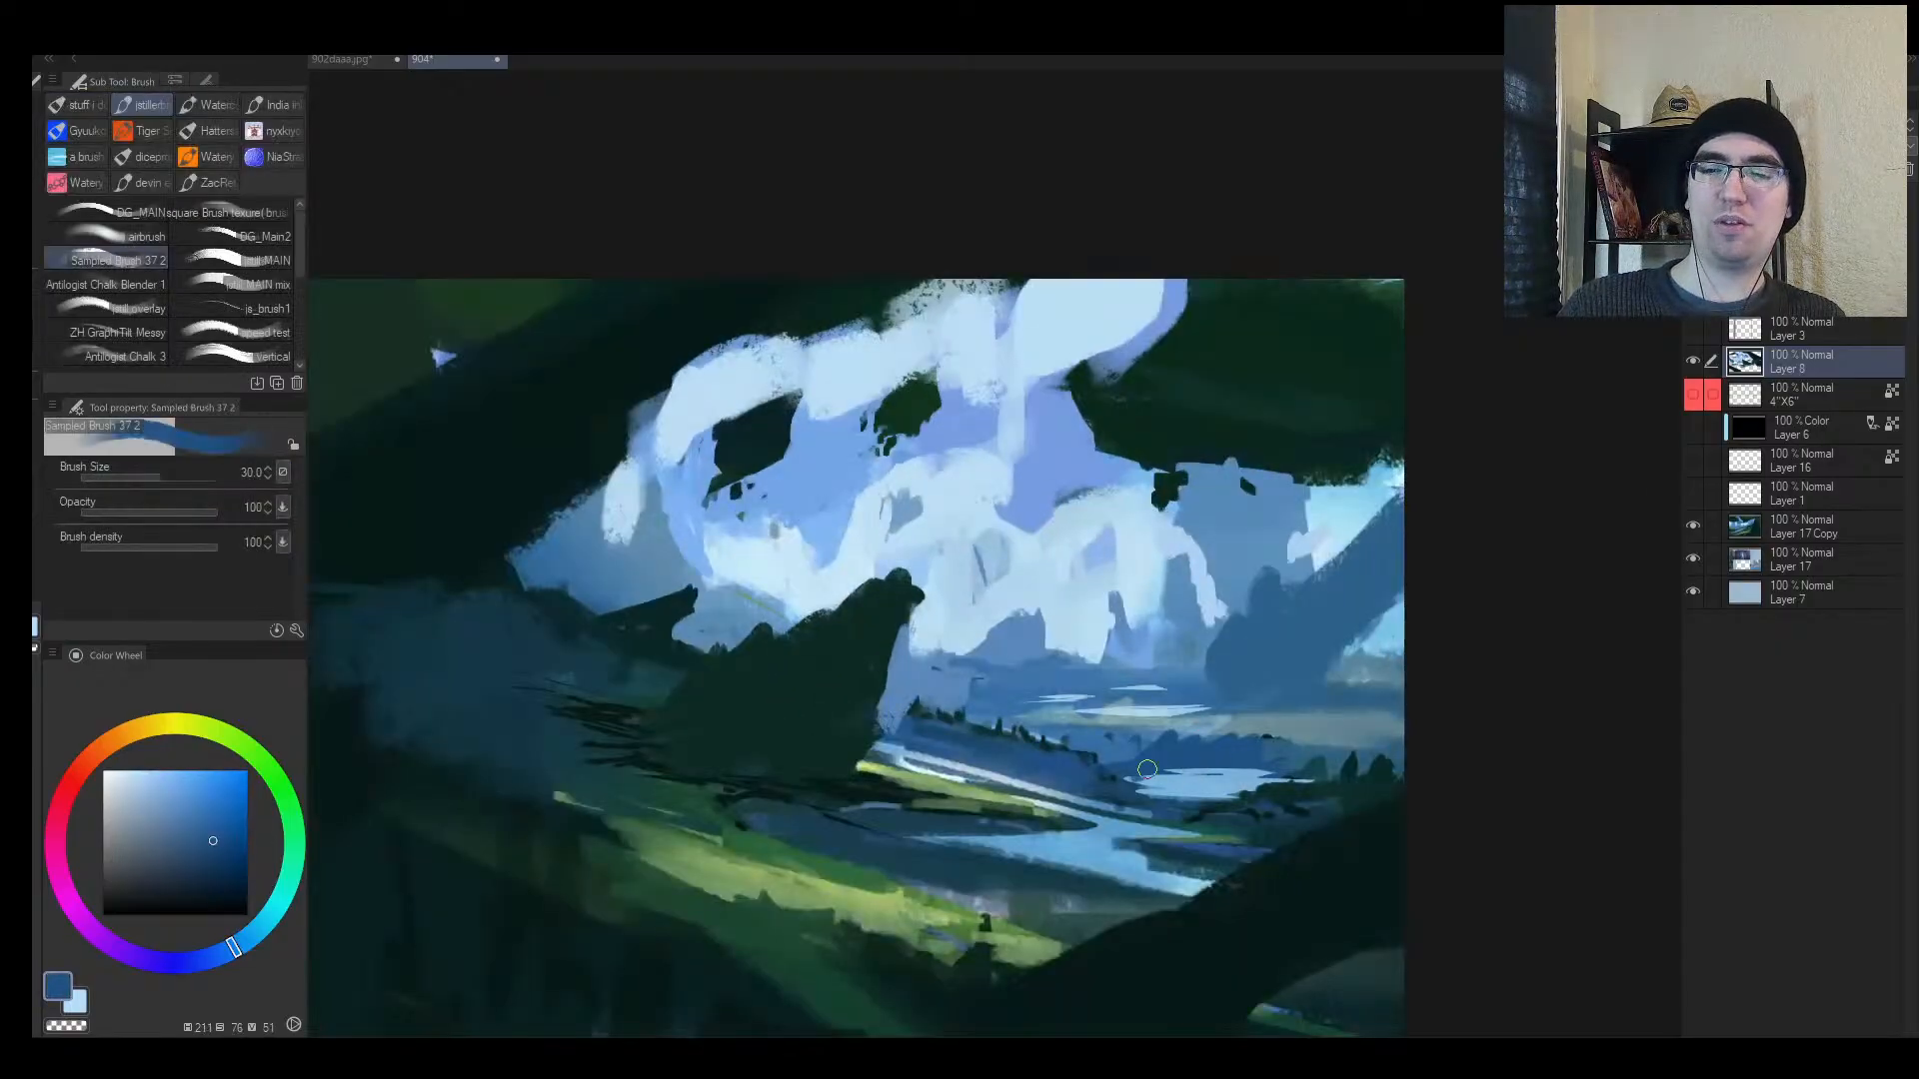
drag(1144, 770, 1218, 757)
alt+click(1189, 774)
alt+click(1183, 760)
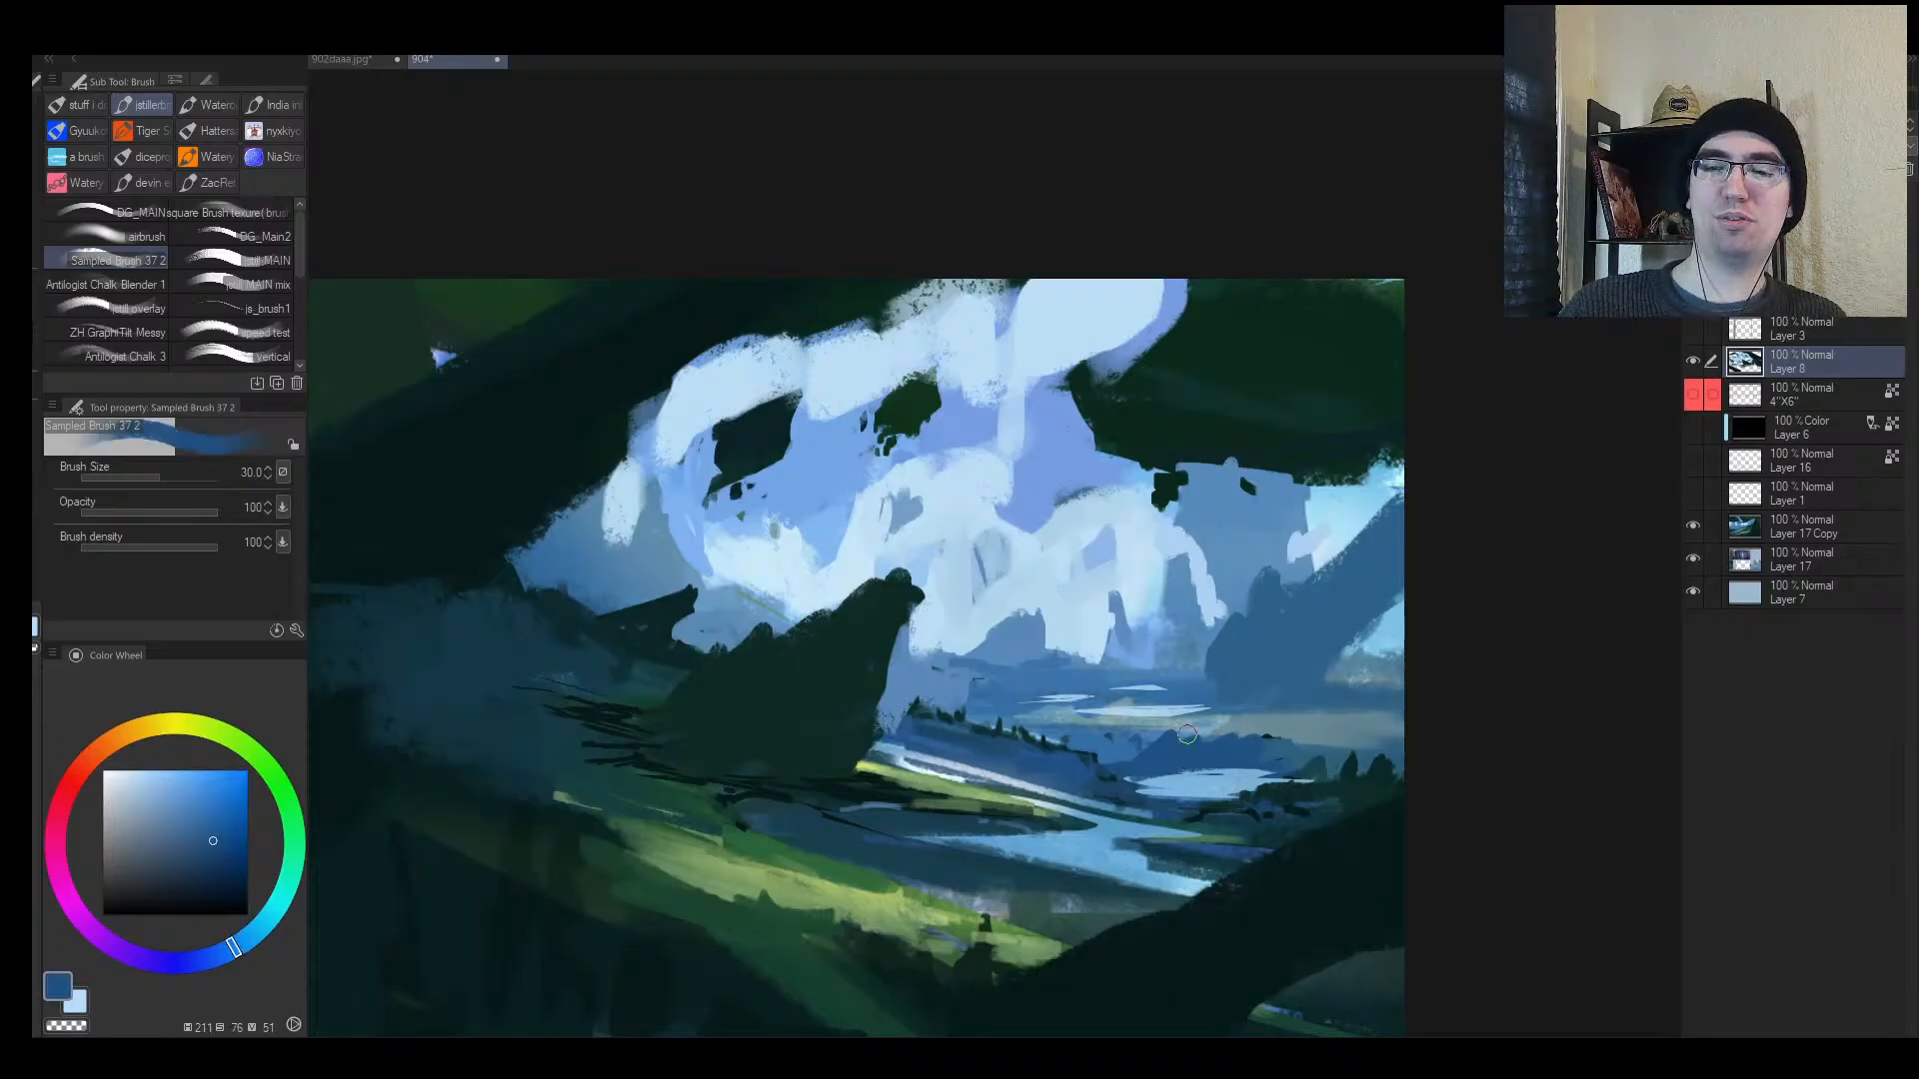
alt+click(1107, 746)
alt+click(1063, 715)
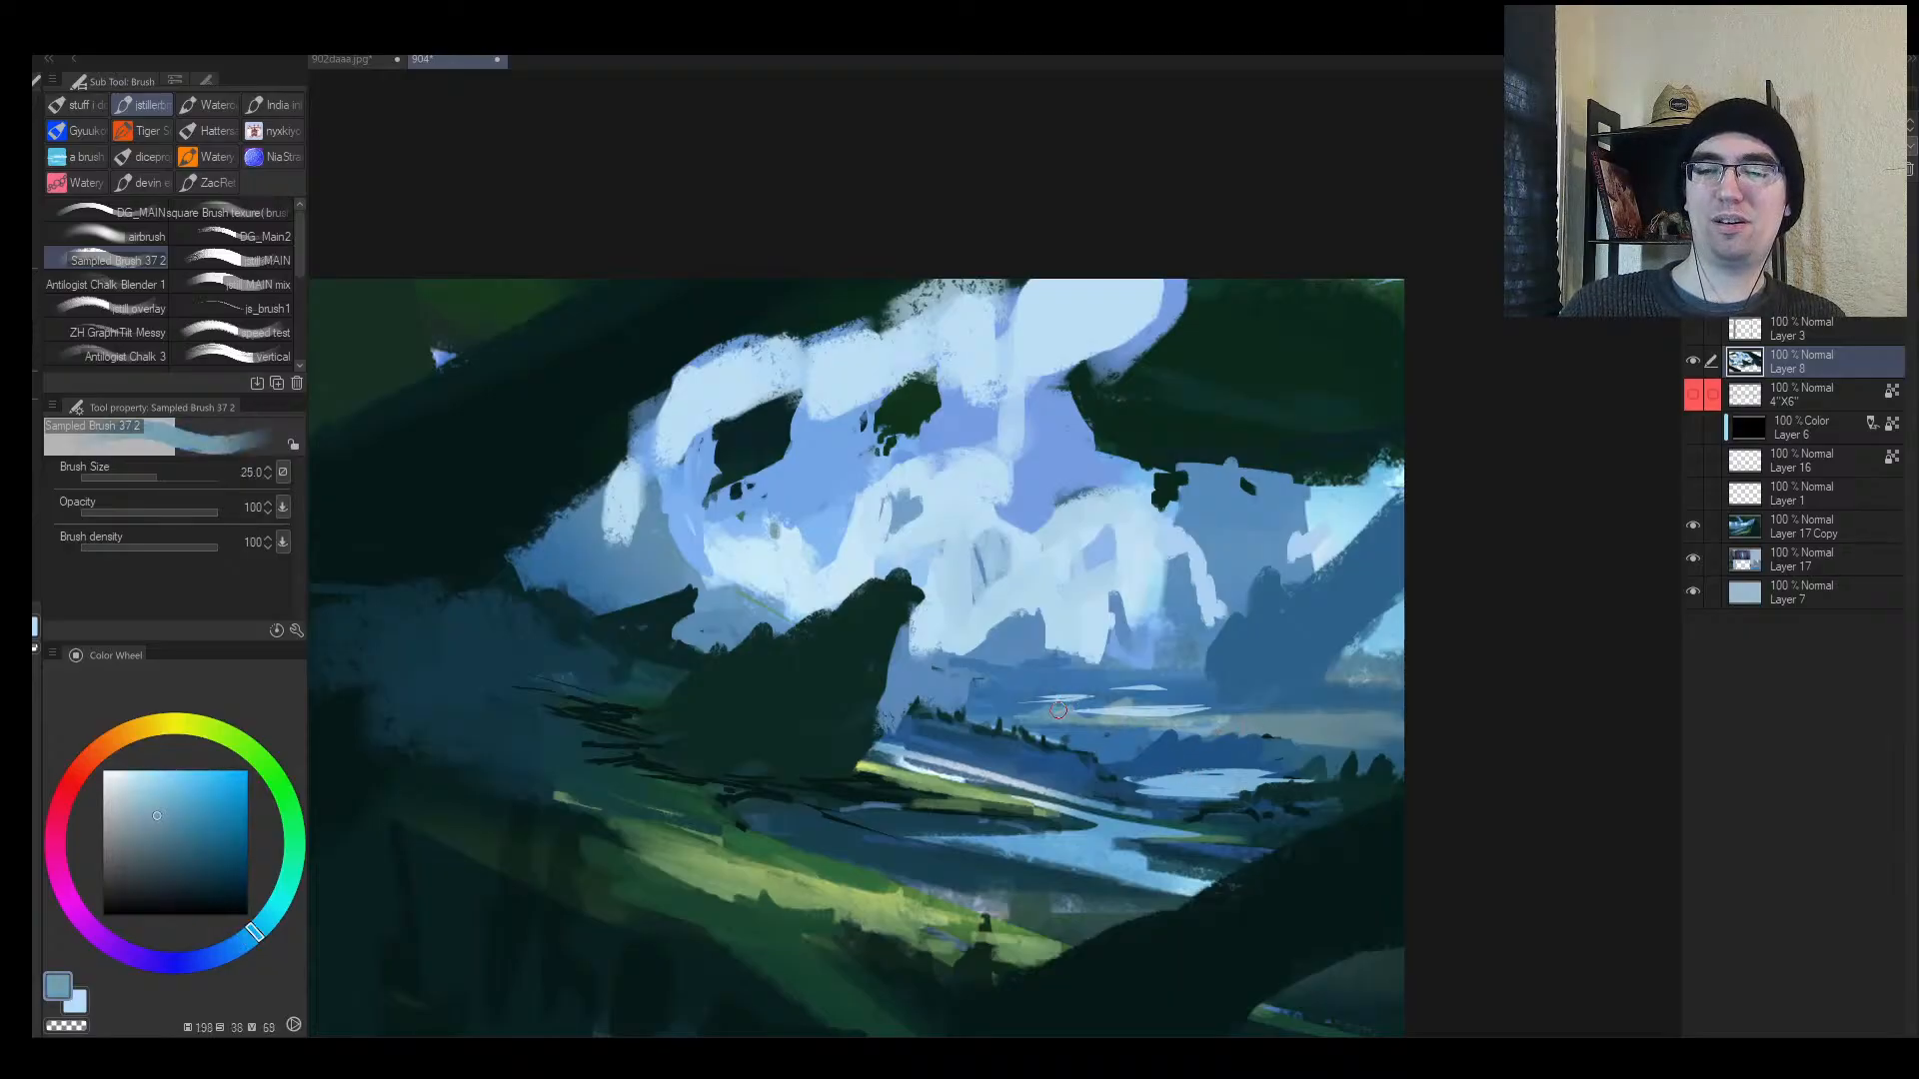
key(bracketleft)
key(bracketleft)
key(bracketleft)
drag(1079, 713, 1136, 713)
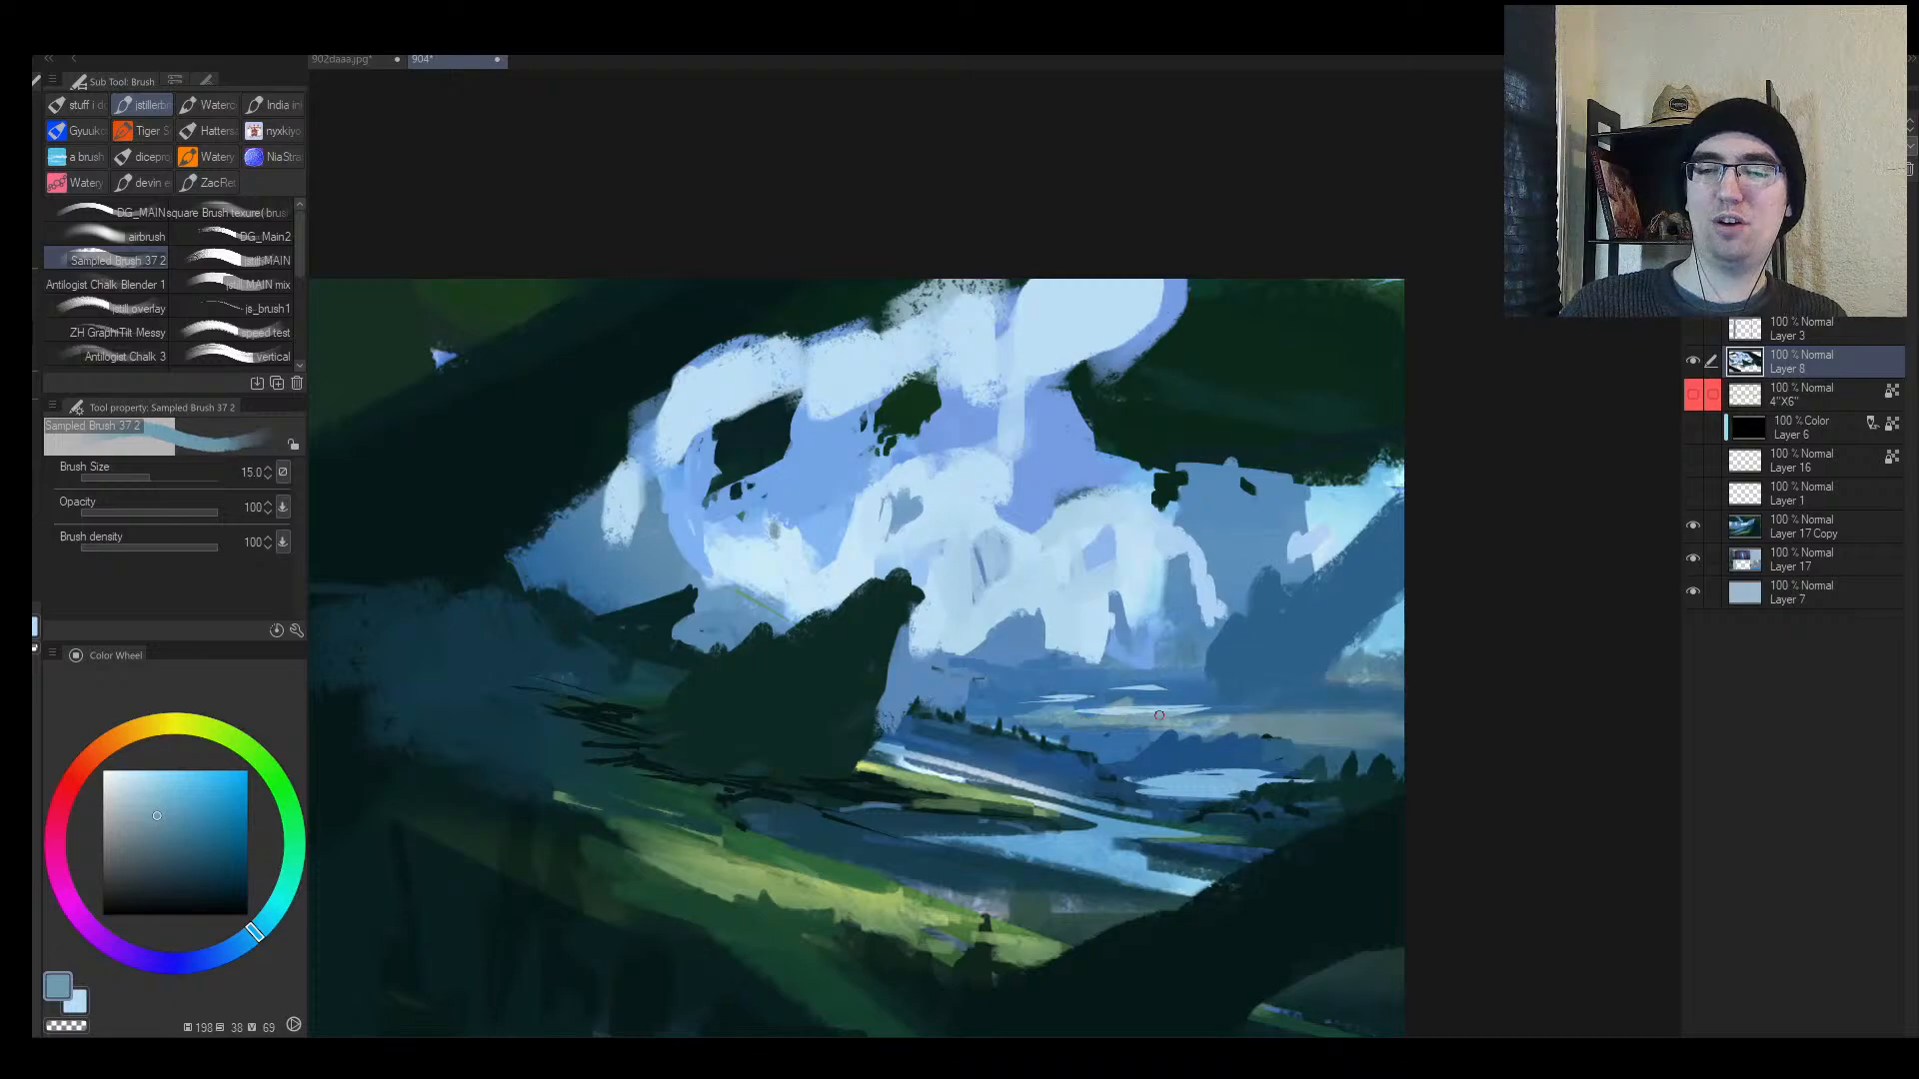
key(bracketleft)
key(bracketleft)
Step: Paint dark green grass strokes across the water and along its lower banks
alt+click(839, 869)
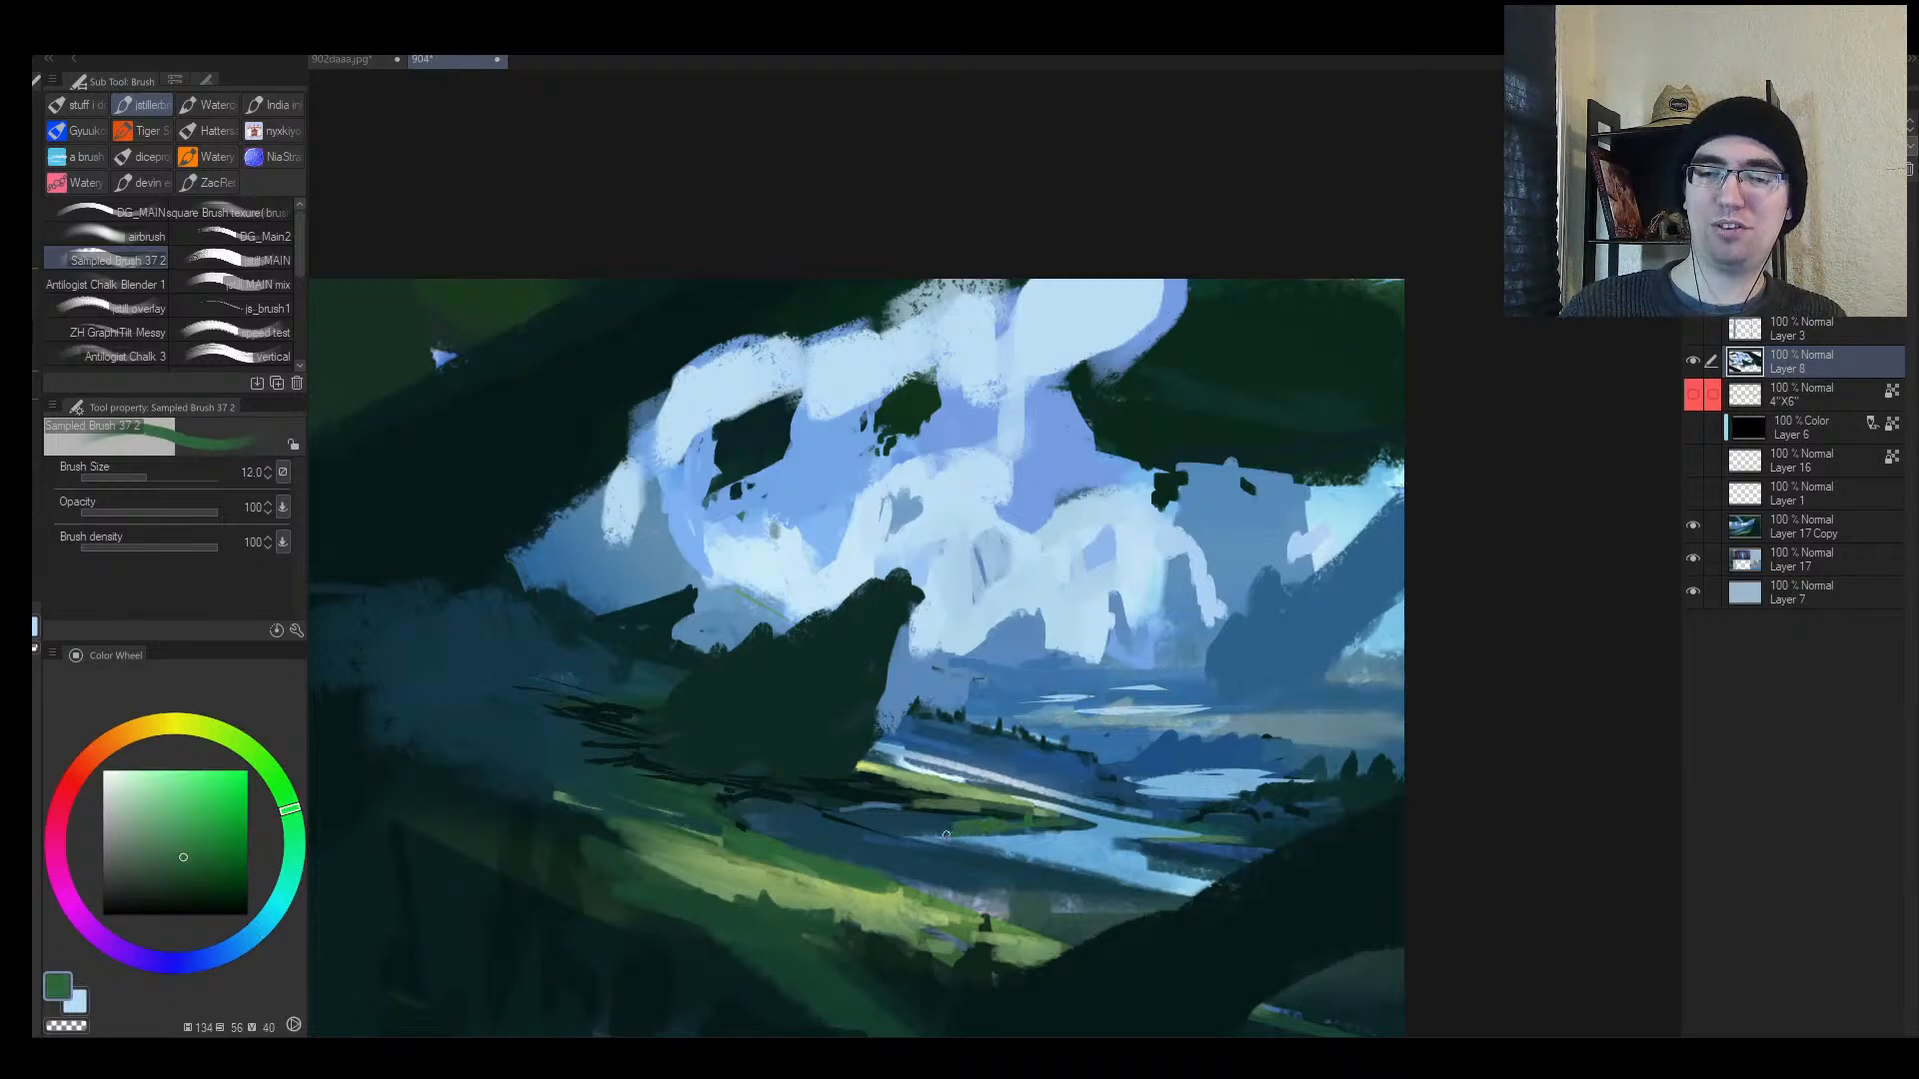
key(bracketright)
key(bracketright)
mouse_move(894, 862)
mouse_down()
mouse_move(1129, 878)
mouse_move(1179, 850)
mouse_up()
key(bracketleft)
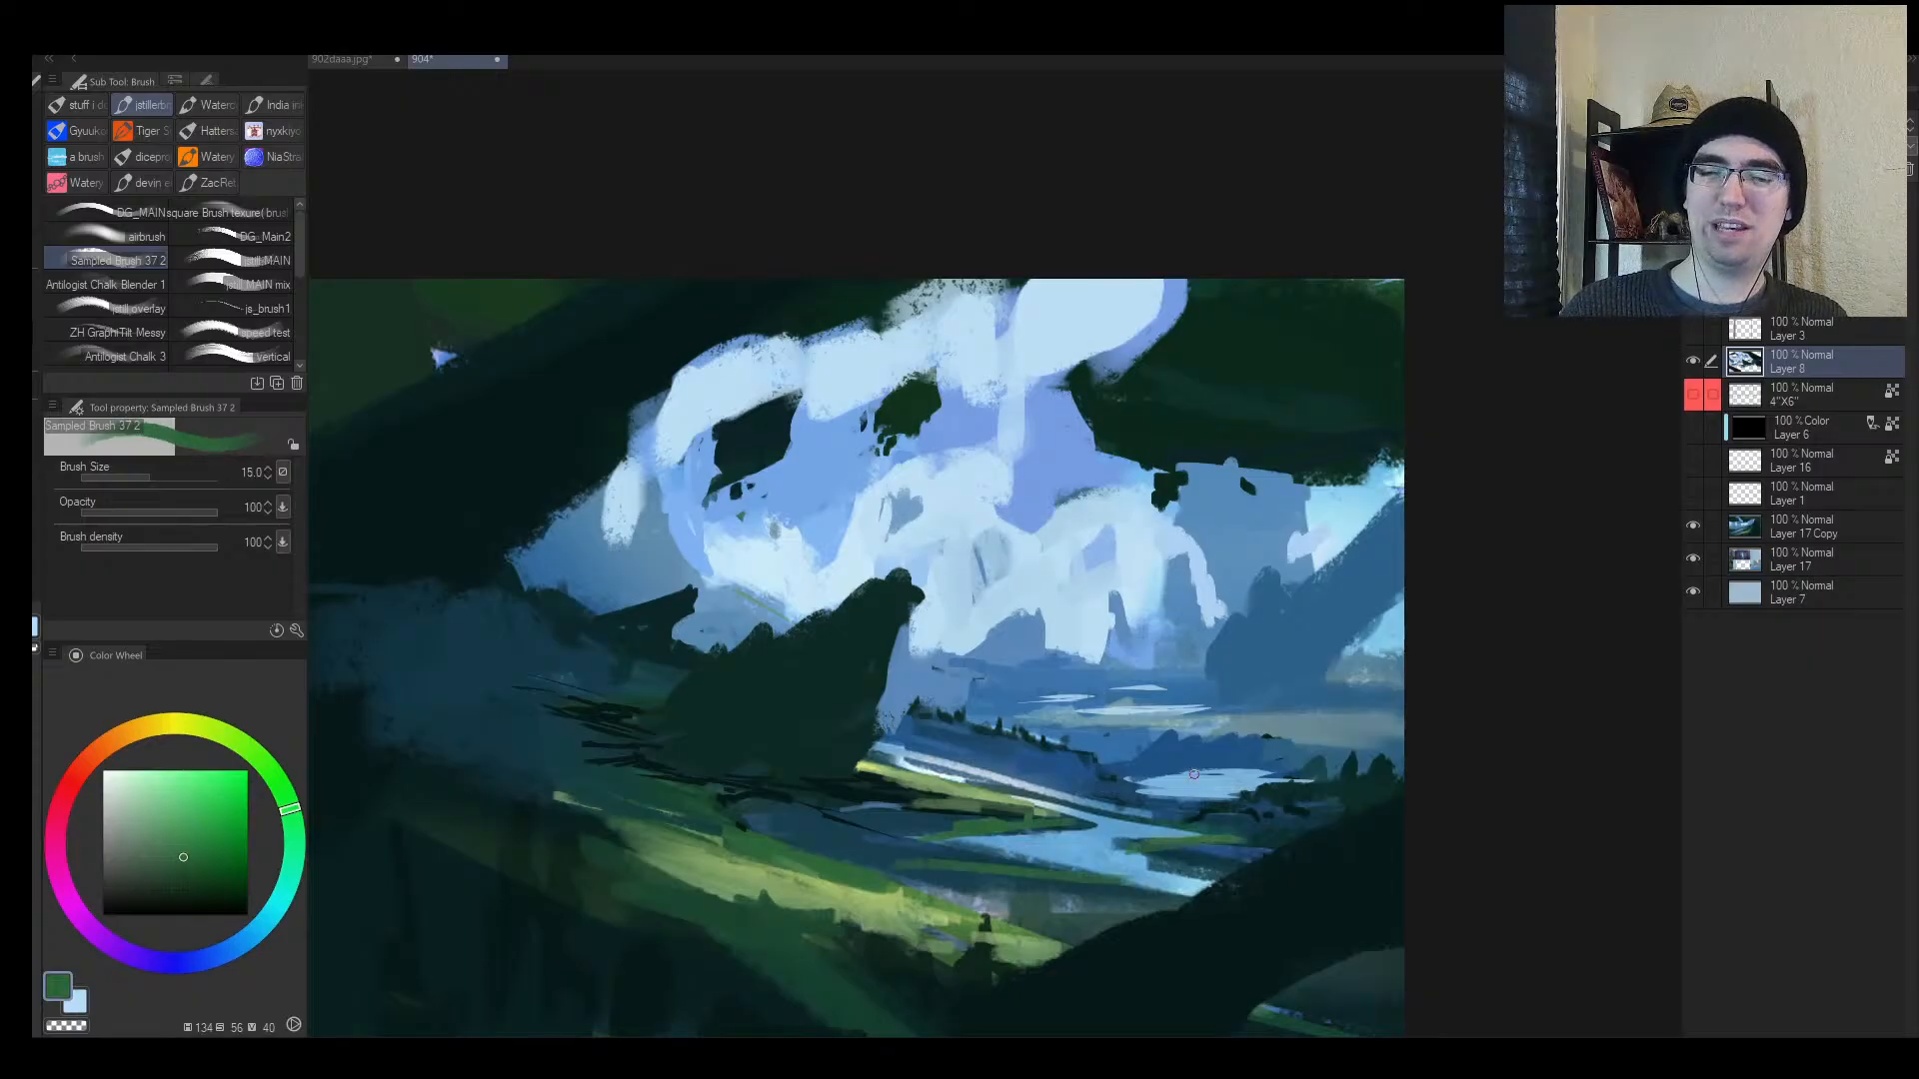
scroll(1228, 767, up, 3)
key(bracketleft)
drag(1069, 785, 1226, 760)
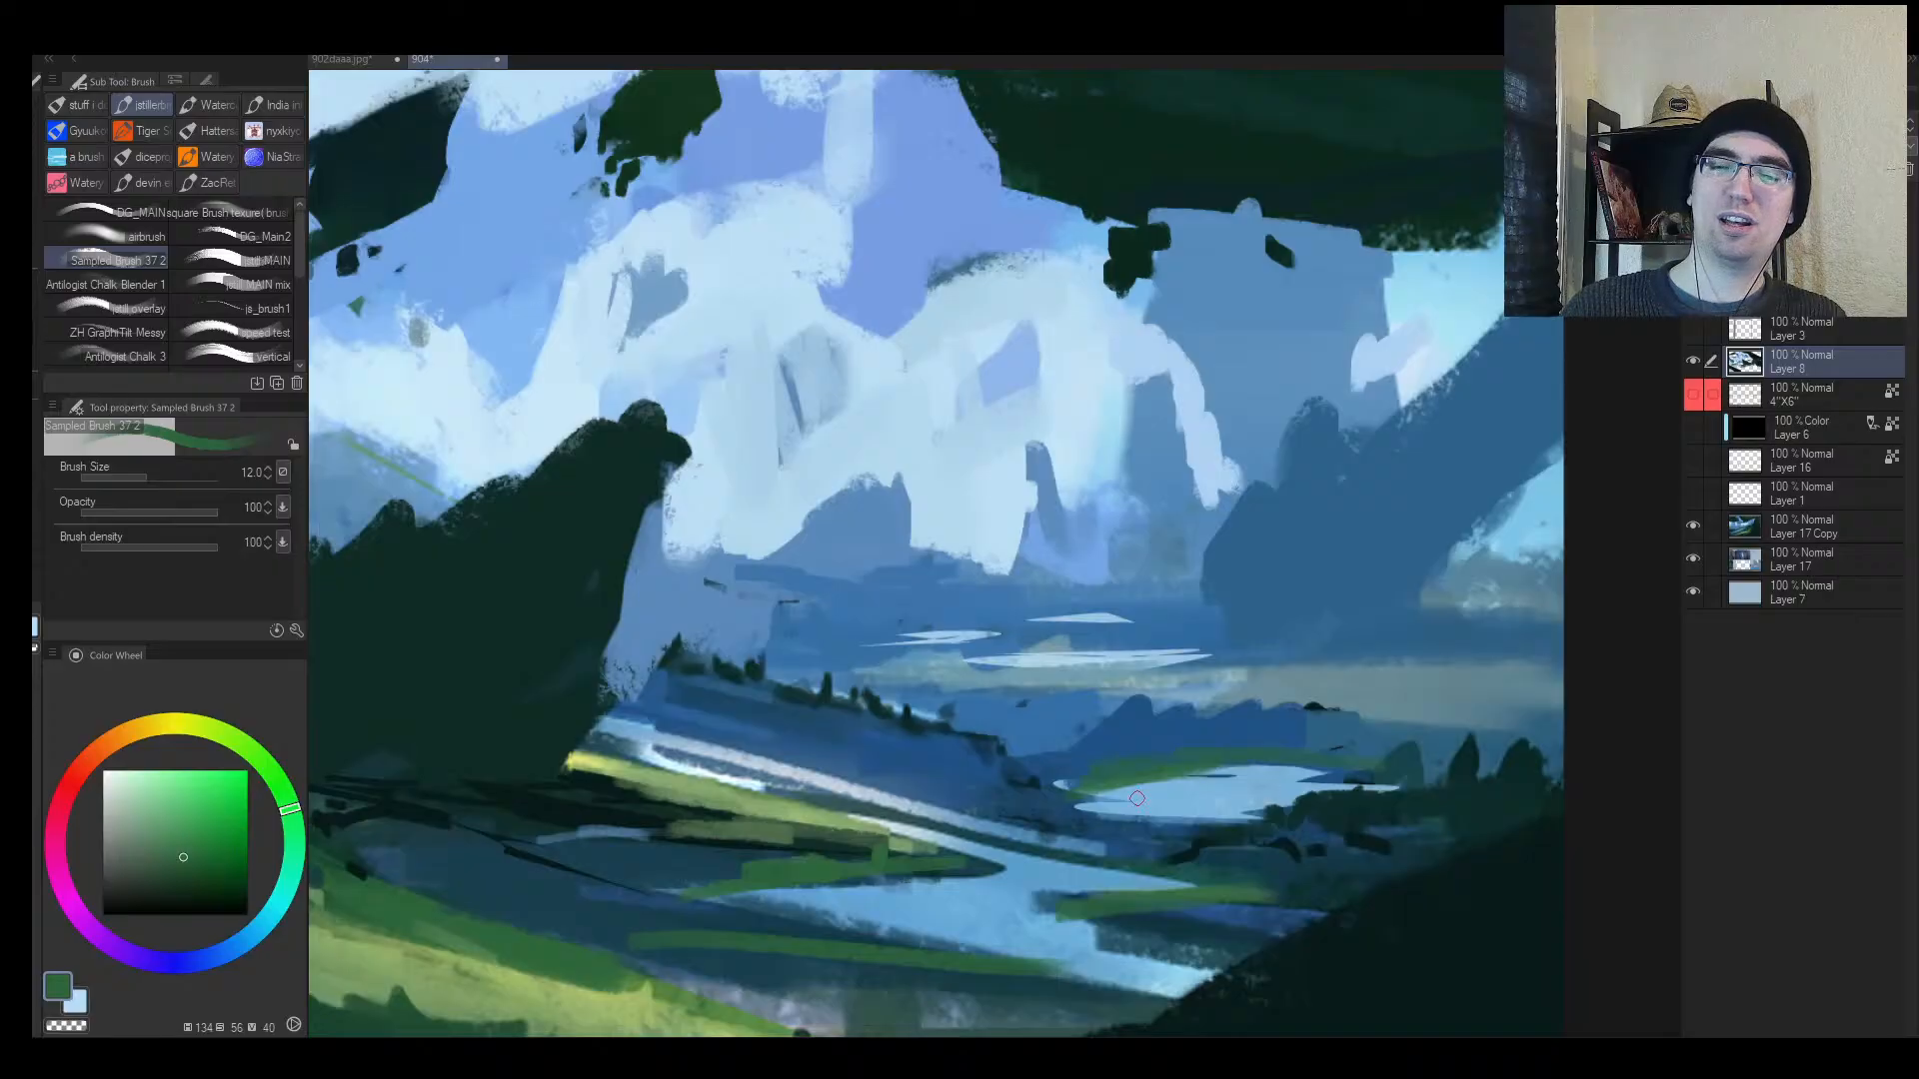
mouse_move(1081, 810)
mouse_down()
mouse_move(1217, 825)
mouse_move(1003, 823)
mouse_move(955, 774)
mouse_up()
key(alt+space)
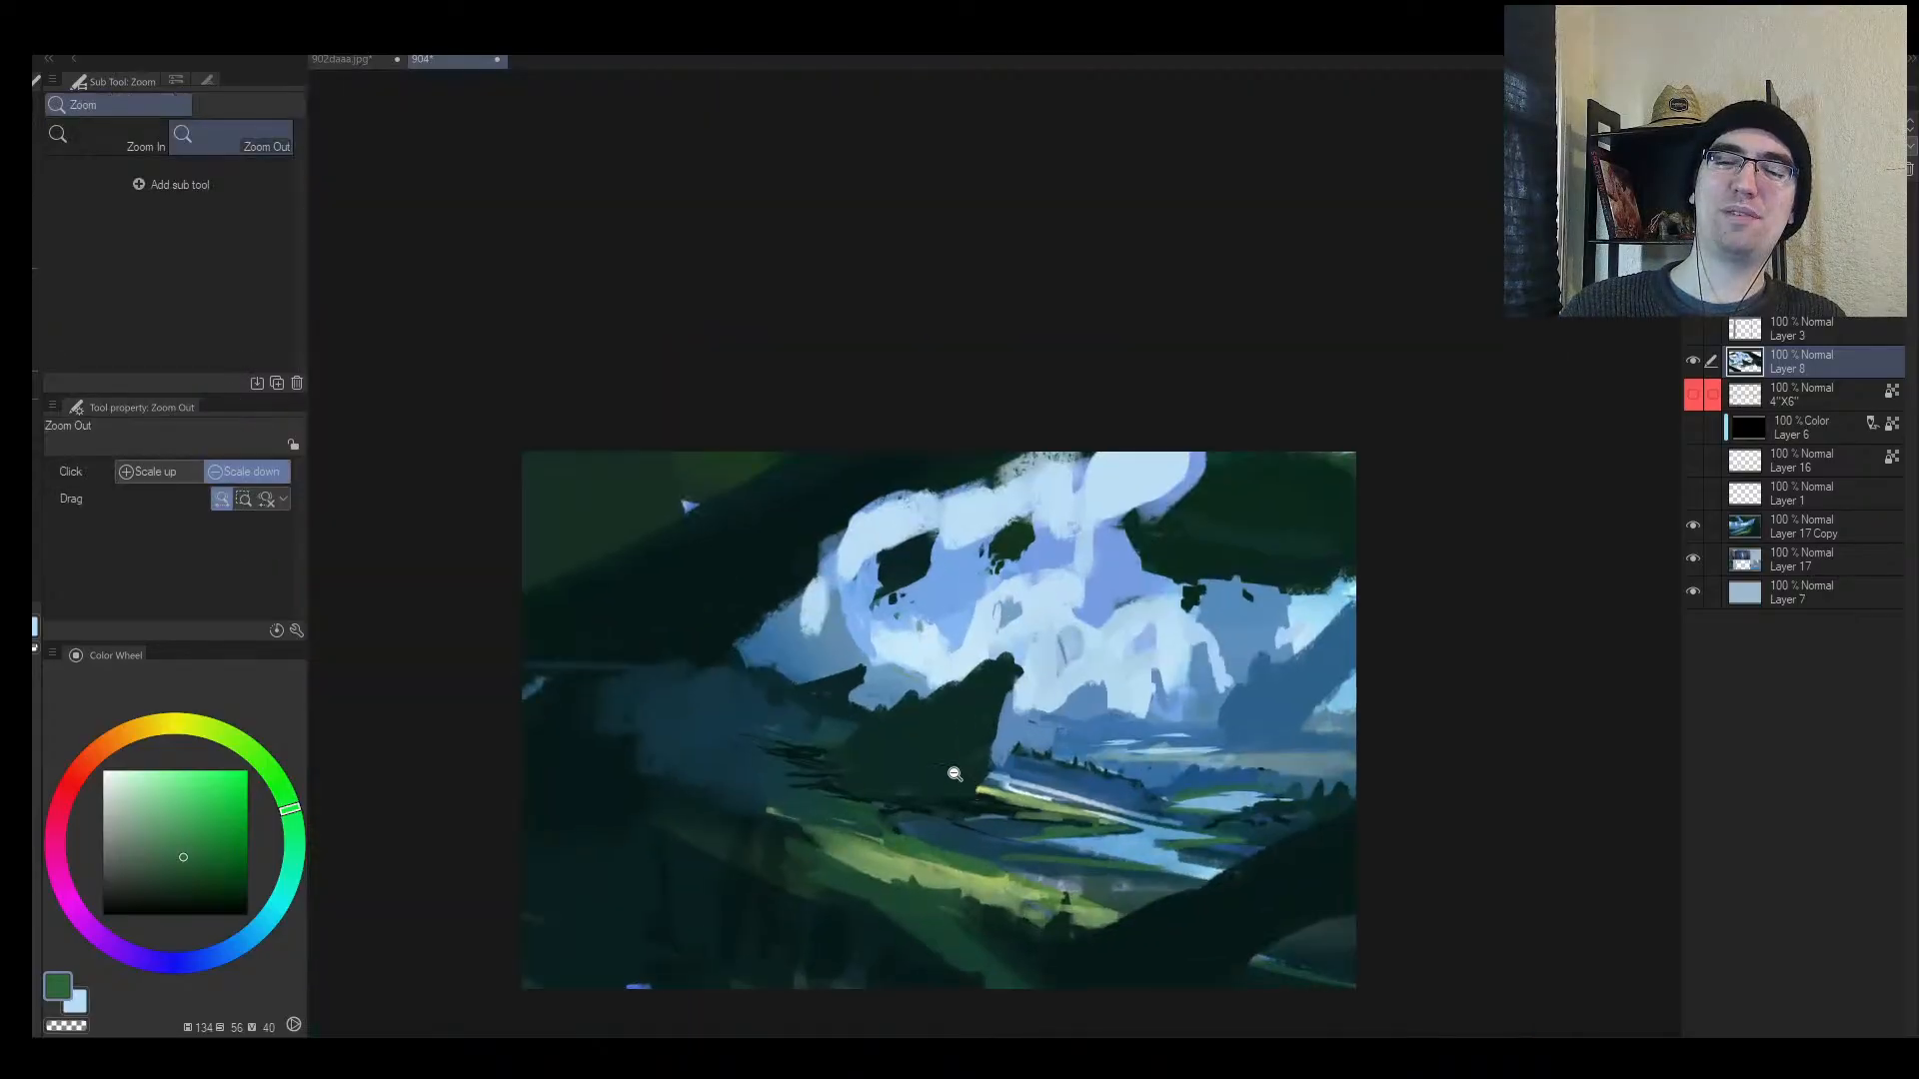
Step: Enlarge the brush and lay broad light-blue strokes across the upper-left sky
key(h)
key(b)
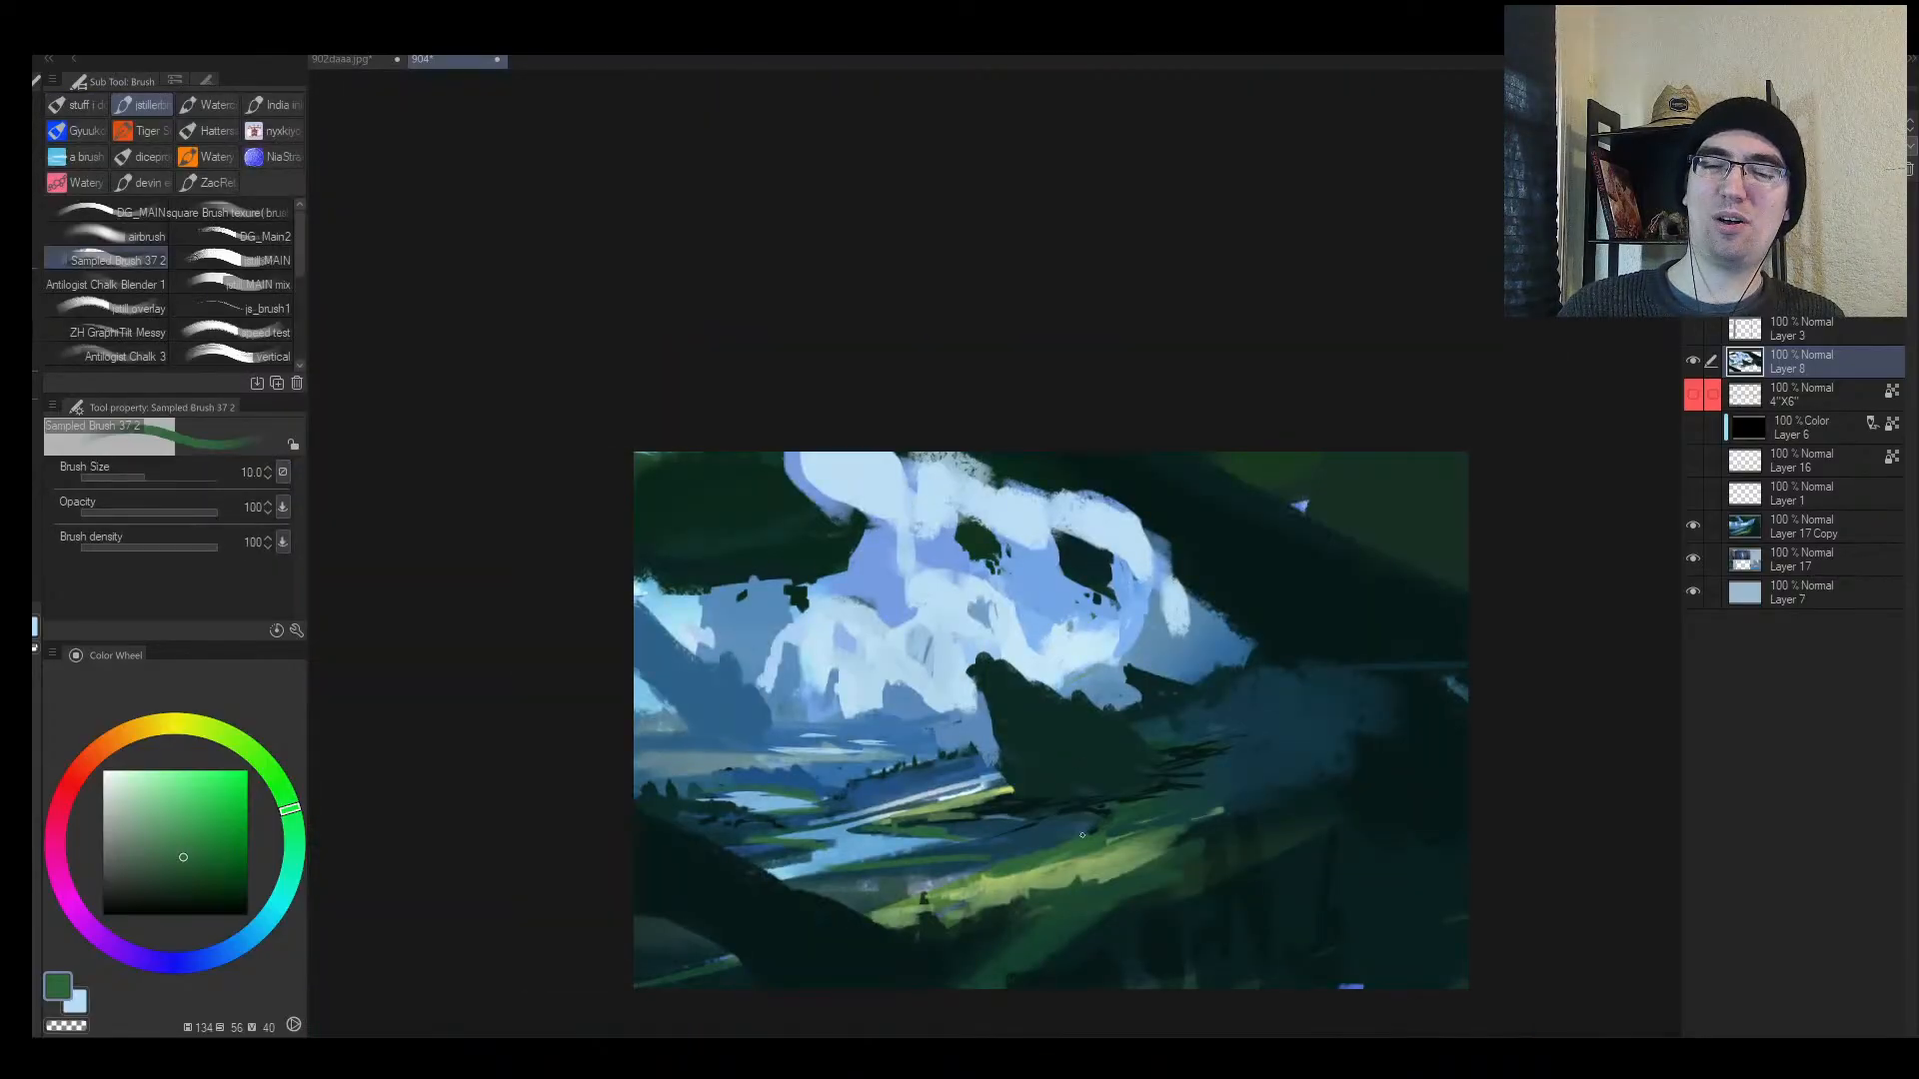
alt+click(857, 832)
key(bracketright)
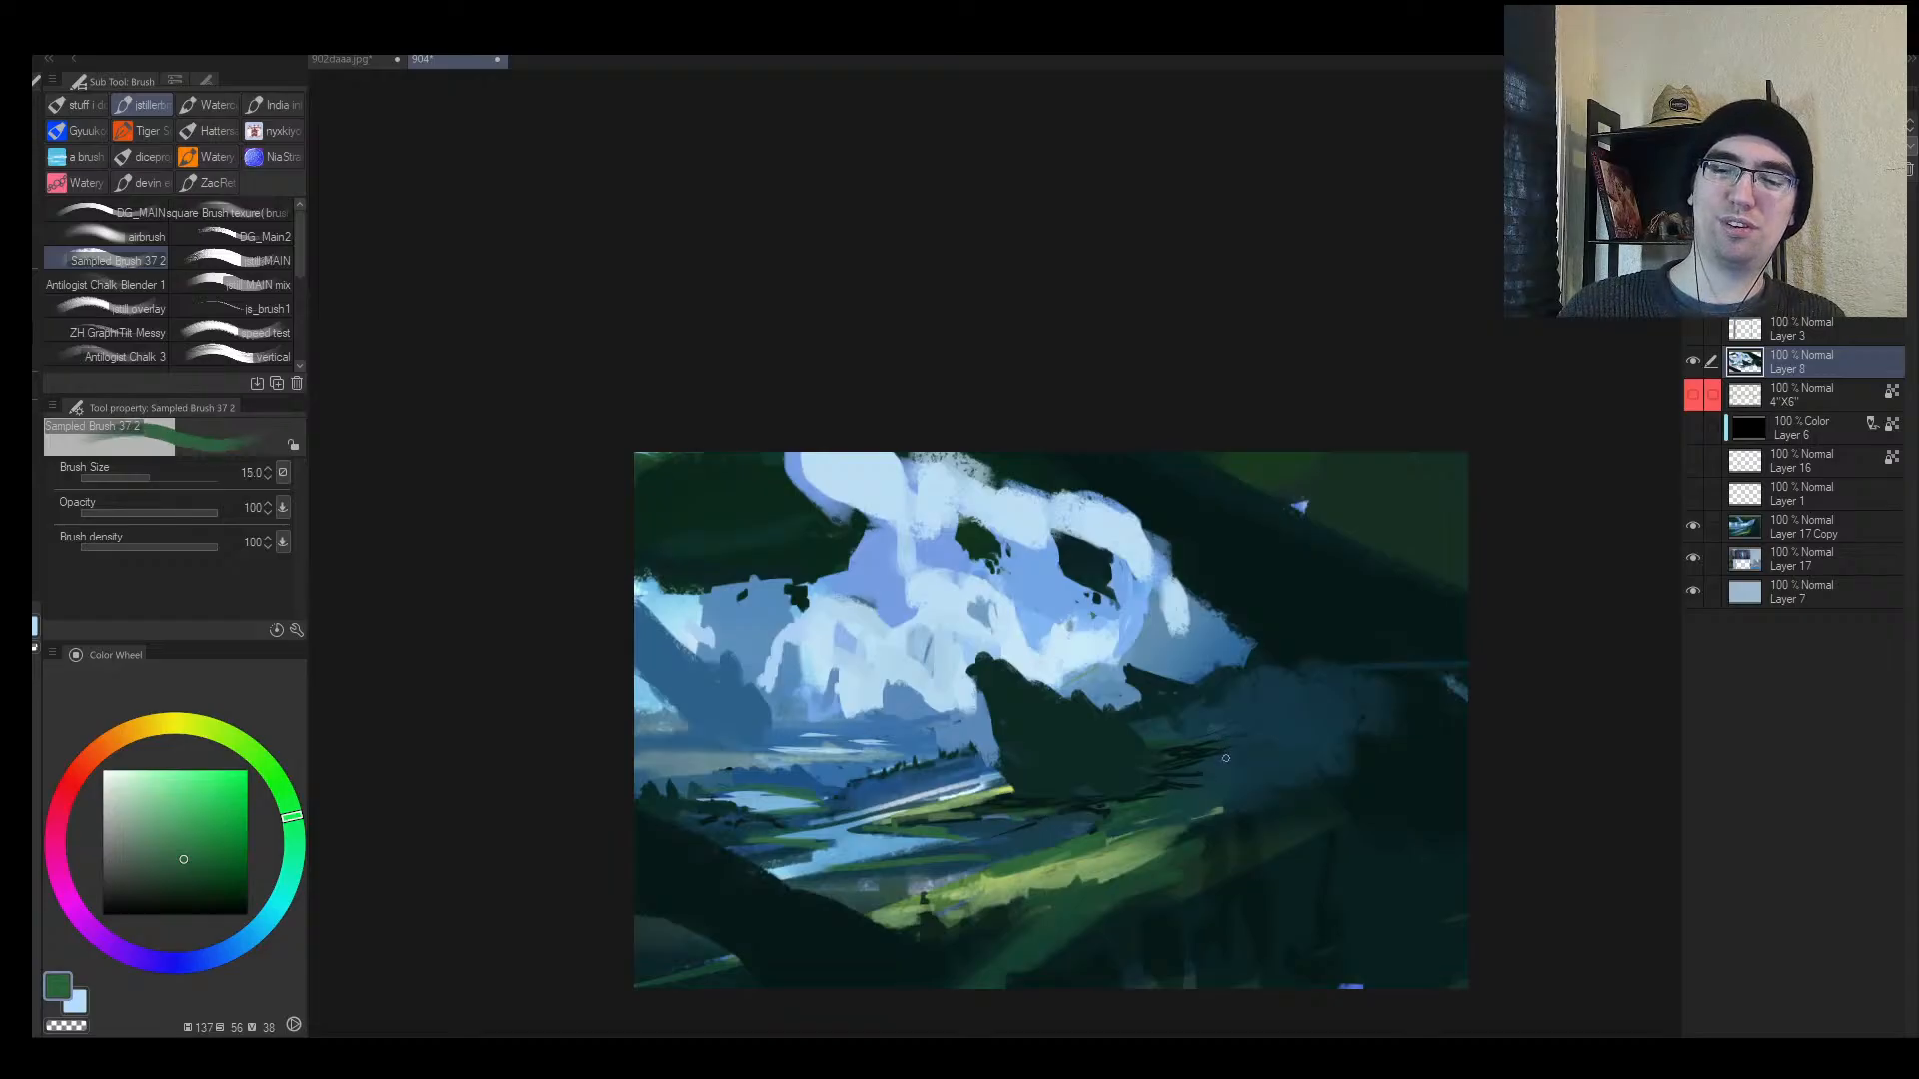
alt+click(1162, 706)
key(bracketright)
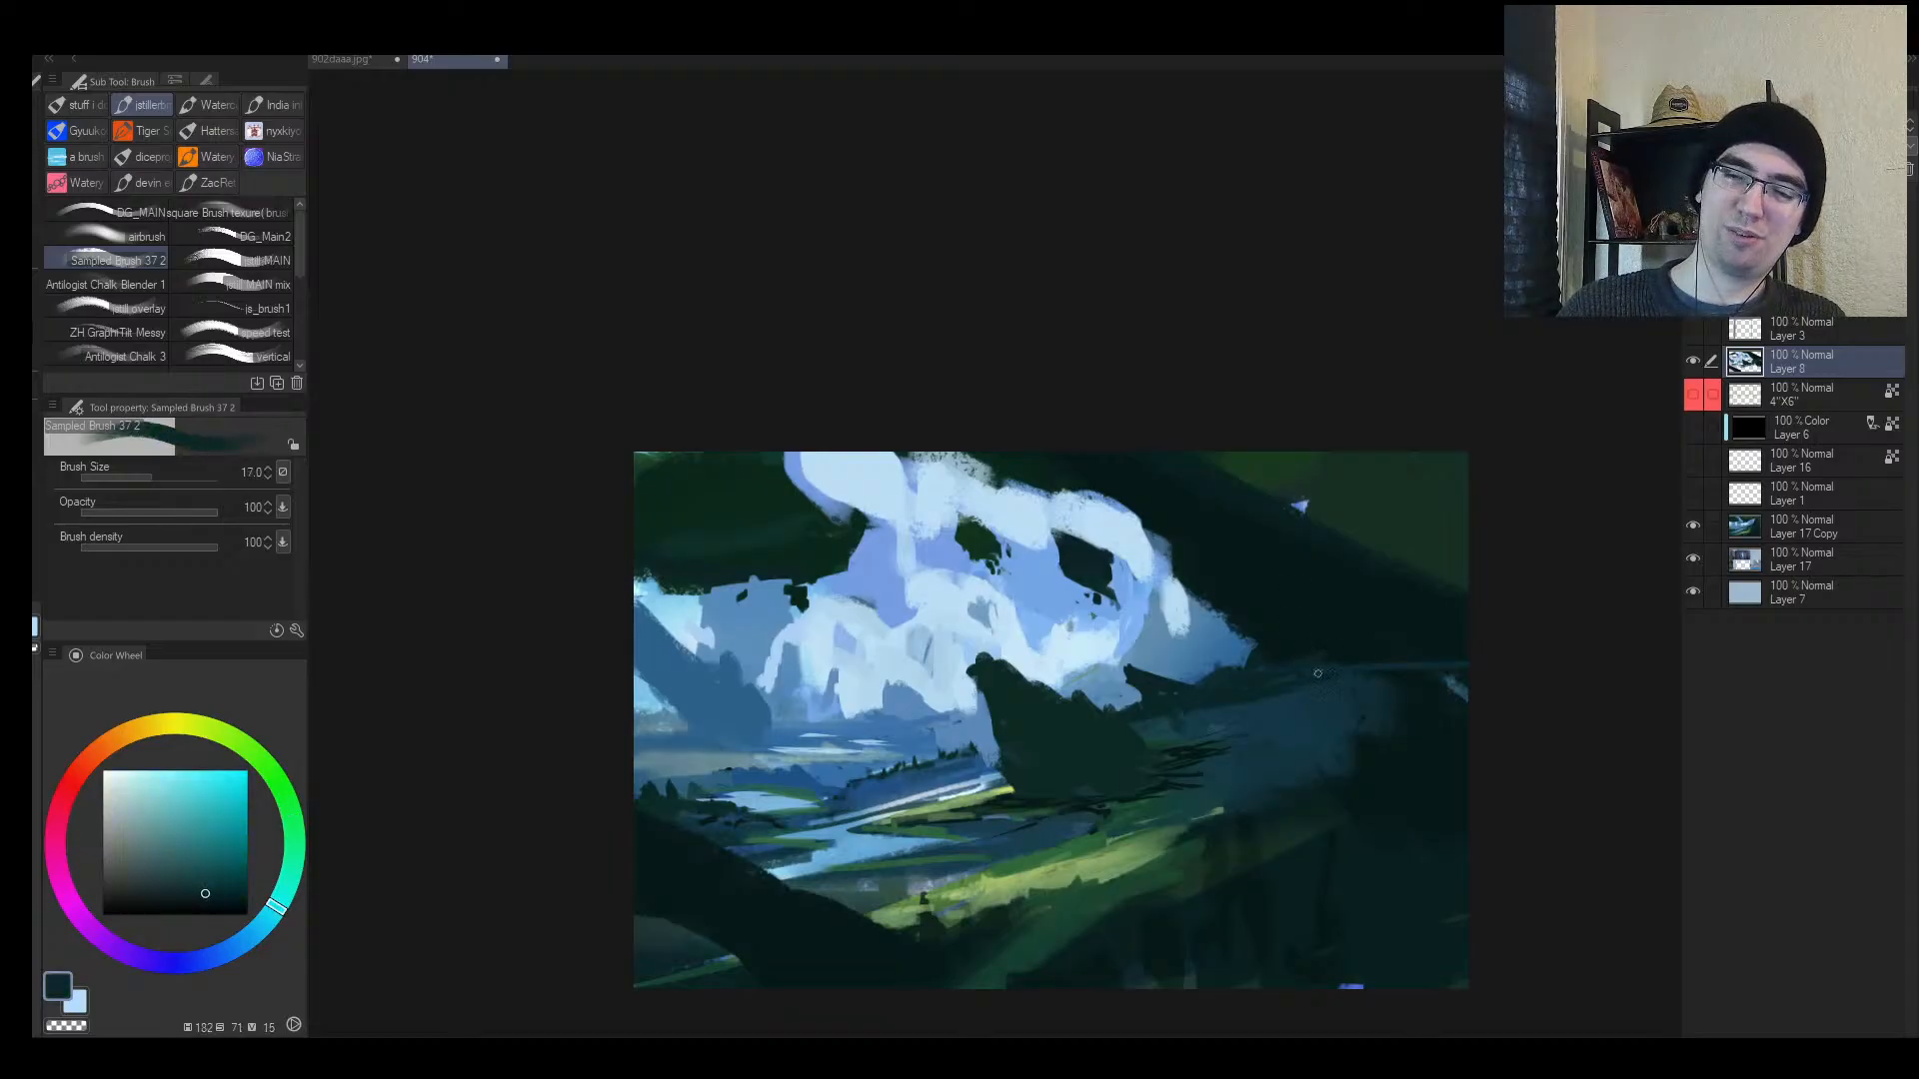
key(h)
key(bracketright)
key(bracketright)
key(bracketright)
key(bracketright)
key(bracketright)
key(bracketright)
key(bracketright)
key(bracketright)
key(bracketright)
key(bracketright)
key(bracketright)
key(bracketright)
key(bracketright)
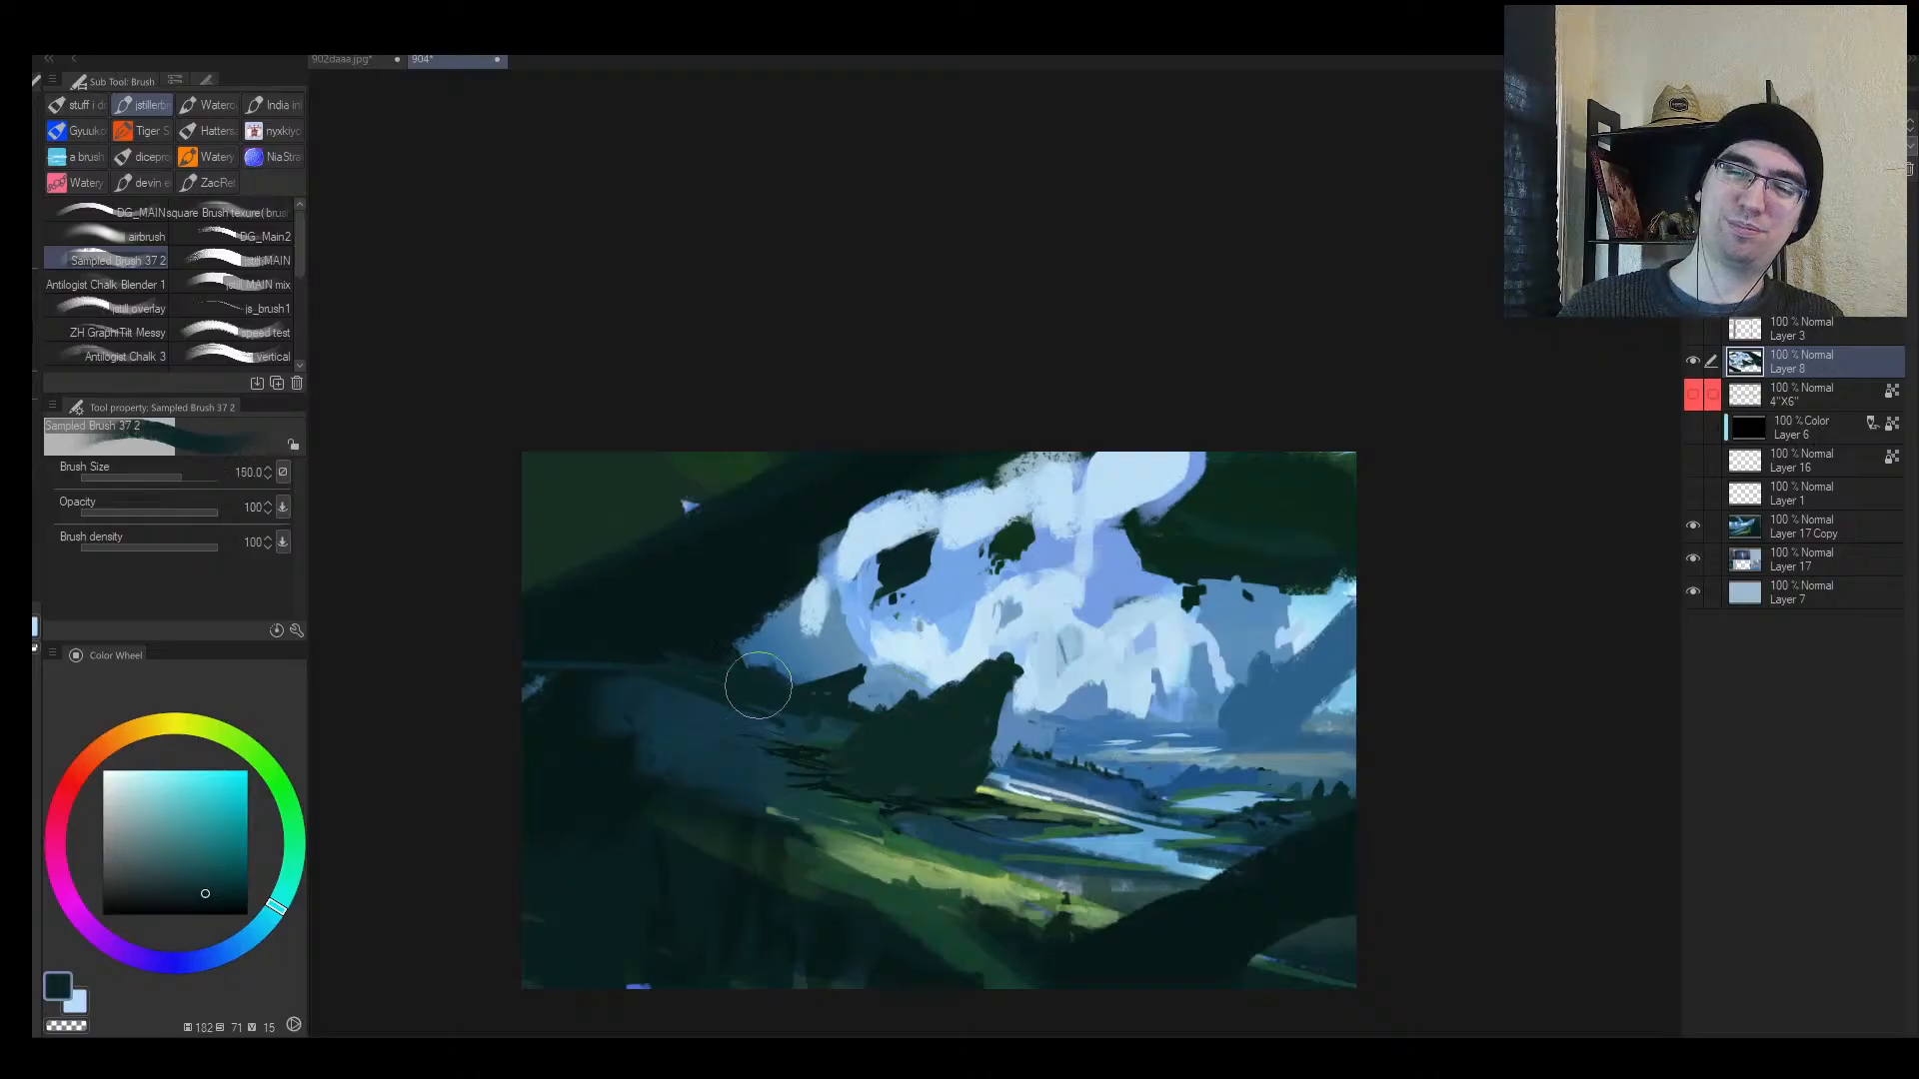
alt+click(808, 619)
mouse_move(785, 628)
mouse_down()
mouse_move(808, 471)
mouse_move(778, 506)
mouse_move(822, 509)
mouse_move(660, 545)
mouse_move(568, 593)
mouse_move(514, 530)
mouse_move(613, 519)
mouse_up()
Step: Paint a dark teal rock shape at the upper left and surround it with blue sky
alt+click(776, 644)
alt+click(664, 648)
mouse_move(615, 640)
mouse_down()
mouse_move(552, 556)
mouse_move(665, 622)
mouse_up()
key(bracketleft)
key(bracketleft)
key(bracketleft)
key(bracketleft)
key(bracketleft)
alt+click(785, 632)
drag(799, 649, 805, 615)
Step: Cover the upper cloud bank with broad very-light-blue strokes
alt+click(851, 586)
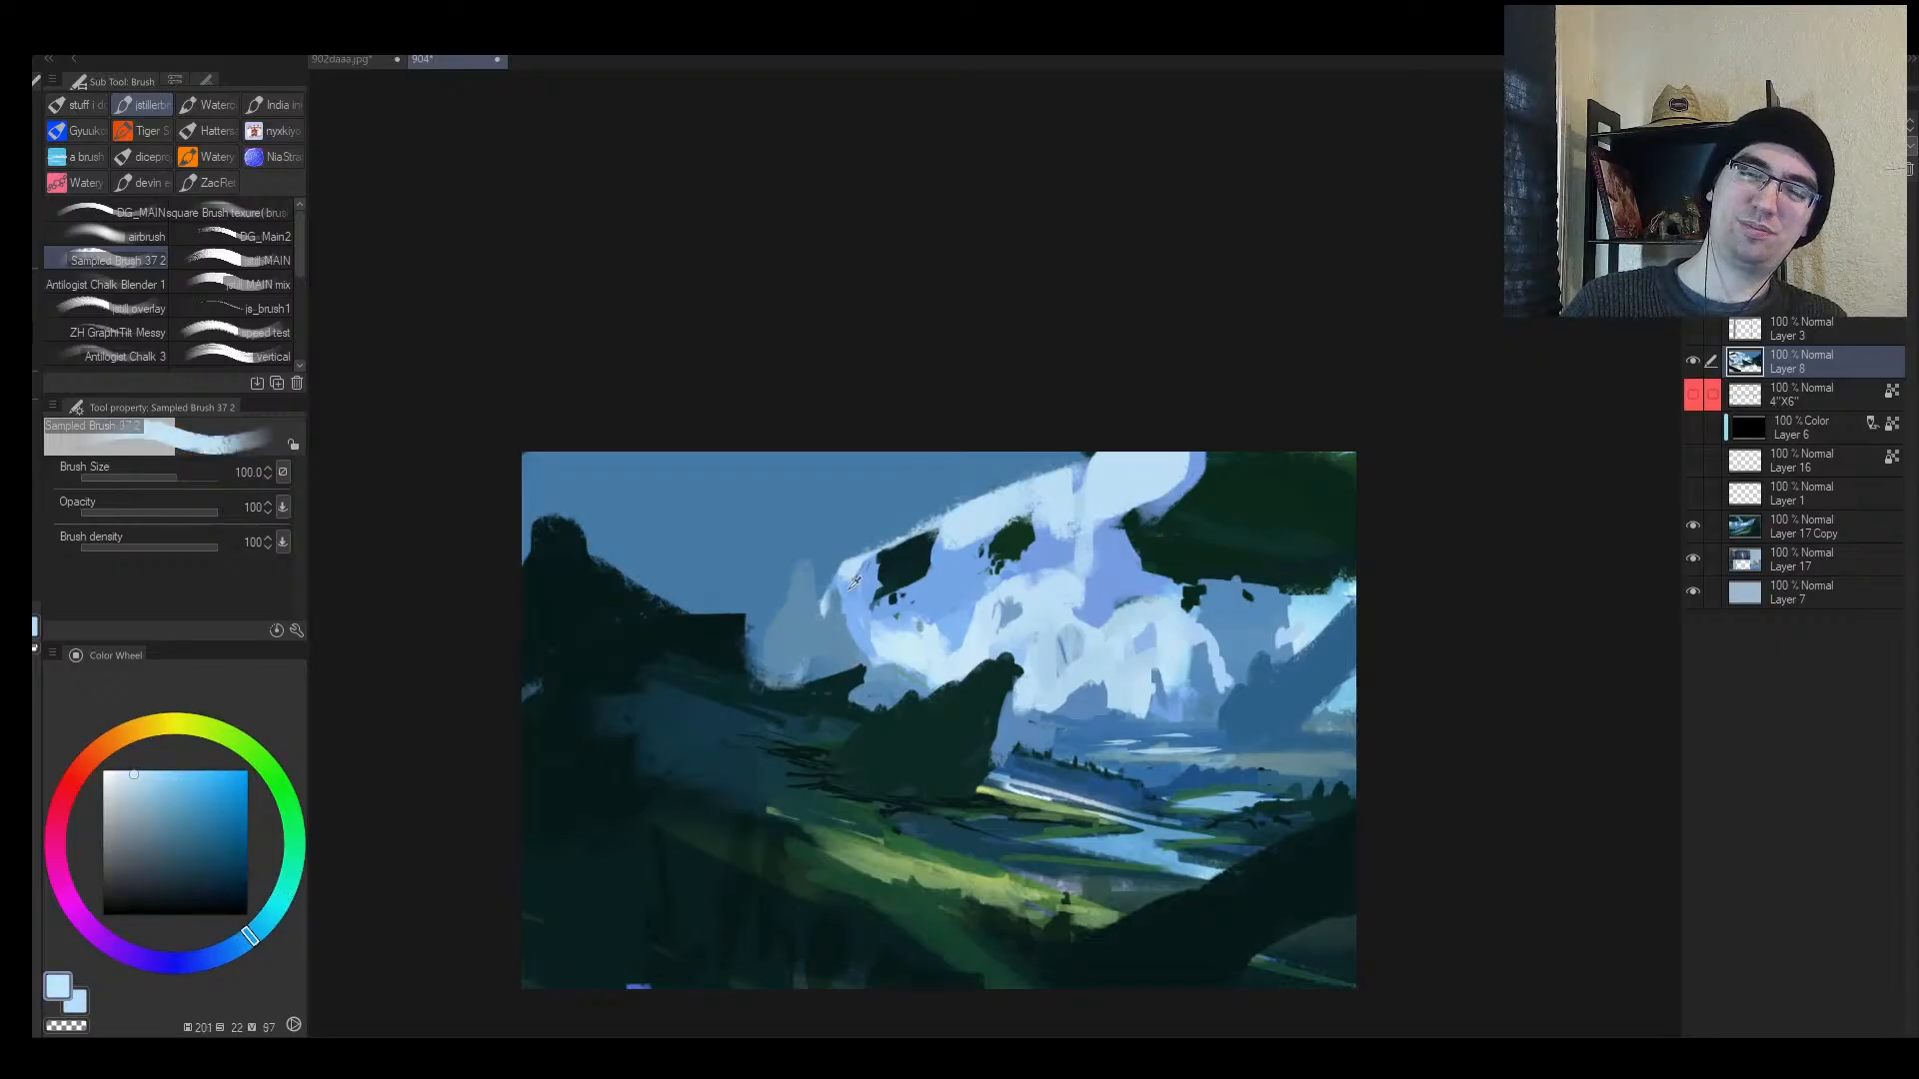
alt+click(1112, 474)
key(bracketright)
key(bracketright)
mouse_move(1112, 456)
mouse_down()
mouse_move(844, 522)
mouse_move(879, 463)
mouse_move(848, 482)
mouse_move(671, 458)
mouse_up()
Step: Reshape the cloud peak and extend the light-blue cloud to its right
key(h)
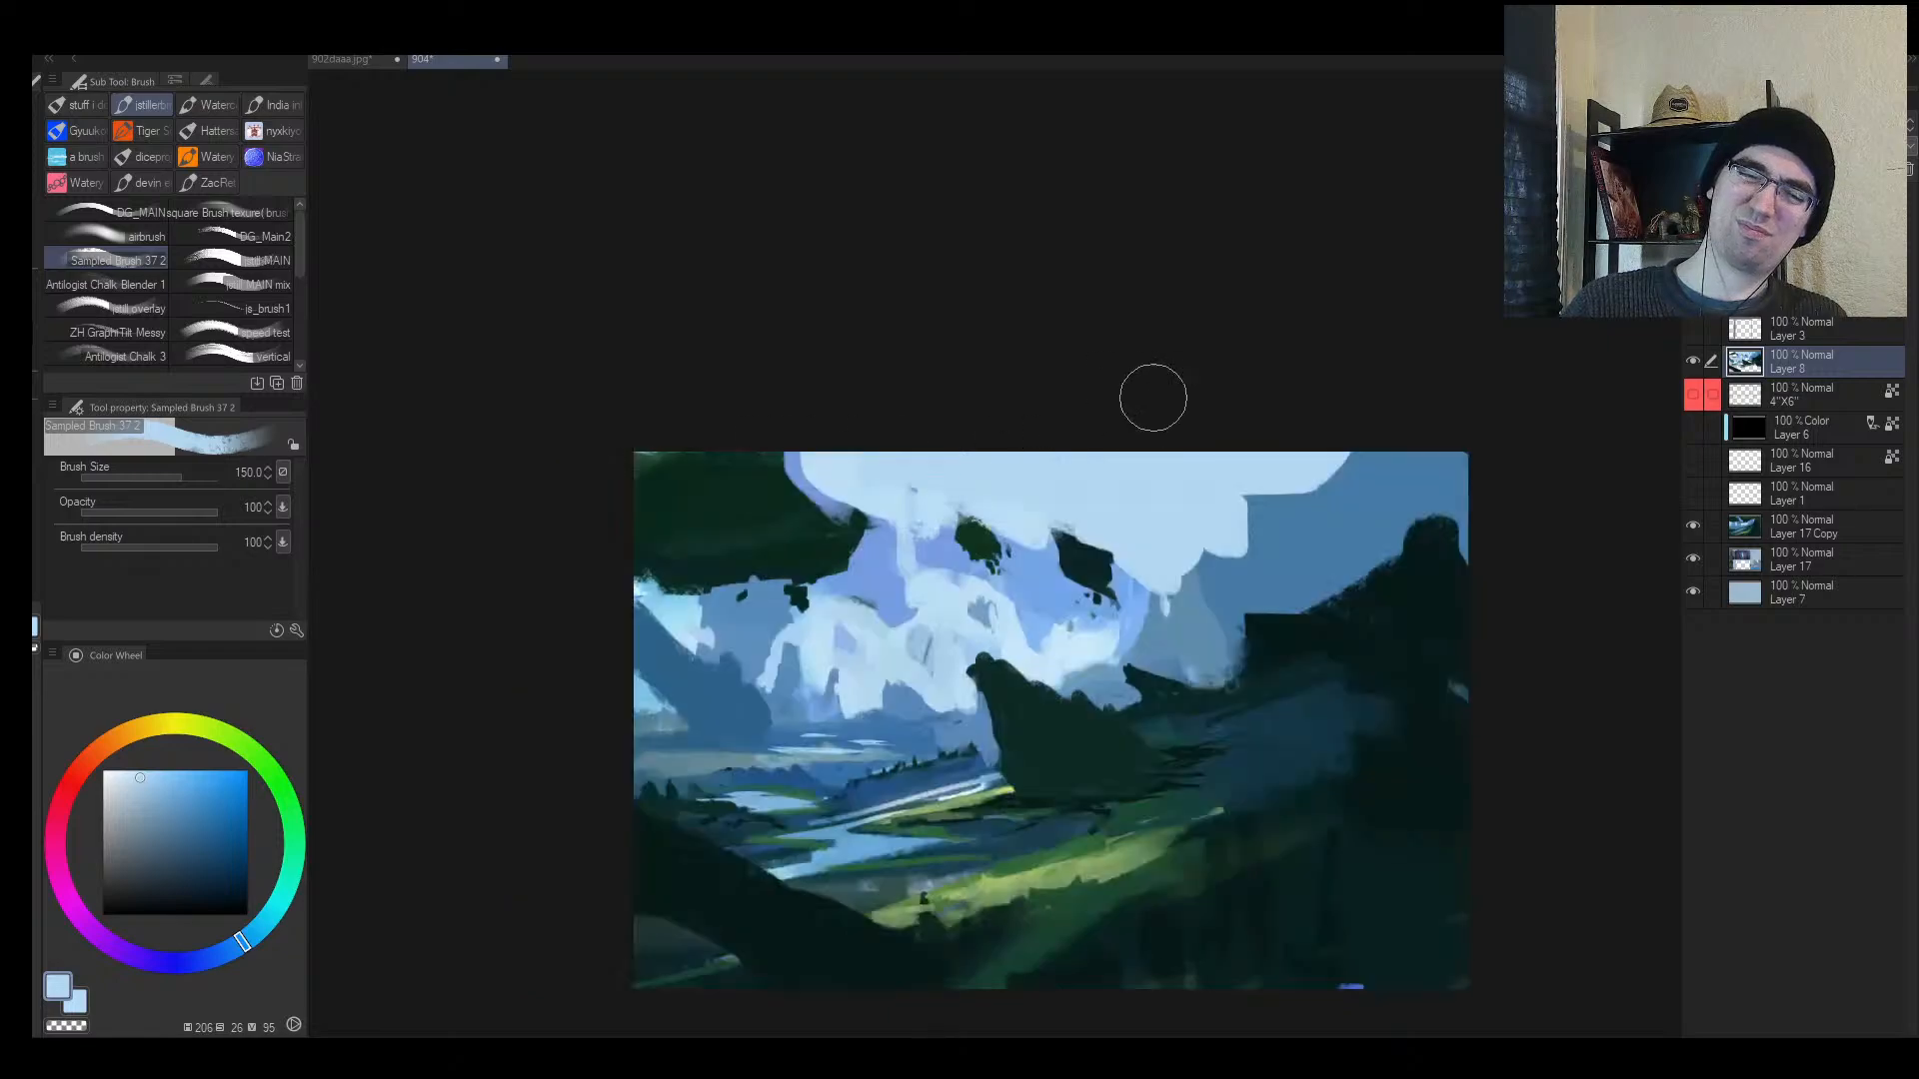
key(alt+space)
click(1274, 534)
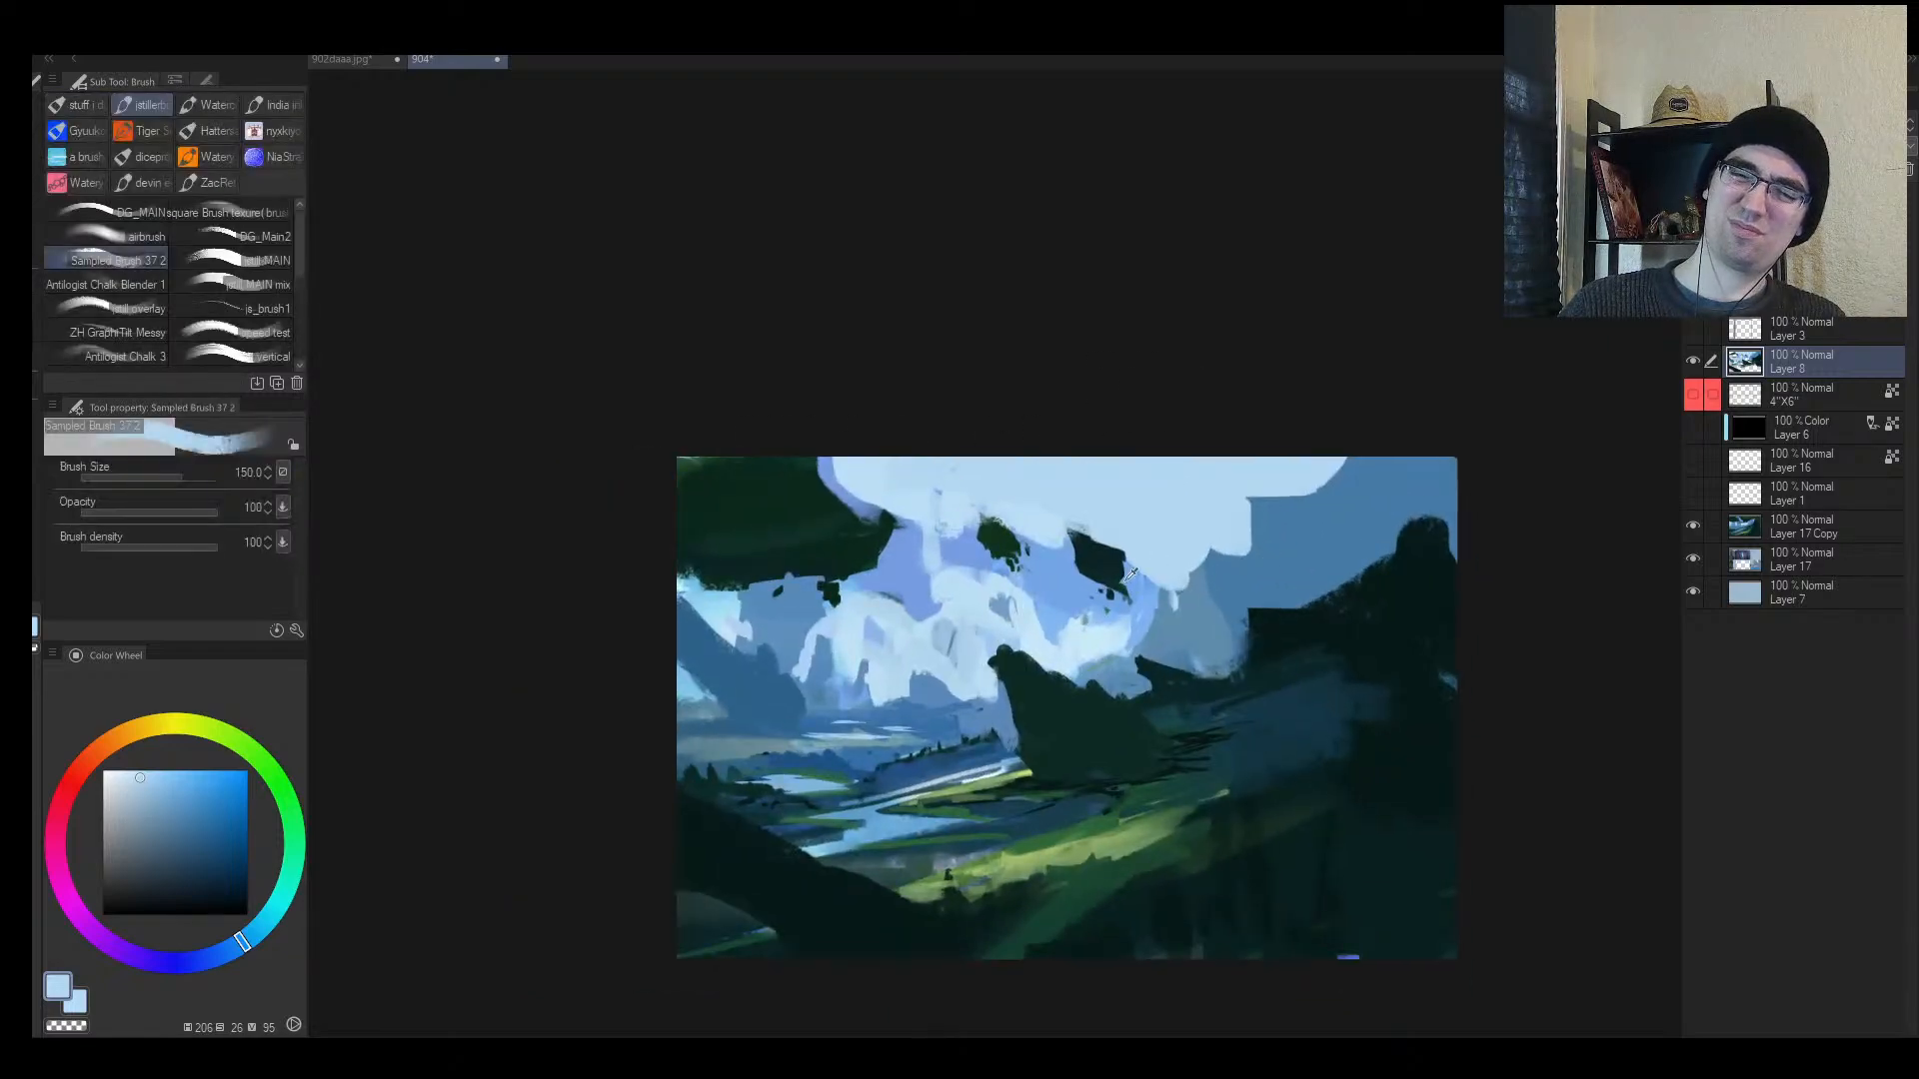
alt+click(1163, 579)
mouse_move(1162, 580)
mouse_down()
mouse_move(1157, 524)
mouse_move(1205, 575)
mouse_move(1169, 627)
mouse_move(1216, 614)
mouse_move(1229, 525)
mouse_up()
key(bracketright)
key(bracketright)
mouse_move(1229, 525)
mouse_down()
mouse_move(1261, 565)
mouse_move(1269, 472)
mouse_move(1333, 472)
mouse_move(1276, 477)
mouse_up()
alt+click(1297, 529)
key(bracketleft)
key(bracketleft)
Step: Darken the lower-left area and tree shapes with near-black teal
key(h)
mouse_move(1147, 607)
mouse_down()
mouse_move(1104, 621)
mouse_move(1126, 604)
mouse_up()
key(h)
key(b)
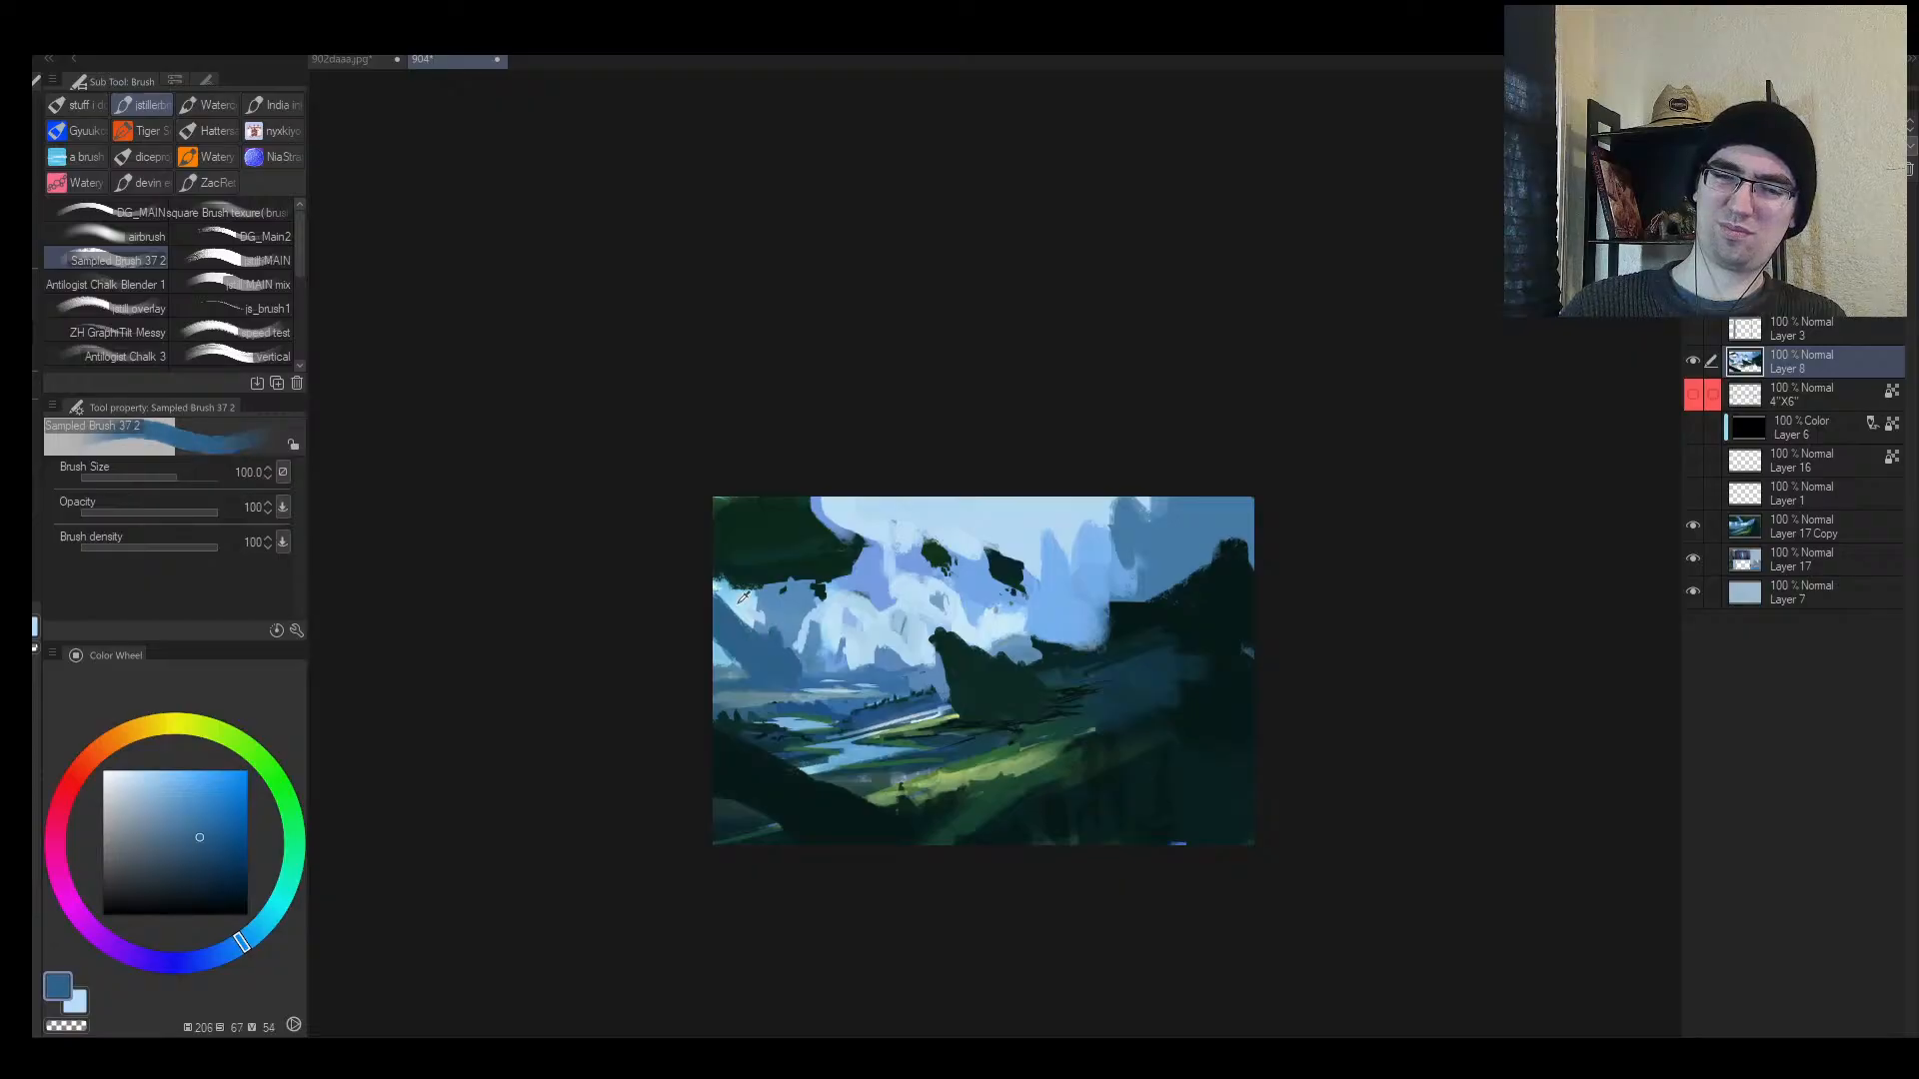
alt+click(706, 611)
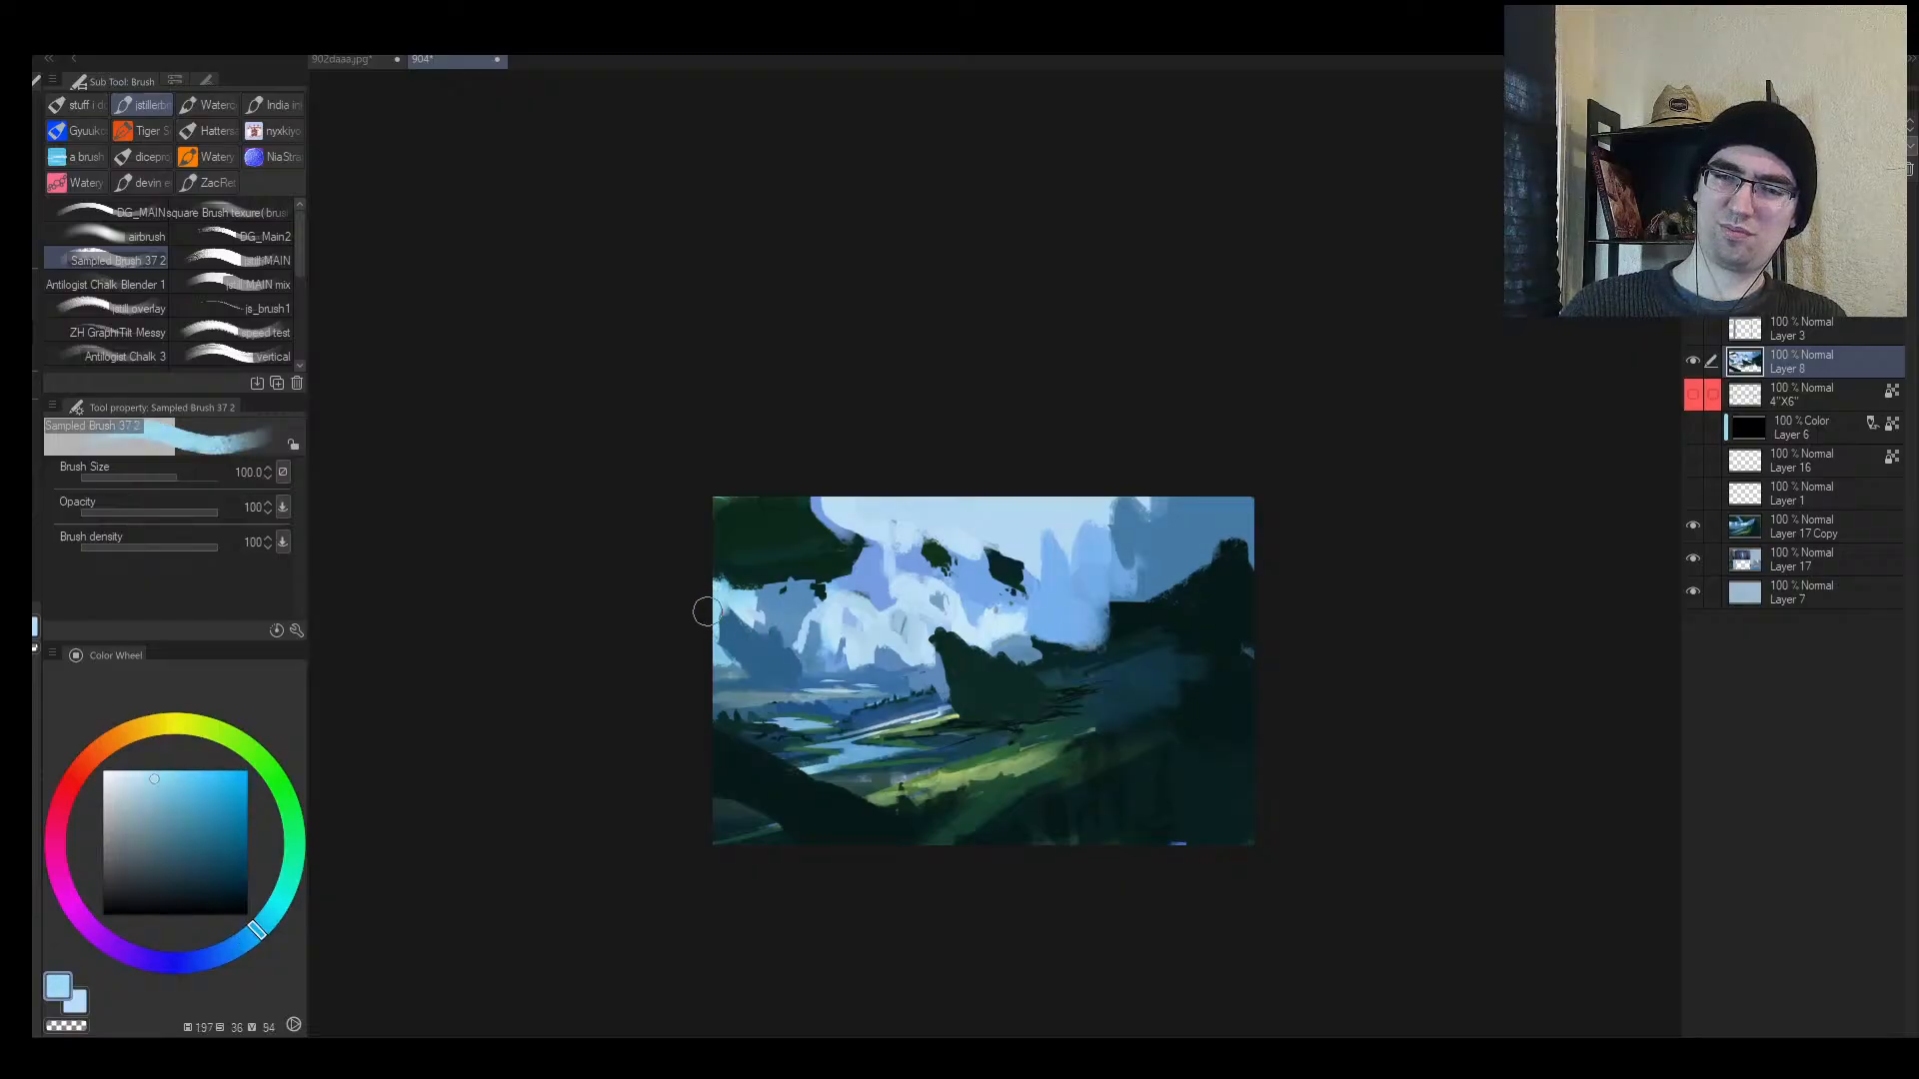
alt+click(775, 656)
alt+click(752, 756)
mouse_move(748, 726)
mouse_down()
mouse_move(812, 788)
mouse_move(763, 759)
mouse_move(690, 827)
mouse_up()
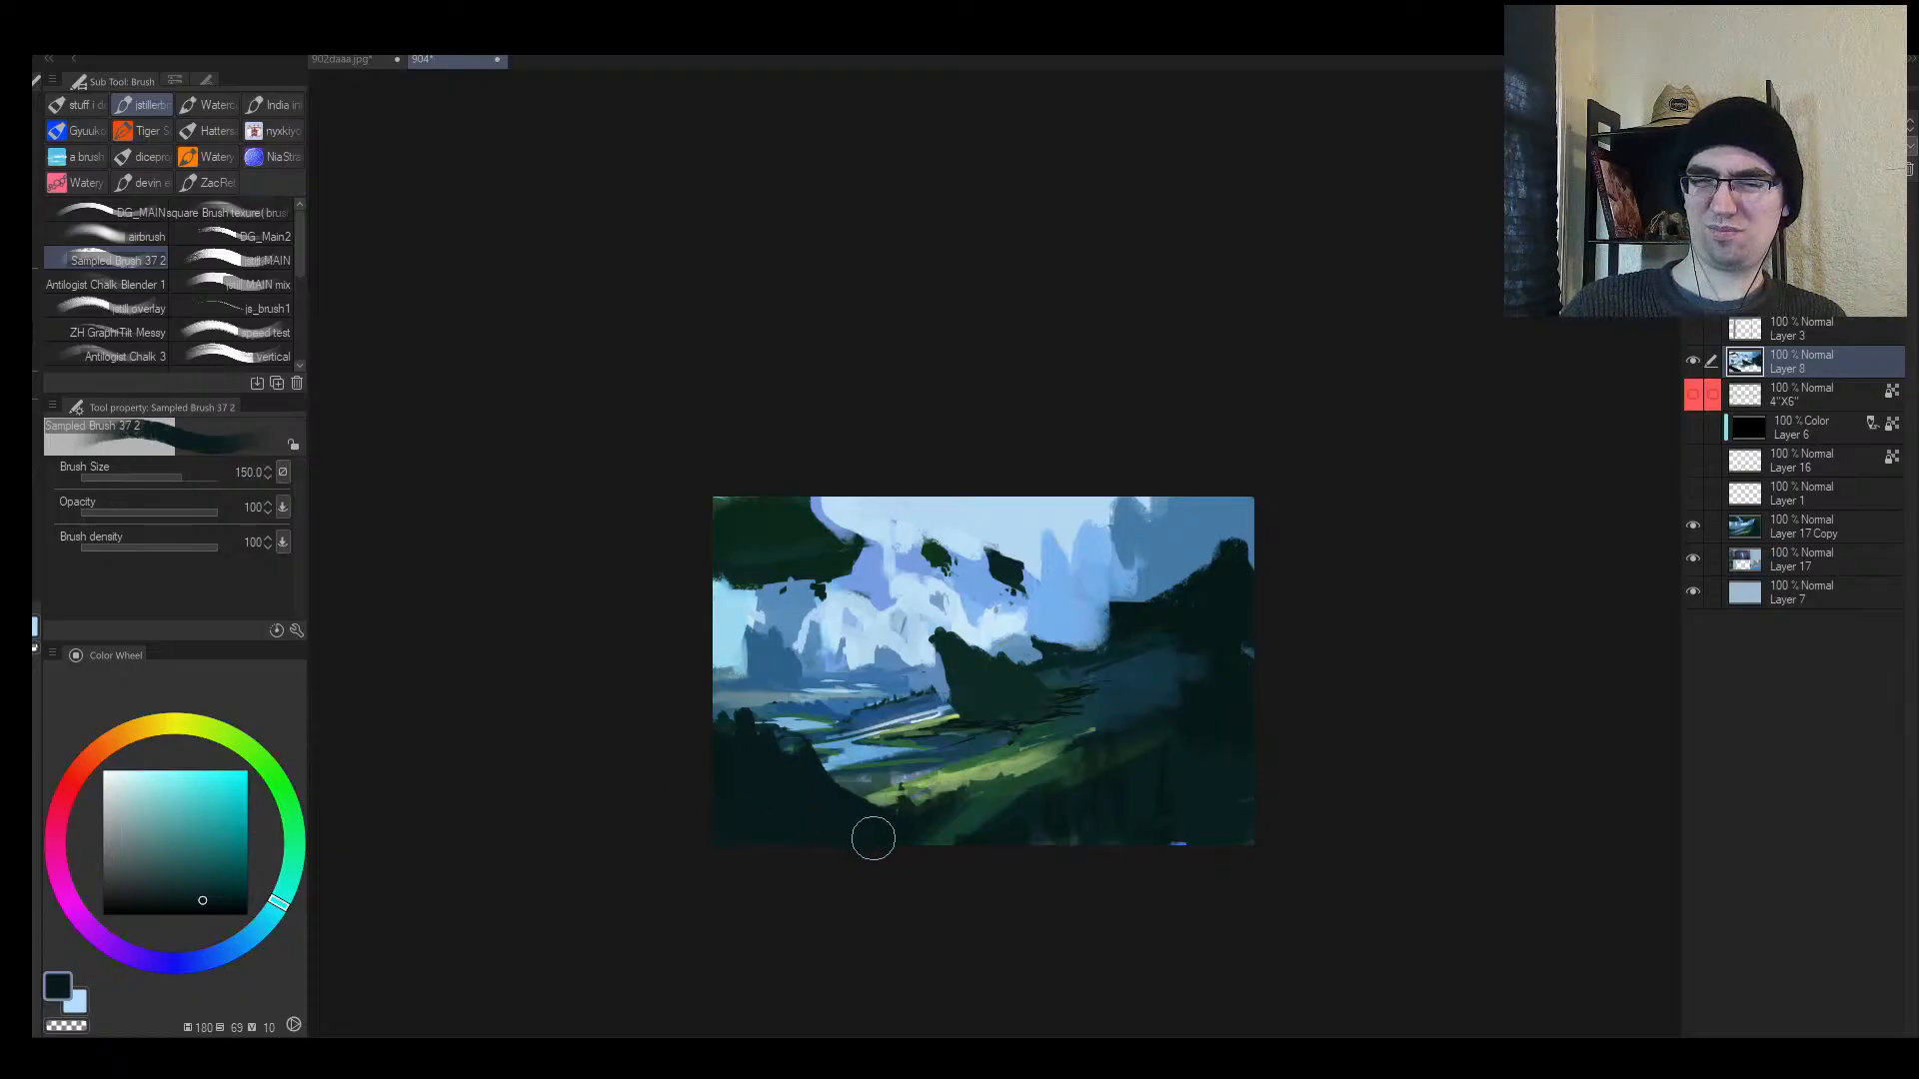
Step: Paint a dark teal overhang streak along the sky's top edge
alt+click(1139, 547)
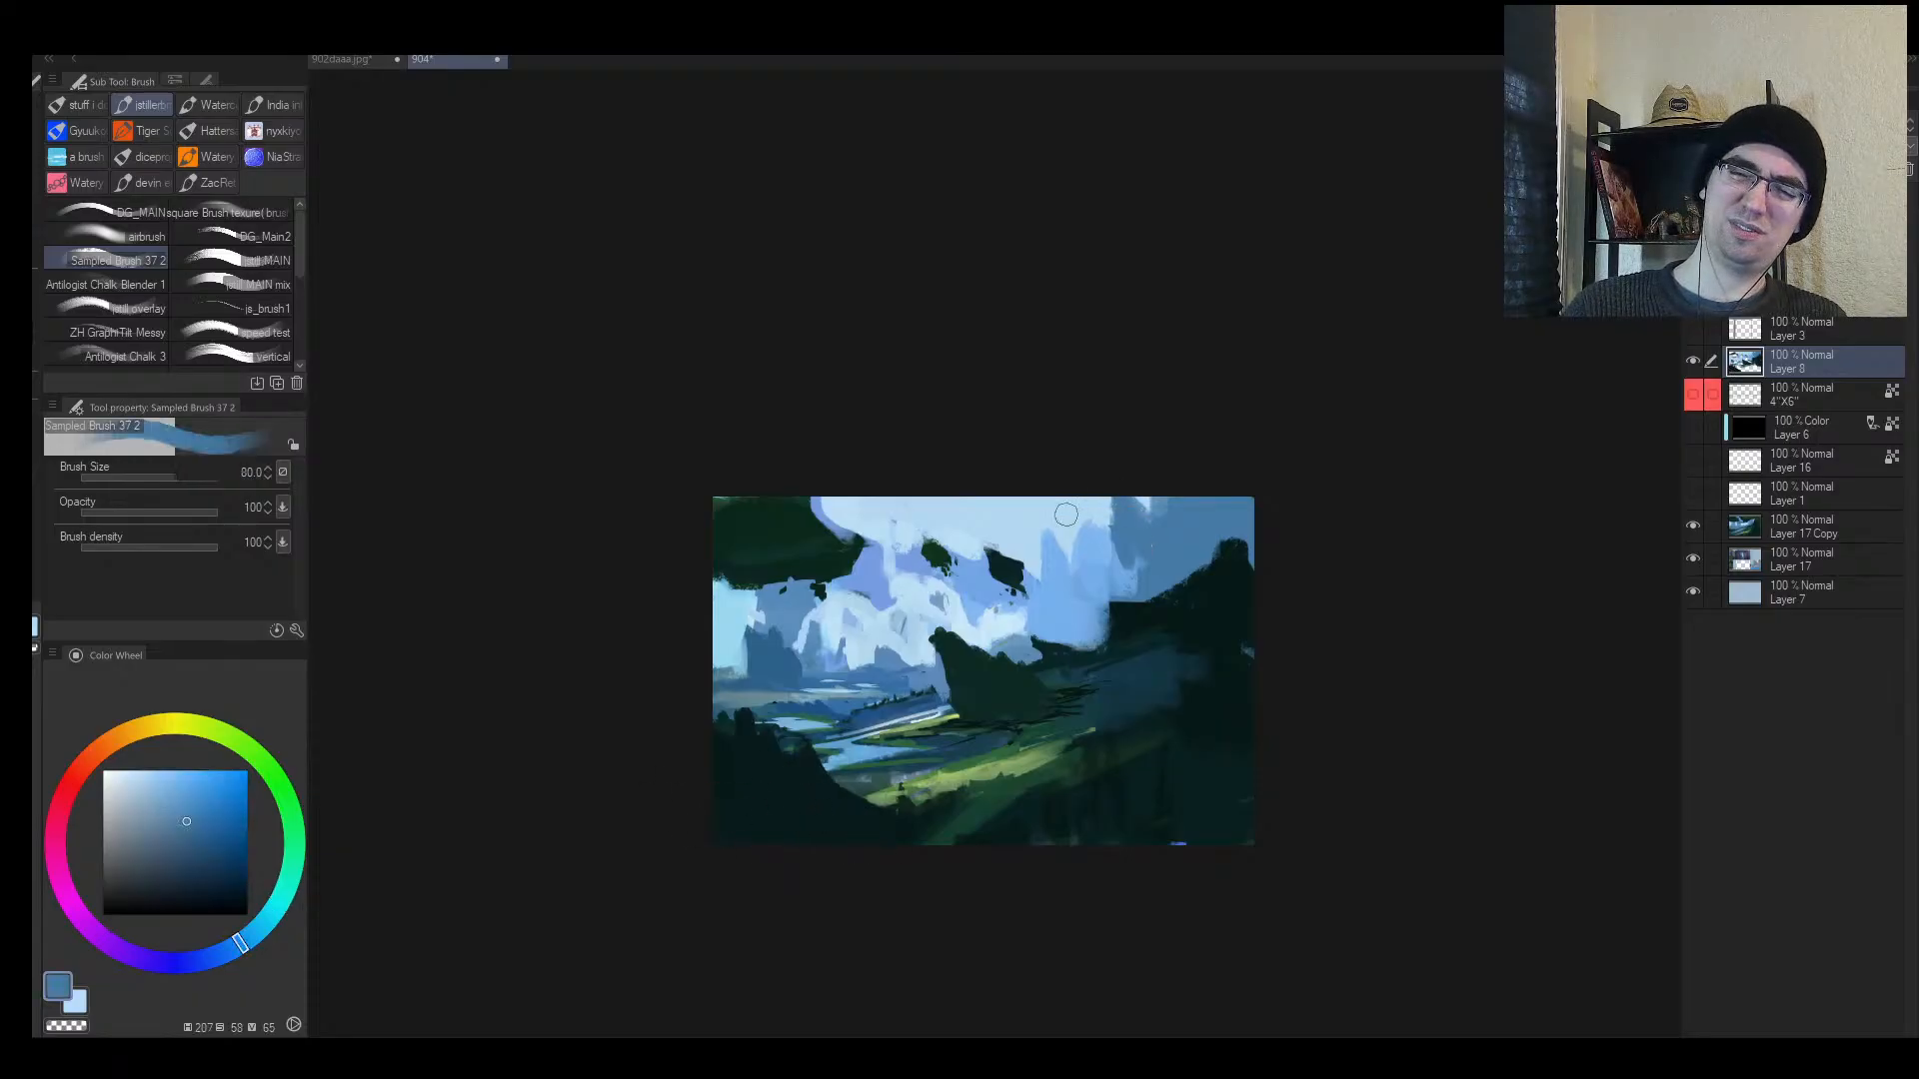
key([)
mouse_move(1040, 480)
mouse_down()
mouse_move(1167, 531)
mouse_move(1084, 515)
mouse_move(1190, 508)
mouse_move(1019, 479)
mouse_move(1103, 514)
mouse_move(1137, 498)
mouse_move(1100, 522)
mouse_up()
alt+click(1142, 620)
alt+click(1139, 546)
key(])
alt+click(1094, 510)
alt+click(1059, 505)
key([)
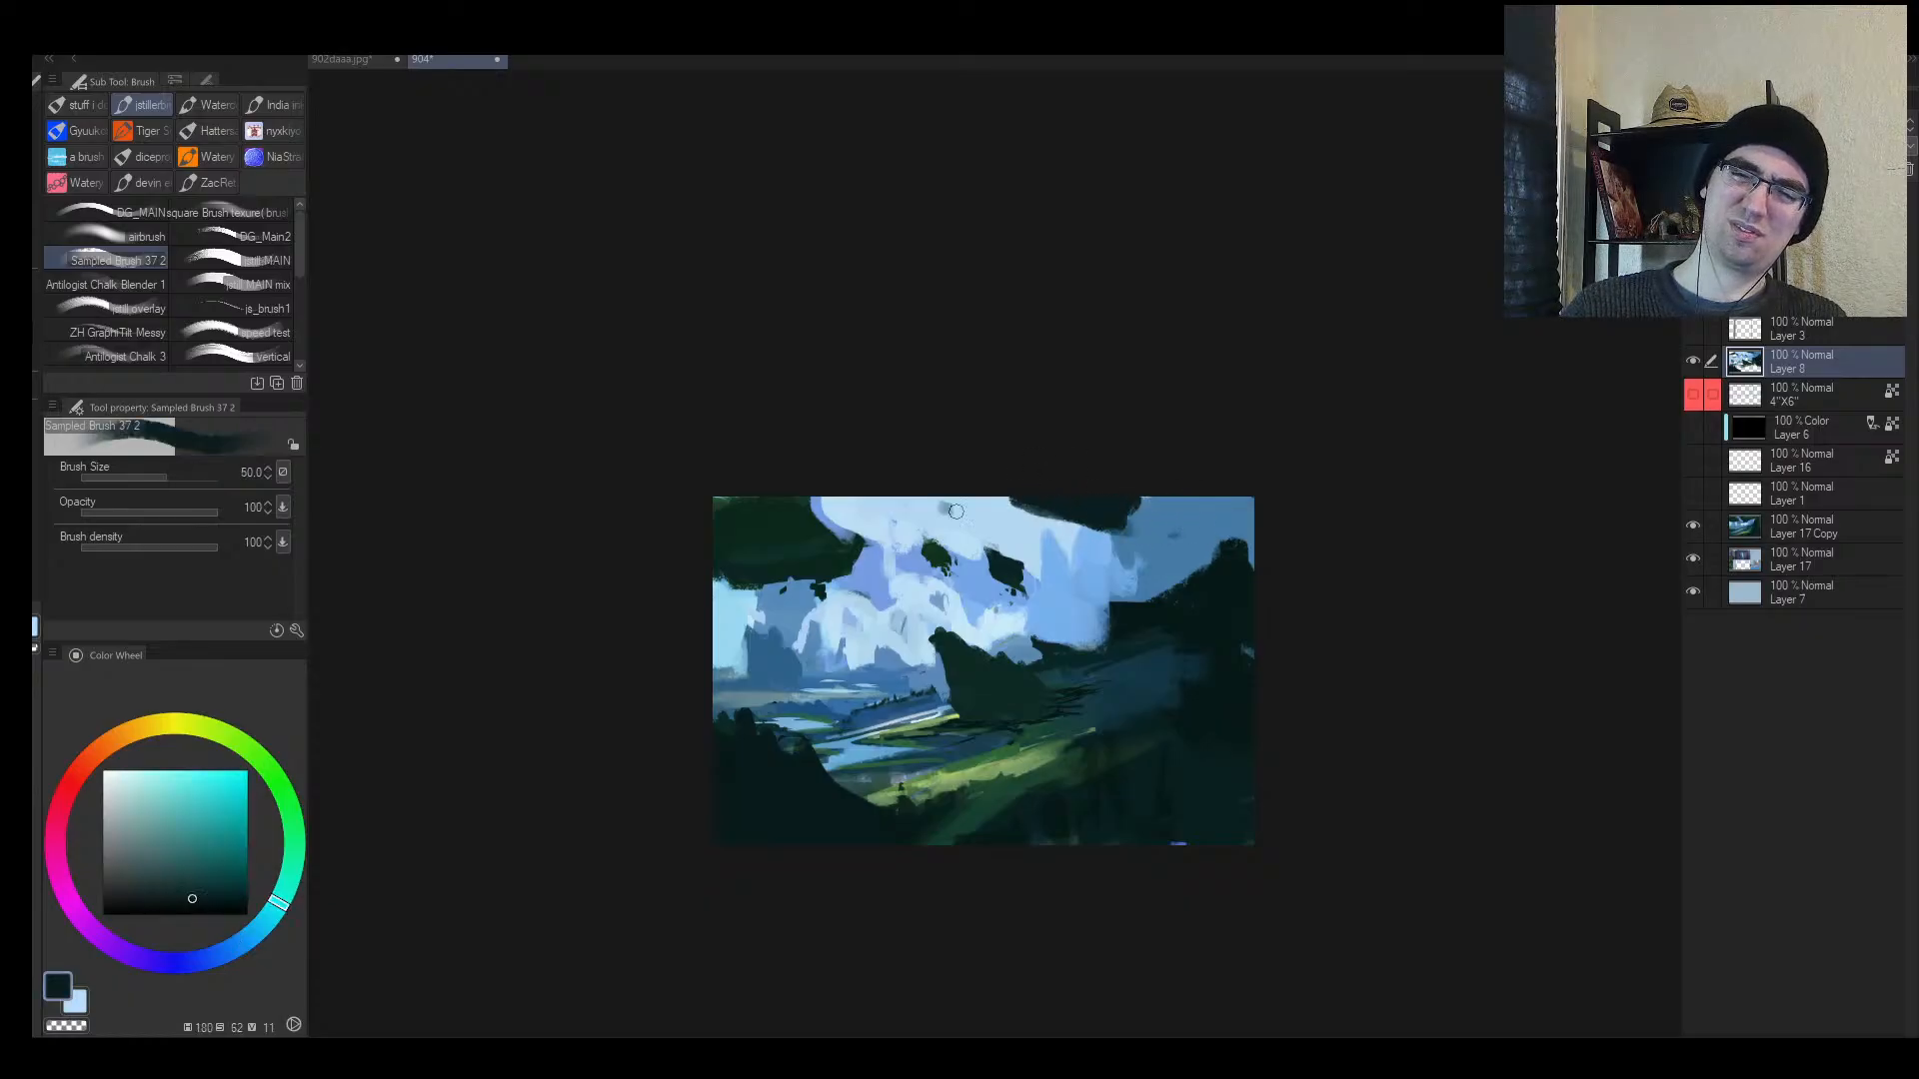
drag(949, 509, 989, 516)
Step: Brighten the sky below the dark streak with a lighter blue stroke
alt+click(971, 541)
key([)
alt+click(981, 579)
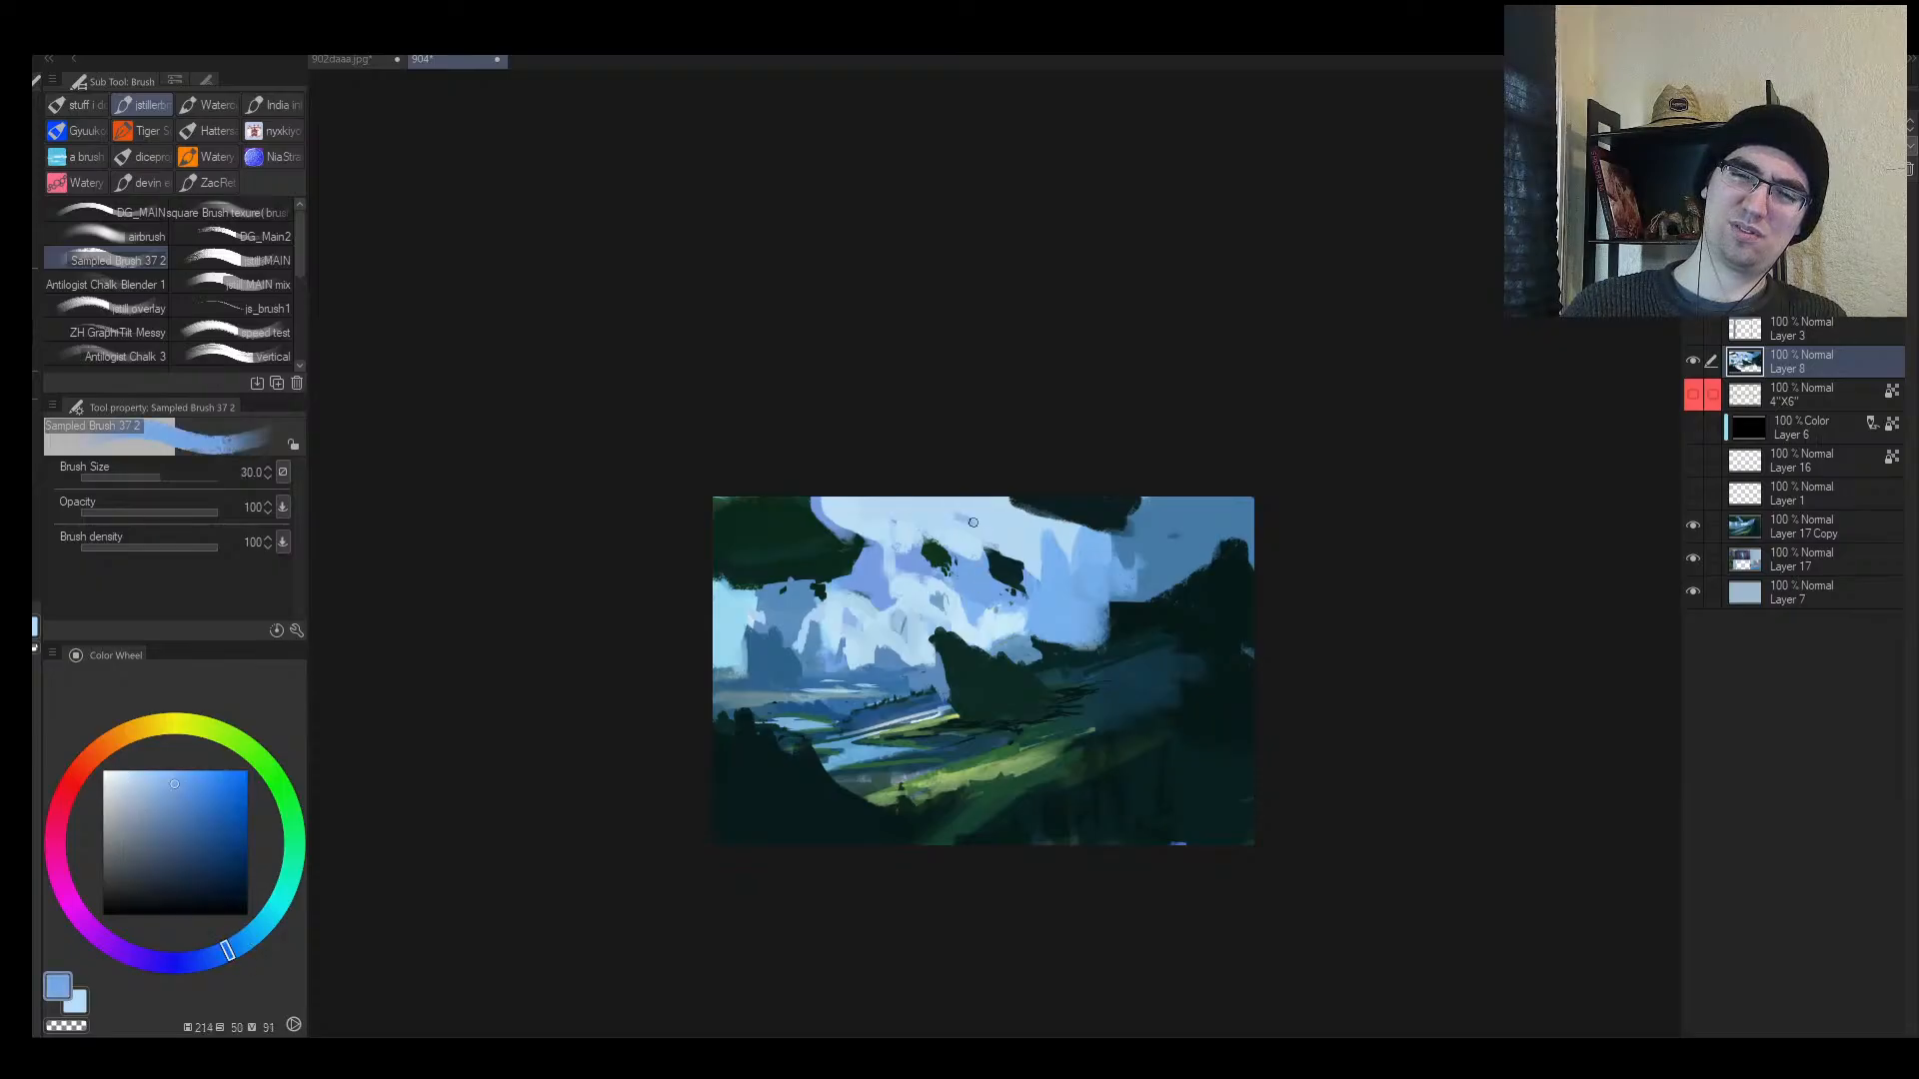
key([)
alt+click(949, 578)
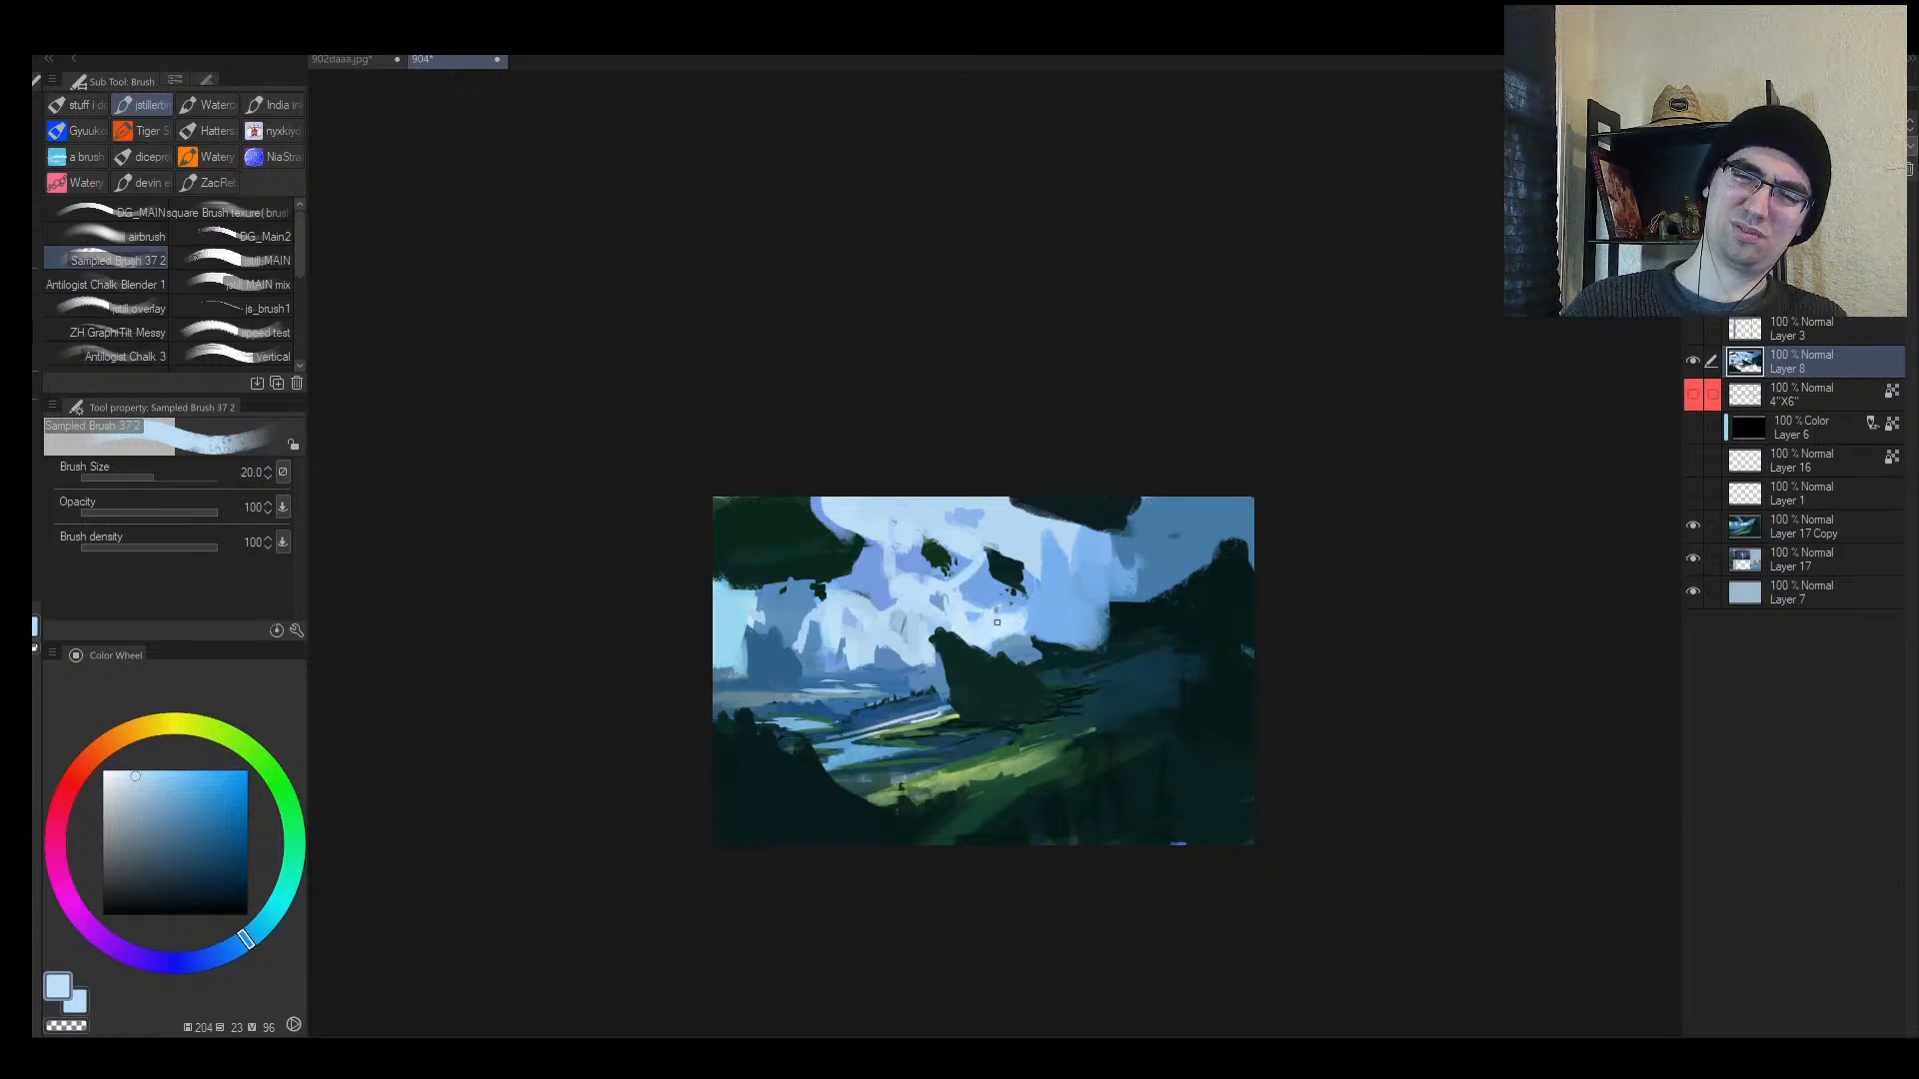
key(h)
drag(1096, 627, 1150, 626)
key(])
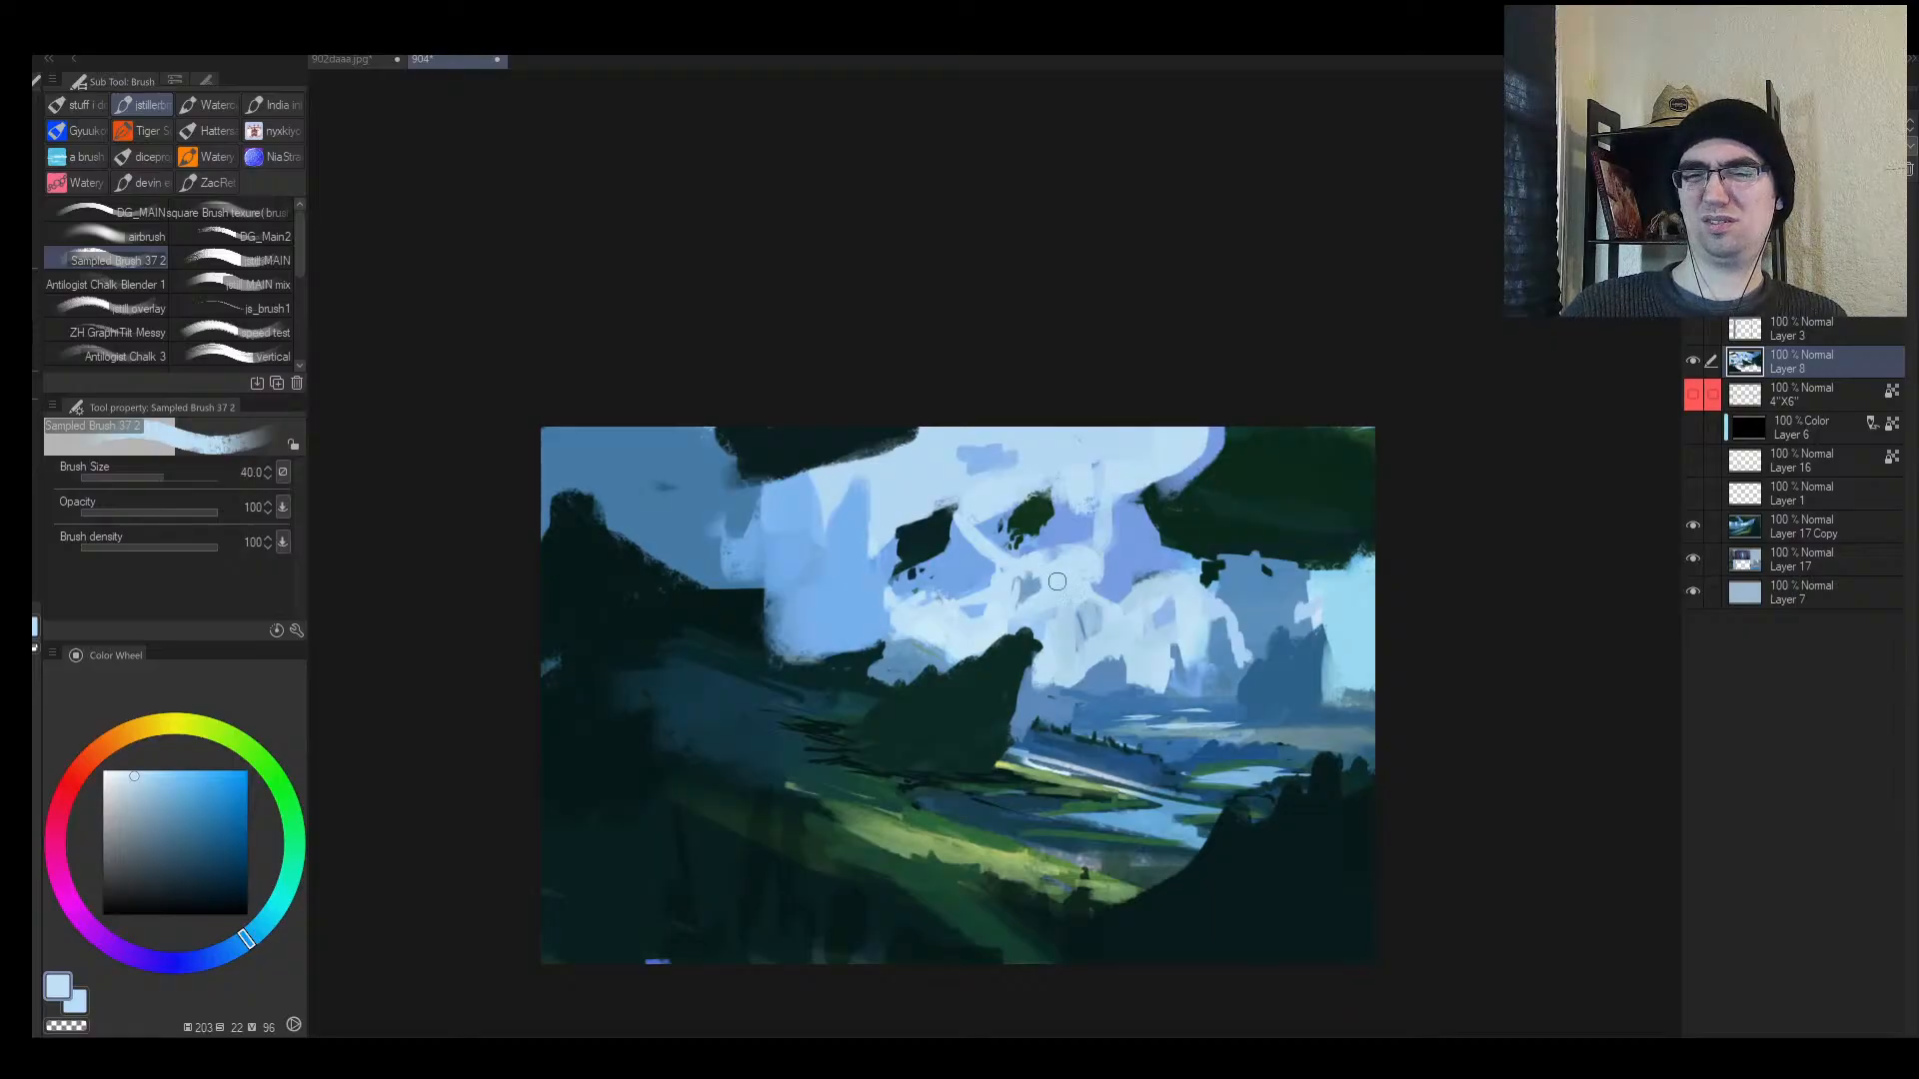
drag(1131, 595, 1104, 602)
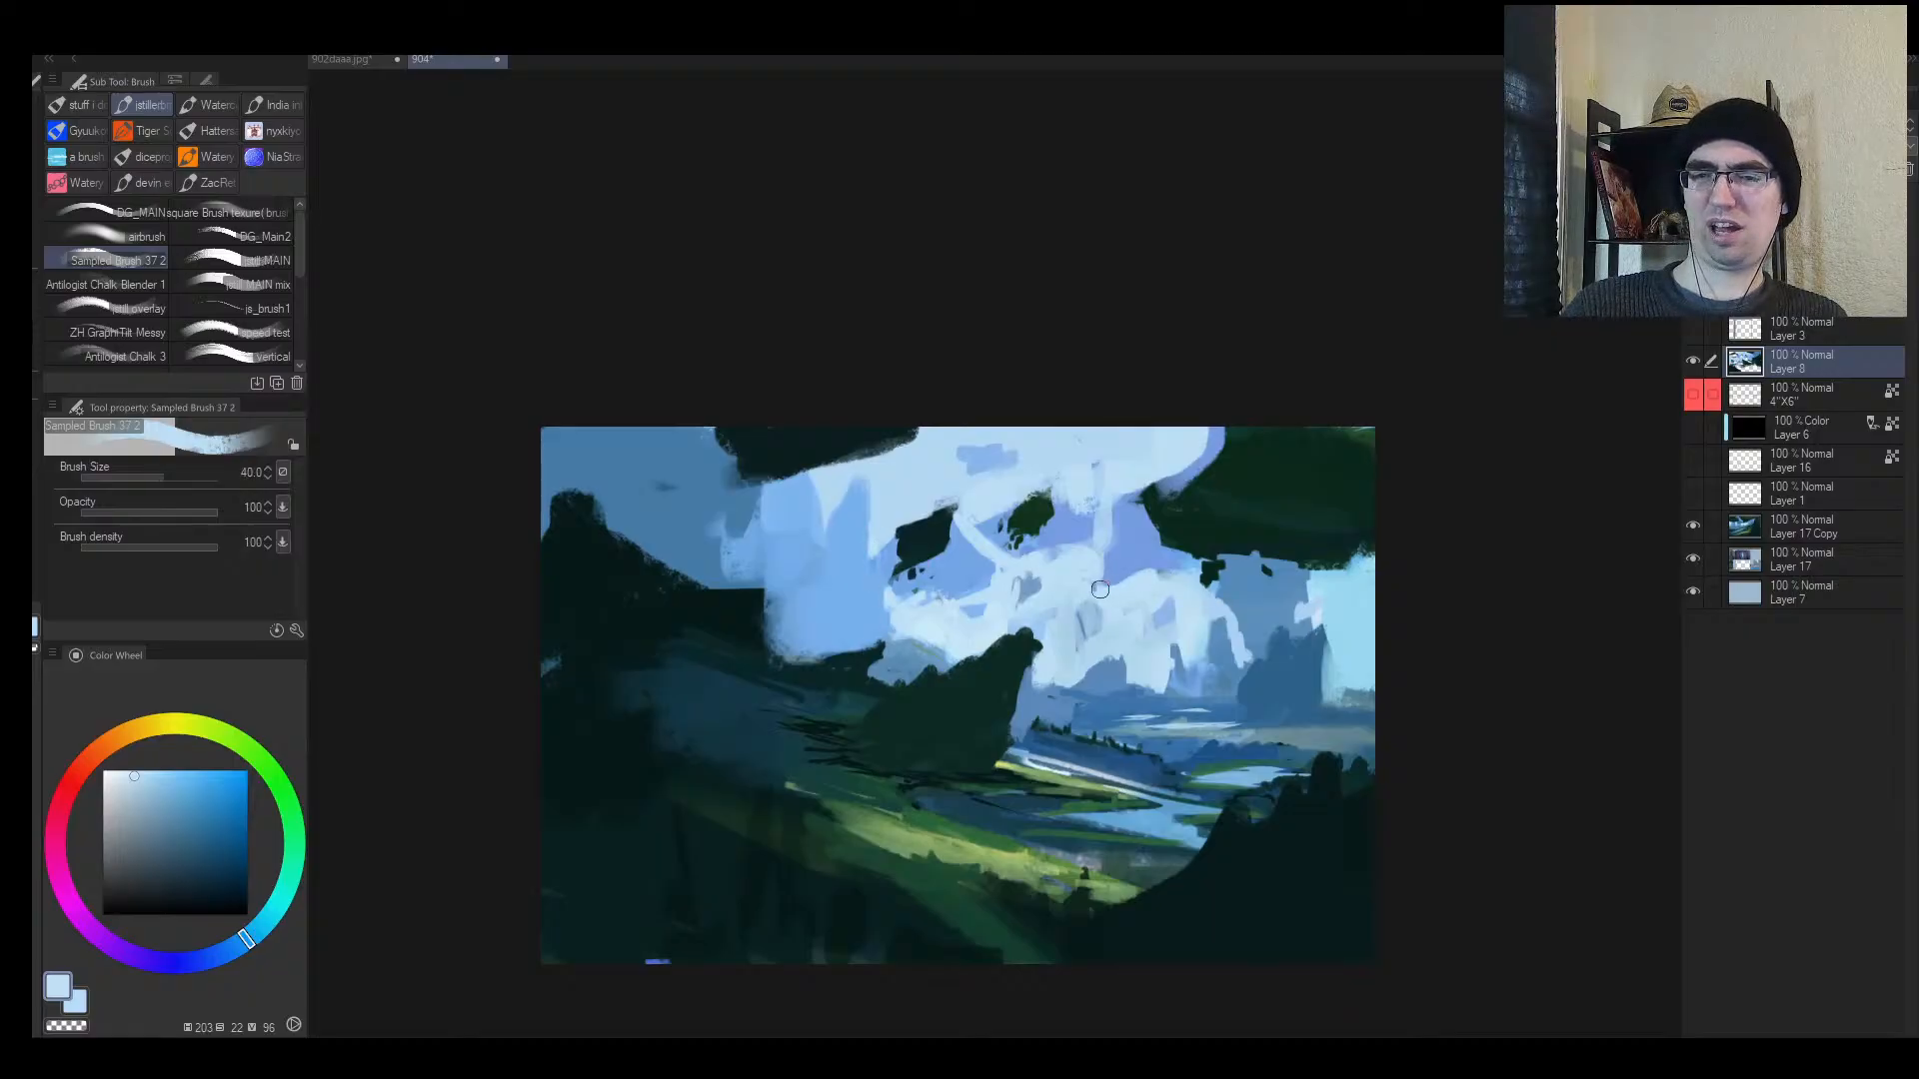
alt+click(1130, 591)
key([)
key(h)
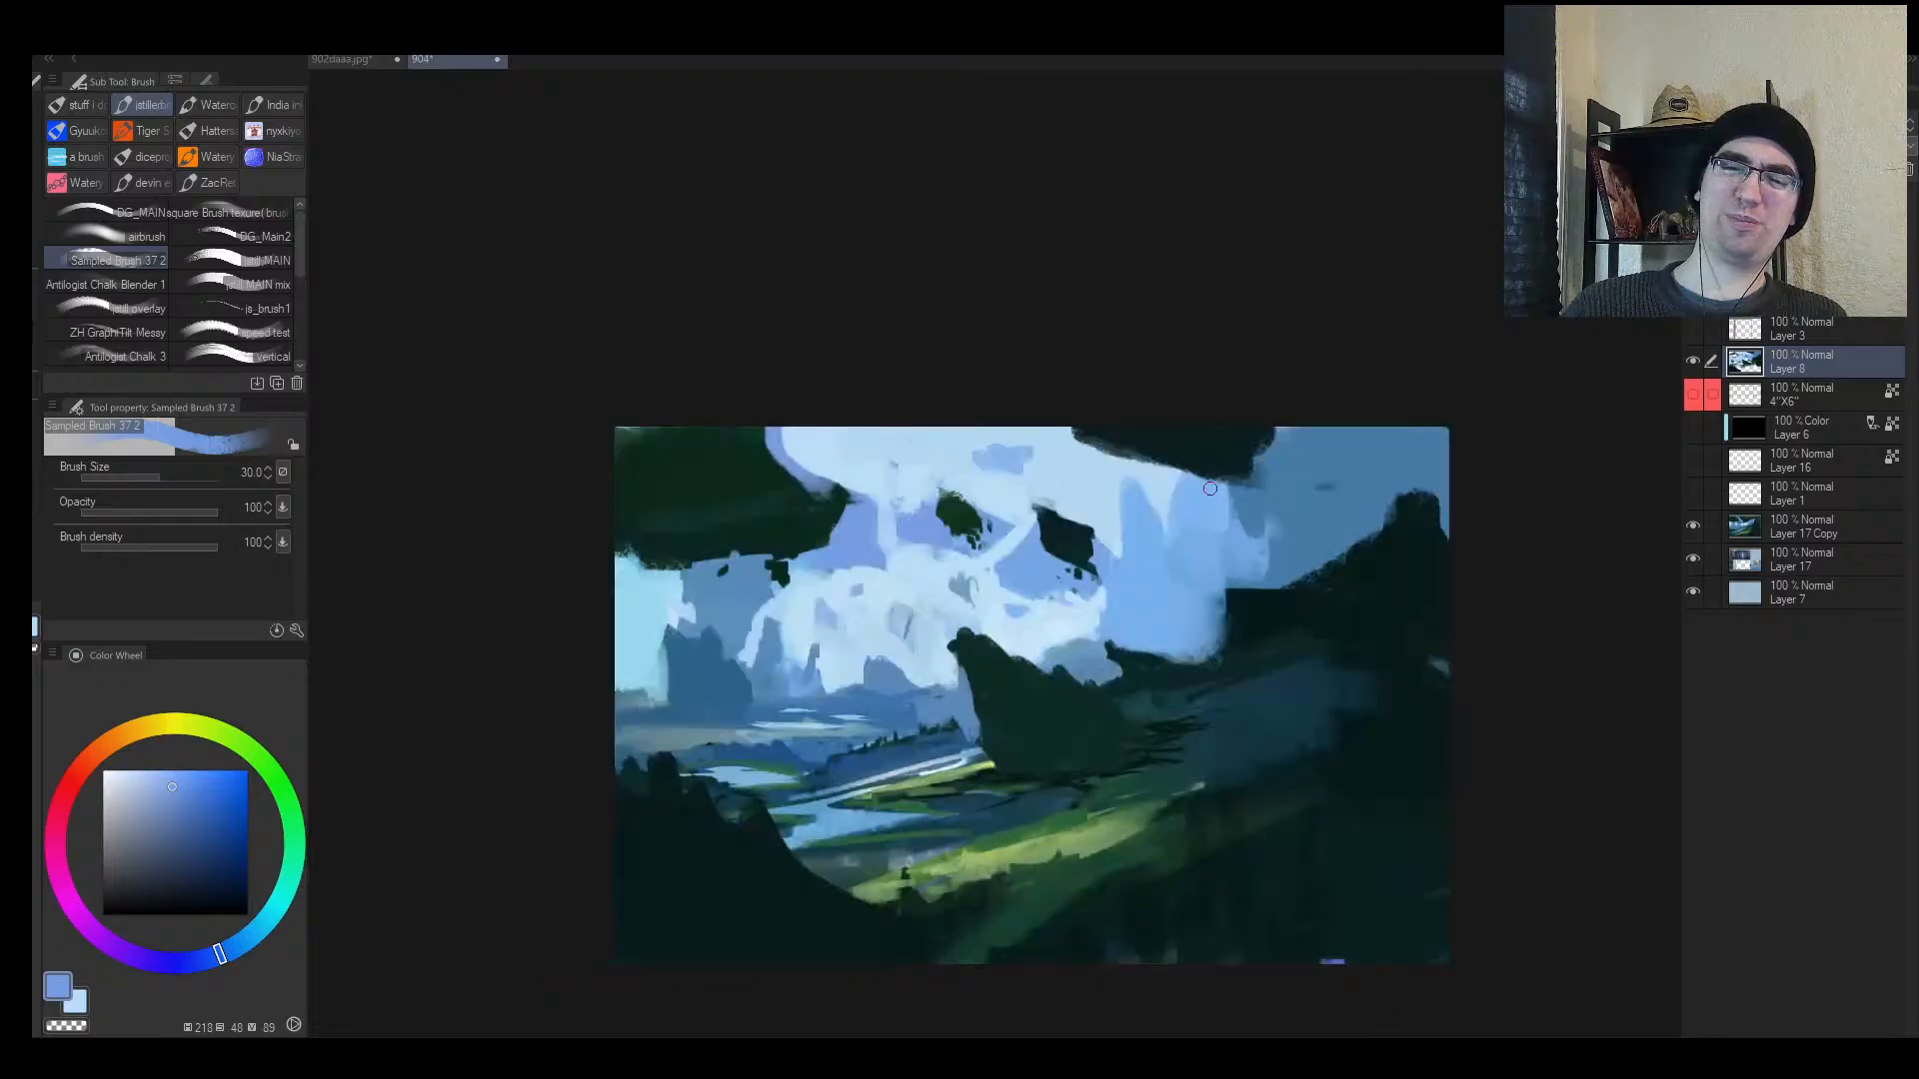
Step: Zoom out and flip the canvas to review the overall composition
alt+click(937, 588)
key(alt+space)
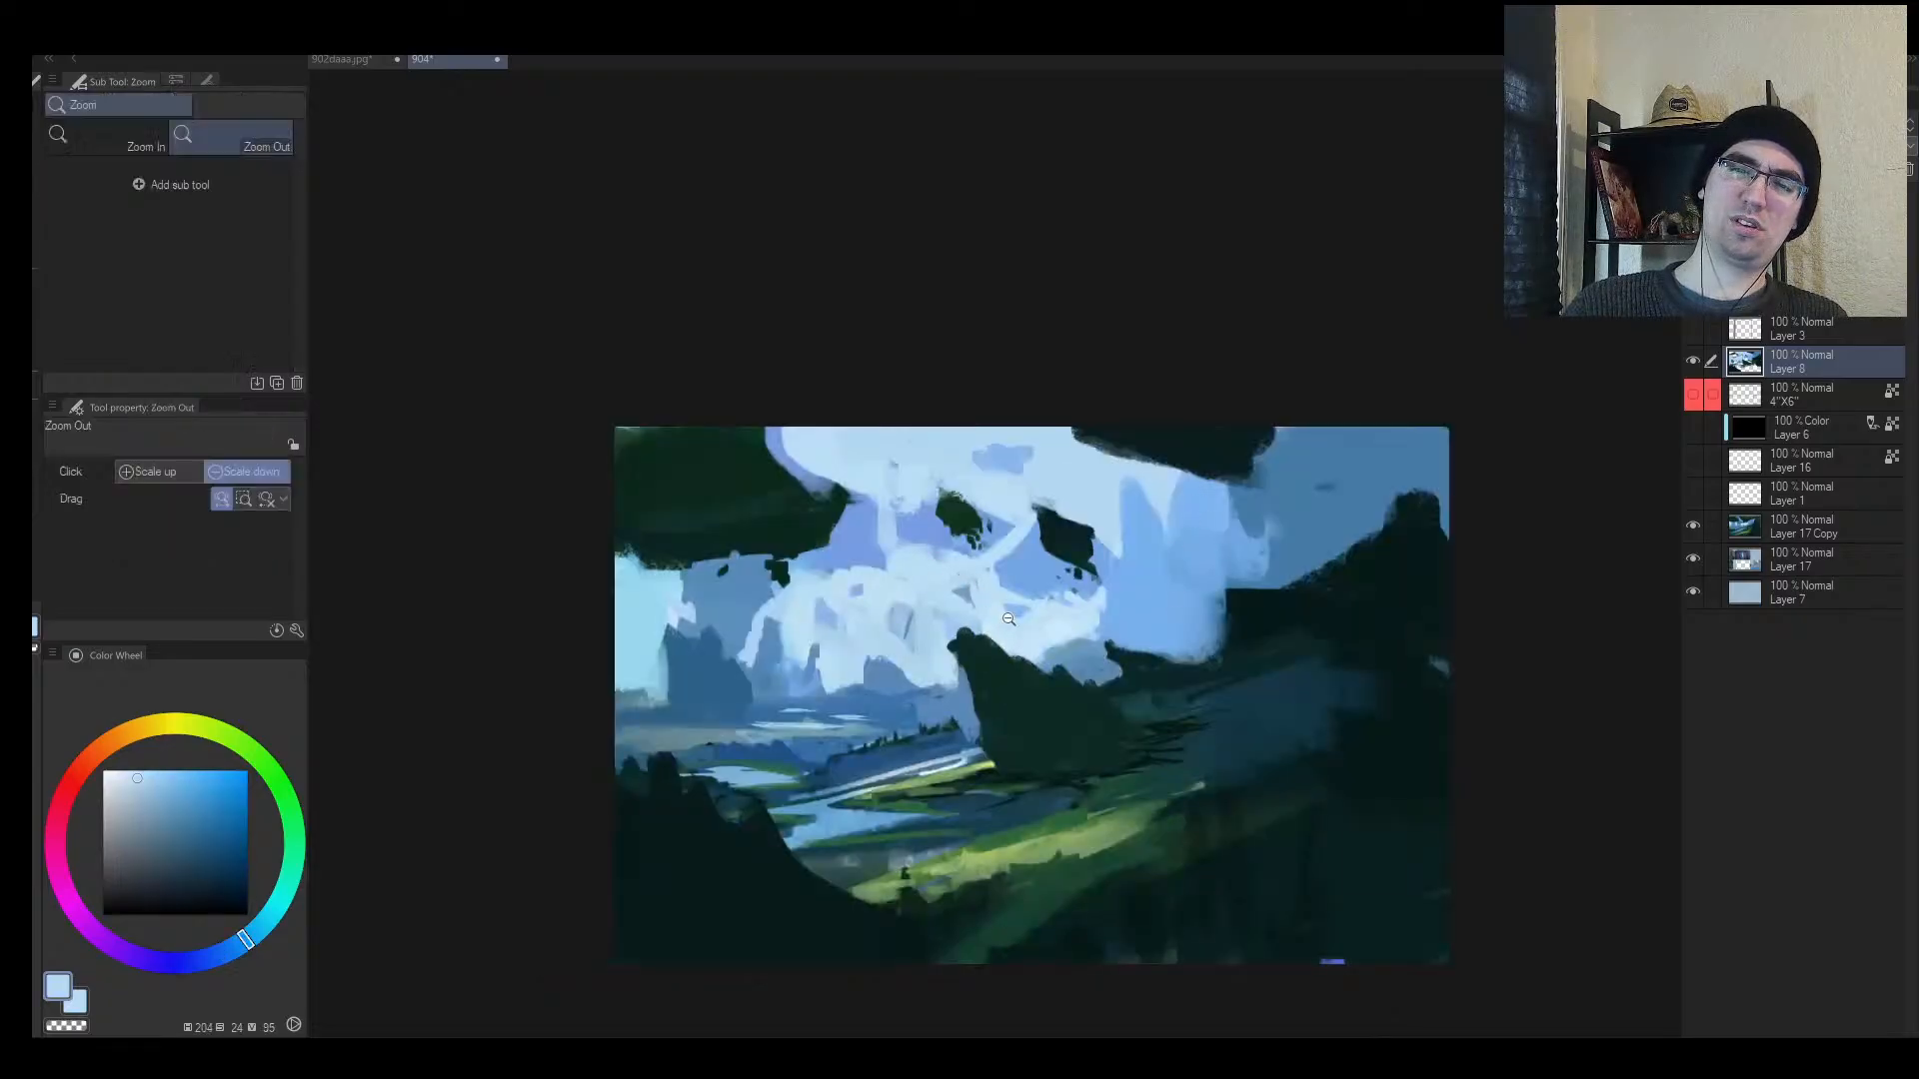
drag(1010, 617, 948, 657)
drag(1081, 622, 1139, 595)
key(h)
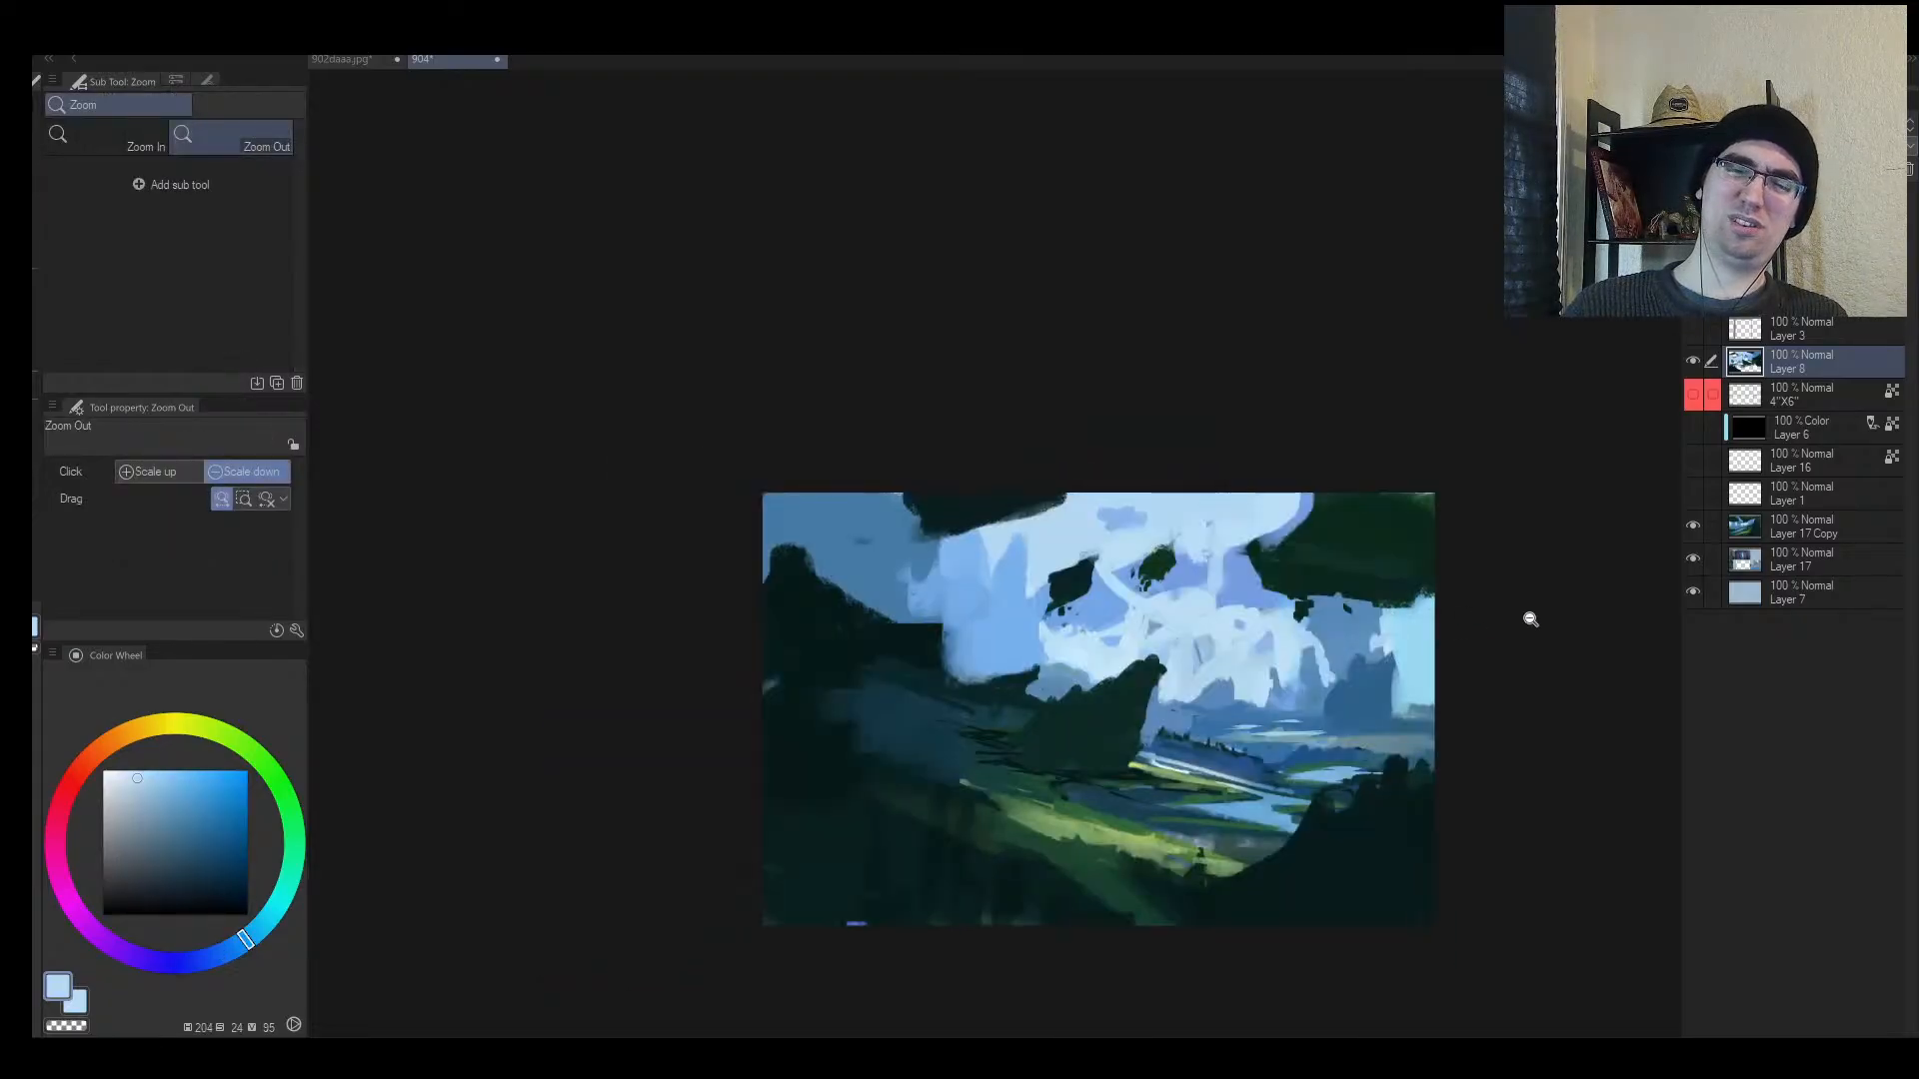
key(h)
drag(1520, 749, 1349, 726)
Step: Lasso-select two thin strips across the lower-left foreground hills
key(h)
scroll(961, 744, up, 2)
key(m)
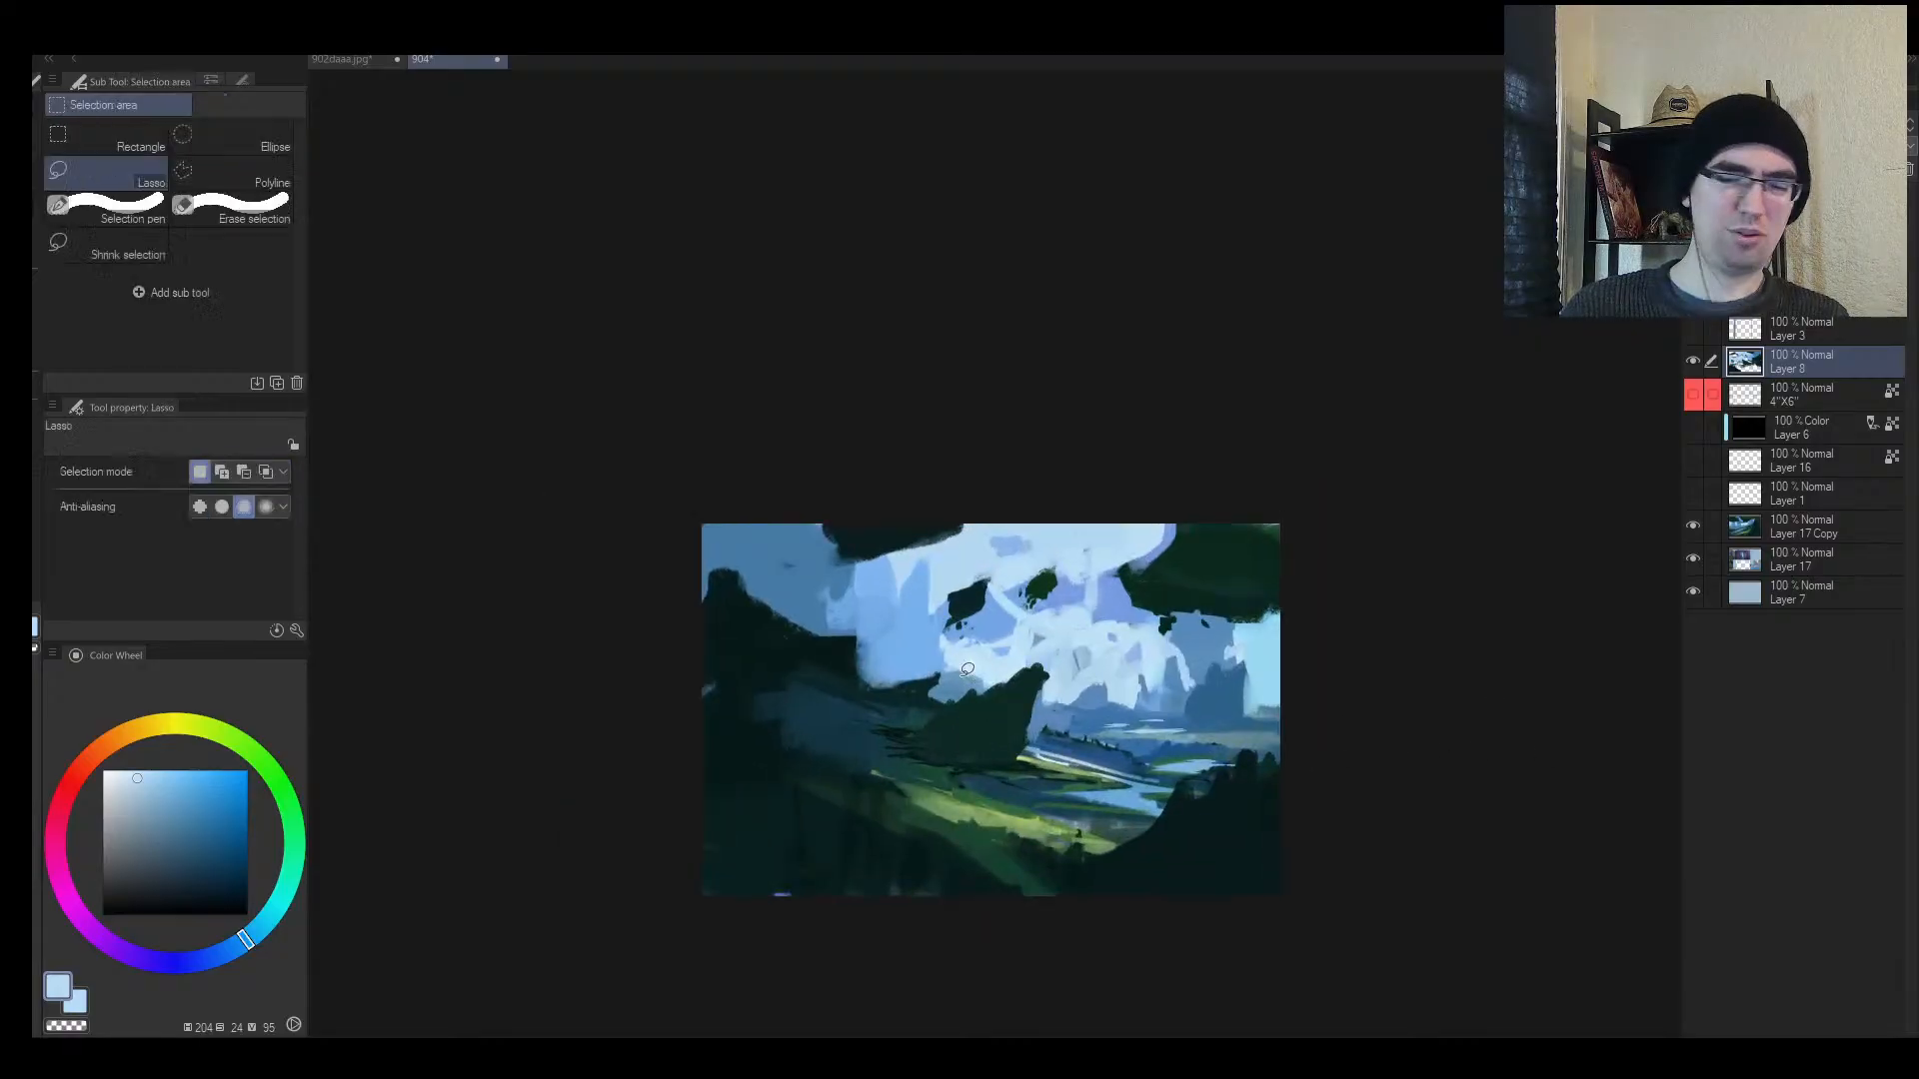
mouse_move(825, 763)
mouse_down()
mouse_move(990, 812)
mouse_move(689, 758)
mouse_up()
mouse_move(883, 817)
mouse_down()
mouse_move(1107, 870)
mouse_move(1103, 774)
mouse_move(1041, 757)
mouse_move(1191, 737)
mouse_move(1119, 735)
mouse_up()
Step: Fill the selected strips with grass green using a much larger brush
key(b)
alt+click(965, 791)
key(bracketright)
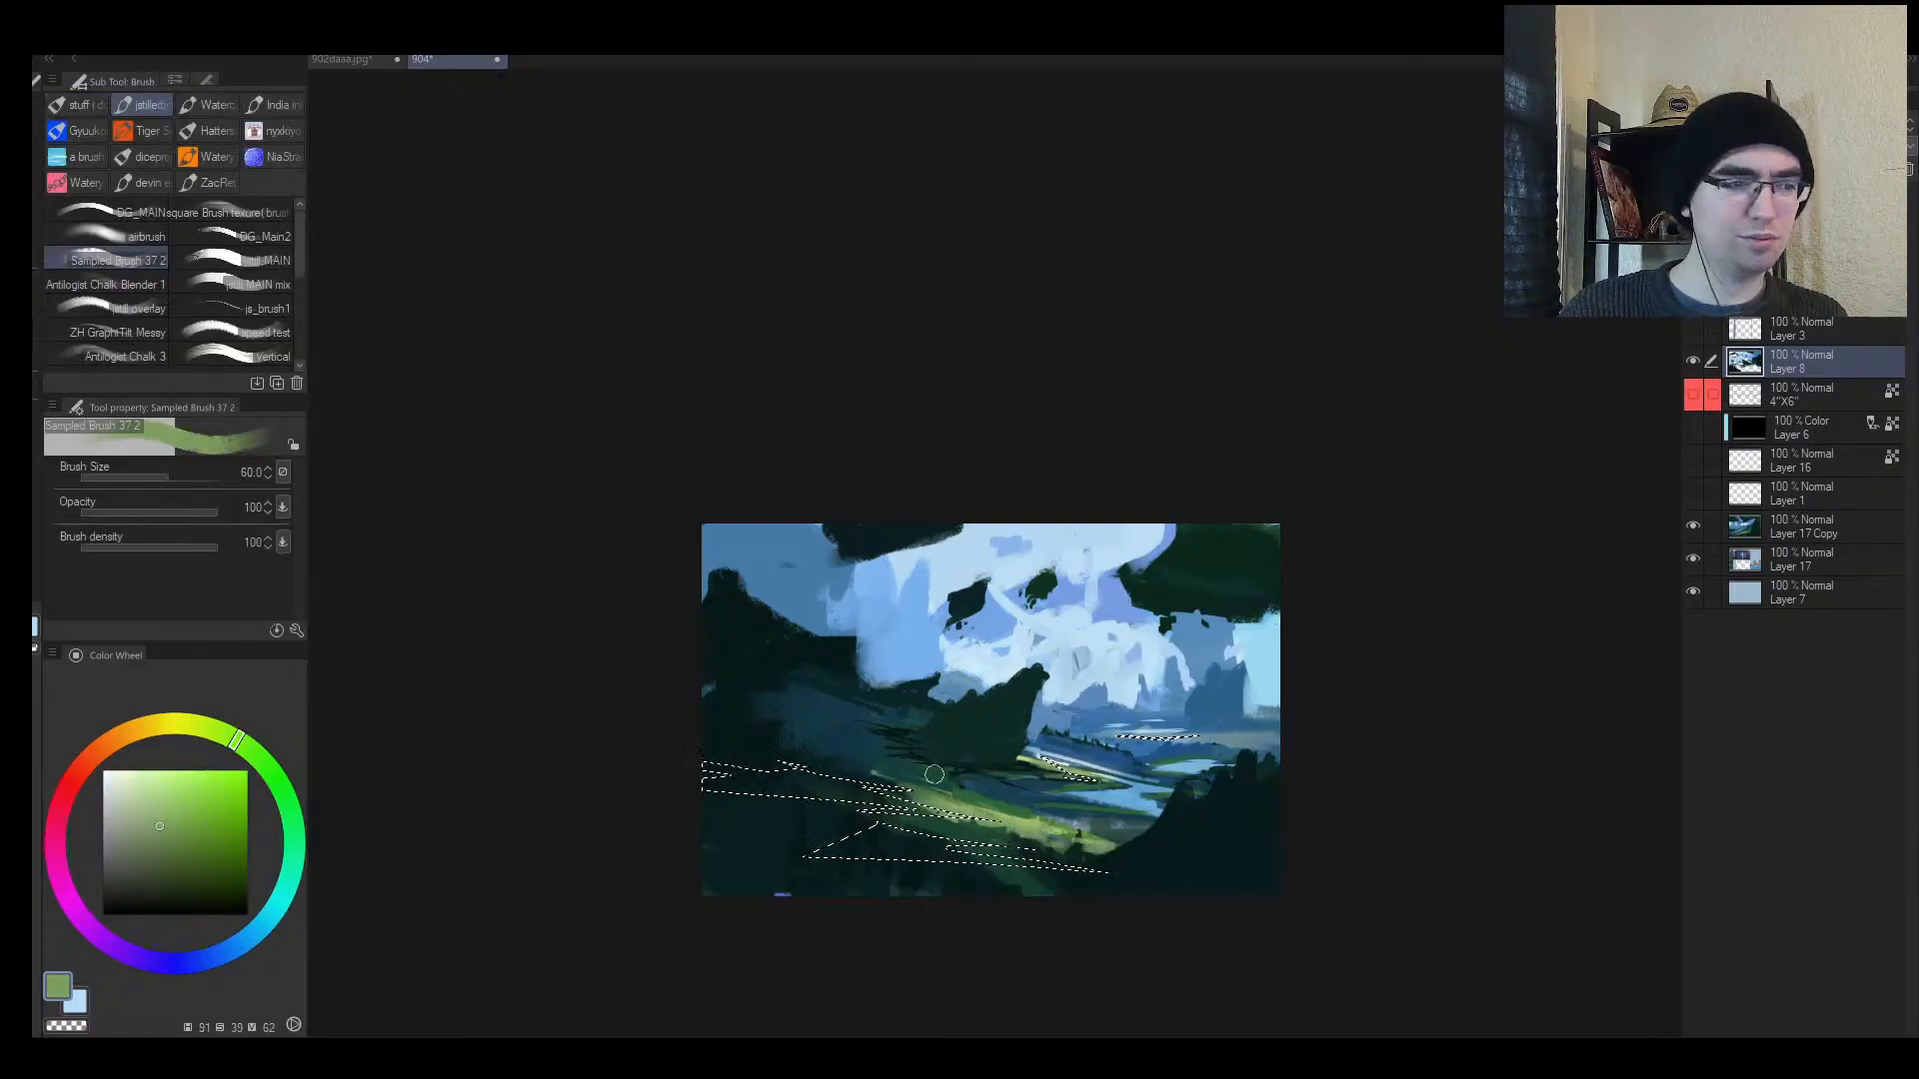
key(bracketright)
key(bracketright)
key(bracketright)
key(bracketright)
key(bracketright)
key(bracketright)
key(bracketright)
key(bracketright)
key(bracketright)
mouse_move(919, 781)
mouse_down()
mouse_move(693, 782)
mouse_move(1247, 855)
mouse_move(917, 855)
mouse_move(1086, 859)
mouse_up()
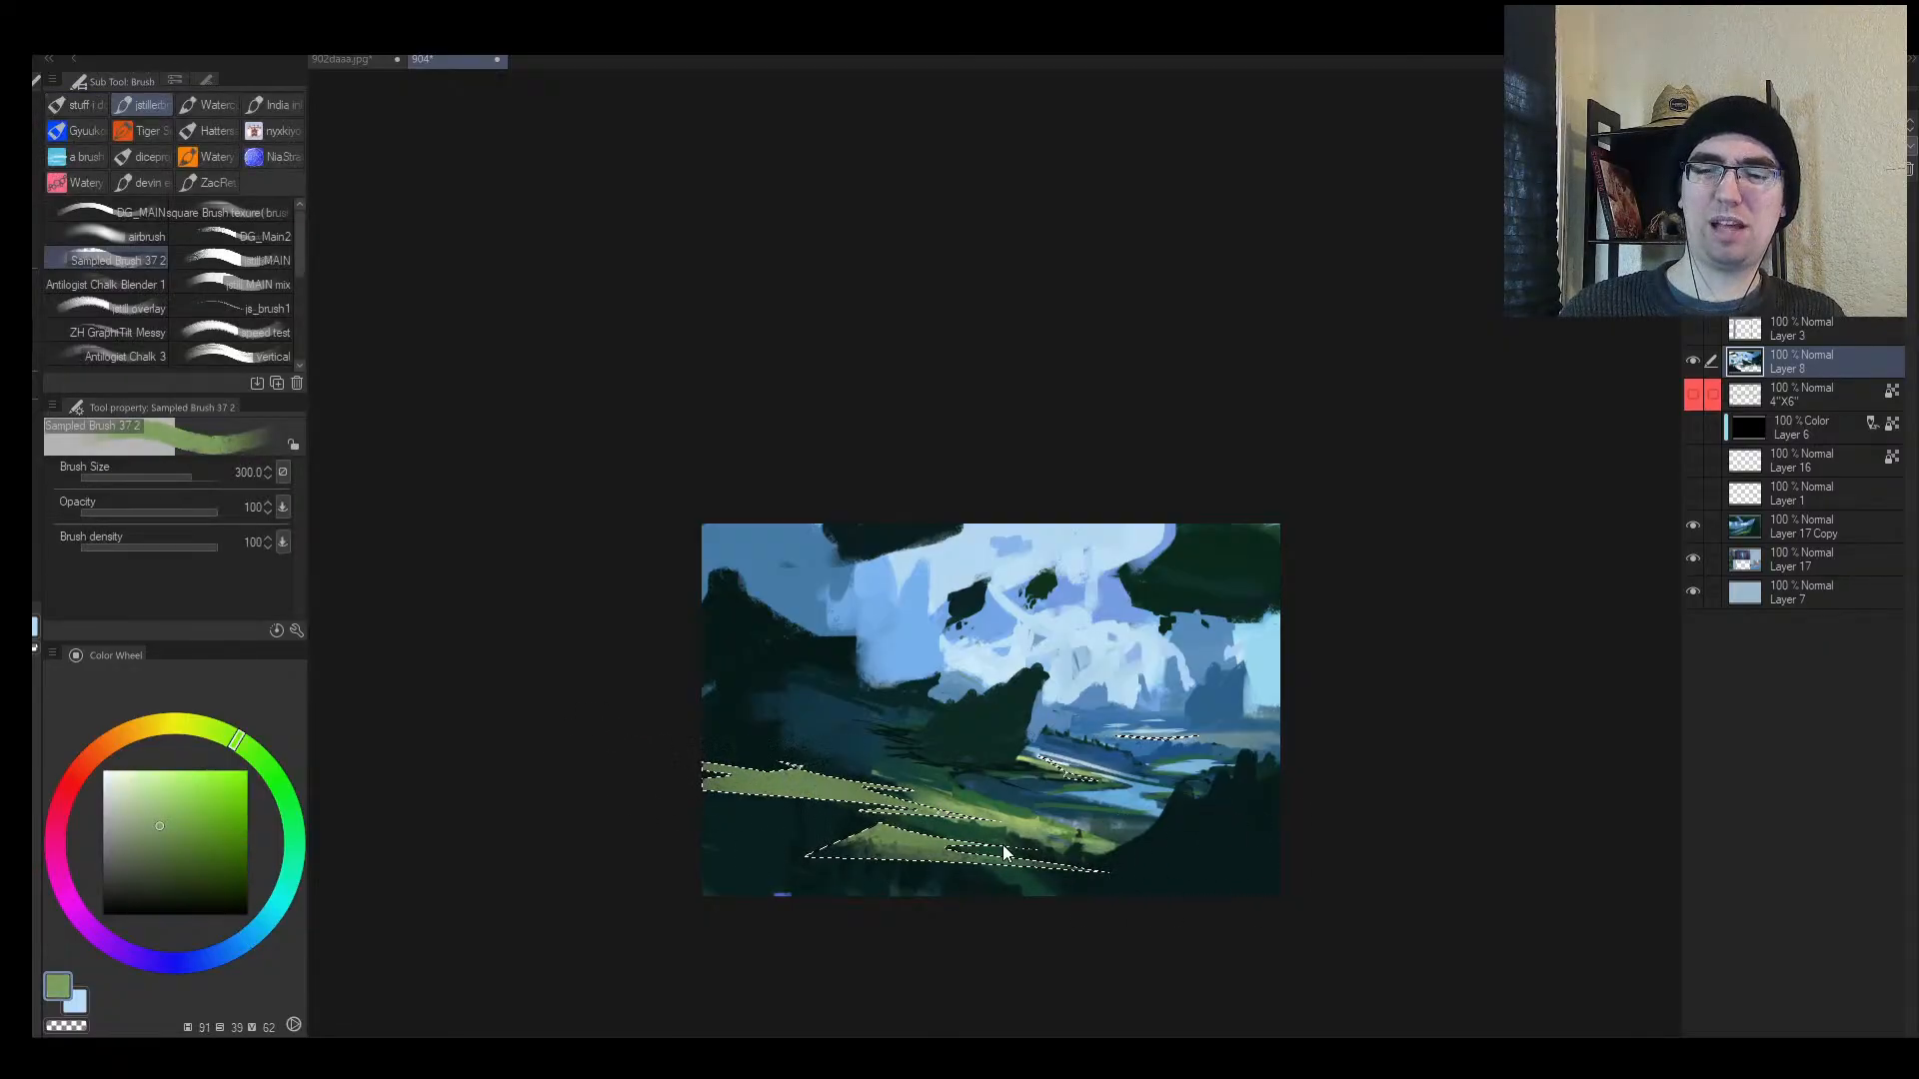
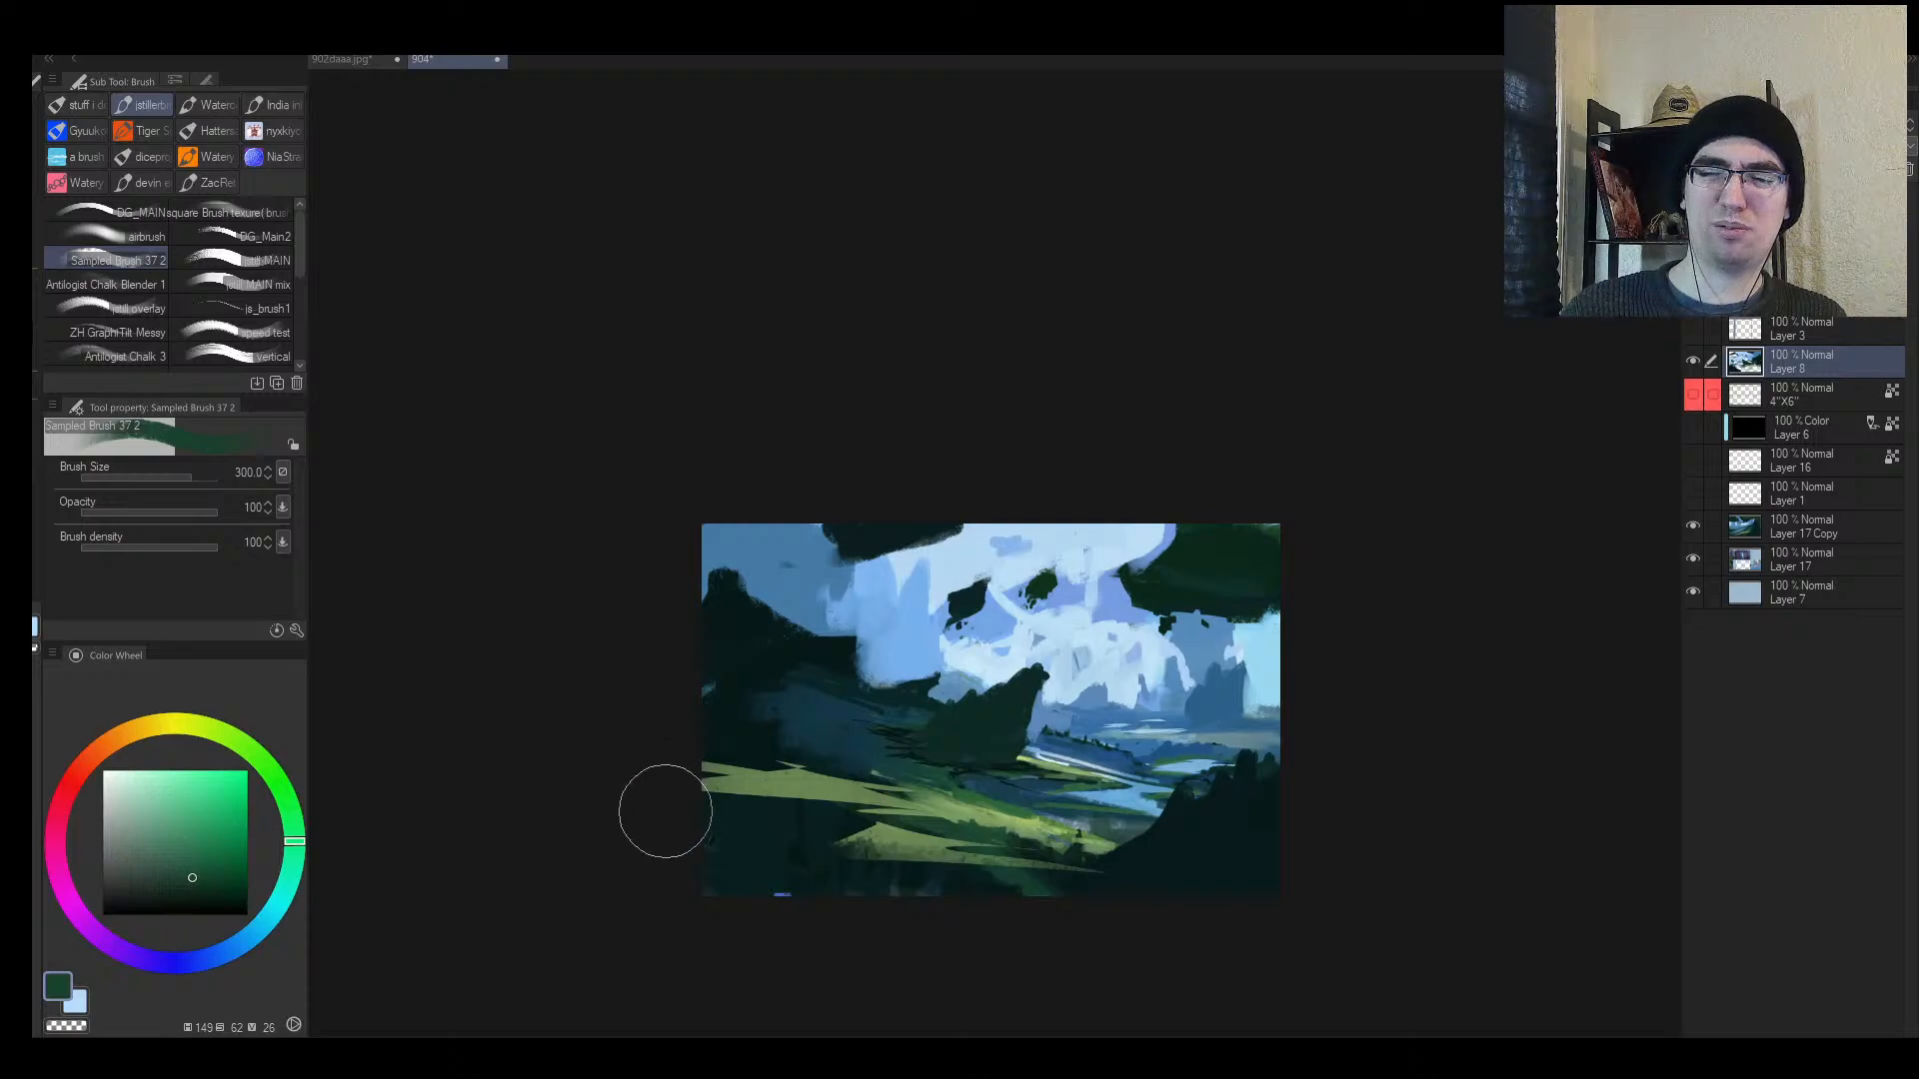
Step: Paint green and dark teal strokes across the lower-left foreground, checking a mirrored view
mouse_move(666, 811)
mouse_down()
mouse_move(885, 849)
mouse_move(870, 850)
mouse_up()
key([)
alt+click(740, 882)
key([)
mouse_move(711, 872)
mouse_down()
mouse_move(1019, 910)
mouse_move(723, 864)
mouse_up()
alt+click(1027, 884)
key([)
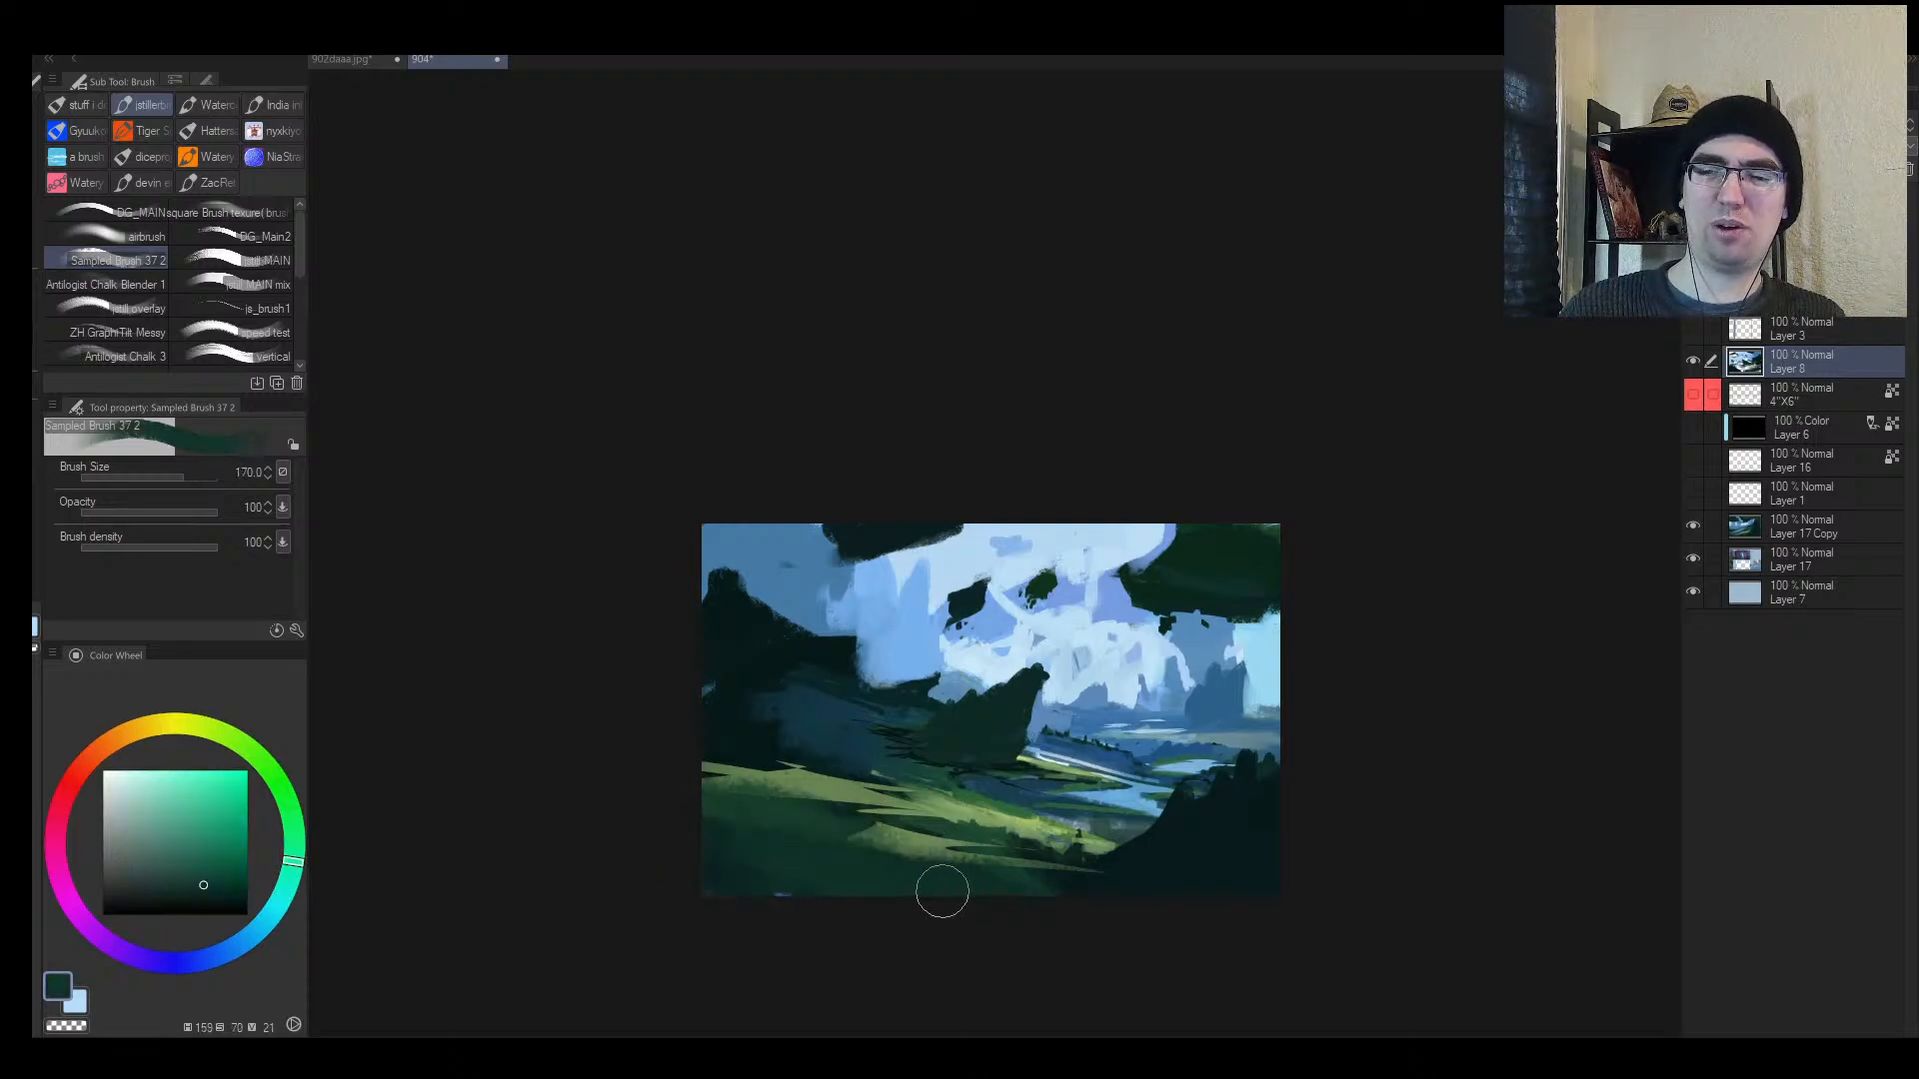
key(h)
drag(1261, 748, 1250, 745)
key([)
key(bracketleft)
key(bracketleft)
key(bracketleft)
key(bracketleft)
key(bracketleft)
key(bracketleft)
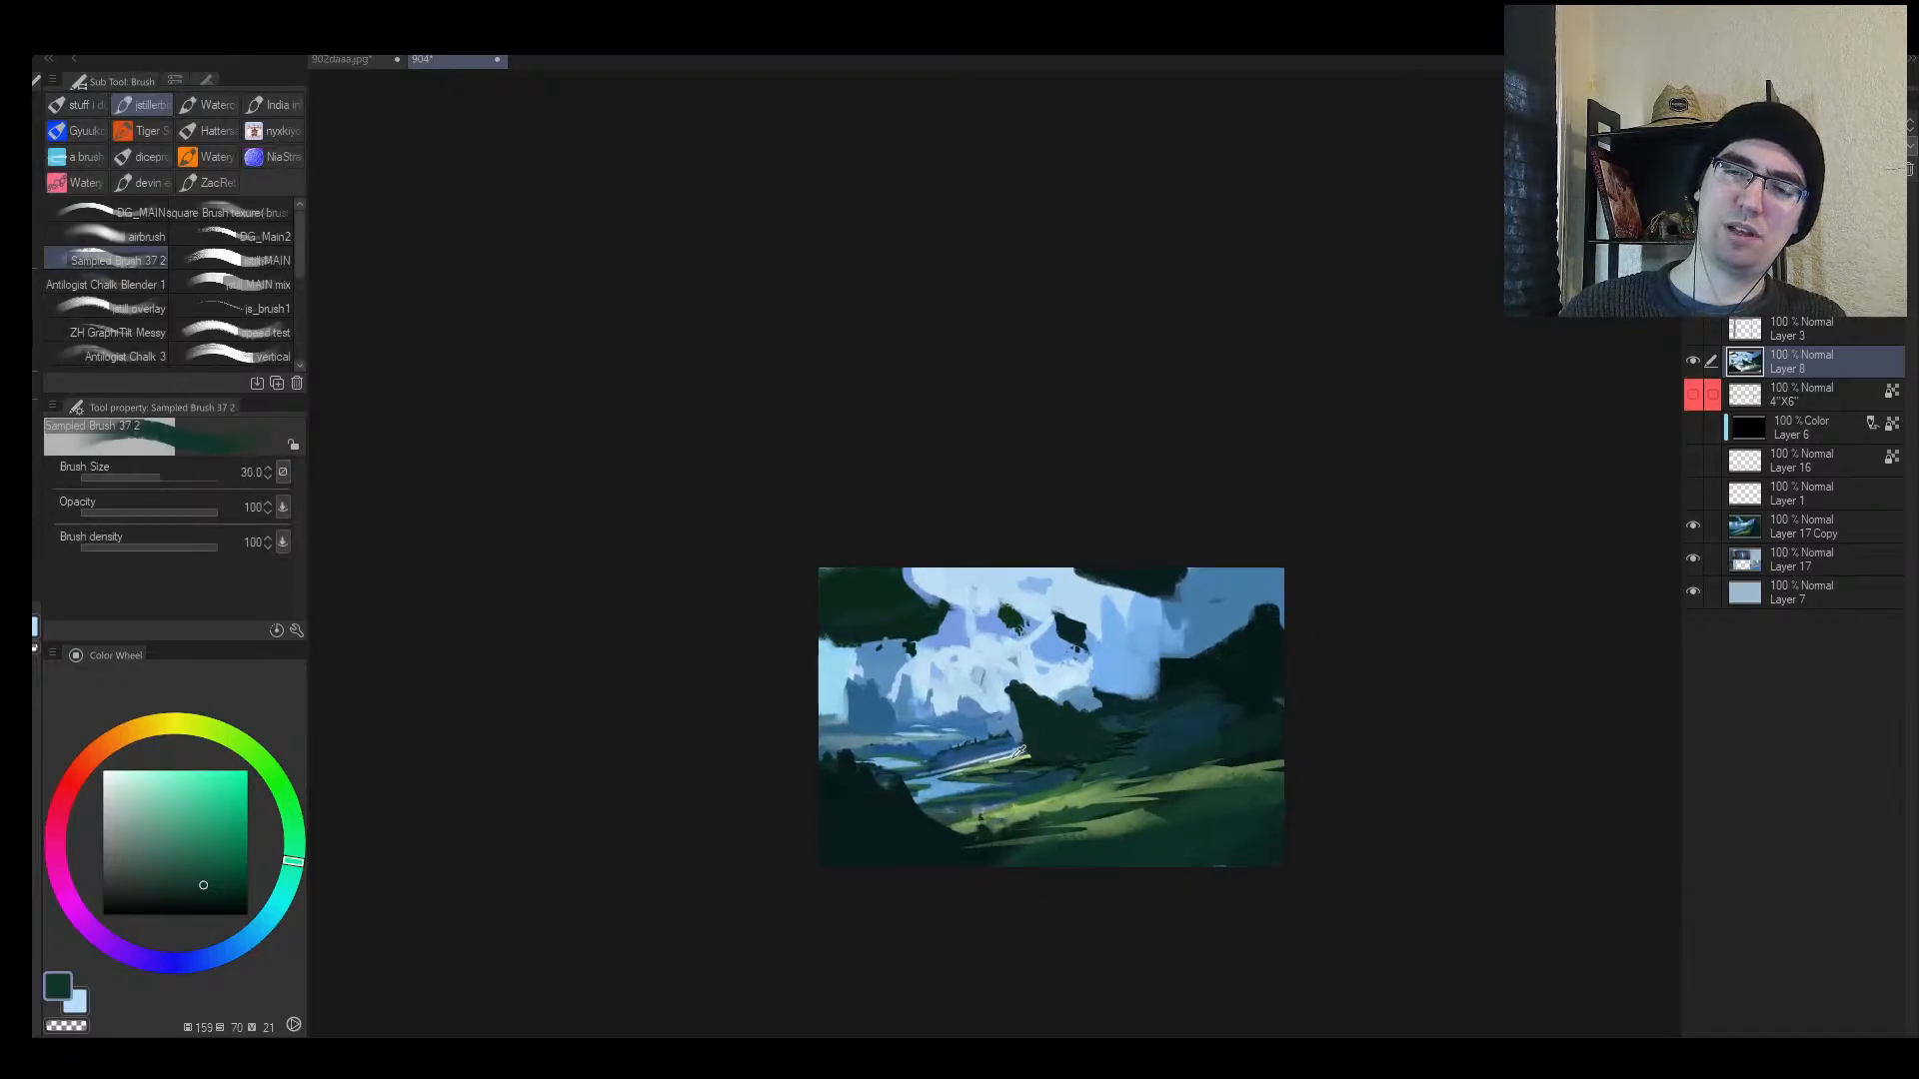
Step: Paint a mid-green stroke on the hillside using colours sampled from the painting
alt+click(1055, 780)
alt+click(1080, 777)
key(])
drag(1120, 721, 1183, 701)
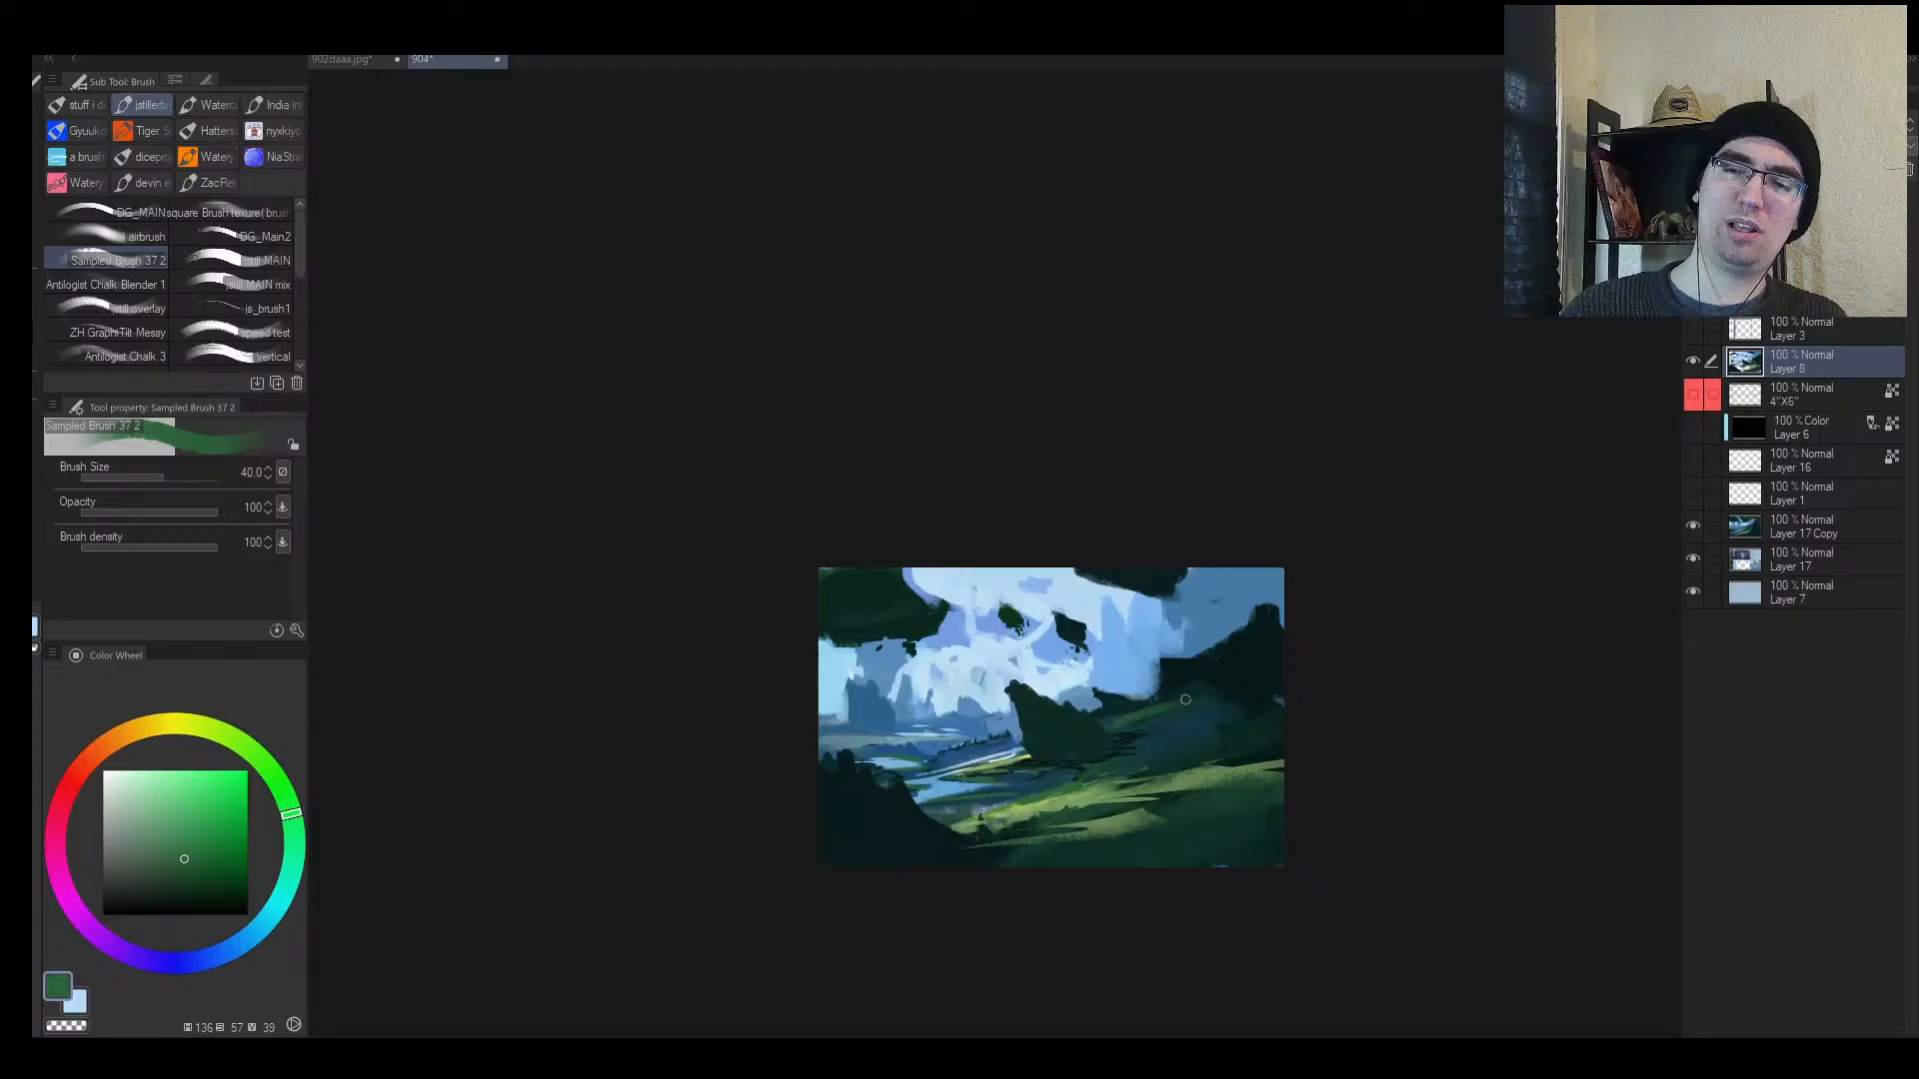
alt+click(1133, 708)
alt+click(1134, 712)
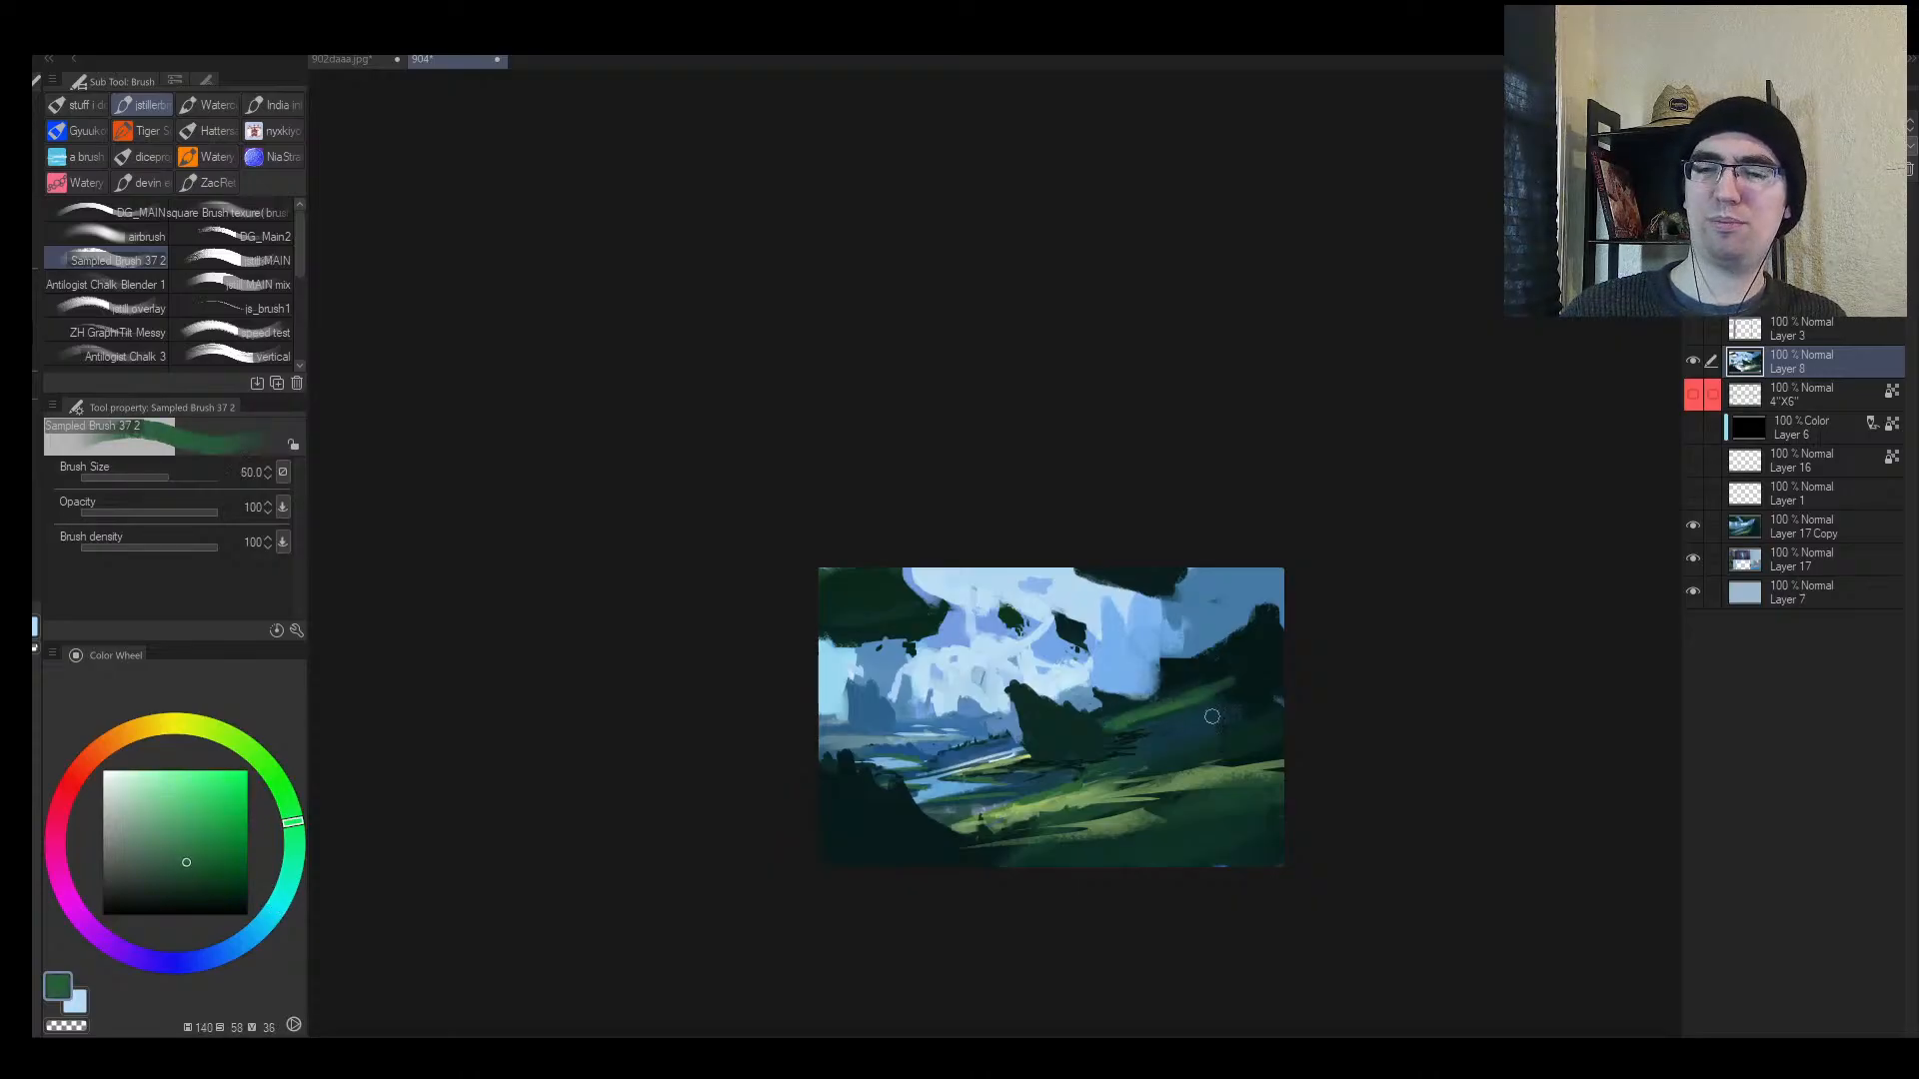
alt+click(1104, 740)
alt+click(1072, 714)
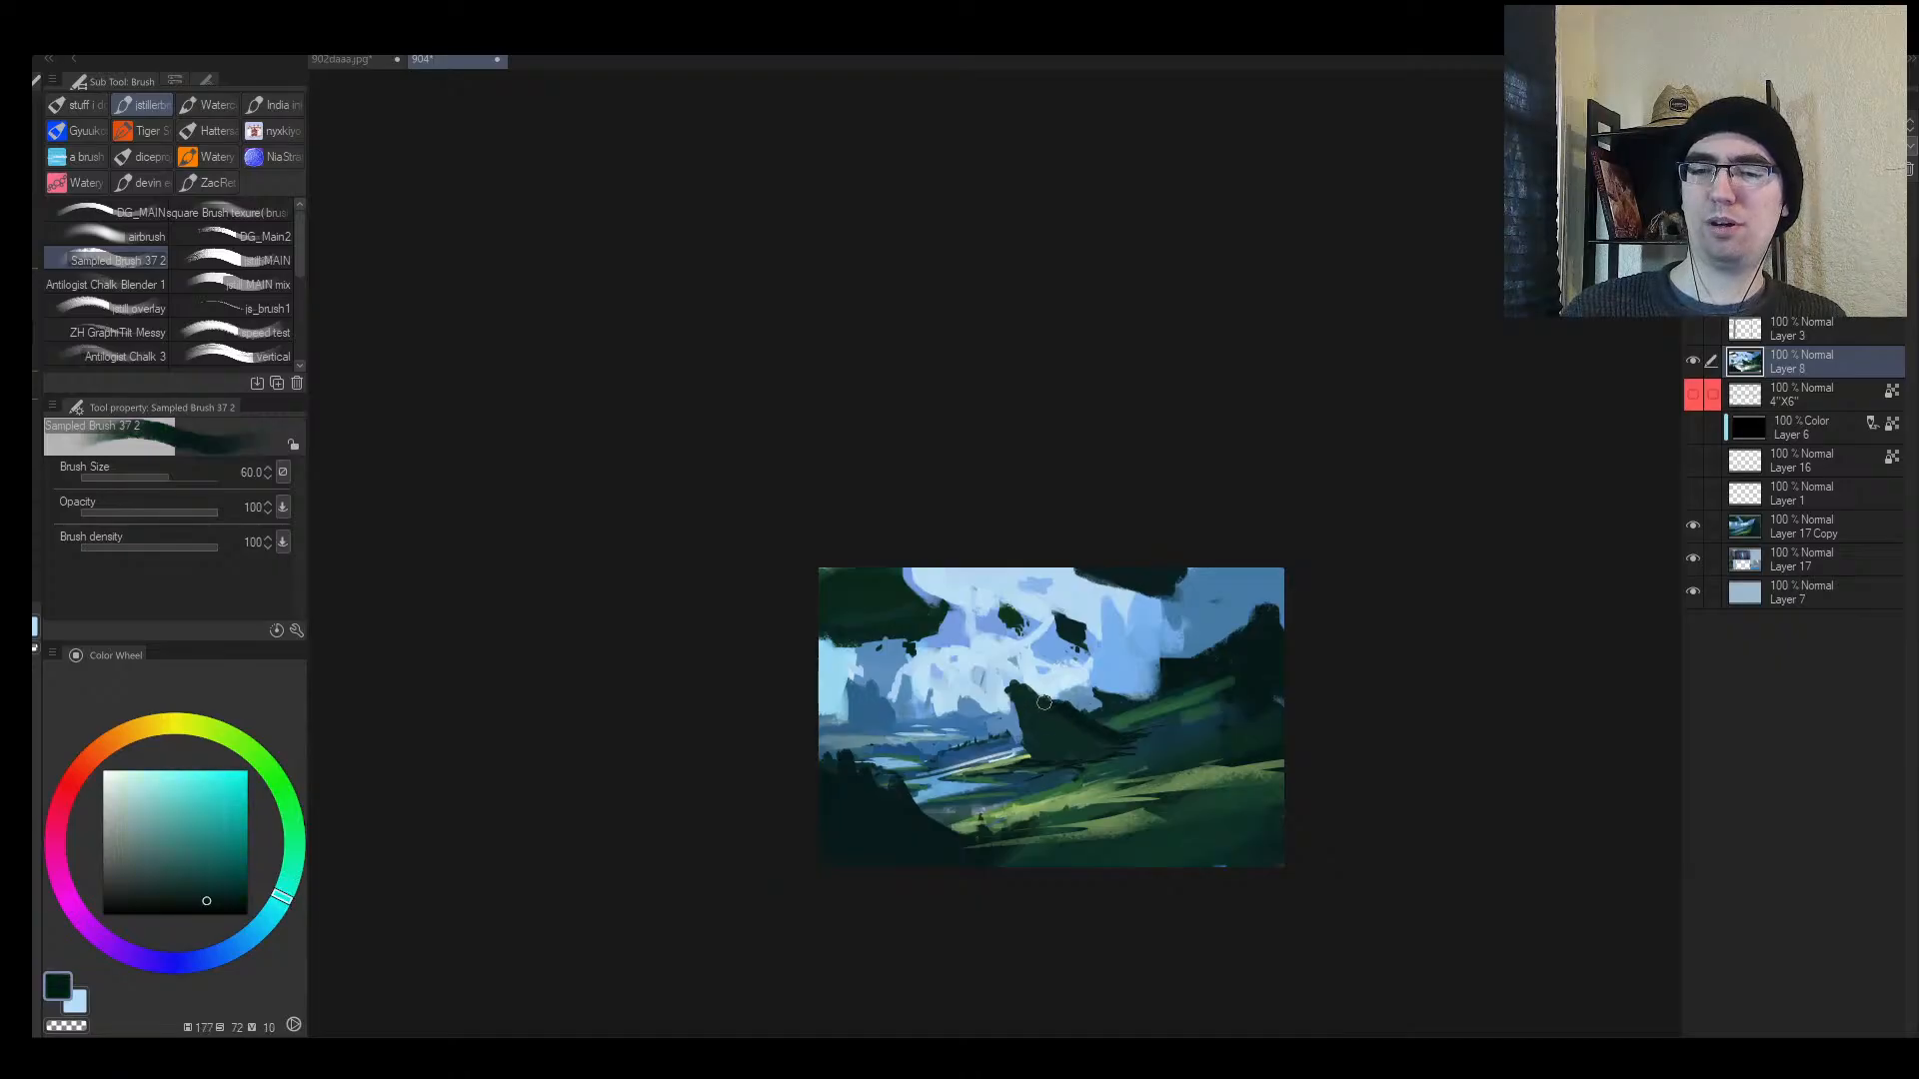
alt+click(1061, 731)
key(])
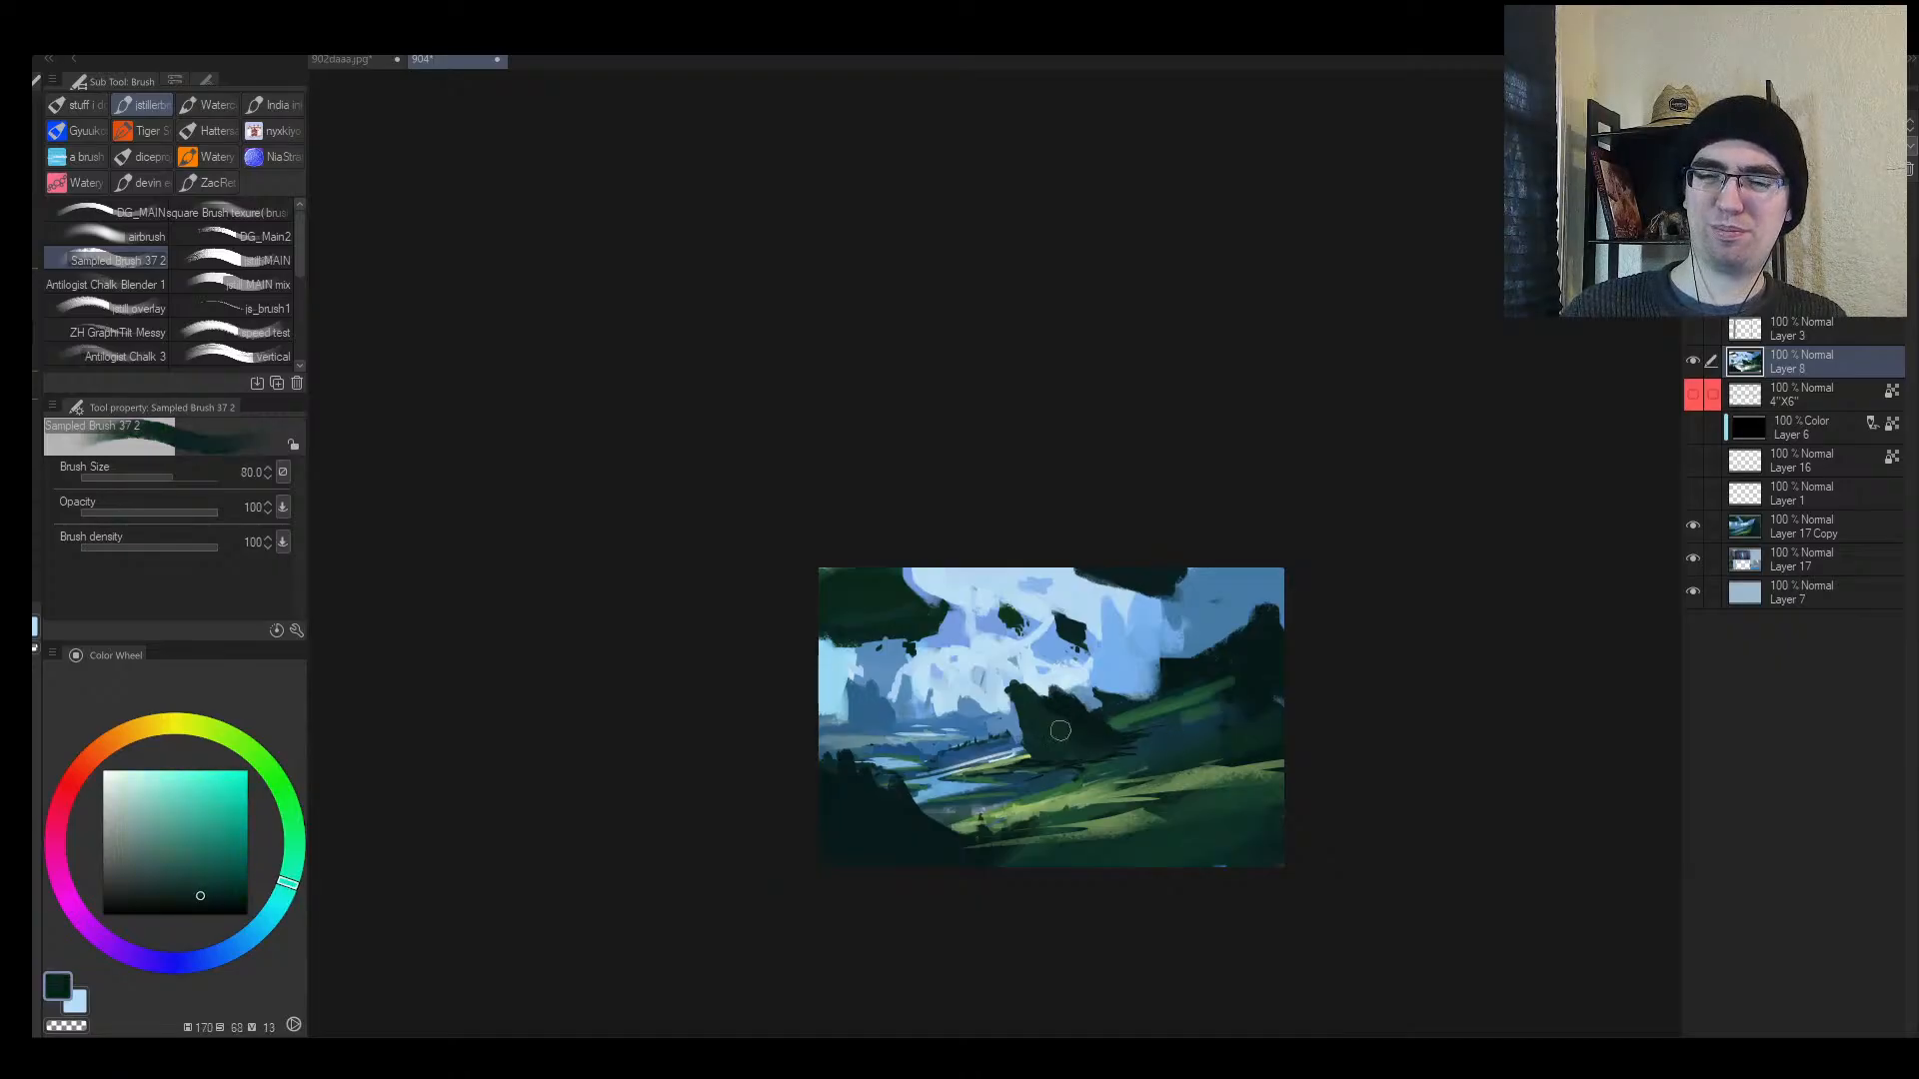
Step: Paint a dark teal hill peak on the left side
key(h)
key(alt+space)
drag(1096, 743, 1115, 694)
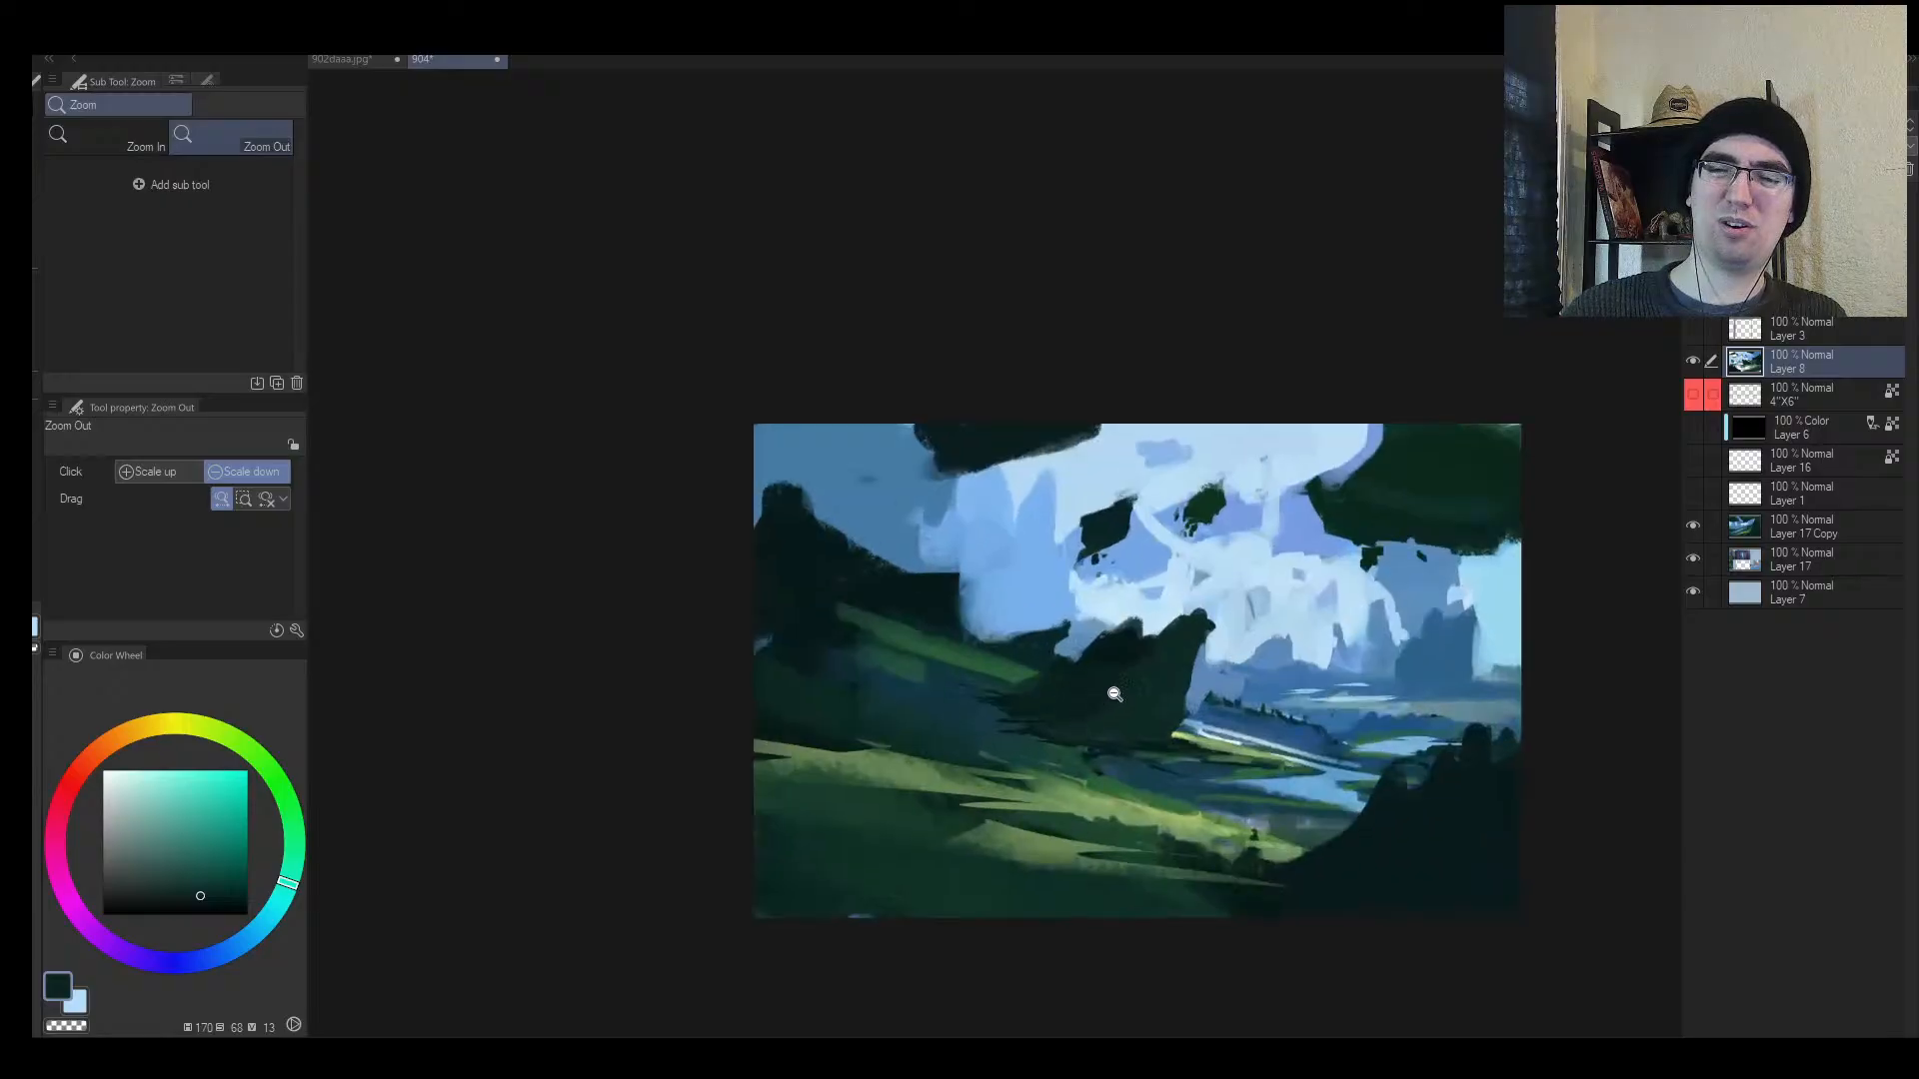
alt+click(903, 592)
key(])
mouse_move(911, 580)
mouse_down()
mouse_move(940, 552)
mouse_move(956, 638)
mouse_up()
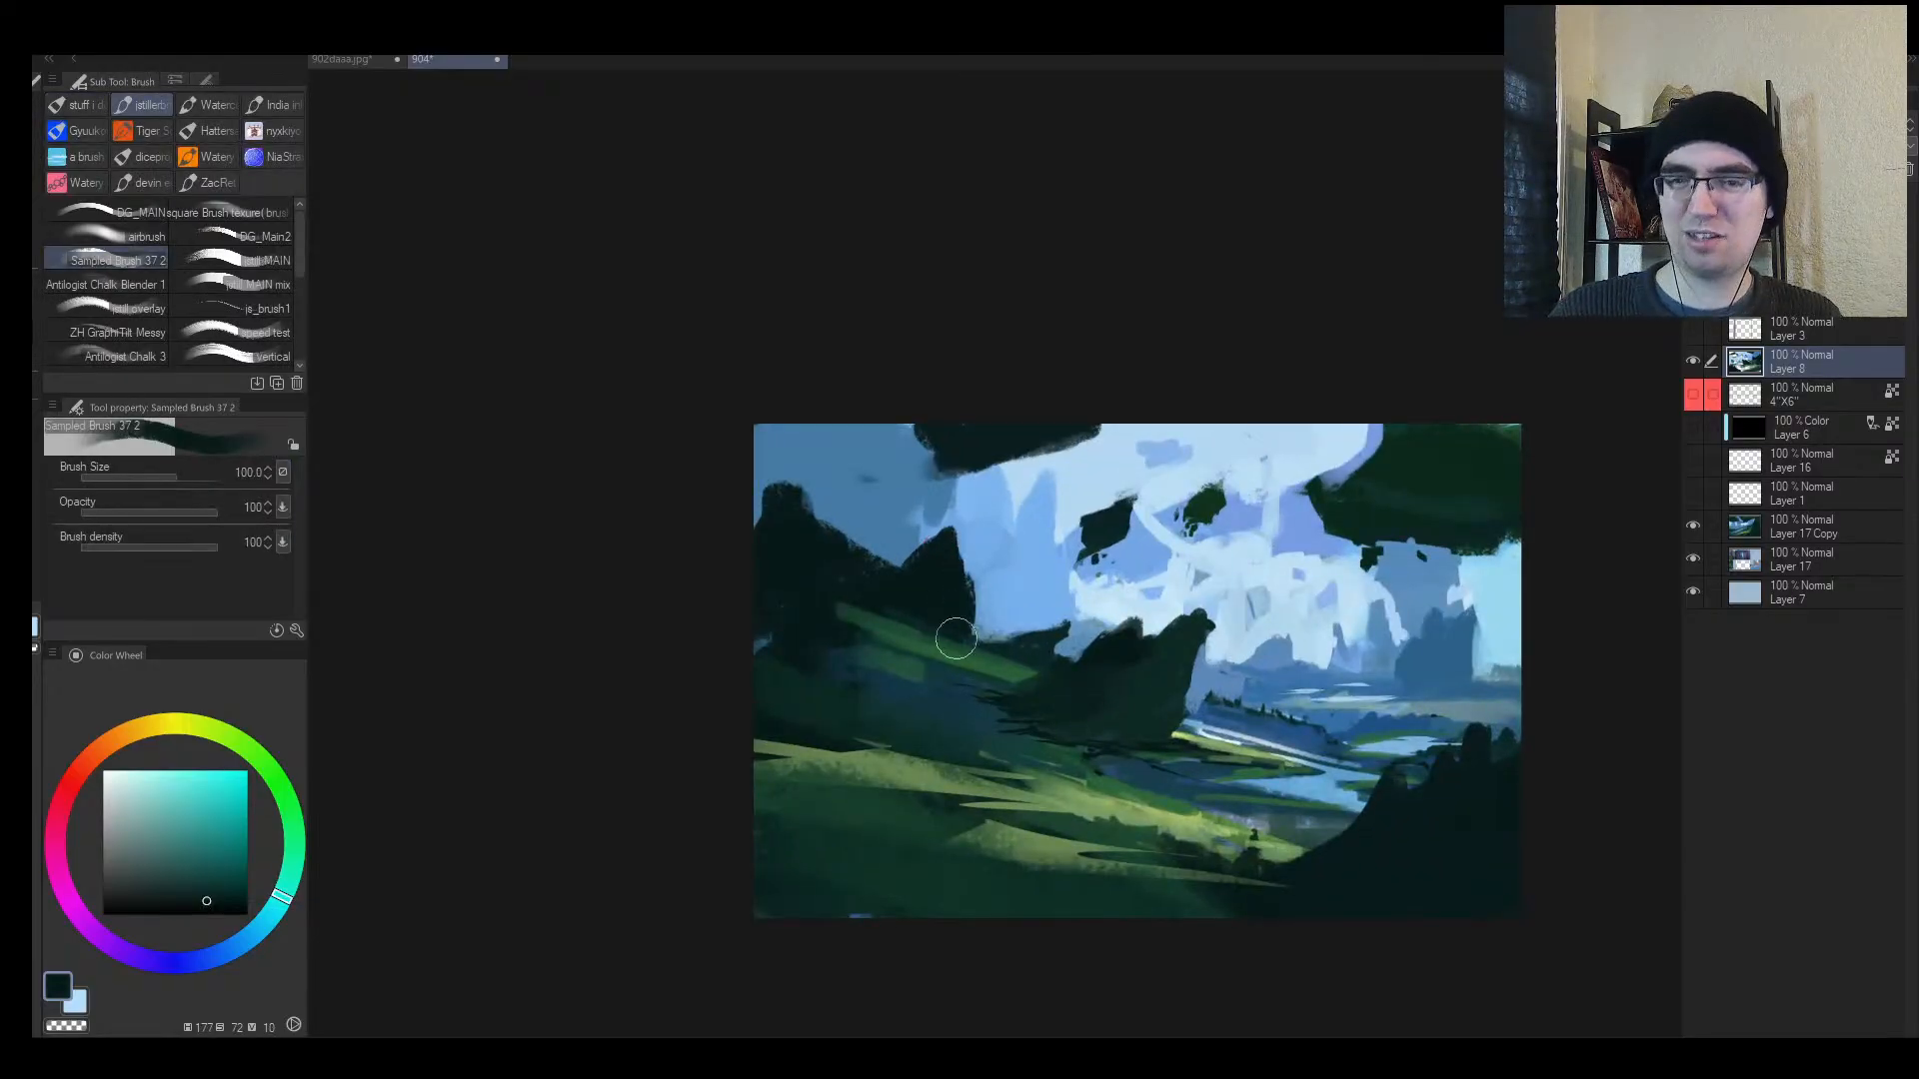
key(h)
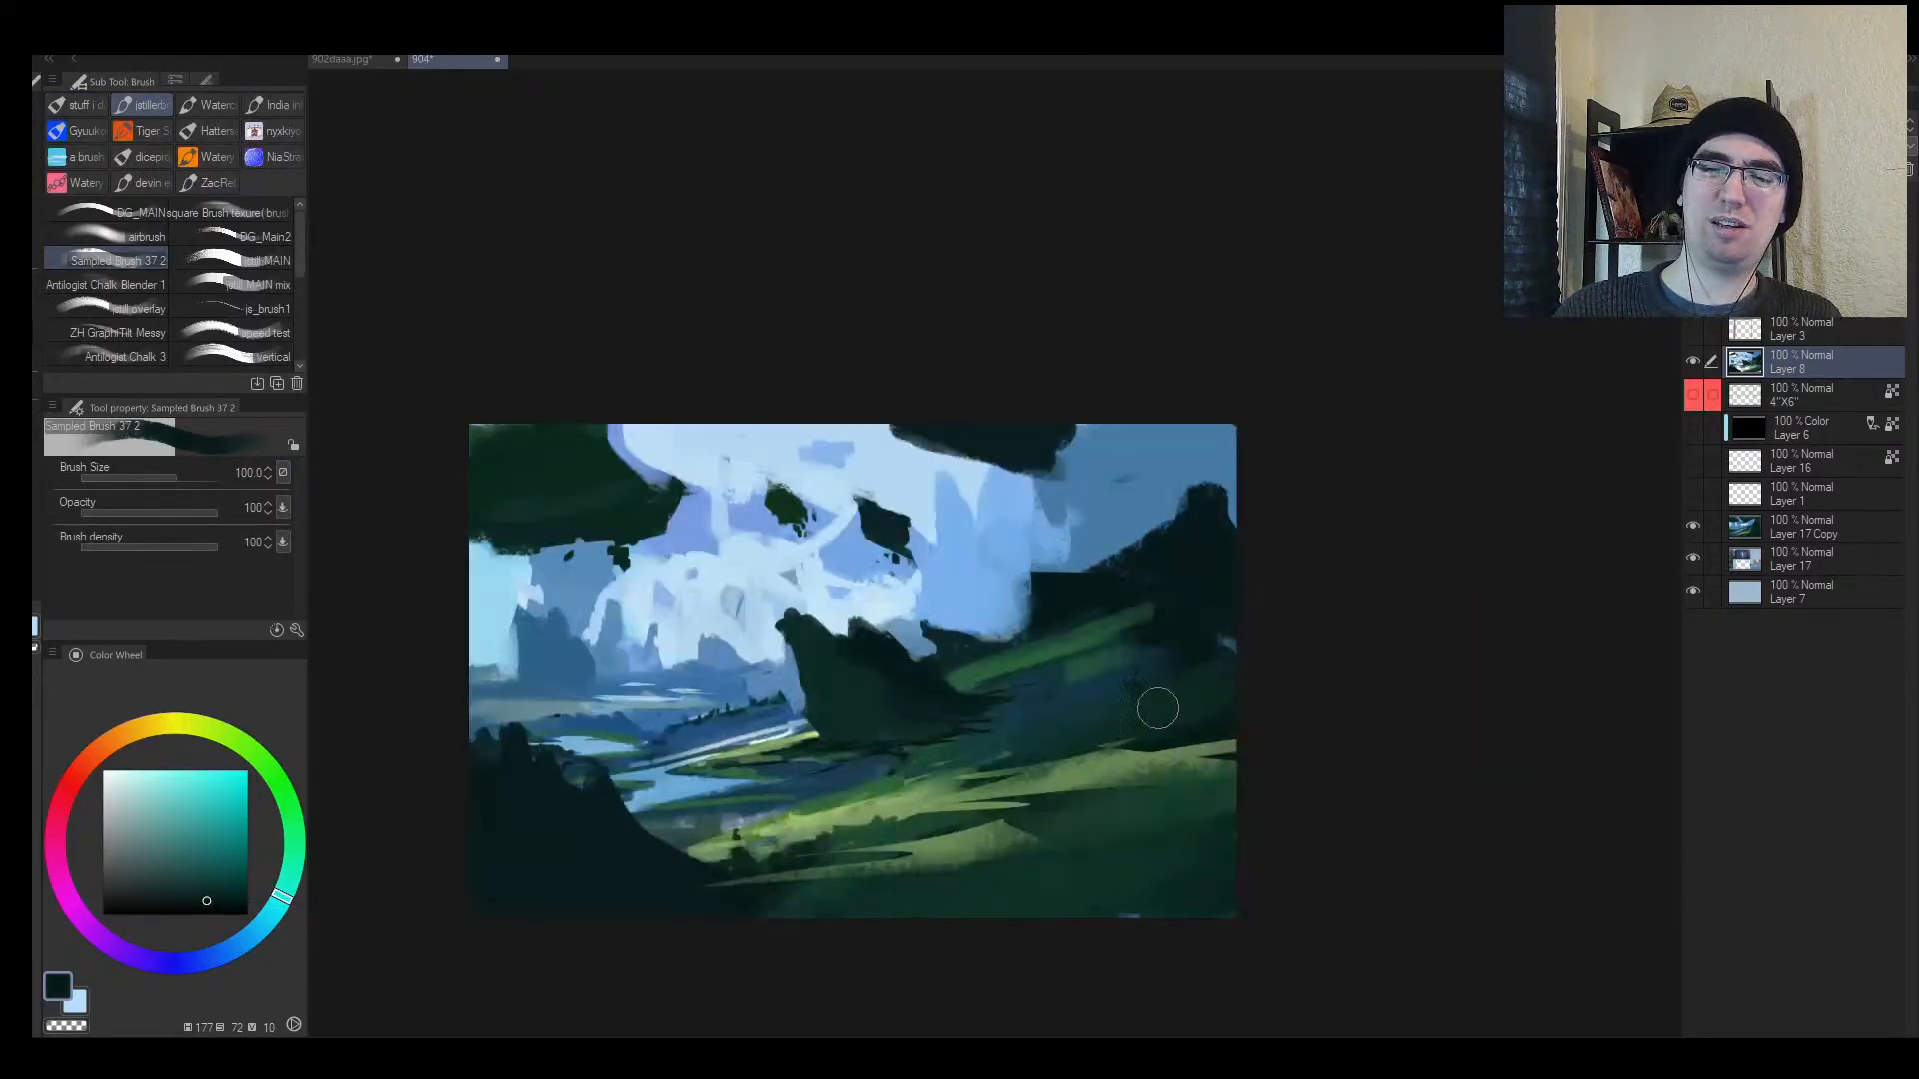
Step: Darken the lower-right and bottom-left edges of the painting with a very large brush
key(e)
key(])
key(])
key(])
key(])
key(])
key(])
key(])
key(])
key(])
key(])
key(])
key(])
key(])
key(])
drag(1220, 843, 1026, 889)
key(alt+space)
click(1050, 853)
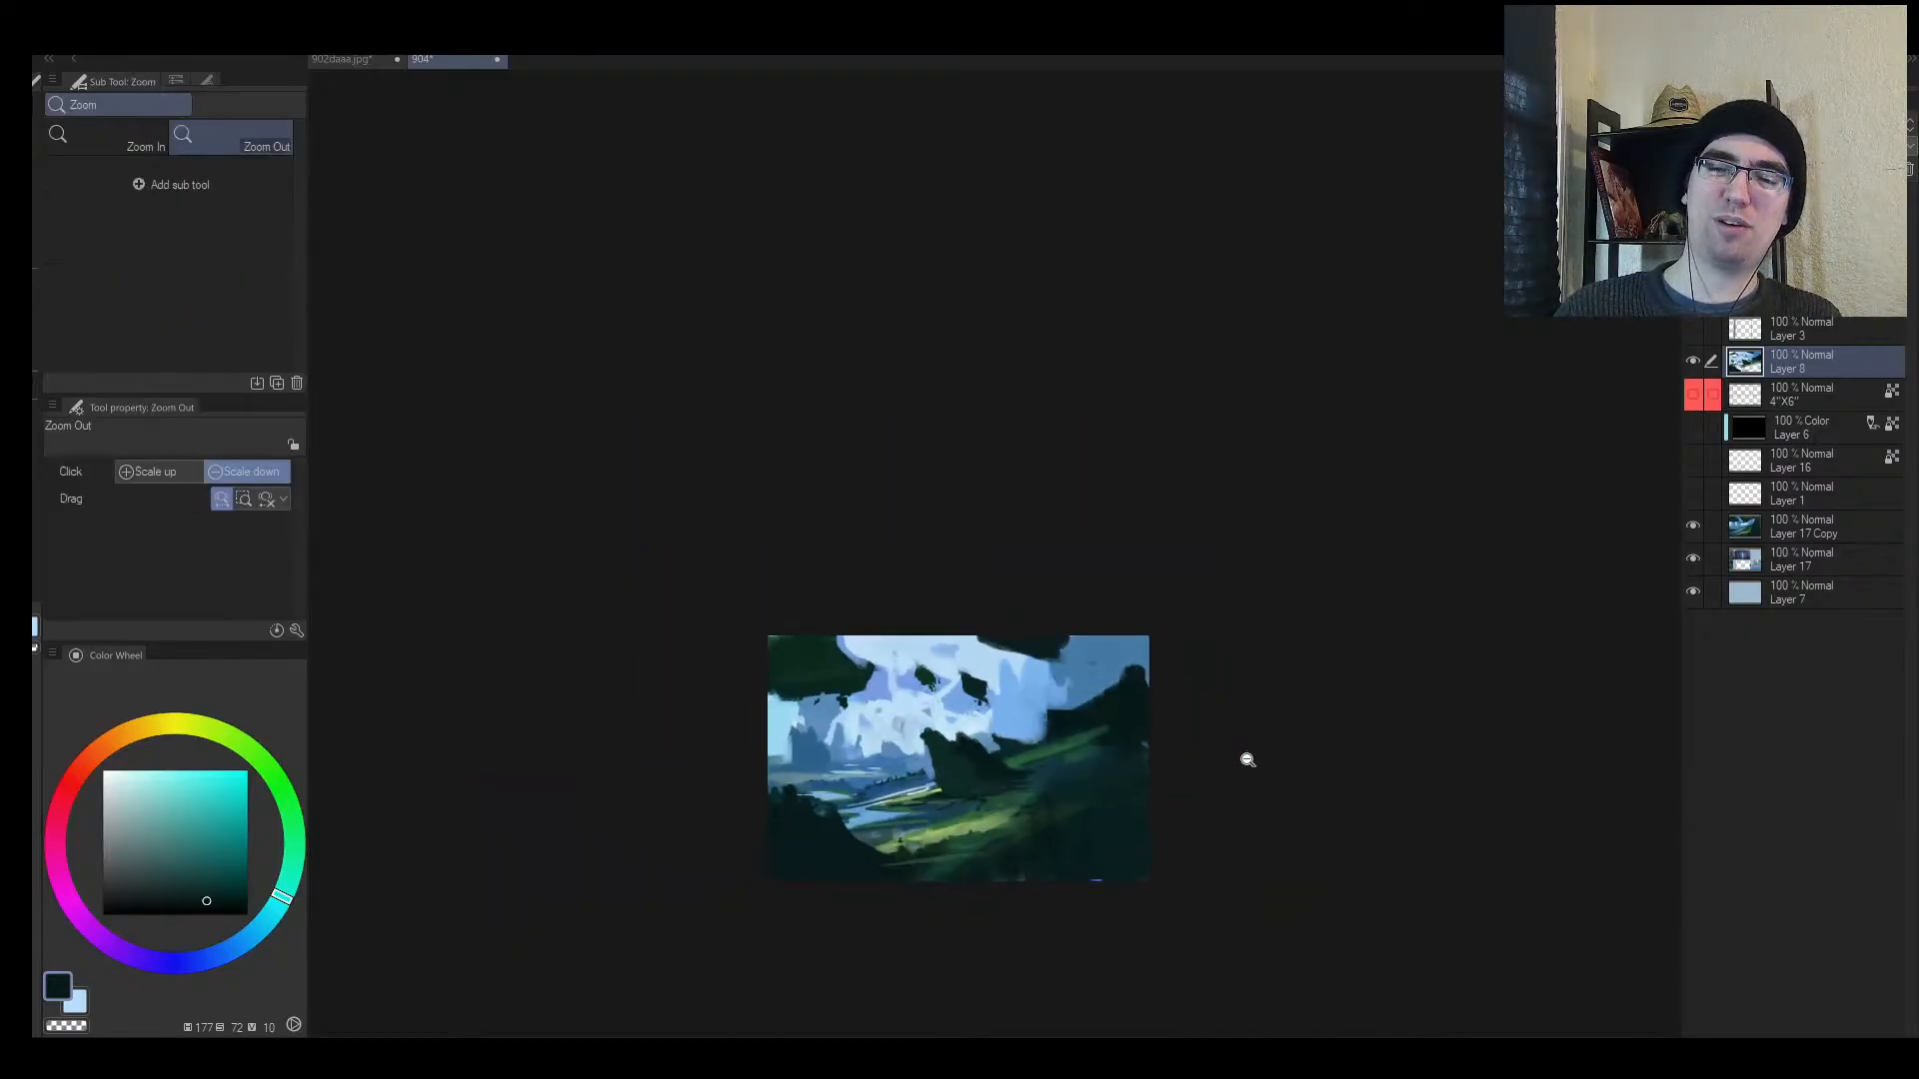
key(h)
key(b)
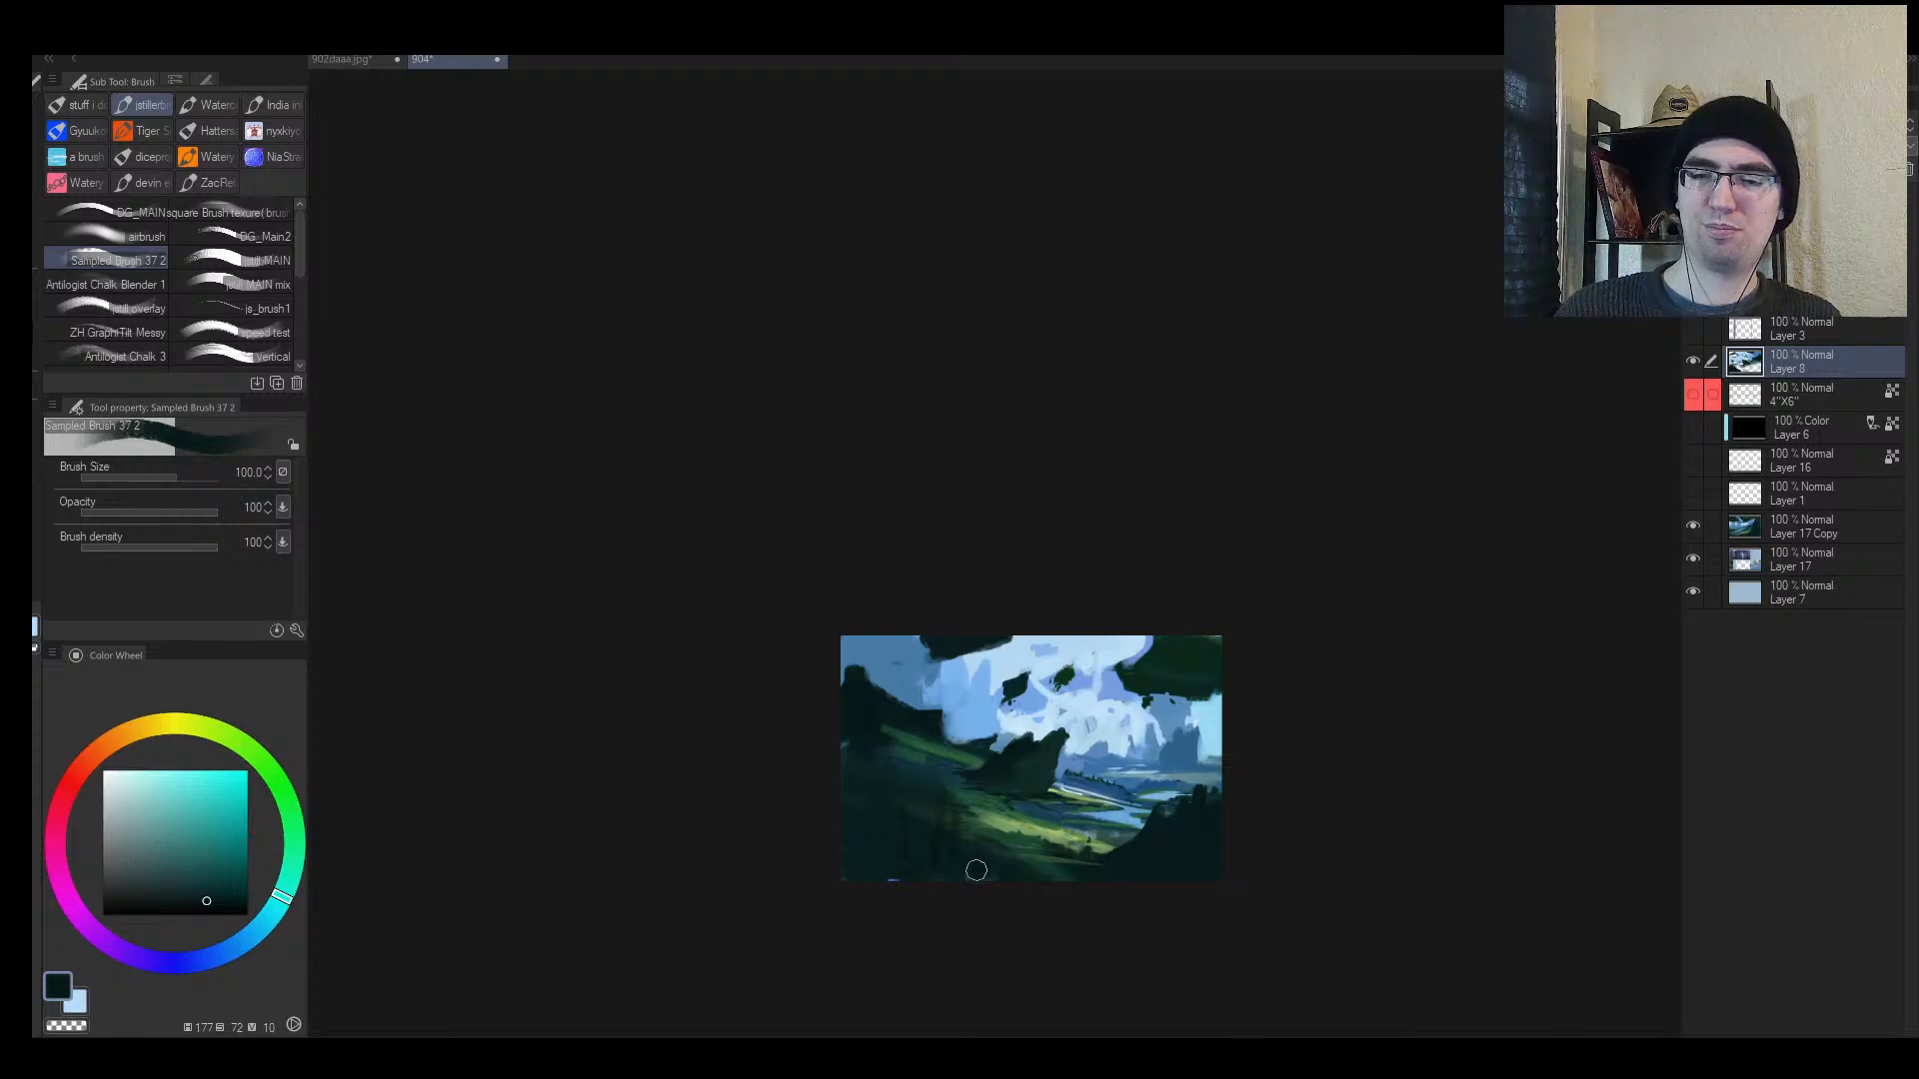
key(])
key(])
key(])
key(])
key(])
key(])
key(])
key(])
mouse_move(827, 890)
mouse_down()
mouse_move(939, 889)
mouse_move(987, 912)
mouse_up()
key([)
key([)
key([)
key([)
key([)
key([)
key([)
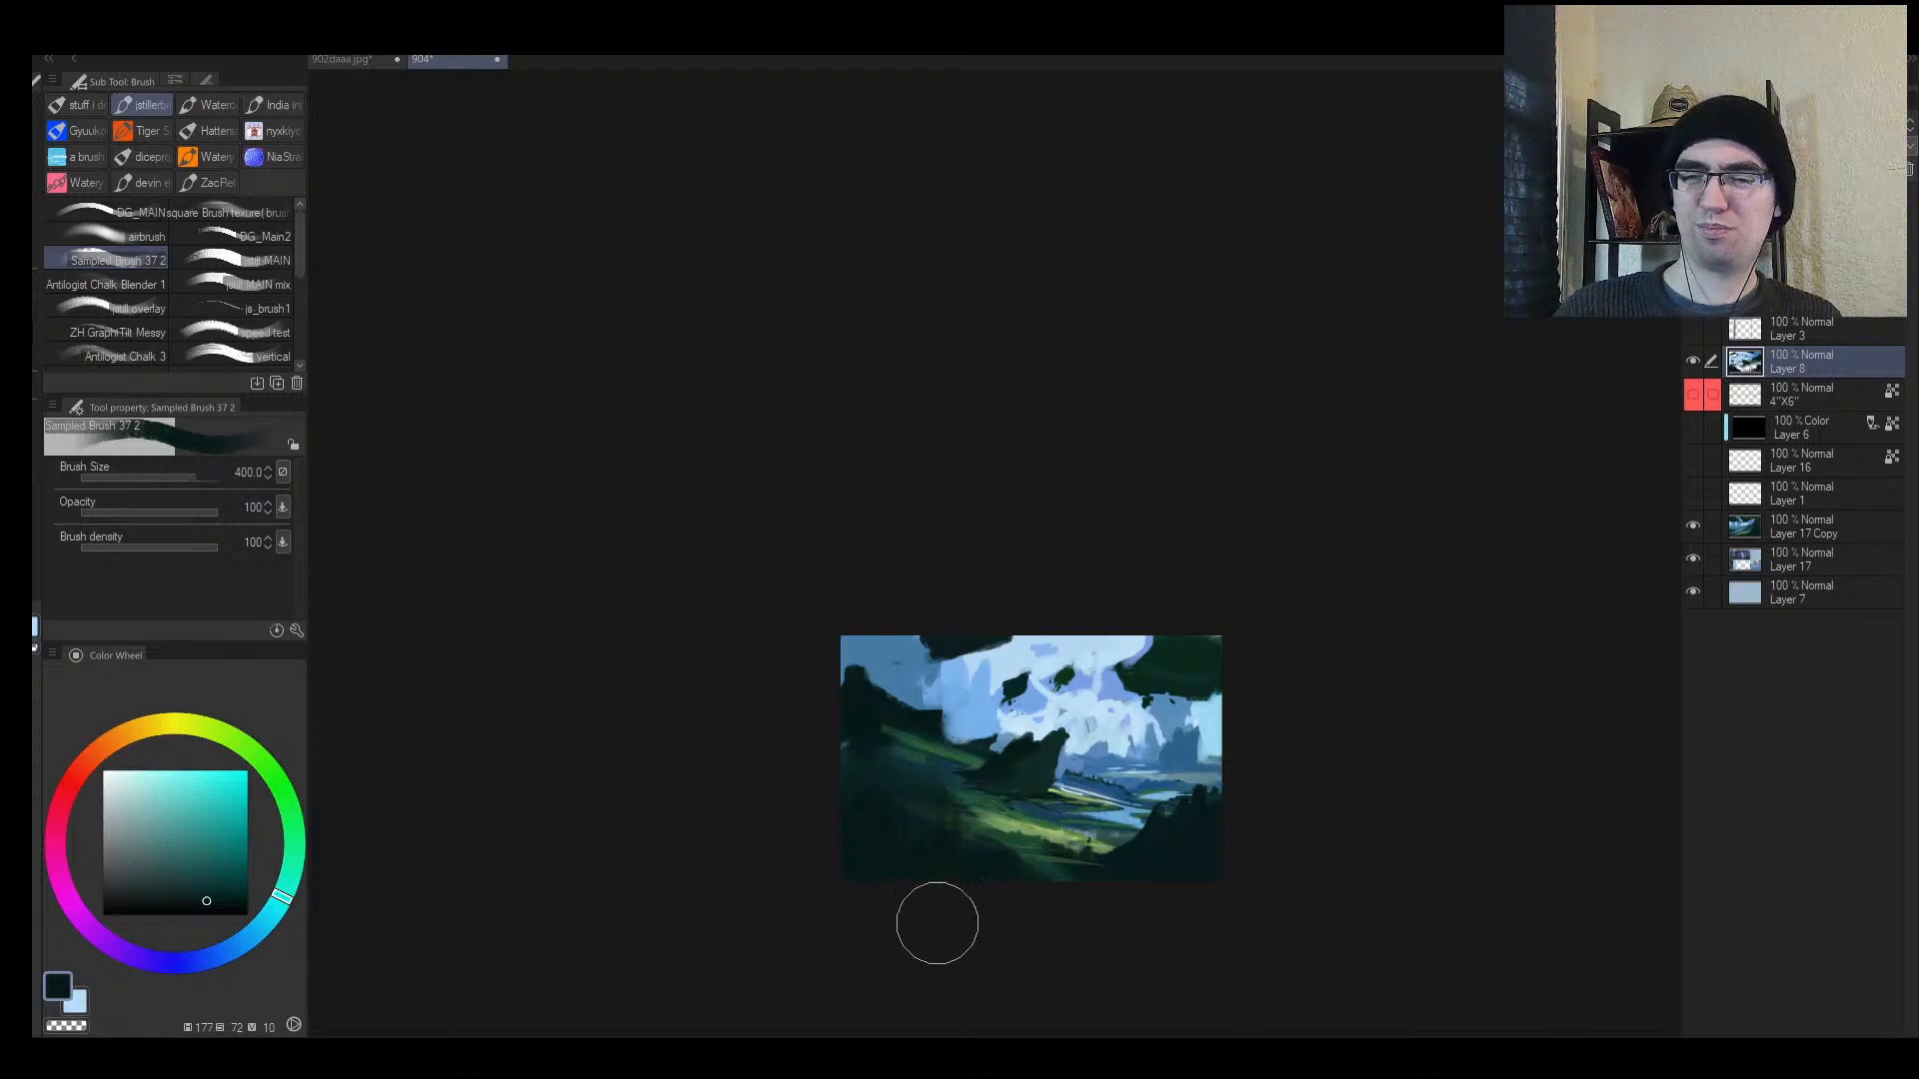
Step: Paint muted dark reddish-brown tones onto the central rock
key(z)
drag(1082, 780, 1128, 704)
key(b)
alt+click(680, 740)
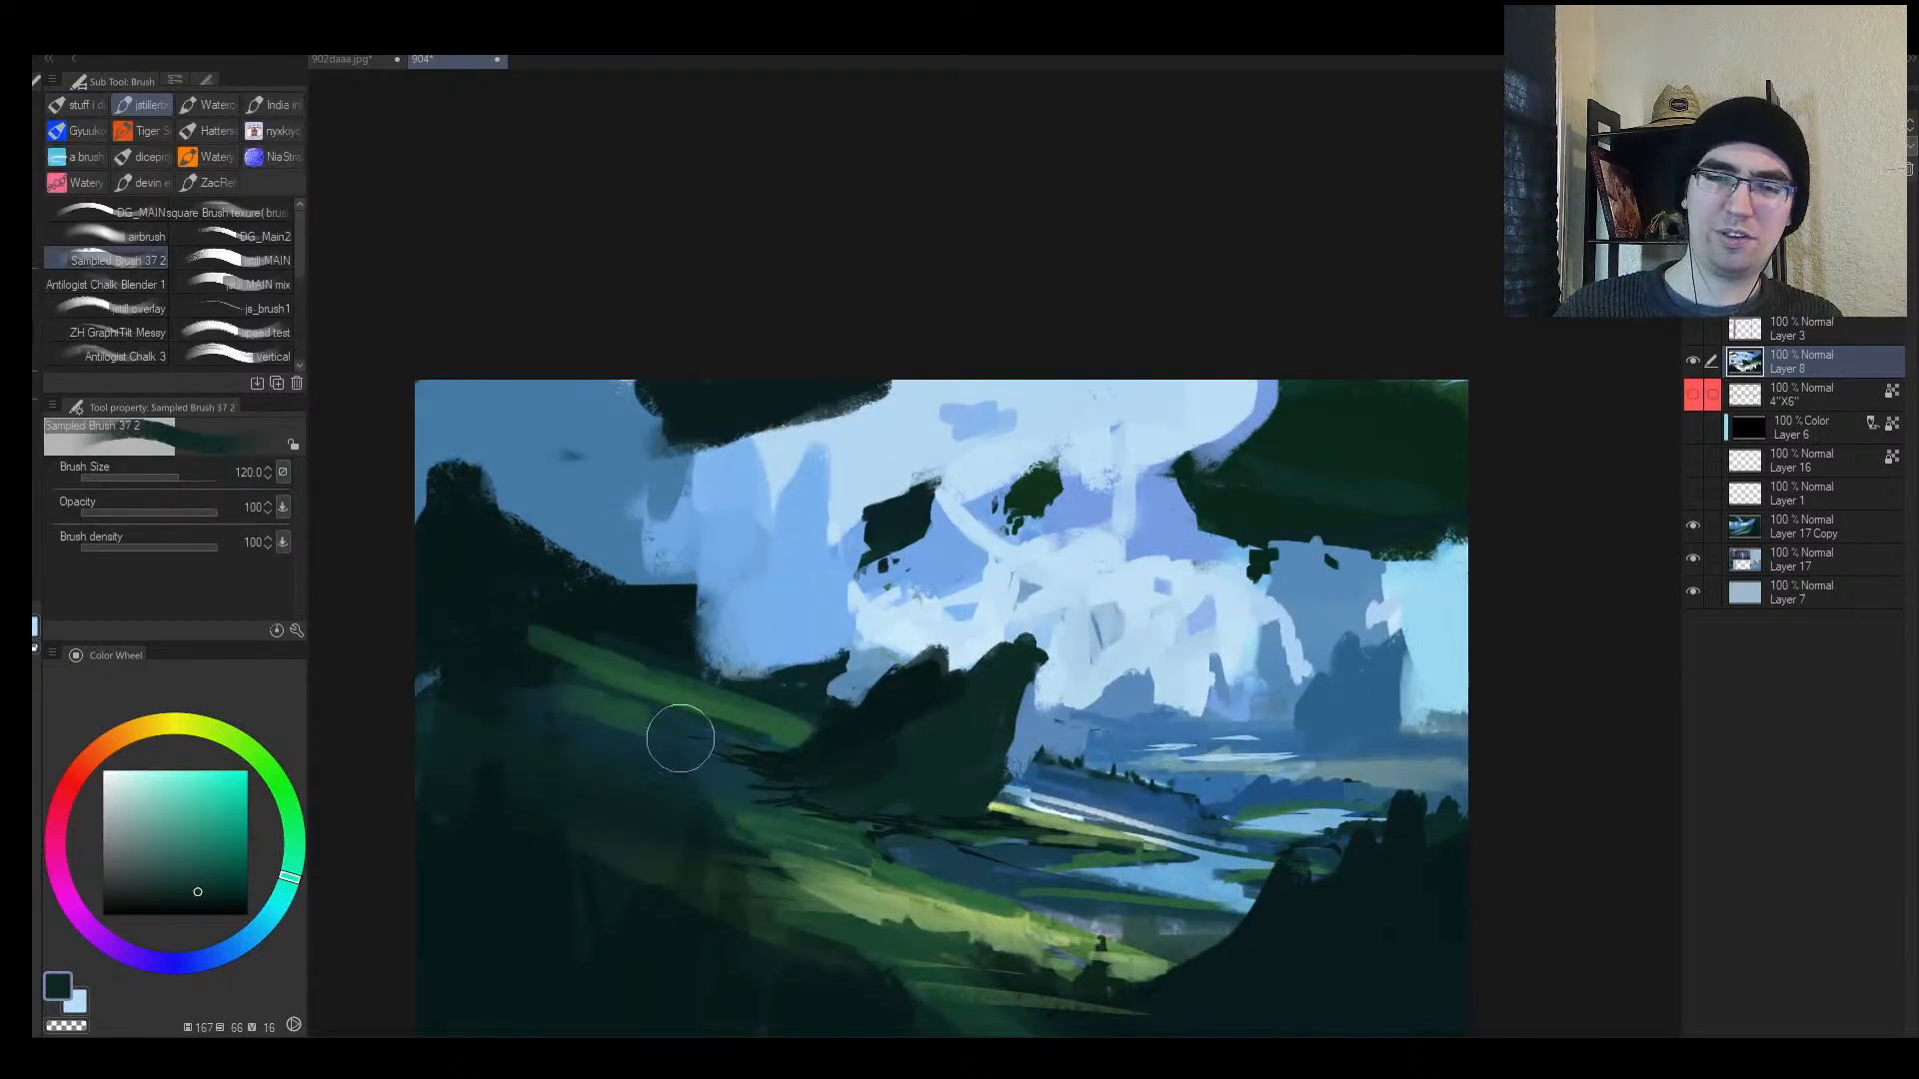
click(167, 885)
mouse_move(80, 789)
mouse_down()
mouse_move(72, 766)
mouse_move(57, 816)
mouse_up()
click(131, 877)
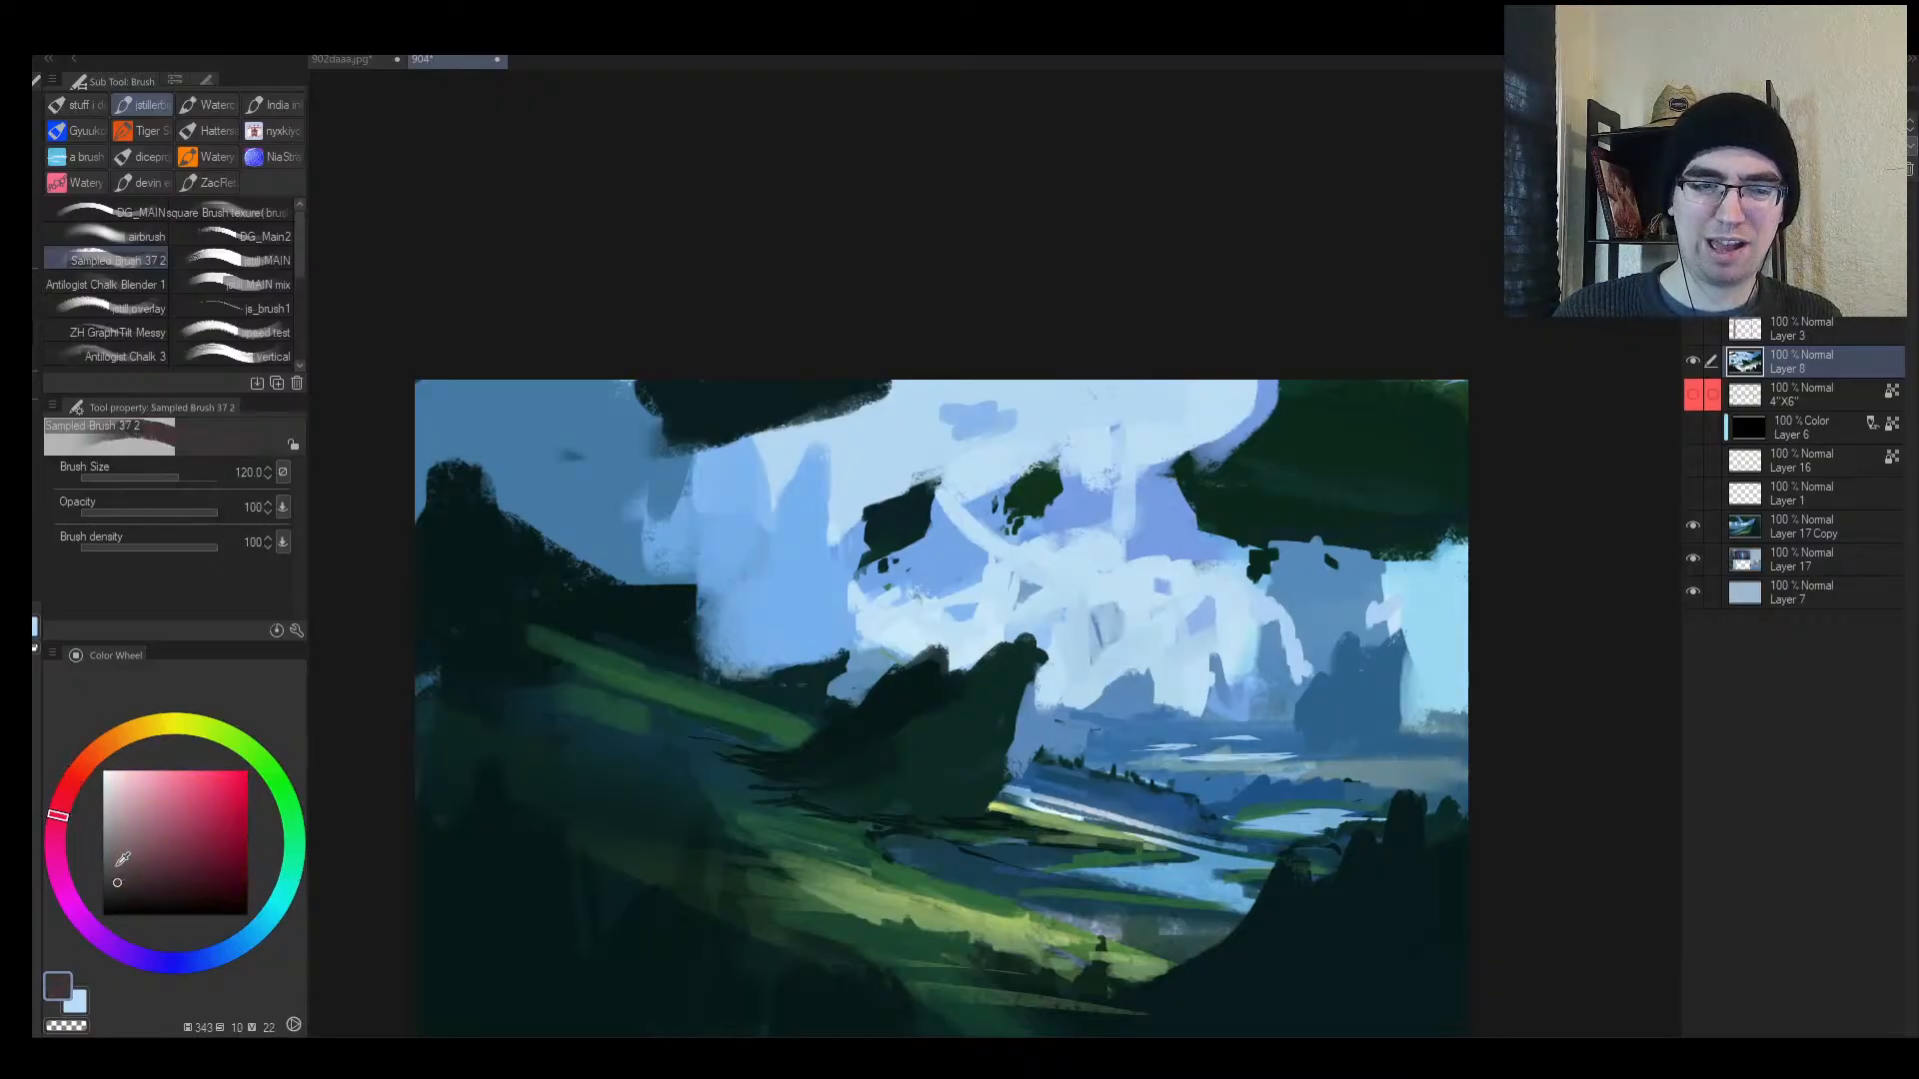
key(bracketleft)
mouse_move(953, 740)
mouse_down()
mouse_move(895, 793)
mouse_move(964, 716)
mouse_move(889, 772)
mouse_move(931, 736)
mouse_move(965, 804)
mouse_move(945, 765)
mouse_up()
alt+click(888, 768)
key(bracketleft)
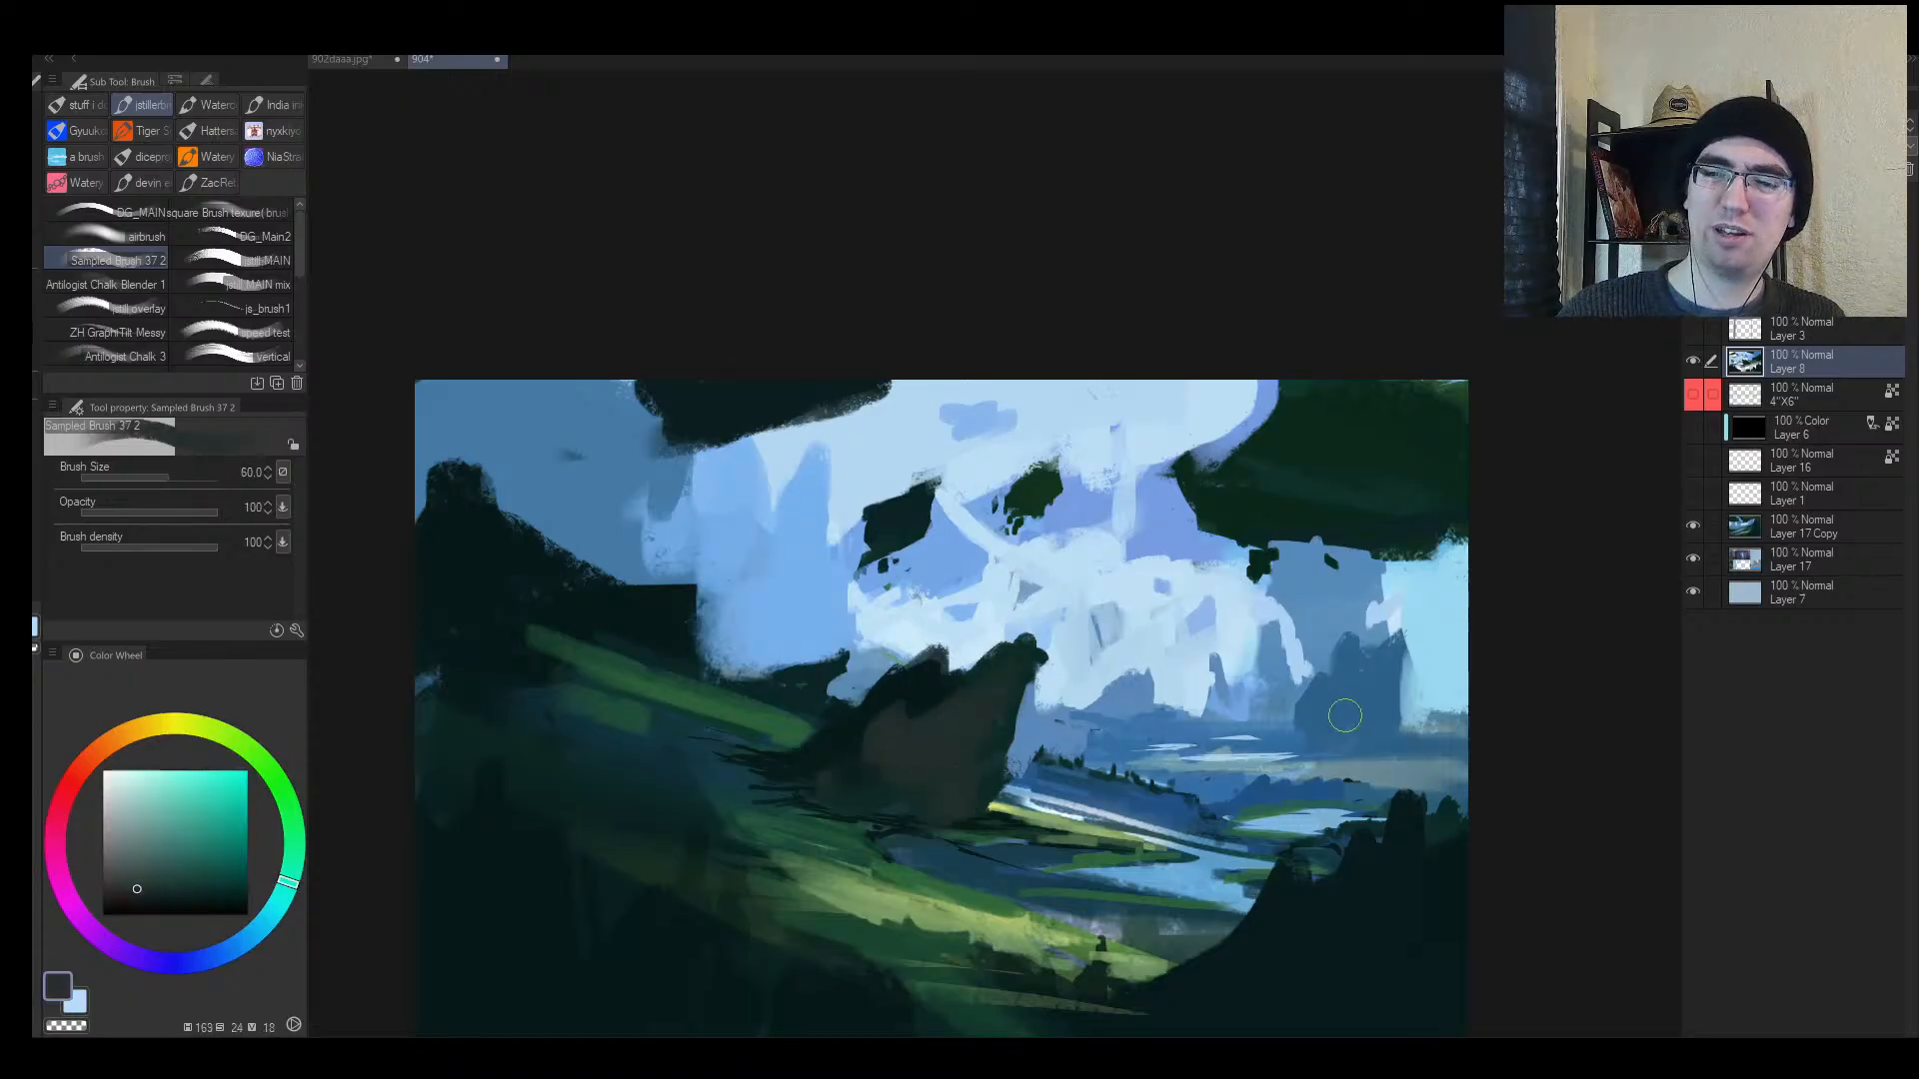
Step: Paint dark grey-blue over the distant blue rock on the right
key(bracketright)
scroll(1345, 716, up, 3)
alt+click(1332, 699)
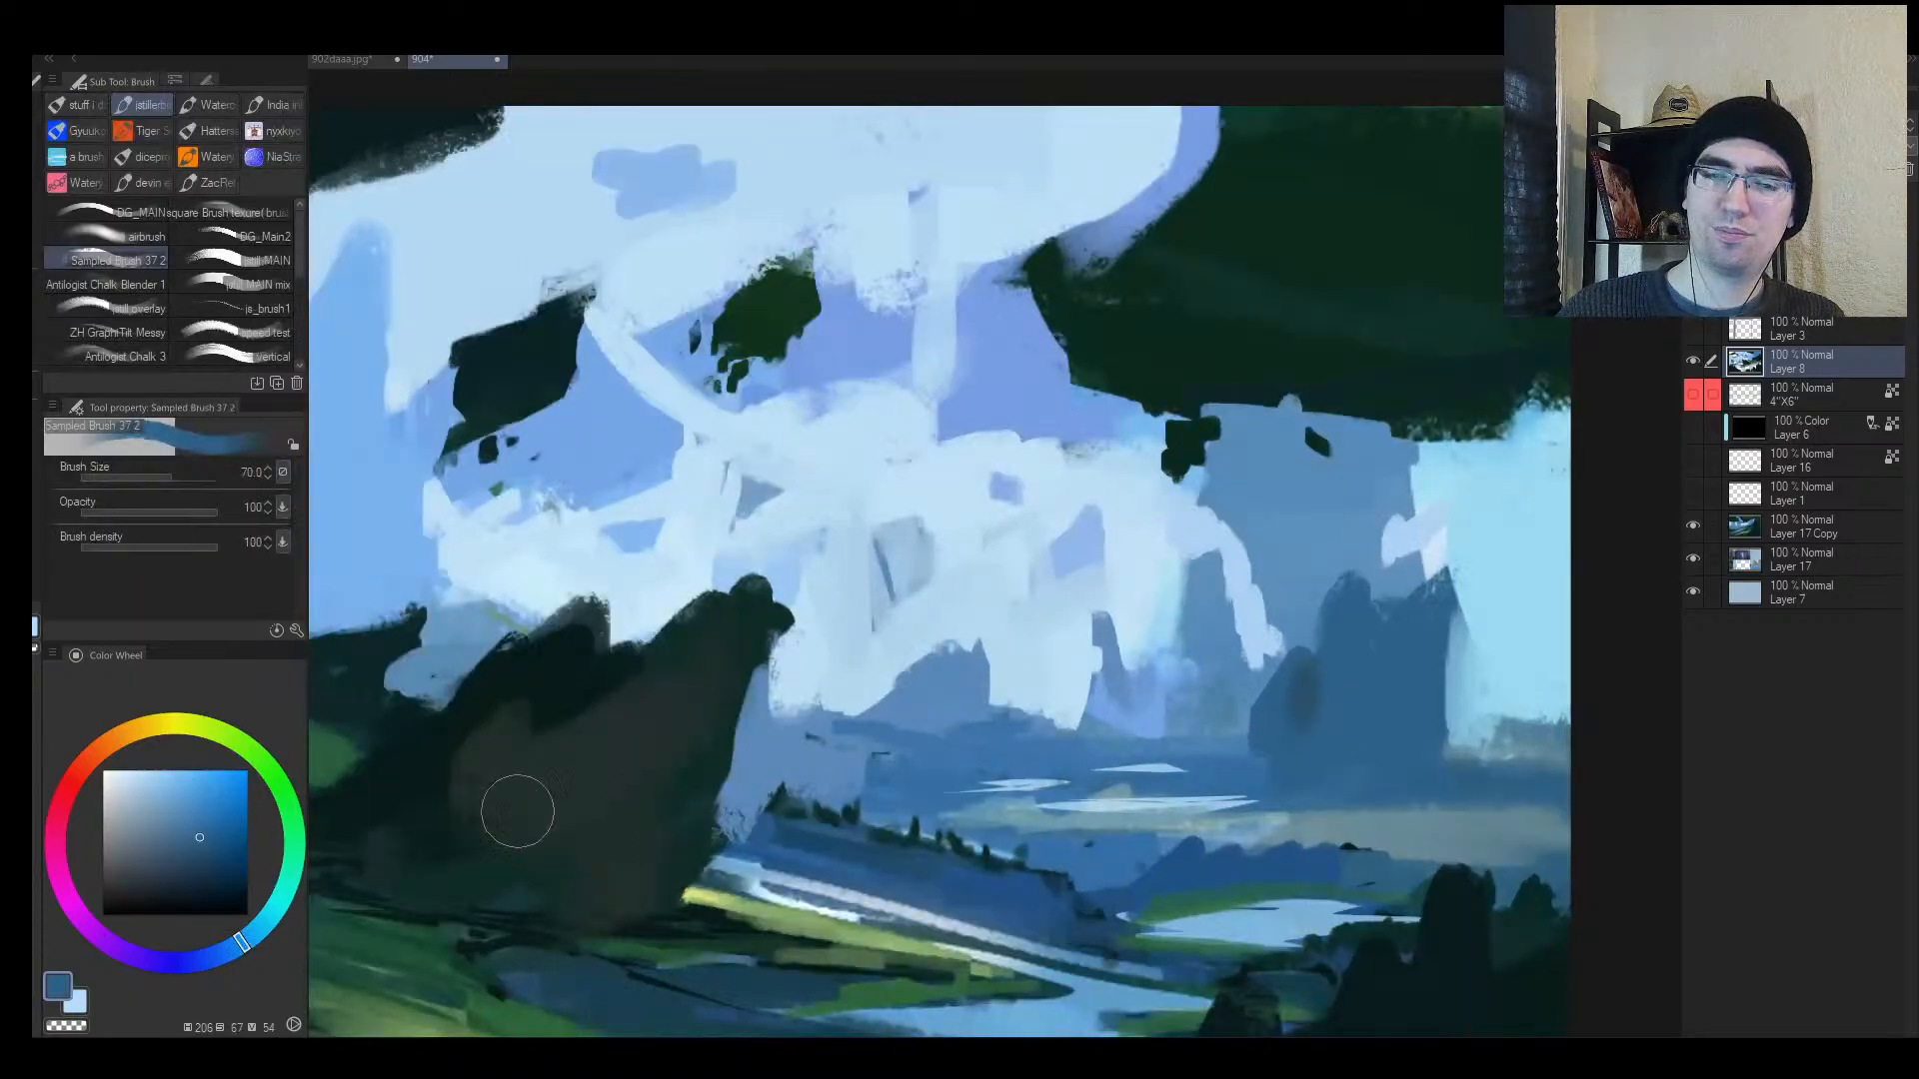
click(124, 861)
mouse_move(1333, 709)
mouse_down()
mouse_move(1285, 759)
mouse_move(1320, 682)
mouse_move(1256, 742)
mouse_move(1343, 695)
mouse_move(1363, 748)
mouse_move(1396, 755)
mouse_move(1312, 798)
mouse_up()
alt+click(1322, 688)
key(bracketright)
key(bracketright)
key(h)
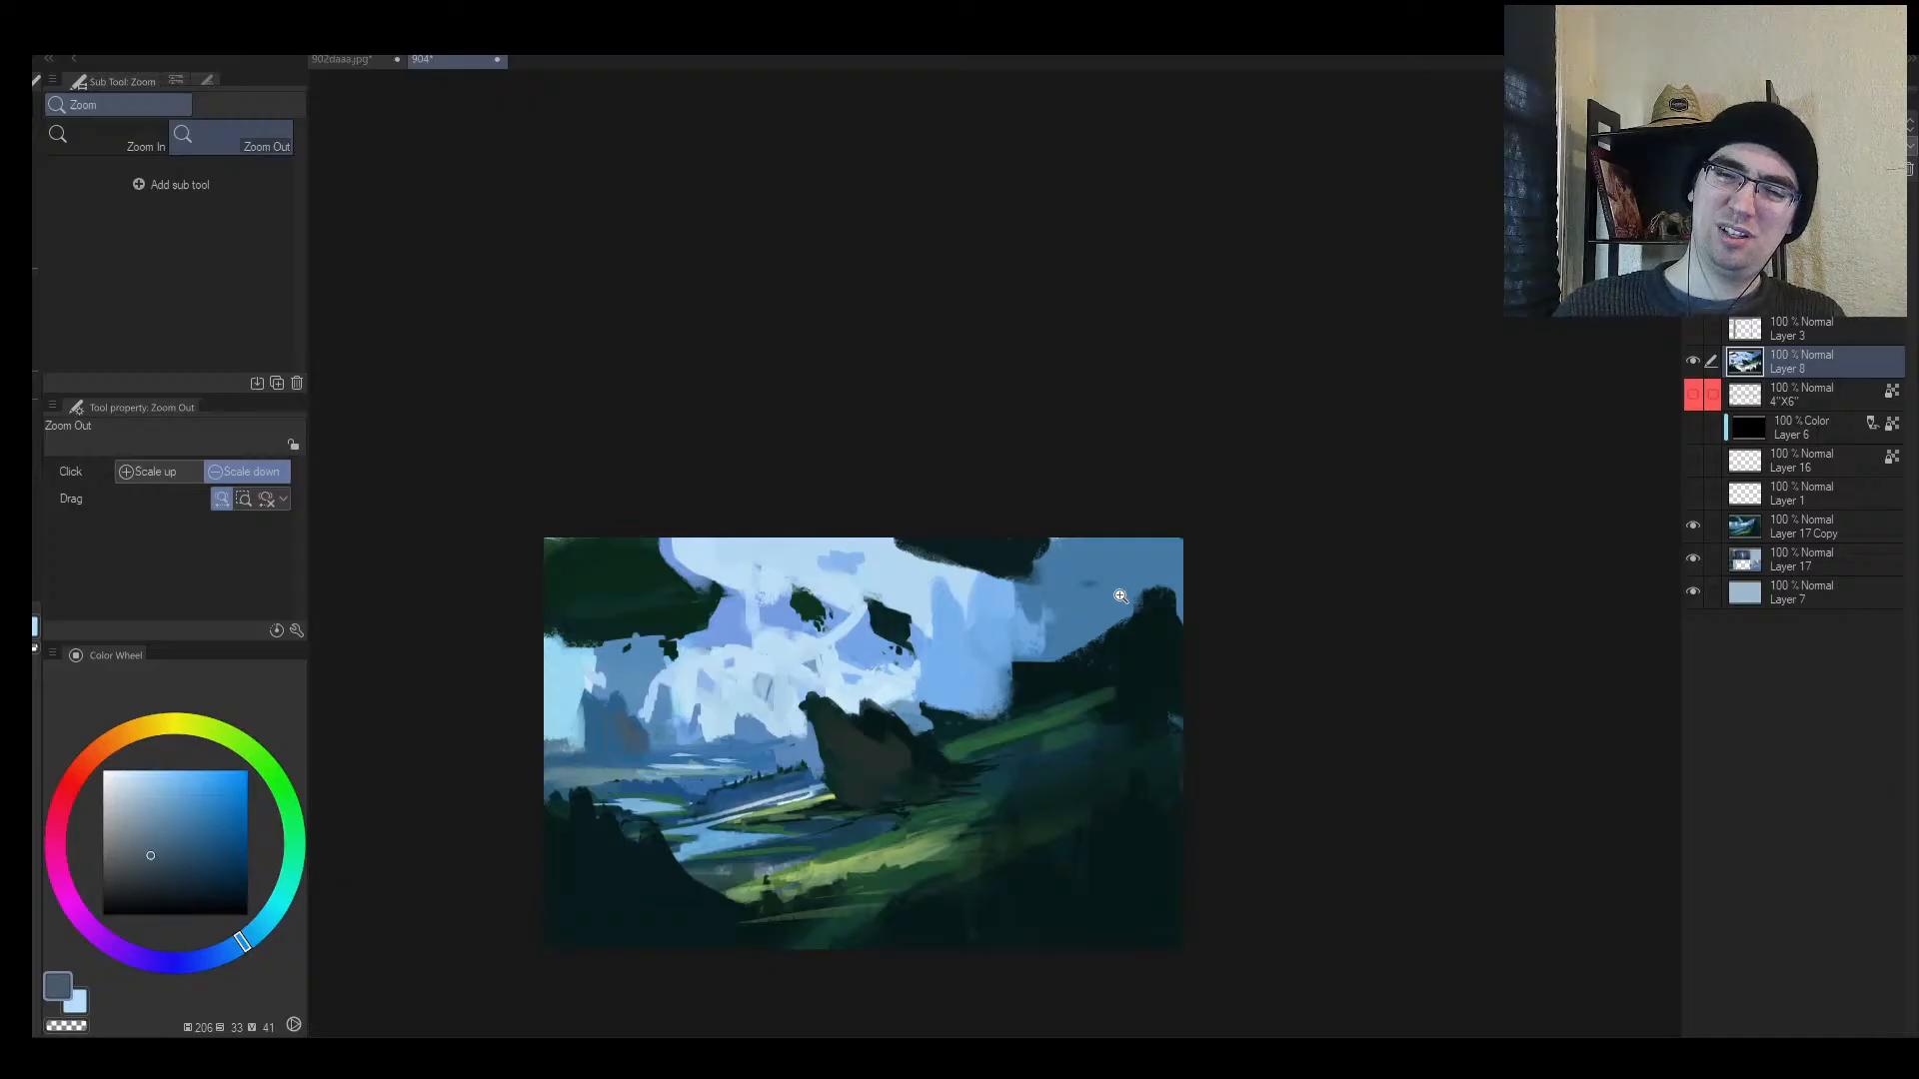
key(h)
Step: Cover the dark distant rock's centre and right with grey-blue
alt+click(1357, 733)
drag(1369, 720, 1040, 676)
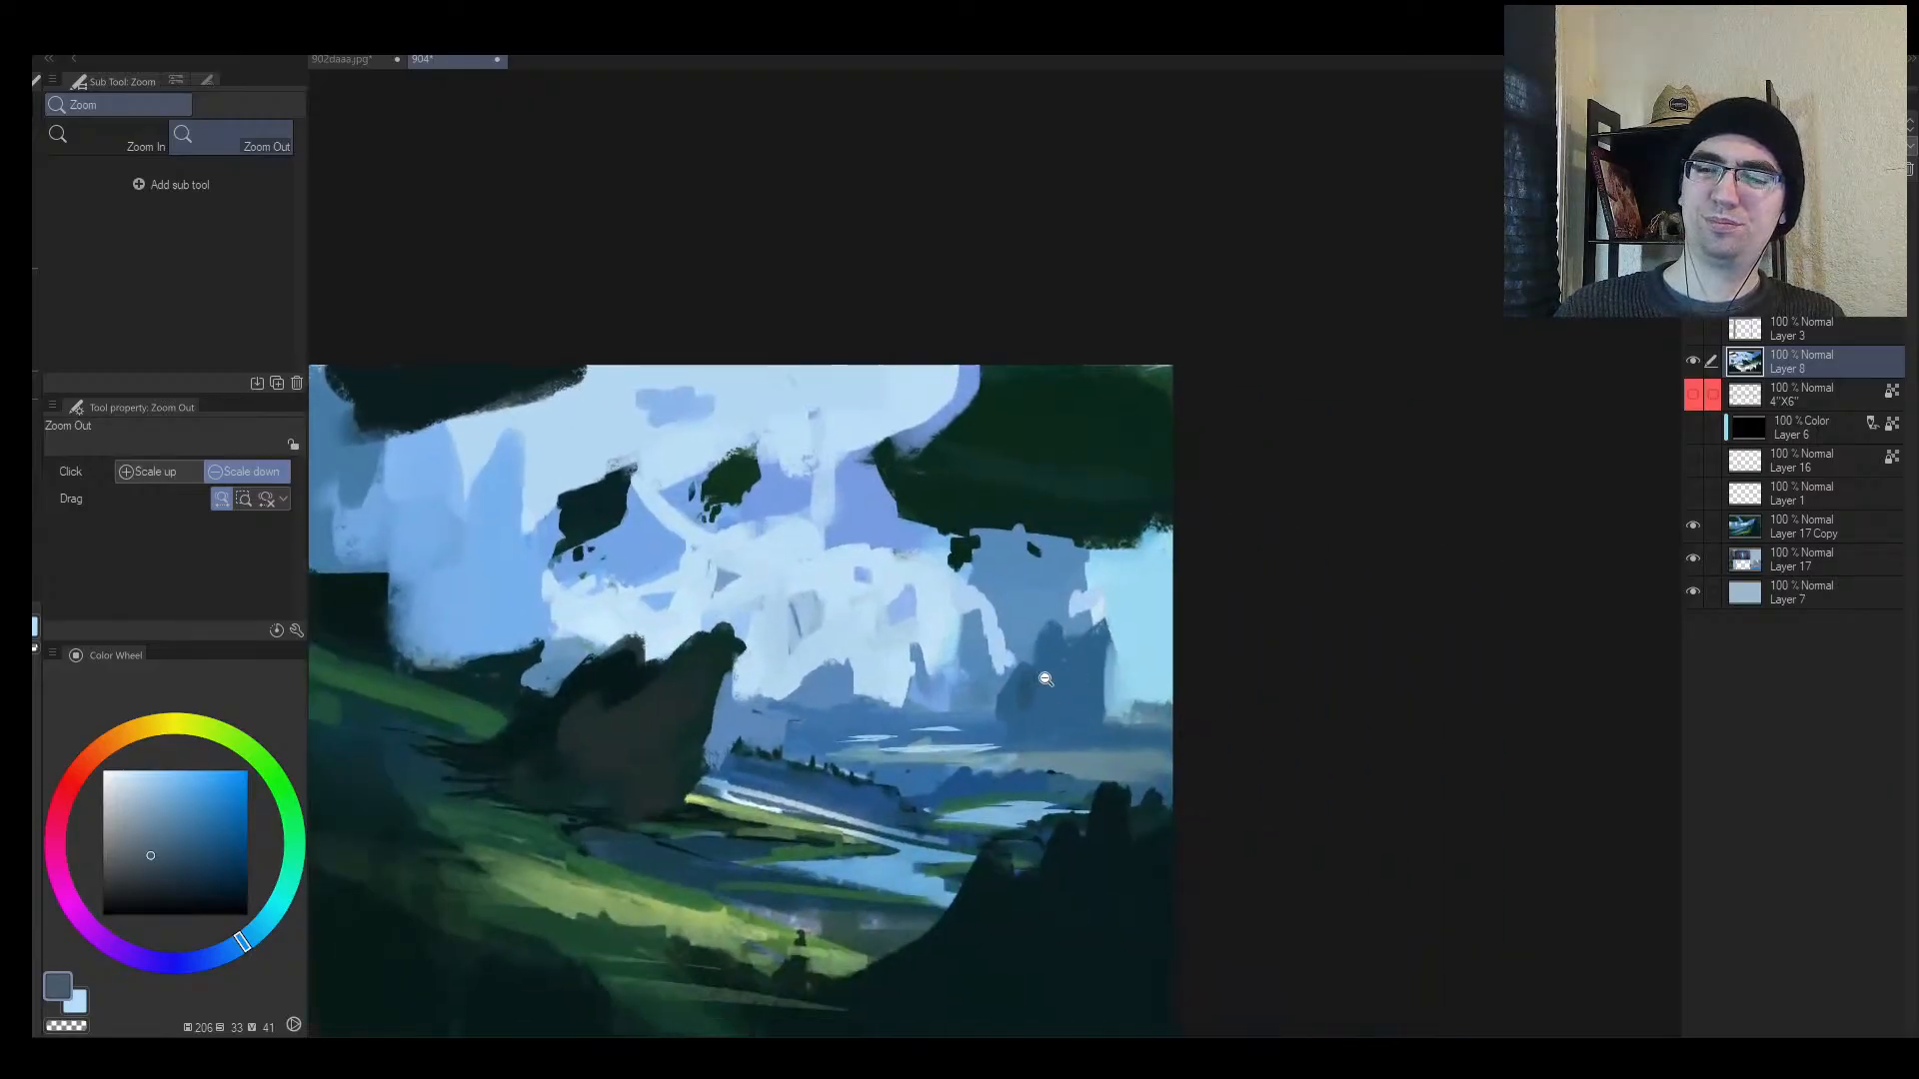
alt+click(1055, 698)
alt+click(1082, 690)
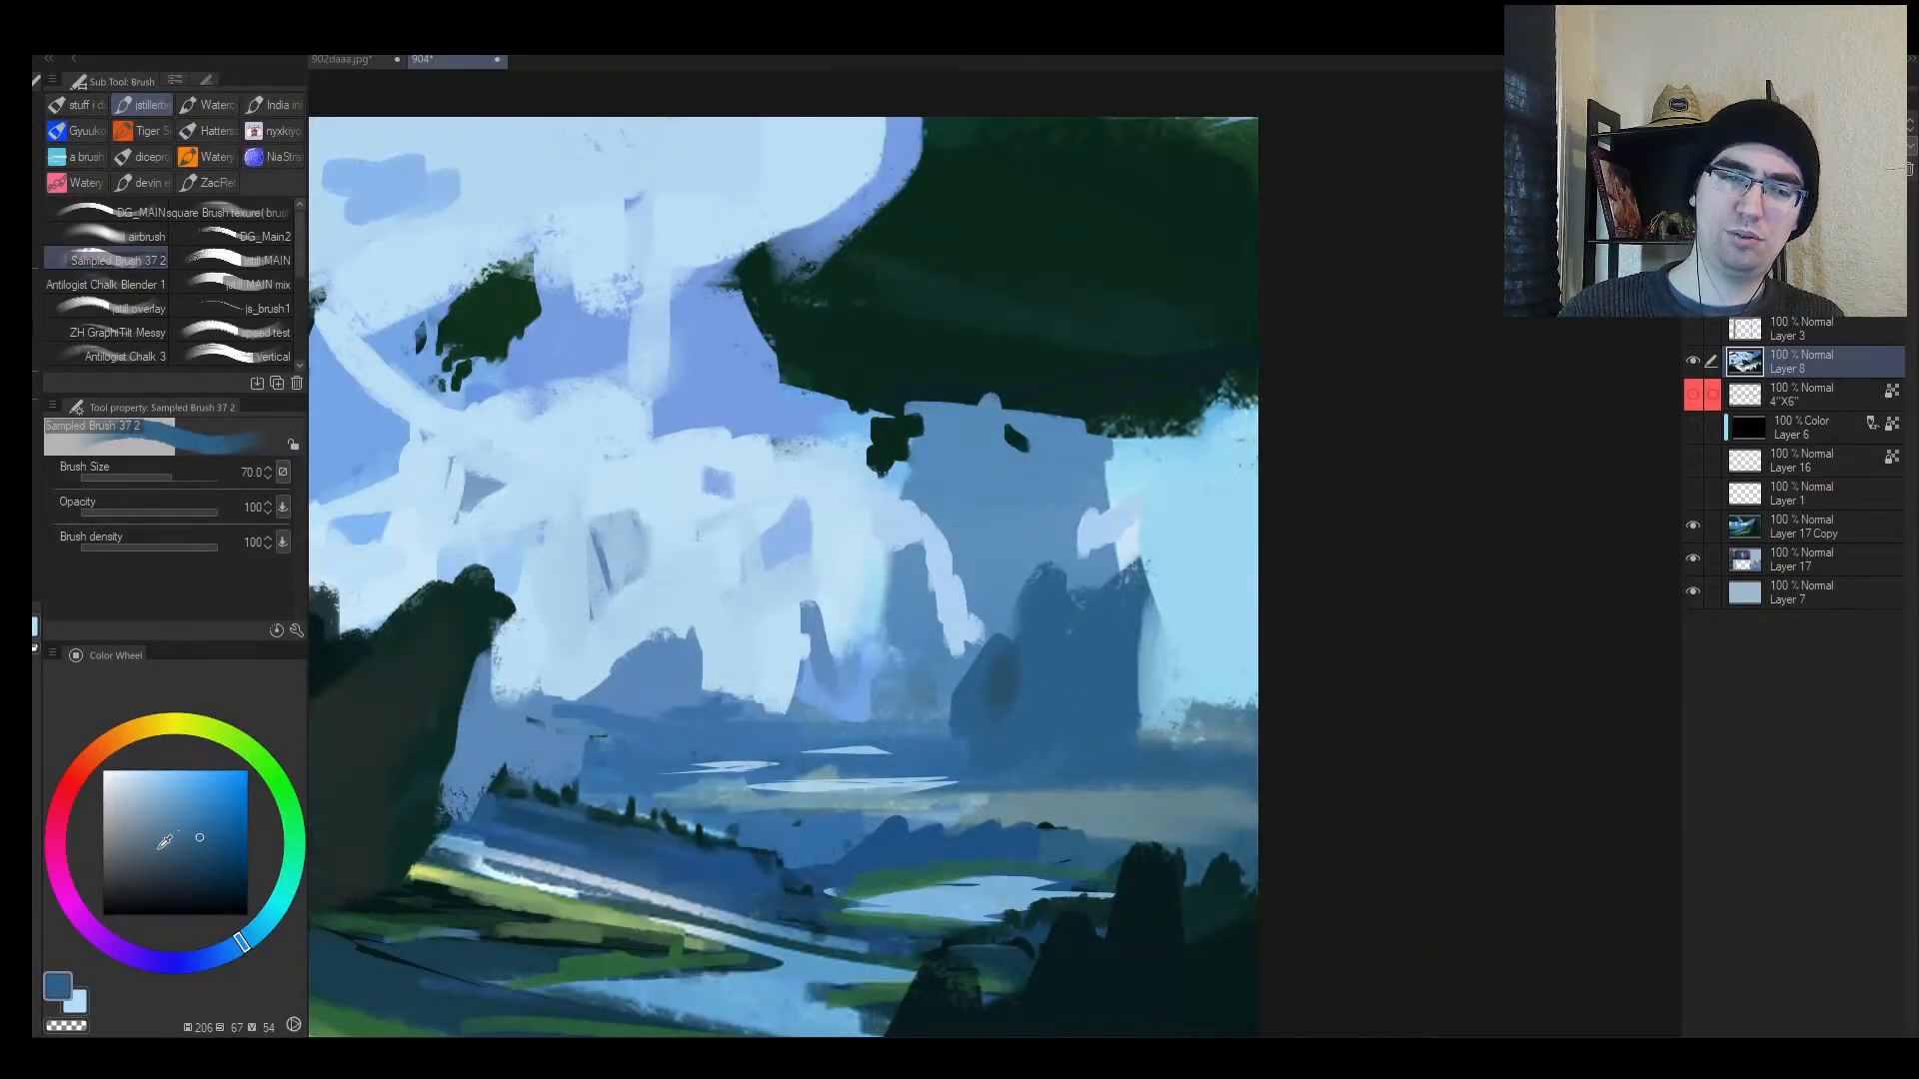
mouse_move(1070, 674)
mouse_down()
mouse_move(1038, 709)
mouse_move(1062, 676)
mouse_move(1009, 739)
mouse_move(976, 706)
mouse_up()
alt+click(1046, 699)
mouse_move(1044, 603)
mouse_down()
mouse_move(1014, 718)
mouse_move(1108, 728)
mouse_up()
key(bracketleft)
key(bracketleft)
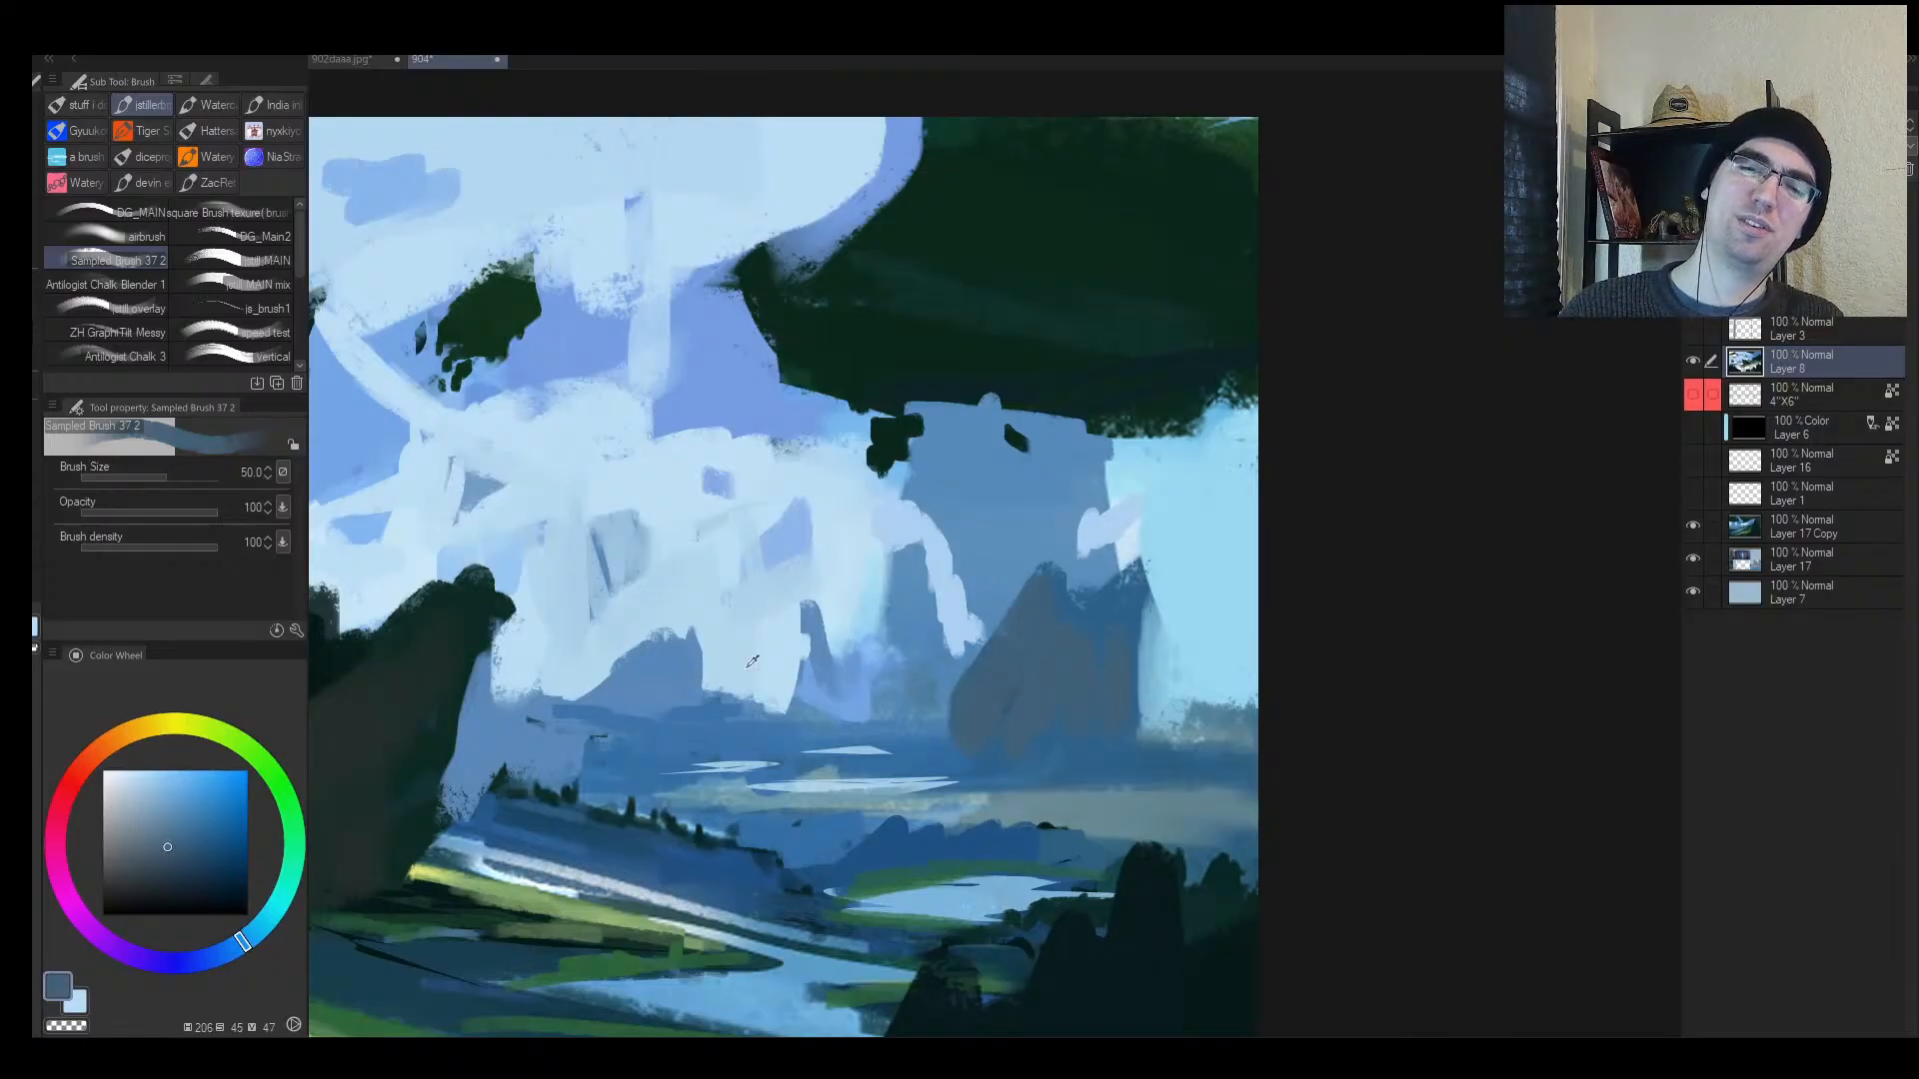
Step: Paint dark blue-grey spires in the distance, undoing a stray grey sky stroke
alt+click(650, 671)
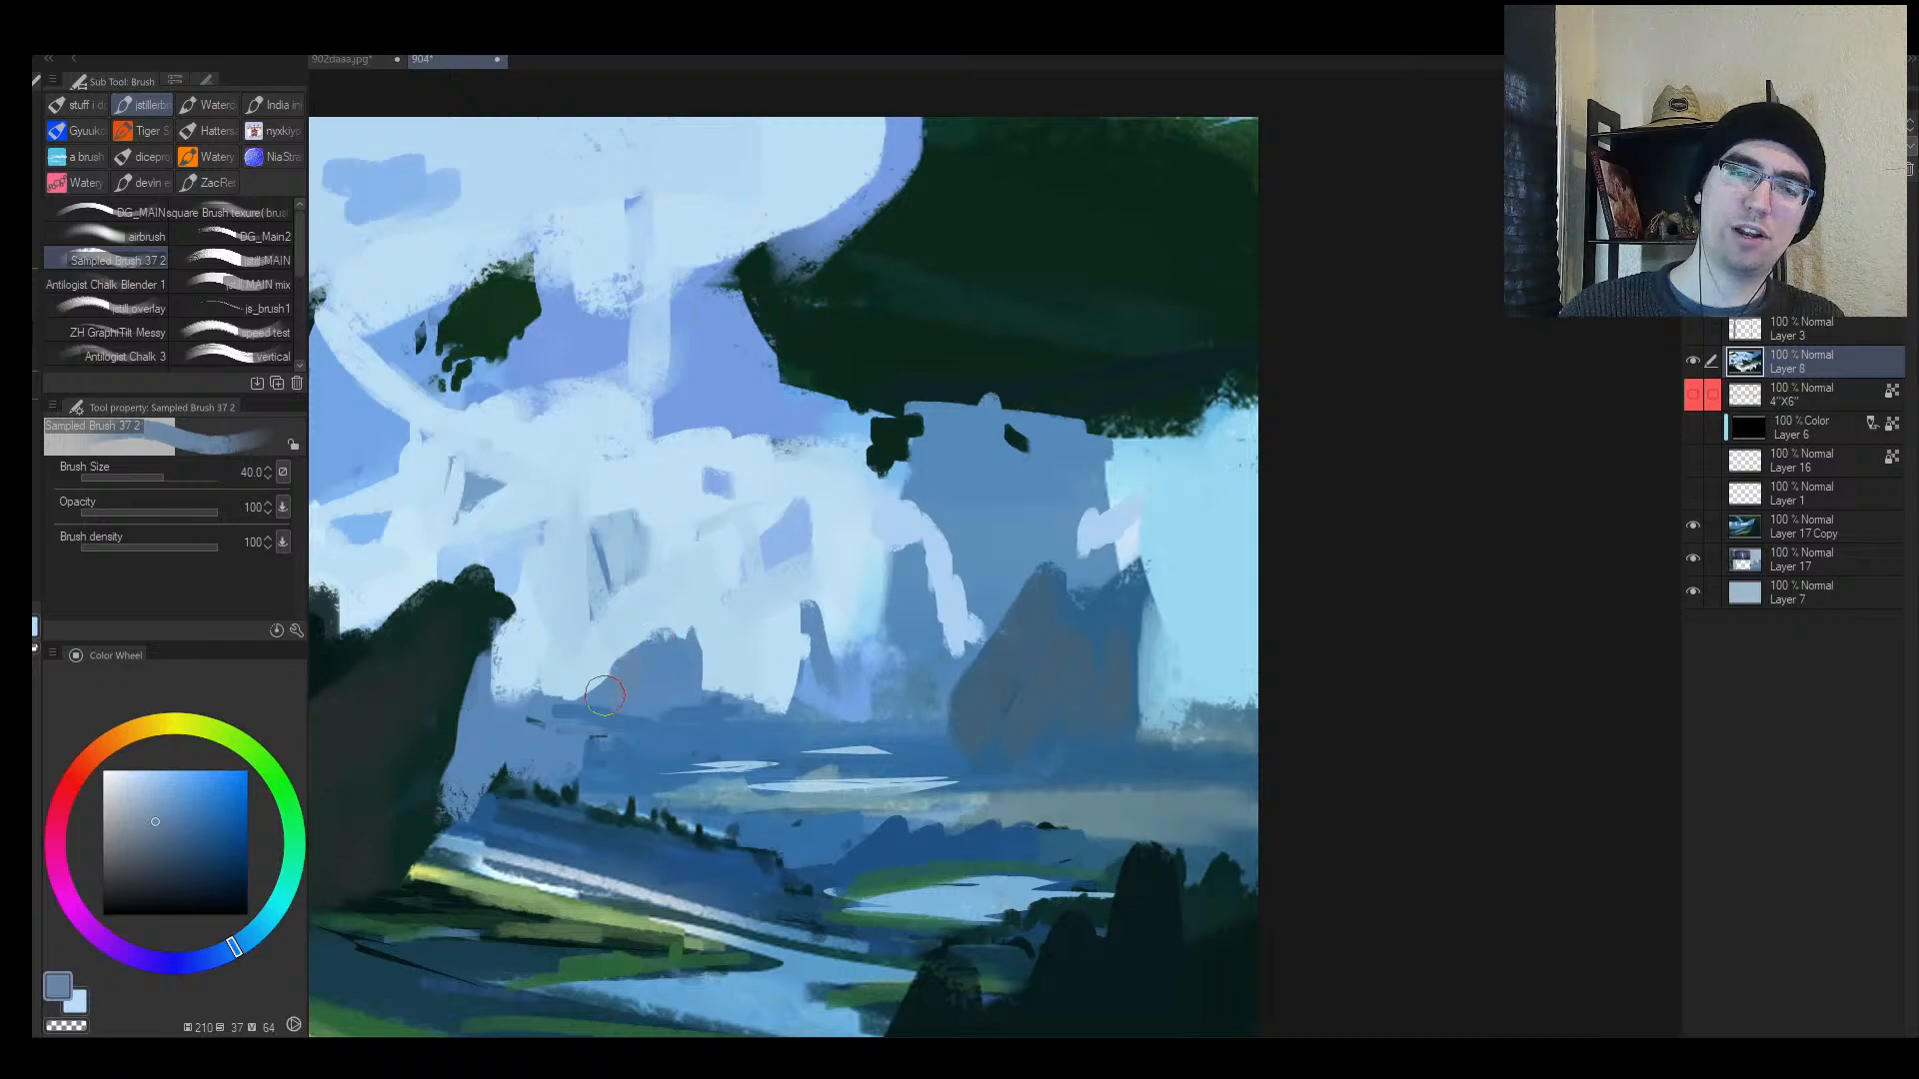
mouse_move(825, 679)
mouse_down()
mouse_move(804, 700)
mouse_move(859, 704)
mouse_move(898, 618)
mouse_up()
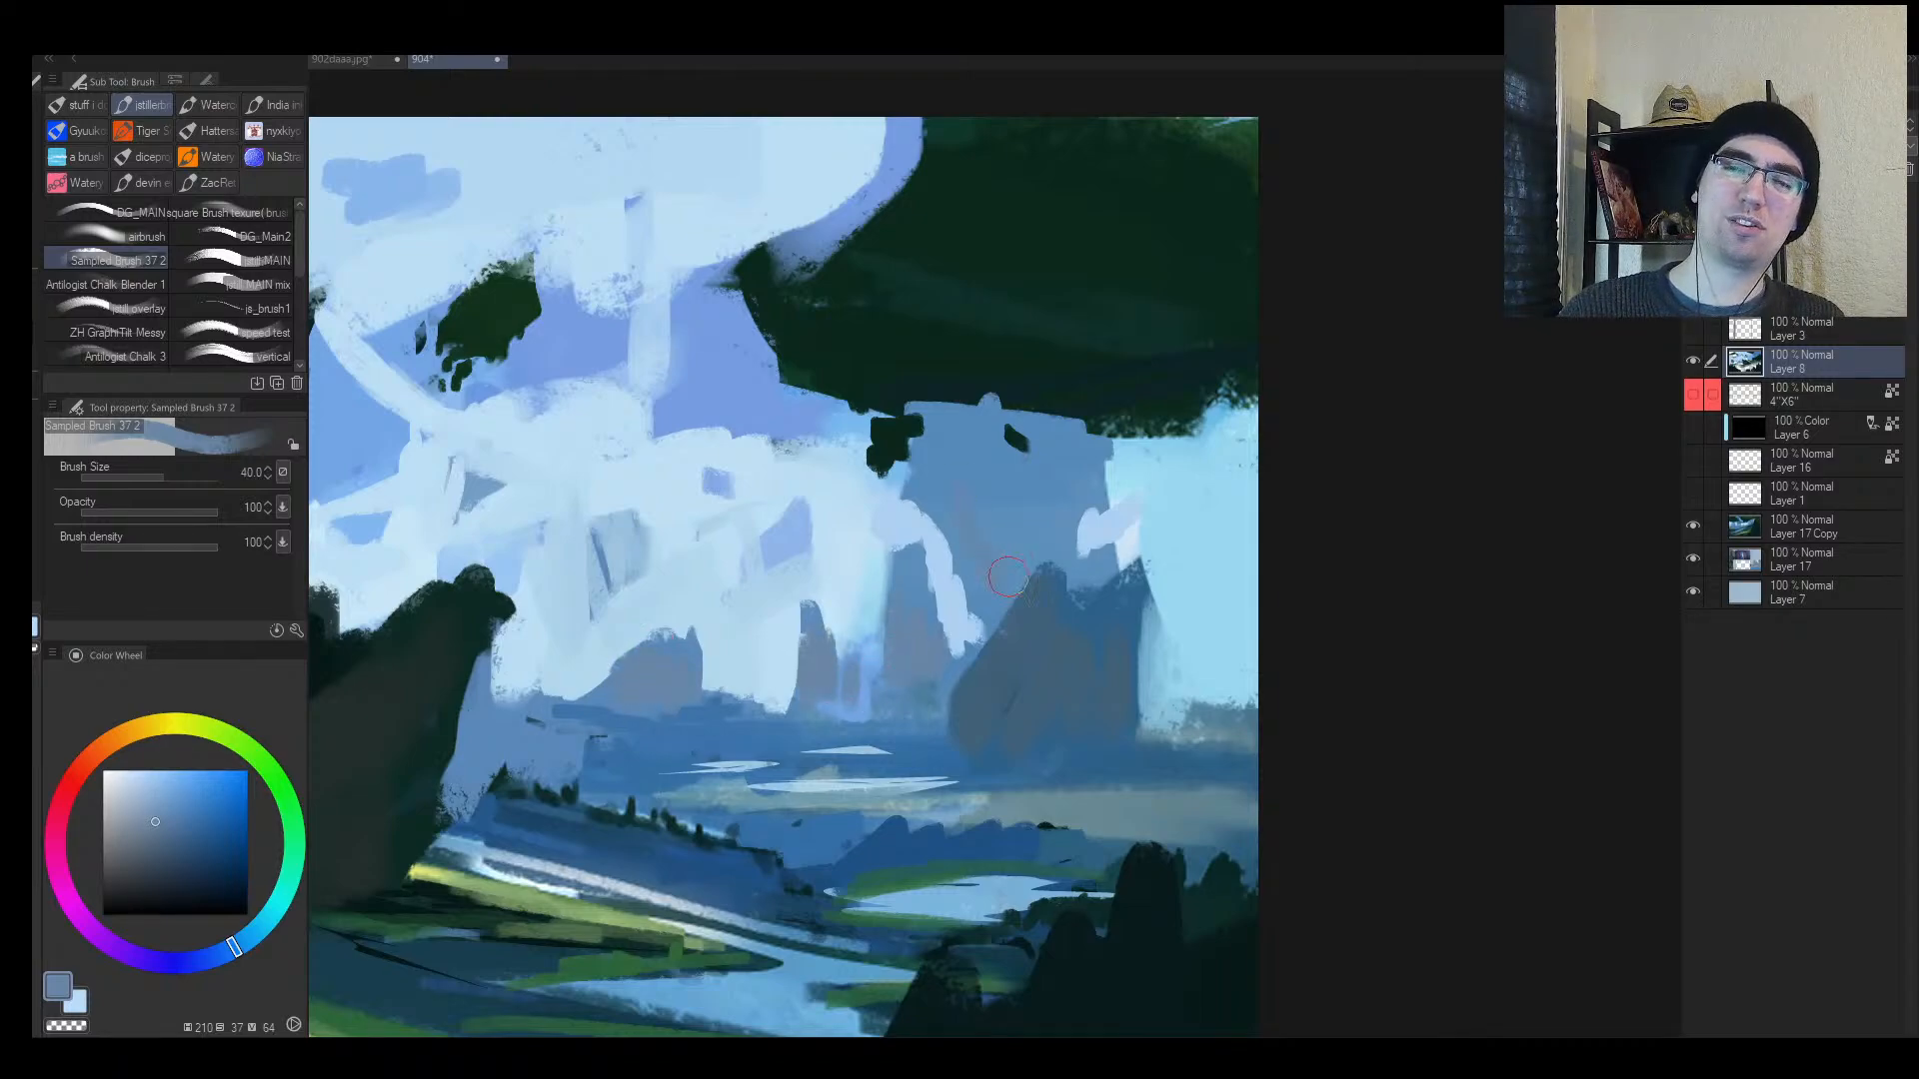
key(ctrl+space)
drag(1003, 576, 995, 516)
key(bracketright)
key(bracketright)
drag(845, 468, 816, 493)
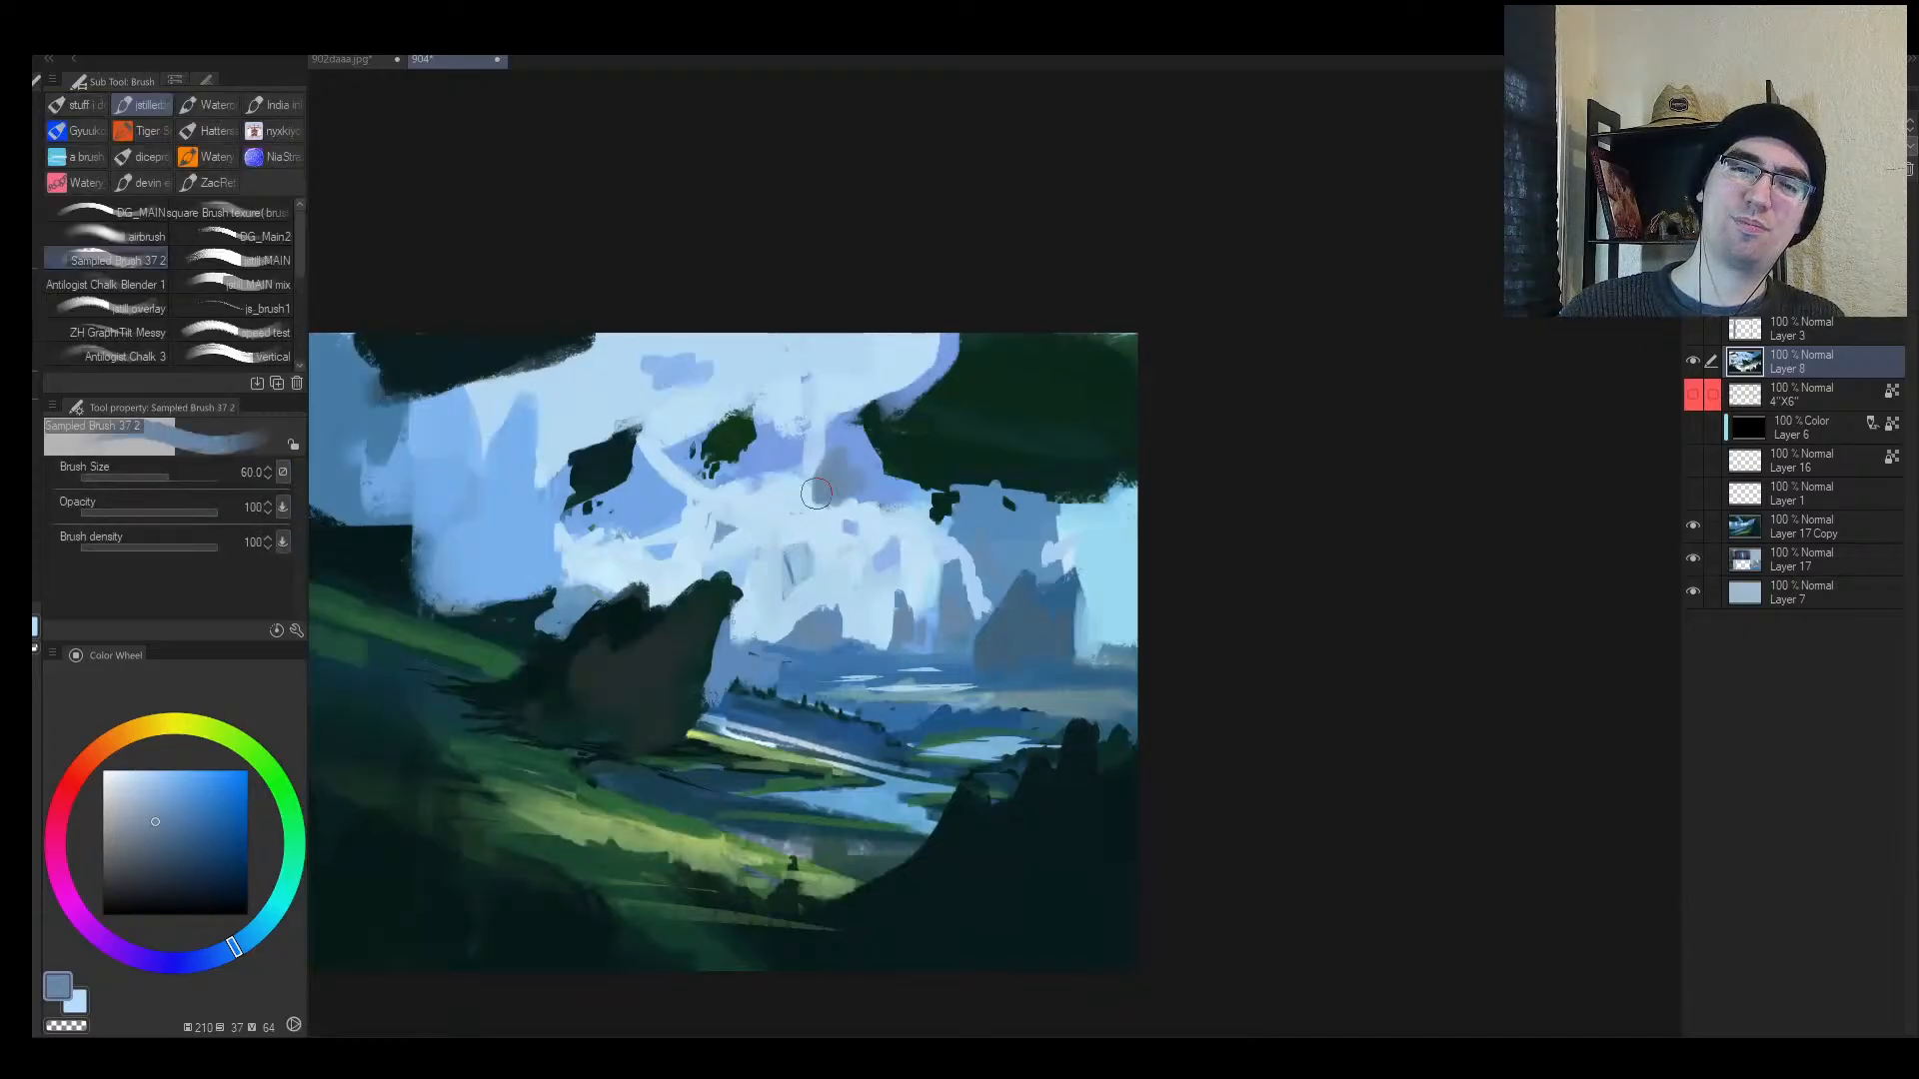
key(ctrl+z)
Step: Extend the dark floating rock rightward and paint muted grey-green into the upper-right dark mass
alt+click(607, 479)
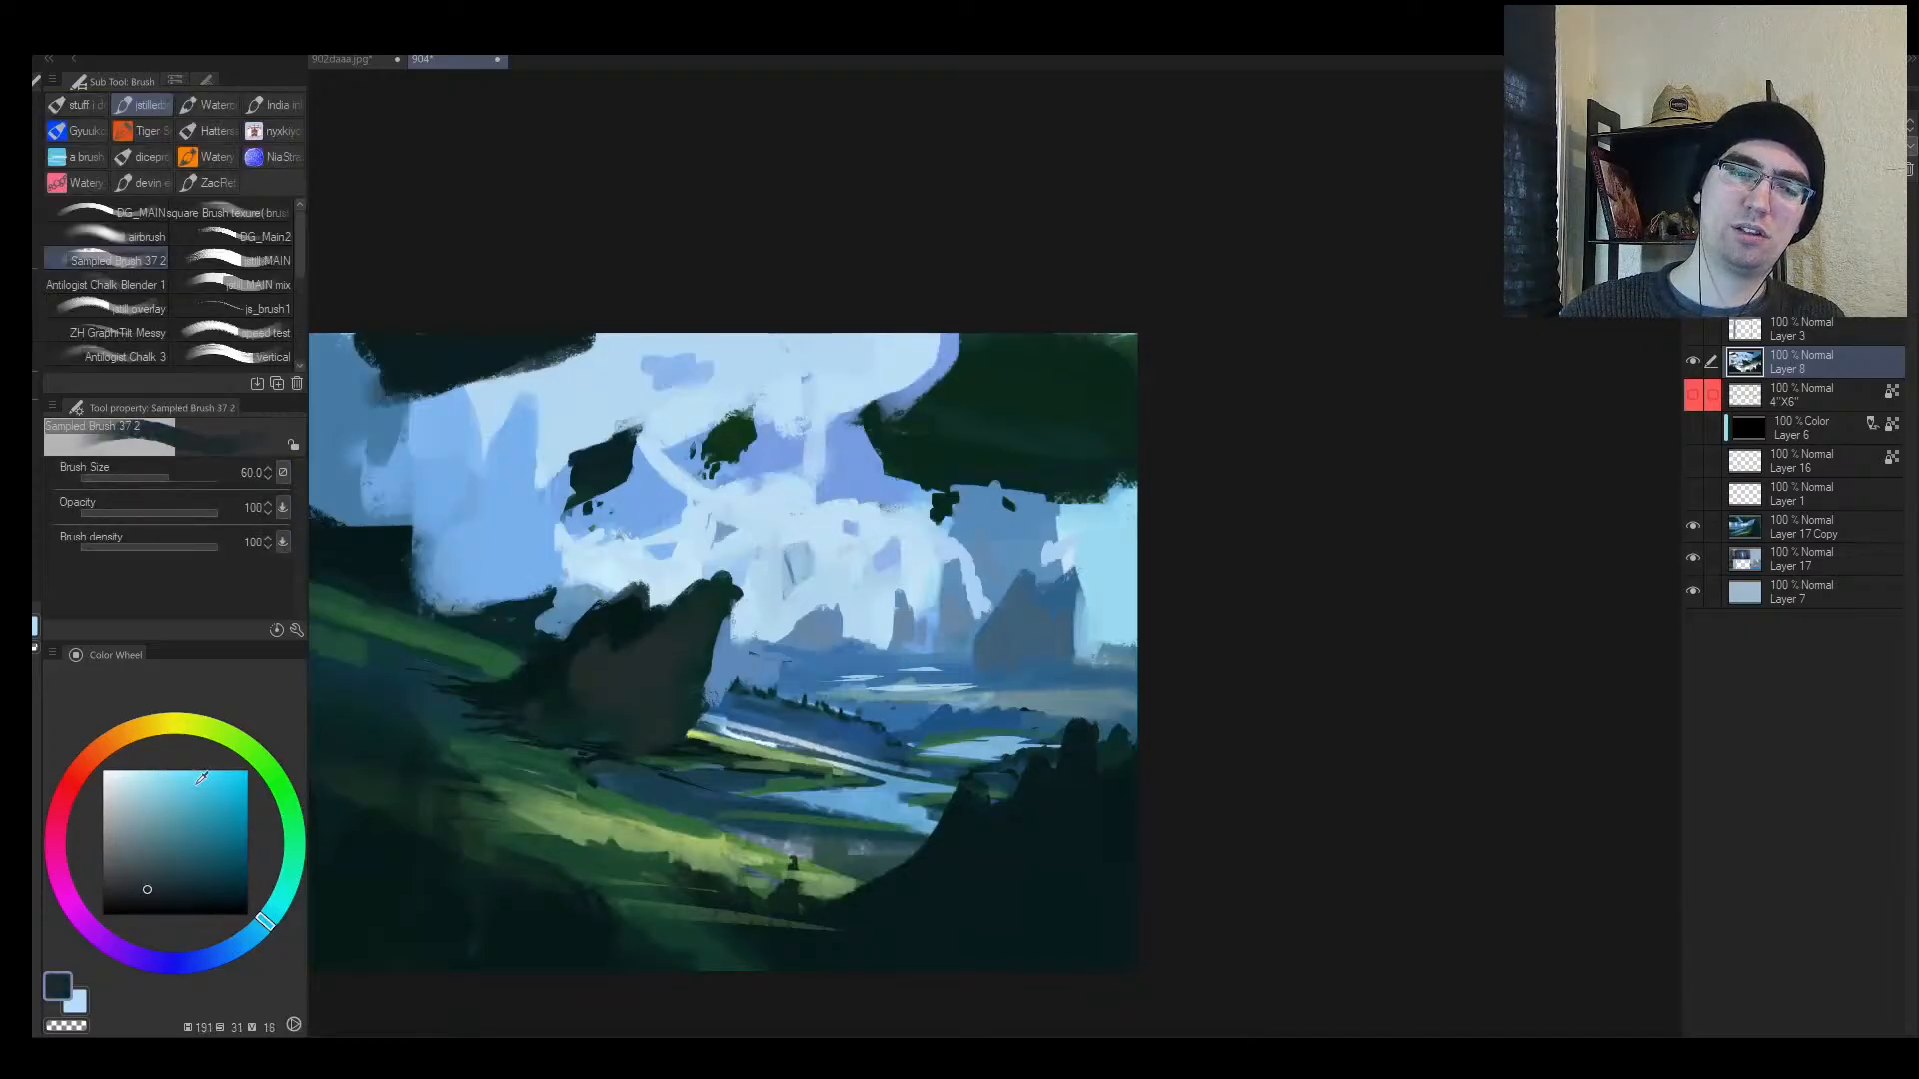
key(bracketleft)
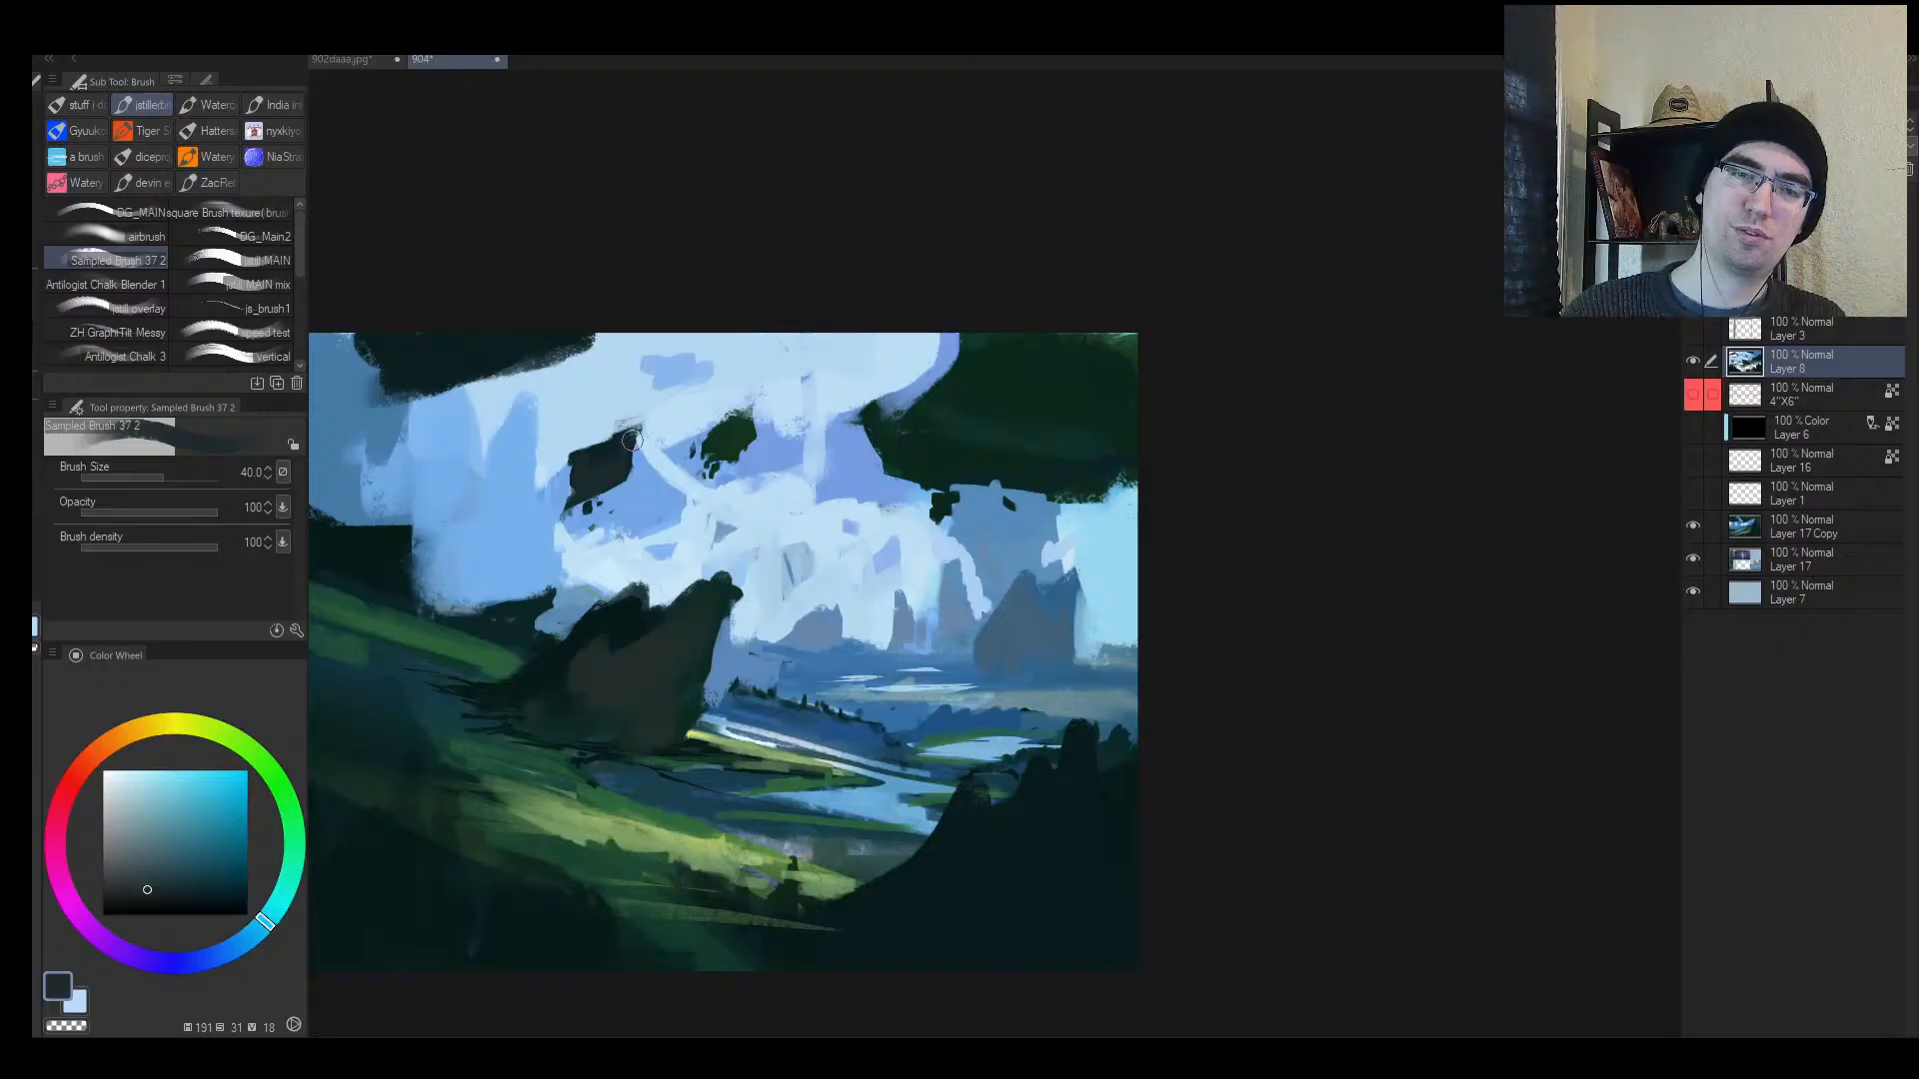
drag(716, 446, 734, 451)
alt+click(956, 443)
key(bracketright)
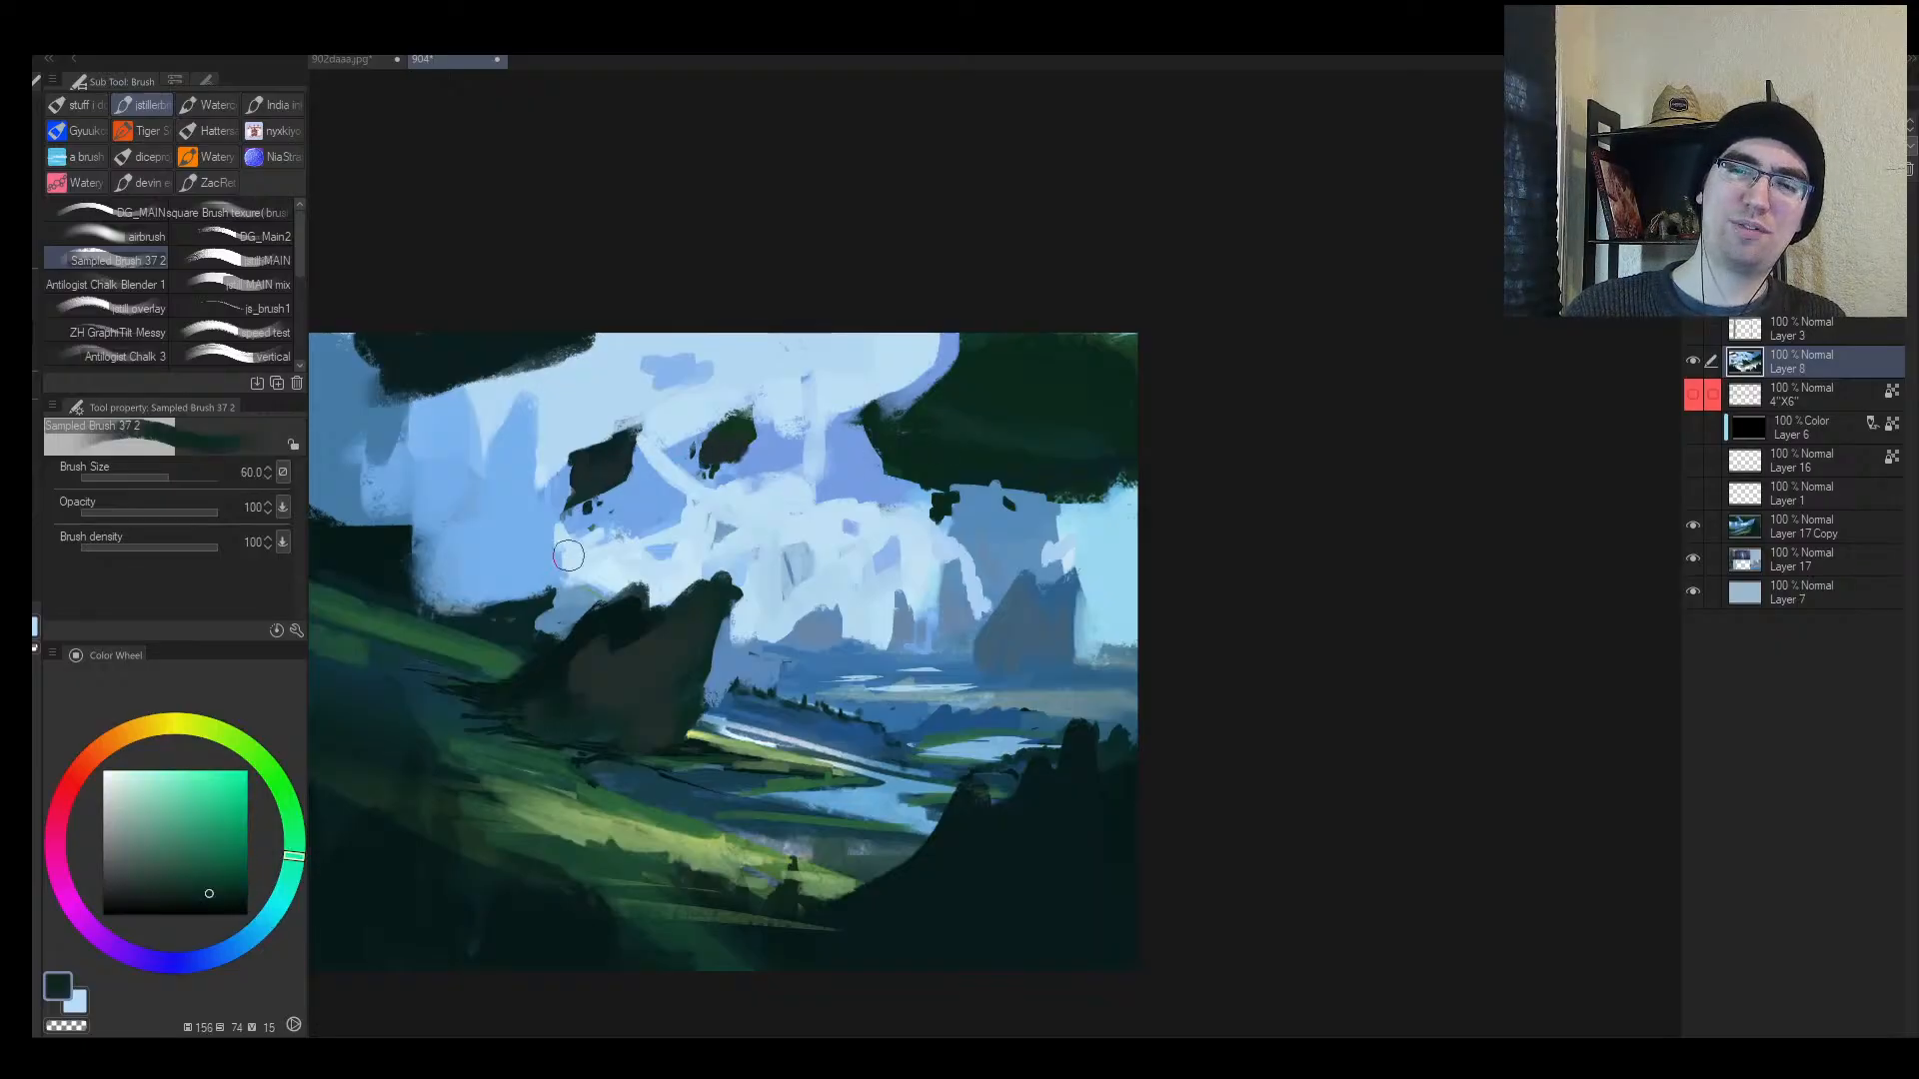
click(149, 887)
key(bracketright)
key(bracketright)
mouse_move(949, 446)
mouse_down()
mouse_move(995, 393)
mouse_move(1066, 453)
mouse_move(1119, 457)
mouse_up()
Step: Darken the dark cloud mass's edge with a dark green stroke, then review the whole painting
key(h)
drag(1241, 459, 1150, 459)
drag(1299, 460, 1001, 468)
drag(1020, 461, 1089, 461)
key(bracketleft)
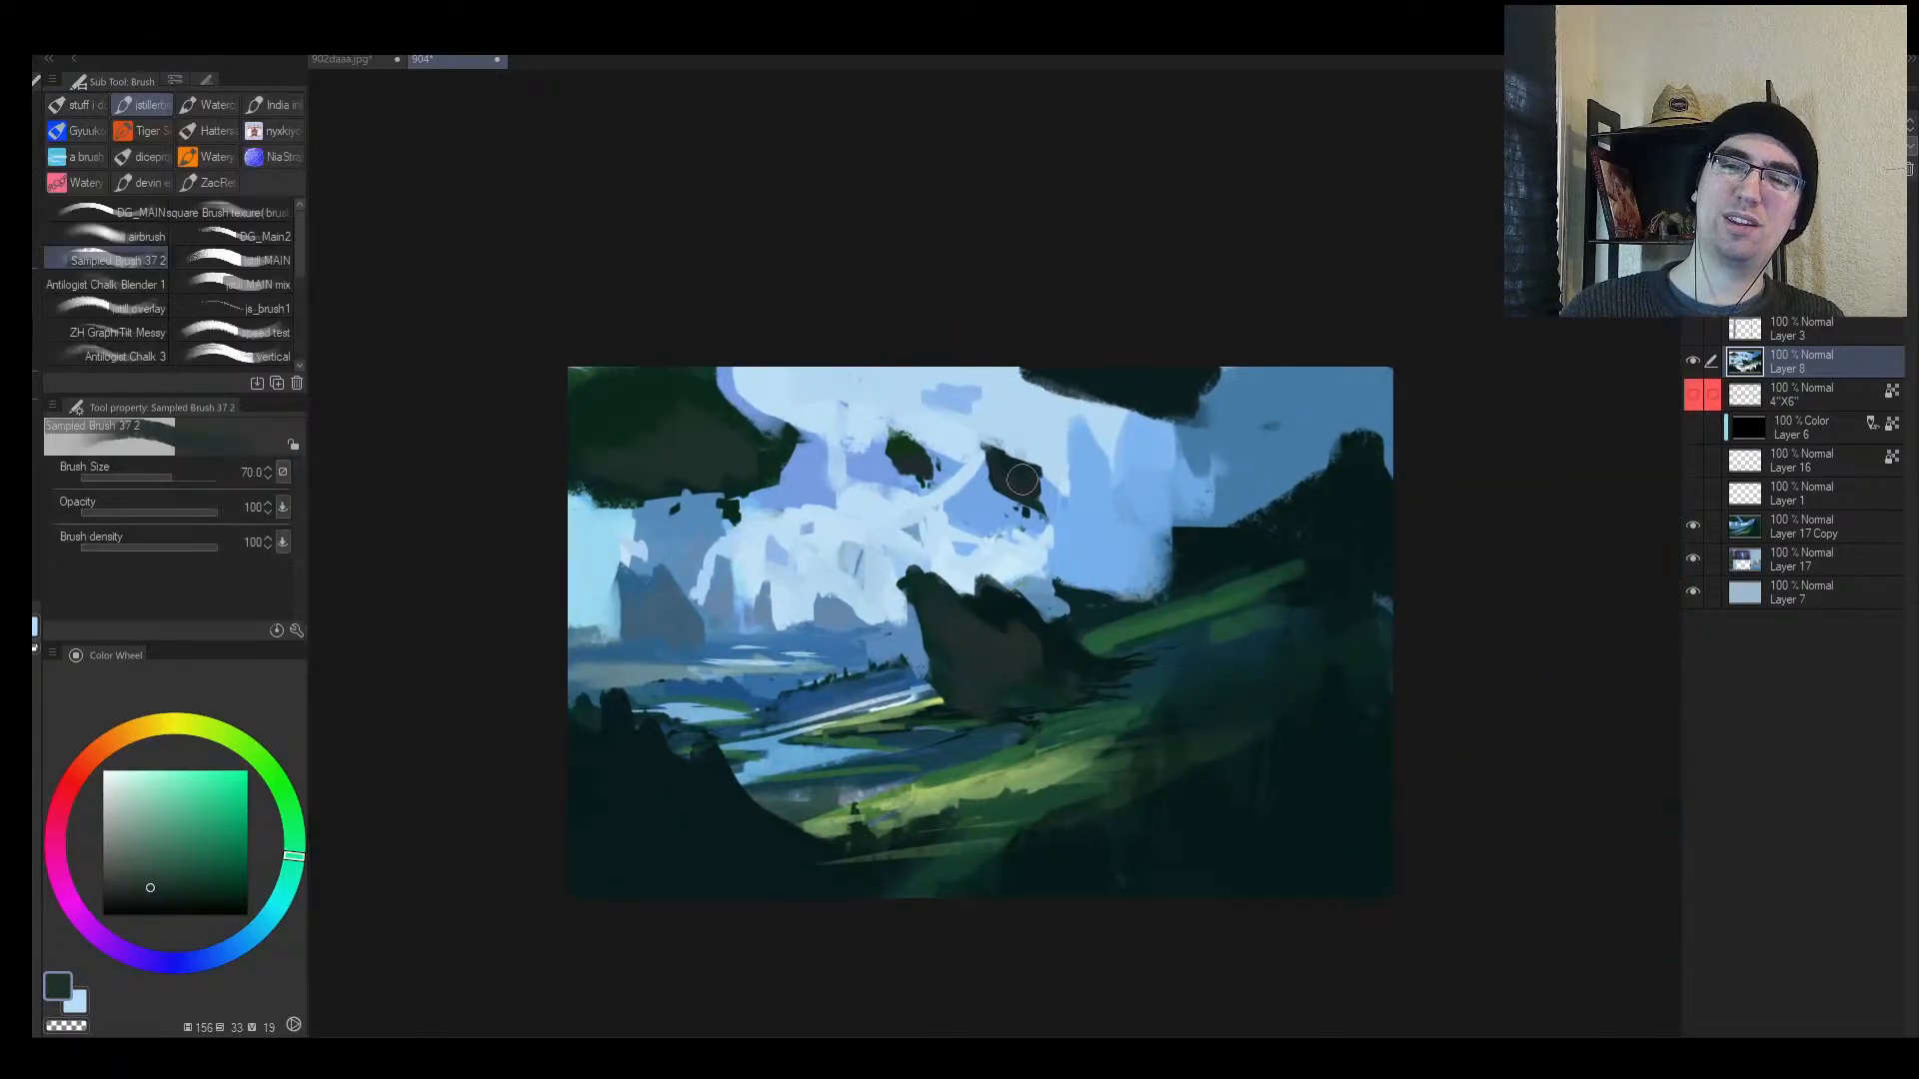
key(bracketright)
key(bracketright)
key(bracketright)
key(bracketright)
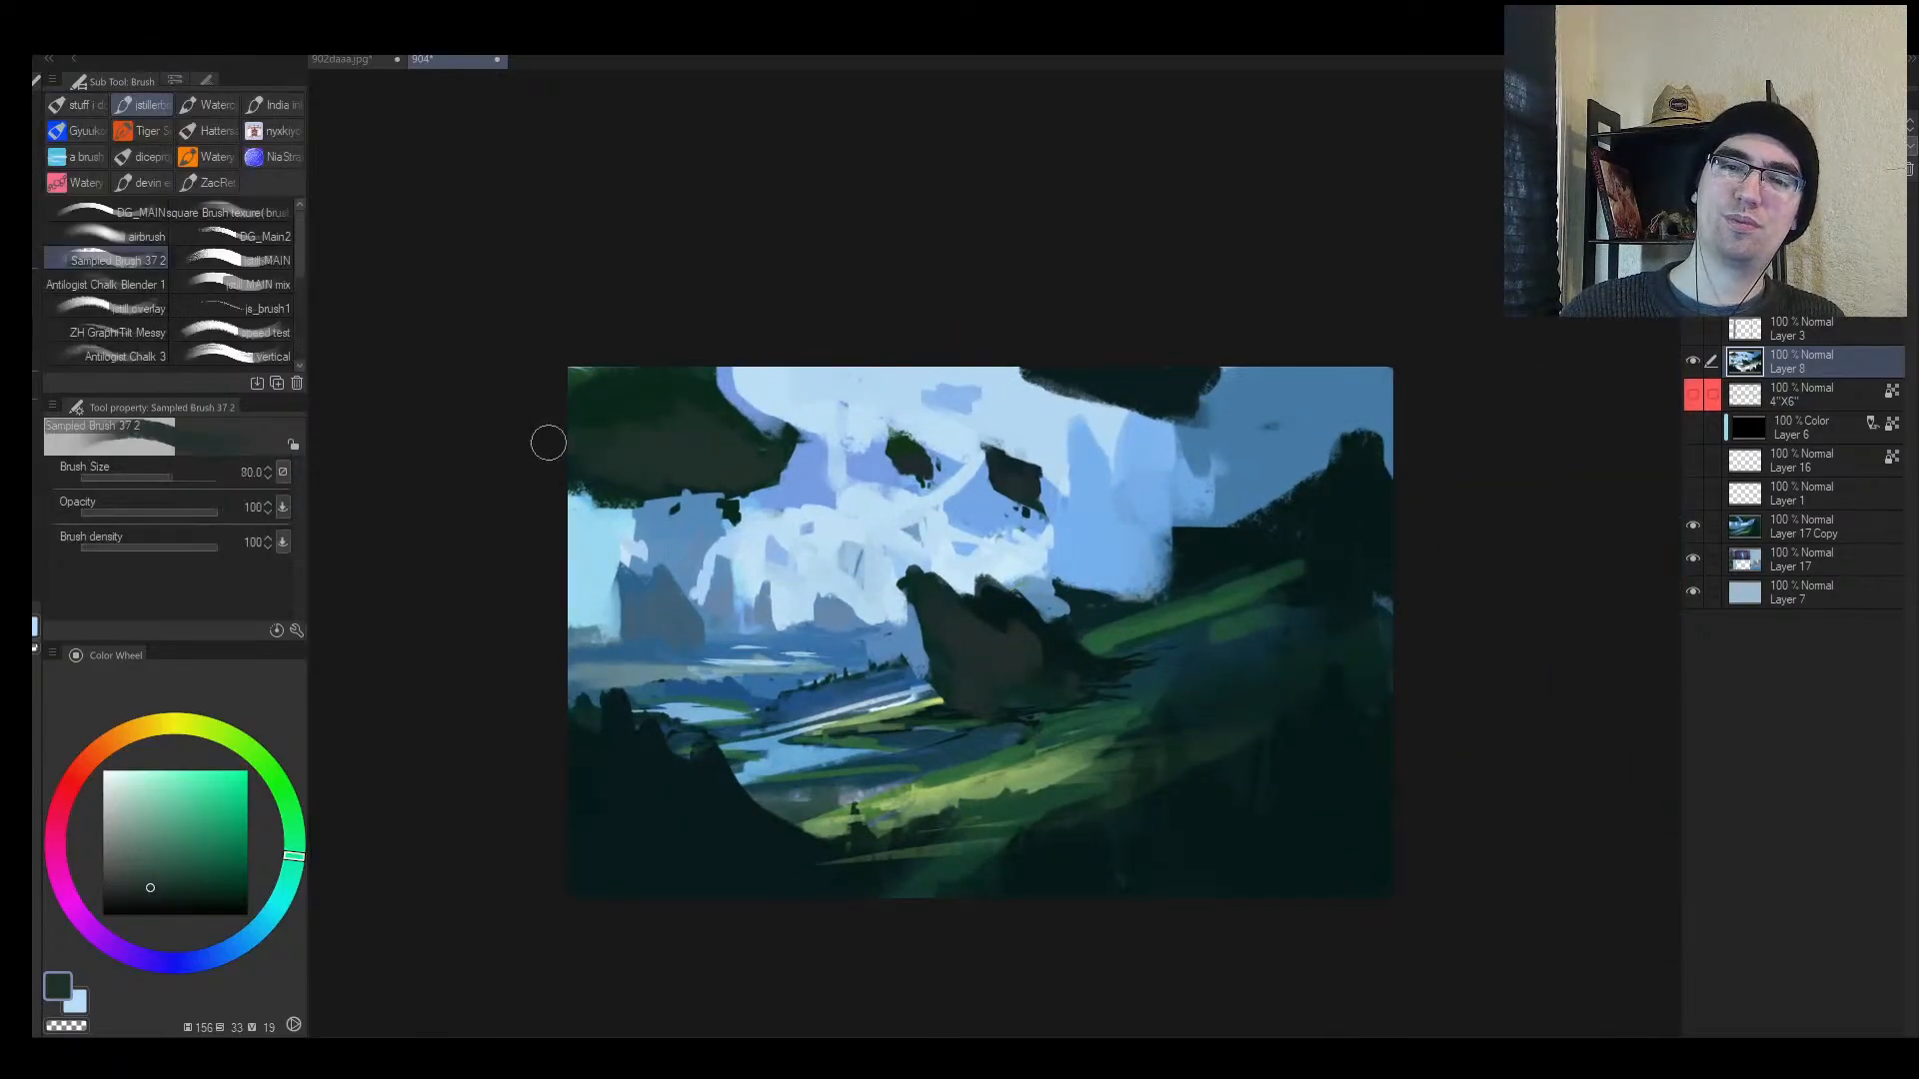
alt+click(658, 372)
alt+click(665, 396)
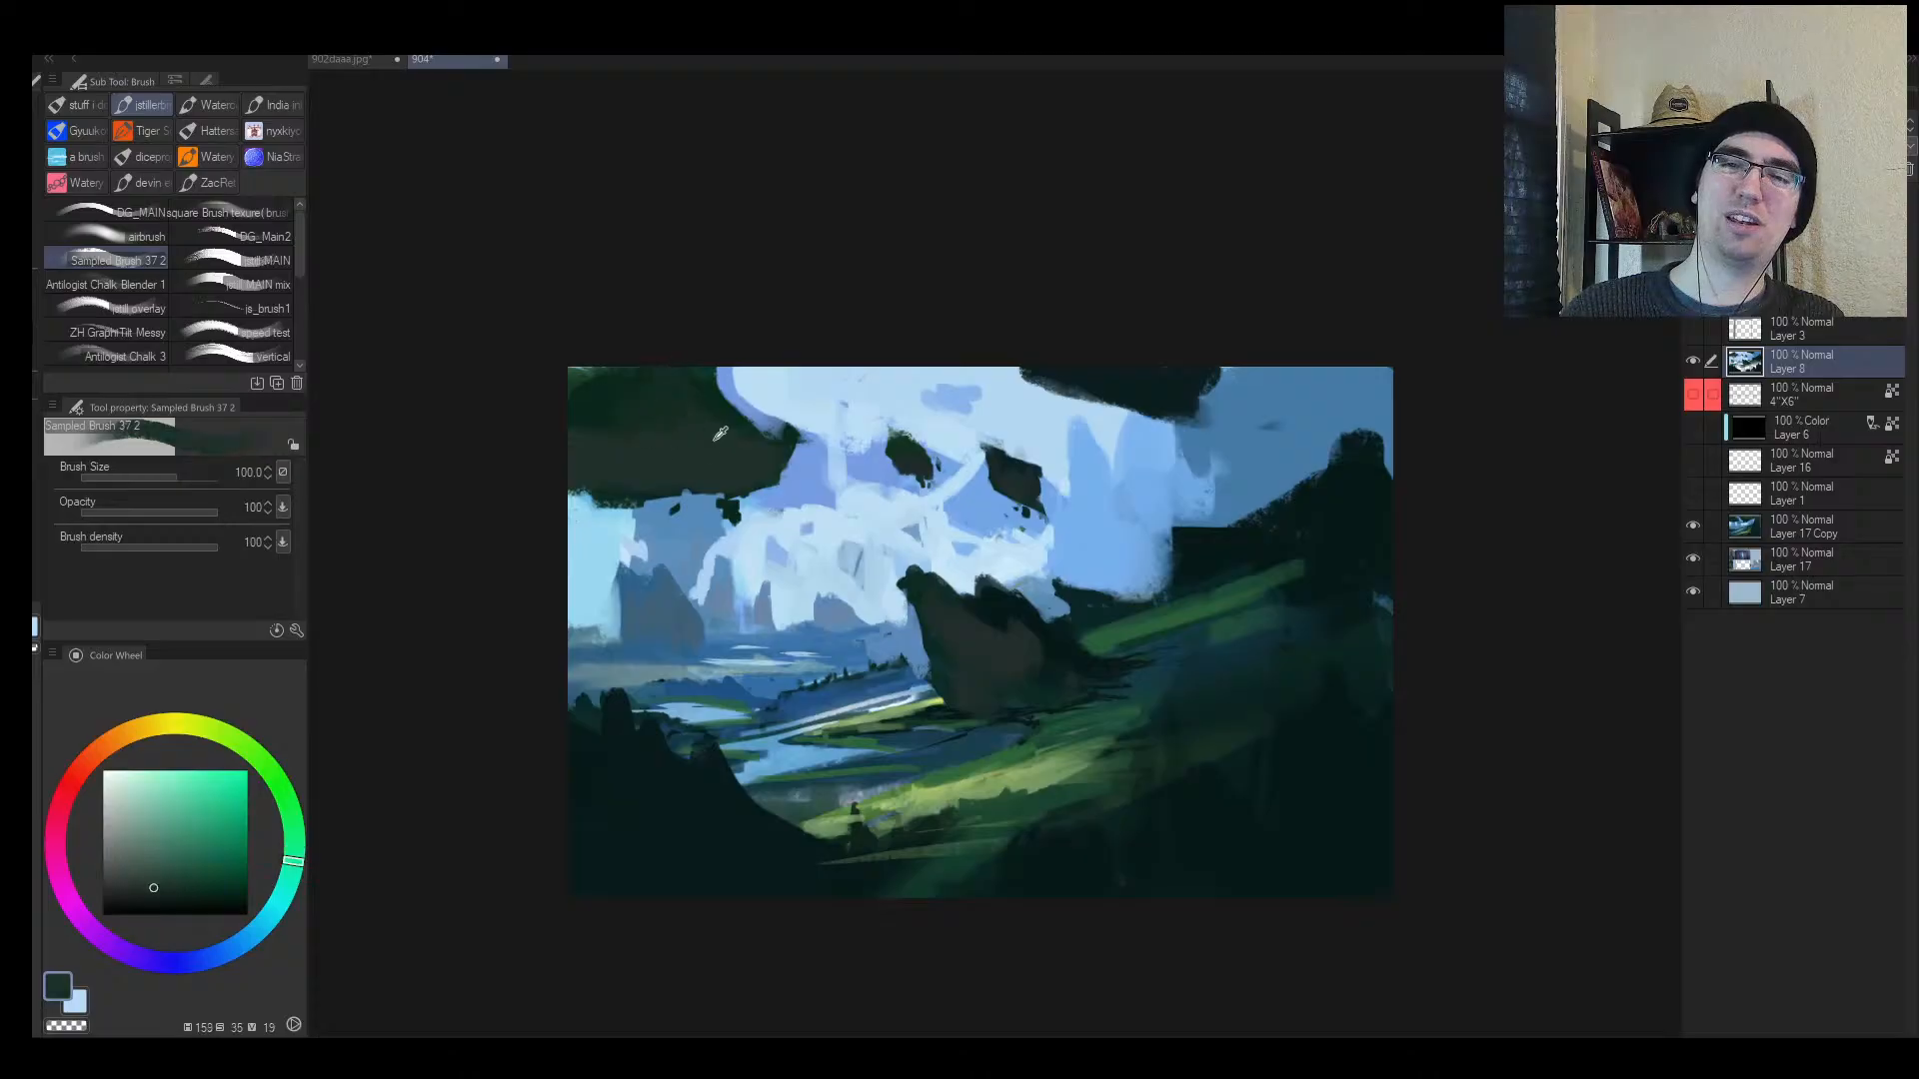
drag(756, 426, 785, 452)
key(alt+space)
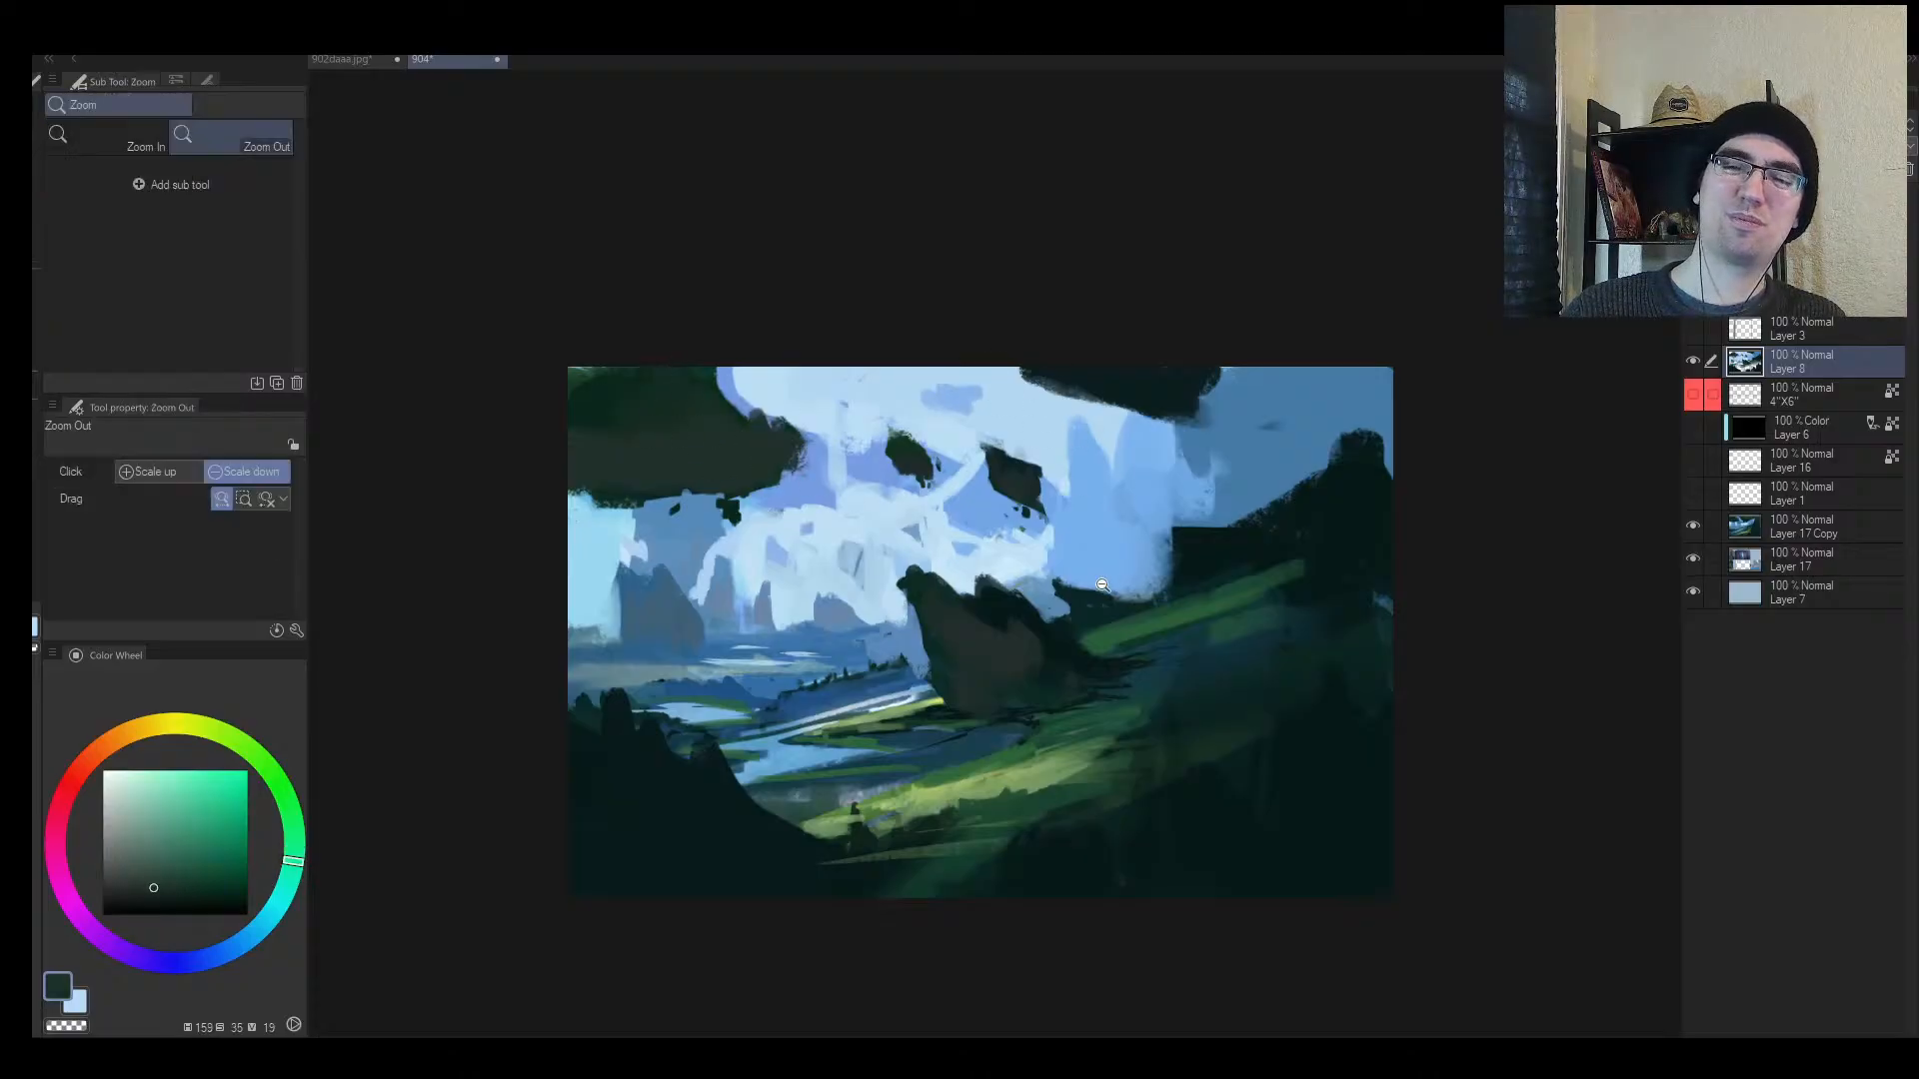
key(h)
drag(1153, 604, 1162, 580)
click(915, 657)
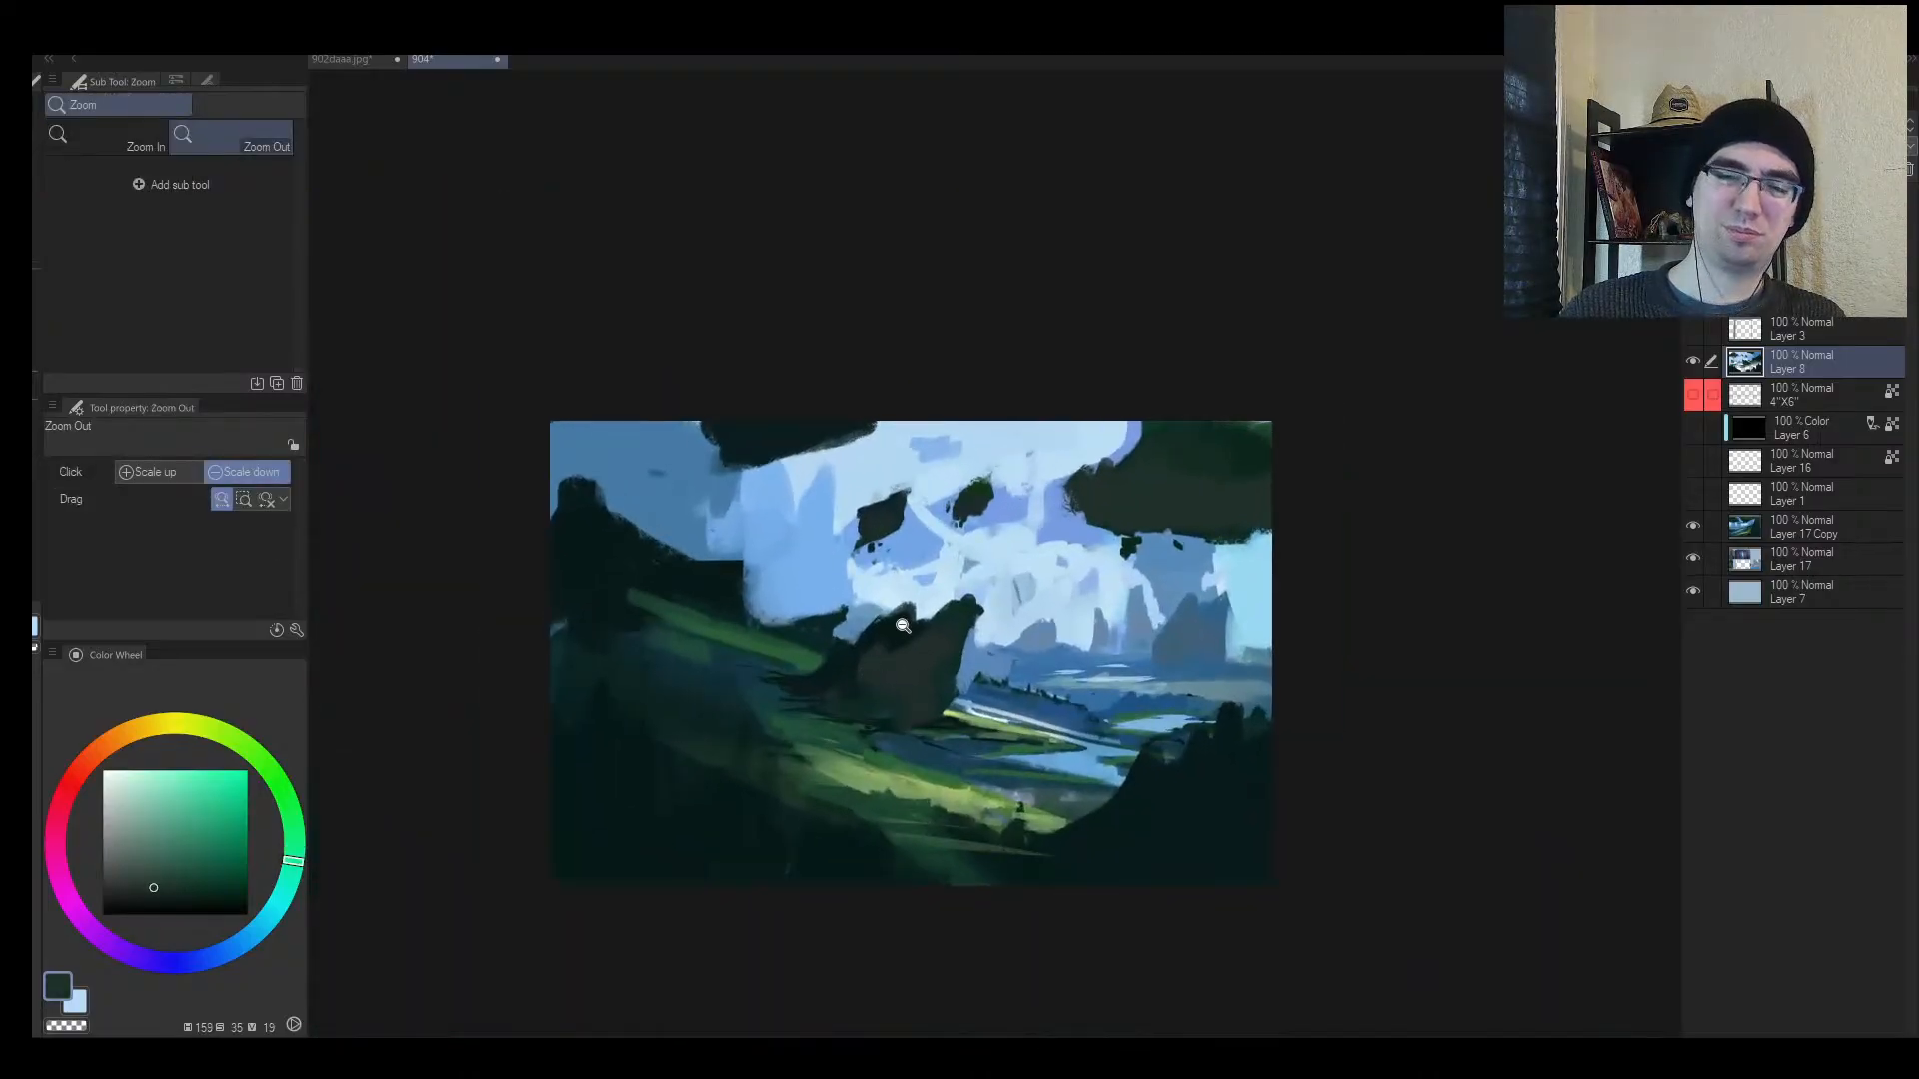
key(m)
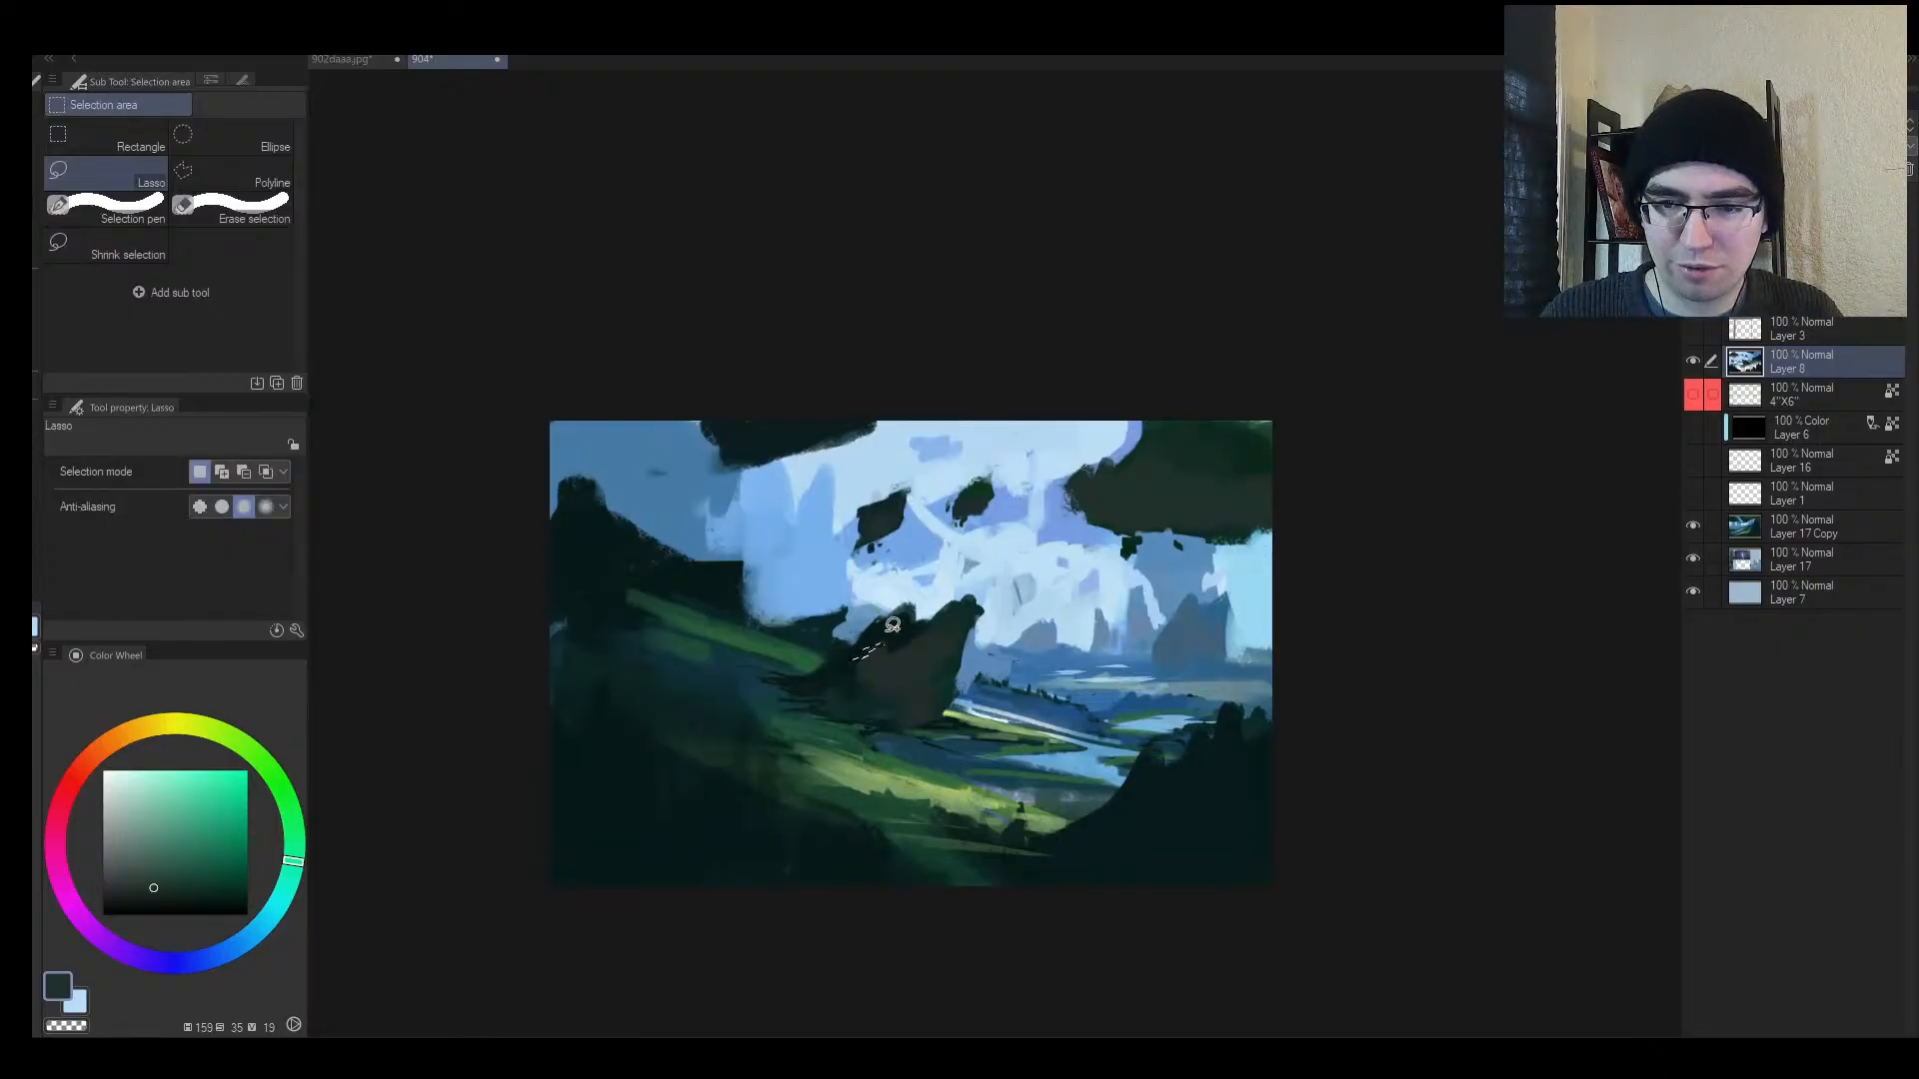
Step: Lasso the rock's top and fill it with dark green moss, then deselect
mouse_move(908, 603)
mouse_down()
mouse_move(814, 656)
mouse_move(969, 602)
mouse_move(1059, 600)
mouse_up()
key(slash)
key(b)
alt+click(577, 879)
drag(643, 699, 1068, 615)
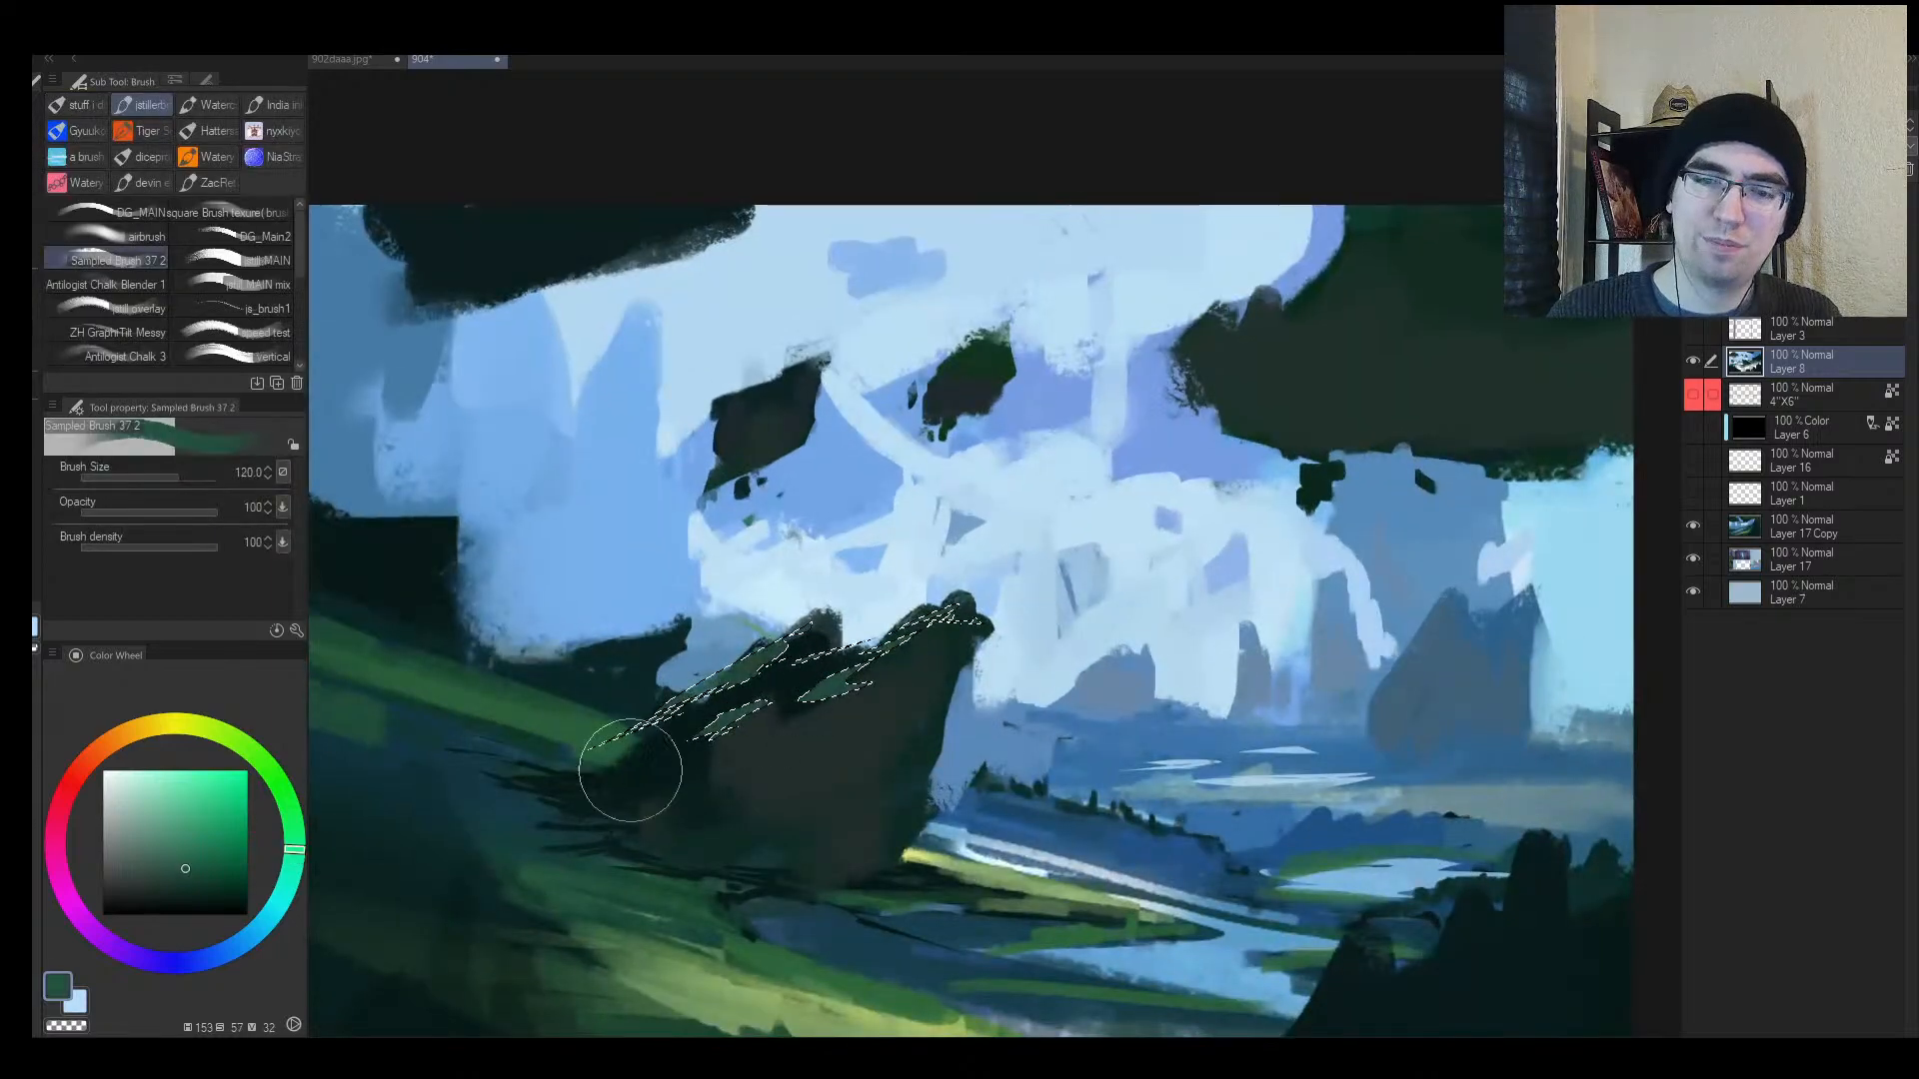
key(ctrl+d)
Step: With a smaller brush, paint along the mossy ridge's left edge
key(bracketleft)
key(bracketleft)
key(bracketleft)
key(bracketleft)
key(bracketleft)
key(bracketleft)
key(bracketleft)
key(bracketleft)
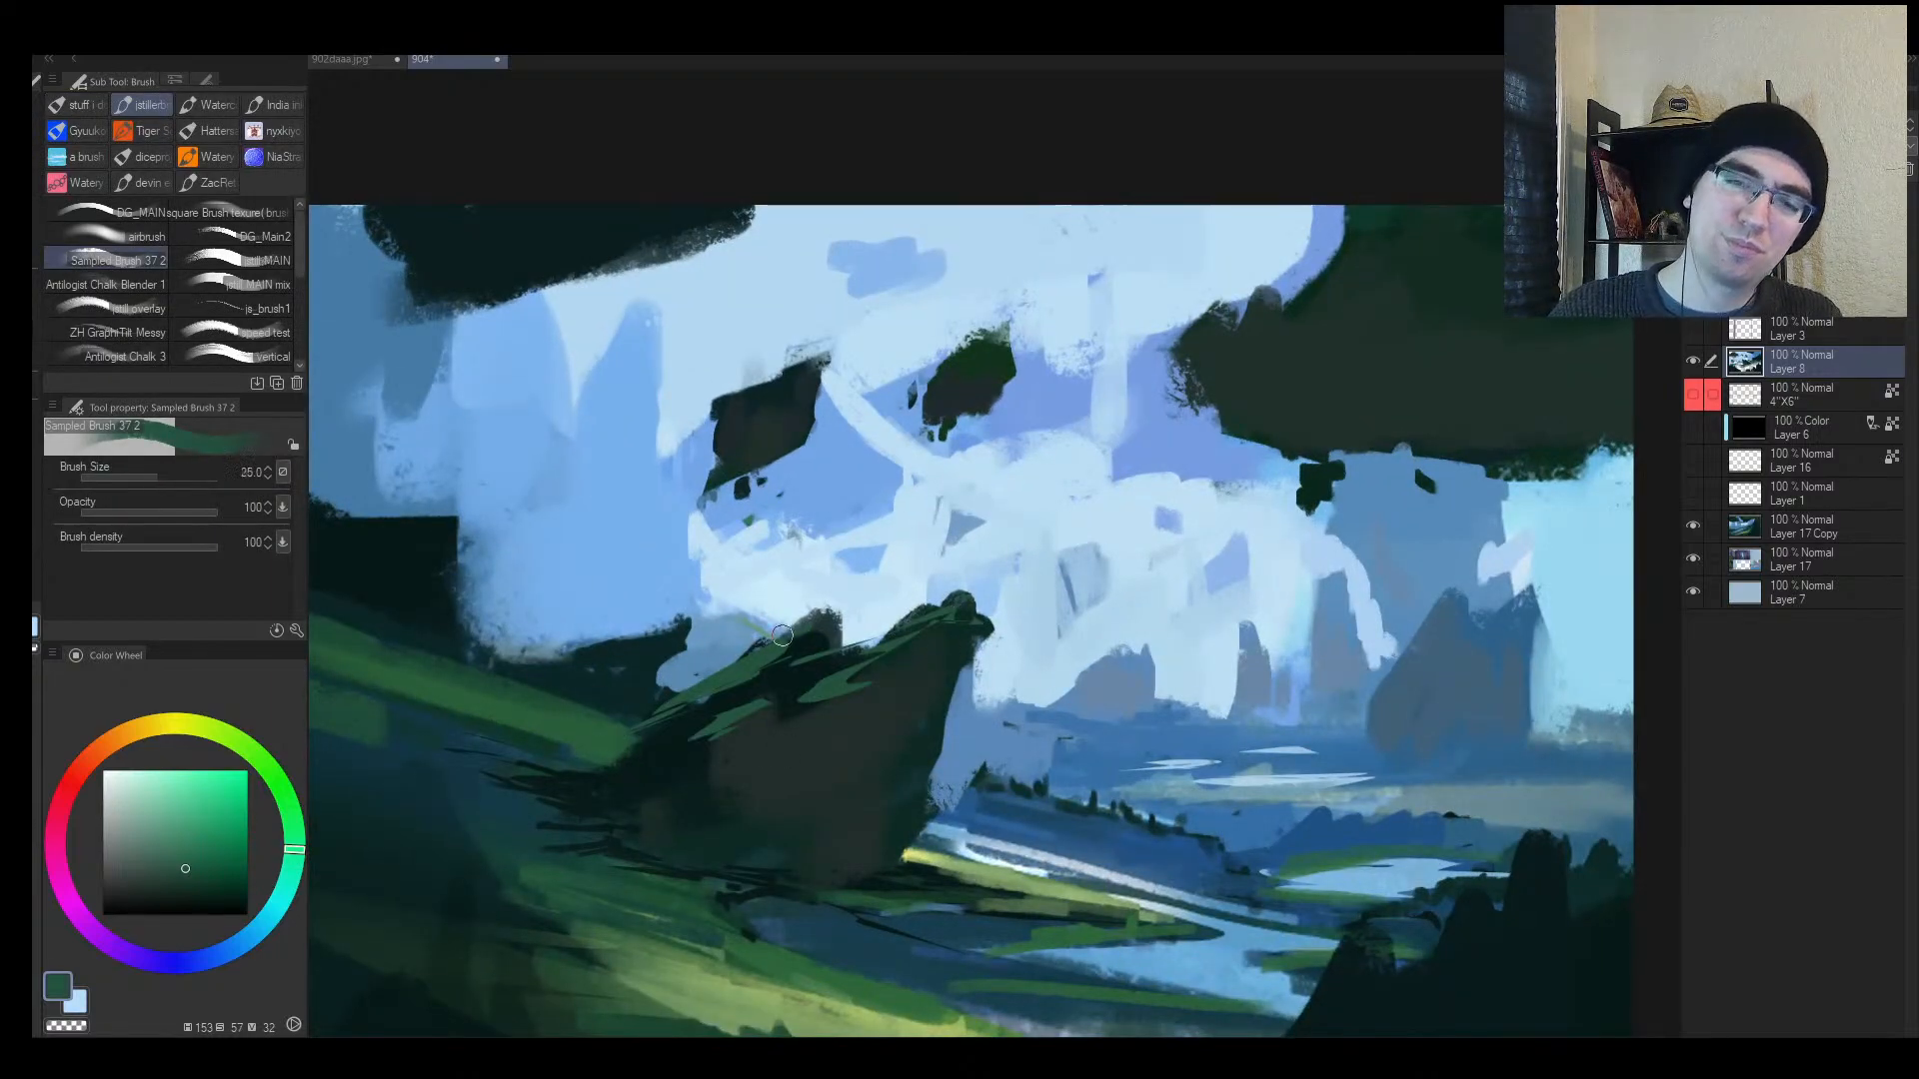
key(bracketleft)
key(bracketleft)
key(bracketleft)
key(bracketleft)
drag(686, 690, 640, 732)
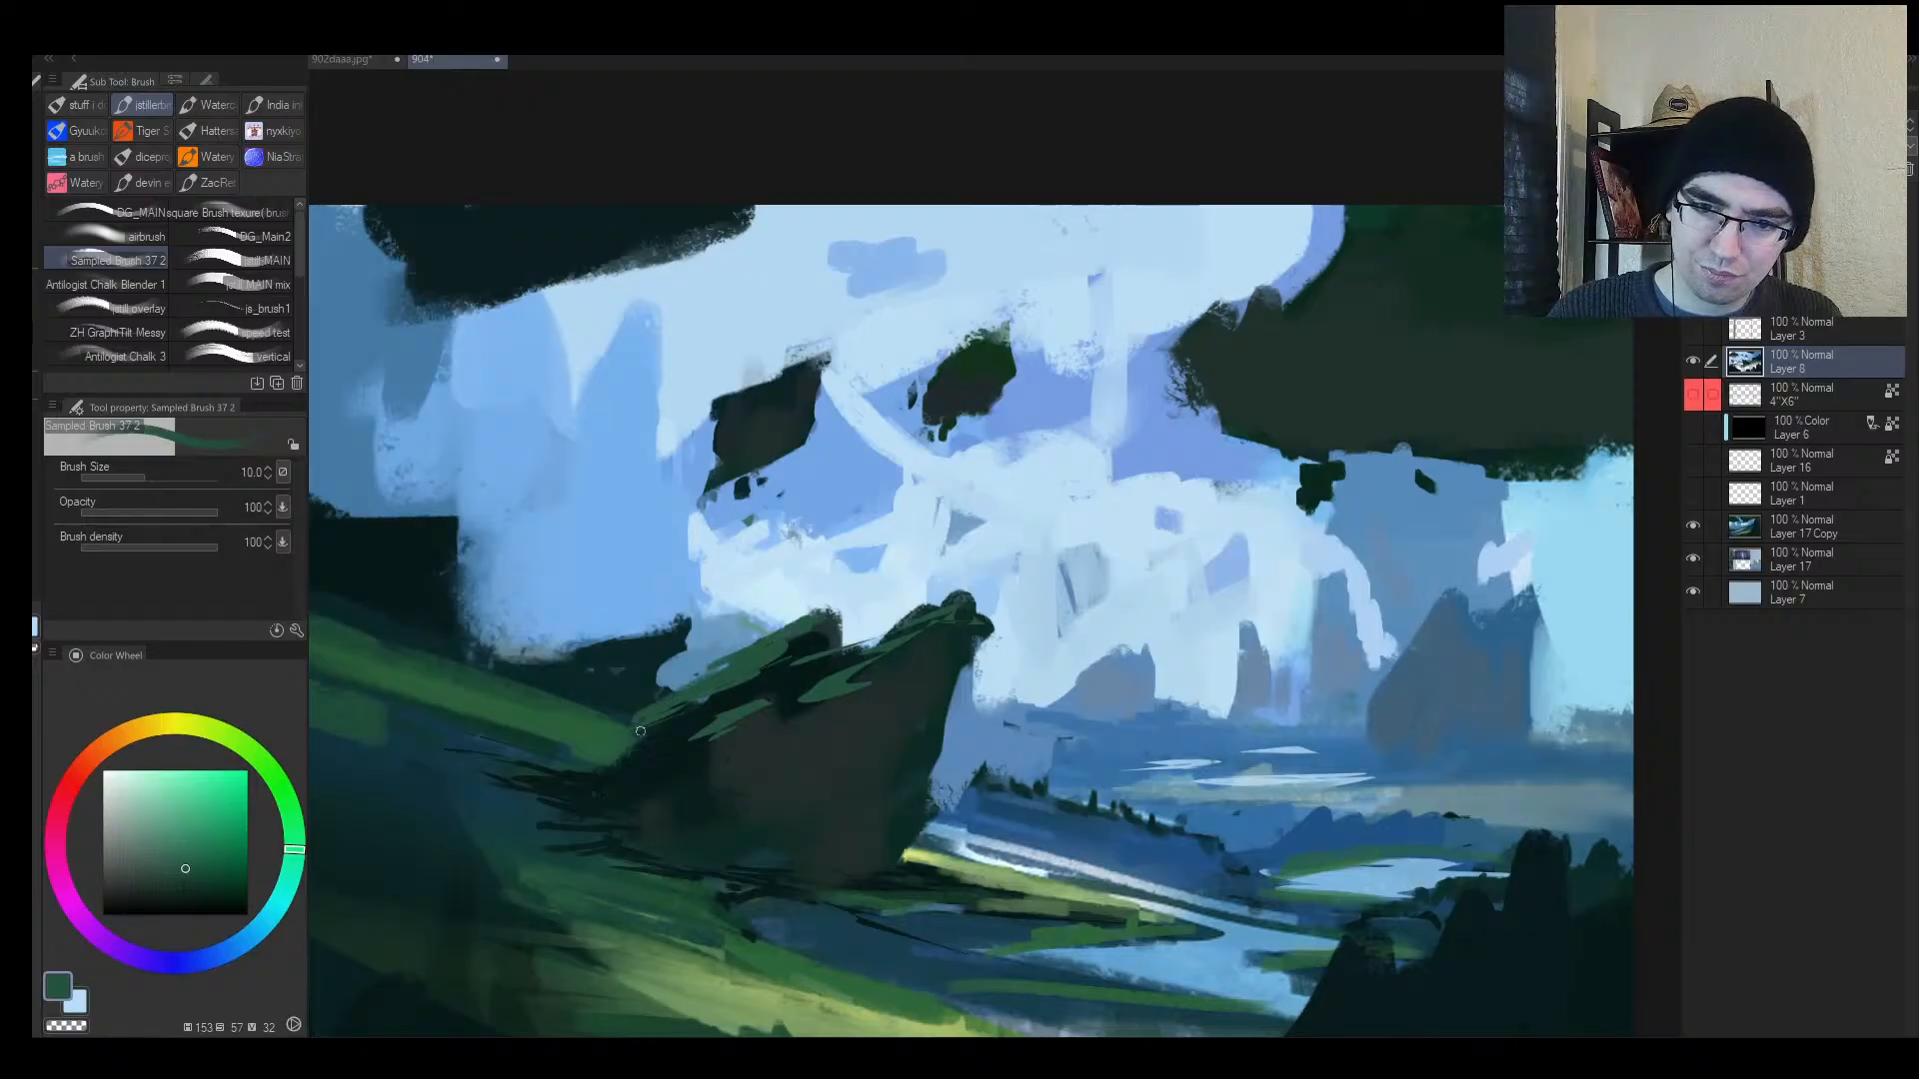
mouse_move(784, 784)
mouse_down()
mouse_move(814, 707)
mouse_move(748, 750)
mouse_move(817, 723)
mouse_up()
key(bracketright)
key(bracketright)
key(bracketright)
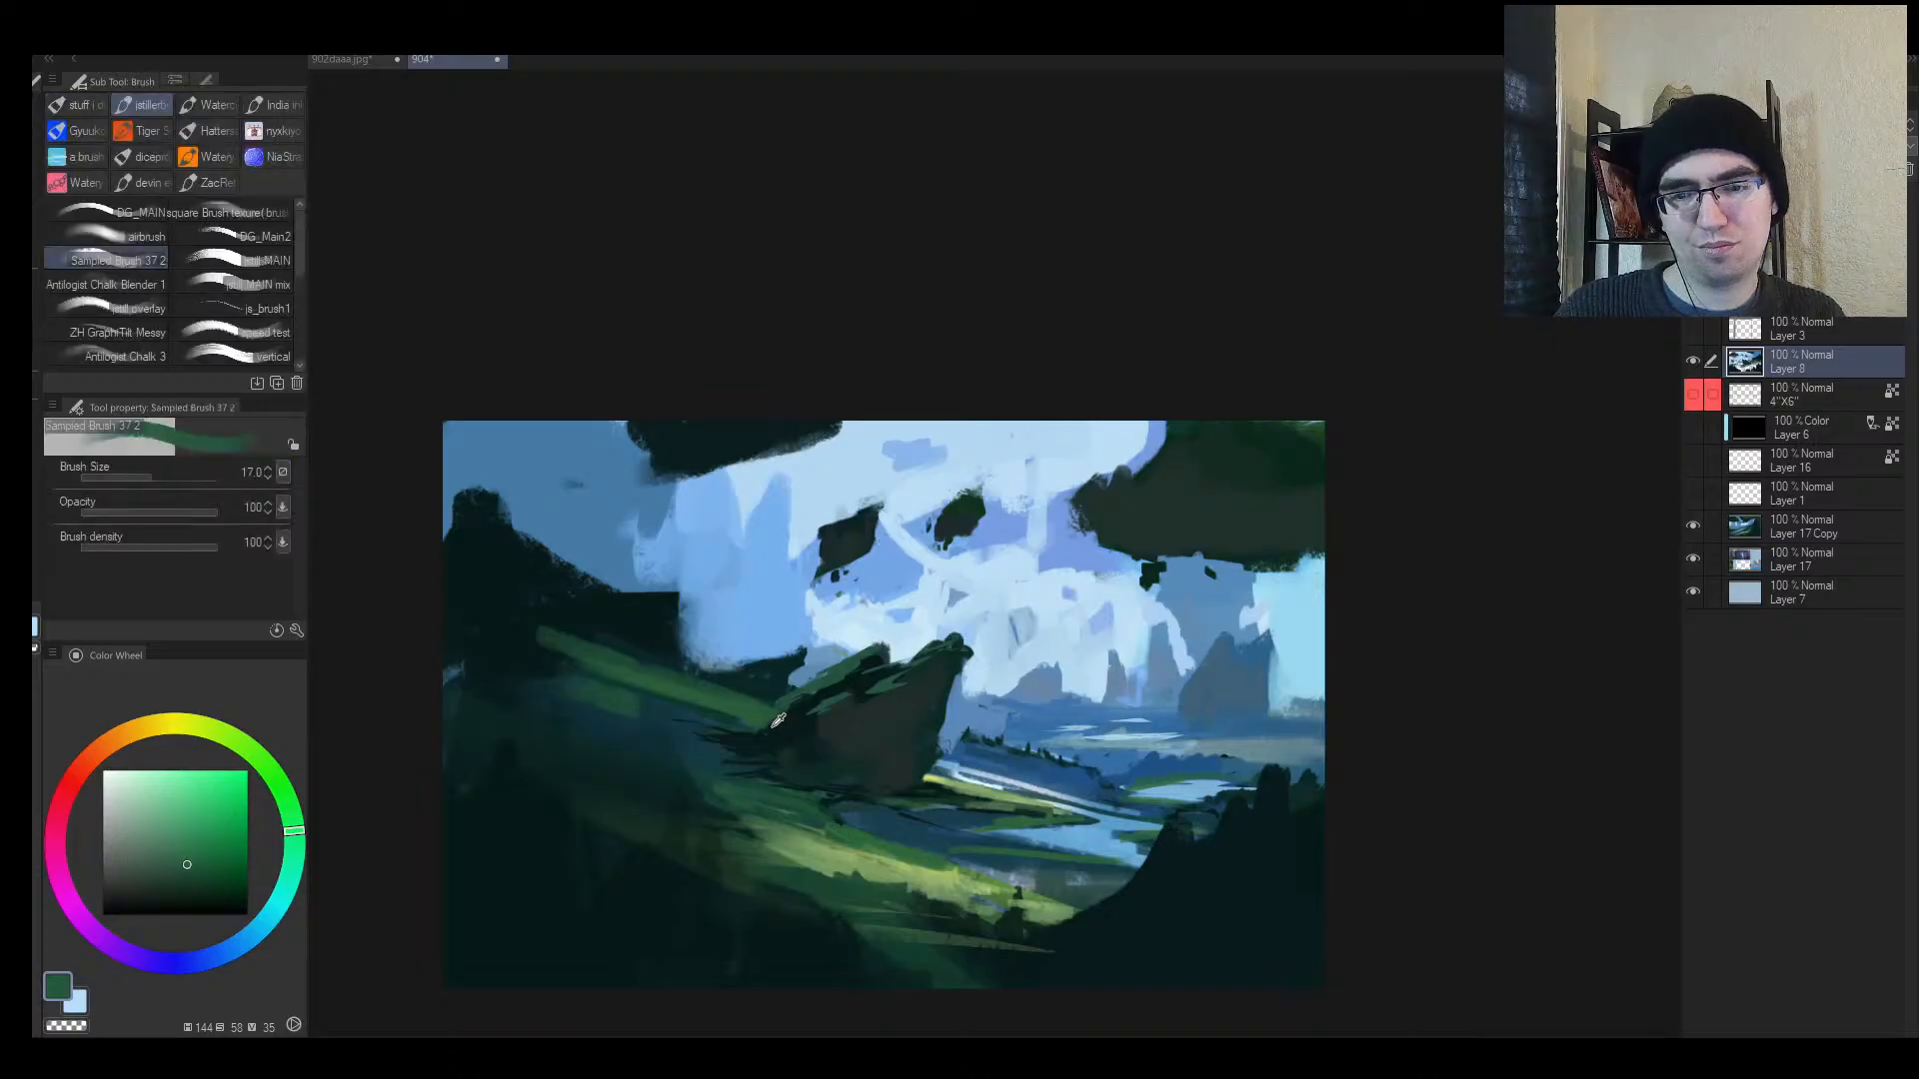
Step: Shade the rock with dark teals eyedropped from the painting
alt+click(769, 734)
key(bracketright)
alt+click(769, 718)
alt+click(778, 689)
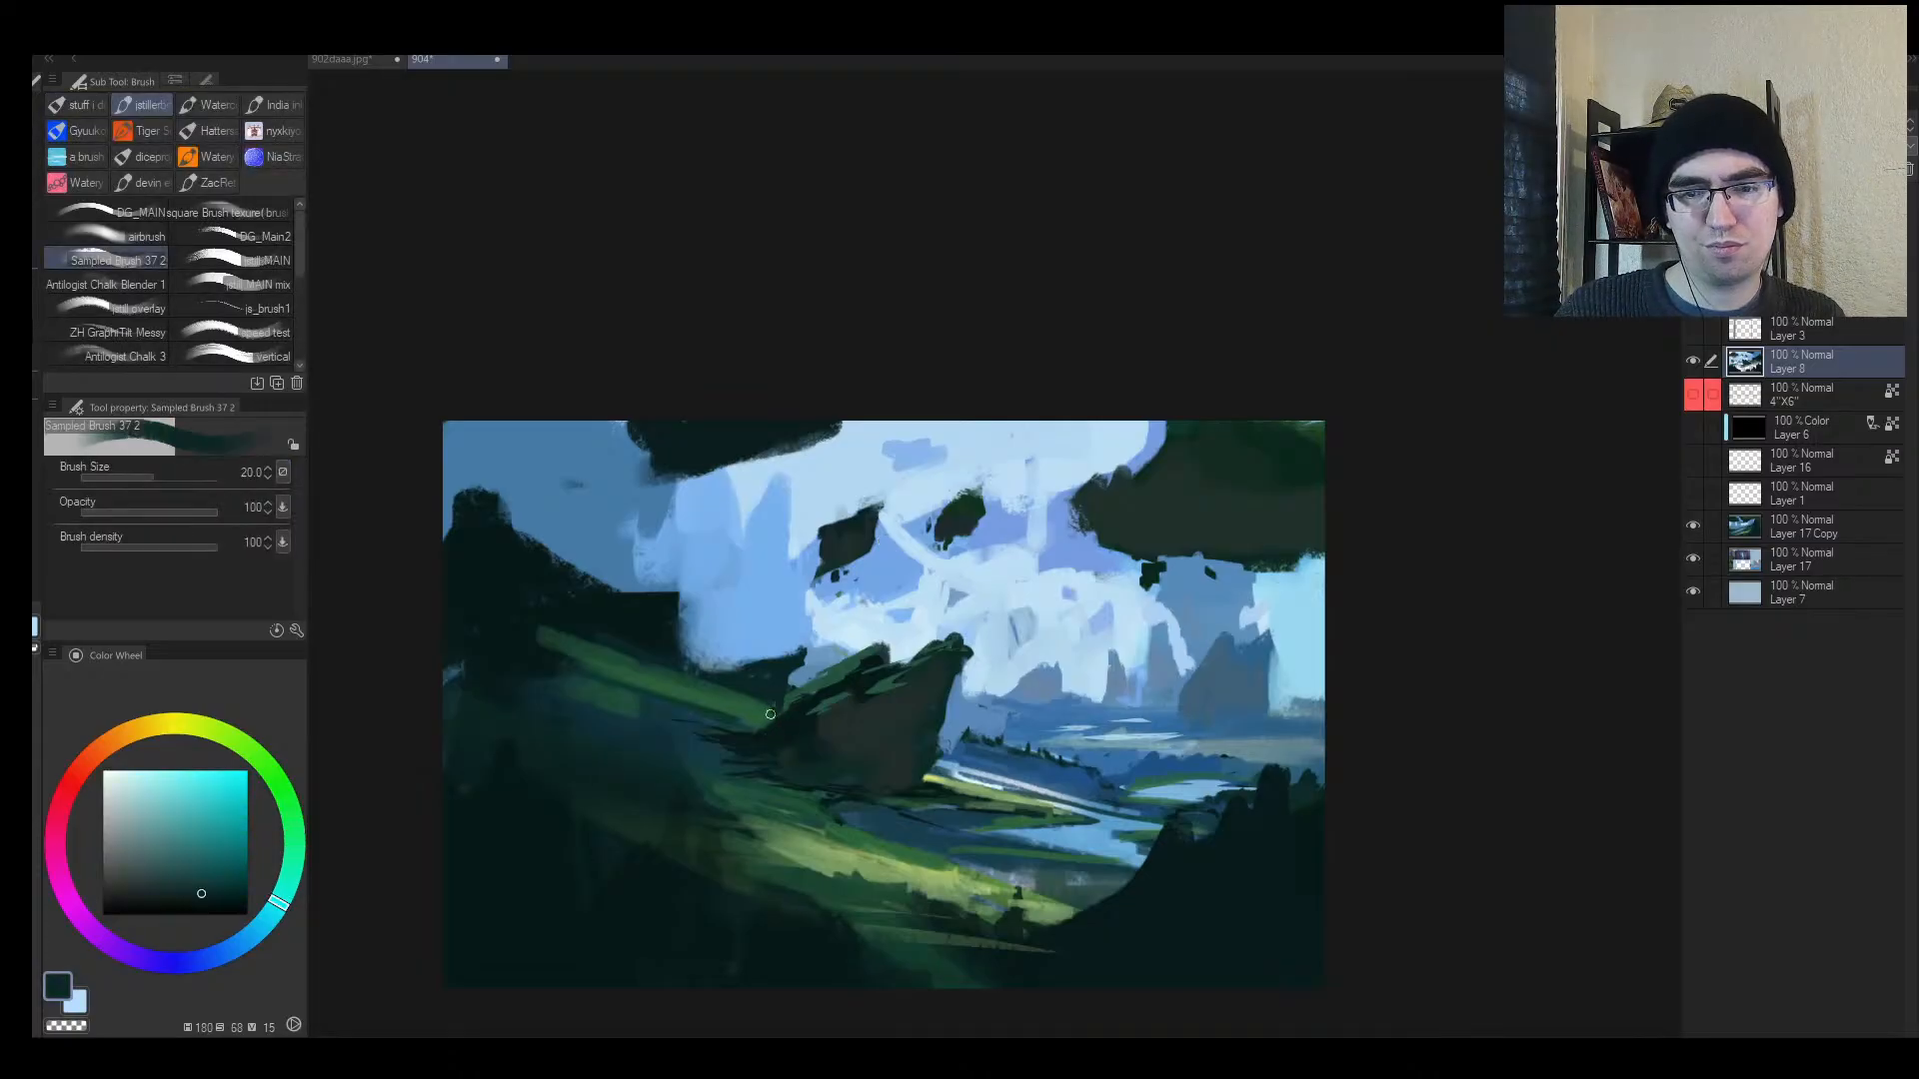
alt+click(764, 723)
key(bracketright)
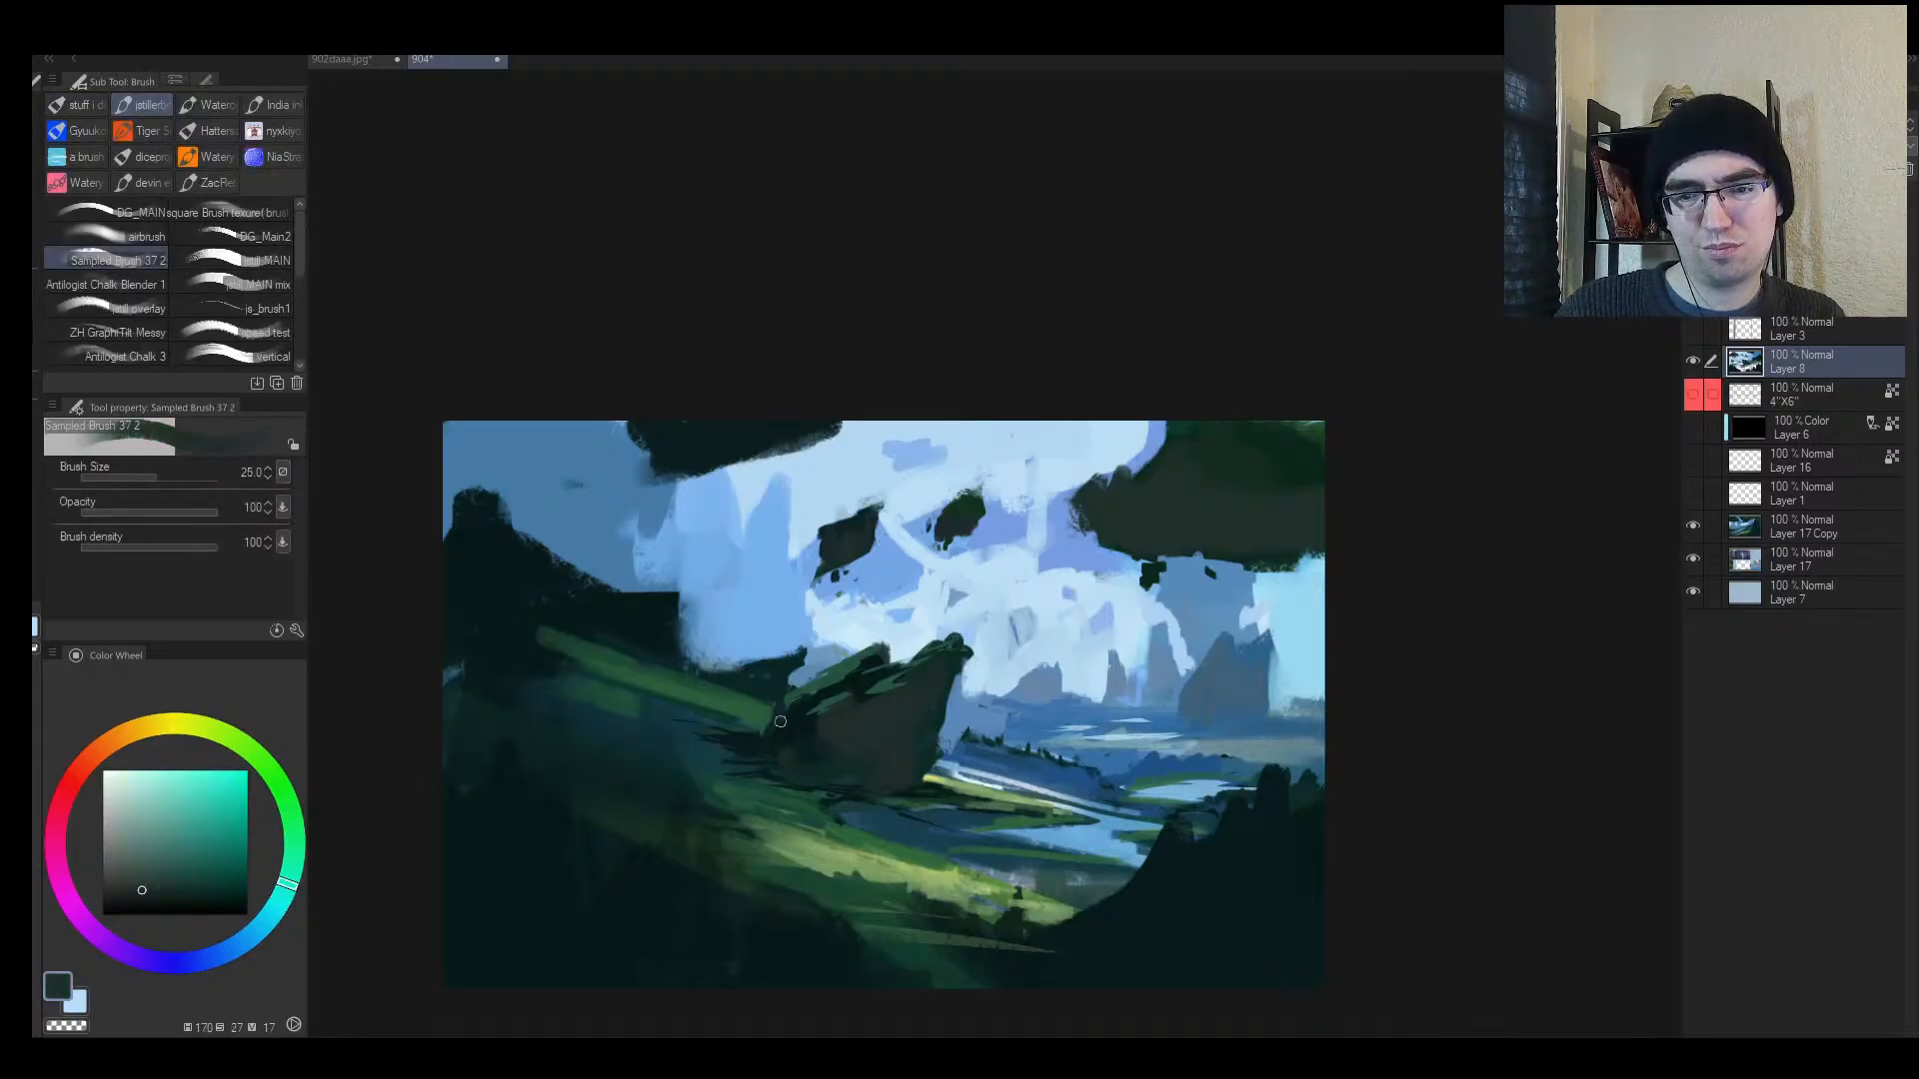
alt+click(852, 746)
key(bracketleft)
alt+click(861, 694)
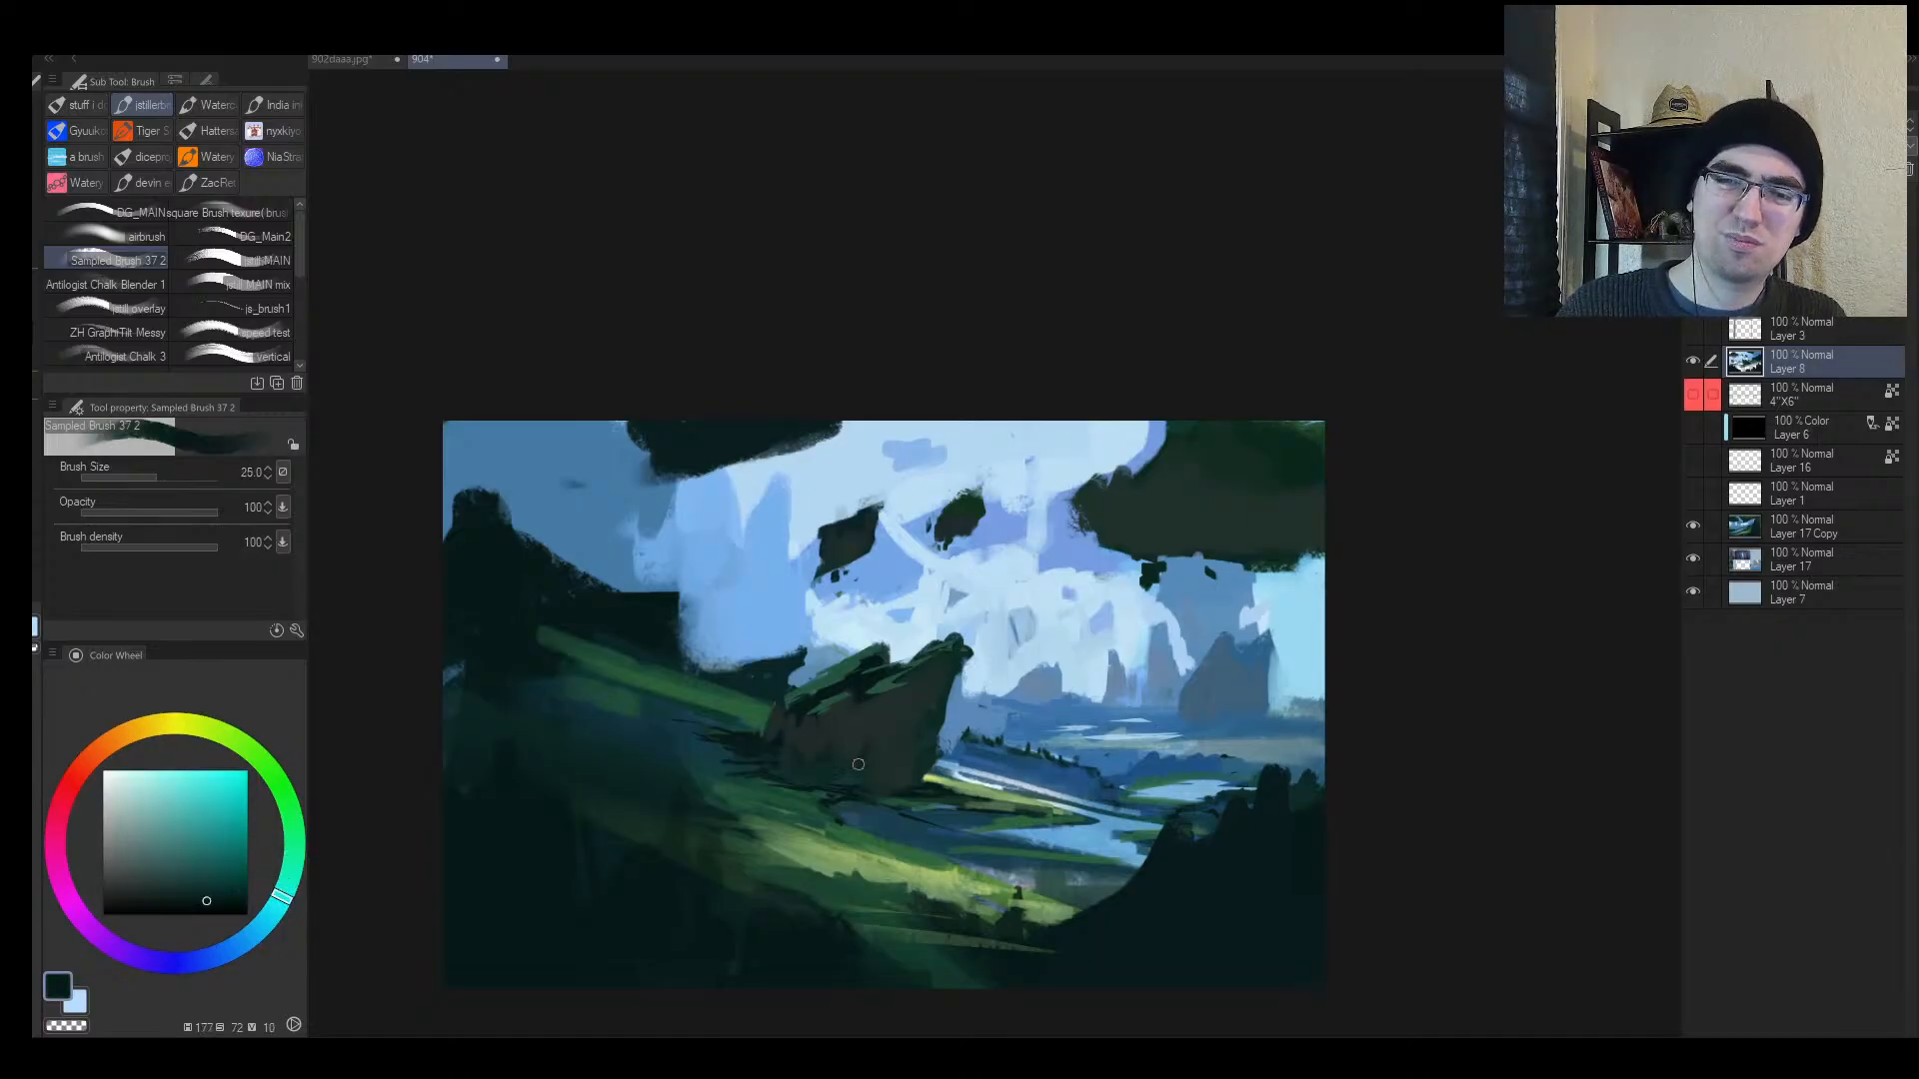
key(bracketright)
drag(870, 771, 908, 733)
drag(892, 776, 921, 747)
Step: Mirror the canvas view and undo the stray dark stroke on the rock
key(h)
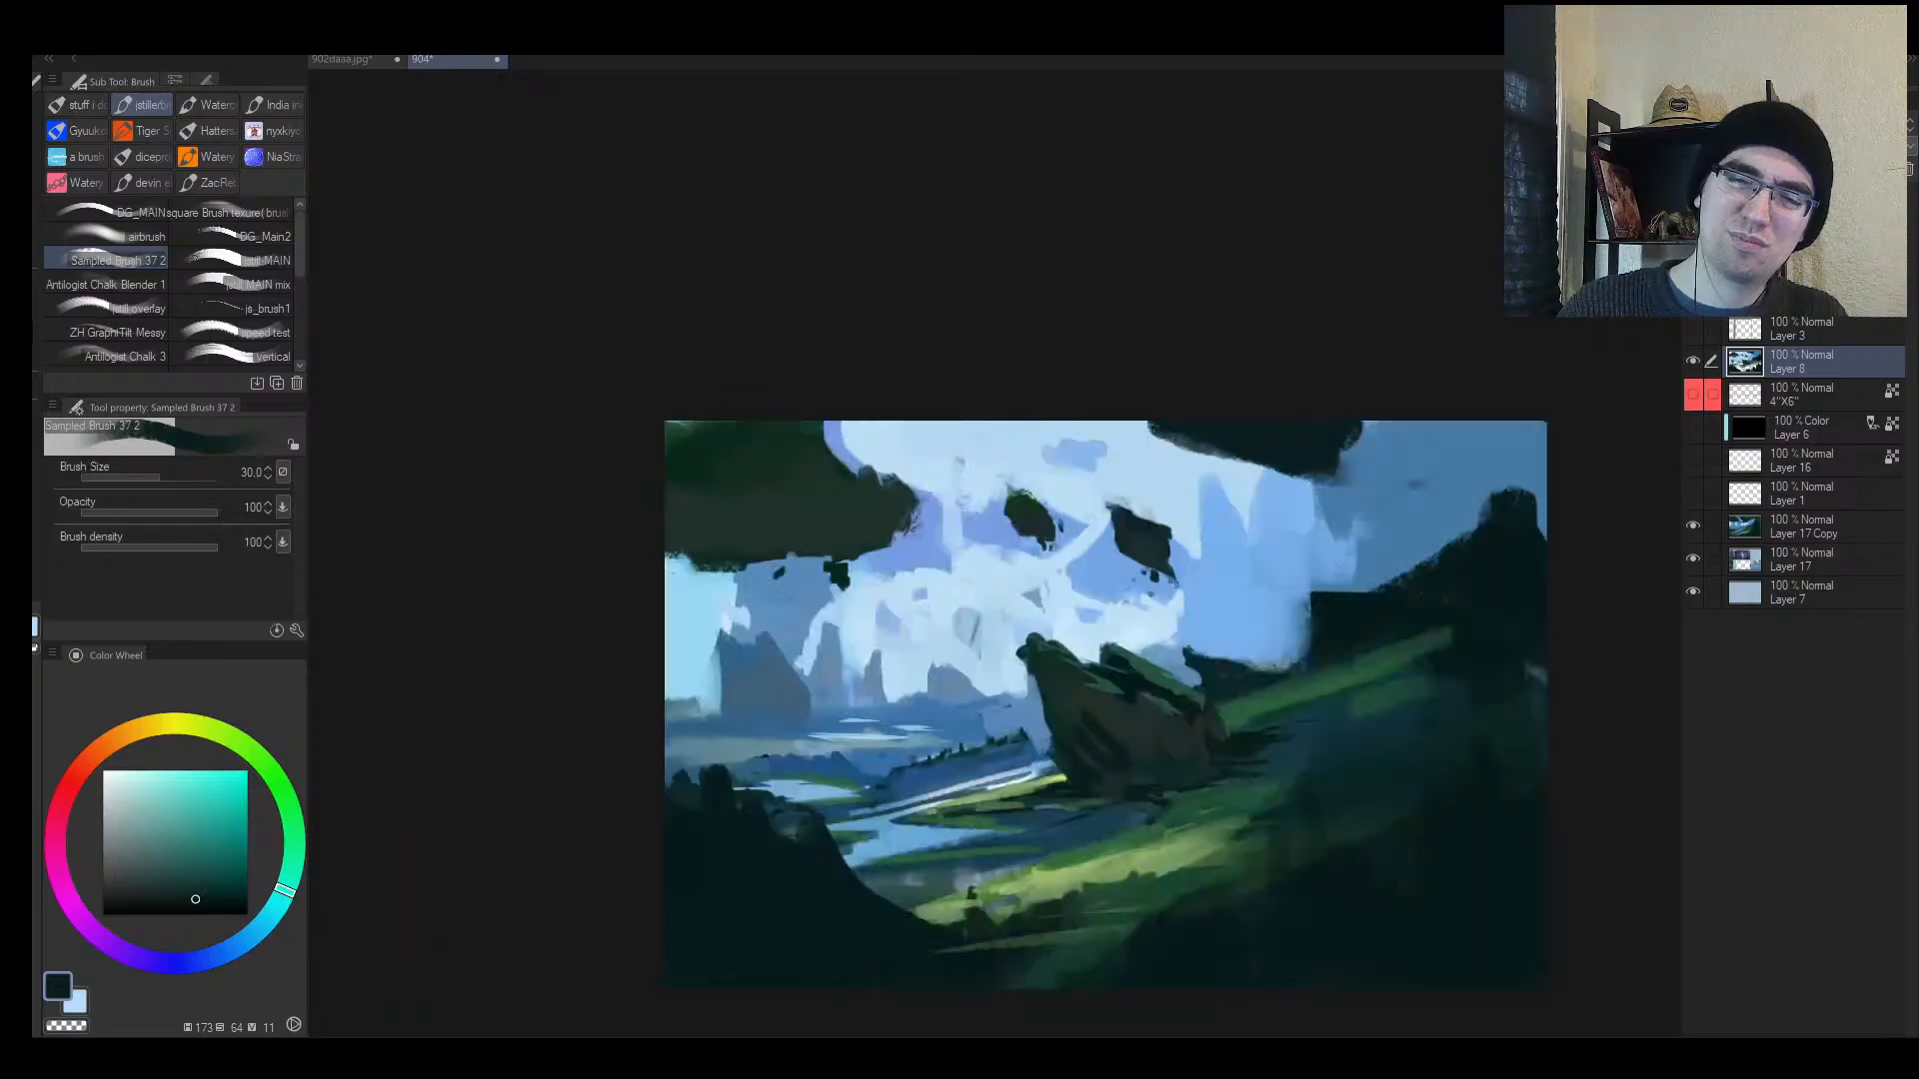
key(alt+space)
mouse_move(1245, 728)
mouse_down()
mouse_move(1206, 711)
mouse_move(1223, 727)
mouse_move(1119, 771)
mouse_up()
key(ctrl+z)
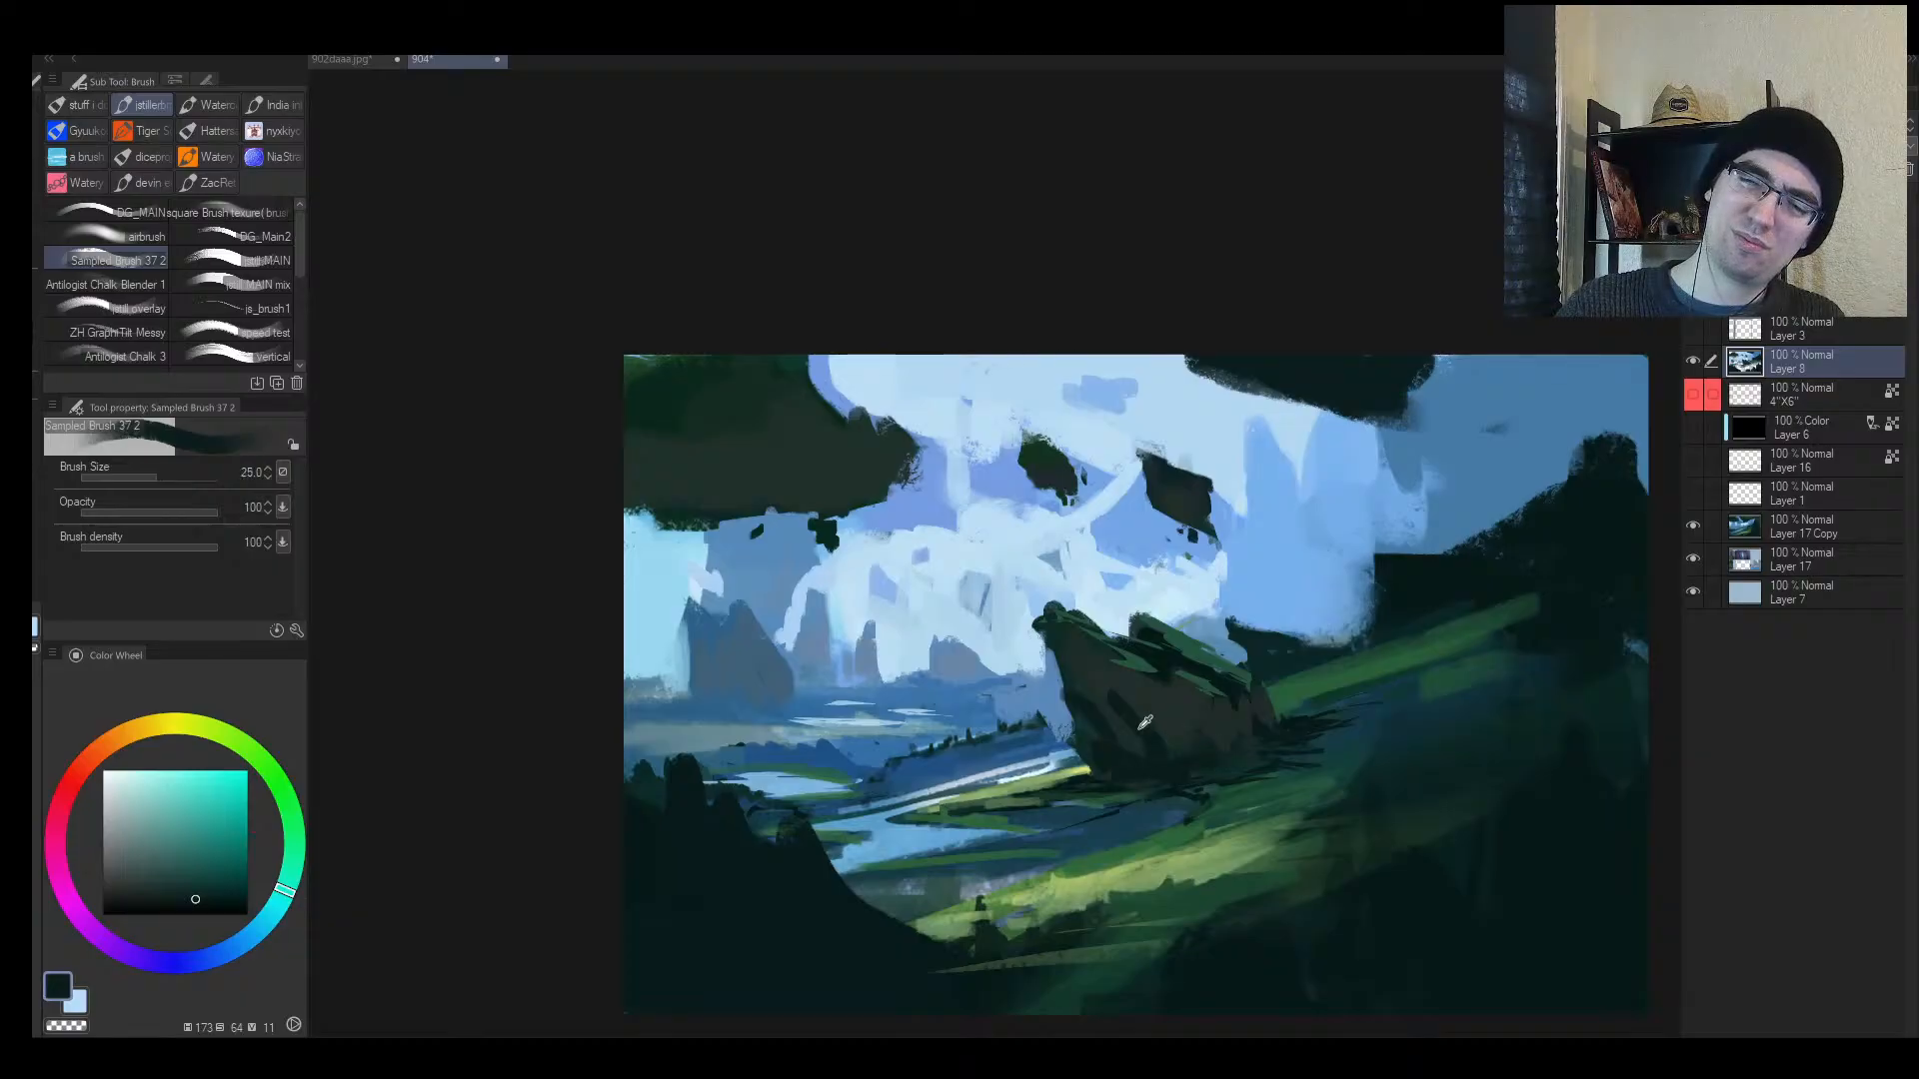
Step: Sample the grass green from the painting and shrink the brush for fine strokes
key(alt+space)
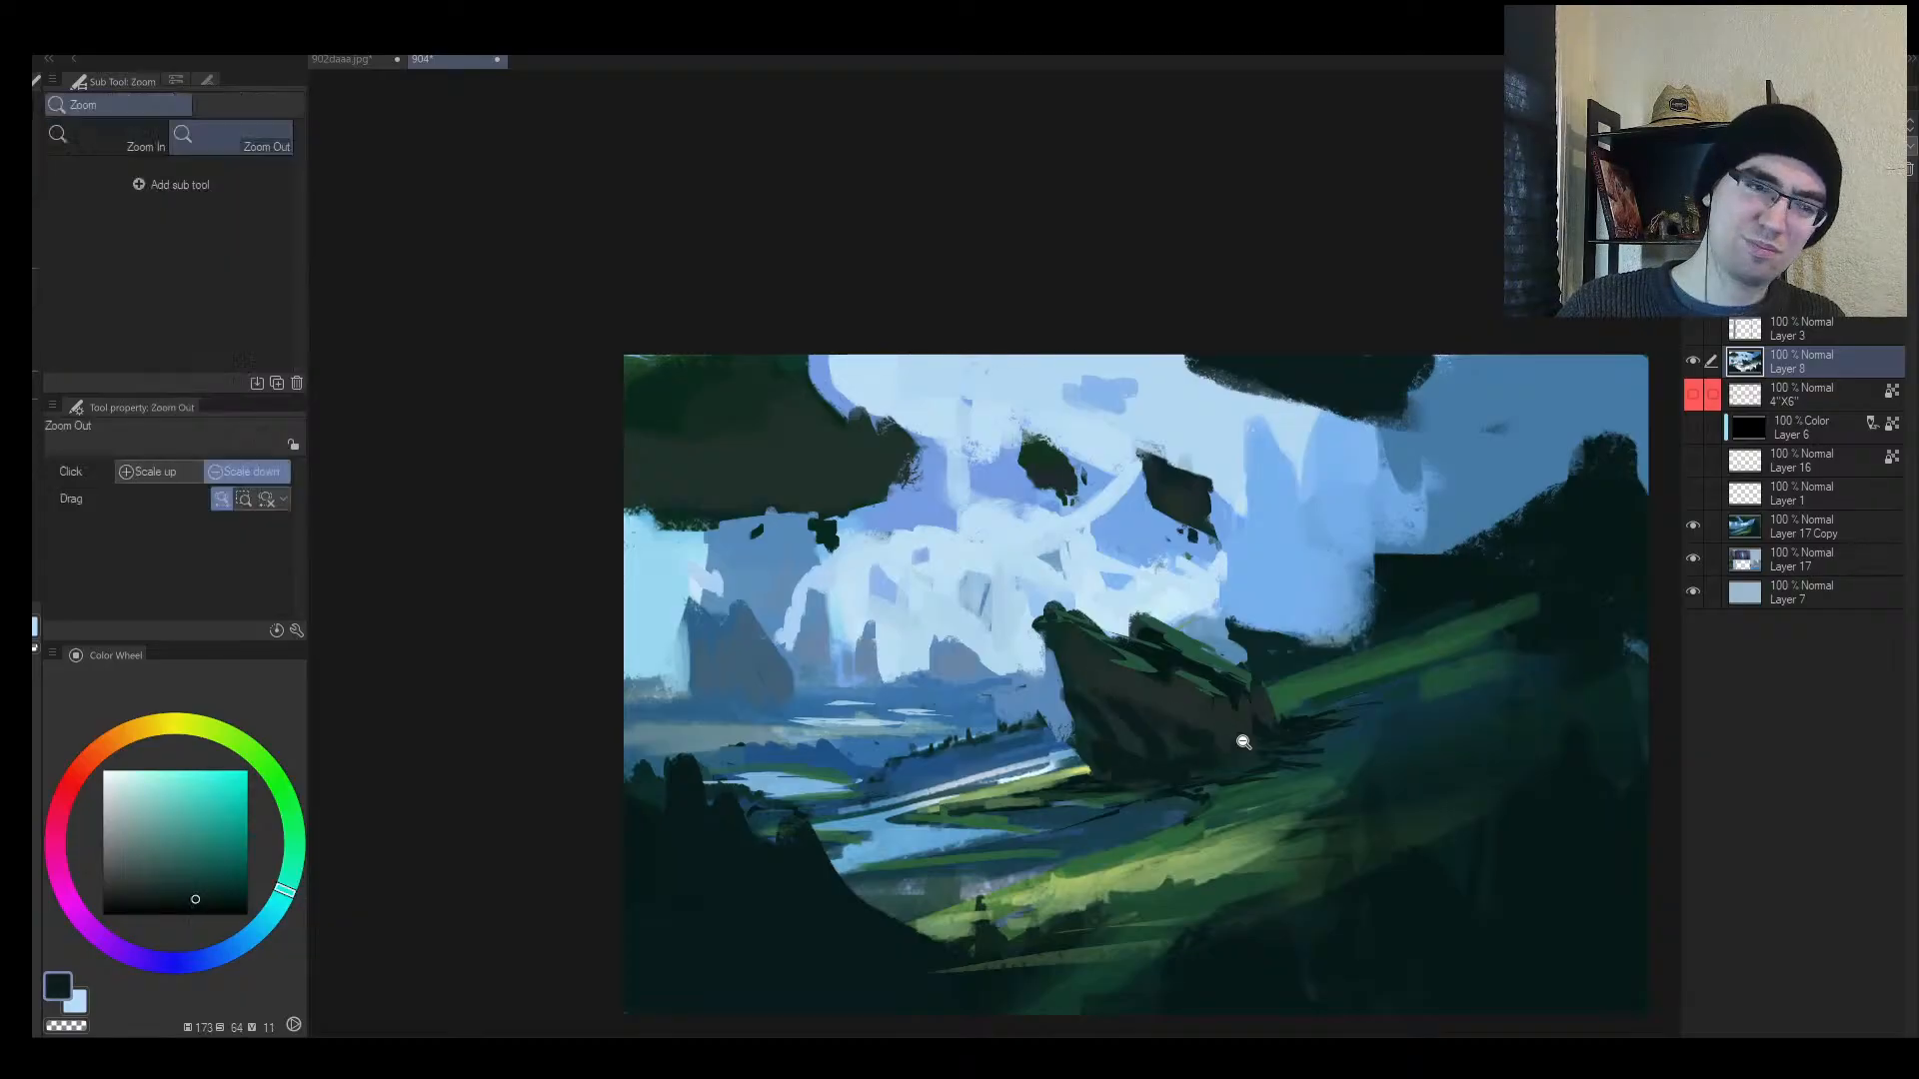
drag(1244, 741, 1229, 758)
drag(1335, 732, 1340, 645)
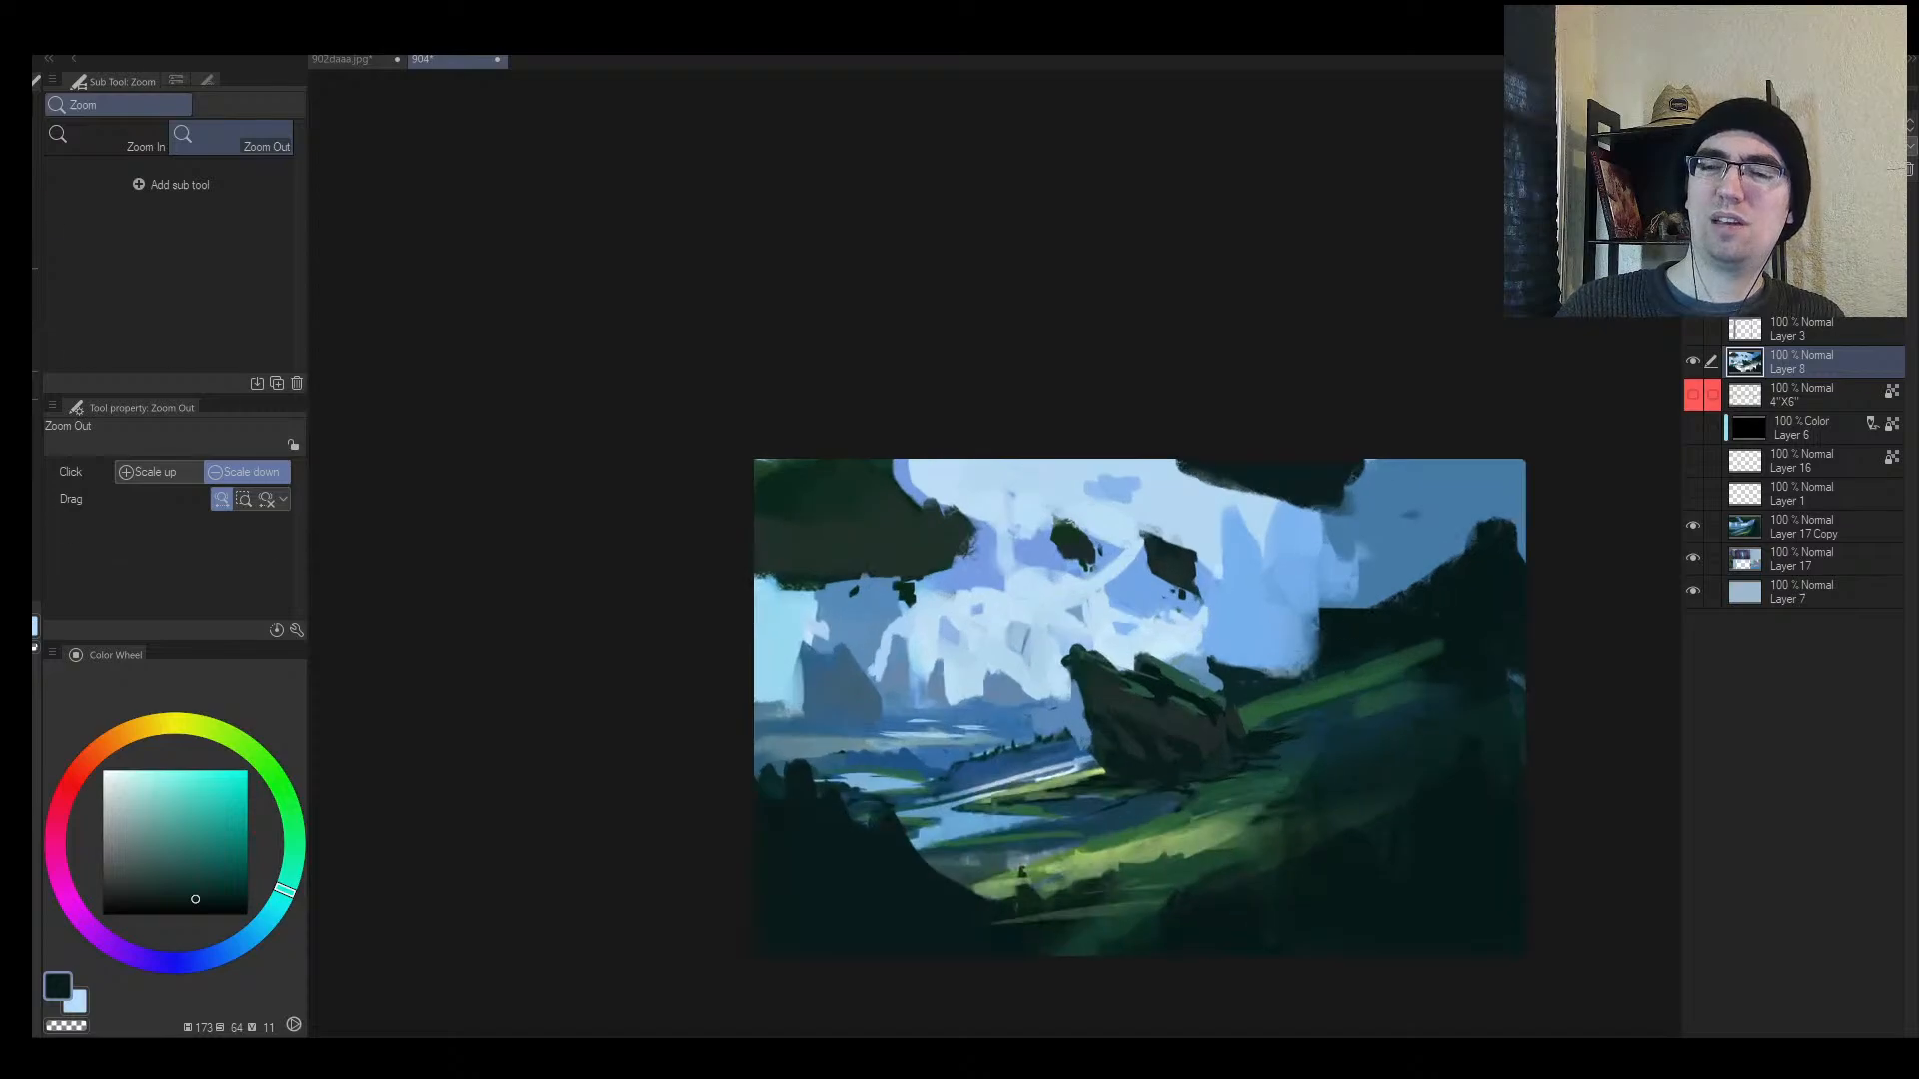
alt+click(1220, 649)
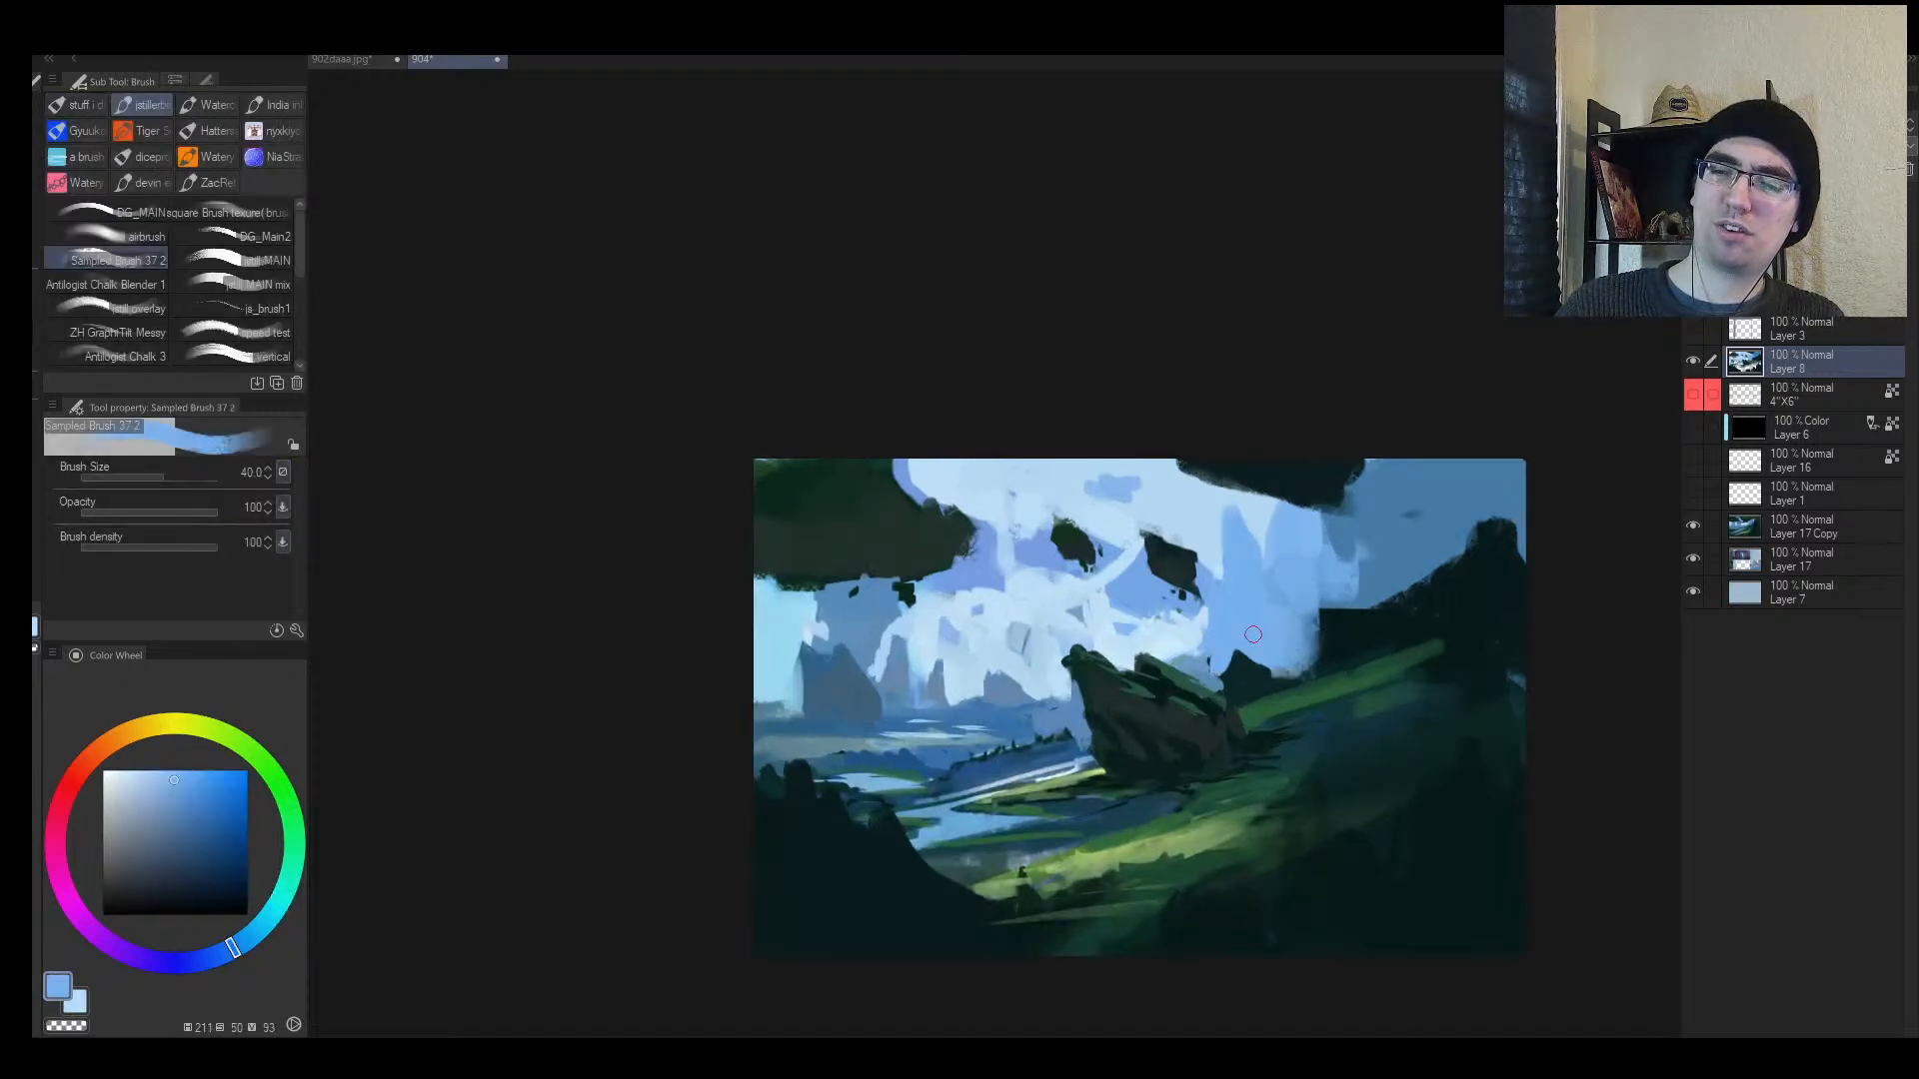
key([)
alt+click(1249, 674)
alt+click(1316, 690)
key(bracketleft)
key(bracketleft)
key(bracketleft)
key(bracketleft)
key(bracketleft)
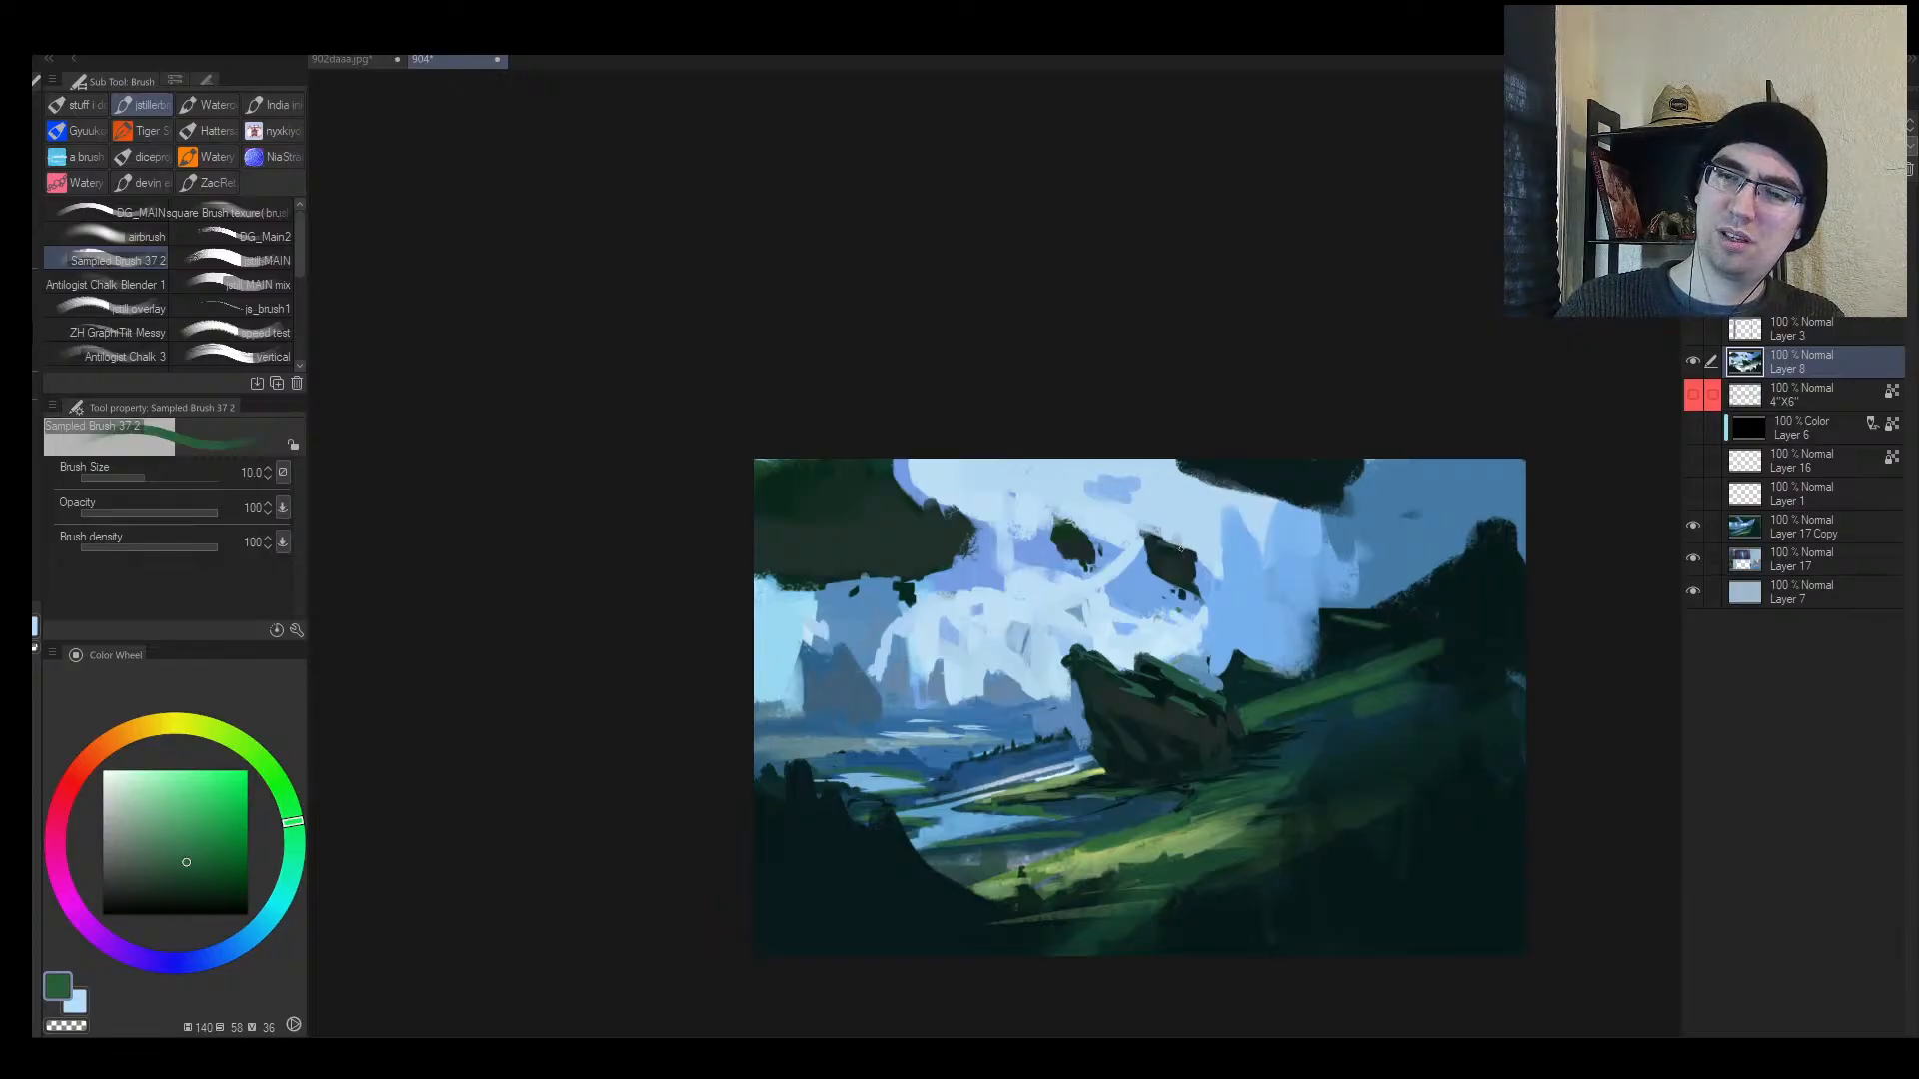
Step: Paint green grass streaks onto the left and right floating rocks
key(h)
key(alt+space)
drag(807, 563, 969, 523)
drag(699, 617, 755, 605)
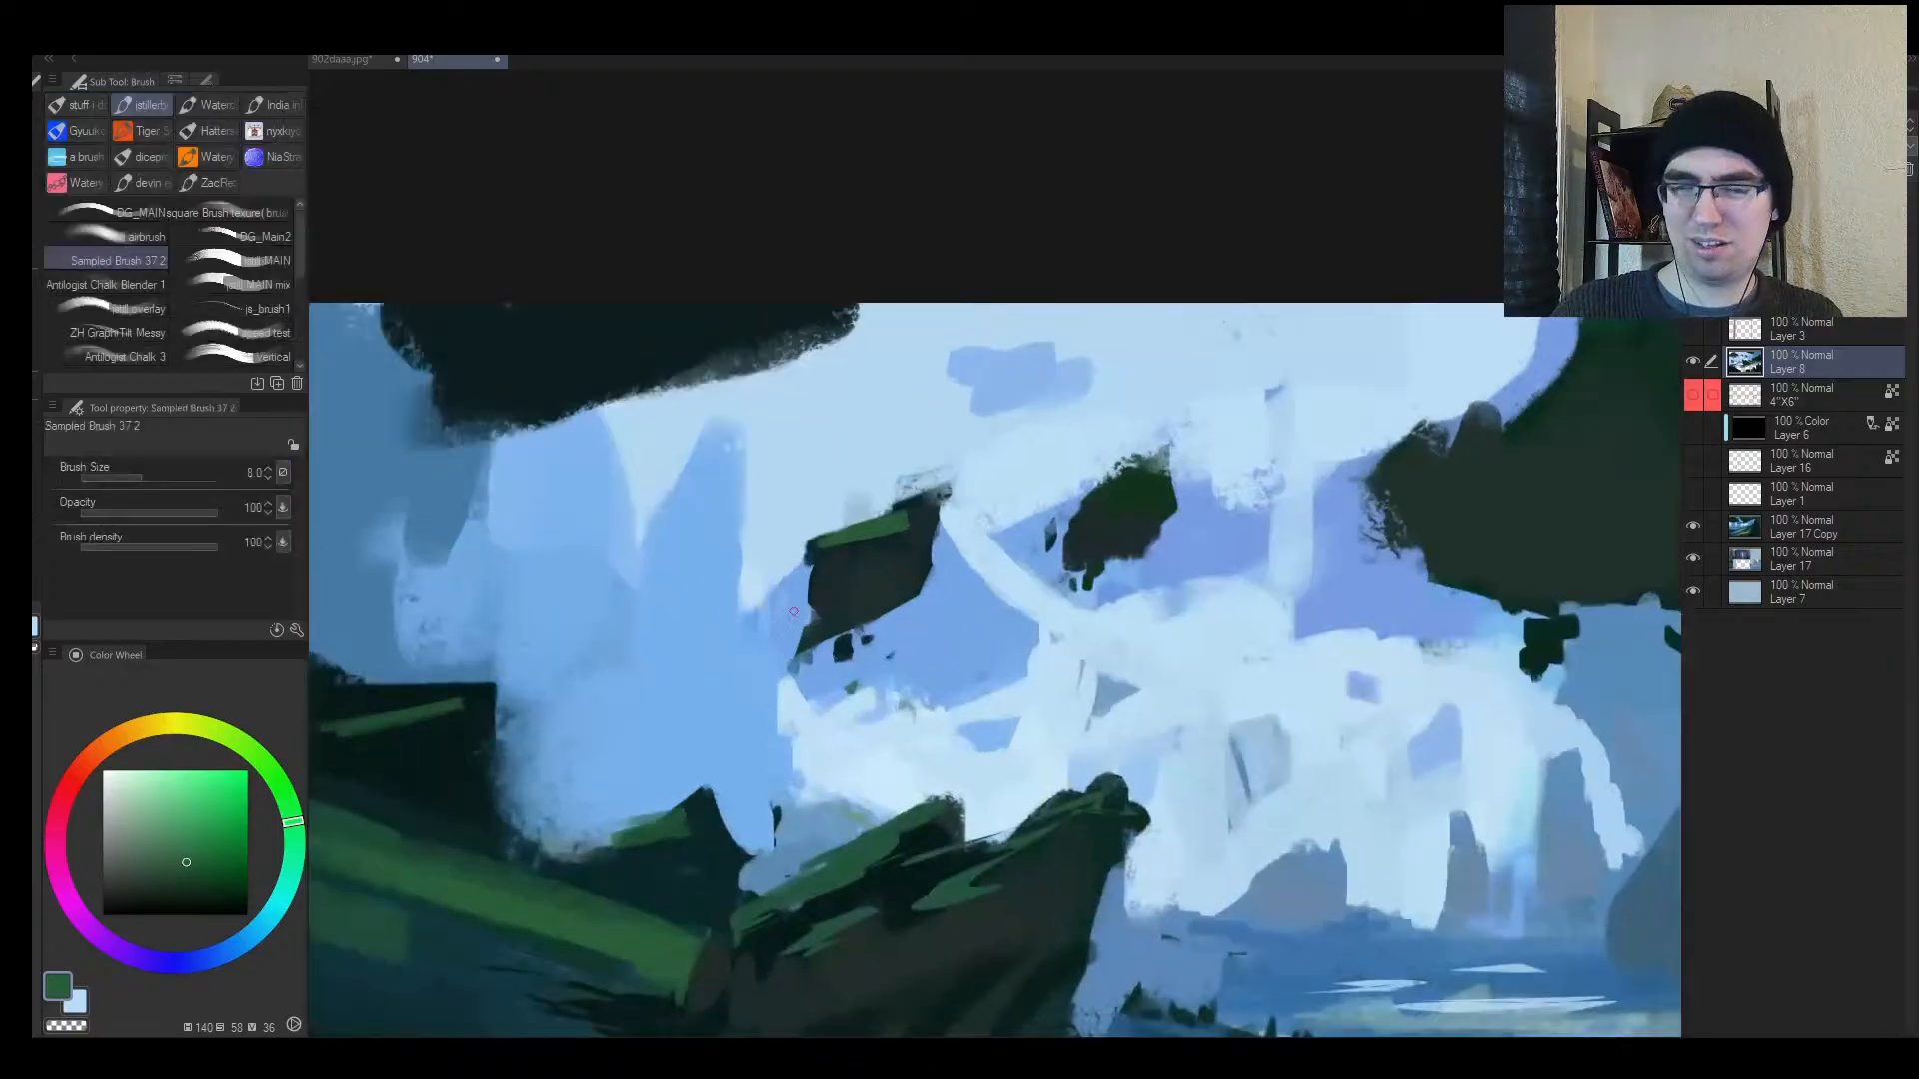
drag(918, 525, 841, 565)
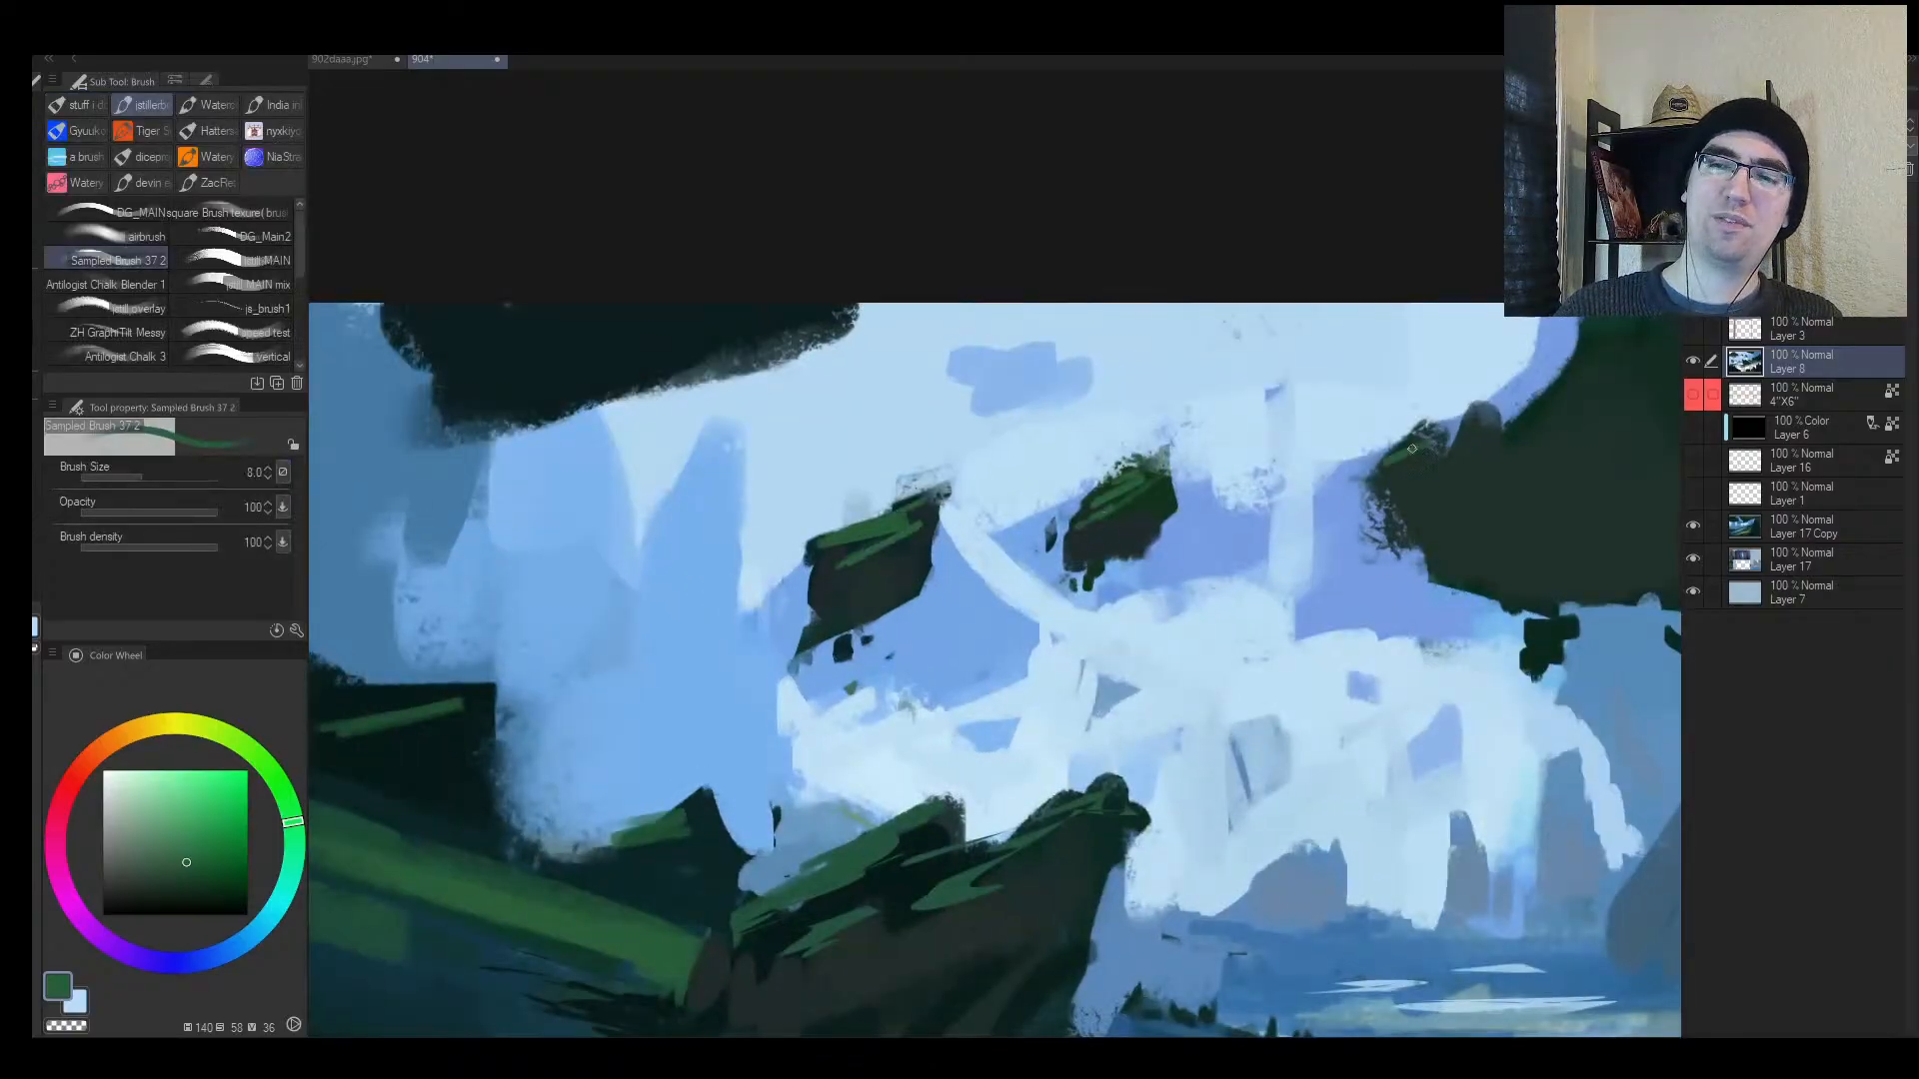
drag(1412, 449, 1425, 438)
Step: Zoom out and mirror the view to judge the whole painting, then zoom into the valley
key(alt+space)
drag(1511, 499, 1317, 525)
mouse_move(1183, 557)
mouse_down()
mouse_move(1149, 570)
mouse_move(1208, 554)
mouse_up()
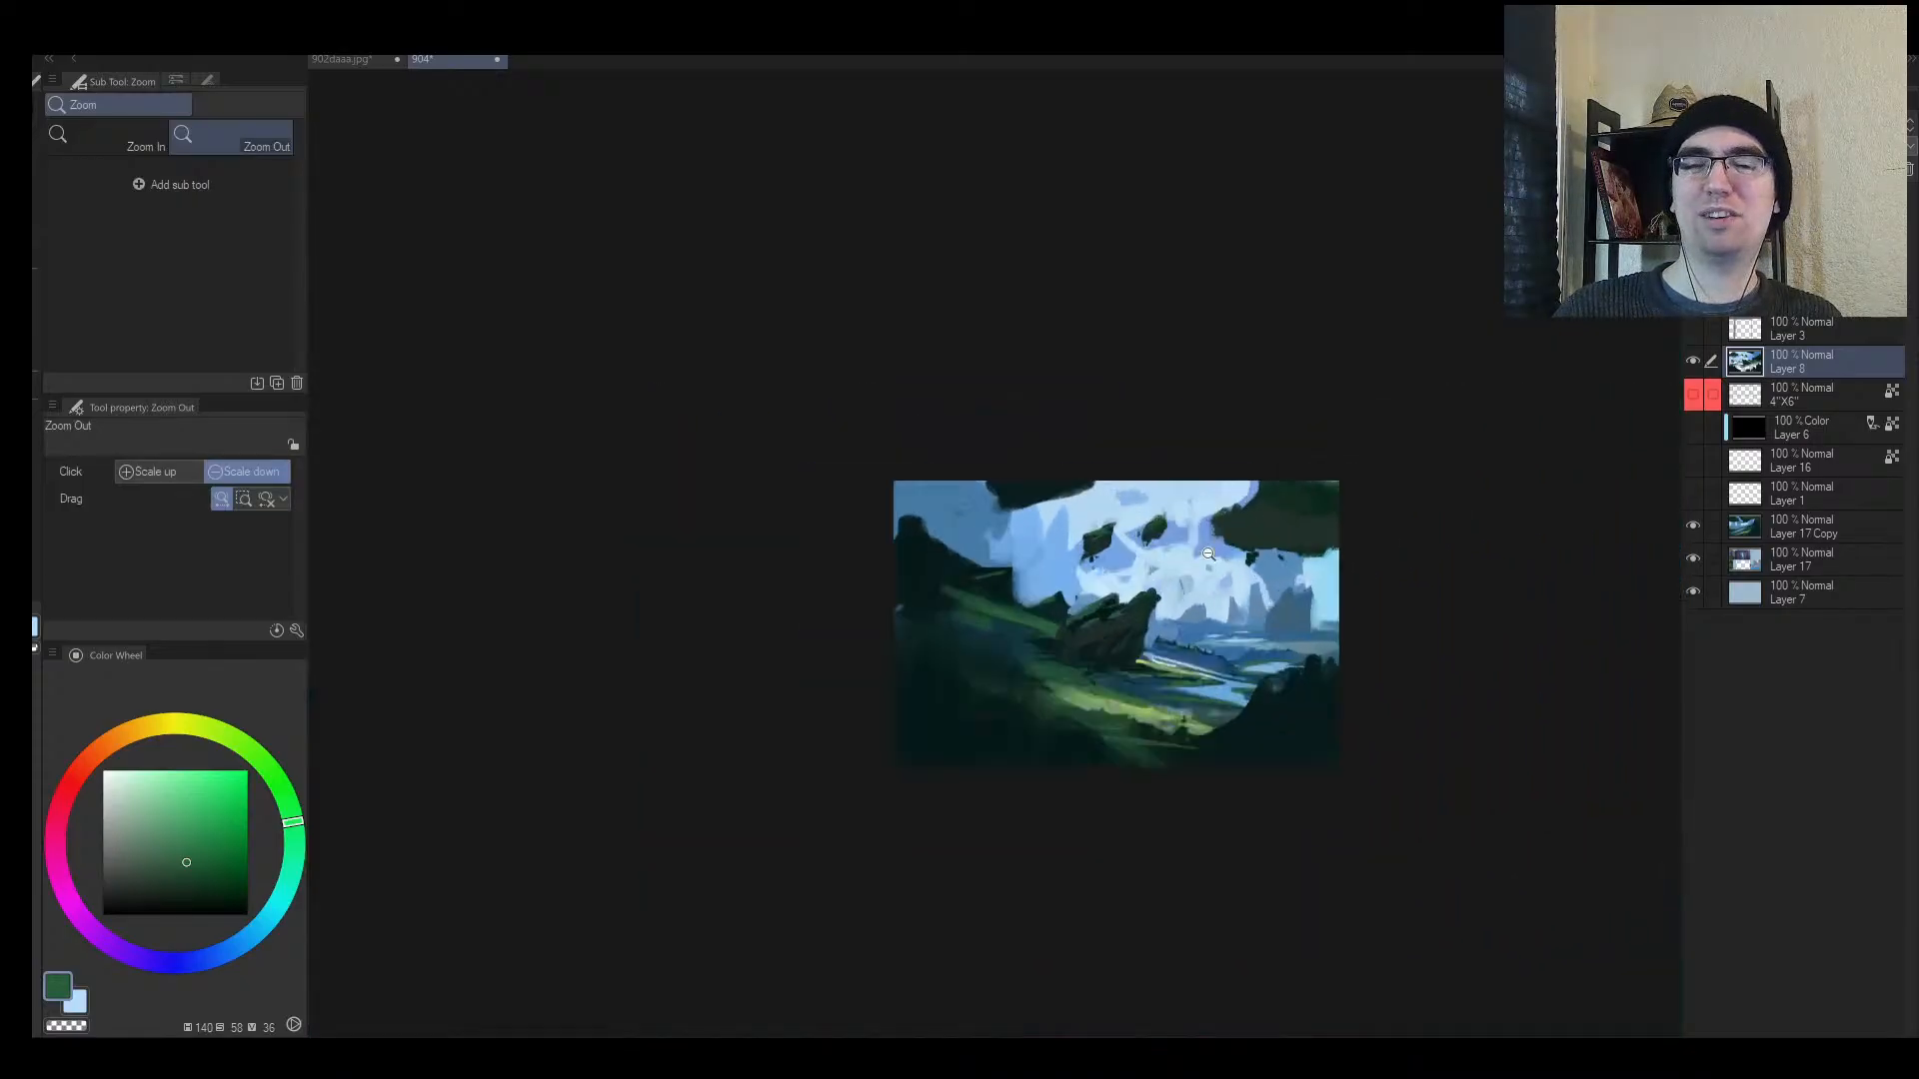
scroll(1208, 554, up, 2)
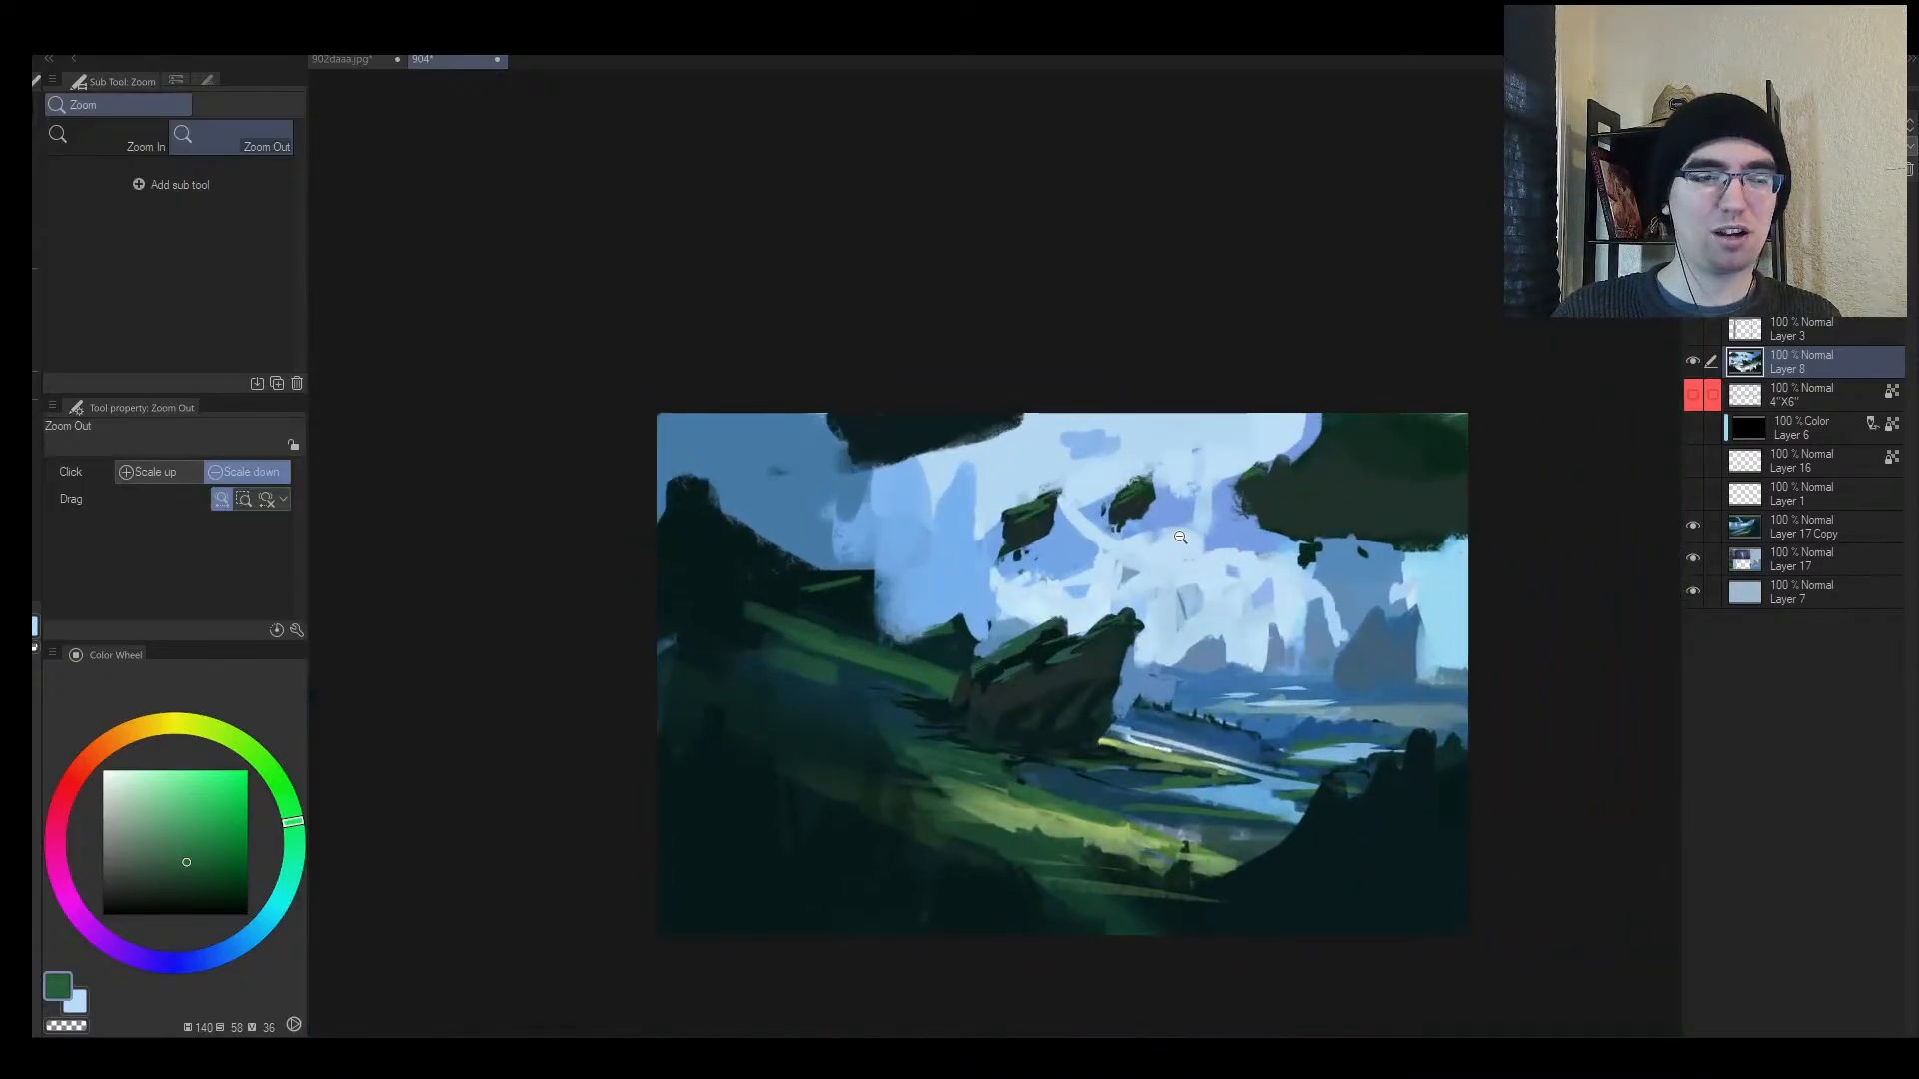
mouse_move(1123, 548)
mouse_down()
mouse_move(1069, 551)
mouse_move(1095, 550)
mouse_up()
key(h)
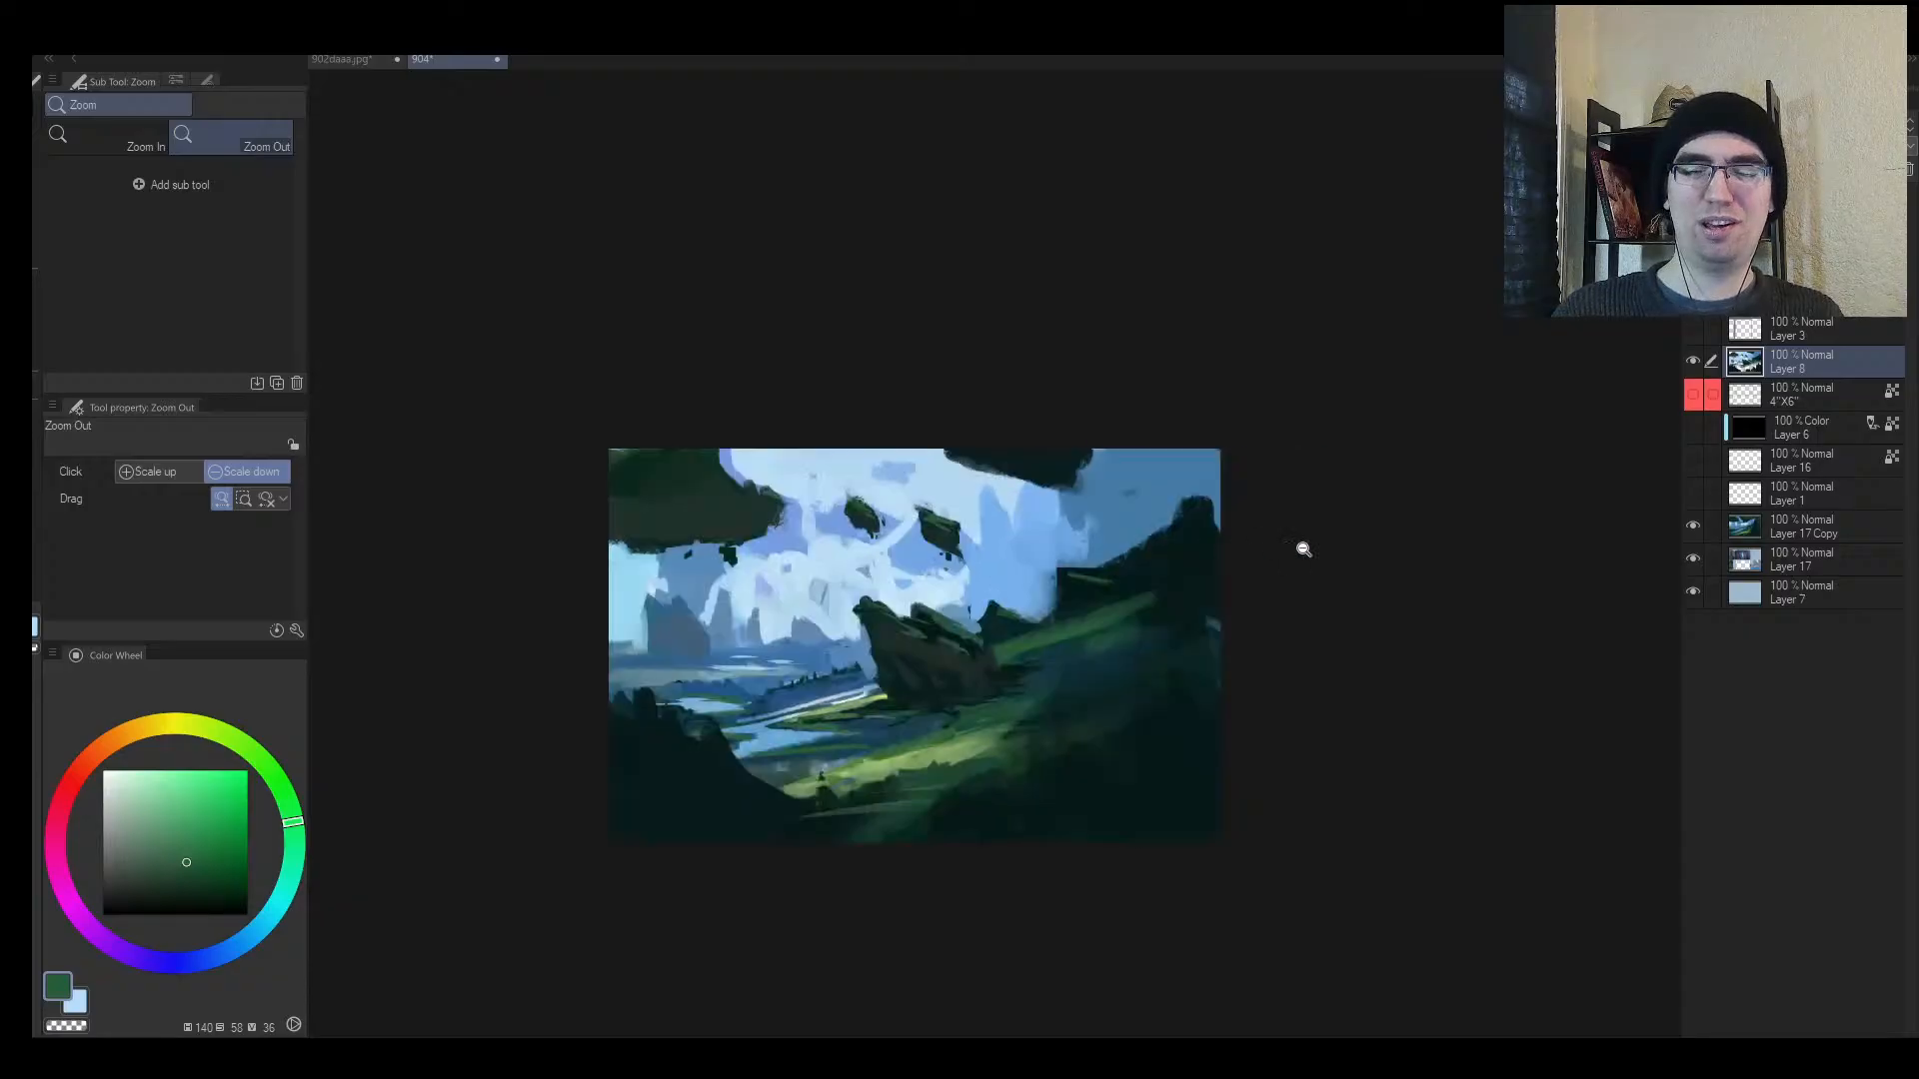
drag(1399, 542, 1358, 531)
drag(1045, 541, 1002, 554)
drag(878, 546, 935, 541)
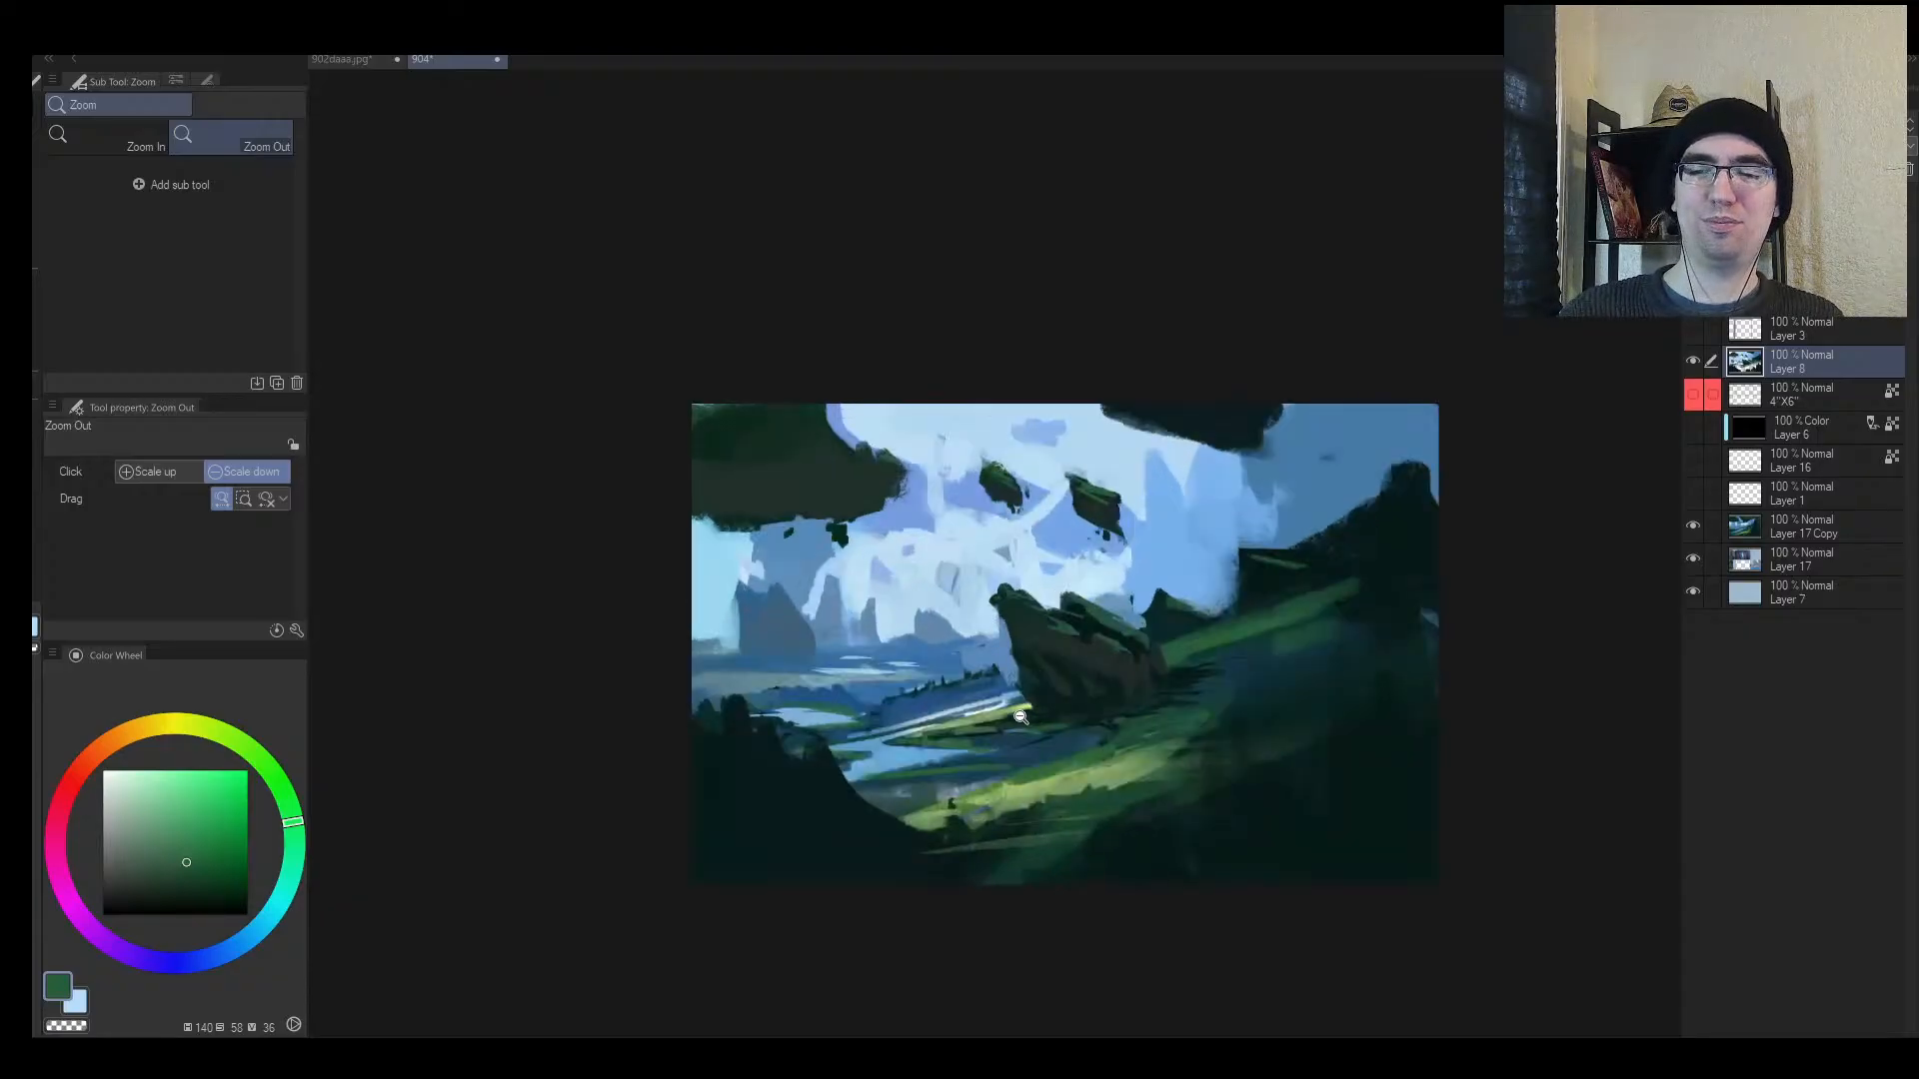
mouse_move(1019, 716)
mouse_down()
mouse_move(964, 737)
mouse_move(1037, 710)
mouse_move(951, 731)
mouse_move(1030, 700)
mouse_move(907, 652)
mouse_move(995, 656)
mouse_up()
alt+click(977, 628)
key(bracketright)
key(bracketright)
key(bracketright)
Step: Cover the dark marks left of the rock with blue sampled from the haze
key(bracketright)
alt+click(969, 647)
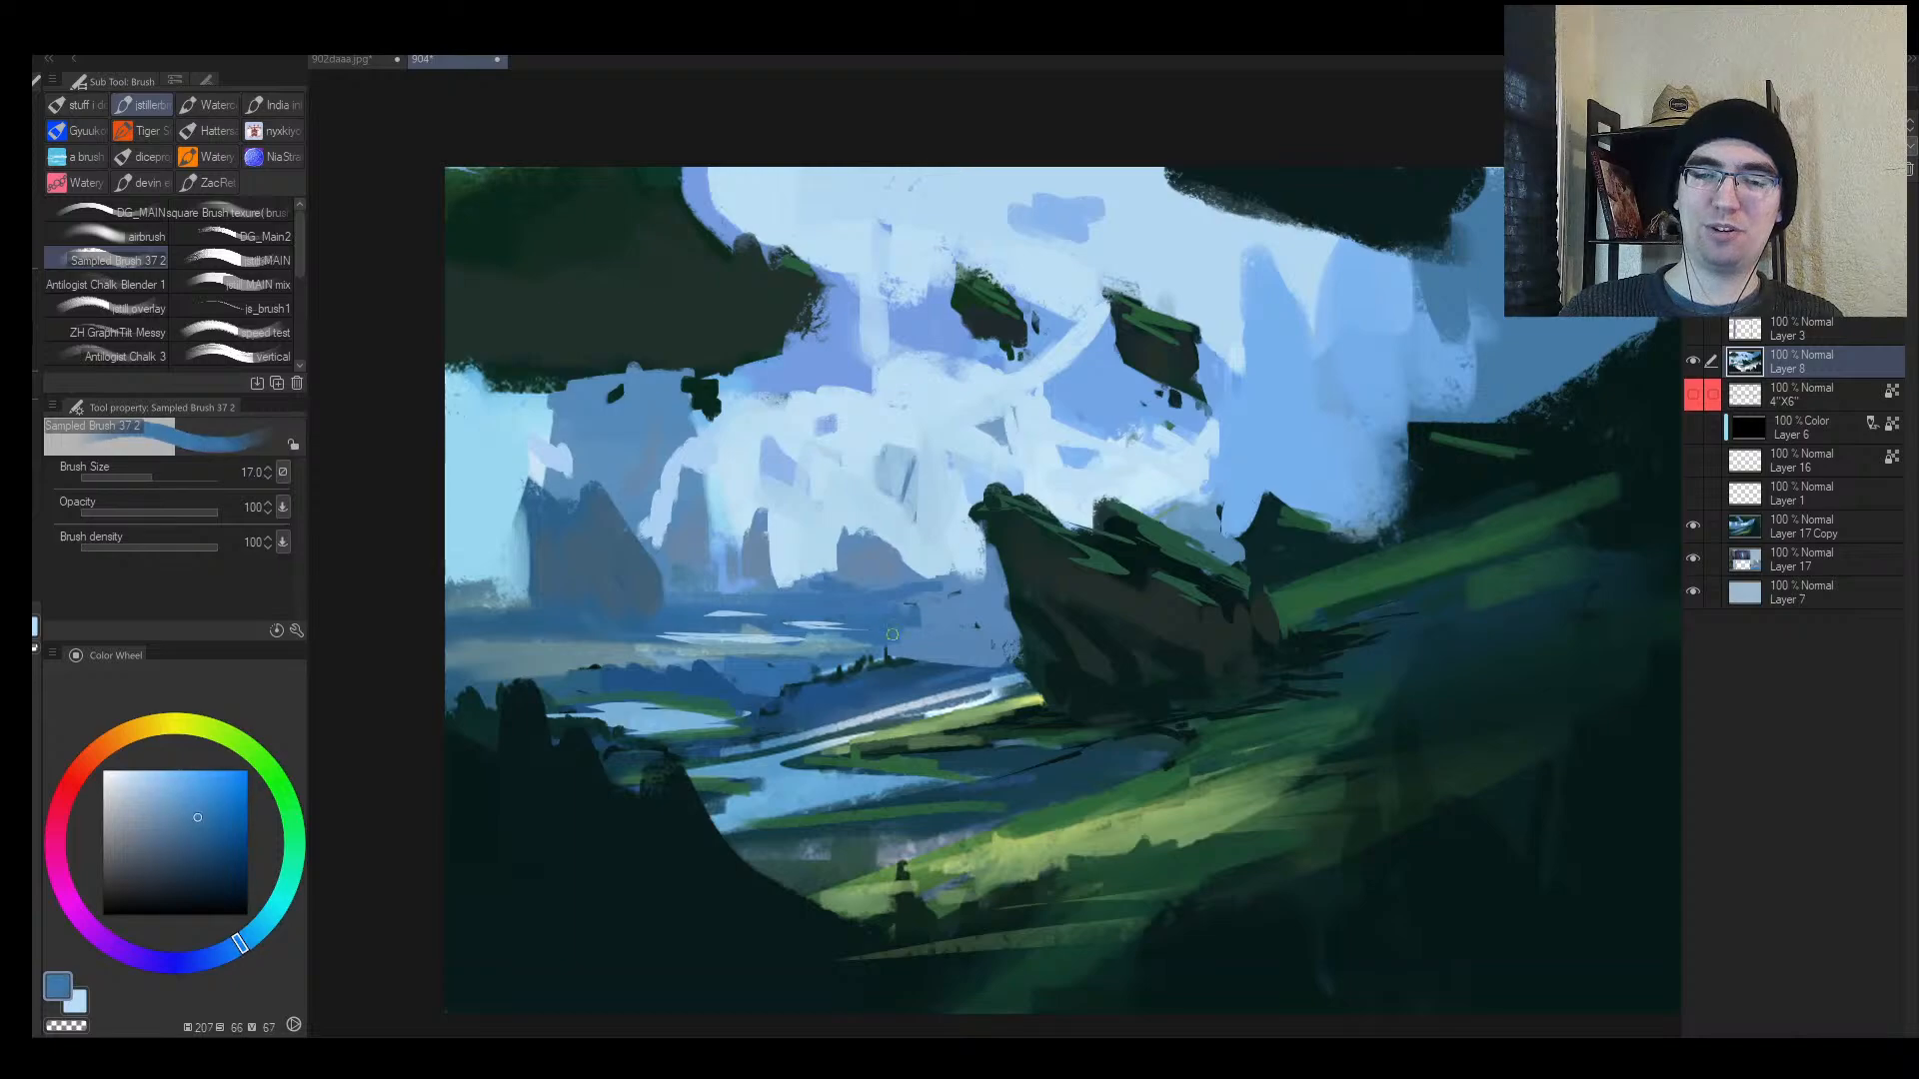
alt+click(904, 607)
key(bracketright)
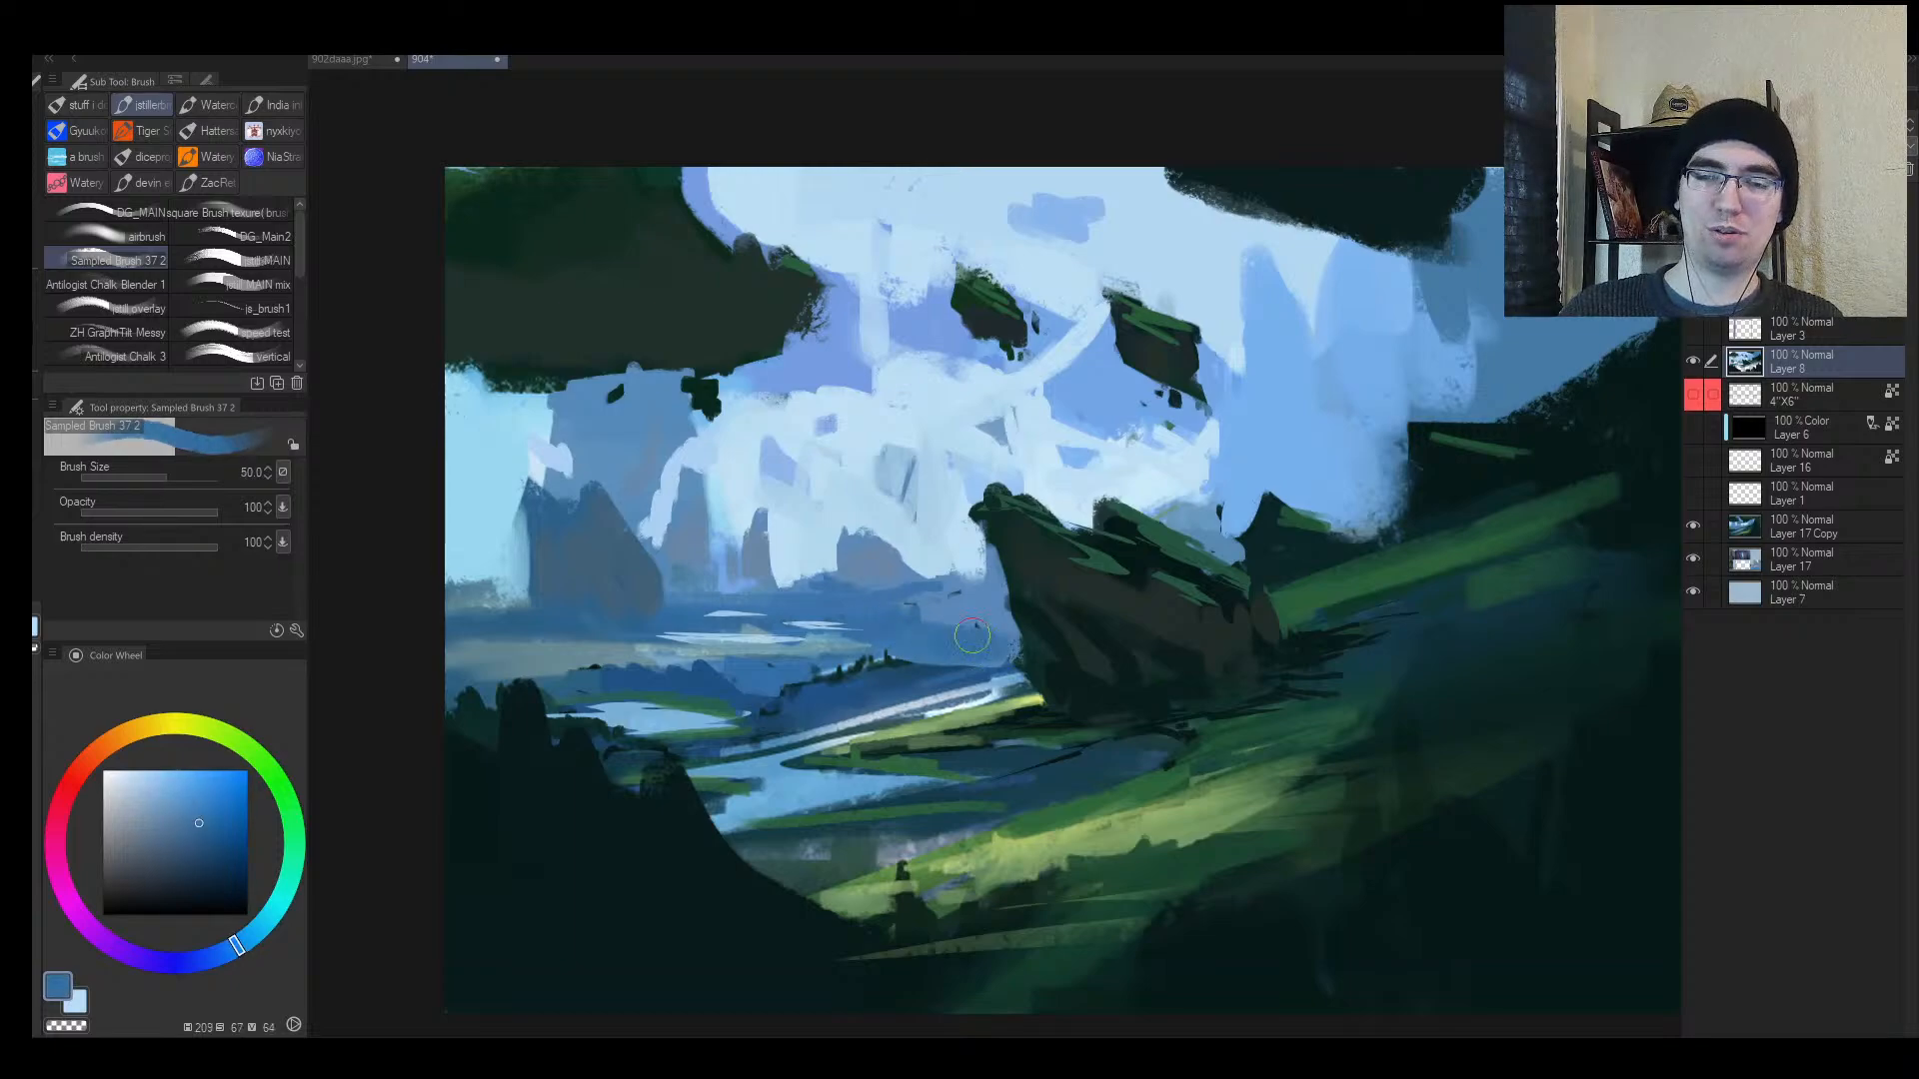
drag(921, 604, 976, 599)
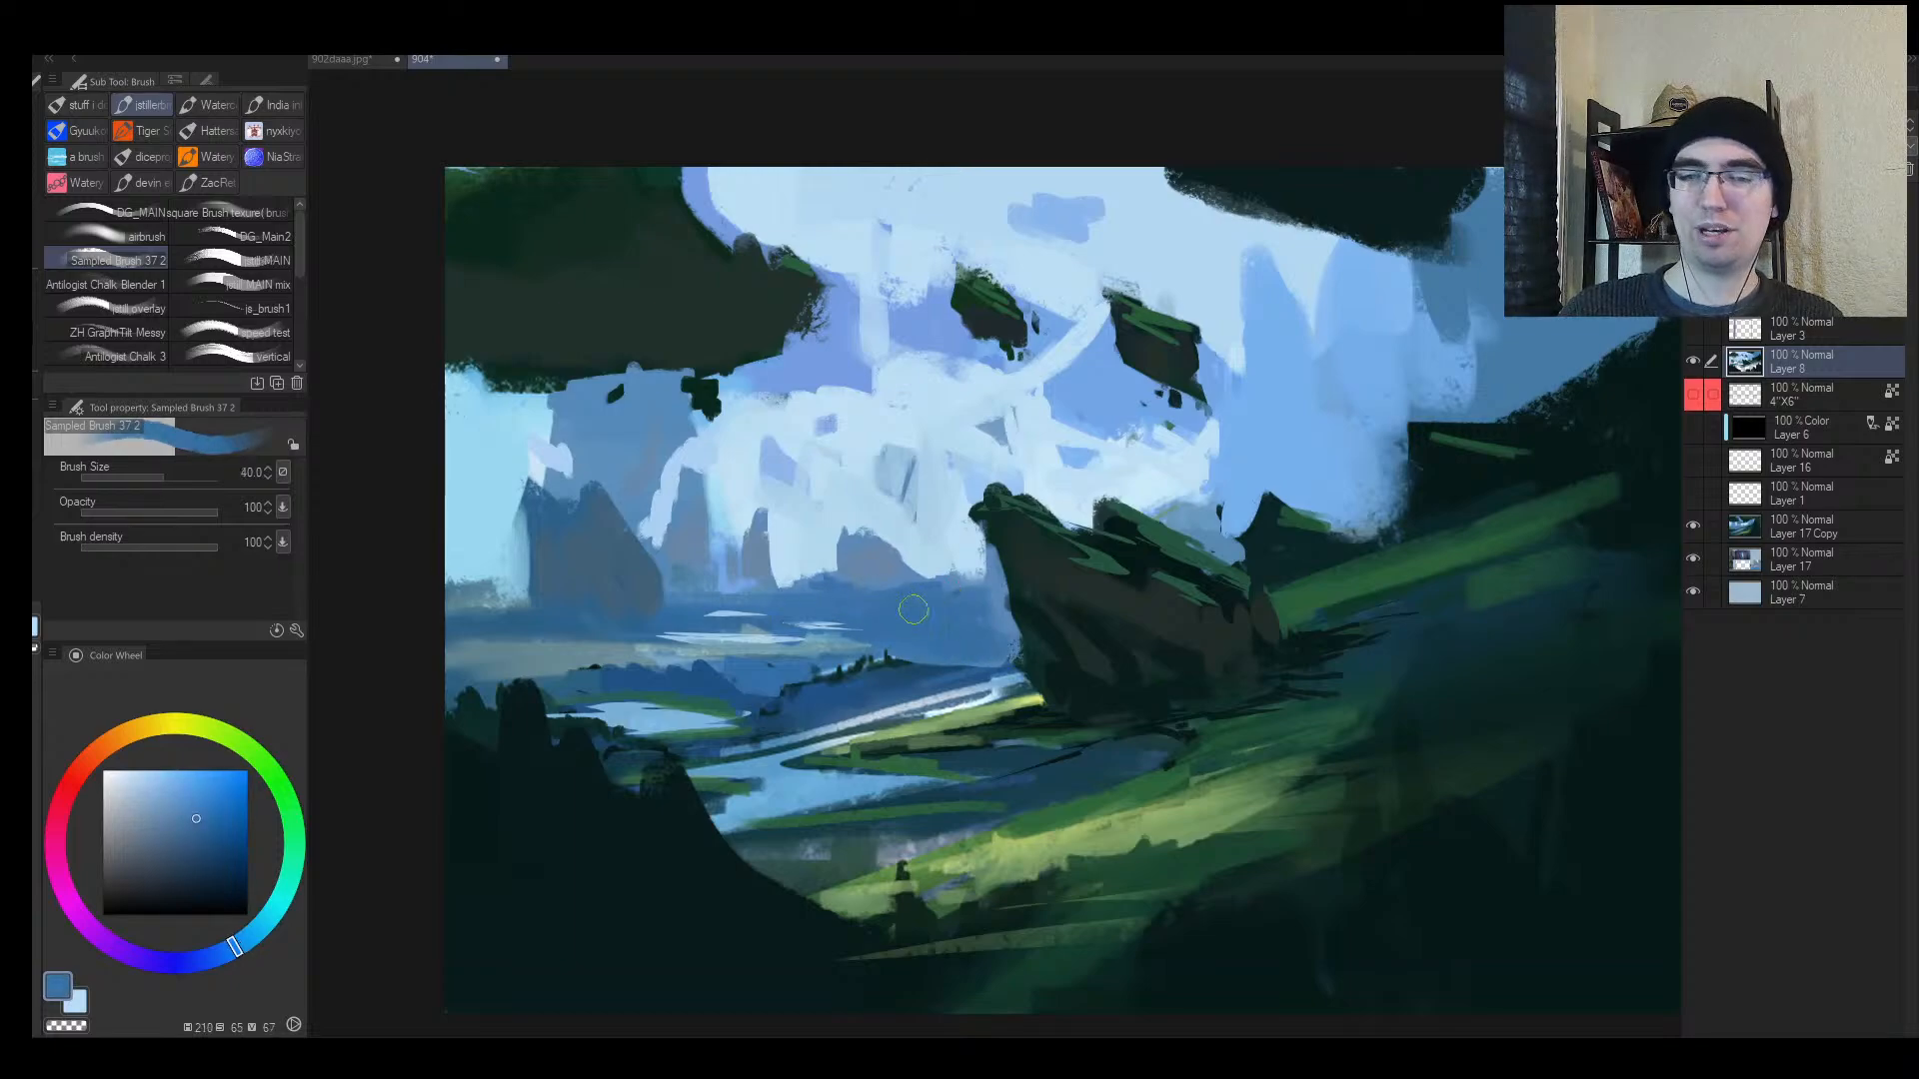
key(bracketleft)
key(bracketleft)
key(bracketleft)
key(bracketleft)
key(bracketleft)
key(bracketleft)
alt+click(822, 625)
key(bracketleft)
key(bracketleft)
key(bracketleft)
key(bracketleft)
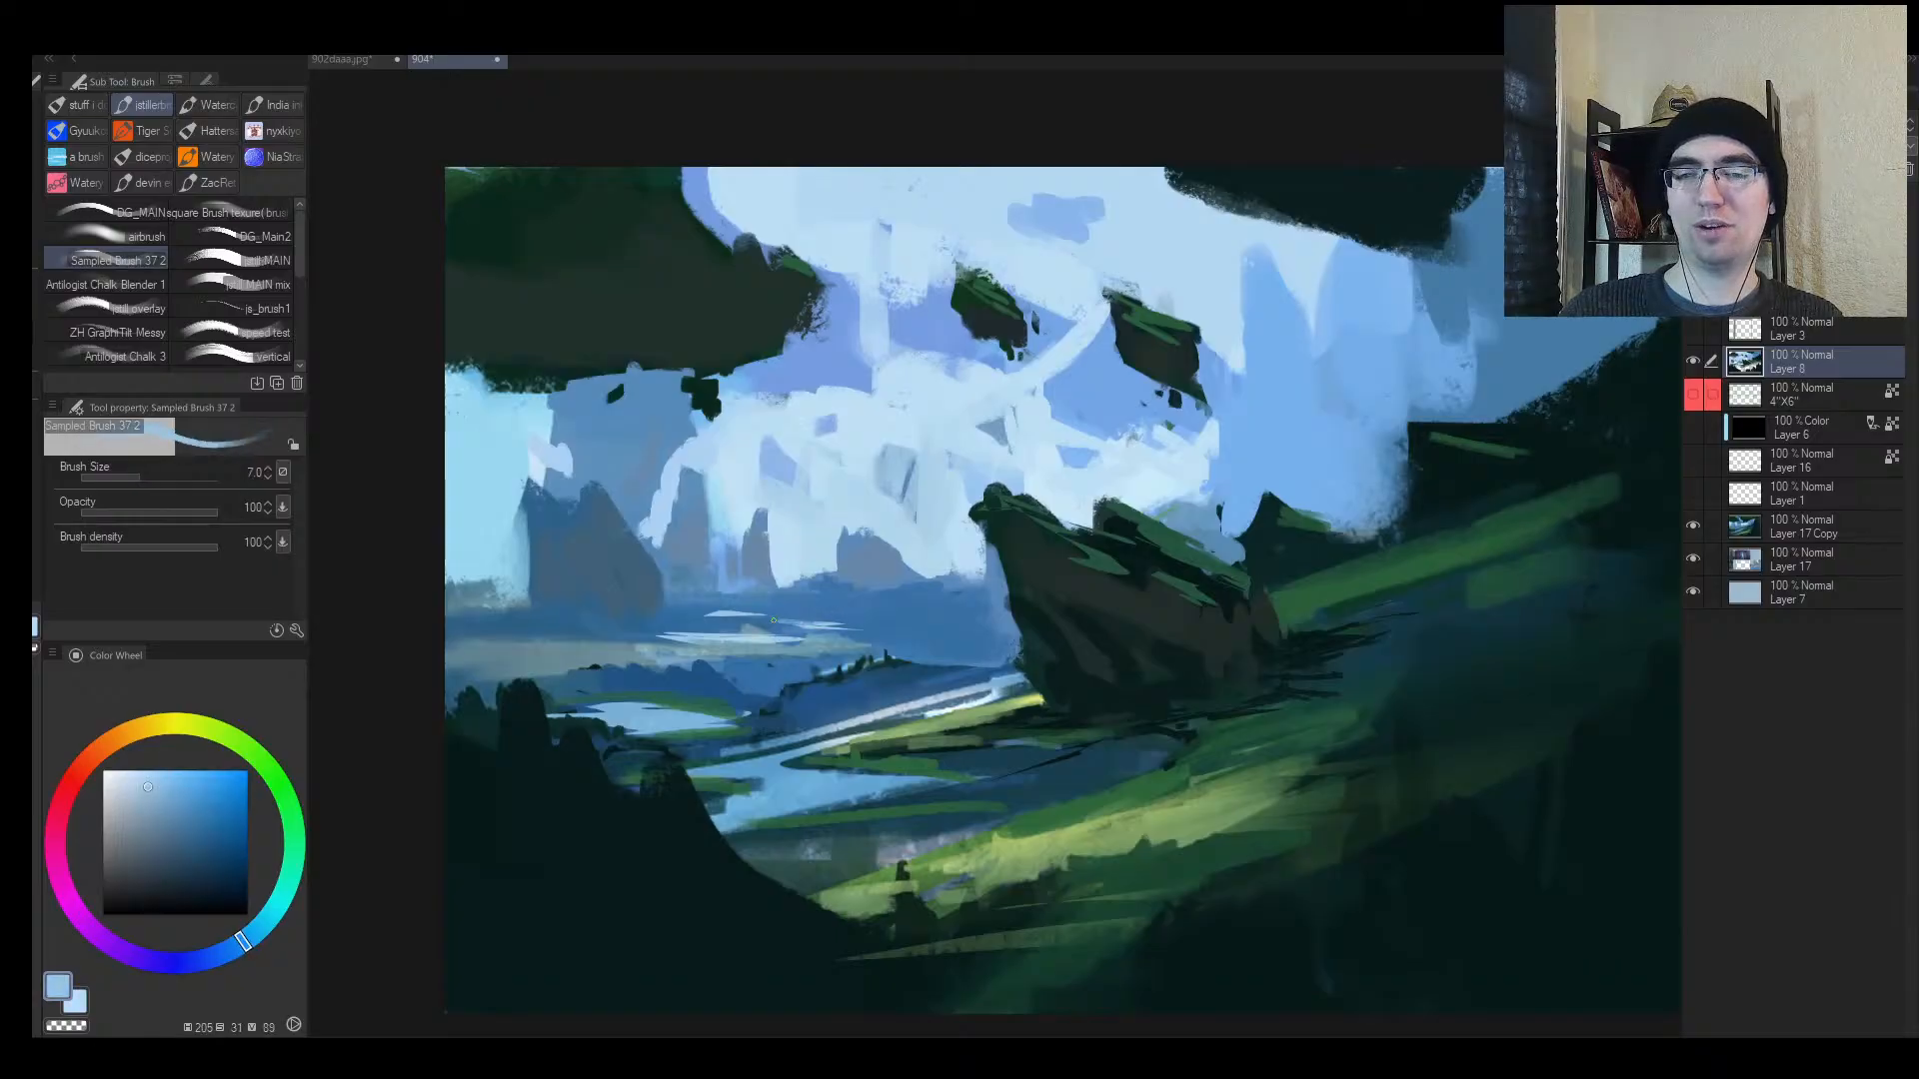
Step: Darken the slope right of the rock with dark green from the grass
key(alt+space)
drag(913, 654, 999, 613)
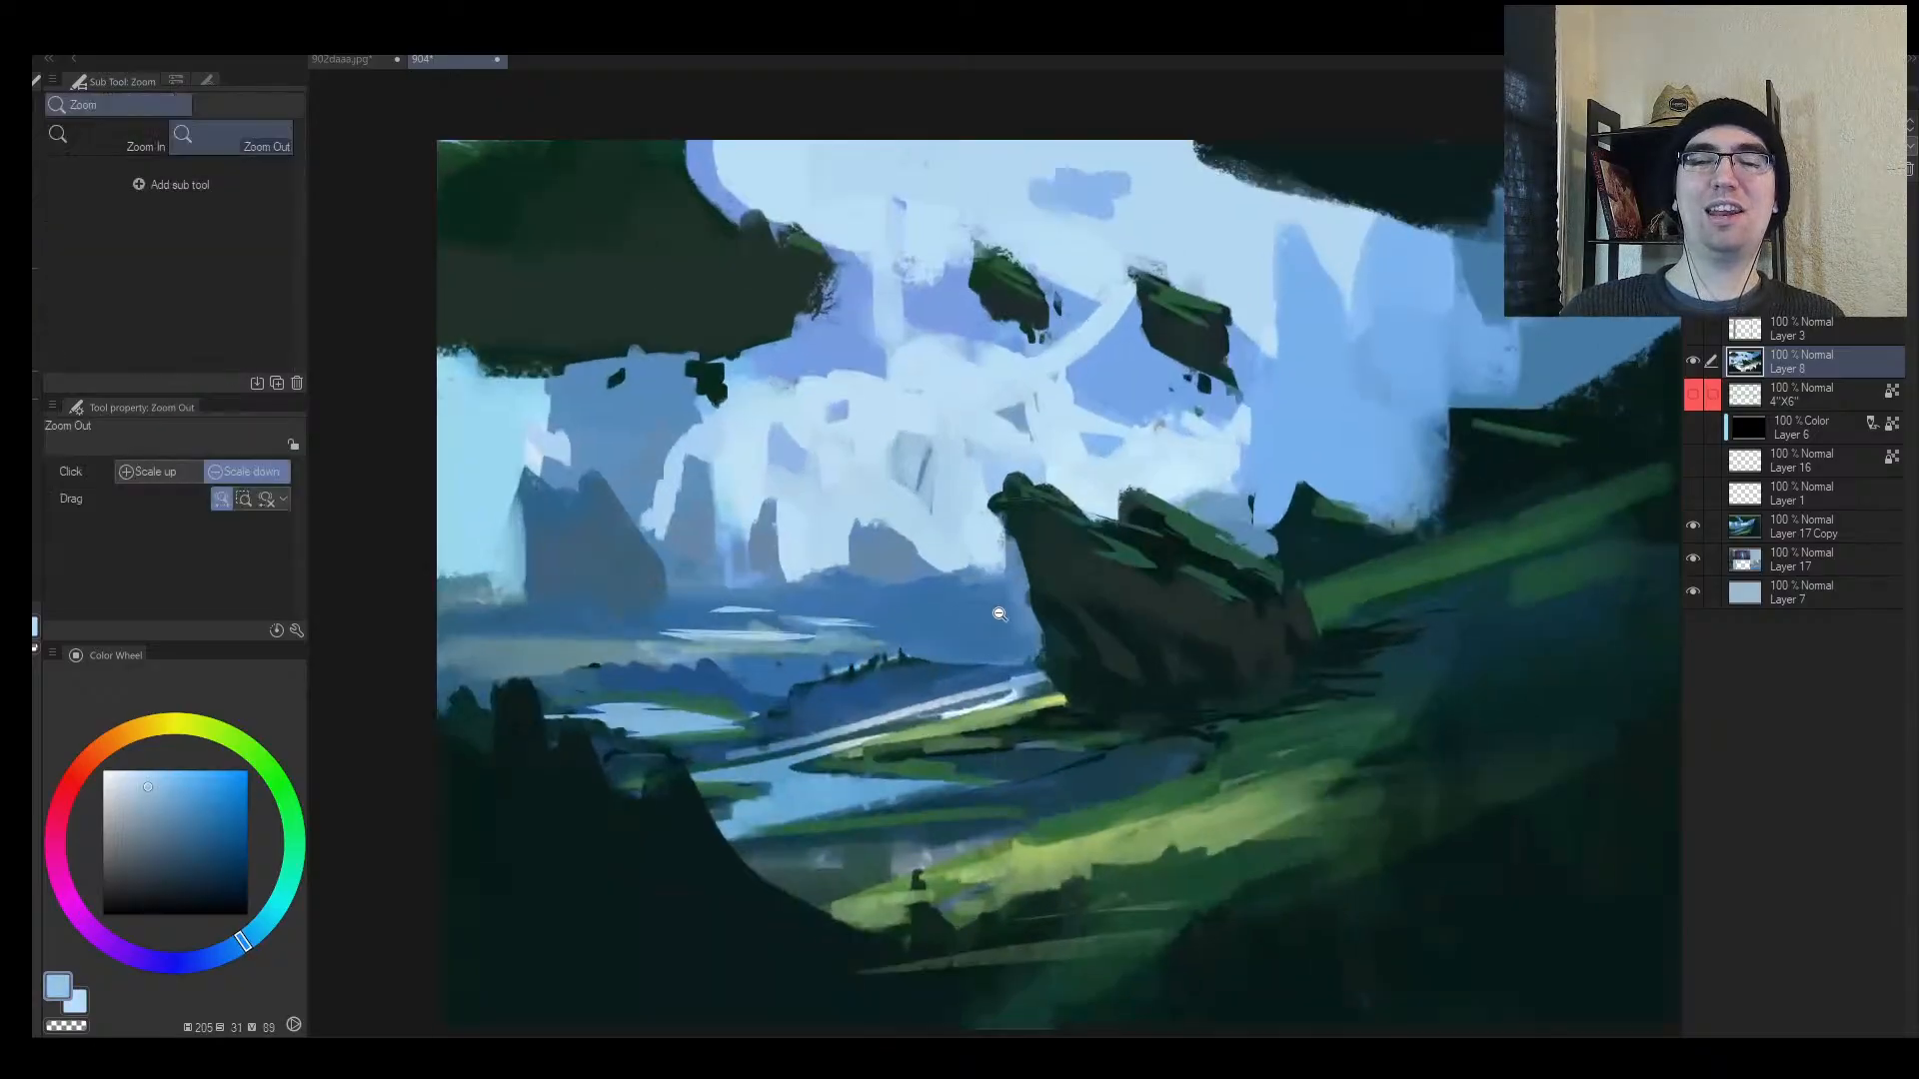
click(1145, 547)
alt+click(1174, 529)
key(bracketright)
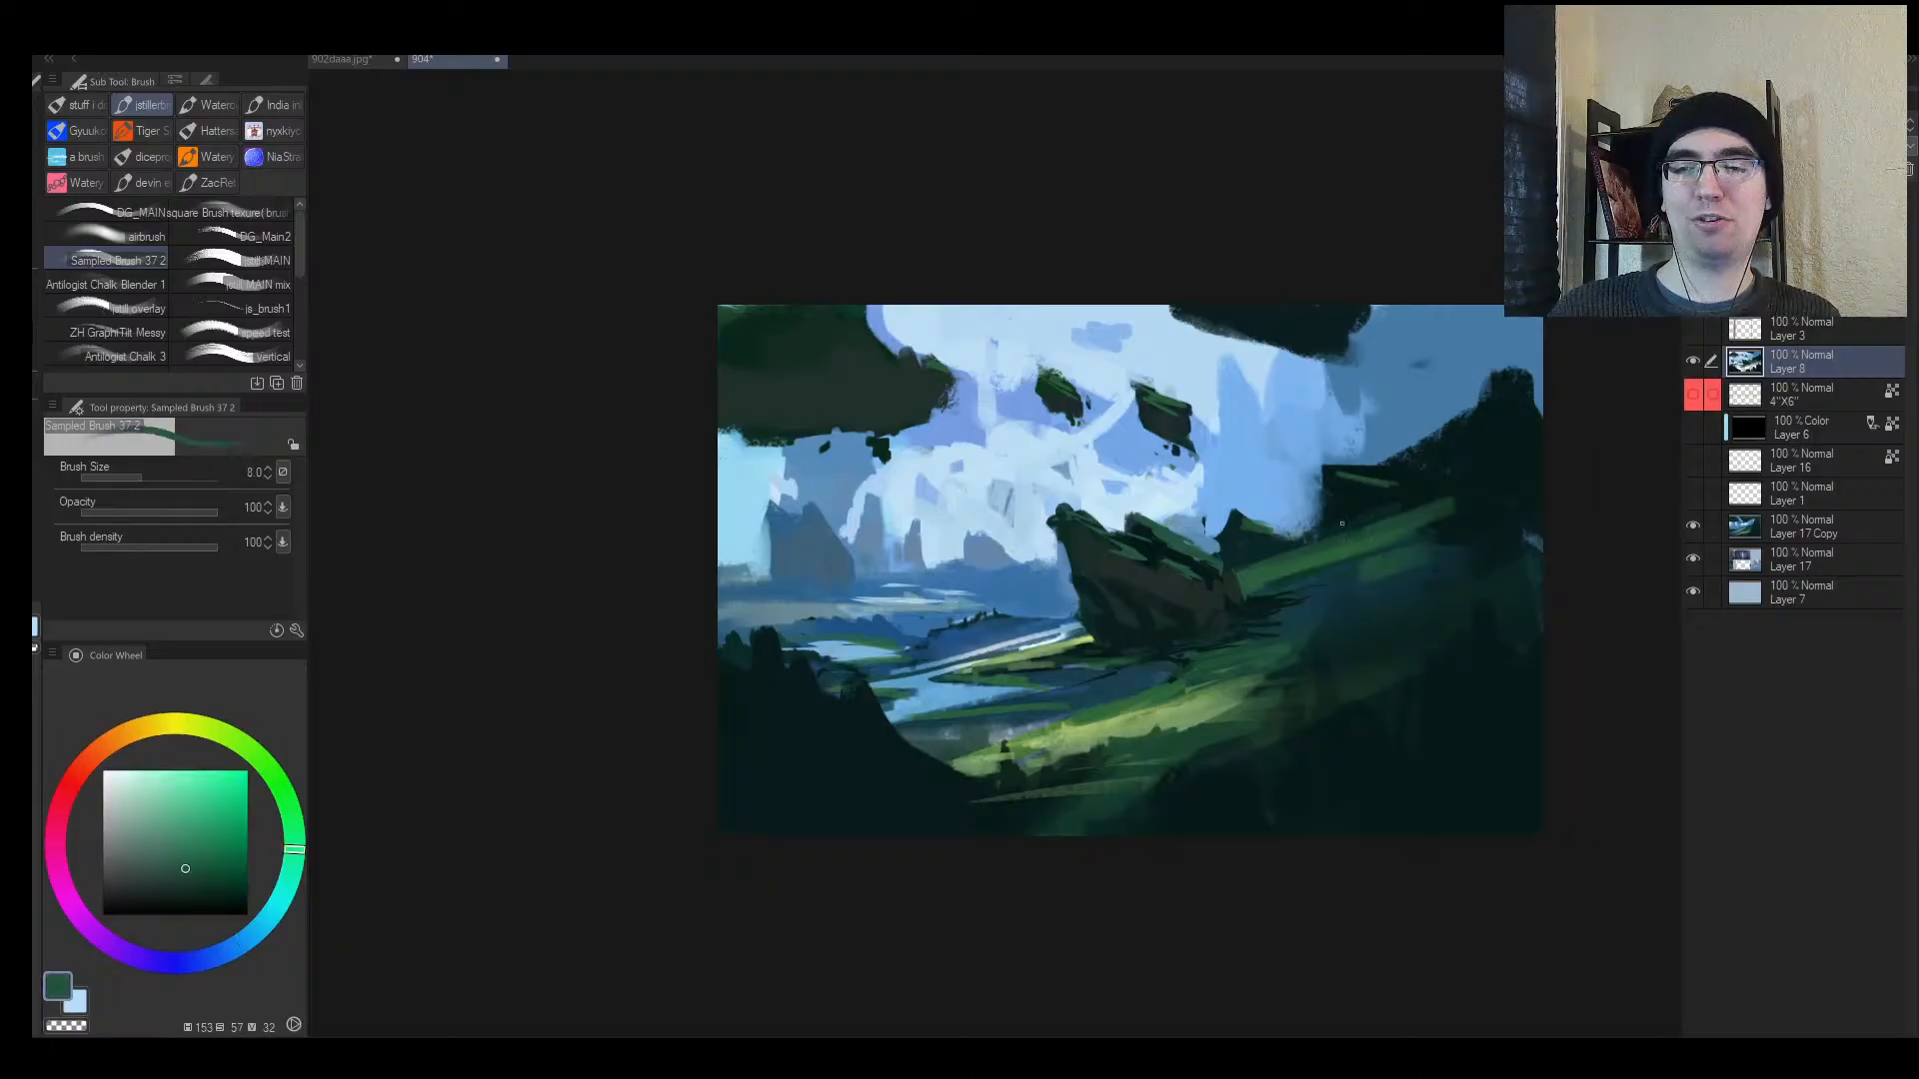
drag(1362, 587, 1177, 571)
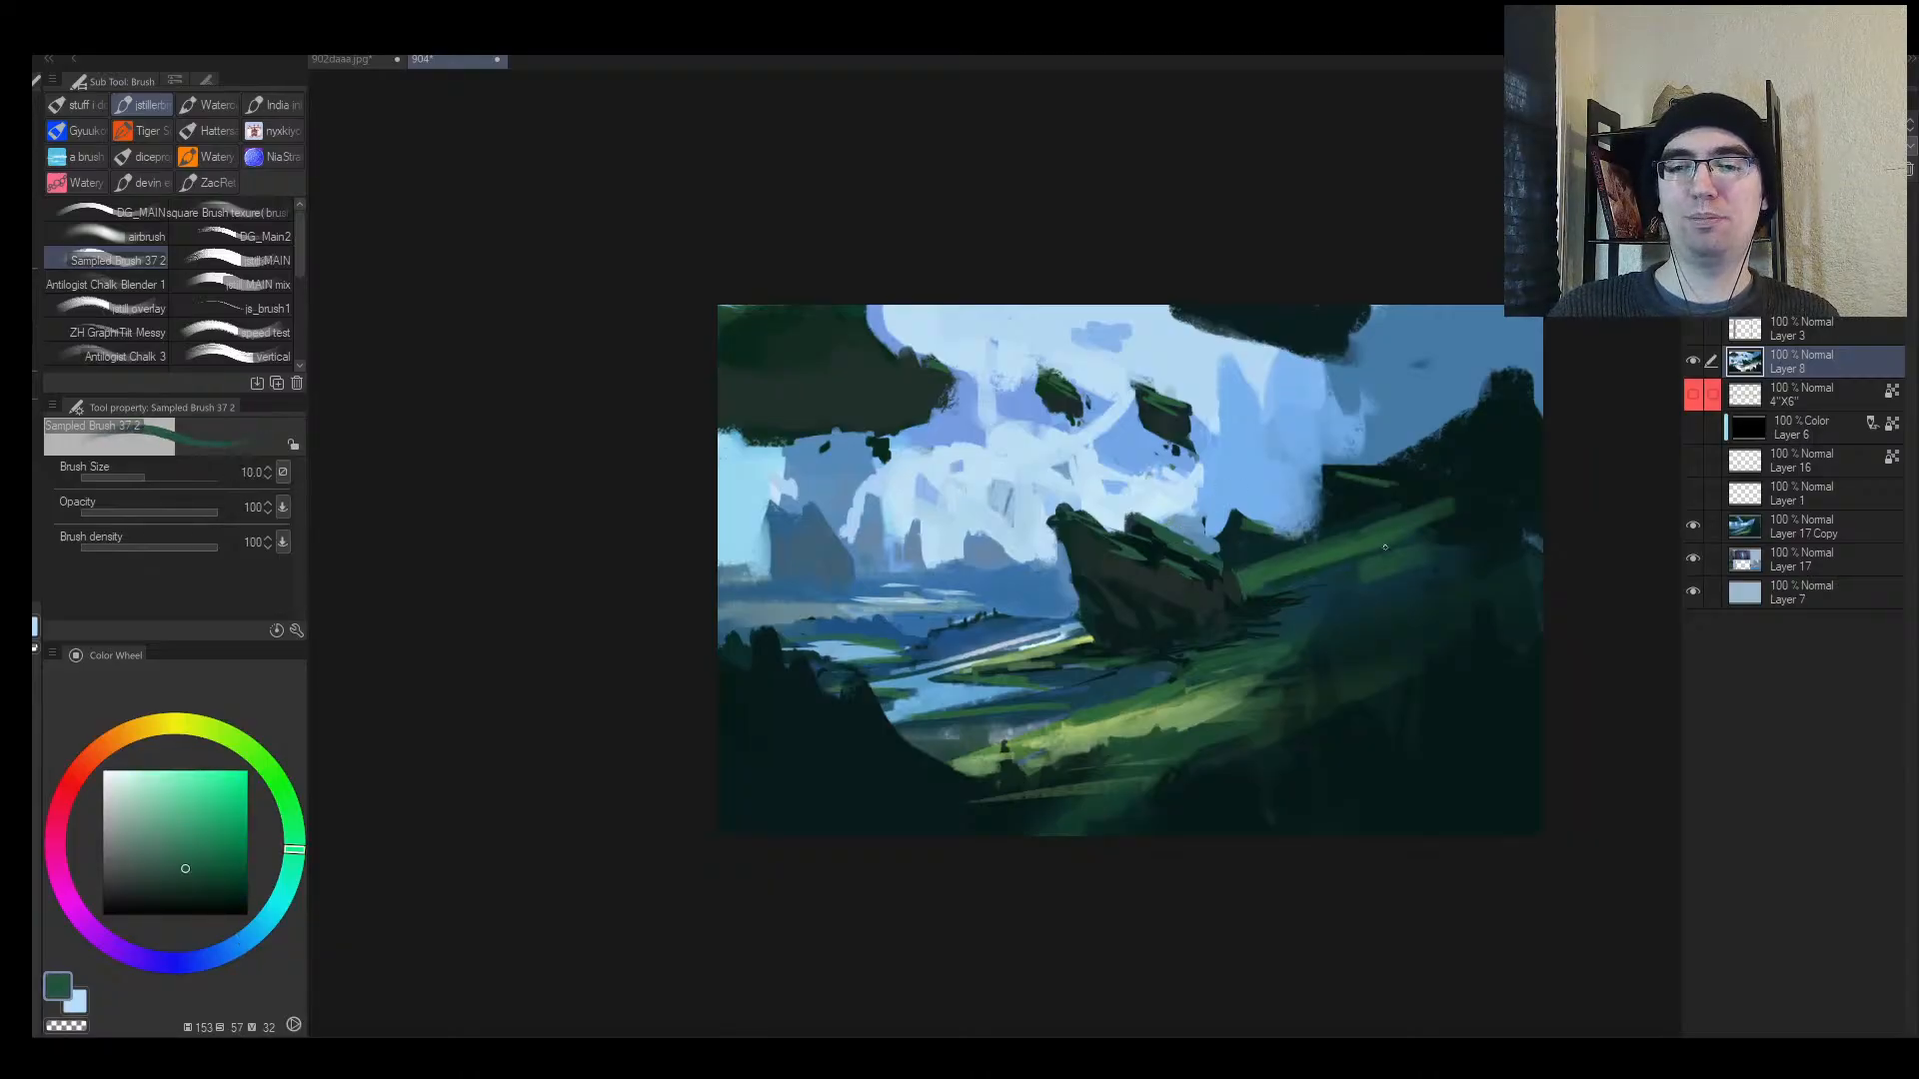
alt+click(1326, 561)
Step: Eyedrop sky blue, dark green and floating-rock teal, ending at brush size 12
drag(1342, 540, 1353, 510)
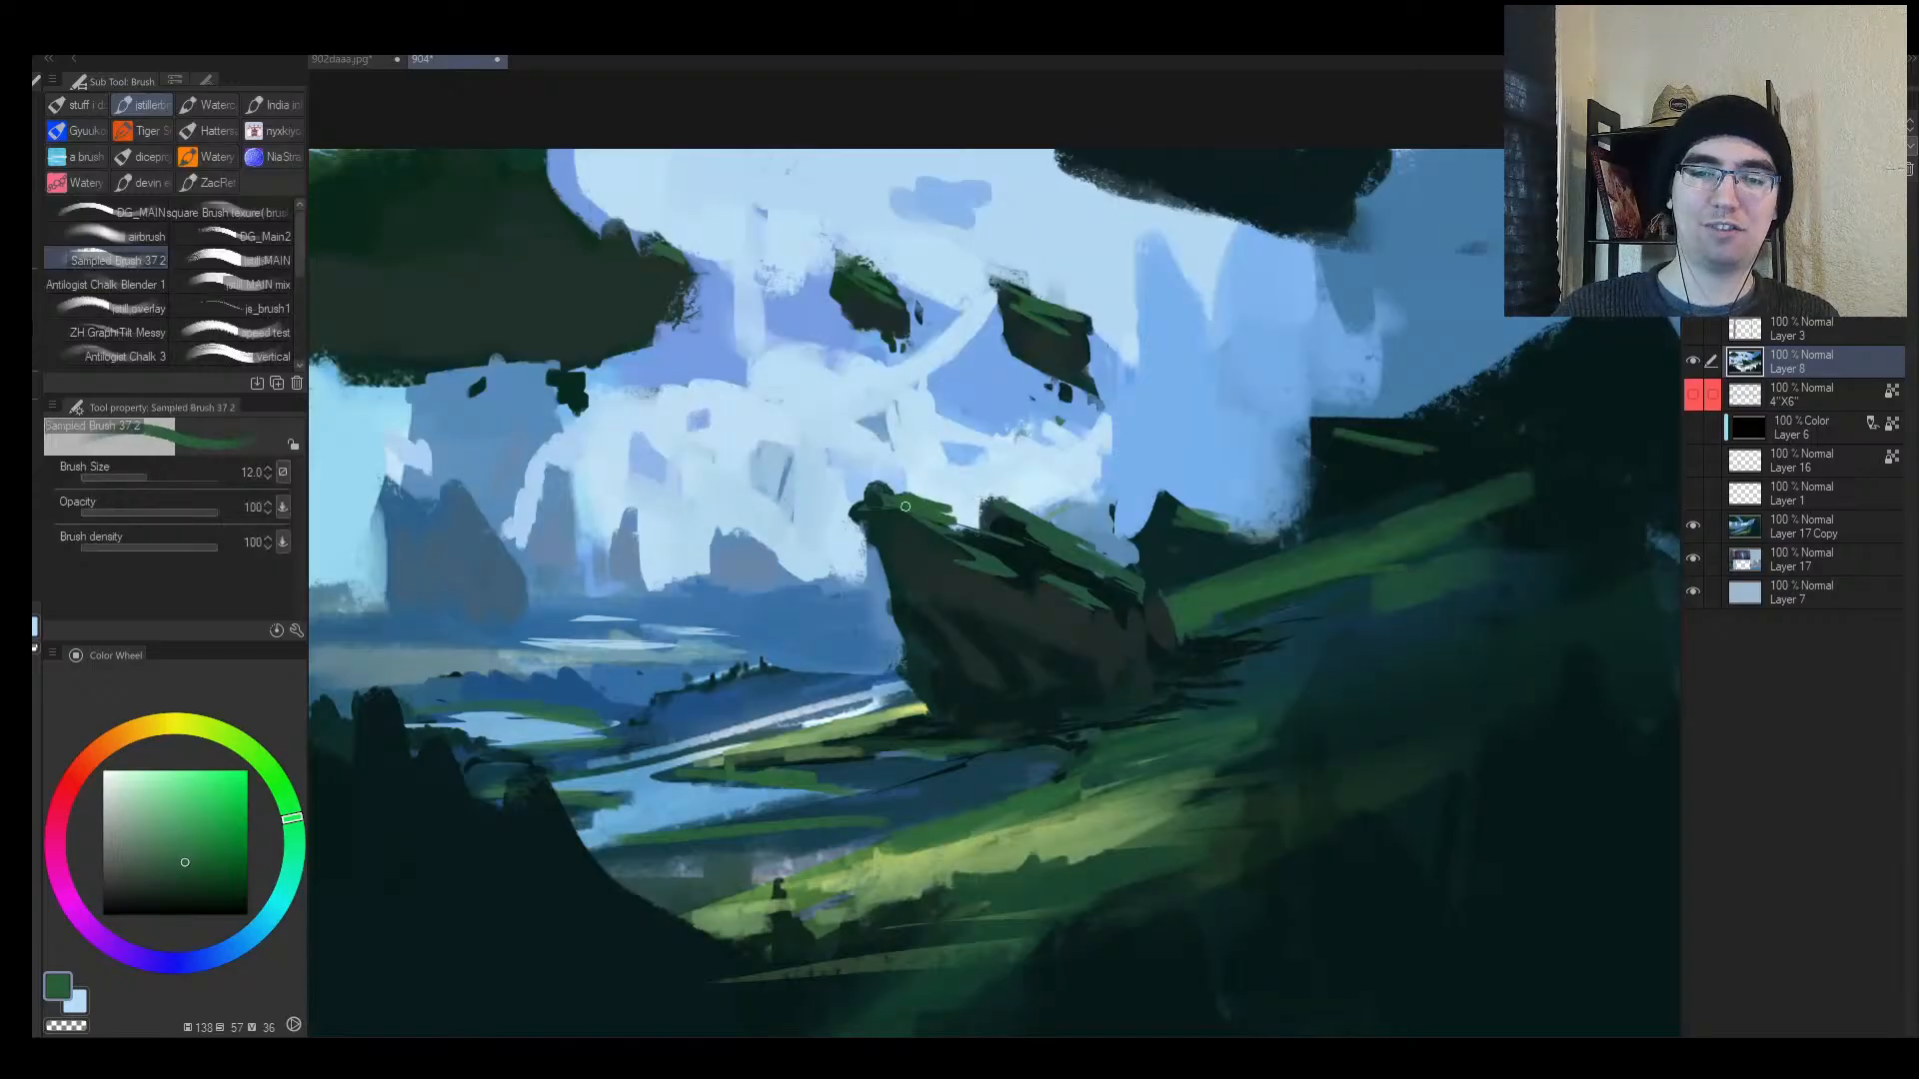
alt+click(866, 484)
alt+click(862, 489)
key(bracketright)
key(bracketright)
alt+click(841, 509)
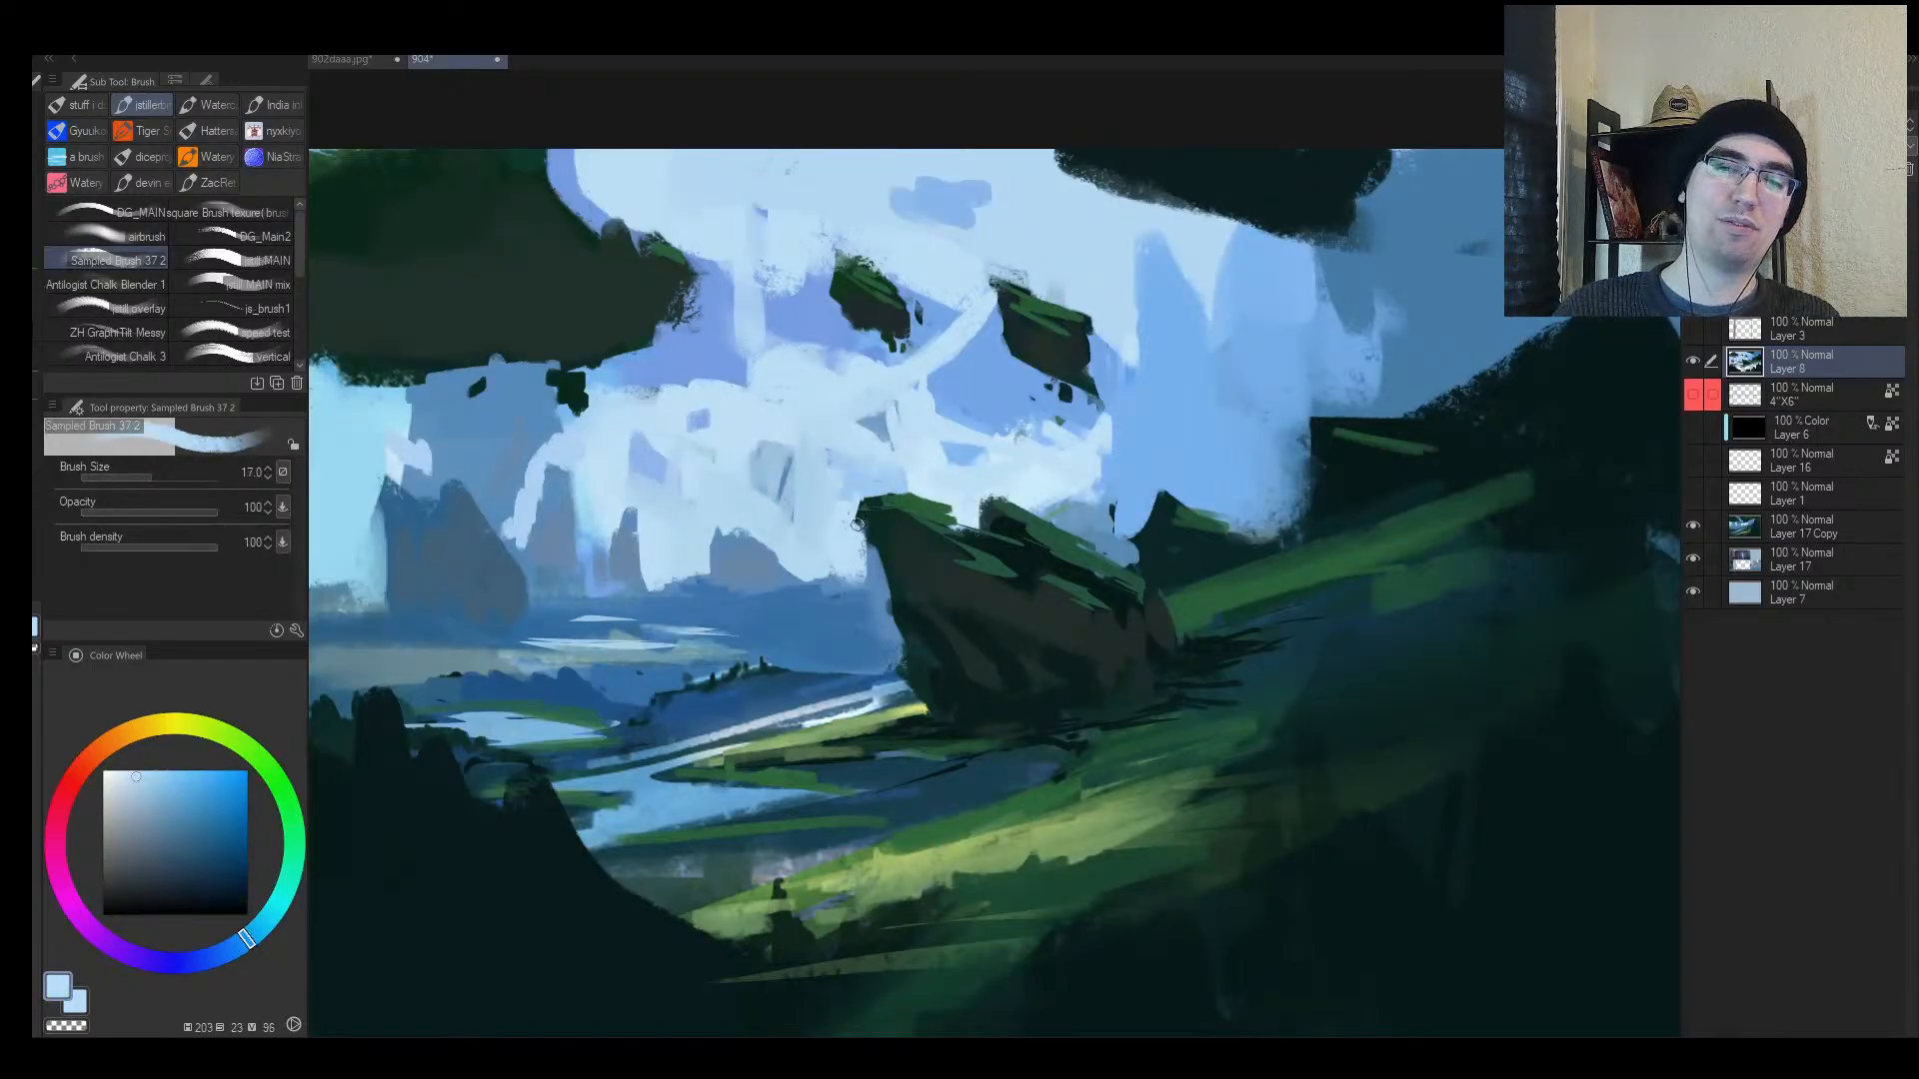
alt+click(923, 509)
key(bracketright)
alt+click(881, 320)
key(bracketleft)
key(bracketleft)
key(bracketleft)
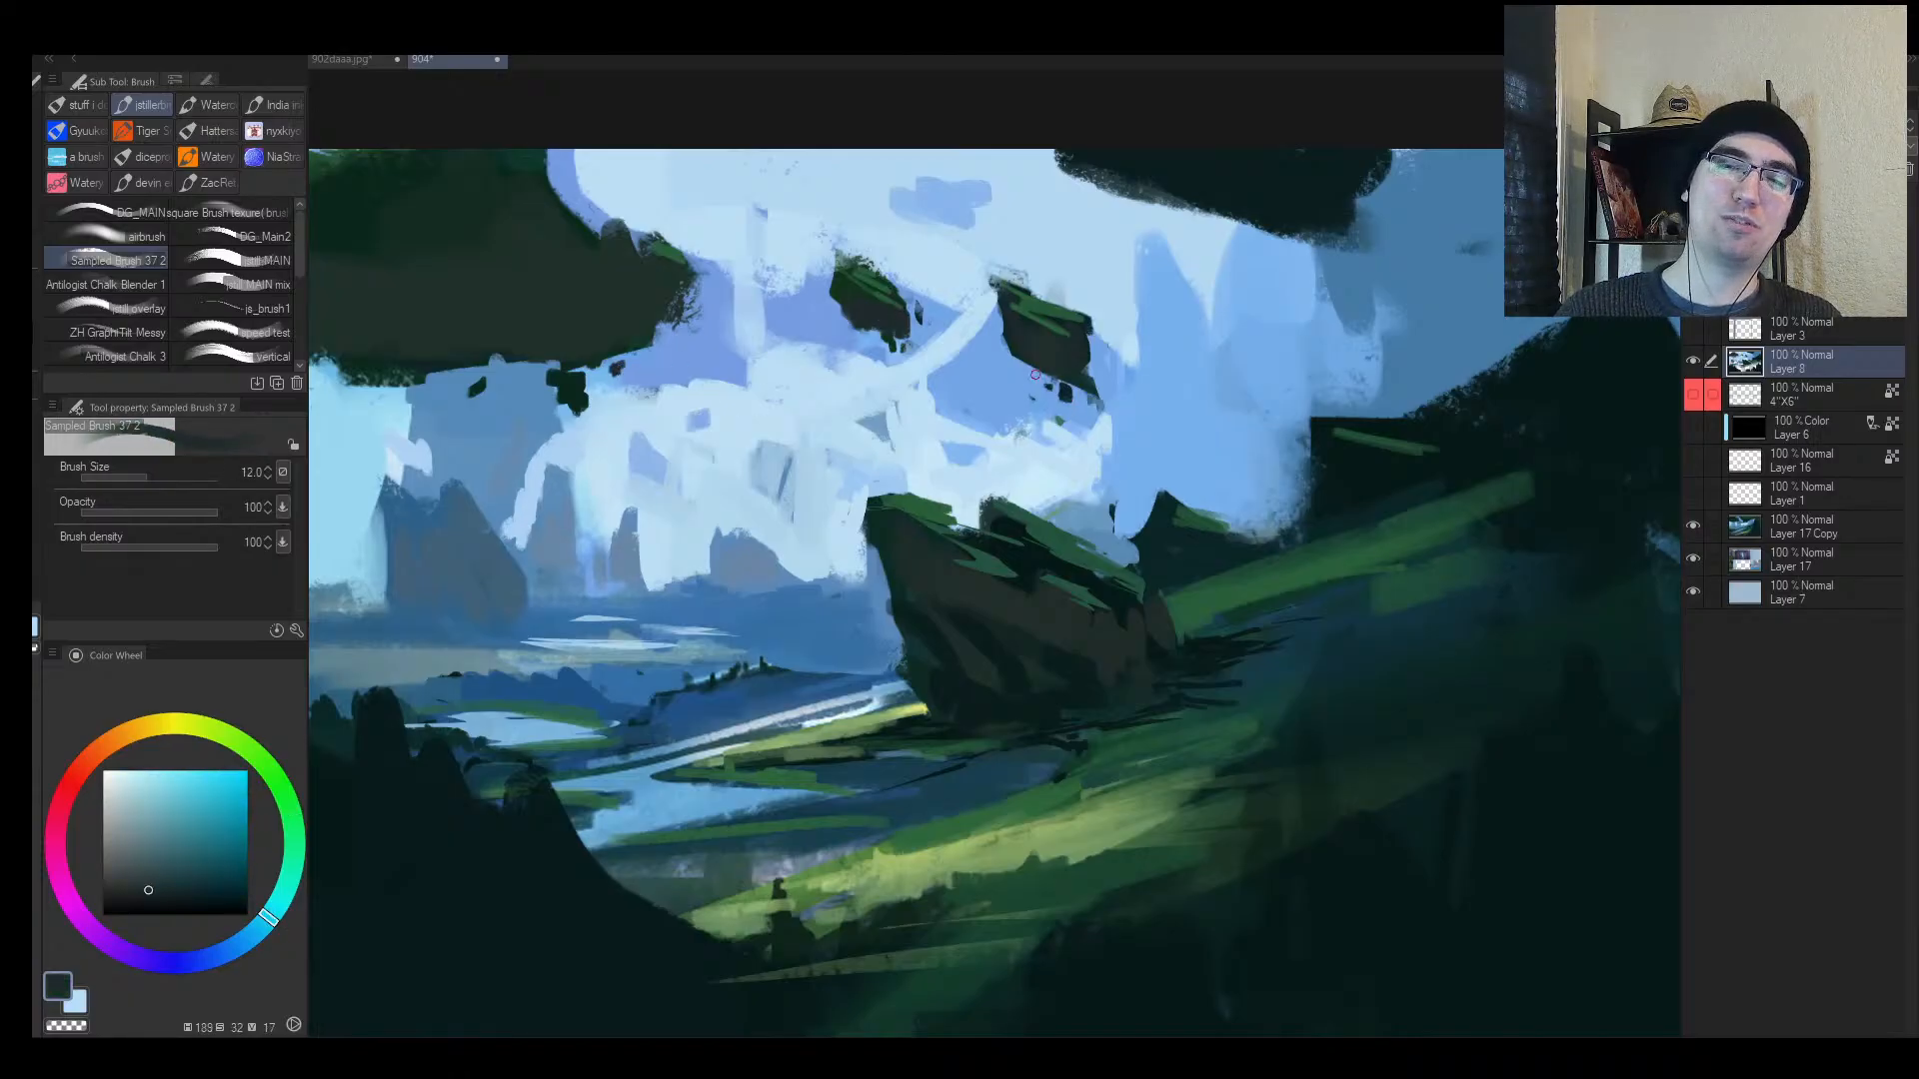
Step: Zoom out and mirror the view to check the composition
key(alt+space)
drag(908, 638, 749, 640)
key(h)
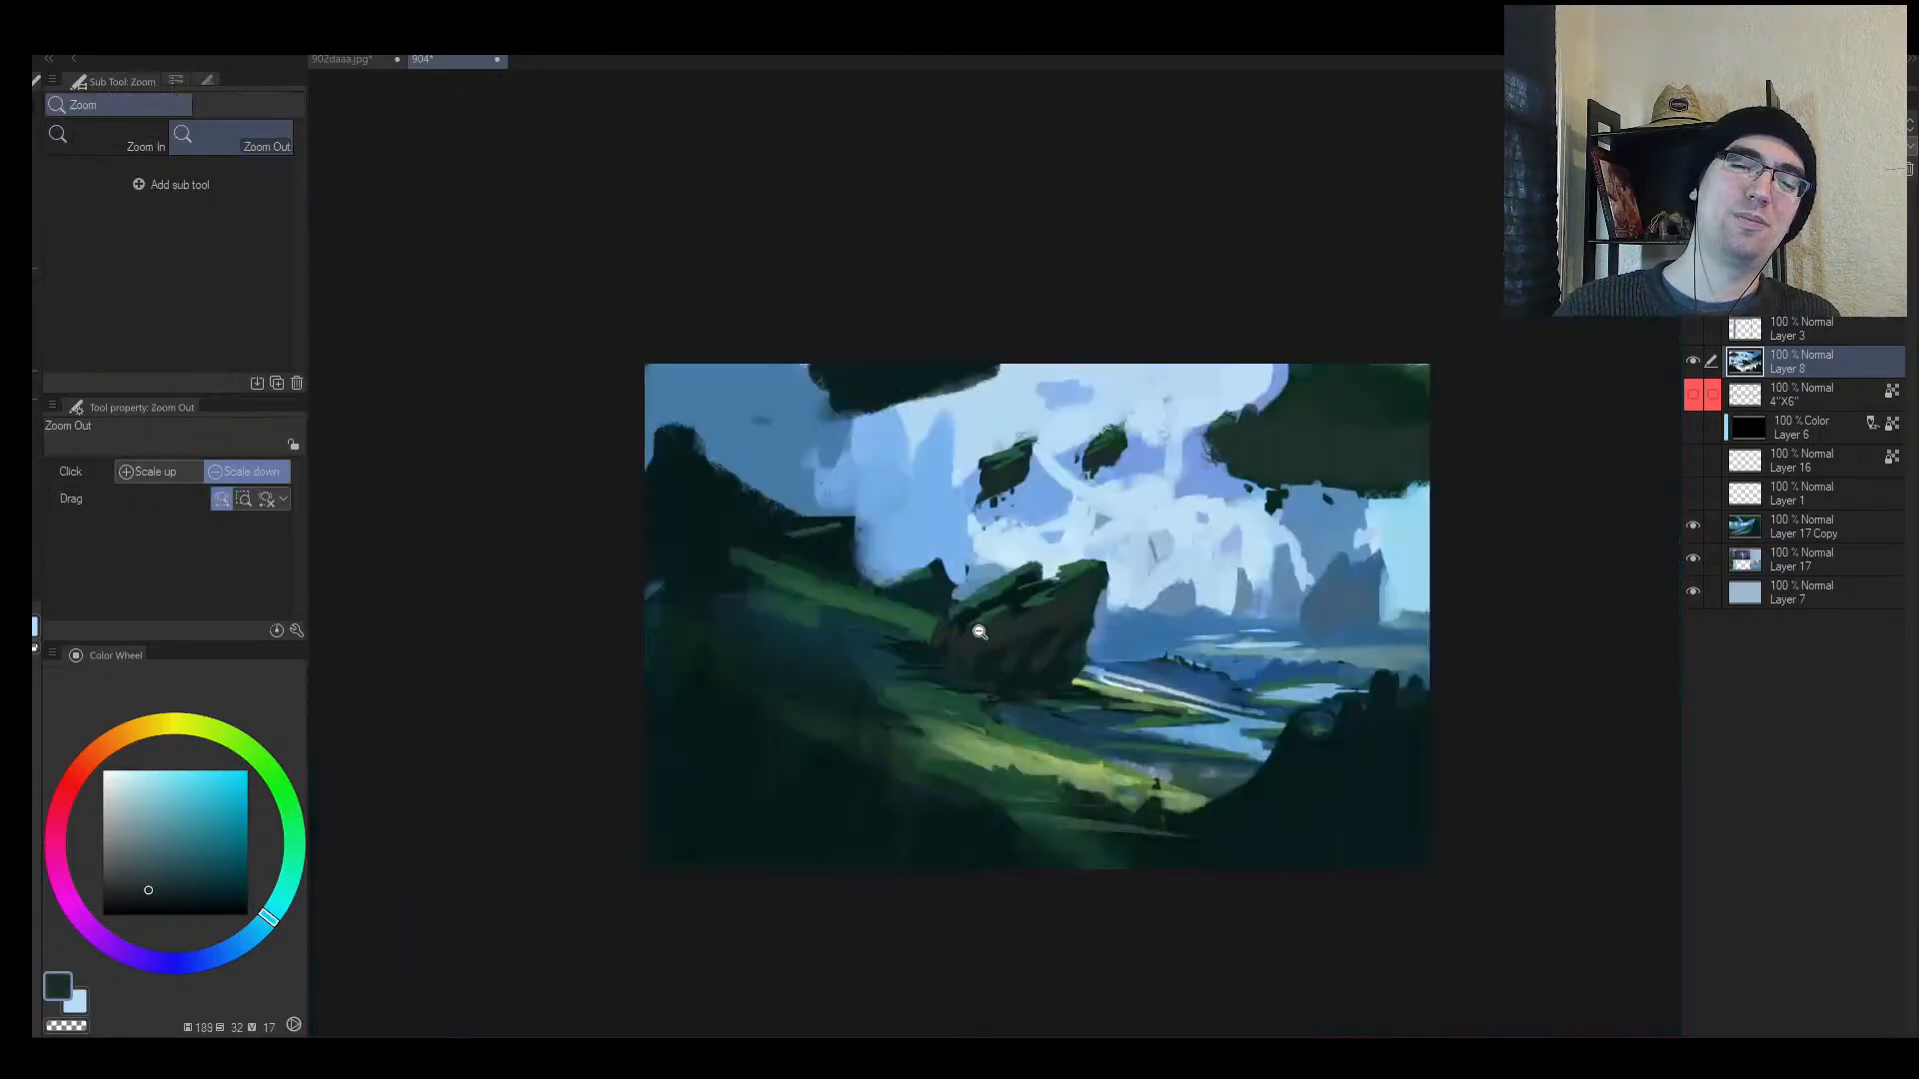
drag(1179, 628, 1077, 624)
drag(1083, 612, 1149, 605)
key(bracketright)
key(bracketright)
key(bracketright)
key(bracketright)
key(bracketright)
key(bracketright)
key(bracketright)
key(bracketright)
key(bracketright)
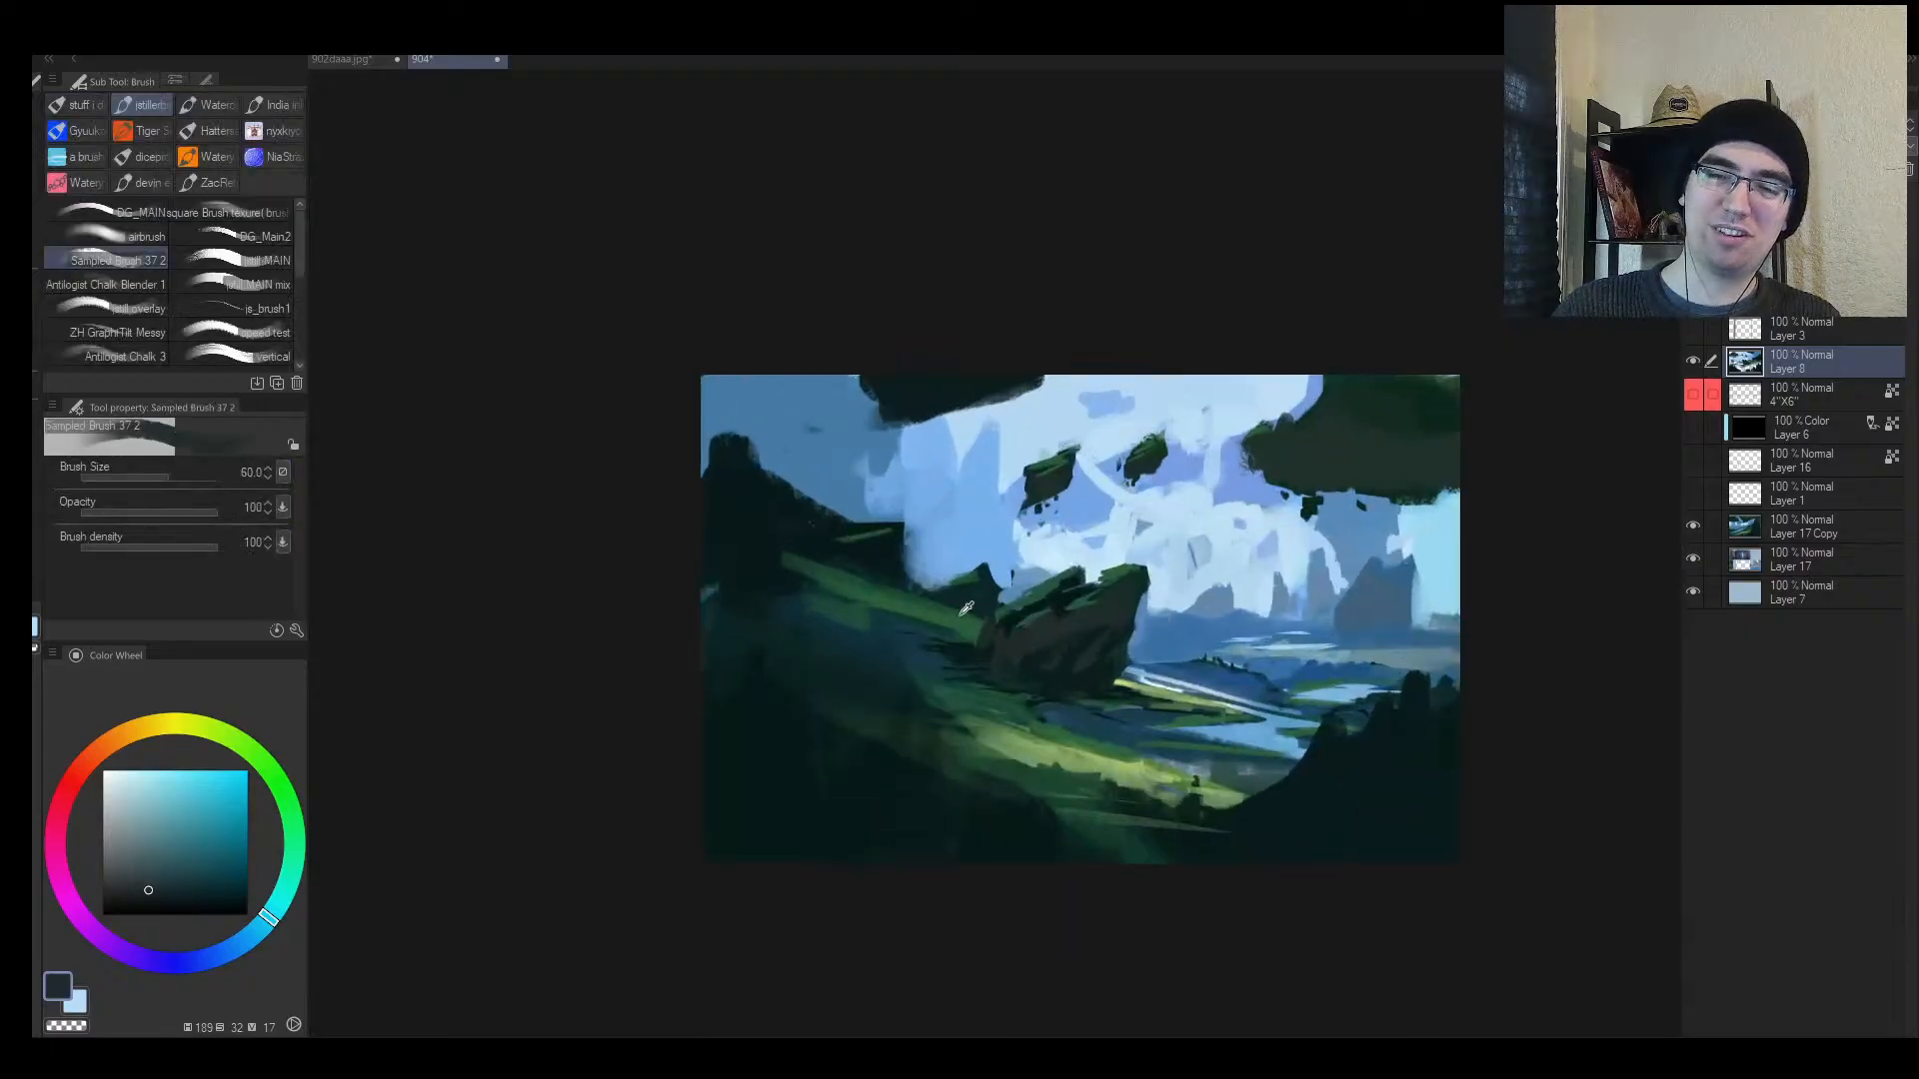
Step: Paint dark teal over the small green tip and repaint the hillside
alt+click(875, 560)
drag(855, 569, 802, 566)
alt+click(822, 599)
mouse_move(929, 603)
mouse_down()
mouse_move(698, 563)
mouse_move(827, 601)
mouse_up()
Step: At brush size 80, extend the right hillside with broad teal strokes
key(bracketright)
key(h)
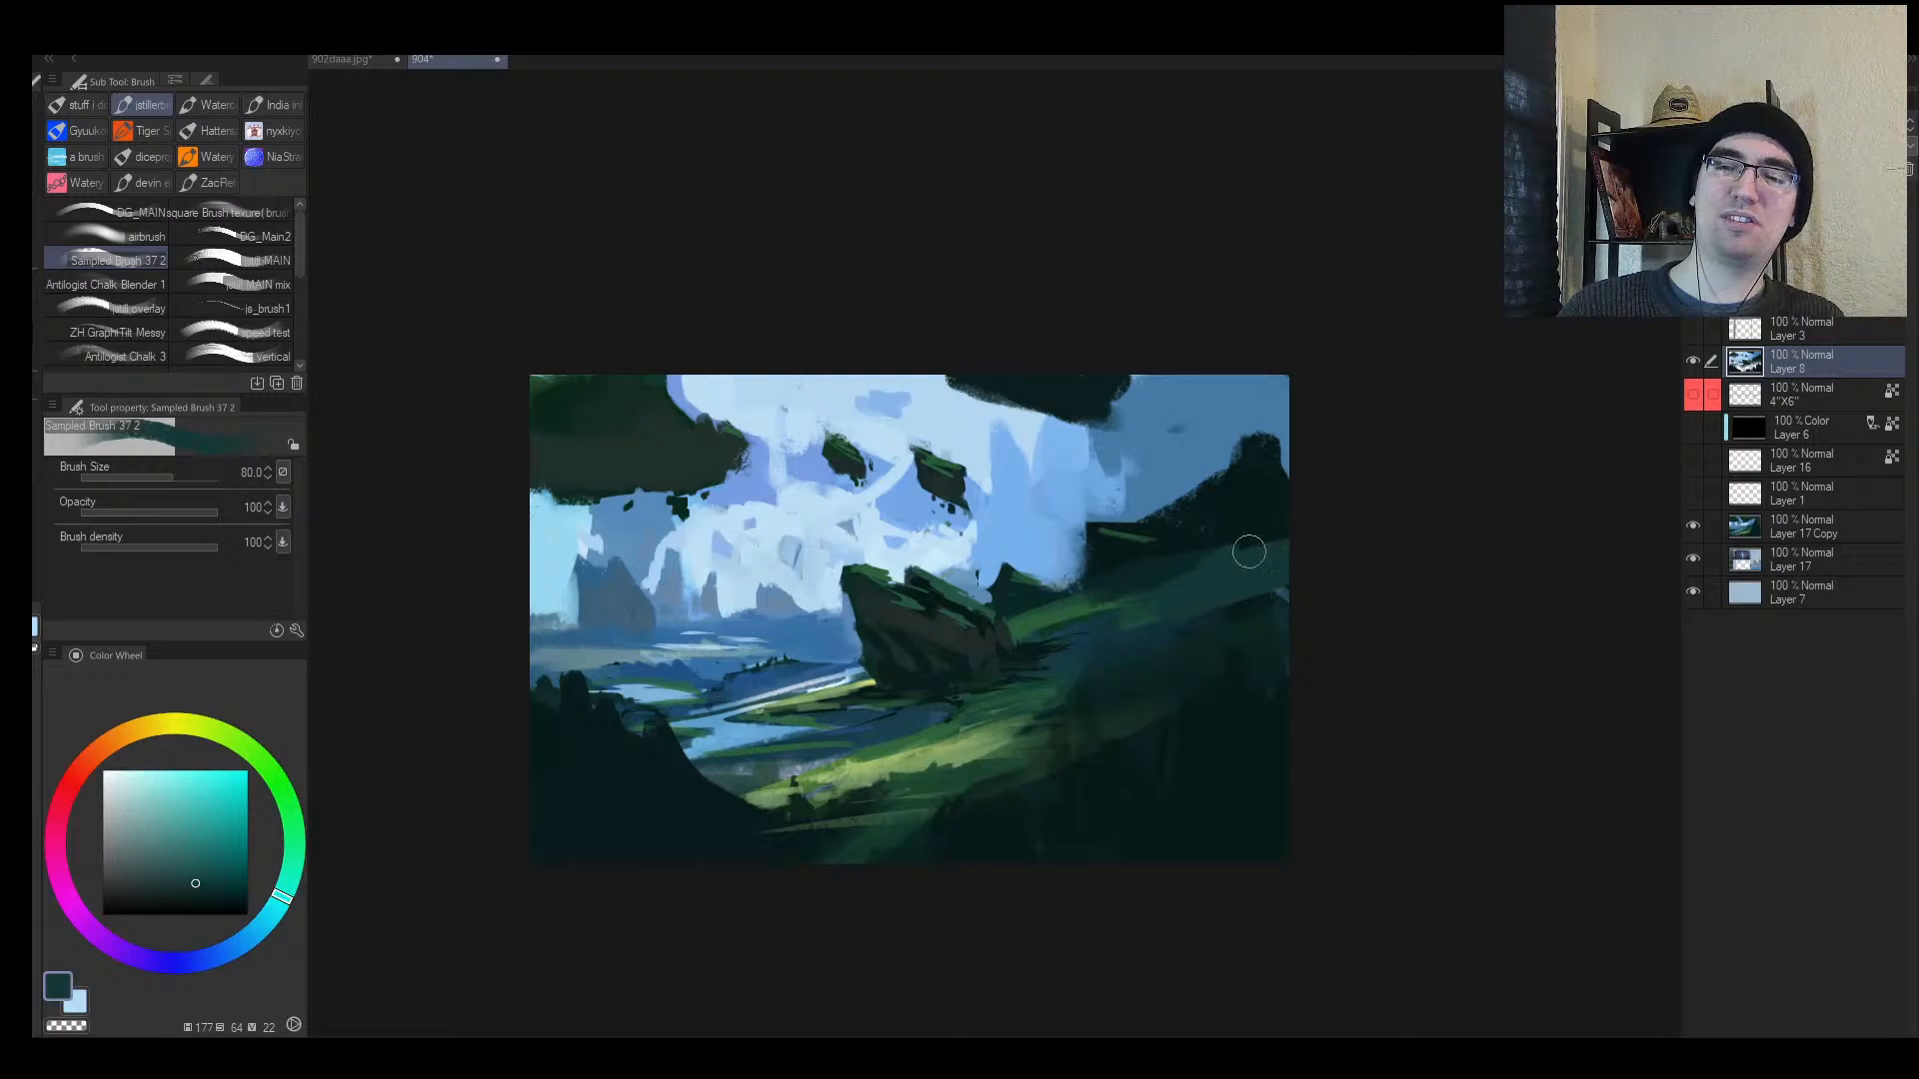
mouse_move(1271, 540)
mouse_down()
mouse_move(1167, 593)
mouse_move(1156, 571)
mouse_up()
key(alt+space)
drag(1039, 630, 969, 644)
drag(1012, 611, 1085, 561)
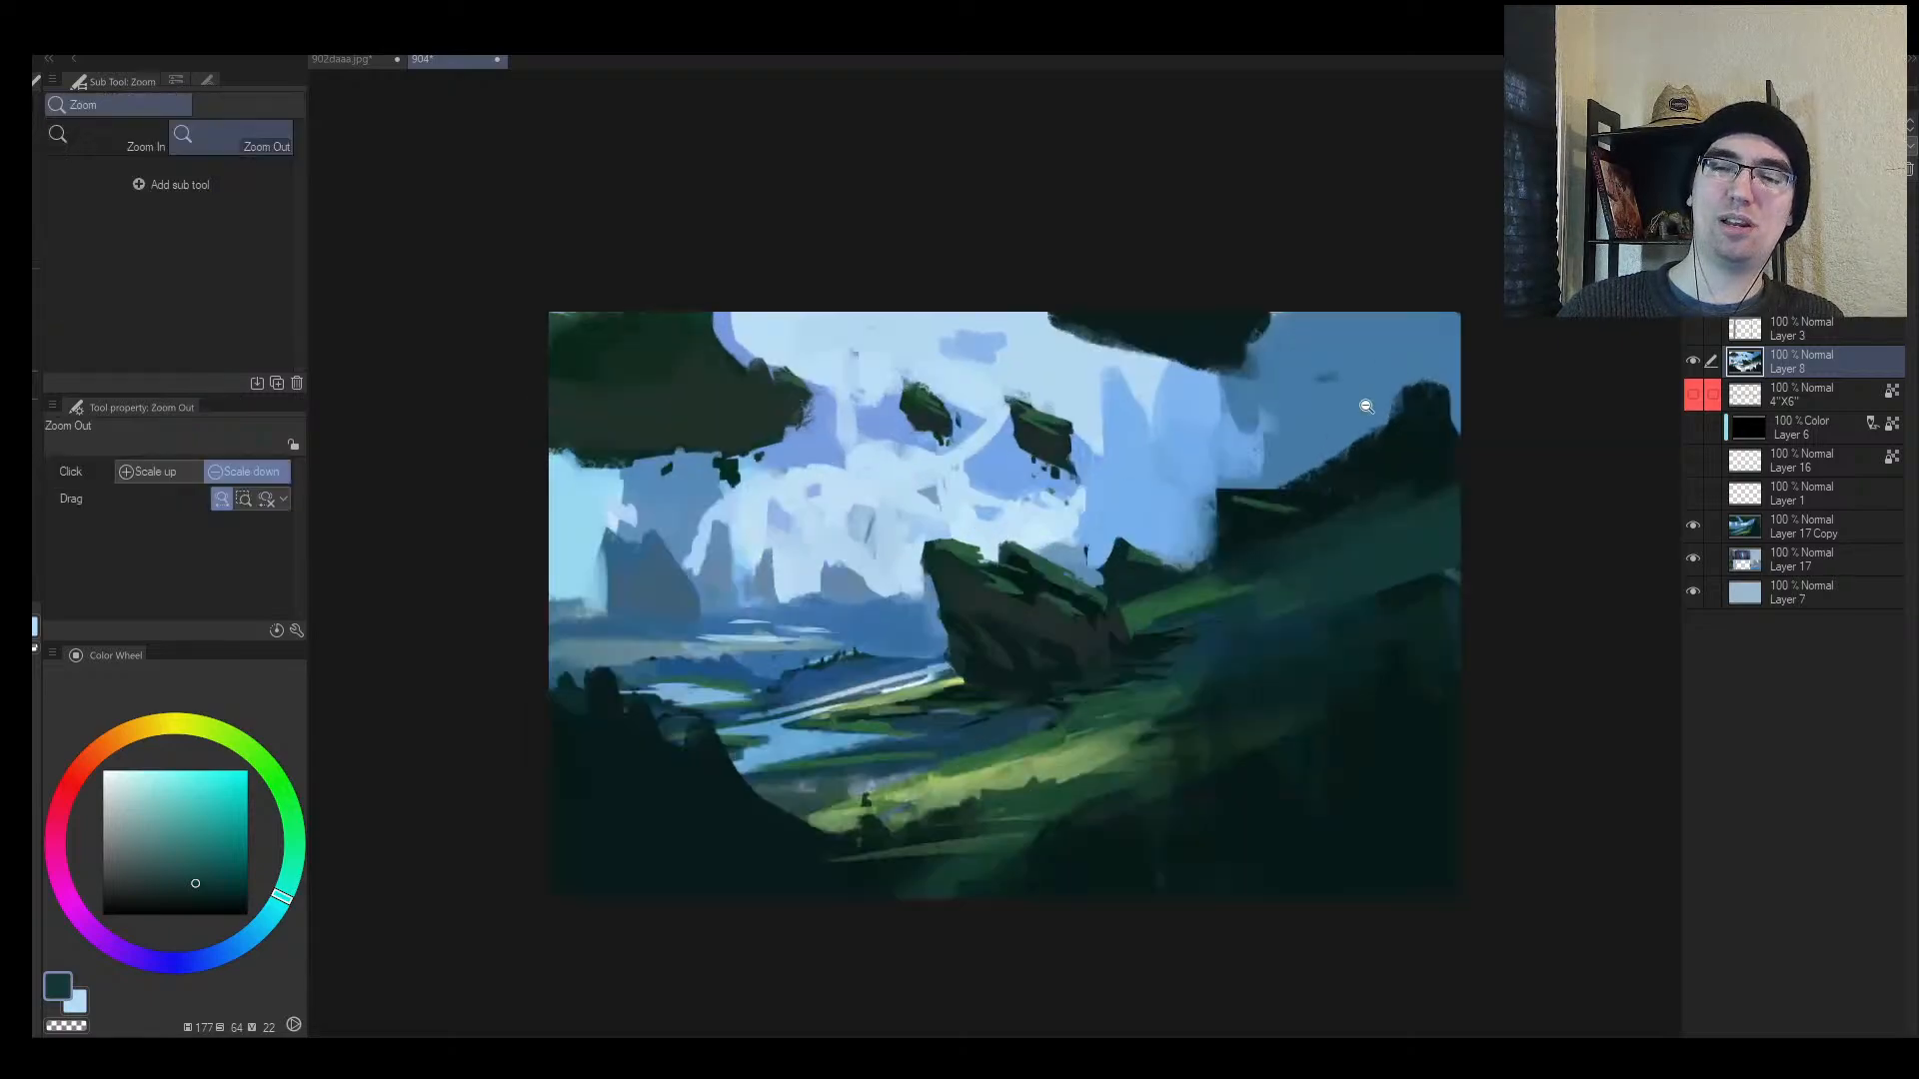
Step: Block a large dark teal rock mass on the right hillside with a 250 brush
alt+click(1403, 439)
drag(1307, 424, 1321, 484)
key(bracketright)
key(bracketright)
key(bracketright)
key(bracketright)
key(bracketright)
mouse_move(1312, 375)
mouse_down()
mouse_move(1409, 458)
mouse_move(1439, 440)
mouse_move(1341, 466)
mouse_move(1429, 443)
mouse_move(1450, 480)
mouse_up()
Step: Blend brown-grey strokes into the right rock mass, bringing the brush down to 120
alt+click(995, 623)
alt+click(1300, 442)
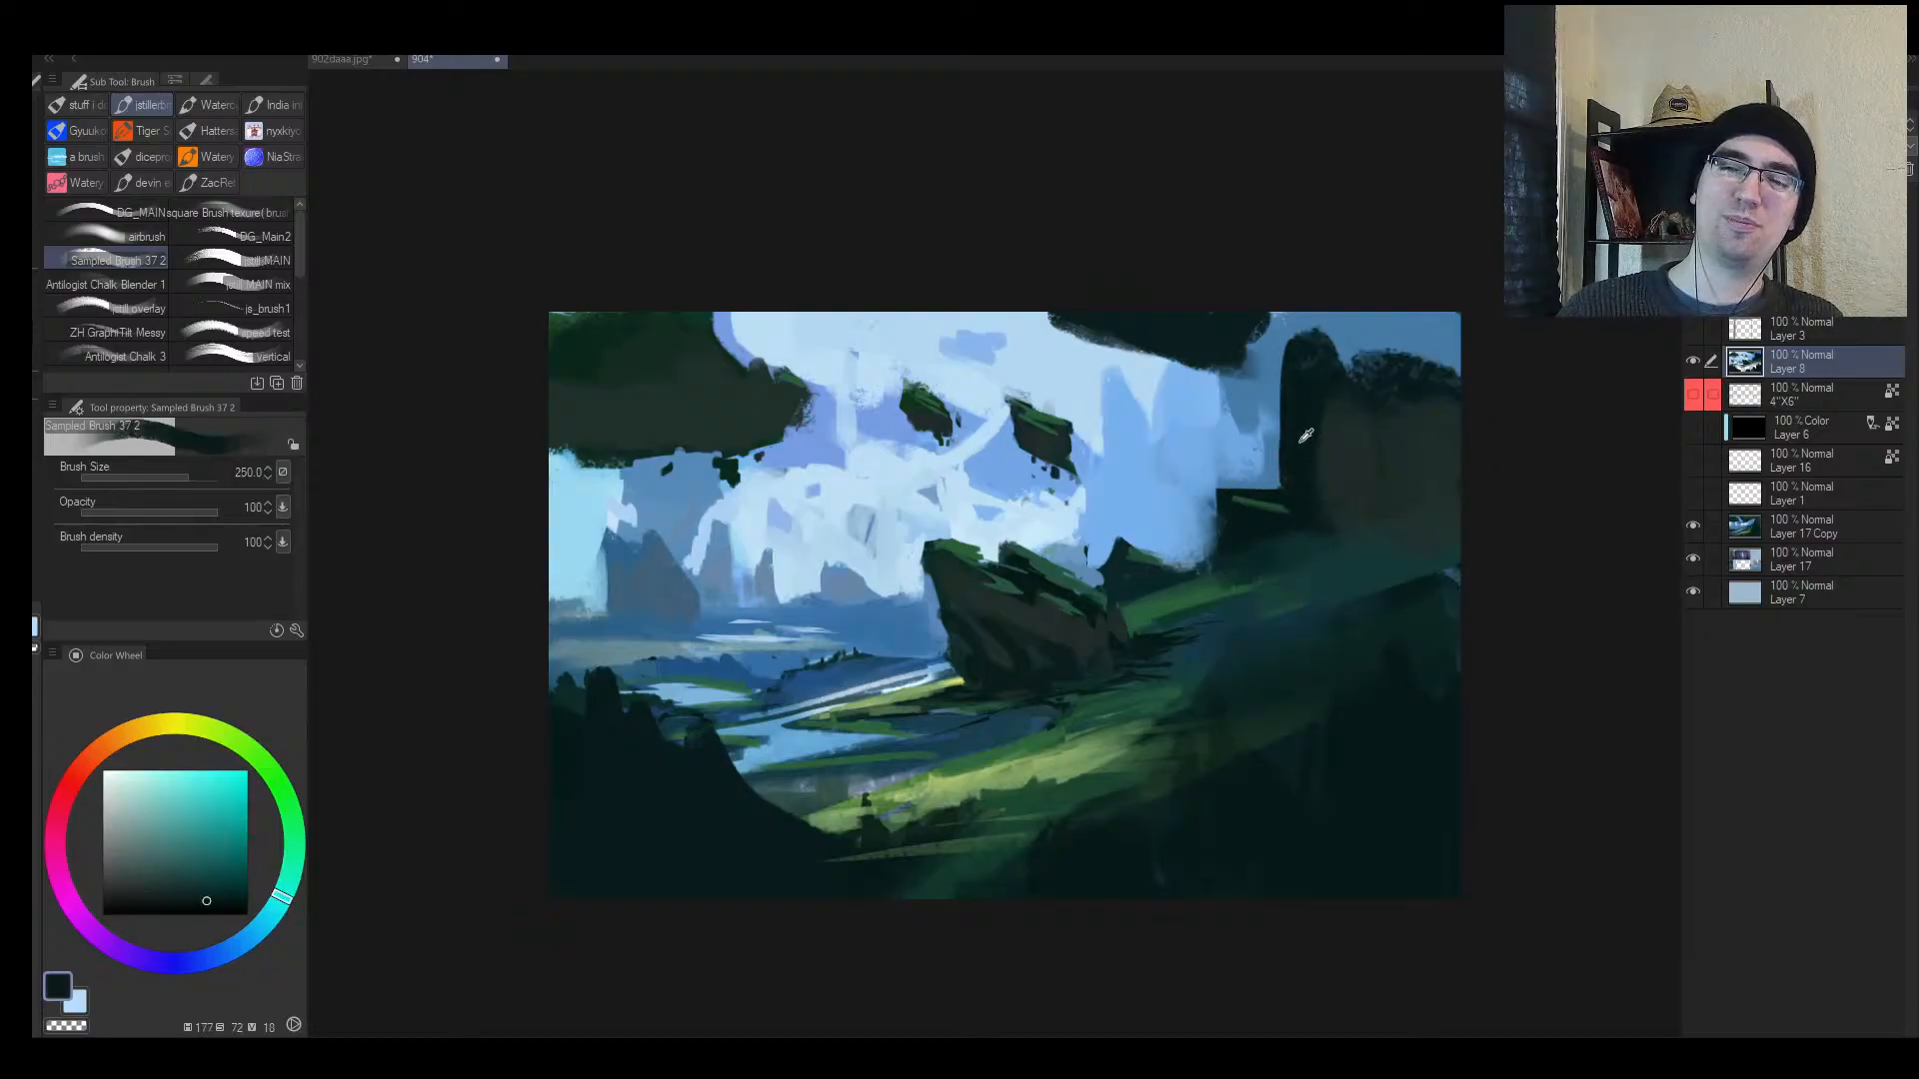
drag(1317, 480, 1379, 509)
key(bracketleft)
alt+click(1399, 466)
key(bracketleft)
mouse_move(1333, 445)
mouse_down()
mouse_move(1332, 527)
mouse_move(1240, 533)
mouse_move(1292, 590)
mouse_up()
key(bracketleft)
key(bracketleft)
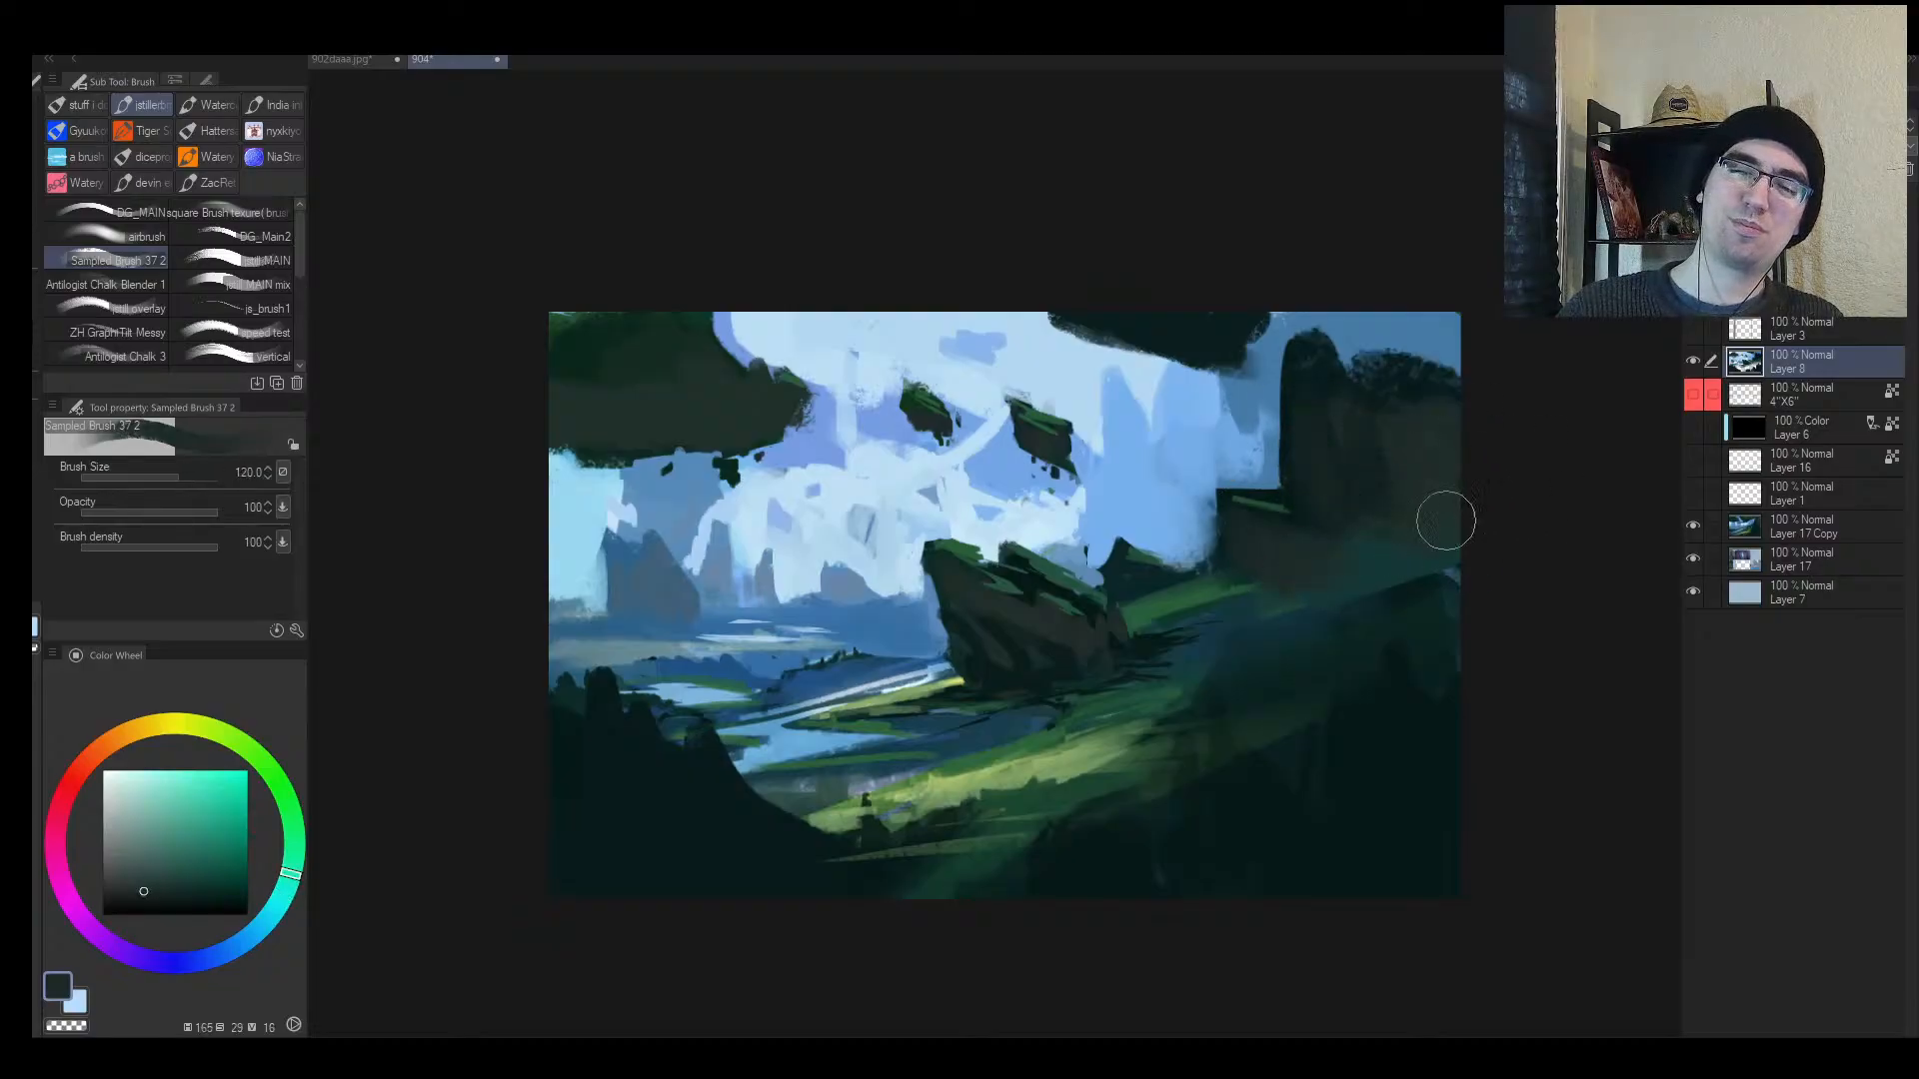
Step: Sample dark green and grey-teal tones and add a small dark stroke on the lower slope
key(h)
alt+click(754, 589)
key(bracketleft)
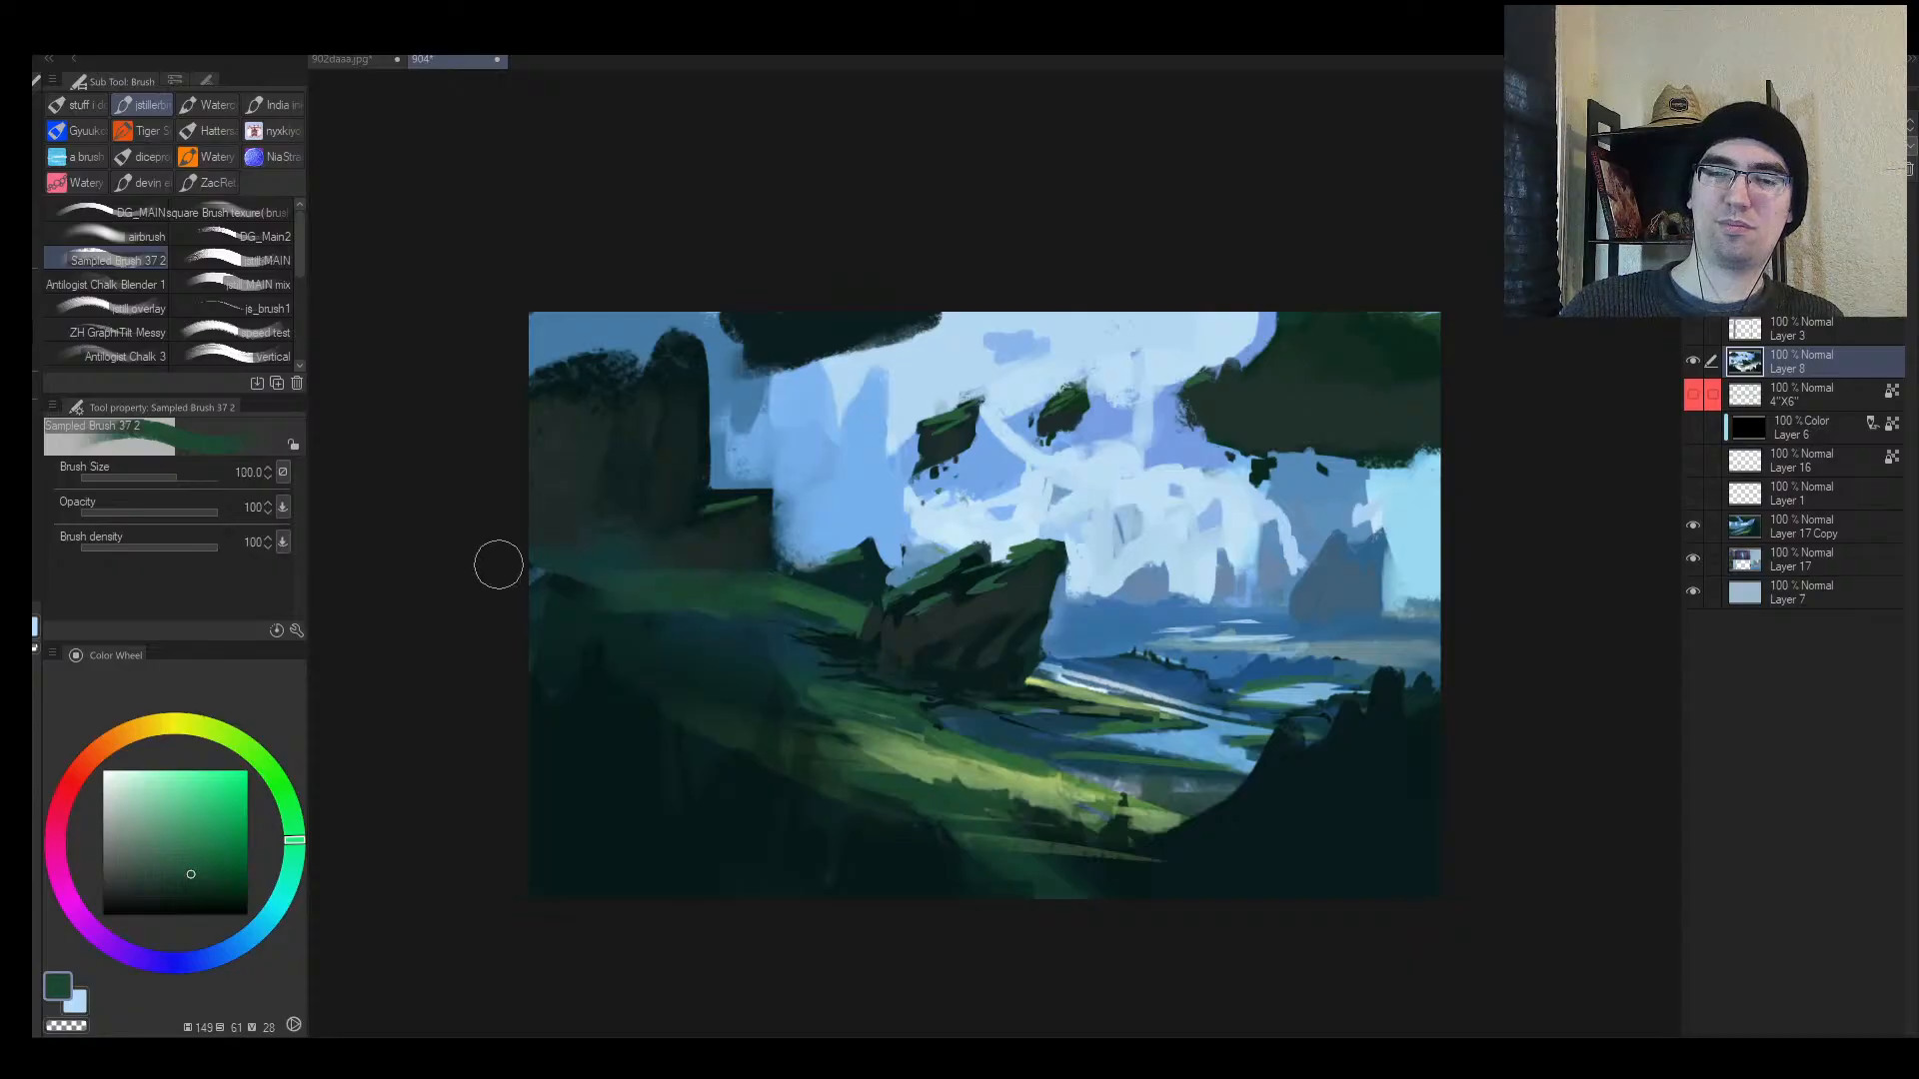
key(bracketleft)
key(h)
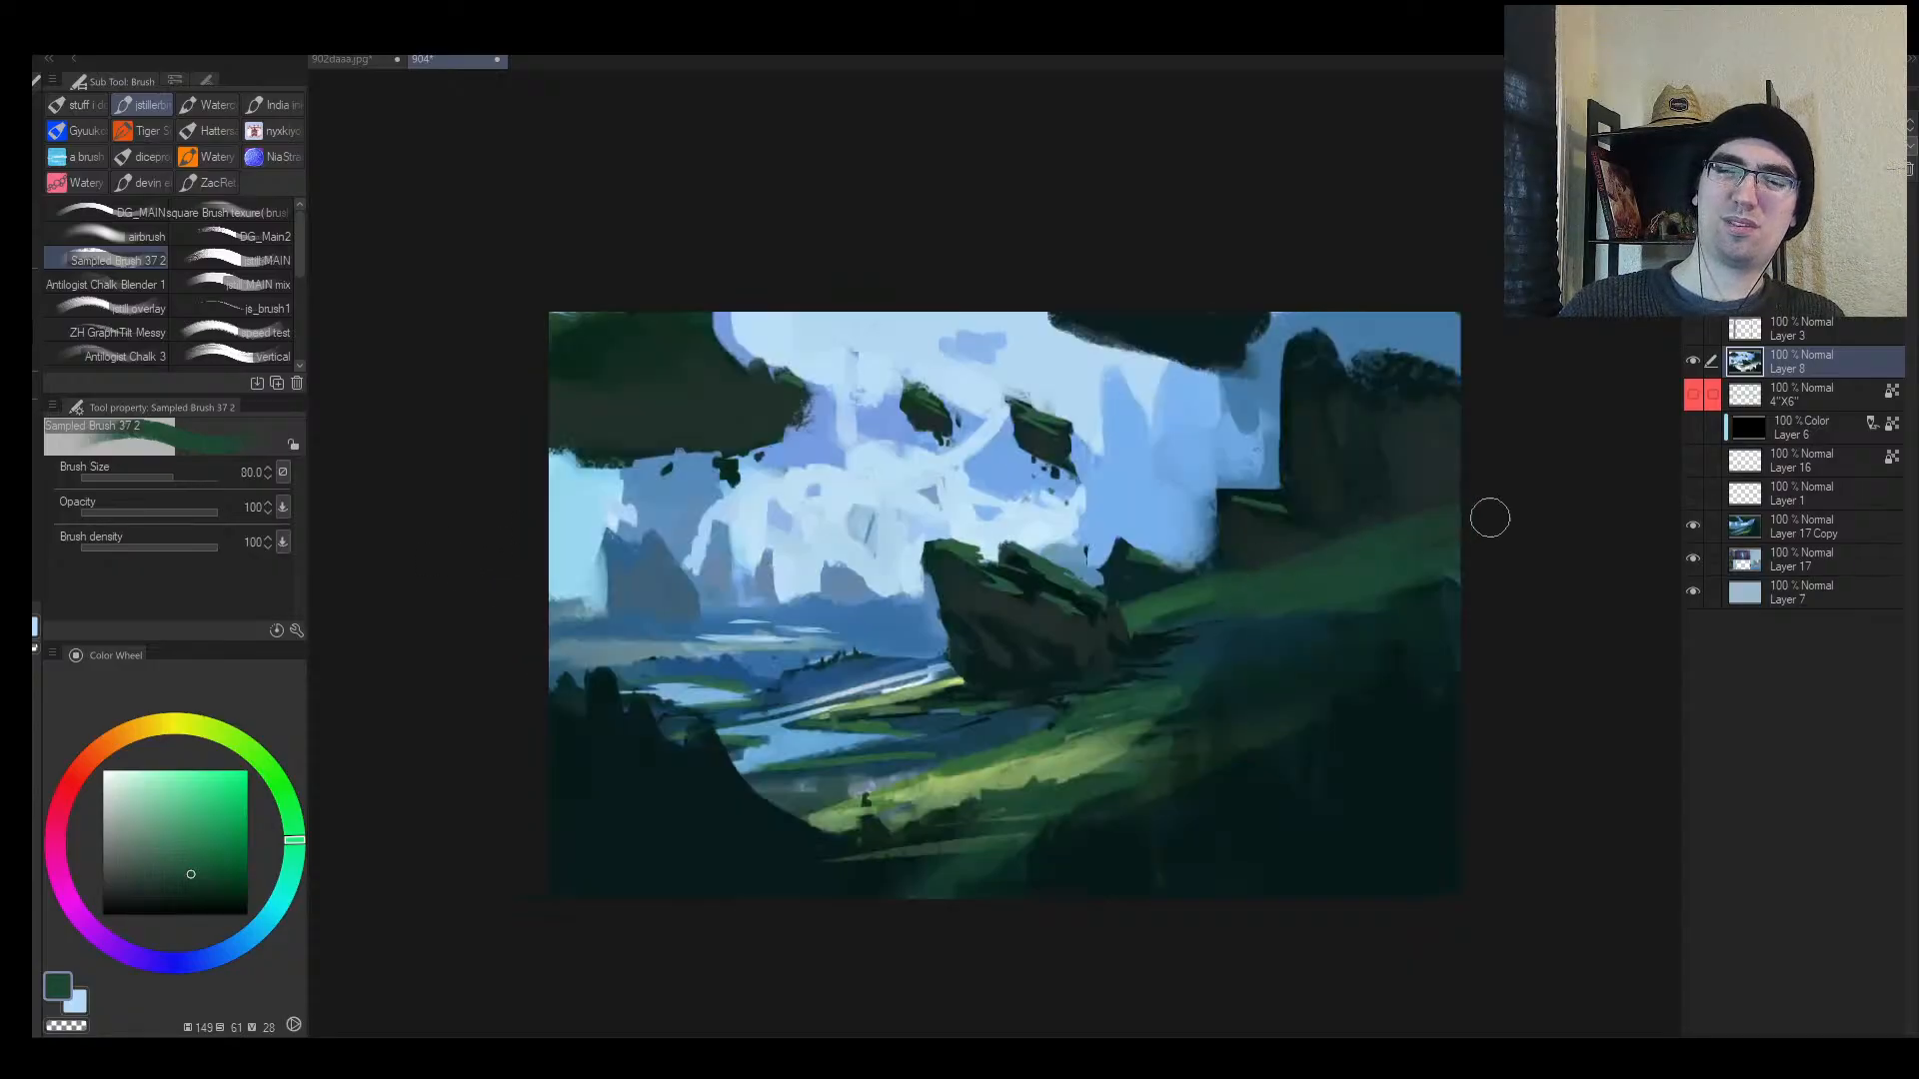
drag(1411, 562, 989, 557)
alt+click(963, 740)
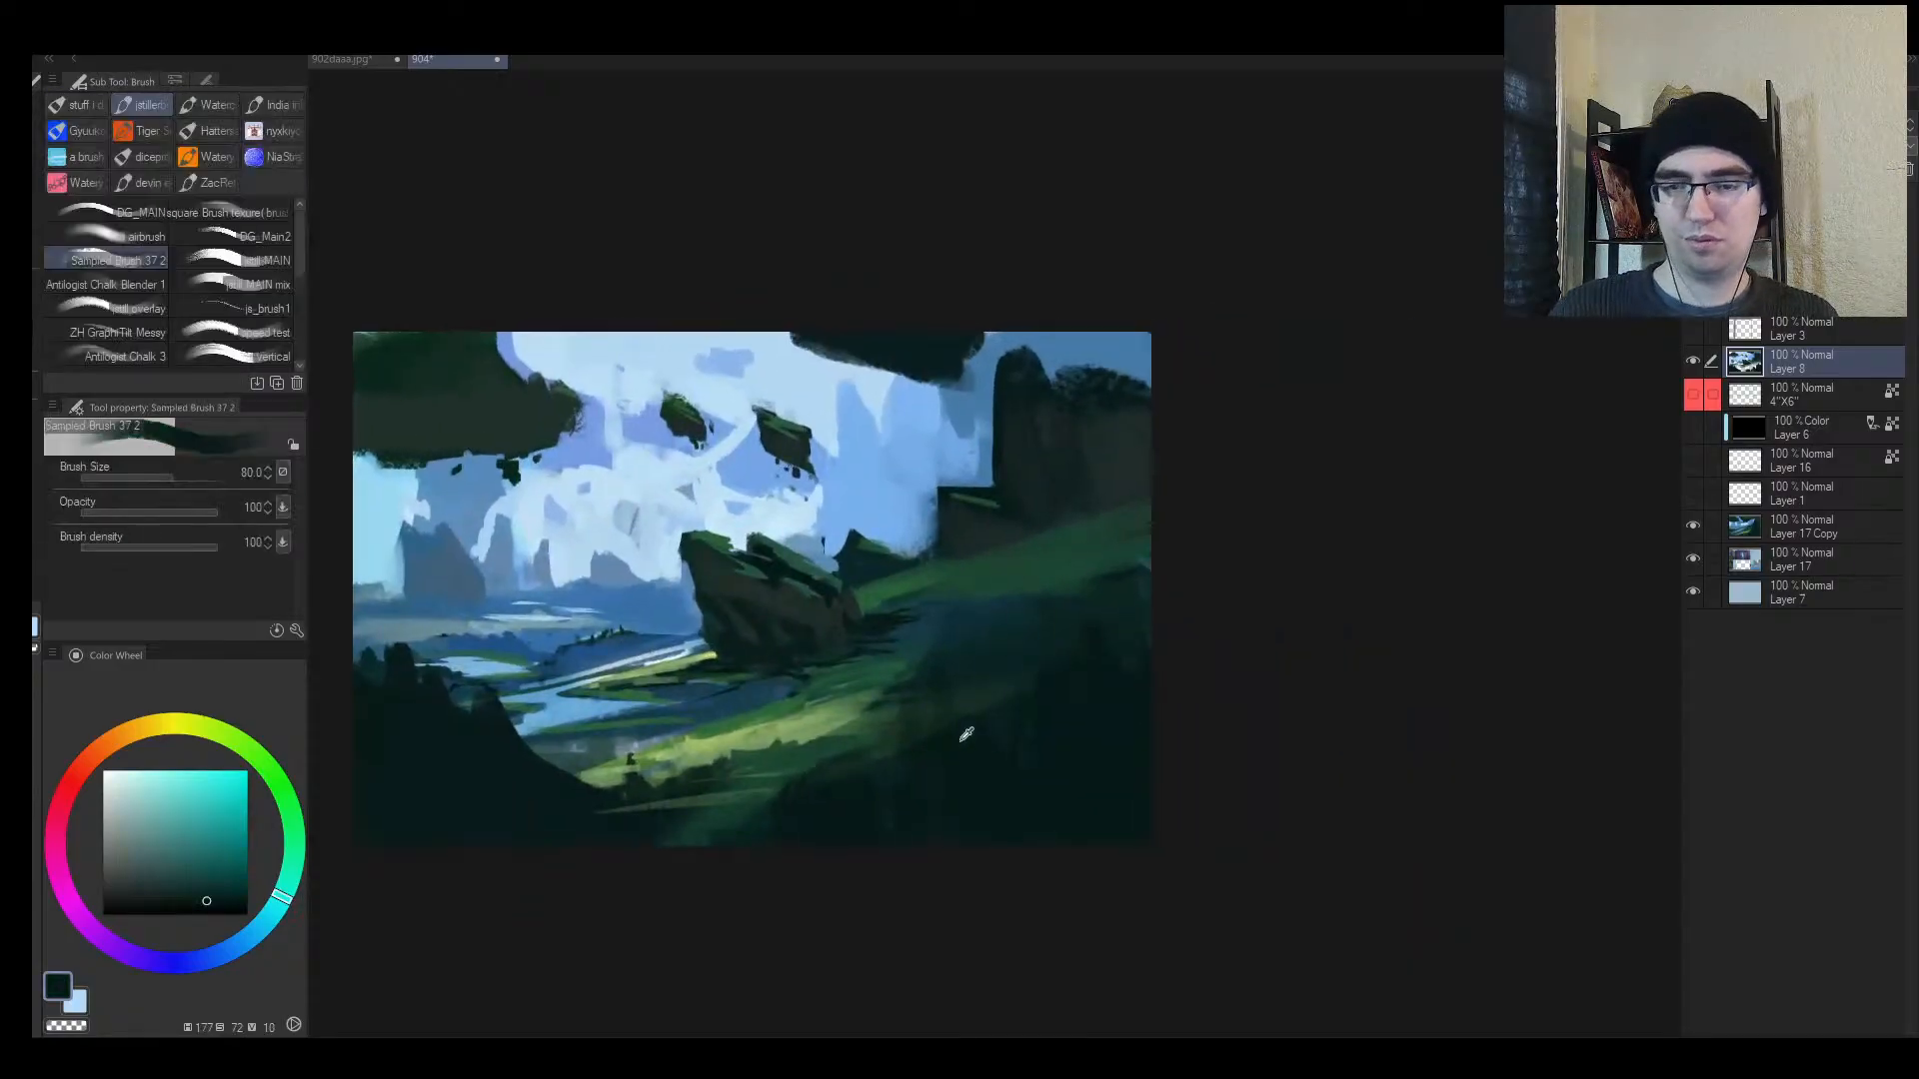
alt+click(965, 735)
key(bracketright)
key(bracketright)
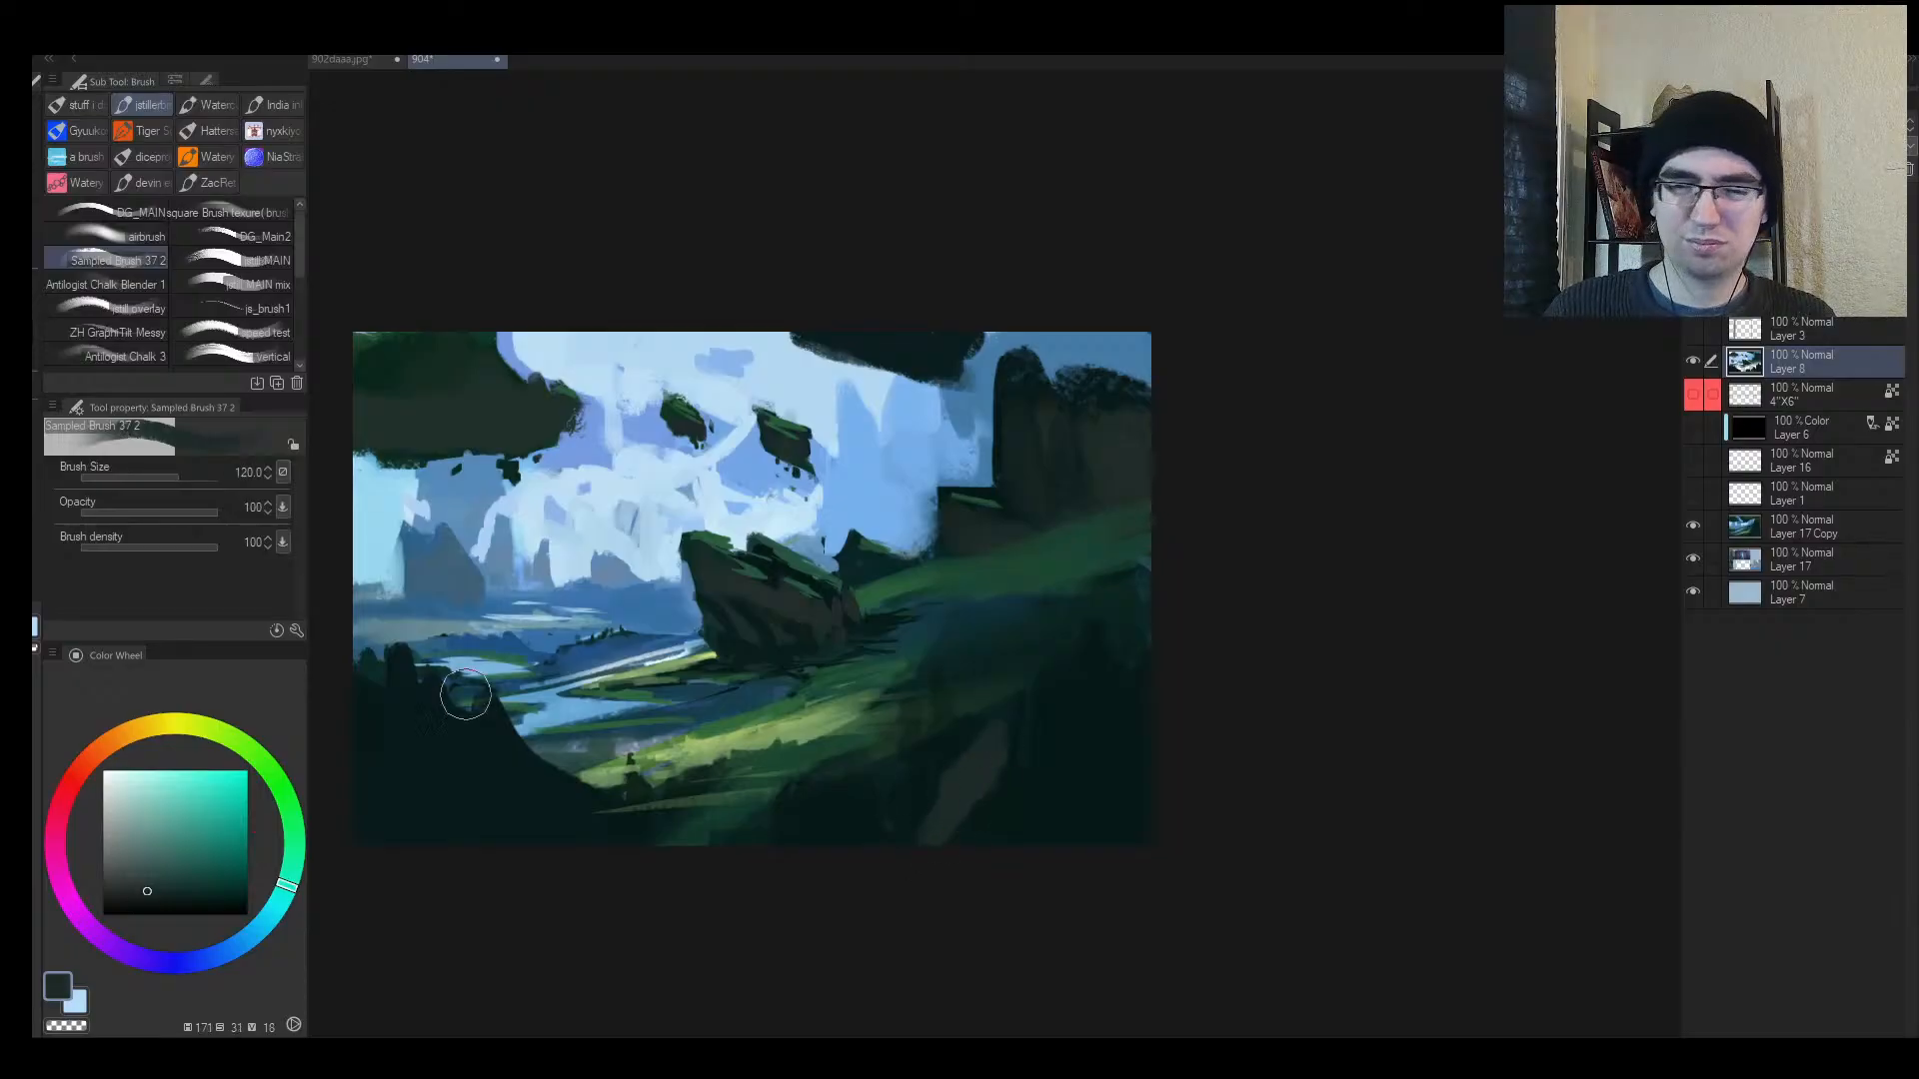
key(bracketright)
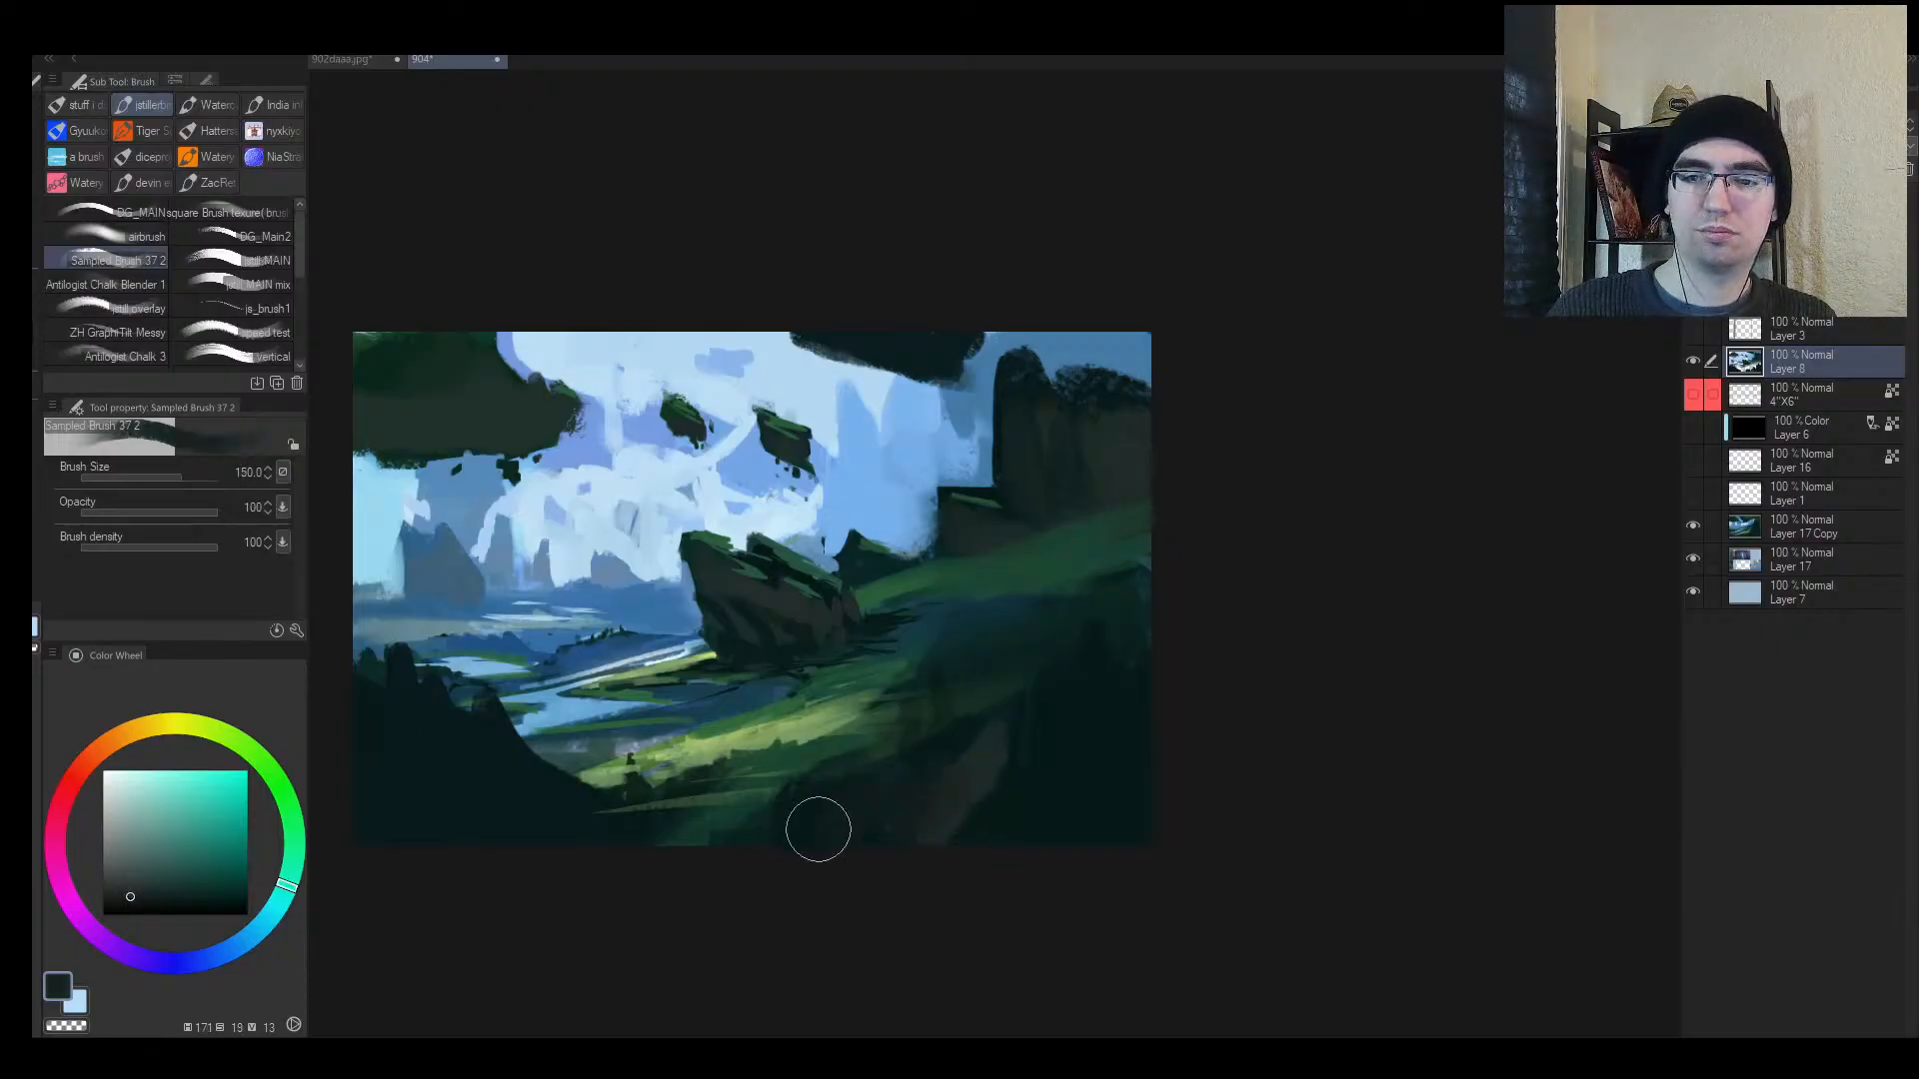
alt+click(819, 825)
key(bracketleft)
key(bracketleft)
key(bracketleft)
key(bracketleft)
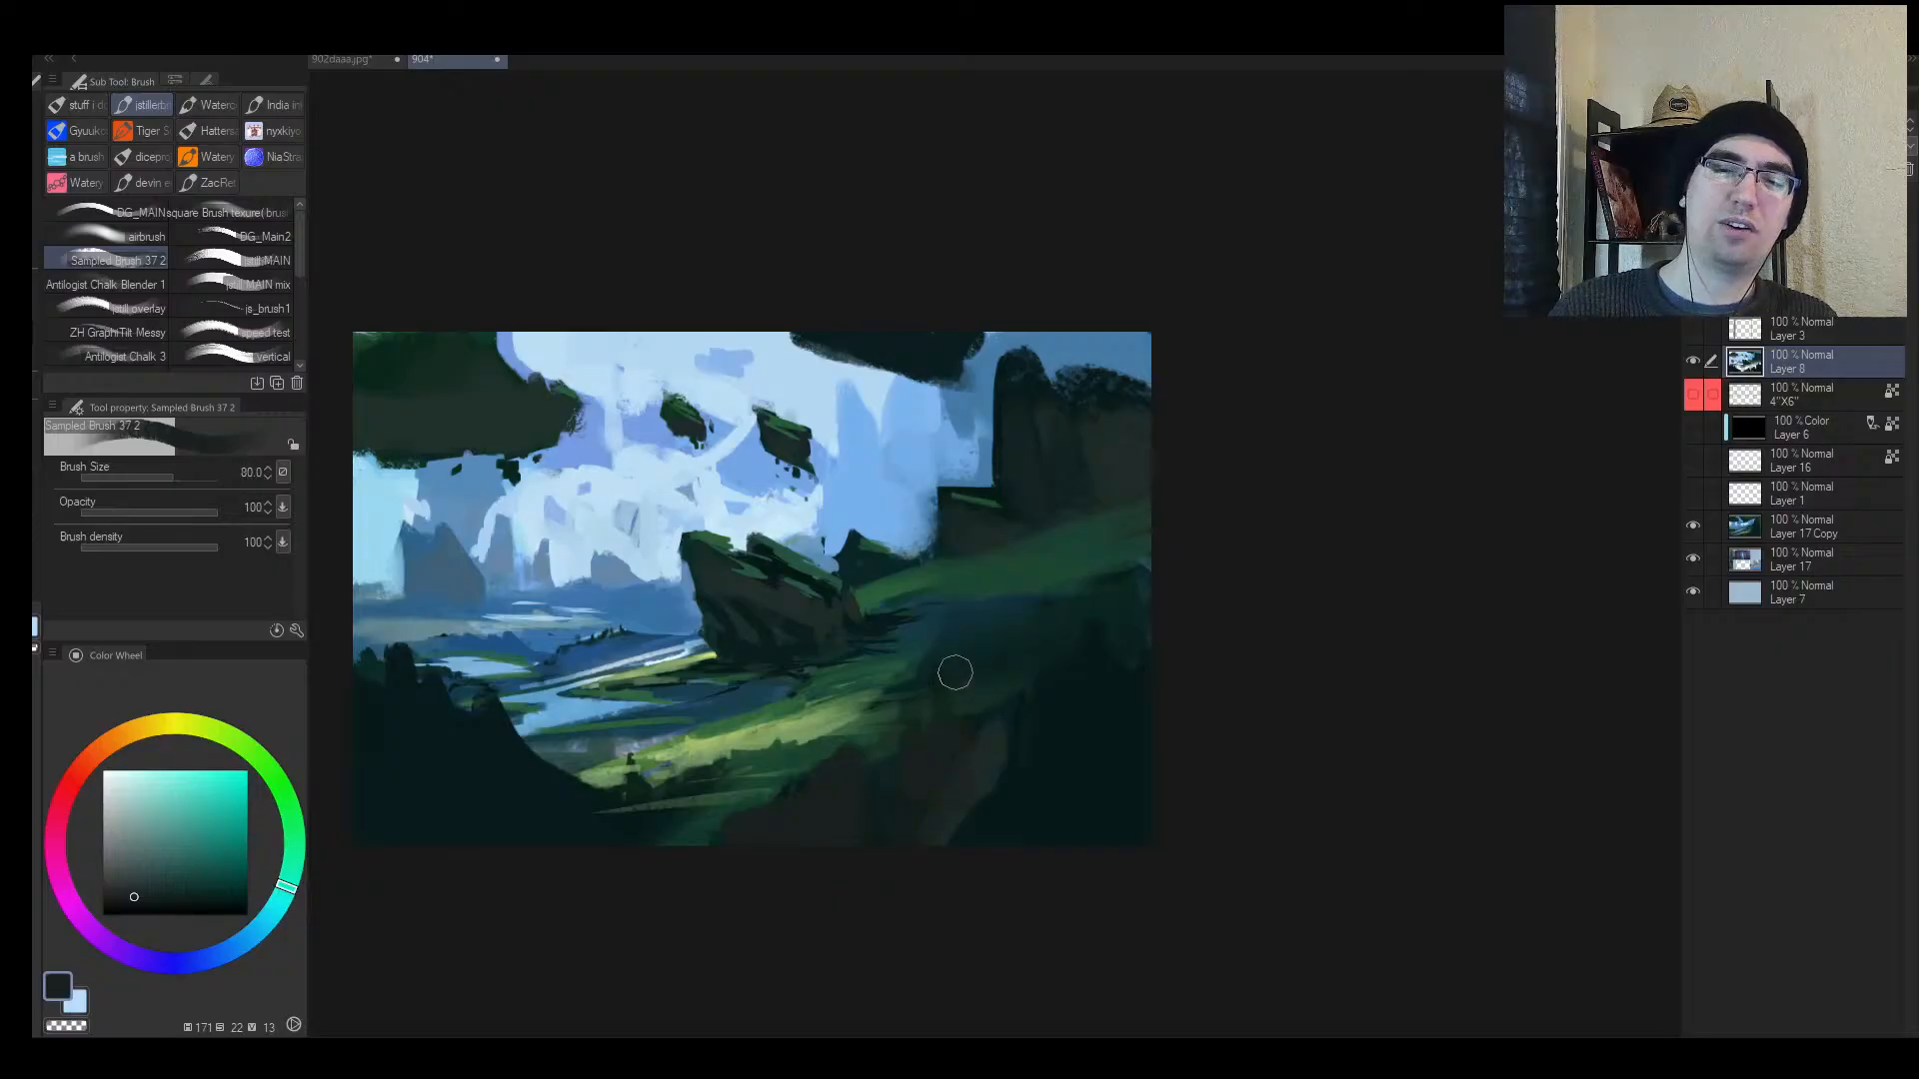
drag(917, 702, 889, 713)
Step: Paint brown strokes, then dark teal strokes, over the lower-right slope with a size-70 brush
key(bracketright)
key(bracketright)
mouse_move(1040, 687)
mouse_down()
mouse_move(1054, 706)
mouse_move(1005, 802)
mouse_move(937, 832)
mouse_up()
alt+click(1025, 802)
key(bracketright)
mouse_move(980, 739)
mouse_down()
mouse_move(920, 784)
mouse_move(985, 742)
mouse_move(1011, 806)
mouse_up()
alt+click(1043, 749)
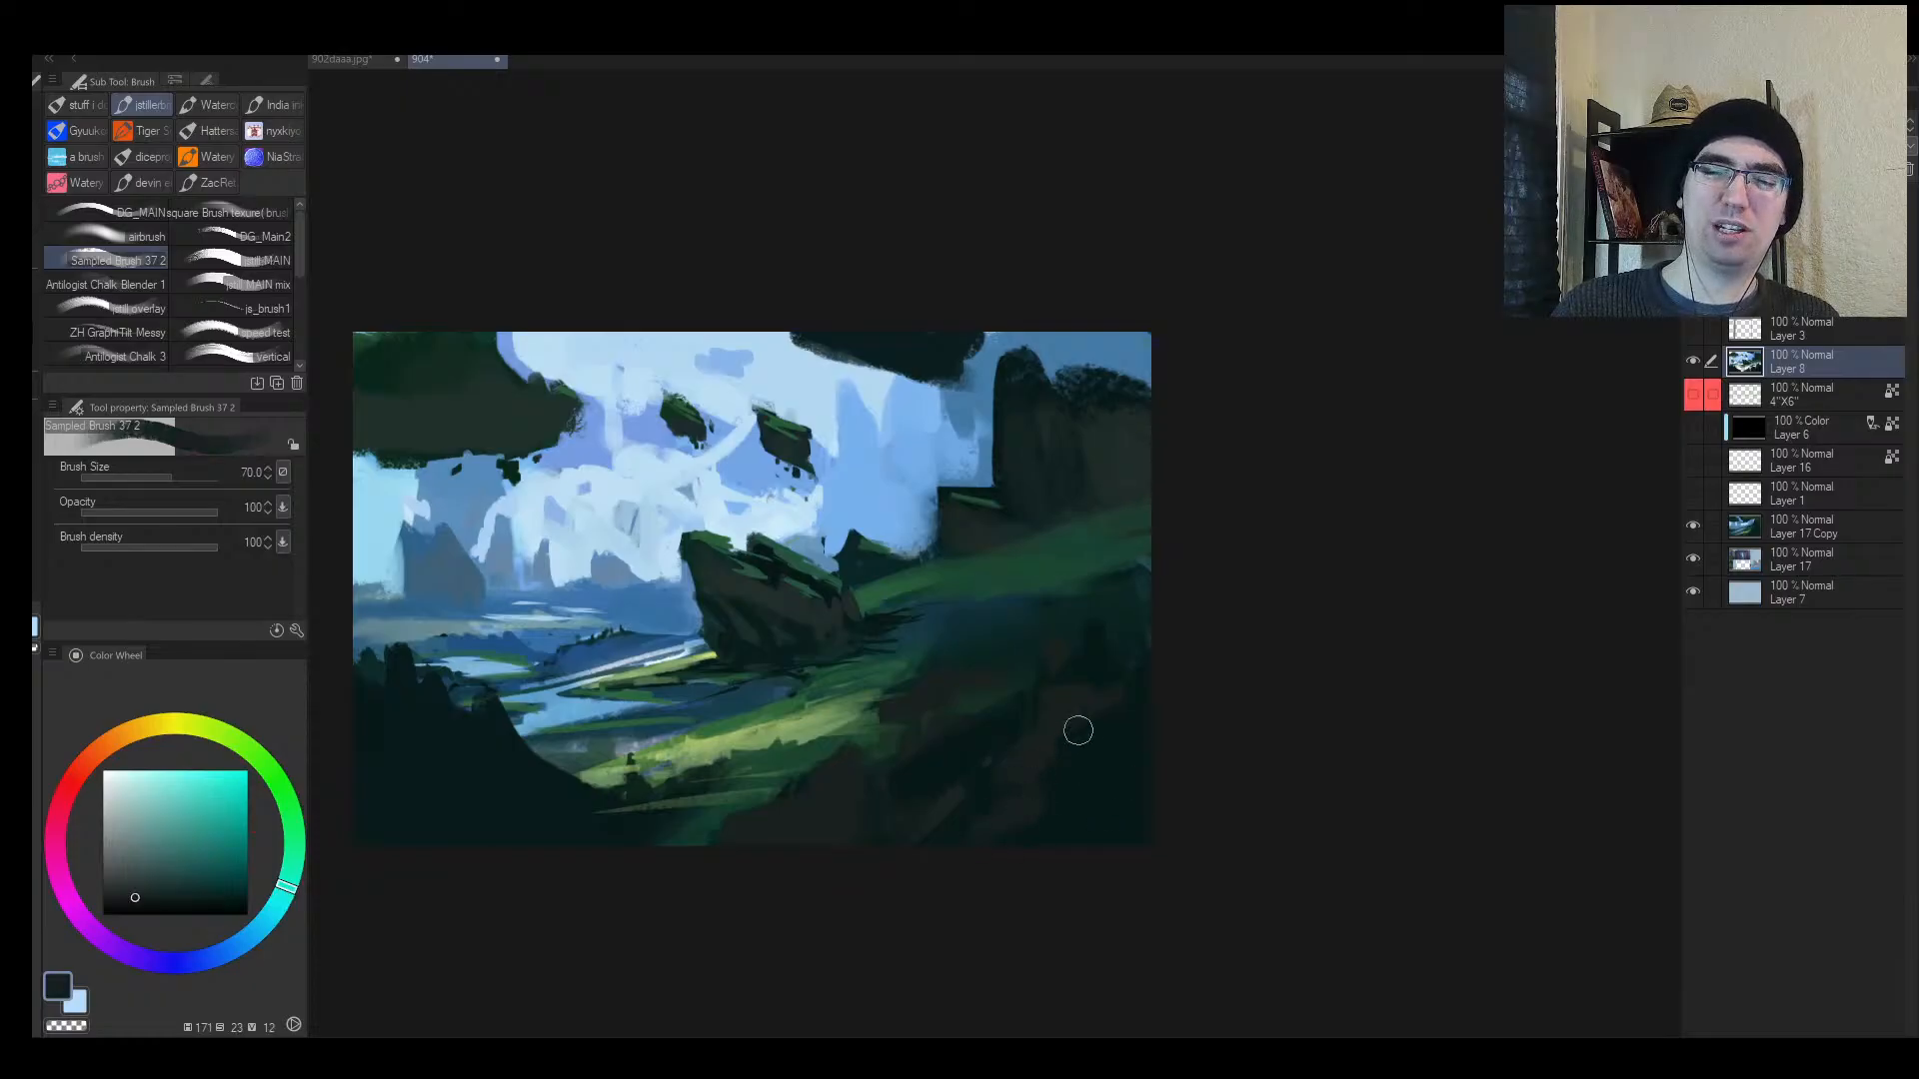
Step: Zoom out on the mirrored view and sample dull dark teal tones across the painting
key(h)
key(alt+space)
drag(1181, 711, 1249, 685)
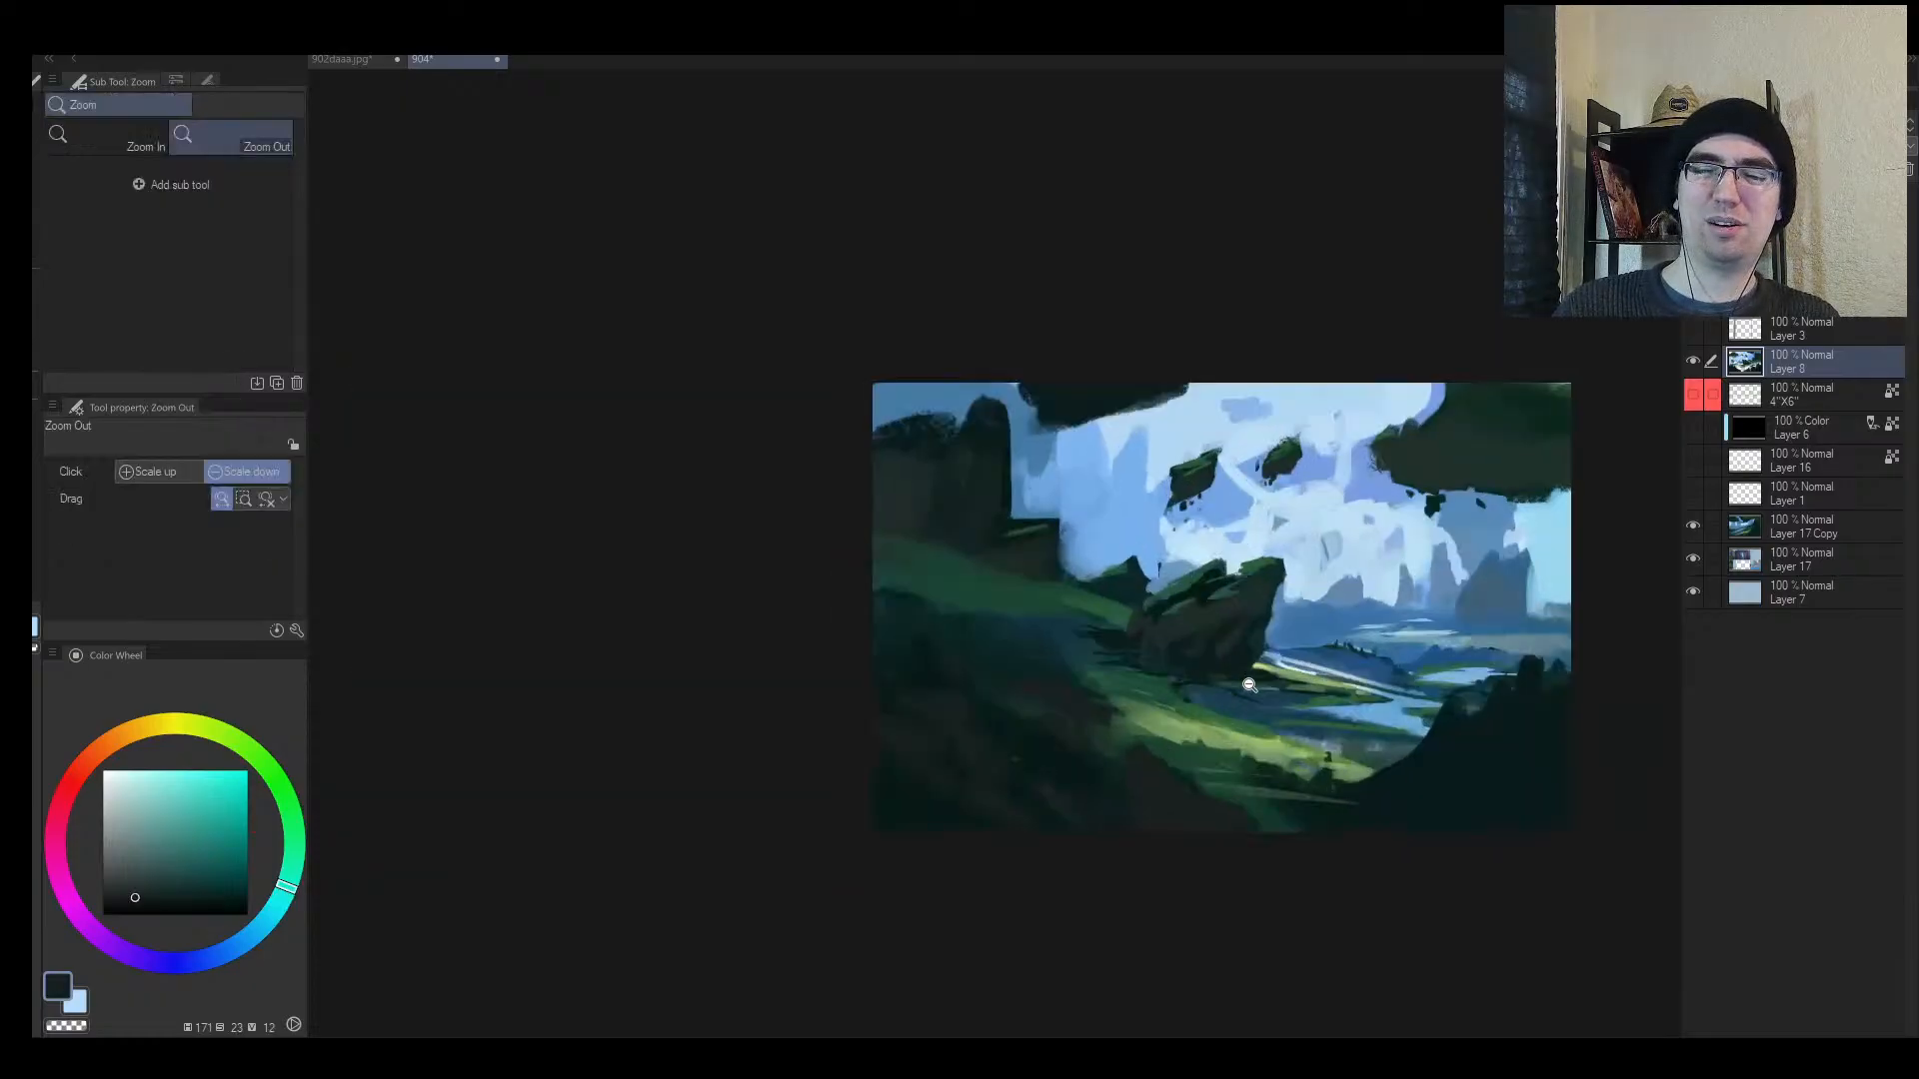
alt+click(905, 803)
key(])
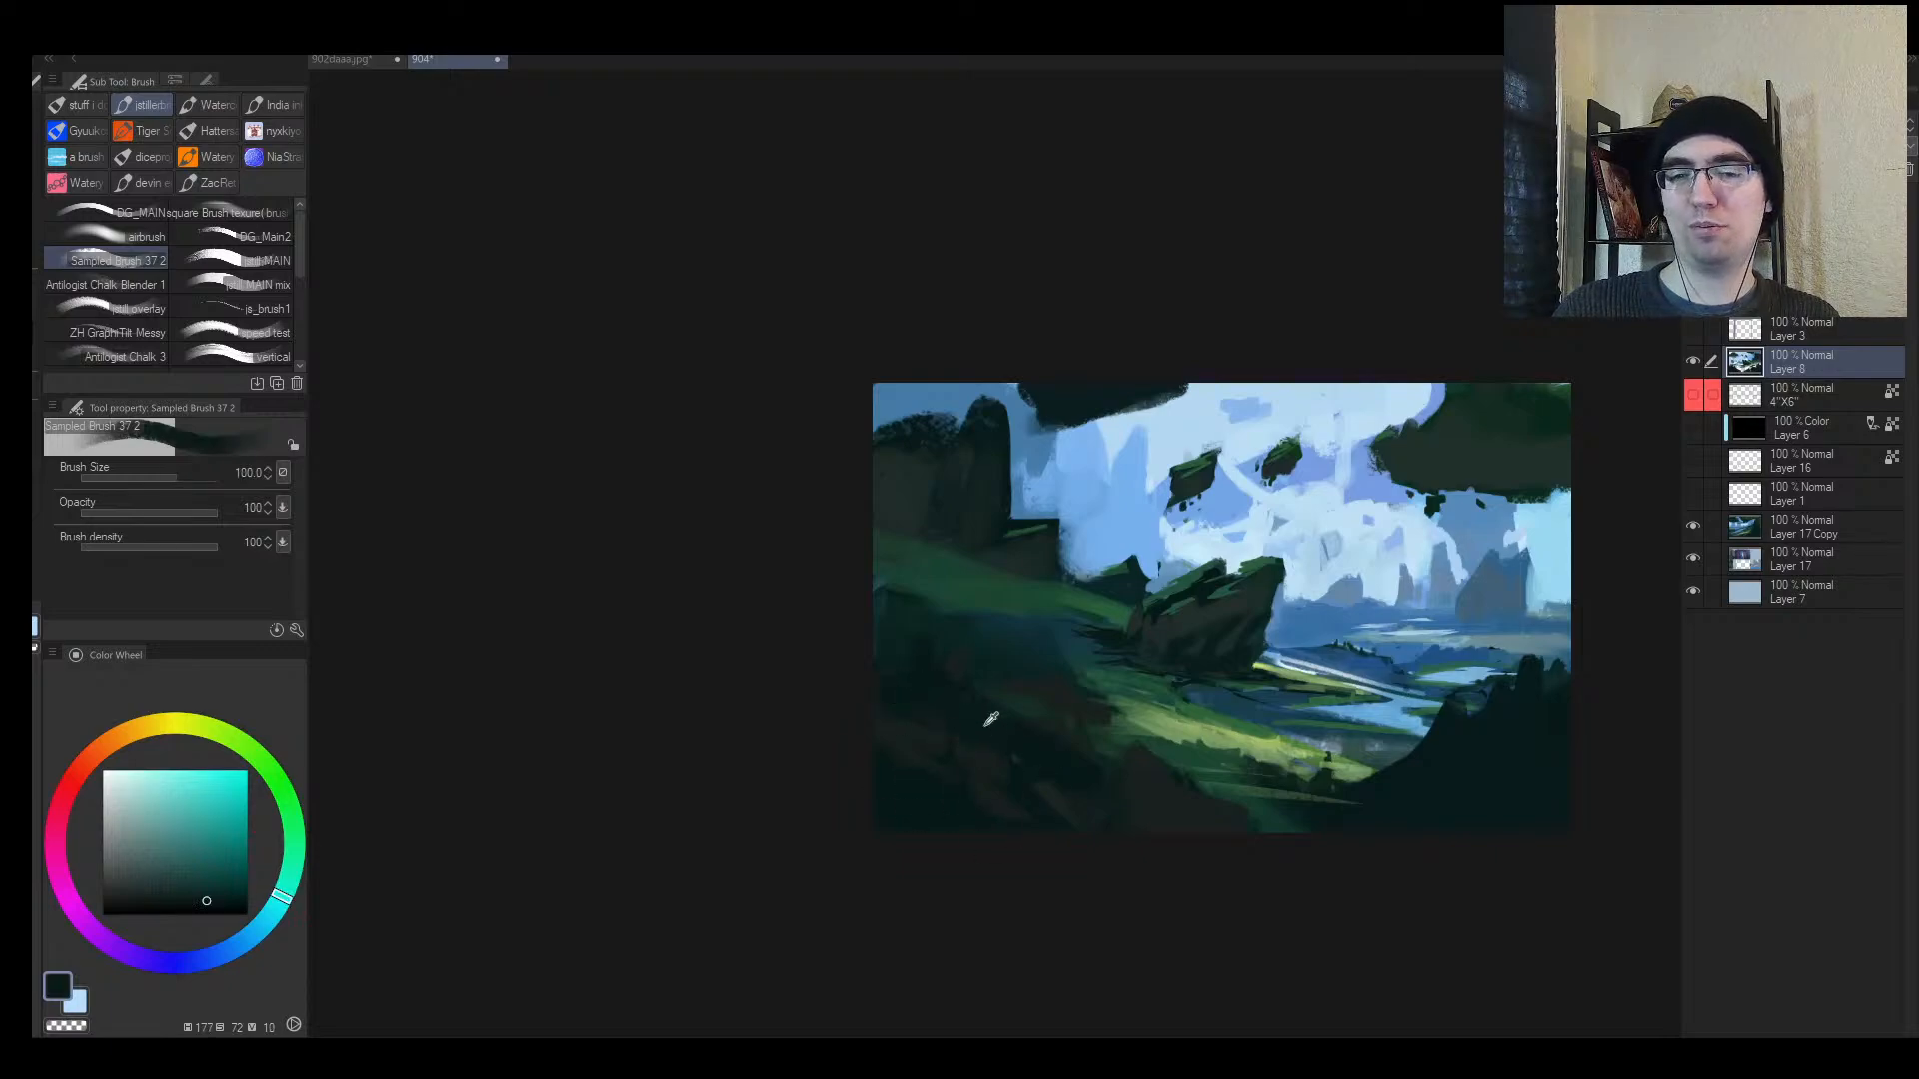
alt+click(990, 720)
key([)
drag(1109, 719, 946, 702)
Step: Add two thin mid-green grass strokes on the slope with a size-25 brush
key(])
key(])
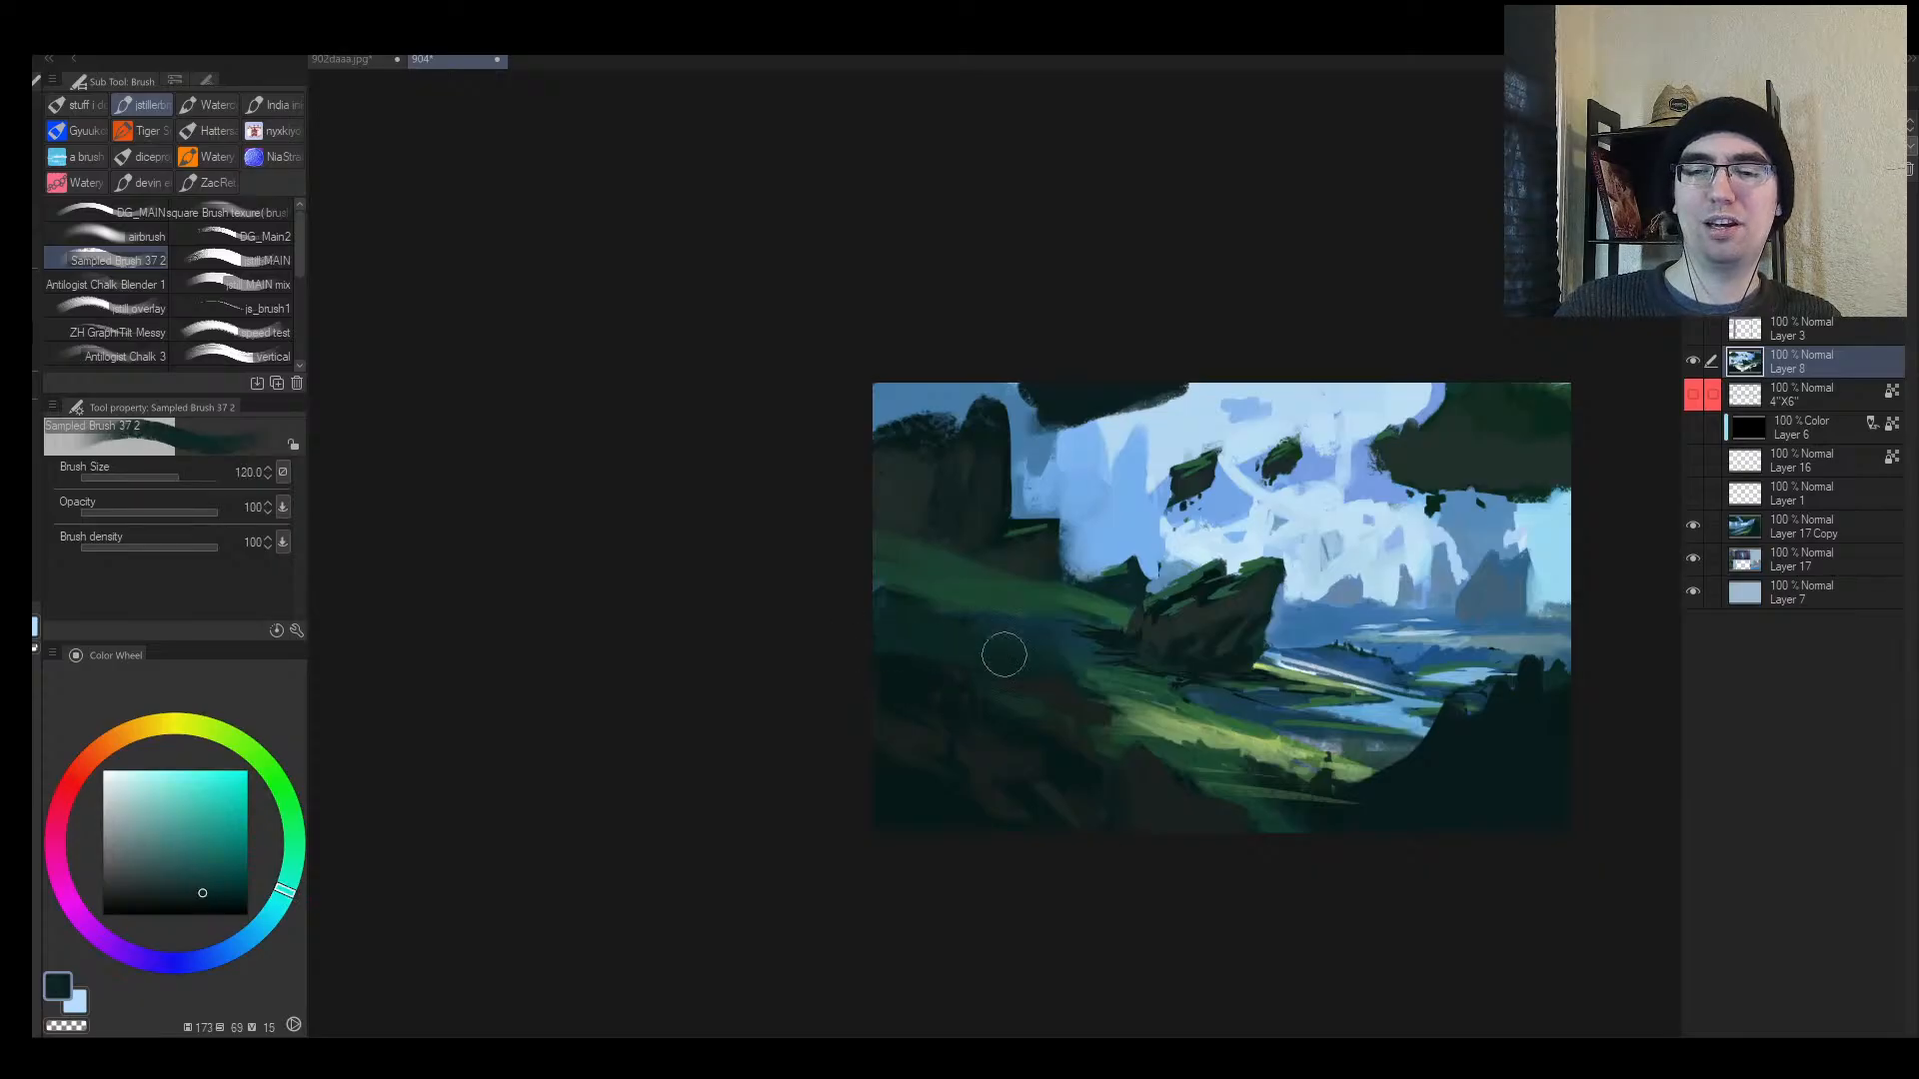
alt+click(1098, 671)
alt+click(1094, 677)
key([)
key([)
key([)
key([)
key([)
key([)
key([)
key([)
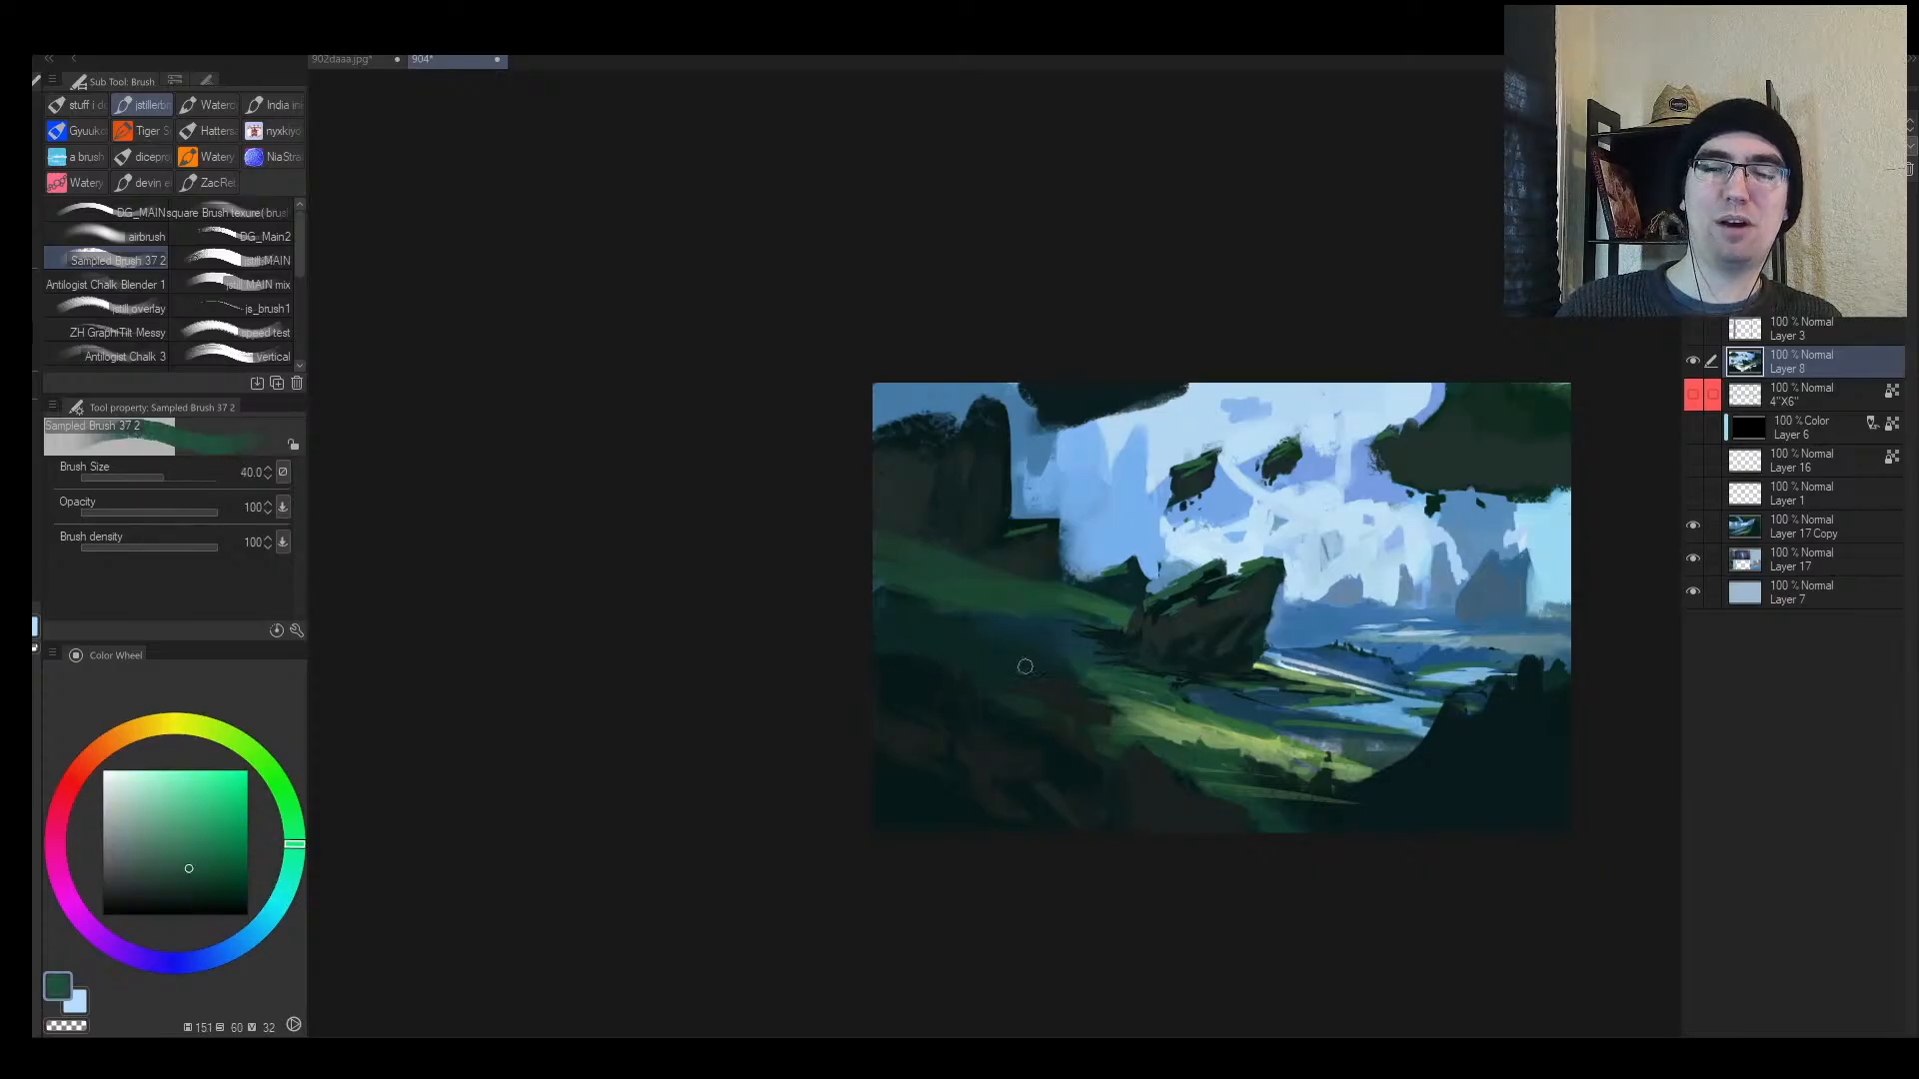
mouse_move(961, 651)
mouse_down()
mouse_move(1079, 676)
mouse_move(1069, 655)
mouse_up()
Step: Paint a thin green stroke across the river water
key(h)
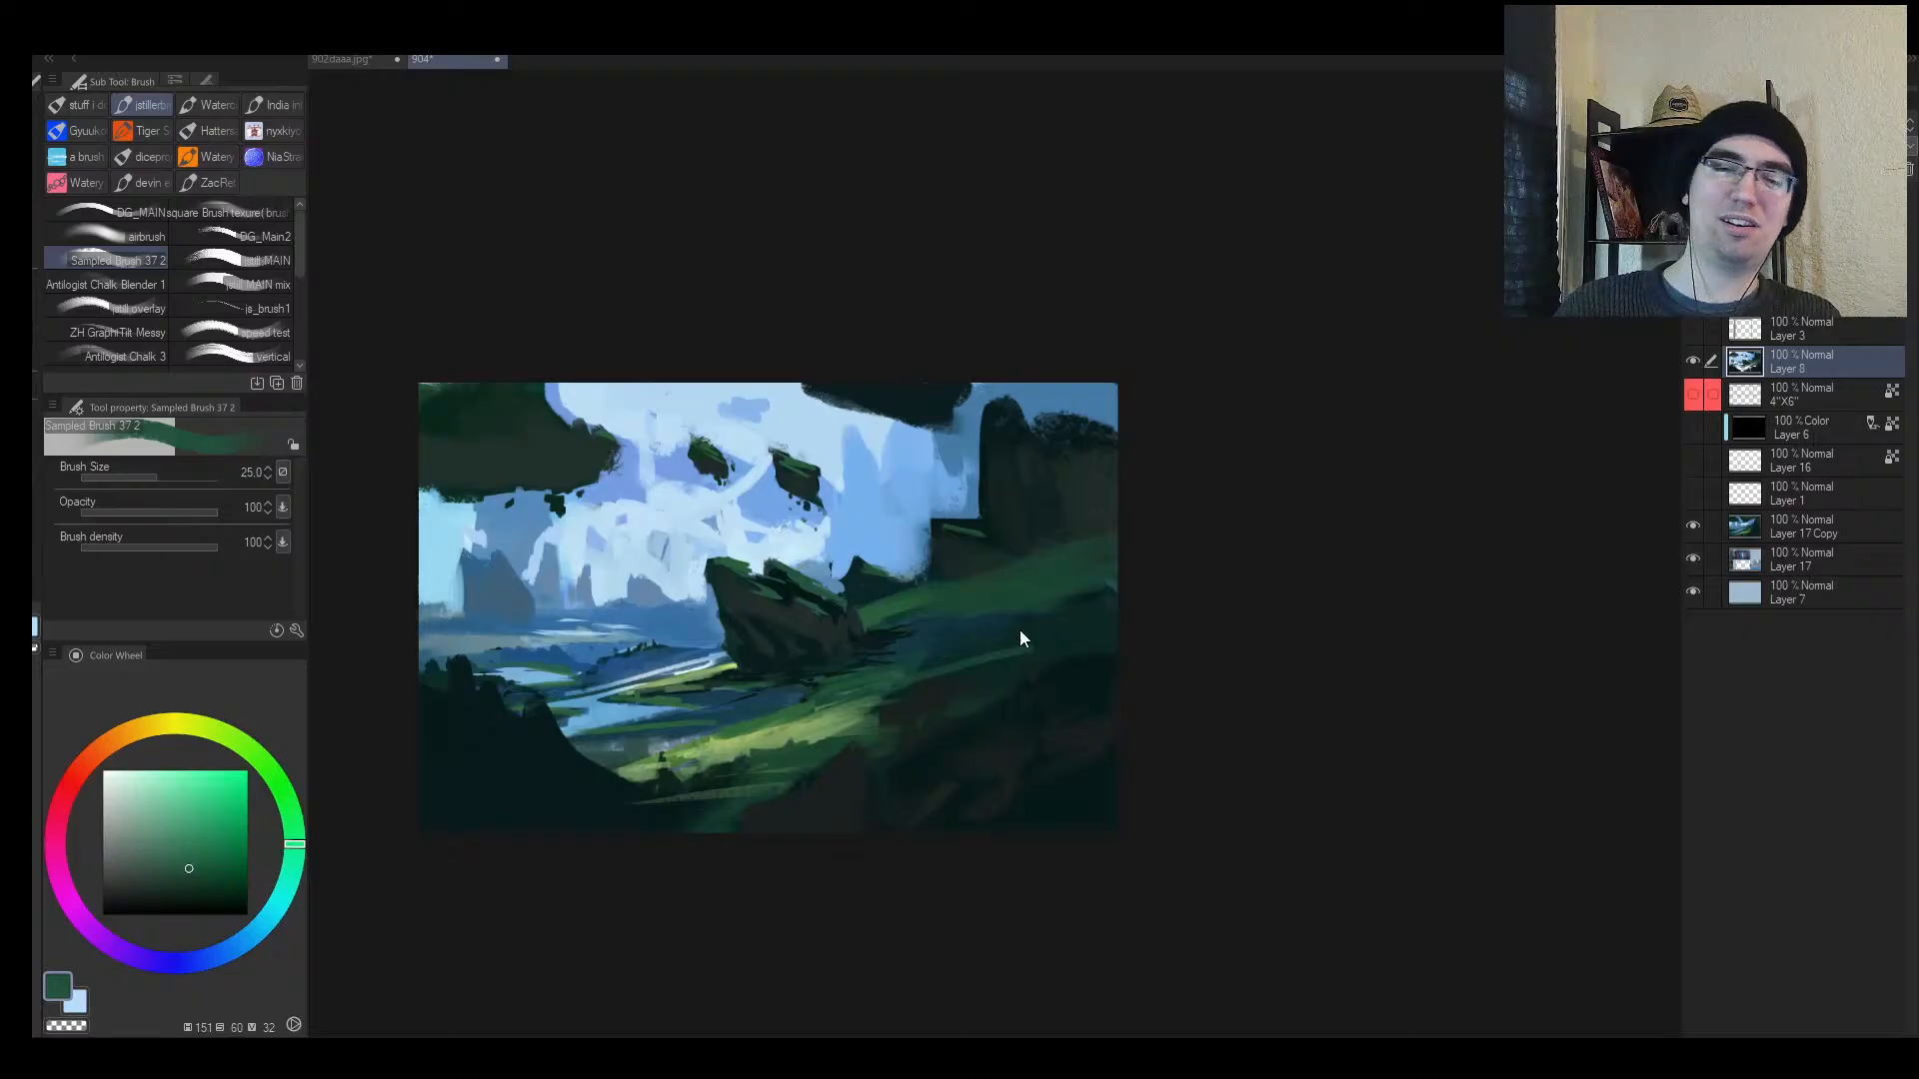
key(alt)
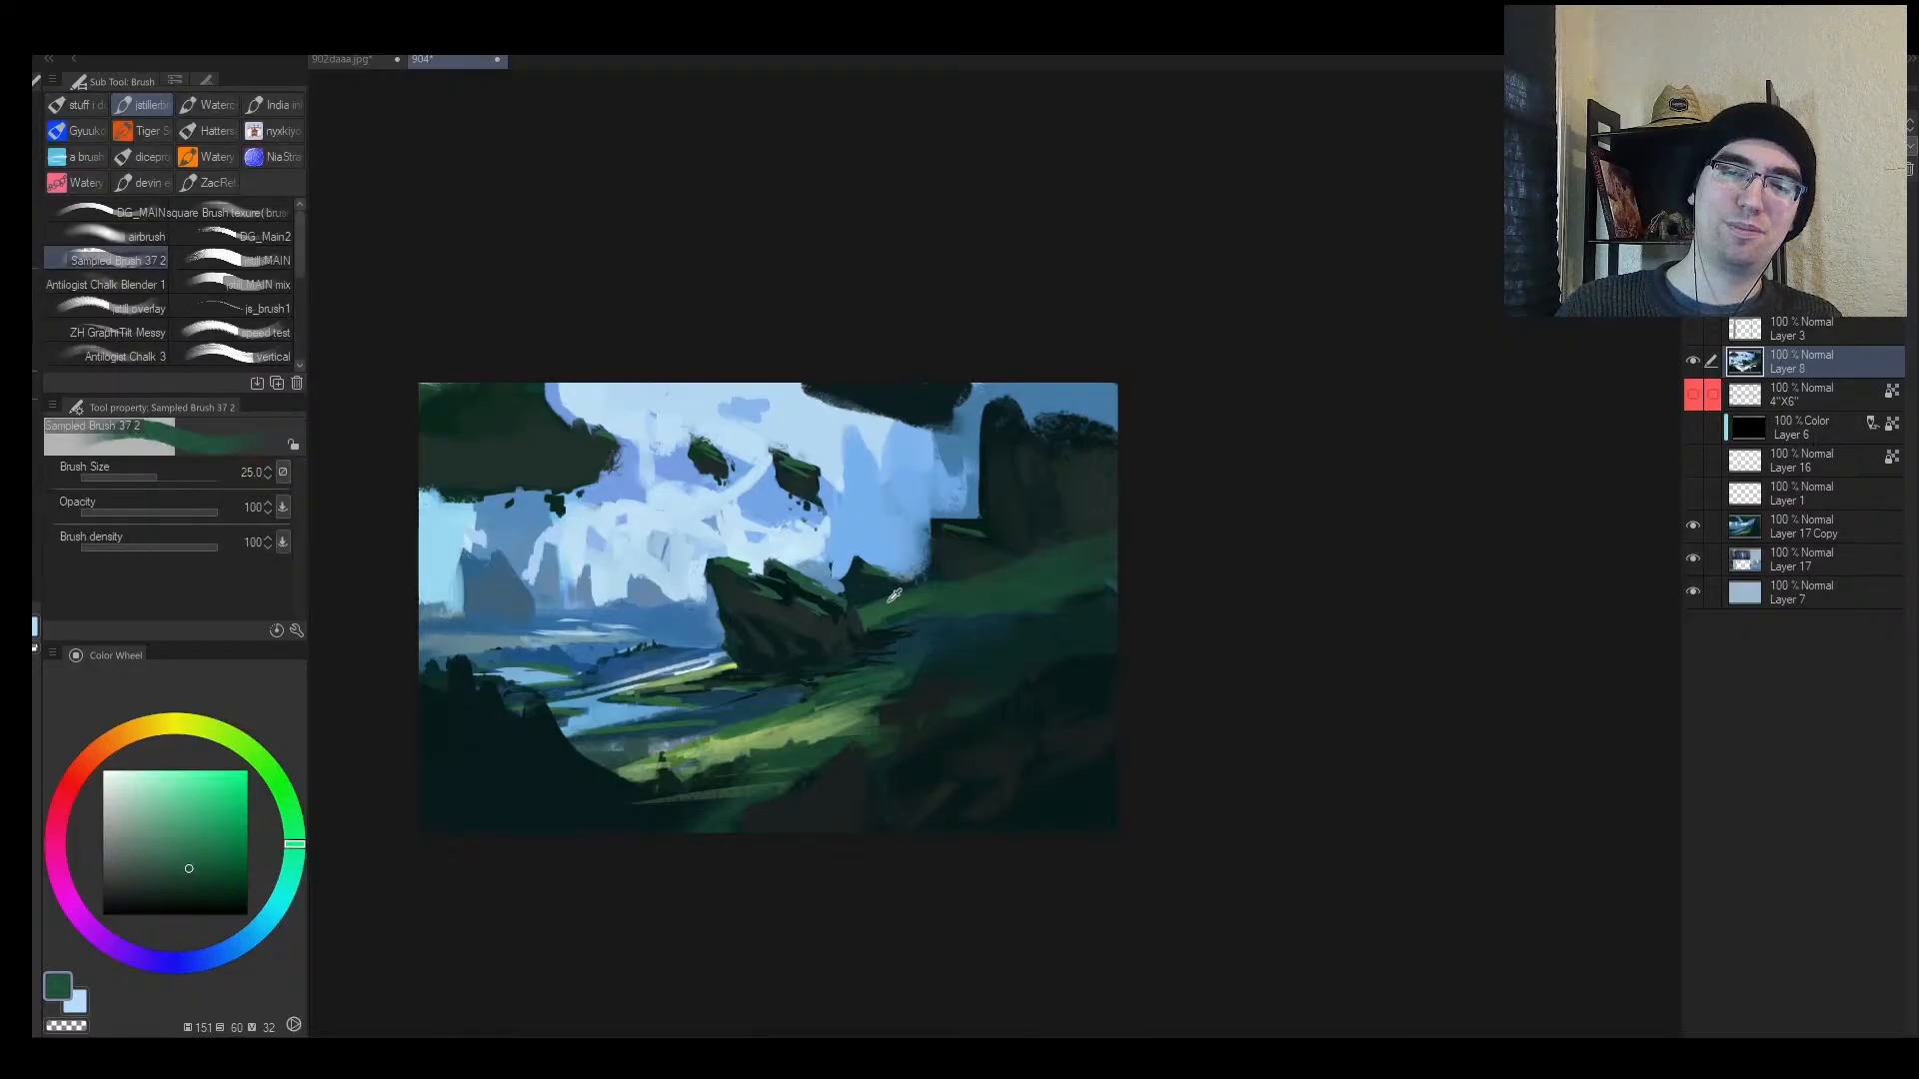
alt+click(889, 601)
mouse_move(684, 616)
mouse_down()
mouse_move(590, 621)
mouse_move(883, 621)
mouse_up()
key(alt+space)
Step: Undo the green water stroke and repaint it thinner with a size-17 brush
alt+click(883, 619)
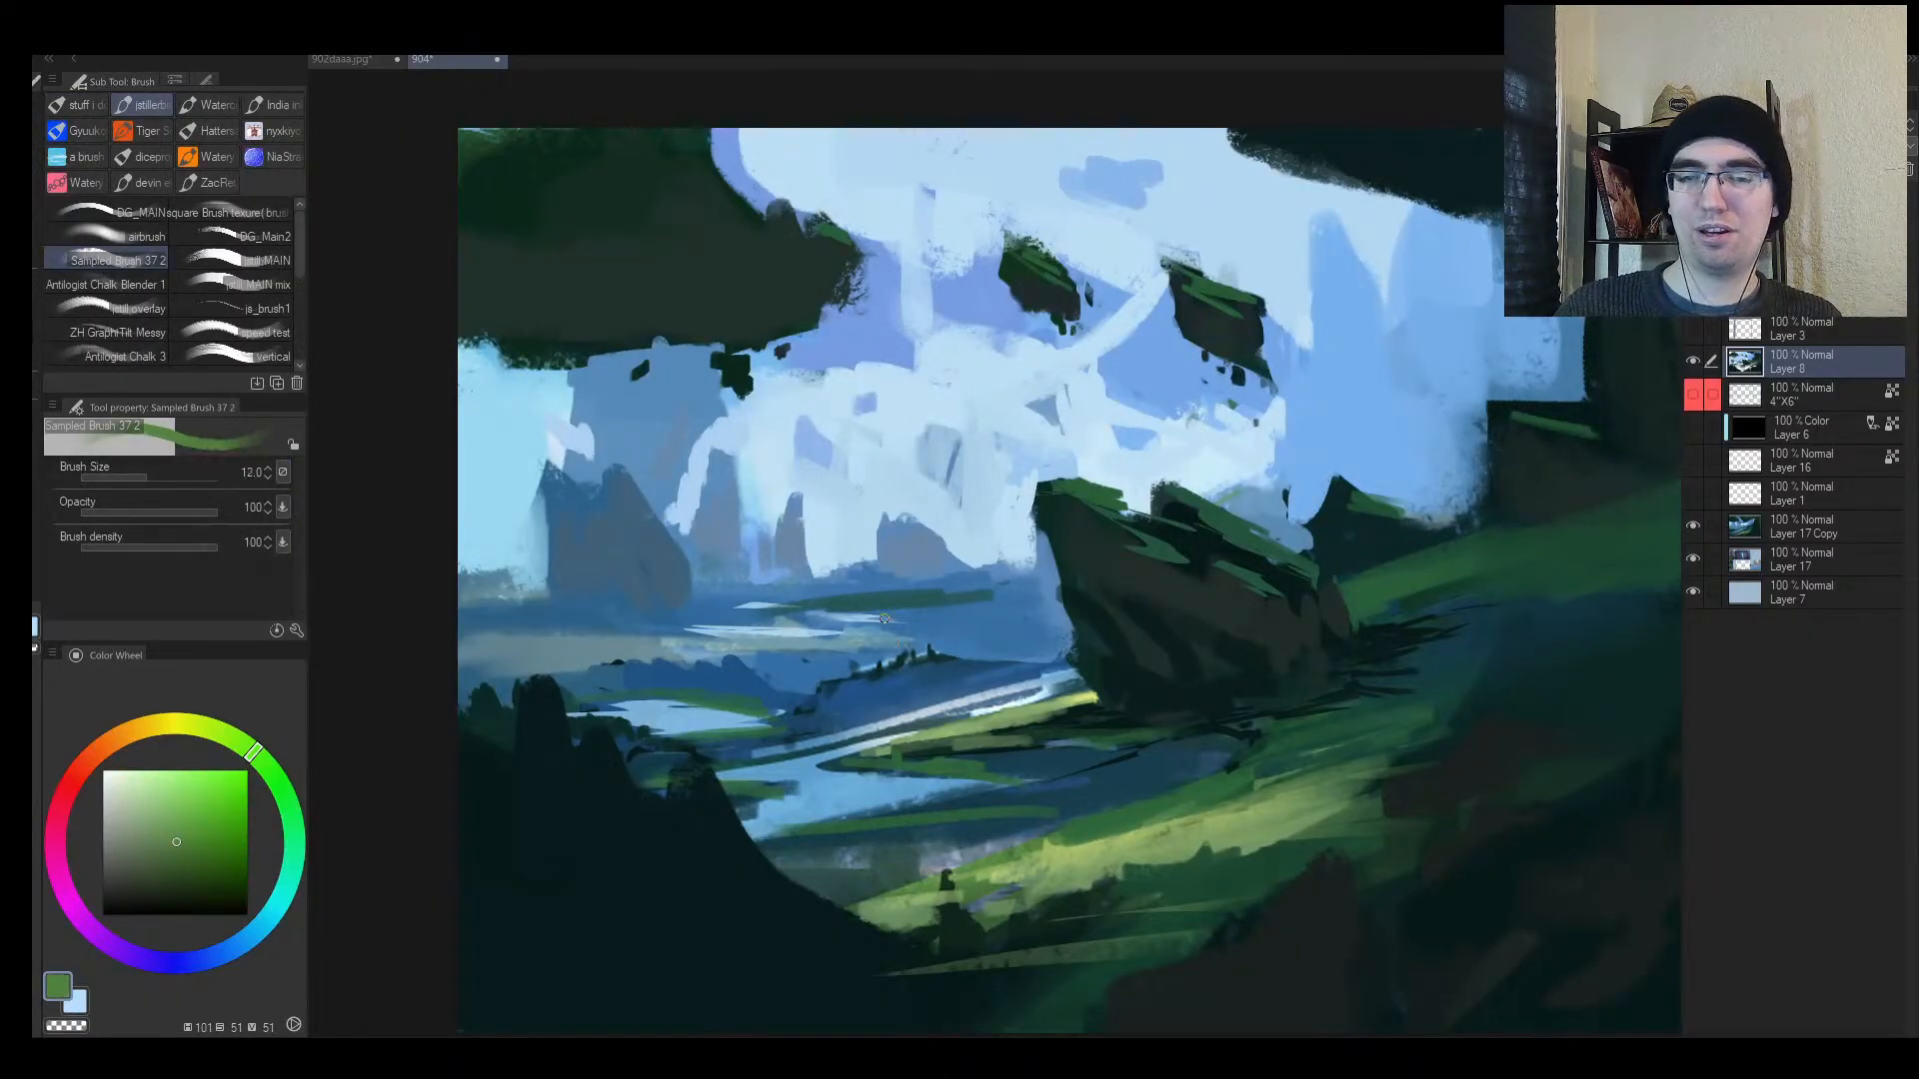
key(ctrl+z)
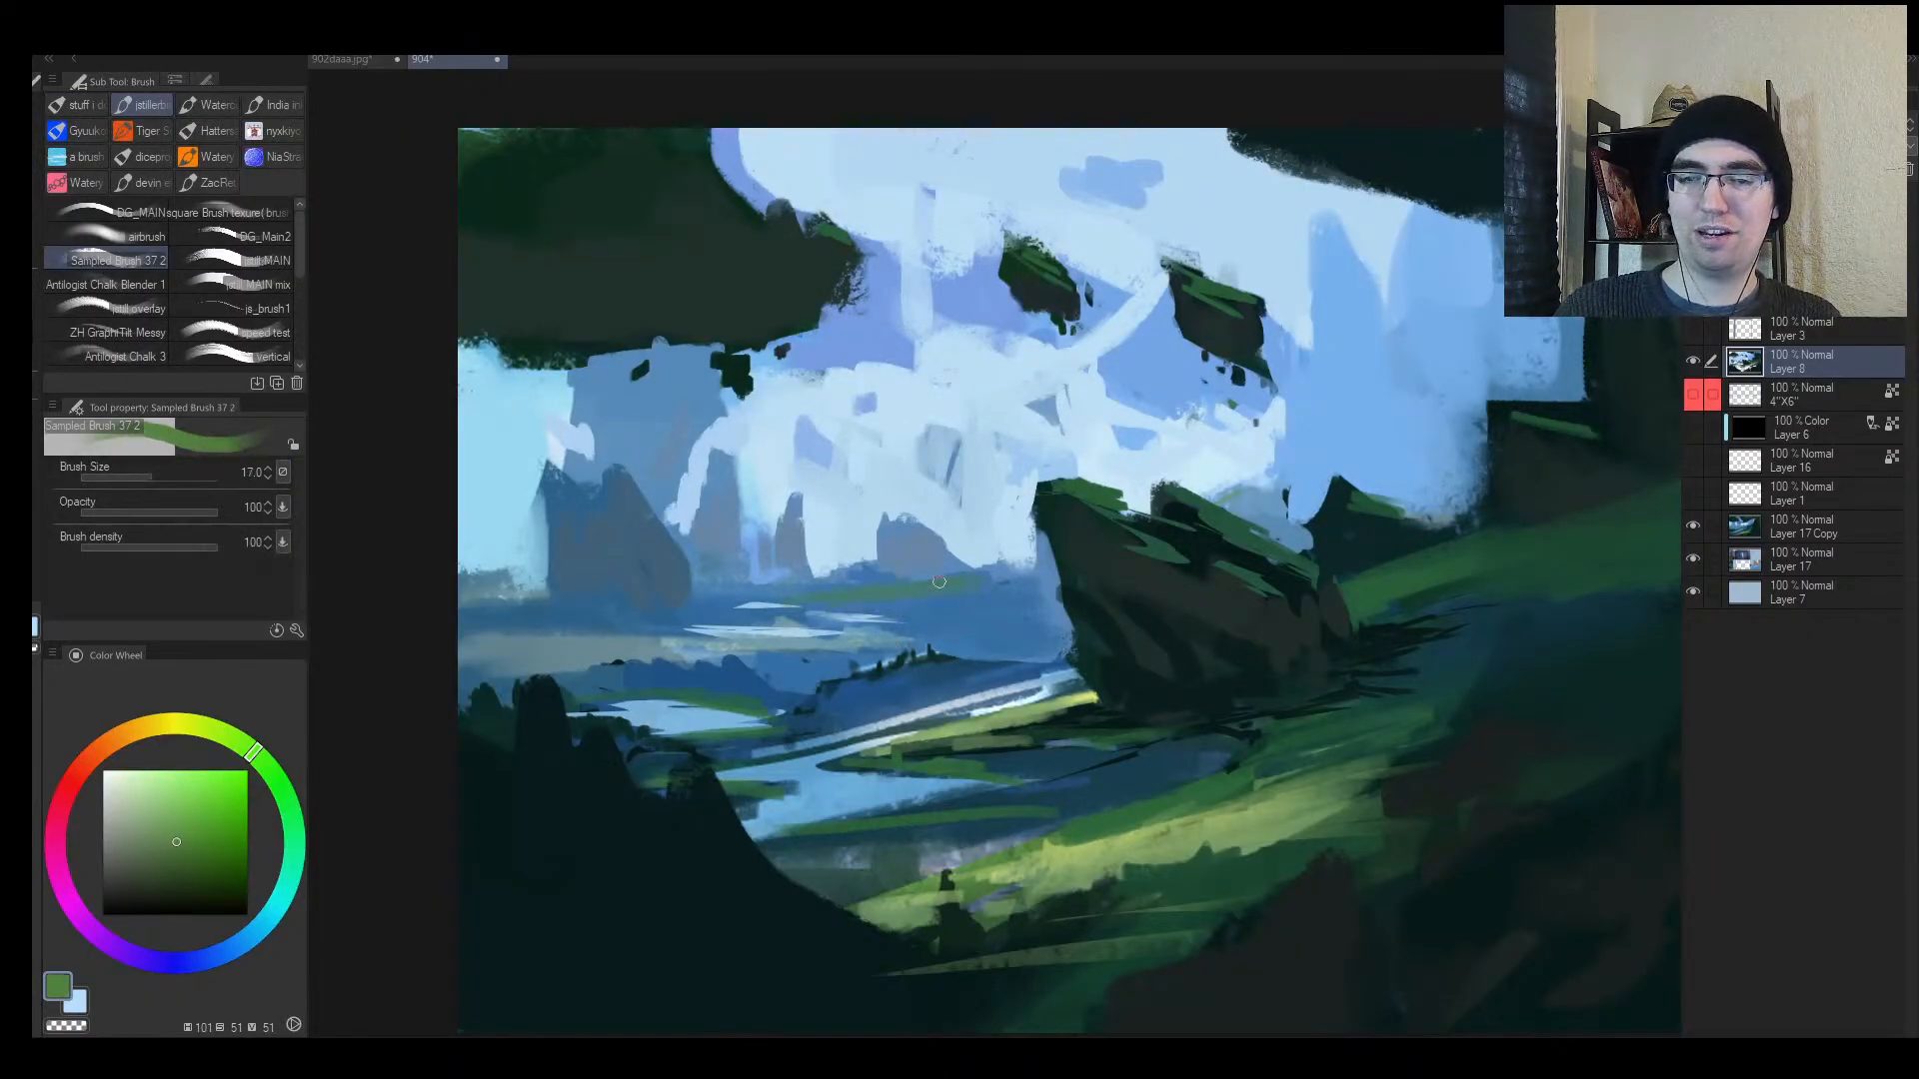
key(bracketright)
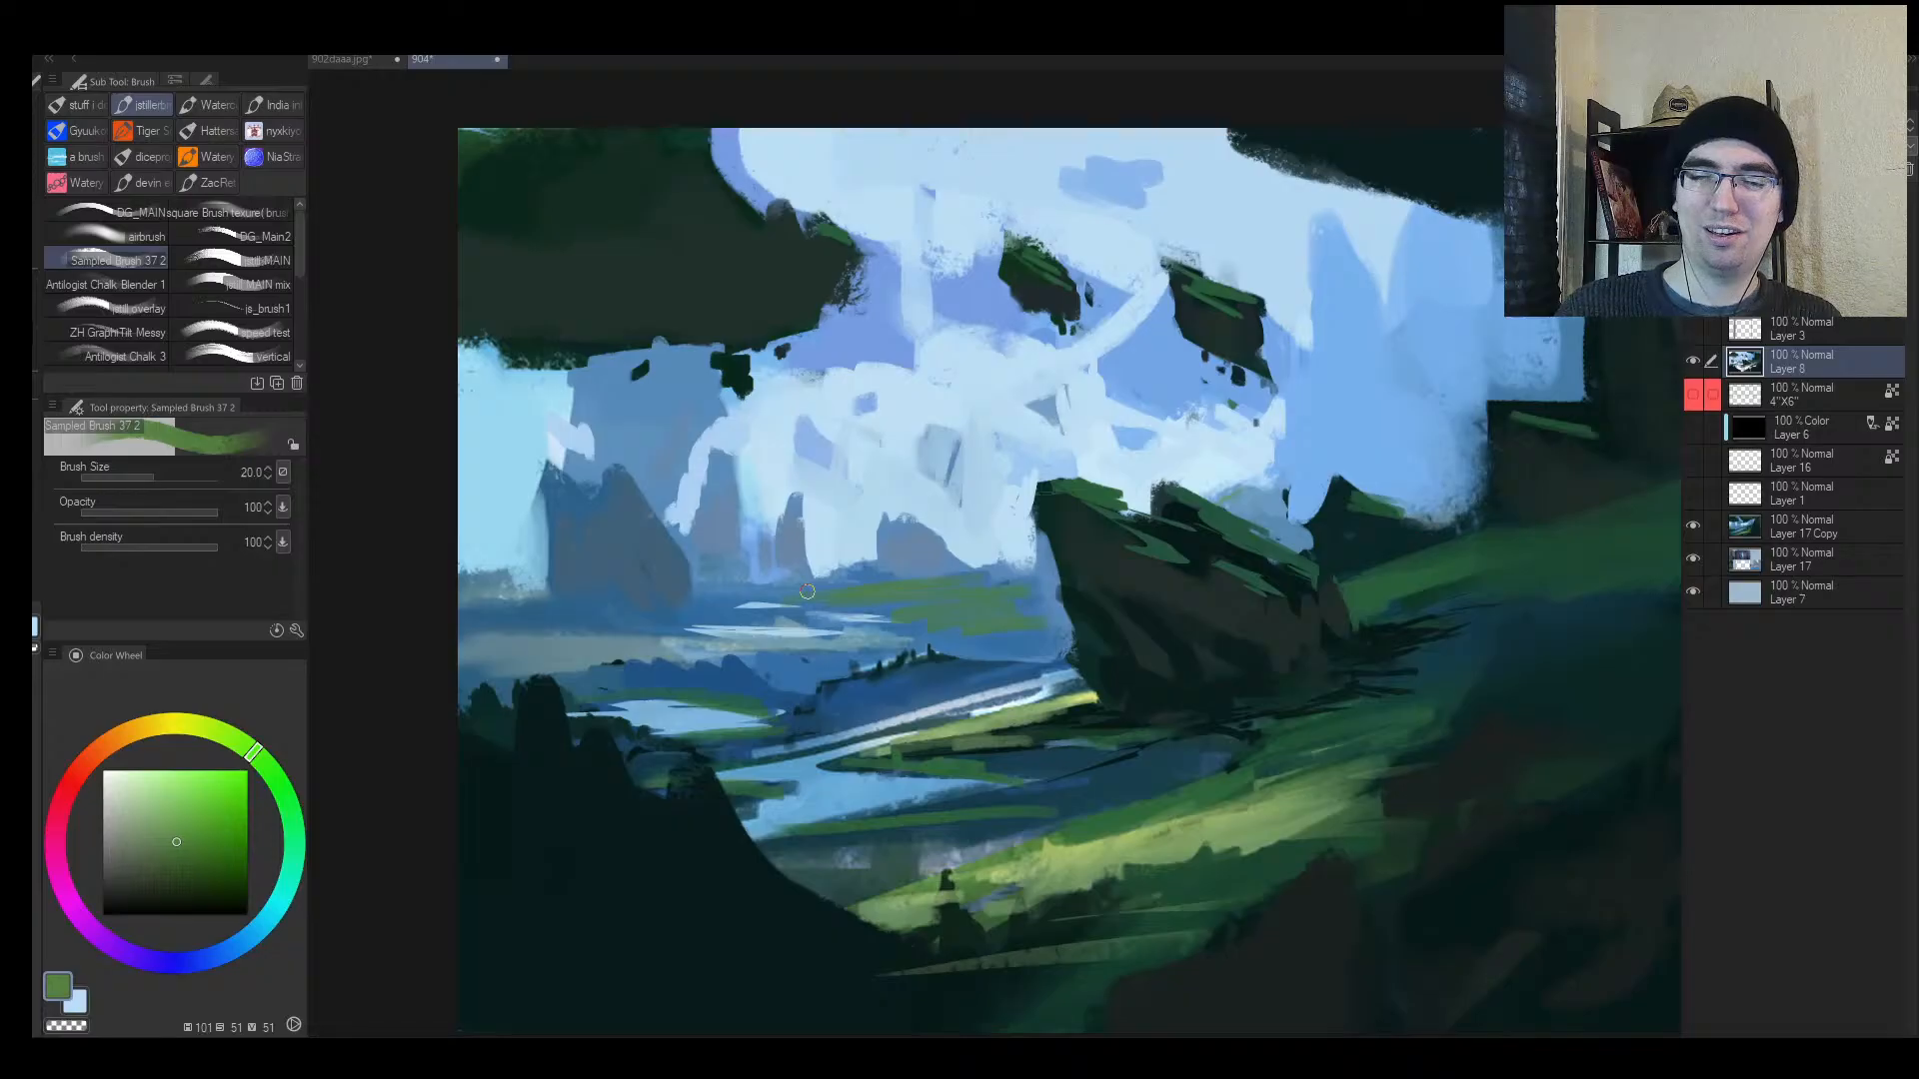
key(bracketleft)
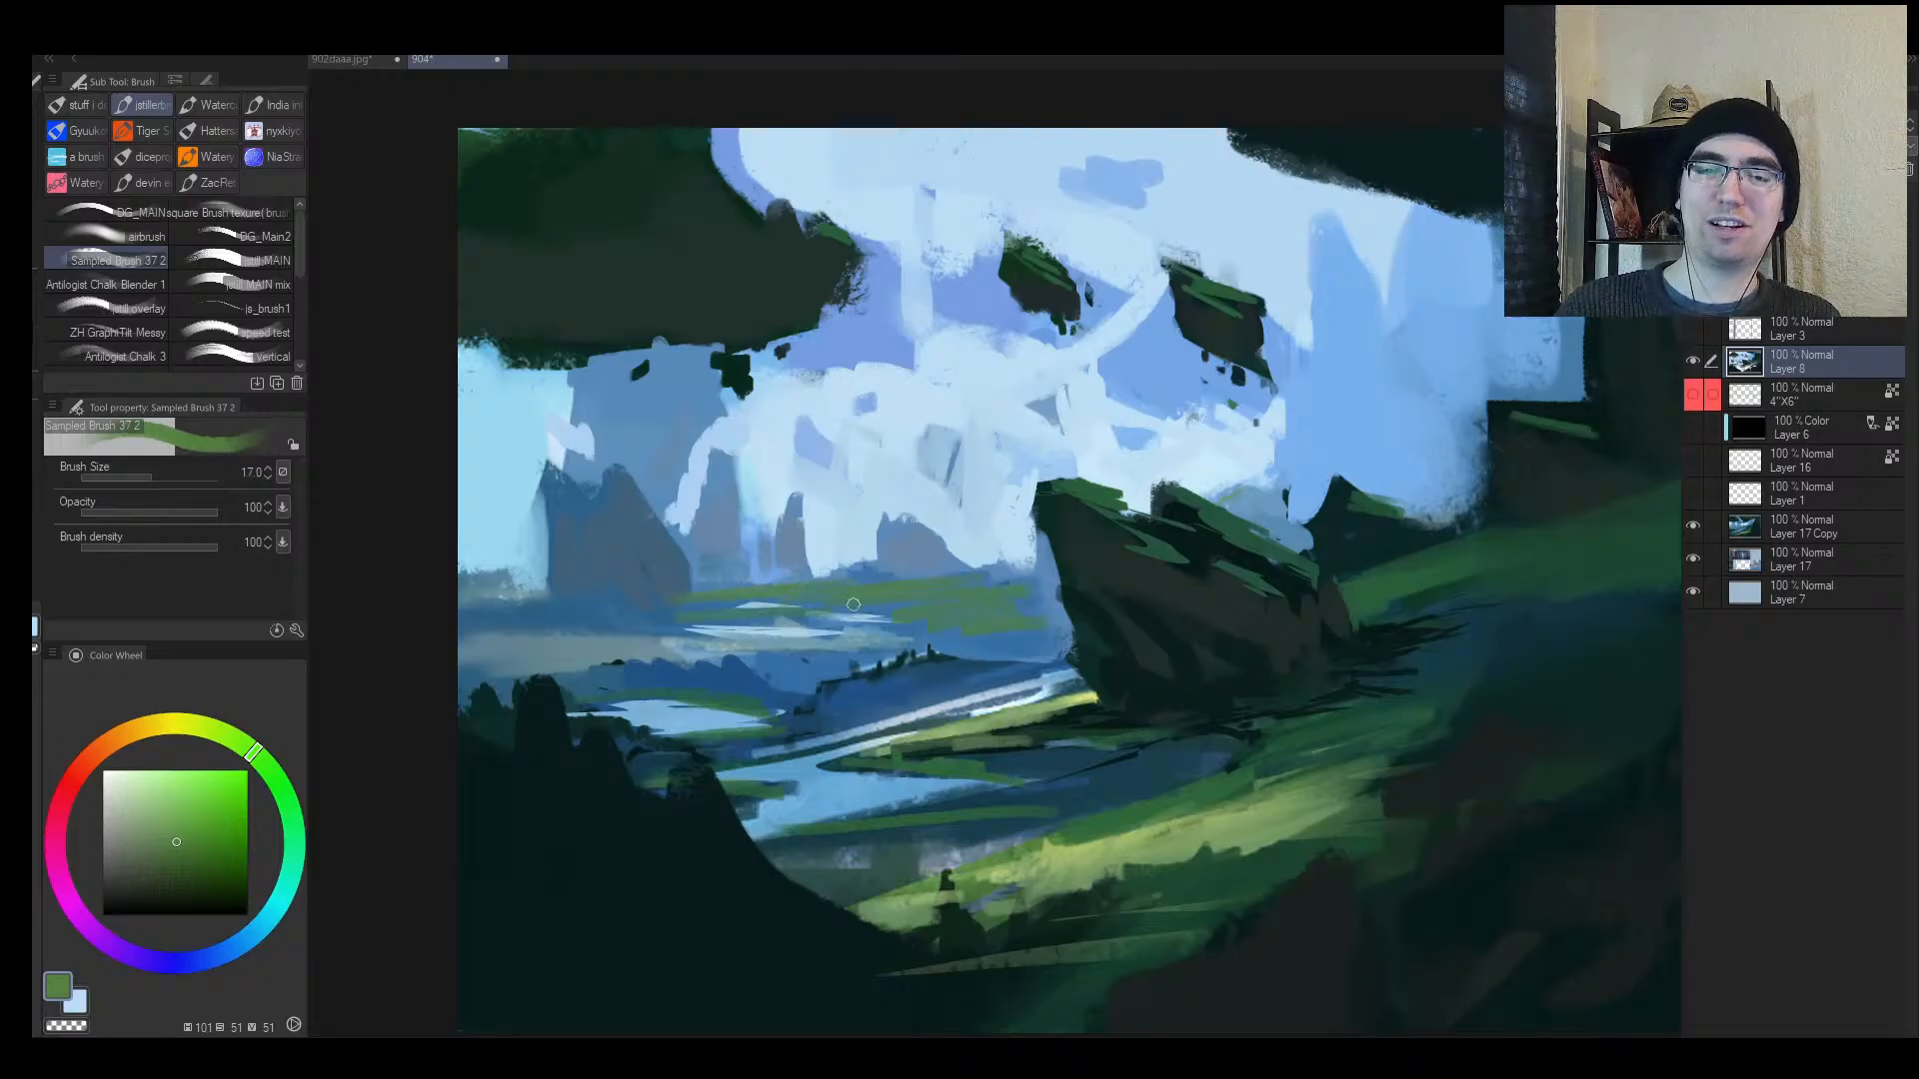
drag(599, 612, 460, 621)
key(bracketleft)
key(bracketleft)
key(bracketleft)
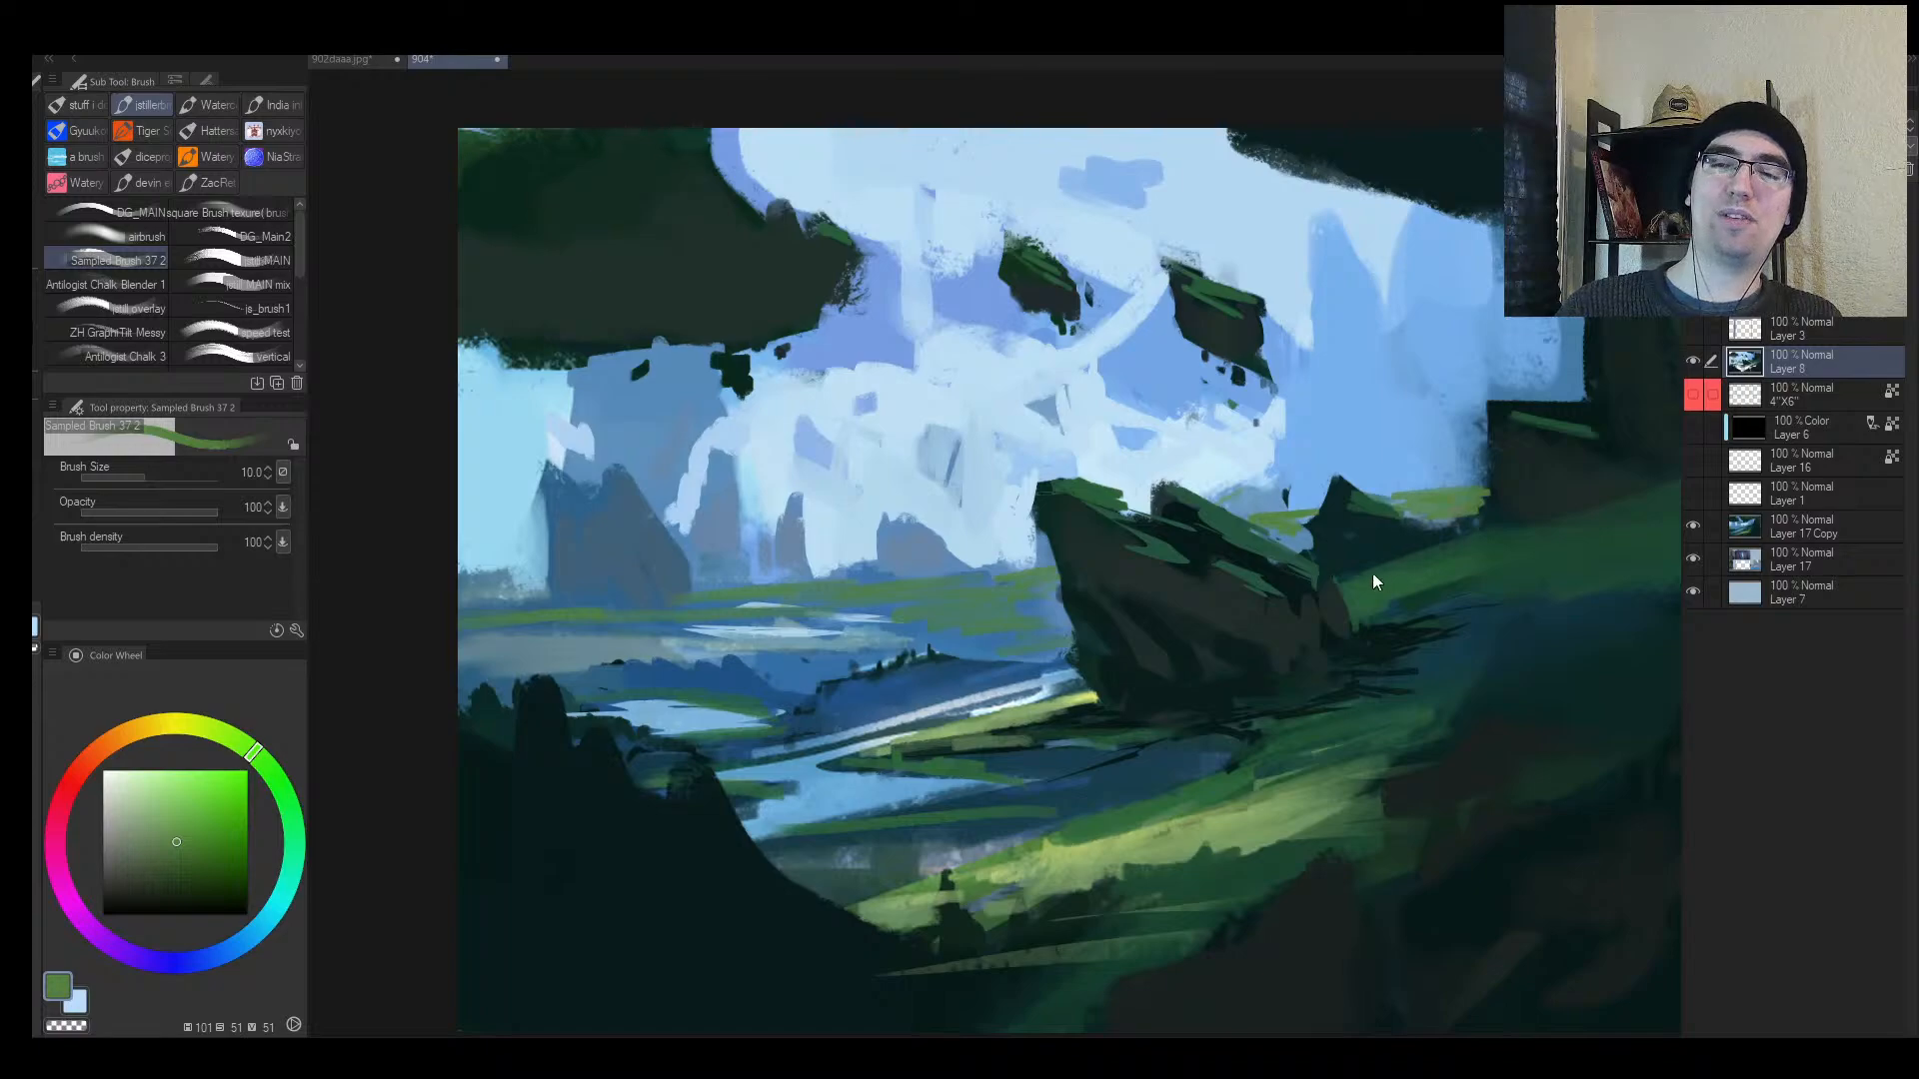
Step: Paint green strokes along the rock's top edge with a size-8 brush
key(h)
key(alt+space)
drag(1250, 589, 1198, 594)
click(1197, 593)
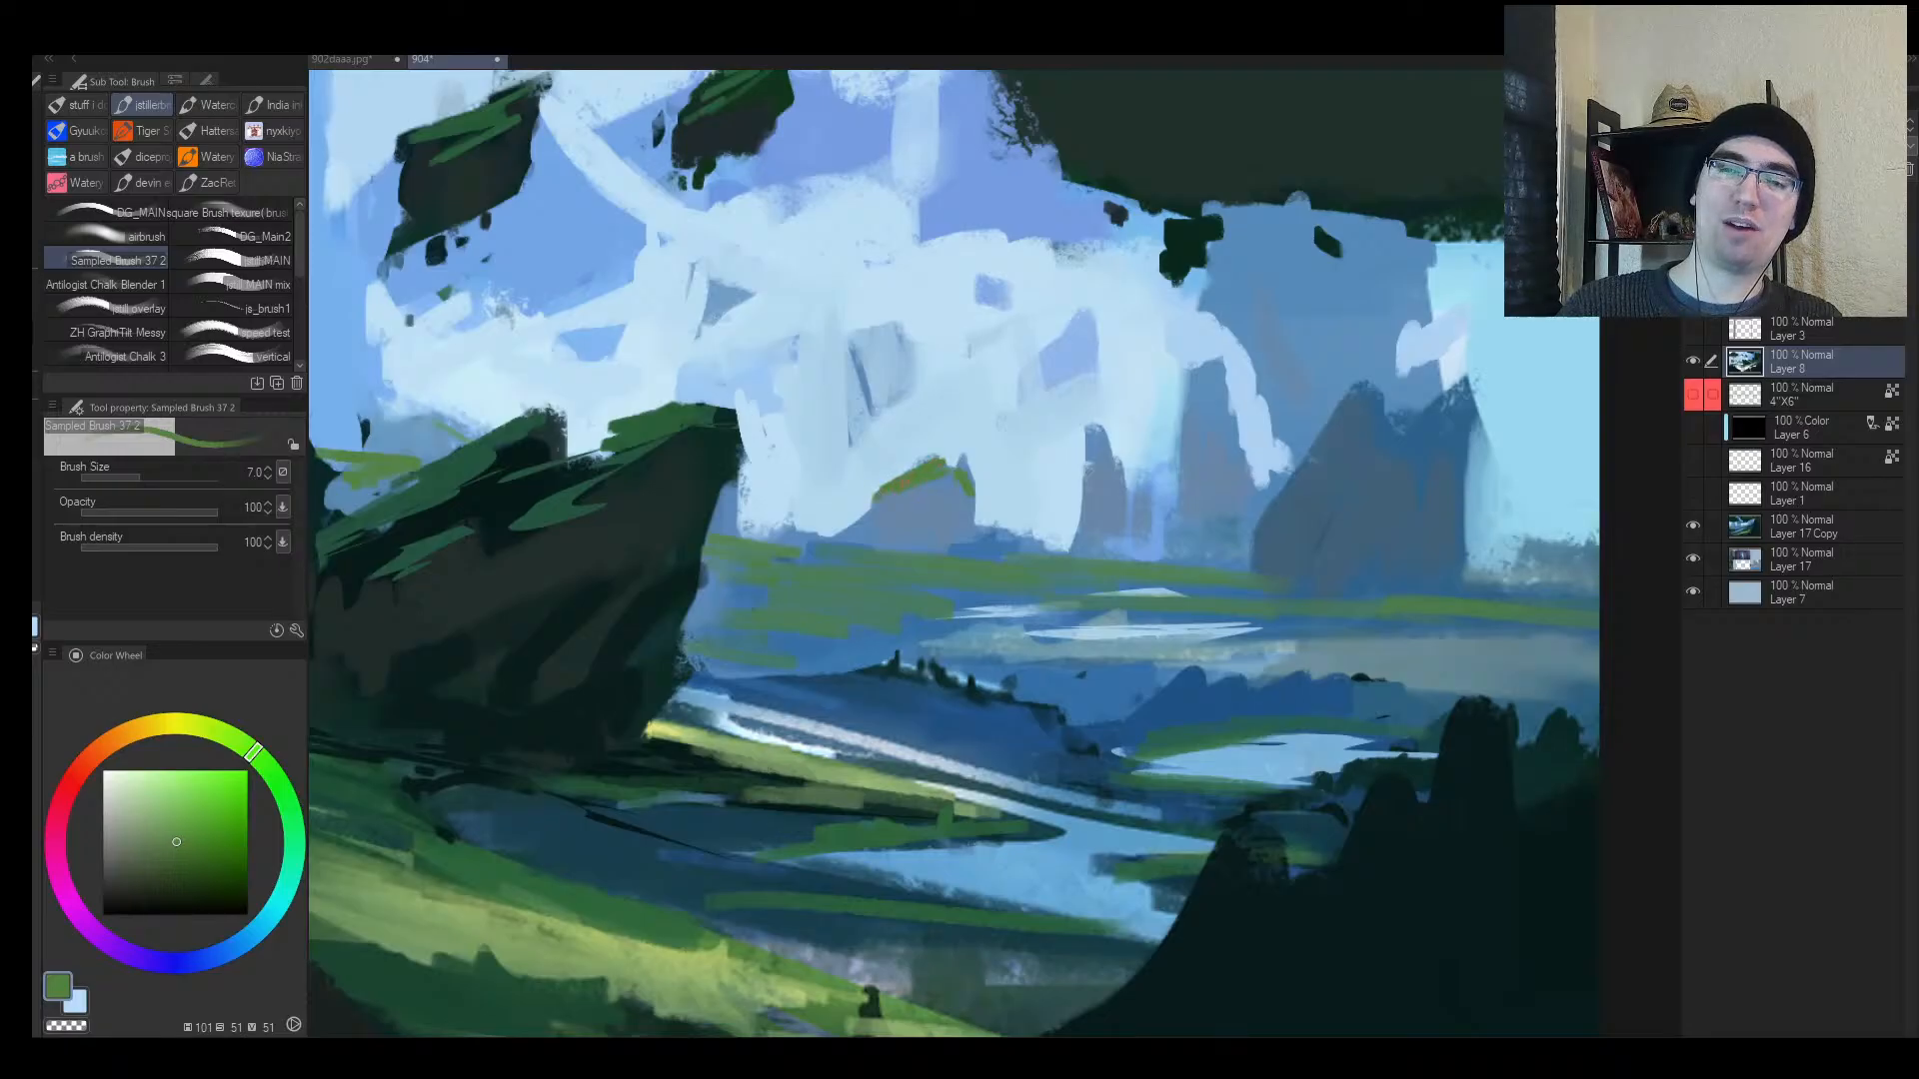
alt+click(946, 497)
key(])
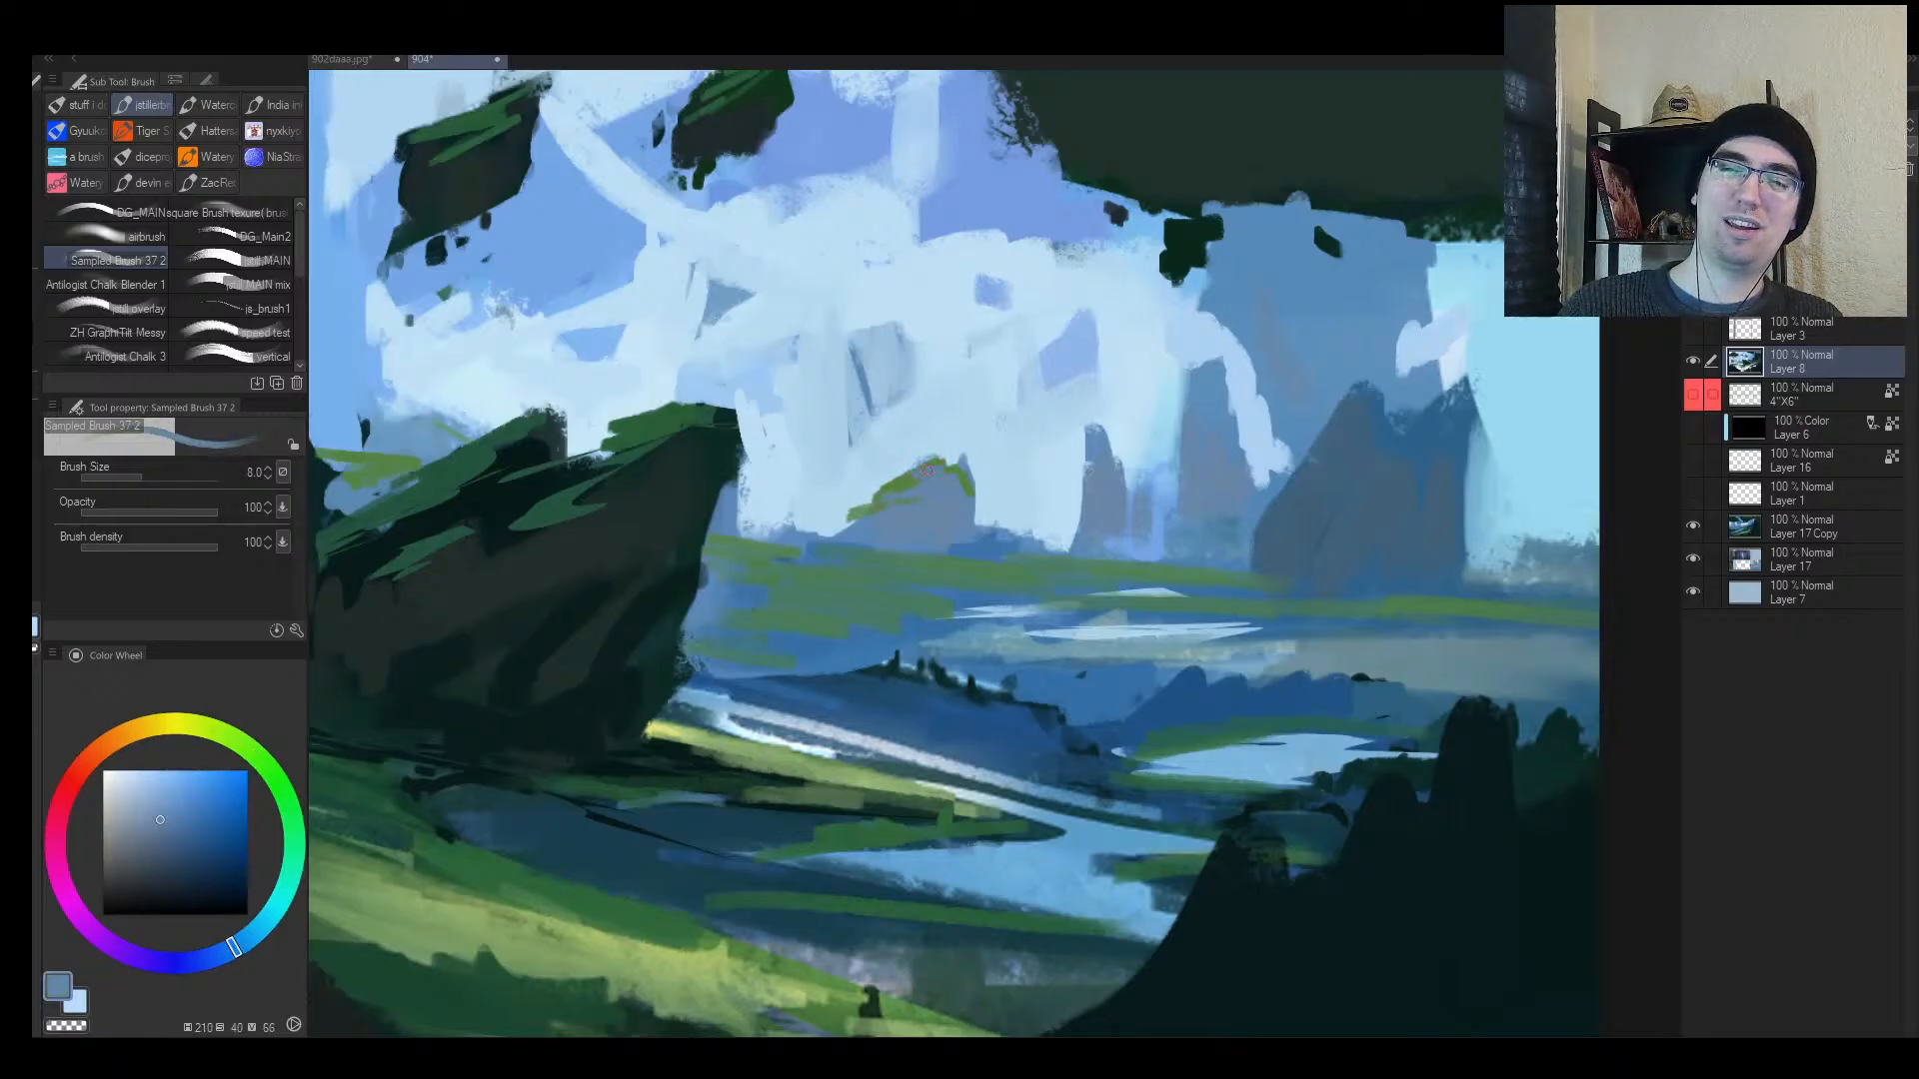
alt+click(911, 478)
mouse_move(913, 471)
mouse_down()
mouse_move(899, 480)
mouse_move(944, 466)
mouse_up()
key(bracketright)
key(bracketright)
Step: Sample sky blue and grass green, then add a small green dab
alt+click(942, 455)
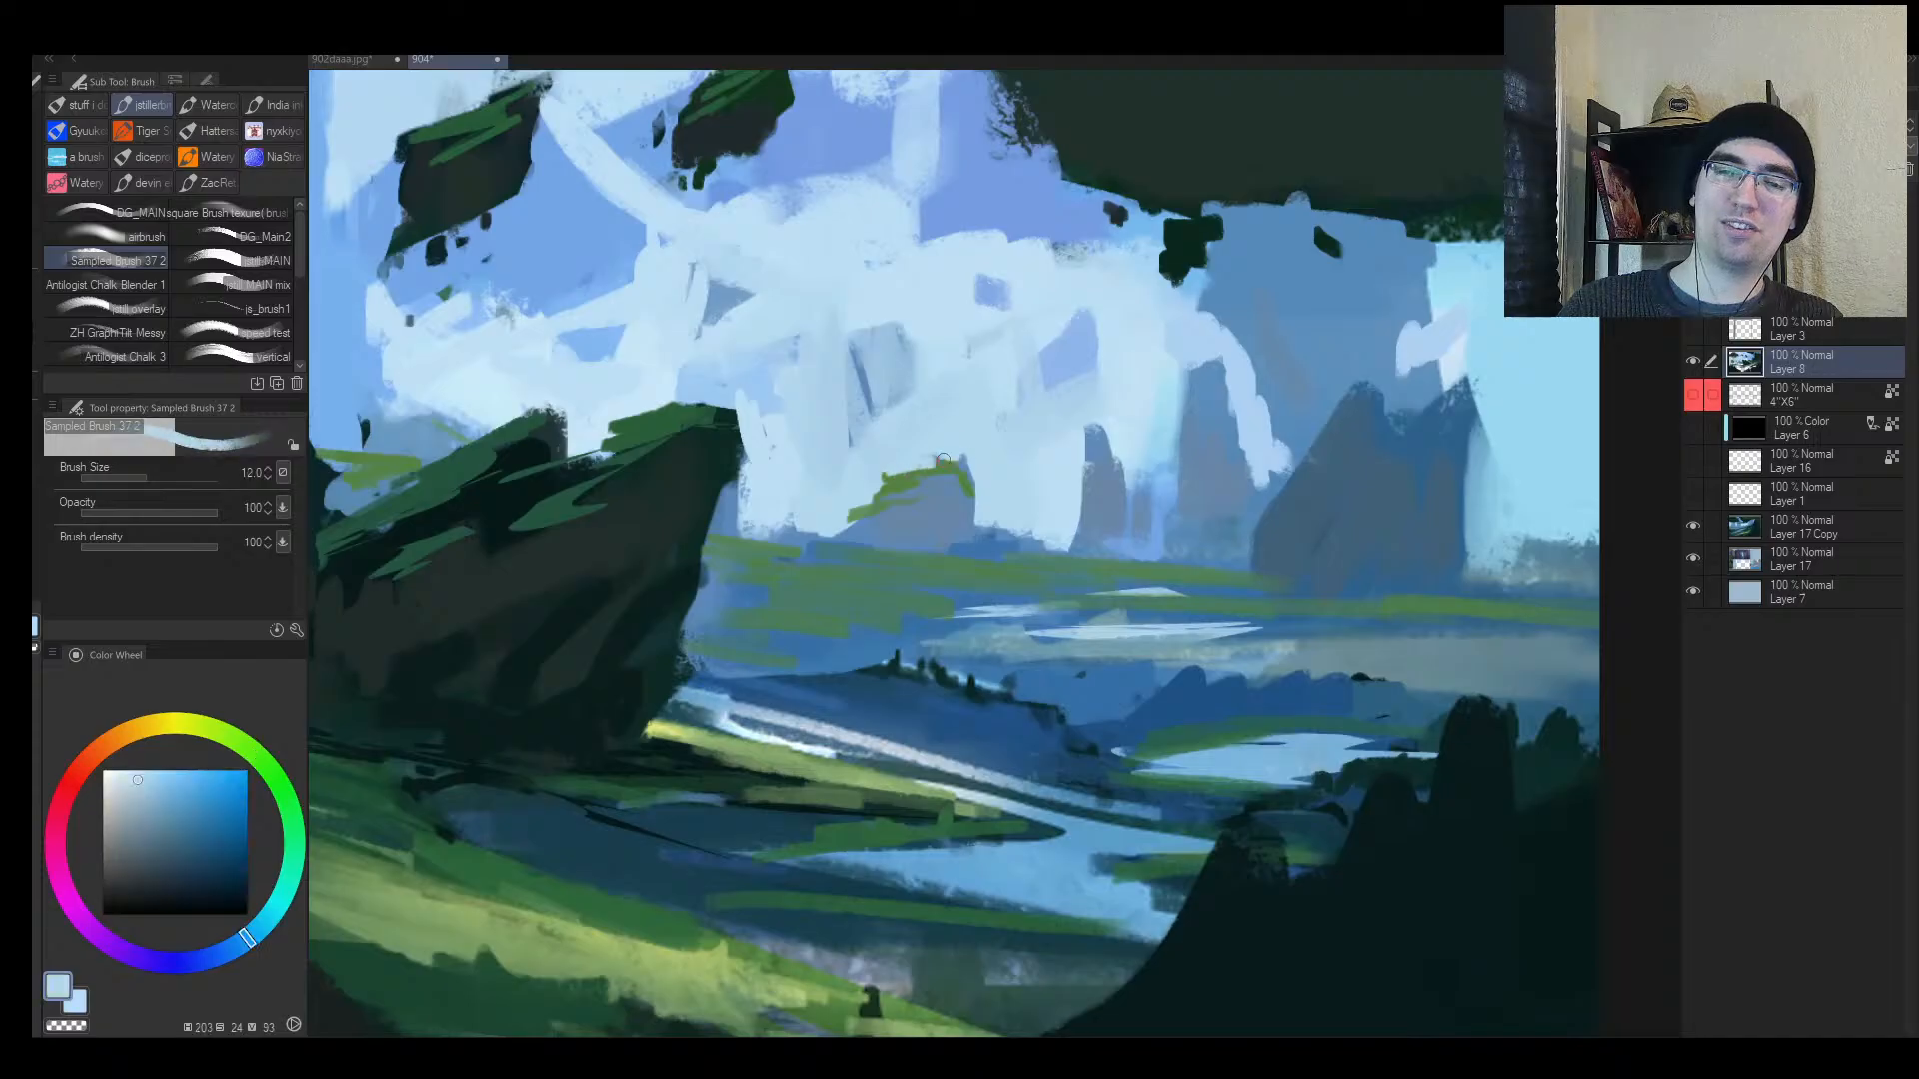
alt+click(884, 479)
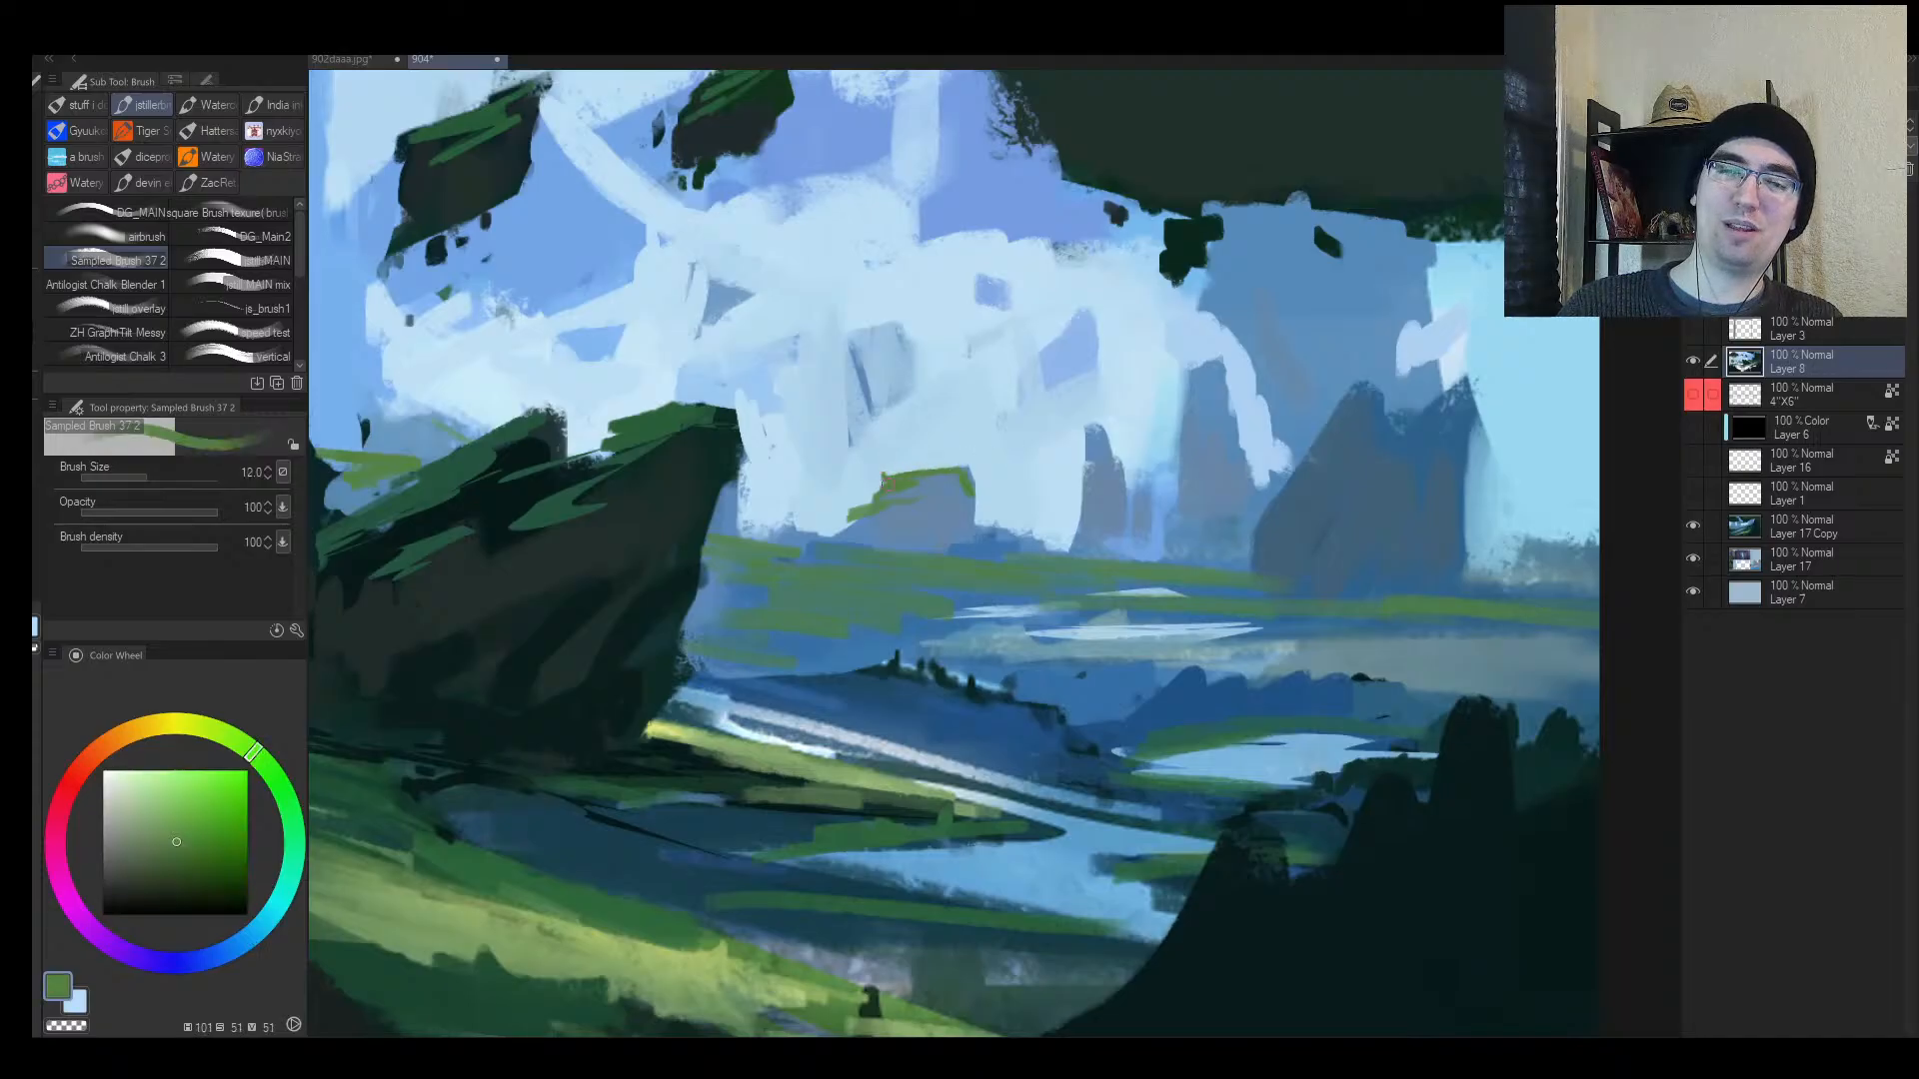
key(alt+space)
drag(1098, 550, 1039, 548)
alt+click(872, 531)
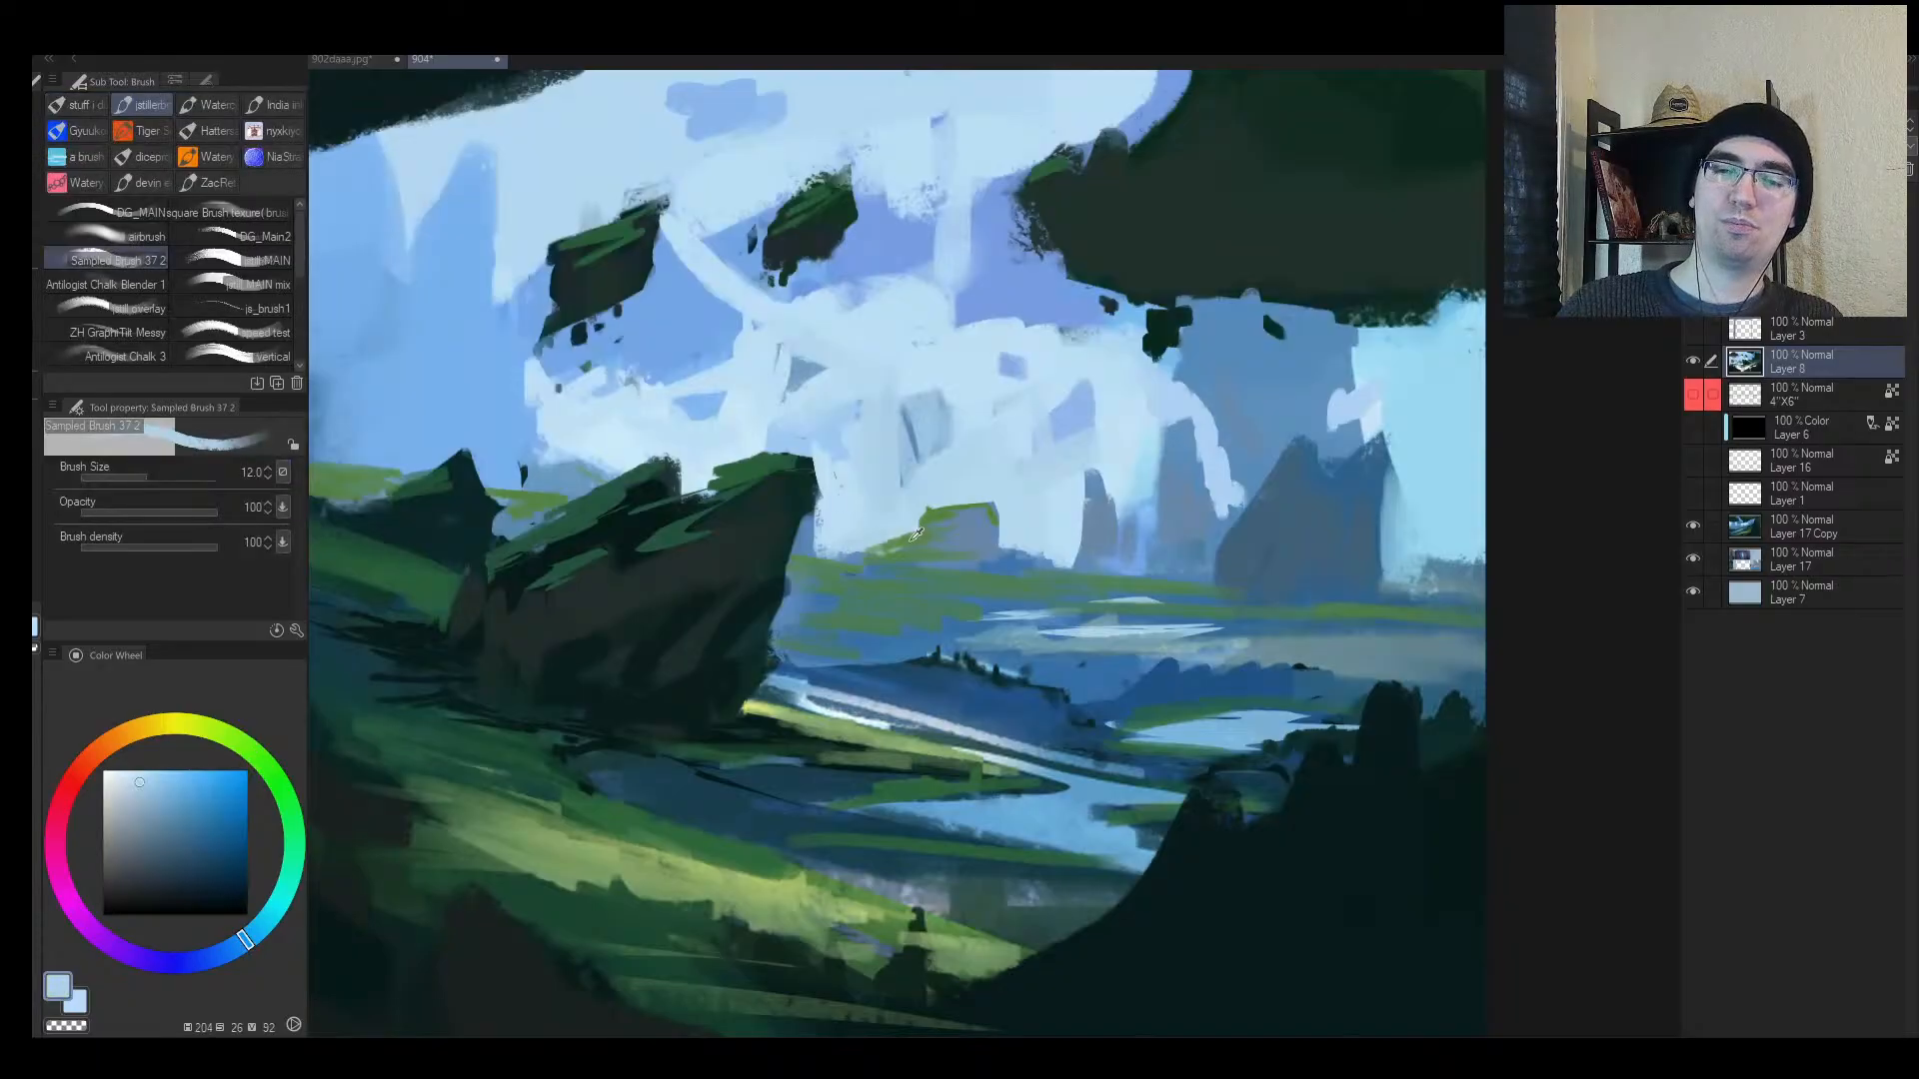
alt+click(916, 534)
click(1093, 482)
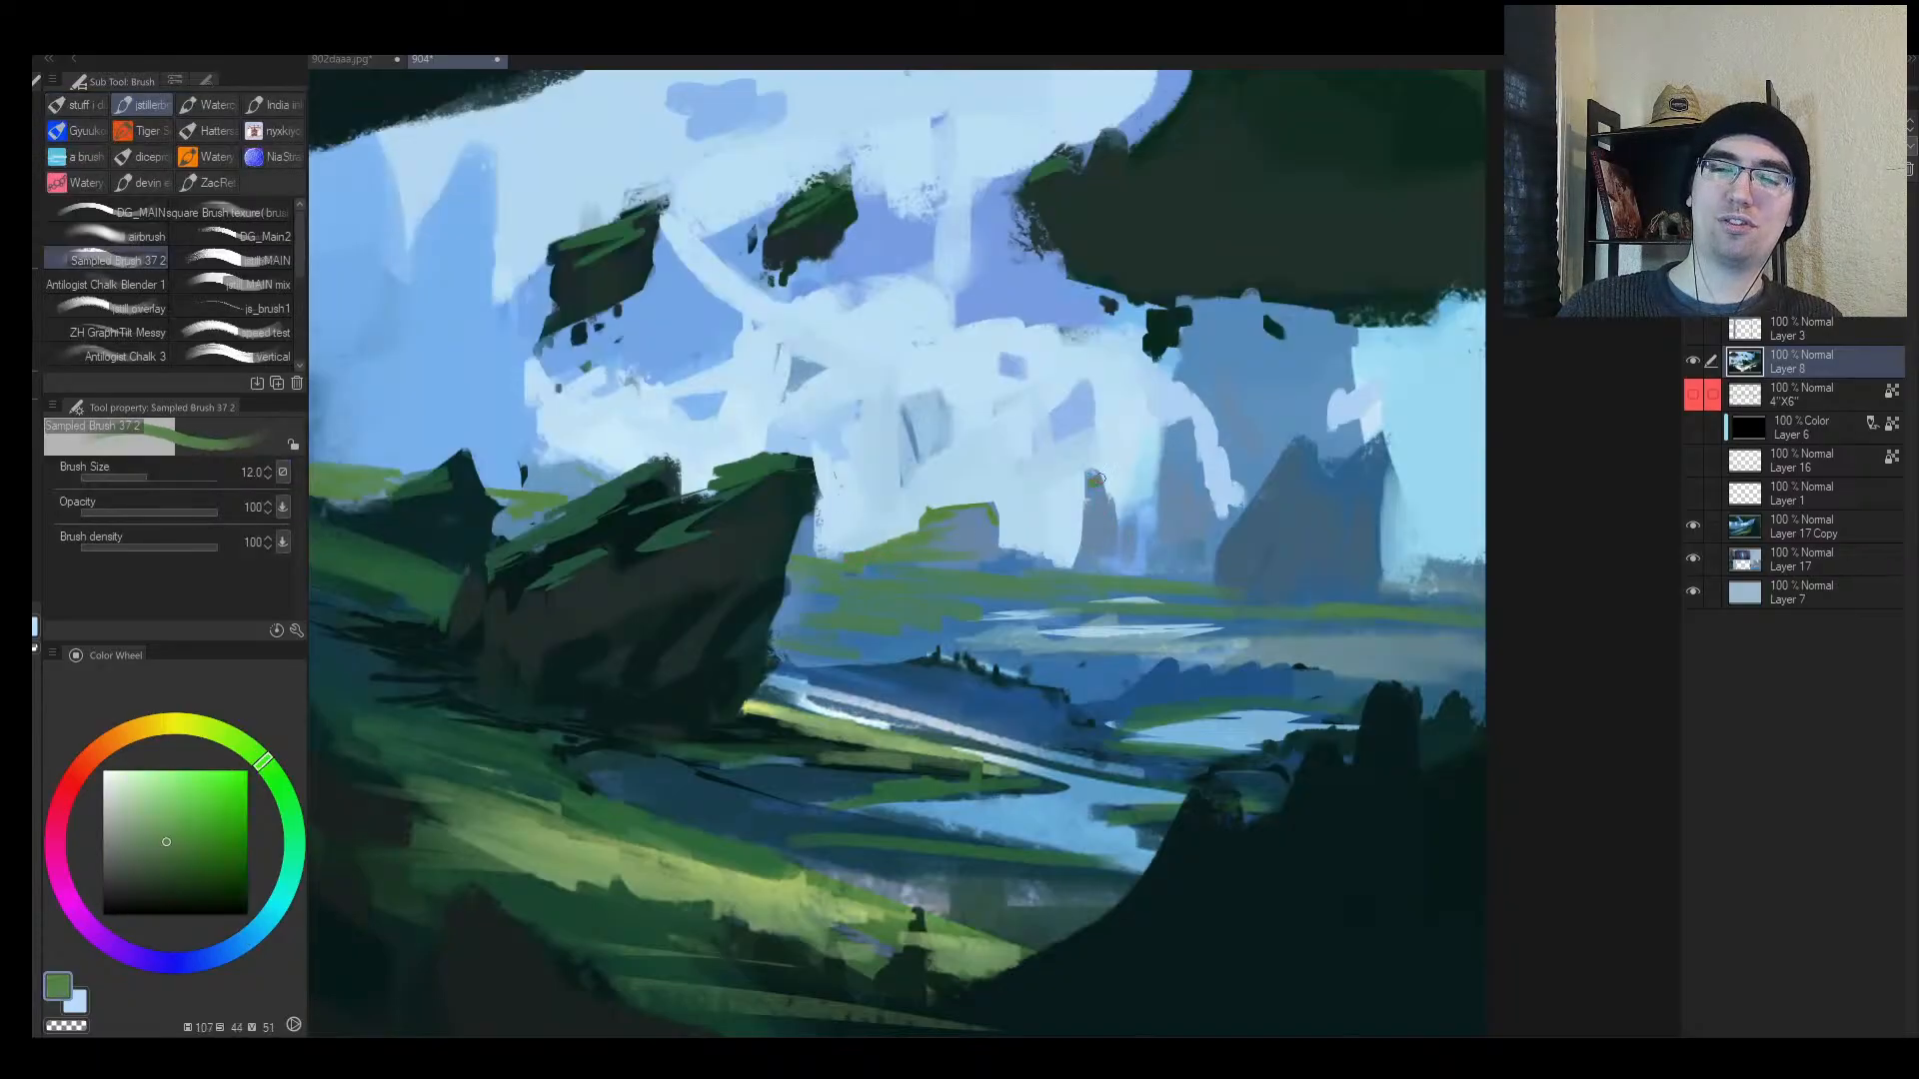
Step: Extend the distant rock's left edge in greyer blue sampled from the mountains
alt+click(1091, 473)
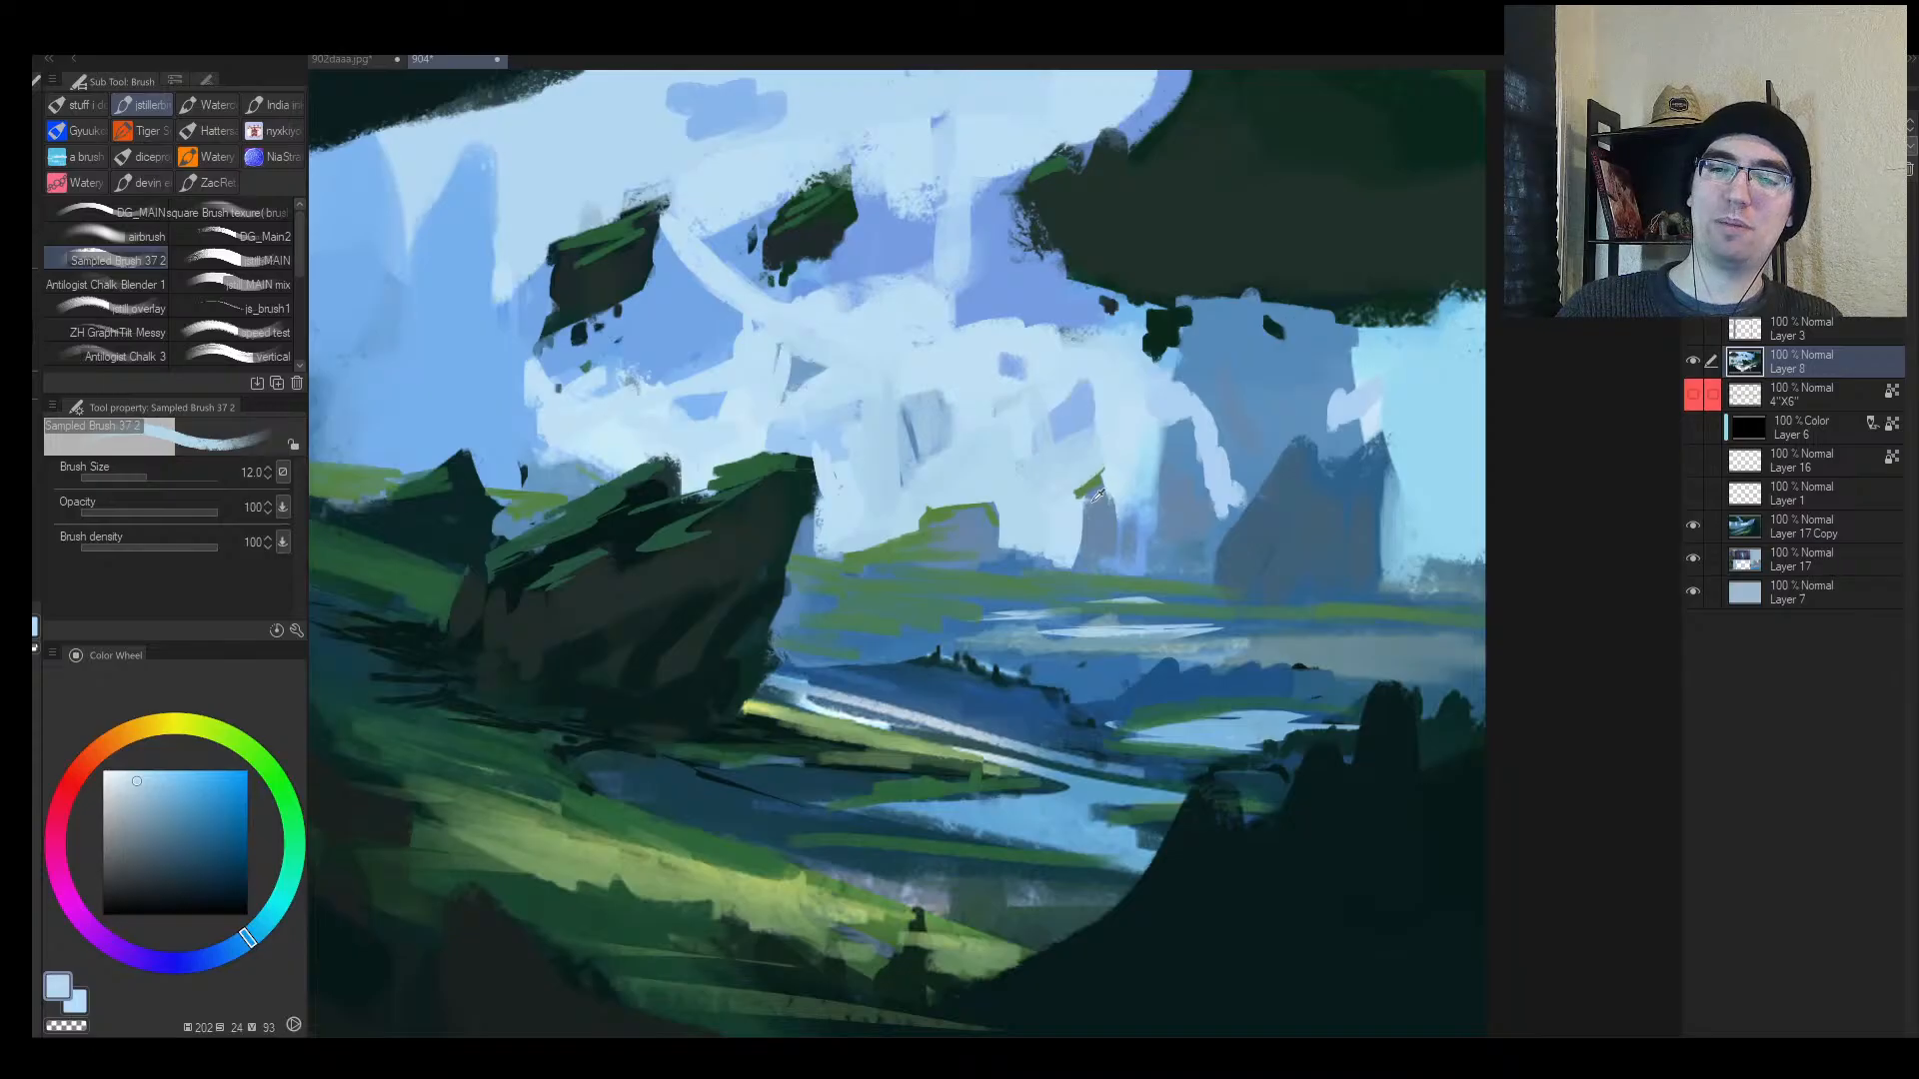
alt+click(1080, 503)
alt+click(1085, 530)
key(])
drag(1079, 536, 1070, 541)
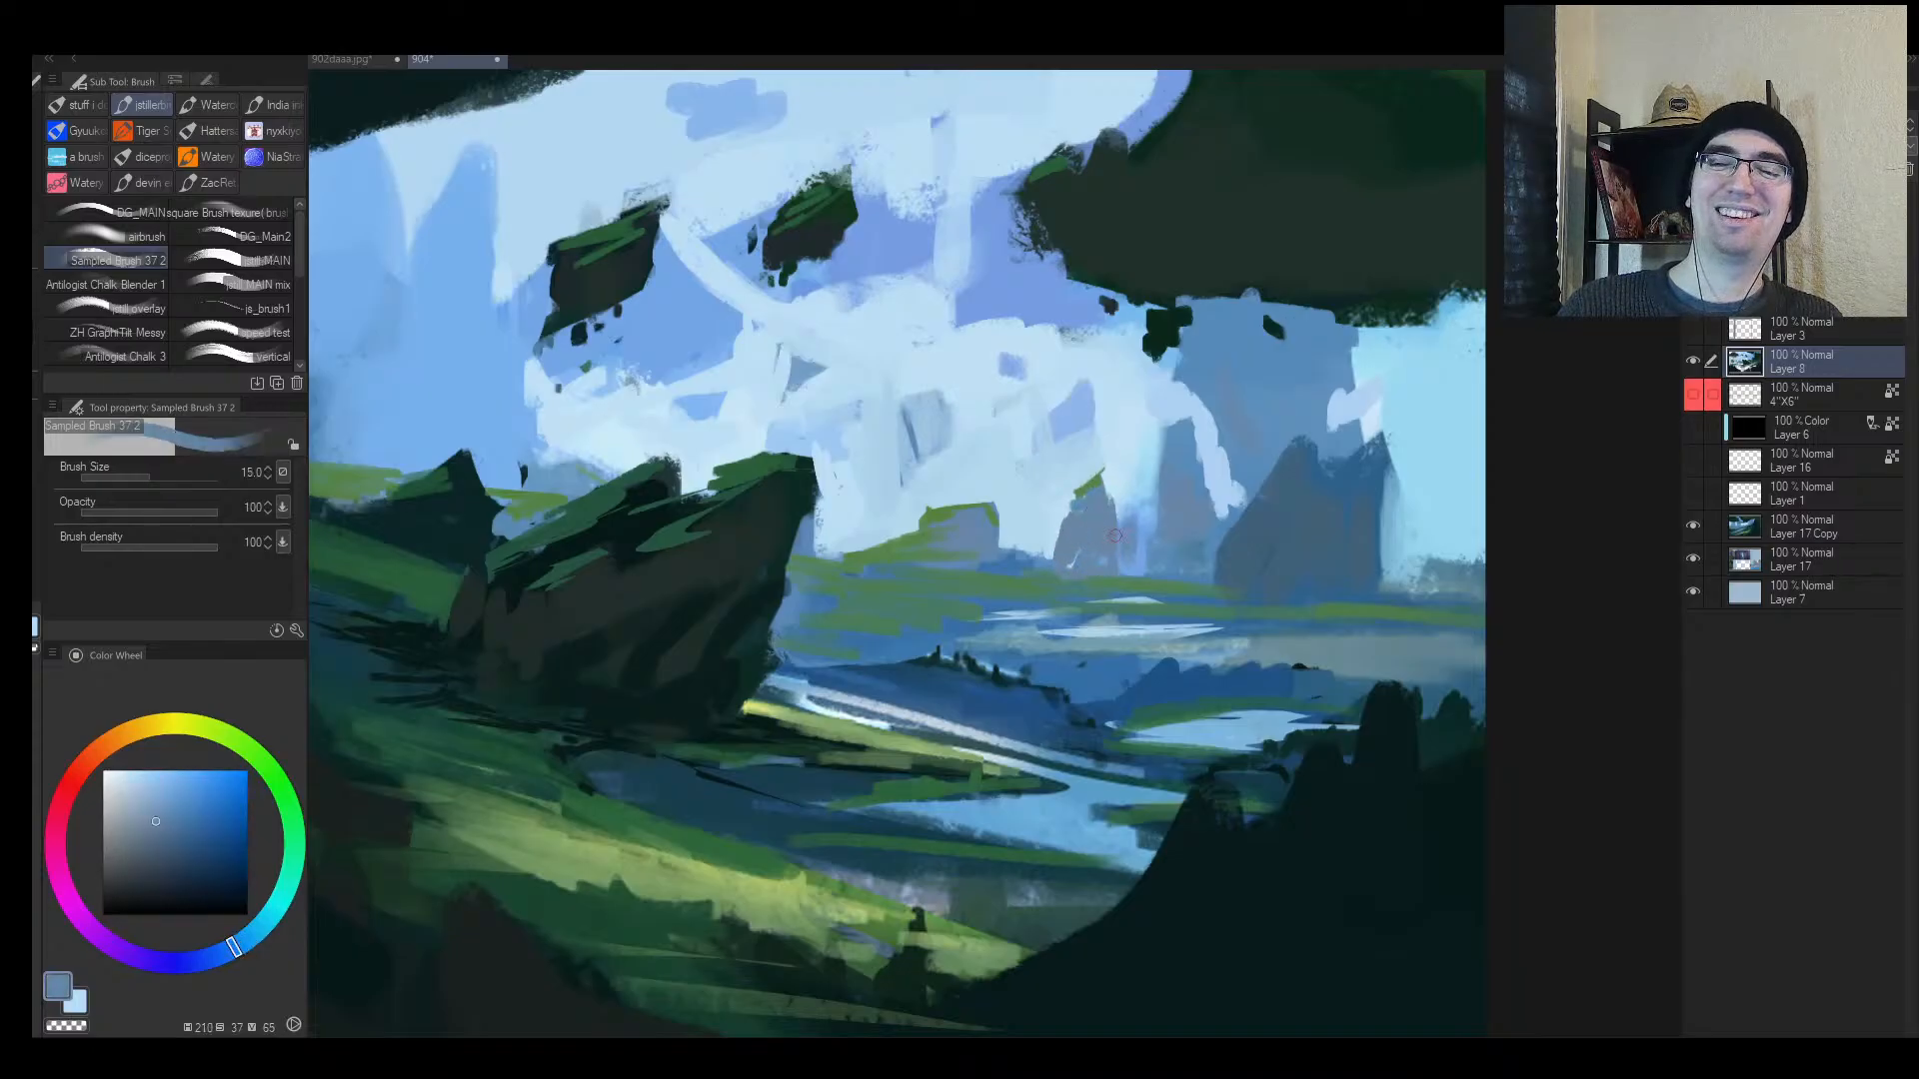
Step: Trim the distant rock's left edge into a slant with light sky blue
alt+click(1117, 526)
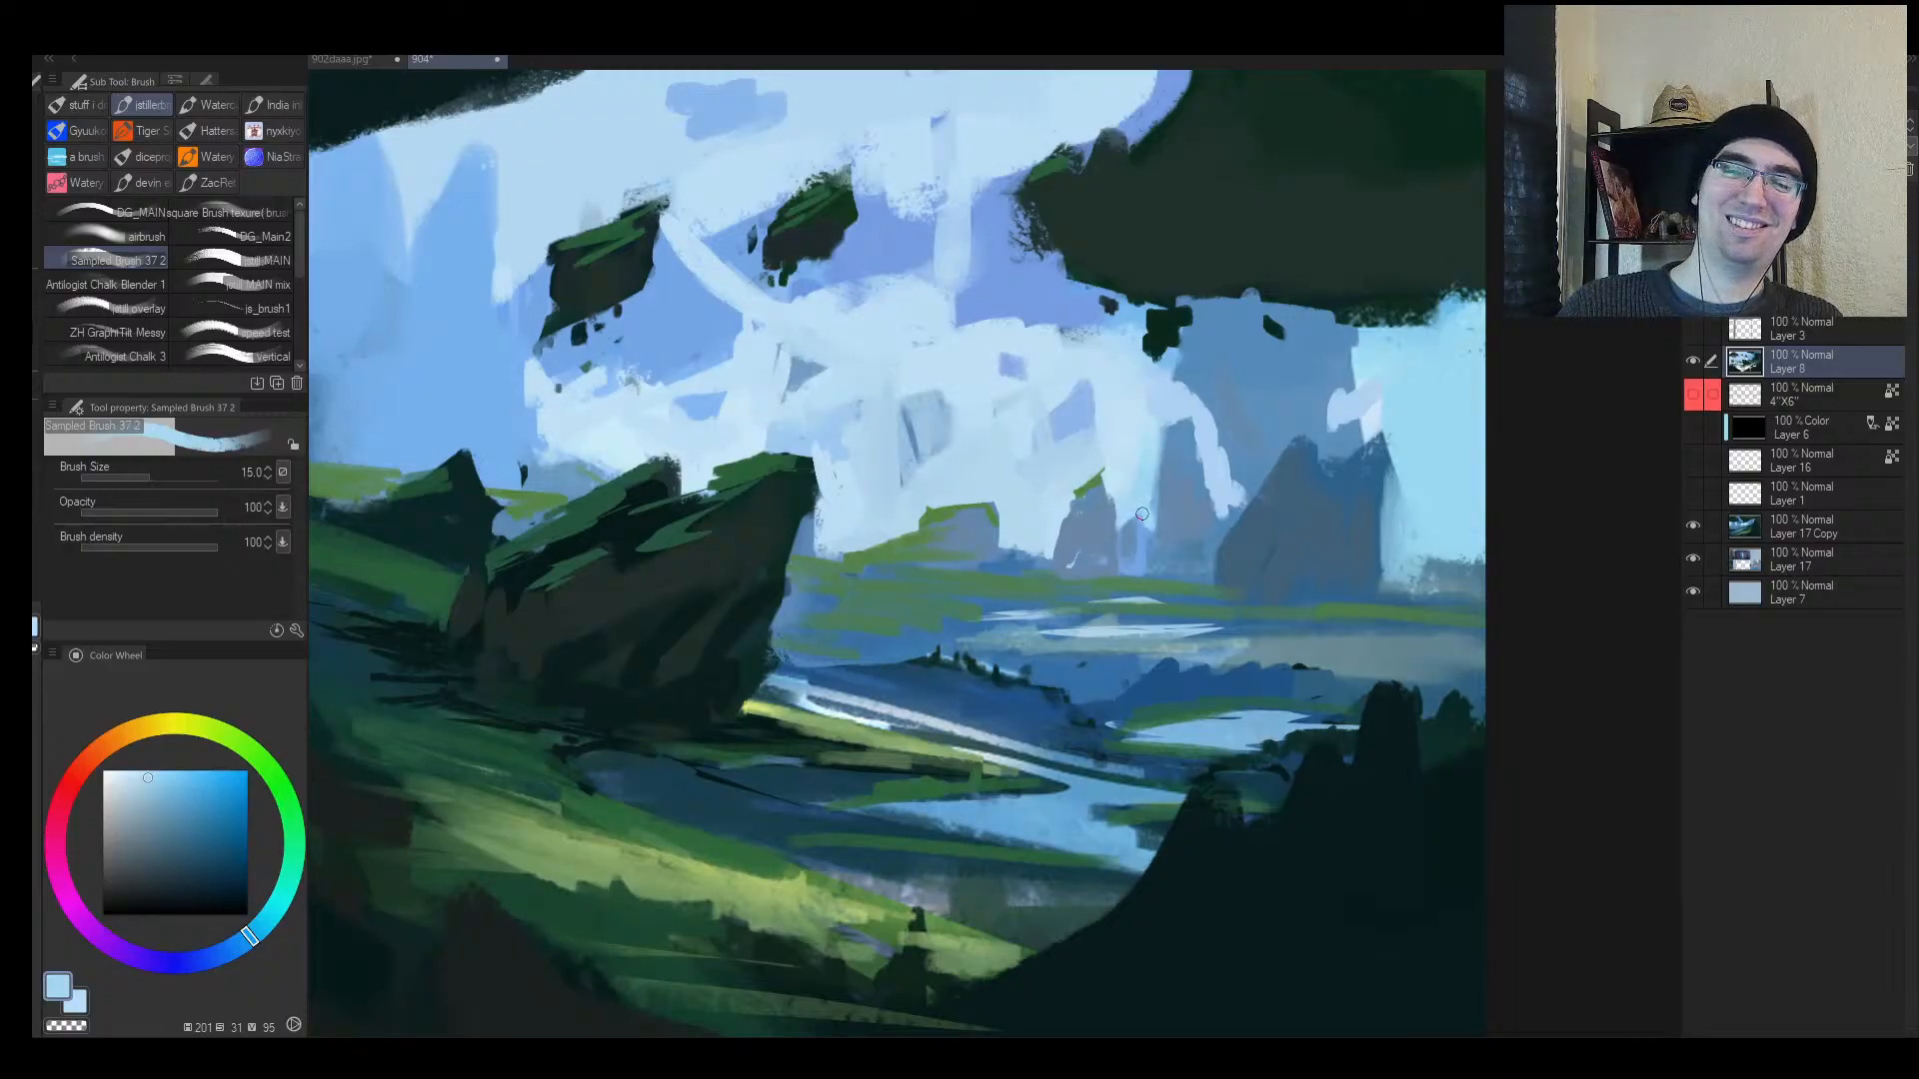
drag(1159, 472, 1175, 431)
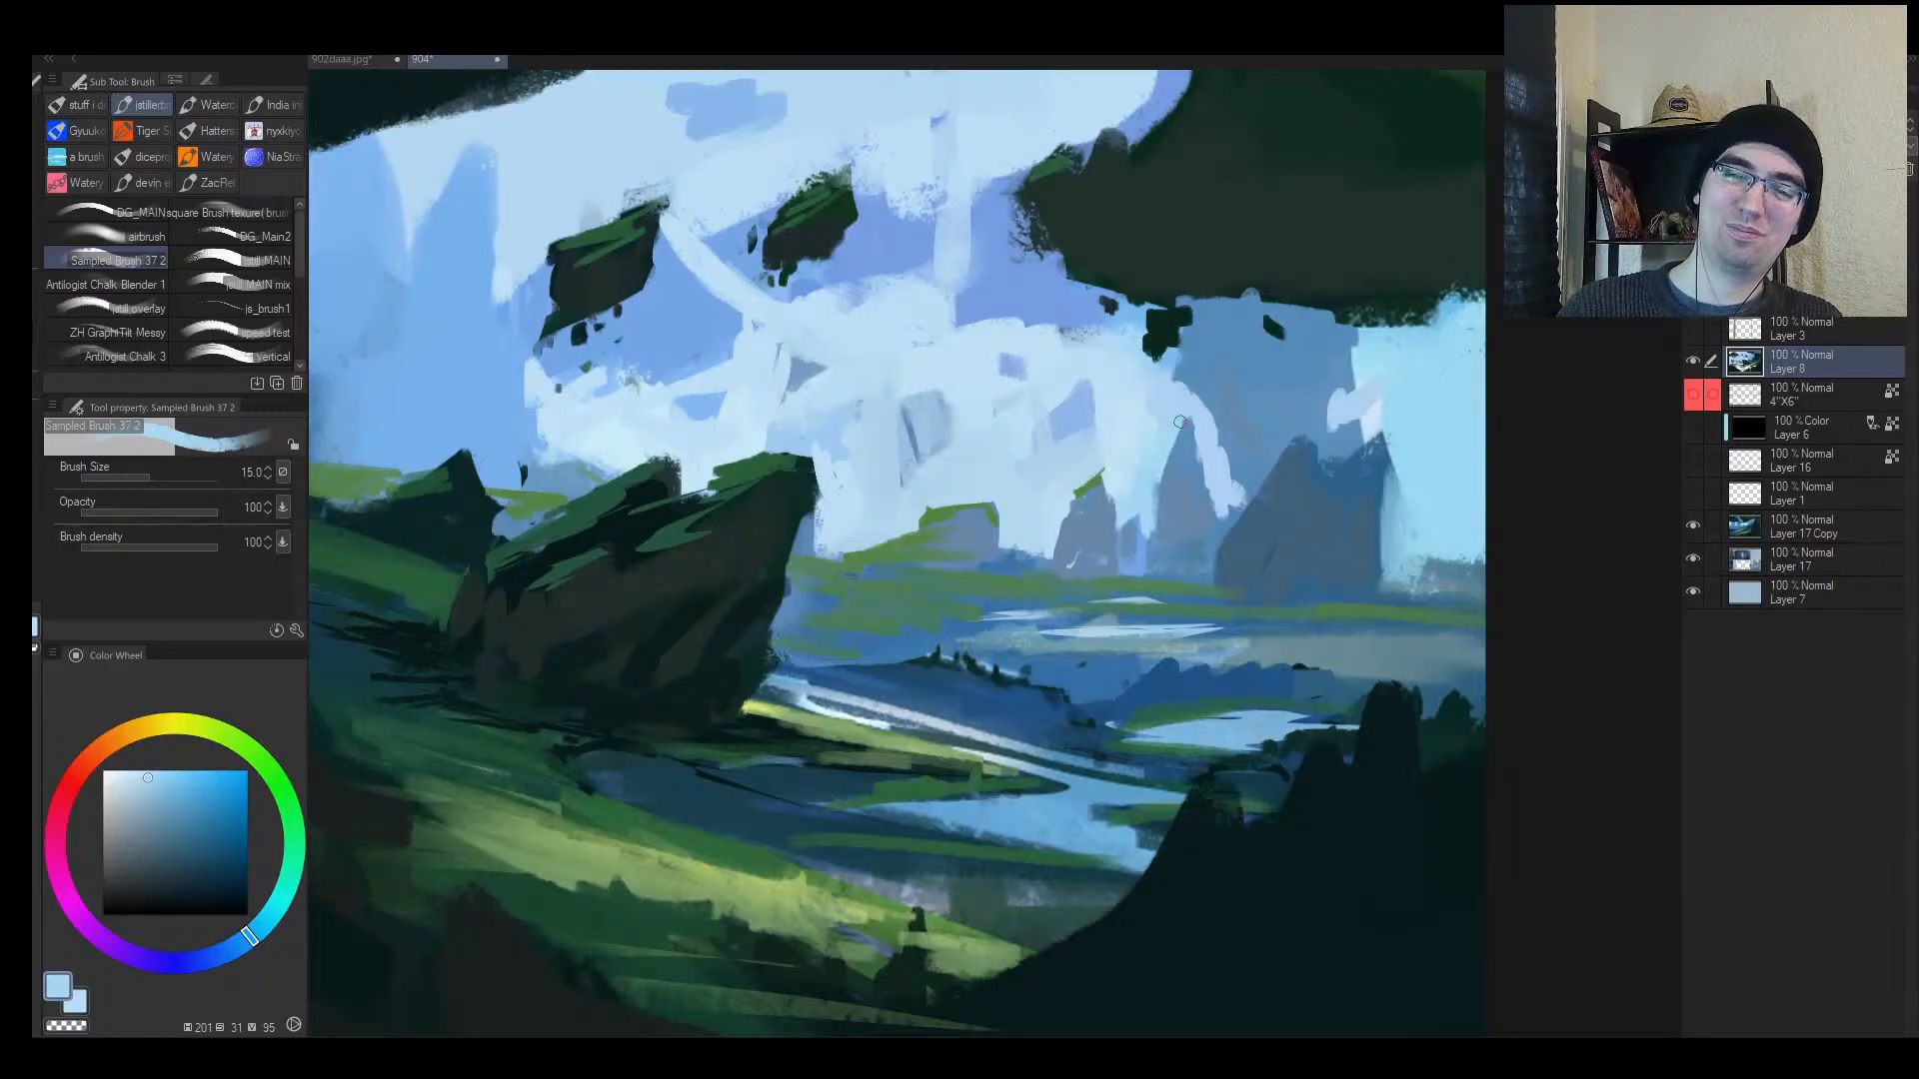
key(h)
mouse_move(1084, 582)
mouse_down()
mouse_move(999, 578)
mouse_move(1091, 567)
mouse_move(1075, 540)
mouse_move(1136, 540)
mouse_up()
alt+click(952, 556)
Step: Darken the mossy rock's right edge with dark green-grey
key(h)
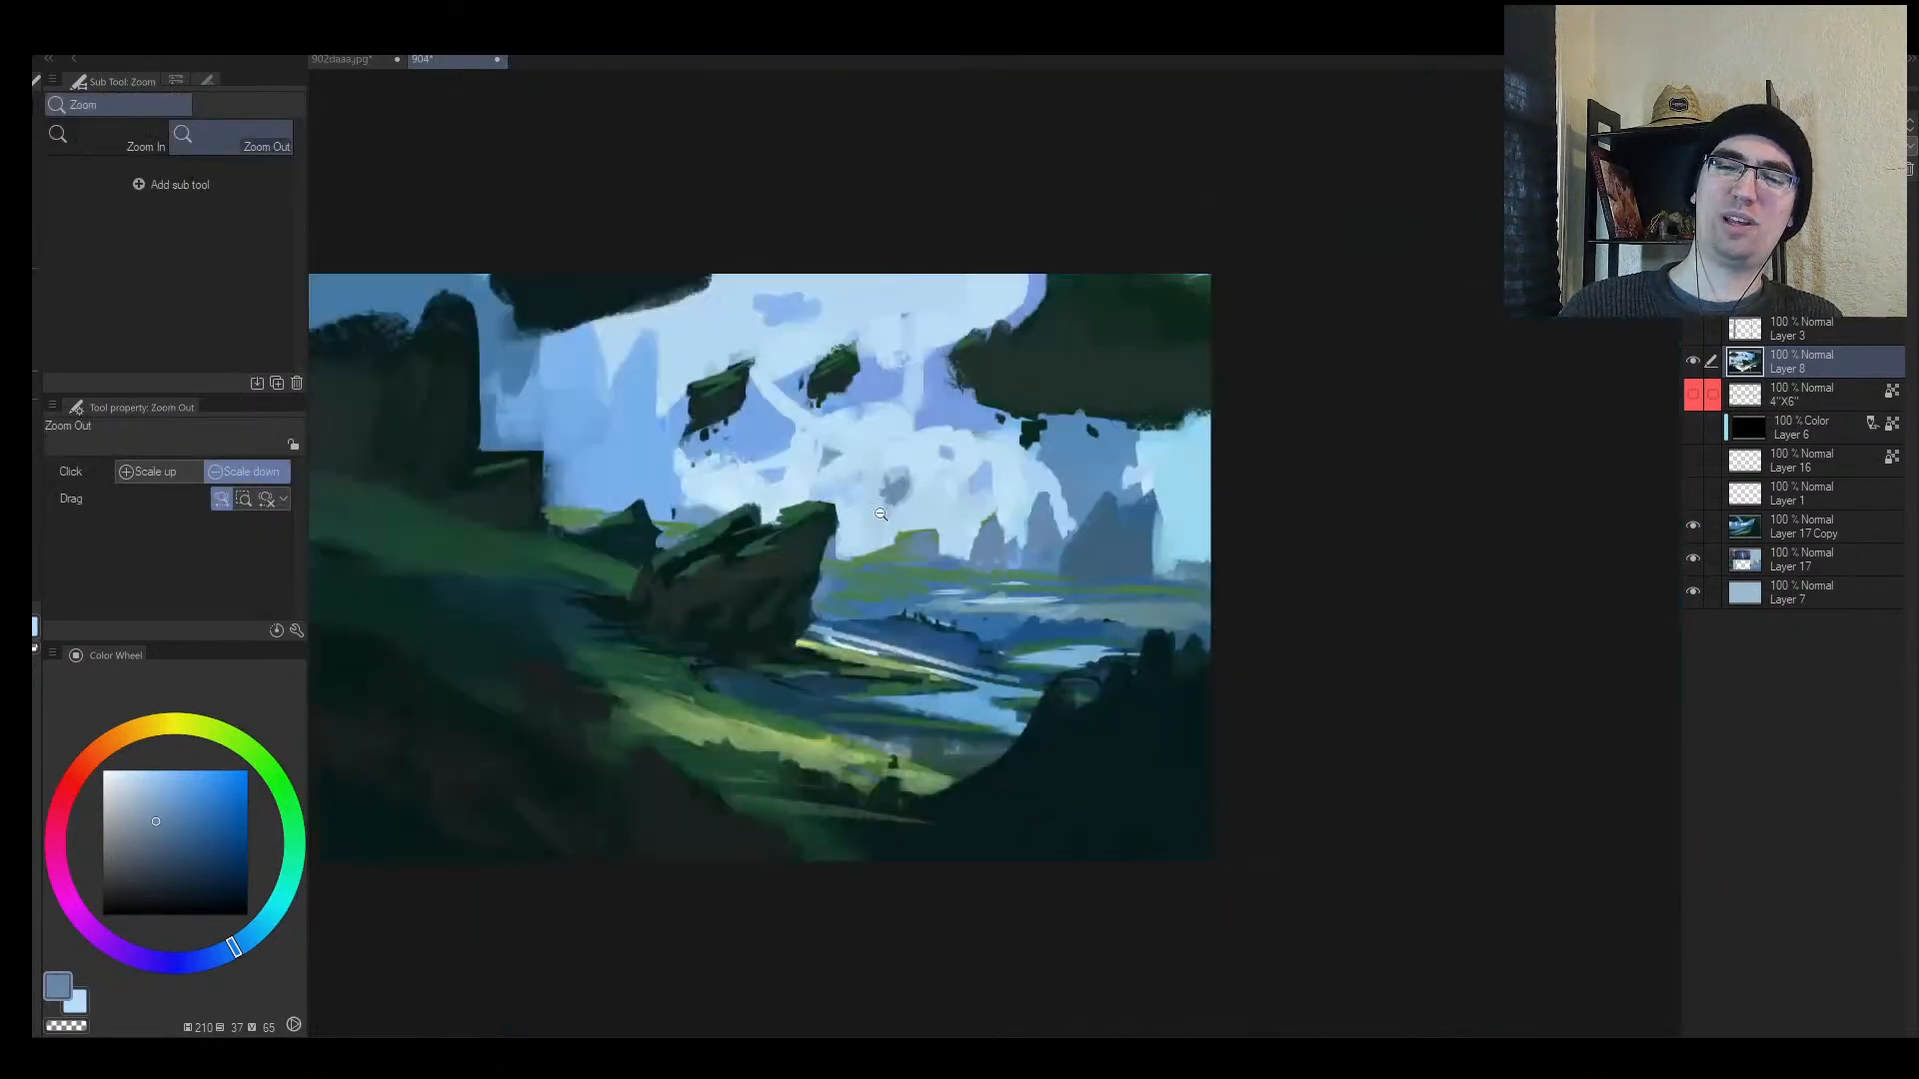
alt+click(820, 541)
drag(826, 534, 836, 533)
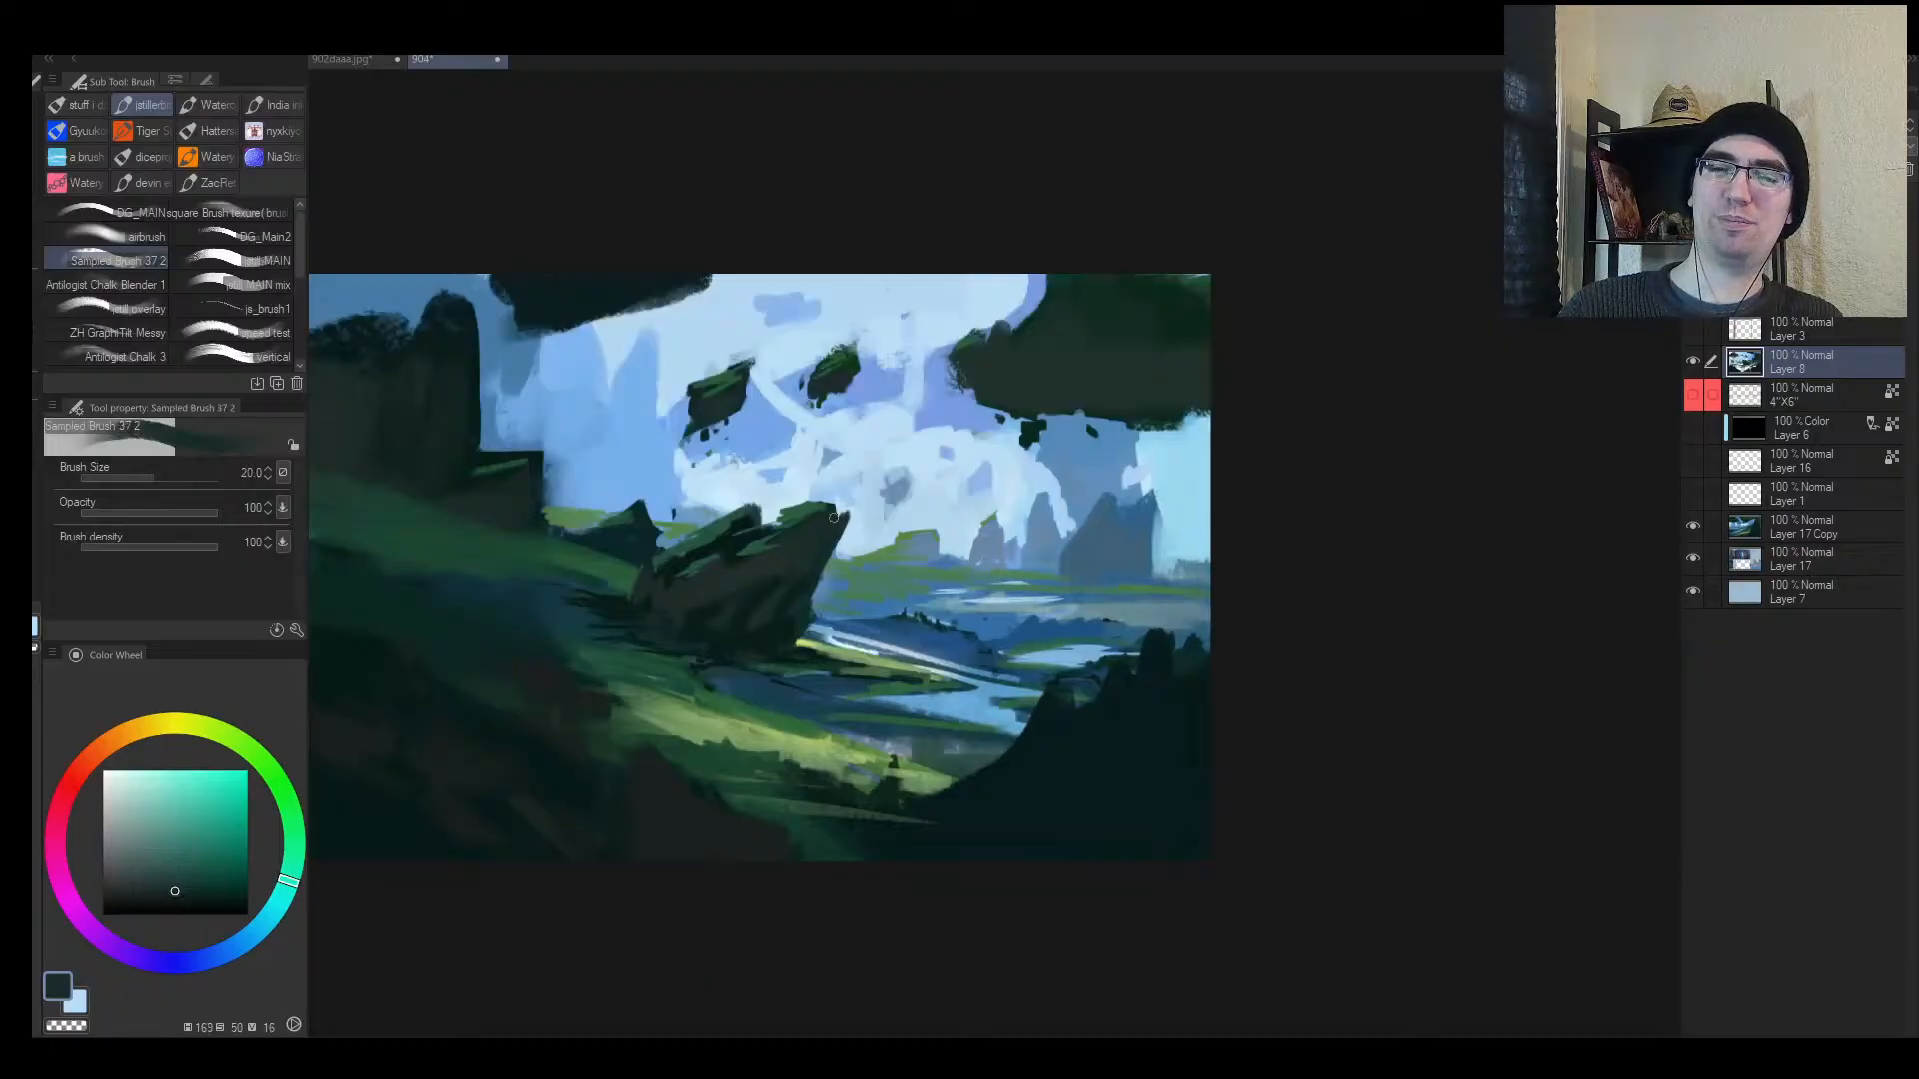
alt+click(827, 500)
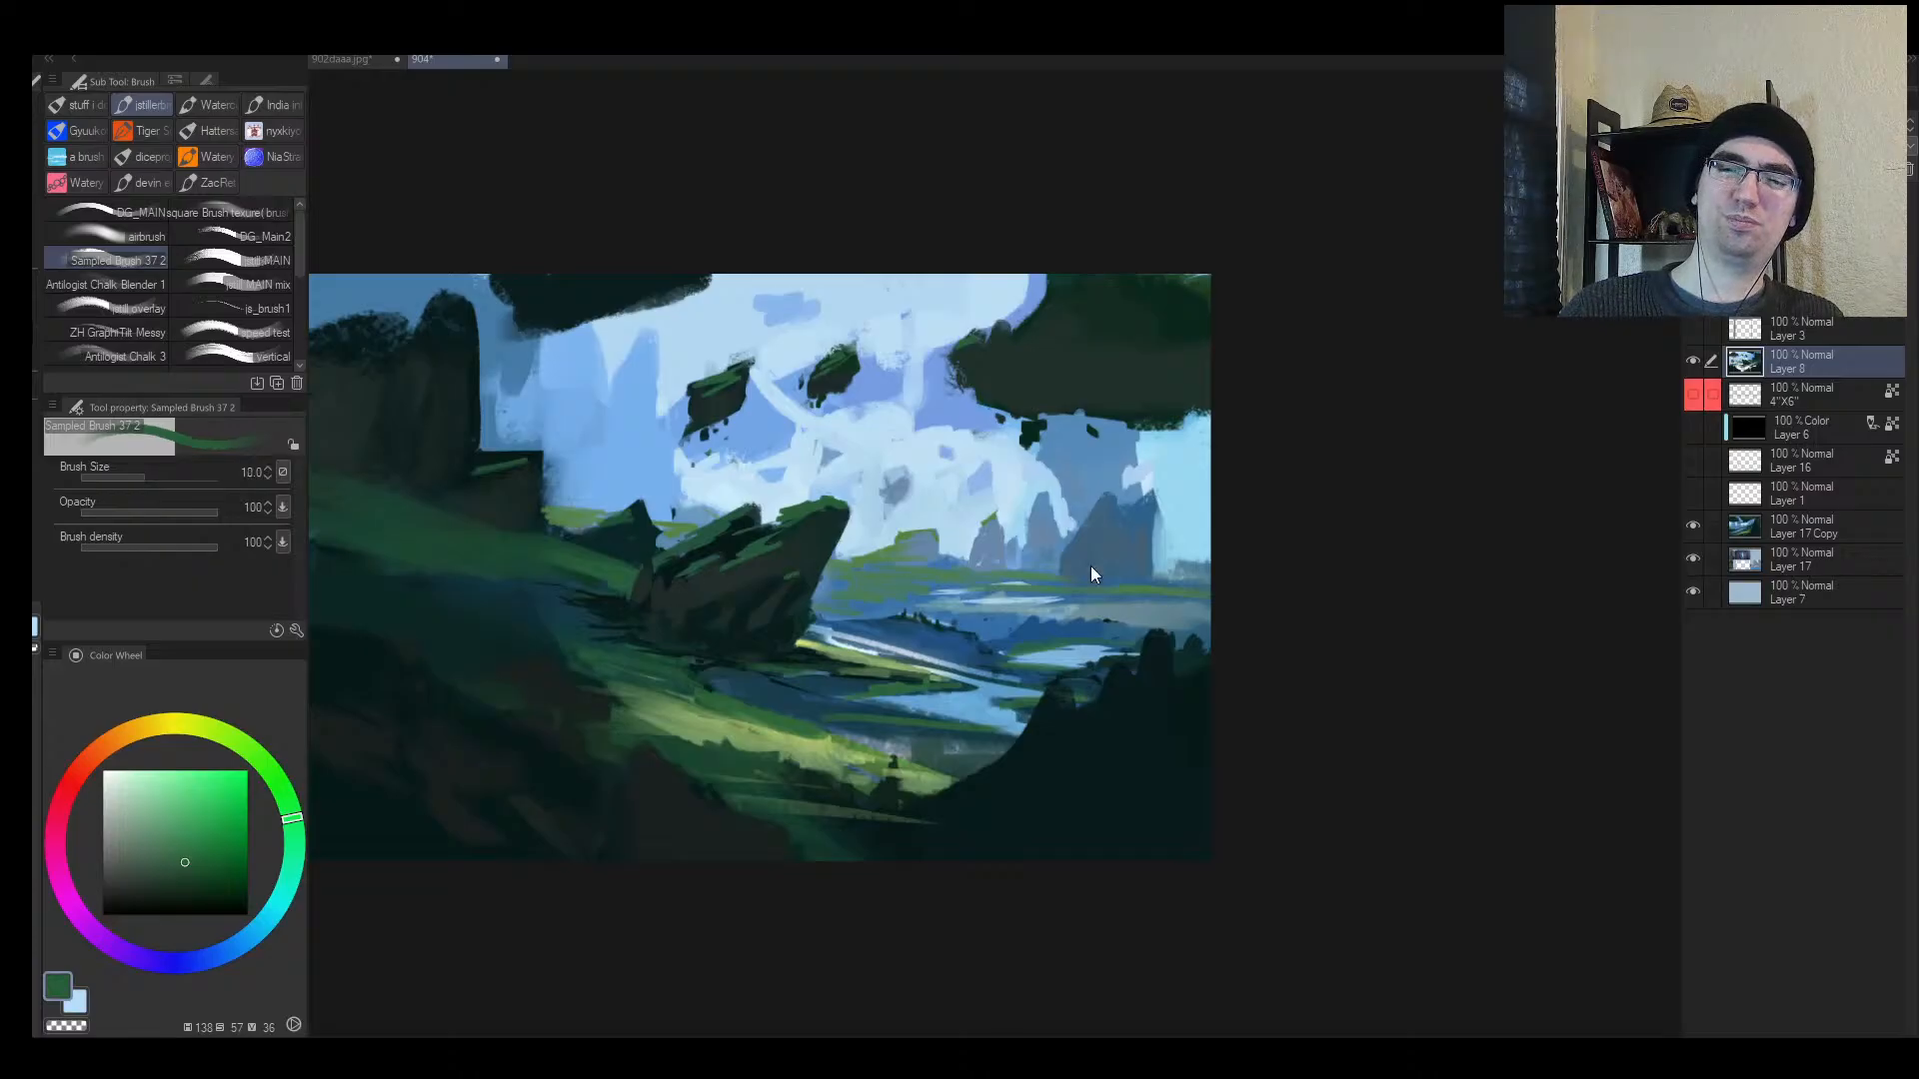
mouse_move(965, 630)
mouse_down()
mouse_move(884, 632)
mouse_move(964, 637)
mouse_up()
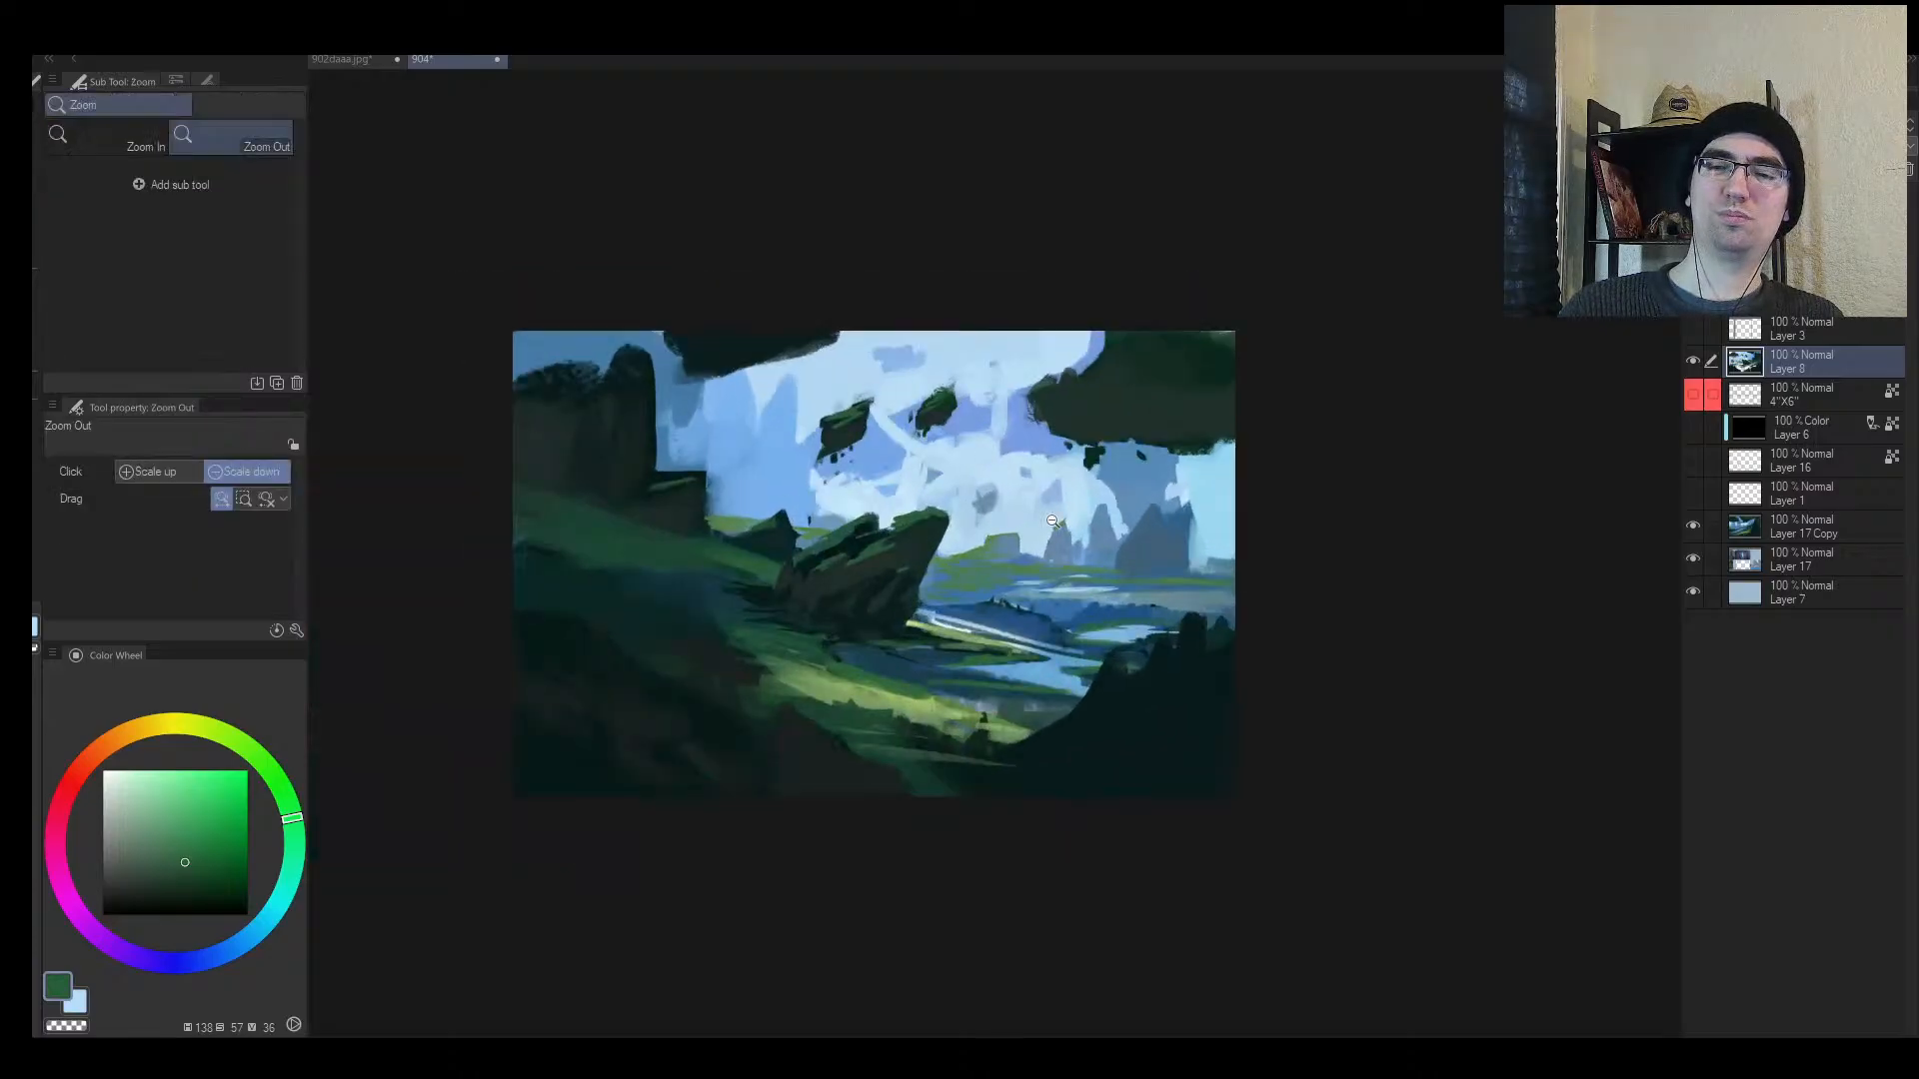
Step: Paint bright green grass strokes along the river bank
alt+click(915, 599)
key(bracketright)
key(bracketright)
key(bracketright)
key(bracketright)
key(bracketright)
alt+click(865, 644)
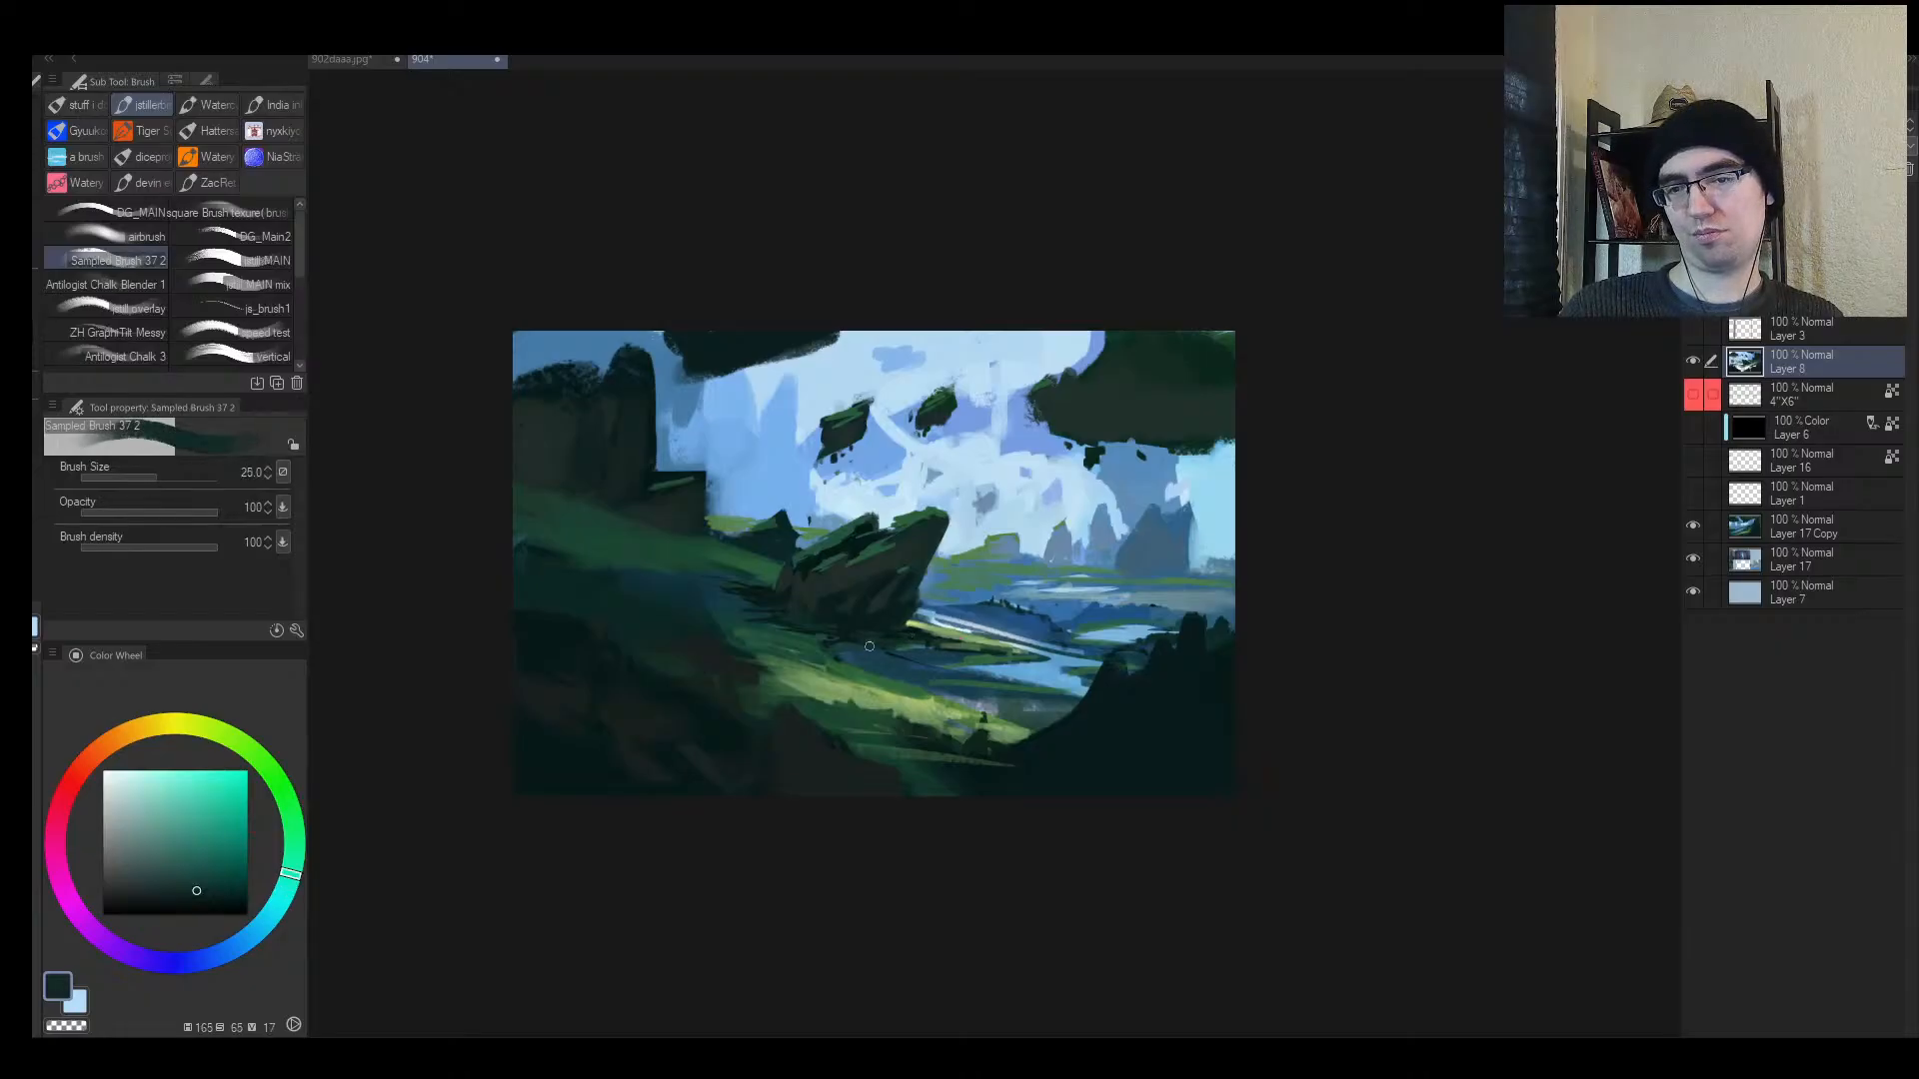
alt+click(851, 629)
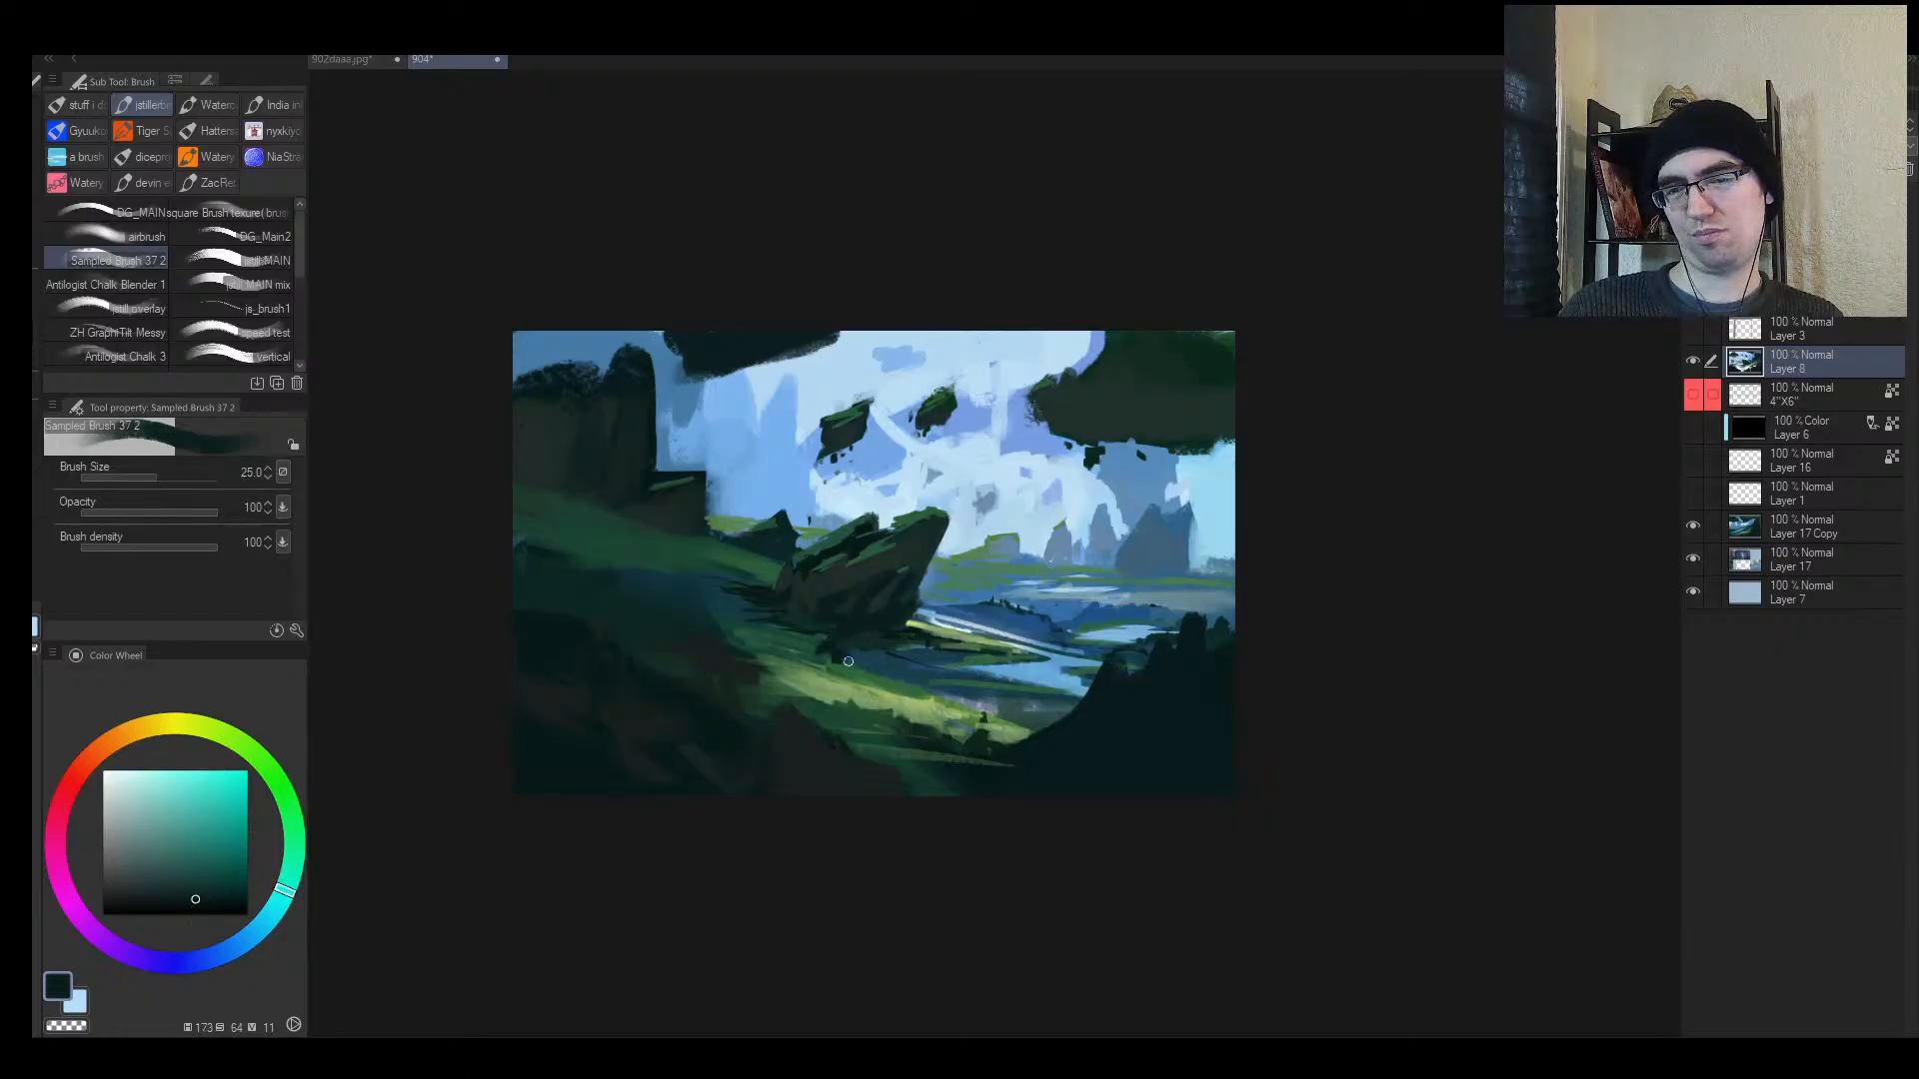
key(h)
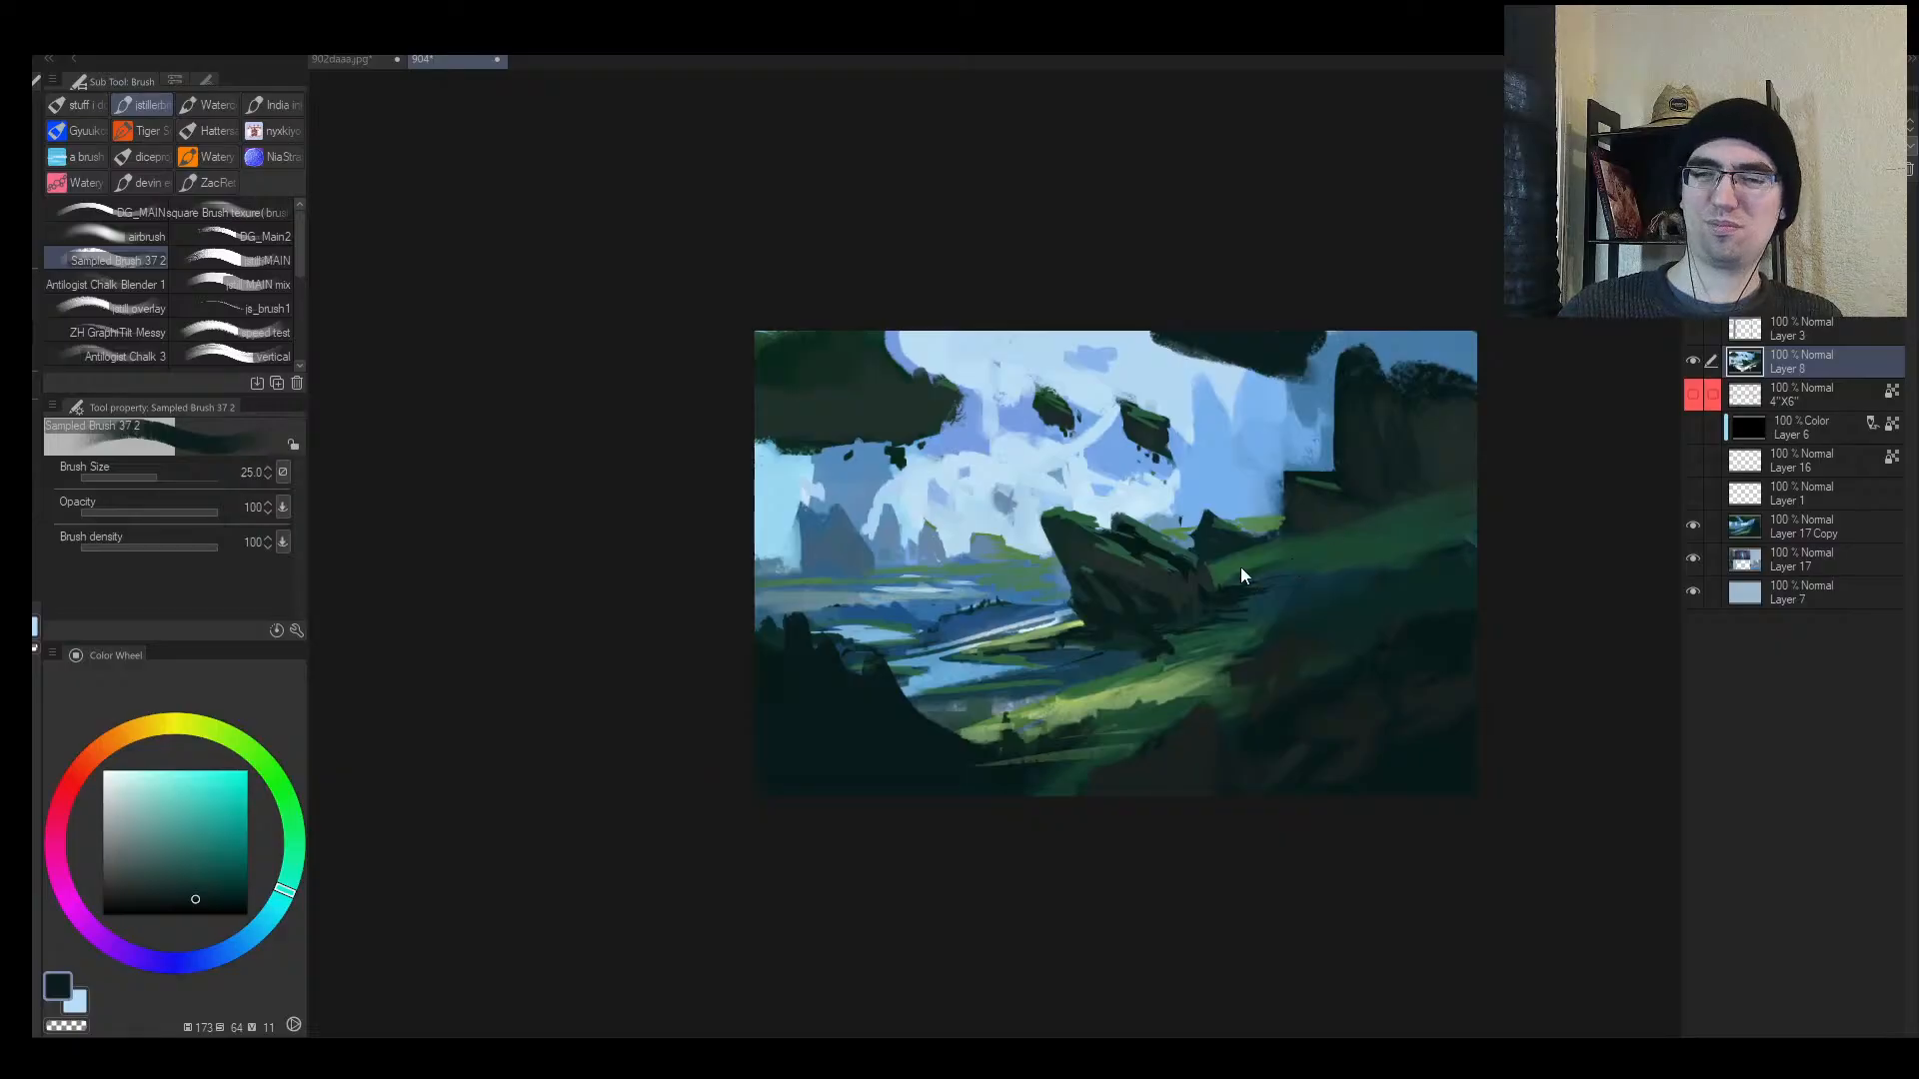
key(bracketright)
alt+click(1045, 703)
alt+click(1135, 670)
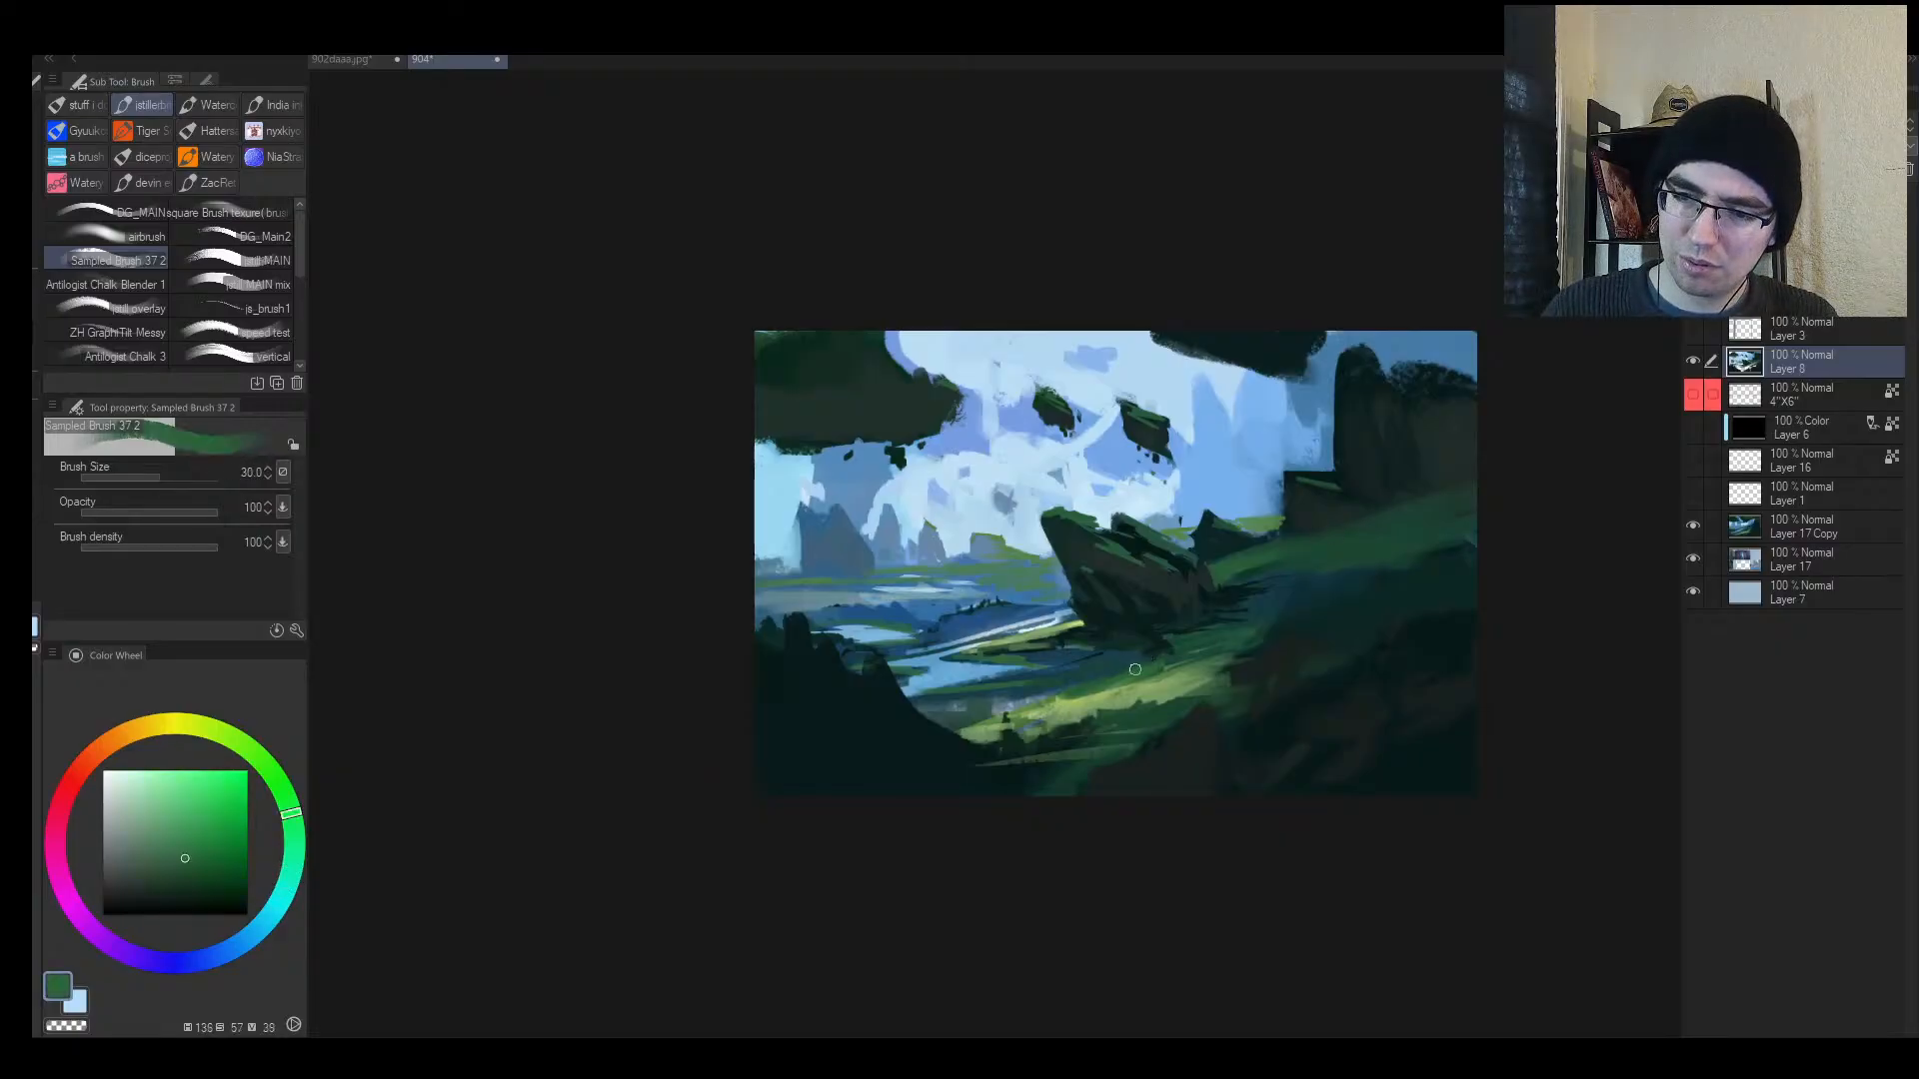
drag(1096, 662, 1010, 676)
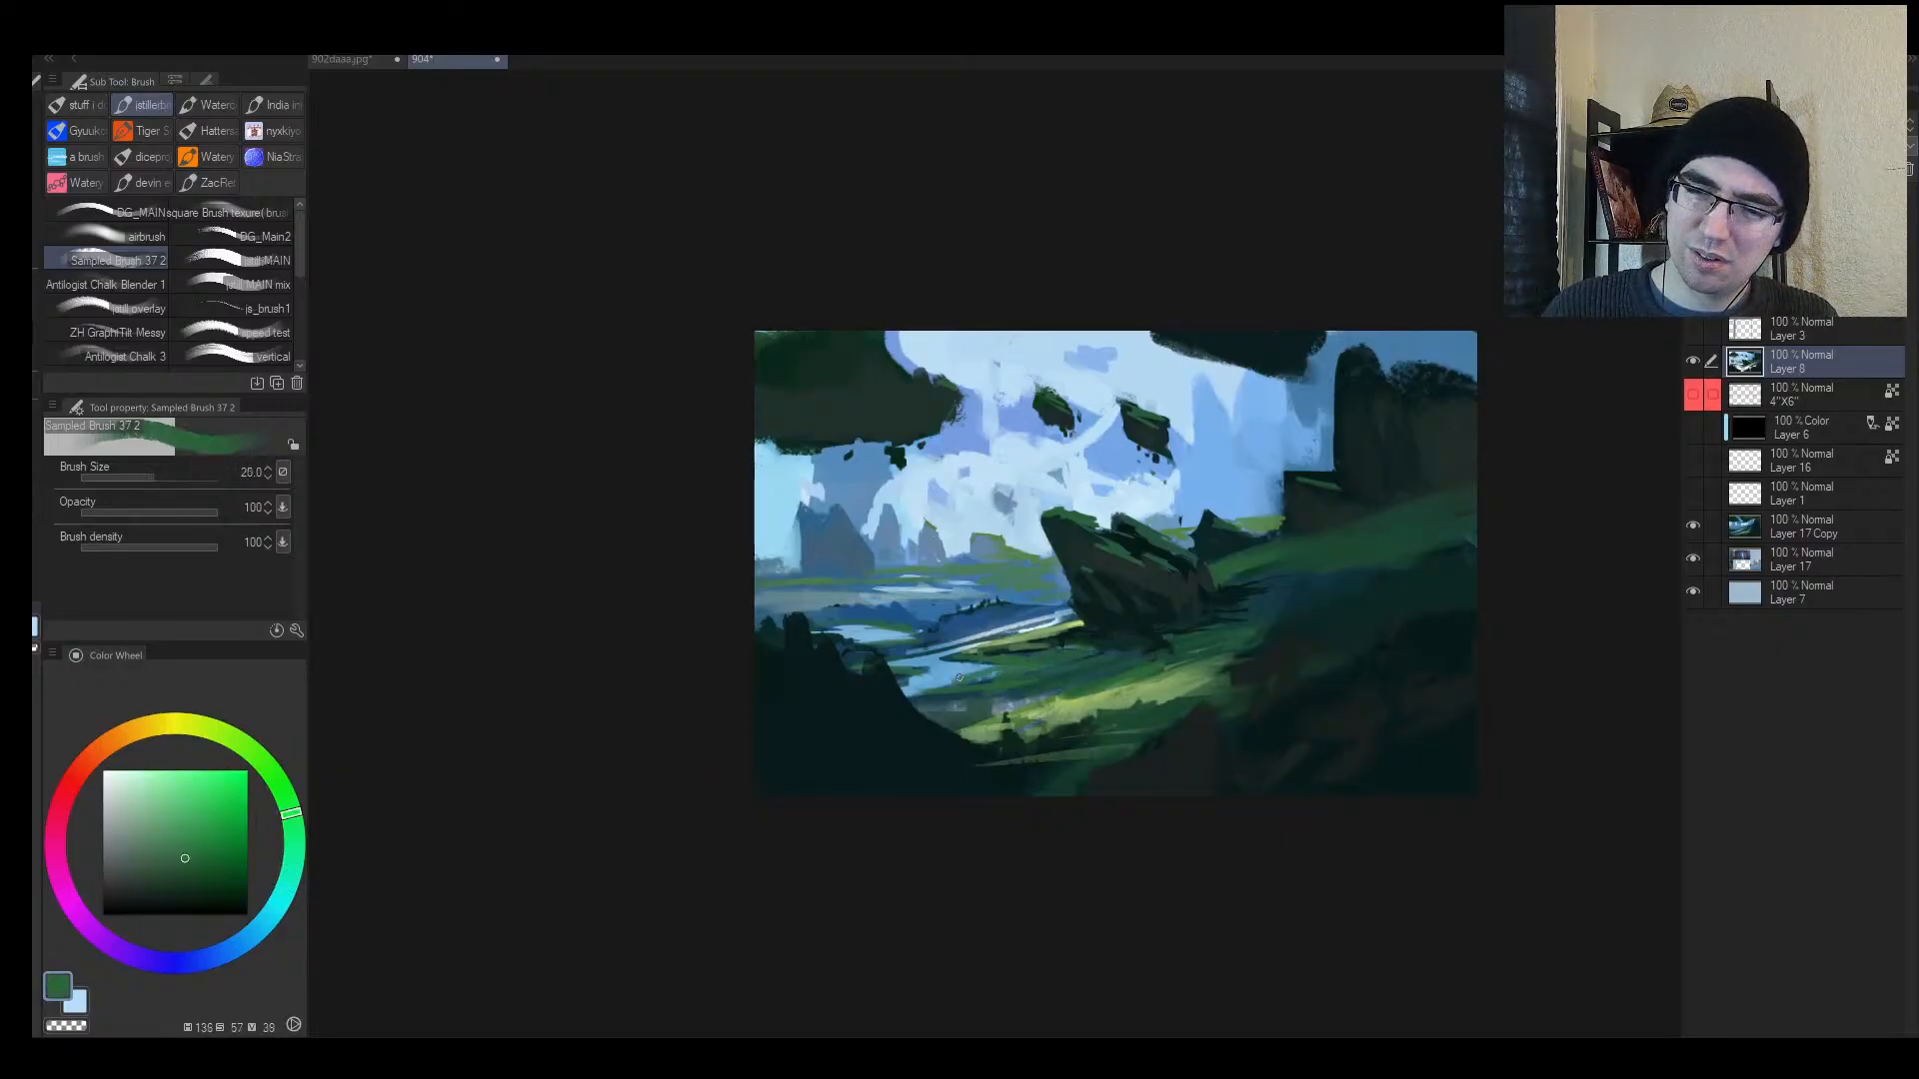
Step: Add light green strokes and a dark green stroke along the river bank
scroll(1025, 654, up, 3)
alt+click(997, 639)
key(bracketleft)
mouse_move(1017, 637)
mouse_down()
mouse_move(956, 650)
mouse_move(1064, 624)
mouse_up()
alt+click(964, 652)
key(bracketleft)
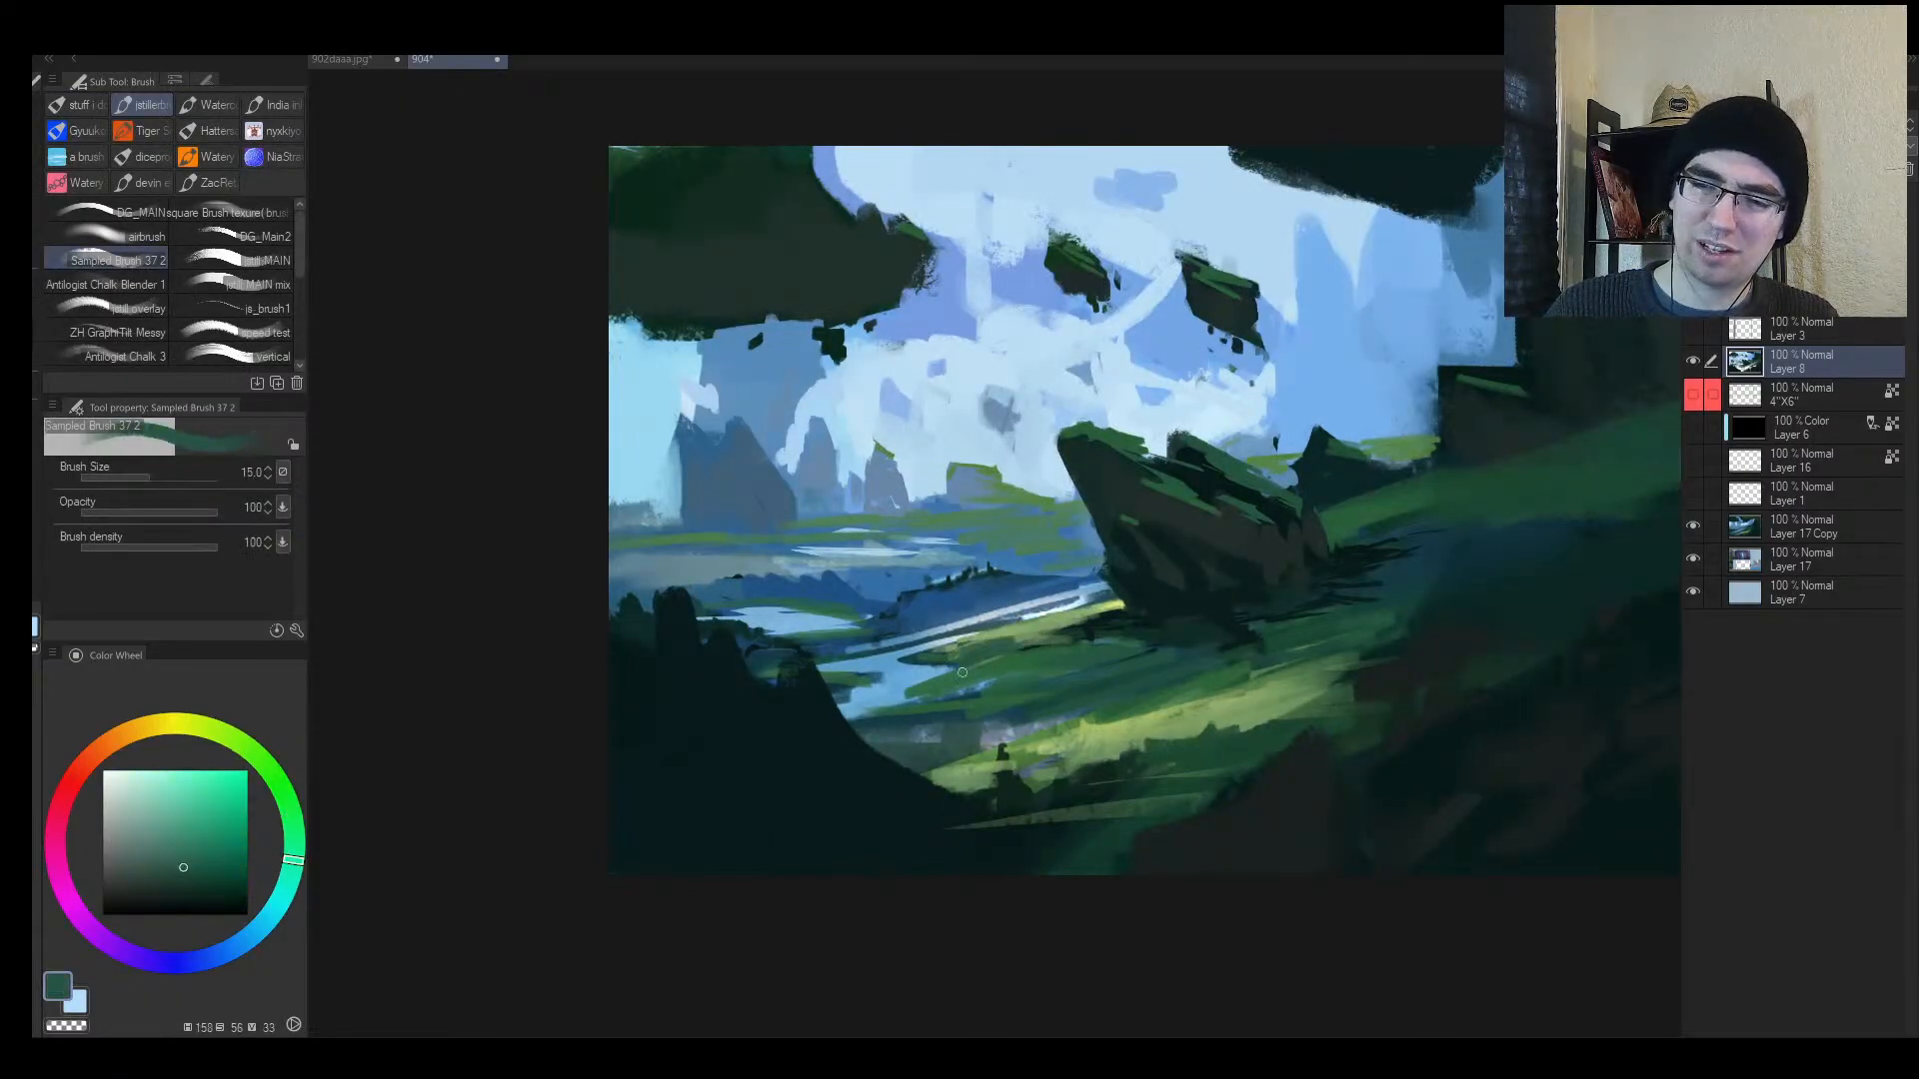
mouse_move(962, 673)
mouse_down()
mouse_move(1123, 624)
mouse_move(946, 675)
mouse_up()
Step: Check the painting mirrored and zoomed out, then add new Layer 9 above Layer 8
alt+click(1115, 624)
key(bracketleft)
key(bracketleft)
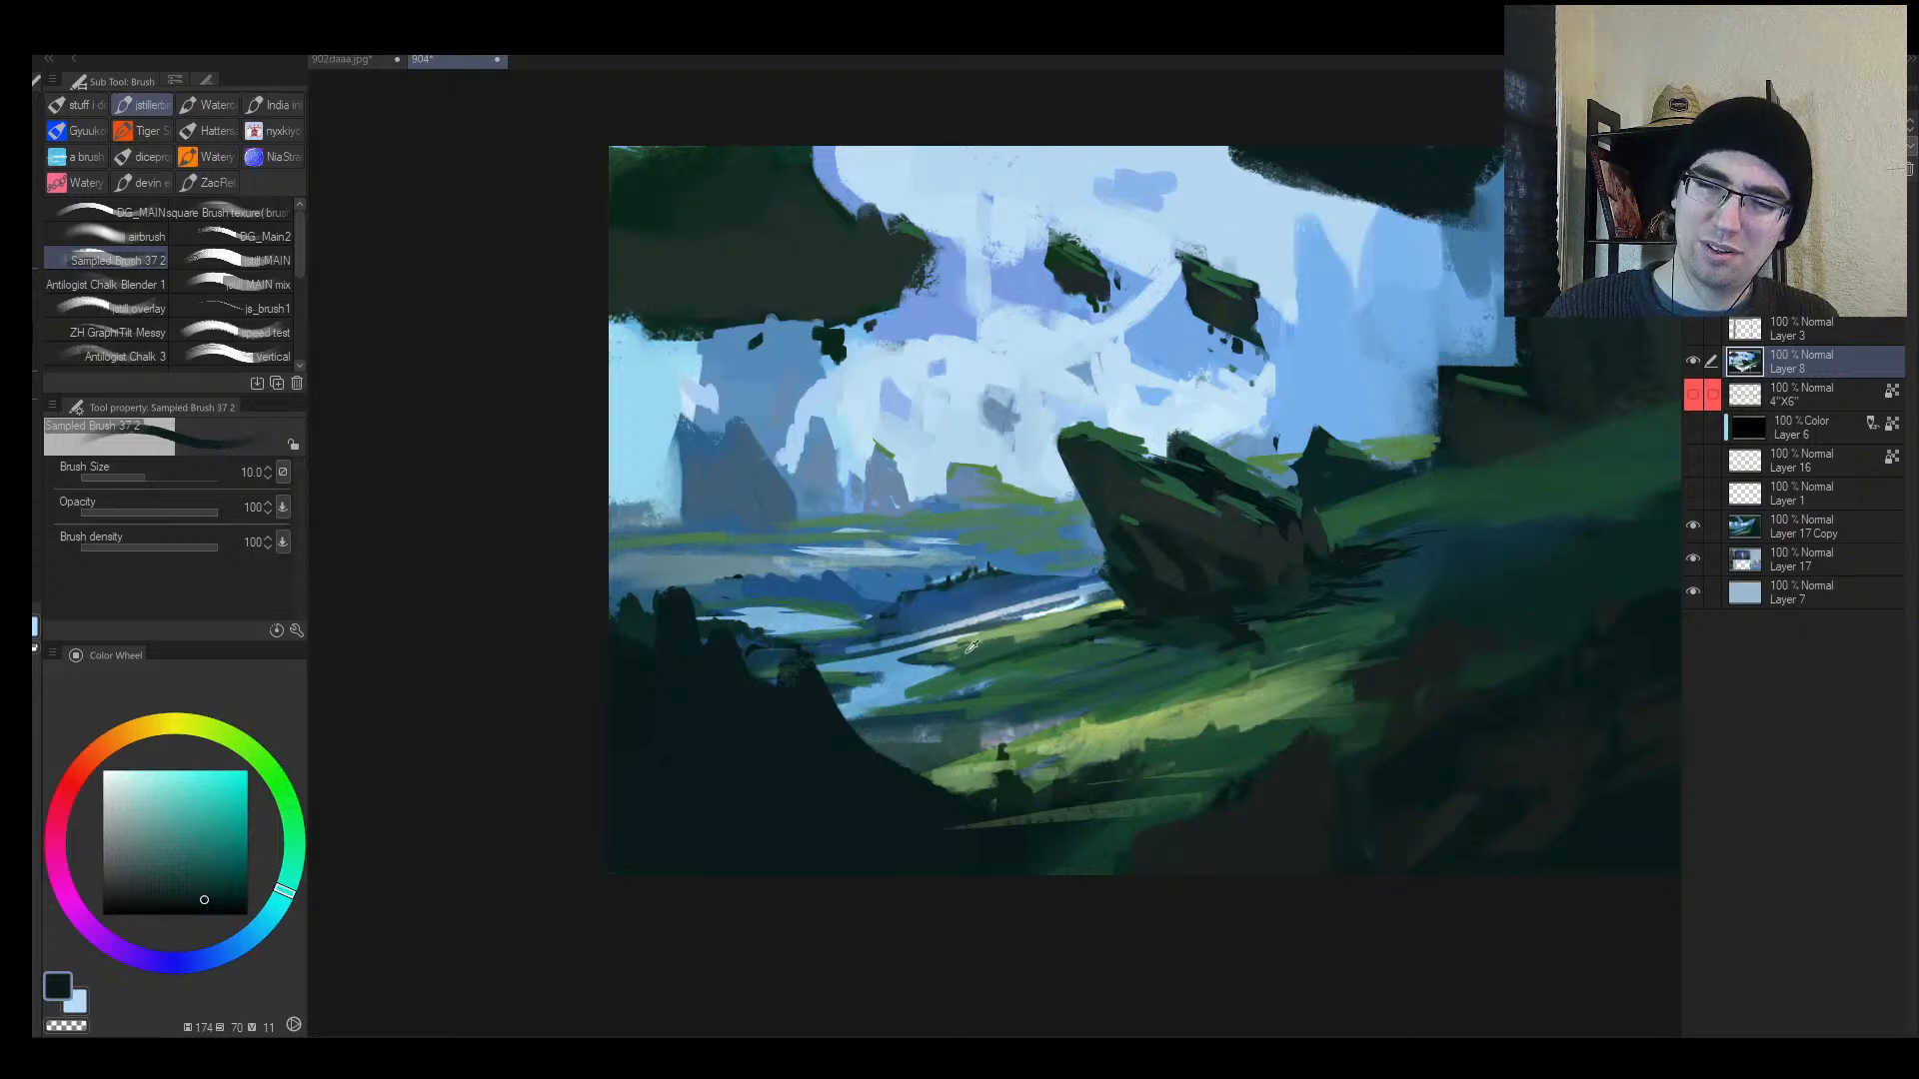
alt+click(969, 648)
key(bracketright)
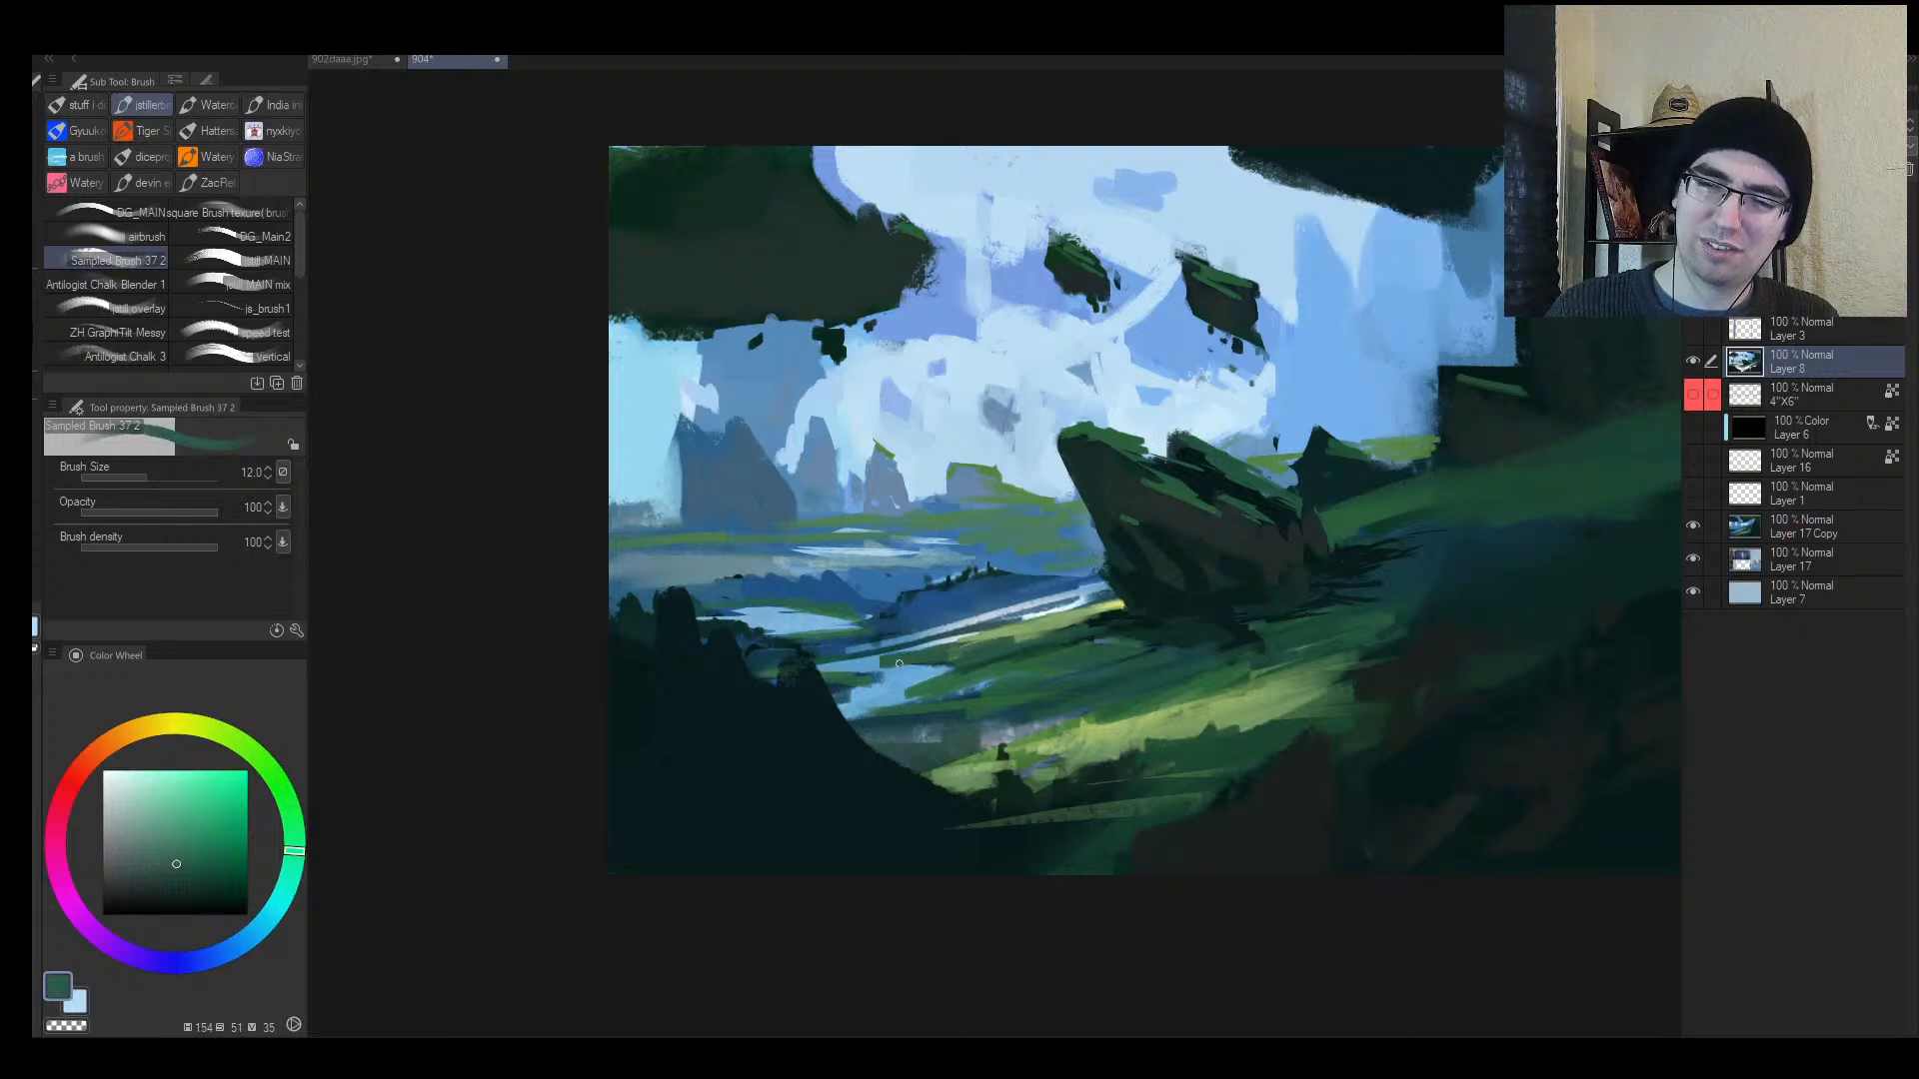
key(slash)
drag(1034, 649, 909, 664)
drag(1104, 630, 1160, 595)
key(h)
mouse_move(989, 623)
mouse_down()
mouse_move(932, 632)
mouse_move(999, 621)
mouse_up()
key(ctrl+shift+n)
Step: Sample sky blue and haze the floating rocks with the soft airbrush
key(b)
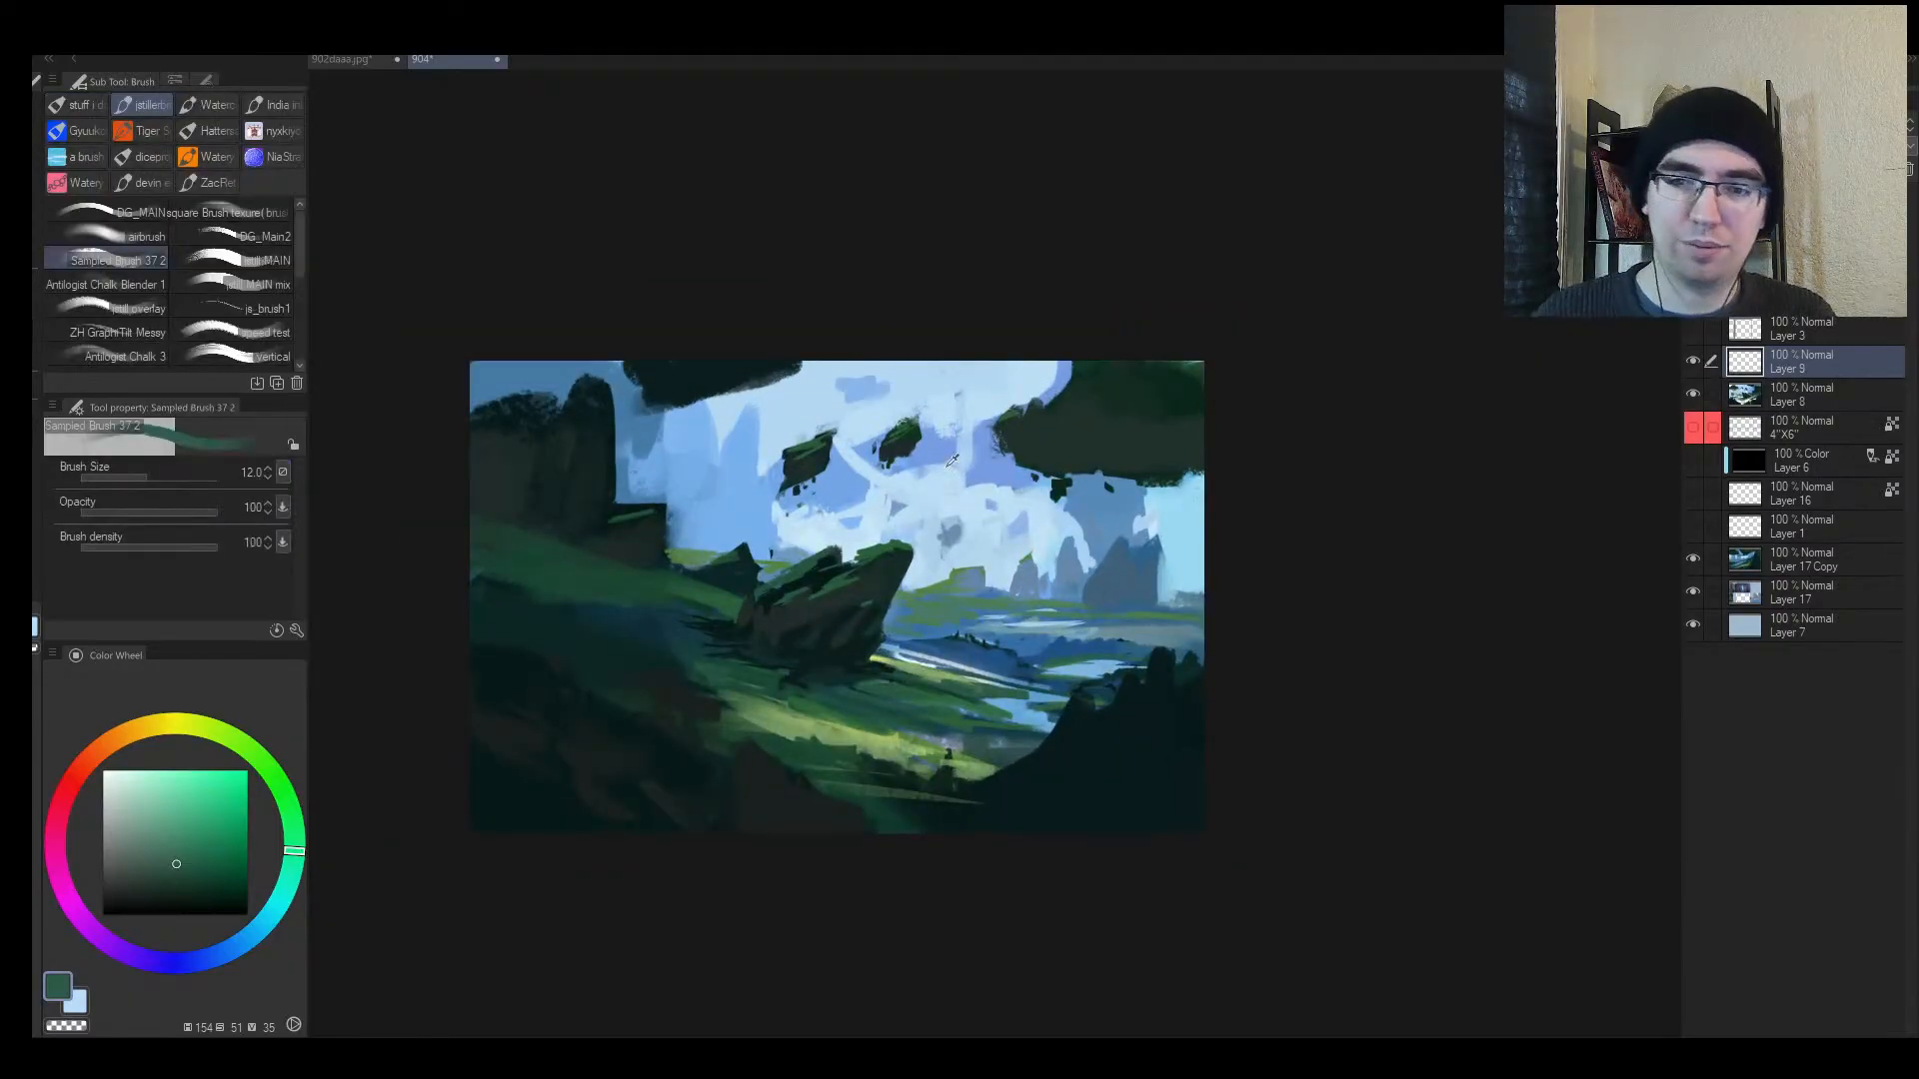
alt+click(949, 464)
click(106, 238)
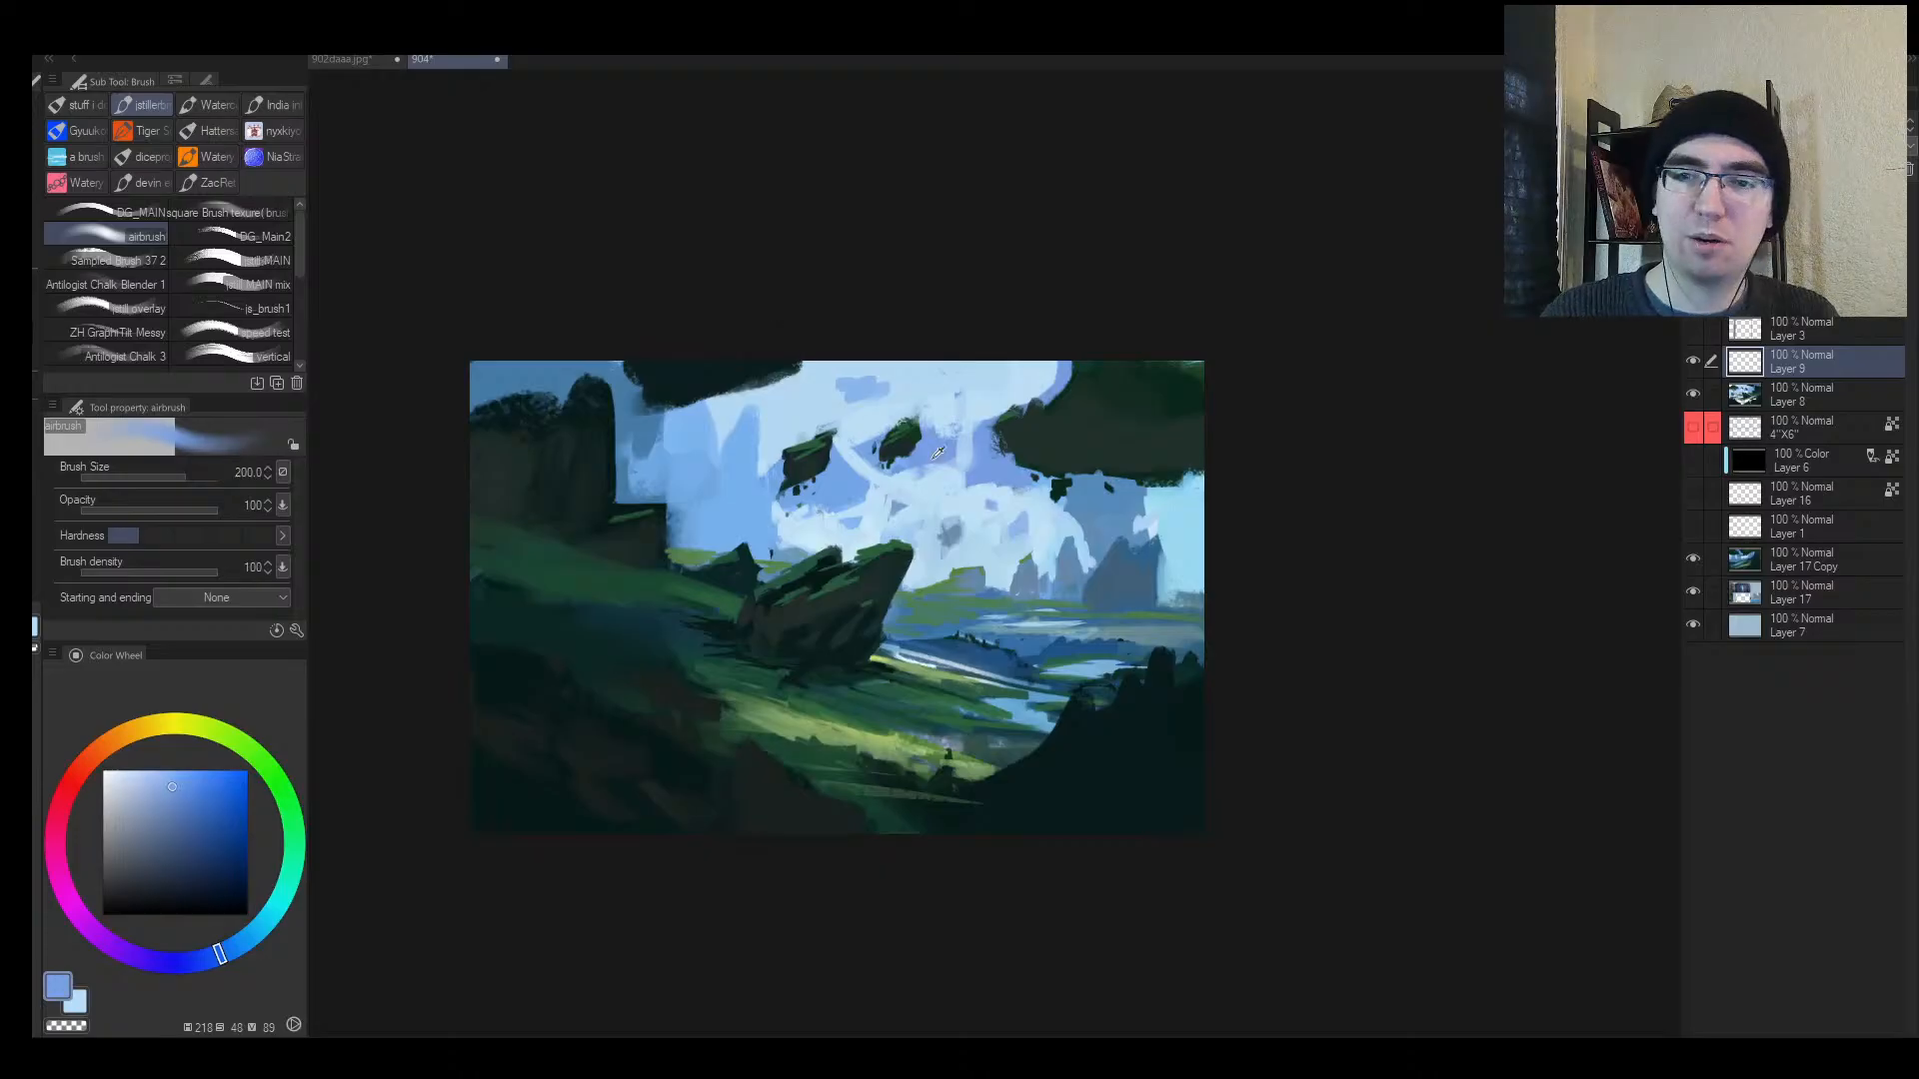
drag(735, 474, 1090, 383)
drag(801, 450, 1092, 394)
Step: Haze the right-side mountains and cliff underside in blue, then lighten the distant horizon
key(])
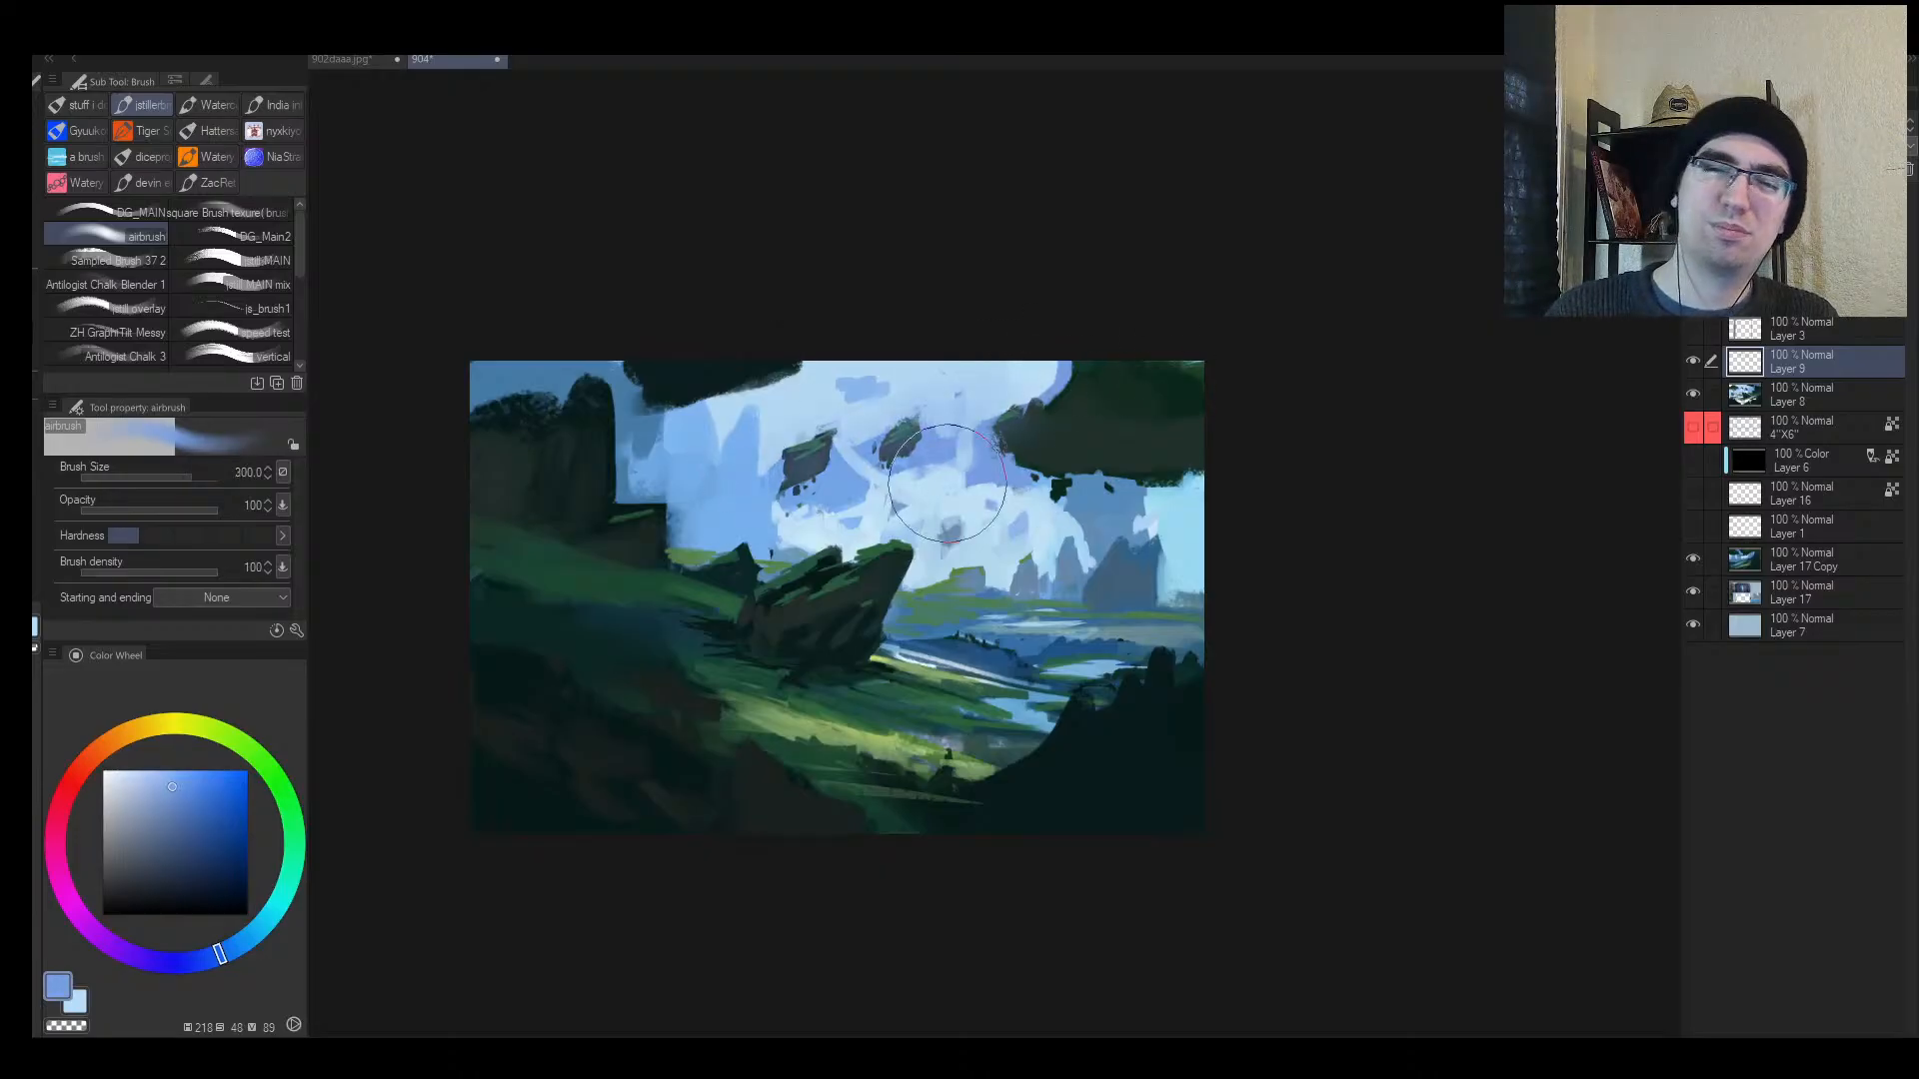
drag(948, 484, 1250, 523)
drag(1004, 518, 1386, 543)
drag(1194, 488, 1063, 530)
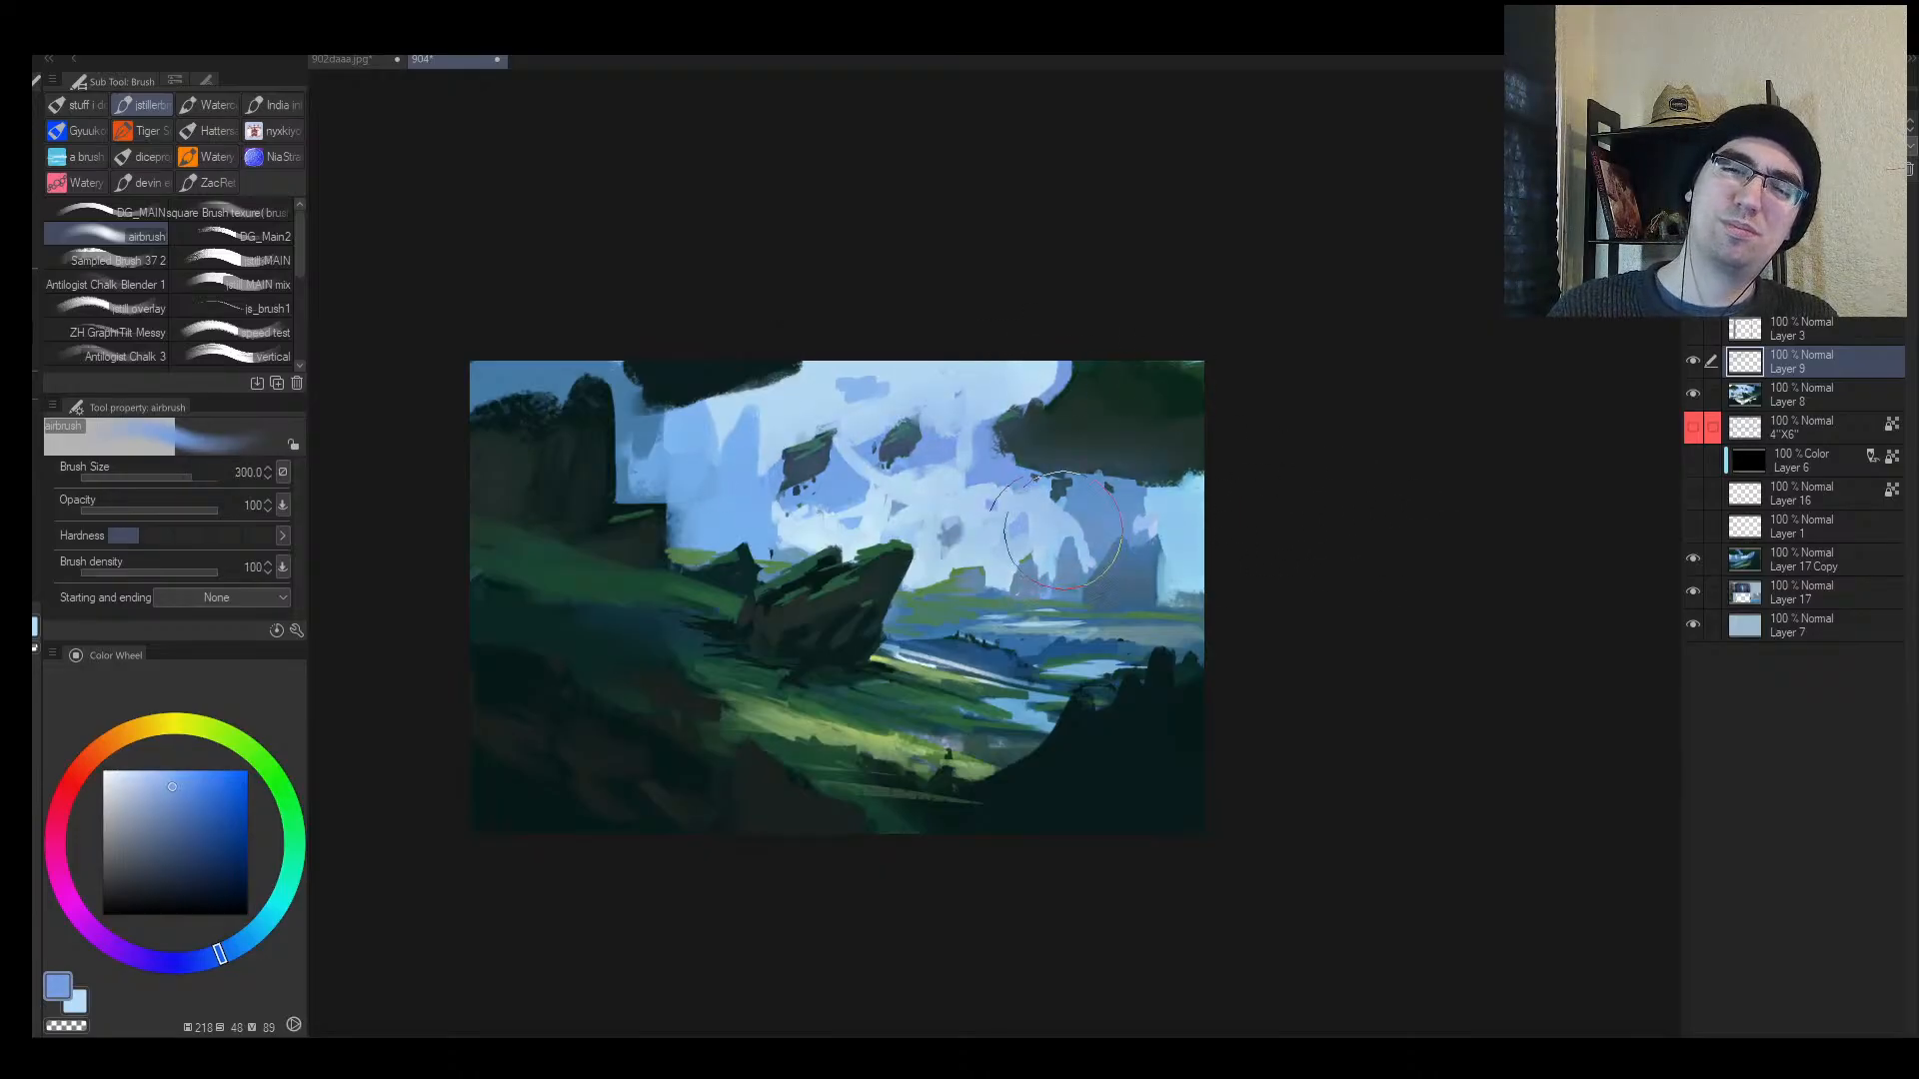
alt+click(932, 550)
key([)
mouse_move(964, 589)
mouse_down()
mouse_move(1174, 585)
mouse_move(1259, 618)
mouse_move(1469, 644)
mouse_move(1362, 642)
mouse_move(1381, 640)
mouse_up()
Step: Brighten the water at the lower left; haze the right-hand rocks, then undo it
key(h)
drag(1338, 562, 1156, 590)
key([)
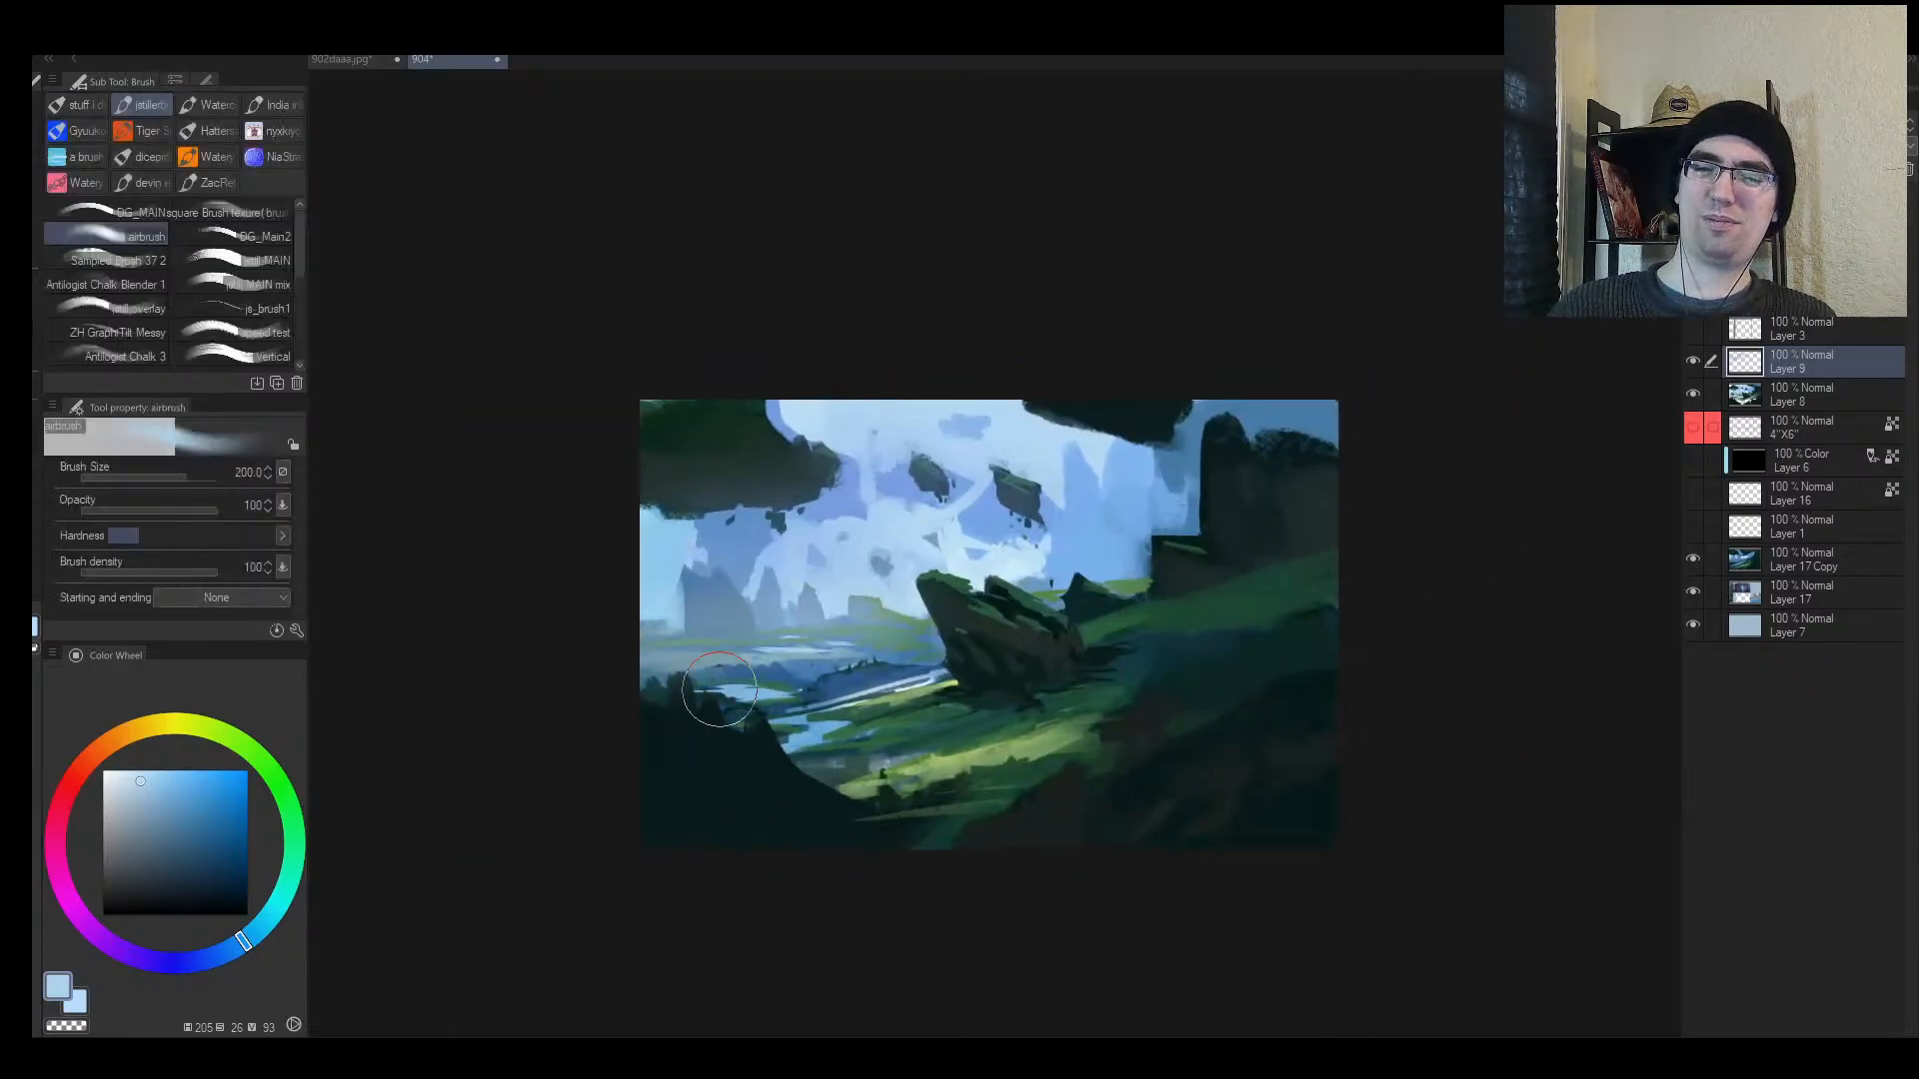
drag(720, 690, 995, 624)
key(])
key(])
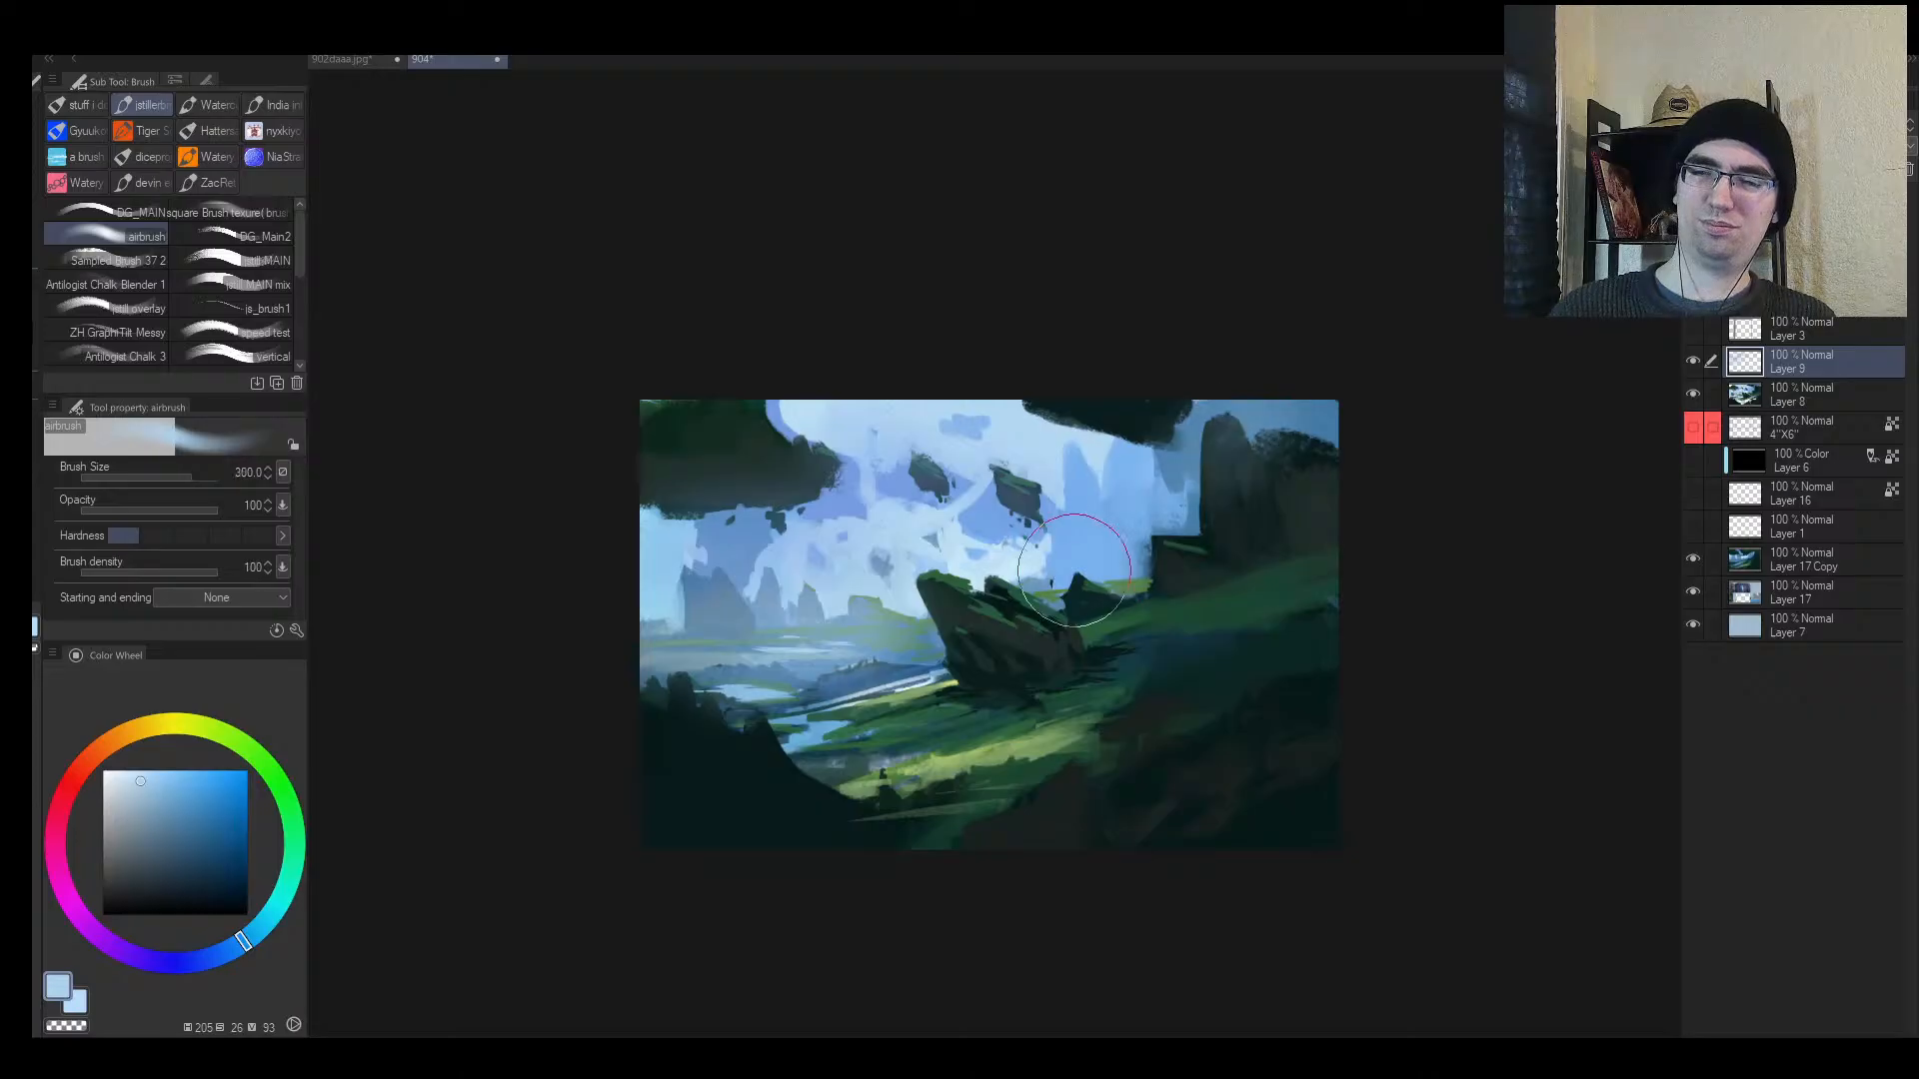
drag(1245, 474, 1104, 615)
key(h)
key(ctrl+z)
key(ctrl+z)
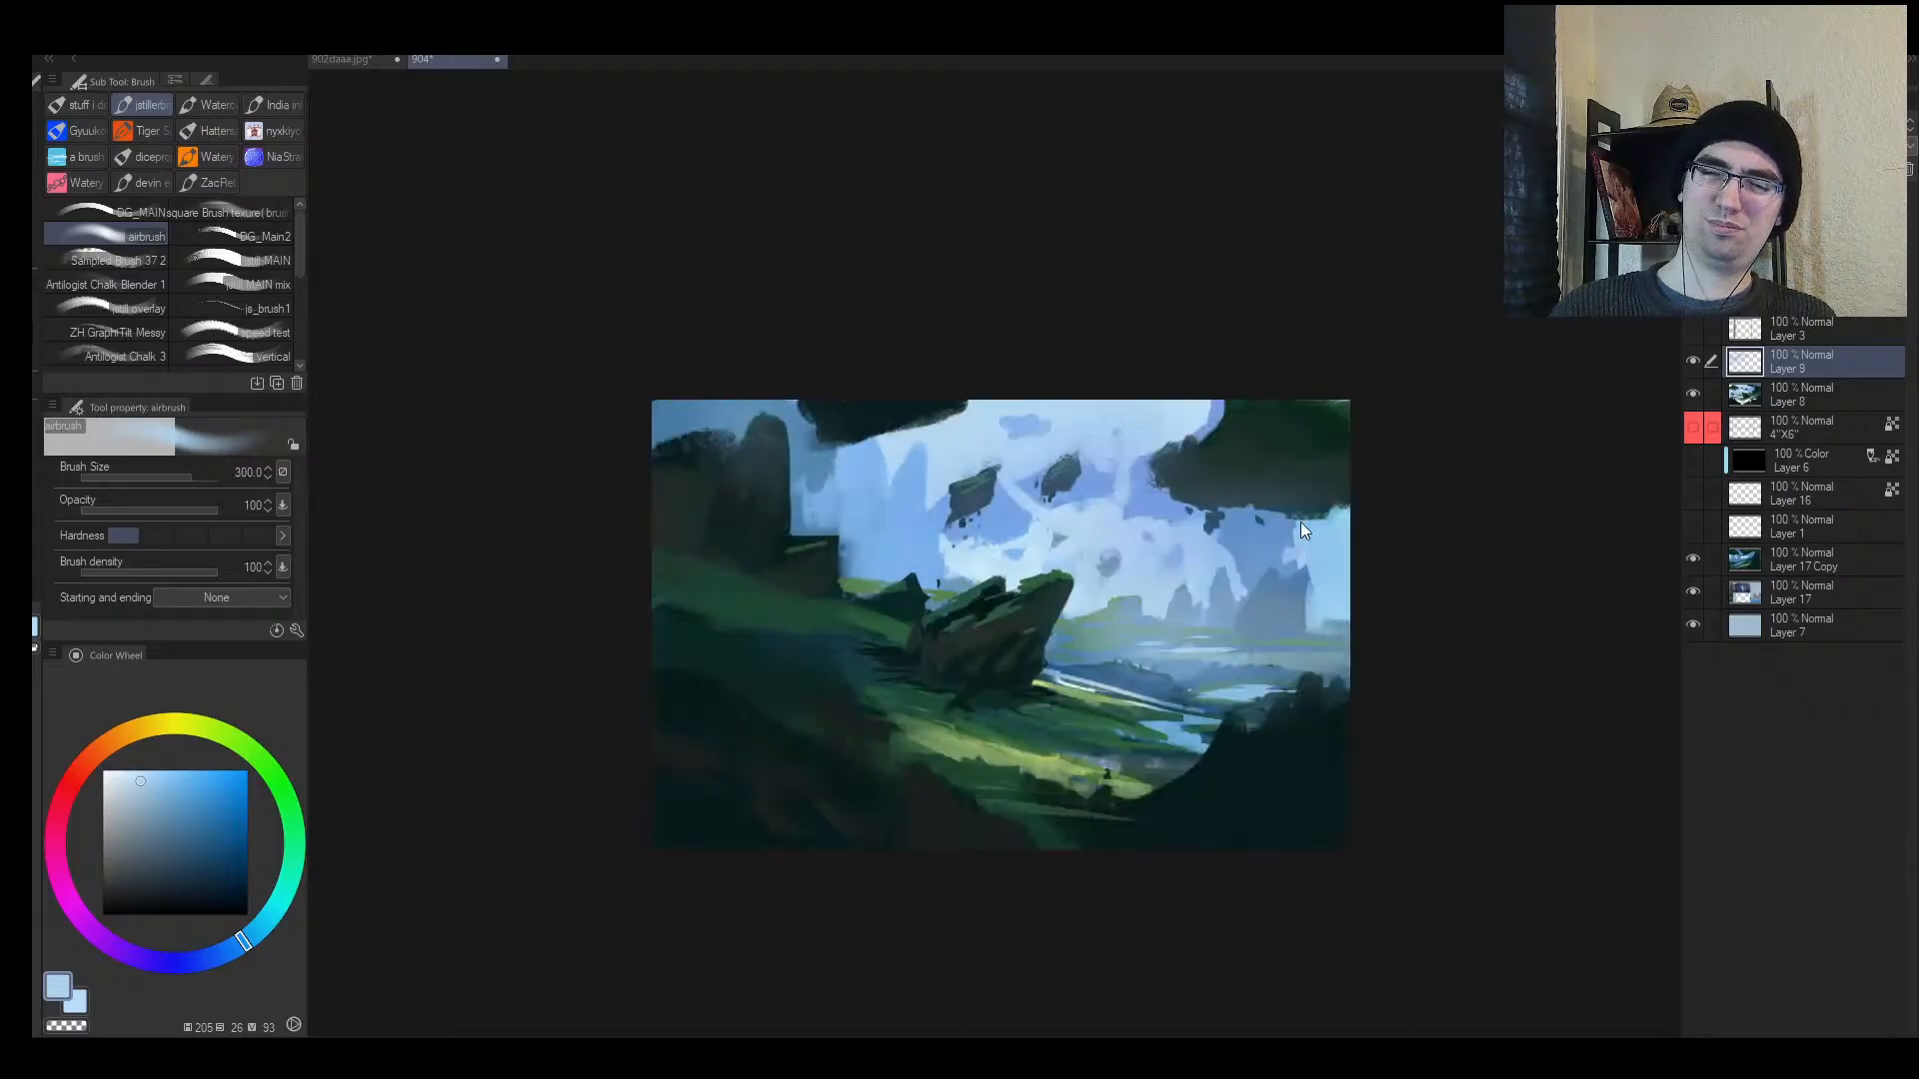
Step: Try a deeper blue haze on the right-hand rocks with a larger airbrush, then undo it
key(h)
alt+click(1120, 514)
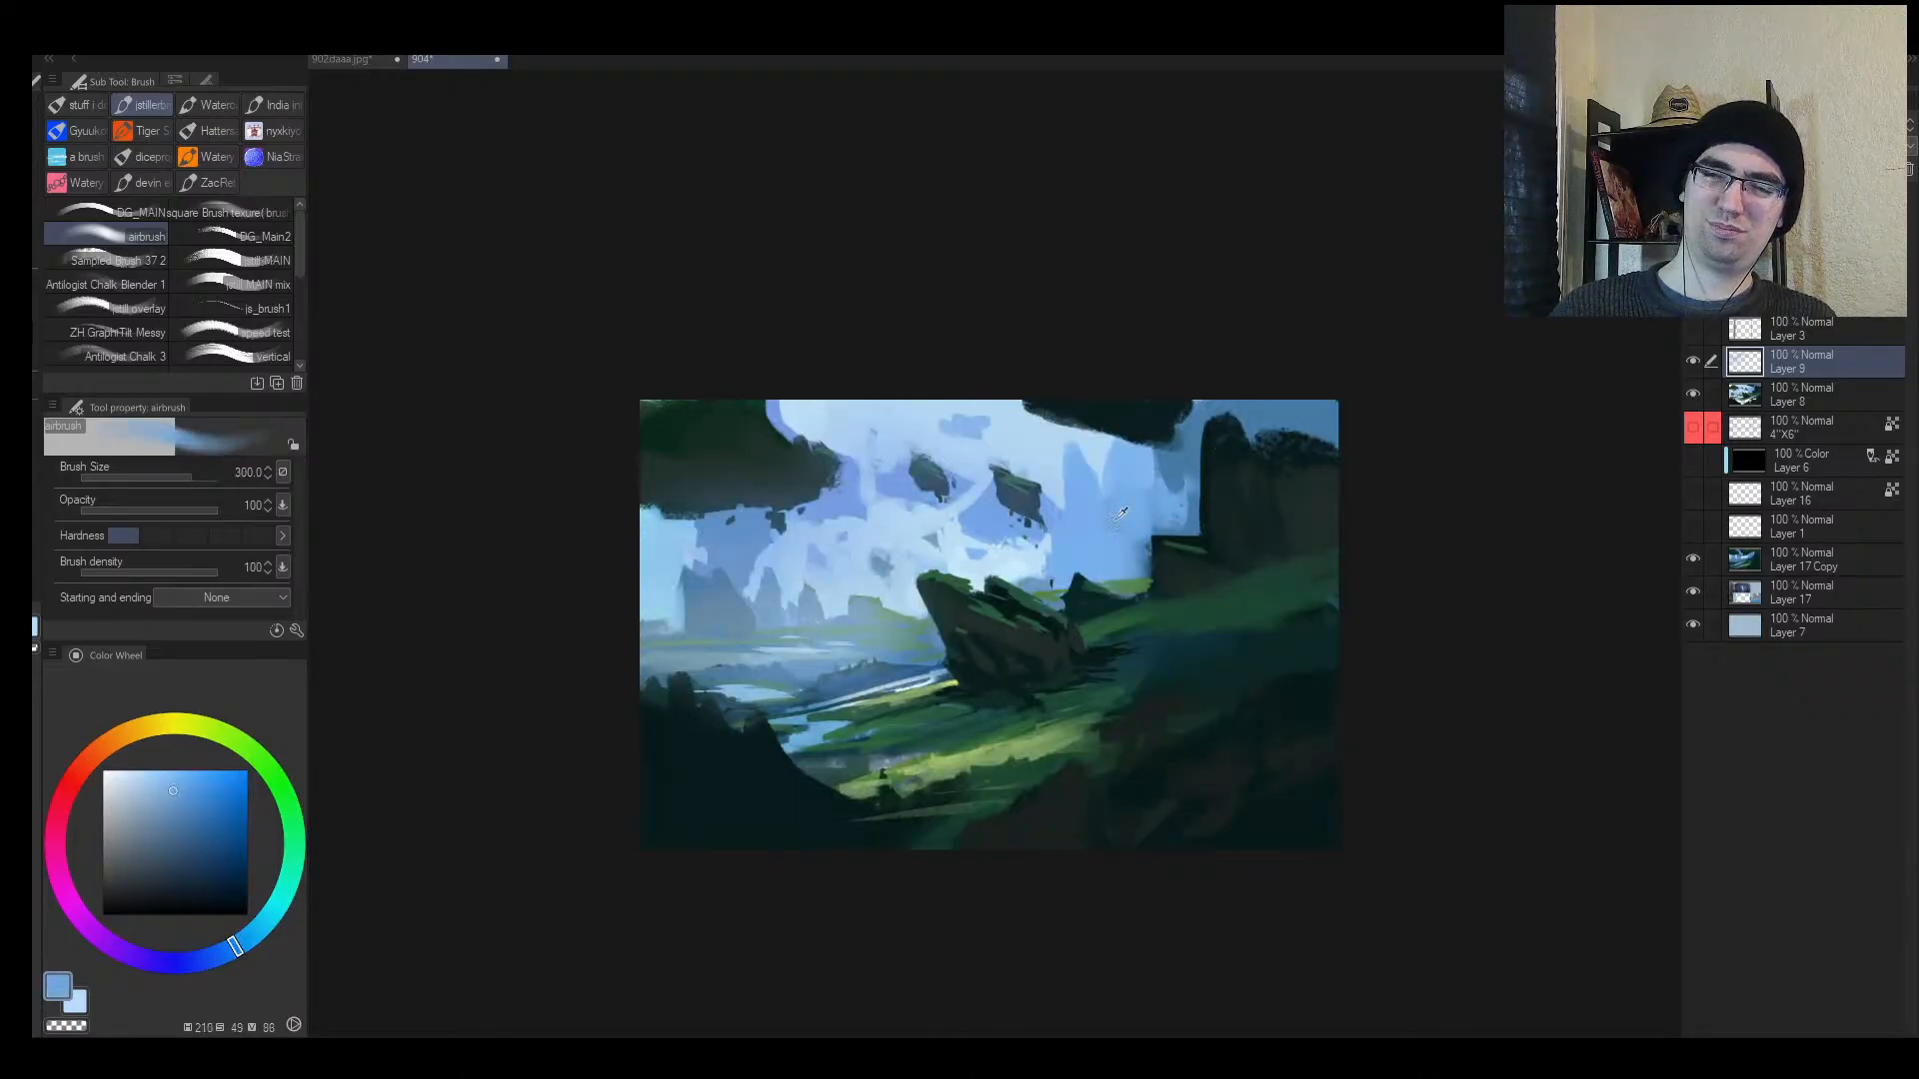
mouse_move(238, 819)
mouse_down()
mouse_move(183, 856)
mouse_move(211, 799)
mouse_up()
key(])
key(])
mouse_move(1261, 474)
mouse_down()
mouse_move(1073, 622)
mouse_move(1070, 695)
mouse_up()
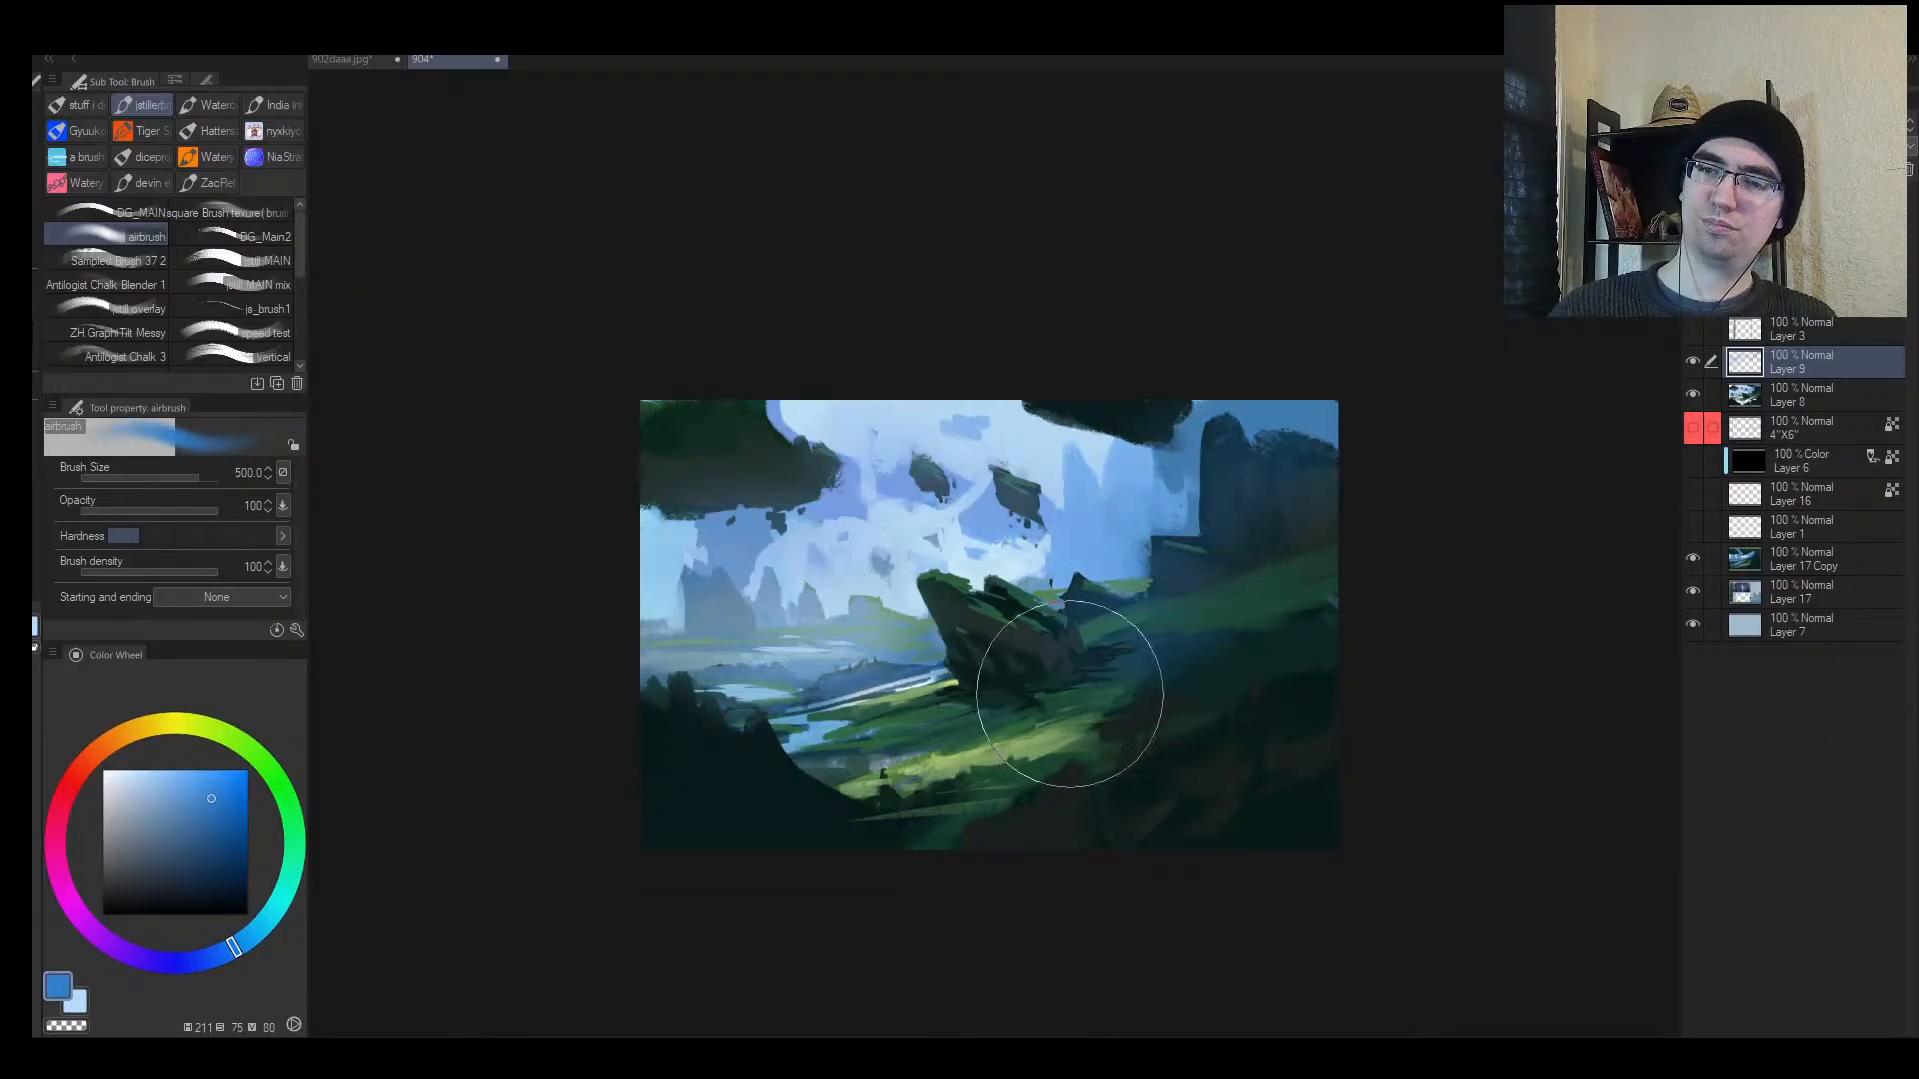
key(ctrl+z)
Step: Haze the upper-right dark rock and the lower-right rock and bottom edge bluish
key(h)
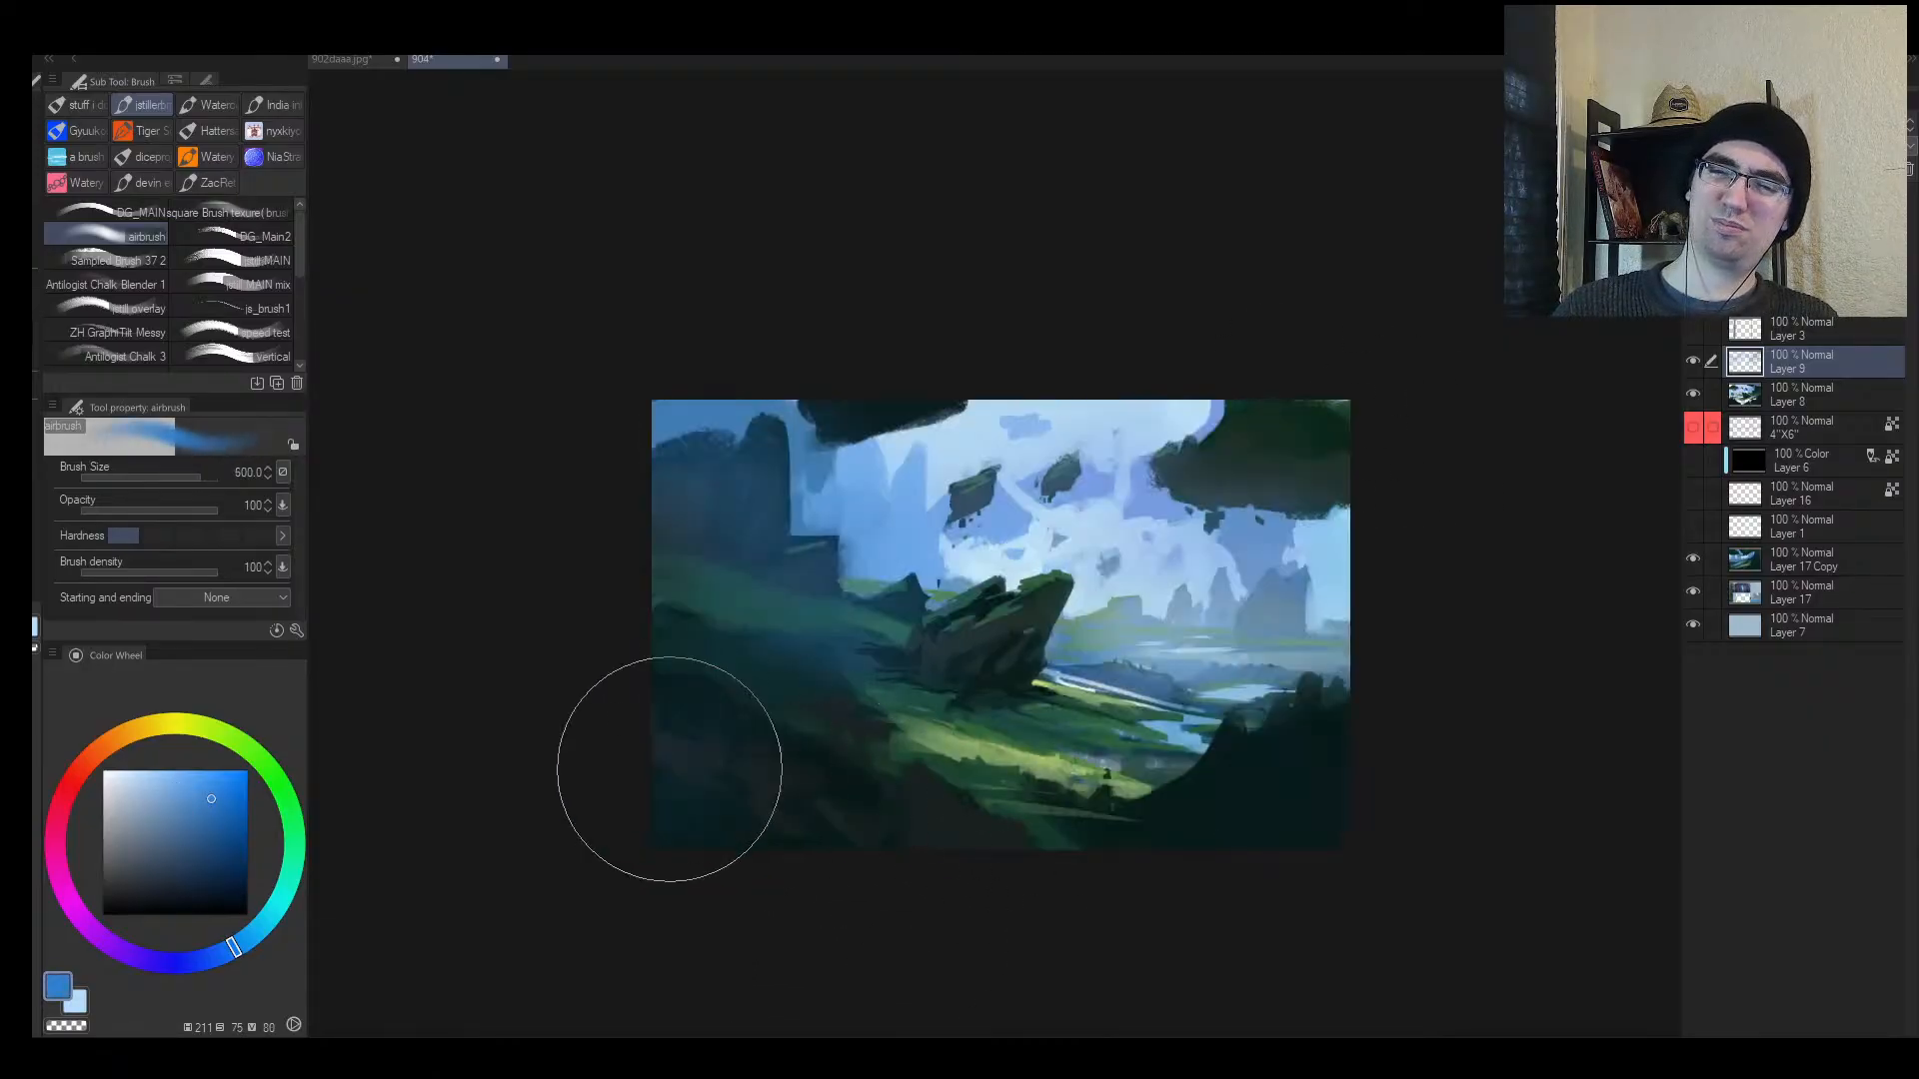
drag(669, 769, 830, 785)
key(ctrl+z)
mouse_move(1460, 429)
mouse_down()
mouse_move(1354, 476)
mouse_move(1200, 465)
mouse_up()
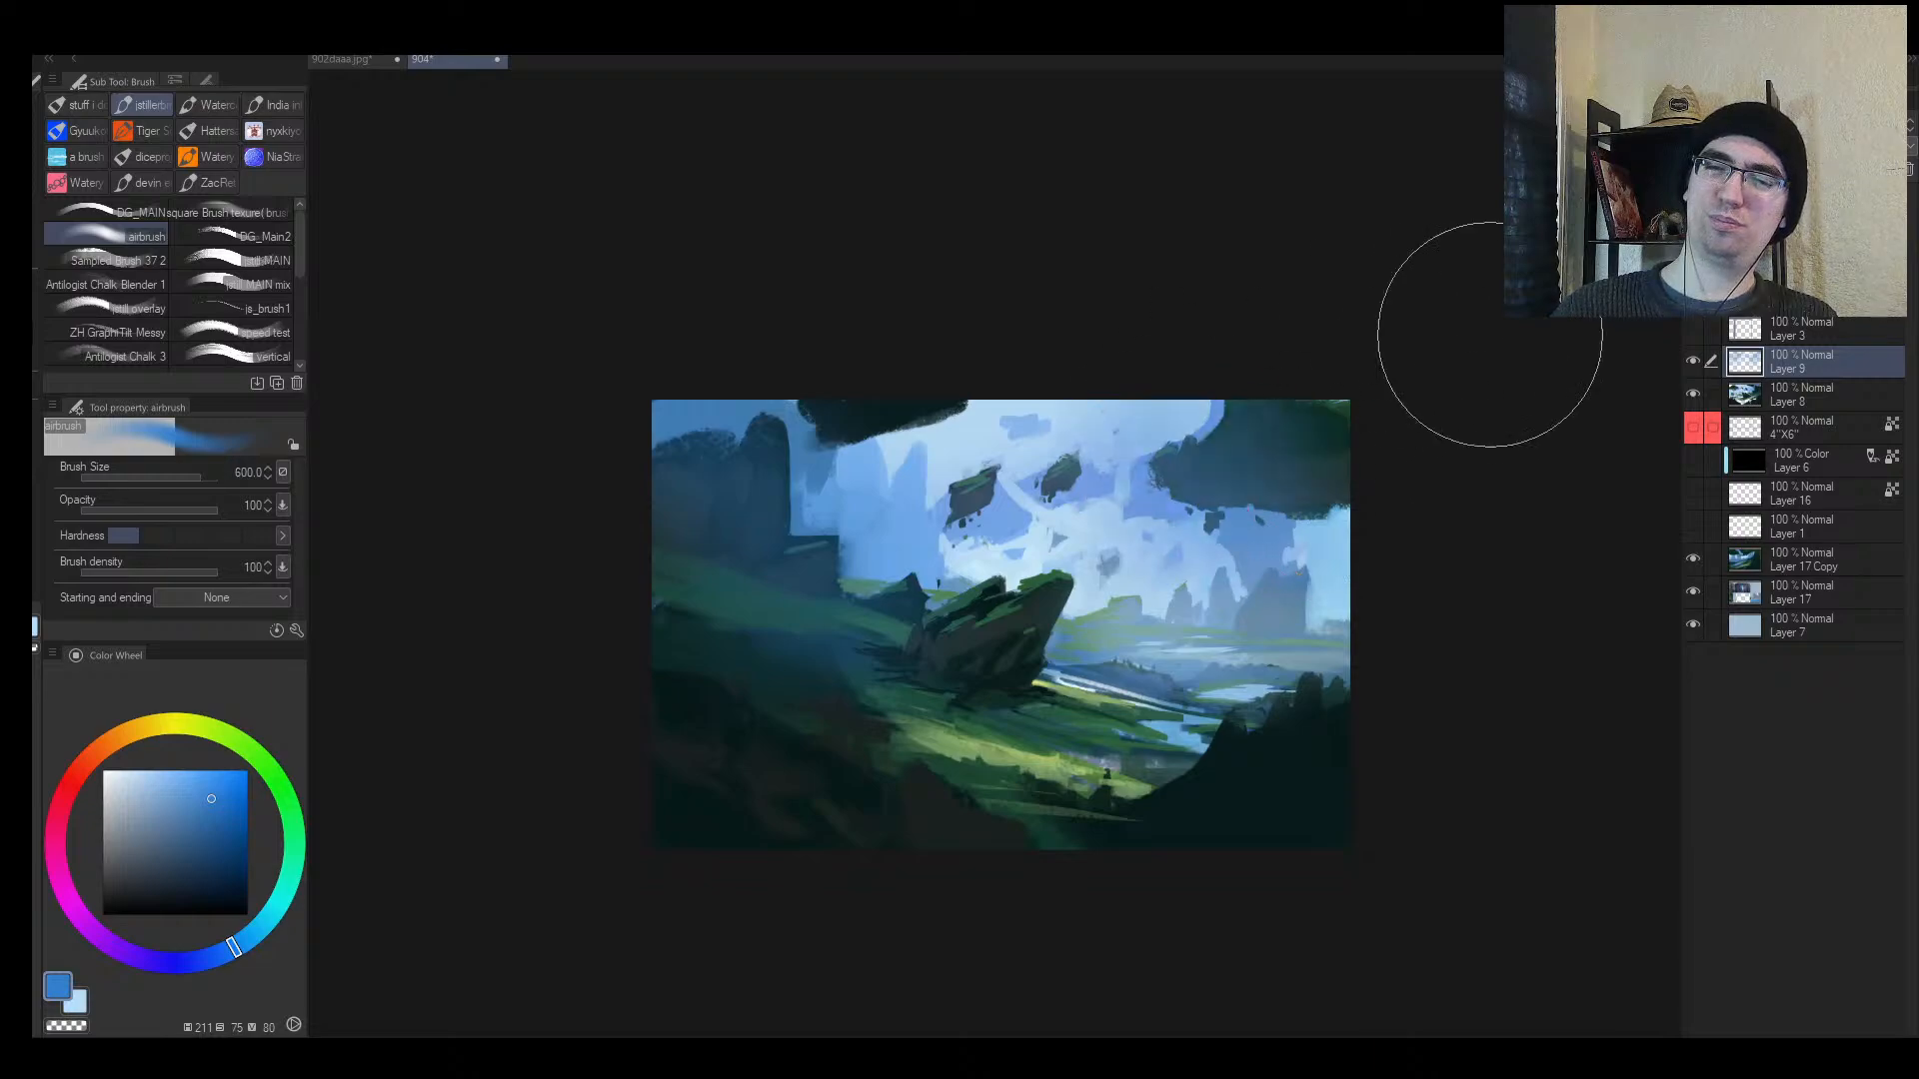
drag(1239, 750, 762, 877)
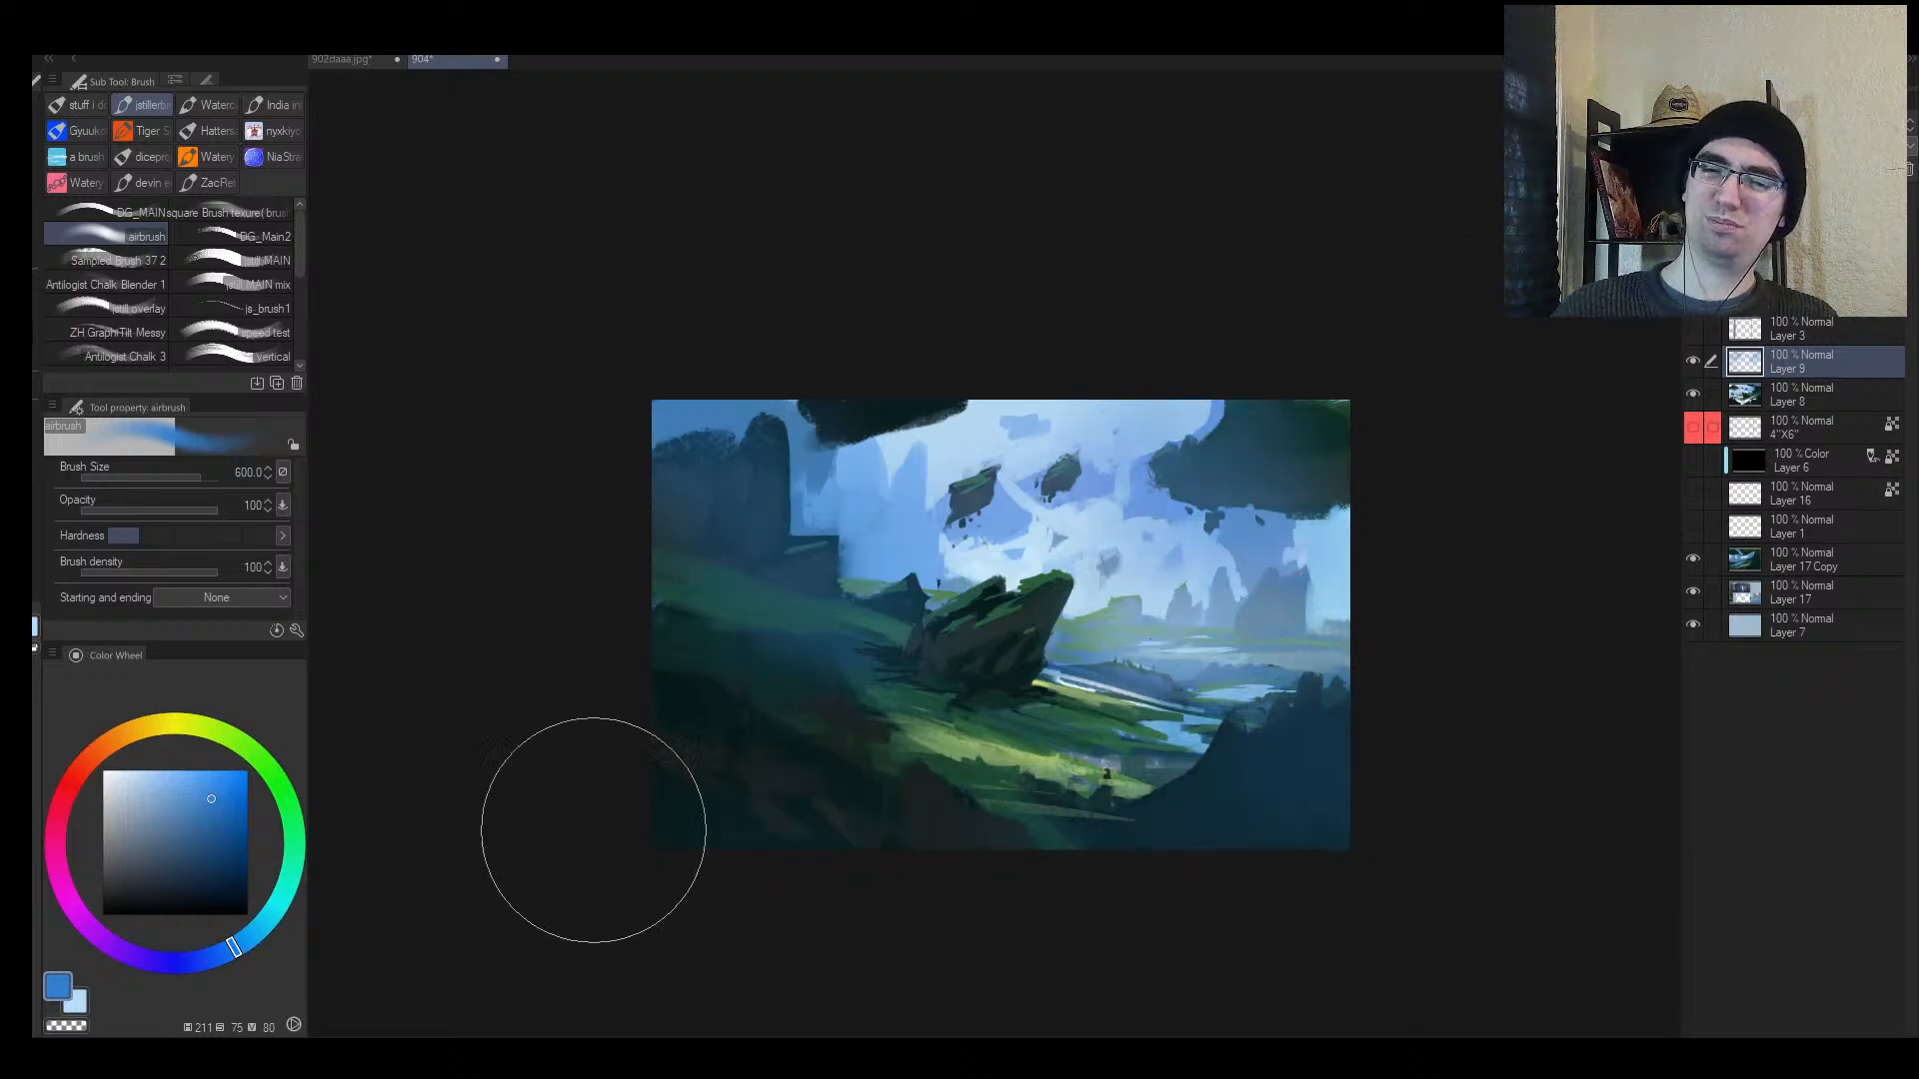
key(h)
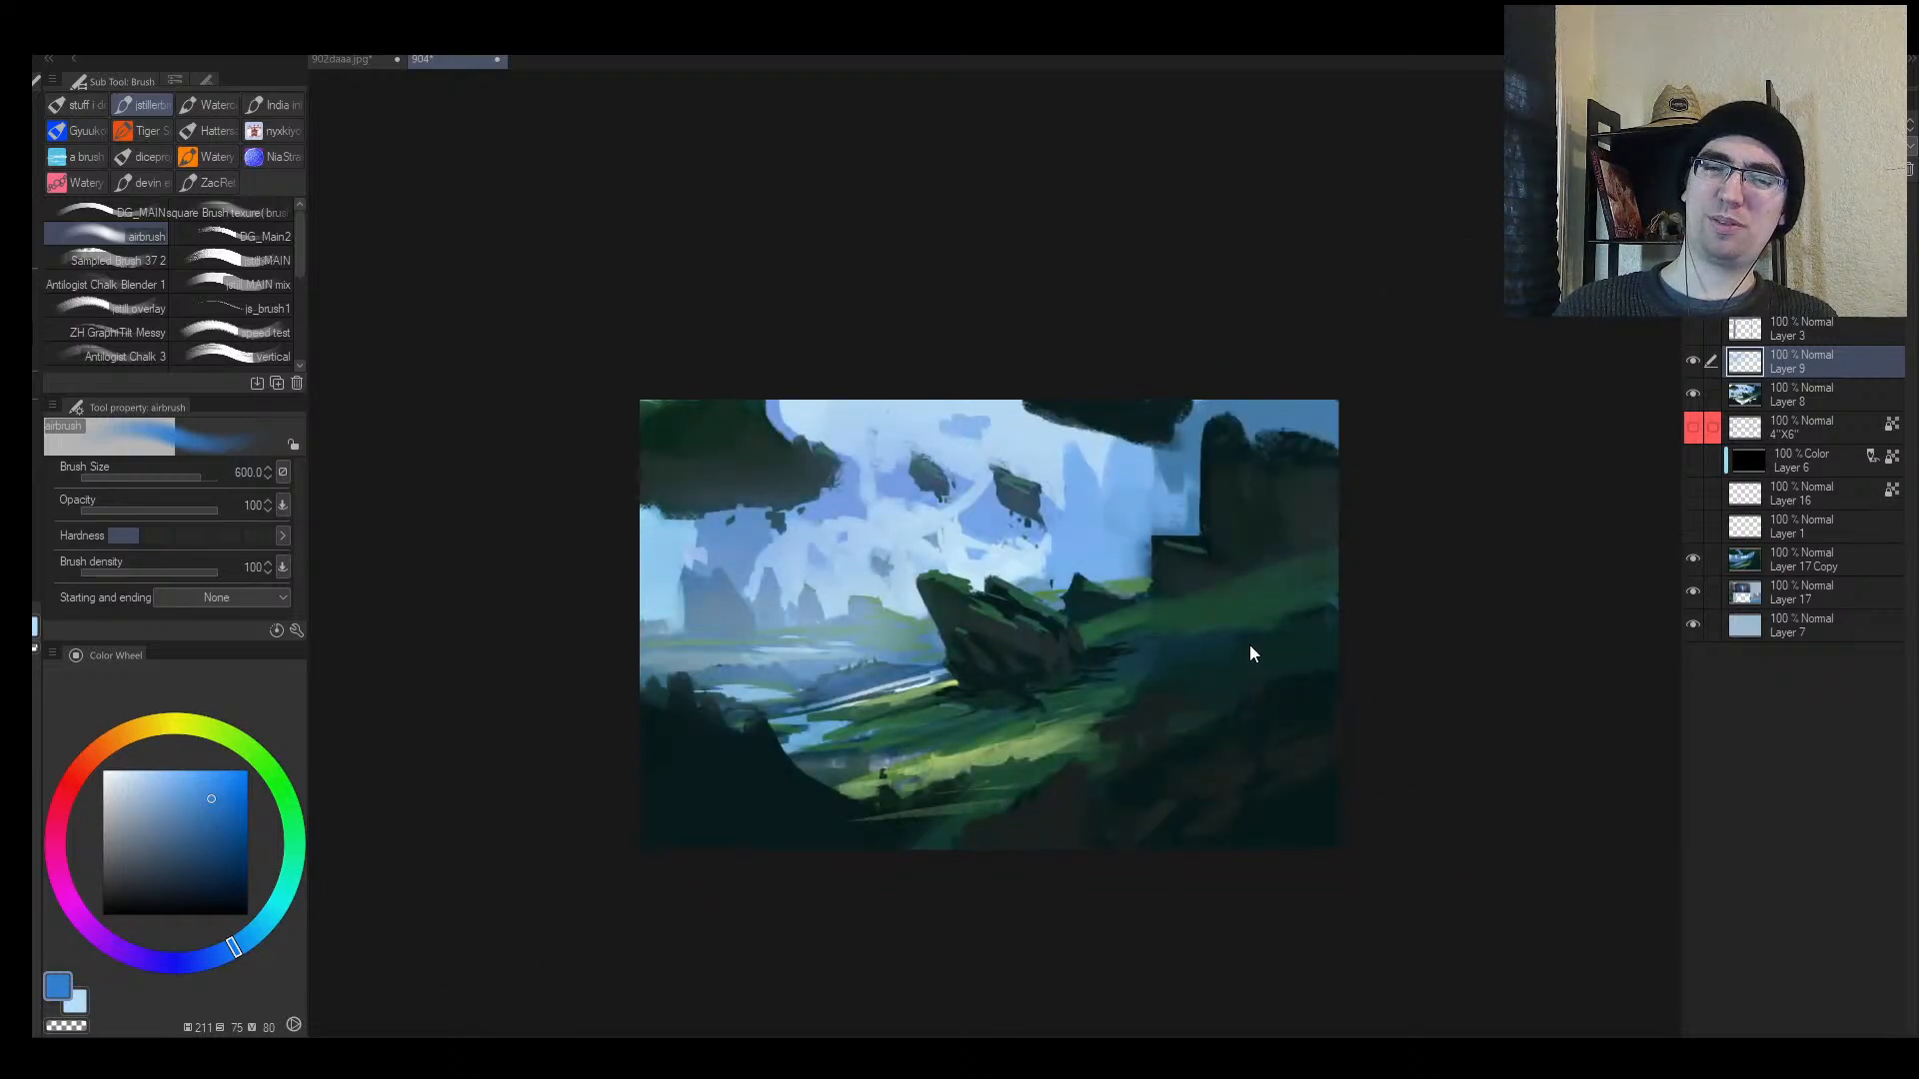
Step: Add Layer 10 in Overlay mode and wash saturated blue over the sky and rocks at size 700
key(h)
key(ctrl+shift+n)
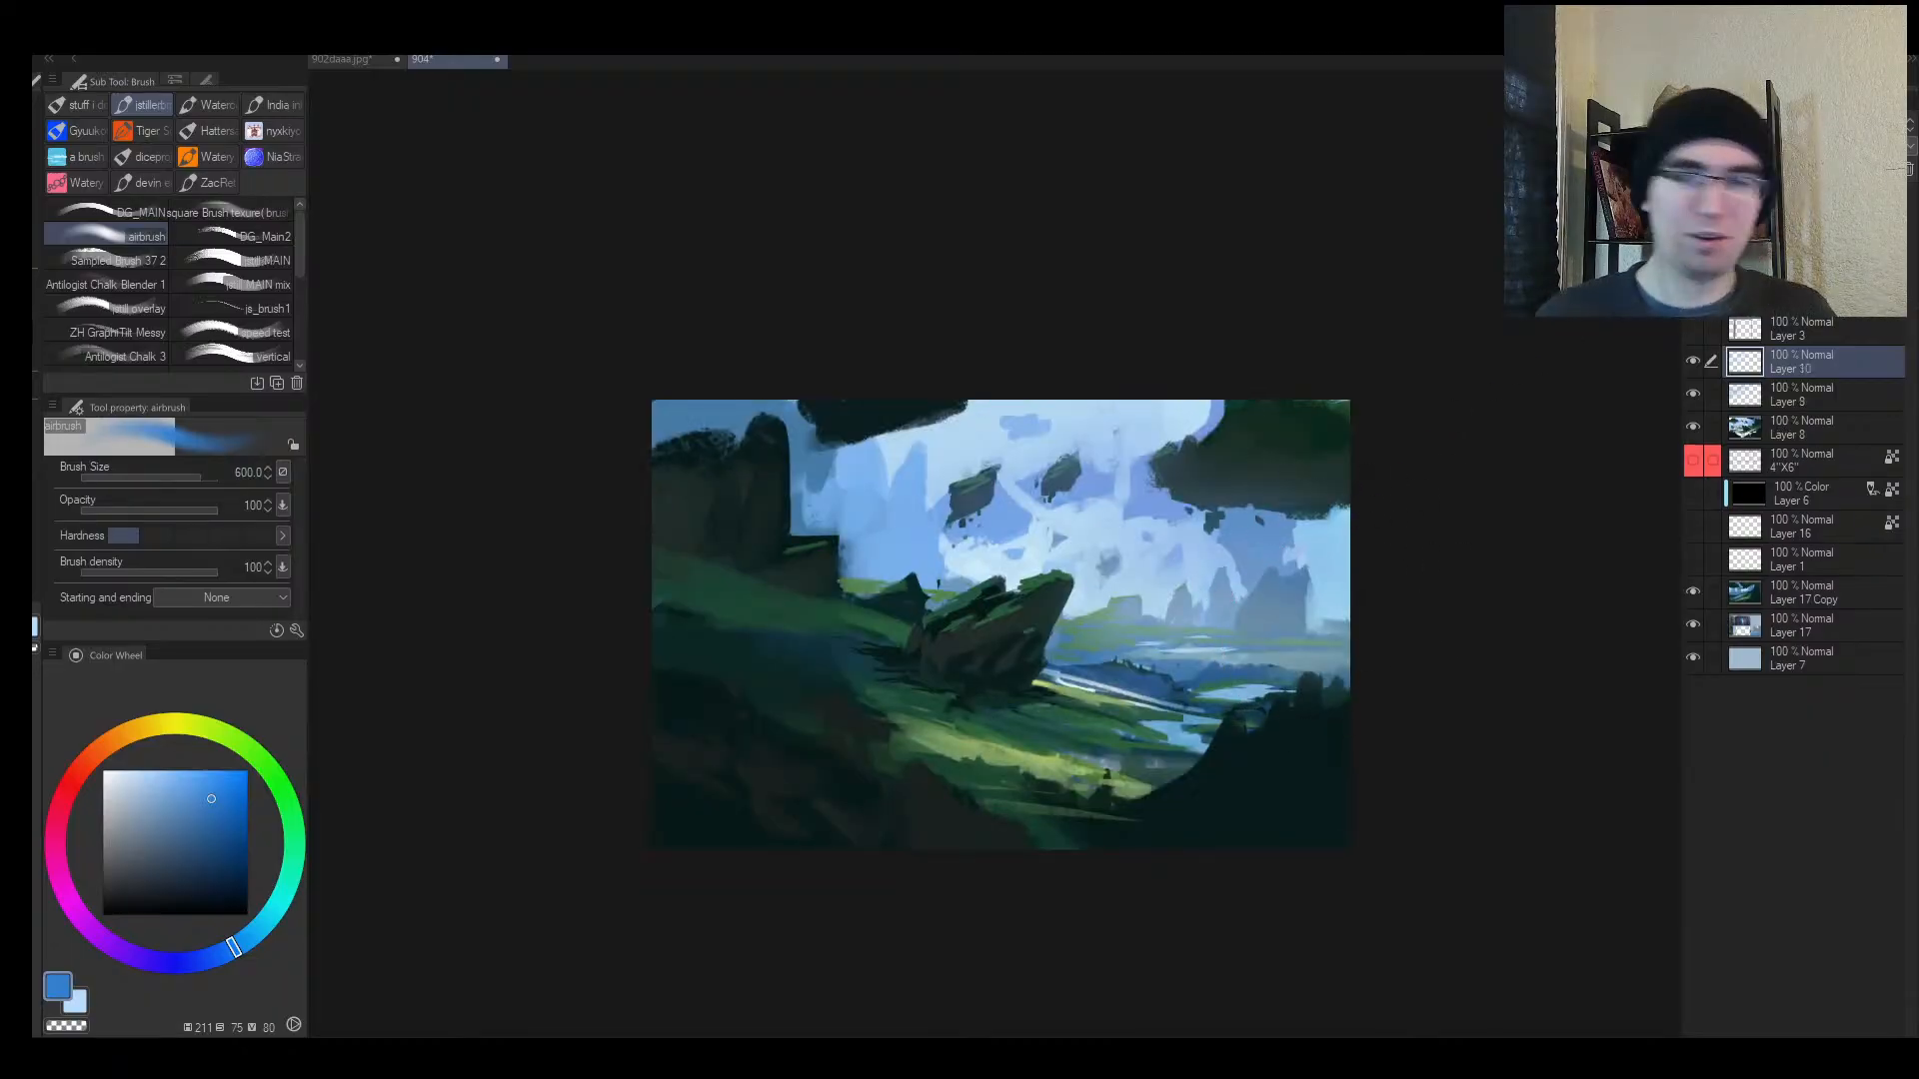
click(1759, 381)
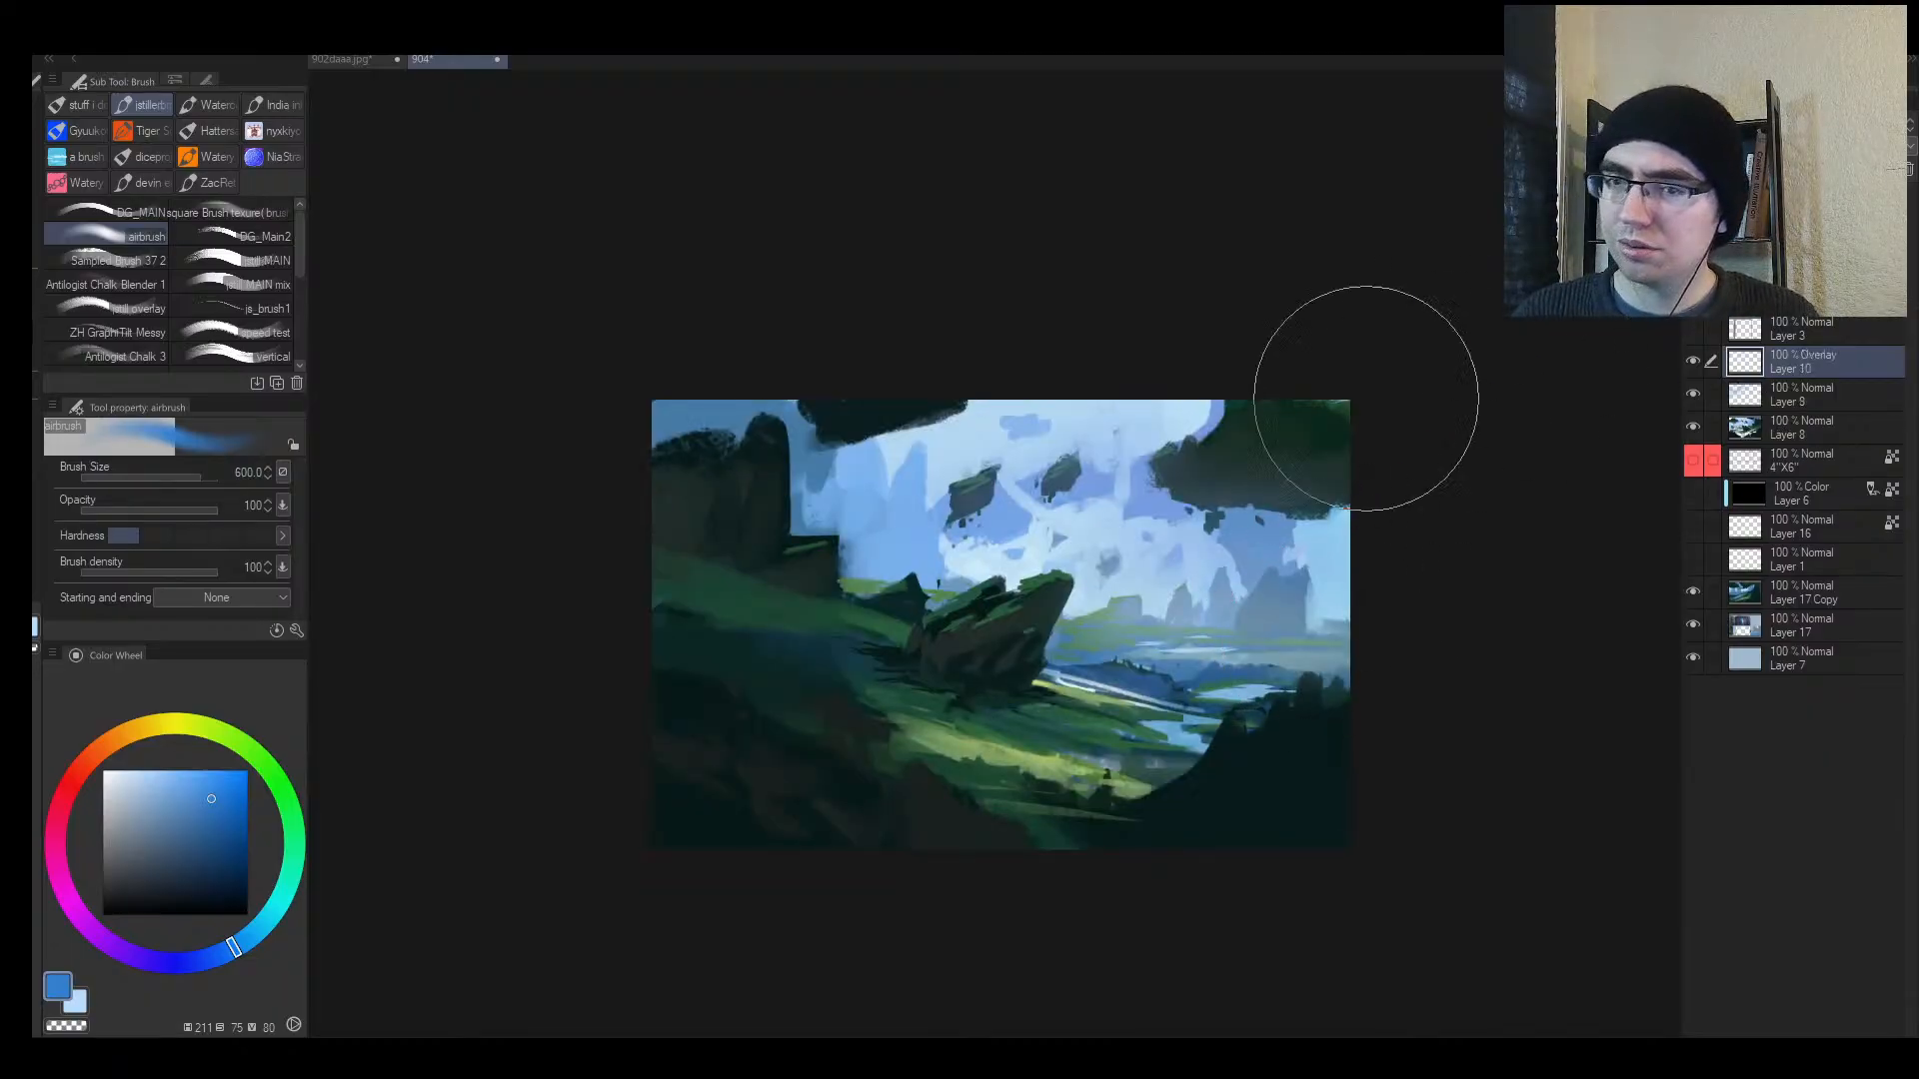
key(])
drag(199, 806, 248, 802)
drag(919, 562, 808, 474)
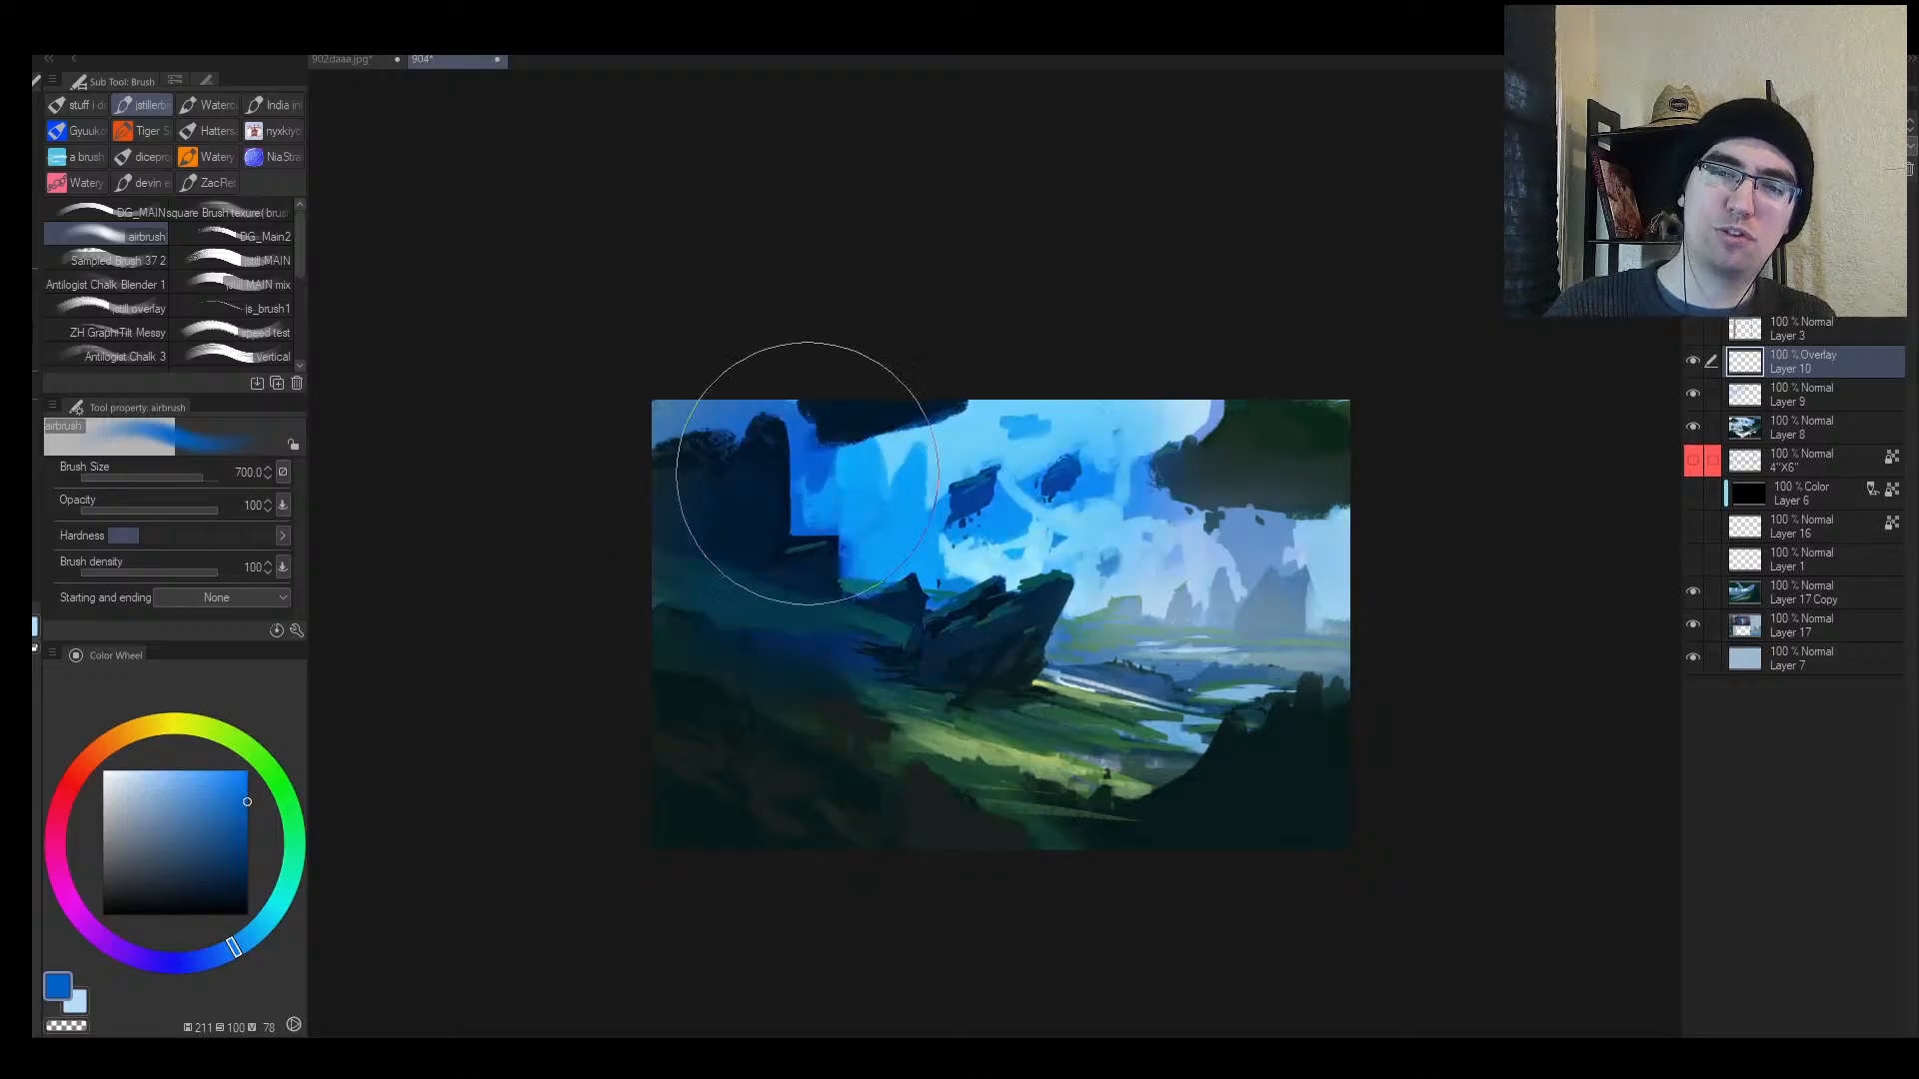
Step: Check the Overlay tint in mirrored and zoomed-out views, setting the airbrush to 300
key(h)
key(e)
key(ctrl+minus)
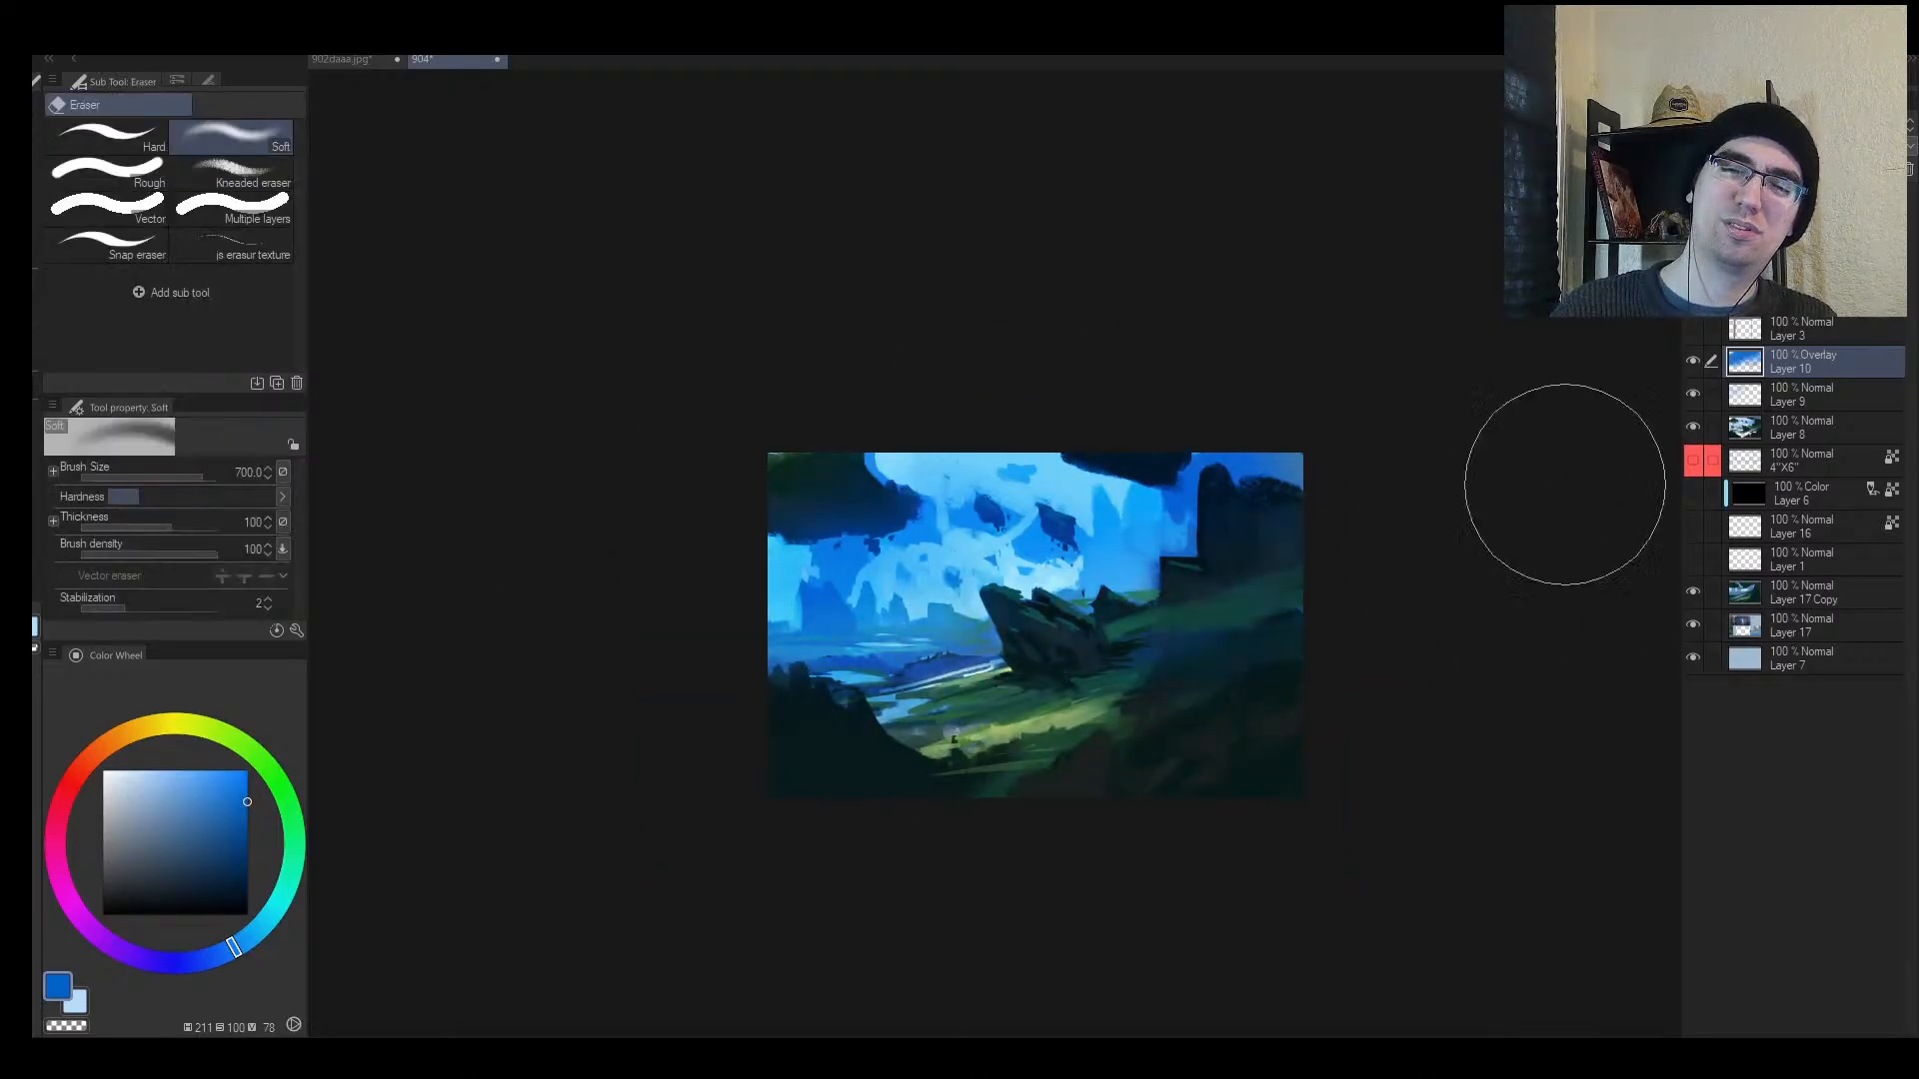
key(h)
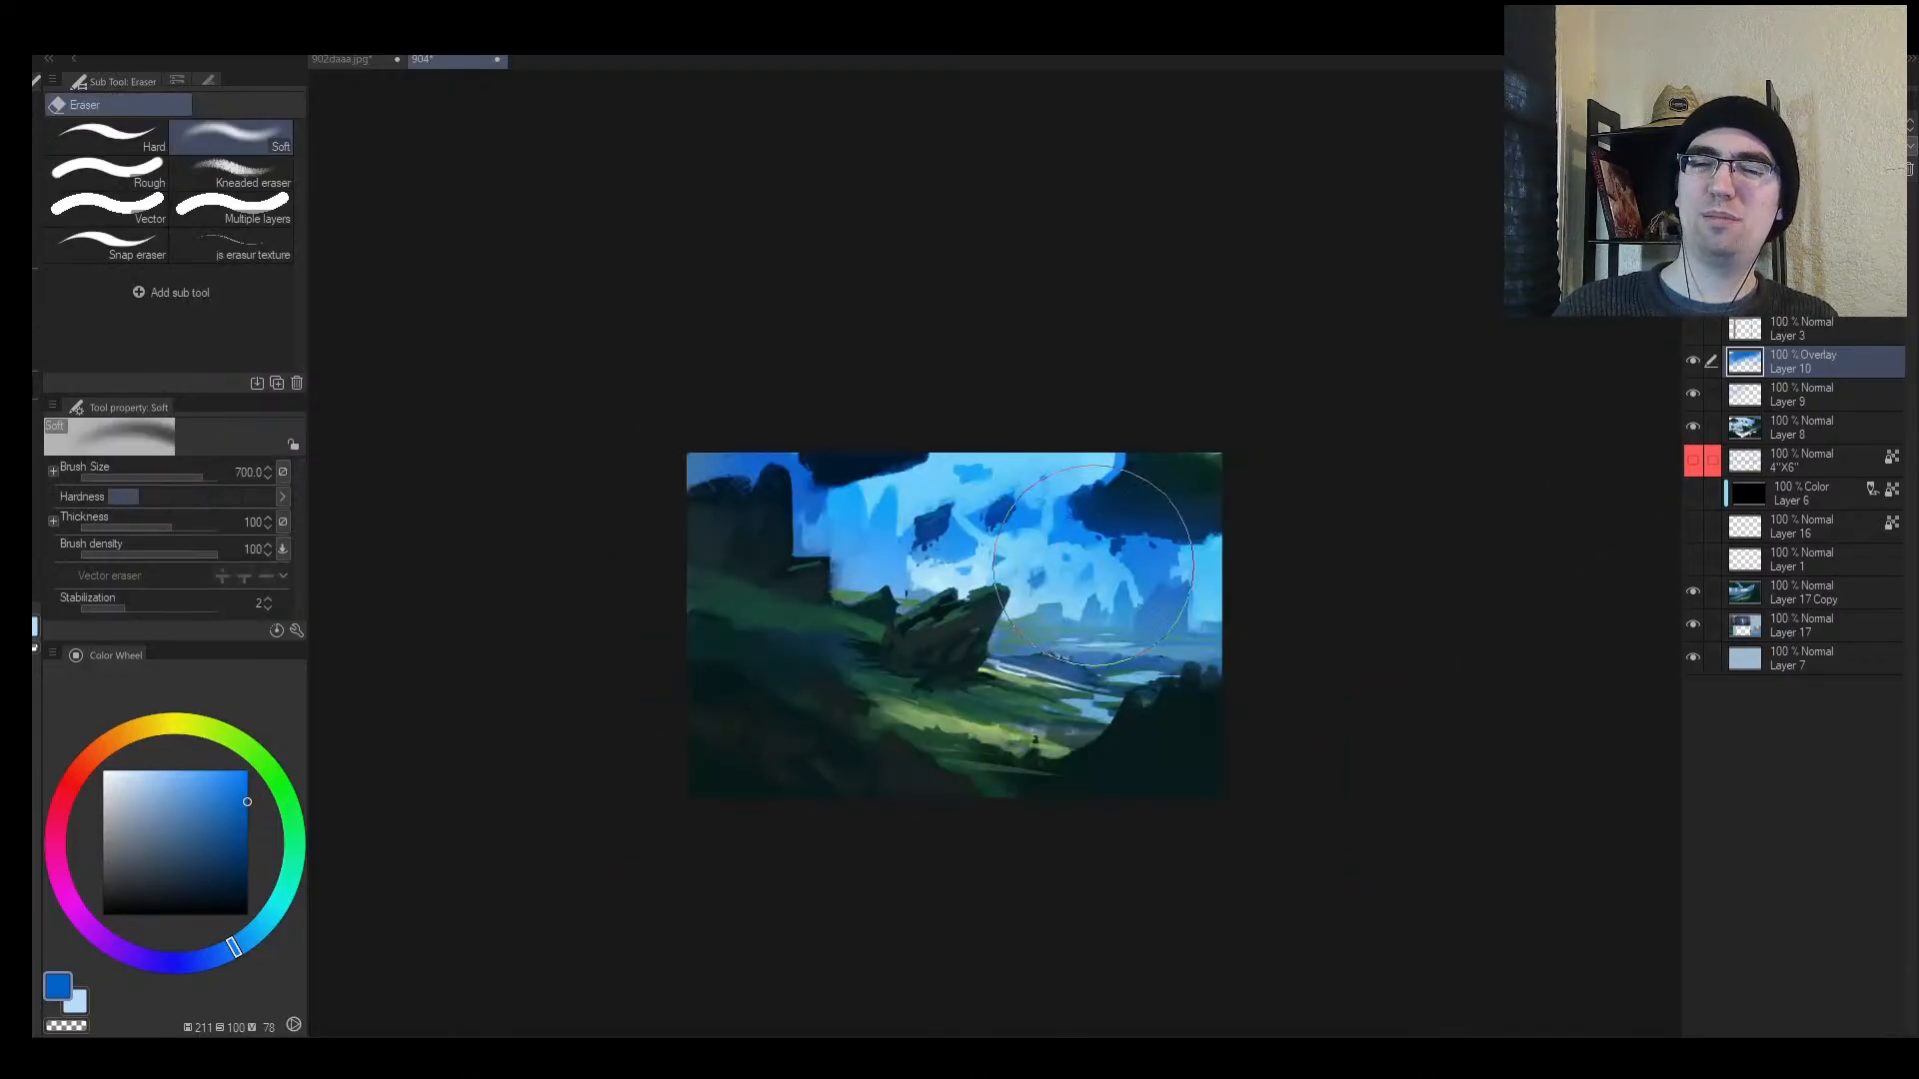
key(b)
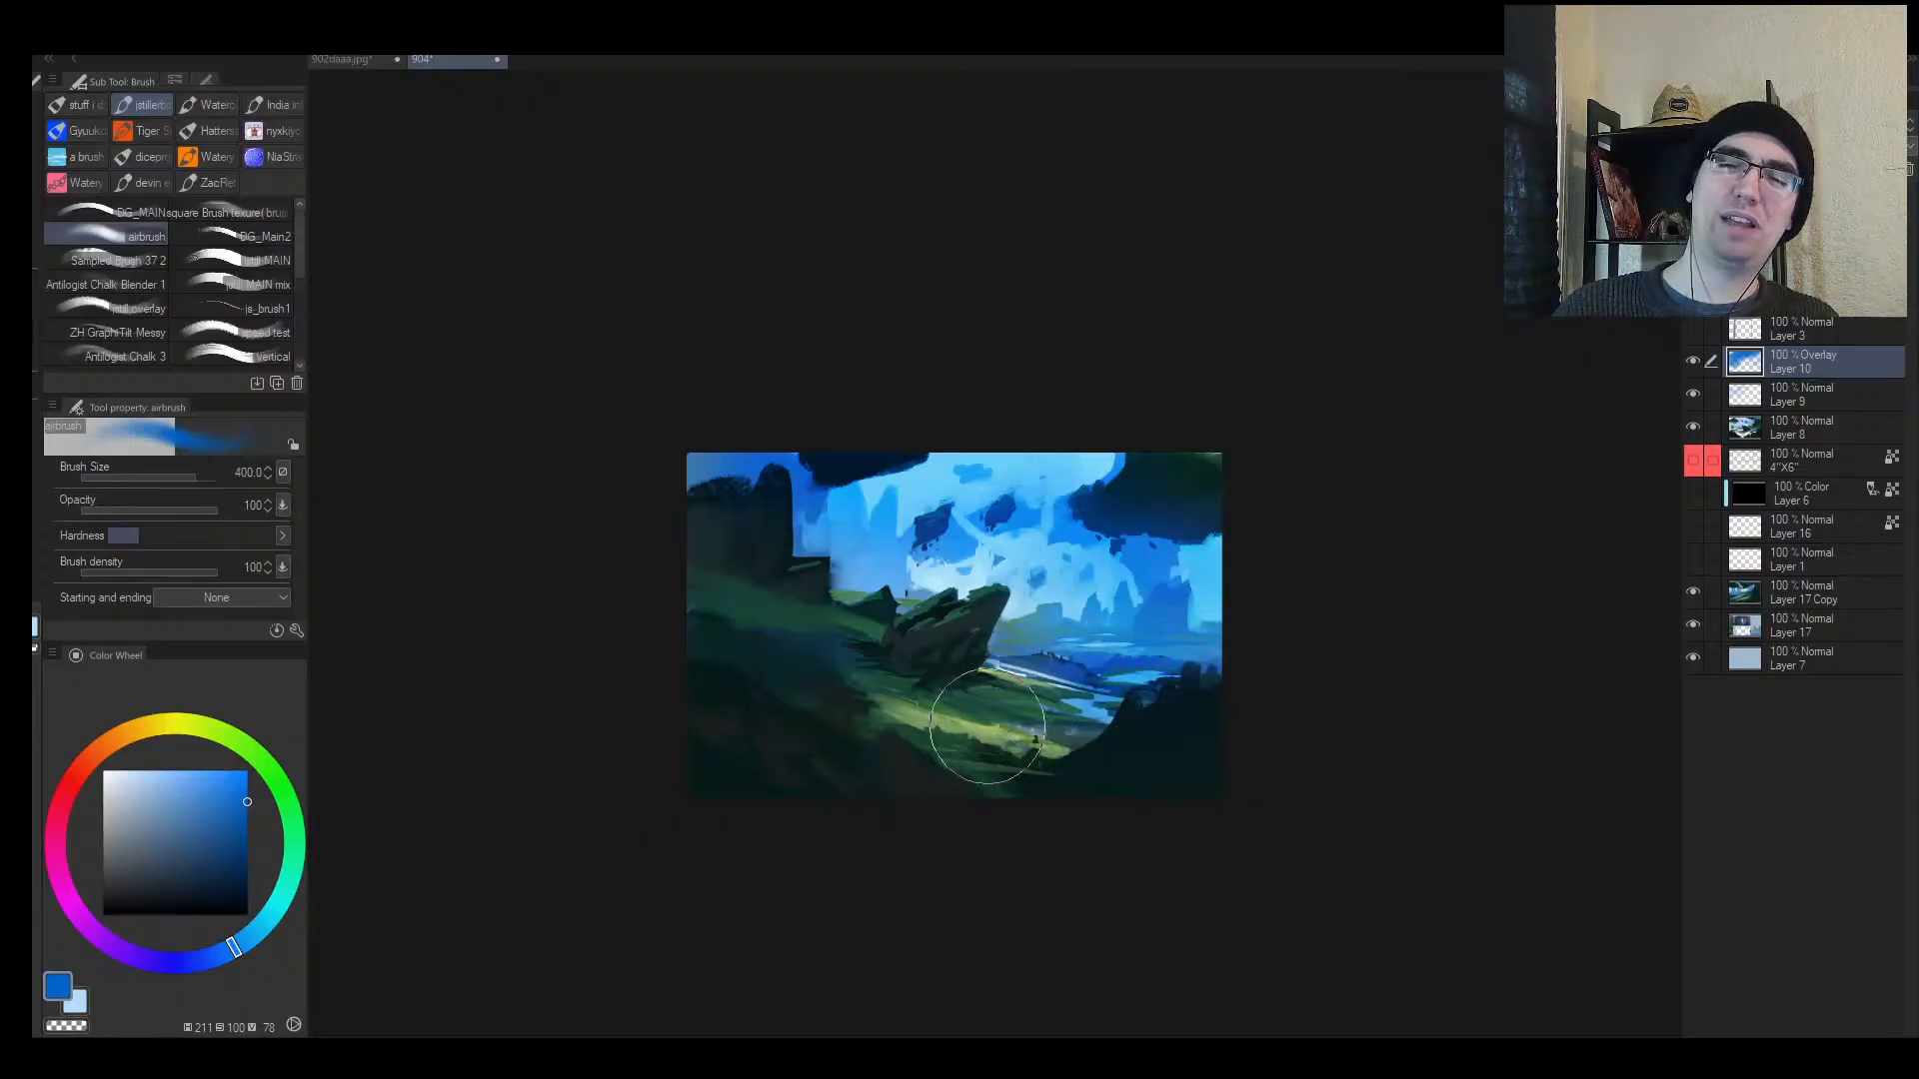
key(bracketleft)
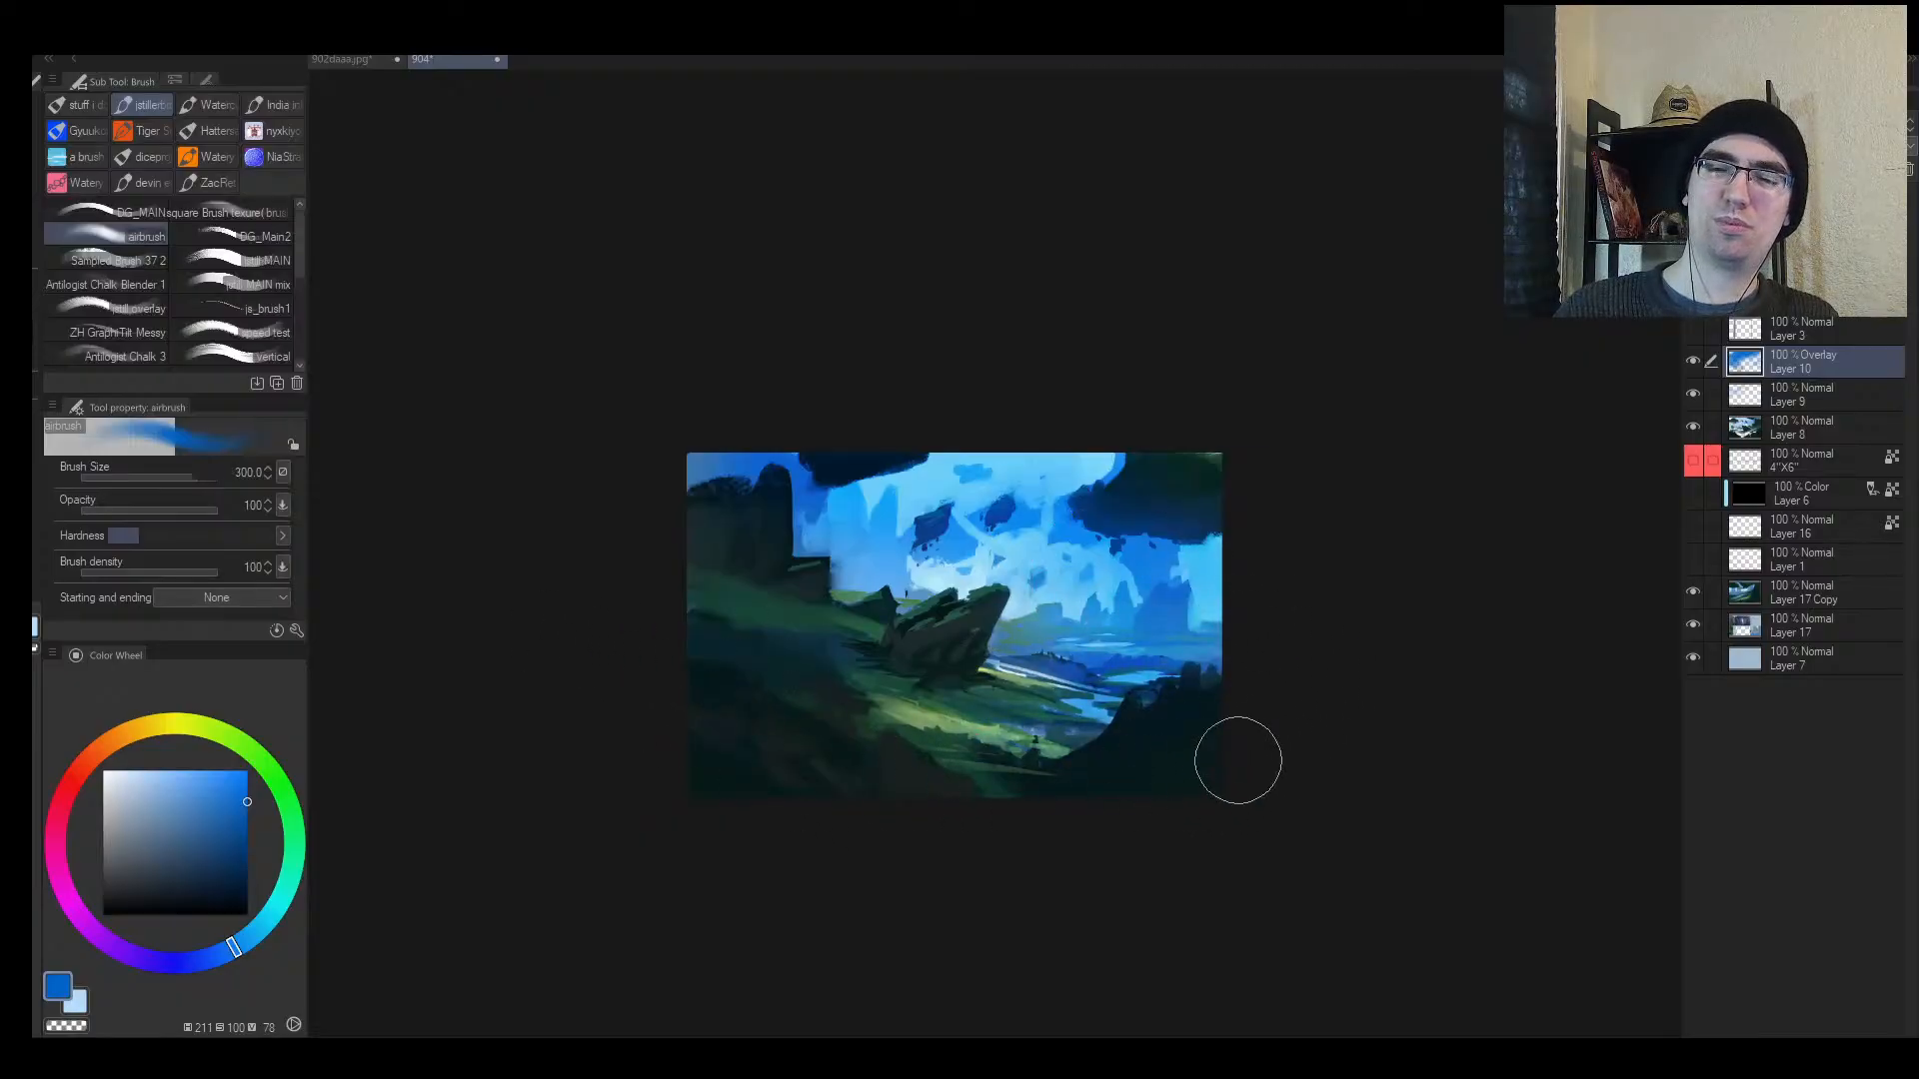
Step: Judge the painting zoomed out and set the Soft eraser to size 500
key(h)
key(alt+space)
drag(1285, 632, 1230, 641)
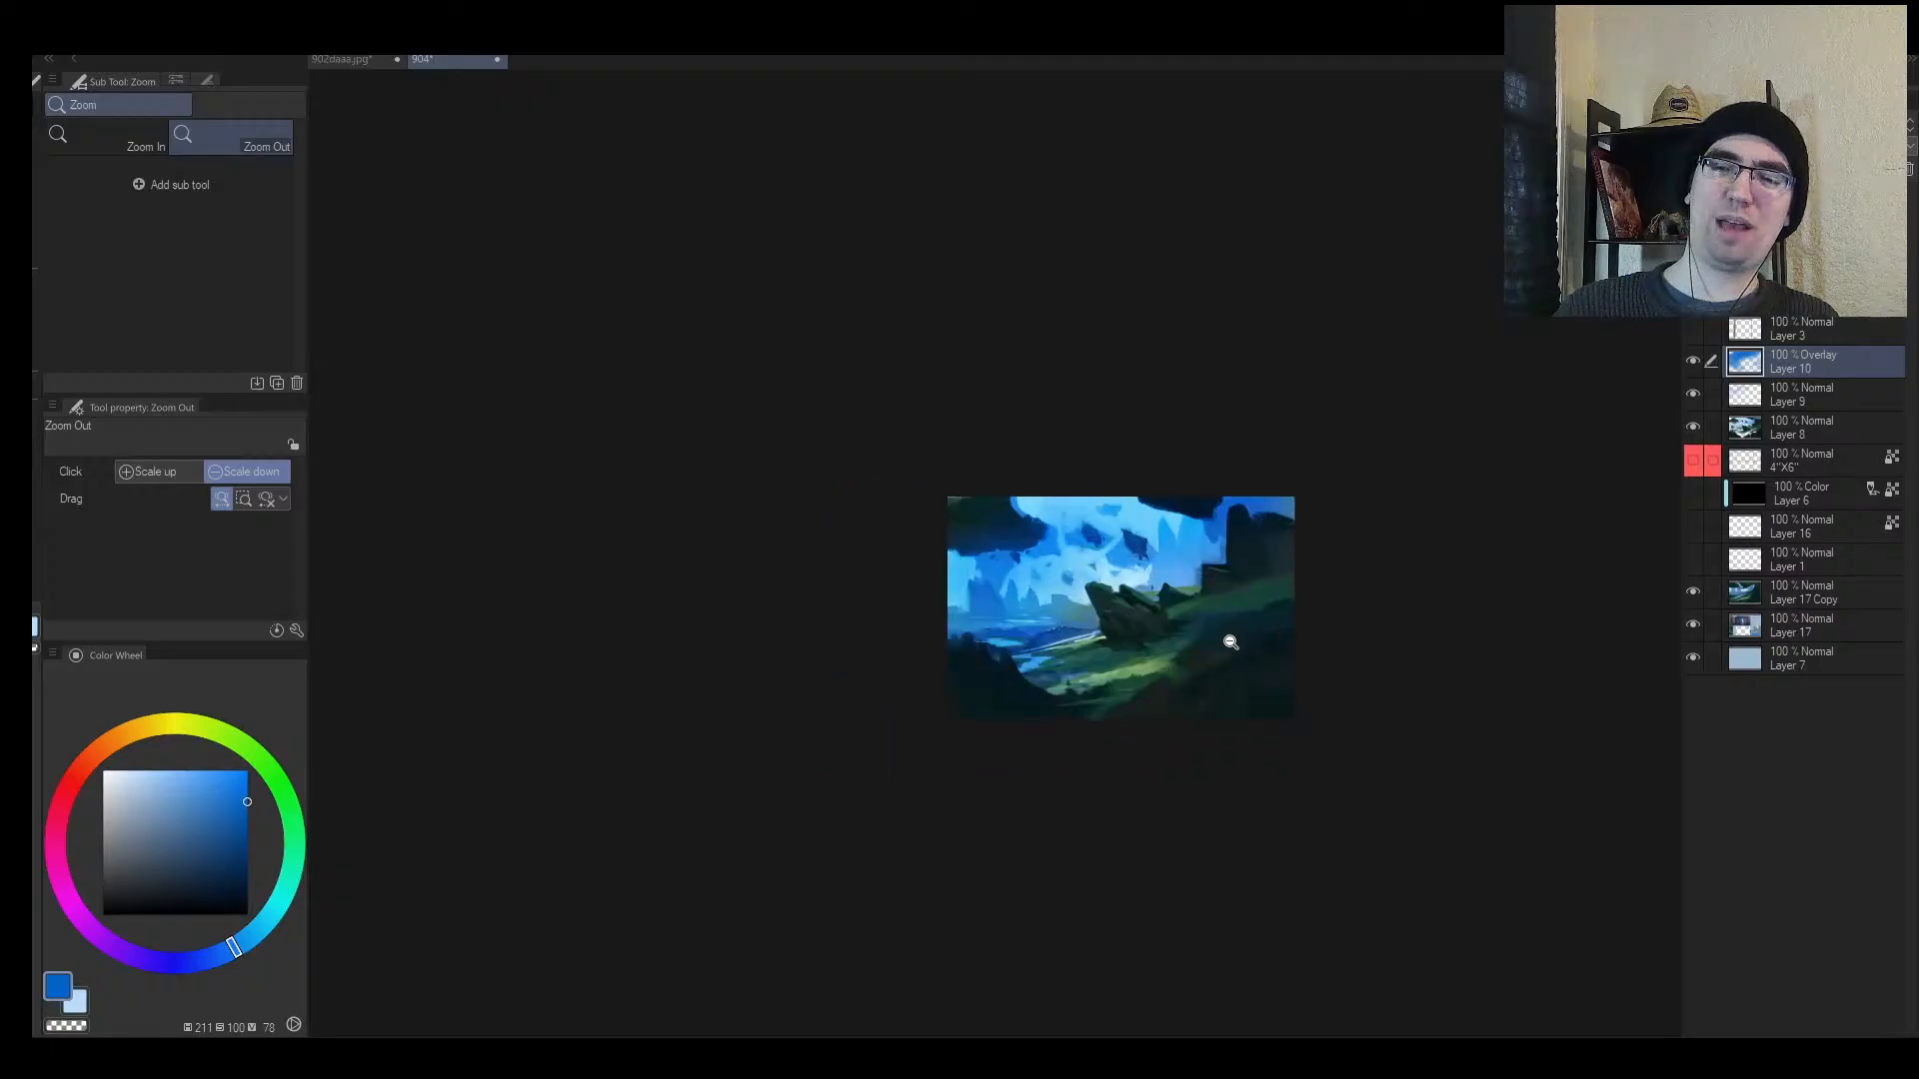
key(e)
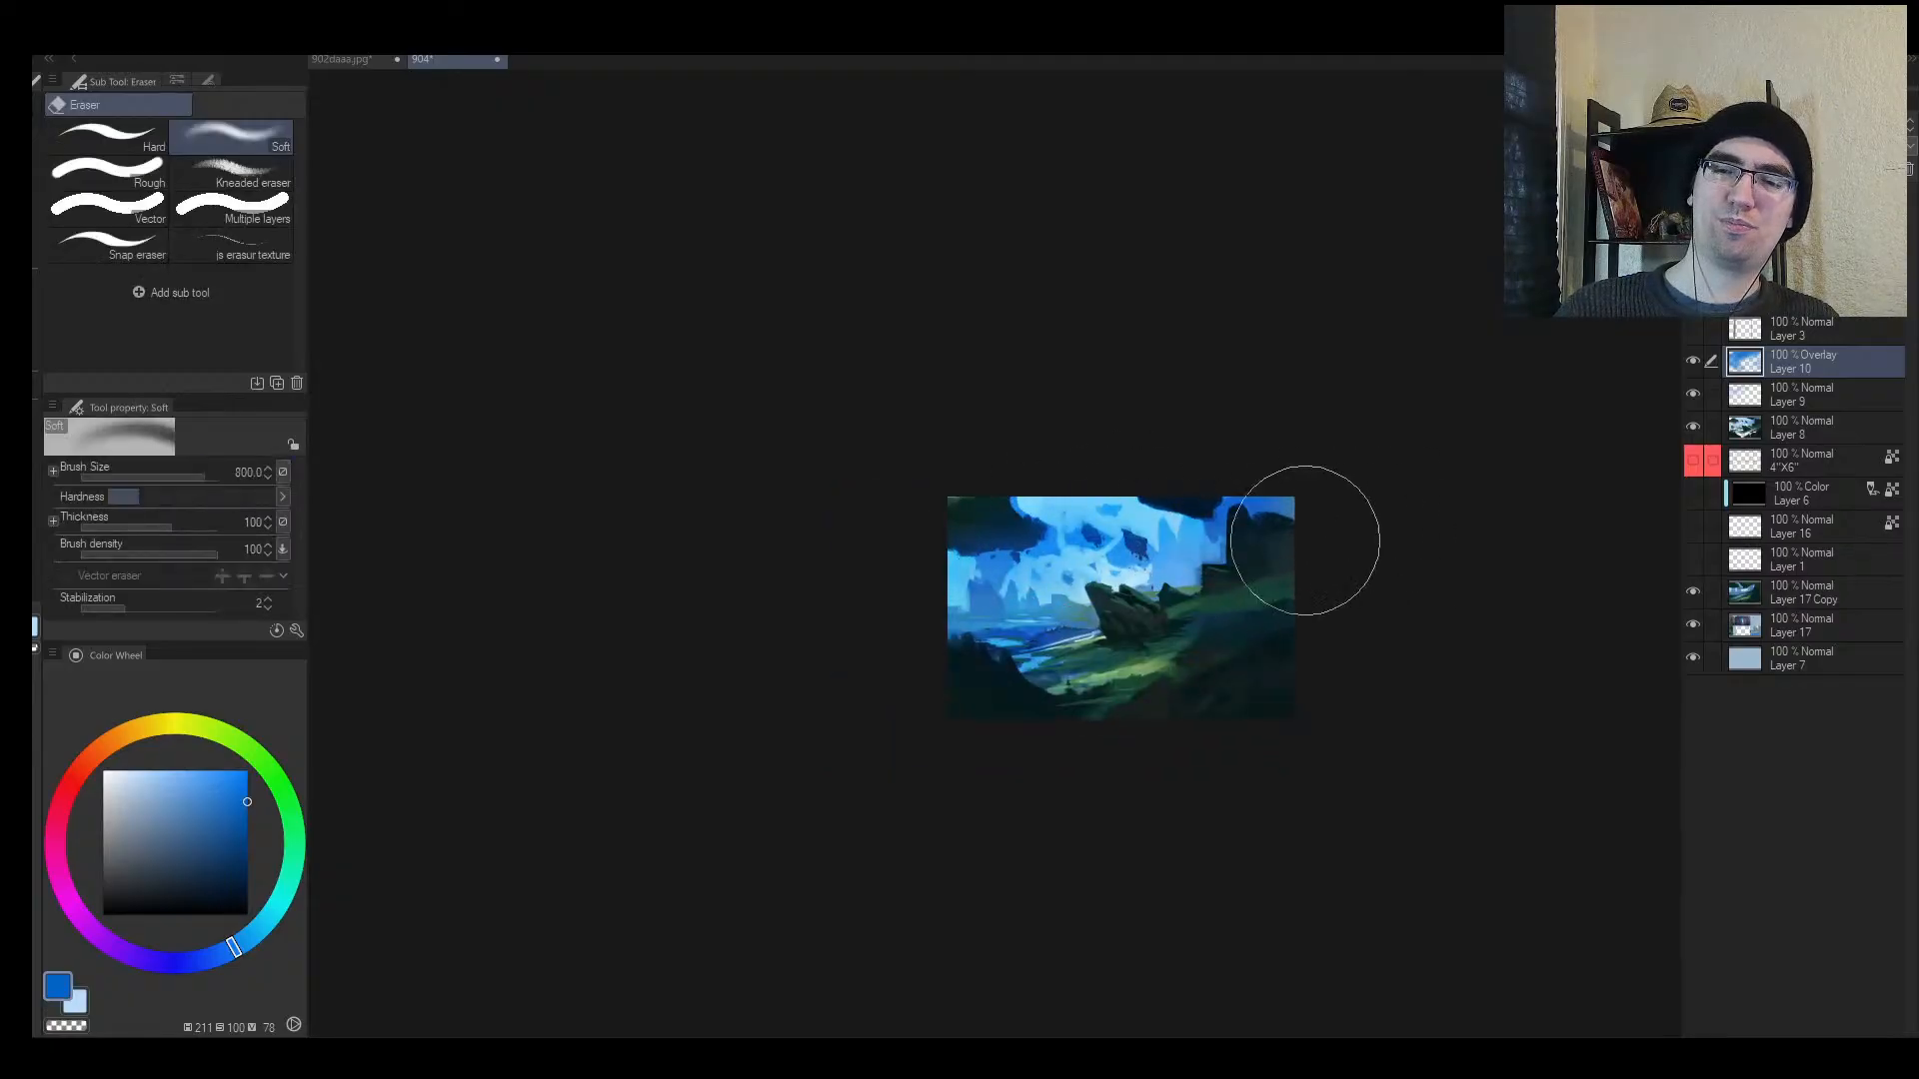
key(alt+space)
drag(1205, 547, 1249, 550)
key(bracketleft)
key(bracketleft)
key(bracketleft)
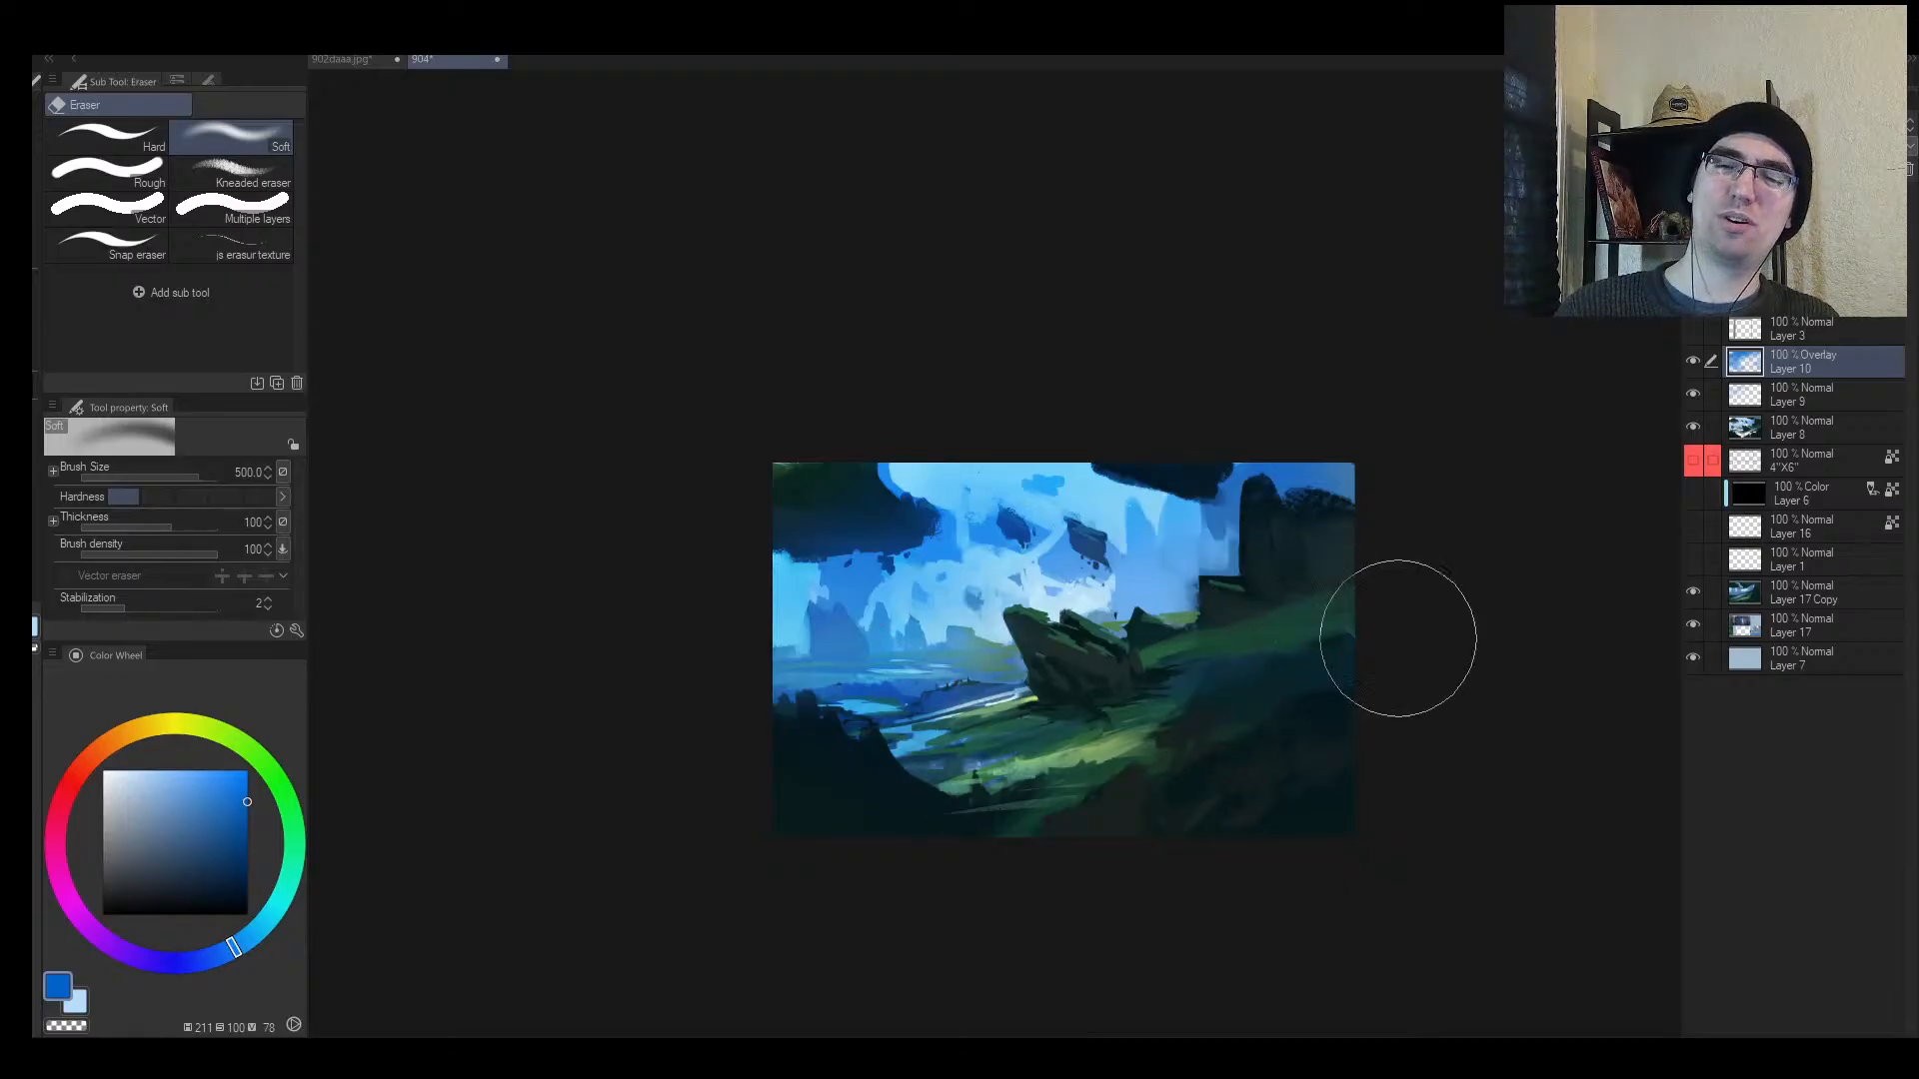
key(h)
Step: Add Layer 11 and merge all visible layers into a new top layer
key(ctrl+shift+n)
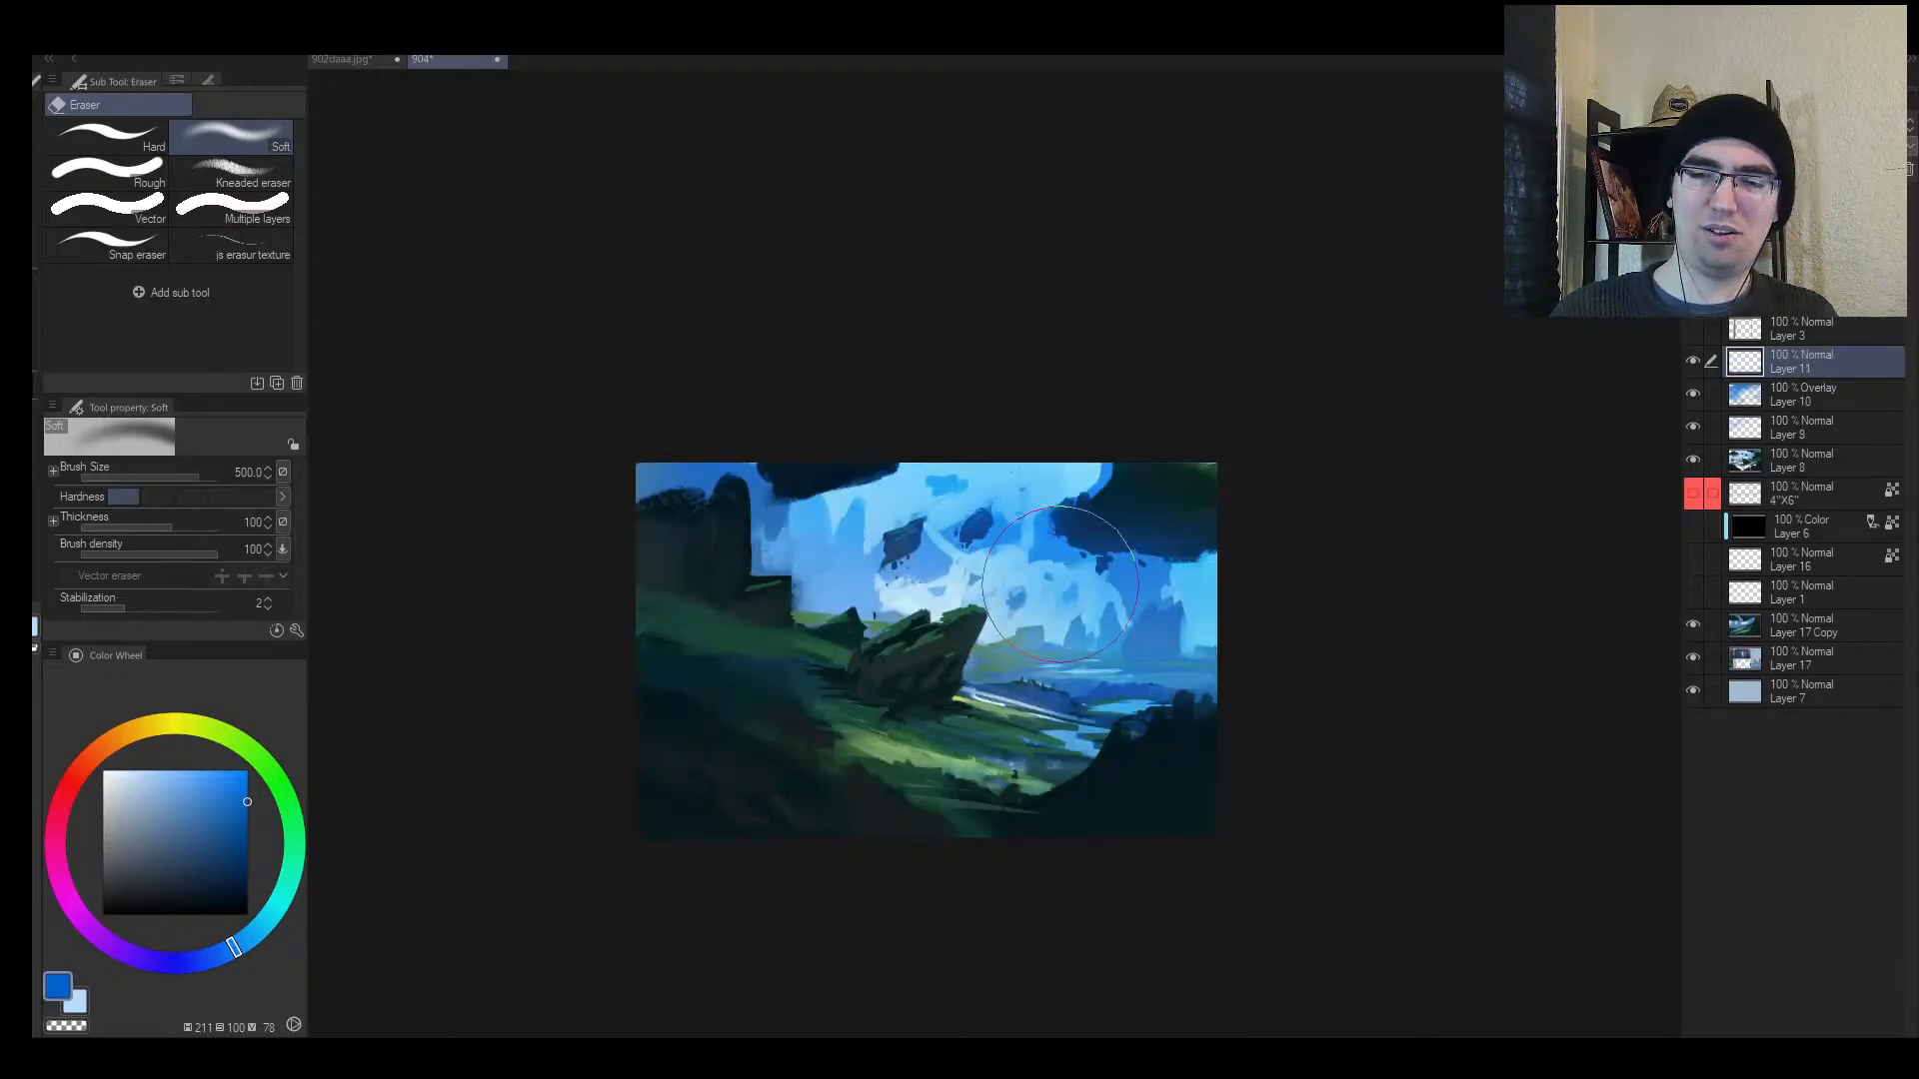
key(b)
key(ctrl+shift+alt+e)
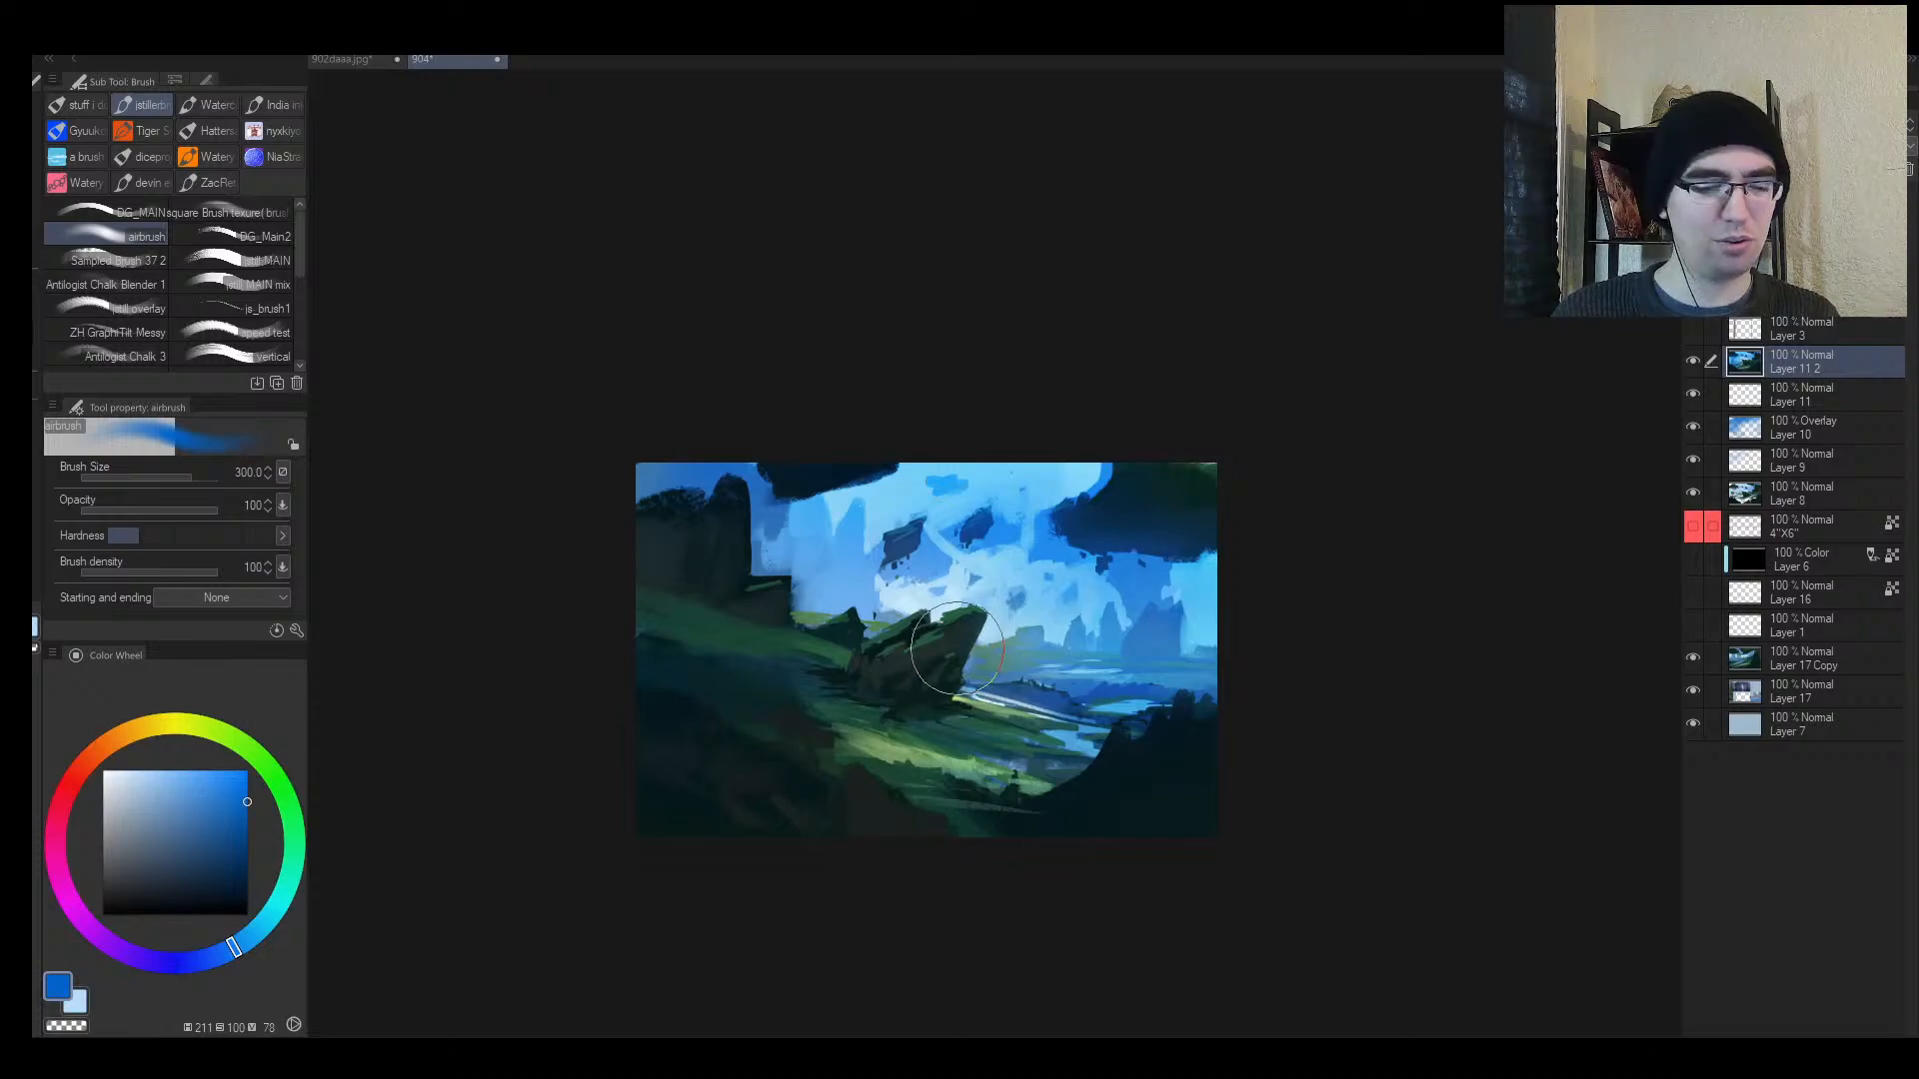
Step: Lasso the central mossy rock, scale it to about 159% and move it left and down
key(m)
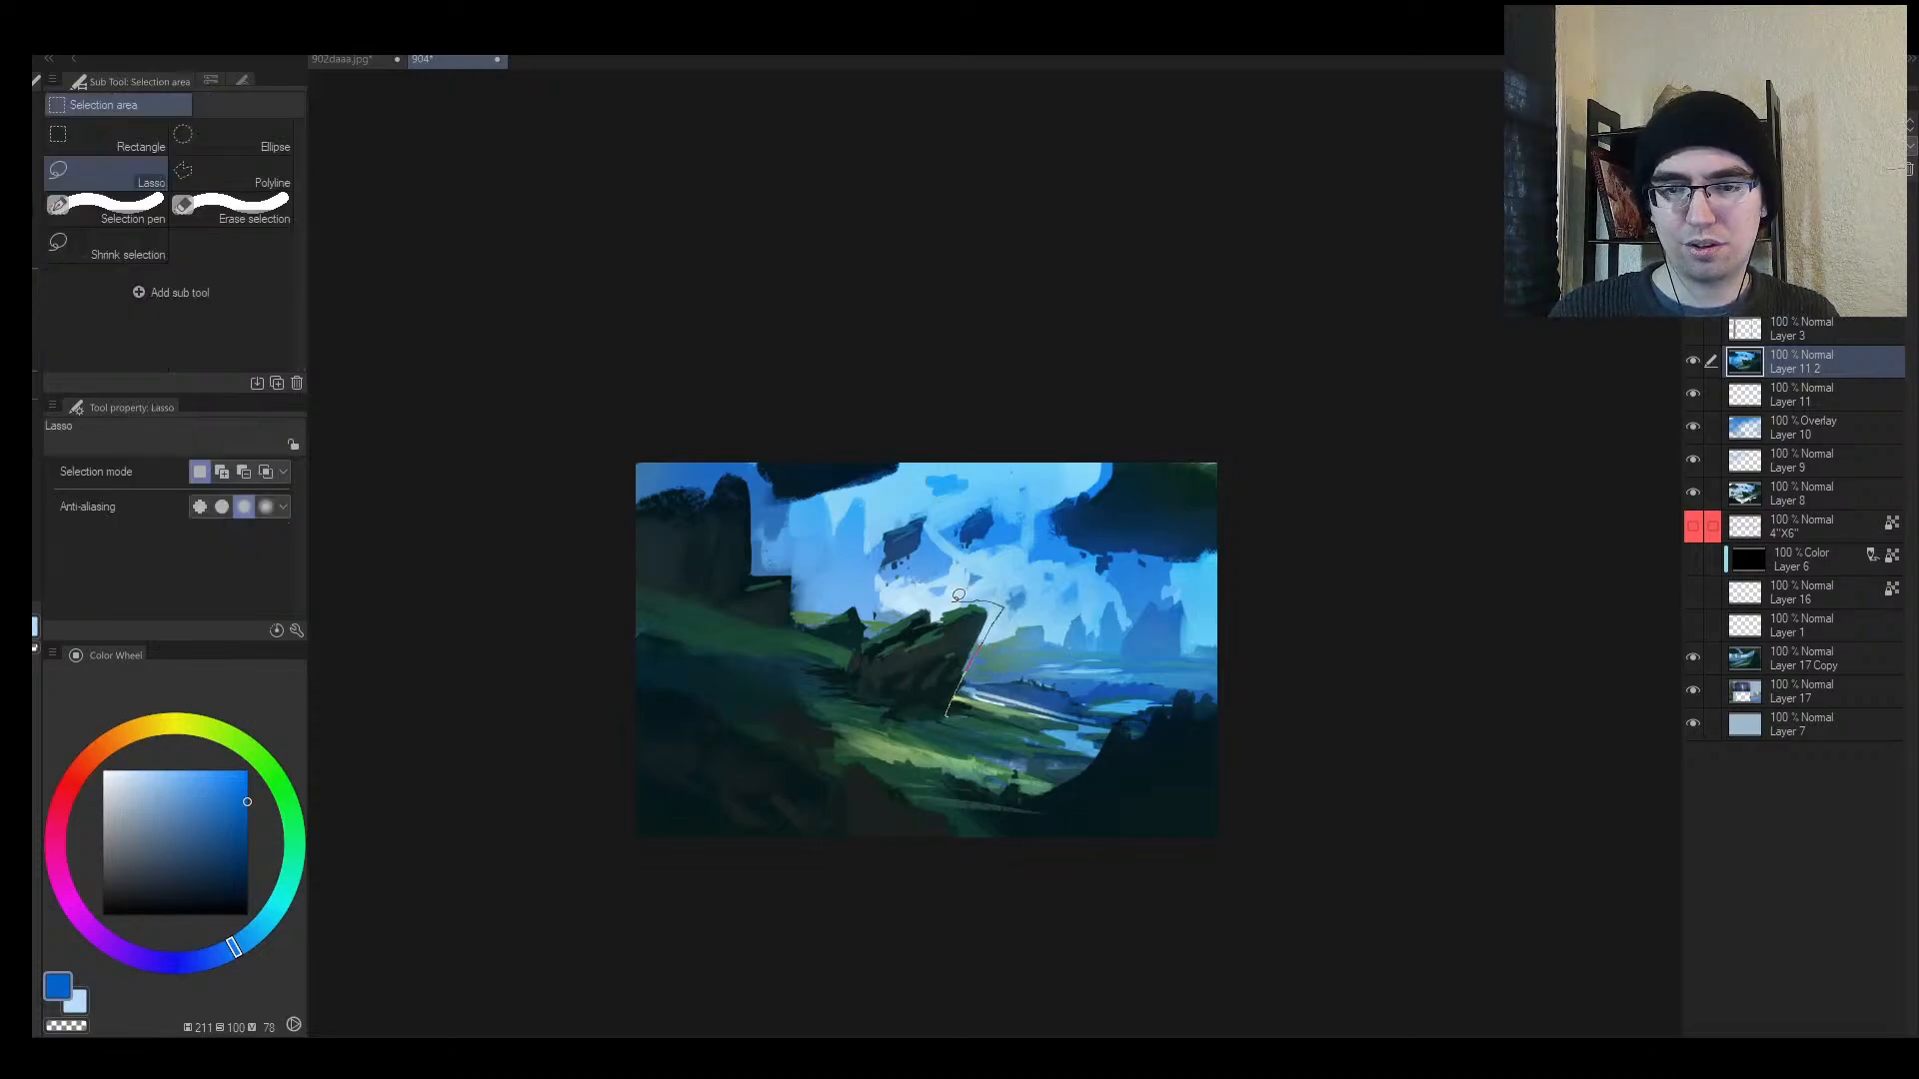
drag(886, 616, 900, 627)
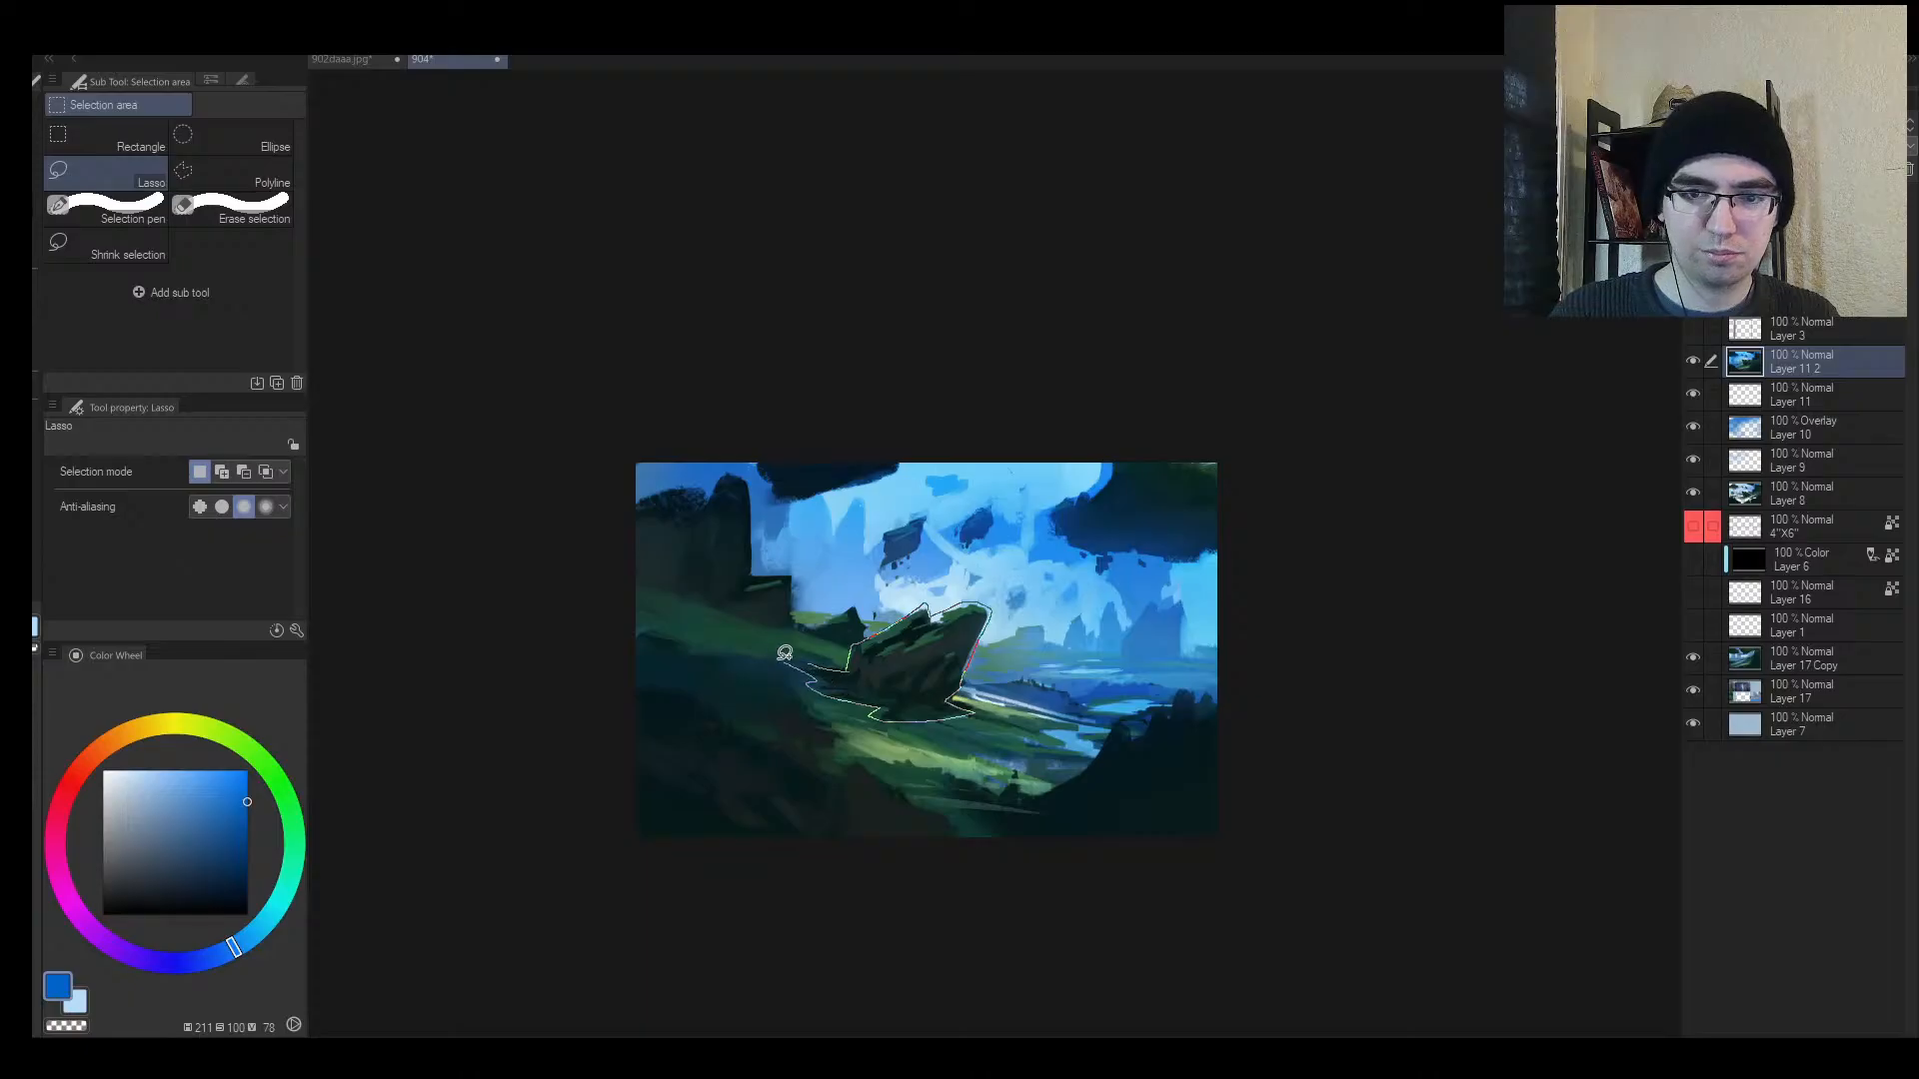
drag(785, 653, 785, 652)
key(ctrl+t)
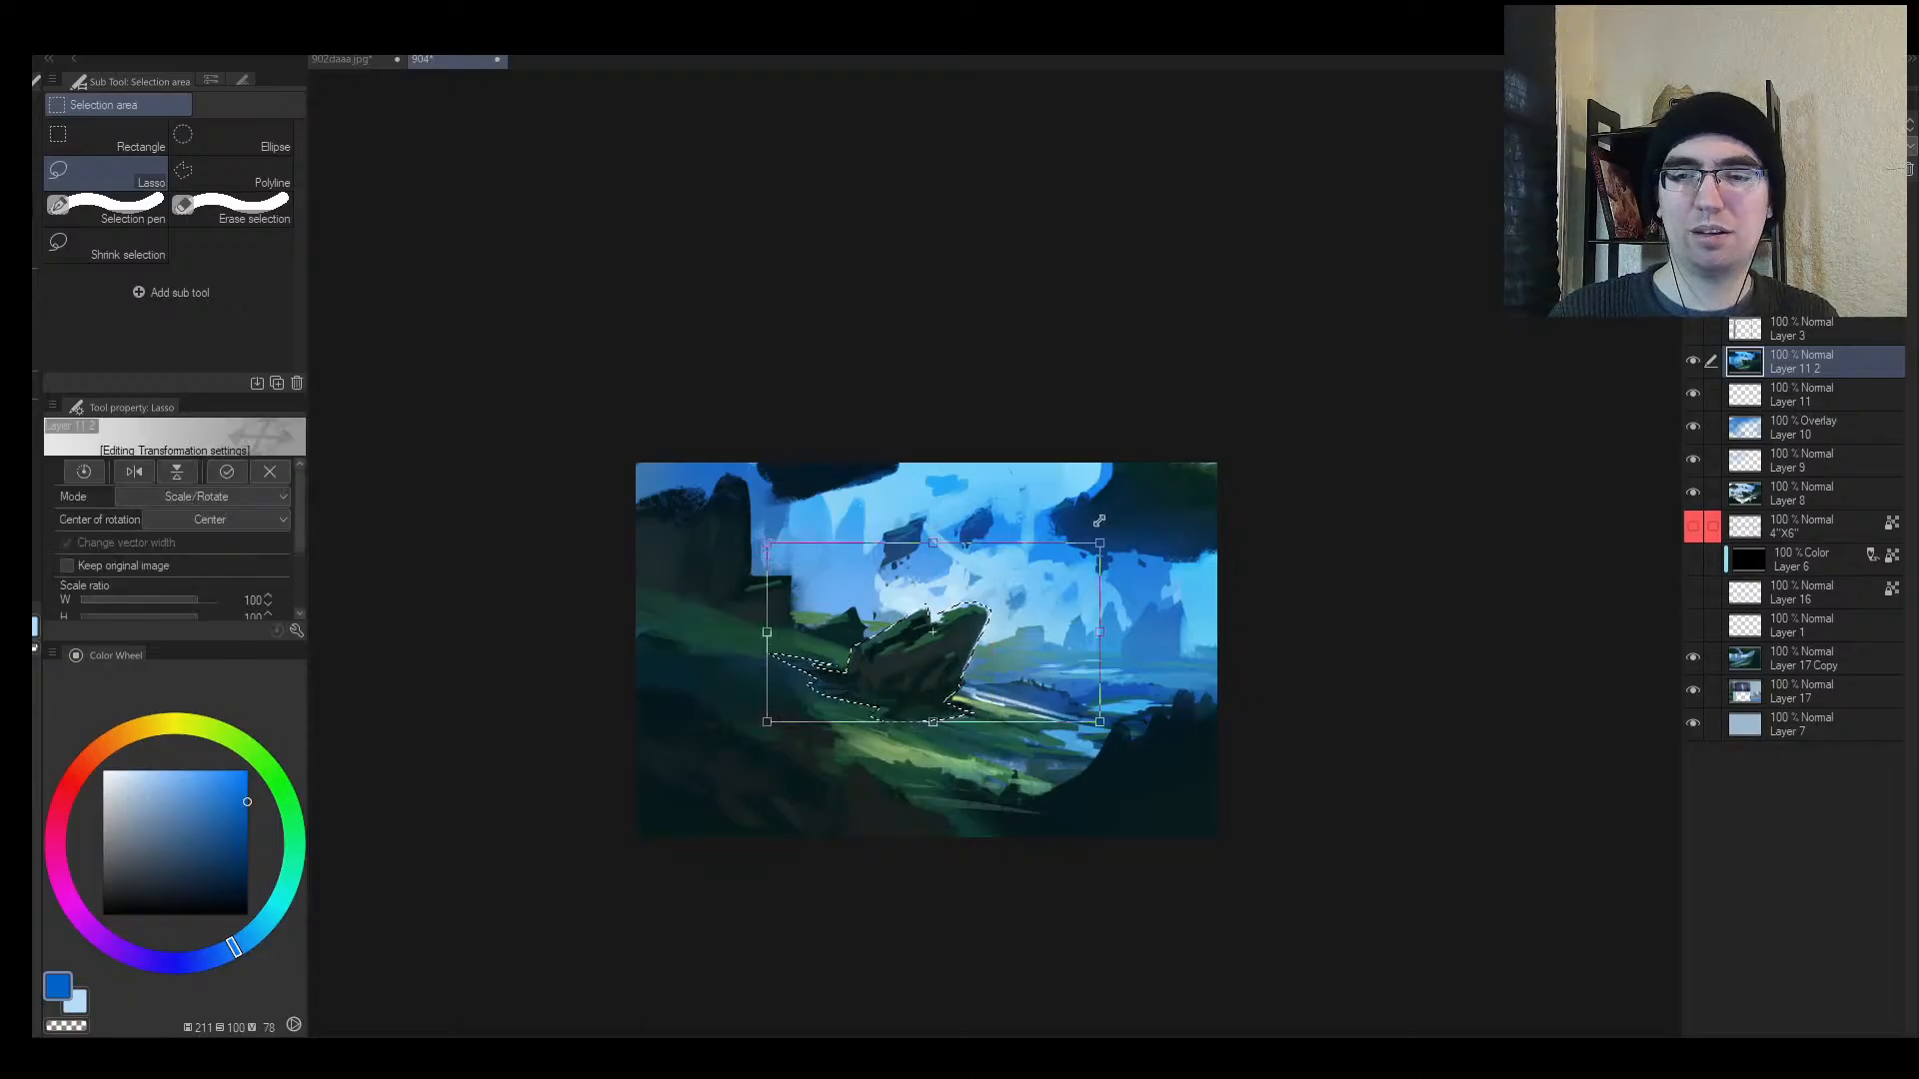
drag(1099, 521, 1120, 512)
drag(1035, 604, 901, 660)
key(Return)
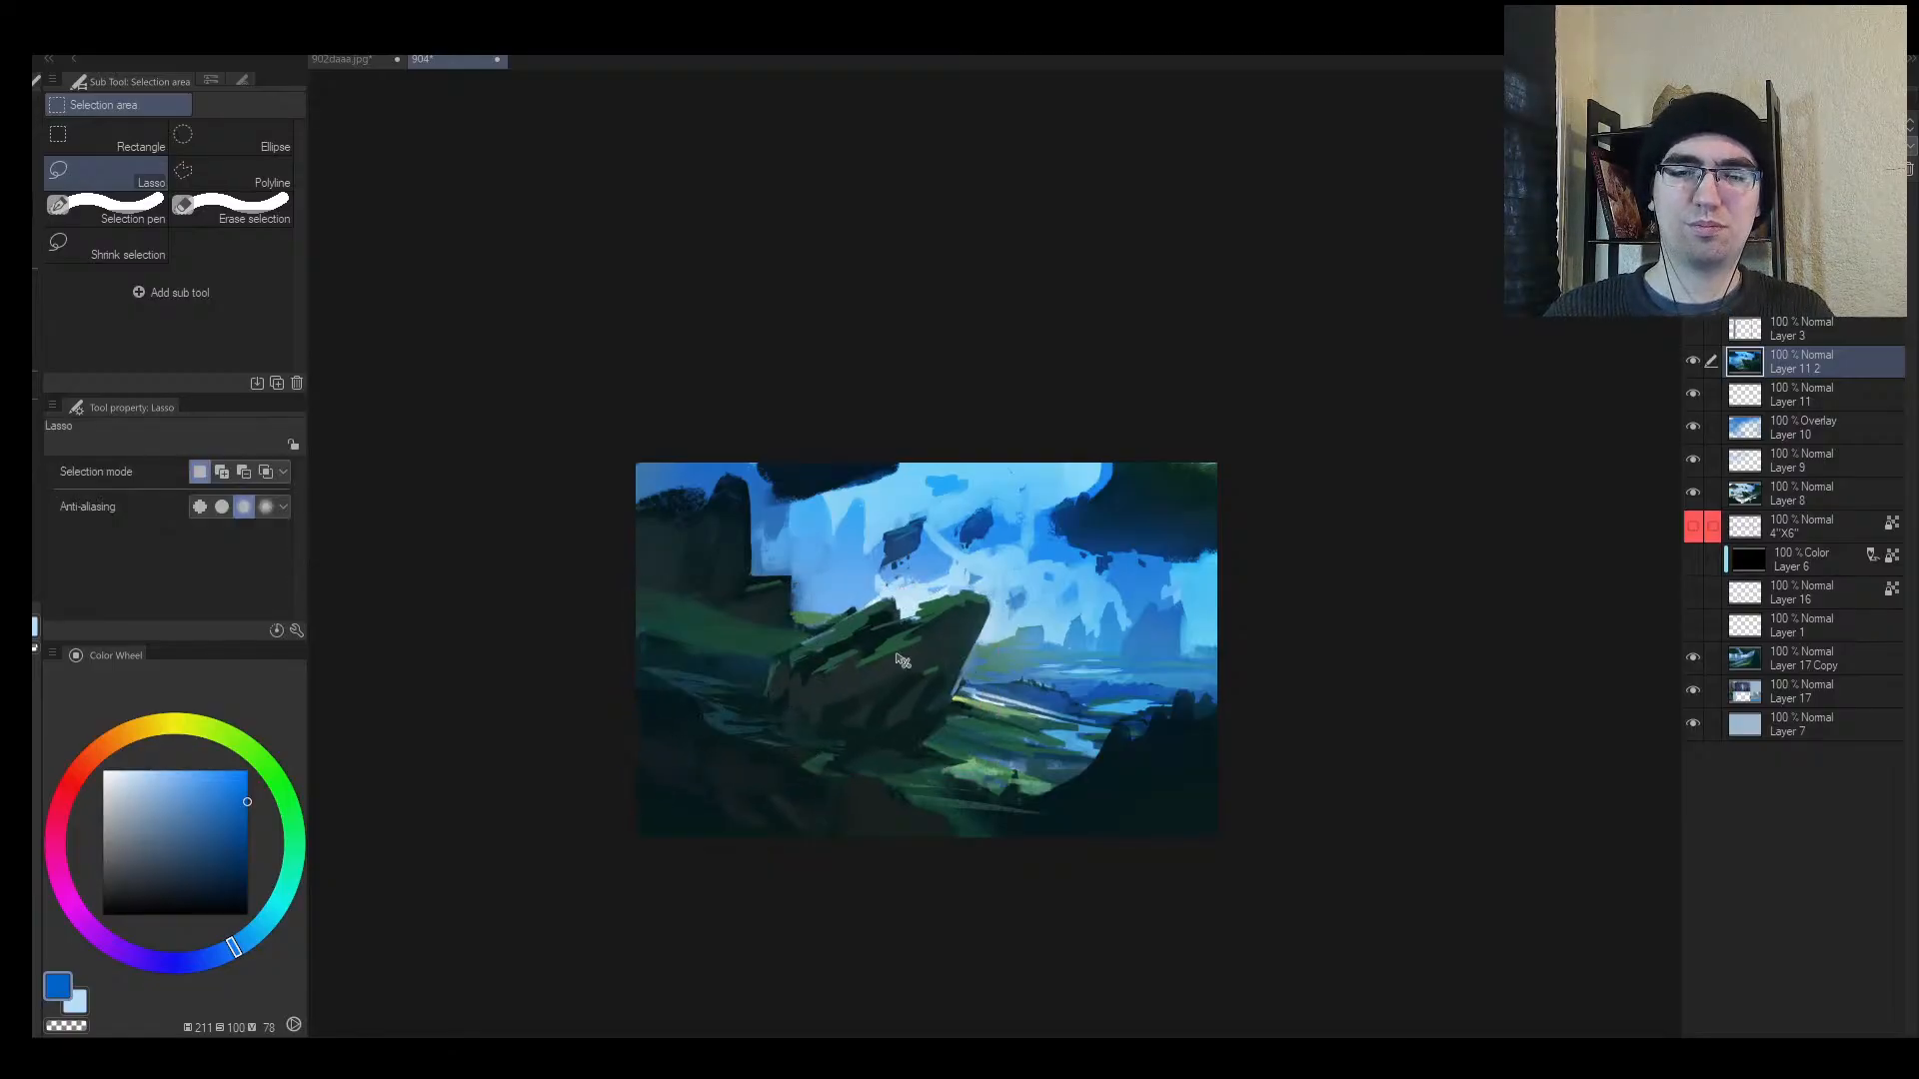
key(h)
key(b)
alt+click(1185, 757)
Step: Dab dark green on the slope, then paint green strokes over the right slope with a textured brush at 25
key([)
key([)
key([)
key([)
key([)
key([)
key([)
key([)
key([)
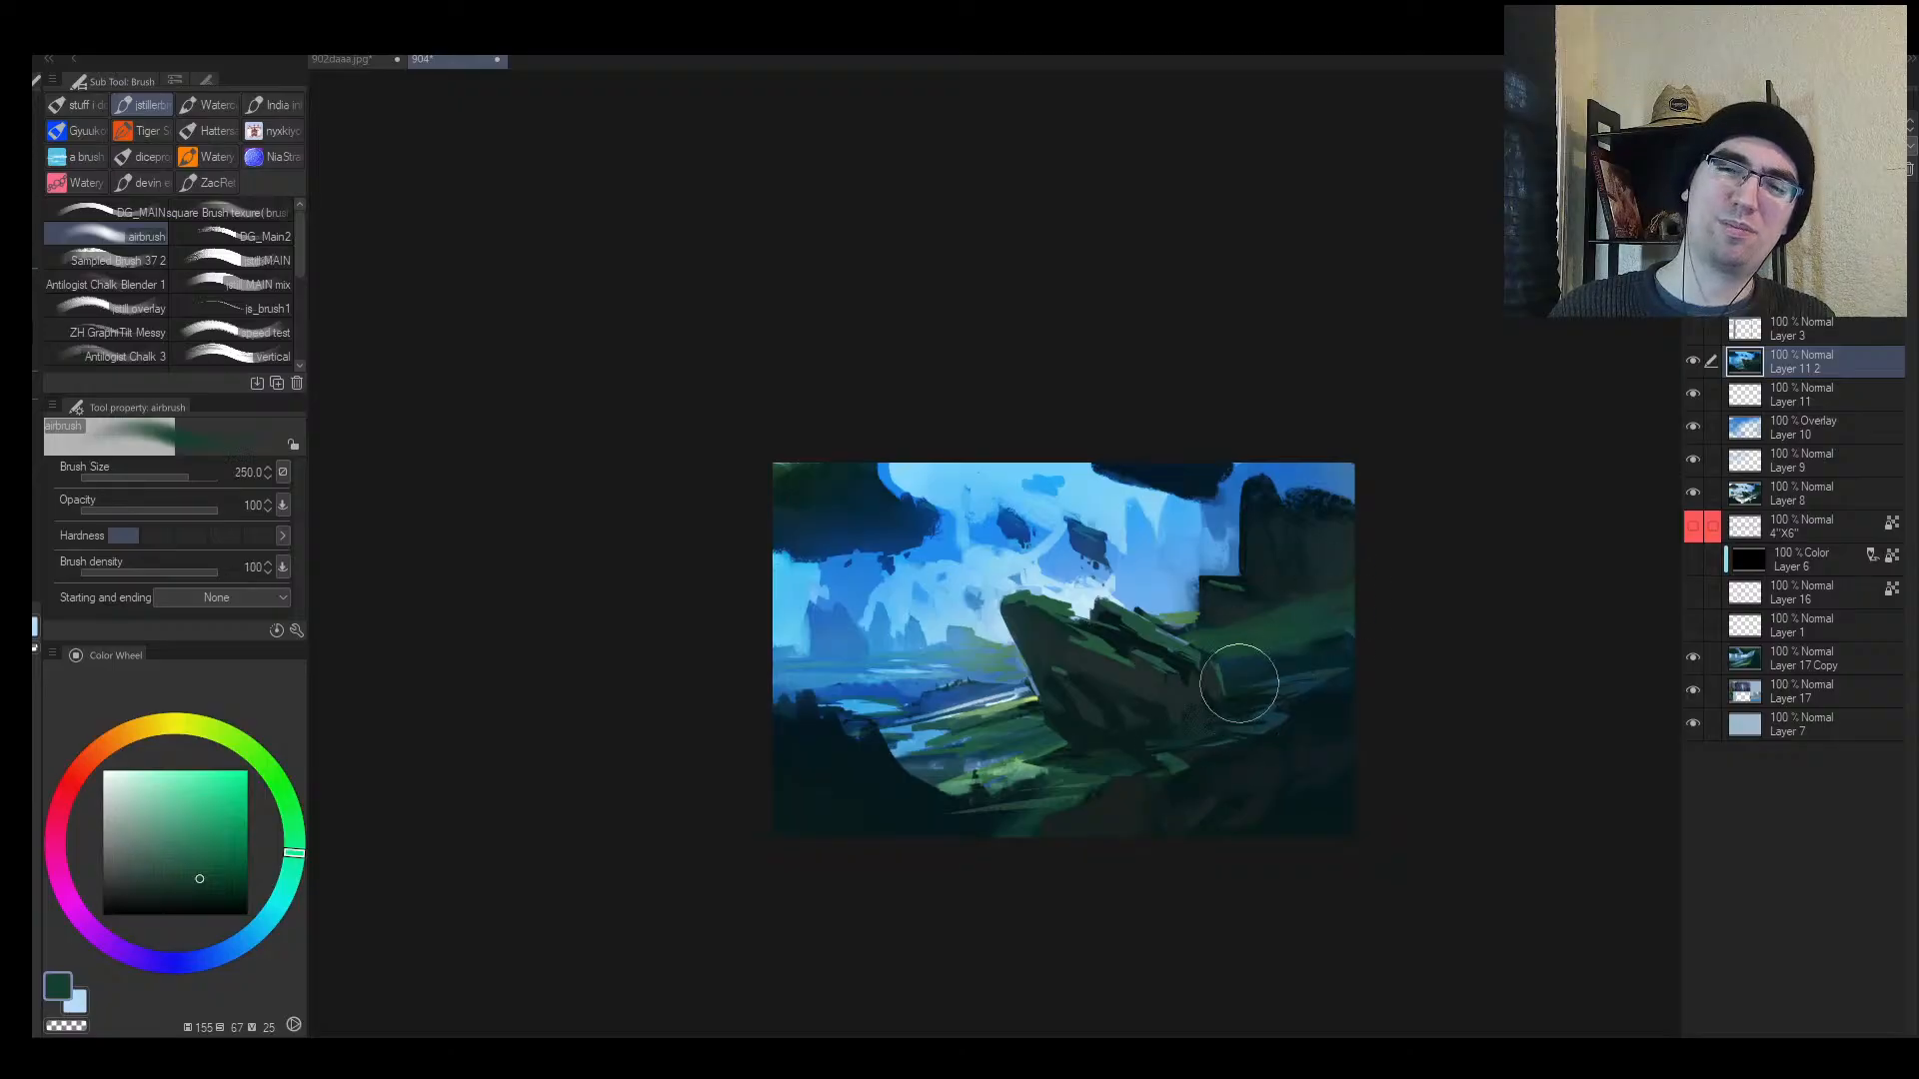
alt+click(1080, 791)
mouse_move(1097, 787)
mouse_down()
mouse_move(1164, 764)
mouse_move(1065, 825)
mouse_up()
click(118, 260)
alt+click(1084, 790)
alt+click(1084, 790)
key(])
key(])
key(])
key(])
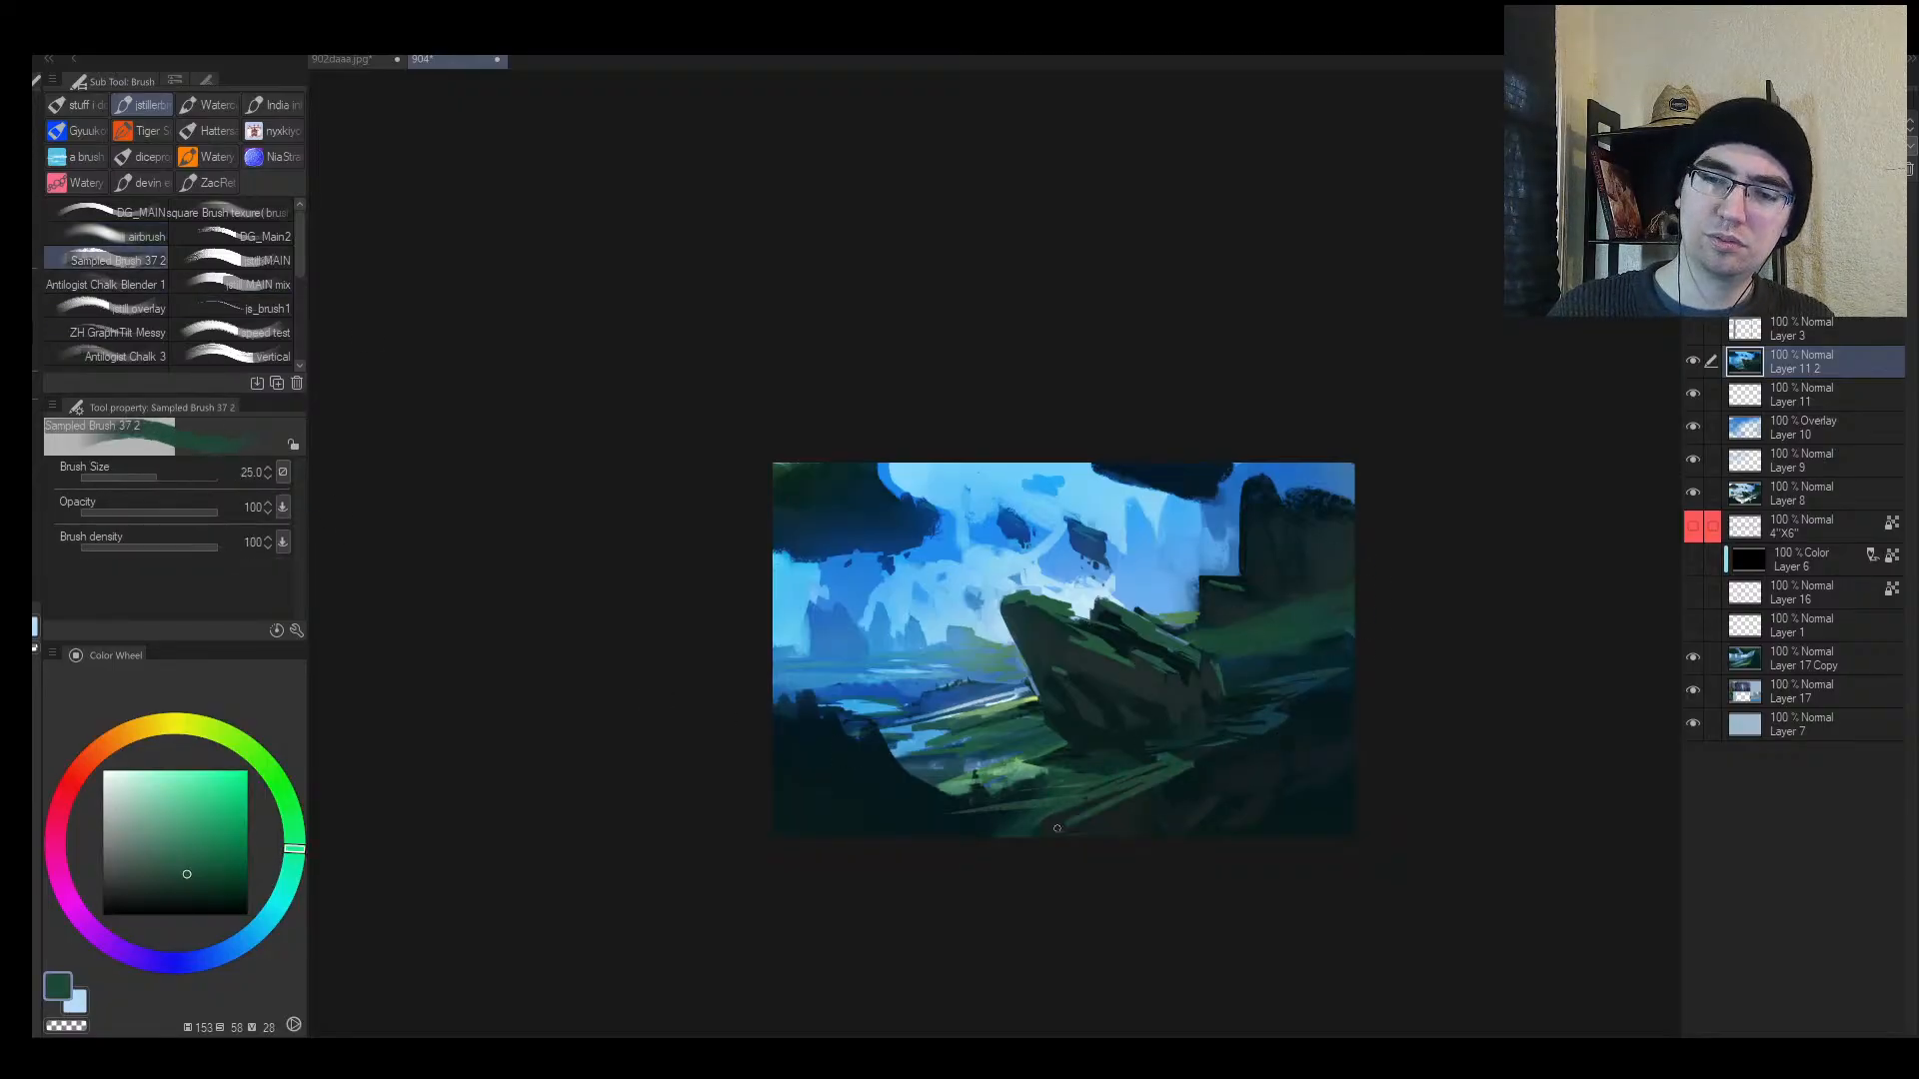
drag(1316, 671, 1351, 654)
Step: Sample greens and teals, then paint mid sky blue over the dark upper-right rock at size 80
alt+click(1251, 656)
key(])
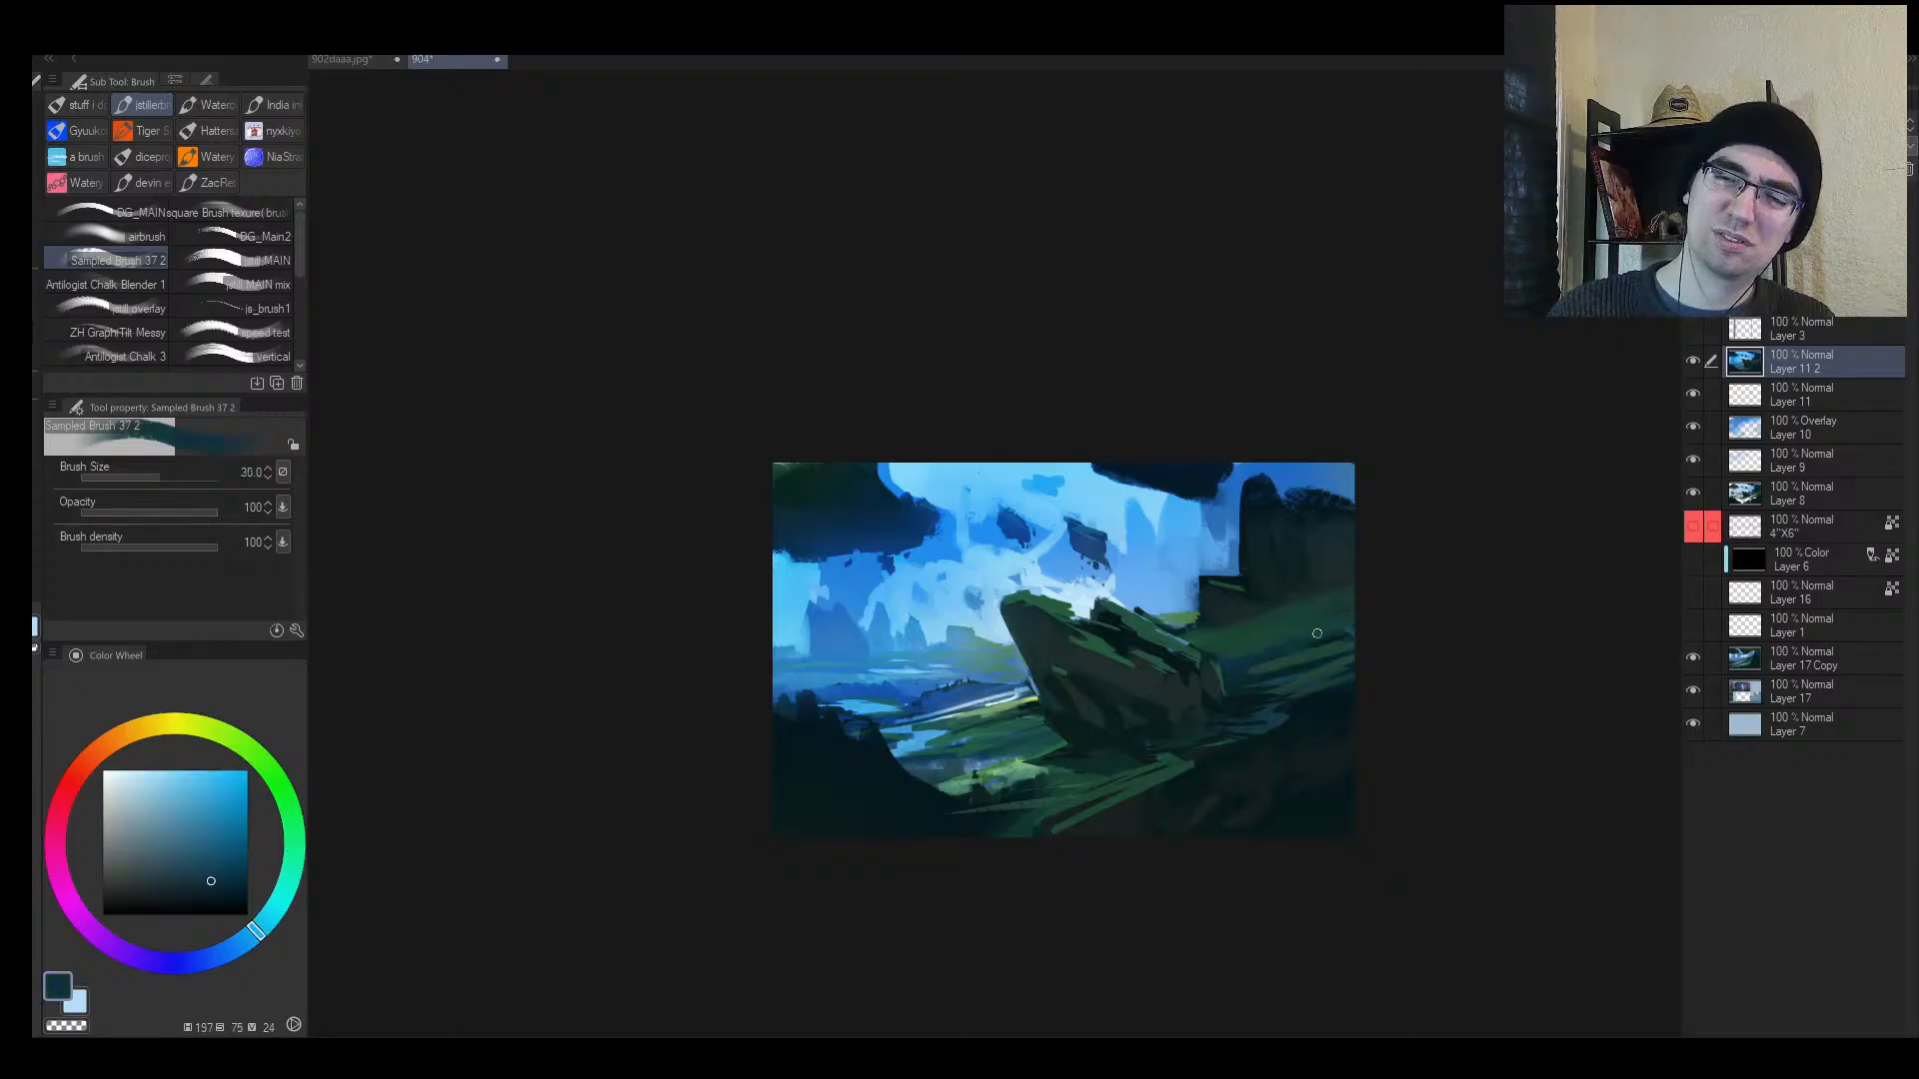
alt+click(1296, 604)
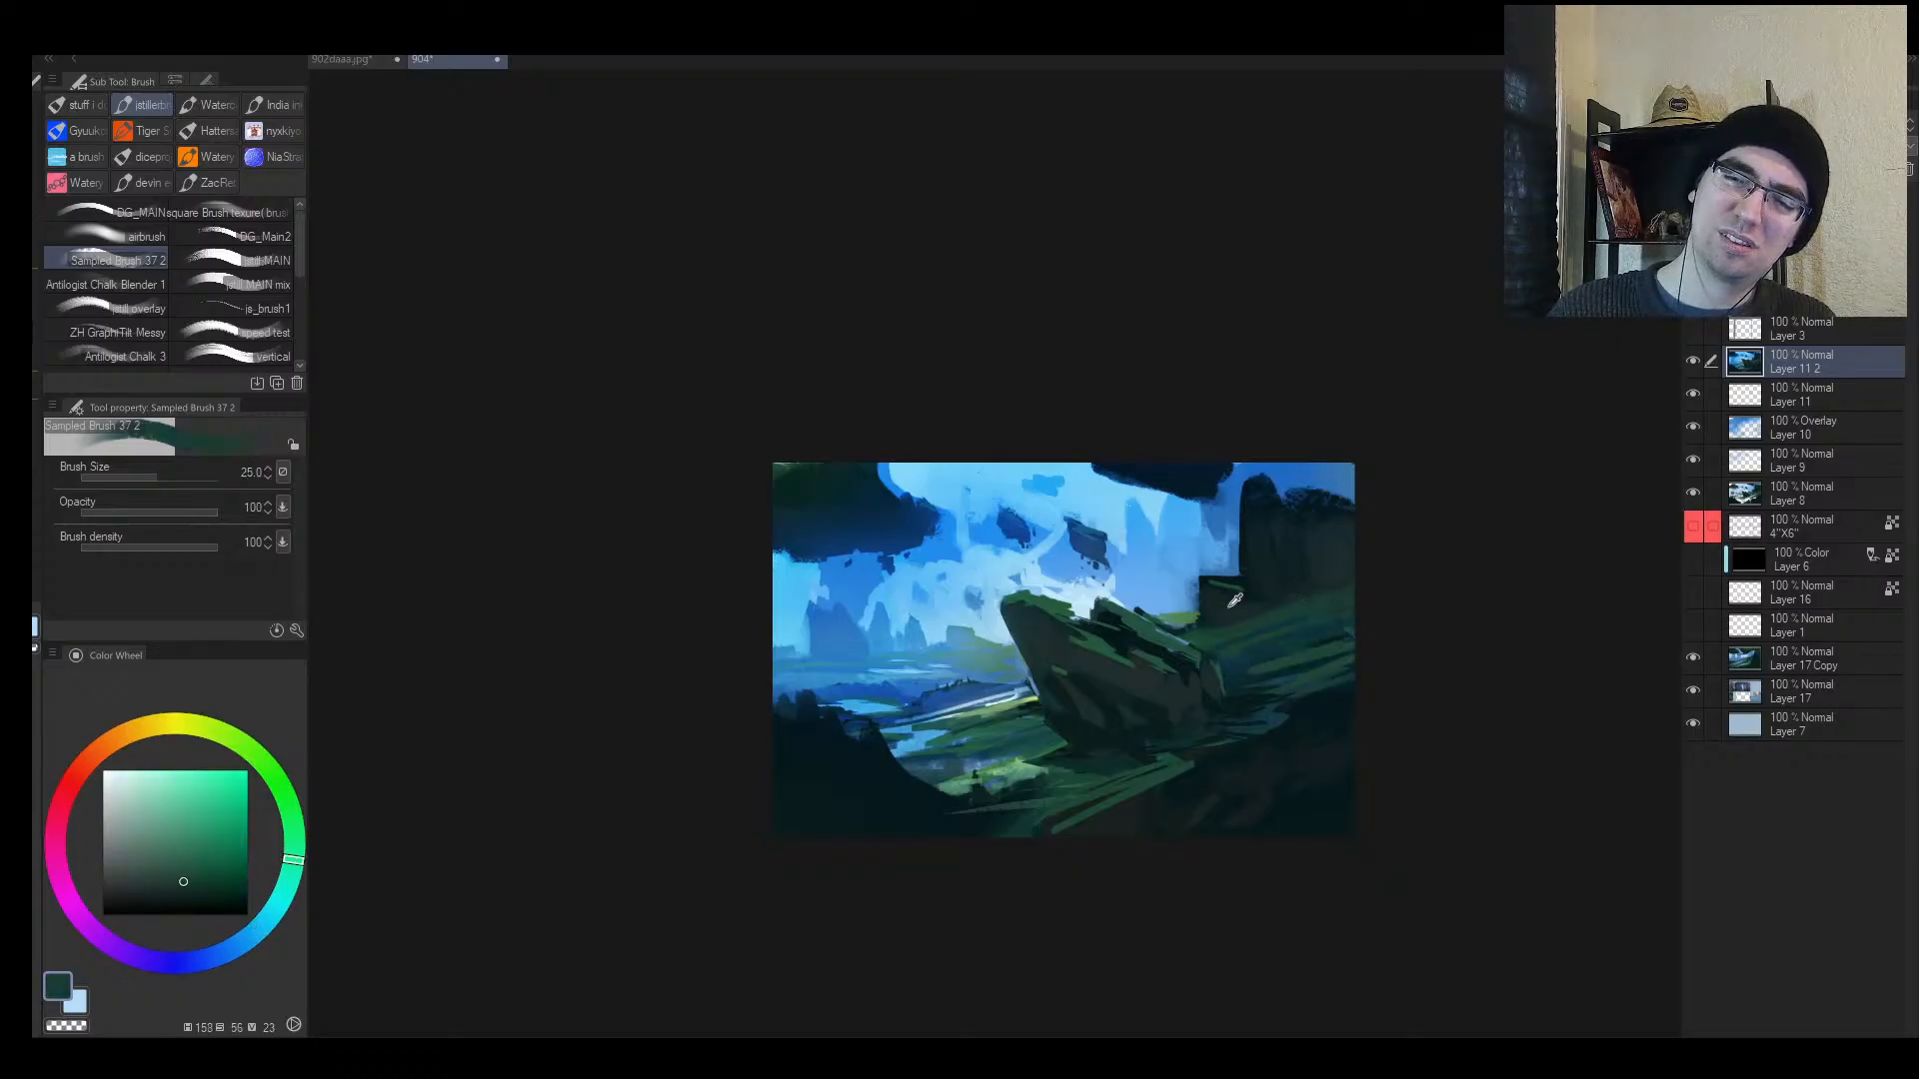
alt+click(1193, 590)
key(])
alt+click(1234, 599)
key([)
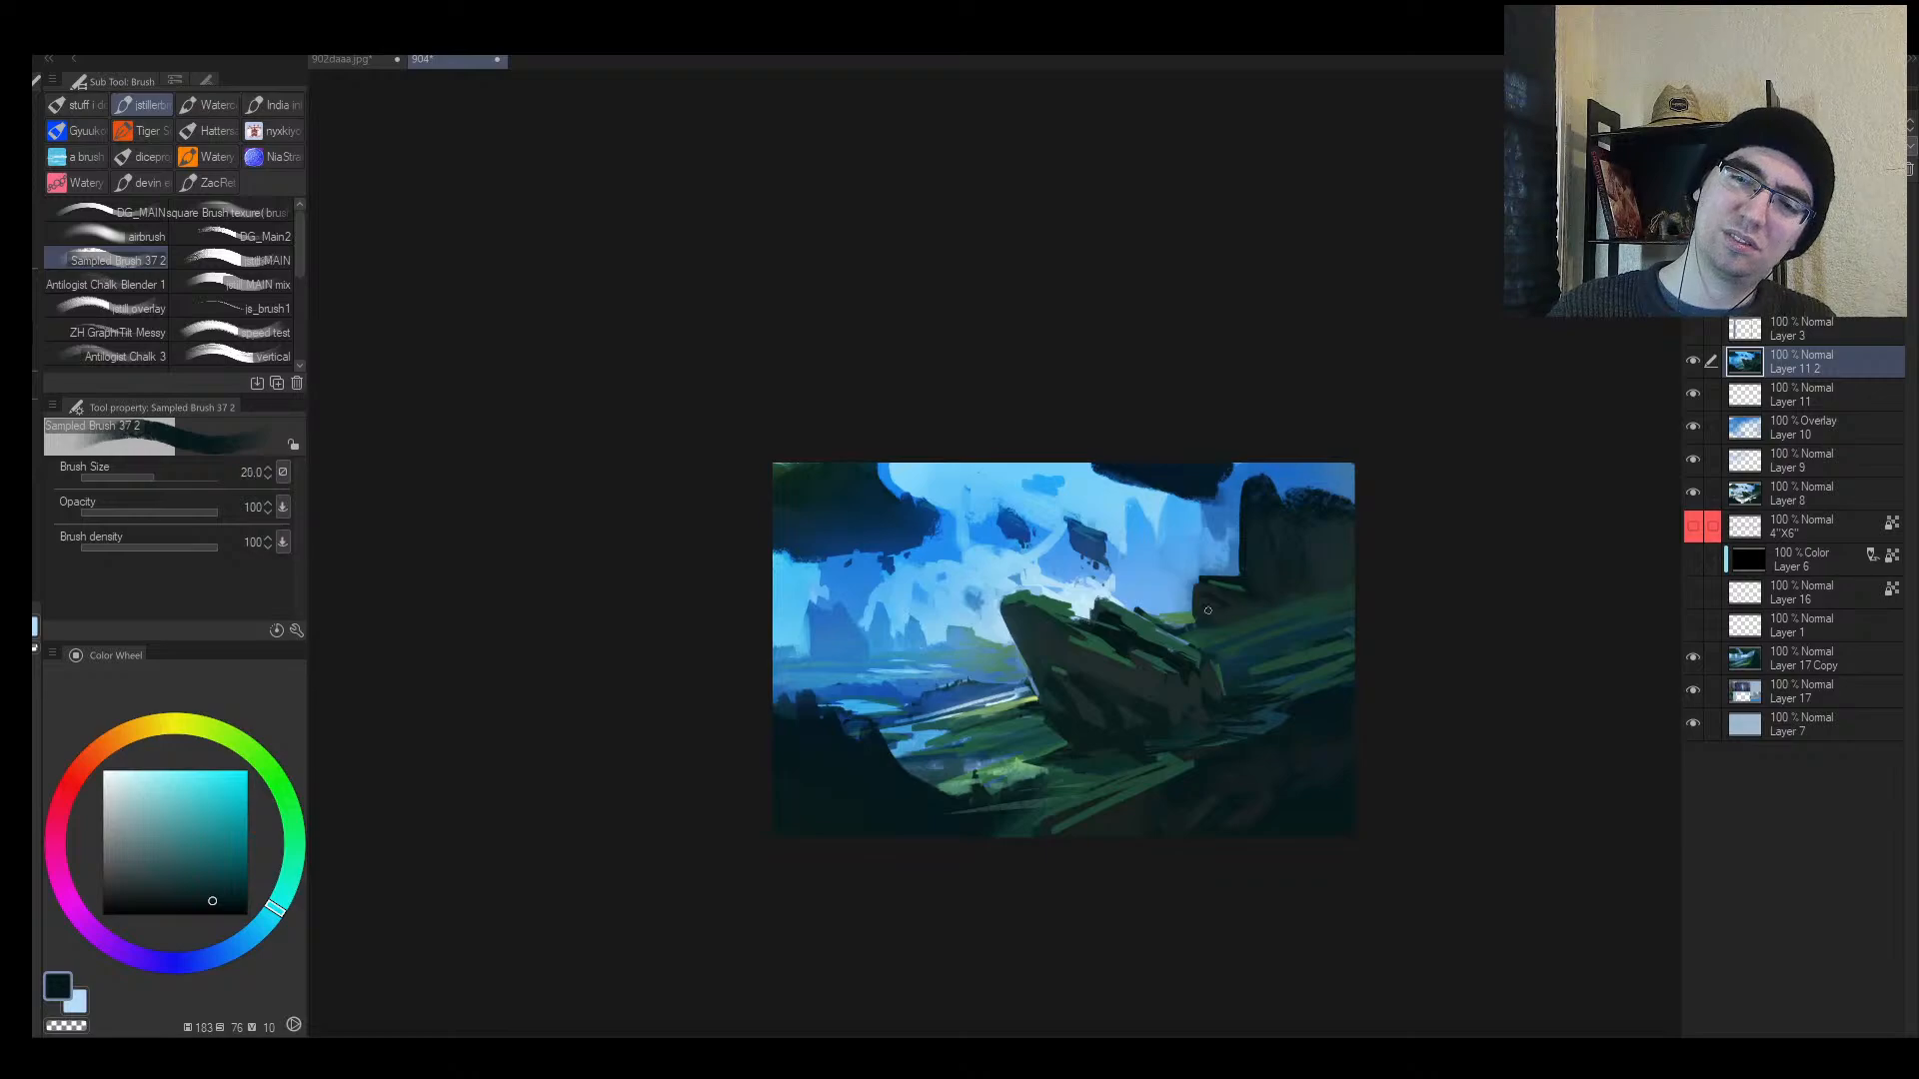
alt+click(1240, 526)
key(])
key(])
key(])
key(])
key(])
mouse_move(1248, 524)
mouse_down()
mouse_move(1255, 496)
mouse_move(1339, 512)
mouse_move(1332, 535)
mouse_move(1267, 534)
mouse_move(1166, 597)
mouse_move(1224, 552)
mouse_up()
key(h)
key(alt+space)
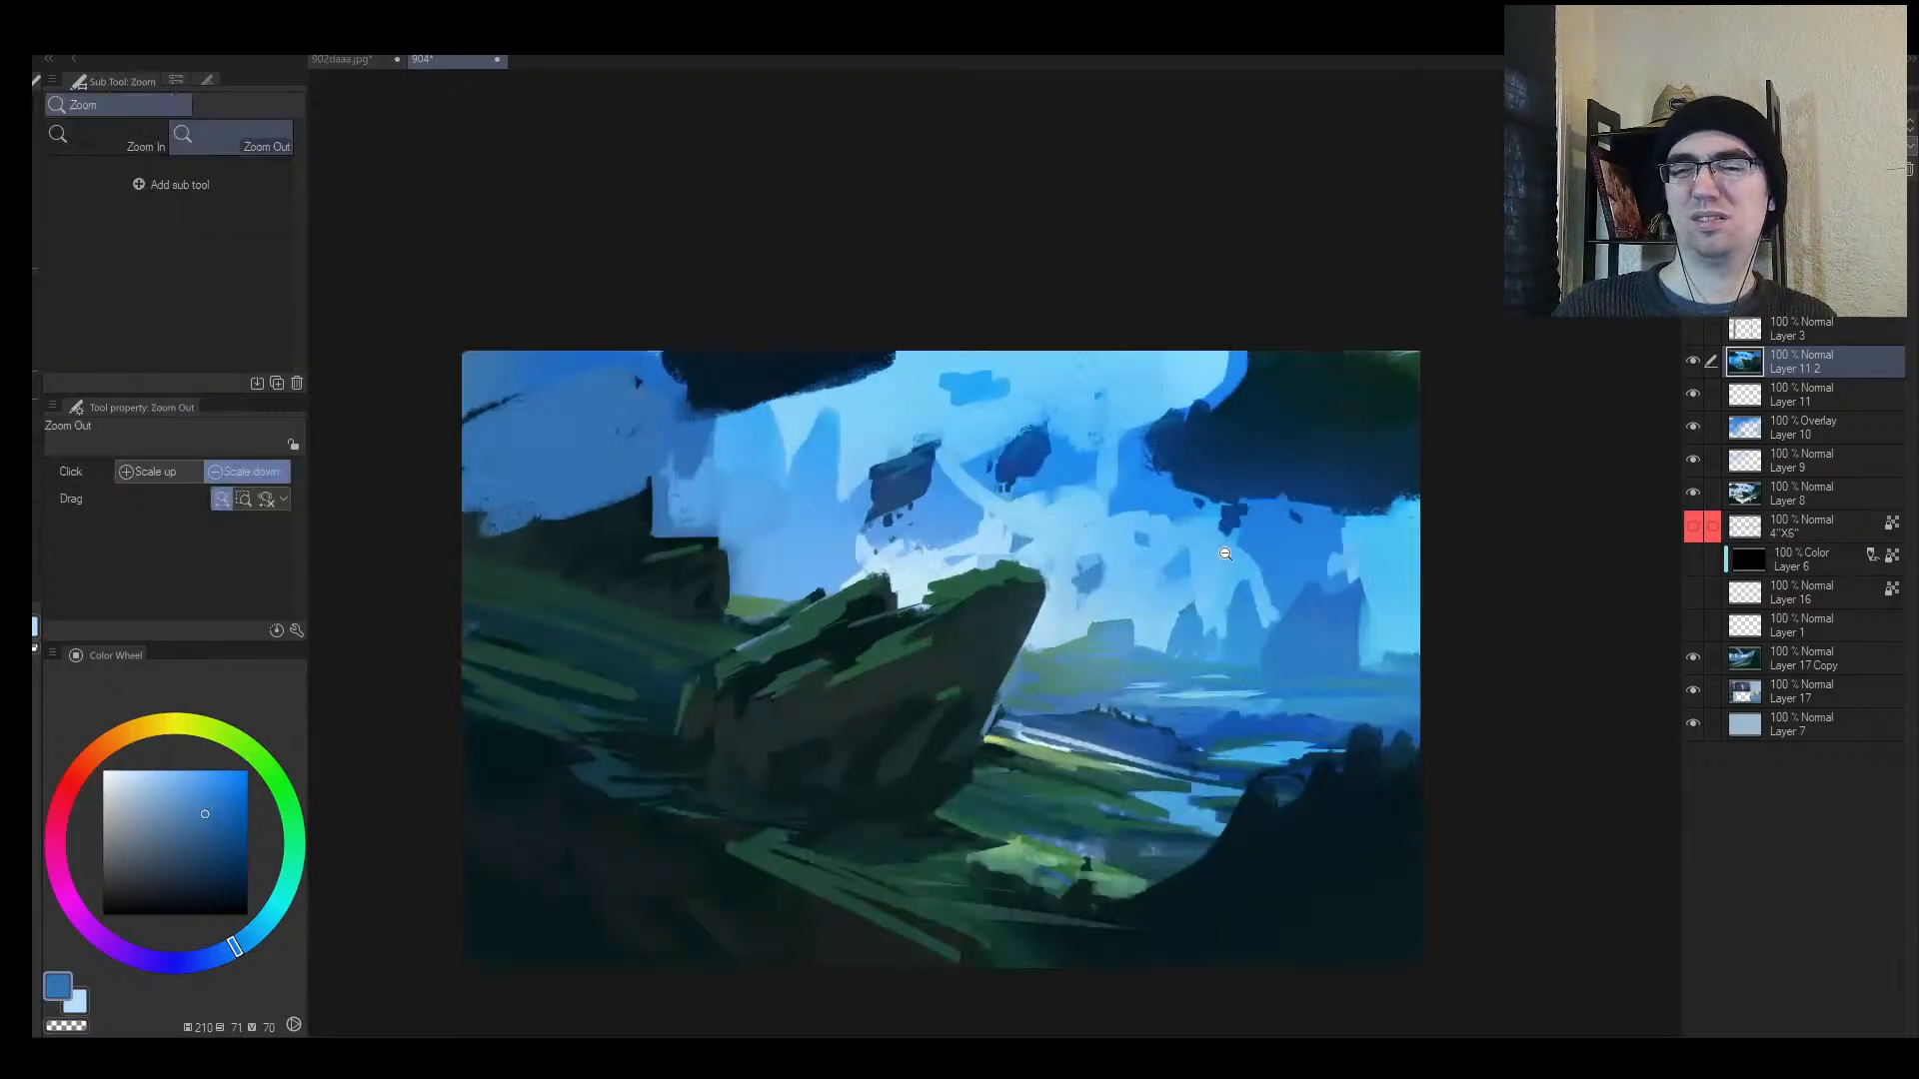
Step: Sample blues and teal from the hills and valley, adjusting brush size between 40, 8 and 15
alt+click(1091, 726)
drag(1103, 704, 1125, 699)
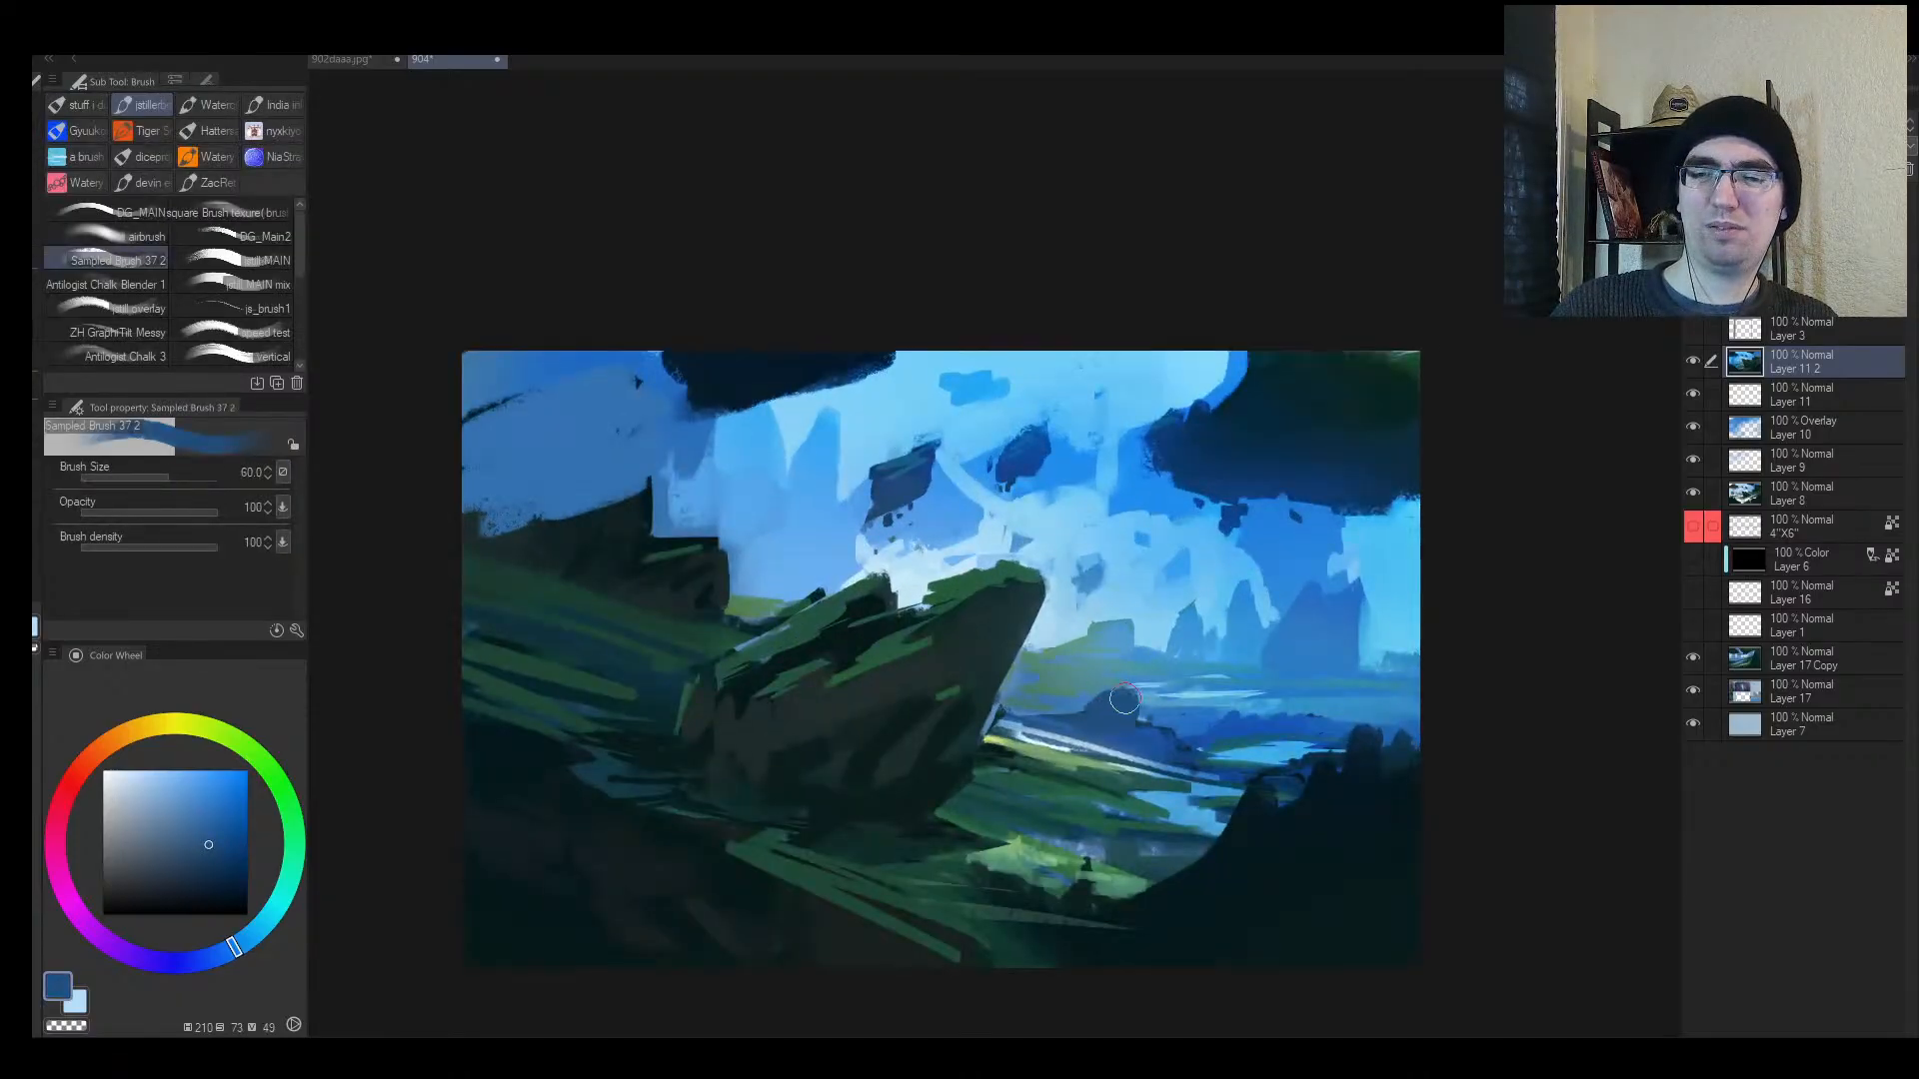
alt+click(1183, 734)
key(bracketleft)
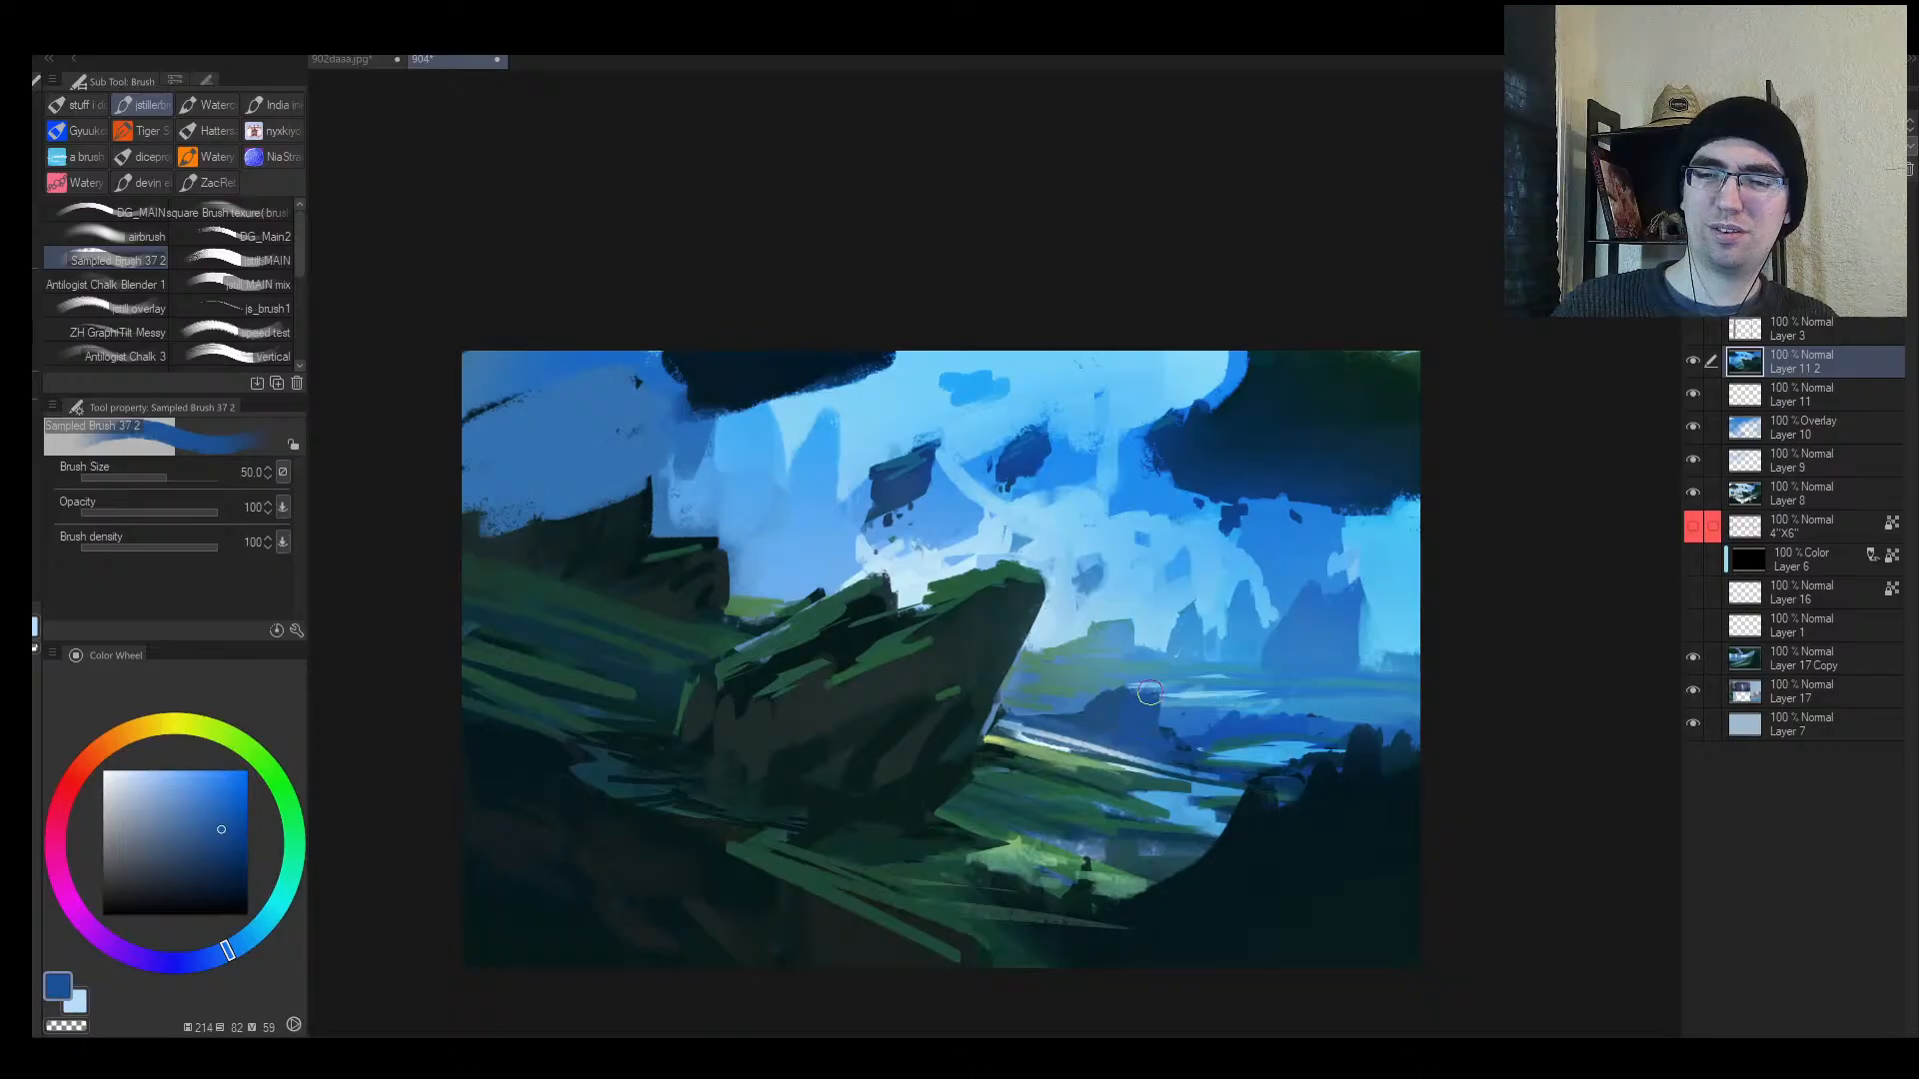
alt+click(1073, 684)
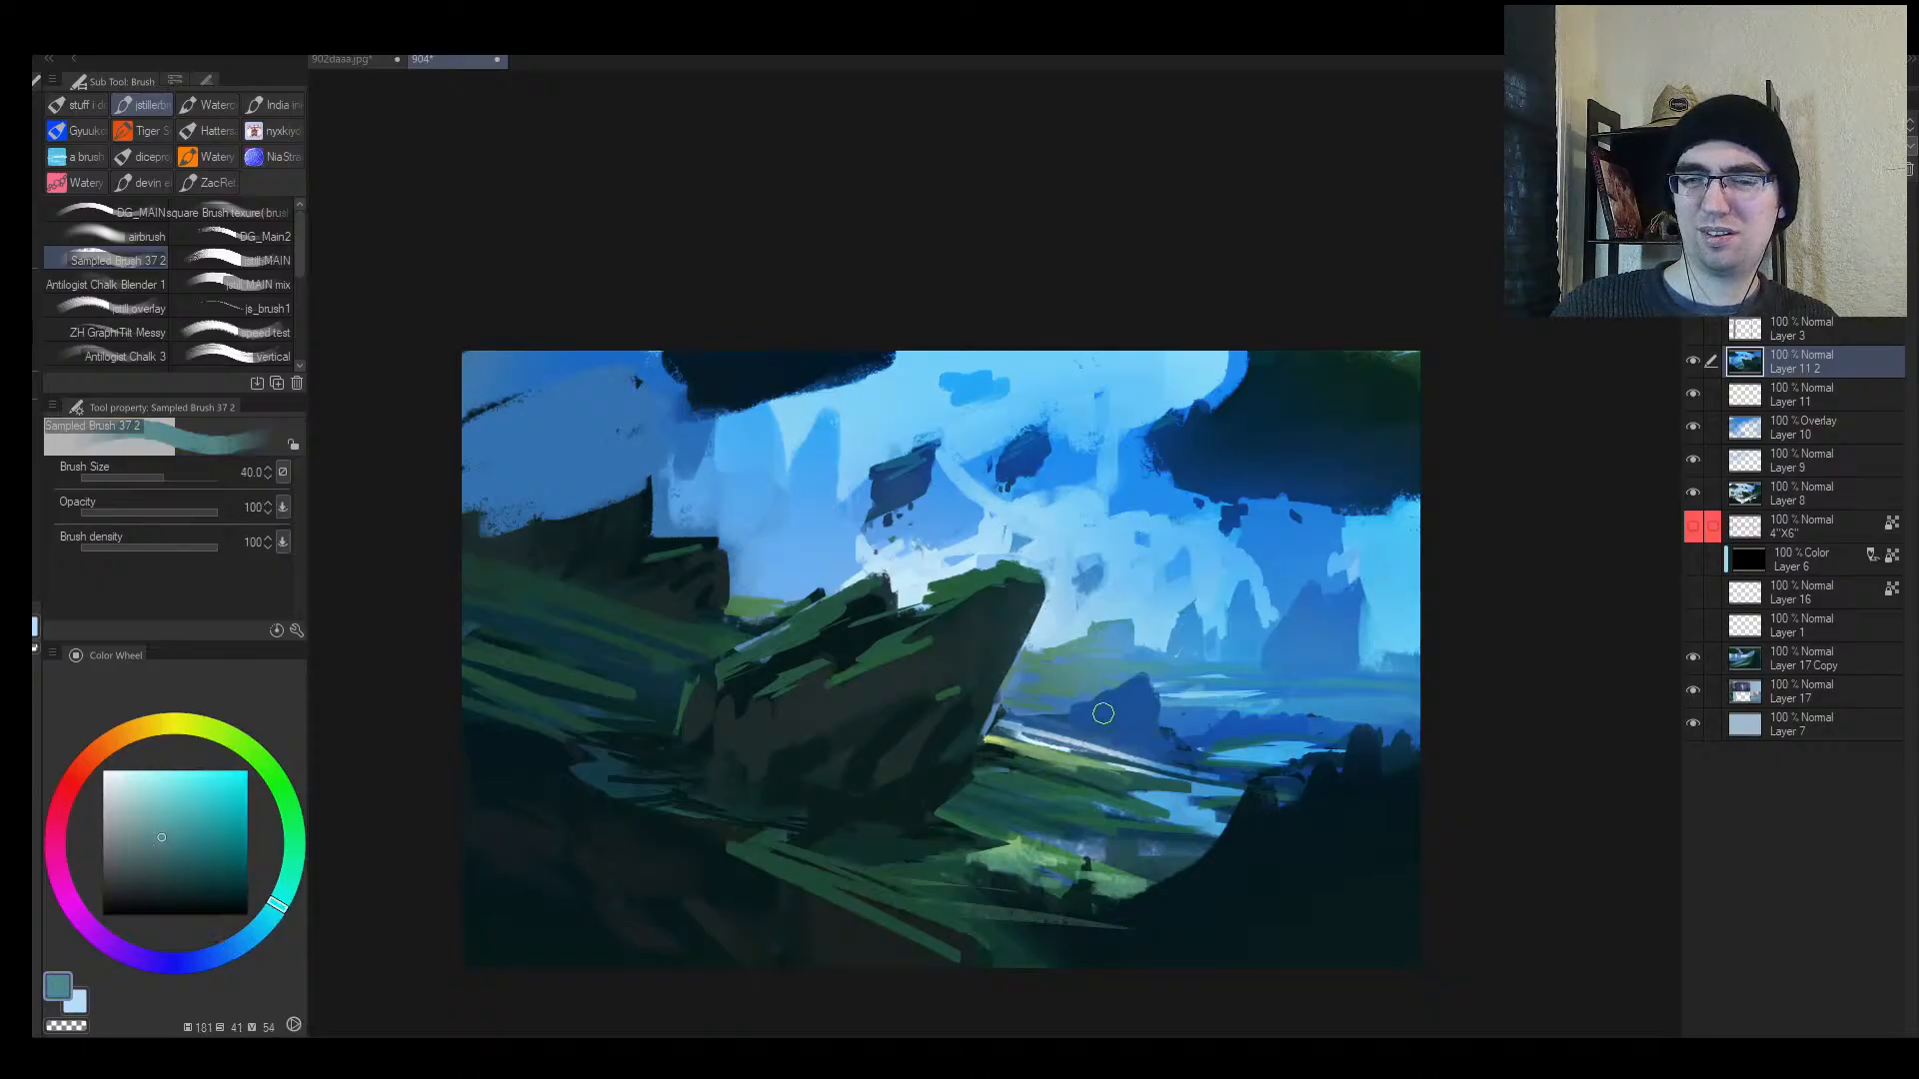
key(bracketleft)
key(bracketleft)
key(bracketleft)
key(bracketleft)
key(bracketleft)
key(bracketleft)
key(bracketleft)
key(bracketleft)
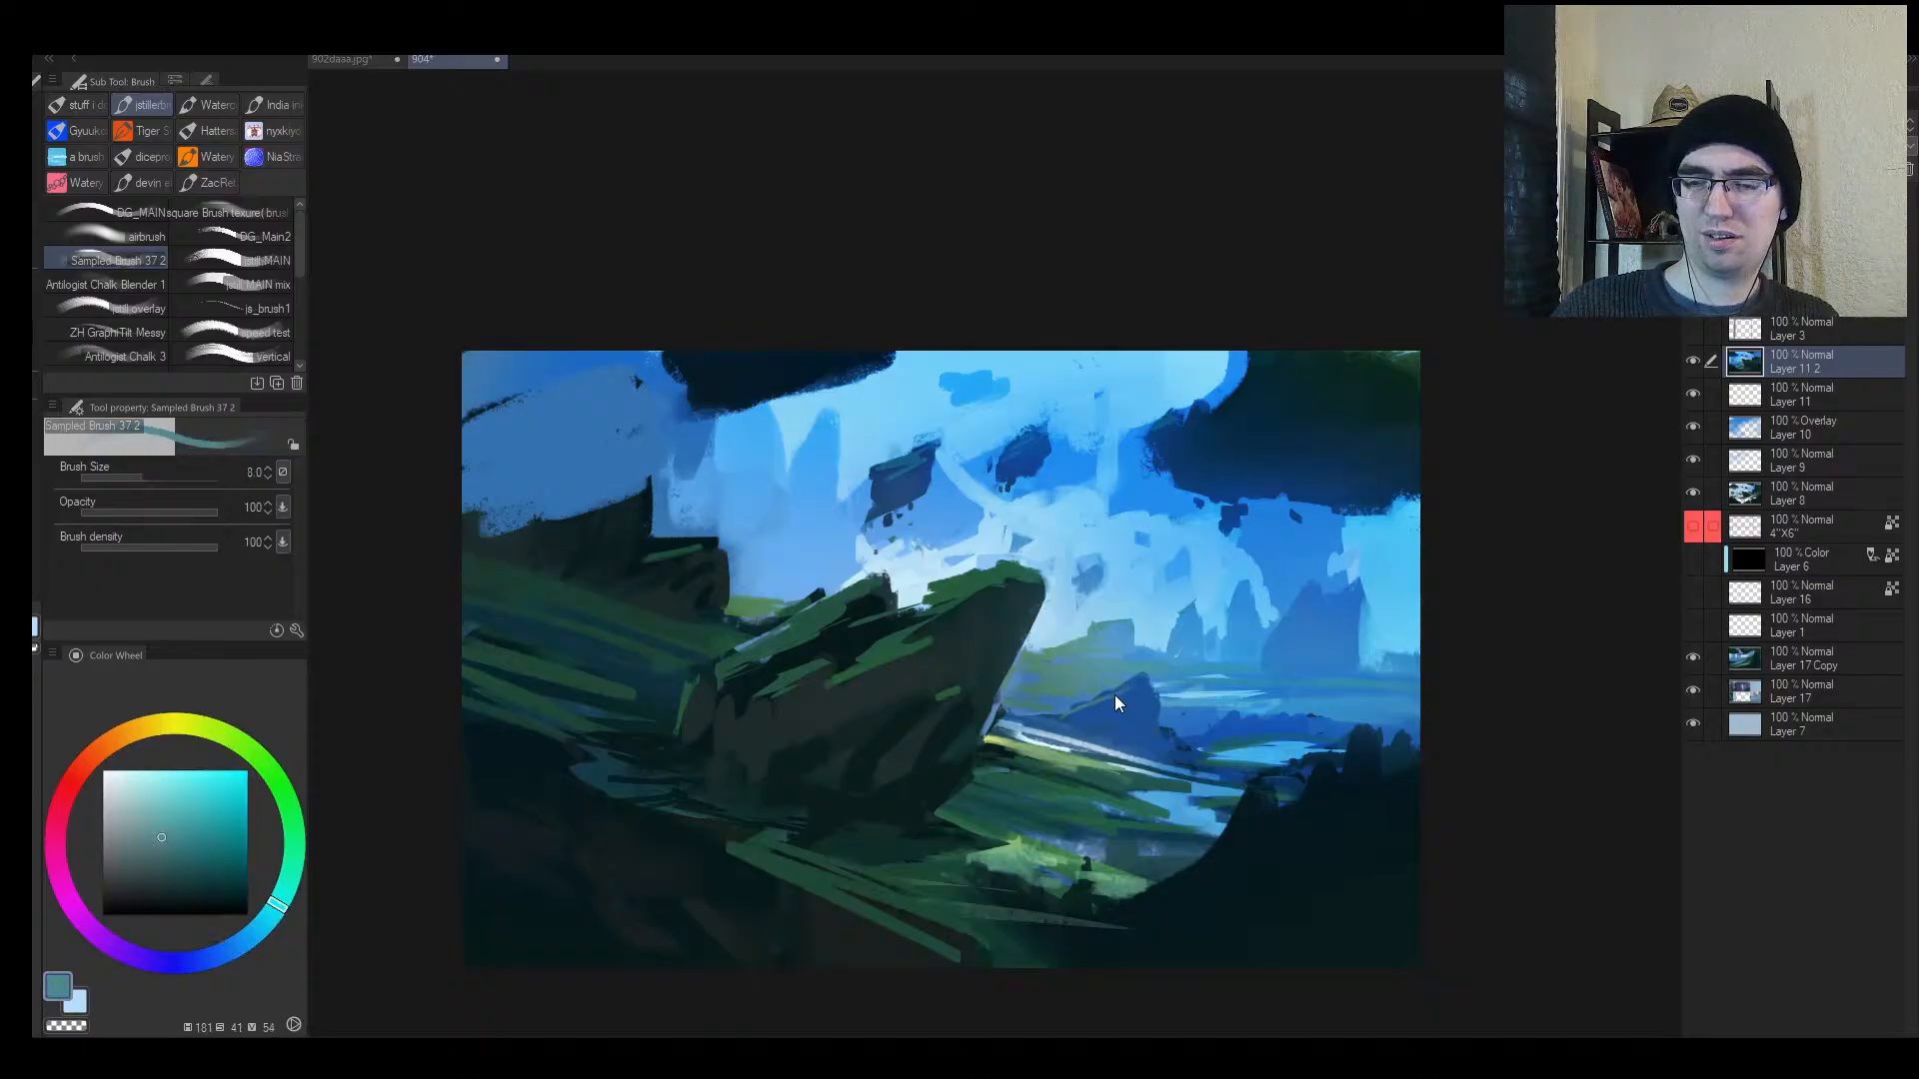
key(bracketright)
key(bracketright)
key(bracketright)
alt+click(1092, 702)
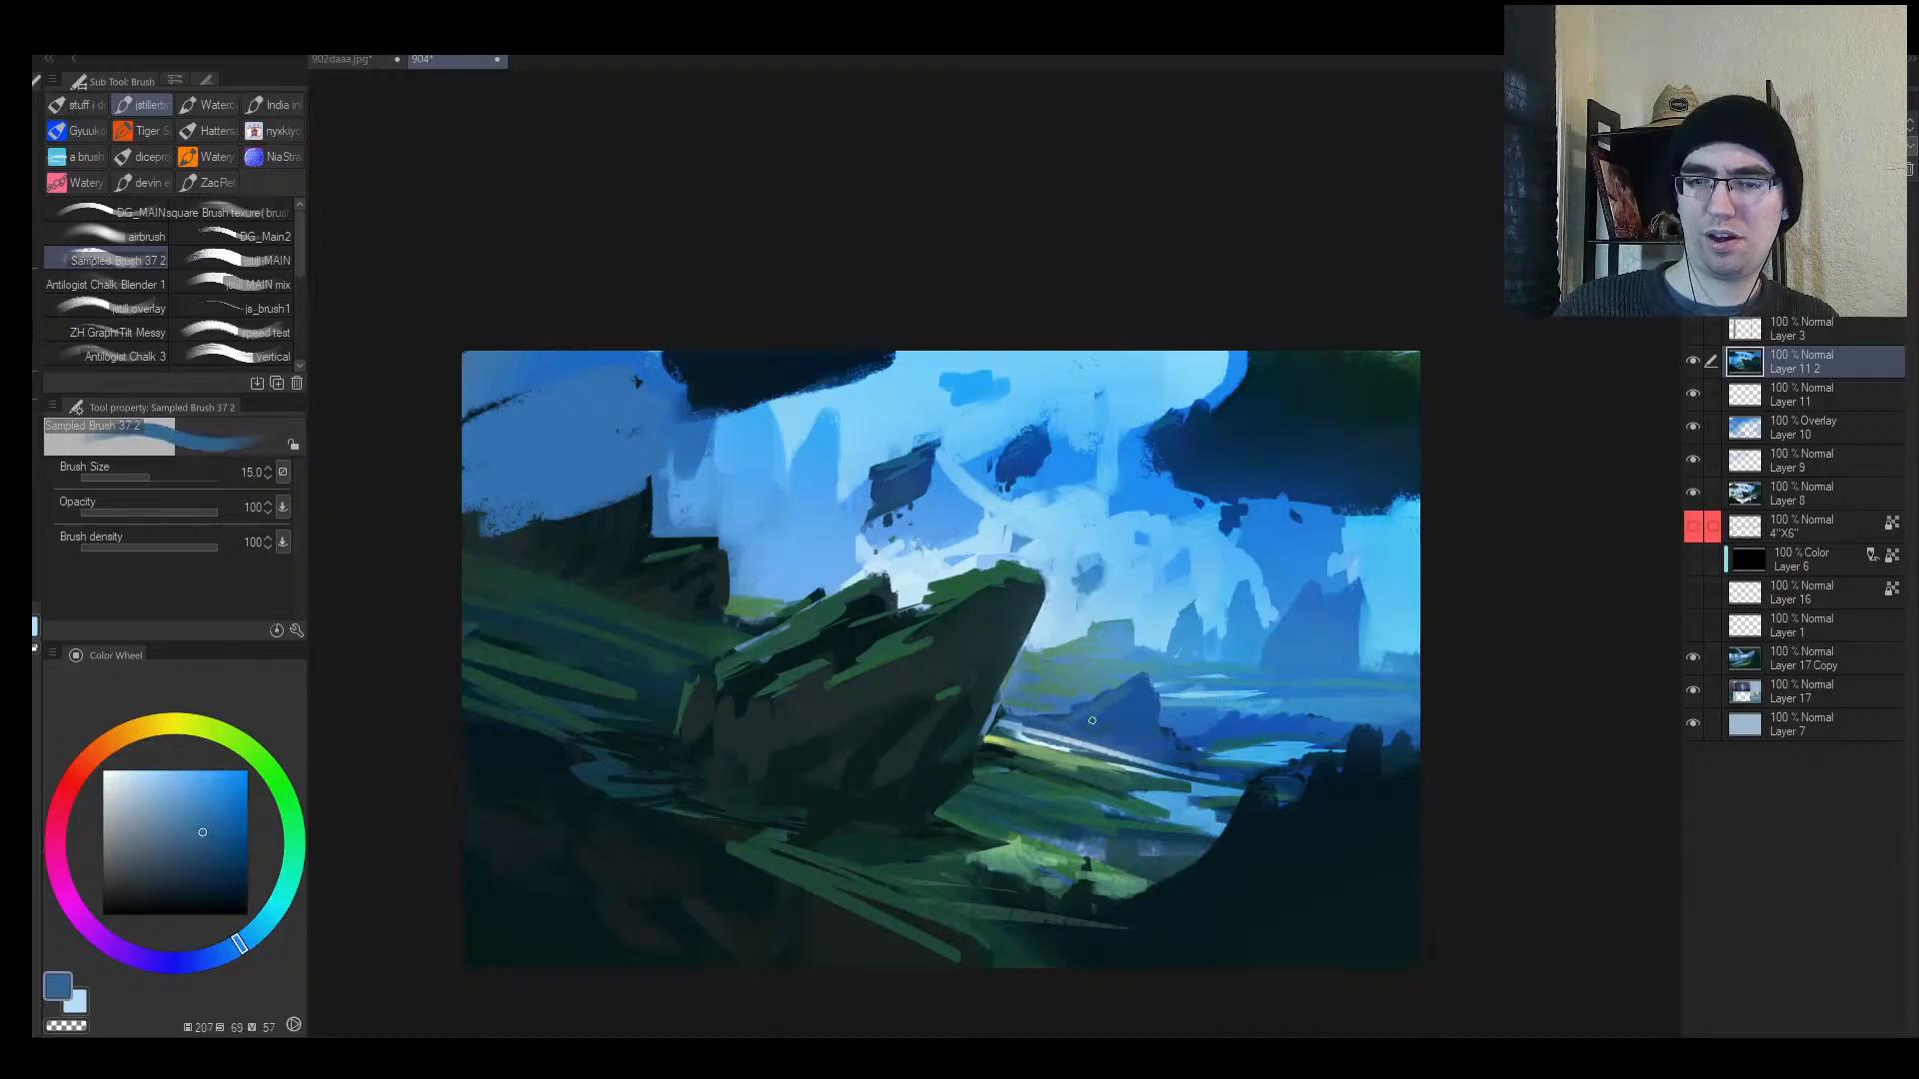
key(alt+space)
drag(1262, 655, 1189, 652)
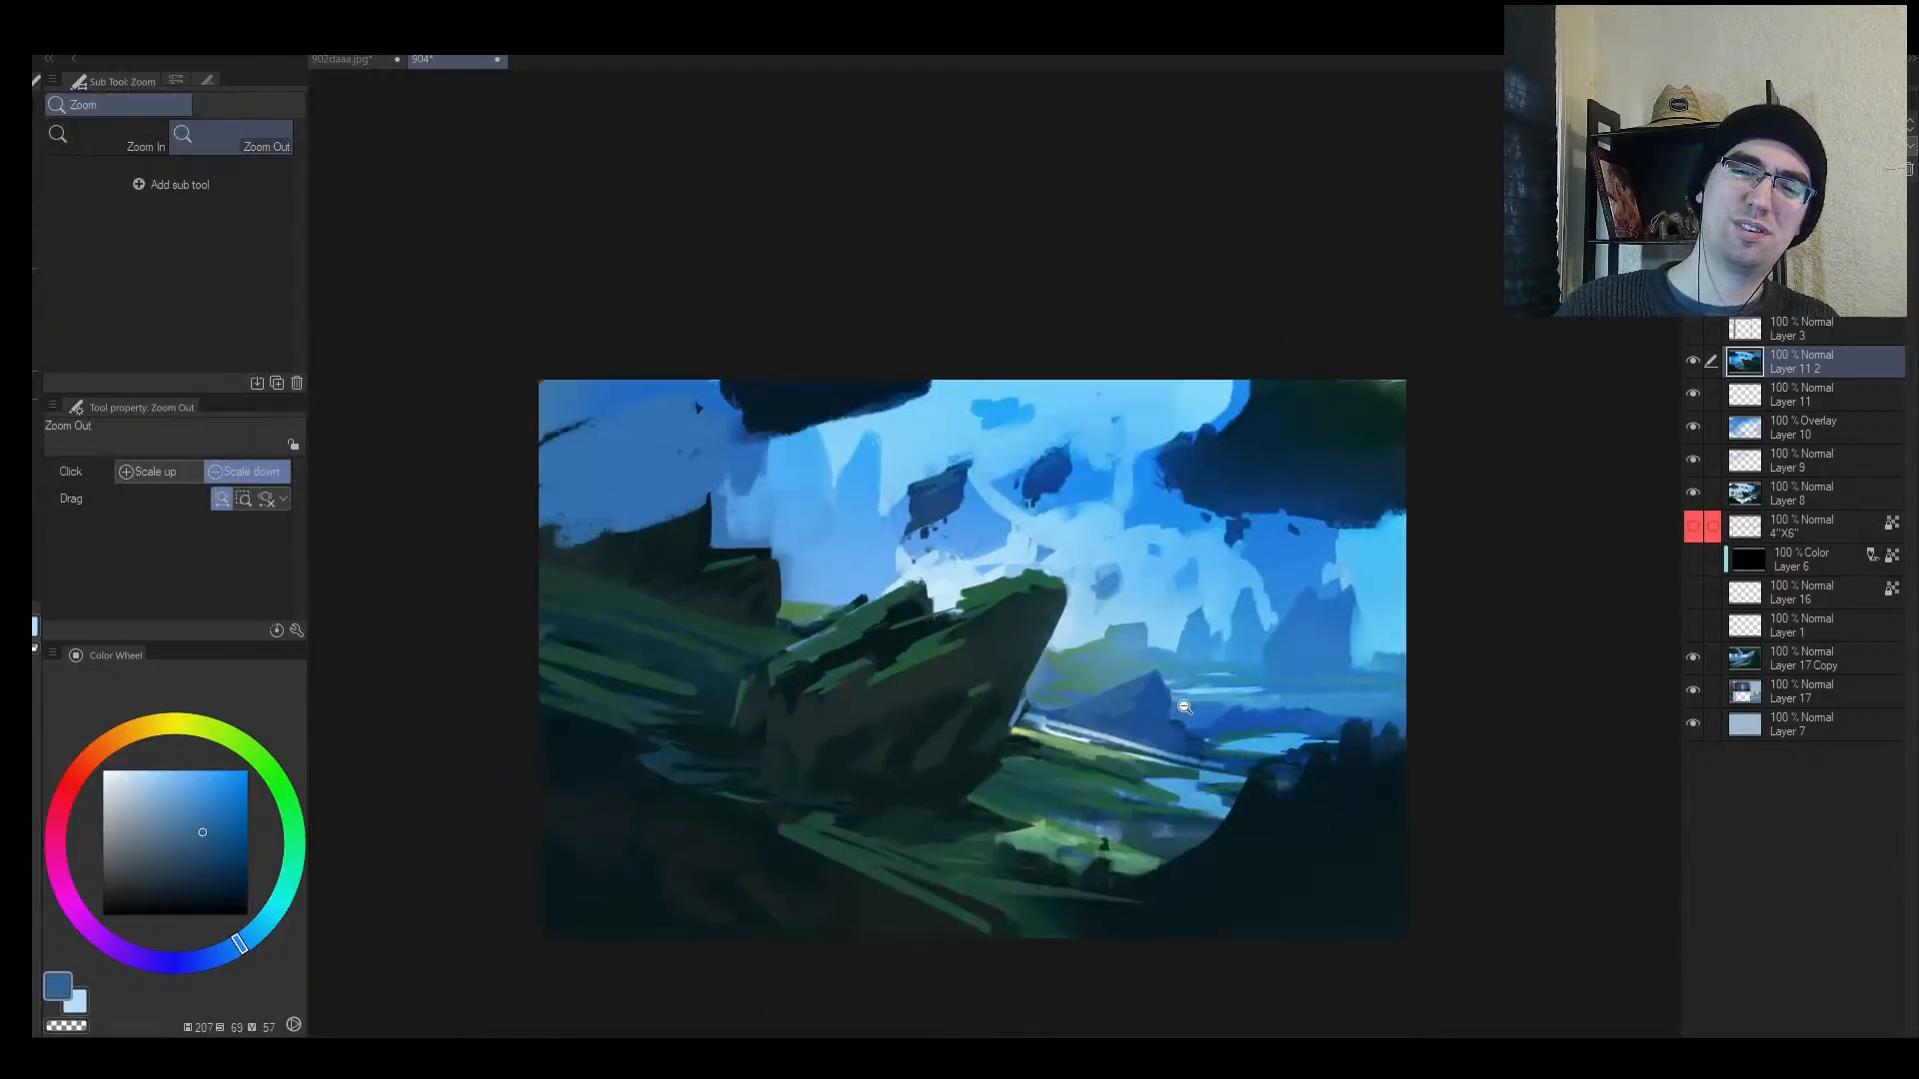
Step: Sample pale sky blue, mid blue and the mossy rock's green at brush size 17
key(h)
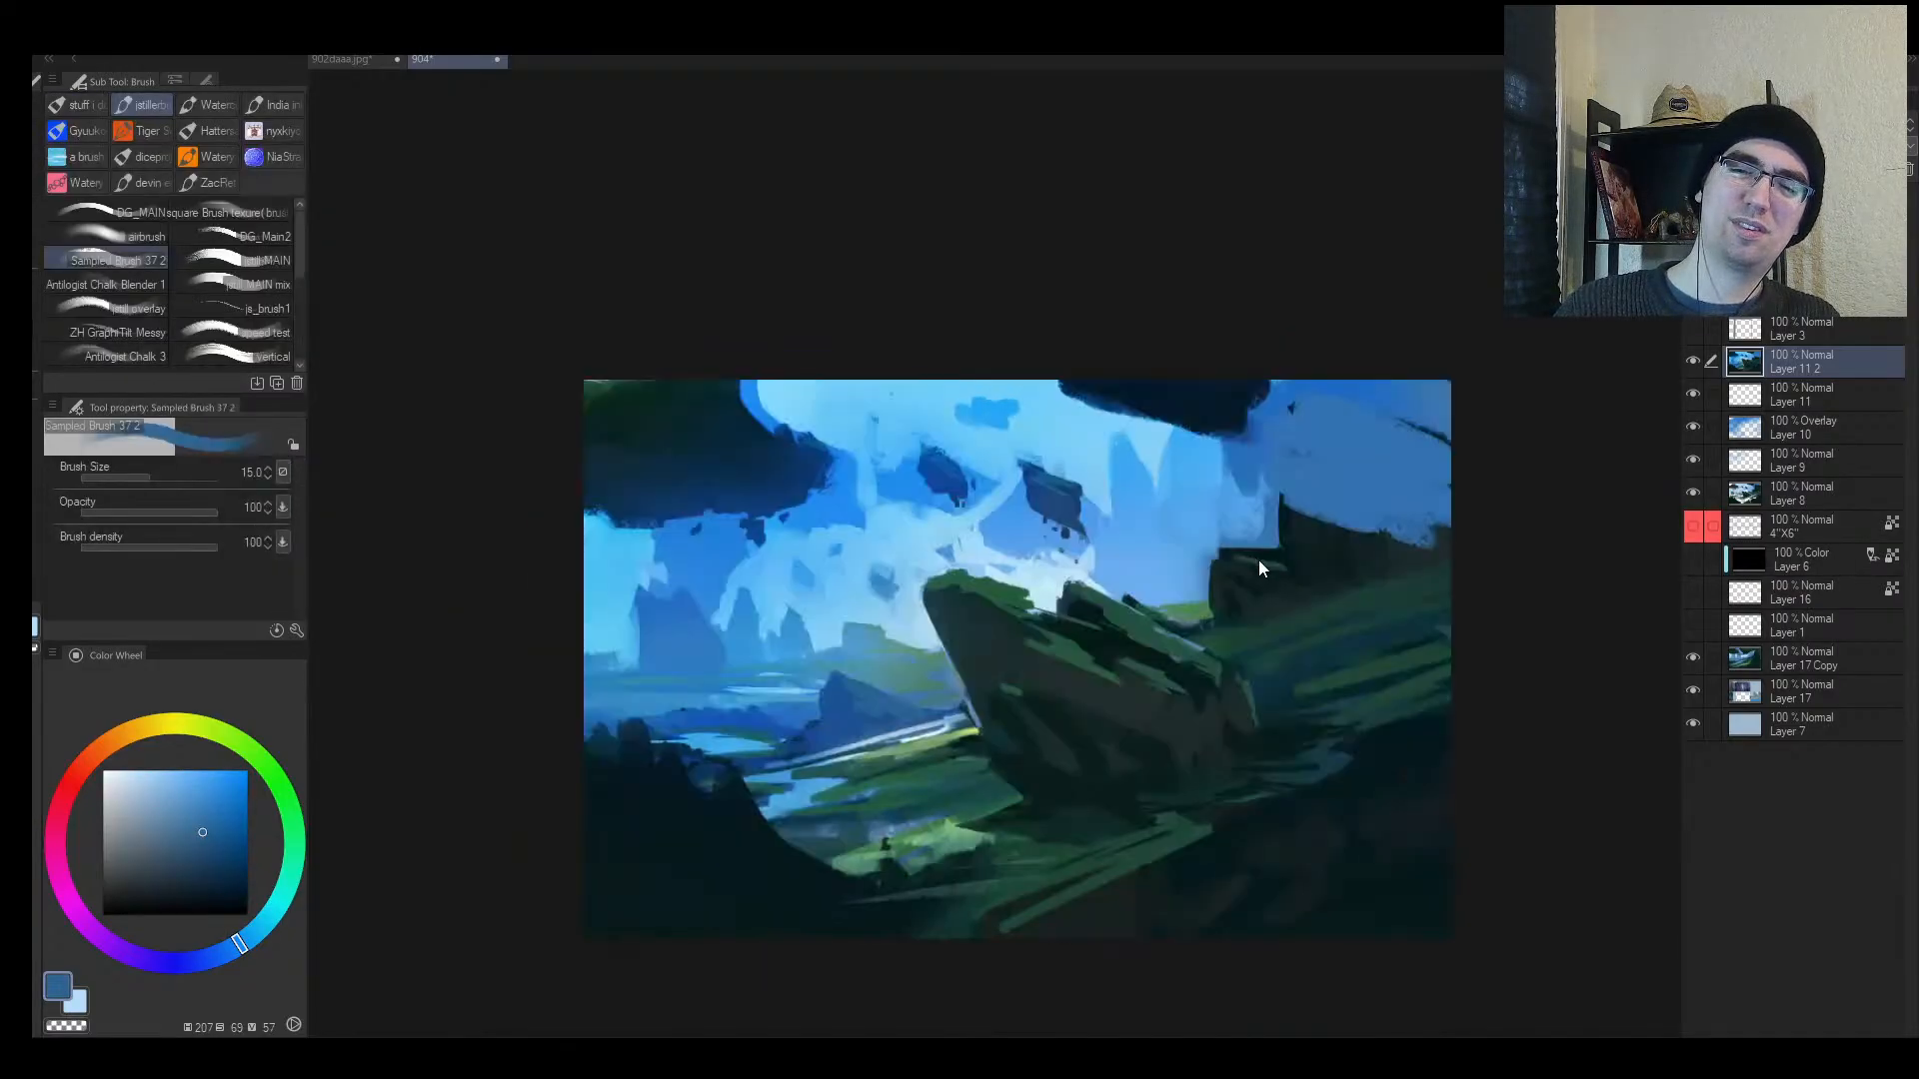
alt+click(1079, 583)
alt+click(1119, 584)
key(bracketright)
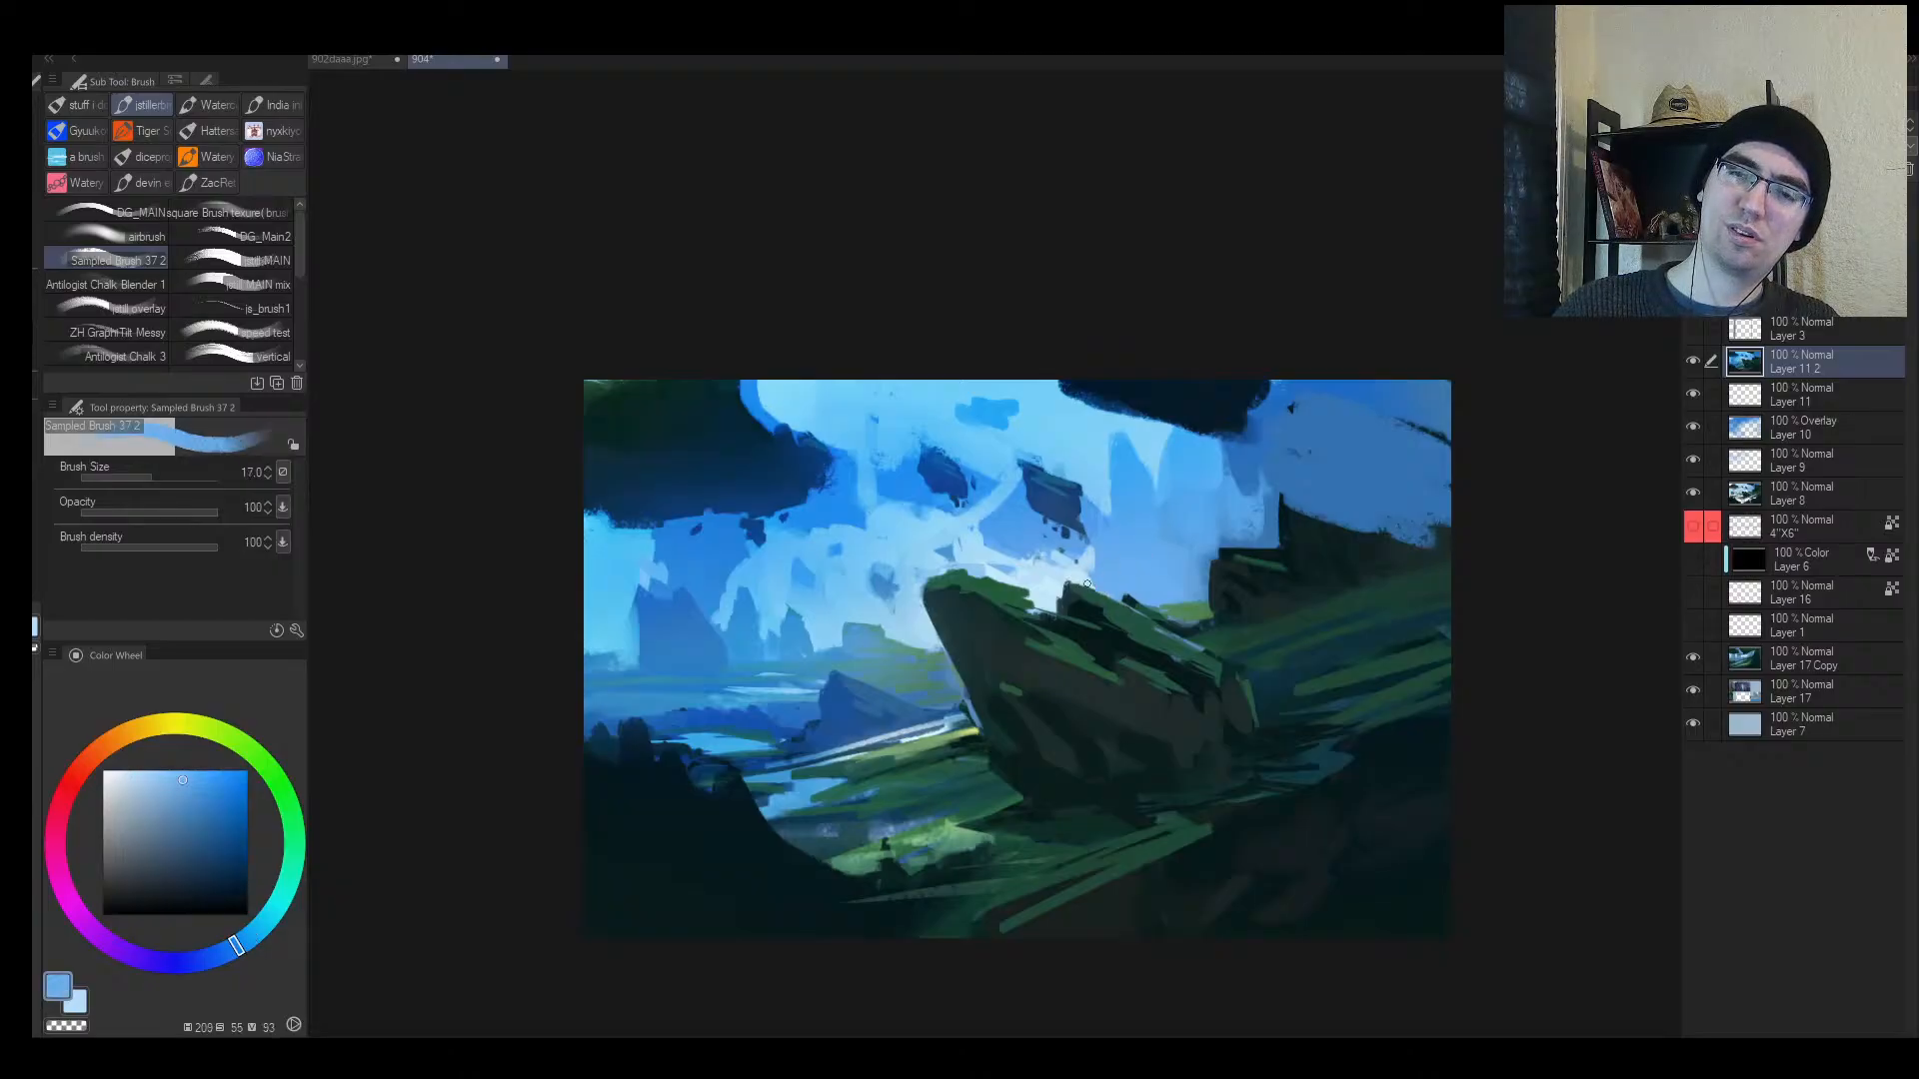
alt+click(1163, 619)
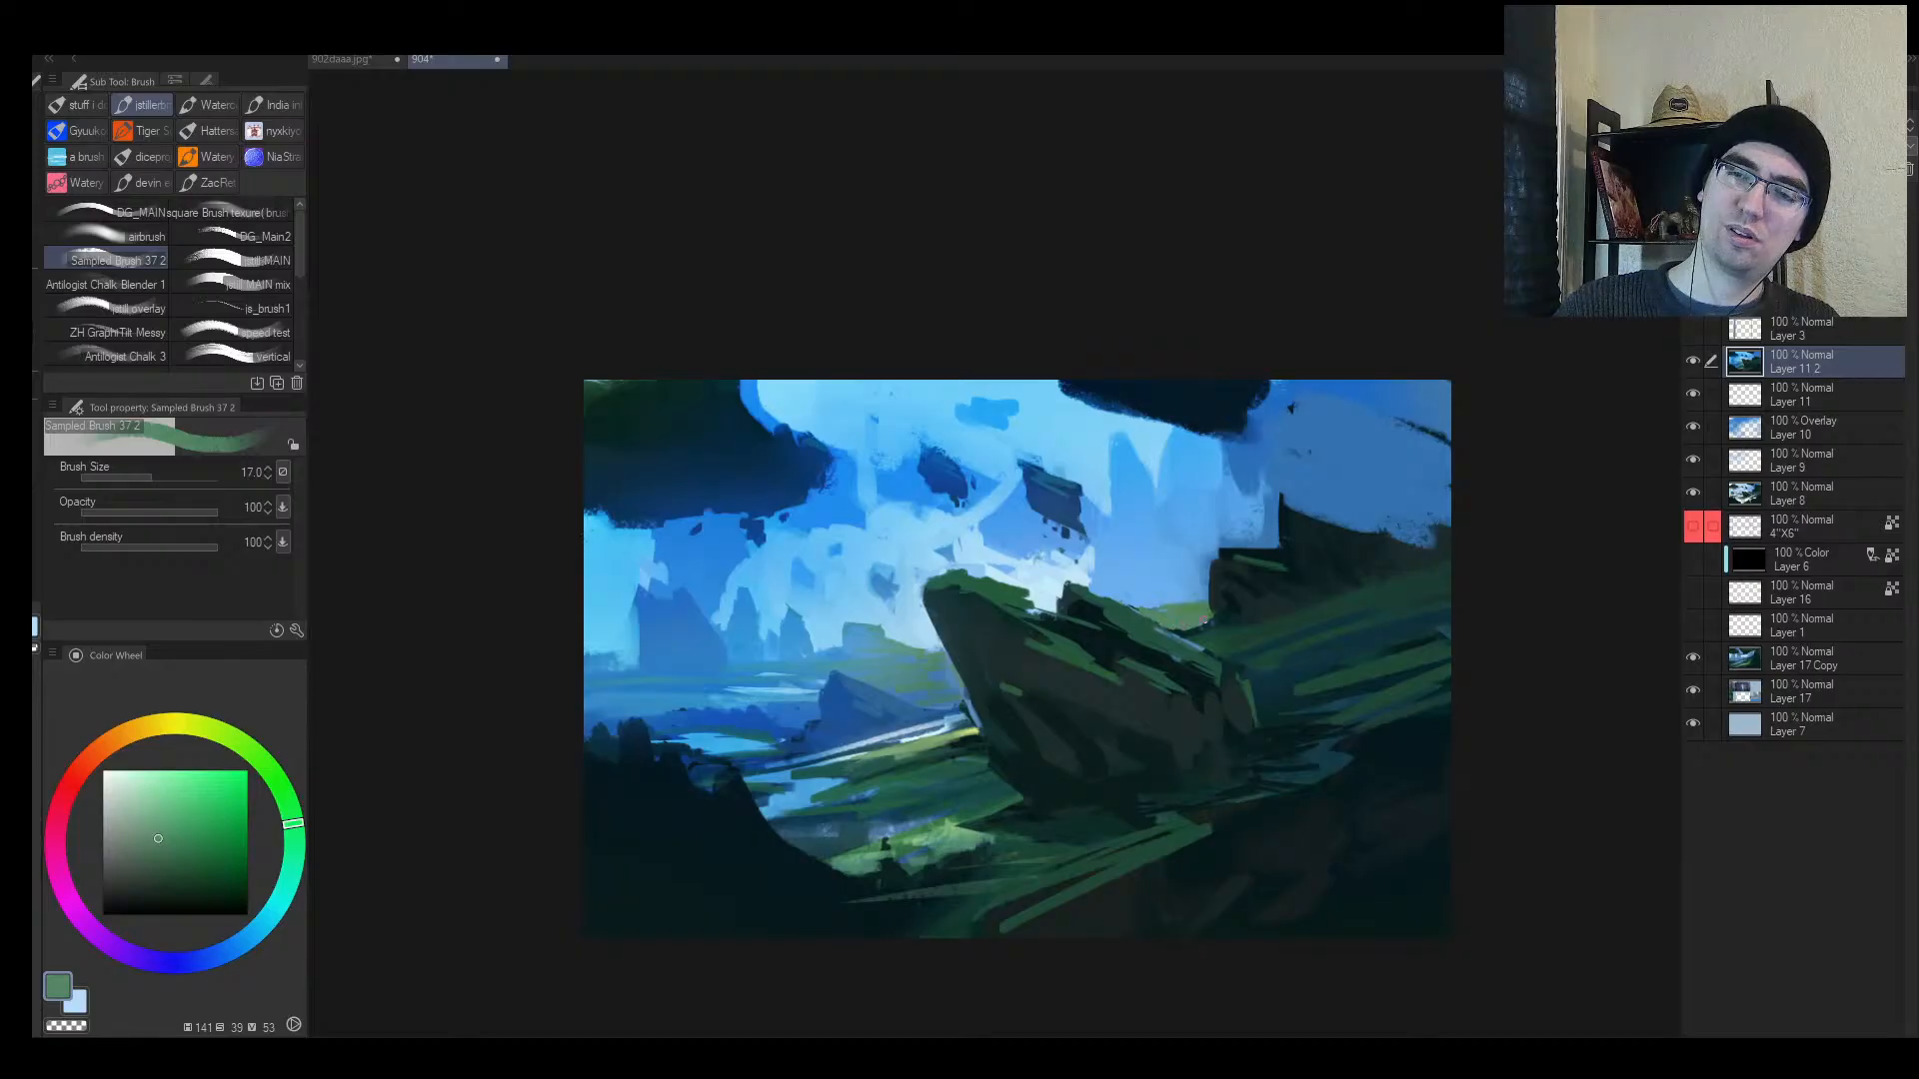
Step: Paint short dark green strokes on the rock and its tip at brush size 20
key(ctrl+space)
mouse_move(1196, 671)
mouse_down()
mouse_move(1146, 686)
mouse_move(1221, 665)
mouse_up()
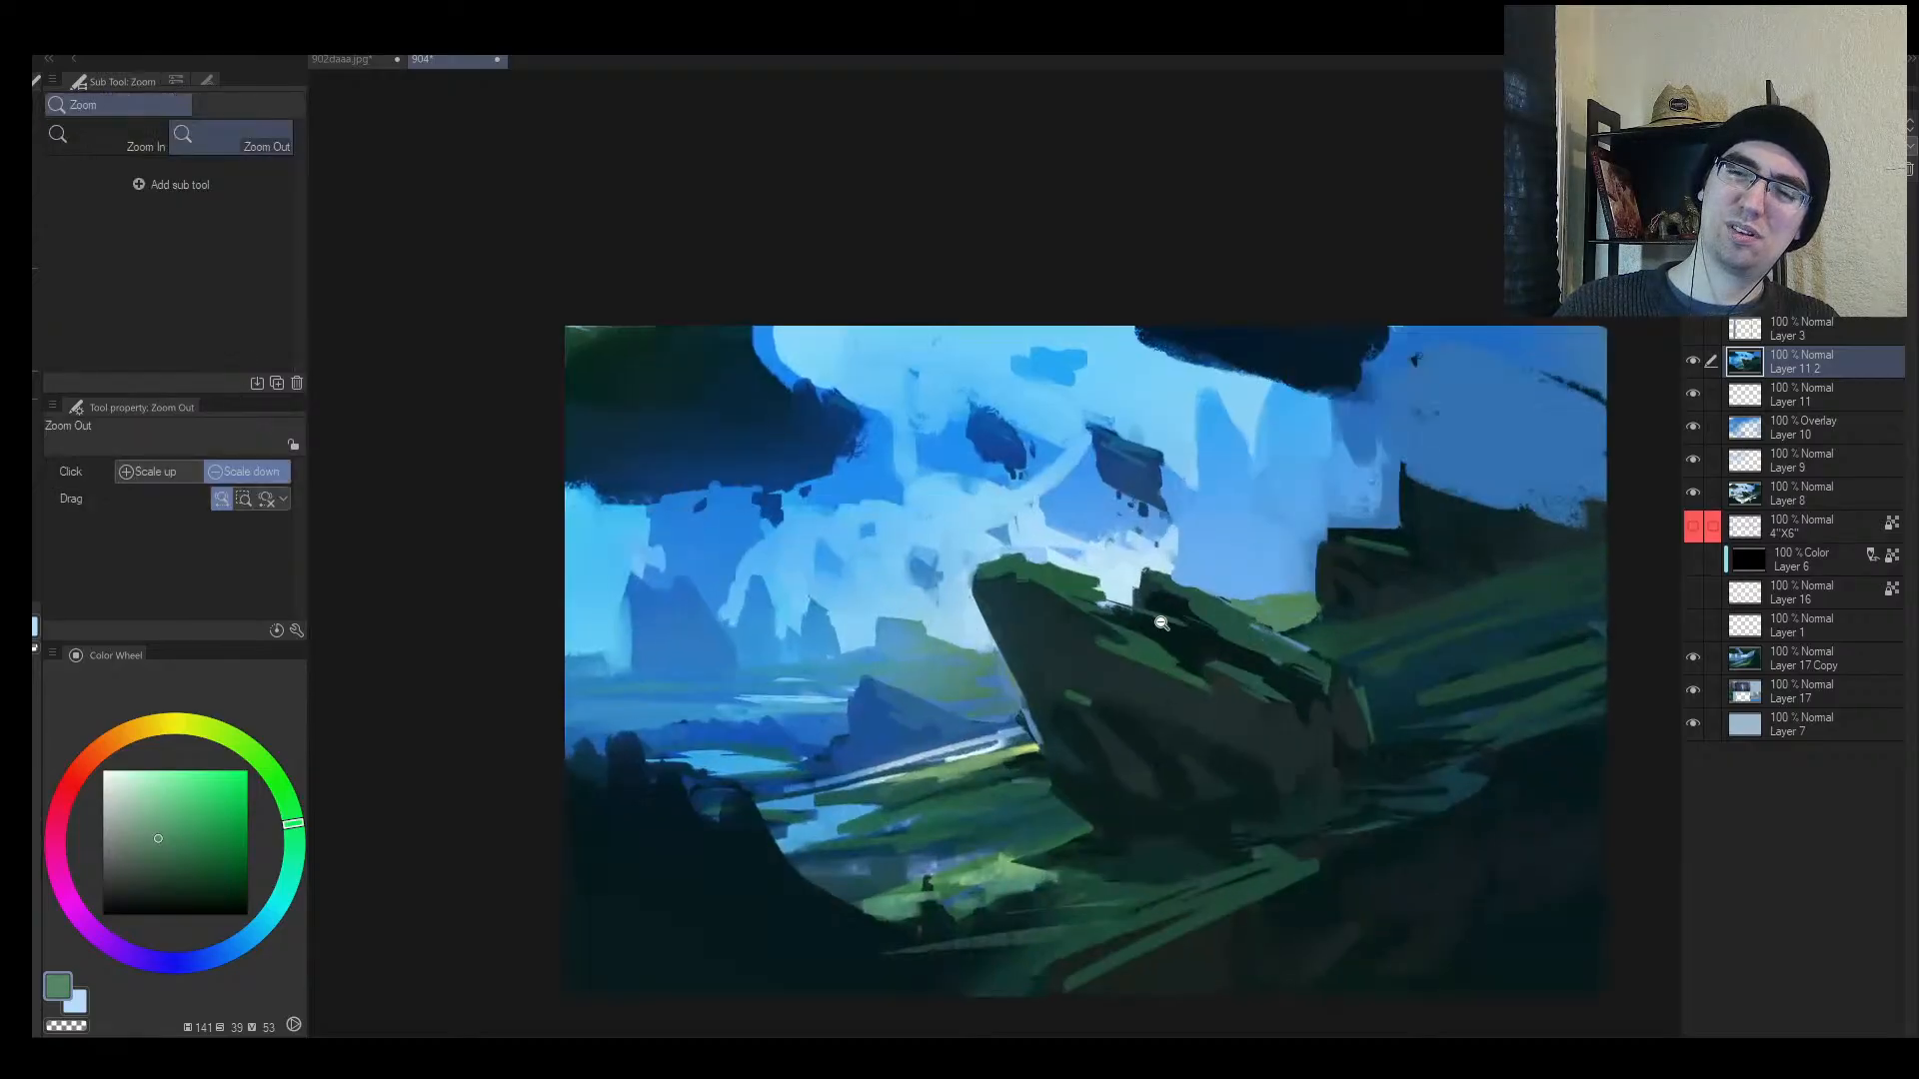
alt+click(1111, 601)
key(bracketright)
drag(1125, 603, 1101, 612)
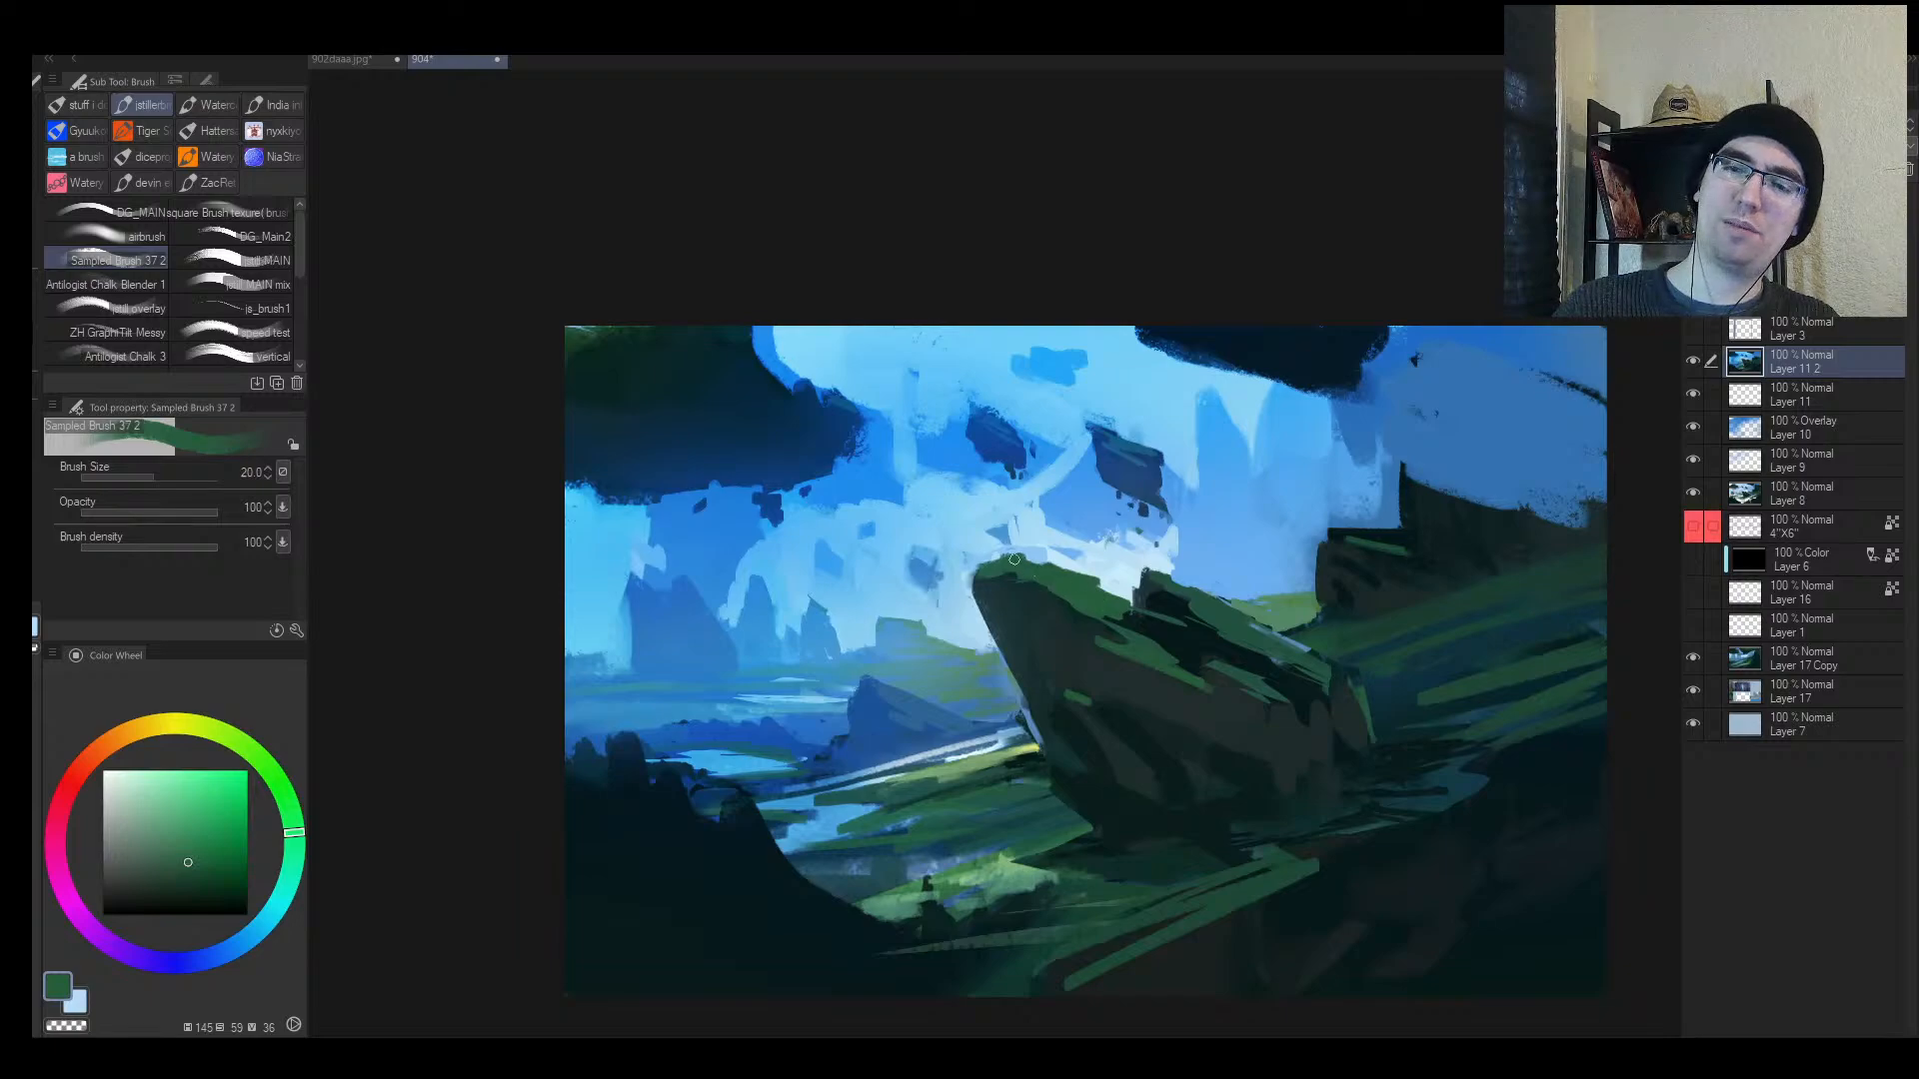
drag(1015, 560, 1039, 558)
key(alt+space)
drag(1118, 625, 1055, 645)
drag(1185, 637, 1291, 578)
Step: Flip the view, zoom in, and cover the light foreground grass with dark-green strokes and dabs
key(h)
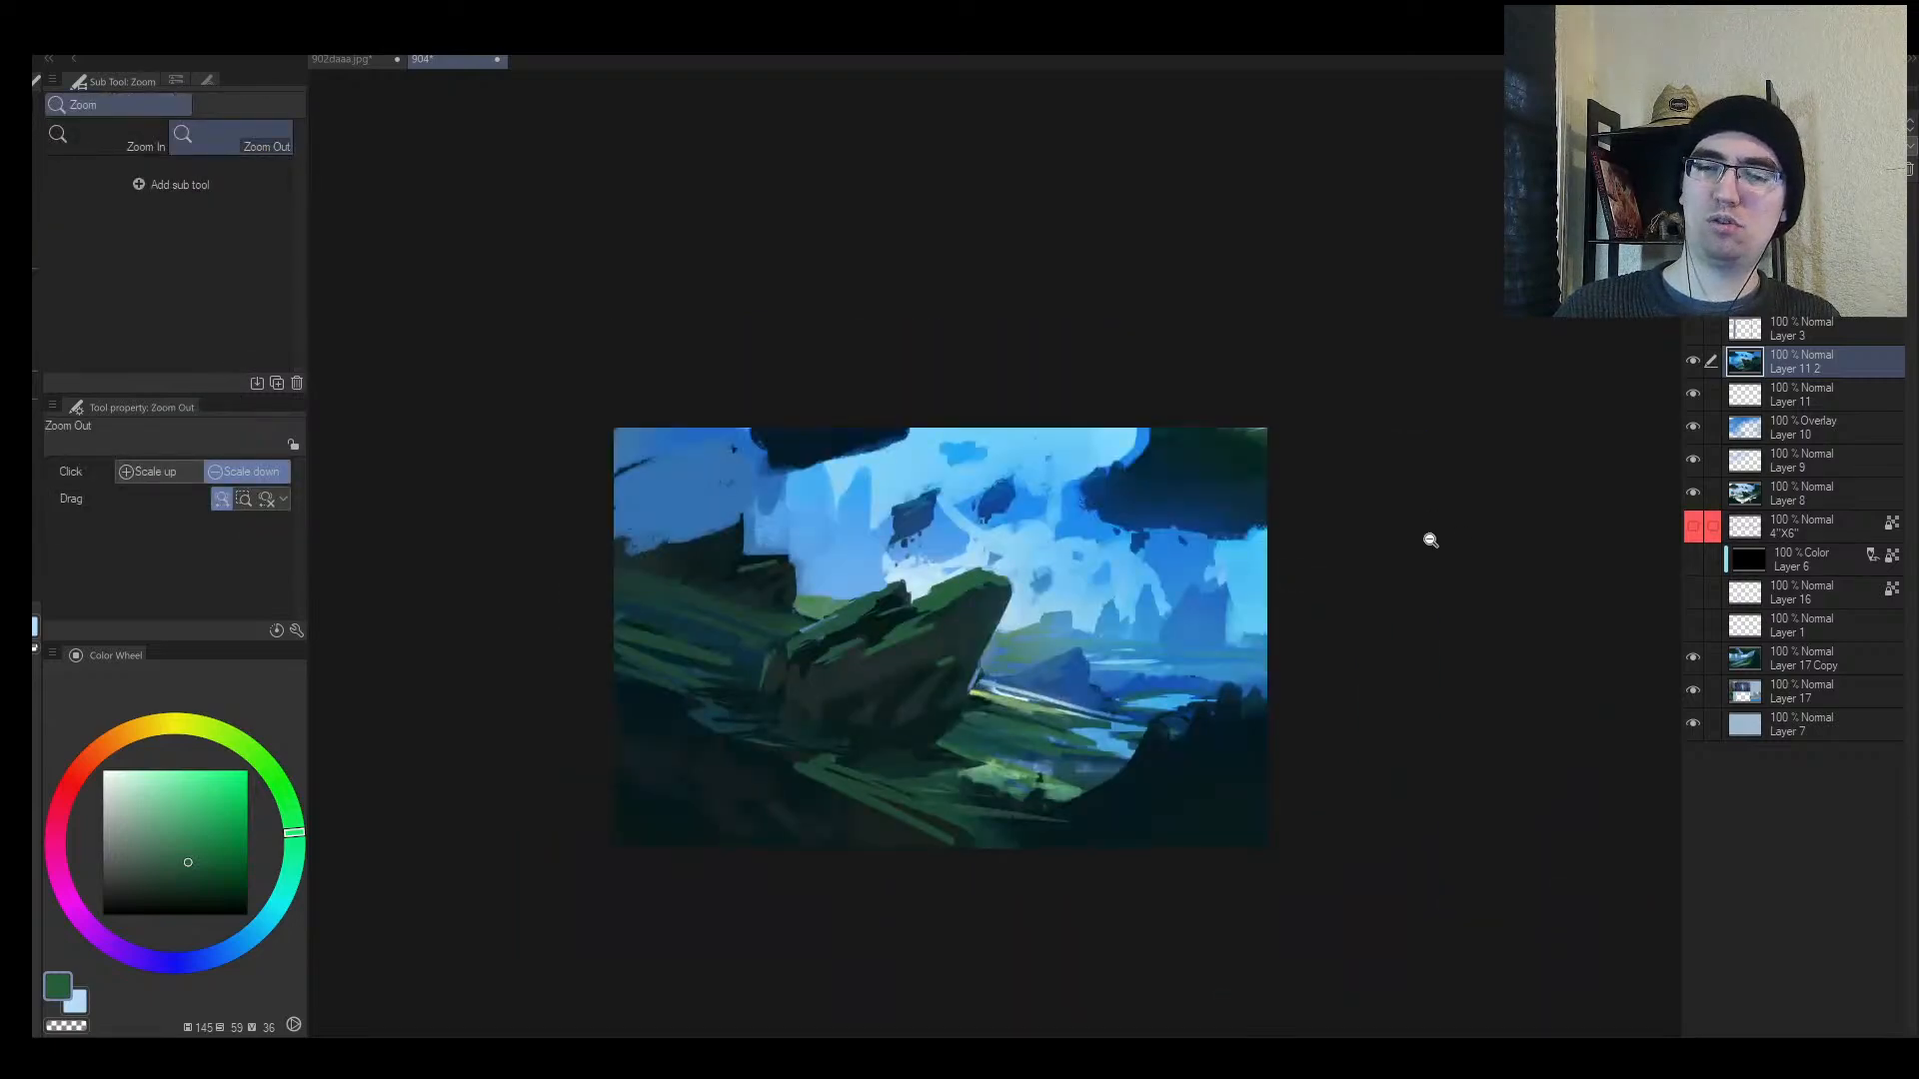
drag(933, 692, 989, 656)
alt+click(994, 831)
drag(993, 830, 1204, 875)
mouse_move(1060, 847)
mouse_down()
mouse_move(1255, 868)
mouse_move(1002, 856)
mouse_move(1190, 883)
mouse_move(1060, 866)
mouse_move(1113, 892)
mouse_up()
key(alt+space)
alt+click(1063, 888)
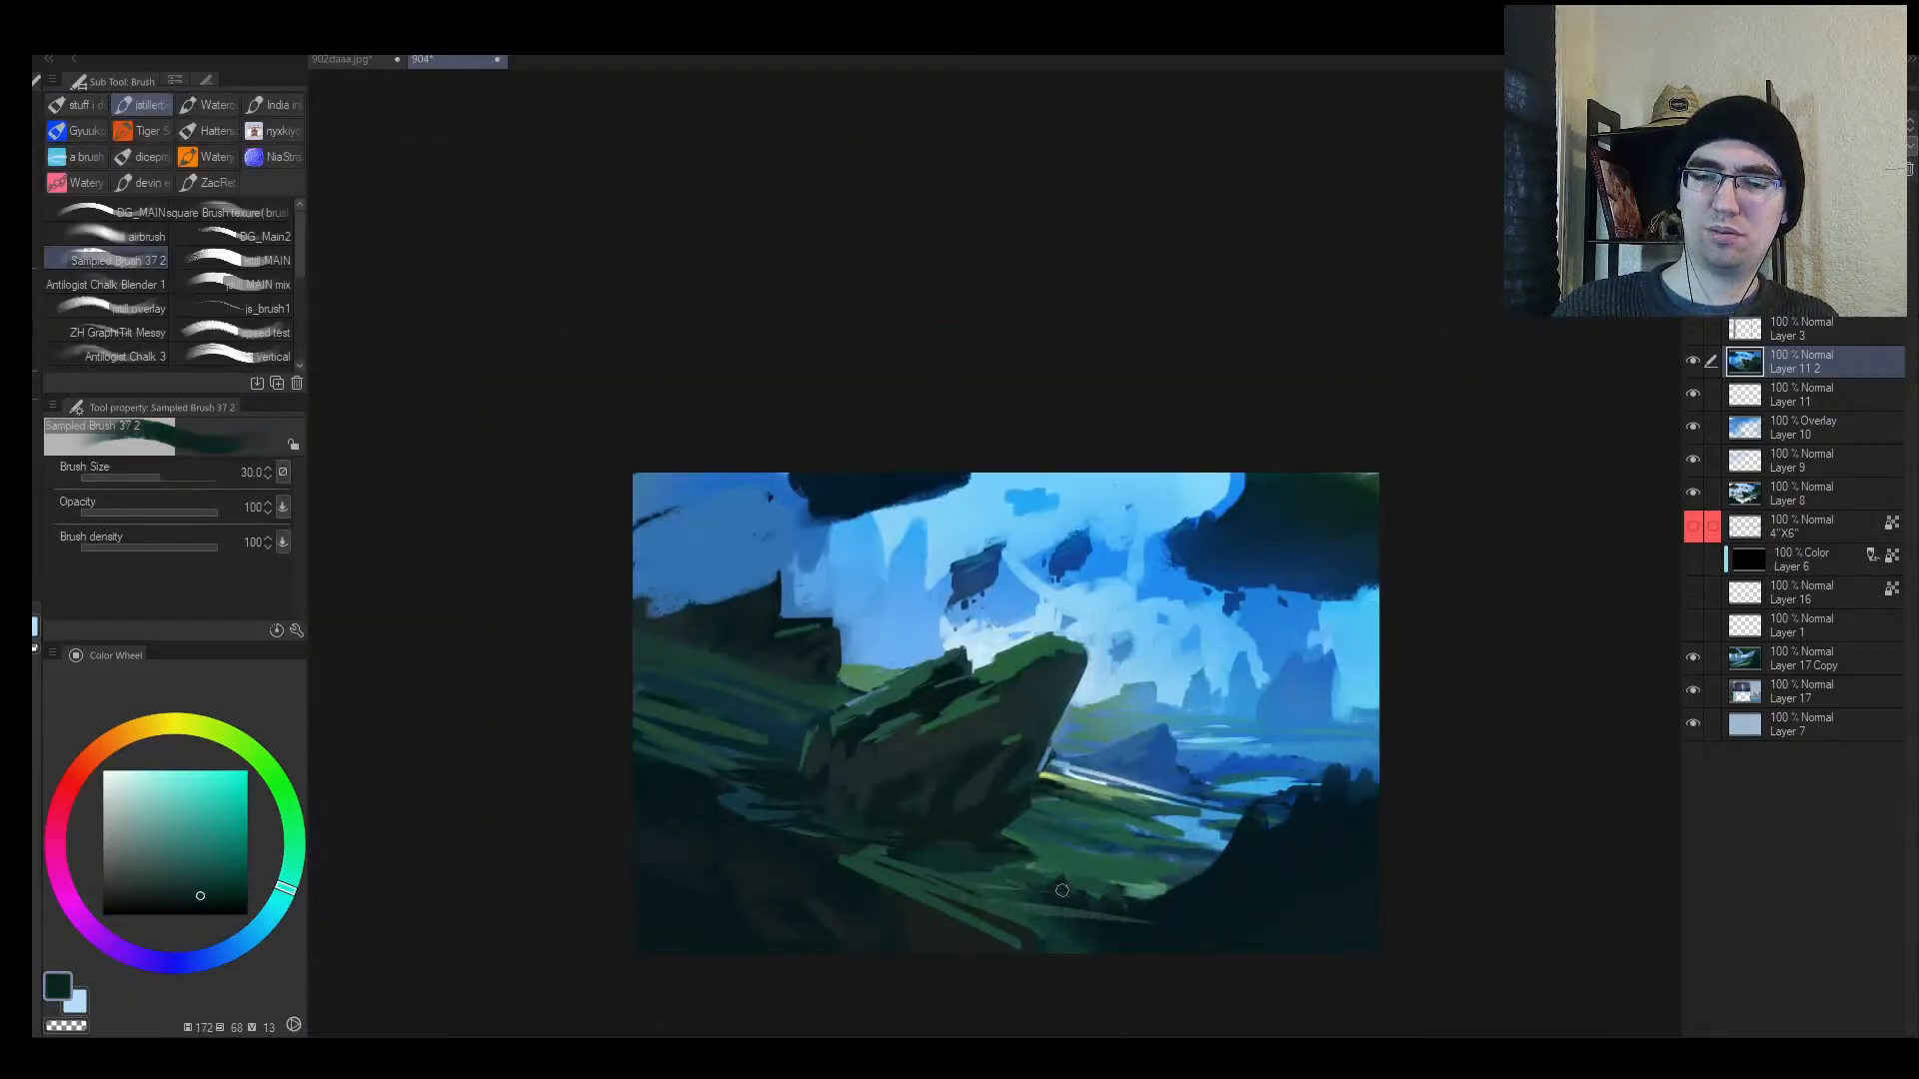
Step: Sample muted dark greens from the shadowed grass and shrink the brush from 25 to about 17
alt+click(1023, 855)
key(bracketleft)
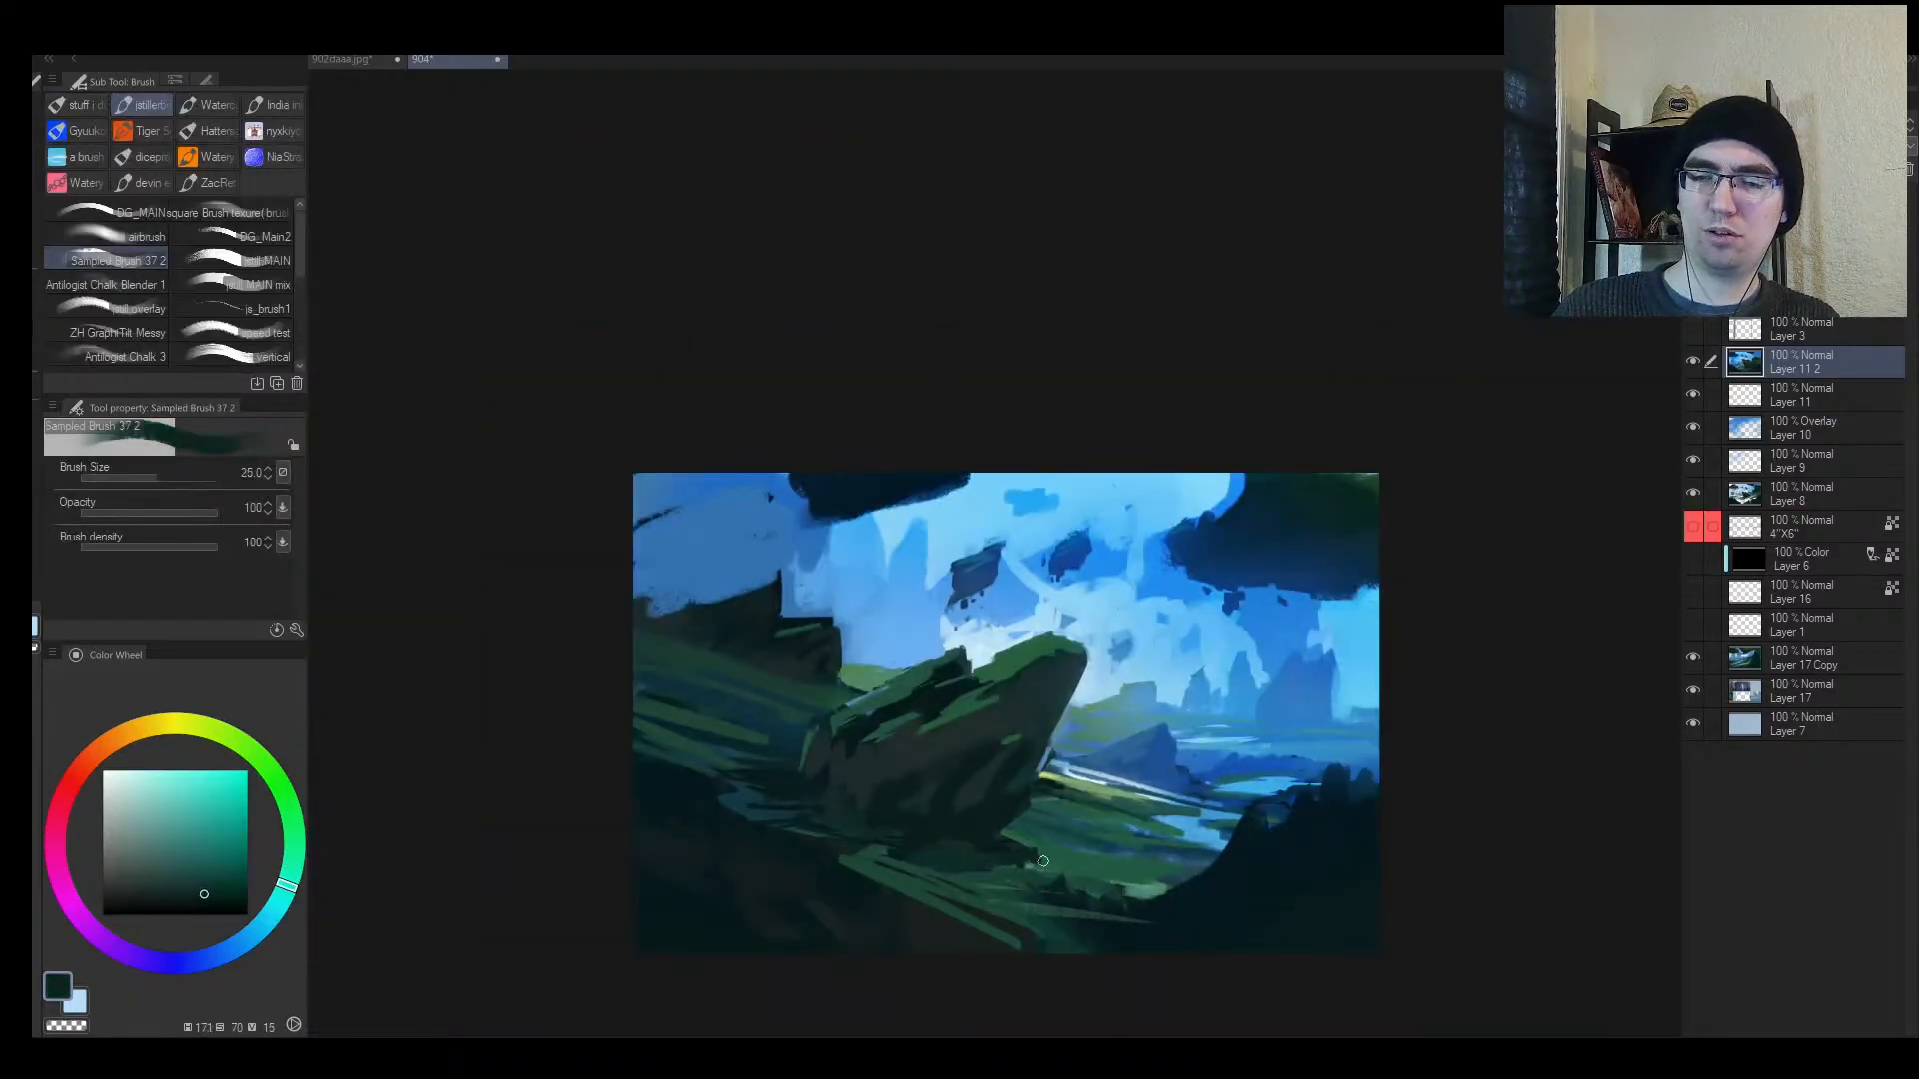
alt+click(961, 878)
alt+click(957, 806)
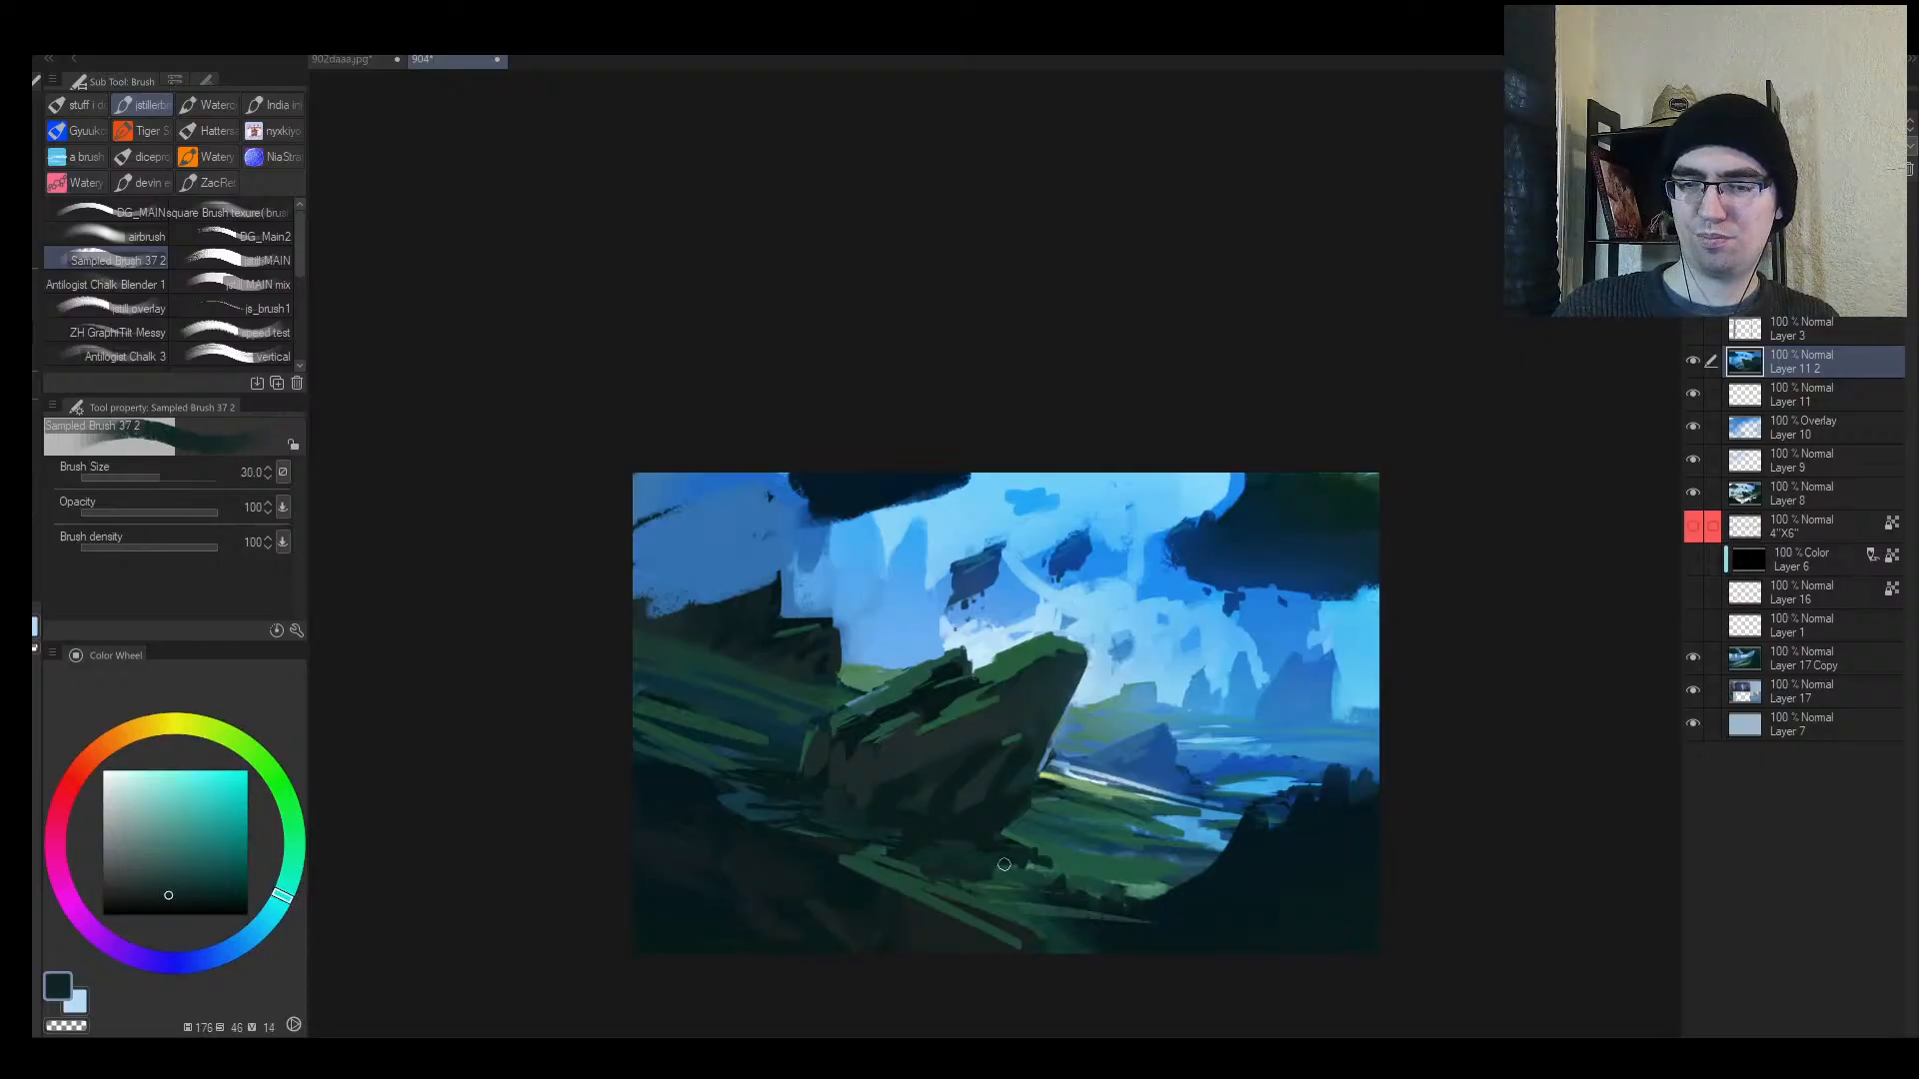
alt+click(943, 825)
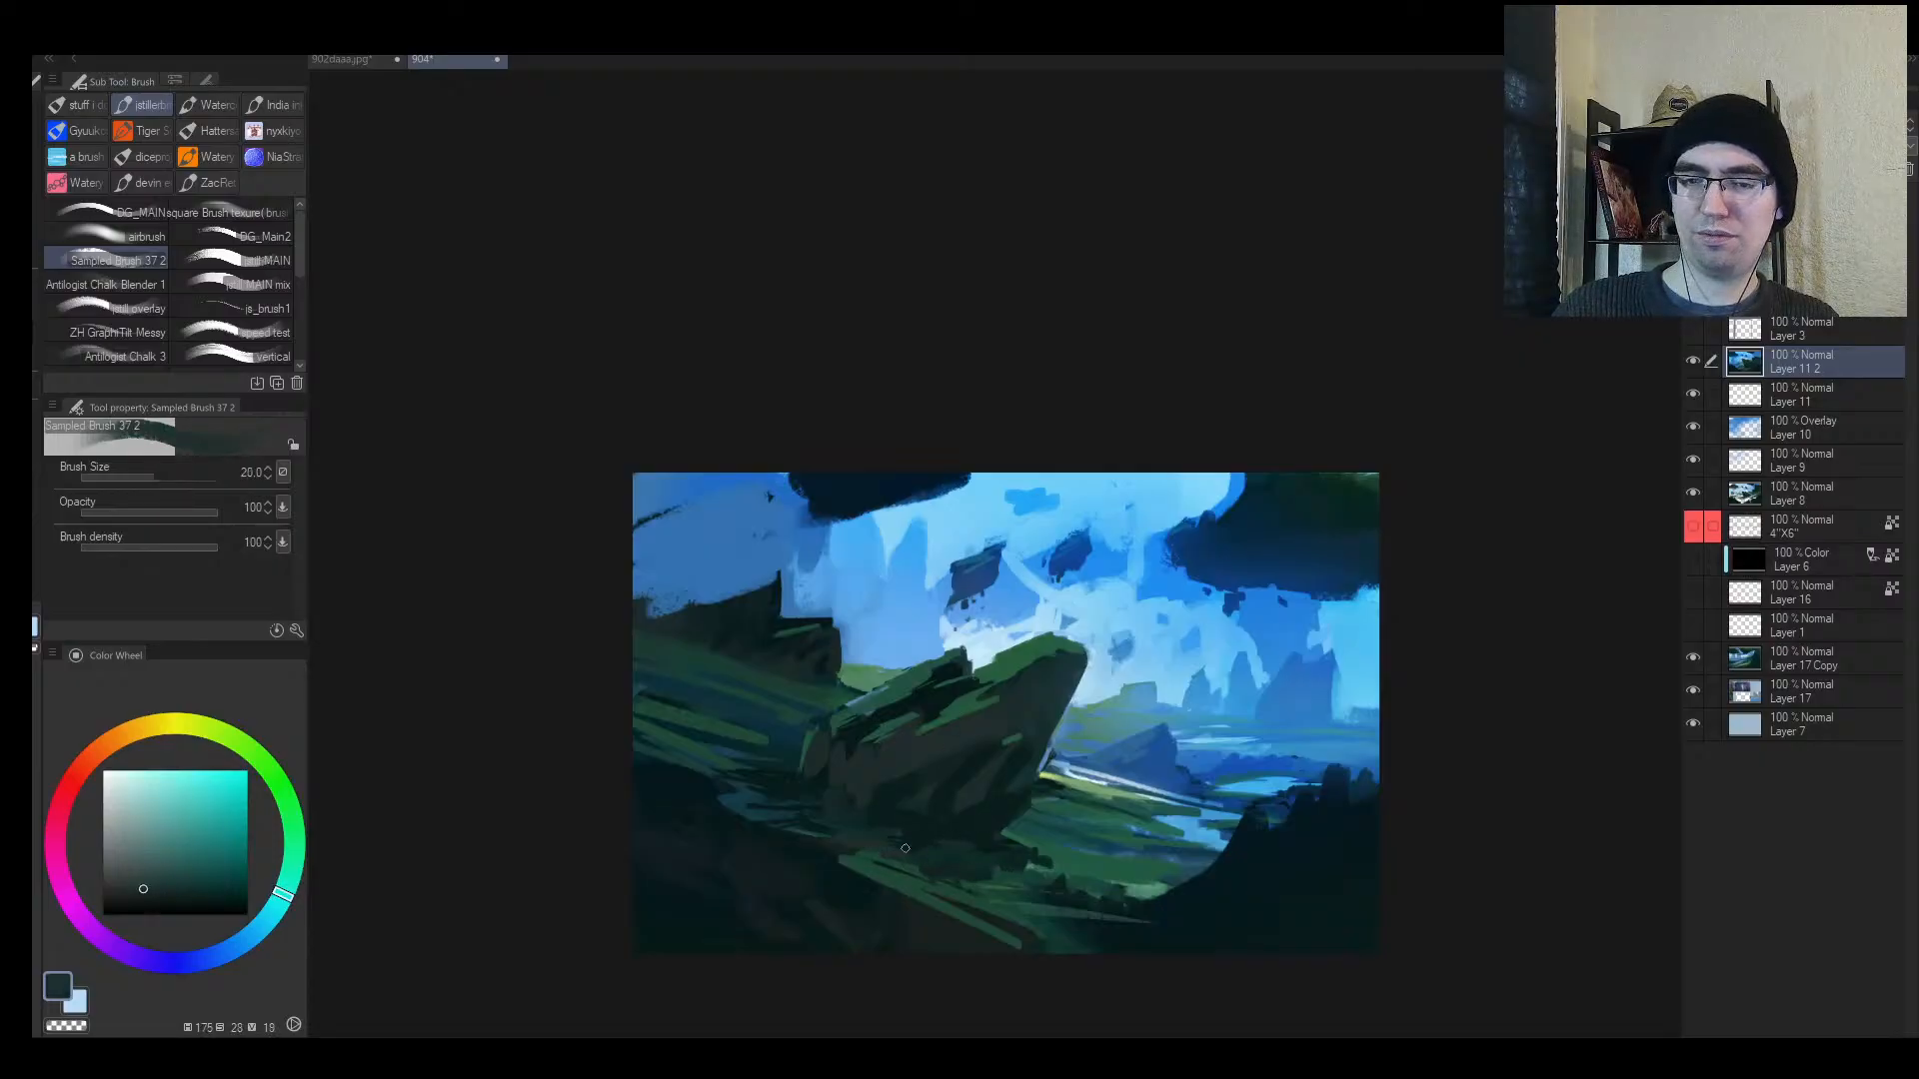
key(ctrl+space)
drag(1002, 866, 1129, 858)
key(bracketleft)
key(bracketleft)
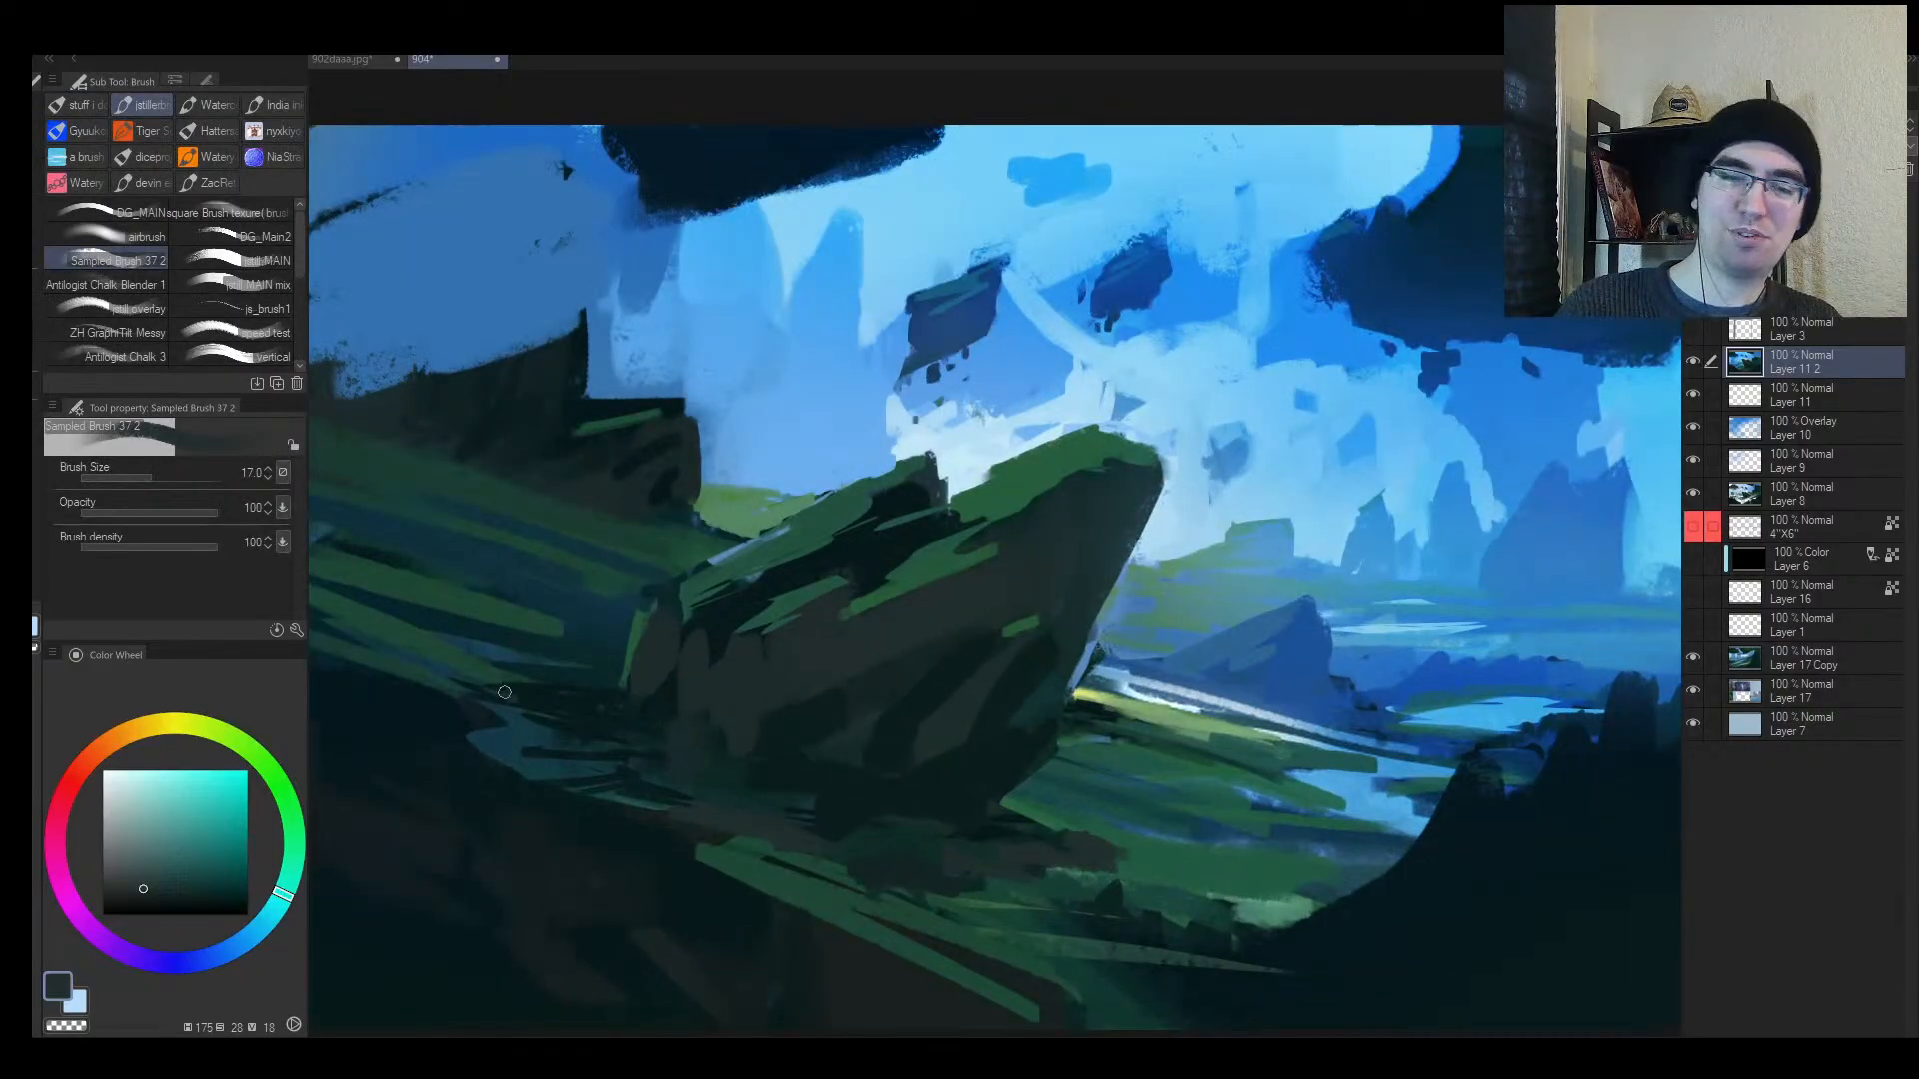
key(ctrl+space)
drag(607, 713, 541, 700)
Step: Try a long light grassy stroke at the lower right, then undo it
key(h)
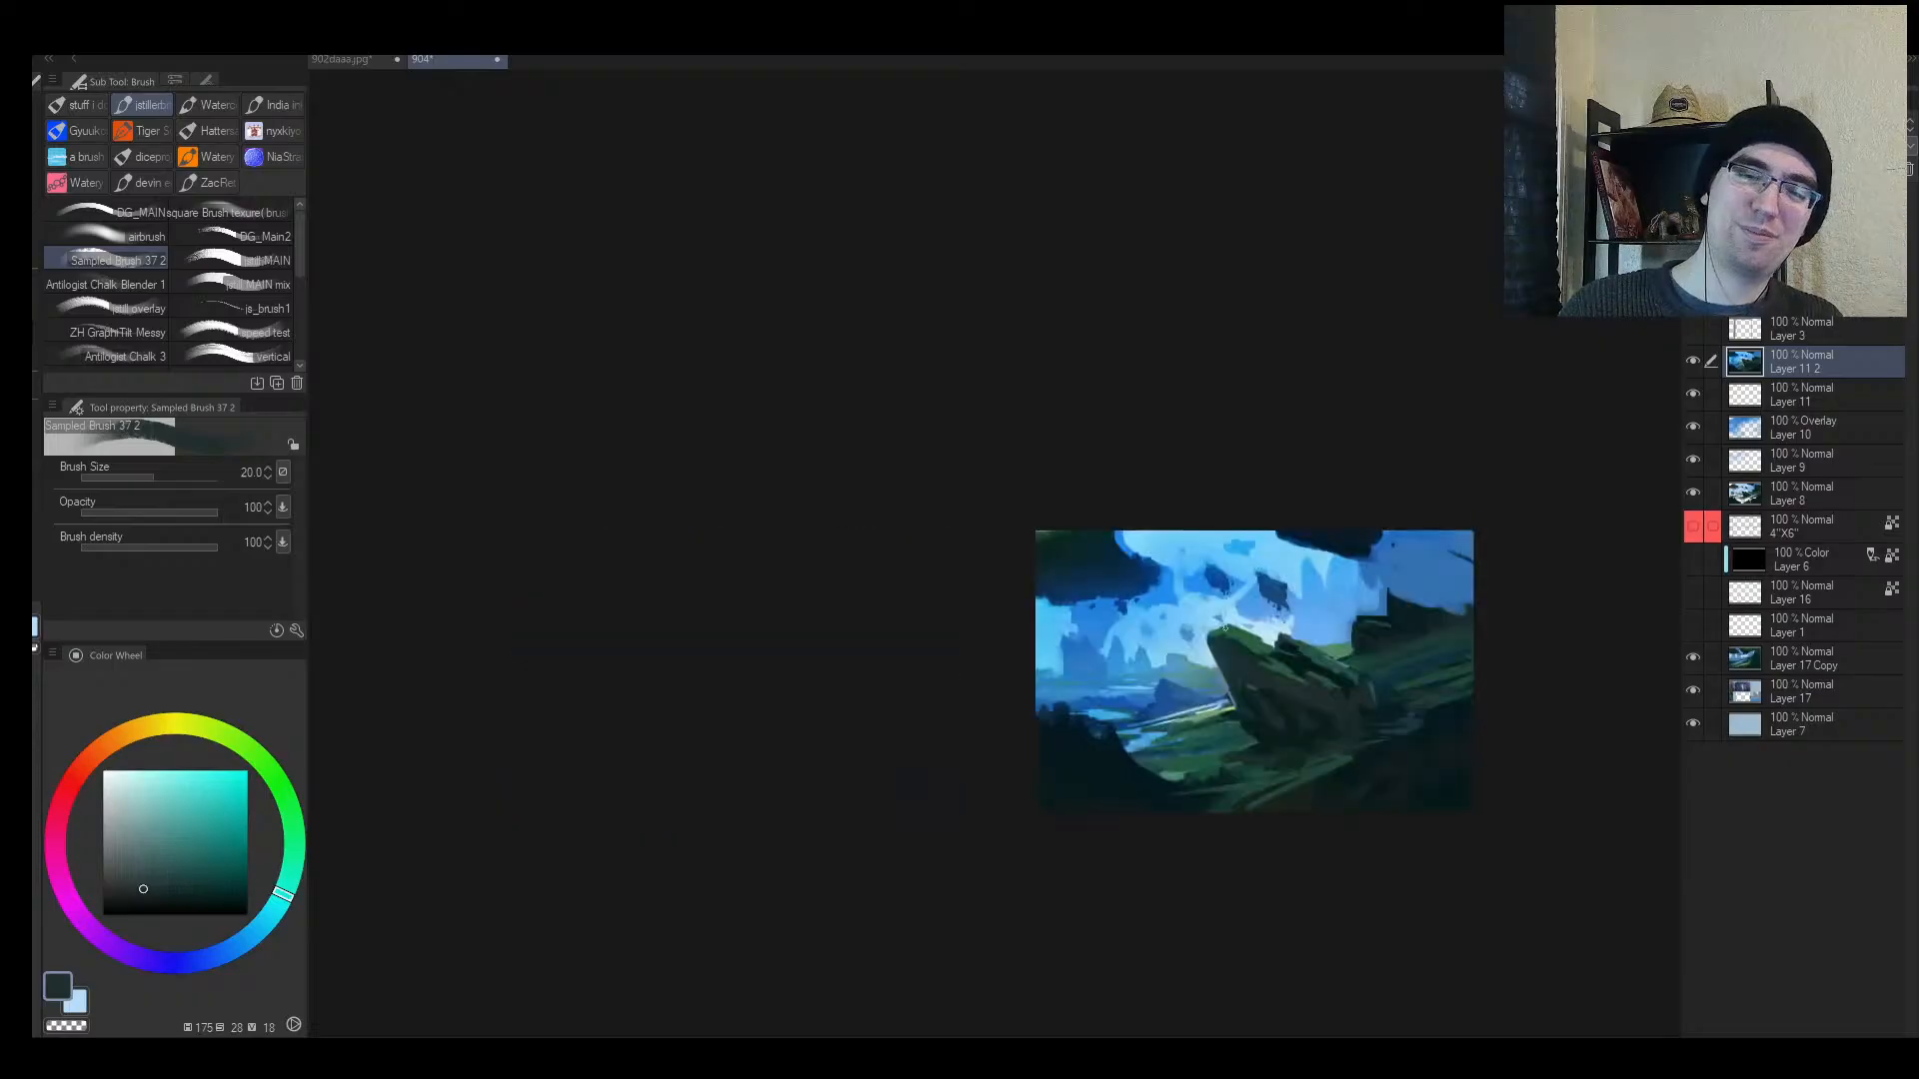
key(ctrl+space)
drag(1374, 729, 944, 706)
alt+click(867, 787)
mouse_move(749, 856)
mouse_down()
mouse_move(1156, 694)
mouse_move(1079, 752)
mouse_up()
key(ctrl+space)
mouse_move(892, 842)
mouse_down()
mouse_move(841, 865)
mouse_move(967, 729)
mouse_up()
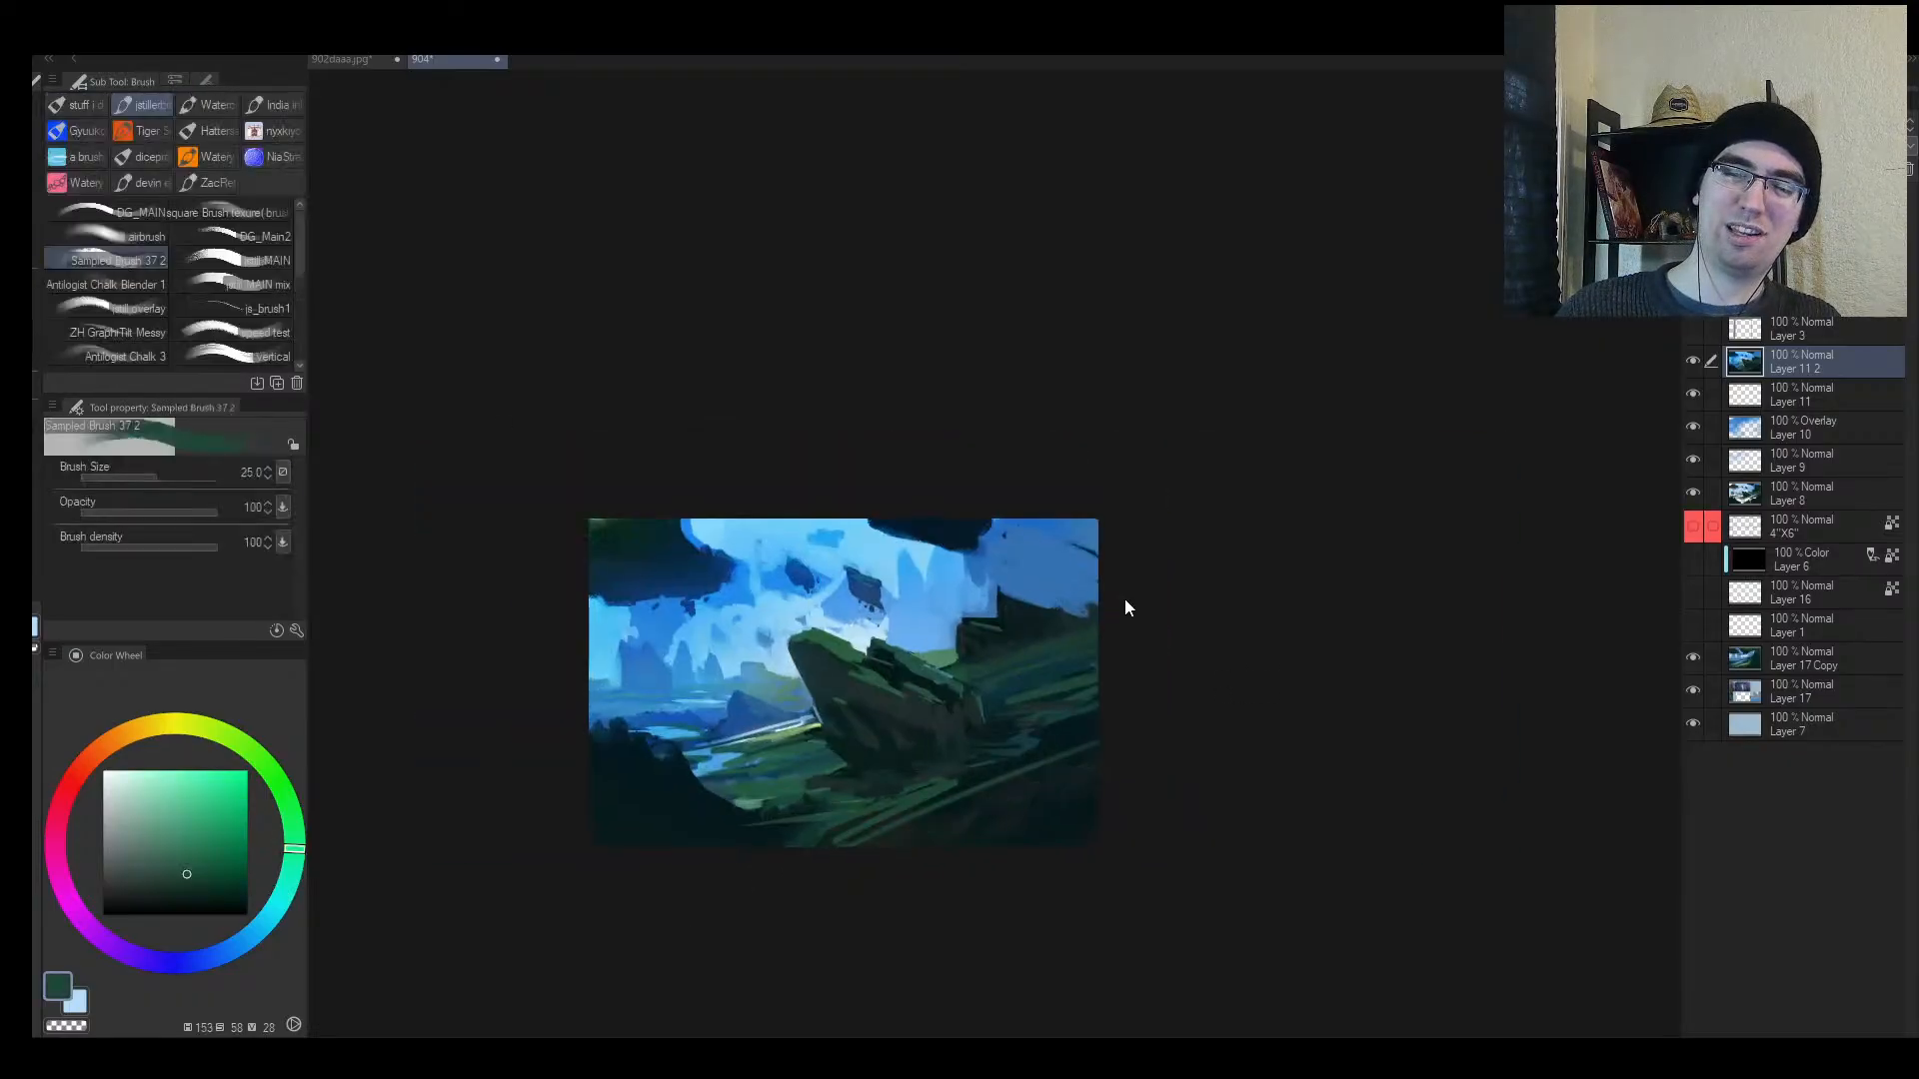
key(ctrl+z)
Step: Paint short green strokes along the bottom edge and lower right, undoing the last ones
drag(915, 809, 1017, 847)
mouse_move(853, 811)
mouse_down()
mouse_move(961, 845)
mouse_move(909, 830)
mouse_up()
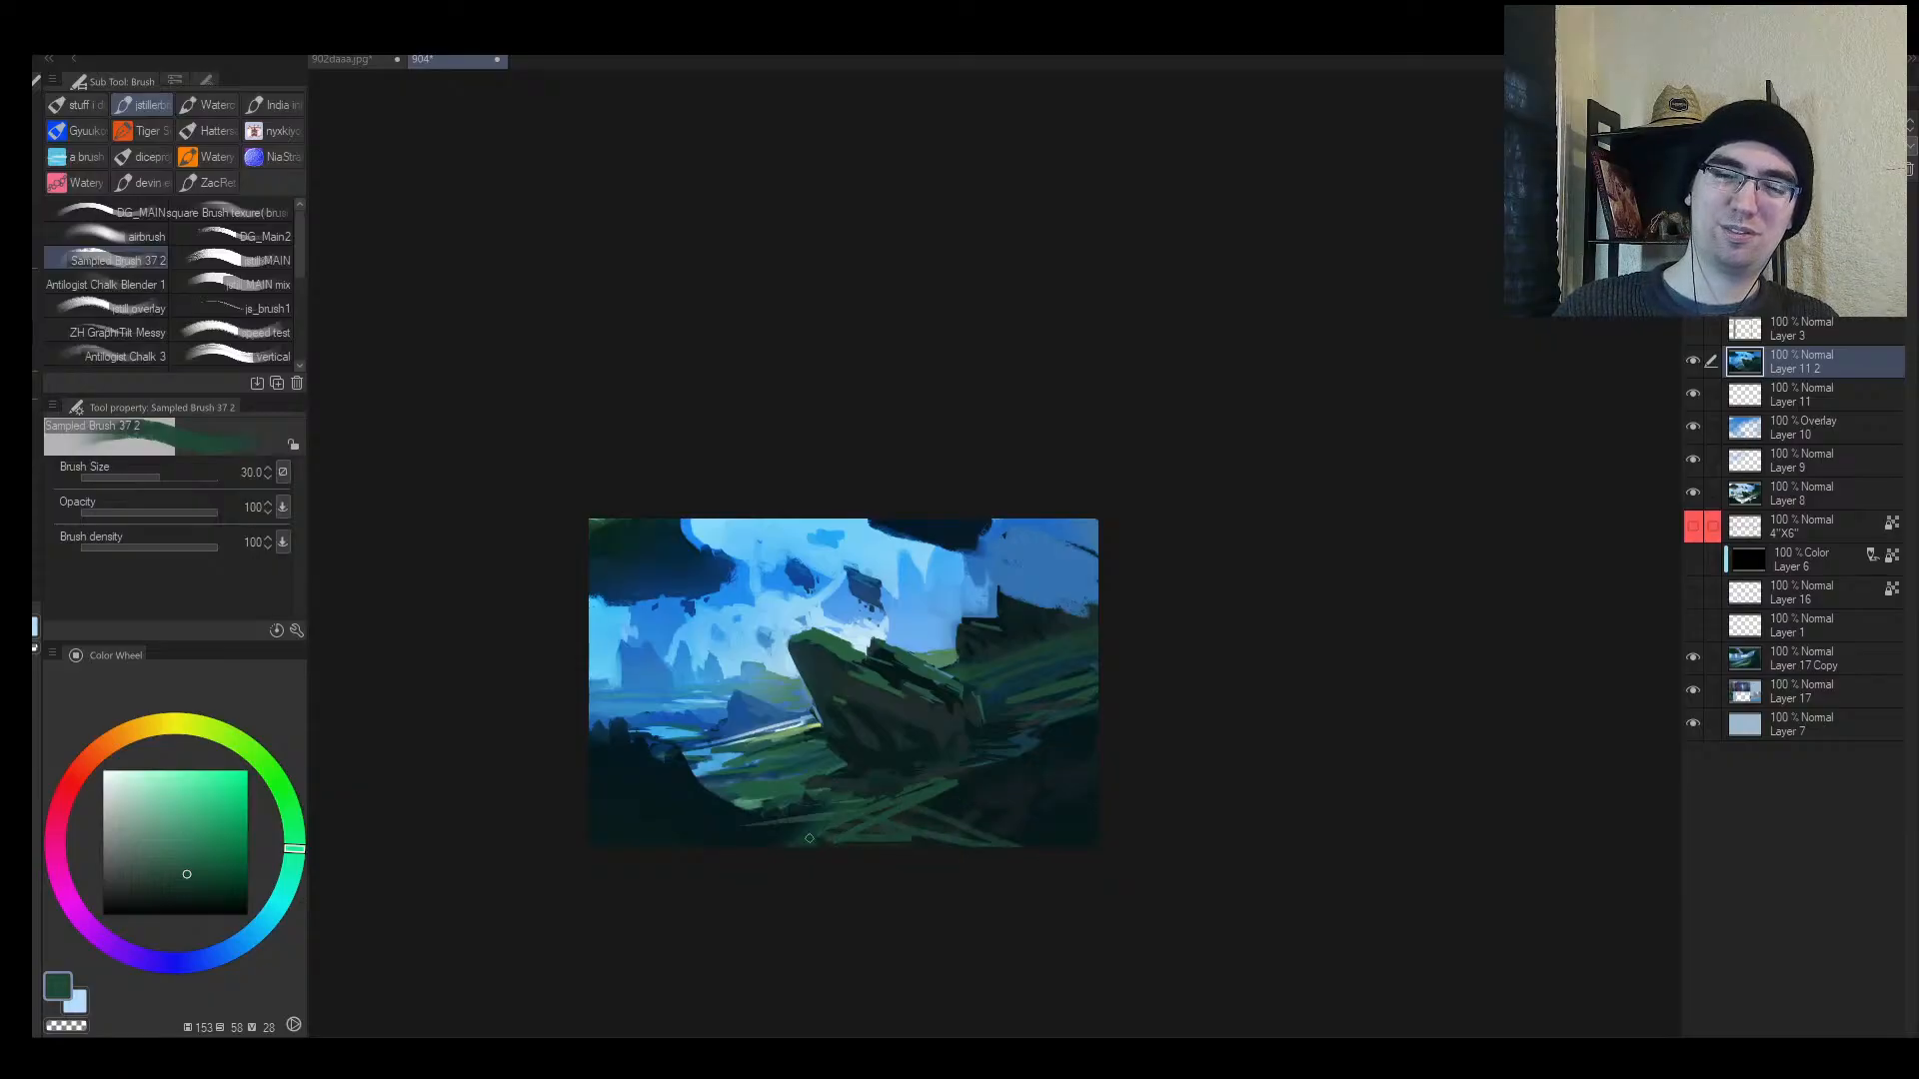
drag(776, 841, 1099, 838)
mouse_move(938, 799)
mouse_down()
mouse_move(1146, 825)
mouse_move(1224, 781)
mouse_move(1108, 764)
mouse_up()
mouse_move(1042, 756)
mouse_down()
mouse_move(1108, 739)
mouse_move(1076, 716)
mouse_up()
key(h)
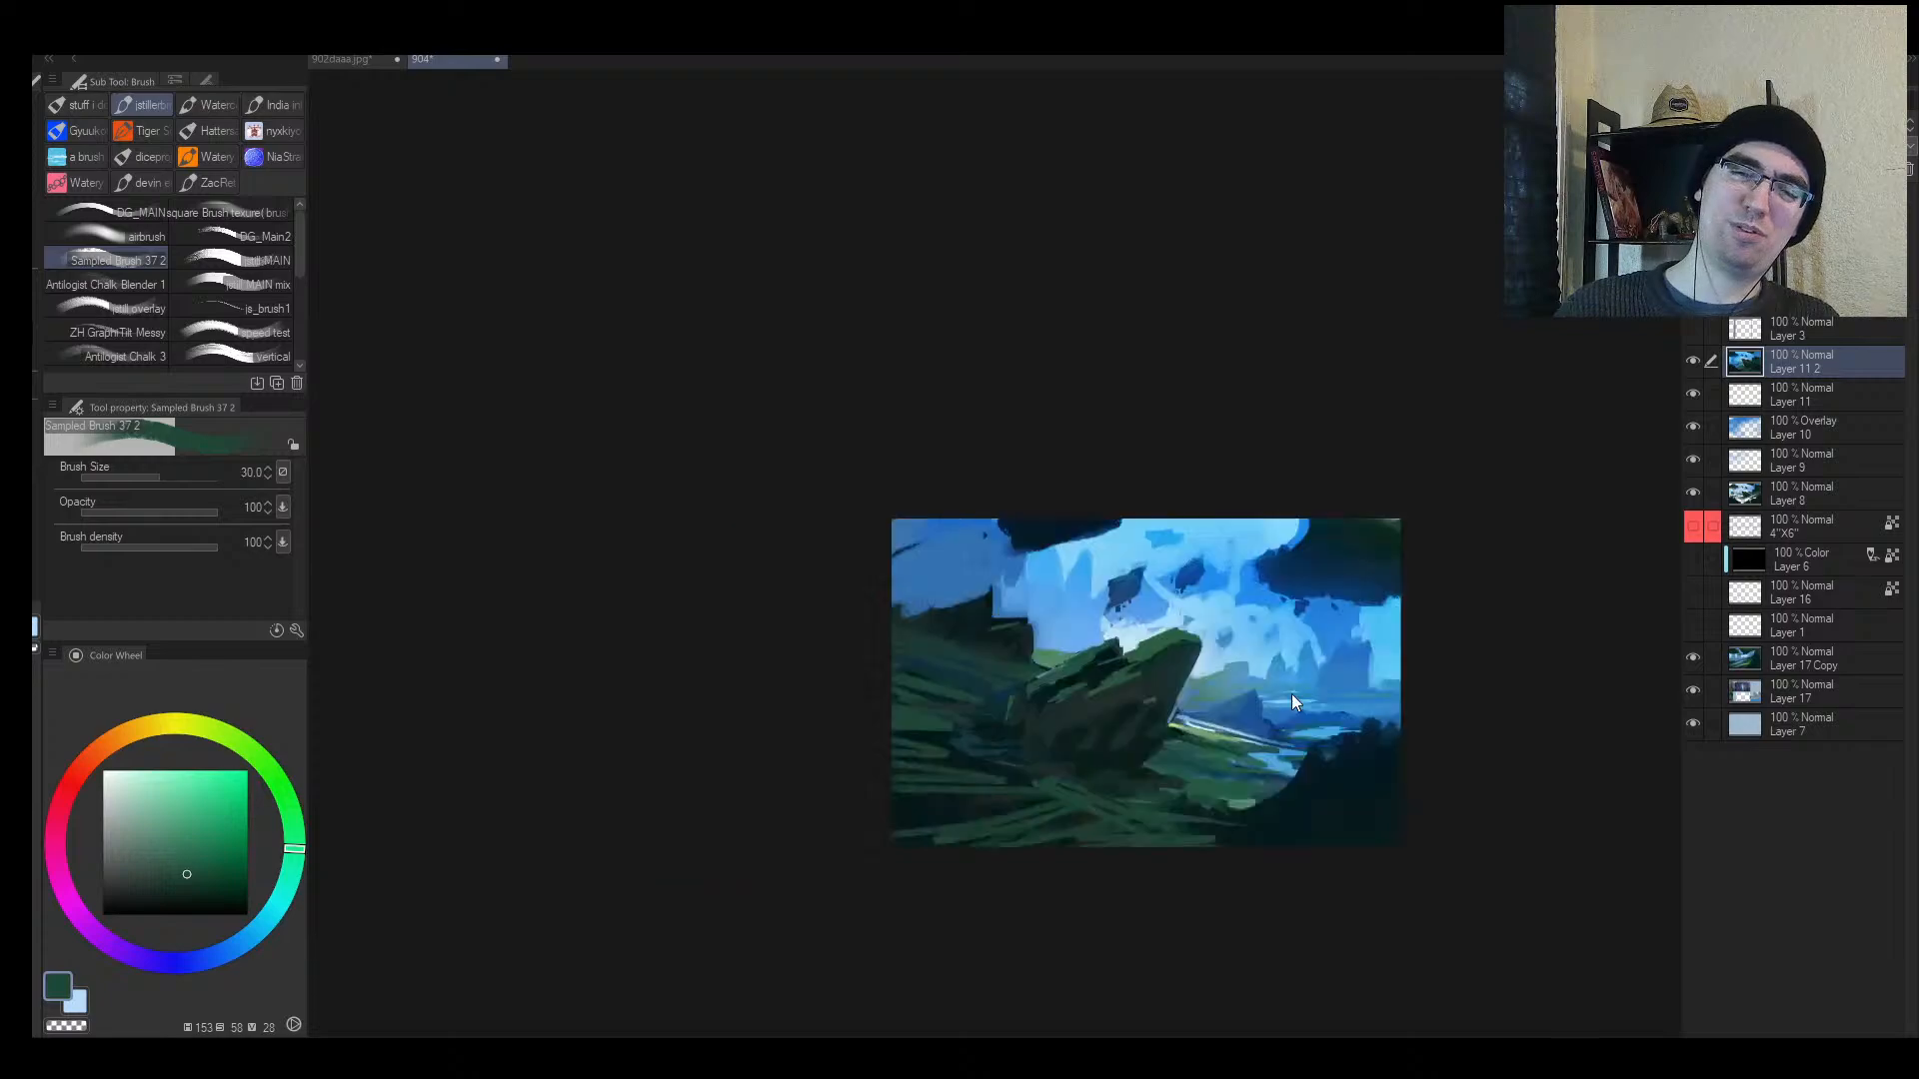
key(ctrl+z)
key(ctrl+z)
key(ctrl+z)
key(ctrl+z)
key(ctrl+z)
key(ctrl+z)
key(ctrl+z)
key(ctrl+z)
key(ctrl+z)
key(ctrl+z)
Step: Test lighter green strokes along the bottom, then undo them
alt+click(1242, 804)
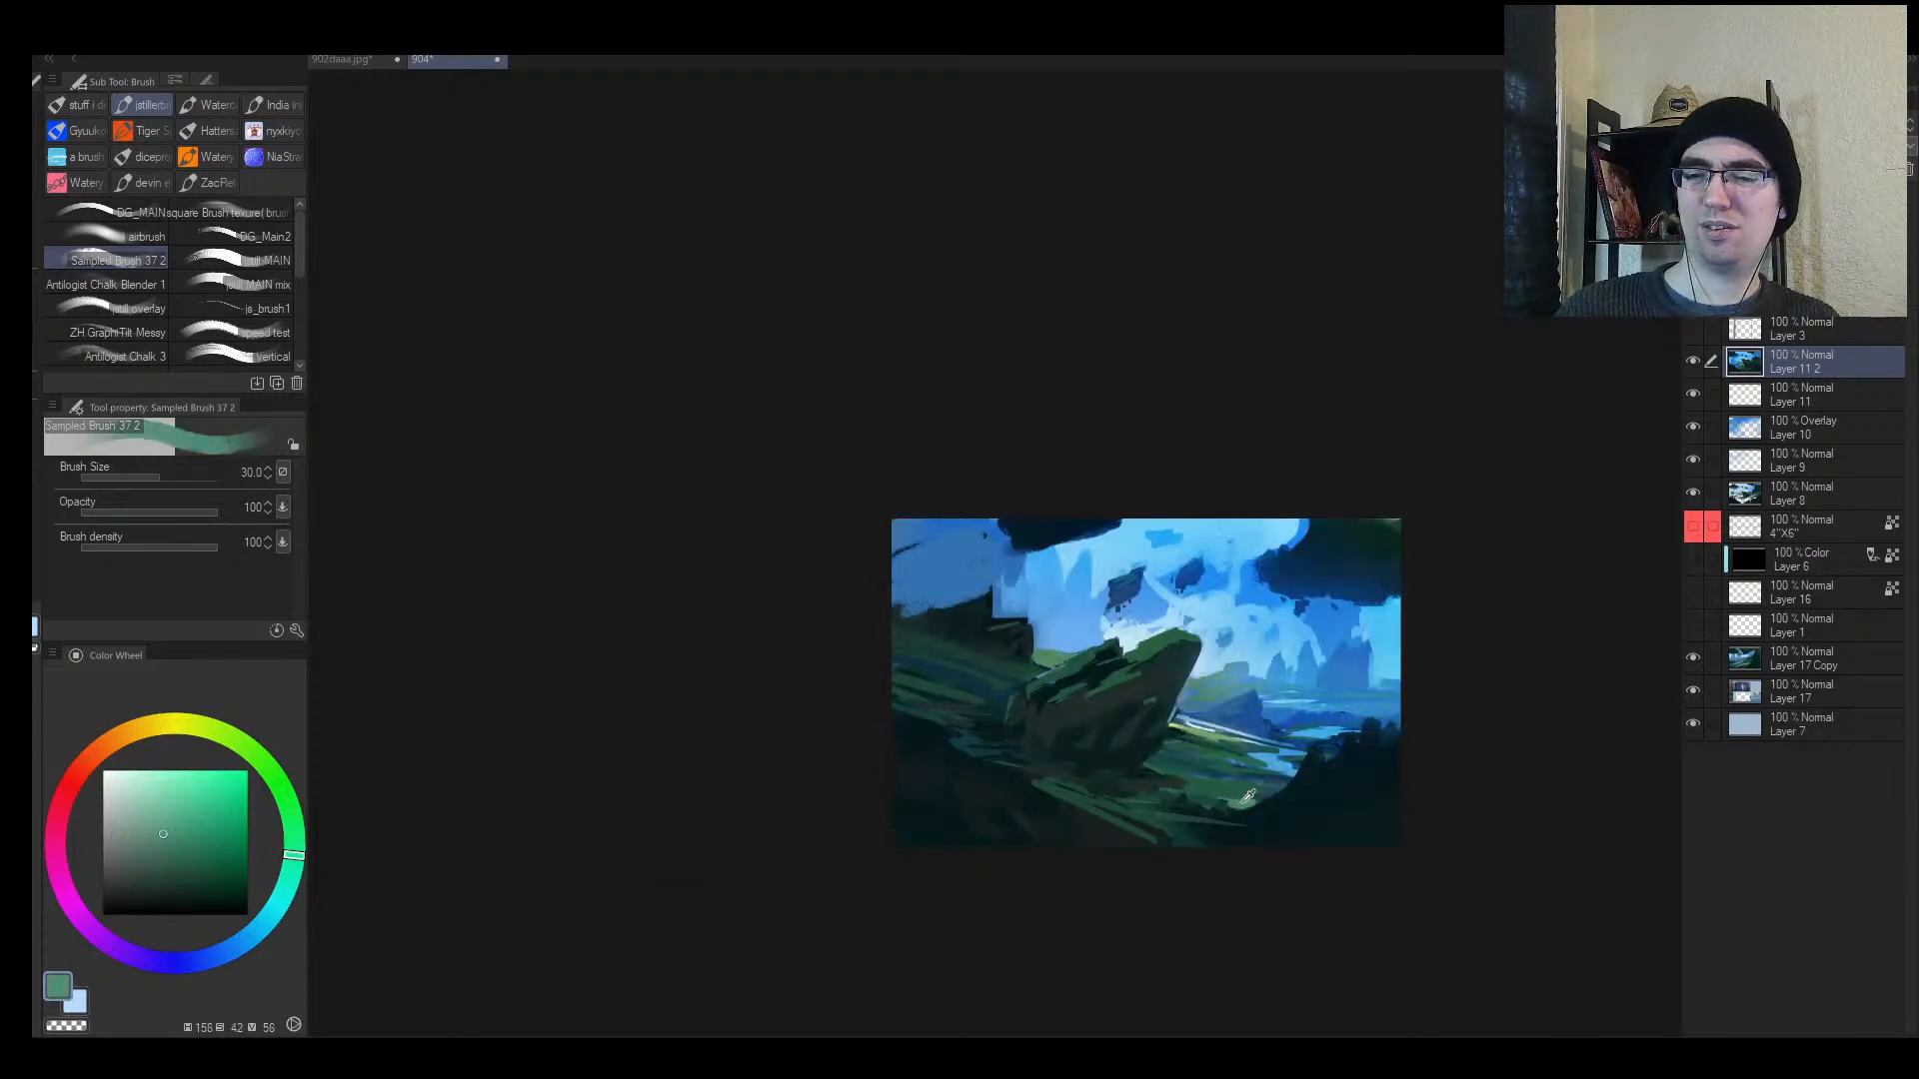
drag(1155, 845, 1113, 849)
drag(1143, 826, 1037, 846)
drag(1080, 814, 929, 846)
key(ctrl+z)
key(ctrl+z)
key(ctrl+z)
Step: At brush size 50, paint dark teal then lighter green grass strokes along the bottom left
alt+click(1172, 816)
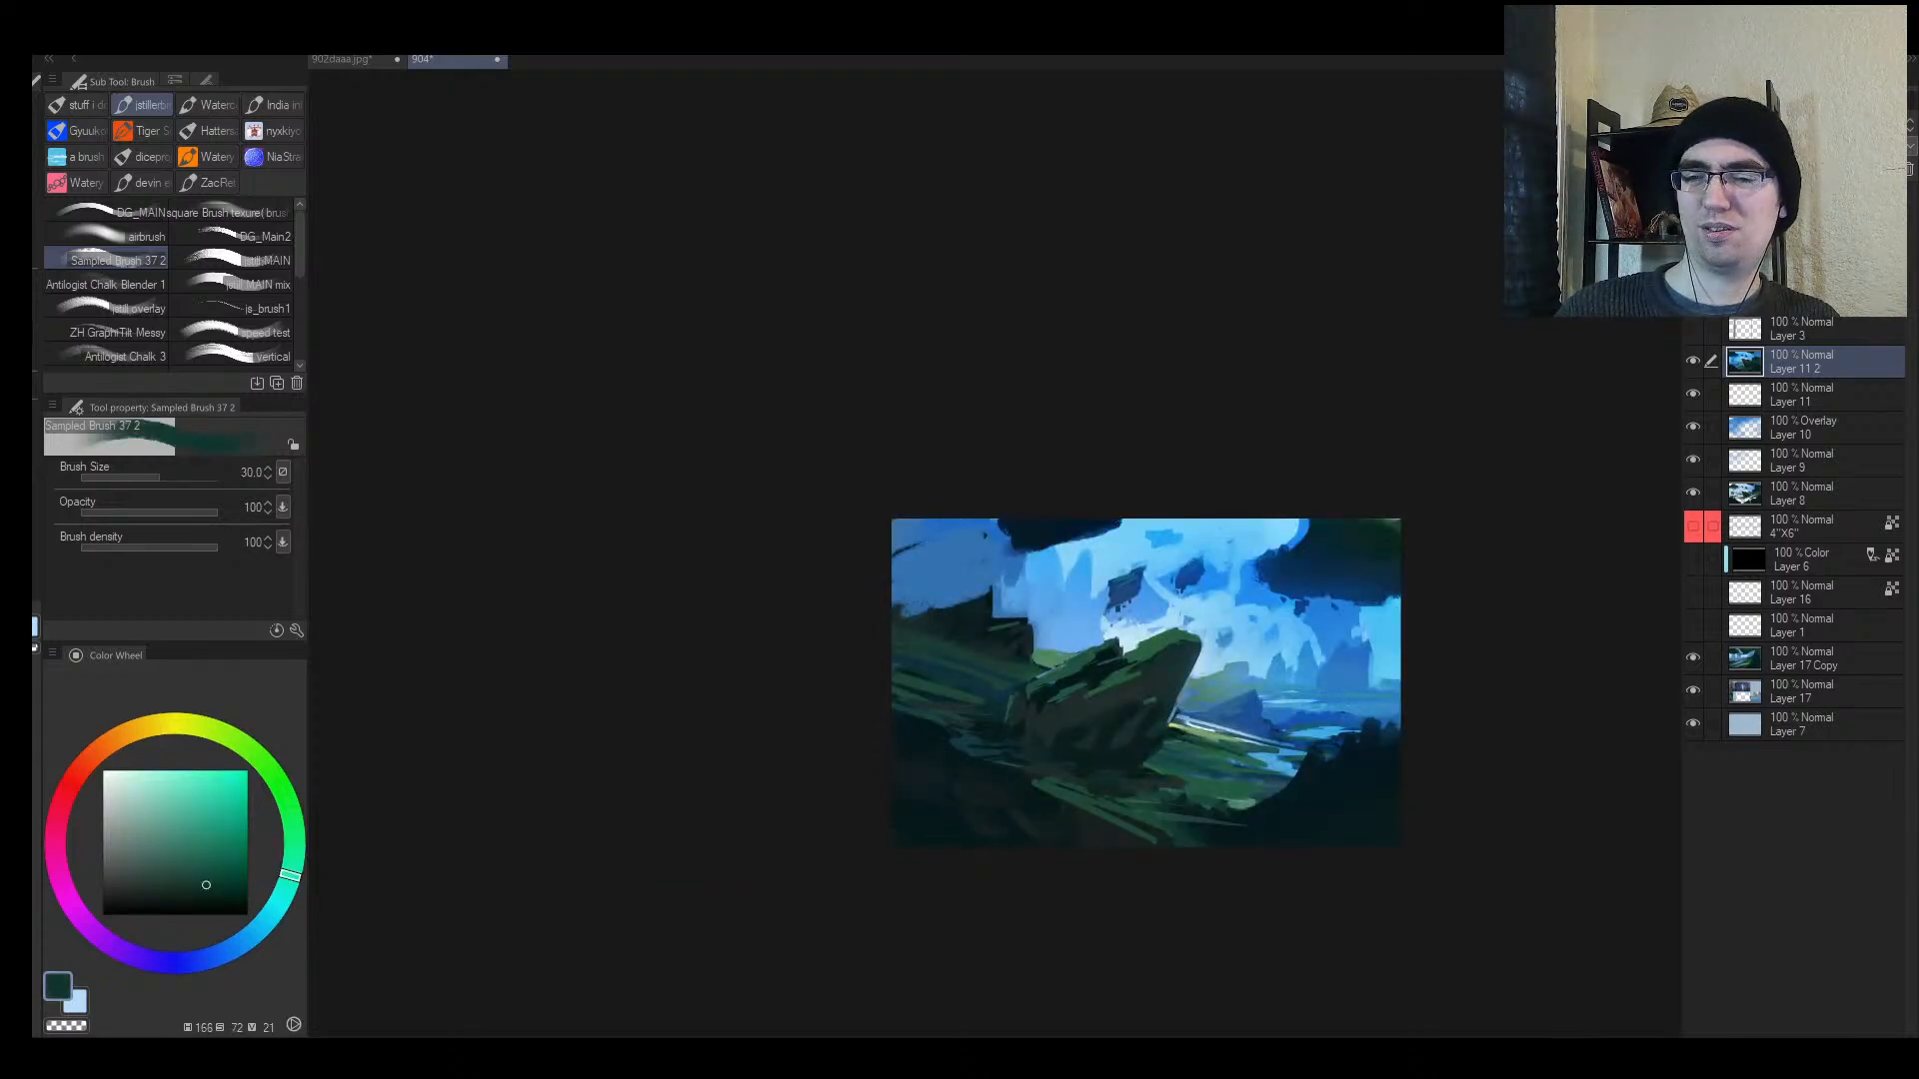
key(])
drag(1131, 833, 1082, 847)
drag(1145, 818, 981, 846)
alt+click(1107, 799)
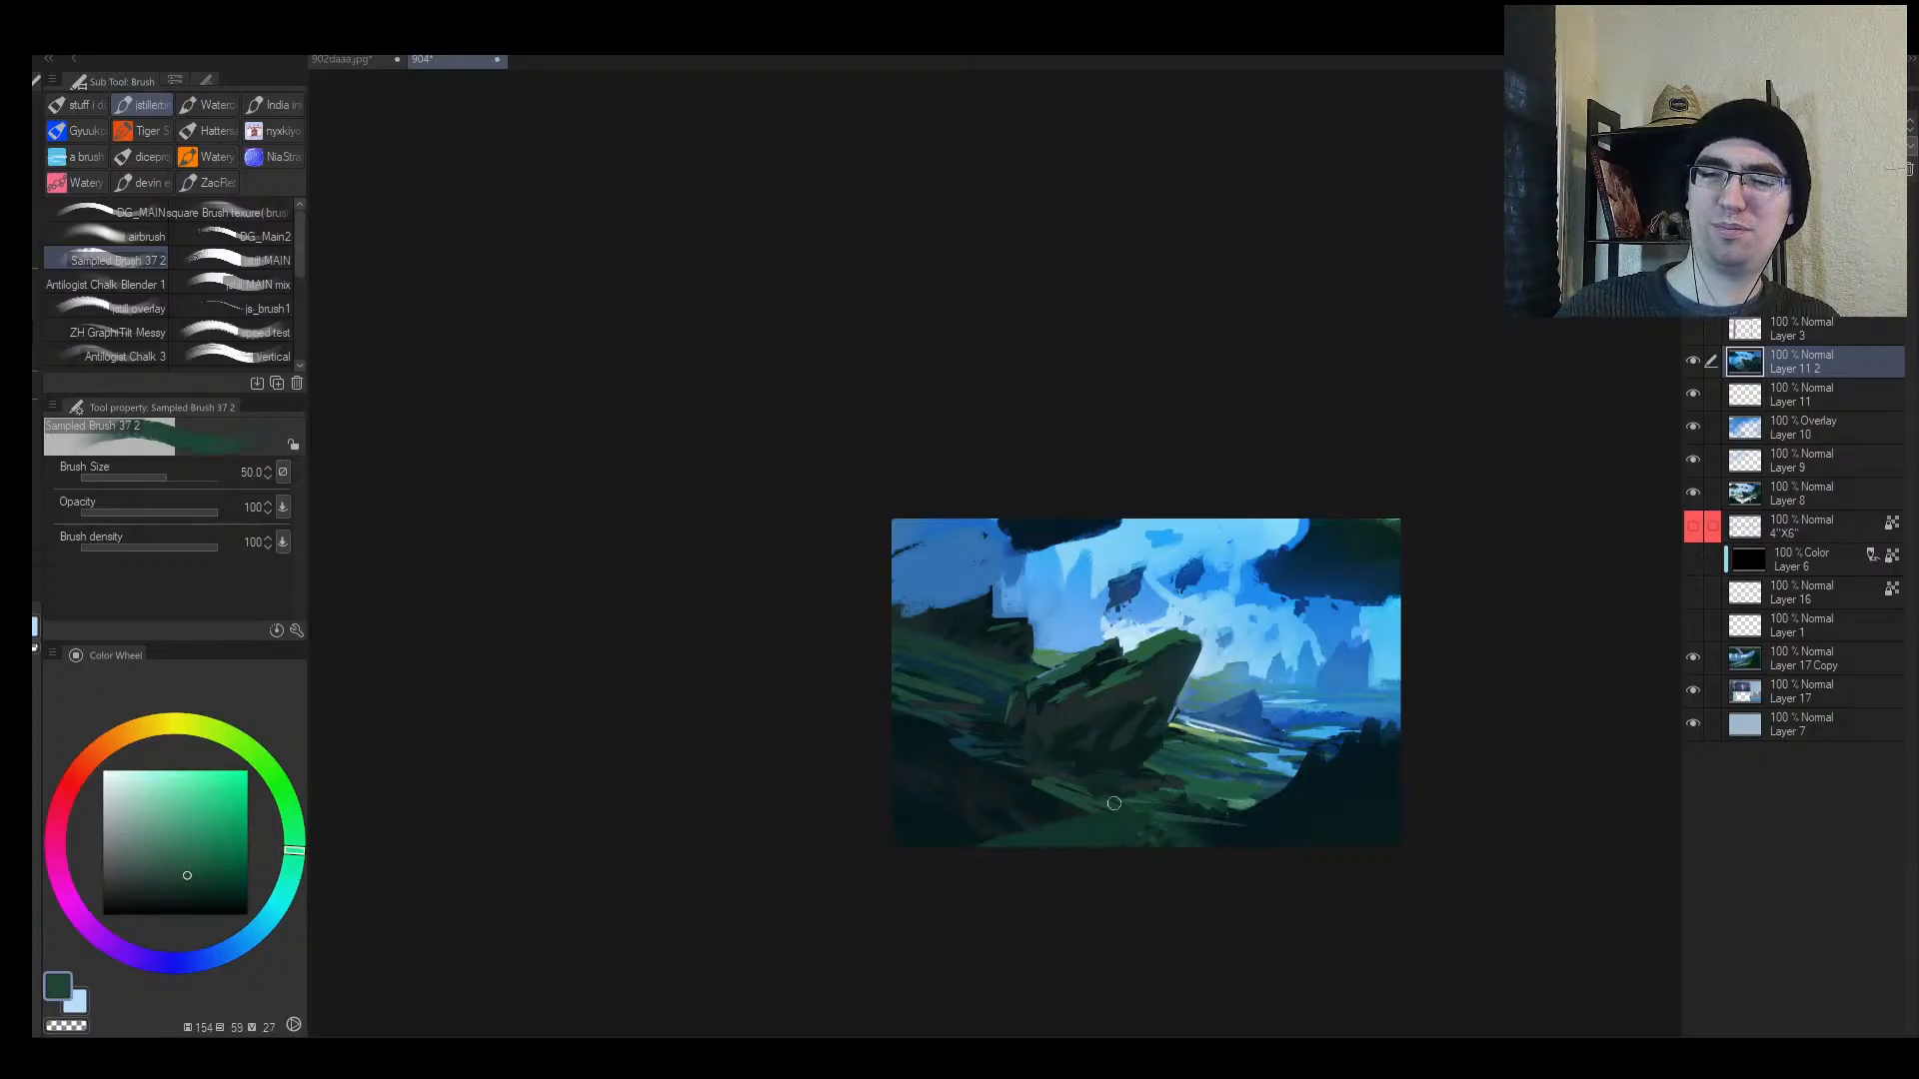
drag(1089, 809, 917, 841)
mouse_move(1029, 801)
mouse_down()
mouse_move(850, 804)
mouse_move(868, 765)
mouse_move(790, 759)
mouse_up()
Step: Raise the brush to 100 for broad lower-left sweeps, then resample greens and shrink it to 15
key(])
key(])
key(])
mouse_move(1020, 756)
mouse_down()
mouse_move(794, 717)
mouse_move(984, 720)
mouse_move(1084, 645)
mouse_up()
key(])
key(h)
alt+click(1002, 640)
key([)
alt+click(785, 719)
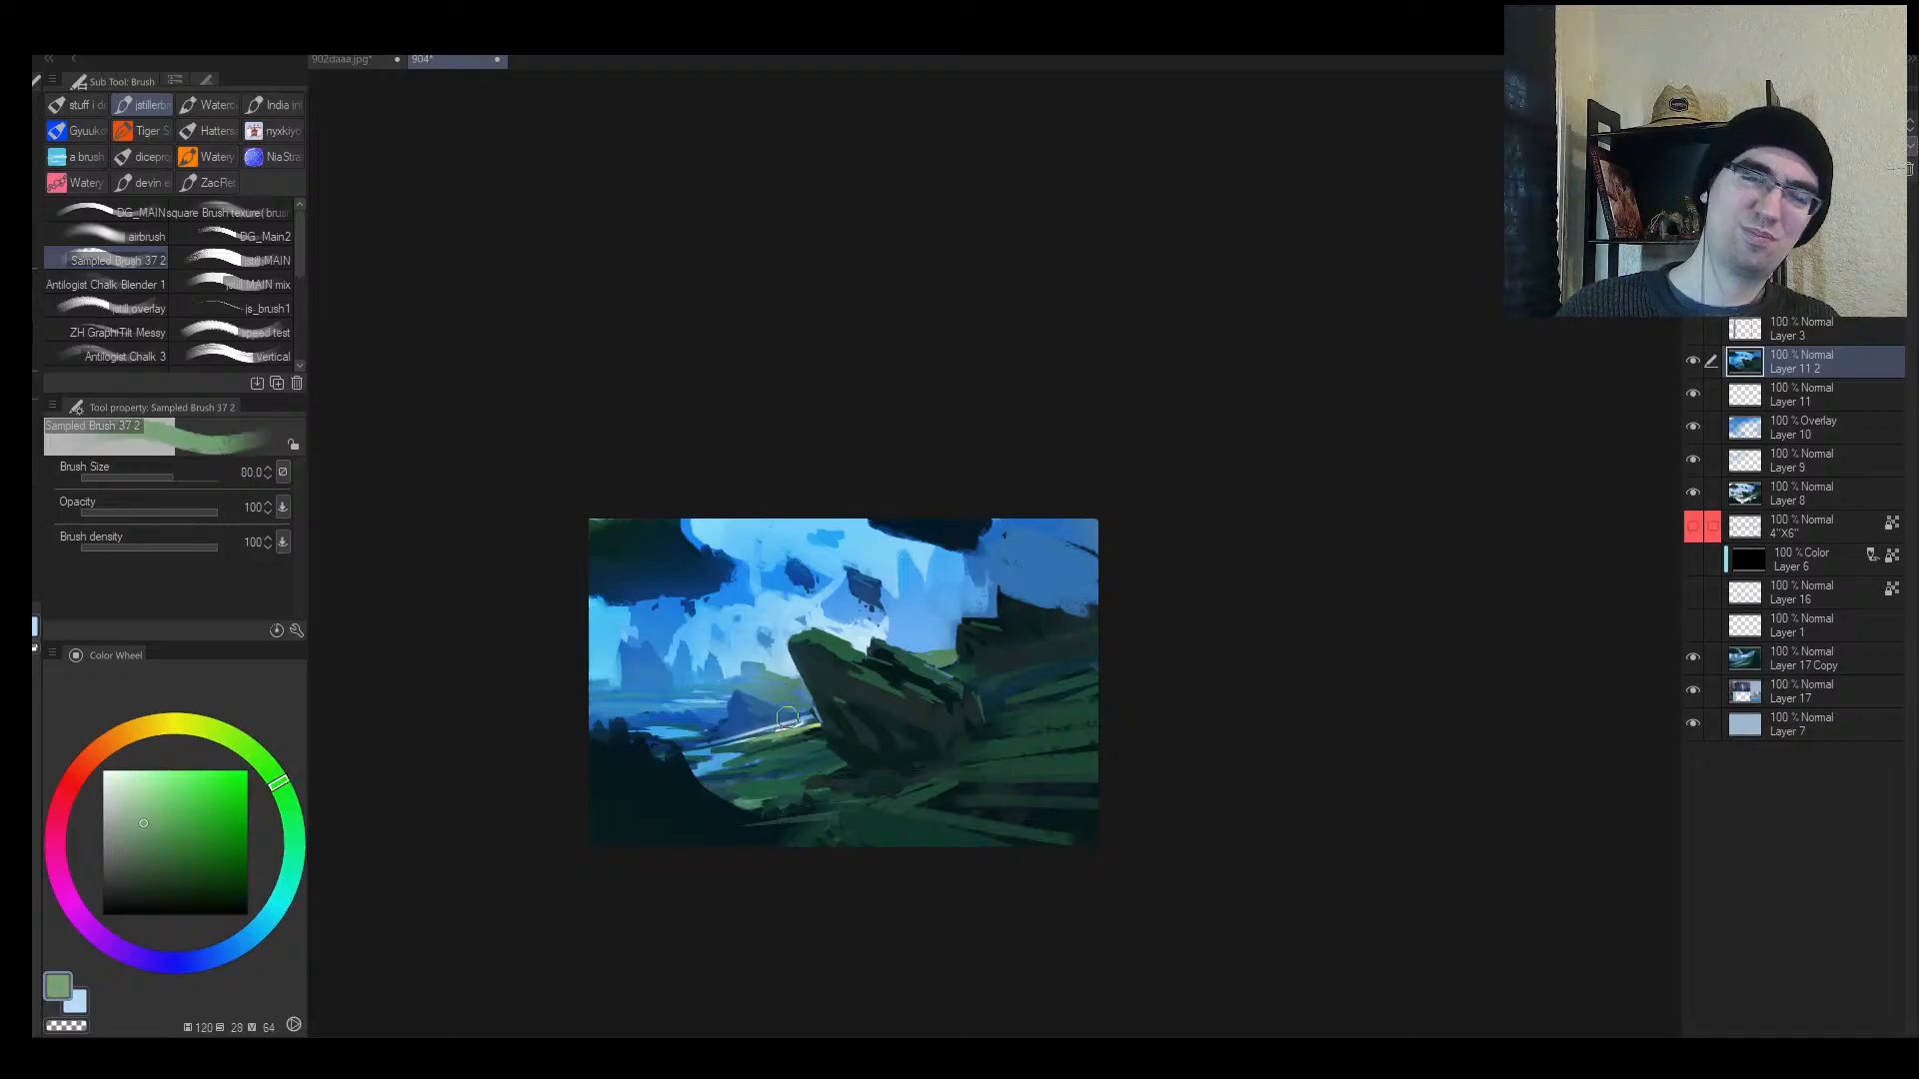
key(bracketleft)
key(bracketleft)
key(bracketleft)
key(bracketleft)
key(bracketleft)
key(bracketleft)
key(bracketleft)
key(bracketleft)
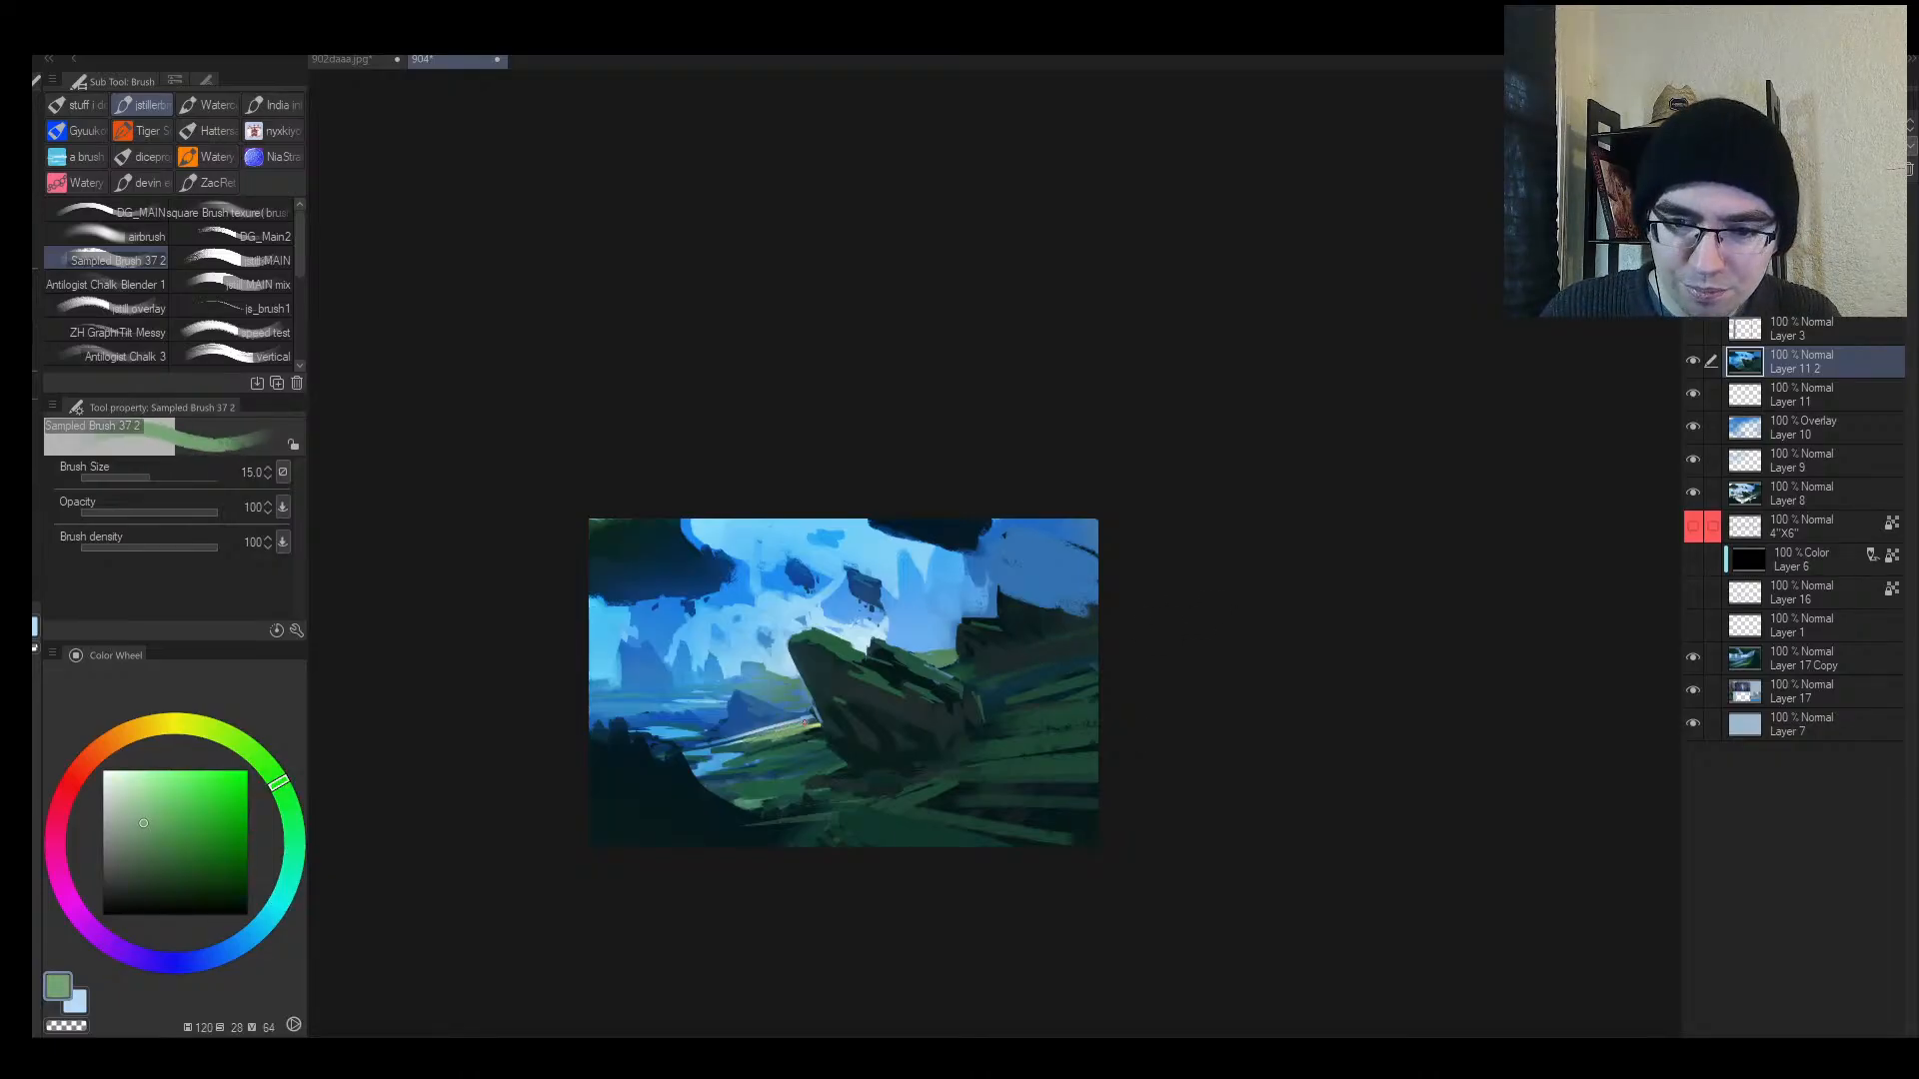
Step: Paint a short dark teal stroke below the light ridge, then sample blues from the river
drag(782, 743, 849, 740)
alt+click(748, 740)
drag(711, 746, 802, 732)
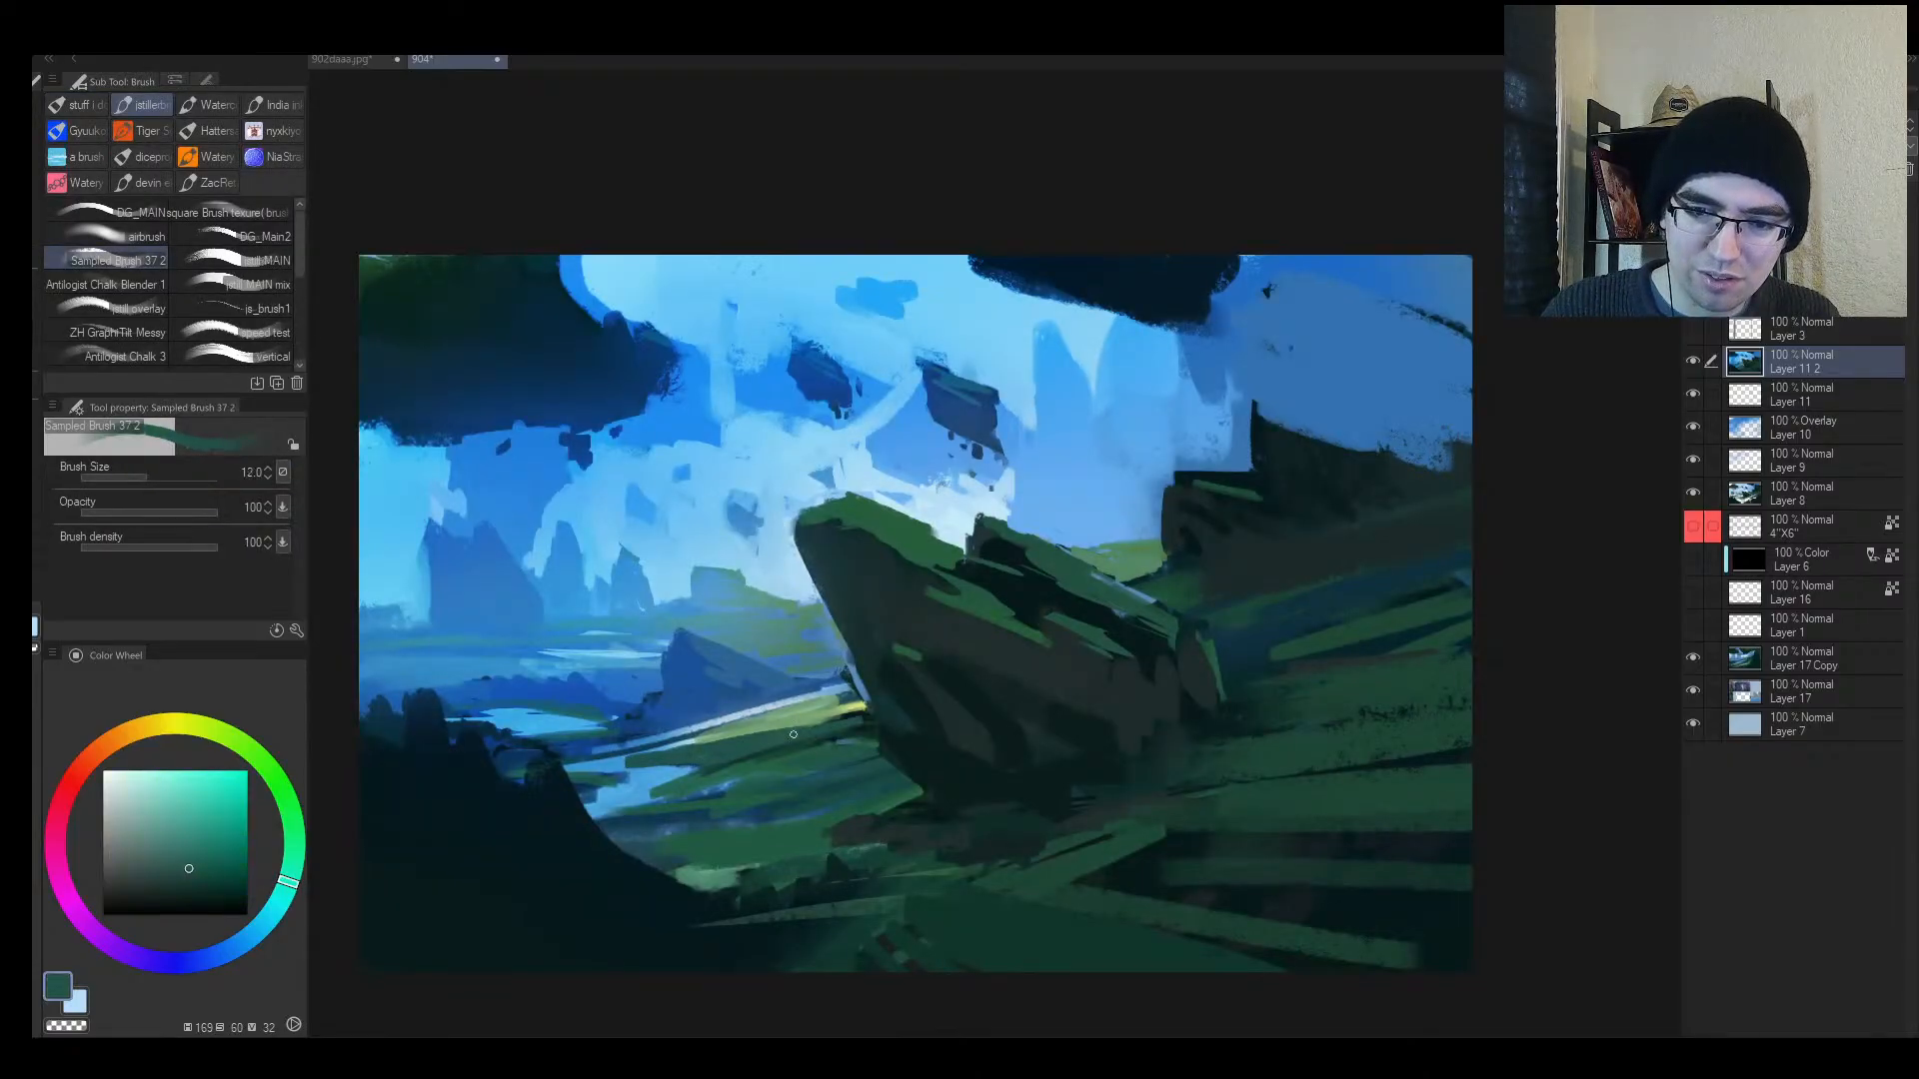
alt+click(796, 721)
alt+click(747, 705)
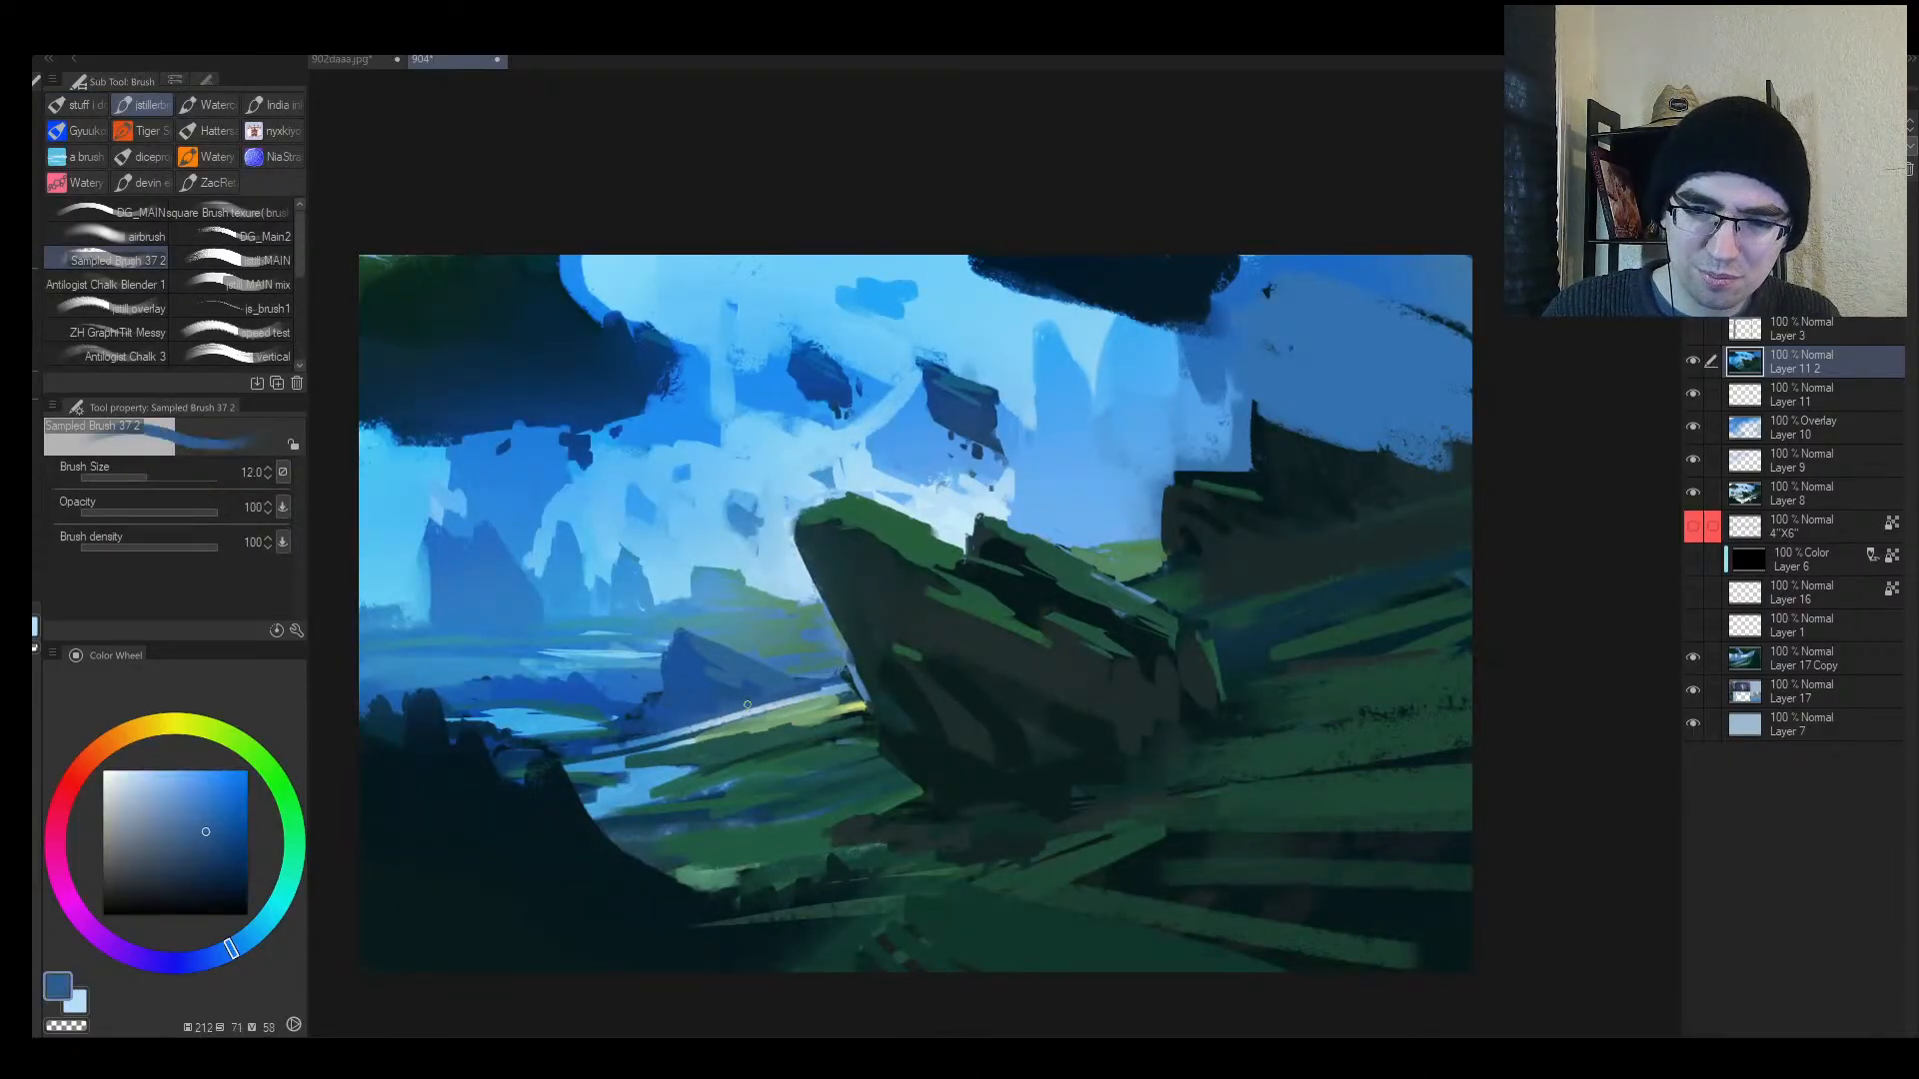
alt+click(689, 679)
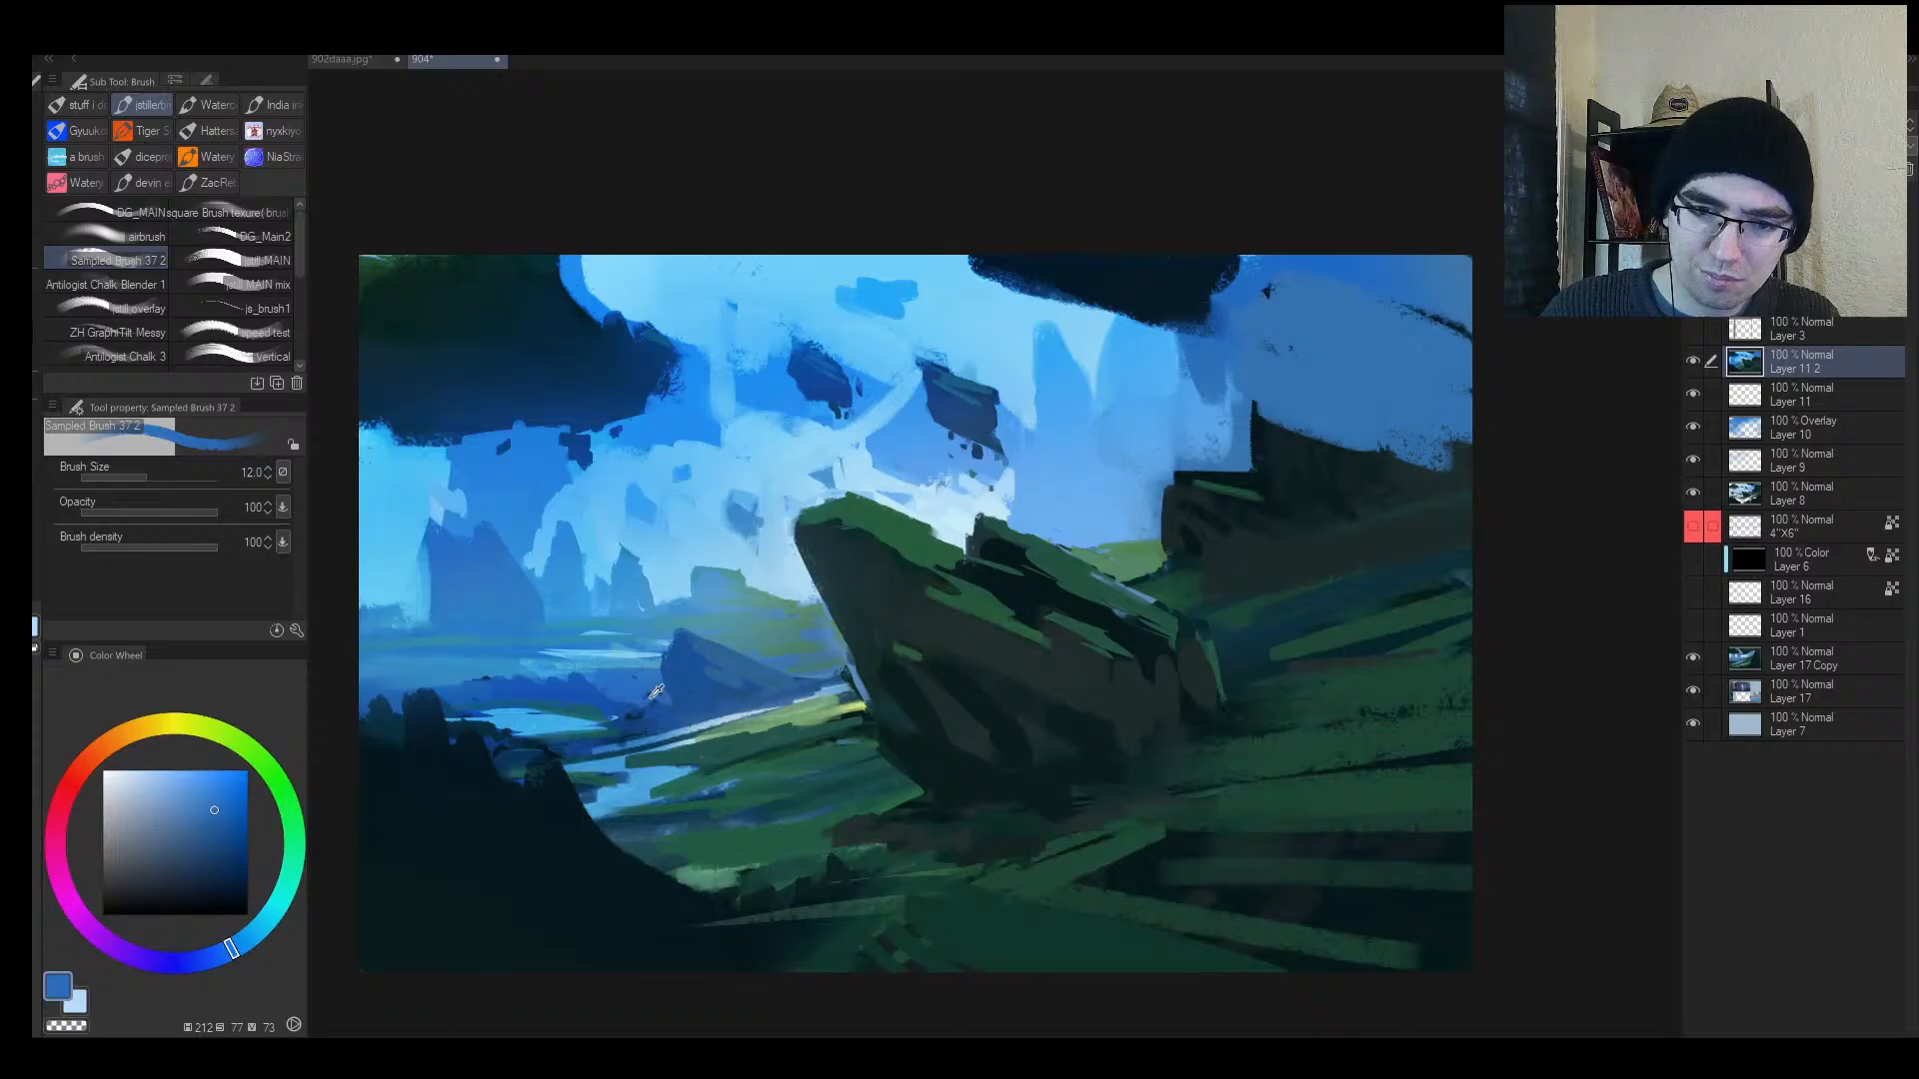
alt+click(648, 704)
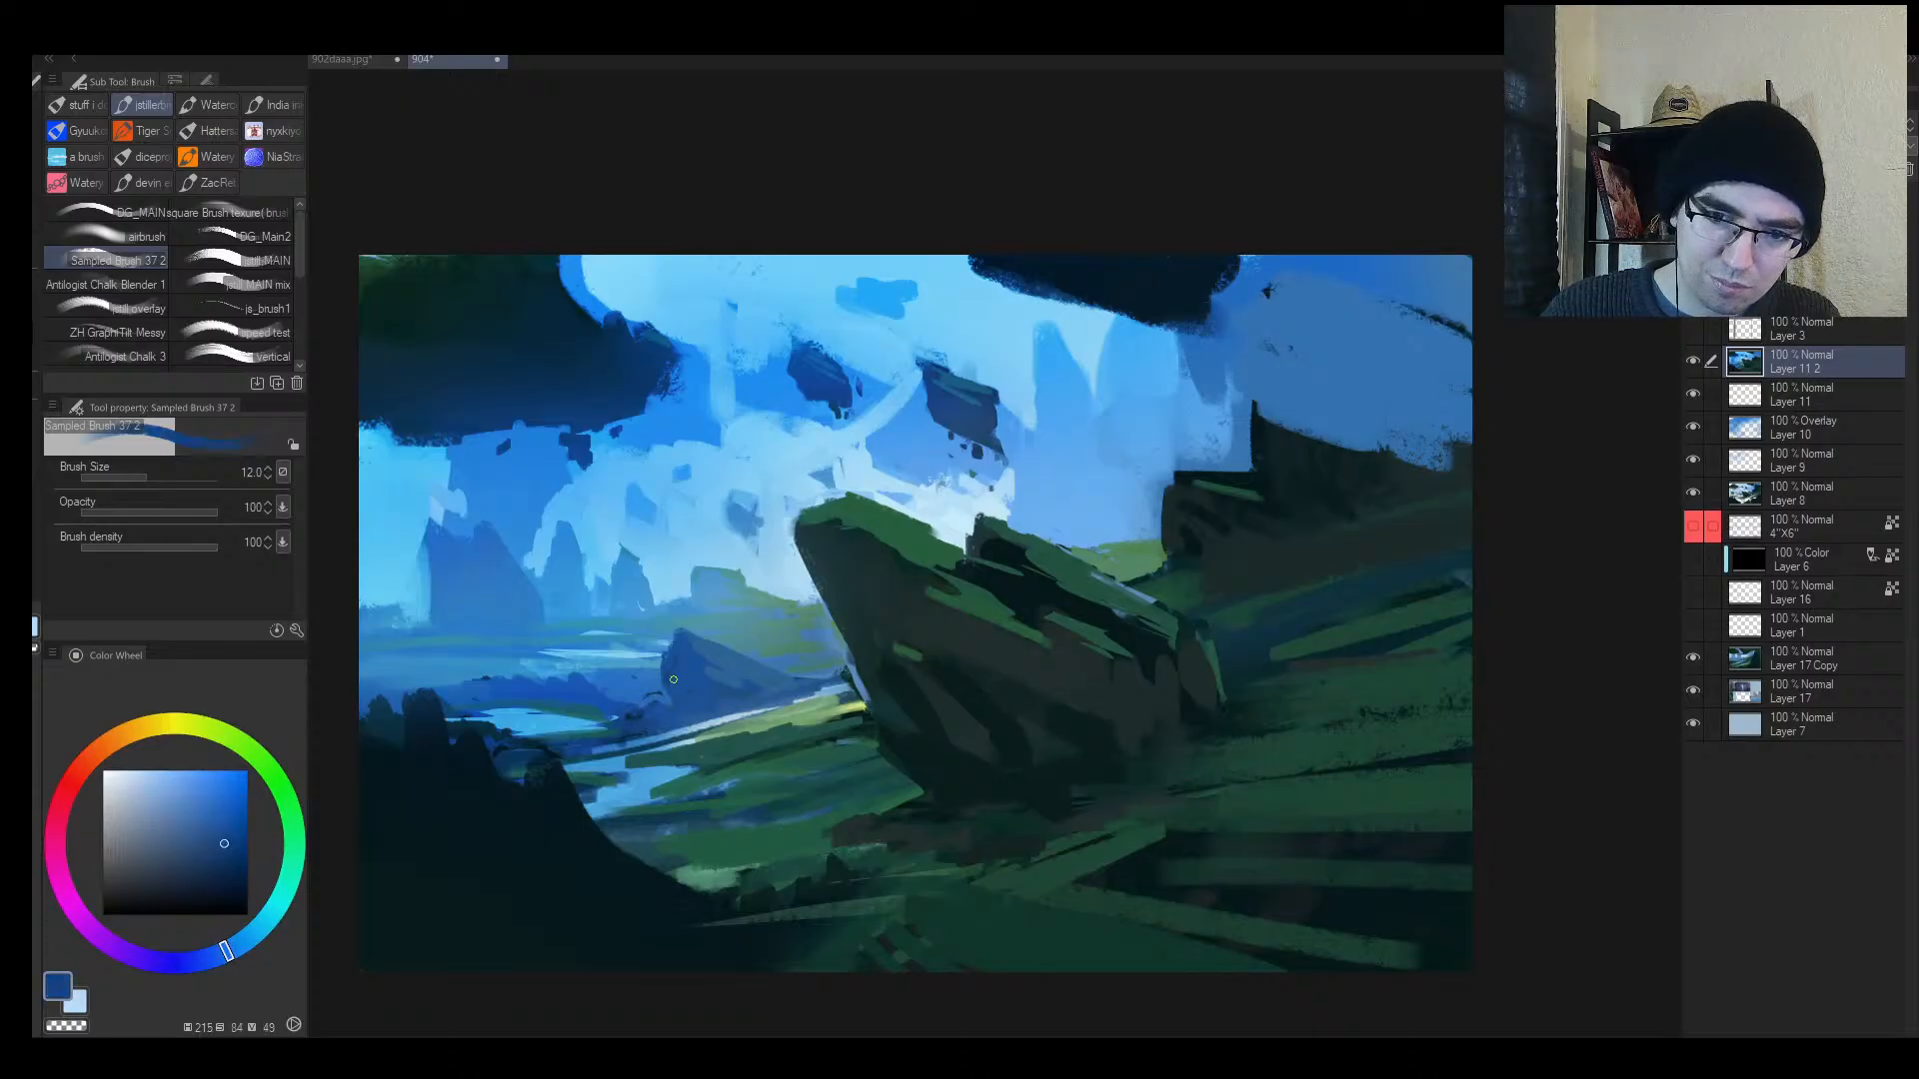
key(bracketright)
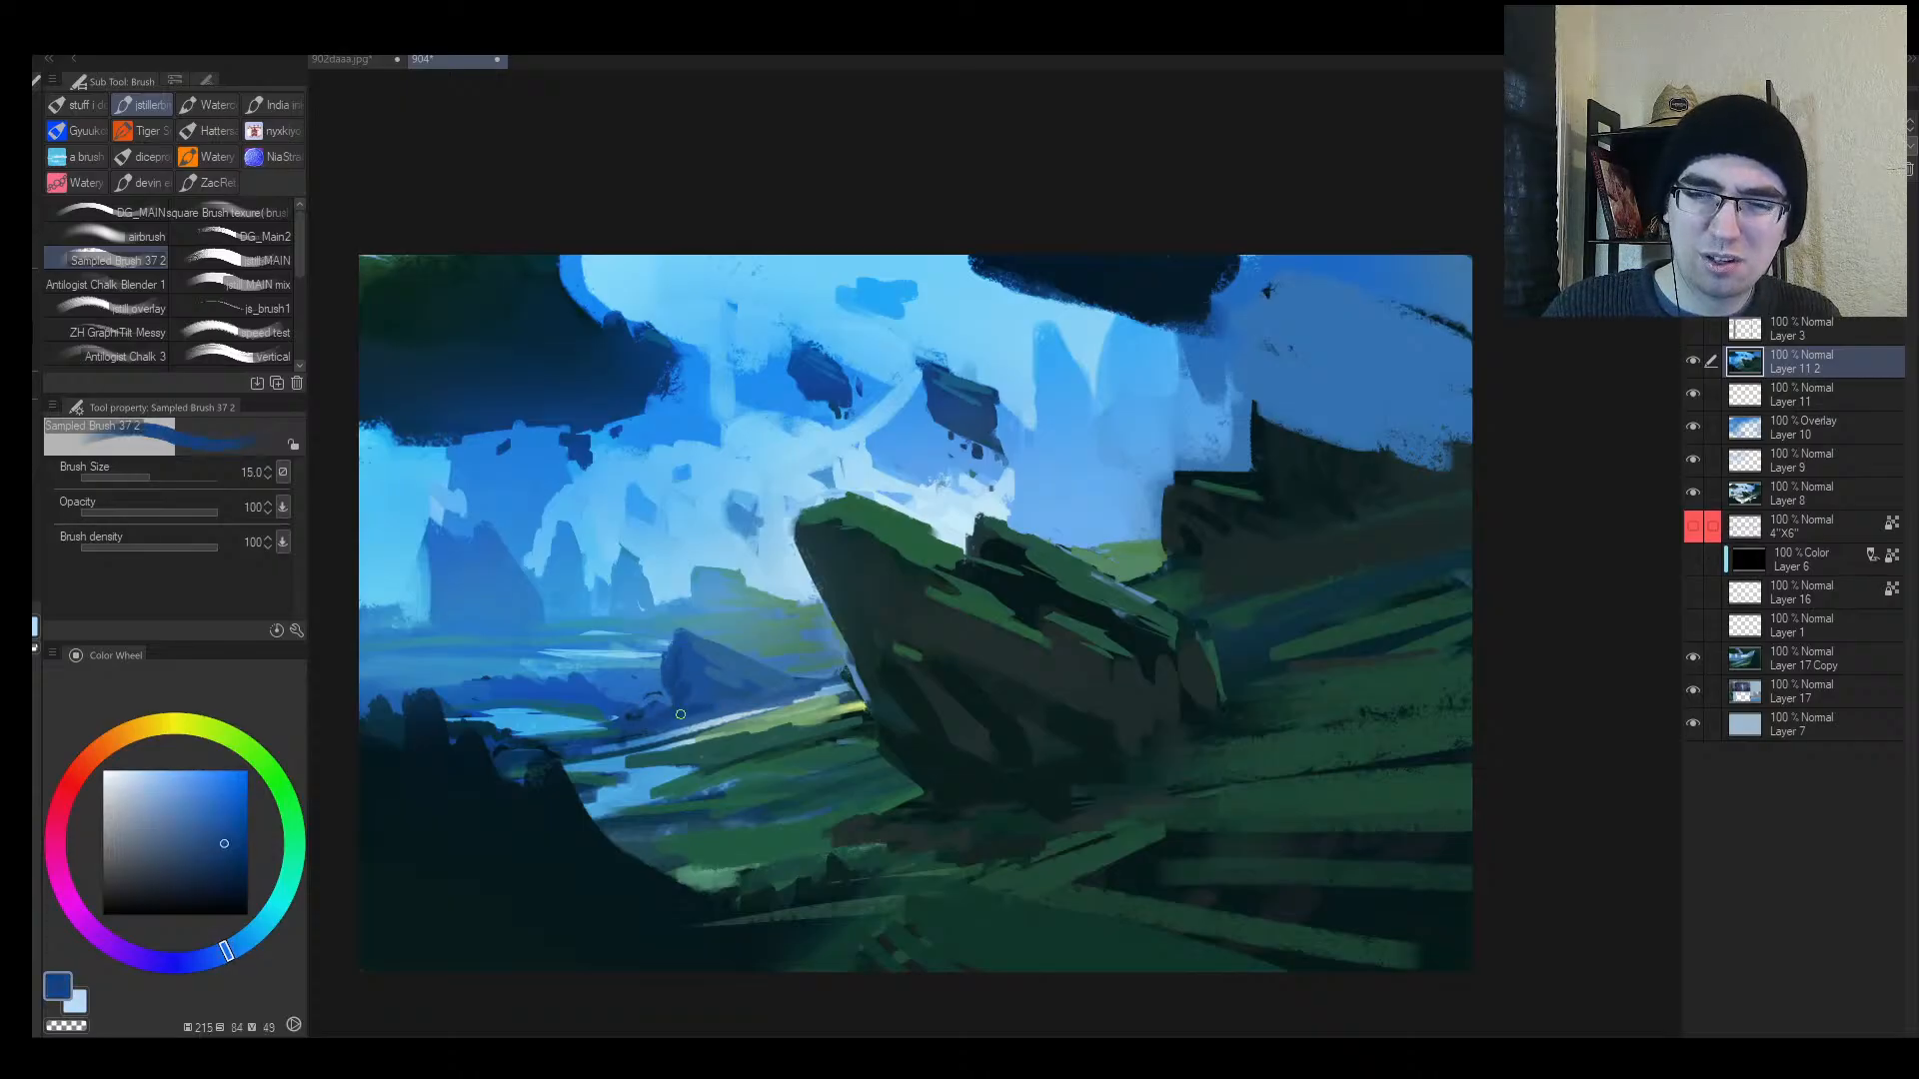
Step: Zoom out and try the Soft eraser with a diagonal erase across the lower right
key(alt+space)
drag(798, 699, 690, 719)
key(h)
scroll(1370, 670, up, 2)
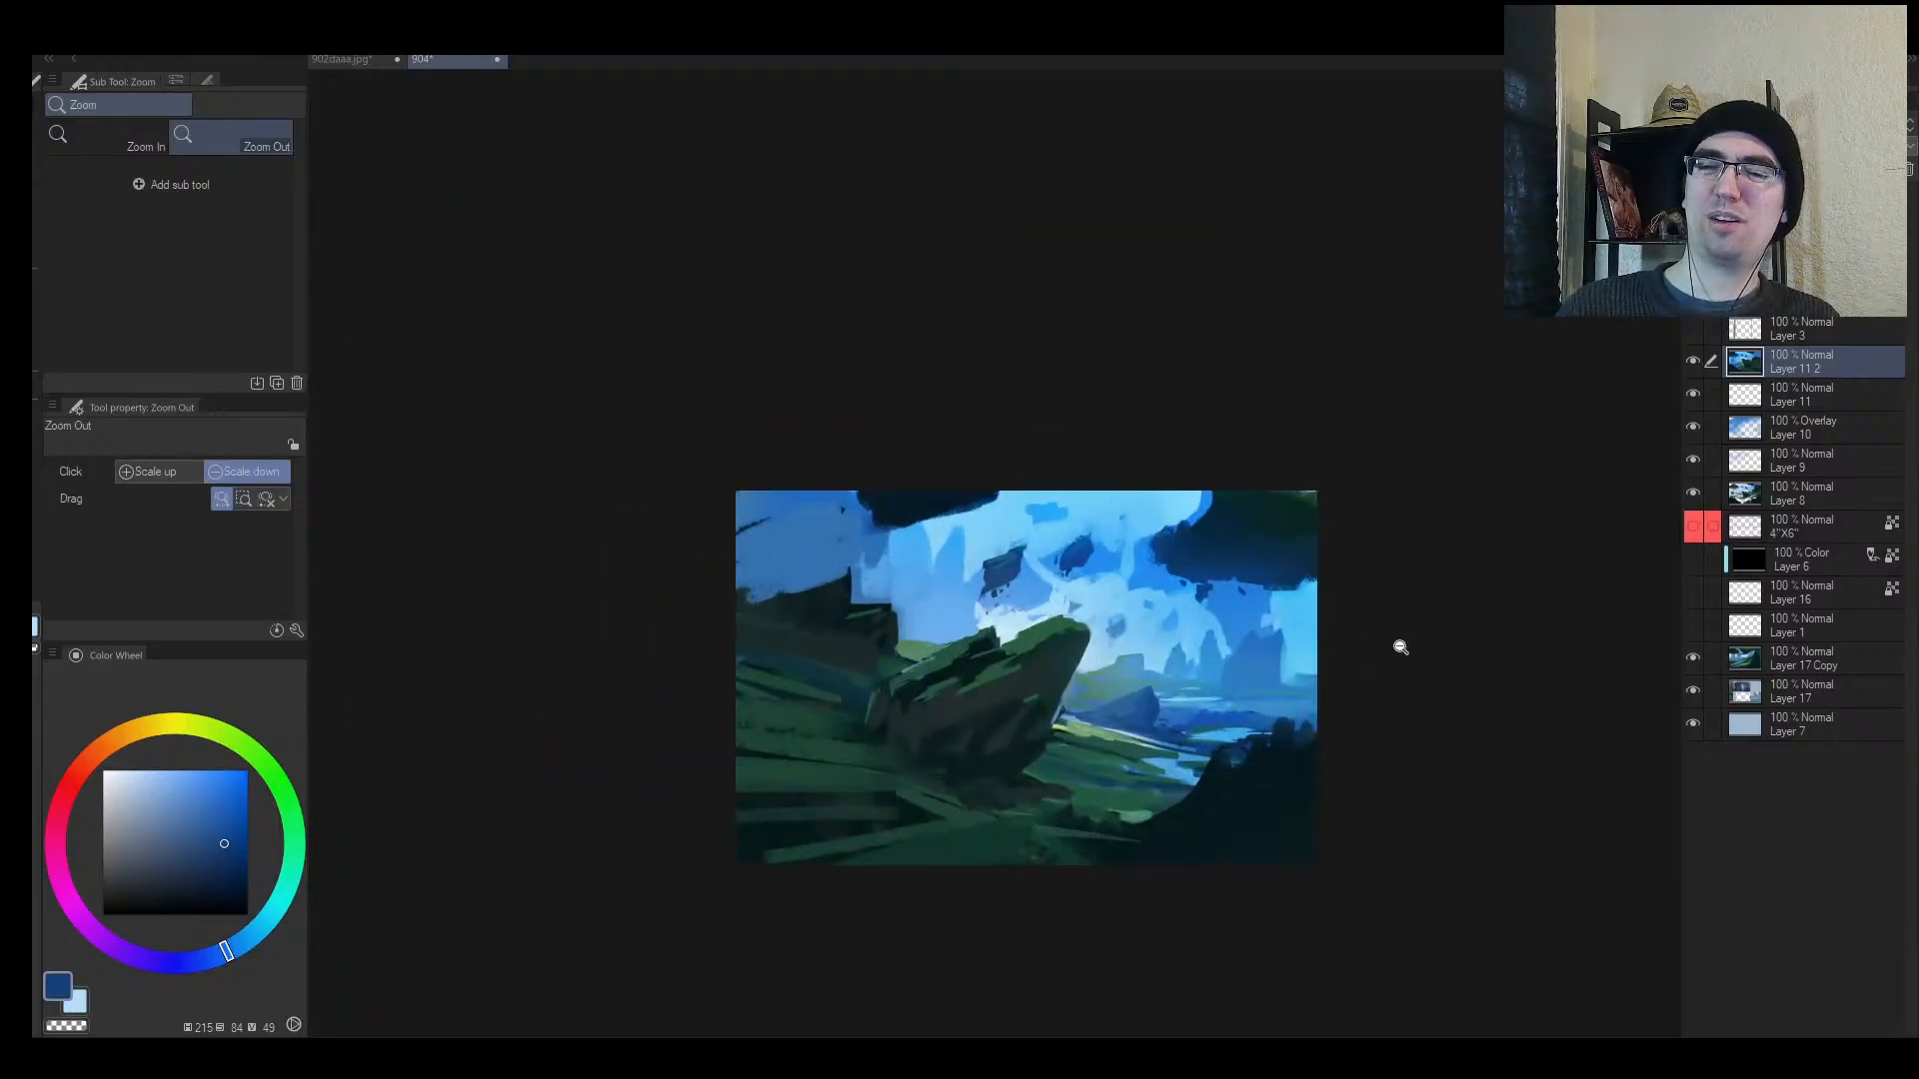
key(h)
key(e)
key(alt+space)
click(1235, 809)
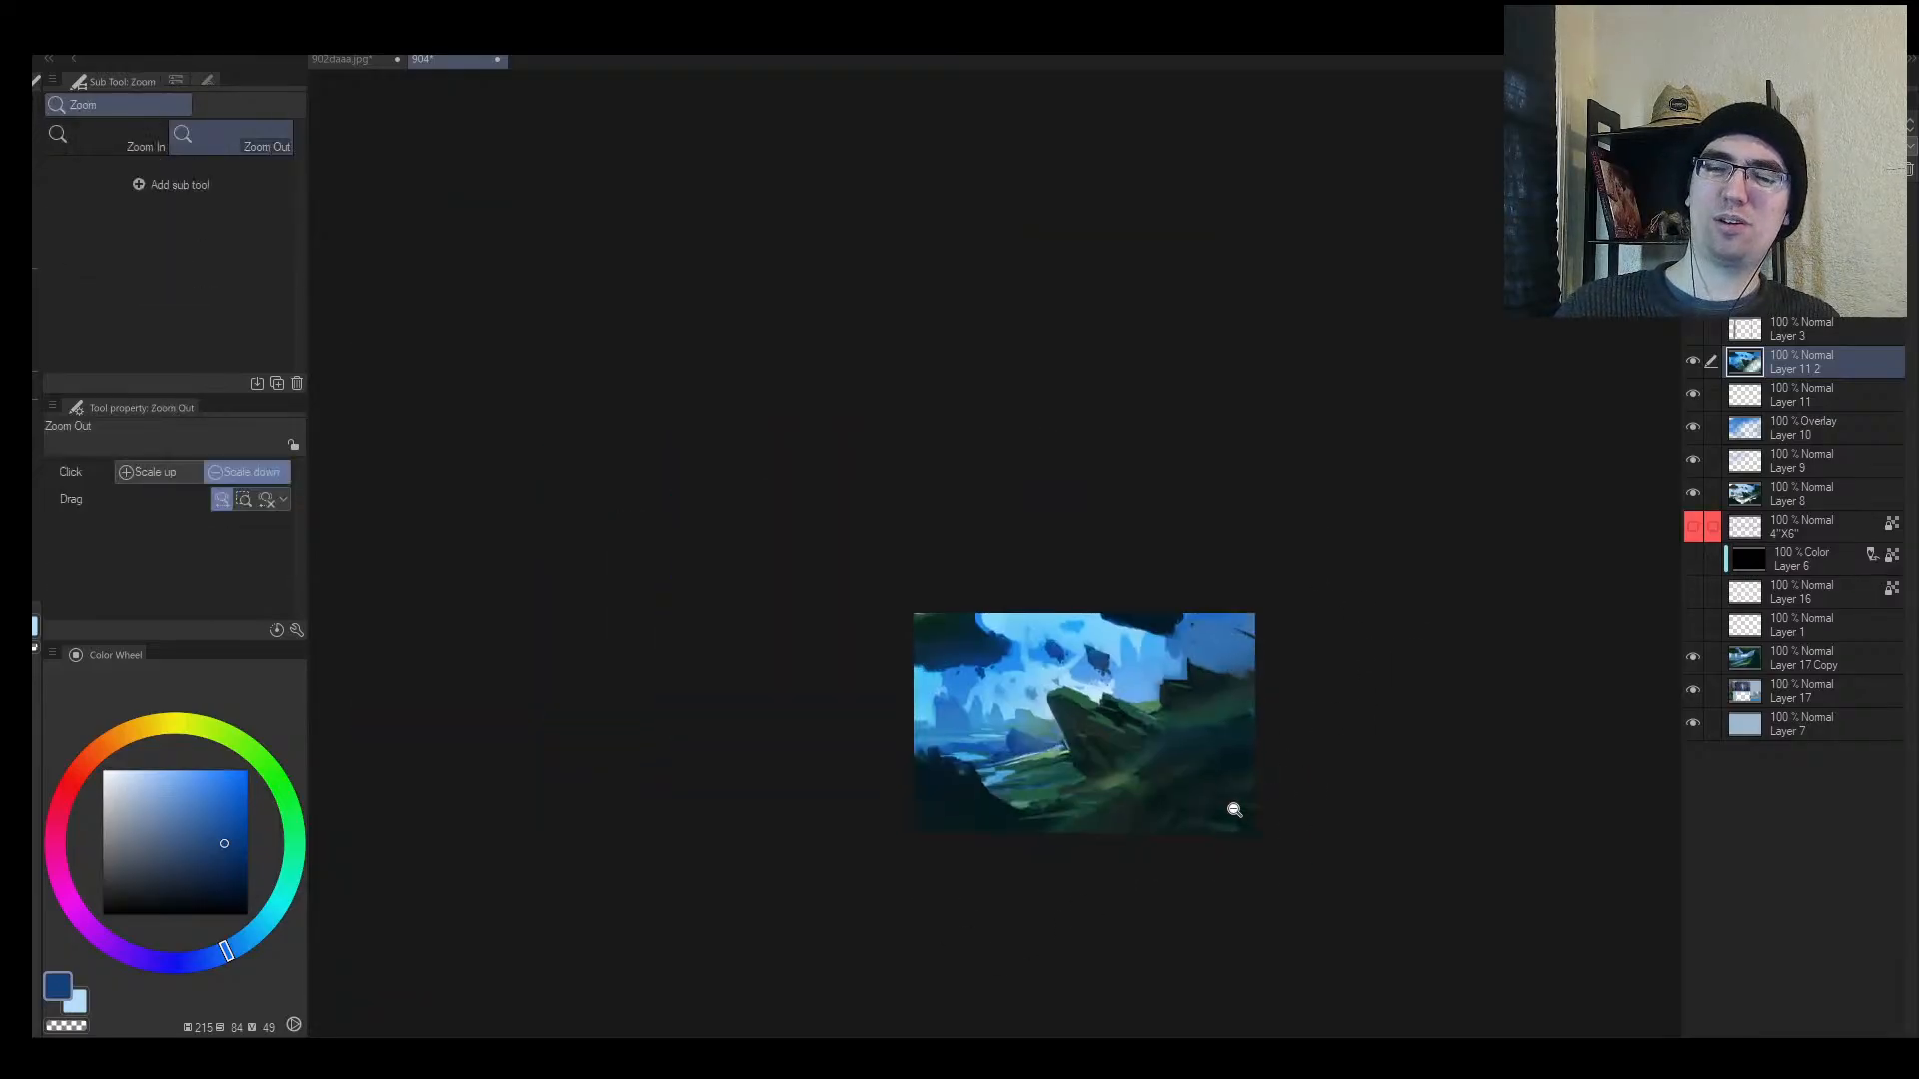
key(ctrl+z)
drag(1345, 703, 937, 959)
Step: Undo the trial erase and lasso a water-streak region in the lower foreground grass
key(ctrl+z)
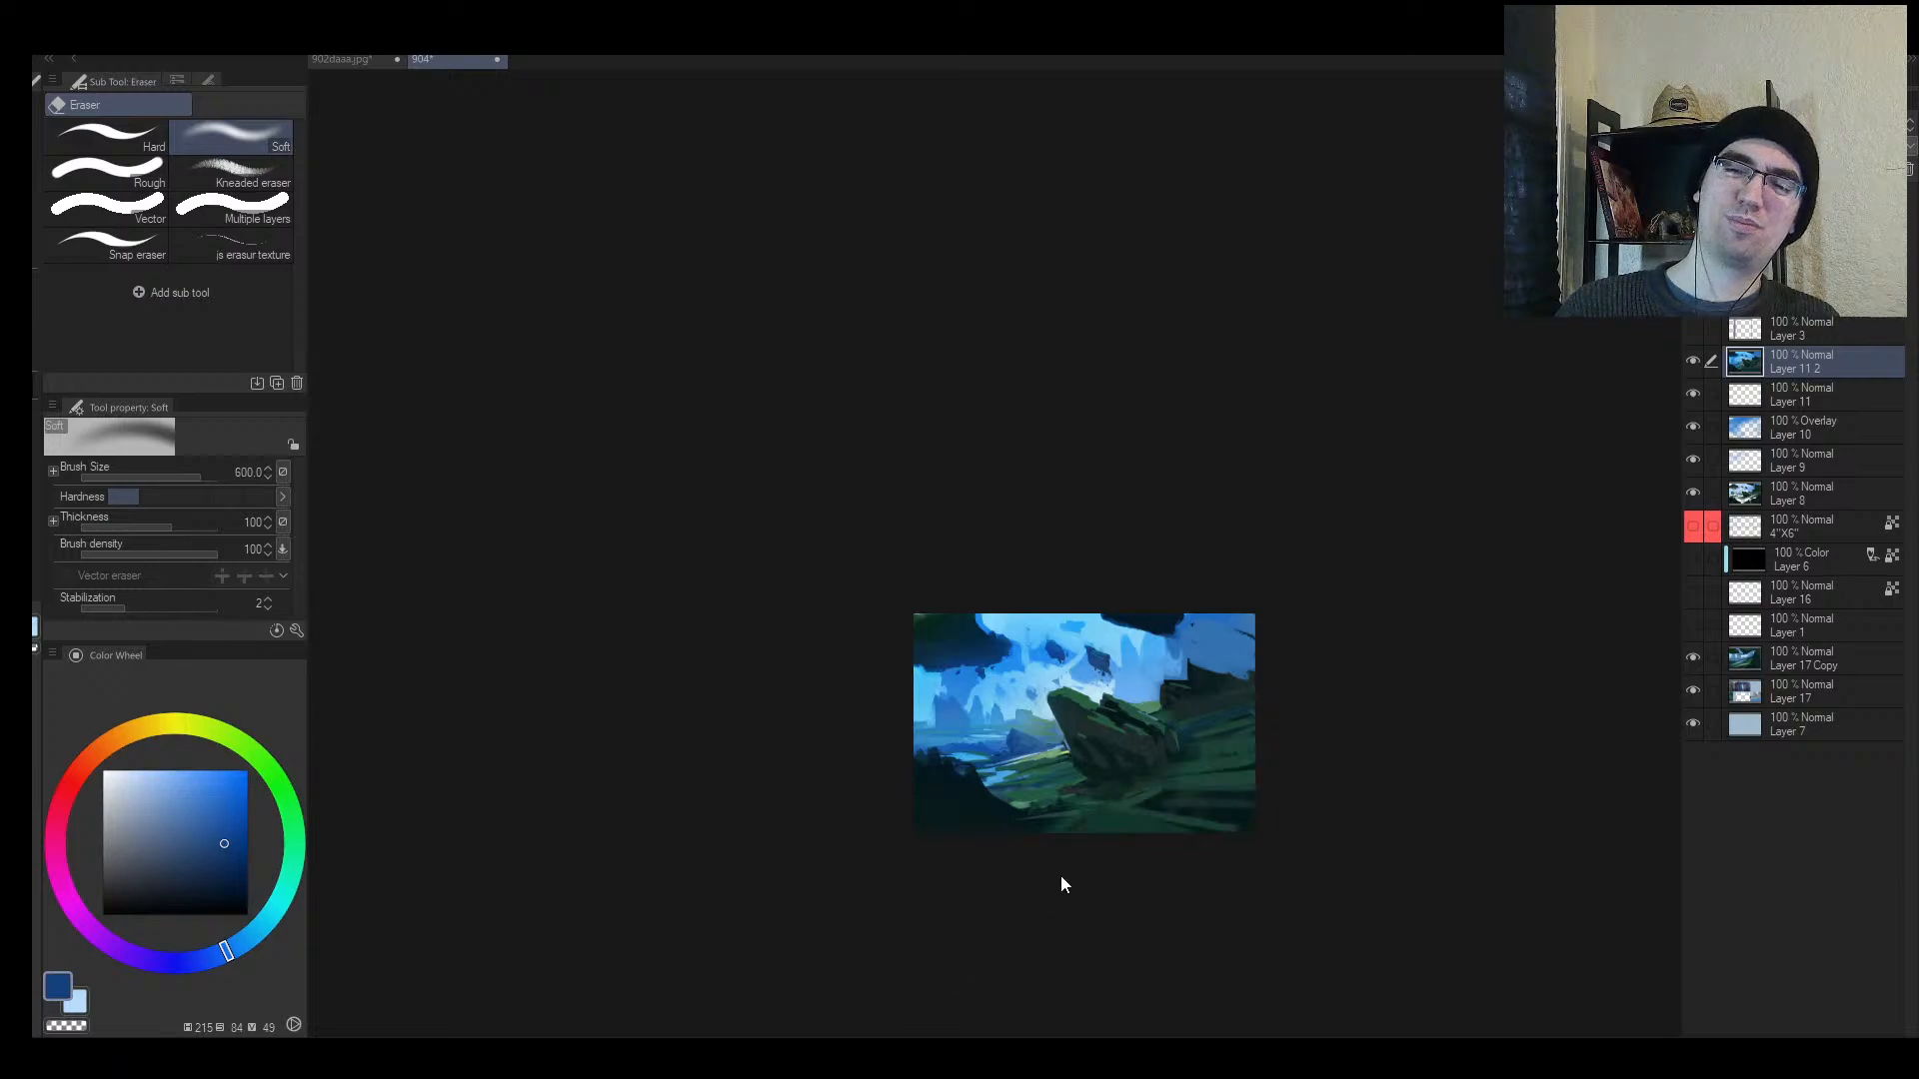
key(m)
mouse_move(1020, 821)
mouse_down()
mouse_move(1323, 715)
mouse_move(1065, 834)
mouse_move(1105, 762)
mouse_up()
mouse_move(975, 841)
mouse_down()
mouse_move(1447, 724)
mouse_move(913, 862)
mouse_up()
key(ctrl+d)
key(o)
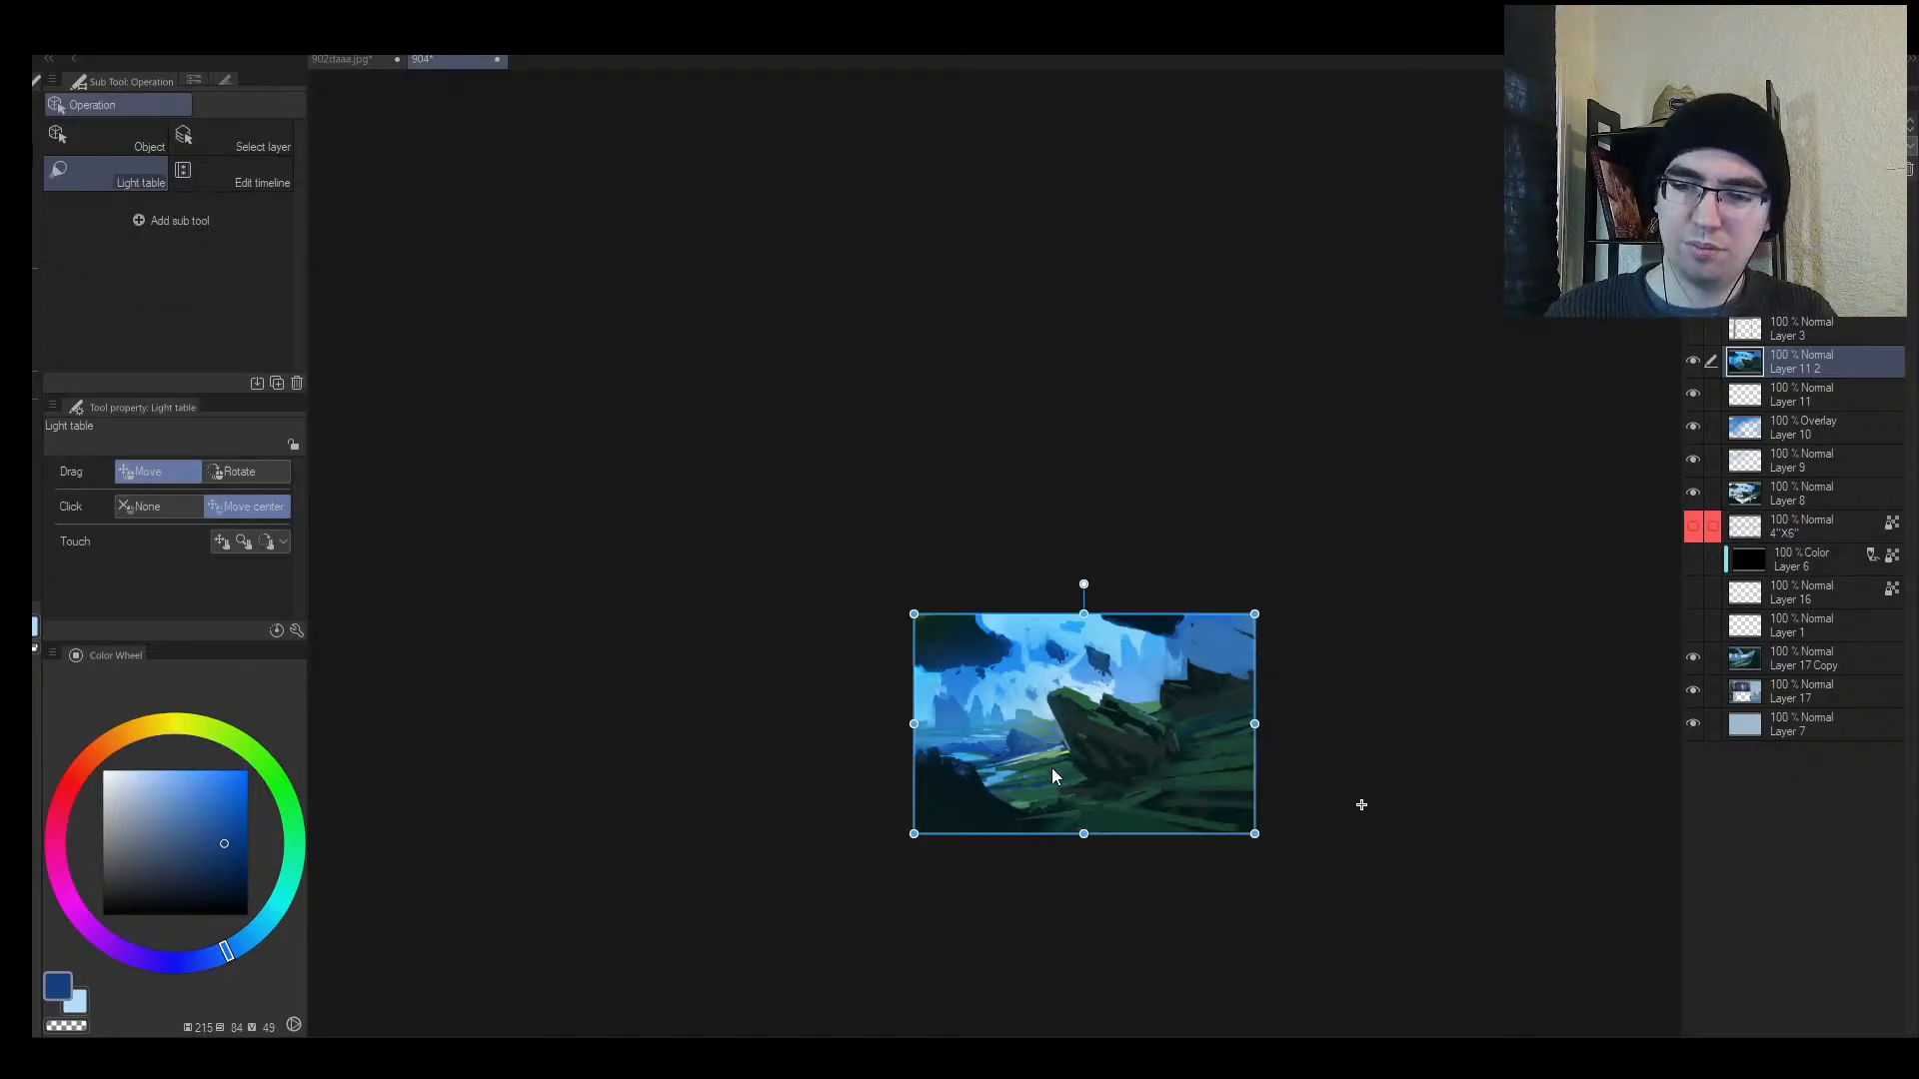
key(m)
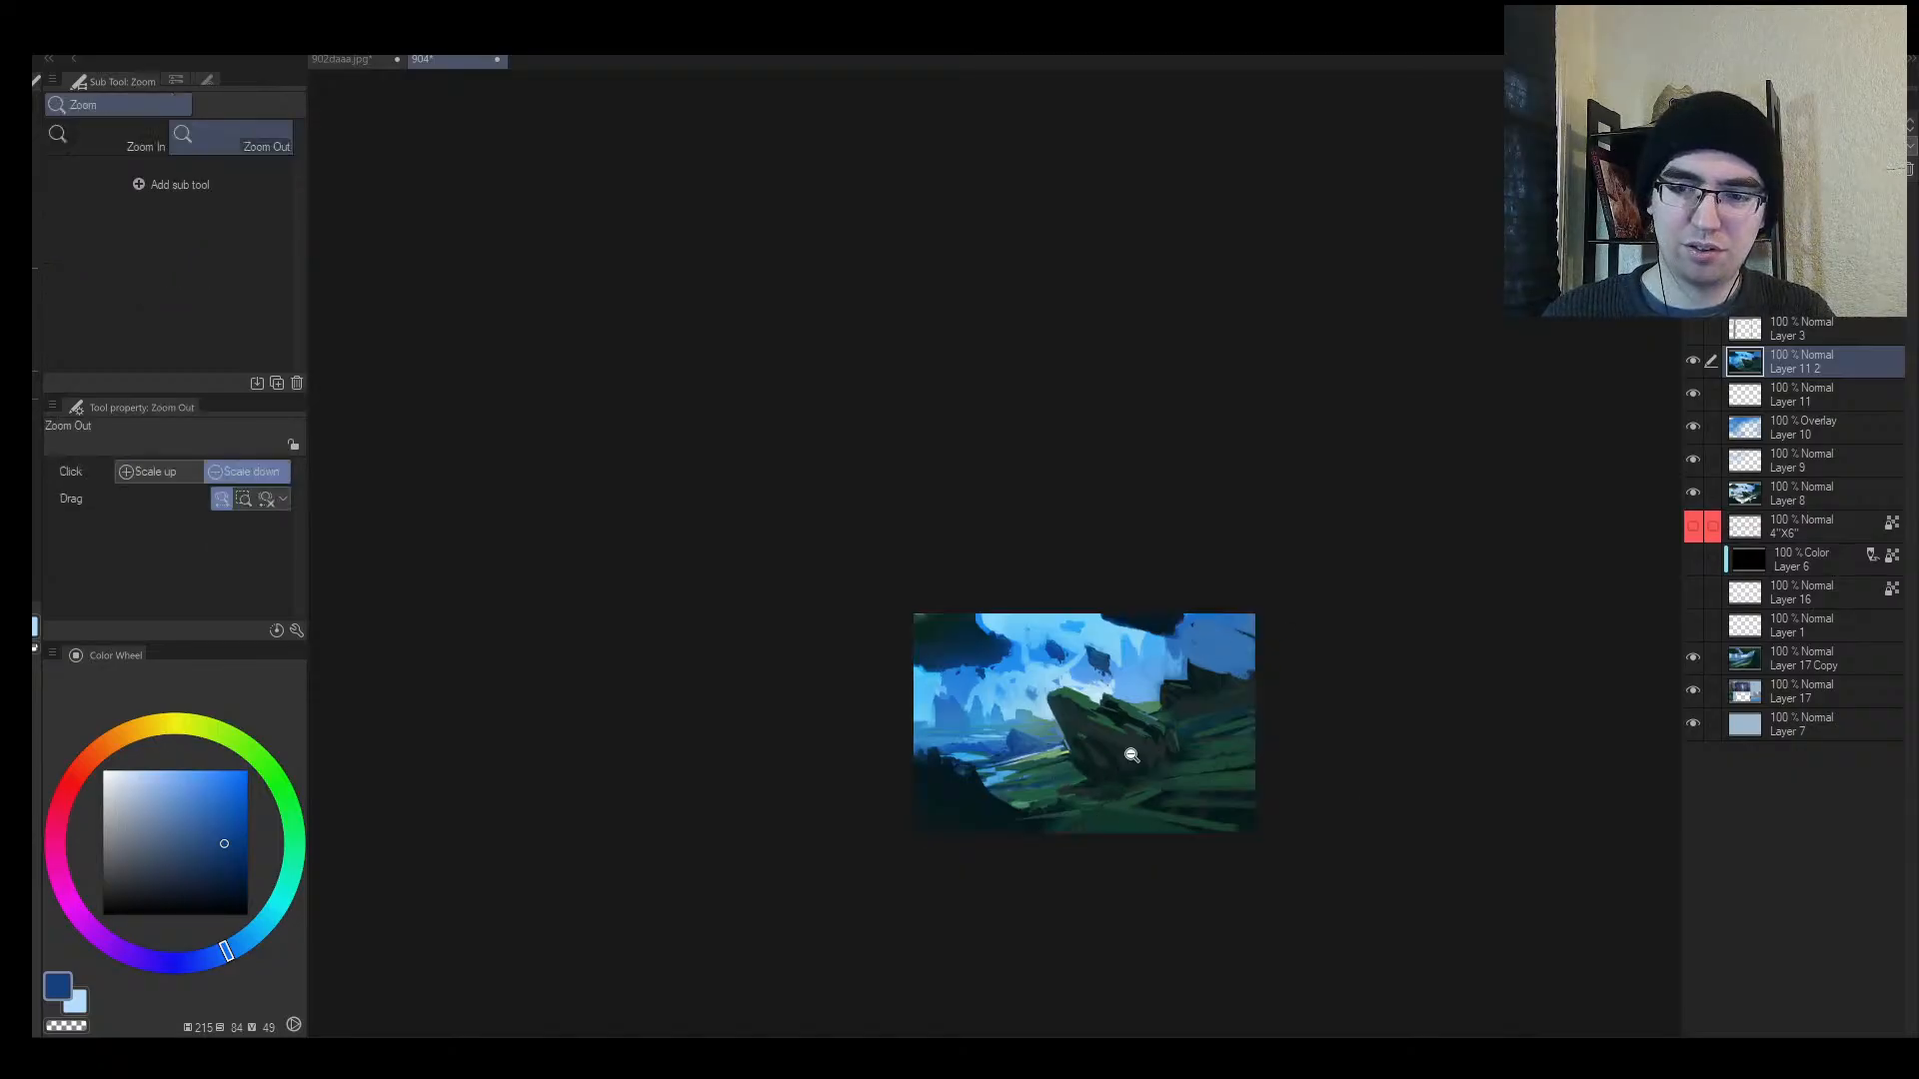
scroll(1124, 764, up, 3)
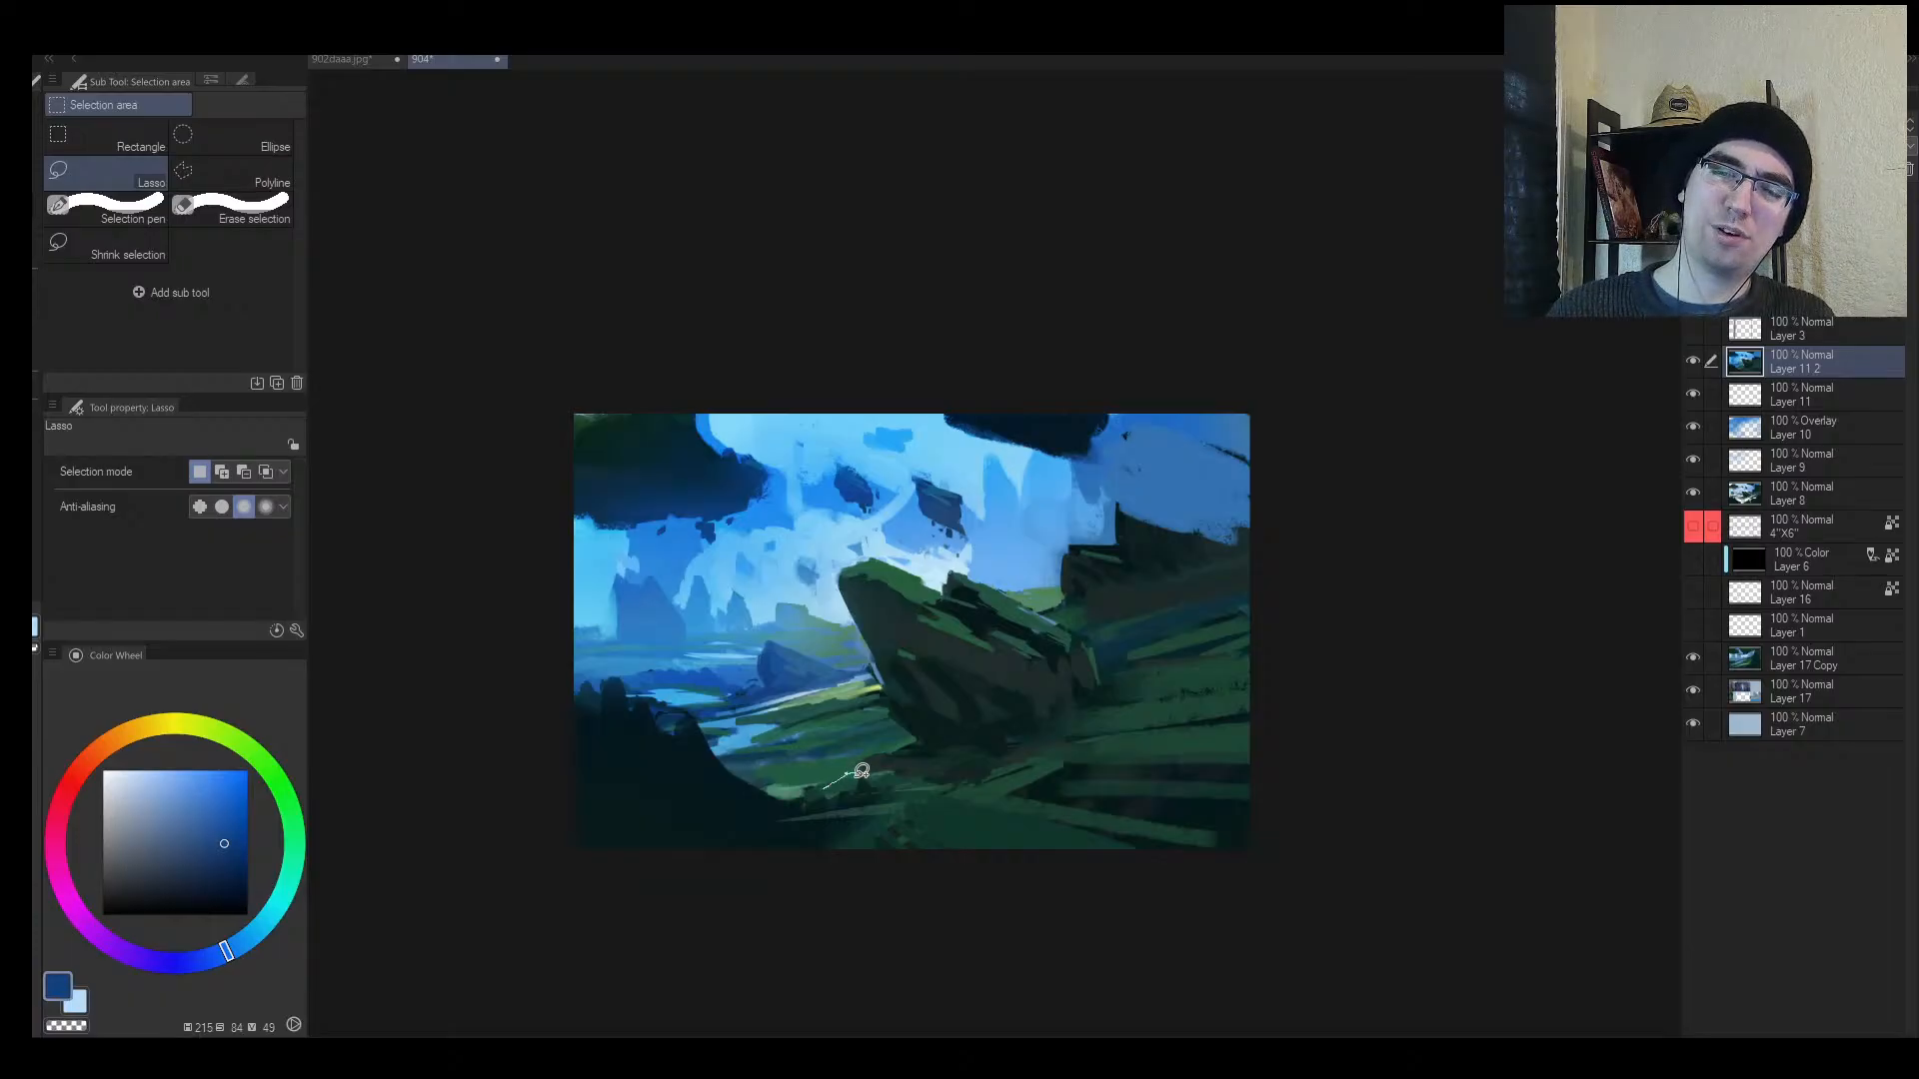
mouse_move(917, 782)
mouse_down()
mouse_move(1222, 730)
mouse_move(1437, 739)
mouse_move(1127, 756)
mouse_move(938, 810)
mouse_move(884, 813)
mouse_move(942, 781)
mouse_move(919, 778)
mouse_move(928, 766)
mouse_move(796, 789)
mouse_up()
Step: Fill the lassoed streak with light blue using an enlarged brush
key(b)
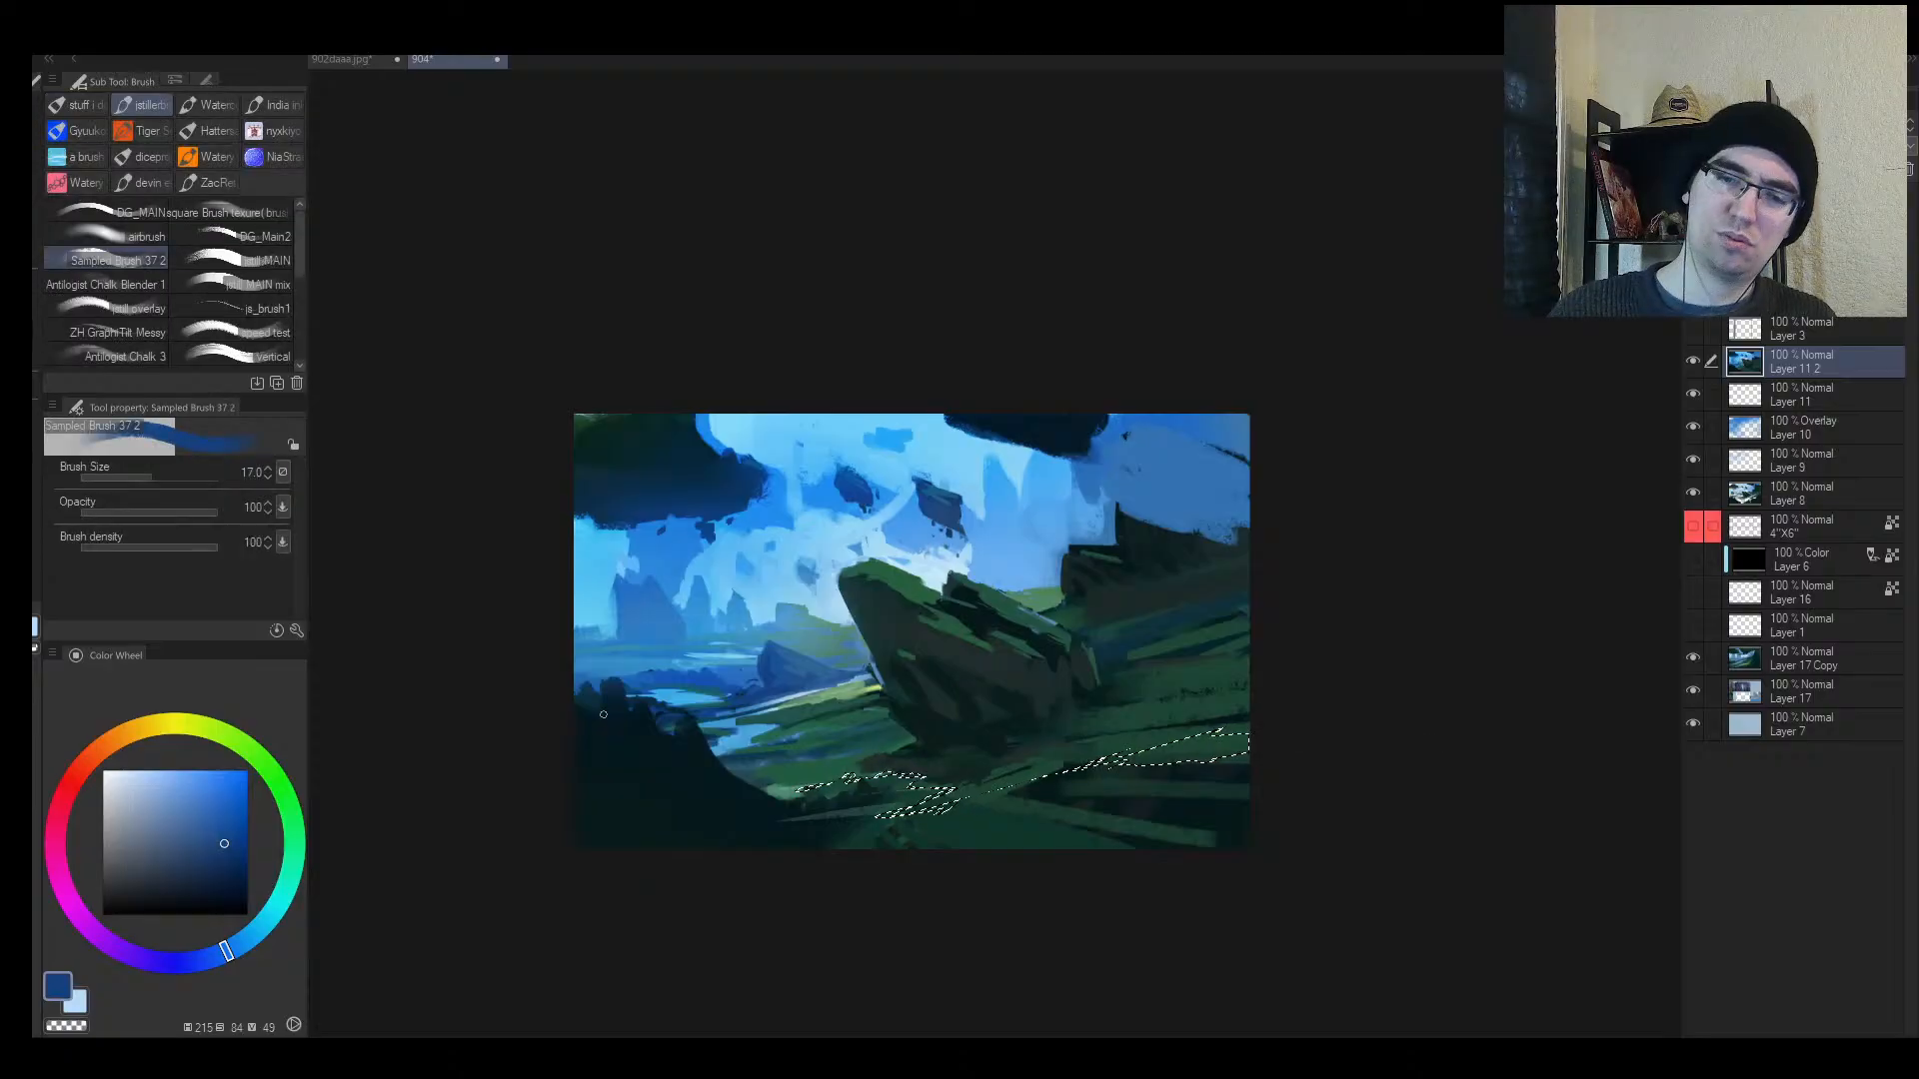
click(162, 770)
key(bracketright)
key(bracketright)
key(bracketright)
key(bracketright)
key(bracketright)
key(bracketright)
key(bracketright)
key(bracketright)
key(bracketright)
key(bracketright)
key(bracketright)
key(bracketright)
key(bracketright)
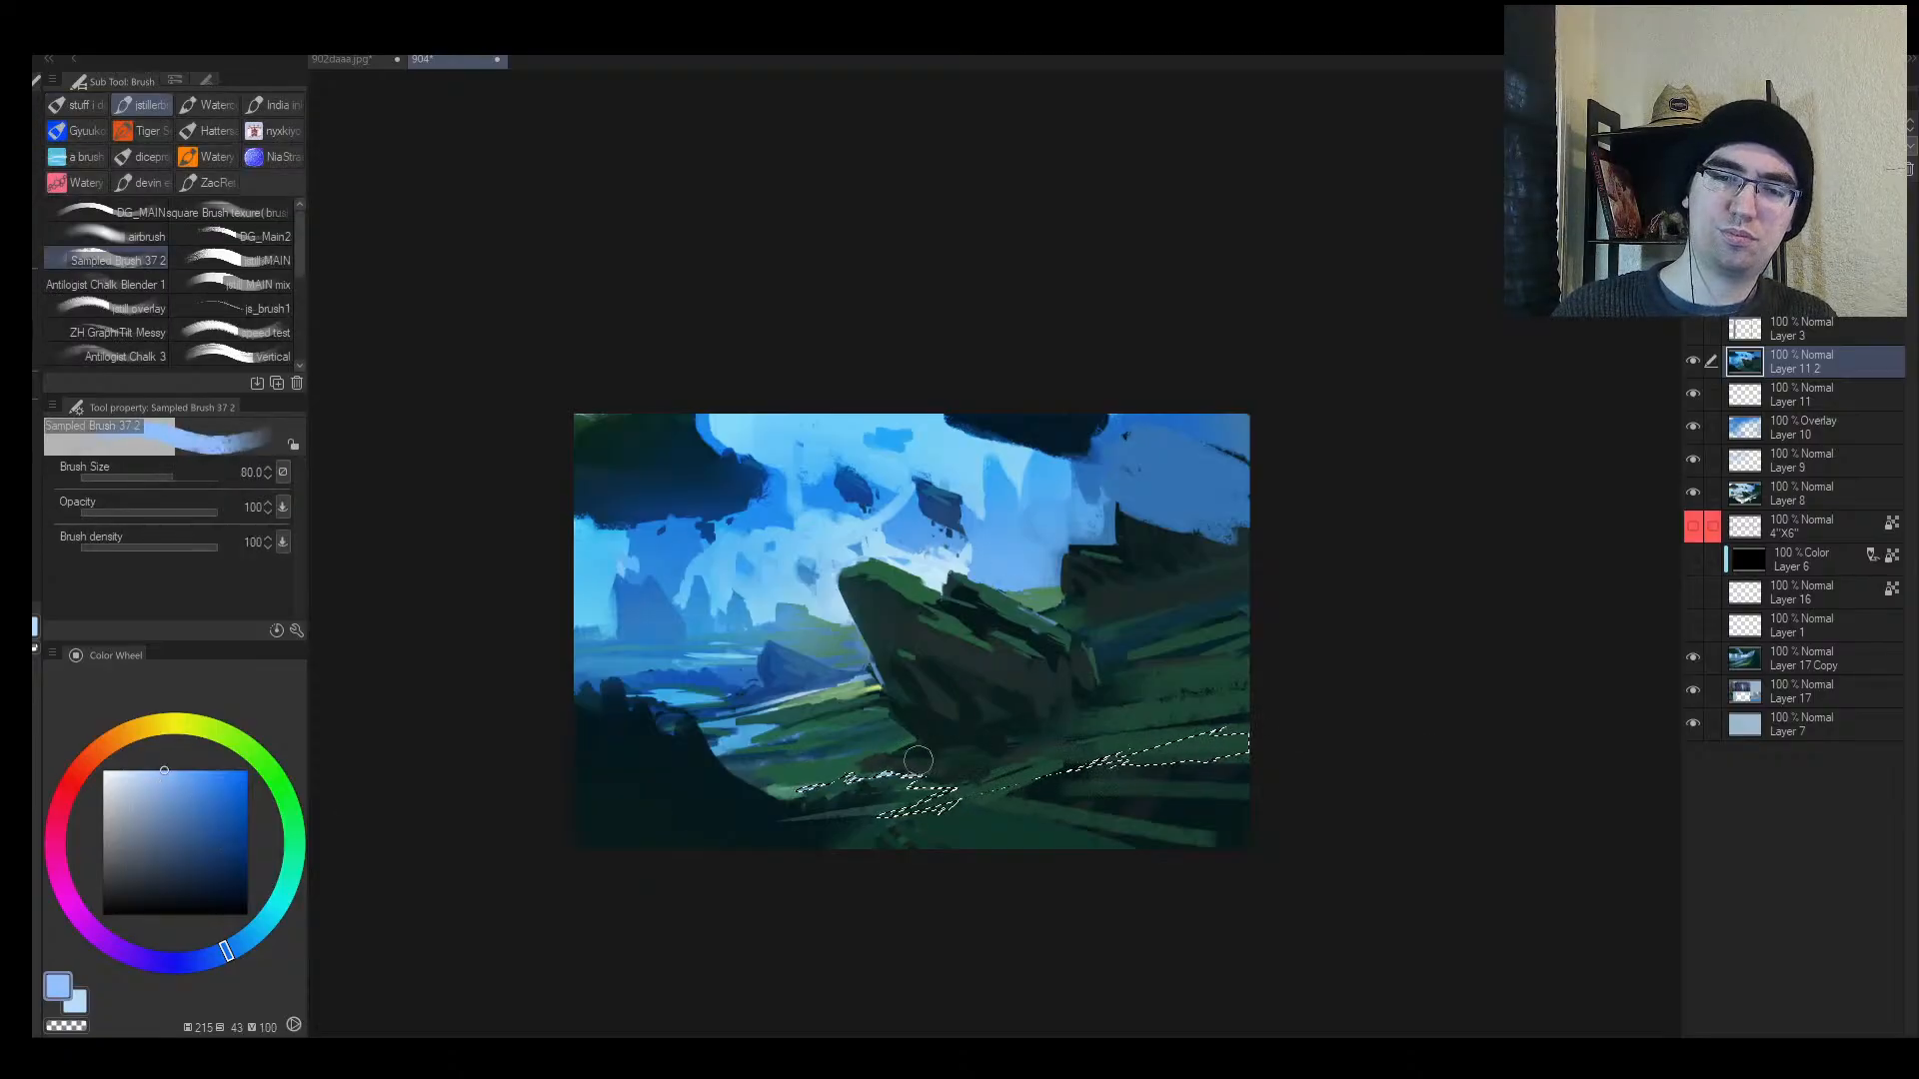
drag(786, 857, 1566, 706)
key(ctrl+d)
Step: Restore the streak selection and paint its right part a lighter blue
key(h)
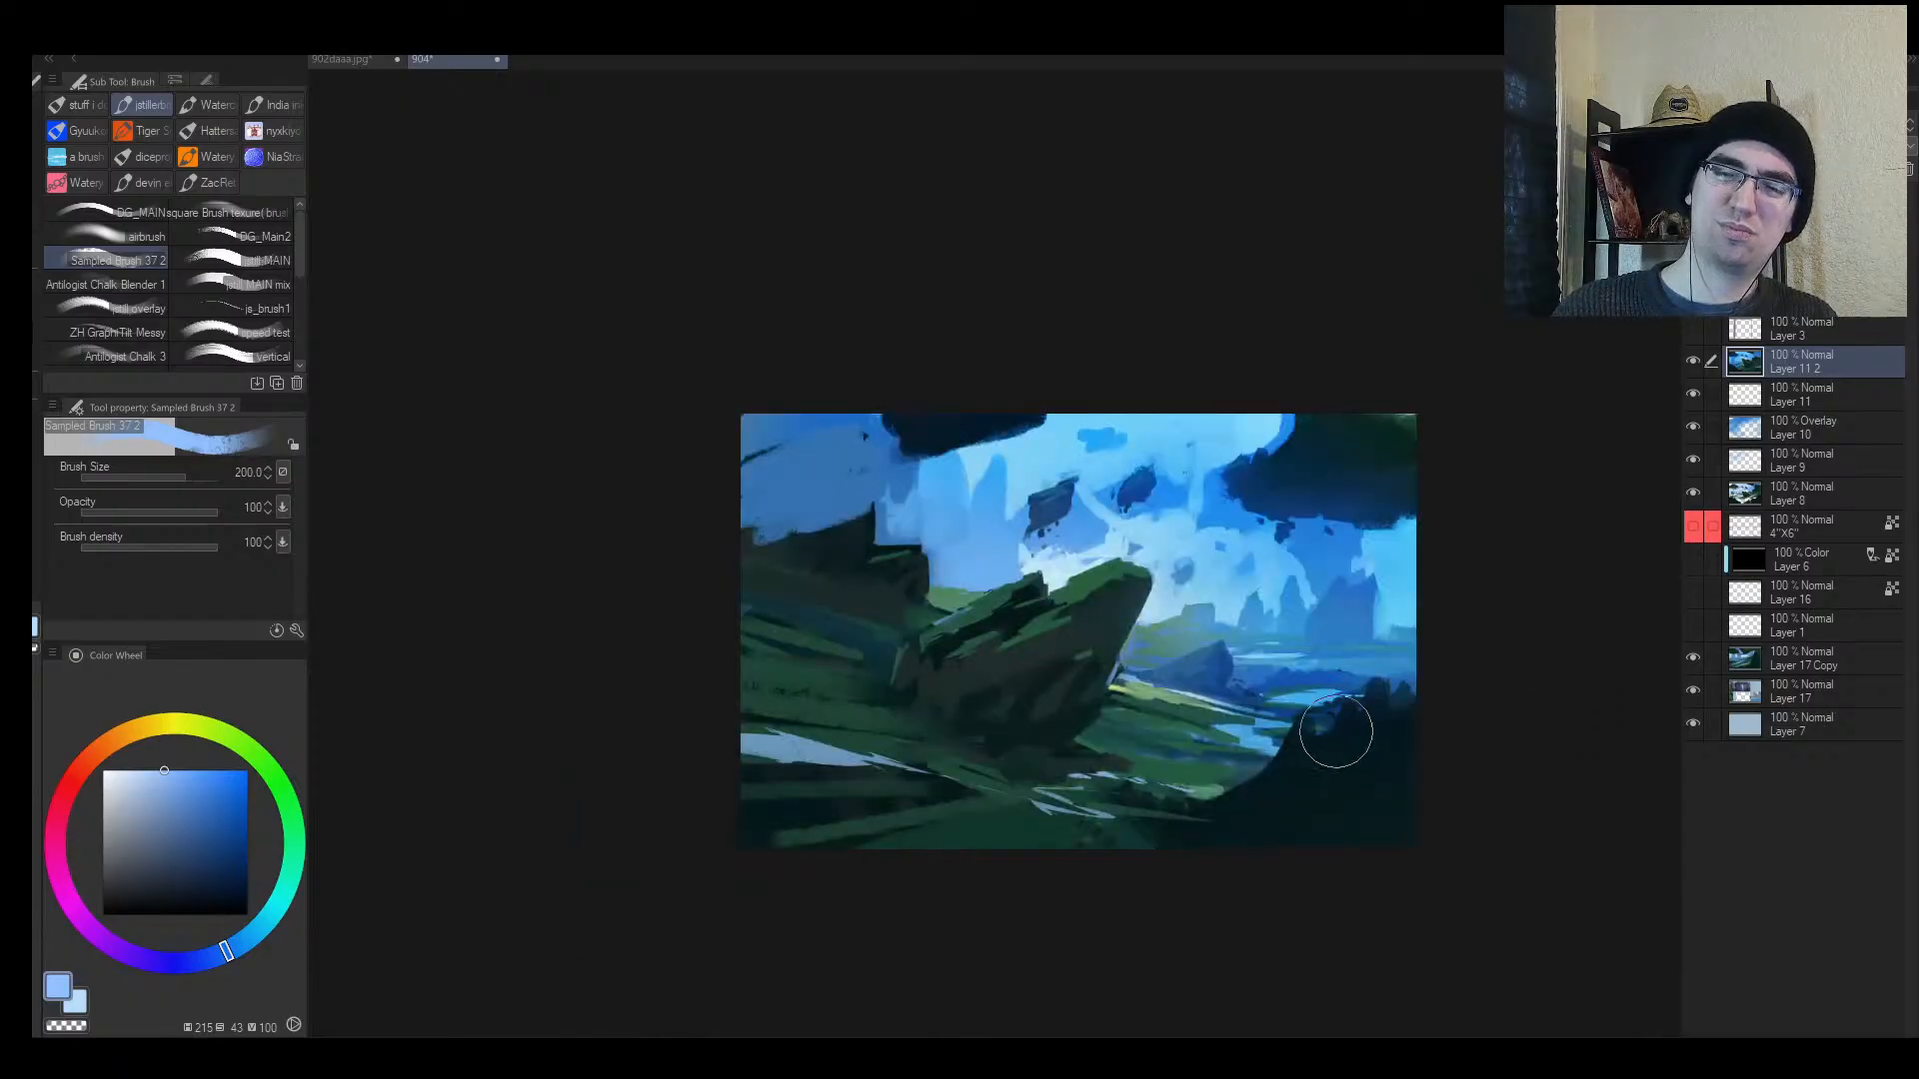
key(bracketleft)
key(ctrl+shift+d)
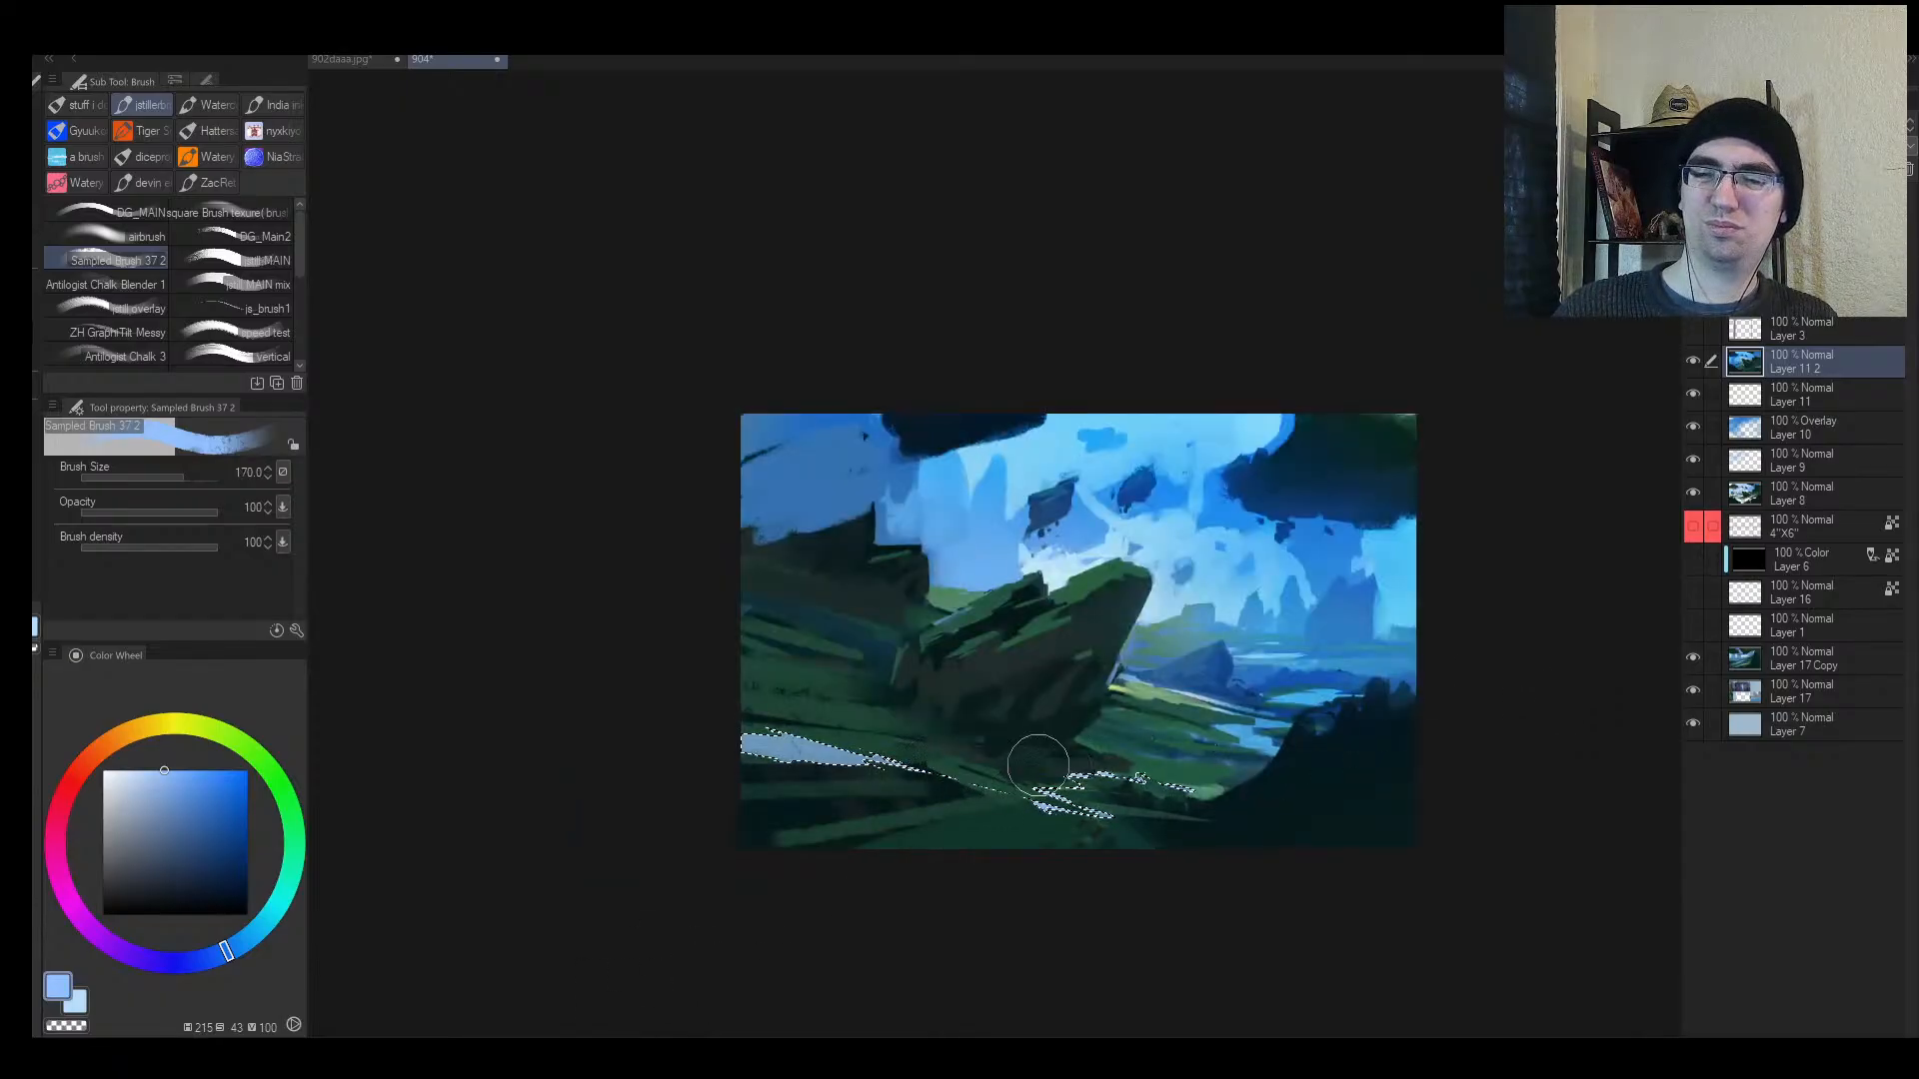
alt+click(1311, 697)
mouse_move(1023, 774)
mouse_down()
mouse_move(1353, 804)
mouse_move(1021, 847)
mouse_move(1388, 751)
mouse_up()
key(ctrl+d)
Step: Paint near-horizontal light-blue water streaks across the lower-left grass, replacing a diagonal one
key(bracketleft)
key(bracketleft)
key(bracketleft)
key(bracketleft)
key(bracketleft)
key(bracketleft)
key(bracketleft)
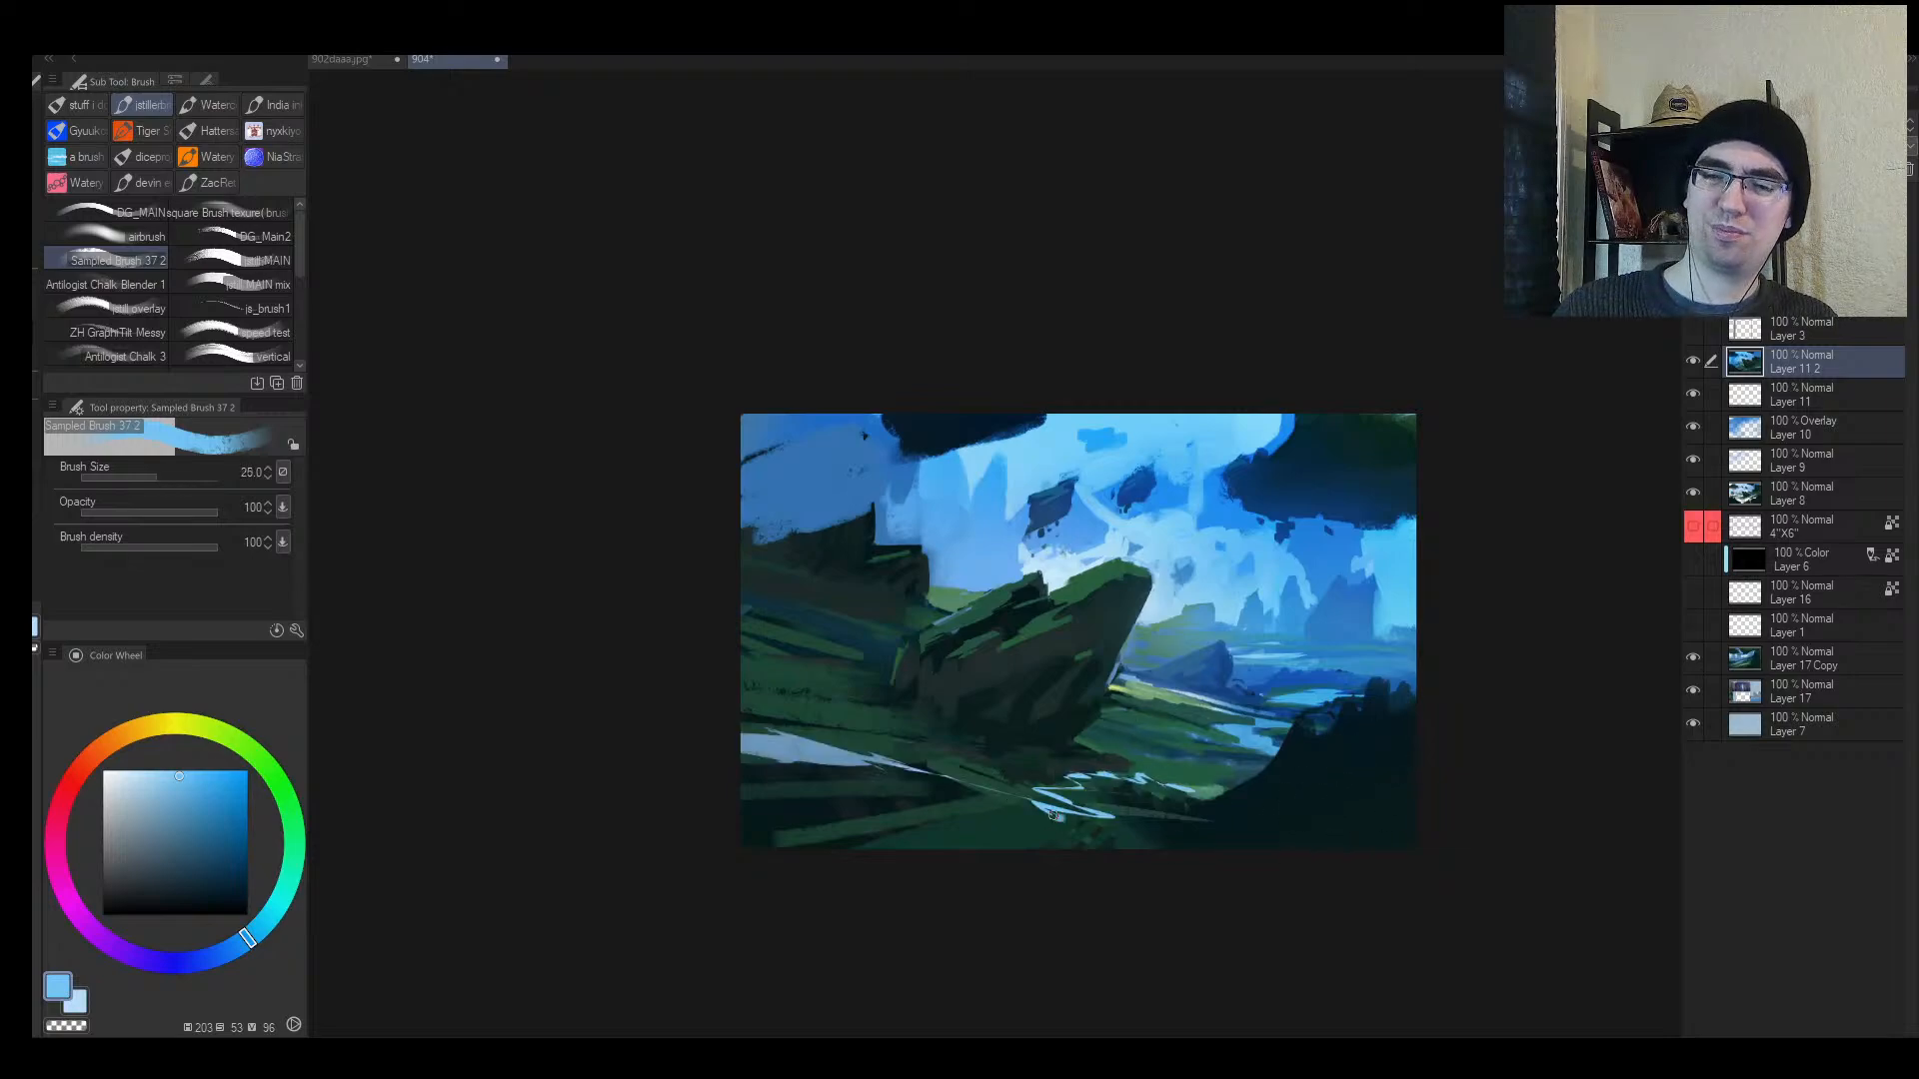
key(bracketleft)
key(bracketleft)
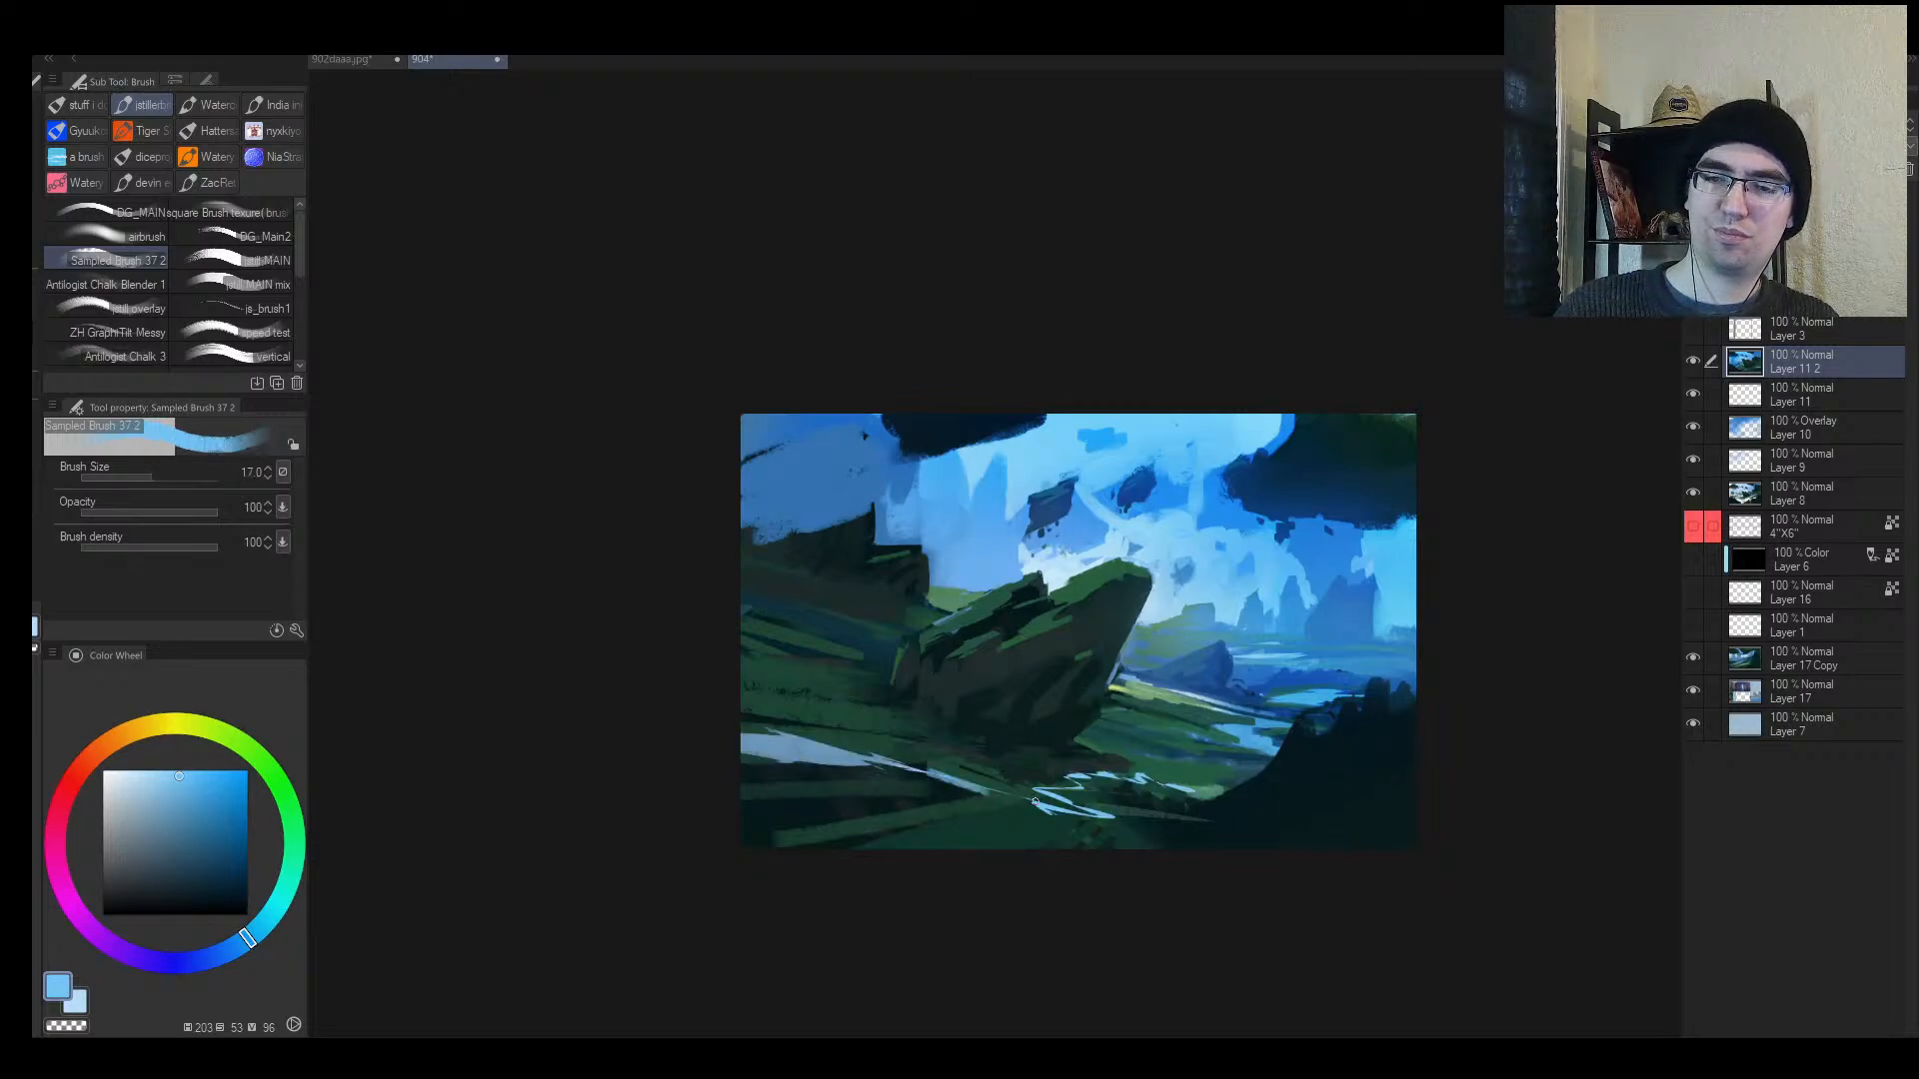
key(bracketright)
key(bracketright)
key(bracketright)
key(bracketright)
drag(984, 795, 785, 847)
key(ctrl+z)
drag(911, 799, 738, 808)
drag(738, 809, 951, 789)
Step: Add smaller water streaks and light-blue highlights at the lower left
key(bracketleft)
key(bracketleft)
key(bracketleft)
mouse_move(795, 802)
mouse_down()
mouse_move(947, 793)
mouse_move(722, 782)
mouse_move(783, 783)
mouse_move(738, 753)
mouse_up()
key(bracketleft)
drag(738, 751, 799, 757)
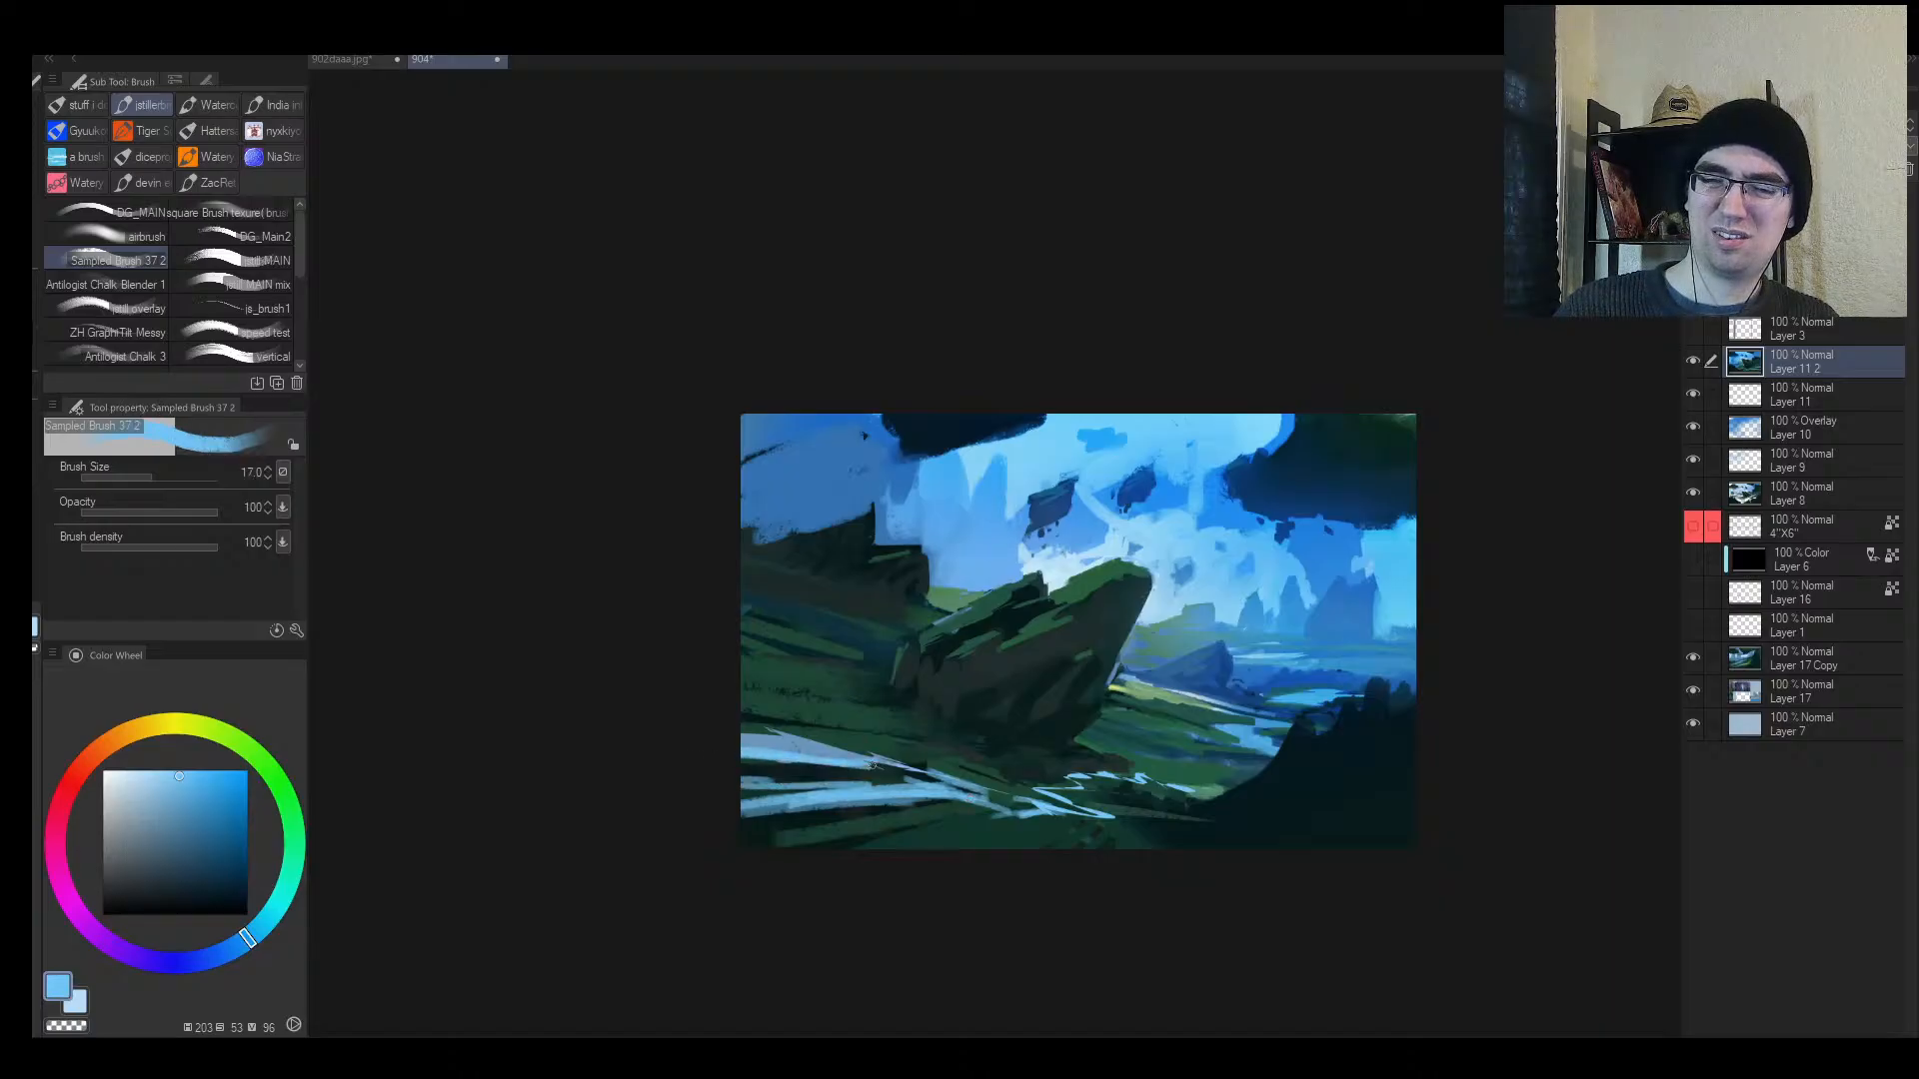
key(bracketleft)
key(bracketleft)
key(bracketleft)
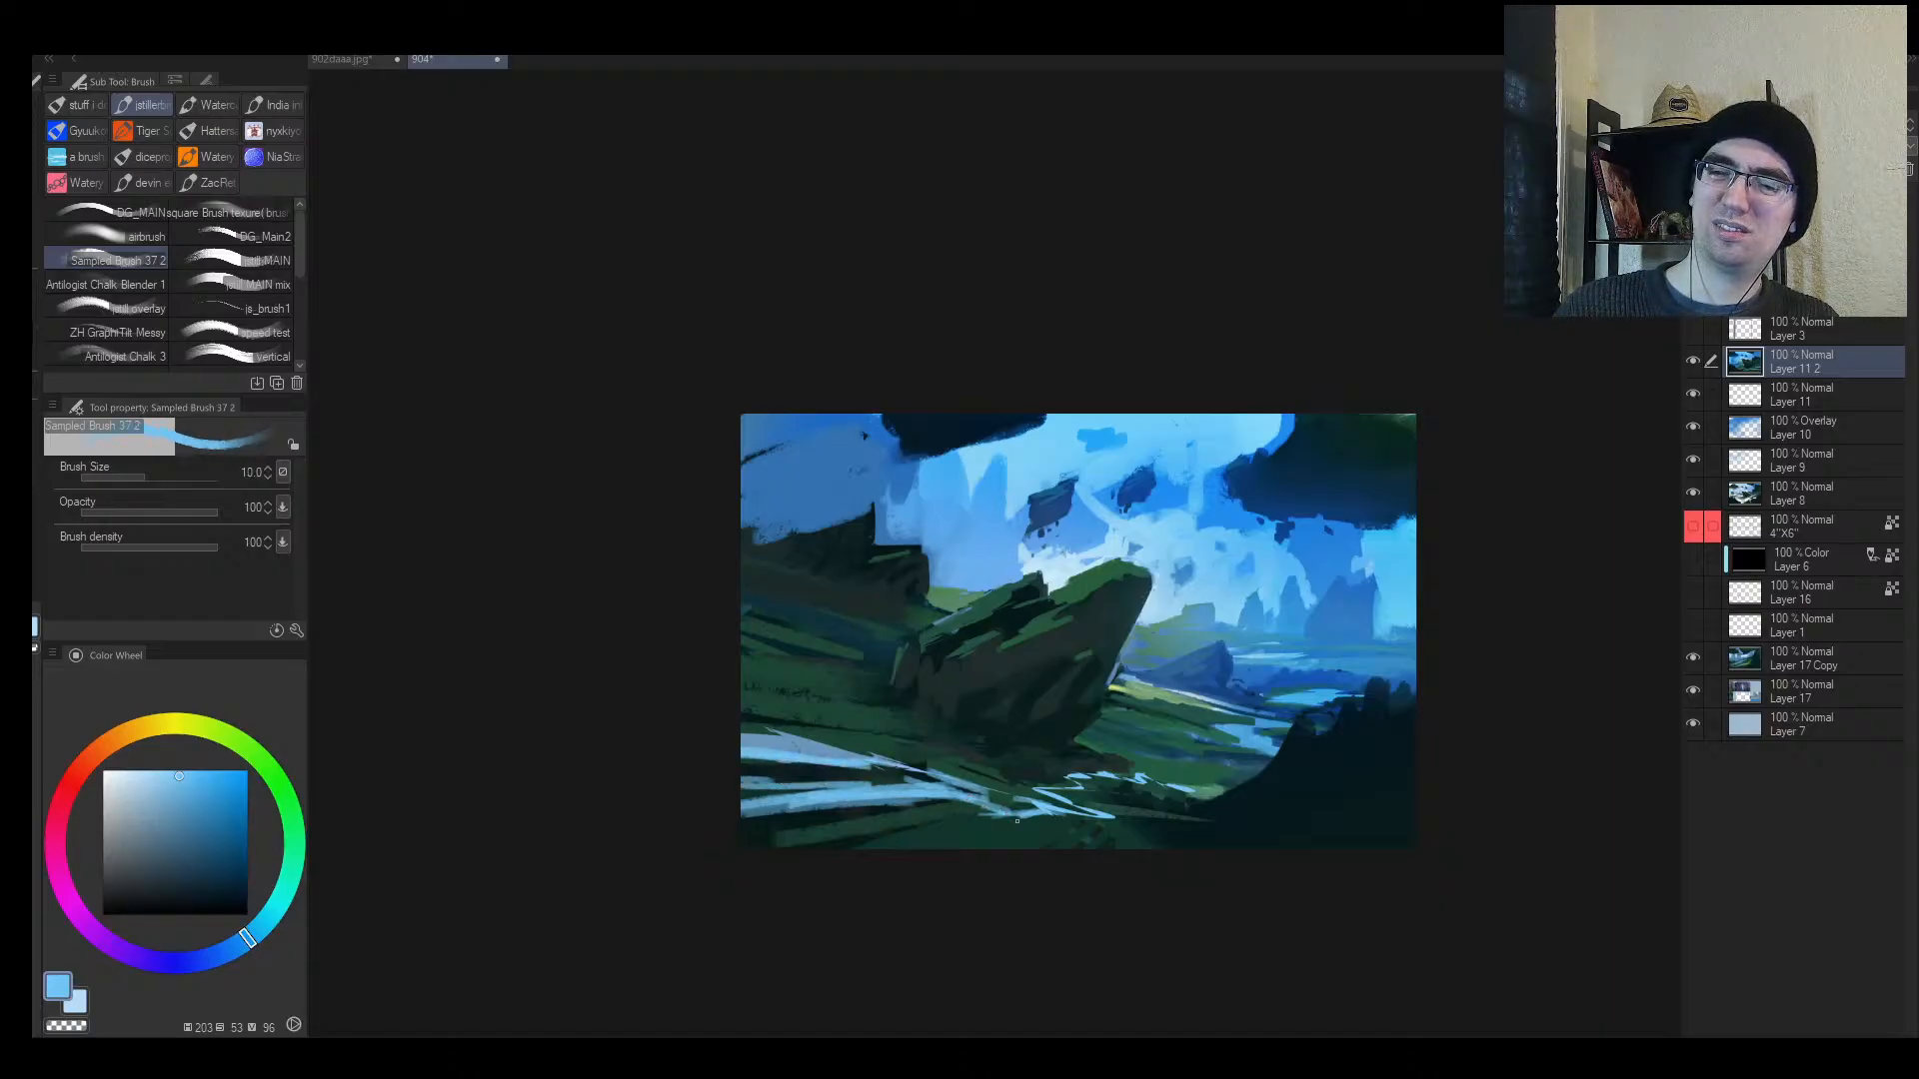
key(h)
Step: Sample the dark grass green and cover part of the lower-right water with it
key(ctrl+space)
mouse_move(1175, 770)
mouse_down()
mouse_move(1185, 747)
mouse_move(1130, 769)
mouse_move(1251, 732)
mouse_up()
key(bracketright)
key(bracketright)
alt+click(1134, 742)
key(bracketright)
key(bracketright)
key(bracketright)
key(bracketright)
key(bracketright)
key(bracketright)
key(bracketright)
key(bracketright)
key(bracketright)
key(bracketright)
mouse_move(1121, 804)
mouse_down()
mouse_move(1261, 783)
mouse_move(1237, 766)
mouse_move(1077, 806)
mouse_move(1198, 798)
mouse_up()
Step: Paint dark teal shadow over the lower-right water and darken the pale streaks at lower centre
alt+click(1175, 780)
key(bracketleft)
key(bracketleft)
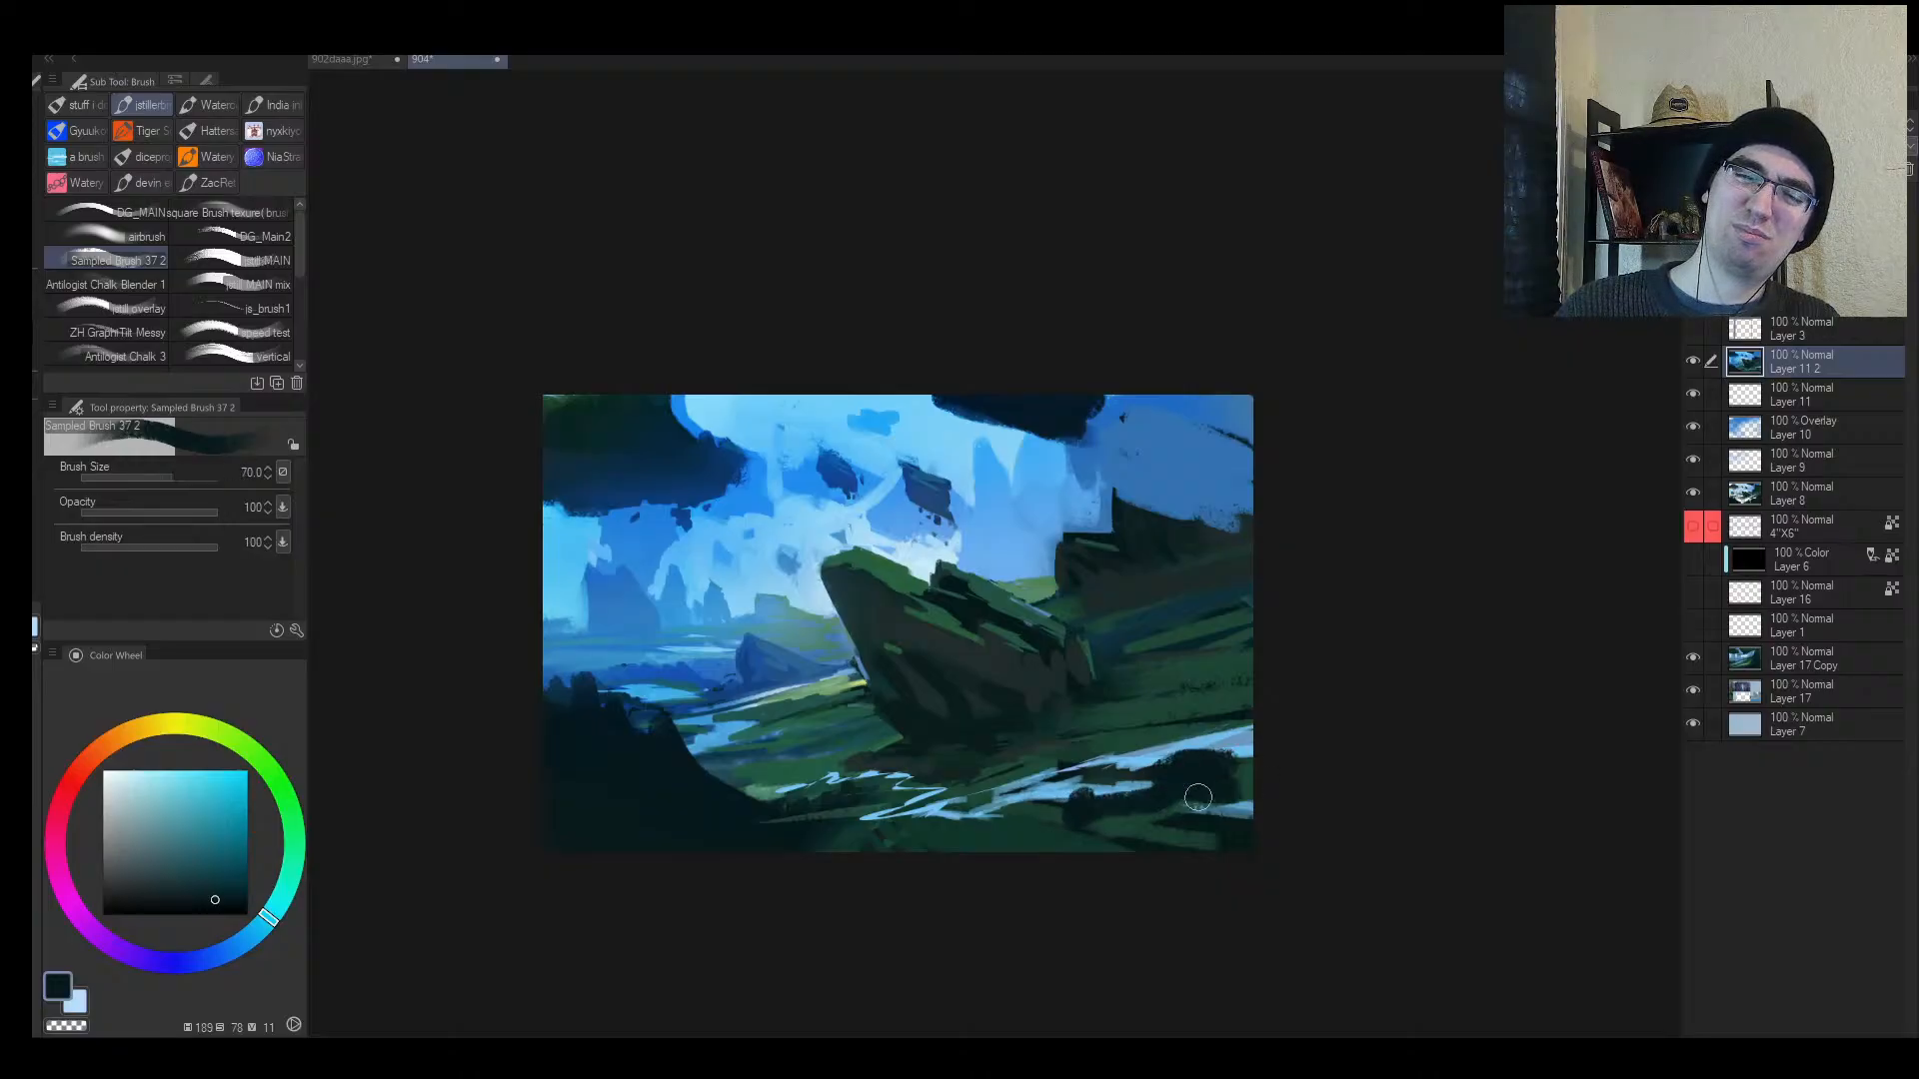
key(bracketleft)
mouse_move(1038, 826)
mouse_down()
mouse_move(966, 823)
mouse_move(1095, 809)
mouse_up()
key(bracketleft)
key(bracketleft)
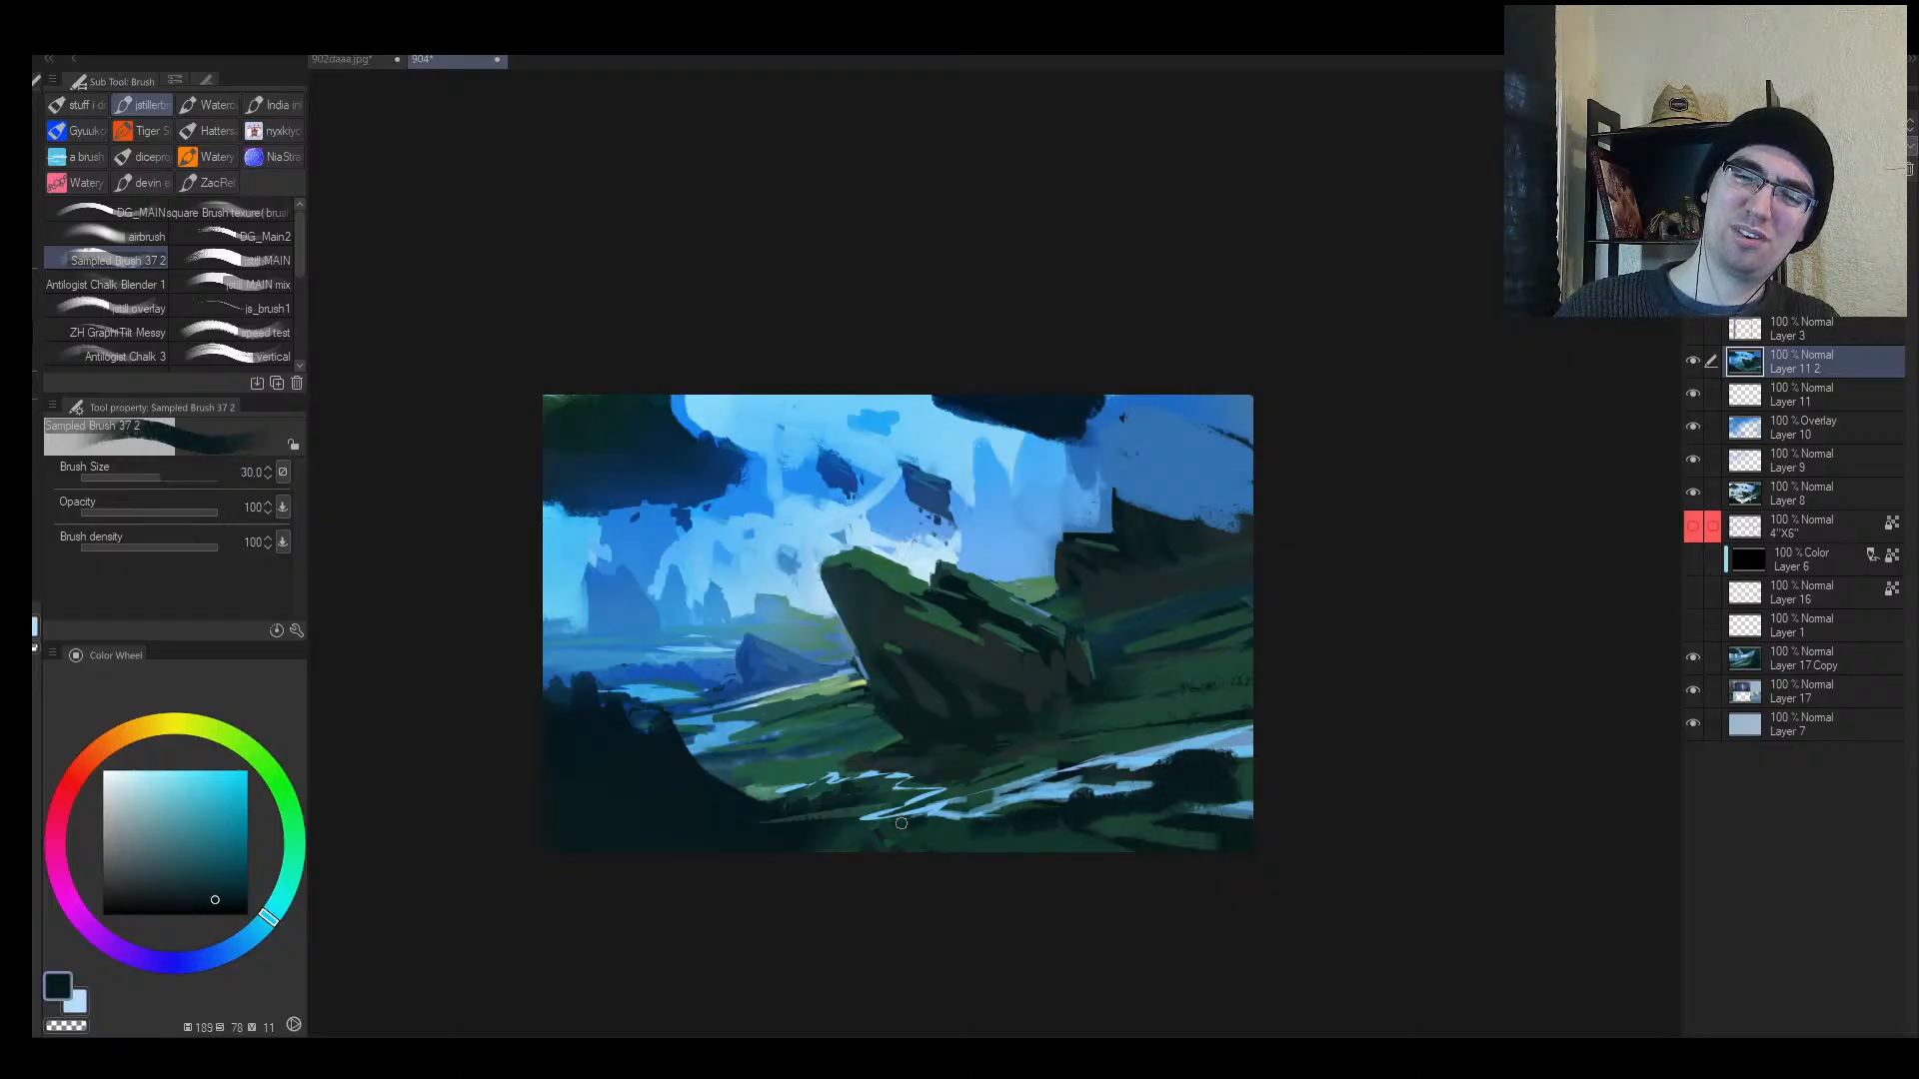
drag(795, 790, 760, 790)
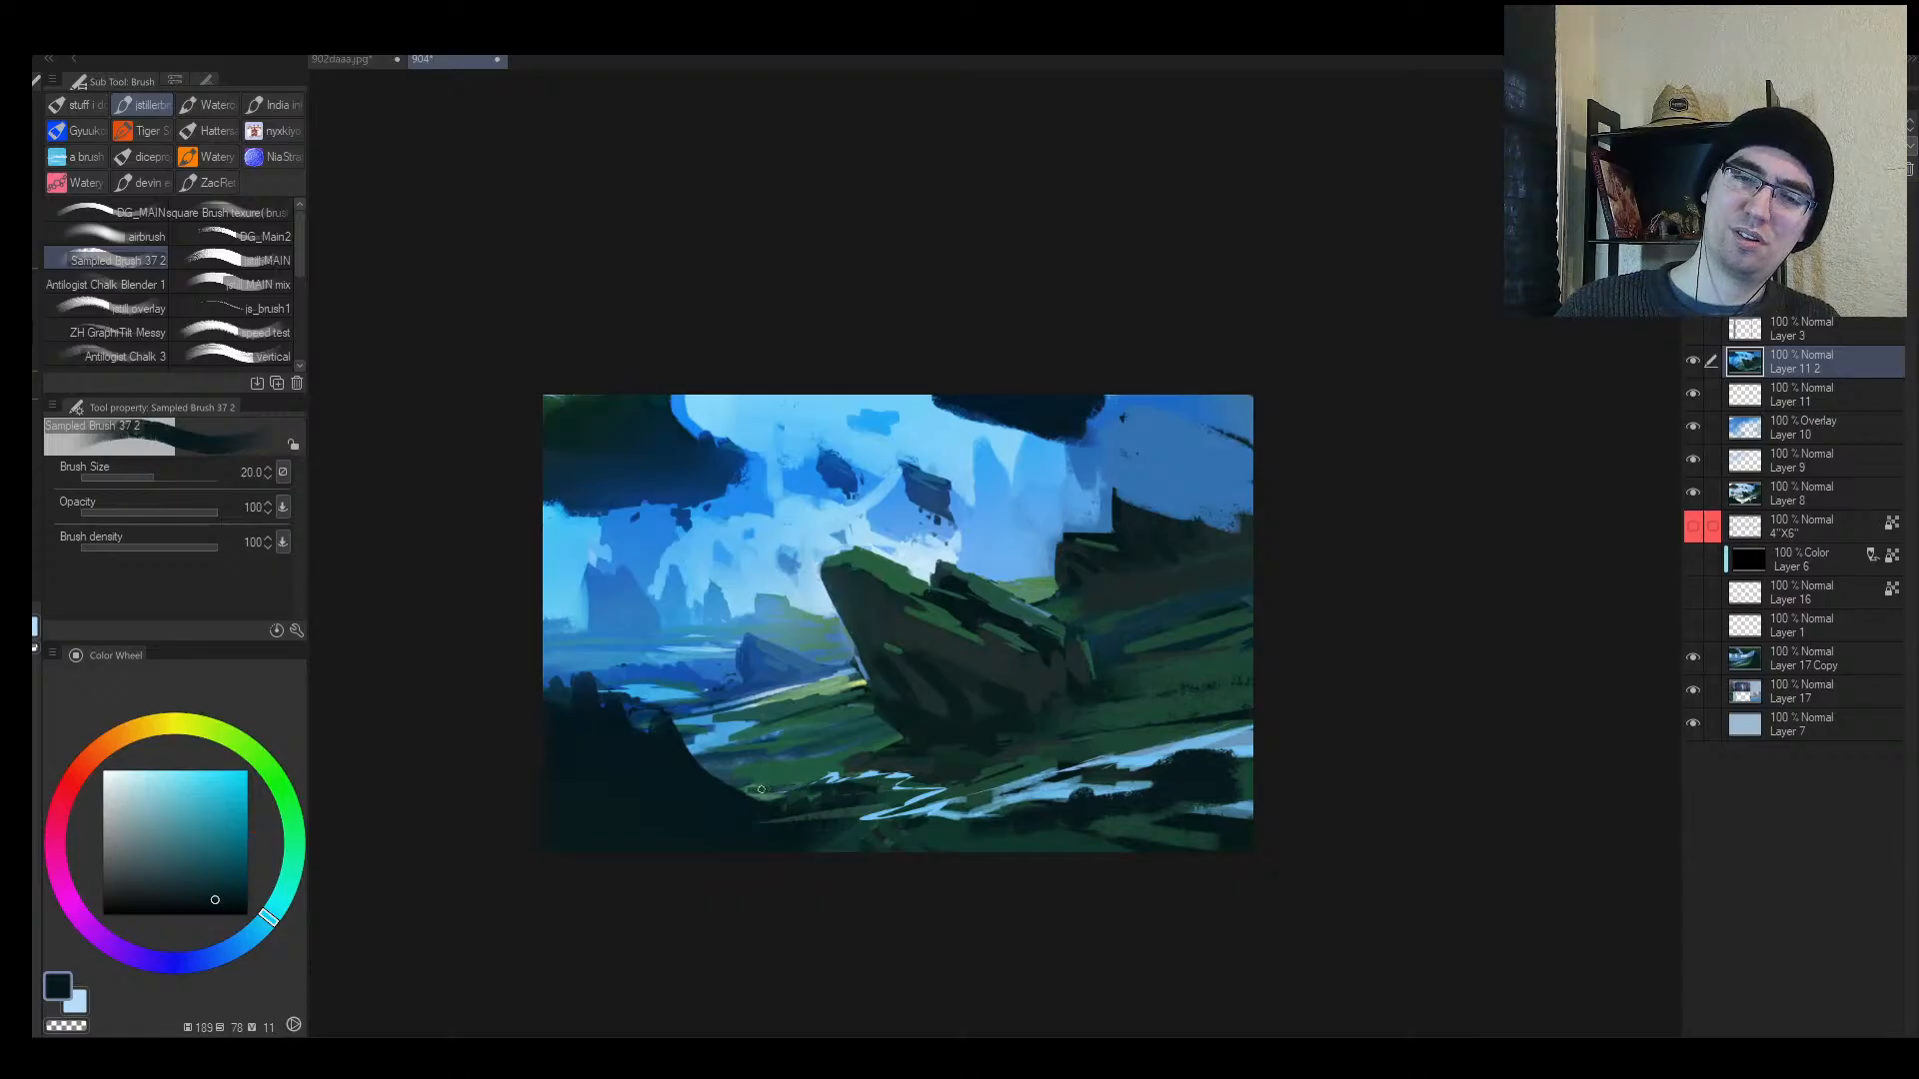
key(h)
drag(1140, 759, 1183, 766)
key(bracketleft)
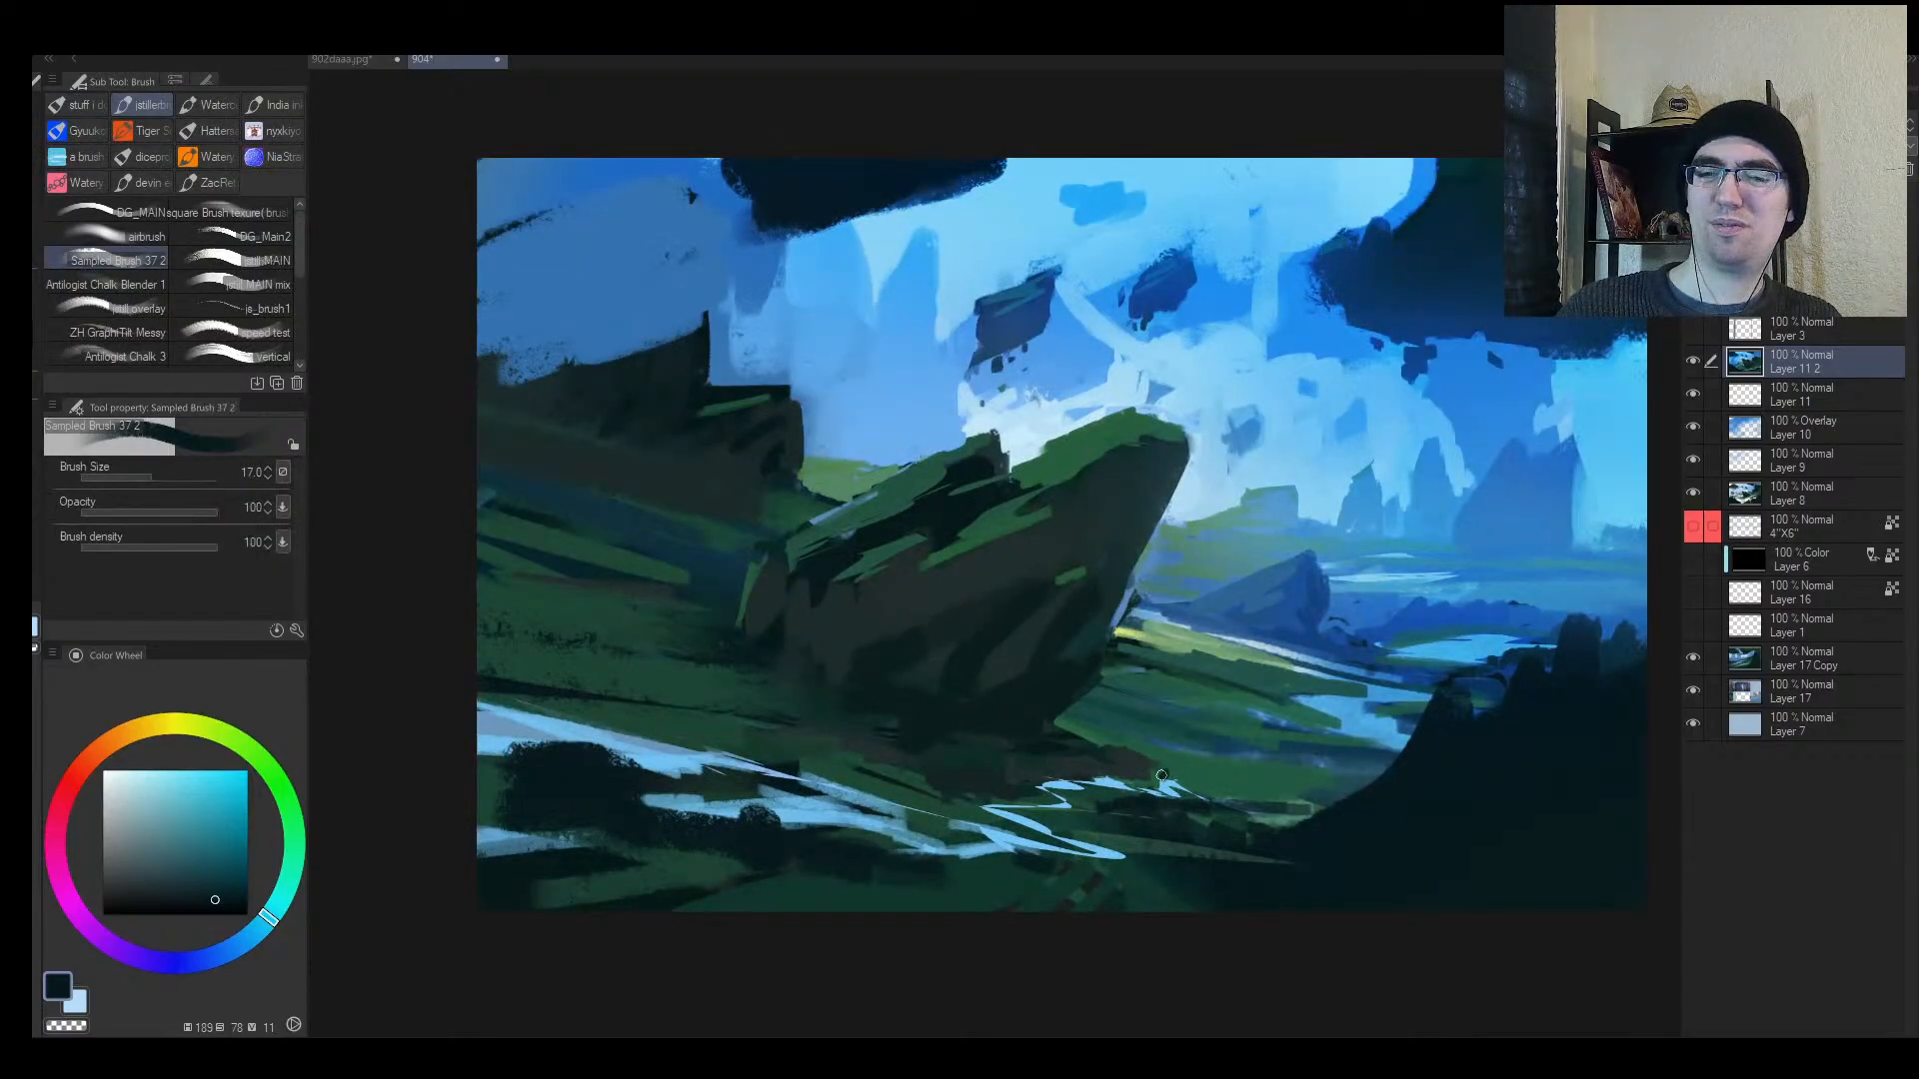
Step: Trim the light foreground water streaks with dark grey-teal strokes
alt+click(1078, 770)
key(bracketright)
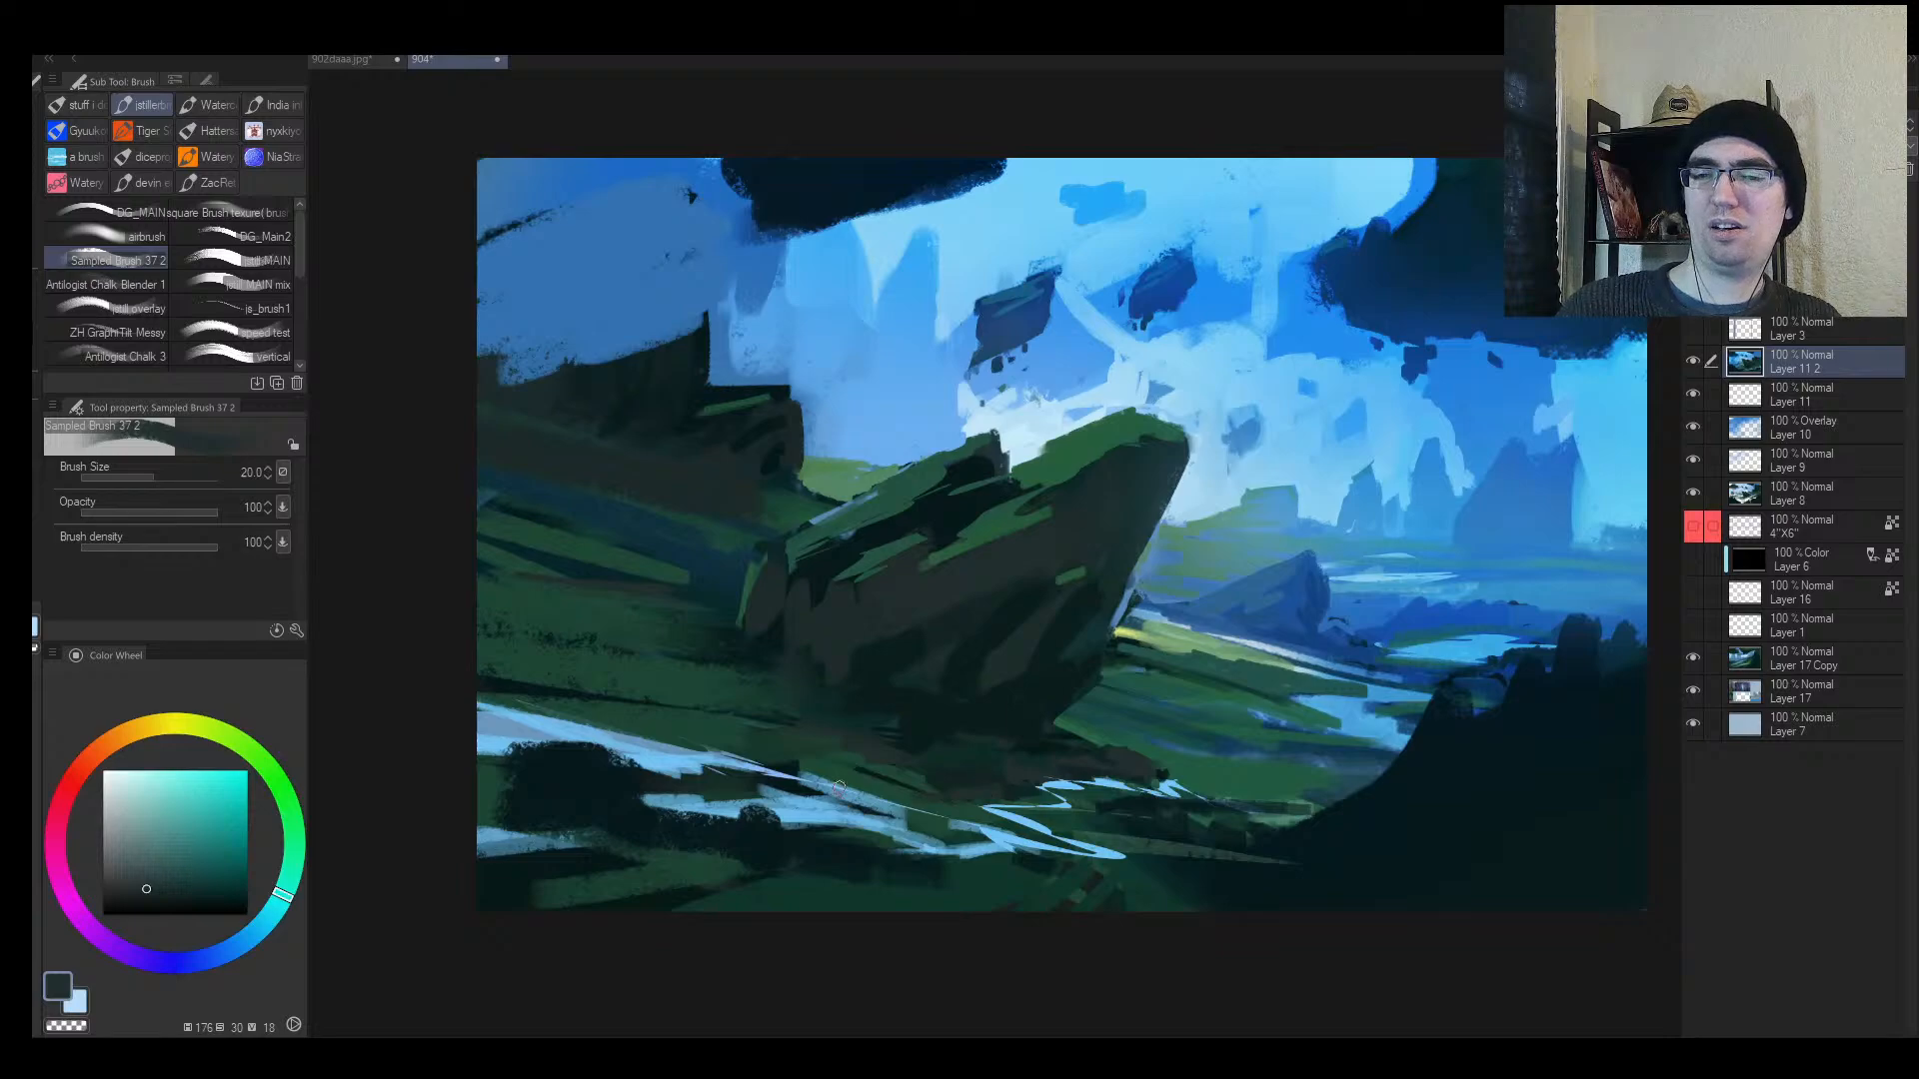
drag(840, 789, 879, 791)
key(bracketleft)
key(bracketleft)
drag(742, 743, 560, 716)
mouse_move(583, 716)
mouse_down()
mouse_move(739, 727)
mouse_move(780, 675)
mouse_up()
key(h)
Step: Paint thin light-green grass stripes in the valley beyond the mossy rock with a finer brush
alt+click(793, 616)
key(bracketleft)
key(bracketleft)
key(bracketleft)
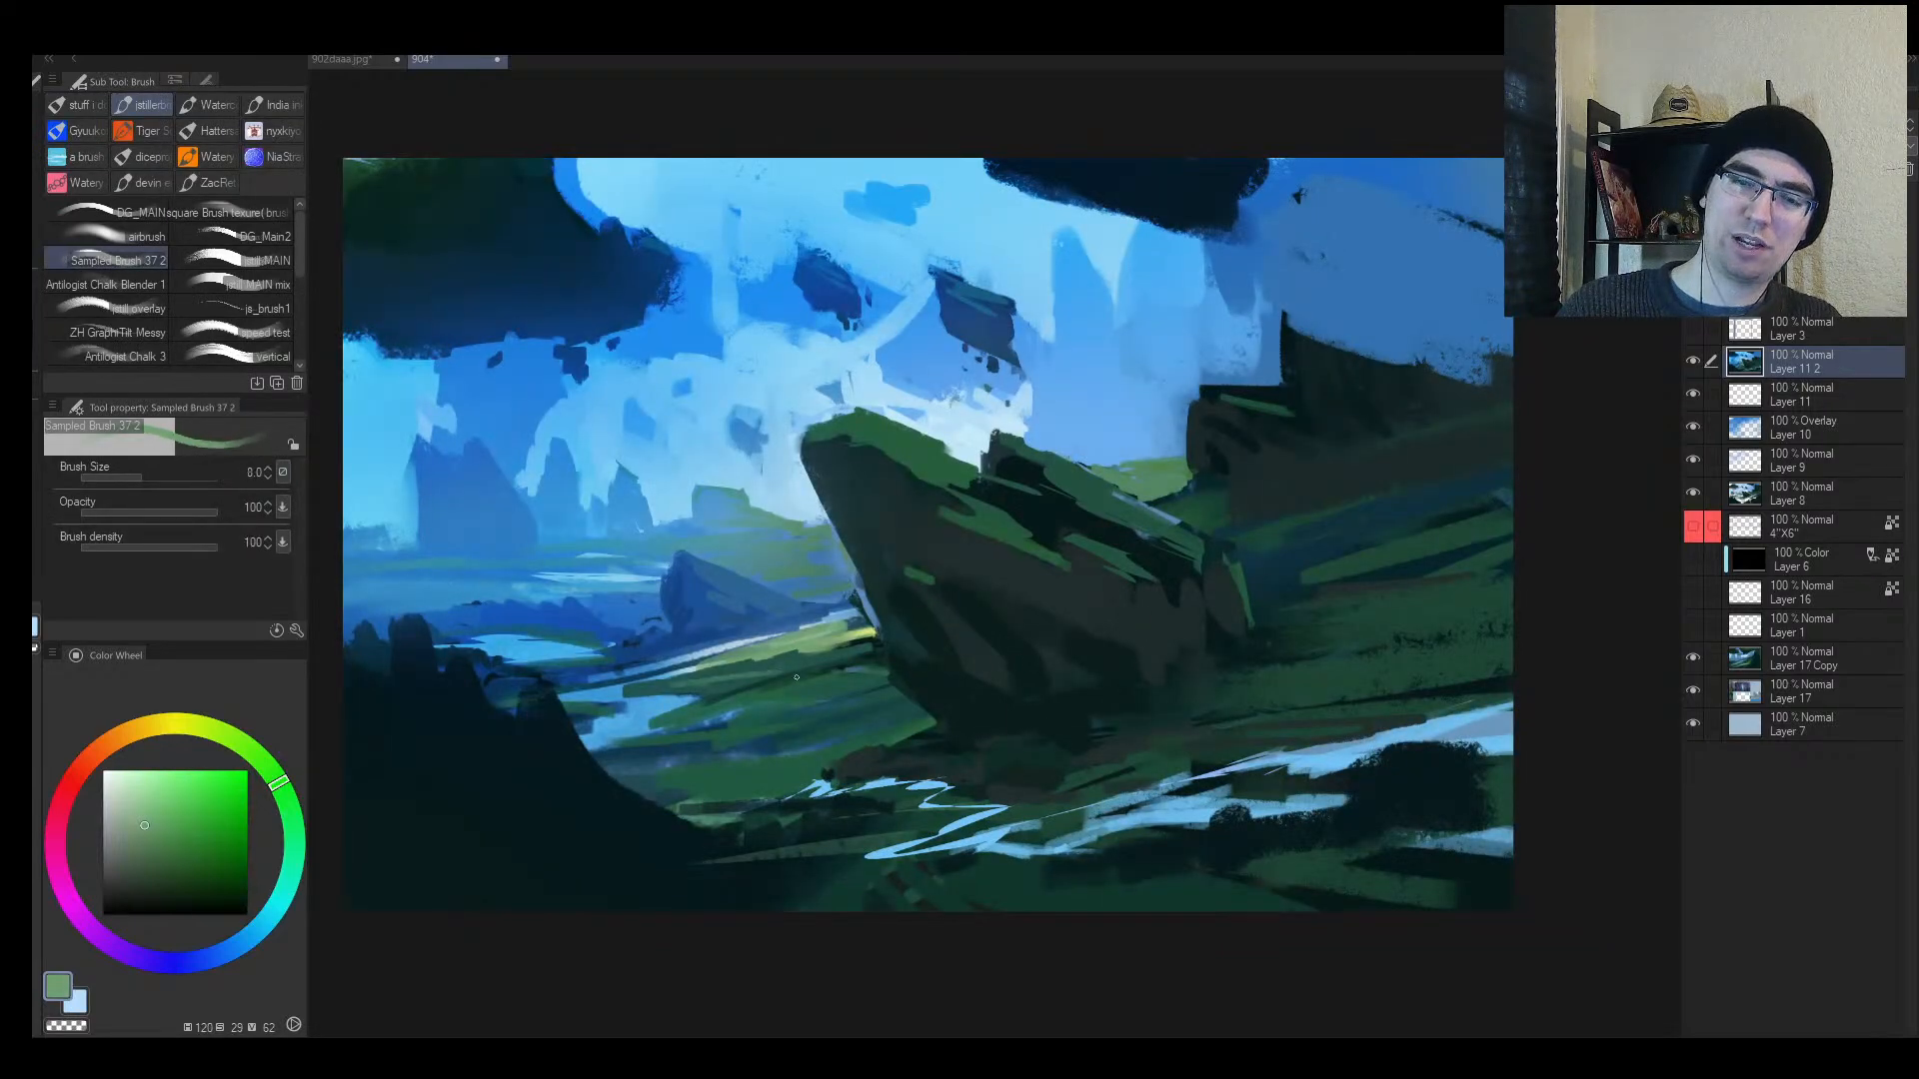
key(ctrl+z)
key(bracketleft)
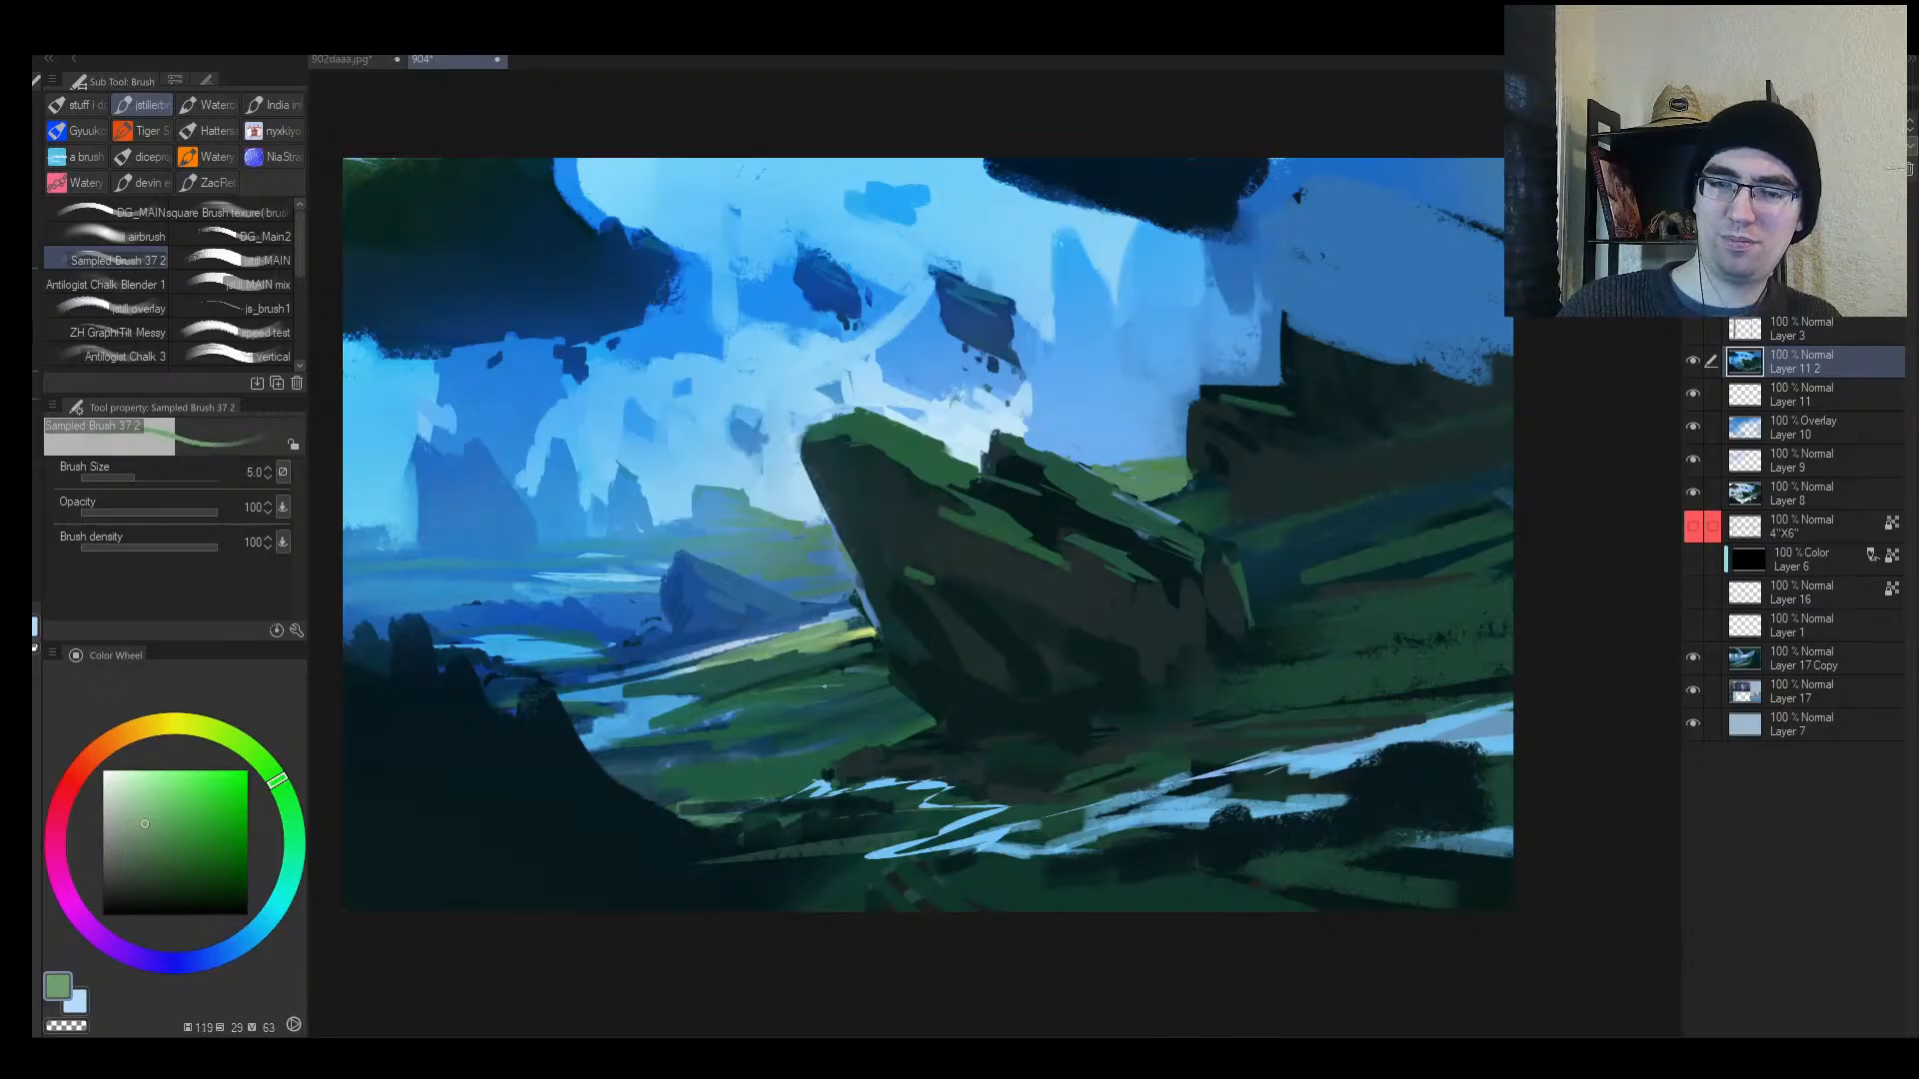
mouse_move(741, 703)
mouse_down()
mouse_move(863, 691)
mouse_move(820, 696)
mouse_up()
drag(678, 712, 737, 706)
Step: Tone down the yellow-green grass highlight with a sampled dark teal stroke
key(alt+space)
click(817, 715)
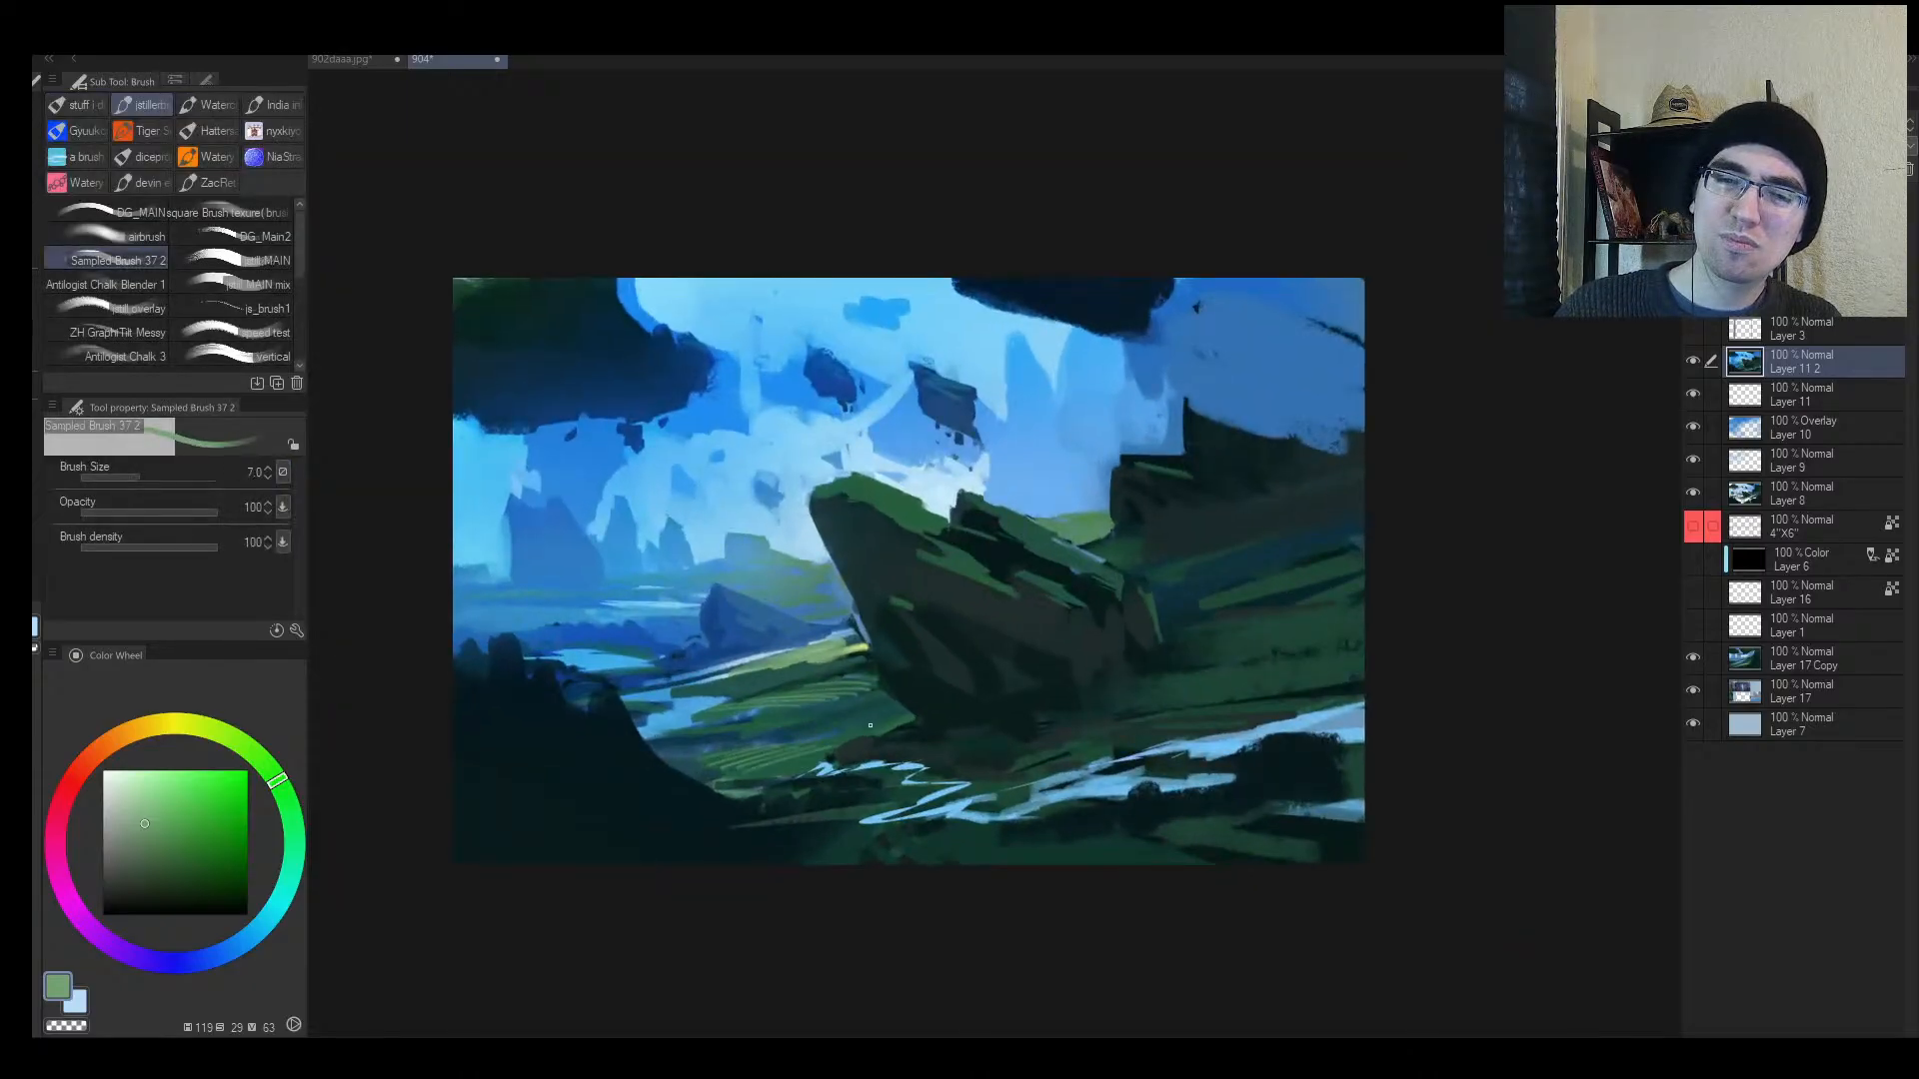
key(h)
key(alt+space)
drag(1274, 715, 1354, 683)
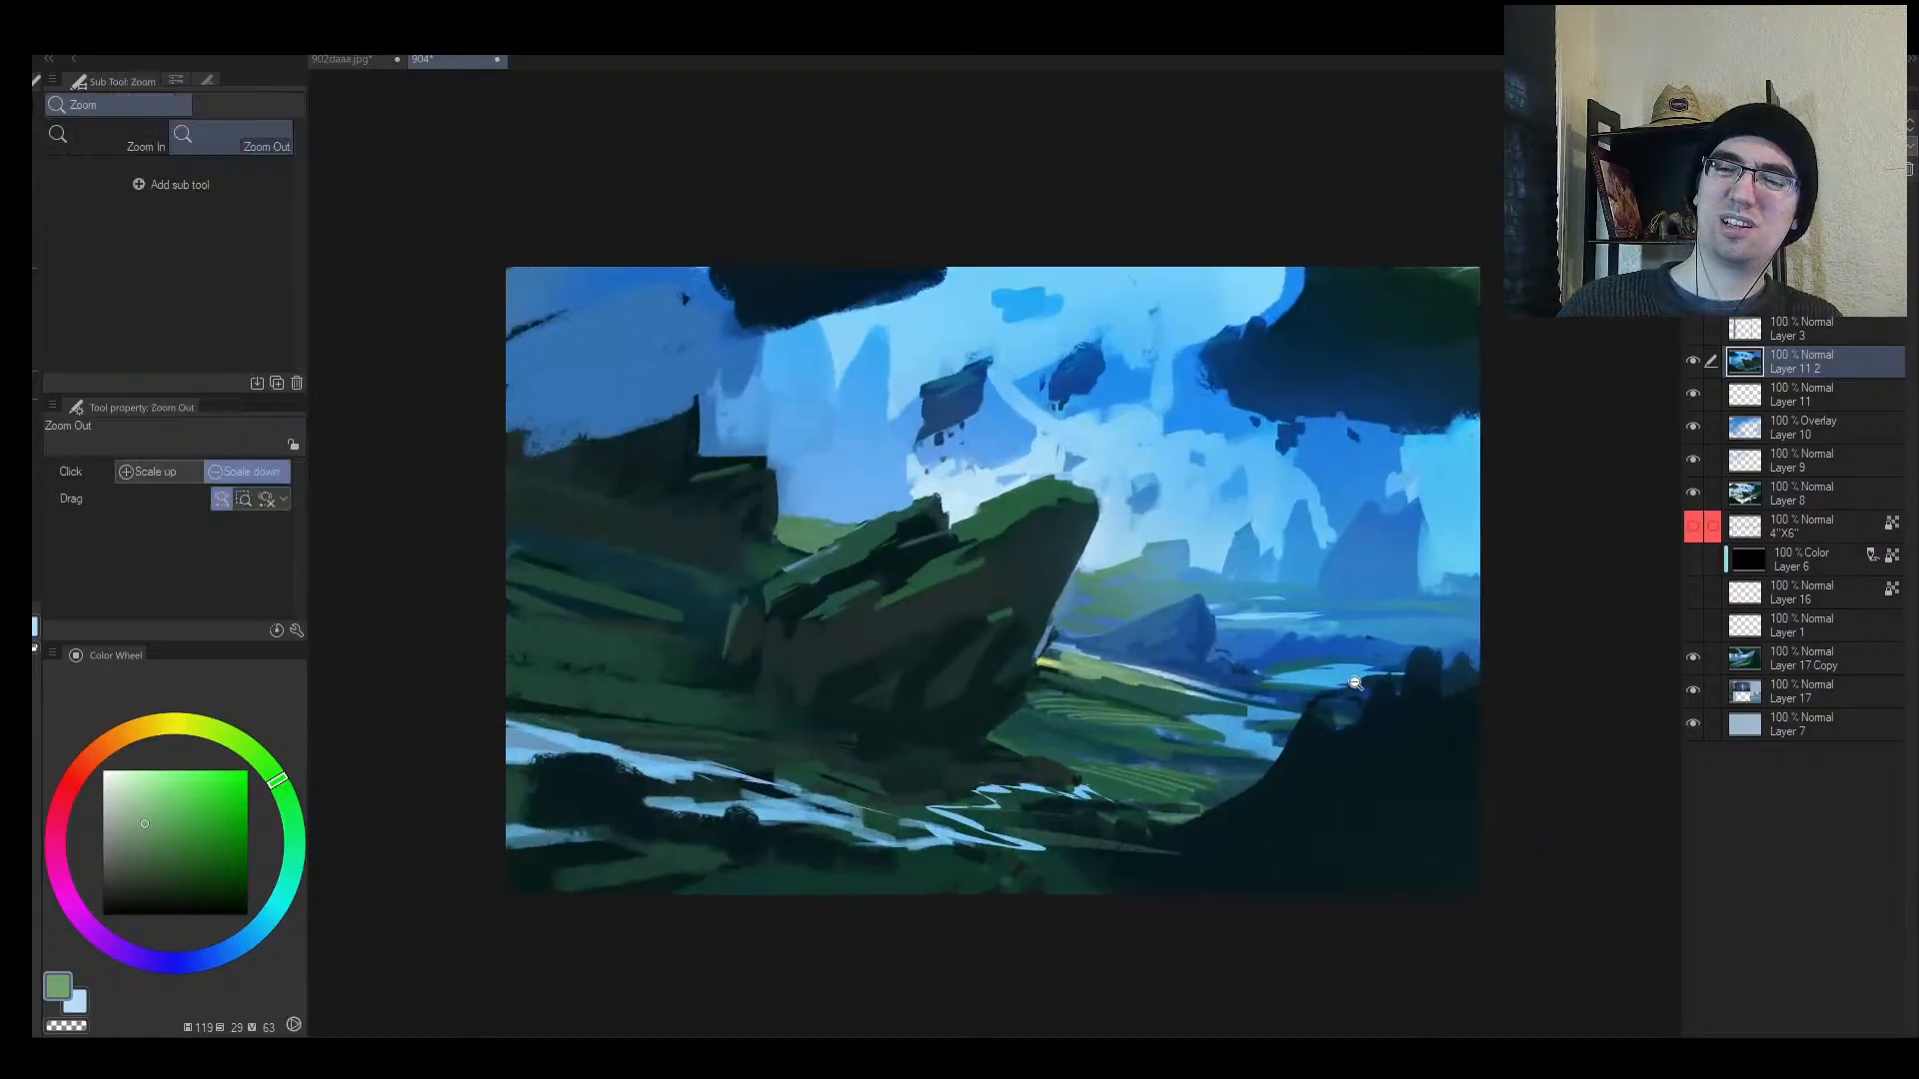
key(alt+space)
drag(1311, 593, 1364, 590)
alt+click(1030, 712)
alt+click(1008, 716)
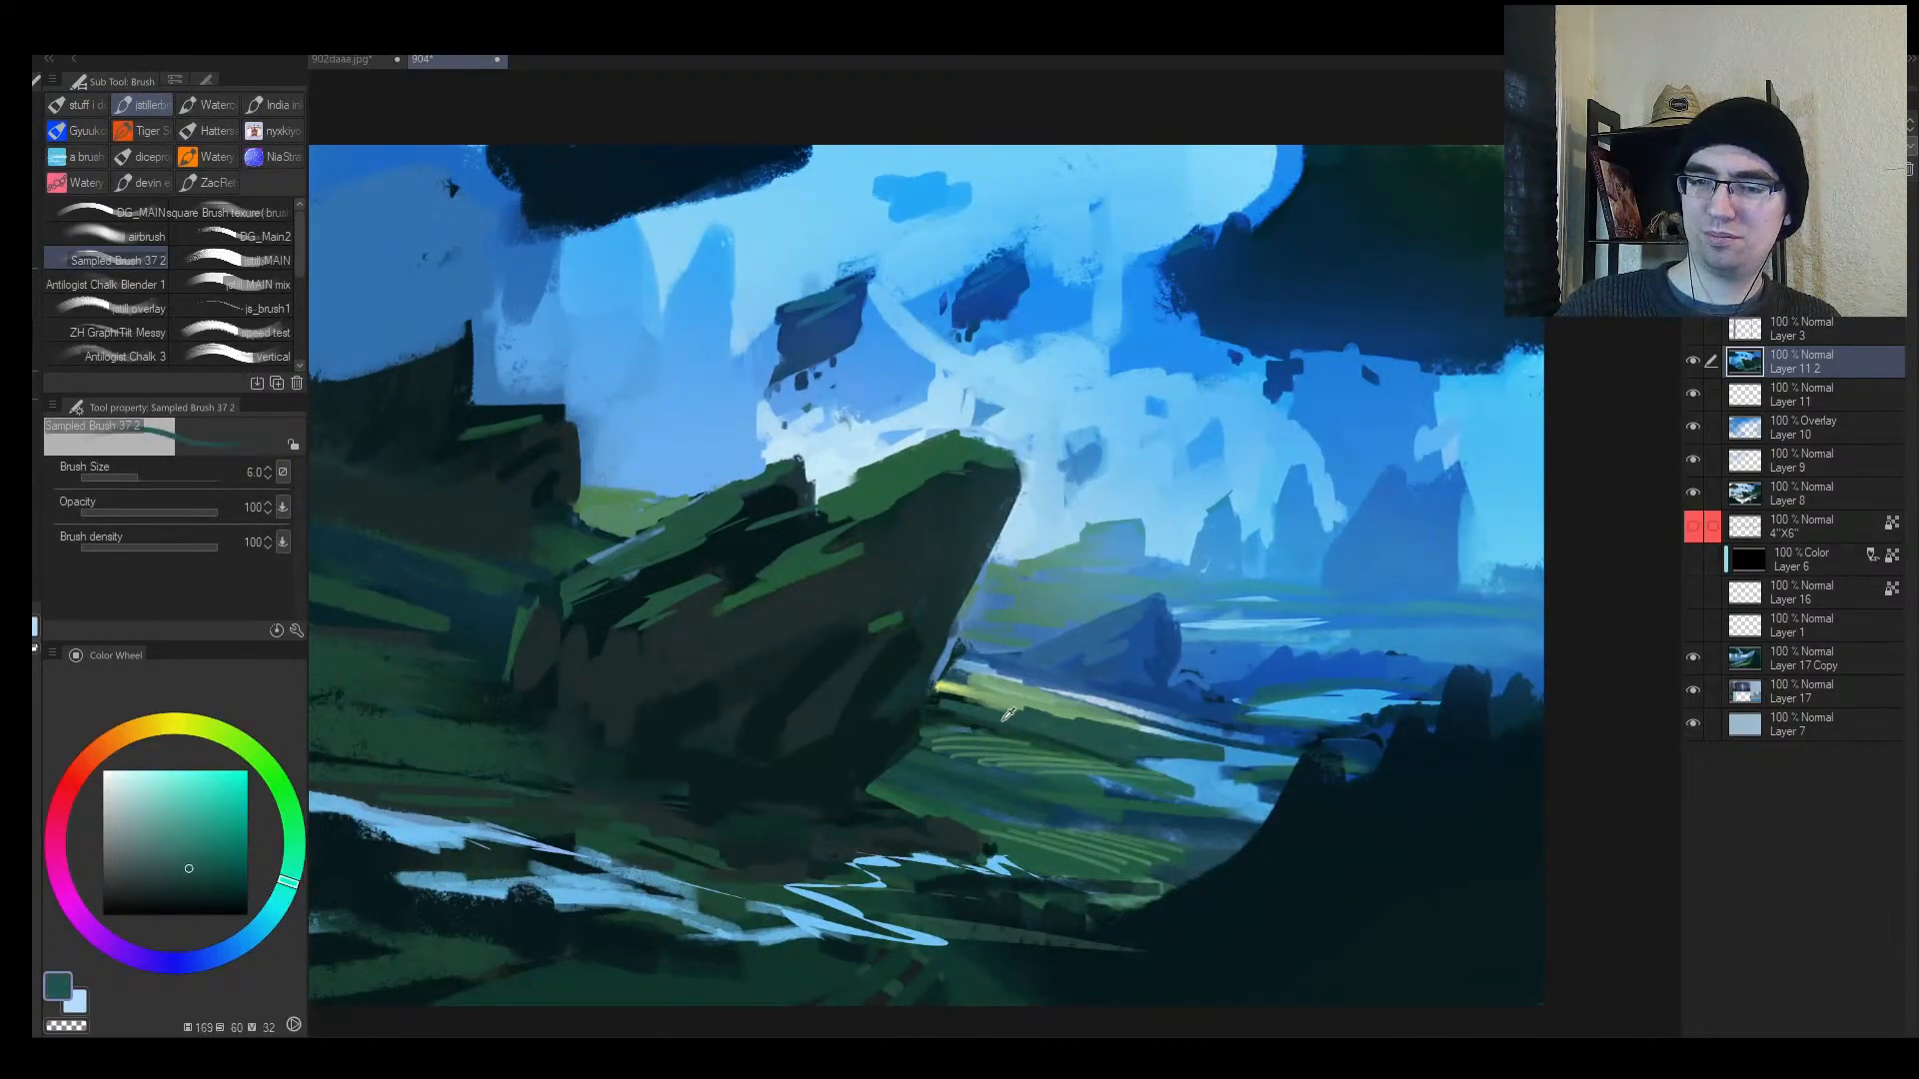
mouse_move(1029, 689)
mouse_down()
mouse_move(960, 687)
mouse_move(1134, 722)
mouse_up()
Step: Add short dark teal touches to the valley grass near the rock's base
alt+click(935, 684)
key(])
alt+click(959, 678)
alt+click(1054, 724)
key(alt+space)
drag(1179, 724, 1115, 722)
drag(1194, 710, 1259, 707)
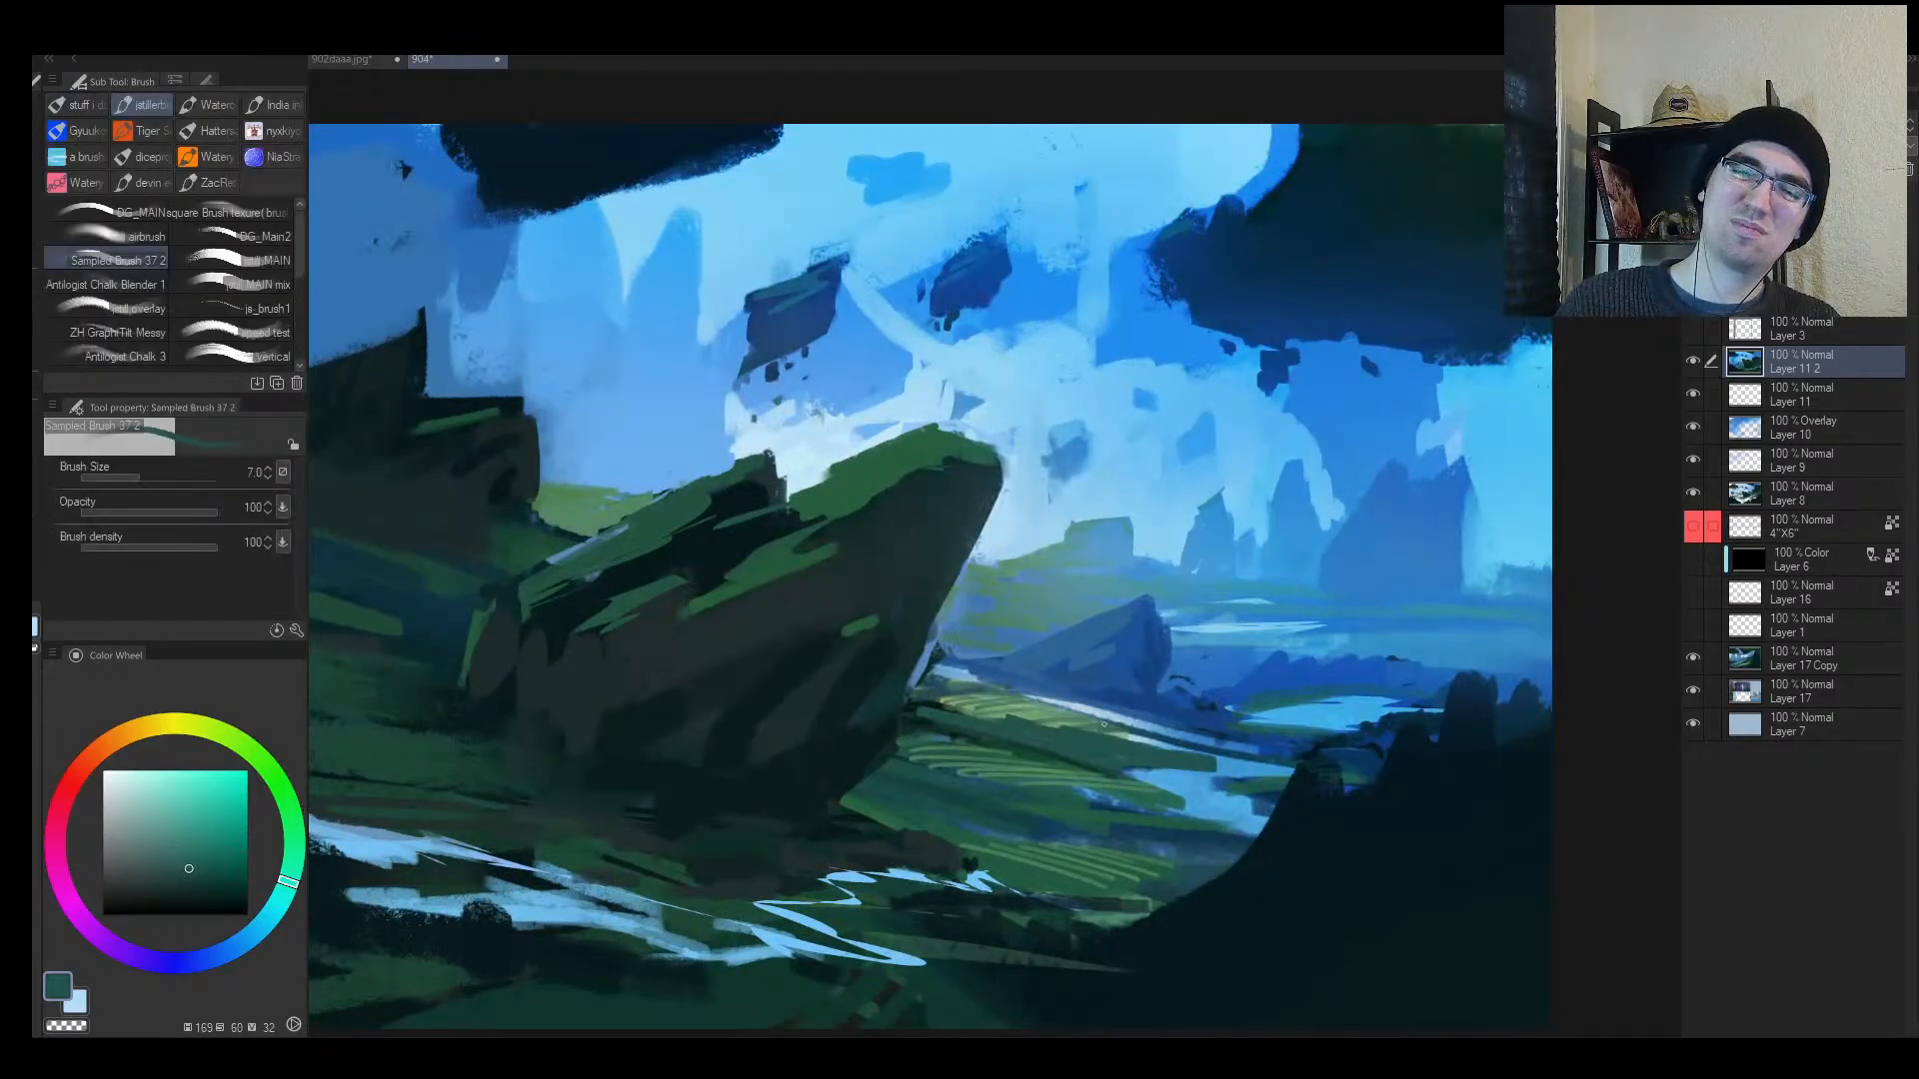
key(alt+space)
click(1260, 652)
mouse_move(1221, 635)
mouse_down()
mouse_move(1189, 634)
mouse_move(1229, 609)
mouse_up()
alt+click(819, 514)
Step: Cover the light sky patch with dark cloud blue and sample several sky blues
key(])
key(])
key(])
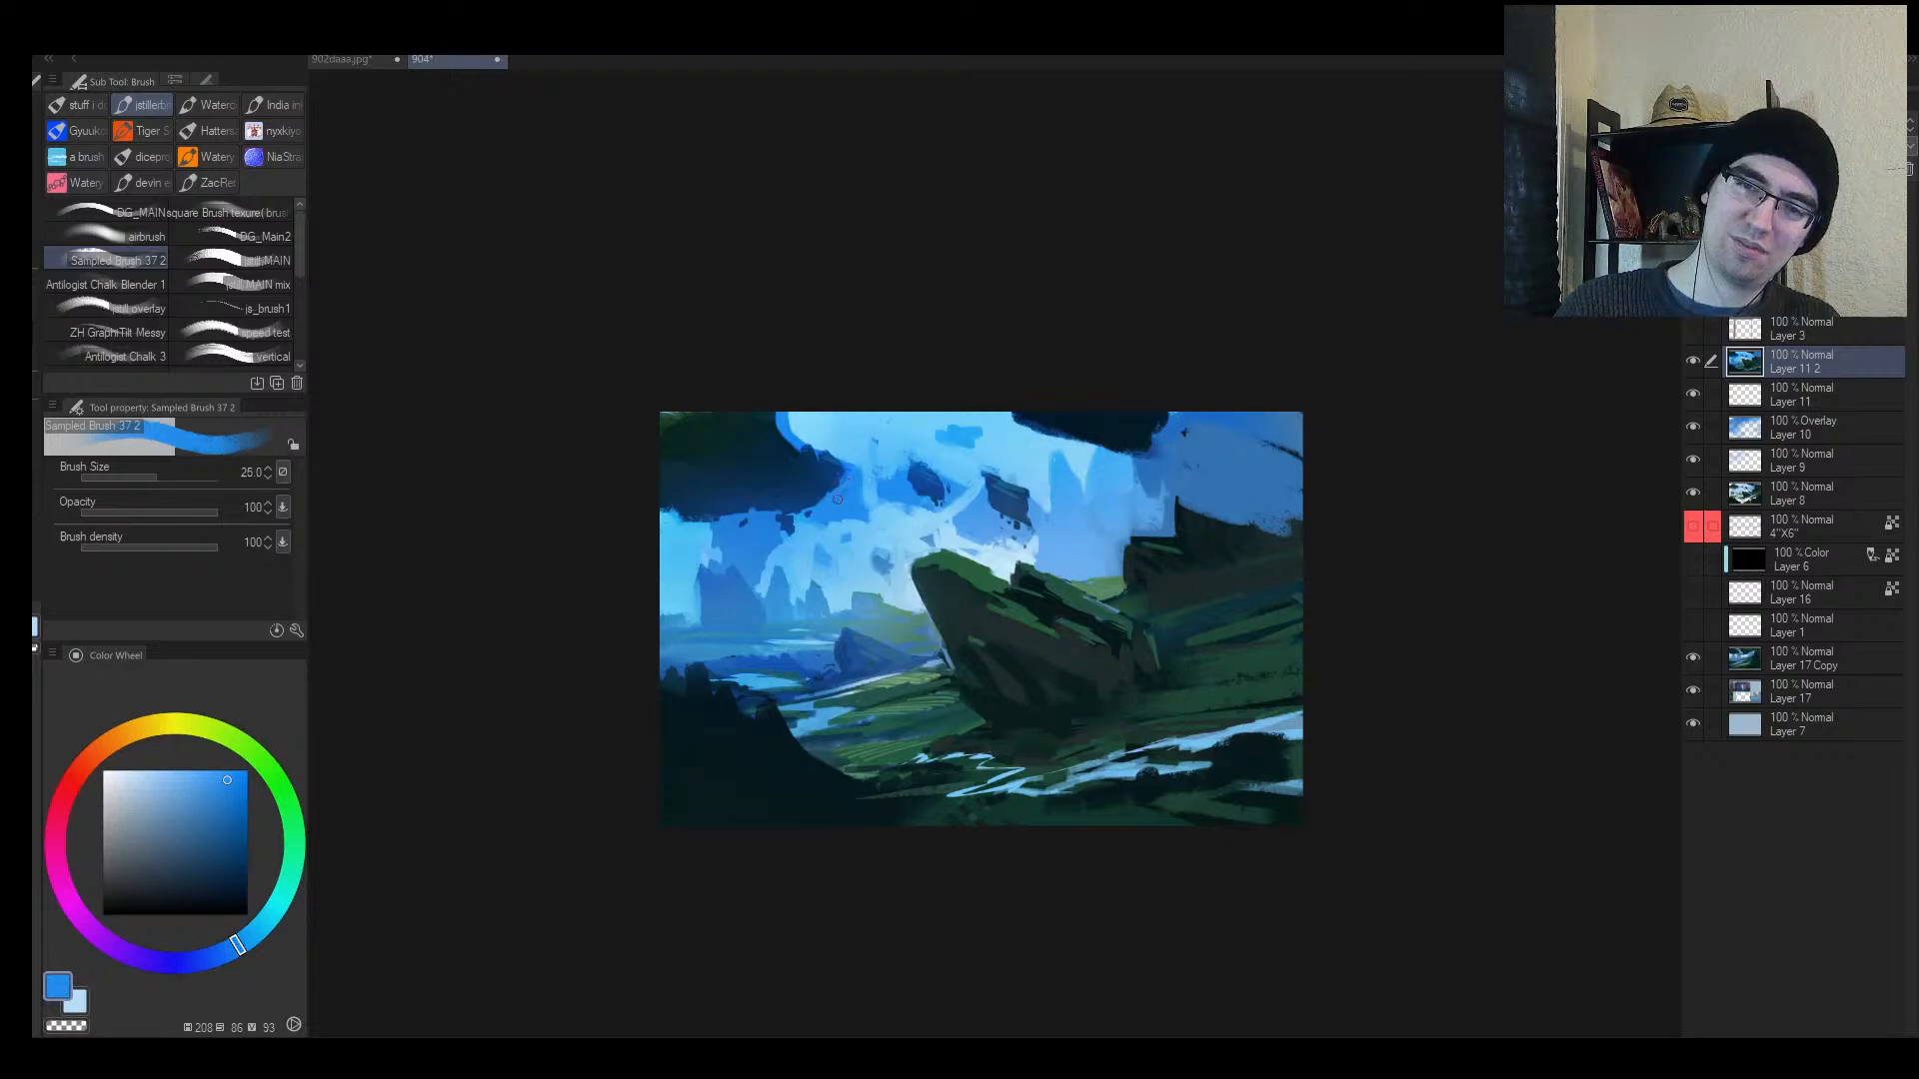
alt+click(808, 483)
key(])
key(])
key(])
mouse_move(789, 452)
mouse_down()
mouse_move(797, 428)
mouse_move(817, 443)
mouse_up()
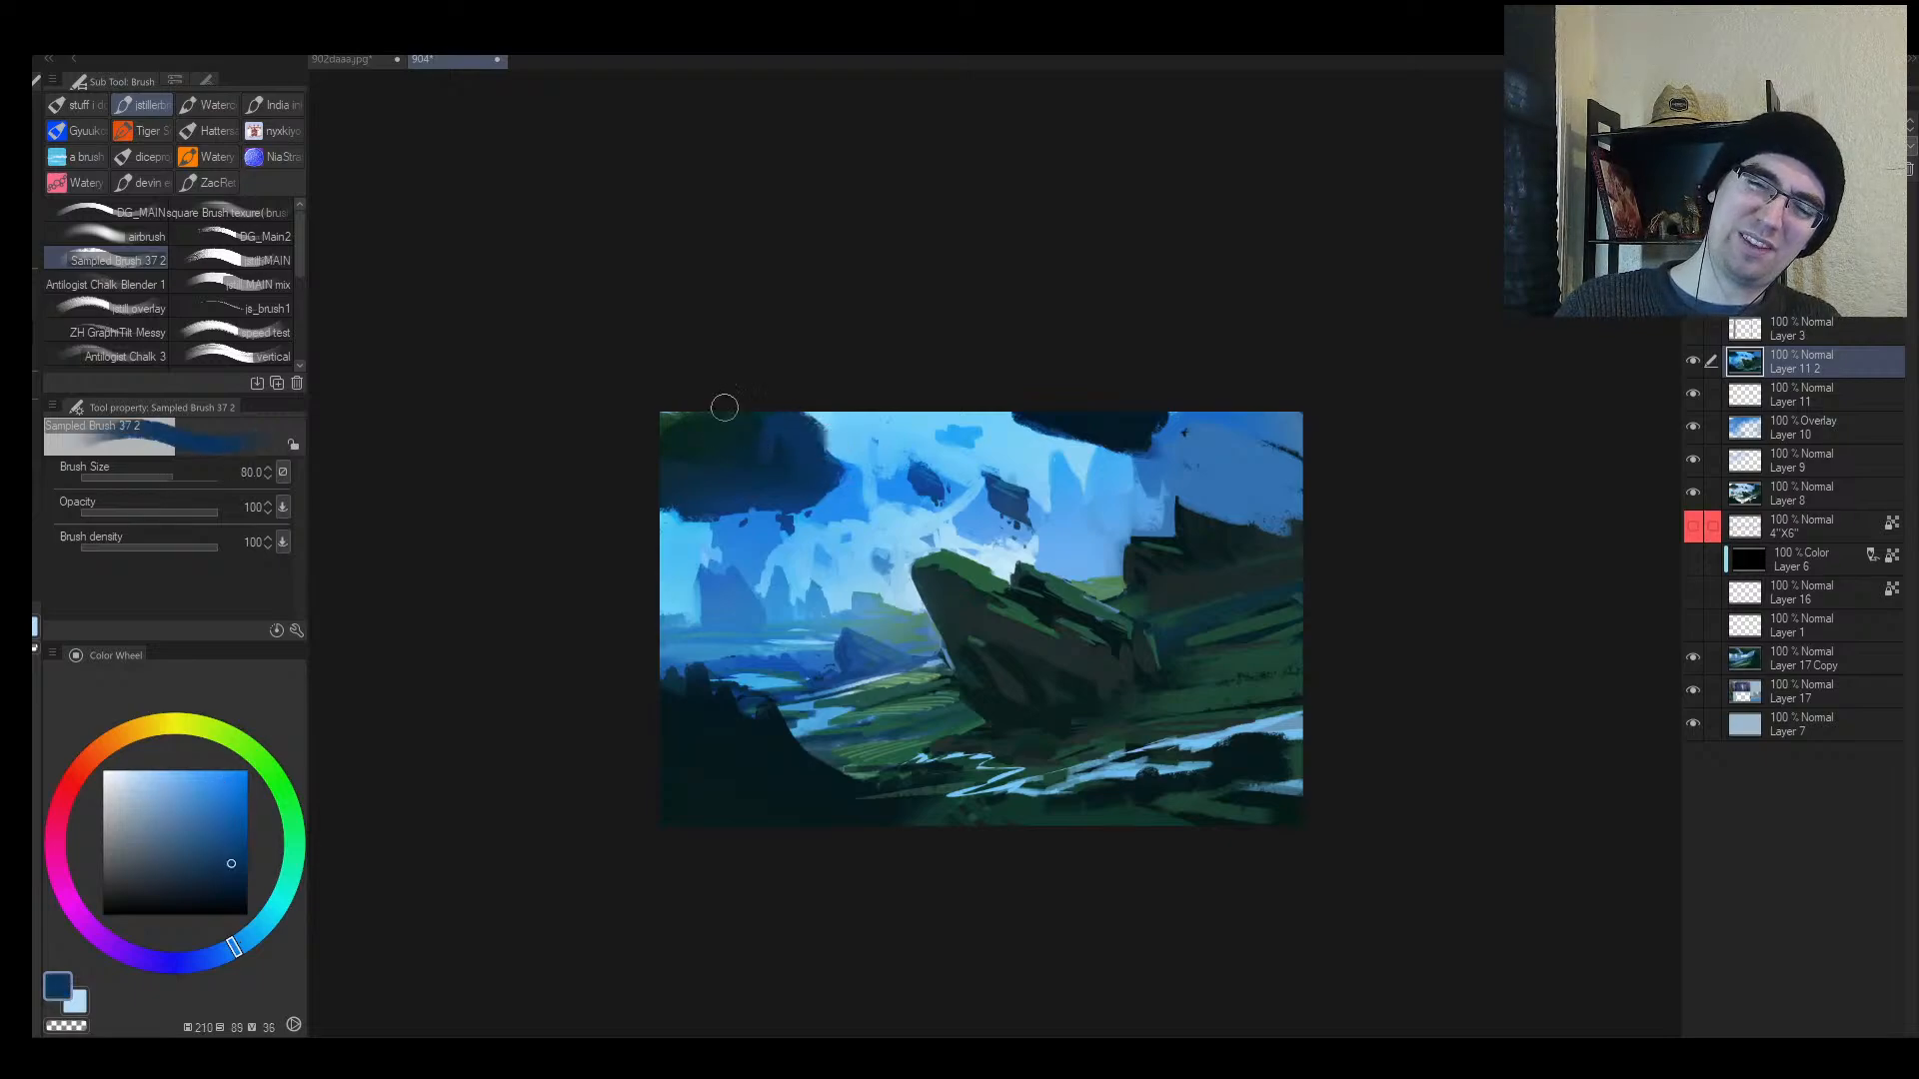
key(h)
alt+click(1149, 434)
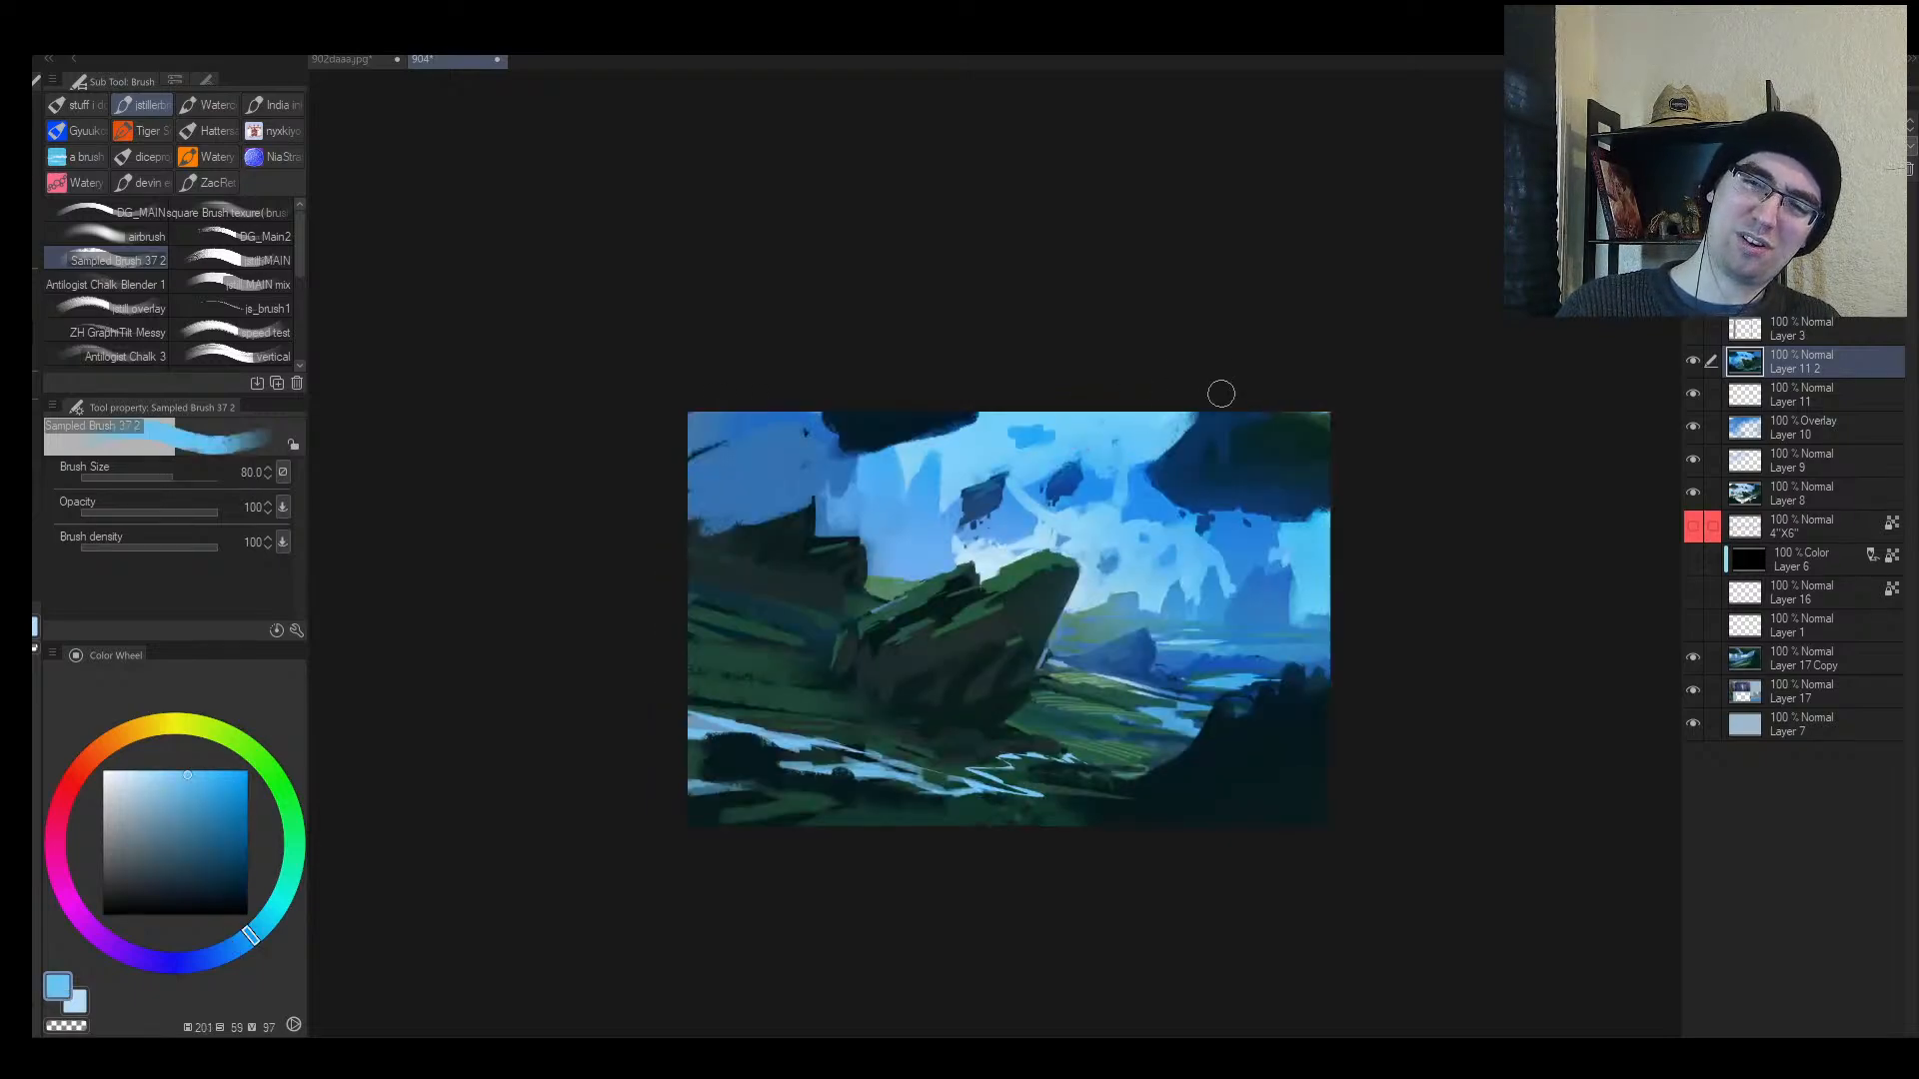
alt+click(1168, 458)
alt+click(1276, 431)
key([)
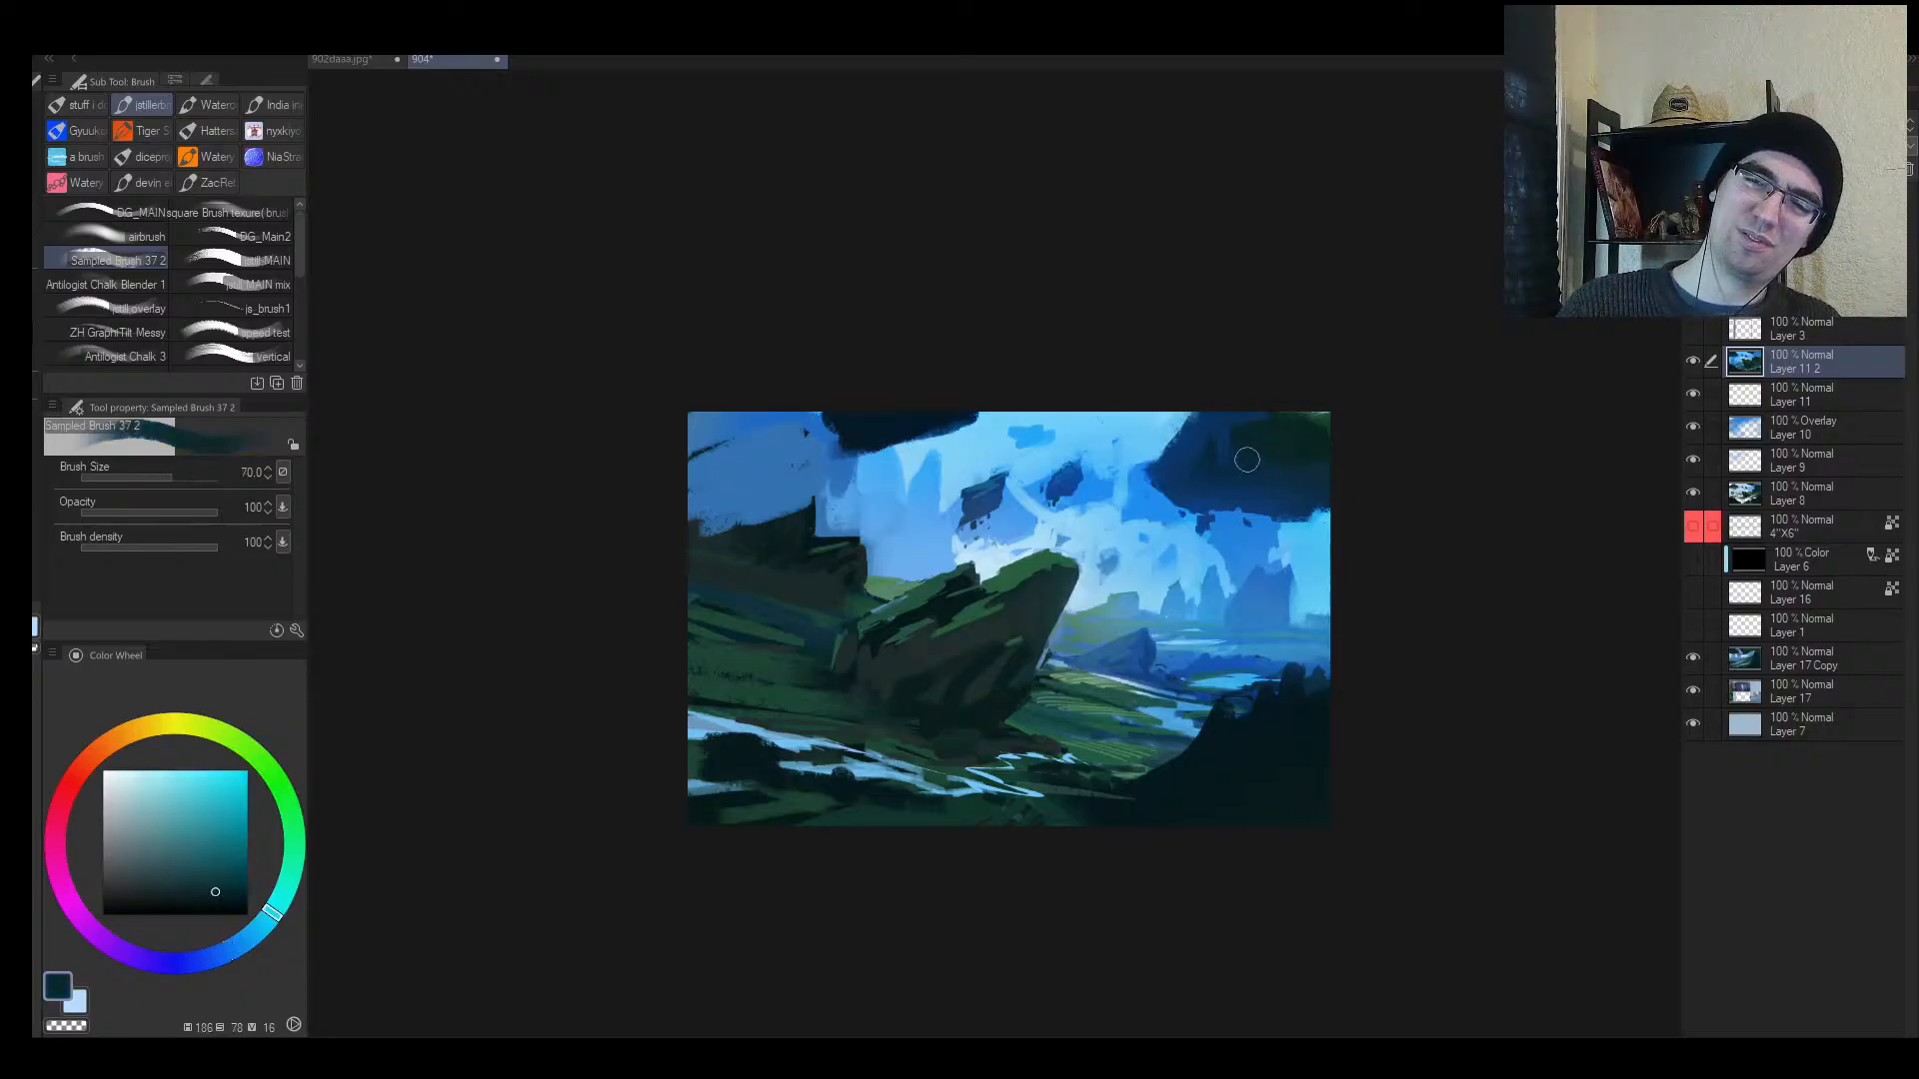
alt+click(1279, 533)
key([)
key([)
key([)
key([)
key([)
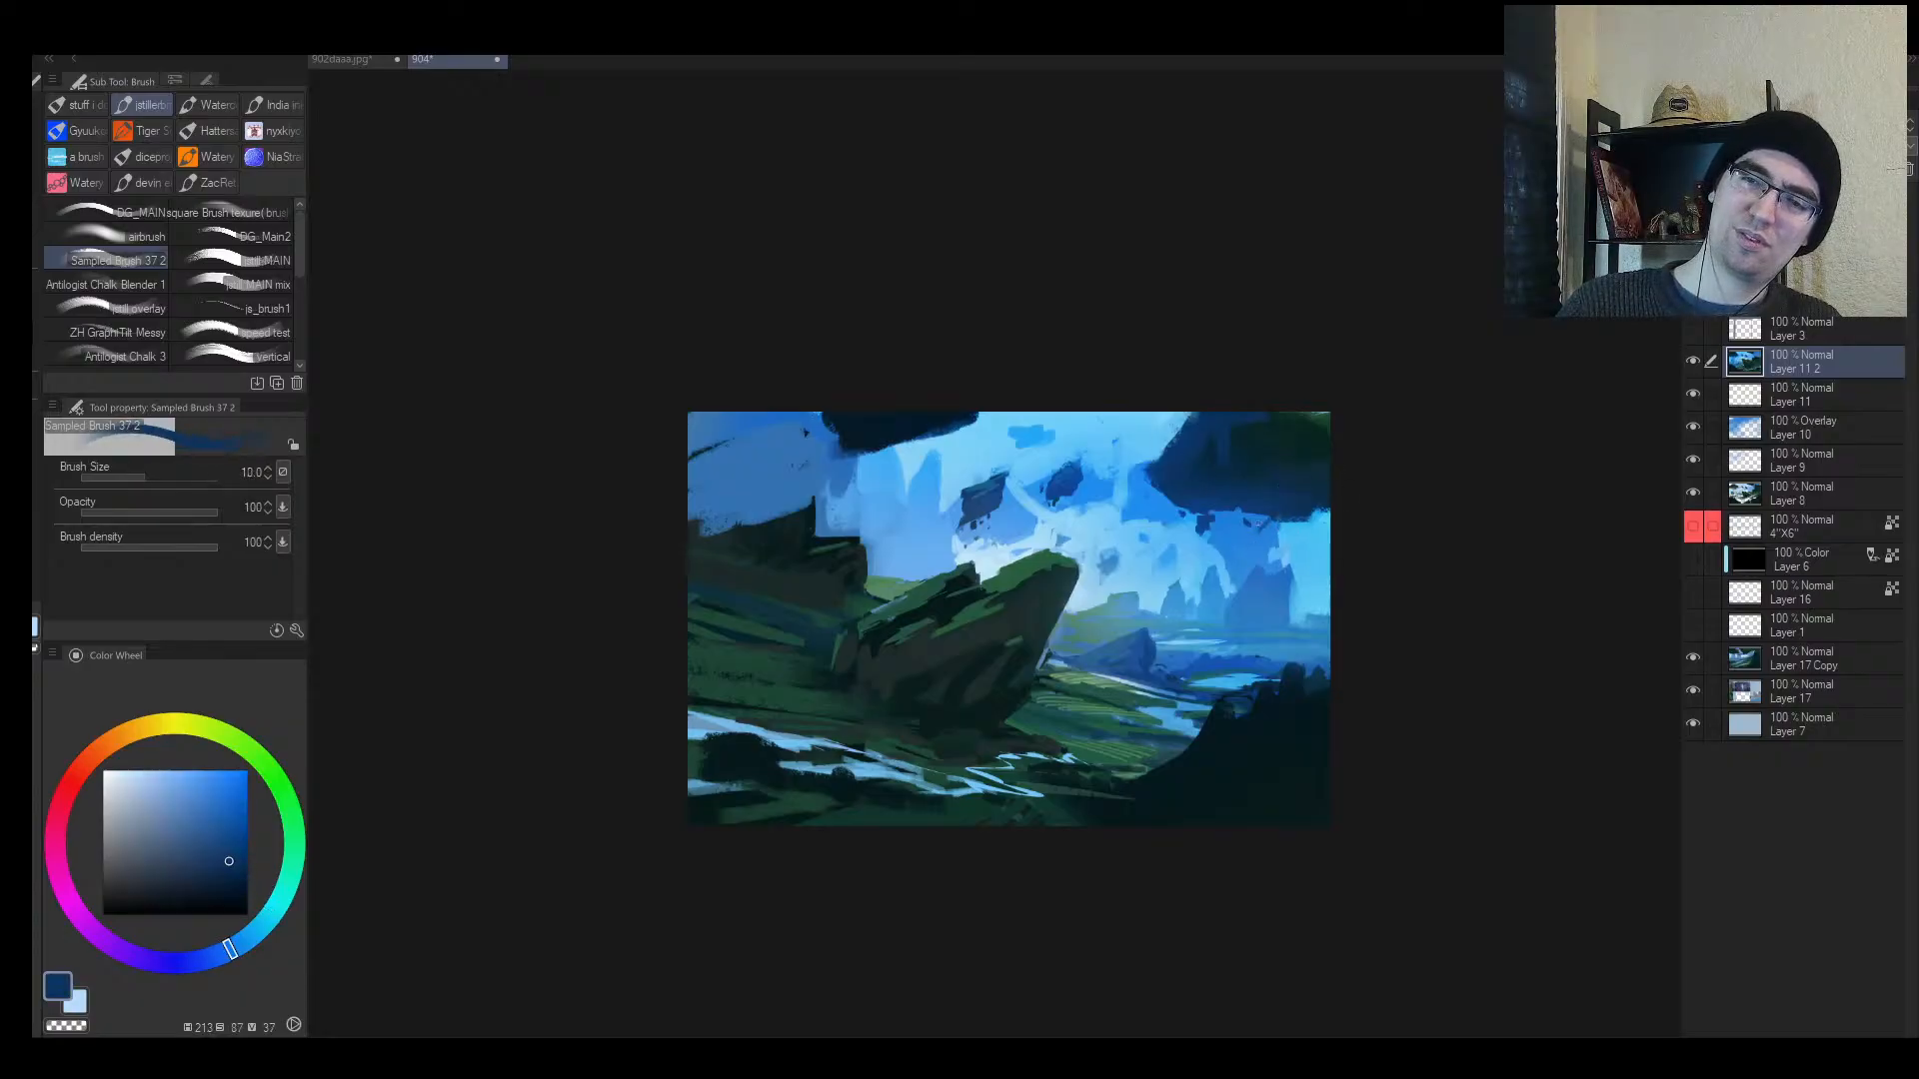
key(h)
Step: Paint light blue over the sky above the cliff with a much larger brush
key(alt+space)
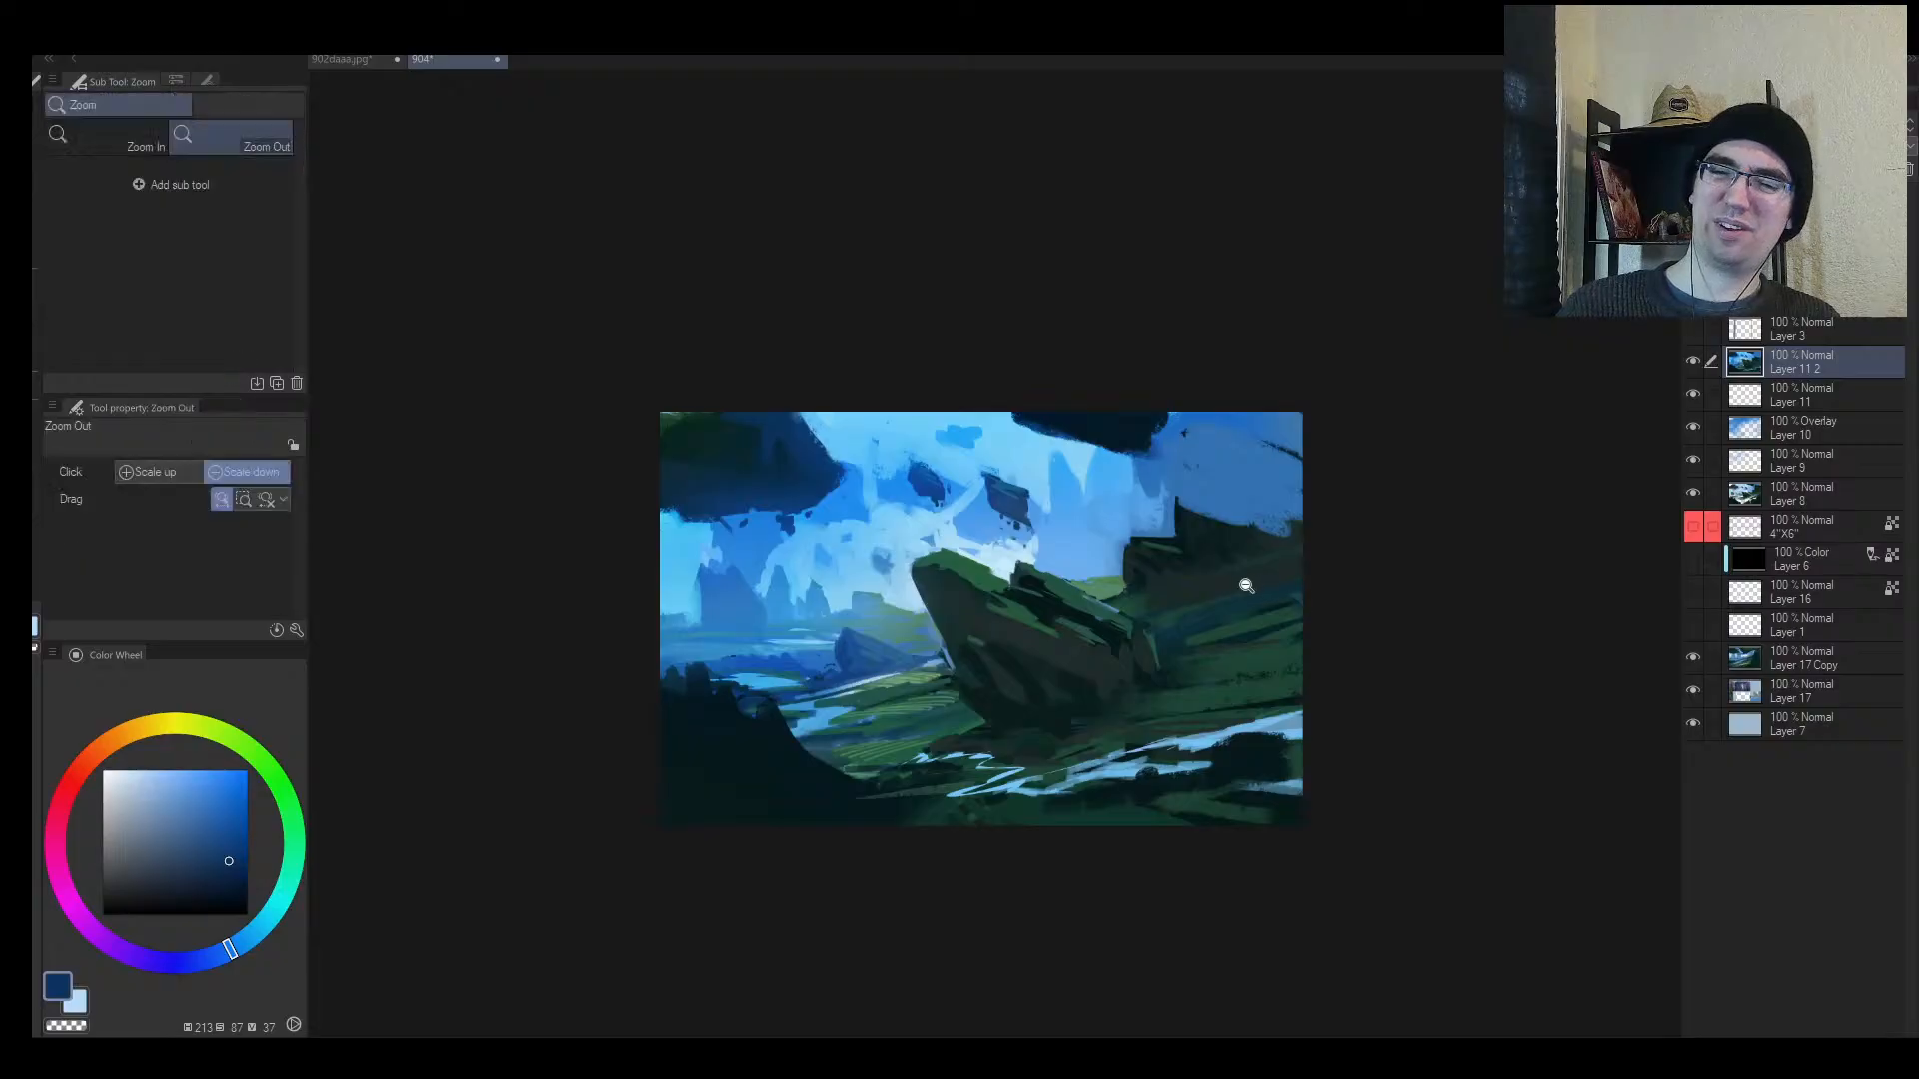
drag(1243, 581, 1211, 452)
key(alt+space)
drag(1227, 525, 1271, 511)
alt+click(1174, 519)
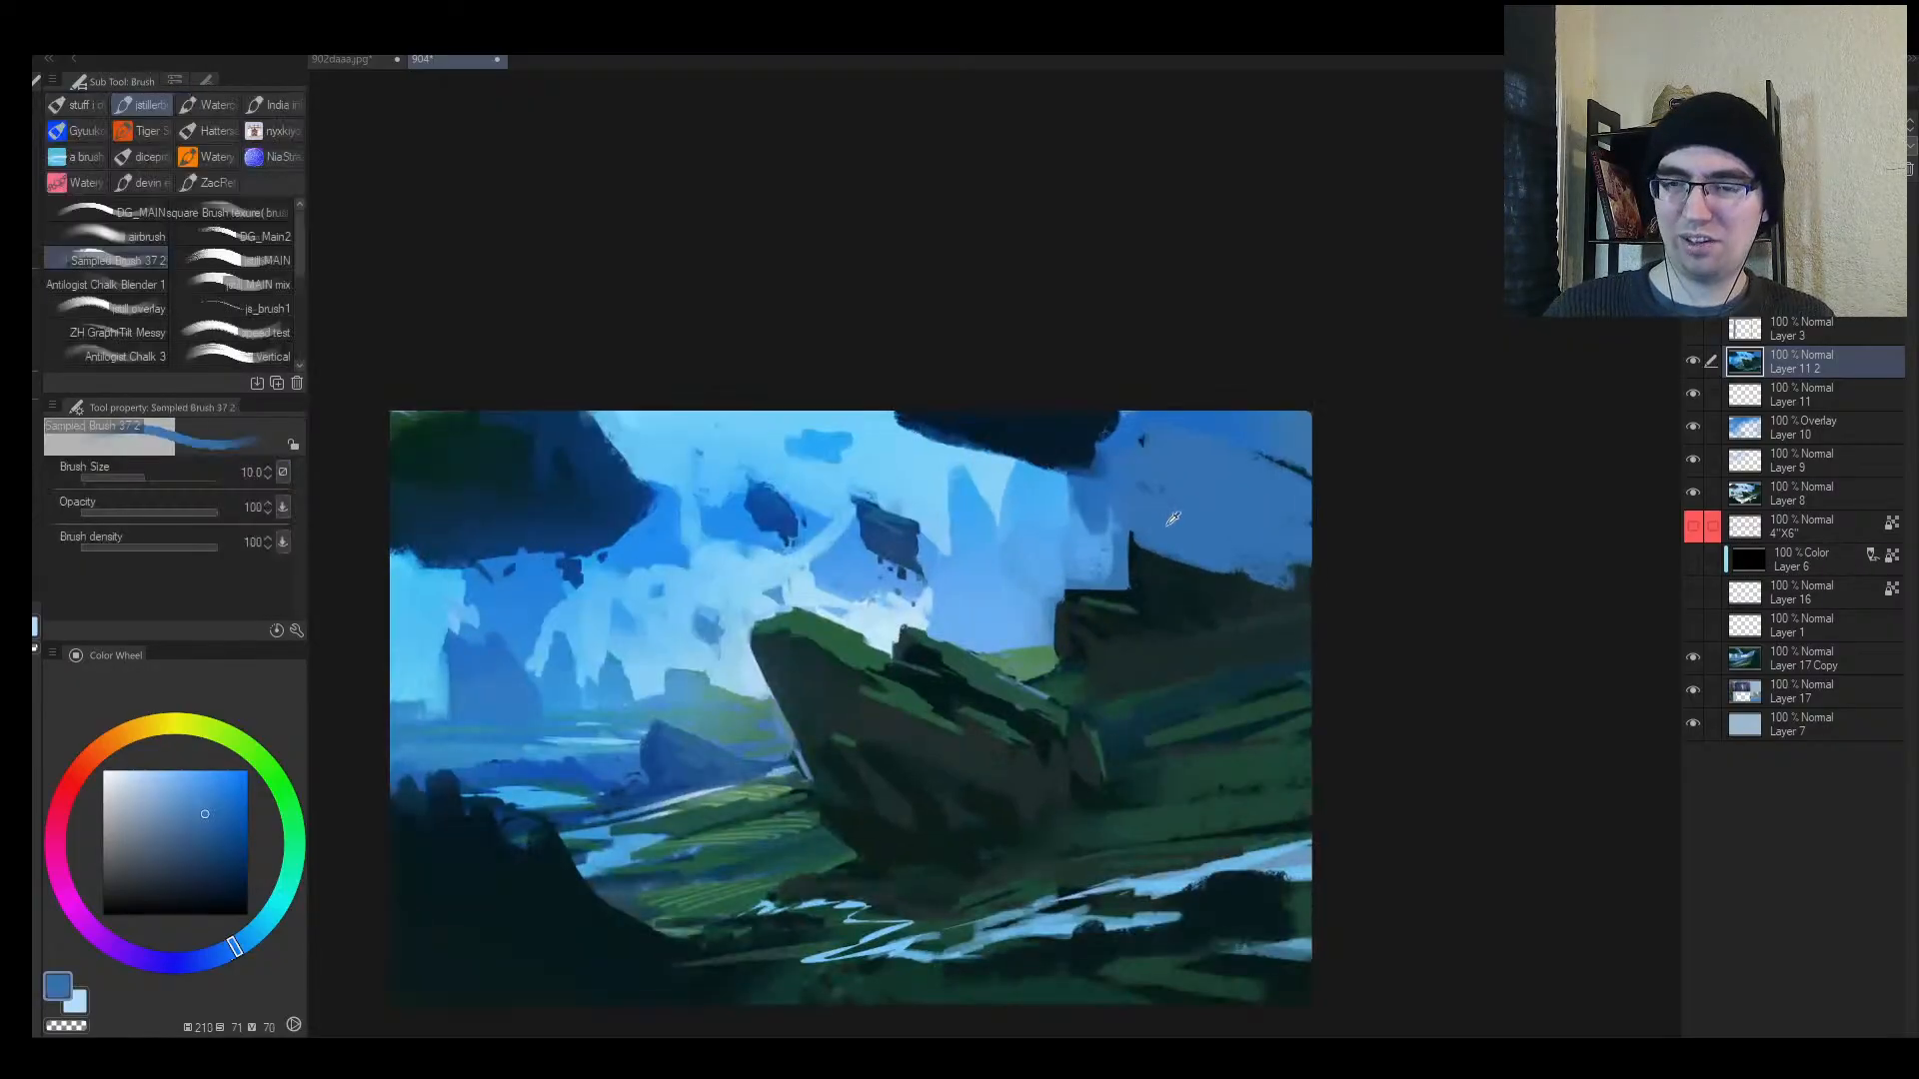
alt+click(1107, 543)
key(])
key(])
key(])
key(])
key(])
key(])
key(])
key(])
key(])
key(])
key(])
key(])
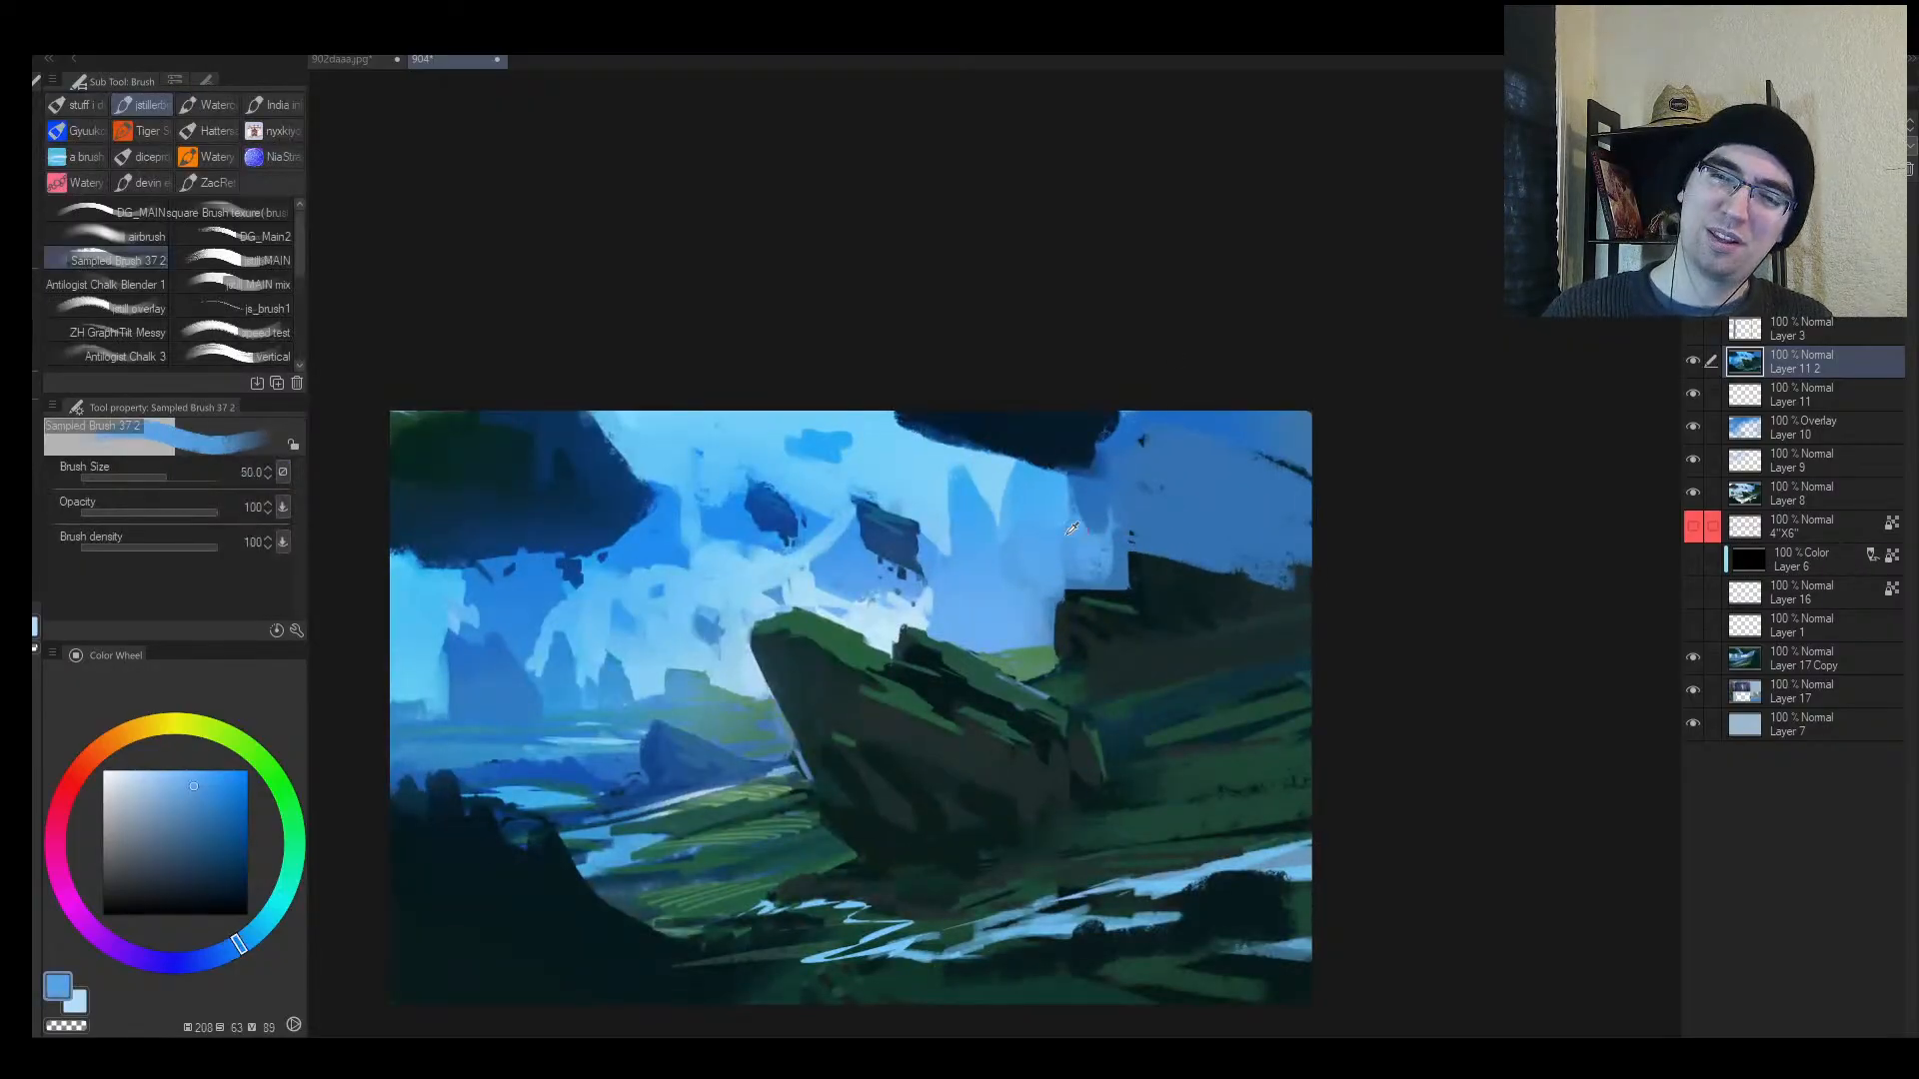
mouse_move(1083, 530)
mouse_down()
mouse_move(1092, 492)
mouse_move(1124, 531)
mouse_up()
Step: Paint pale blue over the distant sky peaks and from the cliff top to the upper right
alt+click(999, 504)
drag(1000, 504, 941, 495)
key([)
key([)
key([)
mouse_move(937, 607)
mouse_down()
mouse_move(1002, 524)
mouse_move(965, 580)
mouse_move(1009, 578)
mouse_move(971, 622)
mouse_move(1014, 590)
mouse_move(976, 493)
mouse_up()
alt+click(908, 583)
alt+click(971, 622)
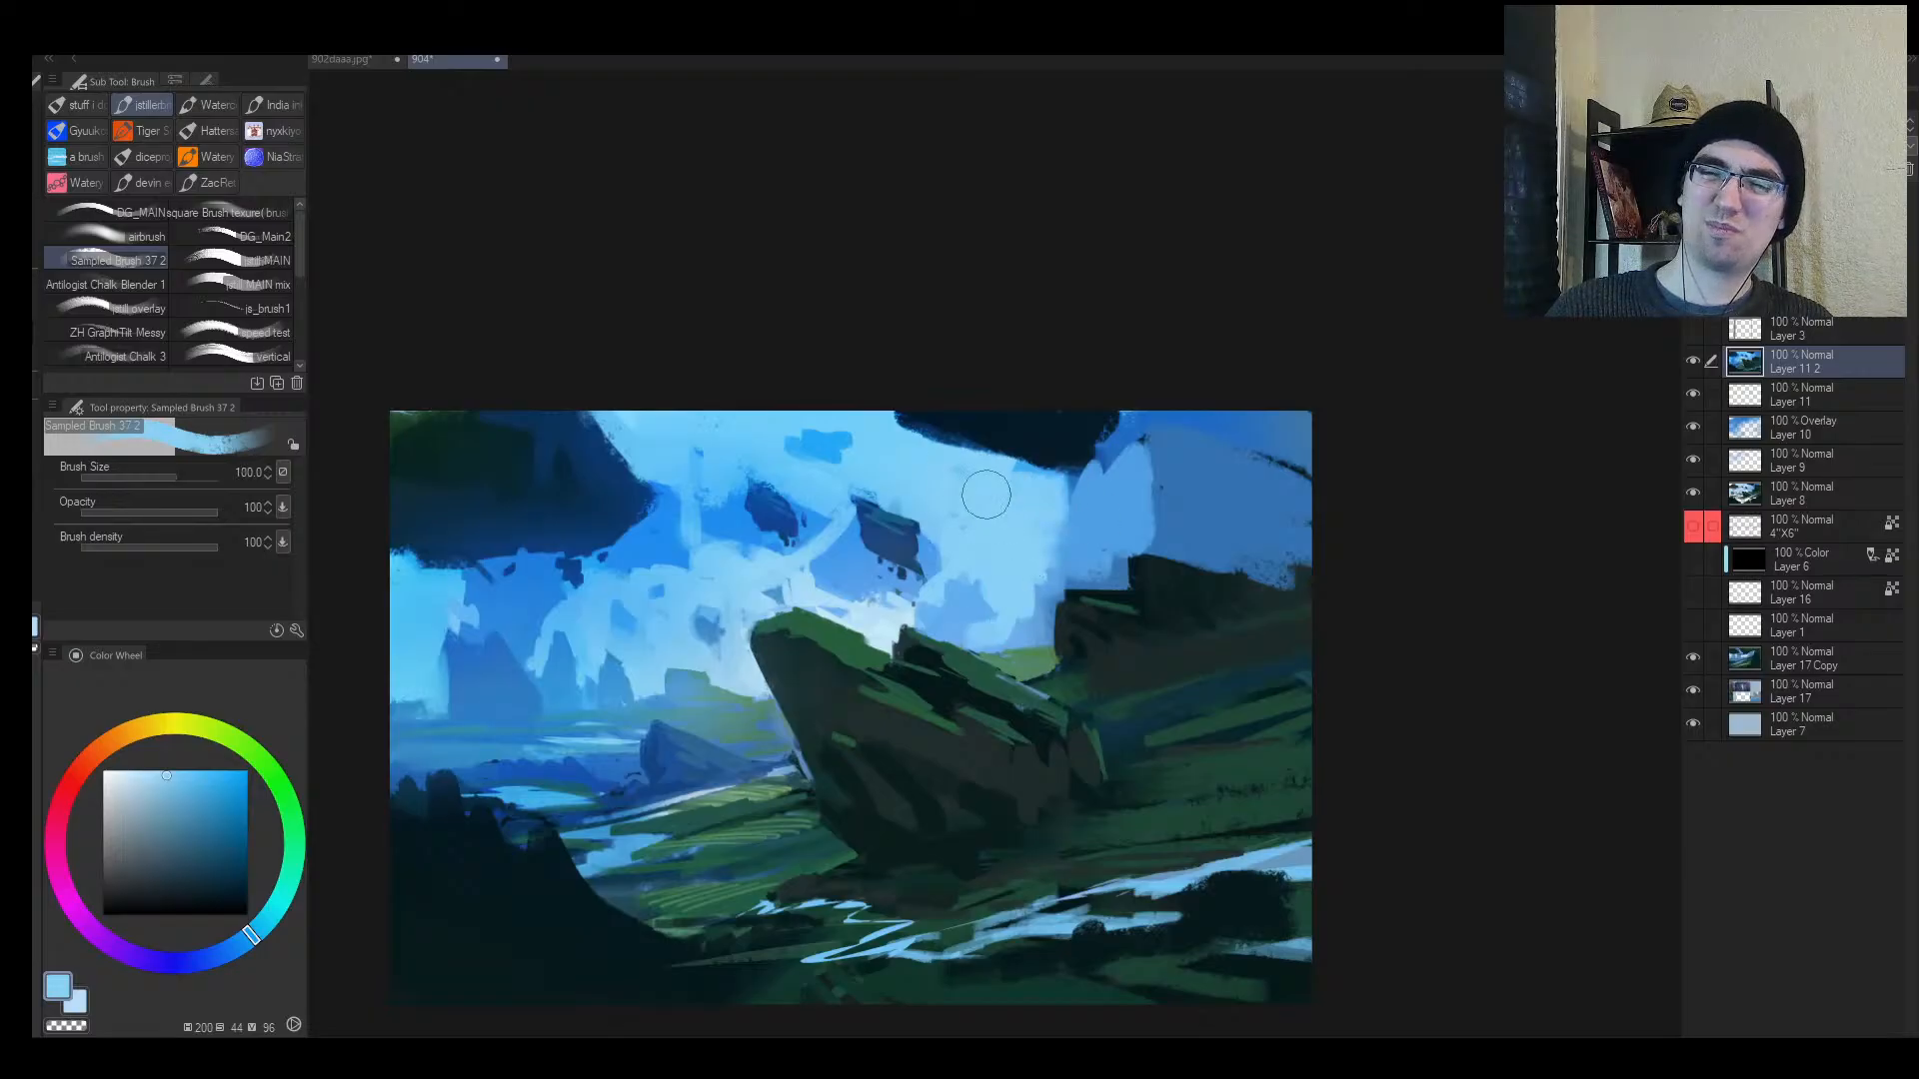
key(])
key(])
mouse_move(1009, 559)
mouse_down()
mouse_move(1203, 407)
mouse_move(1135, 476)
mouse_move(1214, 510)
mouse_move(1271, 500)
mouse_up()
Step: Add grey-blue strokes to the sky and trim the grey floating rock's shape
key(])
alt+click(1252, 537)
key([)
mouse_move(1078, 537)
mouse_down()
mouse_move(1032, 544)
mouse_move(1028, 567)
mouse_move(1019, 530)
mouse_move(1063, 555)
mouse_move(1021, 607)
mouse_up()
alt+click(1028, 568)
alt+click(1029, 560)
alt+click(1066, 525)
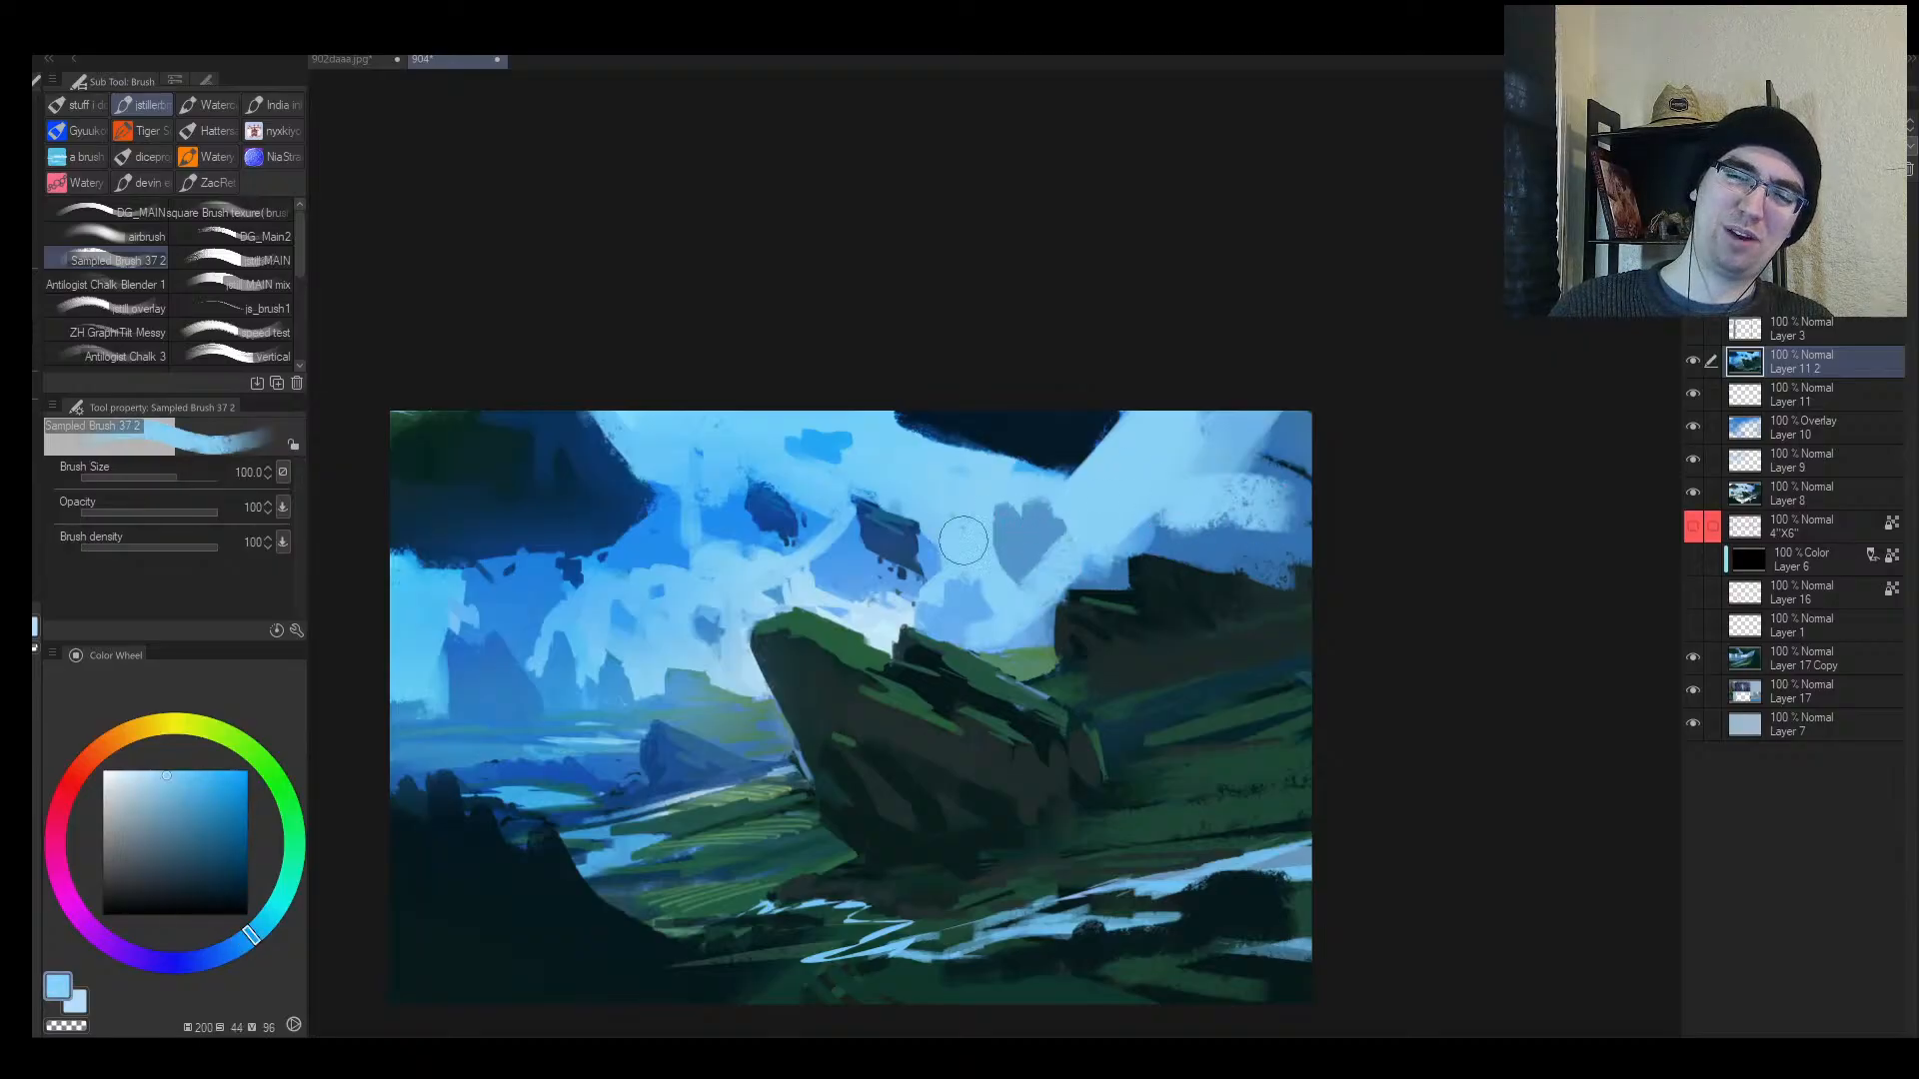
drag(966, 540, 1000, 560)
key(alt+space)
drag(1312, 560, 1099, 547)
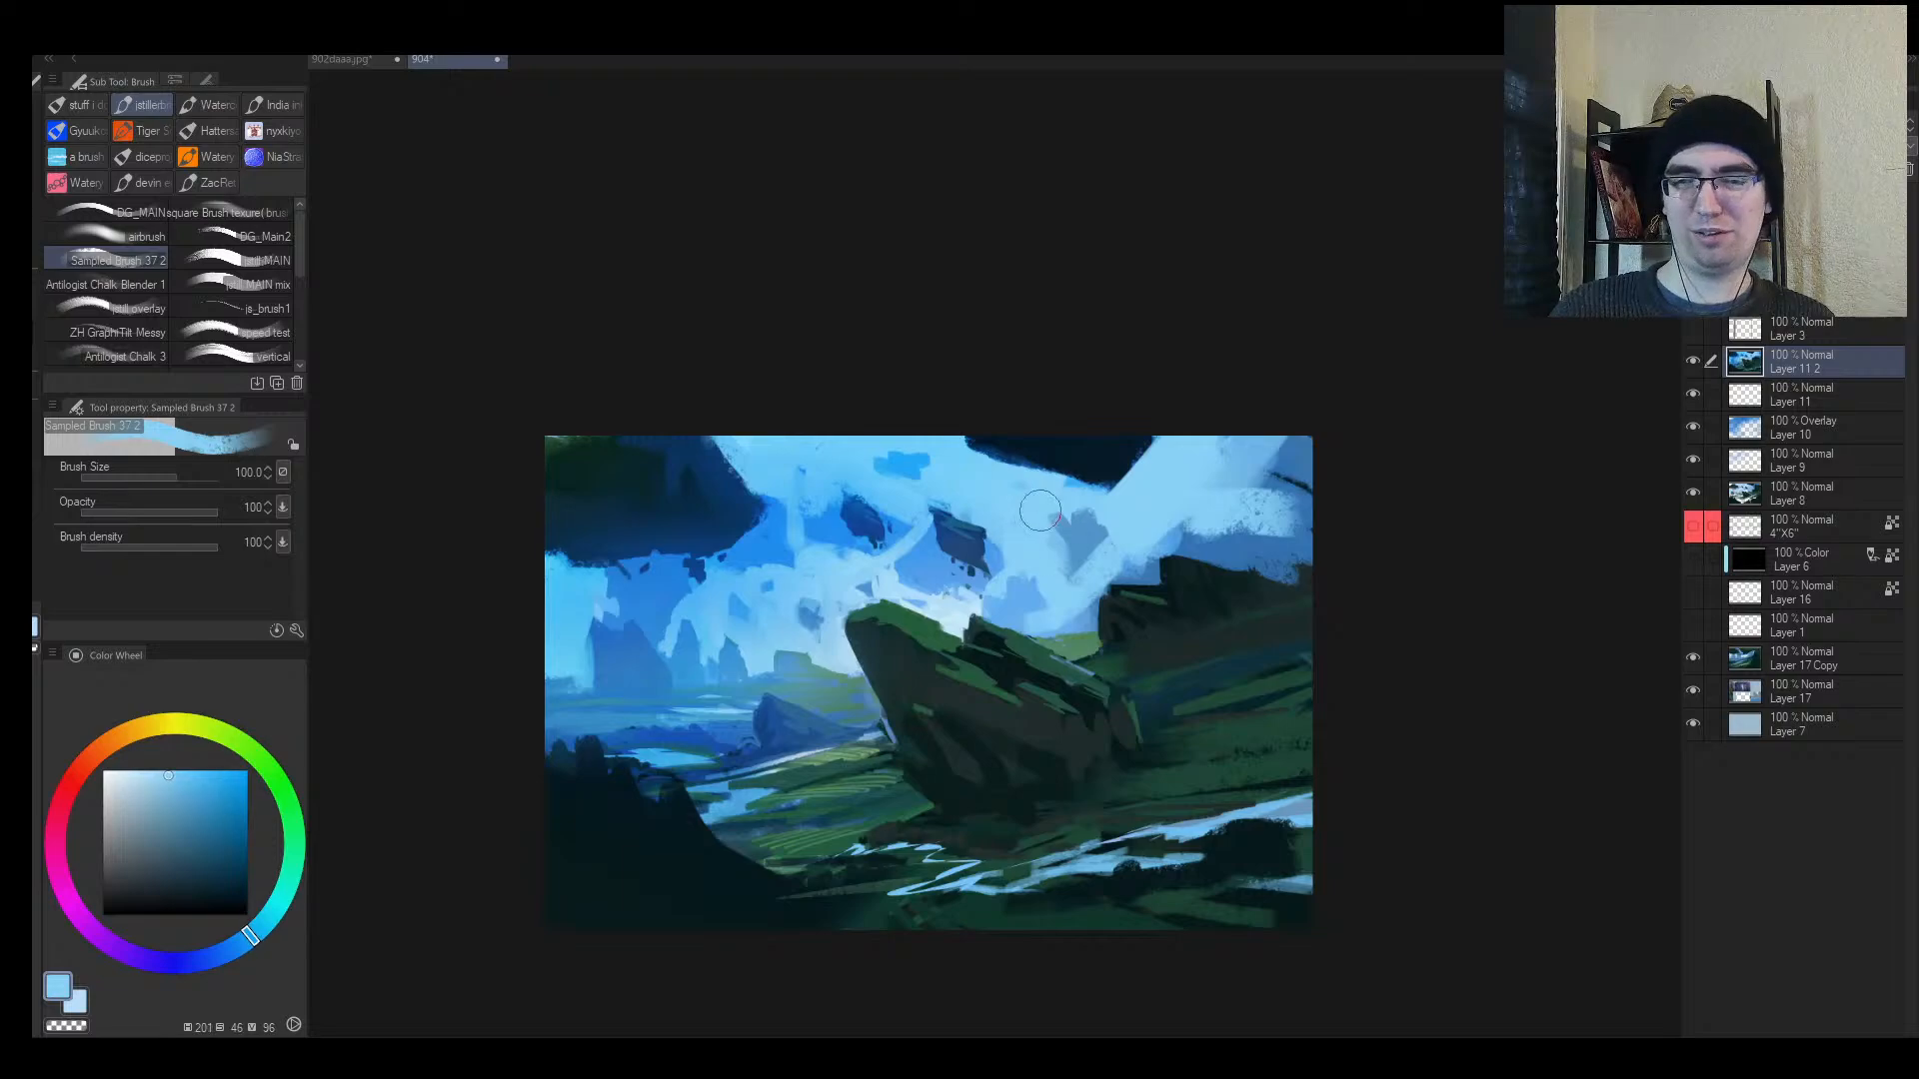
Step: Add darker blue strokes to the sky and light blue along its right edge
alt+click(925, 567)
mouse_move(1053, 536)
mouse_down()
mouse_move(1089, 560)
mouse_move(1095, 544)
mouse_up()
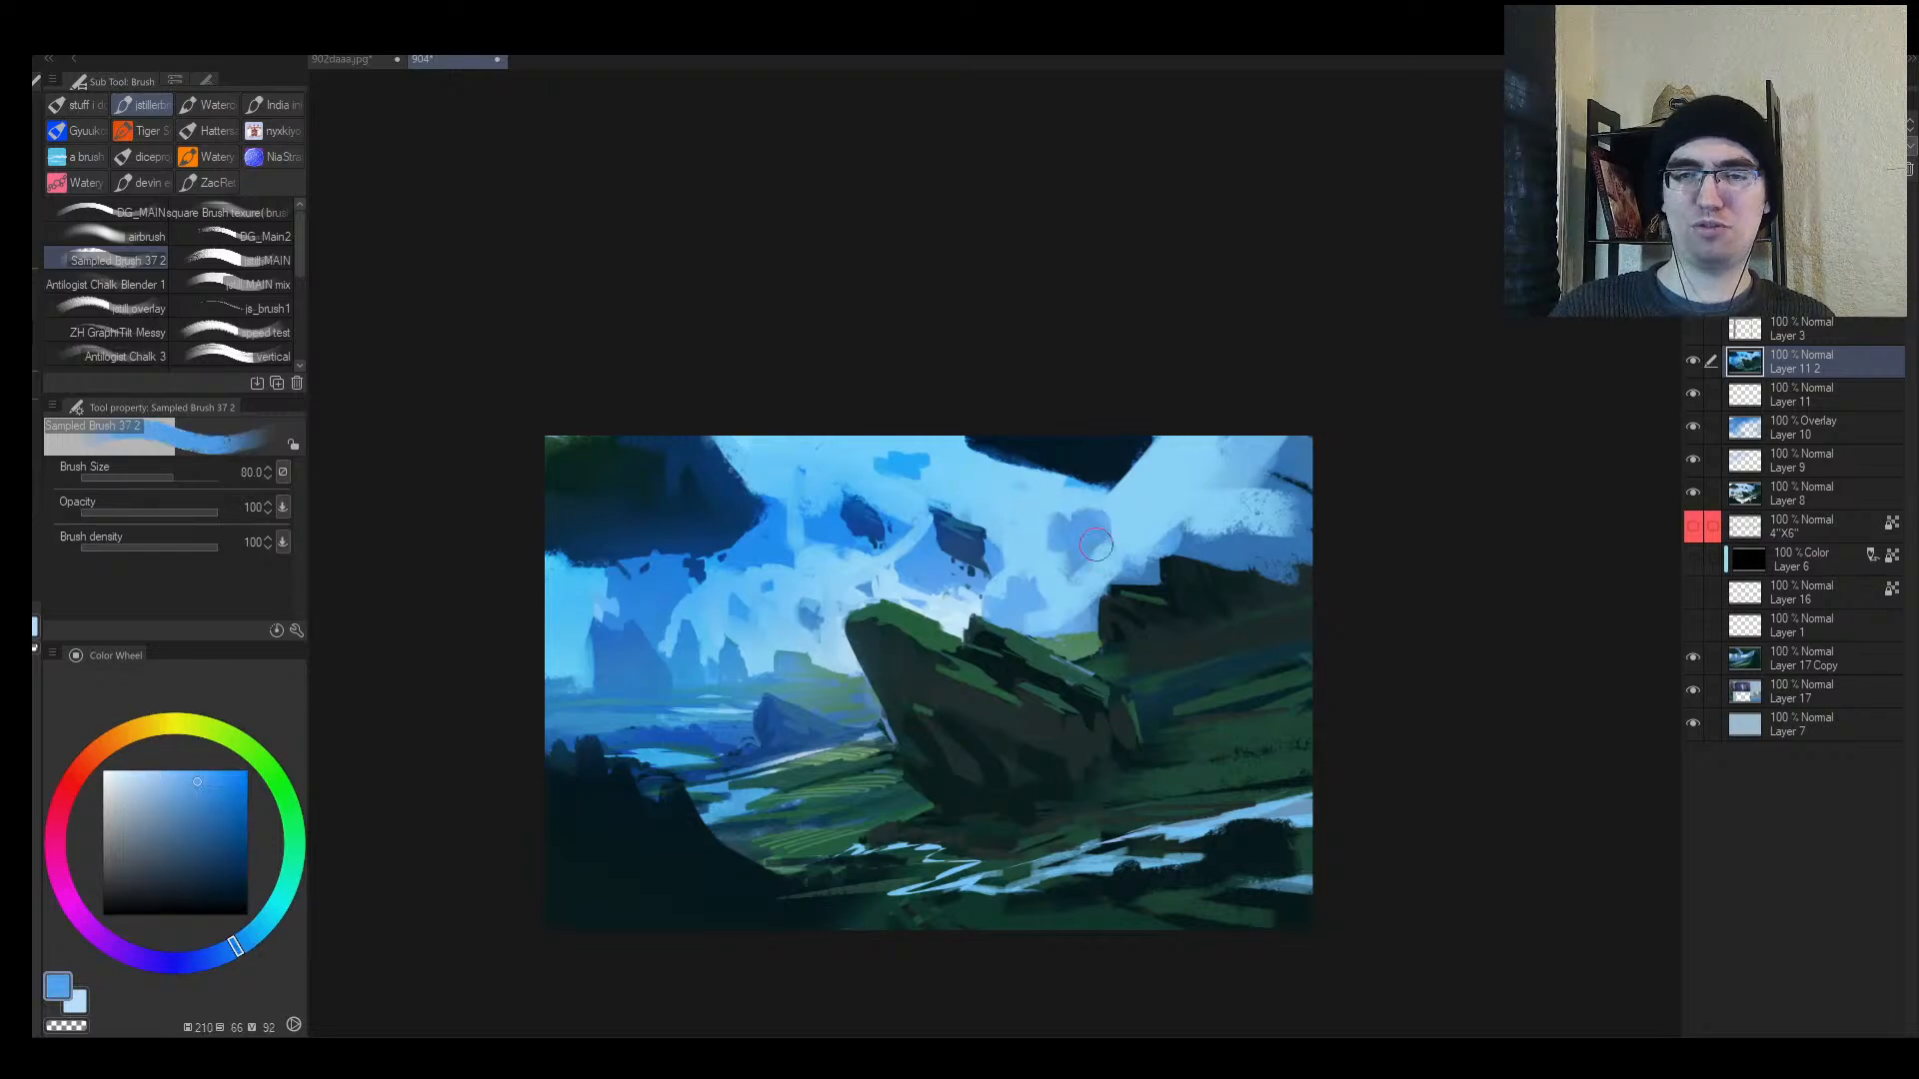
alt+click(1244, 509)
mouse_move(1249, 515)
mouse_down()
mouse_move(1283, 538)
mouse_move(1223, 544)
mouse_move(1299, 575)
mouse_move(1272, 532)
mouse_move(1222, 562)
mouse_move(1254, 518)
mouse_up()
key(alt+space)
key(h)
Step: Fill the upper-left sky with light blue and dab blue at its left edge
key(b)
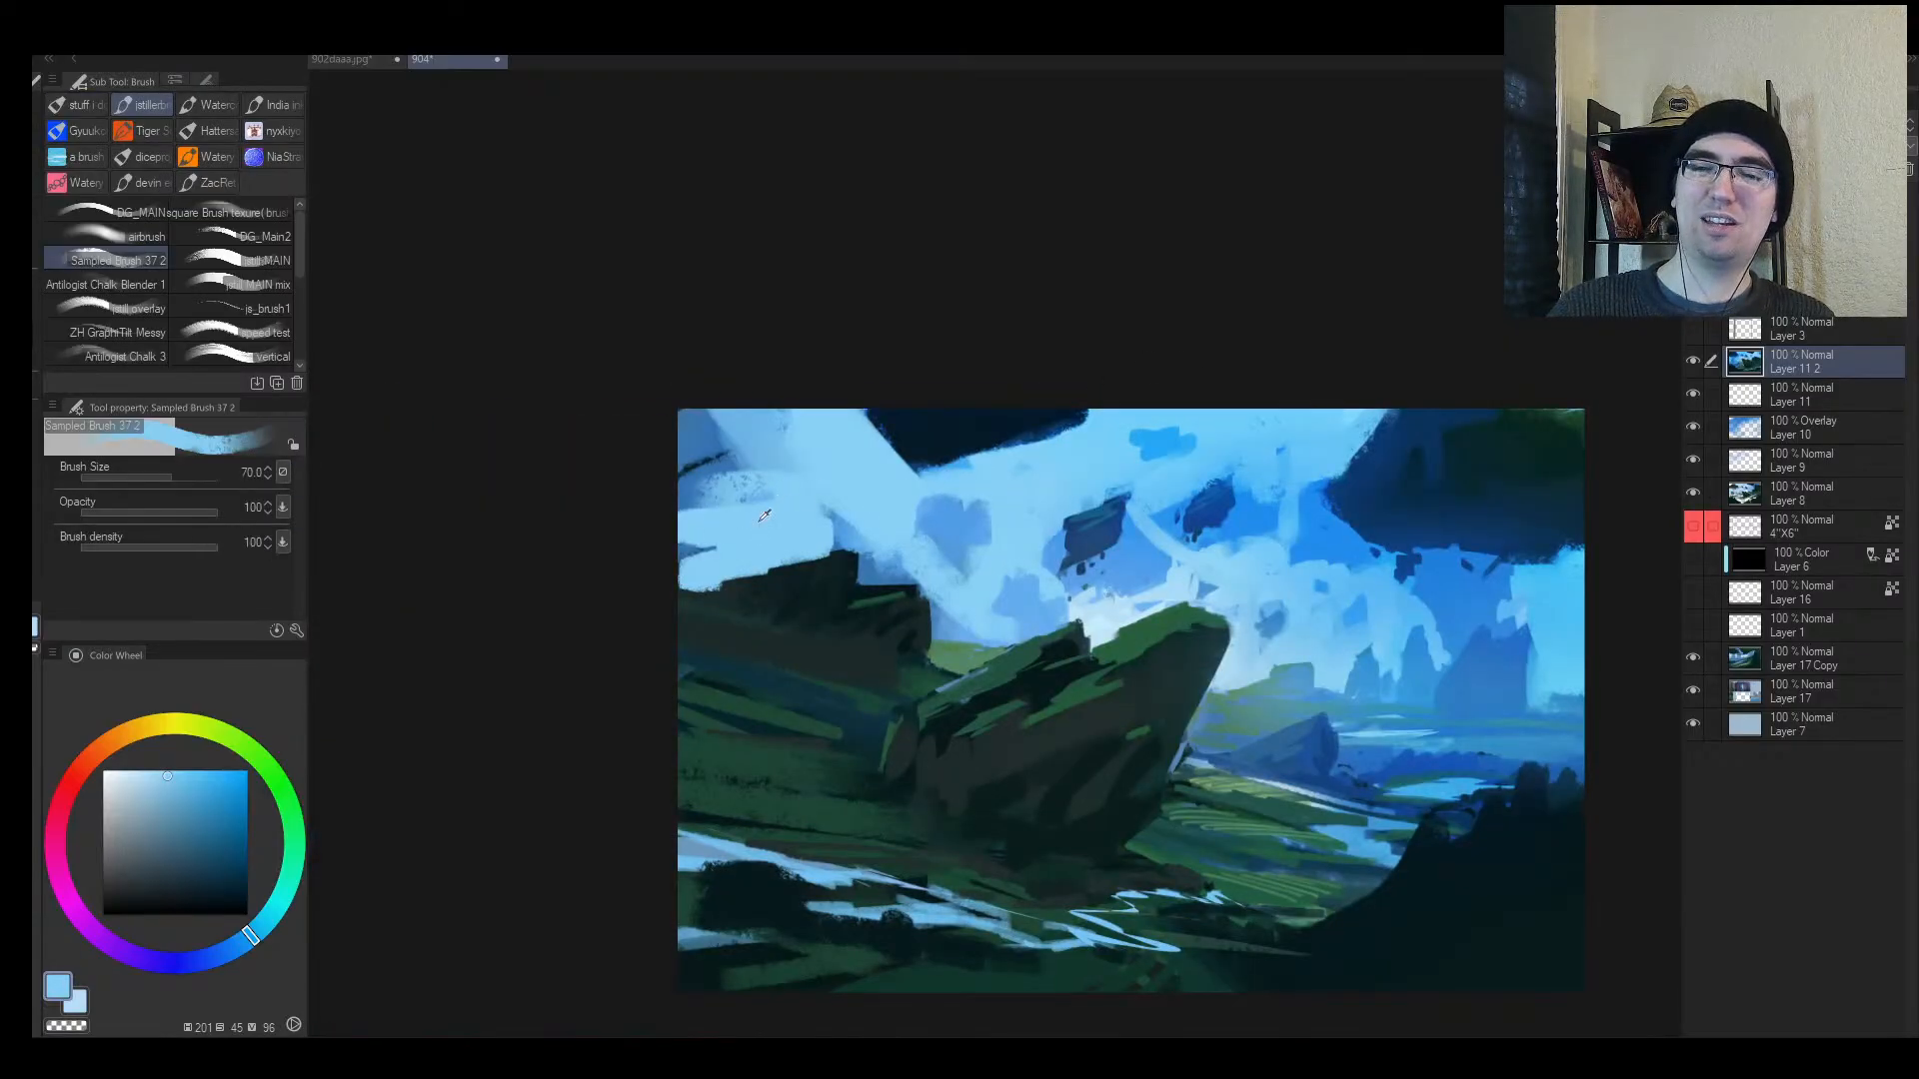
mouse_move(758, 489)
mouse_down()
mouse_move(700, 470)
mouse_move(679, 510)
mouse_up()
drag(690, 455, 729, 387)
key(bracketright)
key(bracketright)
key(bracketright)
key(bracketright)
mouse_move(790, 514)
mouse_down()
mouse_move(680, 548)
mouse_move(733, 524)
mouse_move(741, 586)
mouse_move(704, 590)
mouse_move(825, 540)
mouse_move(687, 571)
mouse_move(682, 508)
mouse_move(754, 544)
mouse_move(835, 518)
mouse_up()
alt+click(747, 589)
key(bracketleft)
key(bracketleft)
alt+click(934, 626)
alt+click(863, 618)
alt+click(800, 503)
drag(999, 536, 899, 551)
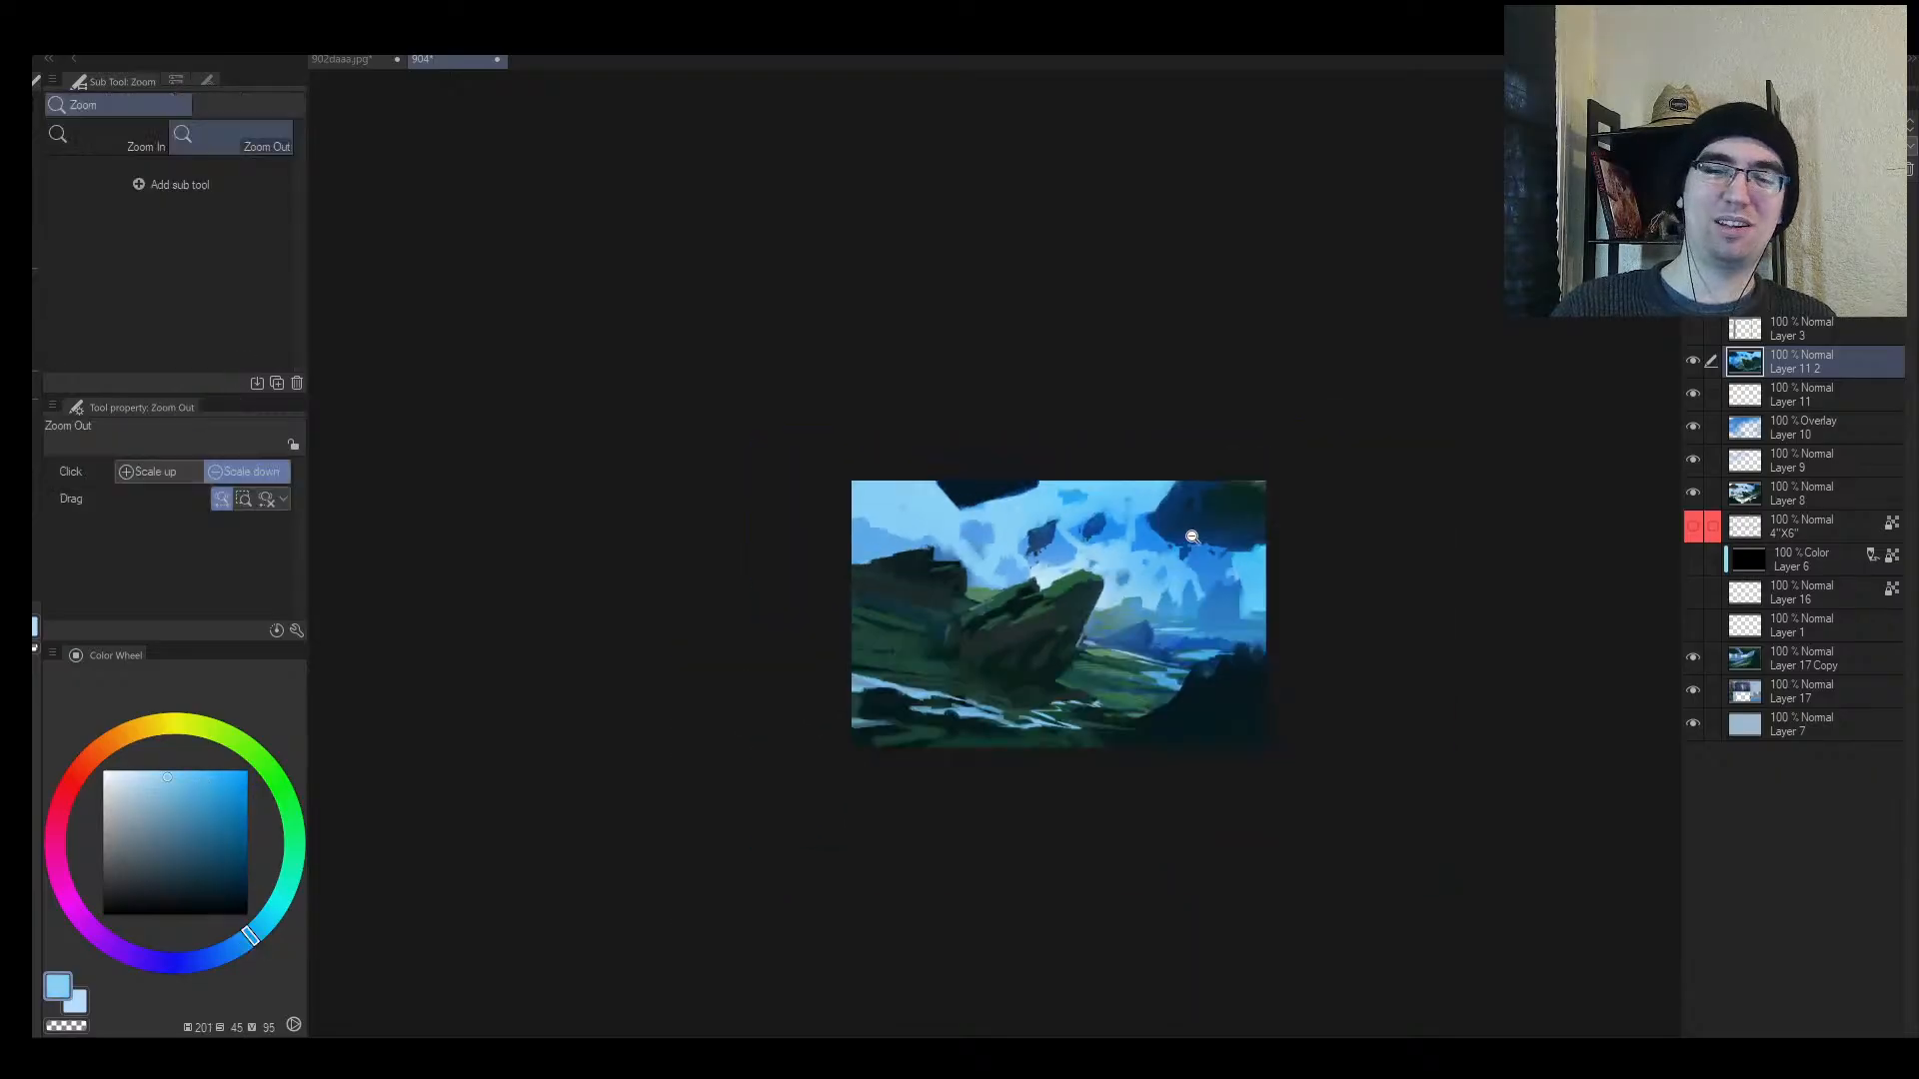
Step: Zoom in on the rock and sample dark teal and sky-blue tones from the canvas
key(h)
mouse_move(1085, 589)
mouse_down()
mouse_move(1122, 563)
mouse_move(1098, 561)
mouse_up()
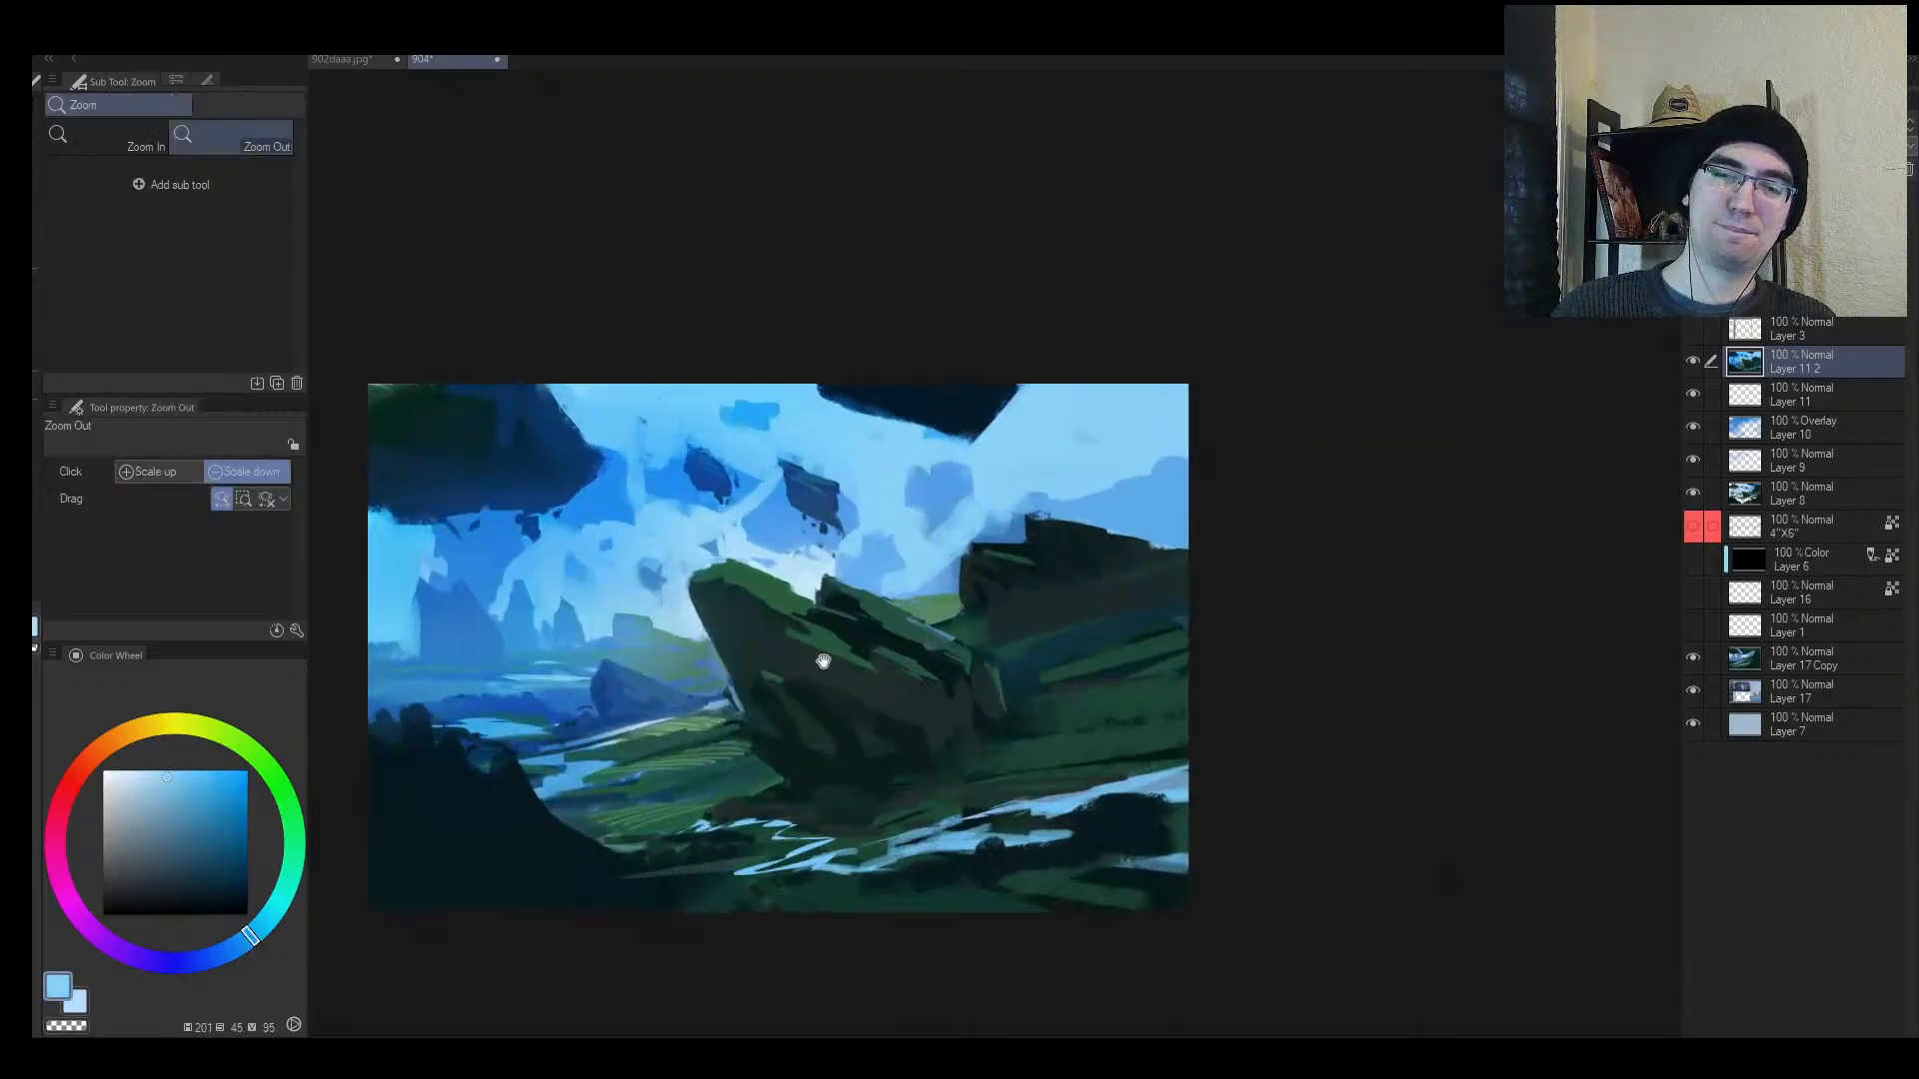
drag(823, 660, 890, 615)
drag(825, 663, 984, 519)
alt+click(822, 440)
alt+click(809, 231)
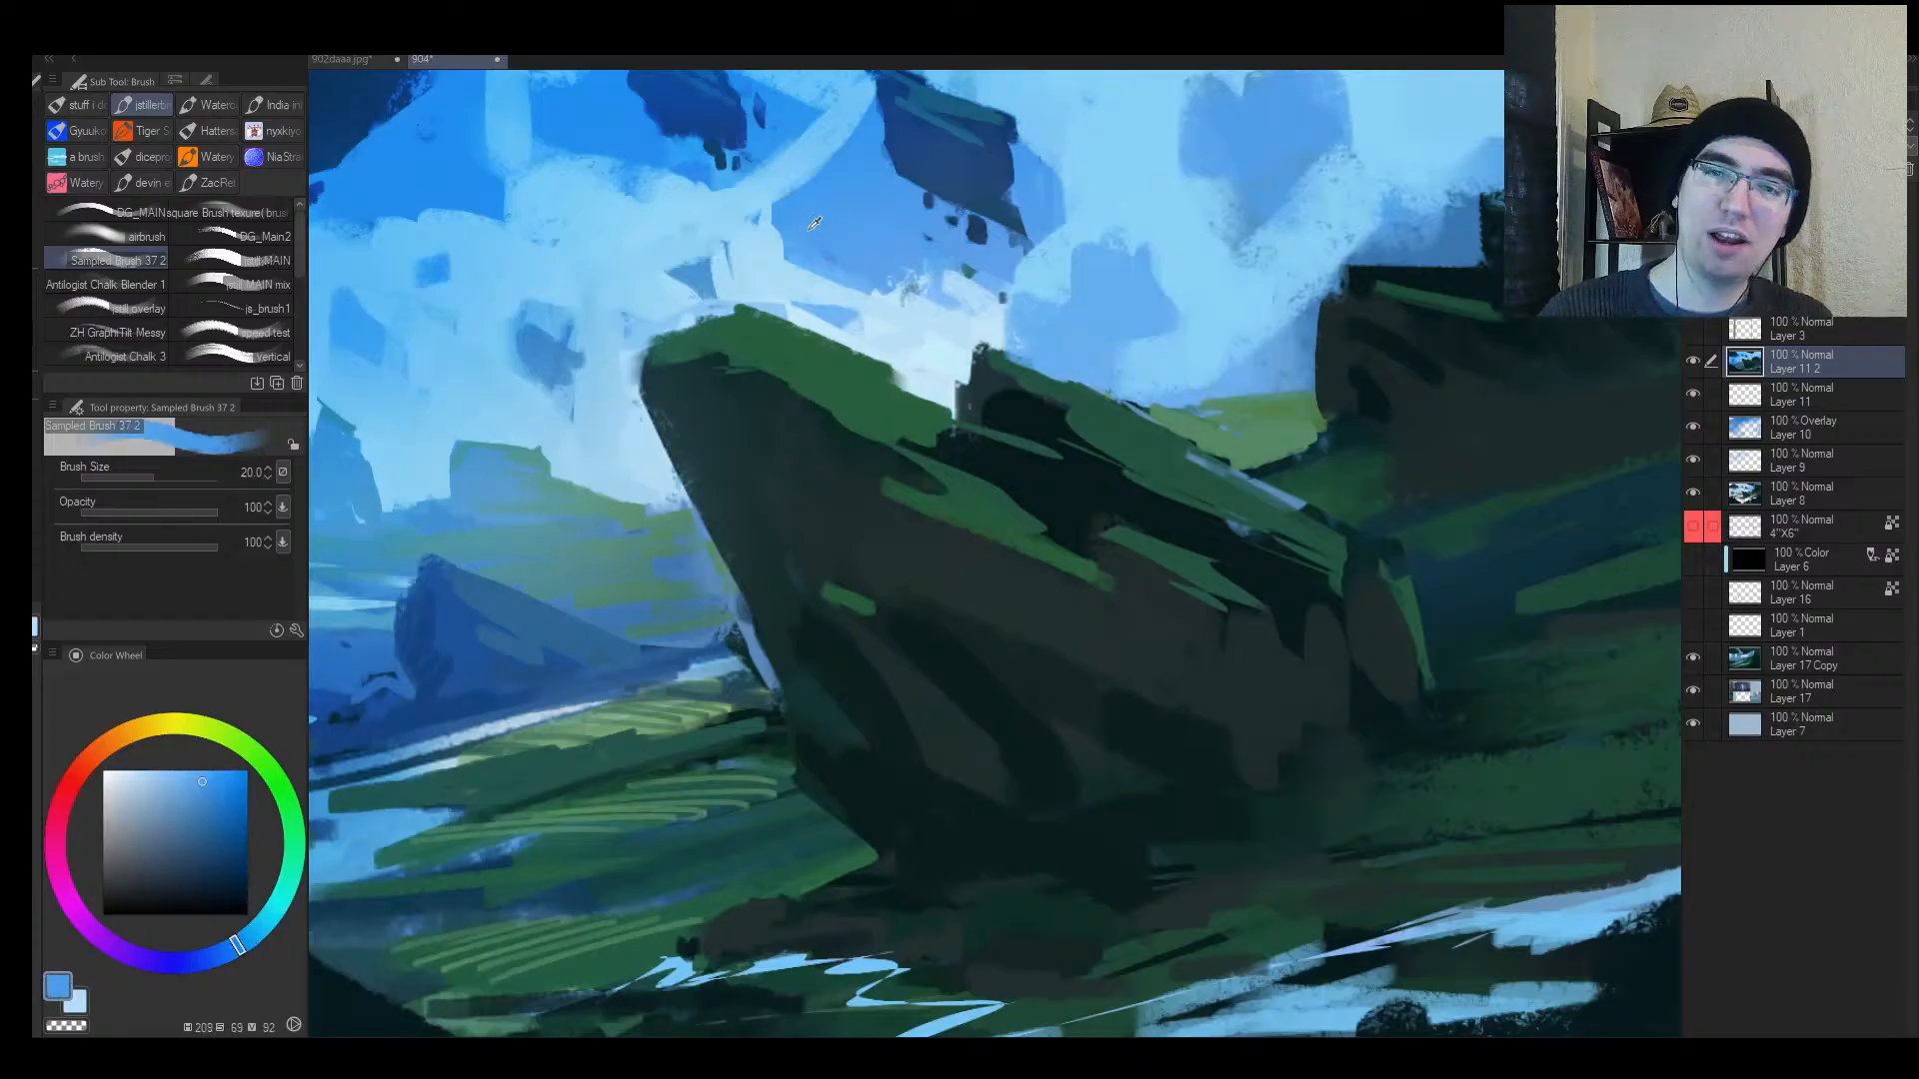
key(bracketright)
alt+click(818, 483)
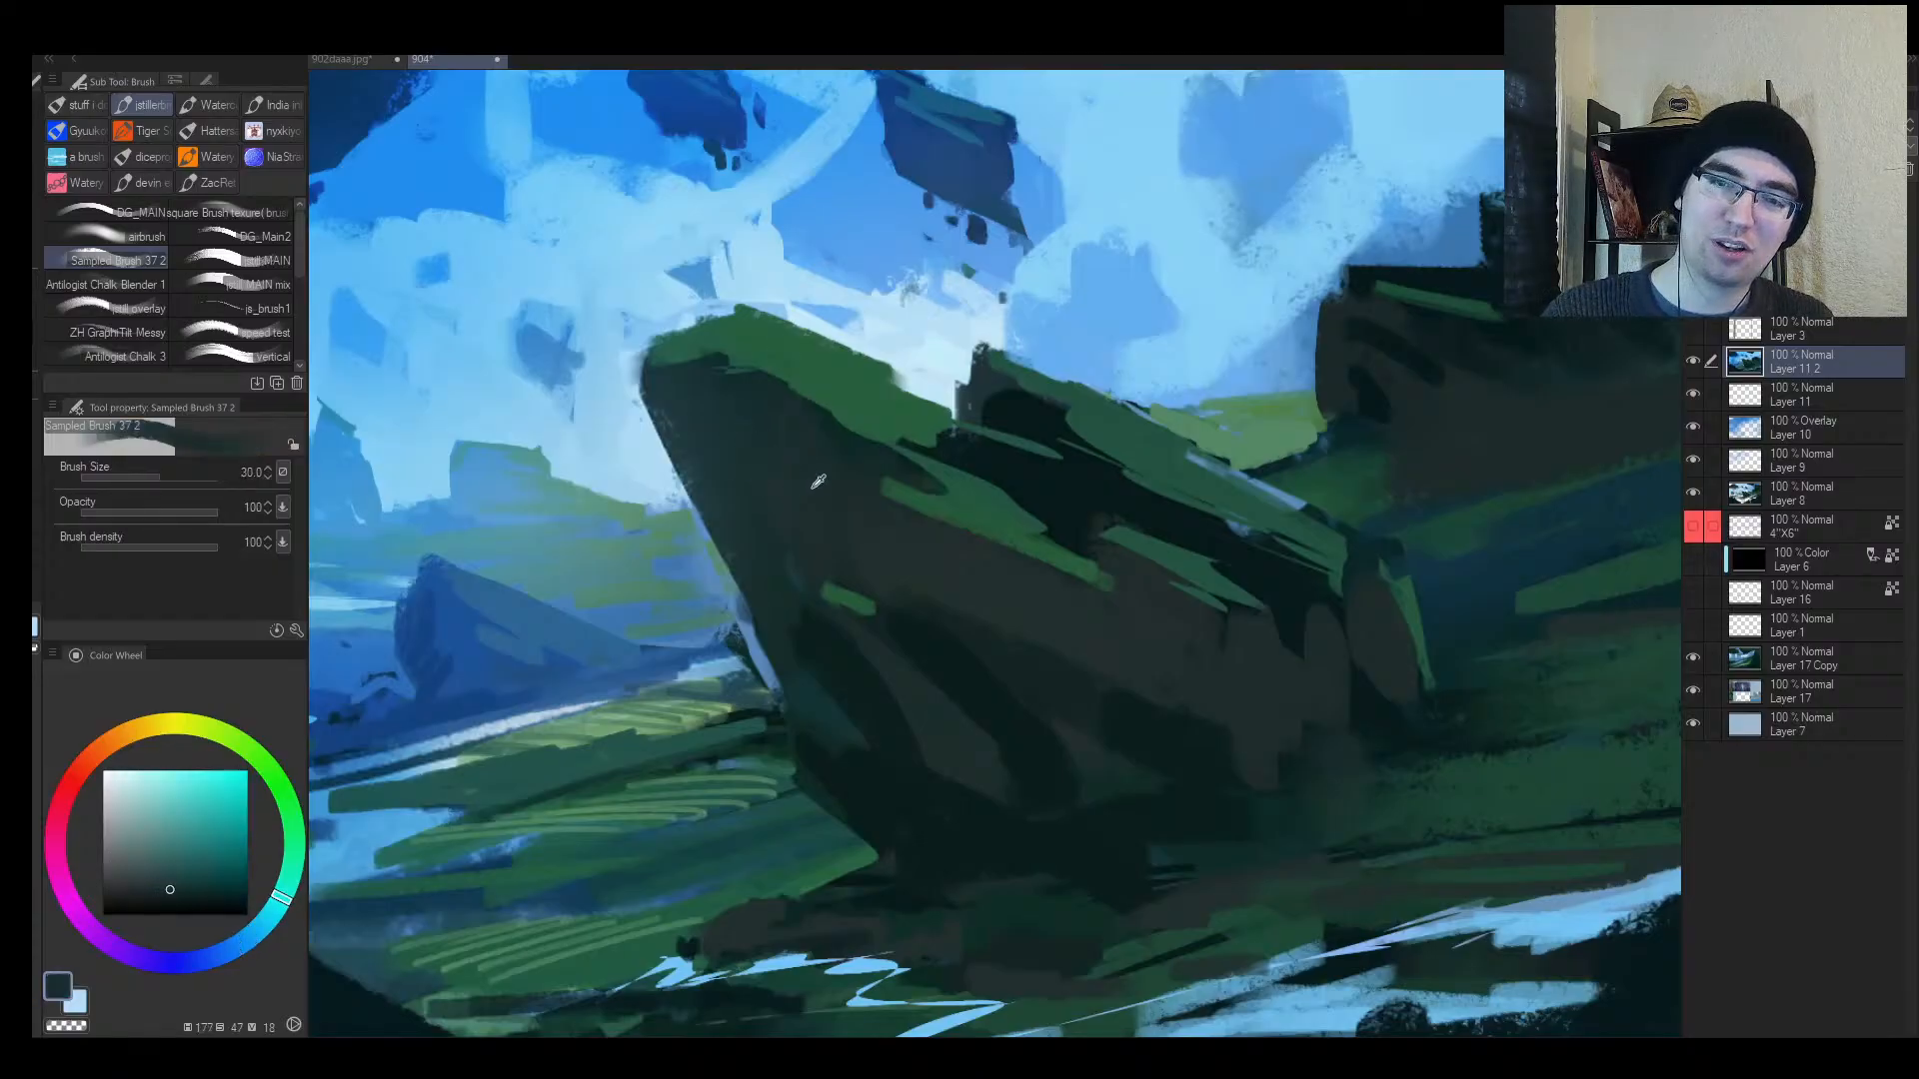
alt+click(817, 482)
Step: Desaturate the teal and sample lighter and darker greens from the rock top
click(148, 886)
key(bracketright)
key(bracketright)
key(bracketright)
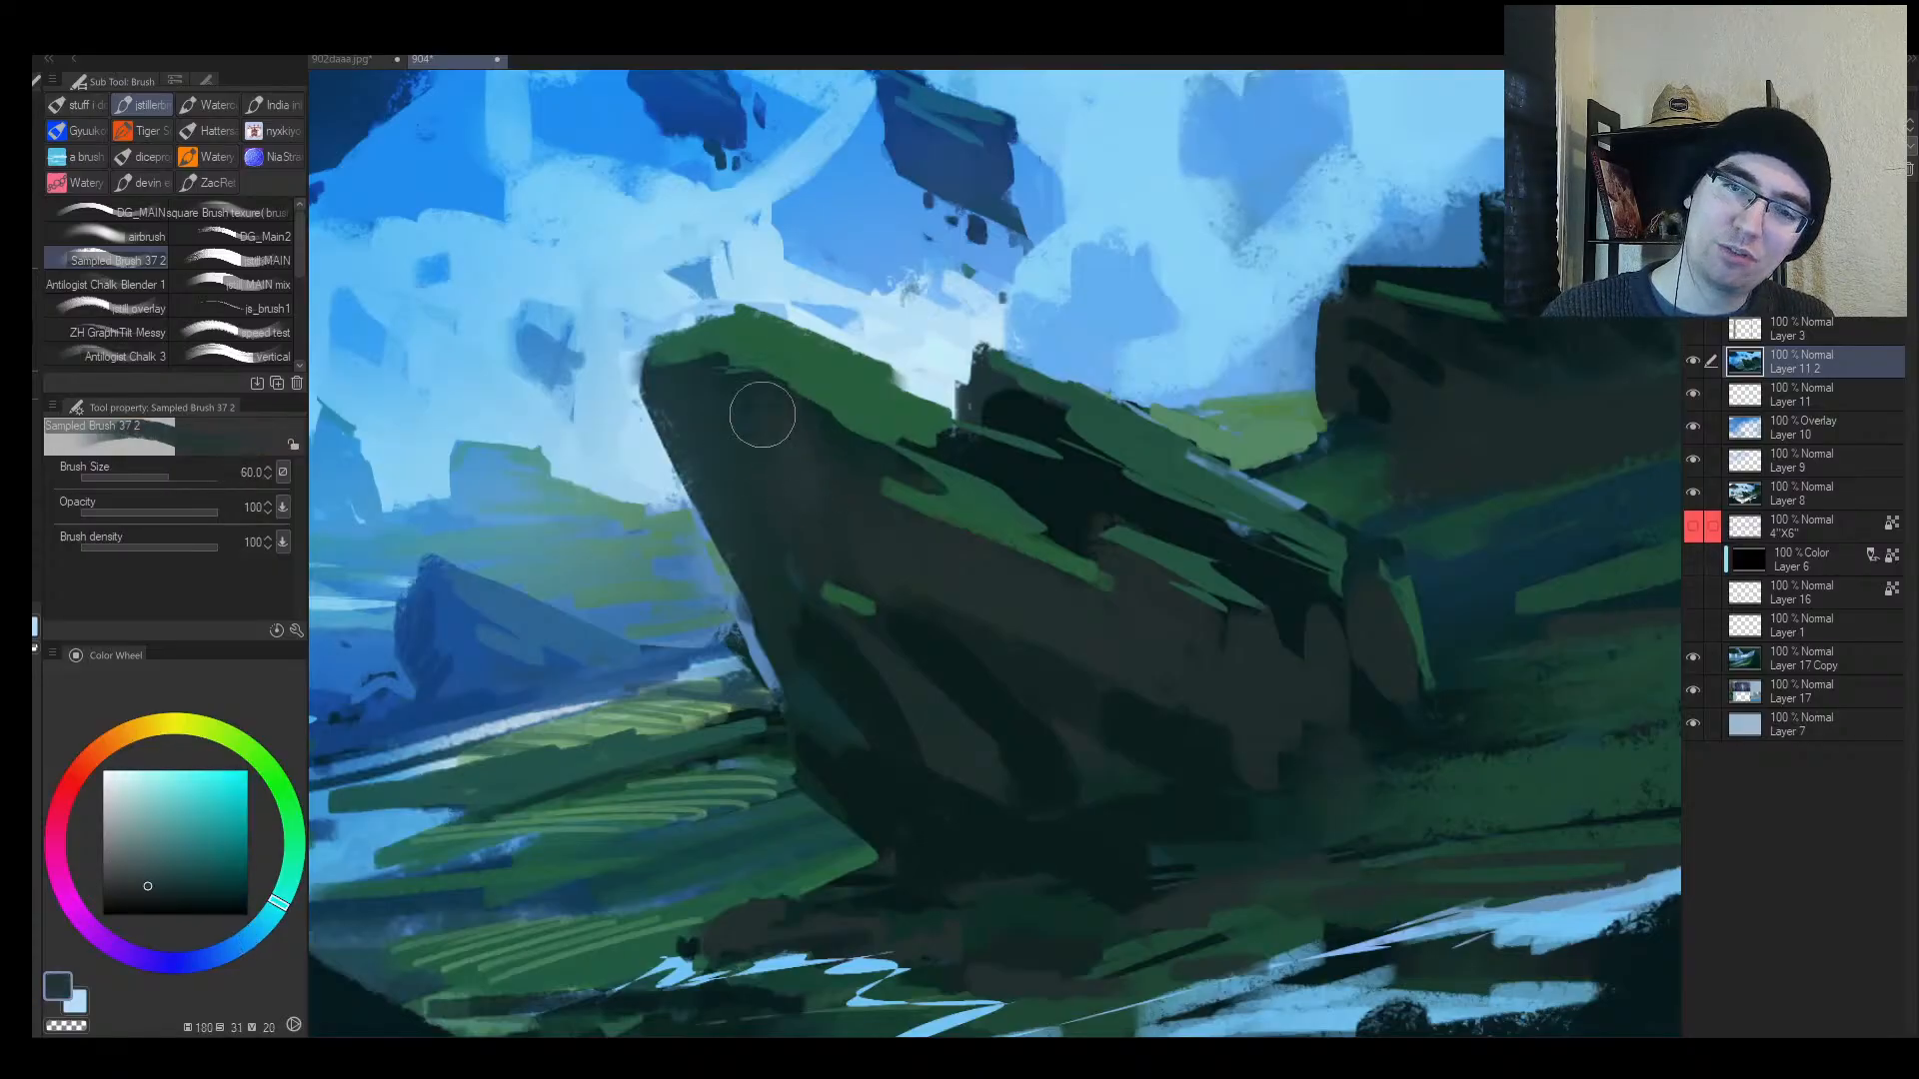
alt+click(823, 365)
key(bracketleft)
key(bracketleft)
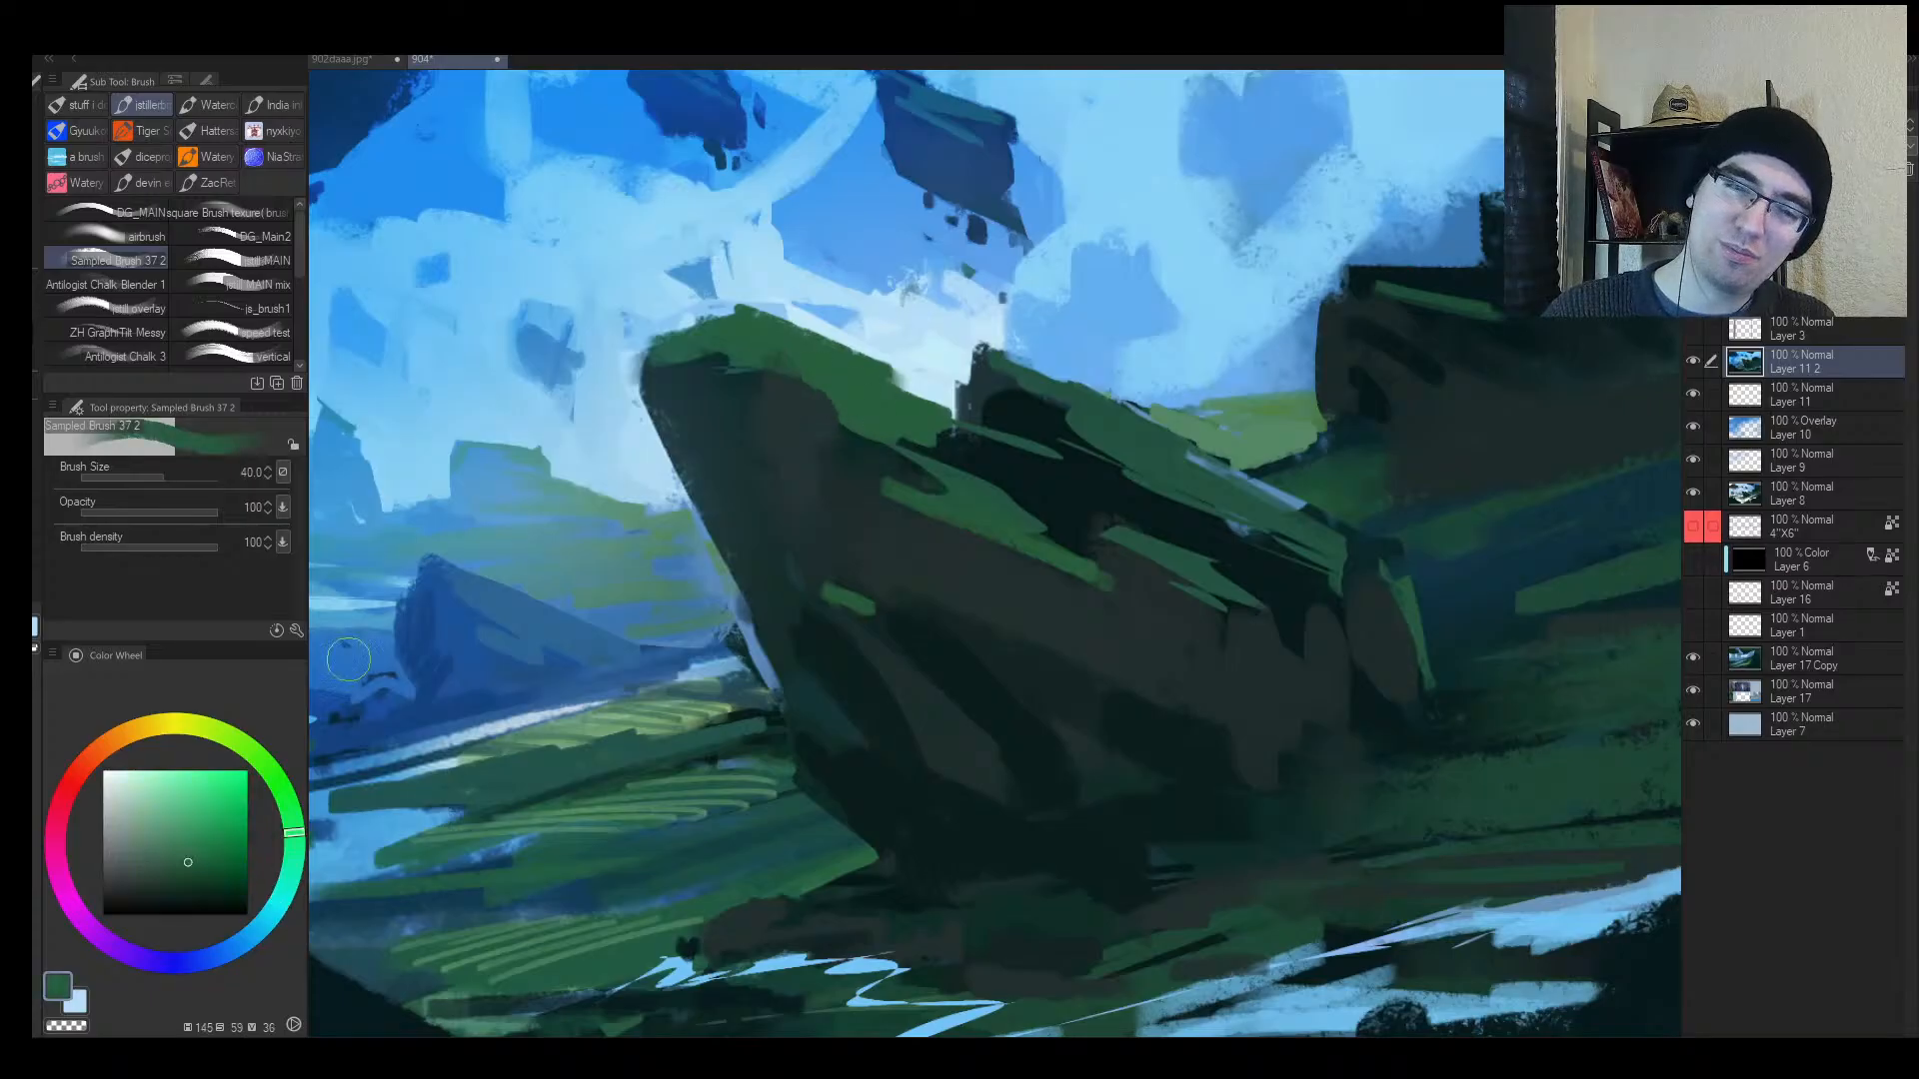
click(171, 839)
alt+click(993, 553)
key(bracketleft)
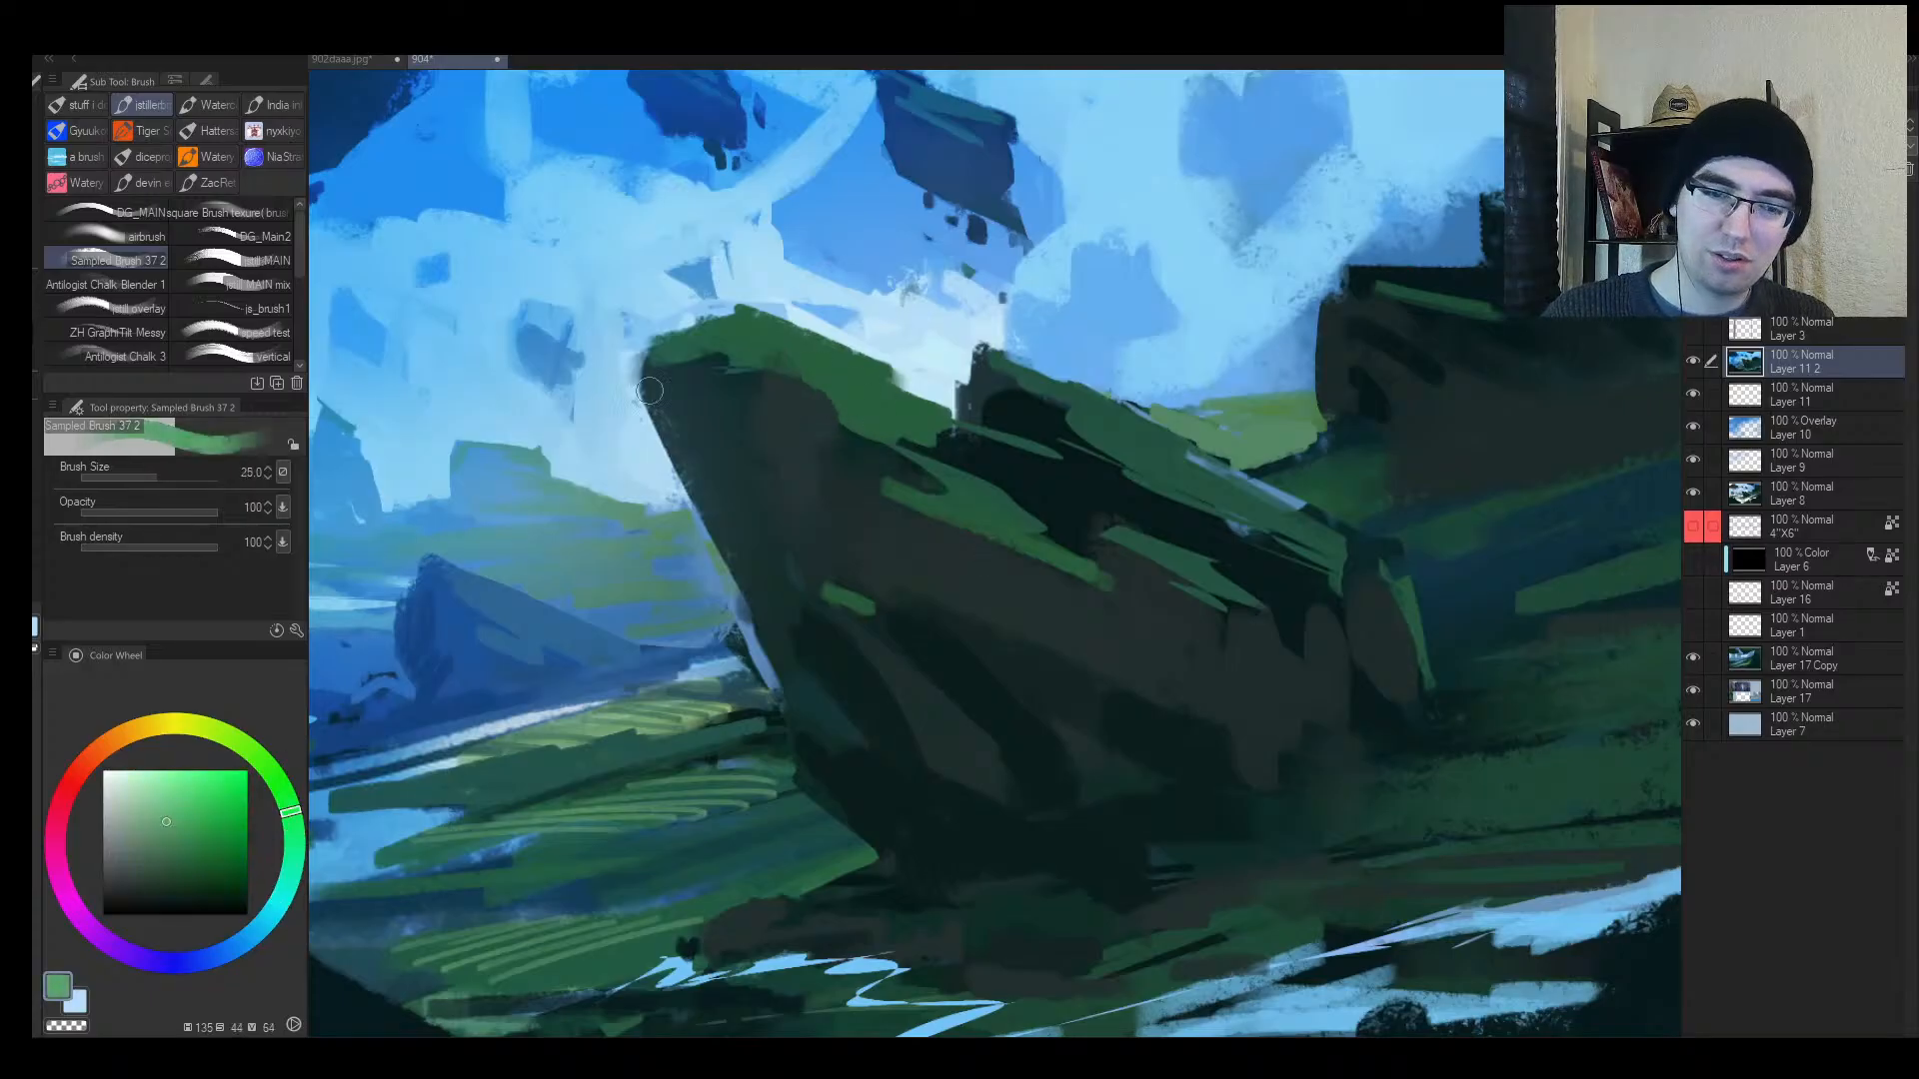
alt+click(825, 358)
Step: Adjust the moss green and paint it along the rock's top edge at brush size 25
key(bracketright)
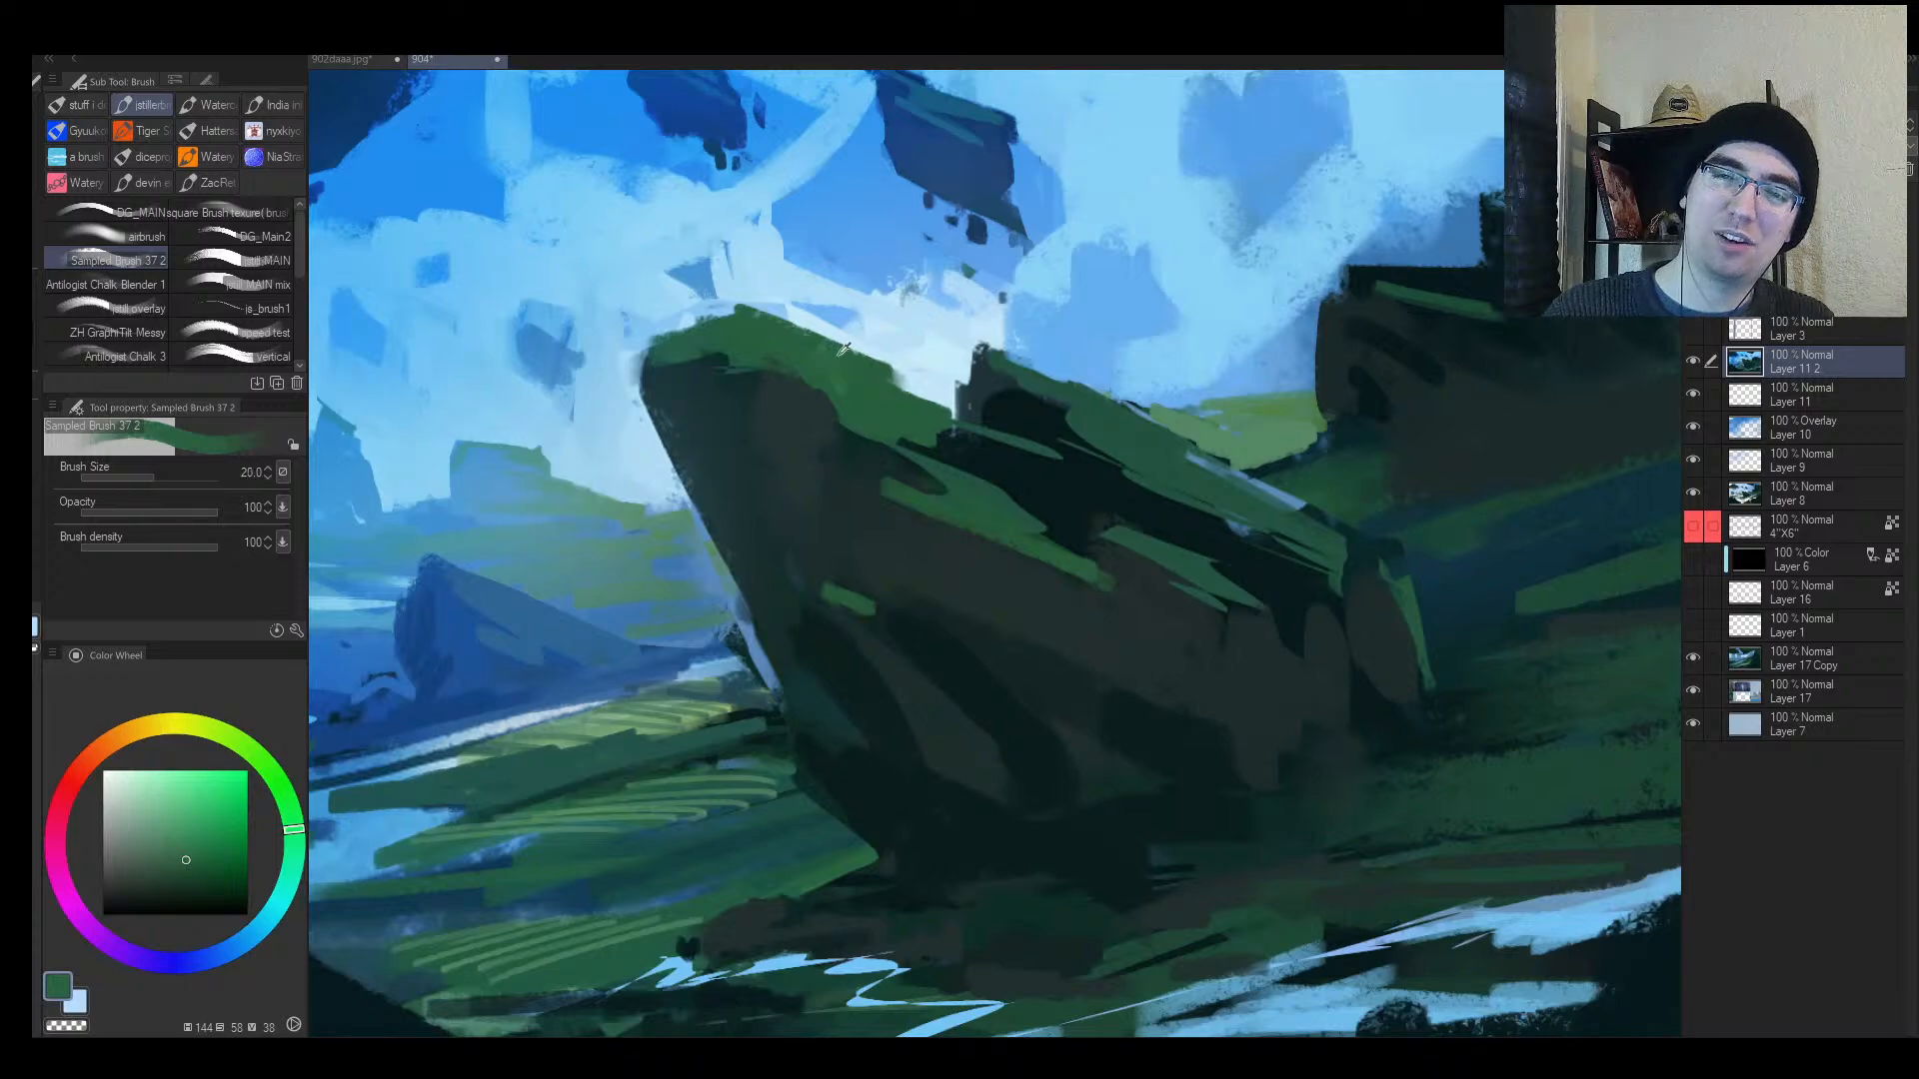
key(bracketleft)
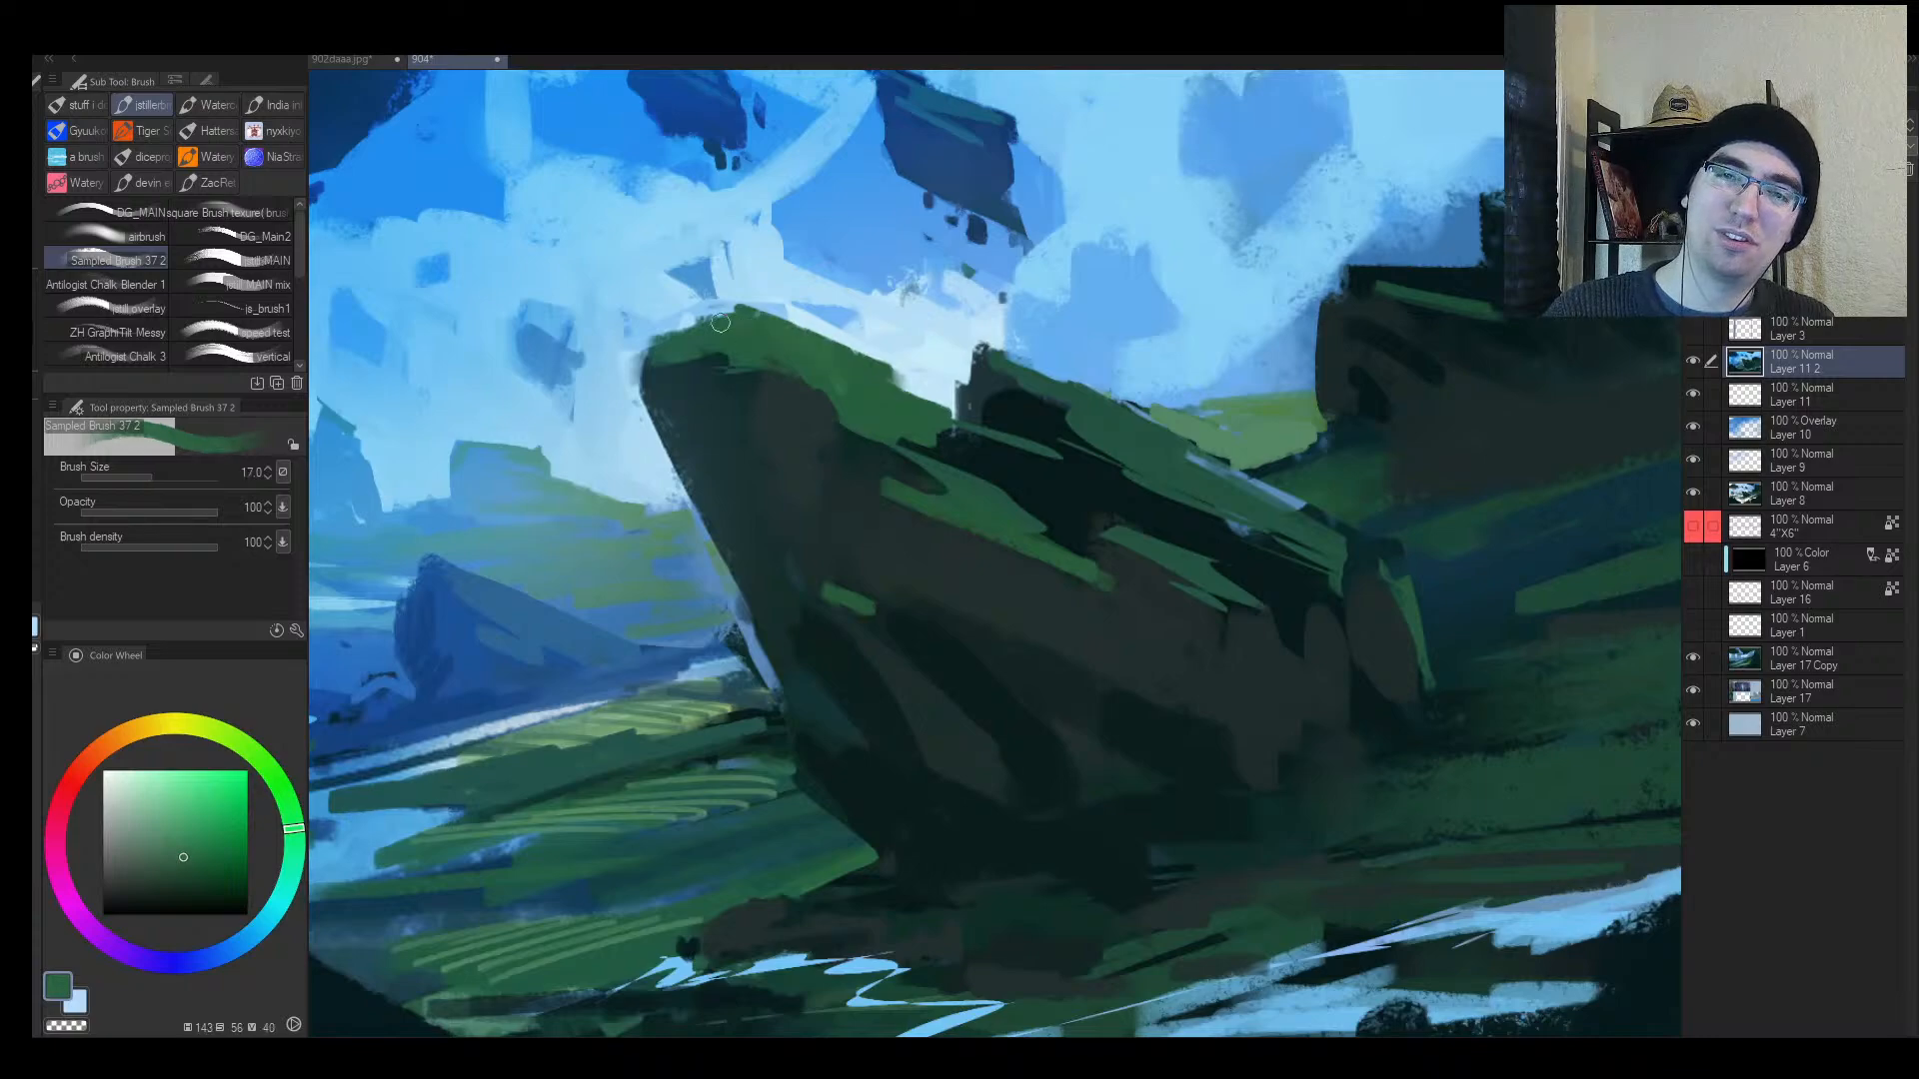
click(164, 844)
key(bracketleft)
key(bracketright)
key(bracketright)
drag(727, 313, 966, 410)
Step: Extend the rock's top edge rightward in dark green and add small green strokes
key(bracketleft)
key(bracketleft)
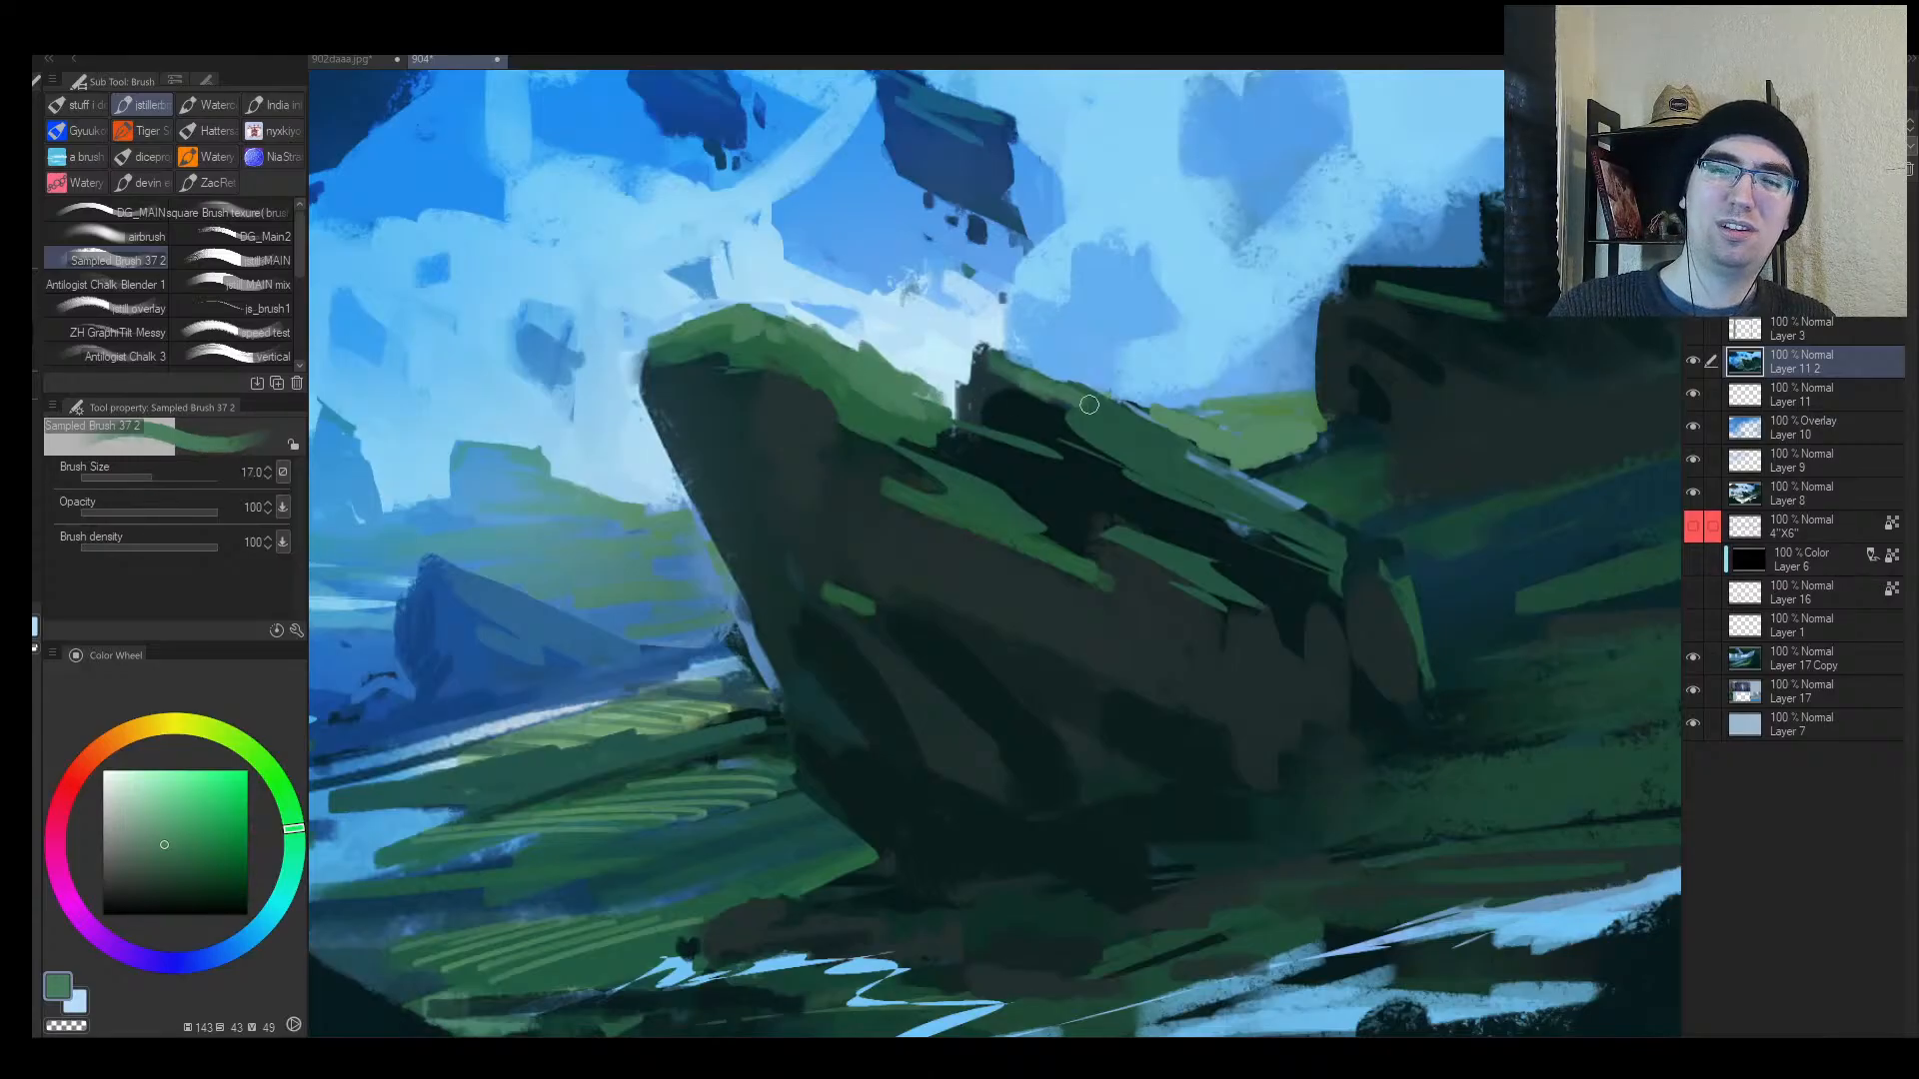
key(bracketright)
mouse_move(1039, 366)
mouse_down()
mouse_move(1156, 425)
mouse_move(1089, 505)
mouse_move(1115, 496)
mouse_move(1024, 541)
mouse_move(1069, 551)
mouse_move(1262, 493)
mouse_up()
key(h)
key(bracketleft)
alt+click(1056, 510)
Step: Resample mossy green and dark teal, then darken the rock's upper green edge
drag(1262, 493, 1149, 522)
key(h)
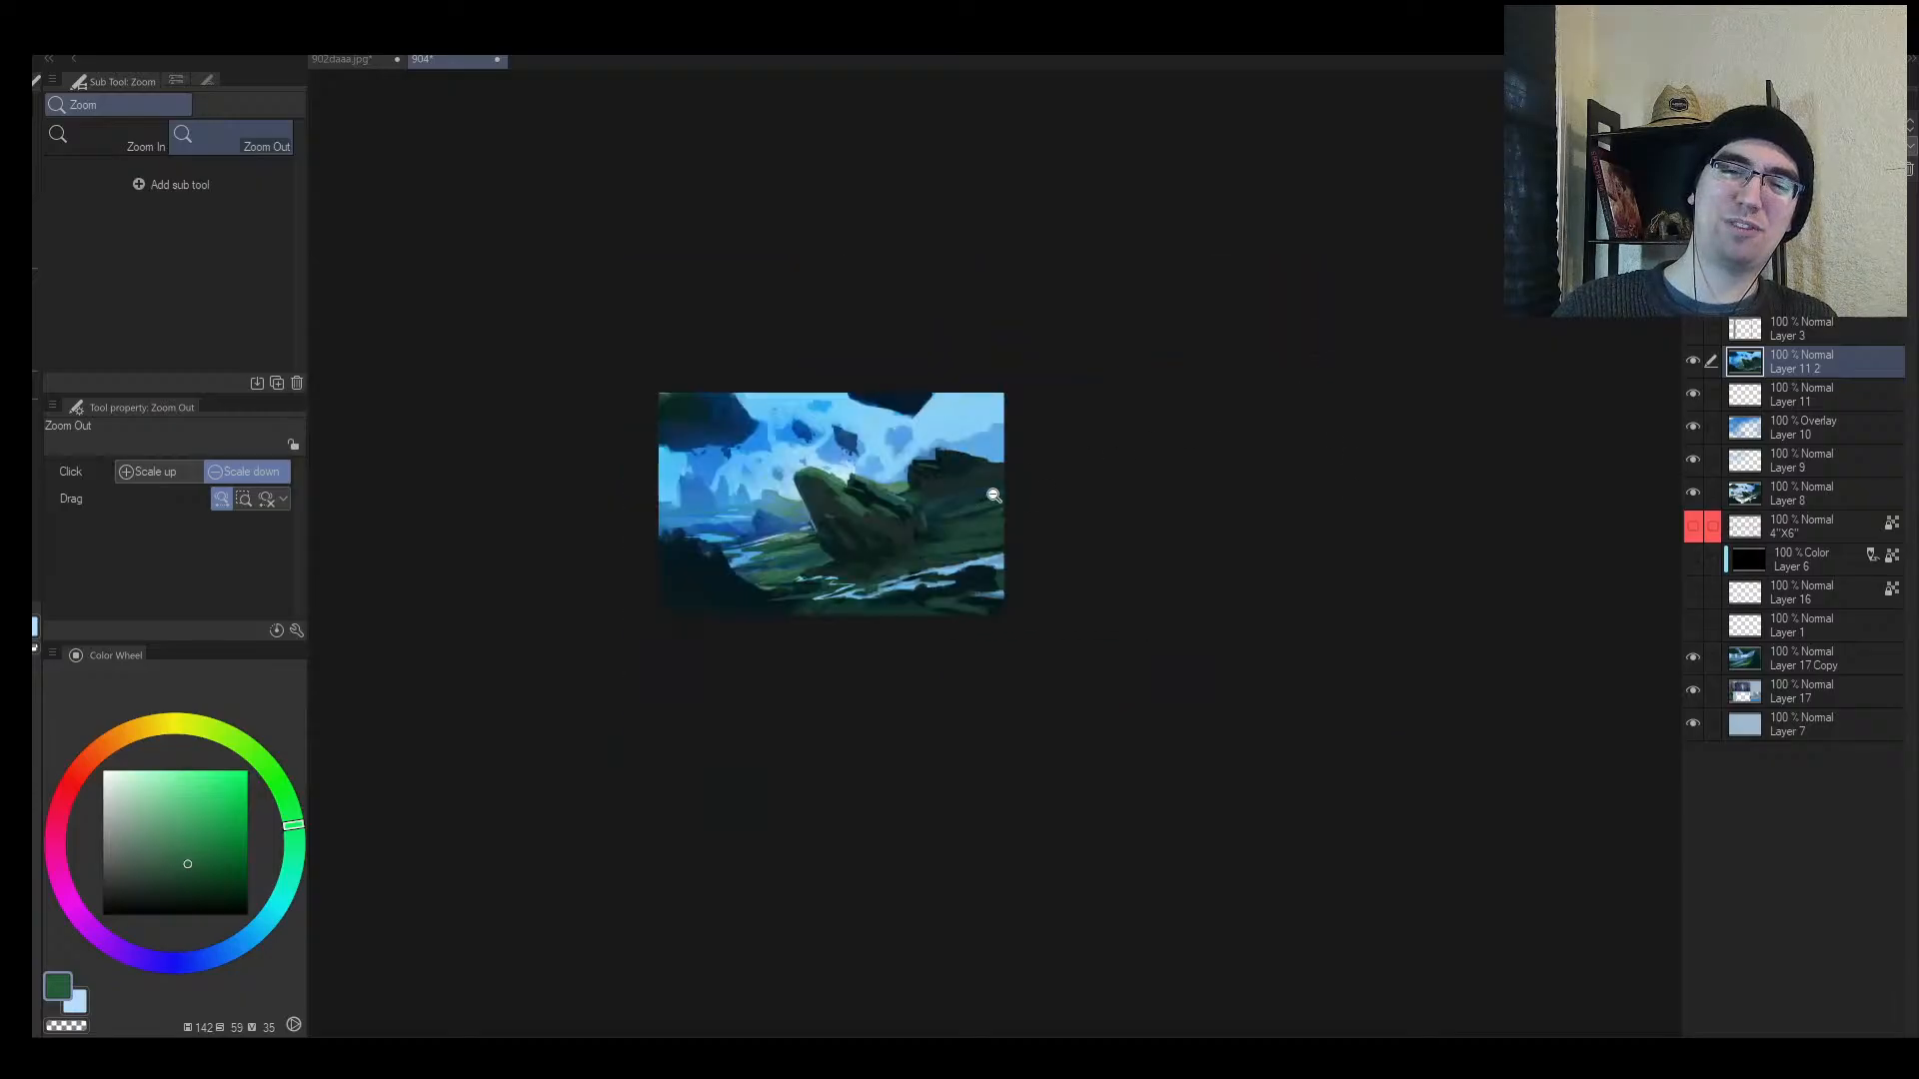
drag(792, 555, 953, 473)
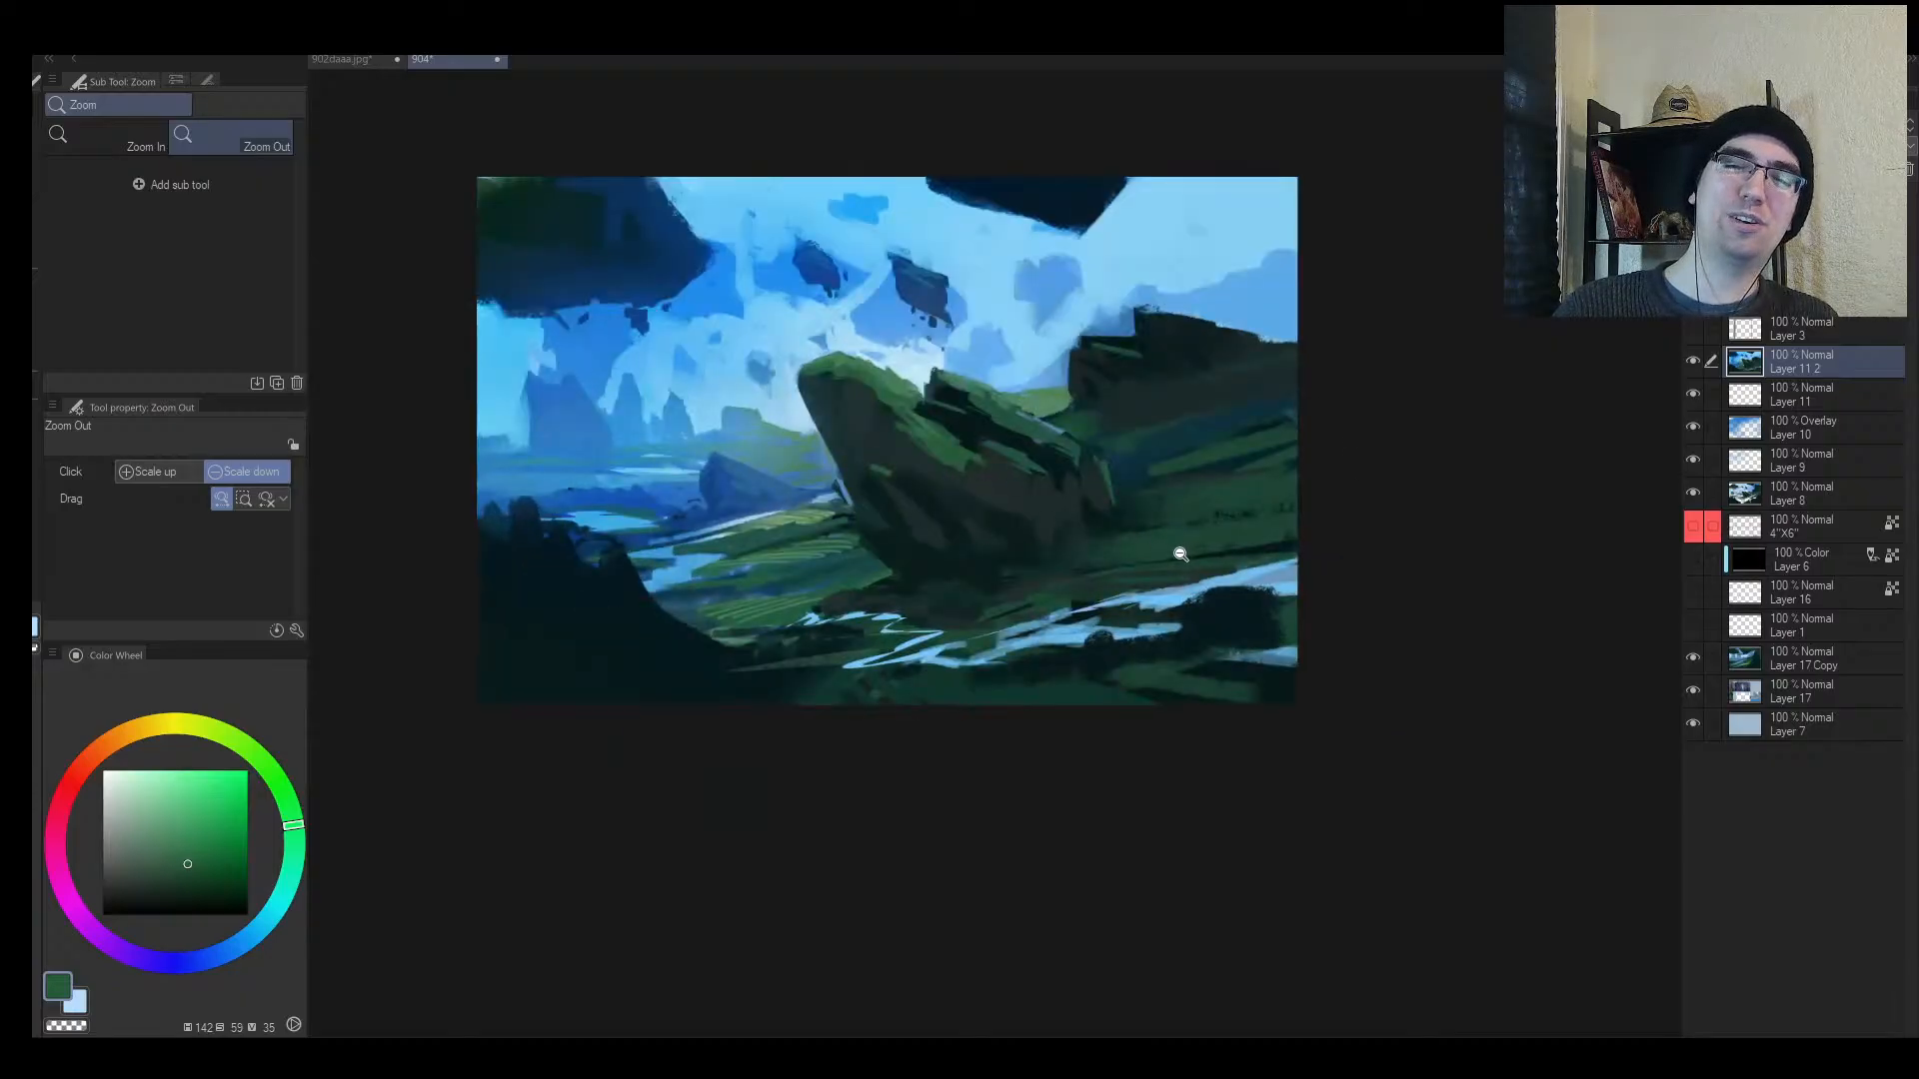
key(h)
drag(1204, 386, 1304, 374)
alt+click(1131, 332)
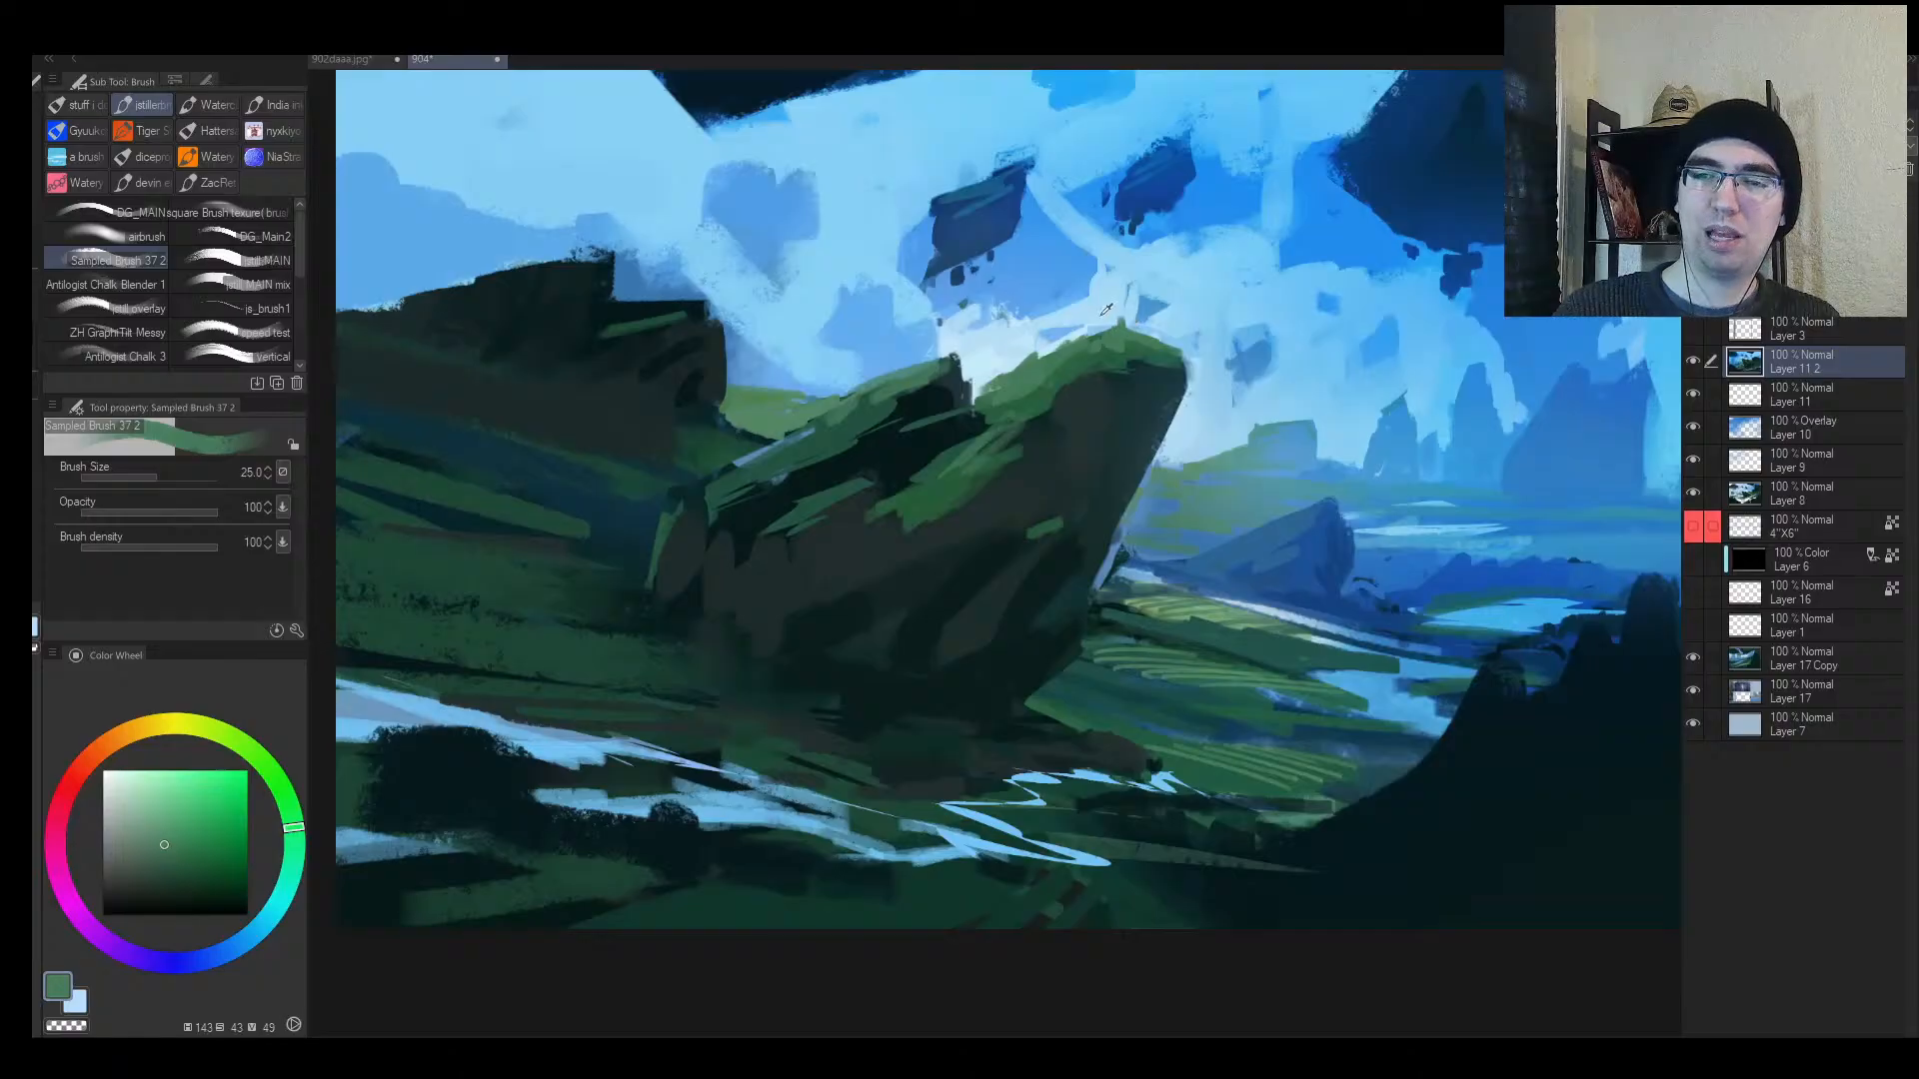
alt+click(1108, 311)
key(bracketleft)
alt+click(1145, 338)
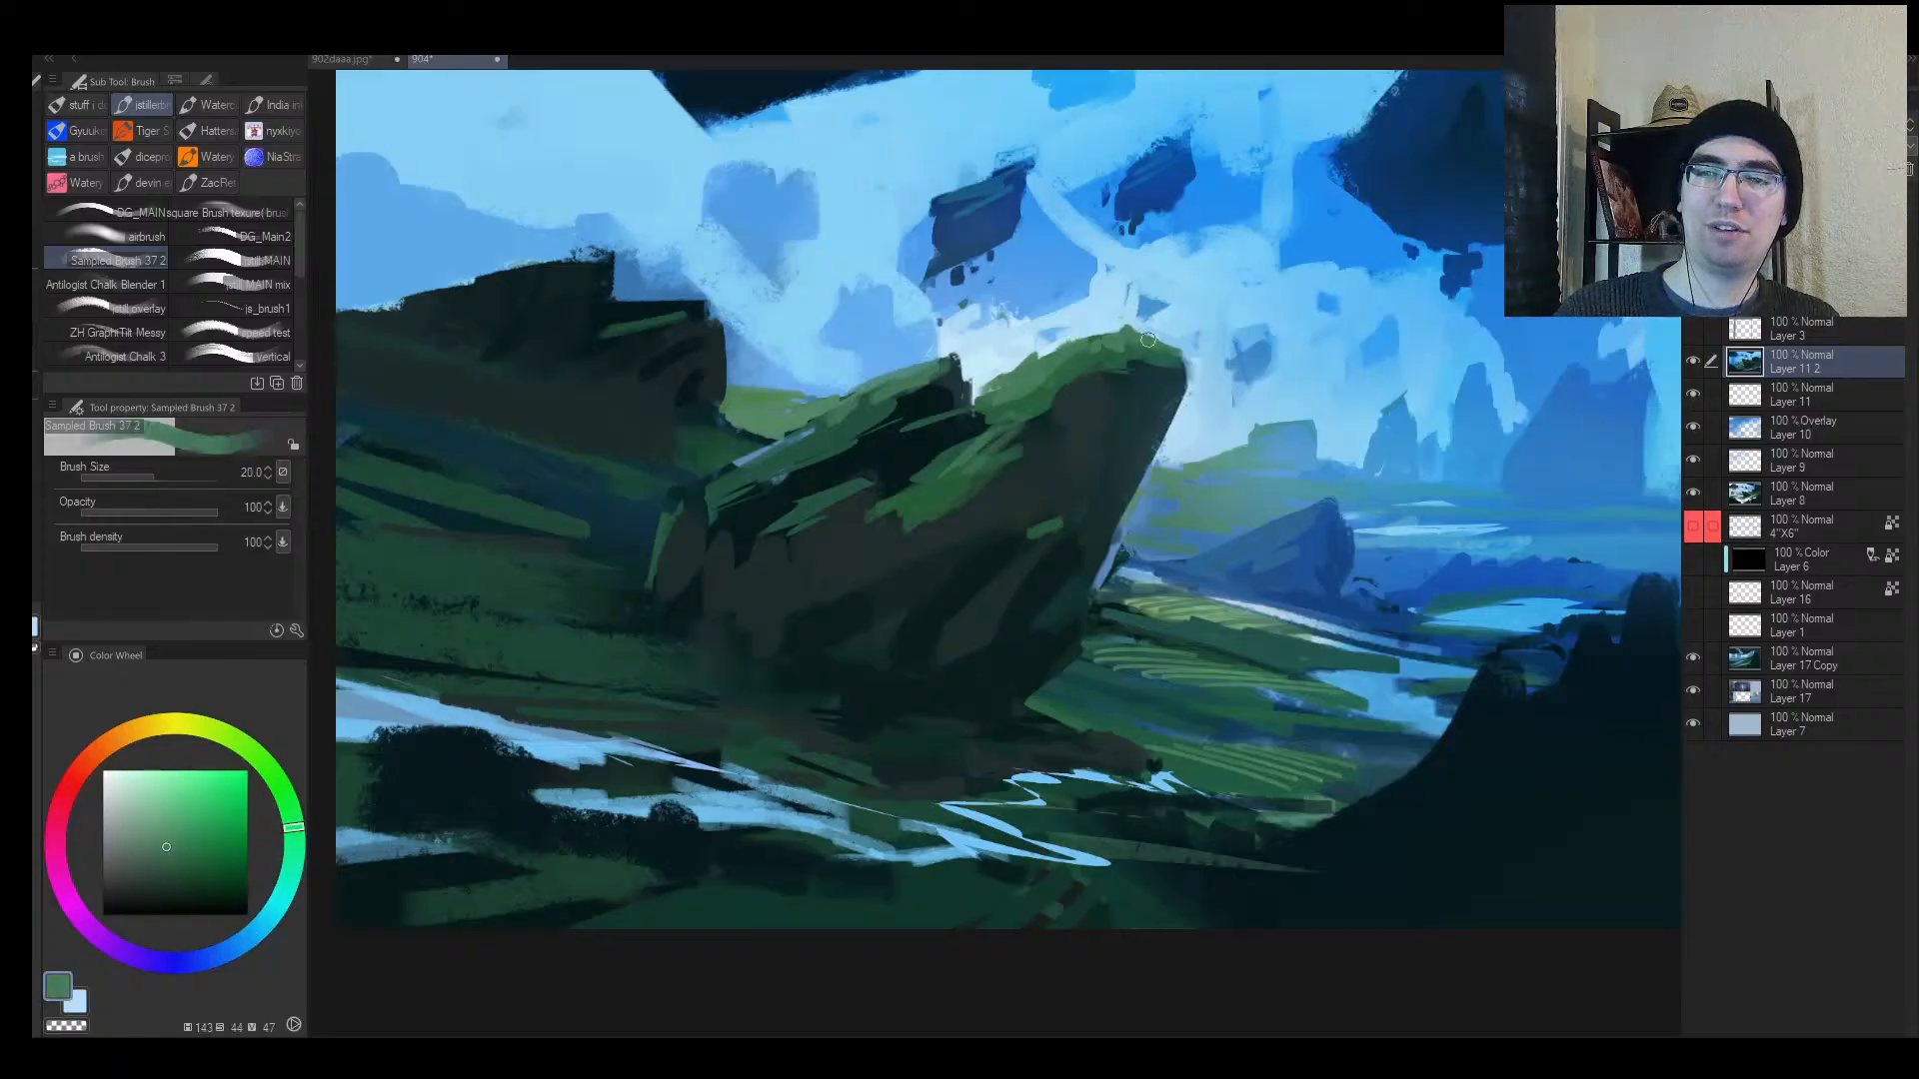
alt+click(1139, 365)
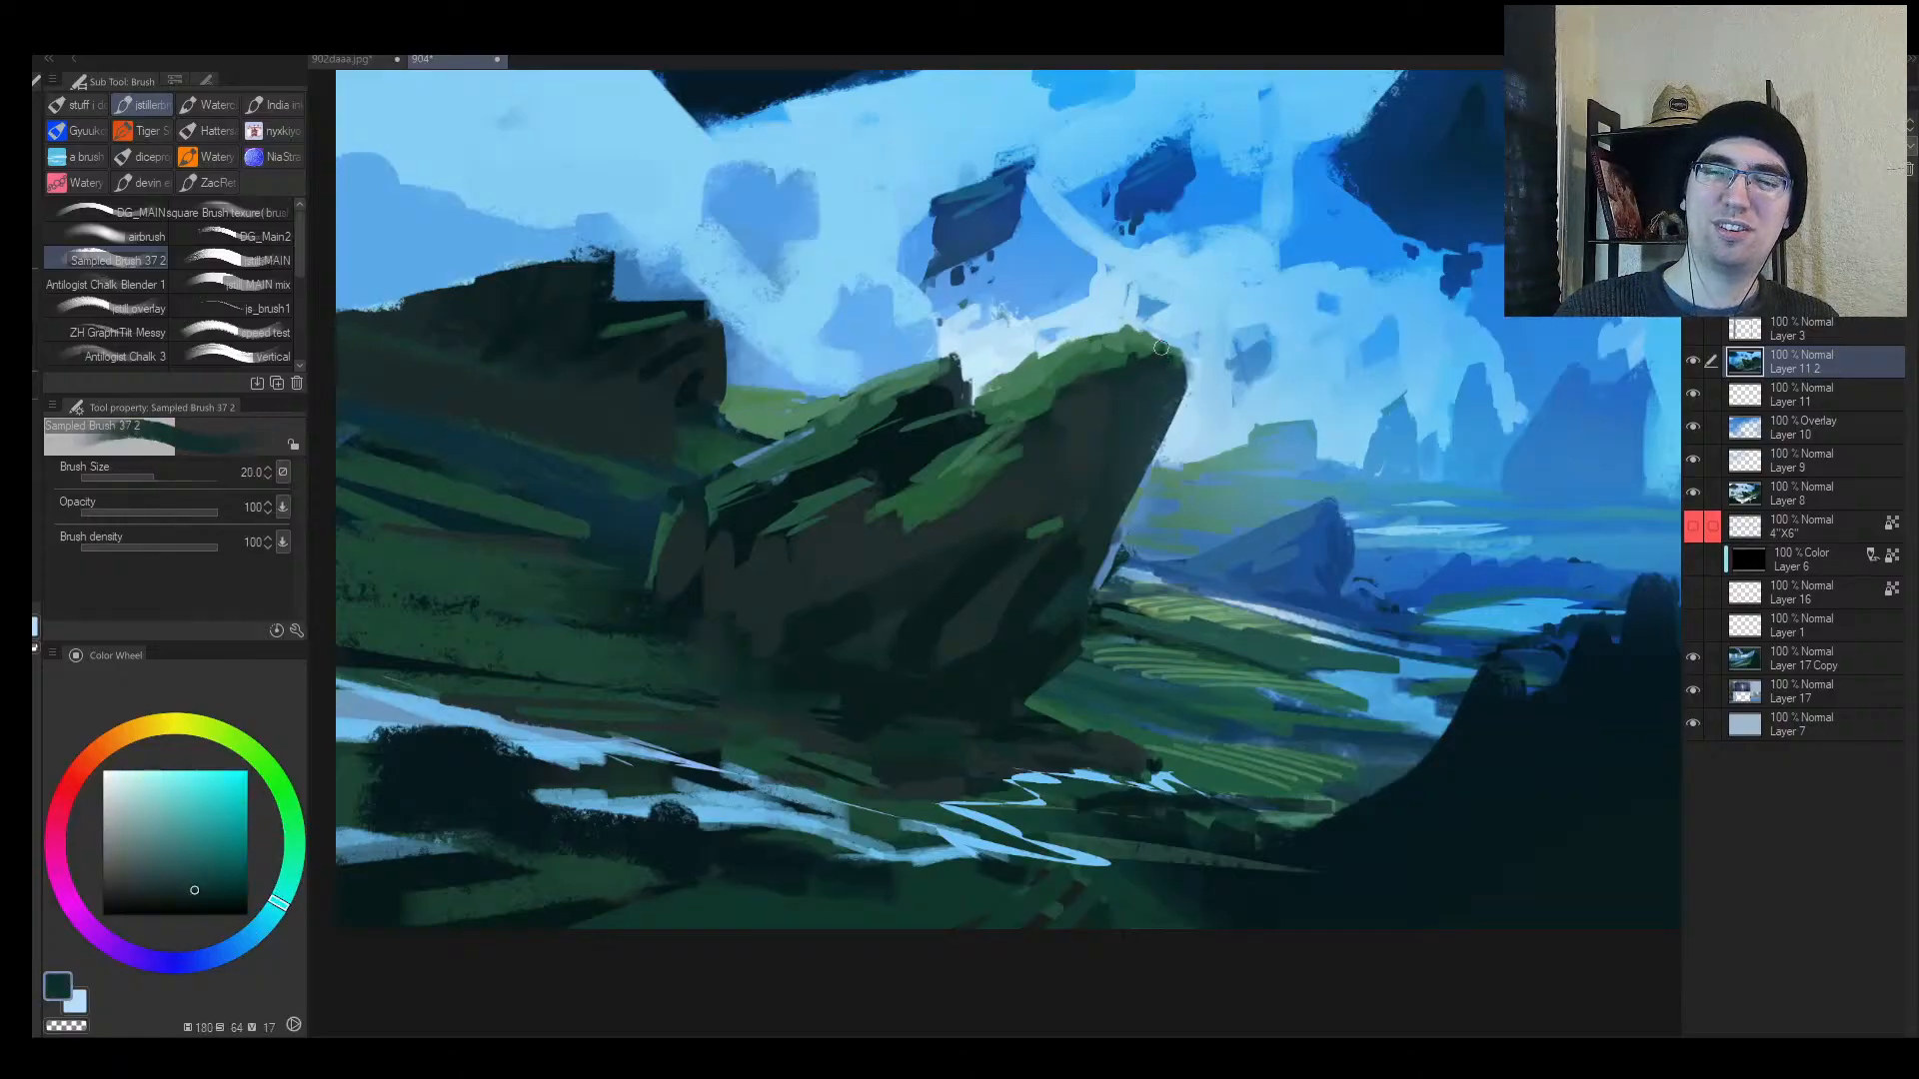
drag(1160, 347, 1101, 384)
Step: Trim the rock's upper edge with sky blue using a small size-8 brush
alt+click(1106, 399)
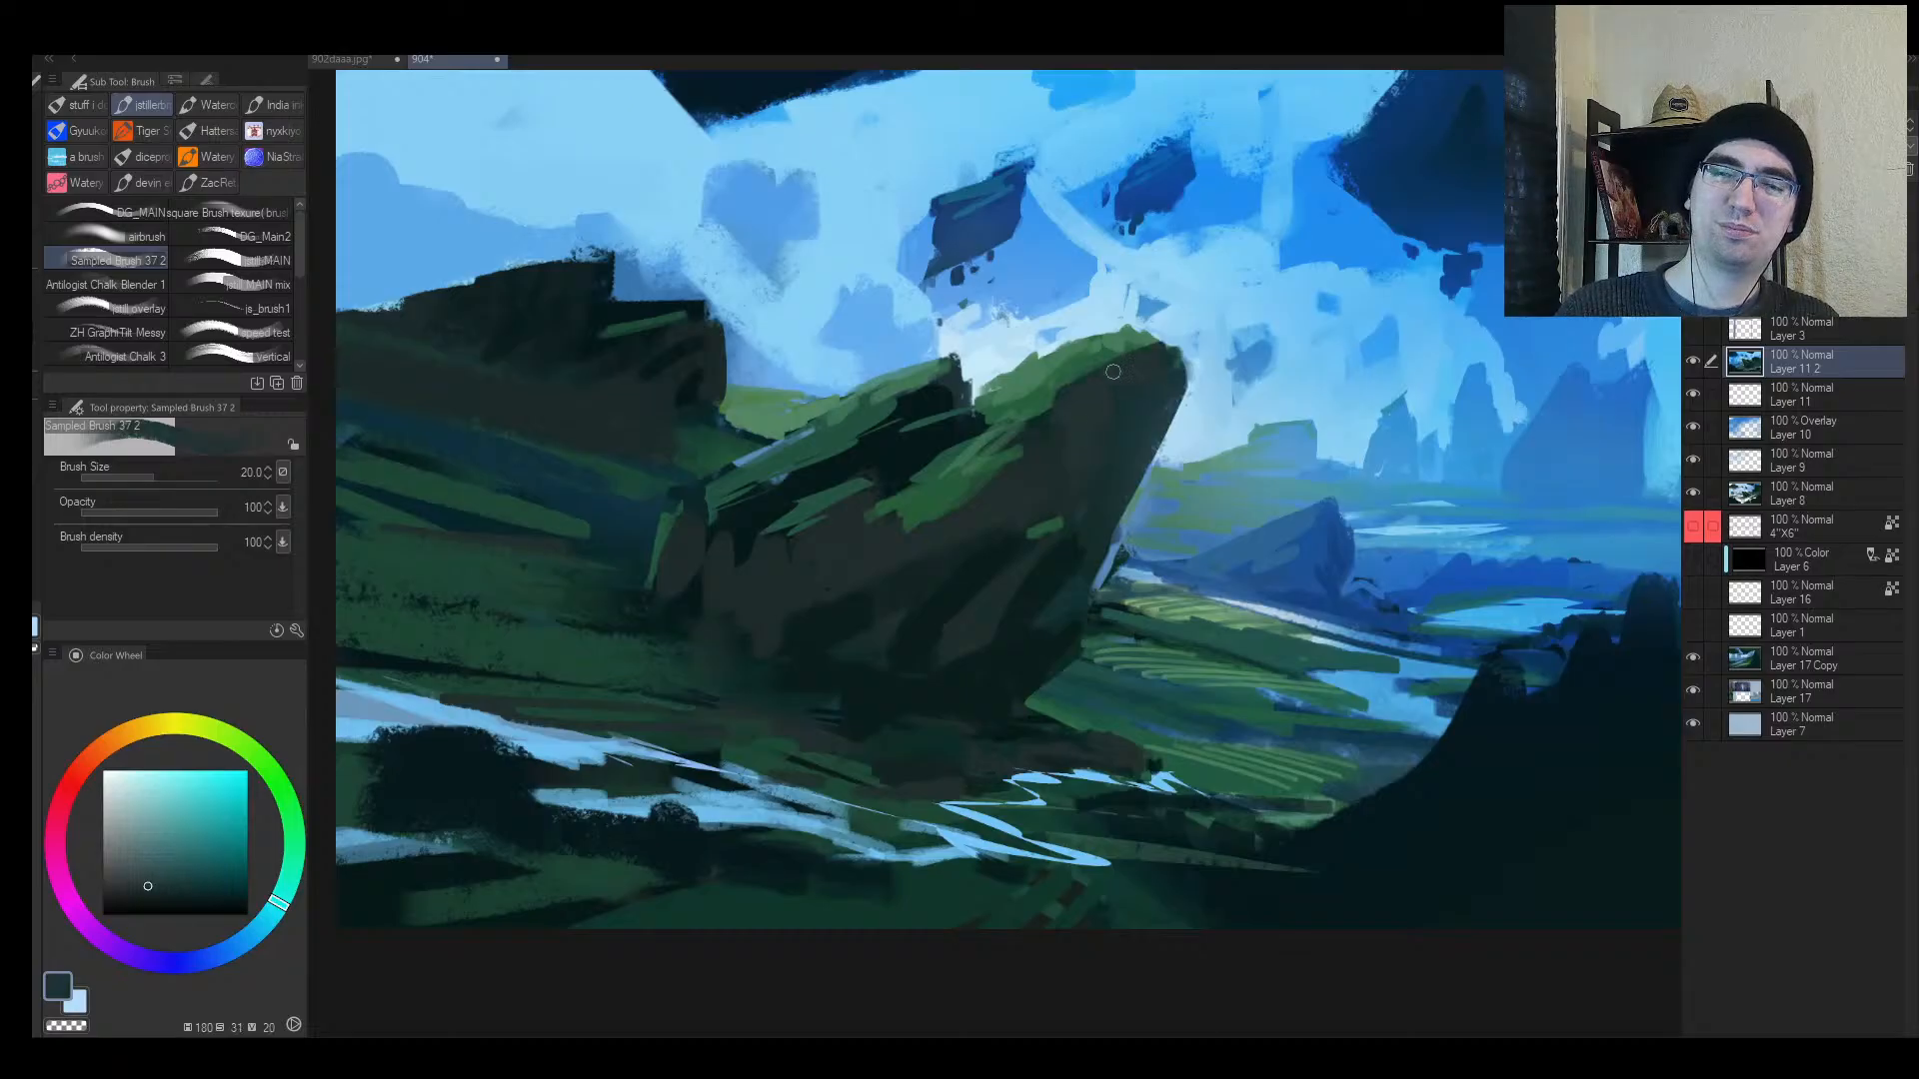
alt+click(1049, 386)
alt+click(1011, 396)
key(bracketleft)
key(bracketleft)
key(bracketleft)
key(bracketleft)
key(bracketleft)
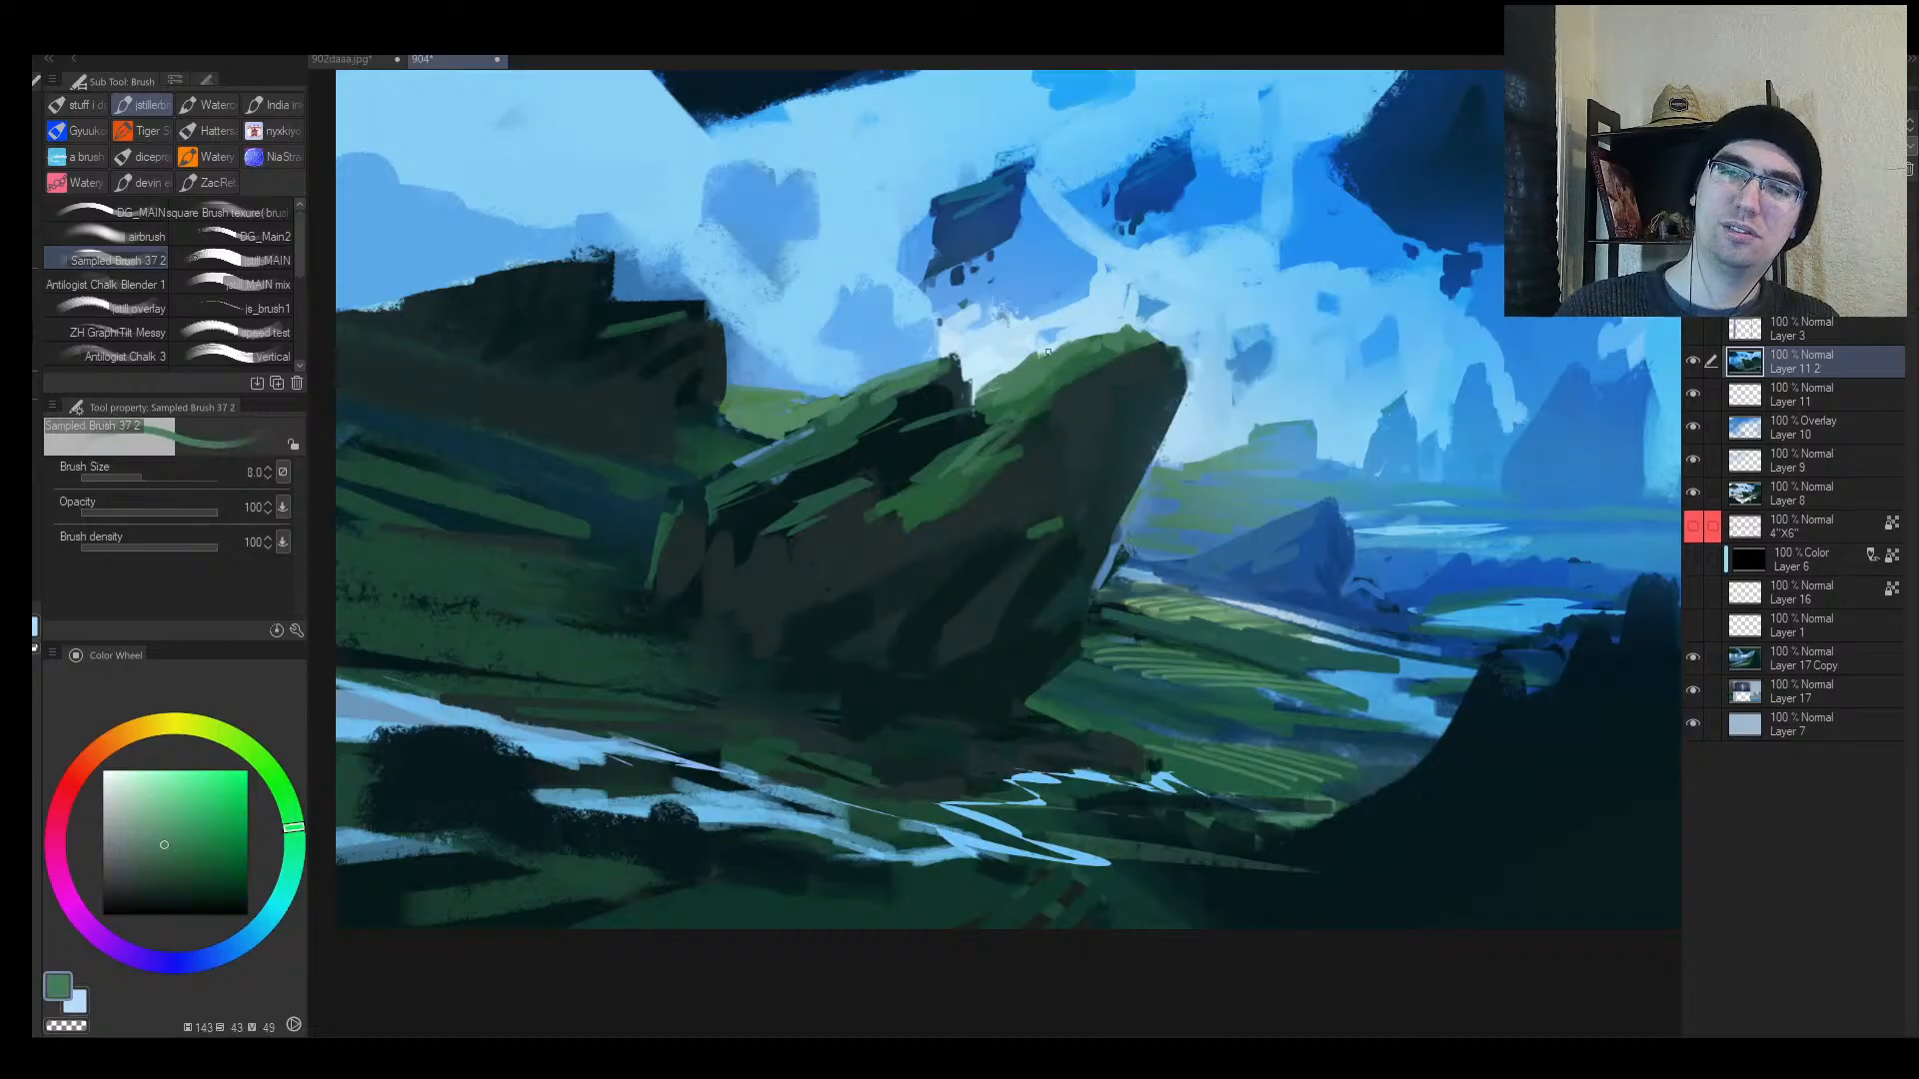
alt+click(1034, 346)
mouse_move(1024, 358)
mouse_down()
mouse_move(1125, 333)
mouse_move(1026, 372)
mouse_move(1070, 350)
mouse_up()
key(bracketright)
alt+click(1099, 377)
Step: Paint dark brownish strokes and dabs into the rock's crevice
key(h)
key(alt+space)
click(1140, 361)
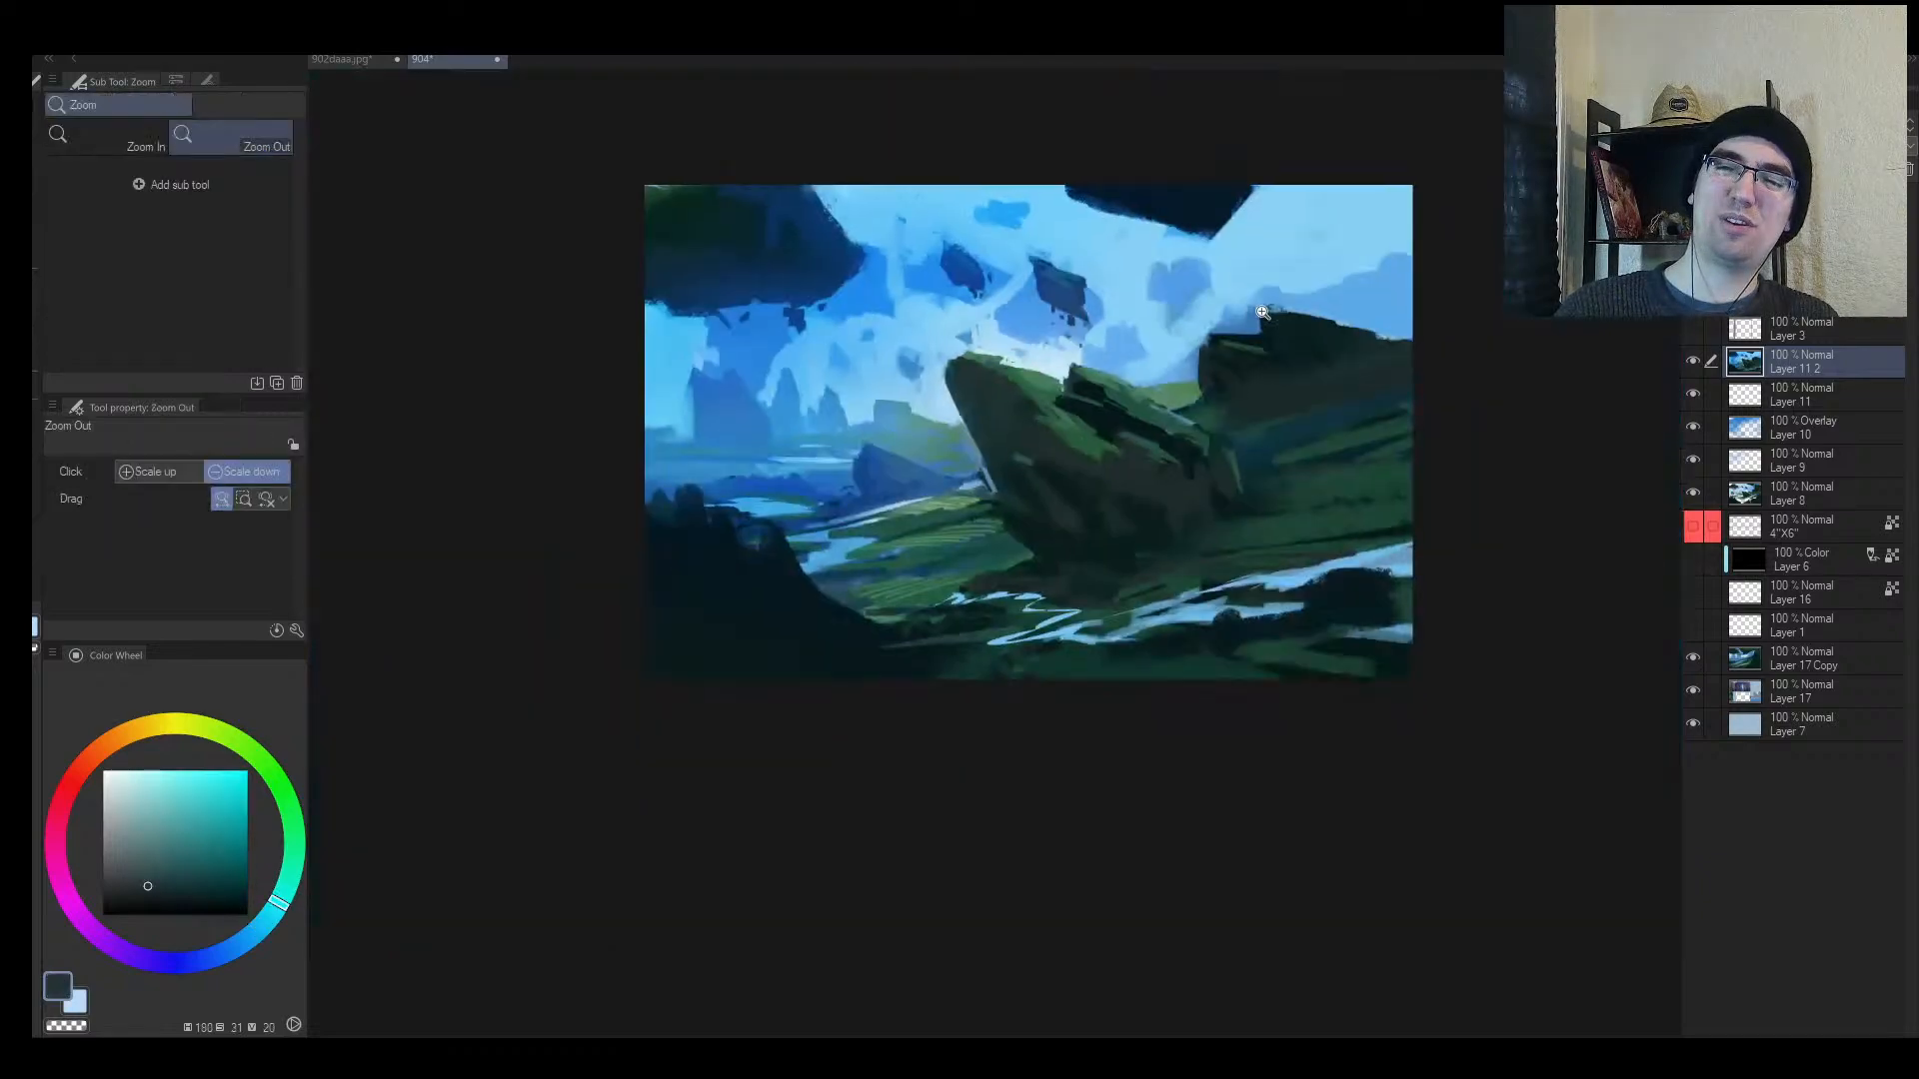
key(ctrl+space)
triple_click(1121, 418)
alt+click(1144, 496)
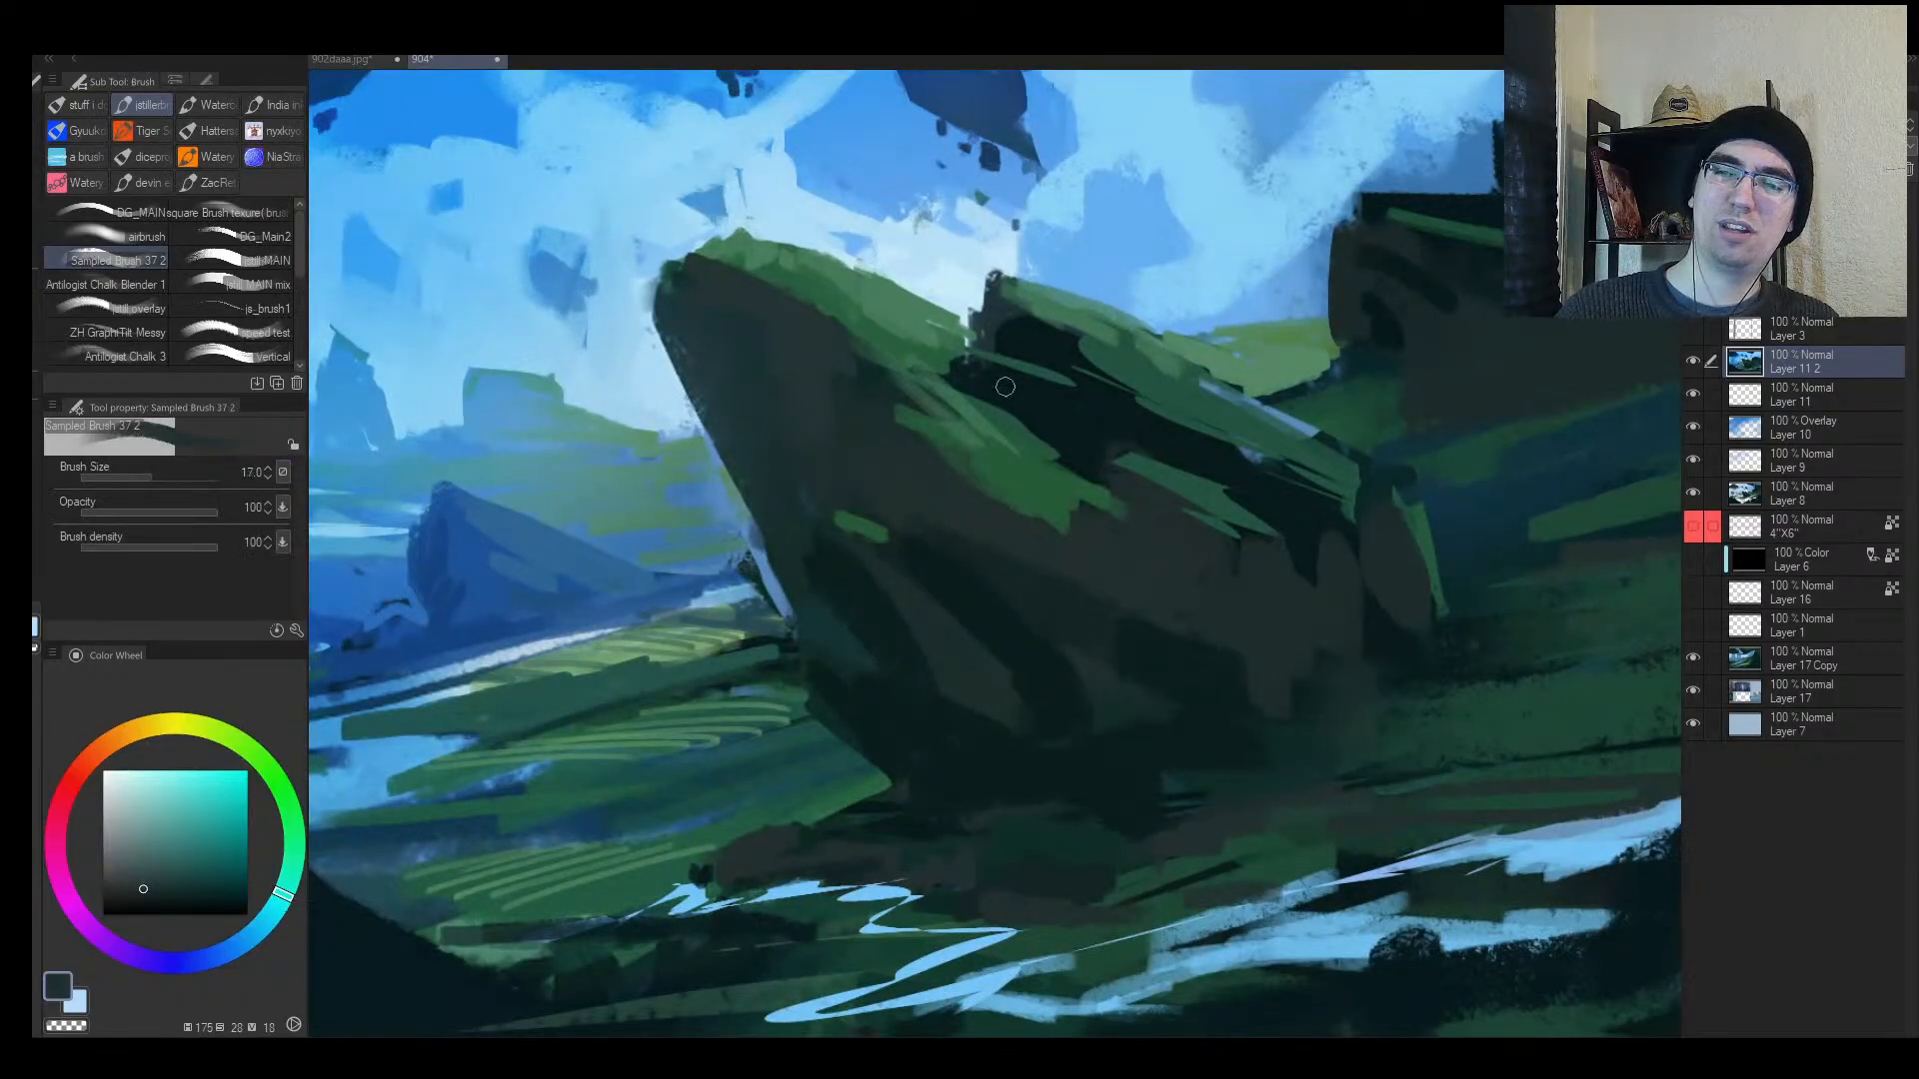
mouse_move(992, 376)
mouse_down()
mouse_move(1026, 412)
mouse_move(986, 400)
mouse_move(980, 372)
mouse_move(1032, 379)
mouse_move(1082, 445)
mouse_up()
alt+click(1021, 402)
Step: Cover the crevice with brownish colour and tint it darker with a 50-size brush
key(])
key(])
key(])
key(])
key(])
key([)
drag(1109, 402, 1115, 415)
key([)
key(])
drag(1020, 338, 1096, 366)
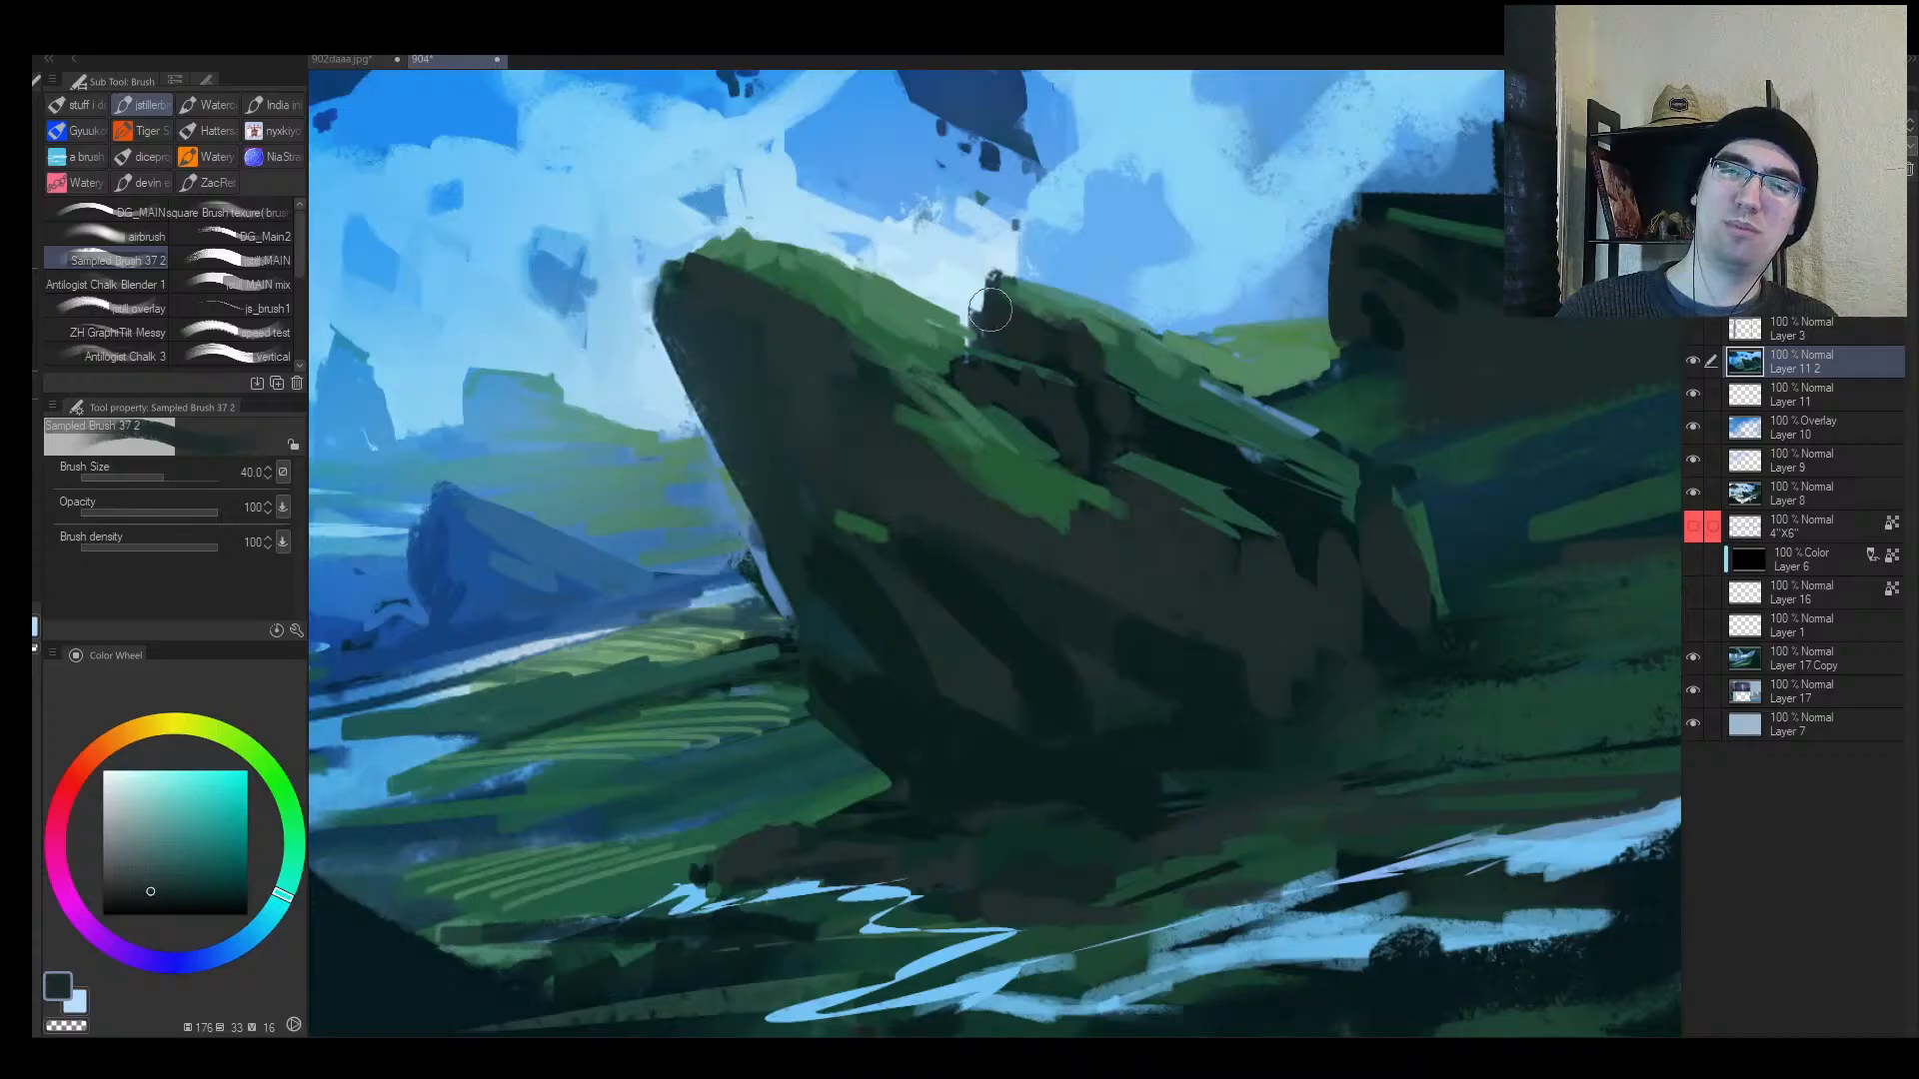
key(])
Step: Test a lighter stroke on the rock's lower face, undo it, and add a new layer above Layer 11 2
key(])
key(])
click(127, 886)
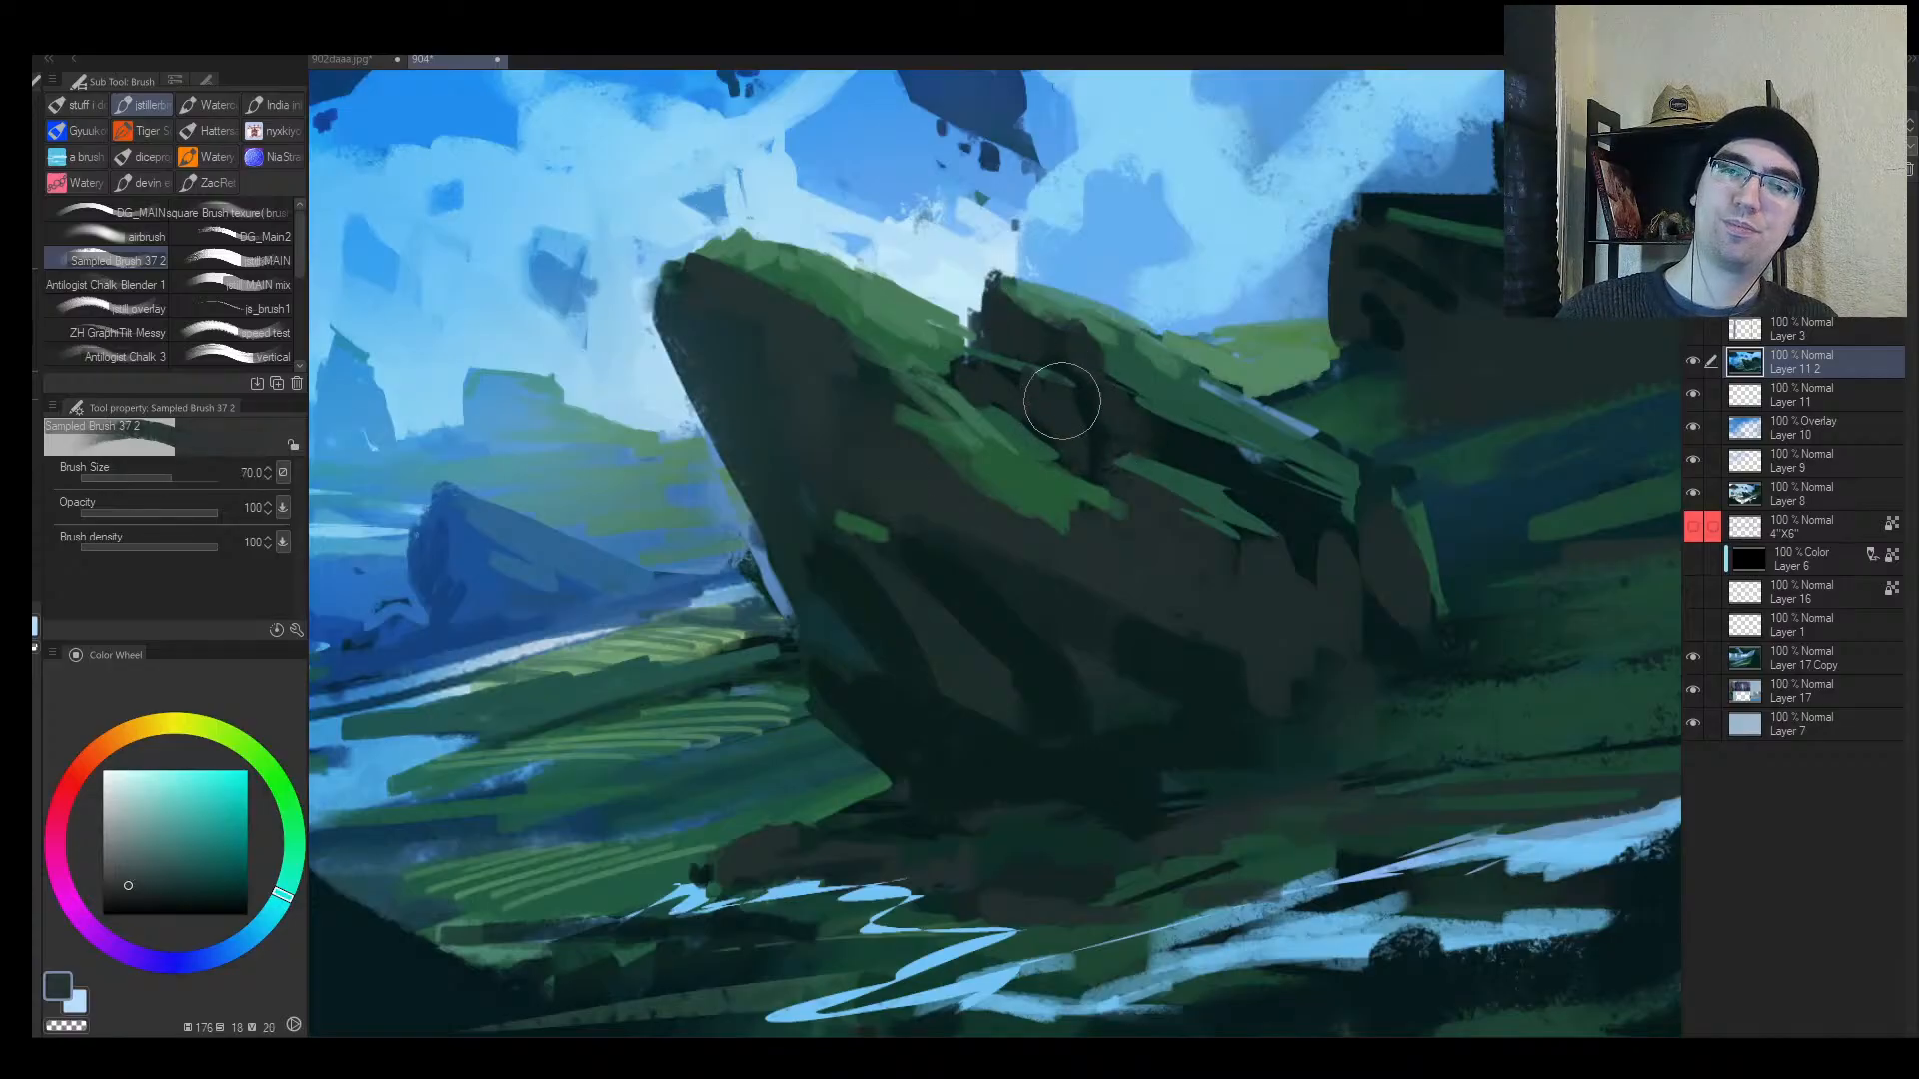
mouse_move(1156, 420)
mouse_down()
mouse_move(1388, 556)
mouse_move(1345, 601)
mouse_up()
key(alt+space)
key(h)
mouse_move(1062, 509)
mouse_down()
mouse_move(1010, 543)
mouse_move(1039, 495)
mouse_up()
key(])
drag(923, 555, 887, 647)
key(ctrl+z)
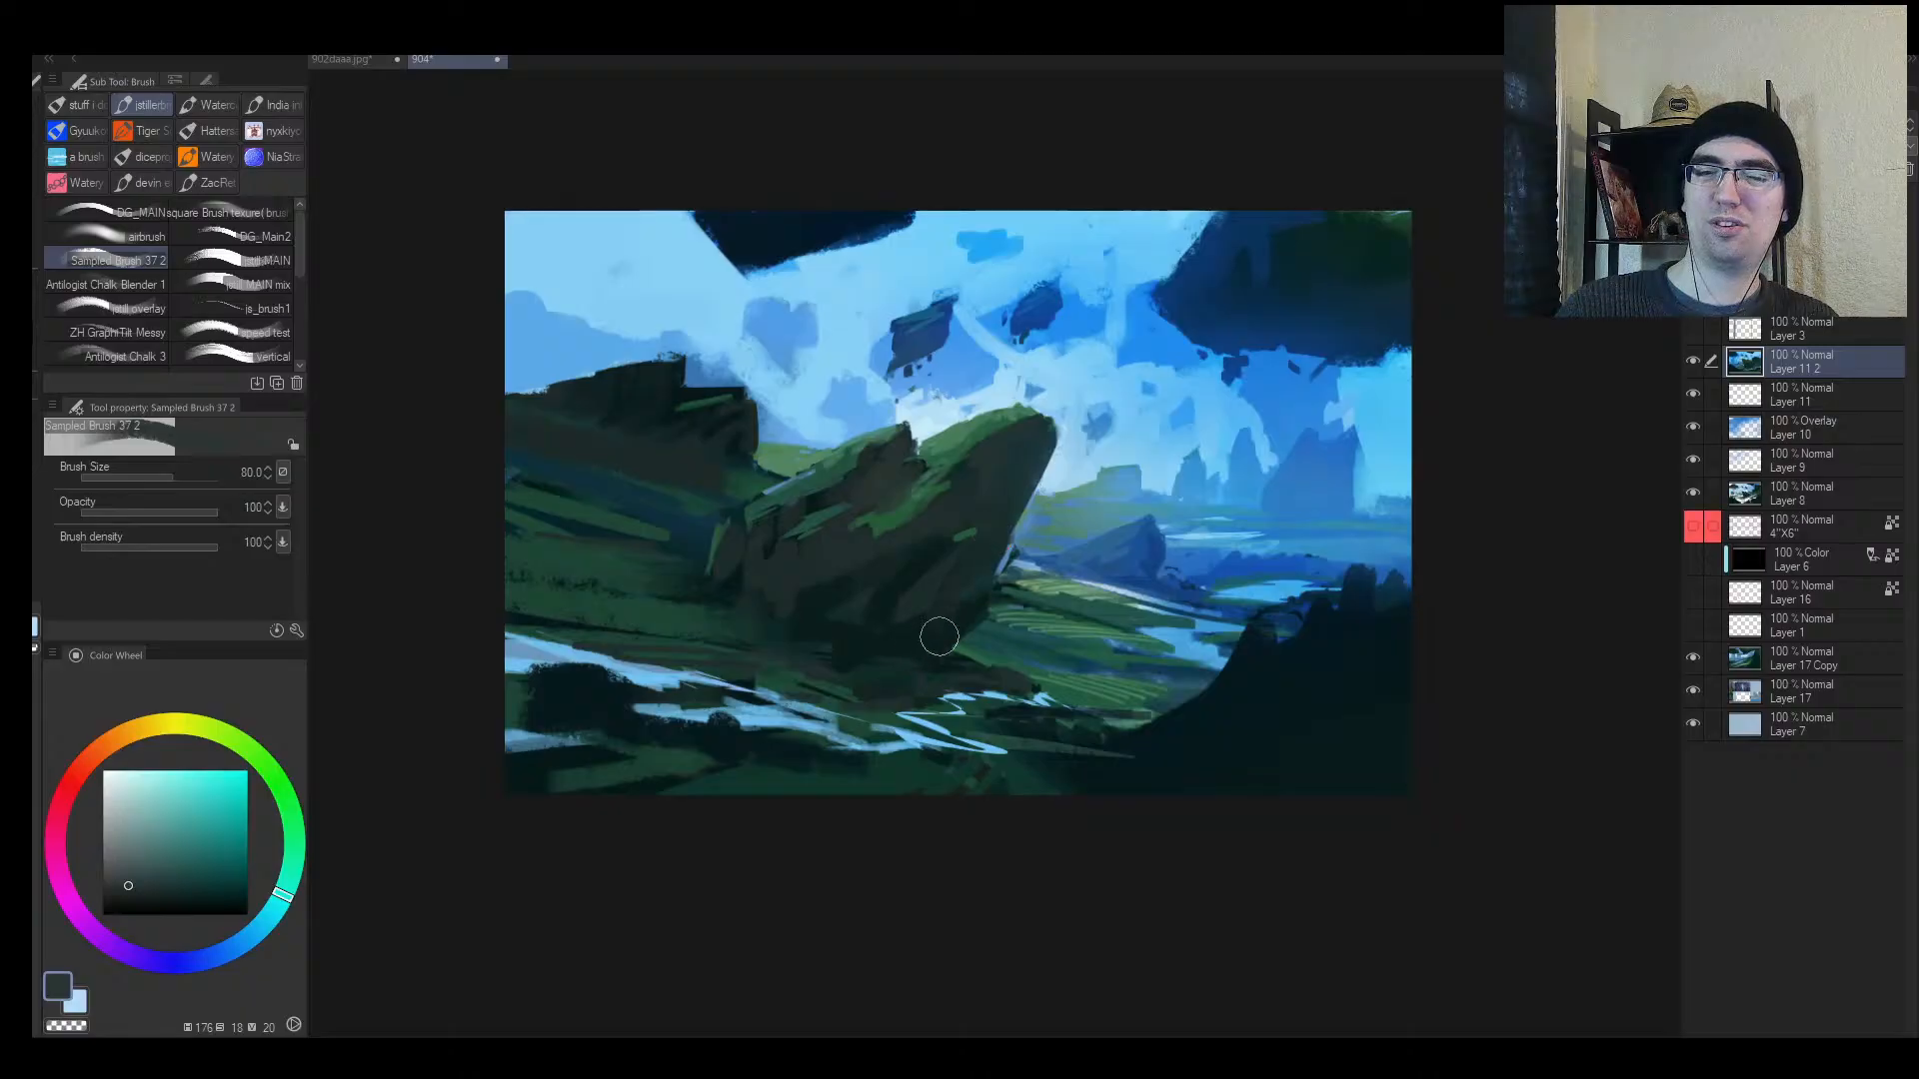
drag(902, 592, 872, 616)
key(h)
drag(1233, 545, 1181, 523)
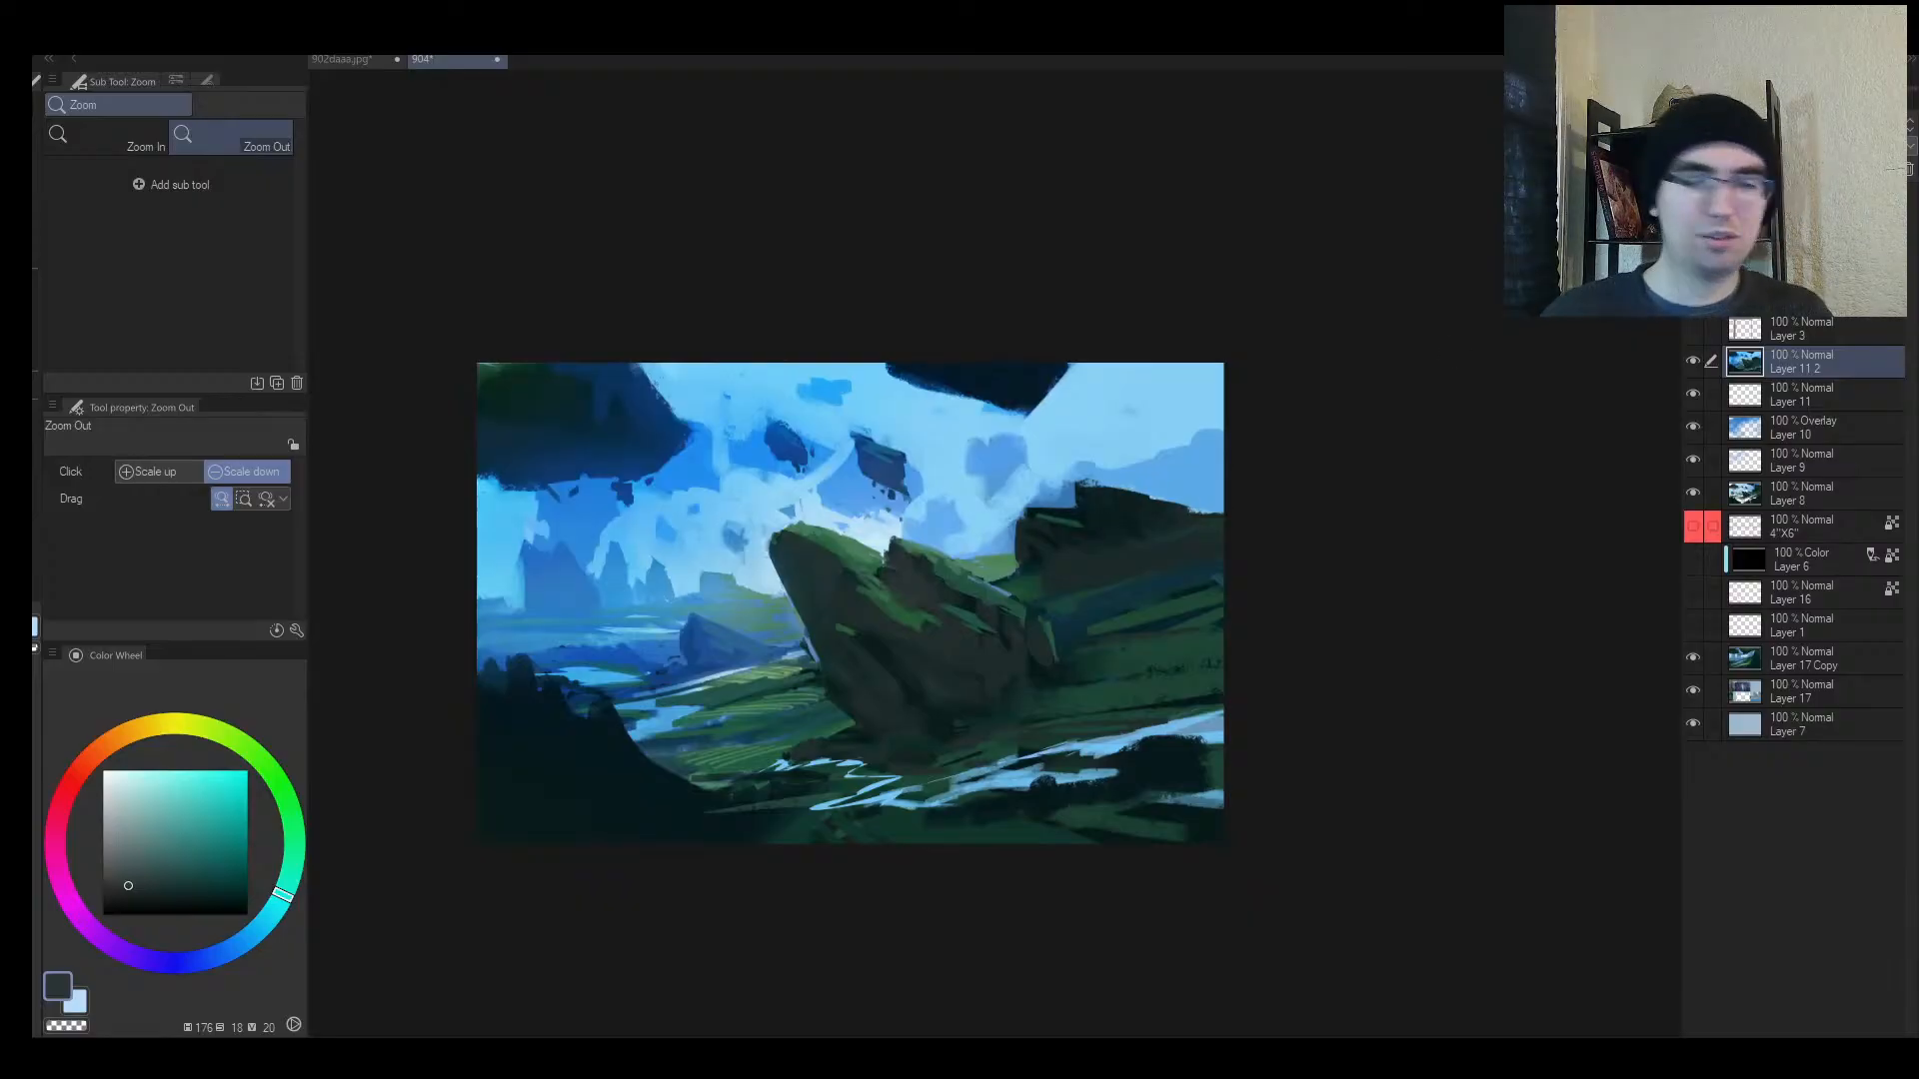
key(ctrl+shift+n)
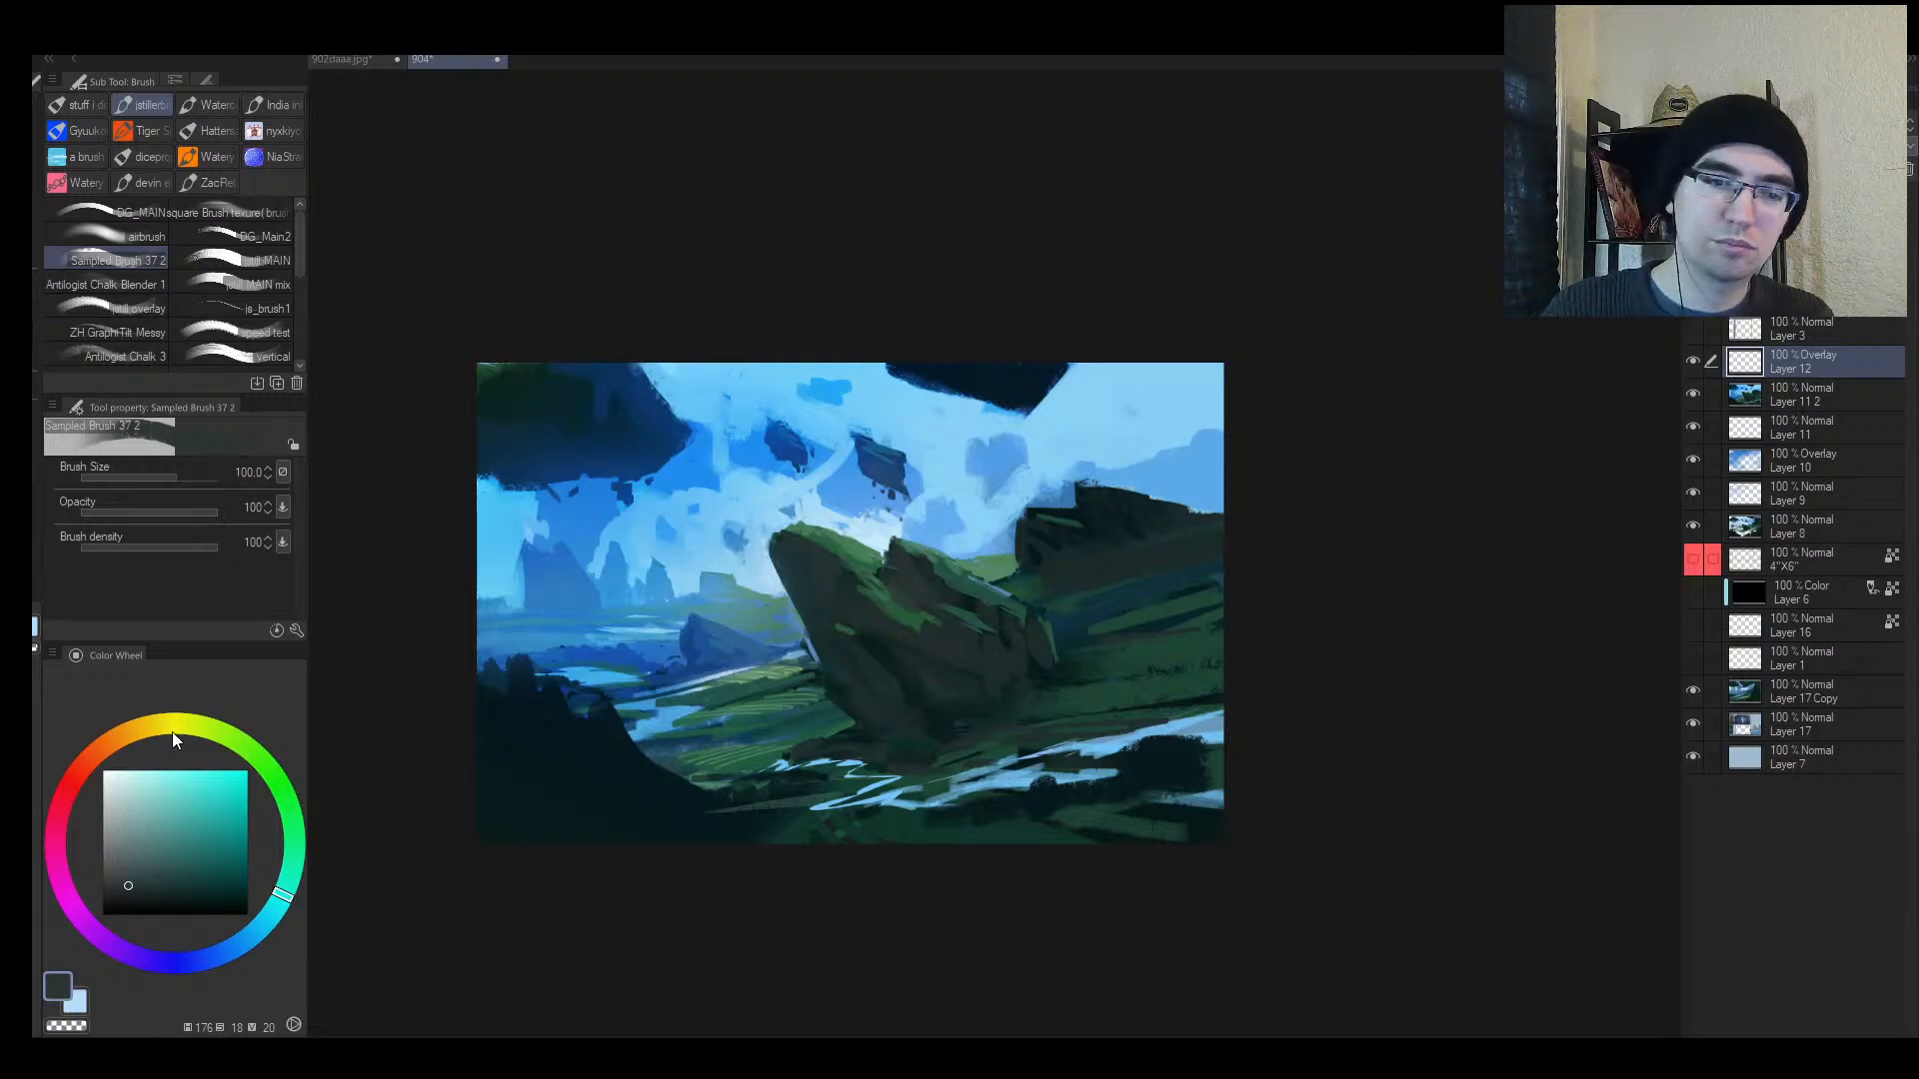
Step: Pick a pale cream at brush size 300 and test a warm wash, then undo it
drag(174, 739, 160, 726)
click(150, 823)
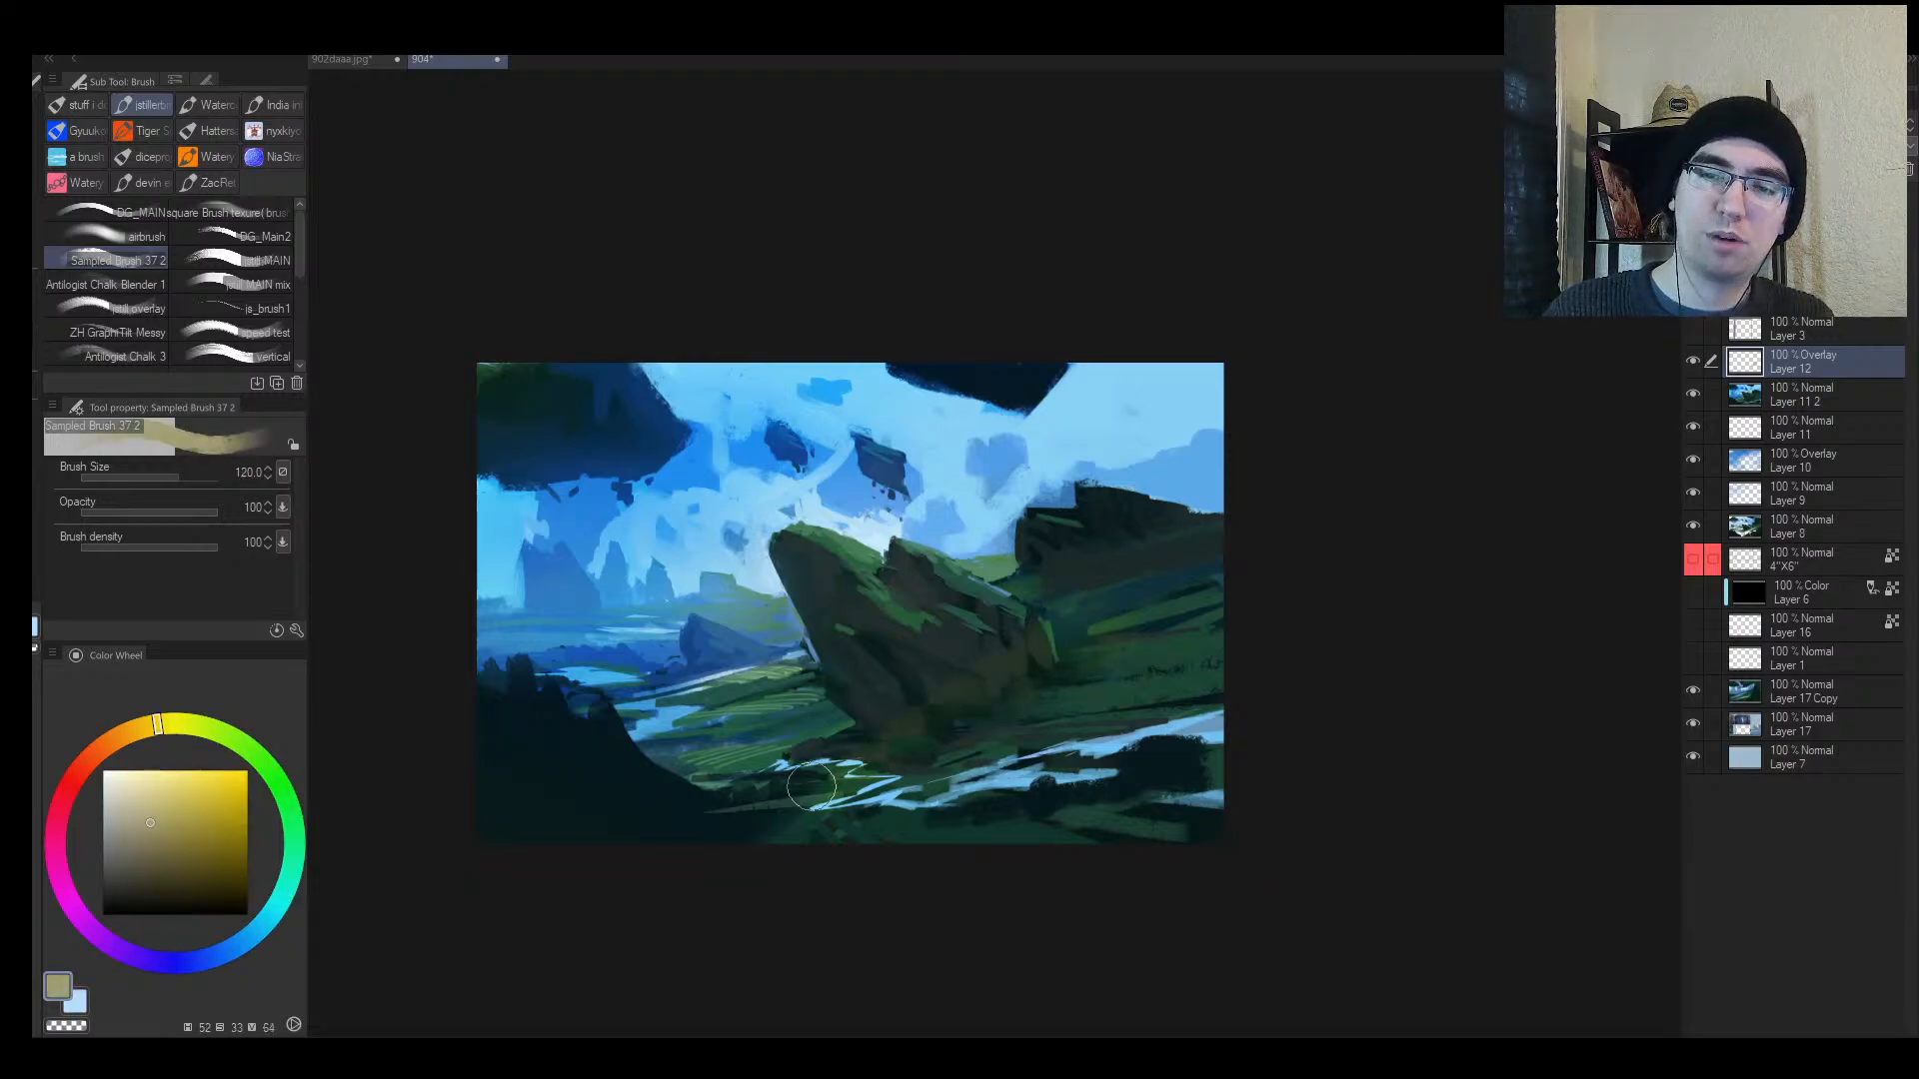
key(bracketright)
key(bracketright)
key(bracketright)
key(bracketright)
key(bracketright)
click(123, 772)
drag(1016, 591, 886, 717)
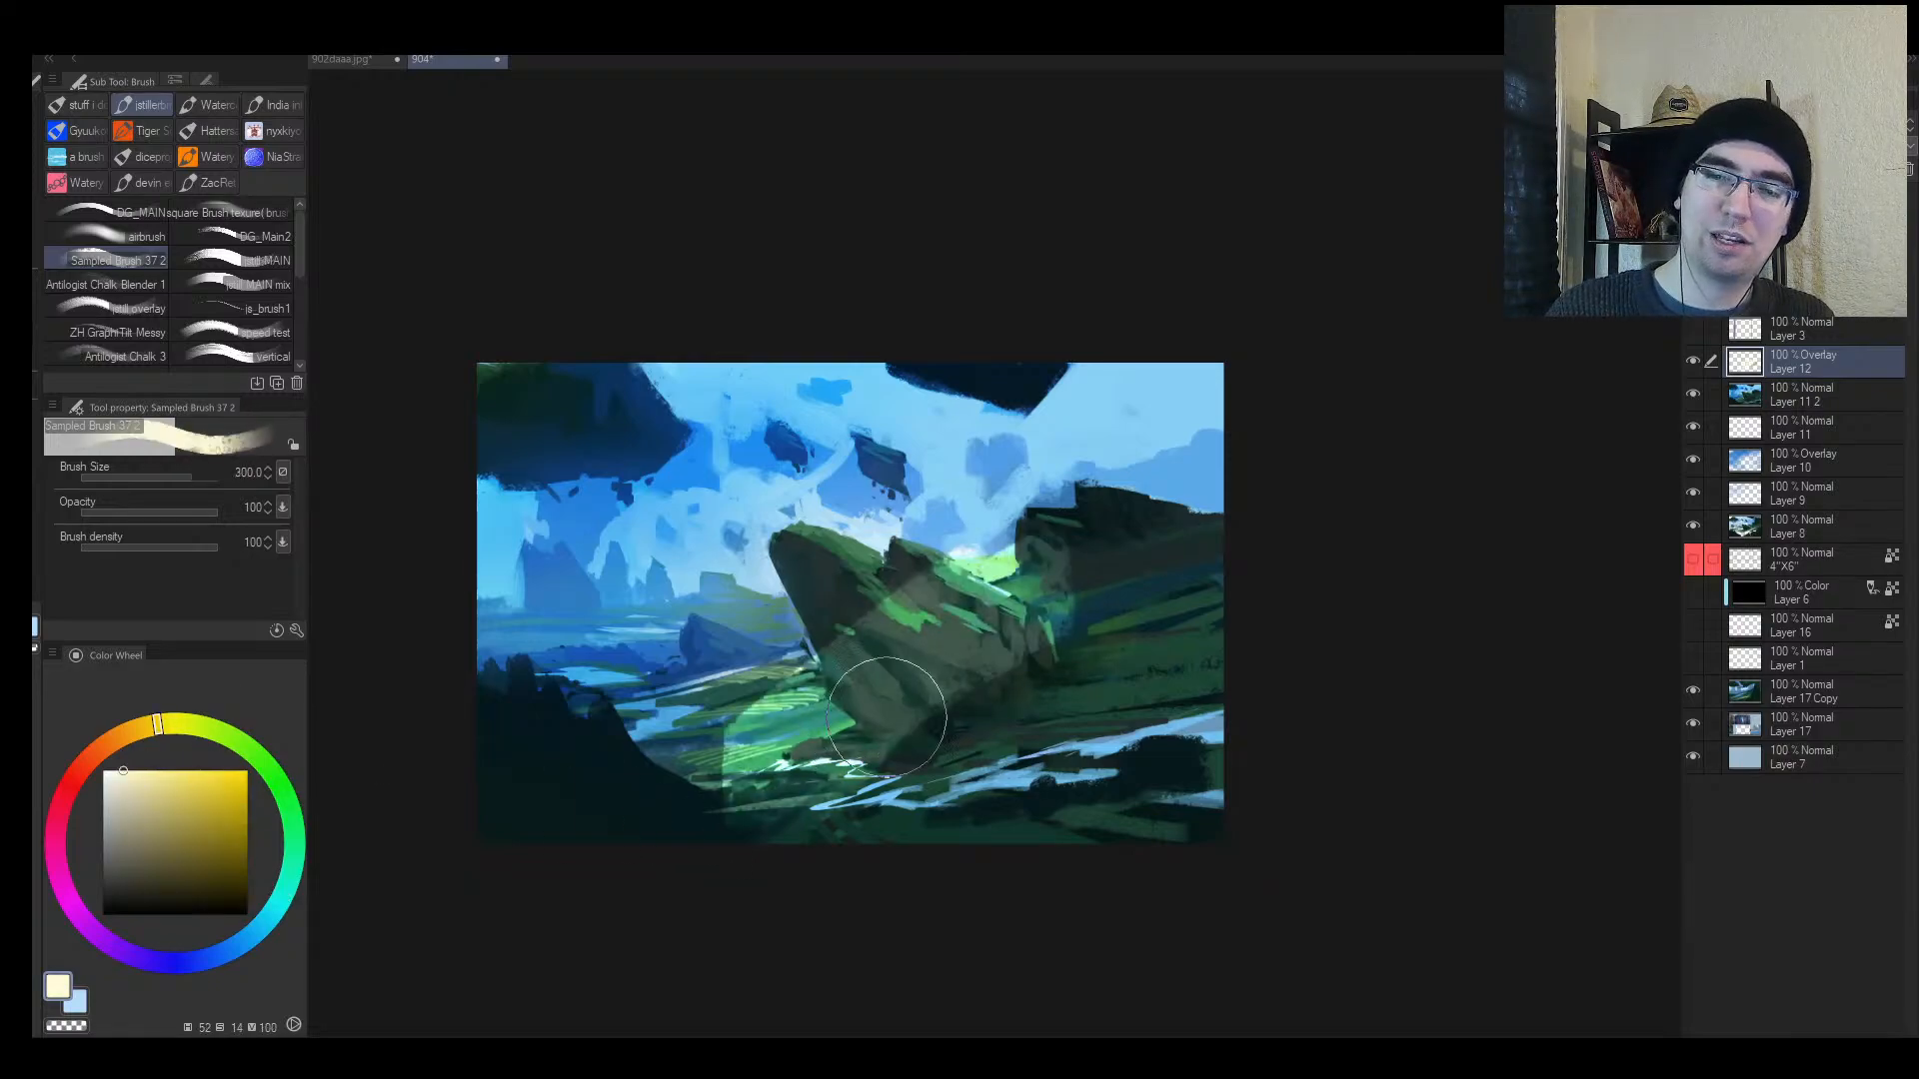
key(ctrl+z)
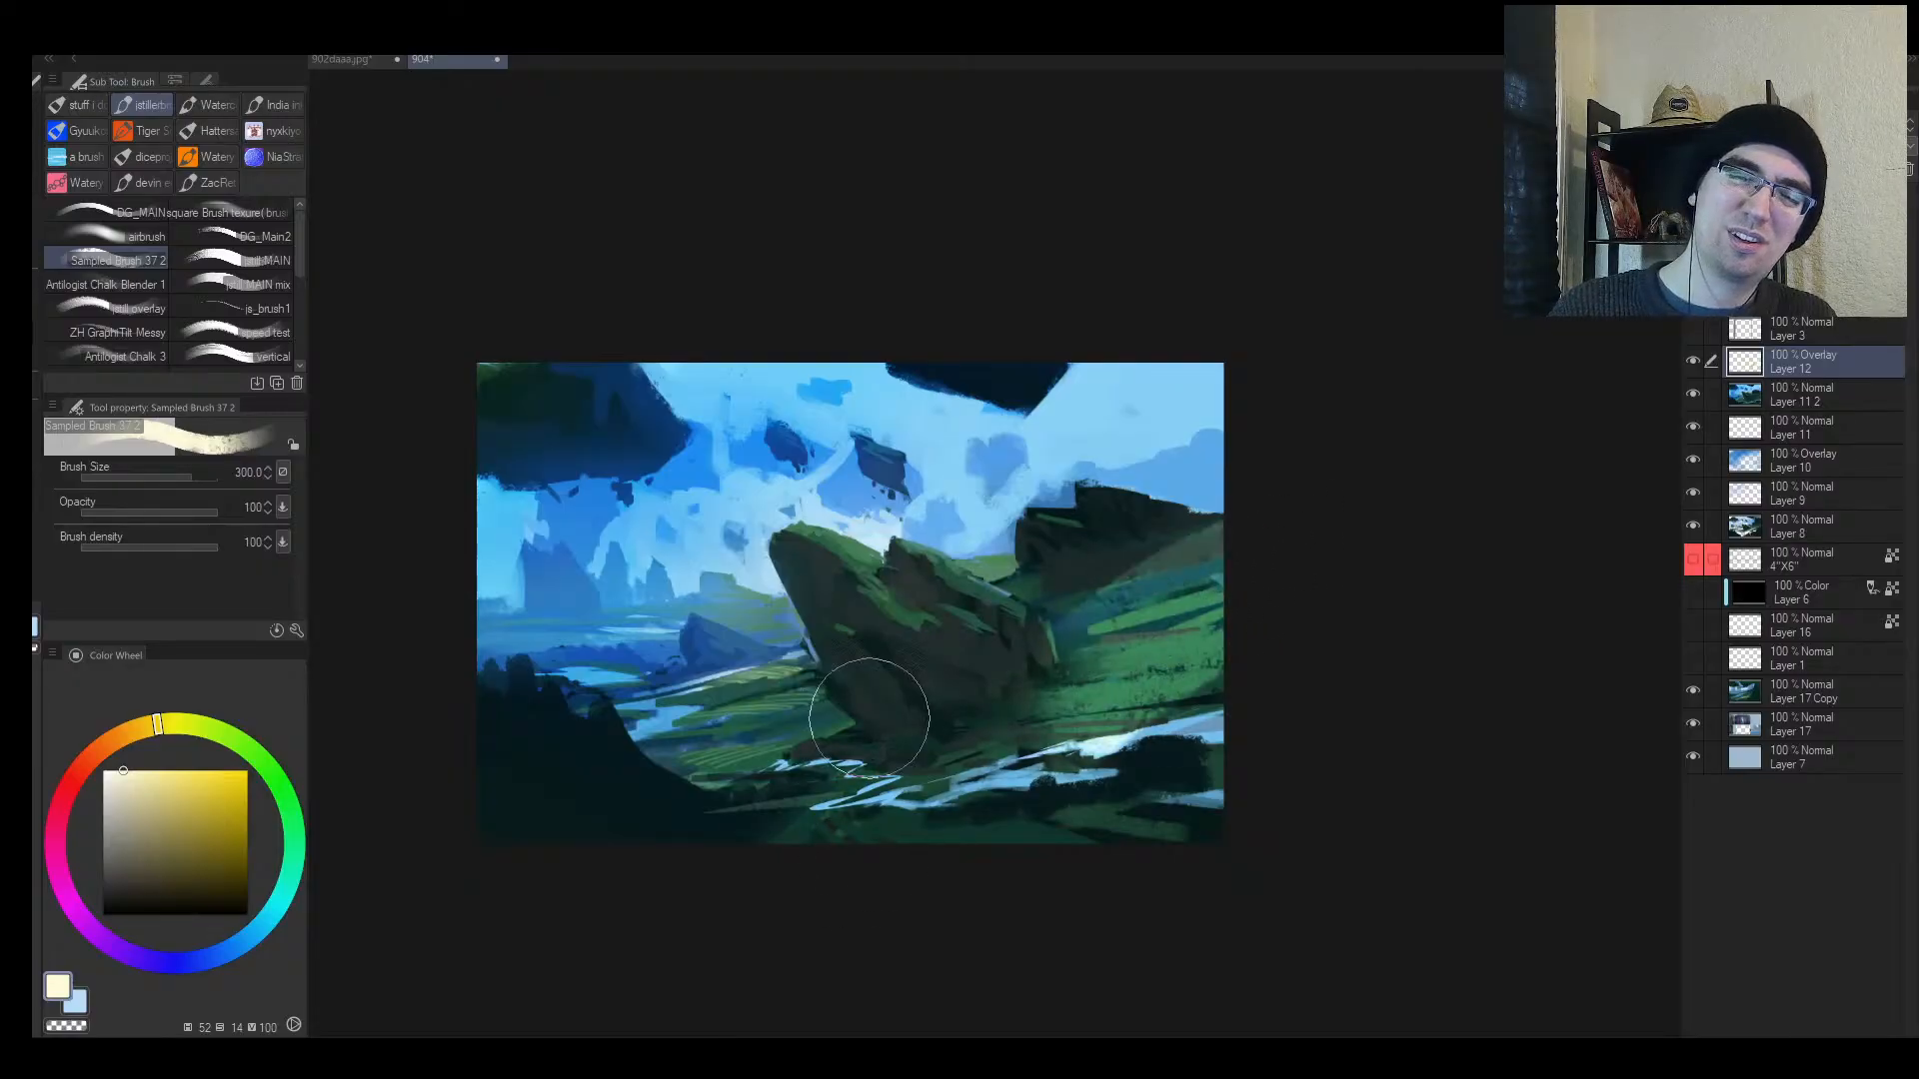
Step: Brush faint warm overlay light across the grass and water streaks at size 200
key(h)
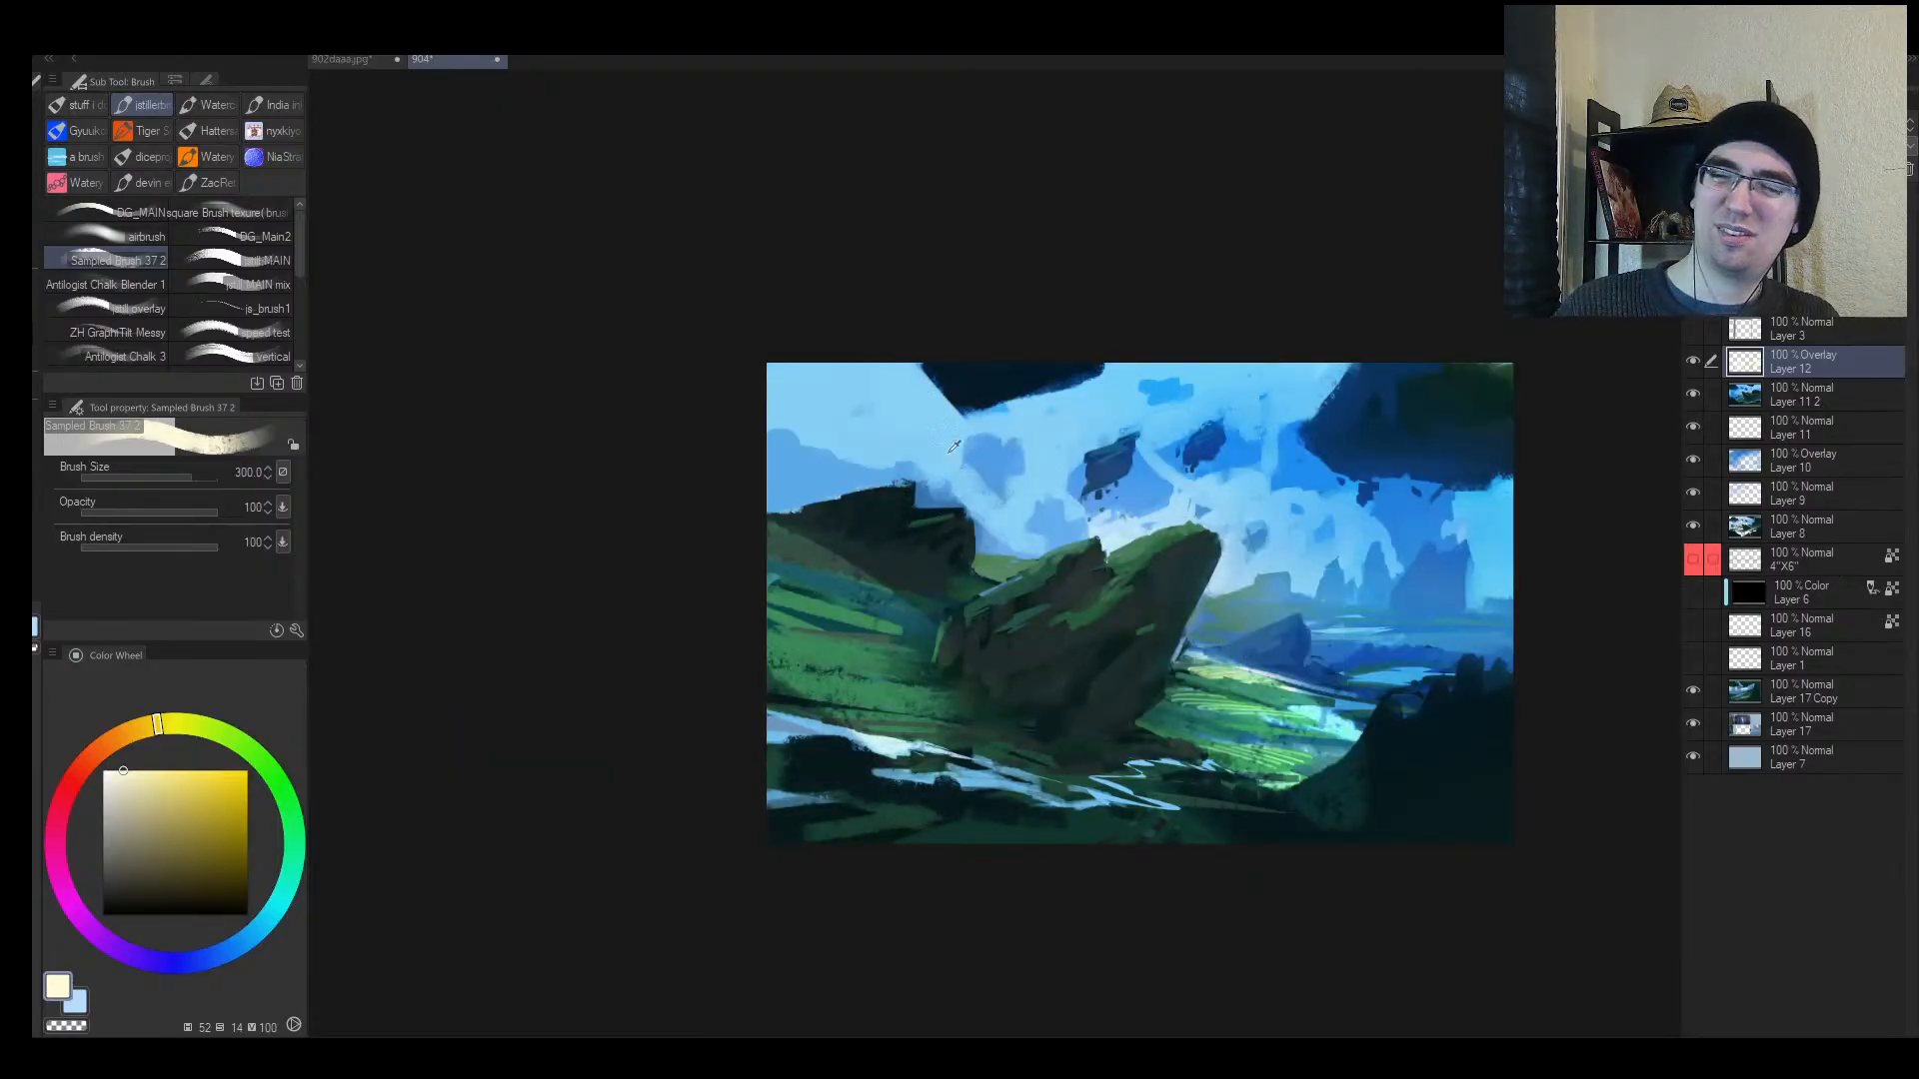
key(alt+space)
drag(1496, 578, 1469, 590)
key(bracketleft)
key(bracketleft)
drag(1211, 727, 1419, 711)
mouse_move(849, 748)
mouse_down()
mouse_move(1199, 788)
mouse_move(1260, 775)
mouse_up()
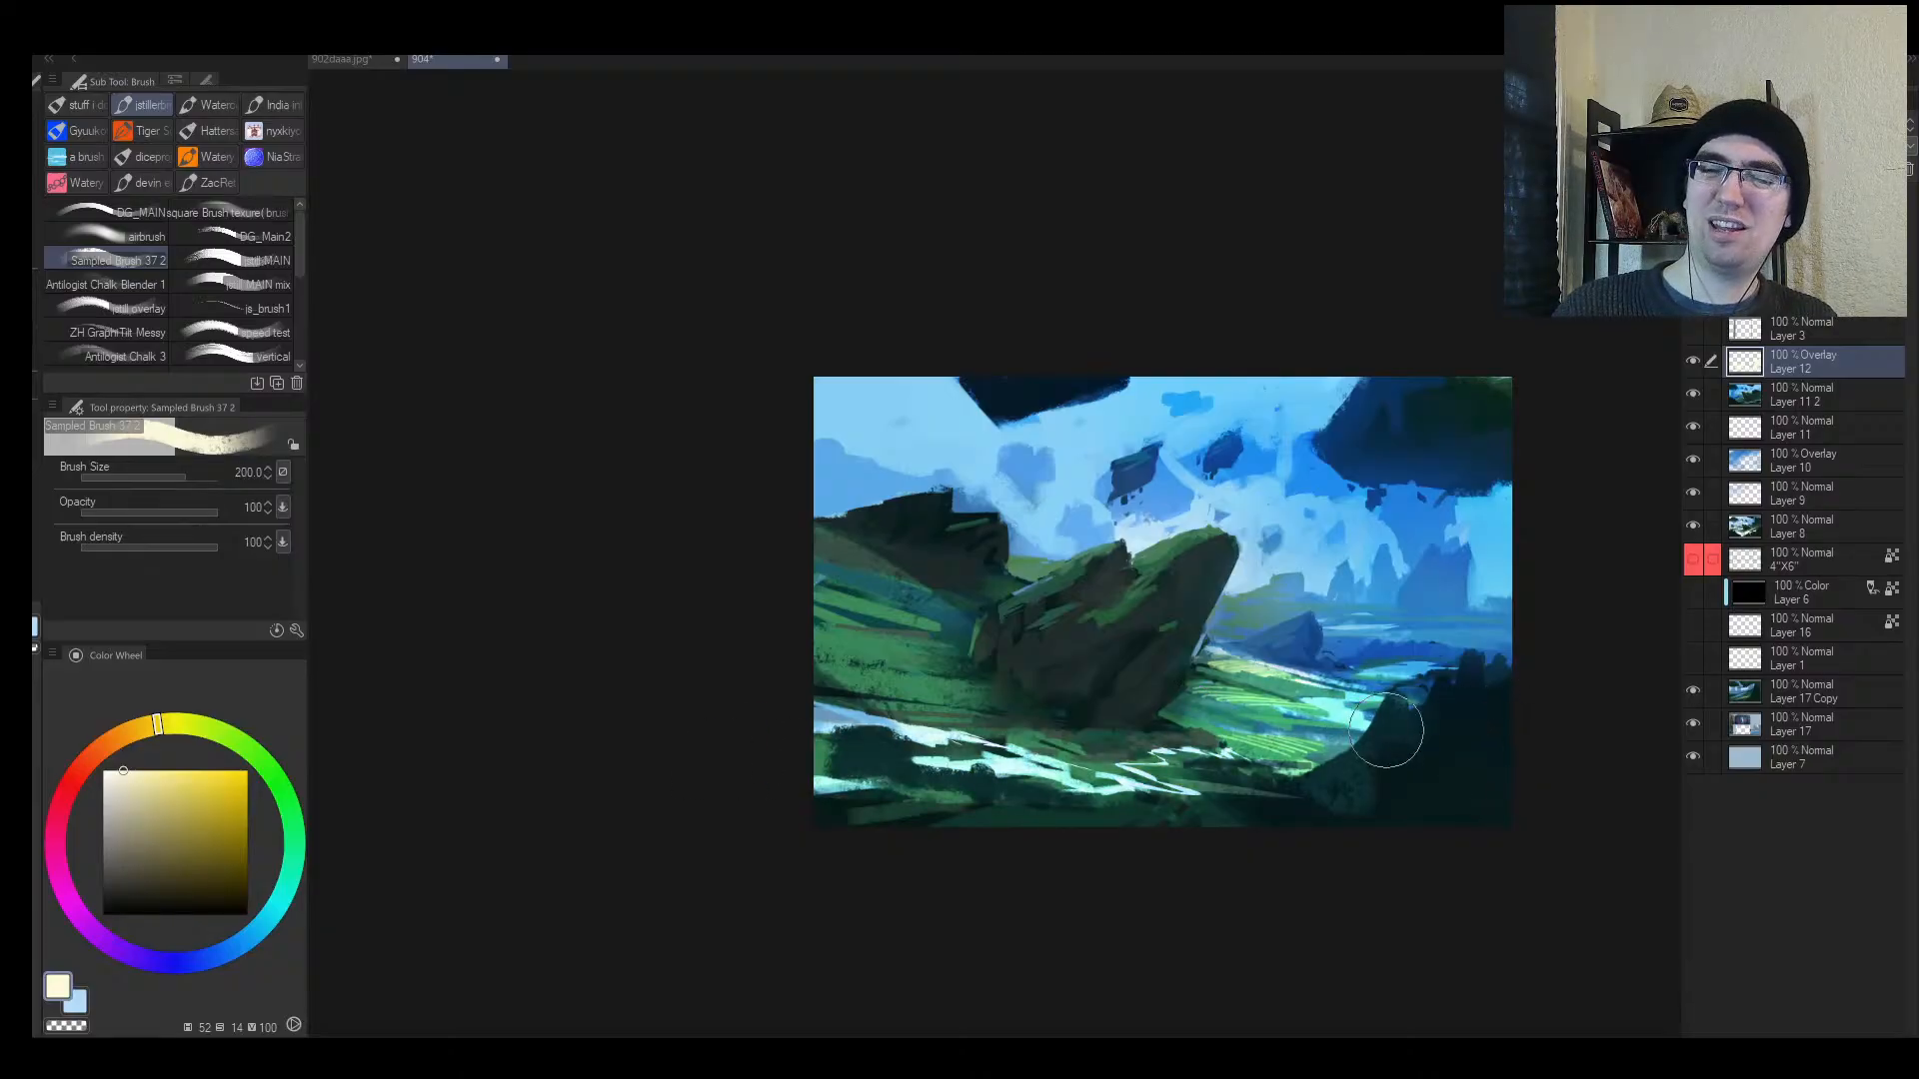
Step: Rework the brighter water streaks in the foreground
key(h)
key(alt+space)
click(1158, 694)
key(bracketright)
drag(904, 747, 1159, 800)
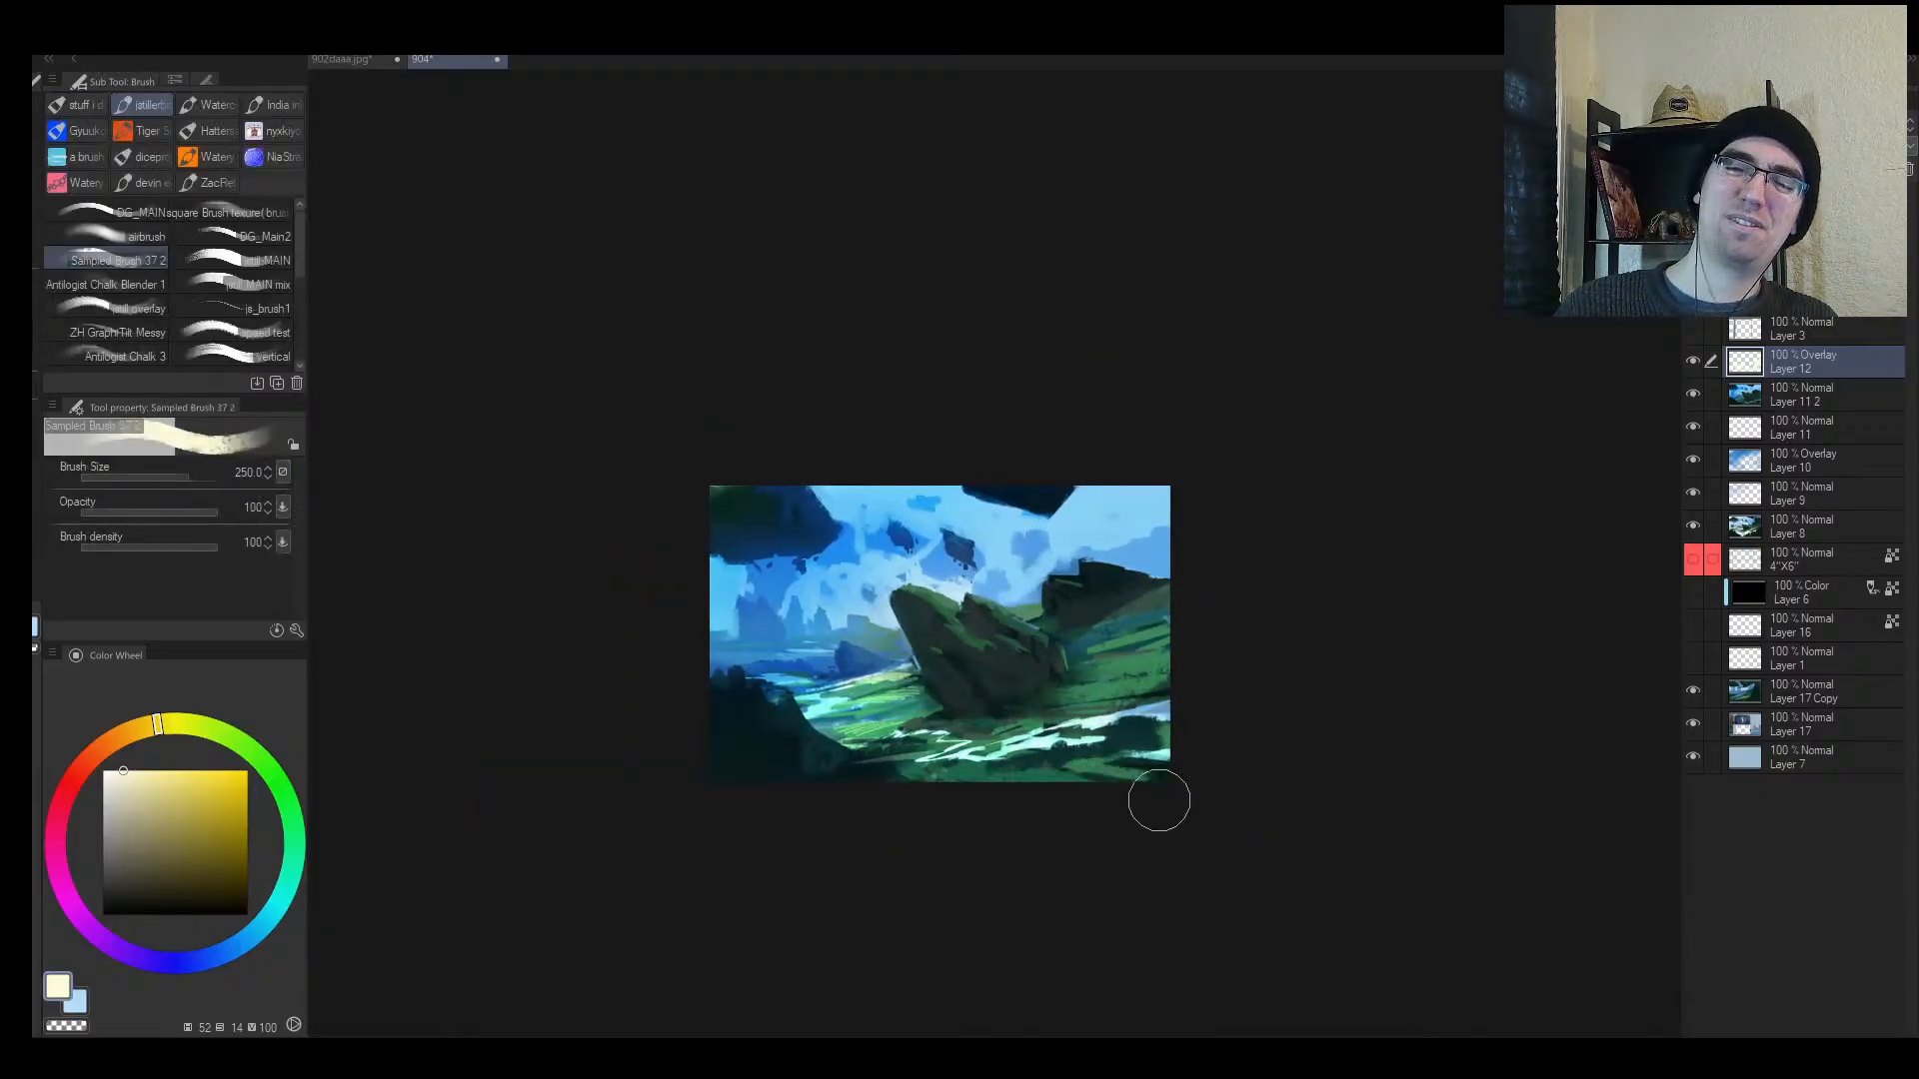
key(ctrl+z)
key(ctrl+z)
drag(930, 741, 1033, 764)
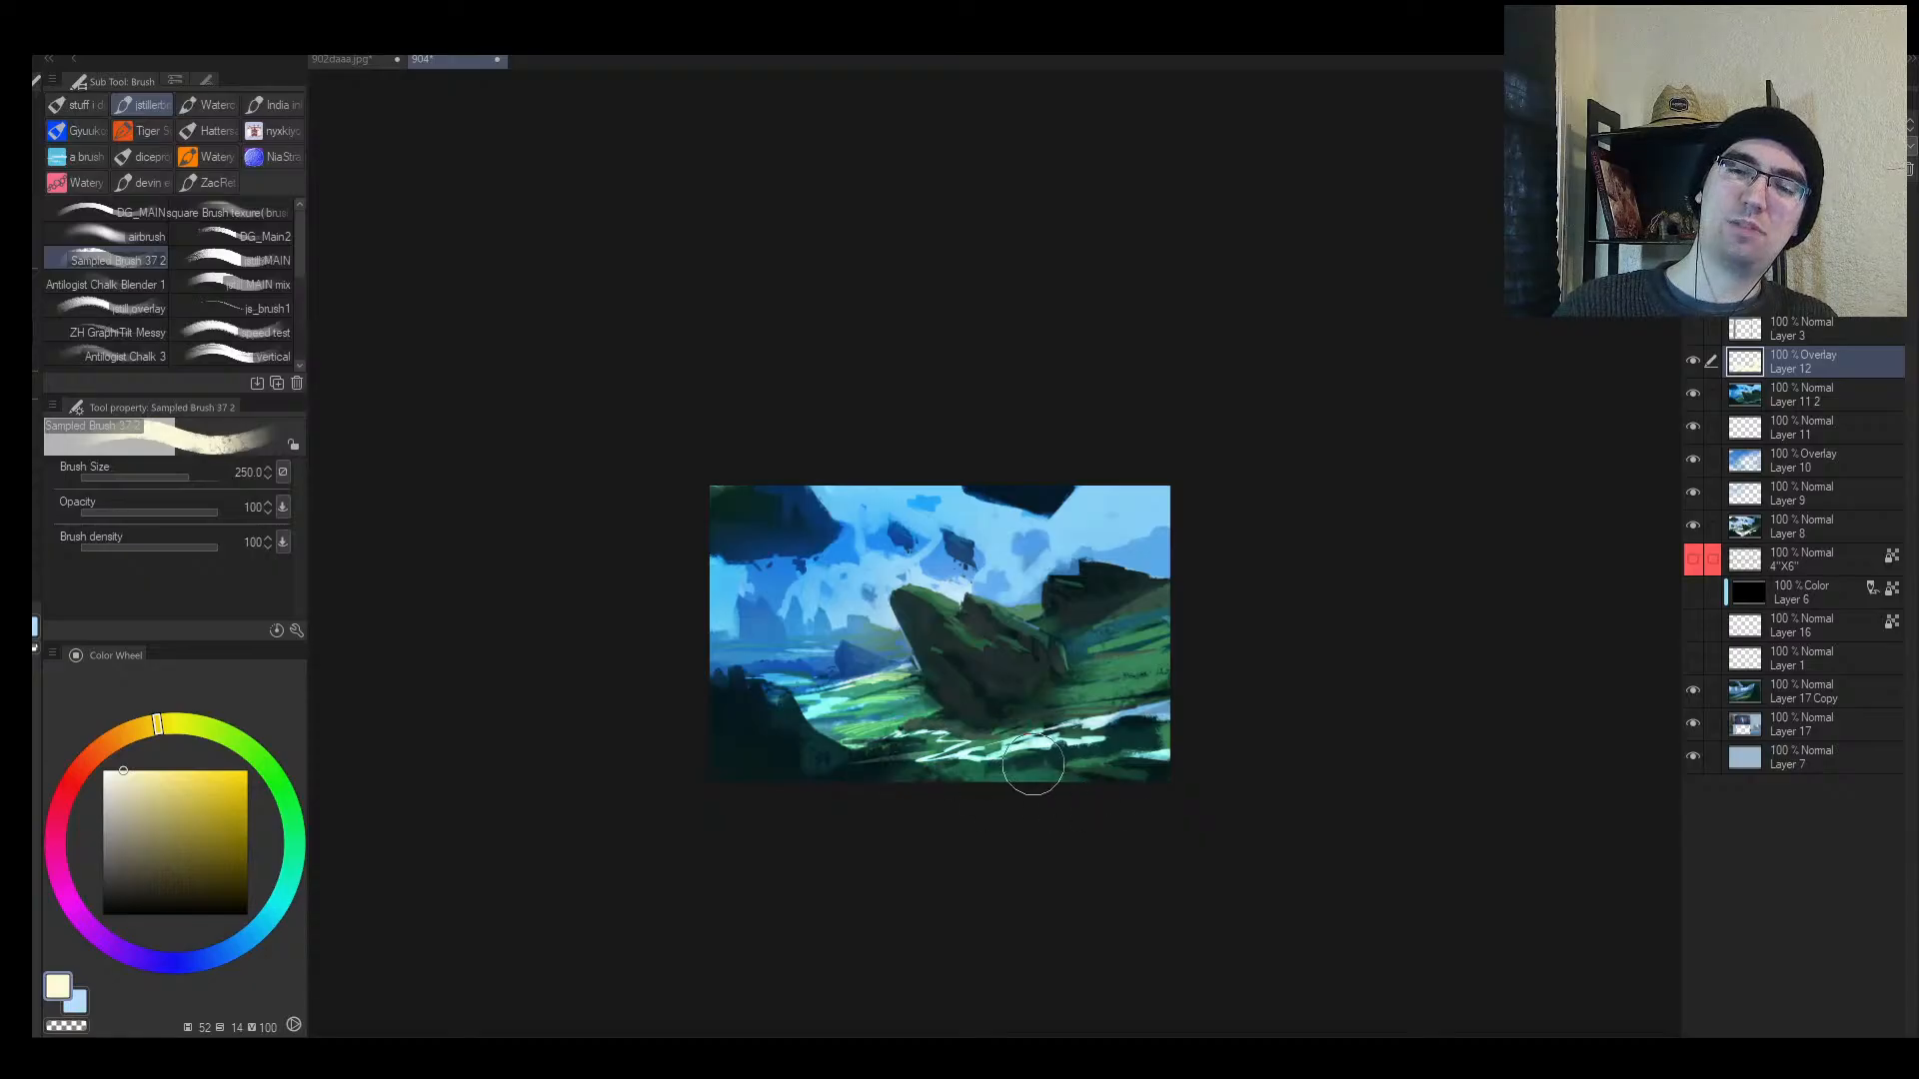
Step: Pick a paler warm yellow and soft-erase highlights on the grass left of the rock
key(e)
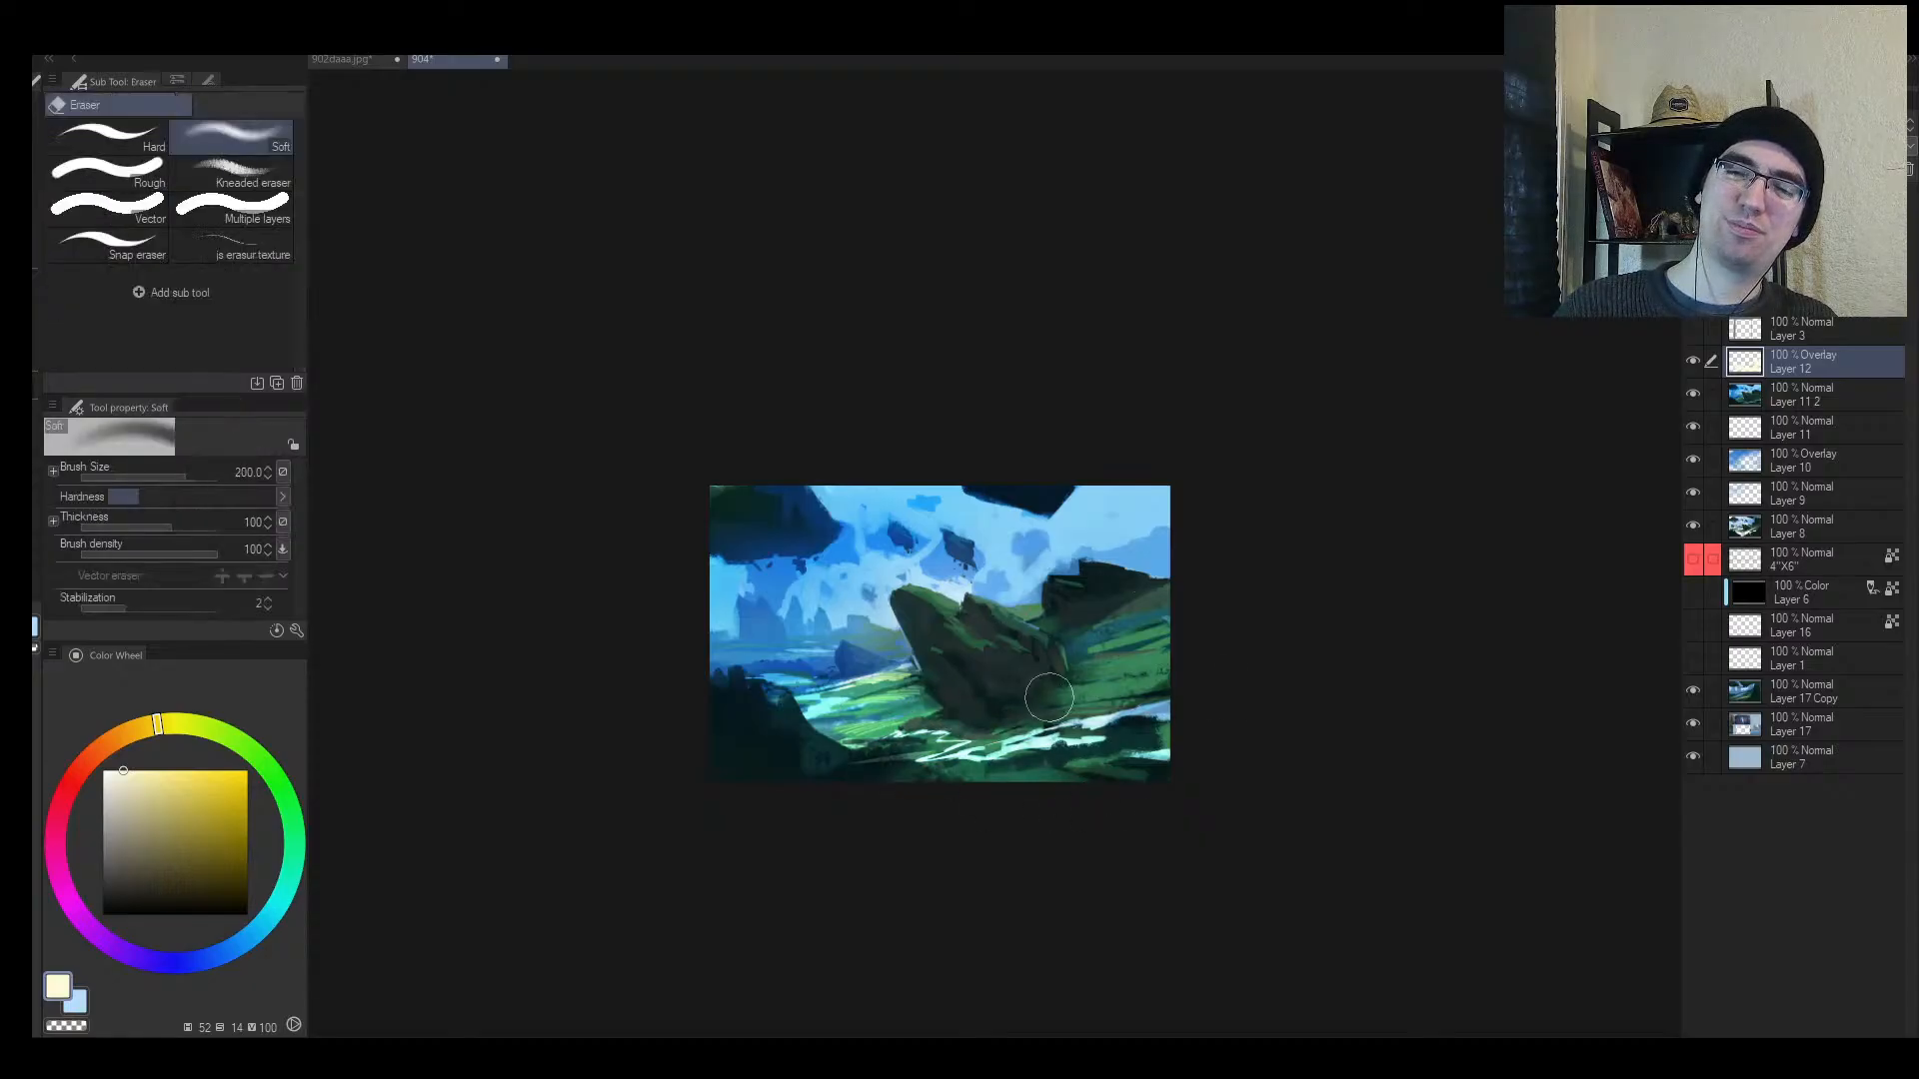
key(b)
click(129, 778)
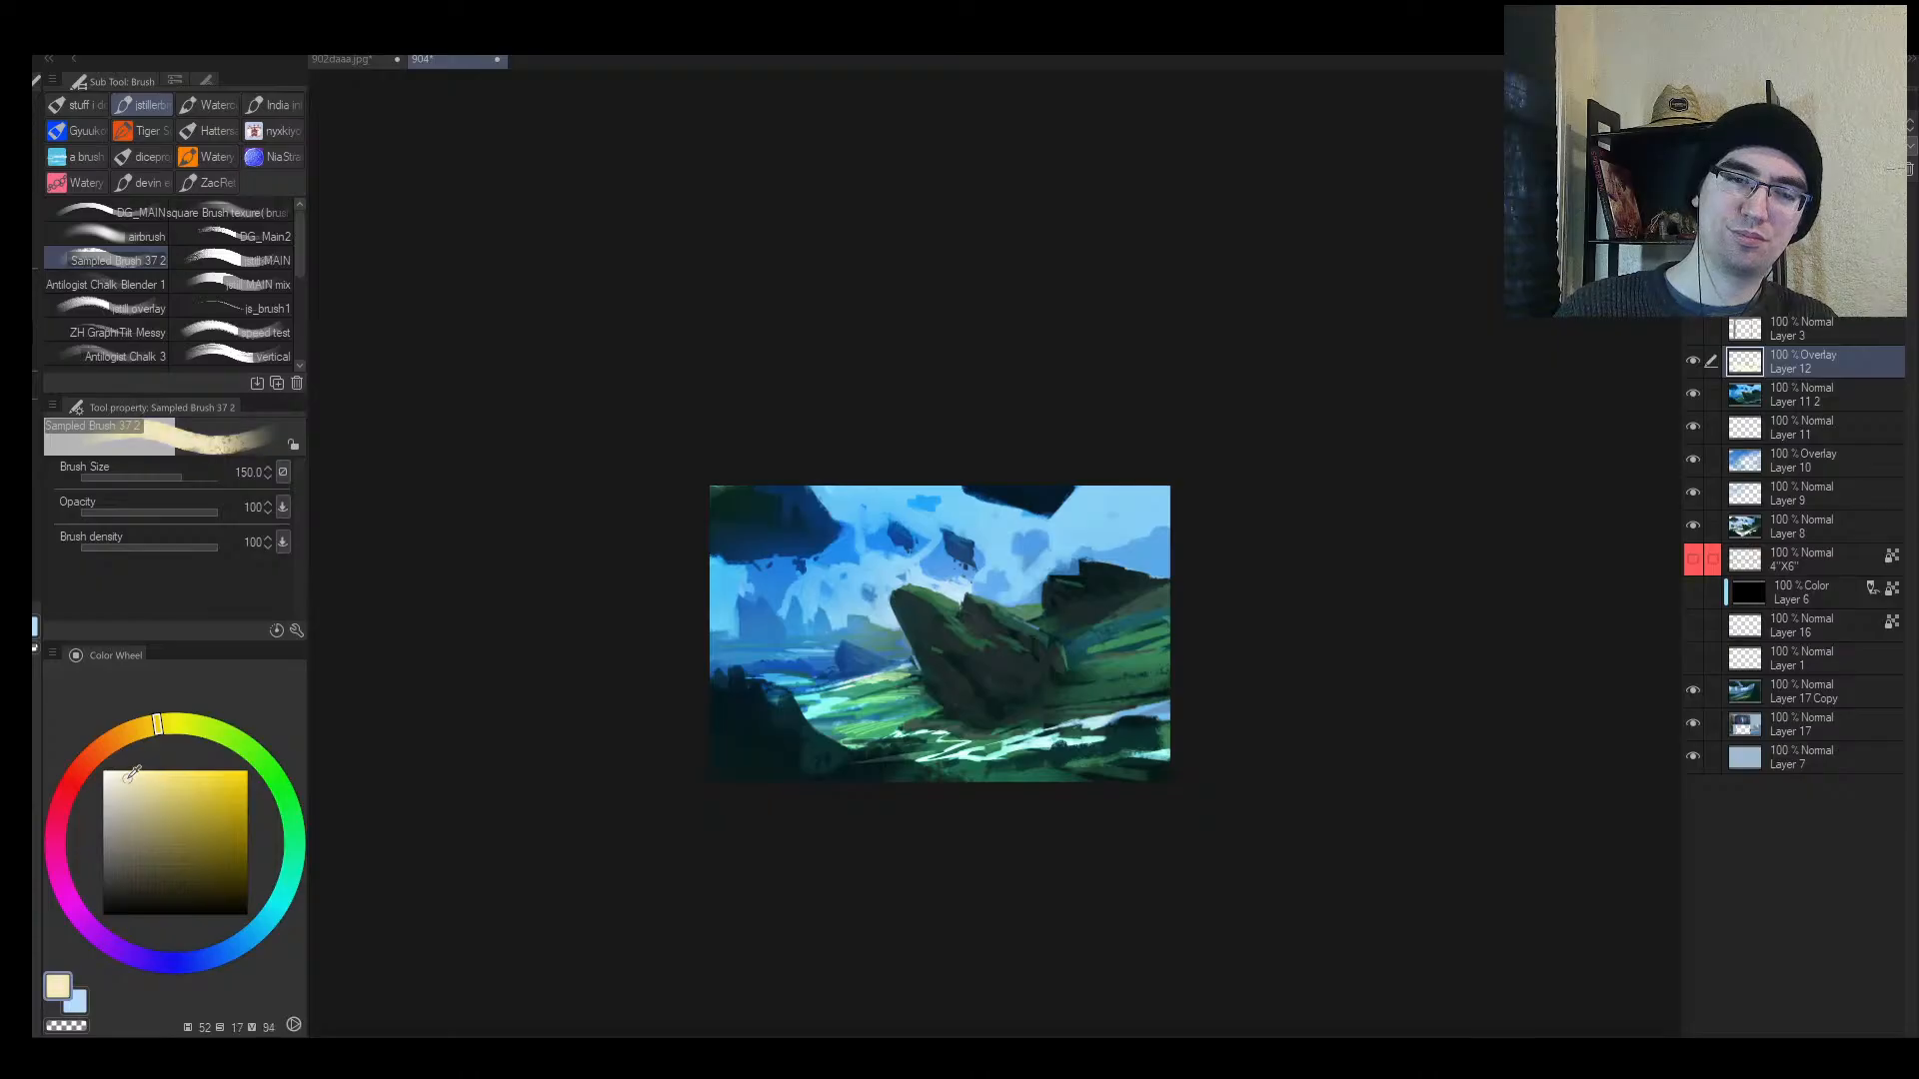
key(bracketleft)
key(bracketleft)
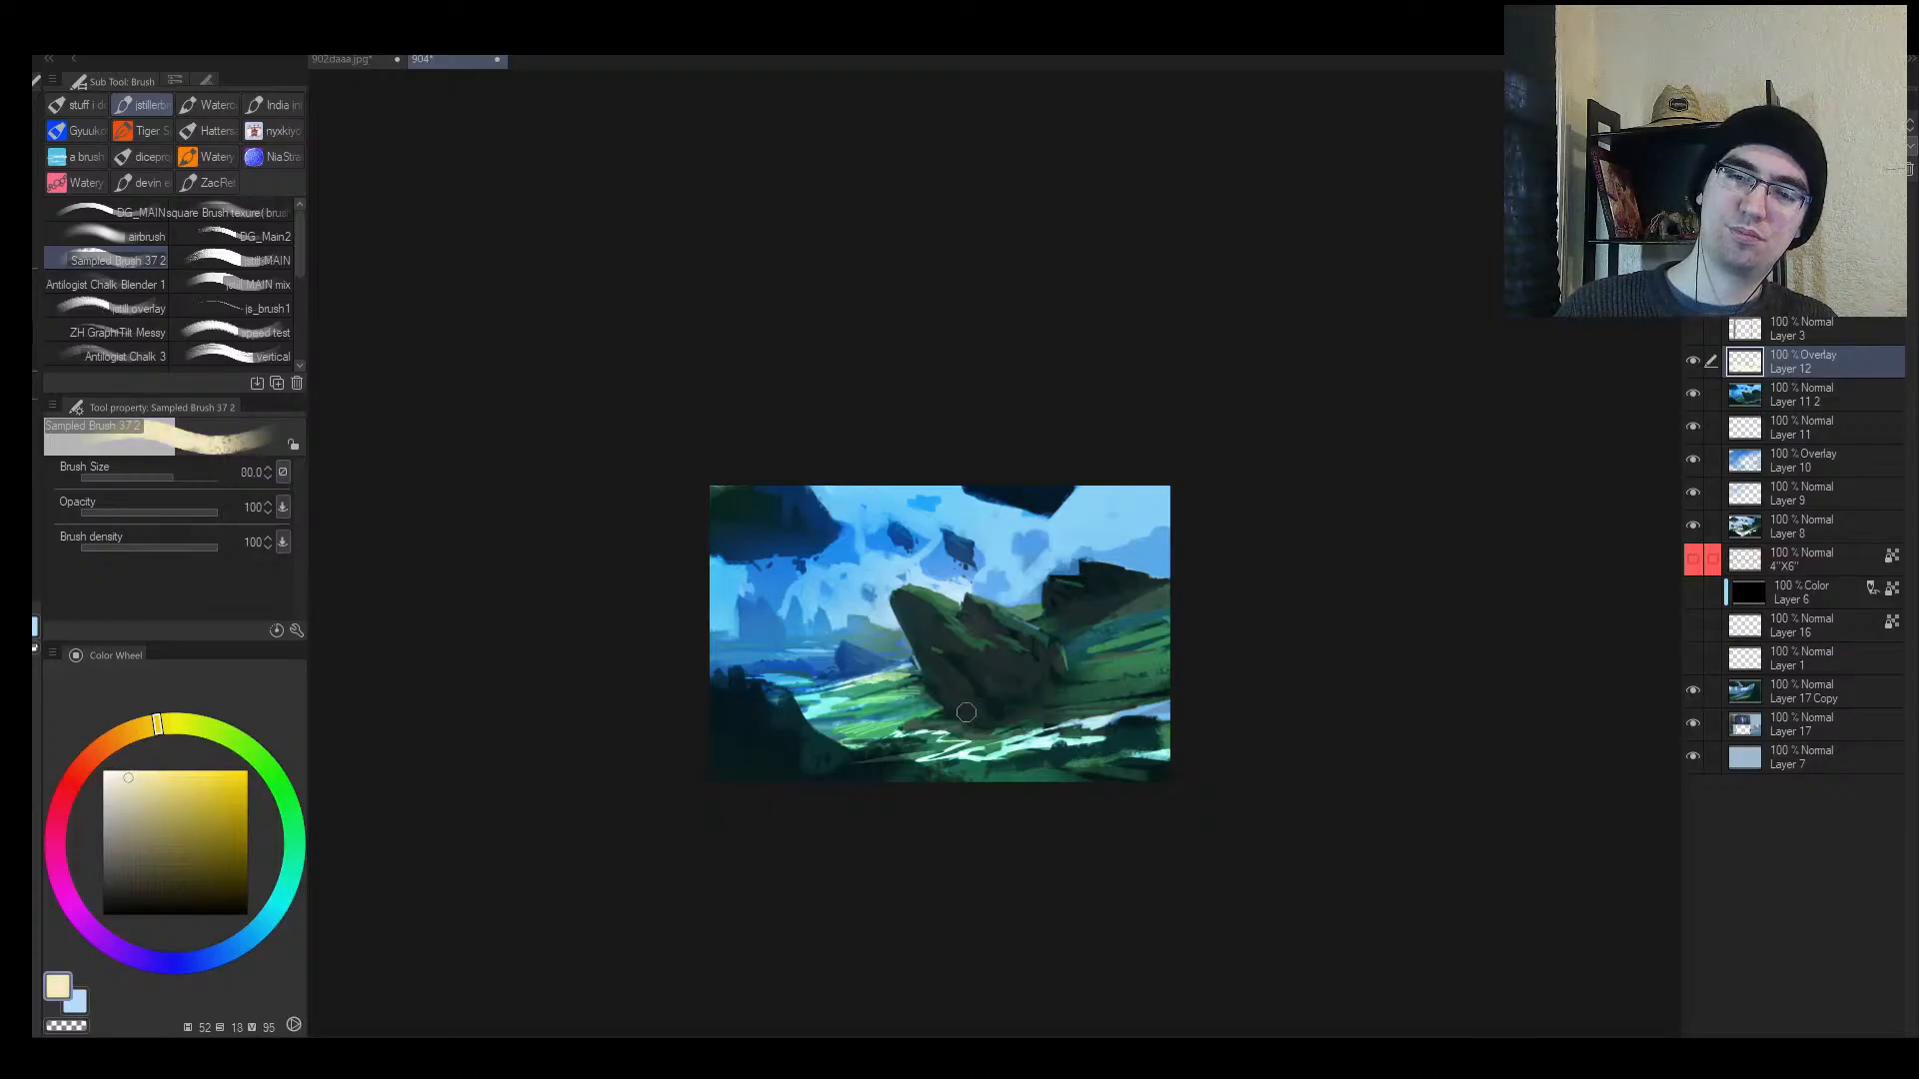
key(e)
key(bracketleft)
key(bracketleft)
mouse_move(807, 710)
mouse_down()
mouse_move(920, 702)
mouse_move(905, 670)
mouse_up()
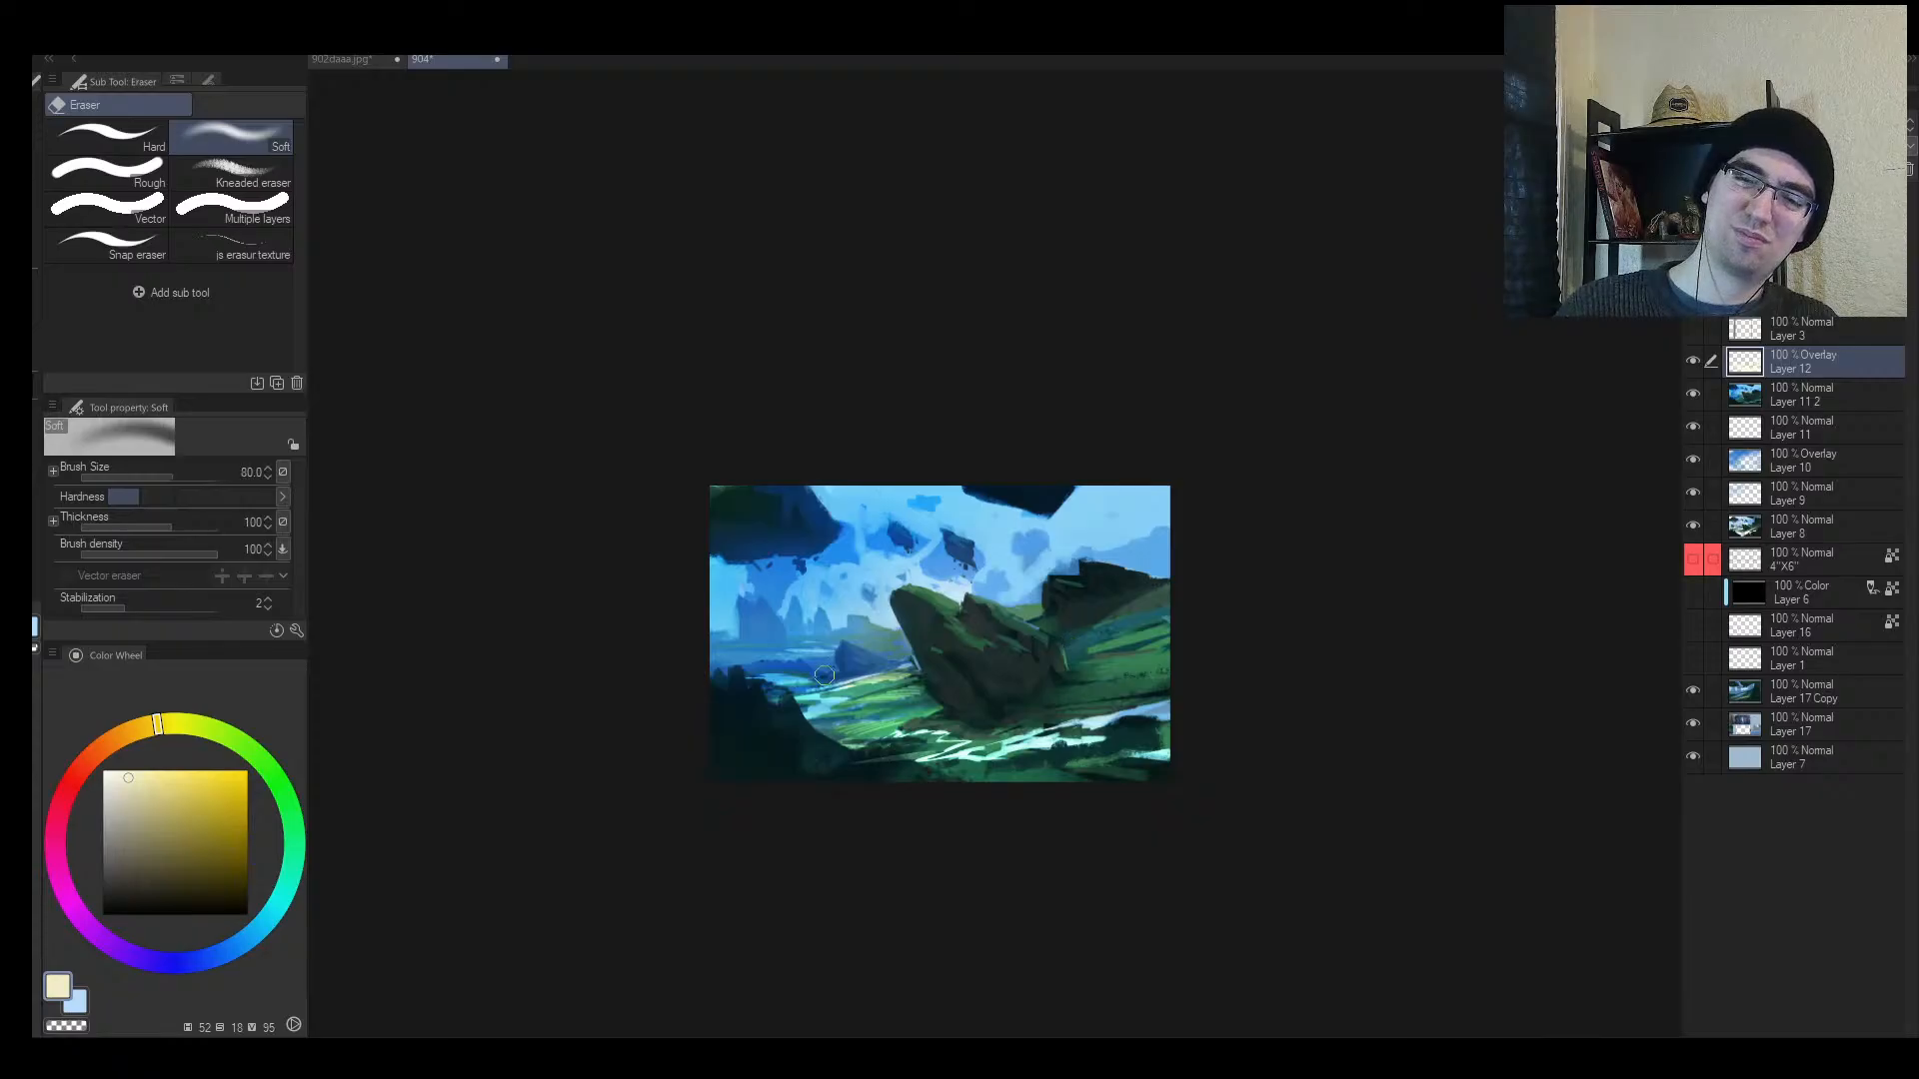
Step: Lighten the rock's dark top edge and add light blue along the dark cloud edge
key(b)
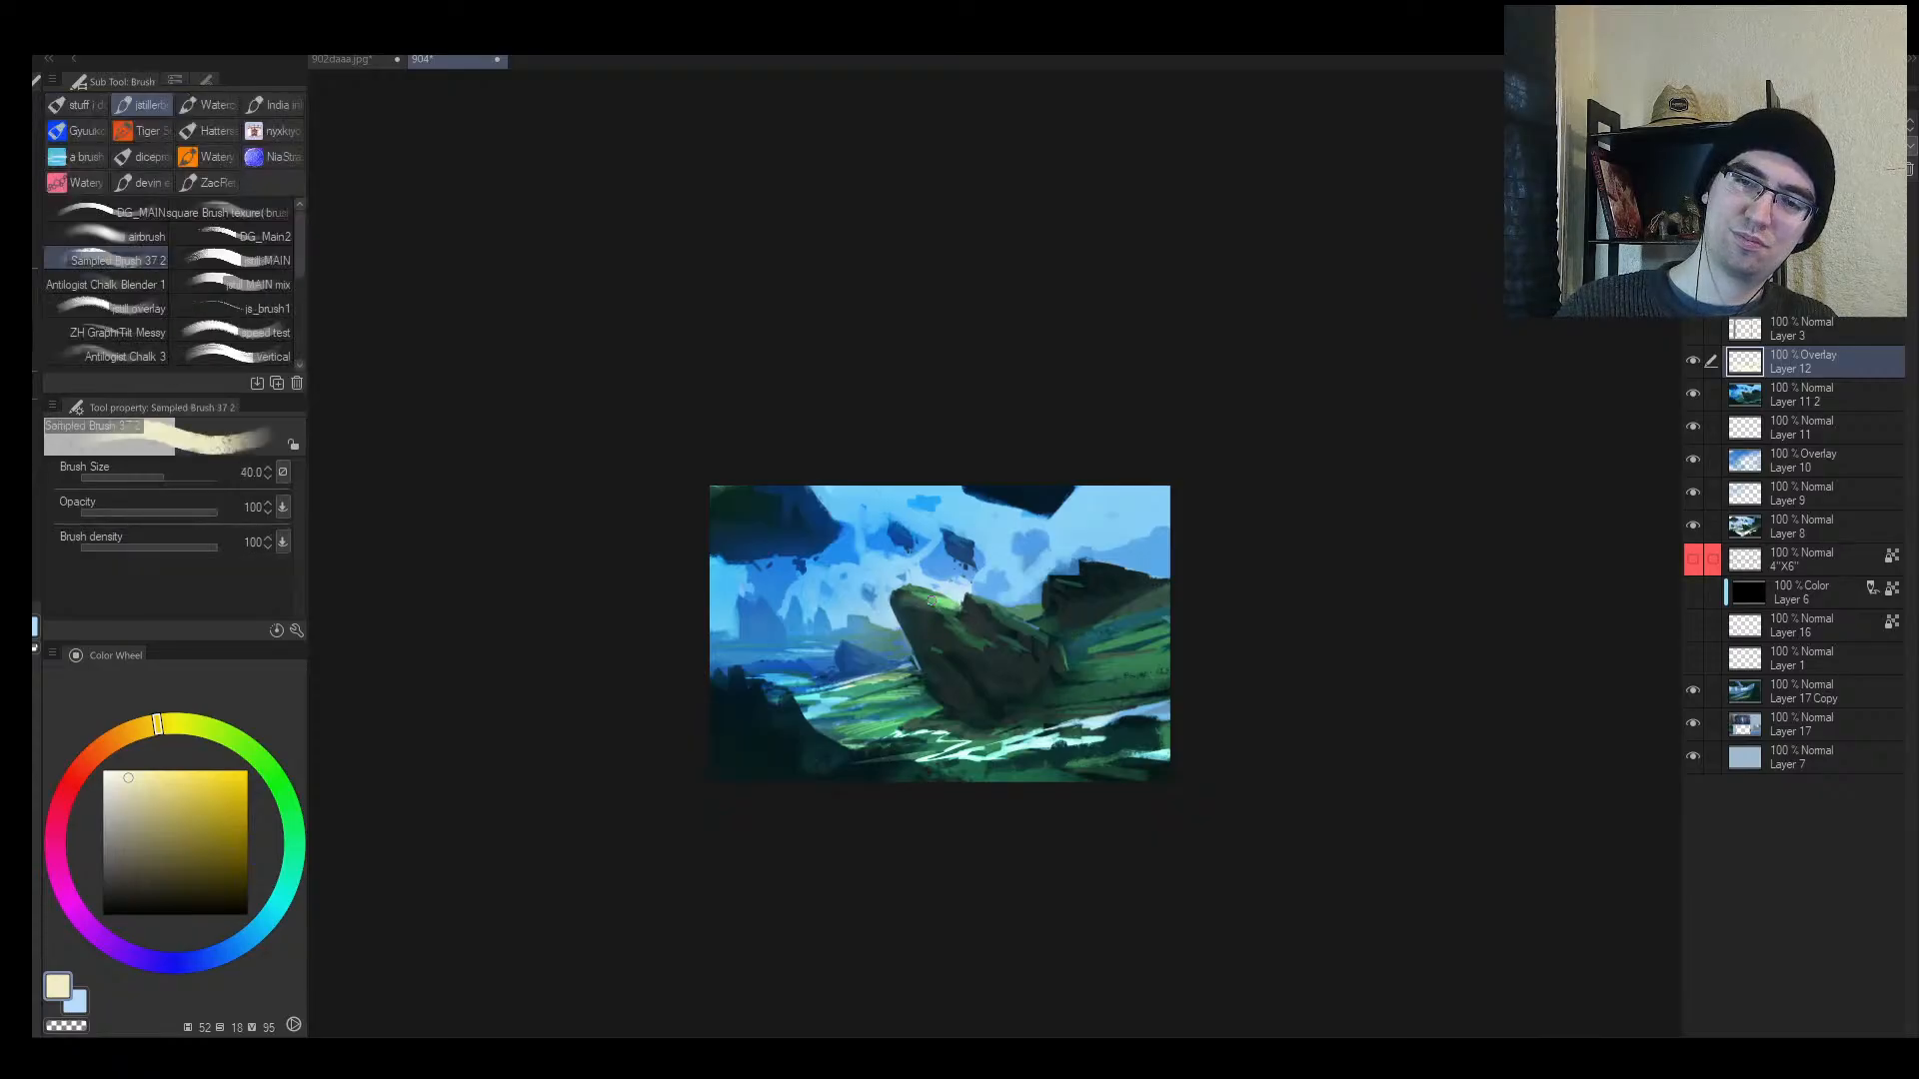
key(h)
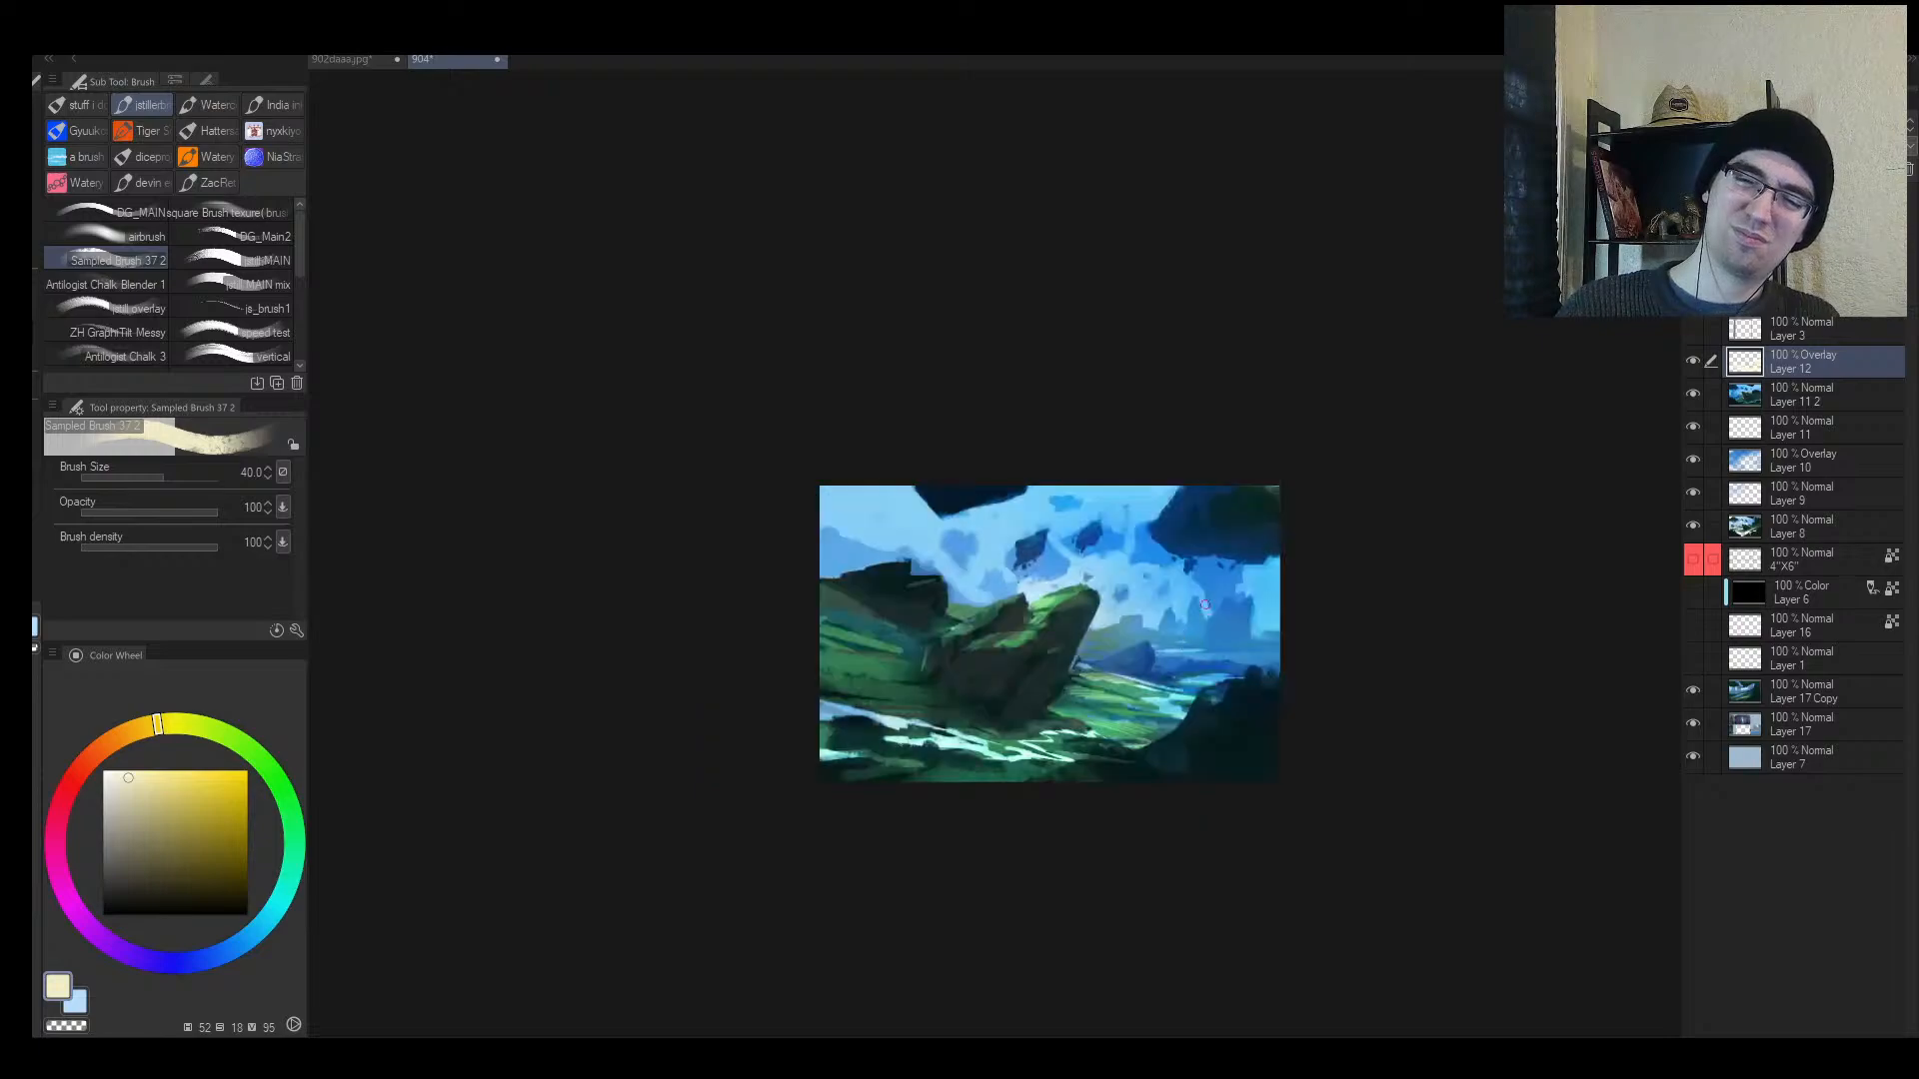
drag(879, 566, 893, 573)
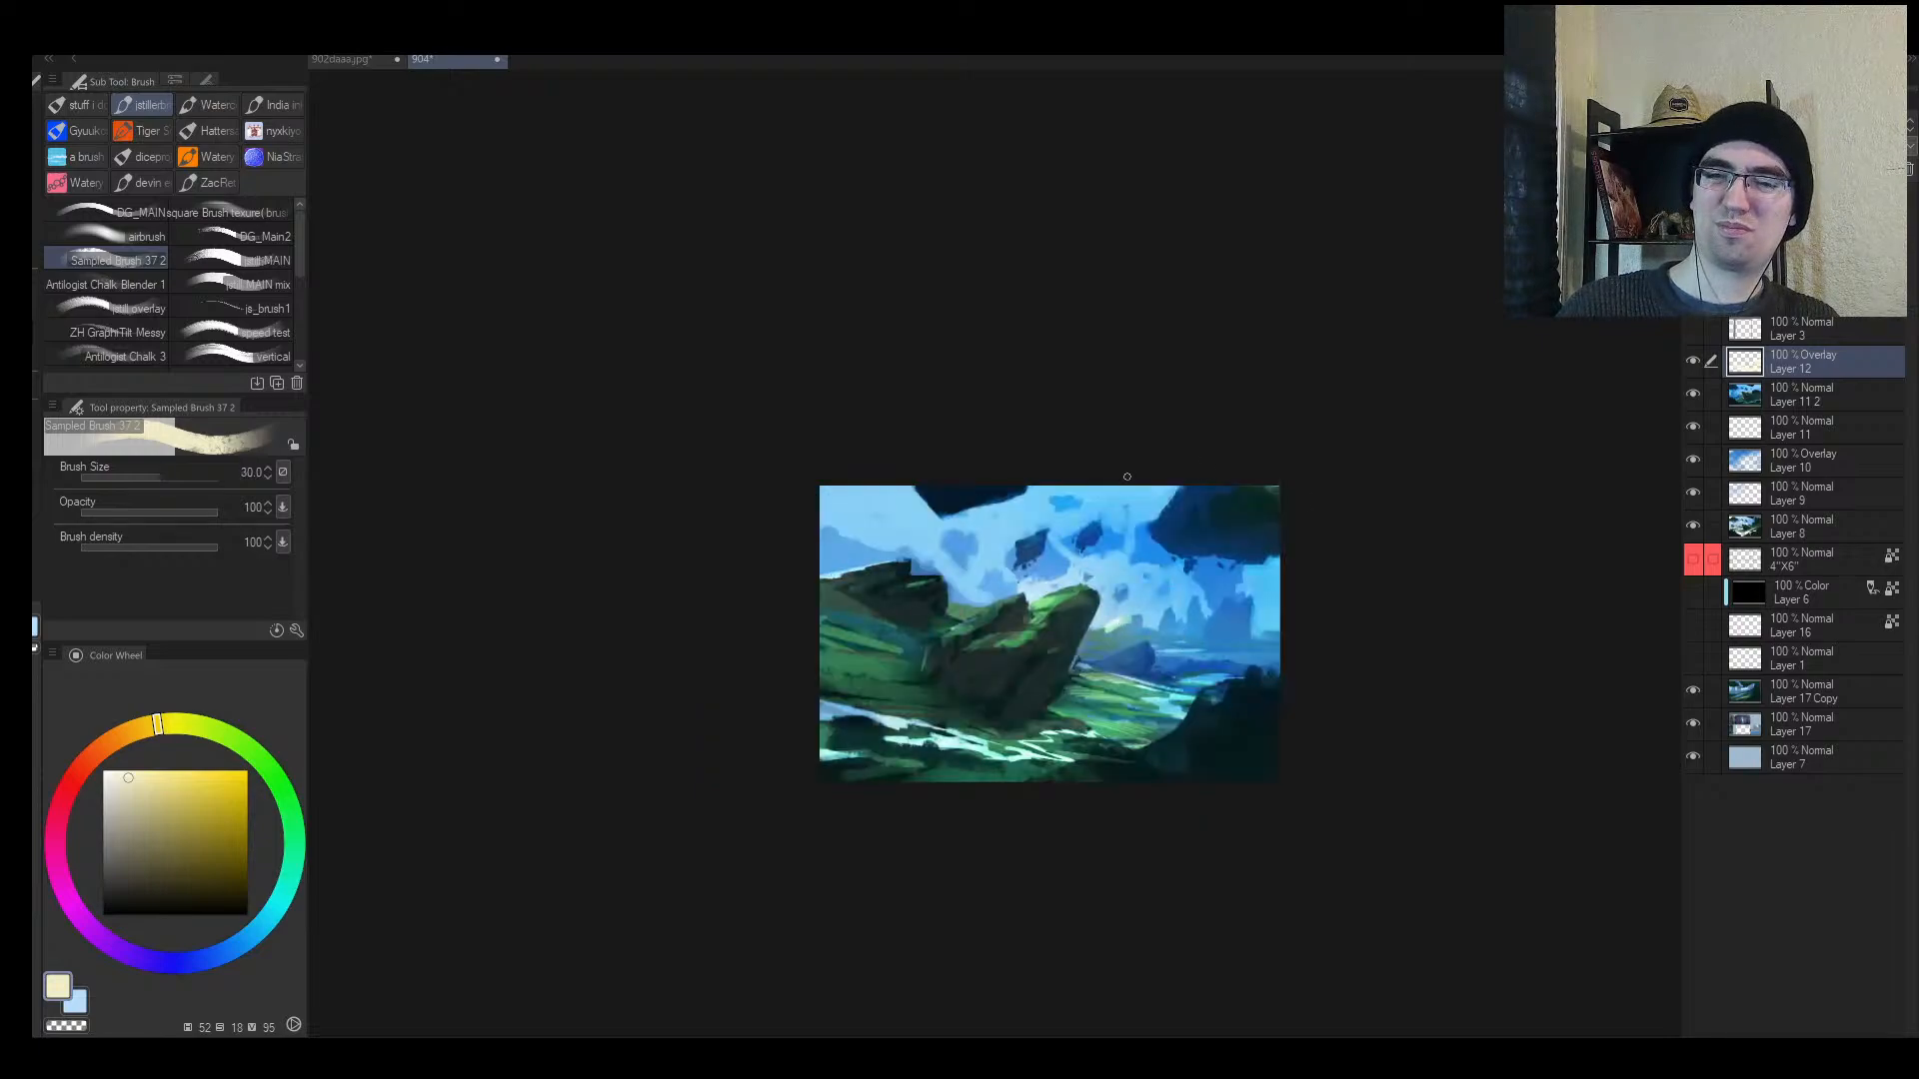
drag(1157, 516, 1189, 488)
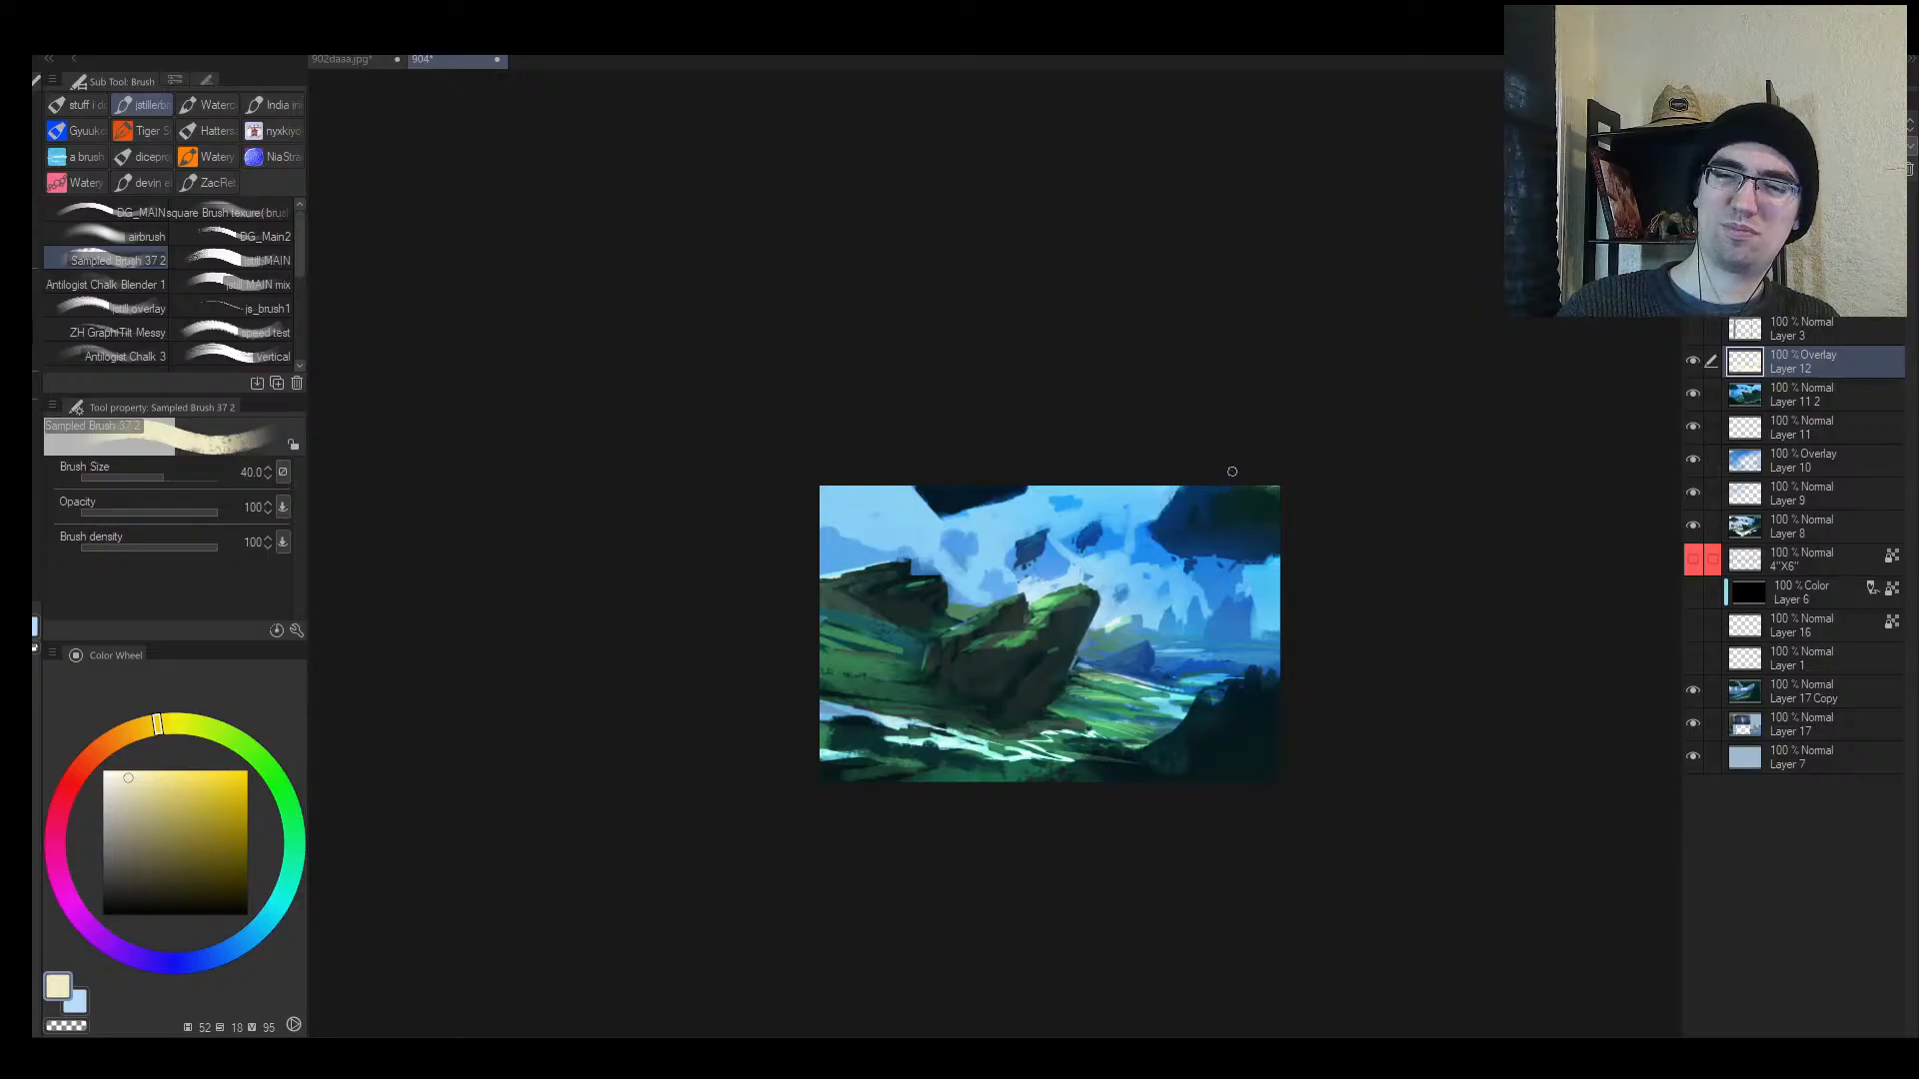
key(h)
ctrl+alt+click(1179, 626)
scroll(1179, 626, up, 2)
Step: Soft-erase overly bright strokes near the rock with an enlarged eraser
key(e)
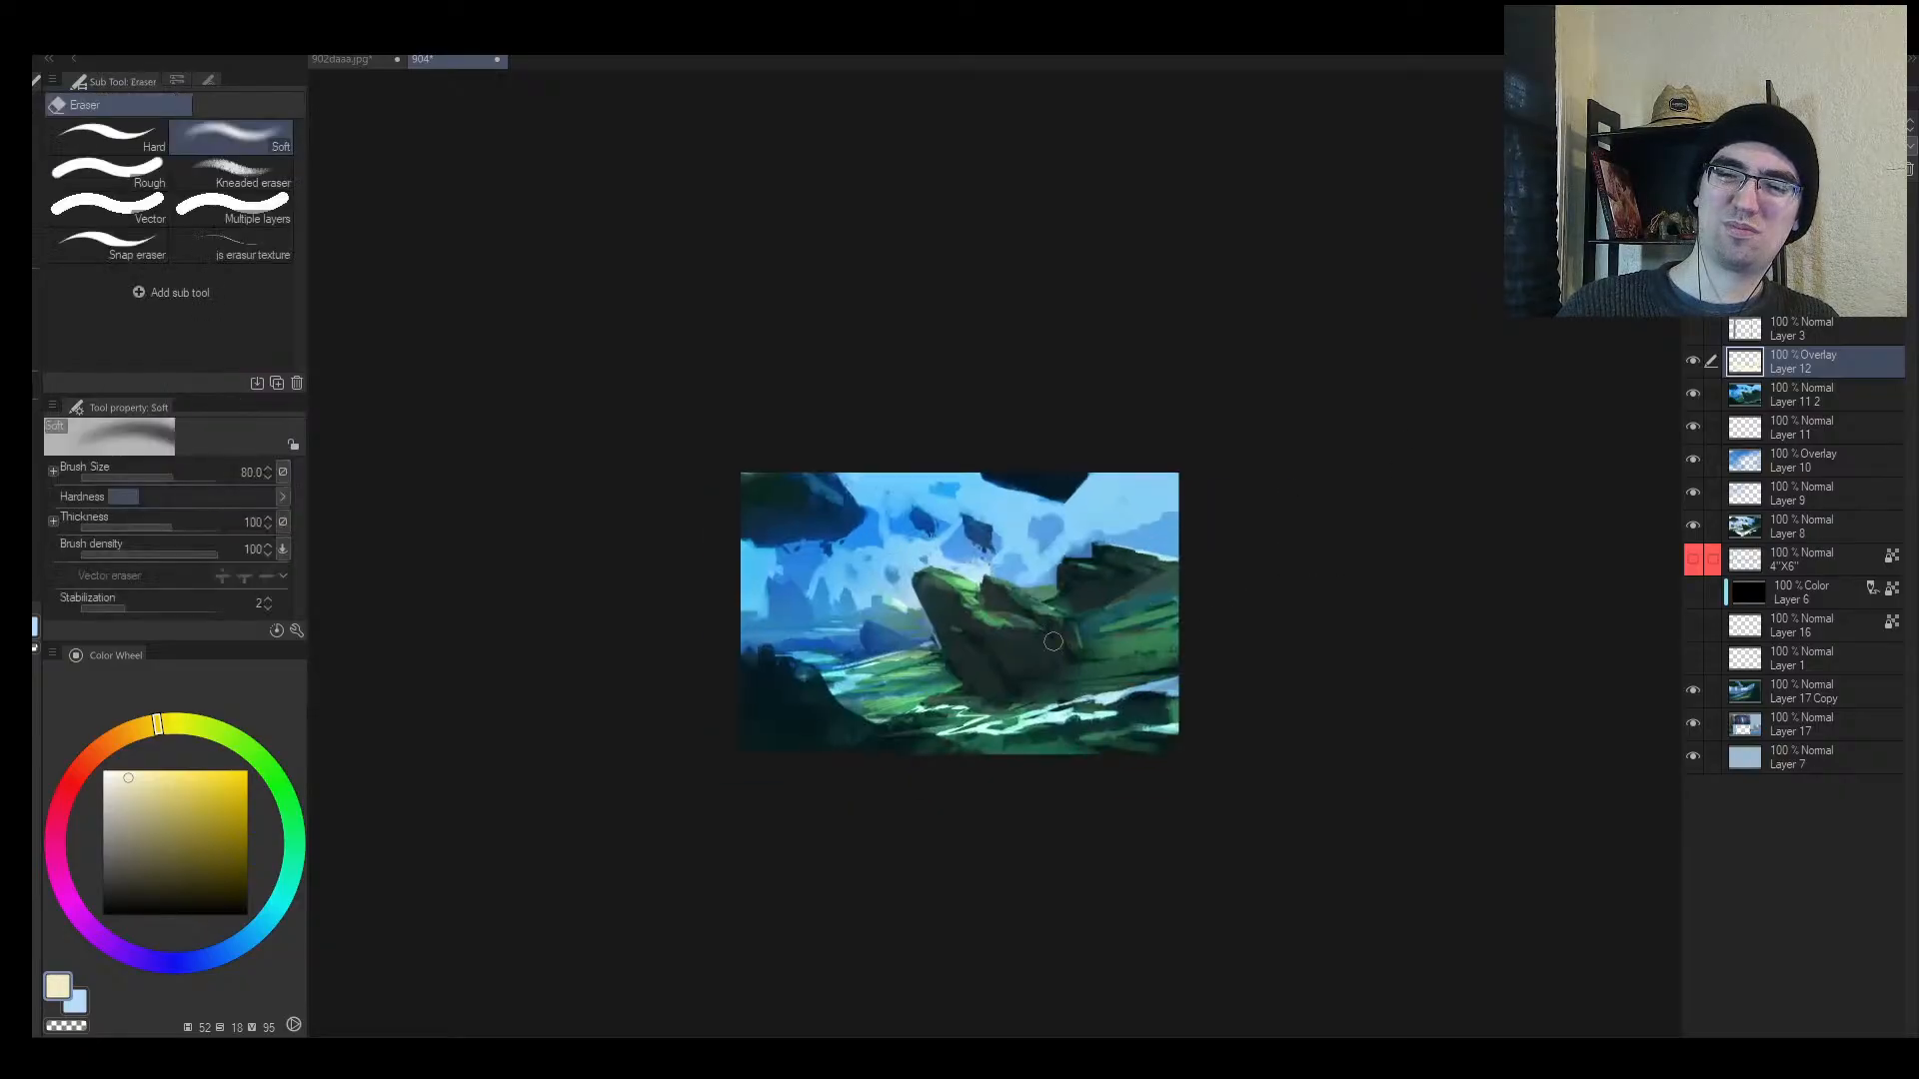
key(bracketright)
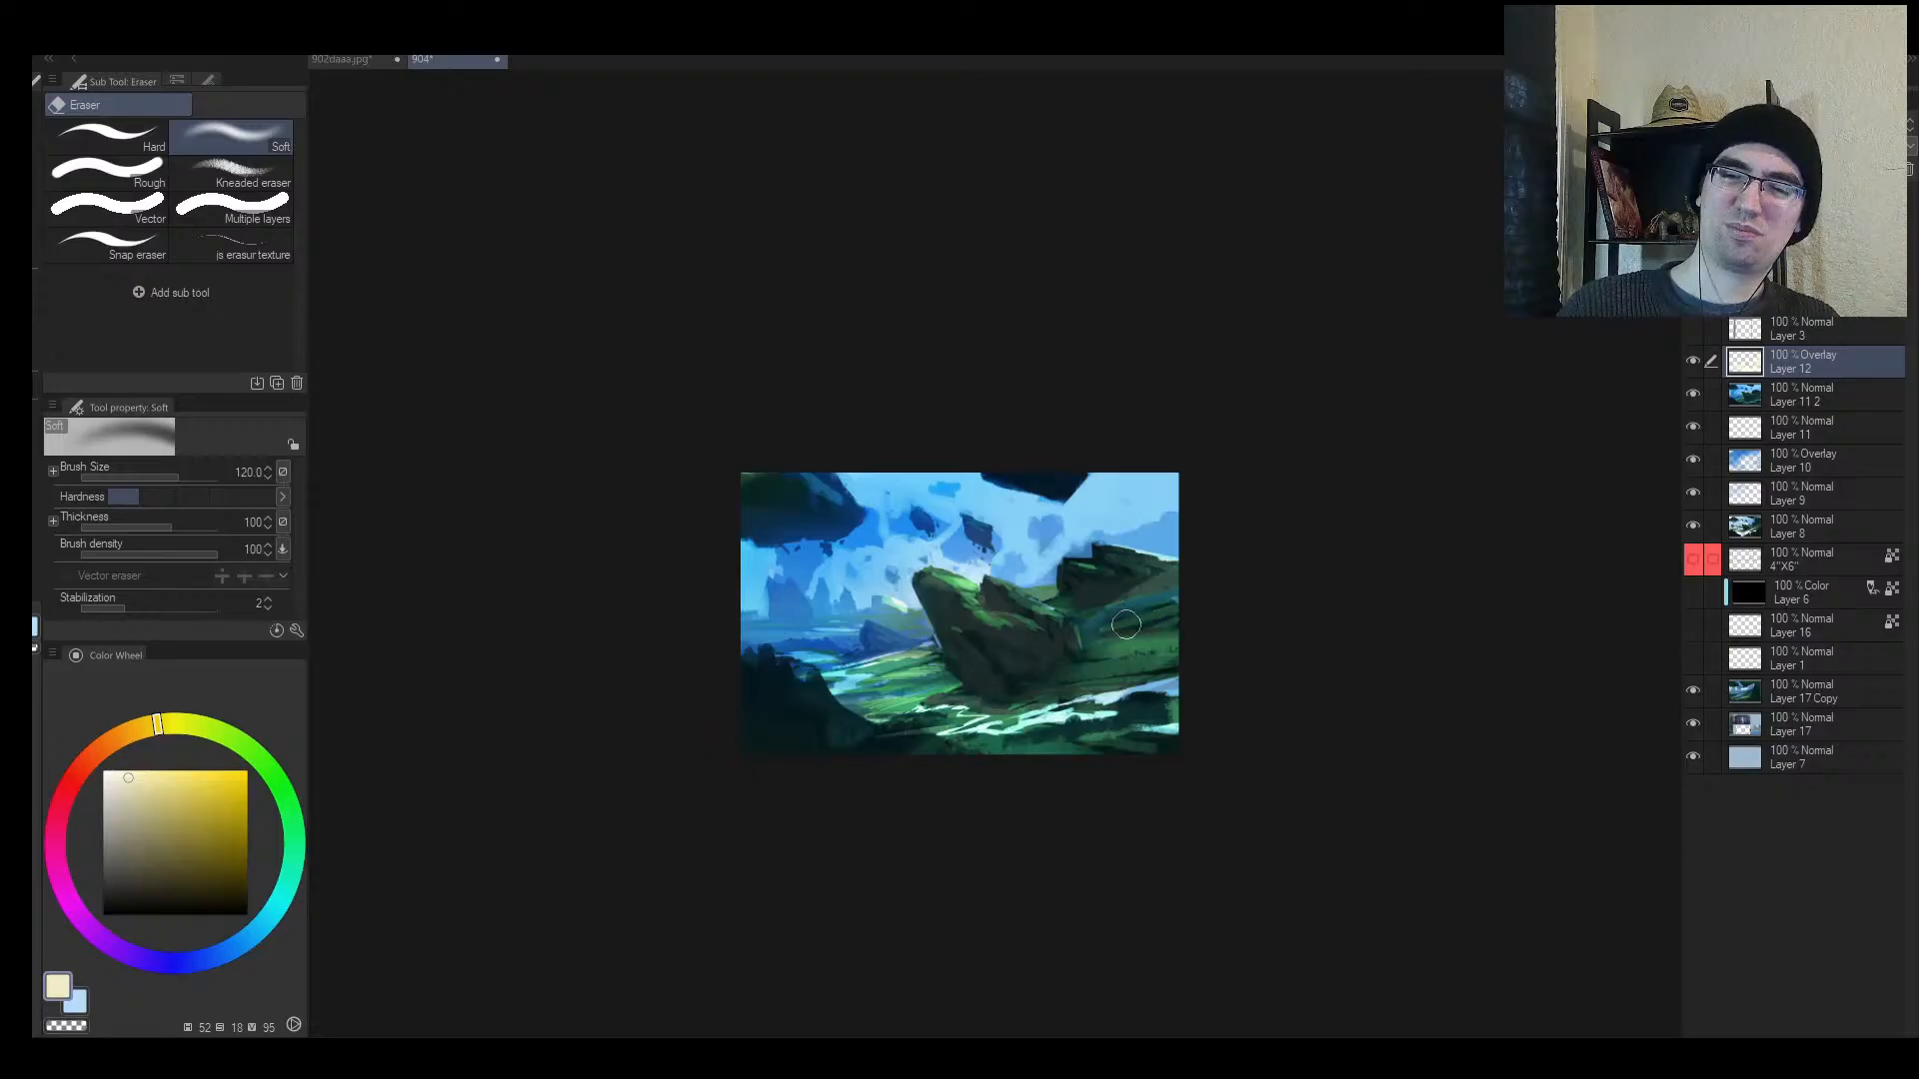
key(b)
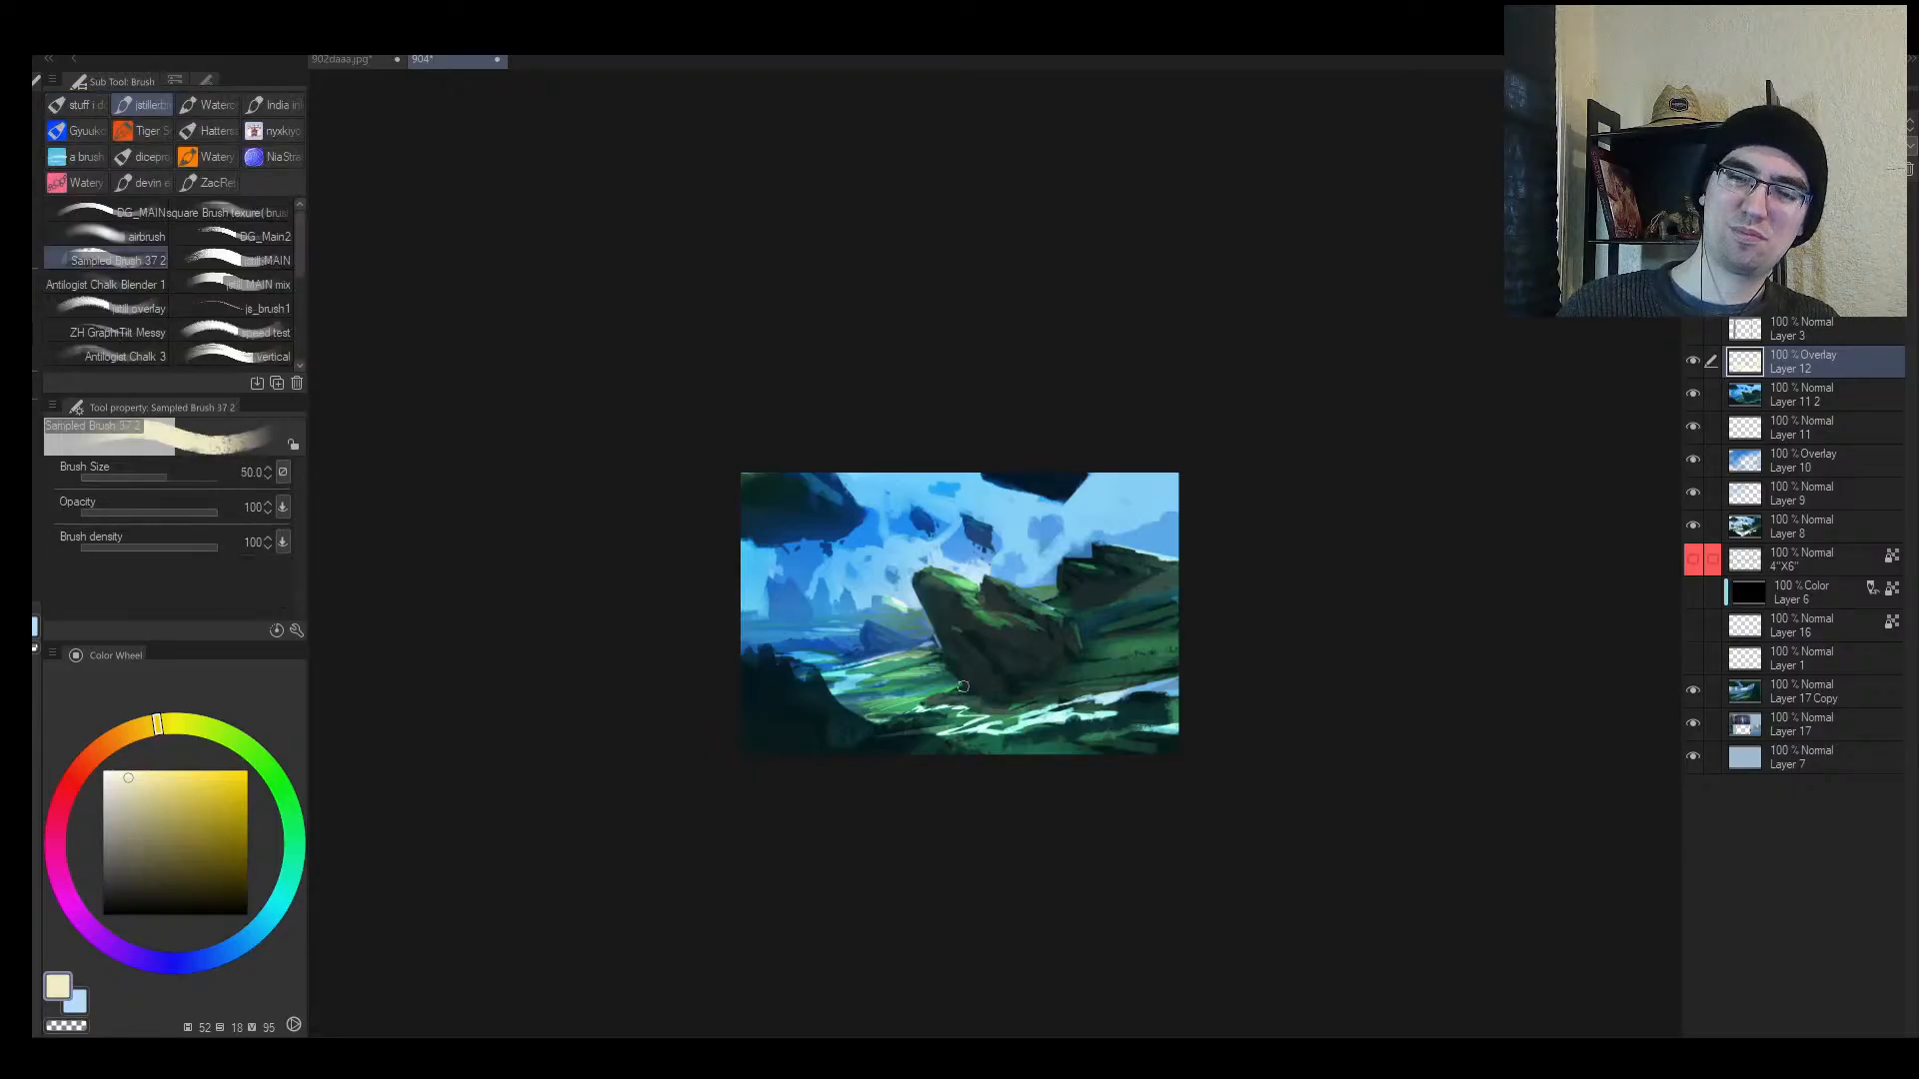
key(e)
mouse_move(939, 689)
mouse_down()
mouse_move(988, 684)
mouse_move(916, 714)
mouse_move(999, 709)
mouse_move(915, 734)
mouse_move(1009, 700)
mouse_up()
key(bracketleft)
Step: Soften bright strokes right of the rock and add a new layer above Layer 12
key(b)
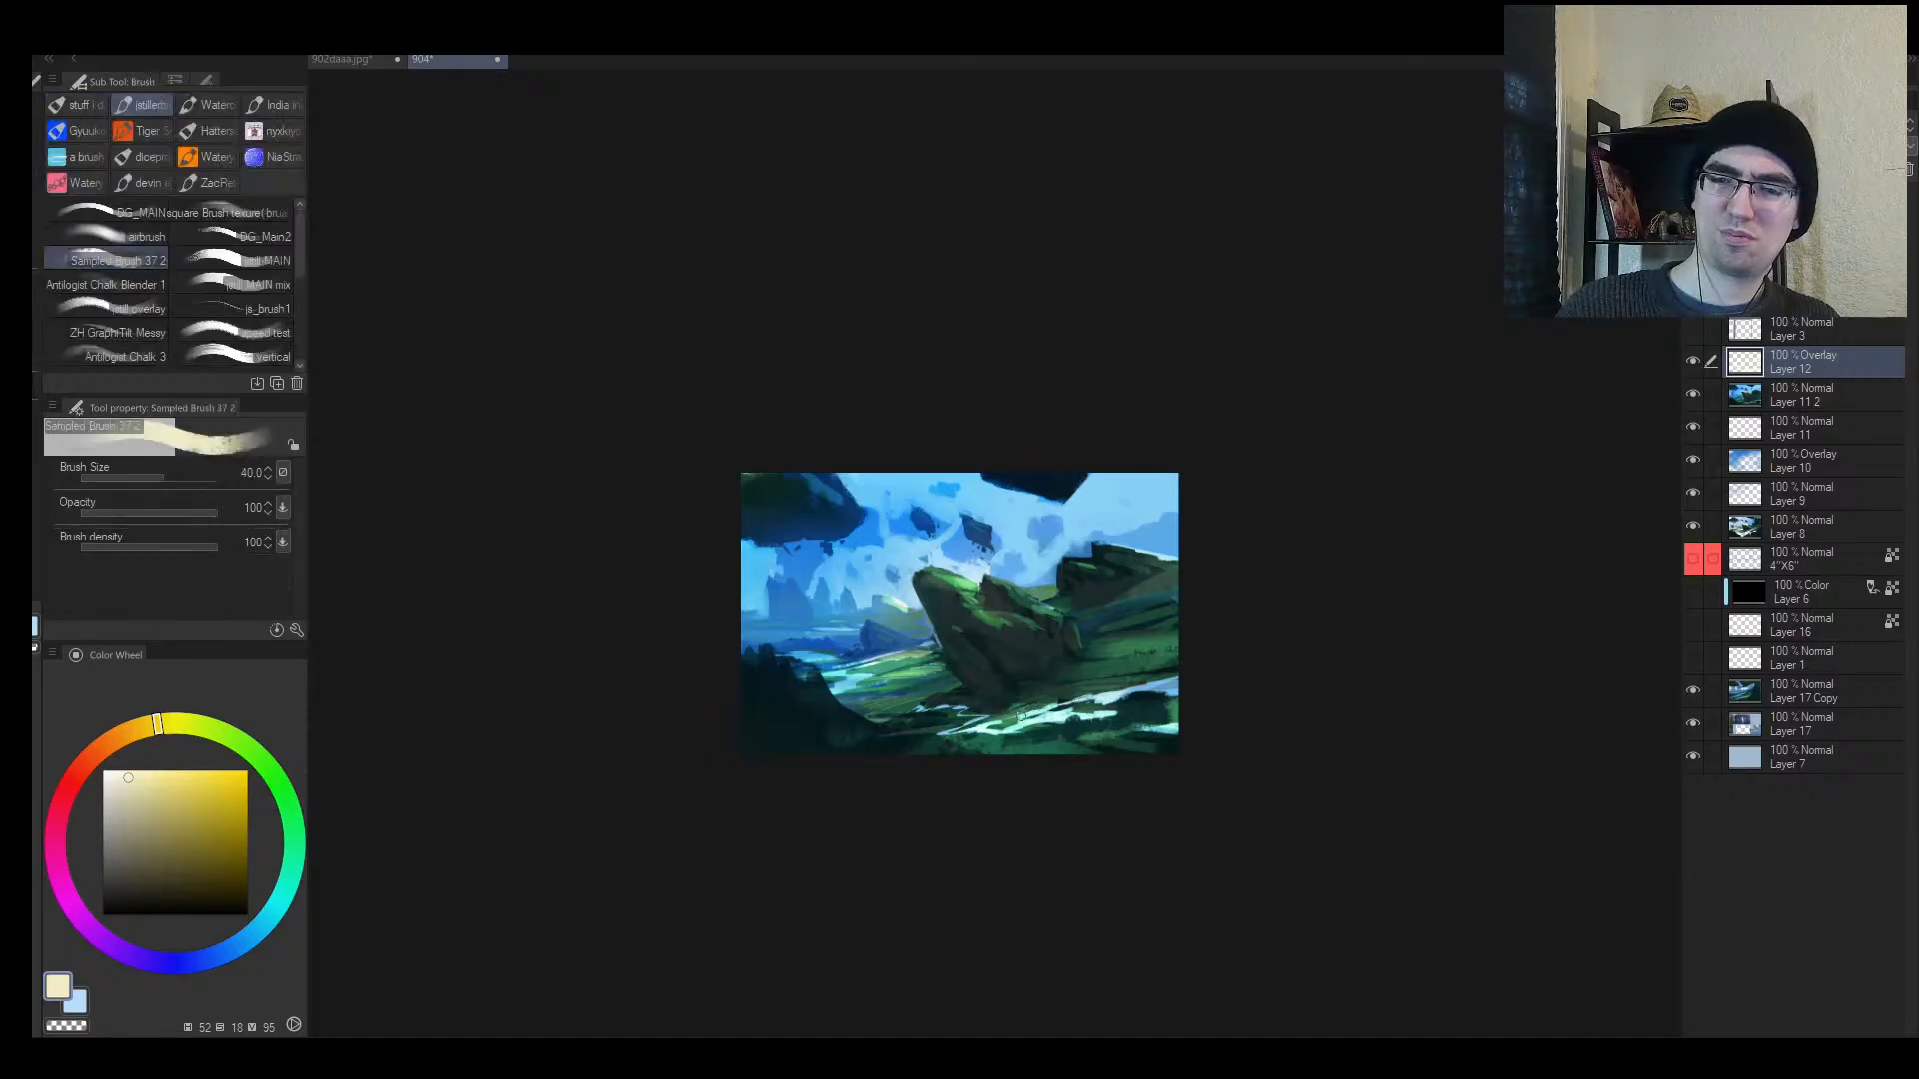
key(e)
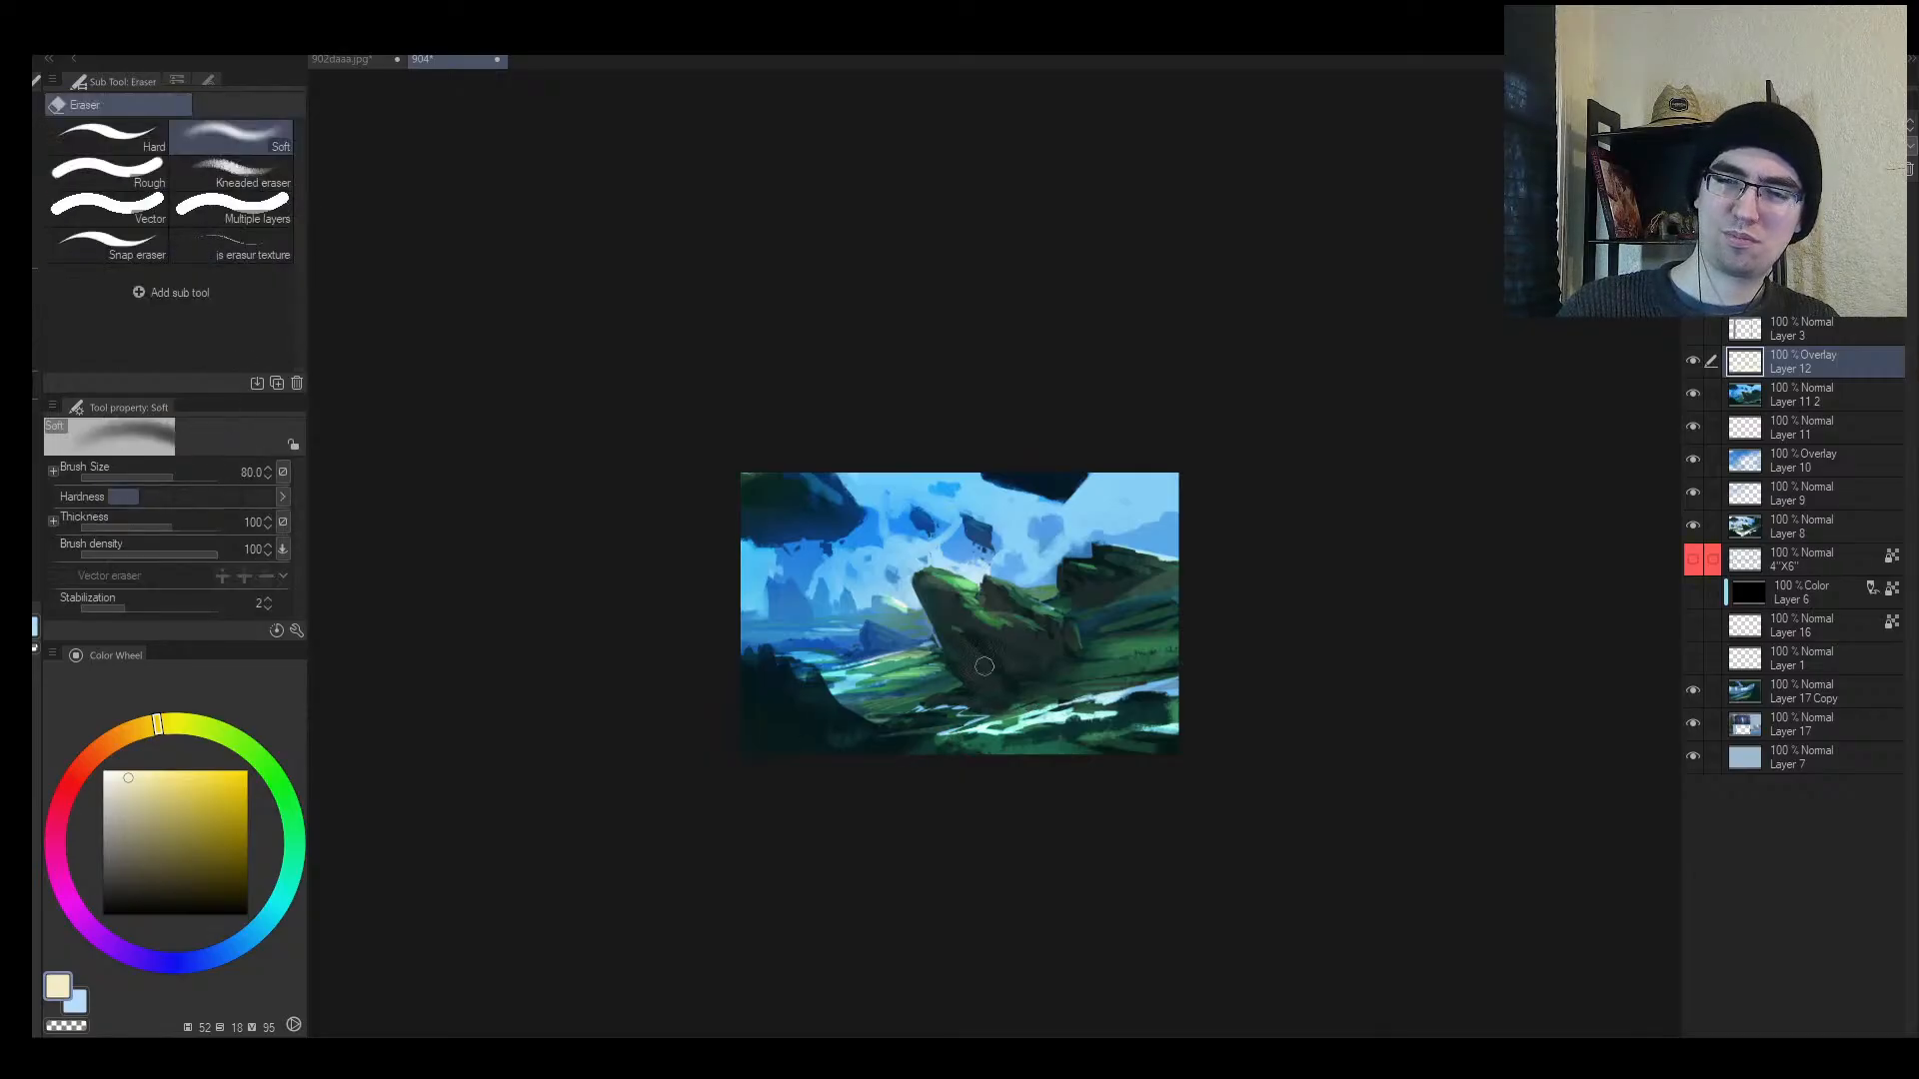
key(h)
mouse_move(1061, 650)
mouse_down()
mouse_move(1164, 671)
mouse_move(963, 643)
mouse_move(1110, 590)
mouse_up()
key(alt+space)
key(h)
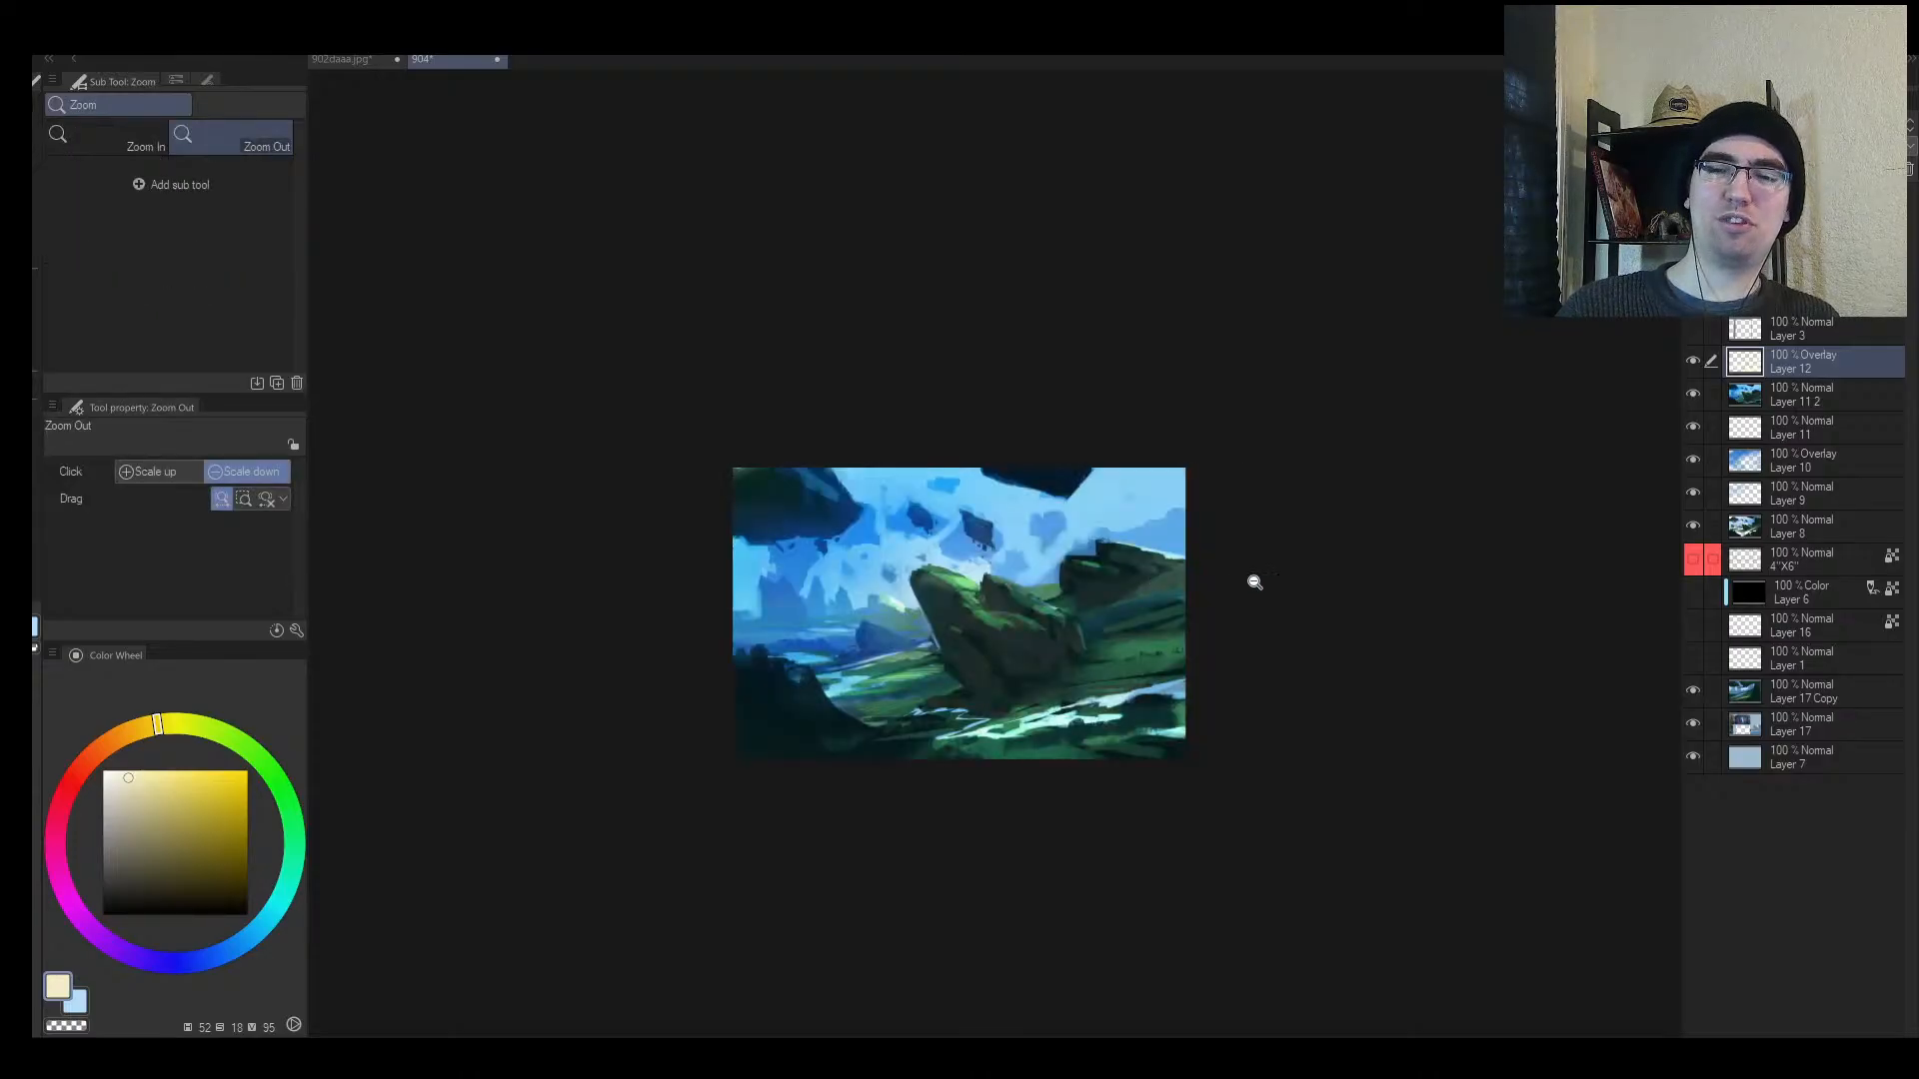
scroll(1211, 580, up, 1)
key(ctrl+shift+n)
Step: Undo a stray light stroke, then sample teal, greens and sky blue from the slope right of the rock
key(b)
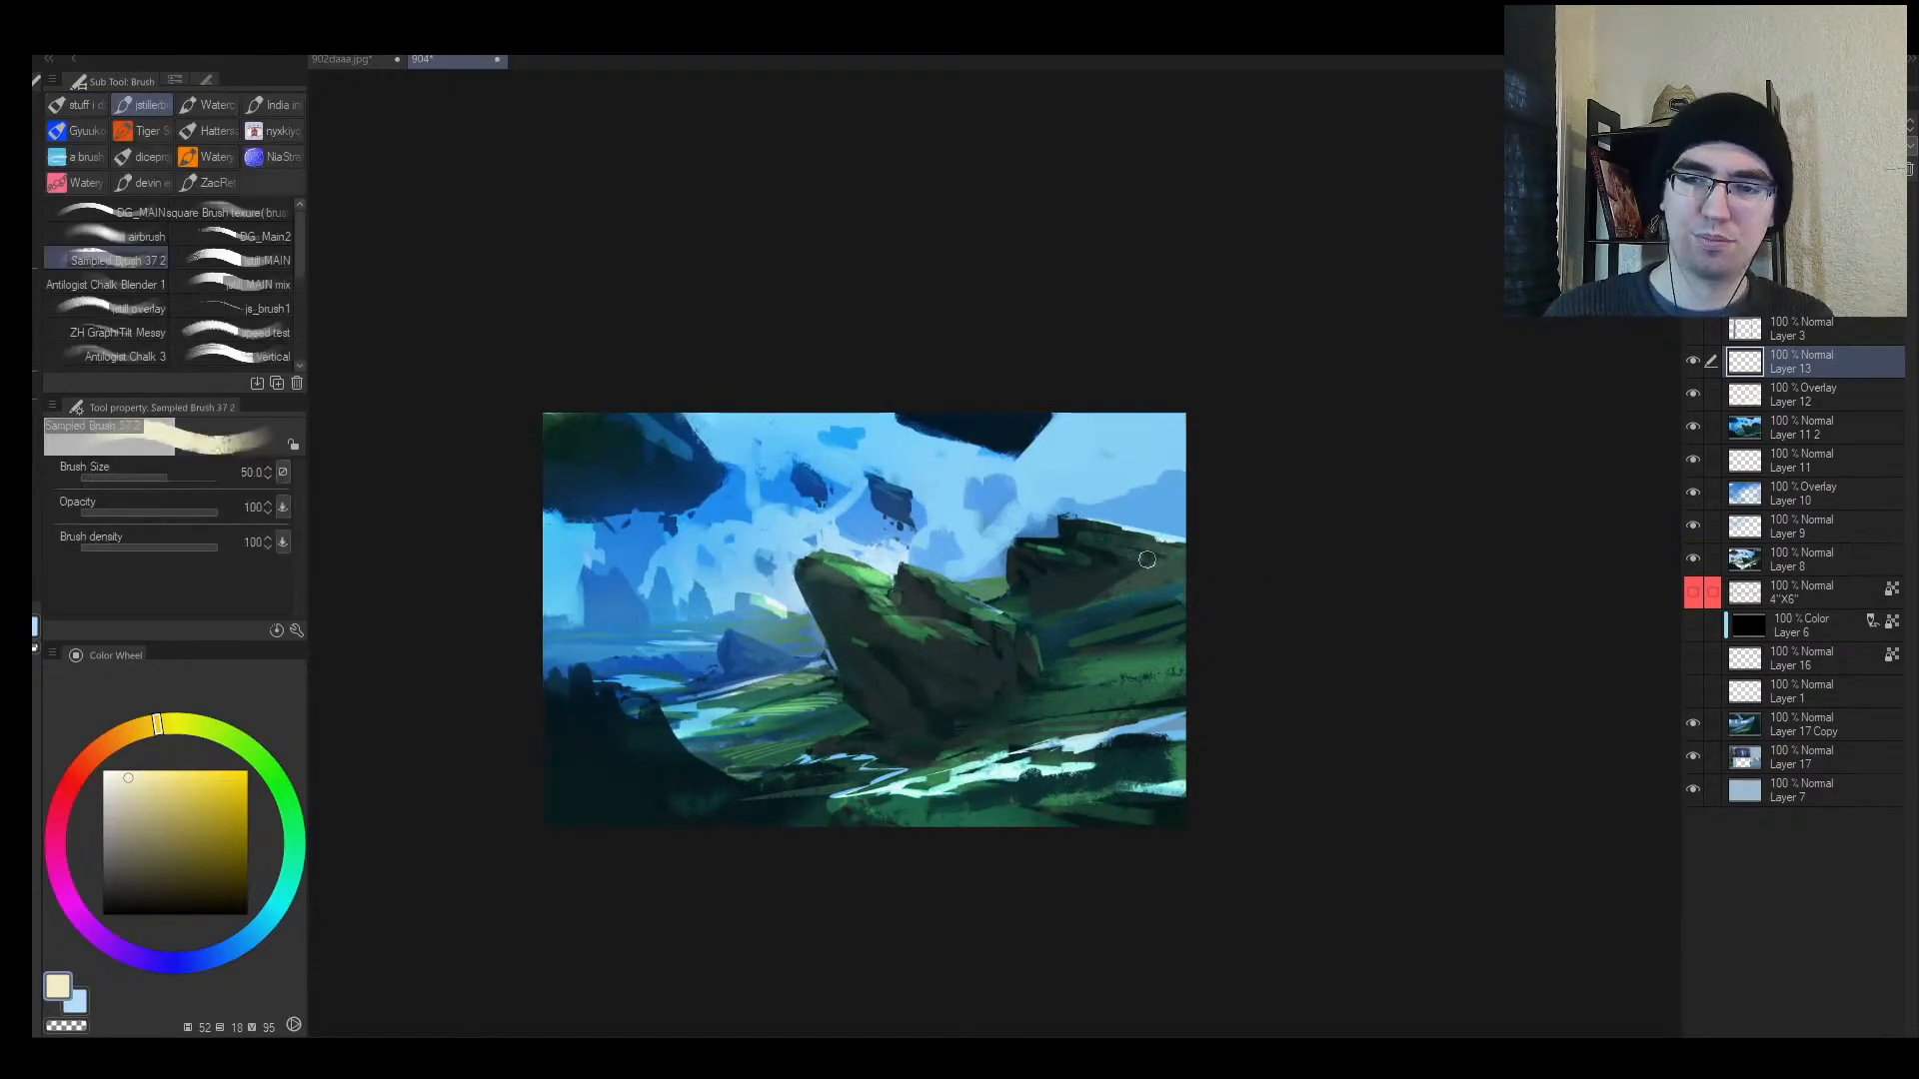
mouse_move(1181, 568)
mouse_down()
mouse_move(1087, 614)
mouse_move(1036, 609)
mouse_move(1105, 580)
mouse_up()
key(ctrl+z)
alt+click(1085, 590)
alt+click(1129, 591)
alt+click(1032, 602)
key(bracketleft)
key(bracketleft)
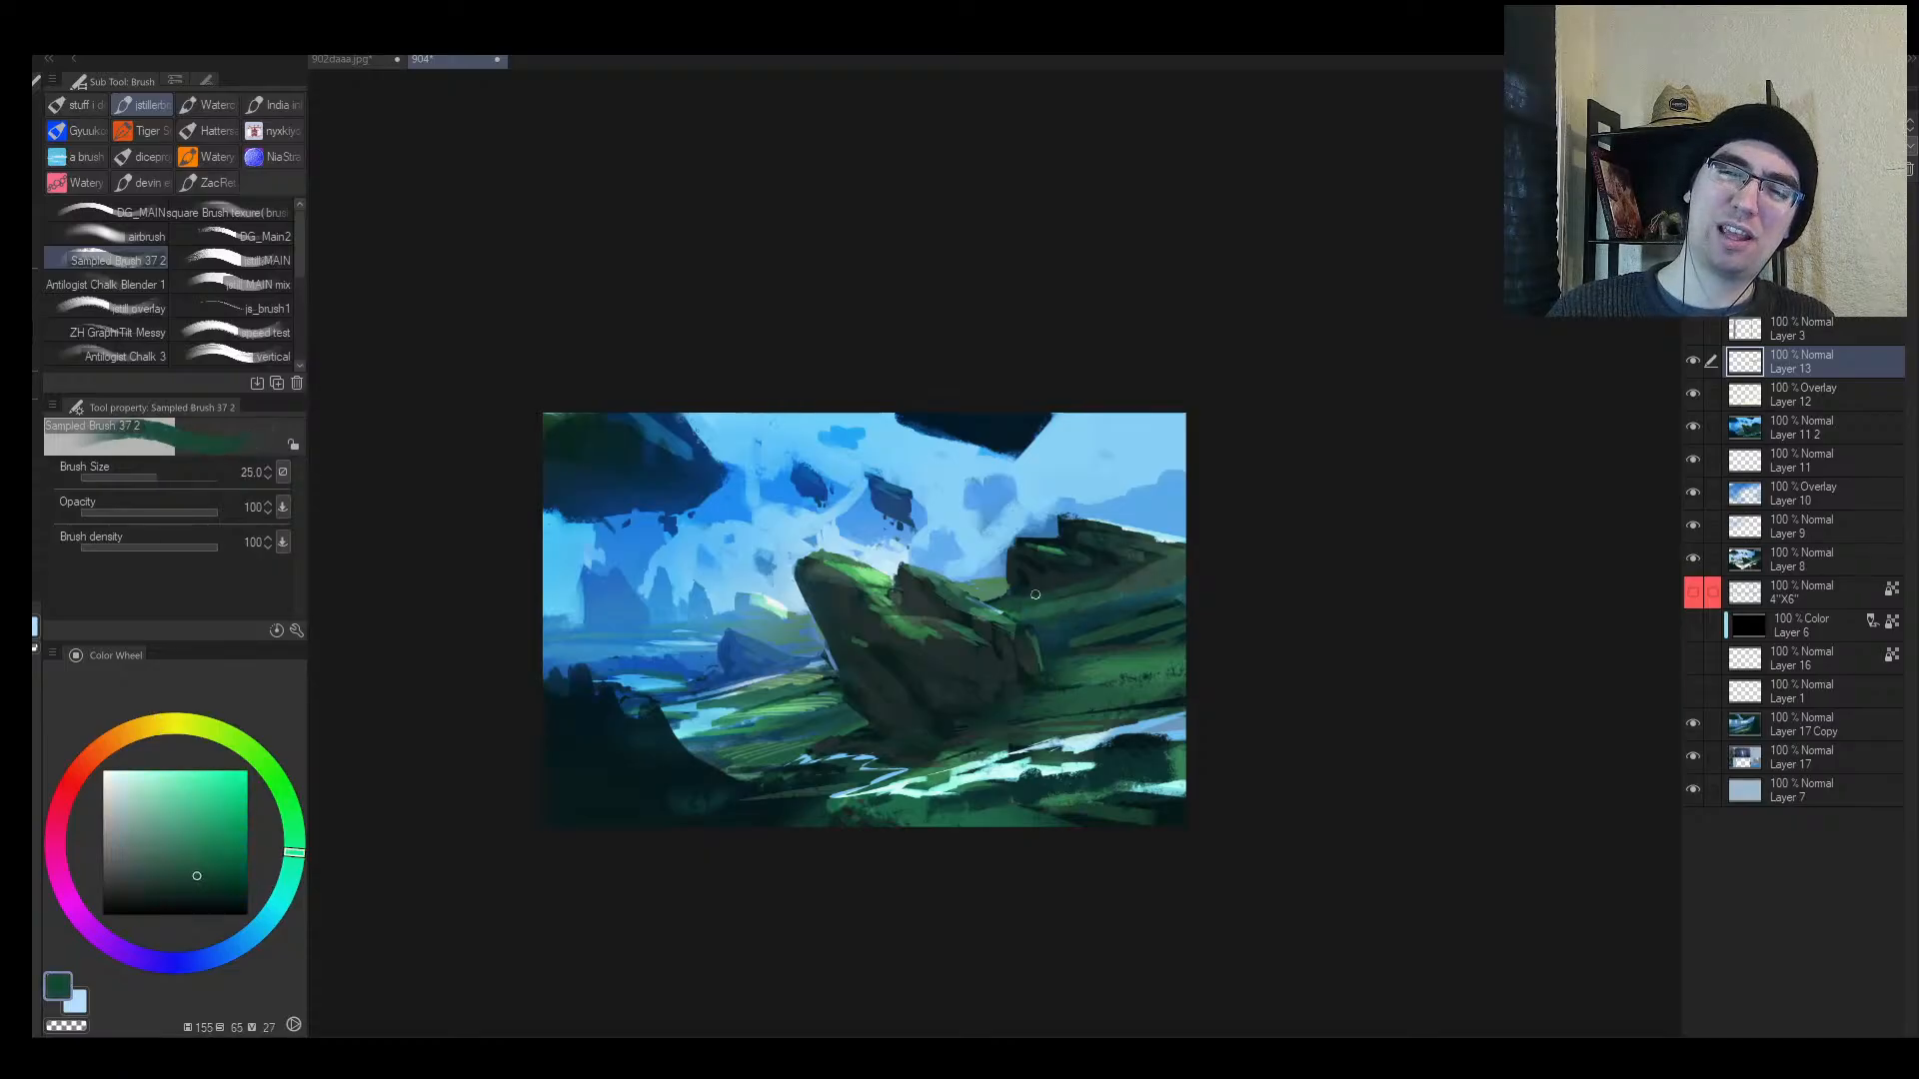
alt+click(996, 594)
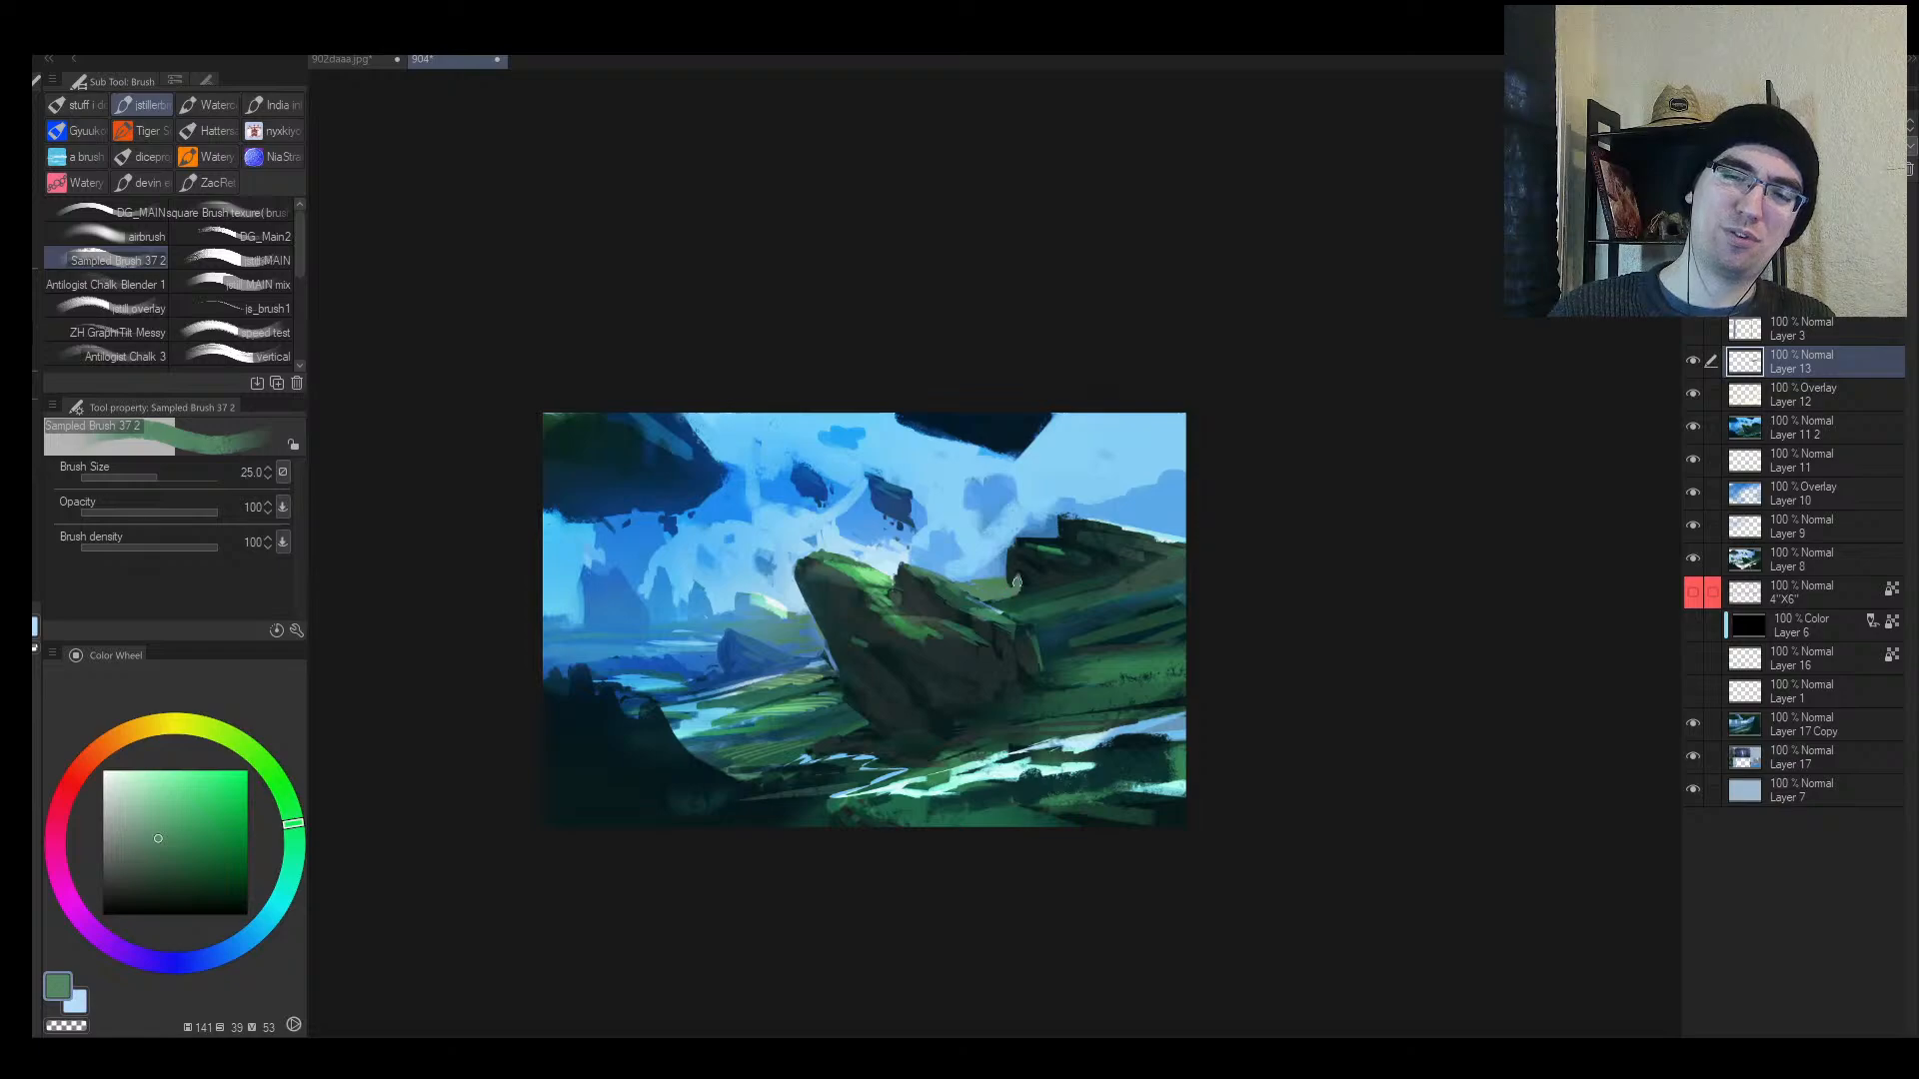
alt+click(1005, 557)
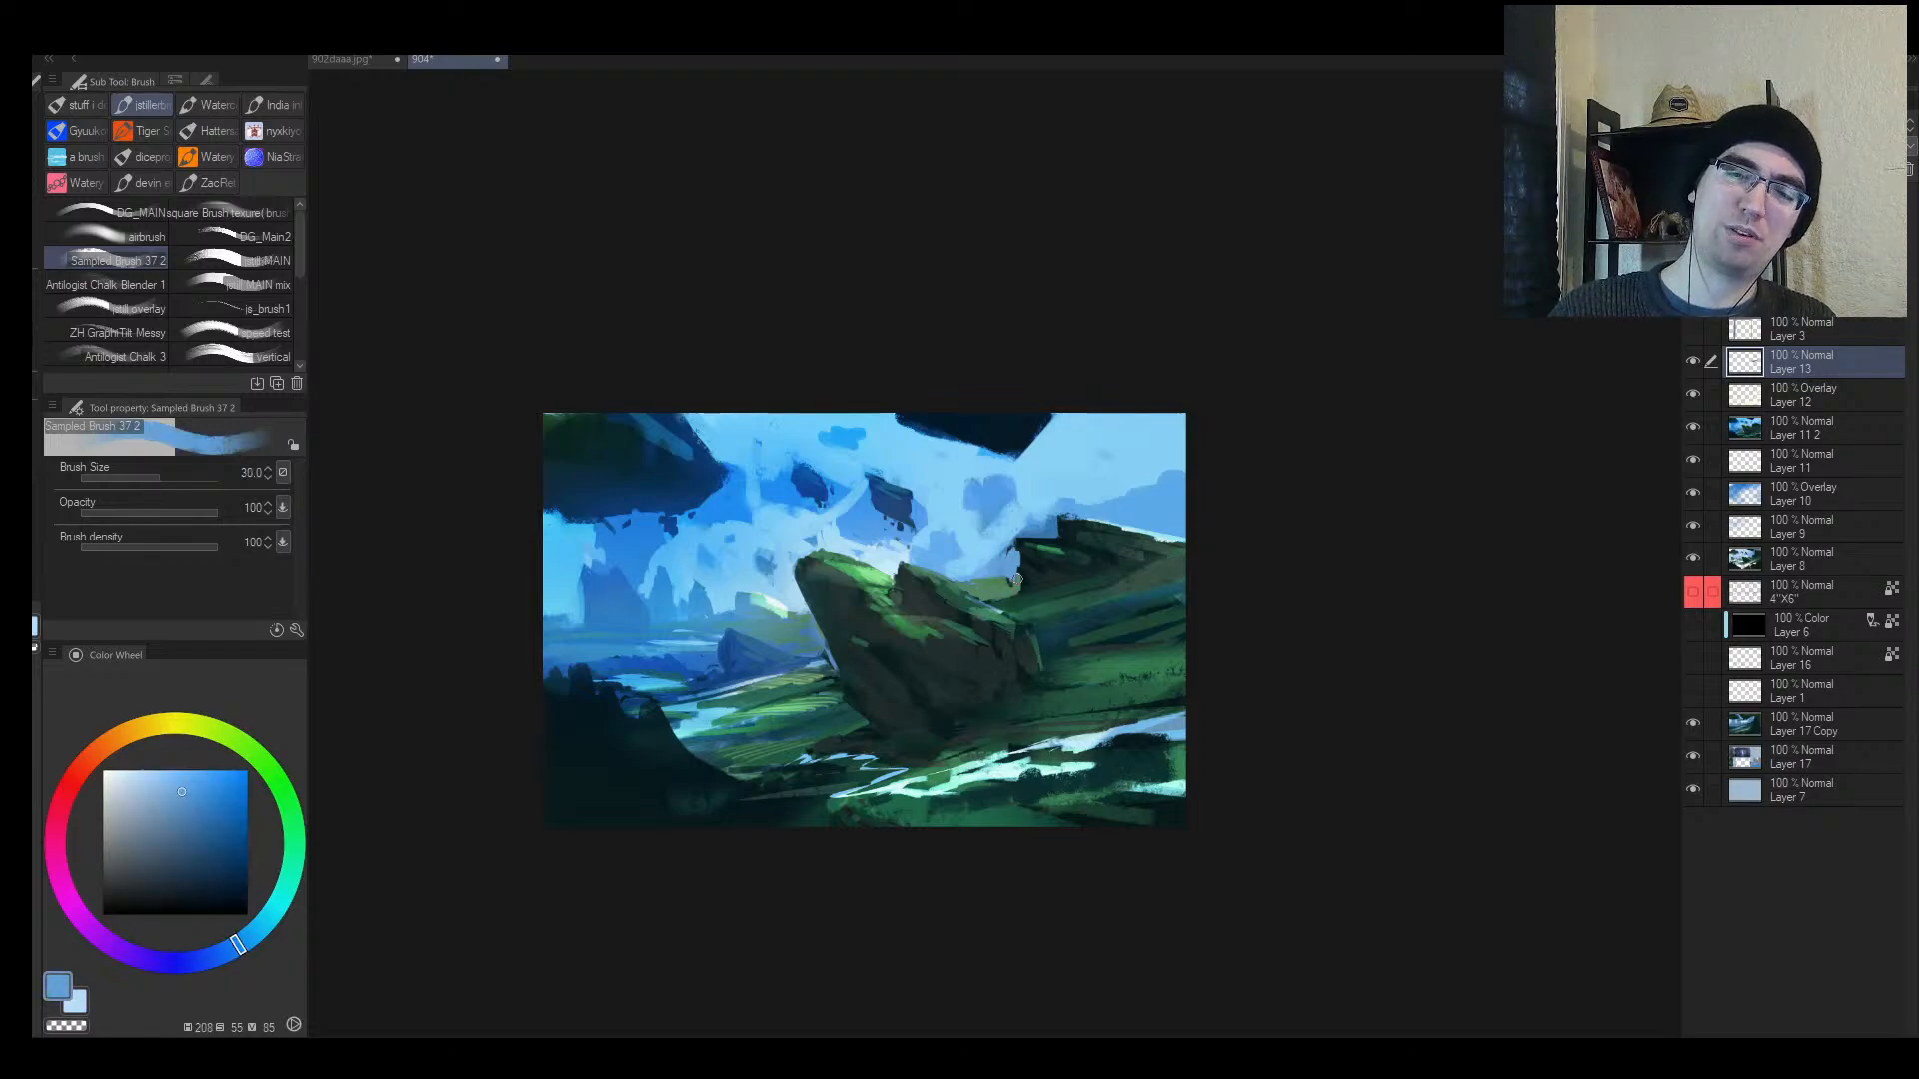
alt+click(1014, 578)
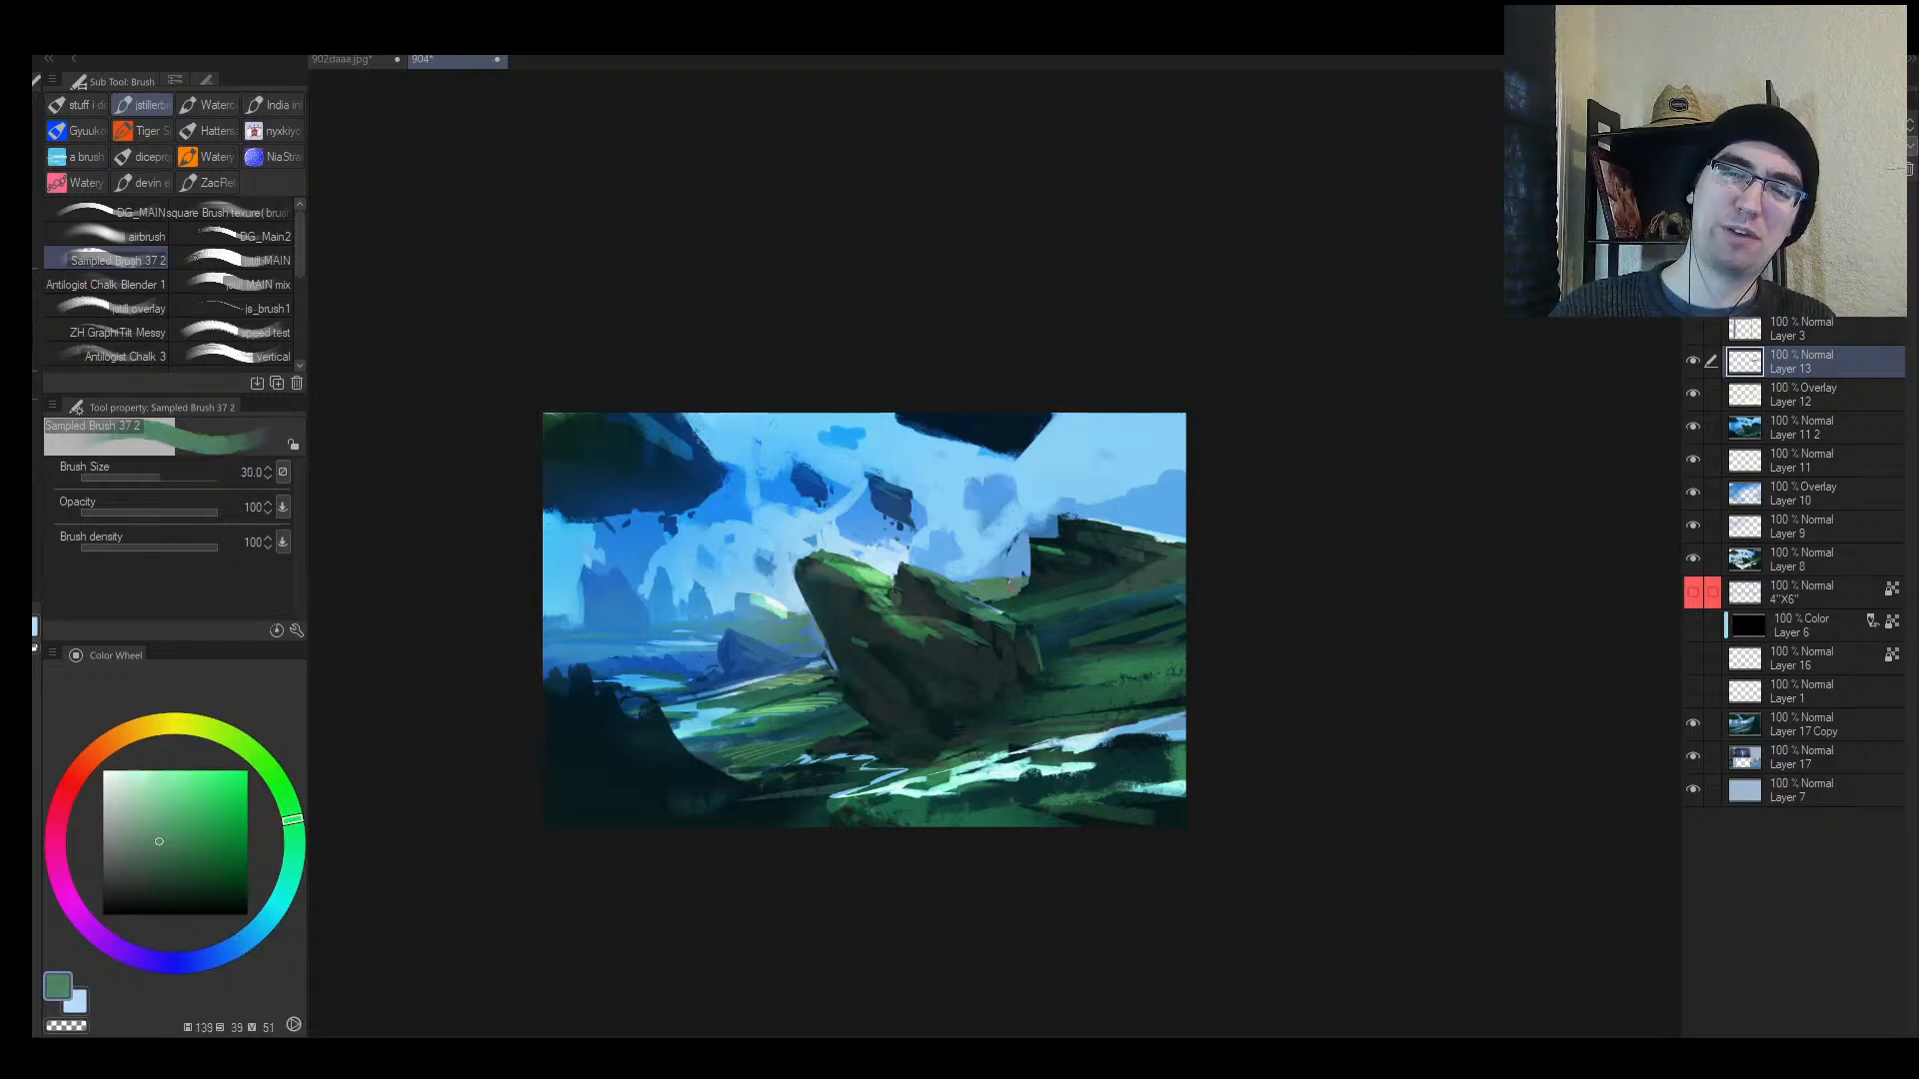
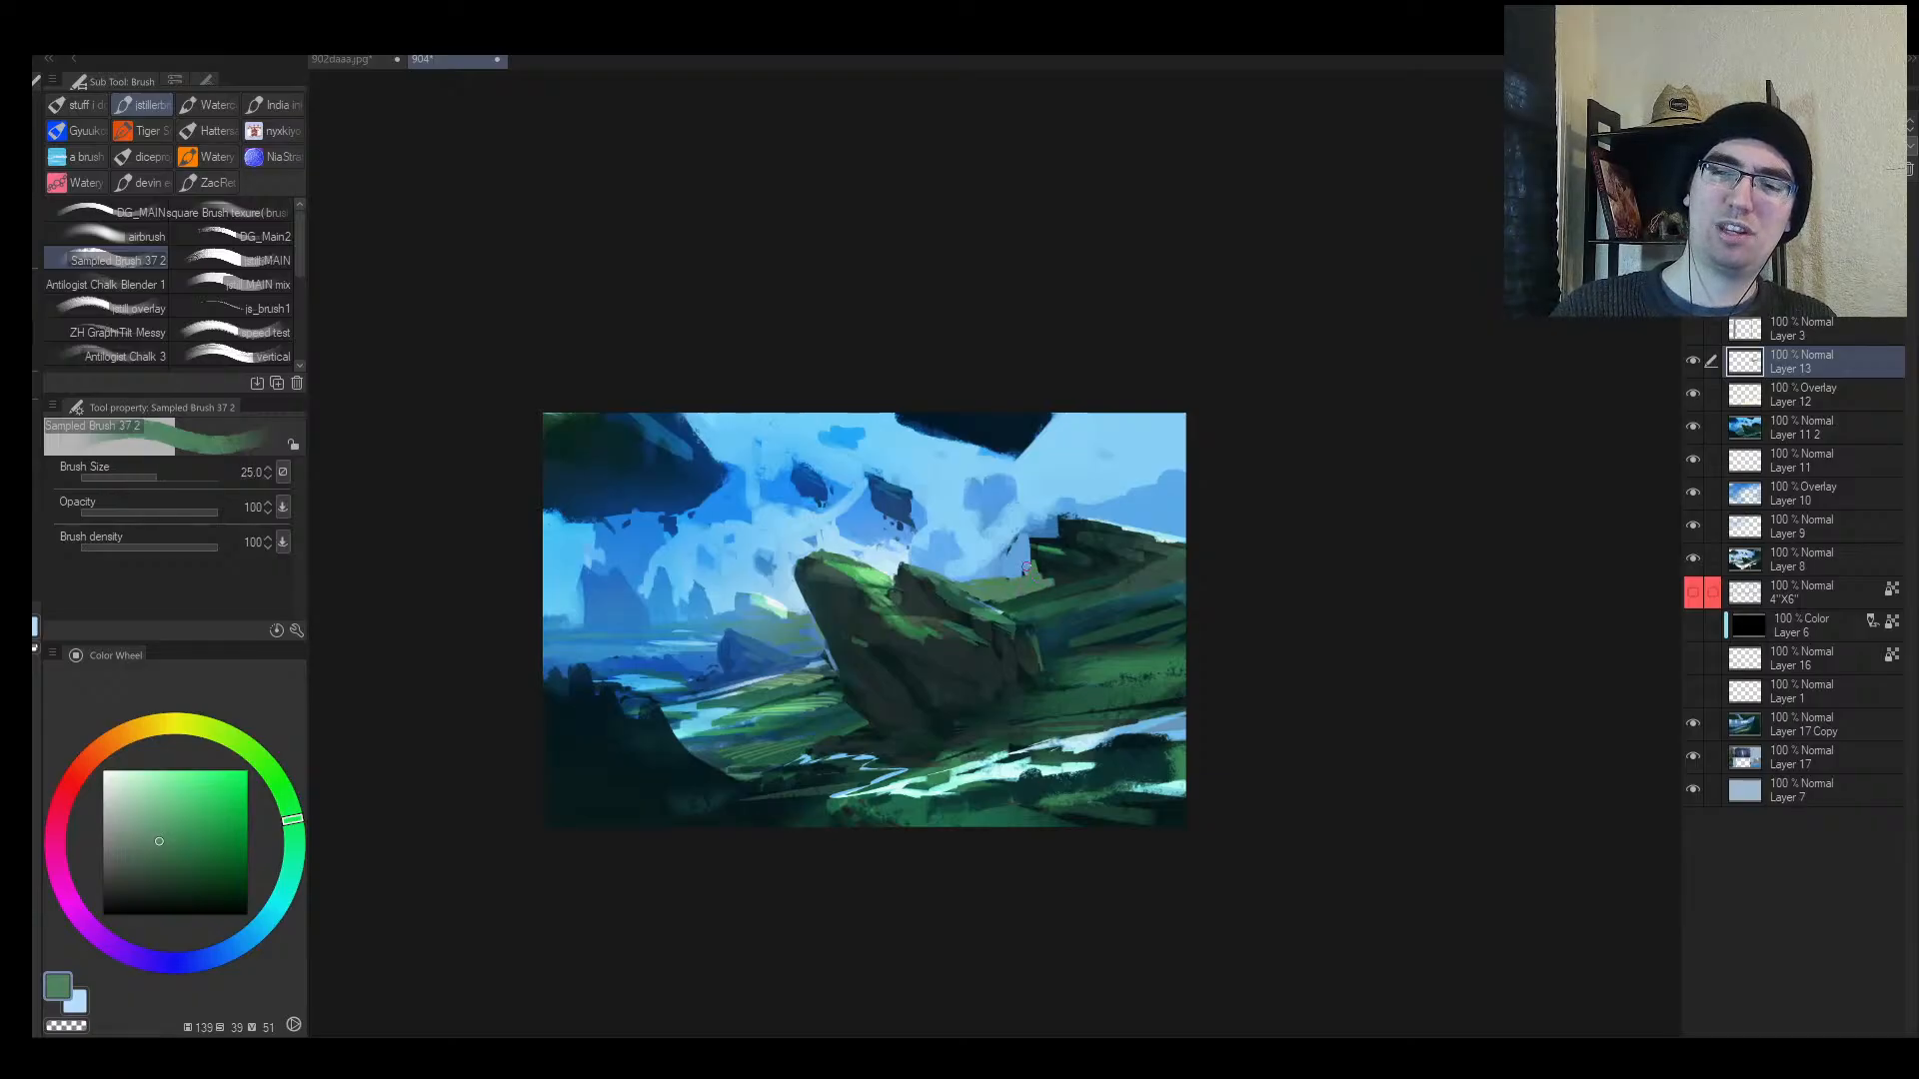
Step: Paint a darker blue mountain shape into the sky with a slightly larger brush
alt+click(1024, 550)
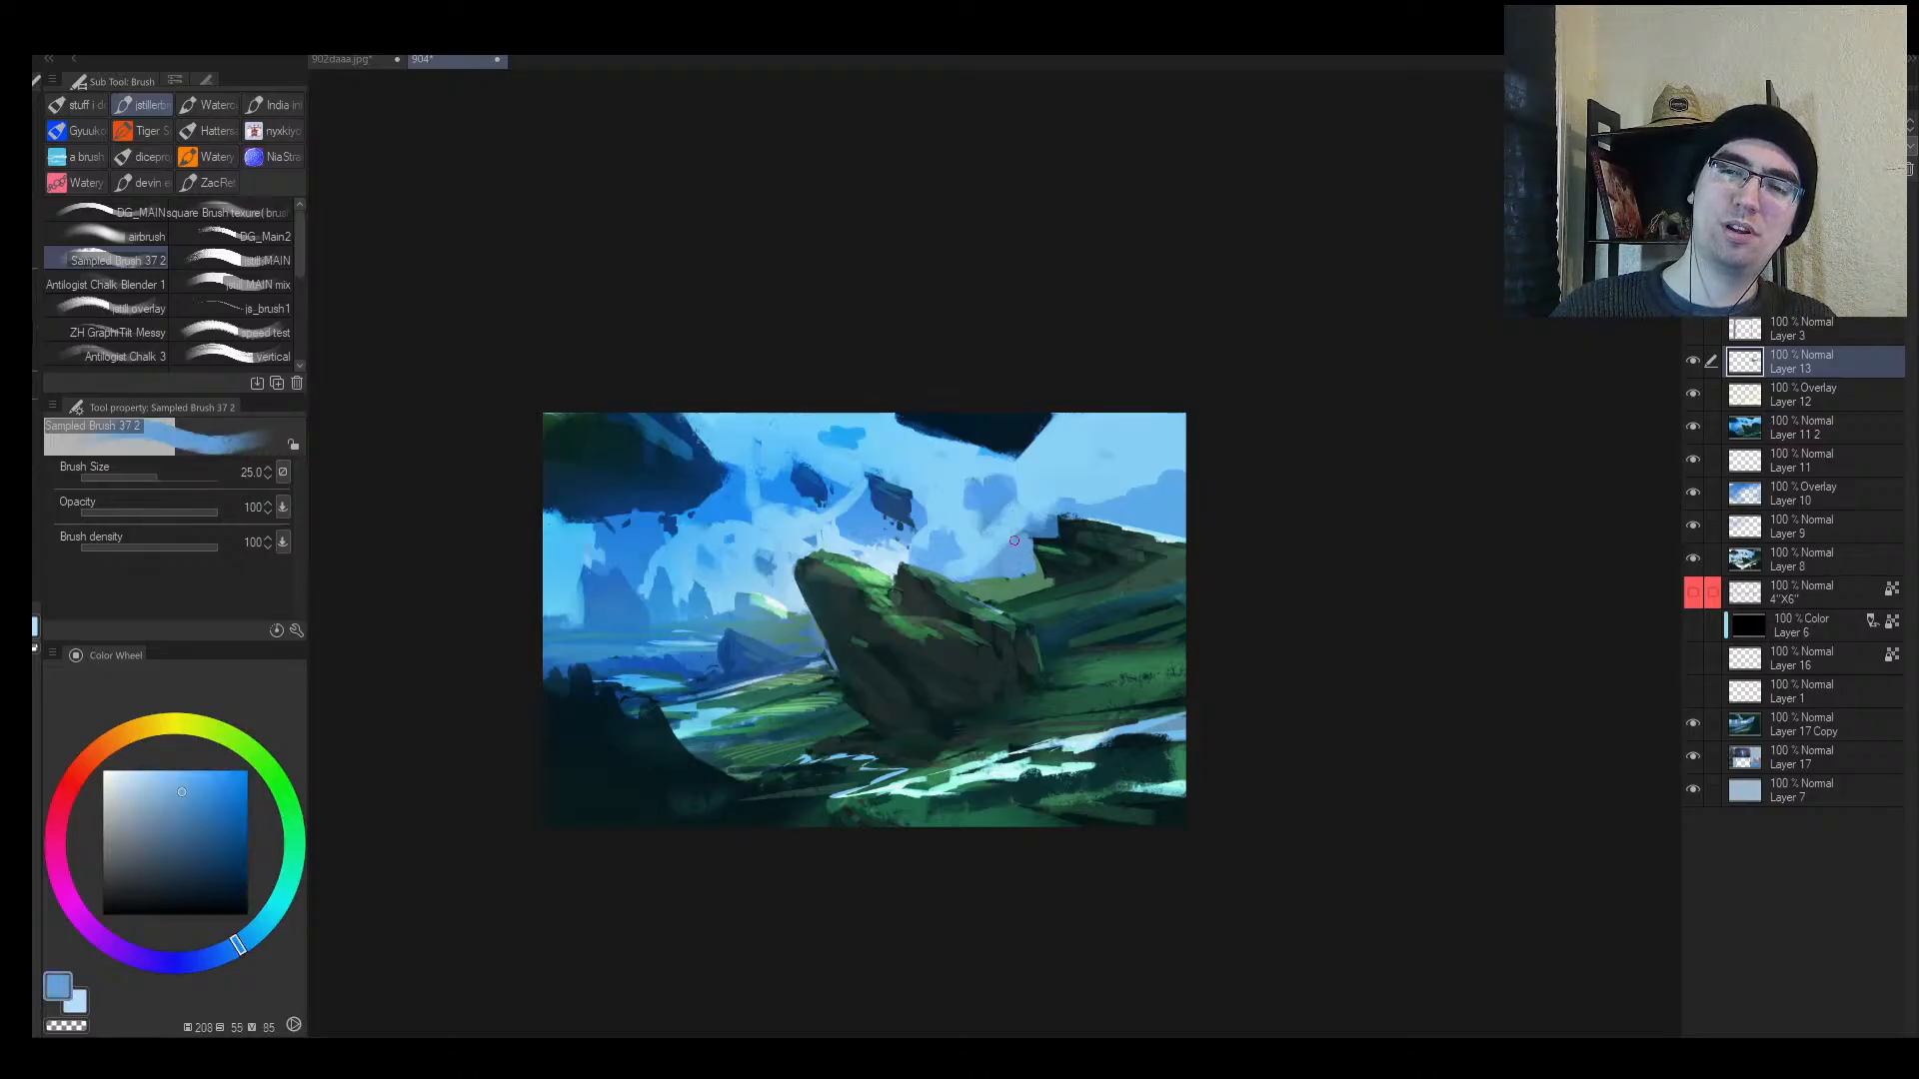
key(bracketright)
drag(1021, 529, 1001, 558)
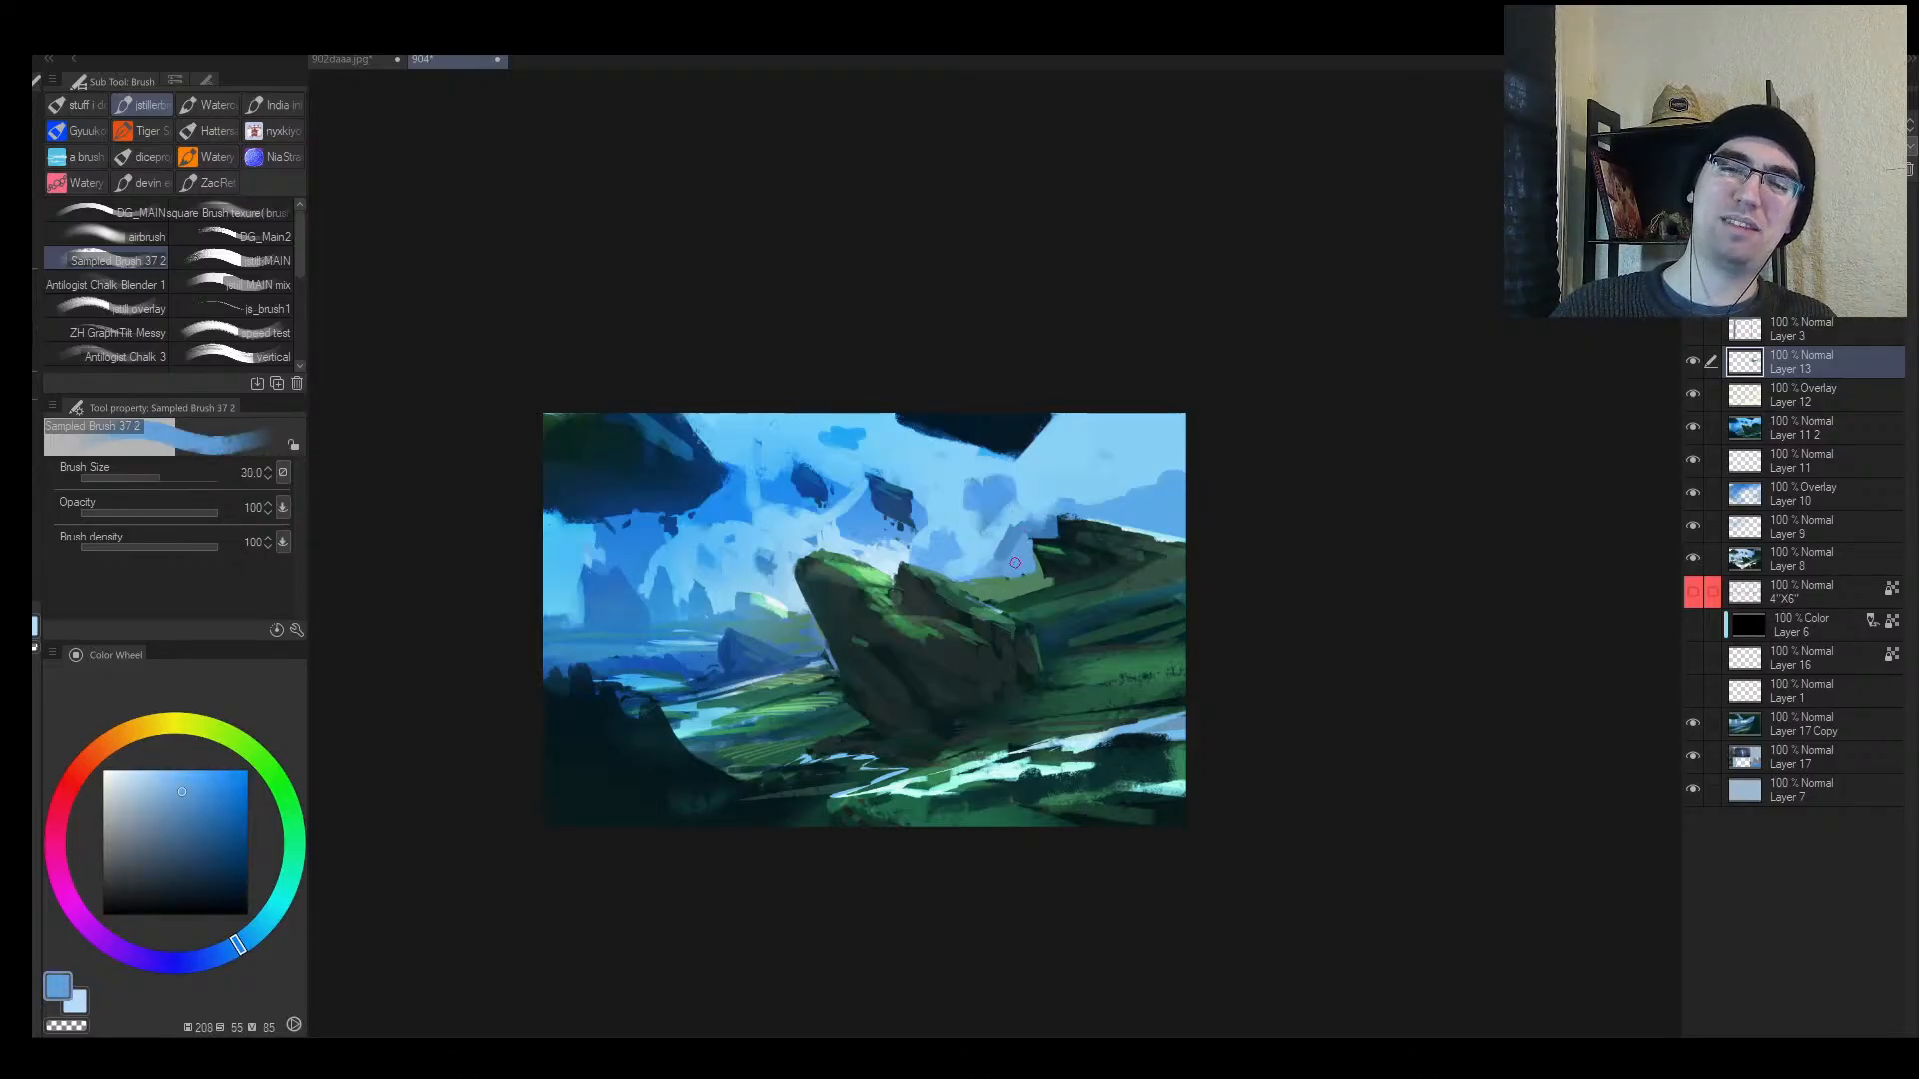
alt+click(1030, 505)
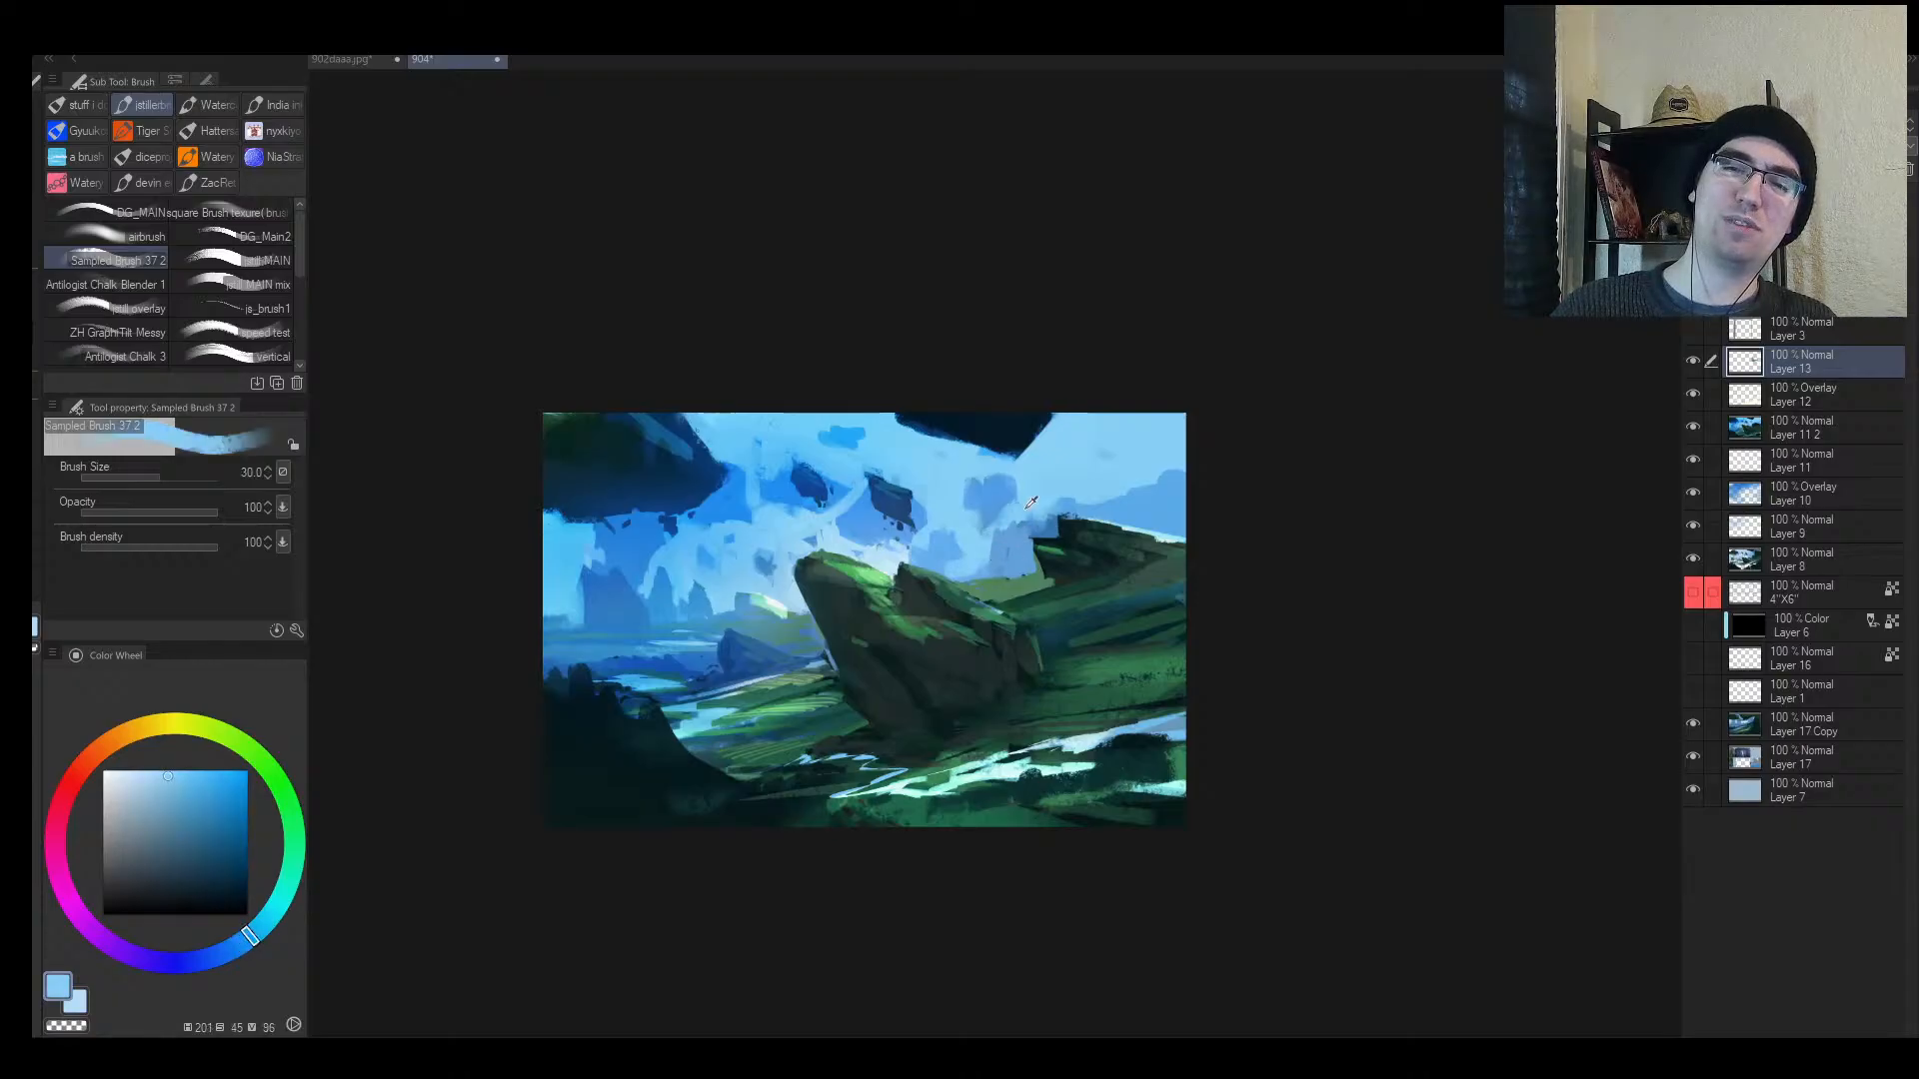
Step: Mirror and zoom the canvas view to check the composition, then return to the brush
key(h)
key(slash)
mouse_move(1139, 546)
mouse_down()
mouse_move(1079, 549)
mouse_move(1118, 528)
mouse_up()
key(h)
drag(974, 556, 1017, 539)
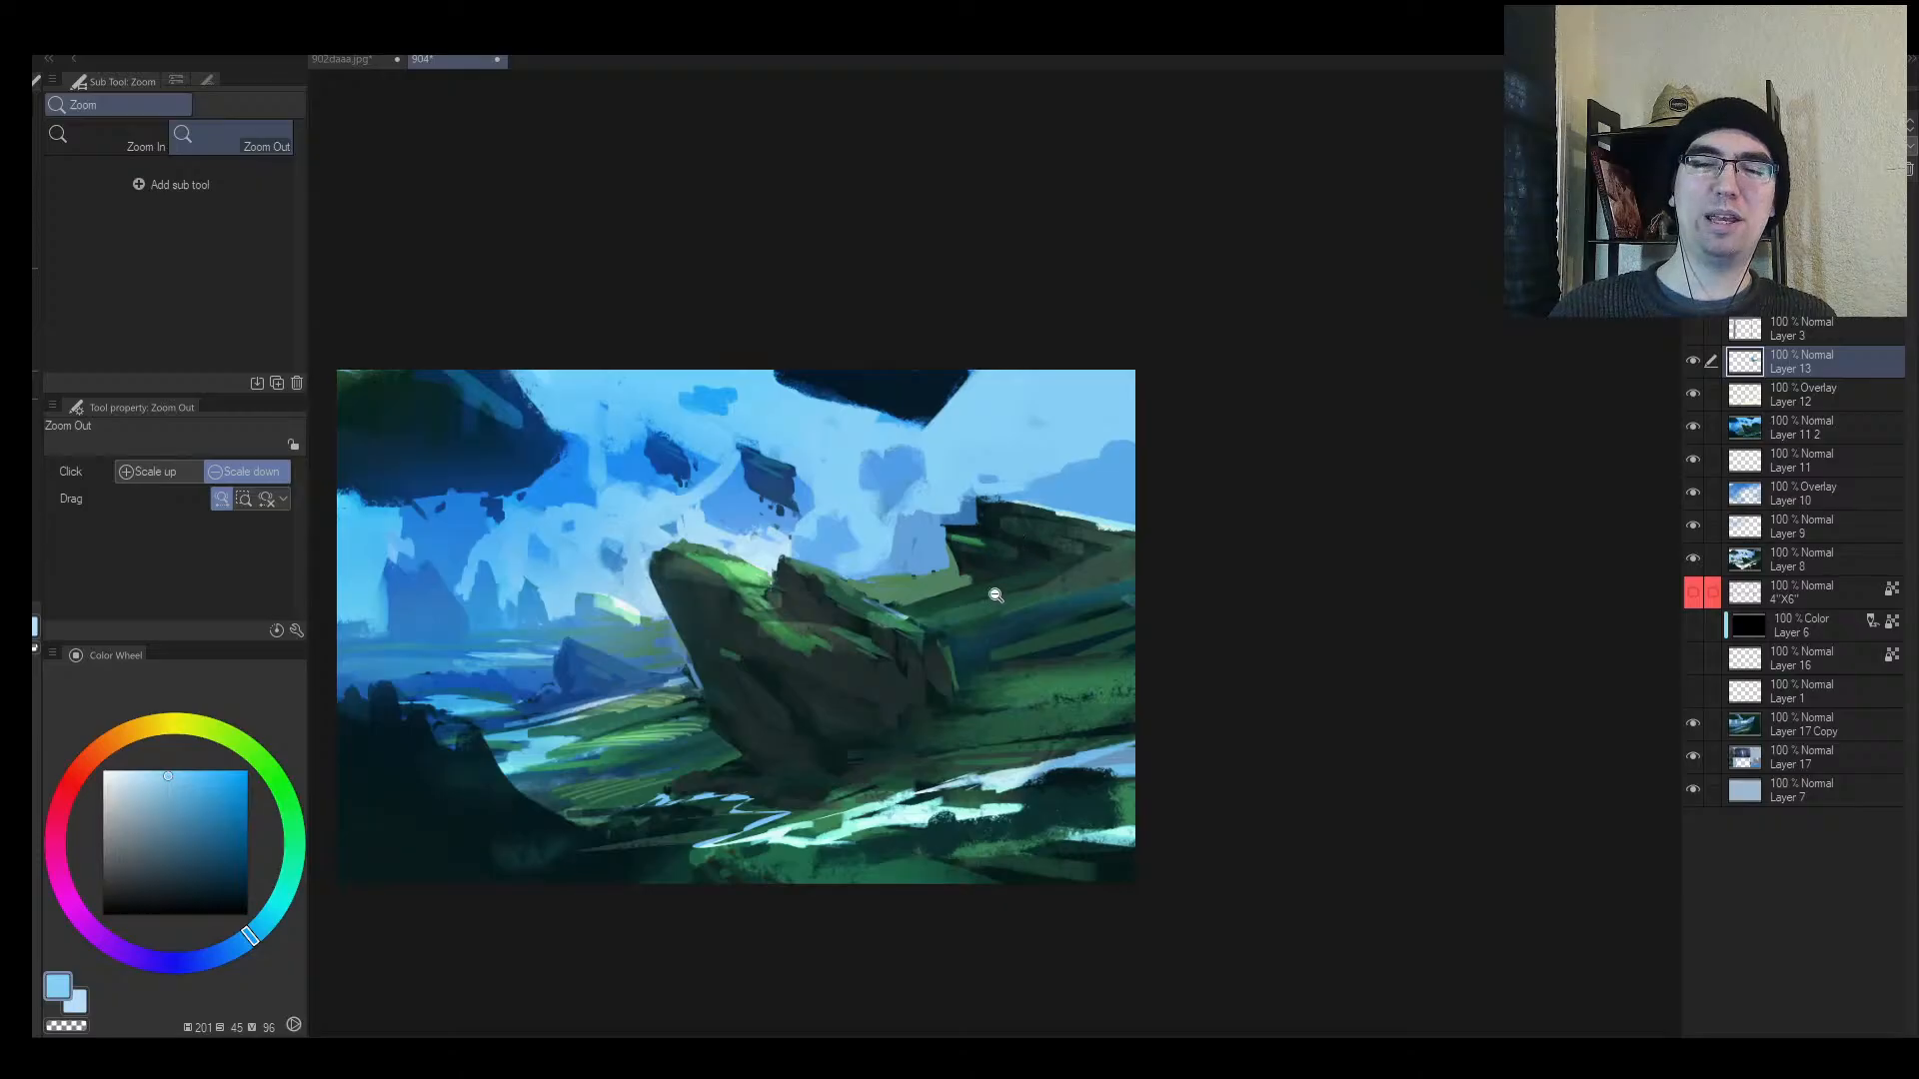
key(b)
Step: Sample dark teal, sky blue and distant-hill blue, and undo a trial stroke
alt+click(662, 561)
alt+click(645, 557)
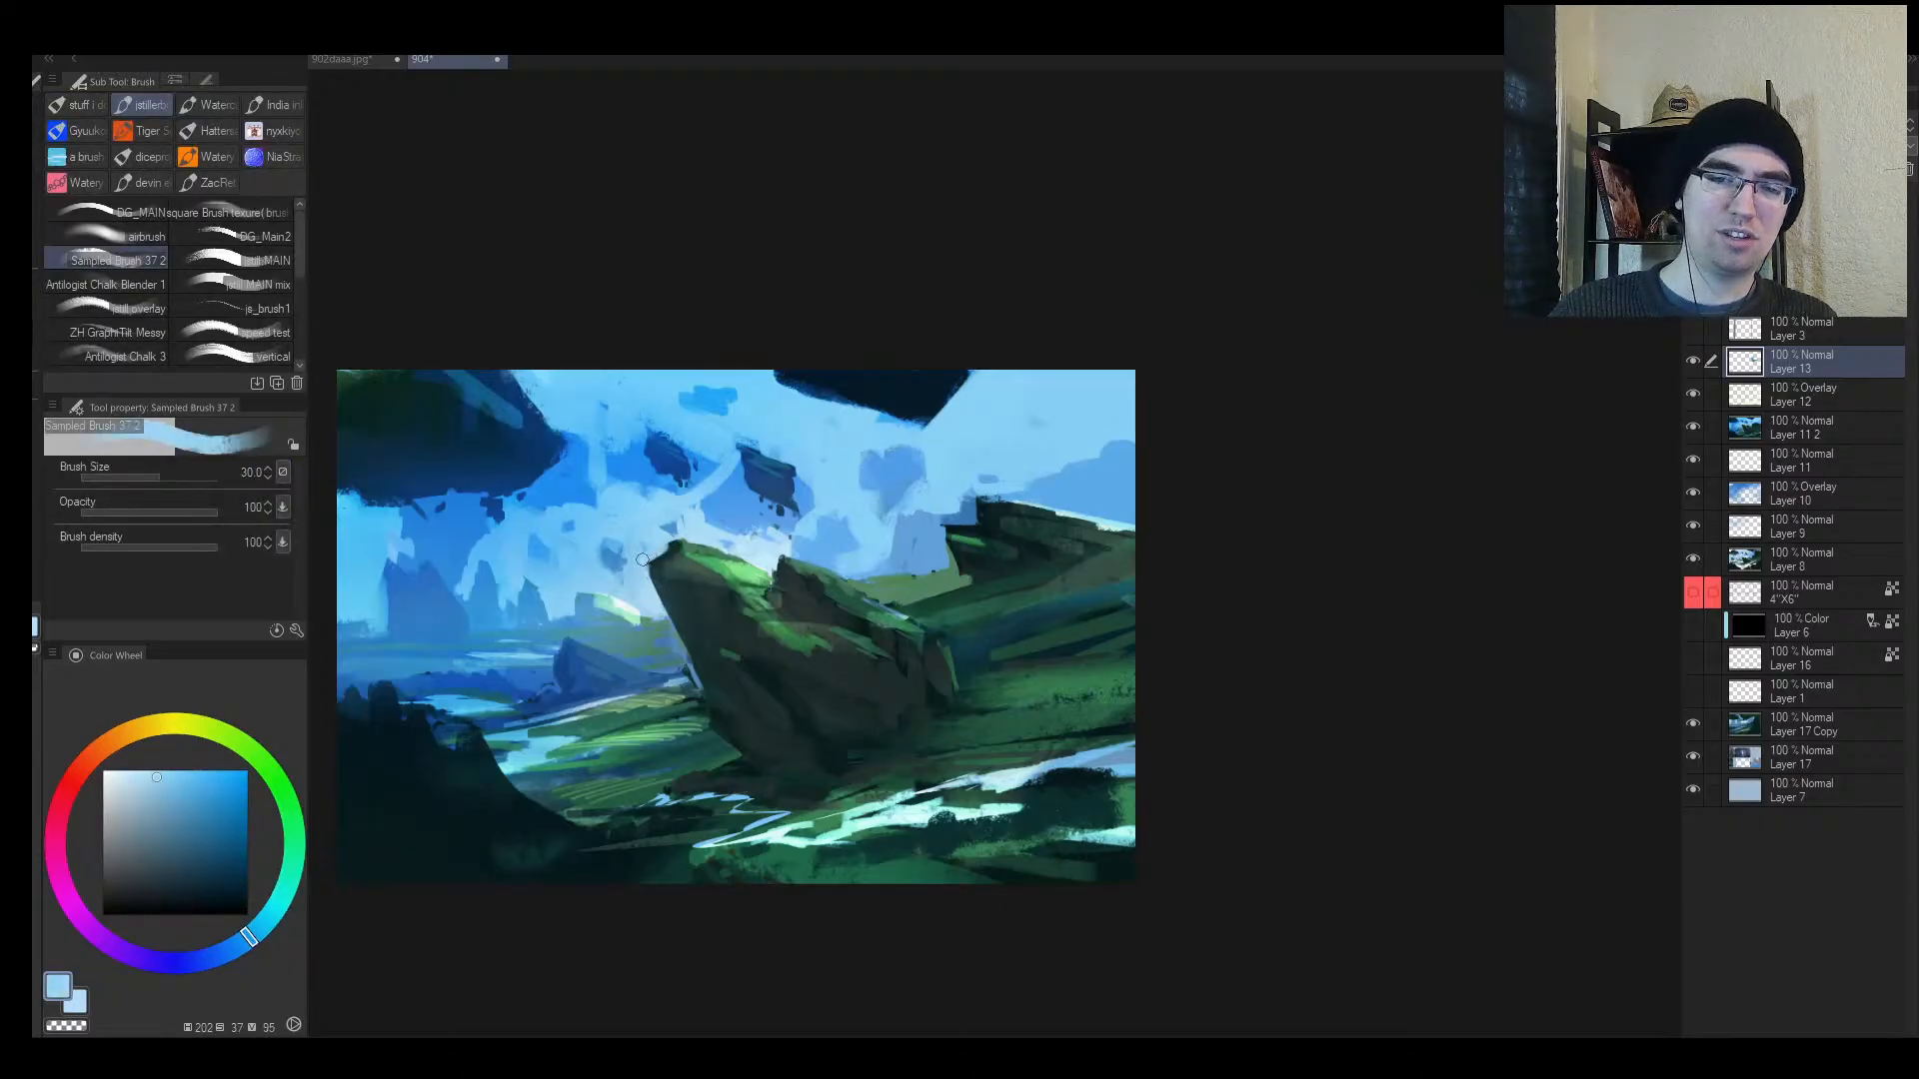
alt+click(573, 669)
key(bracketright)
mouse_move(630, 691)
mouse_down()
mouse_move(617, 638)
mouse_move(632, 692)
mouse_move(572, 684)
mouse_move(594, 687)
mouse_up()
key(ctrl+z)
Step: Try a pale zigzag and a dark stroke at lower right, undoing both
alt+click(795, 705)
key(bracketright)
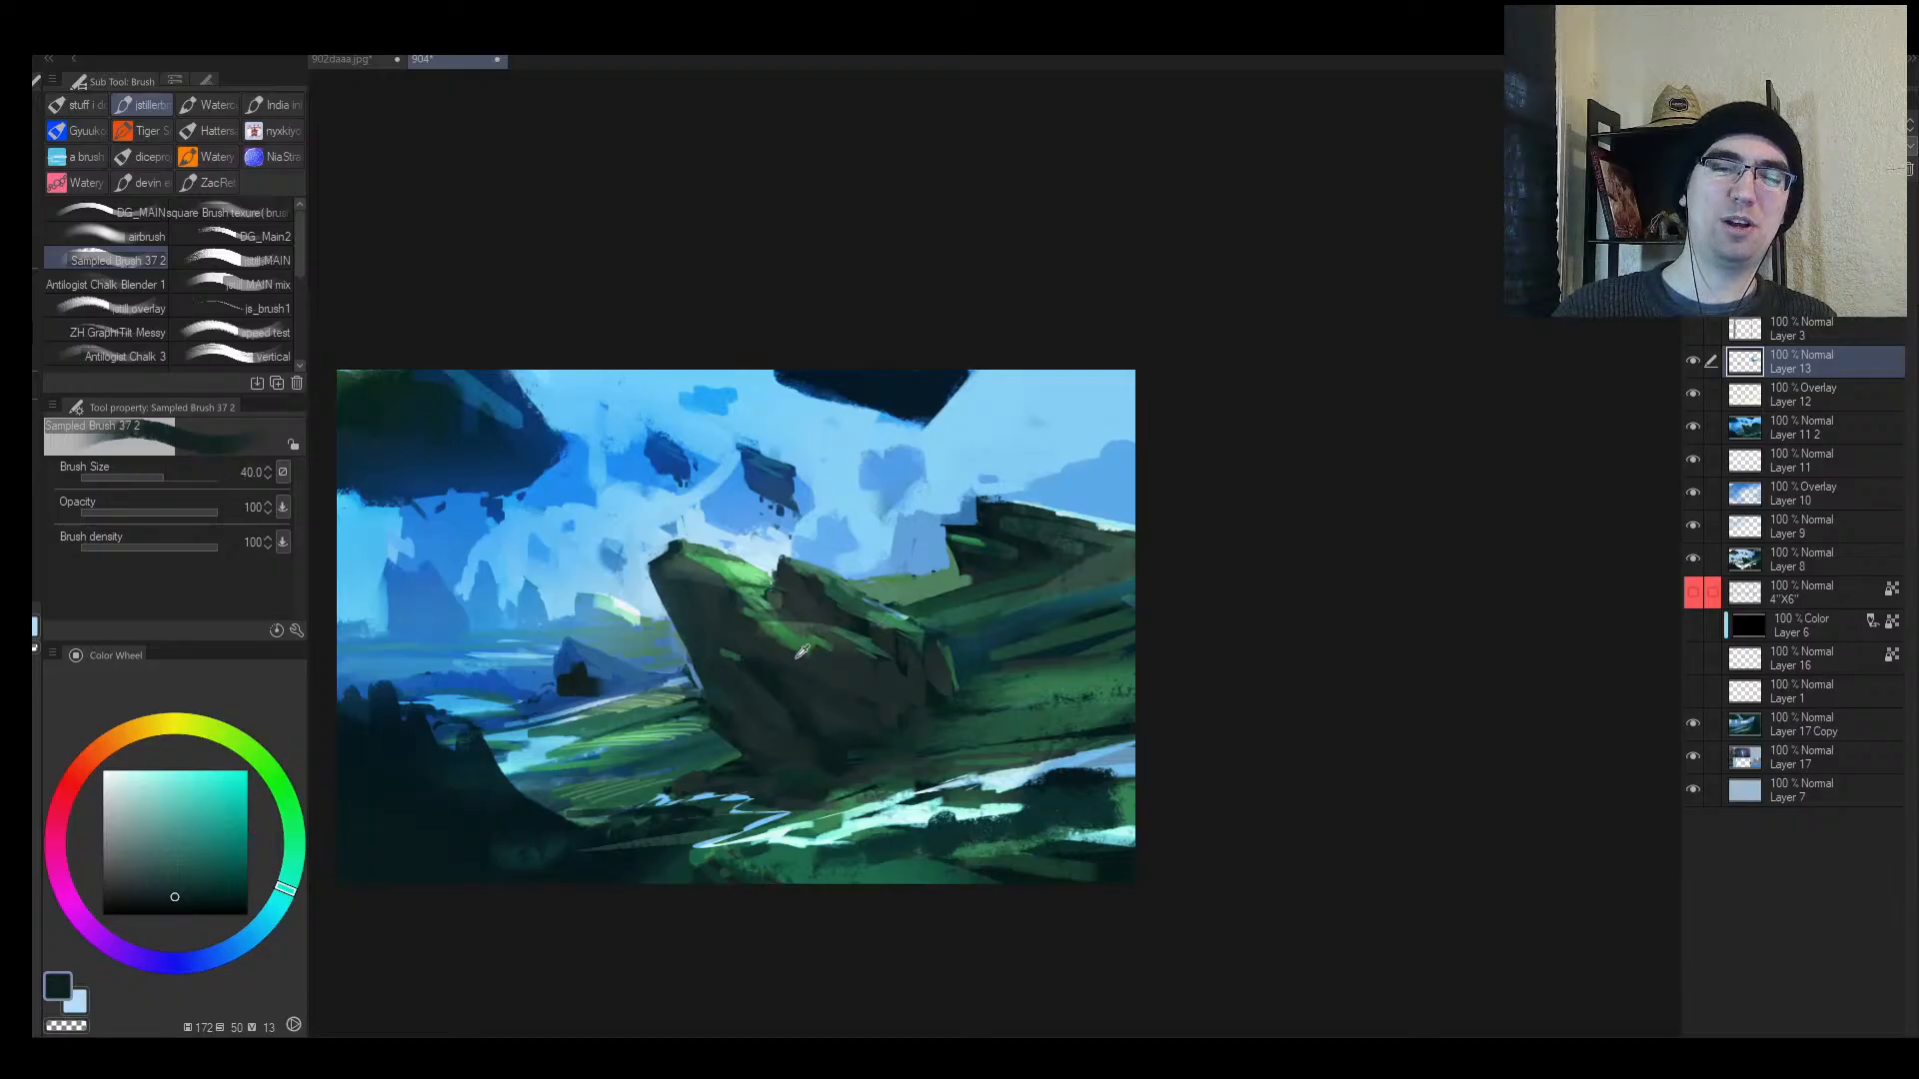
alt+click(742, 567)
drag(1001, 728, 1030, 738)
key(ctrl+z)
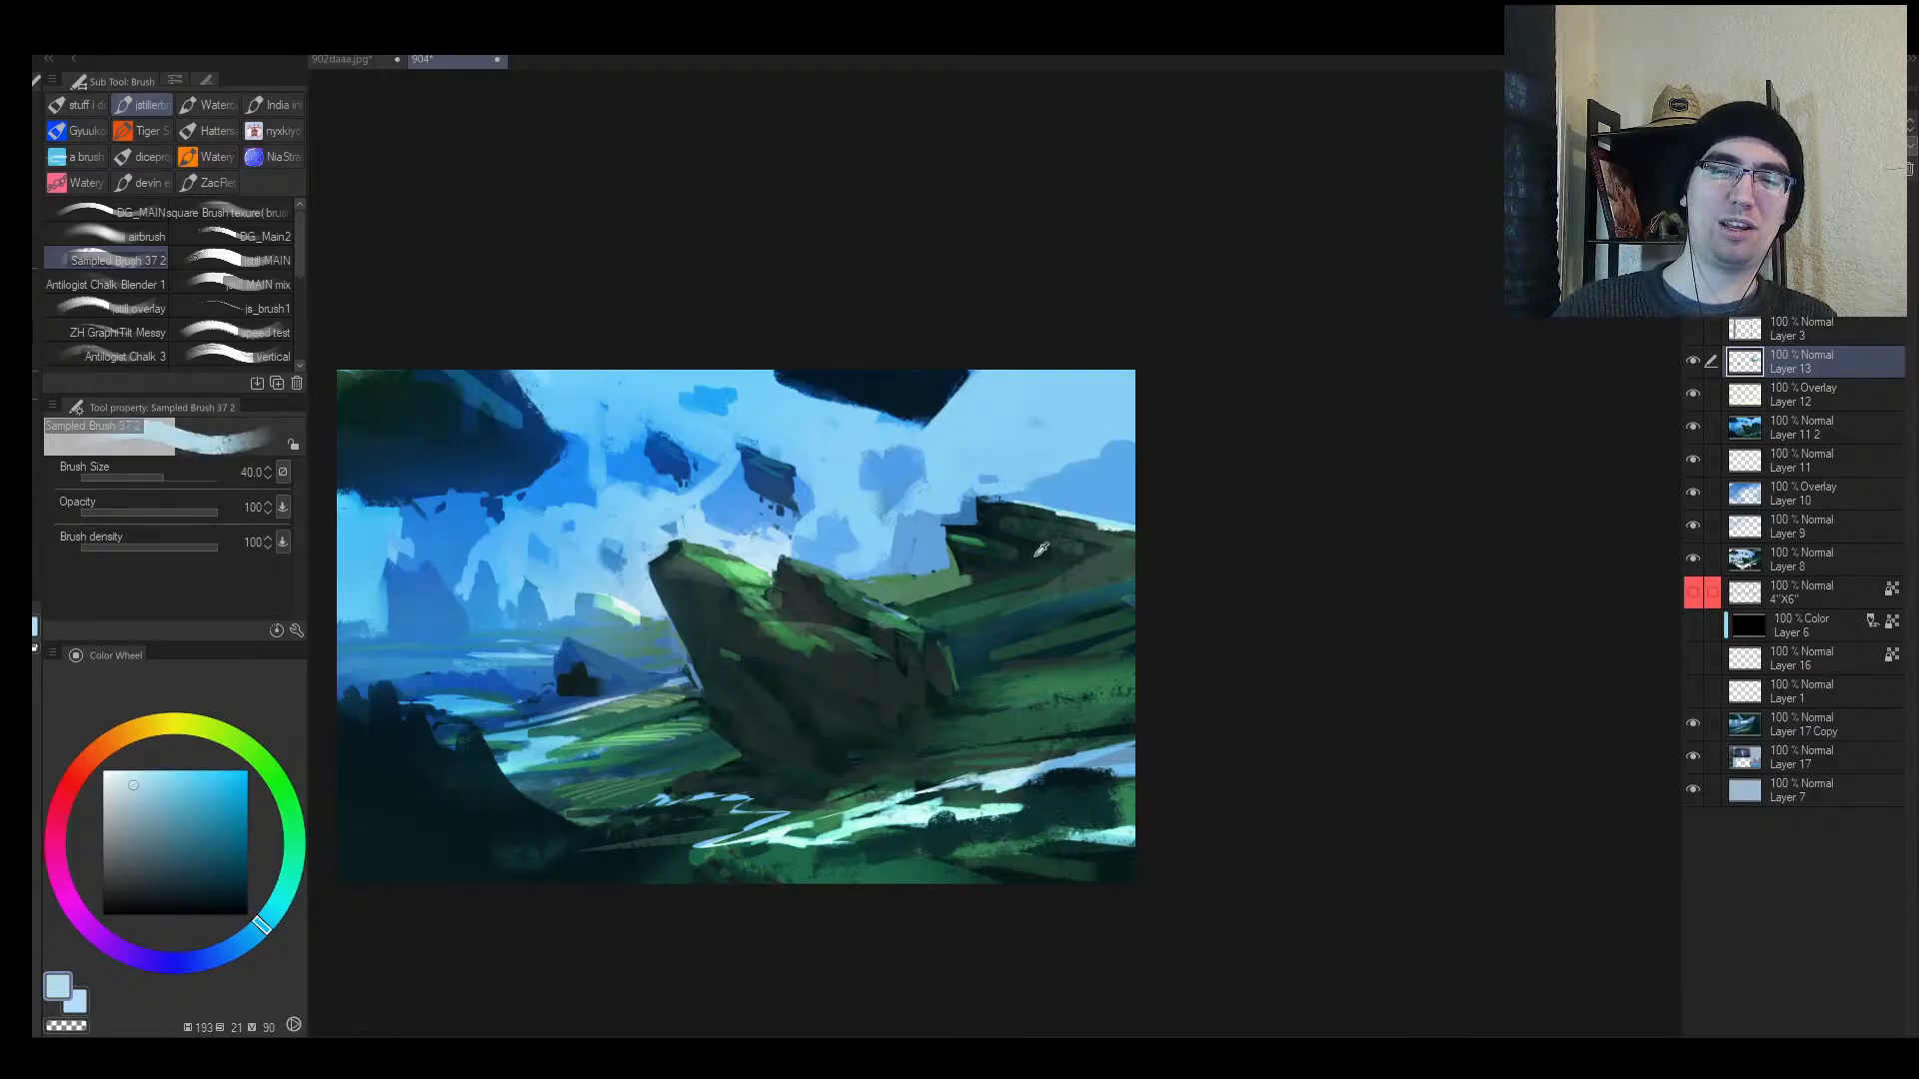
alt+click(999, 529)
mouse_move(1000, 869)
mouse_down()
mouse_move(1106, 796)
mouse_move(1079, 839)
mouse_up()
key(ctrl+z)
key(ctrl+z)
Step: Paint dark teal grass marks across the lower-right slope
alt+click(1087, 770)
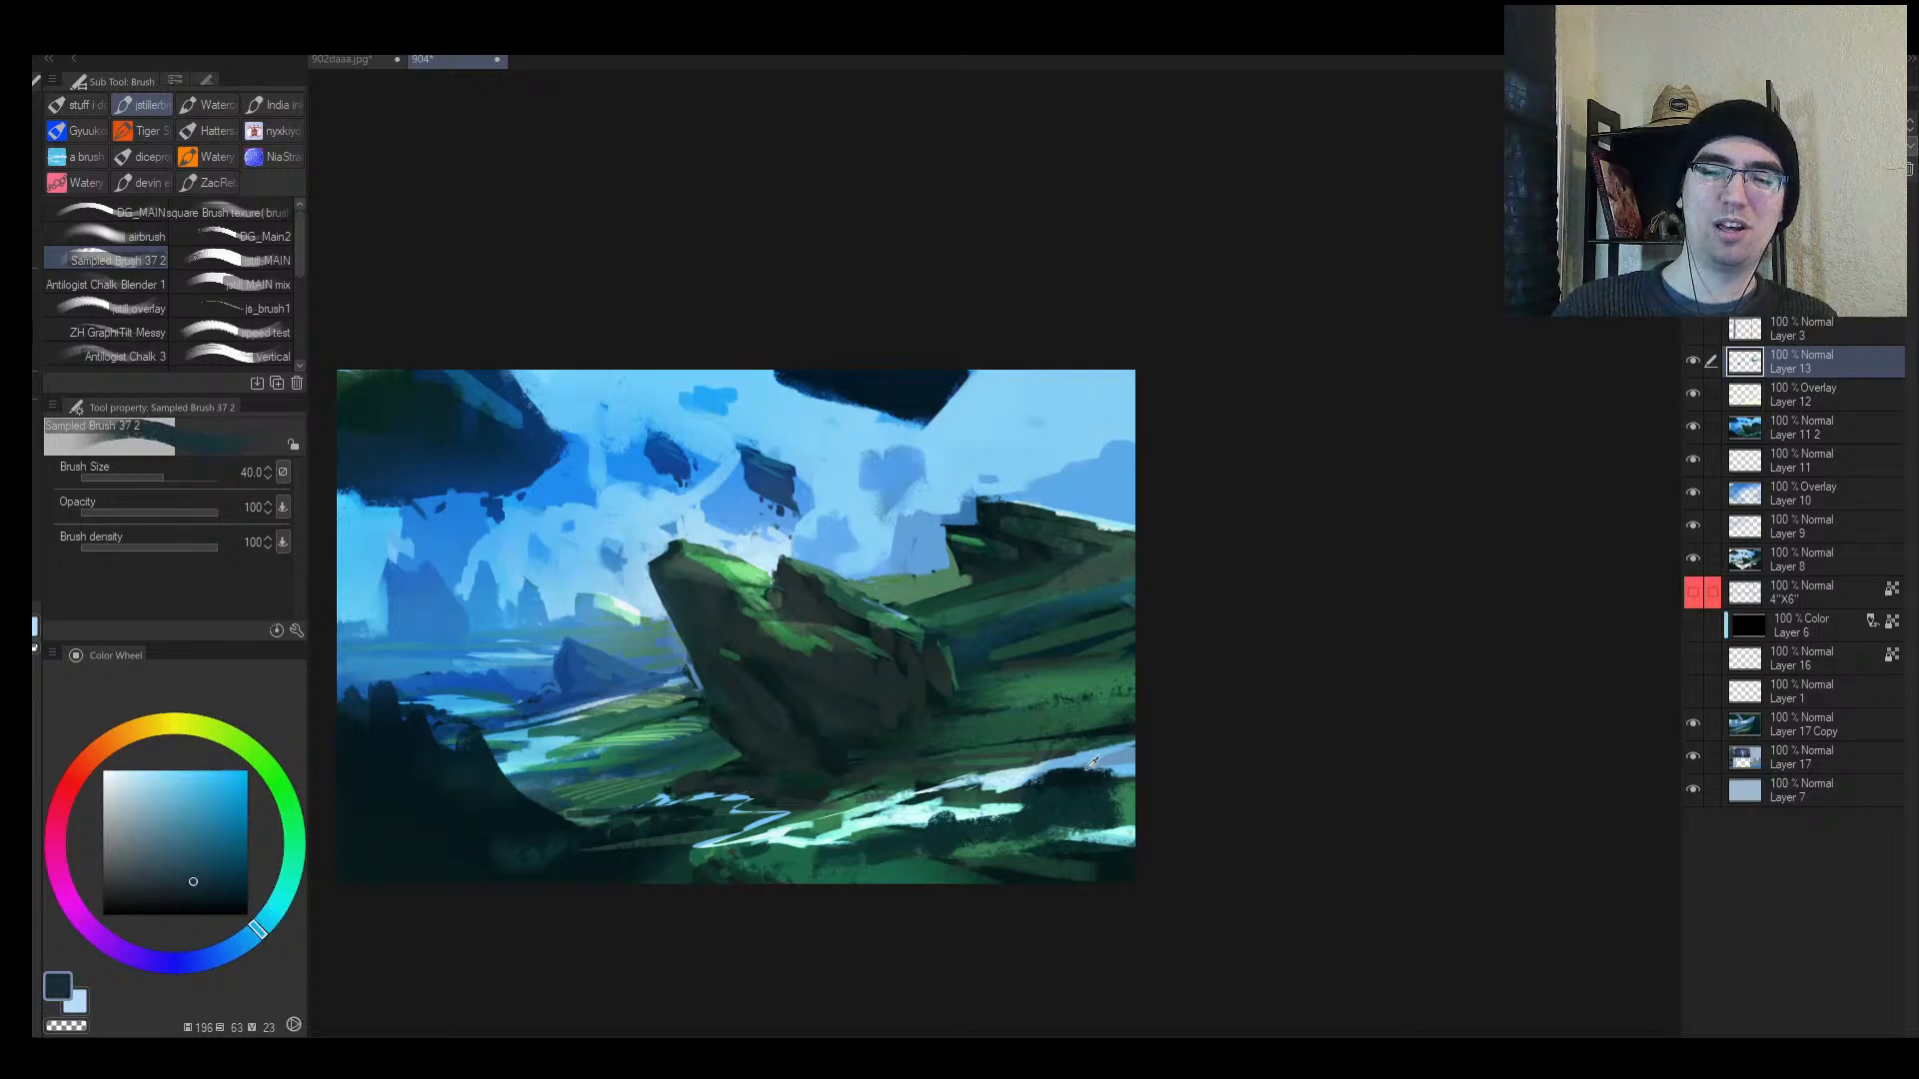
alt+click(1079, 772)
drag(1025, 772, 1037, 783)
key(bracketleft)
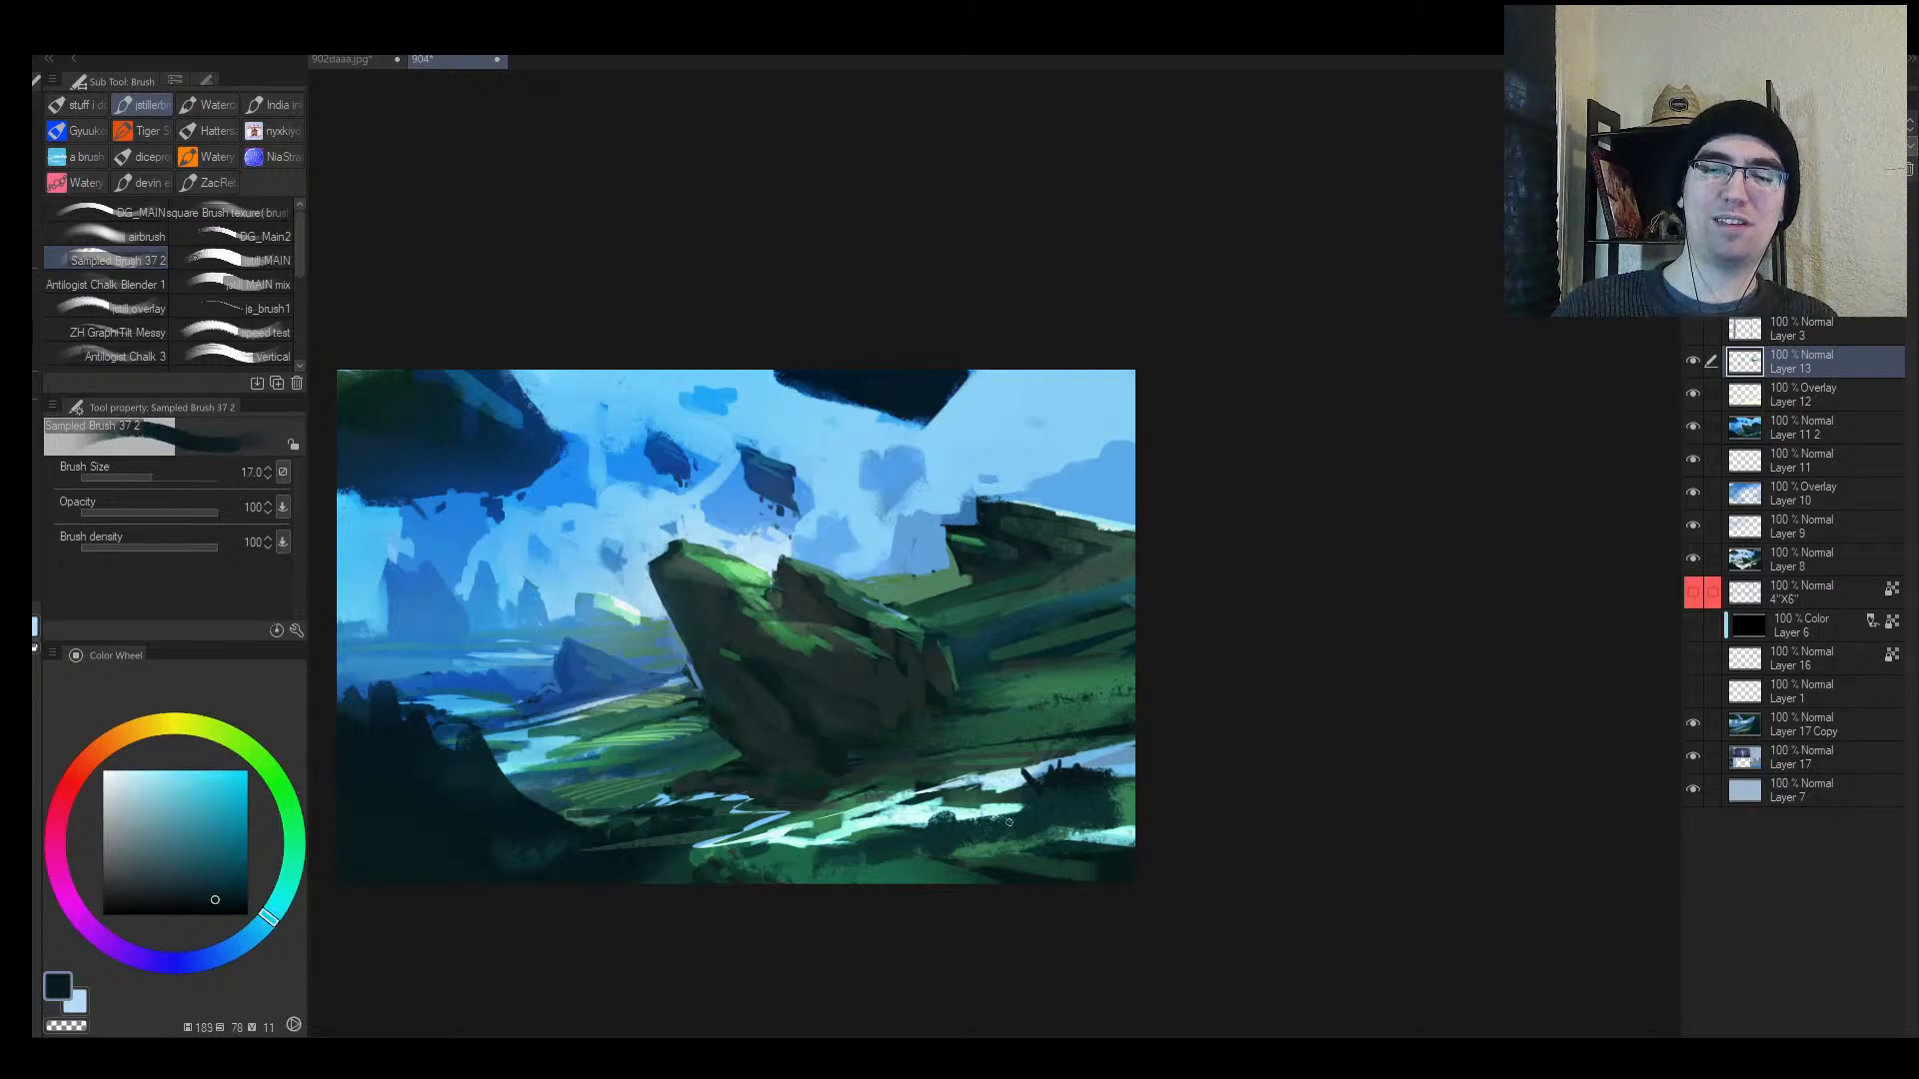
alt+click(951, 837)
key(bracketright)
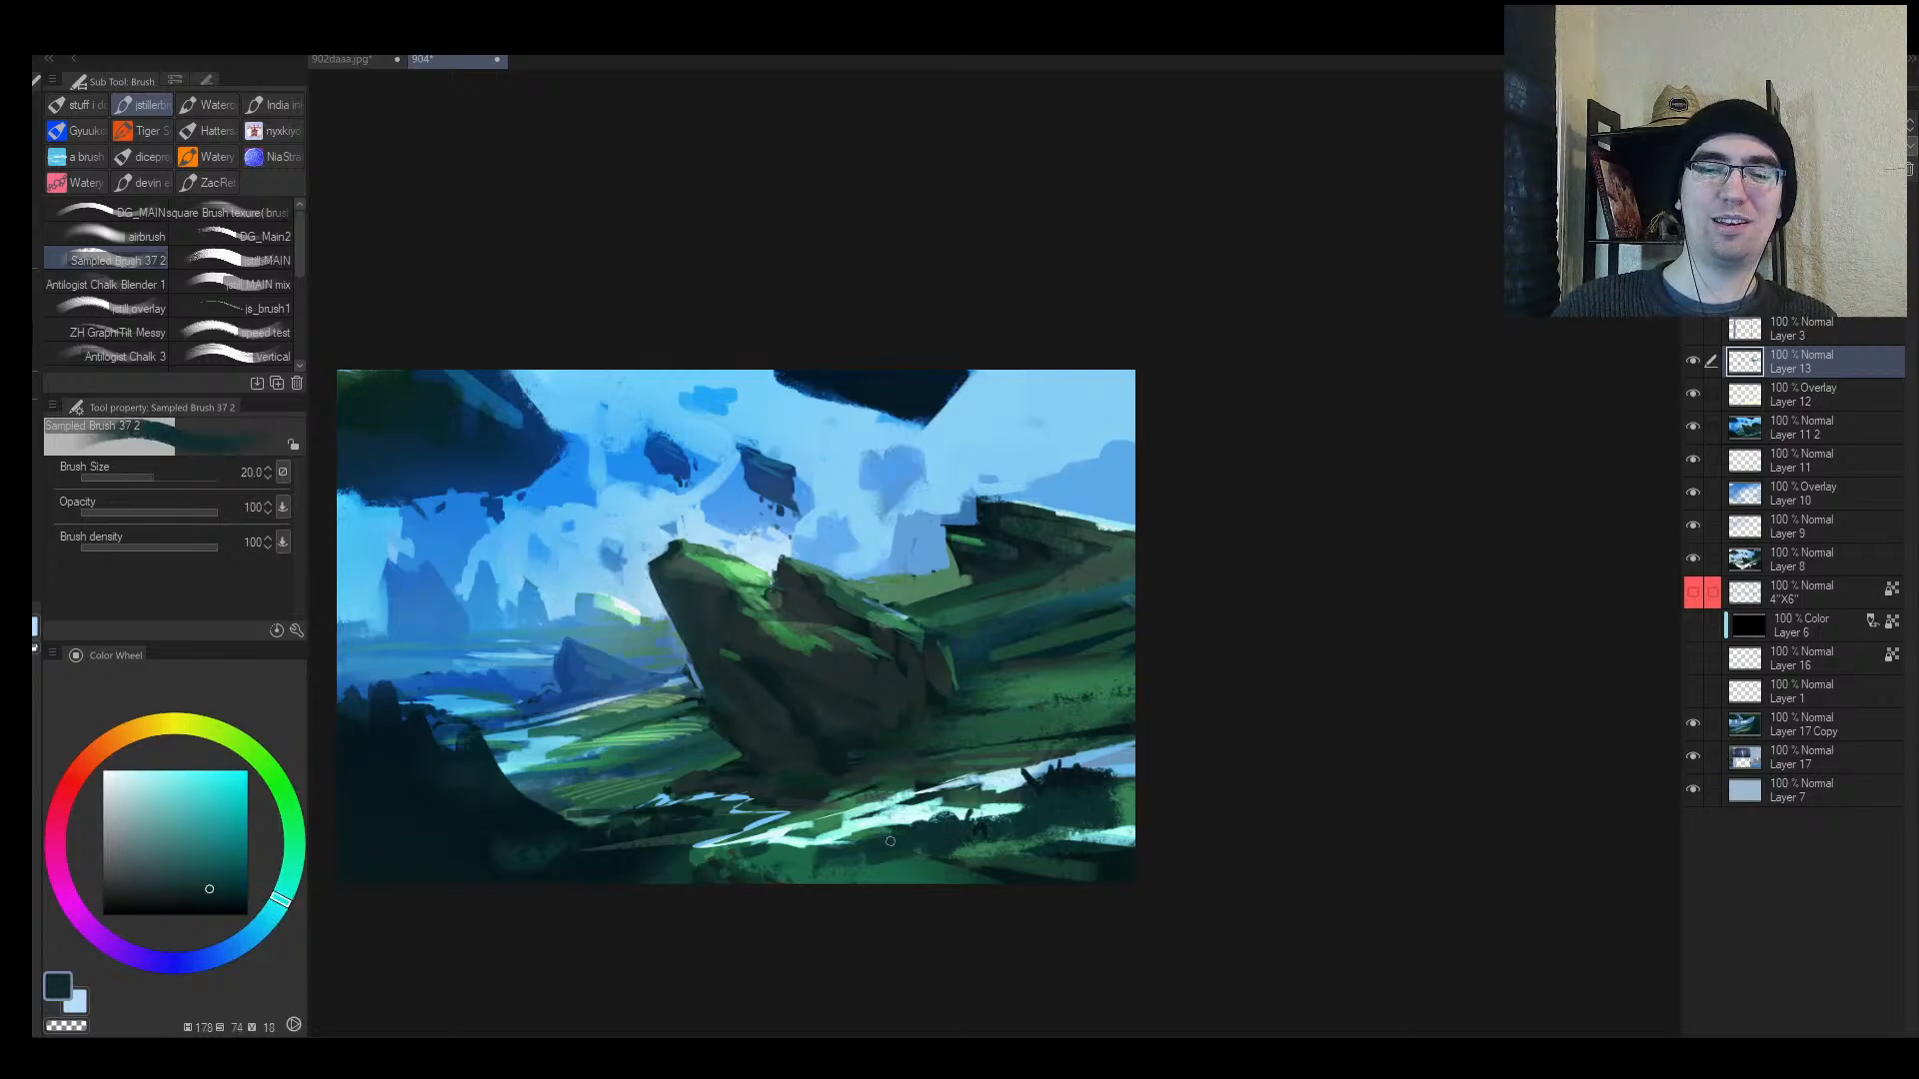
alt+click(1037, 792)
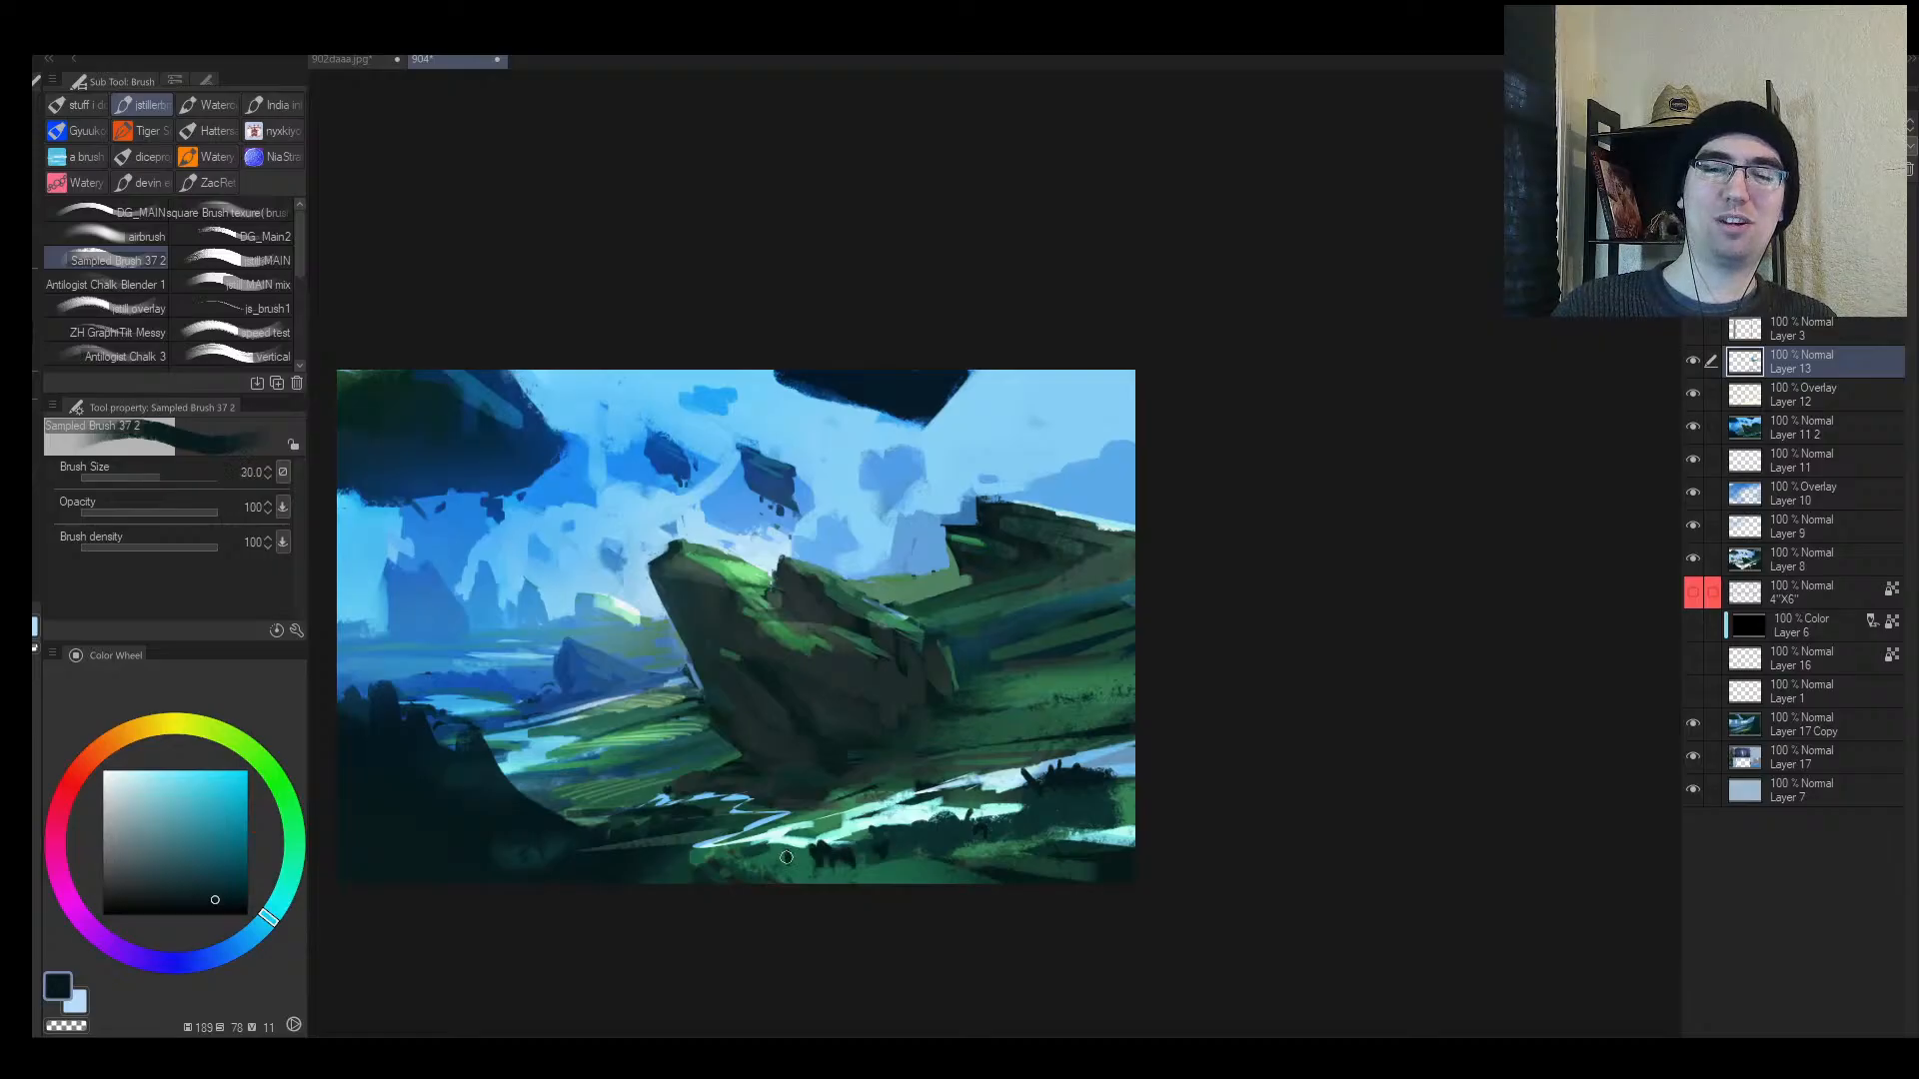
drag(995, 740, 1056, 729)
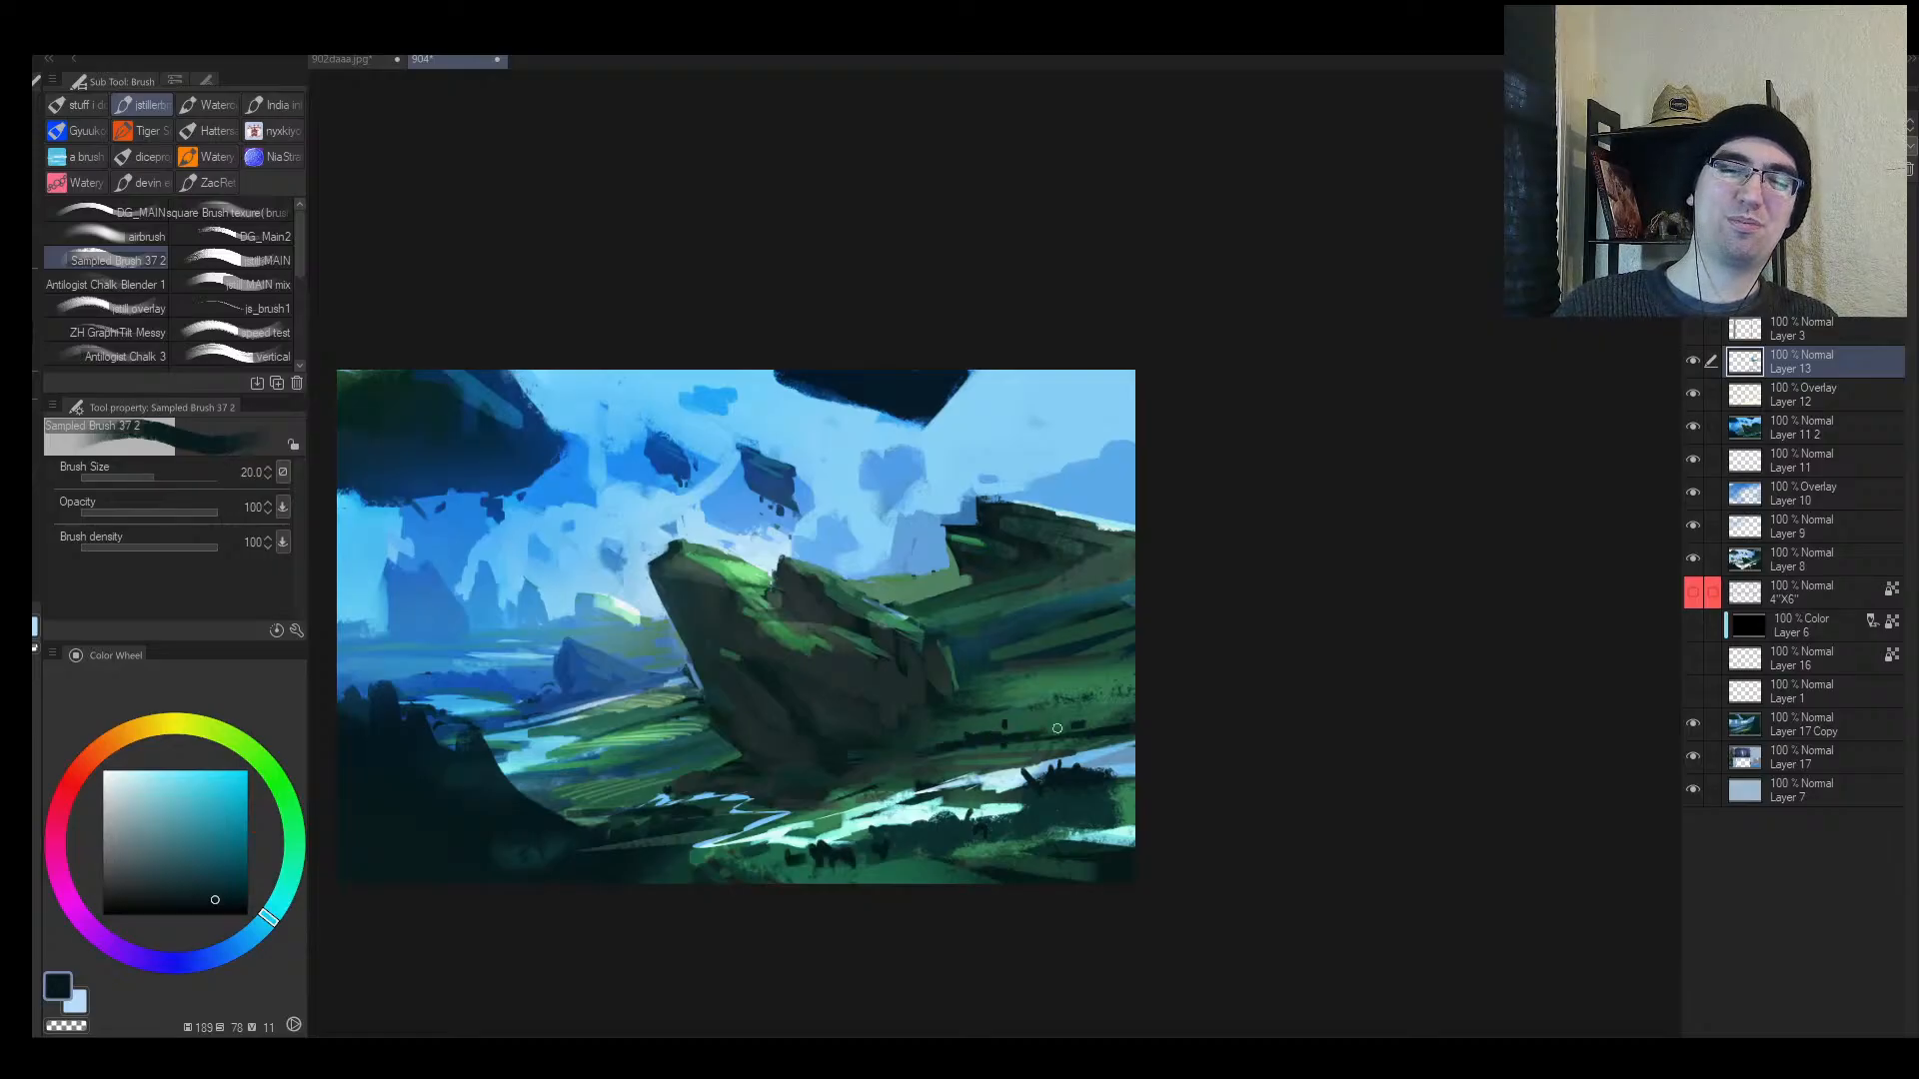
key(bracketleft)
key(bracketleft)
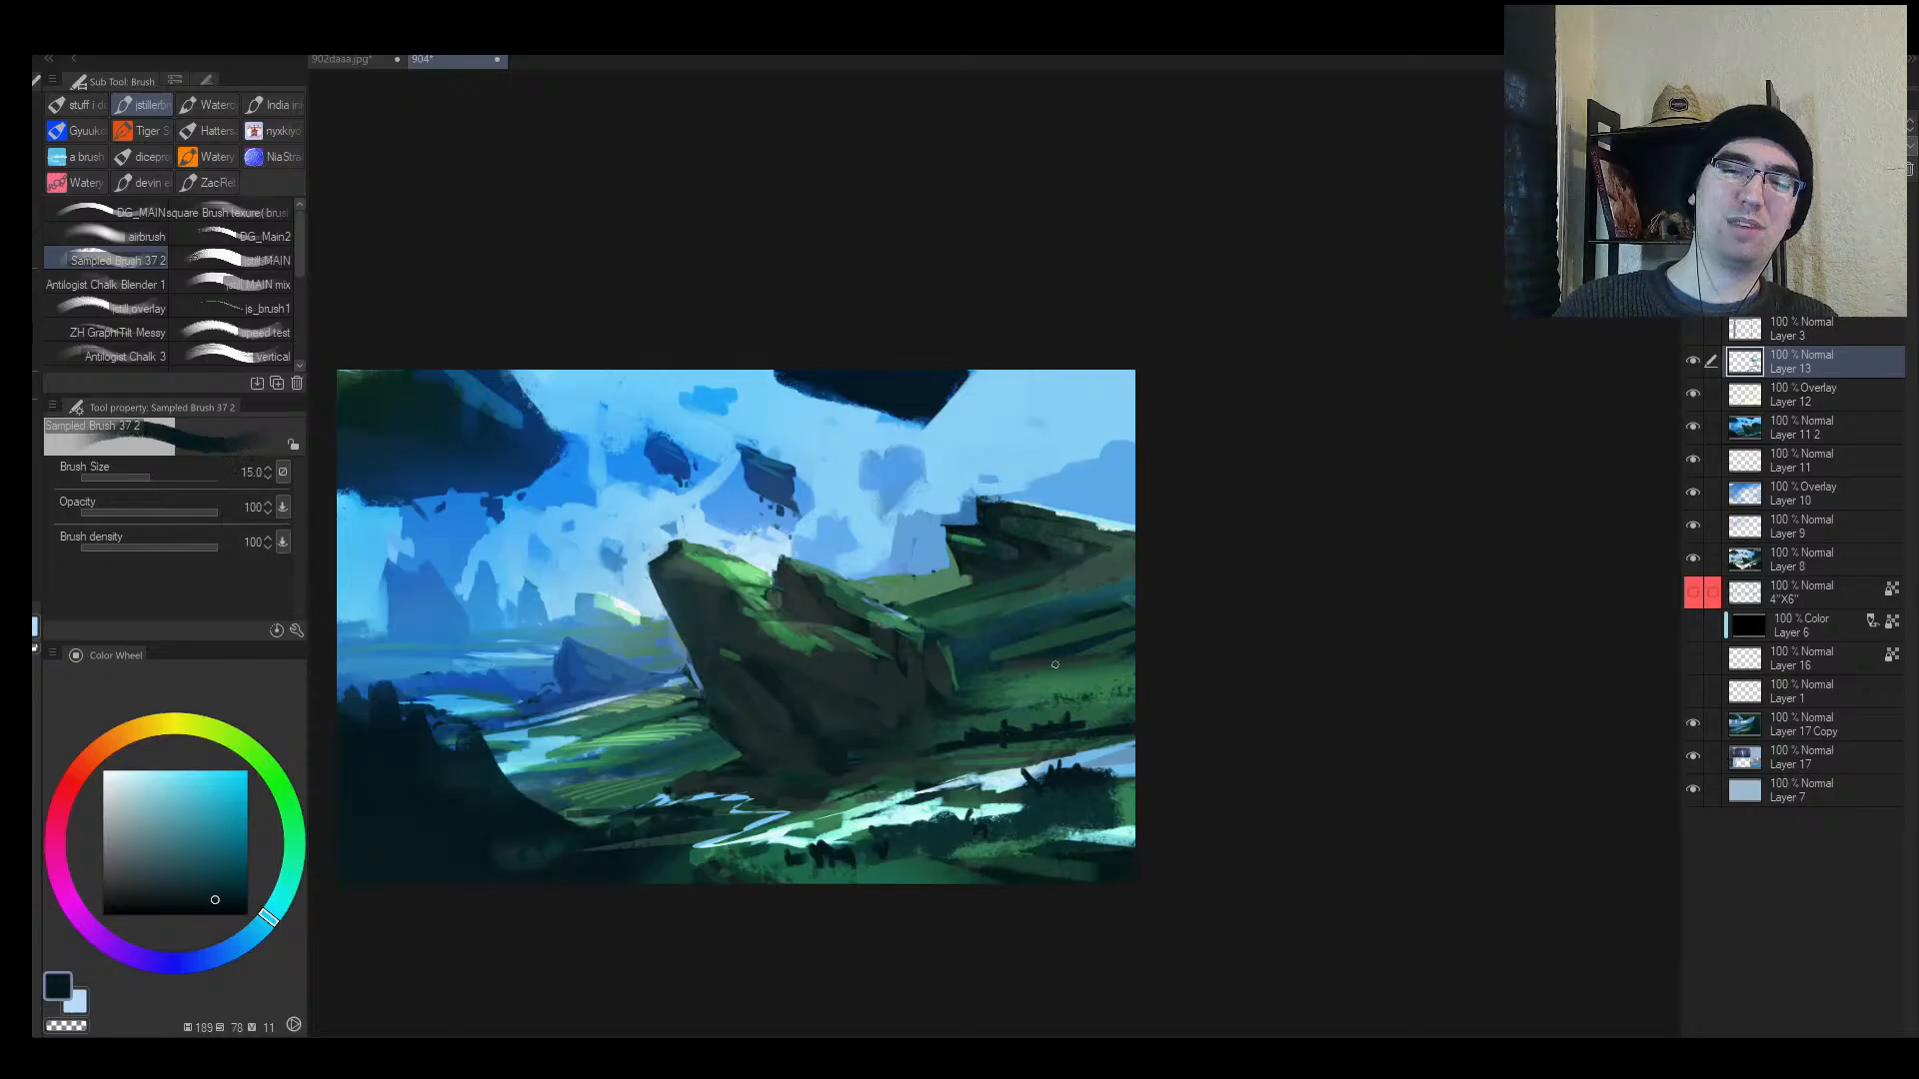
alt+click(1060, 654)
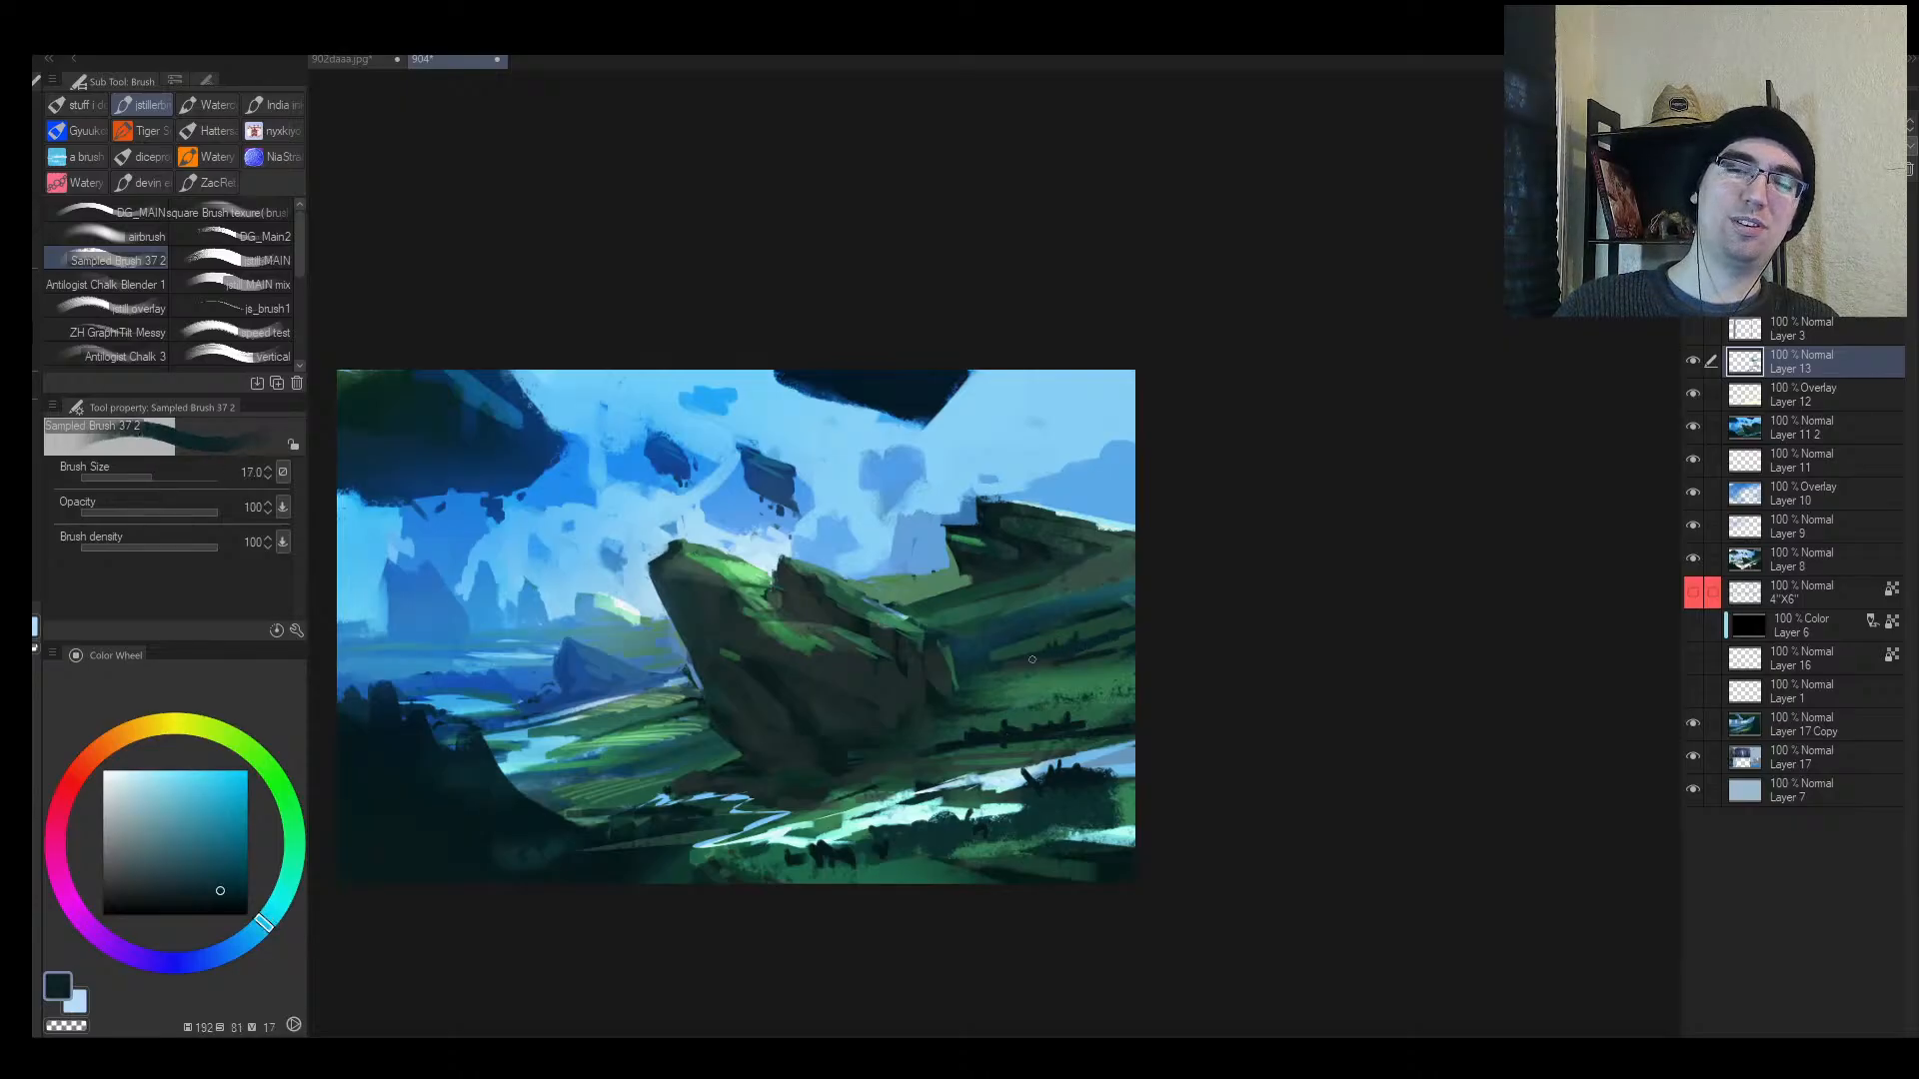
Step: Sample muted teal, green teal and saturated blue while shifting the view toward the valley
key(h)
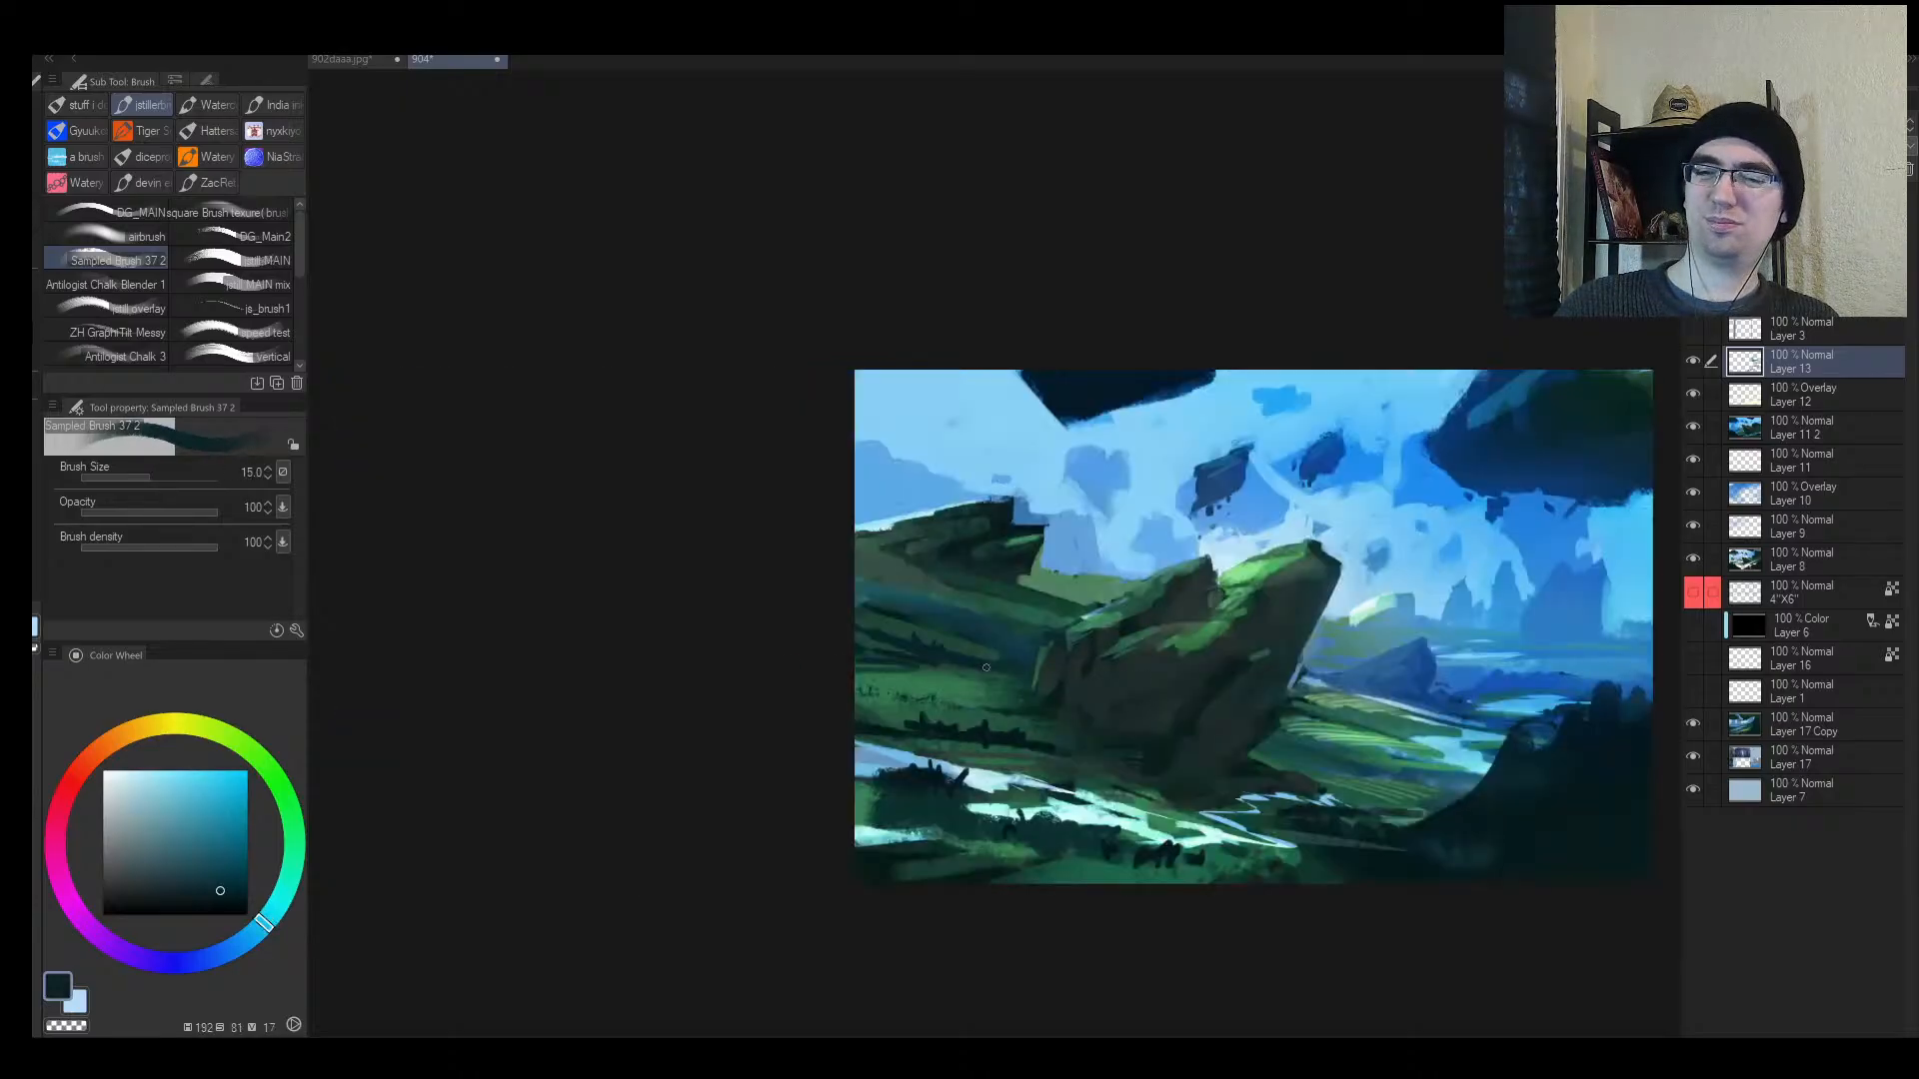
key(bracketleft)
alt+click(1302, 743)
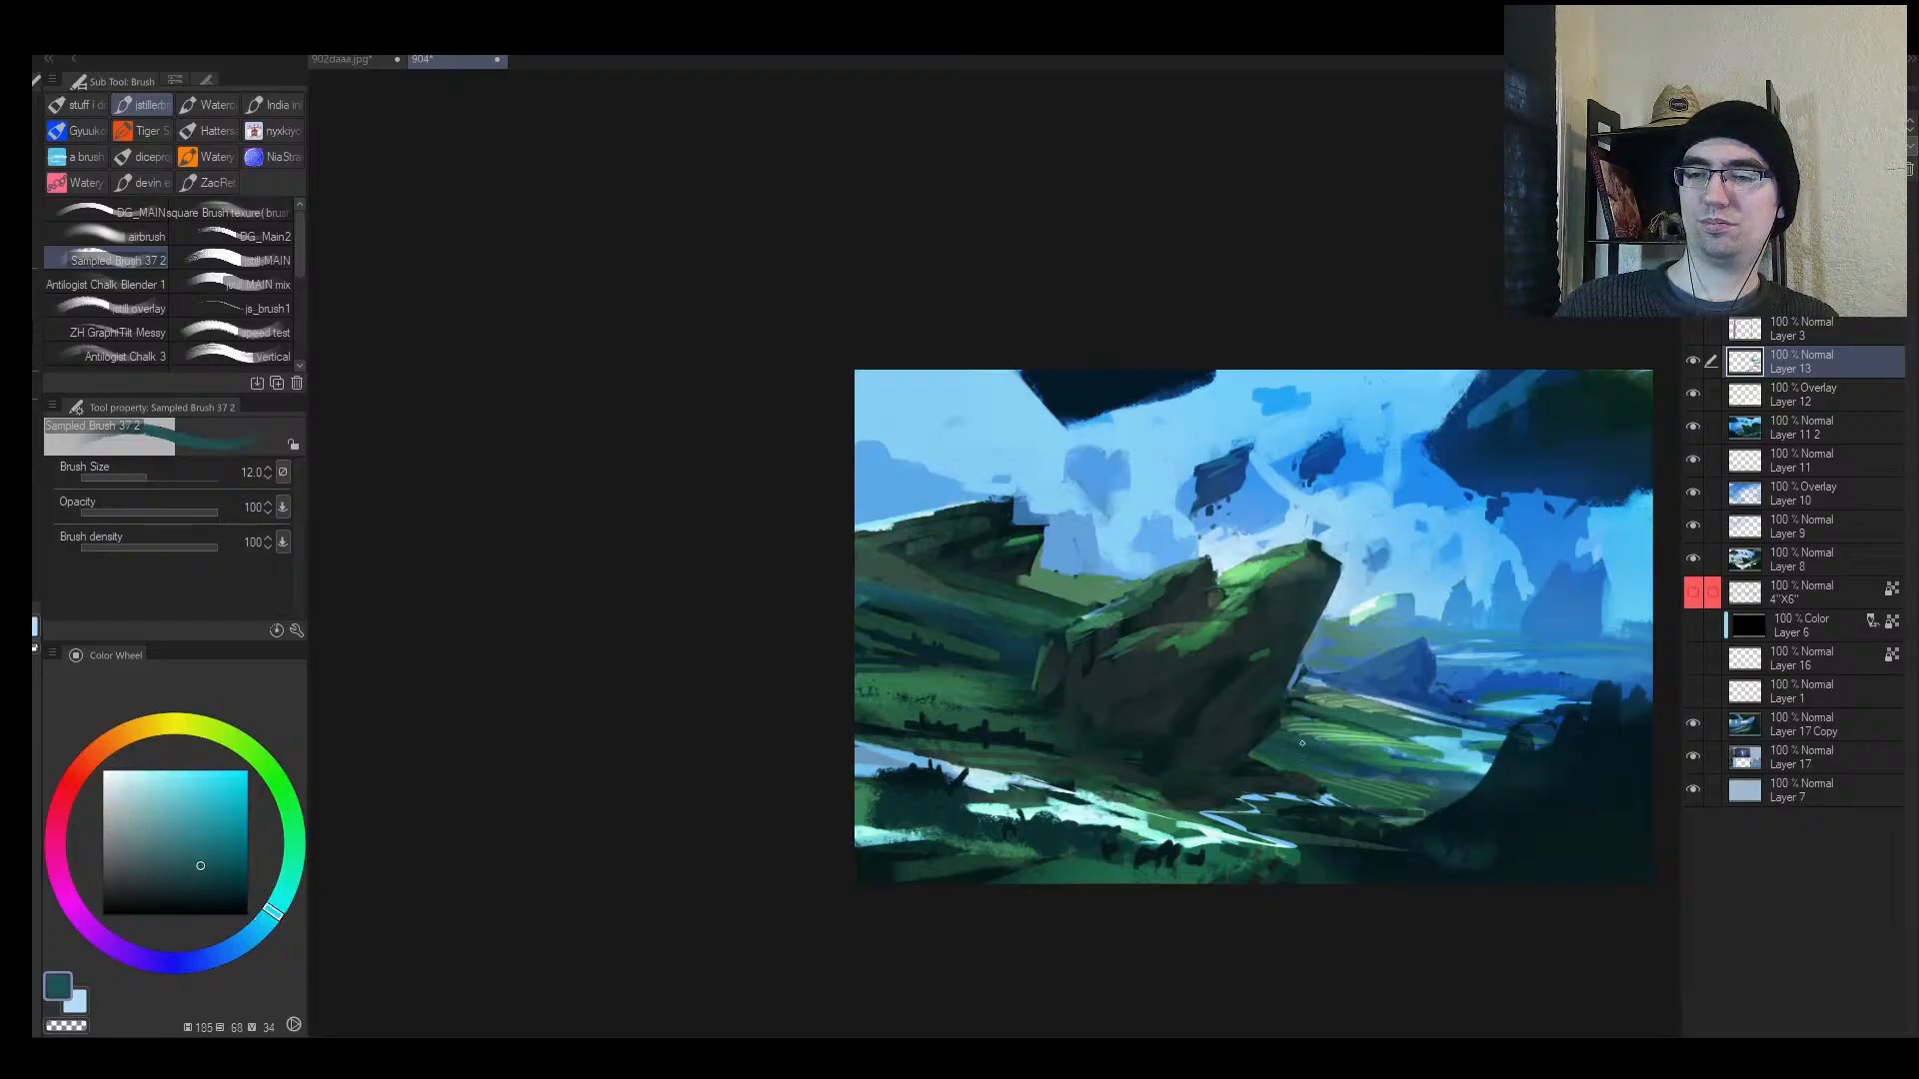
alt+click(1382, 721)
key(bracketright)
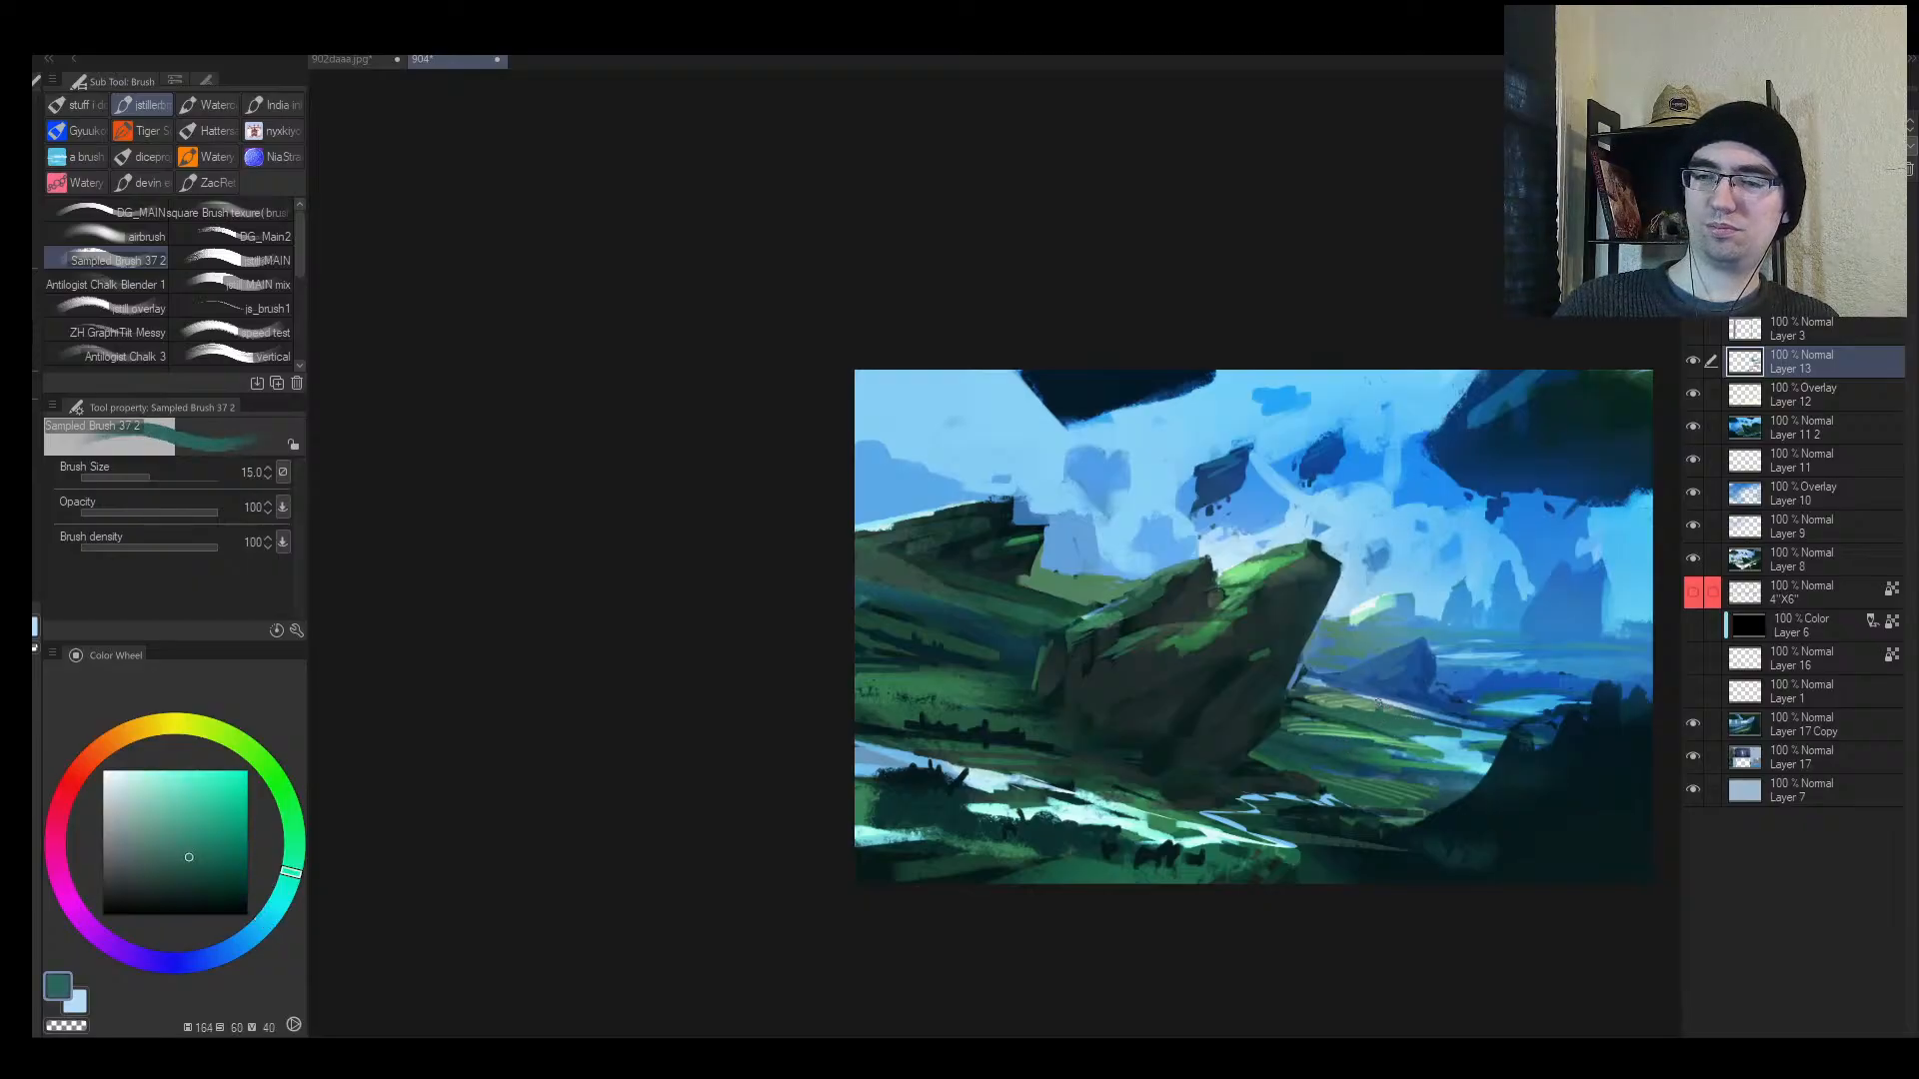
alt+click(1430, 681)
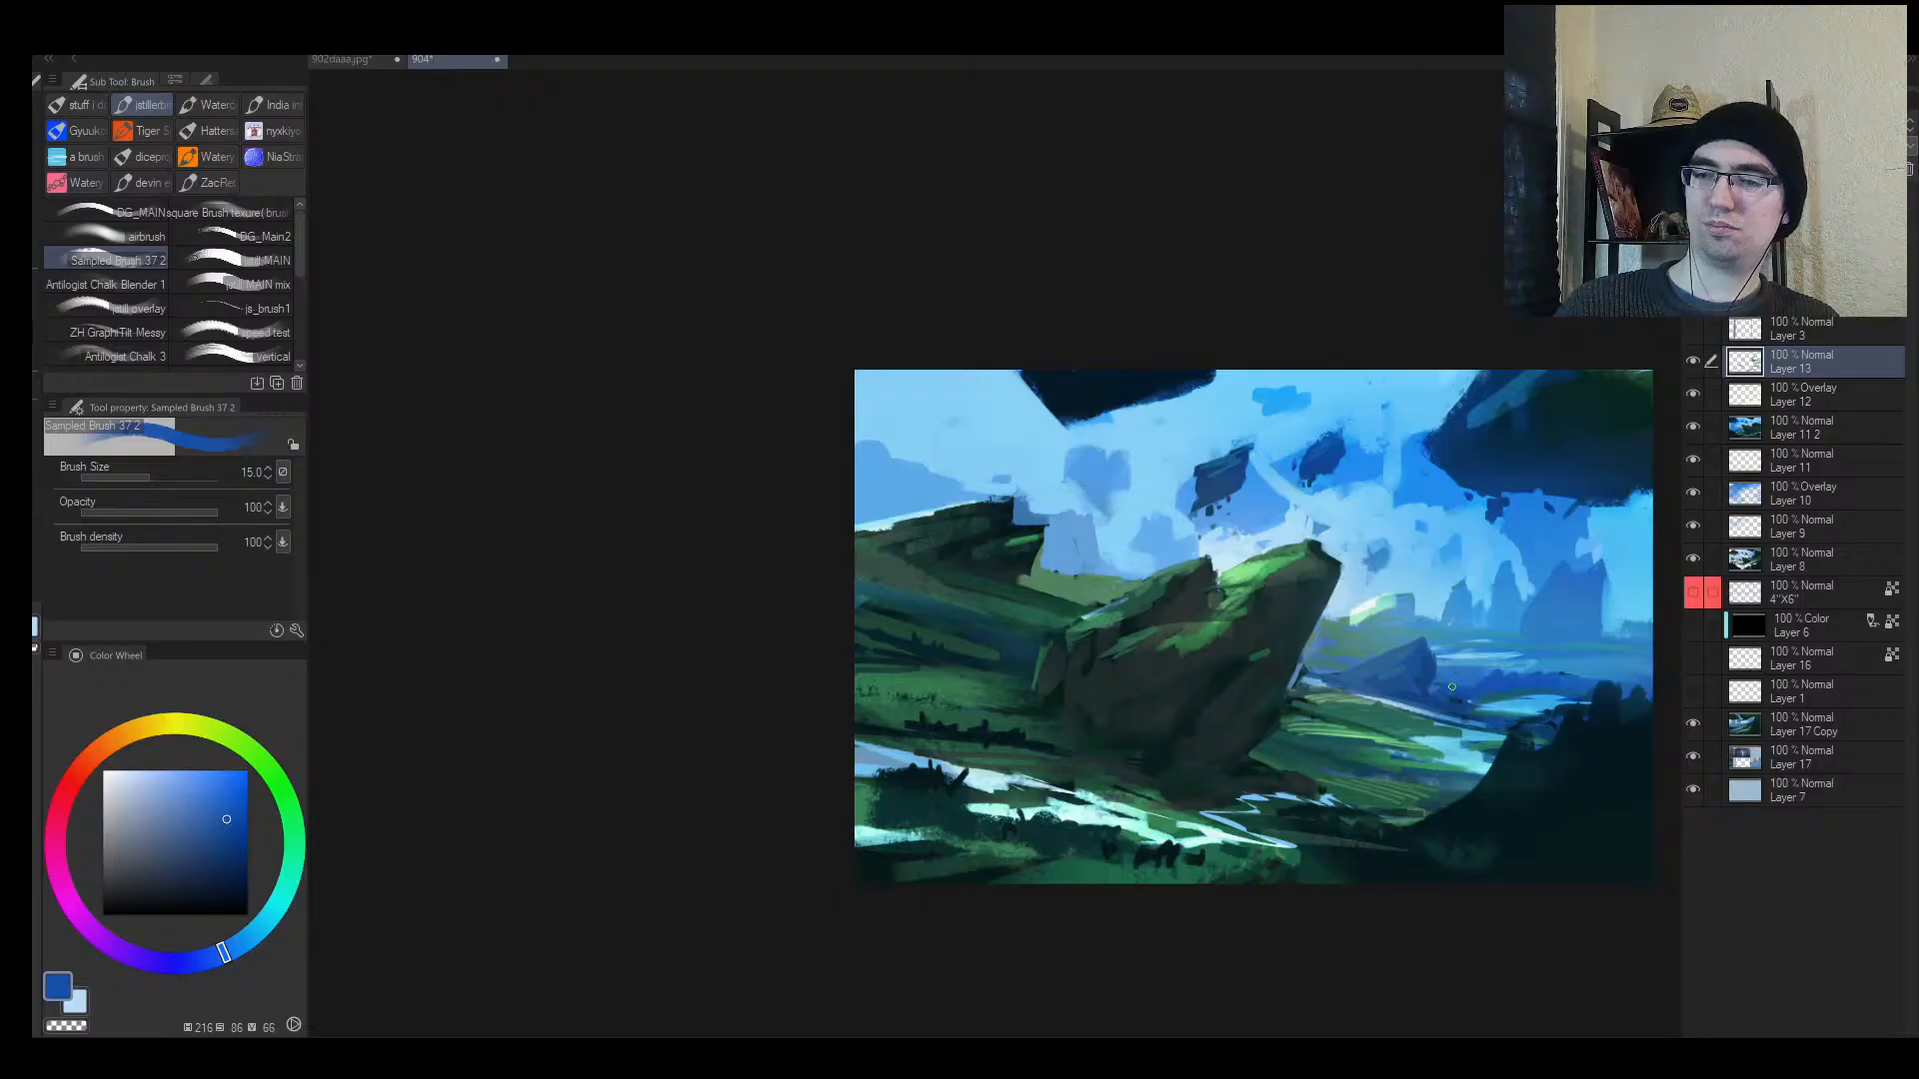
mouse_move(1451, 686)
mouse_down()
mouse_move(1027, 676)
mouse_move(1156, 660)
mouse_up()
alt+click(987, 697)
Step: Zoom into the distant valley and paint short blue strokes across it
key([)
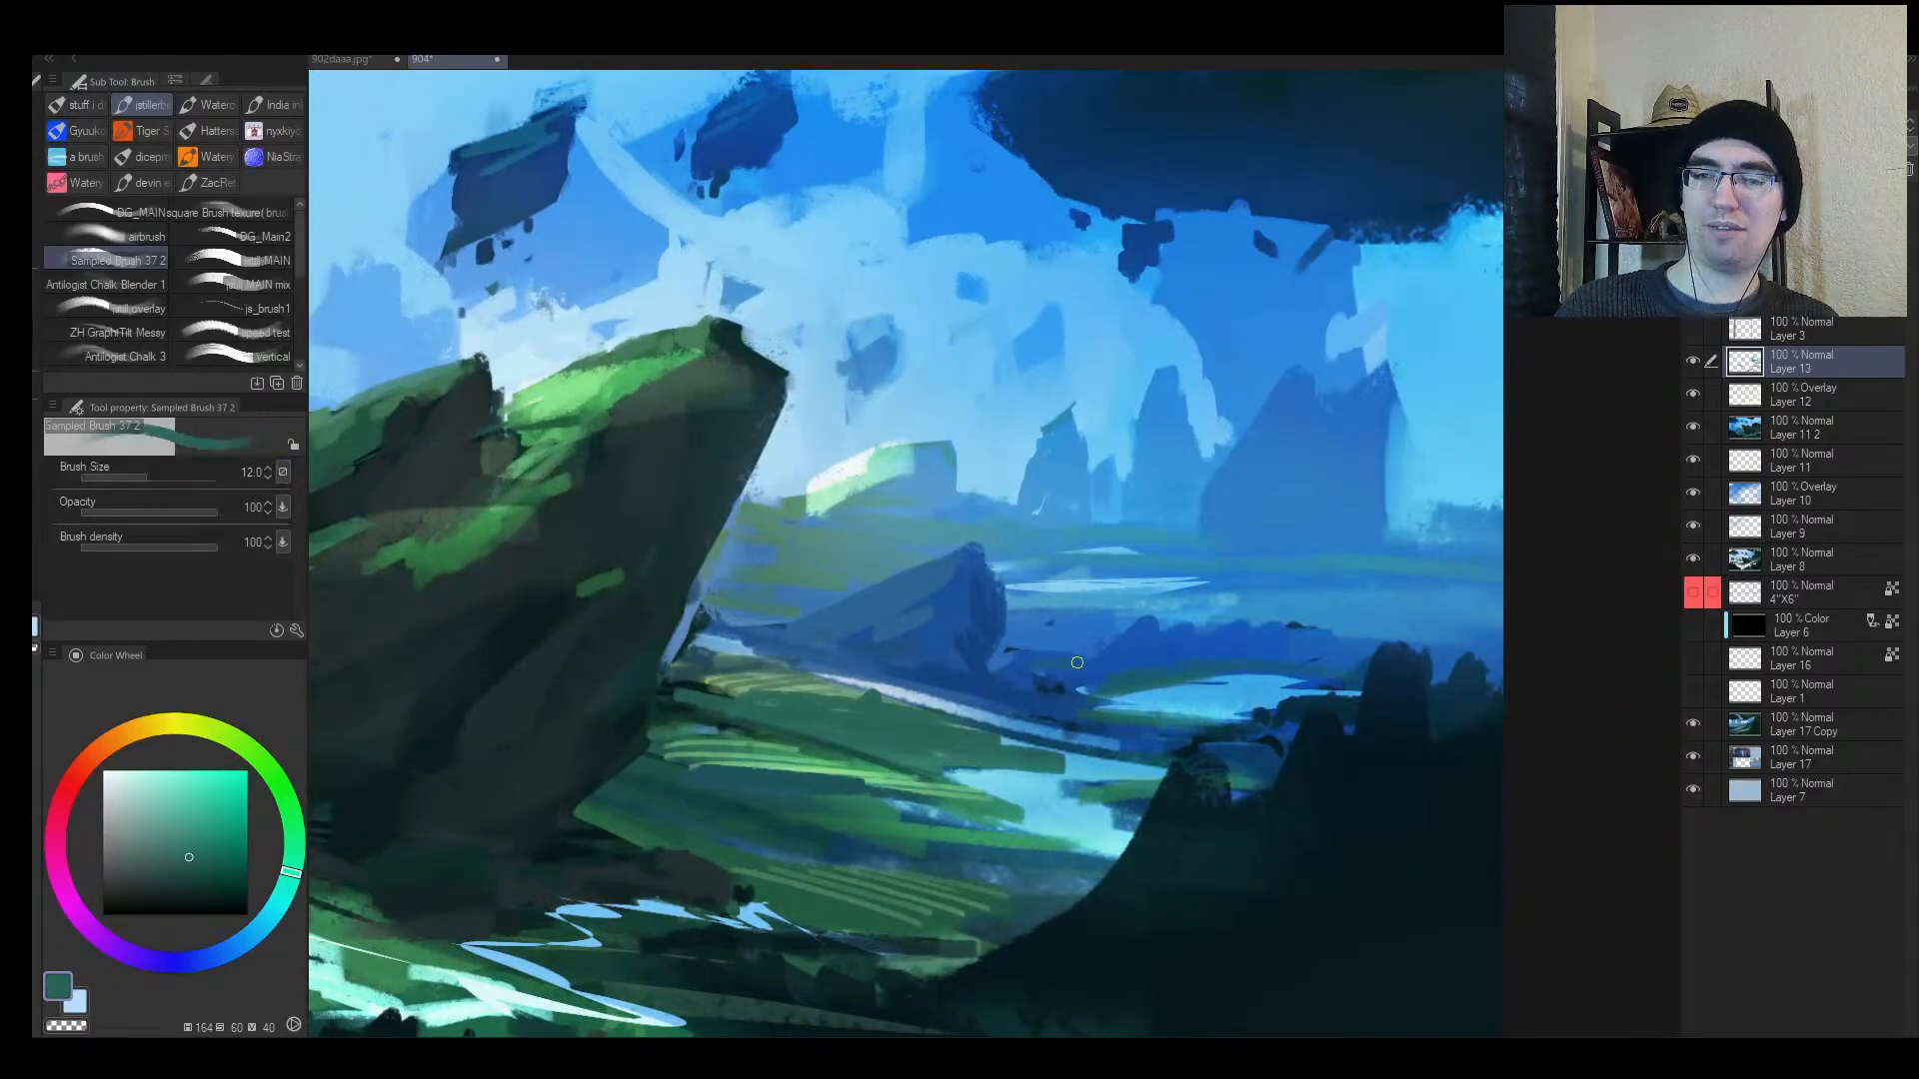
alt+click(1087, 661)
key(])
key(])
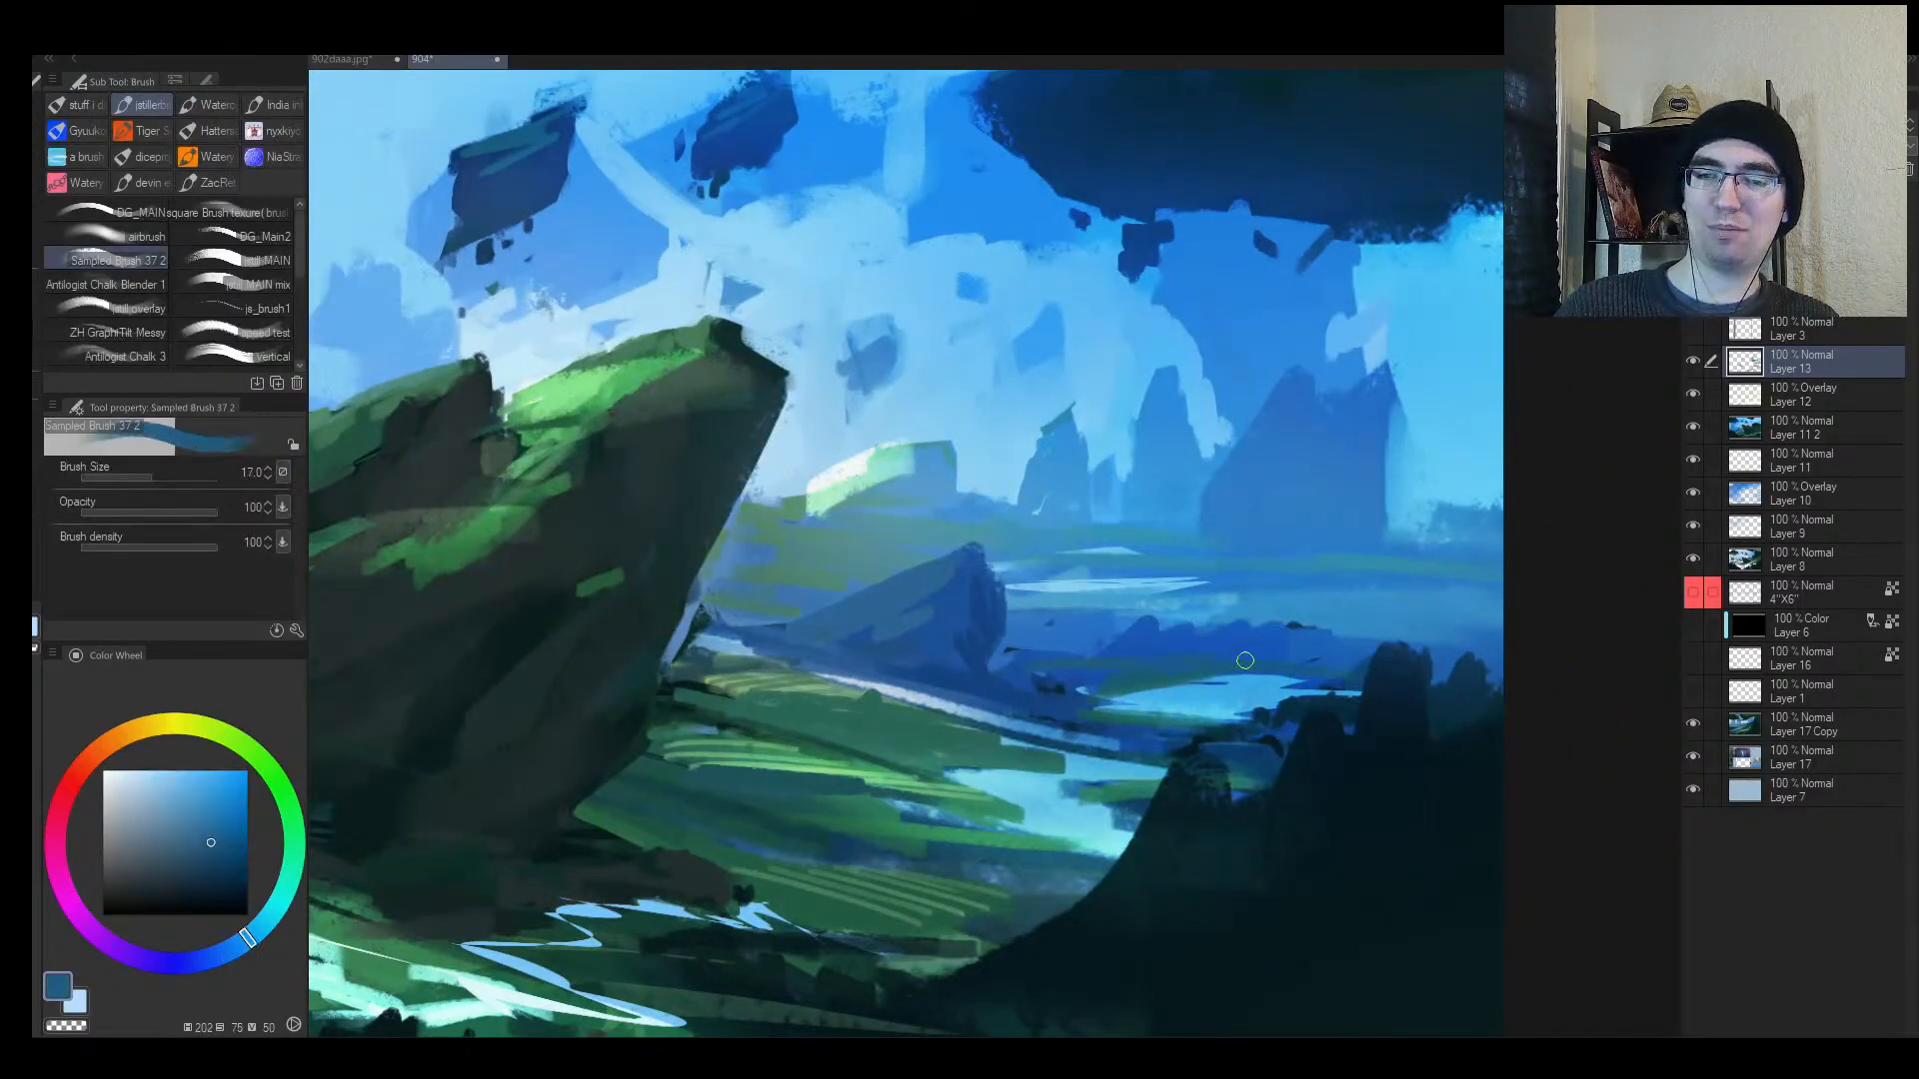
key(])
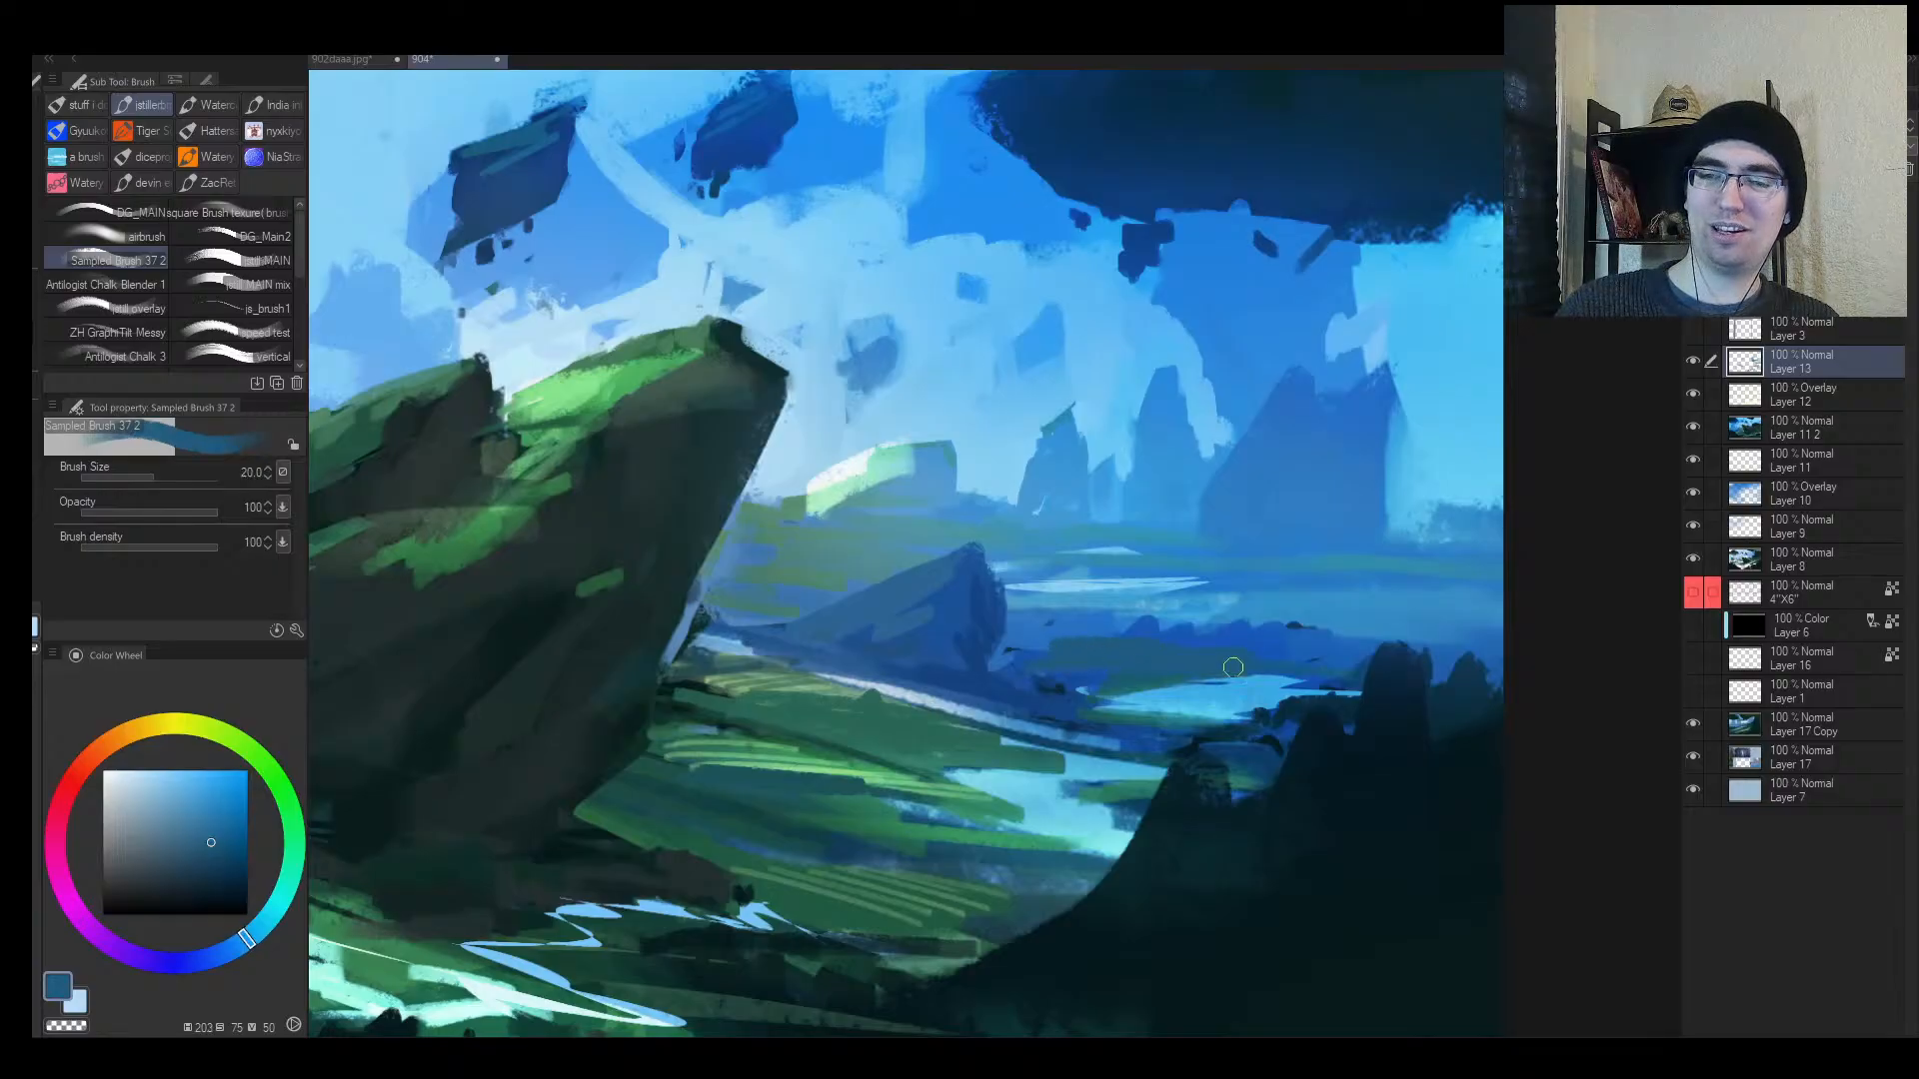
alt+click(1160, 627)
mouse_move(1184, 633)
mouse_down()
mouse_move(1421, 635)
mouse_move(1202, 625)
mouse_move(1439, 611)
mouse_move(1417, 595)
mouse_up()
key([)
key([)
key([)
Step: Zoom out and cover the pale peak left of the rock with a large light-blue brush
key(alt+space)
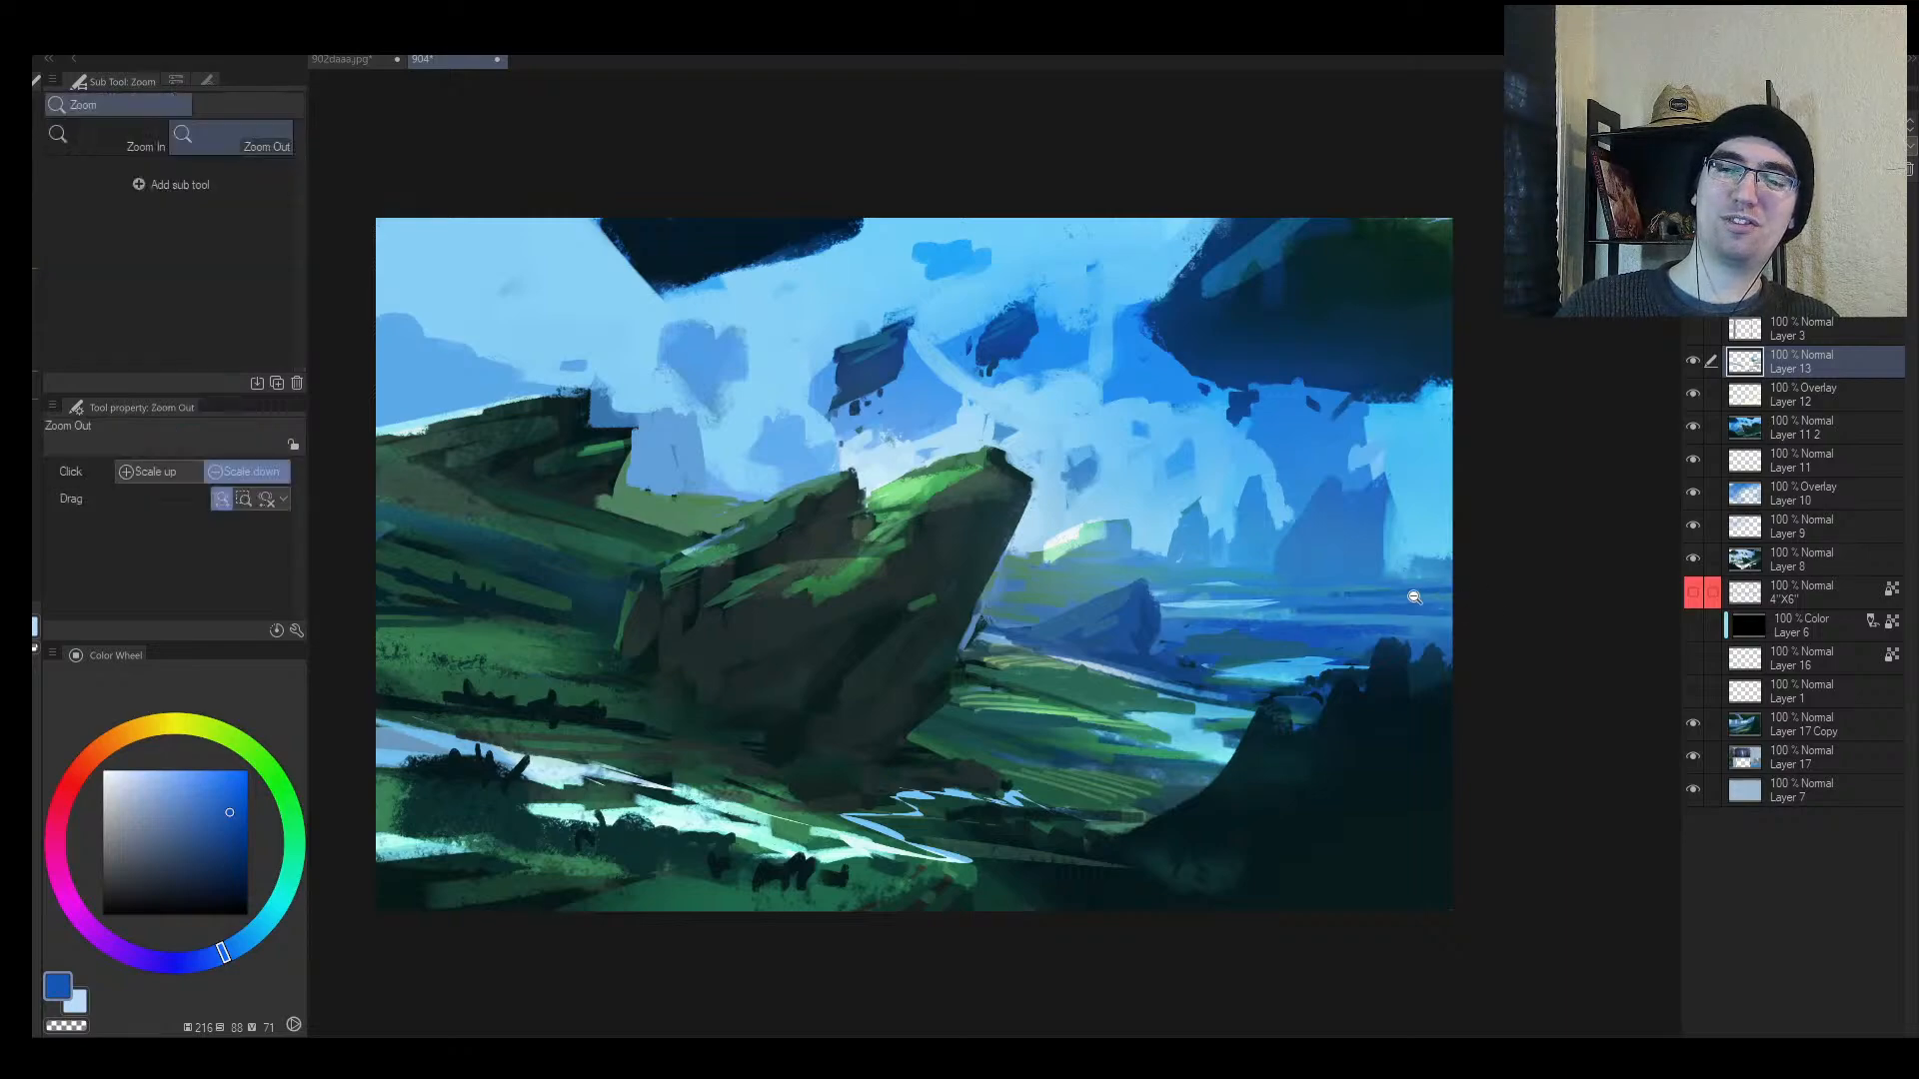
key(h)
click(1273, 644)
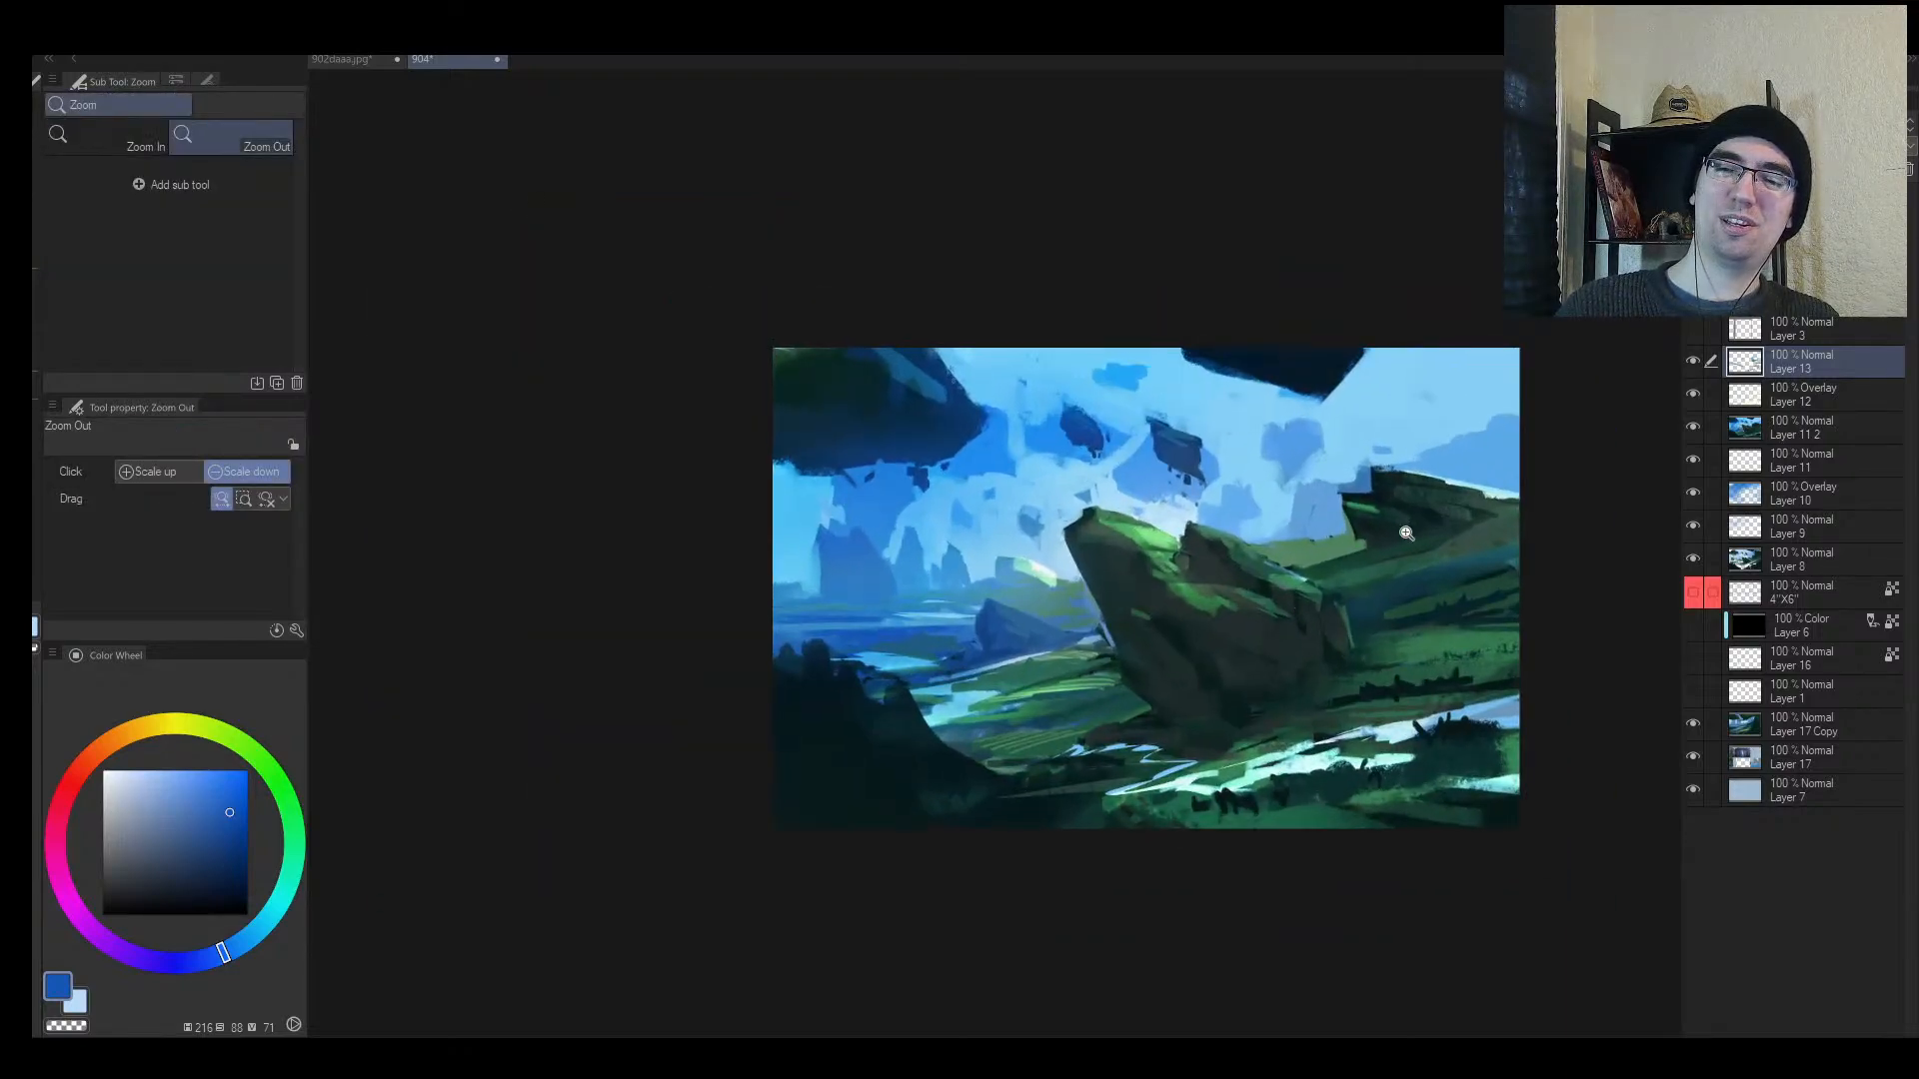
alt+click(1008, 555)
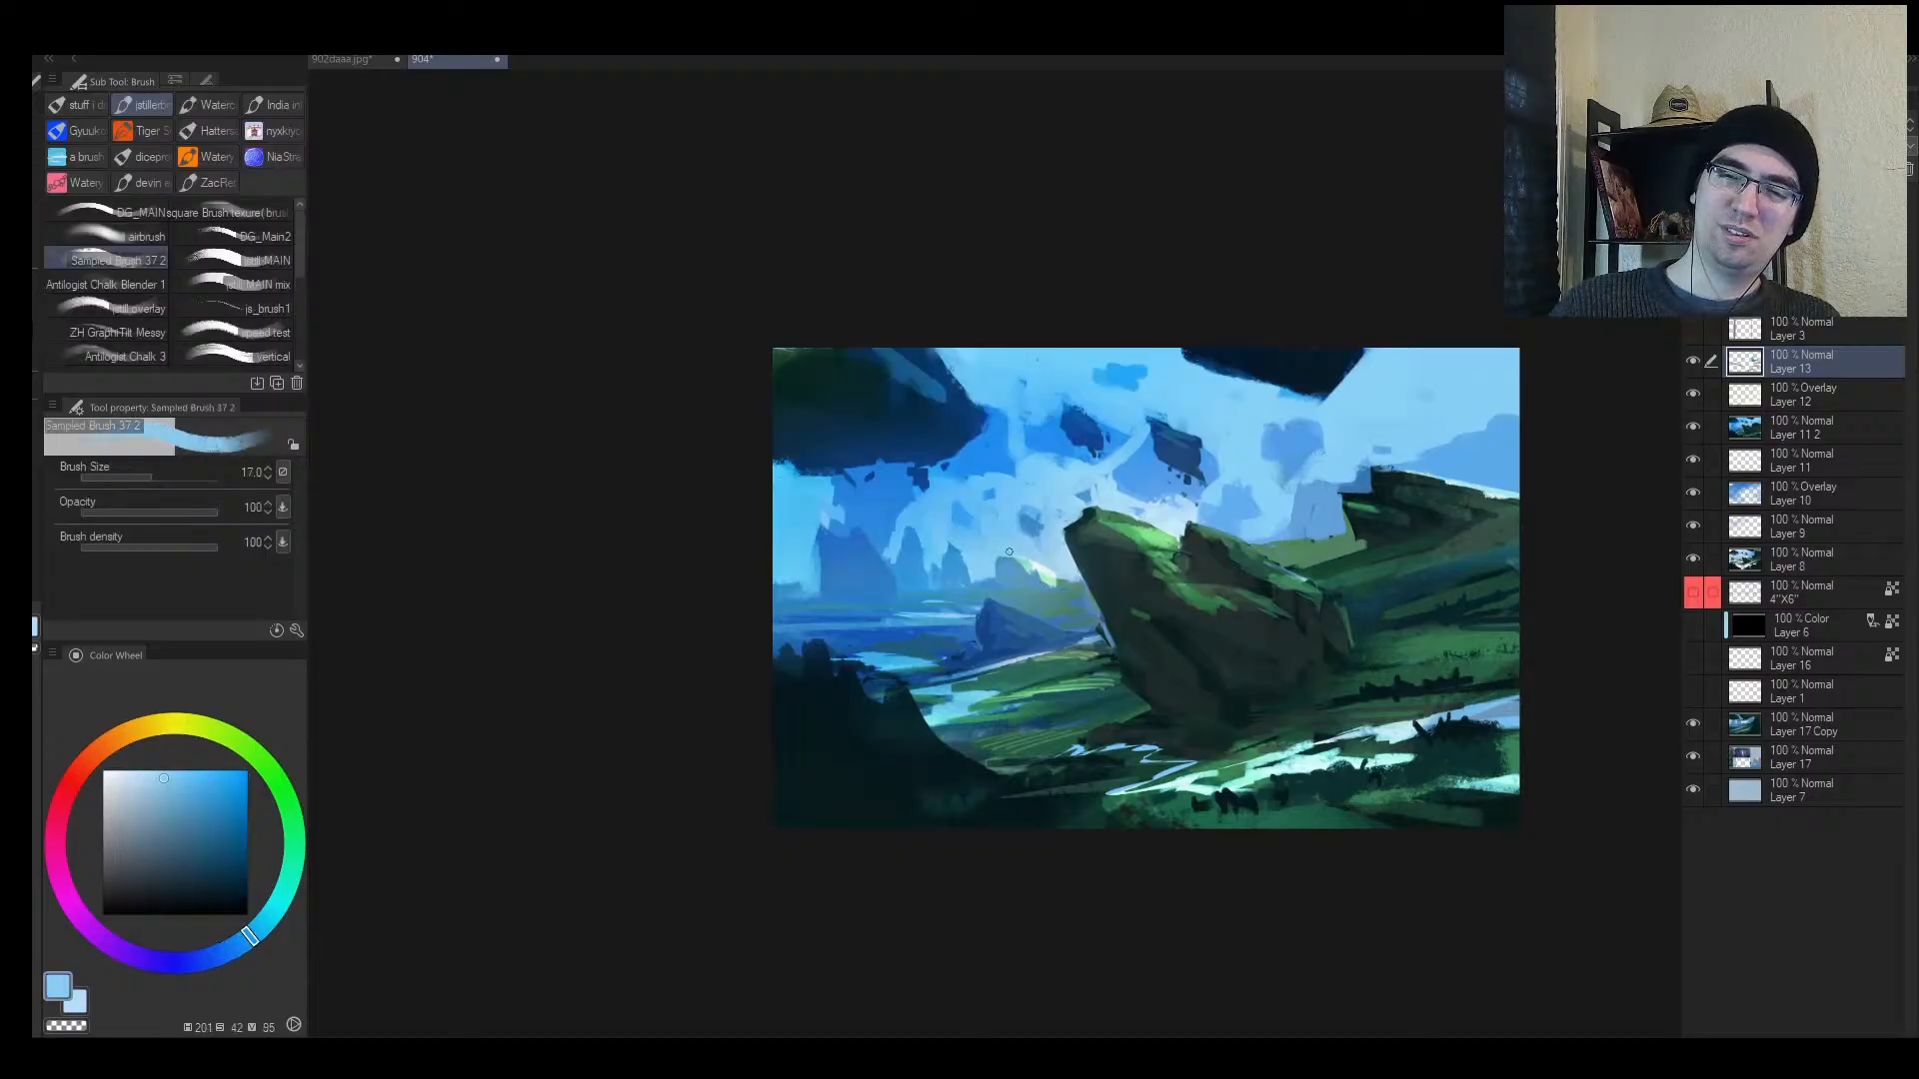
key(])
key(])
key(])
key(])
key(])
key(])
key(])
drag(1004, 571, 1043, 568)
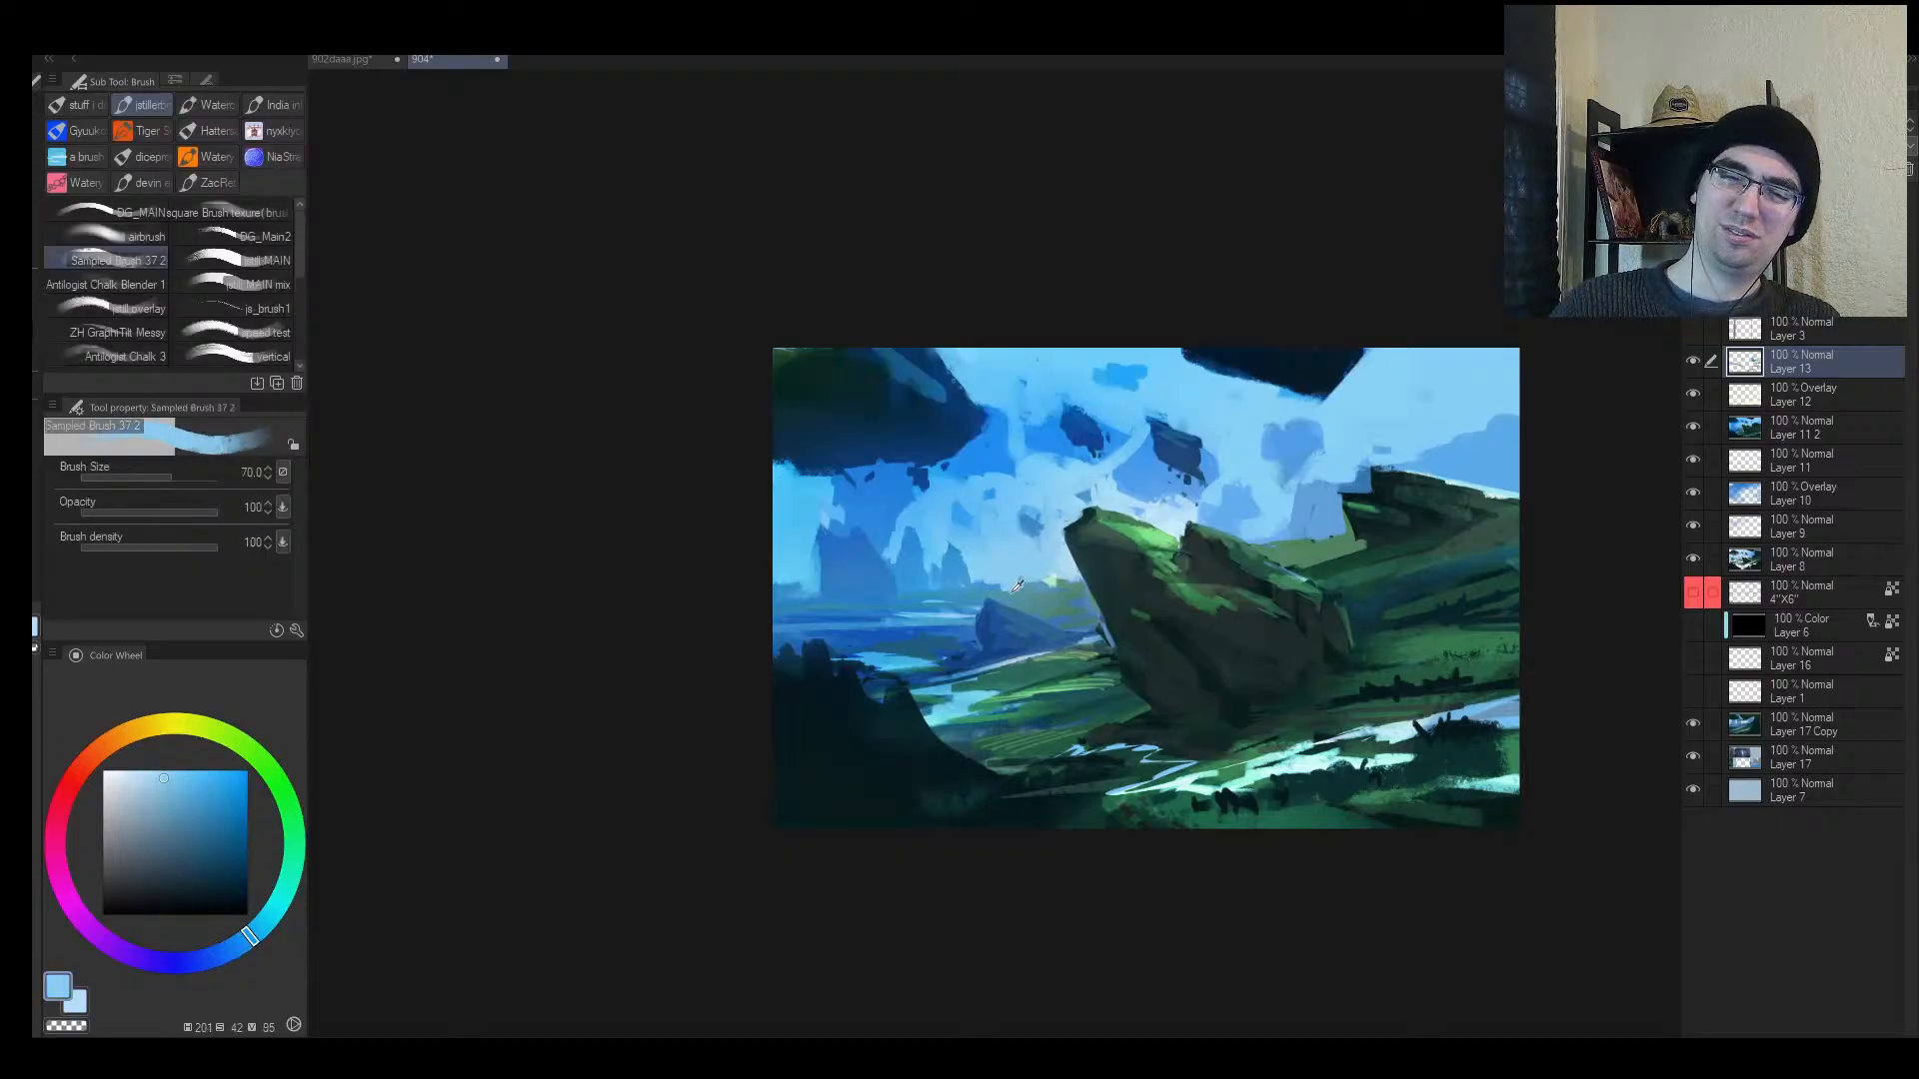
Step: Sample several paler and darker sky blues around the peak, then mirror the view to check
alt+click(1013, 593)
key([)
key([)
key([)
key([)
key([)
alt+click(993, 588)
alt+click(1066, 572)
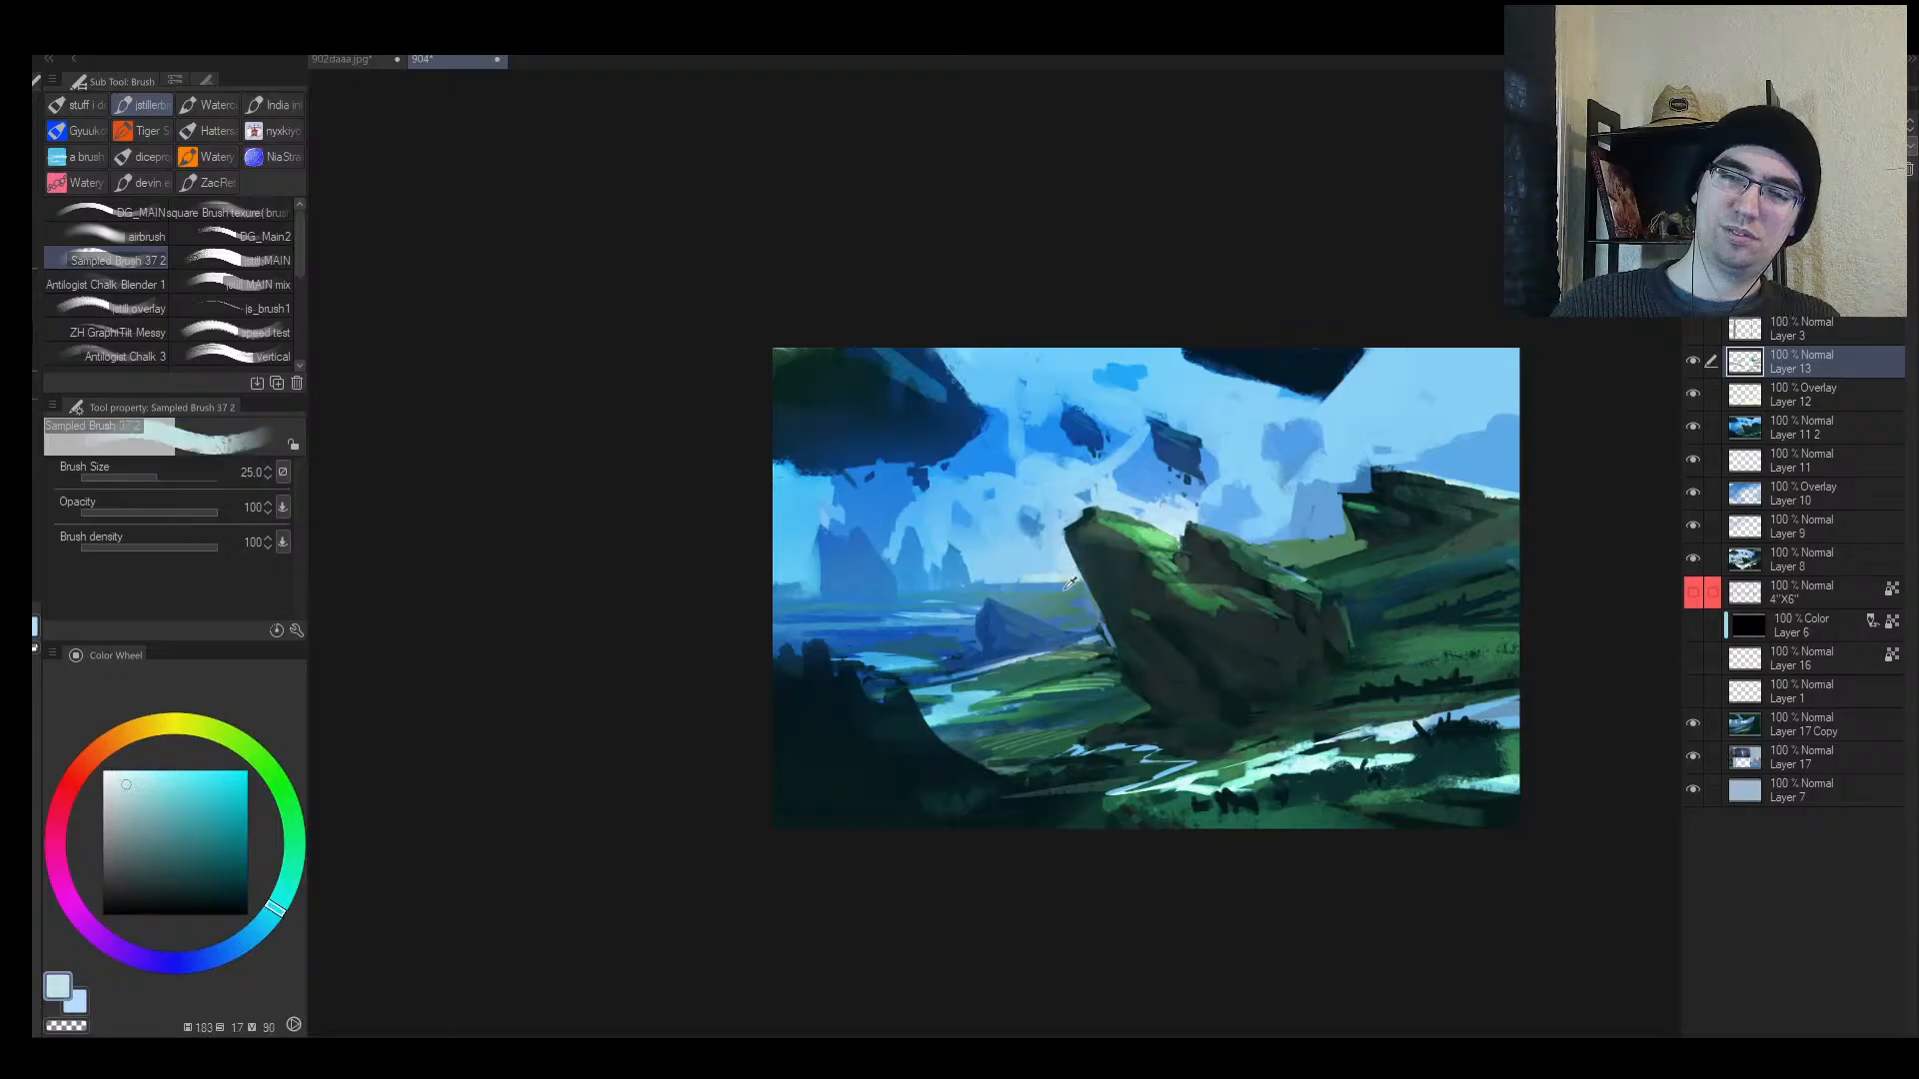
alt+click(1288, 541)
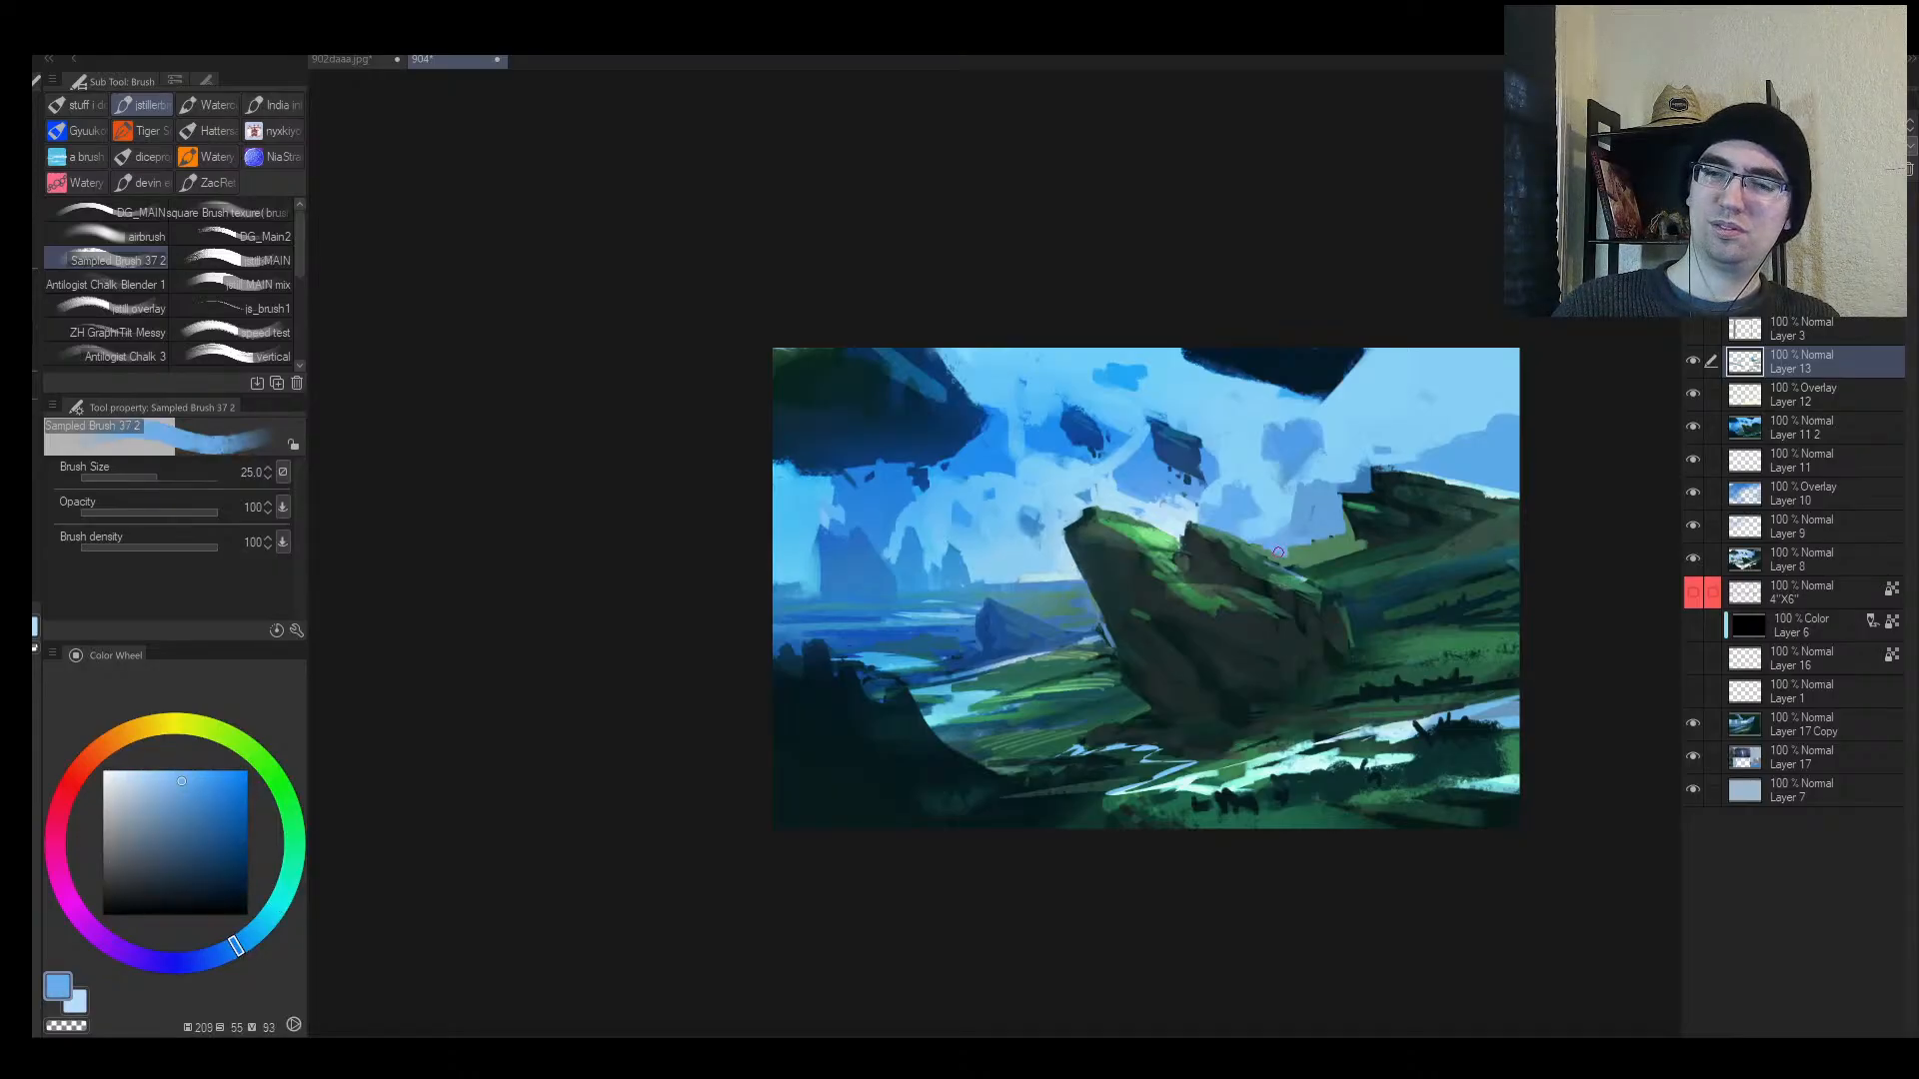
alt+click(1304, 536)
alt+click(984, 572)
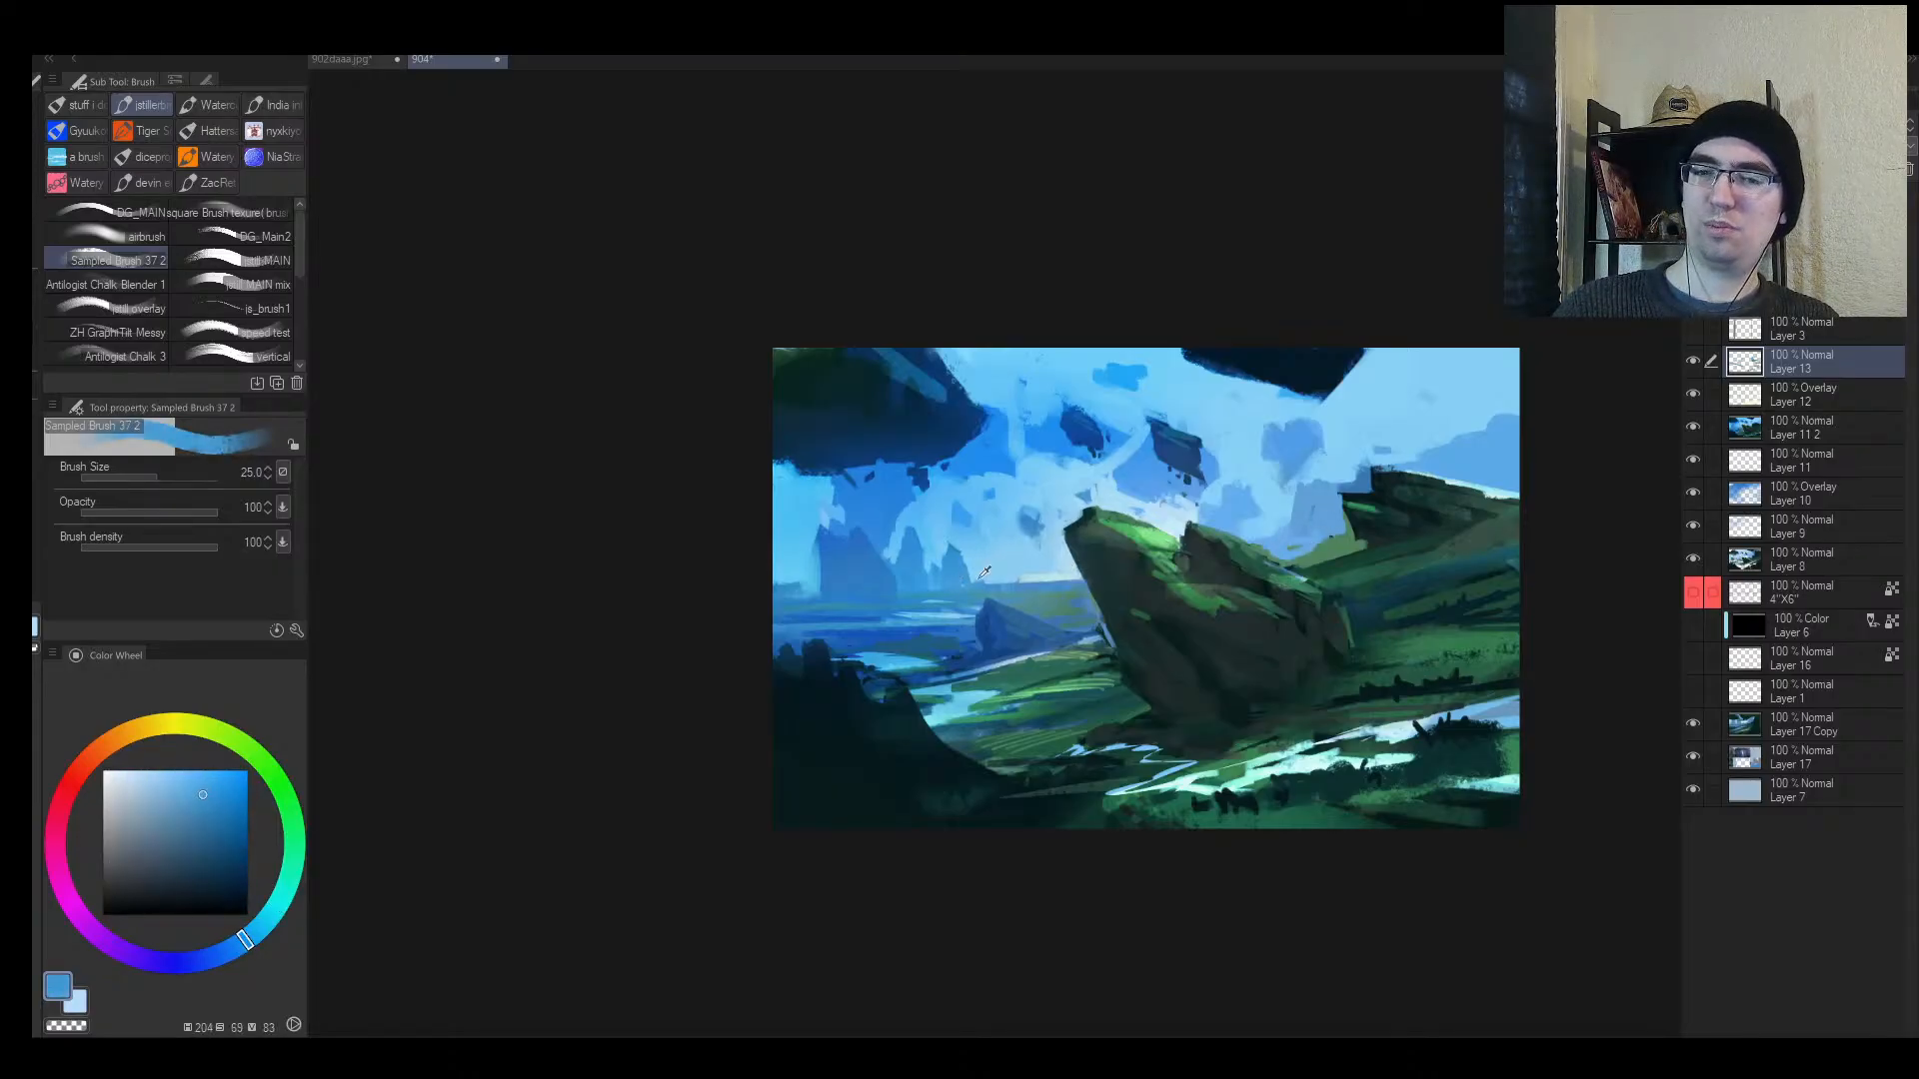
key(h)
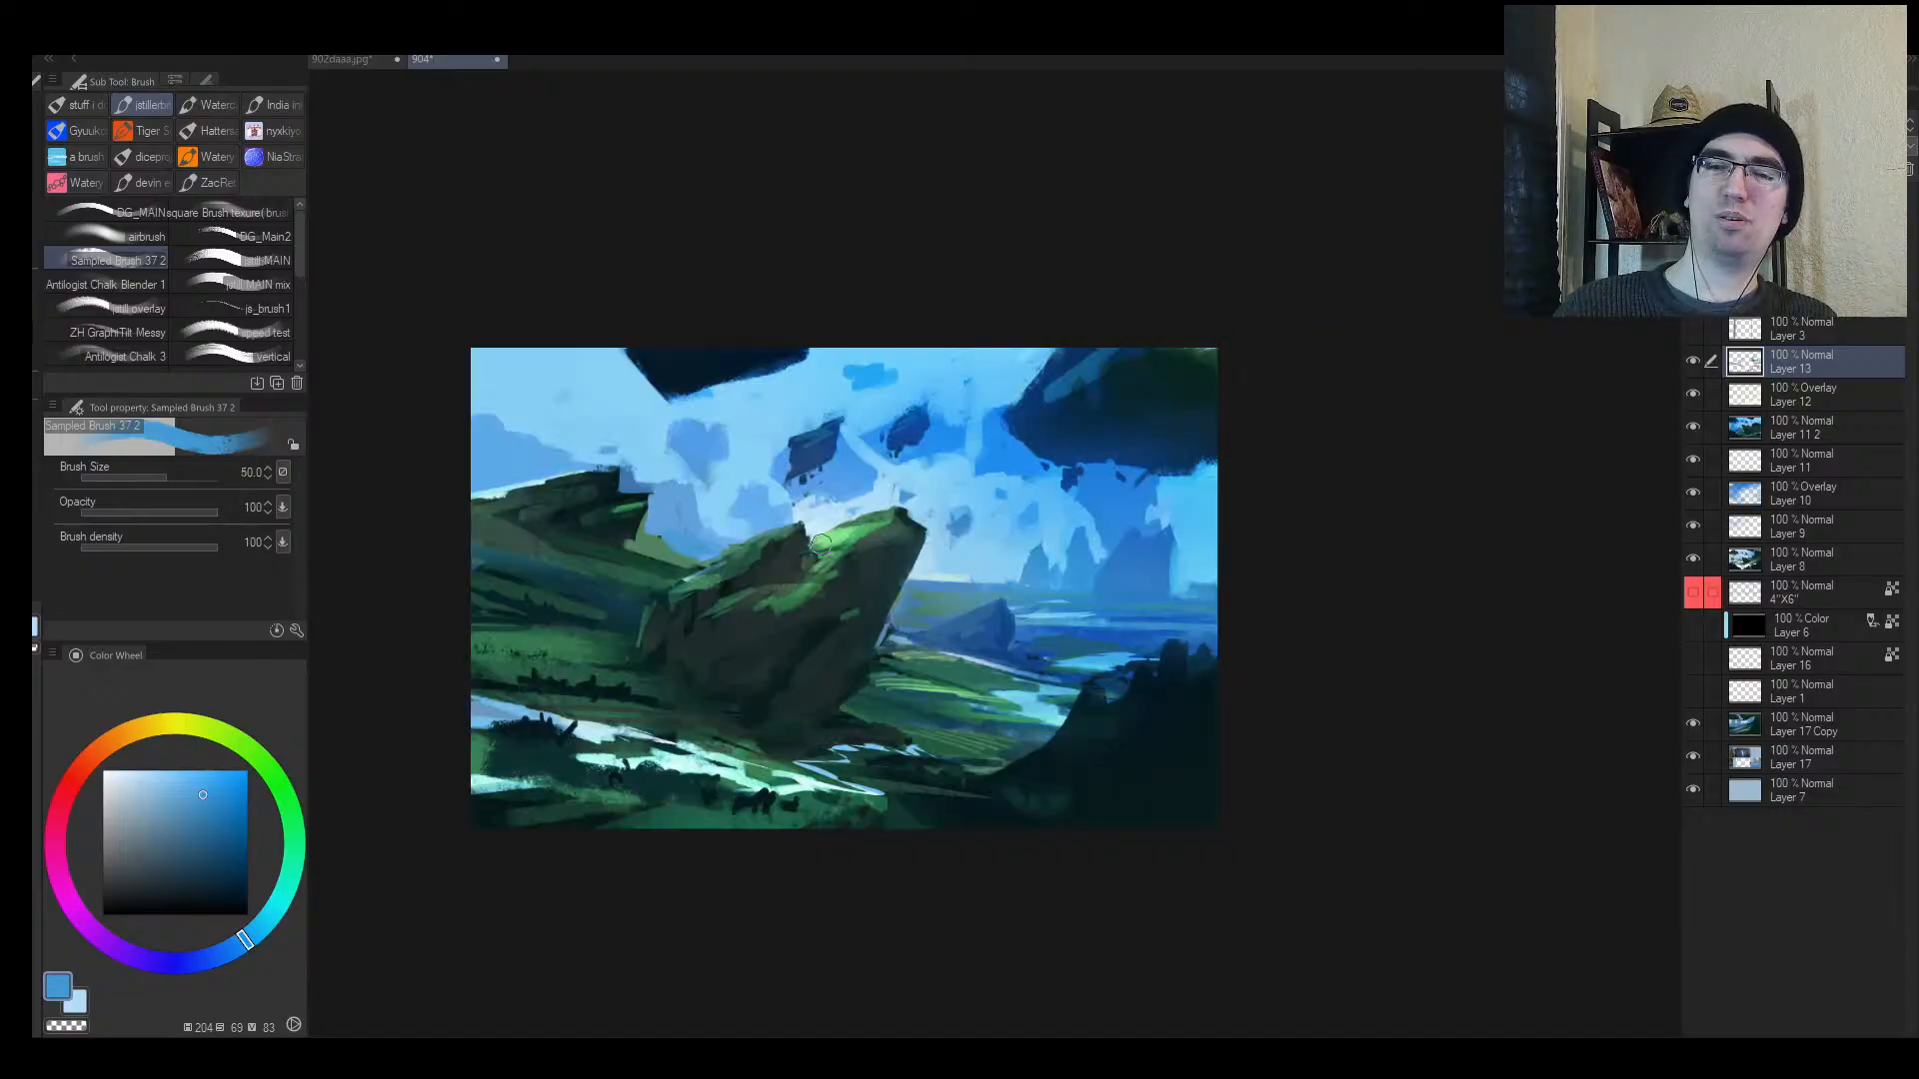
Step: Brighten the left side of the floating rock with a sampled bright sky blue
alt+click(805, 549)
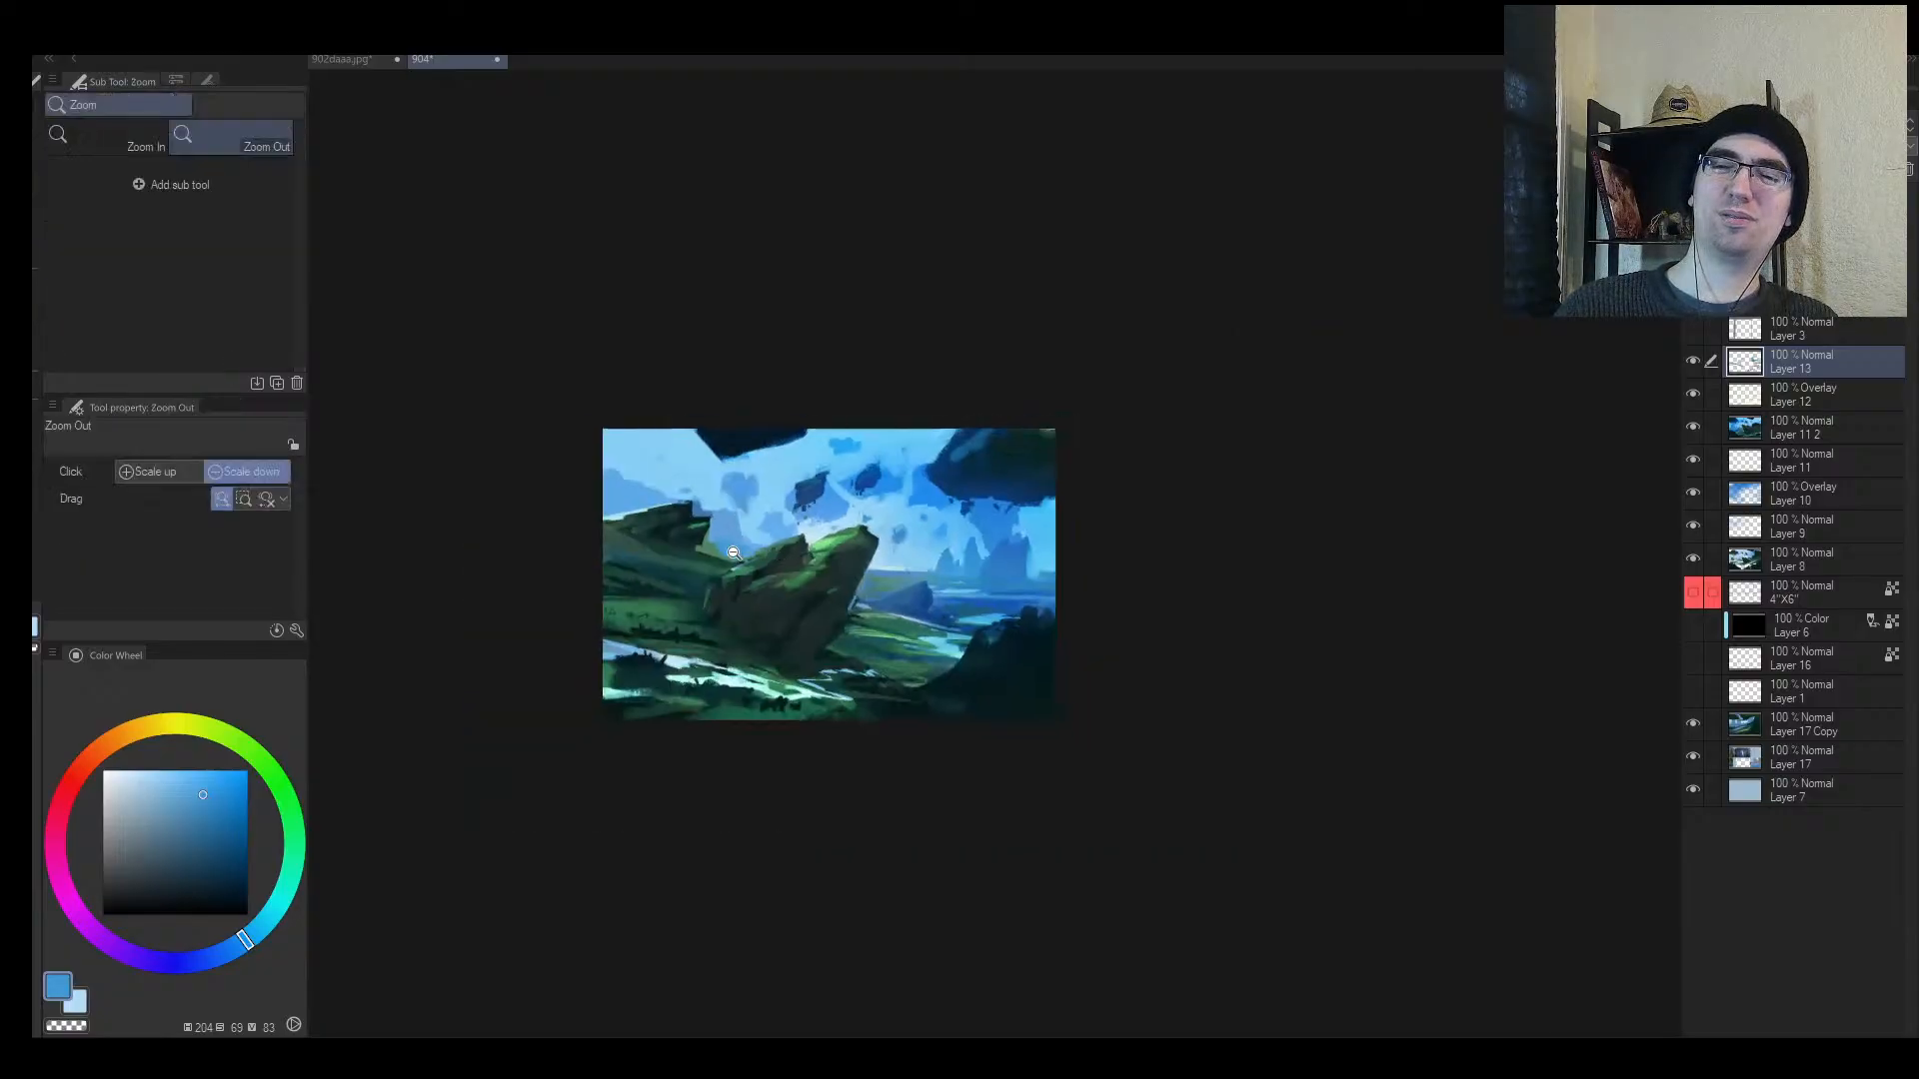
ctrl+click(730, 553)
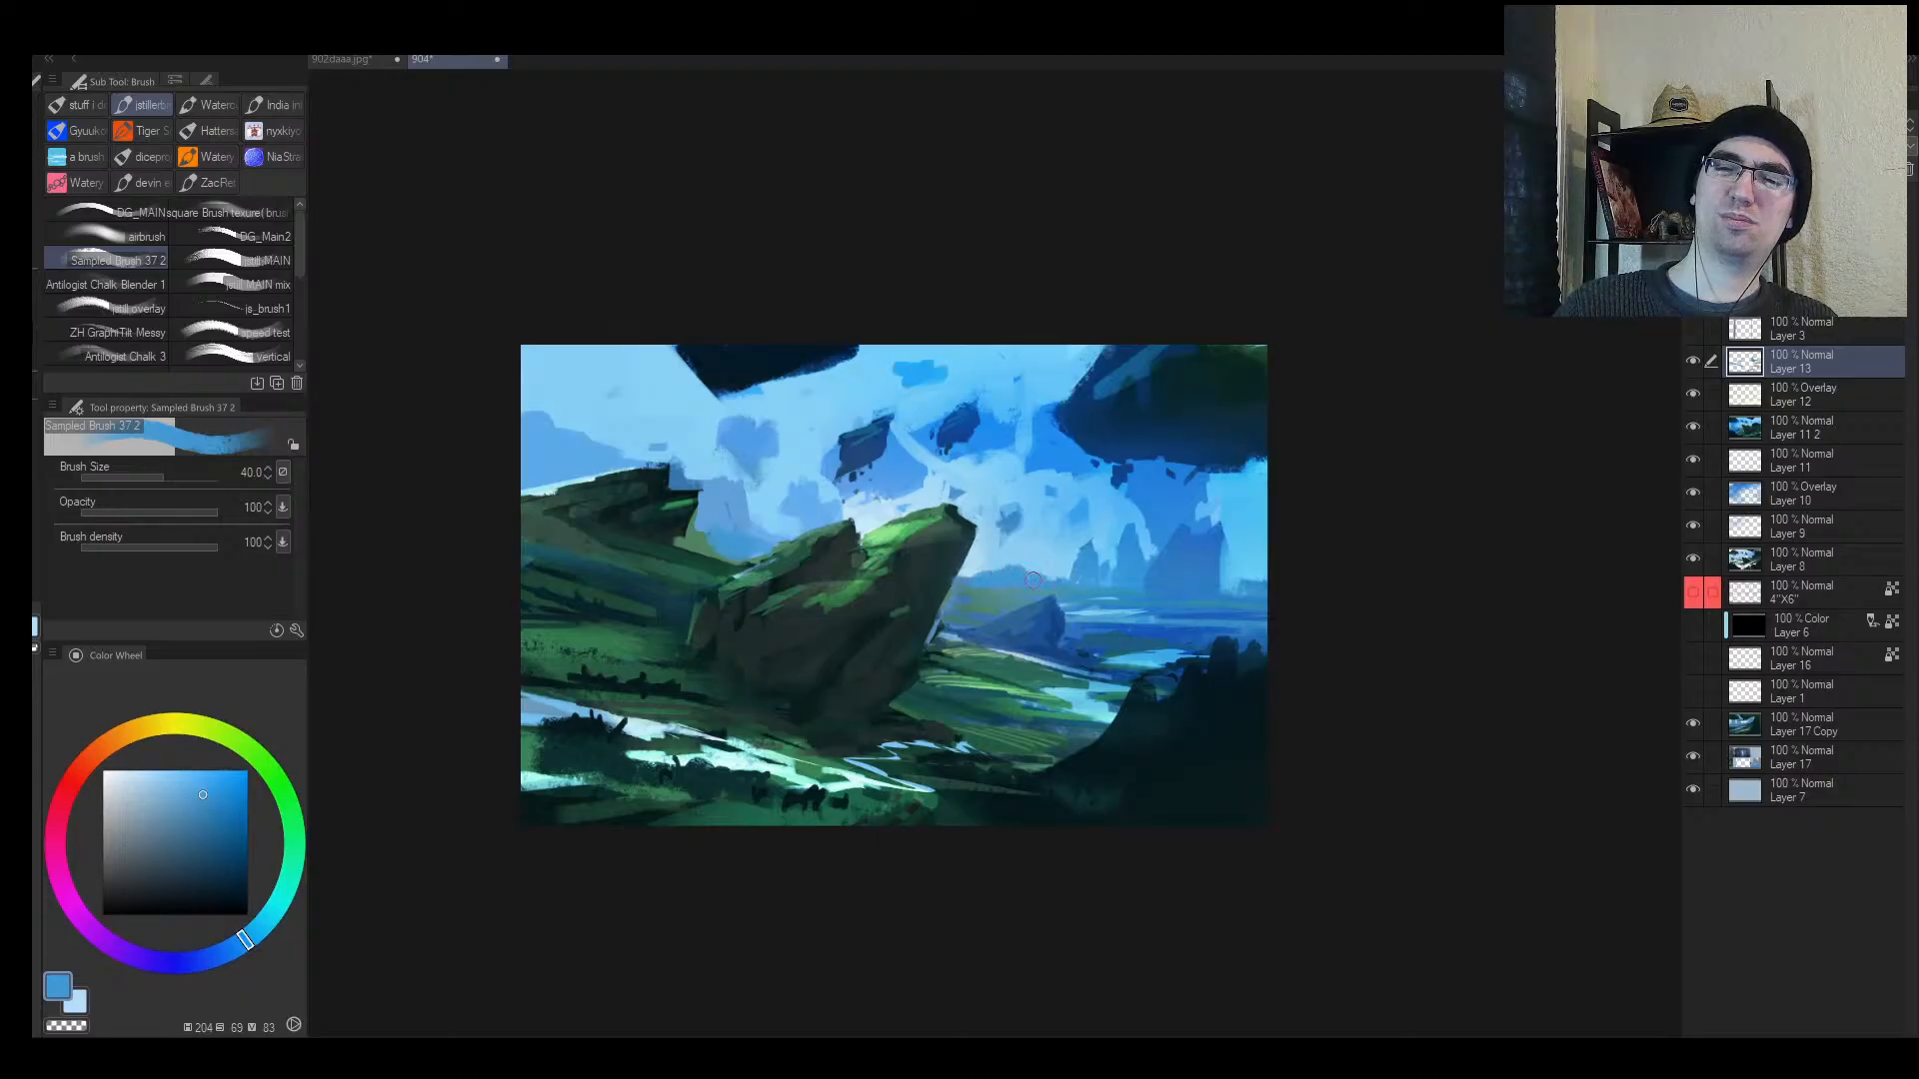
key(alt+space)
mouse_move(1171, 586)
mouse_down()
mouse_move(1139, 609)
mouse_move(1180, 553)
mouse_up()
alt+click(913, 480)
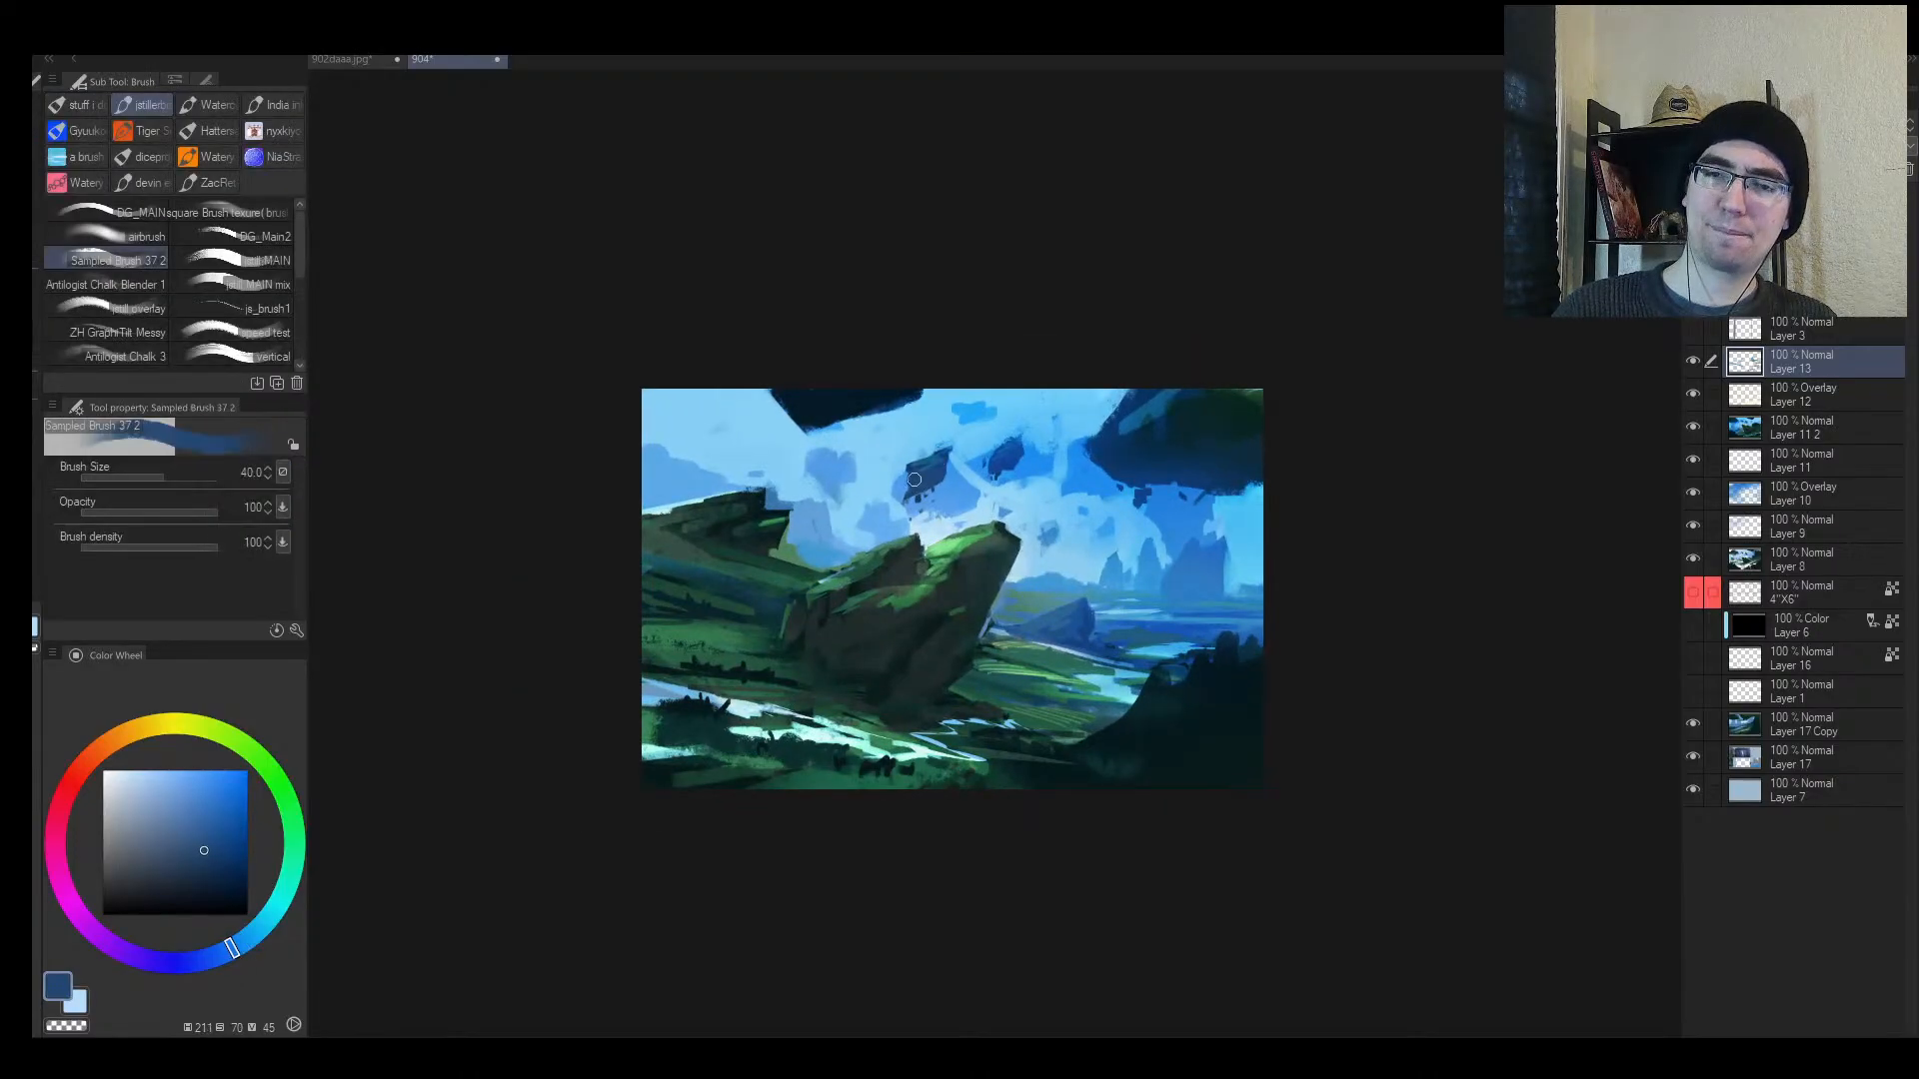
alt+click(982, 474)
key(bracketright)
drag(939, 471, 900, 497)
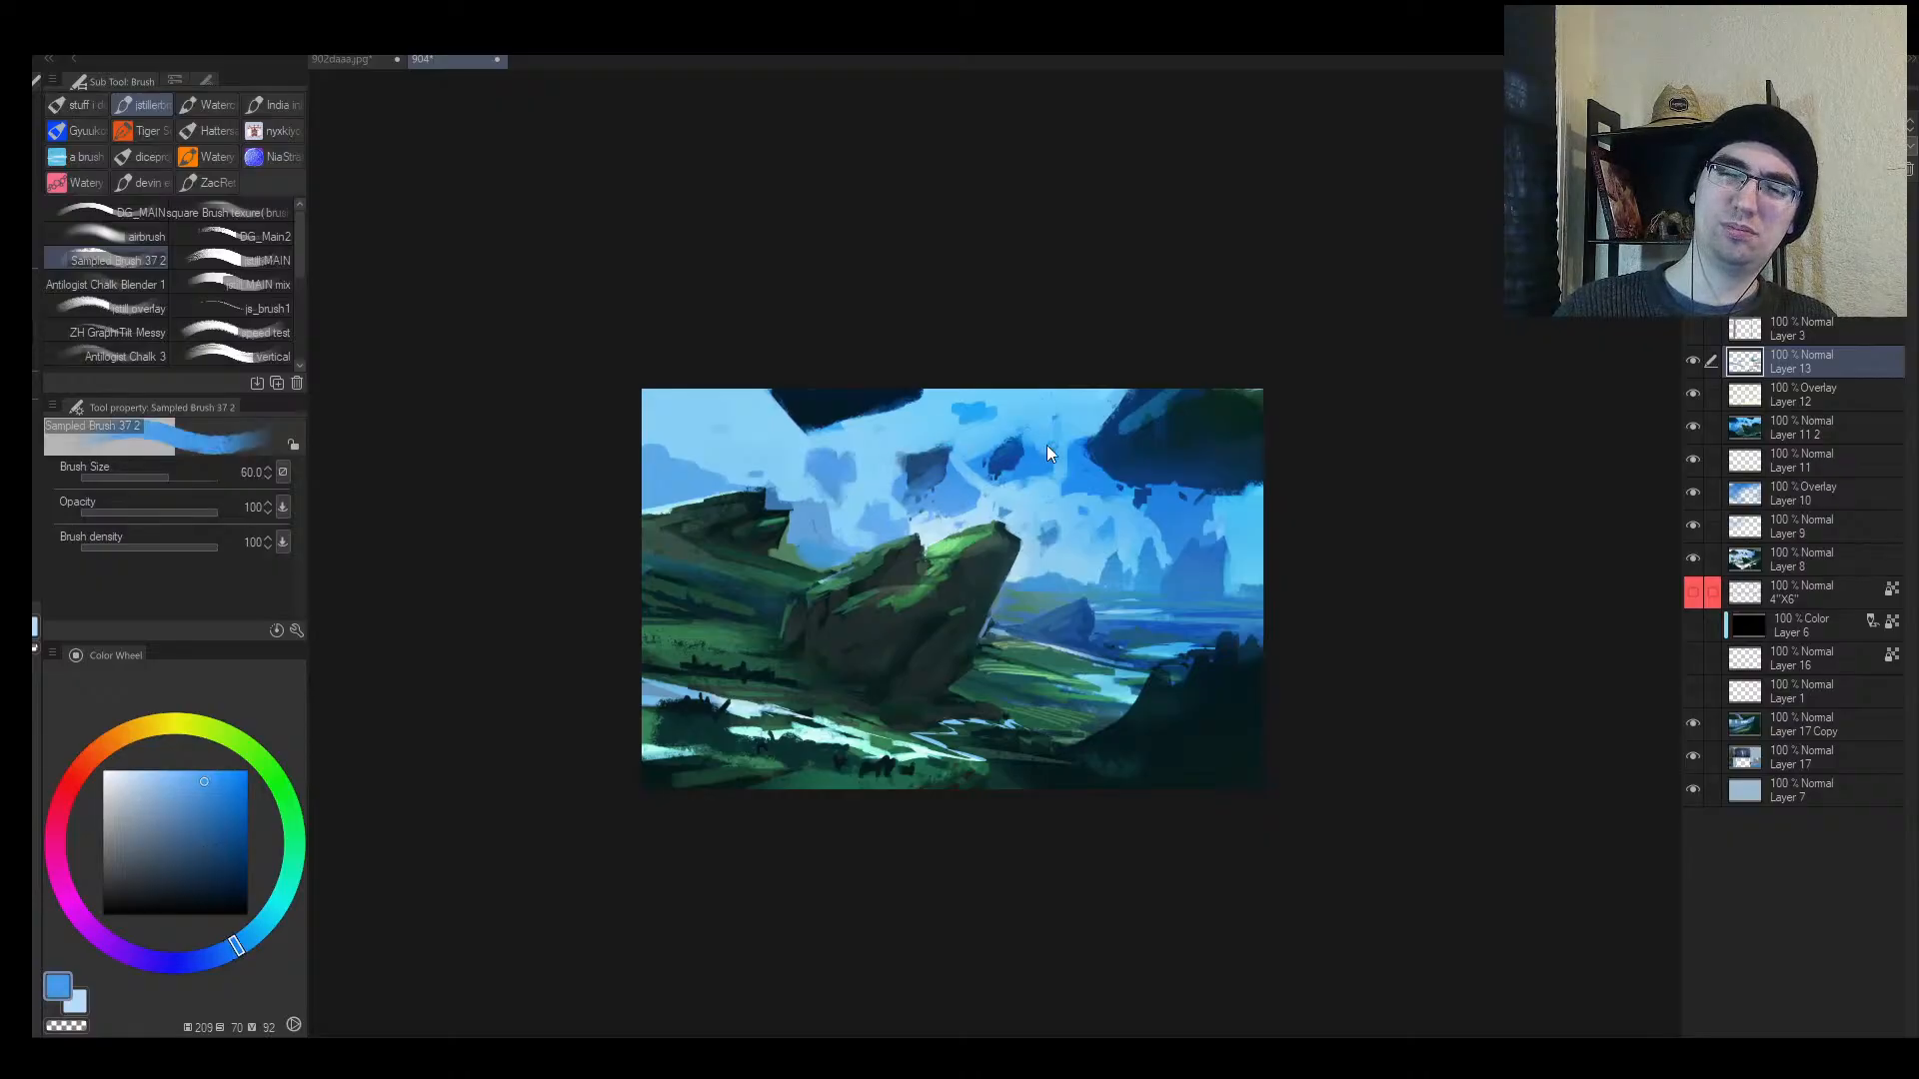
key(h)
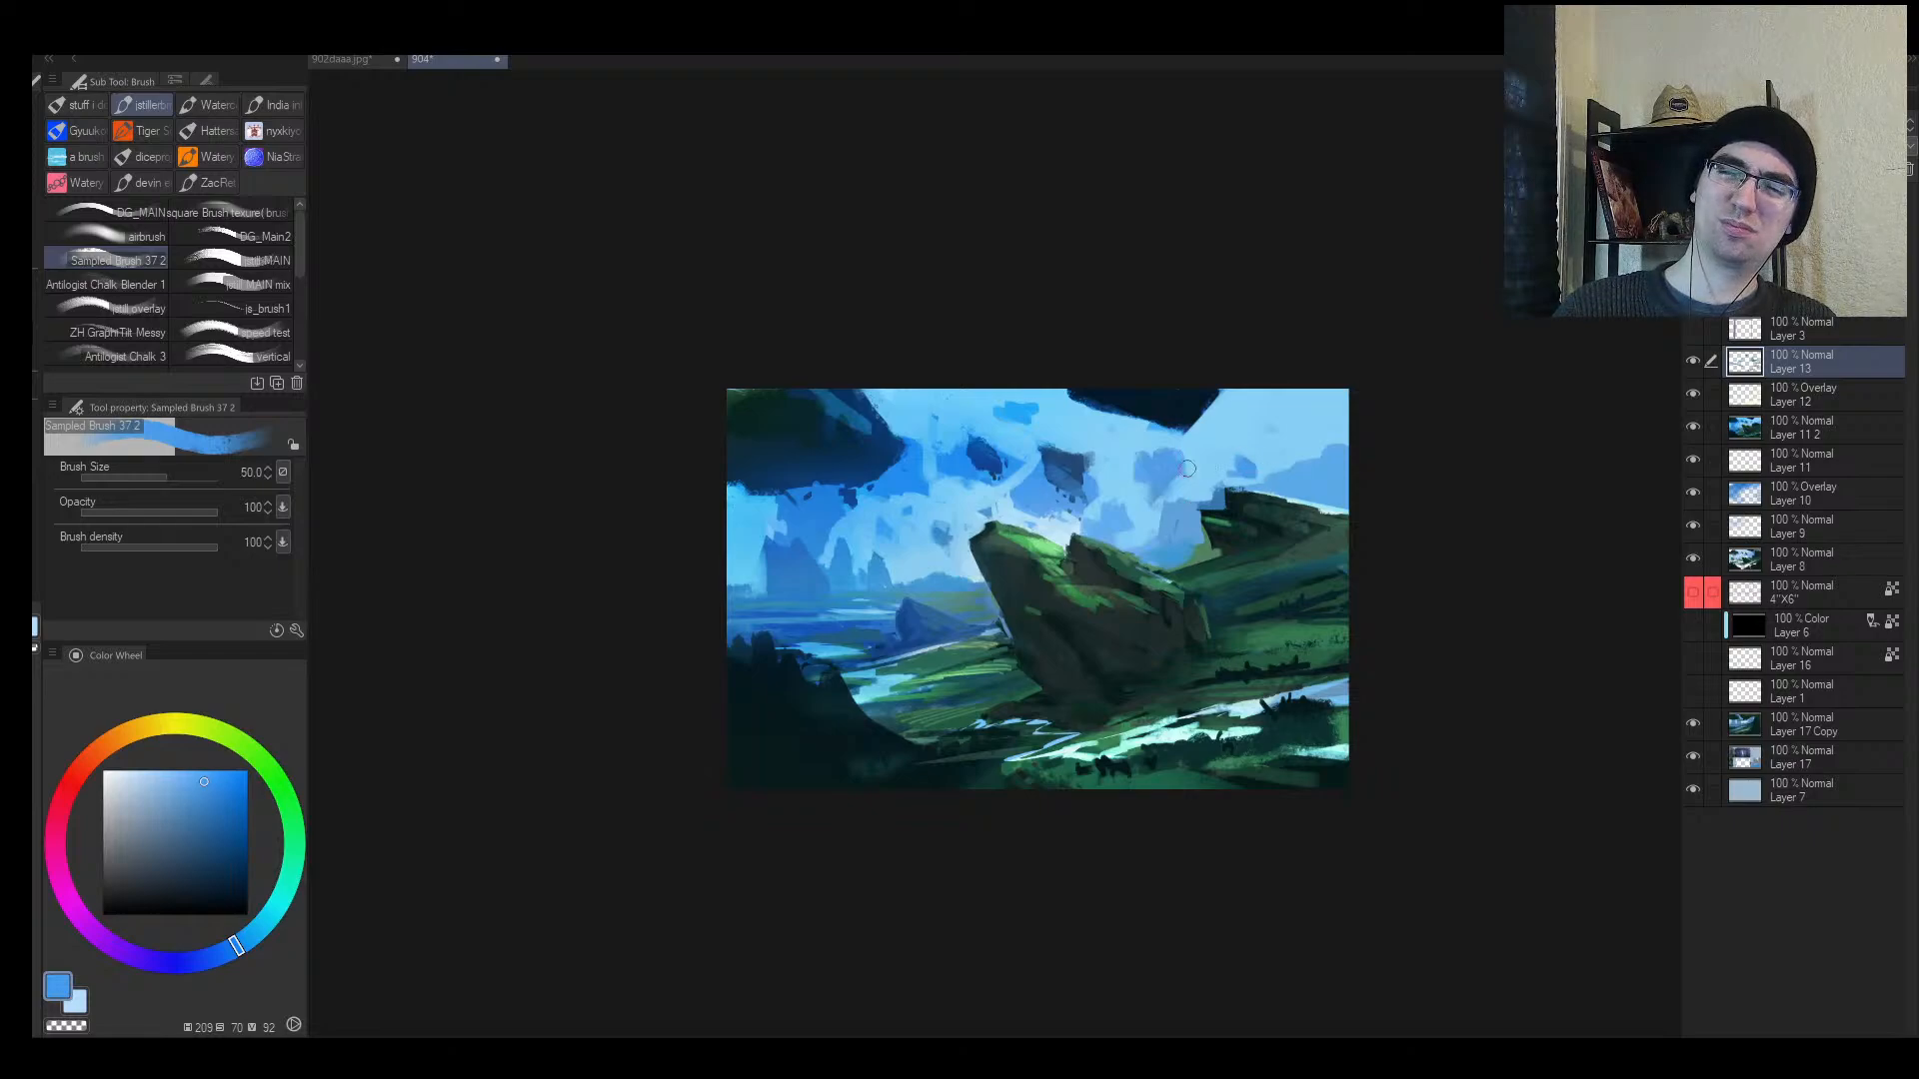
Step: Darken the top floating rock's edge with very dark teal, undoing a stray dark blob
alt+click(1001, 535)
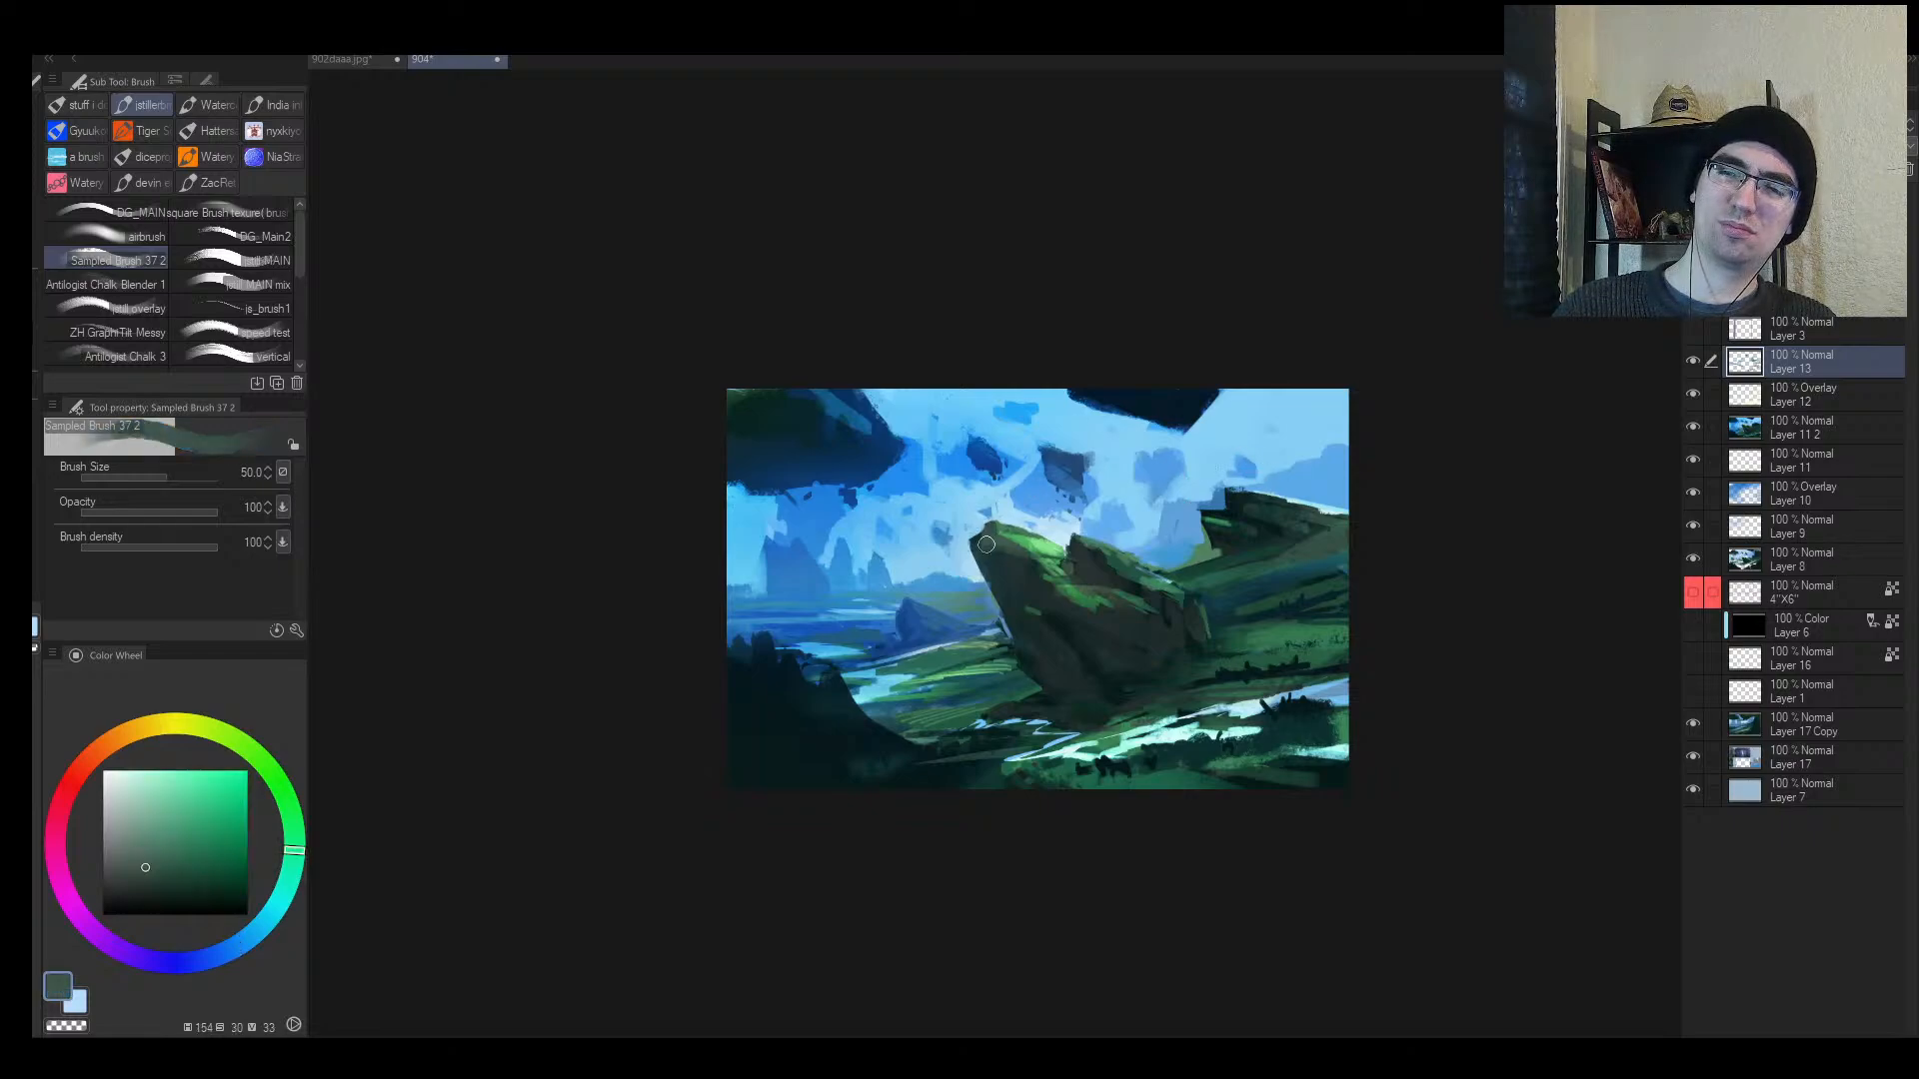
alt+click(815, 427)
key(bracketright)
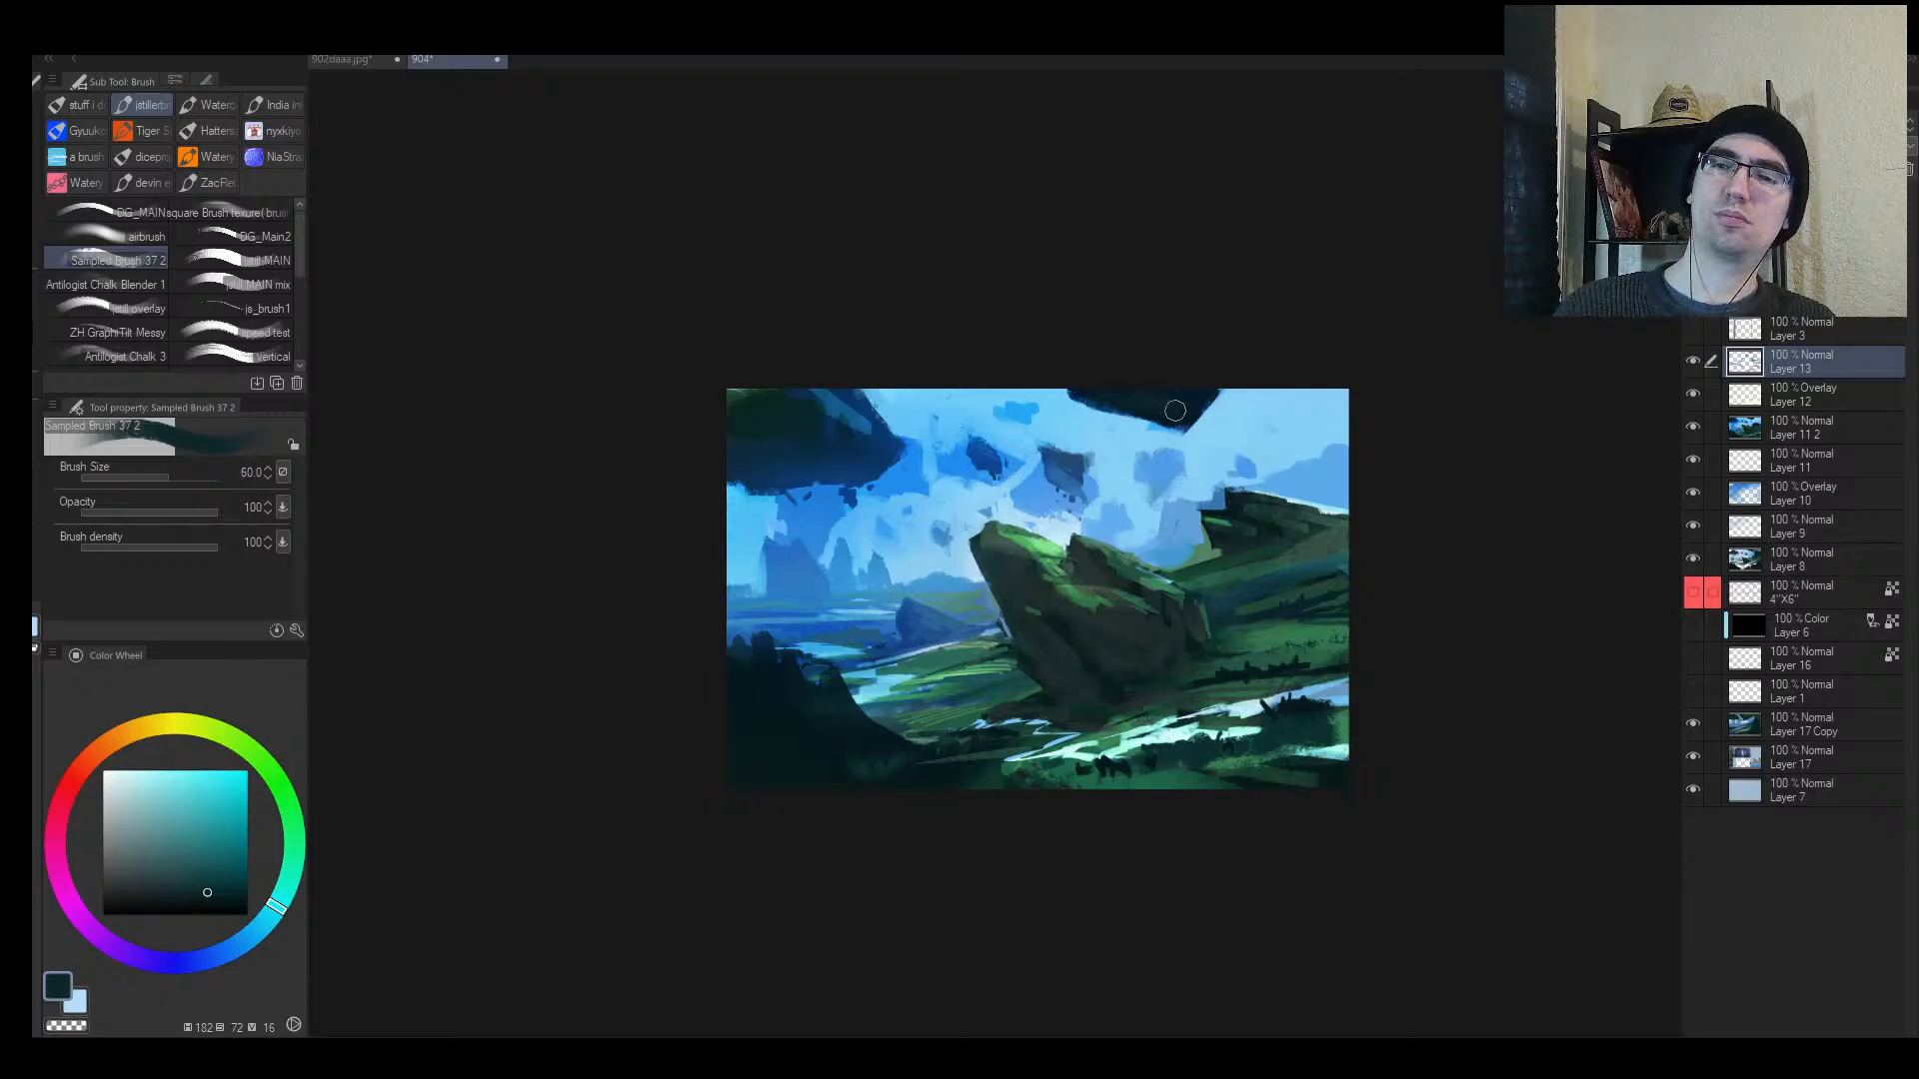
drag(1150, 416, 1092, 403)
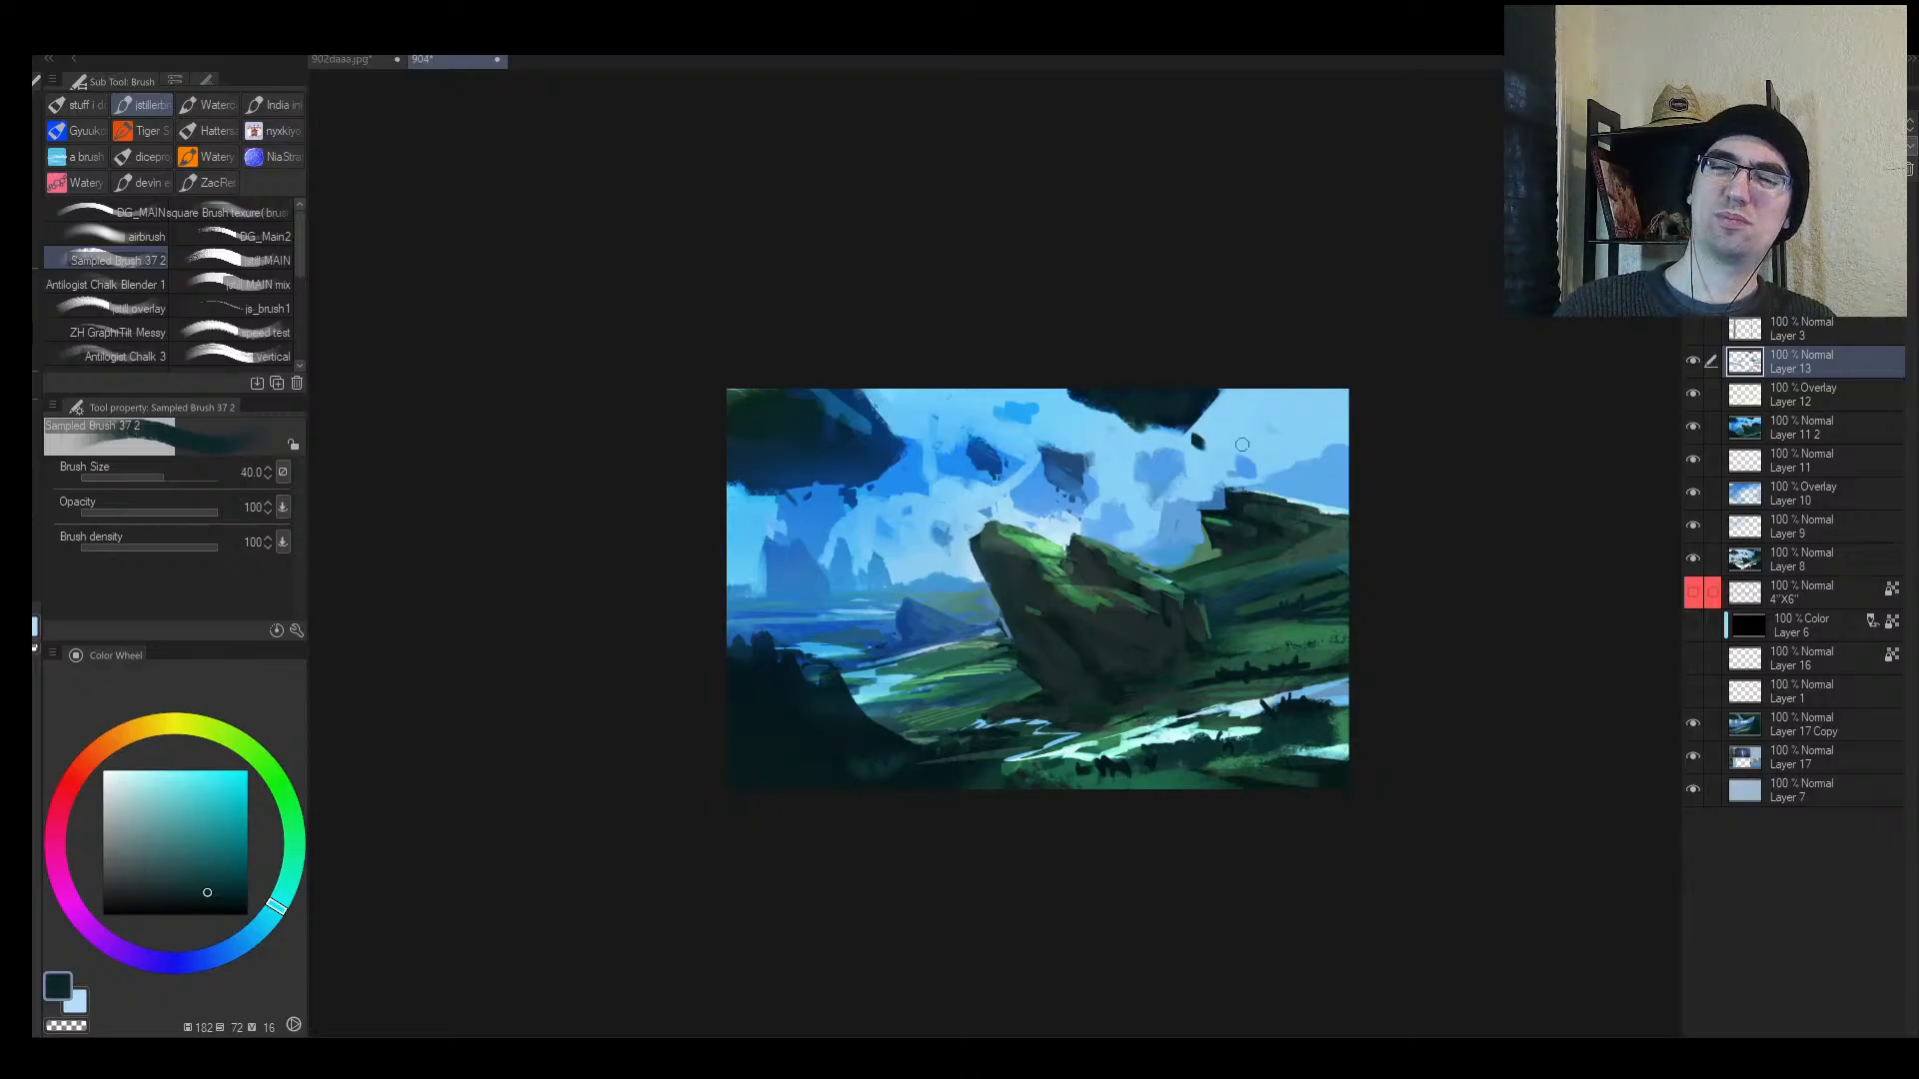
key(h)
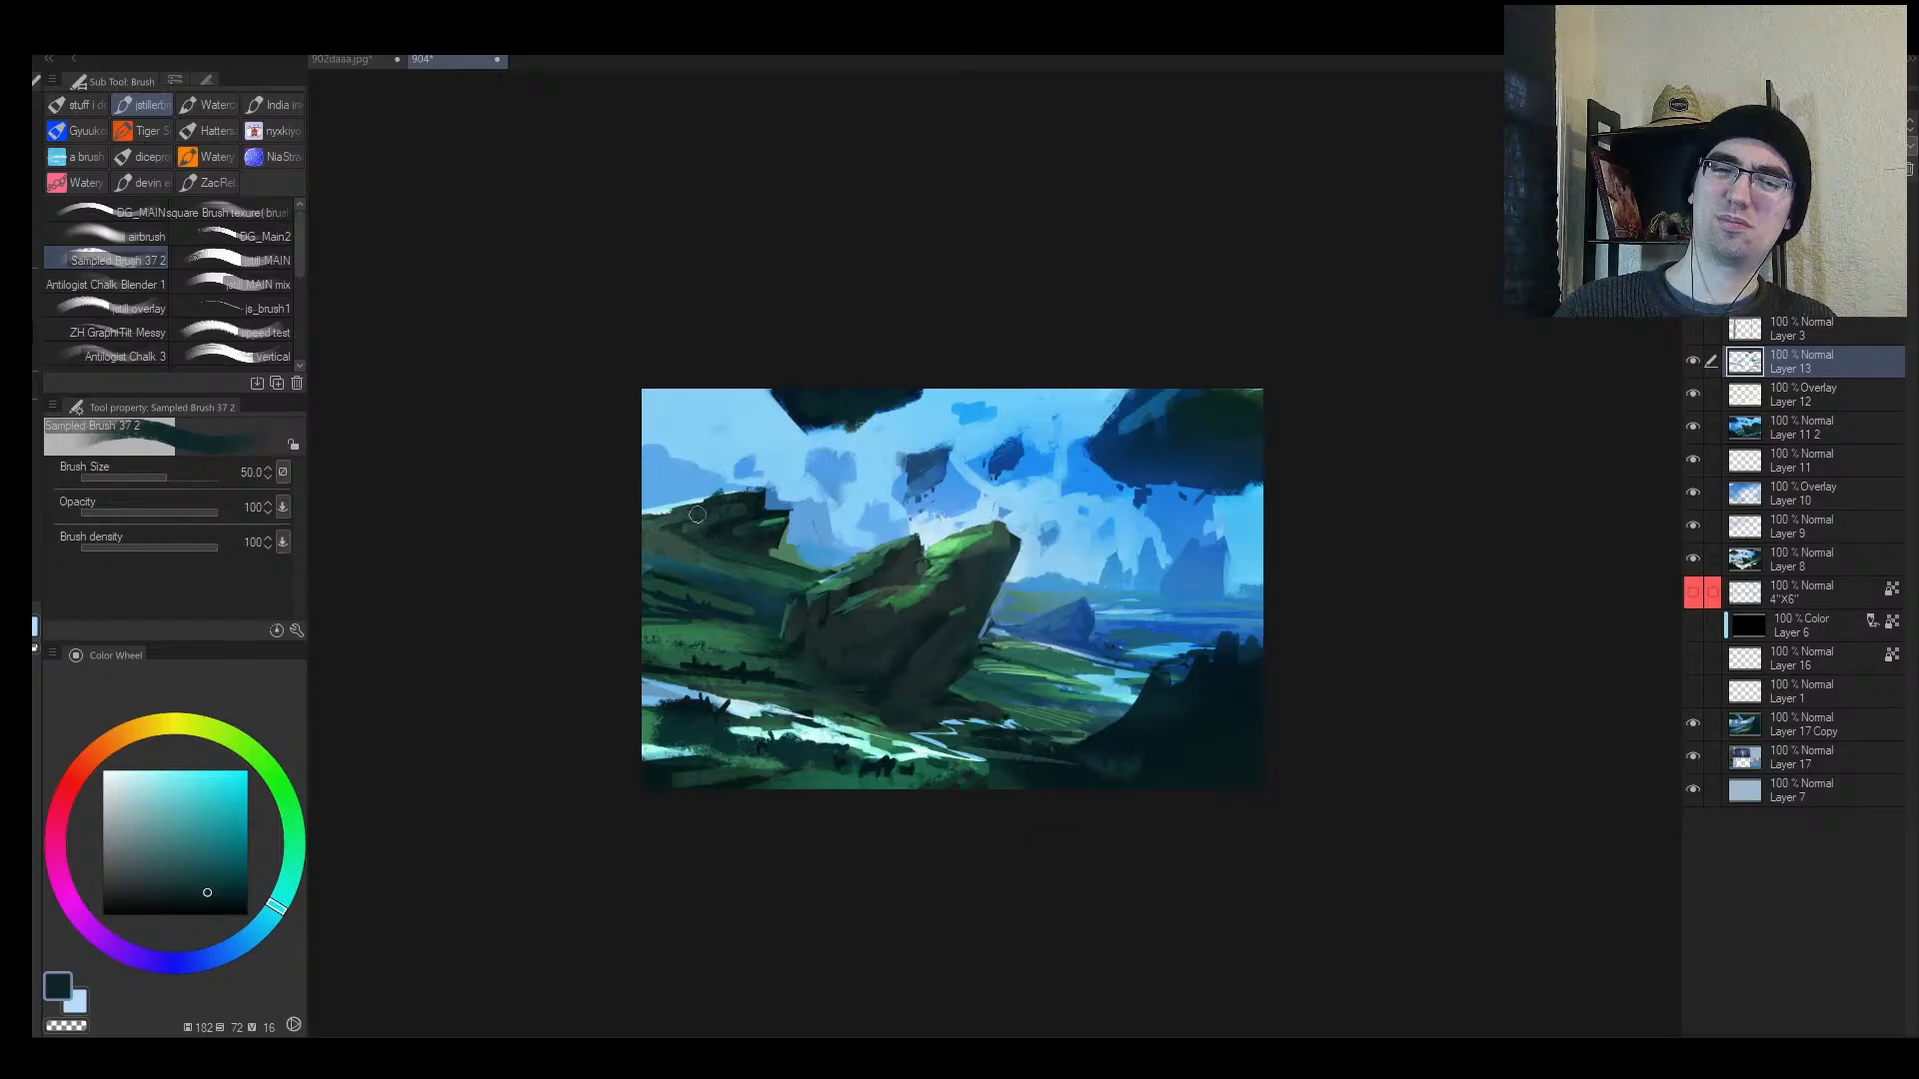
drag(696, 514, 733, 496)
key(ctrl+z)
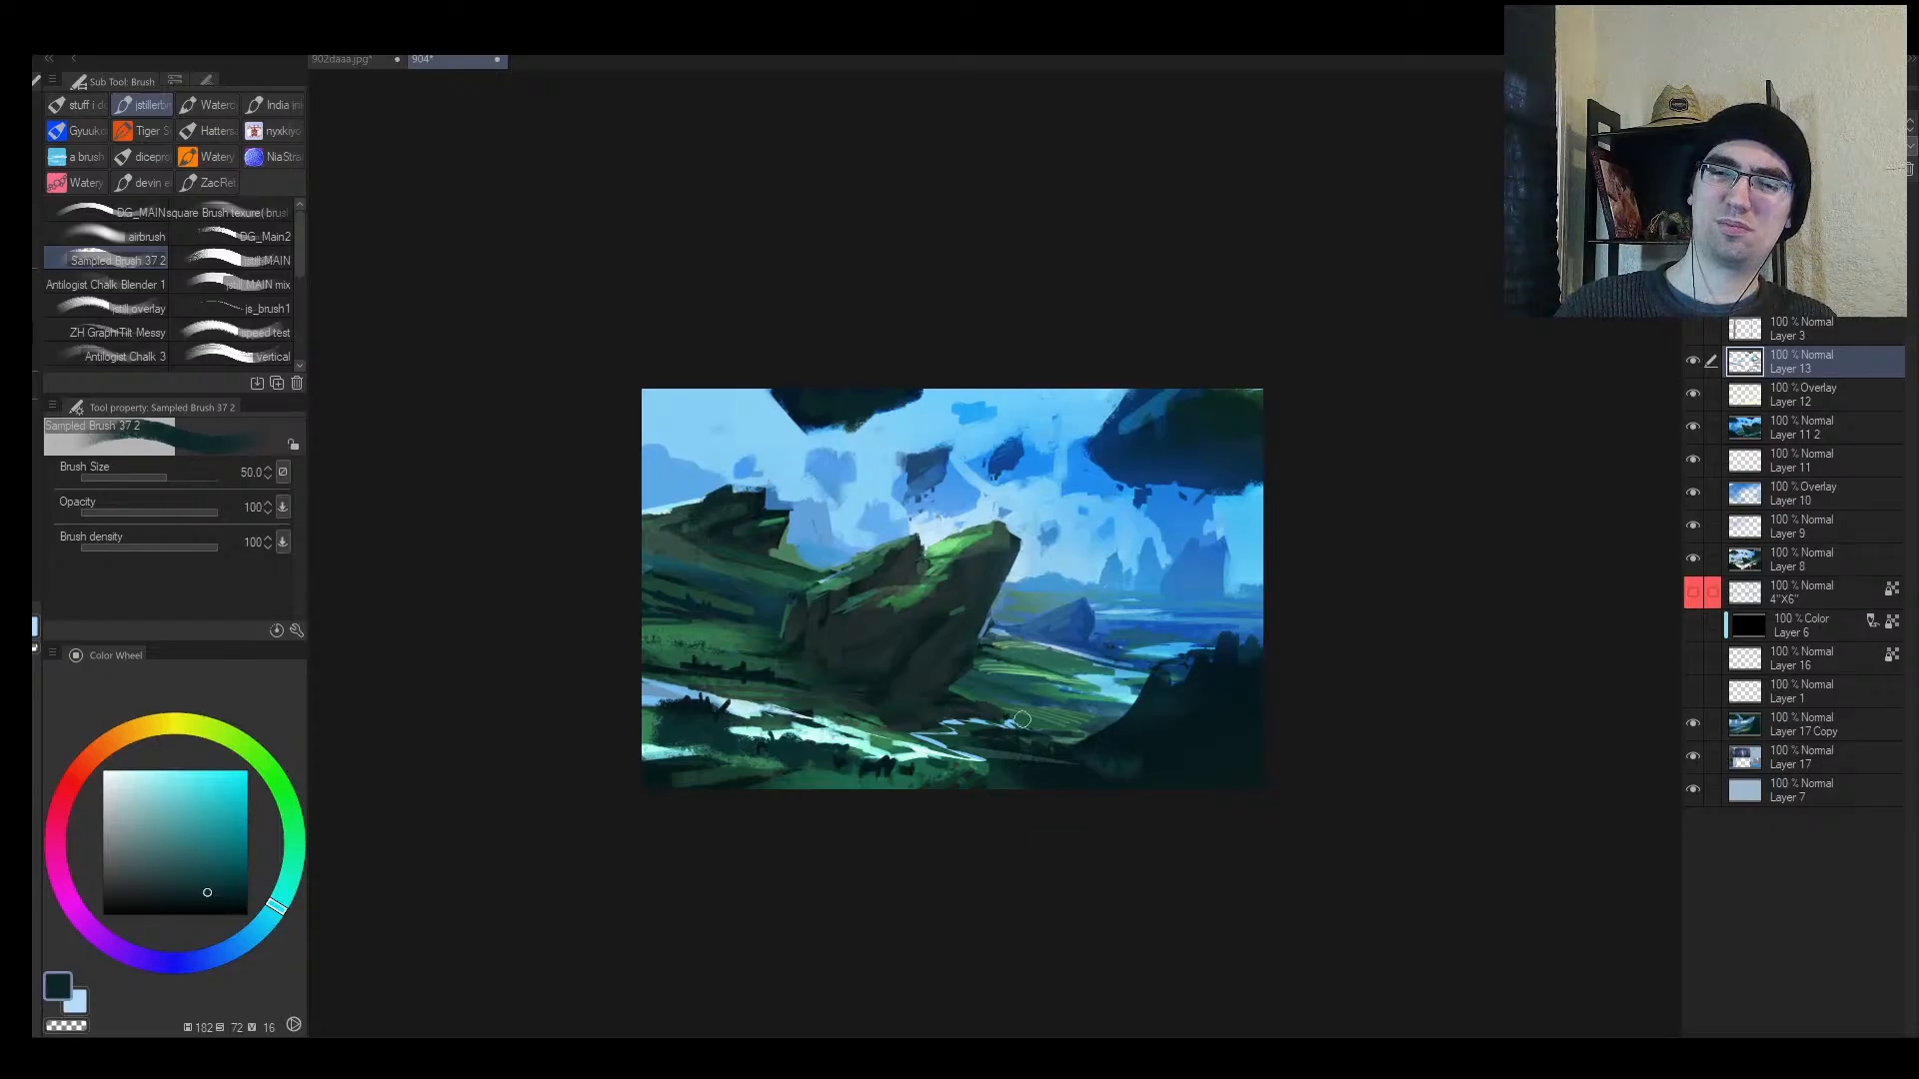
Step: Dab a brighter moss green onto the mossy rock's lower edge
scroll(977, 694, up, 3)
alt+click(948, 679)
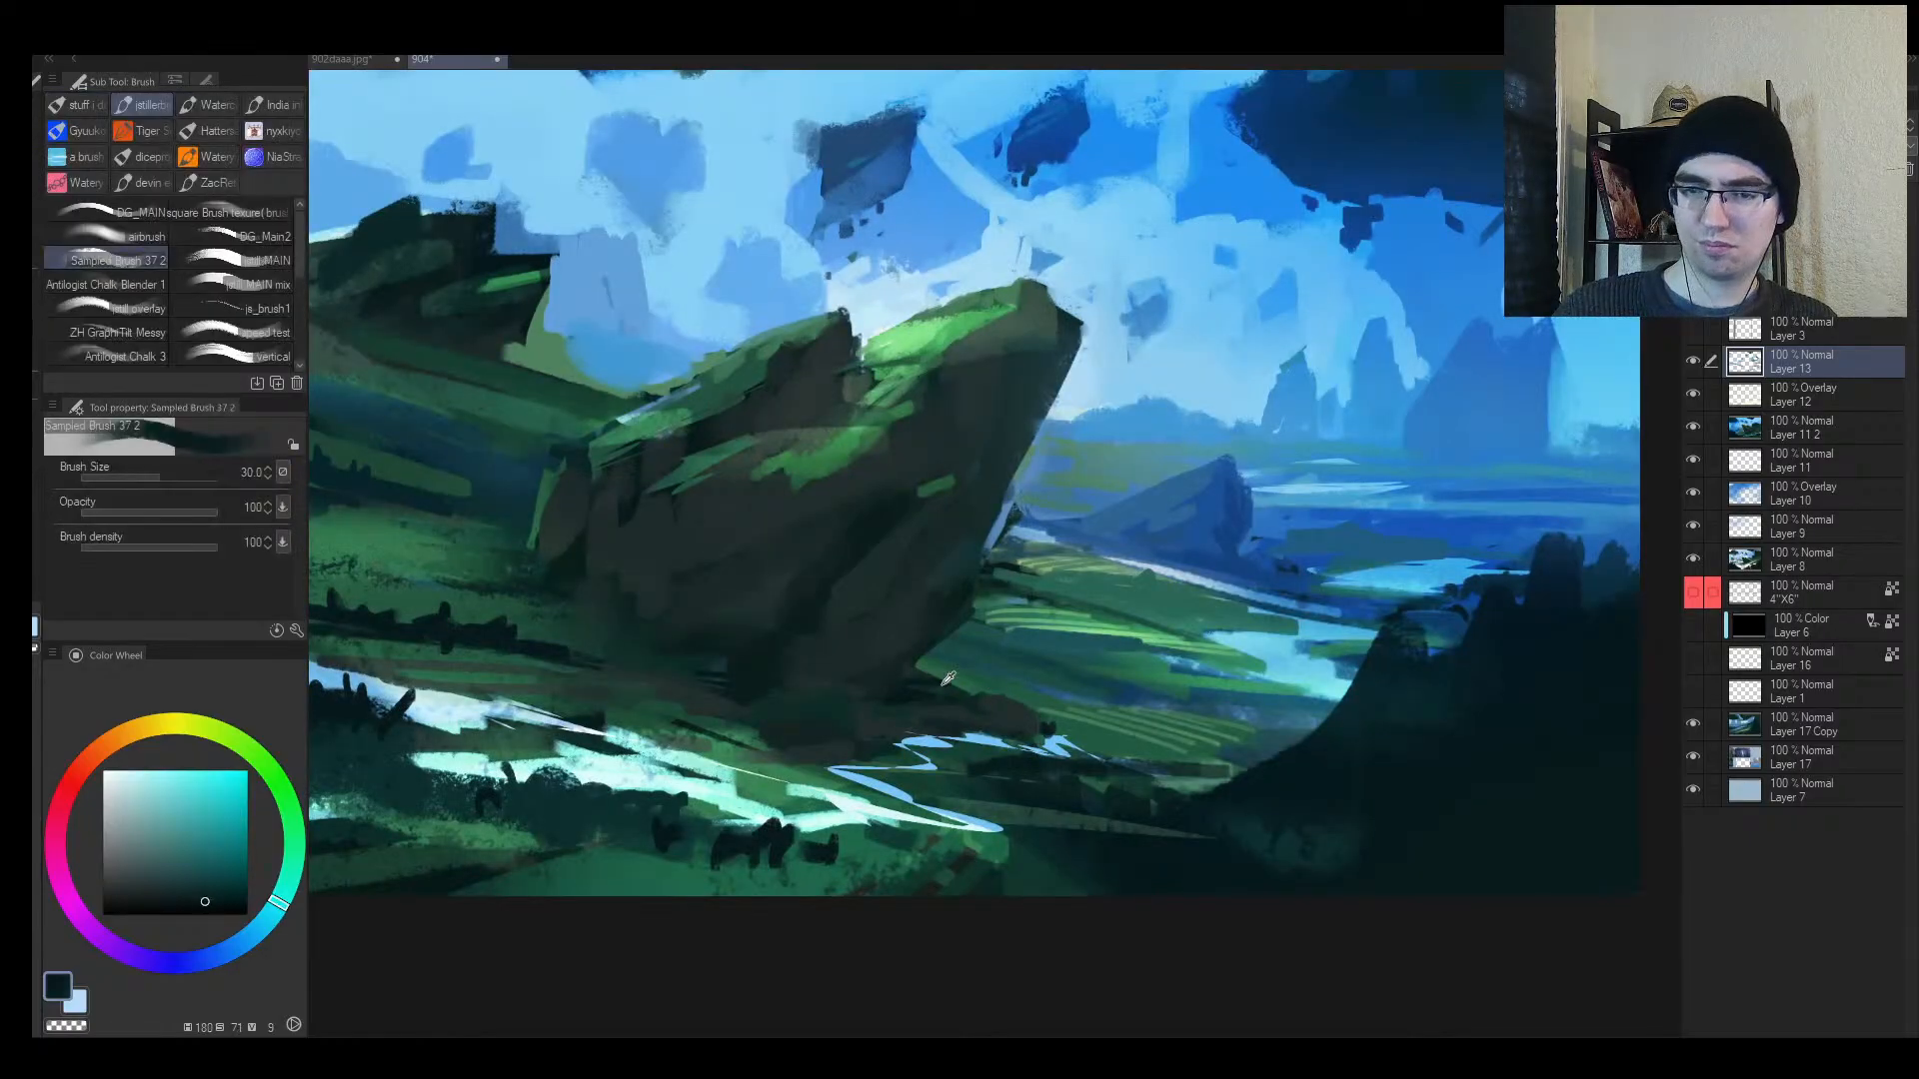
key(bracketleft)
key(bracketleft)
key(bracketleft)
key(bracketleft)
key(bracketleft)
key(bracketleft)
key(bracketleft)
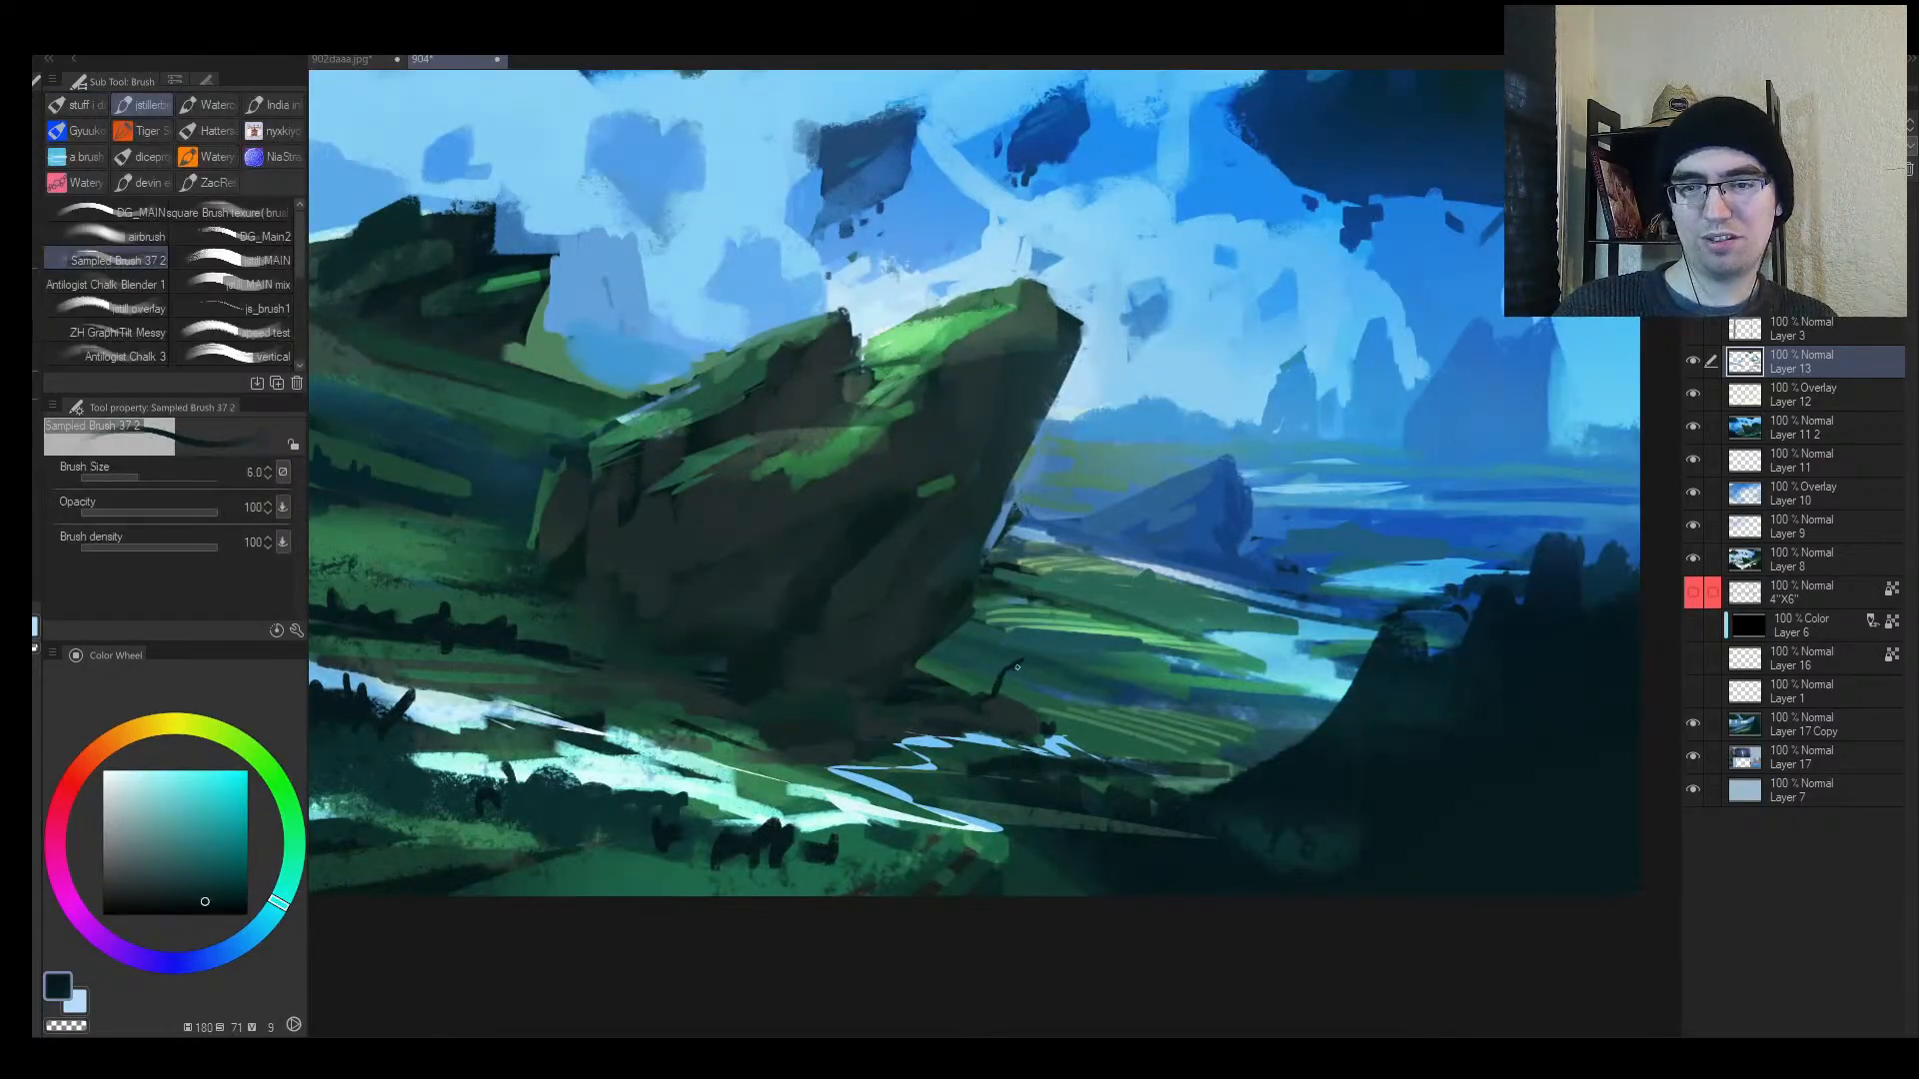
alt+click(926, 678)
key(bracketright)
alt+click(902, 665)
key(bracketright)
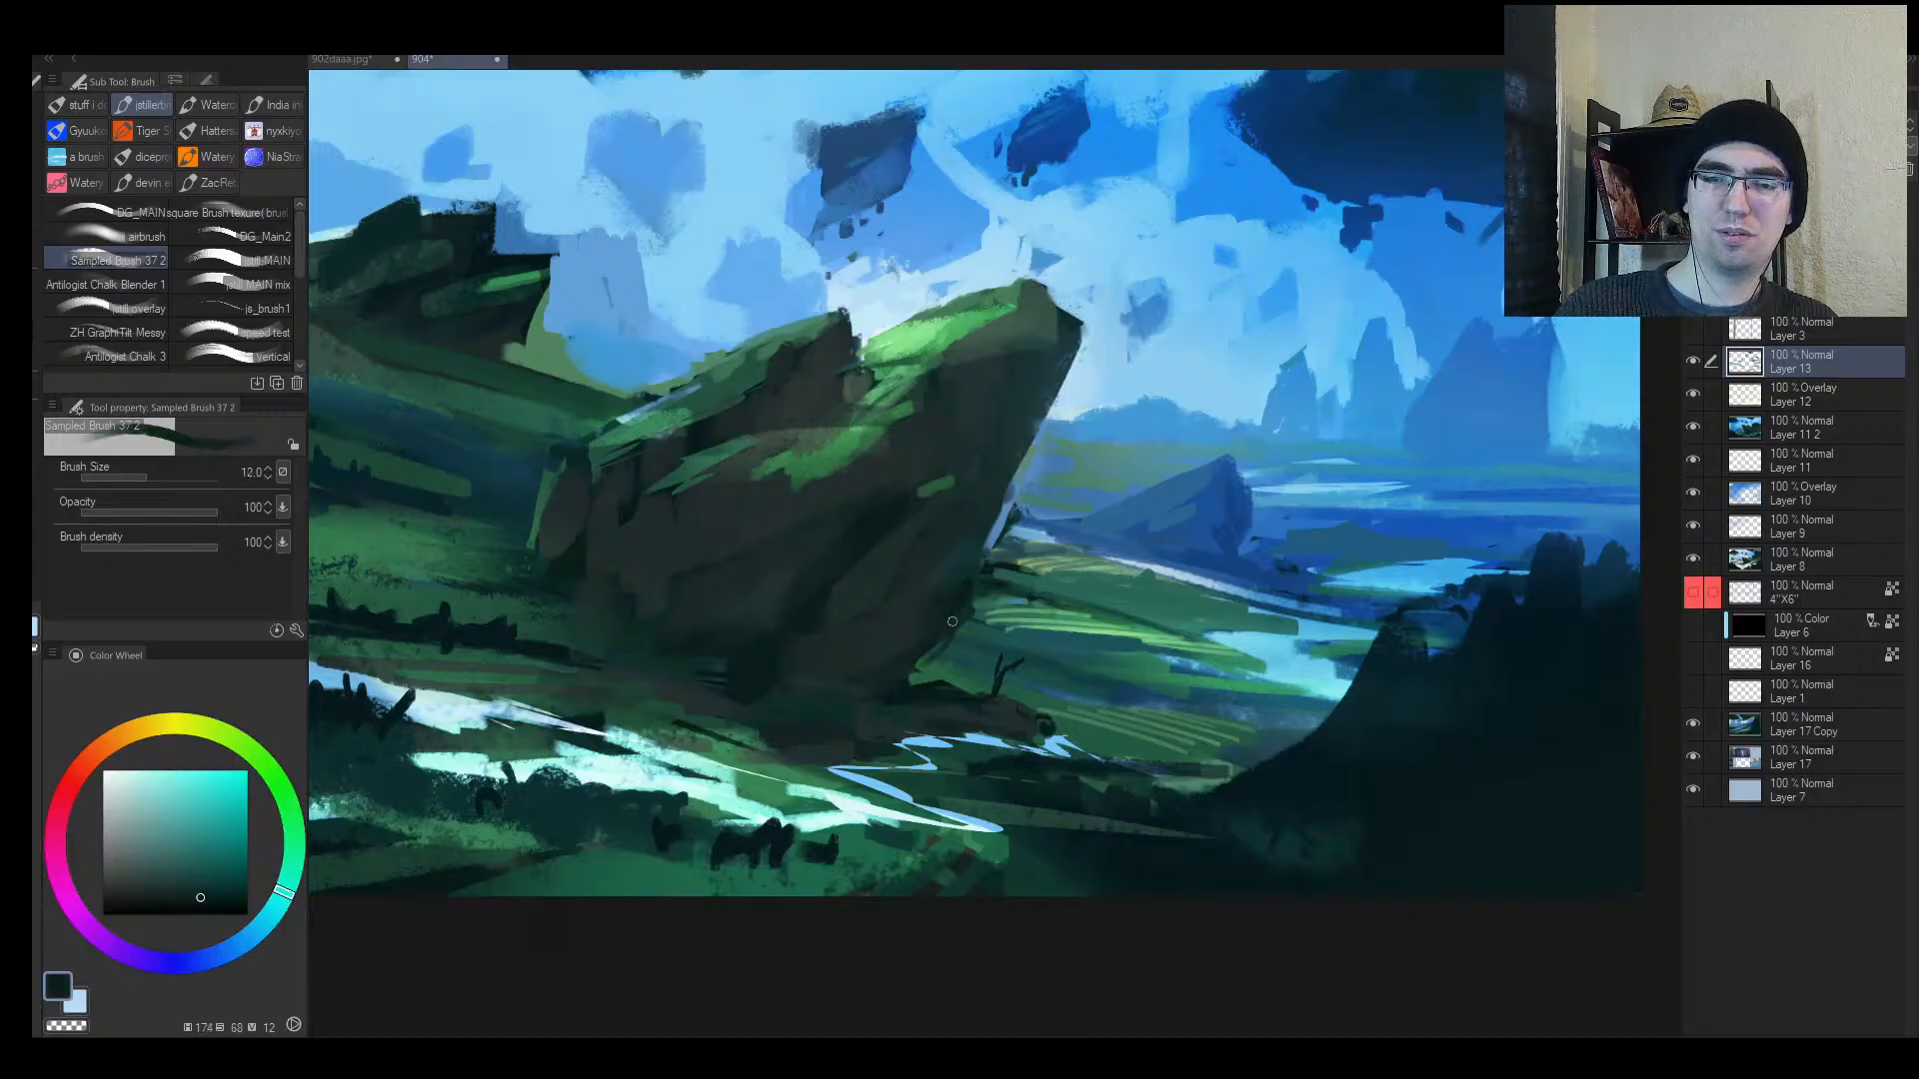
alt+click(930, 655)
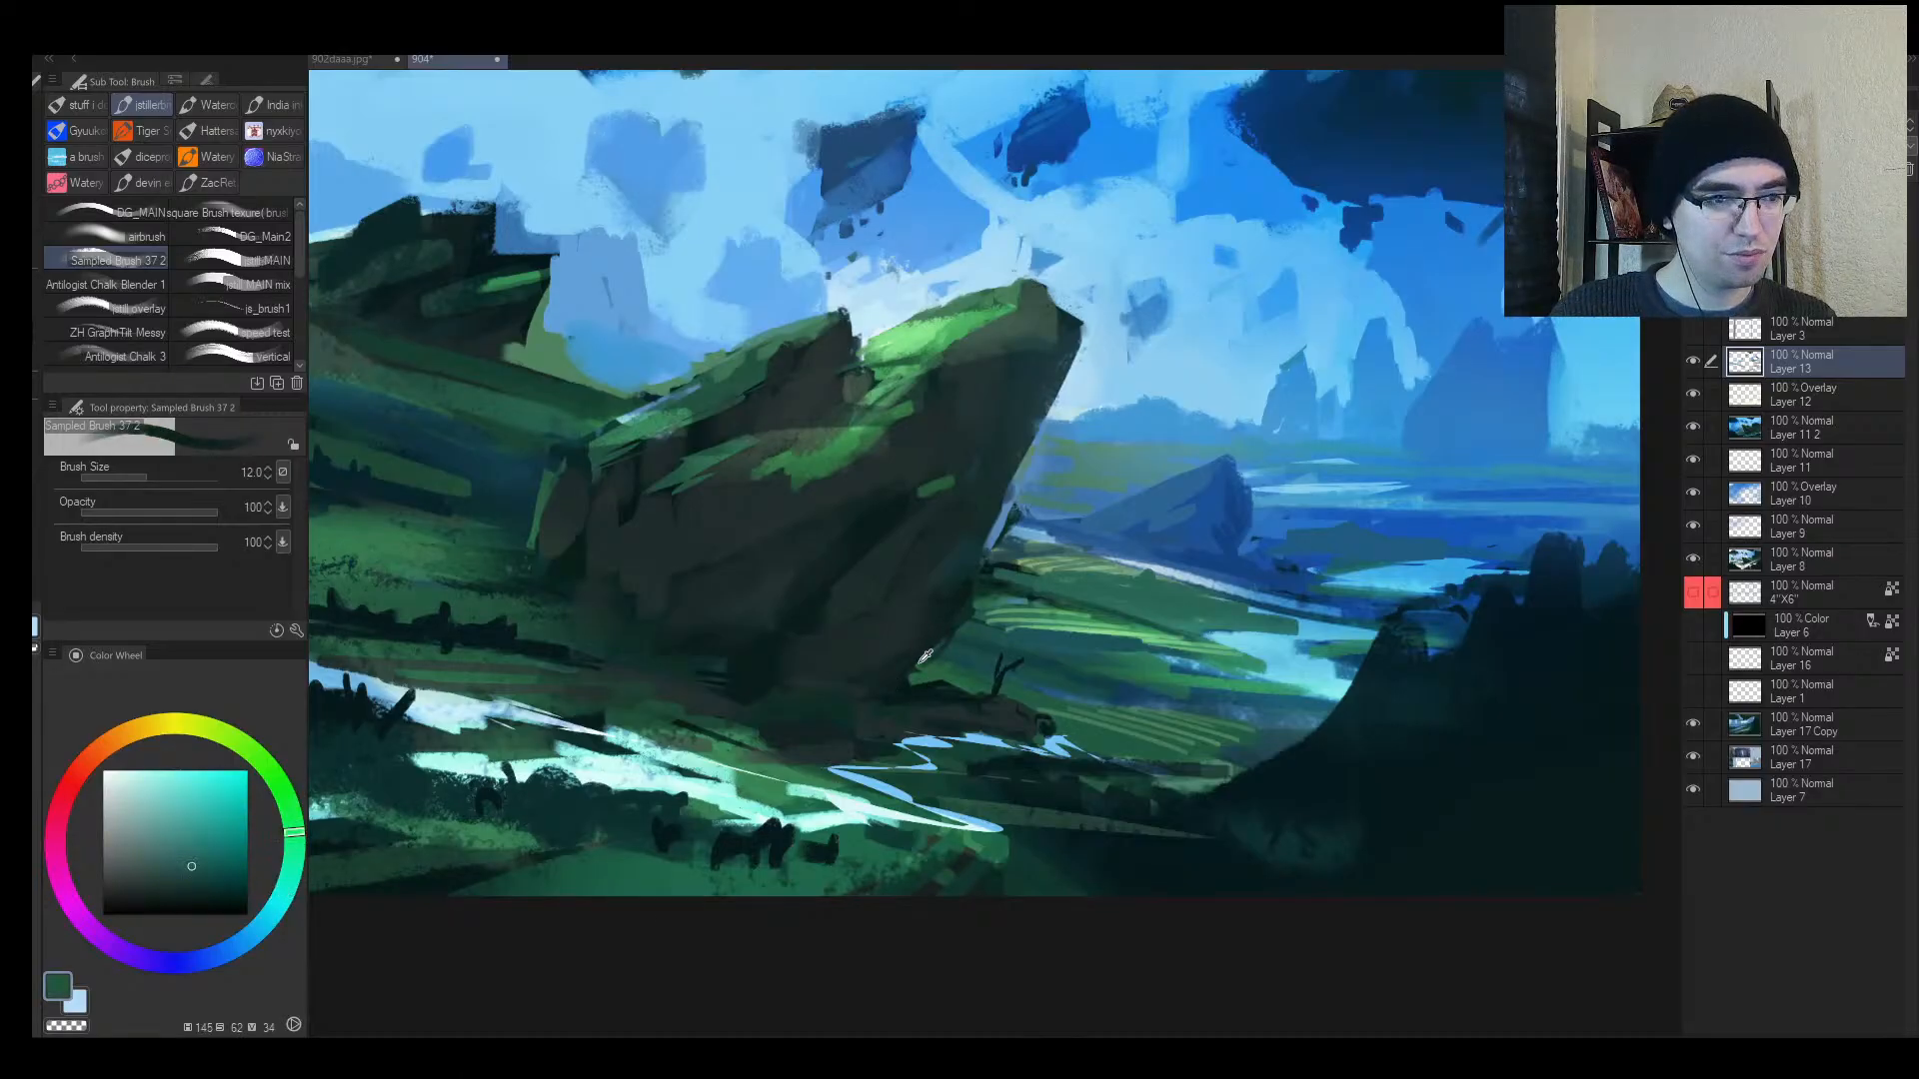
drag(929, 656, 795, 709)
alt+click(914, 687)
Step: Paint dark teal strokes below the light-blue stream and along its bank
key(alt+space)
key(h)
drag(1061, 689, 1121, 663)
mouse_move(1296, 622)
mouse_down()
mouse_move(1272, 626)
mouse_move(1295, 631)
mouse_move(1298, 577)
mouse_up()
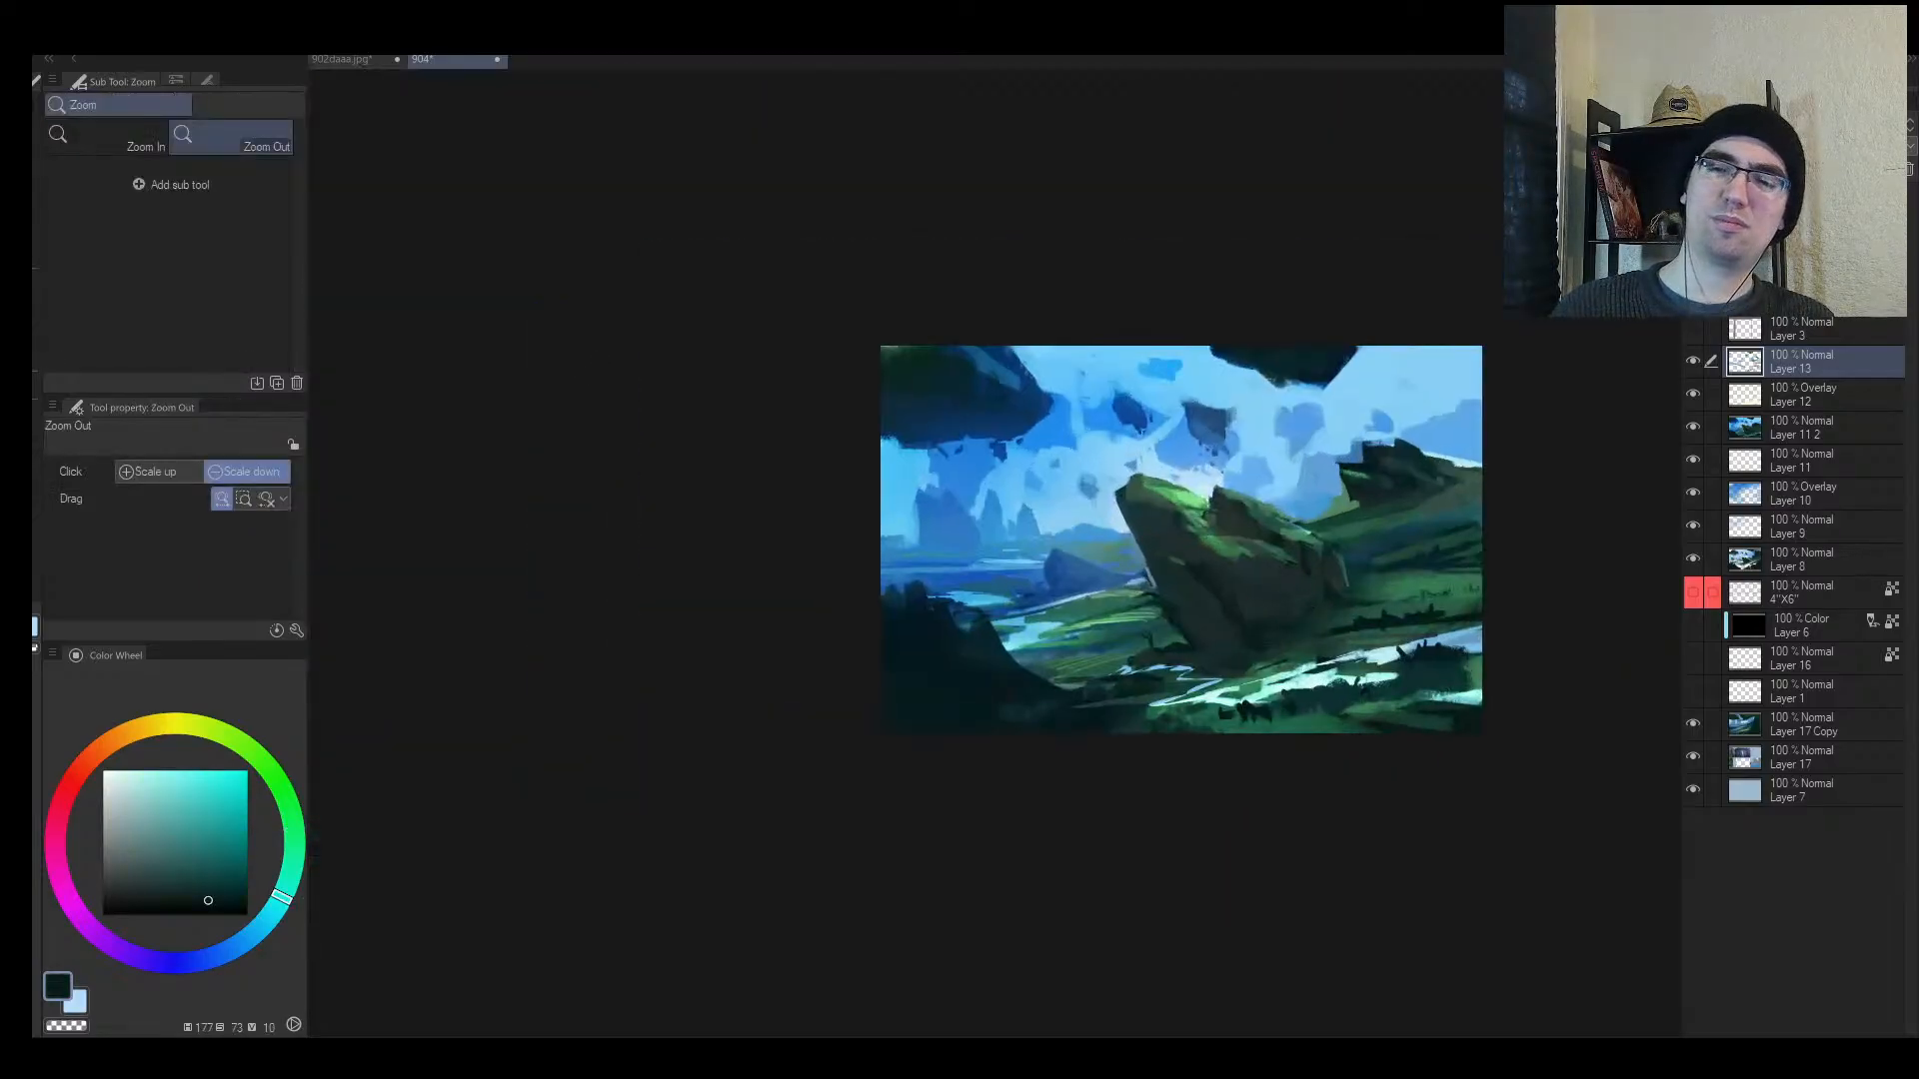
alt+click(1164, 645)
key(alt+space)
mouse_move(1093, 676)
mouse_down()
mouse_move(1162, 653)
mouse_move(1182, 670)
mouse_up()
alt+click(1167, 680)
alt+click(1185, 684)
drag(1062, 711, 1156, 691)
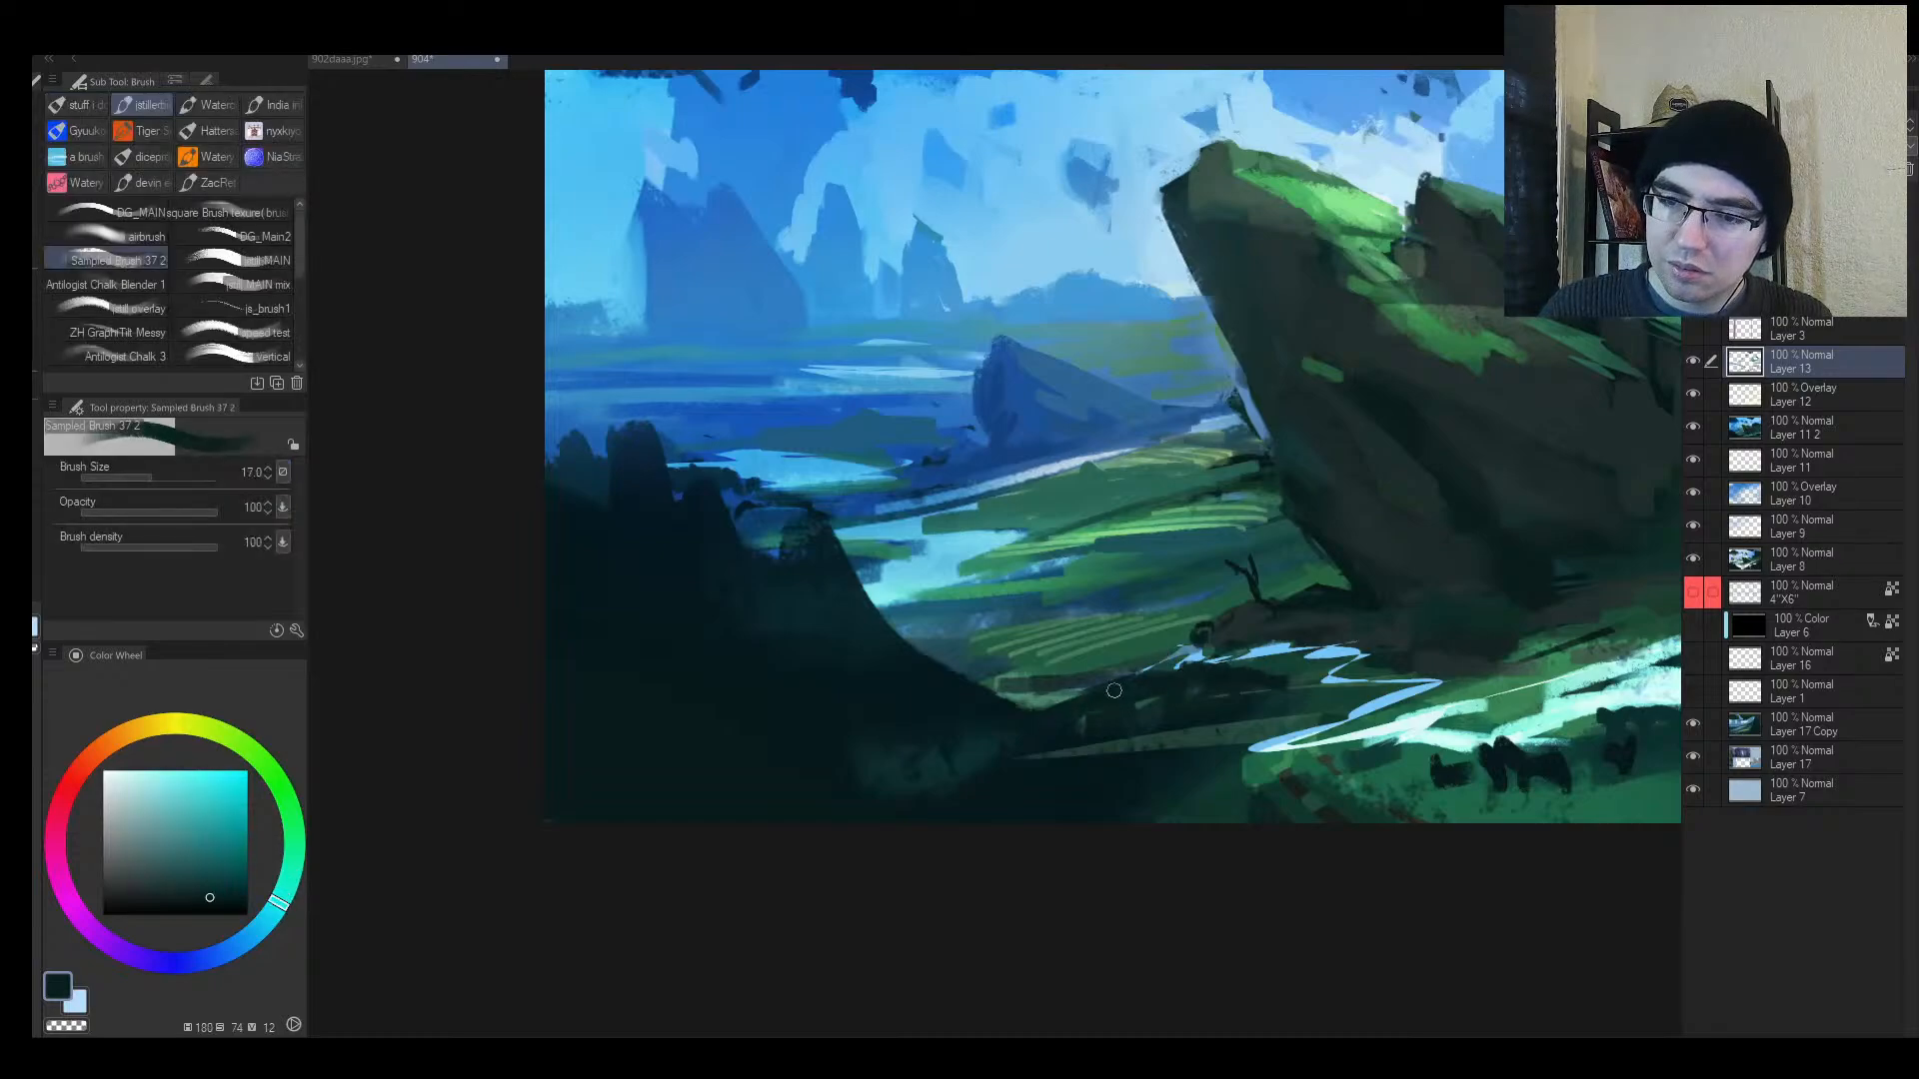
key(bracketleft)
alt+click(1066, 679)
drag(1030, 683, 1000, 689)
Step: Repaint the foreground cliff in greyer teal, replacing a discarded broad dark-green stroke
key(bracketleft)
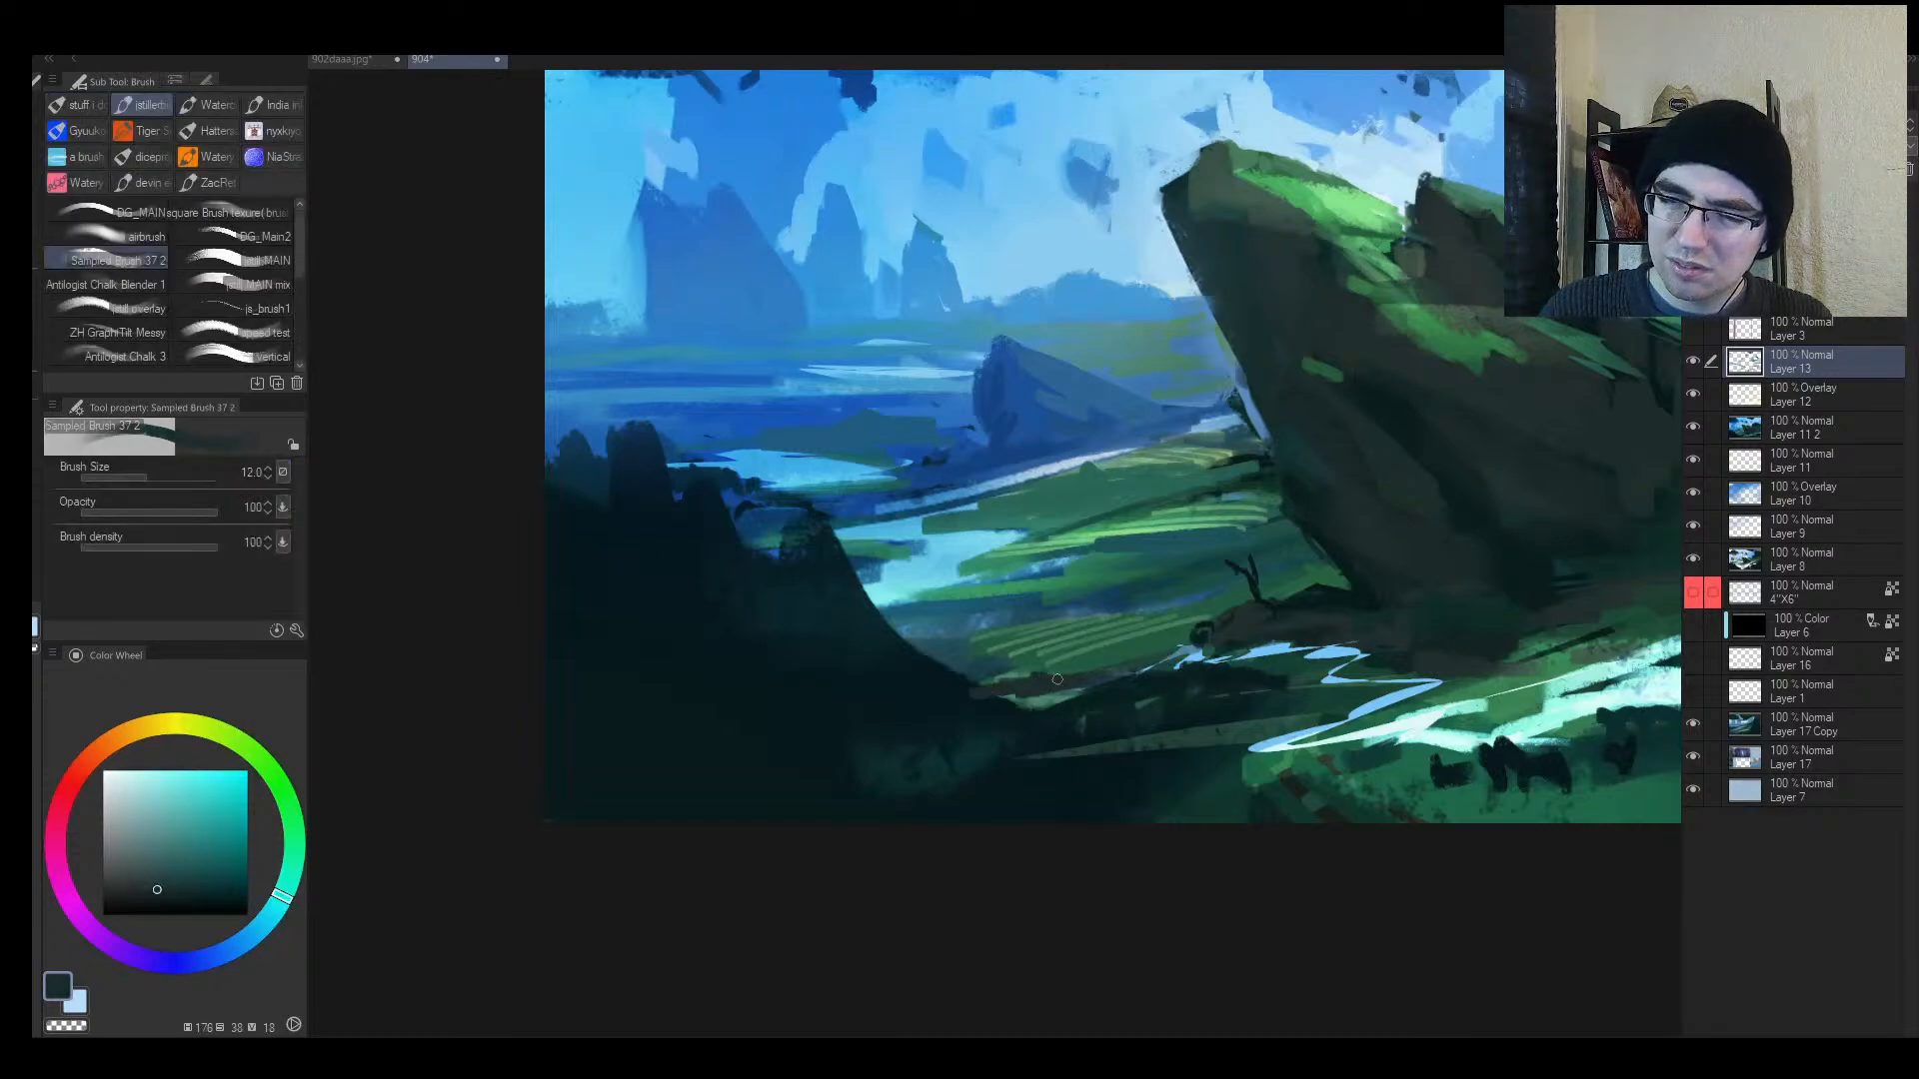
alt+click(986, 697)
alt+click(1375, 612)
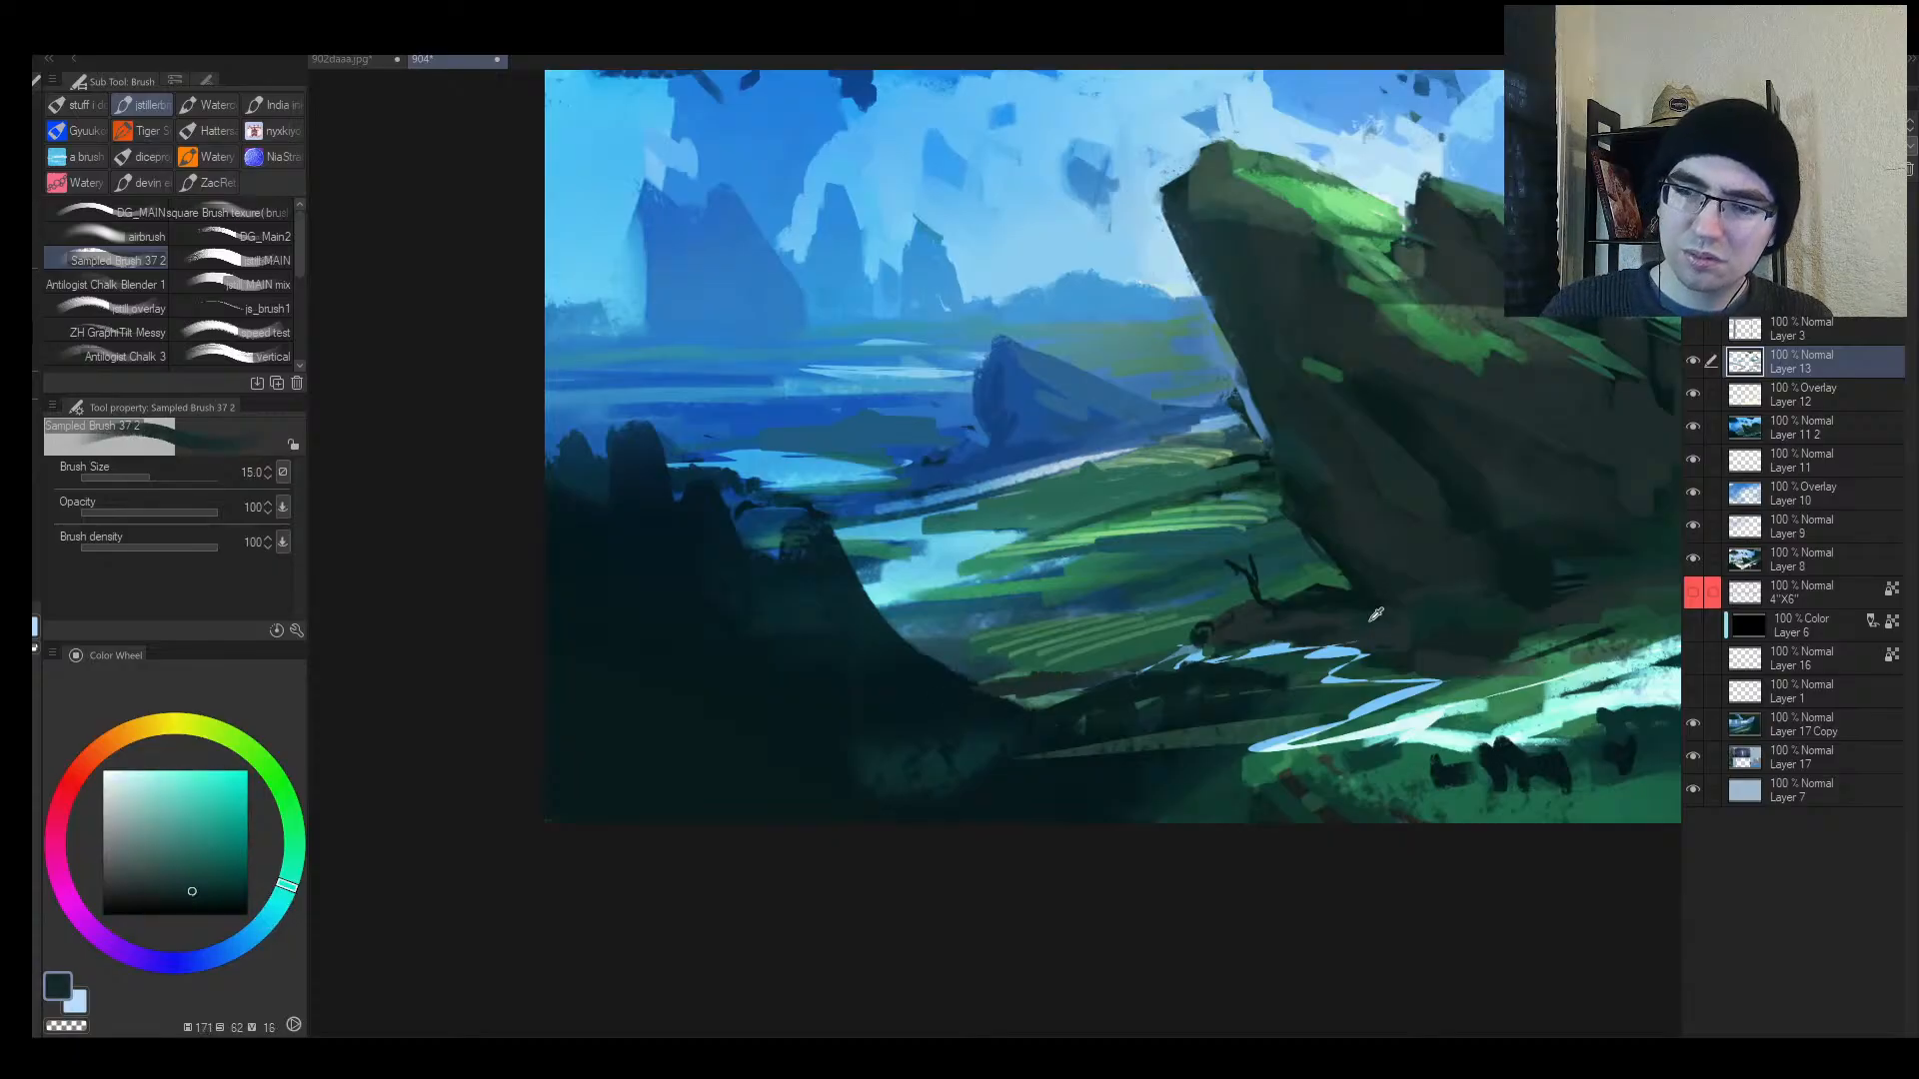
key(bracketright)
key(bracketright)
key(bracketright)
key(bracketright)
key(bracketright)
key(bracketright)
key(bracketright)
key(bracketright)
key(bracketright)
key(bracketright)
key(bracketright)
key(bracketright)
key(bracketright)
key(bracketright)
drag(745, 660, 740, 827)
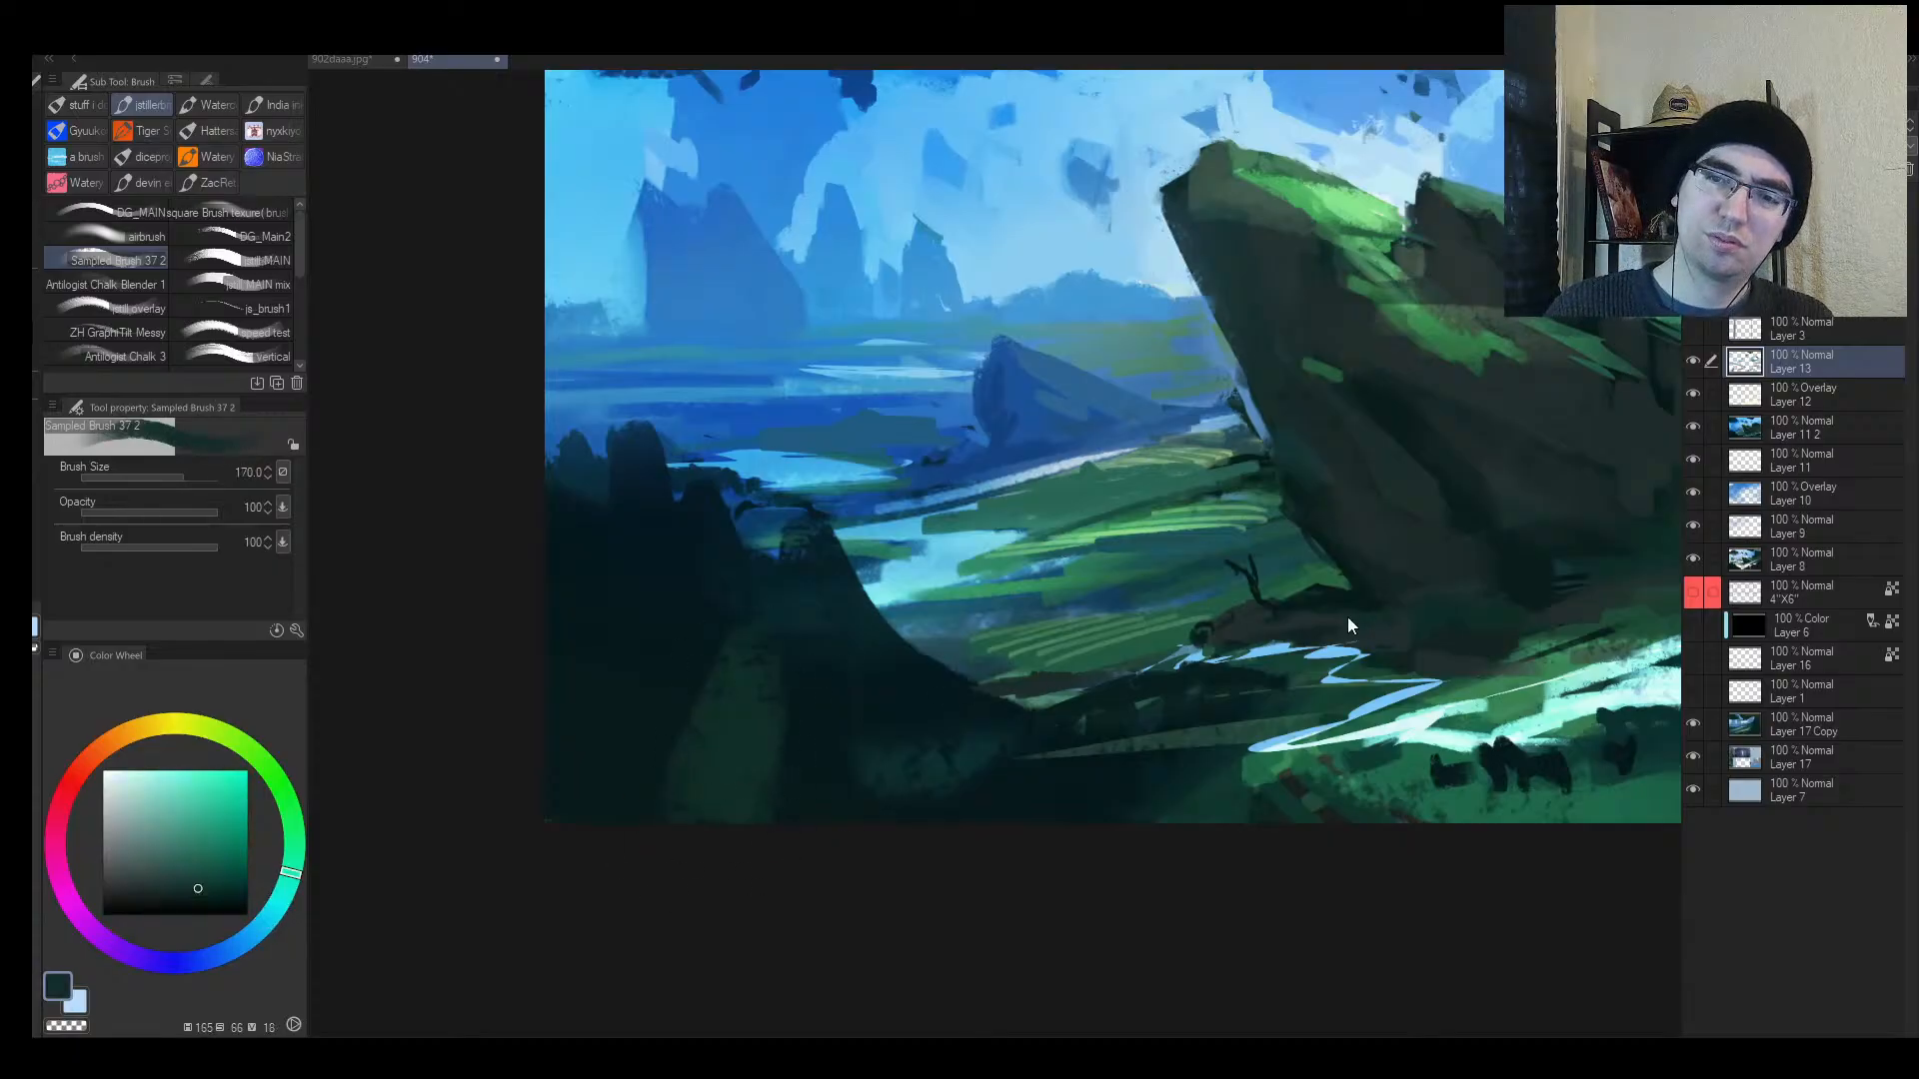
key(ctrl+z)
alt+click(1351, 555)
drag(790, 704, 776, 835)
Step: Paint dark teal strokes over the lower-right cliff with a smaller brush
alt+click(900, 771)
key(h)
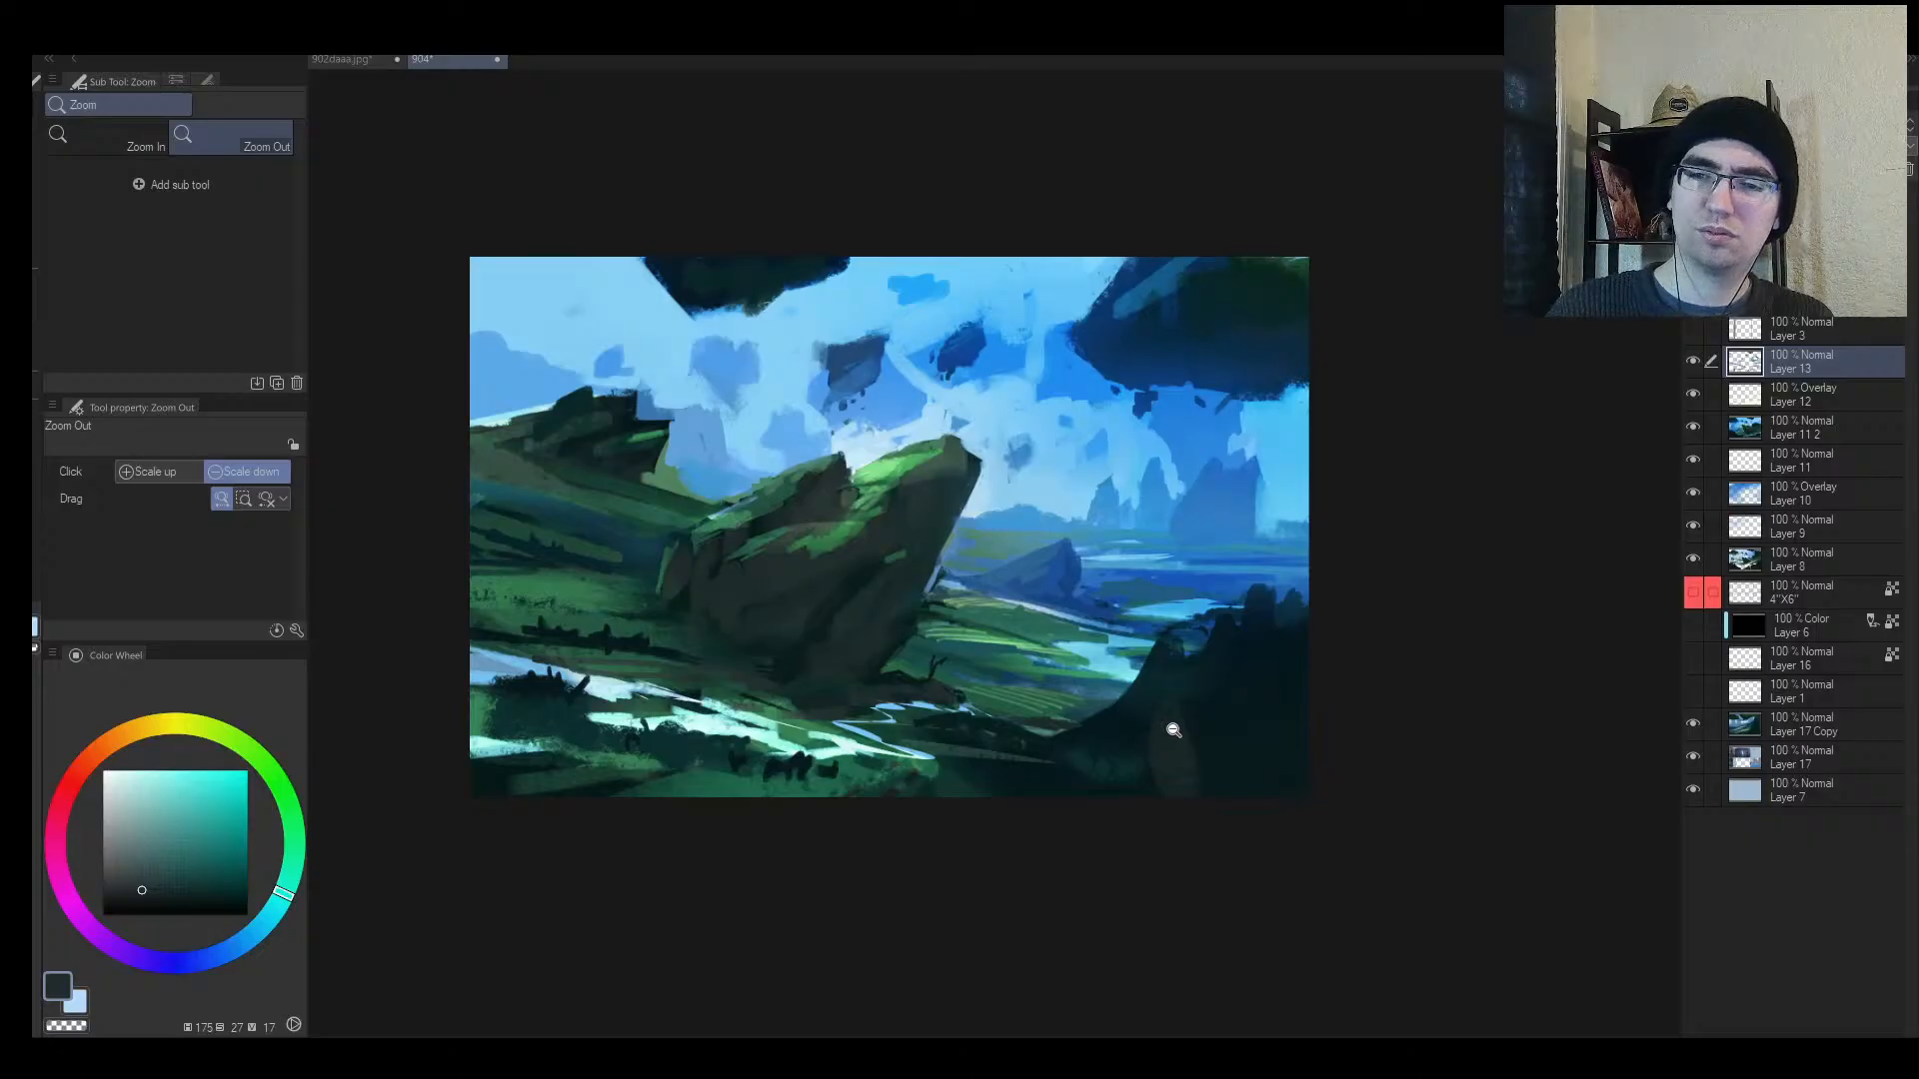
drag(1092, 819, 1032, 856)
drag(1125, 785, 1160, 767)
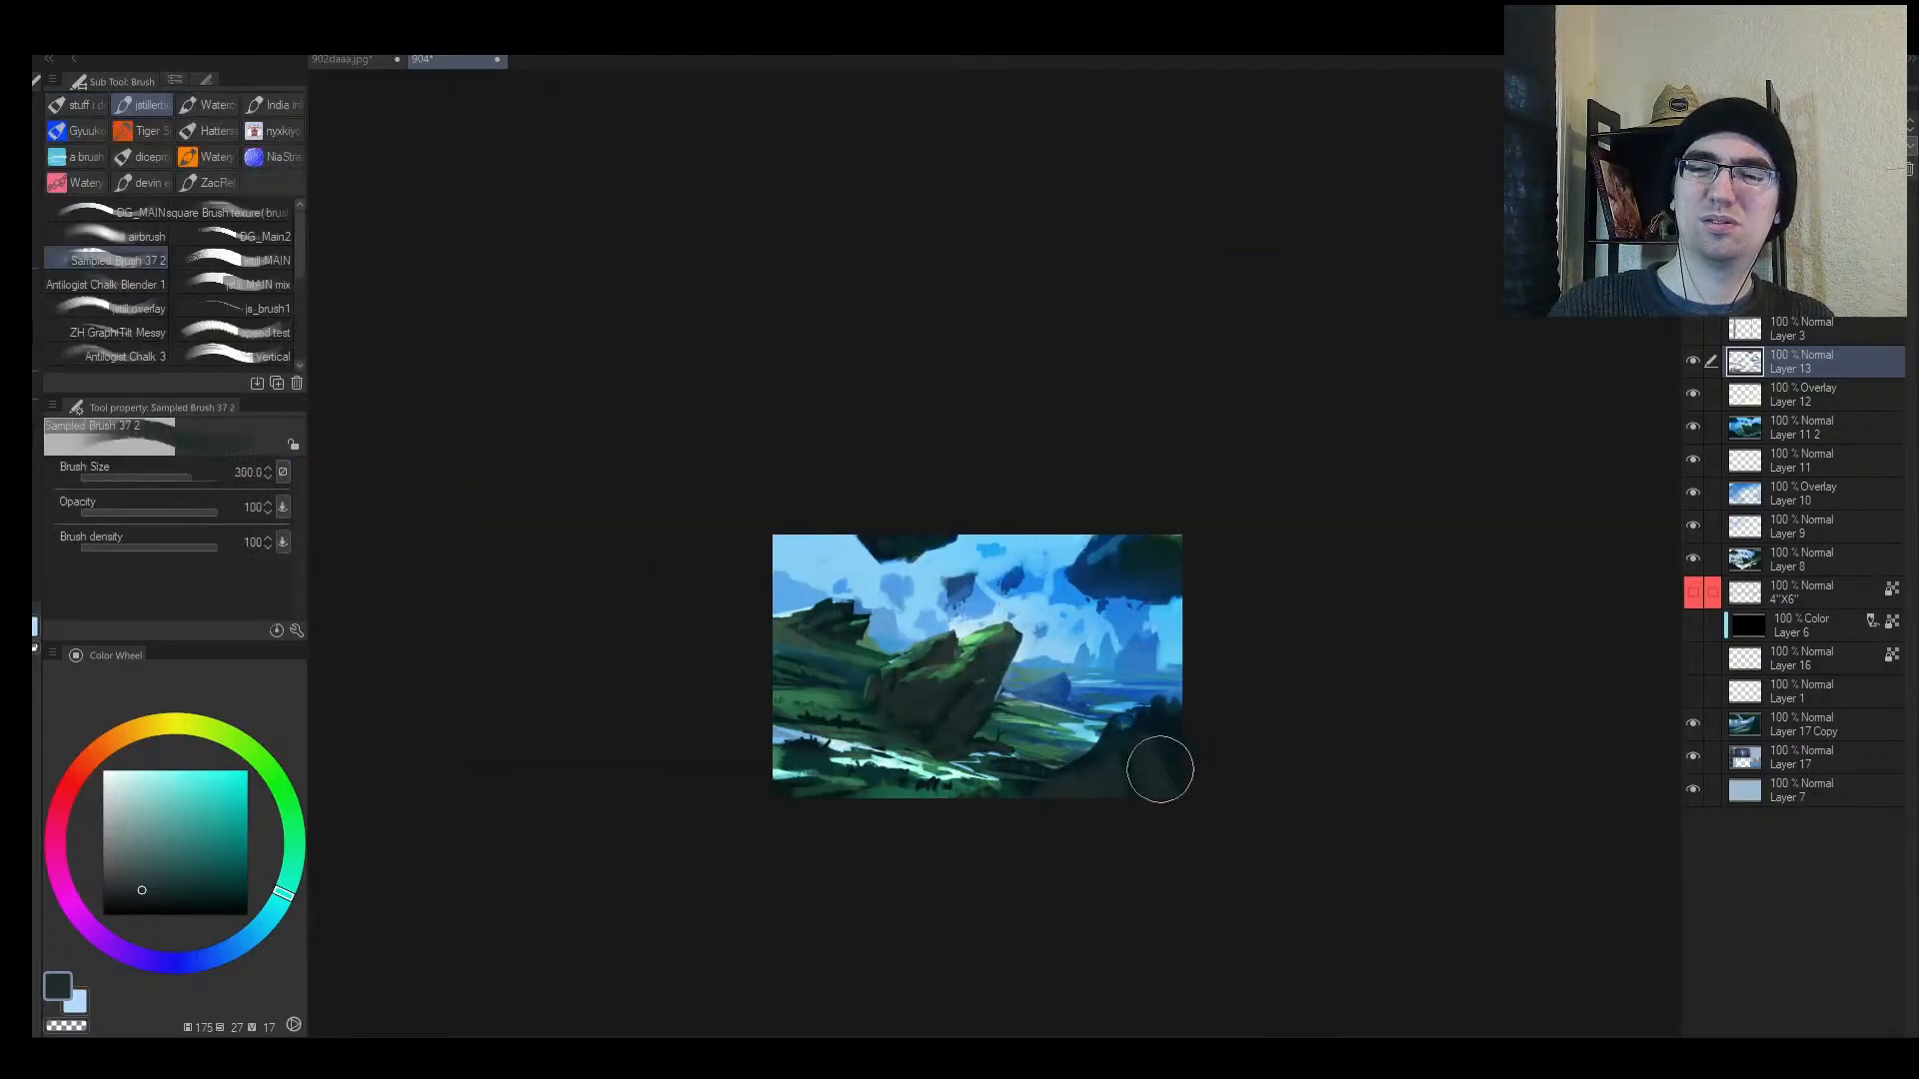
key(bracketleft)
key(bracketleft)
alt+click(1160, 746)
alt+click(1175, 726)
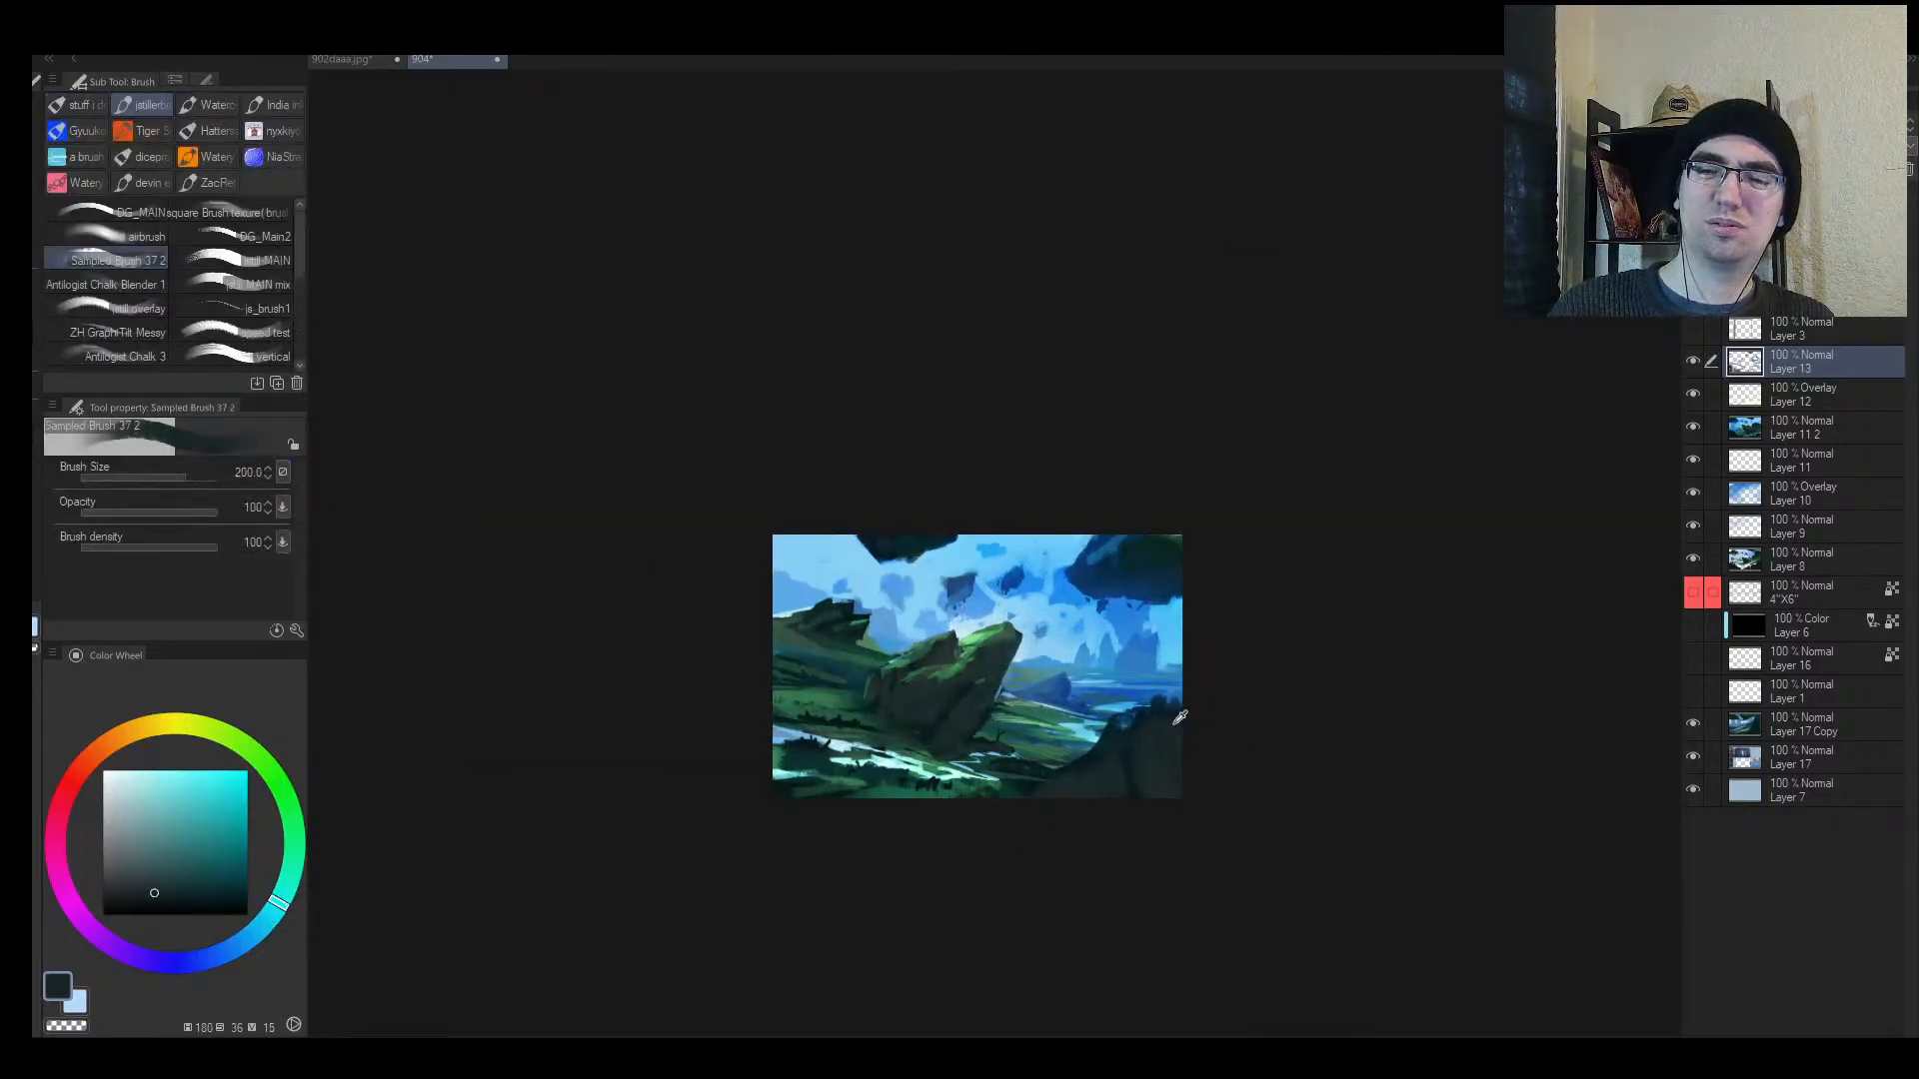
alt+click(1179, 717)
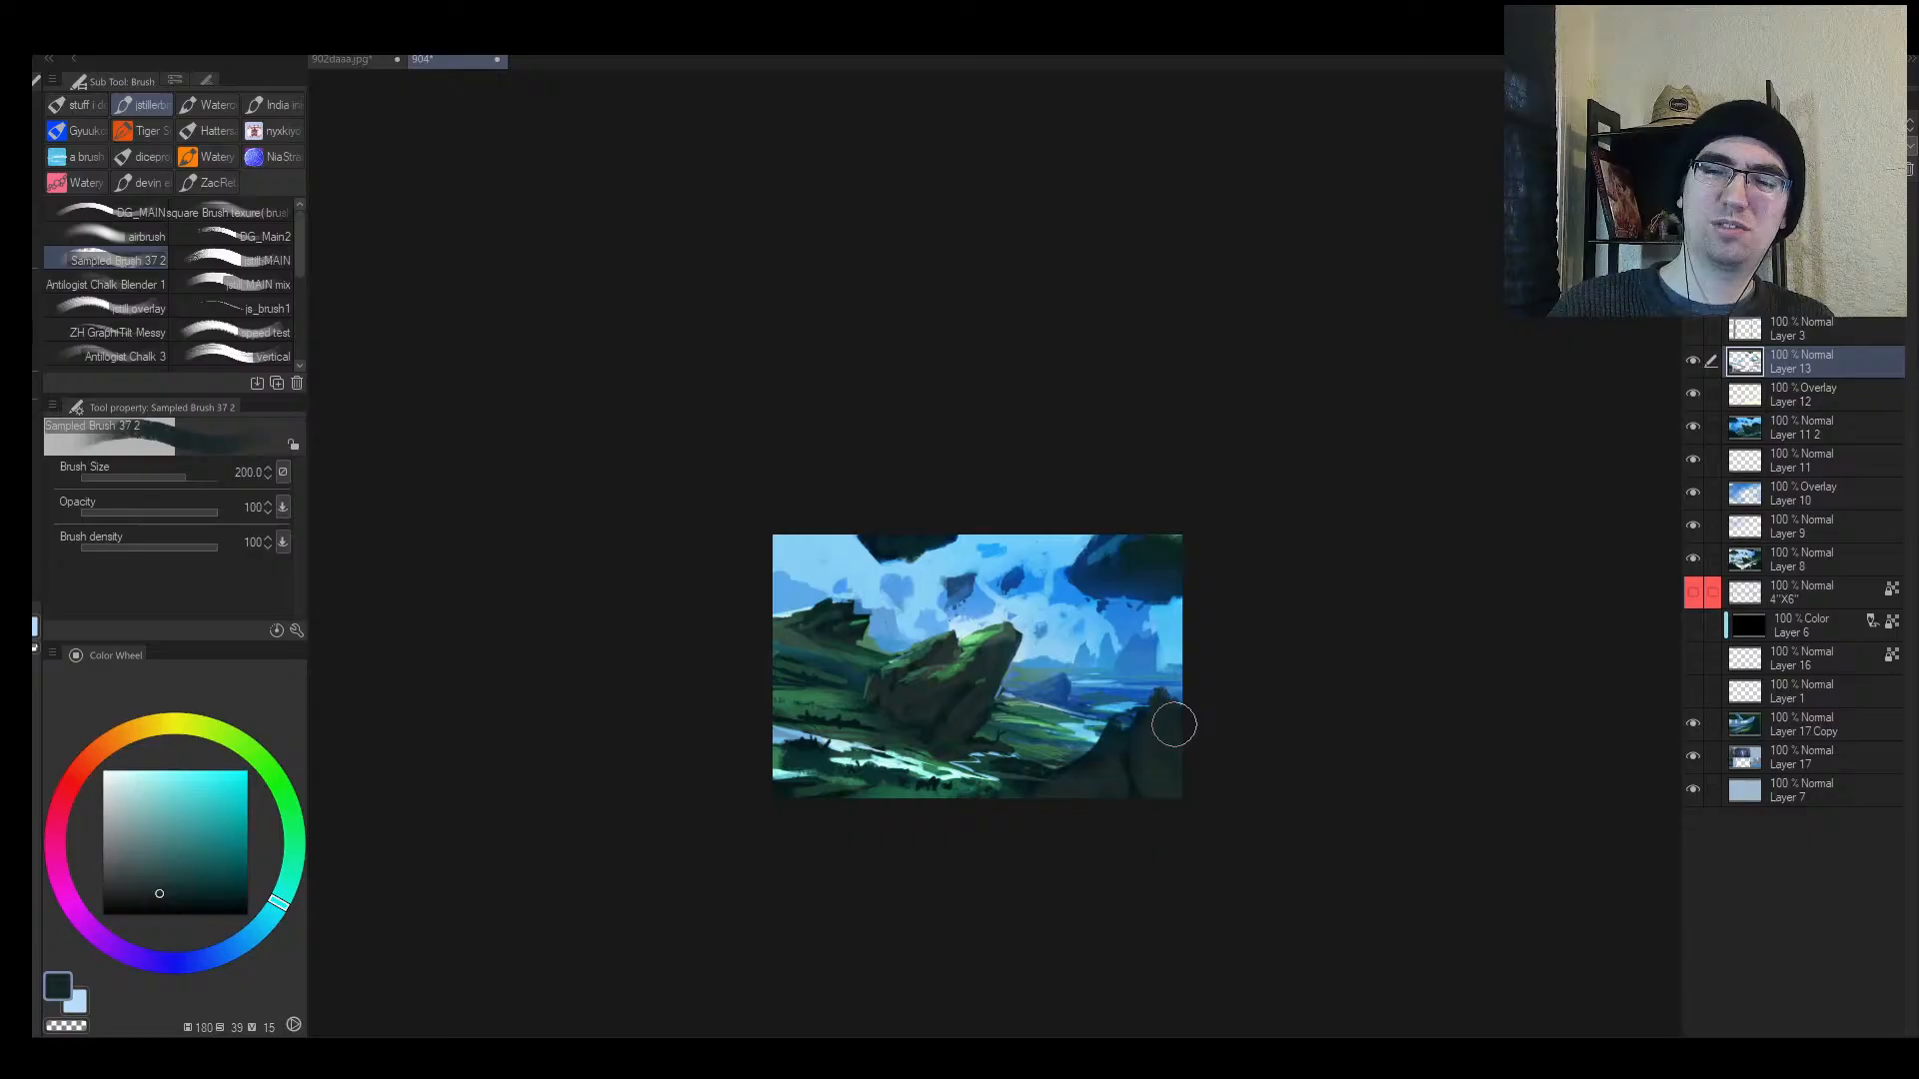
alt+click(1139, 778)
alt+click(1130, 788)
key(bracketleft)
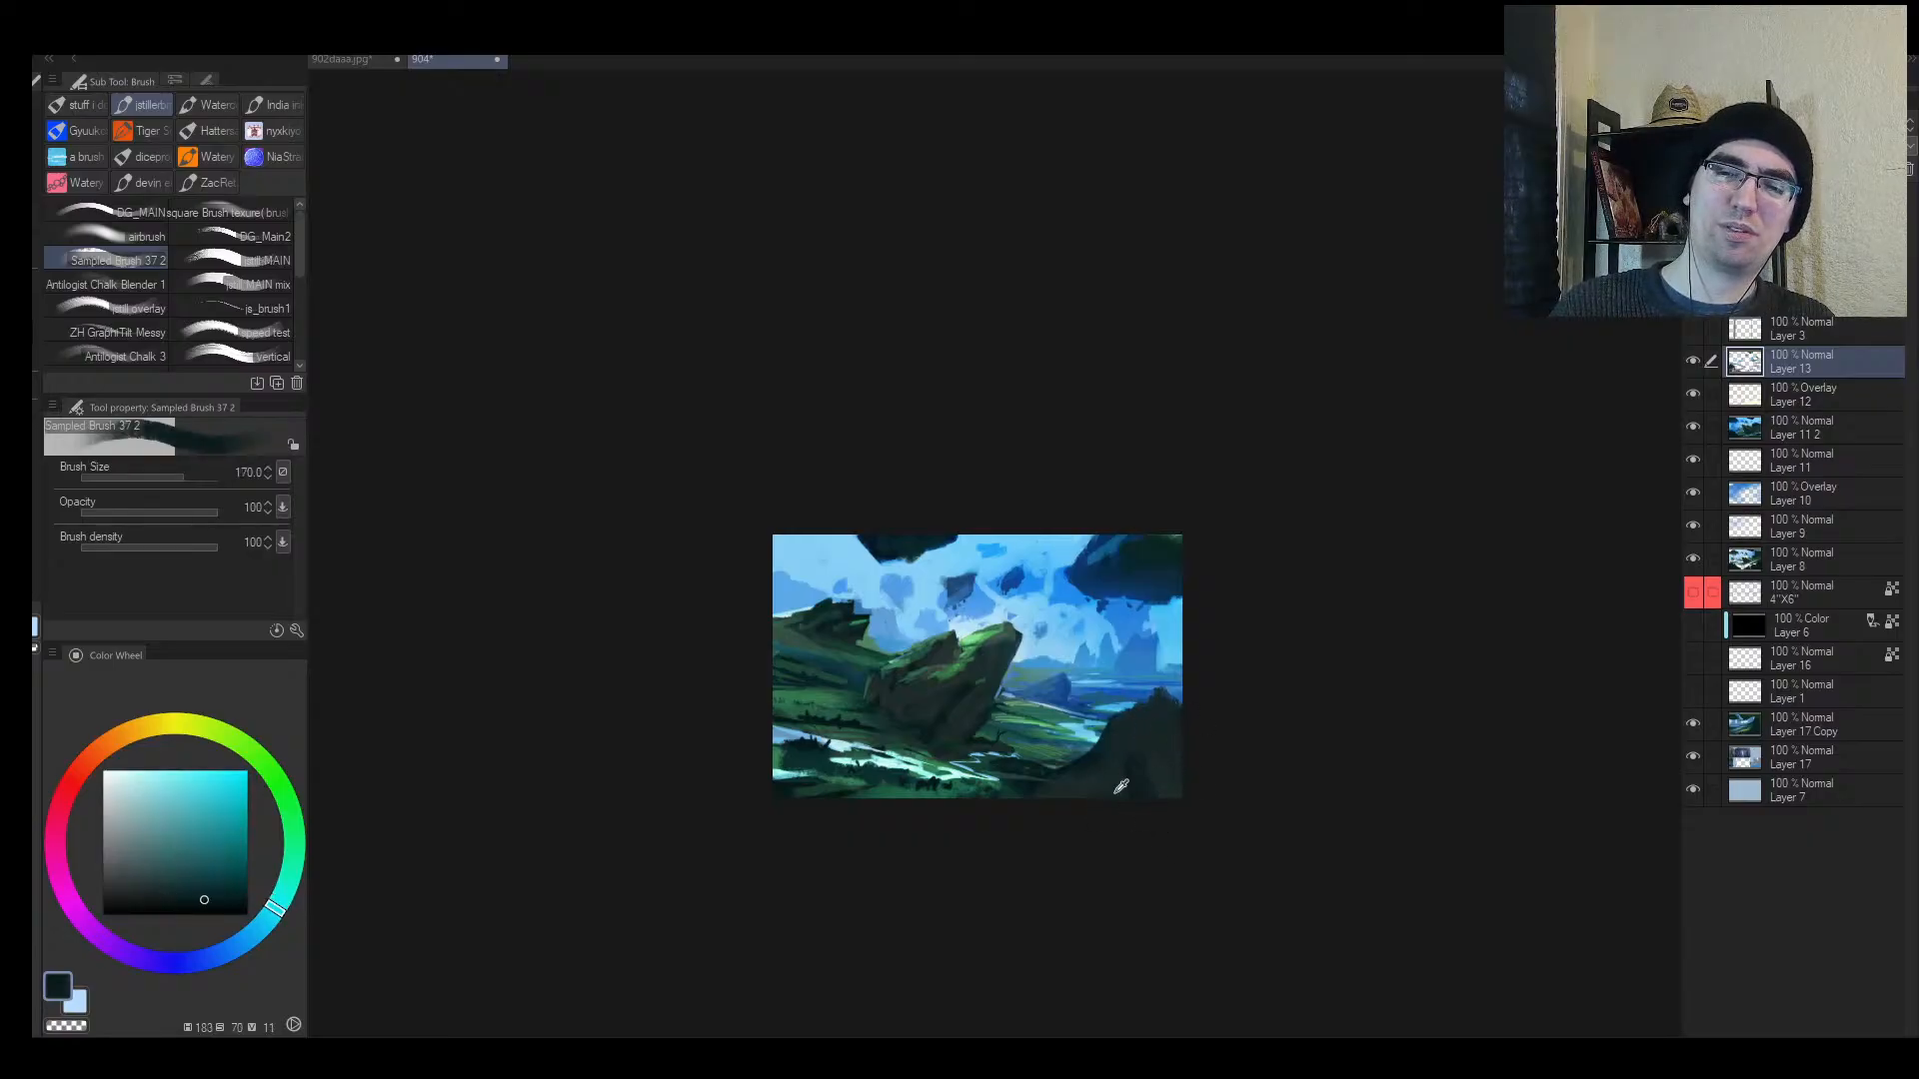
alt+click(1117, 790)
alt+click(1097, 758)
key(bracketleft)
key(bracketleft)
mouse_move(1160, 712)
mouse_down()
mouse_move(1118, 757)
mouse_move(1175, 755)
mouse_up()
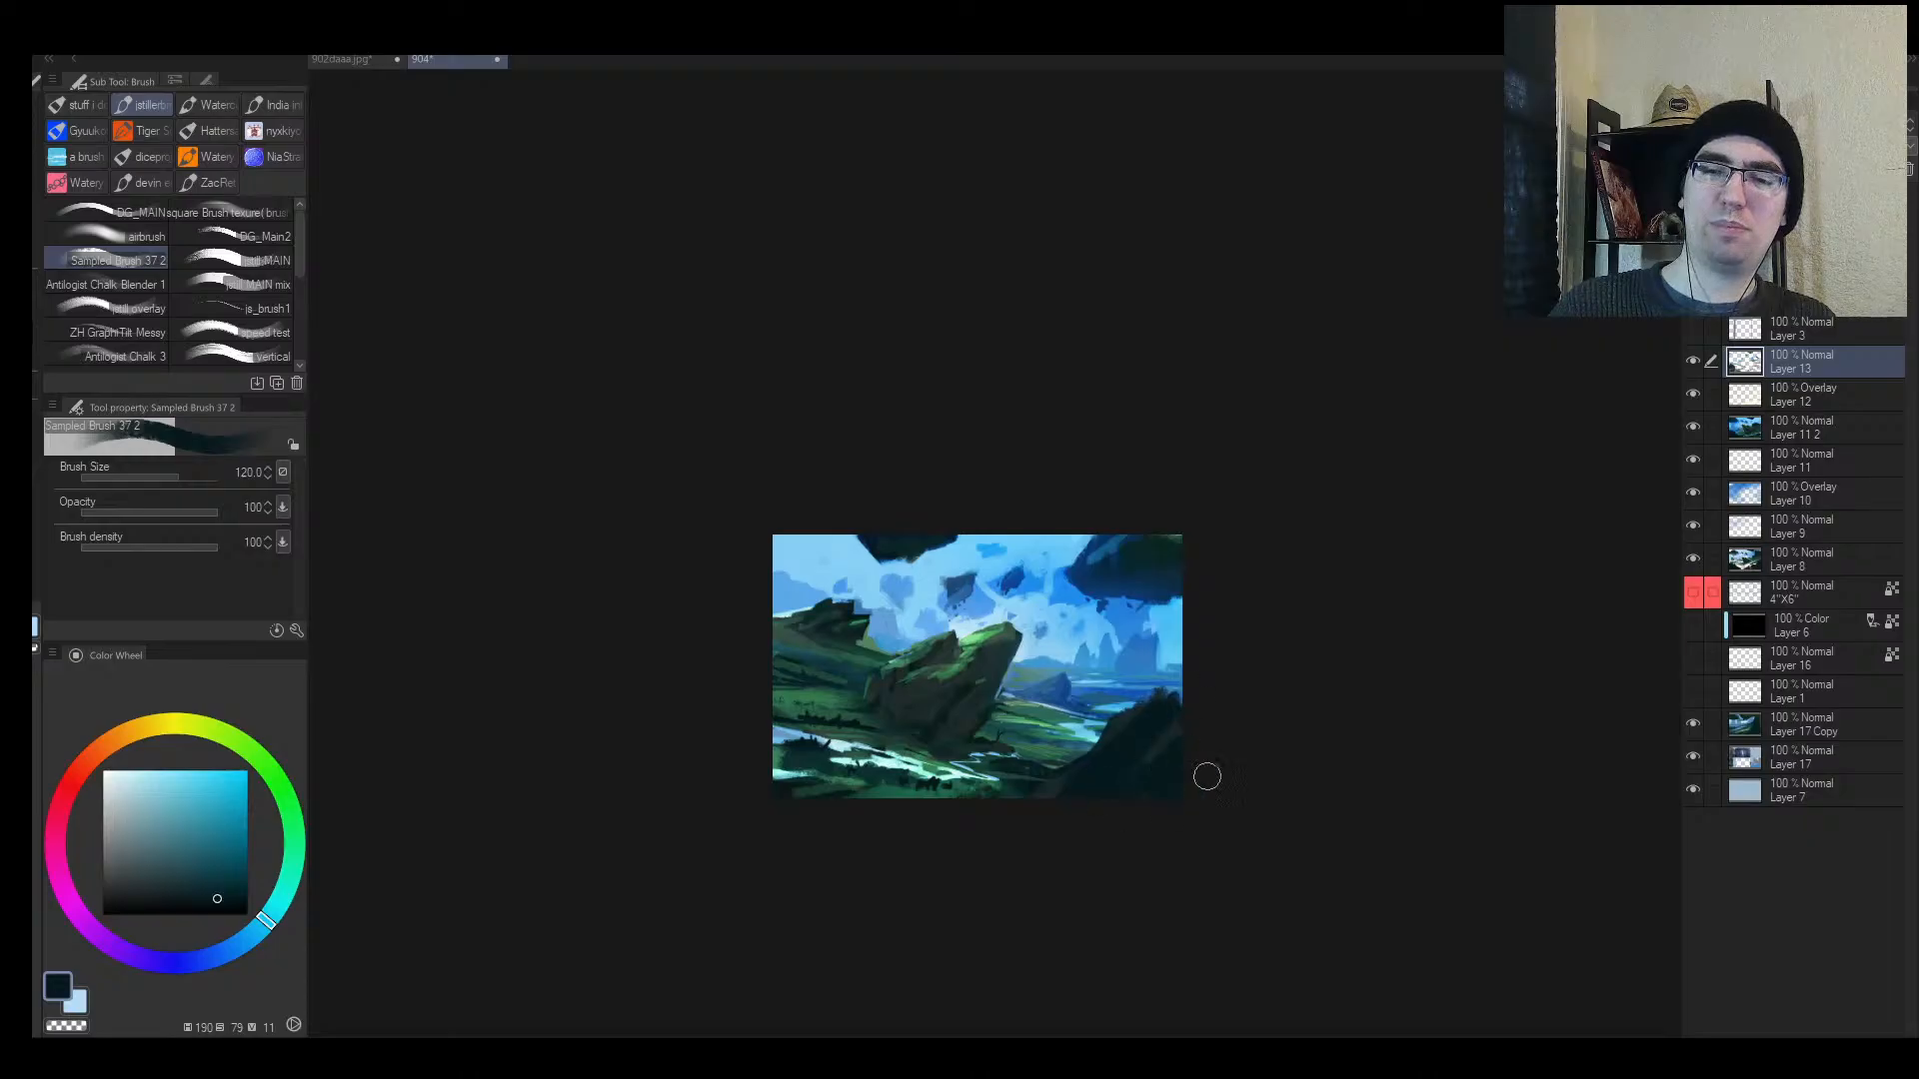
Step: Darken the foreground cliff slope into a straight diagonal edge
key(h)
key(bracketright)
key(bracketright)
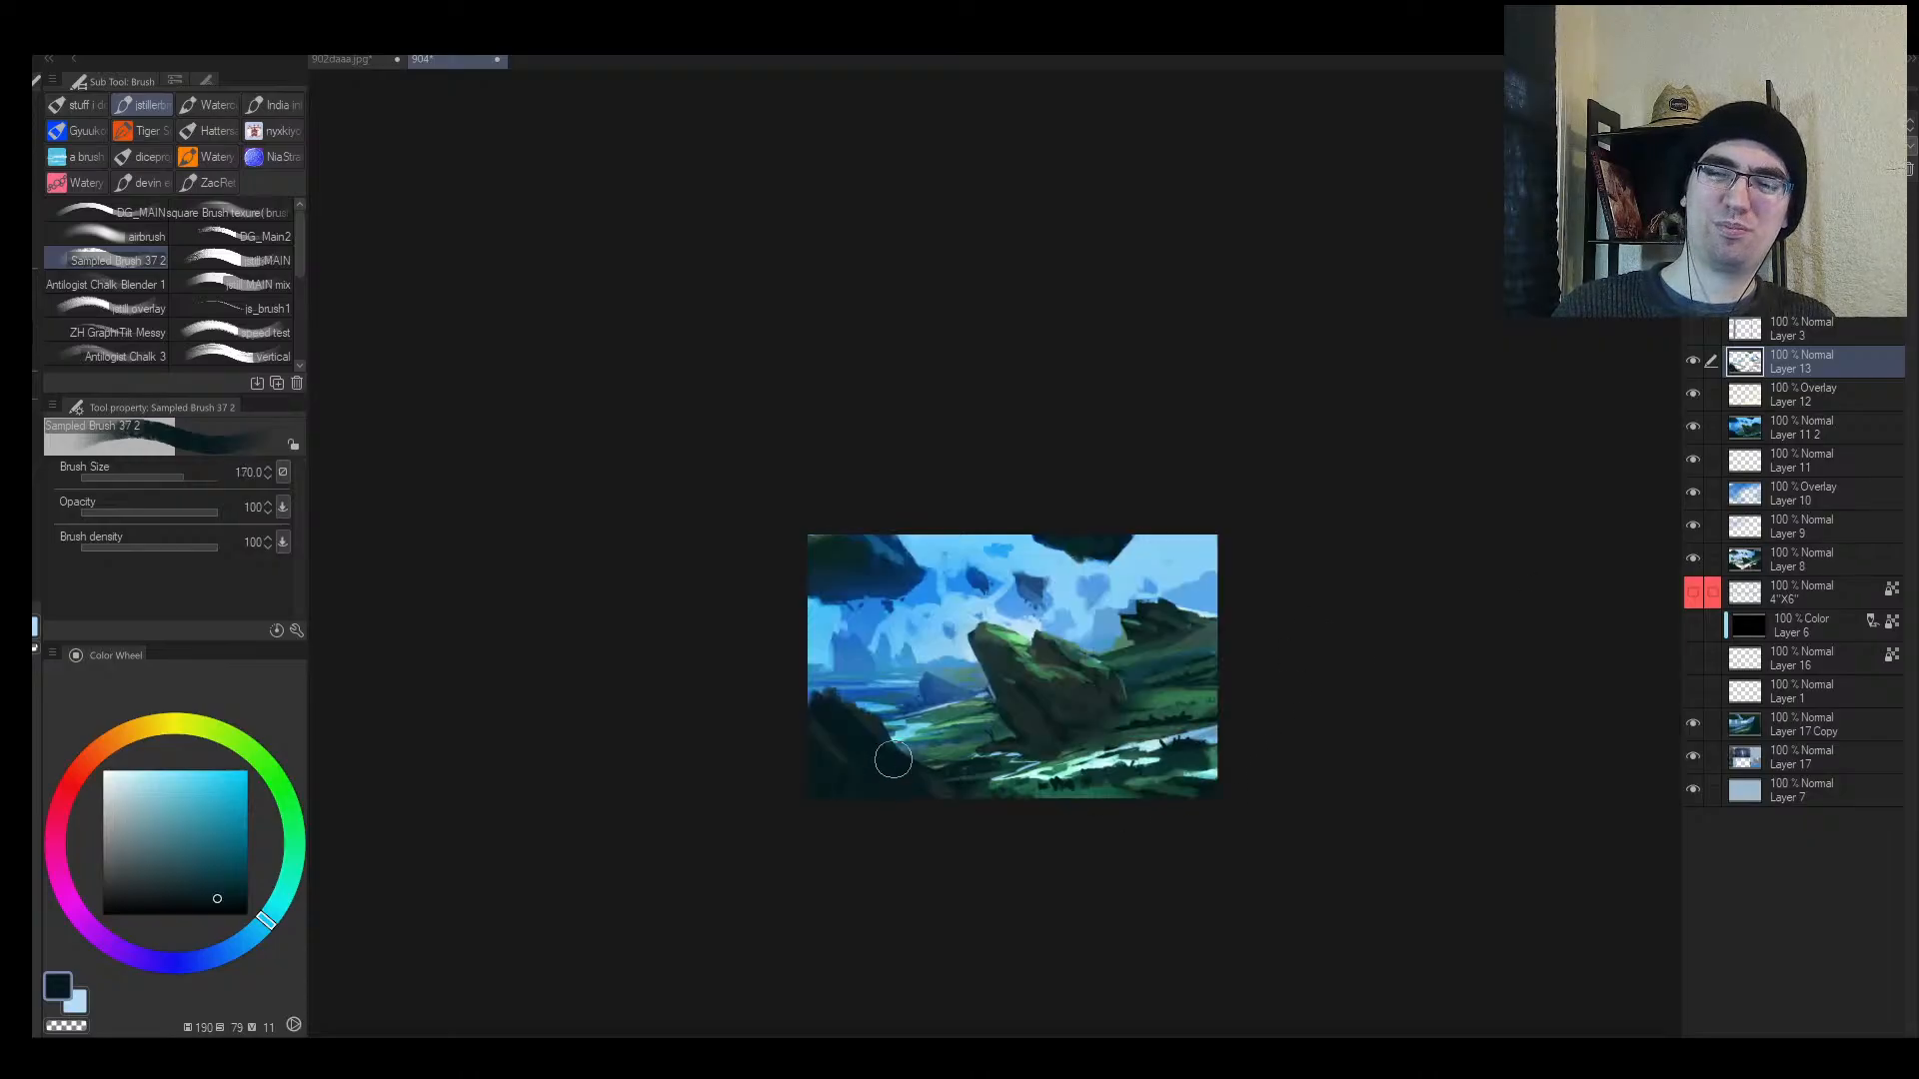
drag(893, 757, 810, 672)
drag(932, 782, 901, 751)
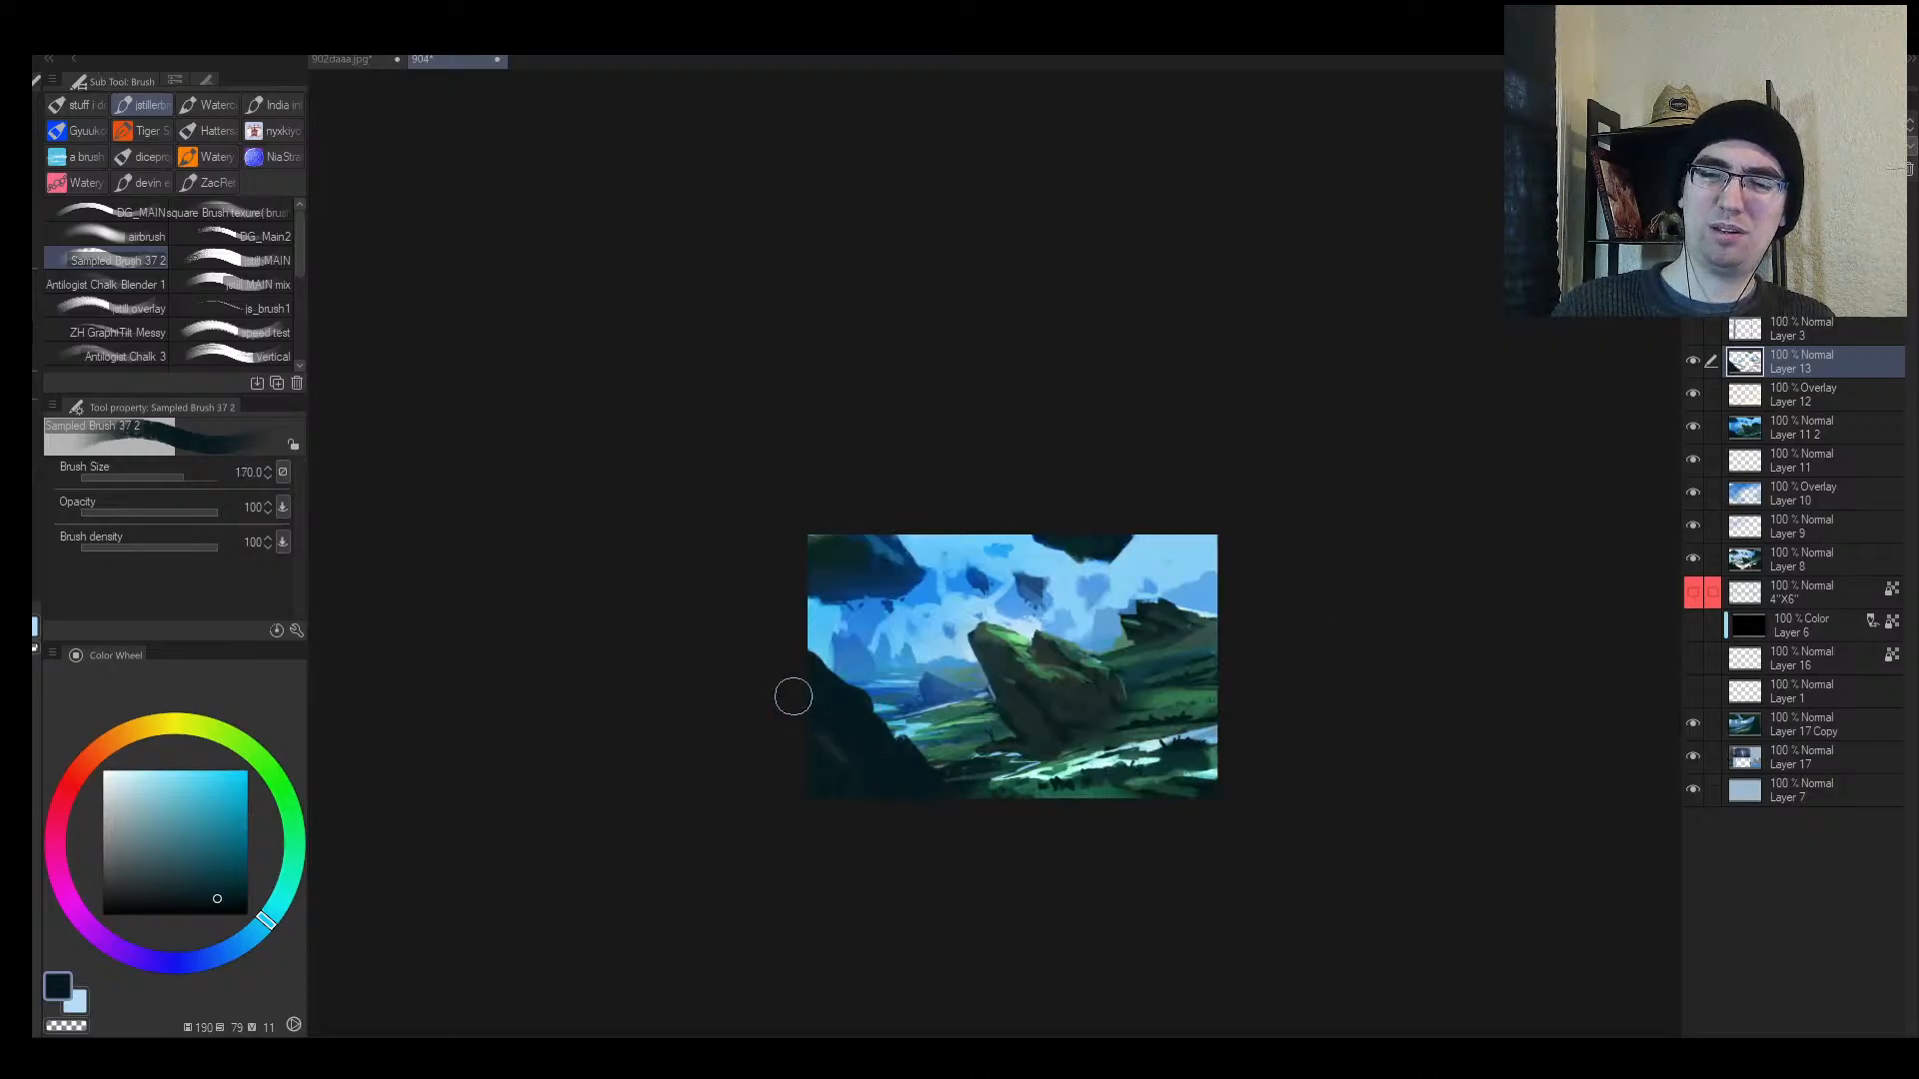
key(h)
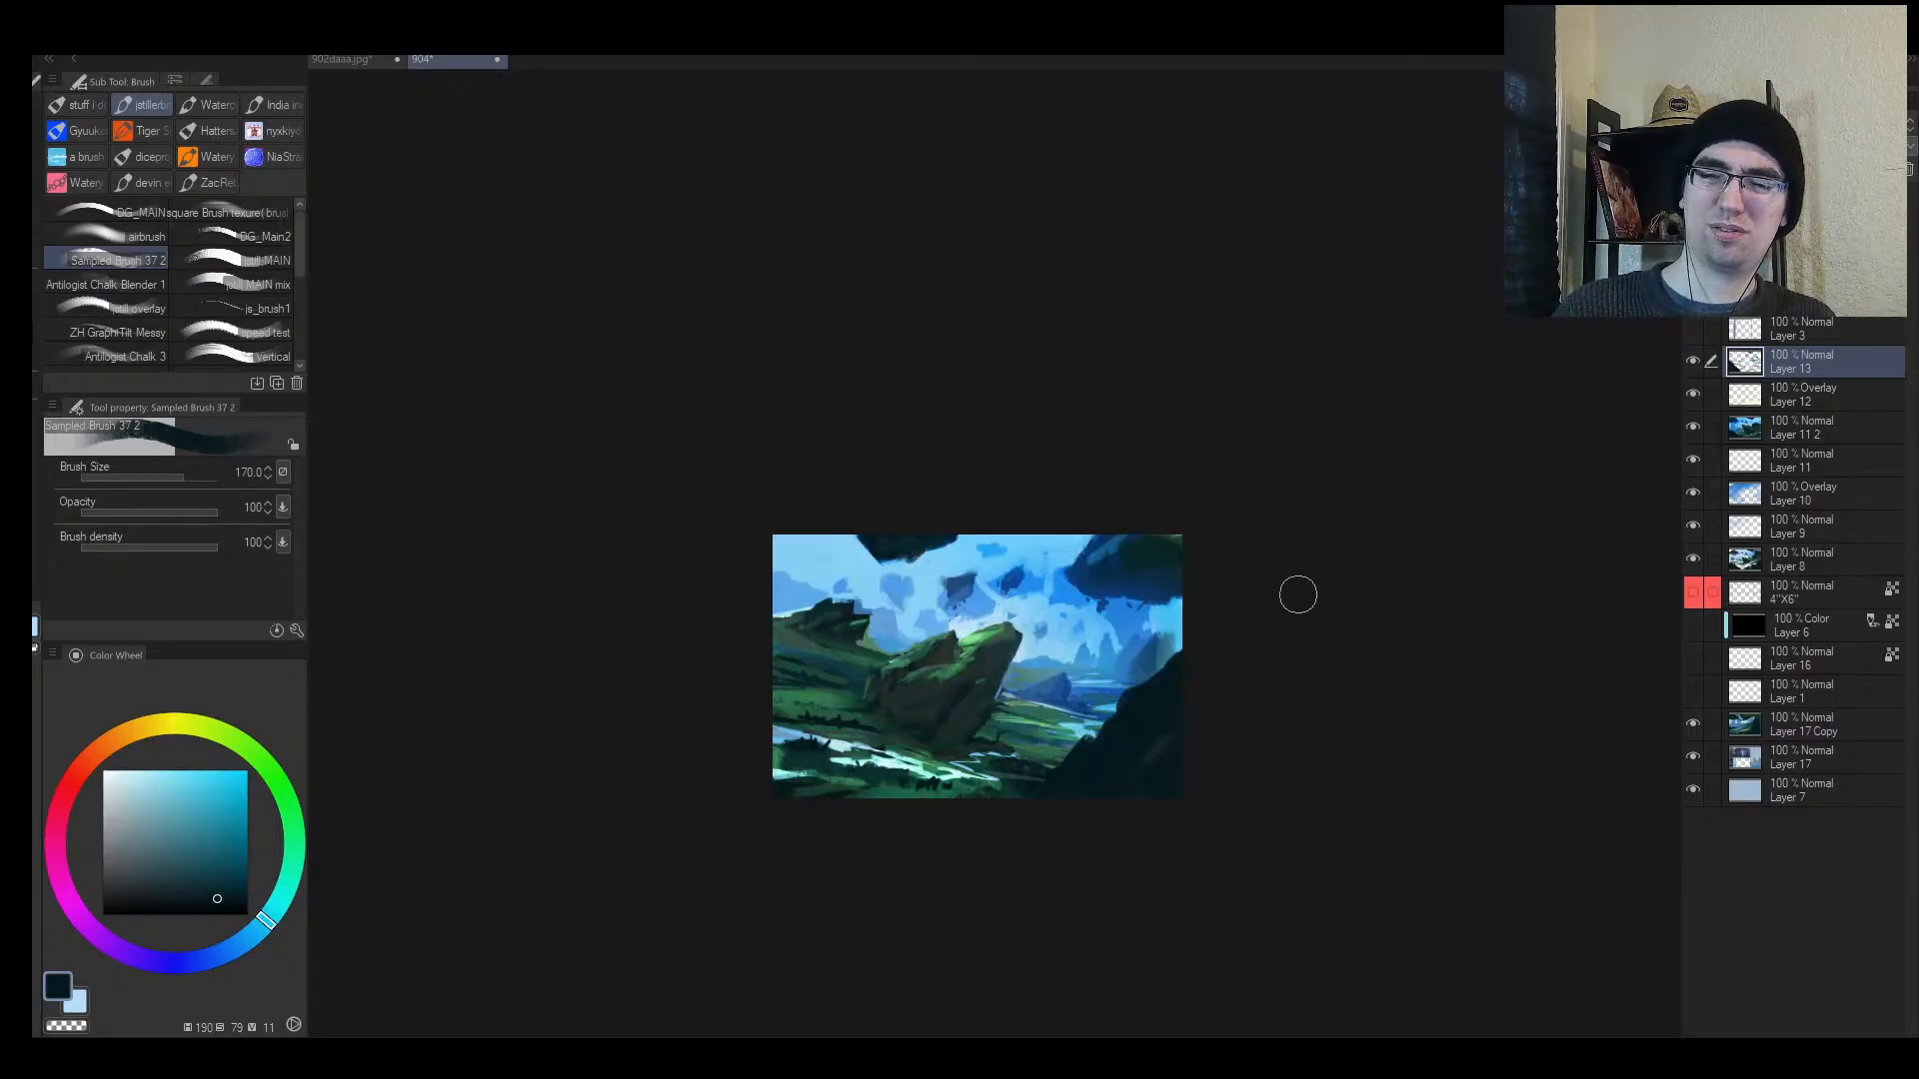
Step: Flip the canvas horizontally and zoom in to check the composition
alt+click(1130, 726)
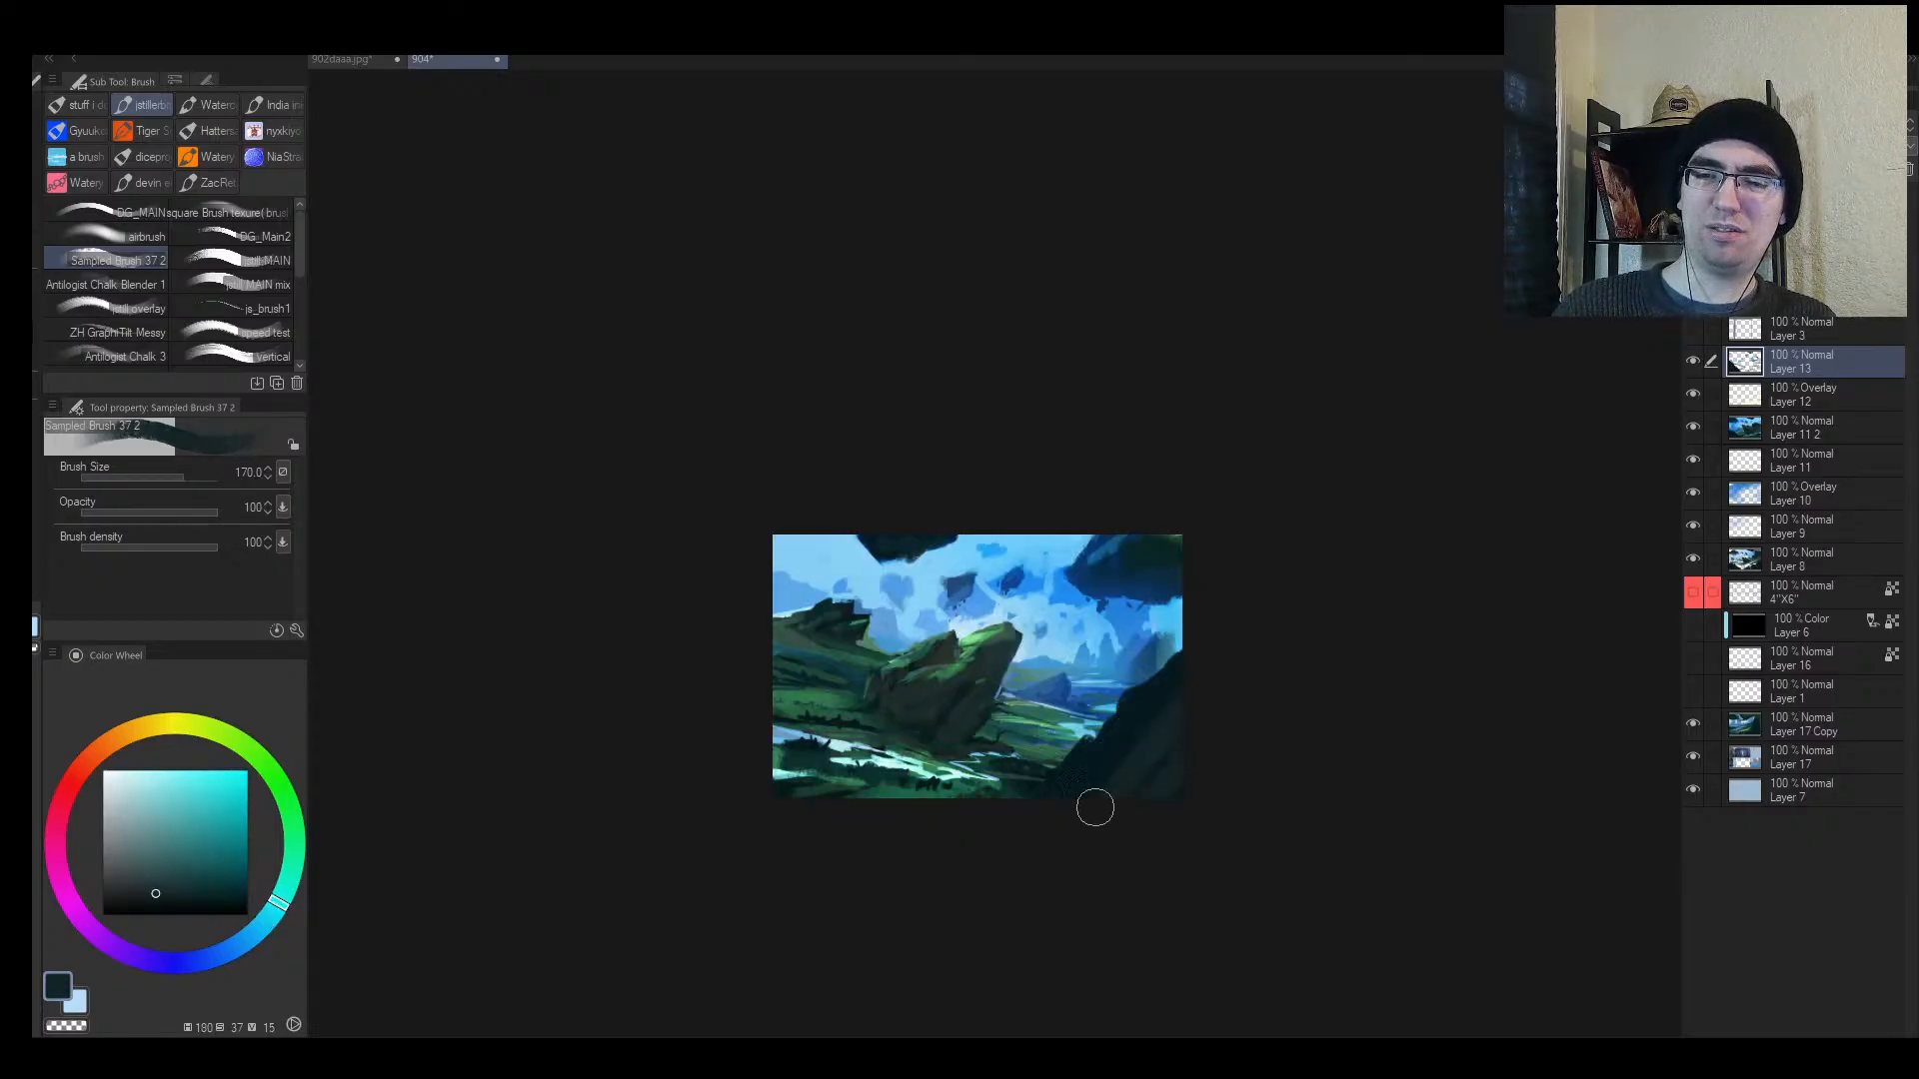
alt+click(1113, 749)
key(])
key(h)
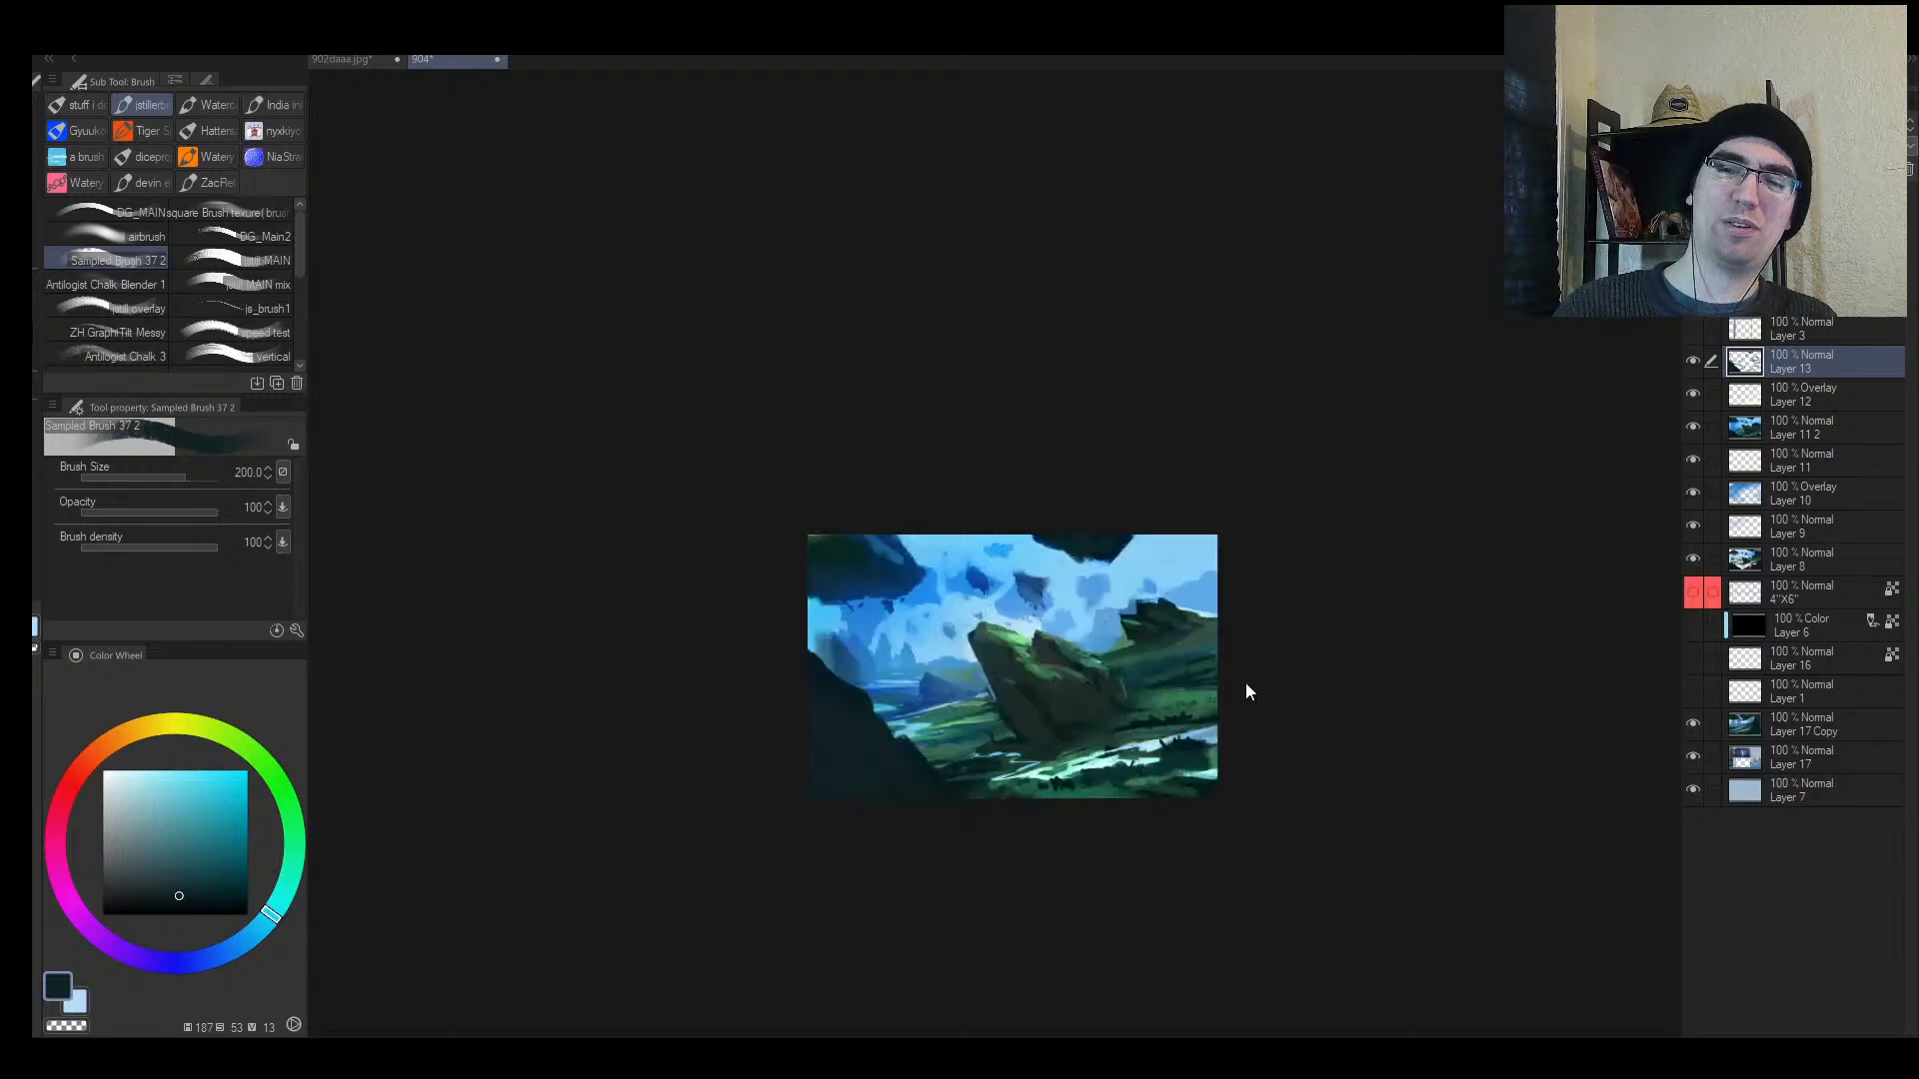
key(alt+space)
drag(1169, 702, 1194, 683)
key(h)
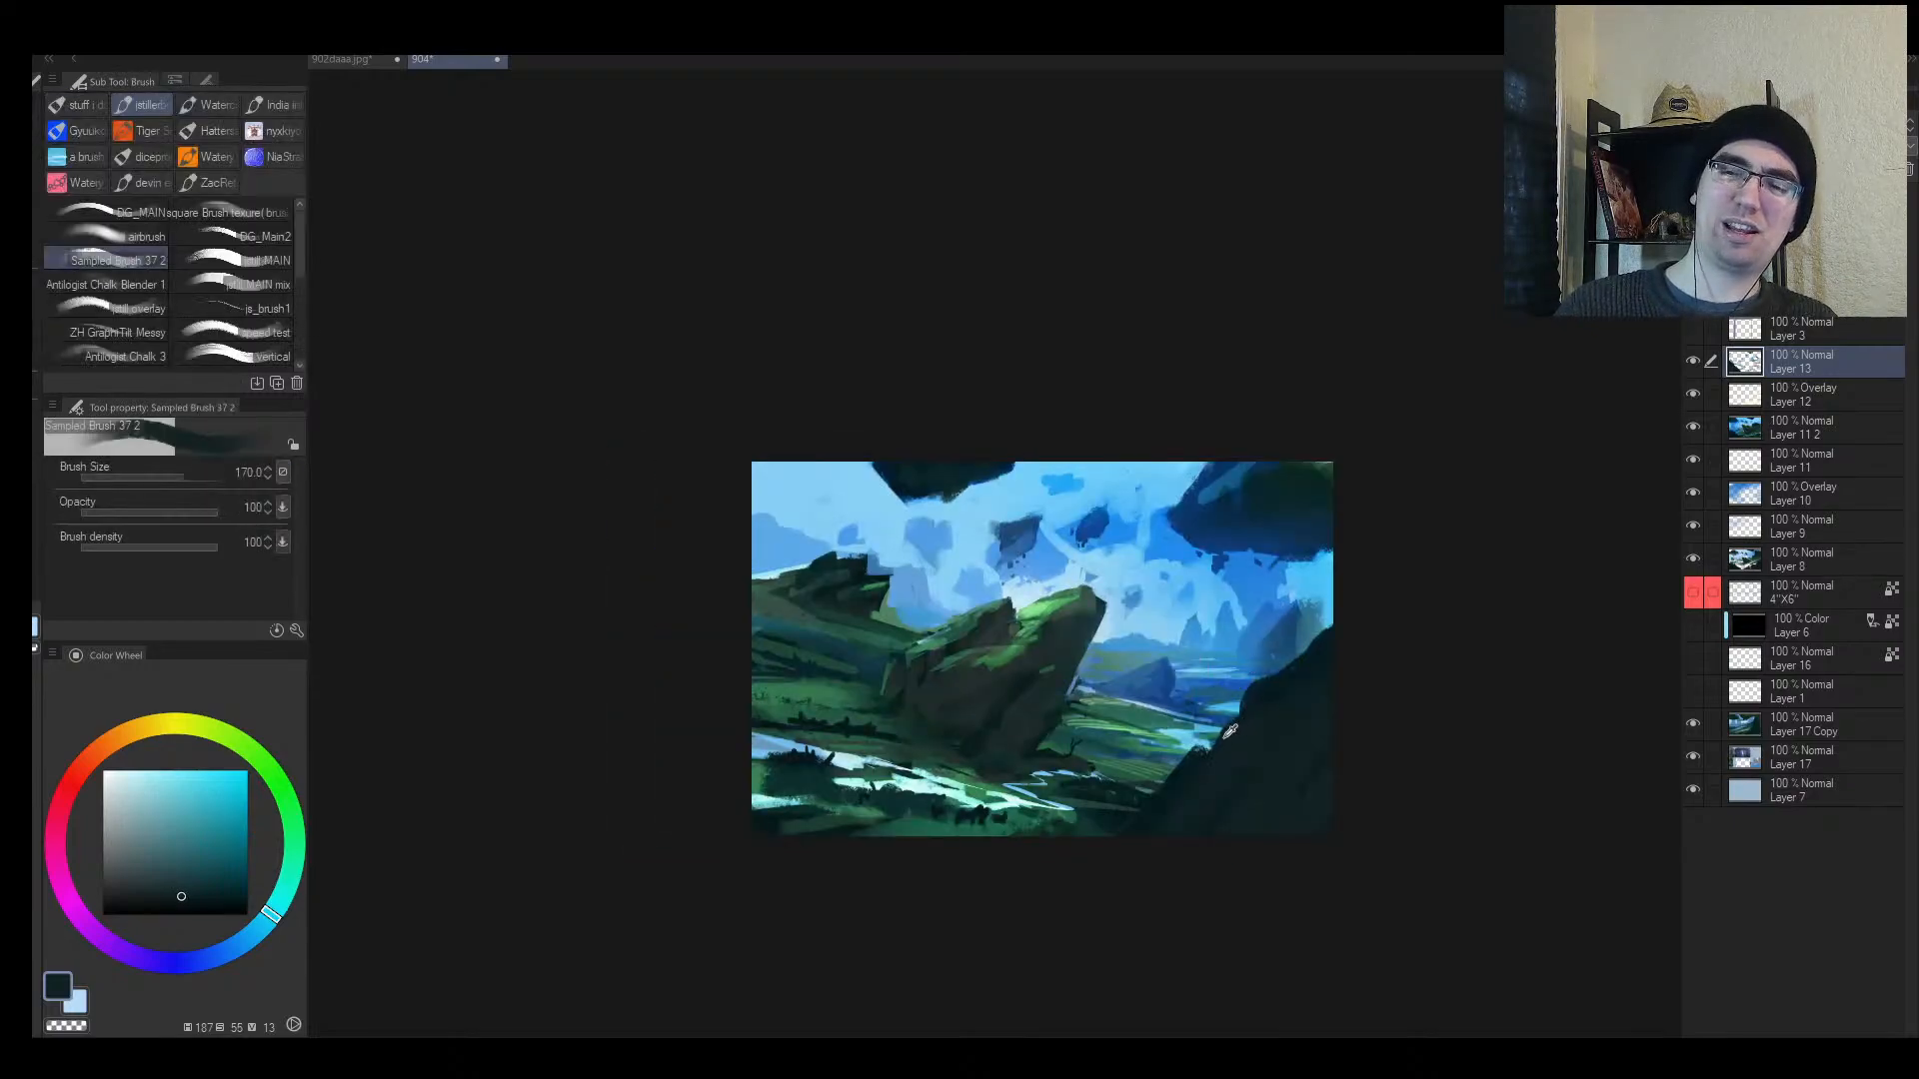
Step: Paint two trial dark ellipses over the mossy rock and at right, then undo one
alt+click(1229, 731)
key([)
key([)
drag(1327, 635, 1261, 656)
drag(1023, 570, 1031, 590)
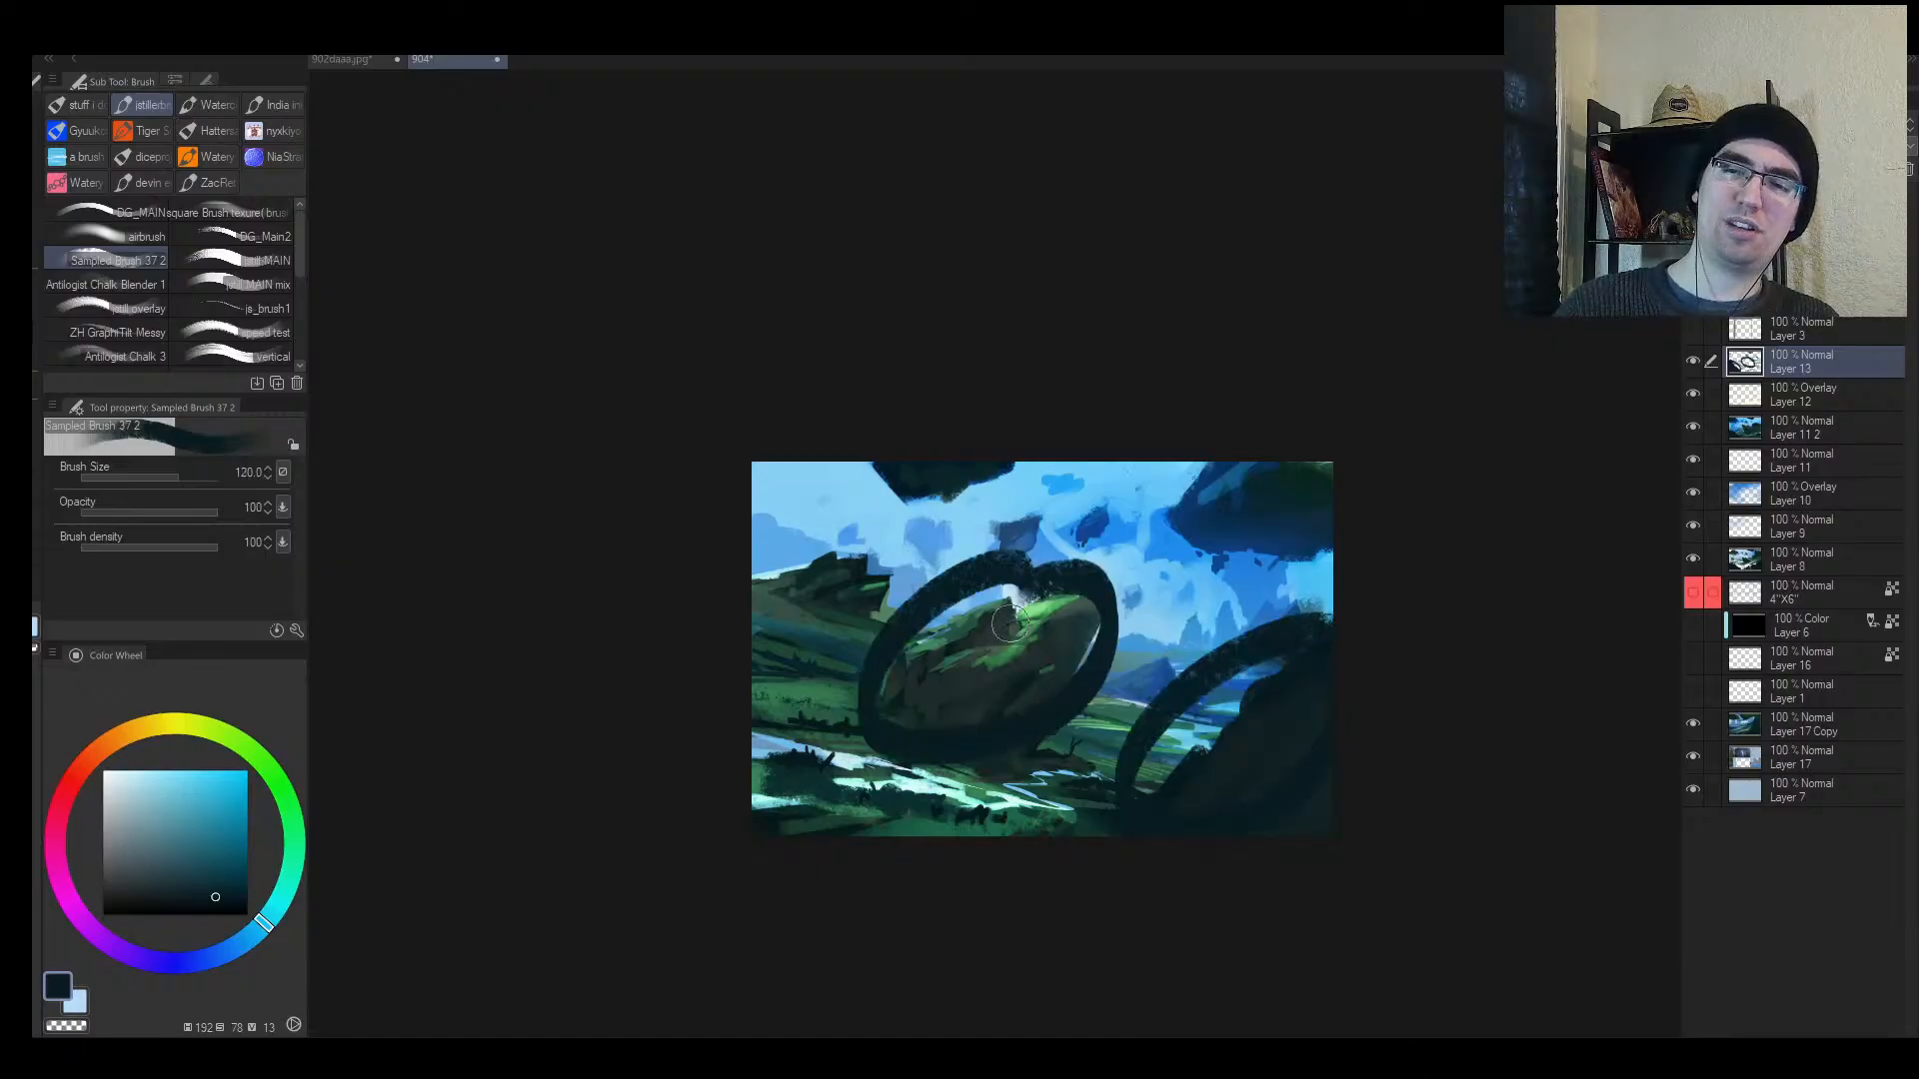
key(ctrl+z)
key(ctrl+z)
Step: Extend the dark foreground shape along the bottom, then undo those strokes
key(h)
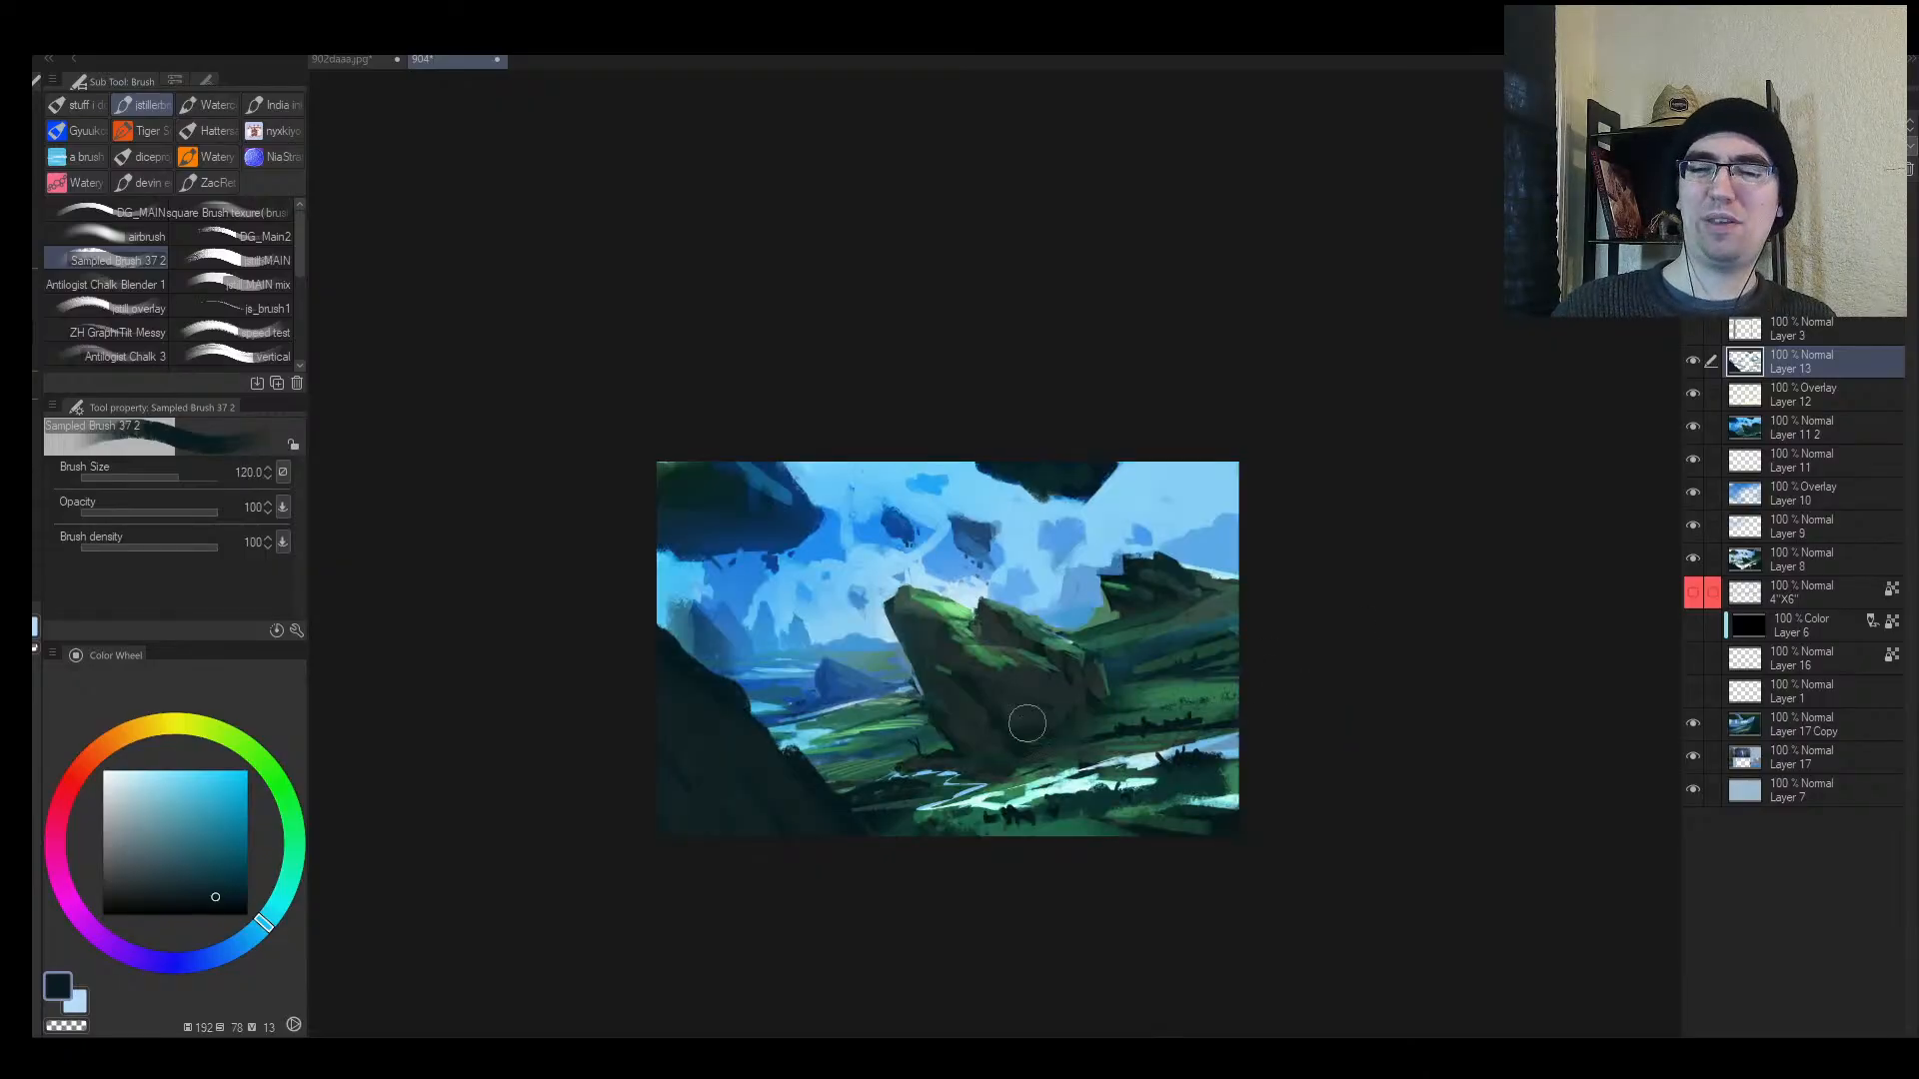
alt+click(815, 797)
drag(837, 811, 849, 814)
key(])
mouse_move(963, 835)
mouse_down()
mouse_move(914, 839)
mouse_move(977, 877)
mouse_move(1030, 804)
mouse_move(1031, 696)
mouse_up()
key(alt+space)
key(alt+space)
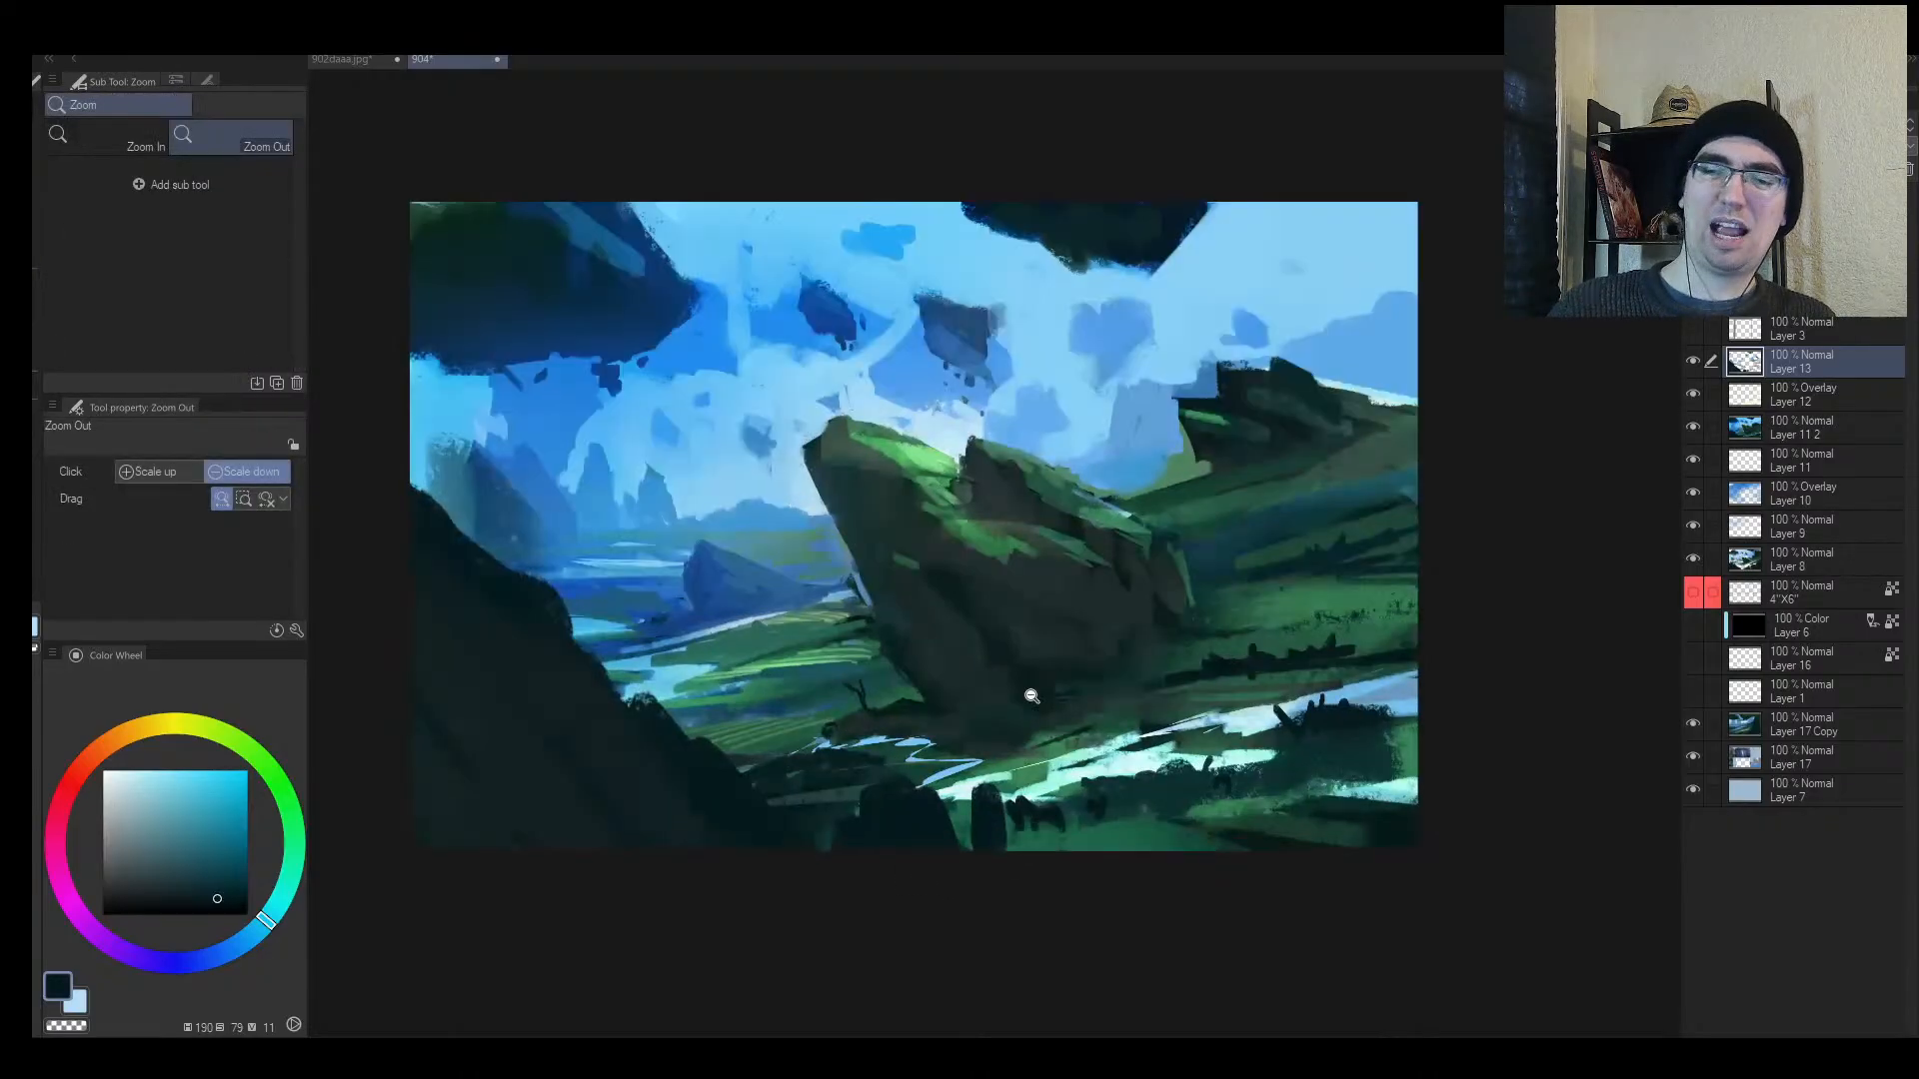
key(ctrl+z)
key(ctrl+z)
Step: Add dark and greyer-green dabs and a bump to the lower-left foreground cliff
mouse_move(840, 816)
mouse_down()
mouse_move(775, 752)
mouse_move(789, 768)
mouse_up()
alt+click(816, 797)
alt+click(839, 800)
key([)
key([)
alt+click(866, 713)
alt+click(837, 796)
alt+click(842, 812)
alt+click(860, 720)
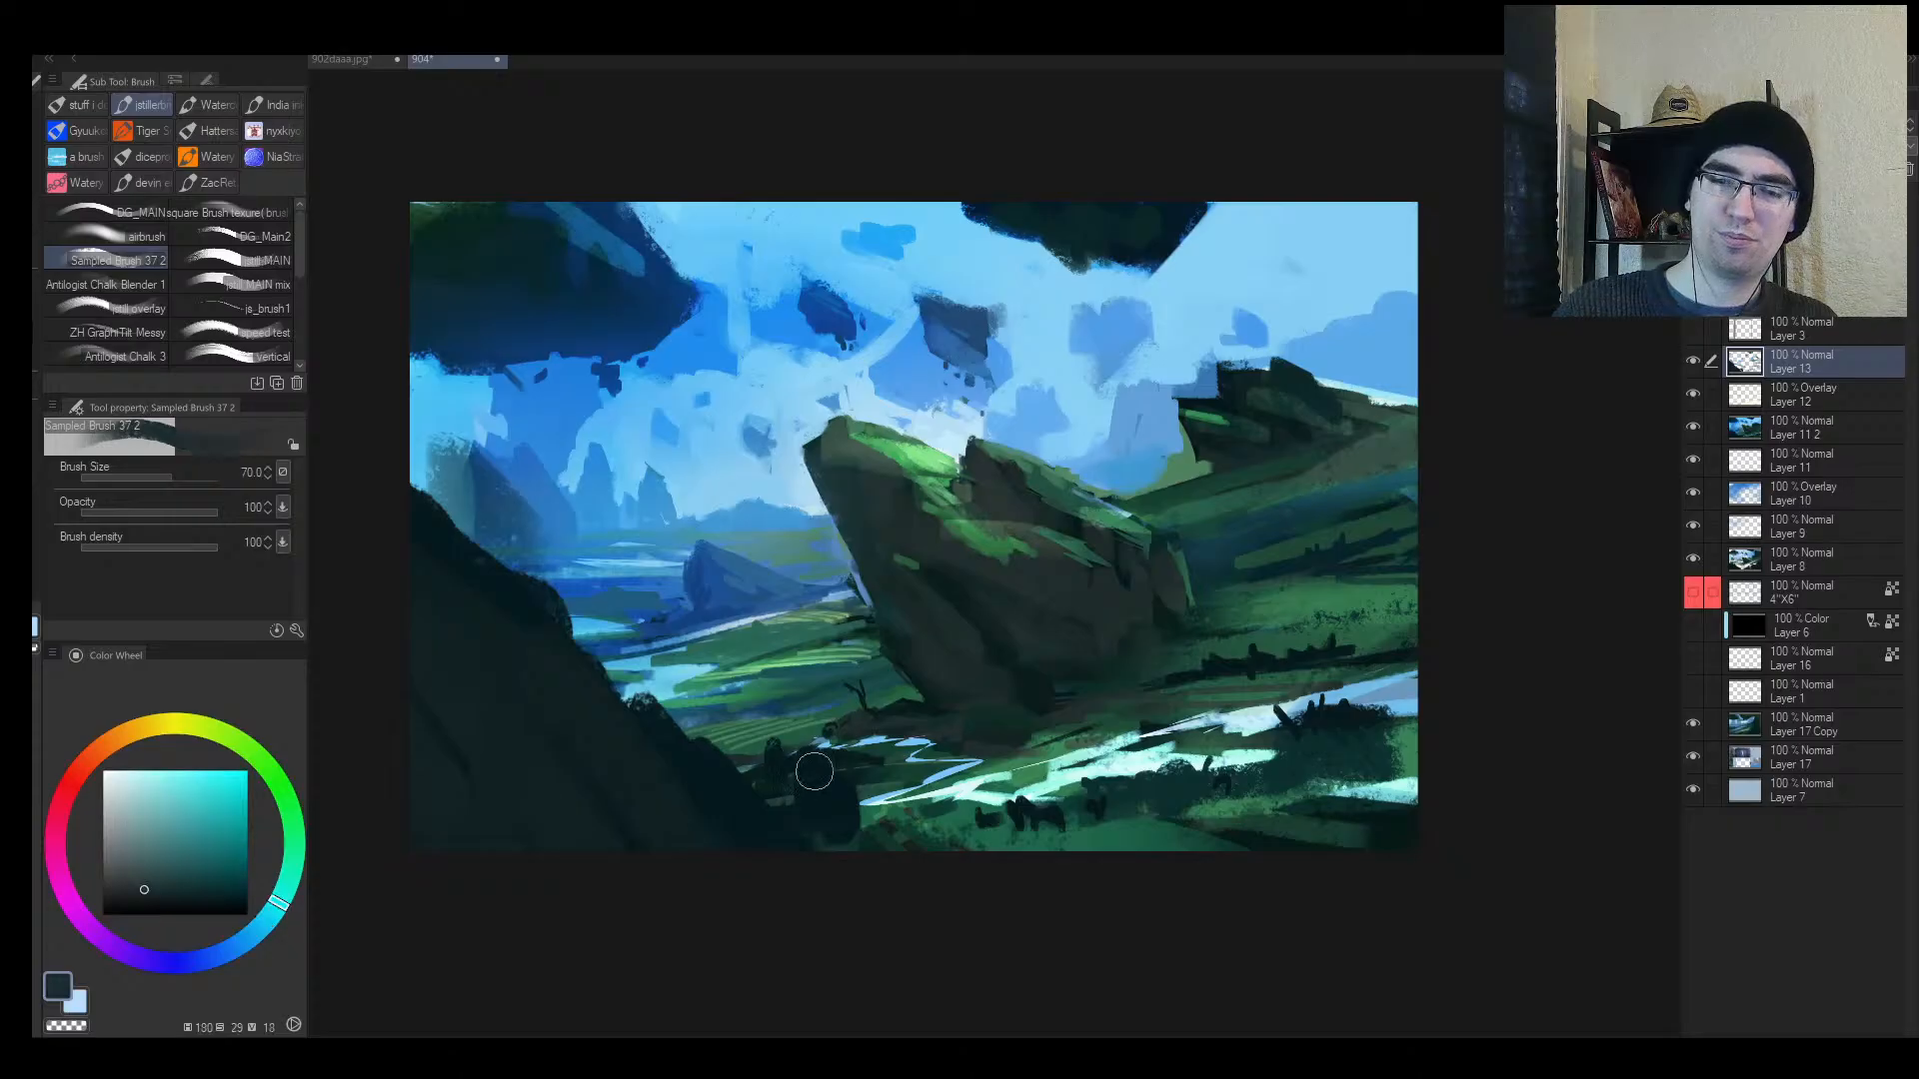
alt+click(837, 809)
key(])
key(])
key(])
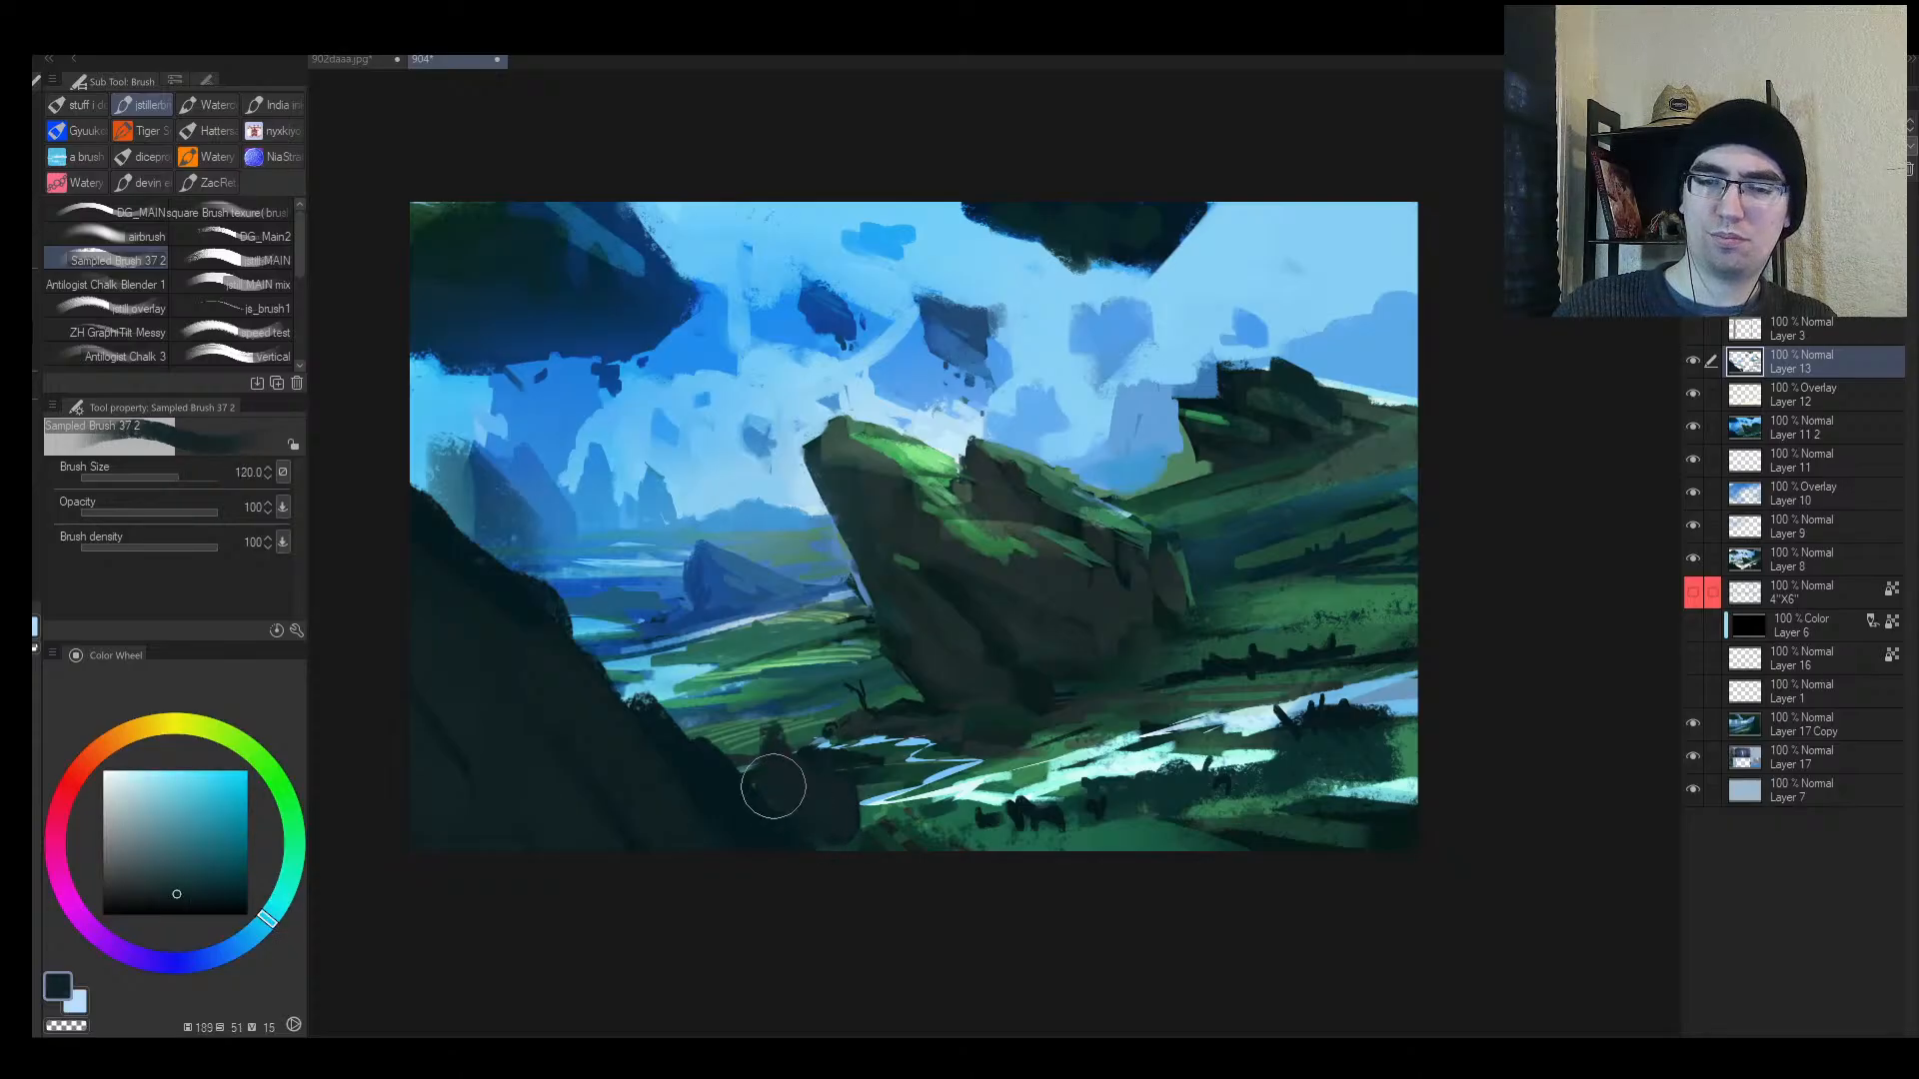
Step: Paint a dark teal stroke and a lighter teal dab at the lower-left corner
key(h)
key(alt+space)
mouse_move(1034, 802)
mouse_down()
mouse_move(950, 798)
mouse_move(1059, 807)
mouse_up()
alt+click(1039, 815)
key(alt+space)
alt+click(869, 804)
alt+click(718, 824)
key([)
key([)
key([)
mouse_move(745, 817)
mouse_down()
mouse_move(883, 808)
mouse_move(733, 851)
mouse_move(859, 787)
mouse_move(668, 817)
mouse_up()
key([)
key([)
key([)
alt+click(803, 799)
Step: Cover the light patch at lower left with a sampled dark tone
alt+click(783, 731)
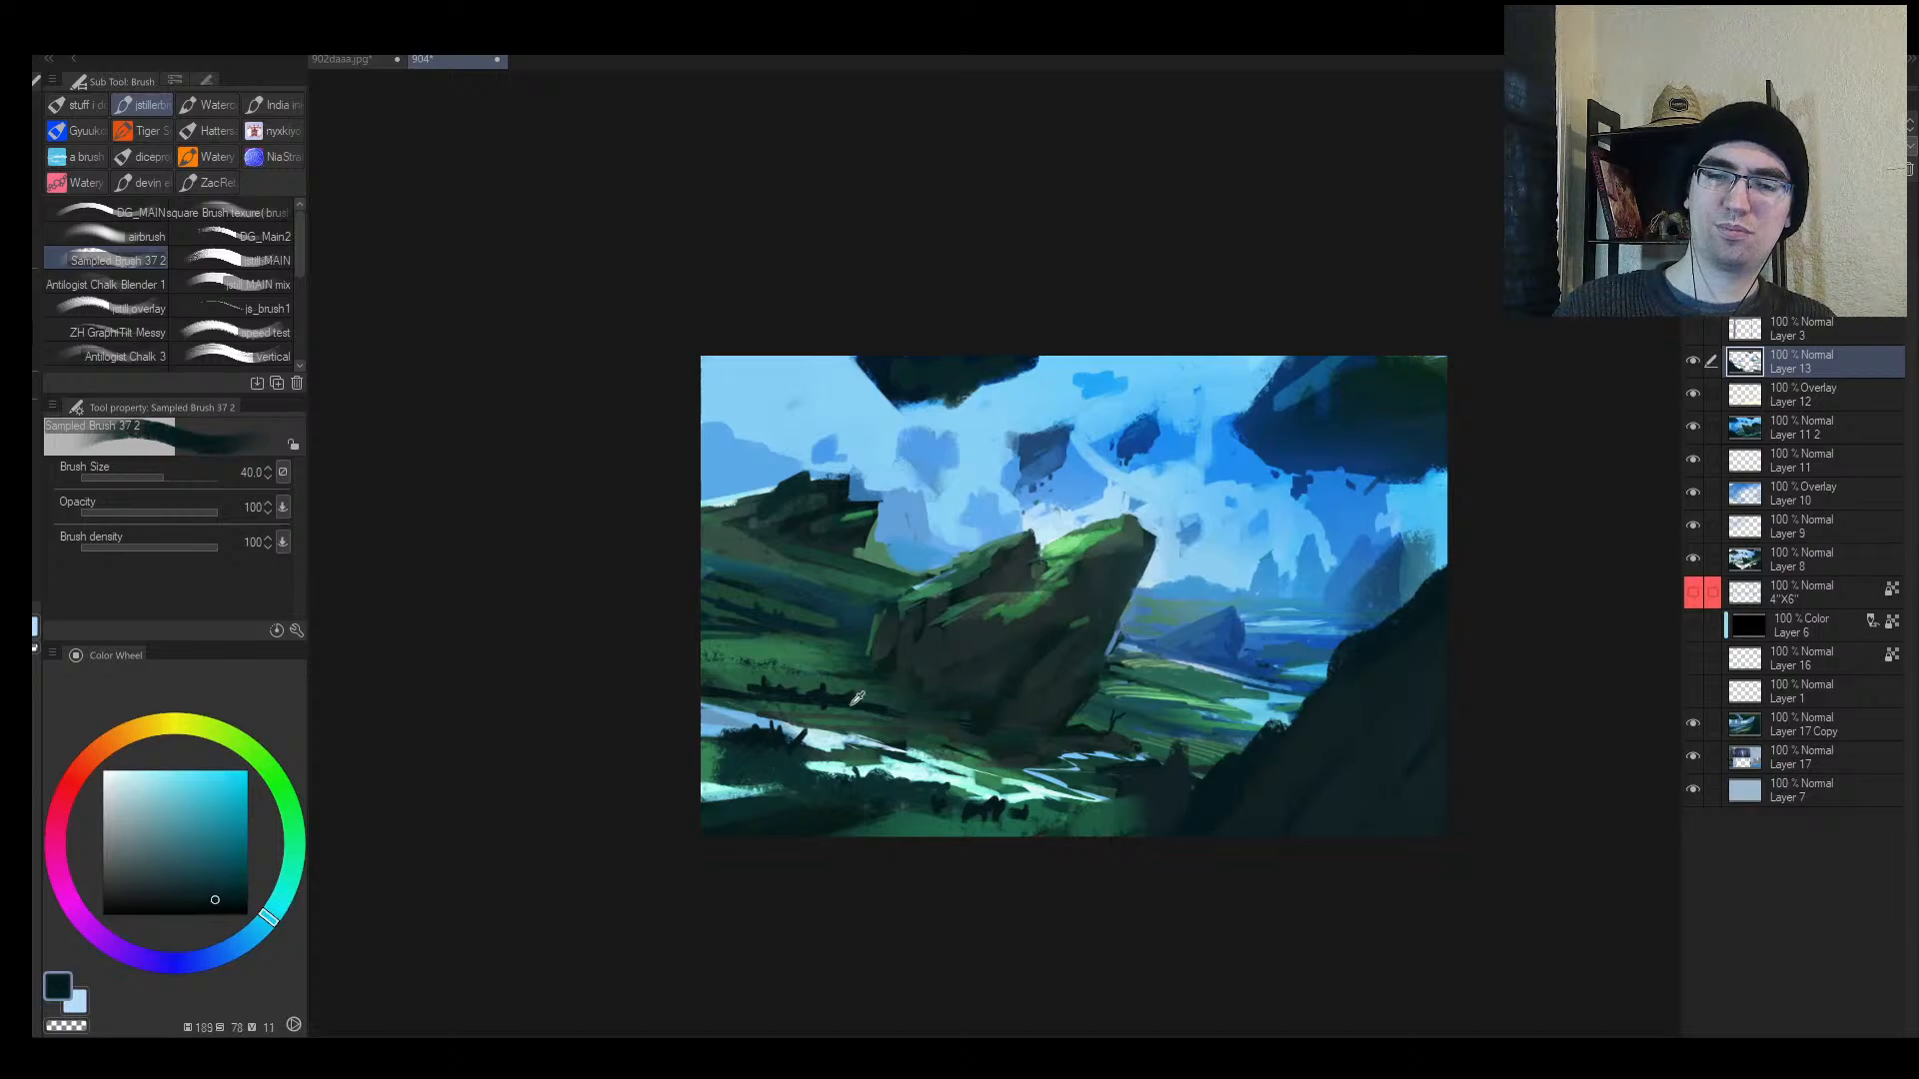
alt+click(778, 741)
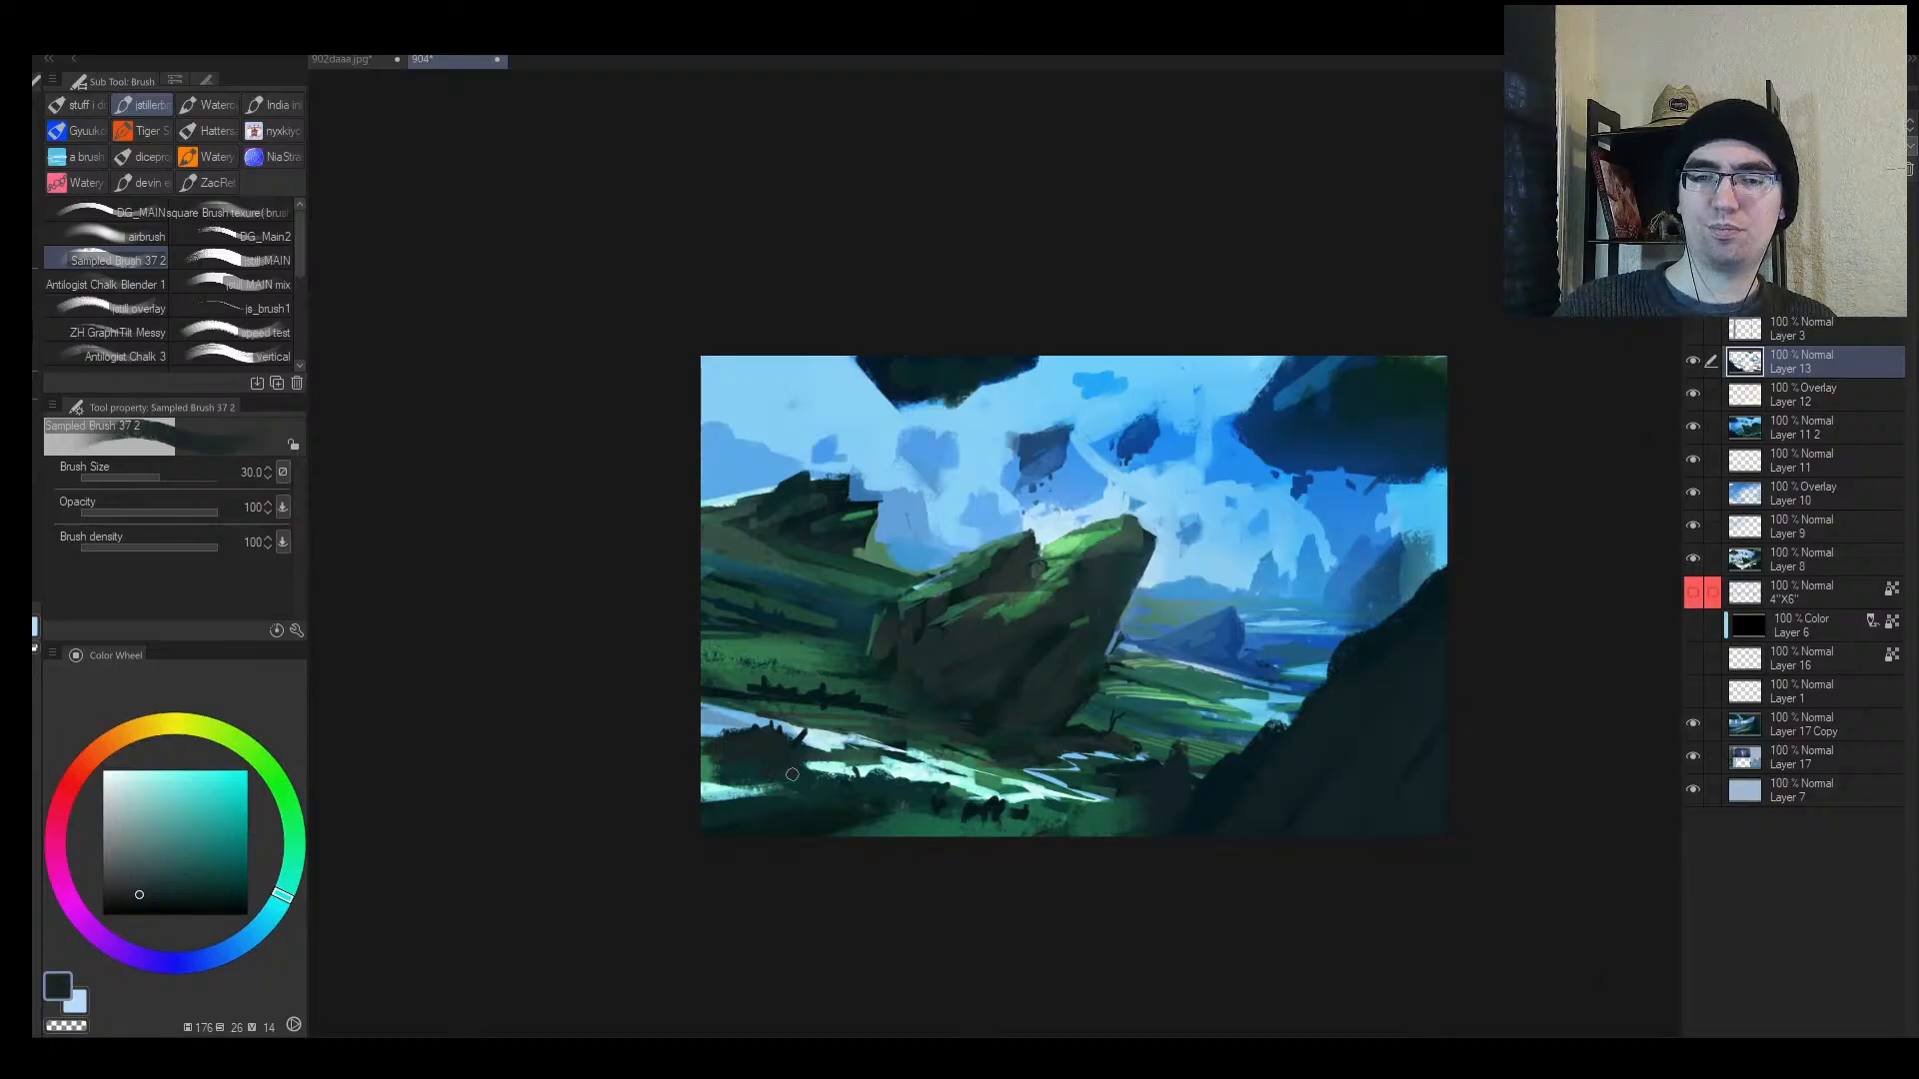
mouse_move(895, 781)
mouse_down()
mouse_move(1001, 807)
mouse_move(960, 841)
mouse_move(854, 861)
mouse_move(772, 846)
mouse_up()
key(bracketright)
key(bracketright)
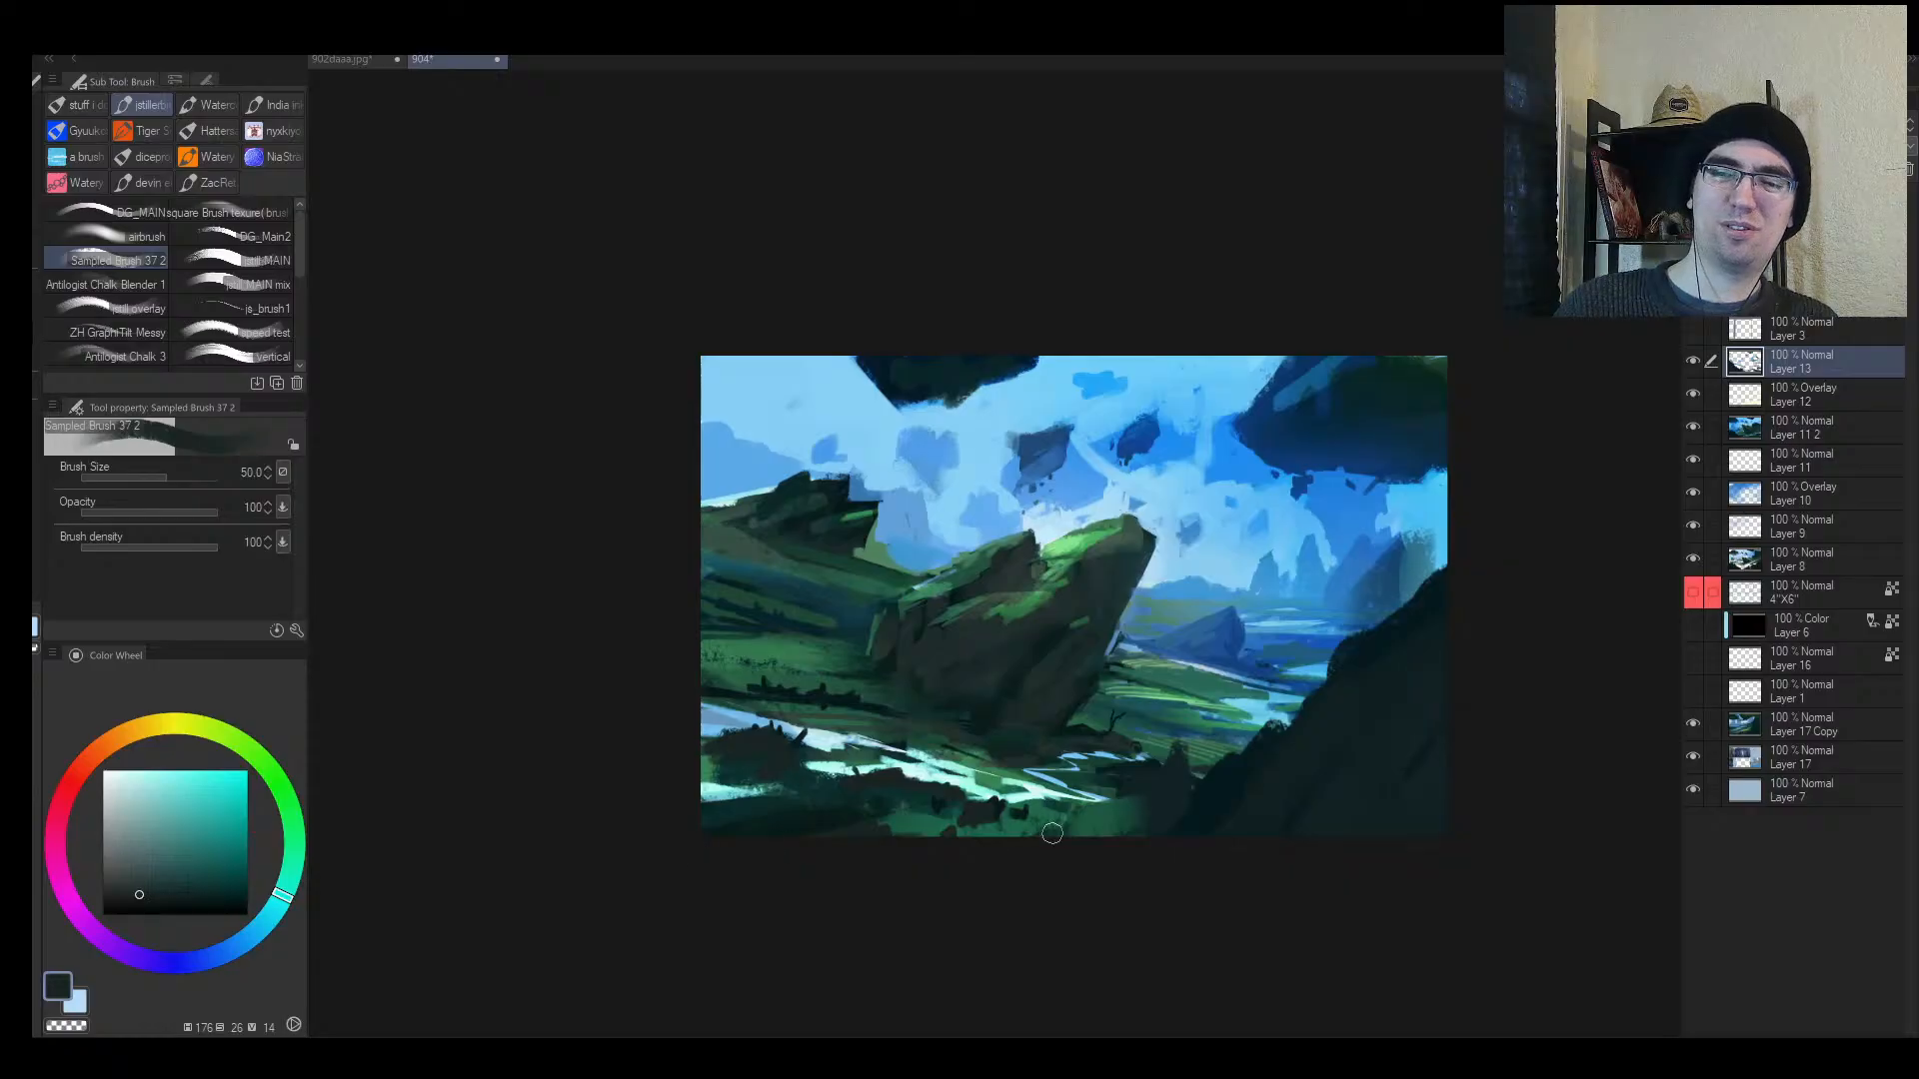
key(h)
drag(1160, 778, 1100, 789)
key(bracketleft)
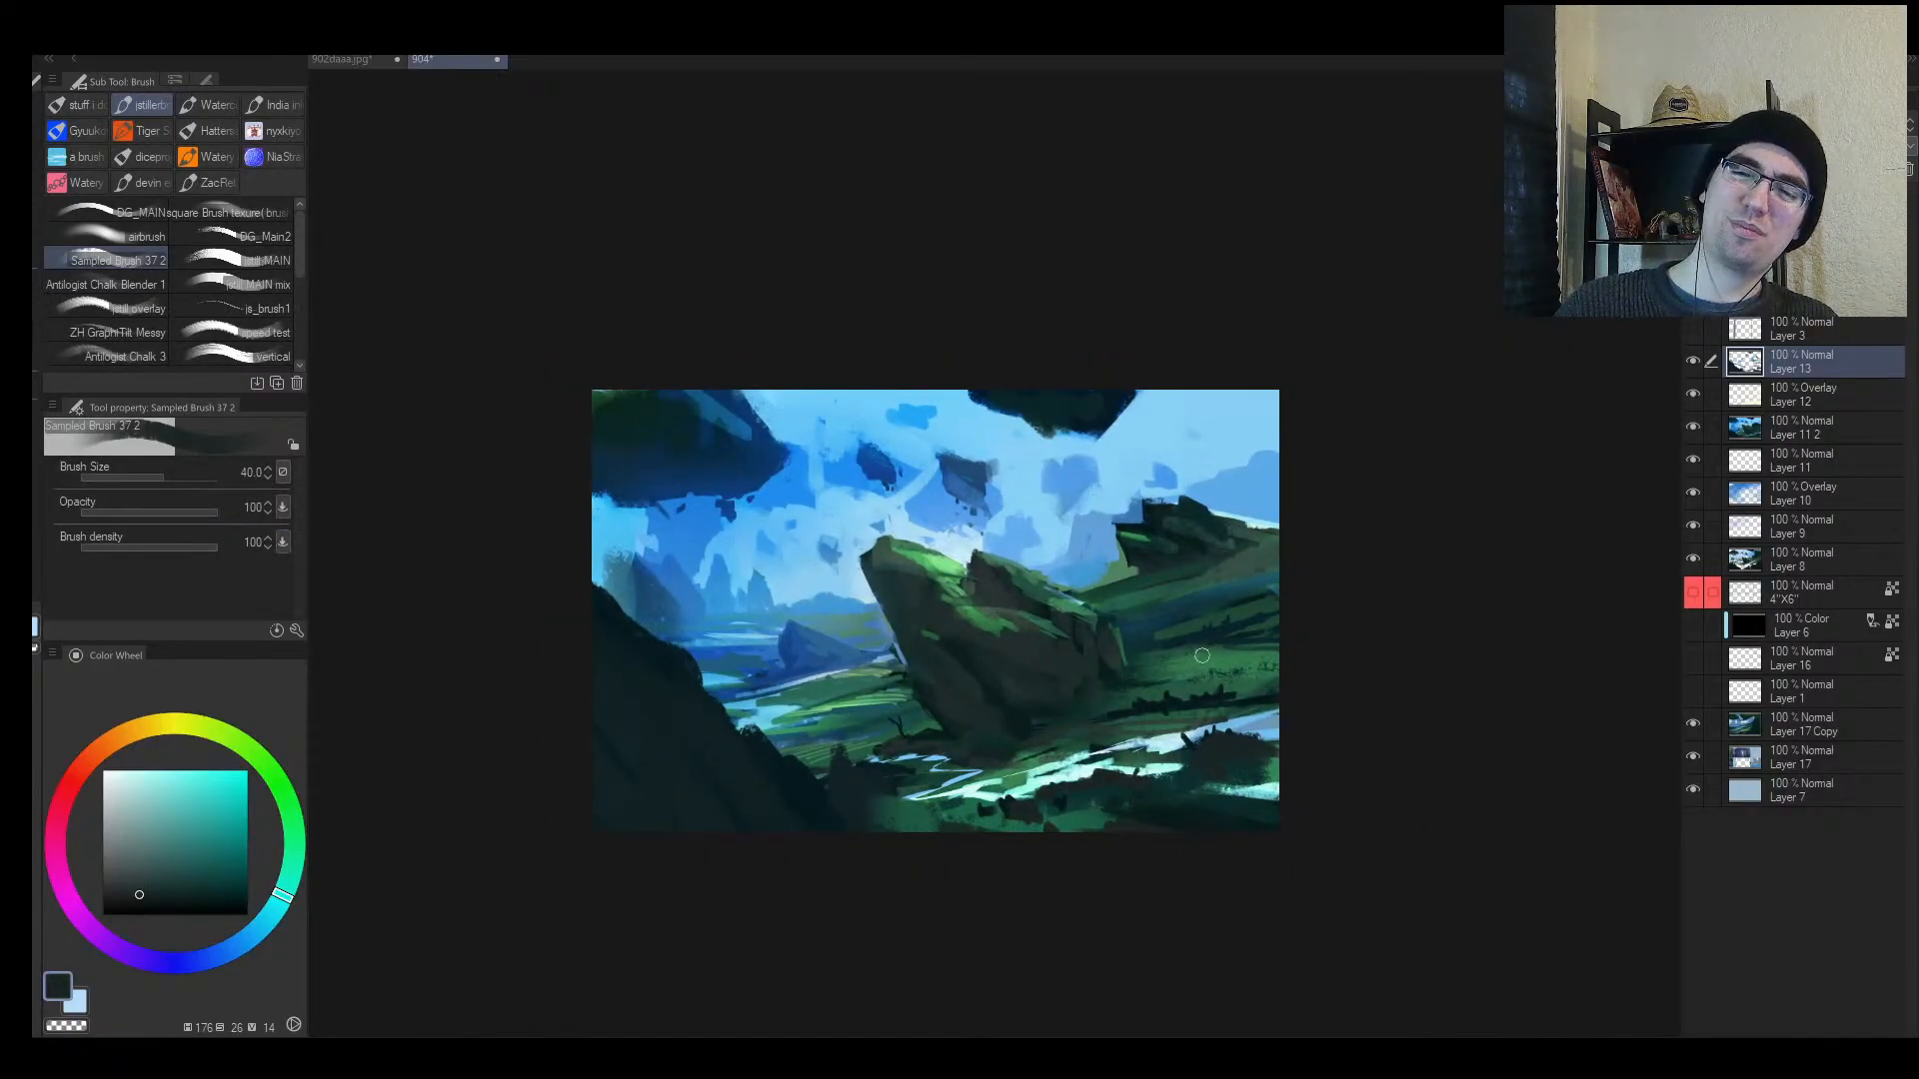
mouse_move(1234, 541)
mouse_down()
mouse_move(1169, 544)
mouse_move(1274, 534)
mouse_move(1183, 533)
mouse_move(1242, 503)
mouse_move(1161, 561)
mouse_move(1267, 543)
mouse_move(1124, 589)
mouse_move(1256, 578)
mouse_move(1170, 636)
mouse_move(1233, 608)
mouse_up()
Step: Sample a saturated sky blue and resize the brush for haze over the right ridge
alt+click(1222, 475)
key(bracketright)
key(bracketright)
key(bracketright)
key(bracketright)
key(bracketright)
key(bracketright)
key(bracketright)
key(bracketright)
alt+click(932, 486)
key(bracketleft)
key(h)
key(alt+space)
Step: Undo the earlier haze and airbrush a muted blue haze across the dark right ridge
key(h)
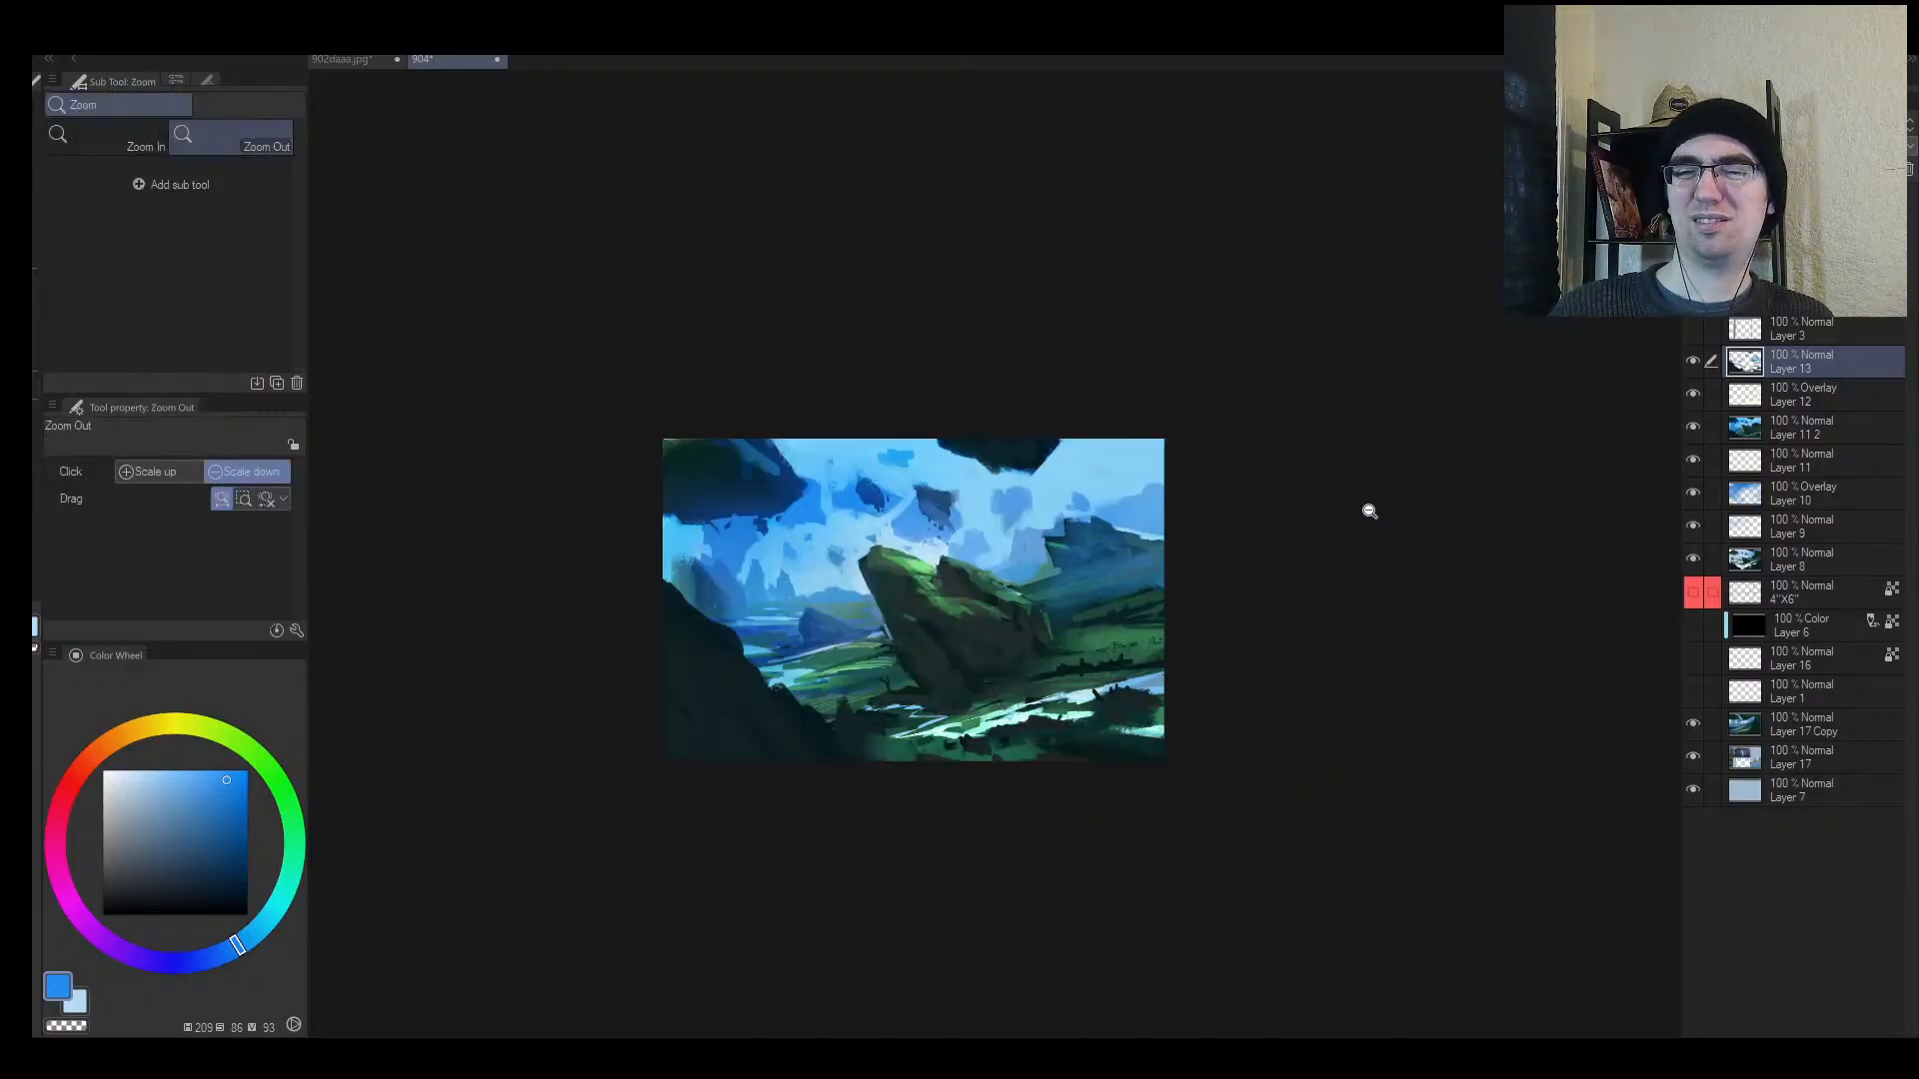
alt+click(1149, 512)
key(ctrl+z)
key(b)
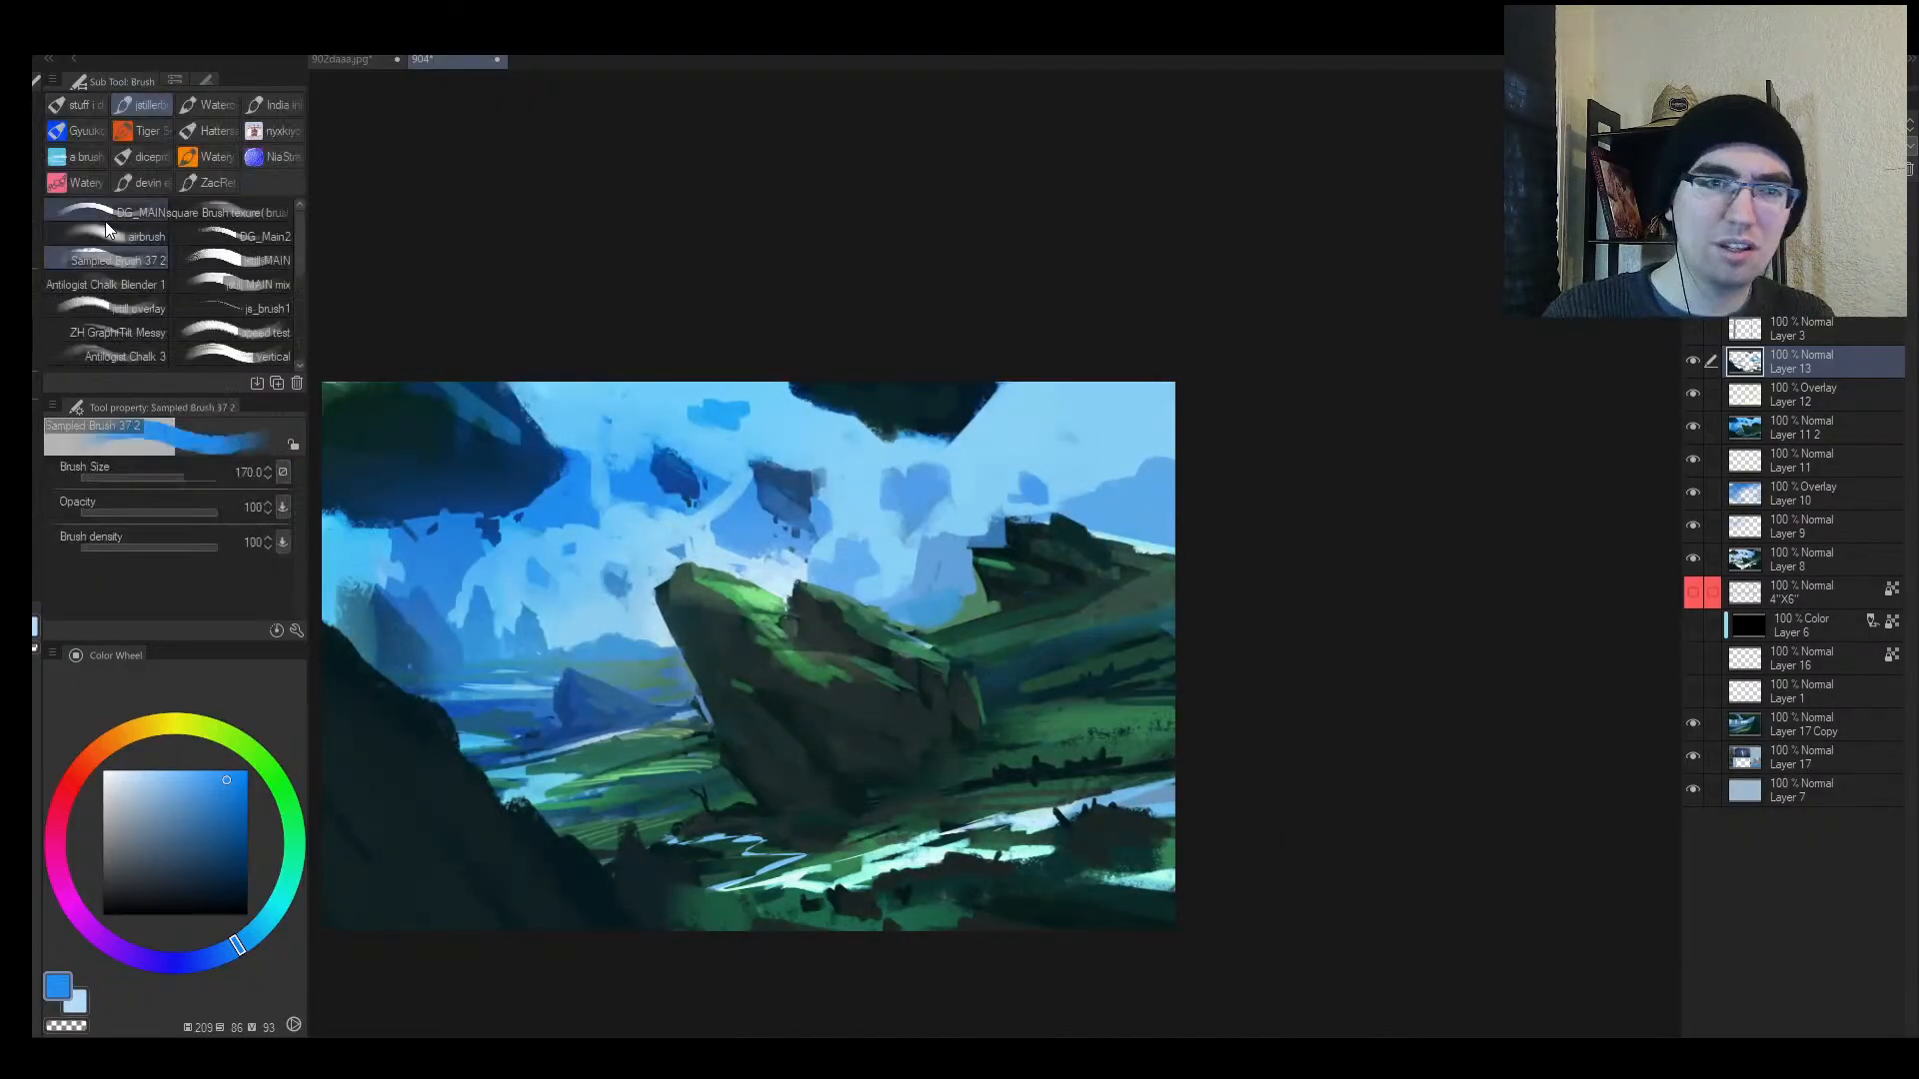
click(110, 230)
key(bracketright)
key(bracketright)
alt+click(945, 563)
mouse_move(984, 555)
mouse_down()
mouse_move(1126, 500)
mouse_move(1141, 550)
mouse_up()
key(bracketright)
drag(968, 613, 1097, 588)
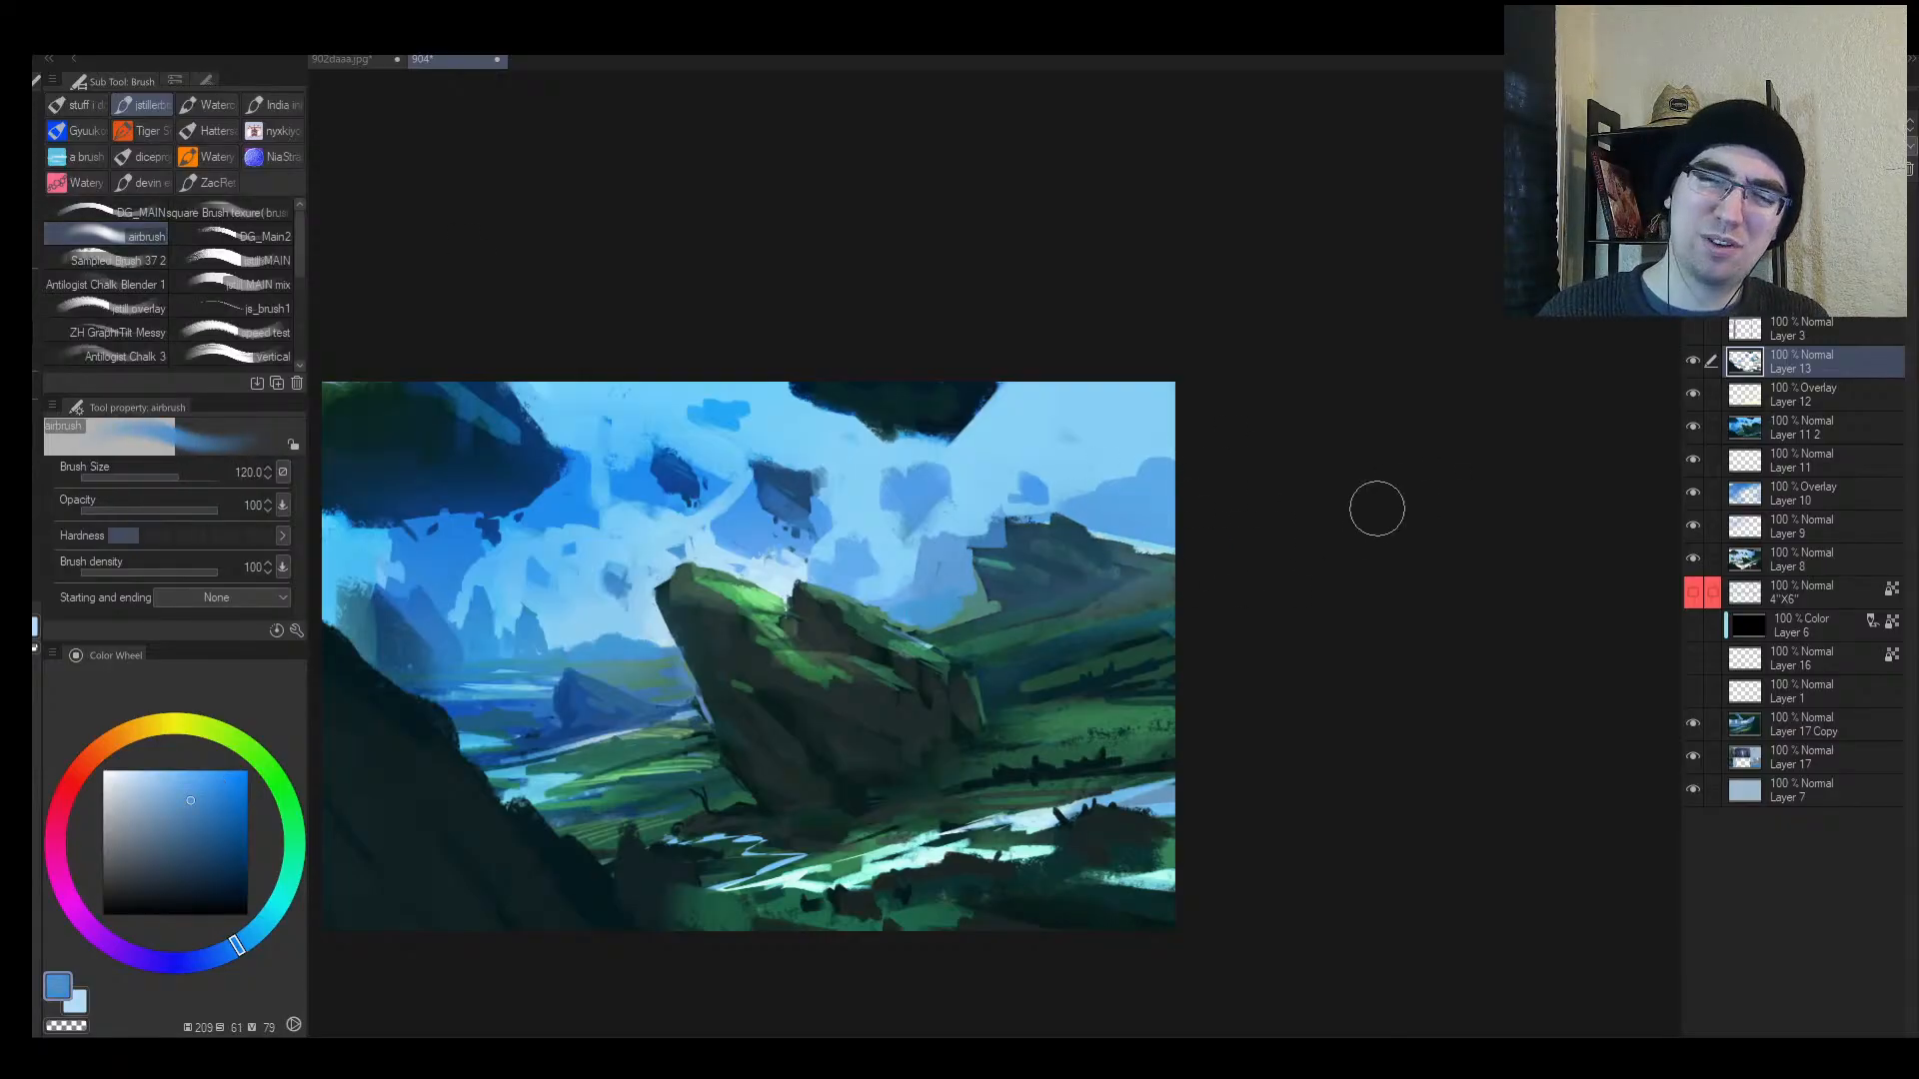
Step: Lasso the right ridge area, airbrush it dark teal-green, then deselect
key(alt+space)
mouse_move(1334, 511)
mouse_down()
mouse_move(1216, 566)
mouse_move(1257, 559)
mouse_up()
key(h)
scroll(1083, 633, up, 3)
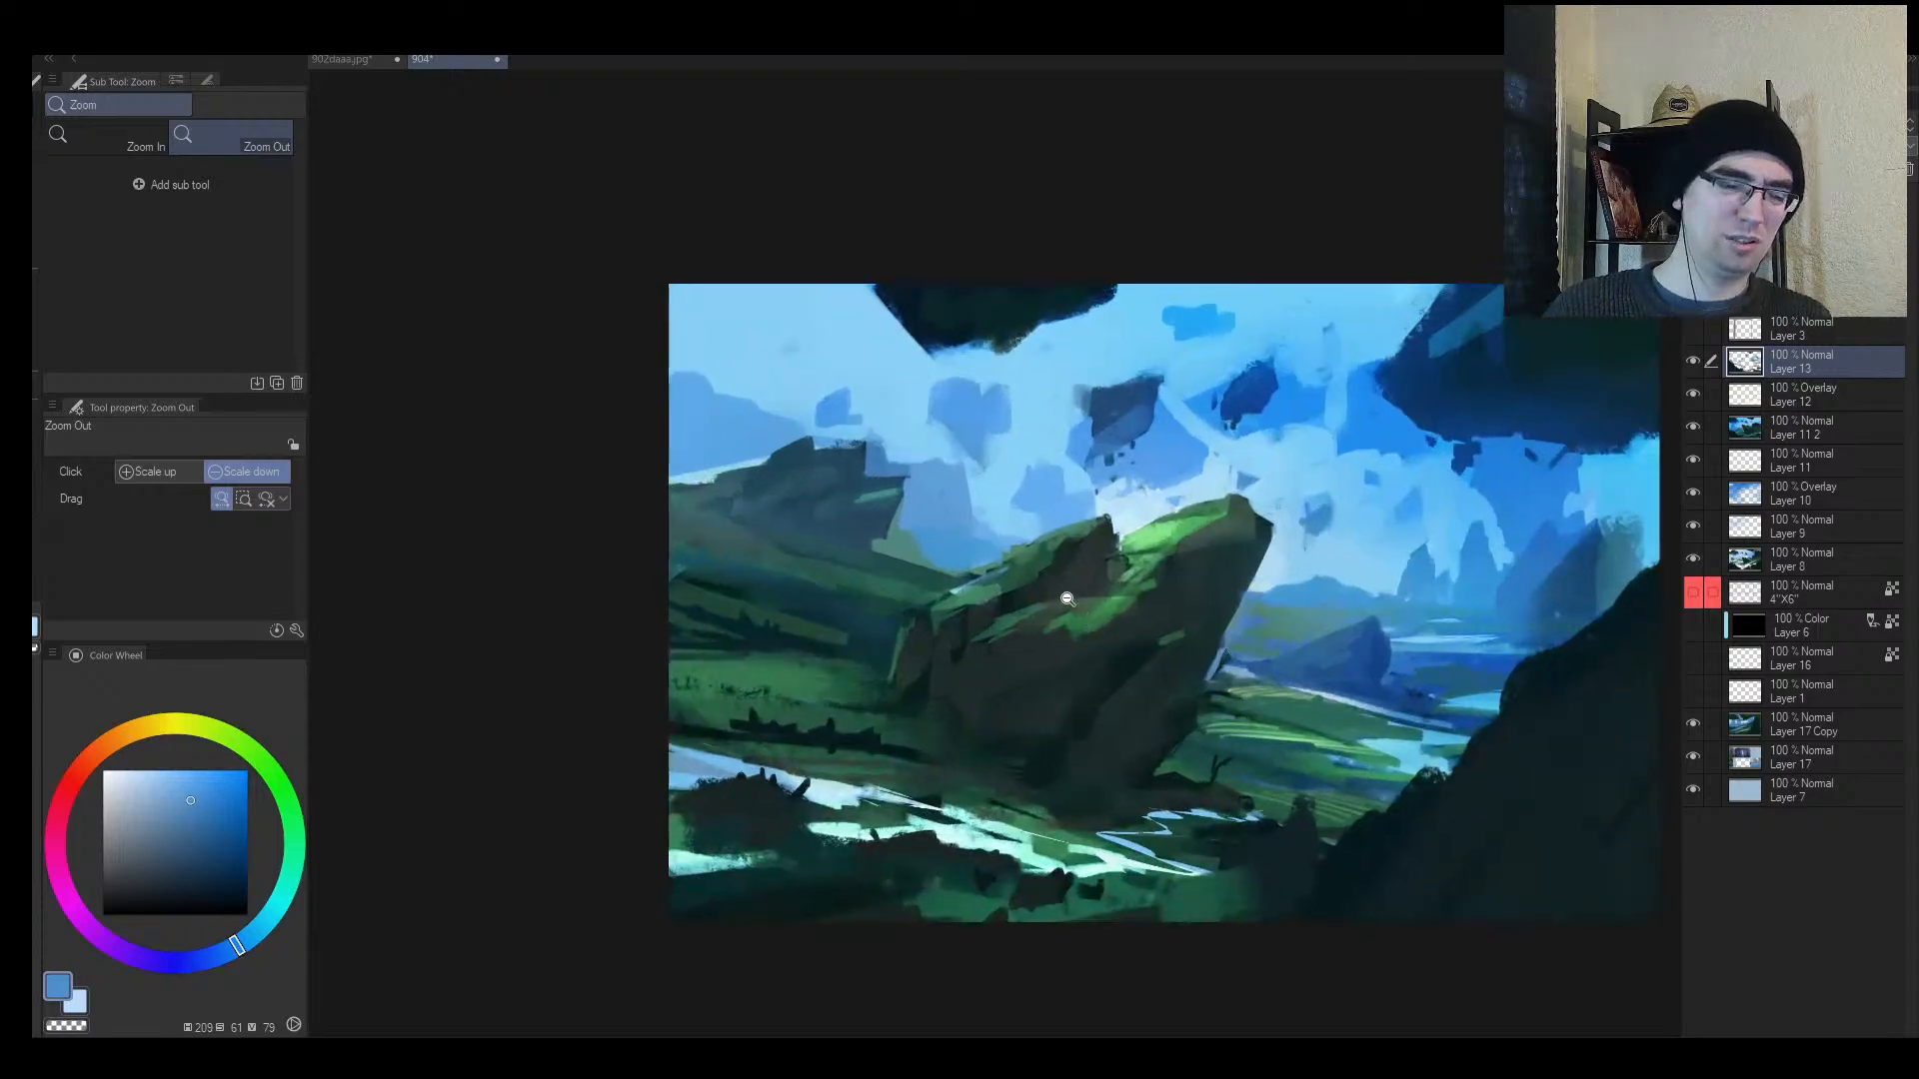
key(h)
key(m)
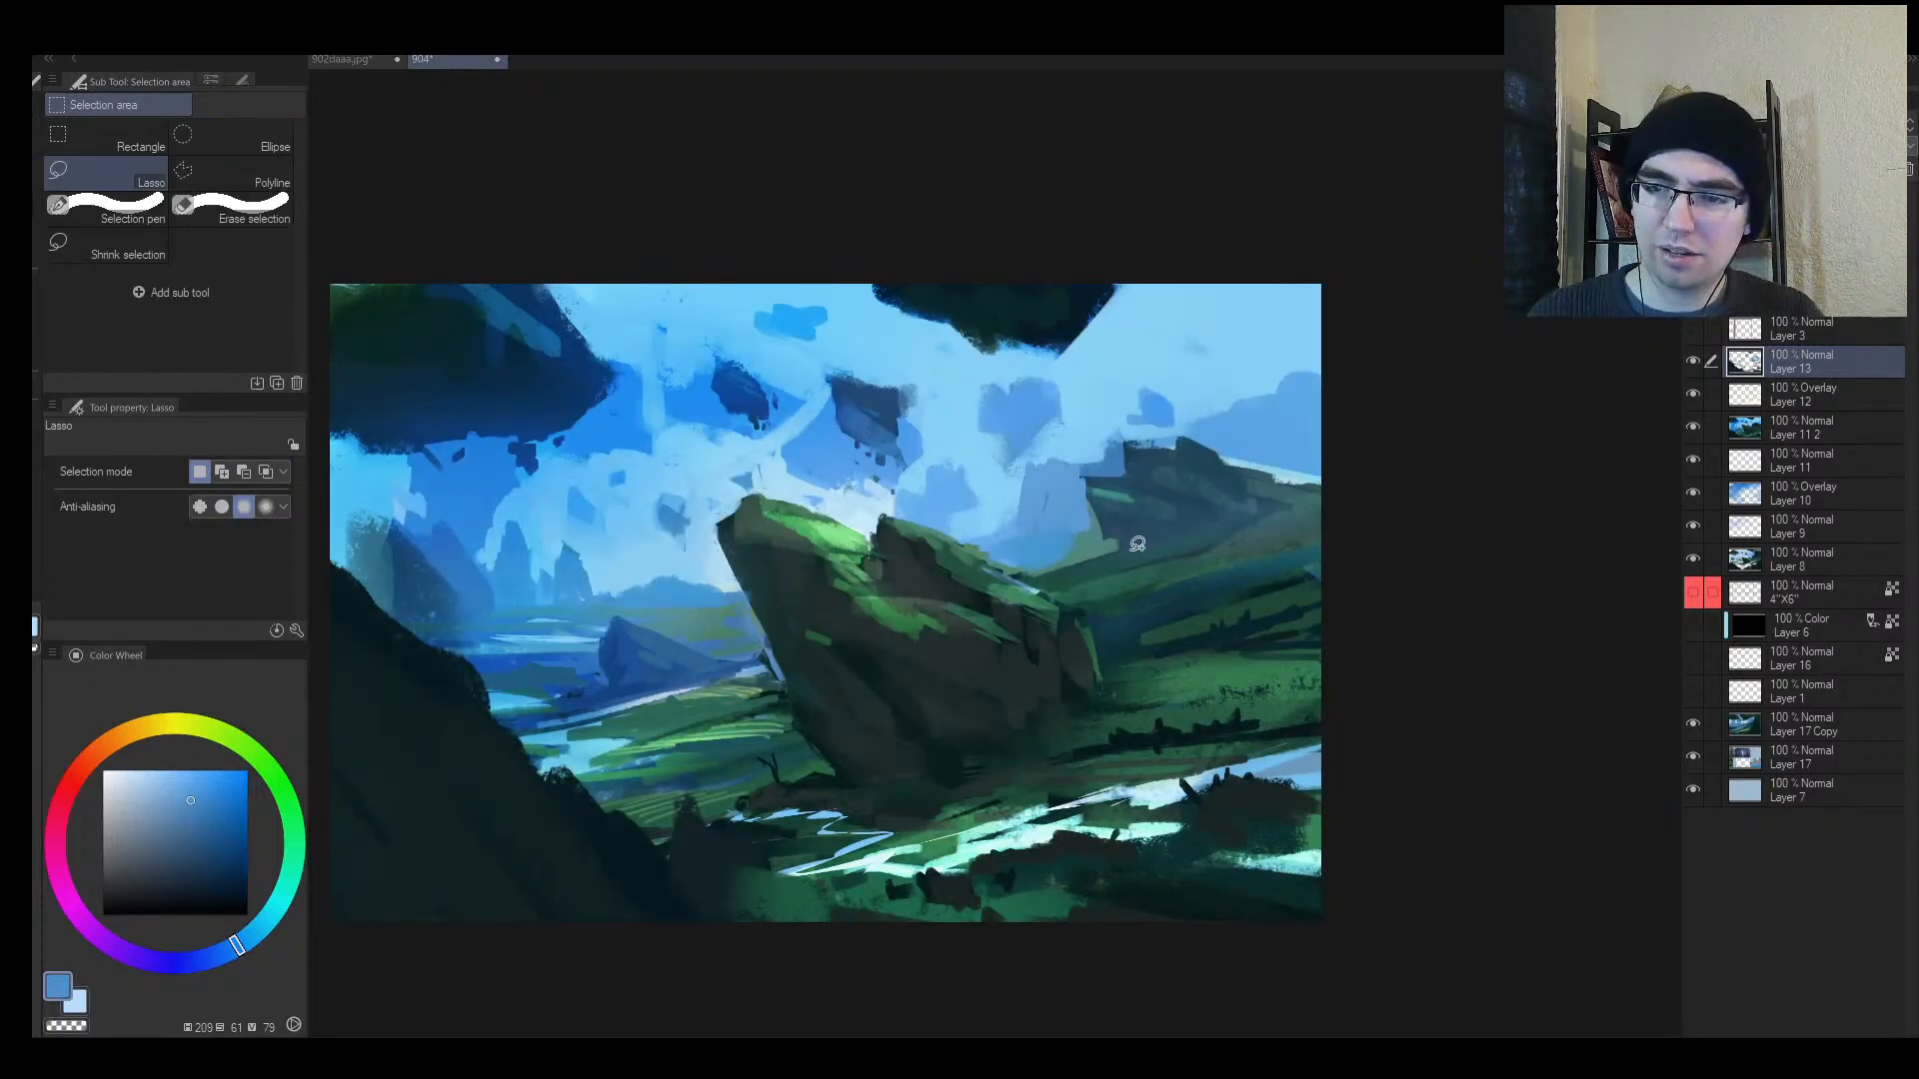
mouse_move(1138, 544)
mouse_down()
mouse_move(1380, 492)
mouse_move(1264, 540)
mouse_move(1401, 492)
mouse_up()
key(b)
alt+click(1117, 580)
key(ctrl+d)
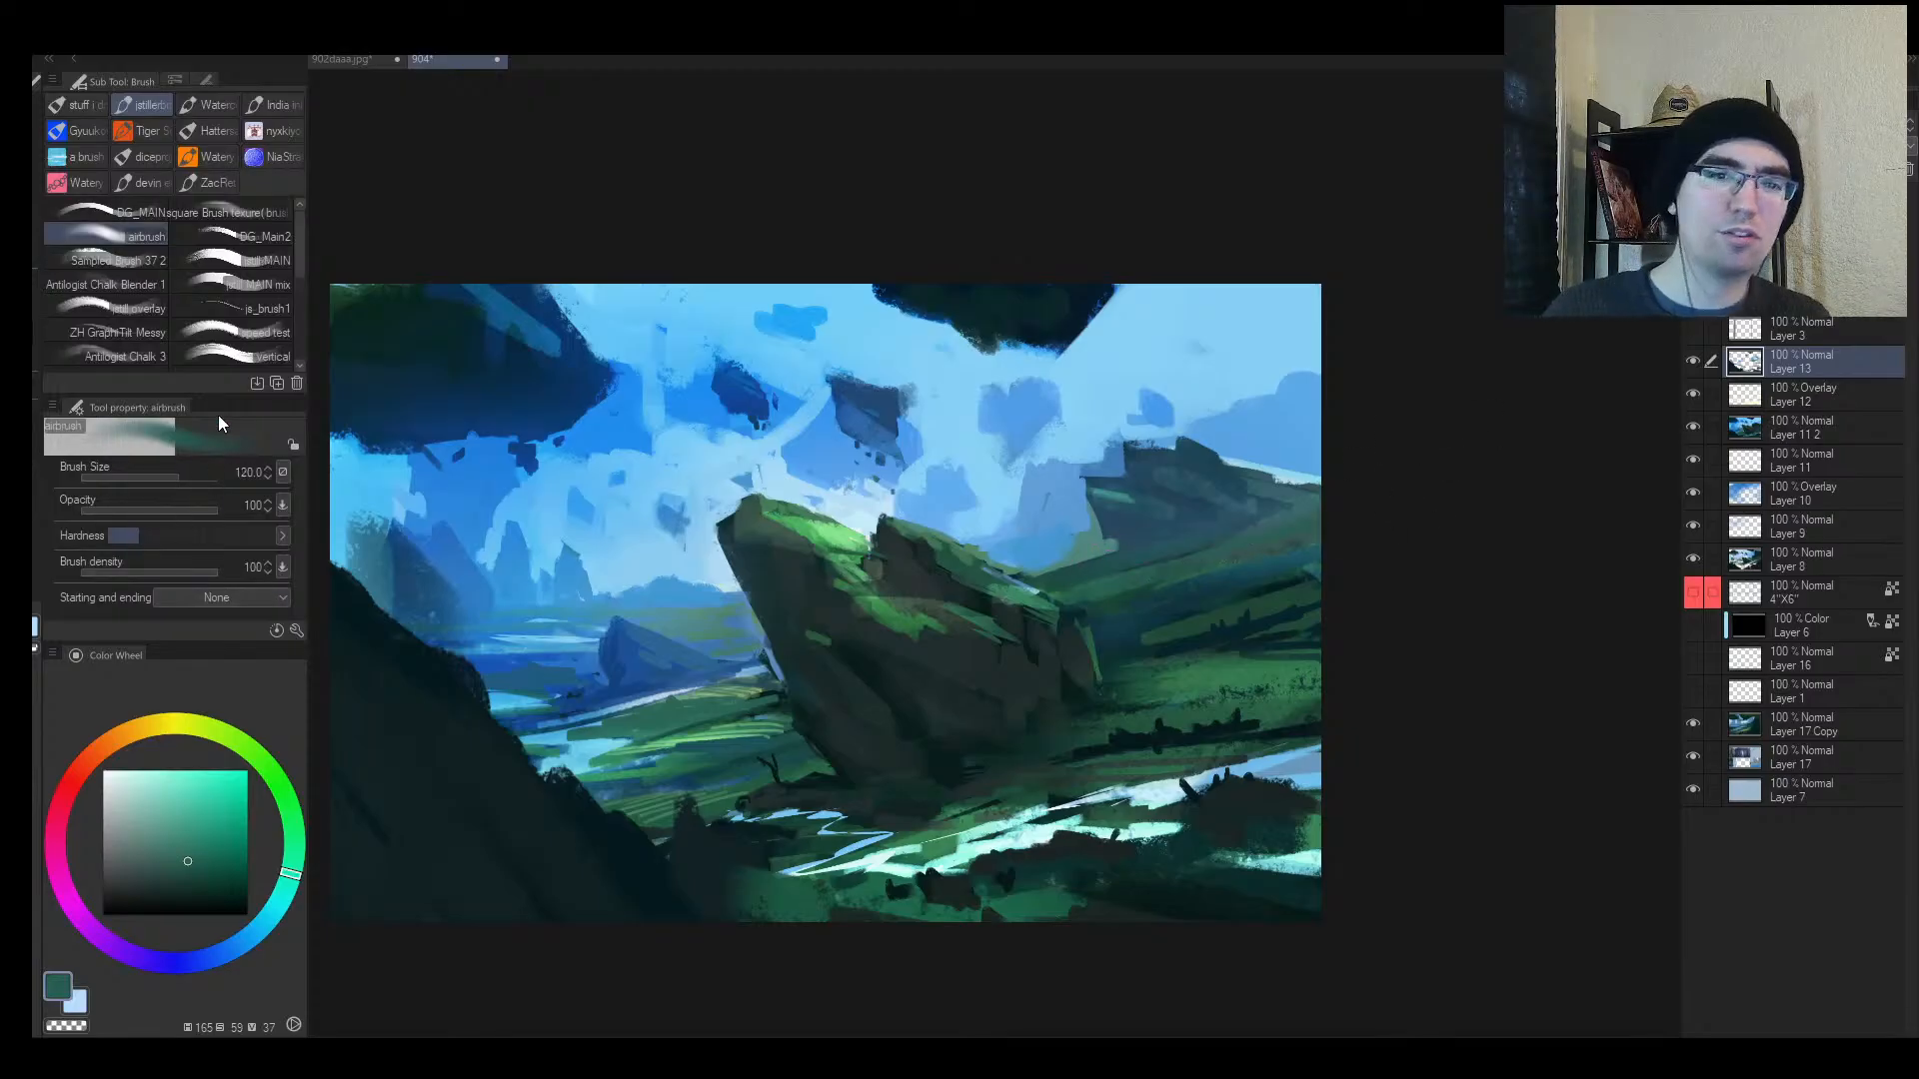
Step: With the textured brush, paint short sampled green and teal strokes along the right ridge
click(140, 260)
alt+click(1278, 520)
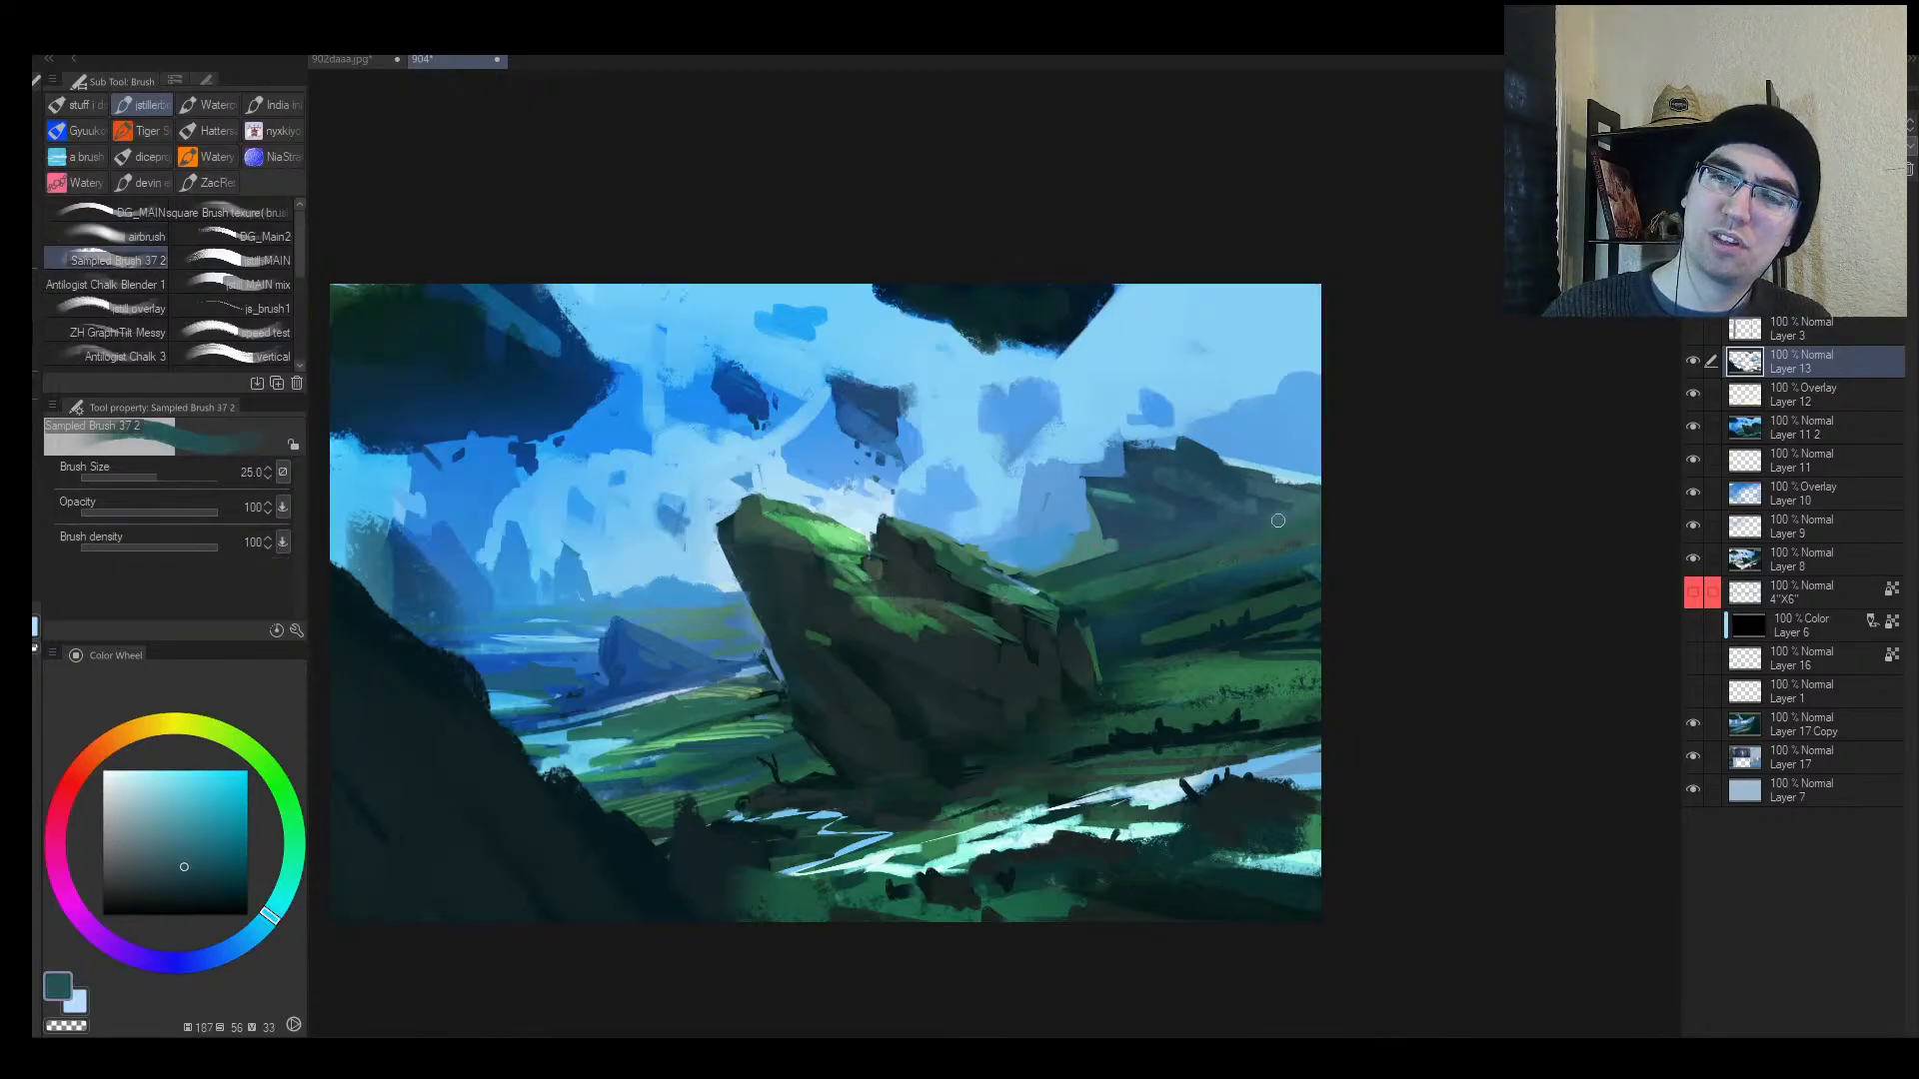
alt+click(1196, 556)
drag(1121, 568, 1295, 526)
alt+click(1078, 554)
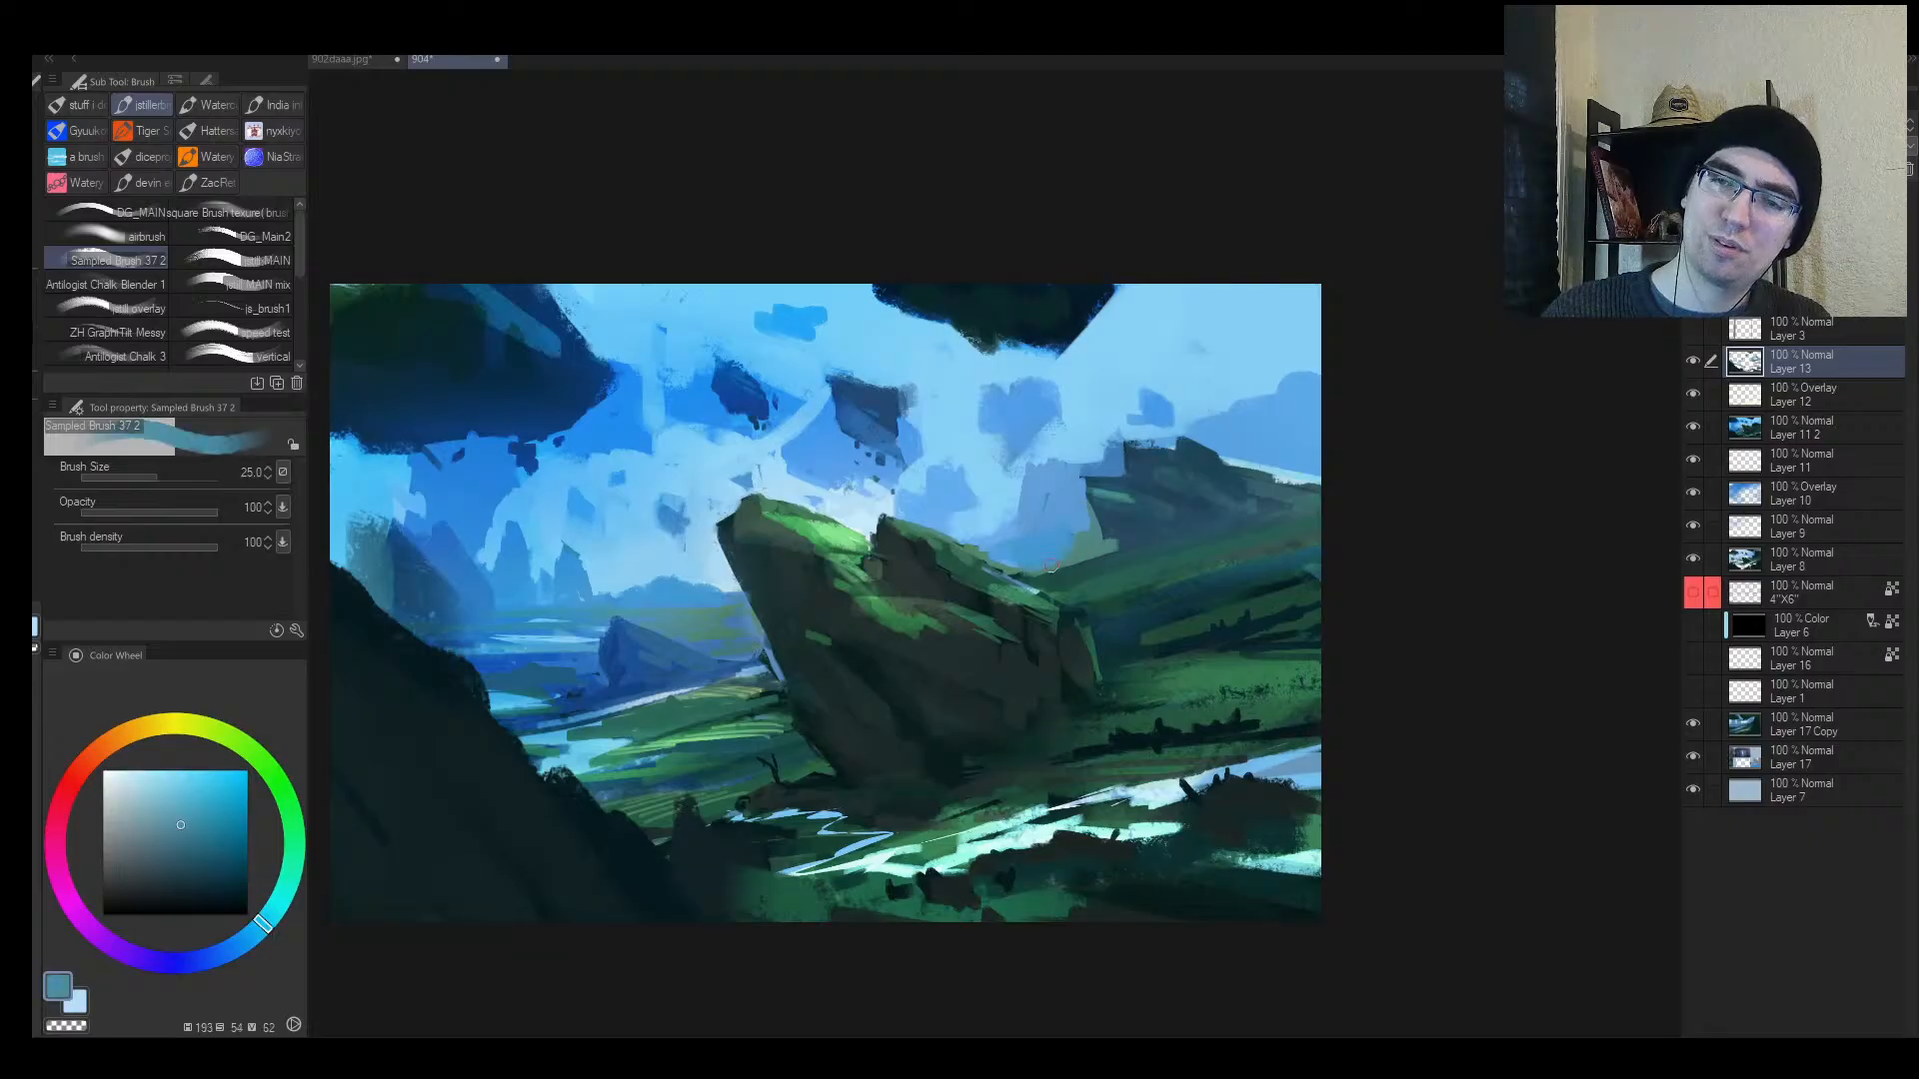
alt+click(1108, 571)
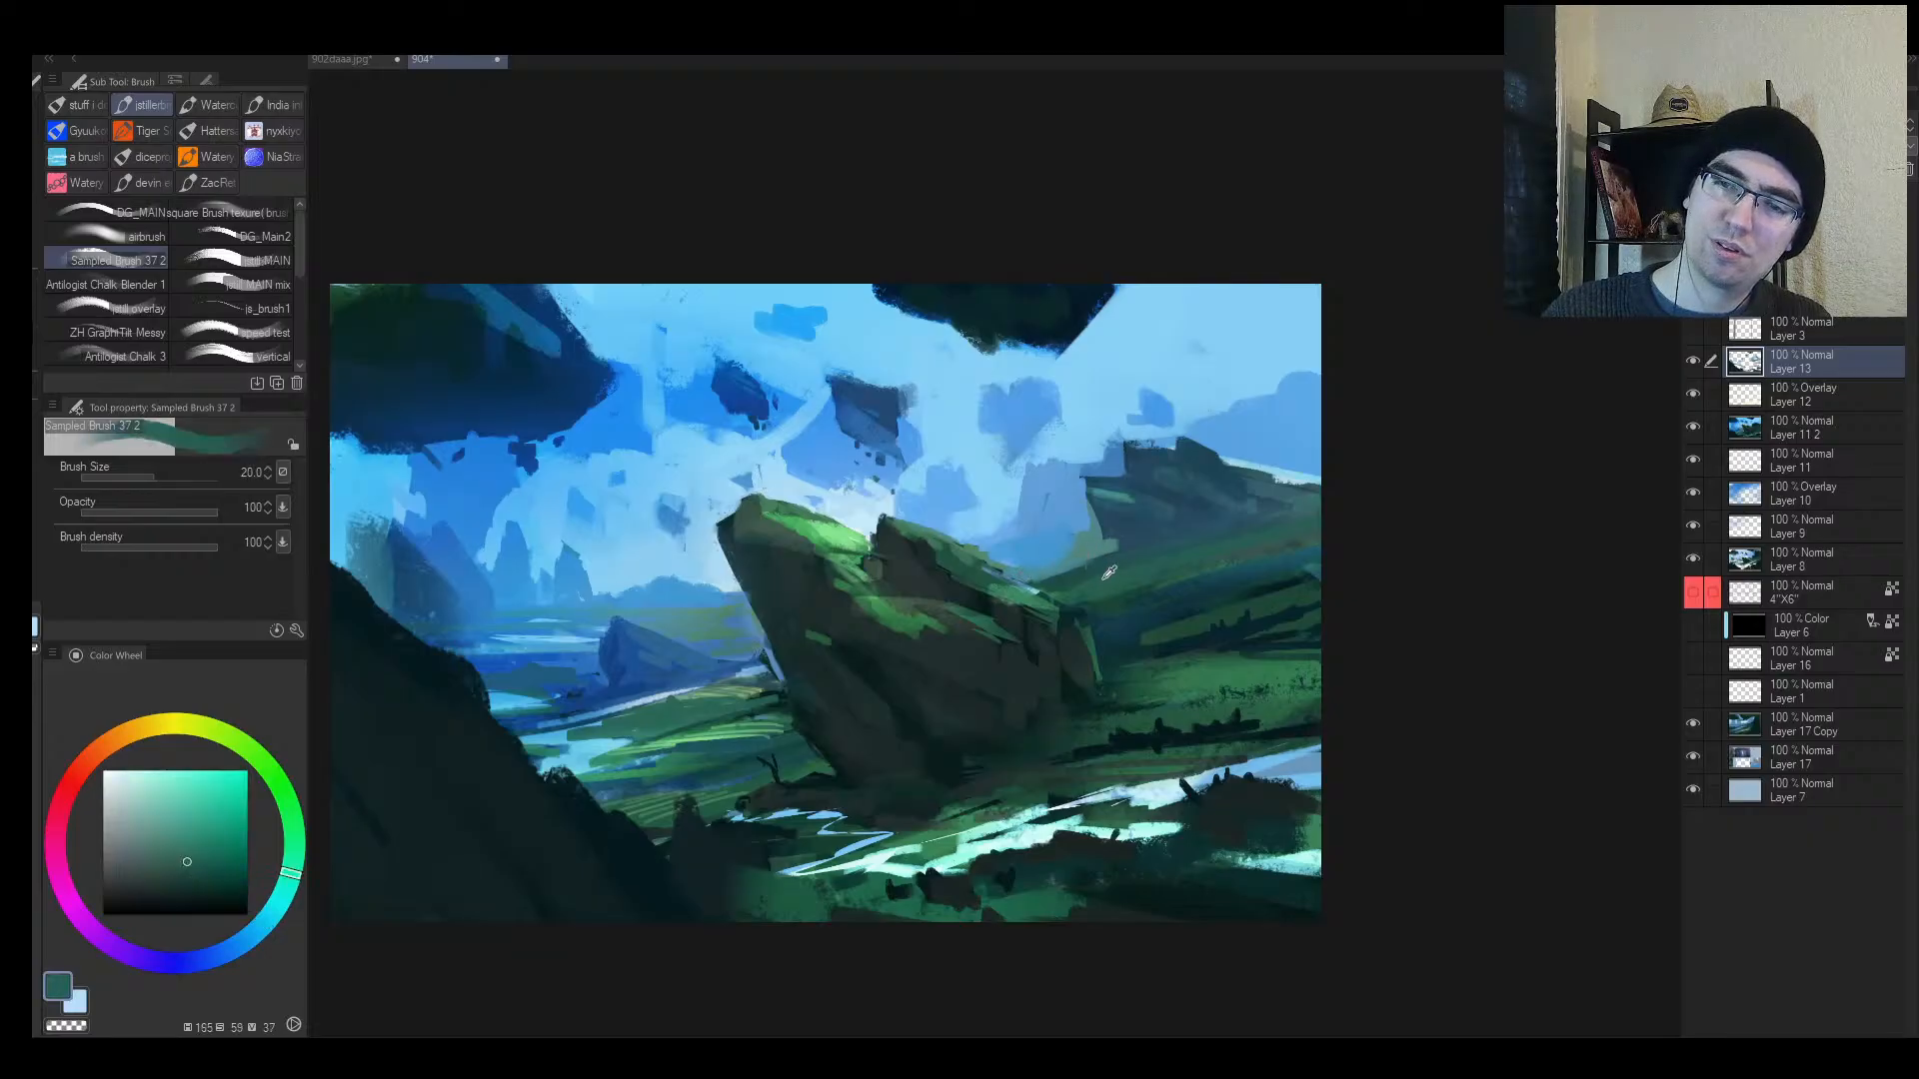
key(bracketleft)
key(bracketleft)
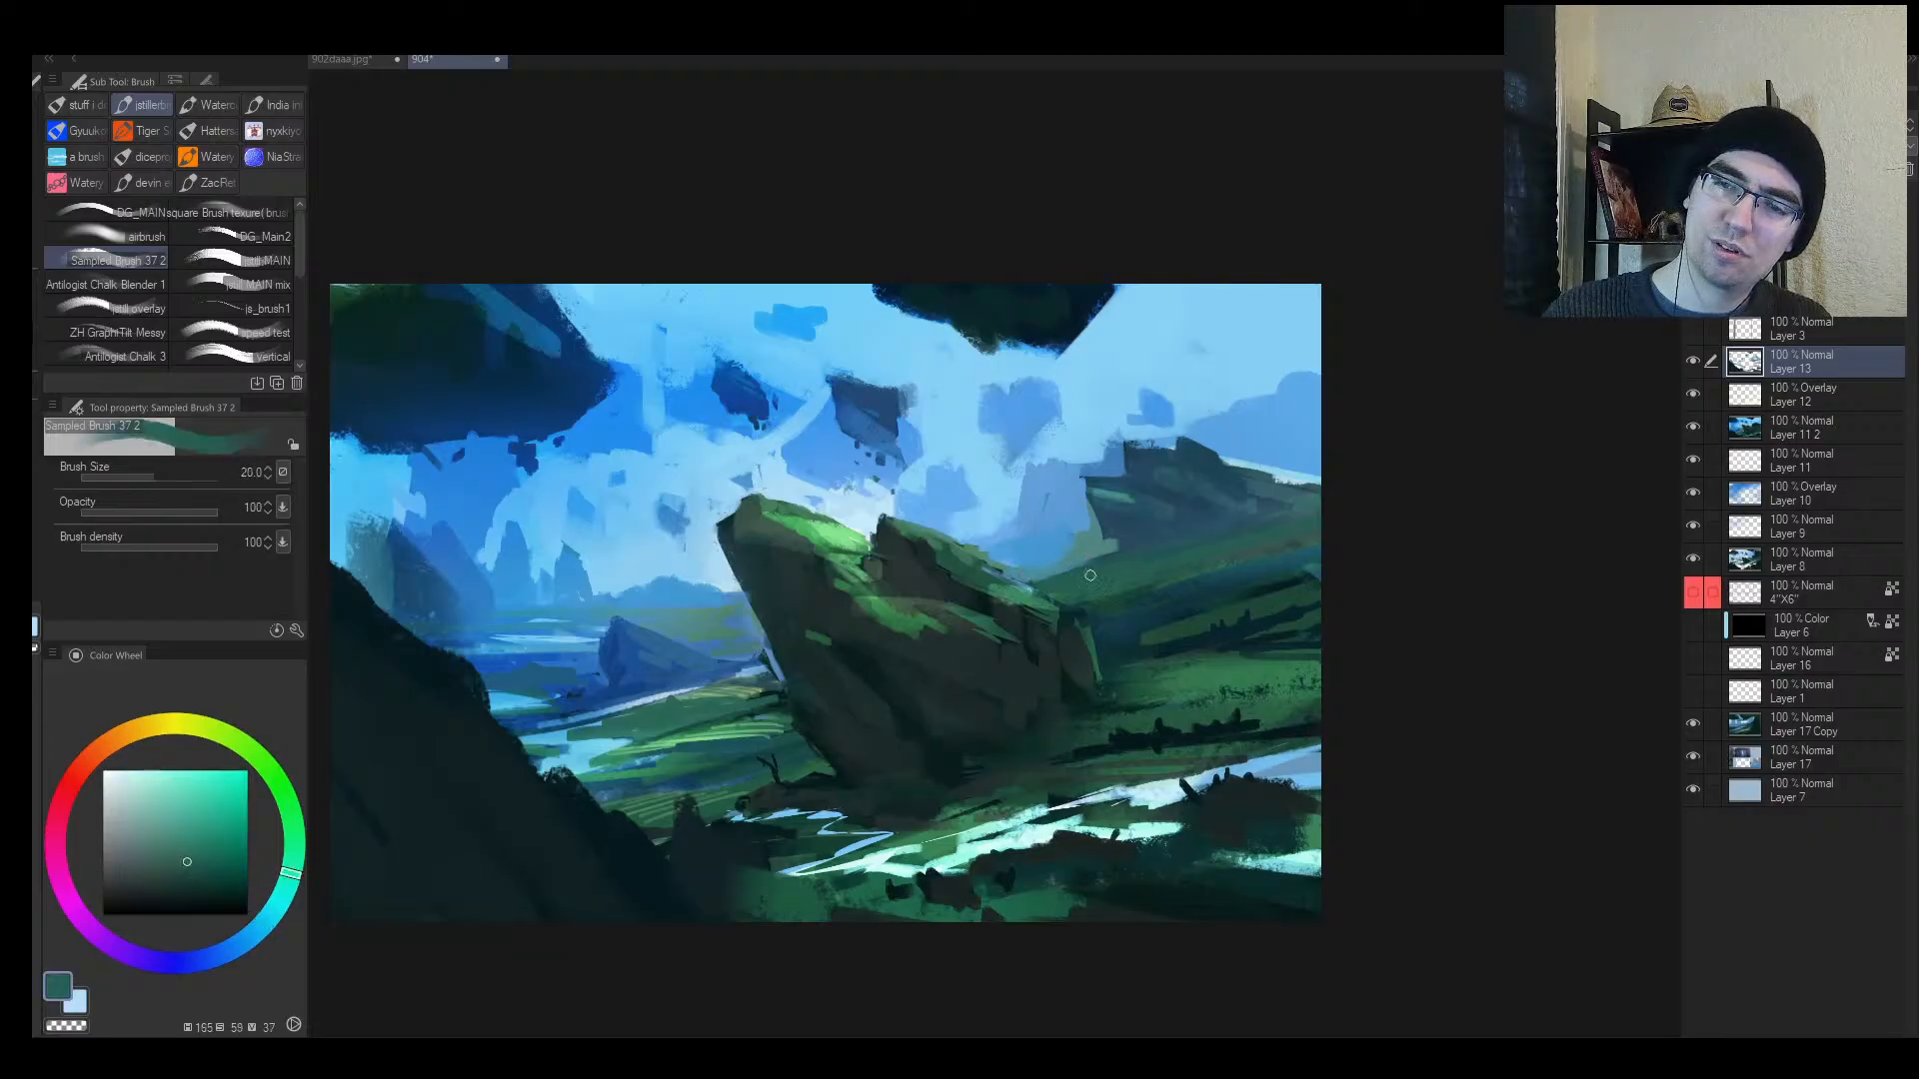
alt+click(1148, 536)
key(bracketleft)
alt+click(1111, 548)
drag(1055, 577, 1142, 536)
alt+click(1136, 541)
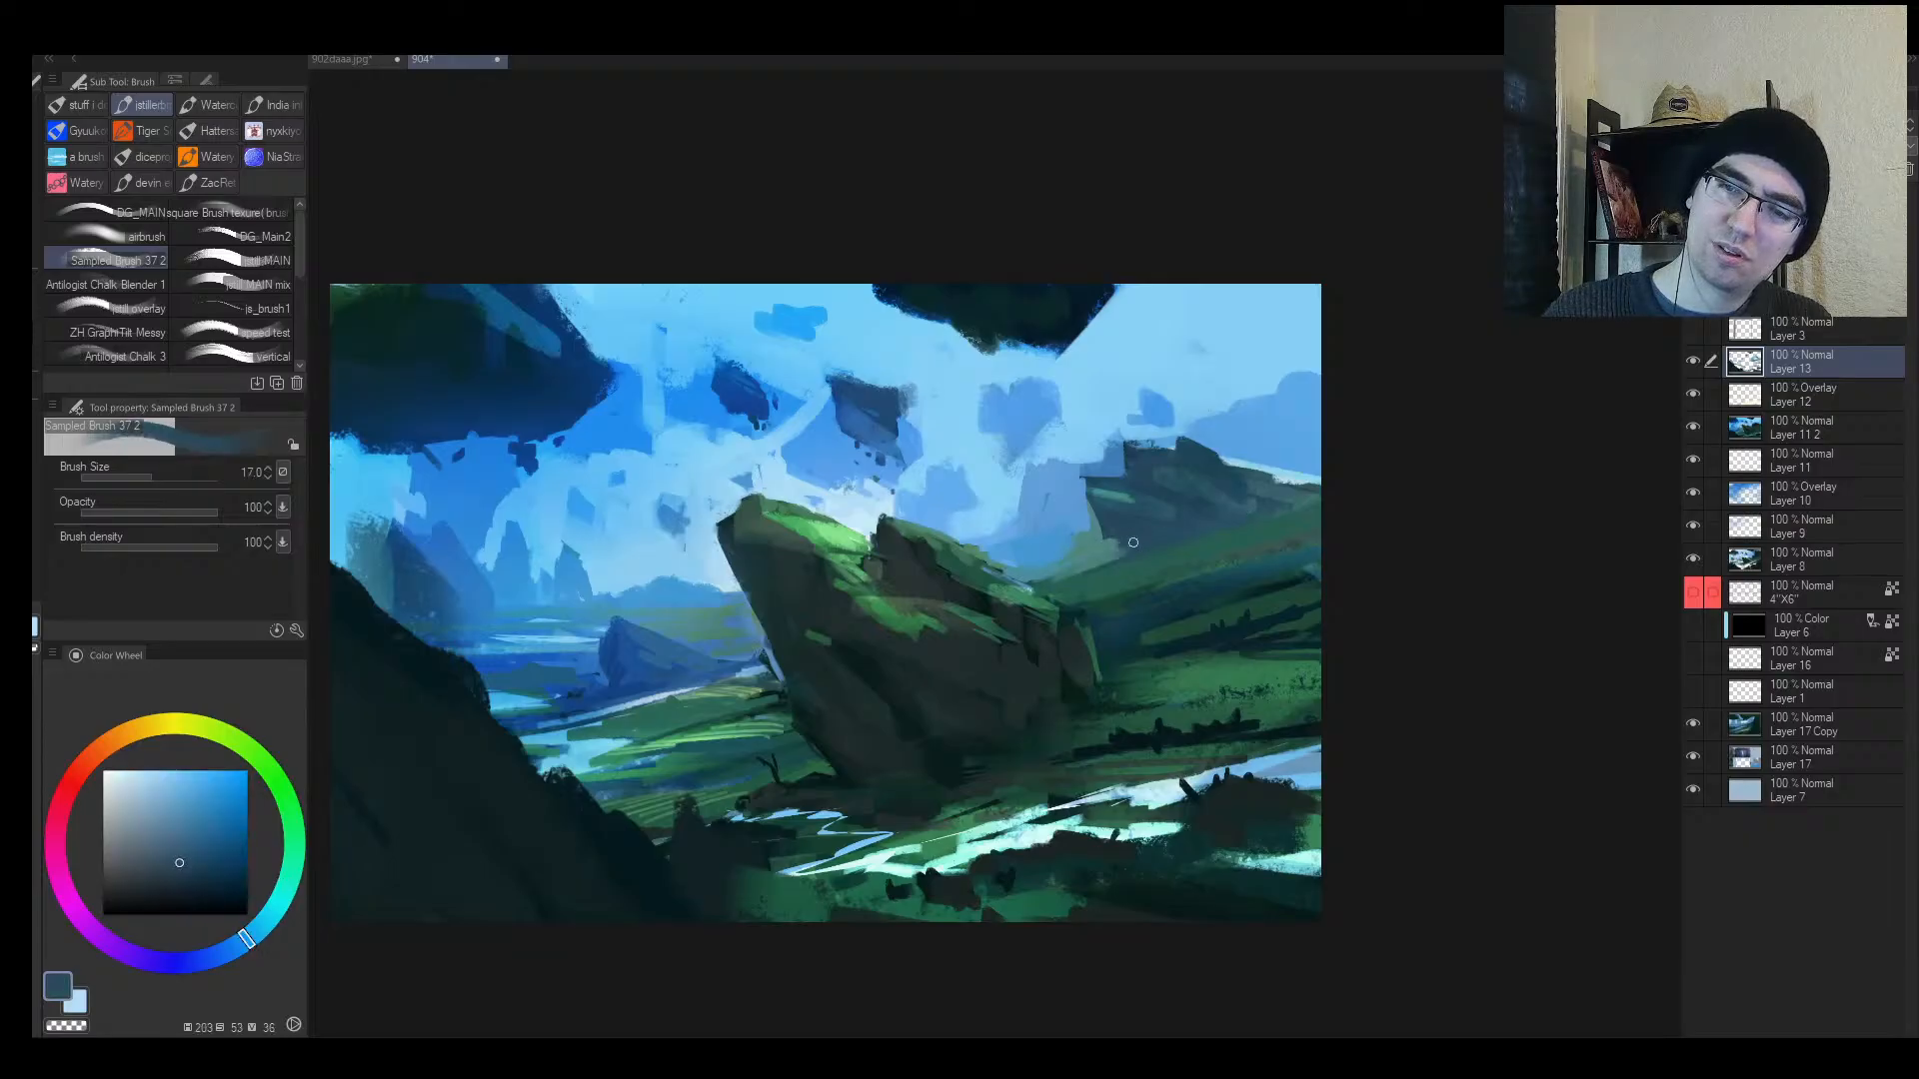
alt+click(1094, 549)
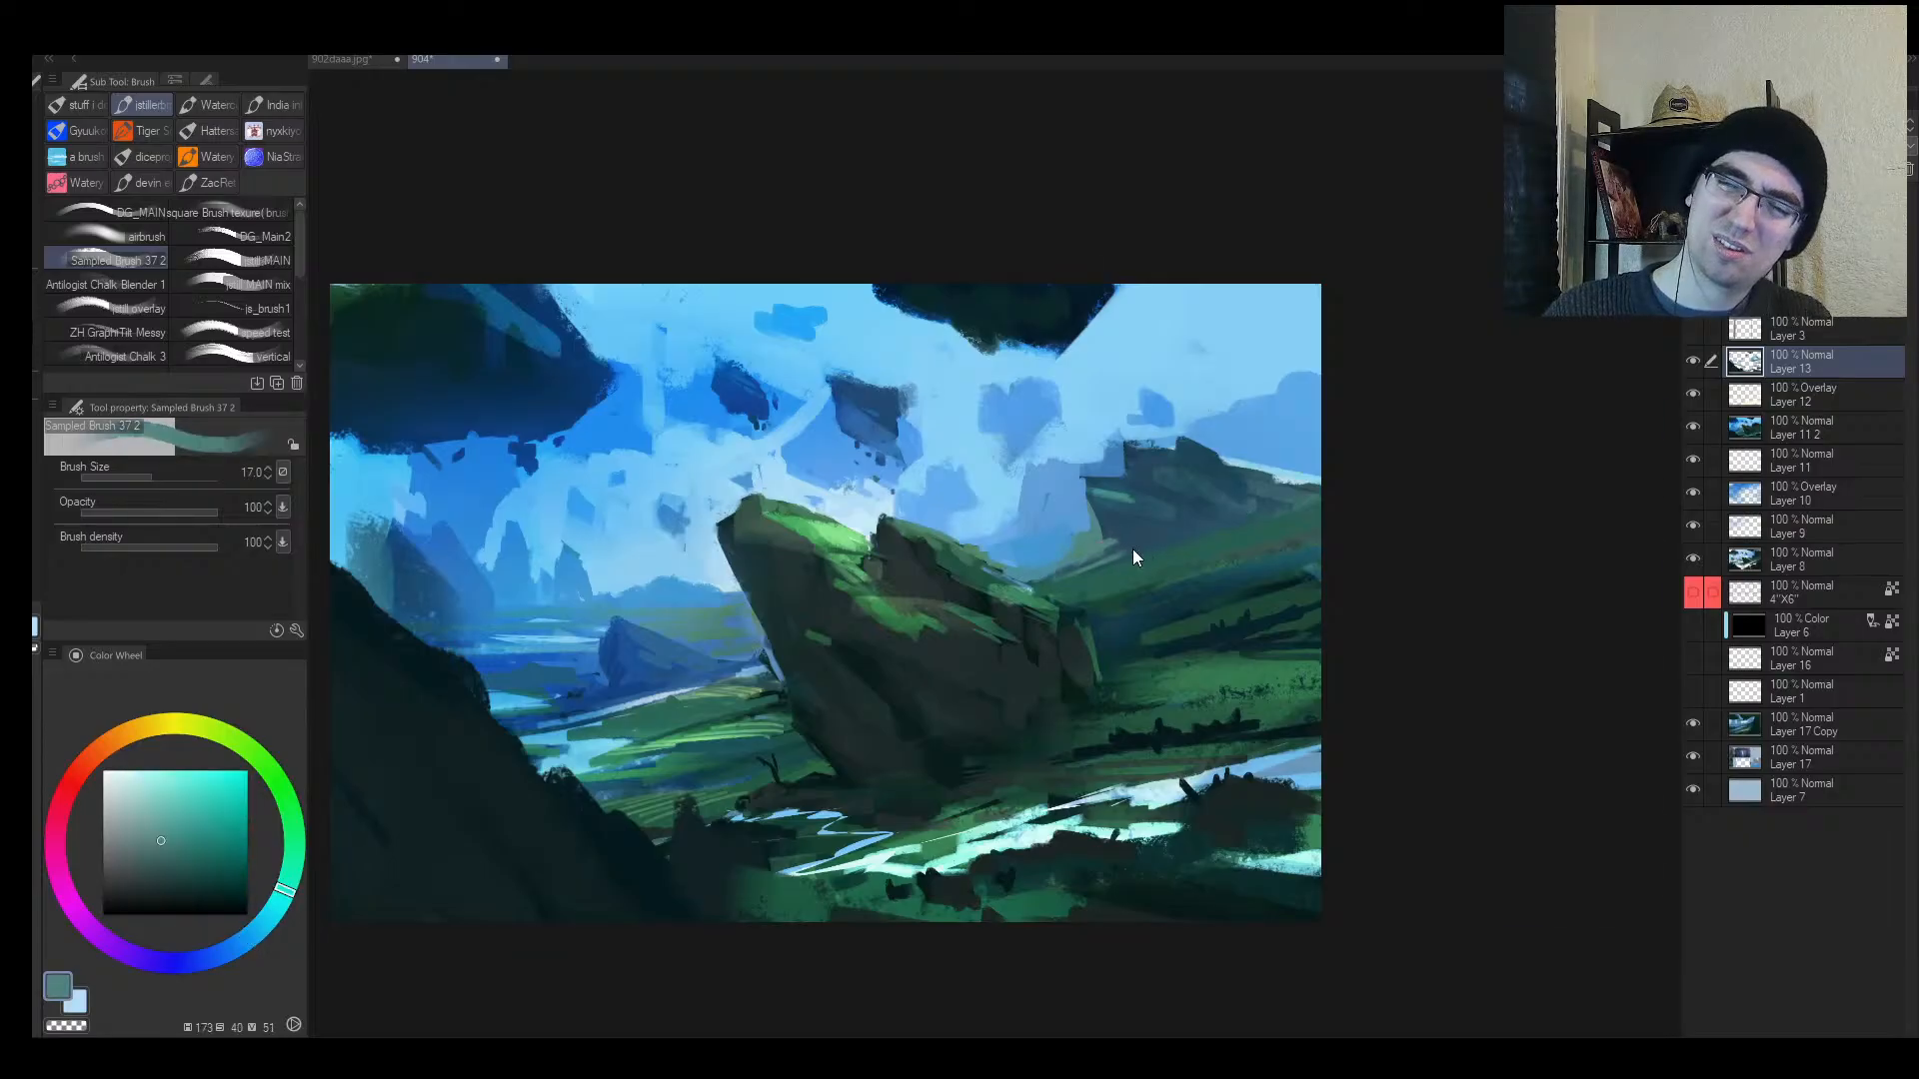
Step: Sample the rock's green and streak light-green strokes along the upper-right hillside
key(h)
drag(1036, 600, 1041, 587)
alt+click(871, 521)
key(bracketright)
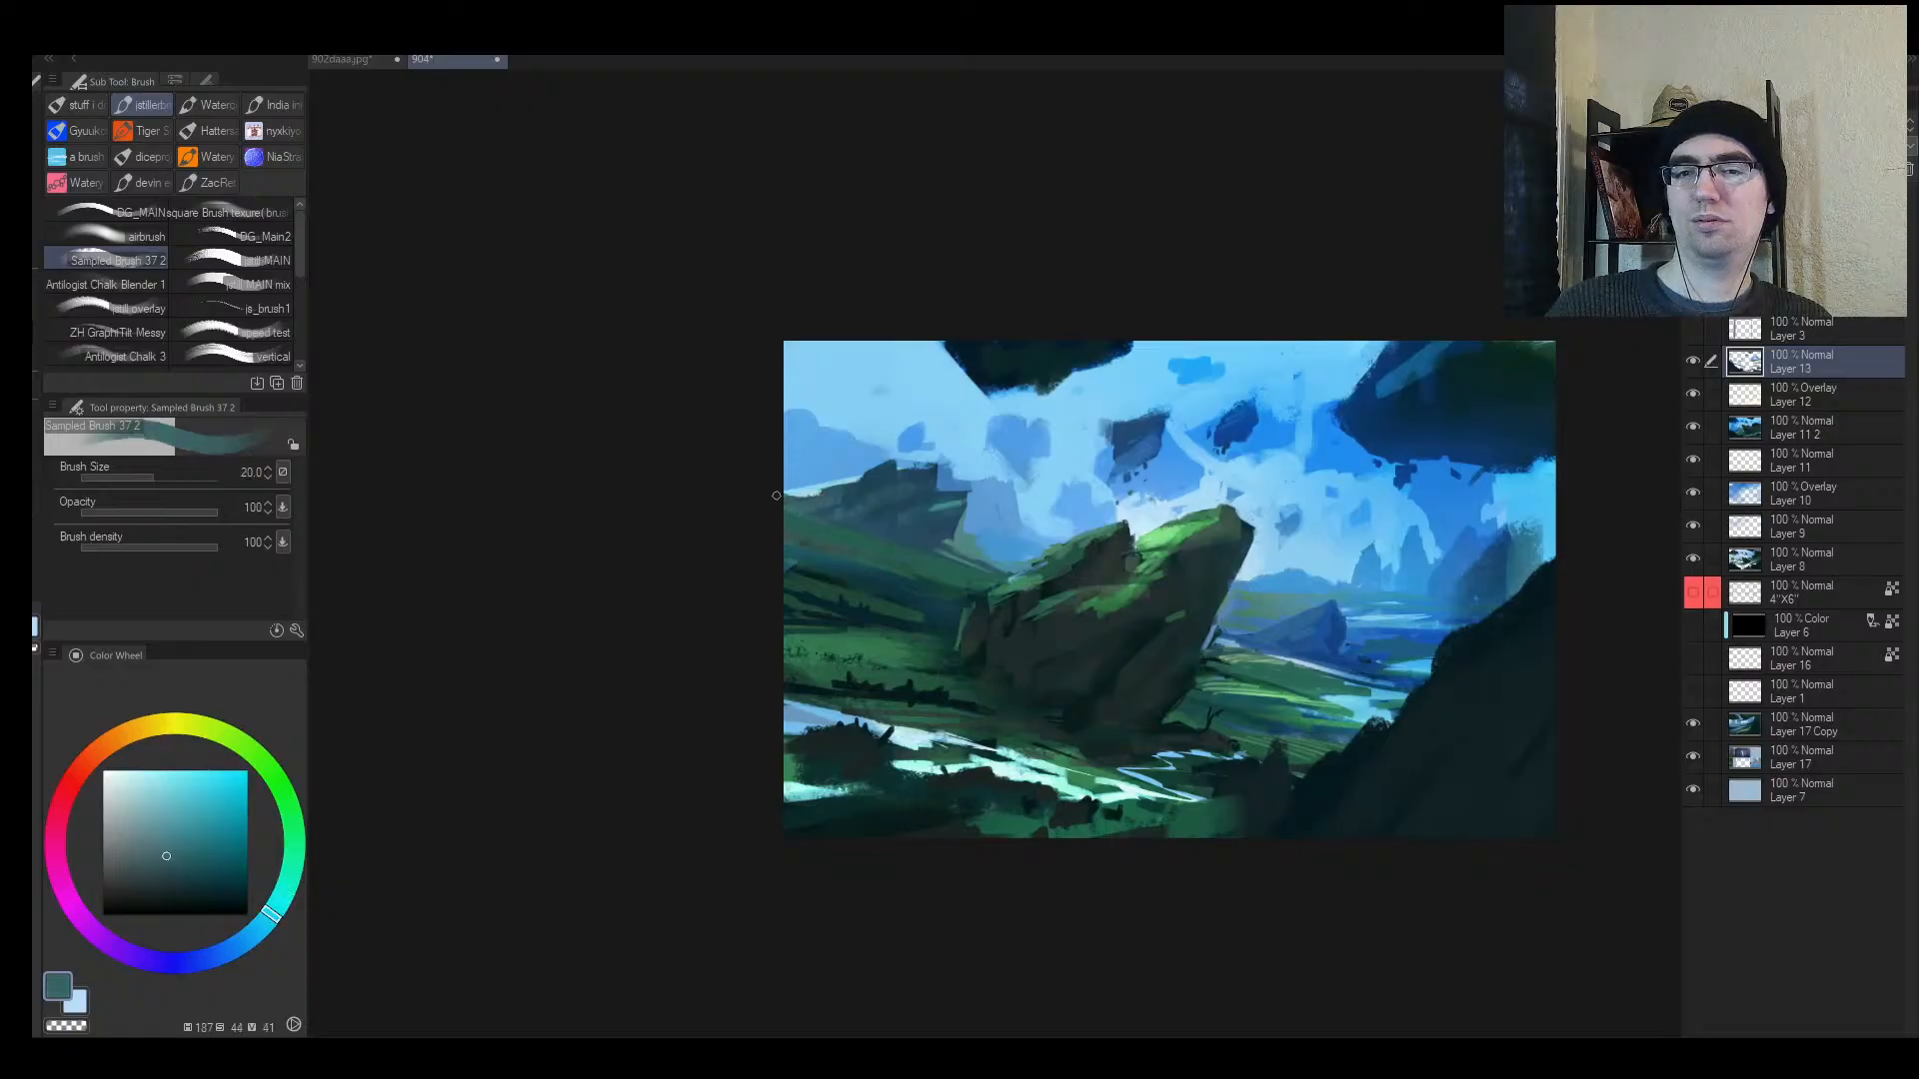
key(h)
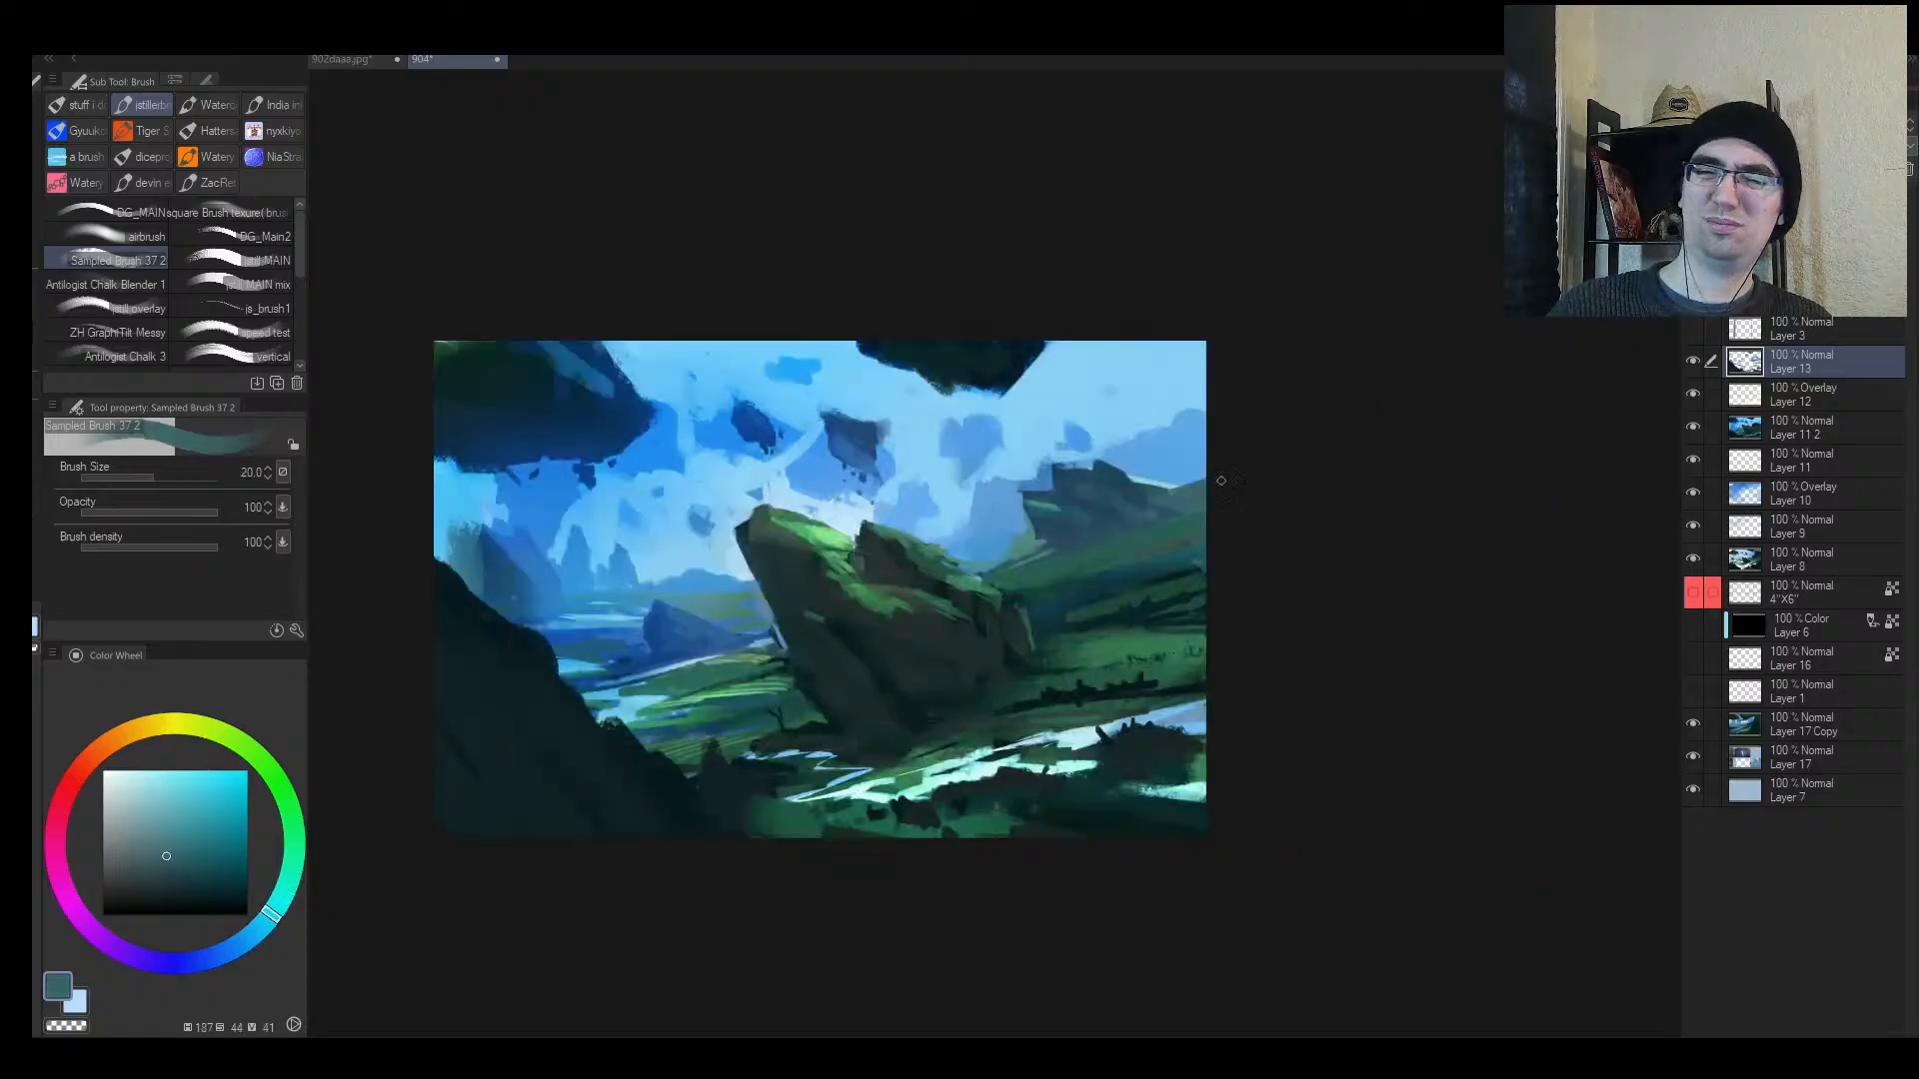
drag(1198, 498, 1171, 498)
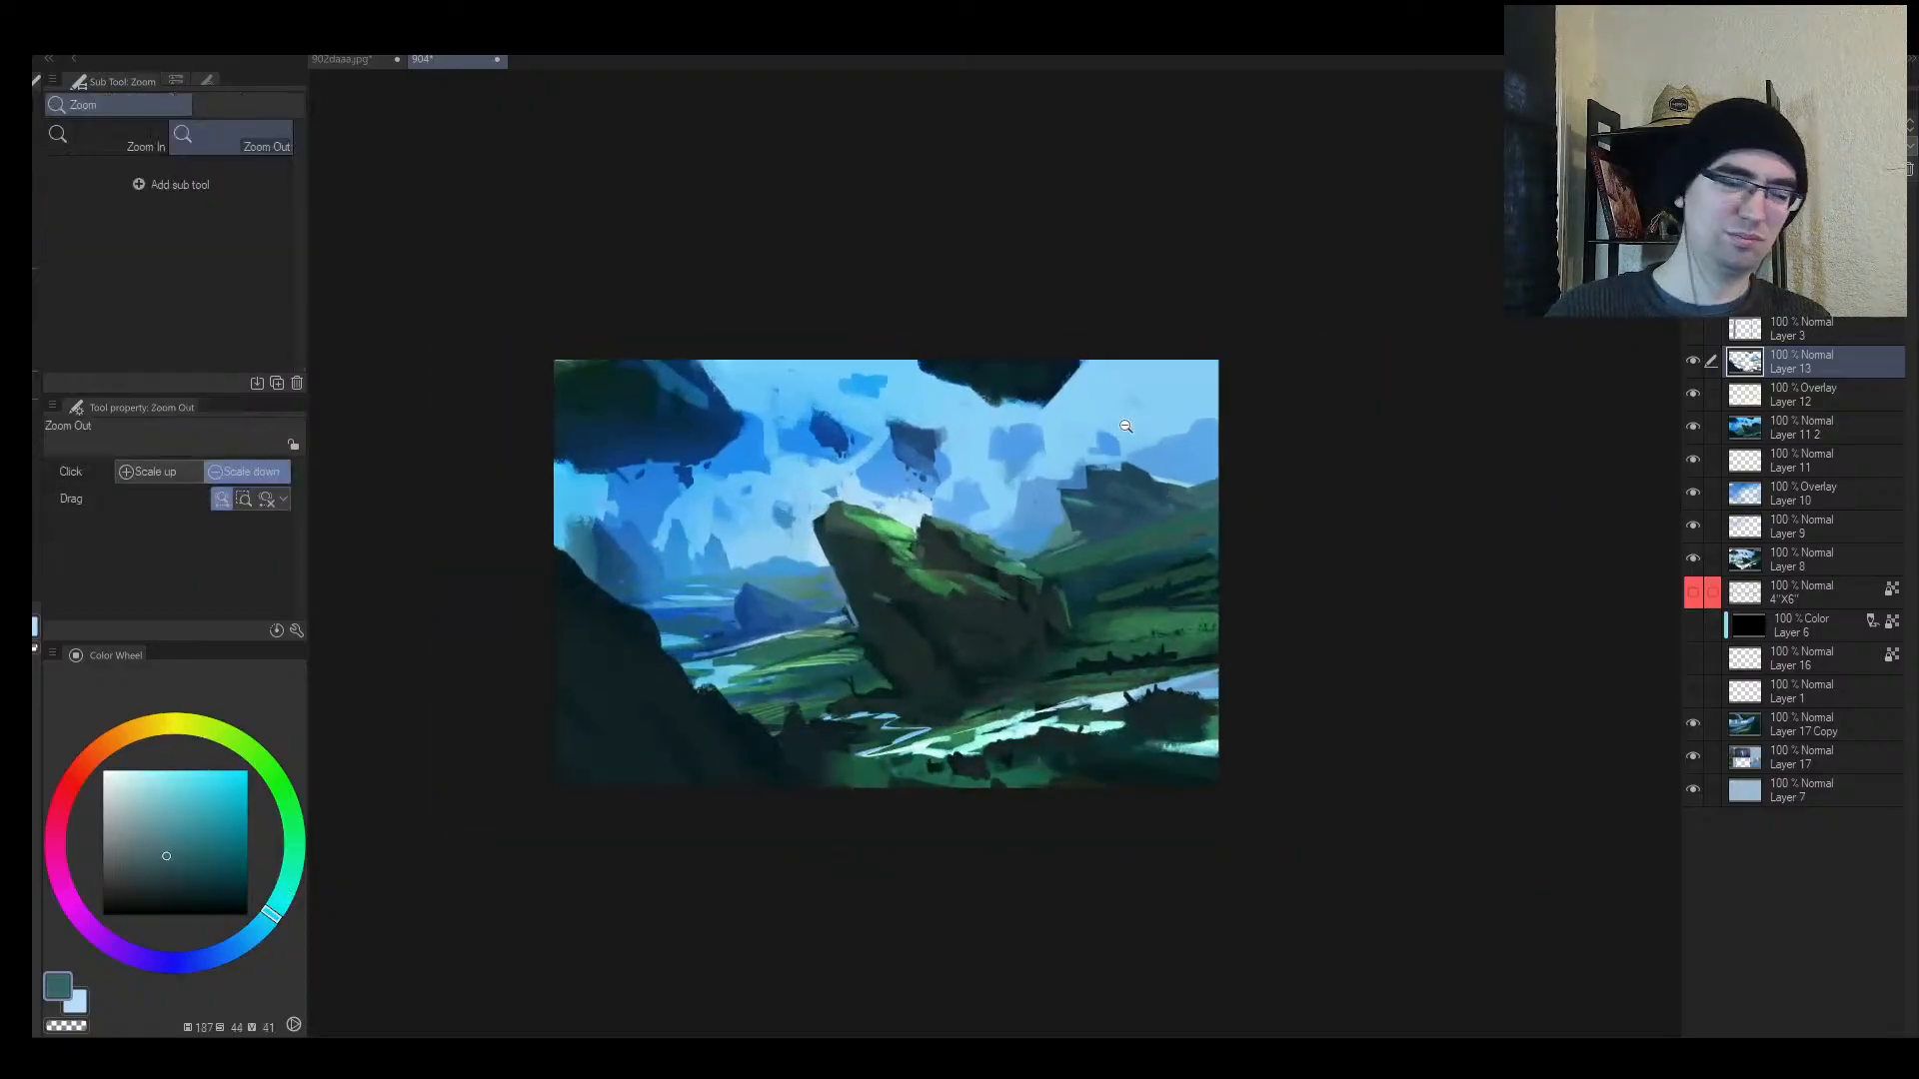
key(m)
key(b)
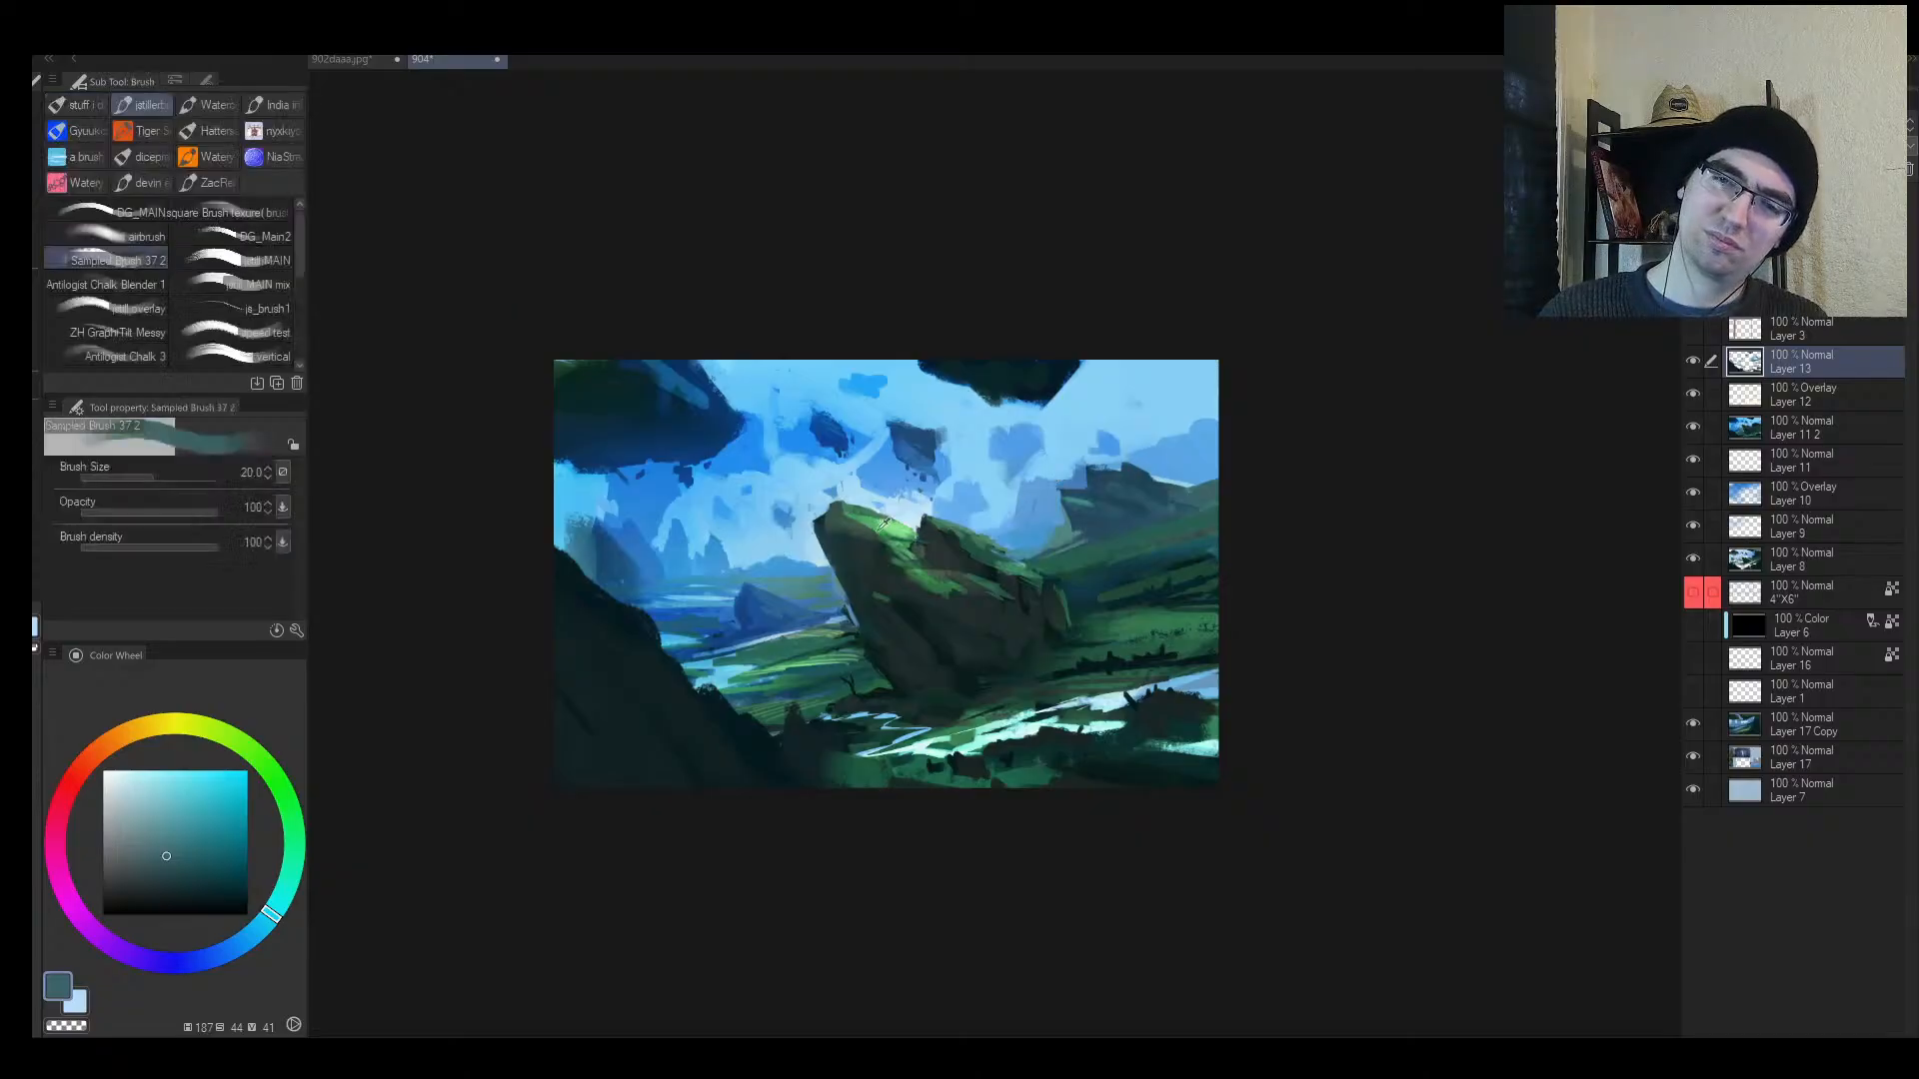
alt+click(860, 520)
key(bracketright)
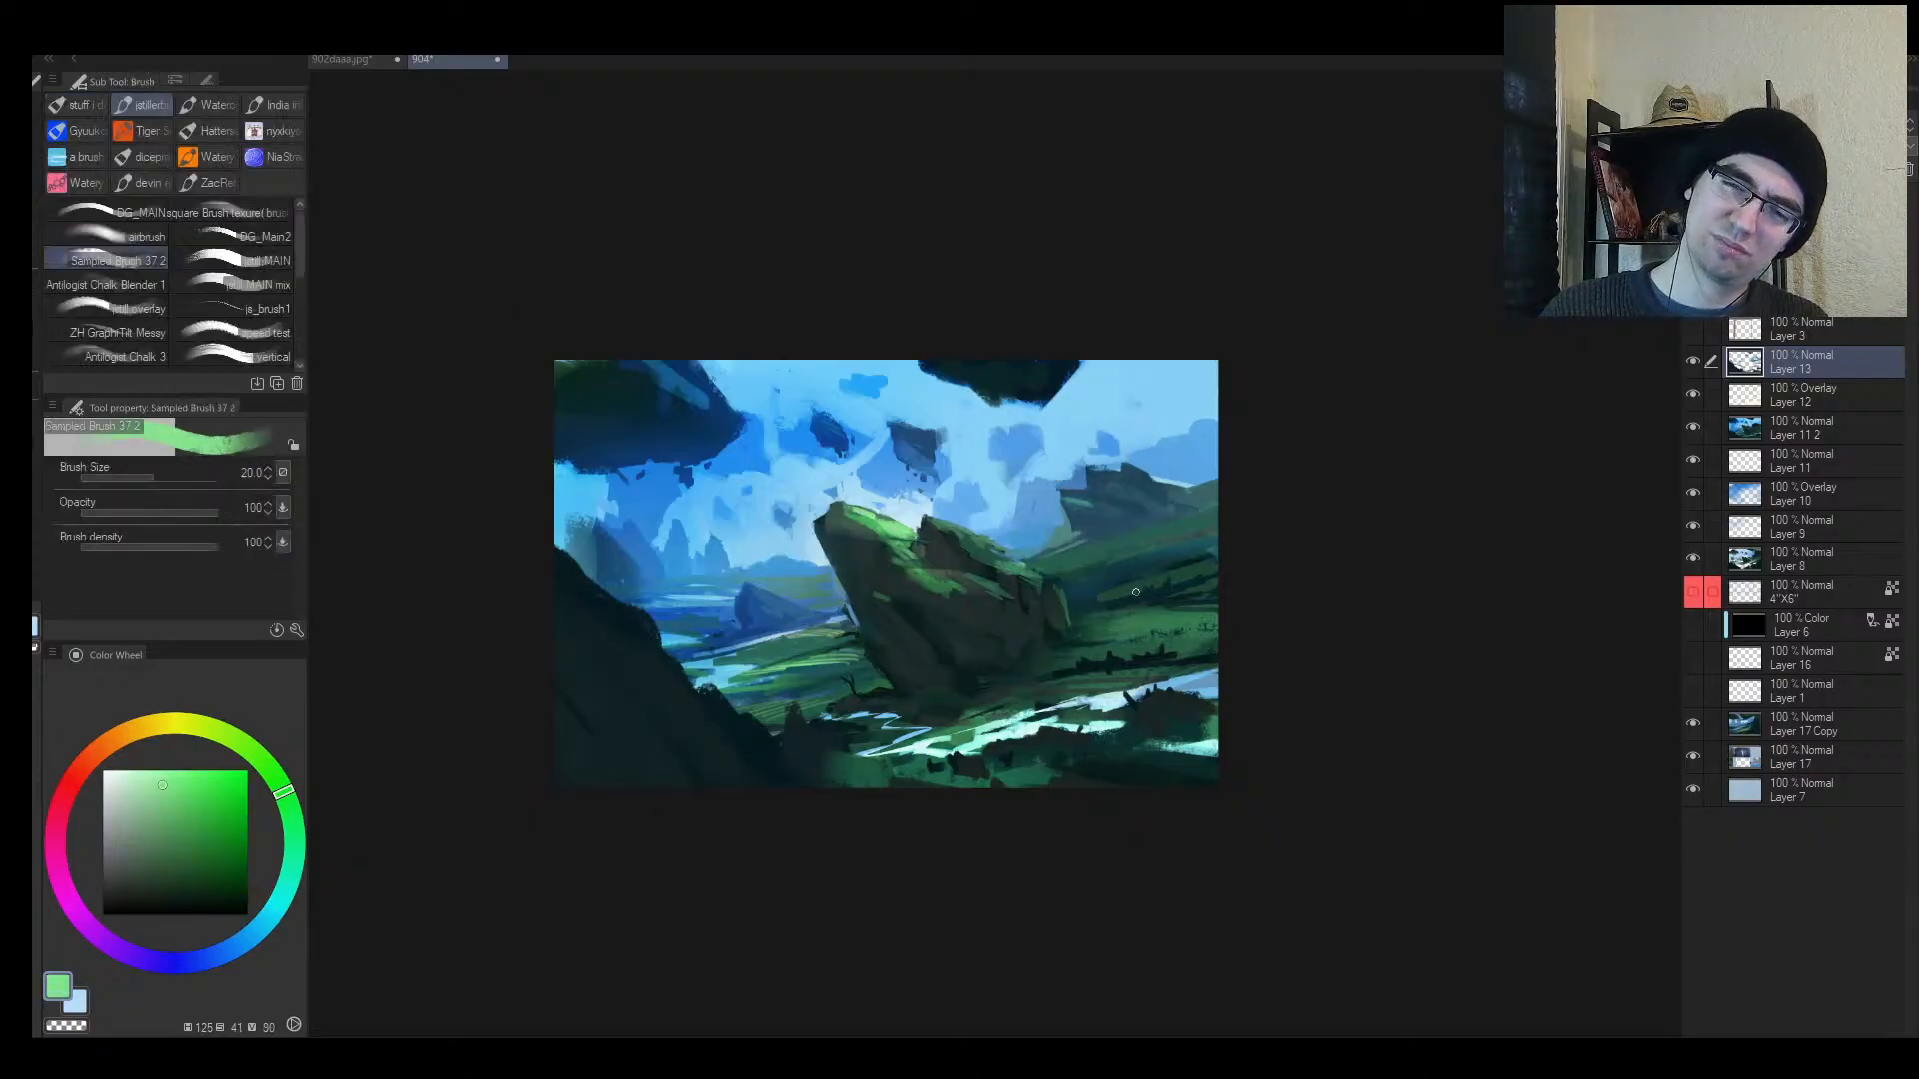
drag(1177, 613, 1215, 608)
key(ctrl+z)
key(bracketleft)
Step: Shrink the brush, mirror the canvas and zoom out to review the whole painting
key(bracketleft)
drag(1091, 566, 1183, 534)
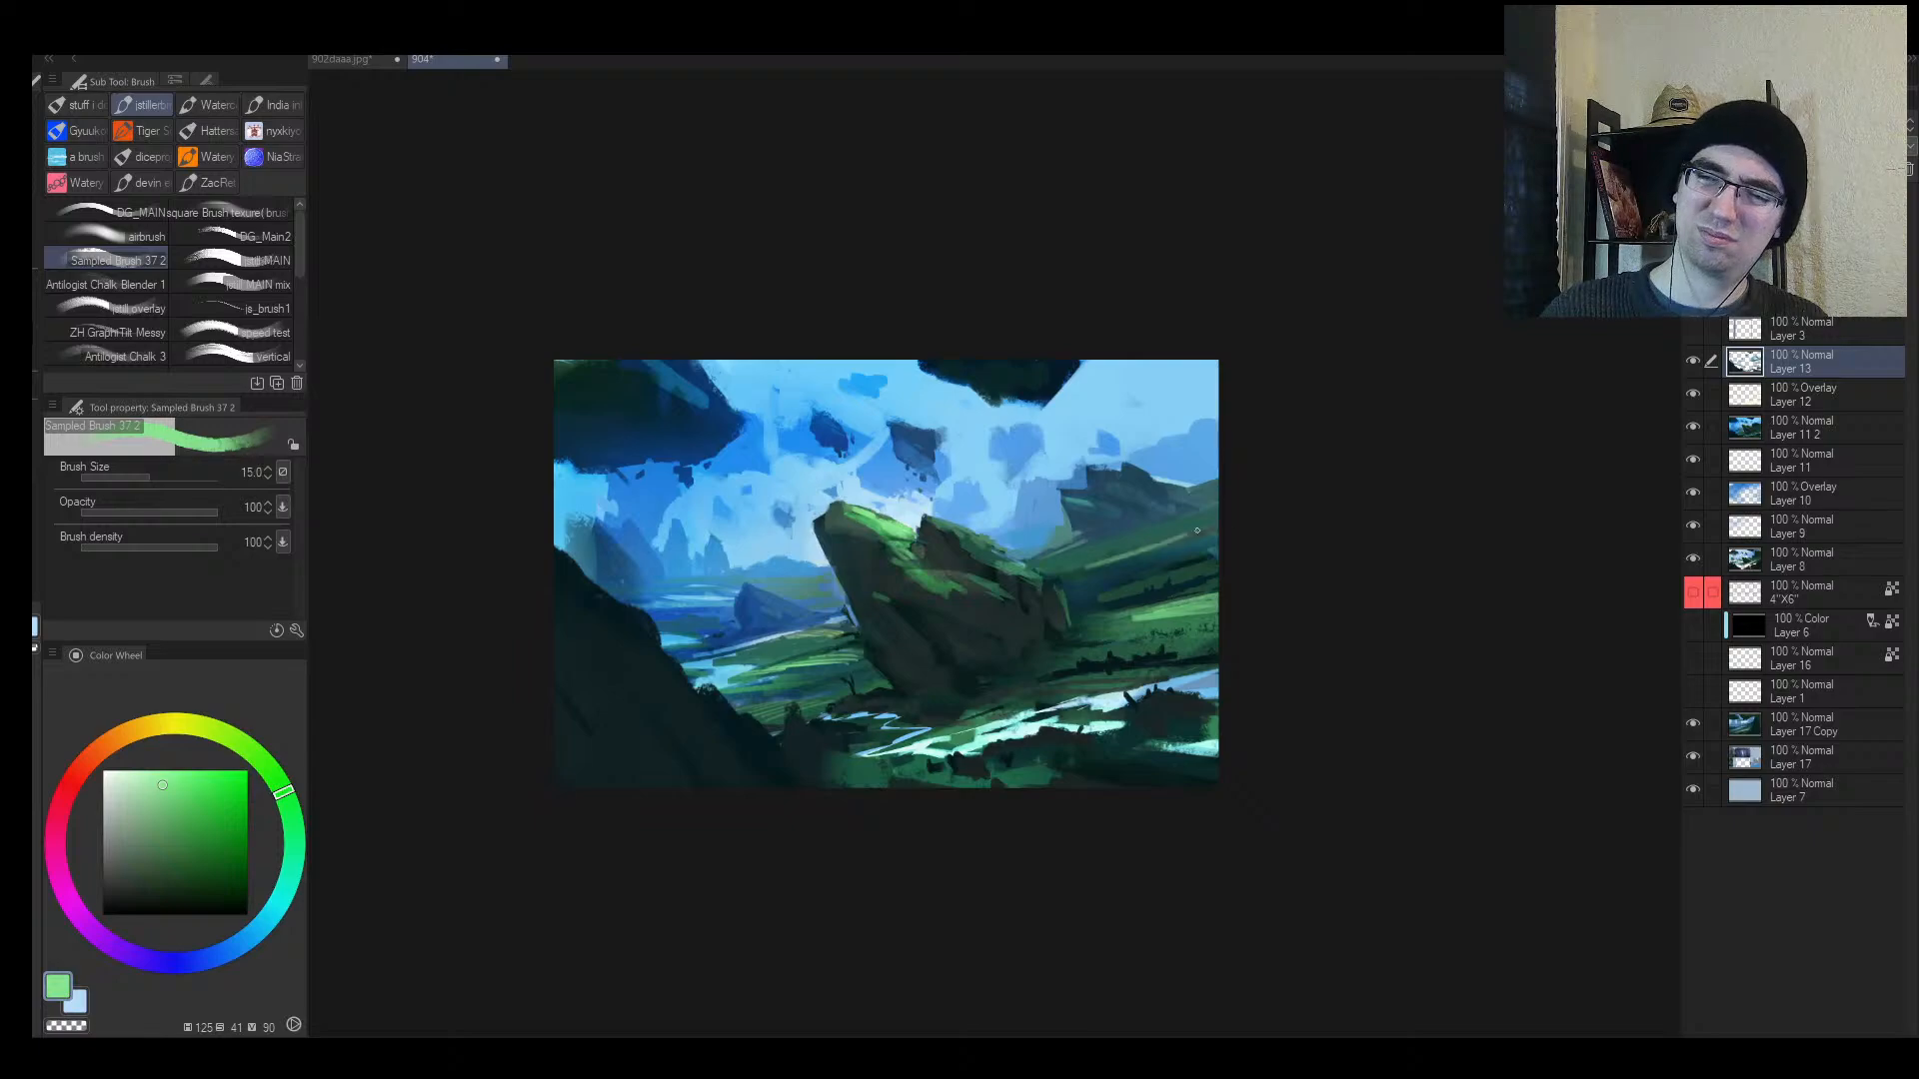
mouse_move(1067, 569)
mouse_down()
mouse_move(1206, 531)
mouse_move(1152, 552)
mouse_up()
key(h)
key(h)
key(bracketleft)
key(bracketleft)
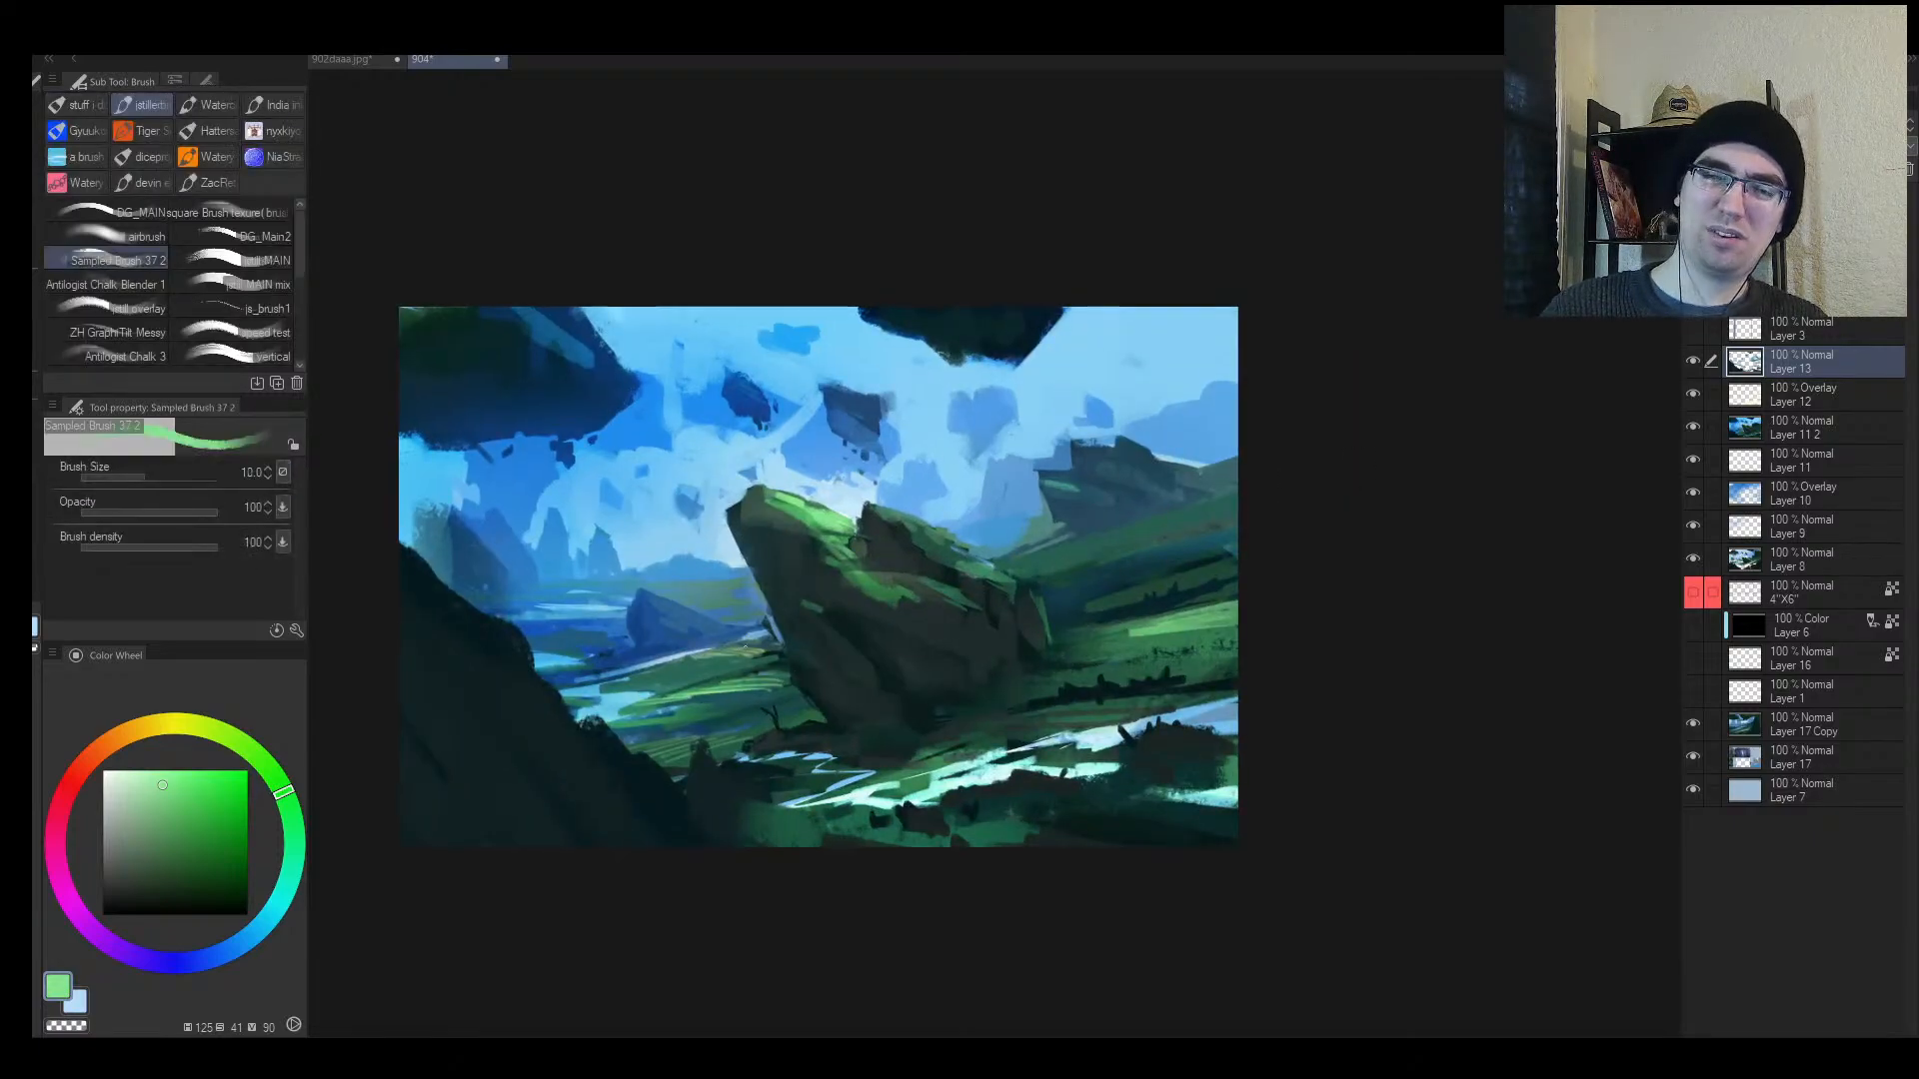
key(bracketleft)
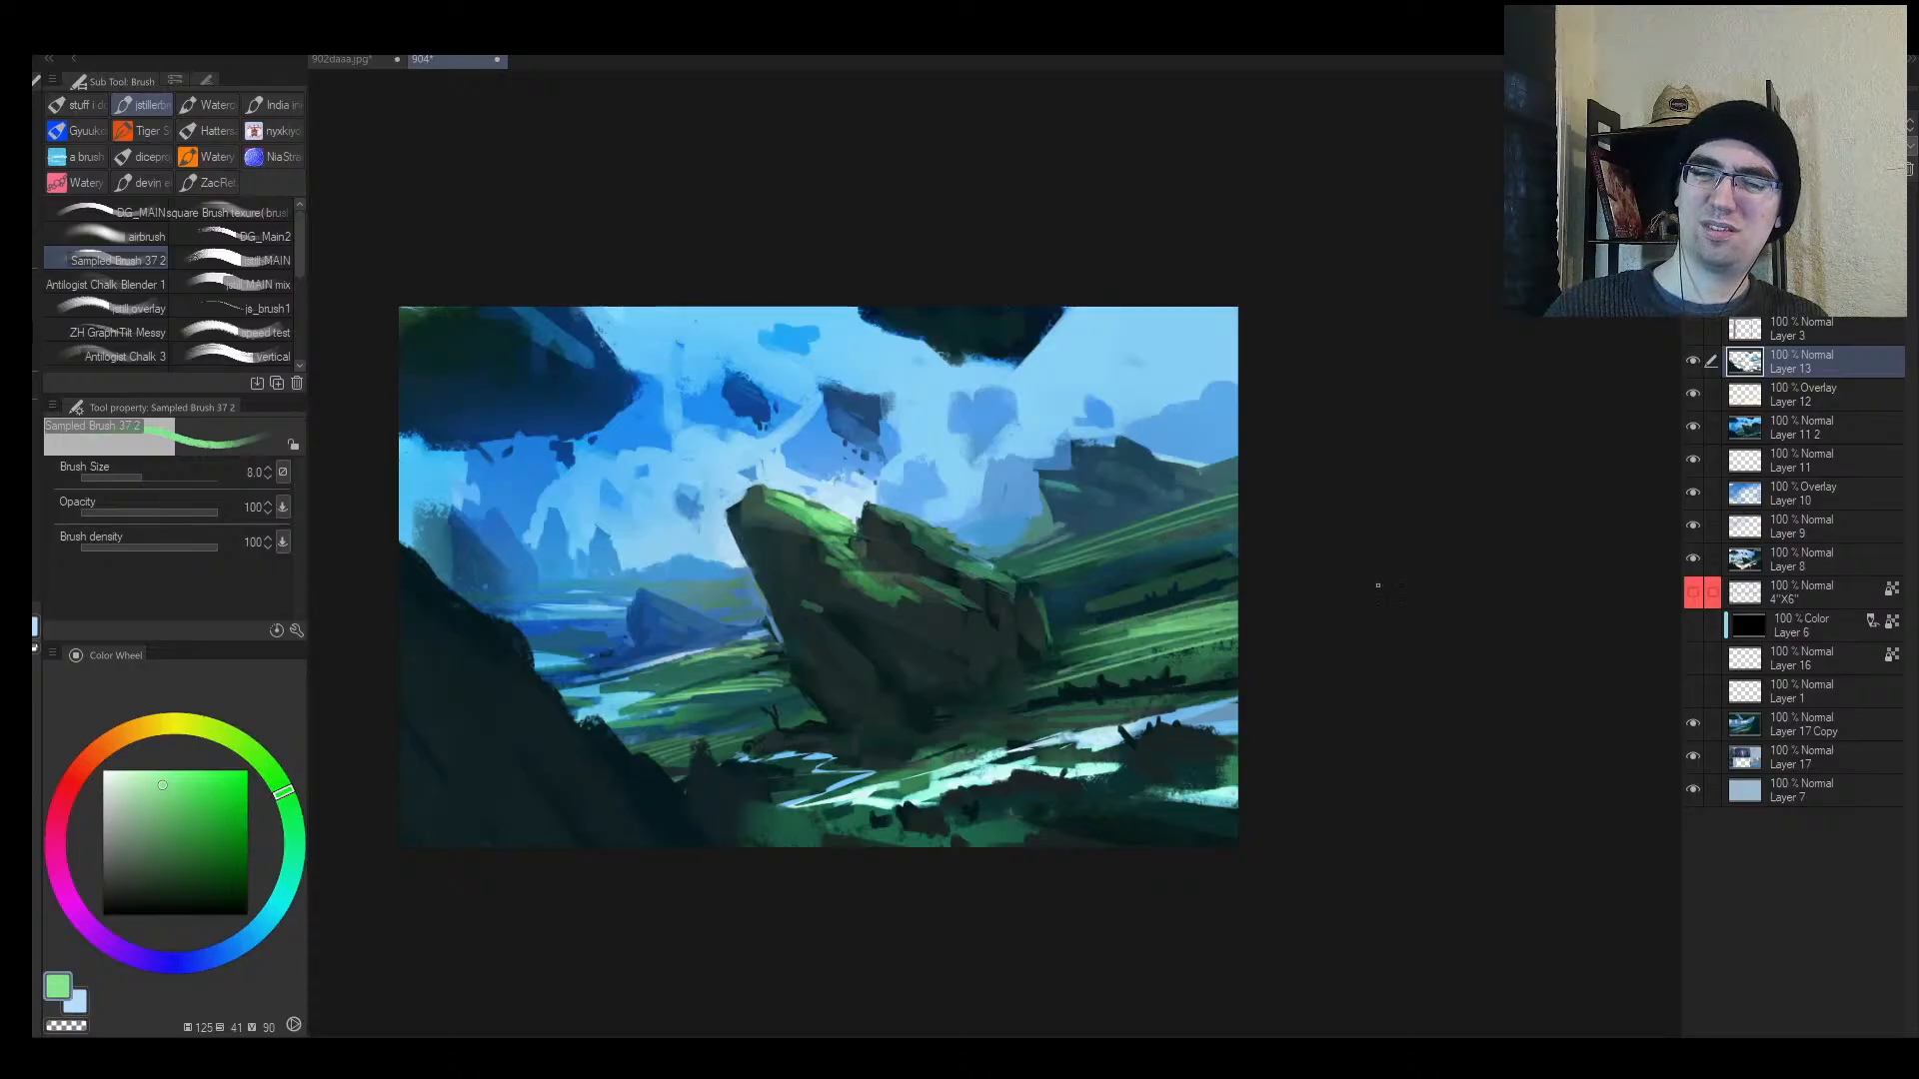
key(h)
key(ctrl+space)
drag(1201, 700, 1089, 689)
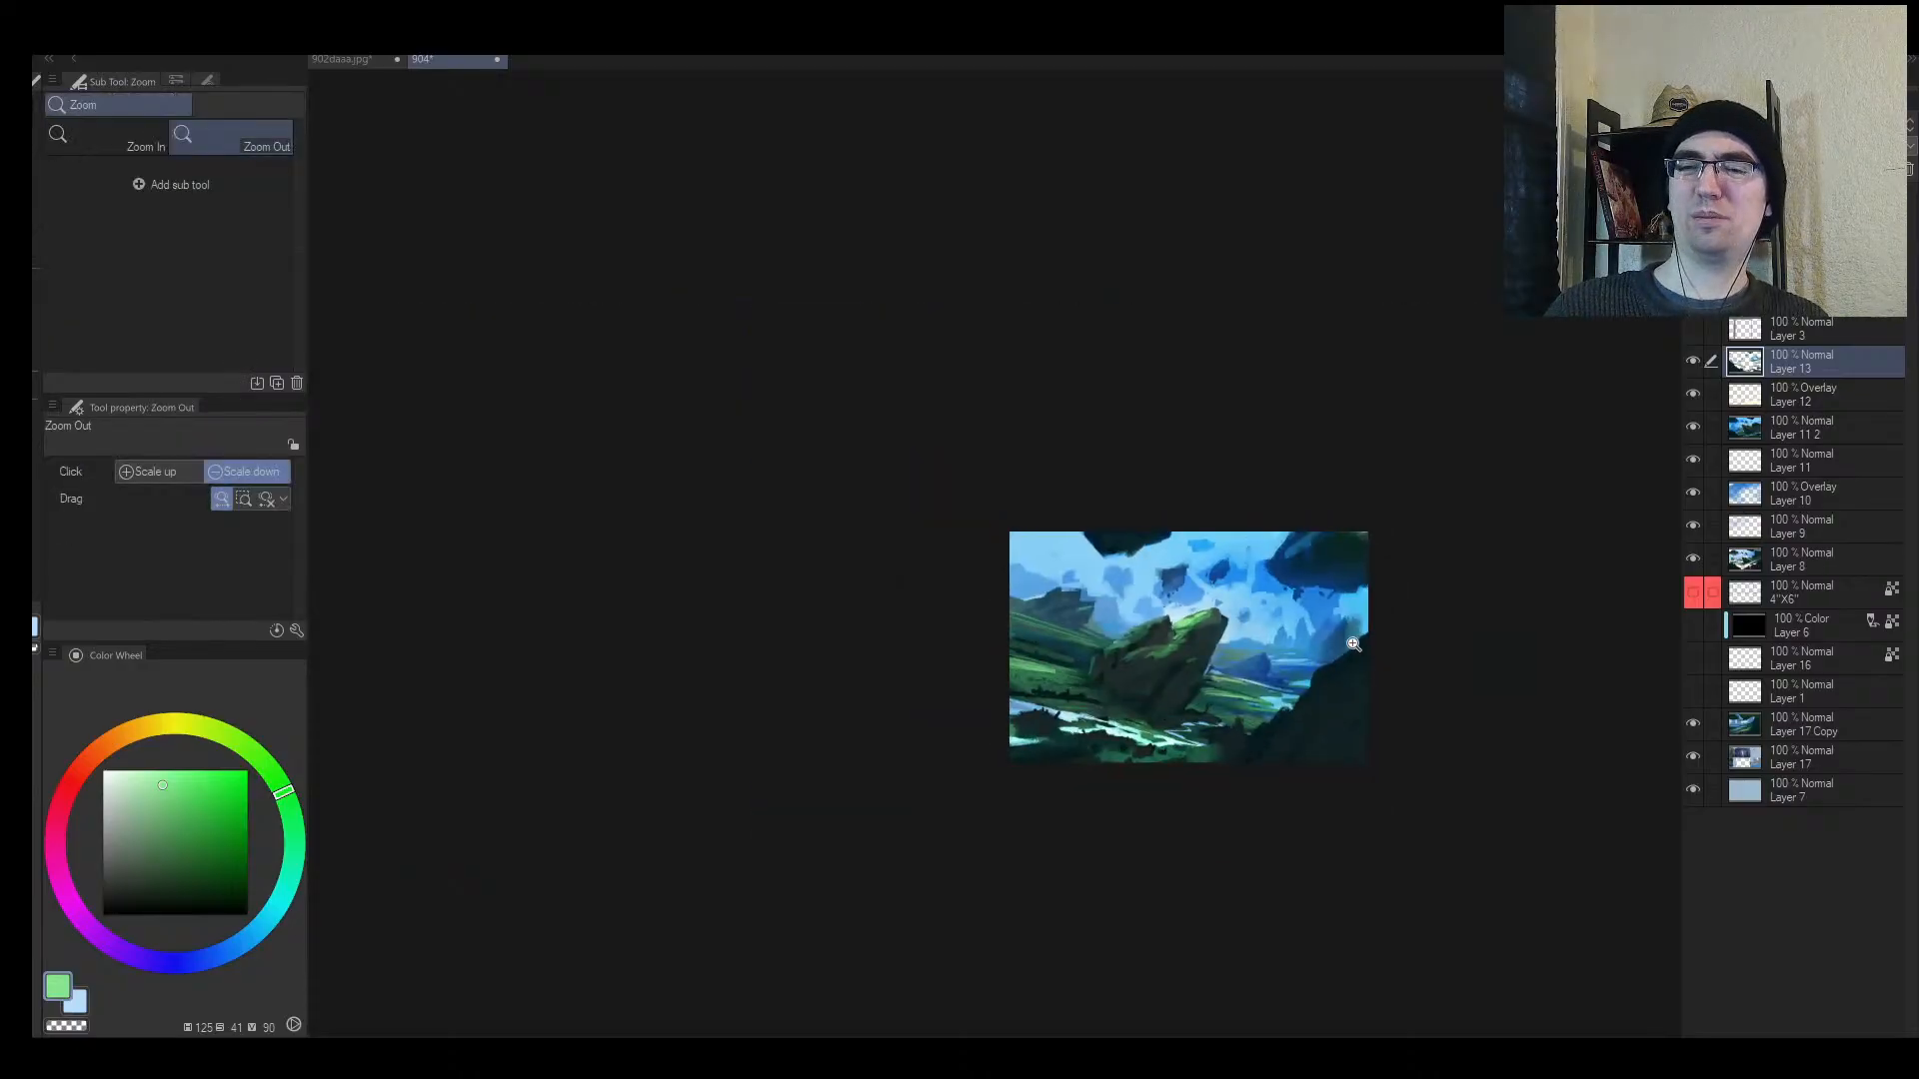
Step: Paint sampled dark teal over the bright foreground grass lines at brush size 20
key(h)
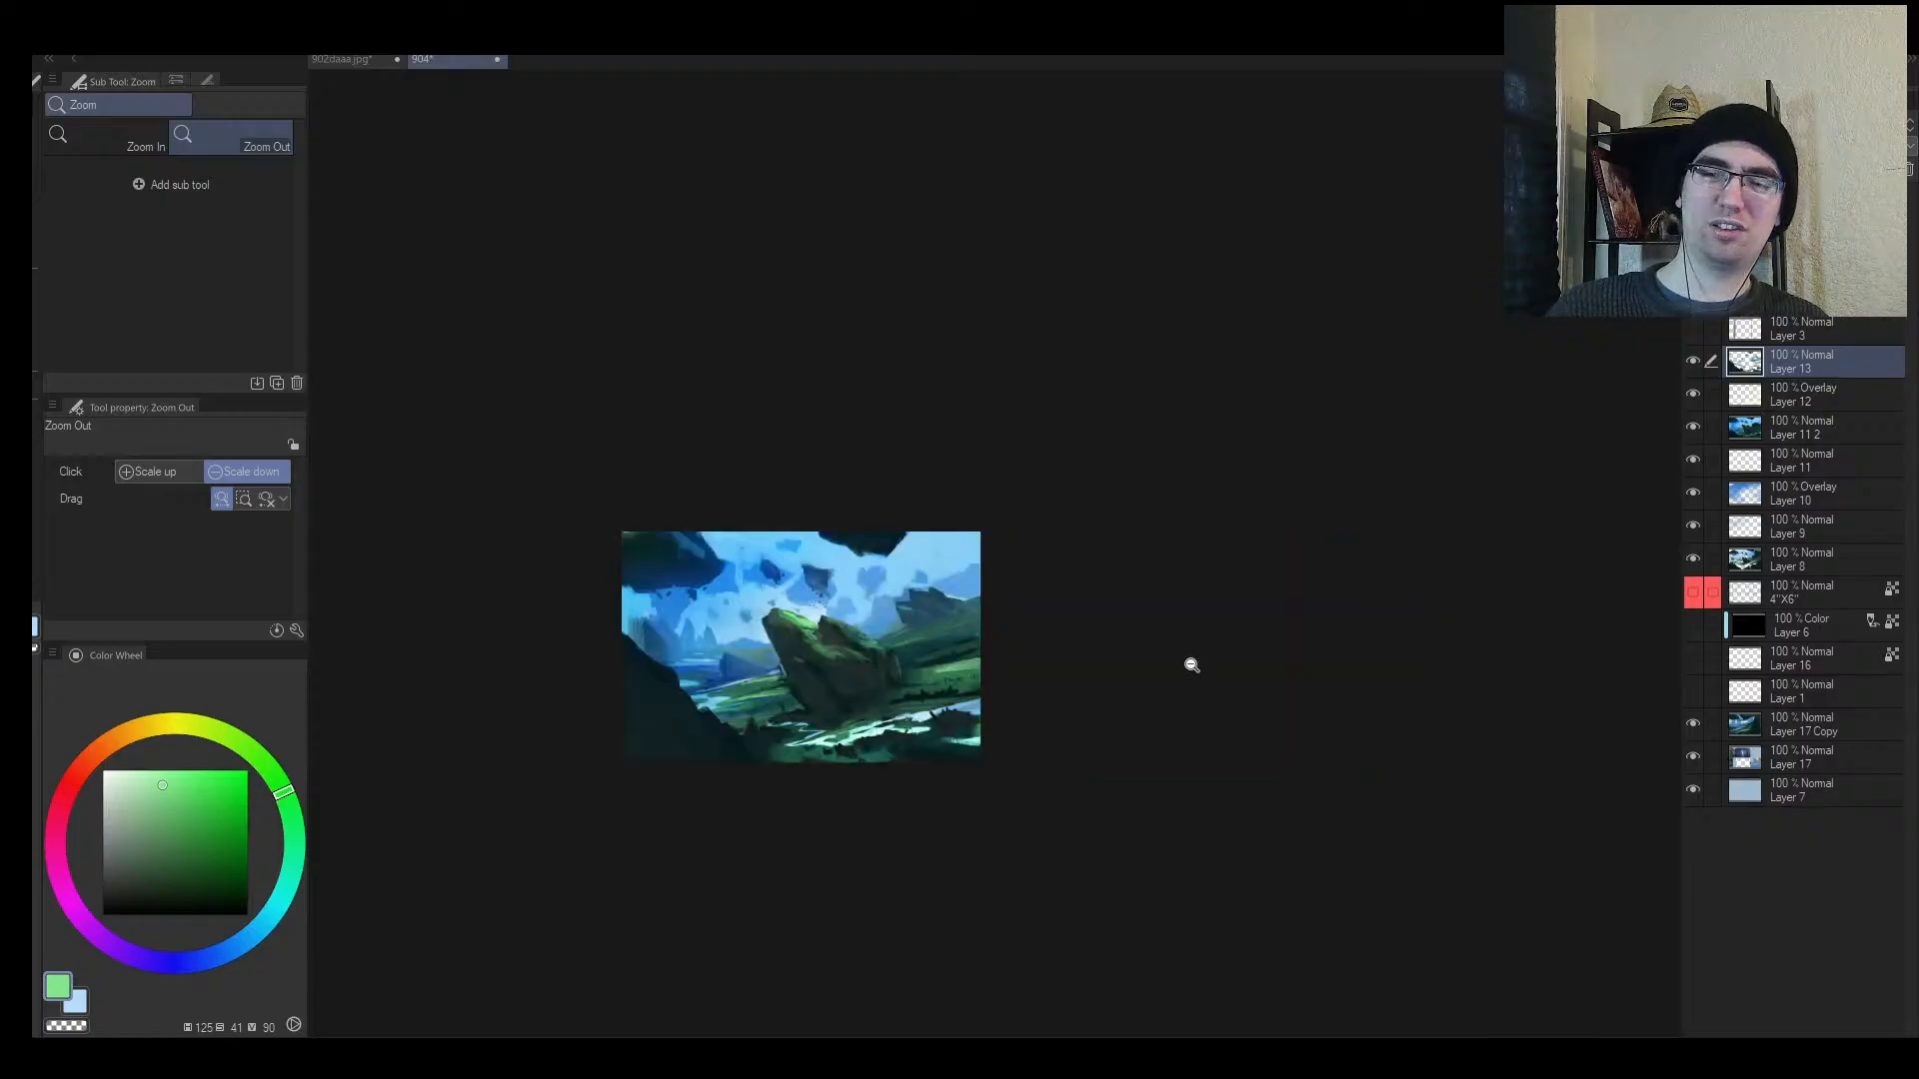
mouse_move(872, 689)
mouse_down()
mouse_move(906, 638)
mouse_move(887, 704)
mouse_up()
alt+click(755, 680)
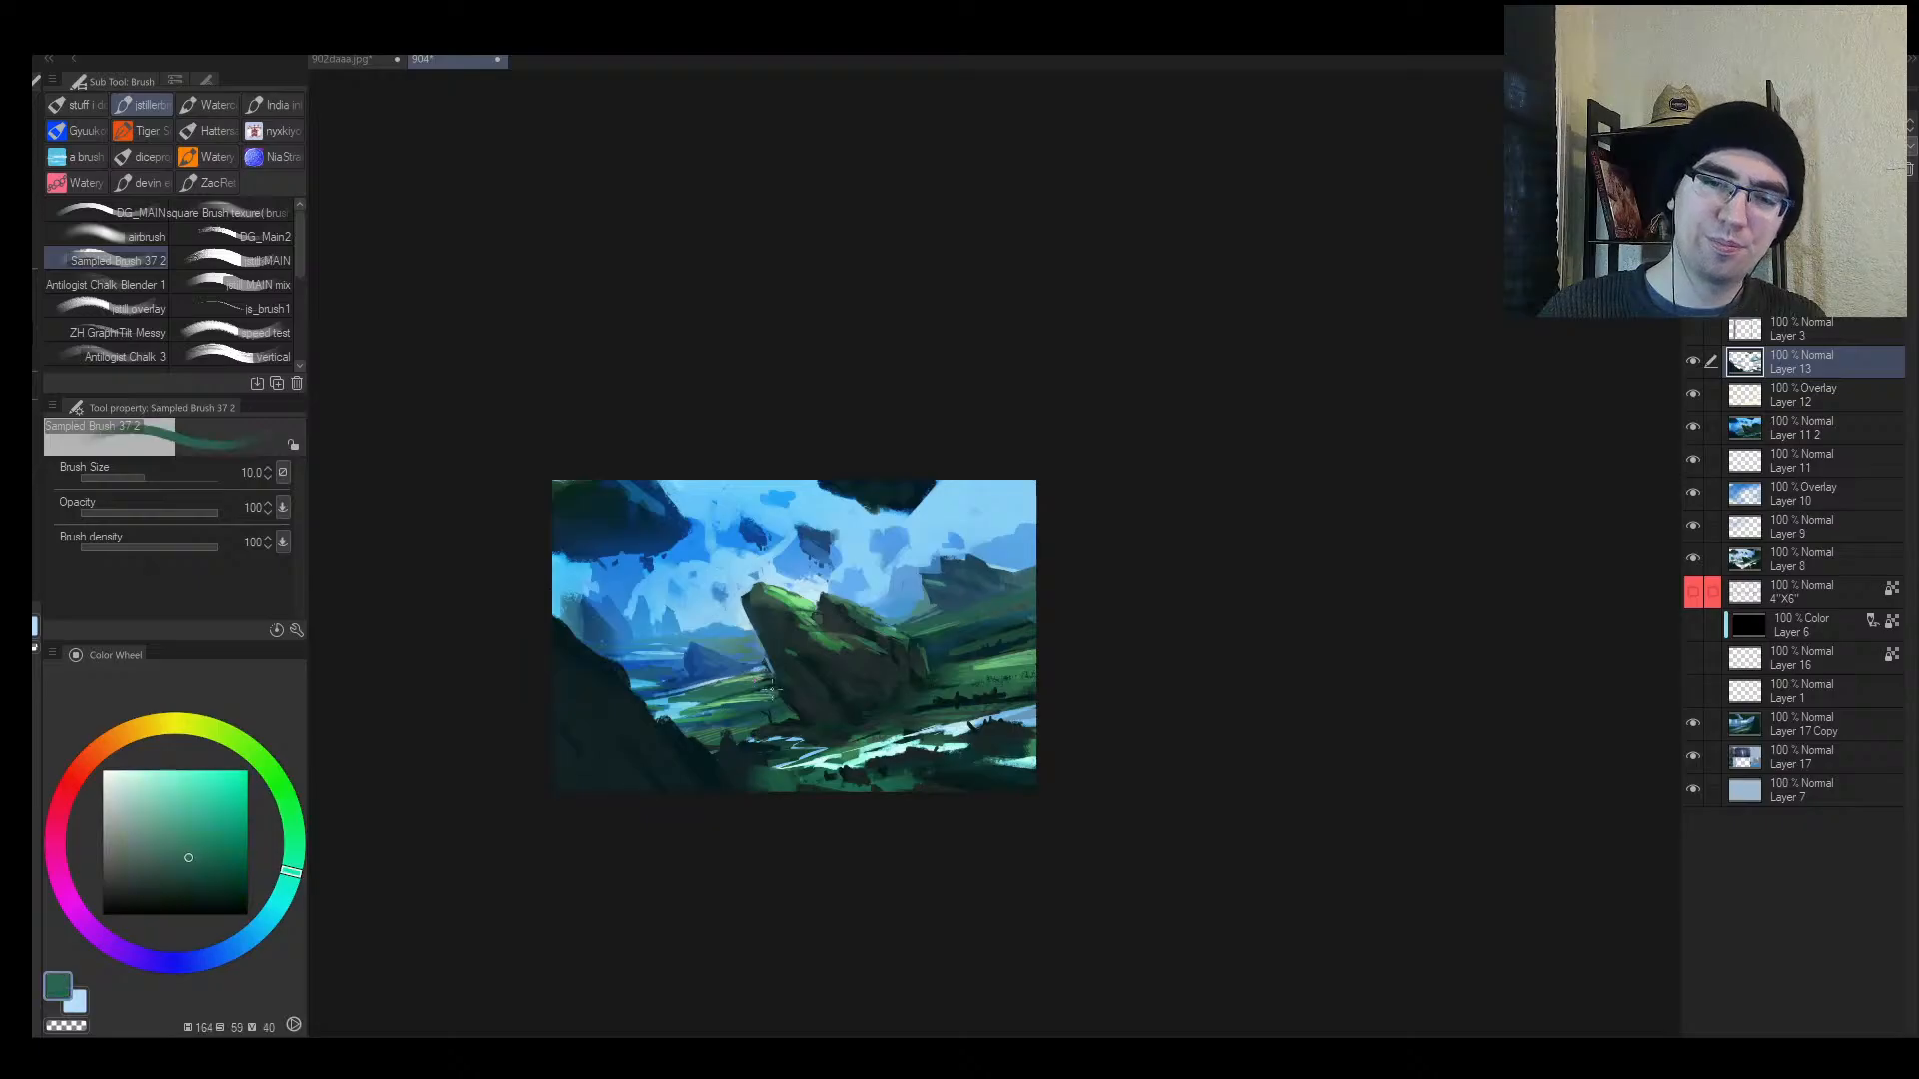
key(bracketright)
key(bracketright)
key(bracketright)
key(bracketright)
key(bracketright)
key(bracketright)
key(bracketright)
key(bracketright)
key(bracketright)
key(bracketright)
alt+click(770, 690)
key(bracketright)
key(bracketright)
key(bracketright)
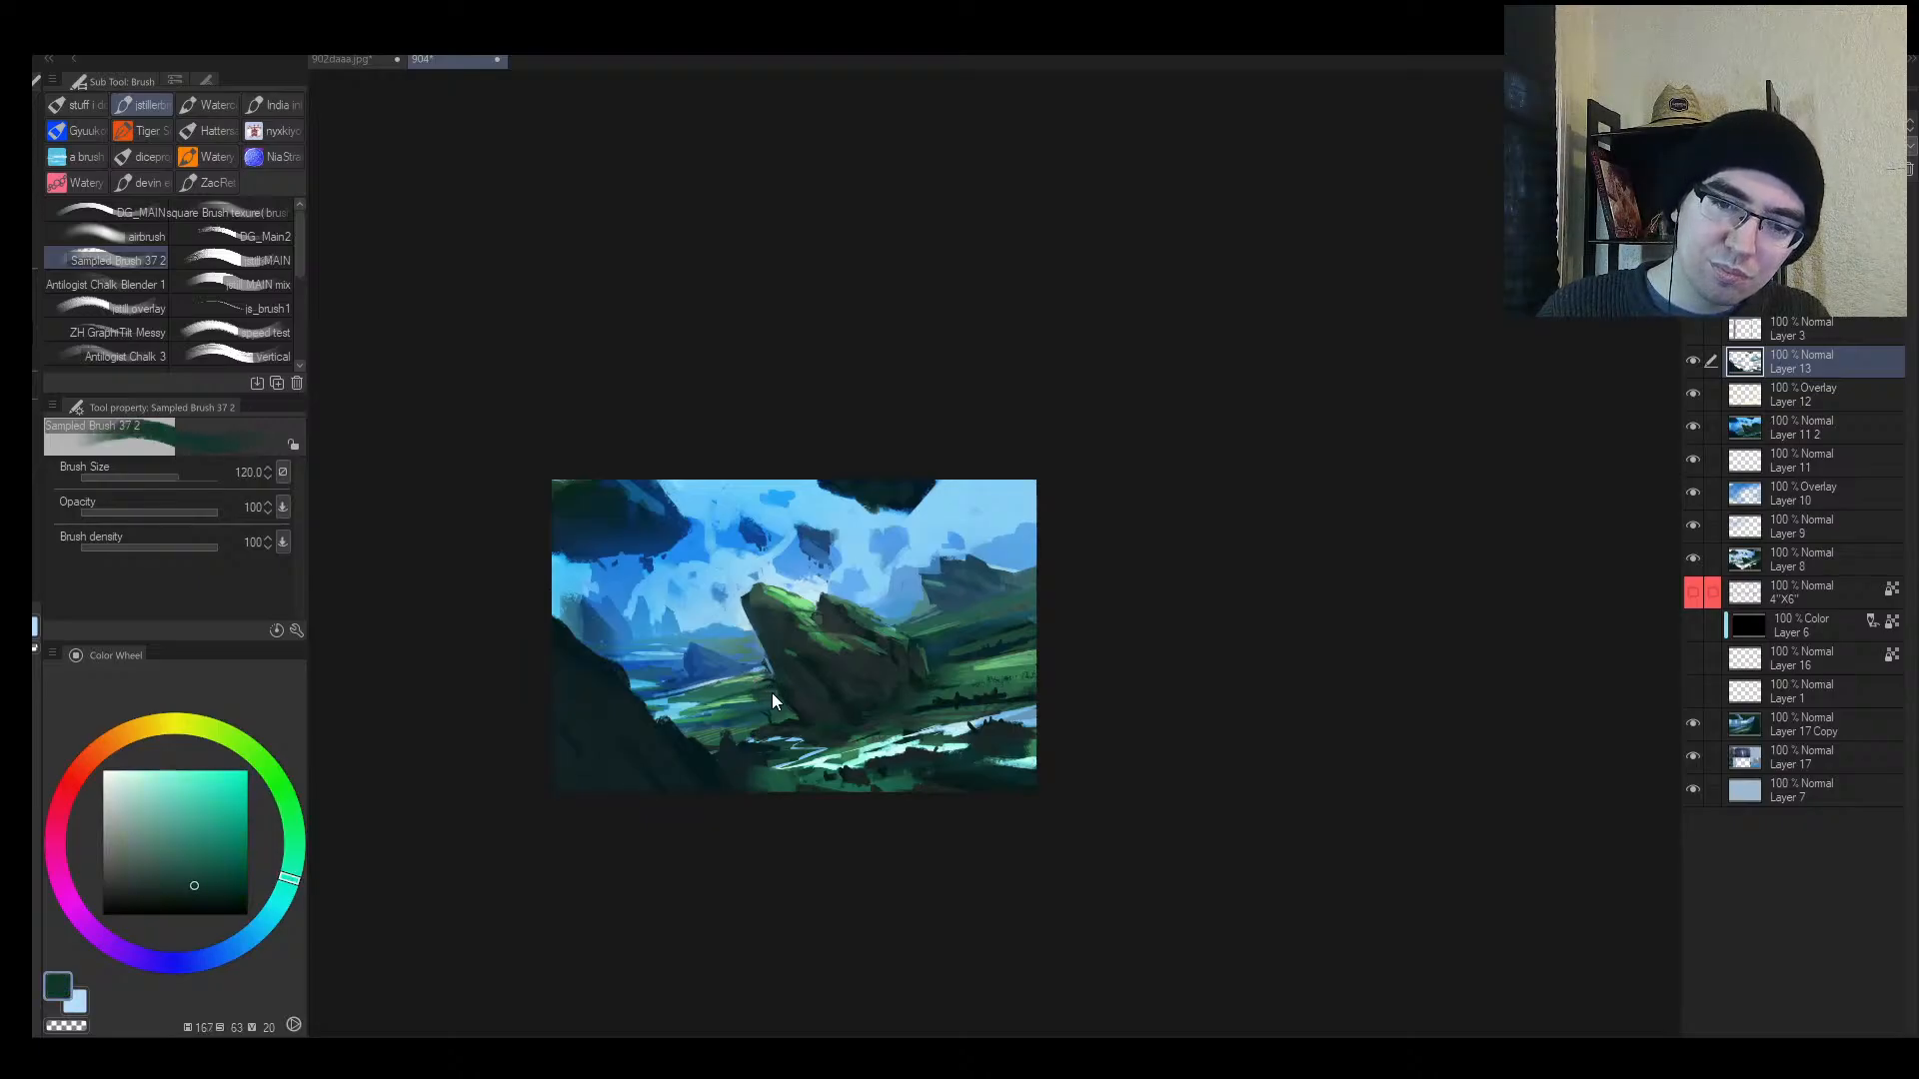
mouse_move(742, 696)
mouse_down()
mouse_move(785, 679)
mouse_move(714, 702)
mouse_up()
alt+click(784, 694)
key(bracketleft)
key(bracketleft)
key(bracketleft)
key(bracketleft)
key(bracketleft)
key(bracketleft)
key(bracketleft)
key(bracketleft)
alt+click(778, 706)
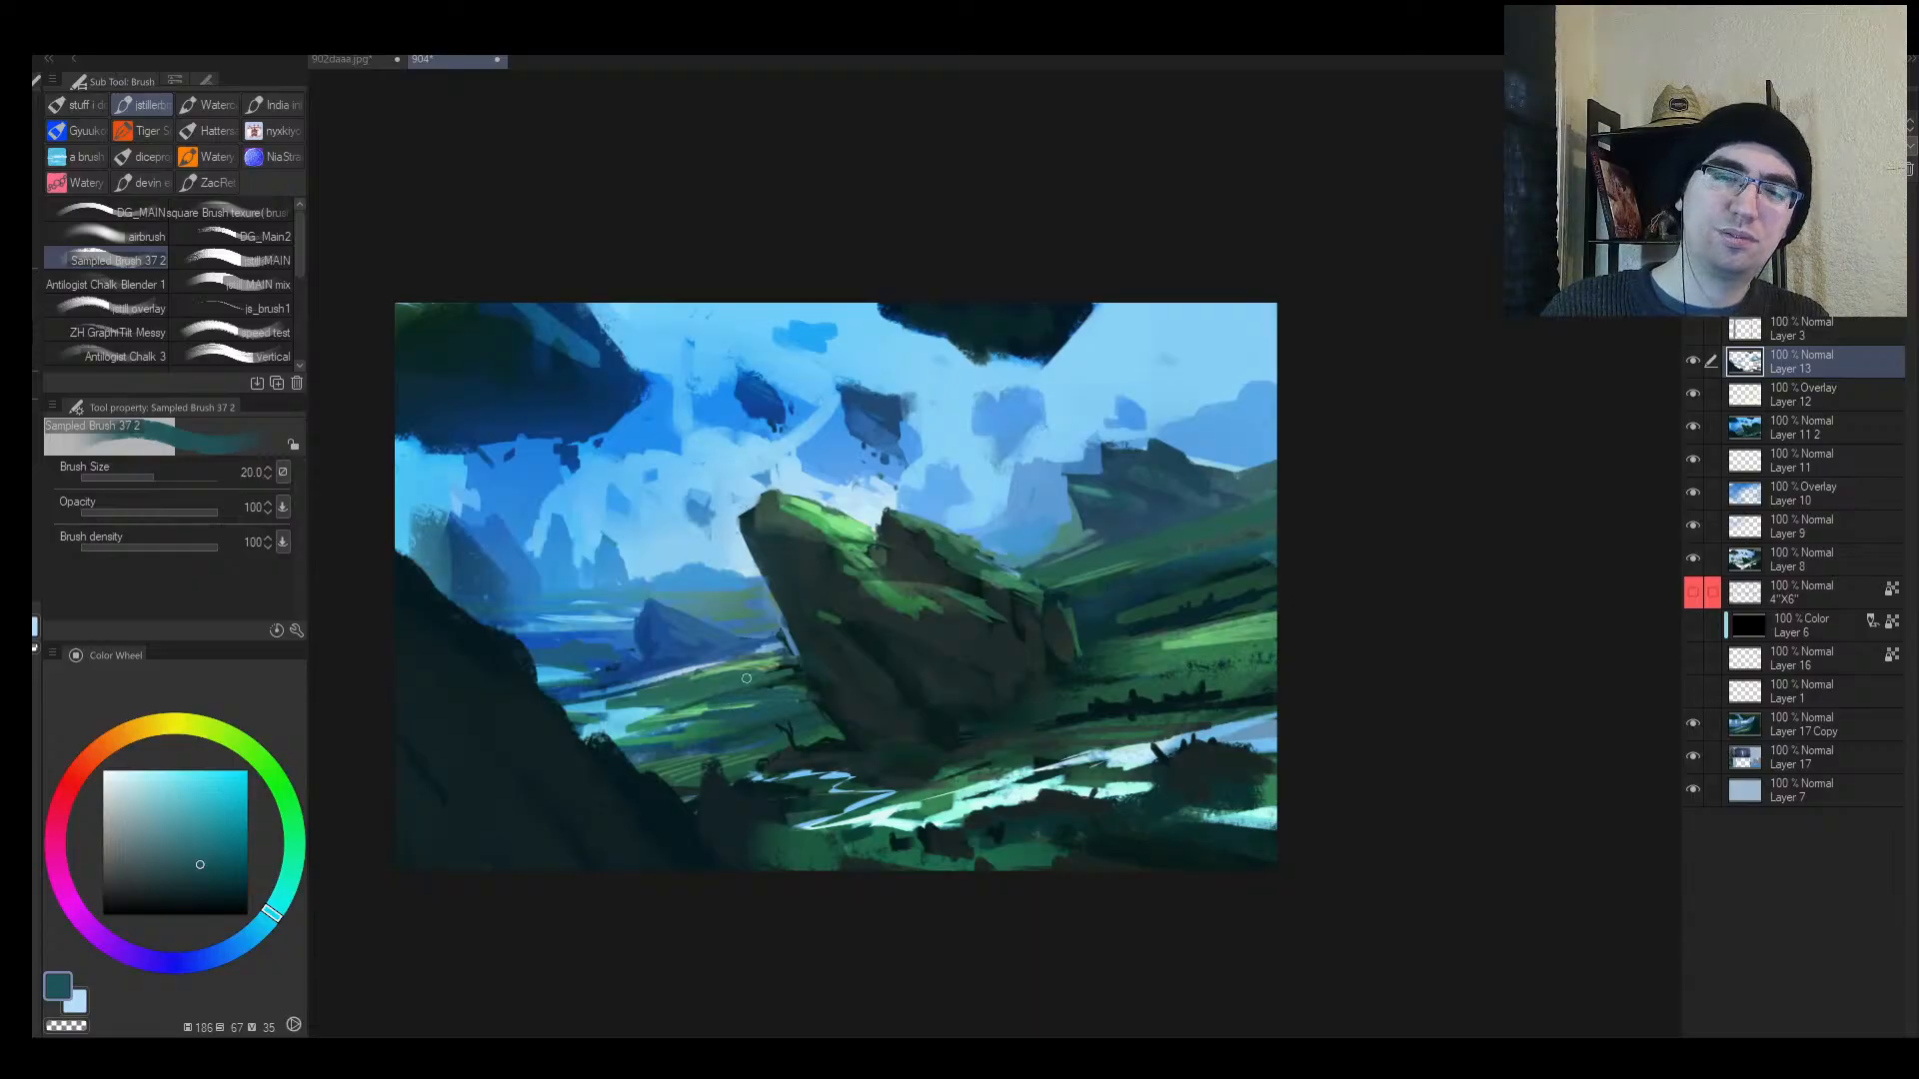
Step: Try light-green marks near the rock top and undo them
alt+click(846, 527)
drag(965, 413, 881, 517)
drag(966, 485, 850, 542)
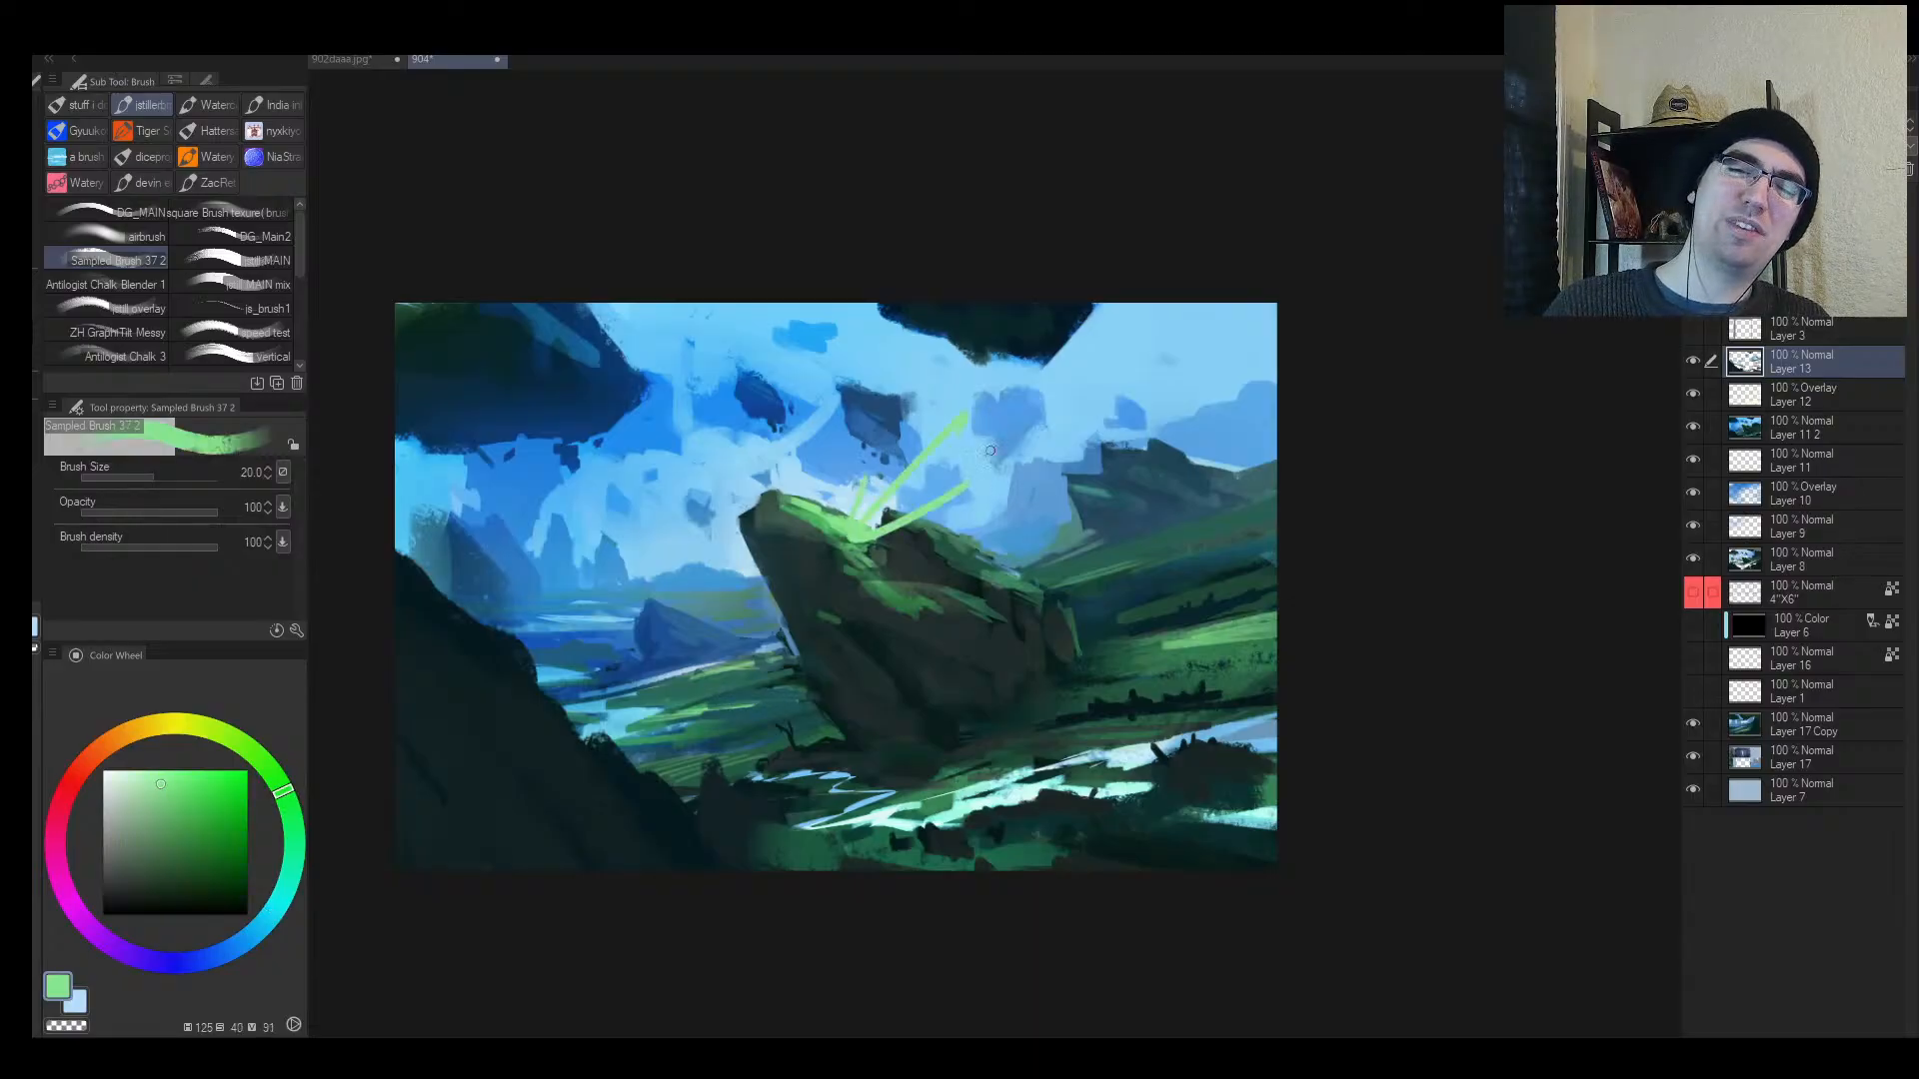
key(ctrl+z)
key(ctrl+z)
Step: Highlight the tilted rock's top edge in yellow-green, then undo those strokes
alt+click(827, 524)
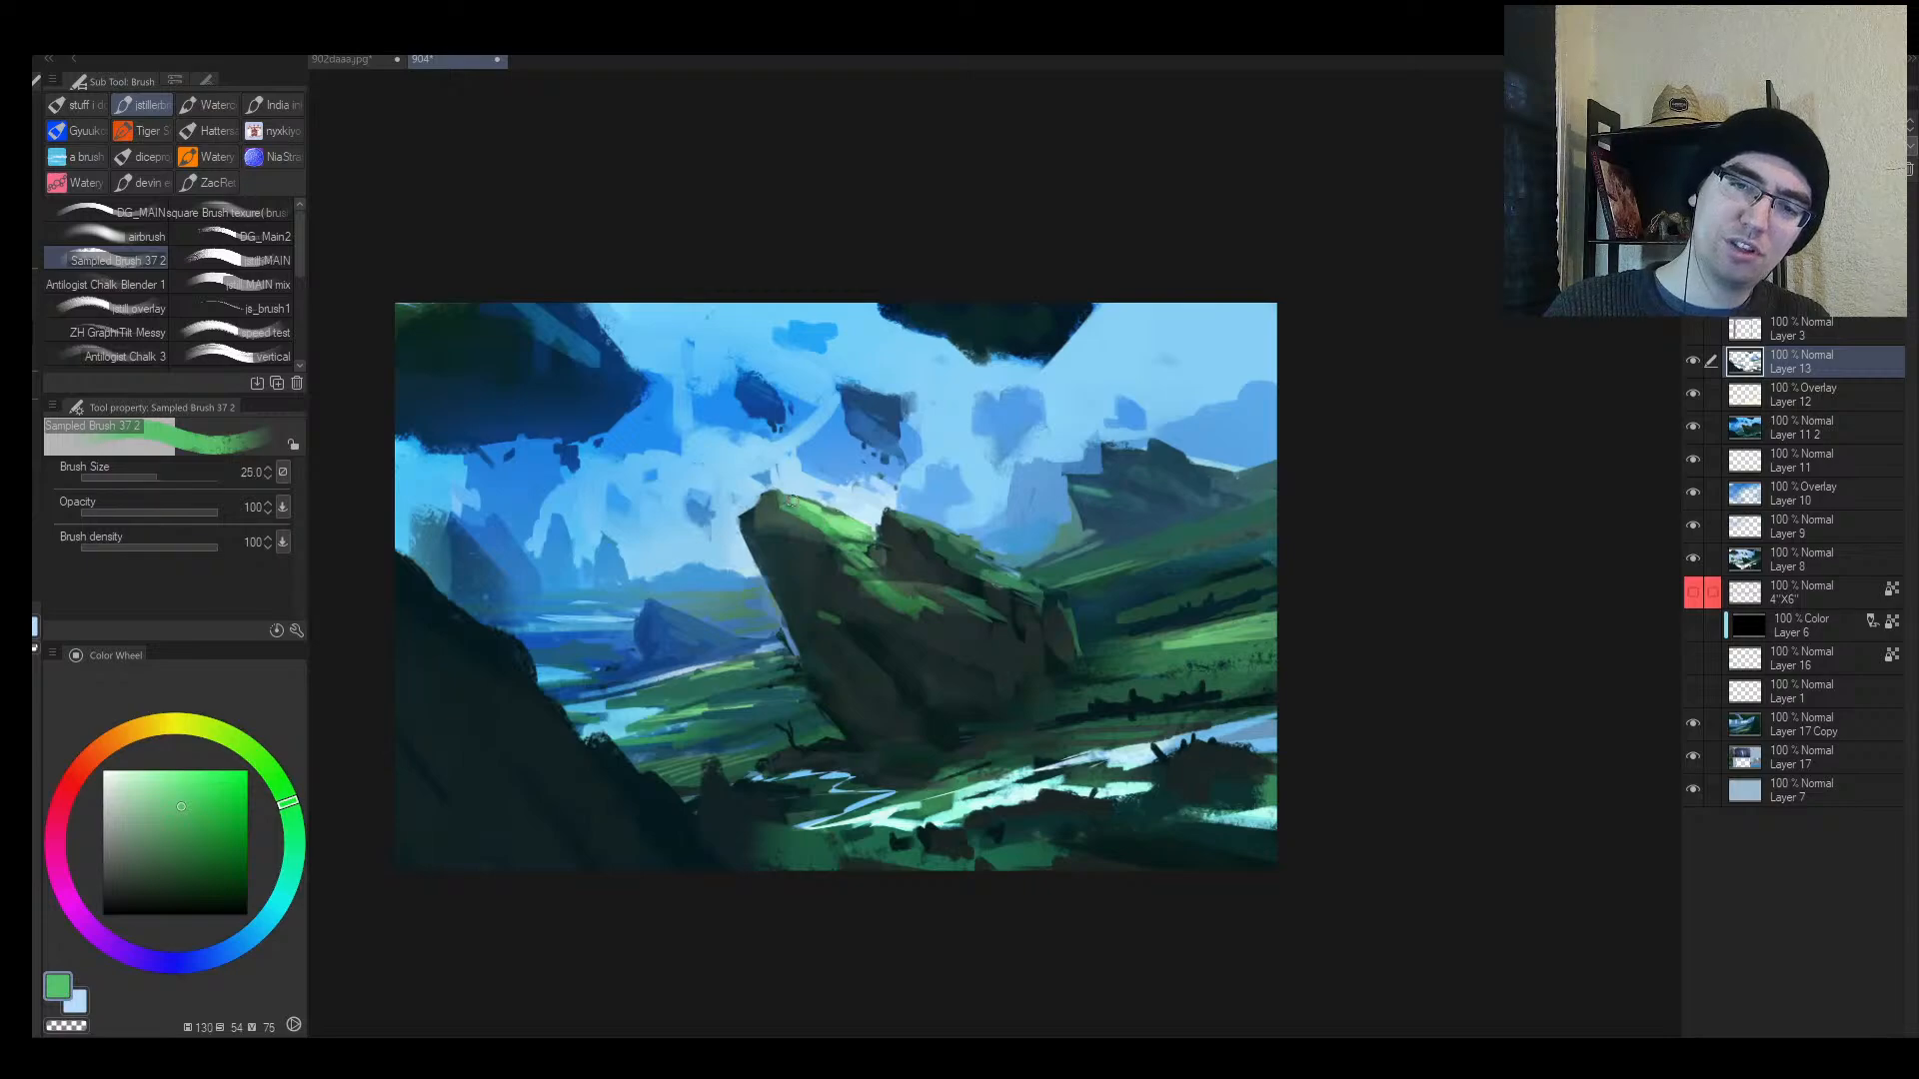
alt+click(846, 527)
key(bracketright)
drag(260, 769, 251, 751)
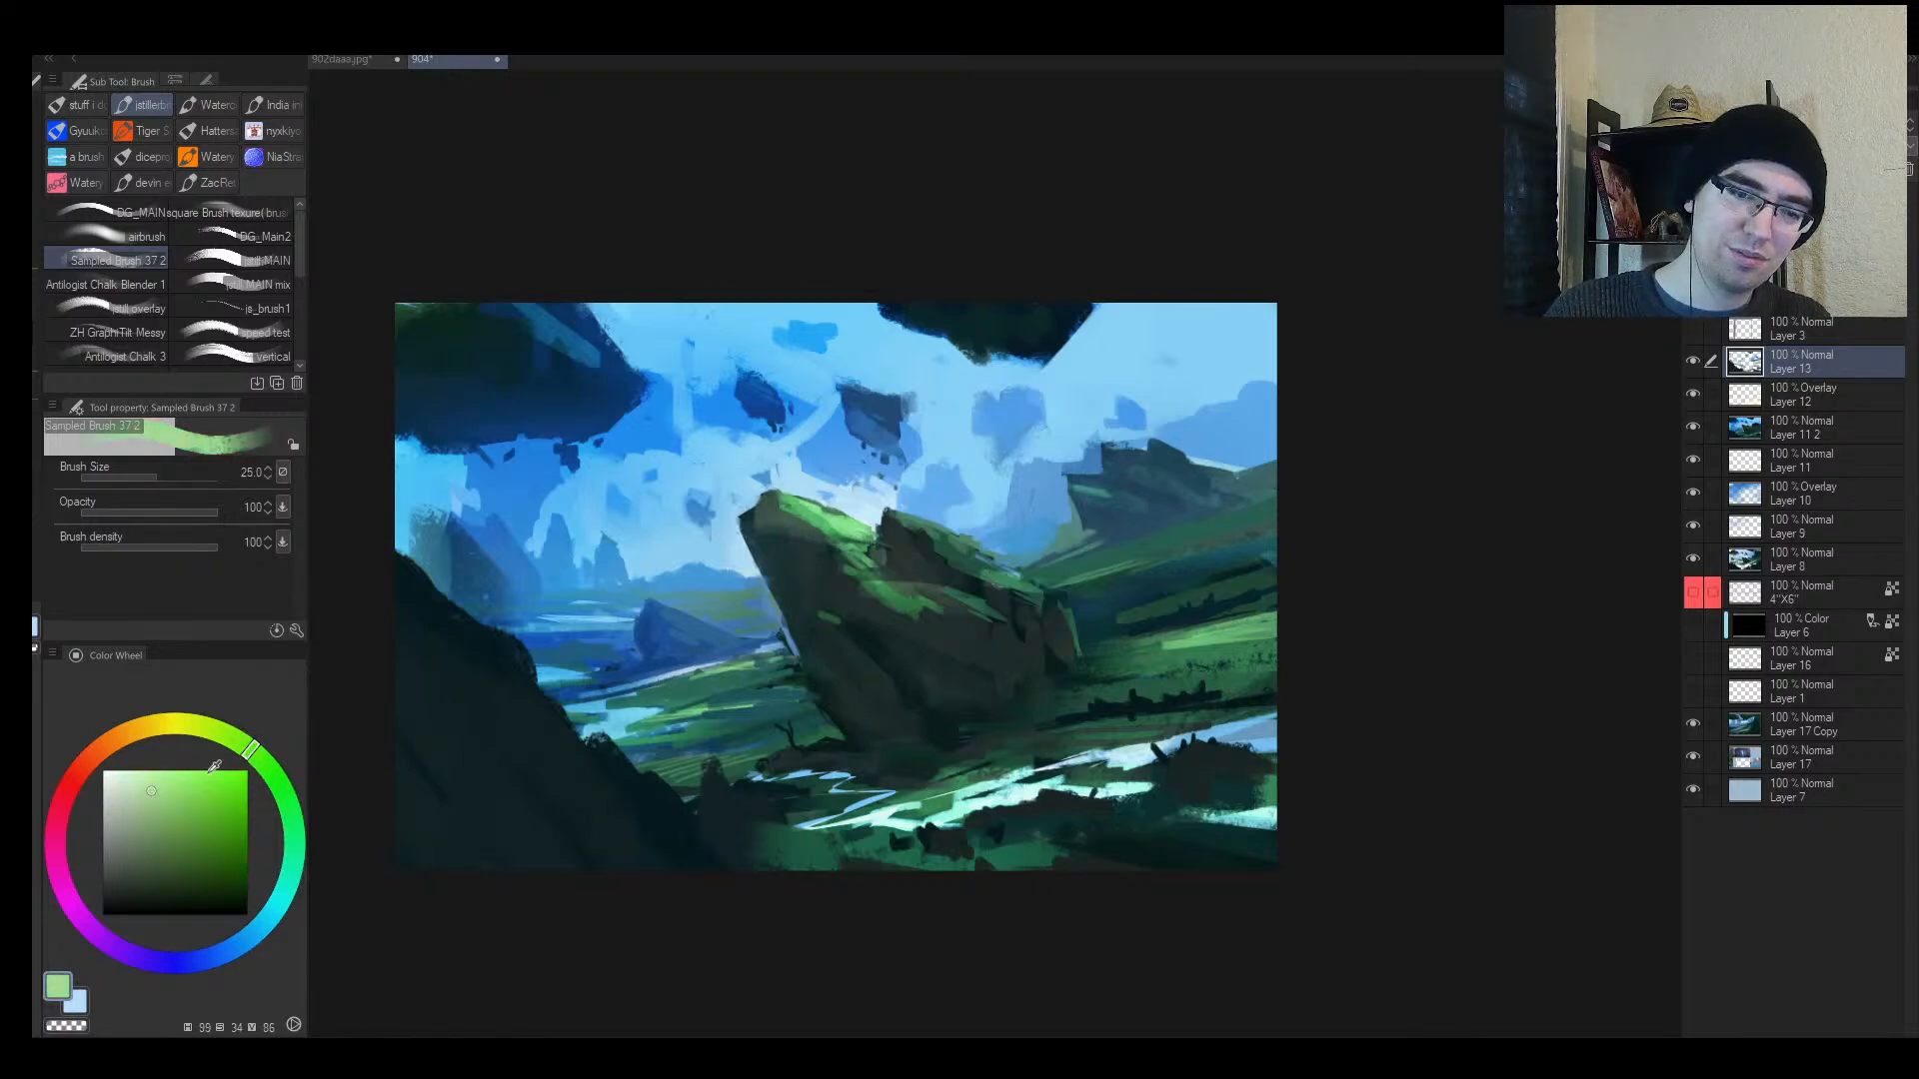
key(bracketleft)
drag(795, 508, 859, 515)
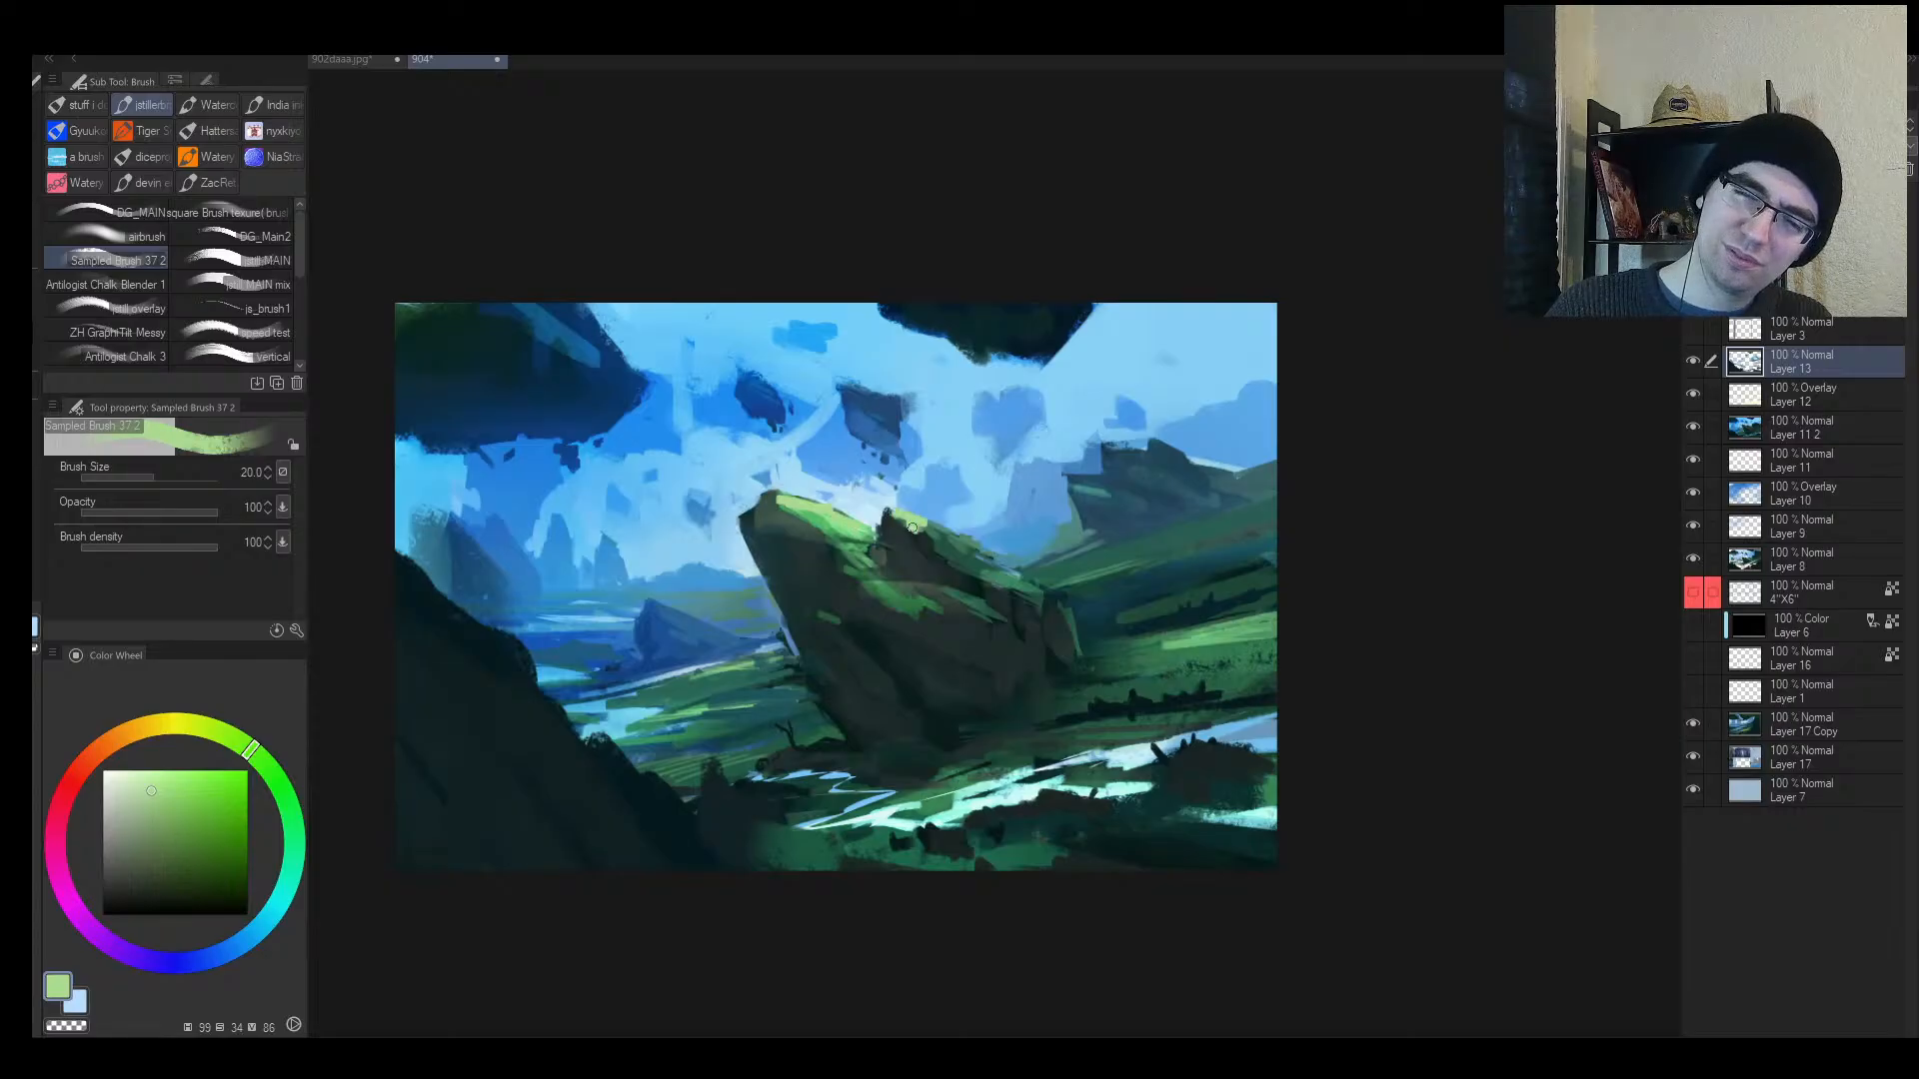
key(bracketright)
drag(924, 524, 1044, 593)
mouse_move(1027, 582)
mouse_down()
mouse_move(1059, 597)
mouse_move(1042, 627)
mouse_up()
key(alt+space)
key(ctrl+z)
key(ctrl+z)
key(ctrl+z)
key(ctrl+z)
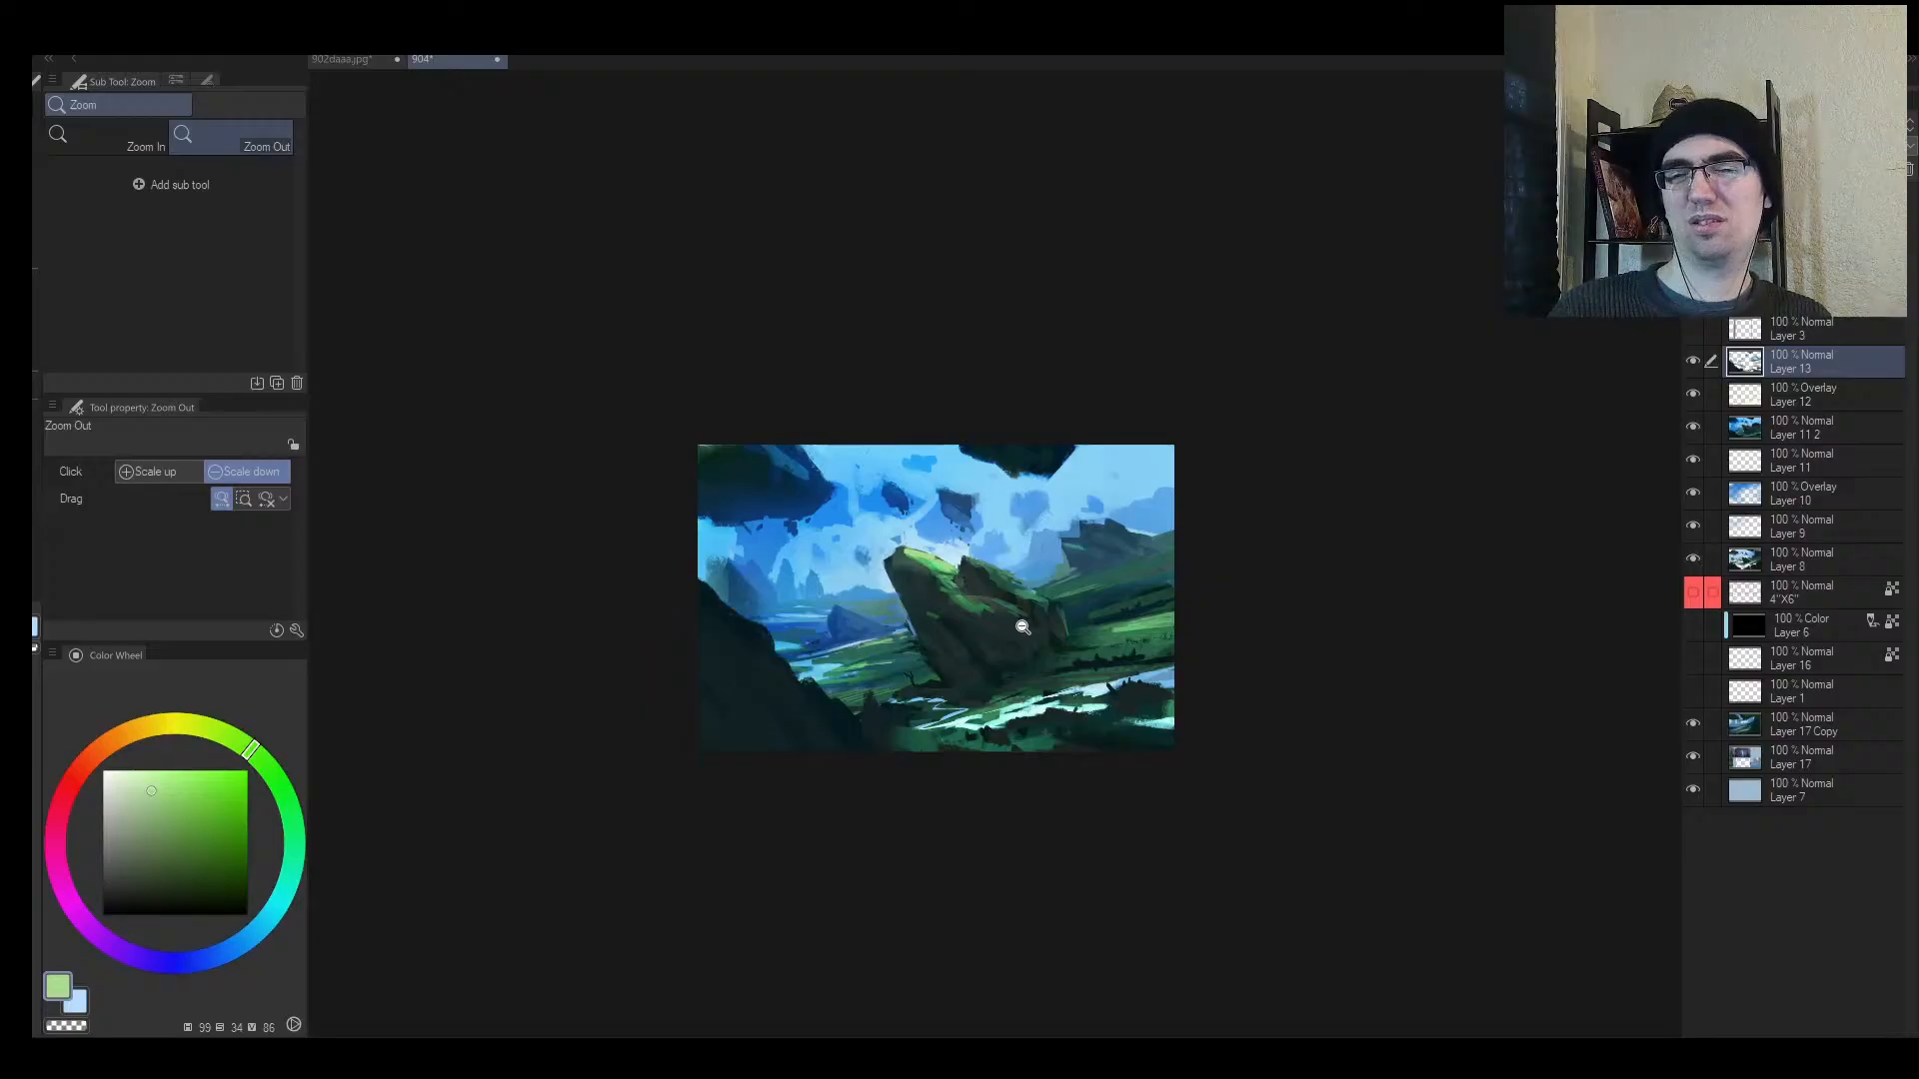
Step: Try a size-15 highlight on the distant left hill ridge, undo it, and add new Layer 14
key(h)
drag(1120, 534, 1078, 522)
key(b)
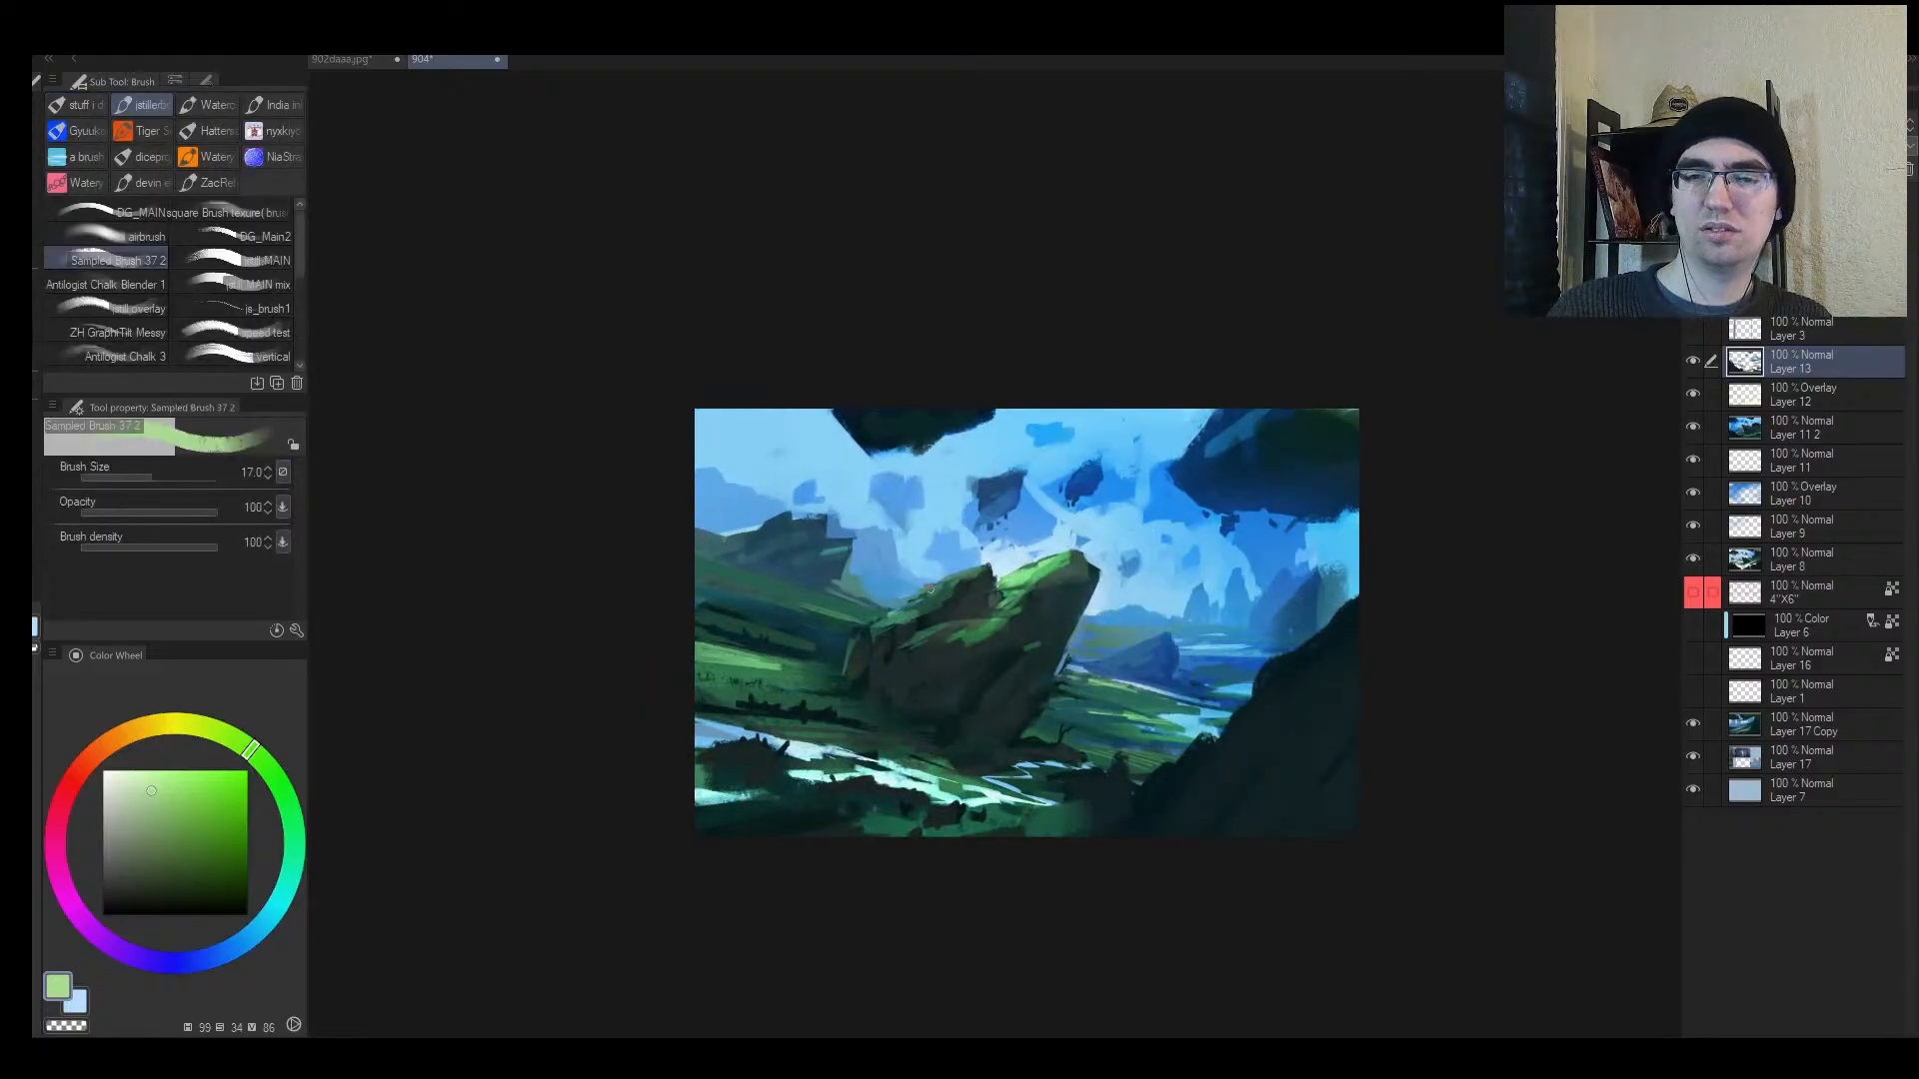
key(])
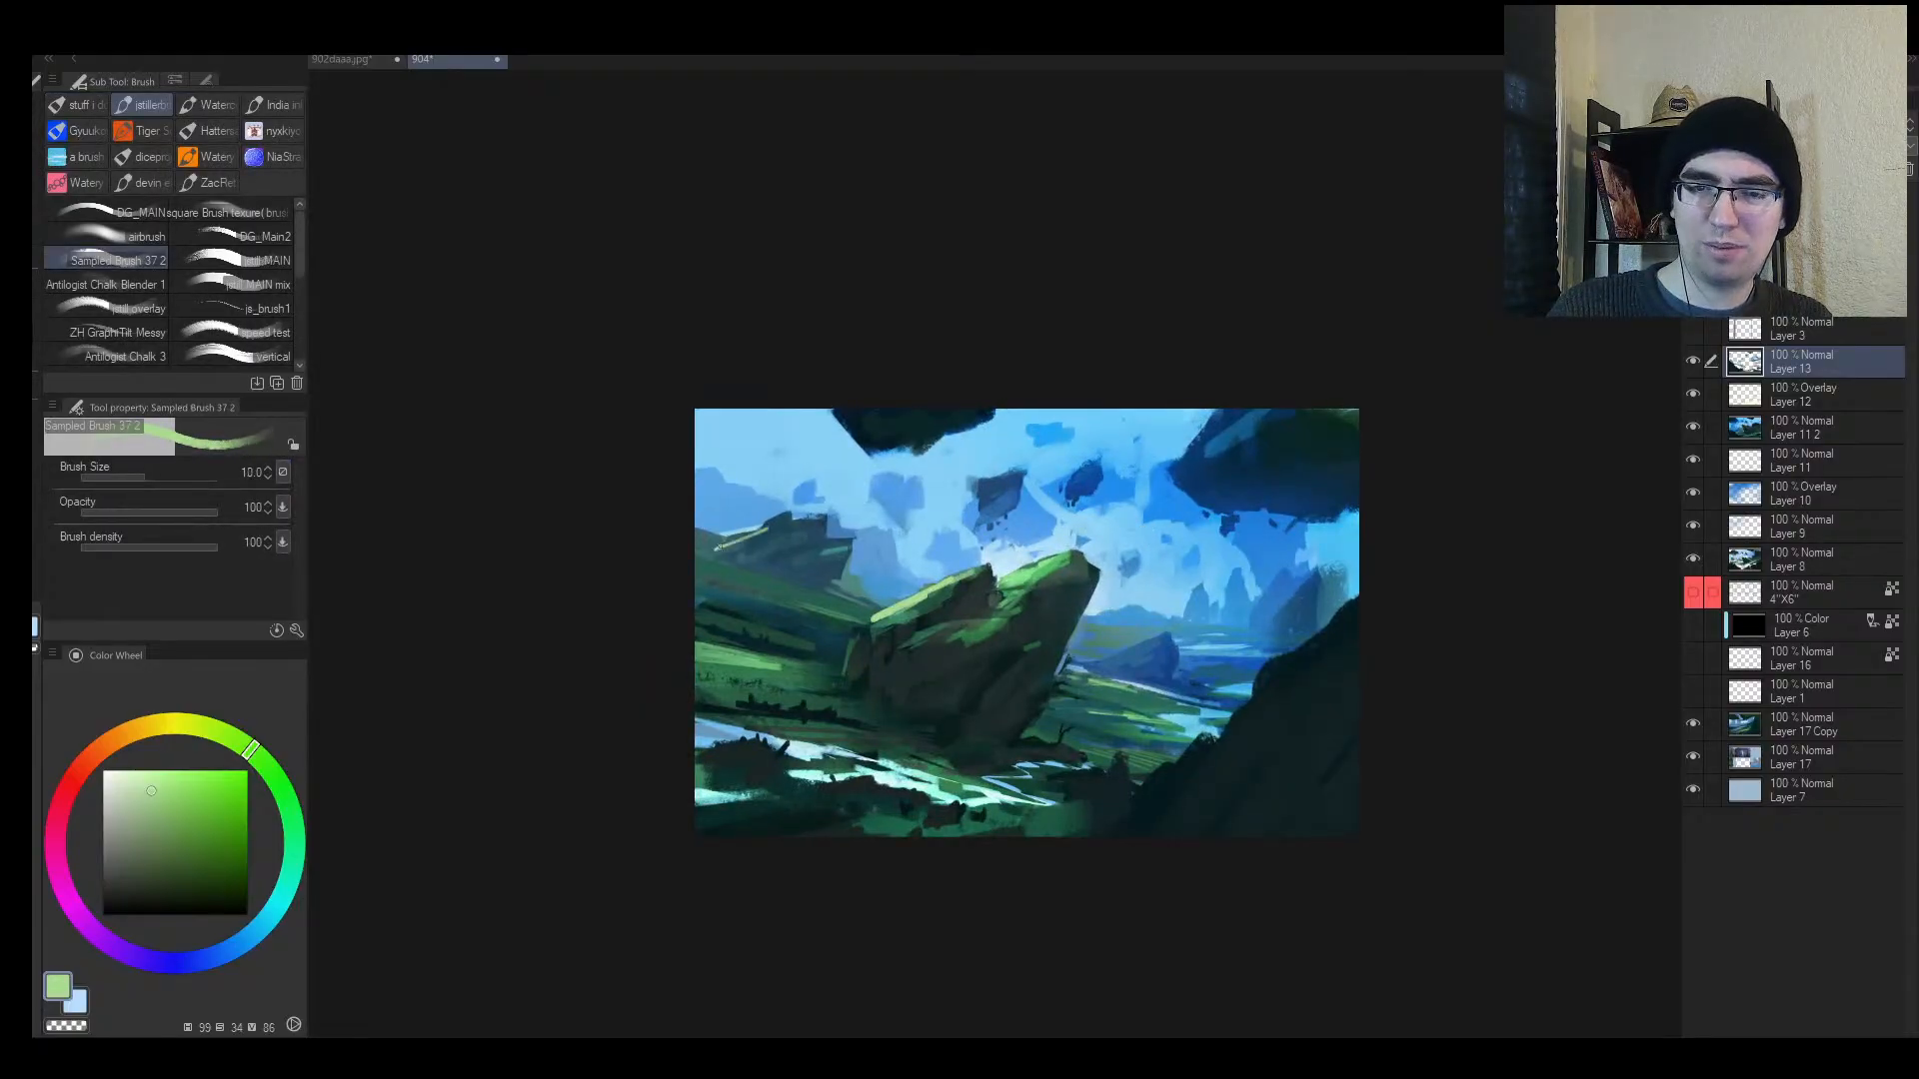
mouse_move(716, 549)
mouse_down()
mouse_move(813, 519)
mouse_move(793, 536)
mouse_up()
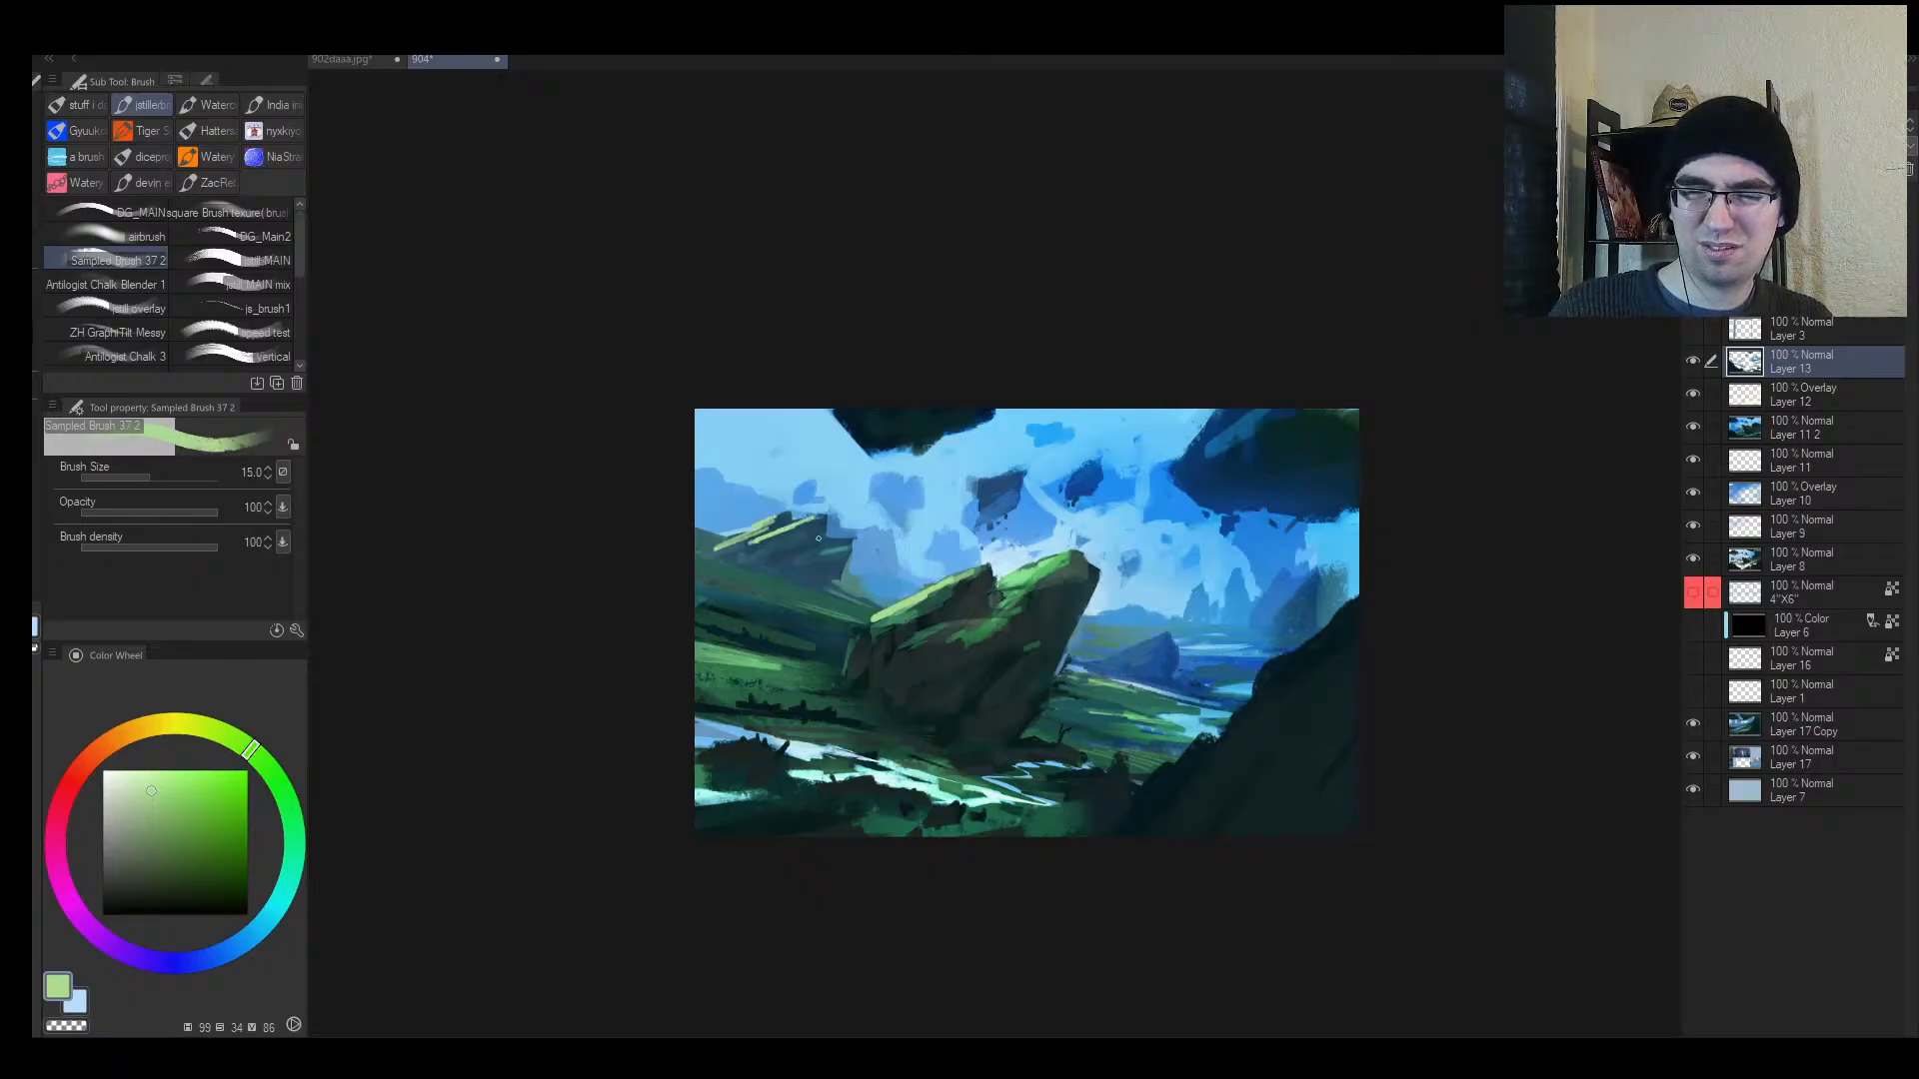
key(ctrl+z)
key(ctrl+z)
key(ctrl+z)
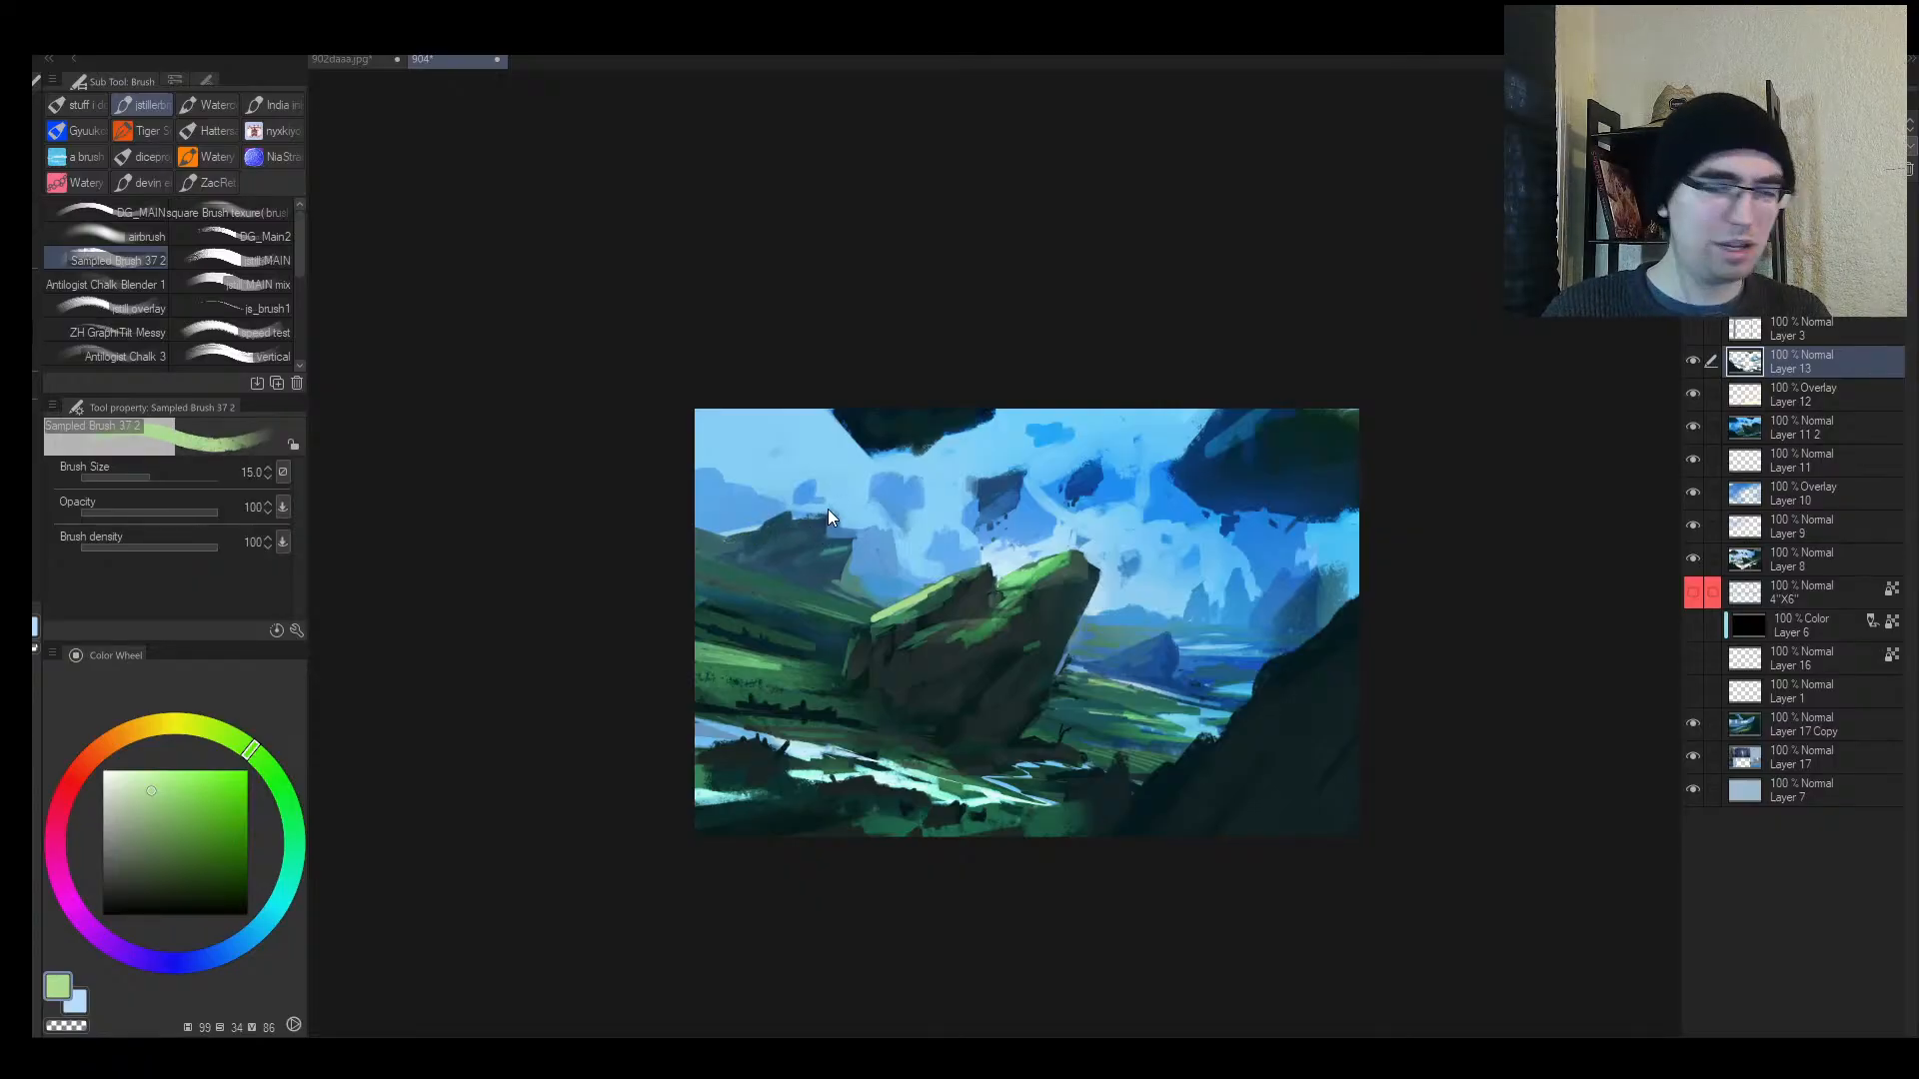
key(ctrl+shift+n)
Step: Paint size-8 light-green highlights along the left hill ridge, then pick a less saturated light green
key([)
key([)
key([)
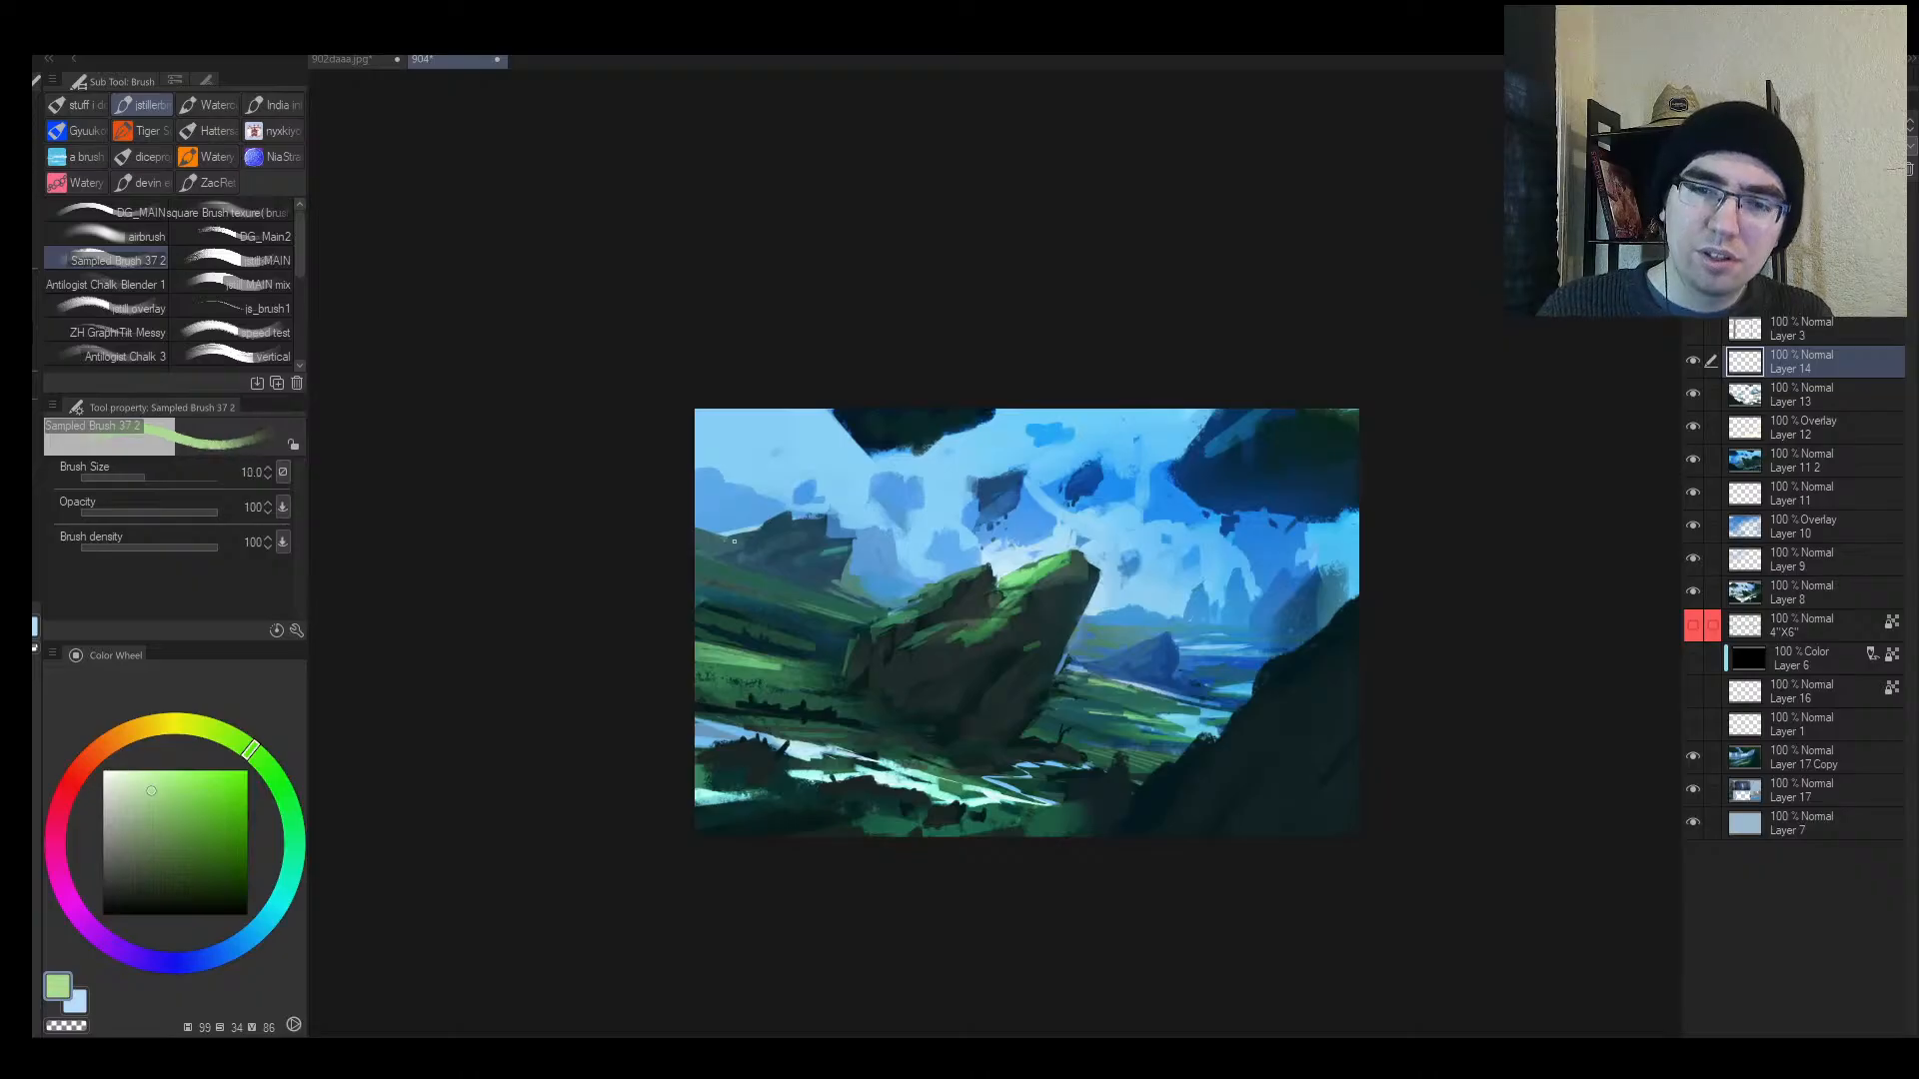
drag(718, 547, 826, 518)
key(])
key(])
key(])
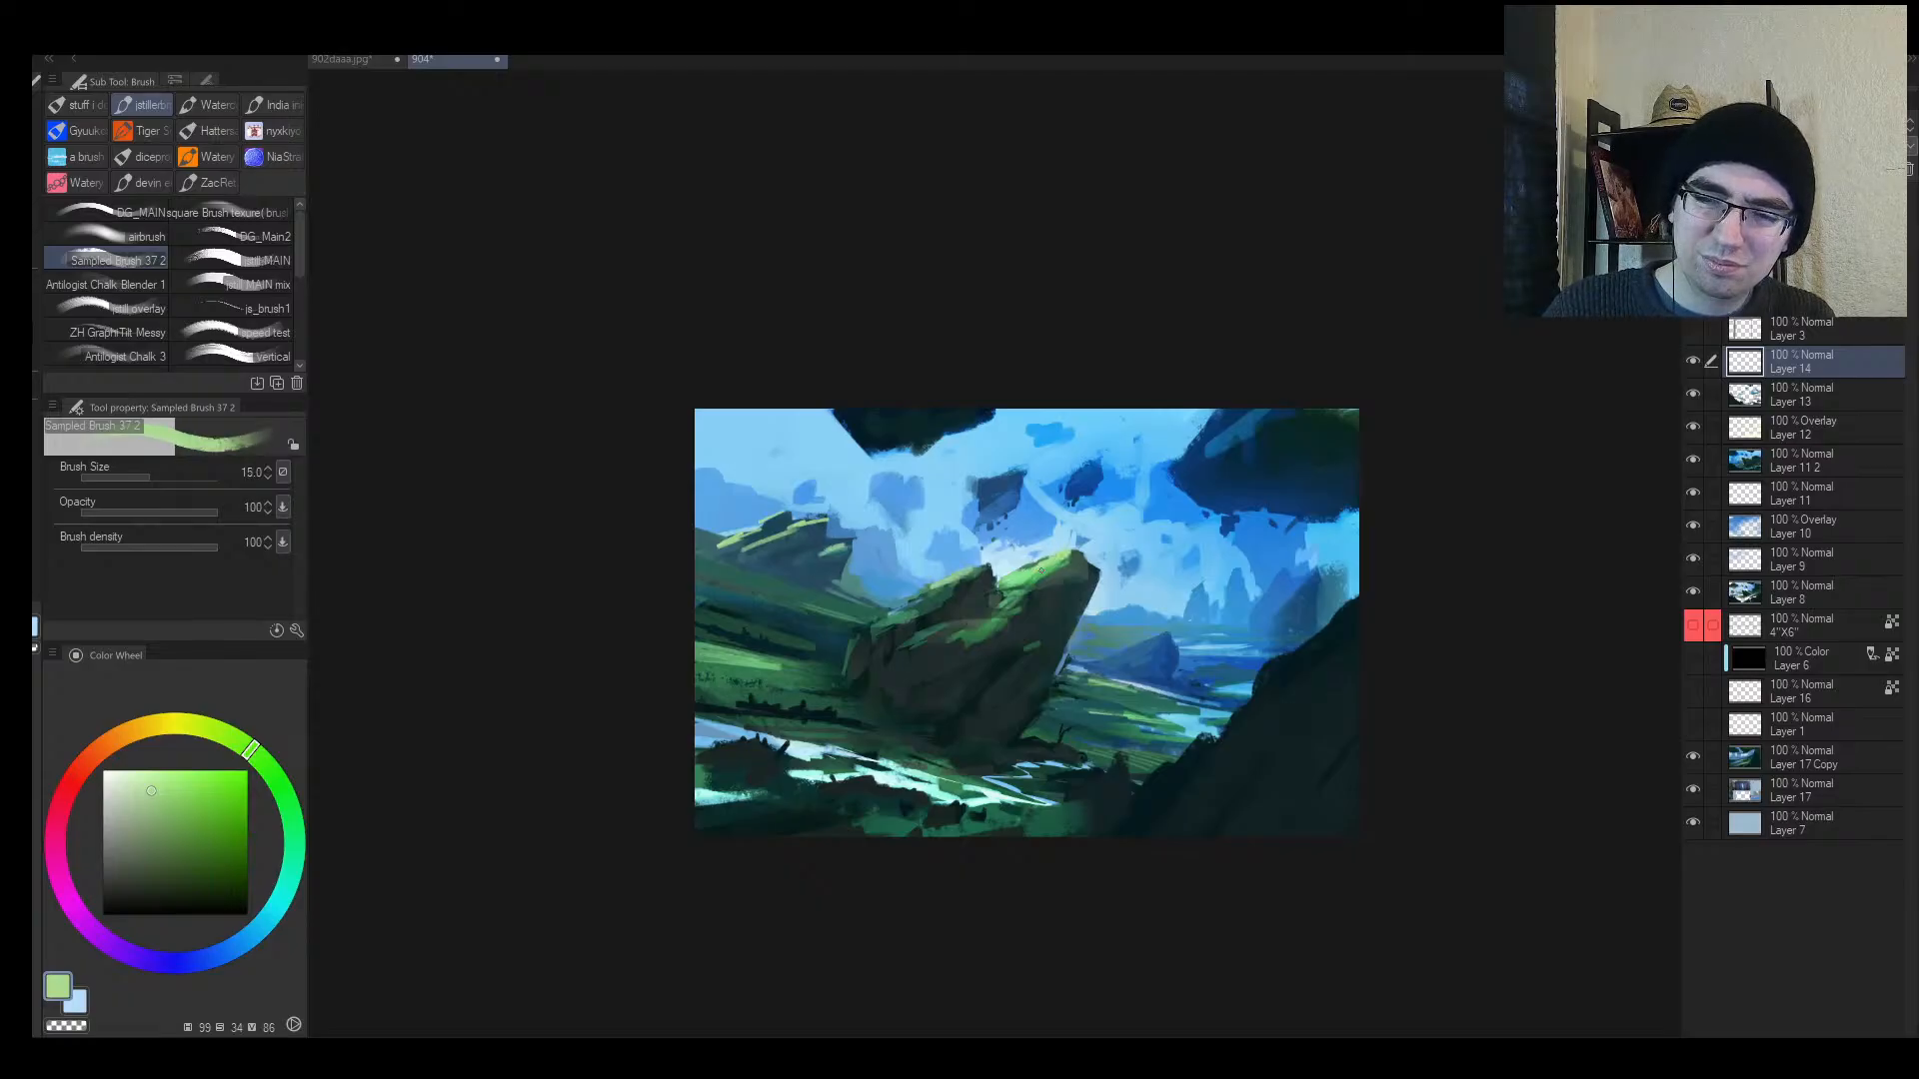
key(bracketleft)
key(bracketleft)
key(bracketleft)
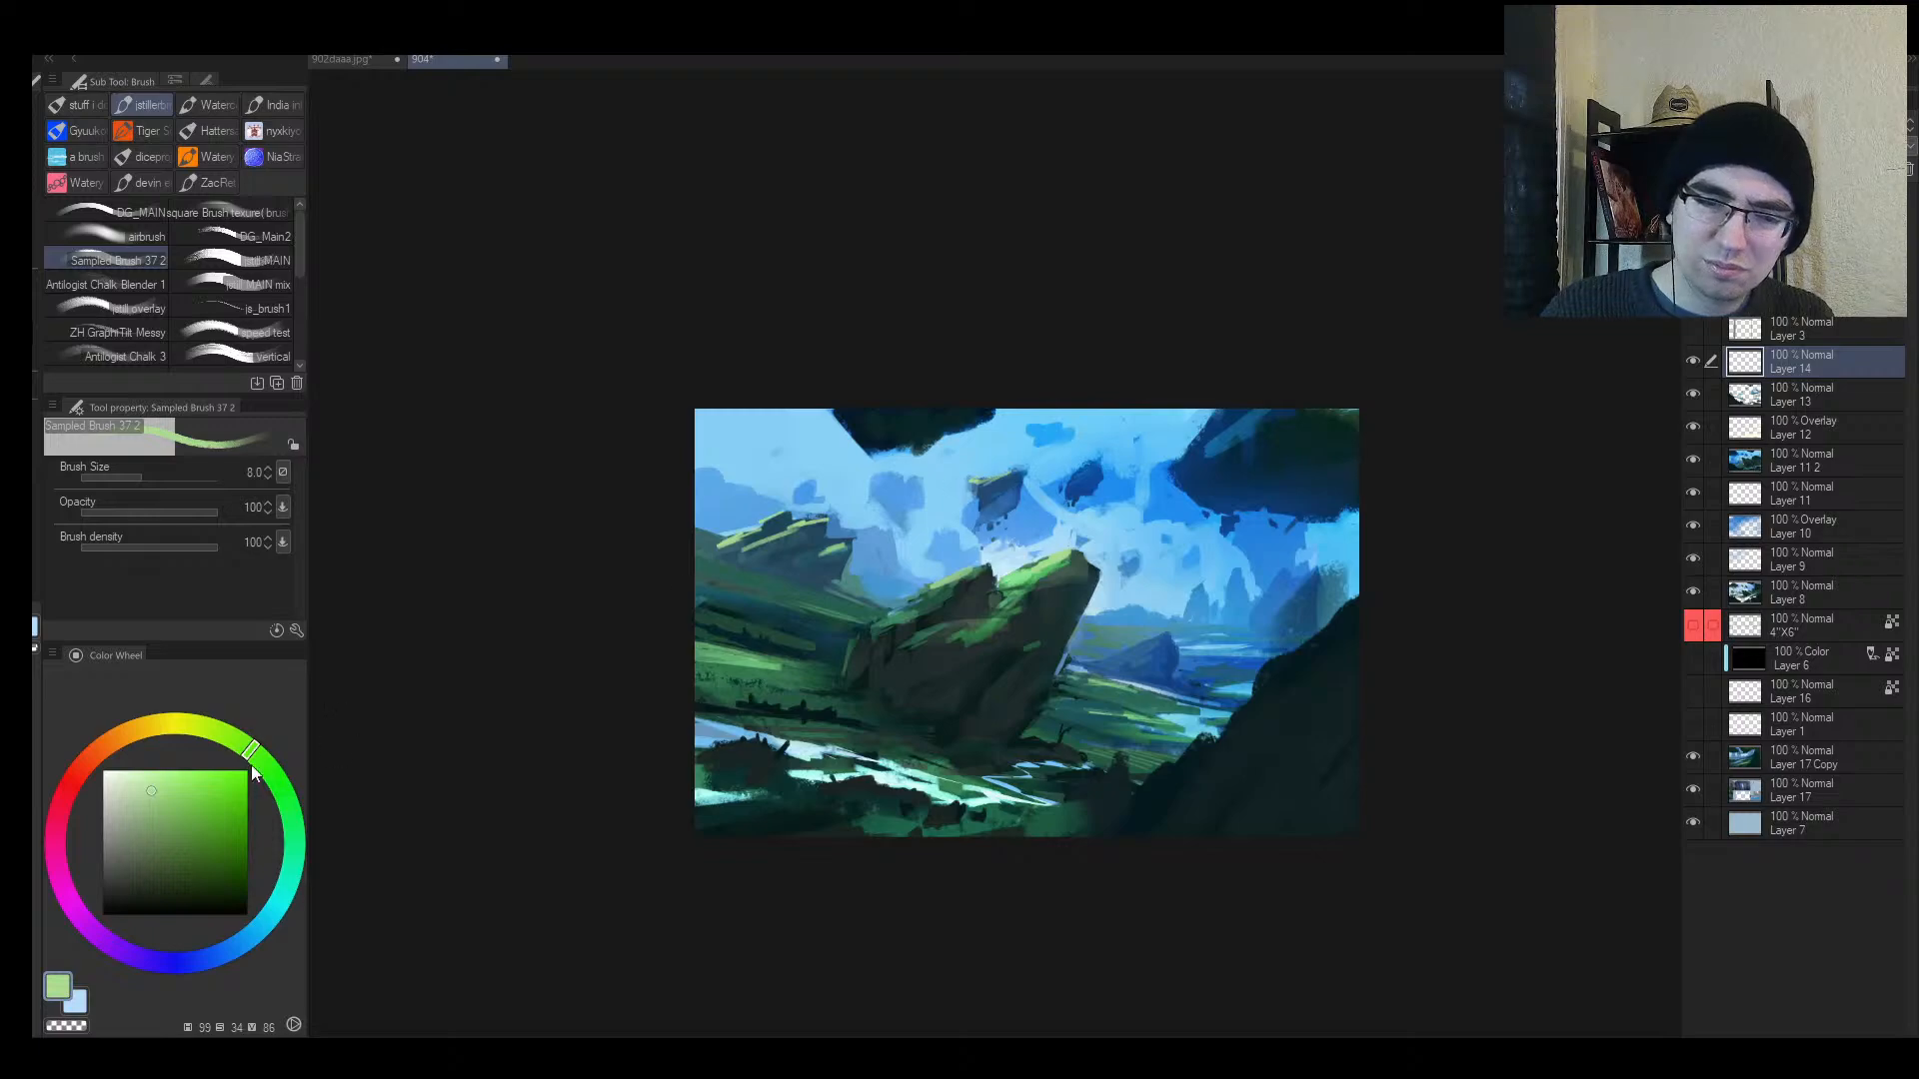
click(135, 793)
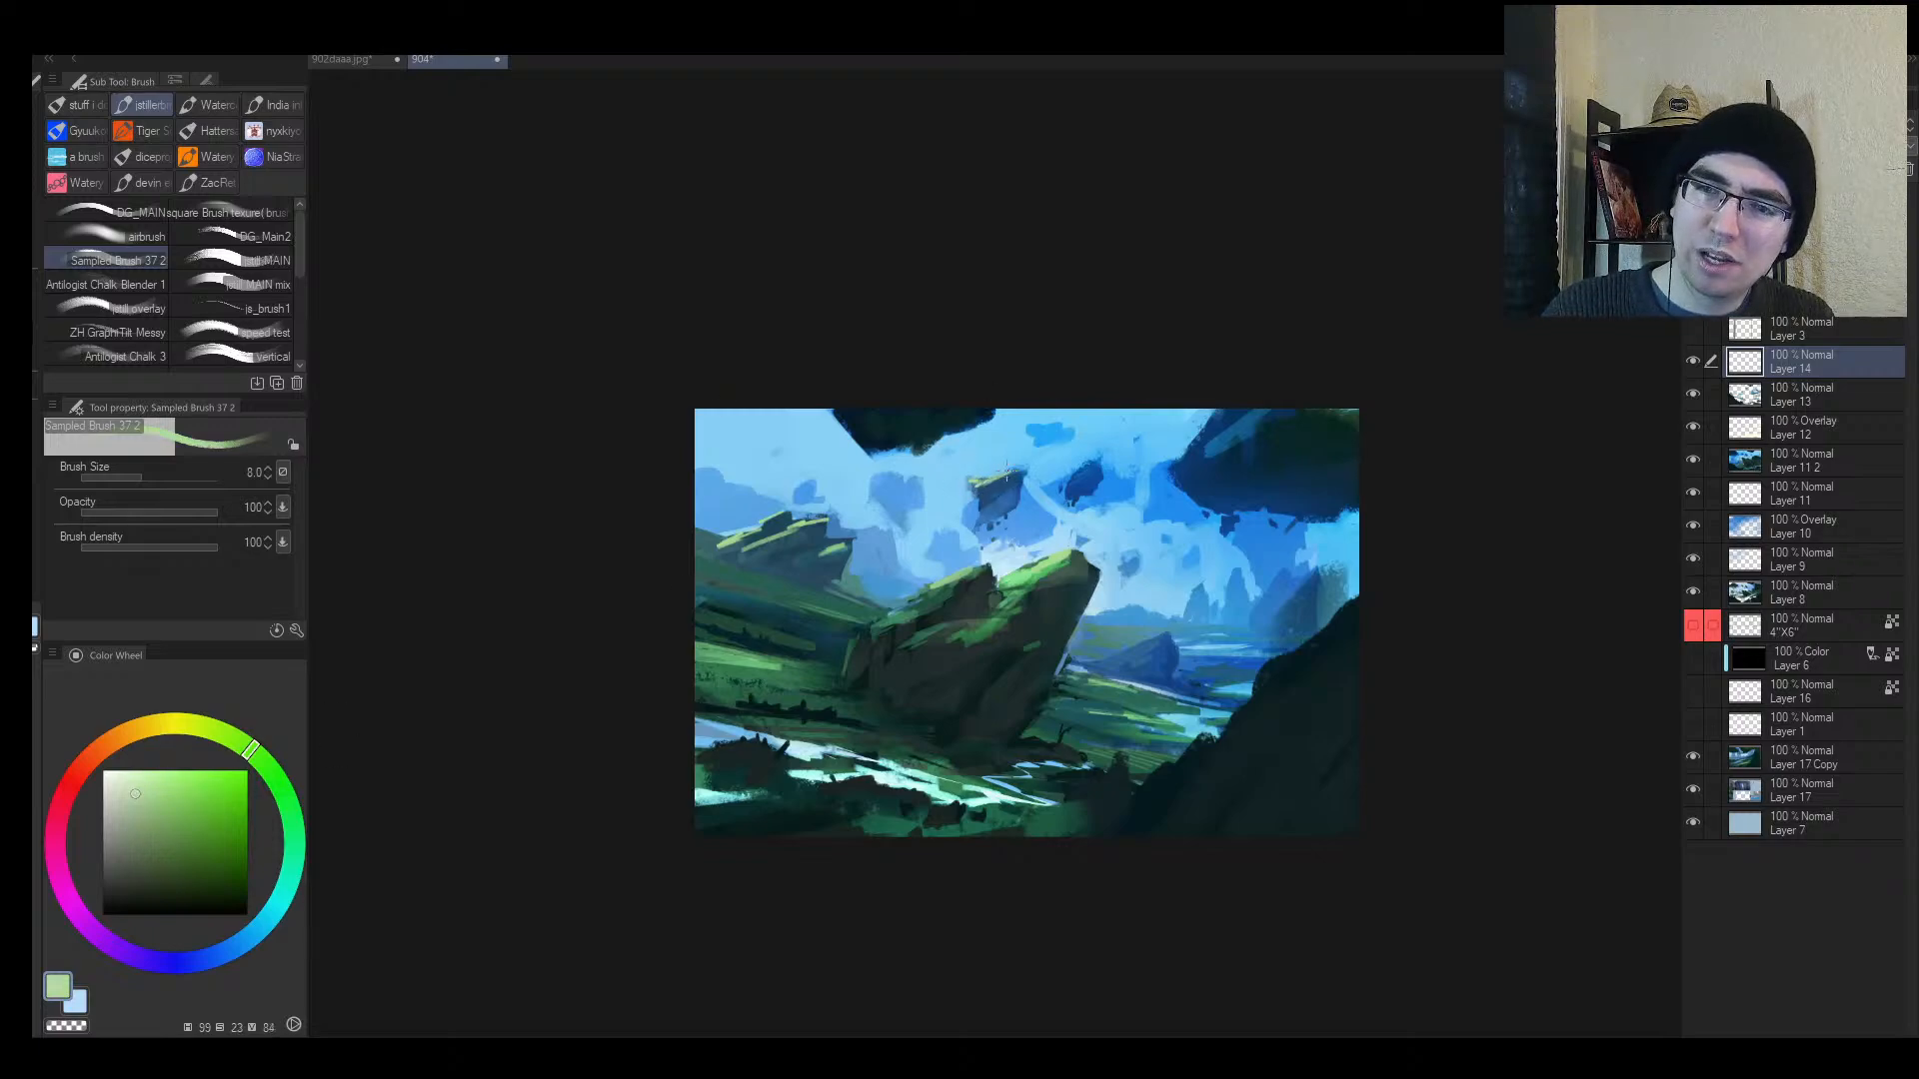
key(bracketright)
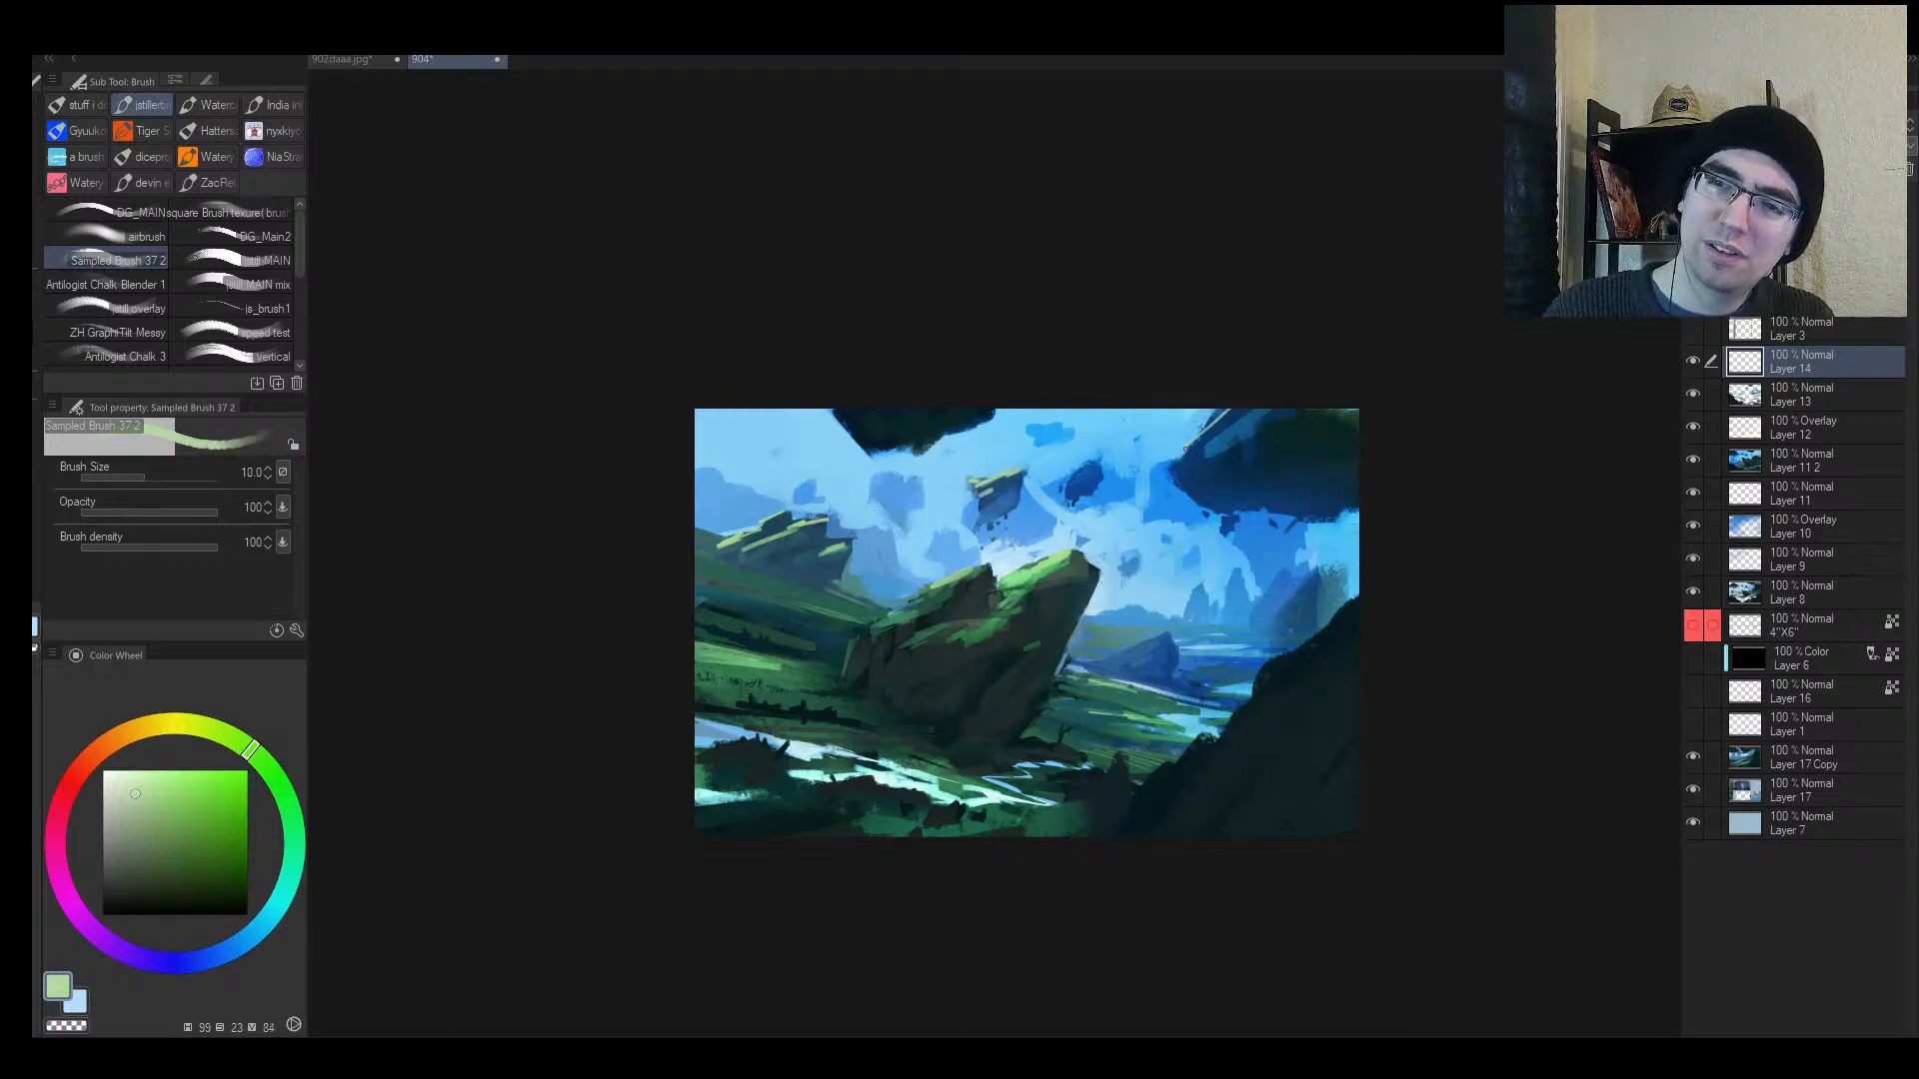
key(bracketright)
Step: Highlight the top of the upper-right floating rock and the tilted rock in light green
drag(1276, 410, 1232, 436)
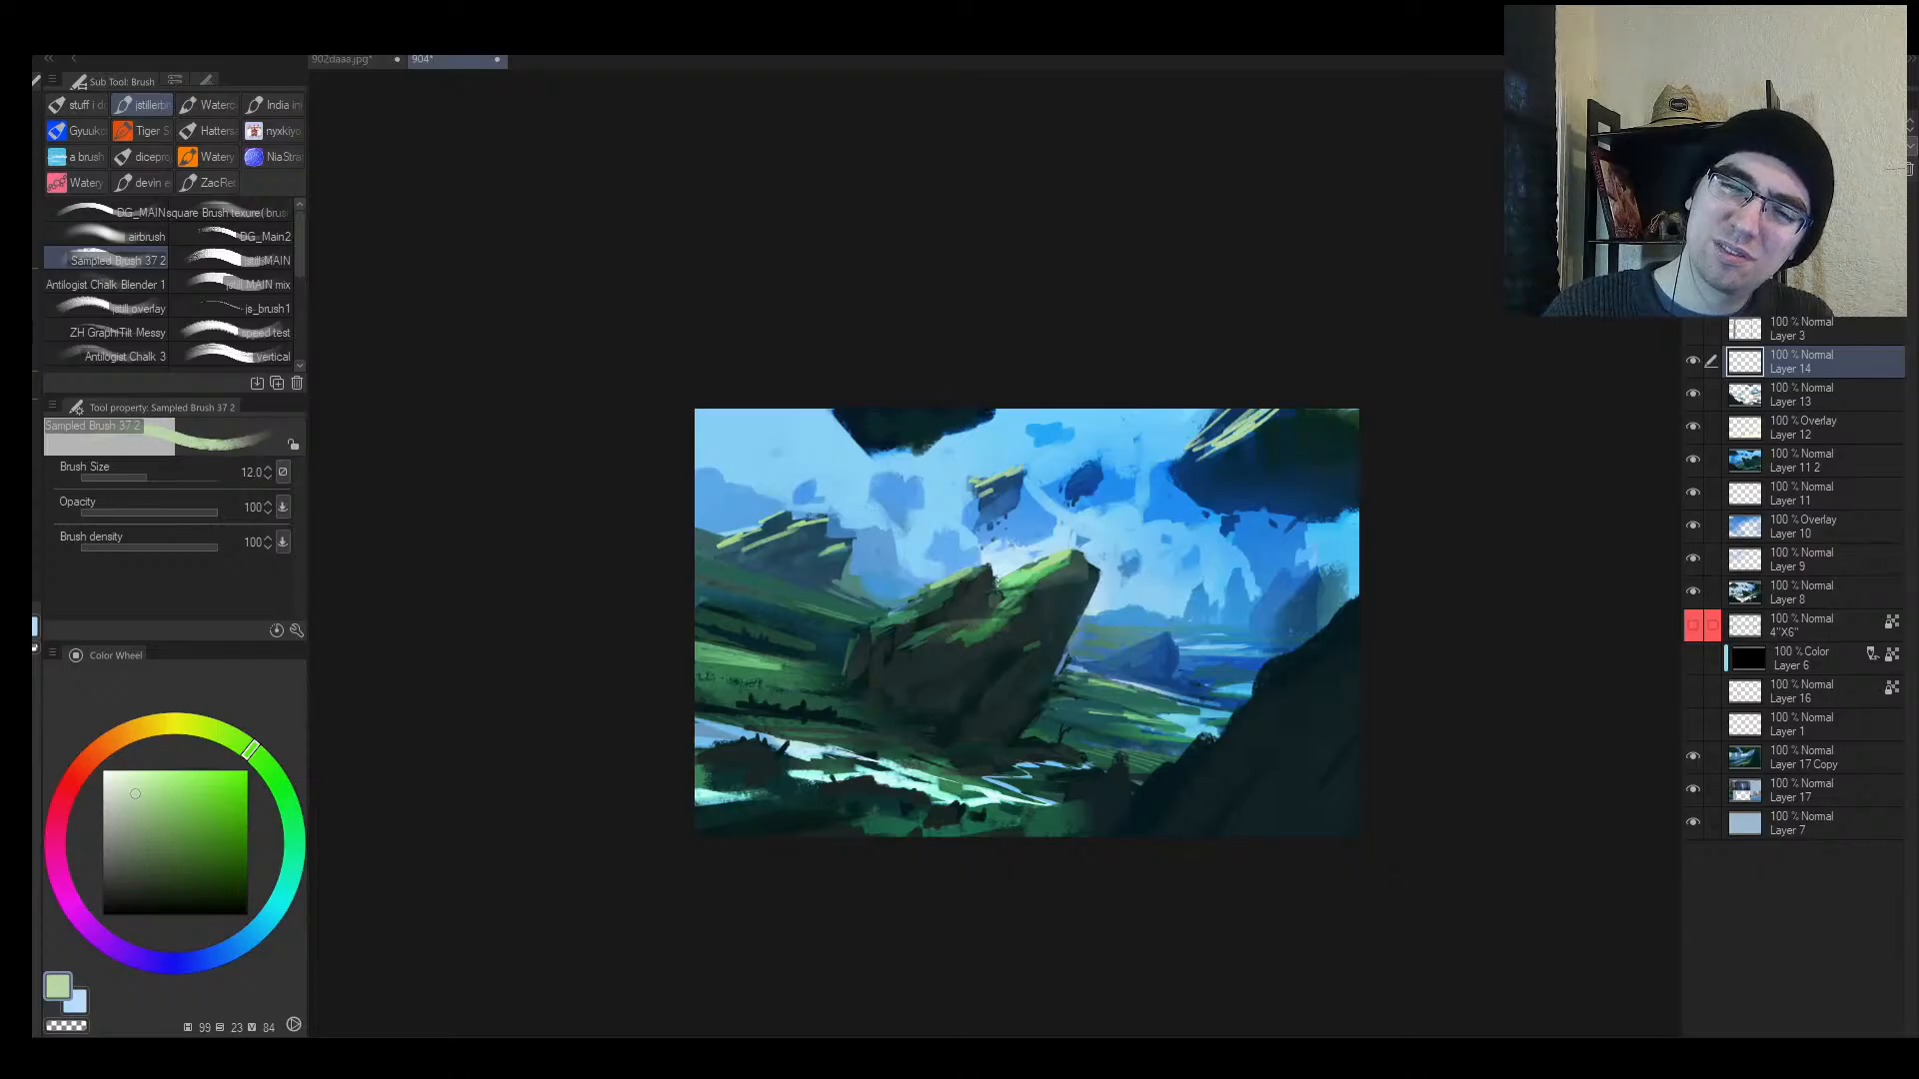
key(bracketleft)
key(bracketright)
key(bracketright)
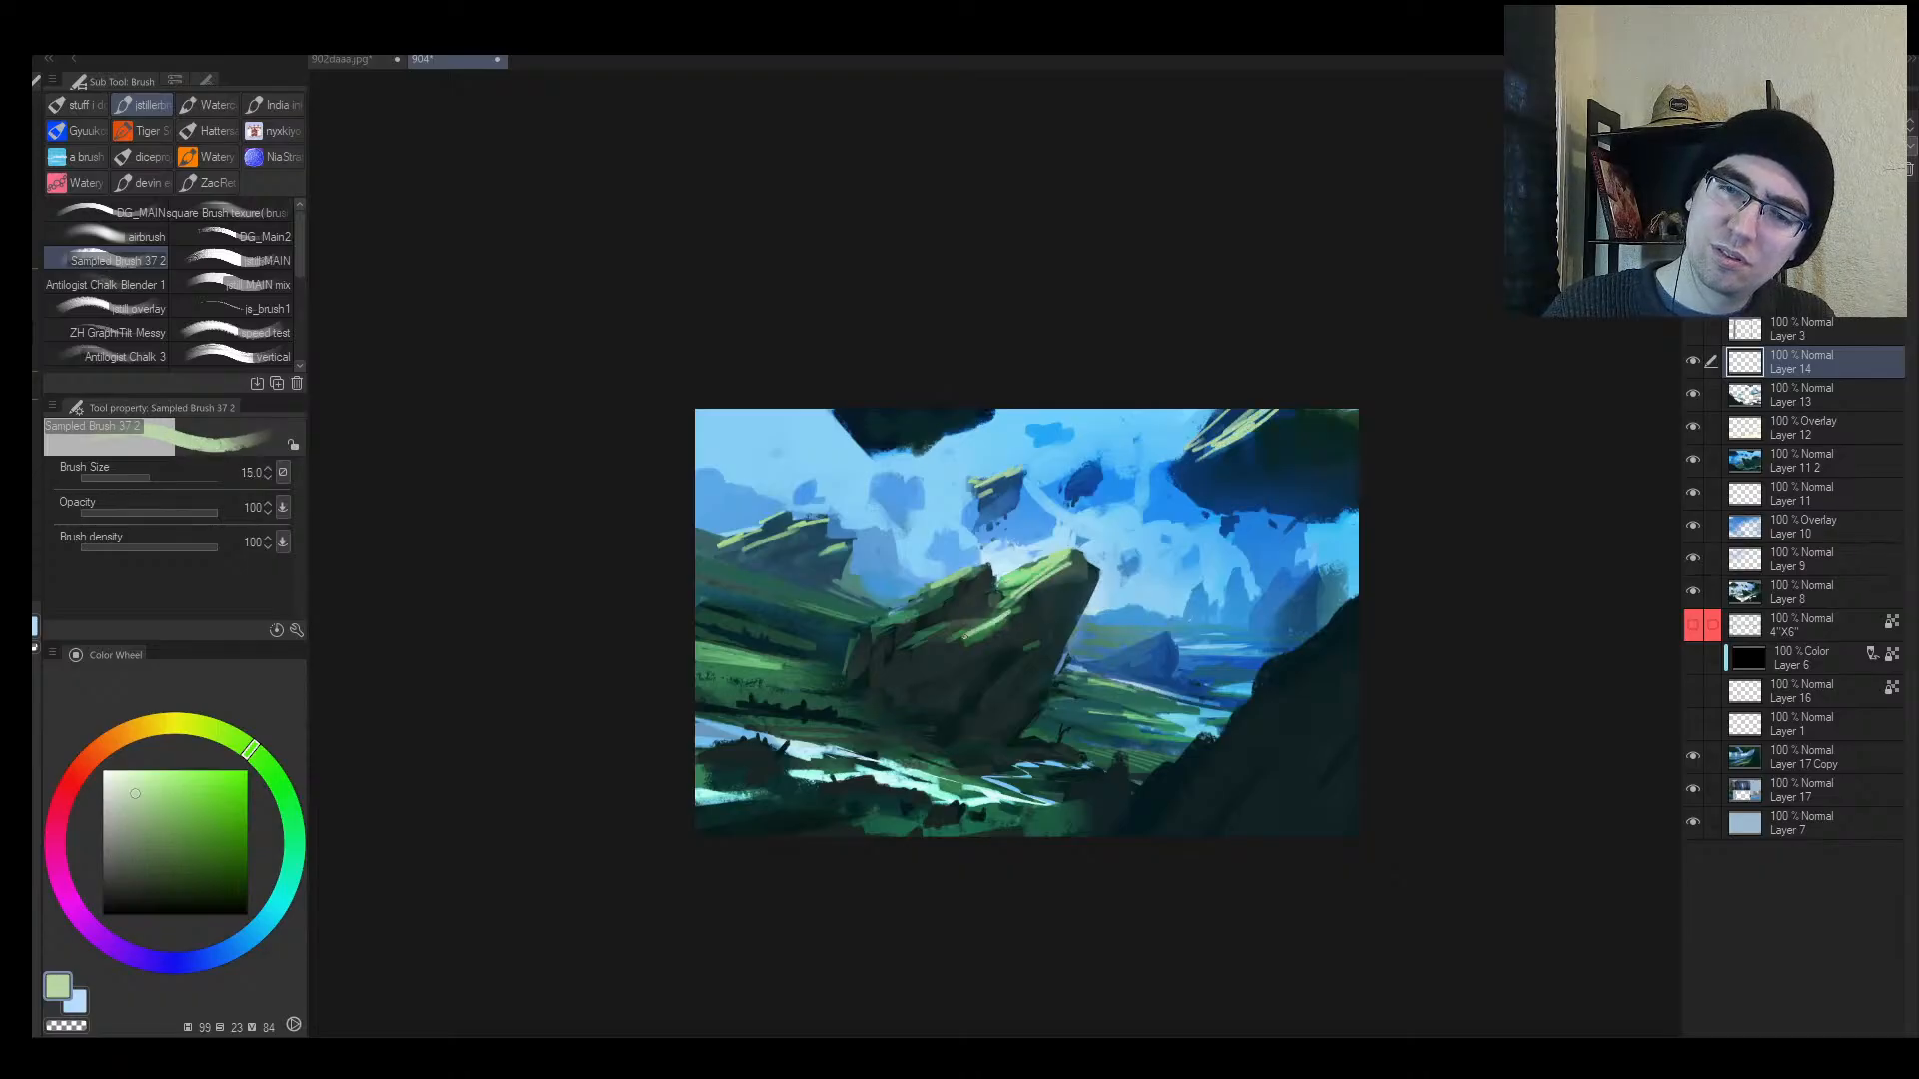
key(bracketright)
key(bracketleft)
drag(928, 636, 875, 639)
drag(961, 580, 872, 636)
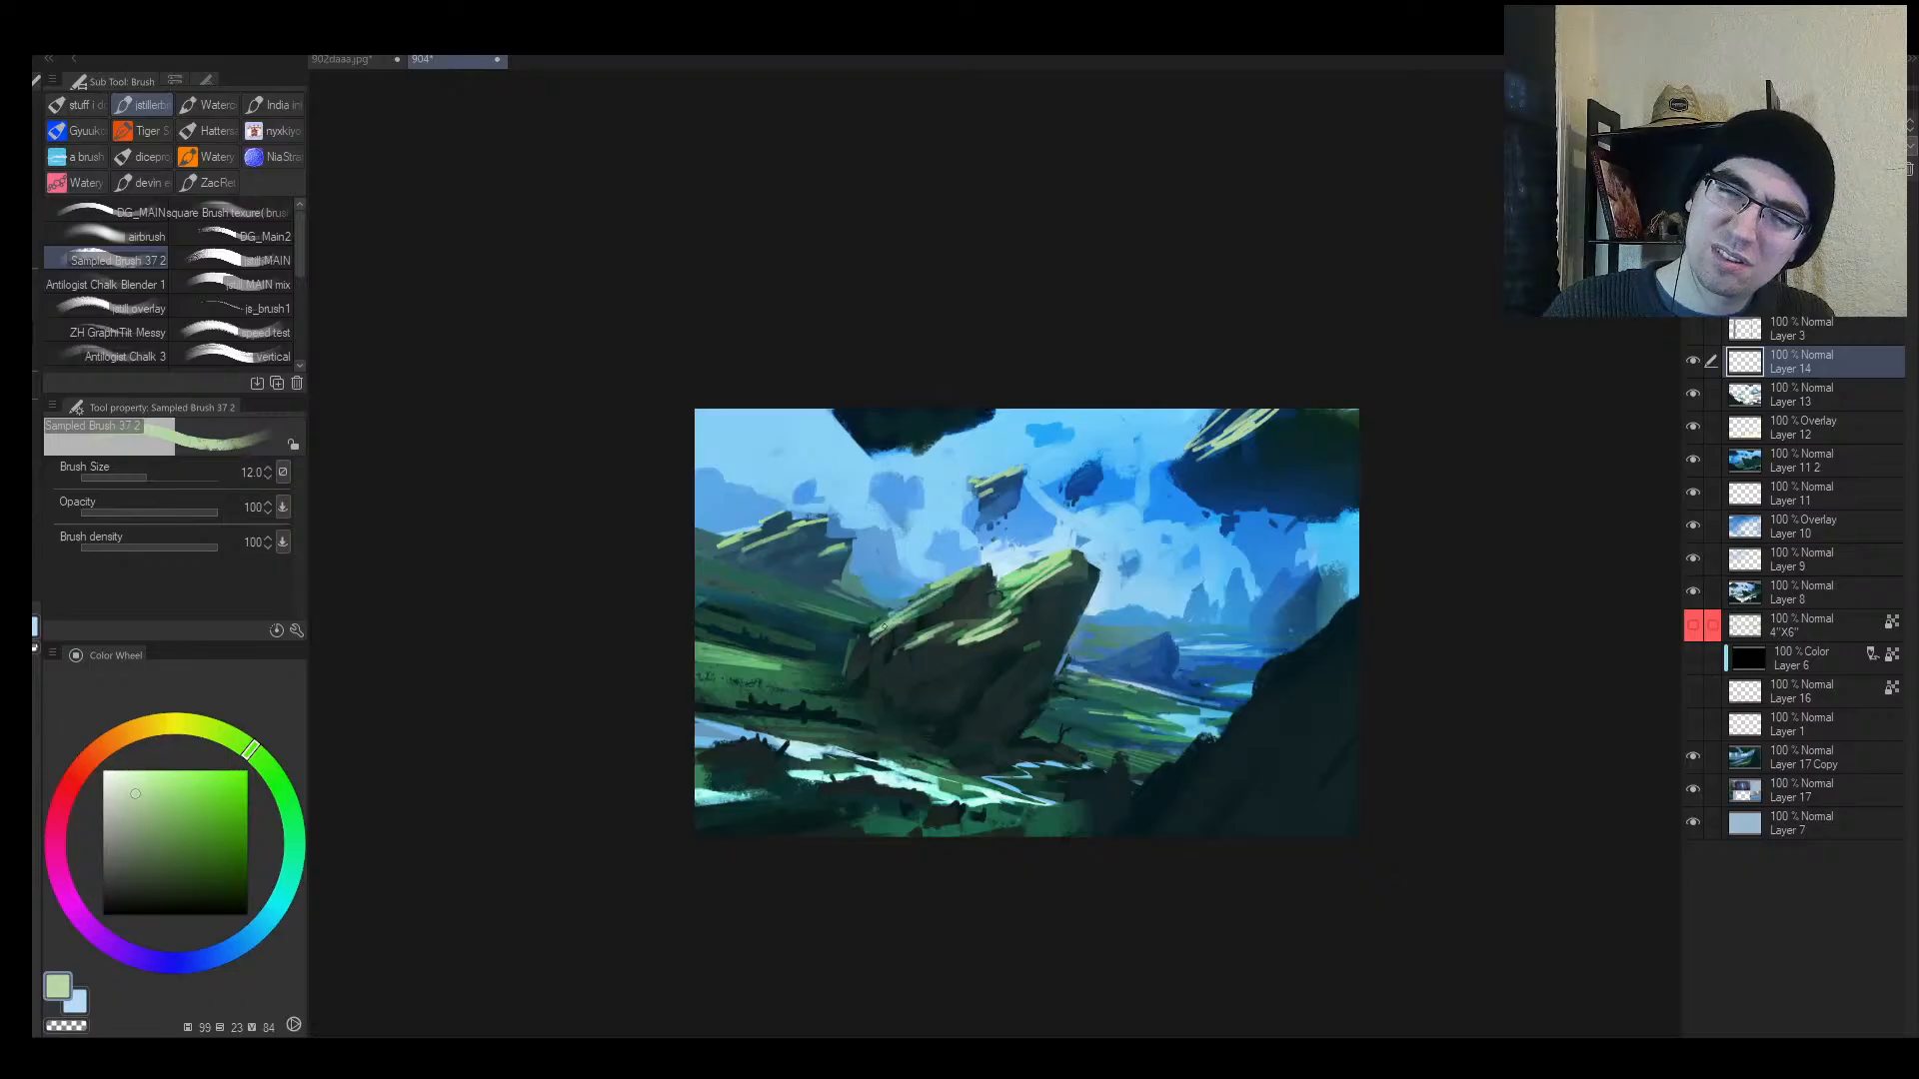
Step: Check the painting mirrored, settle the brush at size 6, and zoom out to view it whole
key(h)
key(bracketleft)
key(bracketleft)
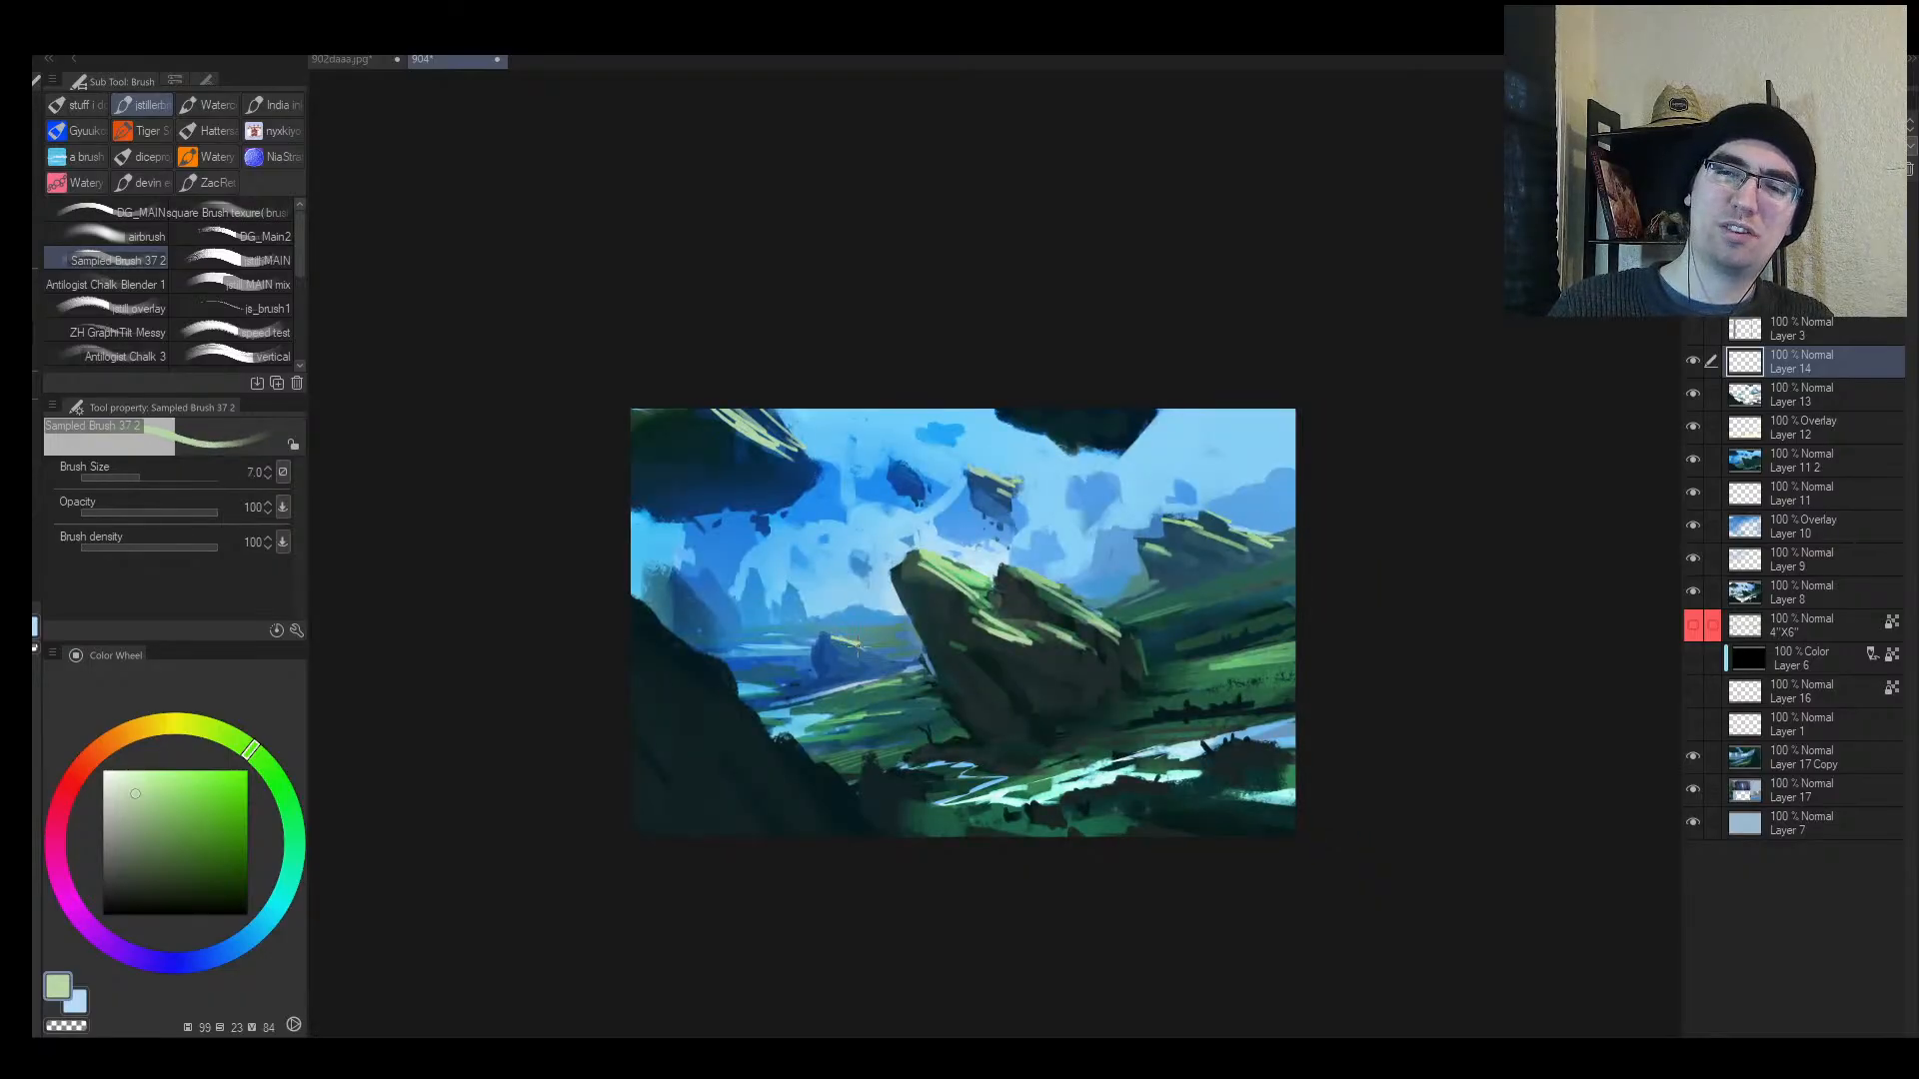
key(h)
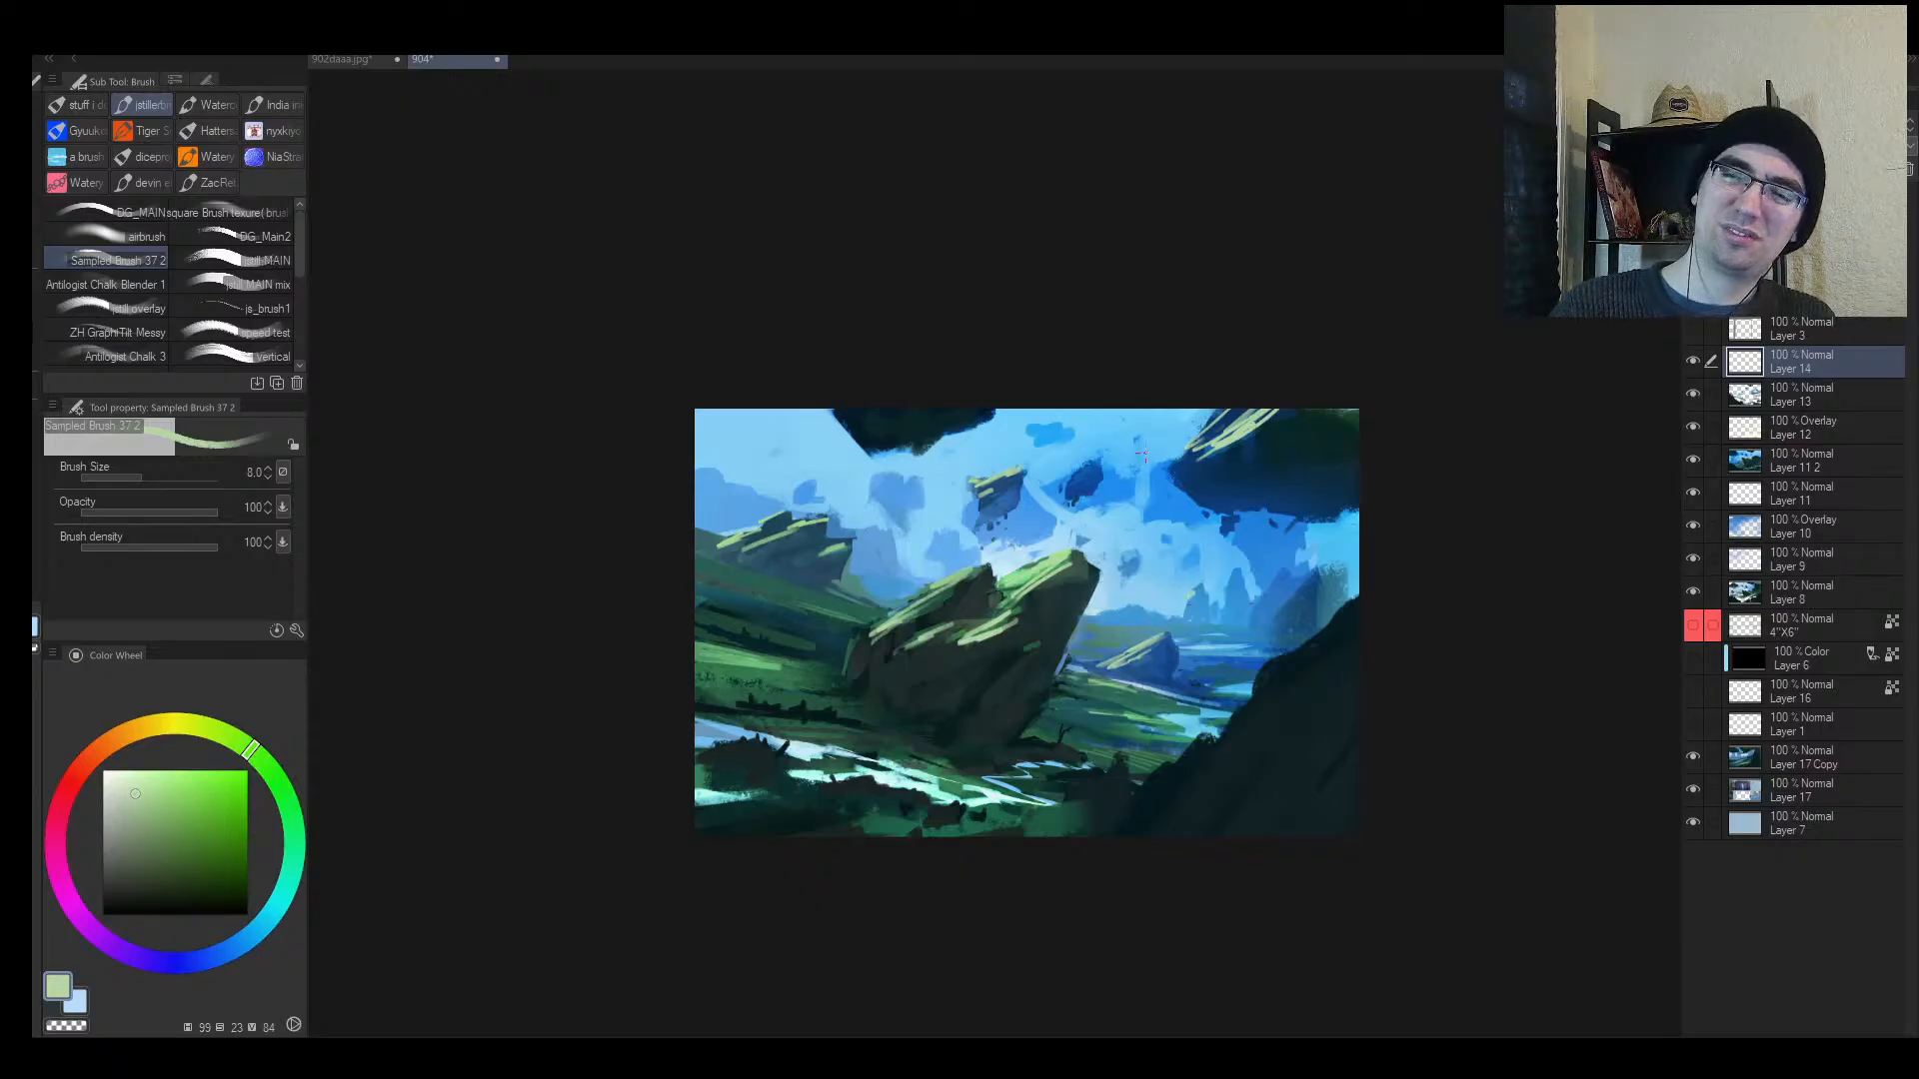
key(bracketright)
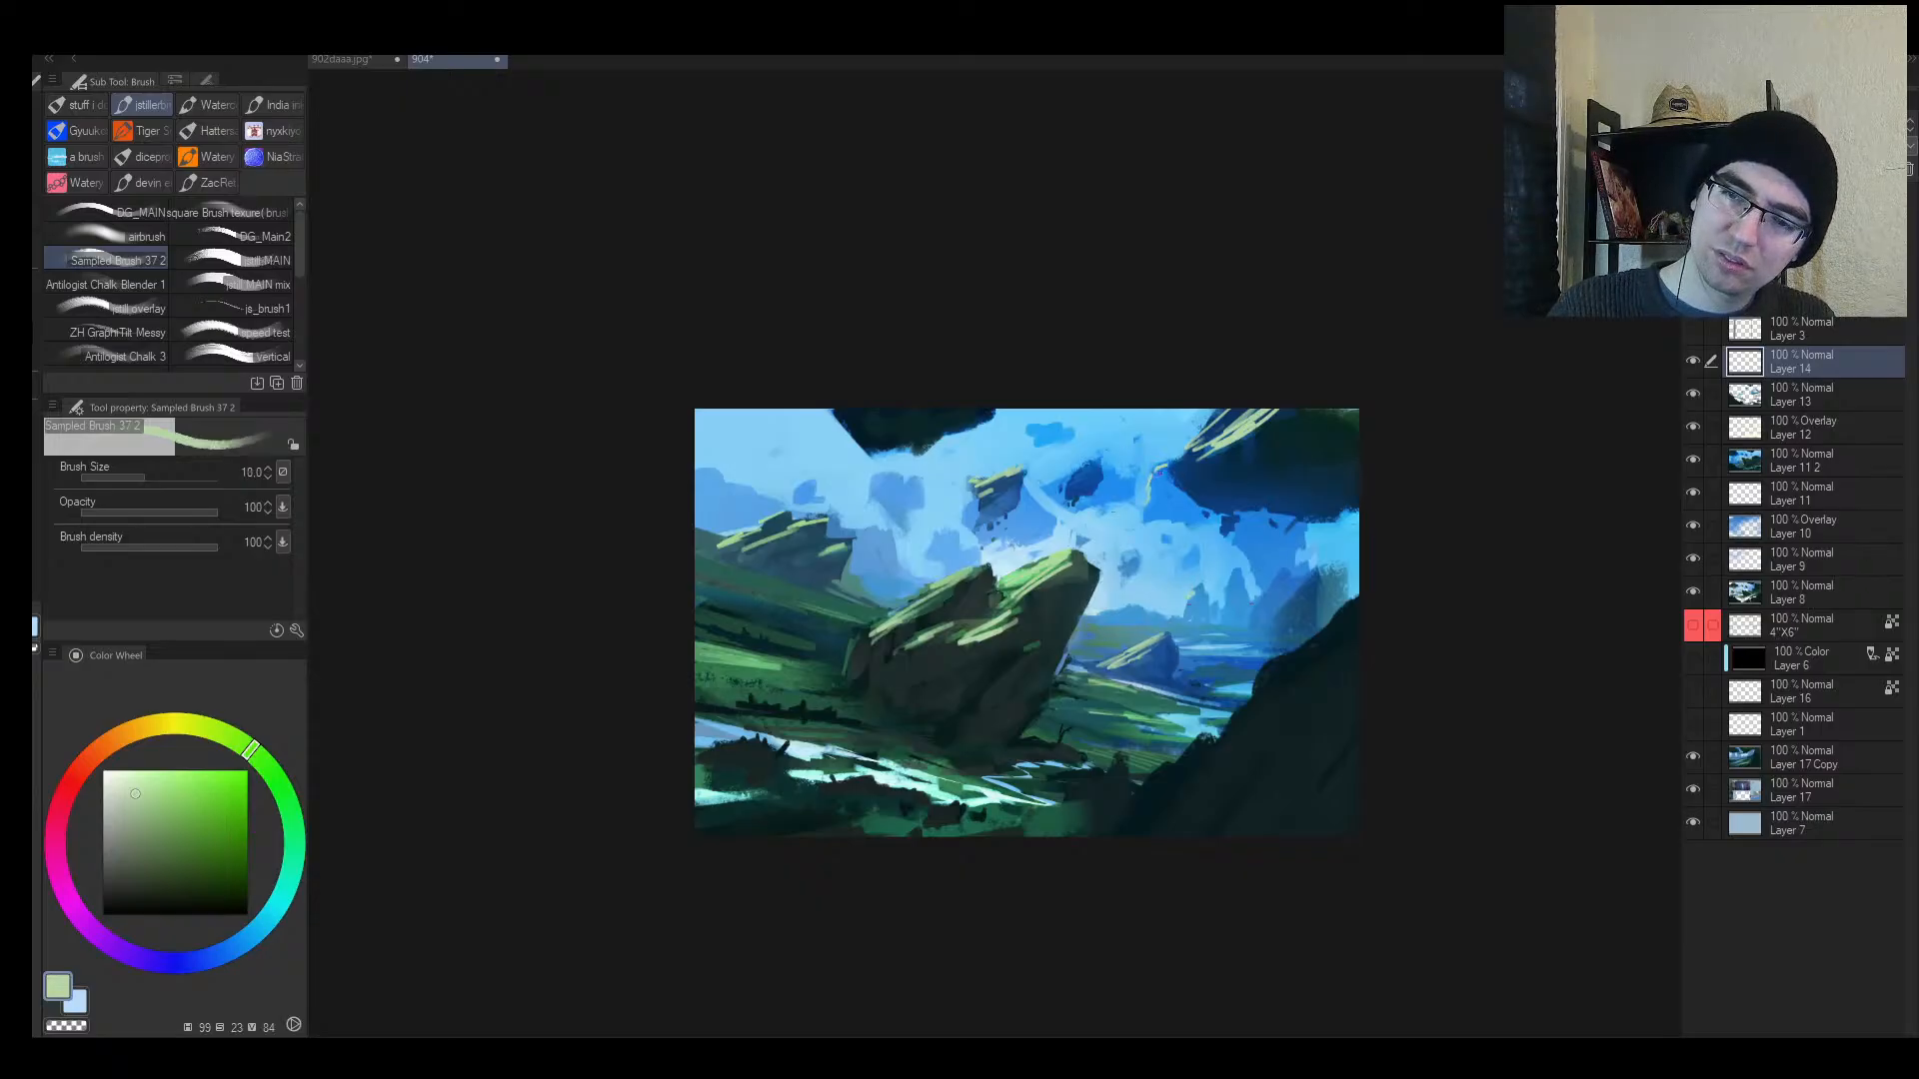
key(bracketleft)
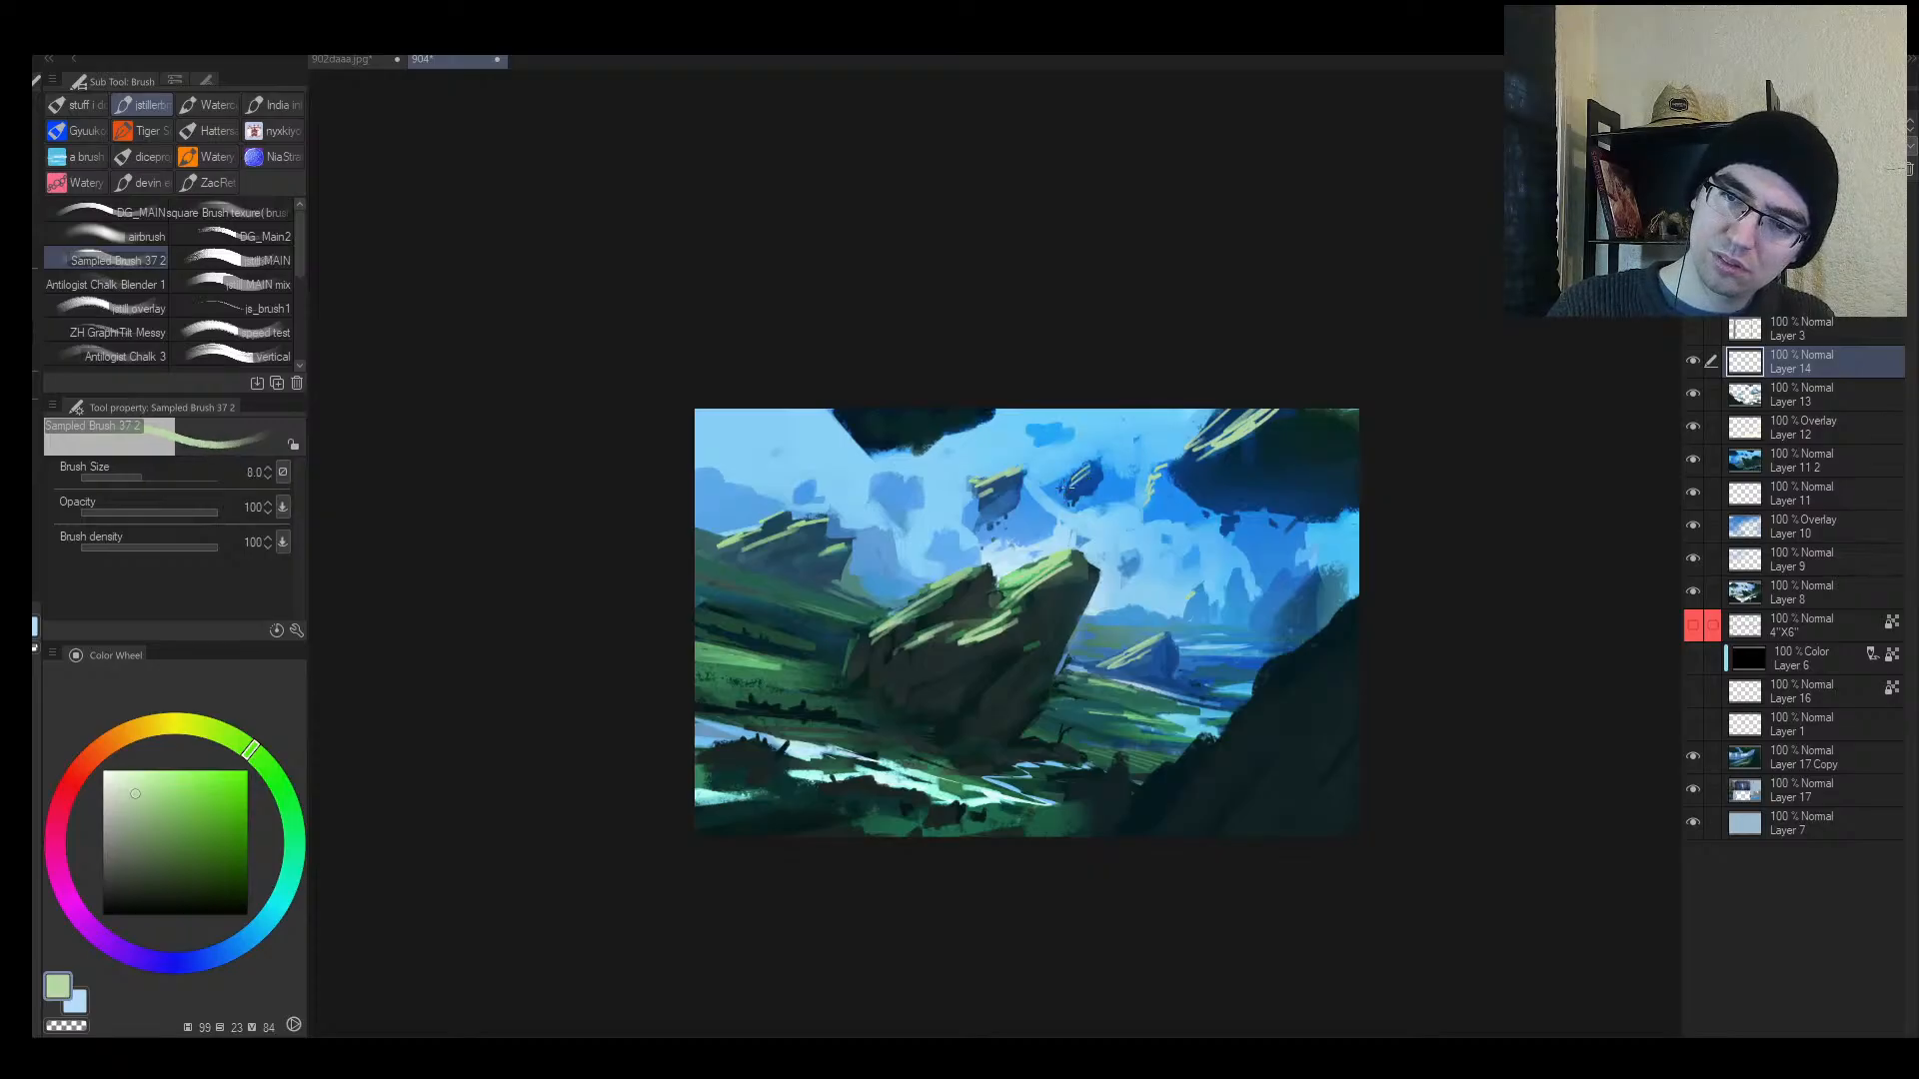
key(bracketright)
key(bracketright)
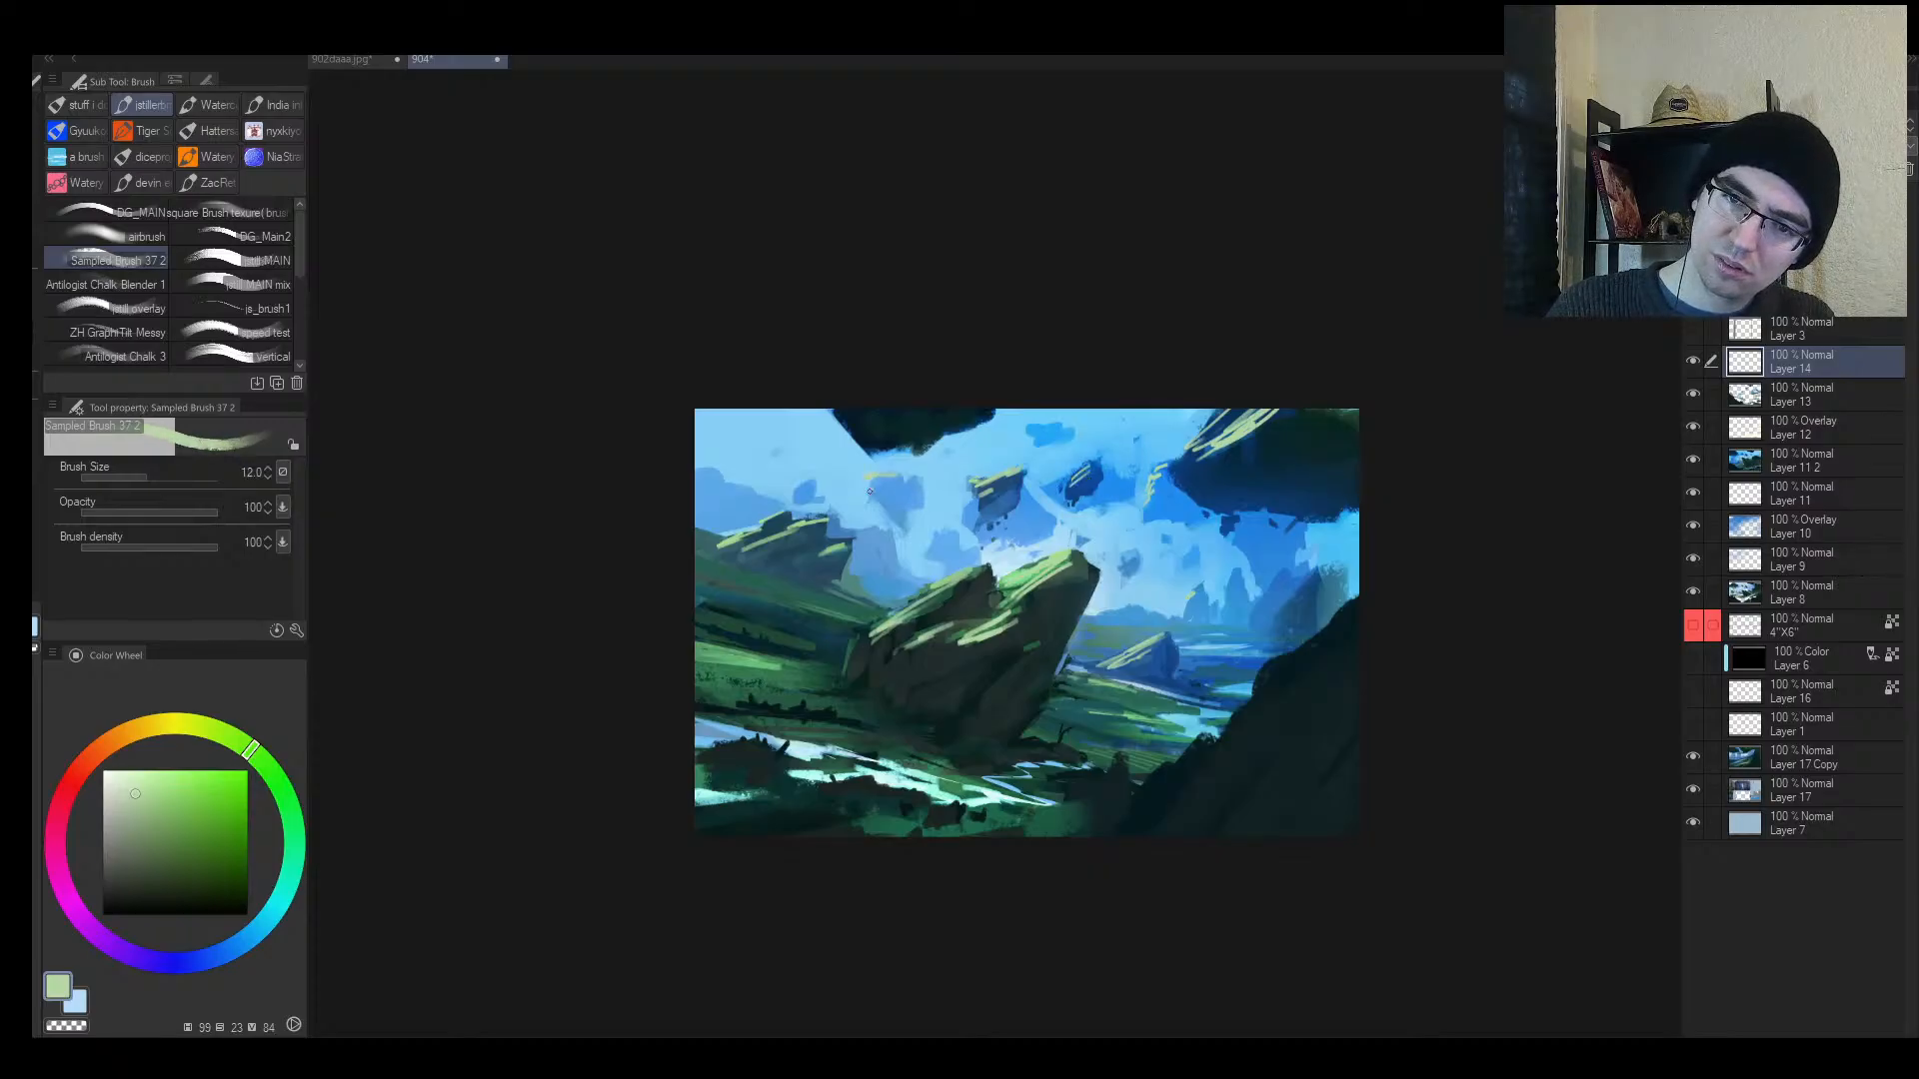
key(bracketleft)
key(bracketleft)
key(bracketleft)
key(bracketleft)
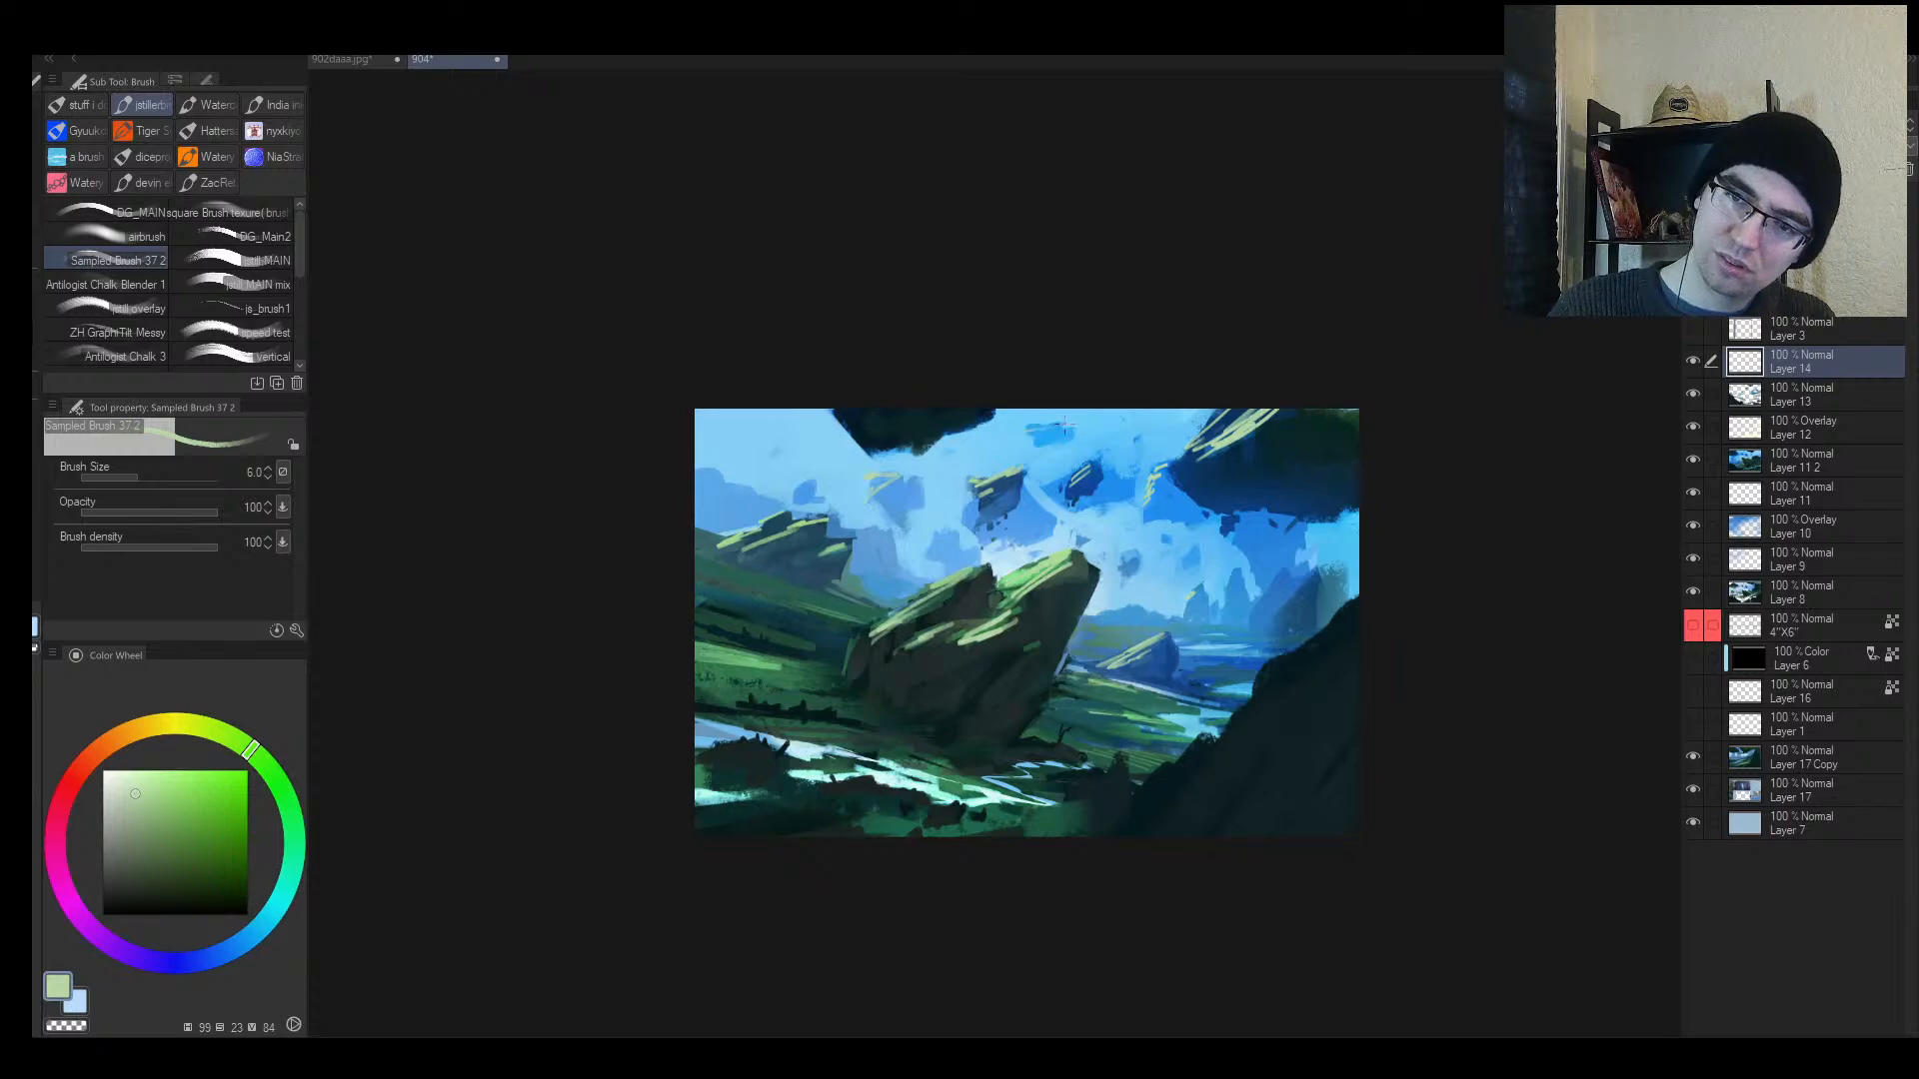
key(h)
key(alt+space)
drag(1161, 619, 1212, 561)
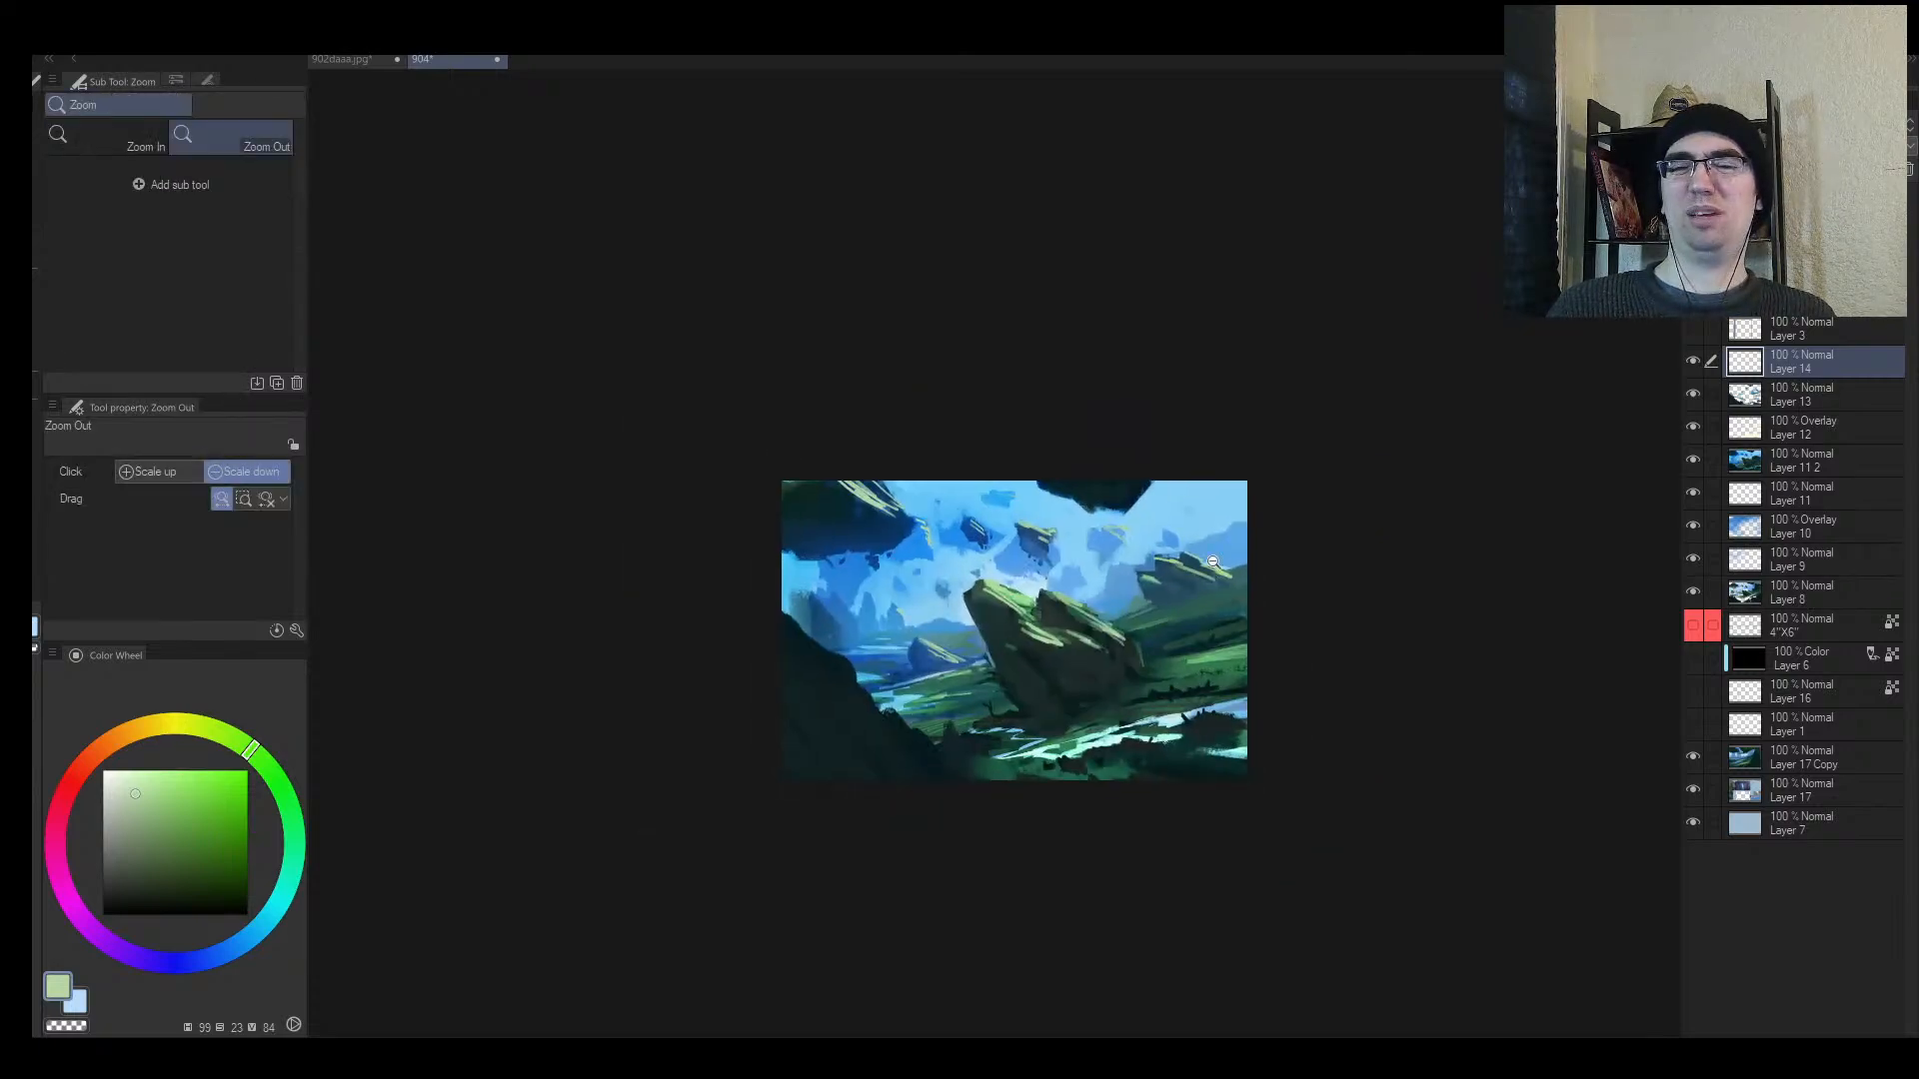
key(e)
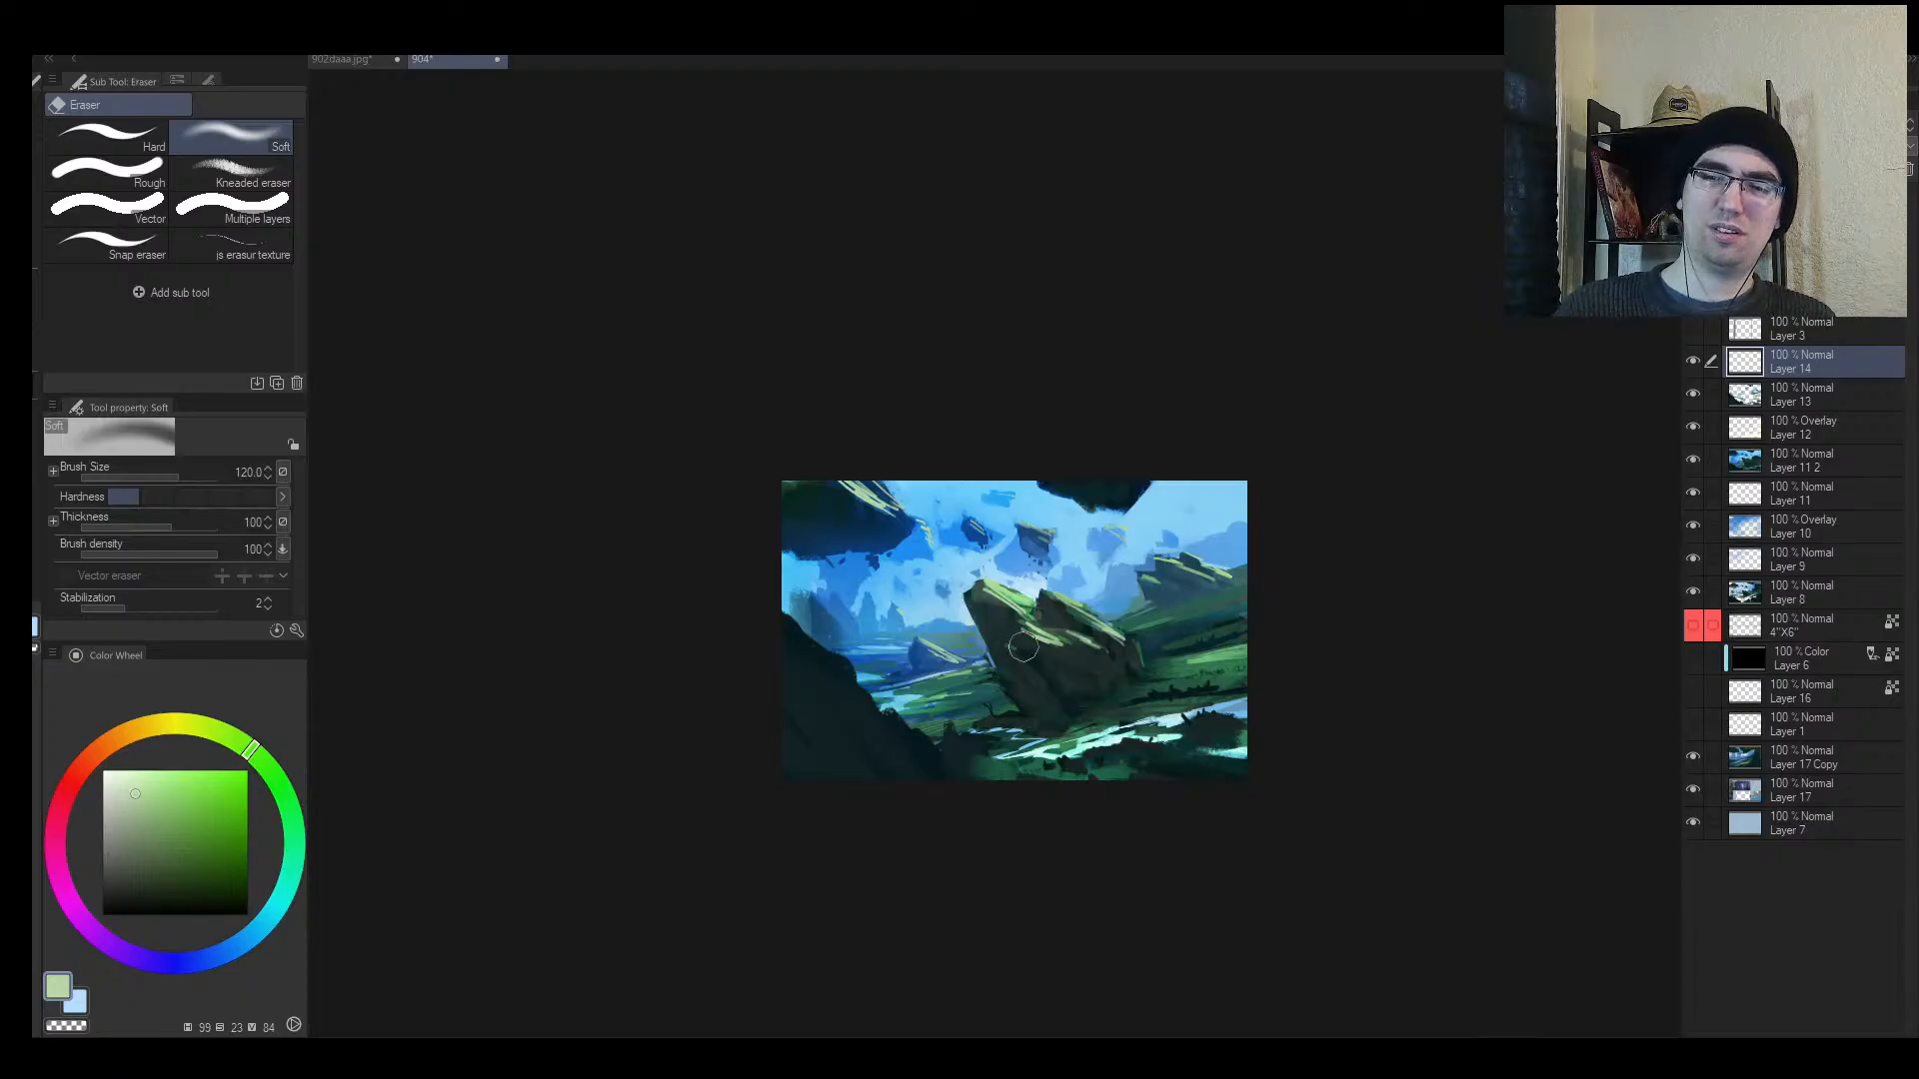
Step: Review the whole painting, including a mirrored check, then zoom in on the lower-right bank
key(b)
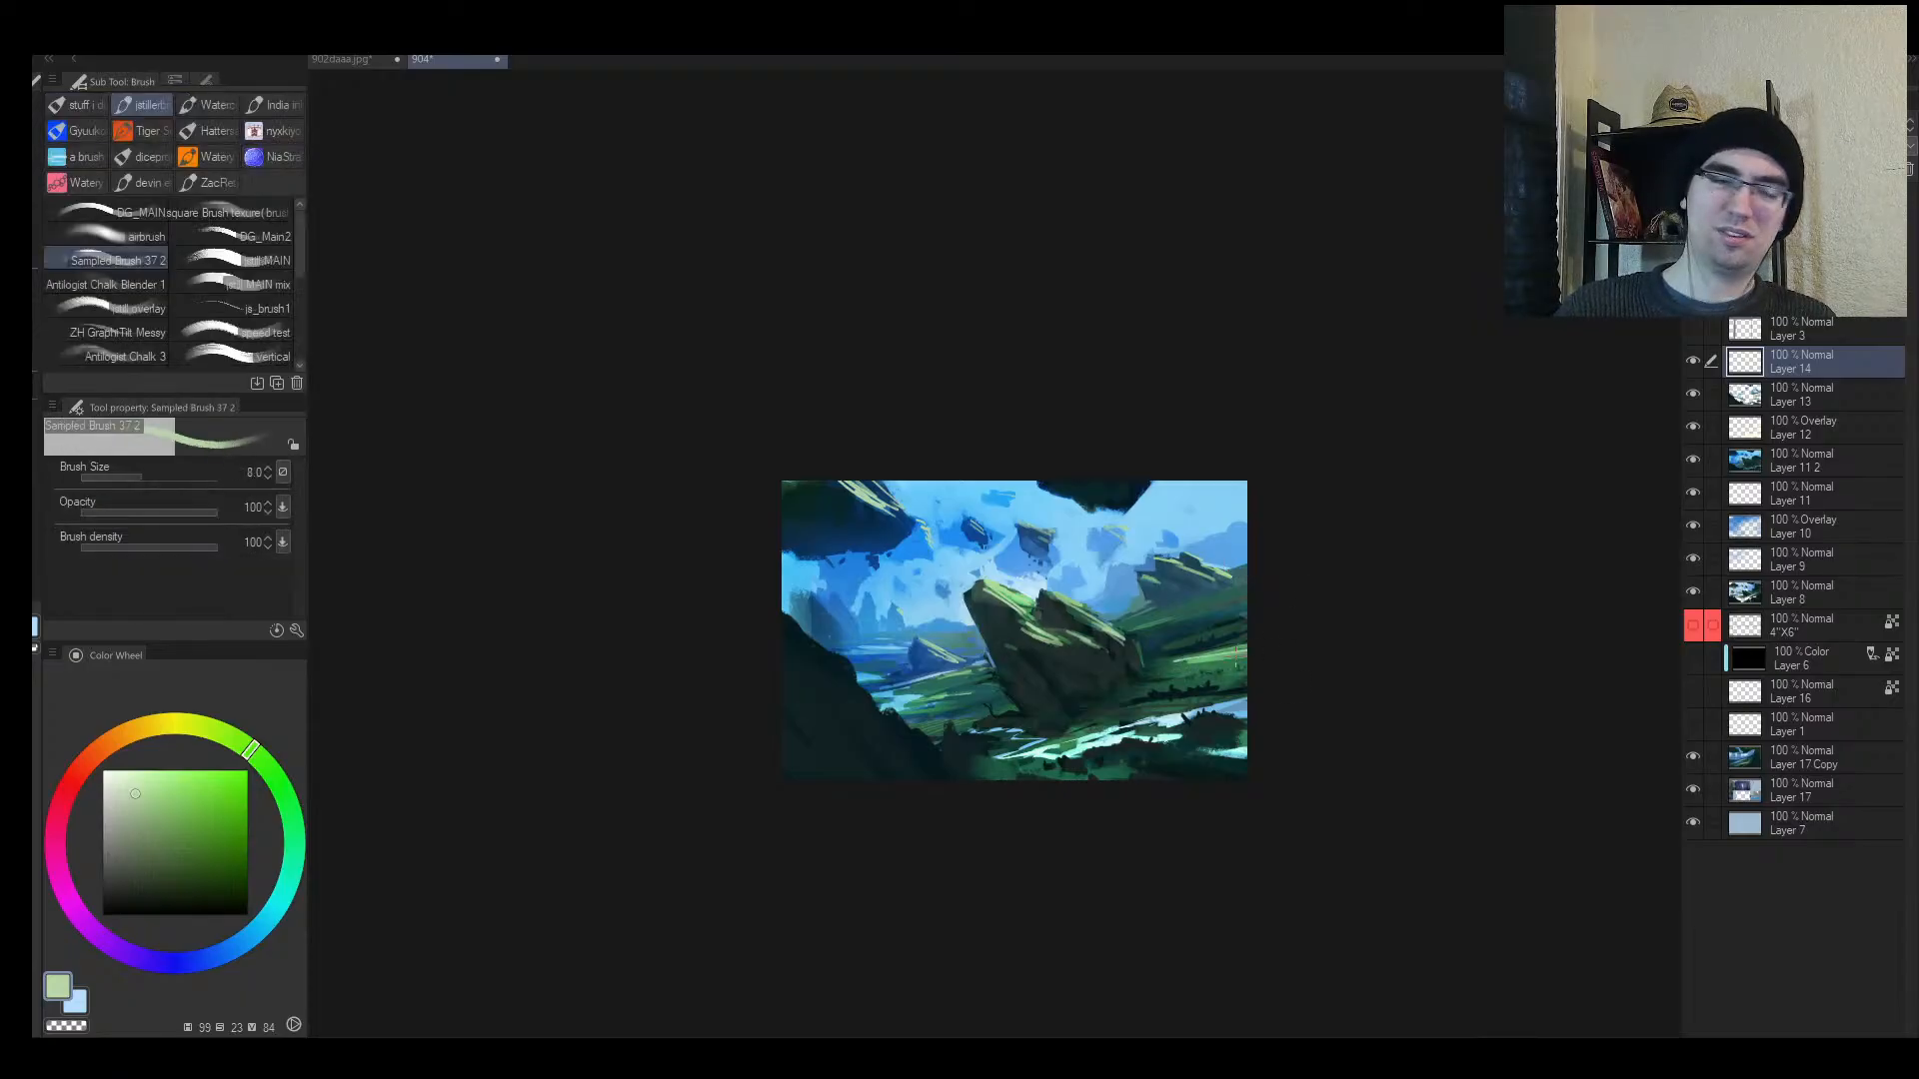
key(alt+space)
mouse_move(1215, 657)
mouse_down()
mouse_move(1232, 648)
mouse_move(1178, 645)
mouse_up()
key(e)
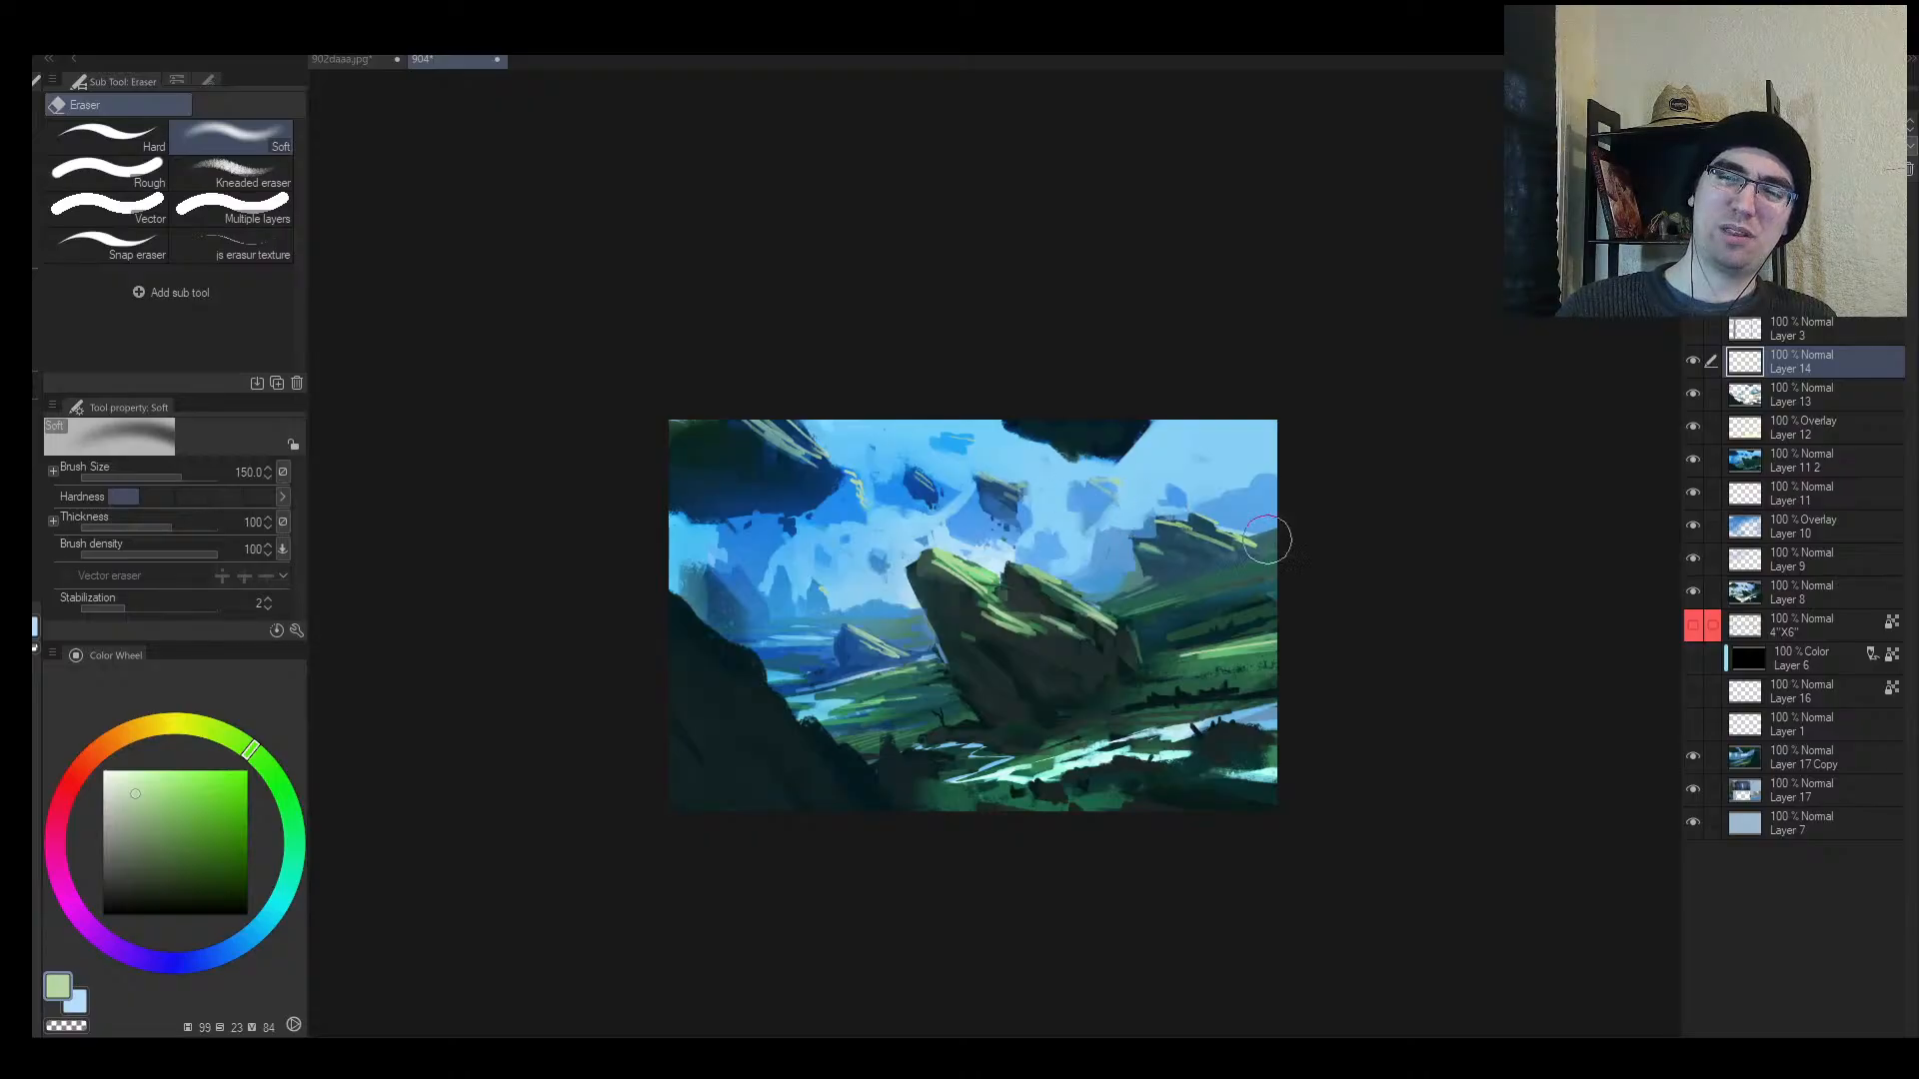
key(h)
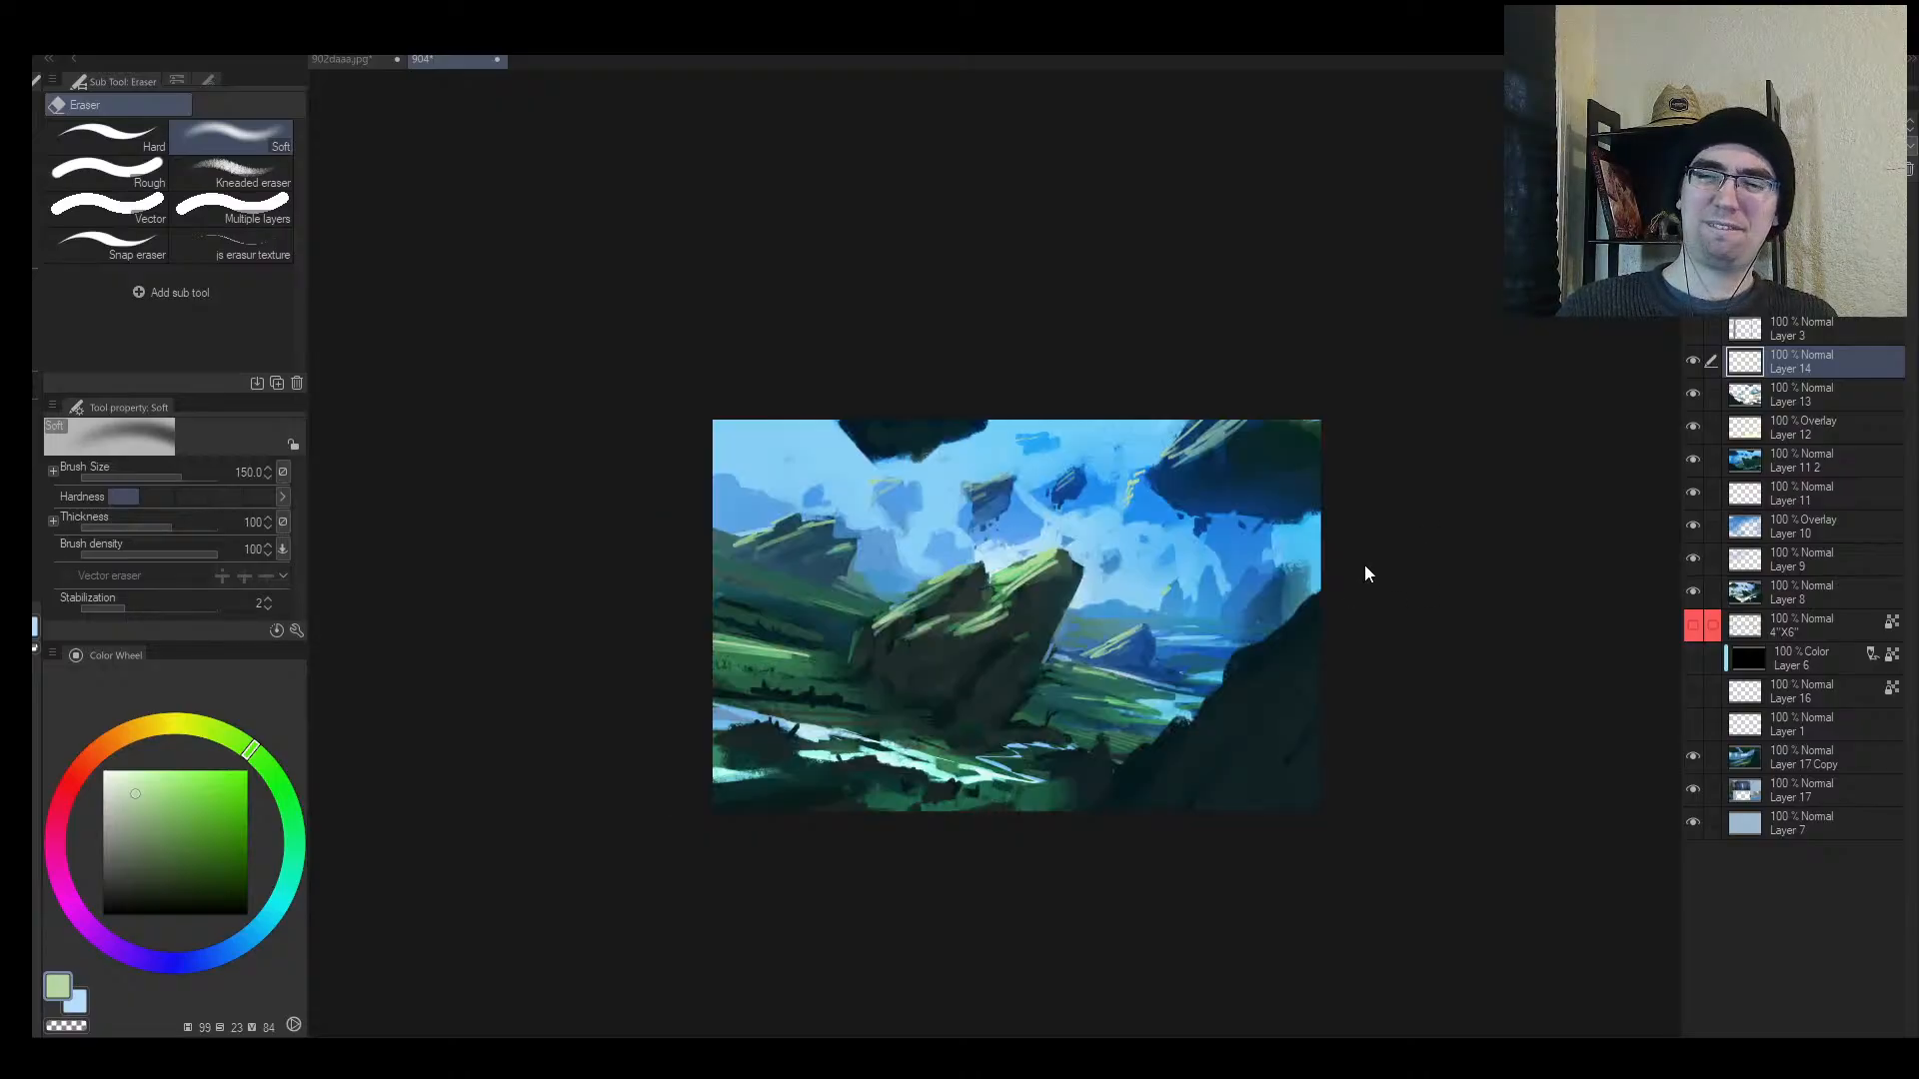
key(h)
key(alt+space)
mouse_move(1340, 568)
mouse_down()
mouse_move(1293, 595)
mouse_move(1354, 556)
mouse_move(1216, 583)
mouse_move(1149, 566)
mouse_up()
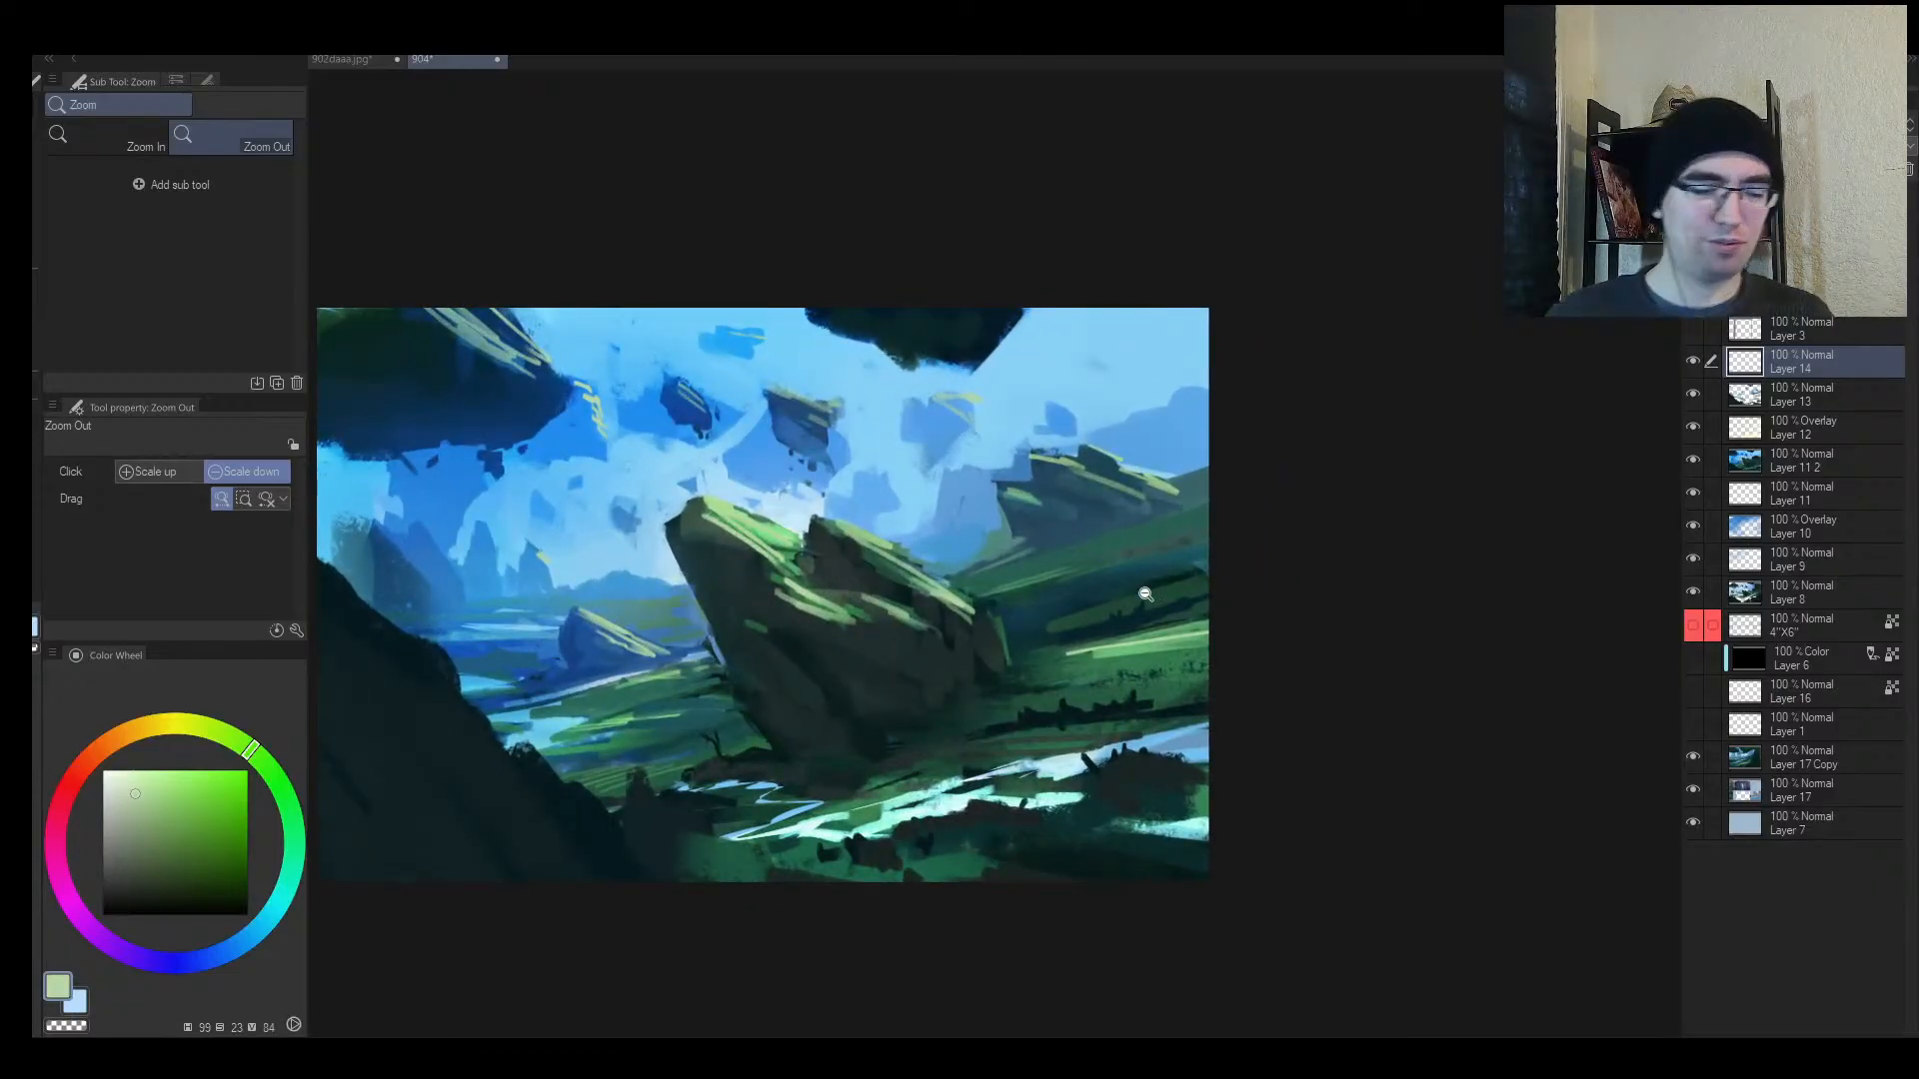
Step: Lasso a streak along the lower-right bank and paint it pale green with an enlarged brush, then deselect
key(m)
mouse_move(1084, 639)
mouse_down()
mouse_move(1276, 620)
mouse_move(1178, 663)
mouse_move(1324, 637)
mouse_move(1196, 646)
mouse_move(1249, 638)
mouse_move(1155, 628)
mouse_move(1172, 600)
mouse_move(1163, 643)
mouse_move(939, 724)
mouse_move(1209, 650)
mouse_move(1112, 674)
mouse_up()
key(b)
key(bracketright)
key(bracketright)
key(bracketright)
key(bracketright)
key(bracketright)
key(bracketright)
key(bracketright)
key(ctrl+d)
key(bracketleft)
key(bracketleft)
key(bracketleft)
key(bracketleft)
key(bracketleft)
key(bracketleft)
key(bracketleft)
key(bracketleft)
key(bracketleft)
Step: Resample dark green and repaint a dark stroke along the pale streak on the right bank
alt+click(987, 710)
key(ctrl+z)
alt+click(959, 728)
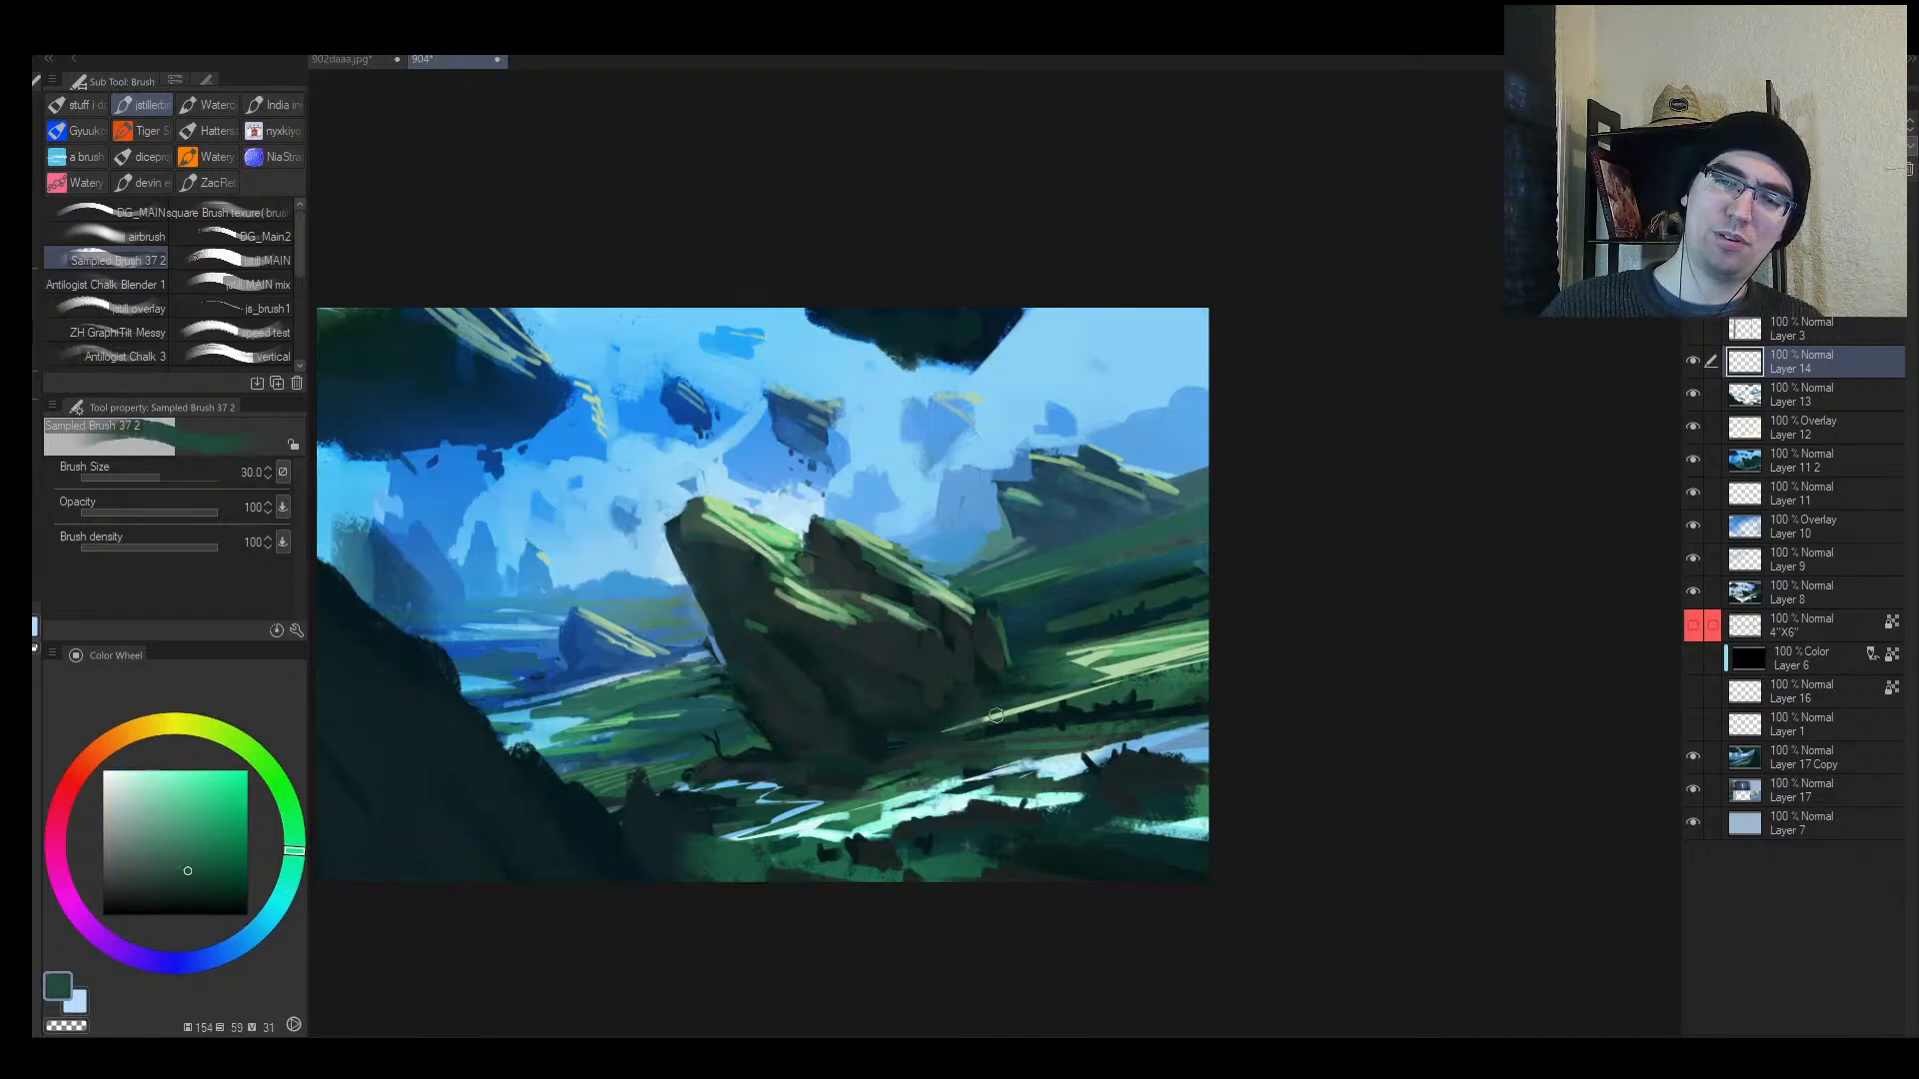
drag(995, 715, 1139, 684)
Step: Sample pale green and paint smaller grassy strokes across the right bank
alt+click(1152, 660)
key(bracketleft)
key(bracketleft)
key(bracketleft)
key(bracketleft)
mouse_move(1131, 689)
mouse_down()
mouse_move(1041, 714)
mouse_move(1208, 668)
mouse_move(1141, 686)
mouse_up()
key(bracketleft)
drag(1182, 681, 1108, 700)
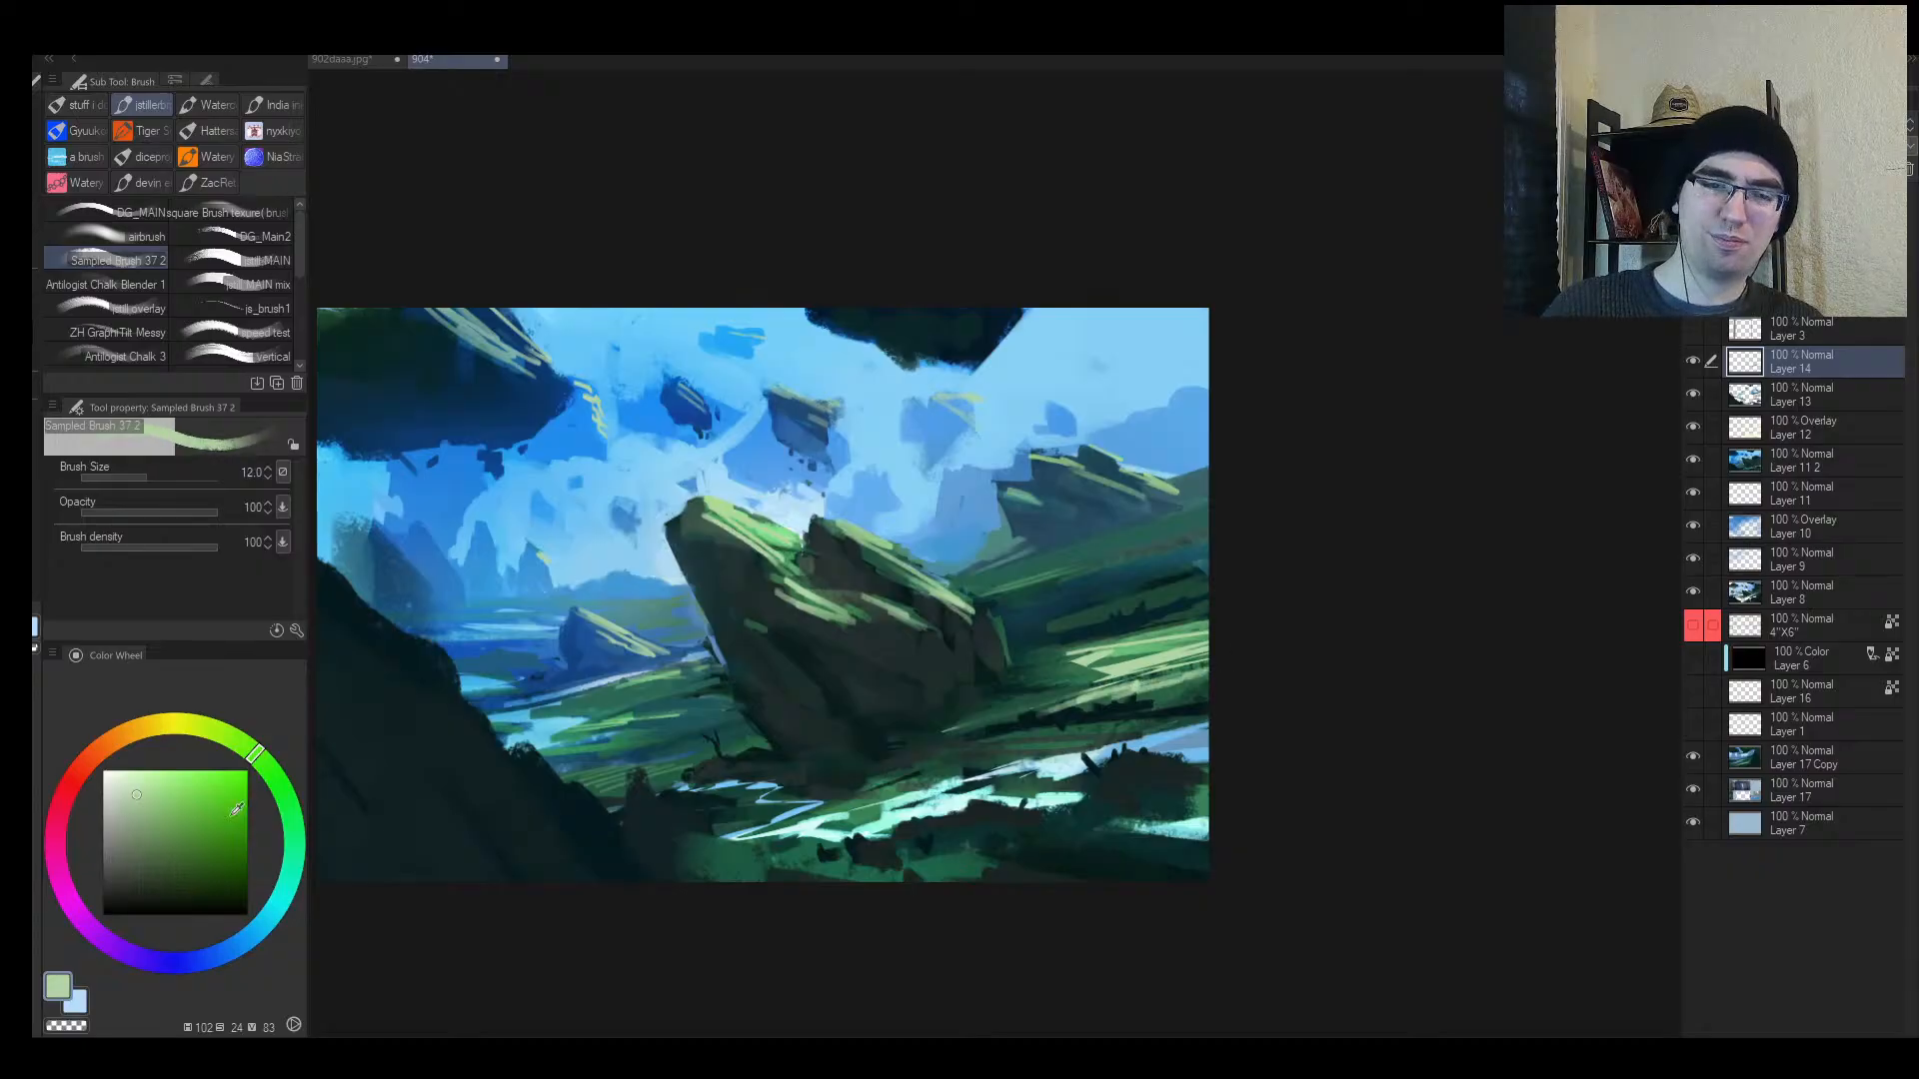
Step: Pick a darker yellow-green on the colour wheel and stroke grass over the lower-right bank
click(148, 811)
click(230, 743)
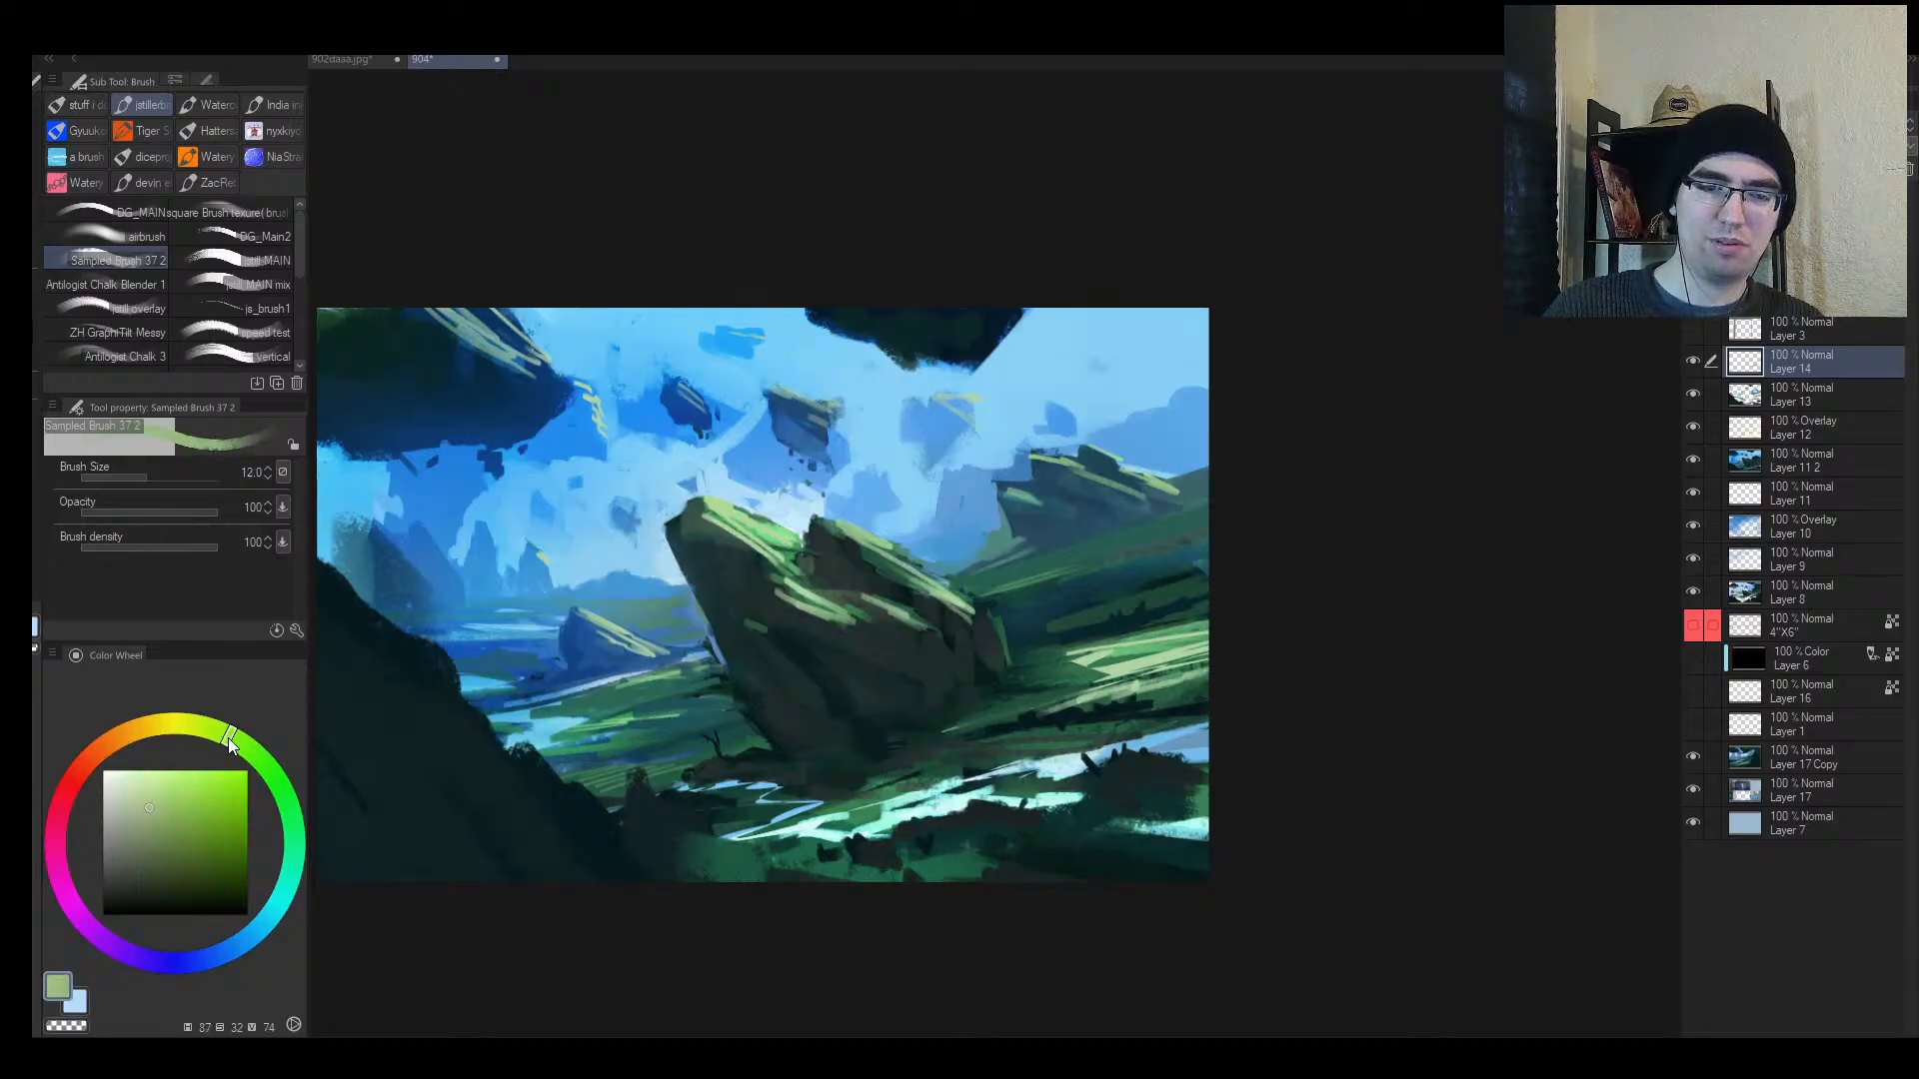
click(143, 819)
key(bracketright)
drag(990, 755, 1147, 725)
mouse_move(1004, 759)
mouse_down()
mouse_move(1165, 731)
mouse_move(1135, 730)
mouse_up()
key(bracketright)
drag(1131, 705, 1208, 687)
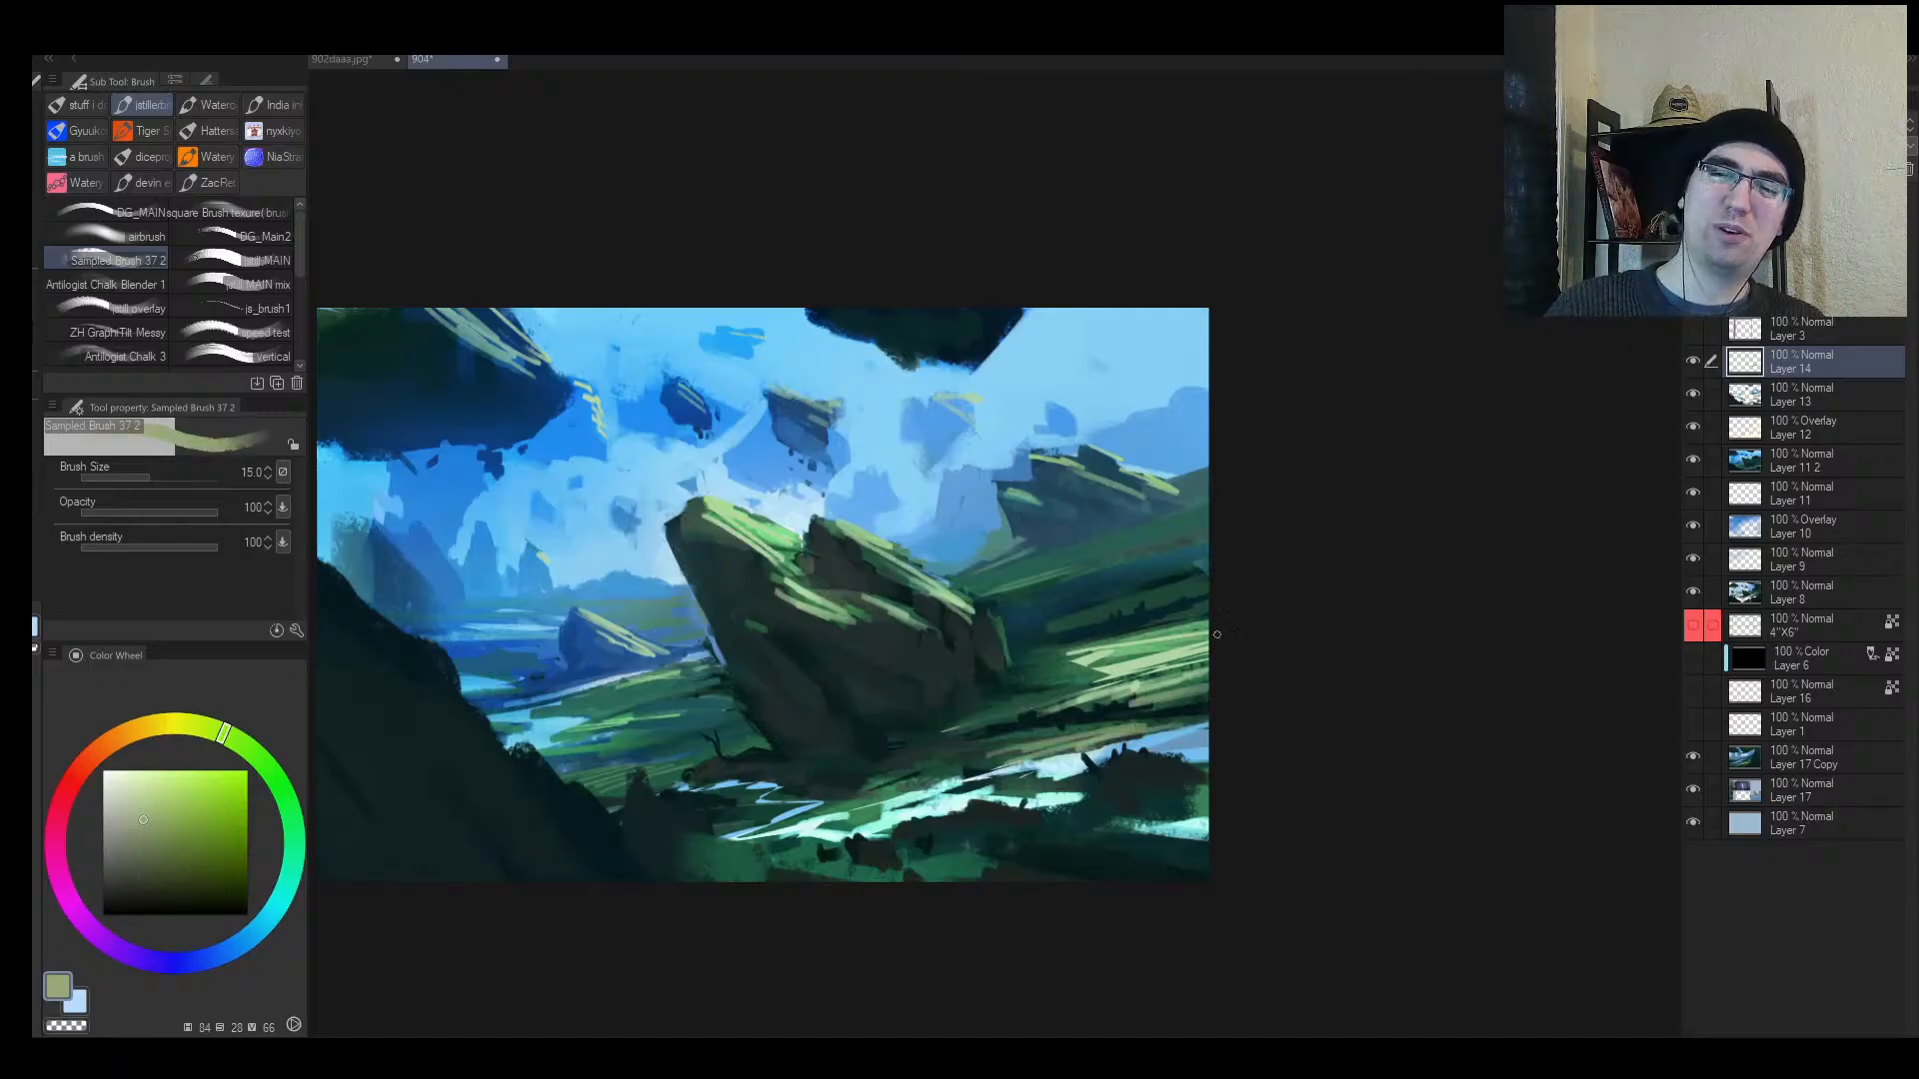
Step: Add pale grass strokes up the right green slope, then check the composition mirrored and zoomed out
mouse_move(1043, 629)
mouse_down()
mouse_move(1096, 606)
mouse_move(1054, 579)
mouse_move(1212, 544)
mouse_move(1072, 570)
mouse_up()
mouse_move(1205, 537)
mouse_down()
mouse_move(1074, 570)
mouse_move(1189, 523)
mouse_up()
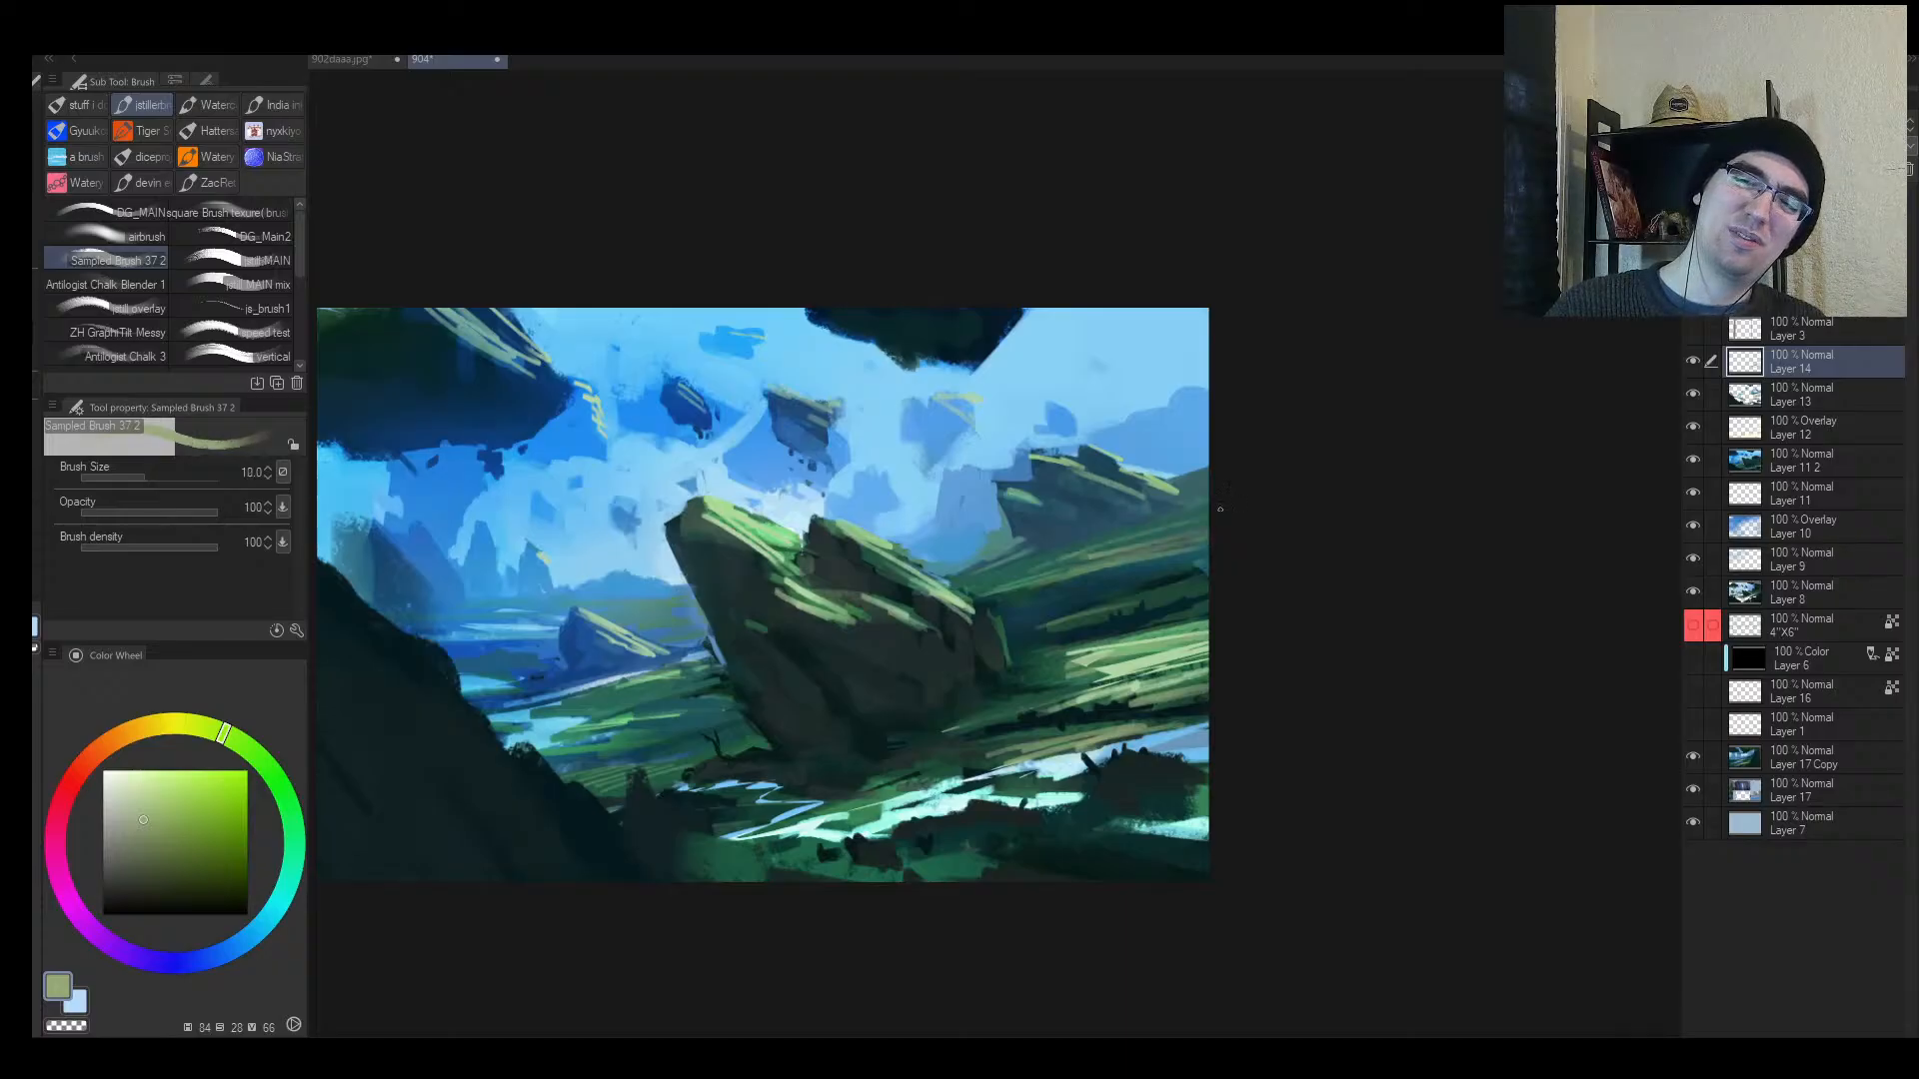
key(h)
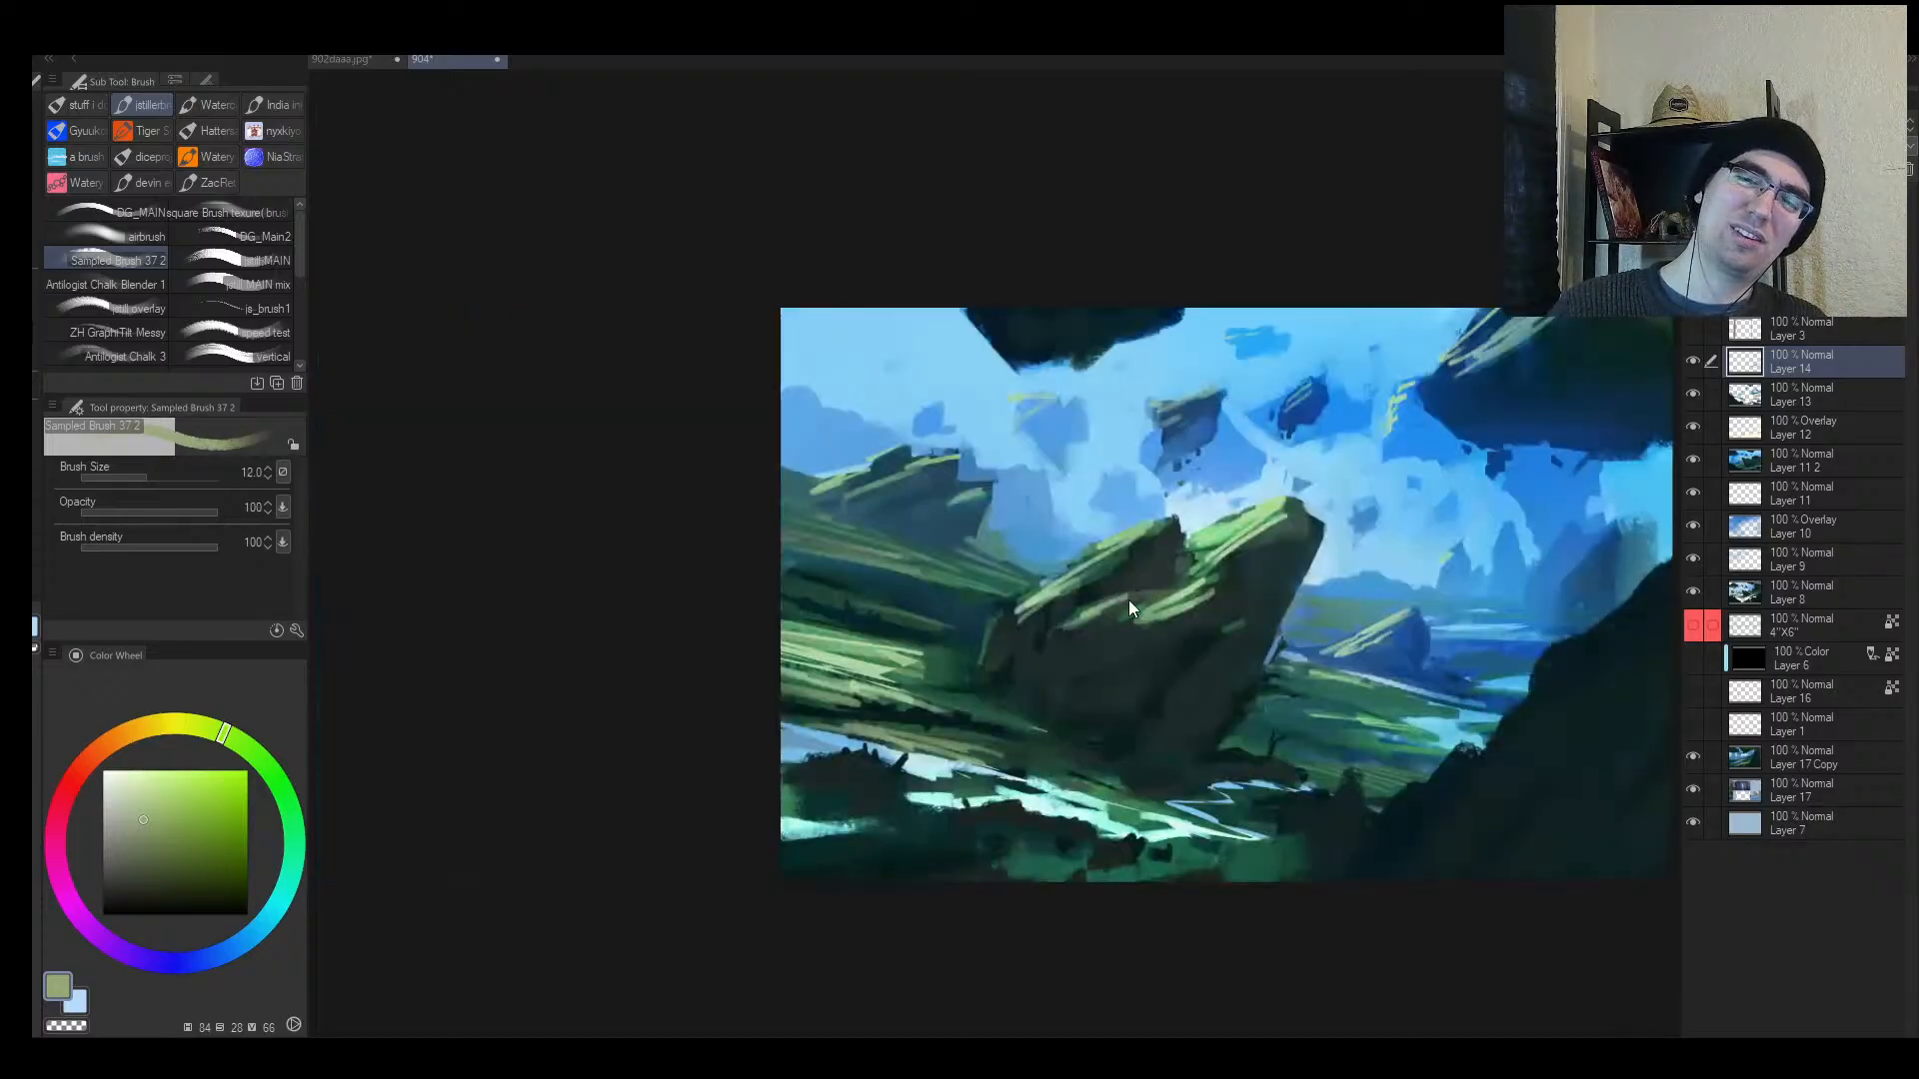
key(alt+space)
click(1126, 707)
key(h)
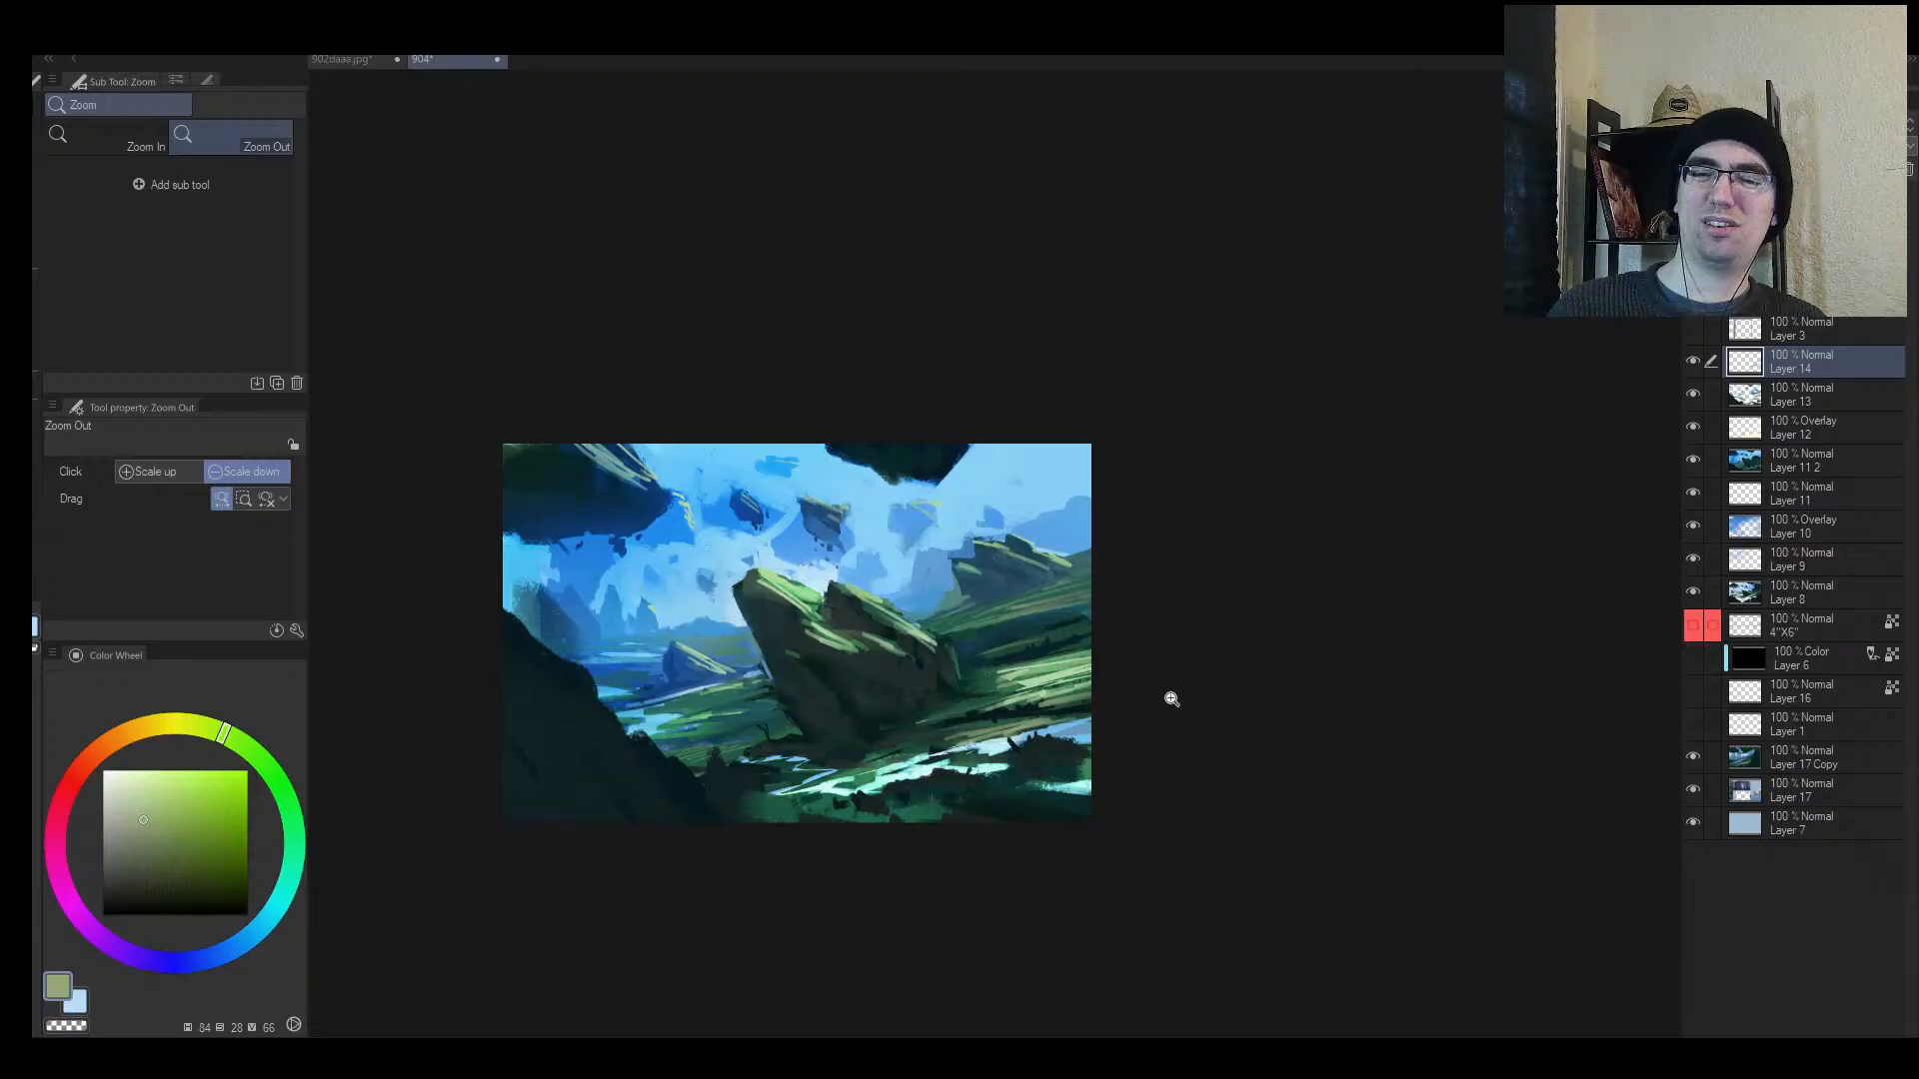
drag(1085, 720, 1049, 725)
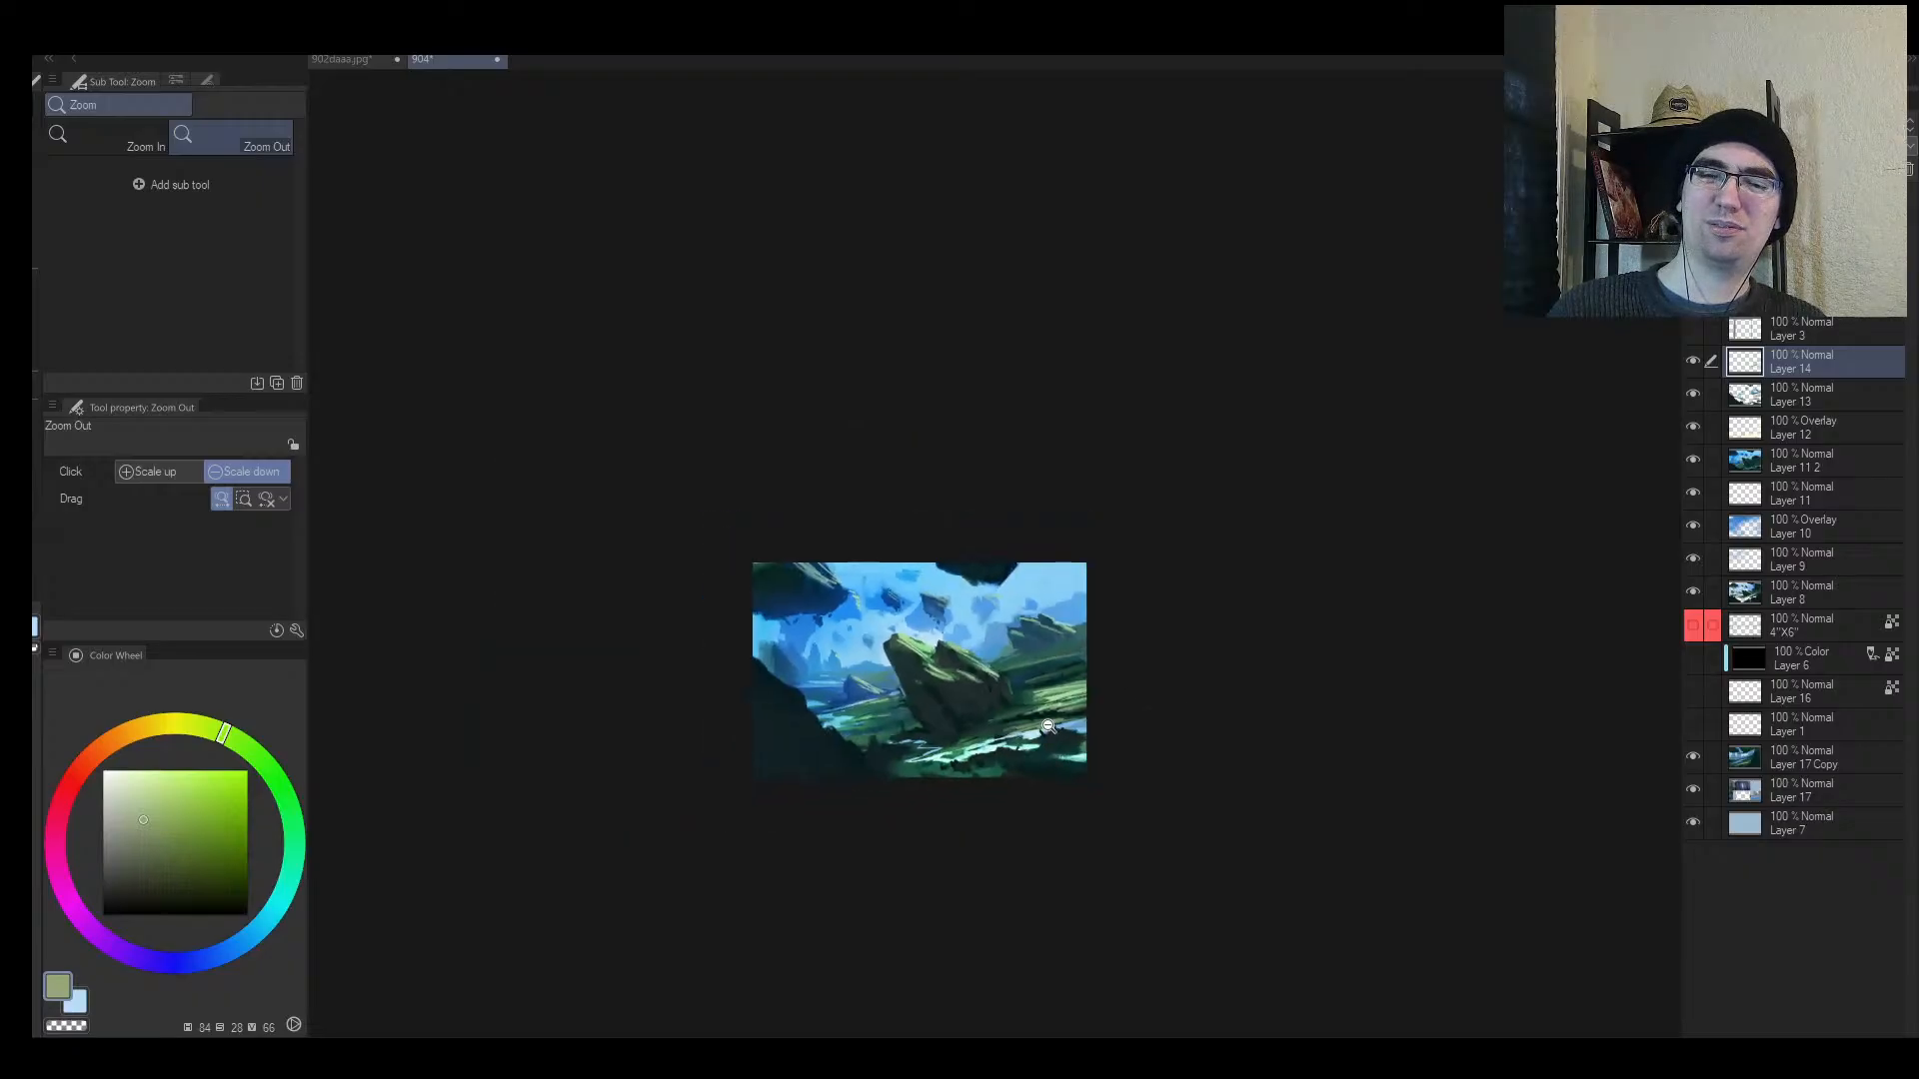
click(990, 727)
key(b)
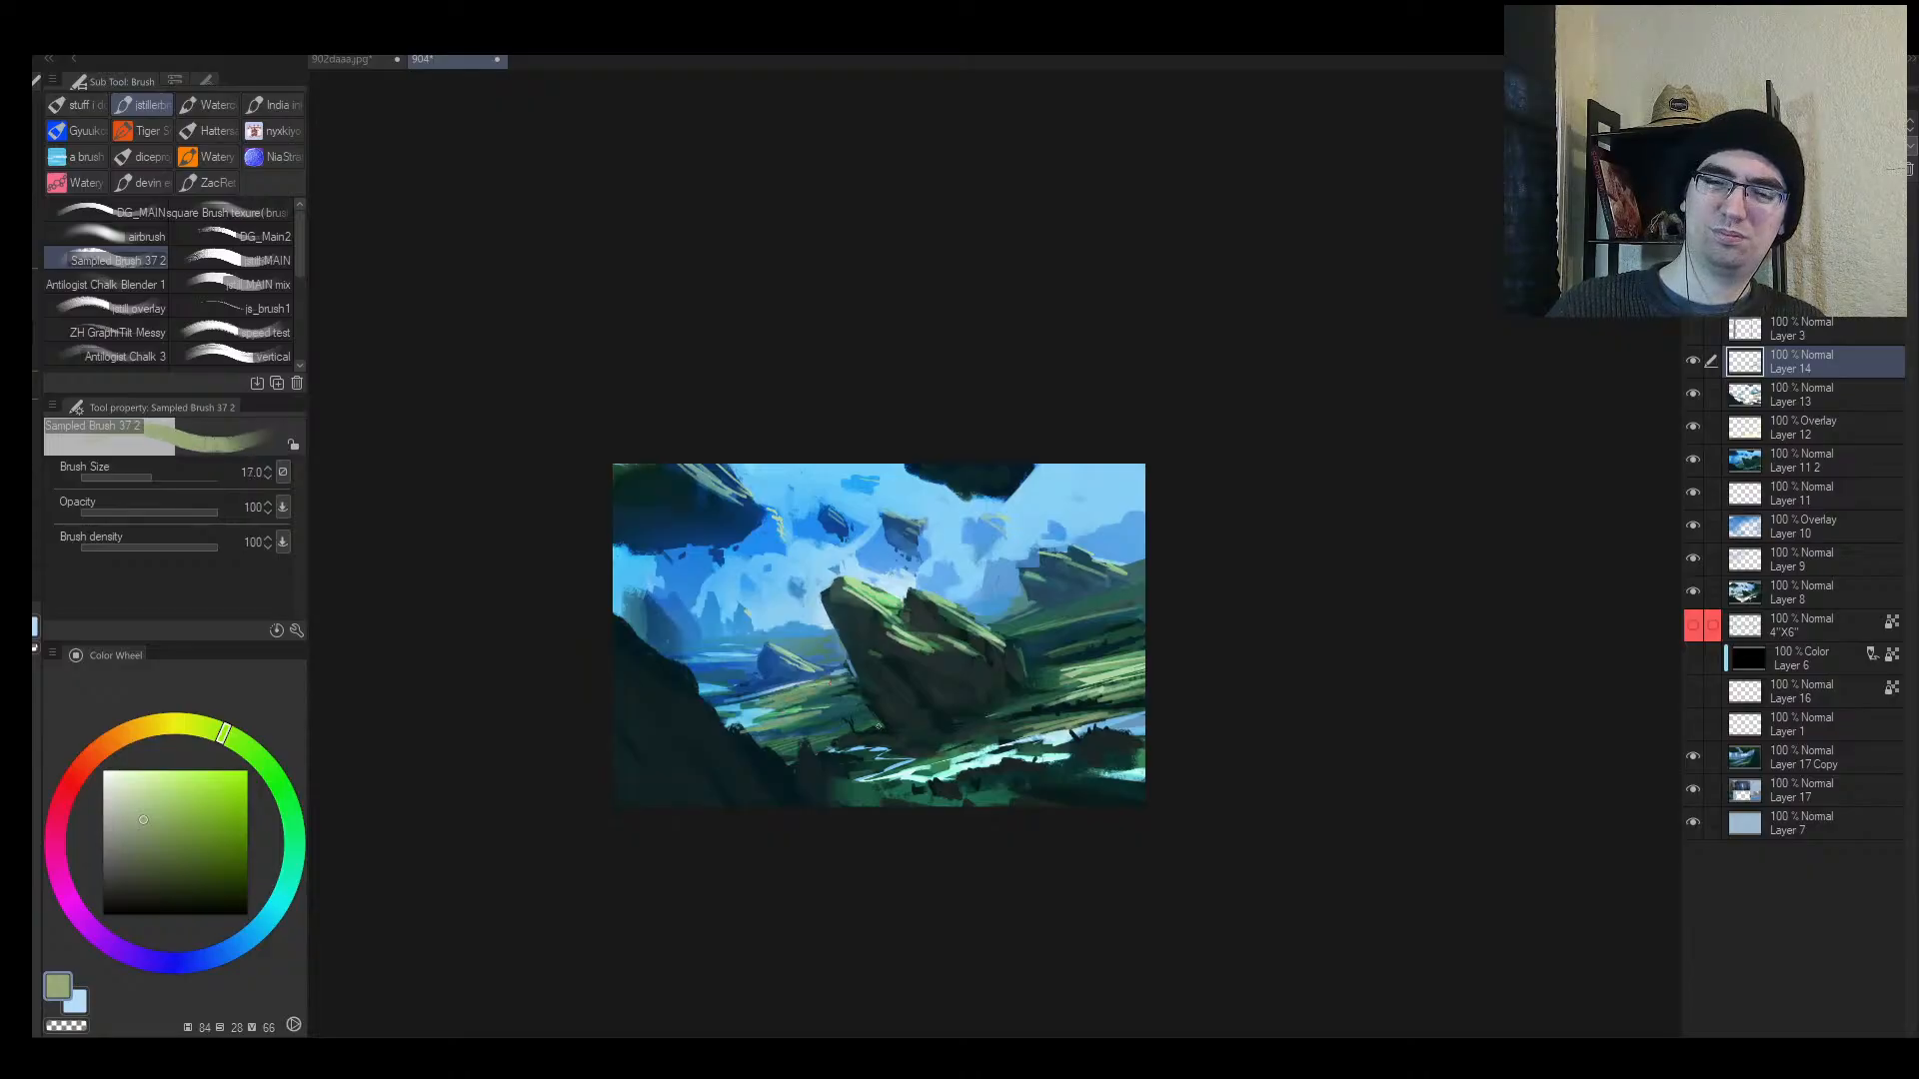
Step: Enlarge the brush, zoom to the lower right, and sample a dark grey-teal, lightening it
key(bracketright)
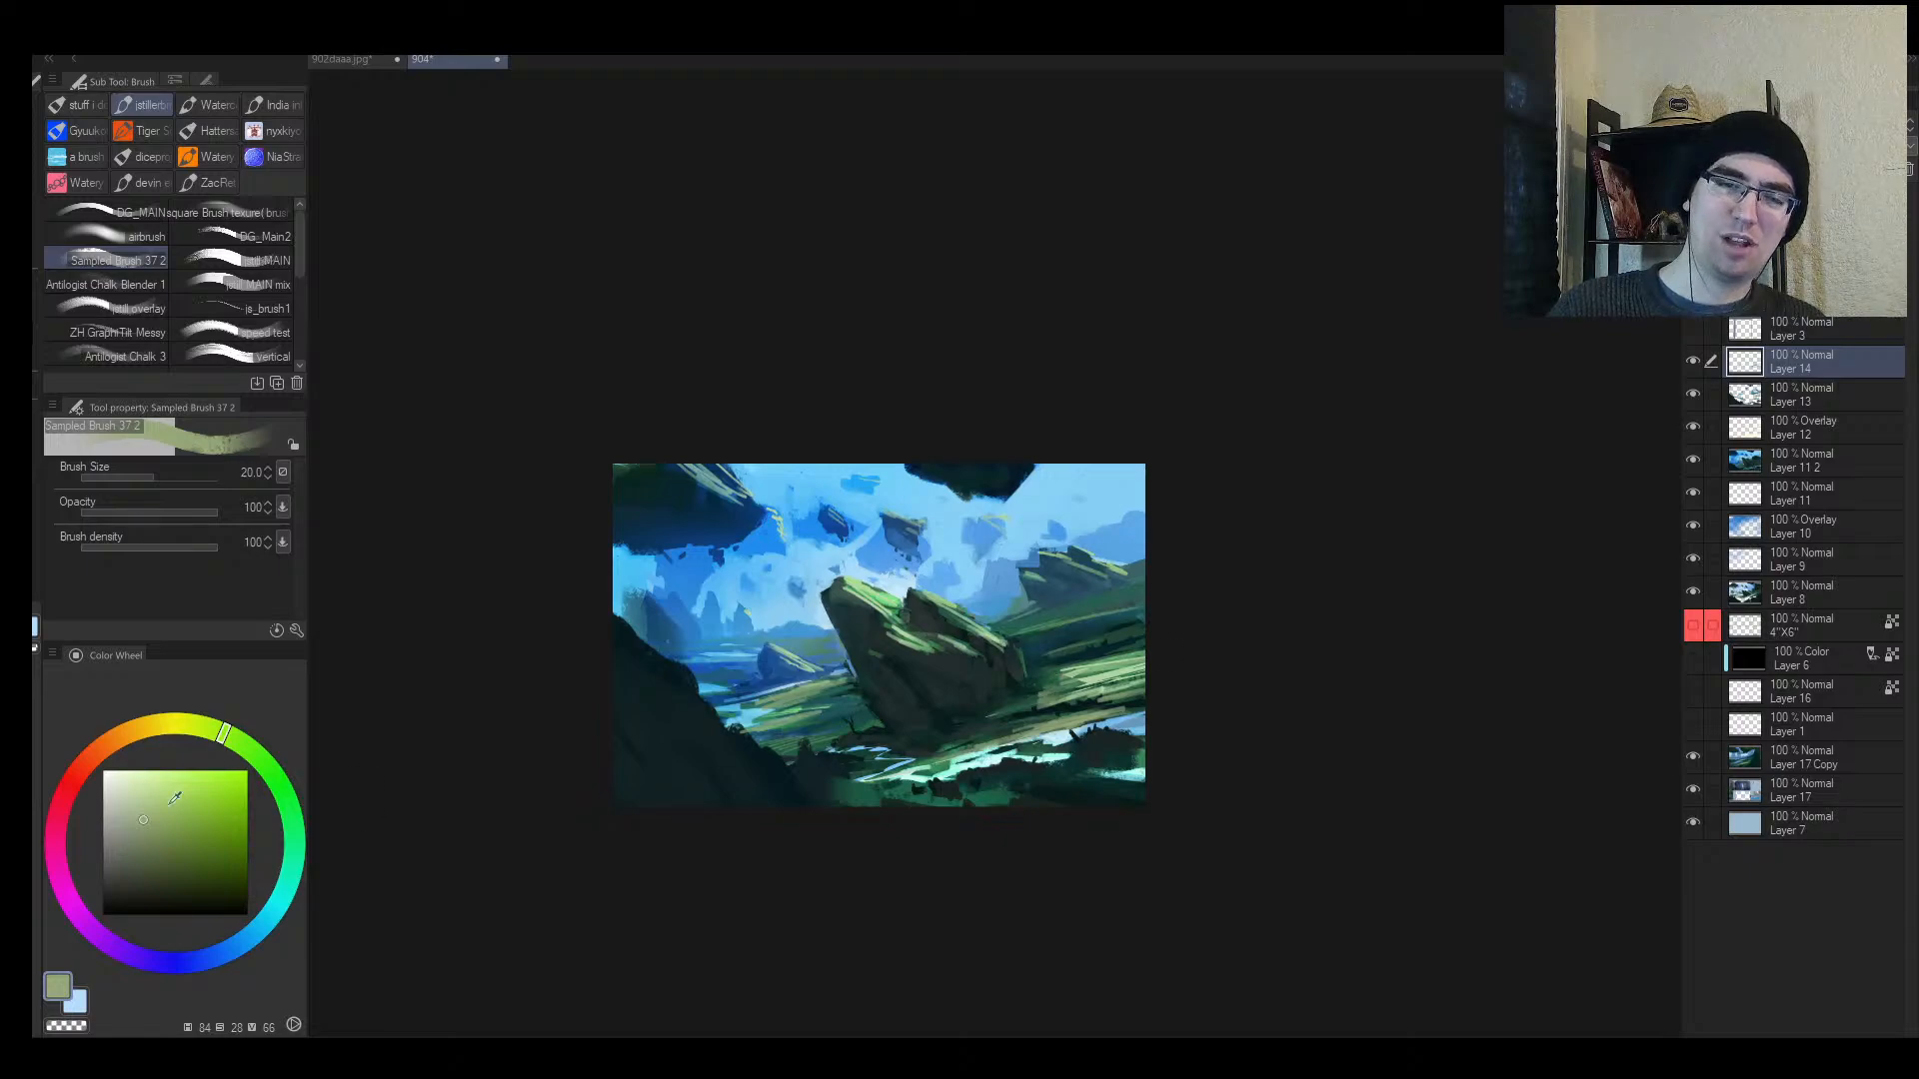
mouse_move(1005, 651)
mouse_down()
mouse_move(1062, 611)
mouse_move(1121, 604)
mouse_up()
alt+click(942, 696)
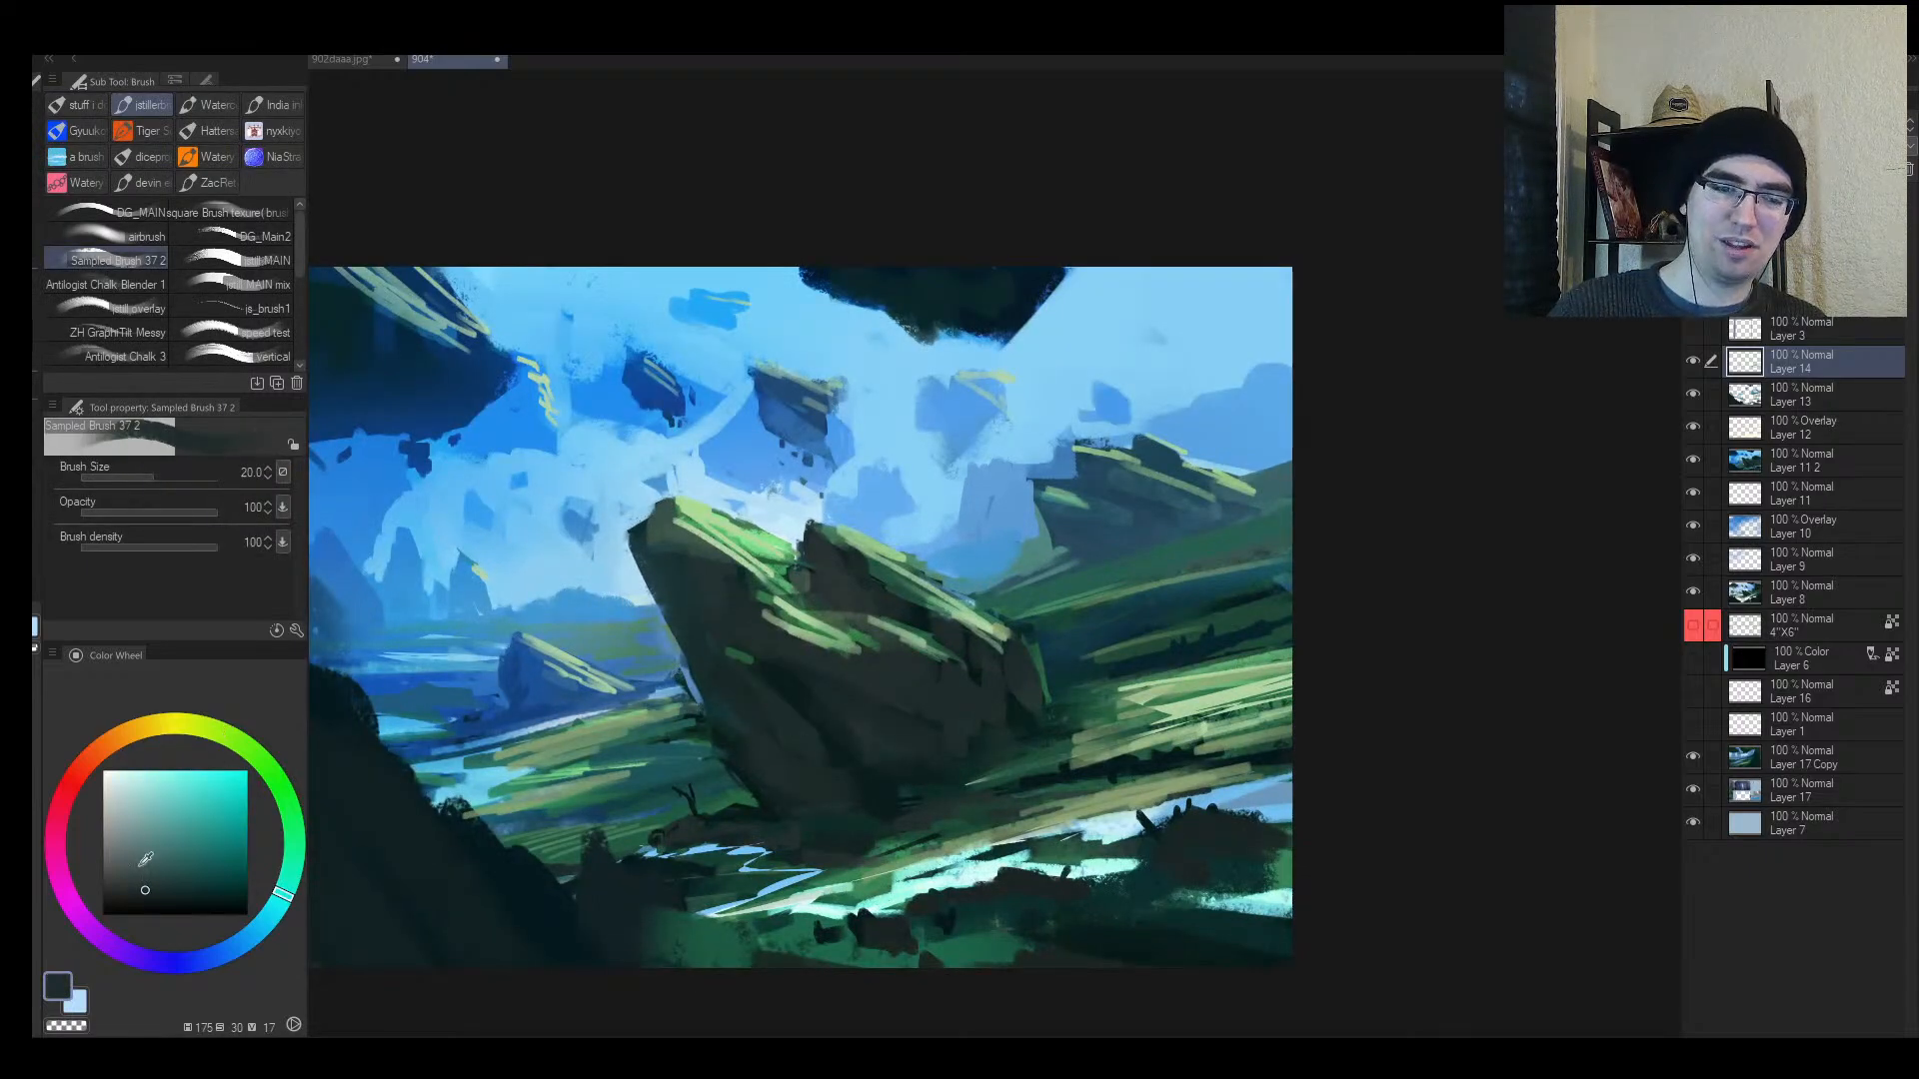
drag(145, 861, 124, 857)
Step: Choose a brownish-grey on the colour wheel and brush it onto the tilted rock's right face
drag(288, 878, 292, 807)
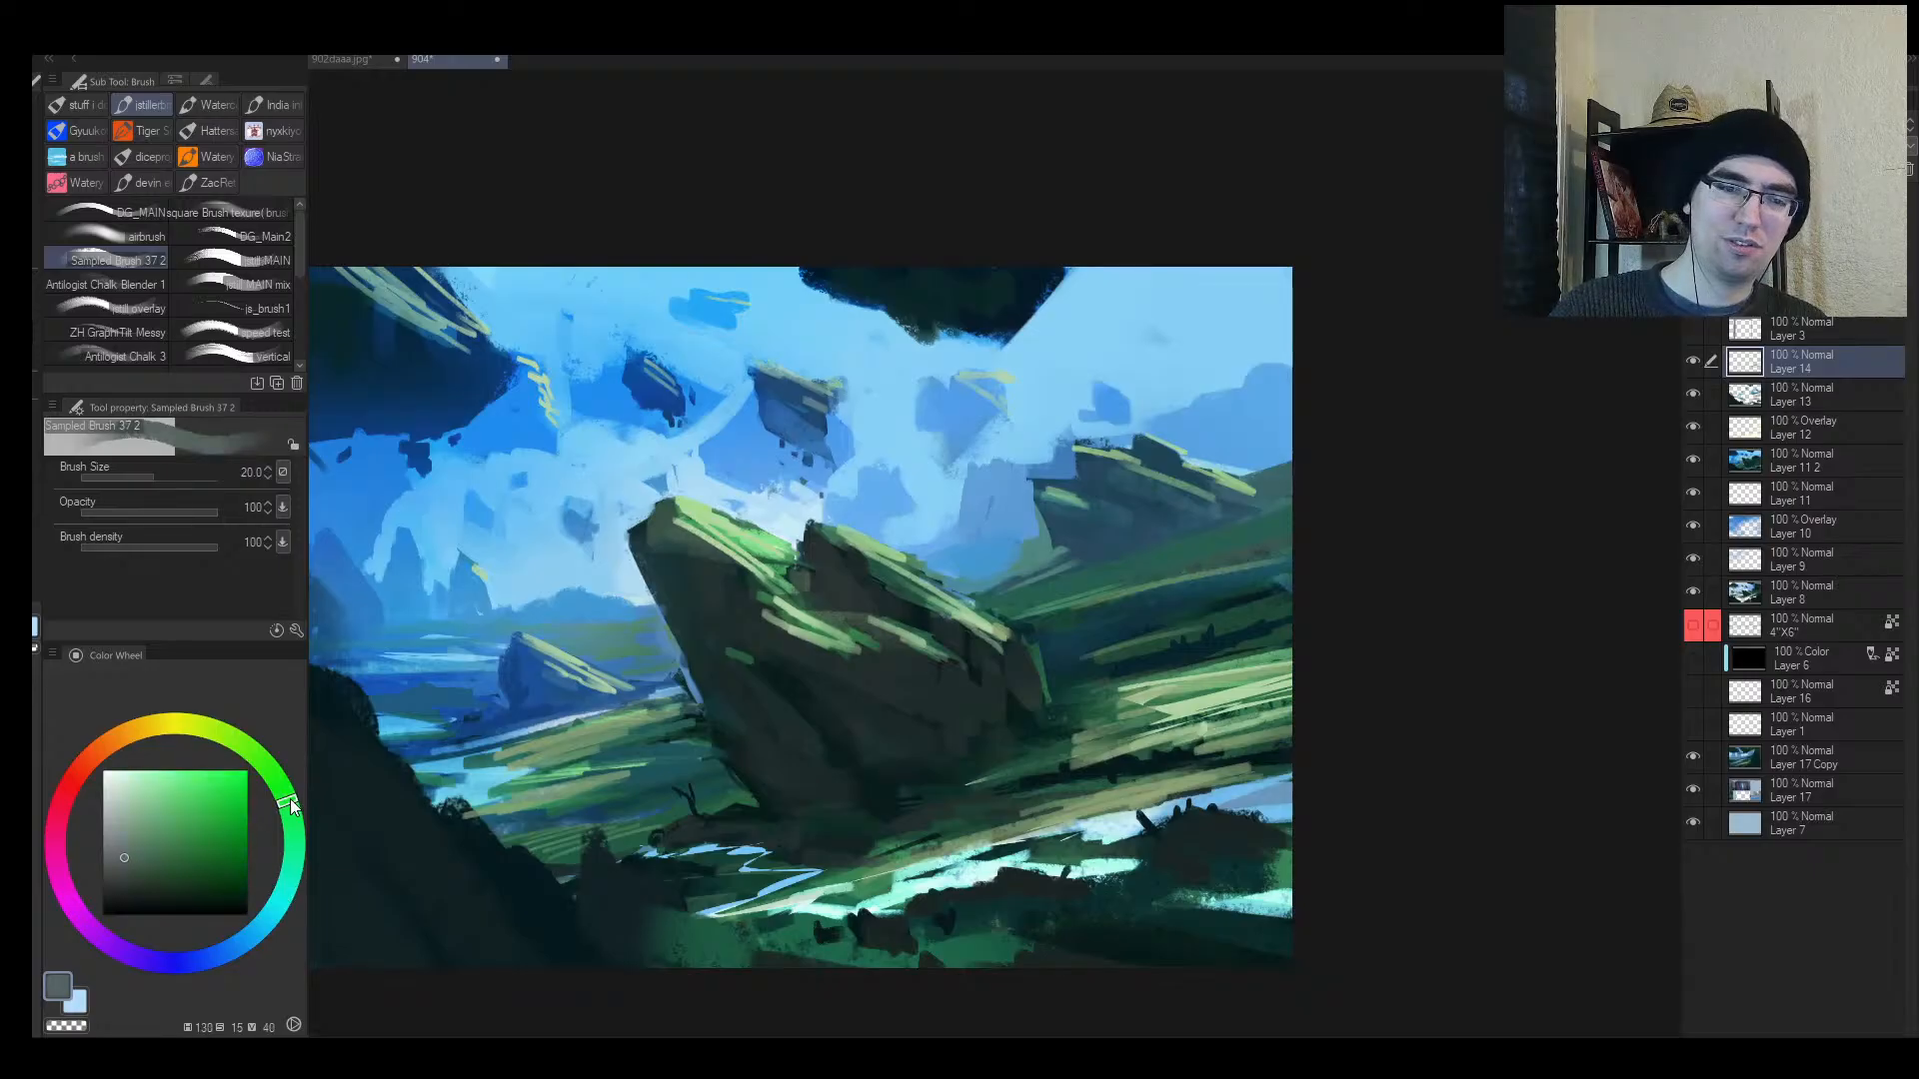
drag(104, 761, 120, 736)
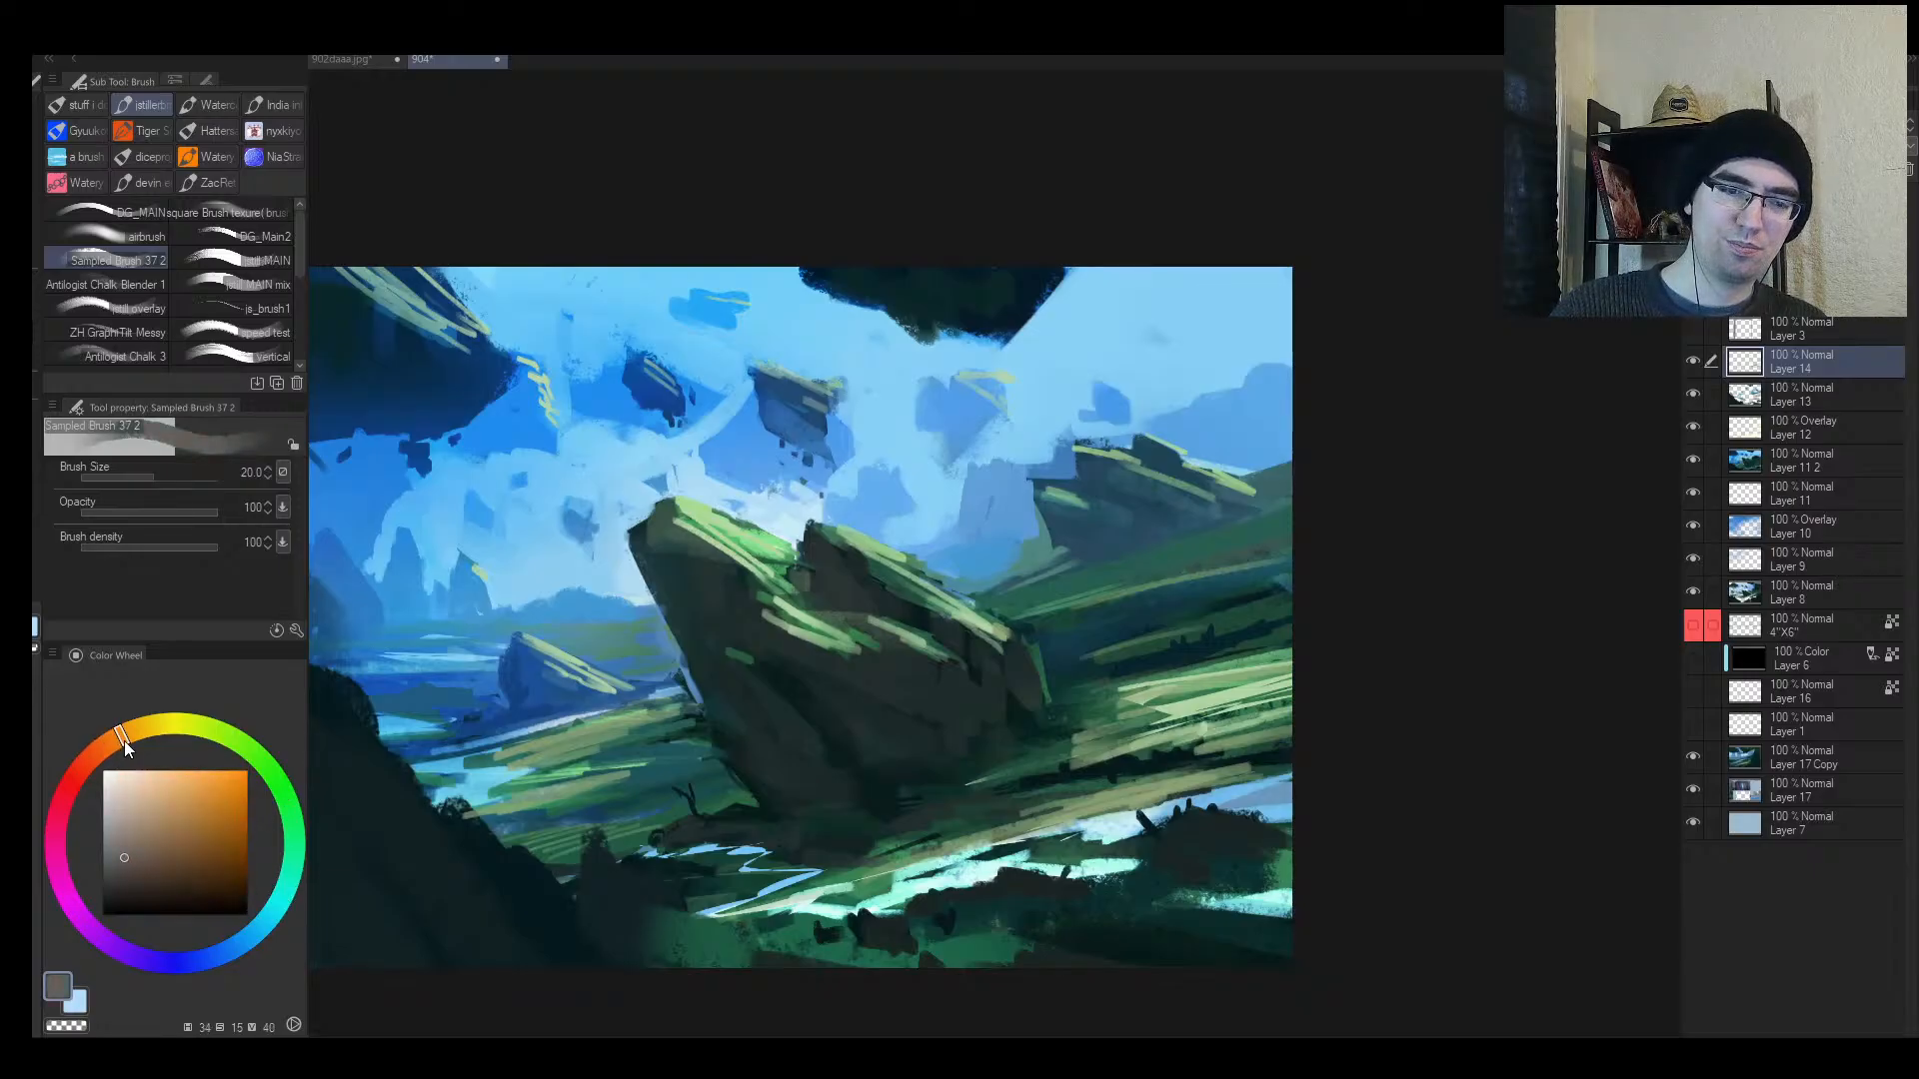
drag(138, 842, 139, 861)
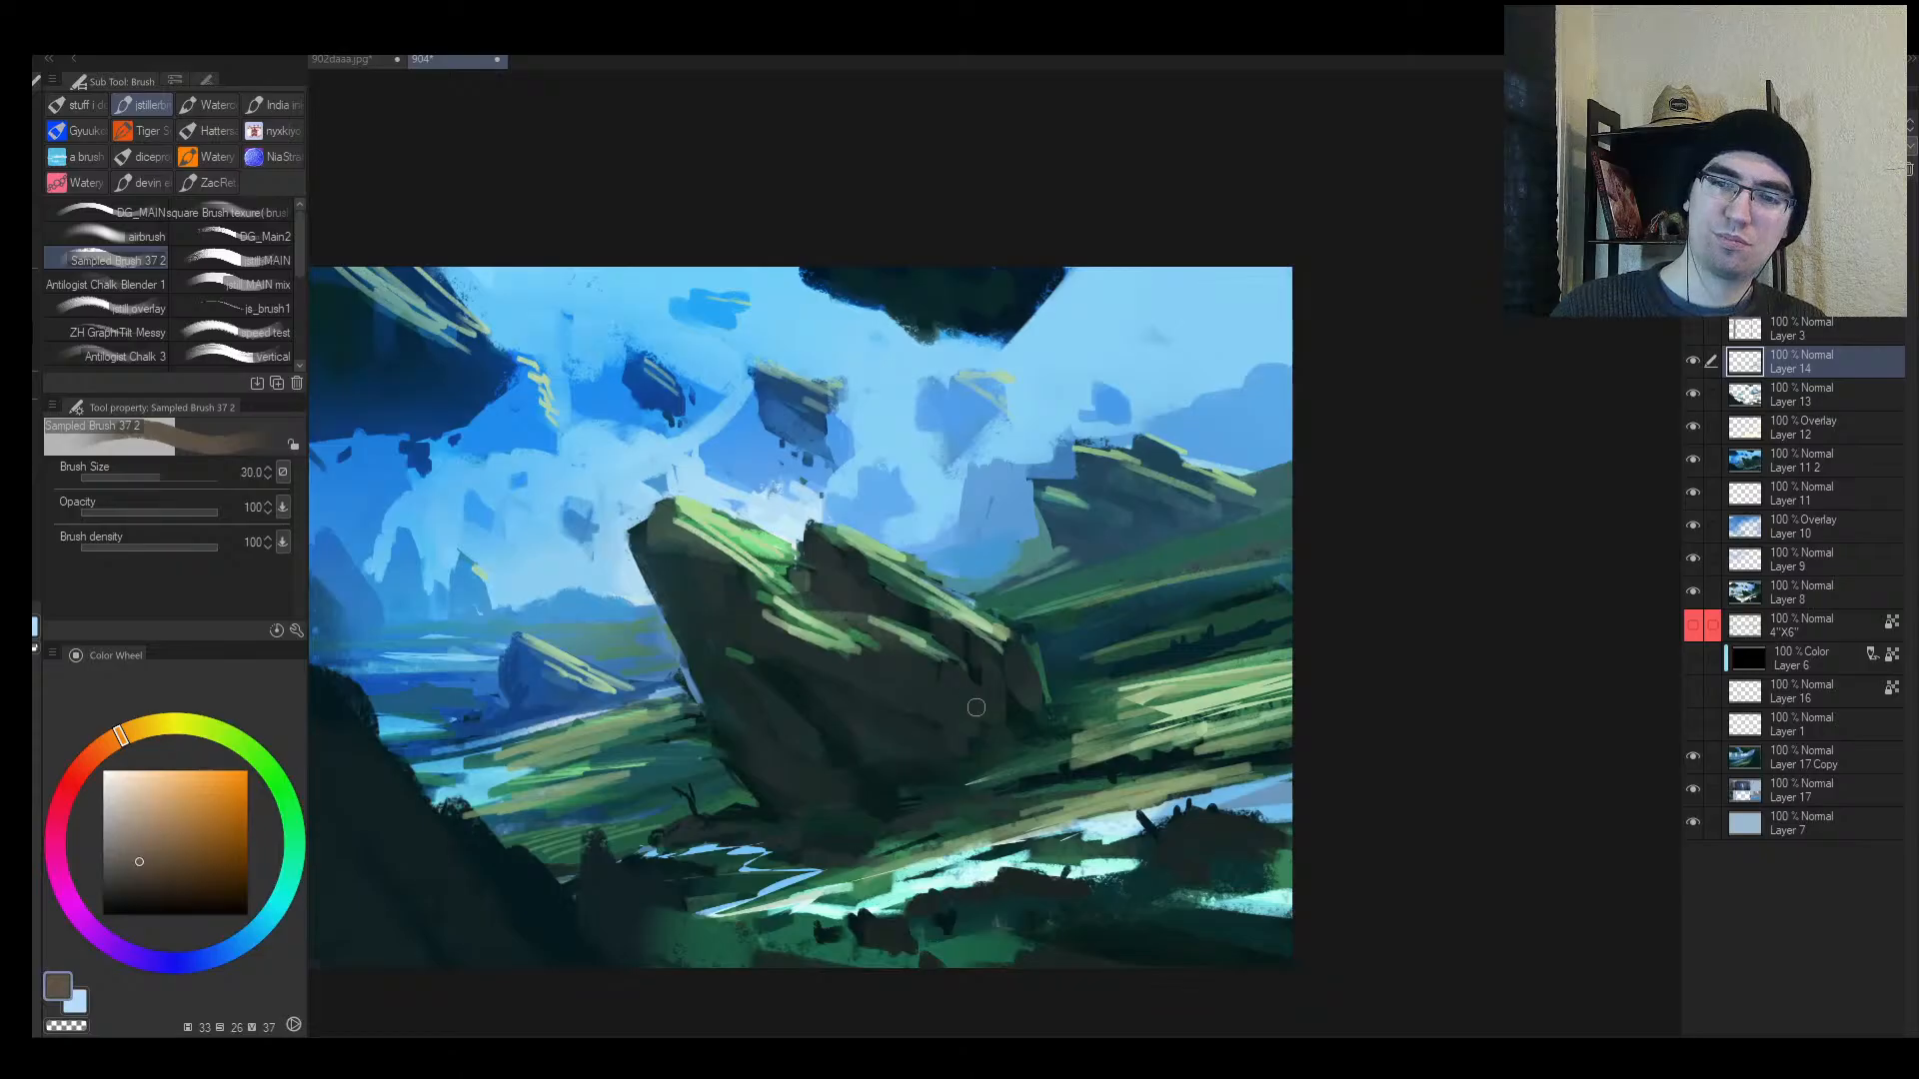
key(bracketright)
mouse_move(961, 675)
mouse_down()
mouse_move(983, 723)
mouse_move(943, 707)
mouse_move(937, 678)
mouse_move(934, 698)
mouse_move(1042, 702)
mouse_move(900, 600)
mouse_move(1229, 539)
mouse_up()
Step: Paint brown under the upper-right floating rock, checking the mirrored and zoomed-out view
key(h)
click(1029, 667)
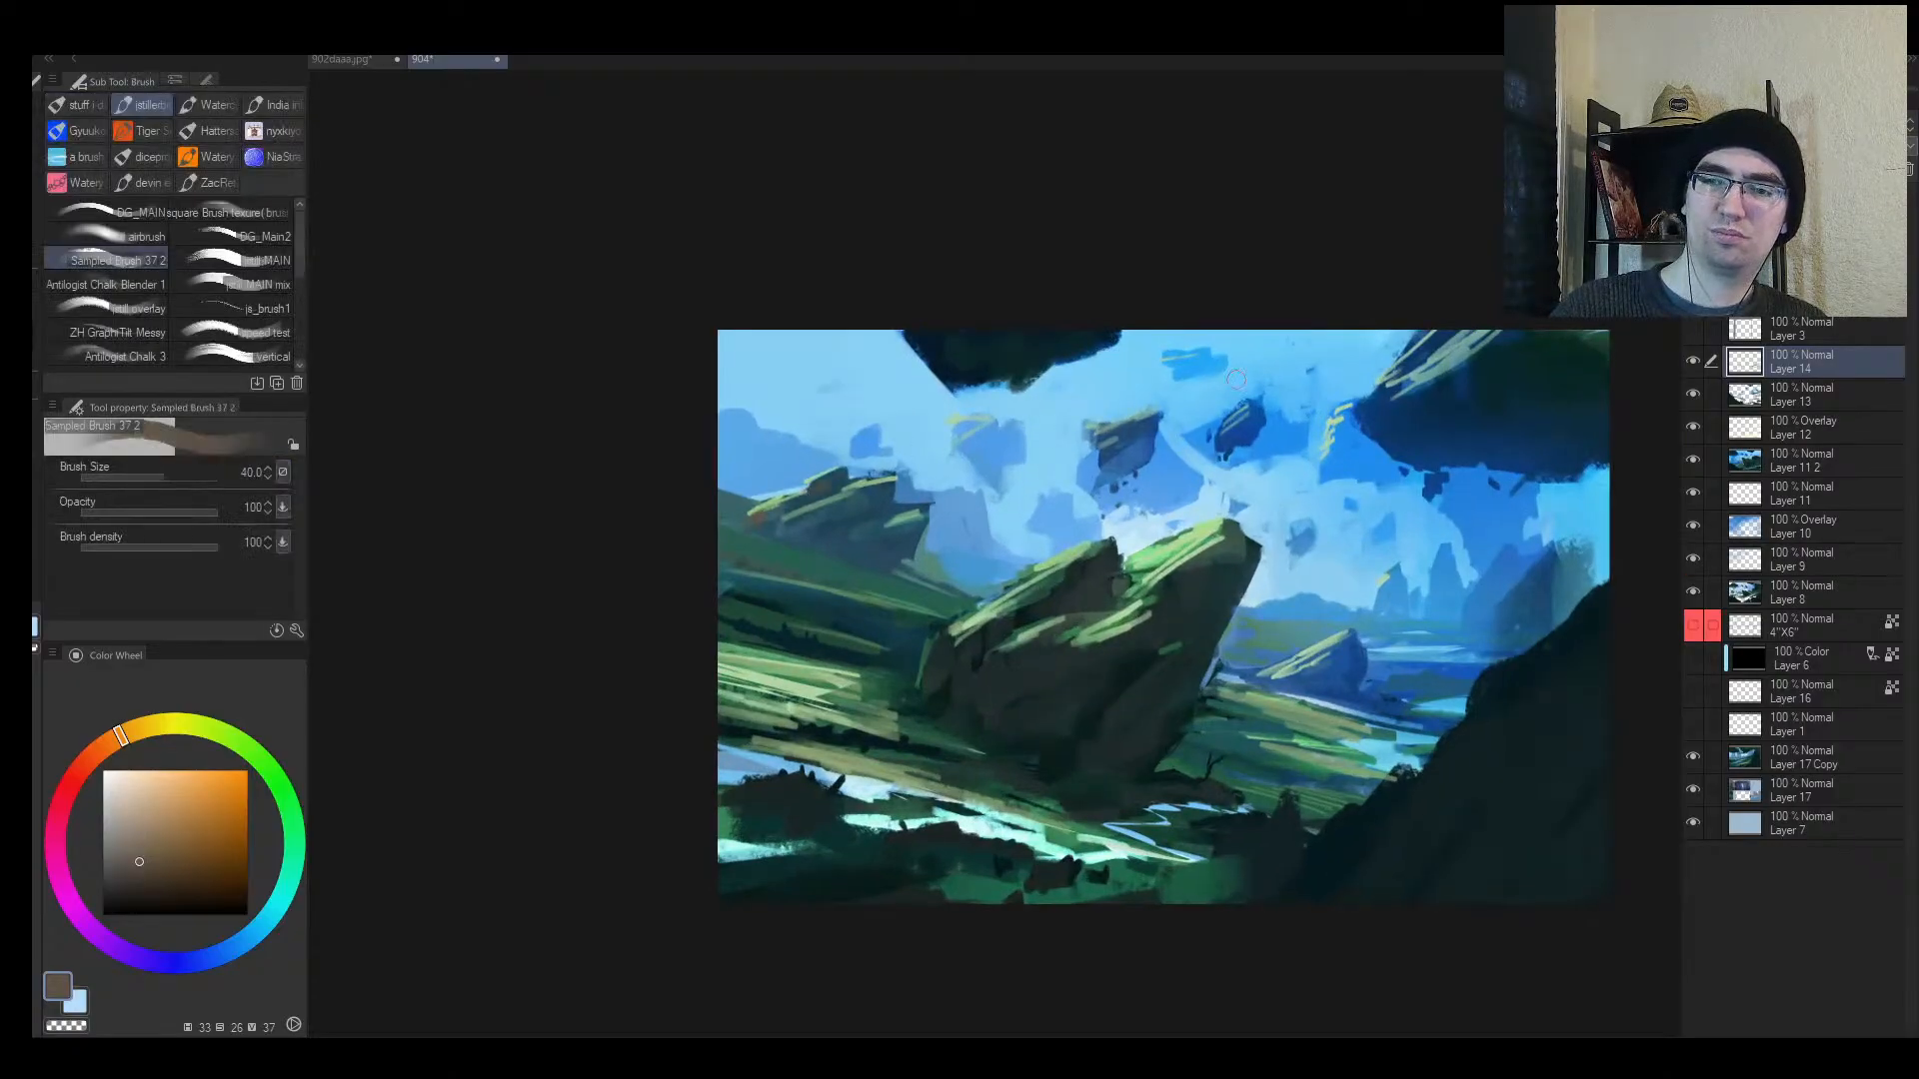
key(bracketright)
key(bracketright)
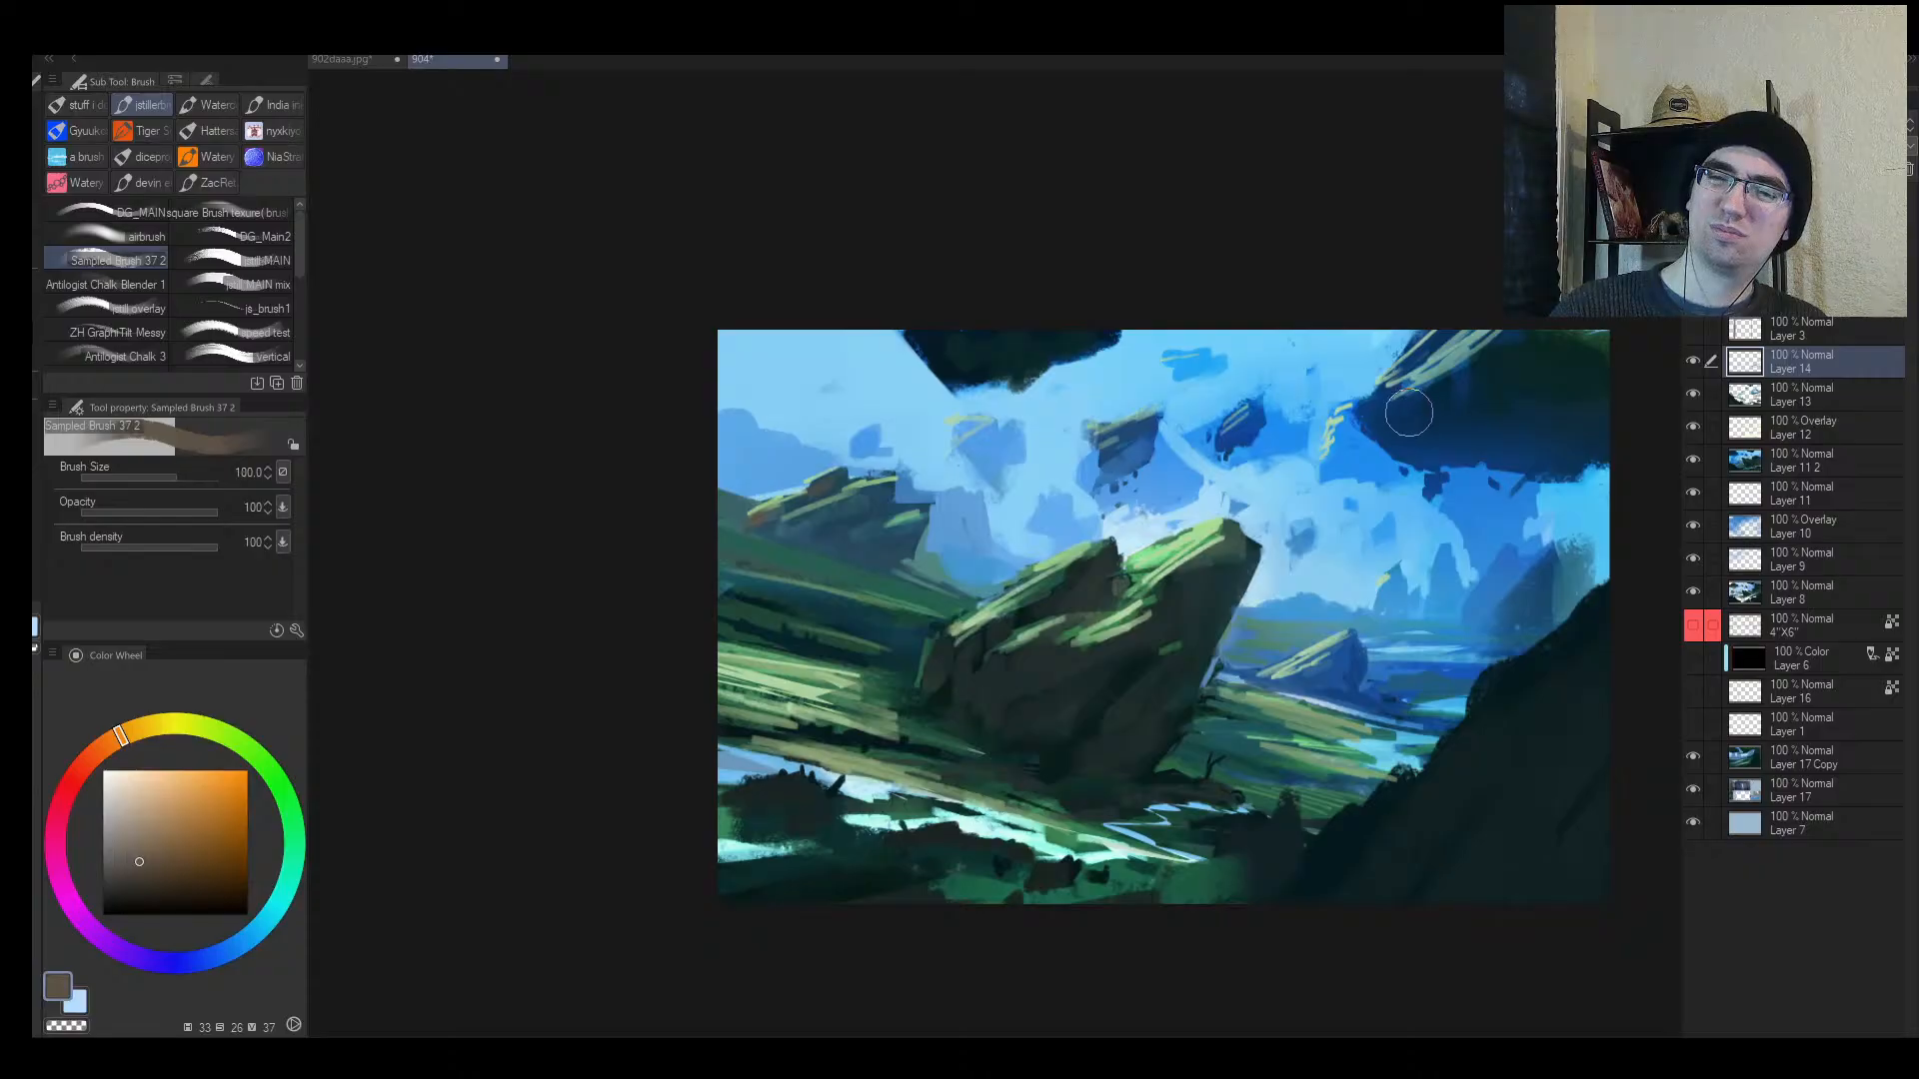
key(bracketleft)
key(bracketleft)
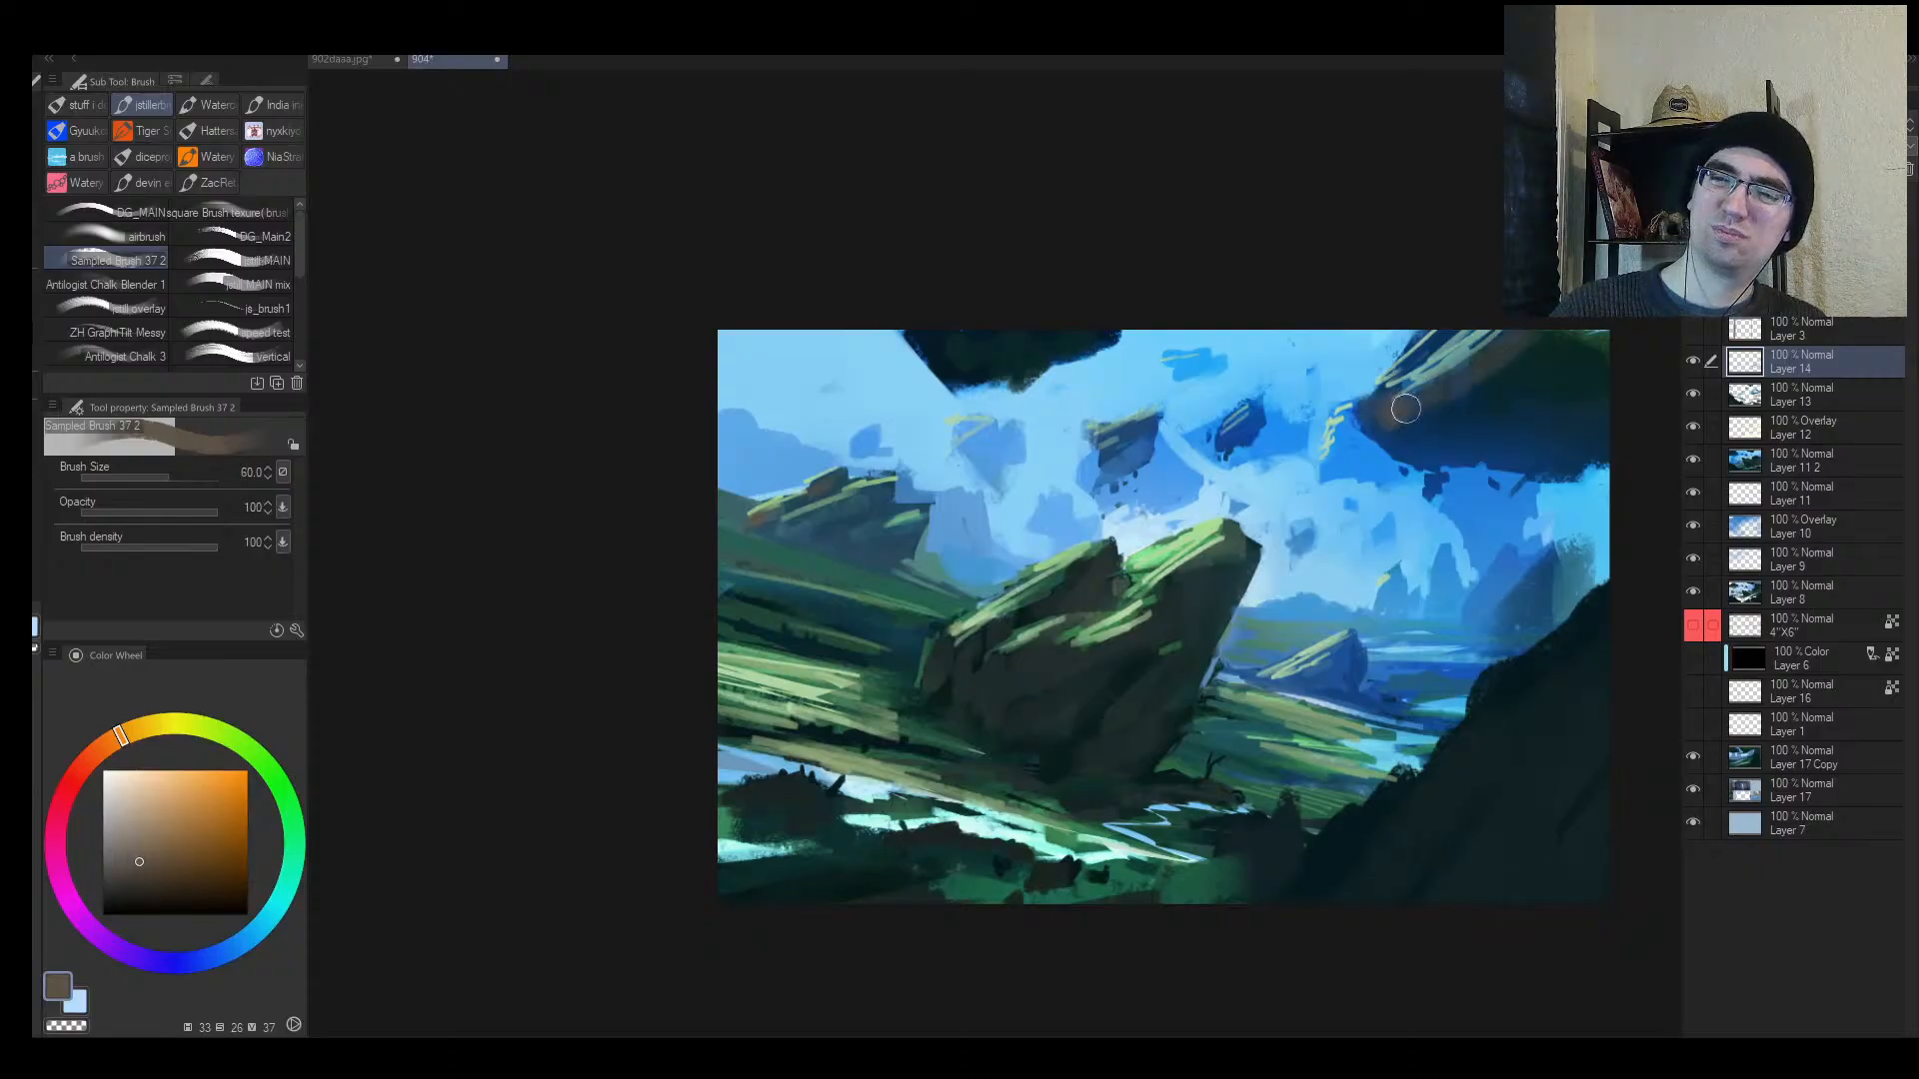
mouse_move(1383, 424)
mouse_down()
mouse_move(1452, 482)
mouse_move(1311, 514)
mouse_move(1307, 482)
mouse_move(1418, 435)
mouse_move(1390, 437)
mouse_move(1499, 450)
mouse_up()
key(bracketright)
key(bracketright)
key(bracketright)
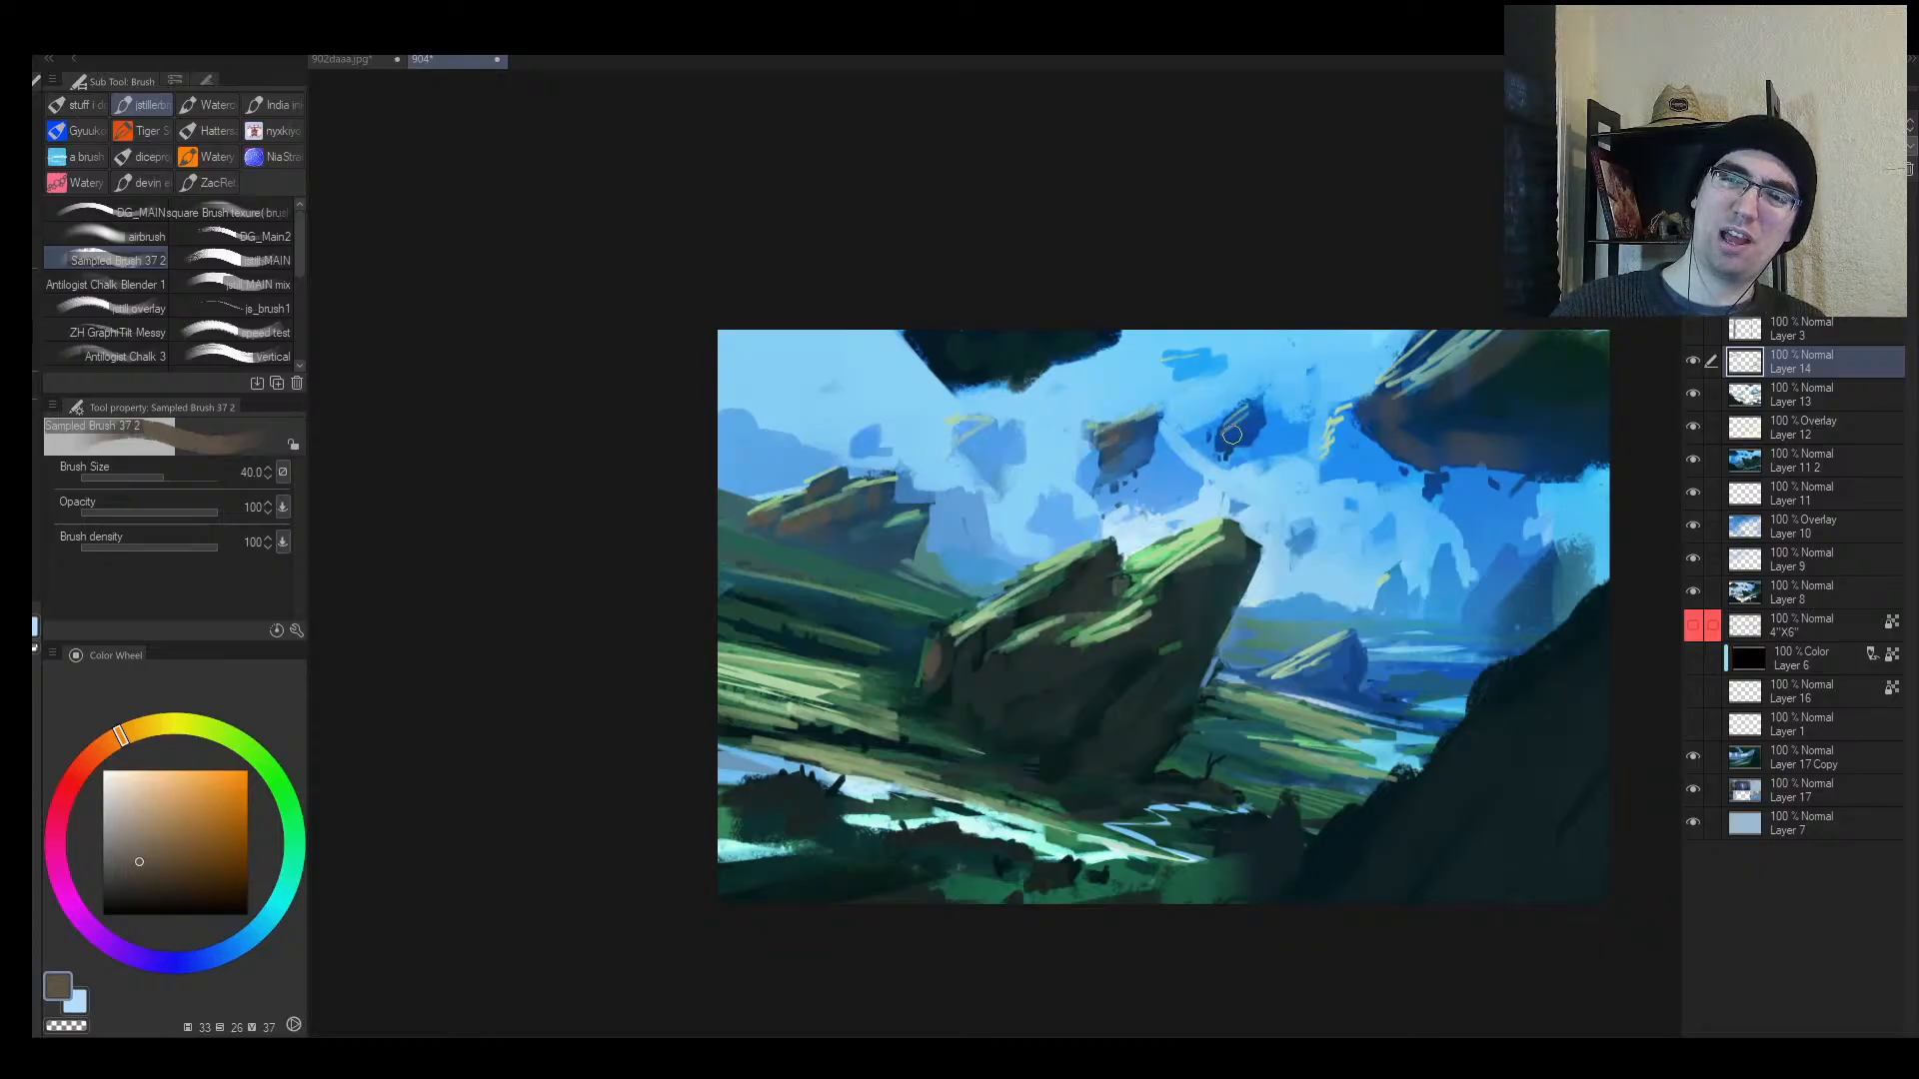
key(alt+space)
click(1254, 427)
Step: Try lighter tan patches on the tilted rock, then undo them after a mirrored check
key(h)
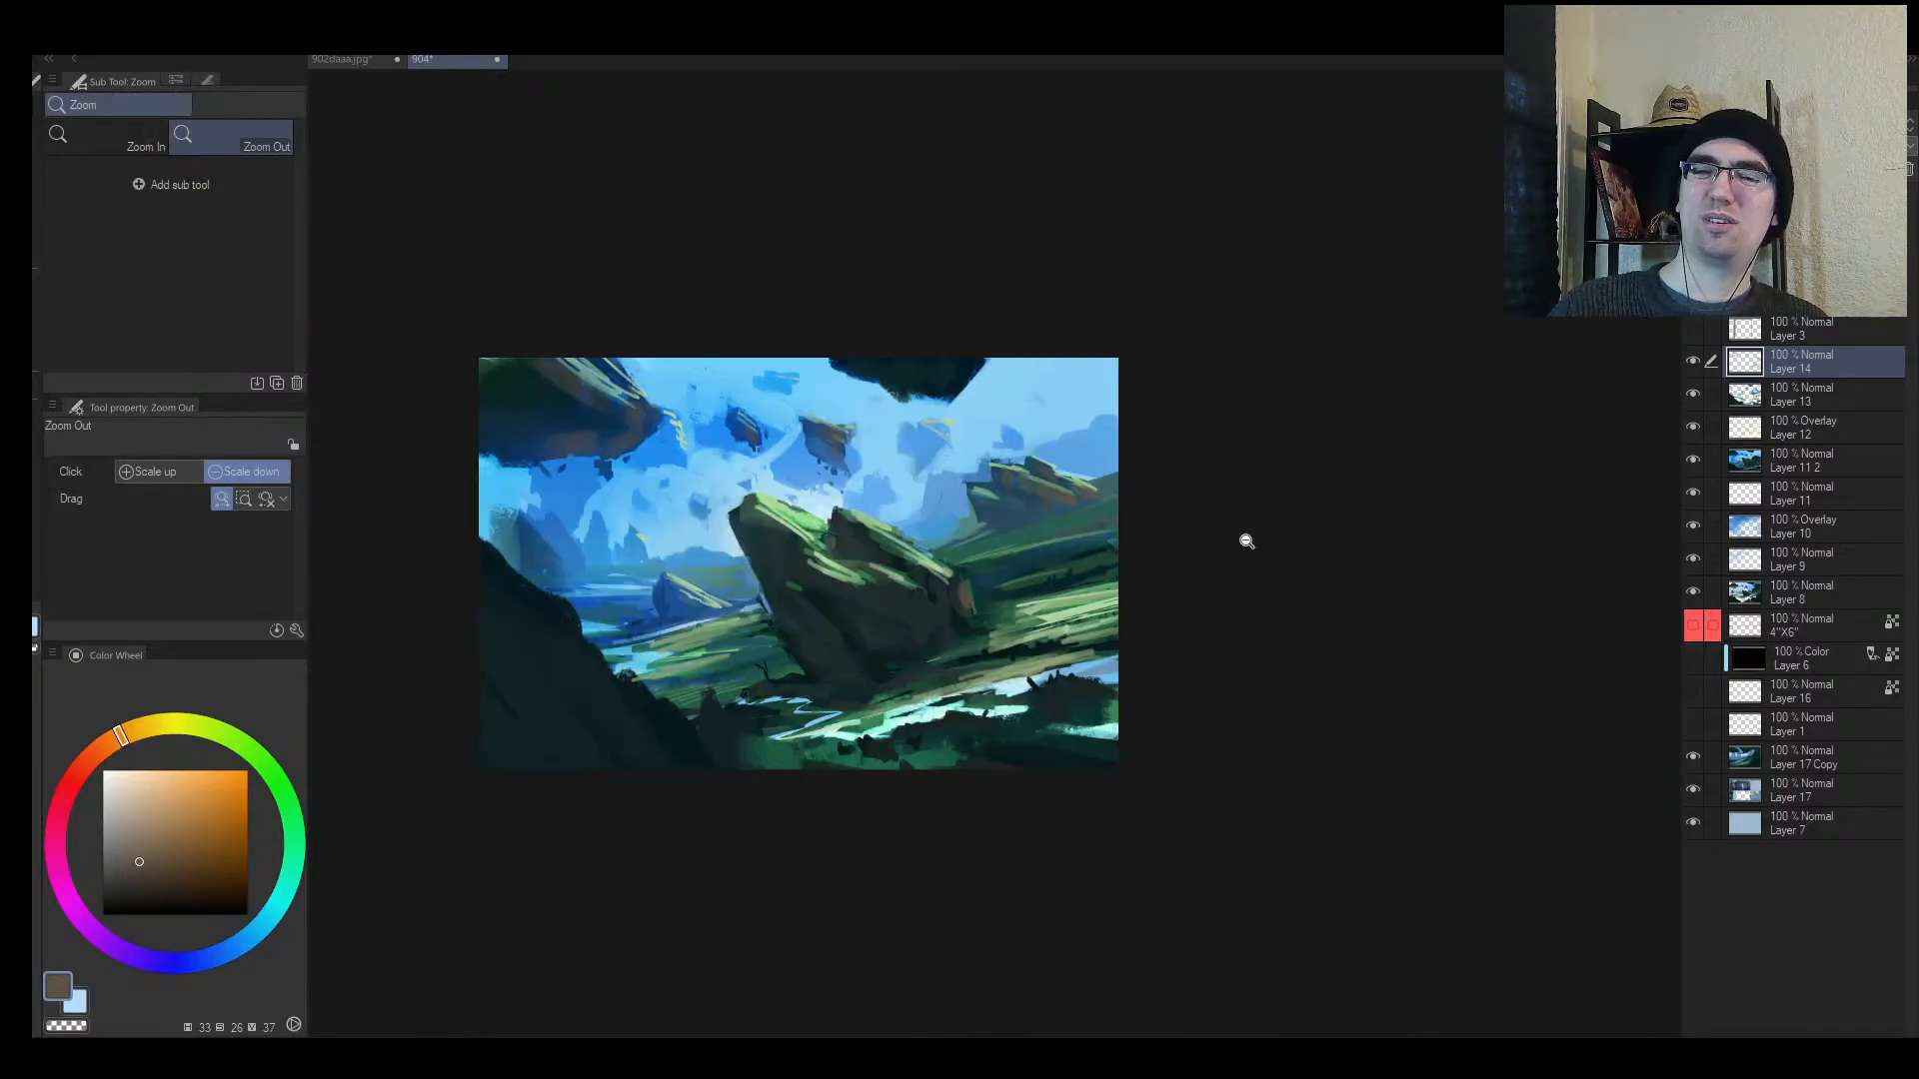
key(e)
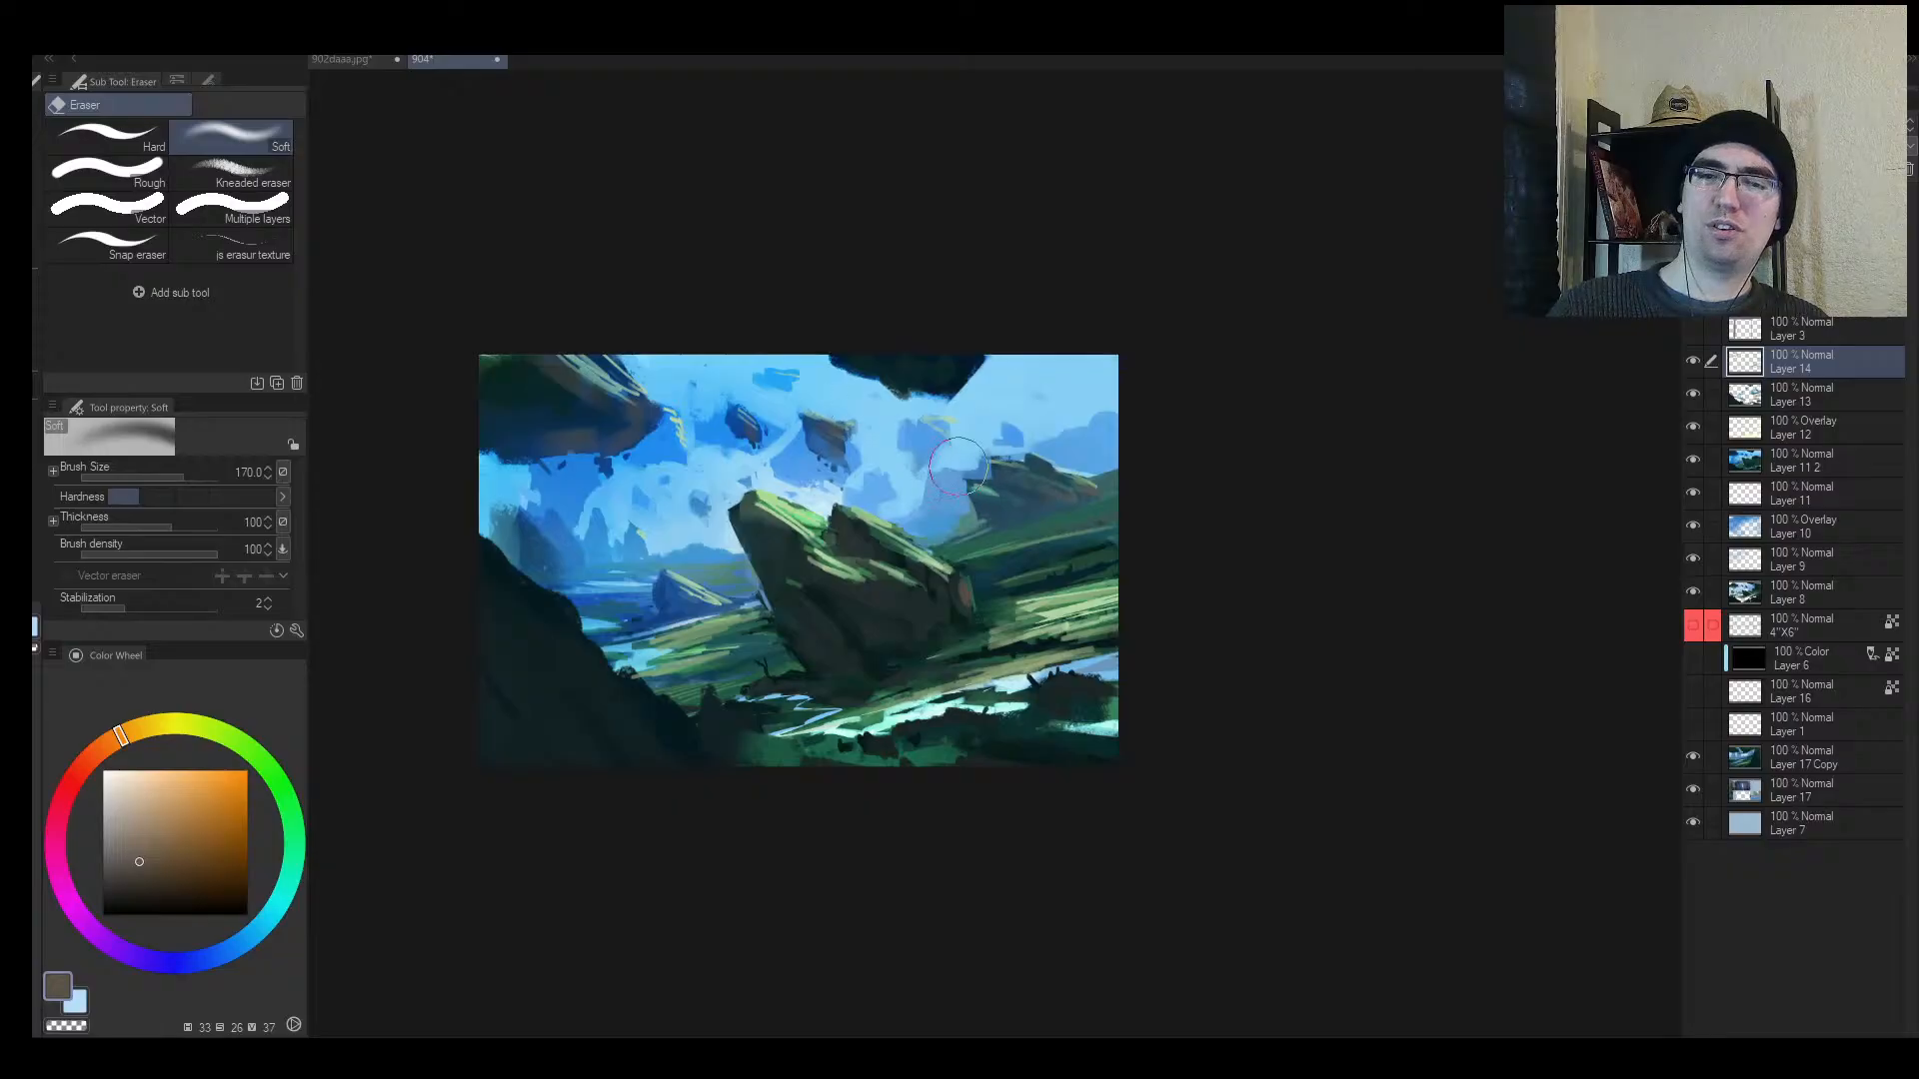
key(alt+space)
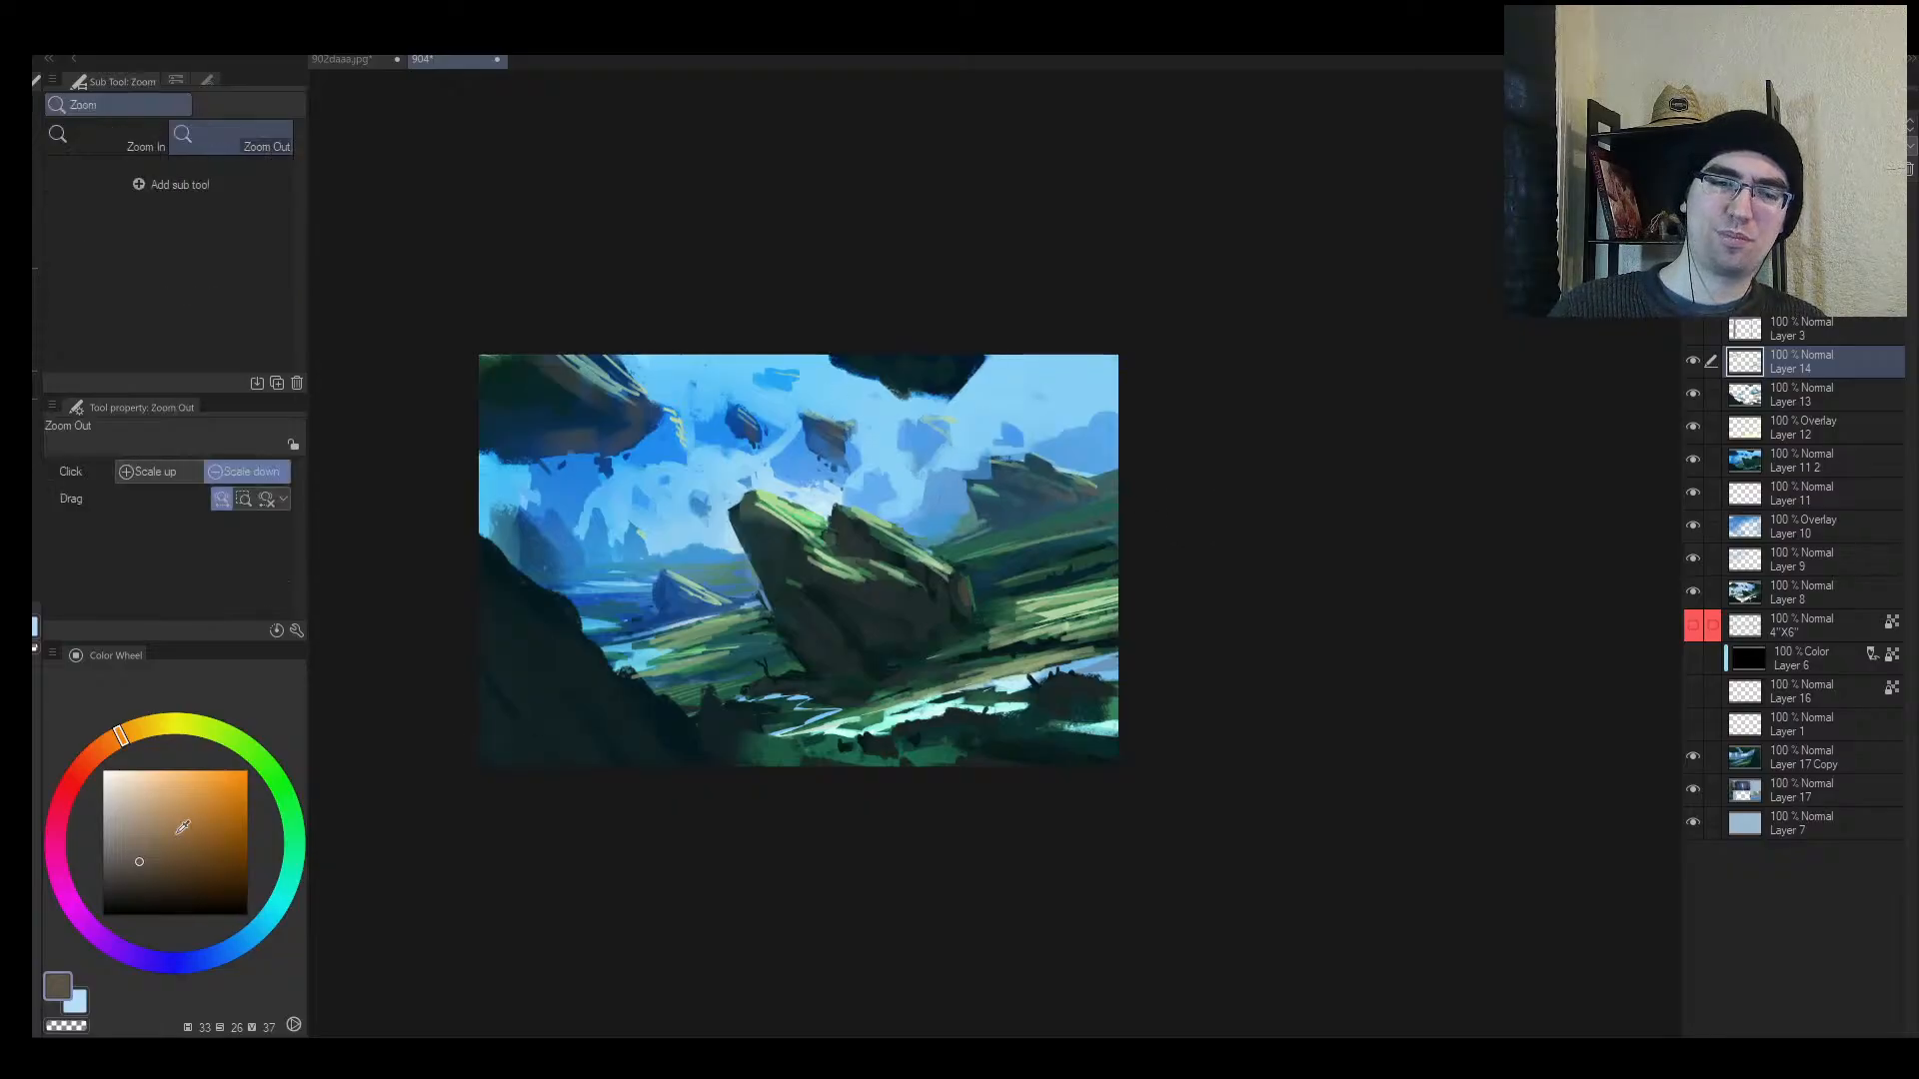
click(133, 821)
key(b)
mouse_move(910, 598)
mouse_down()
mouse_move(858, 566)
mouse_move(914, 600)
mouse_up()
mouse_move(934, 576)
mouse_down()
mouse_move(944, 598)
mouse_move(951, 579)
mouse_move(904, 654)
mouse_up()
key([)
key(alt+space)
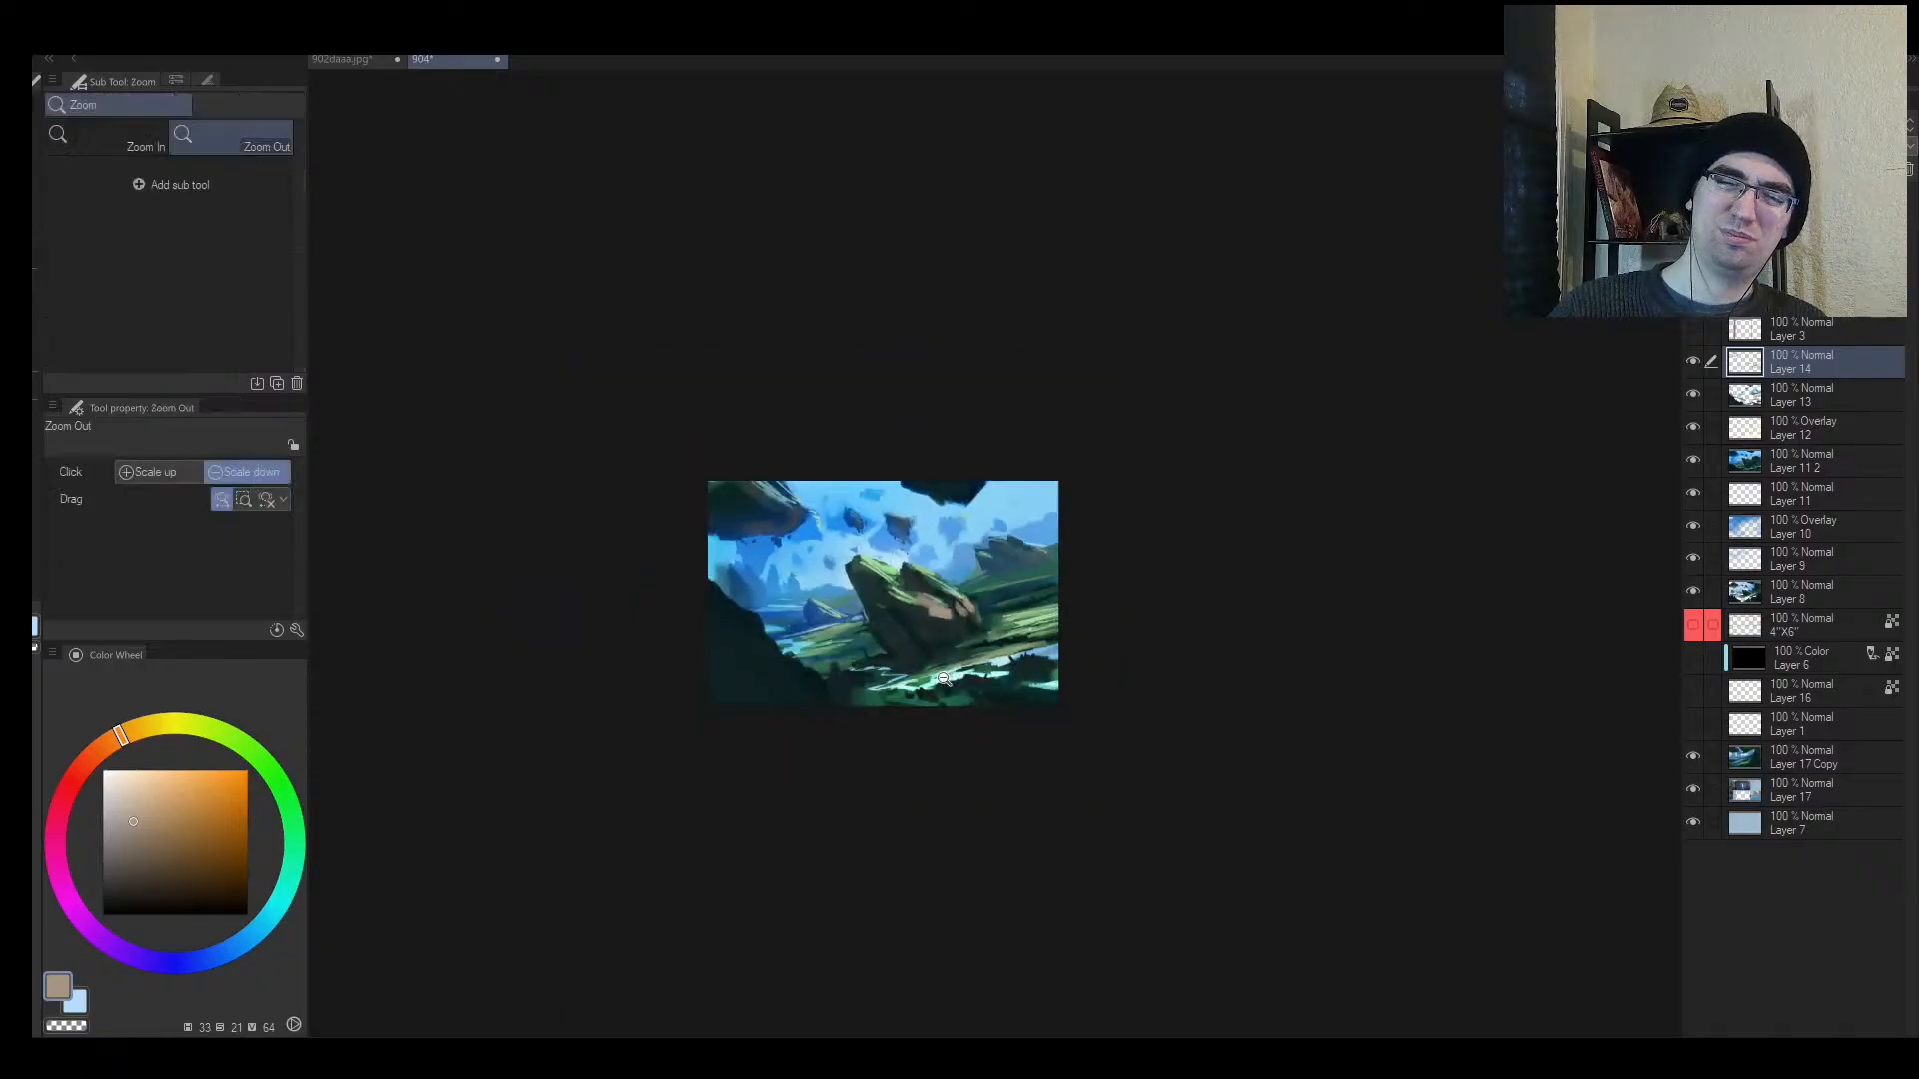
key(h)
key(ctrl+z)
key(ctrl+z)
key(ctrl+z)
key(ctrl+z)
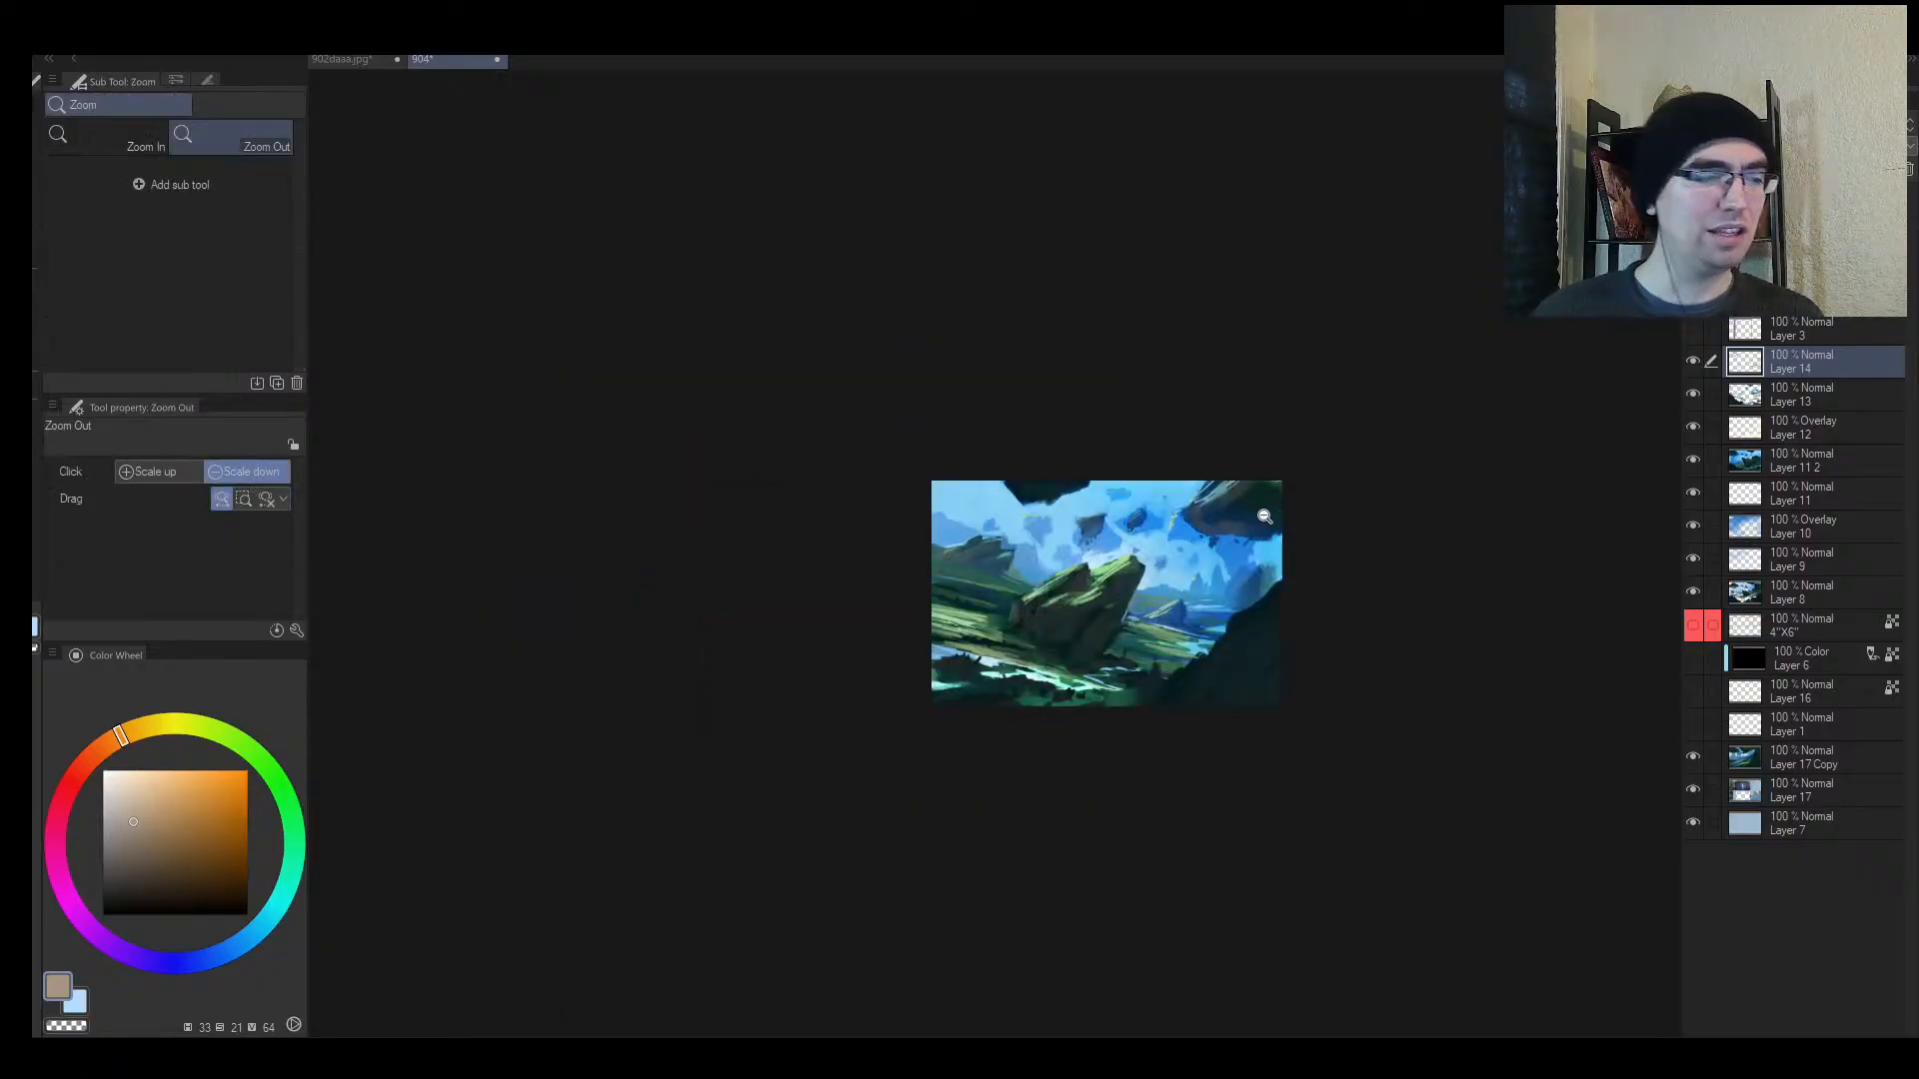
key(h)
Step: Zoom in and darken the rock's lower-right edge with sampled dark blues
drag(1057, 624, 1121, 601)
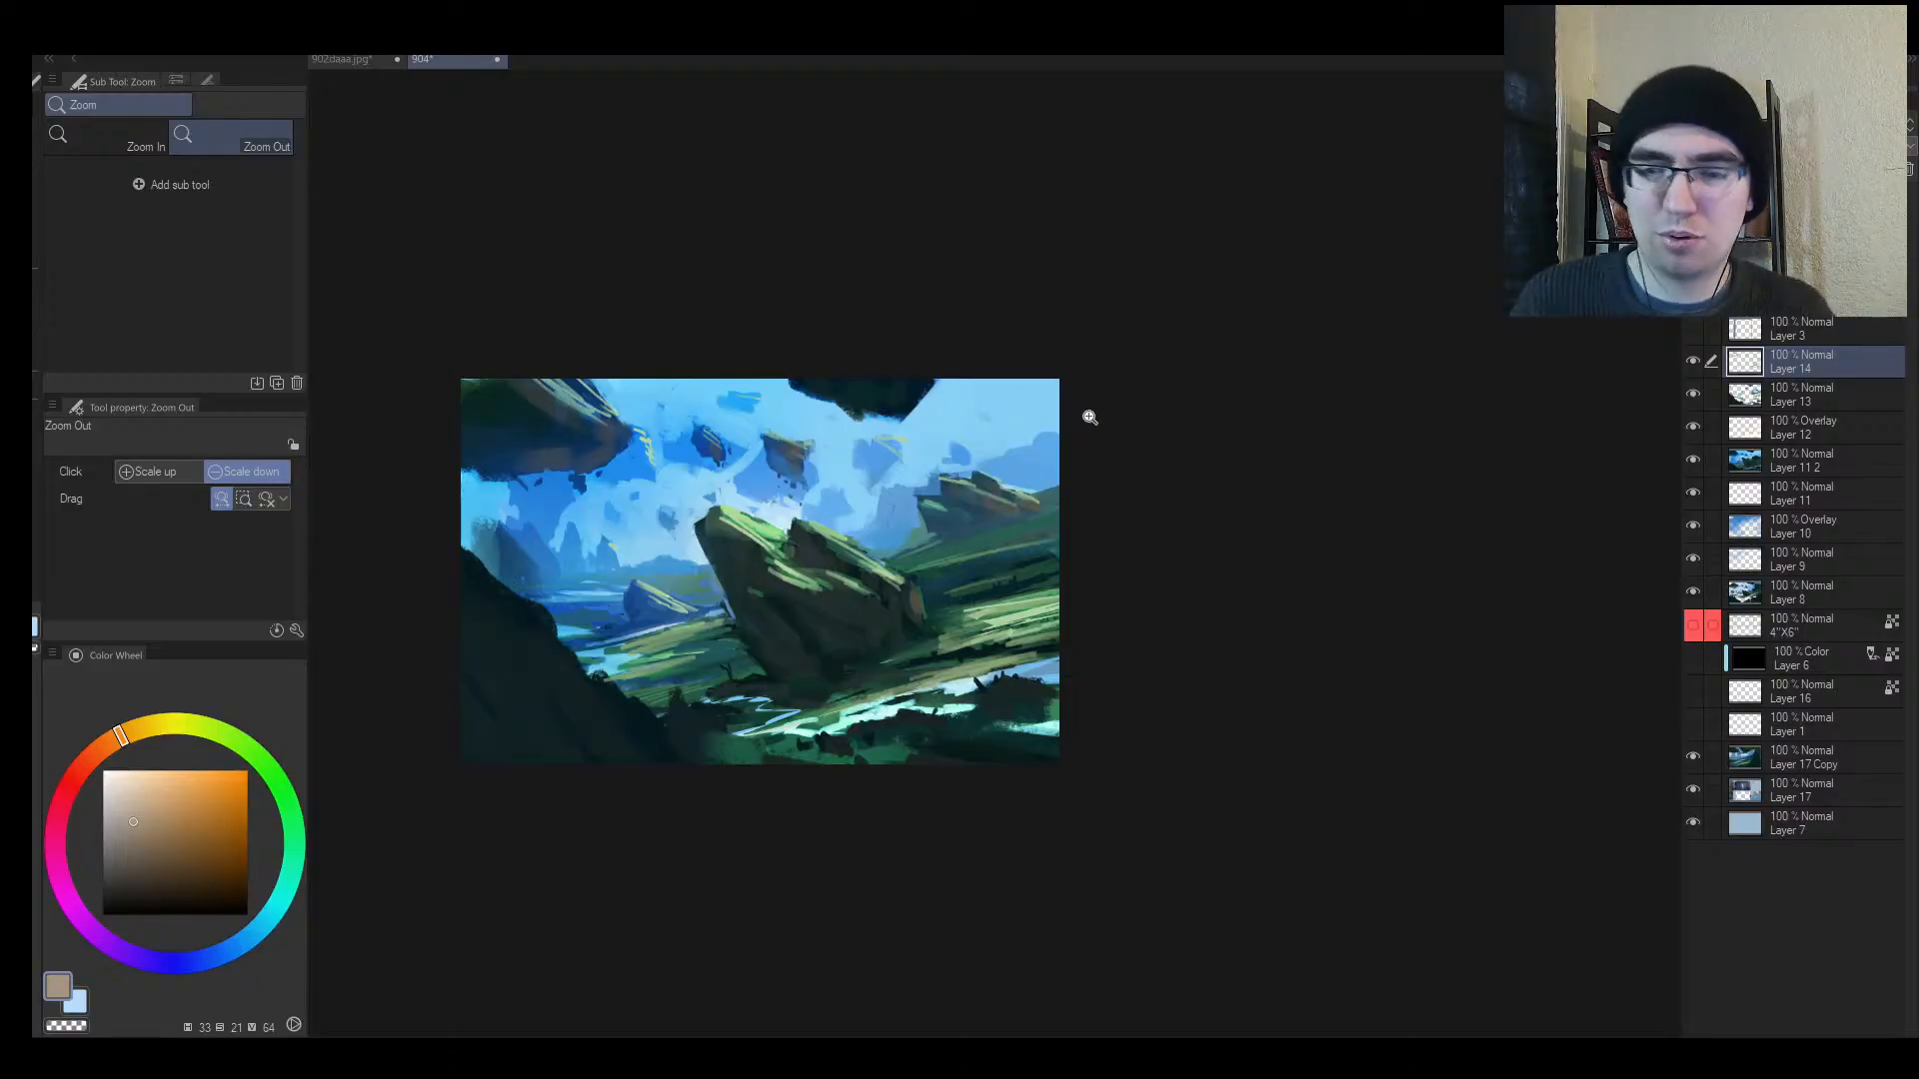
mouse_move(823, 767)
mouse_down()
mouse_move(957, 626)
mouse_move(1010, 604)
mouse_move(857, 677)
mouse_move(981, 585)
mouse_up()
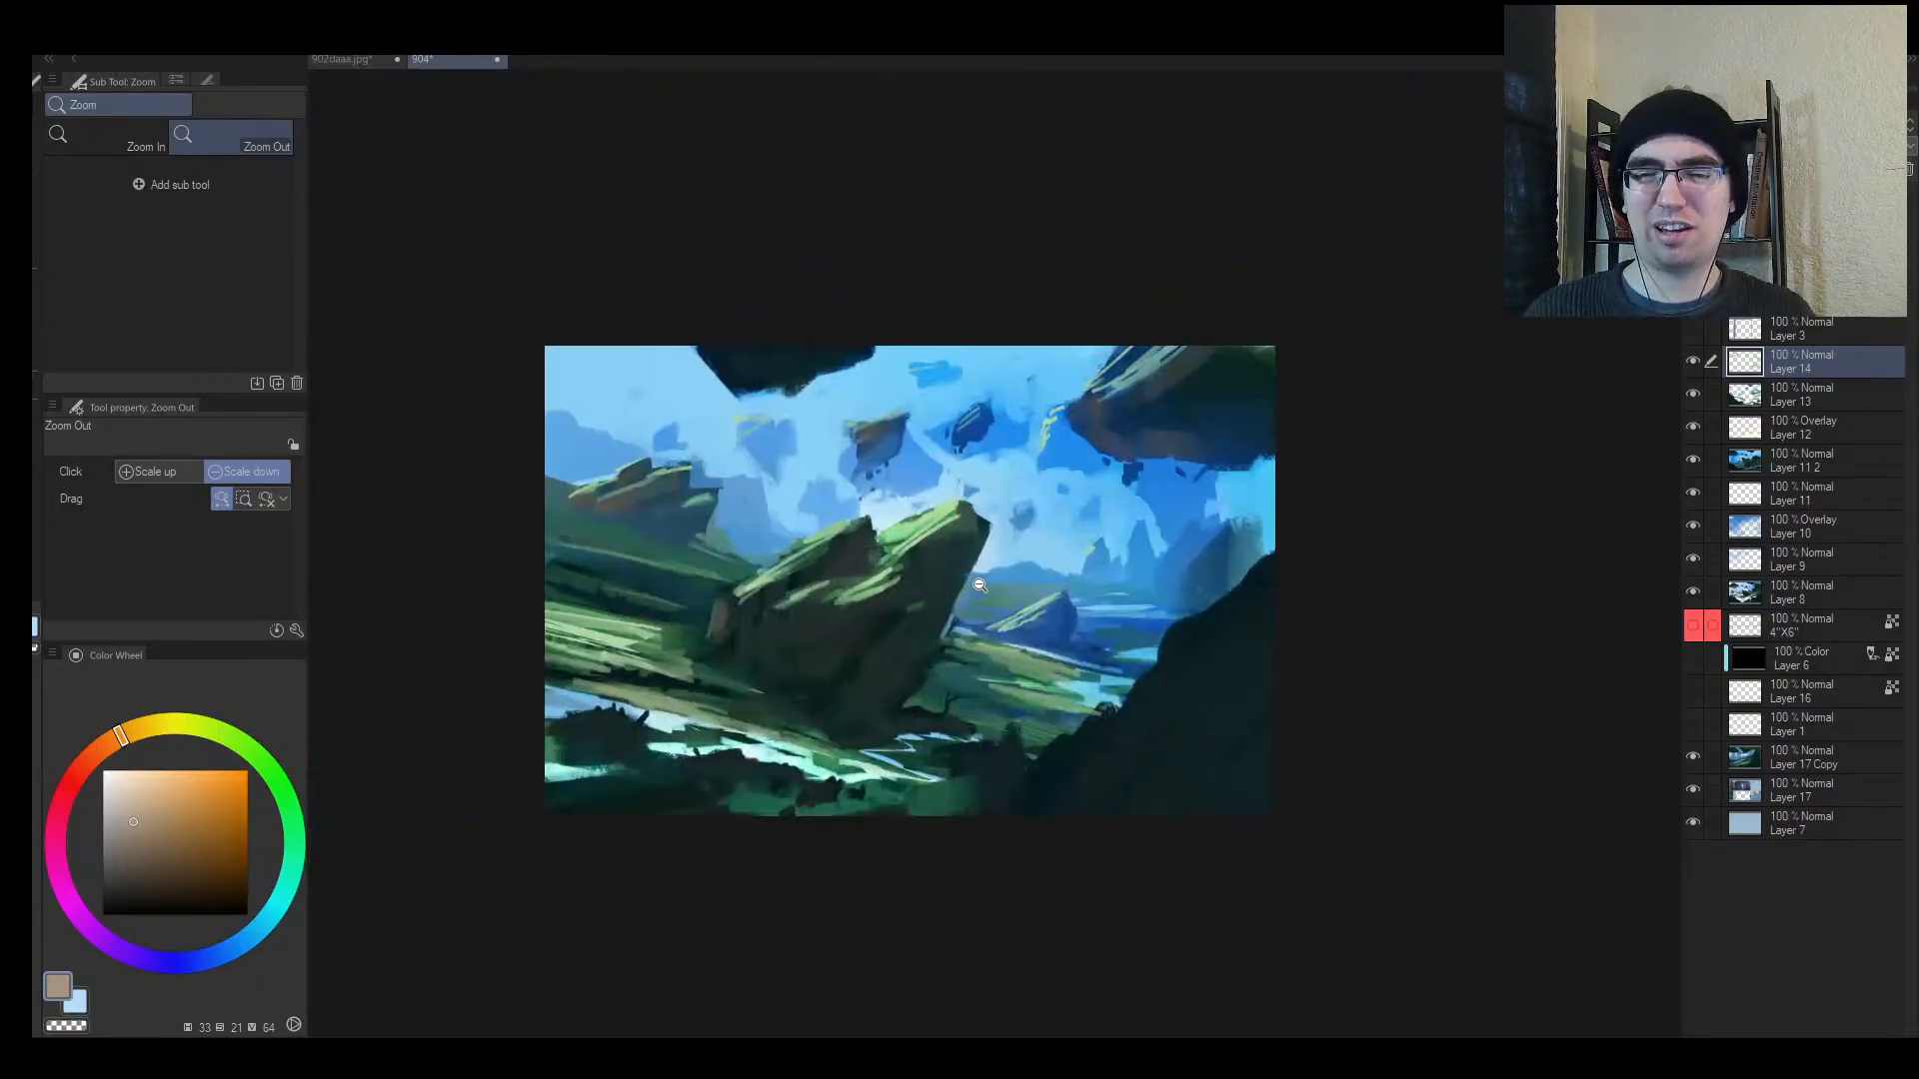
drag(785, 597, 829, 564)
key(b)
alt+click(686, 400)
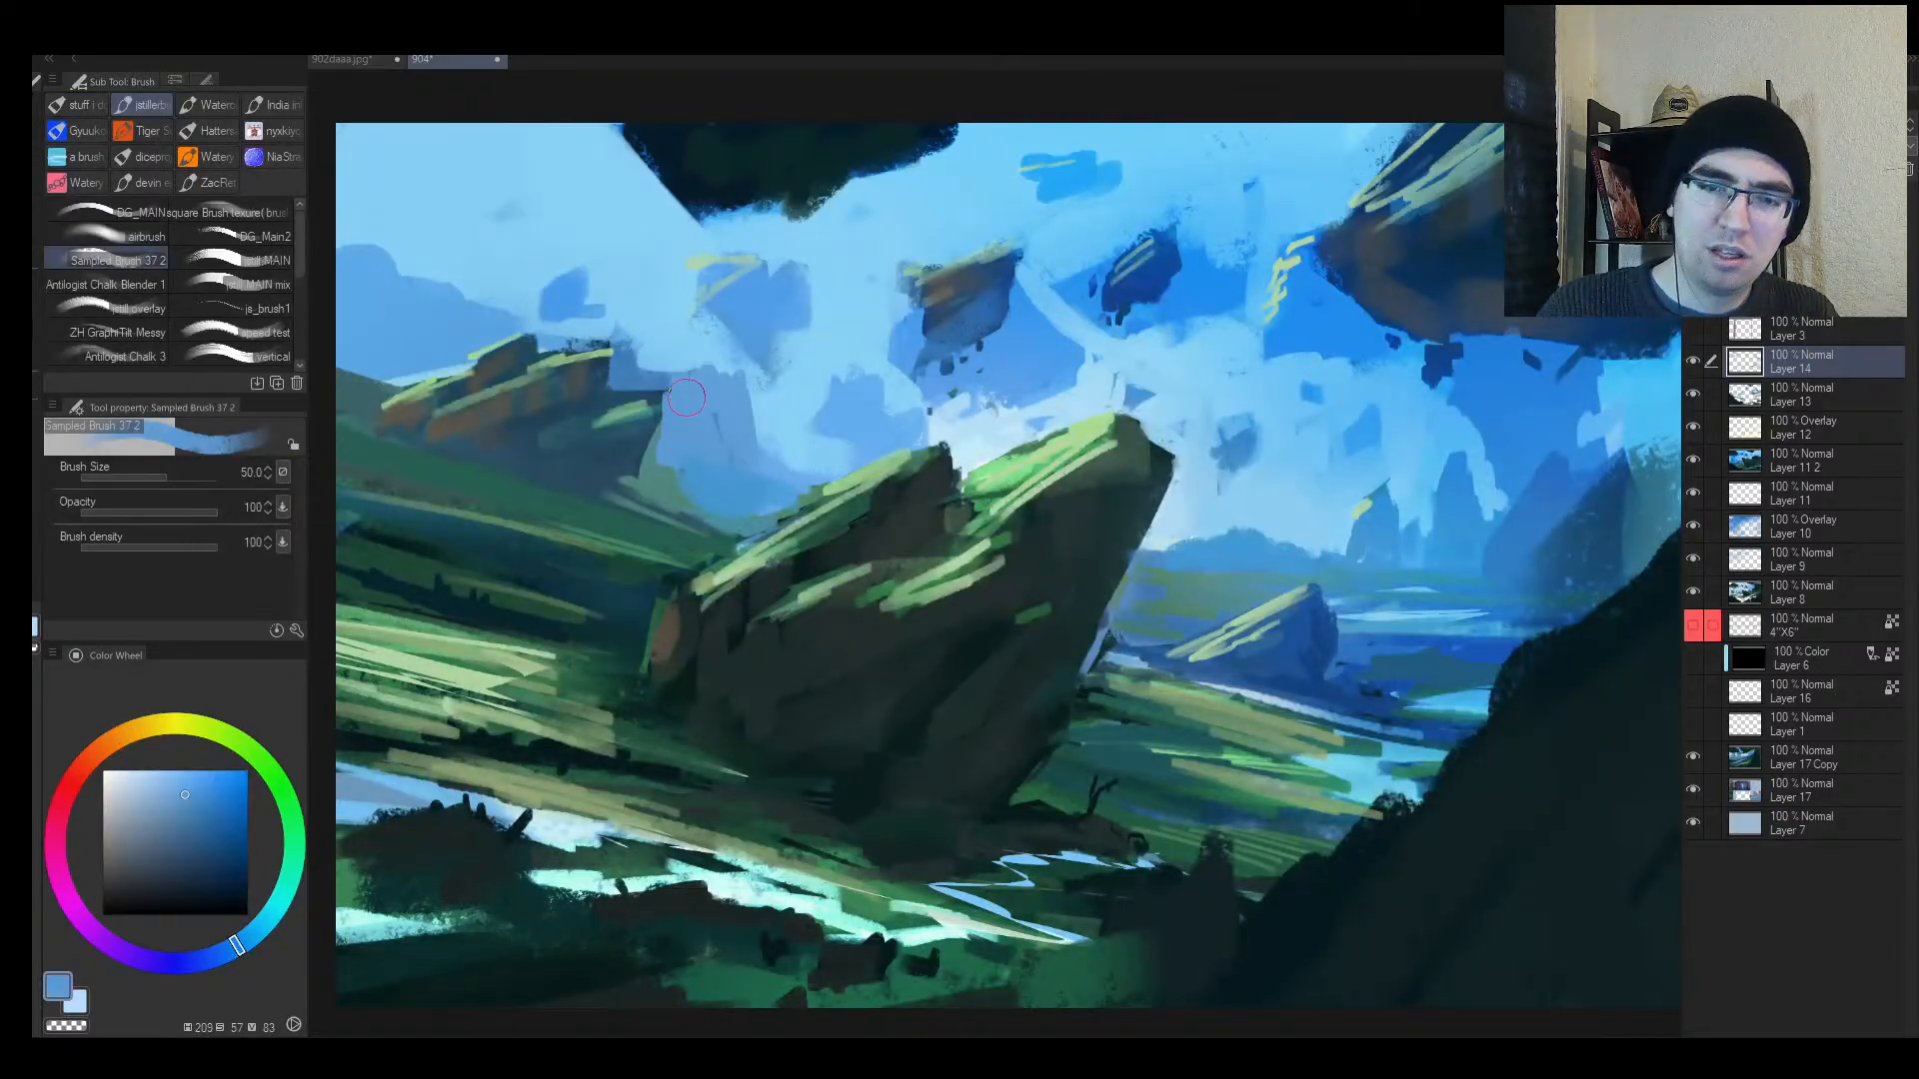
alt+click(634, 462)
drag(637, 462, 611, 489)
alt+click(484, 450)
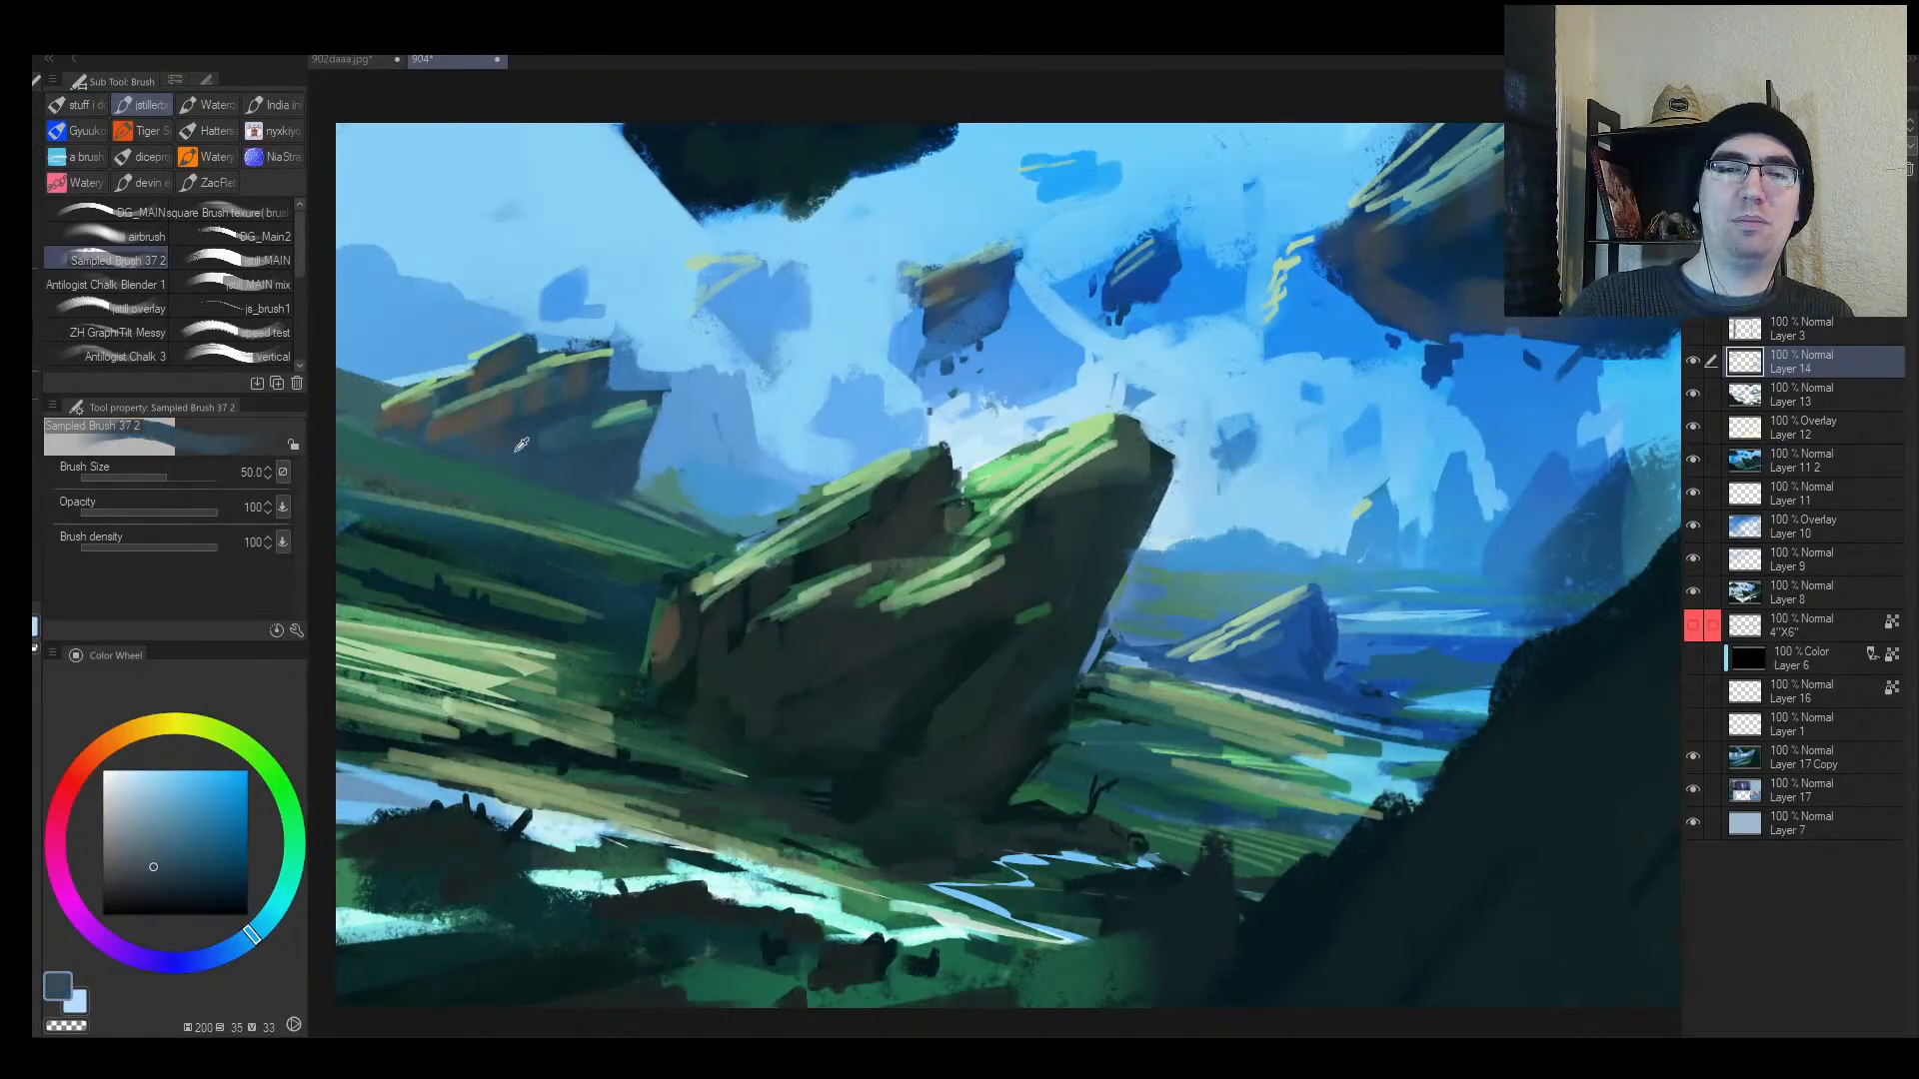
alt+click(518, 447)
key(bracketleft)
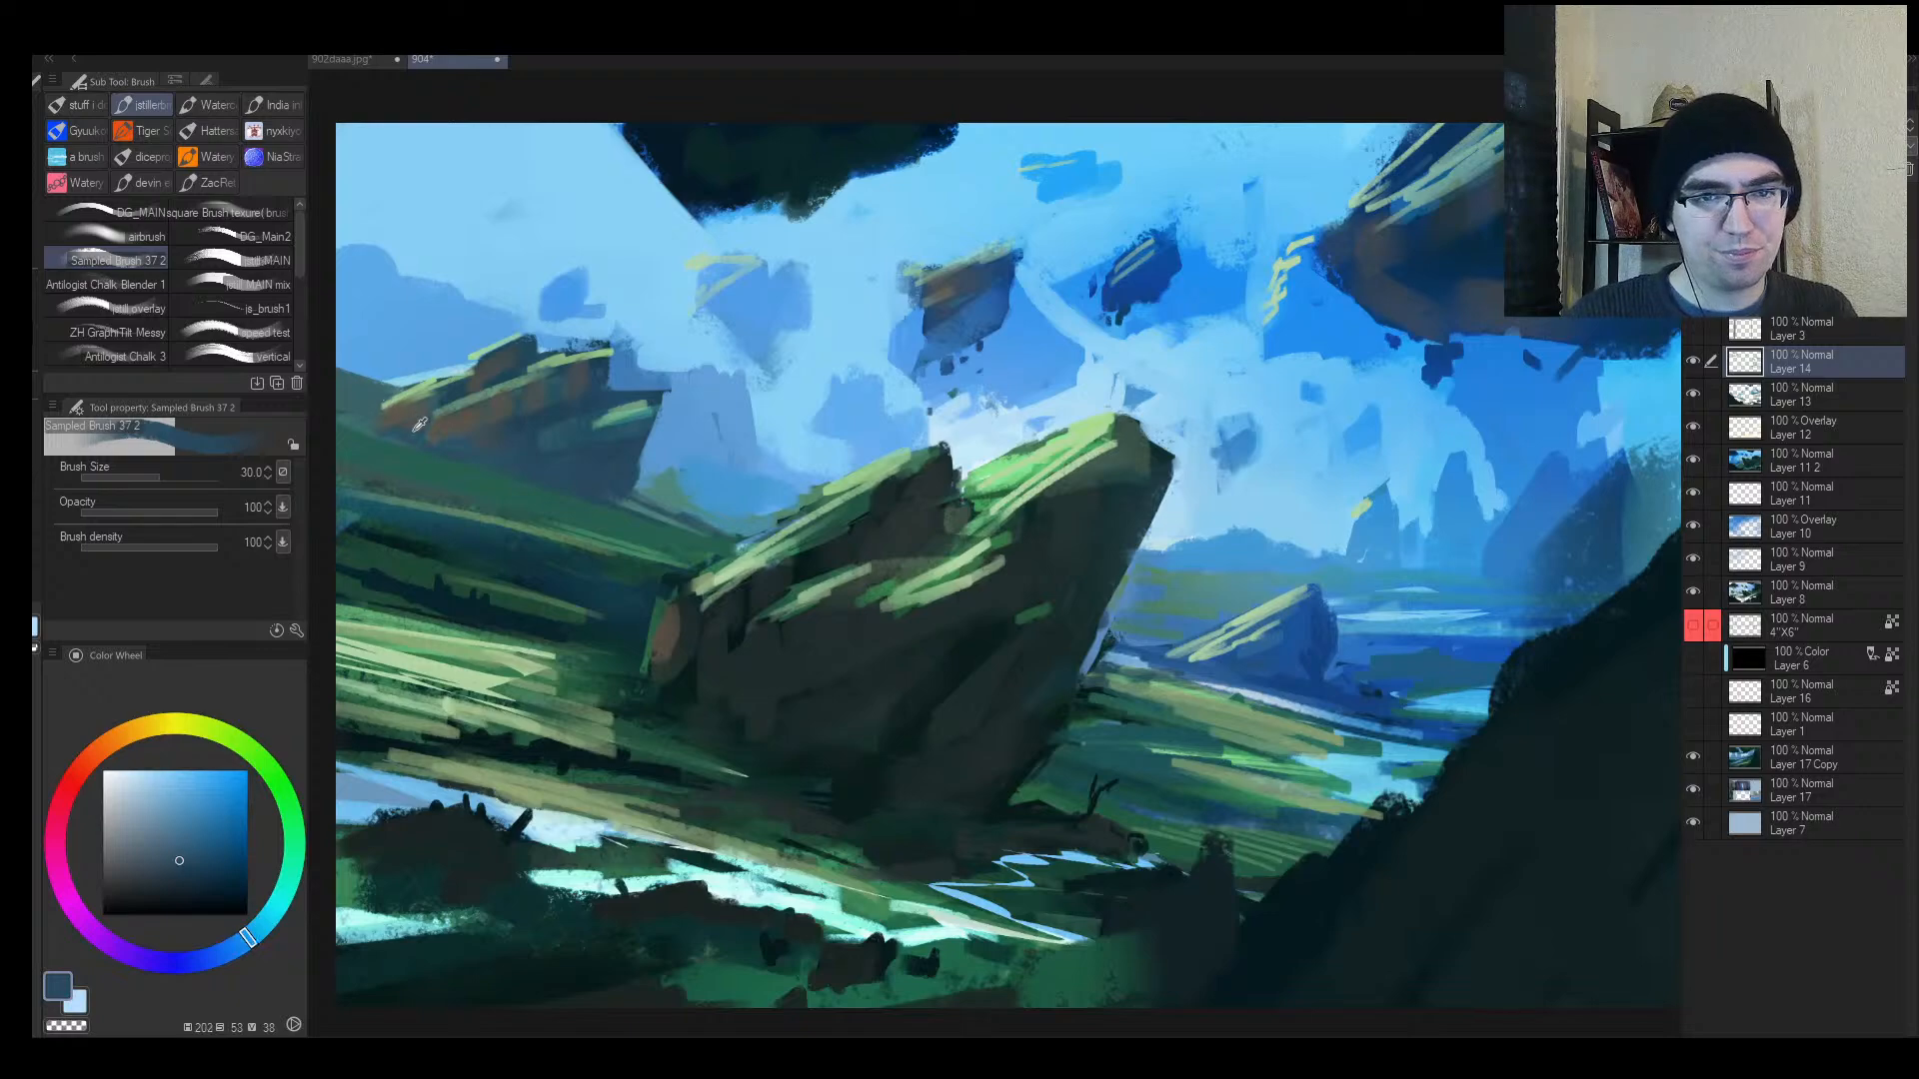
Step: Sample dark teal and light sky-blue tones, then reframe the view on the rock
click(412, 408)
click(390, 392)
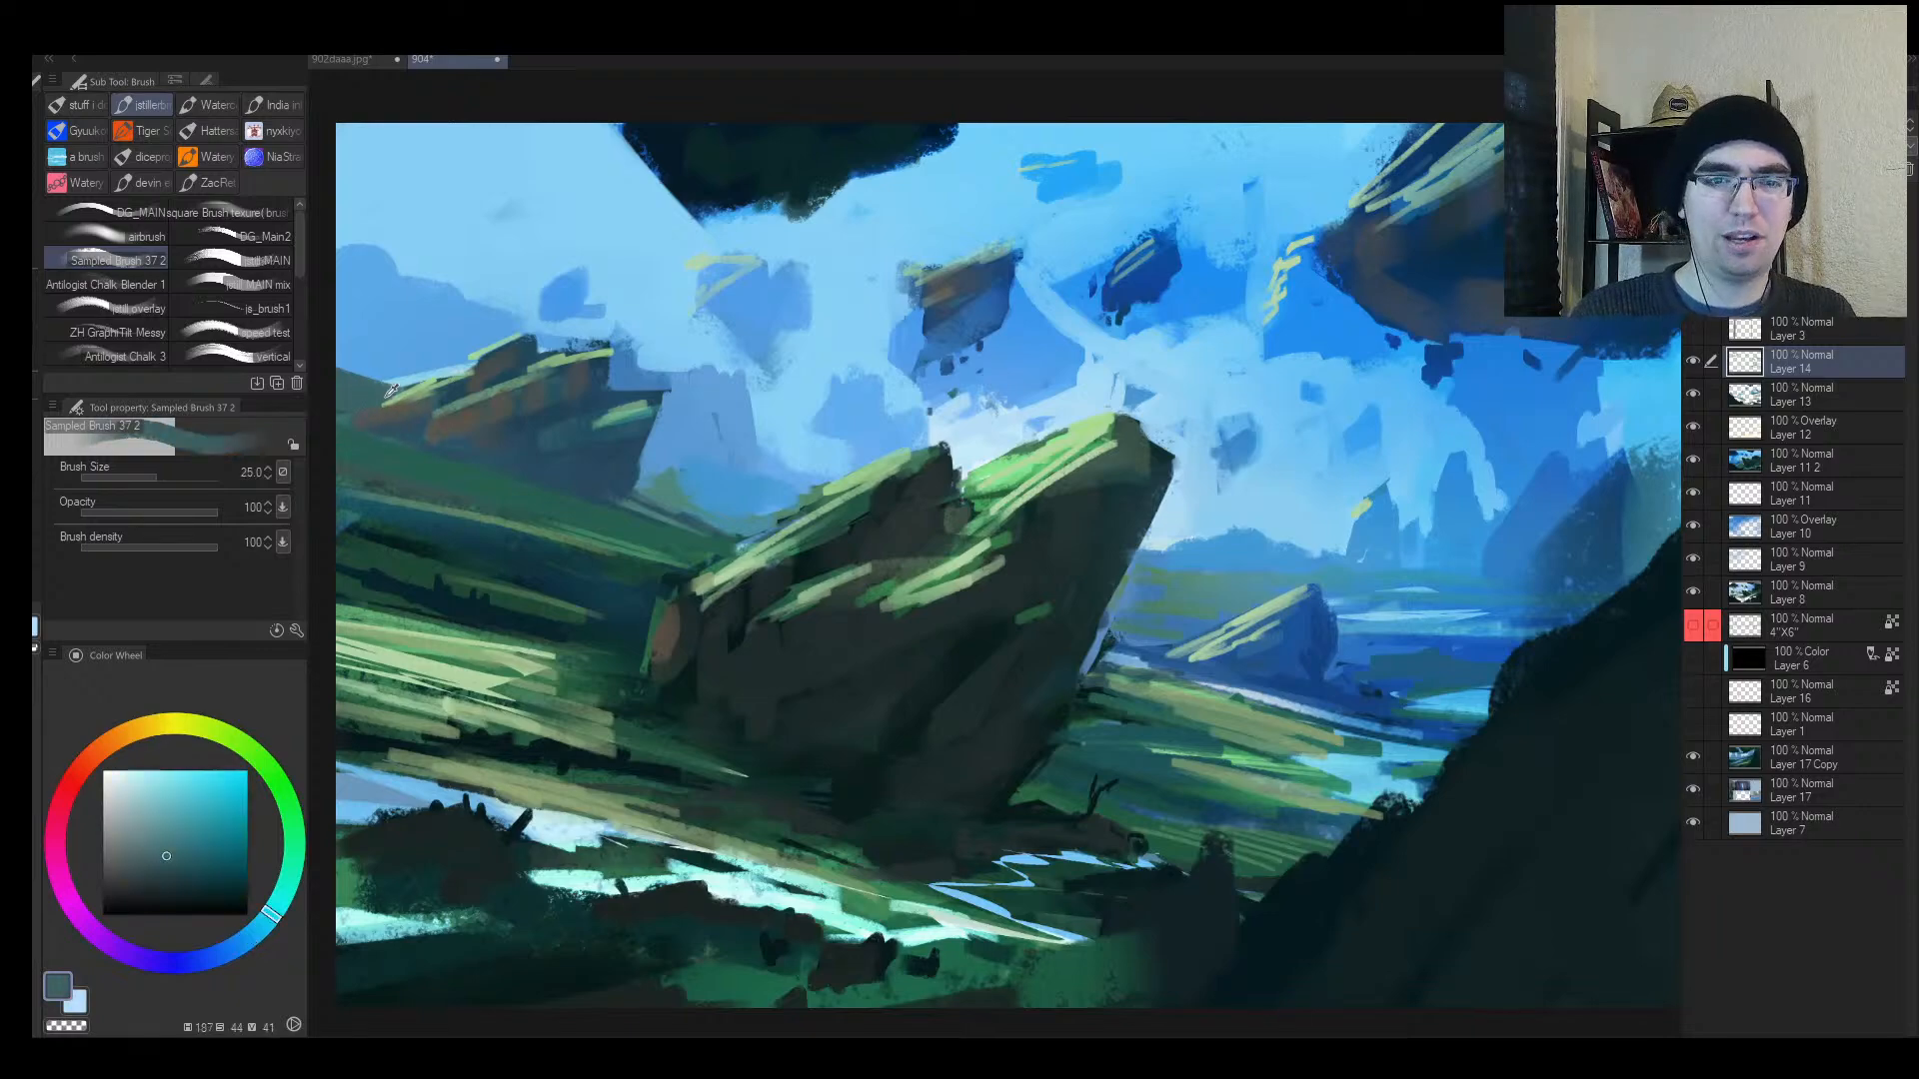
alt+click(403, 422)
key(ctrl+space)
mouse_move(554, 452)
mouse_down()
mouse_move(410, 490)
mouse_move(537, 462)
mouse_move(545, 439)
mouse_up()
alt+click(518, 380)
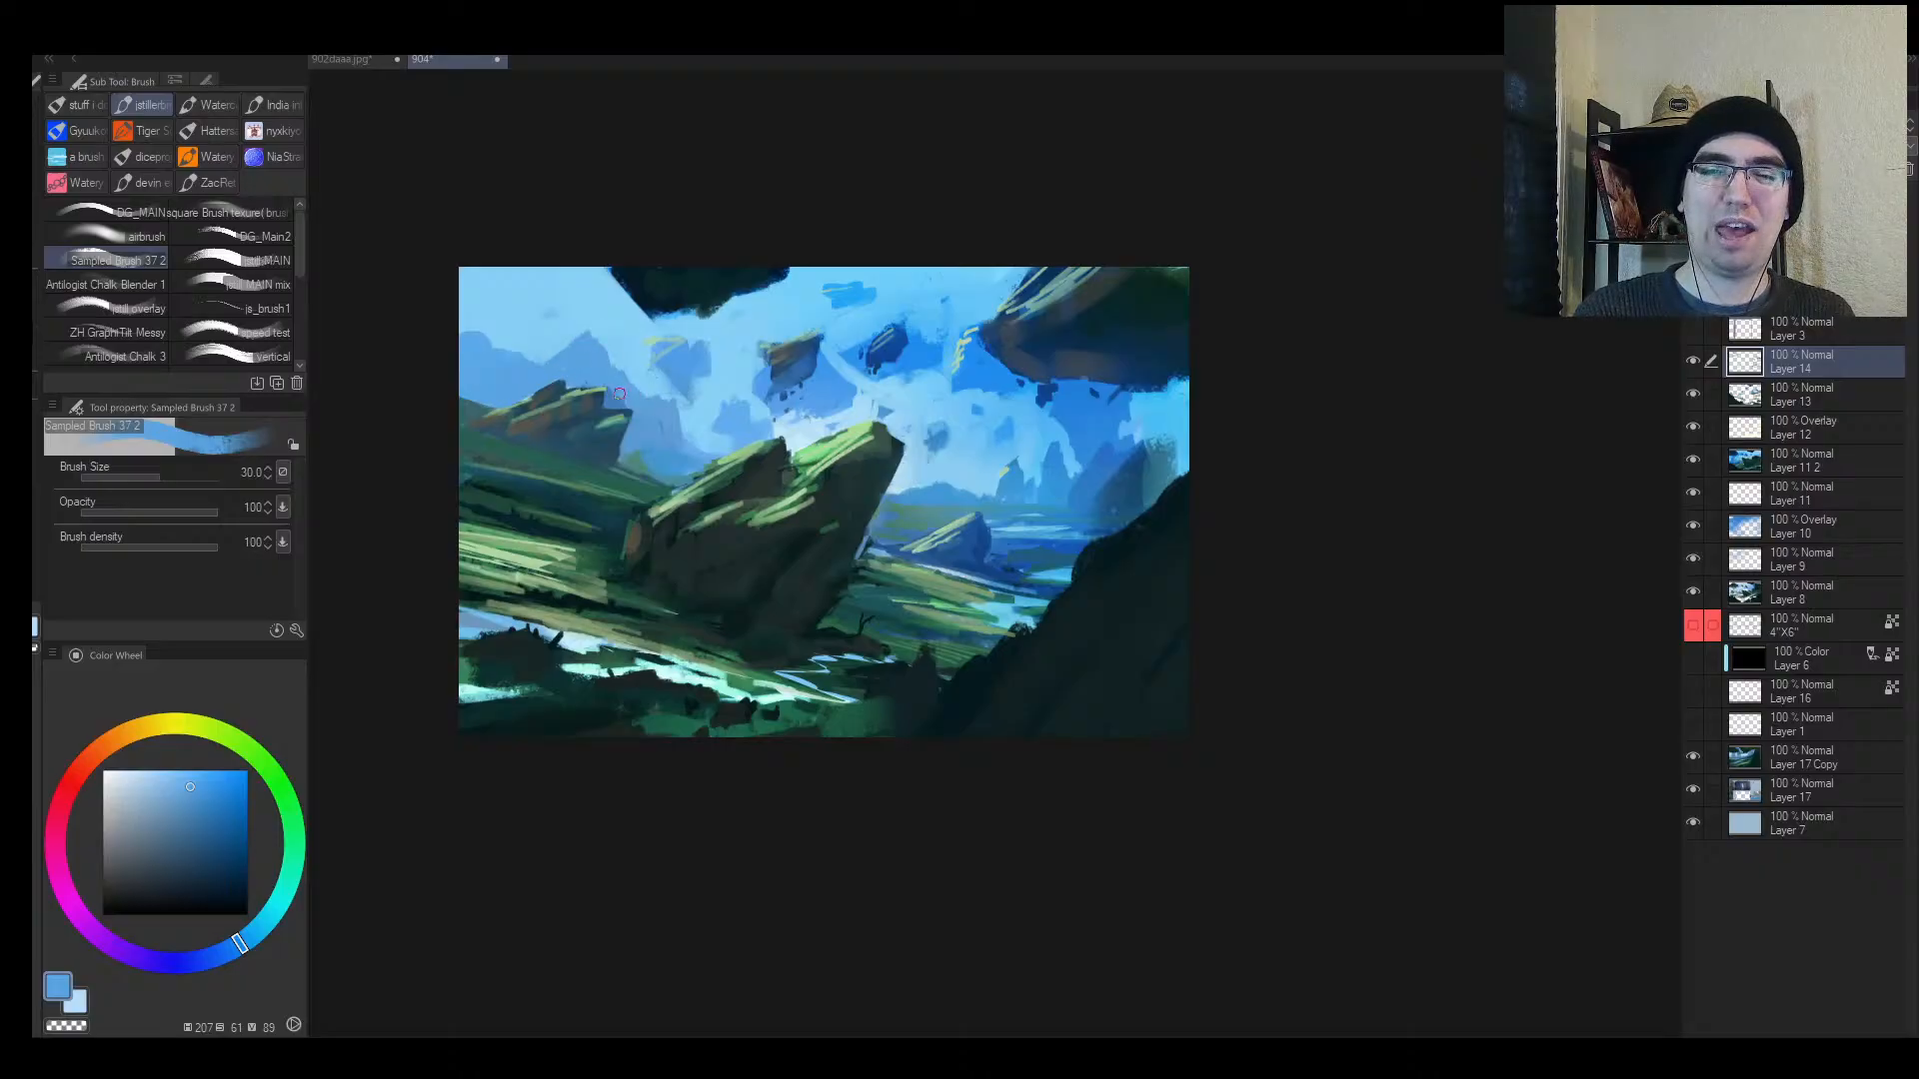
key(alt+space)
drag(657, 345, 600, 351)
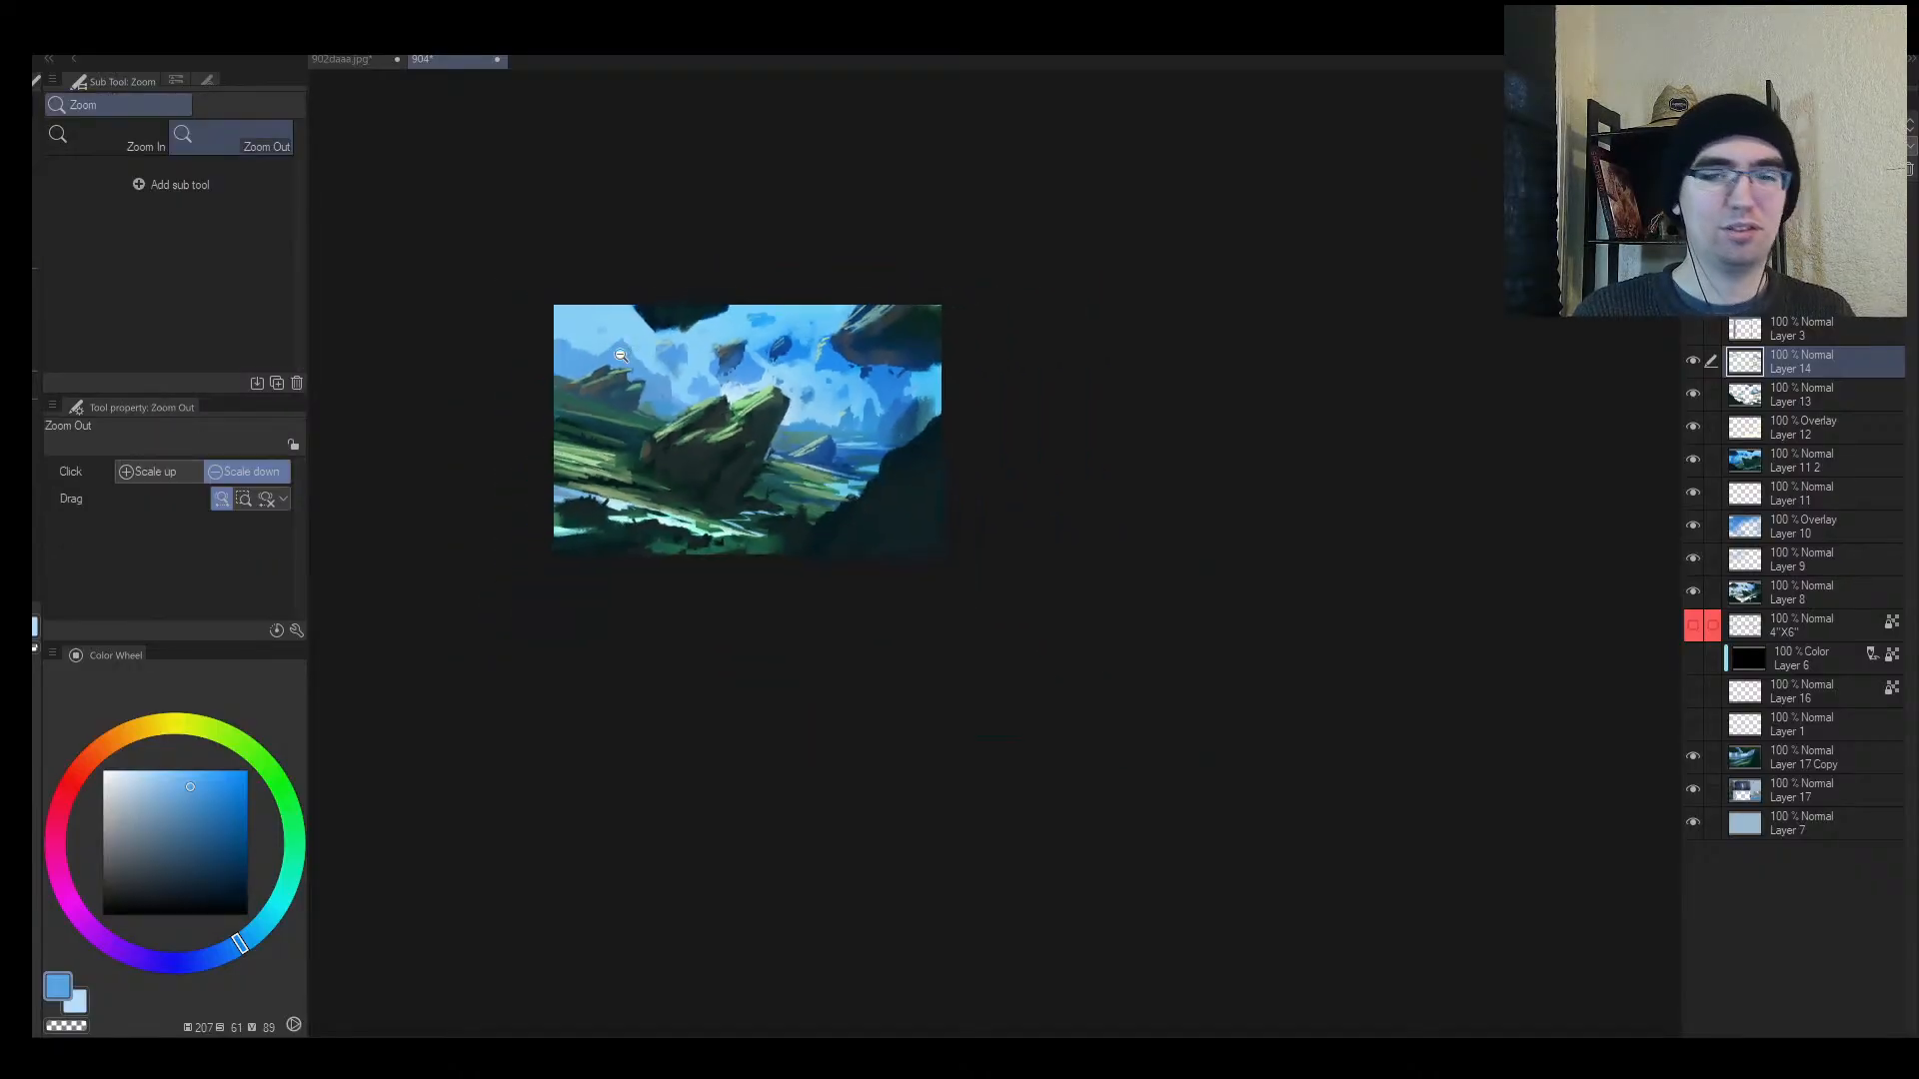
key(h)
drag(1396, 380, 1456, 375)
mouse_move(1435, 363)
mouse_down()
mouse_move(1375, 375)
mouse_move(1421, 372)
mouse_up()
drag(1310, 413, 1020, 466)
Step: Extend the rock to the right and darken a band across its face in dark grey-green
alt+click(957, 573)
mouse_move(974, 574)
mouse_down()
mouse_move(1044, 580)
mouse_move(947, 561)
mouse_move(994, 550)
mouse_up()
mouse_move(848, 473)
mouse_down()
mouse_move(1043, 544)
mouse_move(933, 484)
mouse_move(1167, 558)
mouse_move(1010, 565)
mouse_move(1113, 593)
mouse_move(840, 650)
mouse_up()
key(h)
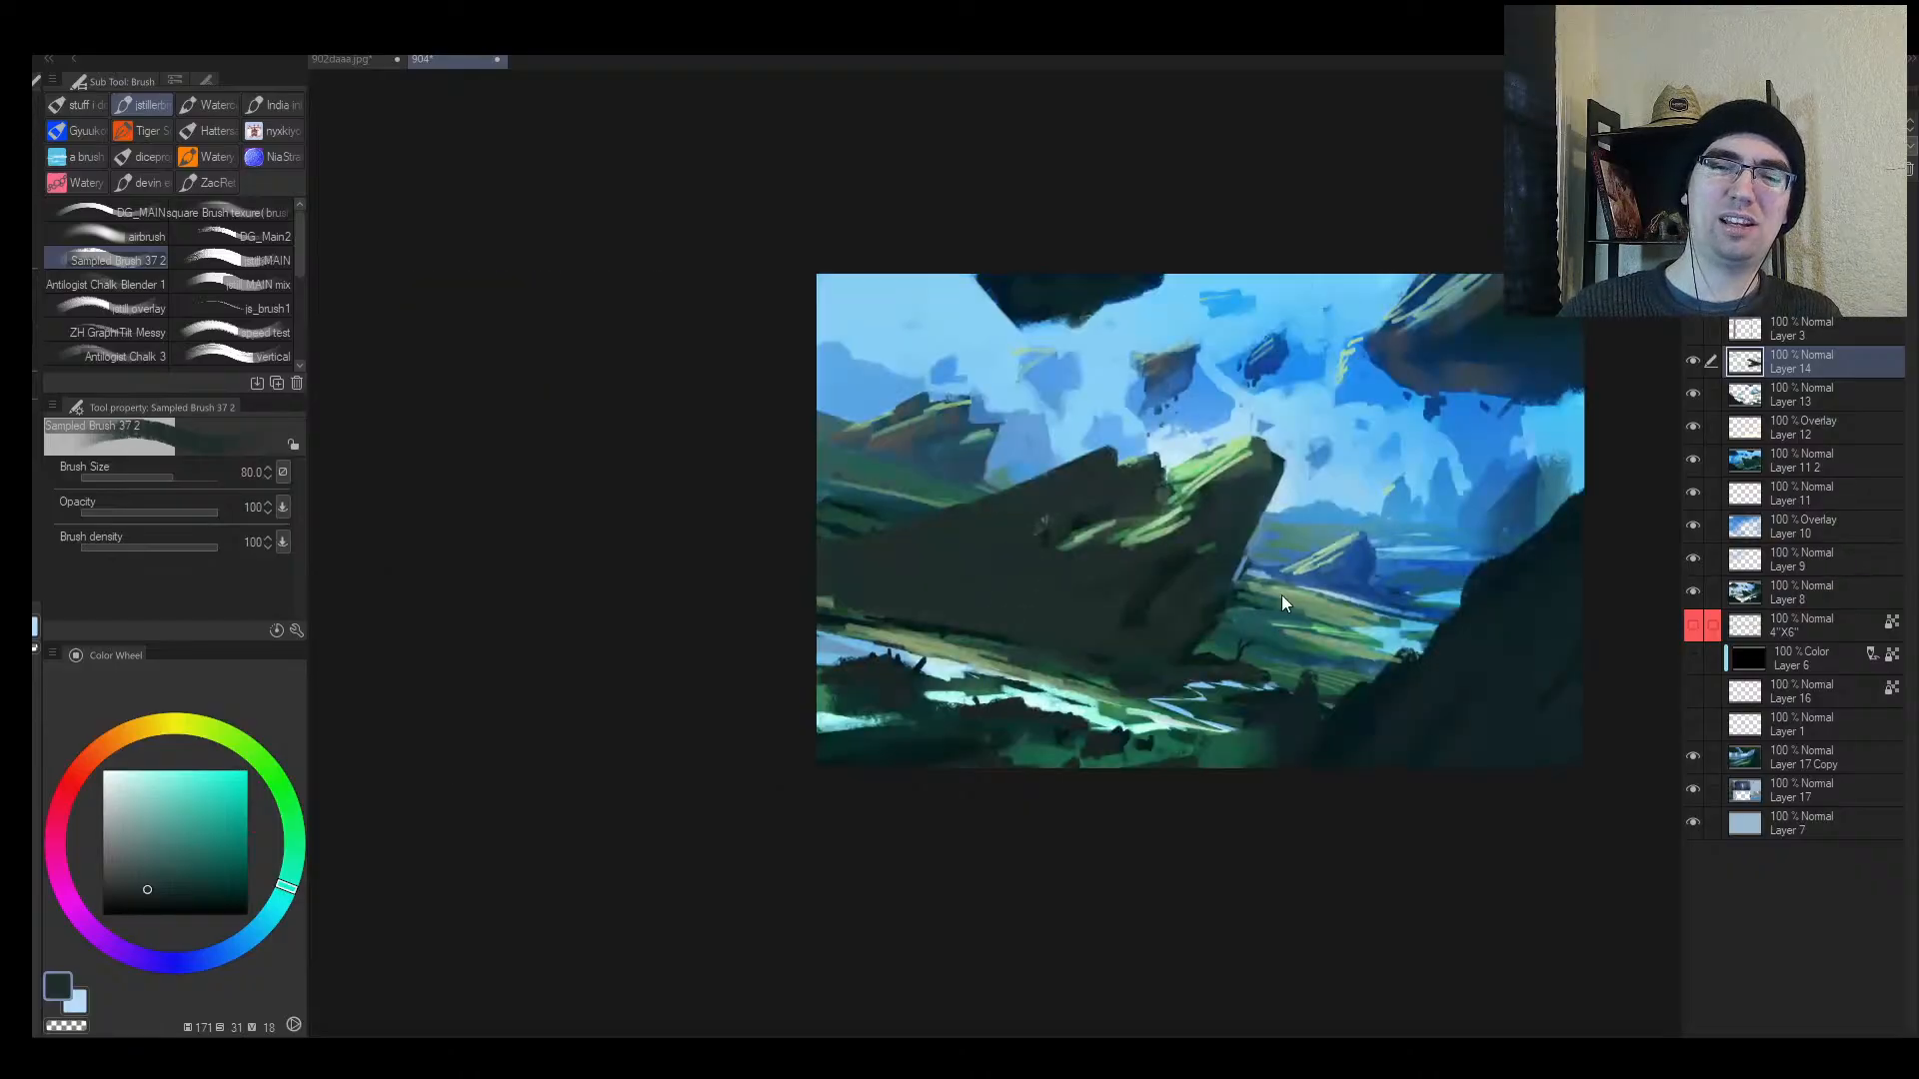
key(h)
key(alt+space)
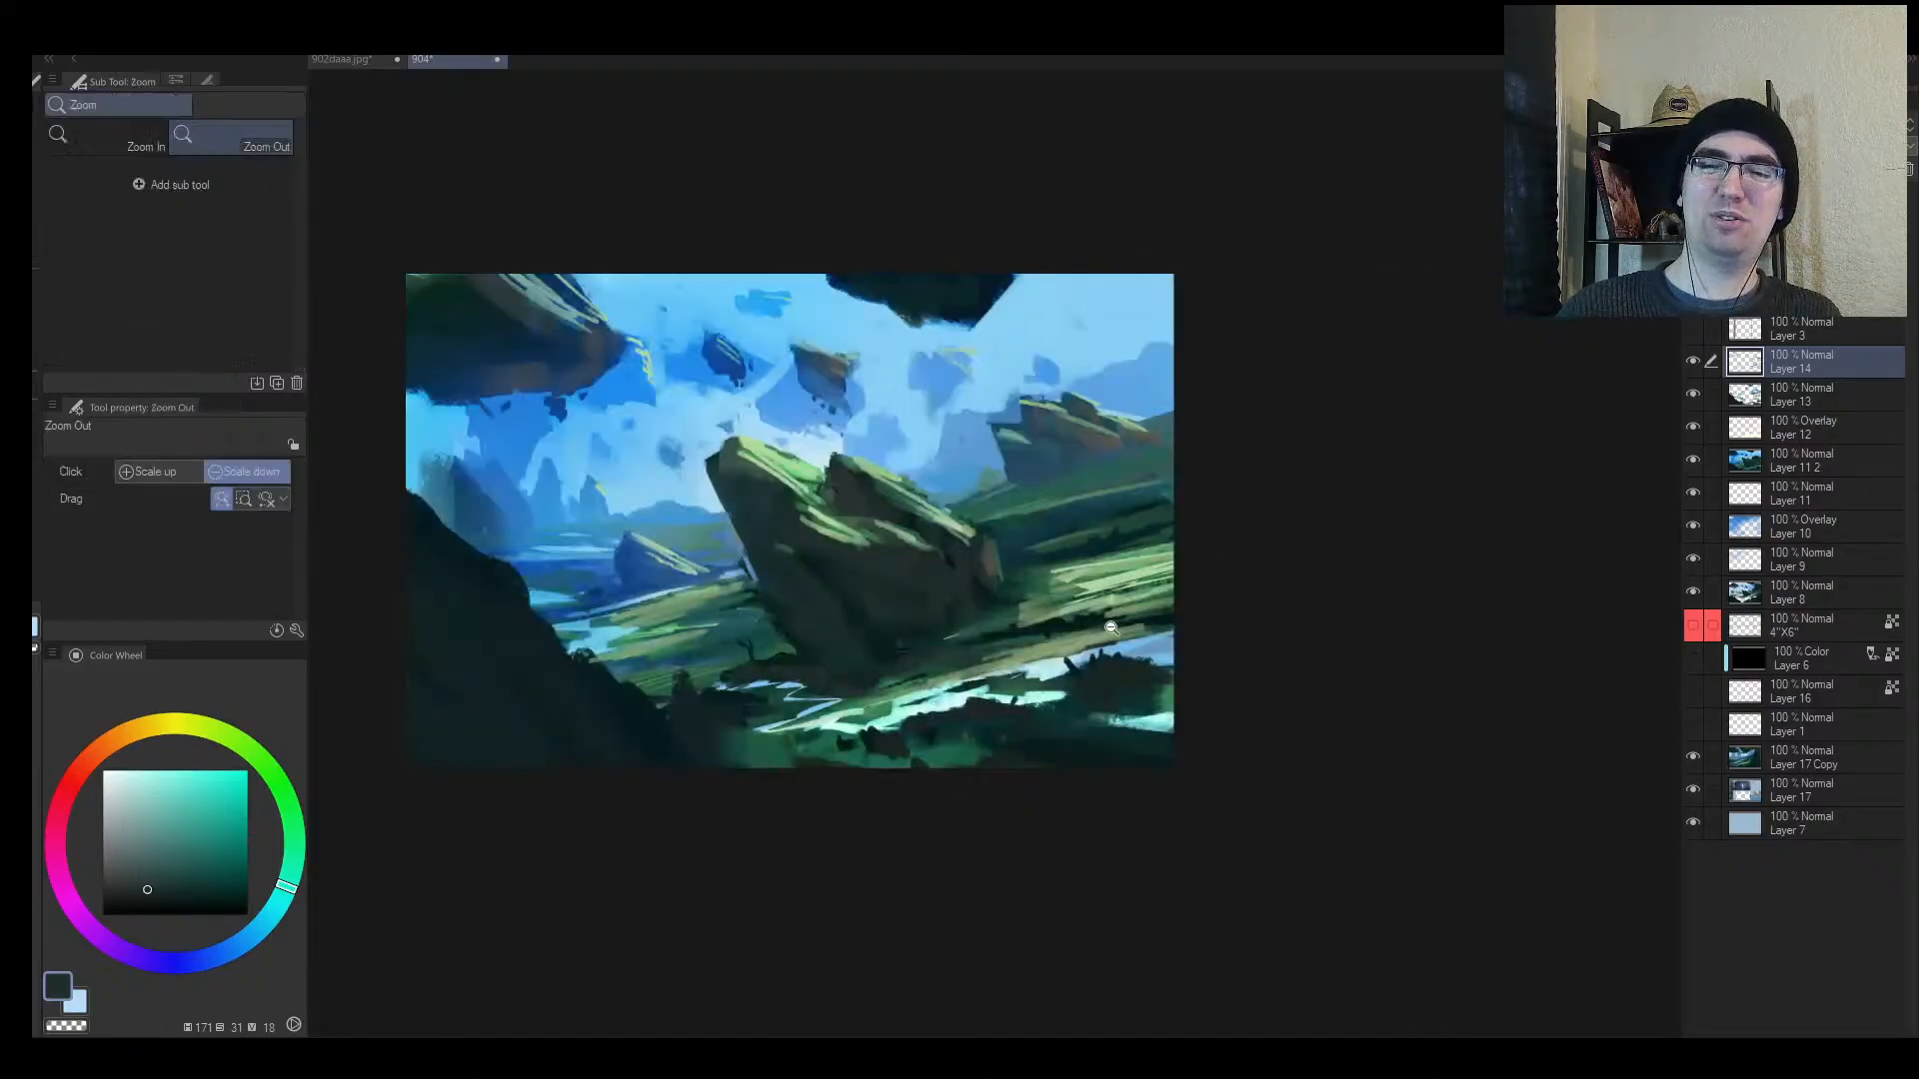
drag(1102, 627, 1140, 602)
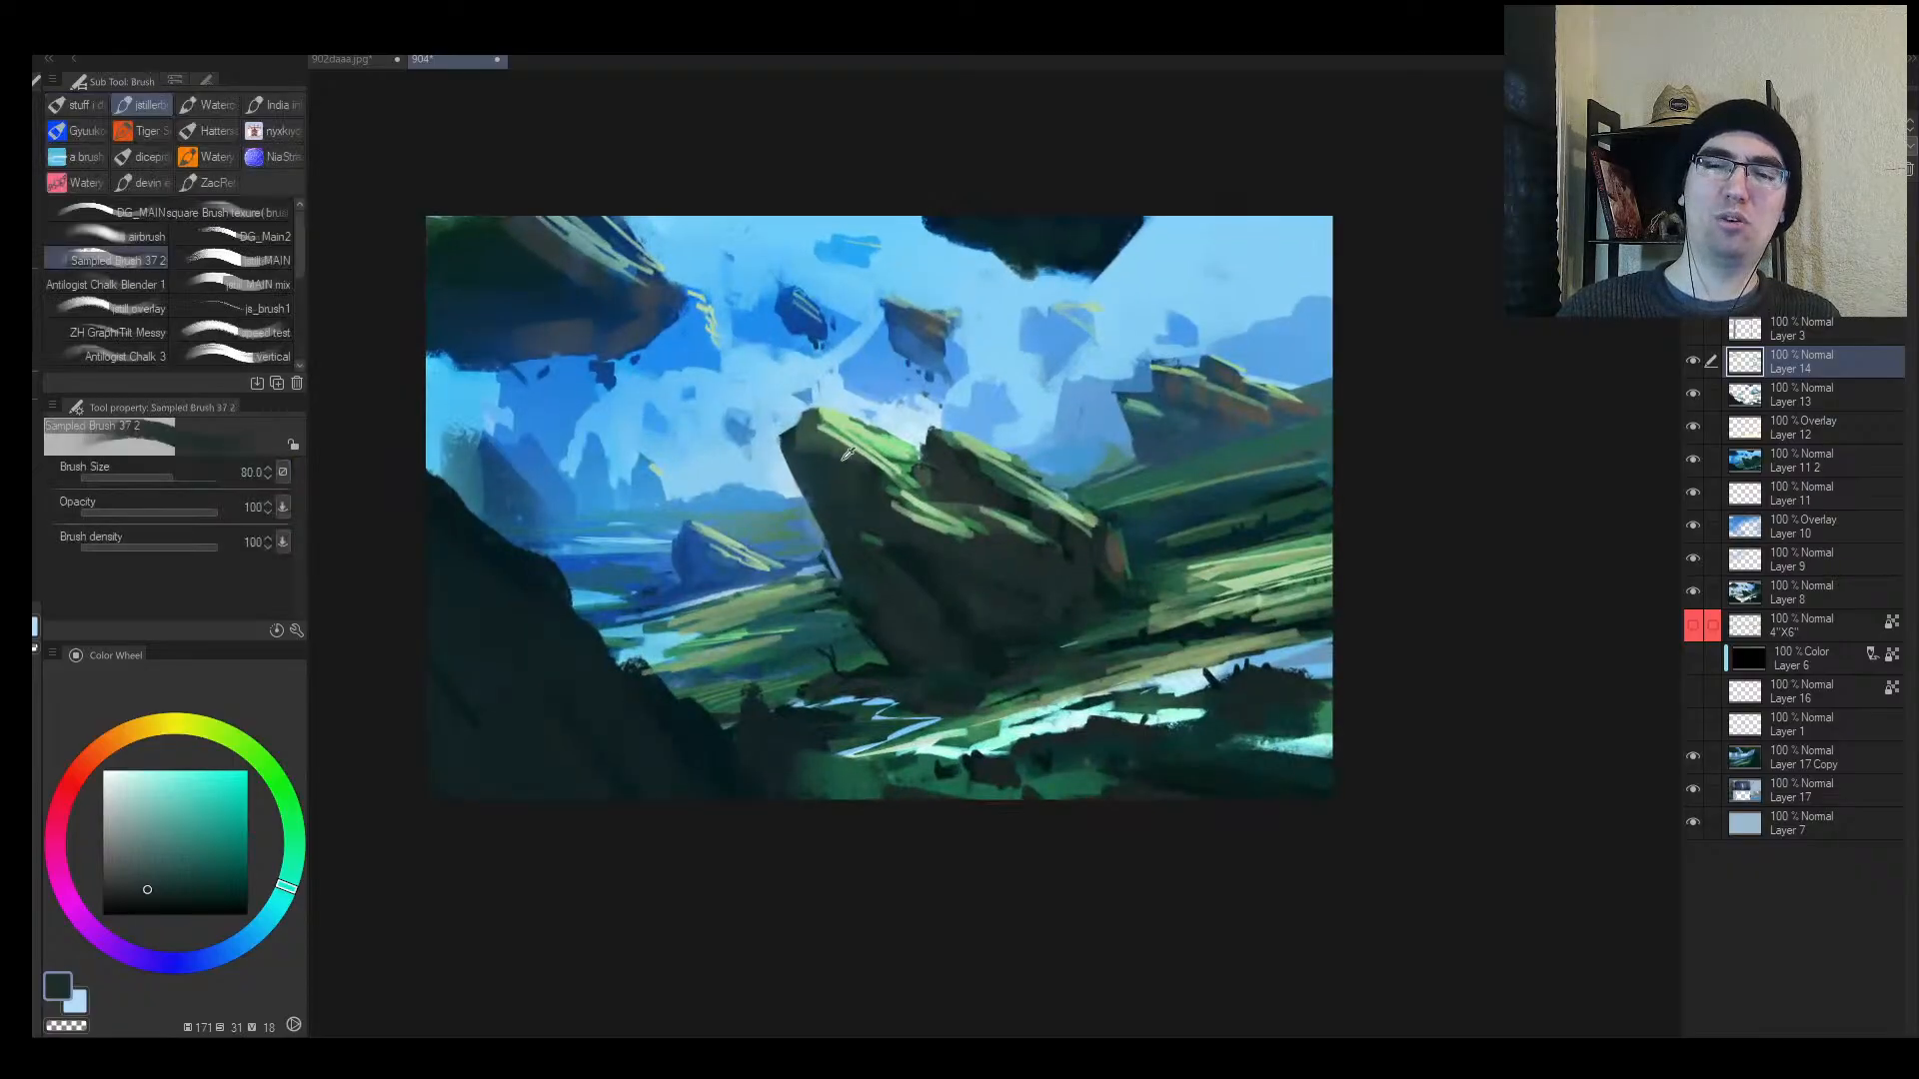
Step: Darken the rock's left edge with a sampled dark teal, redoing the first attempt
alt+click(829, 536)
drag(798, 487, 822, 561)
key(ctrl+z)
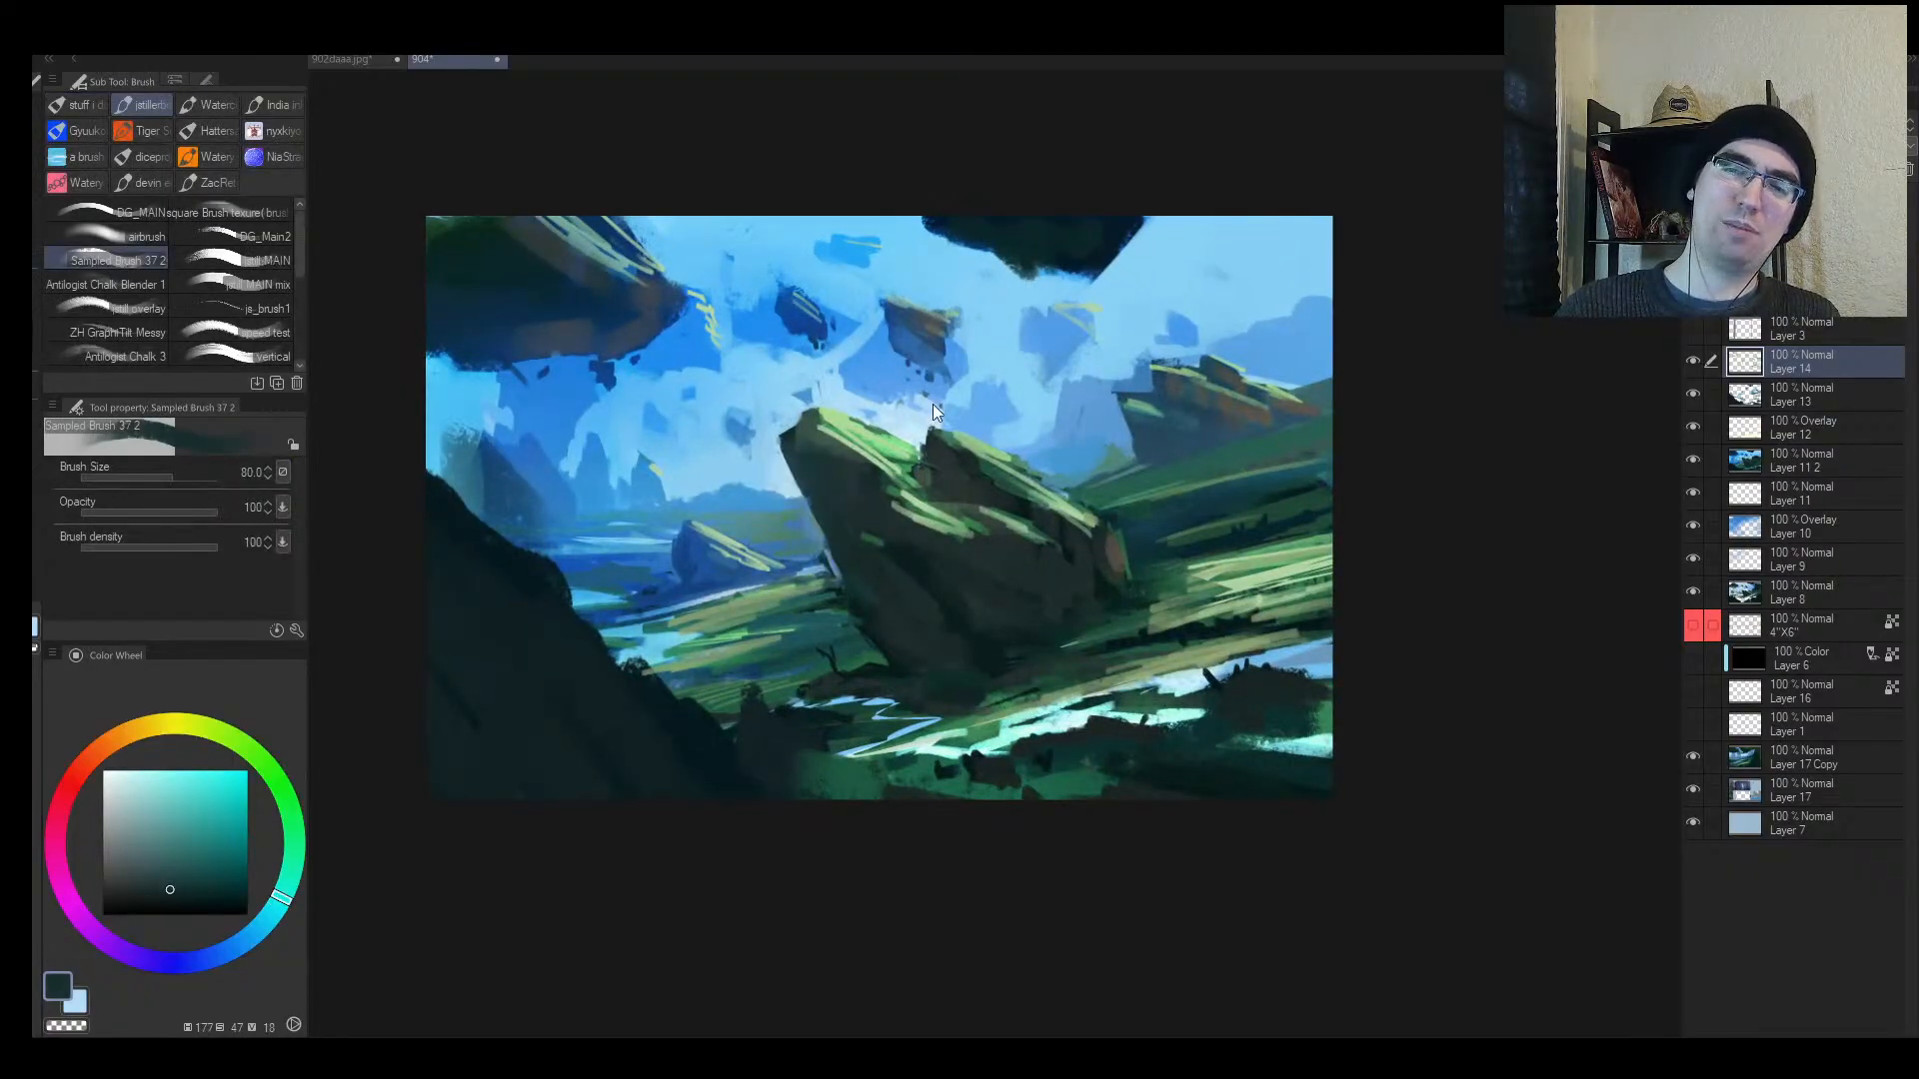
alt+click(836, 538)
drag(795, 482, 835, 565)
key(alt+space)
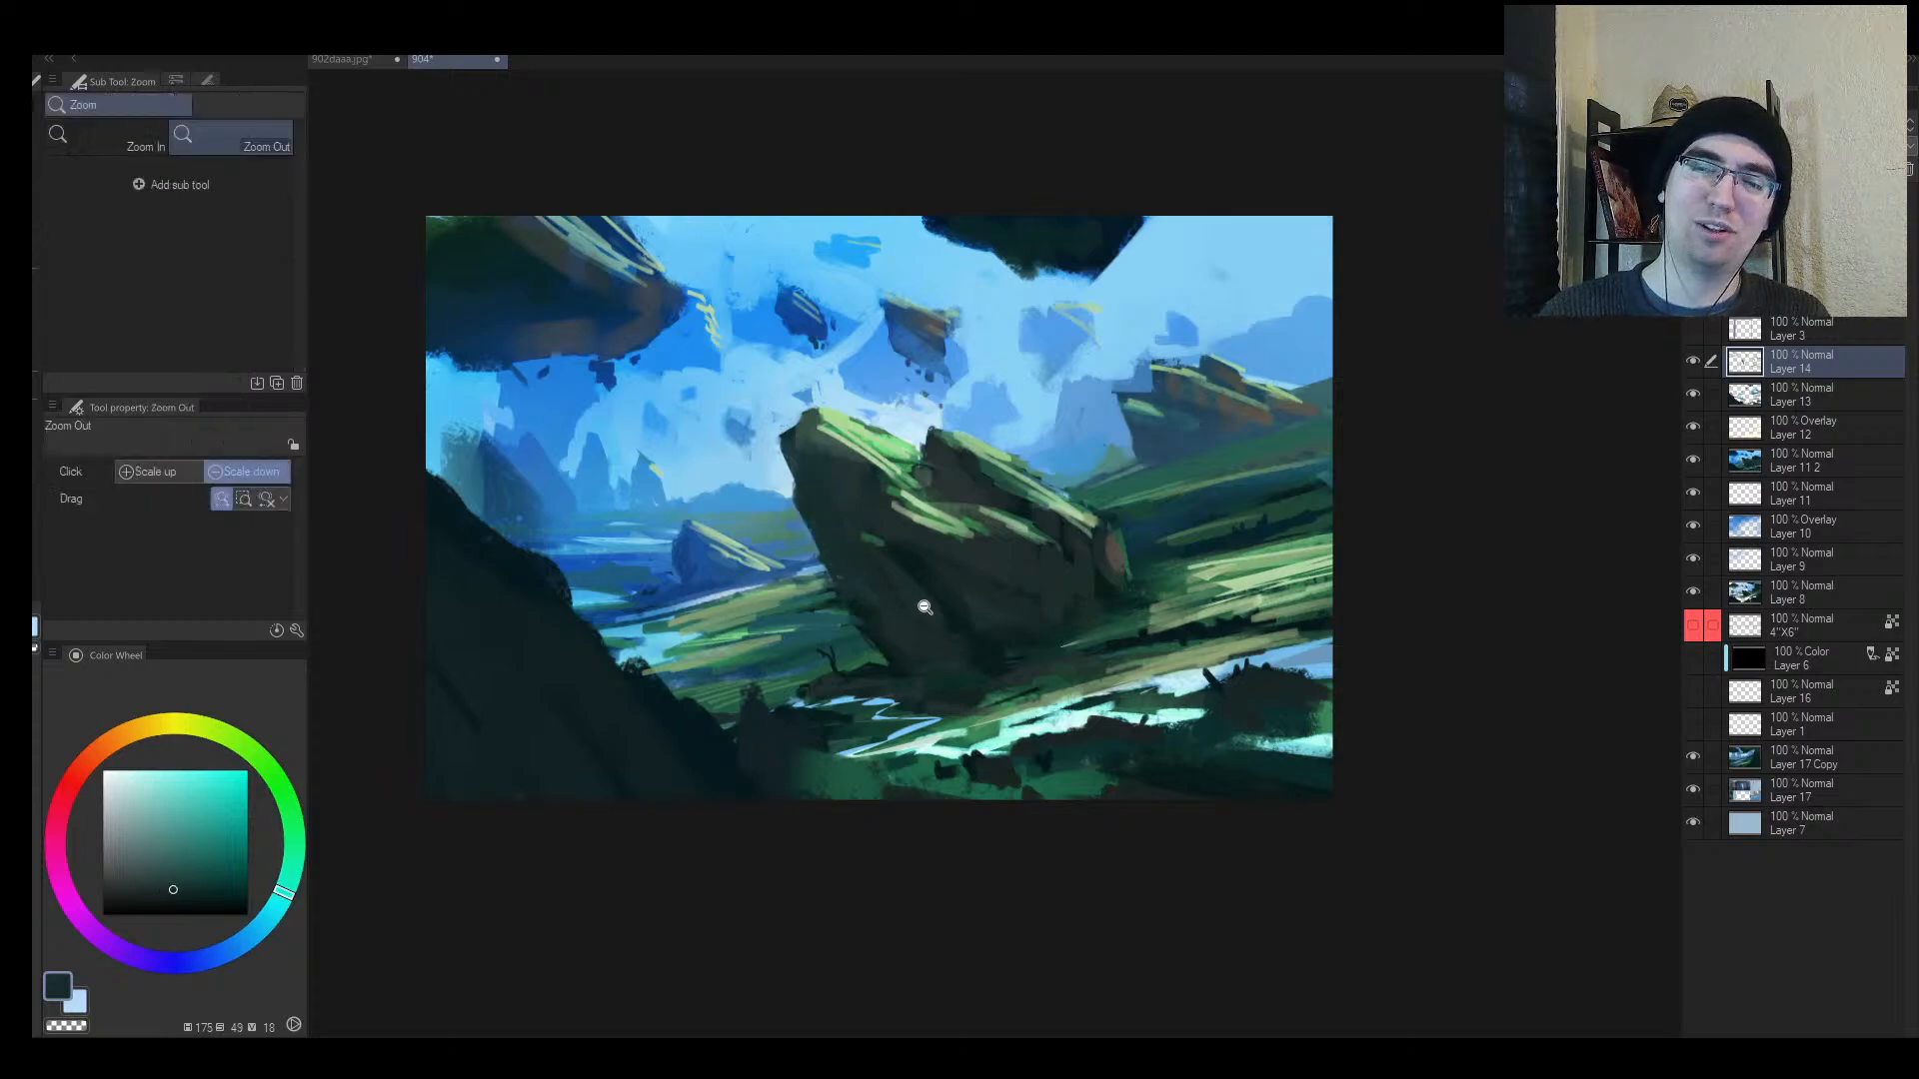
mouse_move(918, 621)
mouse_down()
mouse_move(872, 717)
mouse_move(948, 596)
mouse_up()
alt+click(851, 581)
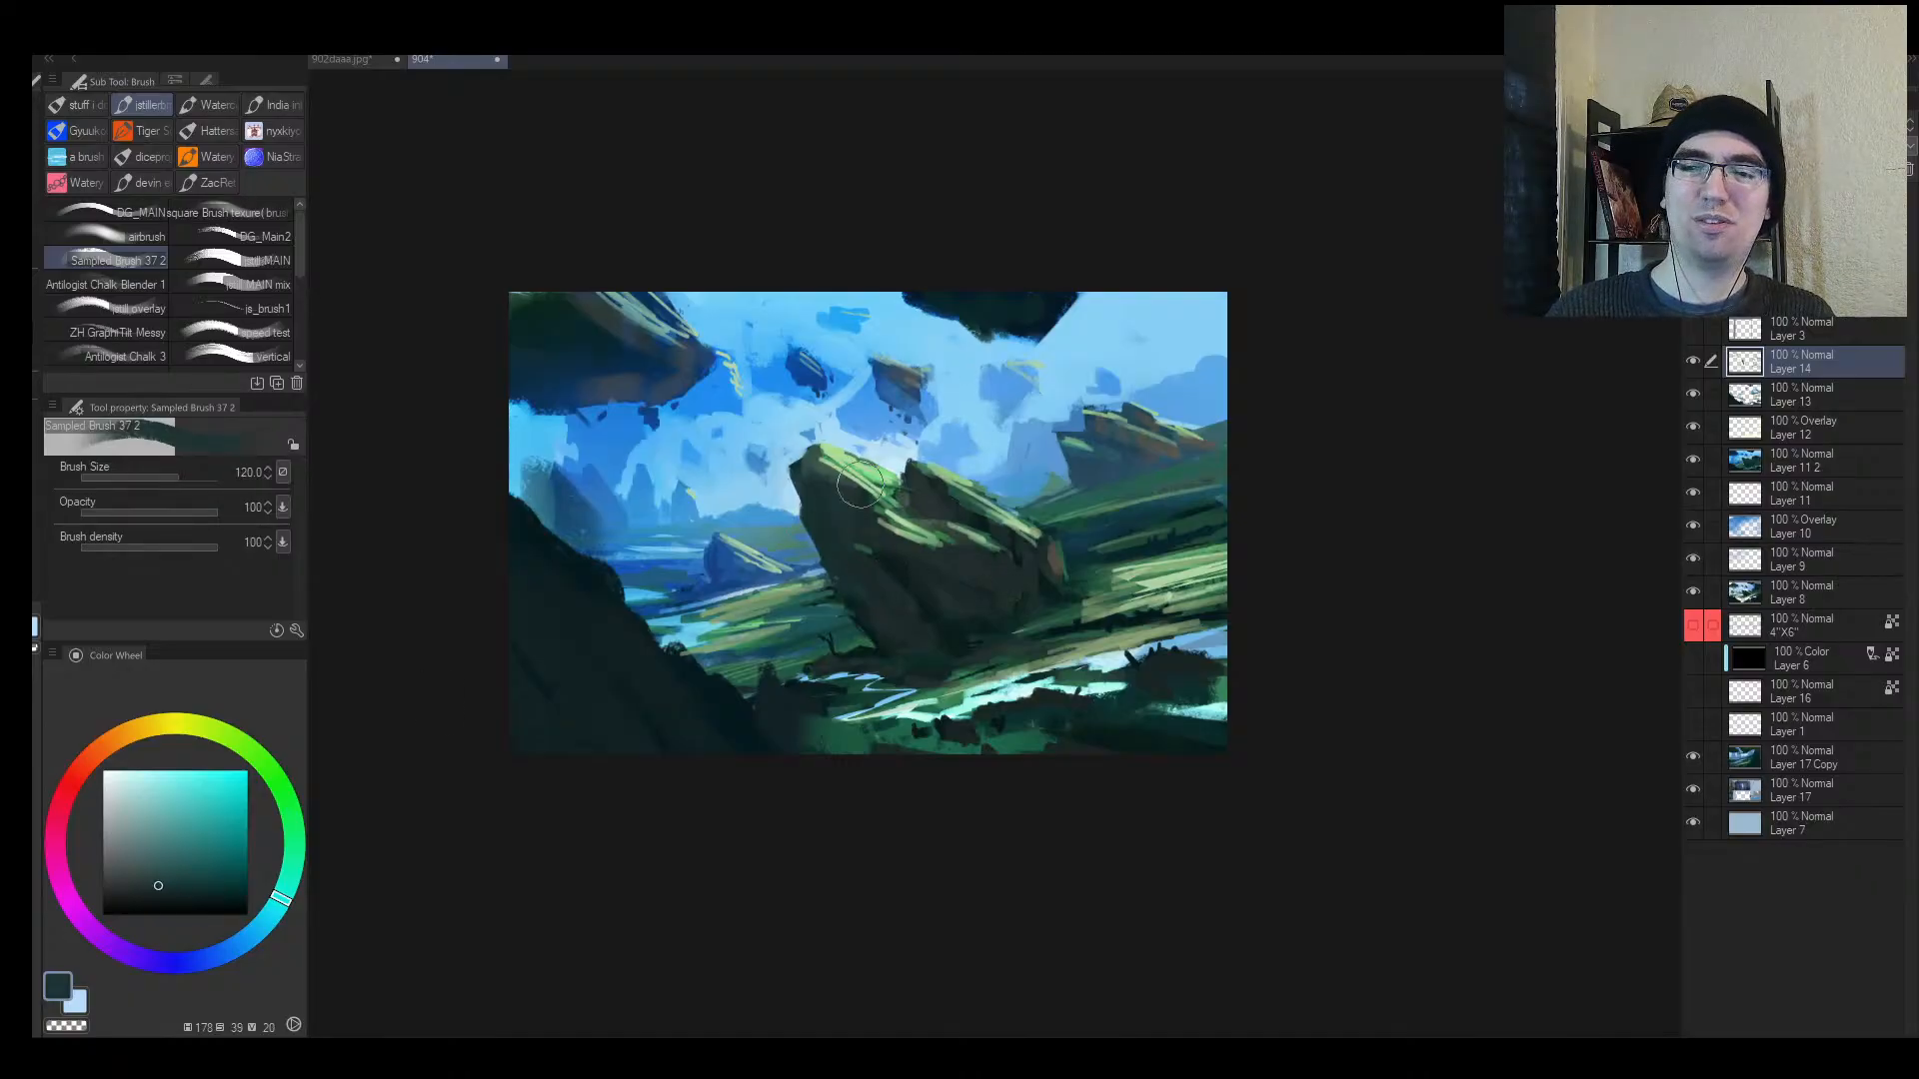
Step: Lighten the rock's left face with a larger brush in lighter grey-teal
click(135, 867)
key(])
key(])
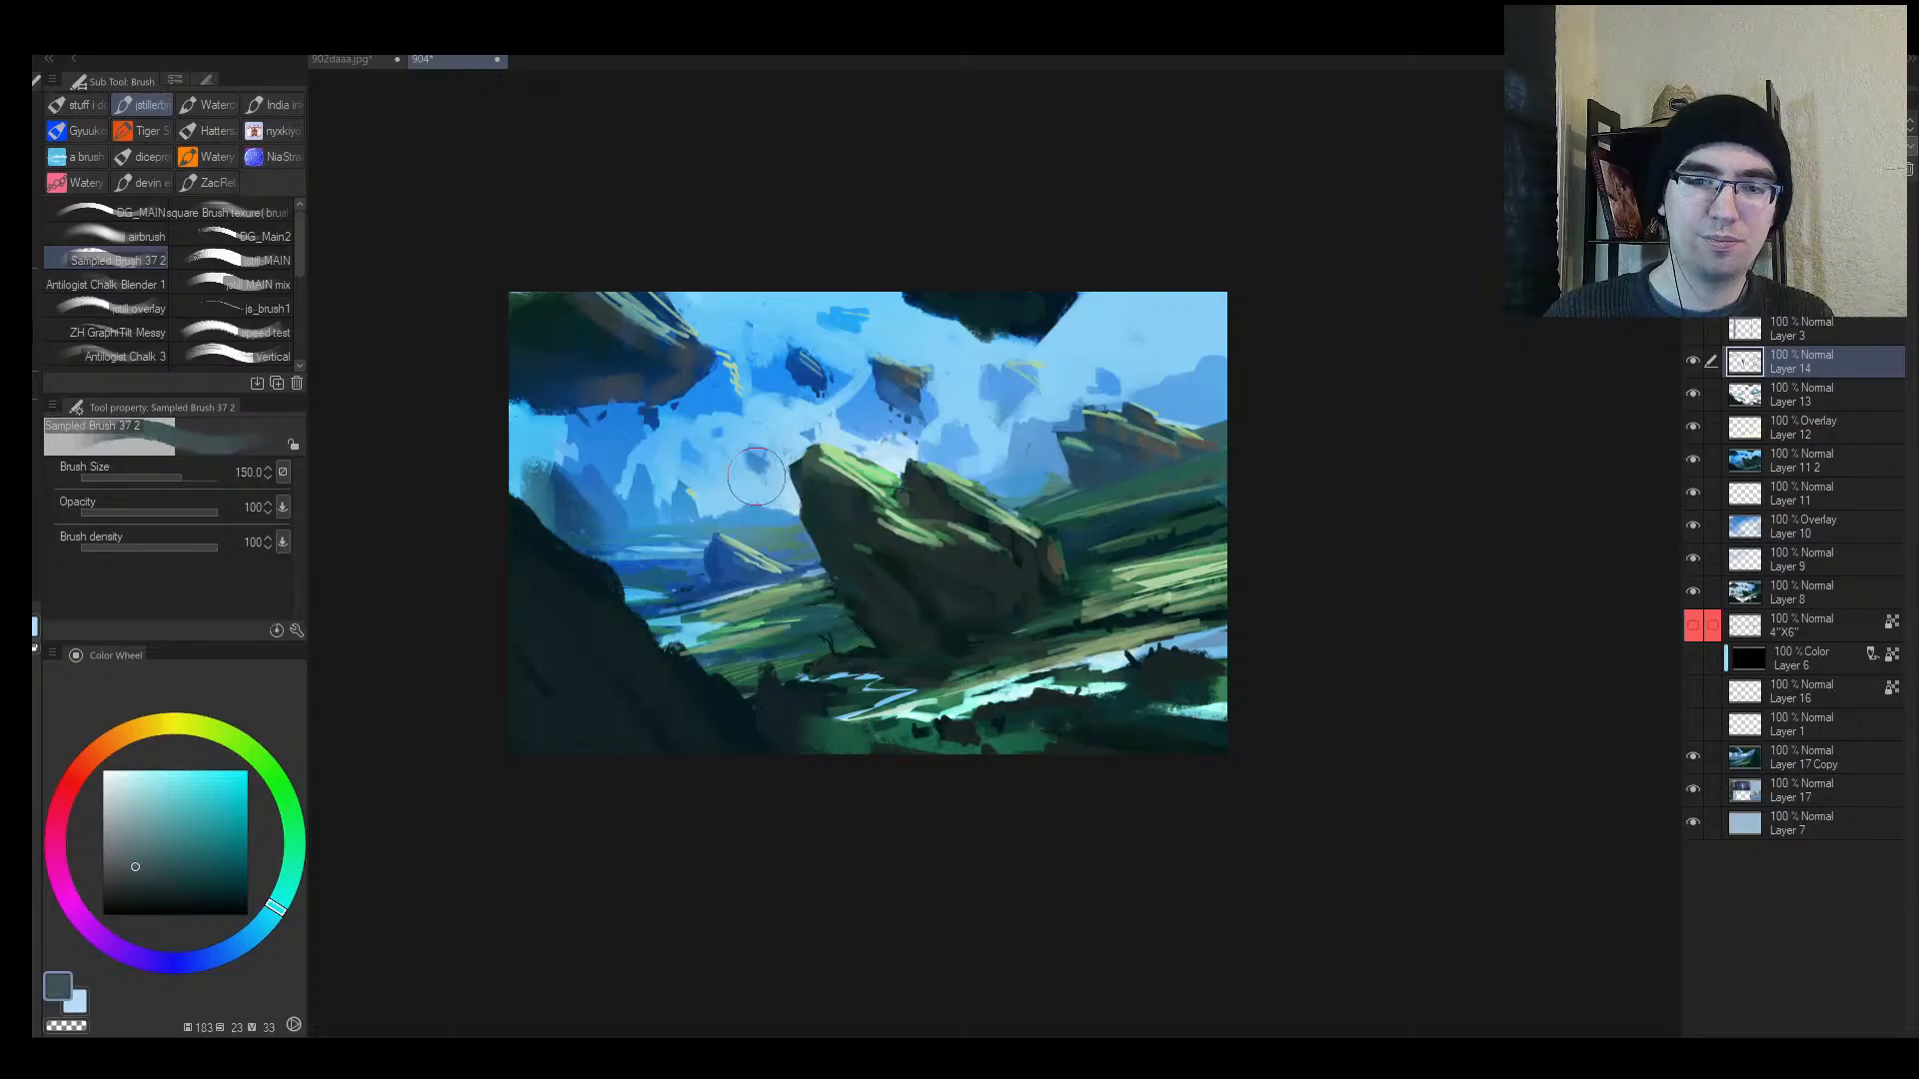
mouse_move(806, 510)
mouse_down()
mouse_move(844, 563)
mouse_move(886, 572)
mouse_up()
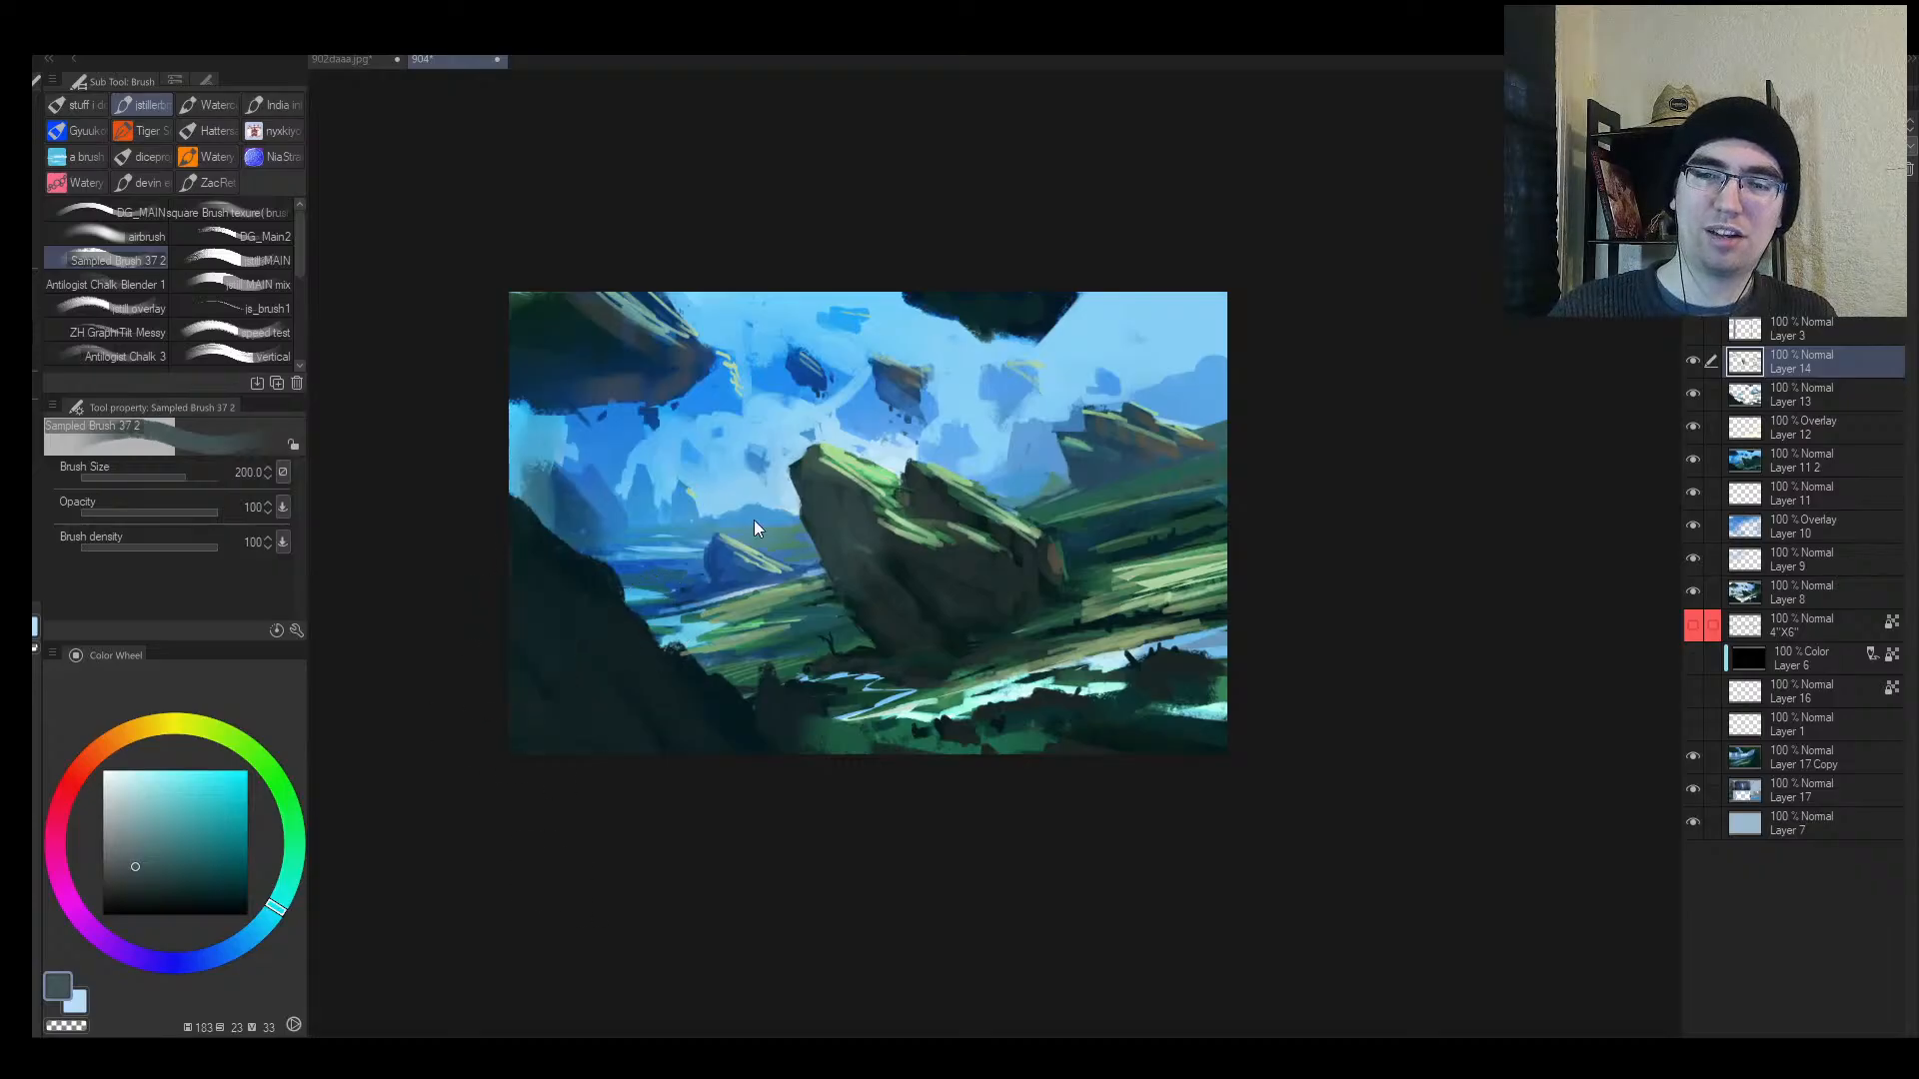
Step: On a new Layer 15, airbrush the rock's dark face a softer blue and check the overall view
key(ctrl+shift+n)
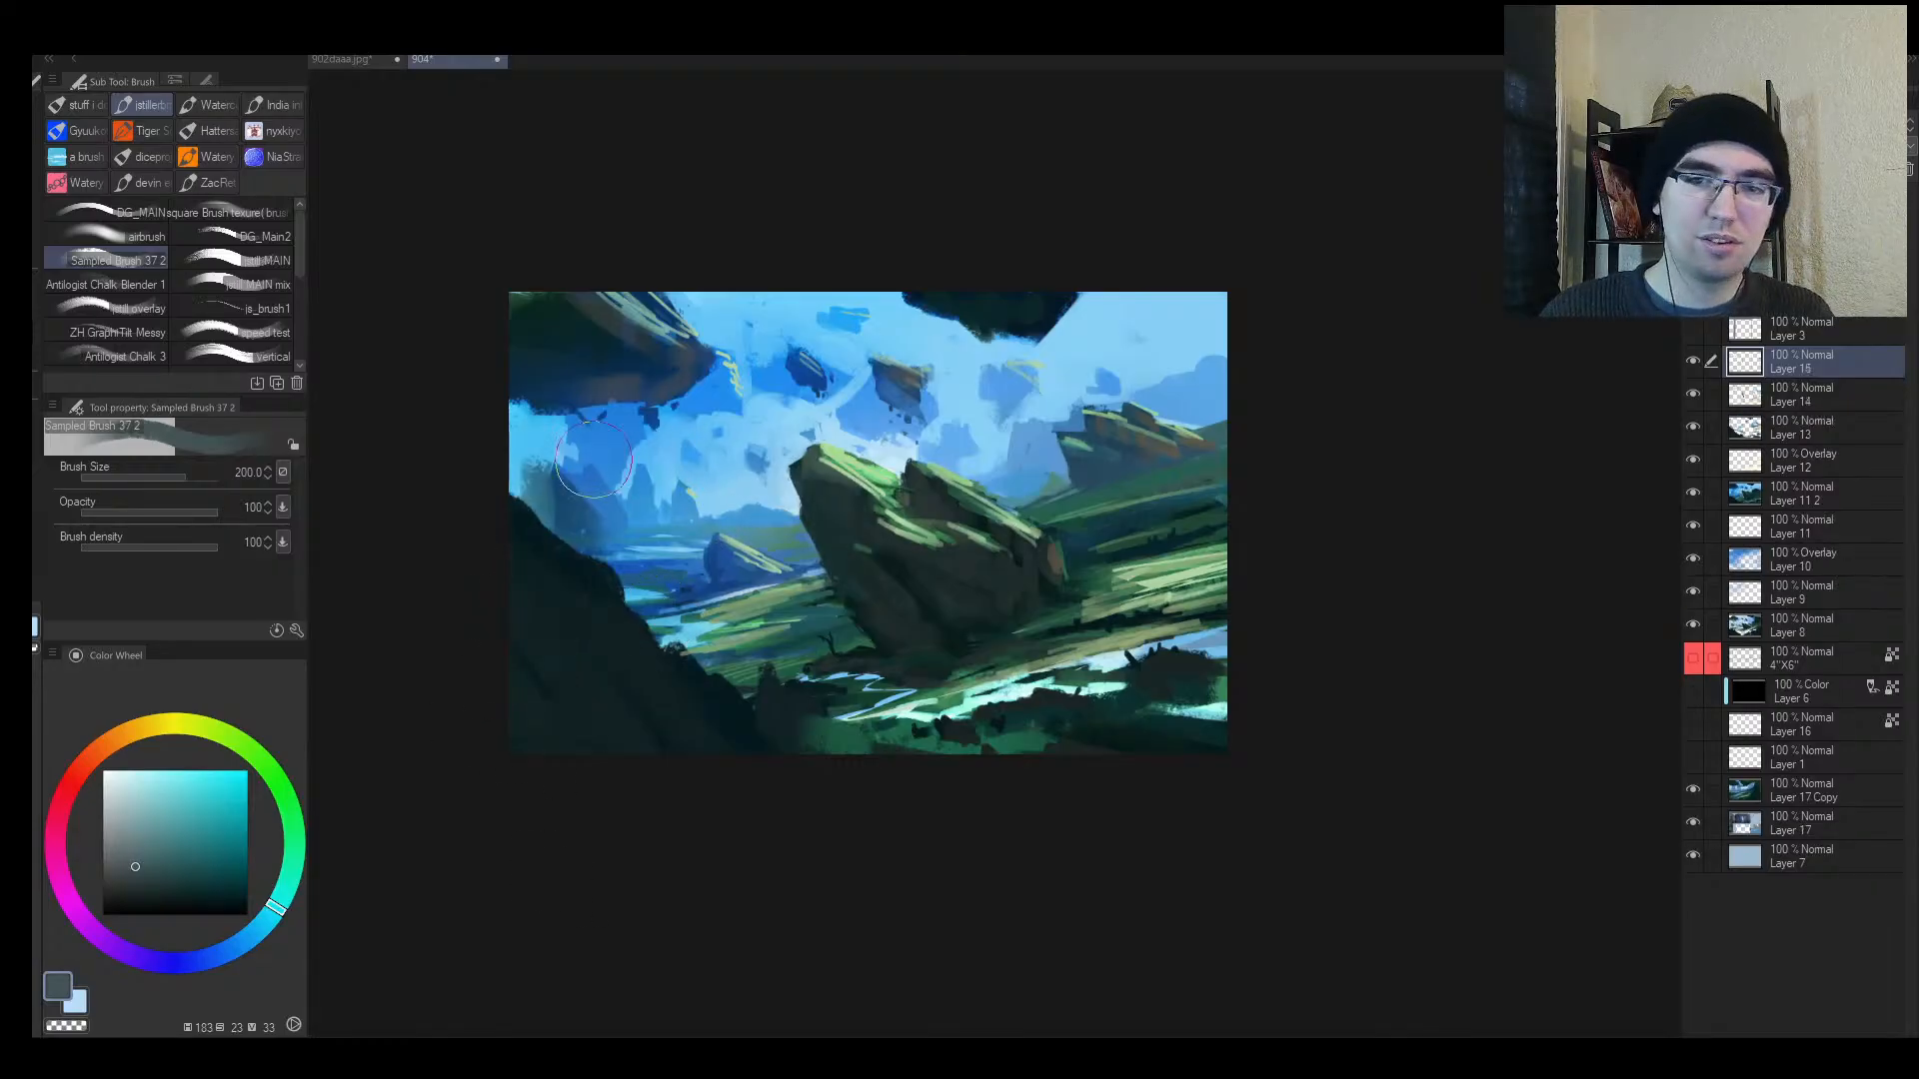
click(128, 236)
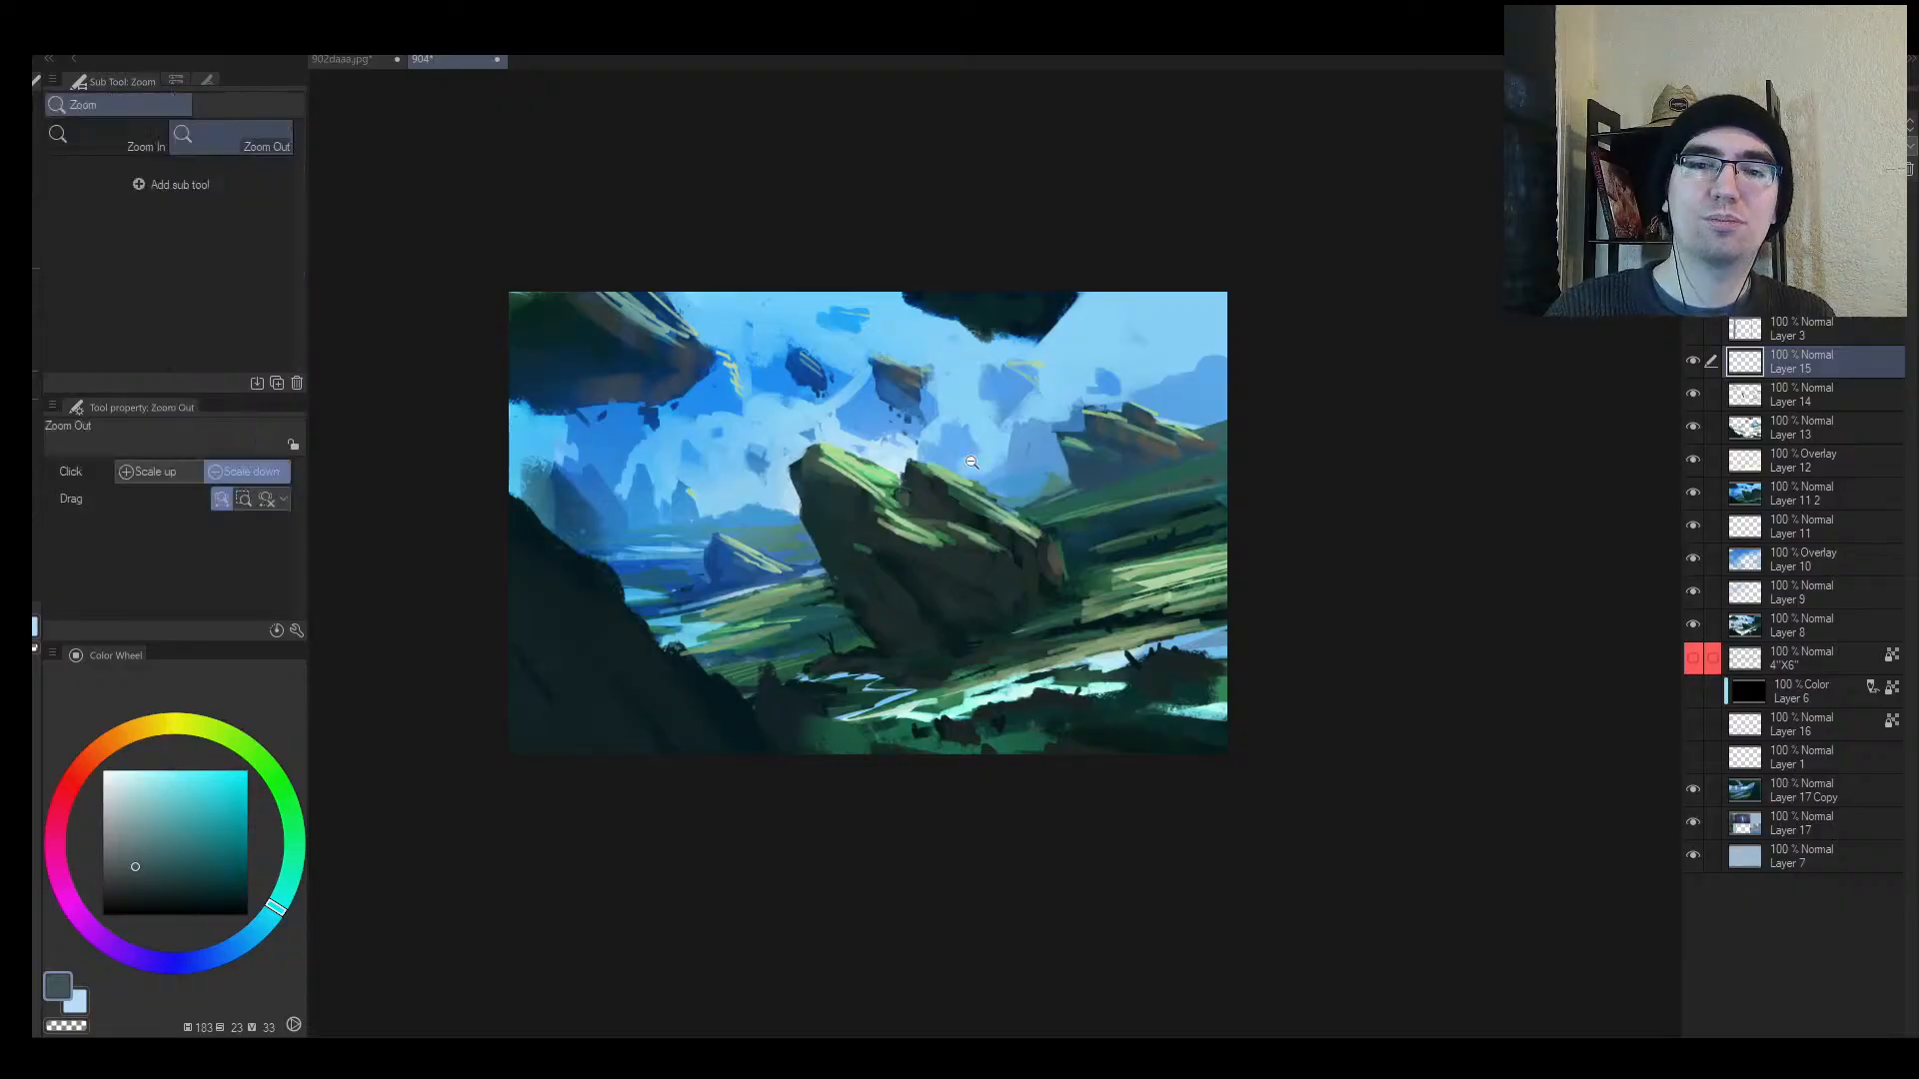
key(ctrl+plus)
mouse_move(772, 514)
mouse_down()
mouse_move(768, 591)
mouse_move(1007, 634)
mouse_up()
key(bracketright)
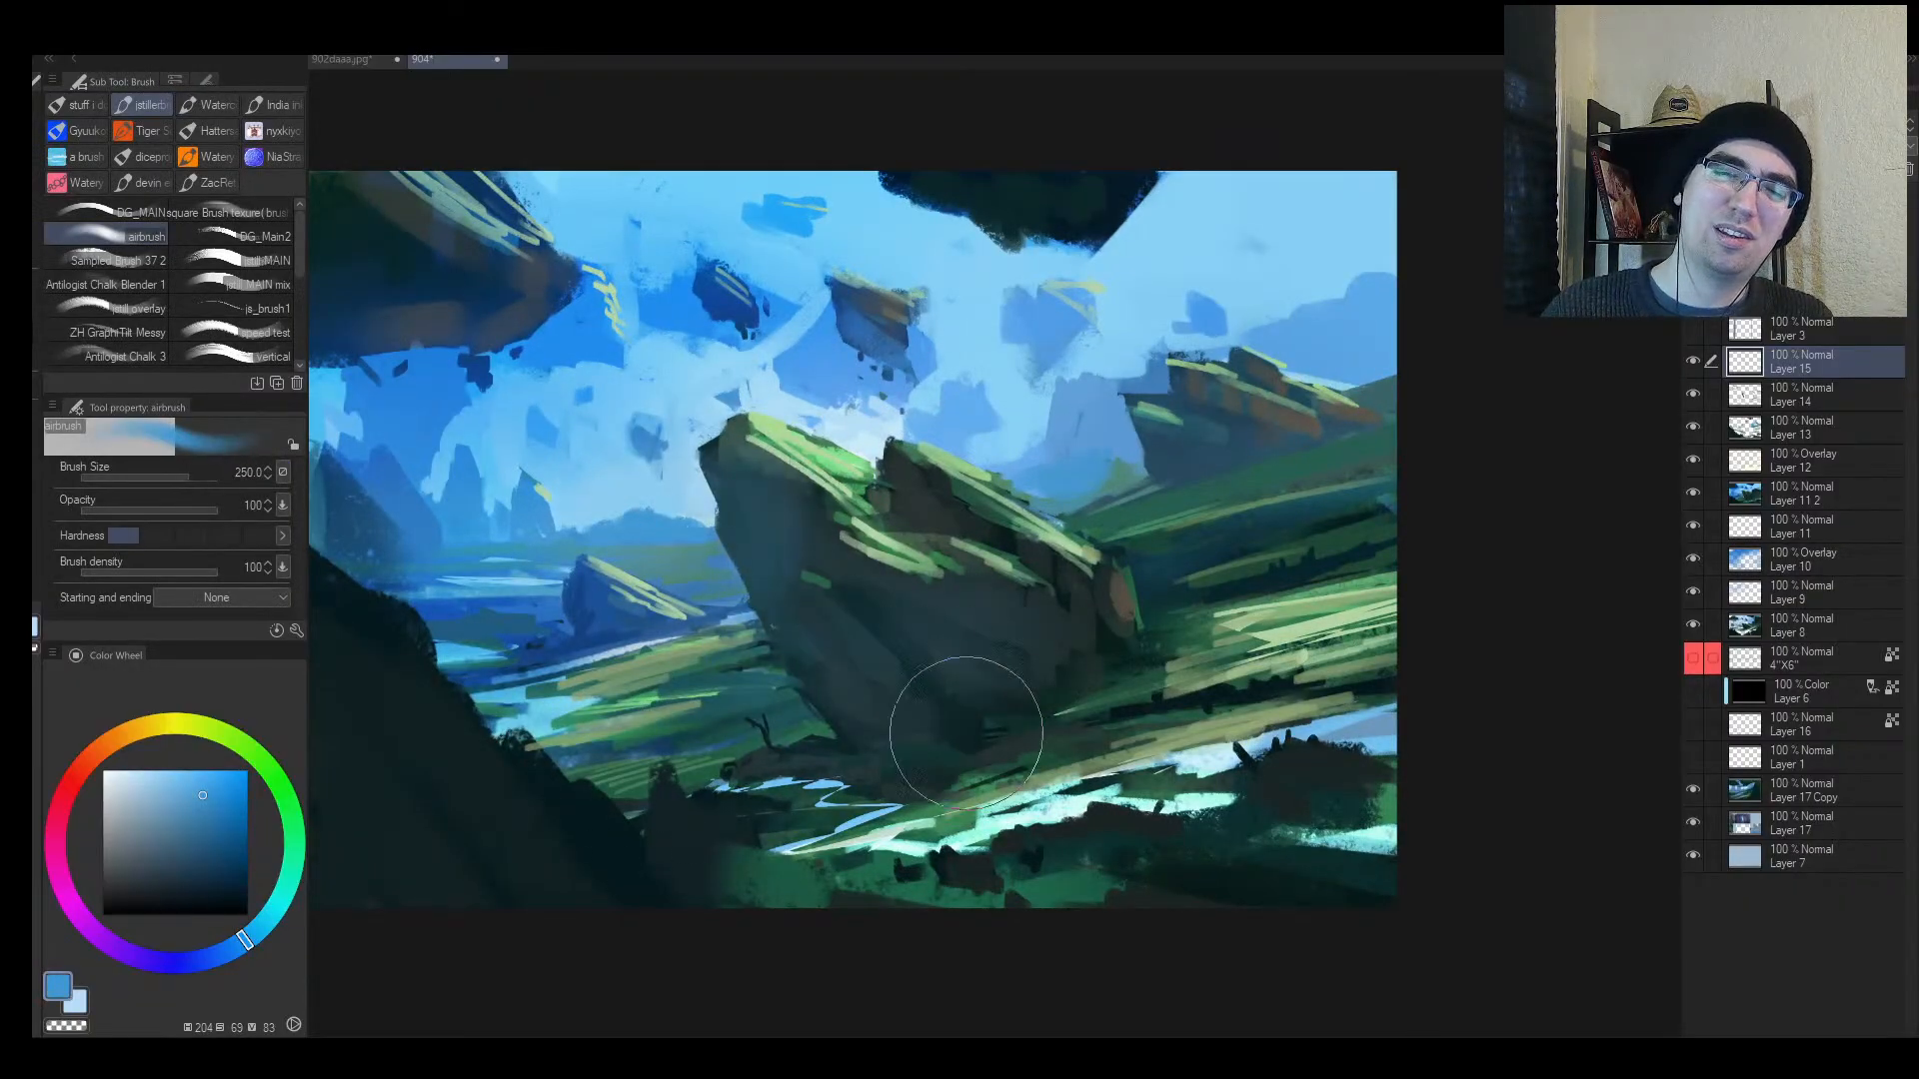
key(alt+space)
mouse_move(1235, 504)
mouse_down()
mouse_move(1185, 540)
mouse_move(1238, 540)
mouse_up()
key(h)
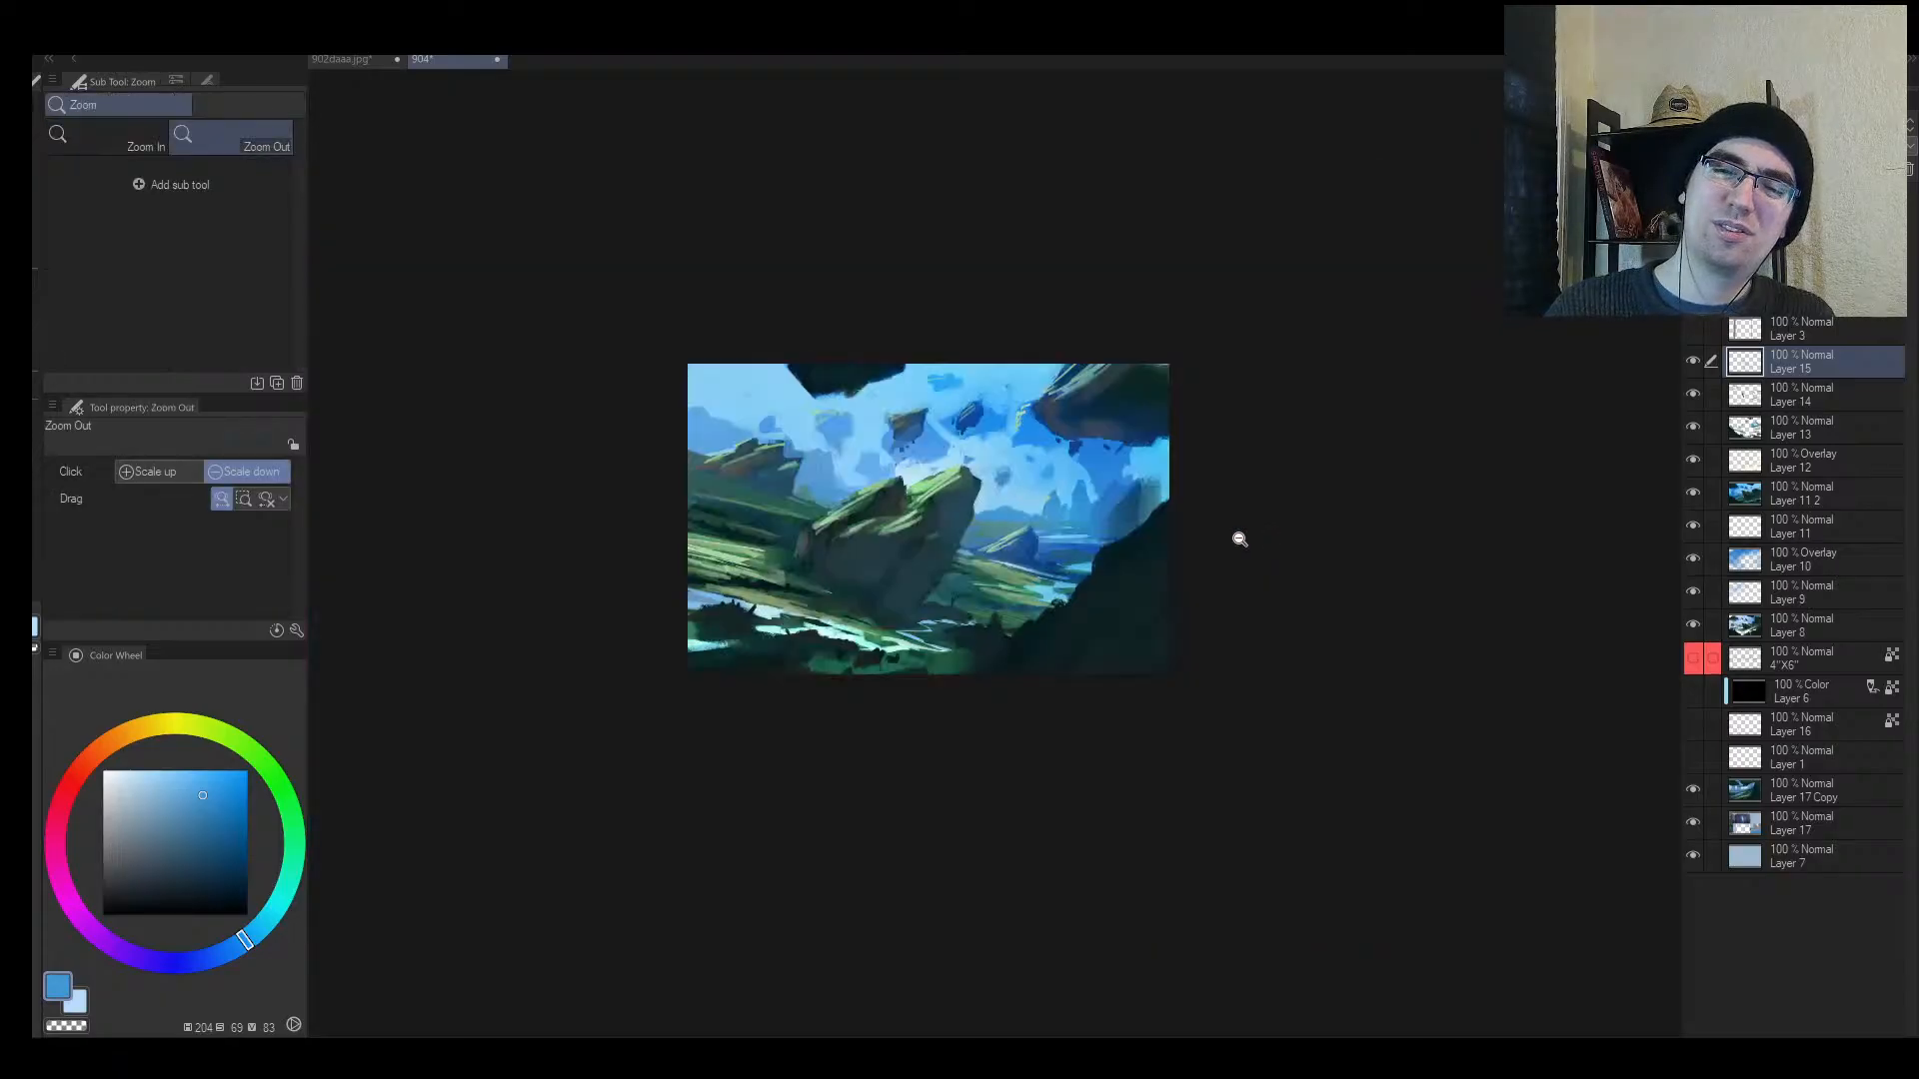
drag(975, 605, 875, 600)
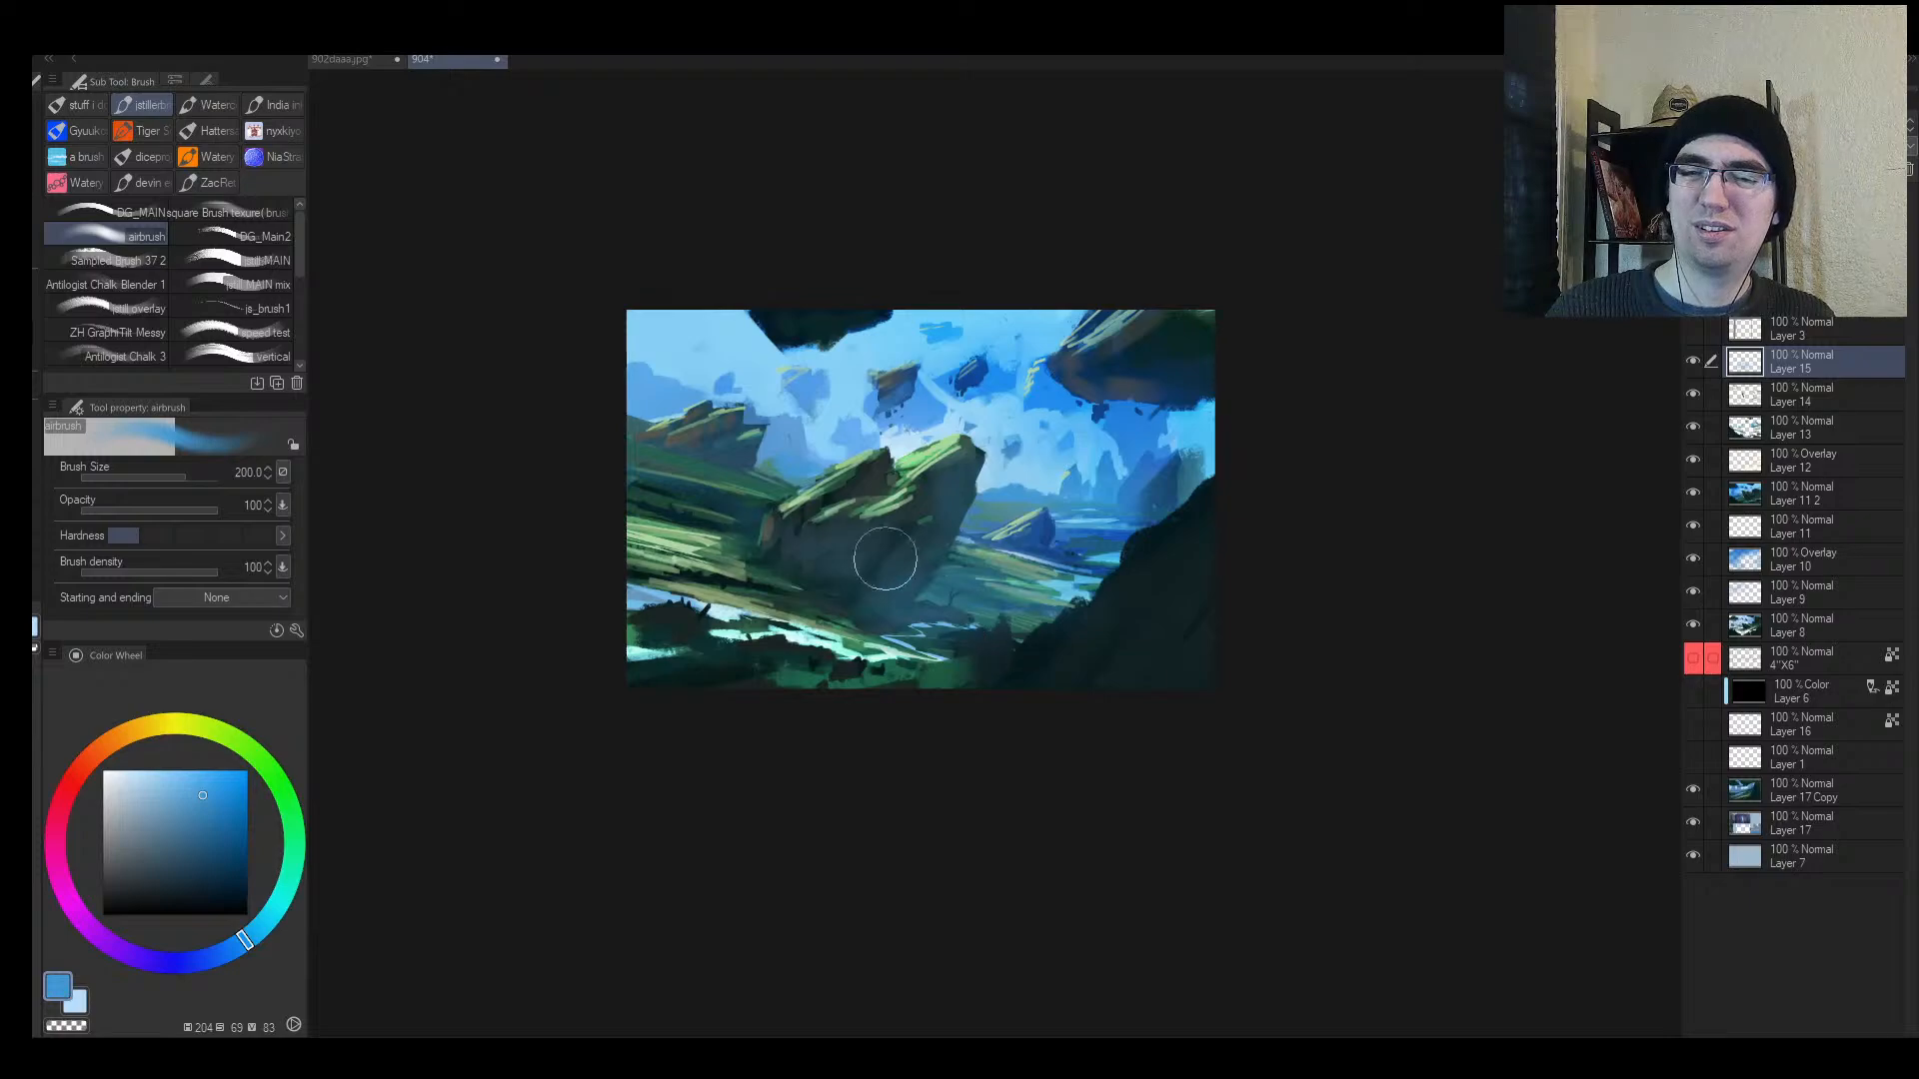
Step: Choose a muted brown on the colour wheel for the warm haze
key(e)
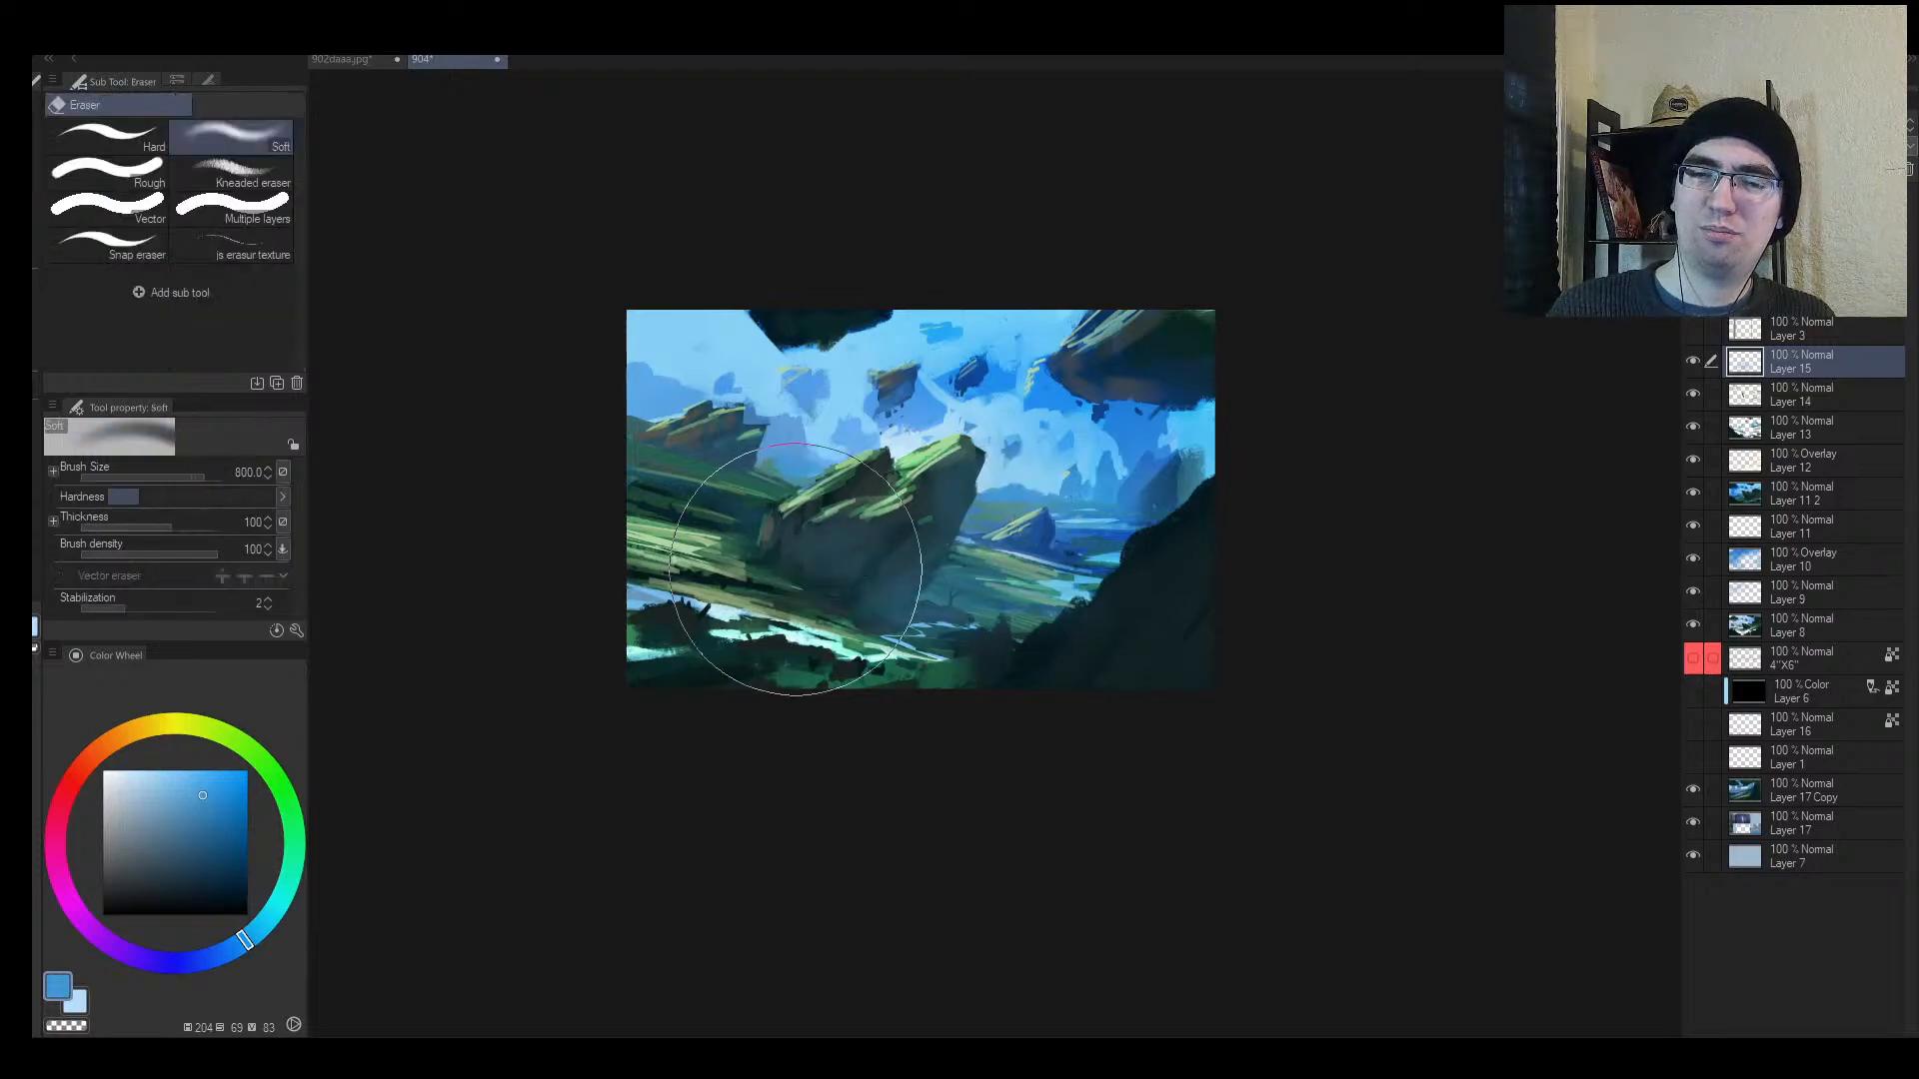
key(b)
drag(153, 725, 104, 747)
click(157, 873)
click(145, 848)
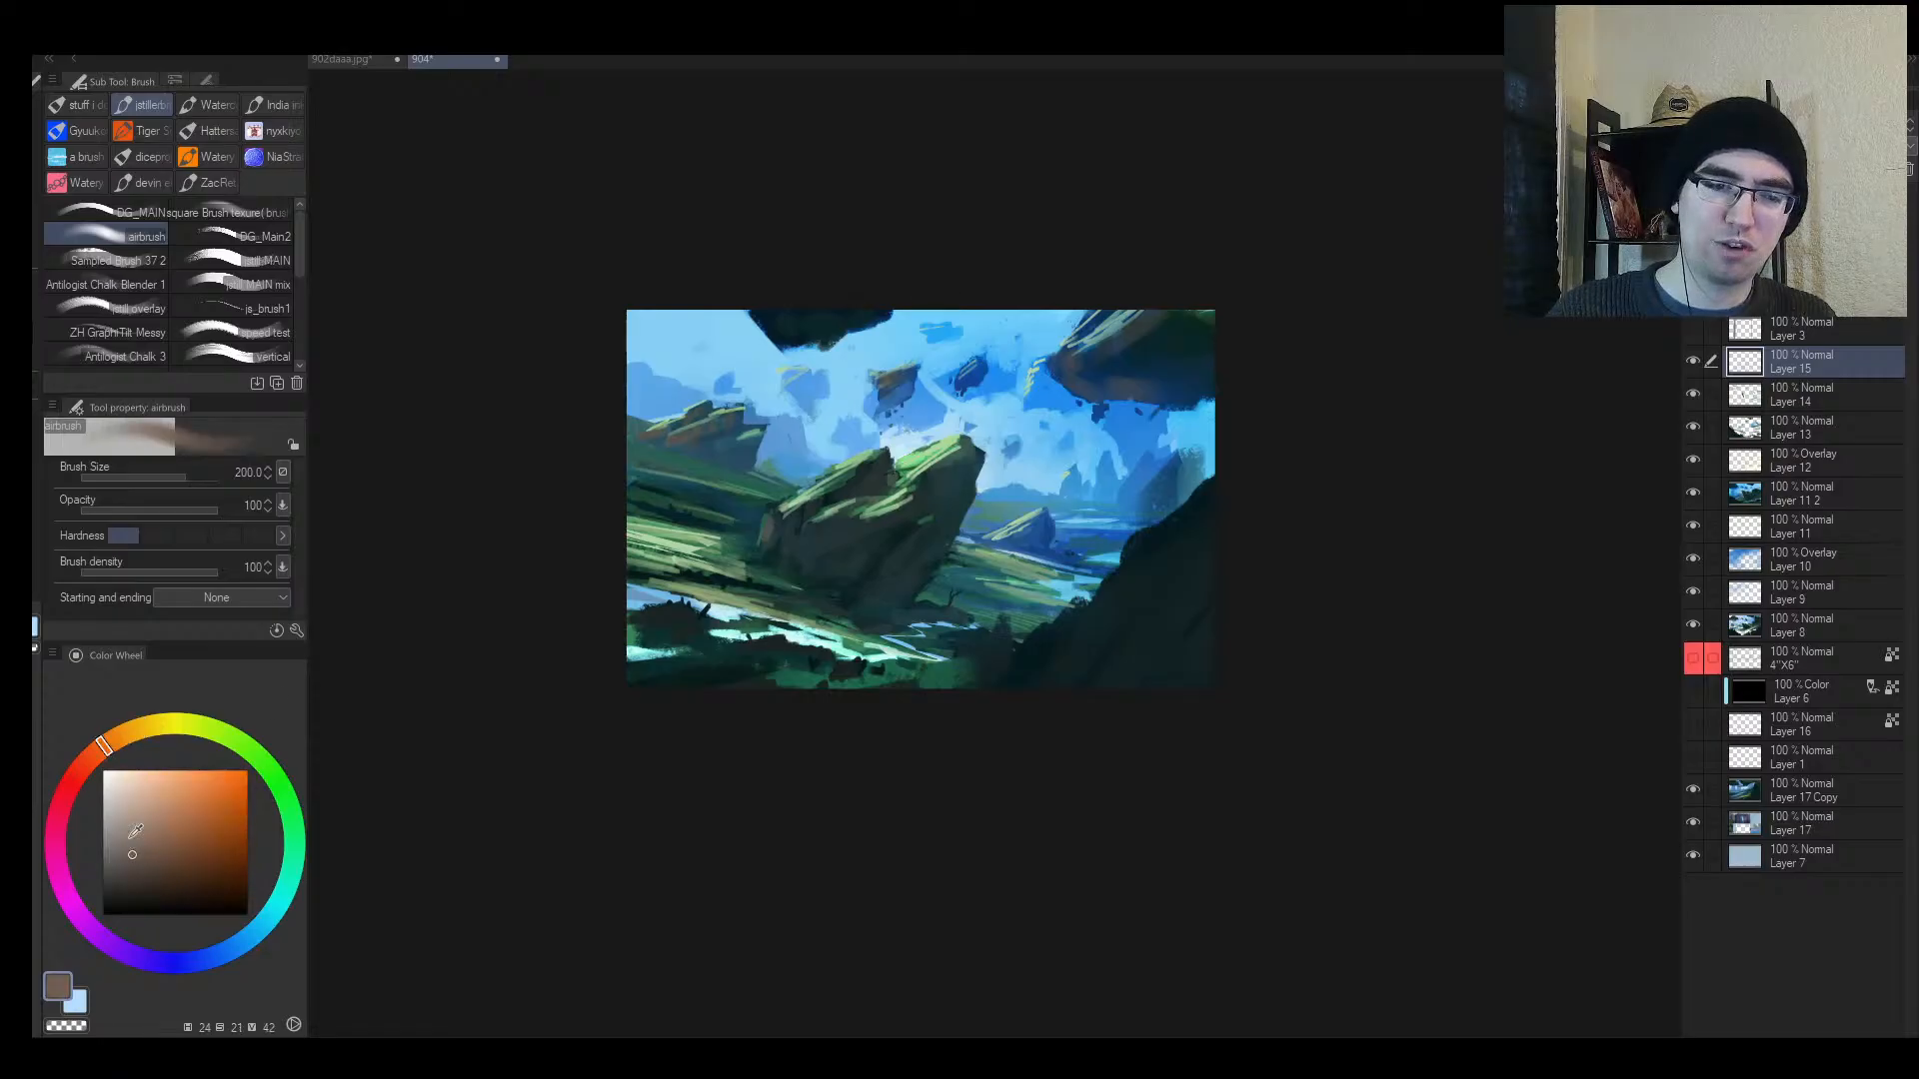
Step: Fine-tune the airbrush size while checking the mirrored view and toggling the eraser
key(bracketleft)
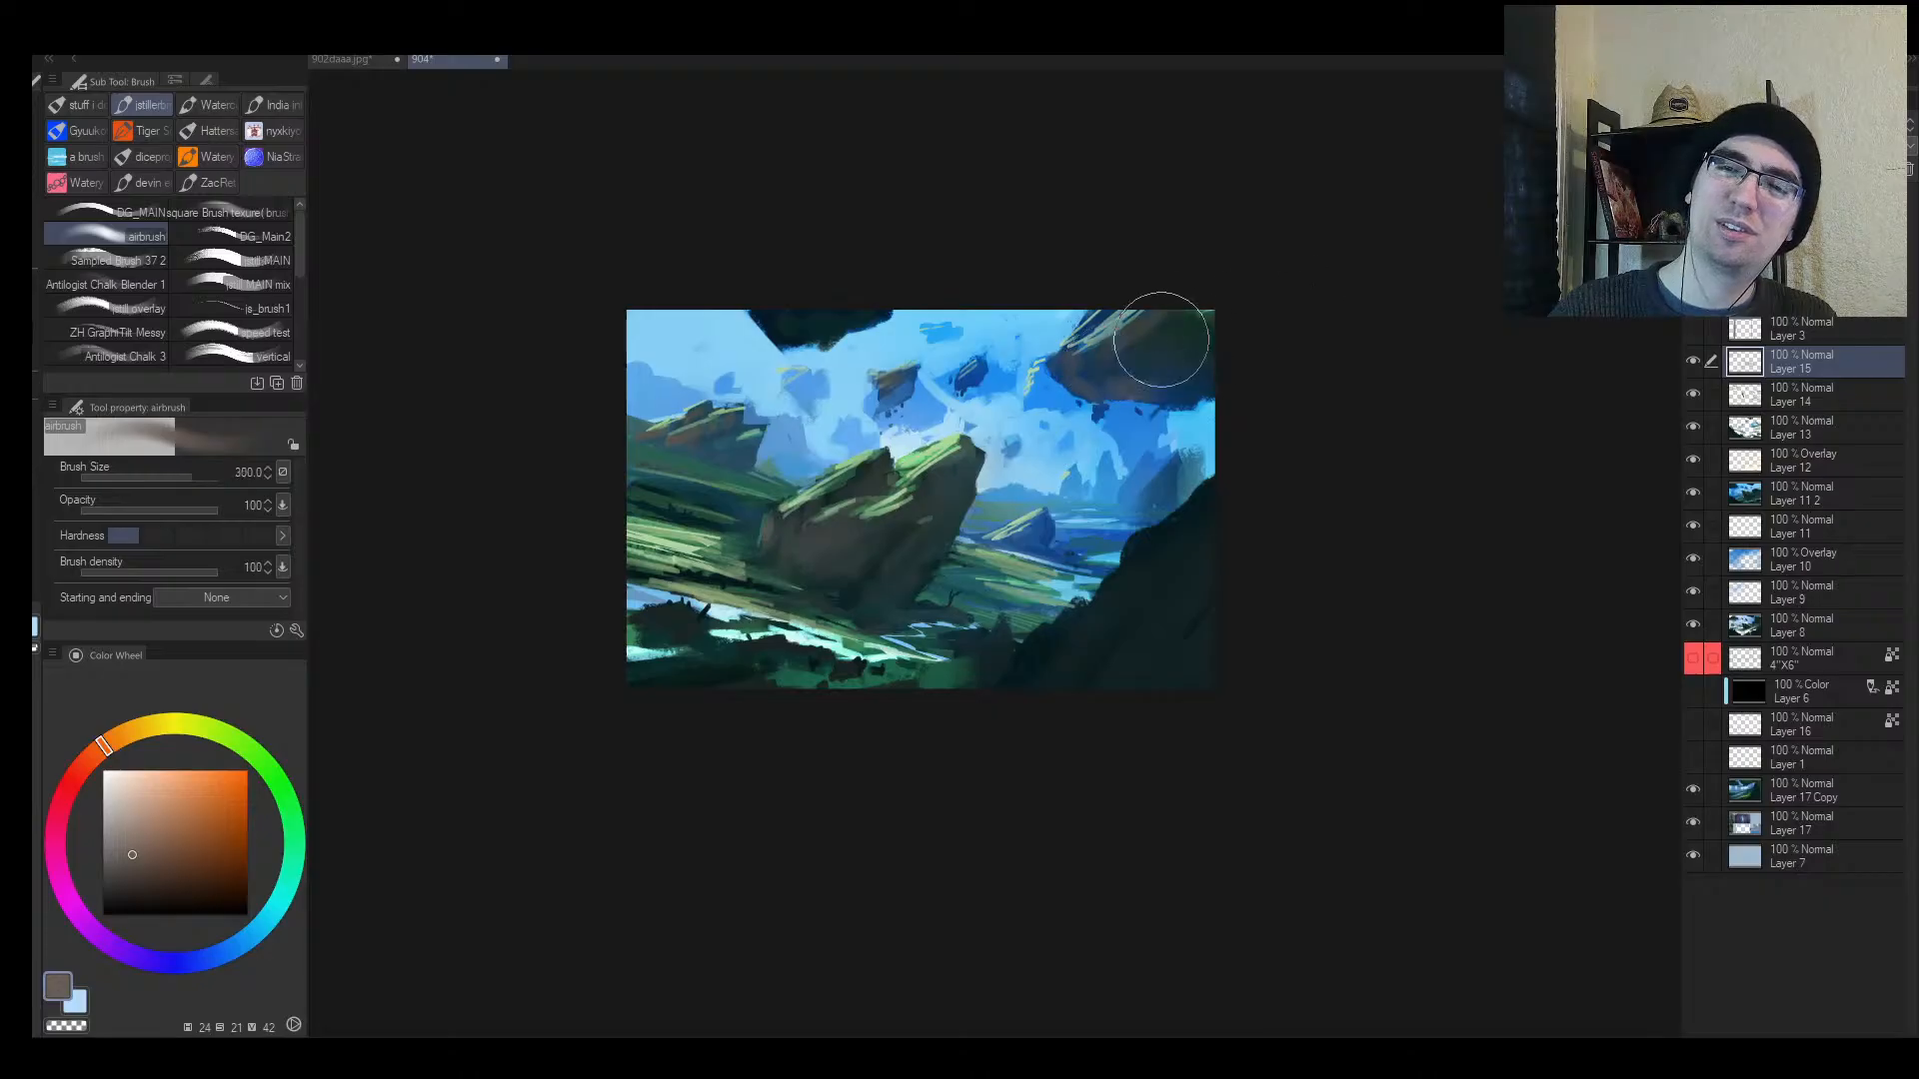
key(bracketleft)
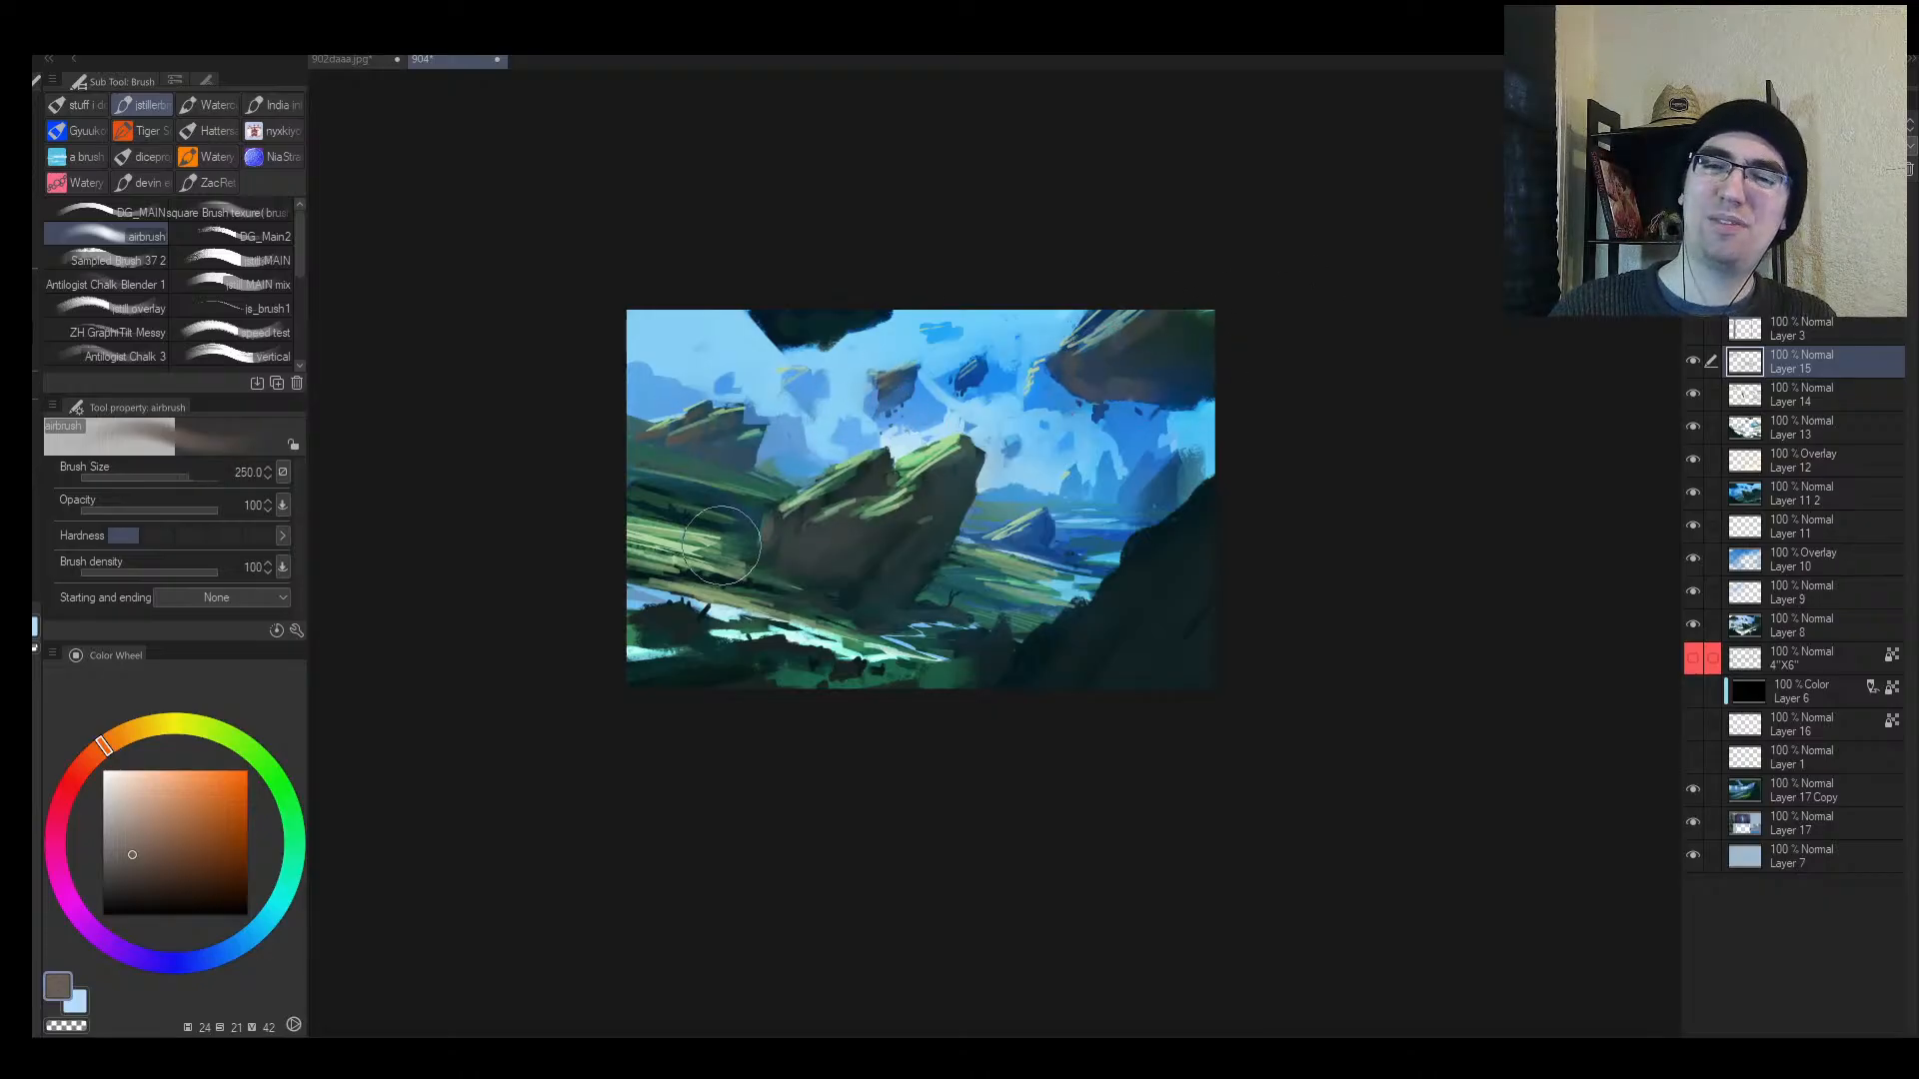
key(bracketleft)
key(bracketleft)
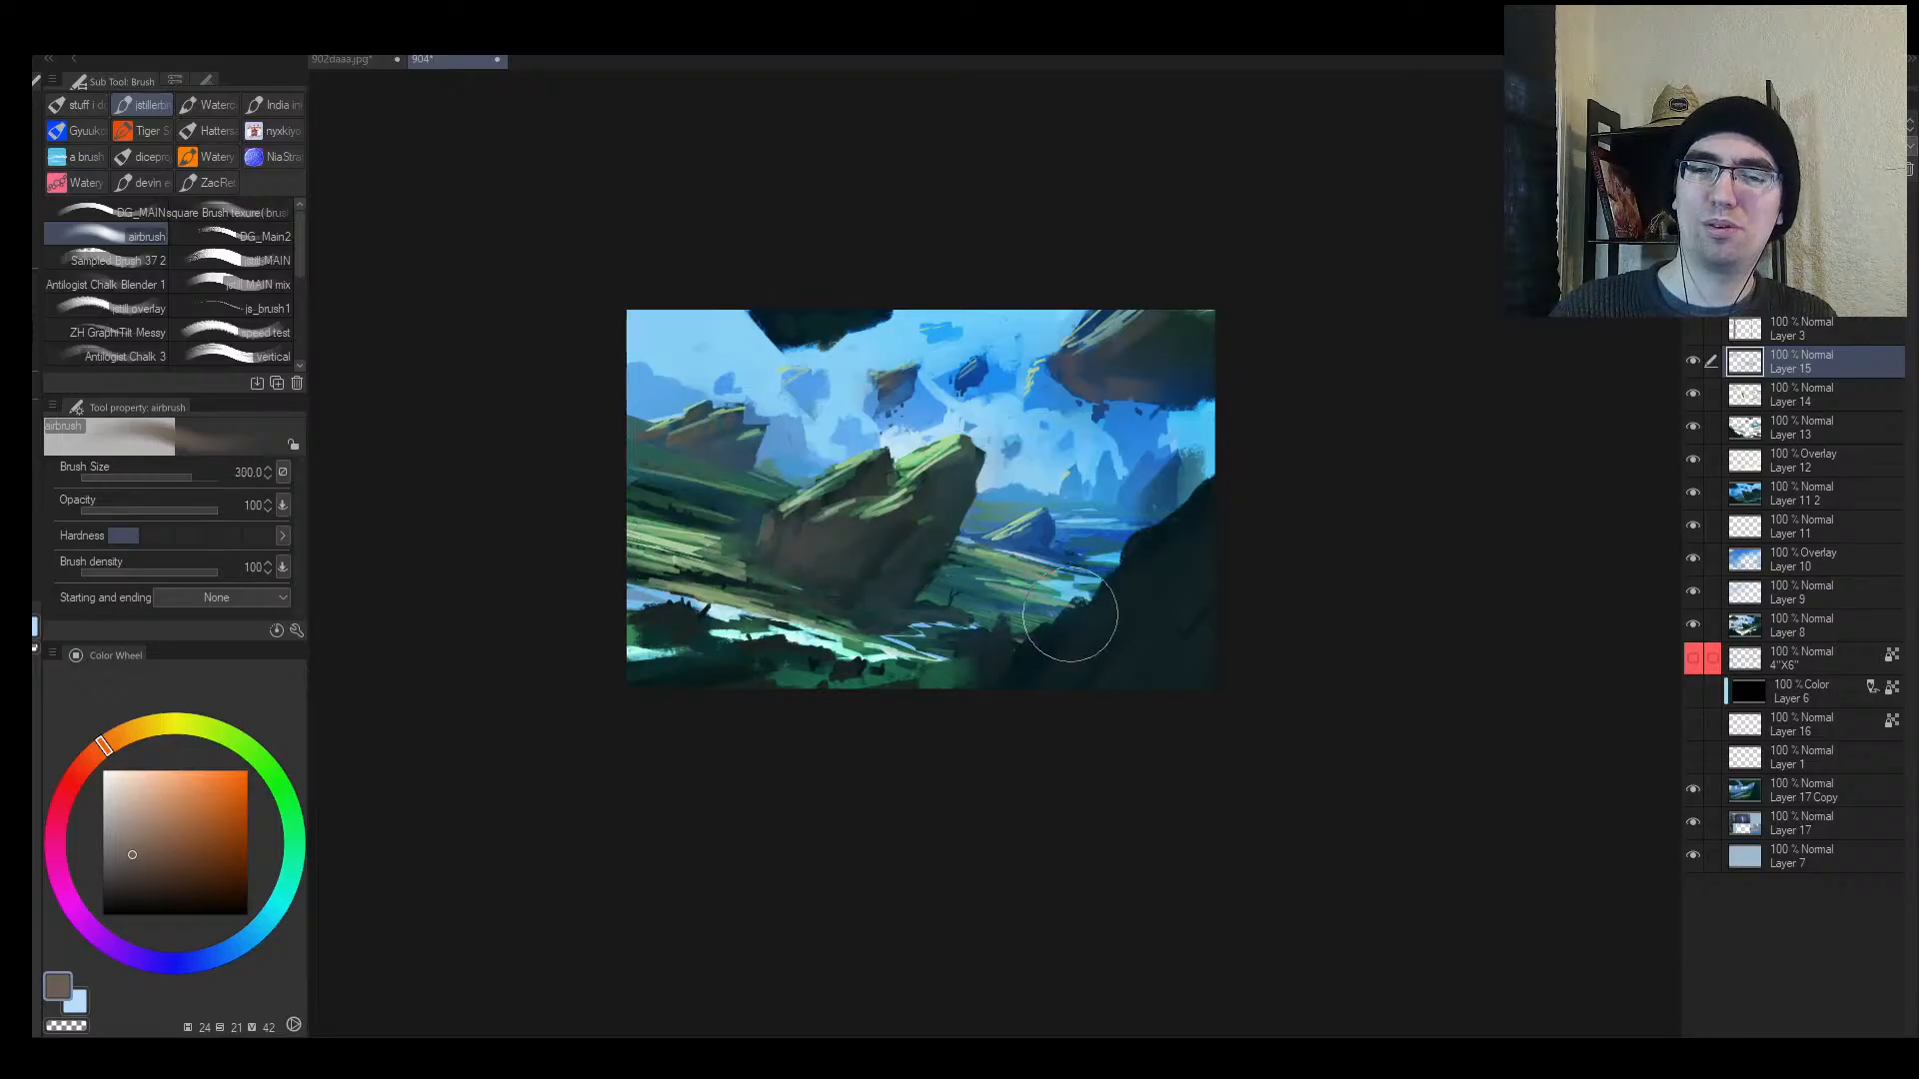
key(bracketright)
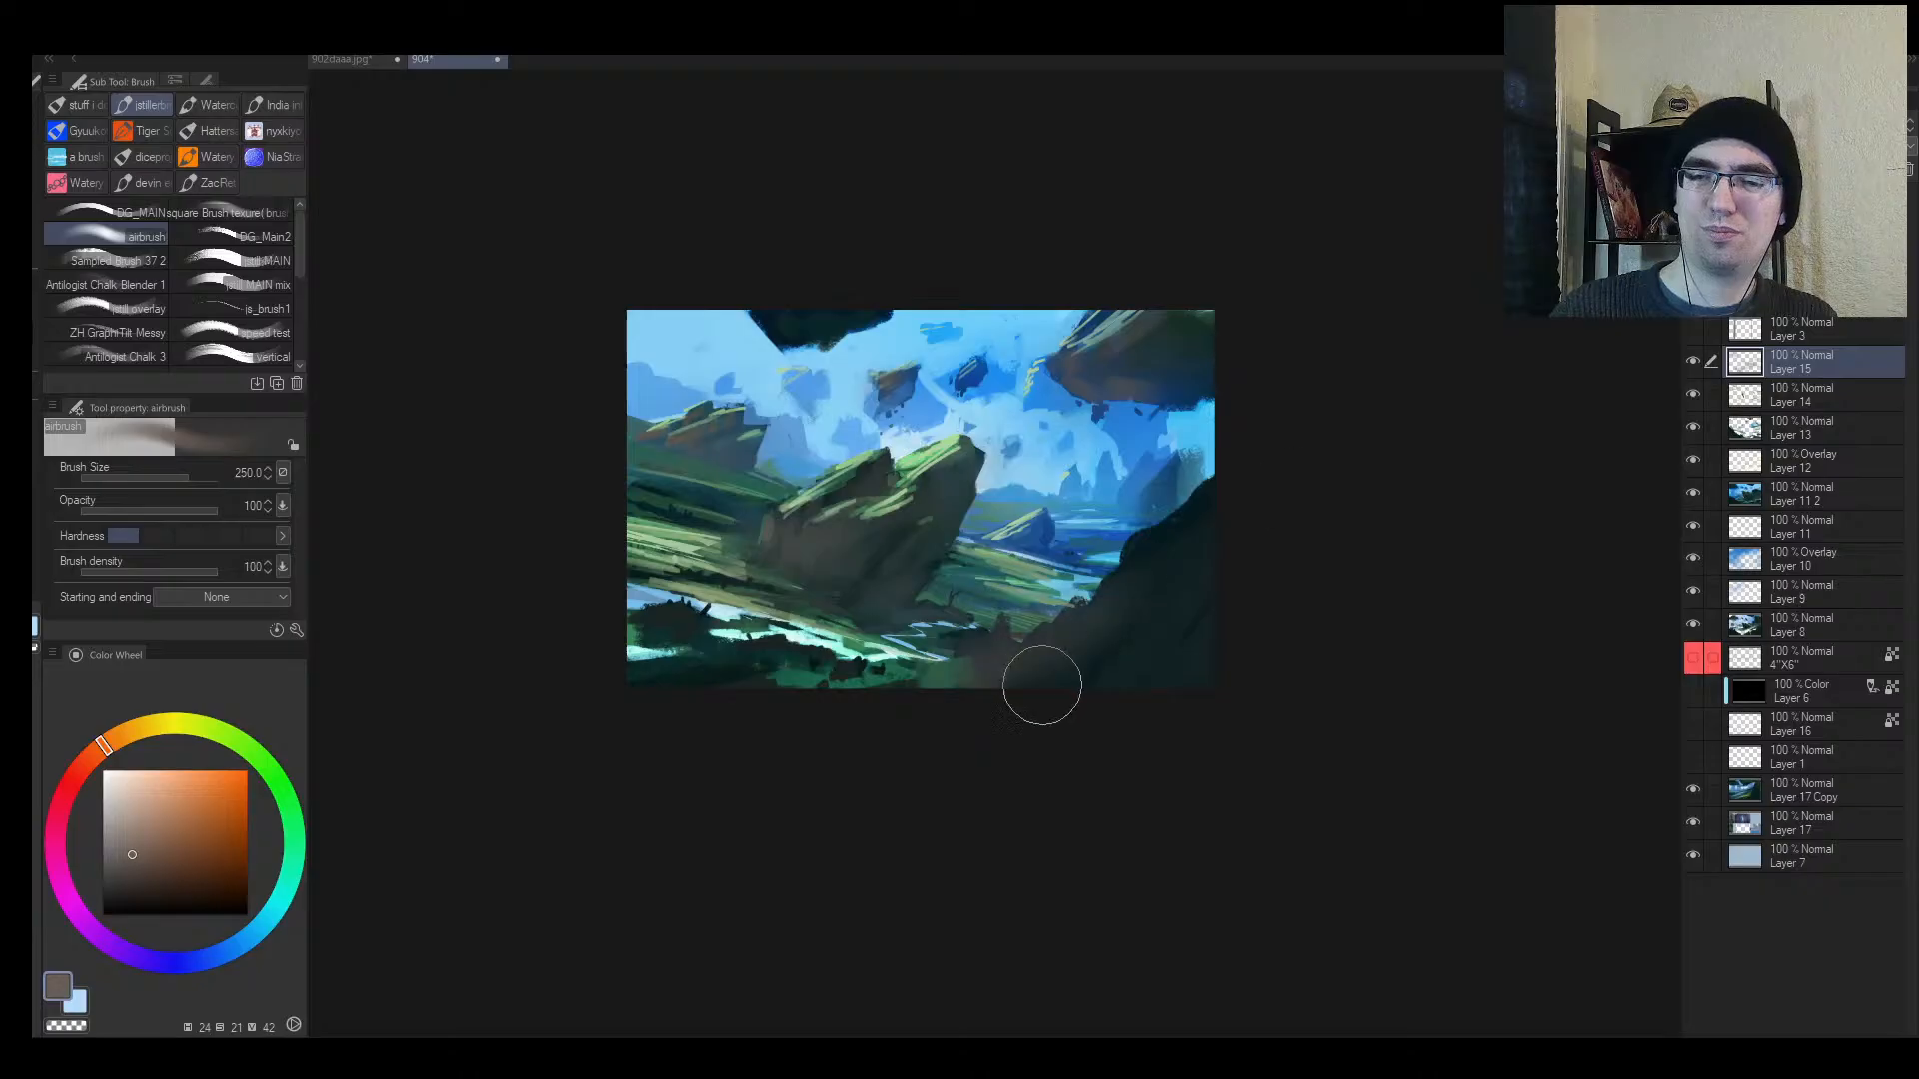
key(bracketright)
key(h)
key(e)
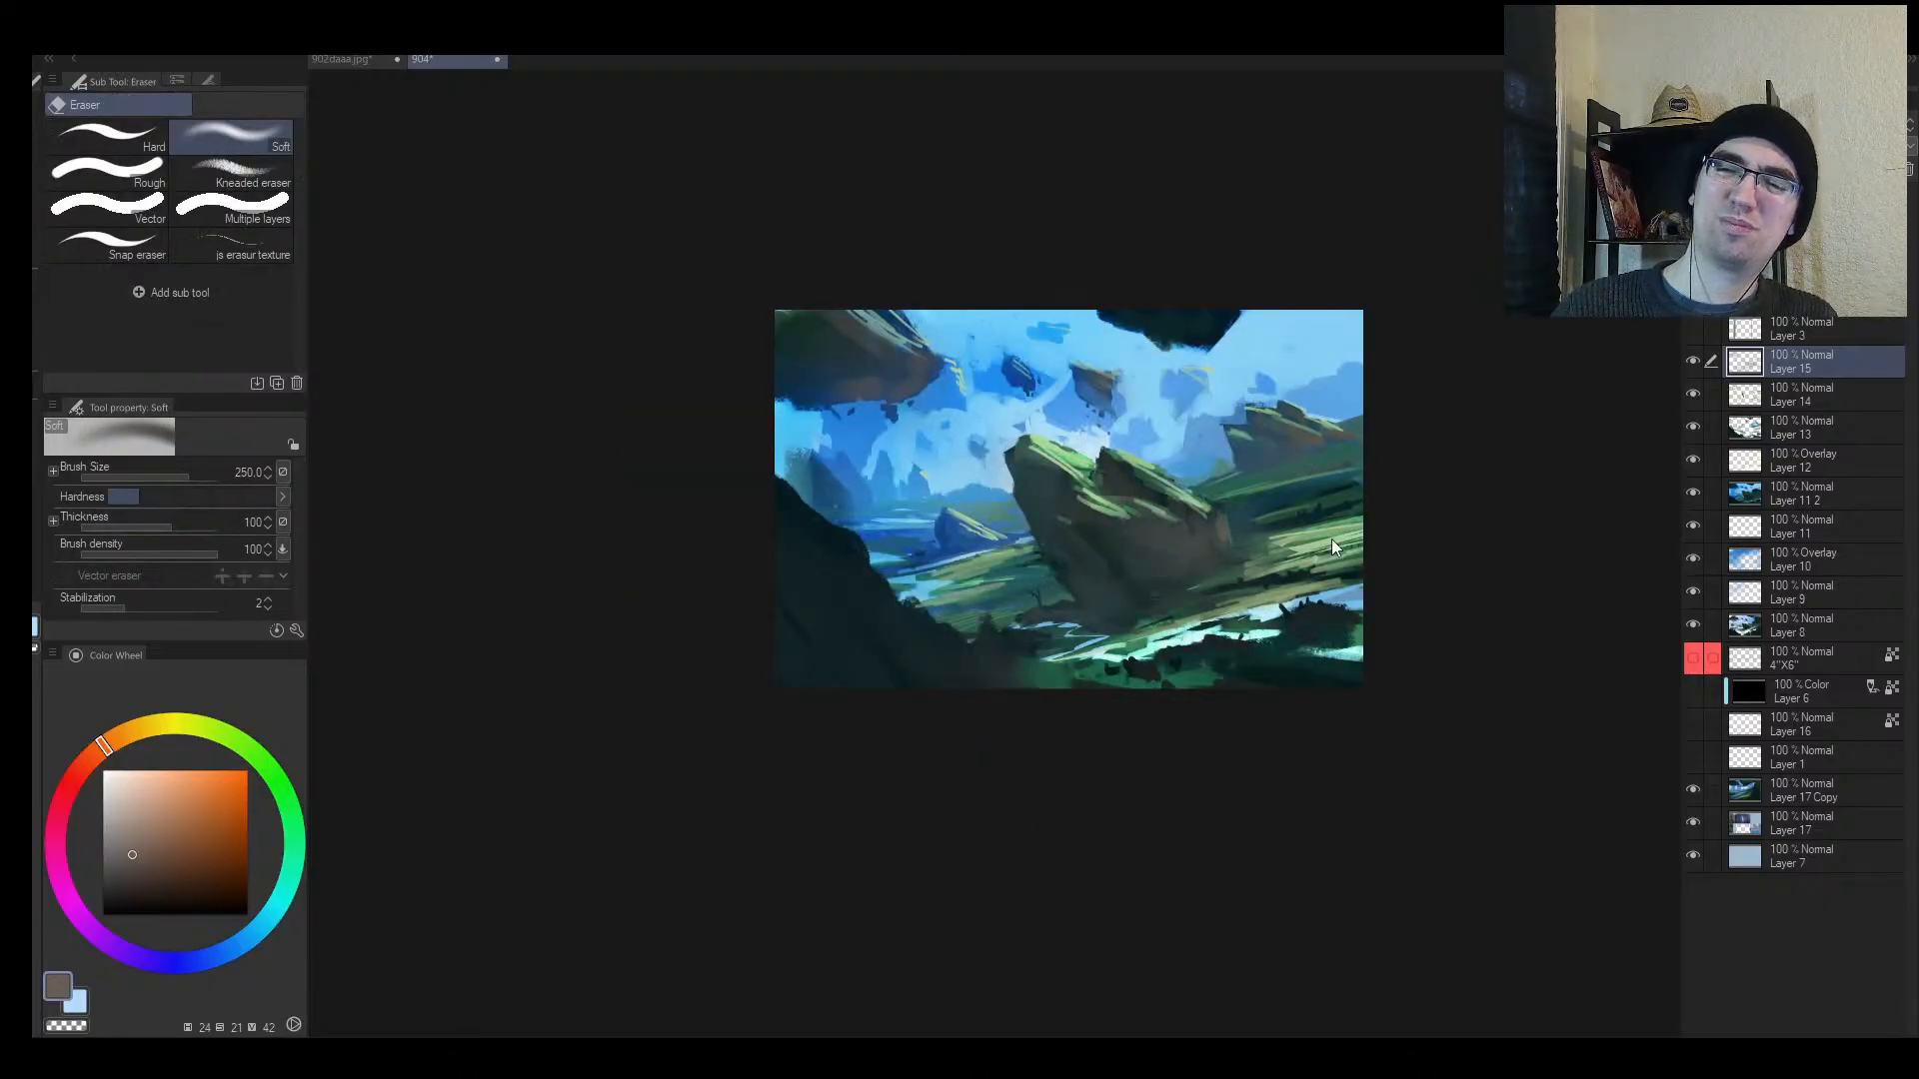
key(b)
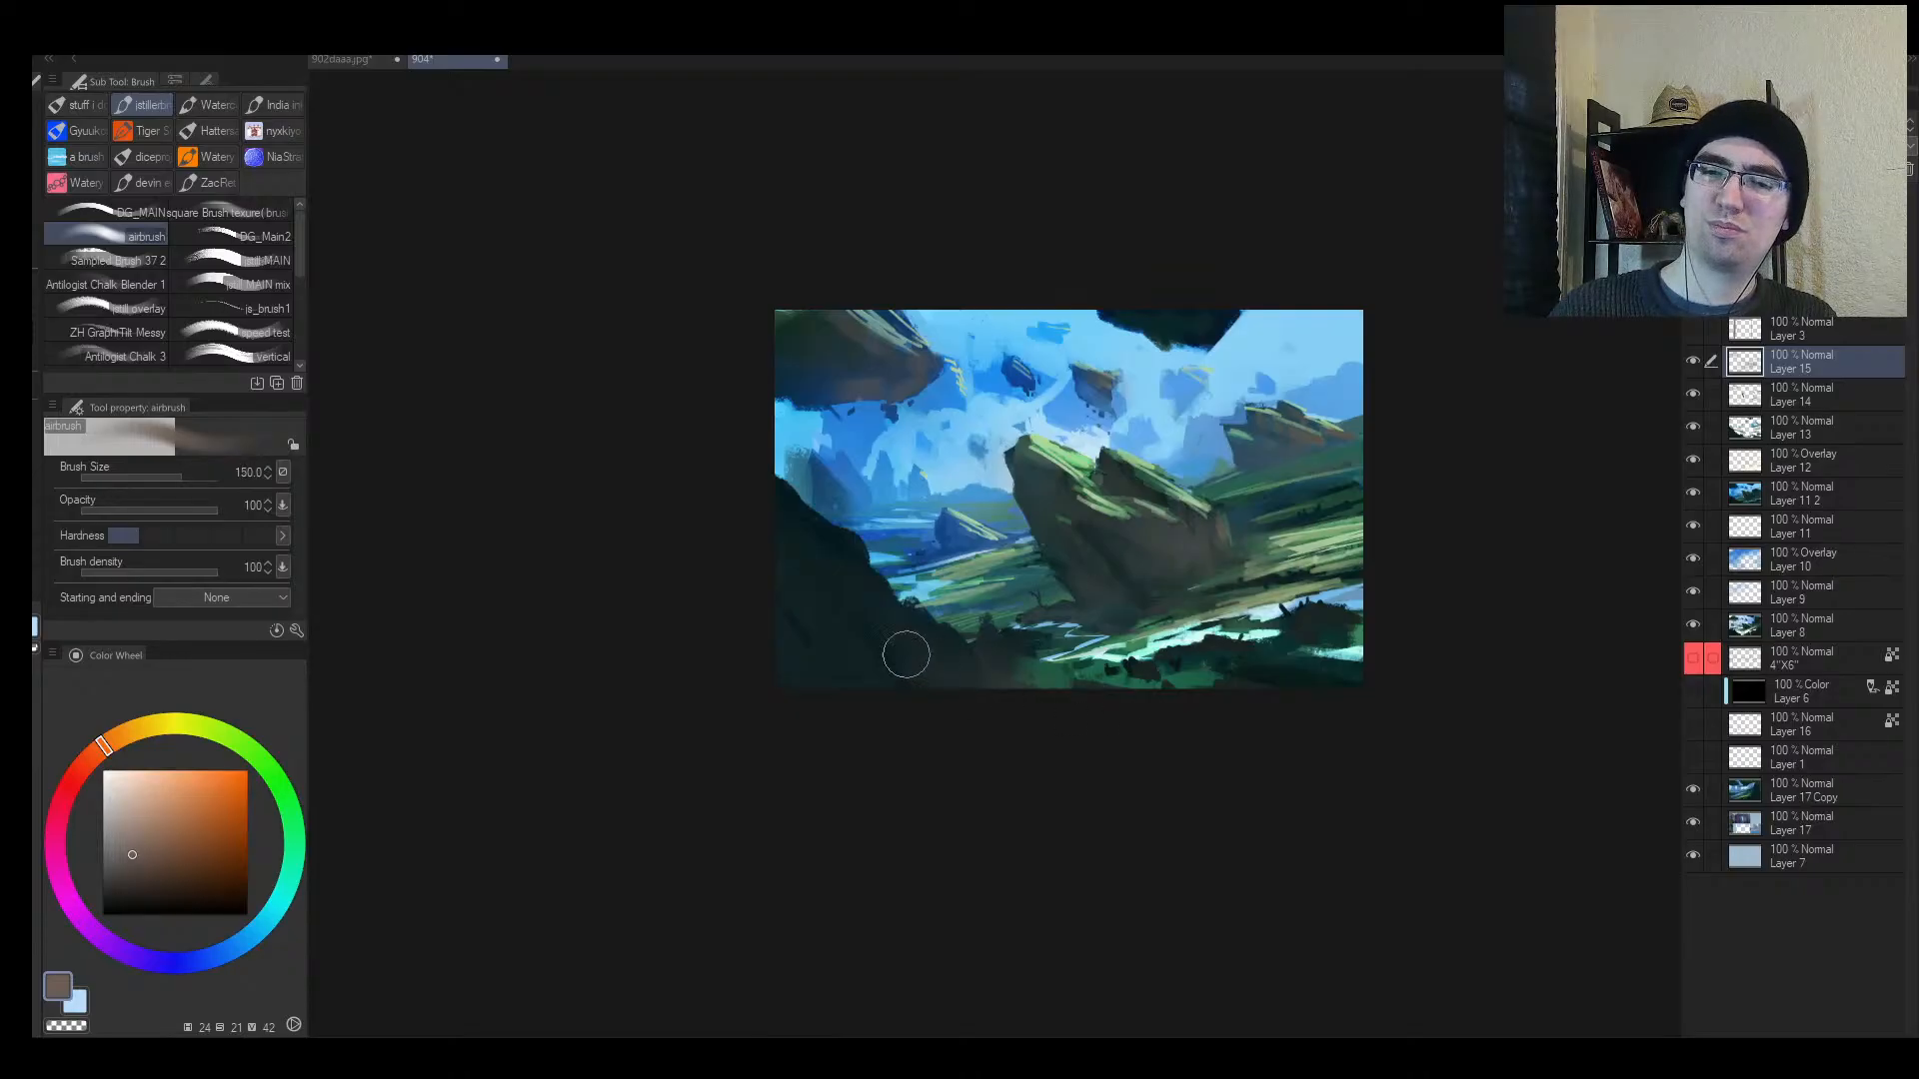
key(bracketright)
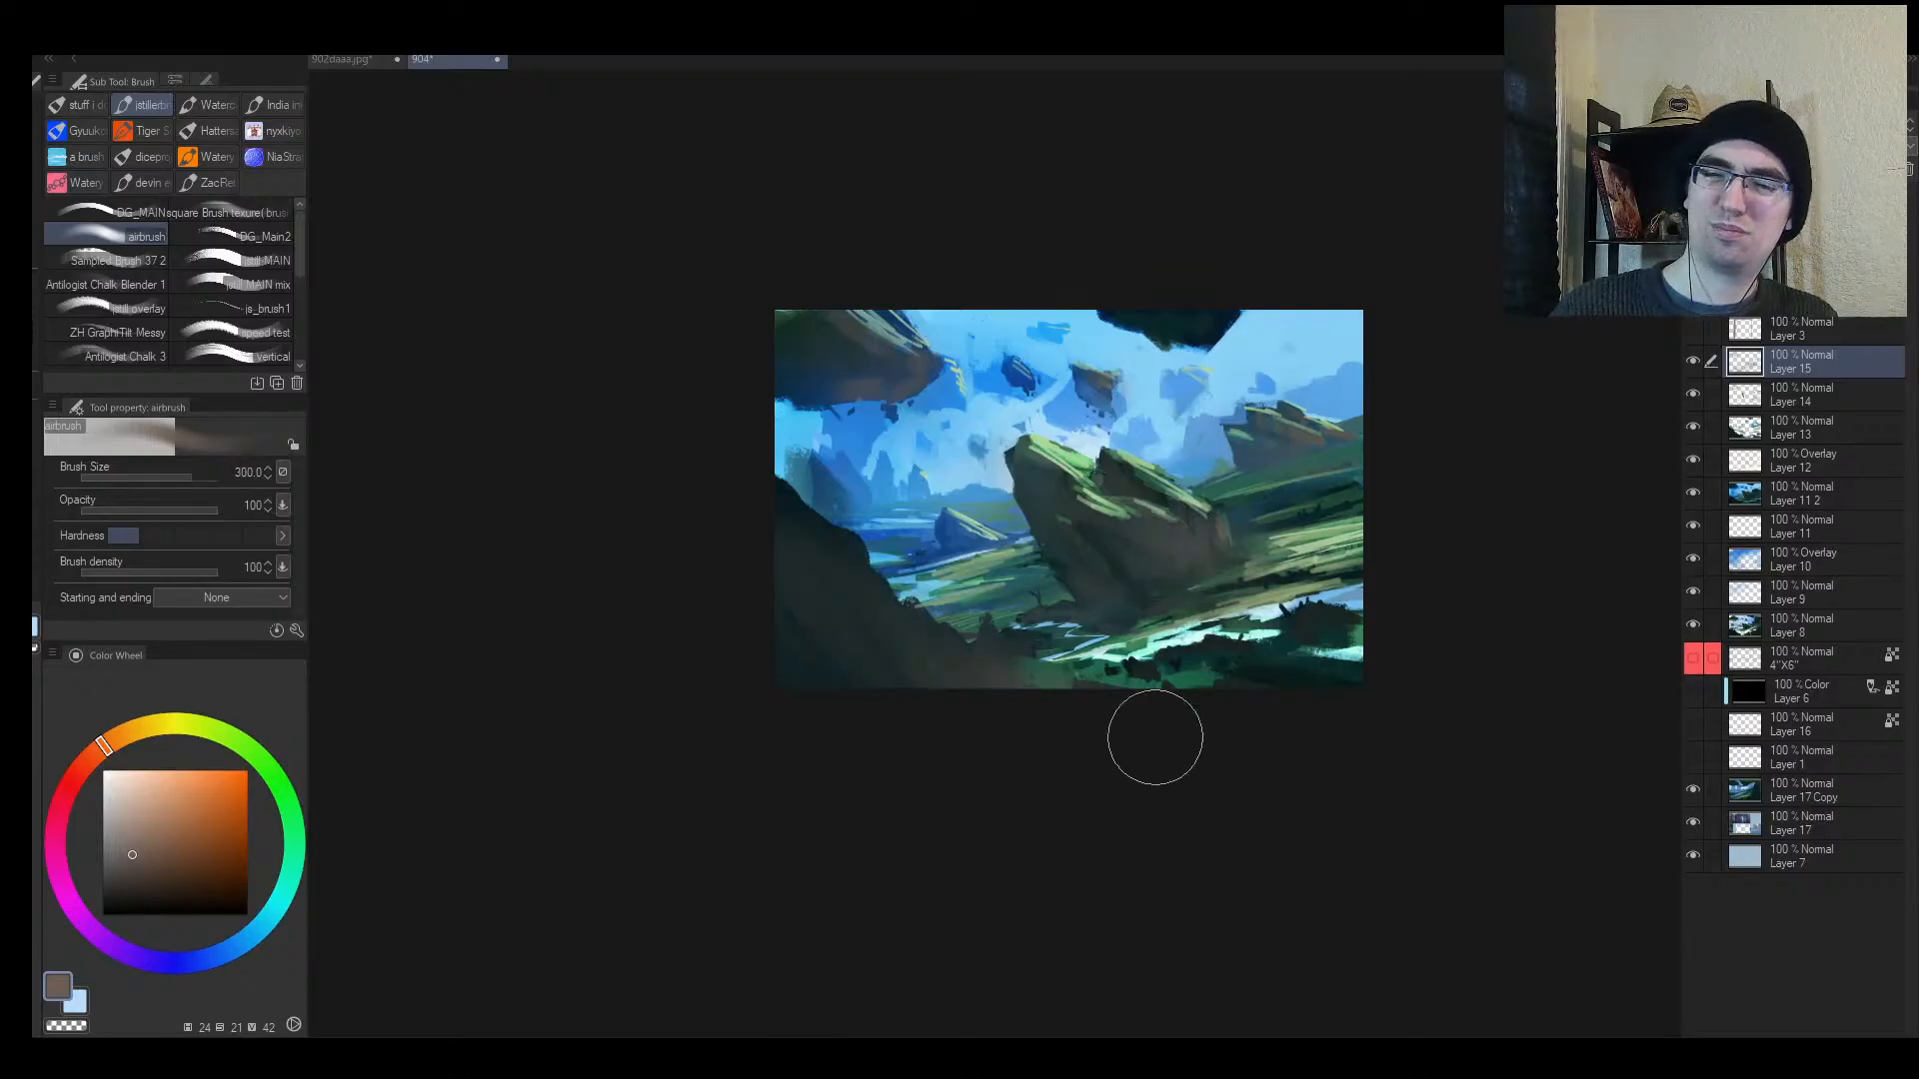
Step: Lasso-select the dark lower-right cliff slope, extending it up the slope and into the corner
key(h)
key(m)
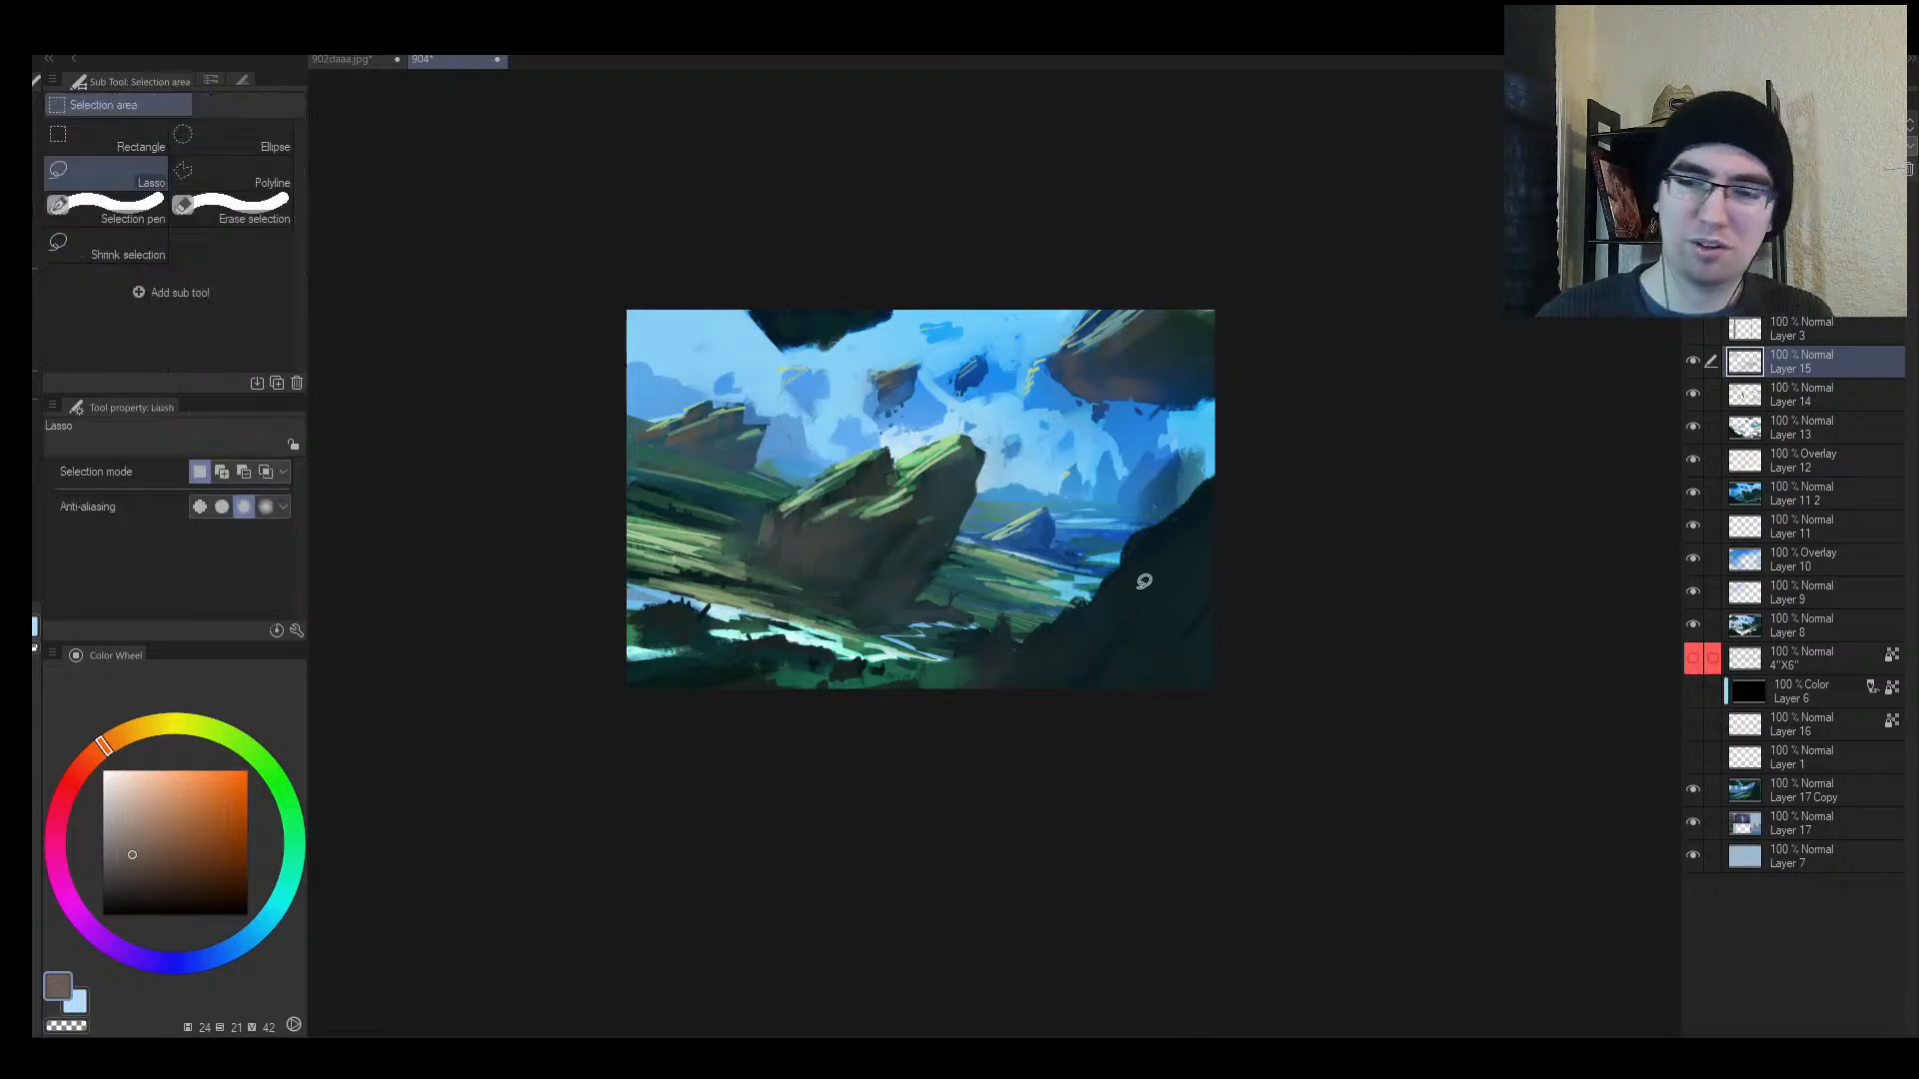
mouse_move(1173, 548)
mouse_down()
mouse_move(914, 787)
mouse_move(849, 737)
mouse_up()
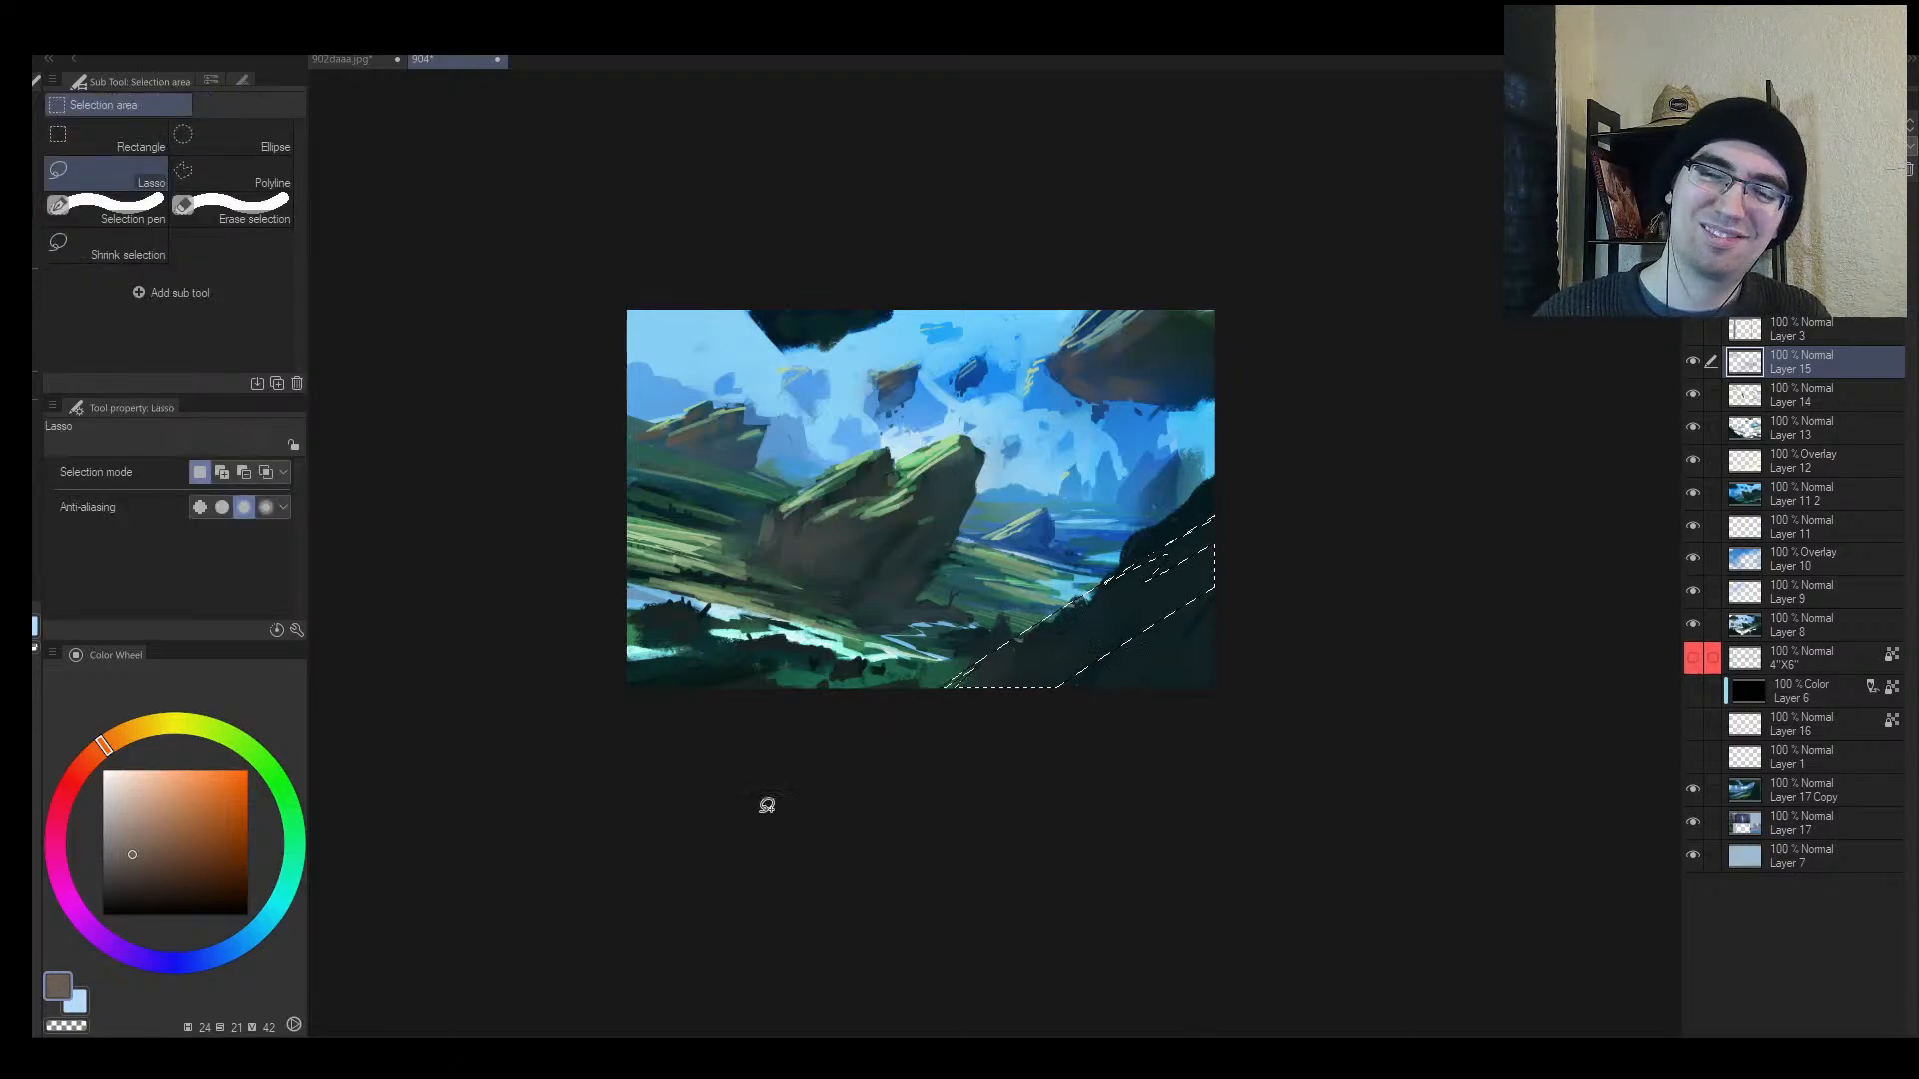
drag(1339, 416, 939, 710)
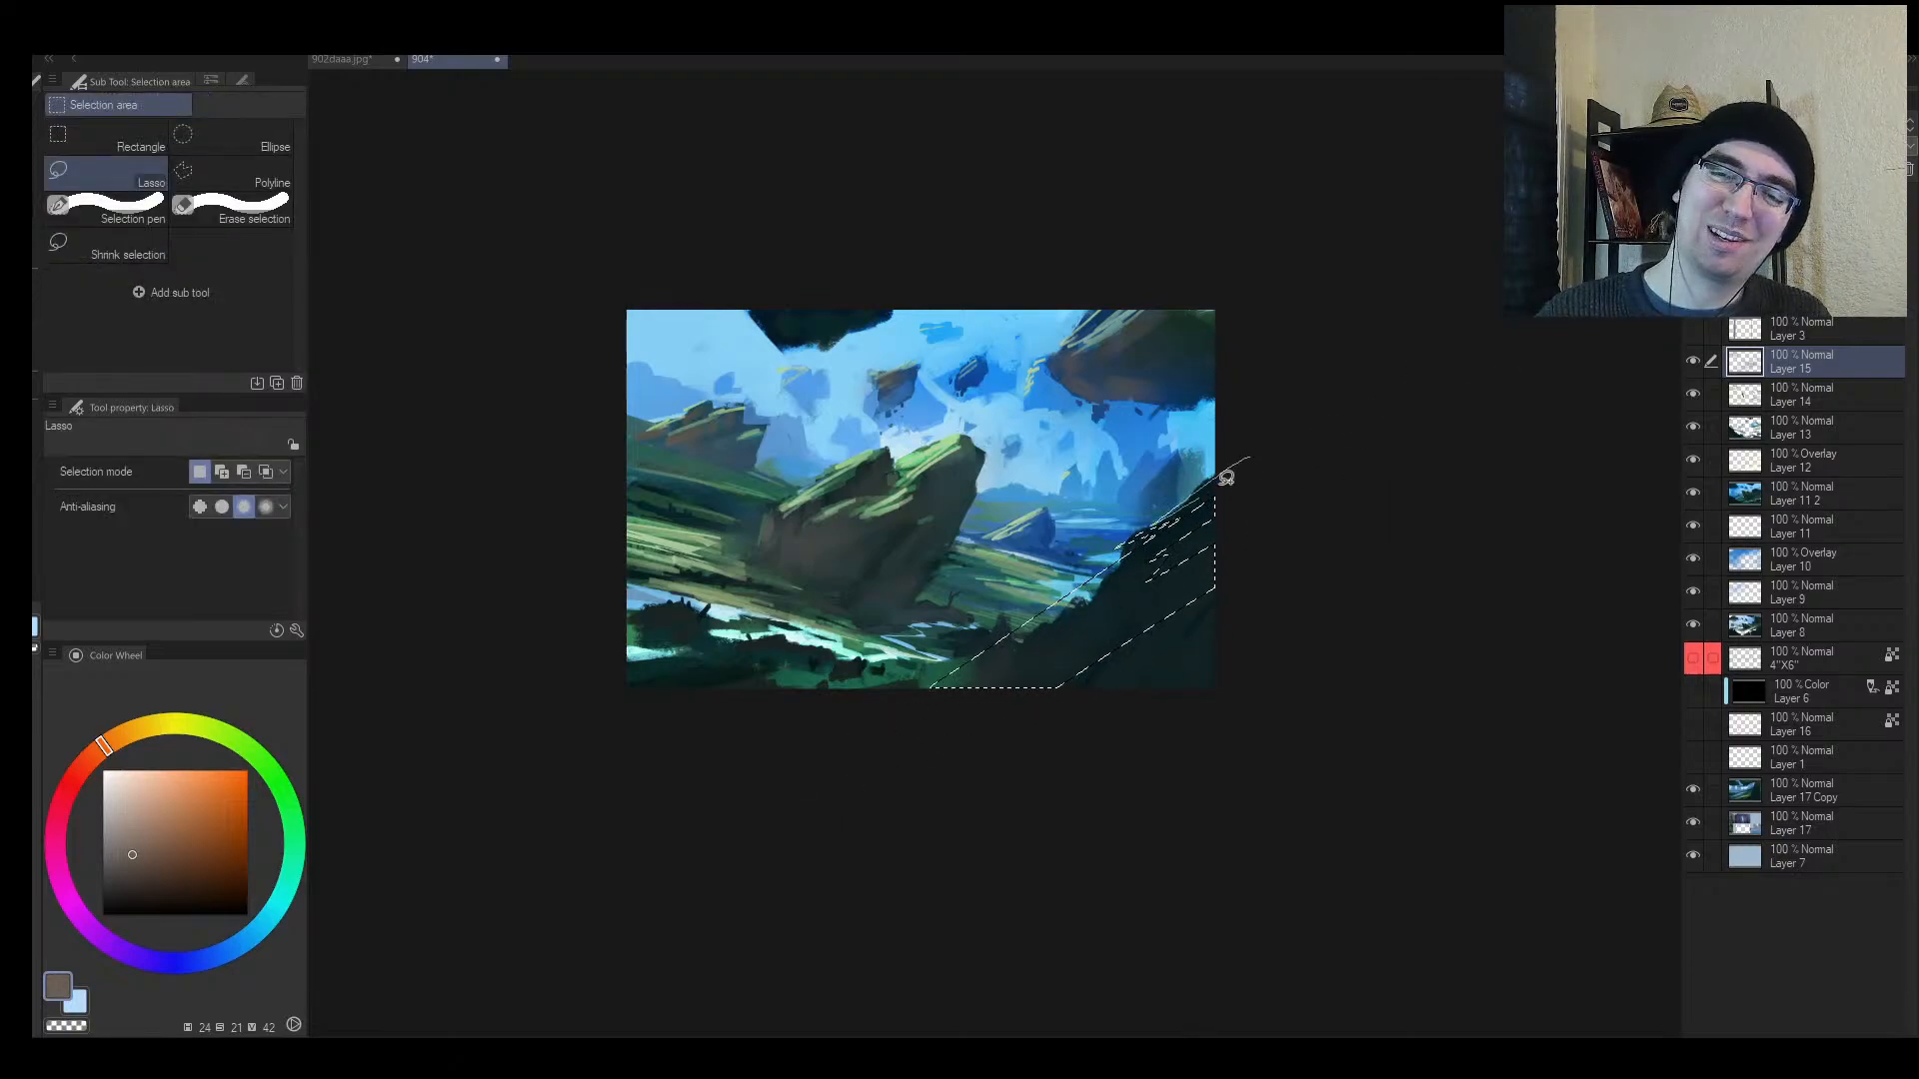
mouse_move(1227, 478)
mouse_down()
mouse_move(1064, 658)
mouse_move(1242, 548)
mouse_up()
Step: Fill the selected cliff slope with a sampled lighter grey, then deselect
key(b)
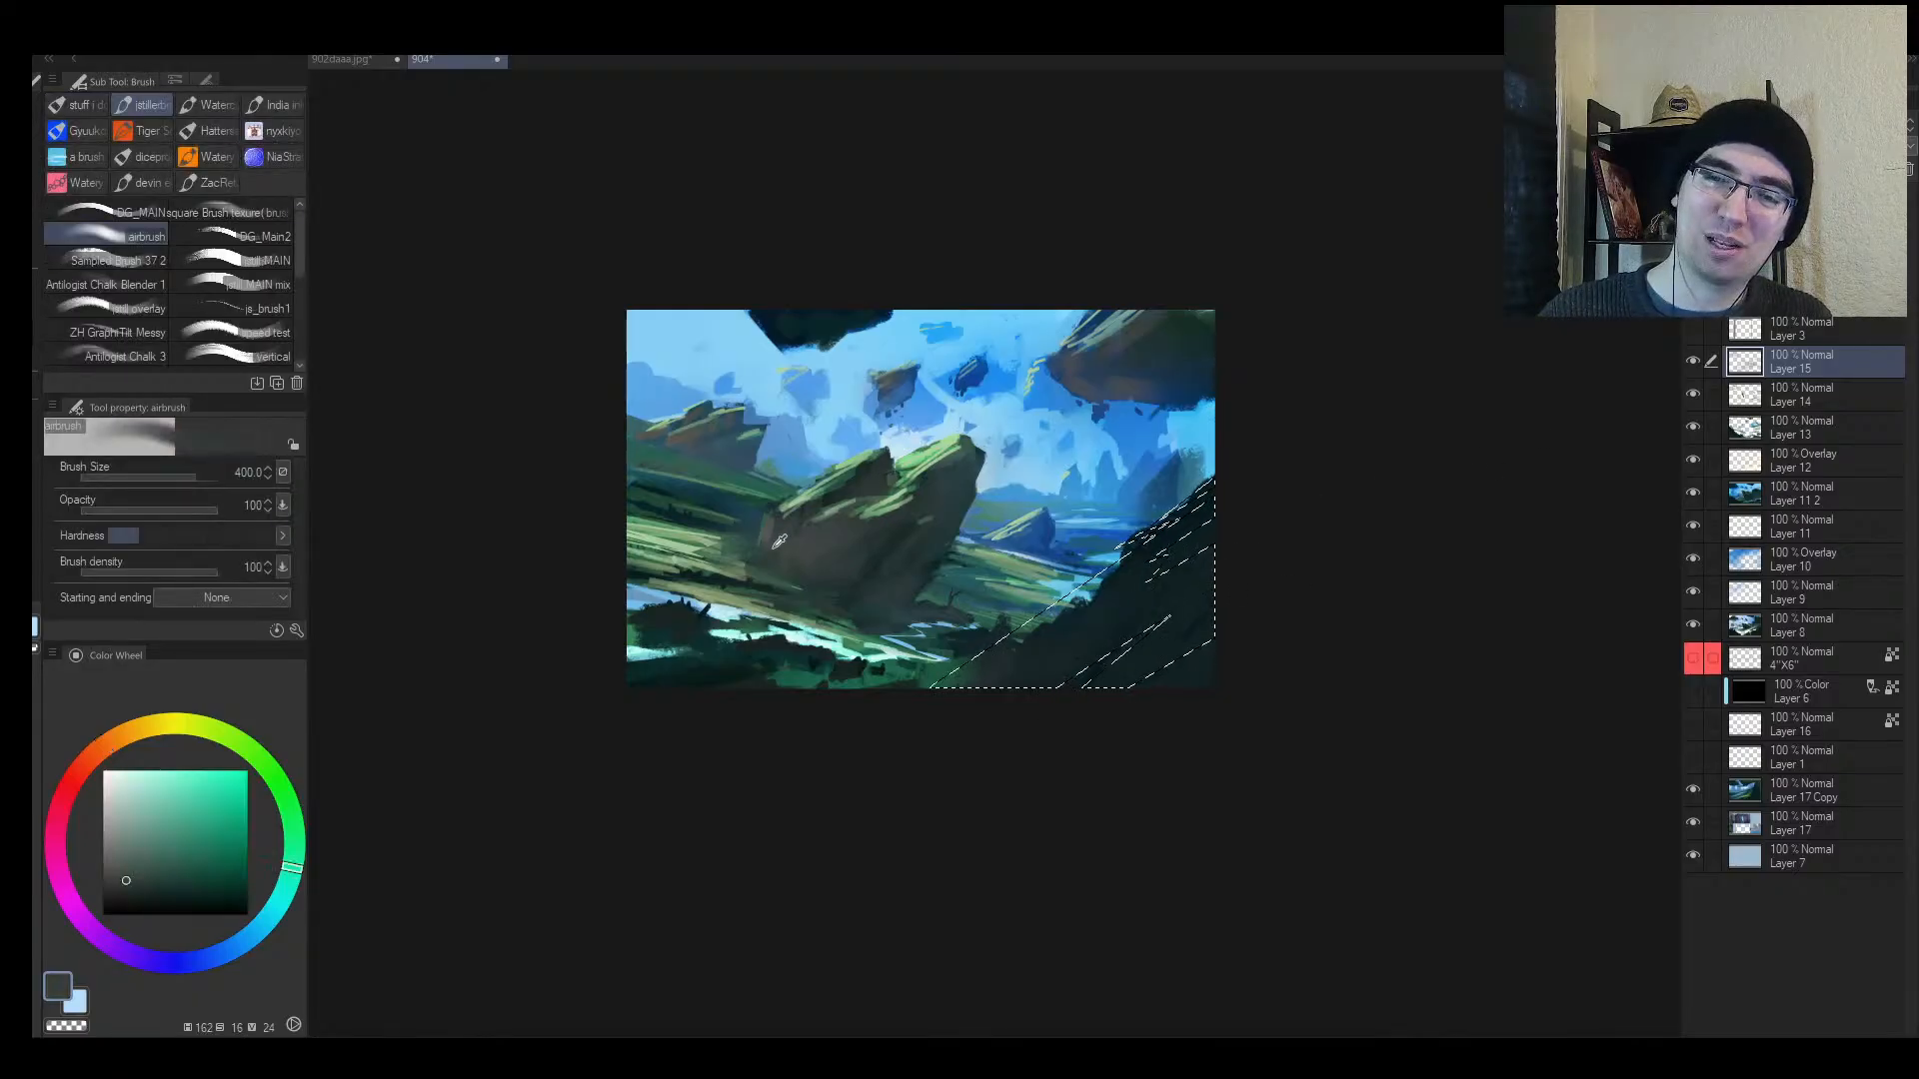
alt+click(775, 547)
mouse_move(810, 688)
mouse_down()
mouse_move(1063, 627)
mouse_move(940, 727)
mouse_move(1179, 535)
mouse_up()
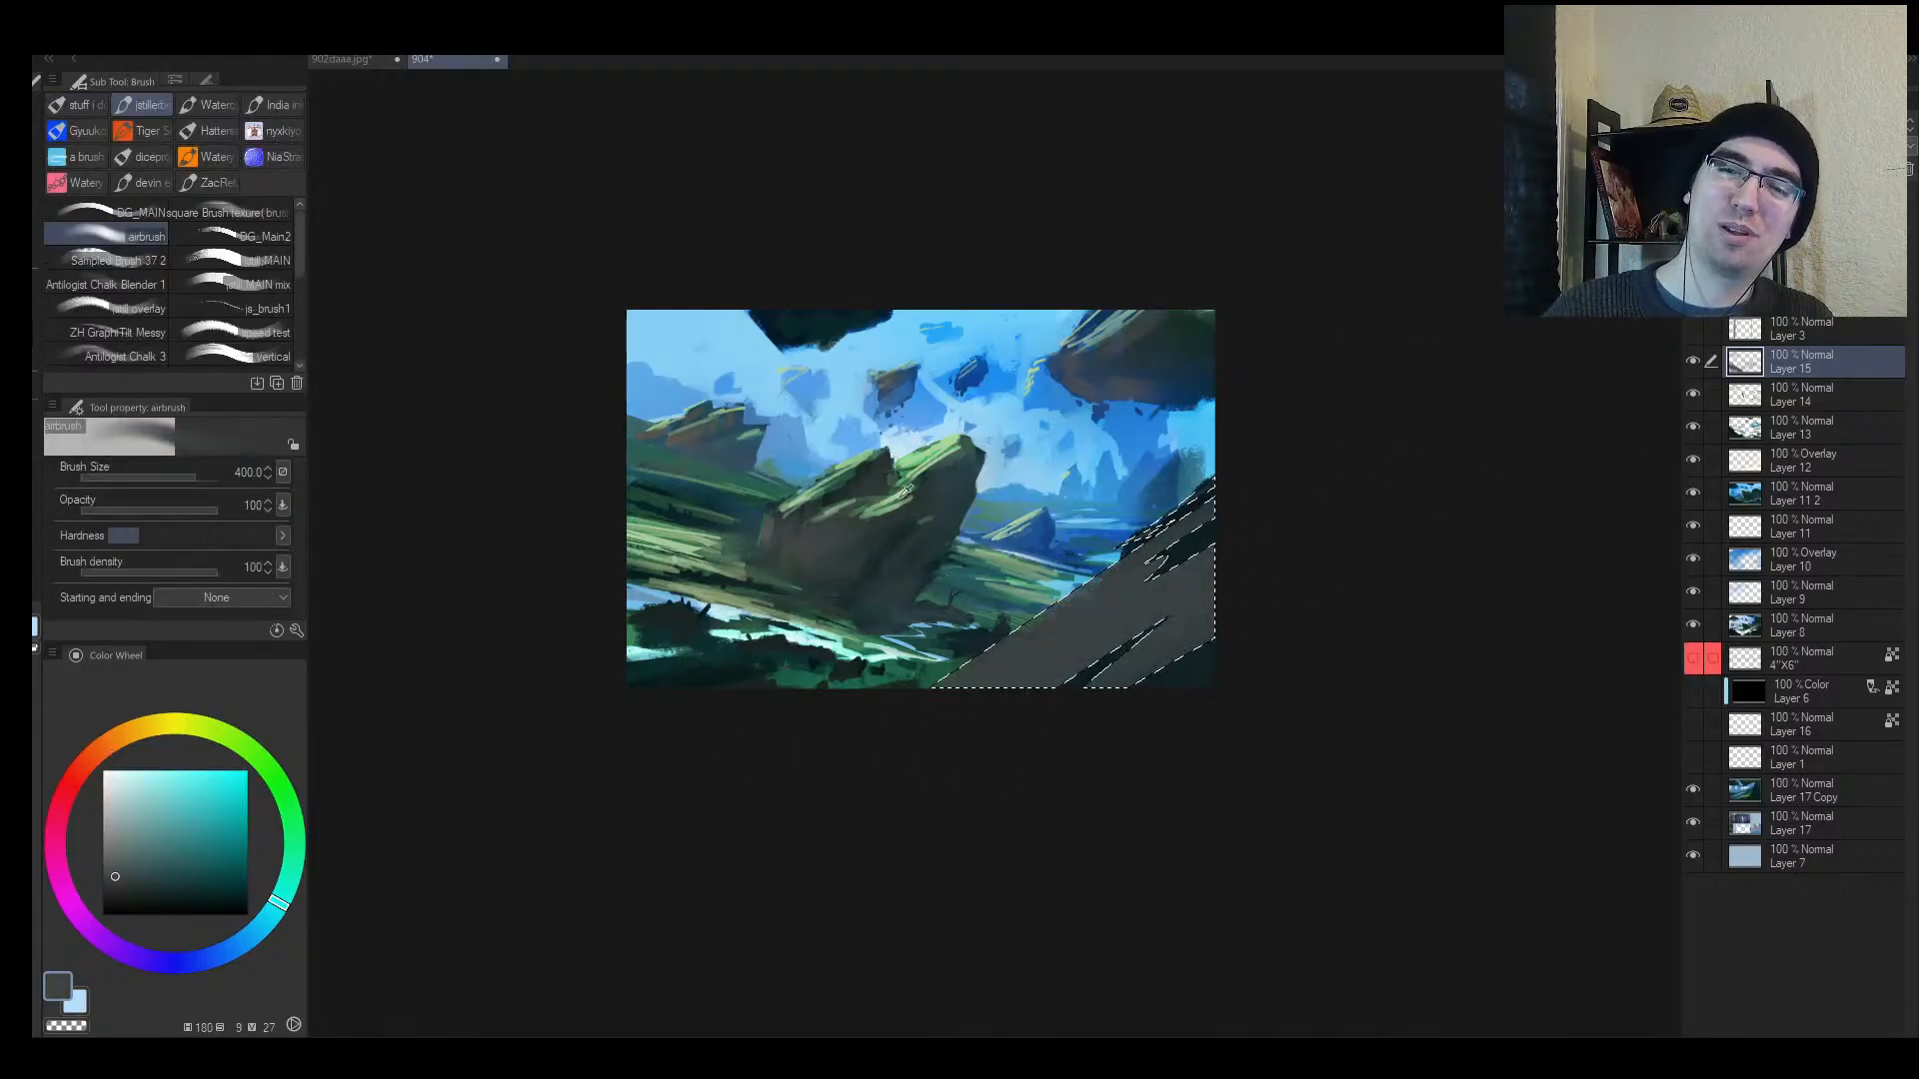
key(ctrl+d)
Step: Check the mirrored, zoomed-out composition, then zoom back in and enlarge the brush
key(h)
key(alt+space)
drag(1149, 672, 1187, 671)
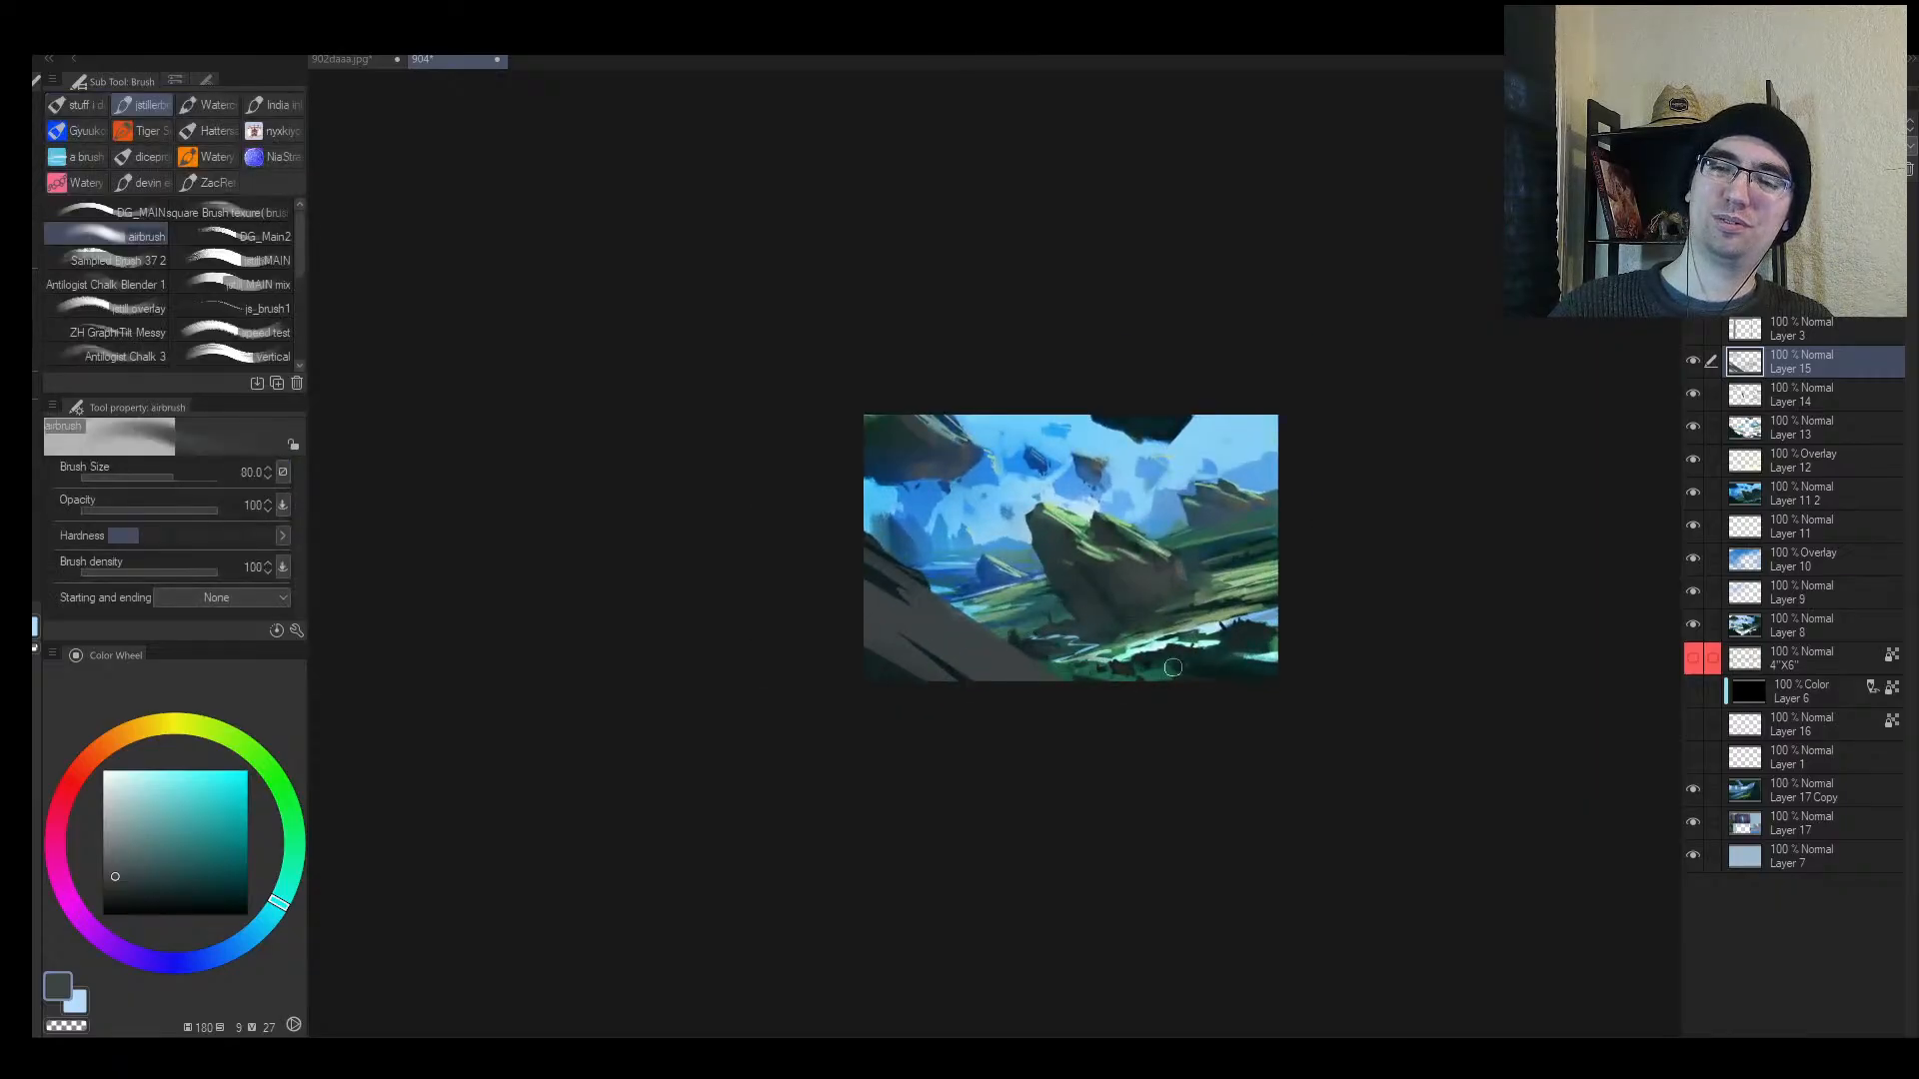
key(alt+space)
mouse_move(1154, 575)
mouse_down()
mouse_move(1195, 559)
mouse_move(1015, 633)
mouse_up()
key(bracketright)
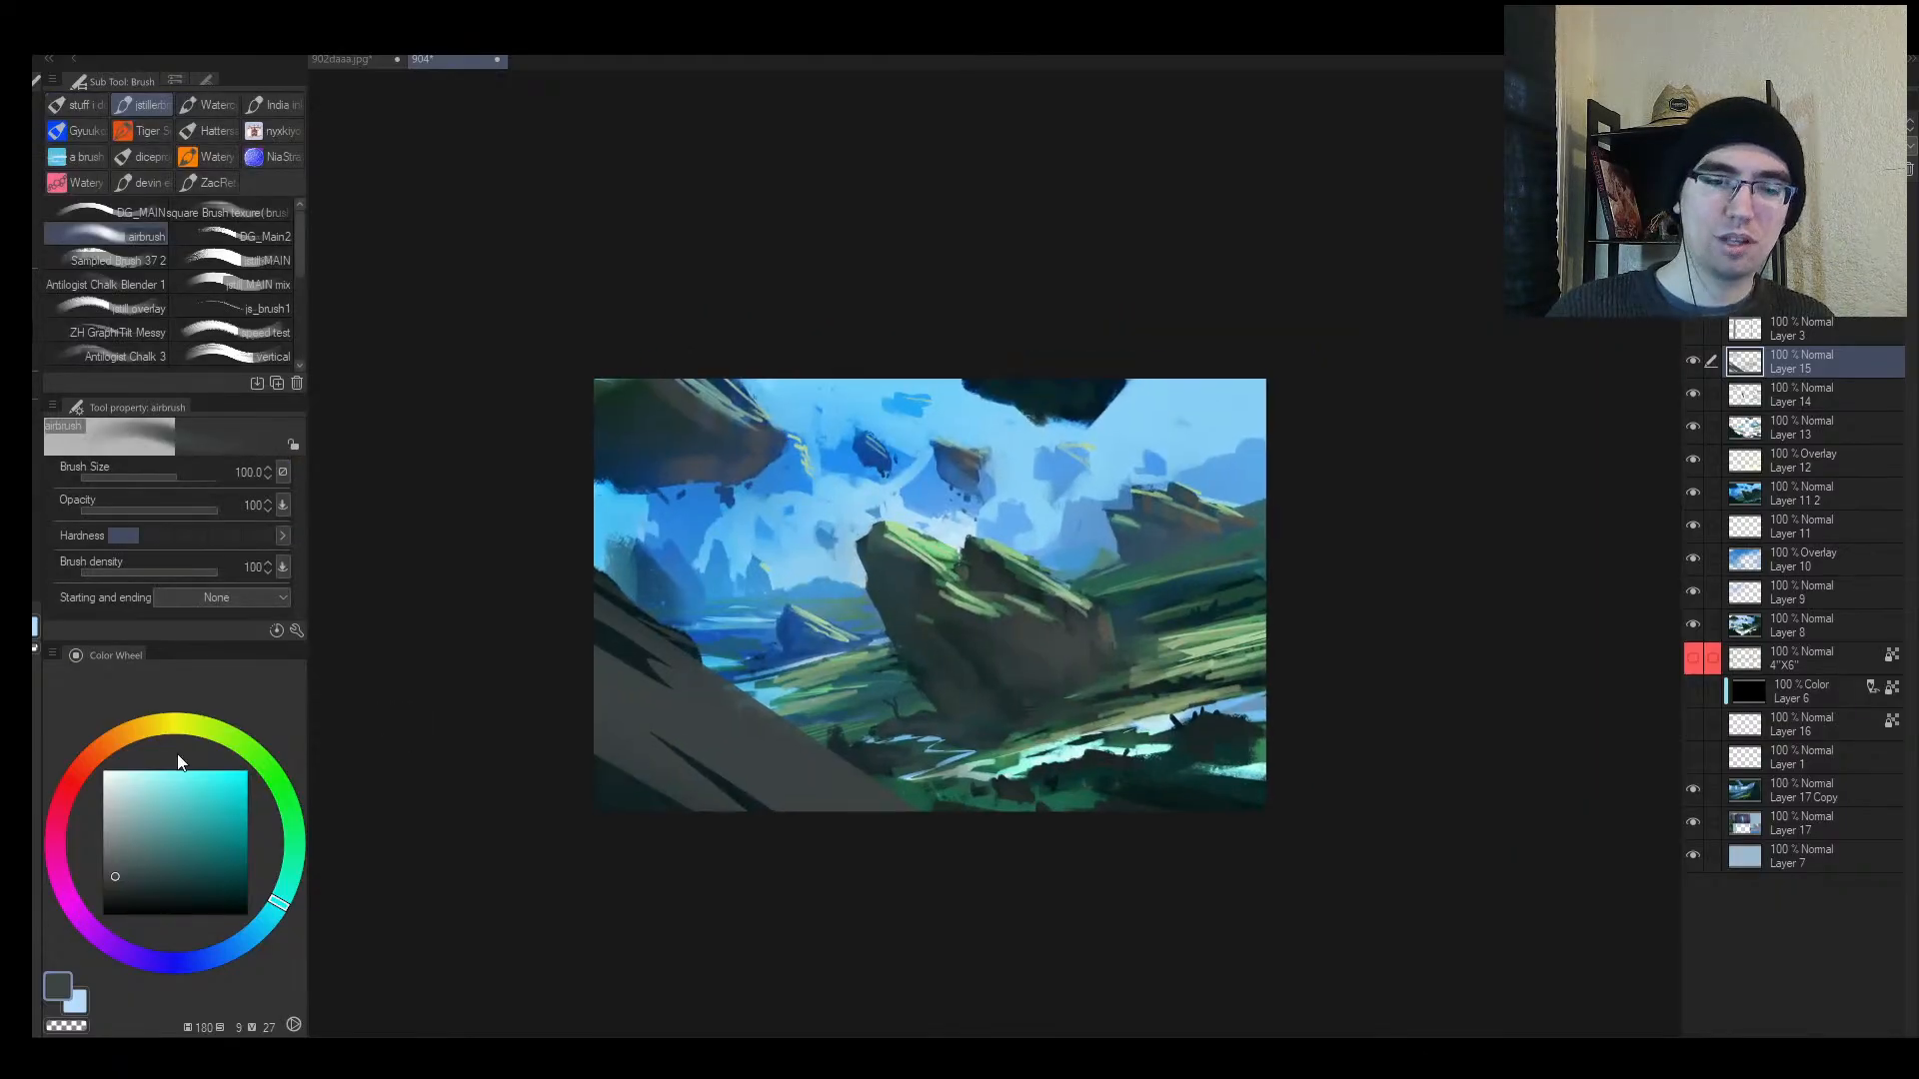
Step: Pick an orange from the colour wheel and shrink the airbrush
click(136, 728)
click(181, 816)
key(bracketleft)
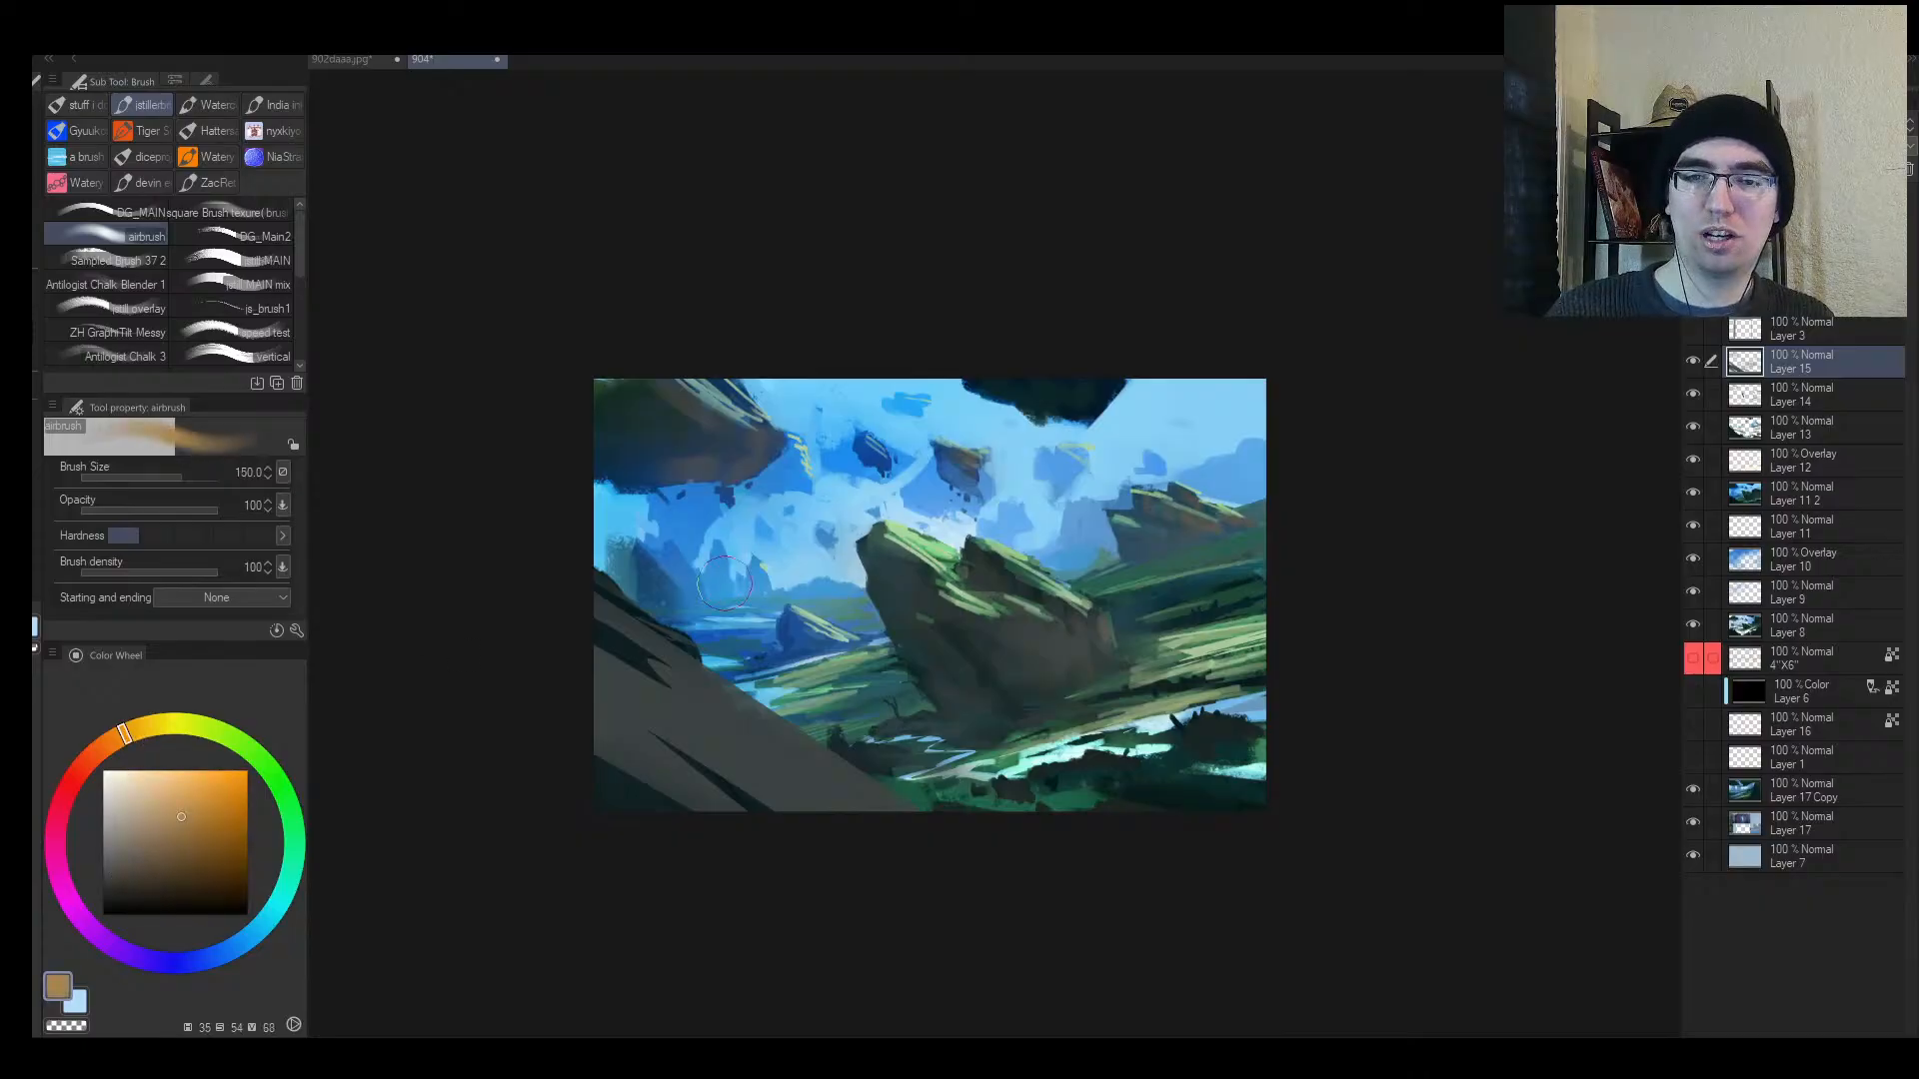
key(bracketleft)
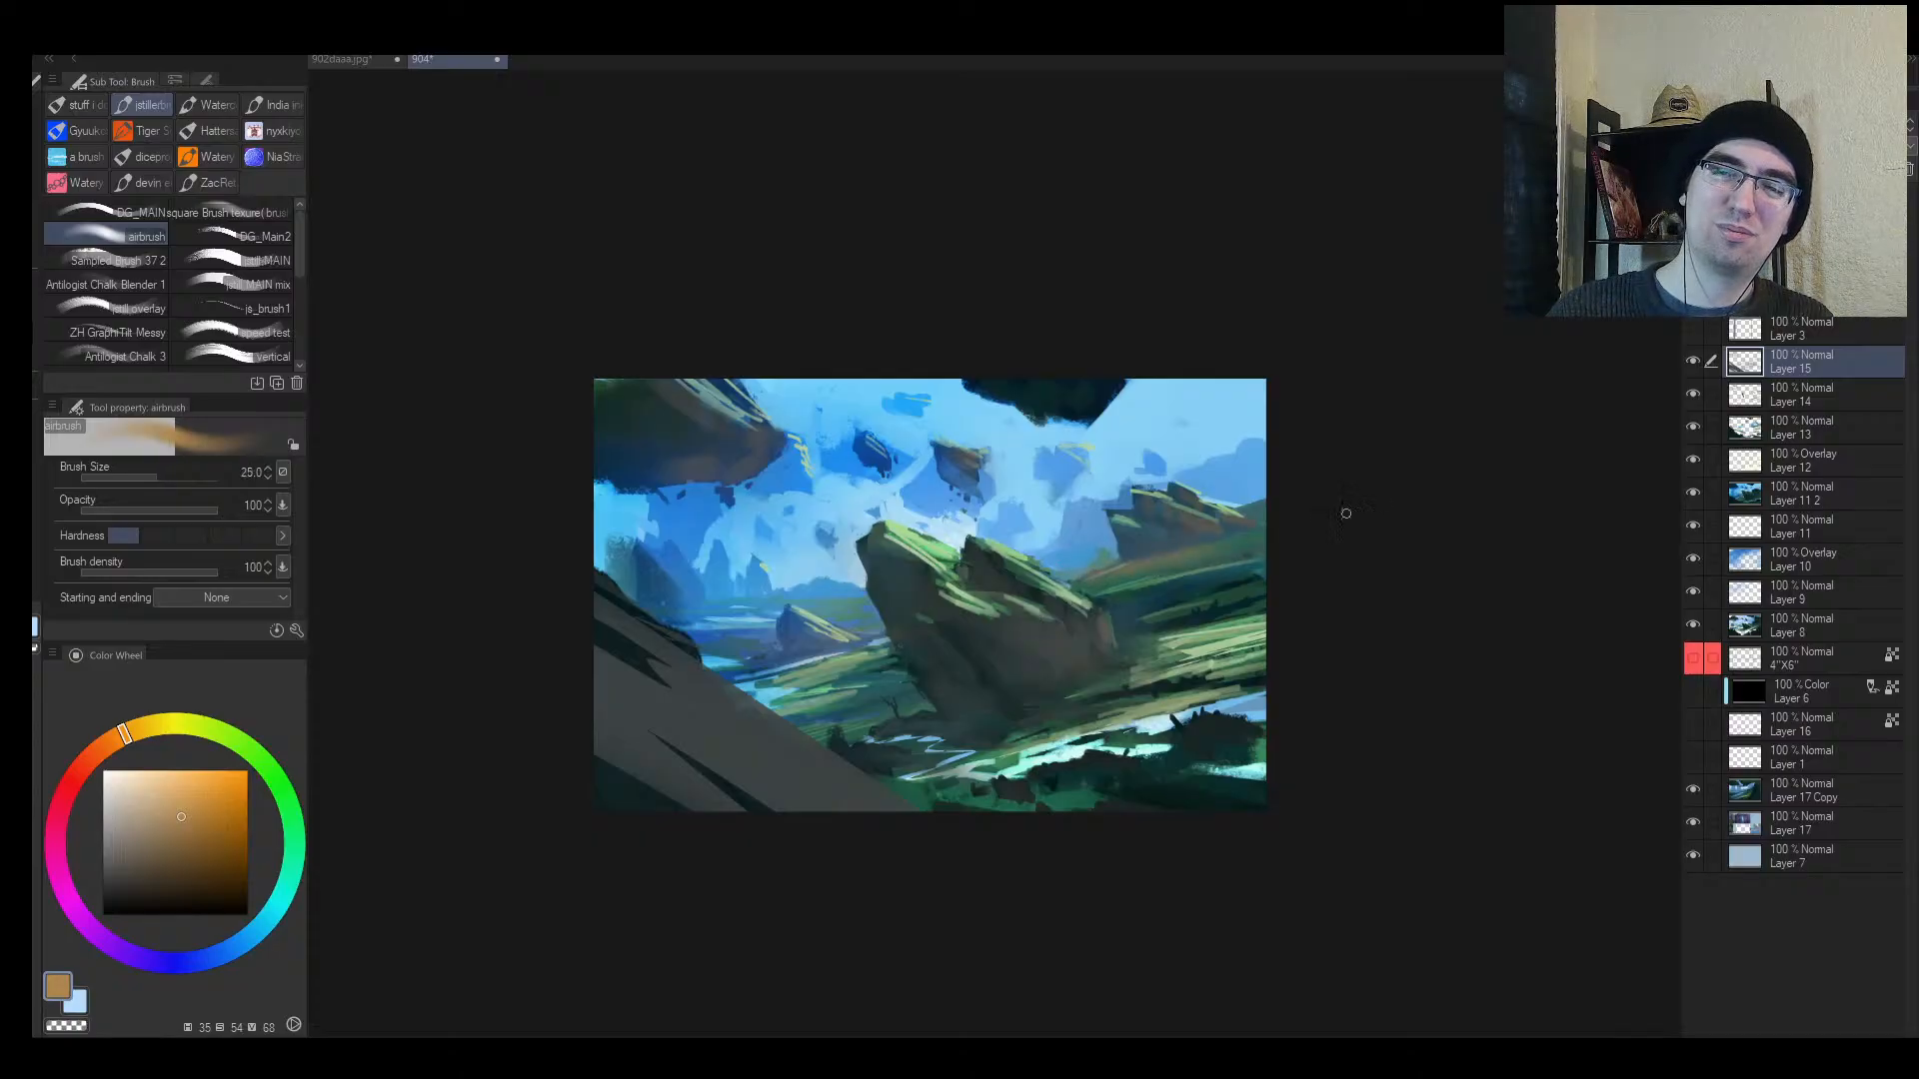
key(h)
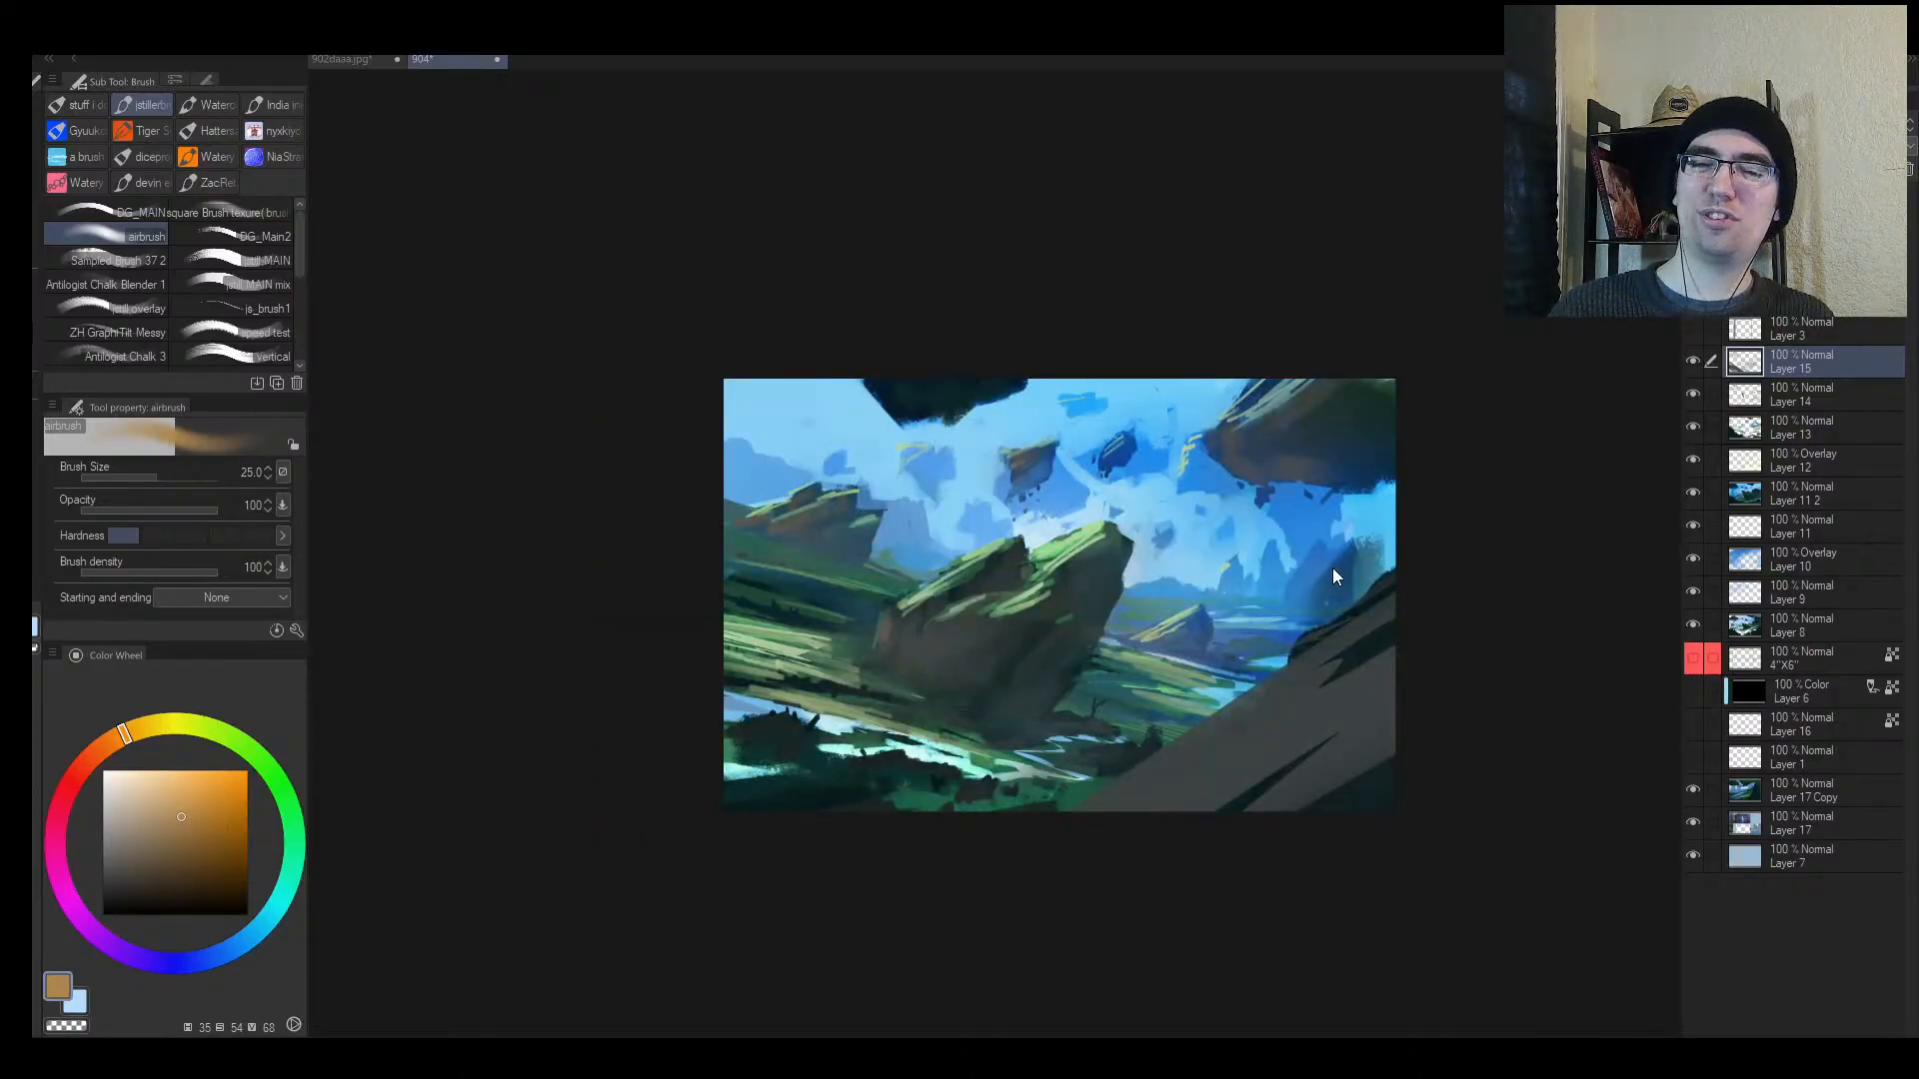
key(h)
key(alt+space)
click(1255, 618)
drag(1279, 562, 1198, 530)
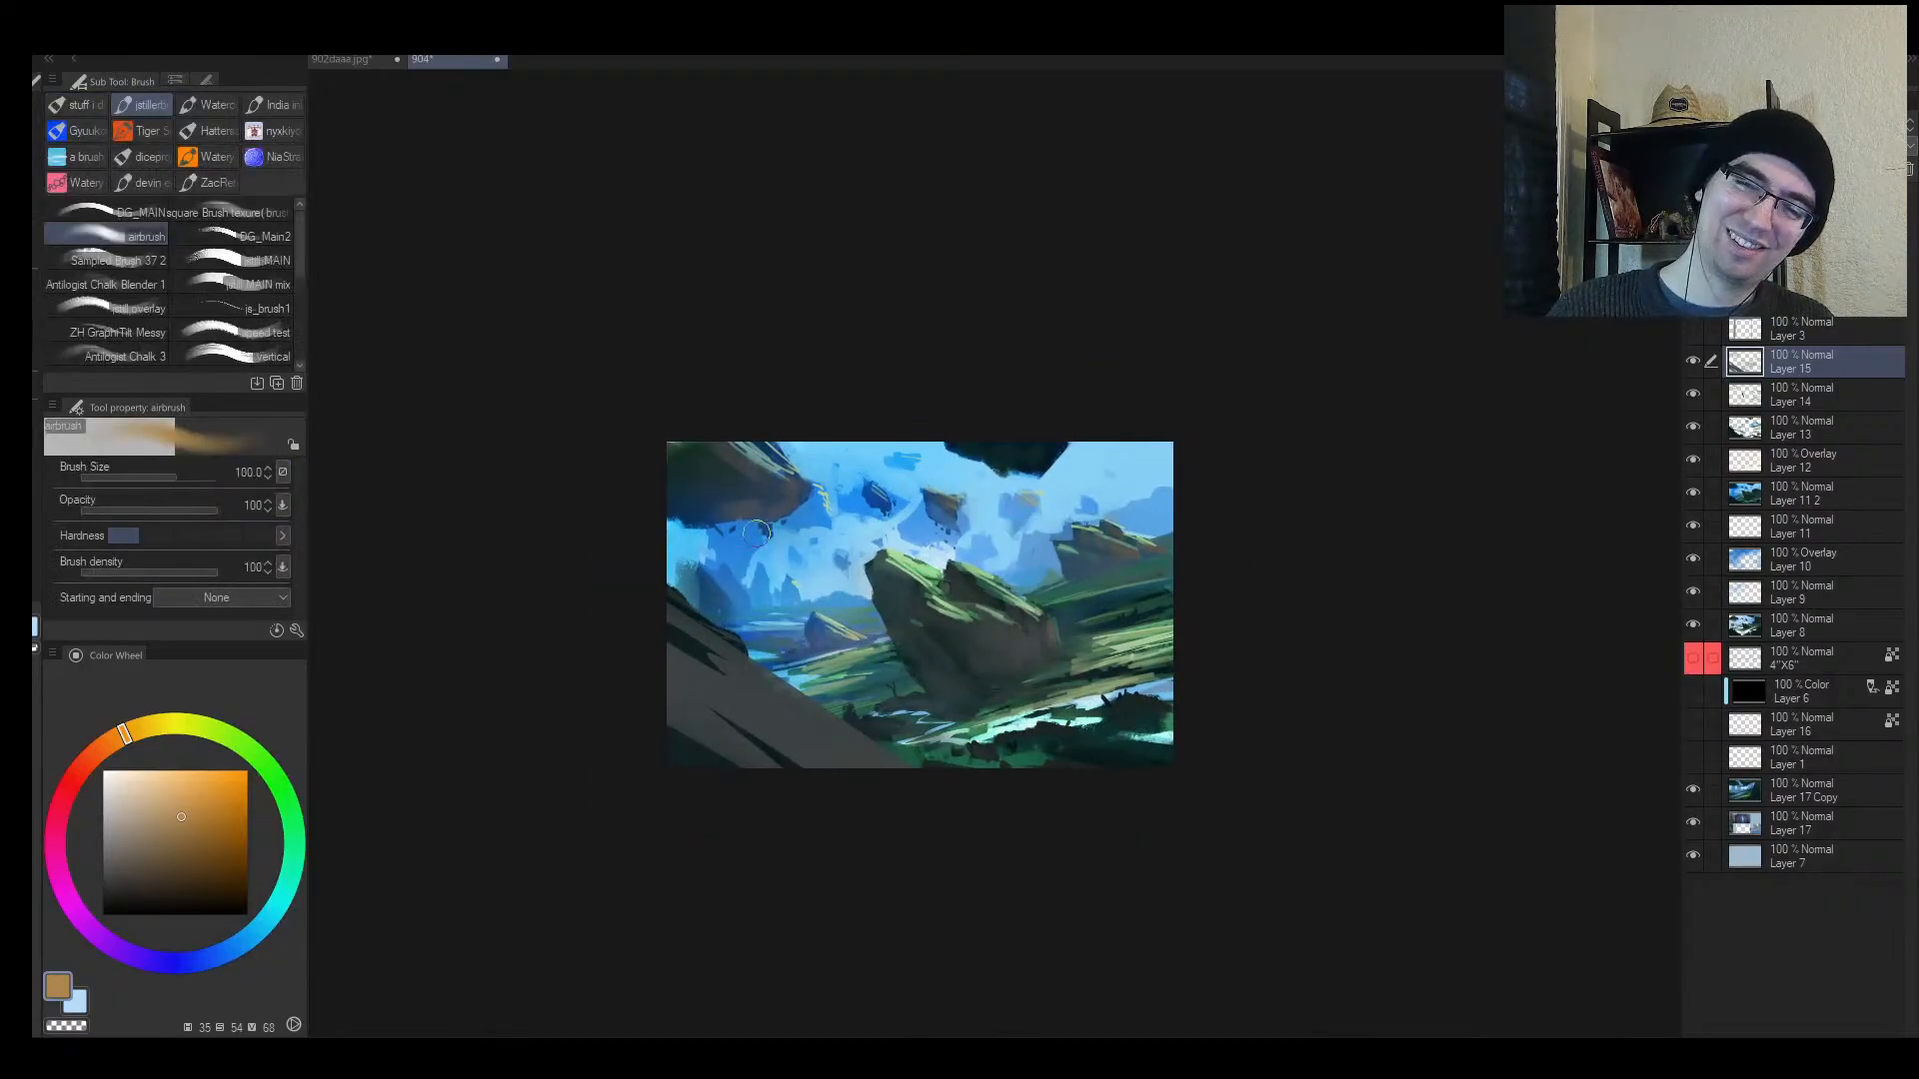
Step: Lighten the colour to pale peach and haze the floating rock below the clouds
mouse_move(208, 789)
mouse_down()
mouse_move(169, 745)
mouse_move(144, 760)
mouse_up()
key(bracketright)
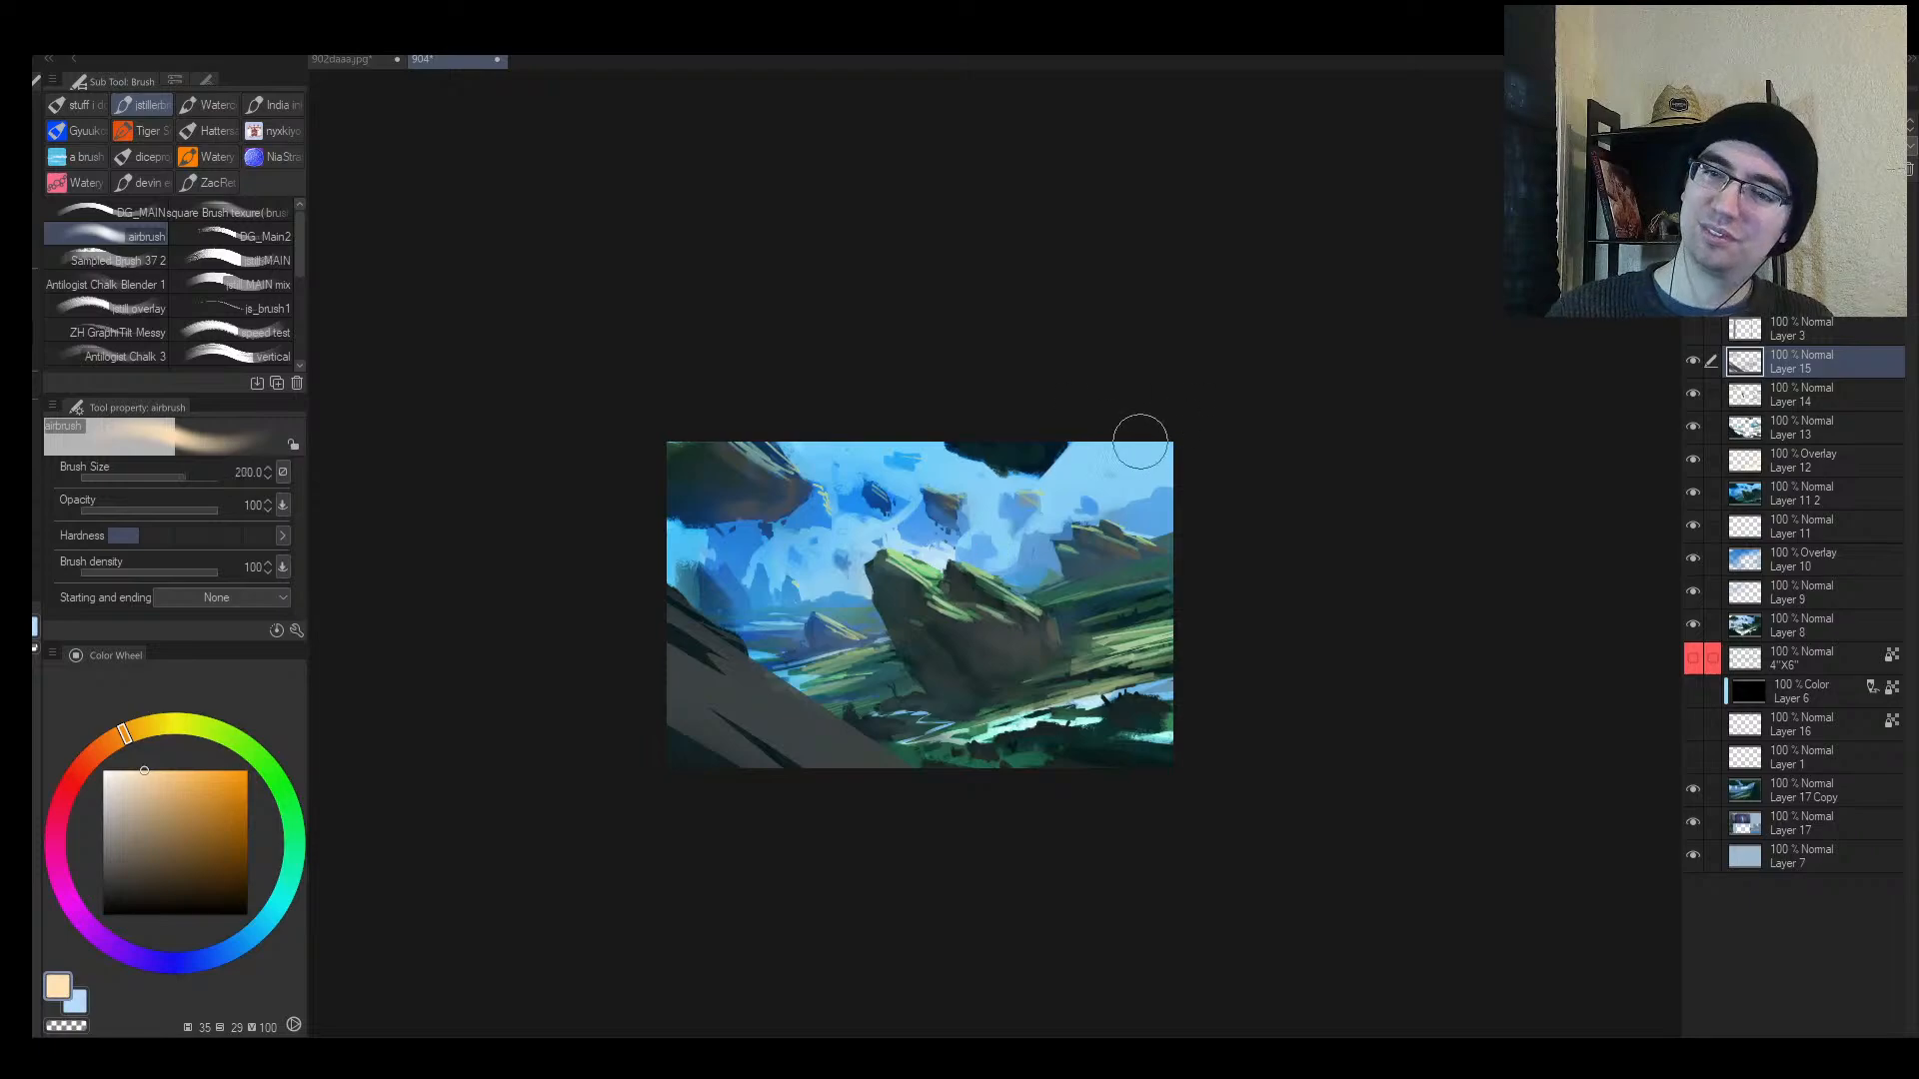
key(bracketright)
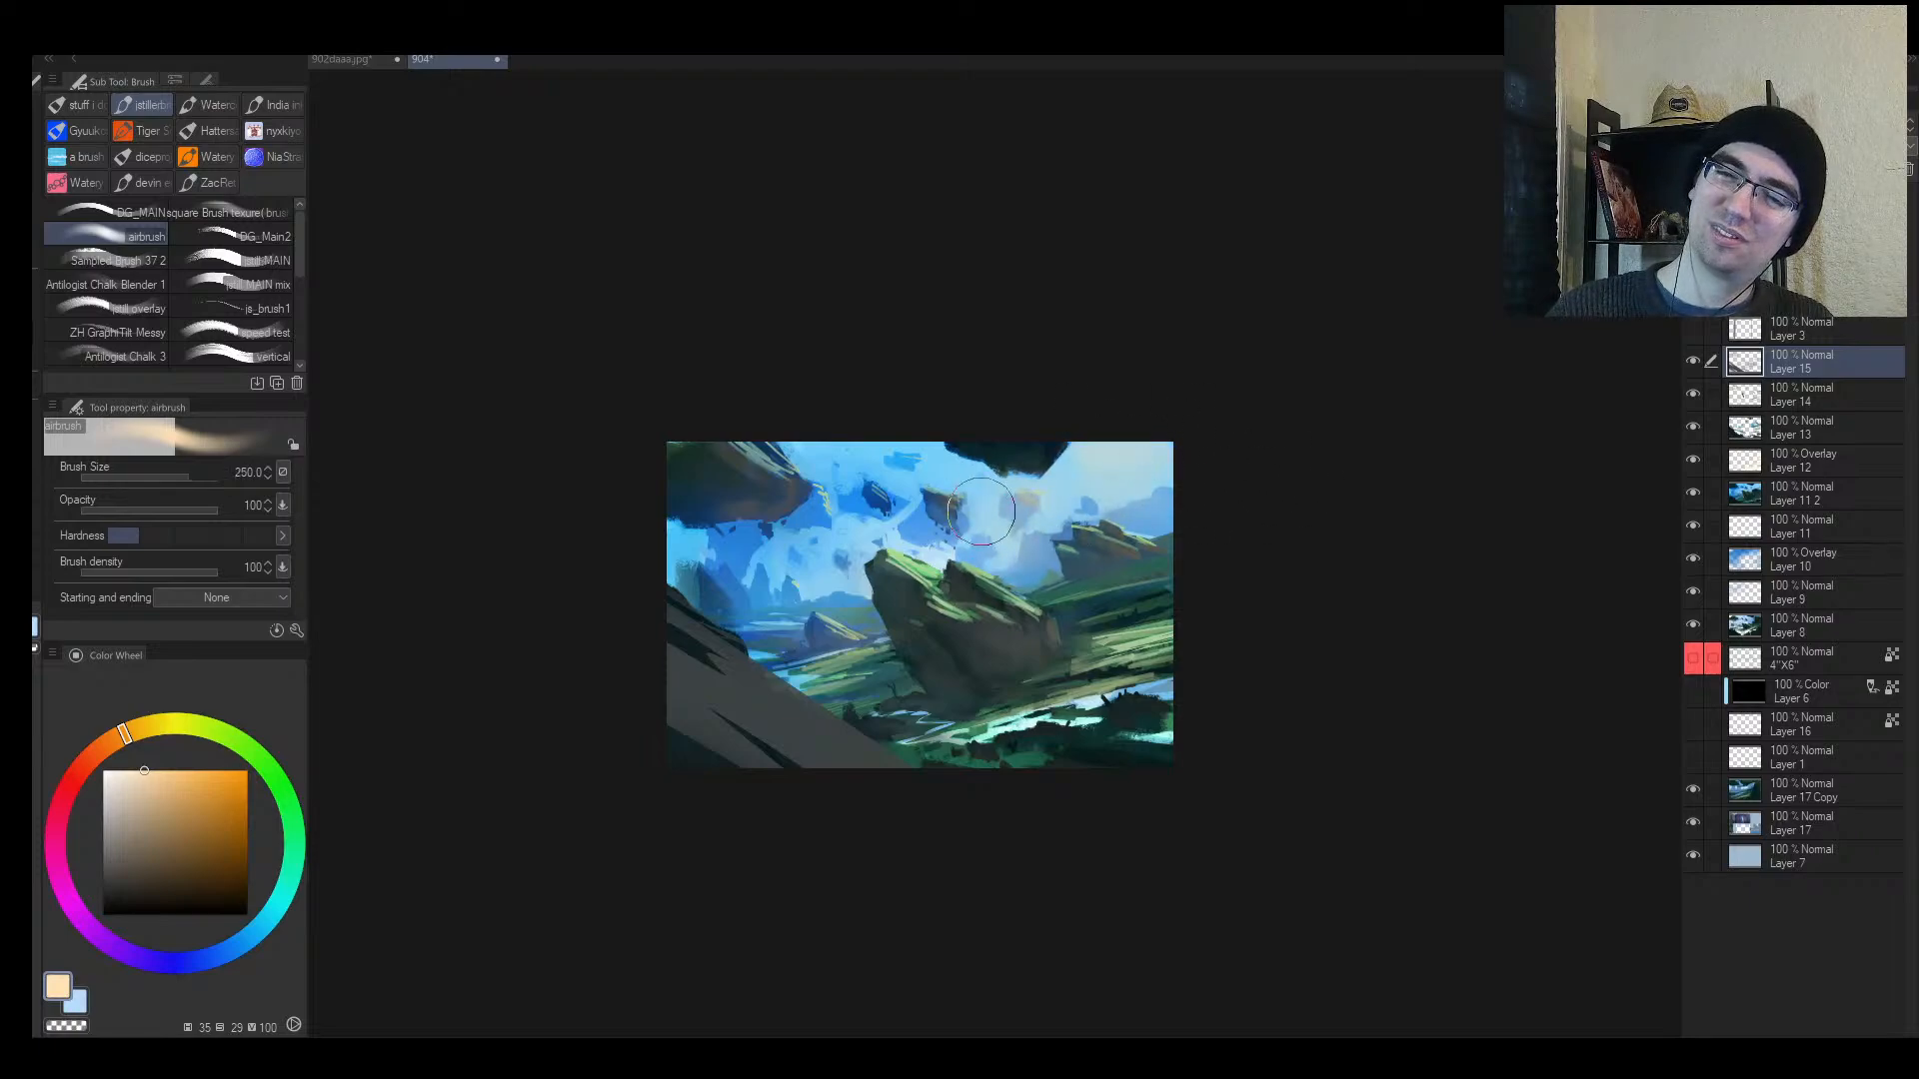
drag(930, 470, 940, 537)
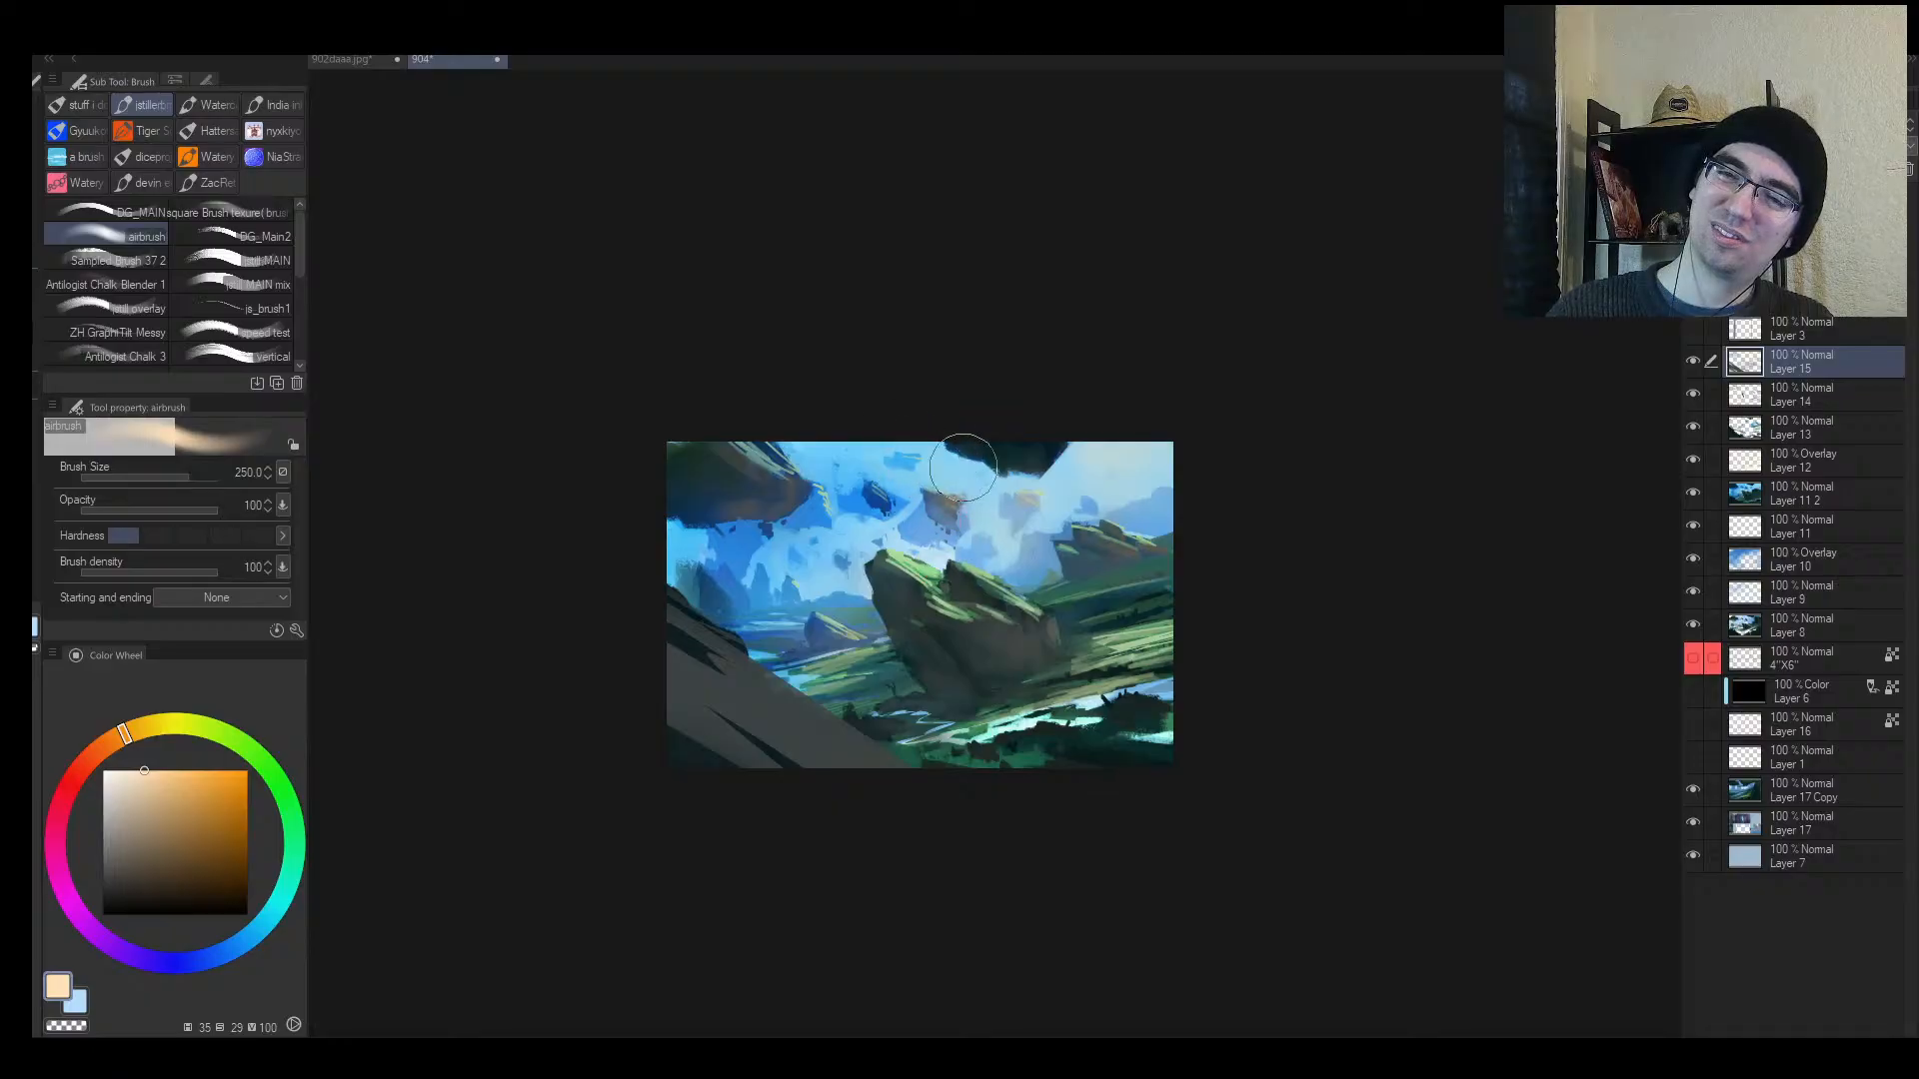
key(h)
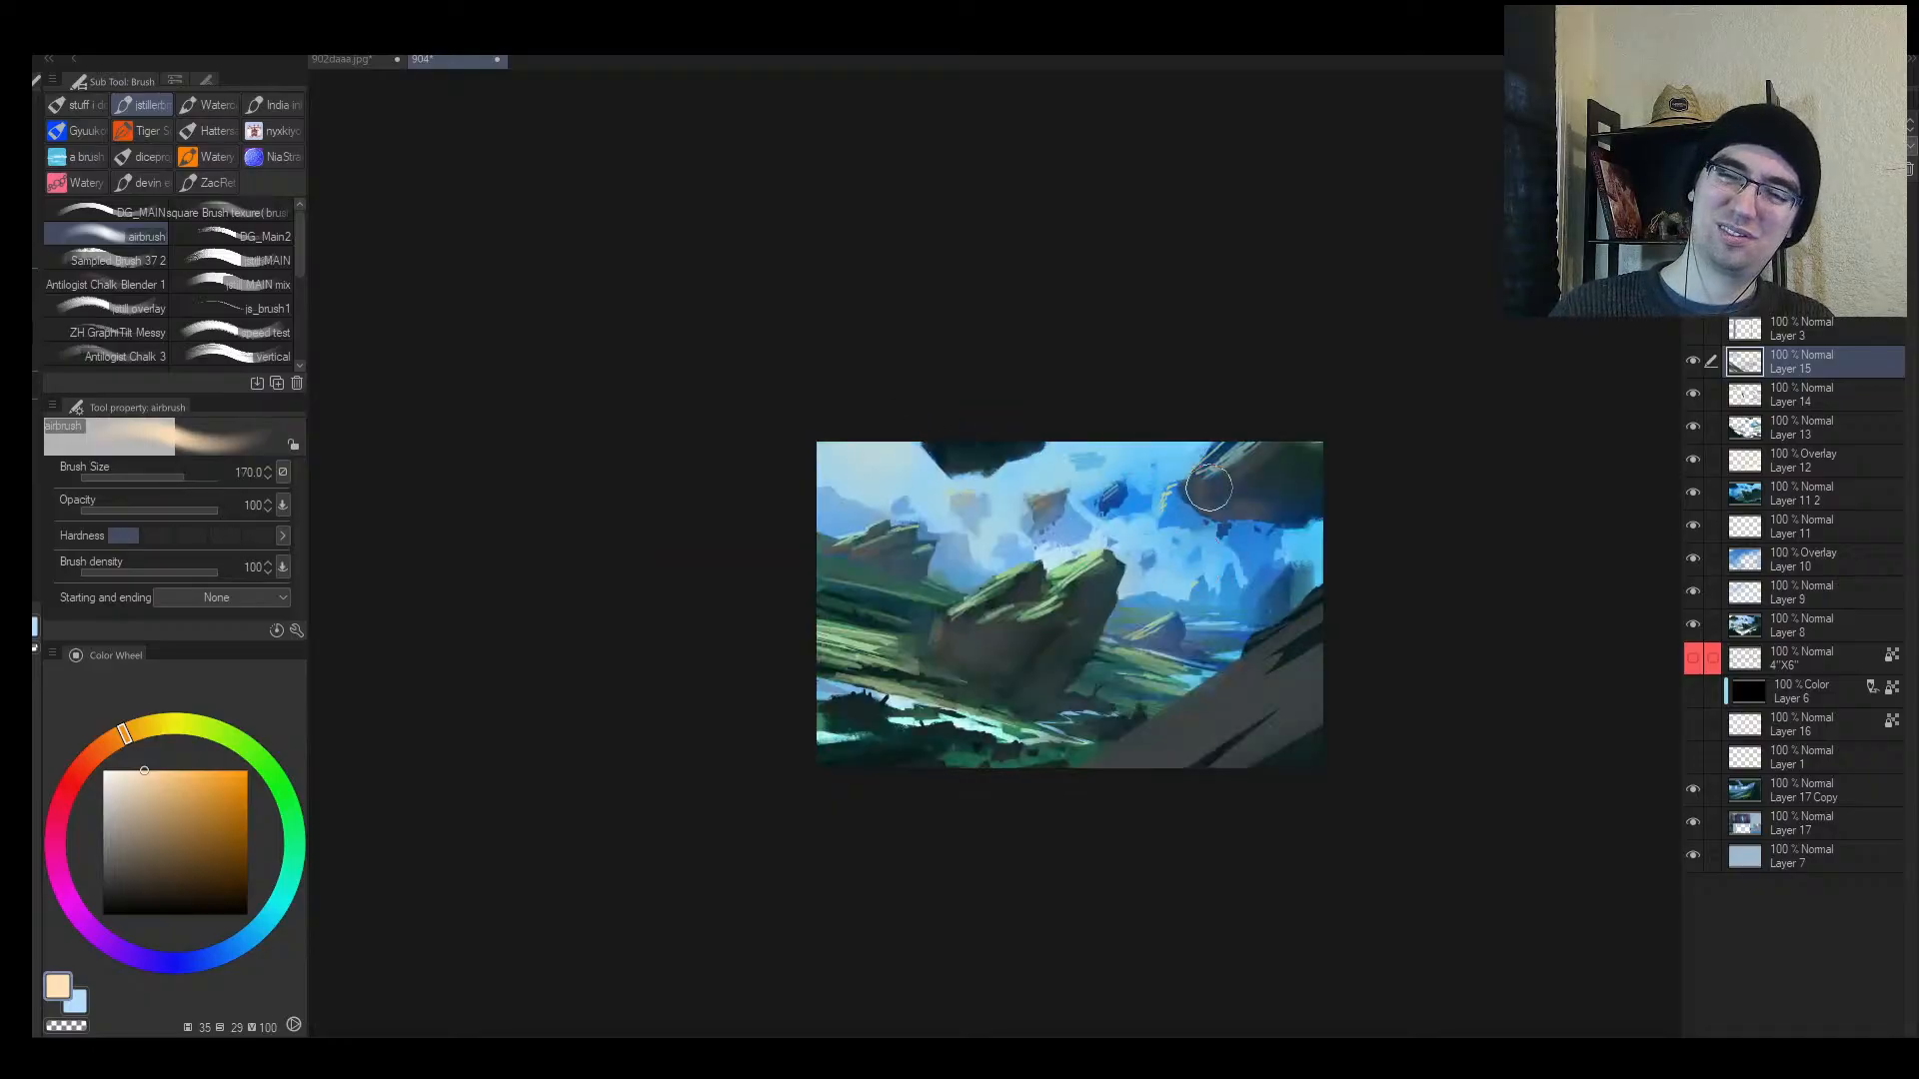
key(h)
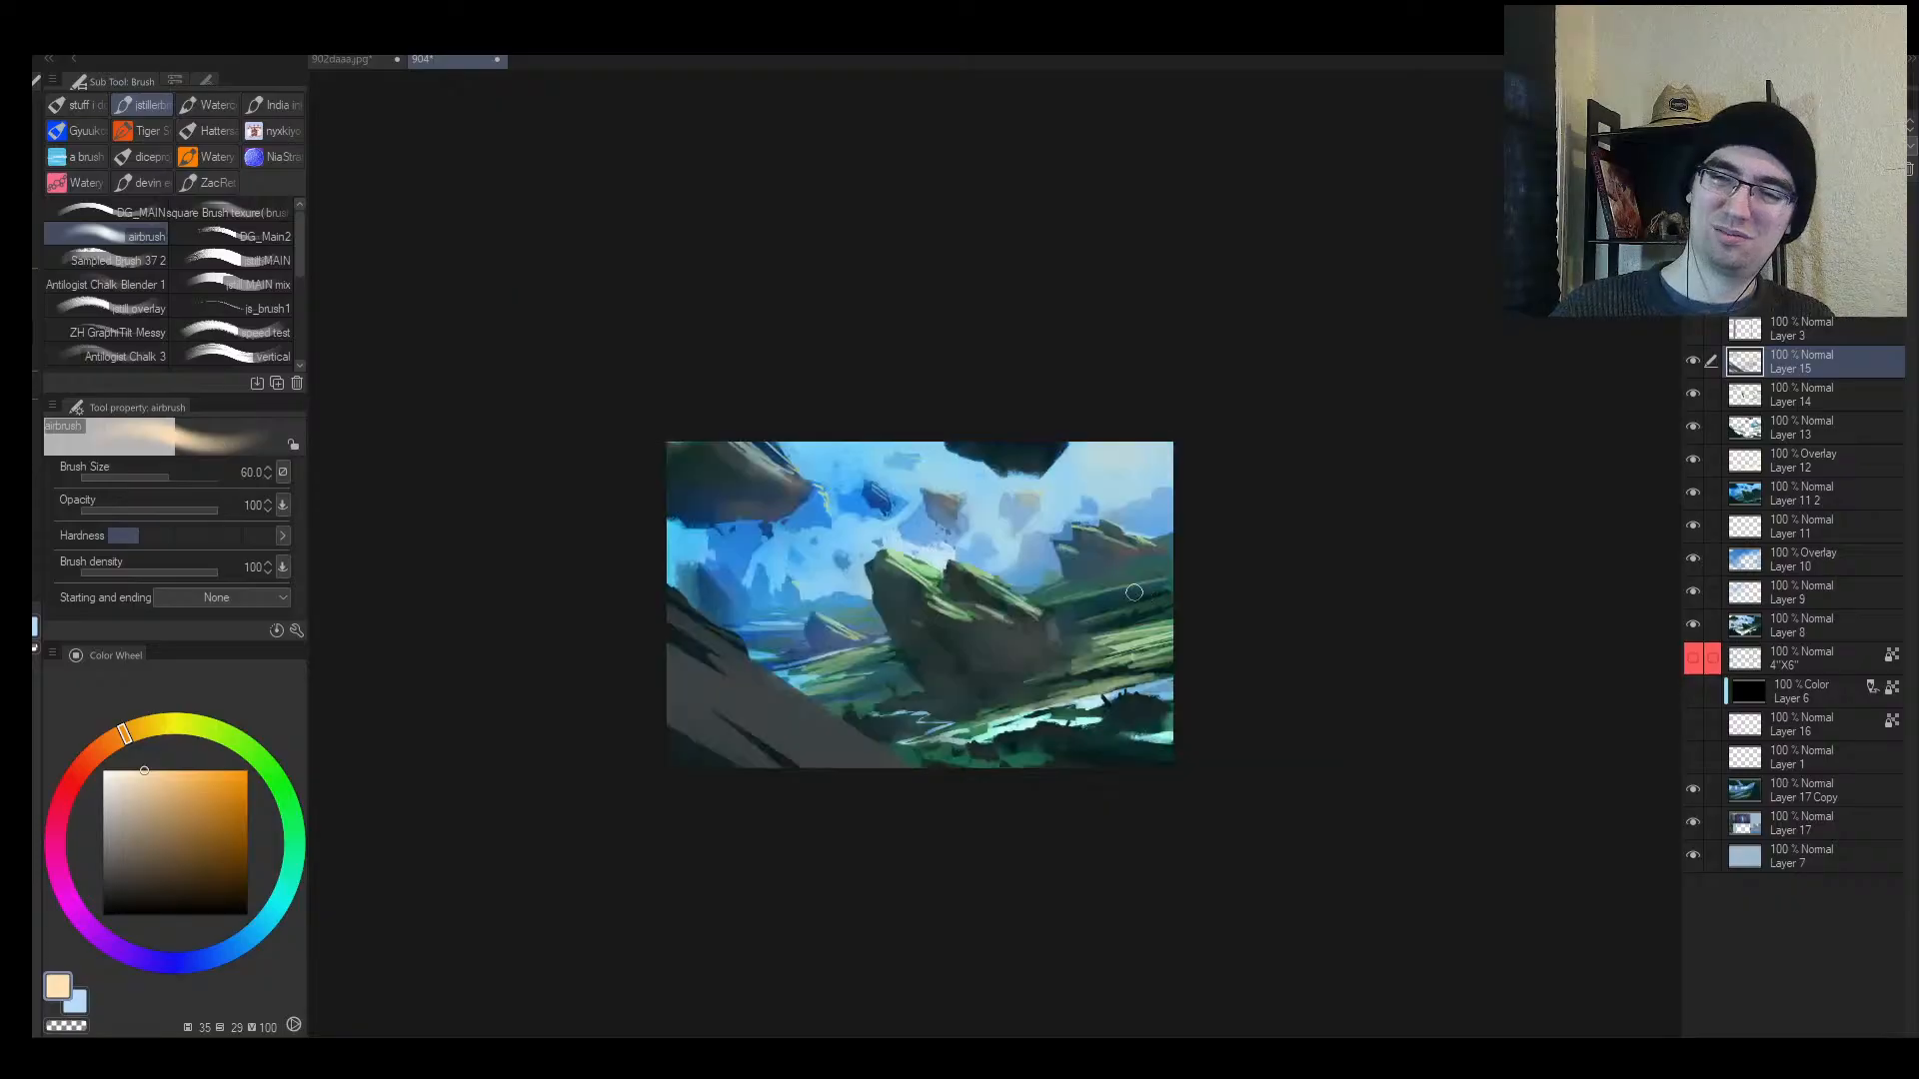
key(ctrl+space)
mouse_move(1049, 632)
mouse_down()
mouse_move(1015, 648)
mouse_move(1059, 624)
mouse_up()
Step: Airbrush a faint warm glow along the bottom edge over the dark silhouettes
key(e)
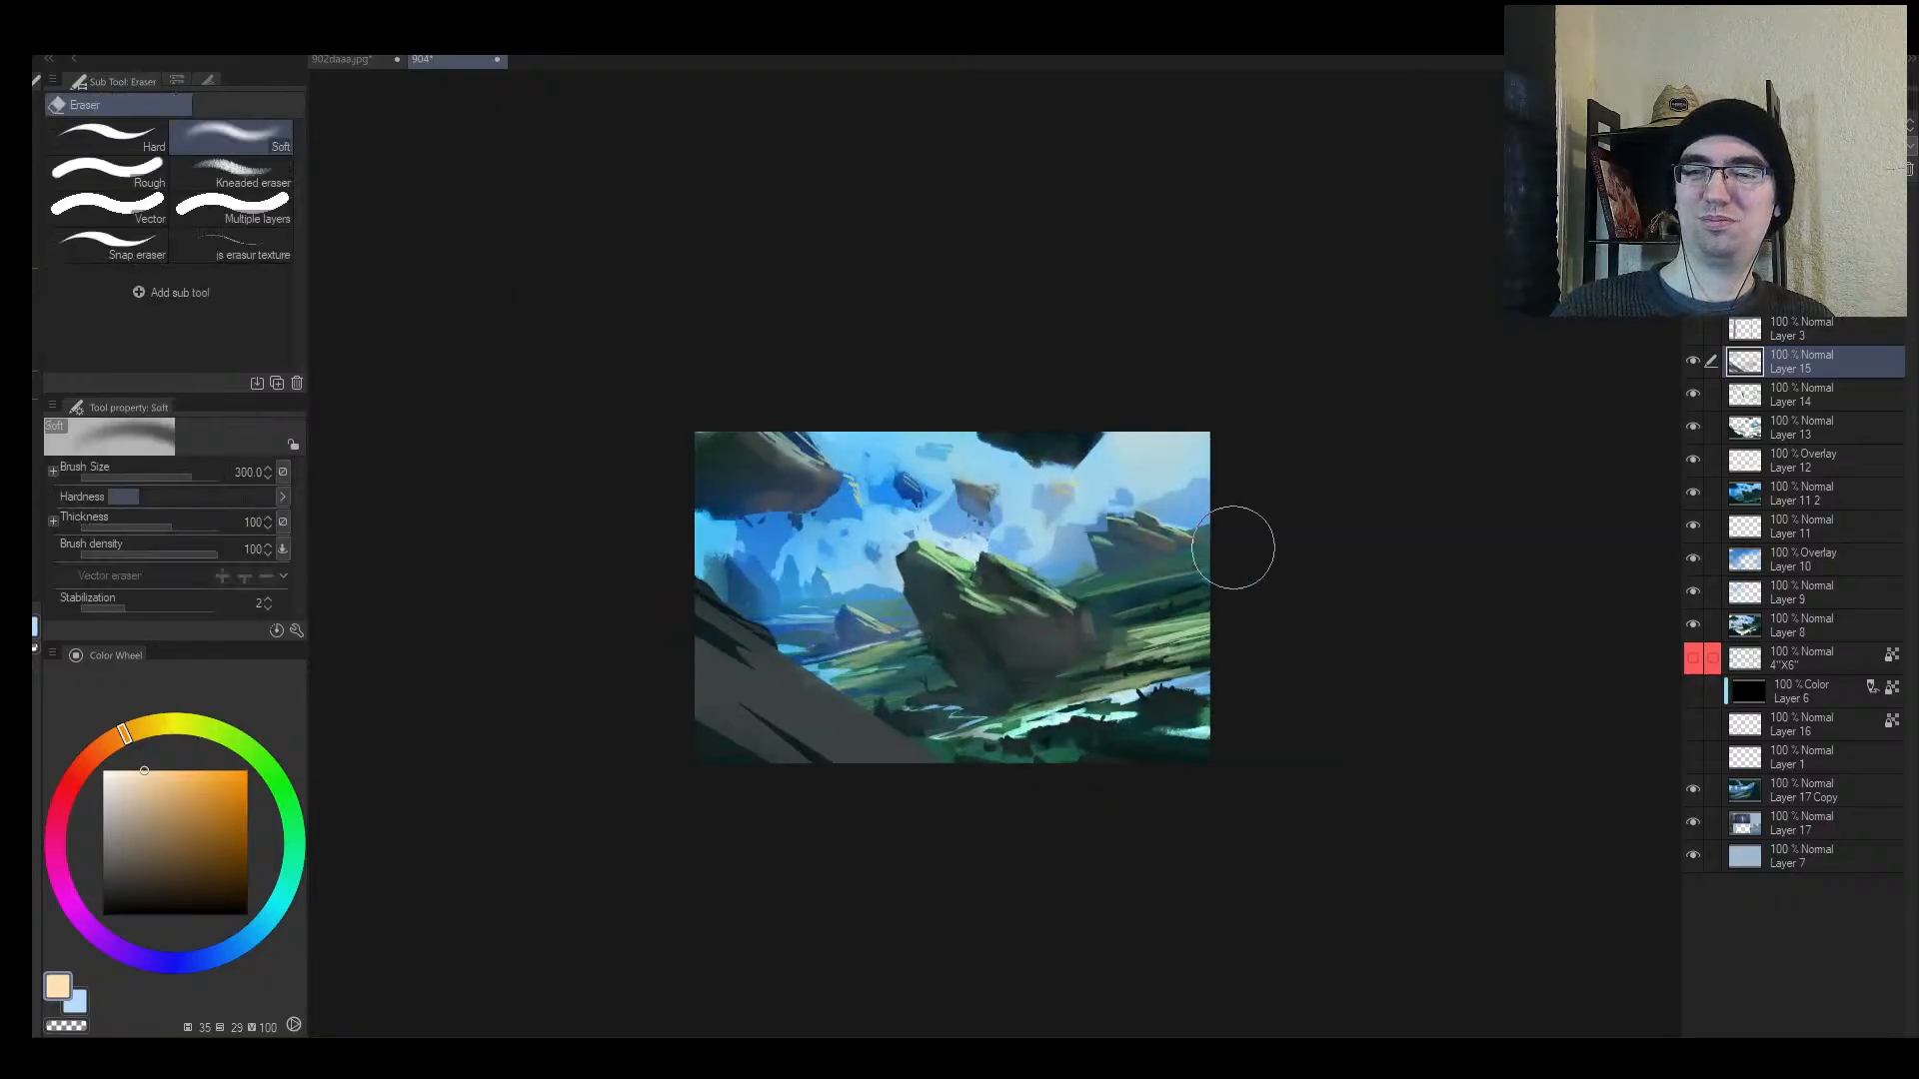
key(h)
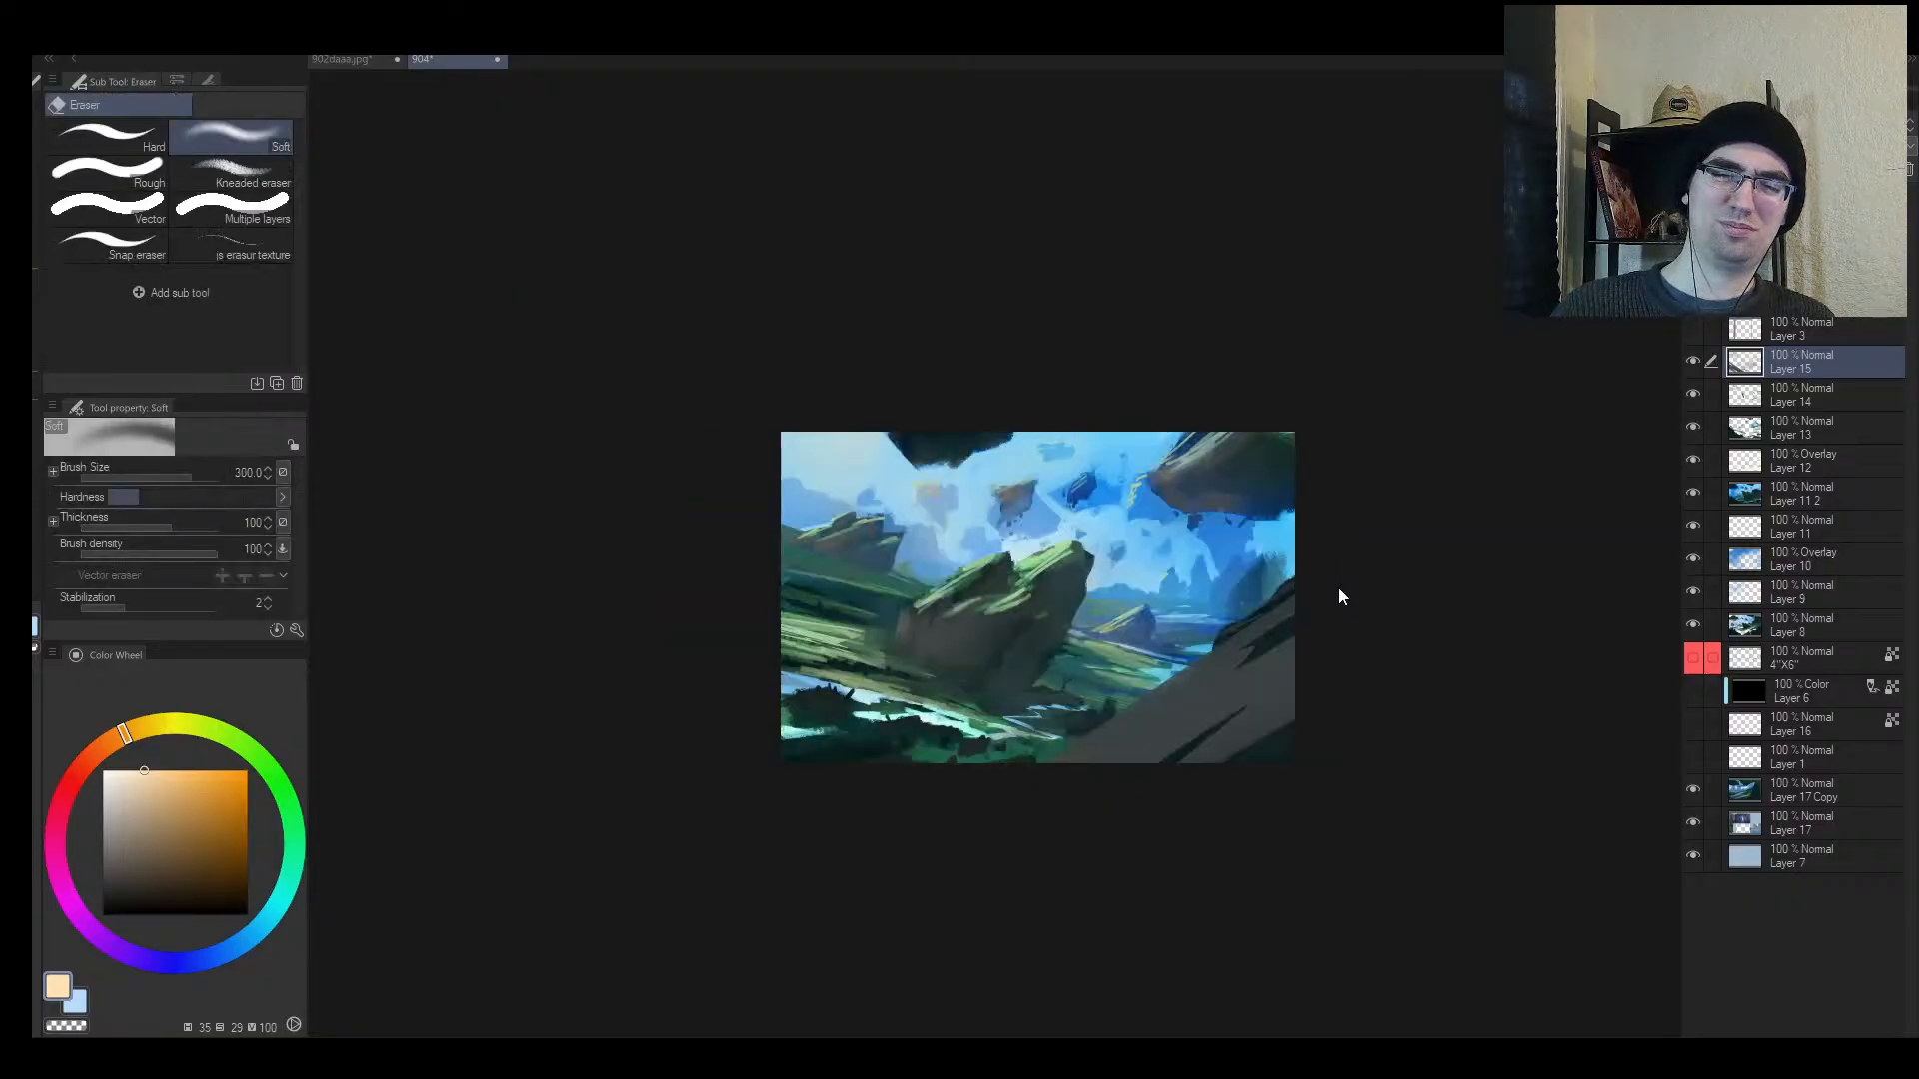
key(h)
key(ctrl+space)
mouse_move(1213, 633)
mouse_down()
mouse_move(1226, 698)
mouse_move(1310, 646)
mouse_move(1300, 626)
mouse_move(1234, 636)
mouse_up()
key(b)
mouse_move(1040, 764)
mouse_down()
mouse_move(1245, 744)
mouse_move(1213, 669)
mouse_move(1104, 749)
mouse_move(1214, 744)
mouse_up()
drag(1000, 764, 1221, 738)
key(bracketright)
key(bracketright)
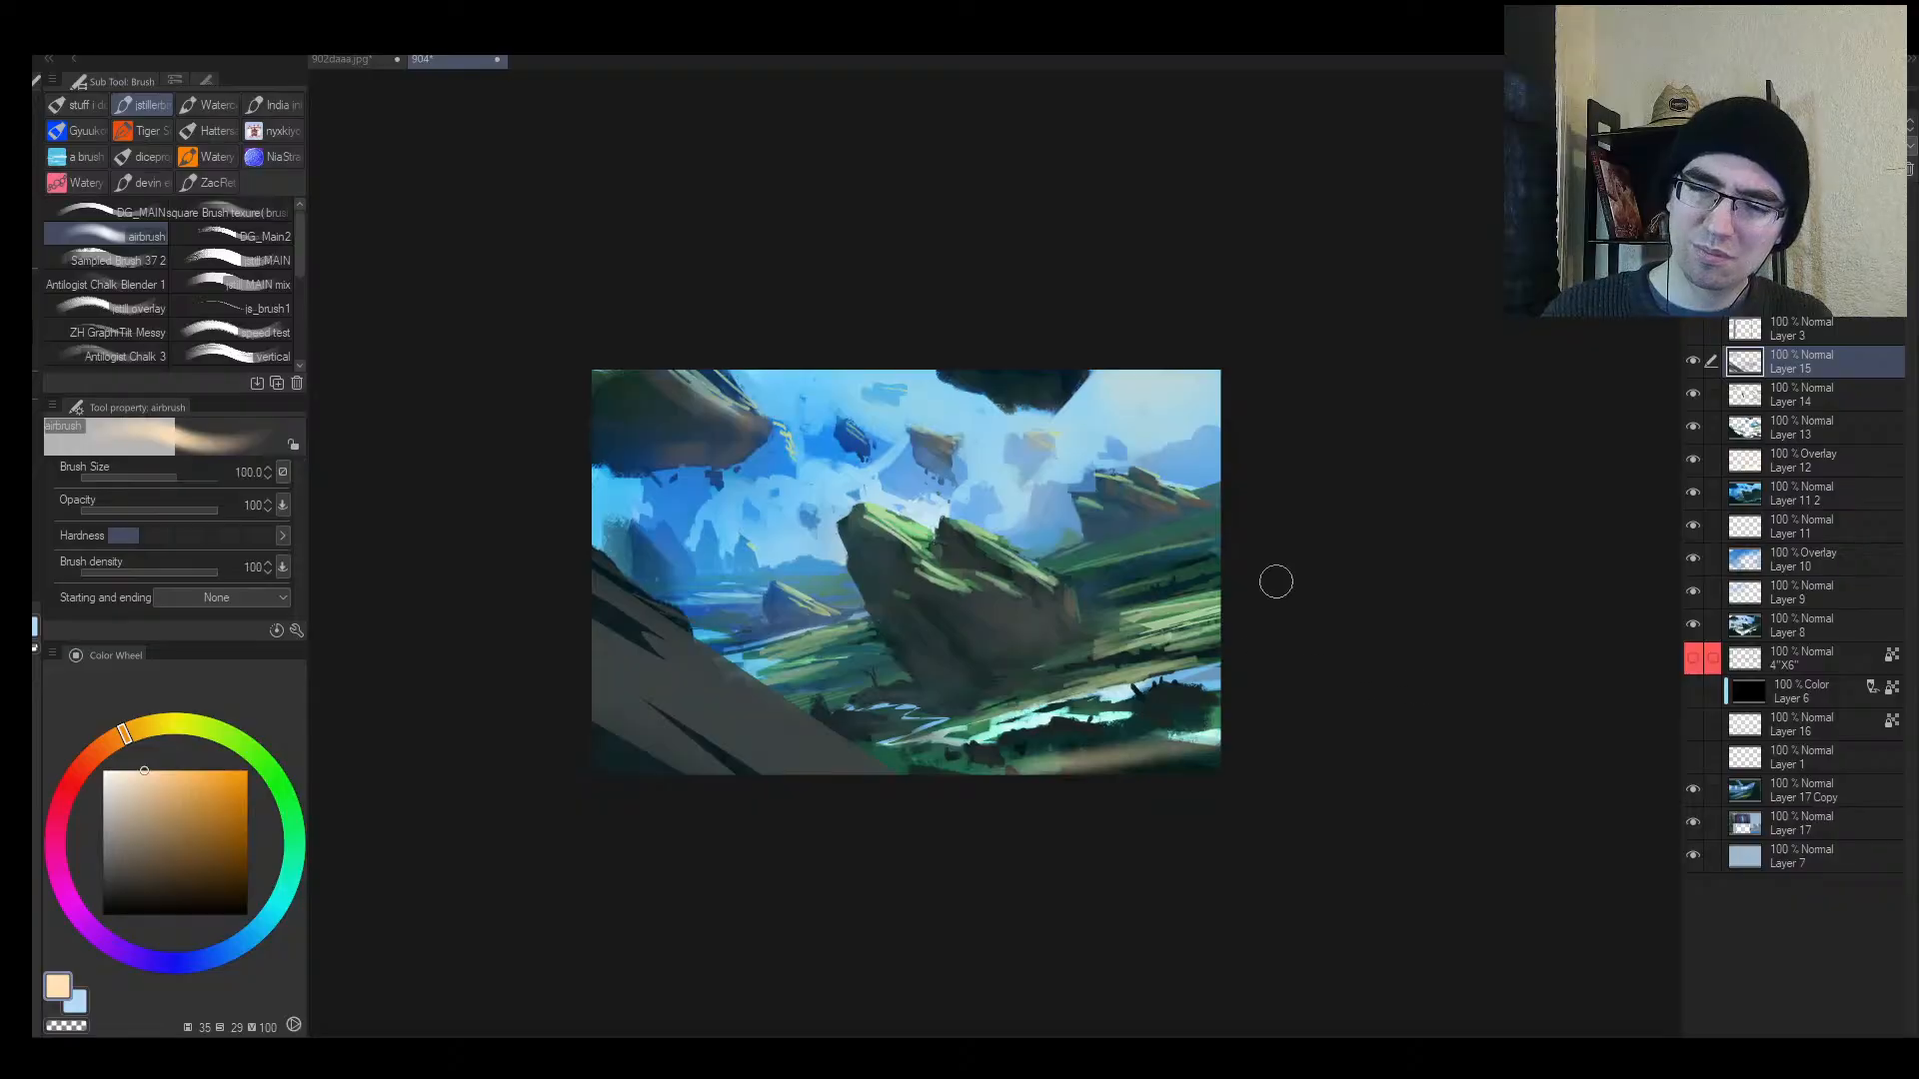
drag(934, 746, 1319, 644)
key(ctrl+z)
key(ctrl+z)
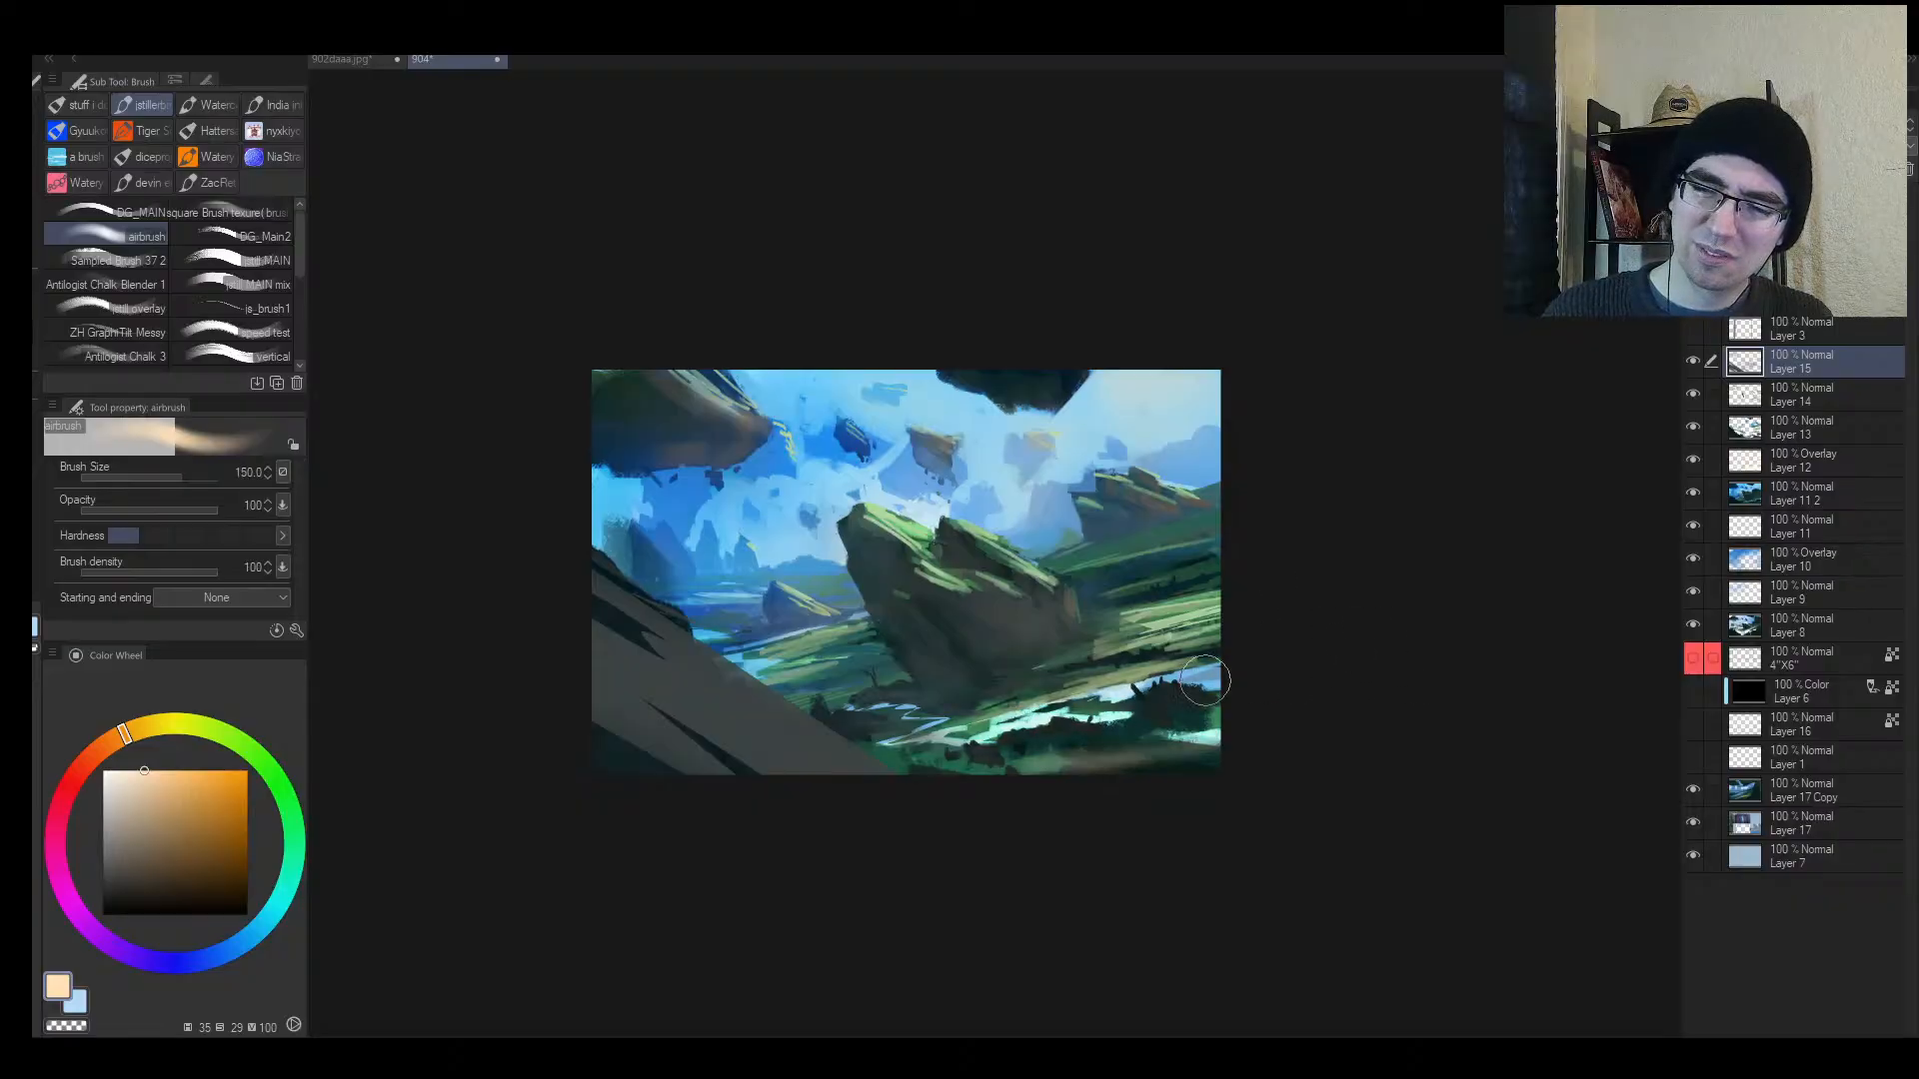
drag(1204, 681, 1039, 738)
Step: Warm the bottom-right corner with a very large brush and erase haze from the bottom-left
key(e)
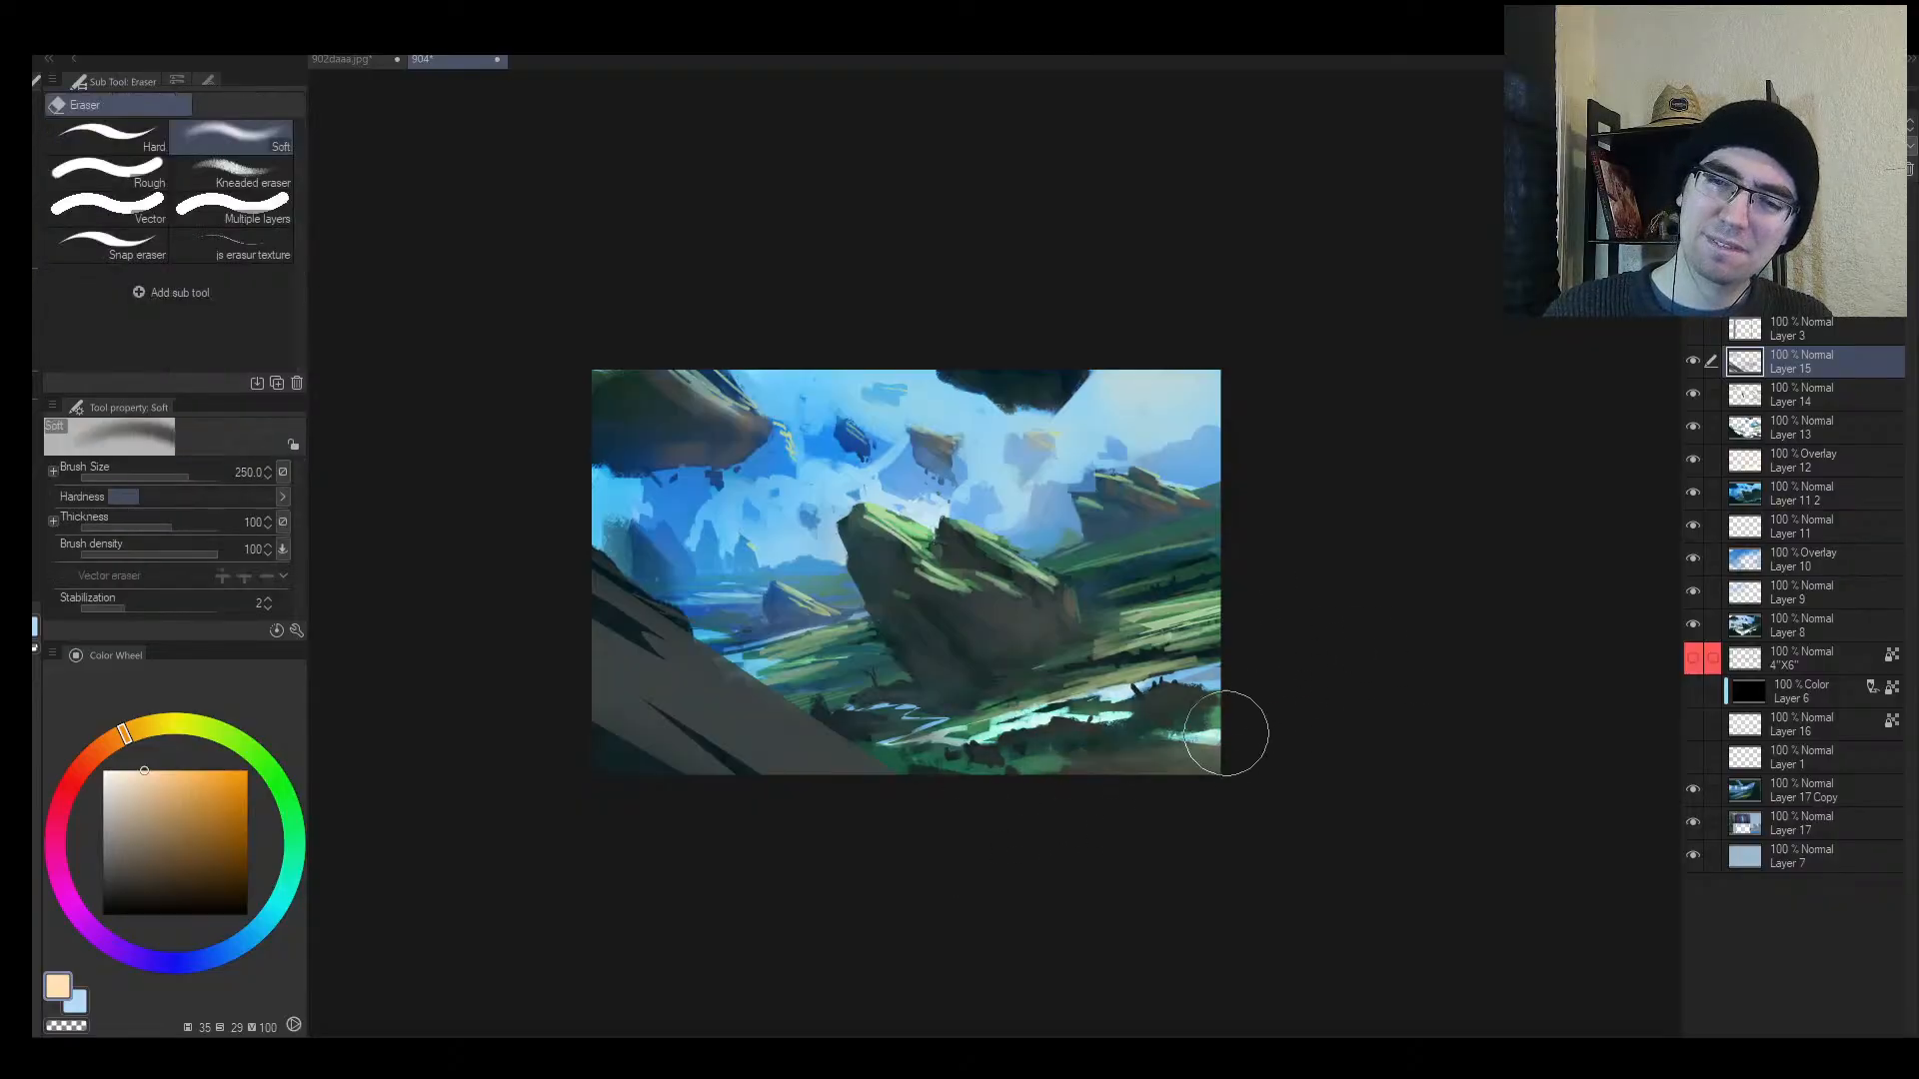
key(b)
key(bracketright)
key(bracketright)
key(bracketright)
key(bracketright)
key(bracketright)
key(bracketright)
key(bracketright)
key(bracketright)
key(bracketright)
drag(1309, 701, 929, 924)
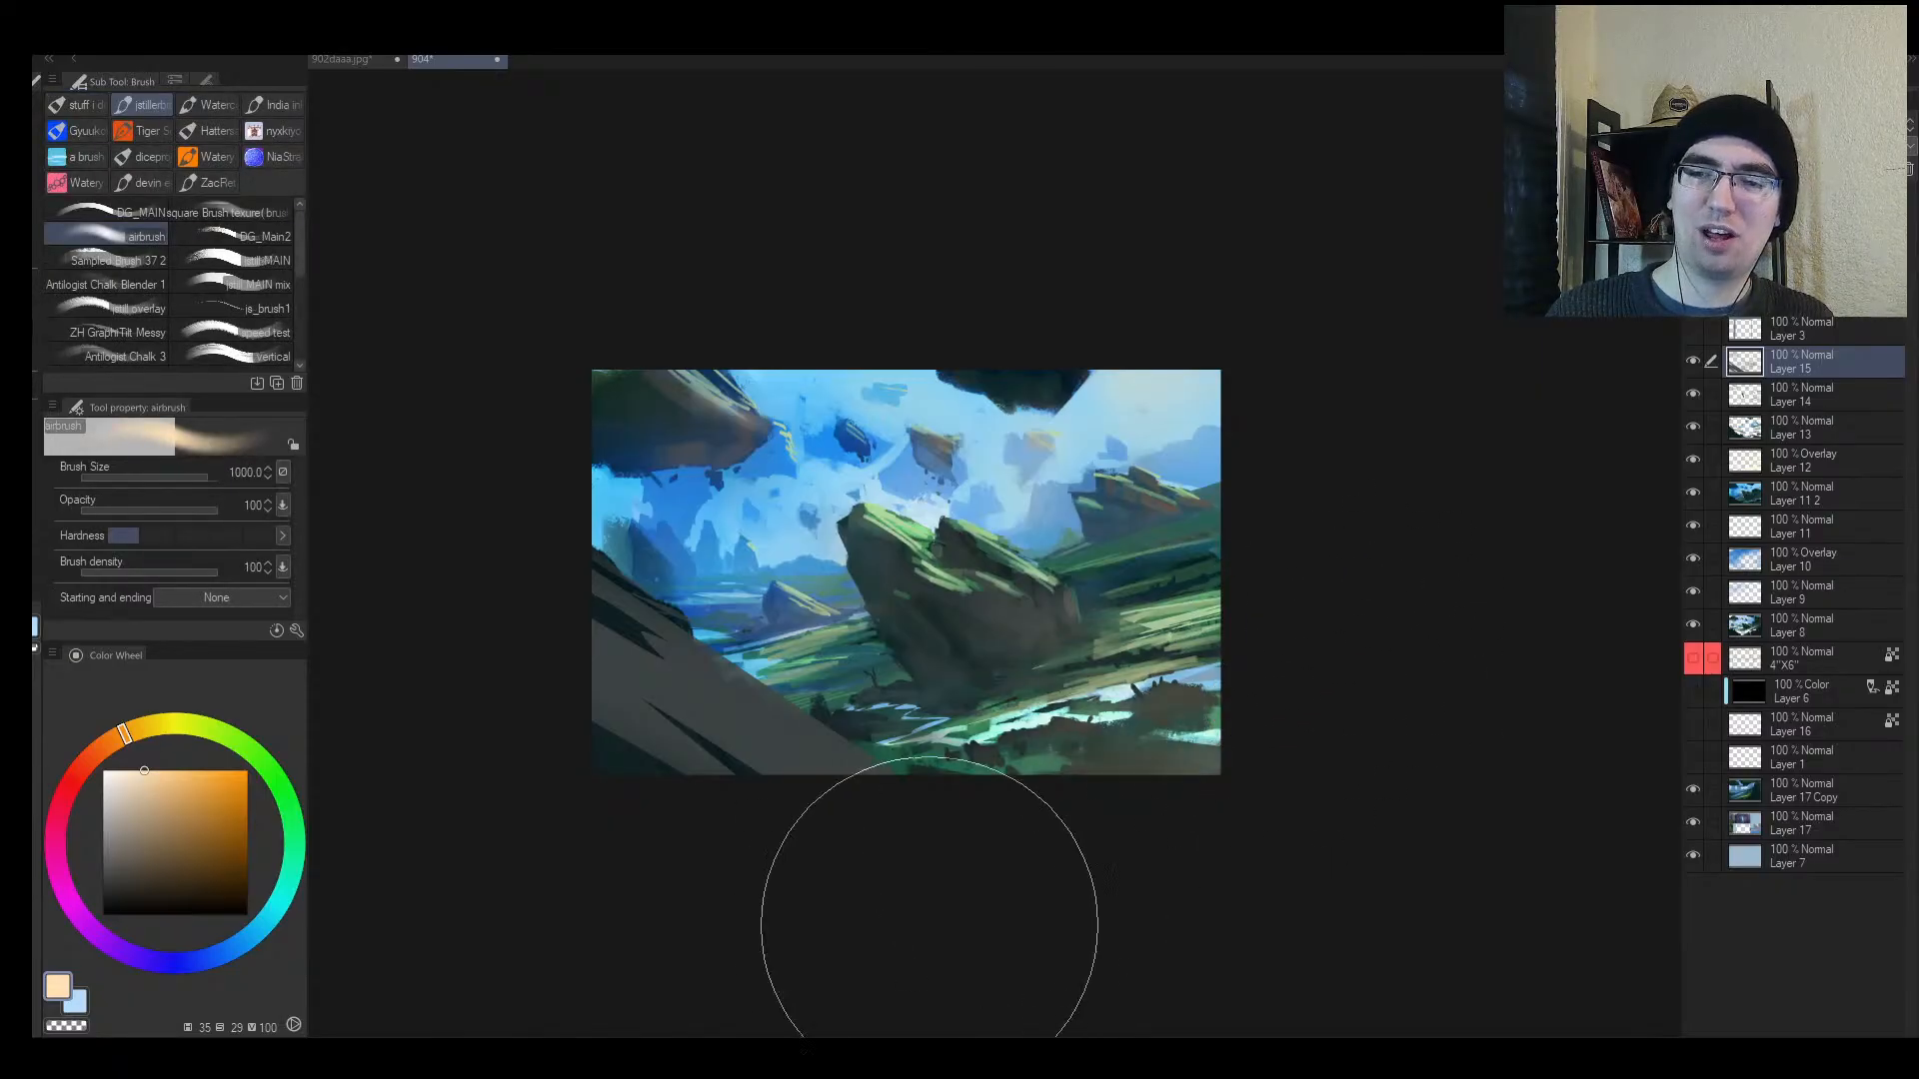
key(z)
drag(1138, 772, 1234, 733)
key(h)
key(e)
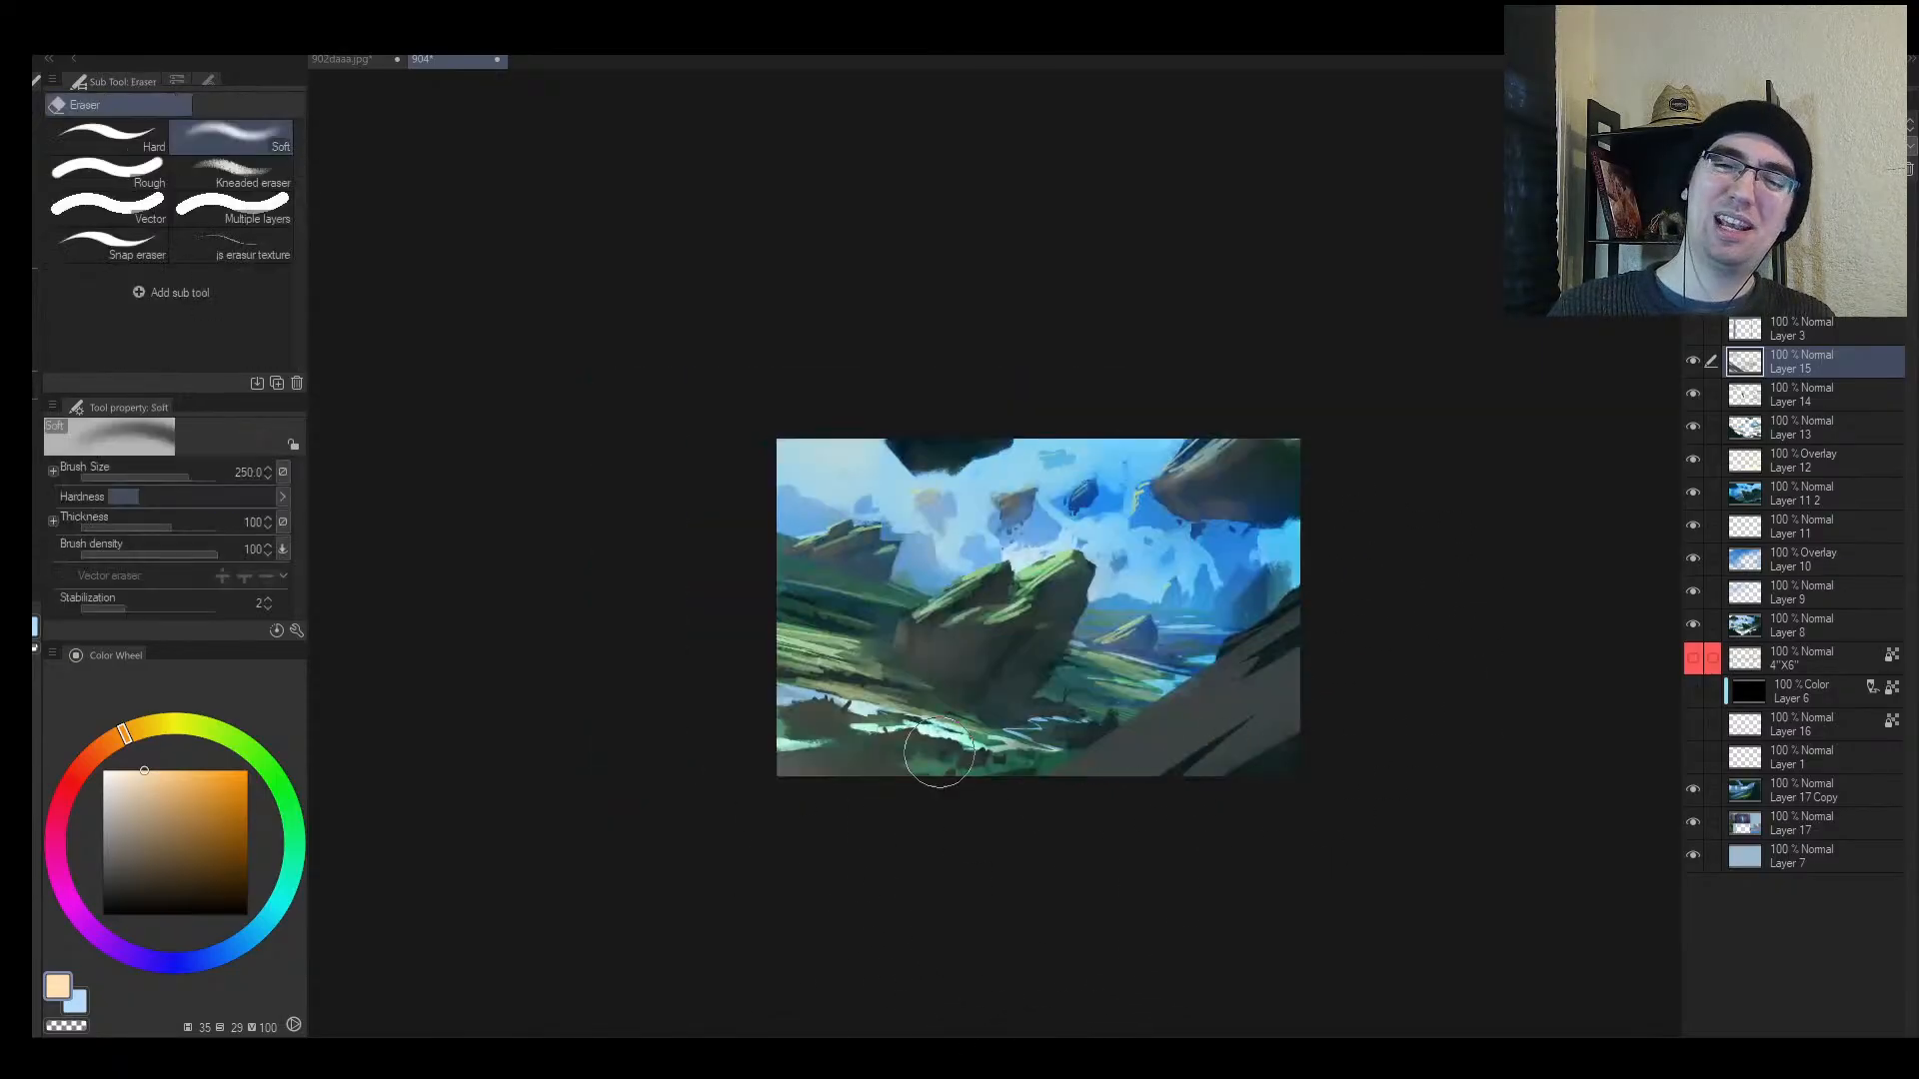
mouse_move(929, 770)
mouse_down()
mouse_move(694, 739)
mouse_move(1032, 752)
mouse_move(980, 773)
mouse_up()
Step: Try a broad saturated orange haze over the painting, then undo it
key(b)
key(bracketright)
drag(200, 841, 212, 771)
key(bracketright)
key(bracketright)
key(bracketright)
key(bracketleft)
mouse_move(1012, 622)
mouse_down()
mouse_move(882, 703)
mouse_move(926, 677)
mouse_move(905, 668)
mouse_move(871, 717)
mouse_up()
key(ctrl+z)
key(bracketleft)
key(bracketleft)
key(bracketleft)
Step: Use the Soft eraser to remove the brown haze from the central rock
key(h)
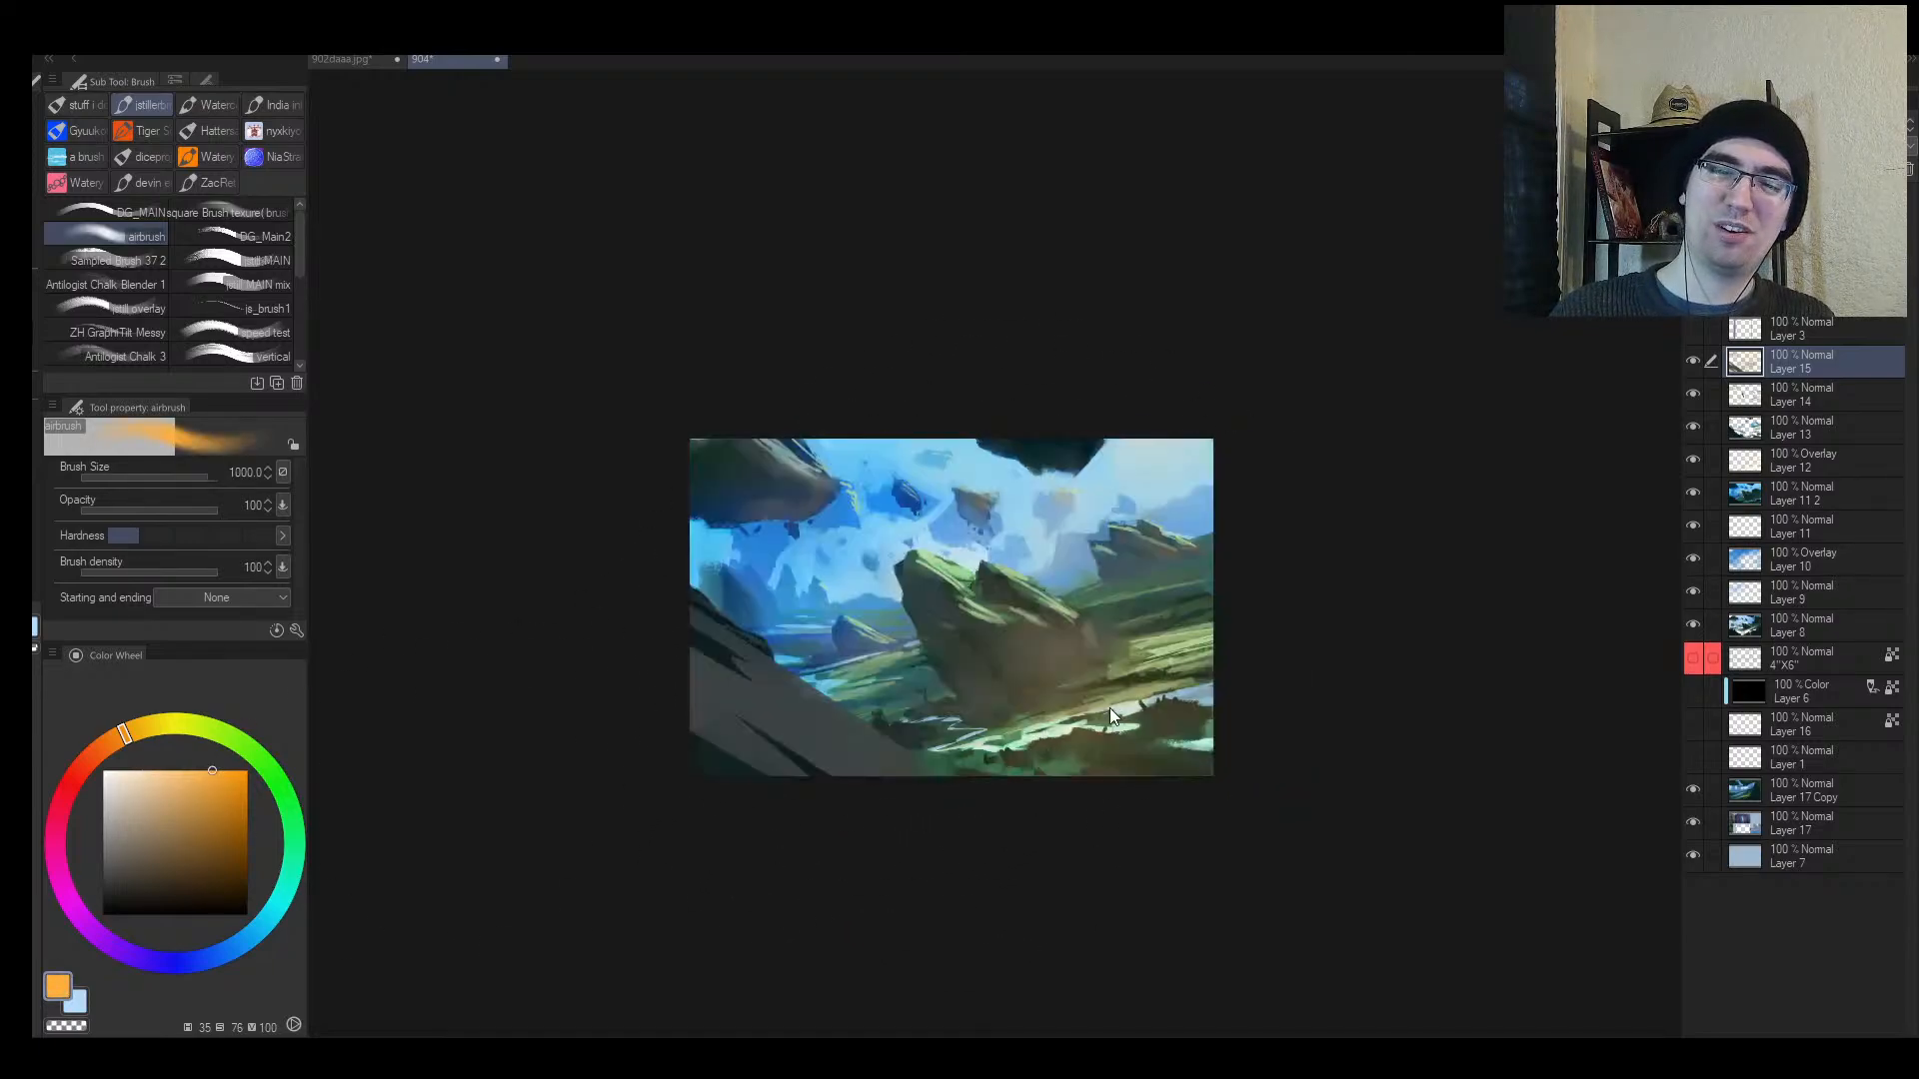
key(e)
key(bracketright)
mouse_move(1119, 644)
mouse_down()
mouse_move(1099, 622)
mouse_move(971, 665)
mouse_up()
mouse_move(958, 748)
mouse_down()
mouse_move(1023, 754)
mouse_move(1122, 579)
mouse_move(1073, 475)
mouse_move(873, 590)
mouse_move(946, 533)
mouse_up()
key(ctrl+z)
key(bracketright)
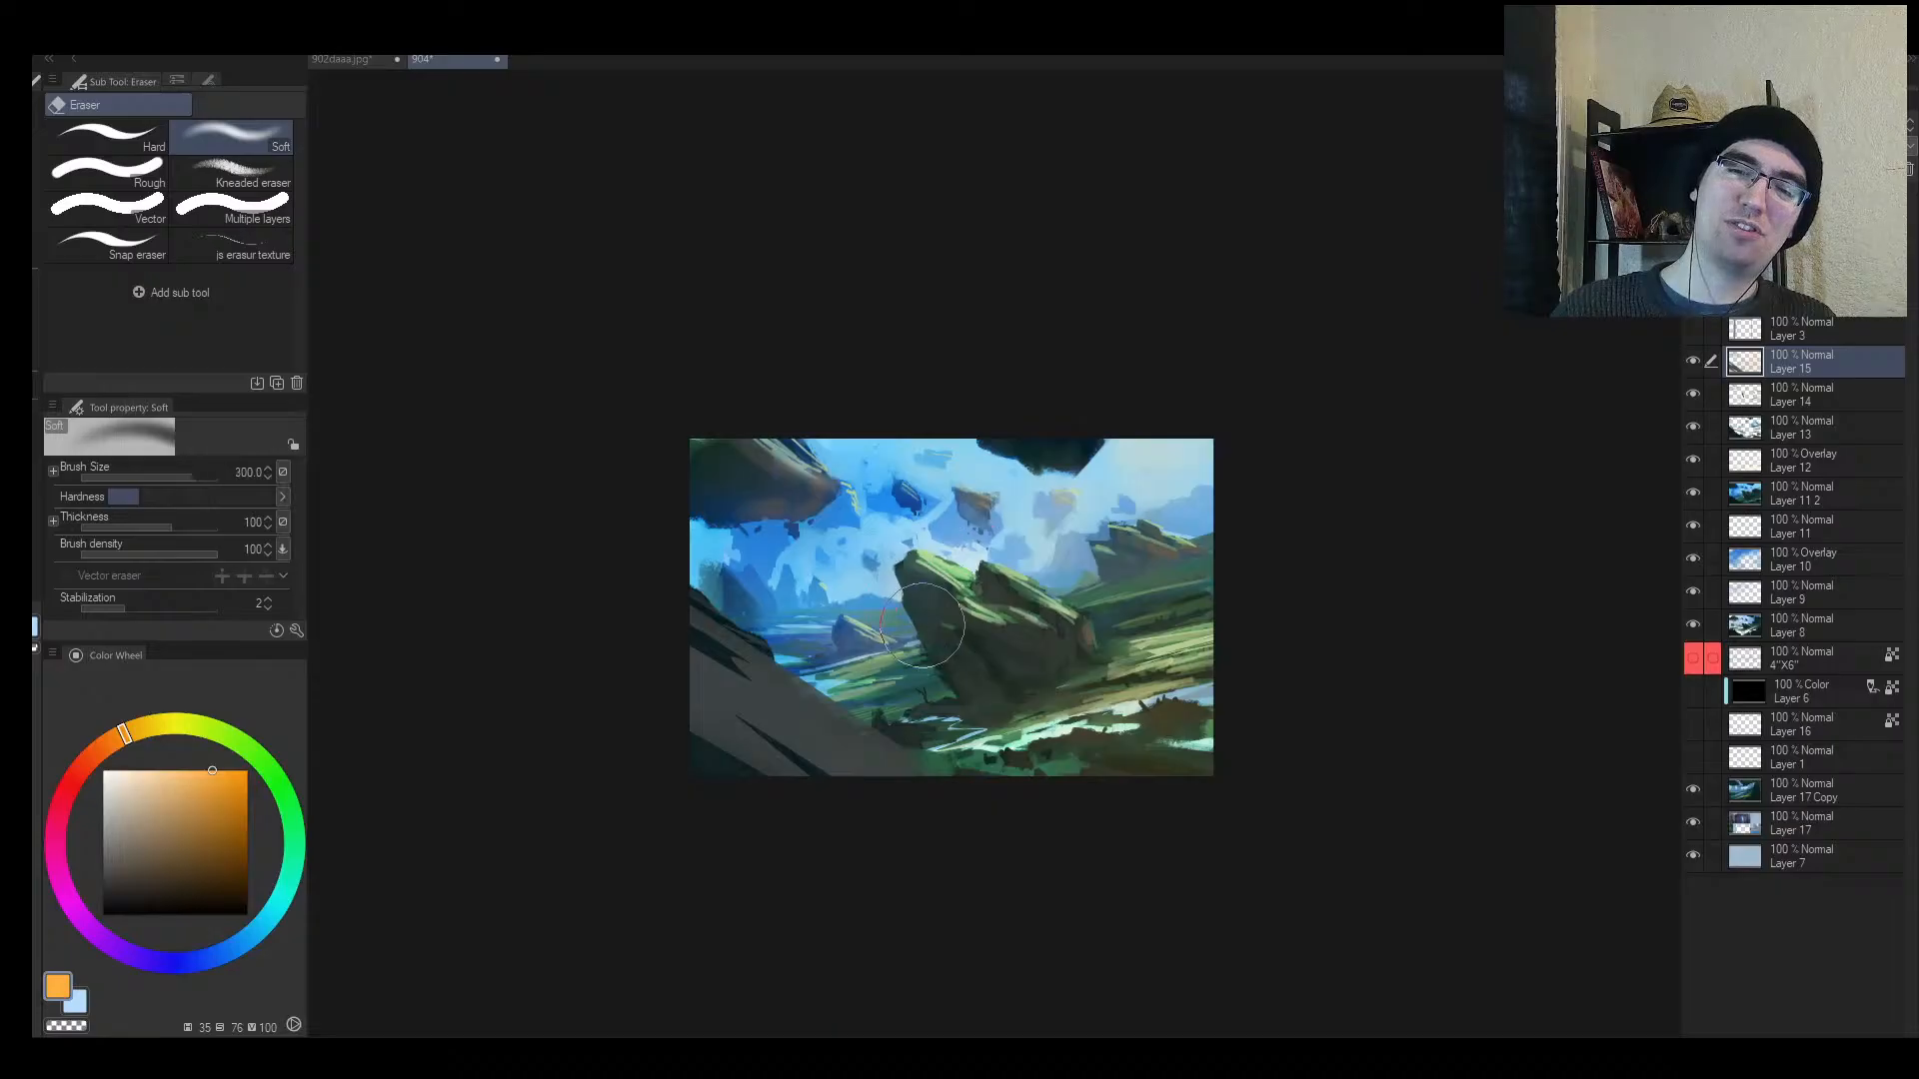
key(b)
key(e)
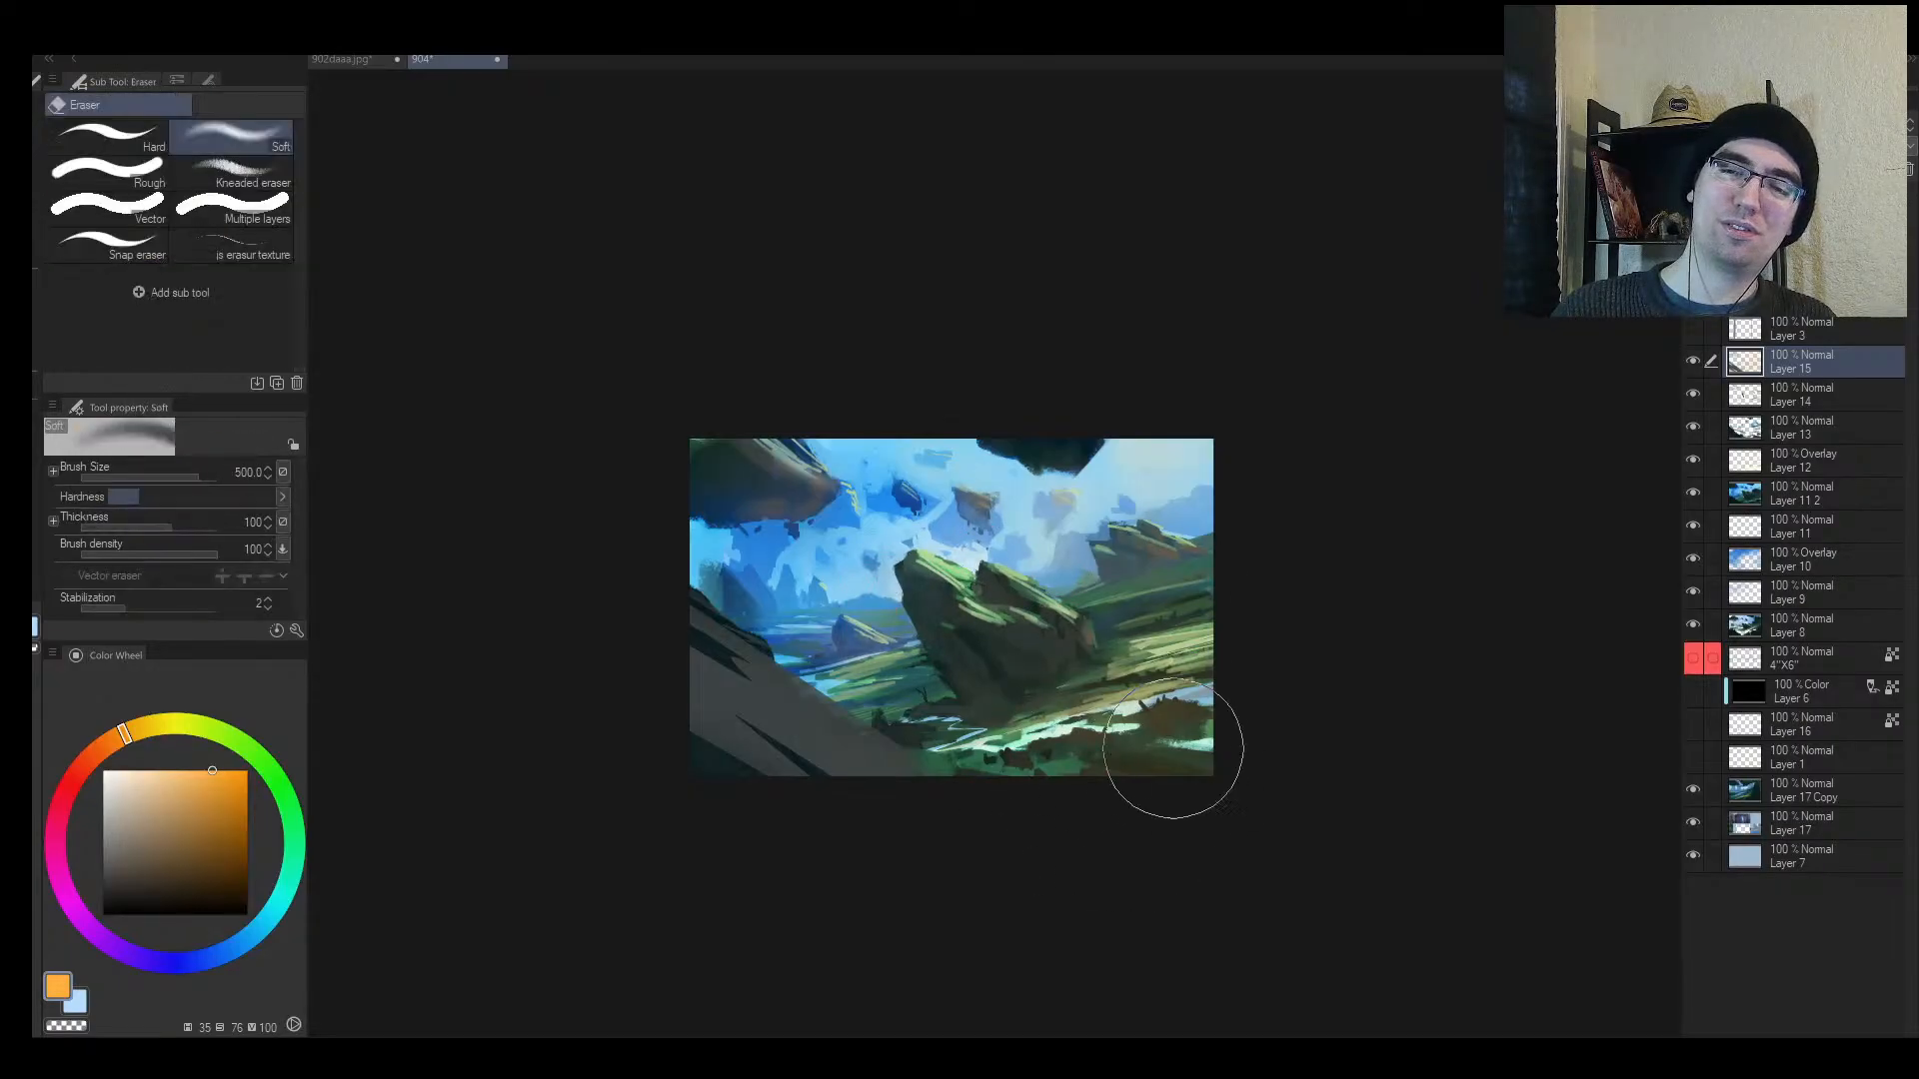
key(bracketleft)
Step: Return to the airbrush and mirror and zoom the view to review the glow
key(b)
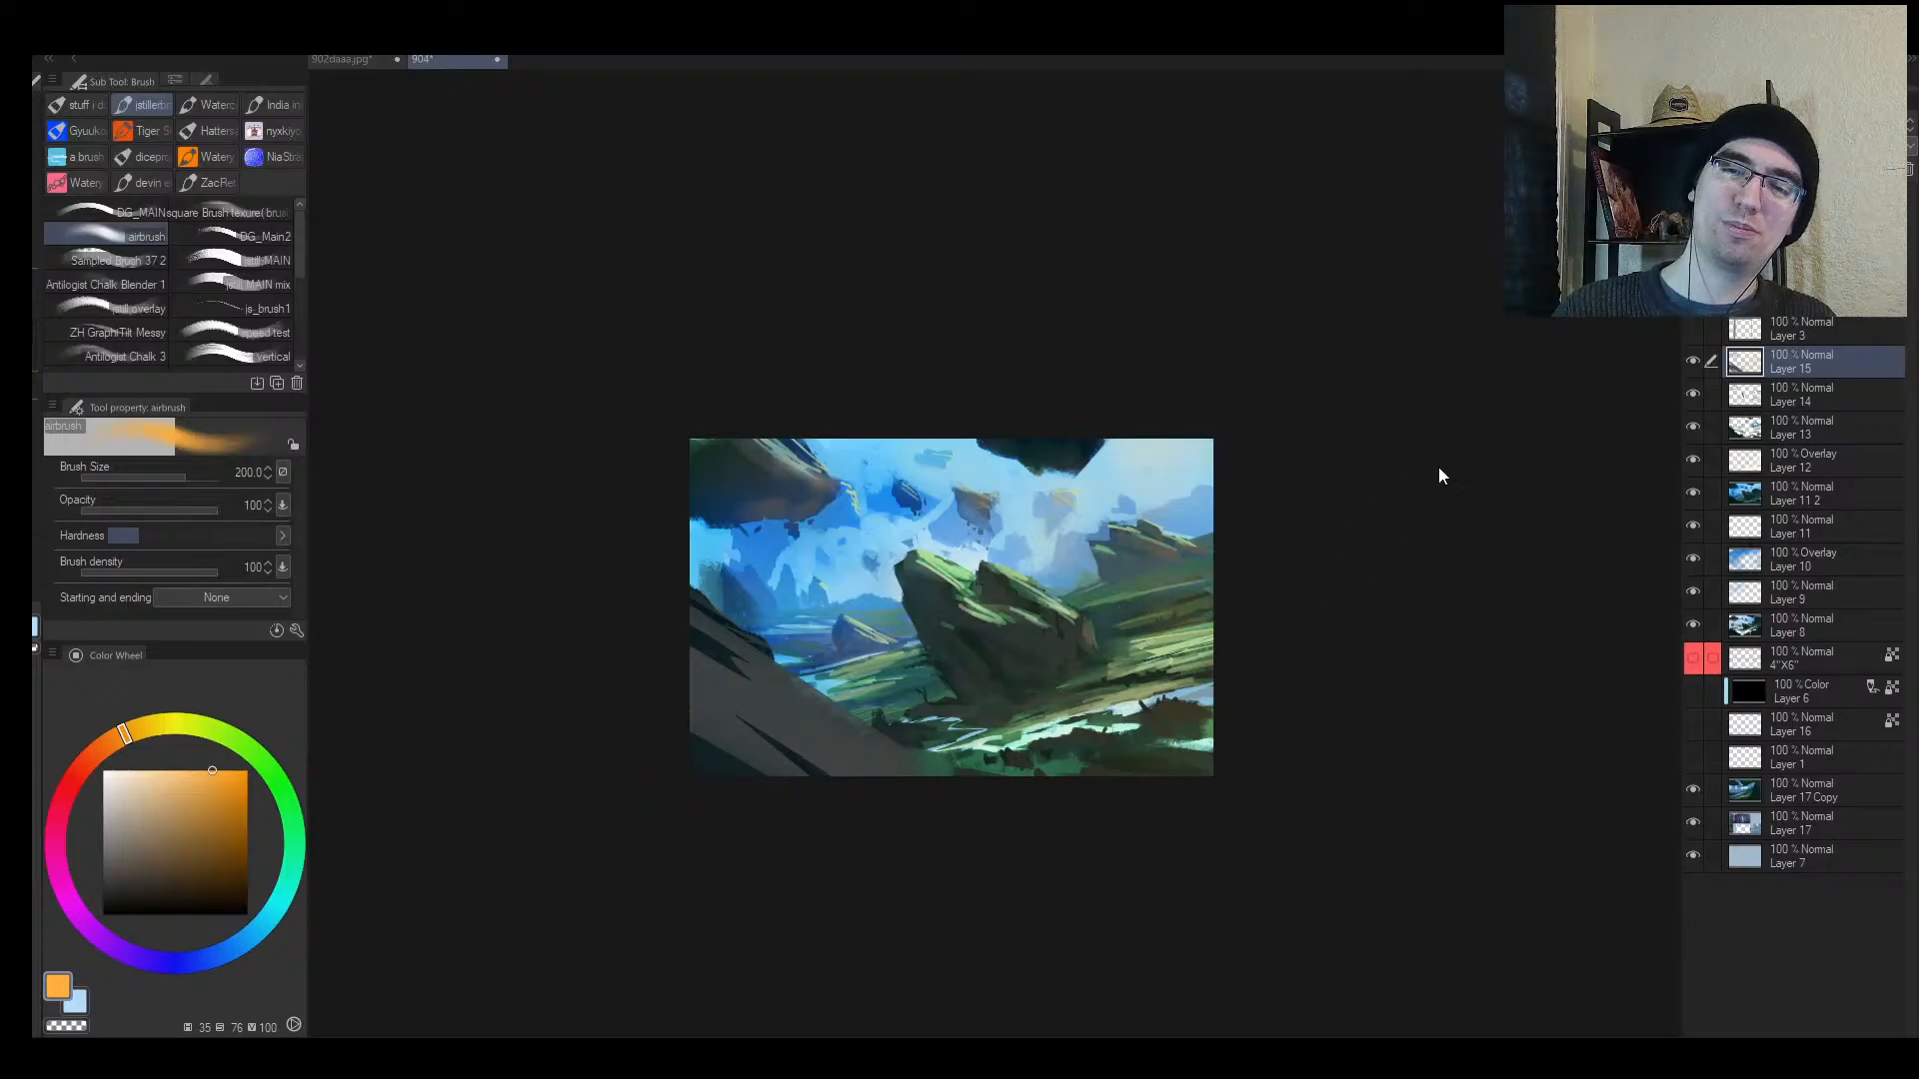
key(h)
key(h)
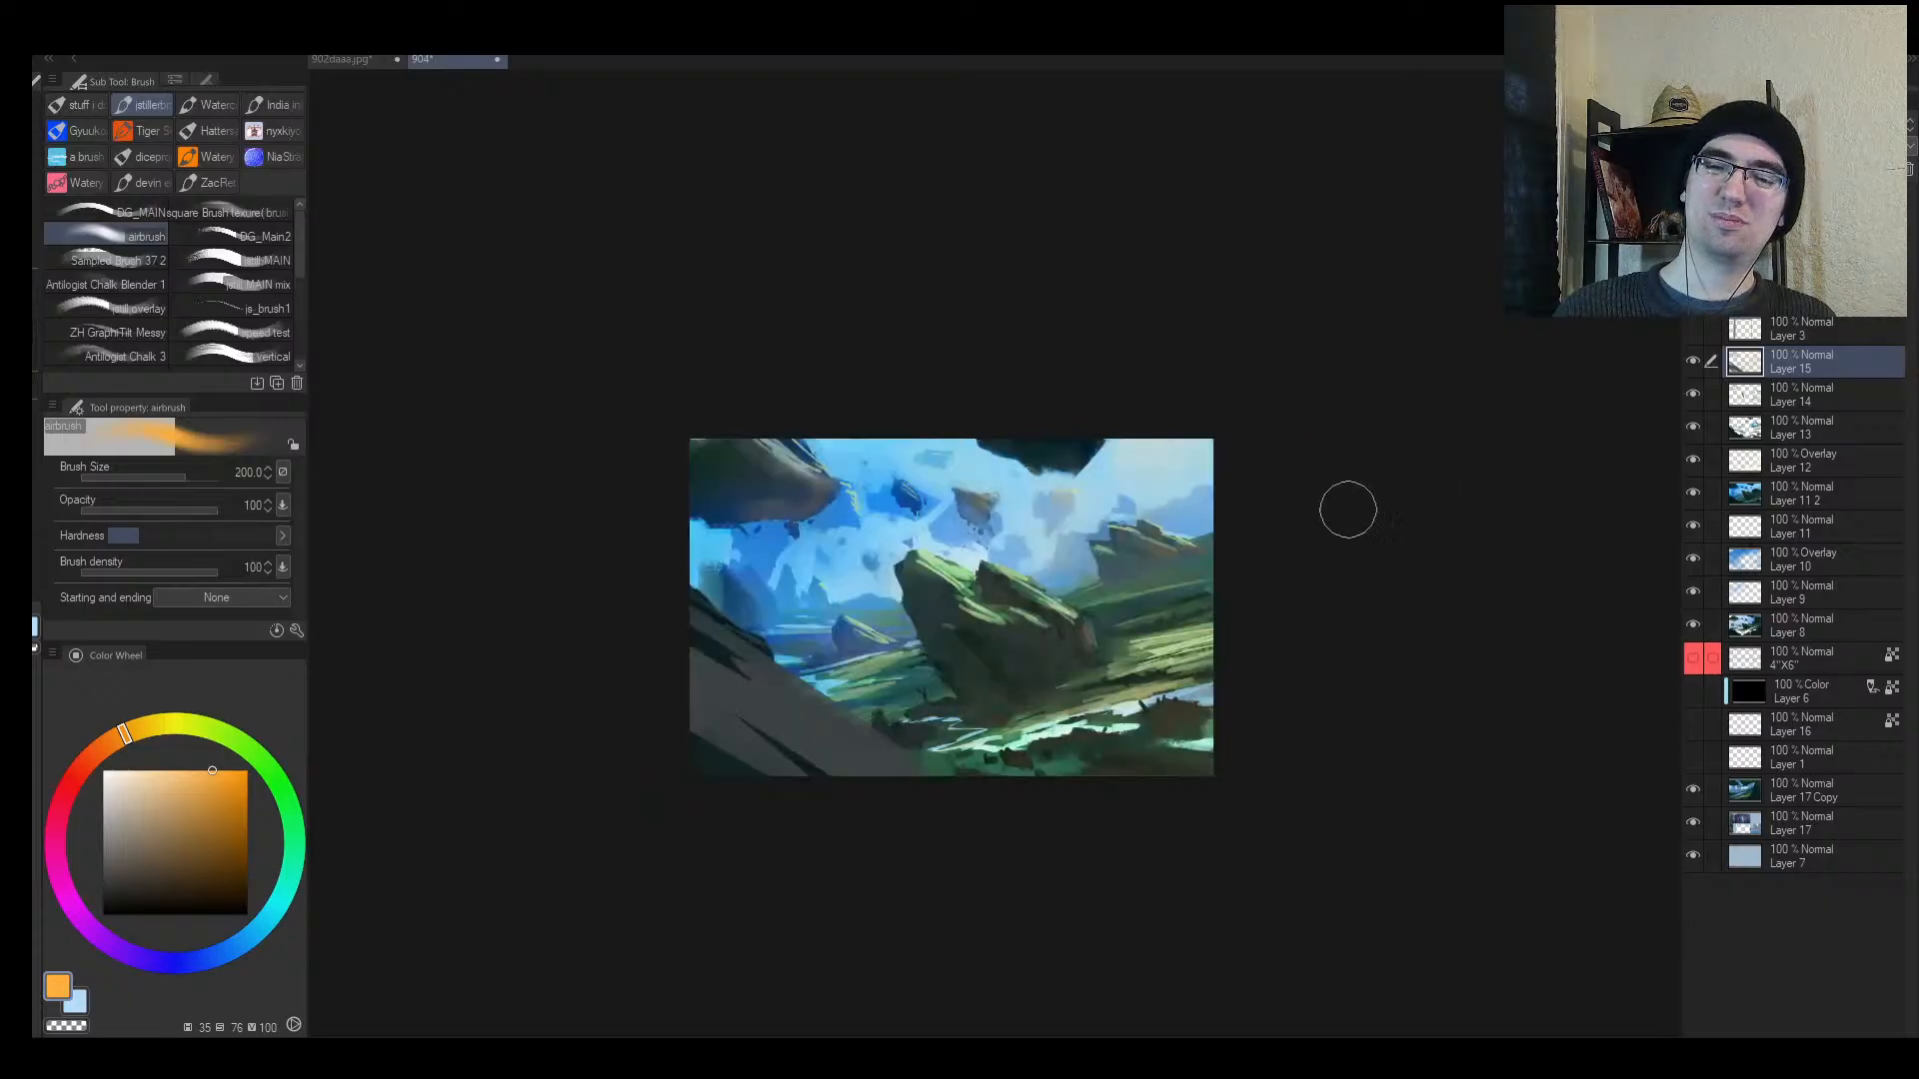
key(alt+space)
click(1227, 586)
mouse_move(1197, 548)
mouse_down()
mouse_move(1348, 489)
mouse_move(1089, 589)
mouse_up()
Step: Rotate the view, lasso a patch of lower ground and sample a grey-green
key(shift+space)
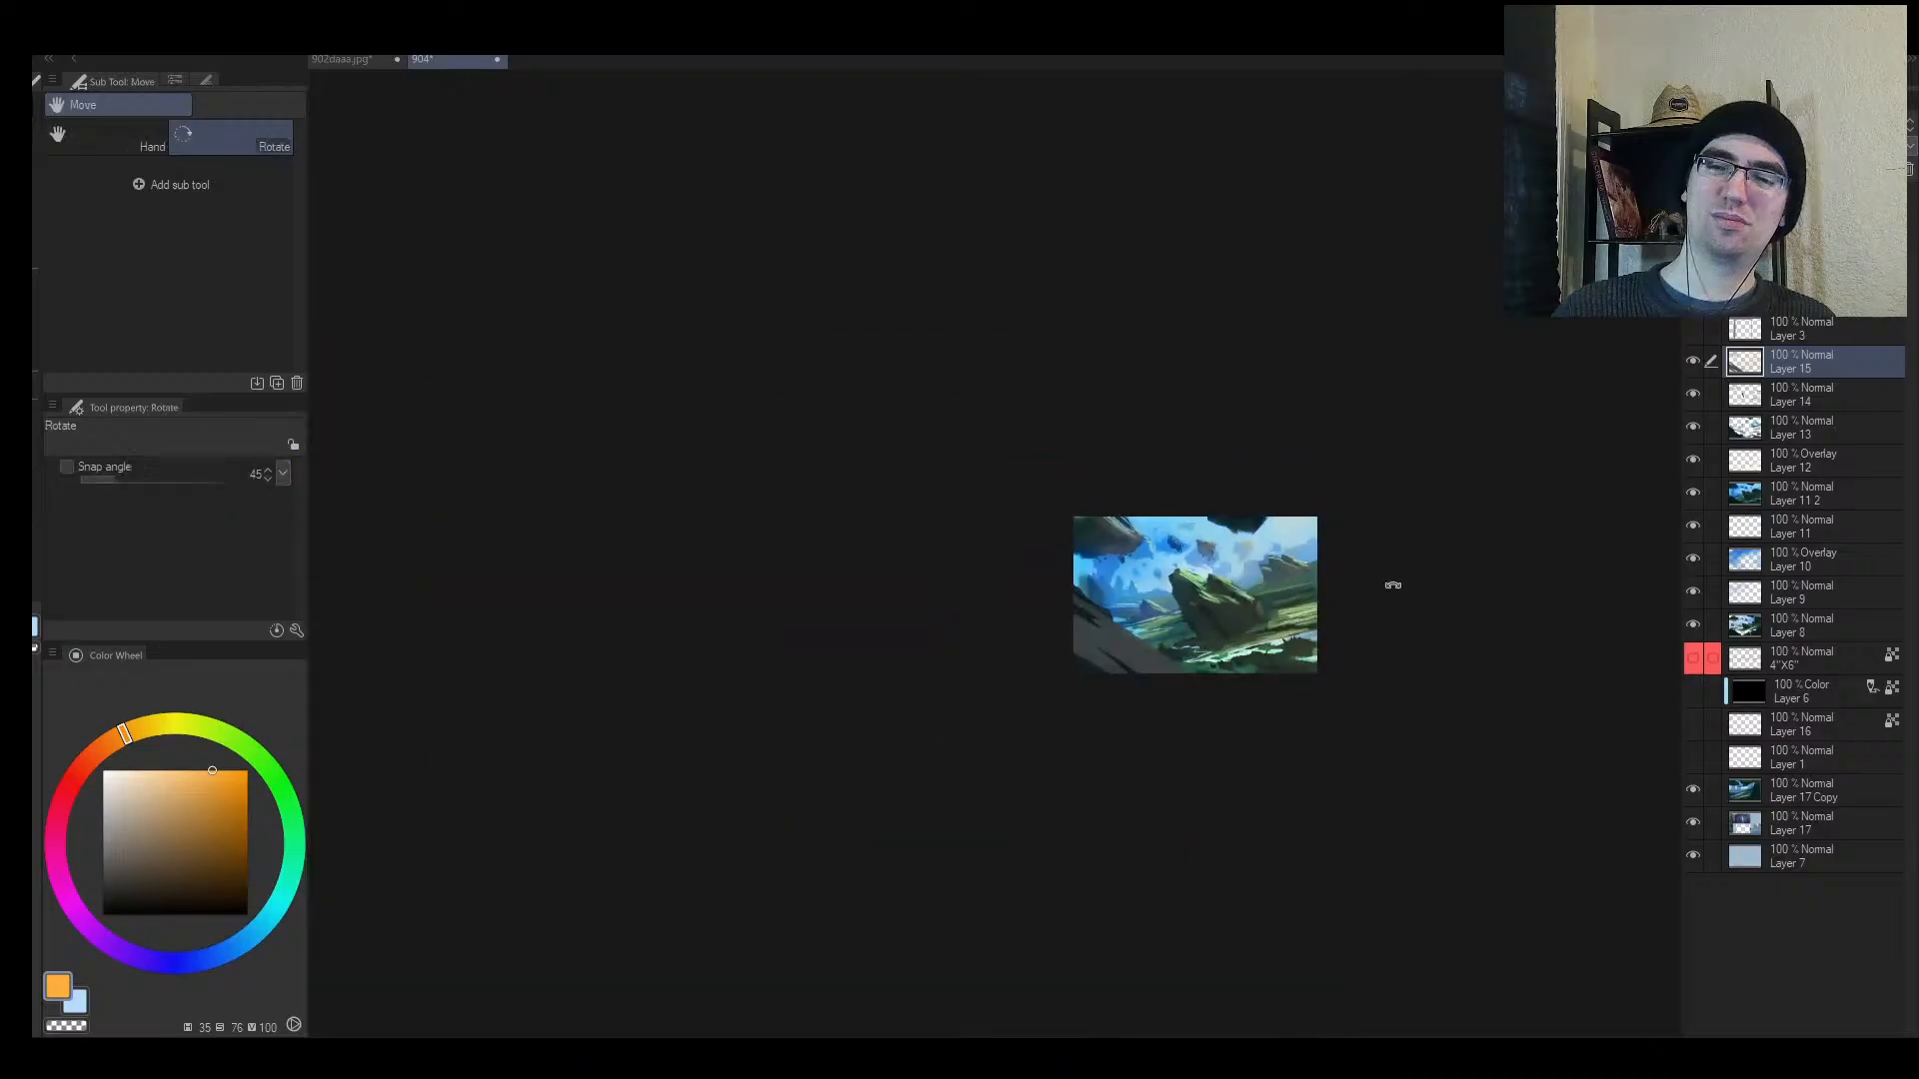
mouse_move(1393, 585)
mouse_down()
mouse_move(771, 452)
mouse_move(760, 509)
mouse_move(847, 377)
mouse_move(1310, 573)
mouse_move(1320, 600)
mouse_move(1253, 642)
mouse_move(945, 647)
mouse_move(903, 691)
mouse_up()
key(alt+space)
key(m)
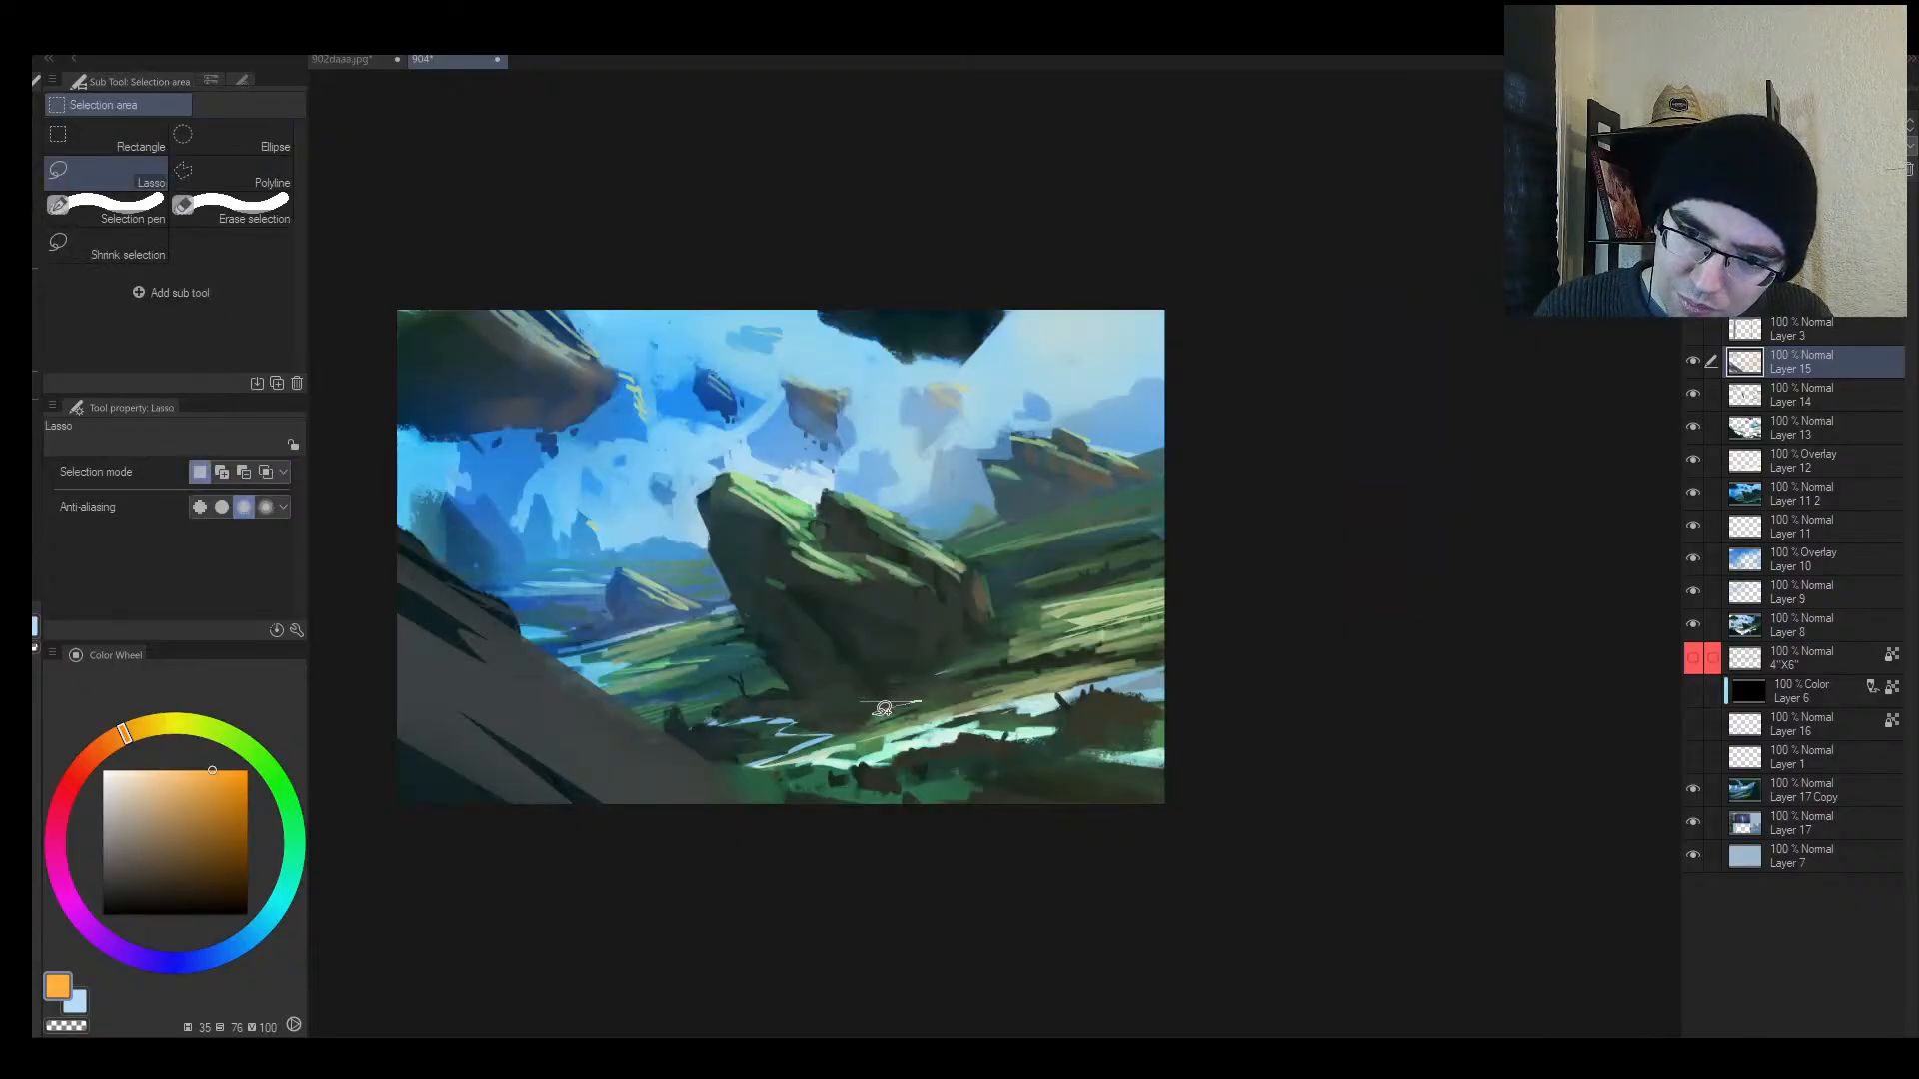
mouse_move(883, 713)
mouse_down()
mouse_move(817, 709)
mouse_move(956, 698)
mouse_move(895, 704)
mouse_up()
key(b)
alt+click(1084, 655)
key(alt+space)
drag(1089, 615, 1102, 583)
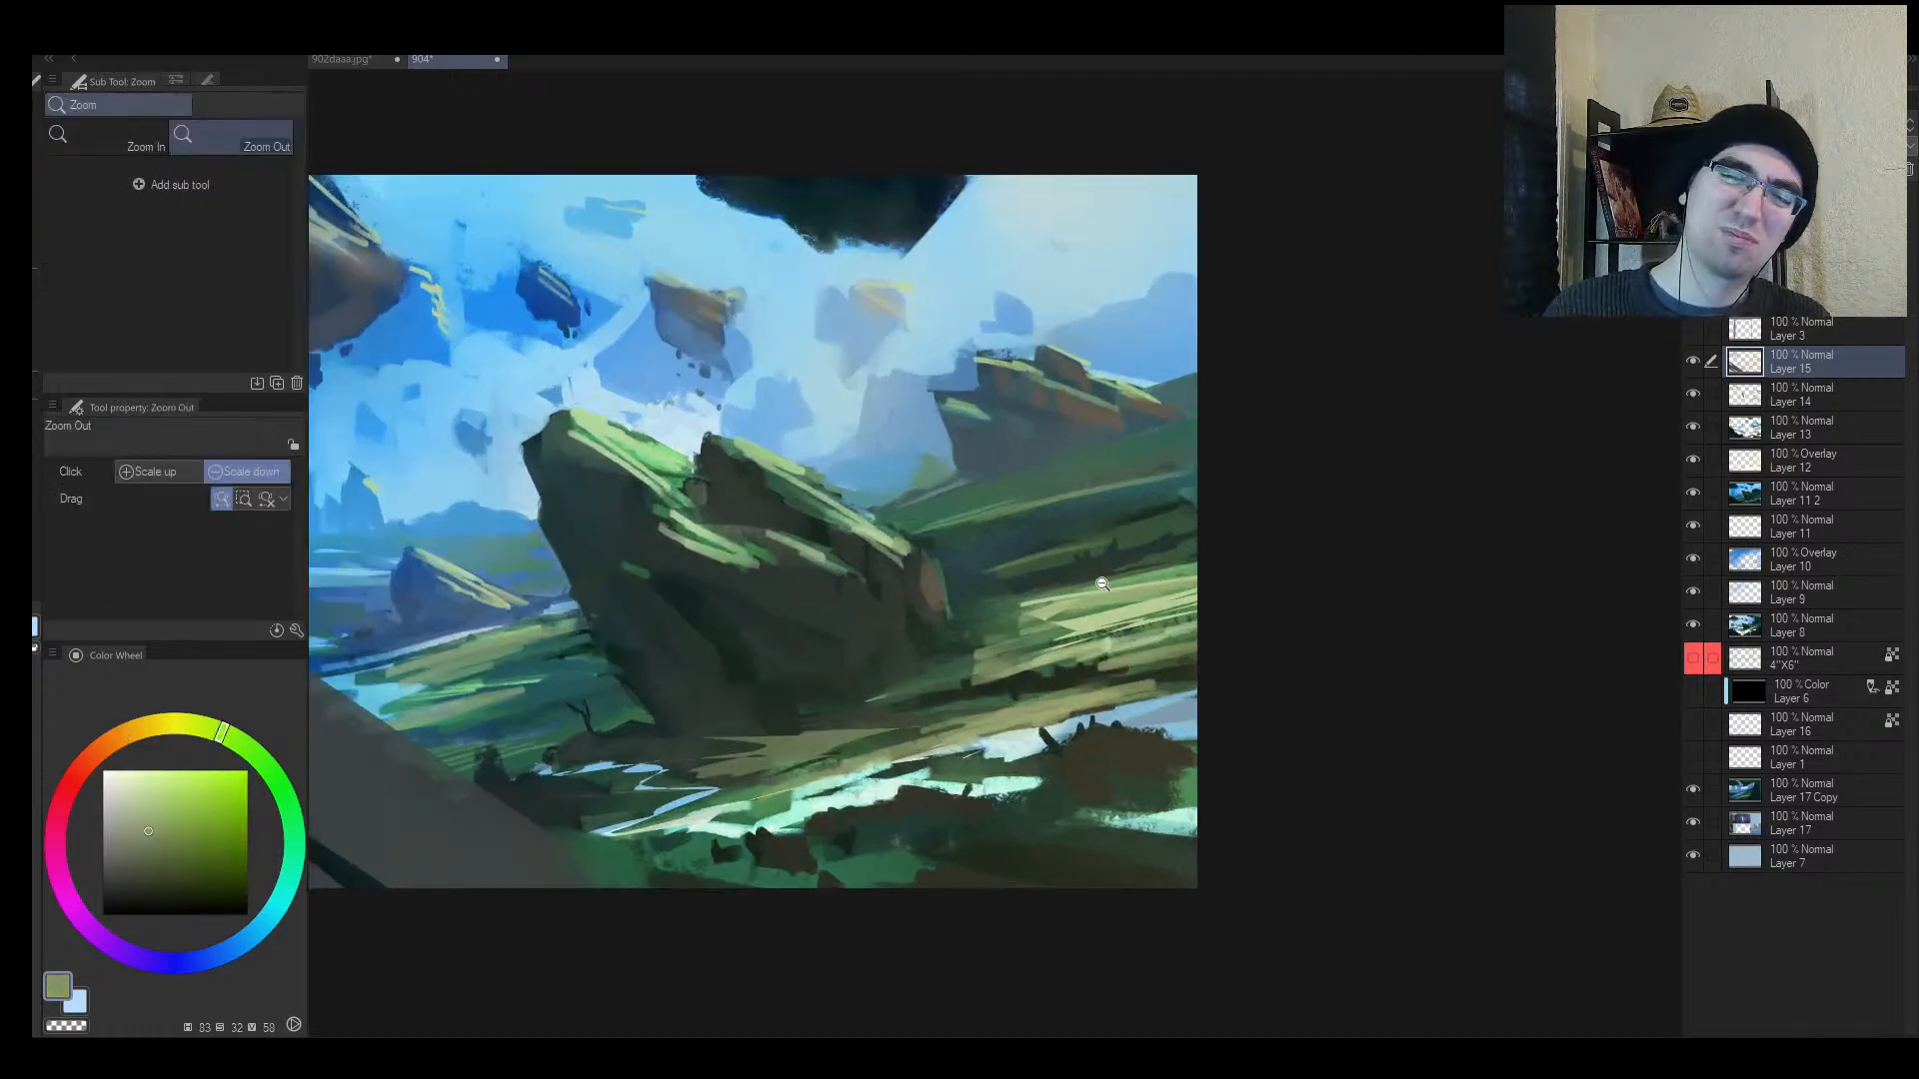
Step: Lasso a strip of the lower grassland and airbrush it with a darker sampled green
key(m)
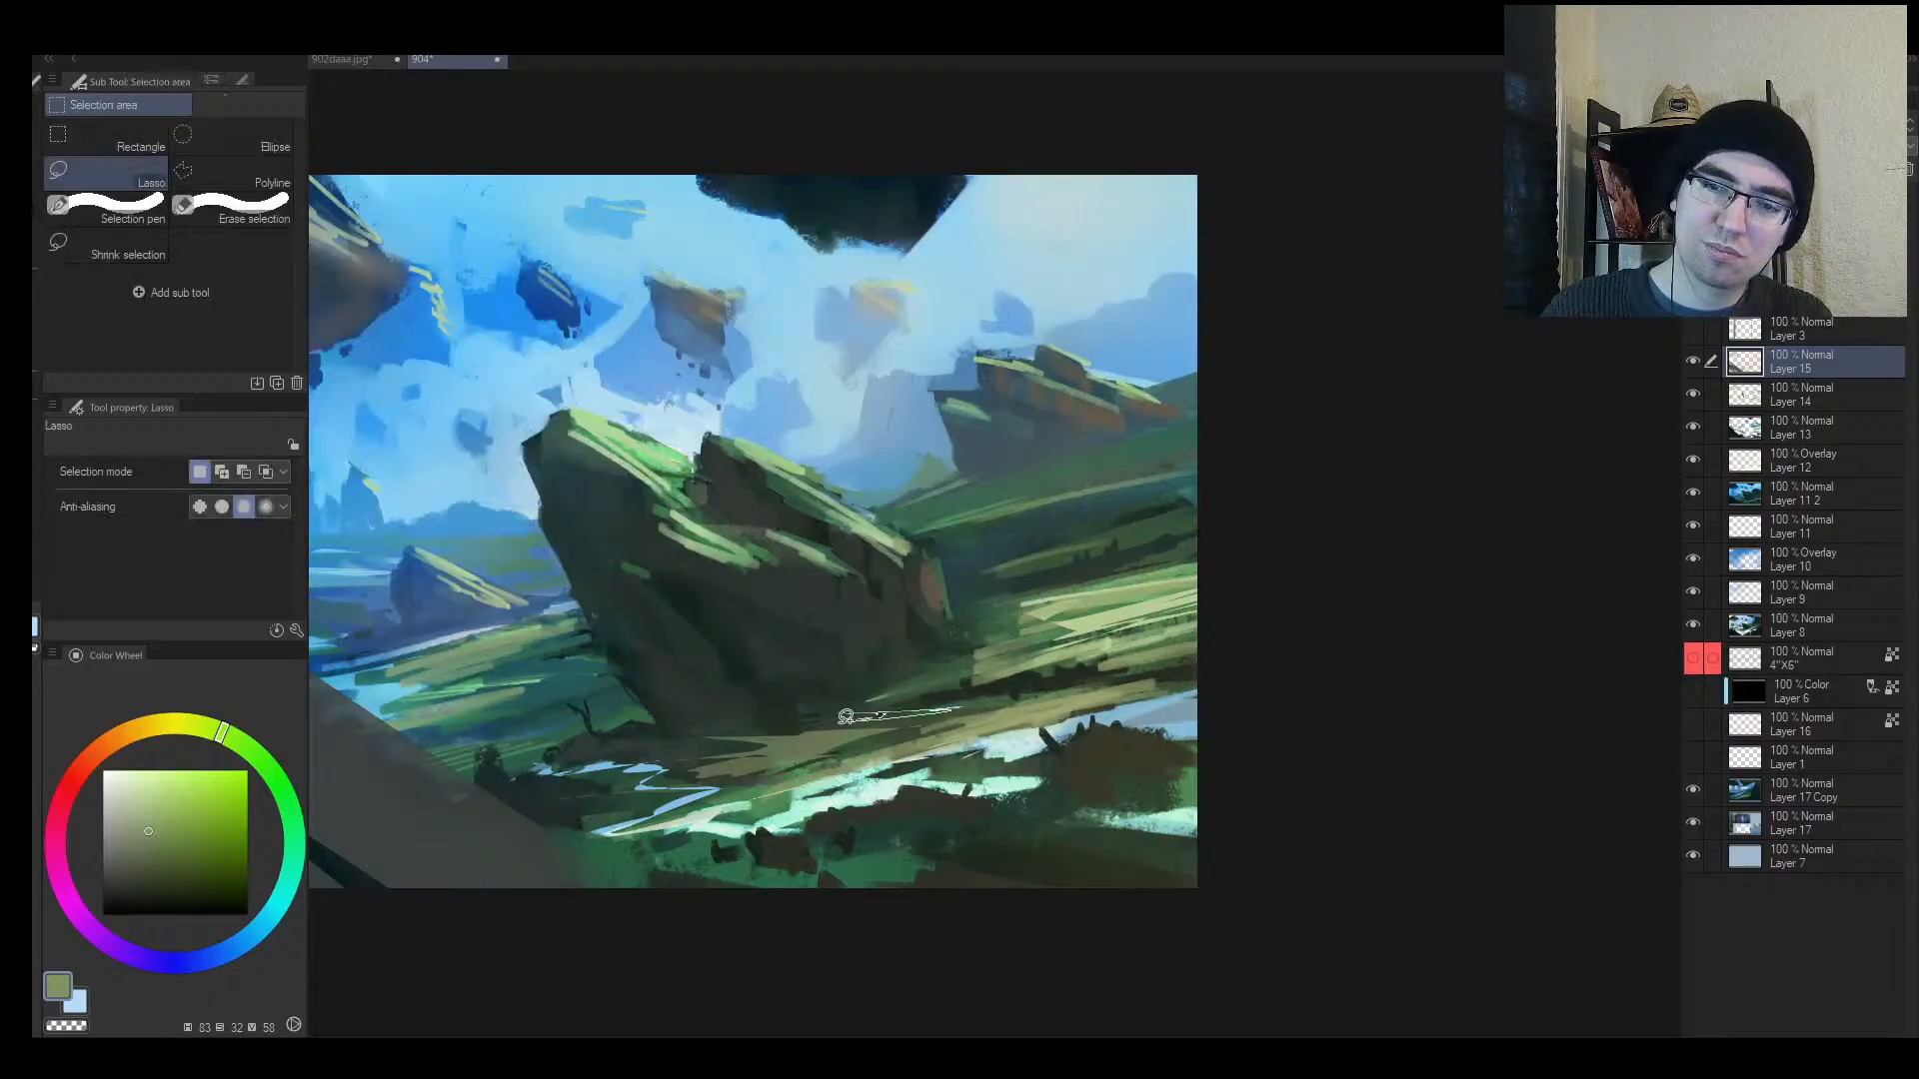
mouse_move(844, 716)
mouse_down()
mouse_move(954, 701)
mouse_move(927, 717)
mouse_up()
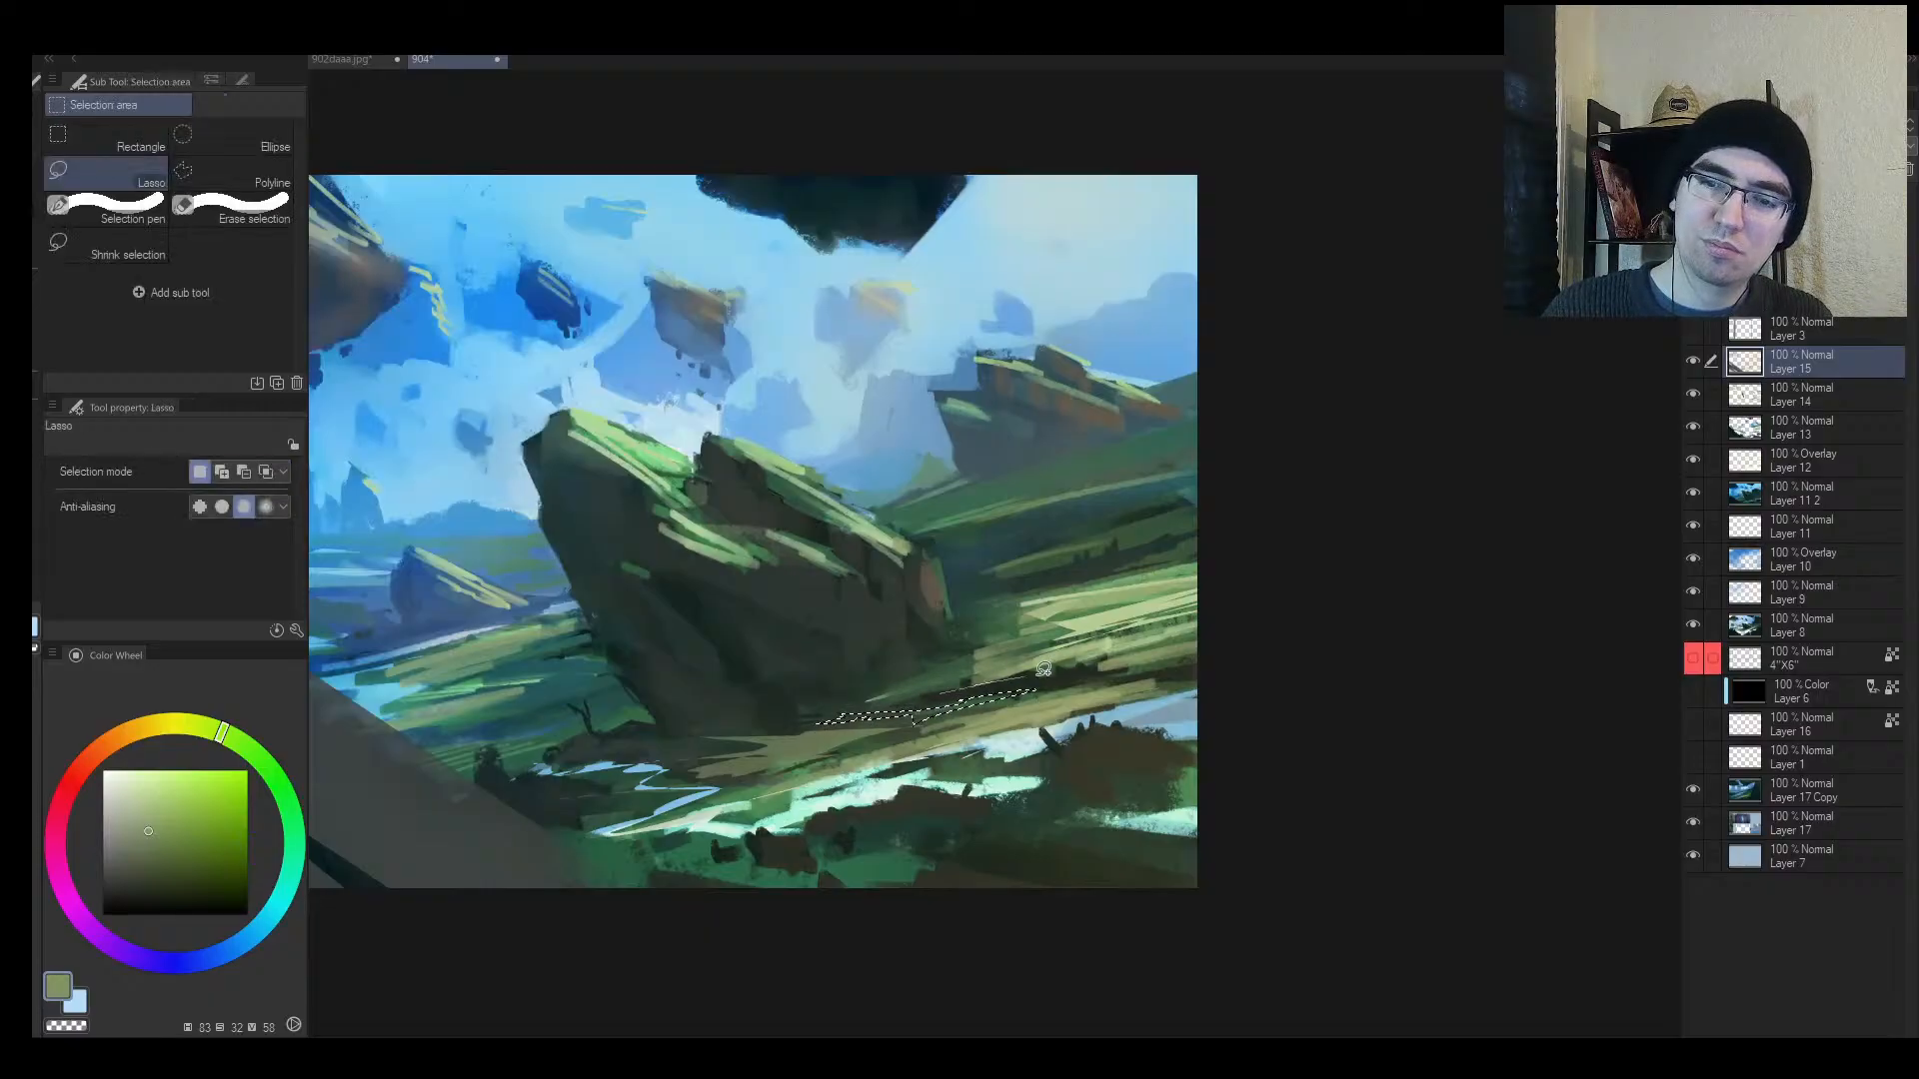
drag(1042, 669, 1071, 679)
key(b)
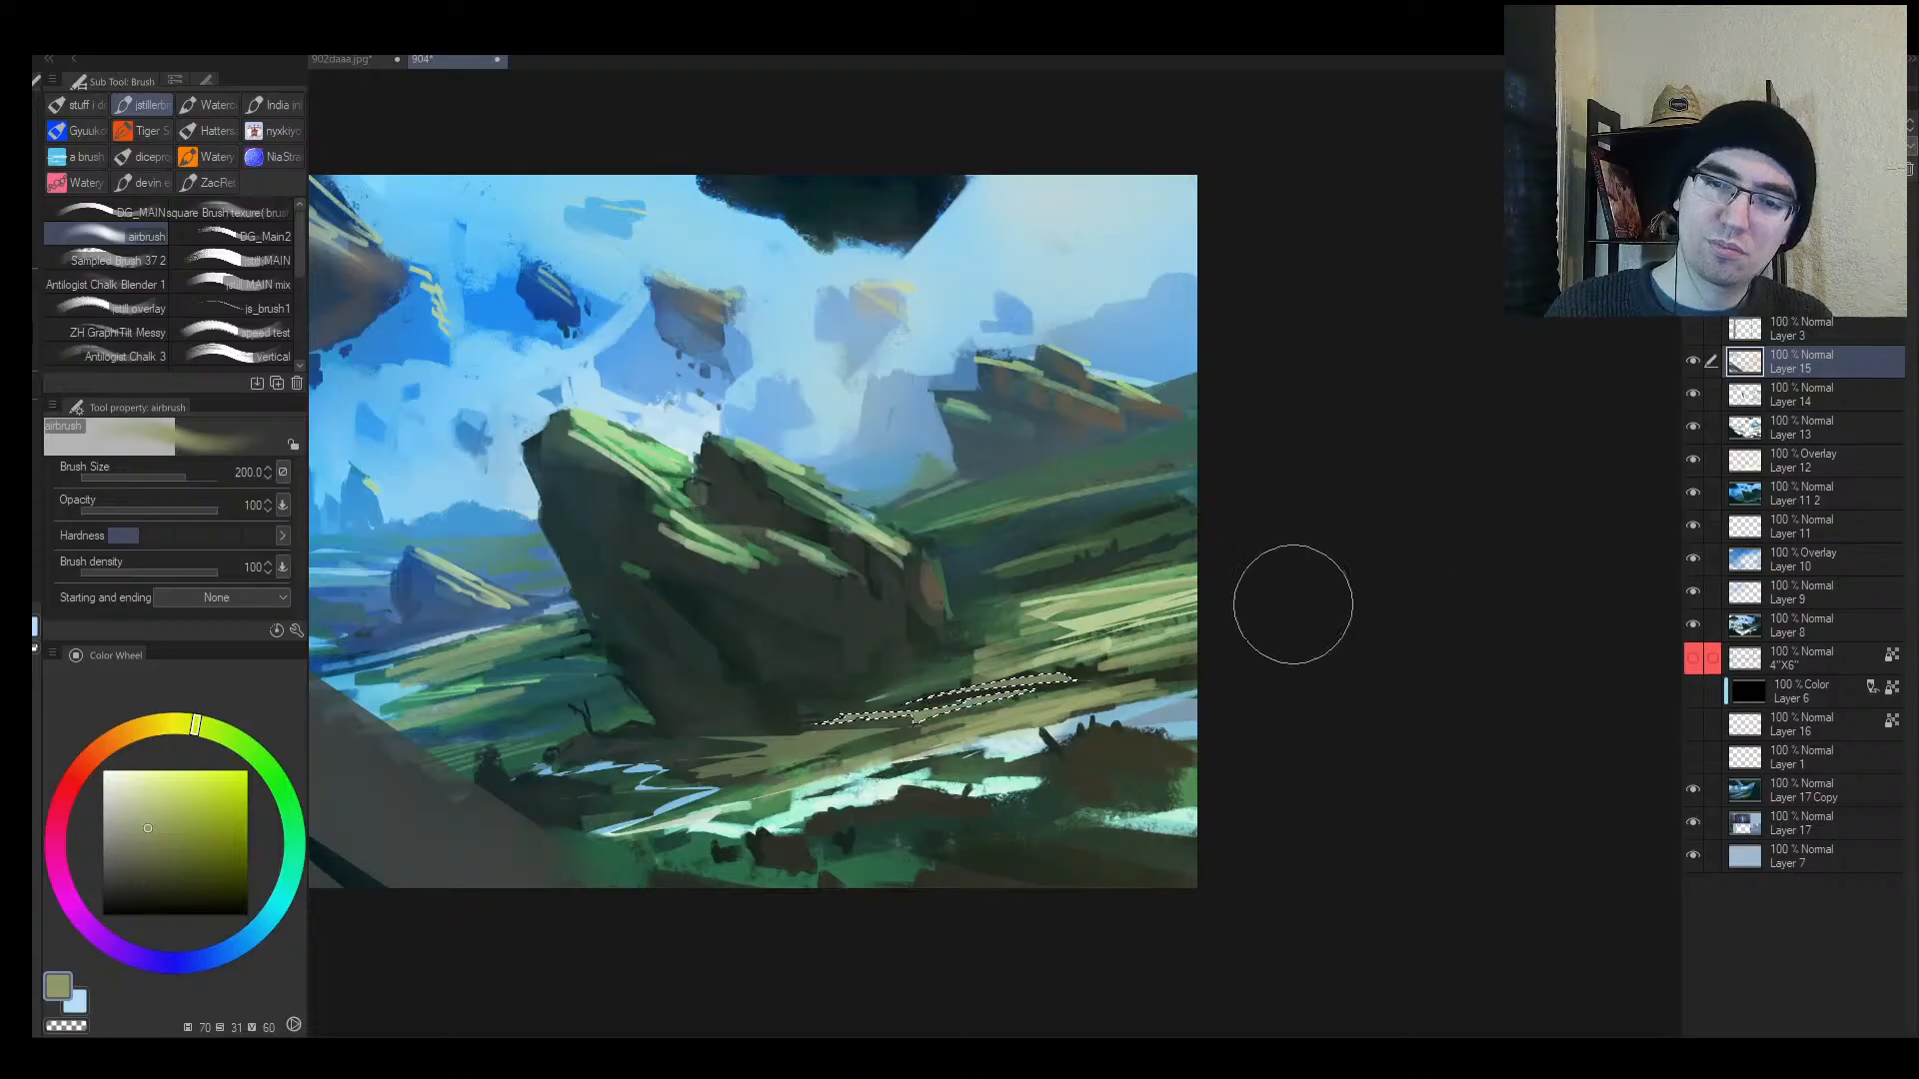
key(ctrl+z)
alt+click(866, 744)
mouse_move(864, 717)
mouse_down()
mouse_move(1217, 686)
mouse_move(1111, 645)
mouse_up()
Step: Clear the selection and zoom out to review the whole painting
key(ctrl+d)
key(alt+space)
key(h)
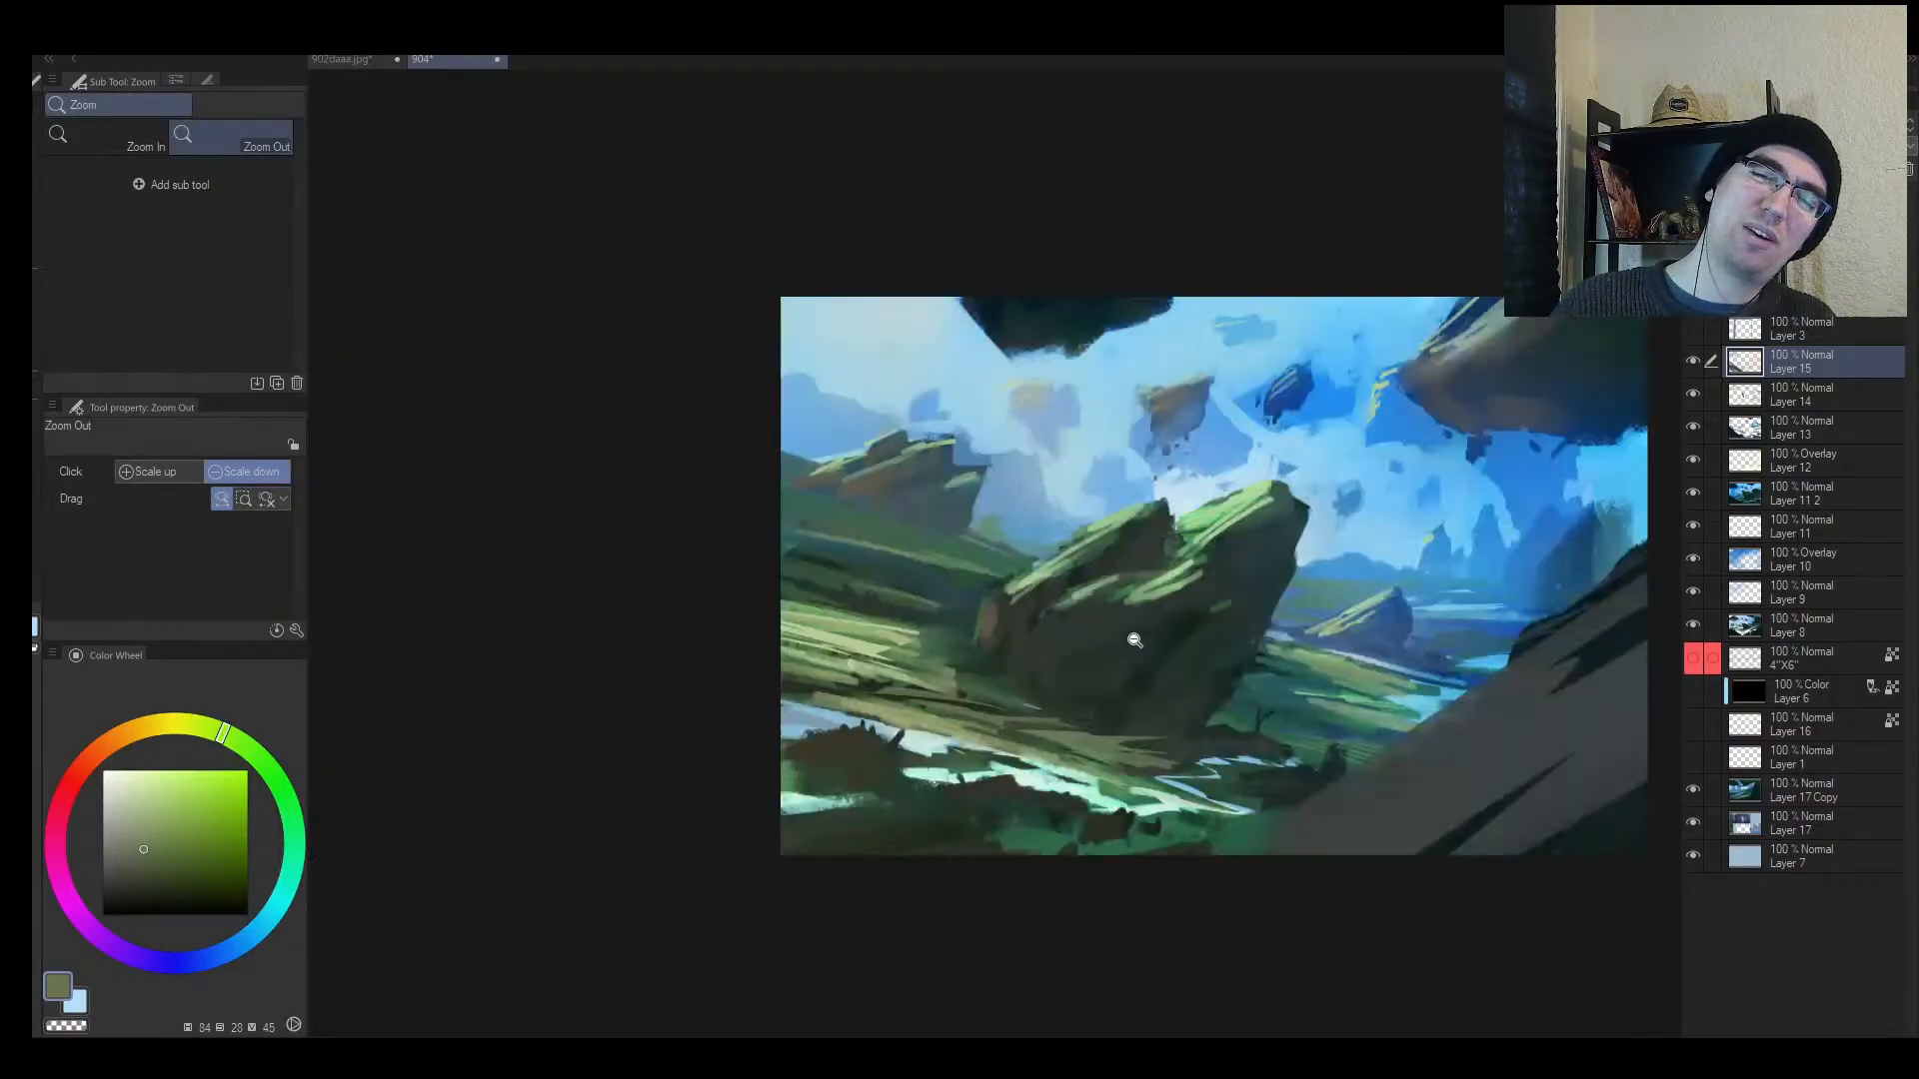
drag(1299, 679, 986, 689)
mouse_move(964, 706)
mouse_down()
mouse_move(915, 728)
mouse_move(980, 672)
mouse_up()
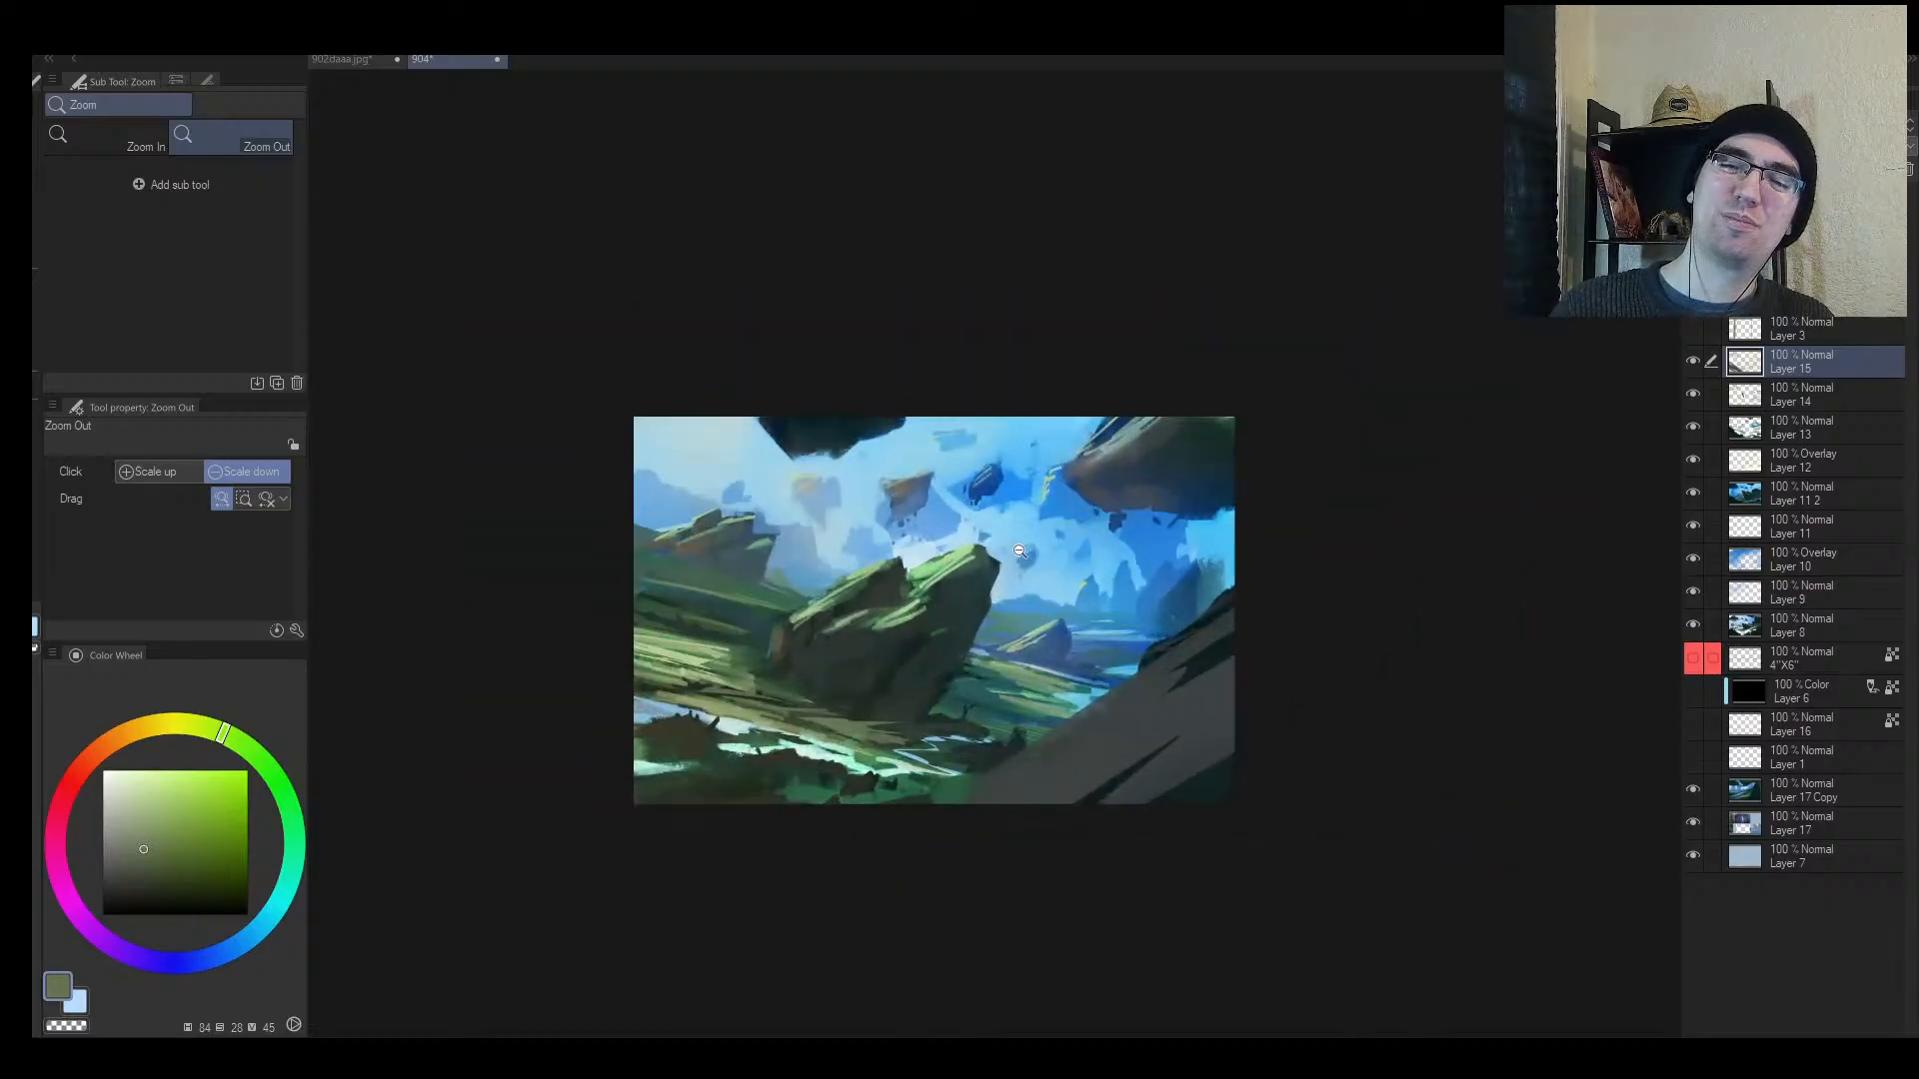
Step: Switch to Sampled Brush 37 2 and reshape a moss dab on the tilted rock
key(h)
key(b)
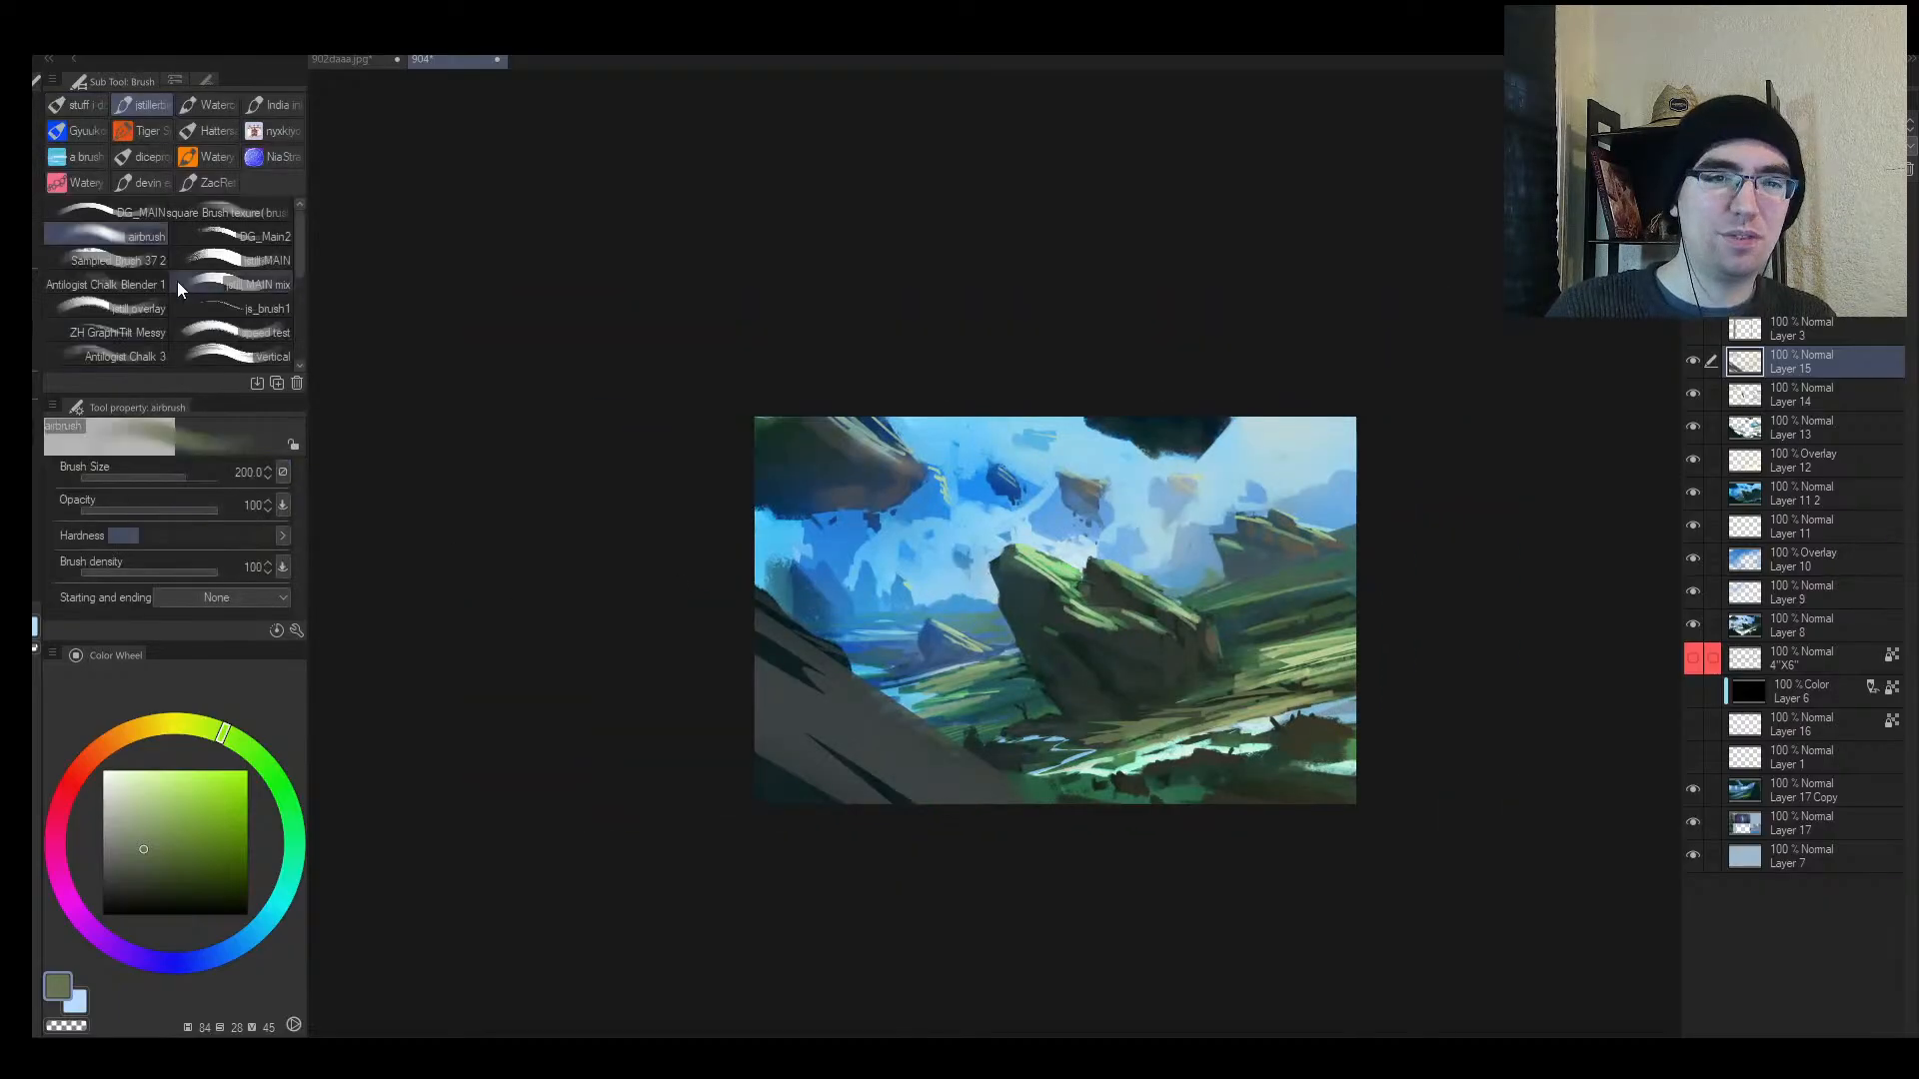
click(147, 258)
key(bracketleft)
key(bracketleft)
key(bracketleft)
key(bracketleft)
key(bracketleft)
mouse_move(1052, 633)
ctrl+space+mouse_down()
mouse_move(1119, 647)
mouse_move(1044, 623)
mouse_move(947, 630)
mouse_move(909, 669)
ctrl+space+mouse_up()
alt+click(1061, 635)
key(bracketleft)
key(bracketleft)
key(bracketleft)
alt+click(1021, 644)
key(bracketleft)
alt+click(1049, 607)
alt+click(1052, 637)
key(h)
key(bracketleft)
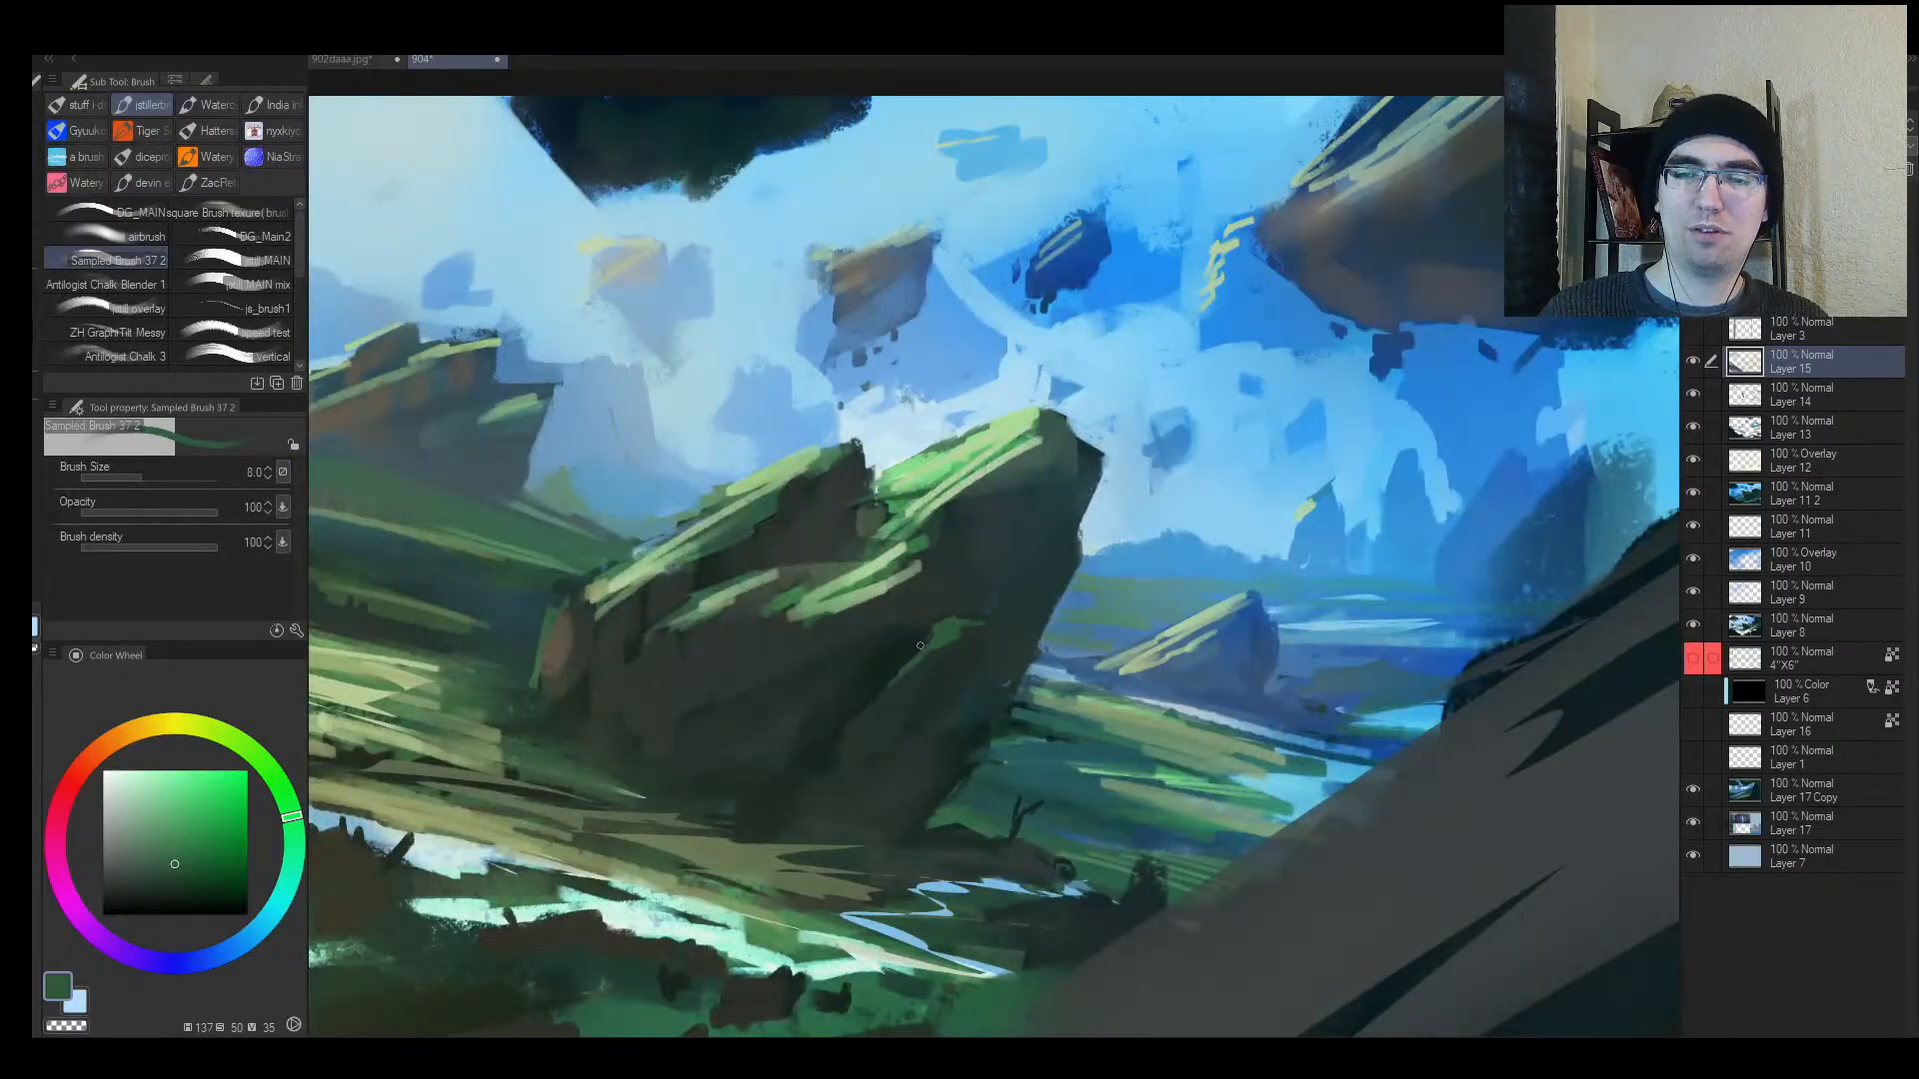
Step: Refine the tilted rock's moss with sampled dark and mid greens at brush size 12–15
key(ctrl+0)
key(bracketright)
alt+click(930, 612)
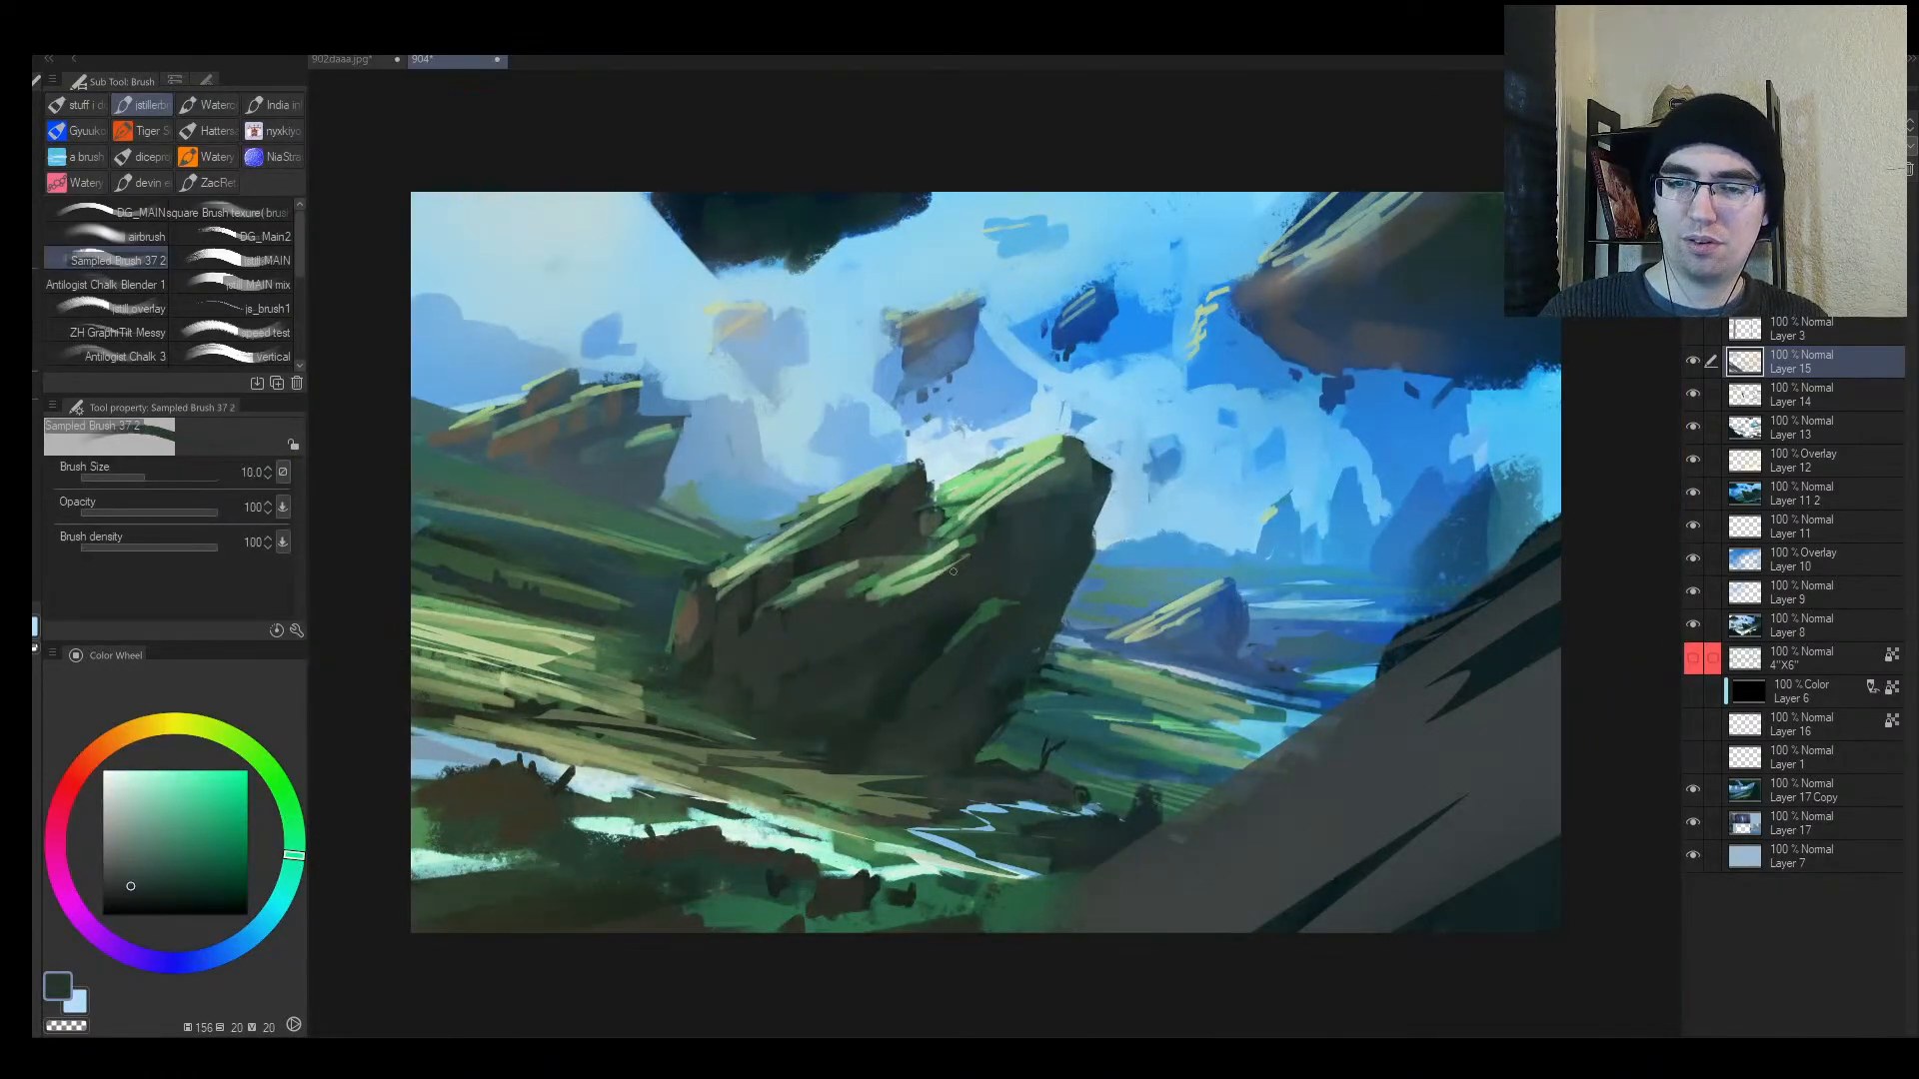
alt+click(958, 543)
key(bracketright)
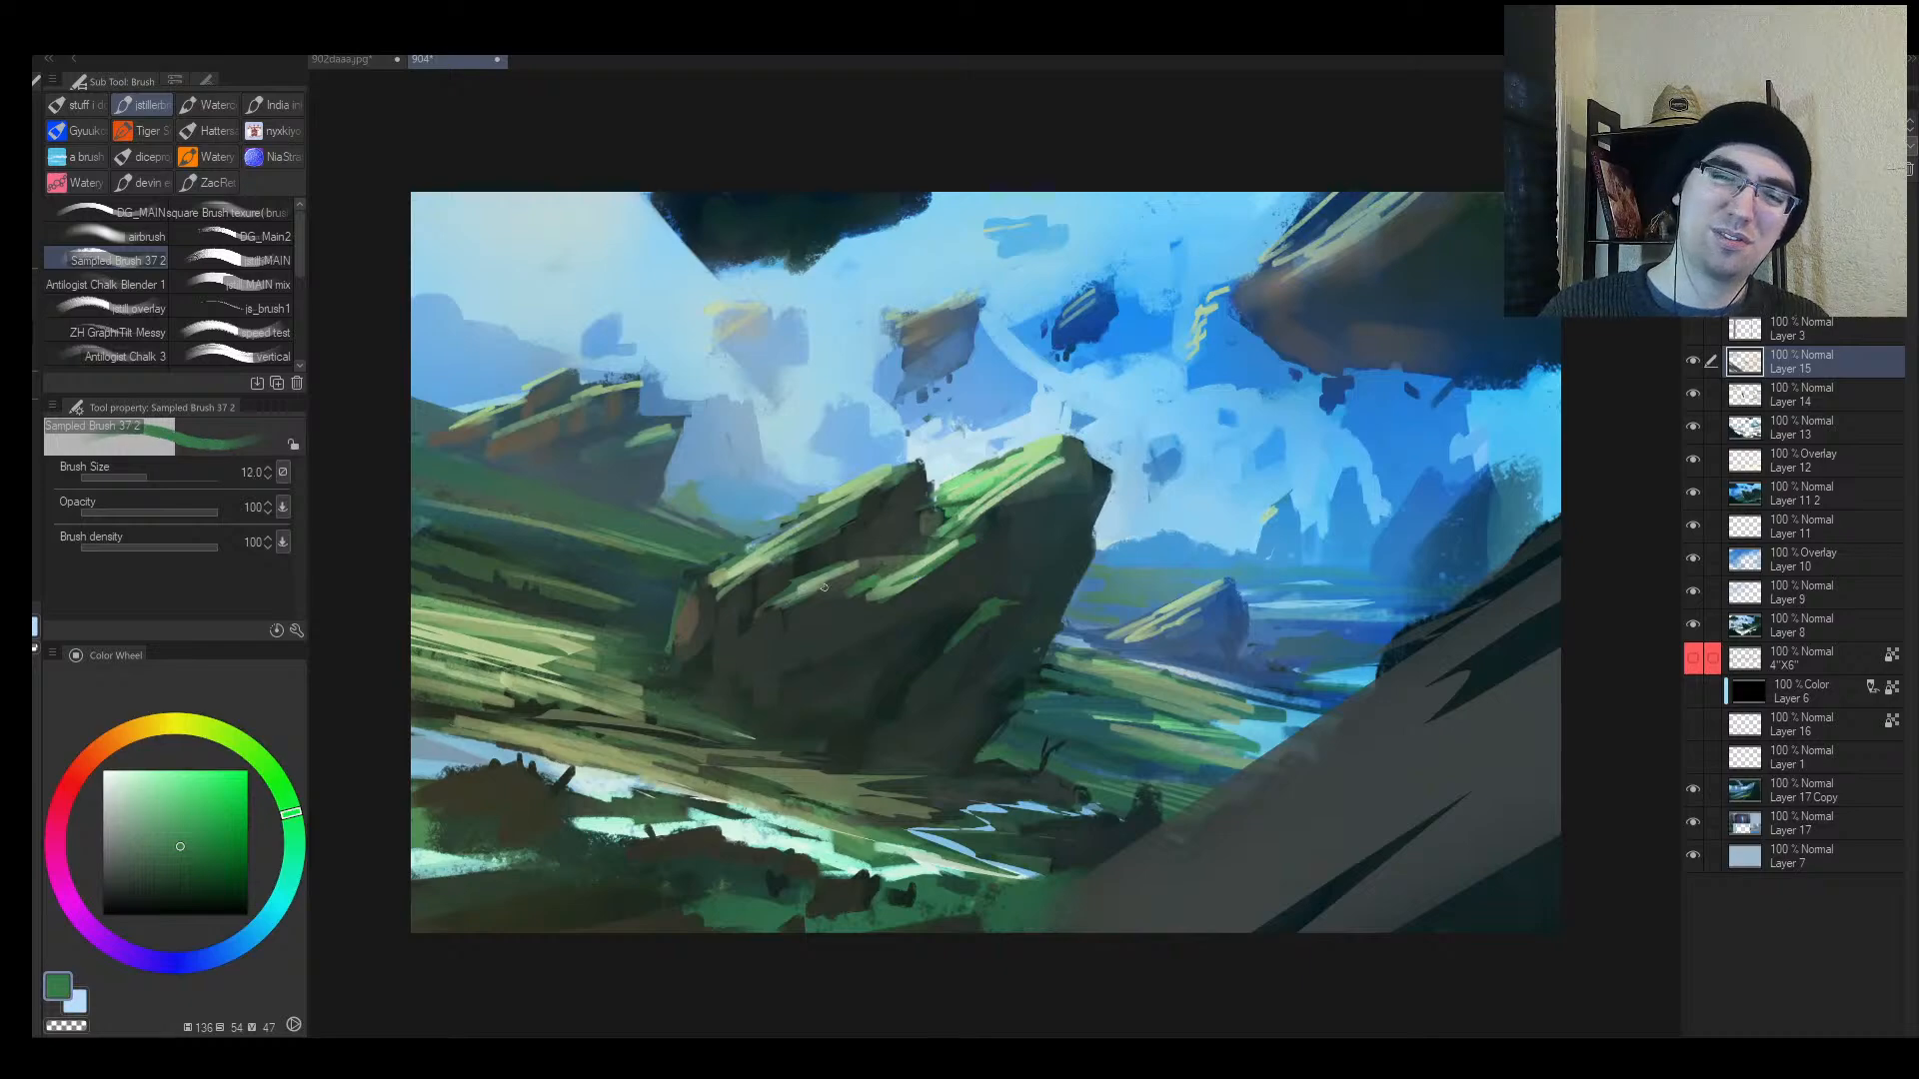
alt+click(859, 601)
alt+click(856, 601)
key(bracketright)
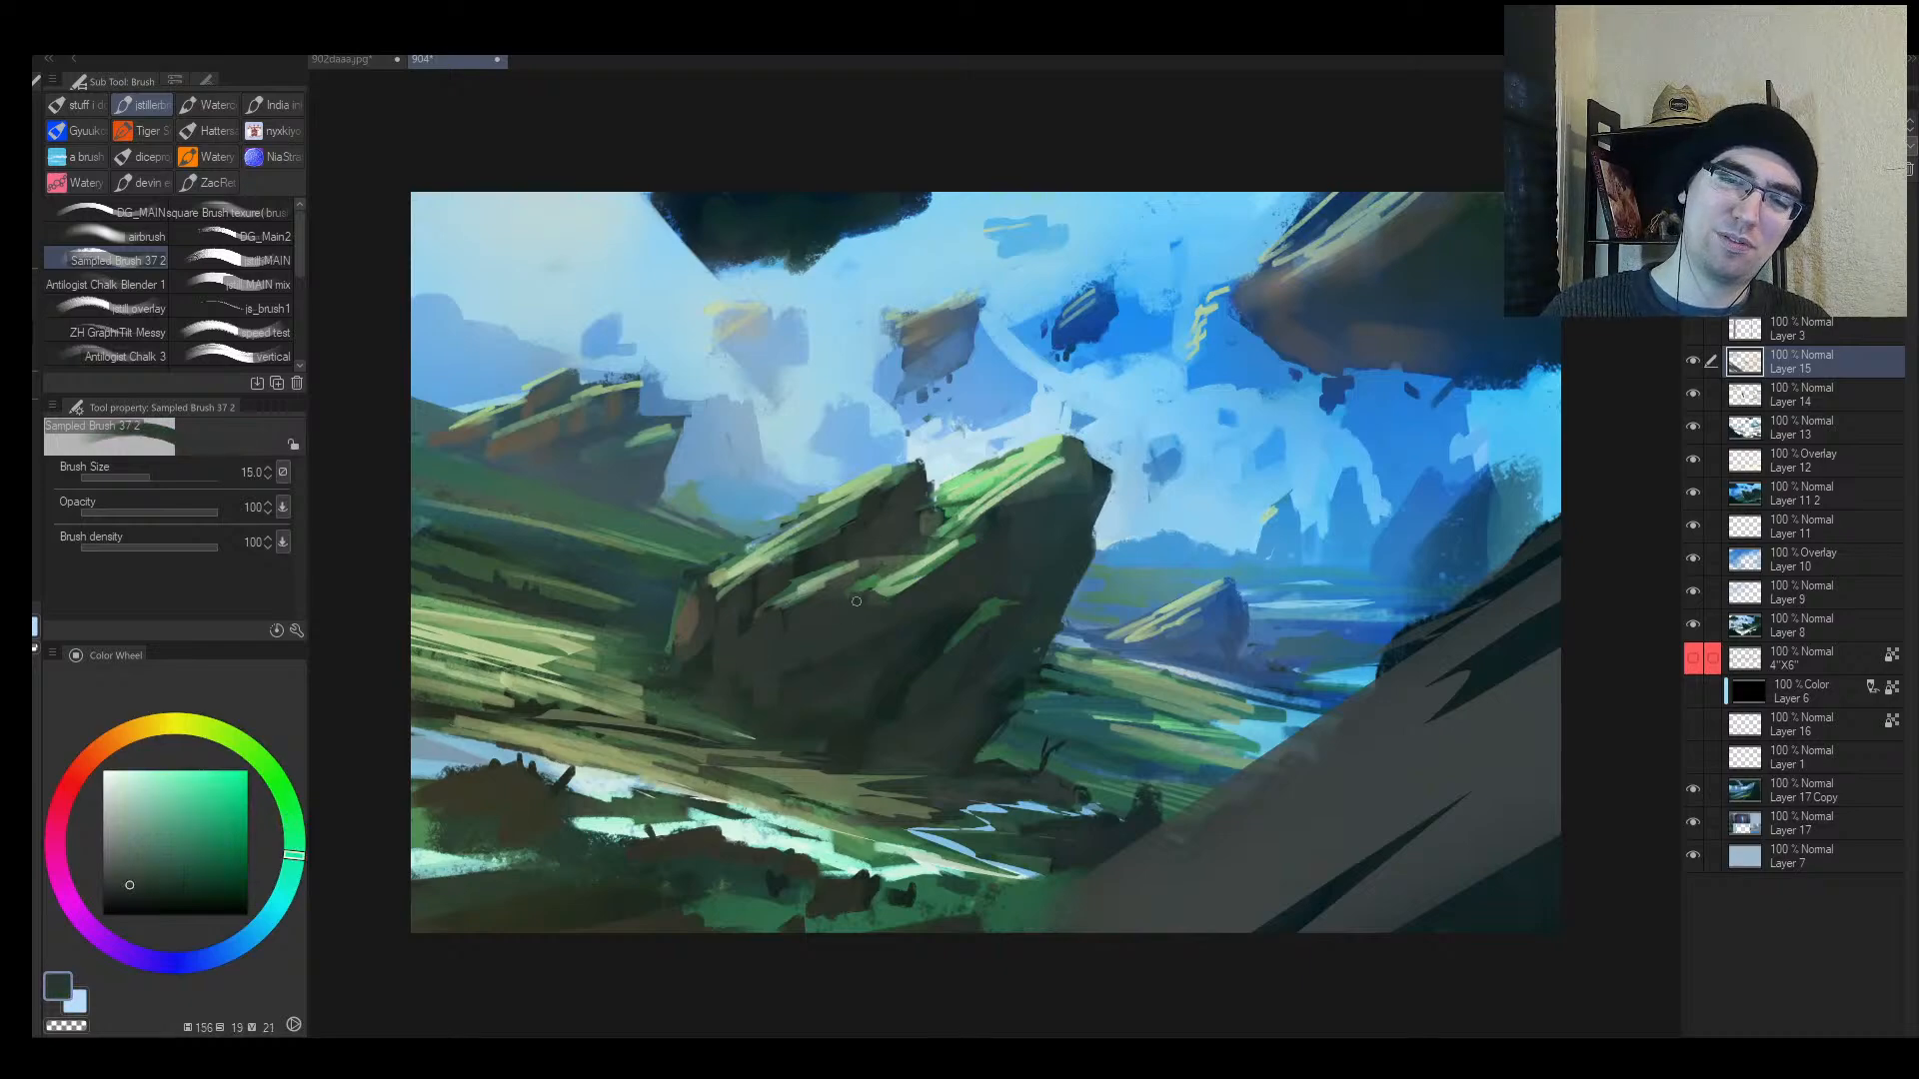
alt+click(871, 584)
key(bracketleft)
mouse_move(871, 588)
mouse_down()
mouse_move(826, 627)
mouse_move(854, 600)
mouse_up()
Step: Sample lighter green and yellow-green tones from the moss for highlights
key(alt+space)
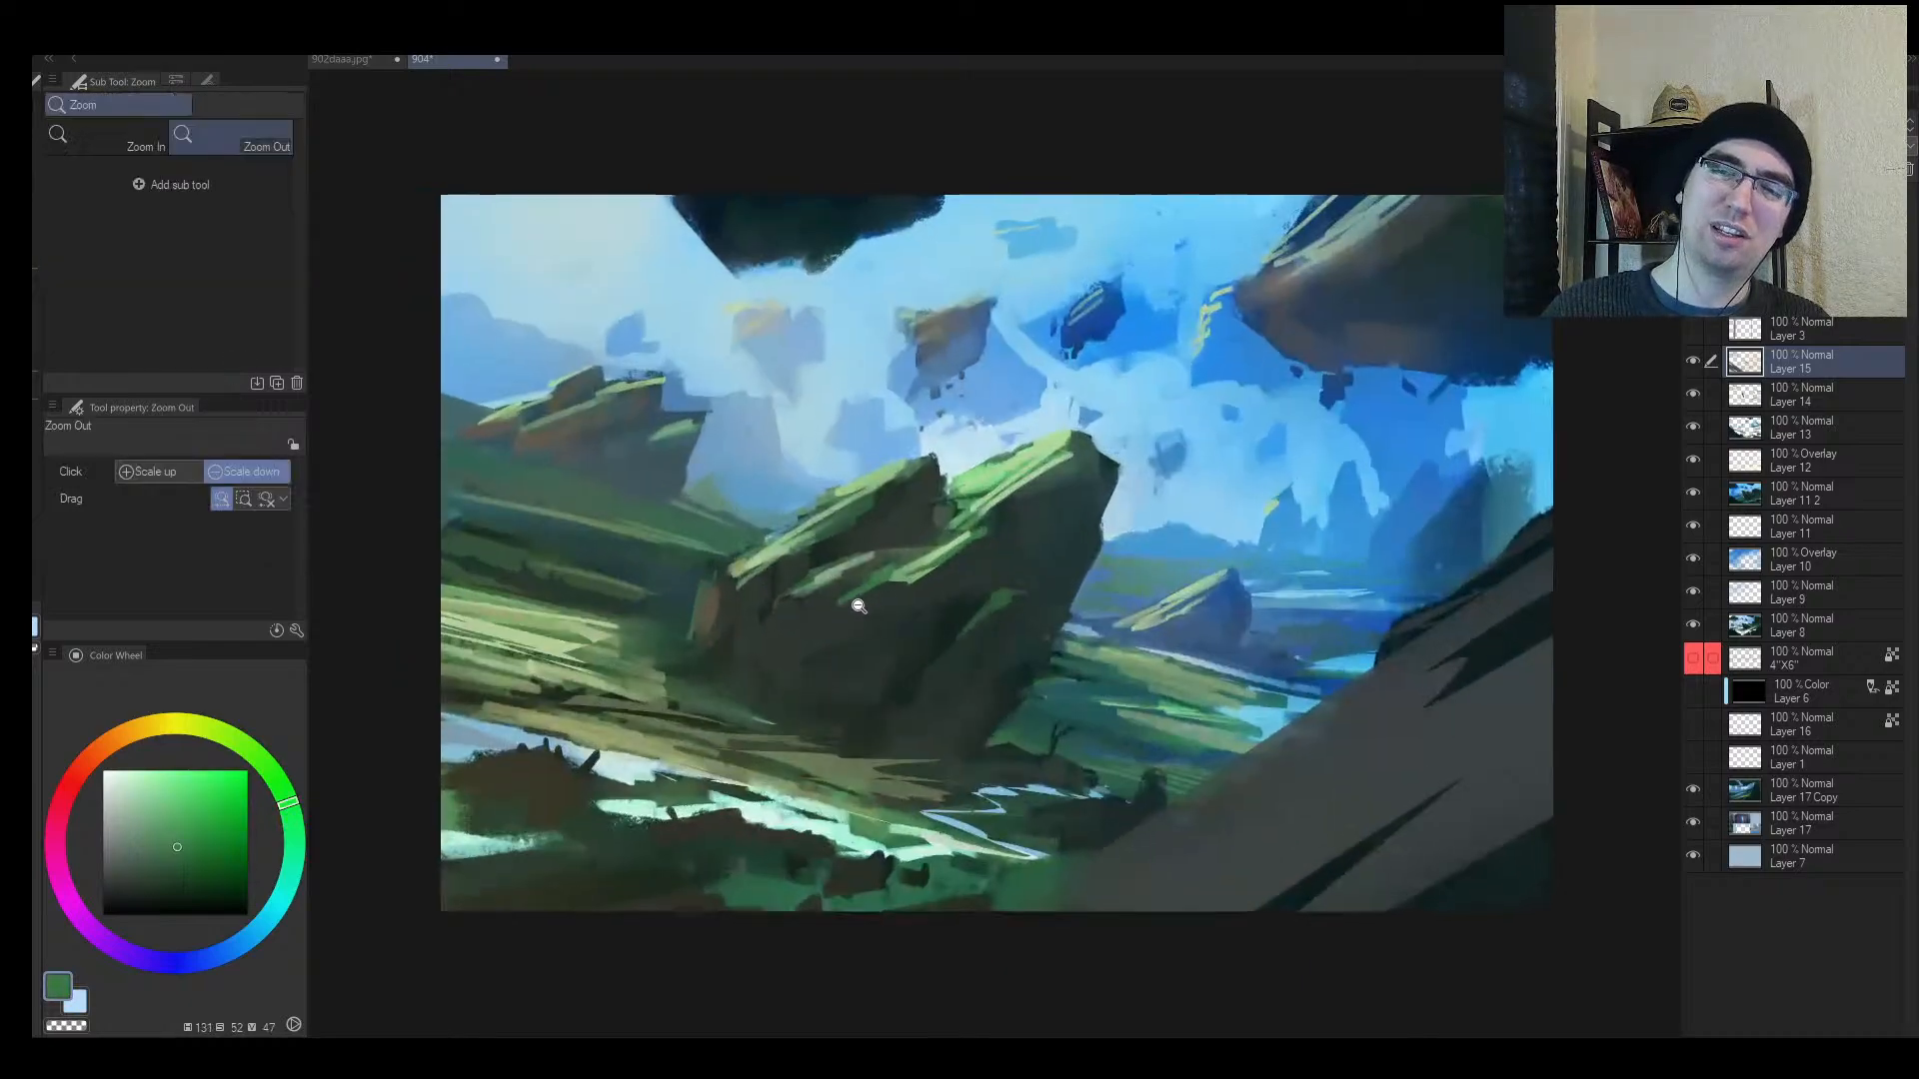
alt+click(850, 589)
key(bracketright)
alt+click(871, 583)
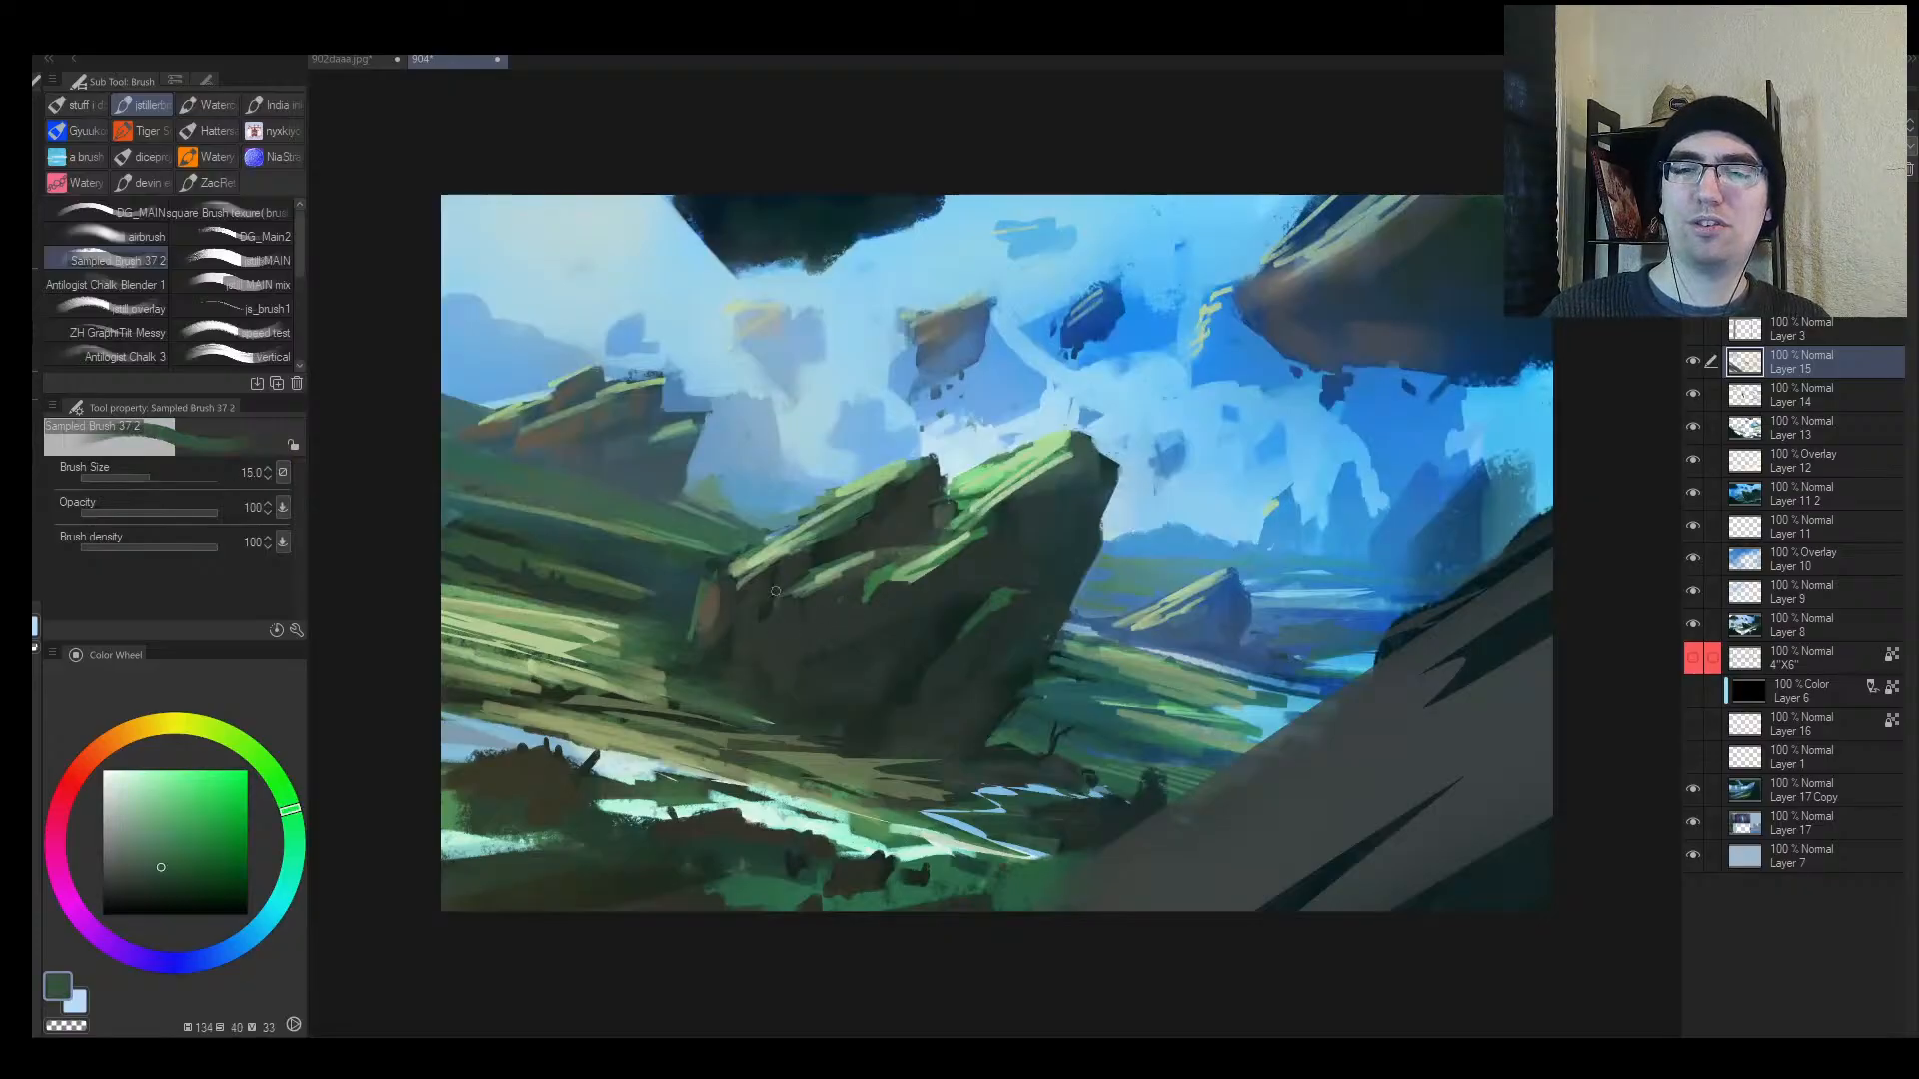
alt+click(573, 407)
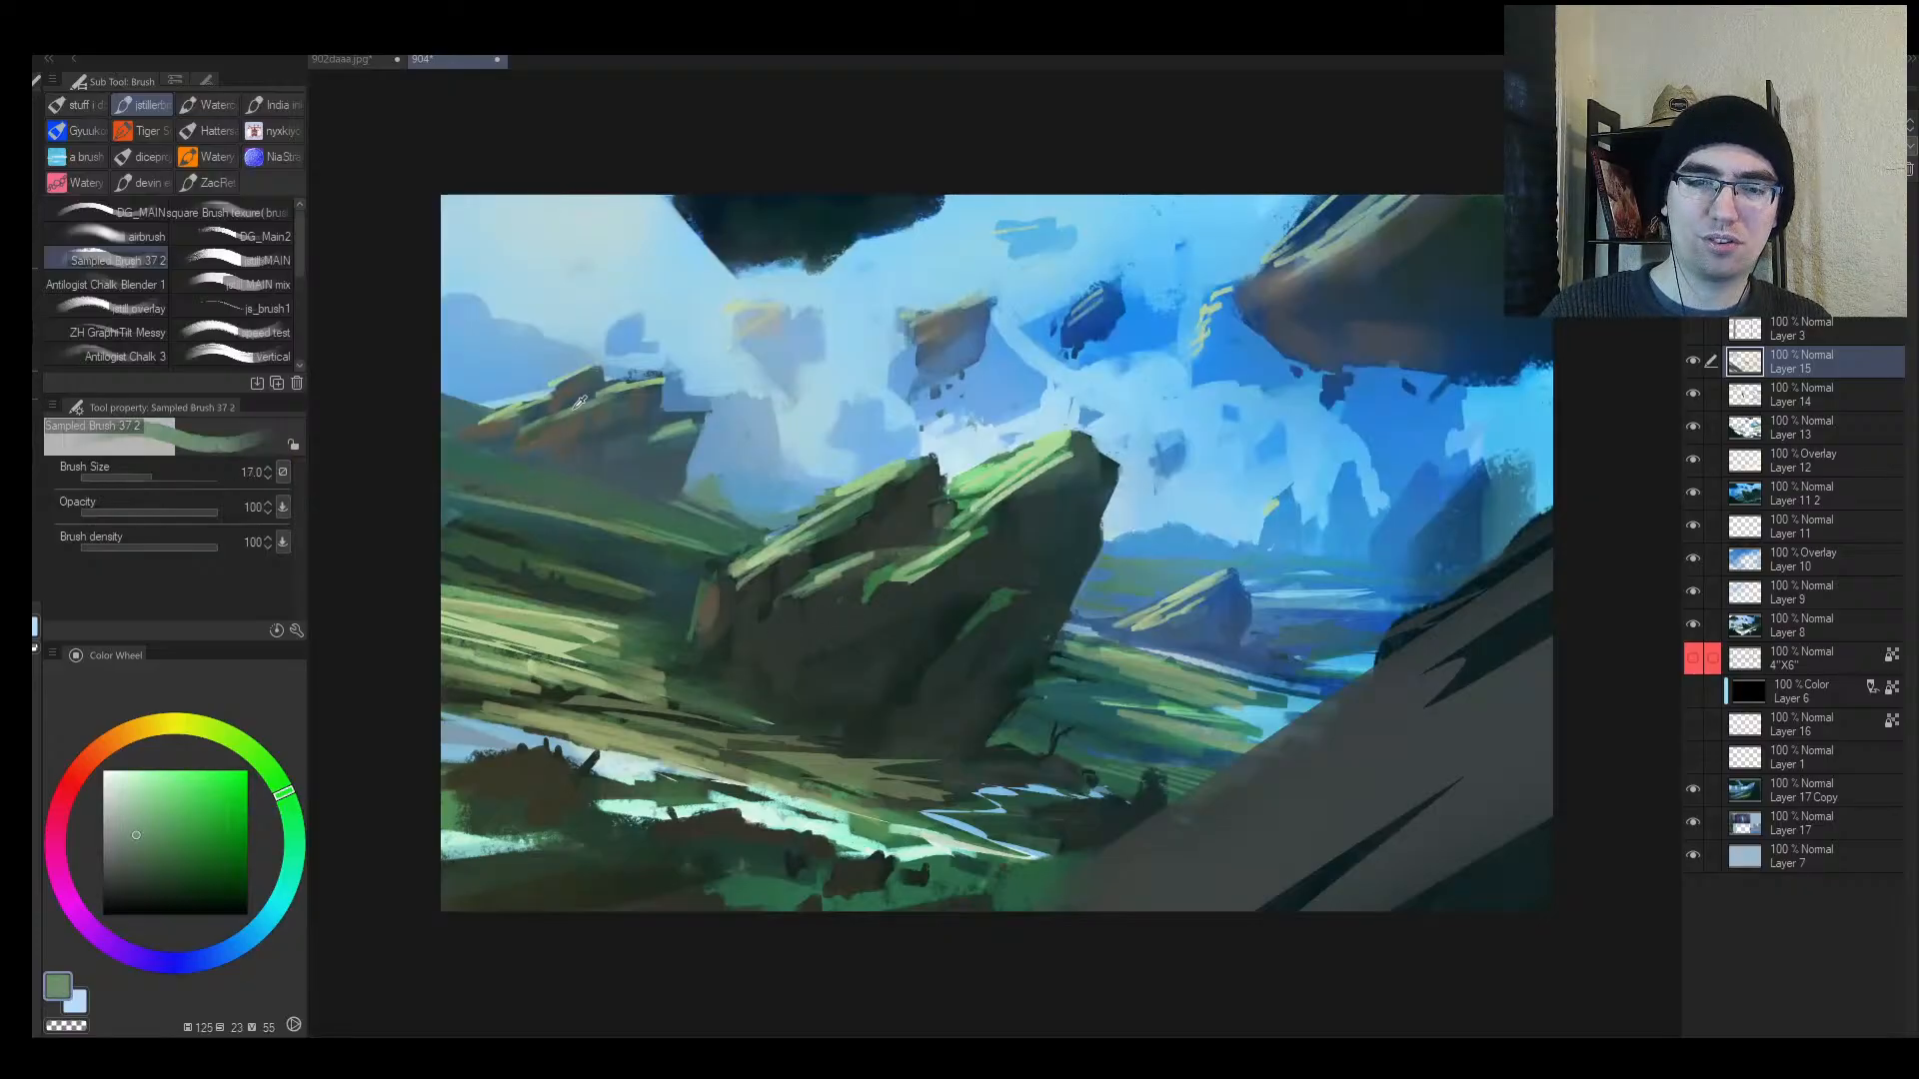
key(bracketleft)
key(bracketleft)
alt+click(508, 417)
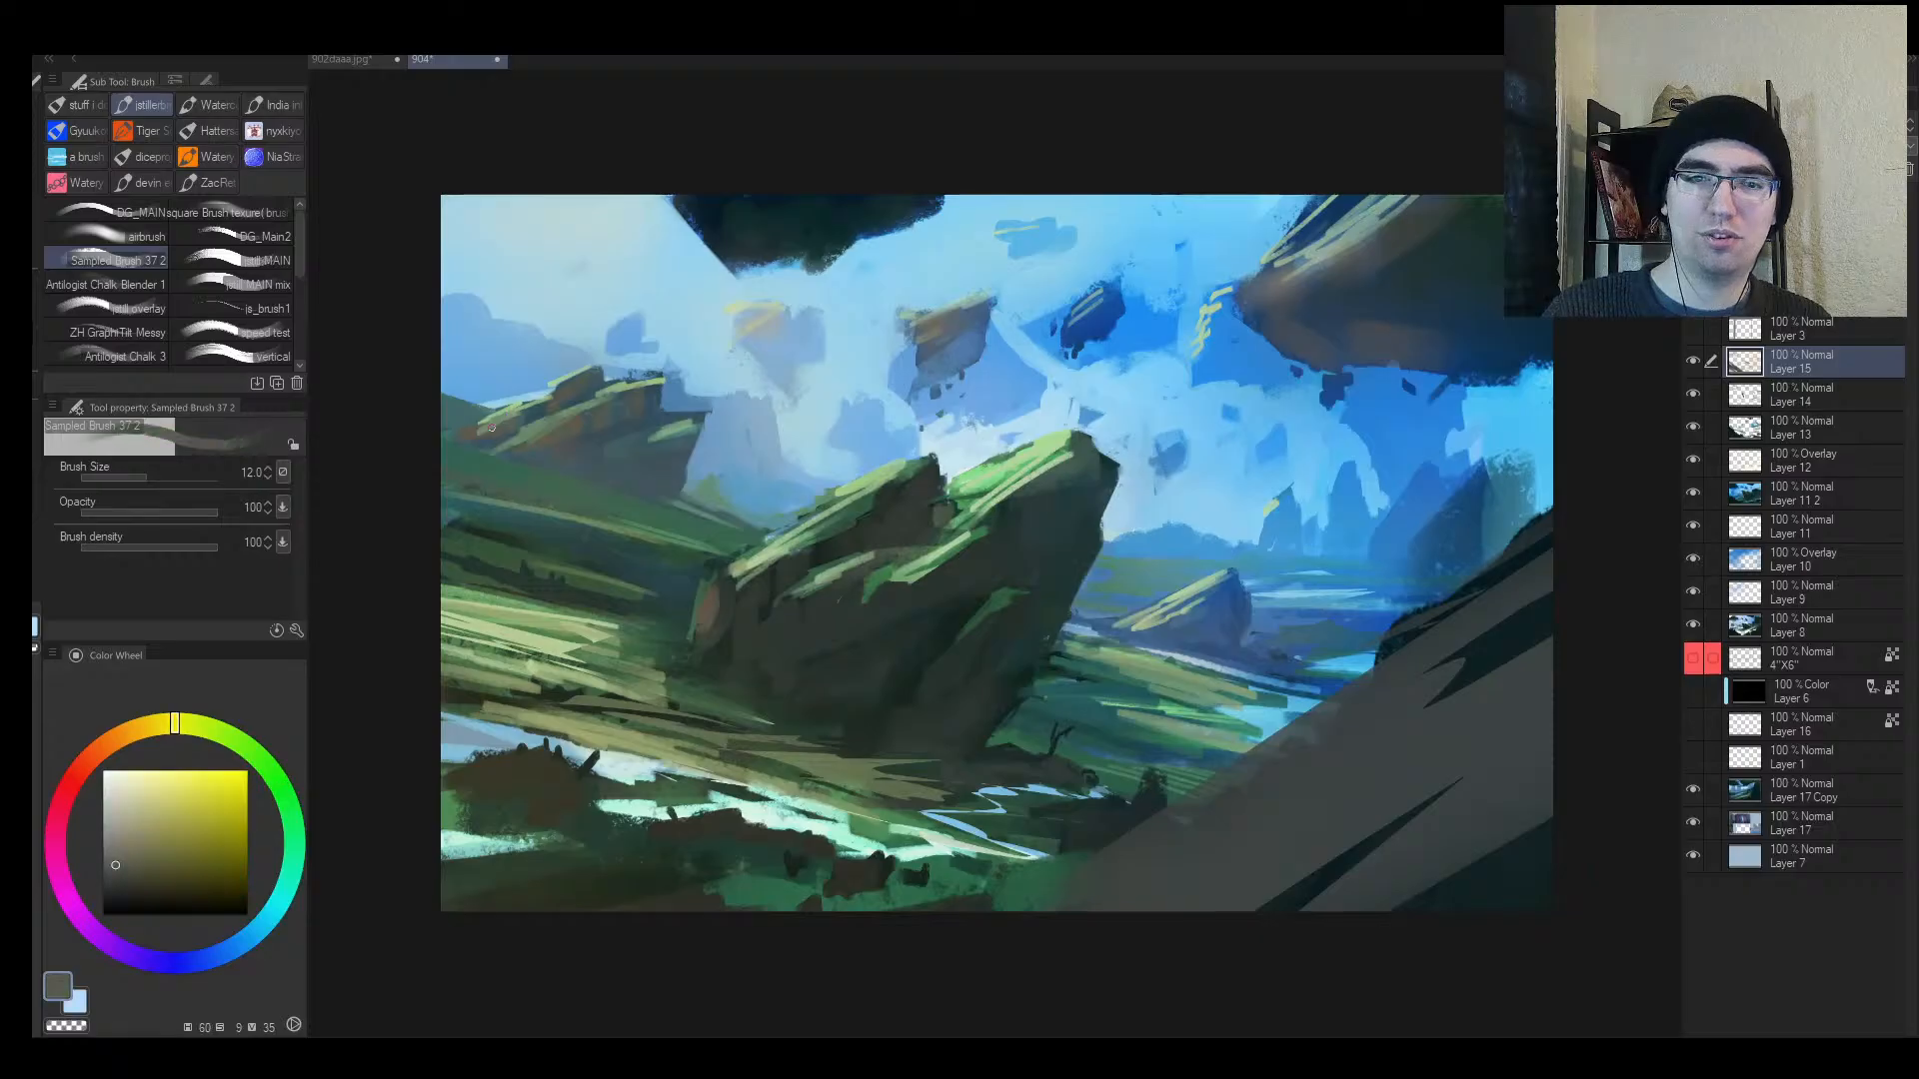
alt+click(516, 408)
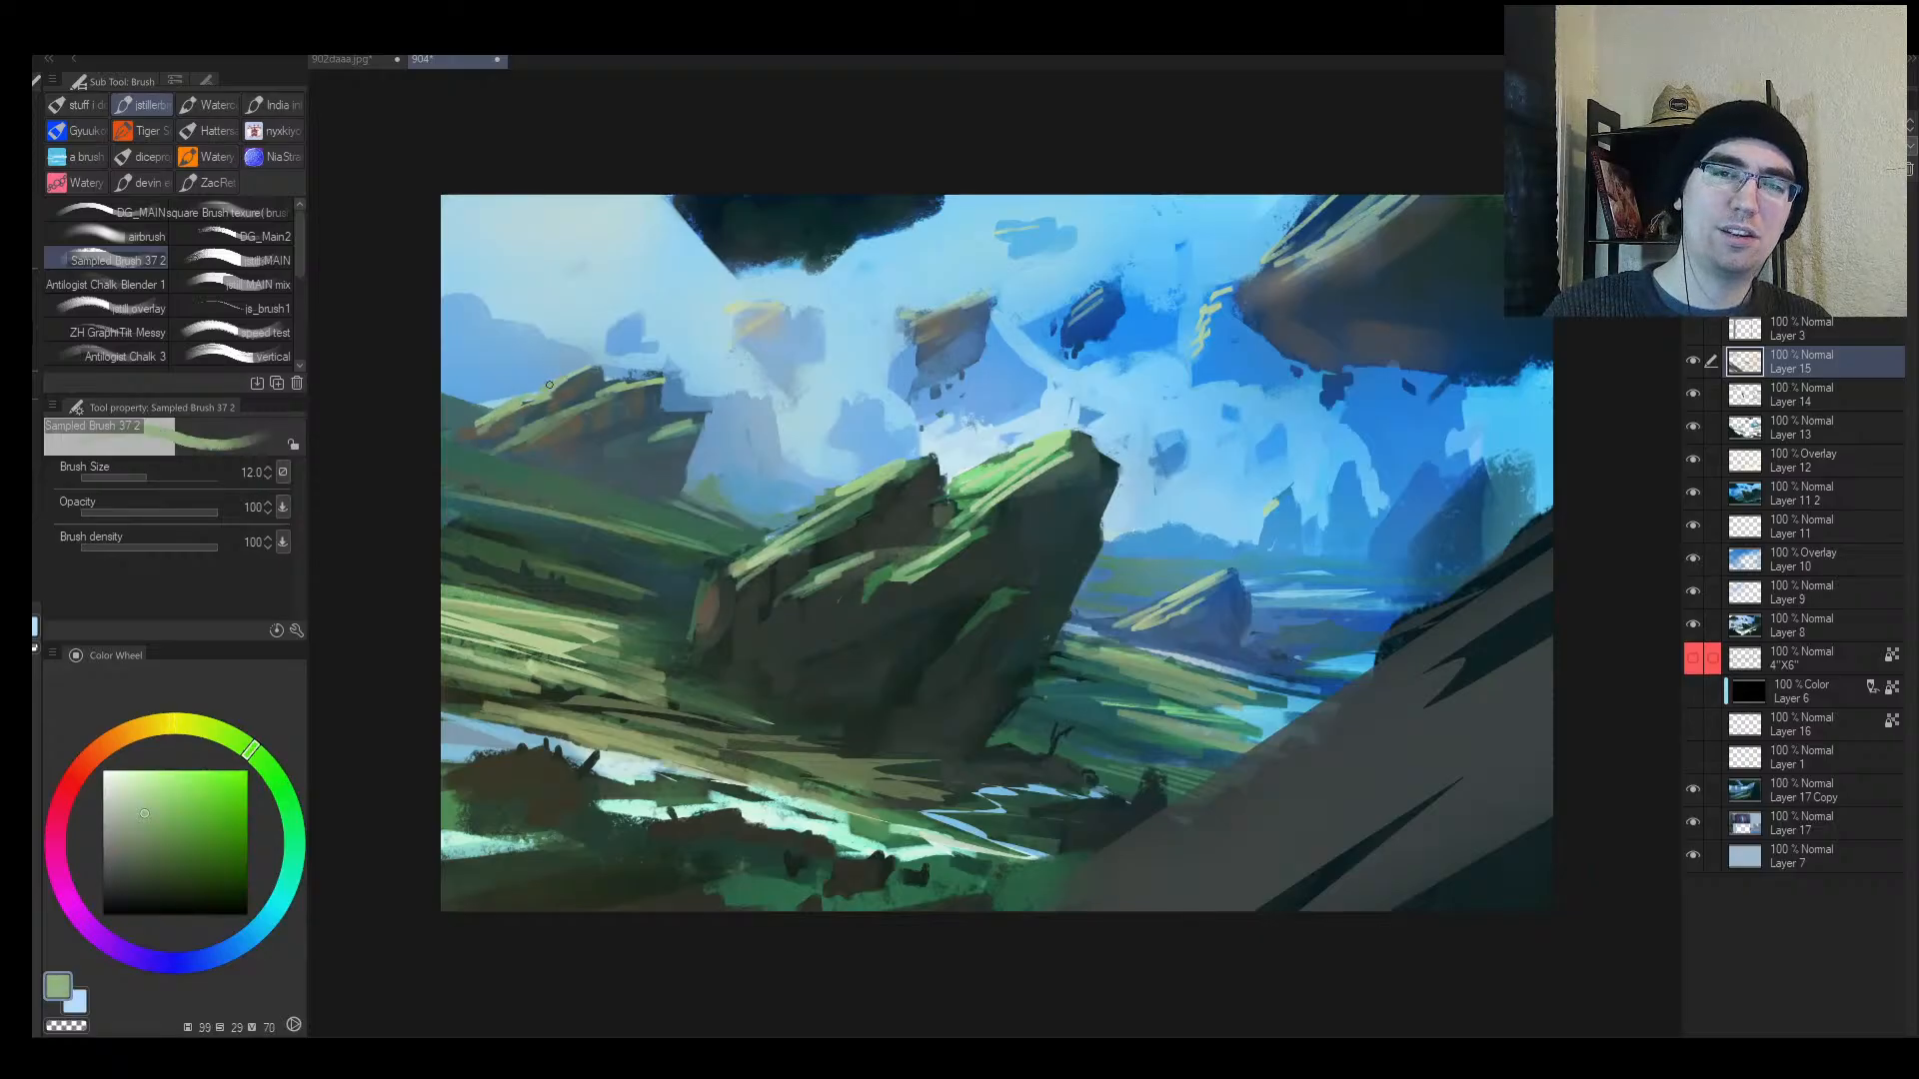
Step: Widen the middle rock's yellow-green ridge highlight, trimming its edge back with sky blue
key(alt+space)
drag(604, 432, 669, 373)
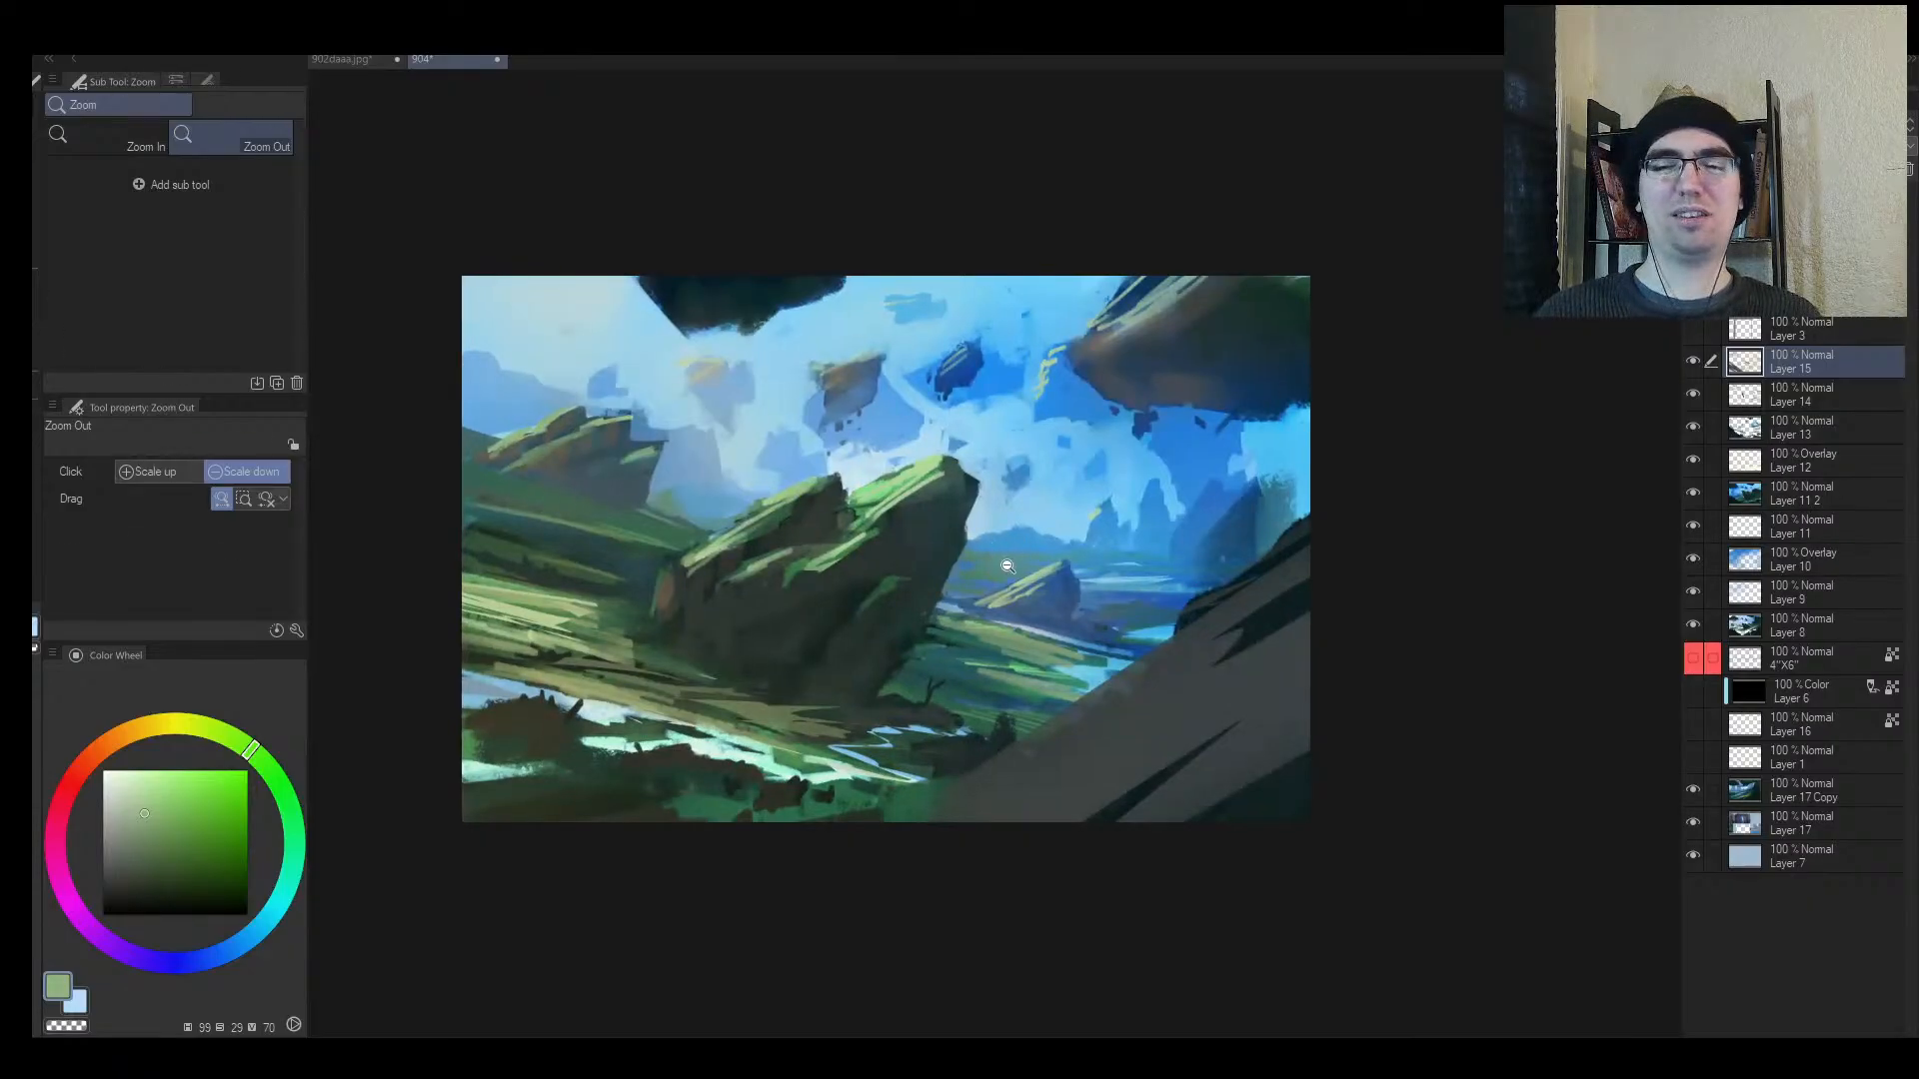
mouse_move(1007, 566)
mouse_down()
mouse_move(1074, 593)
mouse_move(974, 639)
mouse_up()
alt+click(1074, 592)
alt+click(939, 639)
alt+click(942, 627)
key(])
alt+click(1086, 559)
mouse_move(1127, 558)
mouse_down()
mouse_move(1047, 582)
mouse_move(1061, 598)
mouse_move(1031, 629)
mouse_move(1088, 626)
mouse_up()
alt+click(1099, 580)
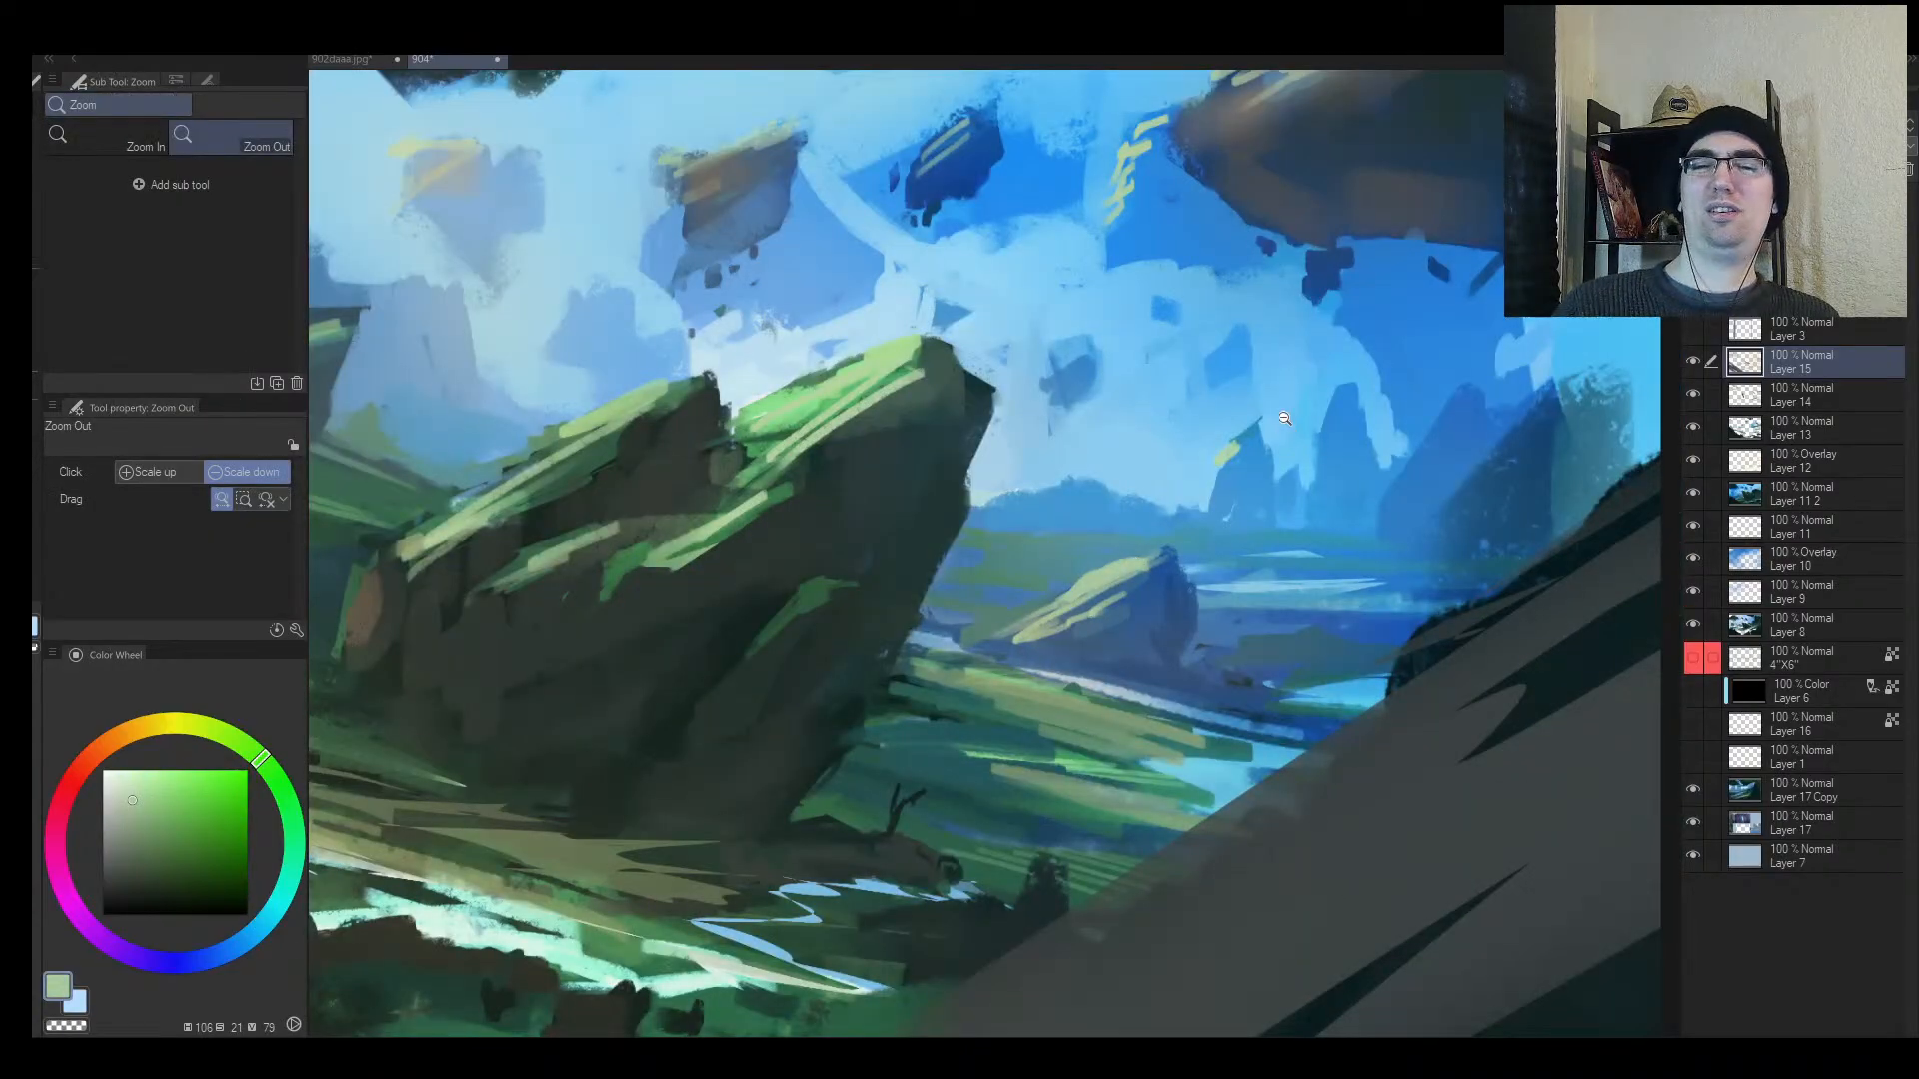
Step: Extend the distant rock's left-edge highlight and add a faint light-green horizon streak at size 7
mouse_move(1218, 459)
mouse_down()
mouse_move(1199, 500)
mouse_move(1220, 510)
mouse_move(1190, 531)
mouse_move(1190, 508)
mouse_move(1133, 538)
mouse_move(1213, 467)
mouse_move(1138, 526)
mouse_up()
key(bracketleft)
key(bracketleft)
key(bracketleft)
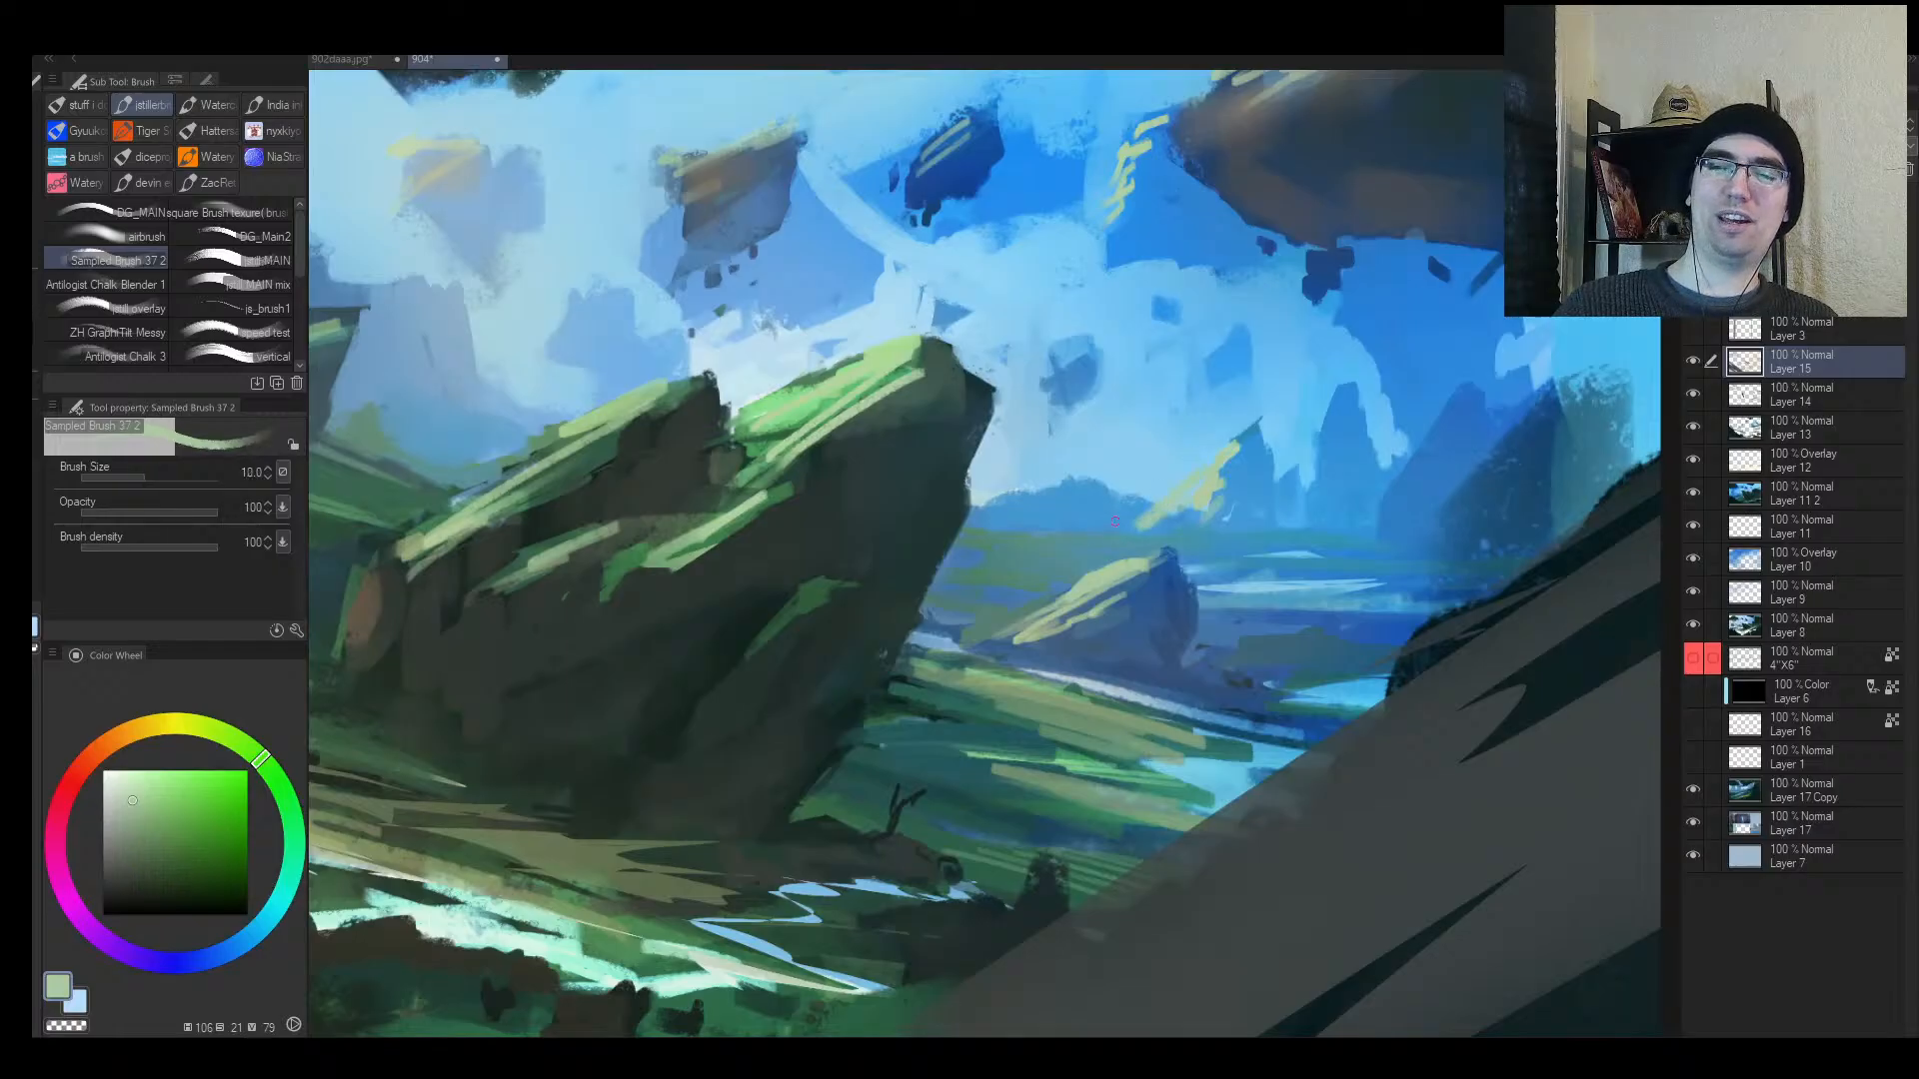
mouse_move(1007, 543)
mouse_down()
mouse_move(1115, 534)
mouse_move(989, 542)
mouse_up()
key(h)
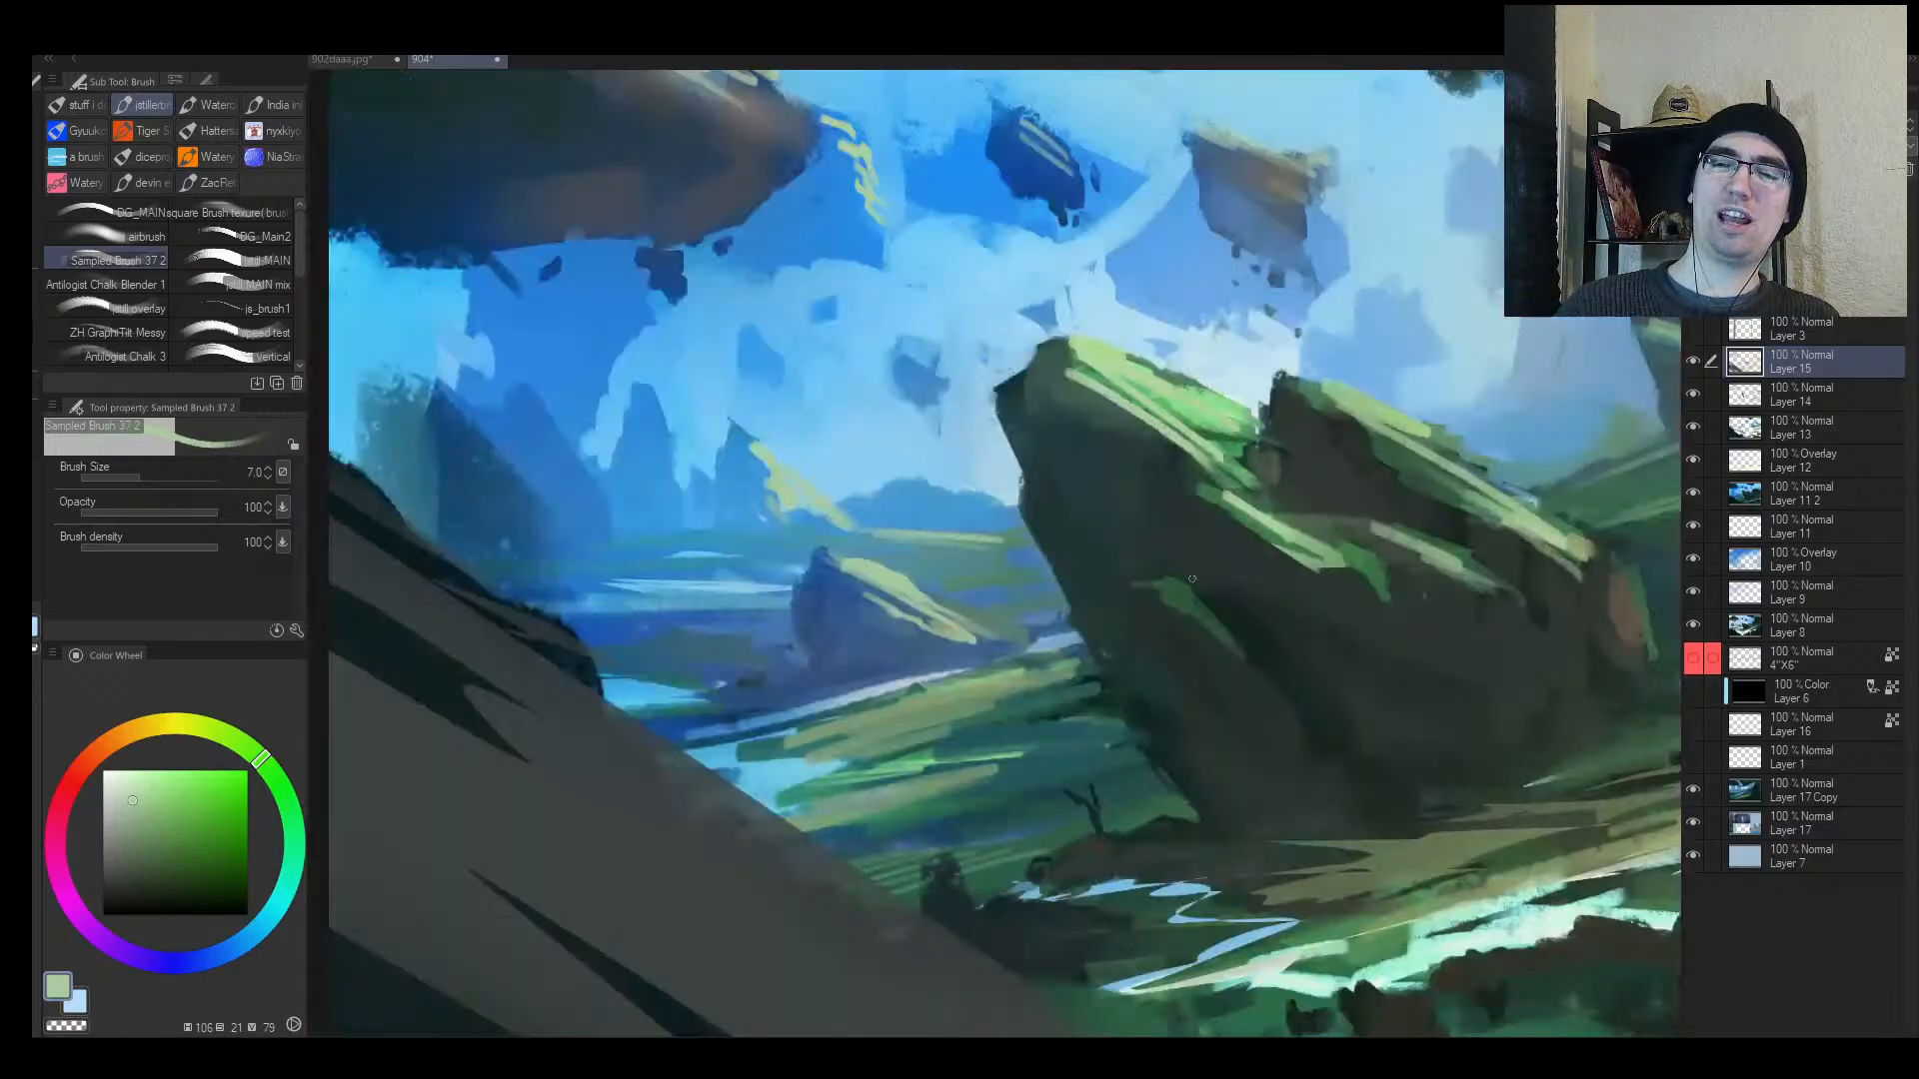
drag(1222, 603, 1204, 560)
key(ctrl+z)
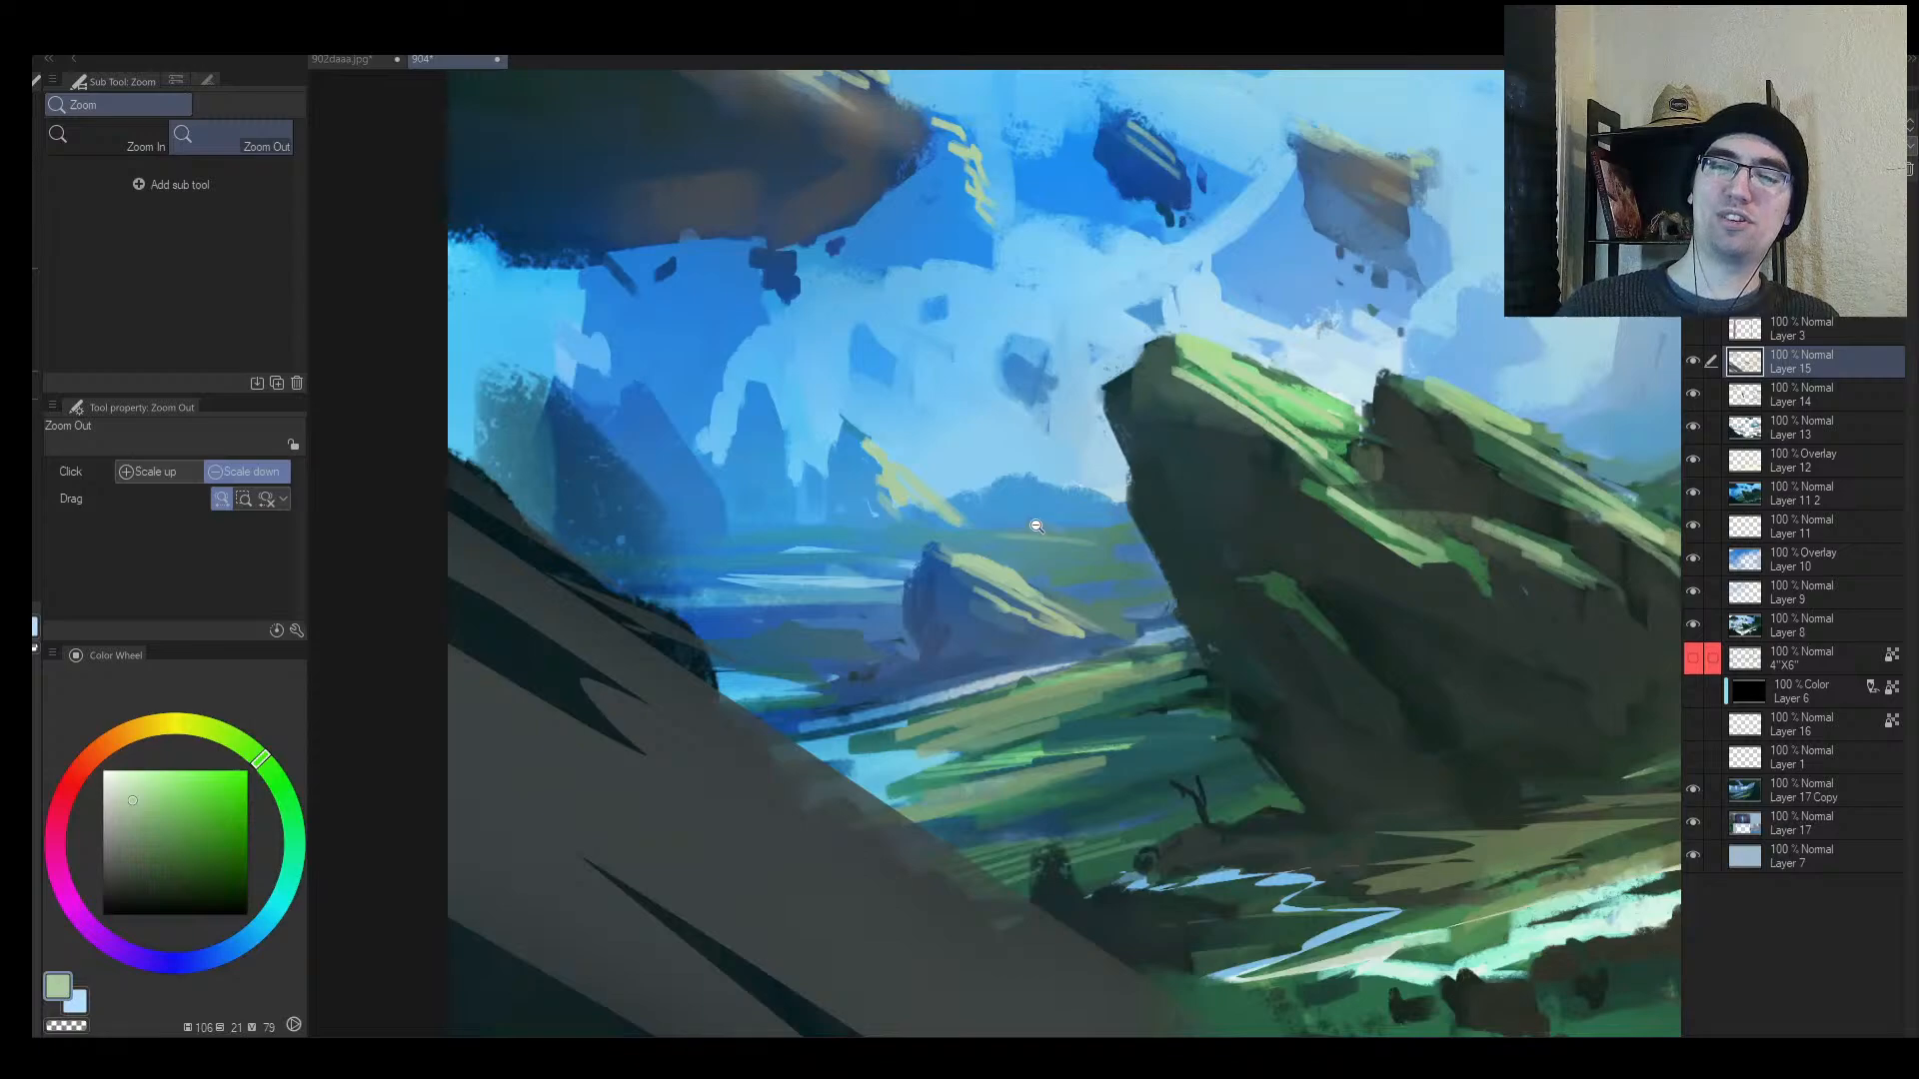
drag(977, 529, 1121, 527)
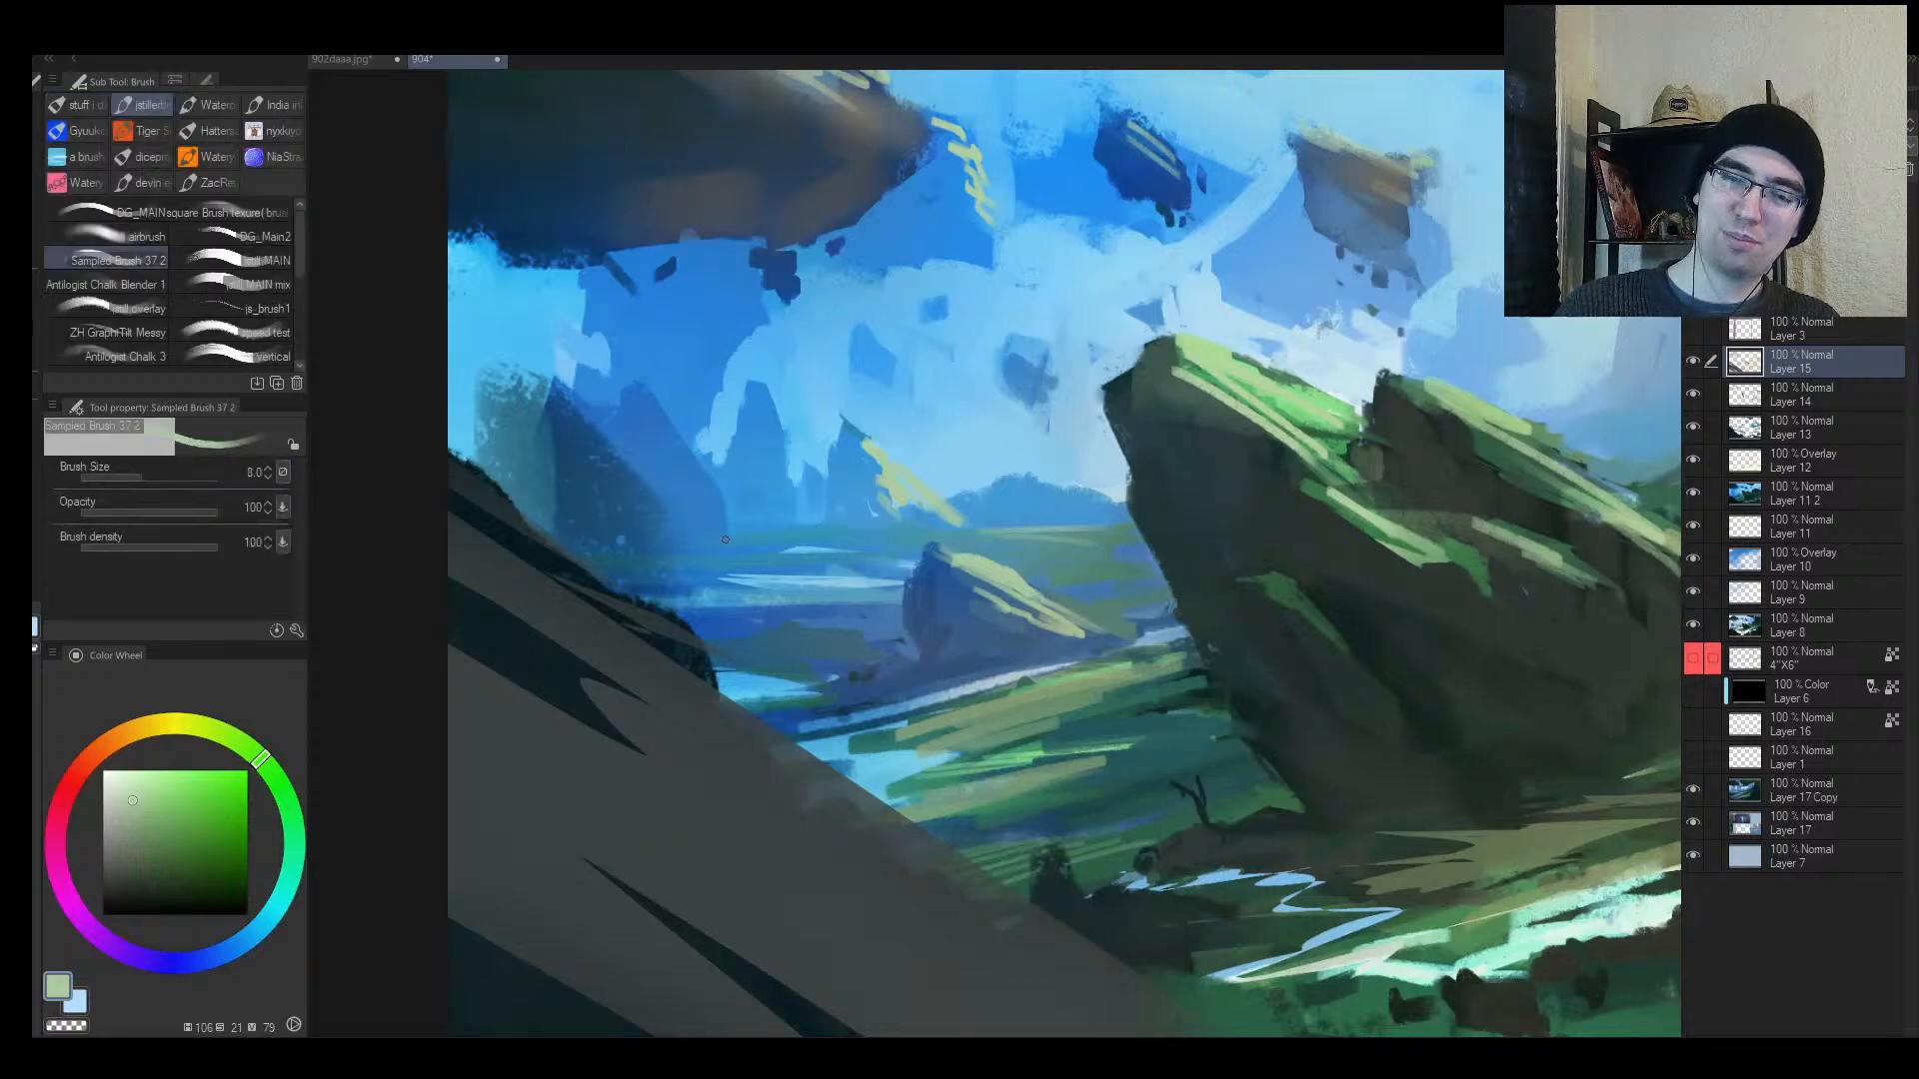
click(740, 599)
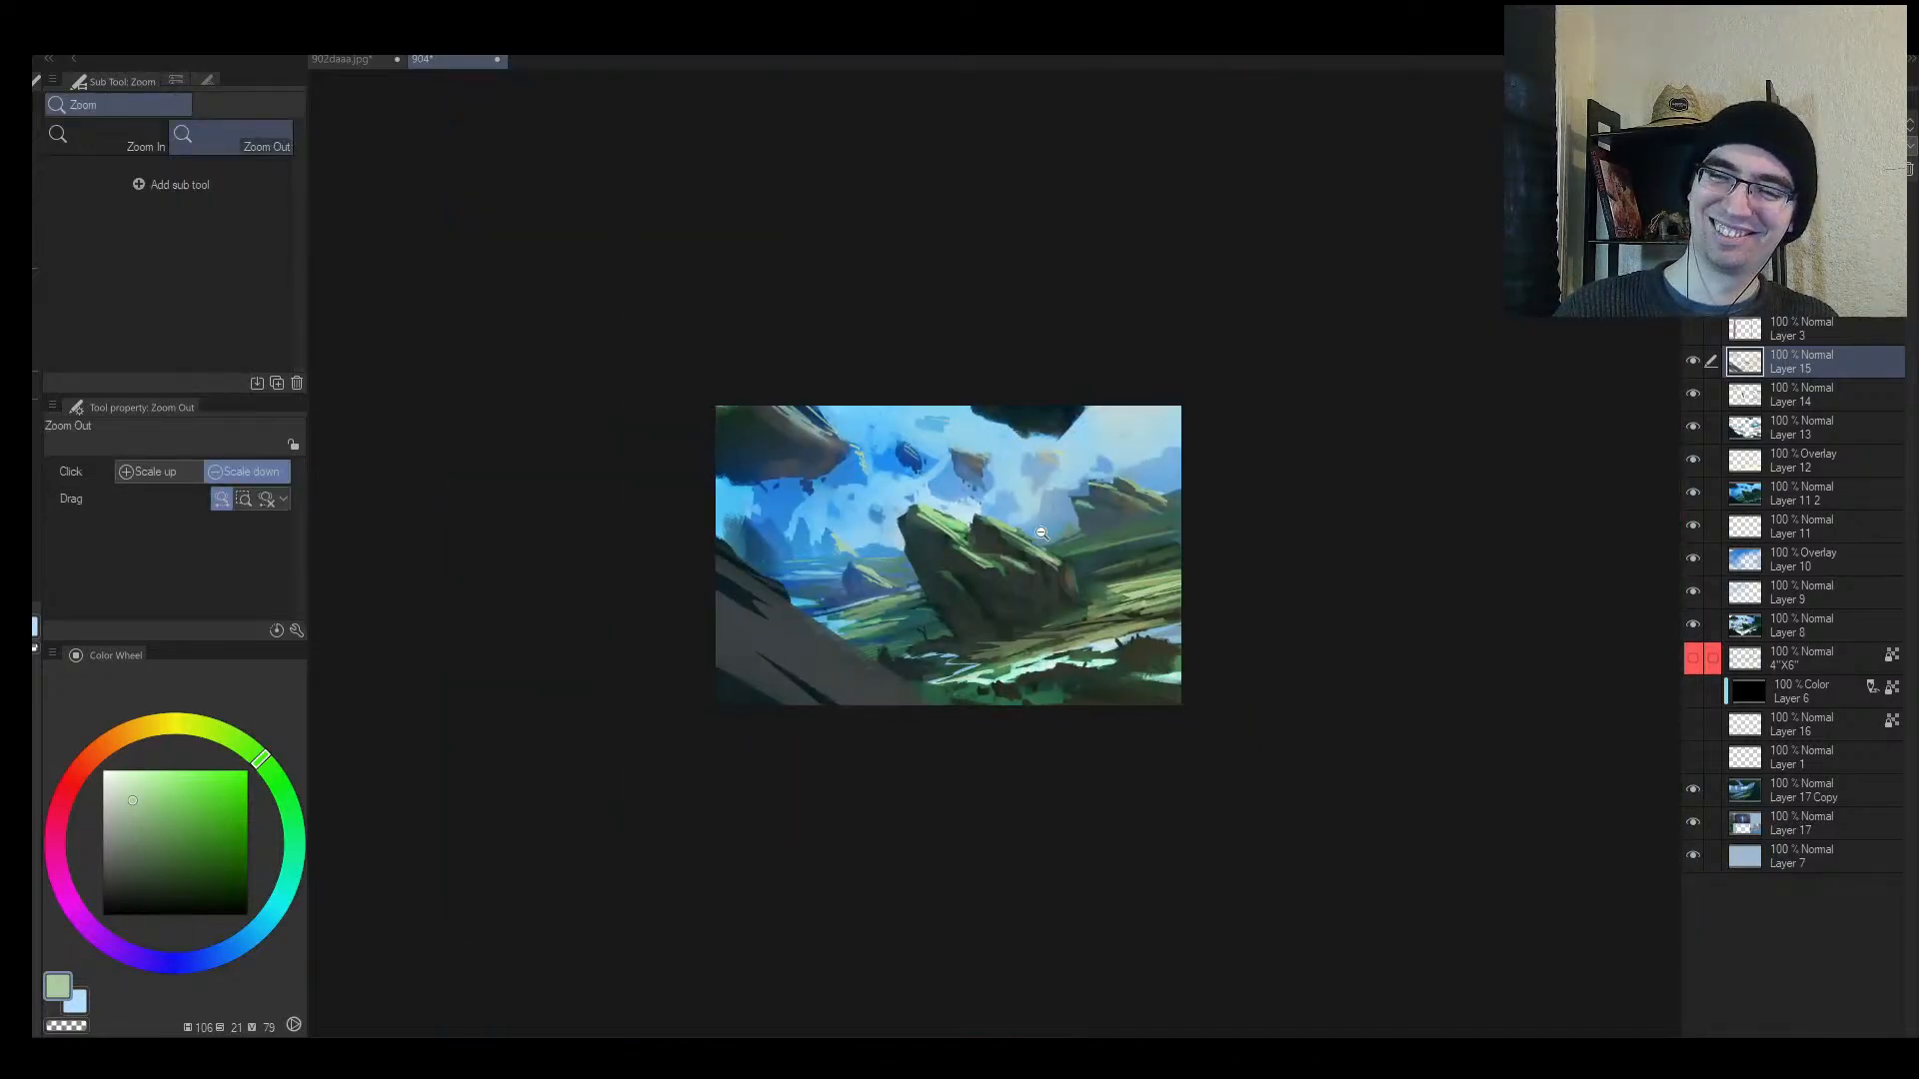
Step: Sample sky blues, enlarge the brush, and paint the small distant rock larger
drag(1041, 534, 1124, 504)
mouse_move(1280, 505)
mouse_down()
mouse_move(1214, 507)
mouse_move(1277, 502)
mouse_up()
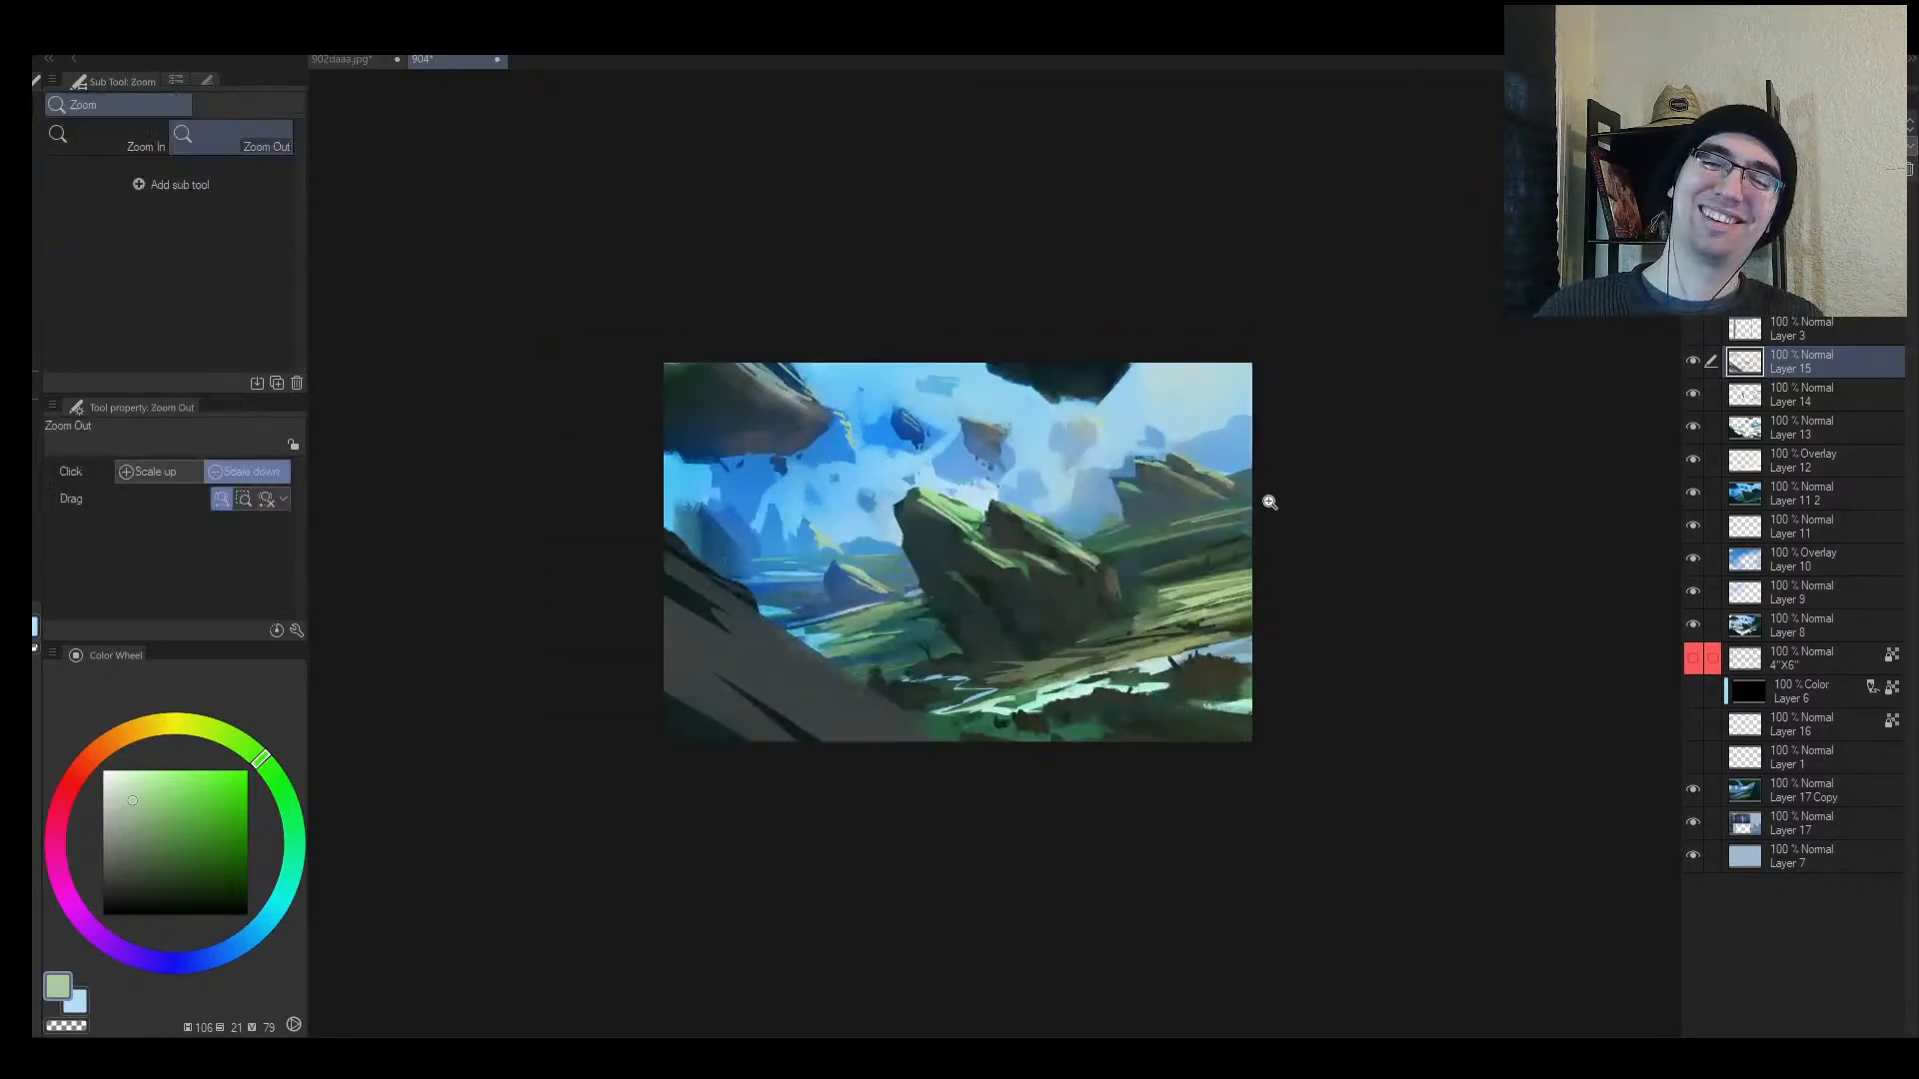
alt+click(1079, 490)
key(bracketright)
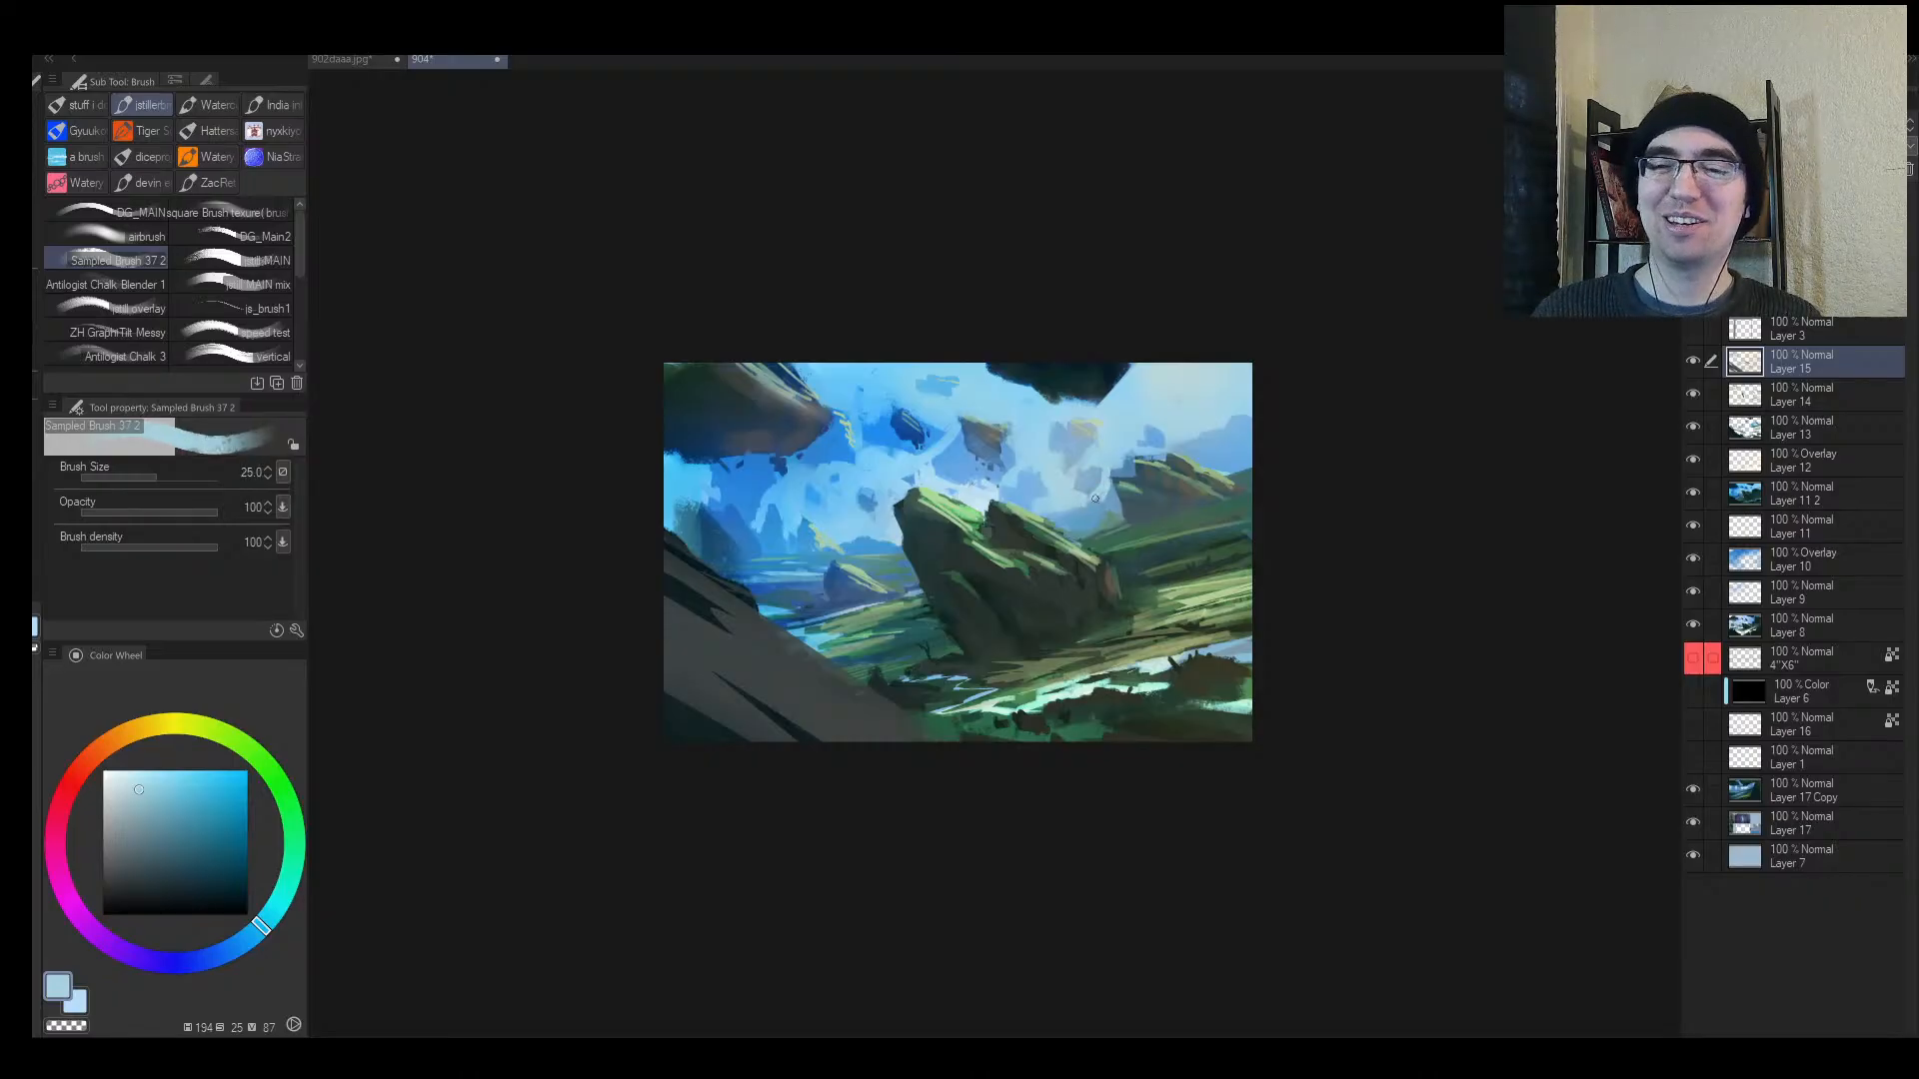
alt+click(1079, 514)
key(bracketright)
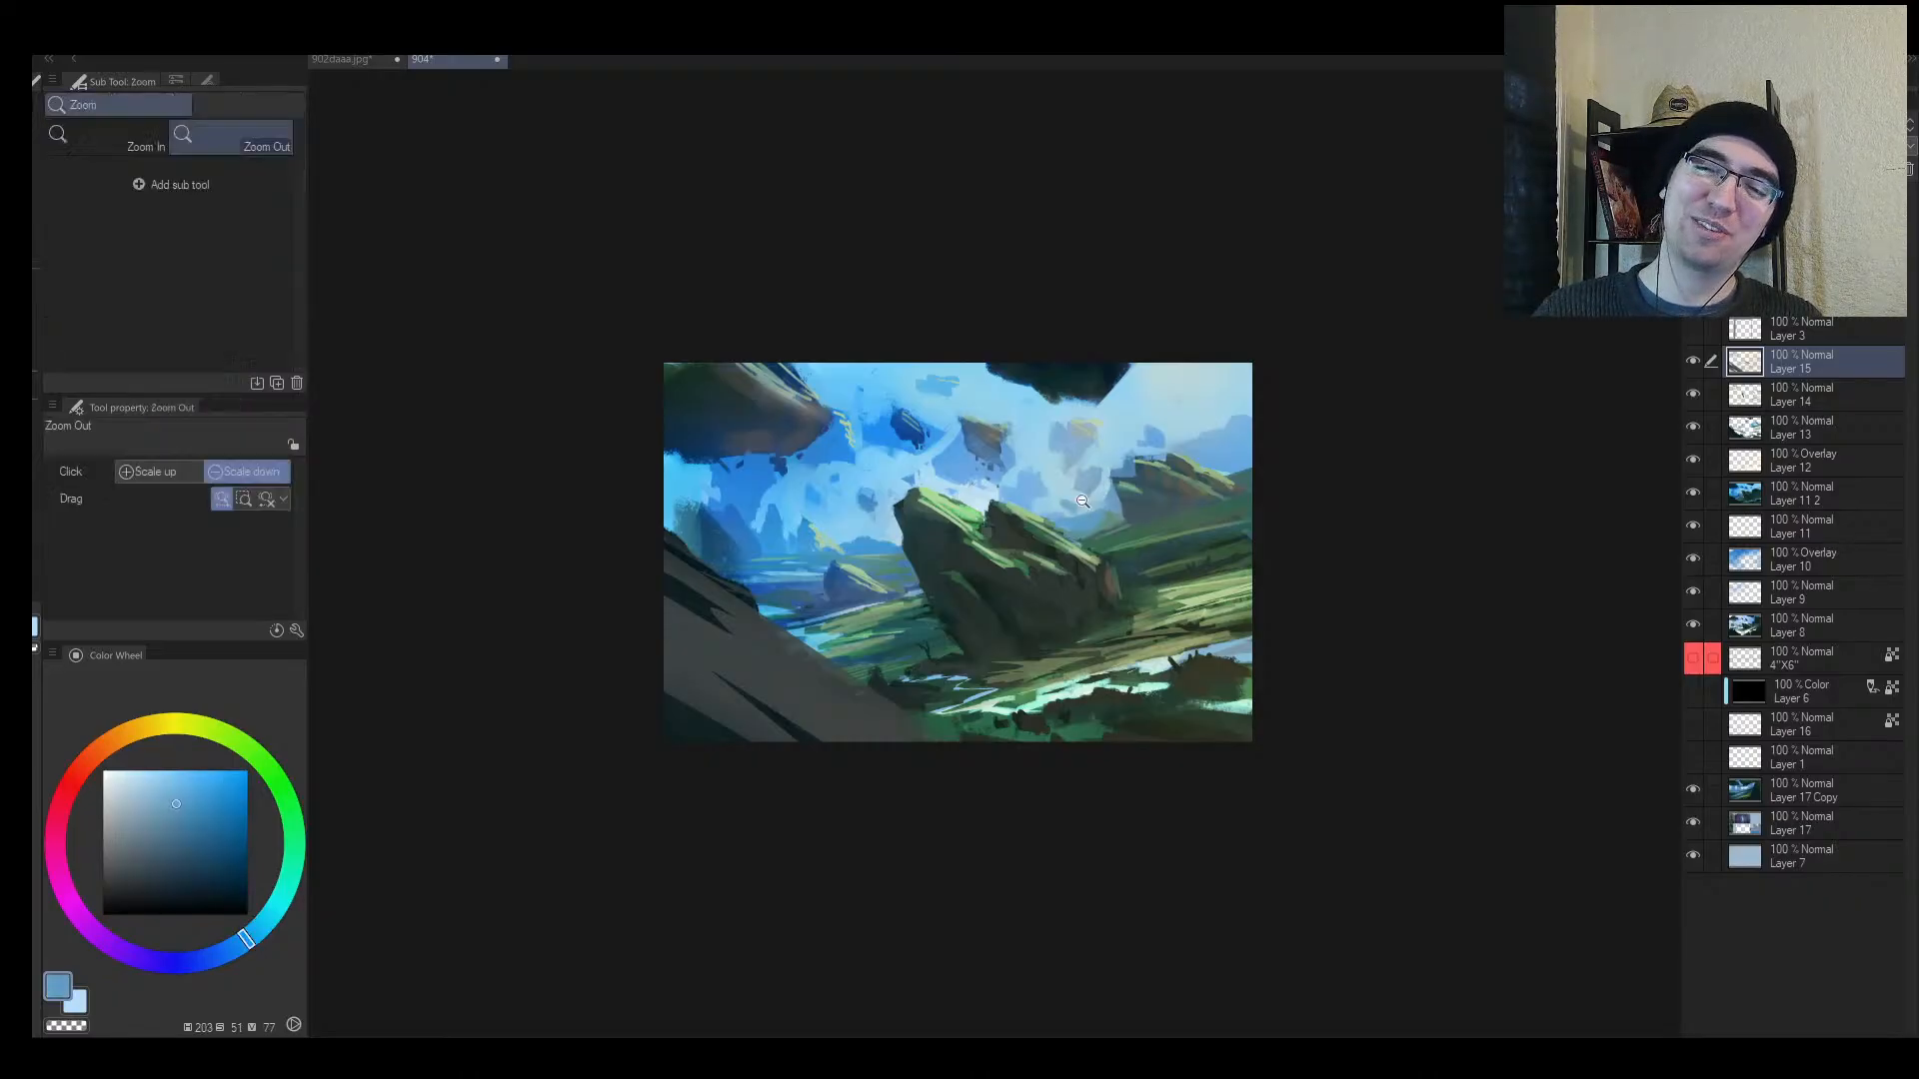
drag(1081, 502, 1128, 496)
alt+click(1189, 403)
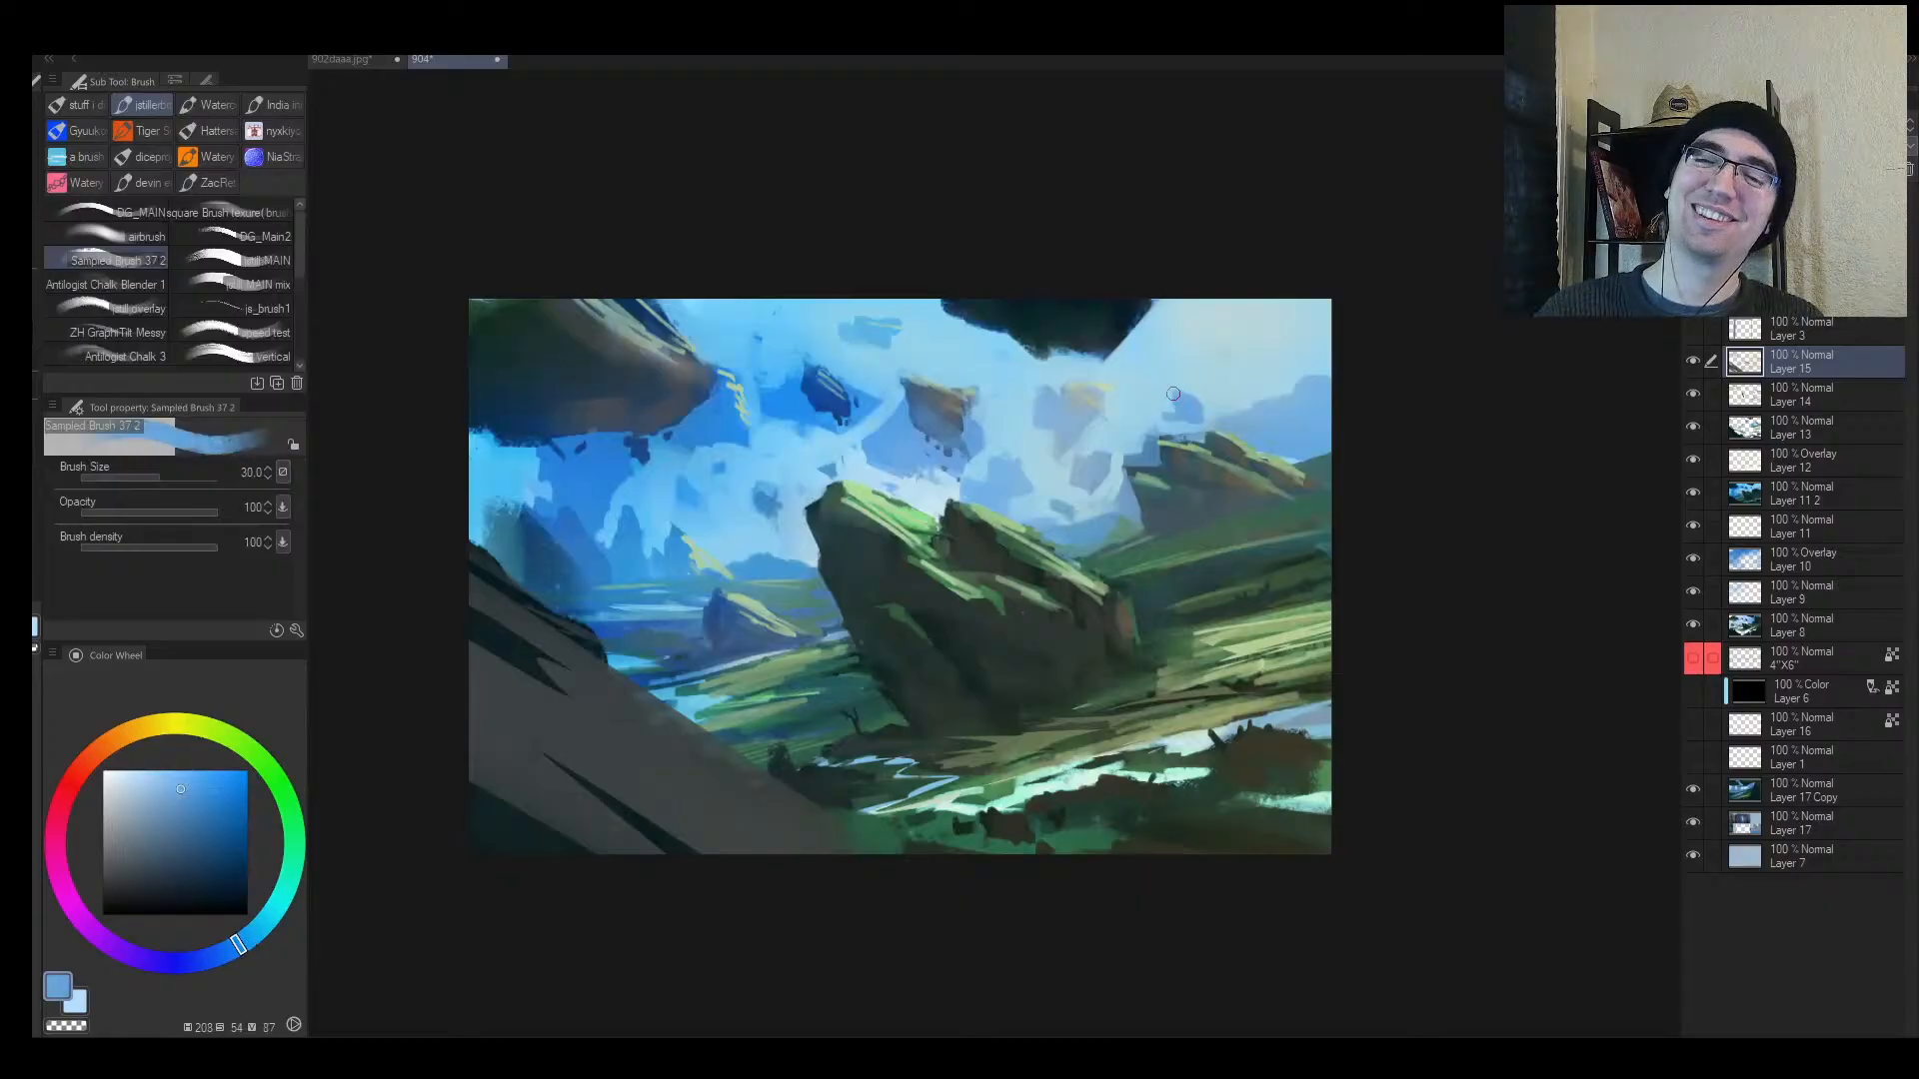
alt+click(1077, 395)
alt+click(1189, 408)
drag(1183, 395, 1199, 420)
Step: Touch light blue over the distant rock's lower edge and add a small rock mark in the sky
alt+click(1189, 388)
alt+click(1149, 407)
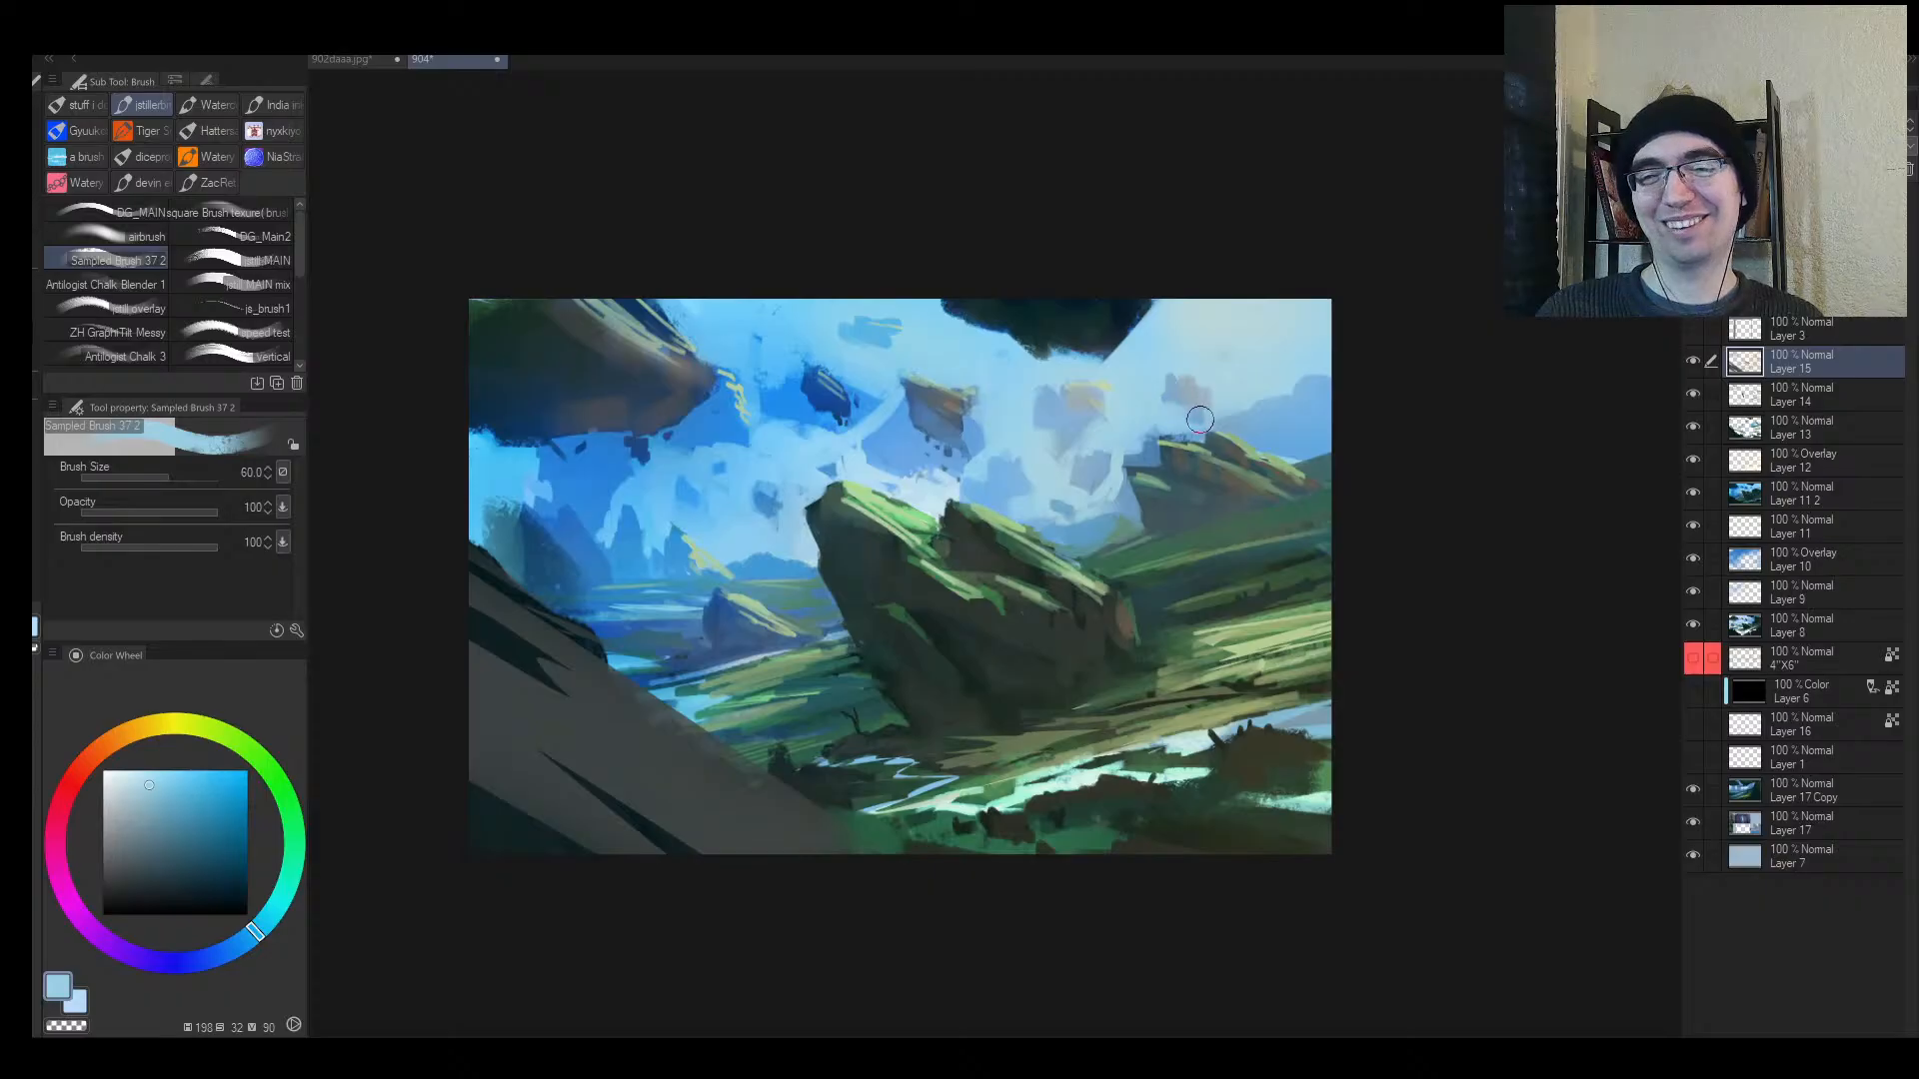
alt+click(1181, 408)
drag(1151, 349, 1186, 431)
Step: Mirror the canvas horizontally and zoom around to check the composition
key(alt+space)
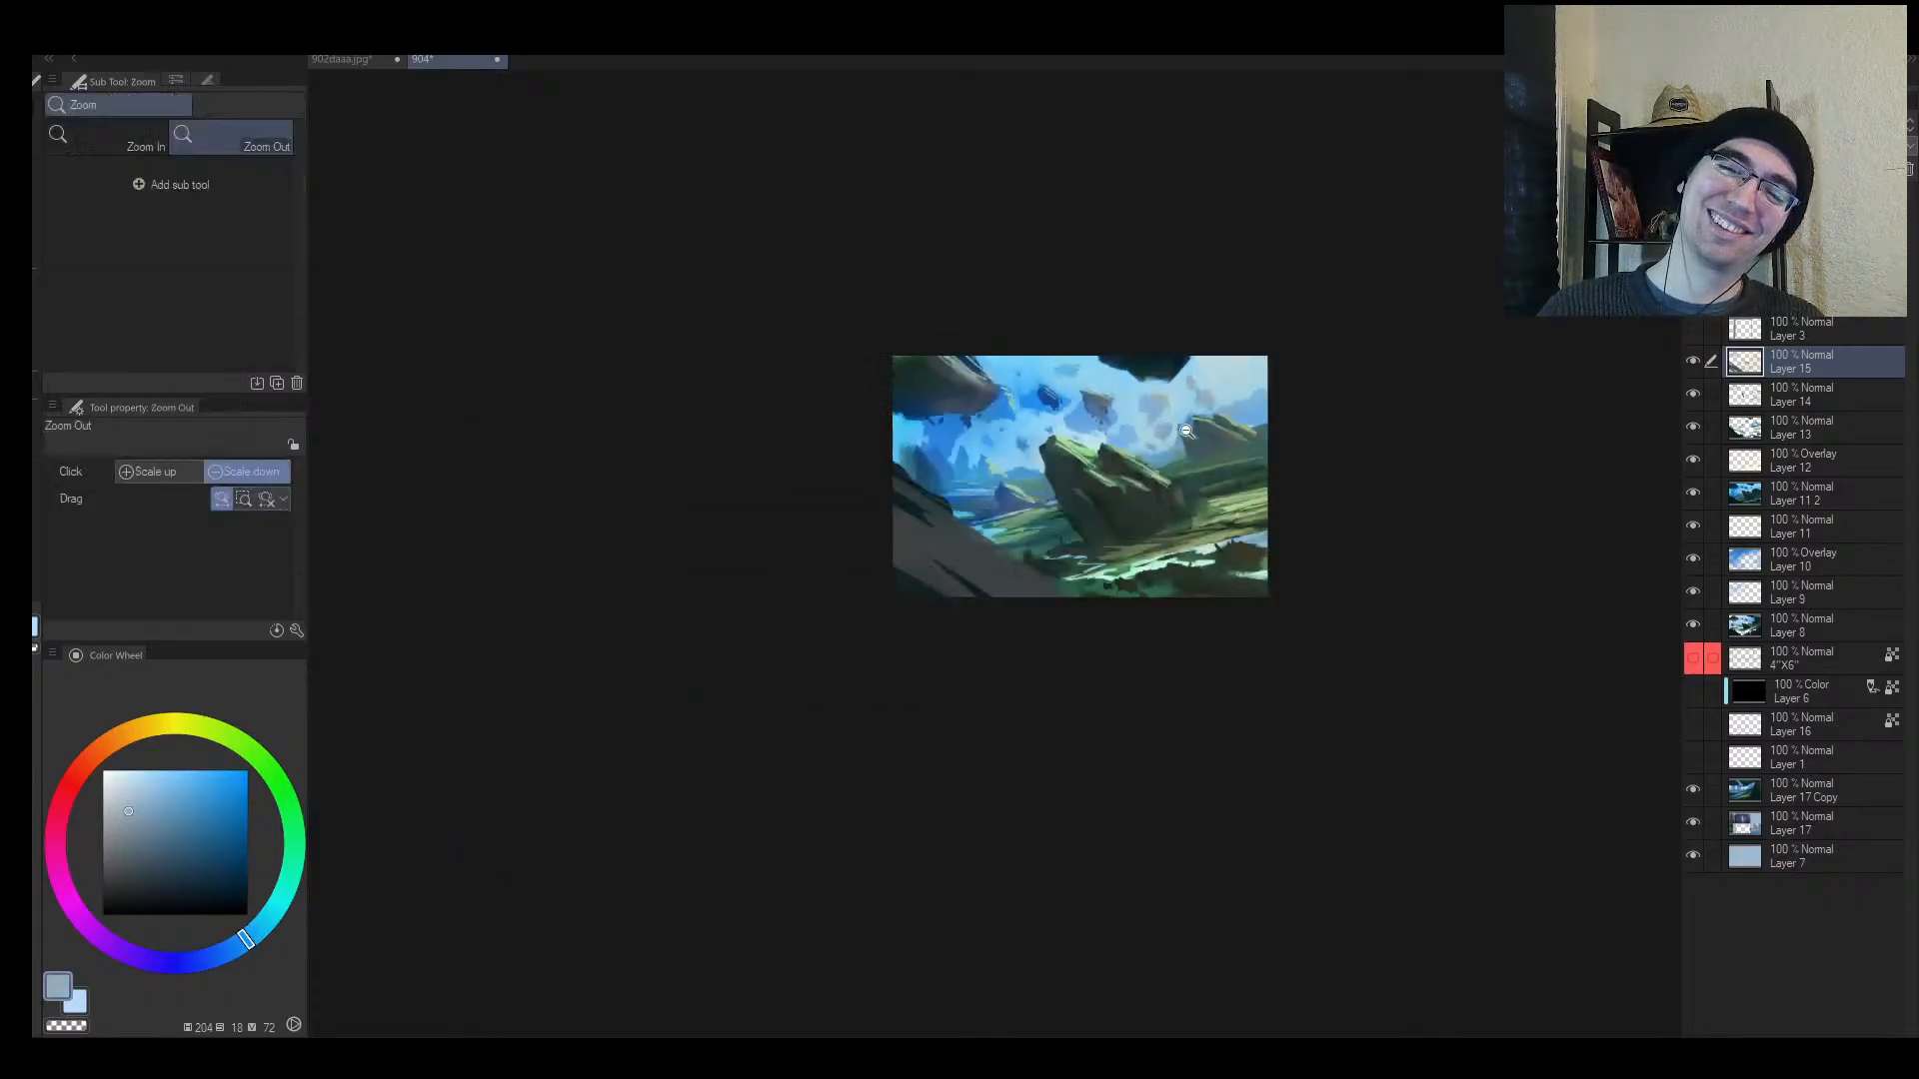
key(h)
key(b)
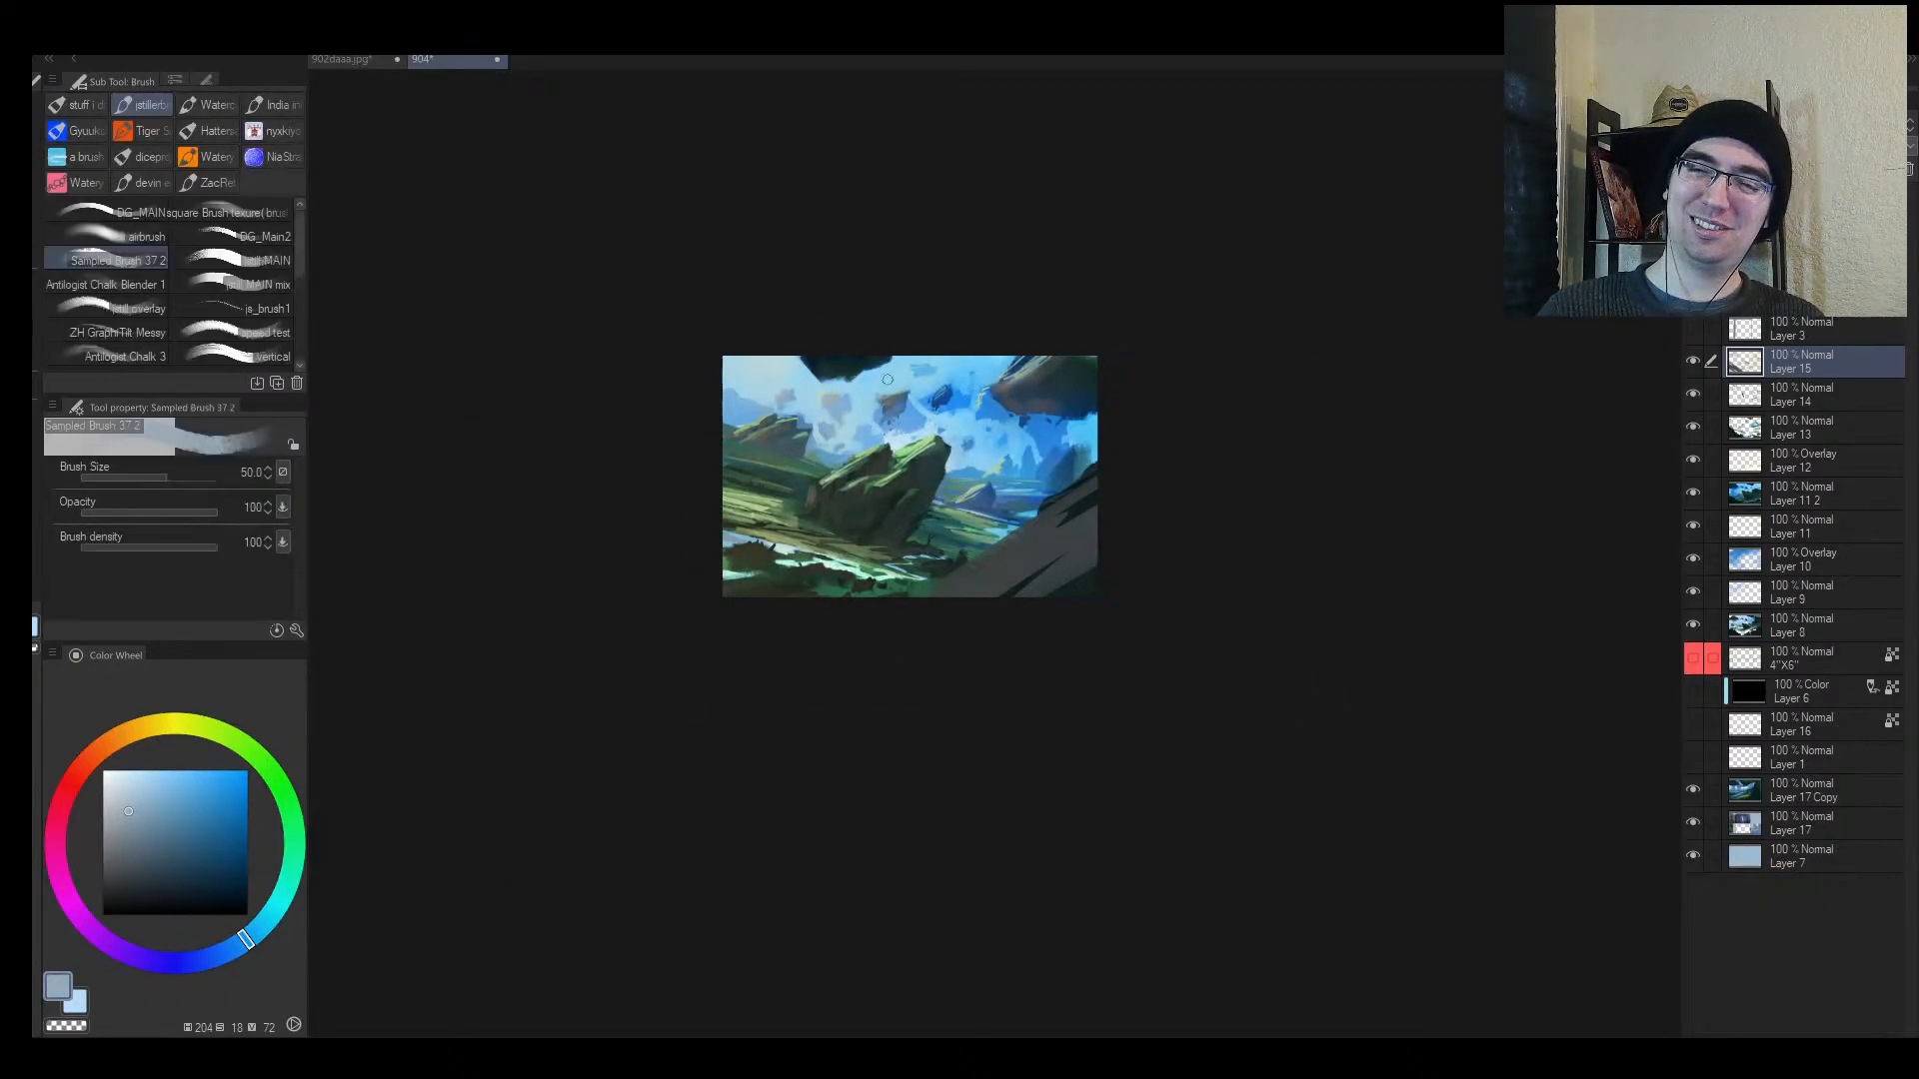
key(alt+space)
drag(956, 403, 1000, 400)
drag(980, 398, 942, 396)
key(h)
mouse_move(1094, 399)
mouse_down()
mouse_move(1135, 399)
mouse_move(1075, 462)
mouse_move(1119, 466)
mouse_move(1087, 454)
mouse_up()
key(alt+space)
Step: Try a dark-blue arc across the sky, then undo it
alt+click(1075, 452)
alt+click(986, 423)
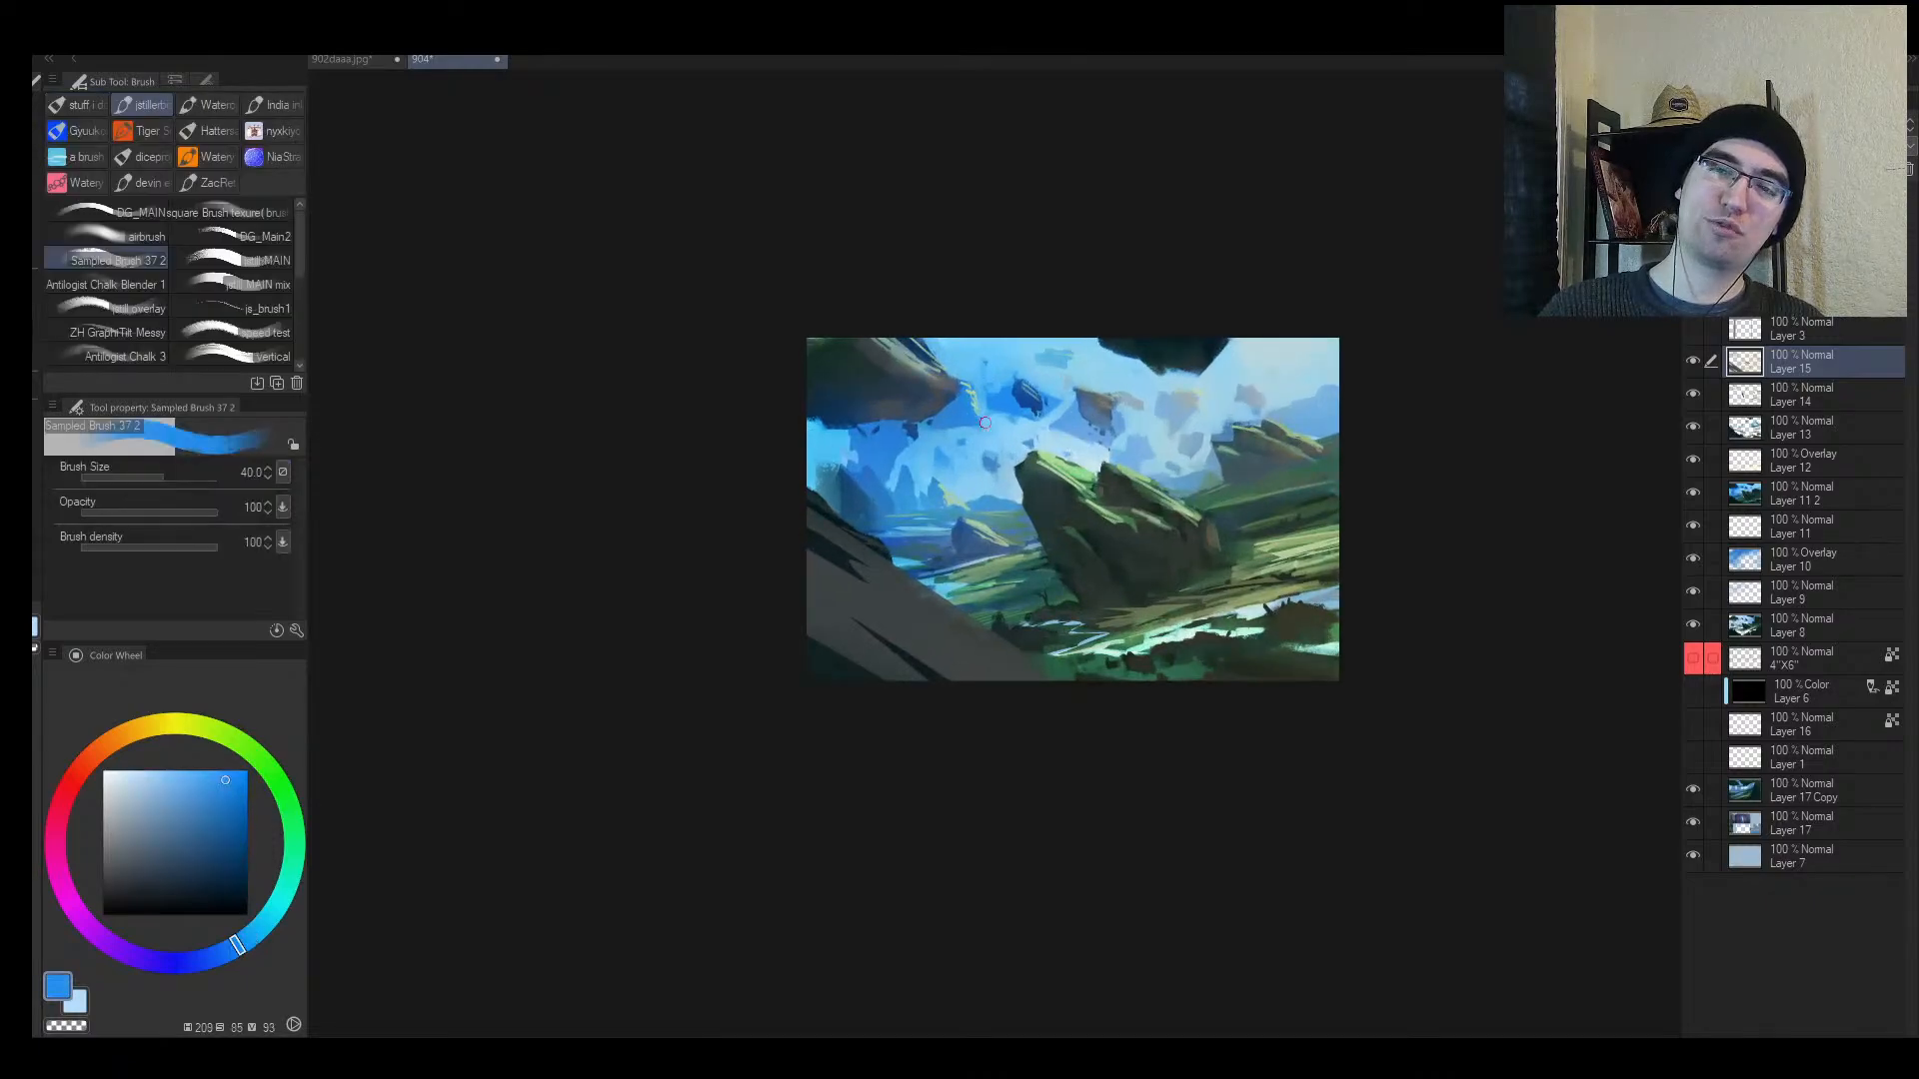
alt+click(1030, 396)
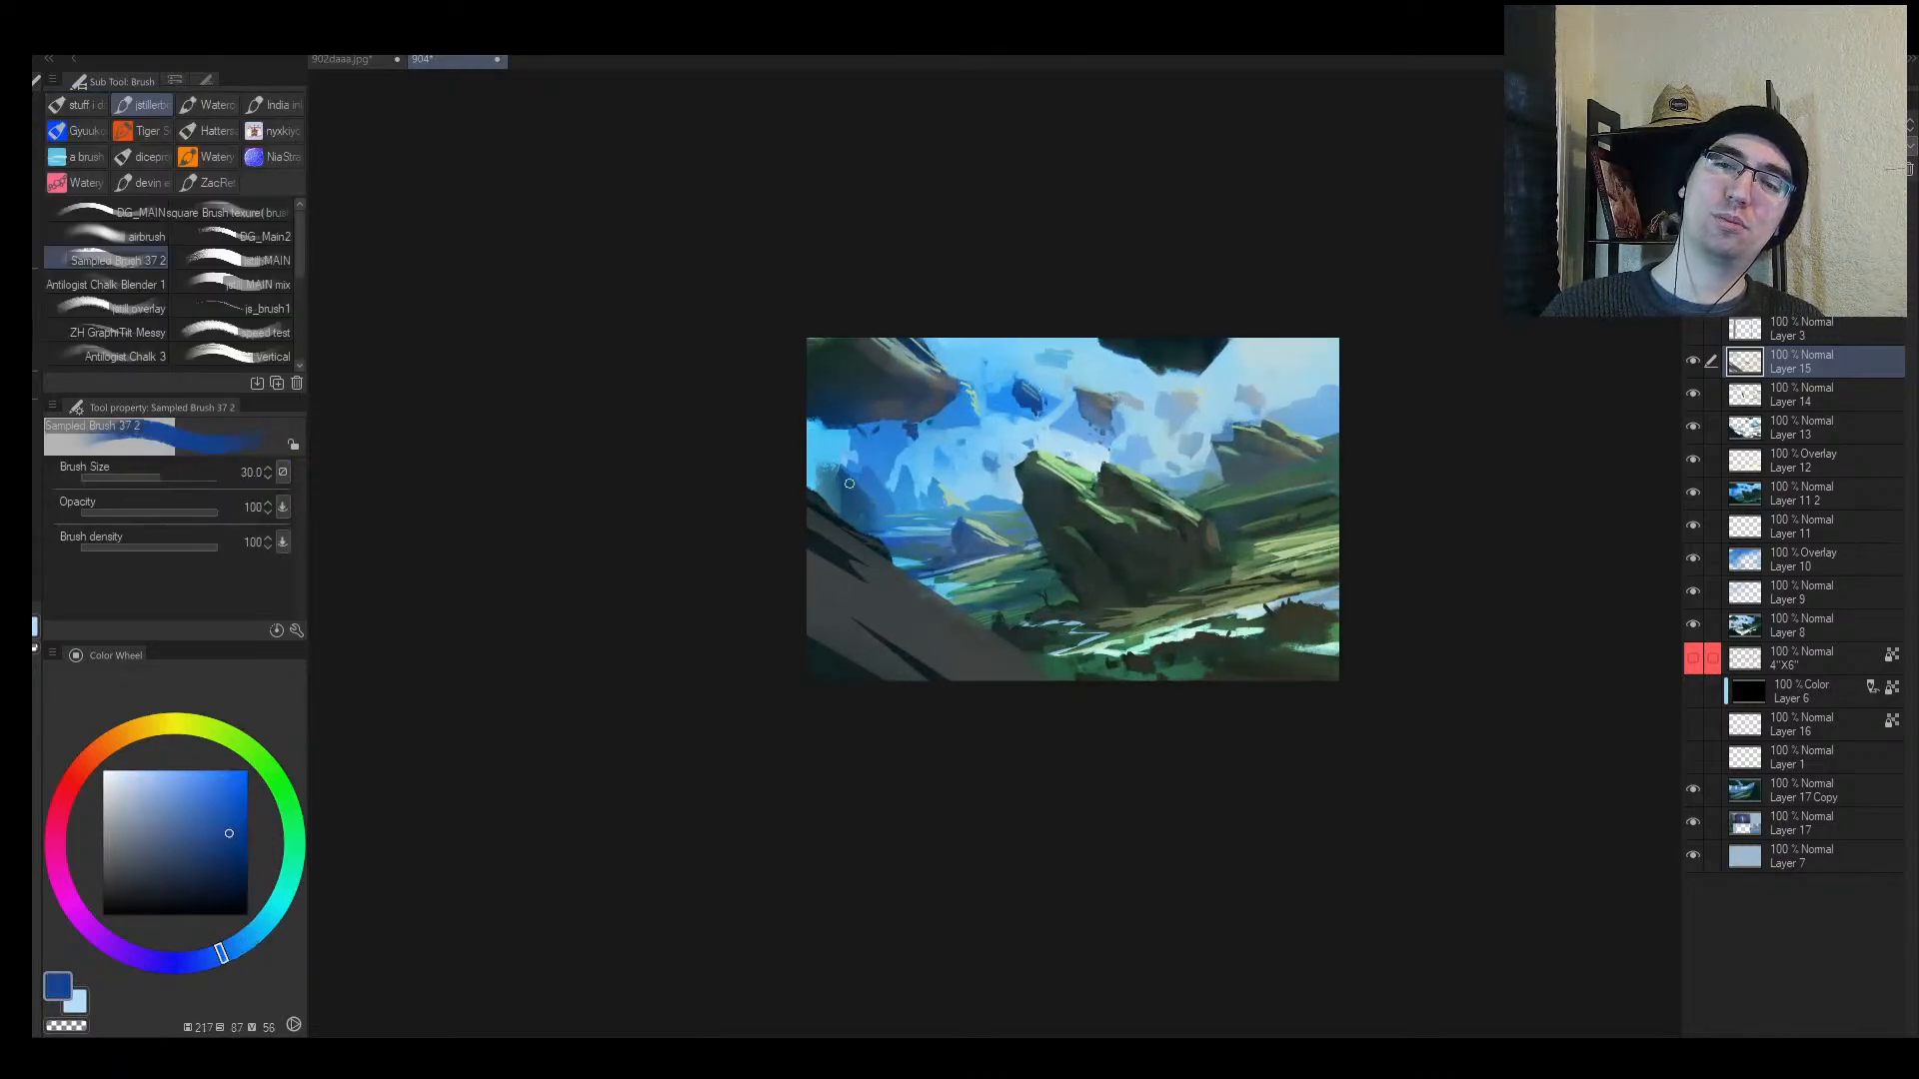
mouse_move(850, 484)
mouse_down()
mouse_move(1030, 397)
mouse_move(1213, 482)
mouse_up()
key(ctrl+z)
Step: Add a small brighter-blue touch-up beside the floating rock
key(alt+space)
alt+click(1002, 408)
mouse_move(1027, 403)
mouse_down()
mouse_move(1089, 404)
mouse_move(1002, 408)
mouse_move(1010, 391)
mouse_up()
key(alt+space)
mouse_move(1132, 455)
mouse_down()
mouse_move(1079, 457)
mouse_move(1239, 446)
mouse_up()
Step: Eyedrop a green from the grass and paint a short stroke at the lower left
alt+click(1040, 401)
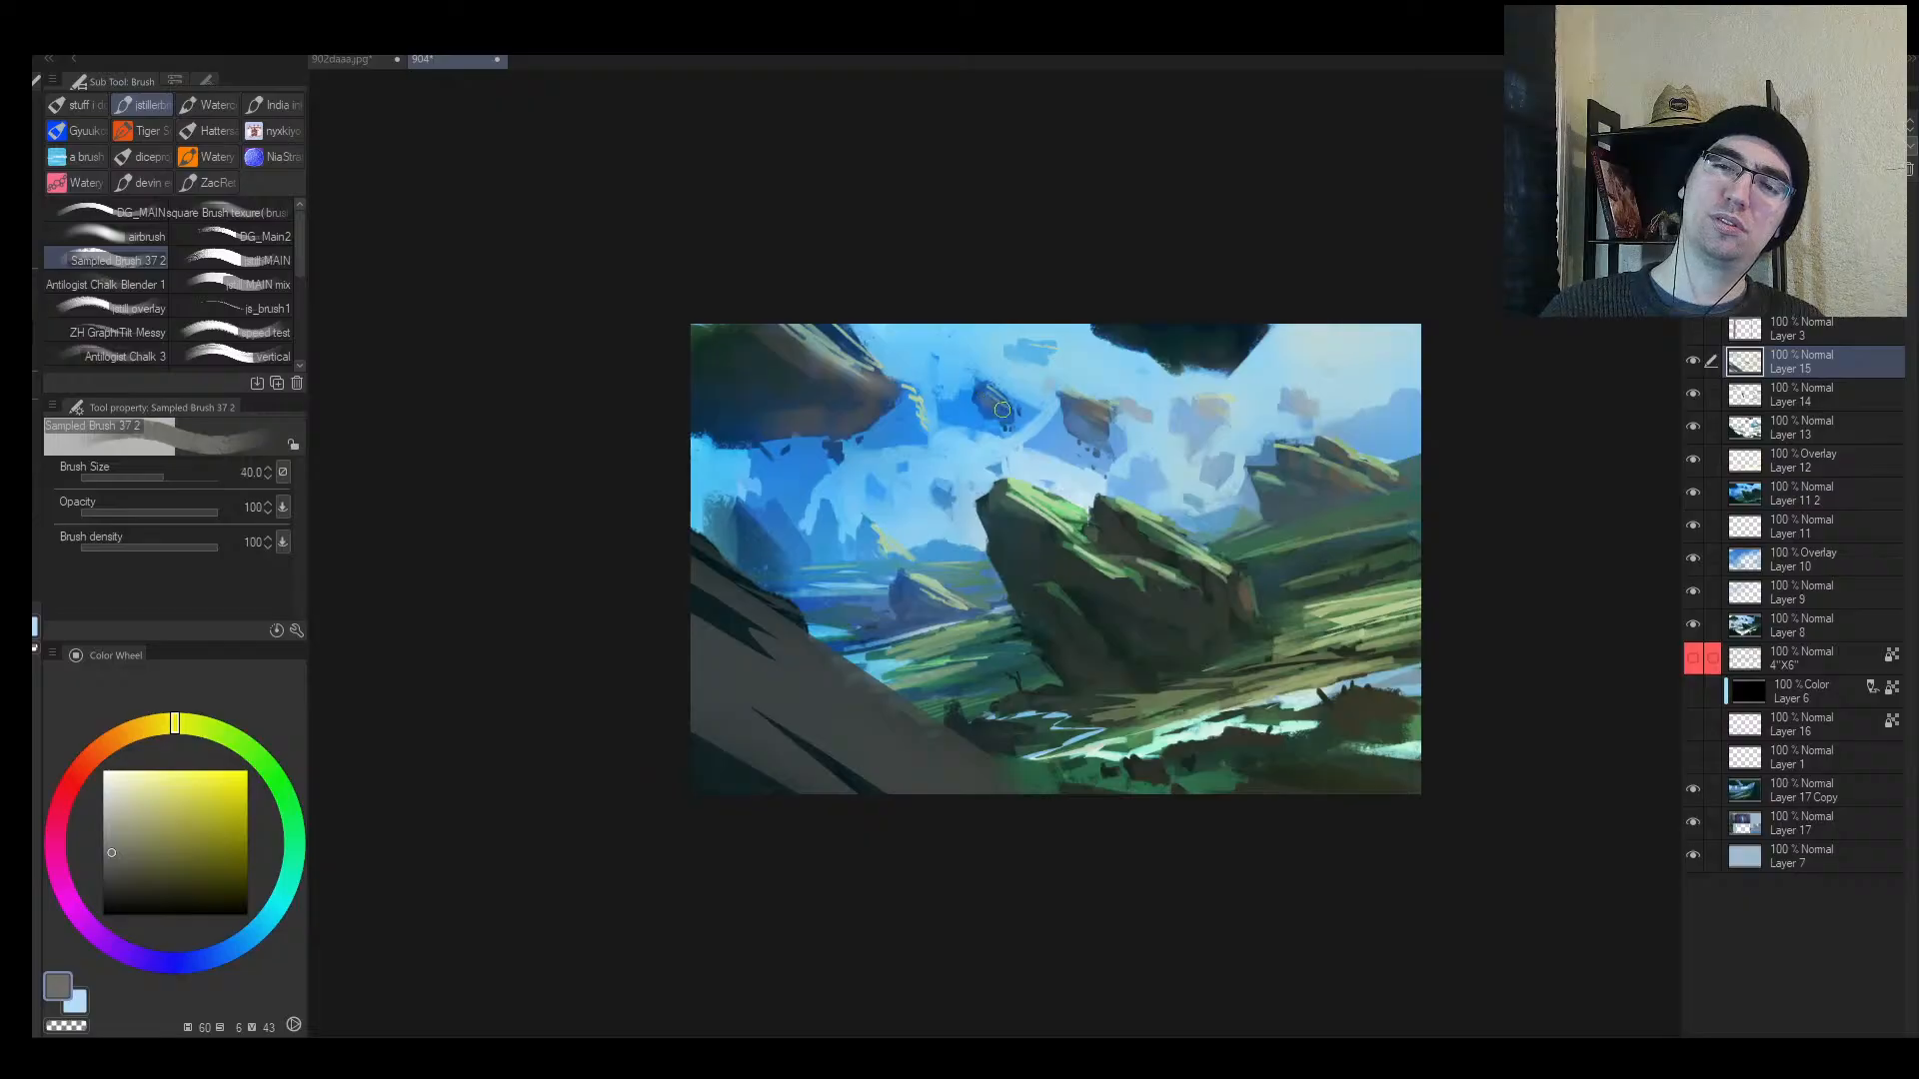
key(h)
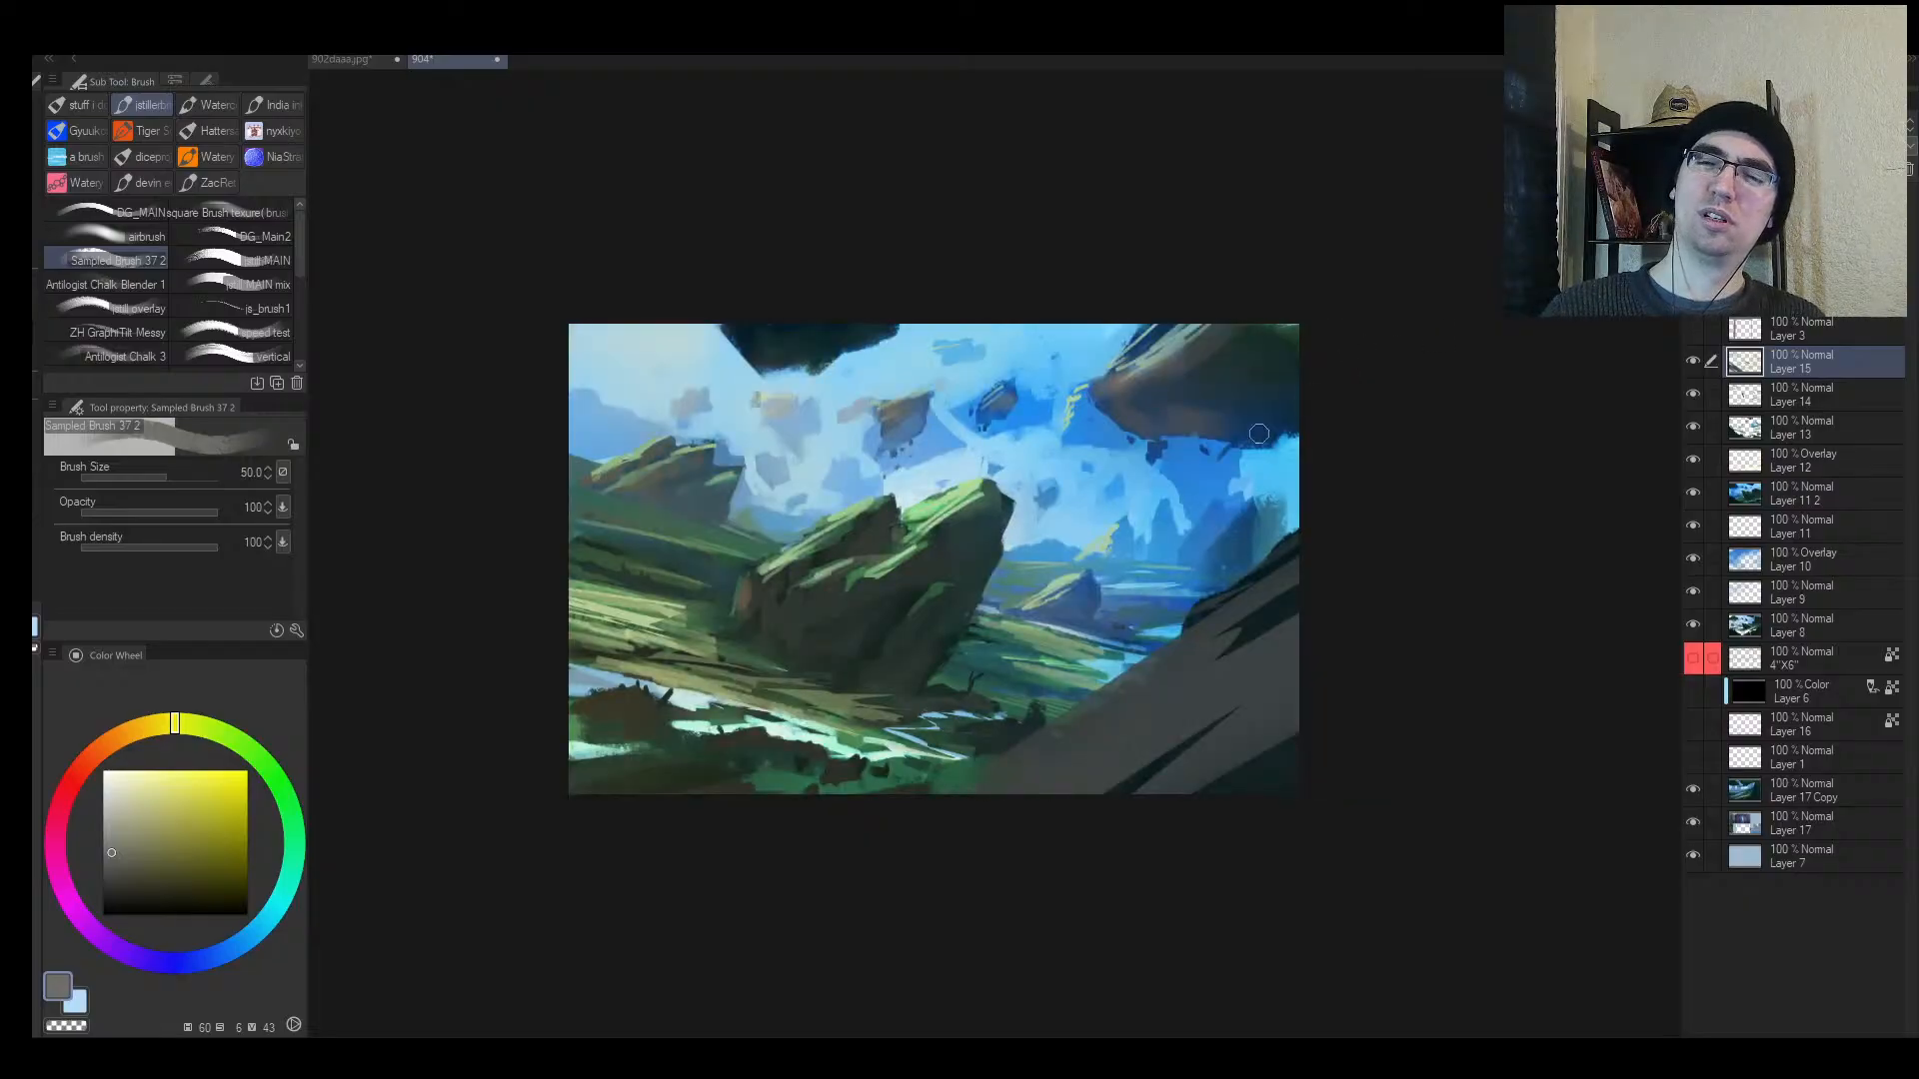
key(alt+space)
mouse_move(1256, 438)
mouse_down()
mouse_move(1199, 448)
mouse_move(1267, 422)
mouse_up()
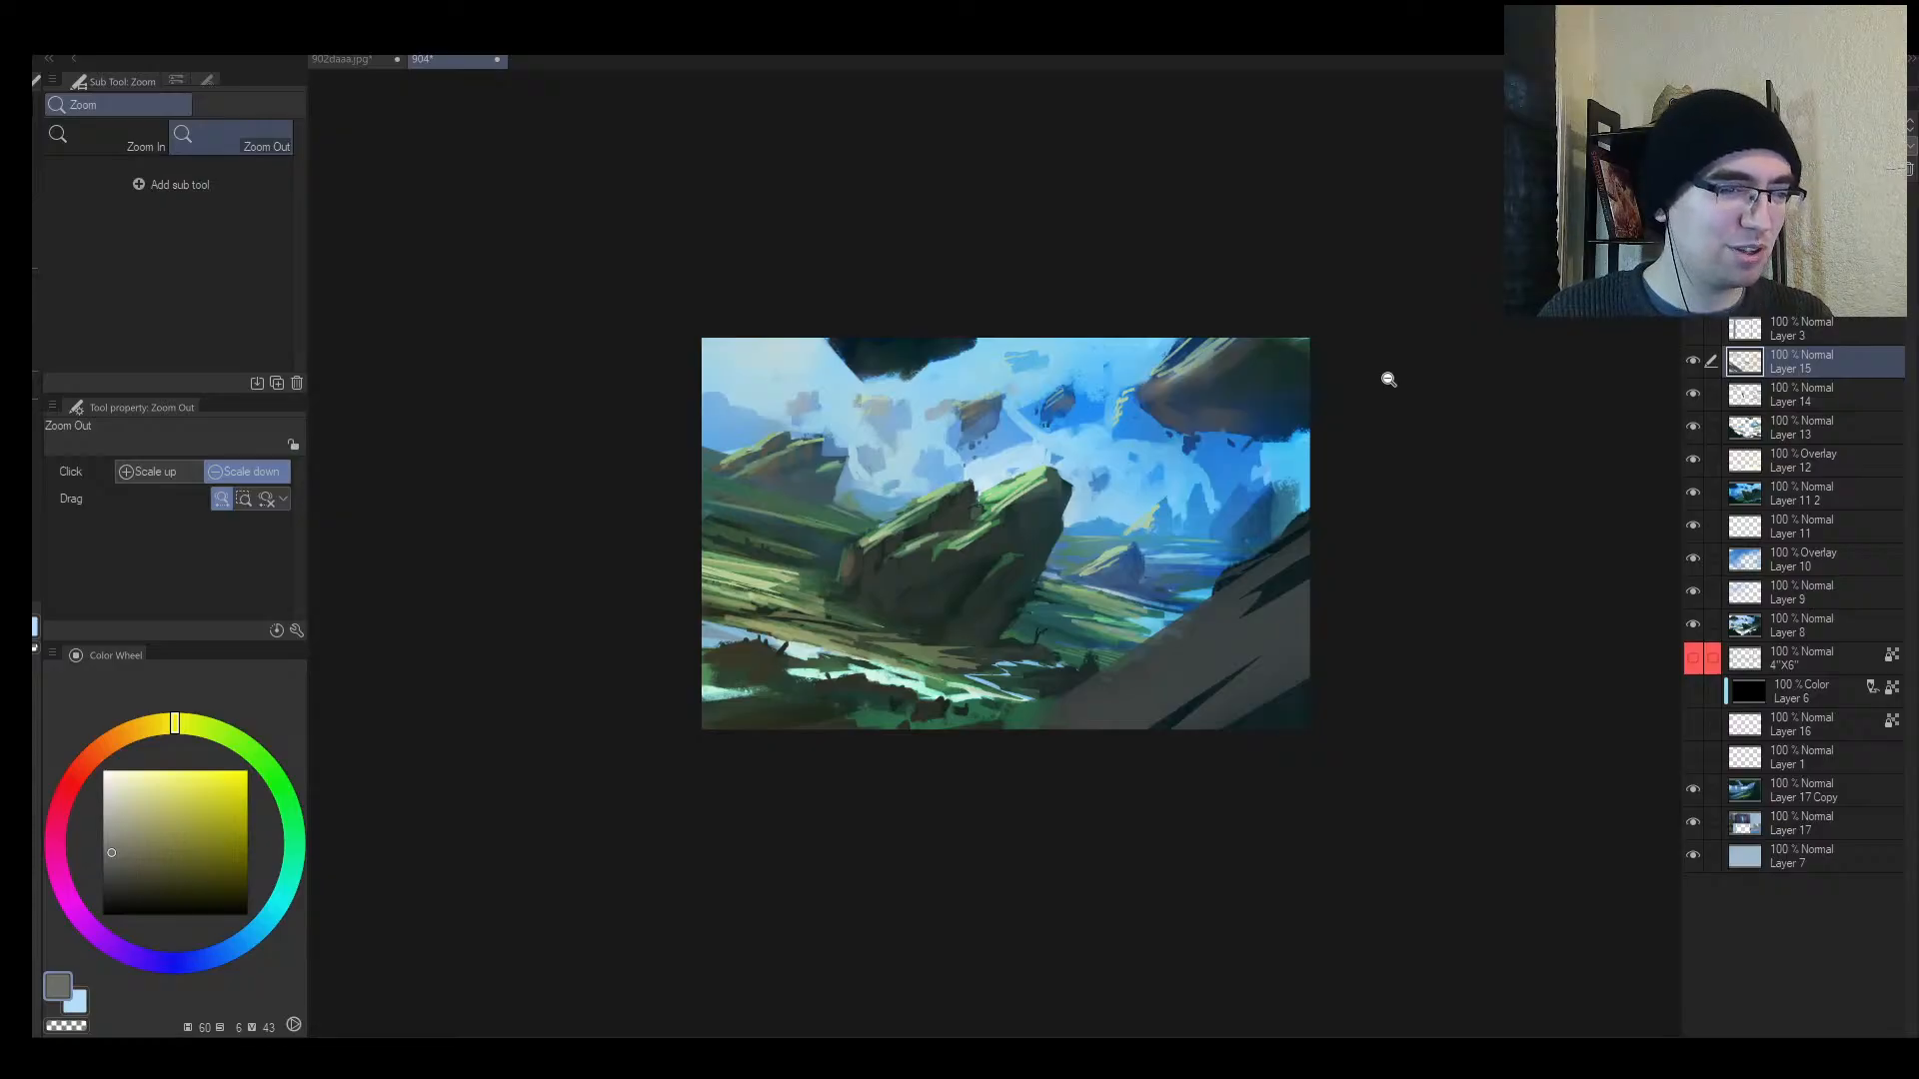
drag(1125, 660, 1142, 626)
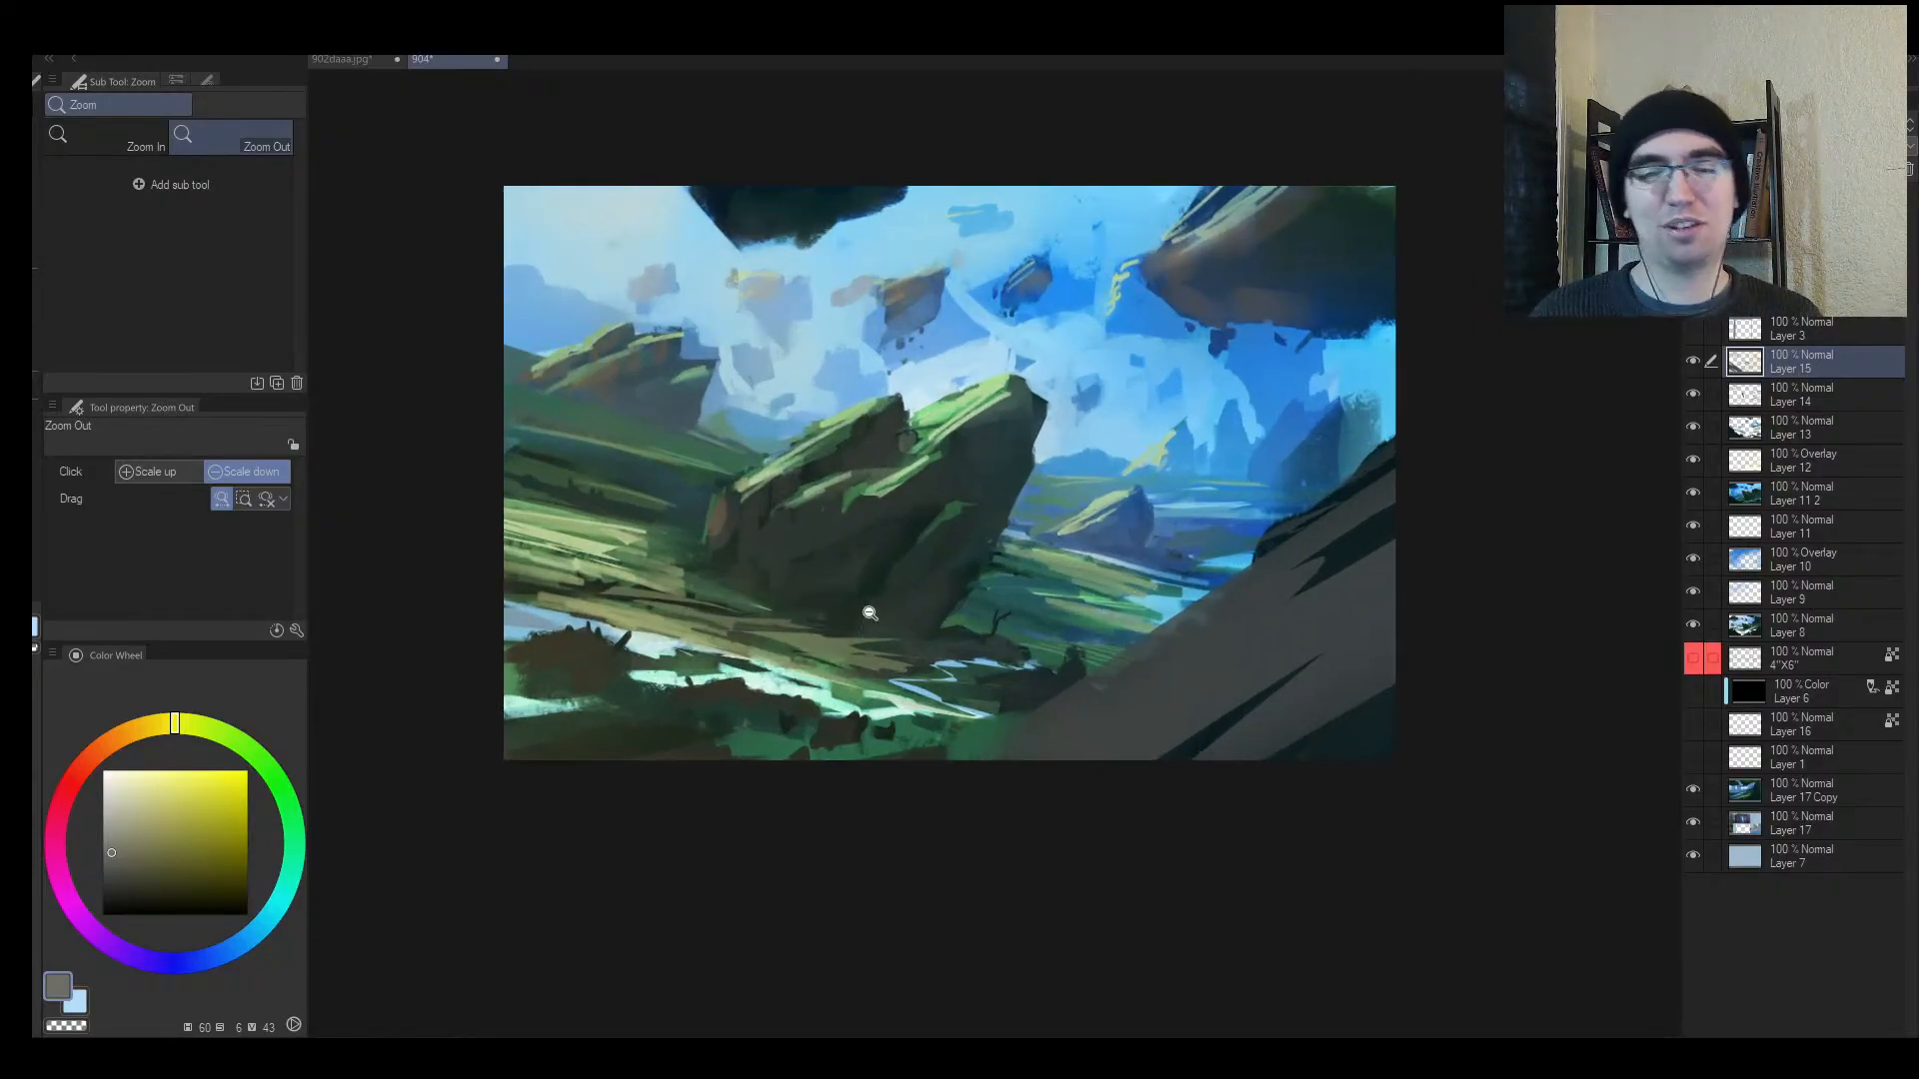
alt+click(585, 653)
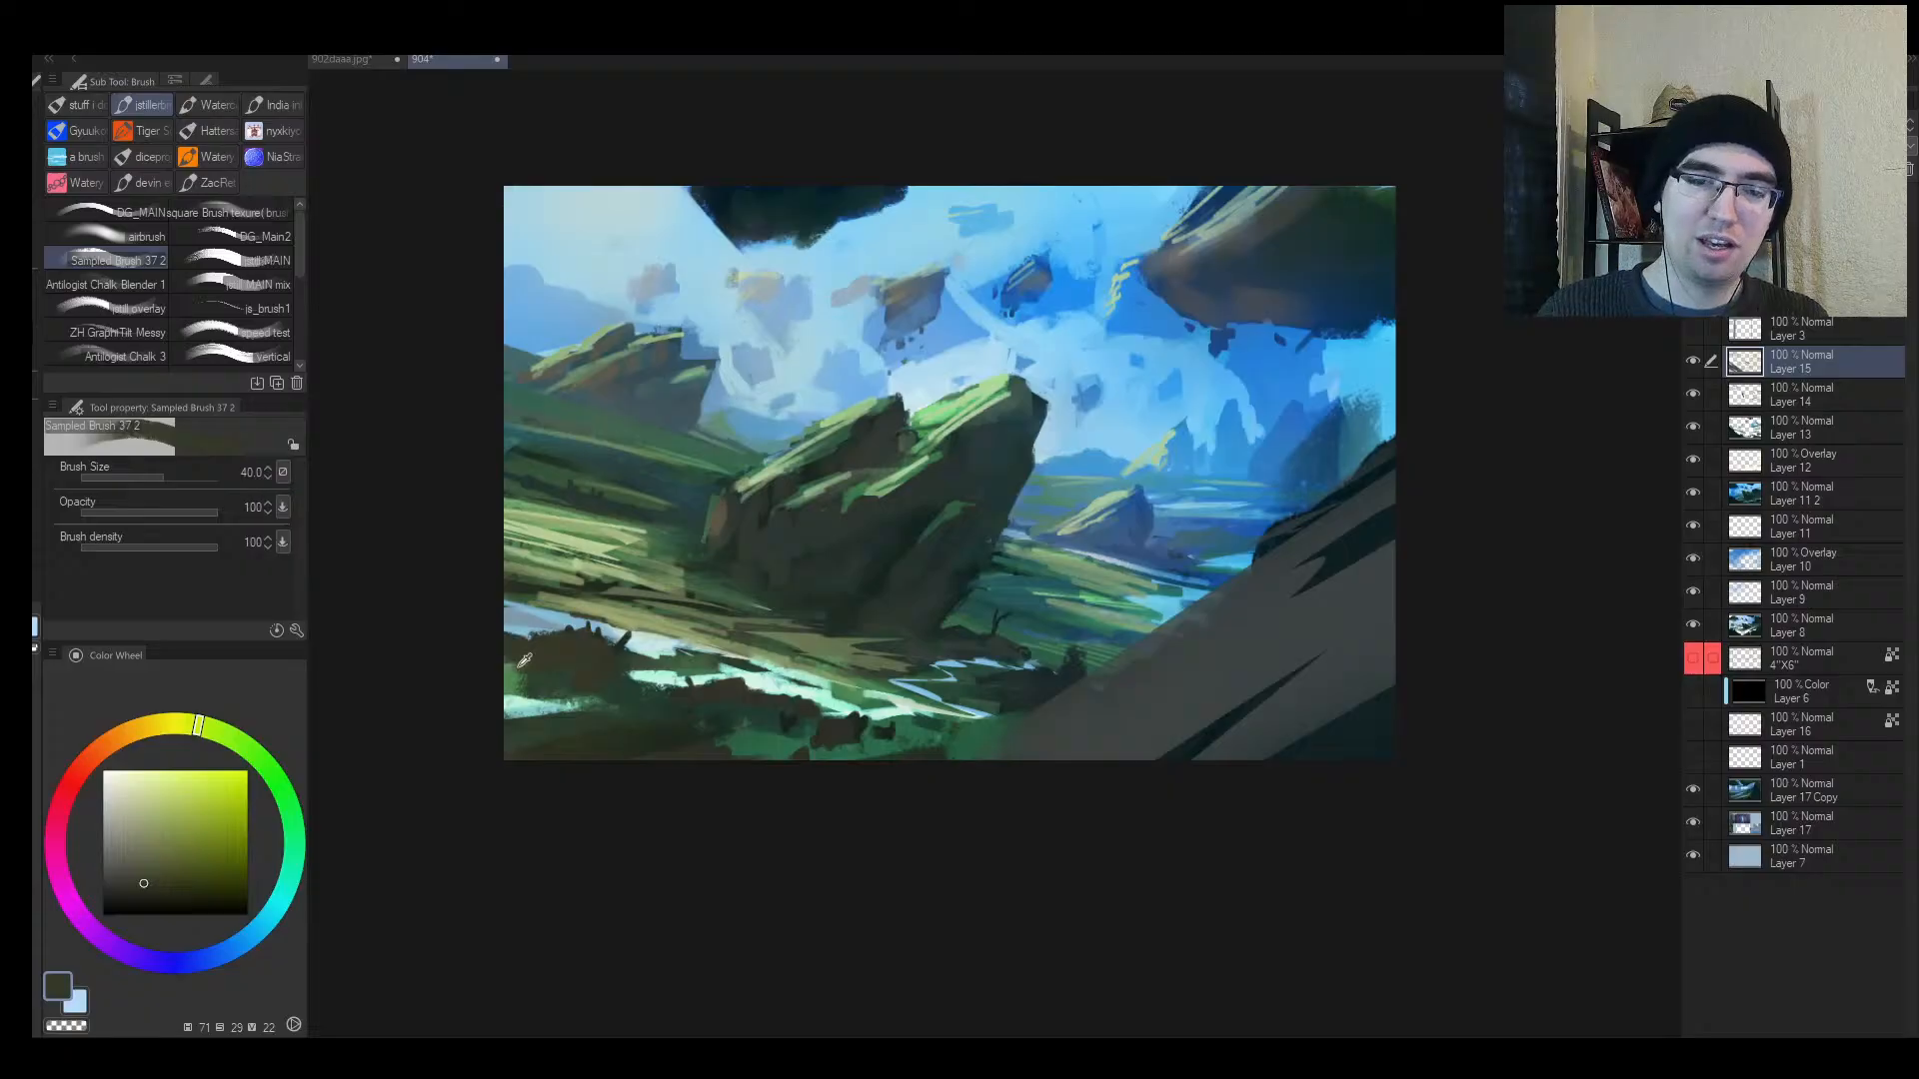
alt+click(518, 666)
drag(497, 671, 550, 671)
key(bracketleft)
Step: Unflip the view, pan right, and begin a freehand lasso around the lower-right riverbank
key(h)
drag(1463, 575, 1004, 641)
key(m)
mouse_move(1059, 713)
mouse_down()
mouse_move(956, 732)
mouse_move(1179, 696)
mouse_up()
Step: Add a second lassoed area and fill both riverbank areas with green using a large brush
mouse_move(796, 786)
mouse_down()
mouse_move(961, 760)
mouse_move(759, 795)
mouse_move(1079, 788)
mouse_move(744, 808)
mouse_up()
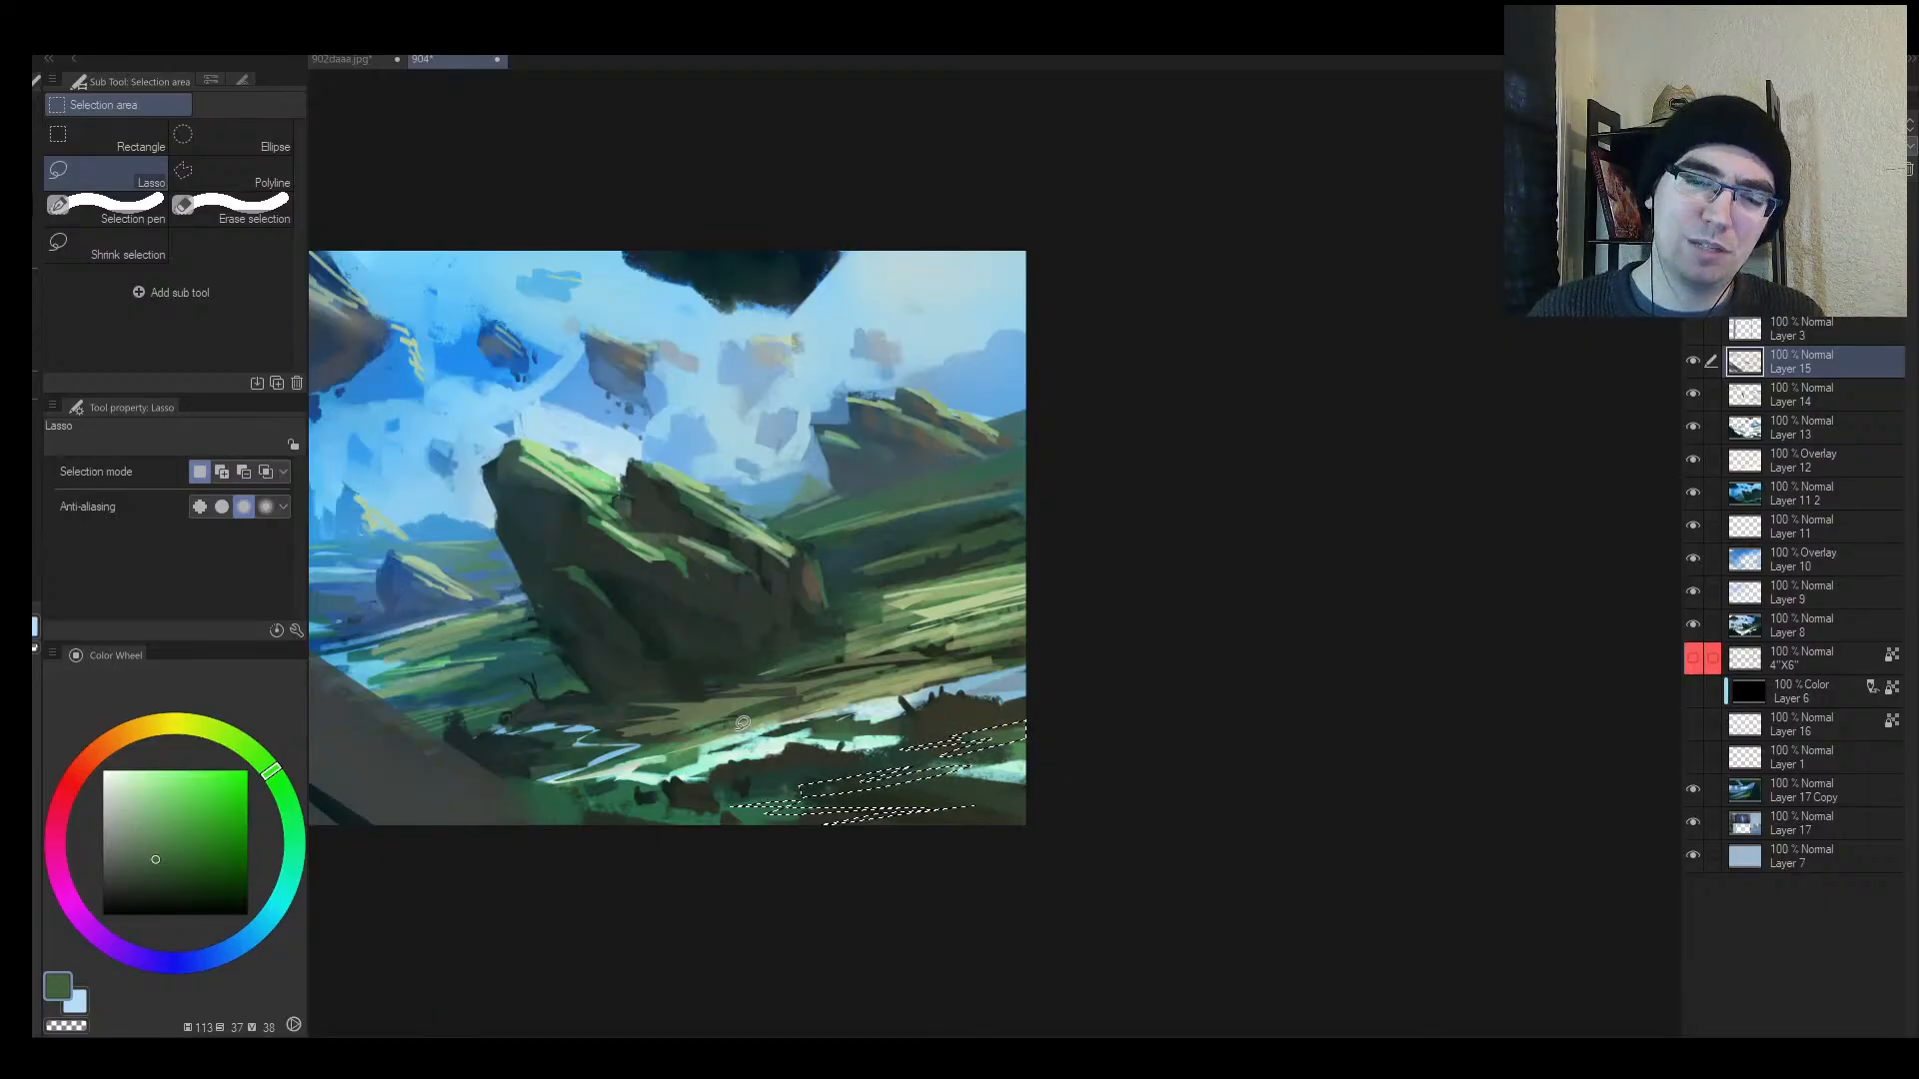
key(b)
alt+click(952, 620)
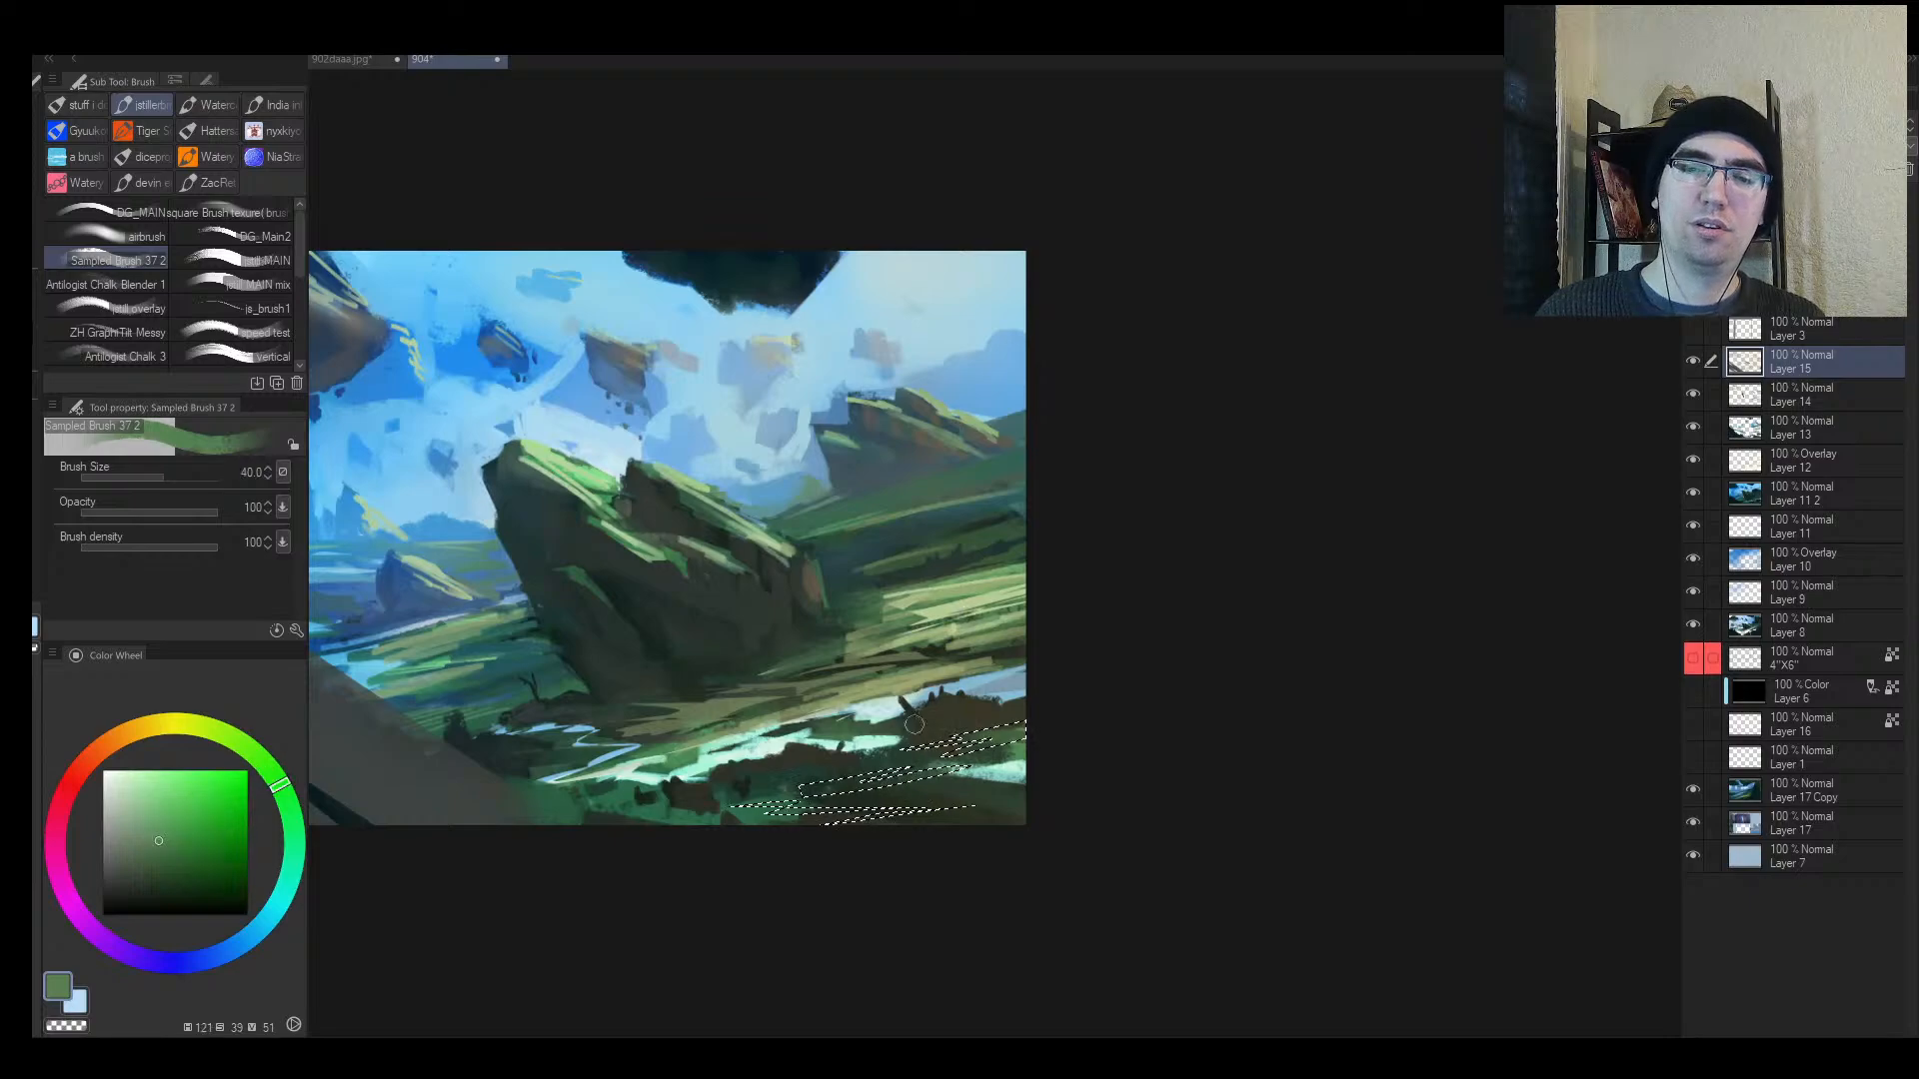
key(bracketright)
key(bracketright)
key(bracketright)
key(bracketright)
key(bracketright)
key(bracketright)
key(bracketright)
key(bracketright)
key(bracketright)
key(bracketright)
key(bracketright)
key(bracketright)
drag(1056, 729, 591, 856)
key(ctrl+d)
Step: Lasso a small sliver of foreground grass and fill it with pale mint
key(h)
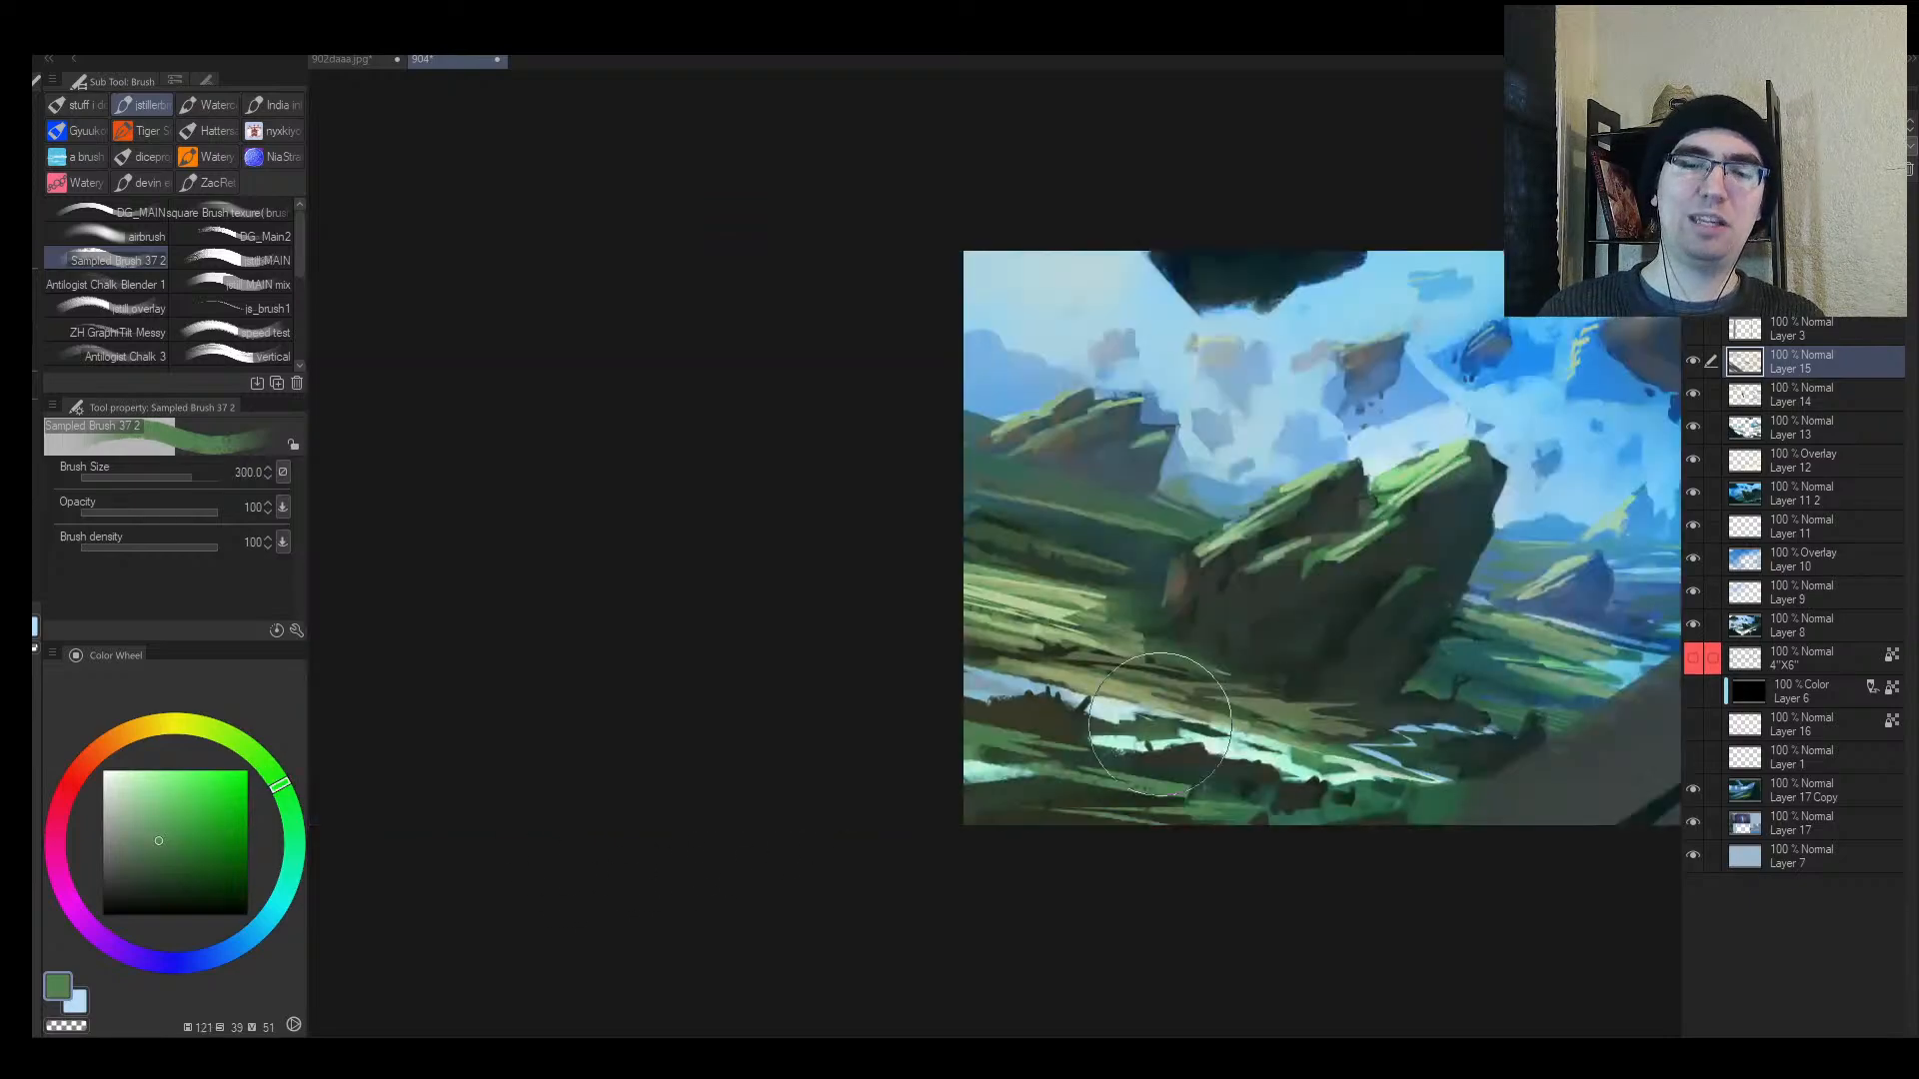
drag(1190, 731, 1107, 741)
key(h)
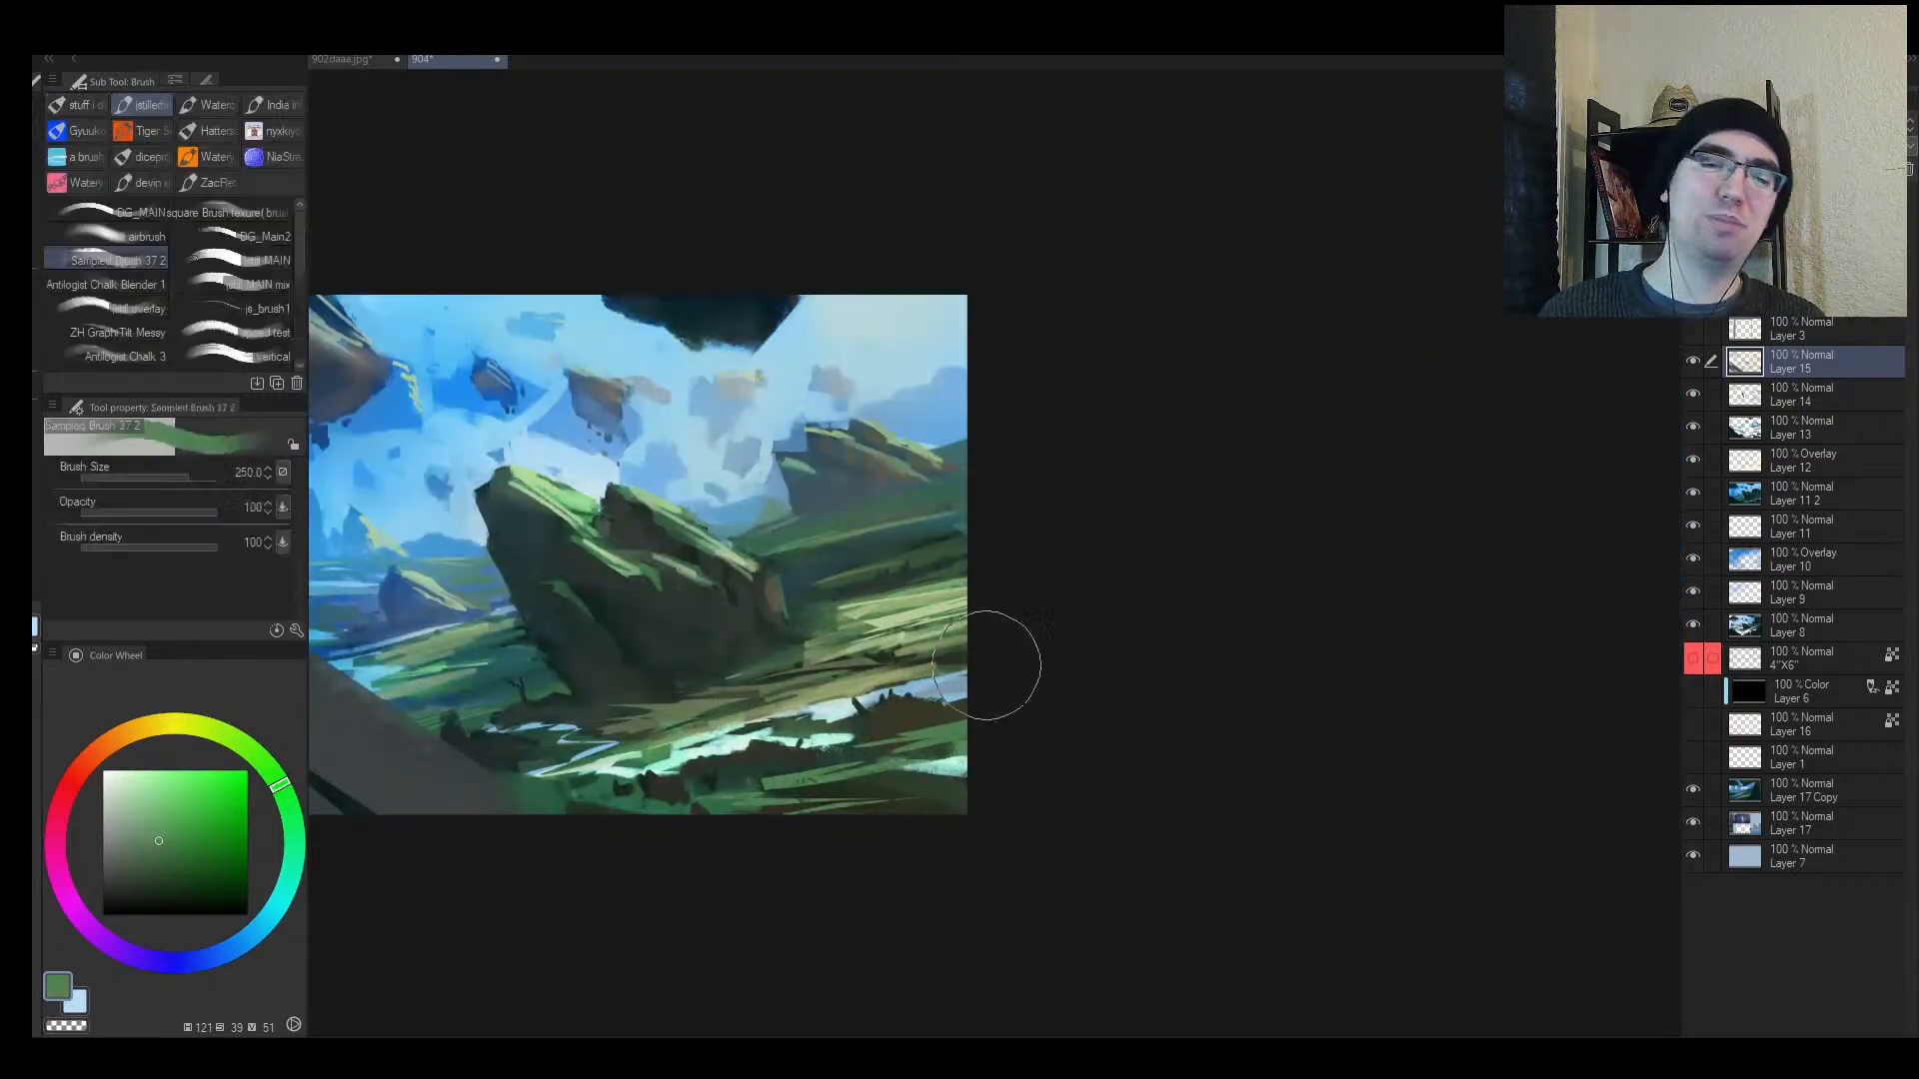
key(bracketleft)
key(bracketleft)
key(bracketleft)
key(bracketleft)
key(bracketleft)
key(bracketleft)
key(bracketleft)
key(bracketleft)
key(bracketleft)
key(bracketleft)
key(bracketleft)
key(bracketleft)
key(bracketleft)
key(bracketleft)
key(bracketleft)
key(bracketleft)
key(bracketleft)
alt+click(815, 740)
key(m)
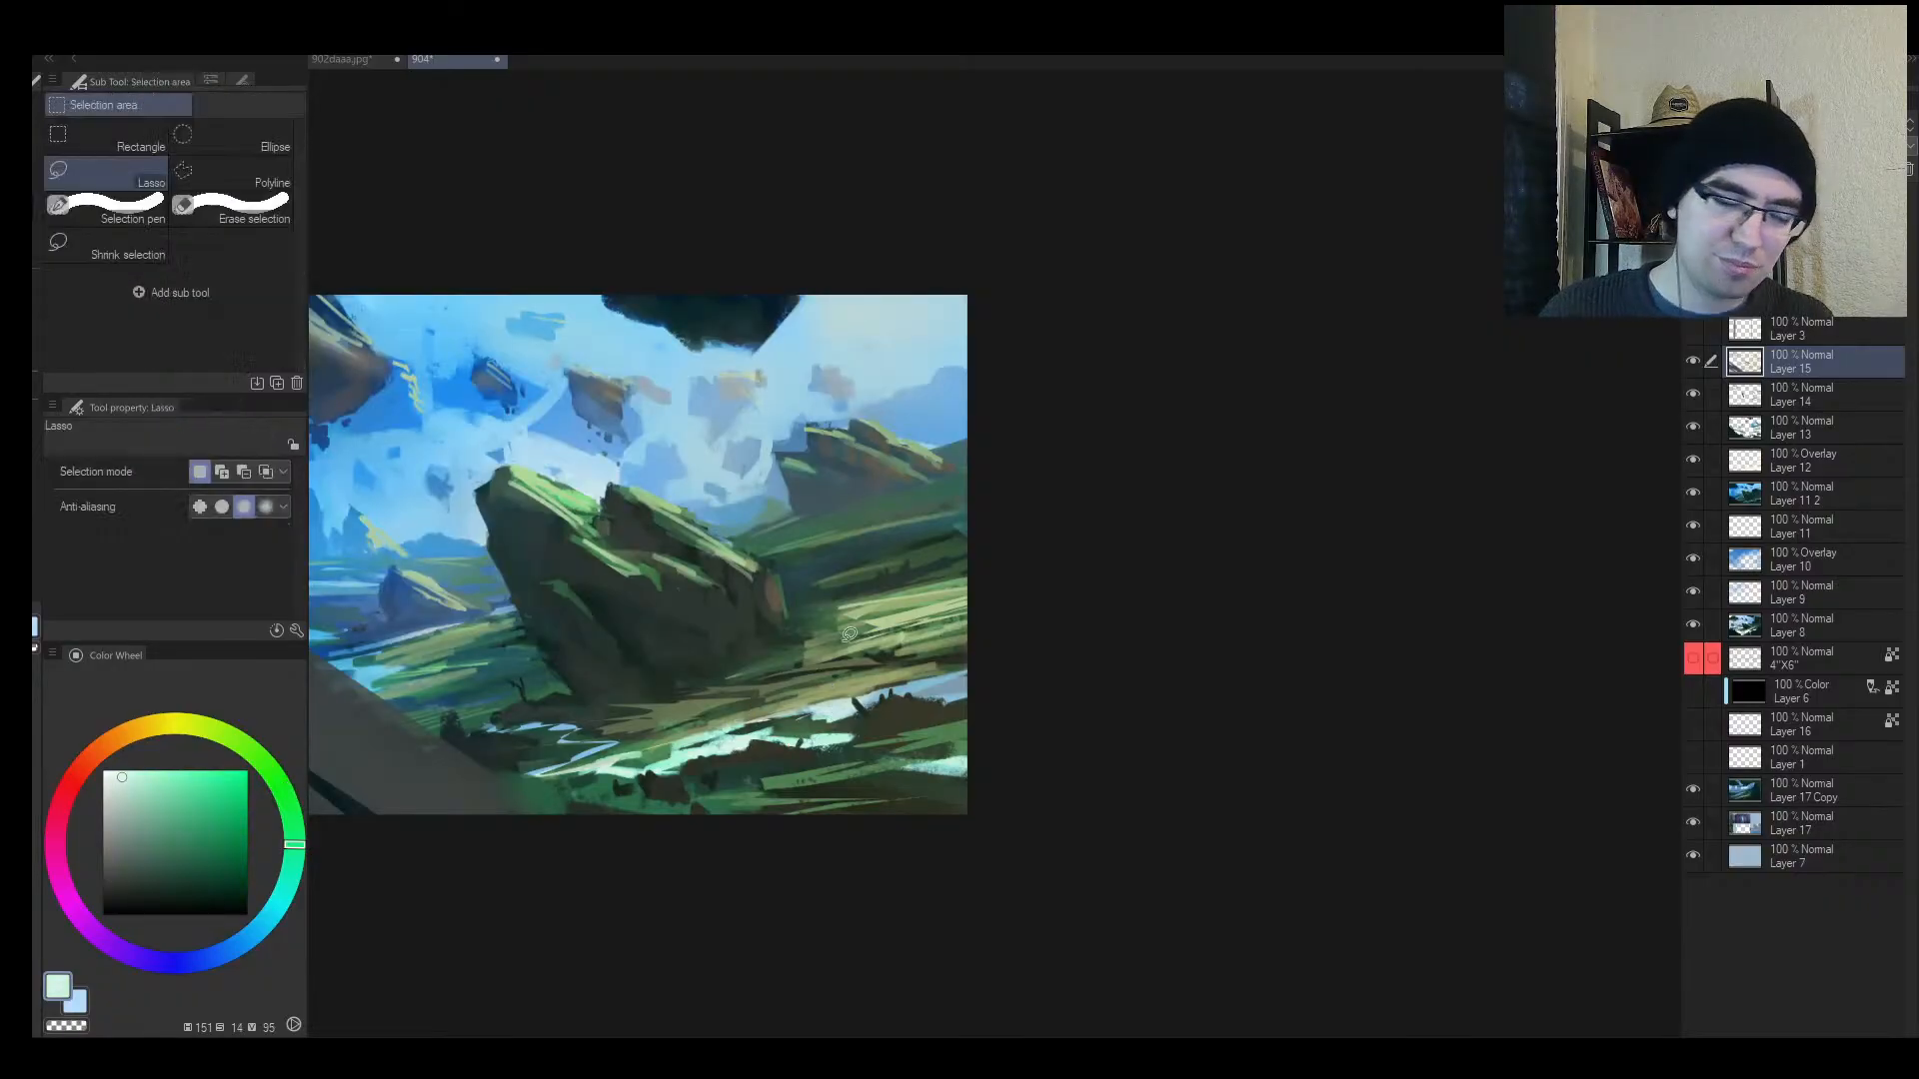
mouse_move(856, 674)
mouse_down()
mouse_move(871, 666)
mouse_move(845, 655)
mouse_move(894, 643)
mouse_move(837, 692)
mouse_up()
key(b)
key(])
key(])
key(])
key(])
key(])
key(])
key(])
key(])
key(])
key(])
key(])
key(])
key(])
key(])
key(])
key(])
key(])
key(ctrl+d)
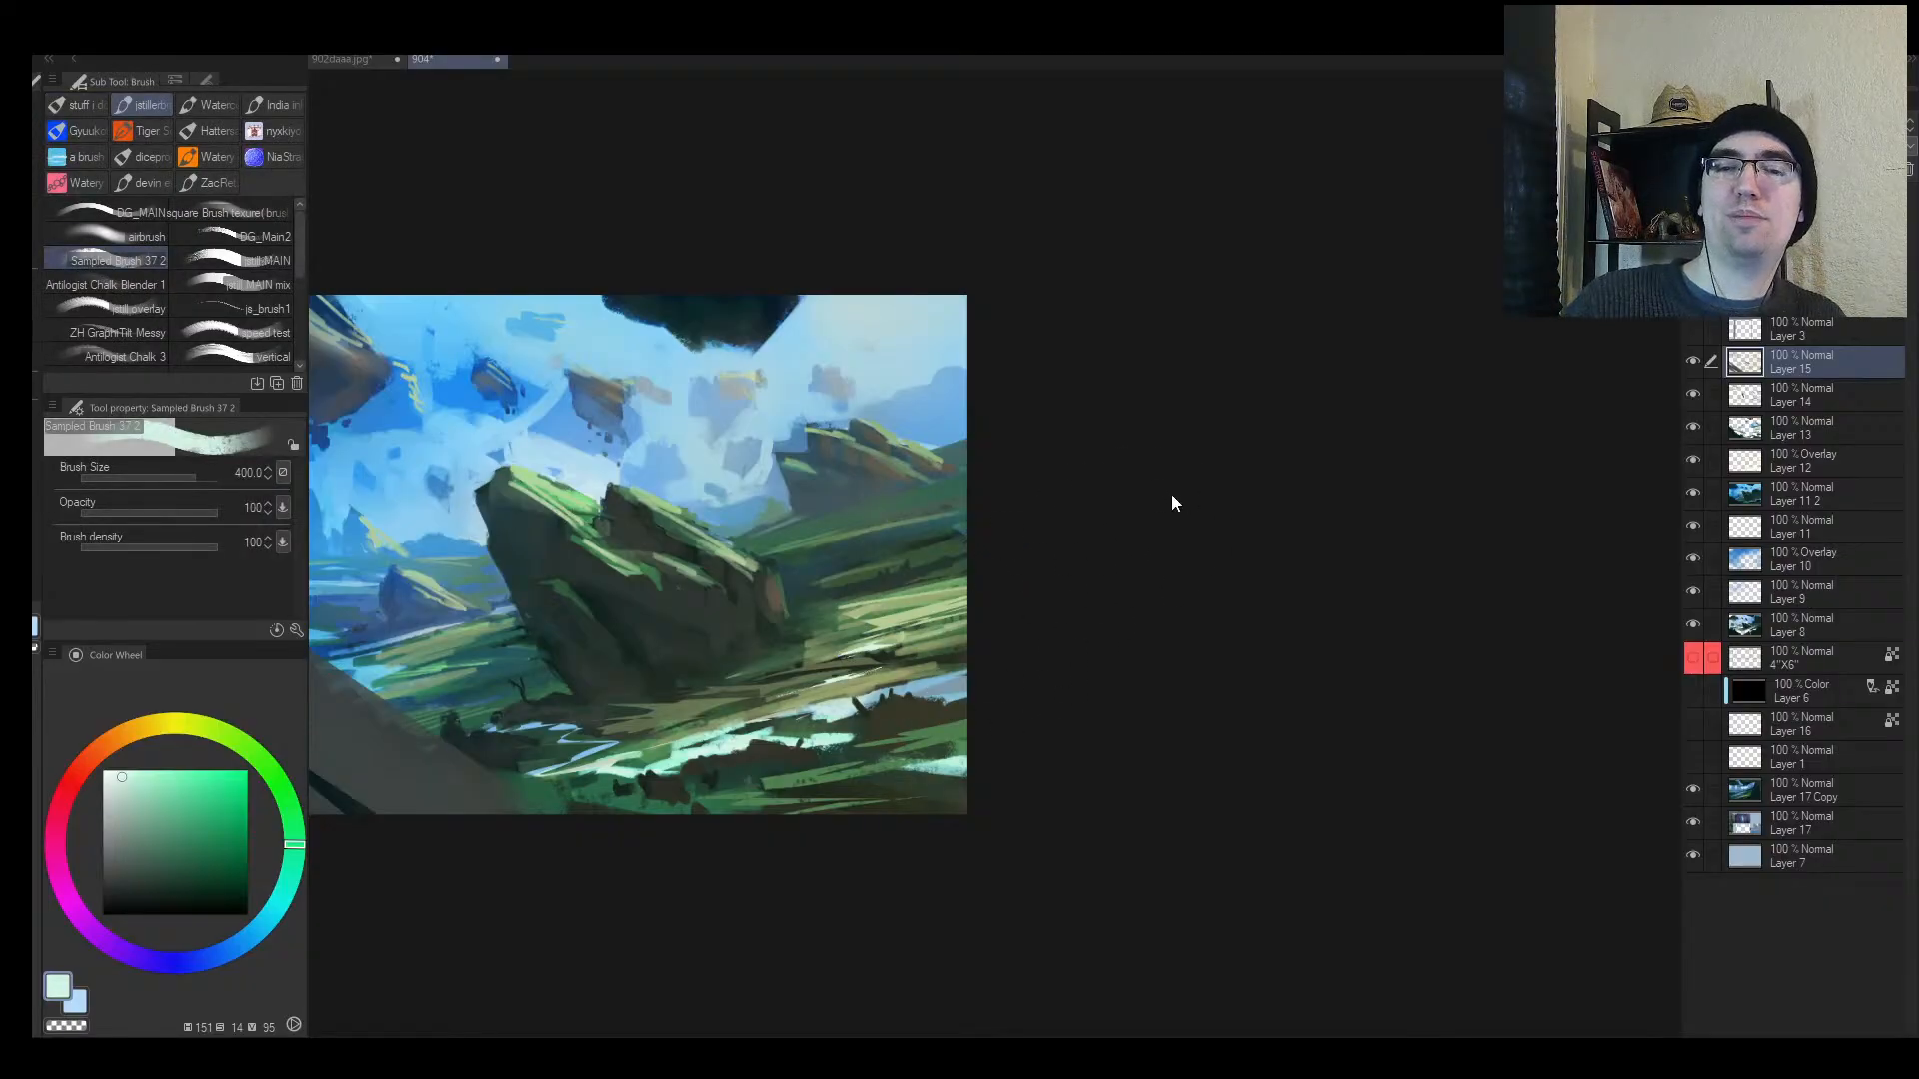
Step: Shrink the brush, settle on a lighter green, and paint a faint stroke right of the rock
key([)
key([)
key([)
key([)
key([)
key([)
key([)
key([)
key([)
key([)
alt+click(870, 622)
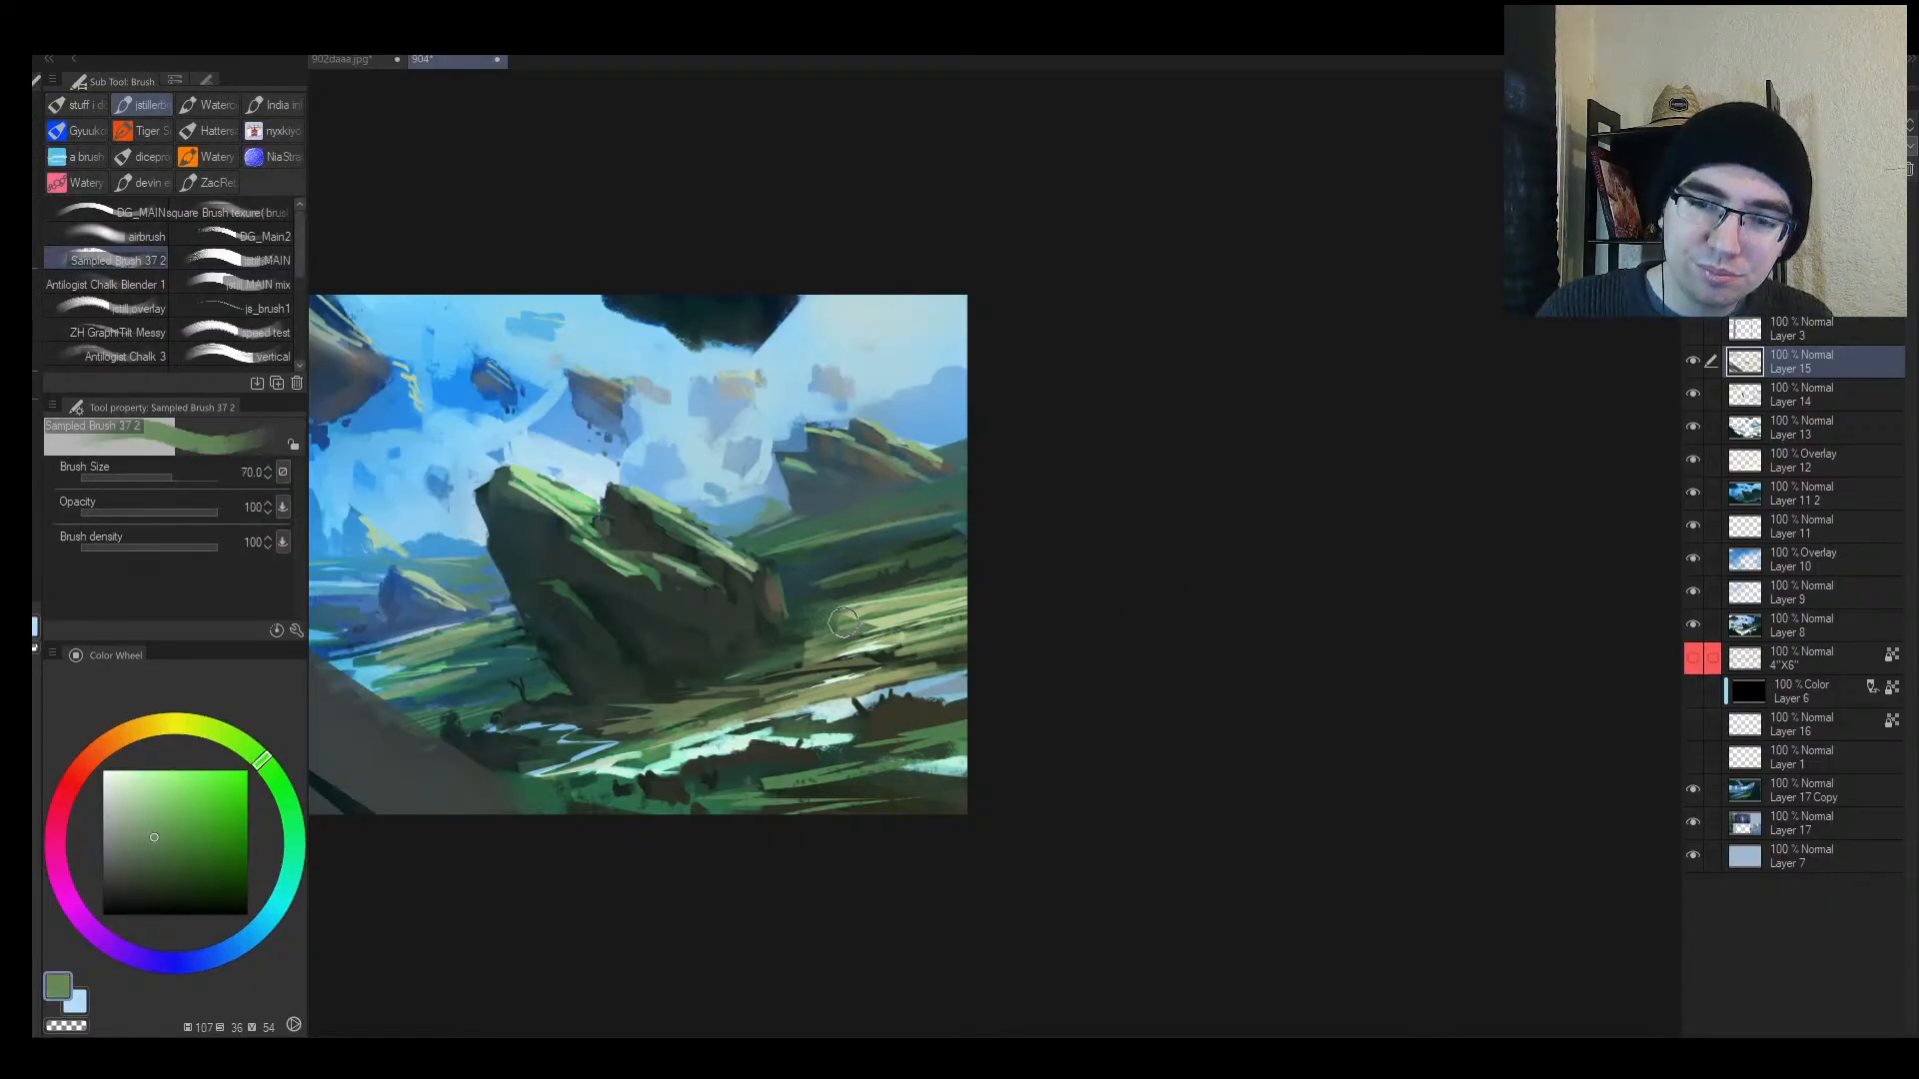
alt+click(848, 618)
key([)
key([)
key([)
key([)
key([)
key([)
key([)
key([)
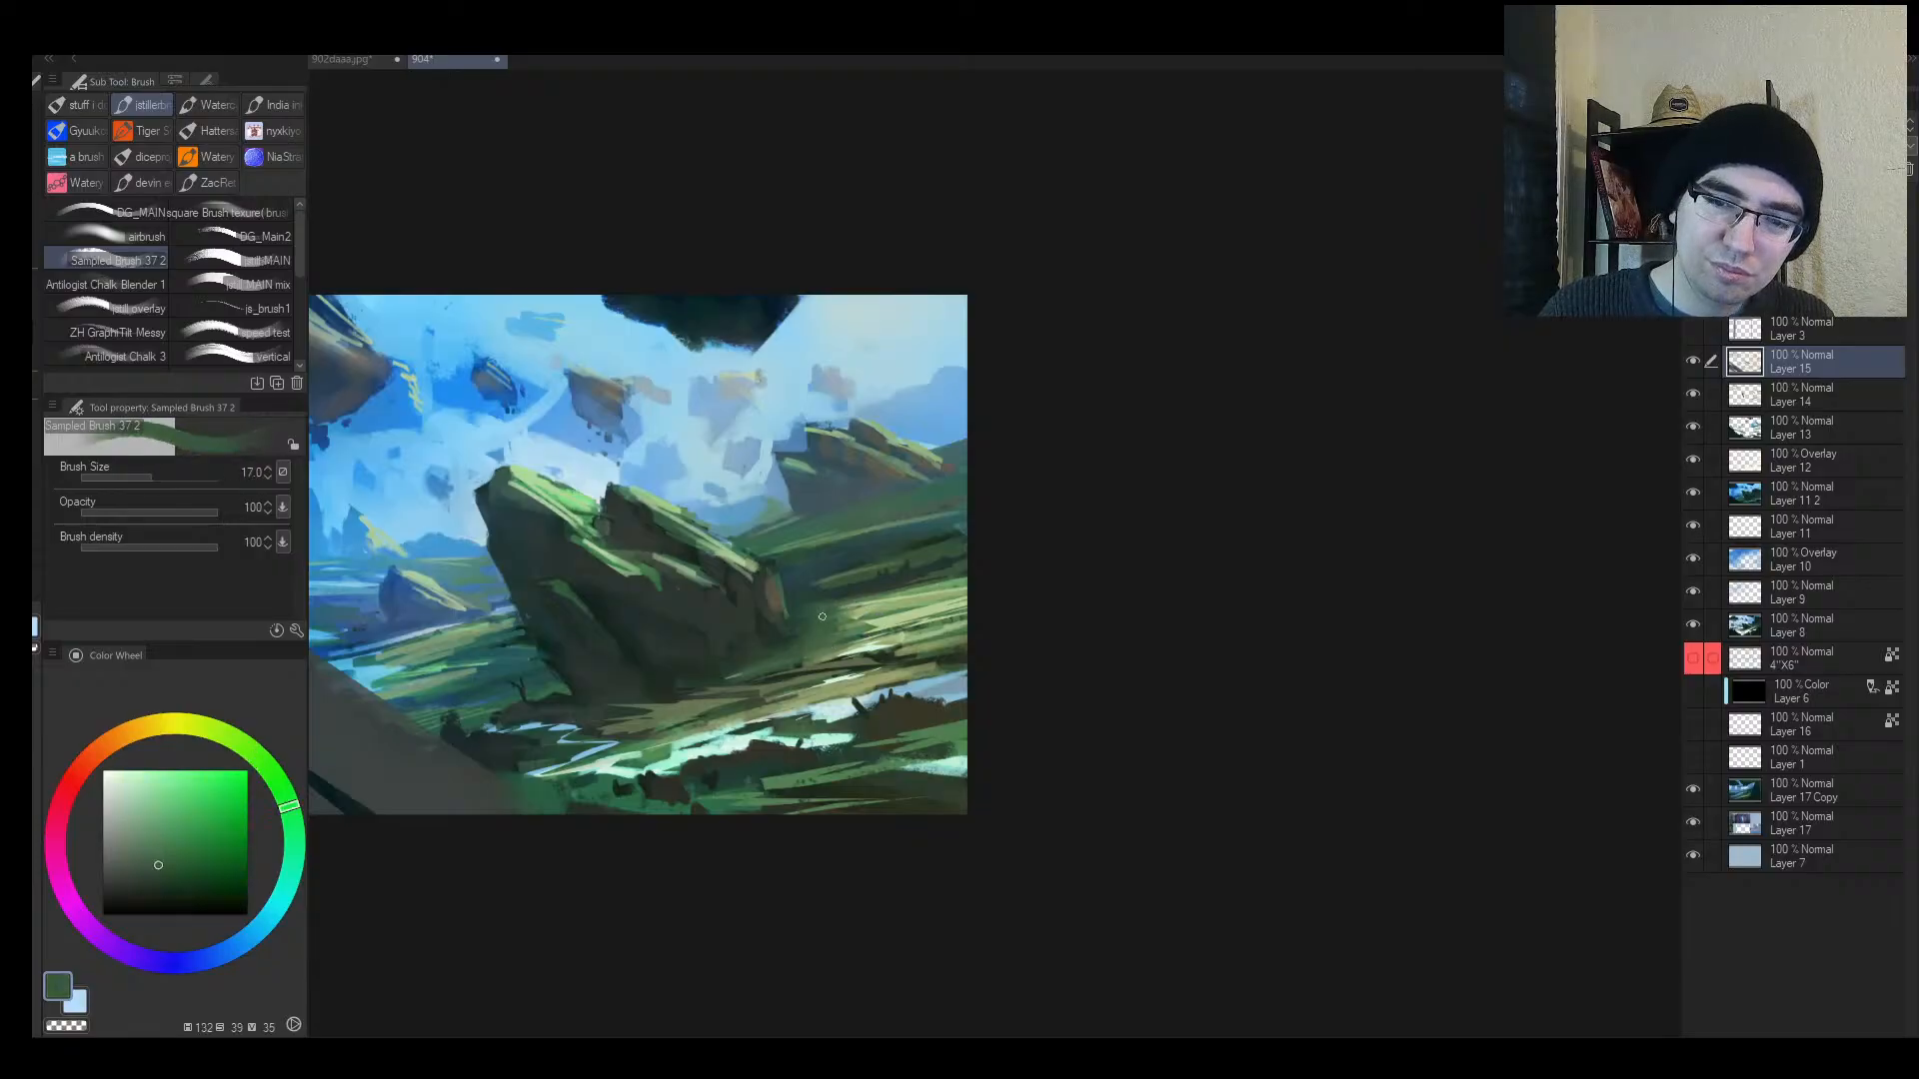
key(bracketleft)
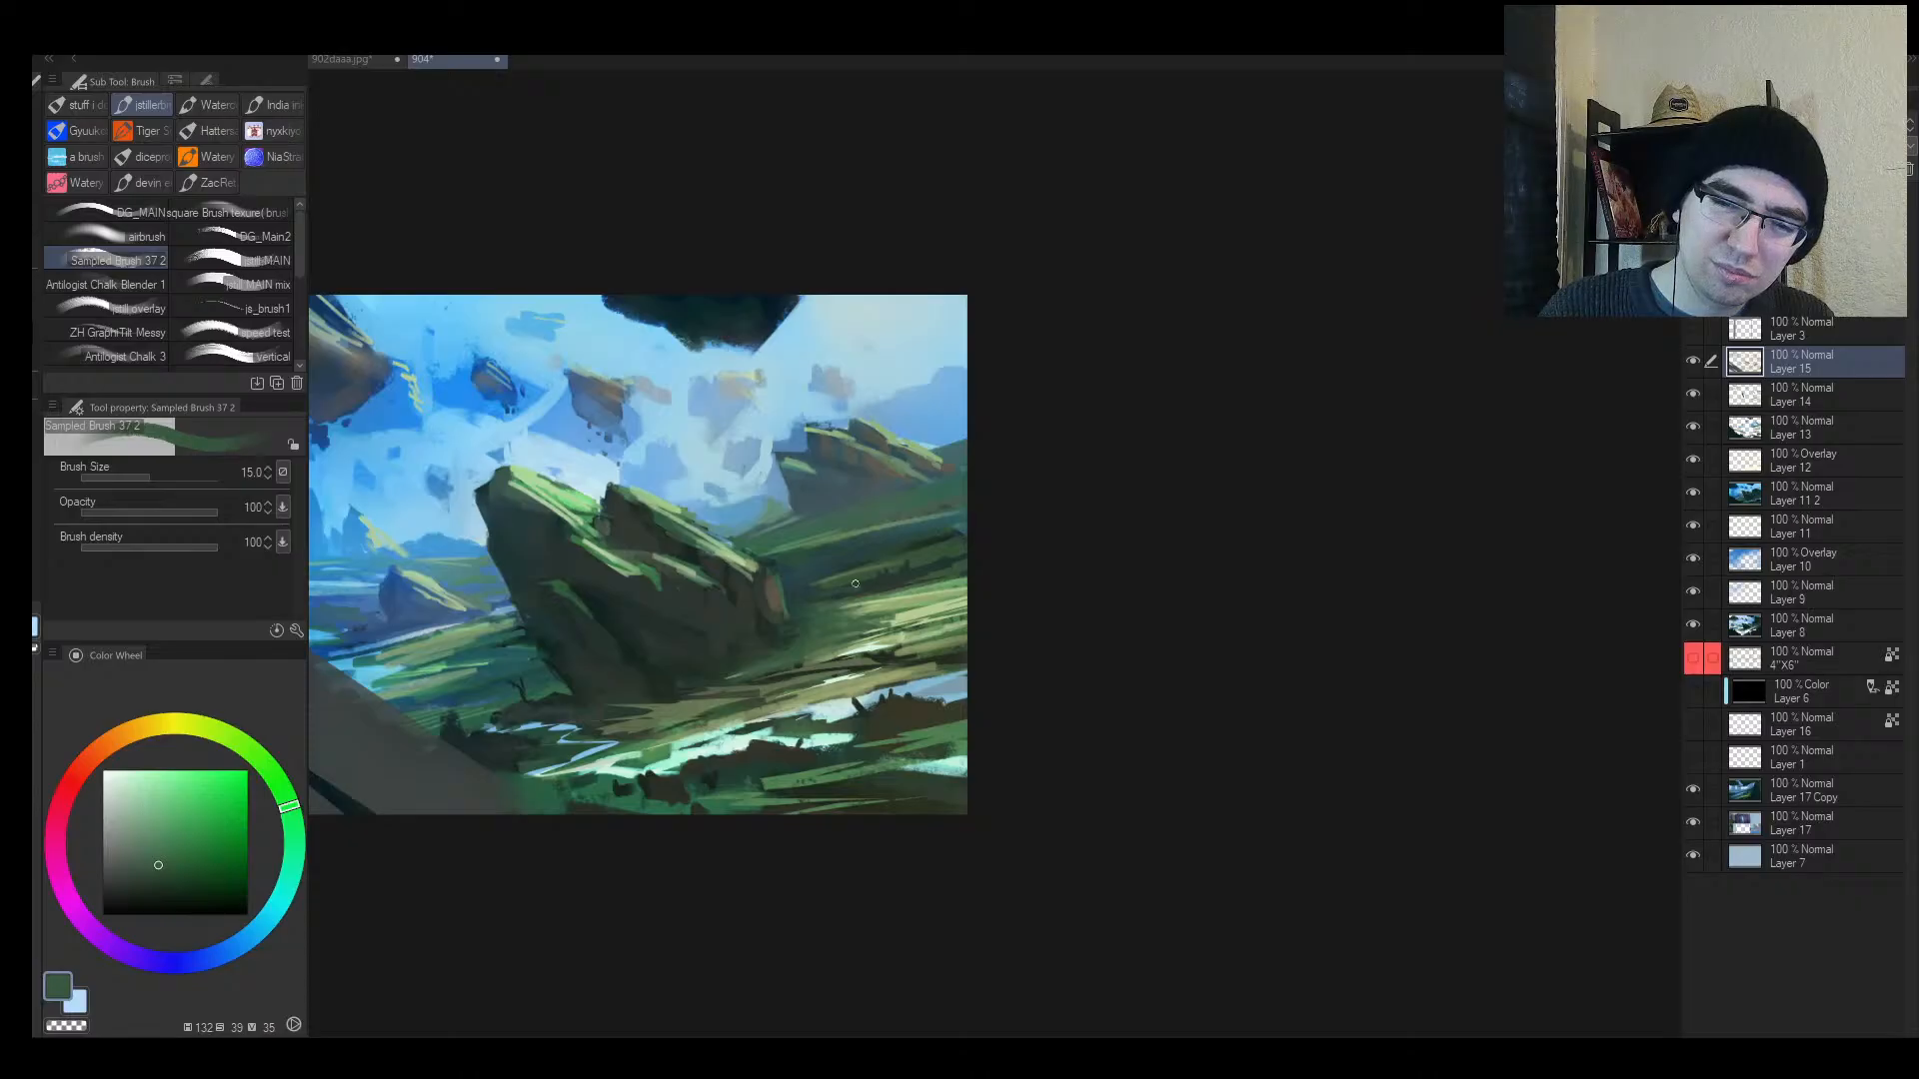
alt+click(827, 580)
alt+click(804, 572)
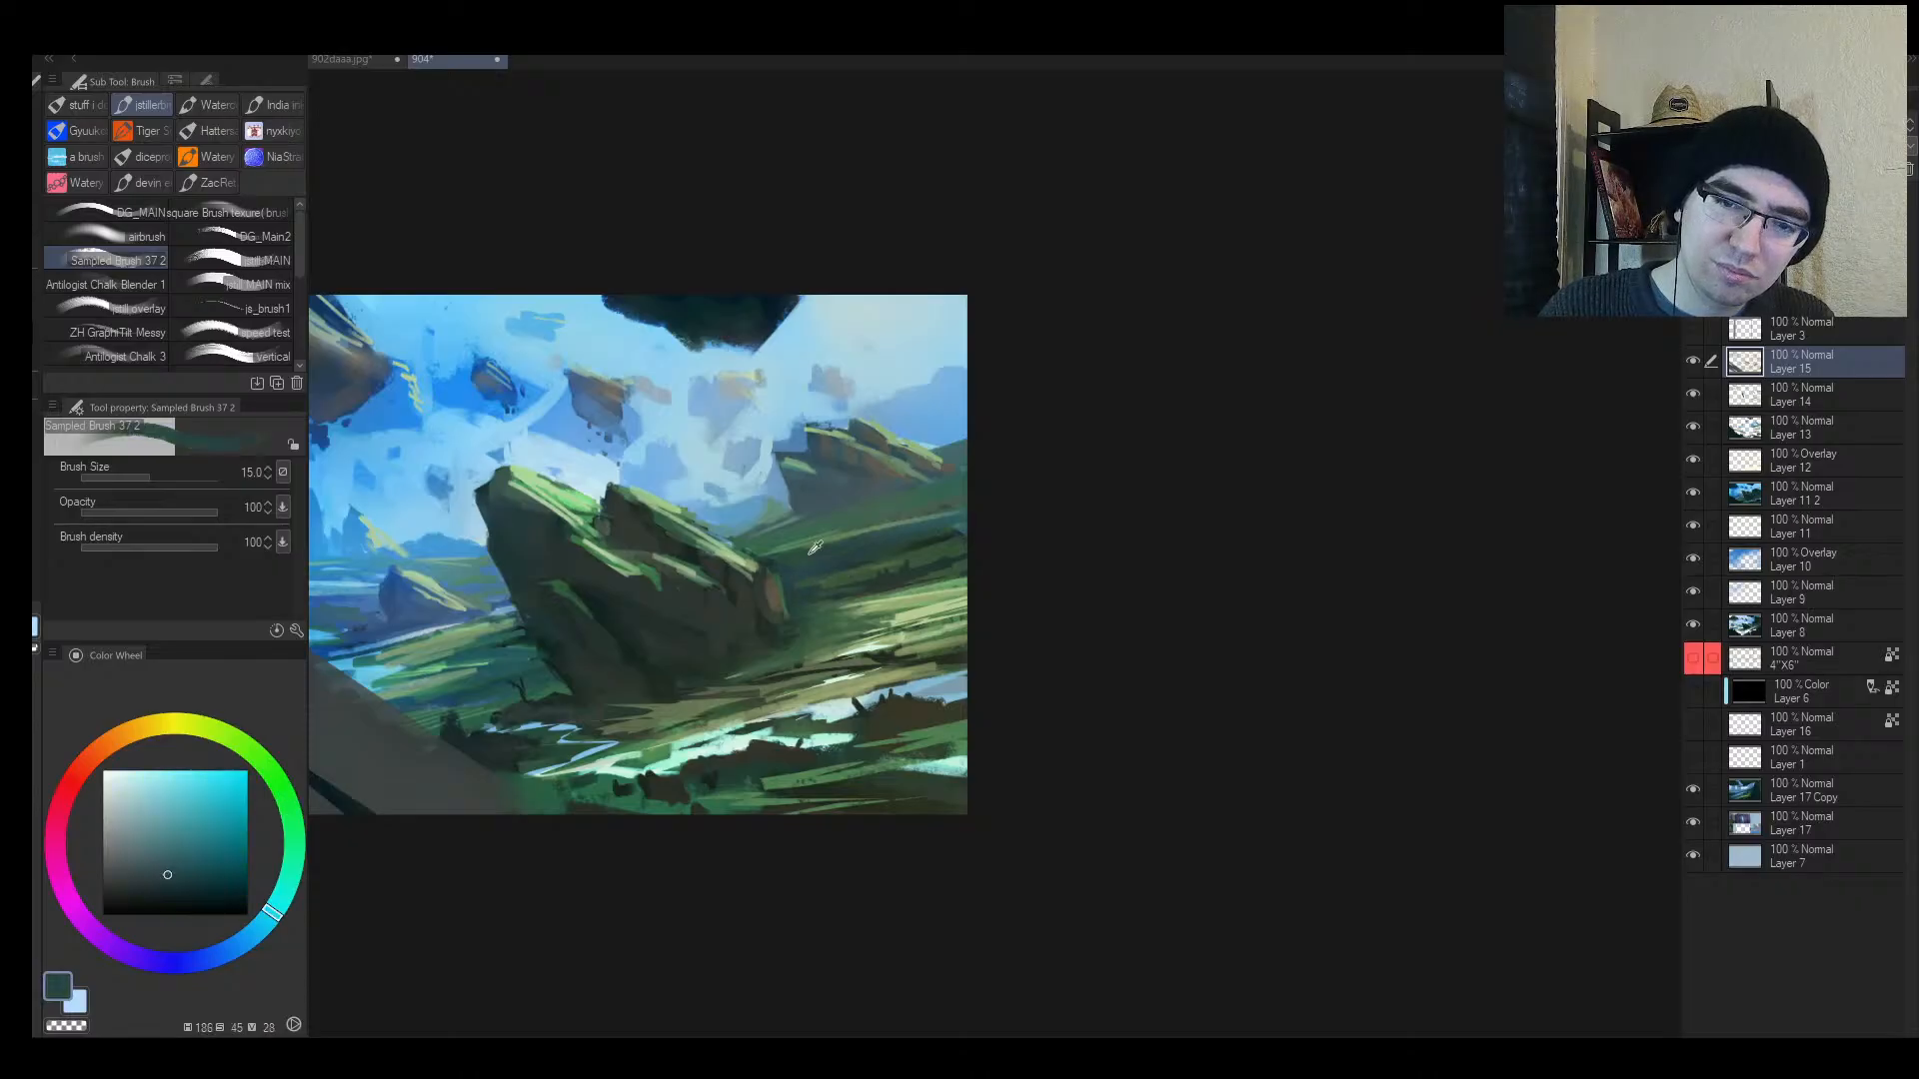
alt+click(808, 556)
alt+click(798, 550)
drag(775, 557, 900, 529)
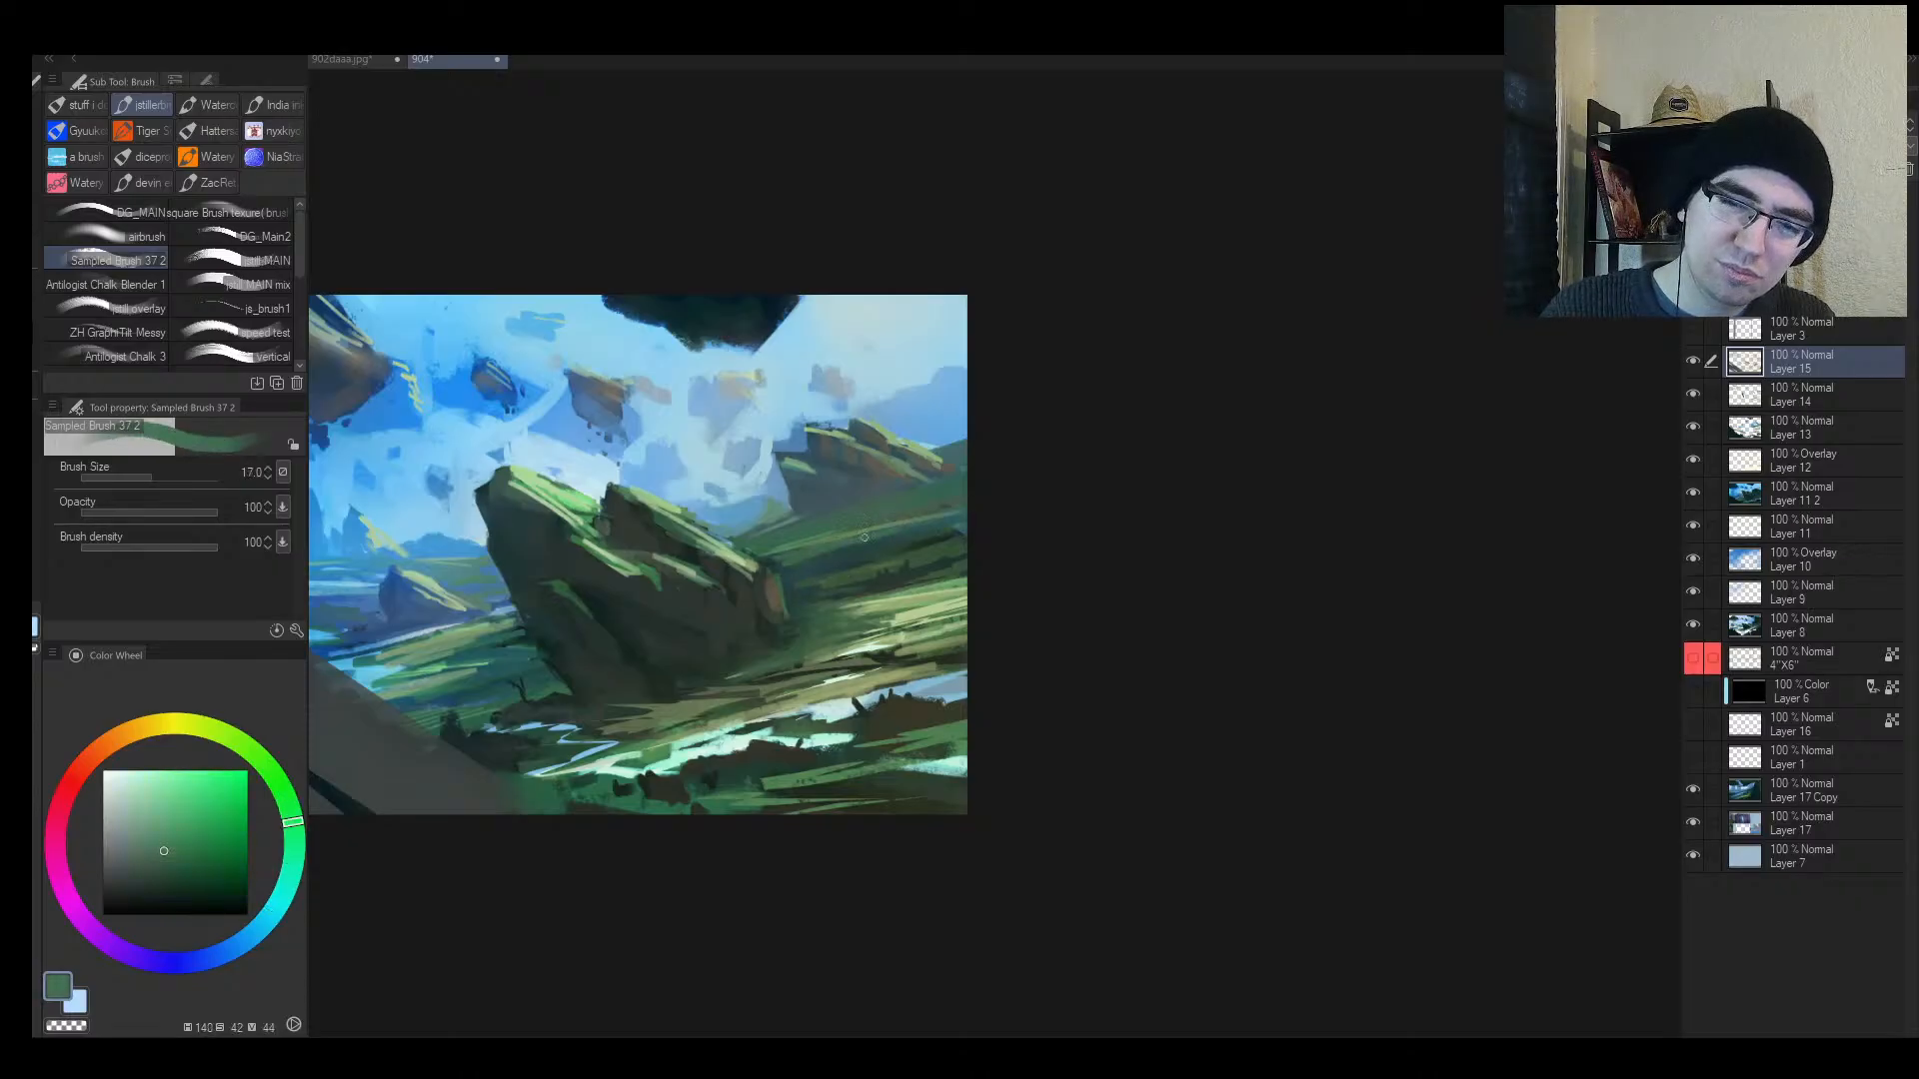
Step: Lasso thin areas along the rock's edge and at the lower left
key(h)
drag(1309, 571, 980, 596)
key(h)
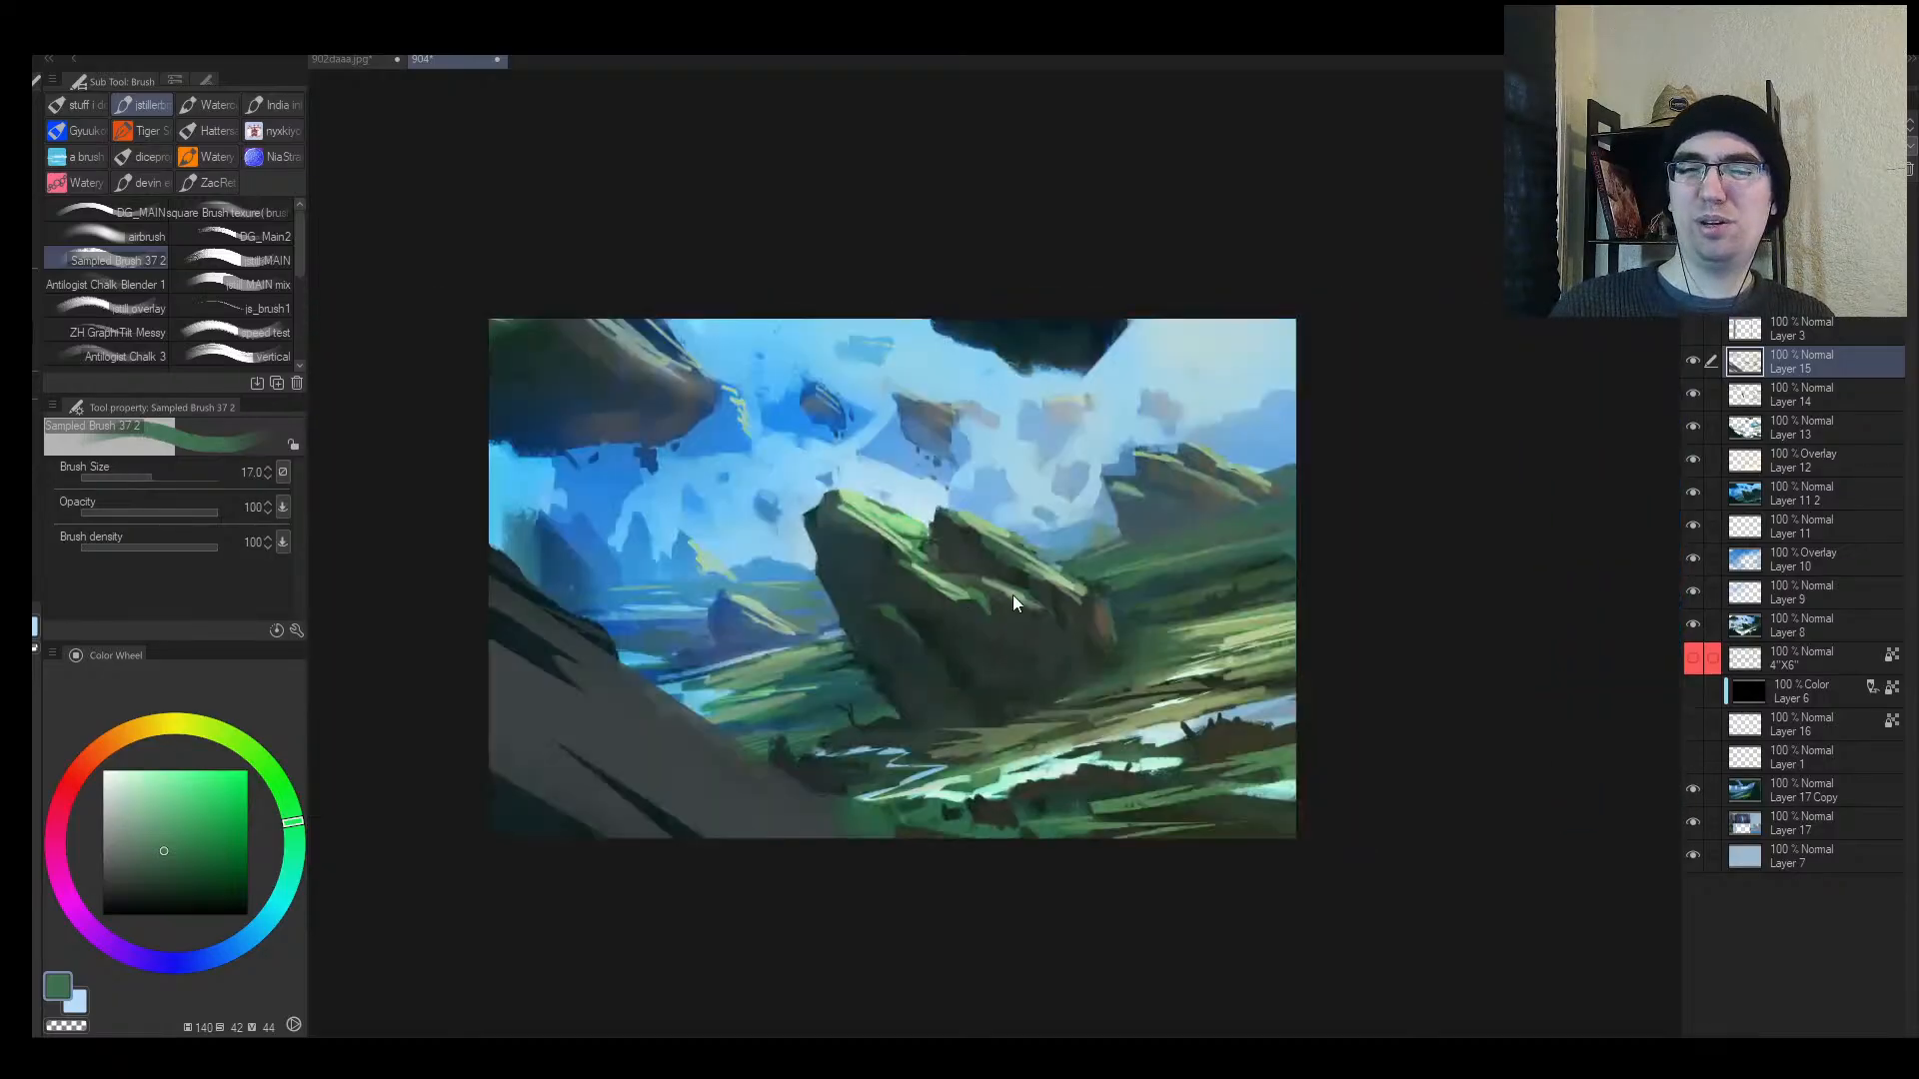
key(alt+space)
key(m)
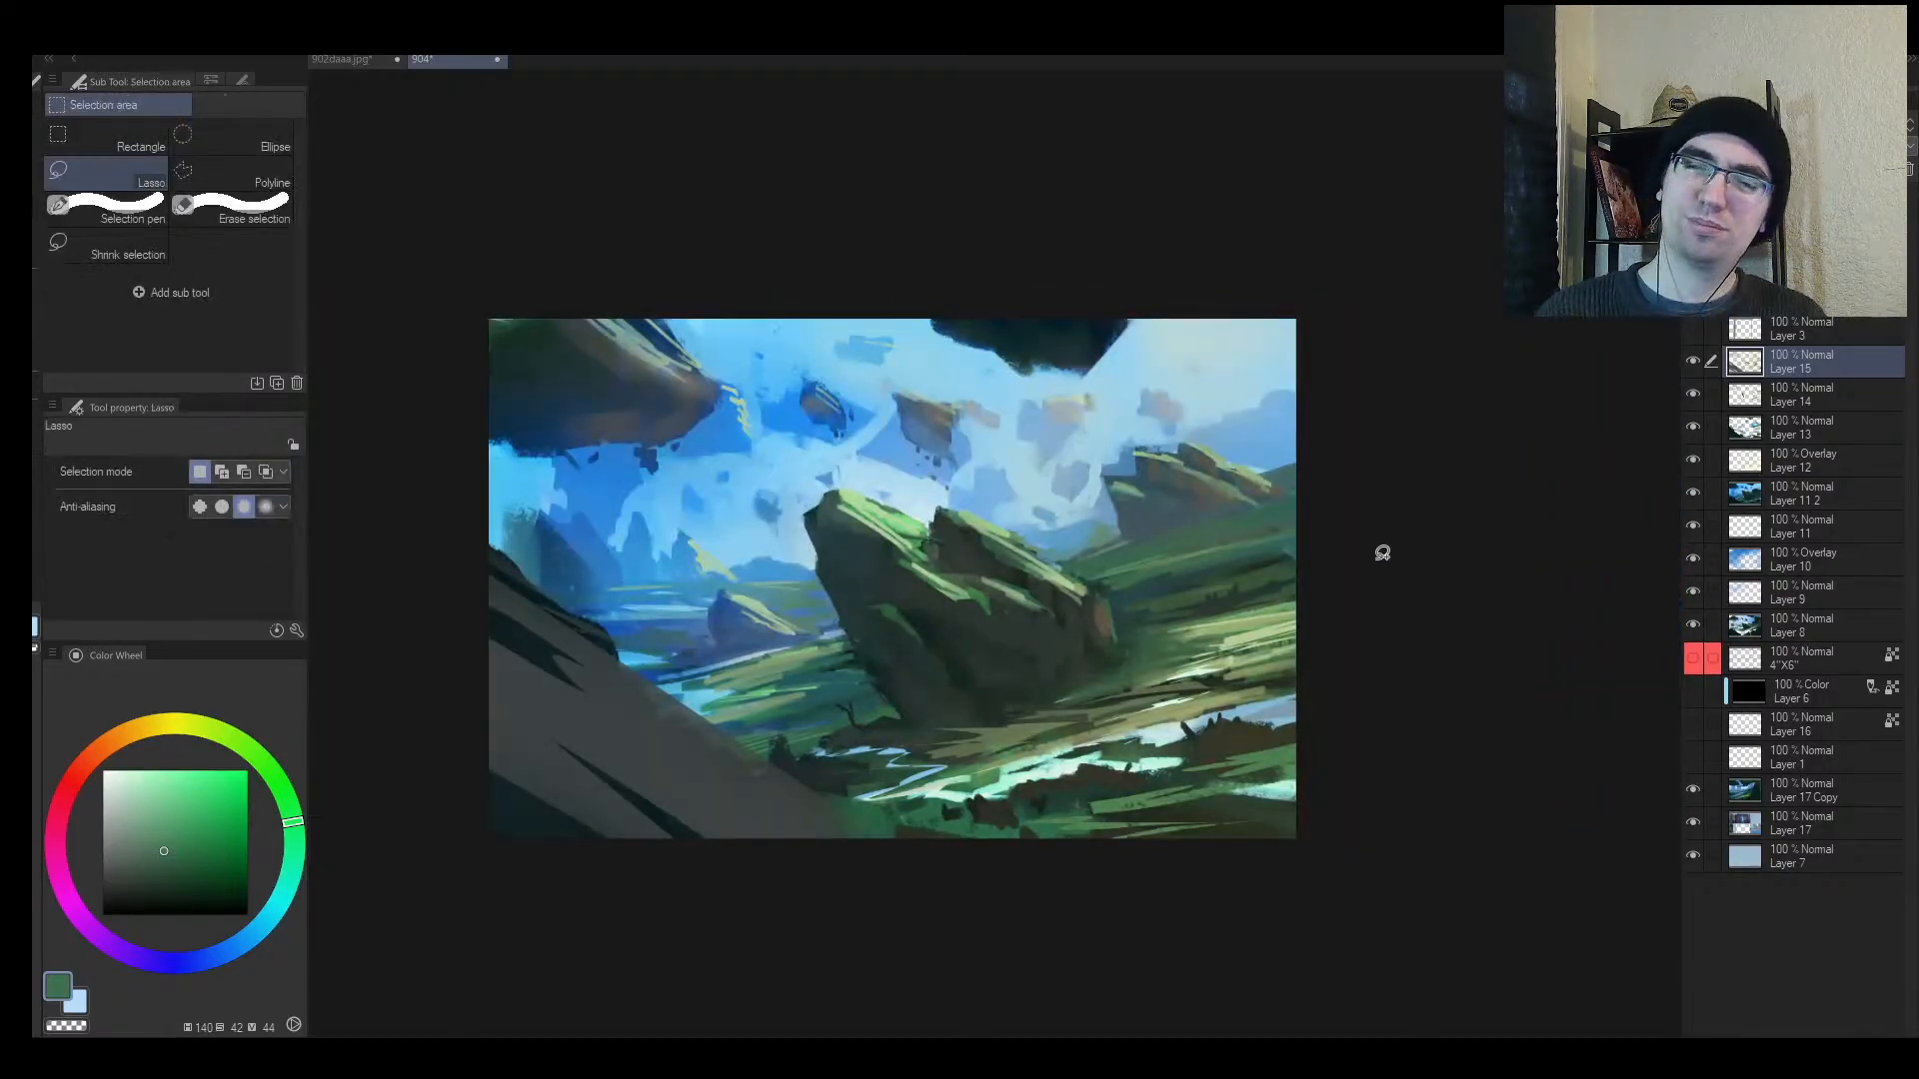
mouse_move(1382, 553)
mouse_down()
mouse_move(1134, 614)
mouse_move(1339, 568)
mouse_up()
mouse_move(864, 677)
mouse_down()
mouse_move(759, 691)
mouse_move(867, 663)
mouse_up()
Step: Pick a pale grey-cyan with an enlarged brush, clear the selection, and zoom out
key(b)
alt+click(924, 767)
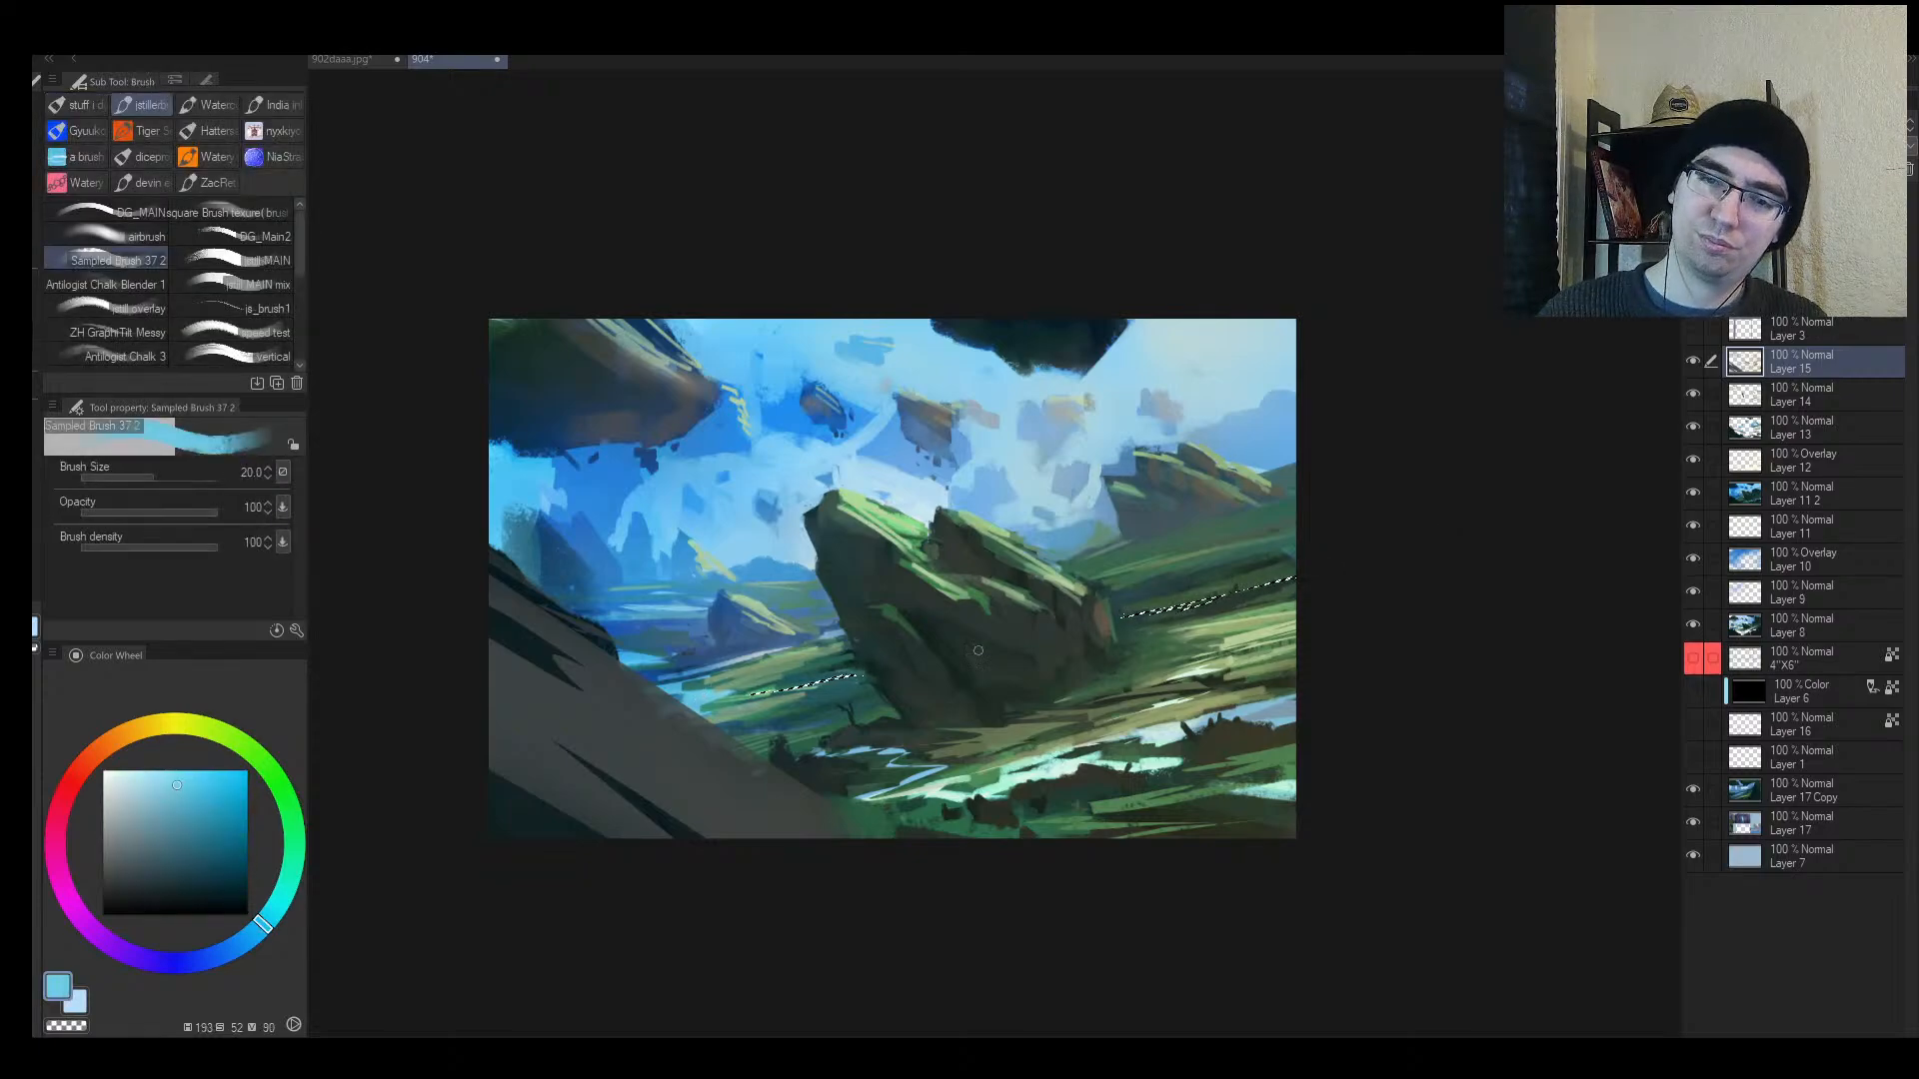
key(bracketright)
key(bracketright)
key(bracketright)
key(bracketright)
key(bracketright)
key(bracketright)
key(bracketright)
key(bracketright)
key(bracketright)
alt+click(1189, 362)
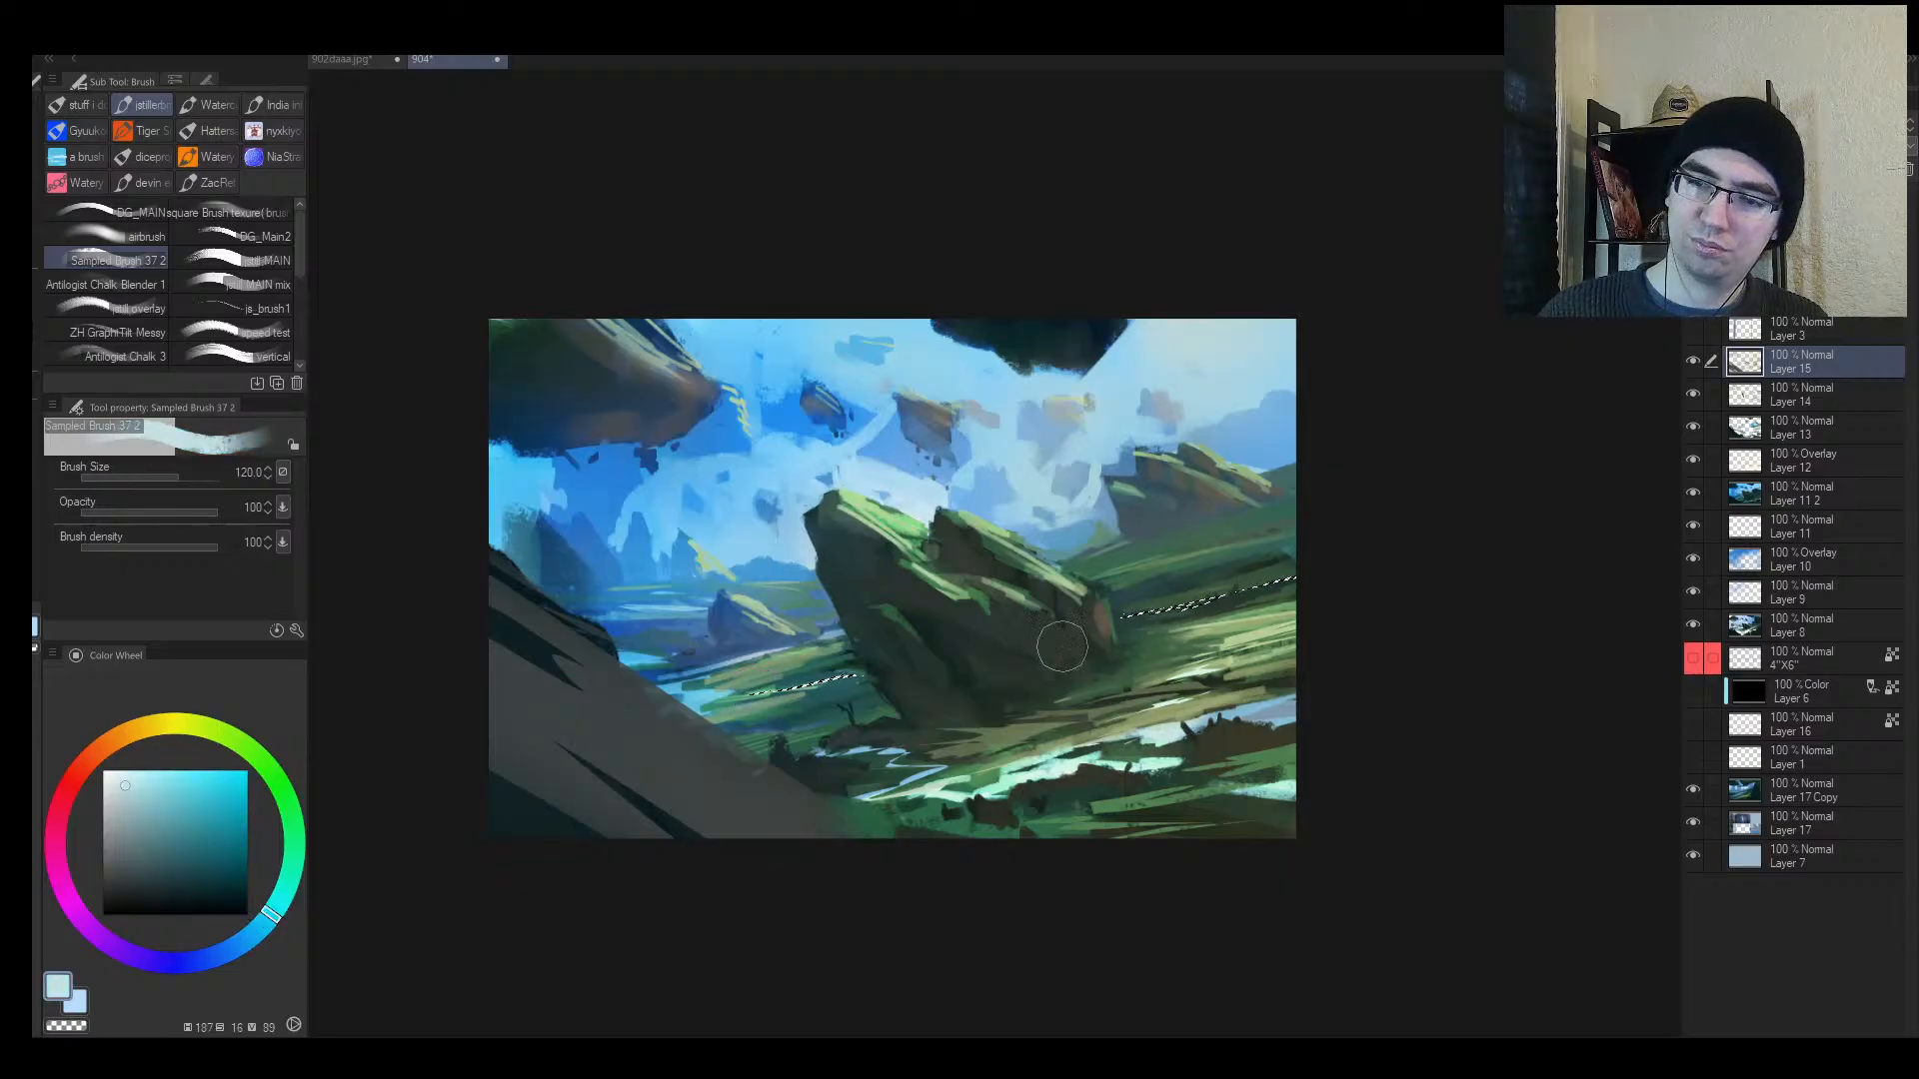
key(ctrl+d)
key(alt+space)
mouse_move(1379, 564)
mouse_down()
mouse_move(1330, 581)
mouse_move(1346, 555)
mouse_up()
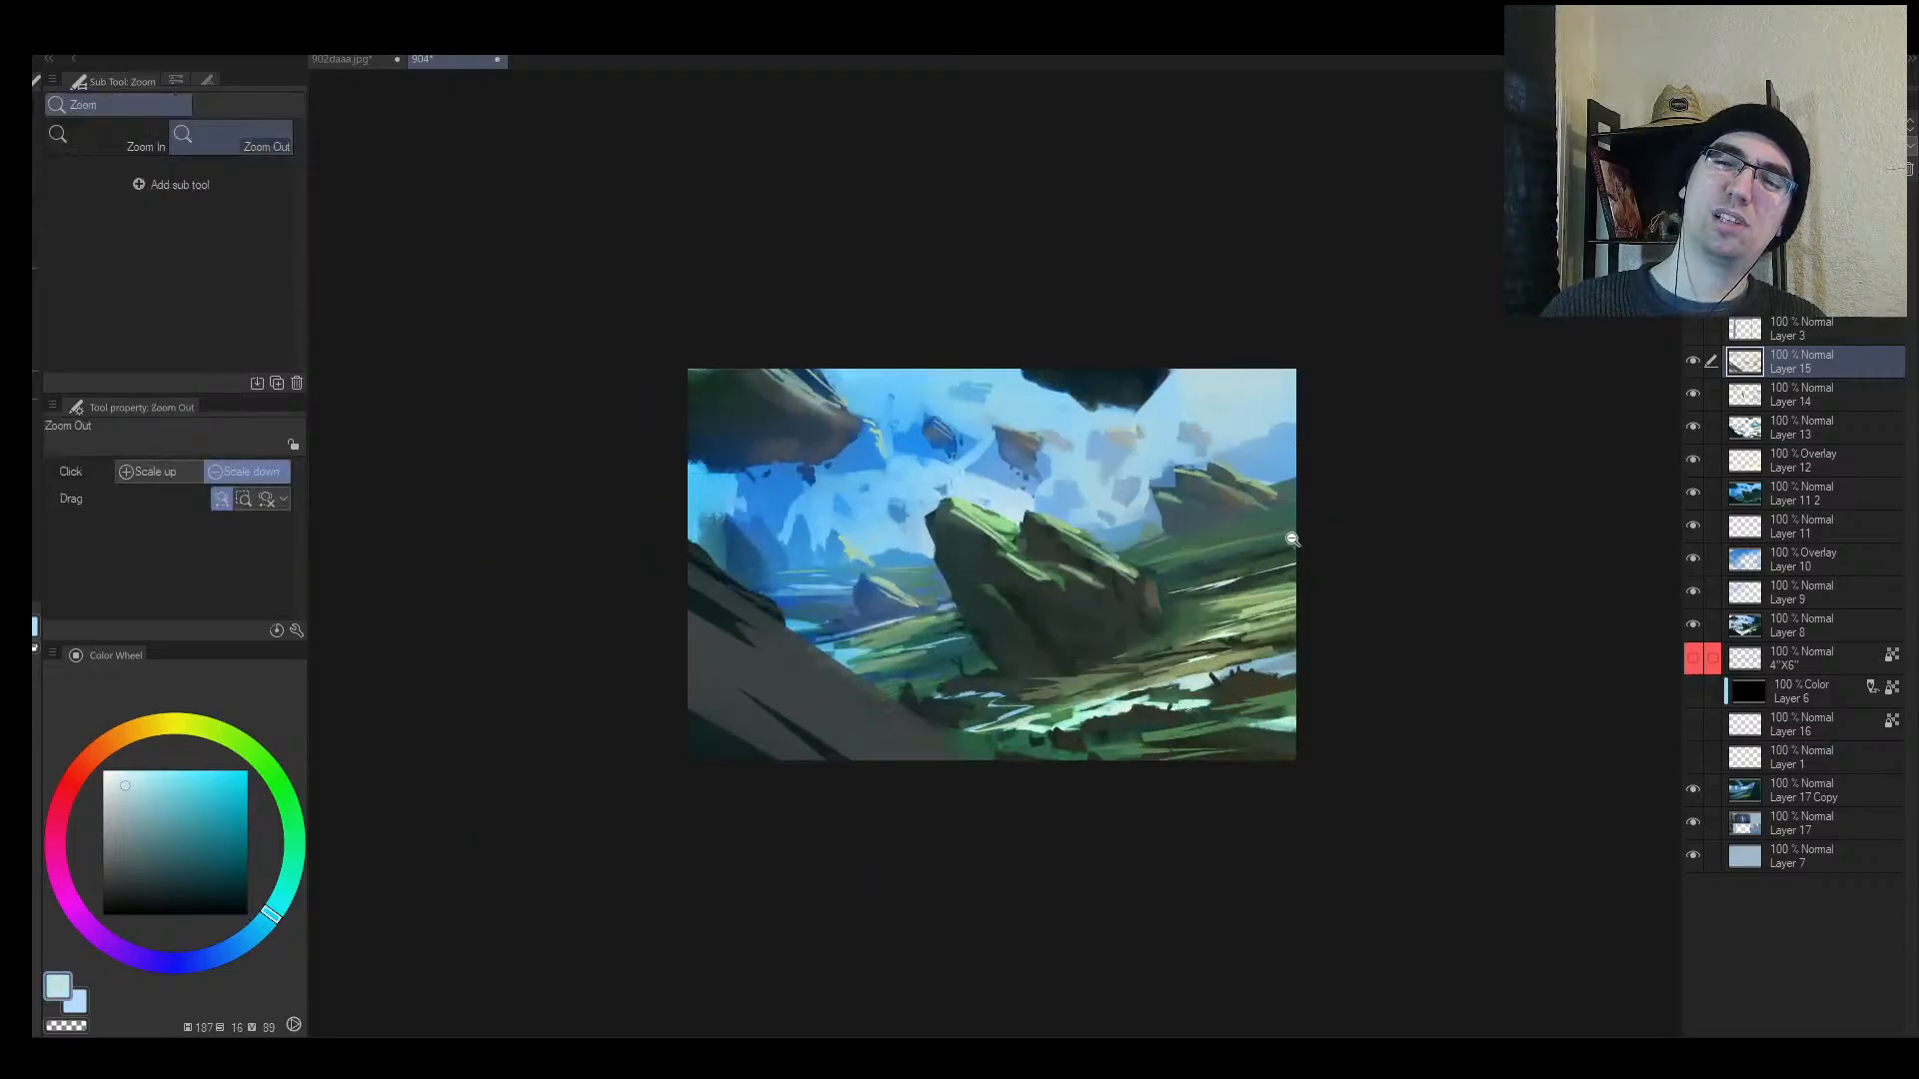
key(alt+space)
drag(1227, 579, 1280, 574)
key(space)
mouse_move(1232, 579)
mouse_down()
mouse_move(1144, 620)
mouse_move(1104, 601)
mouse_move(1188, 577)
mouse_up()
key(alt+space)
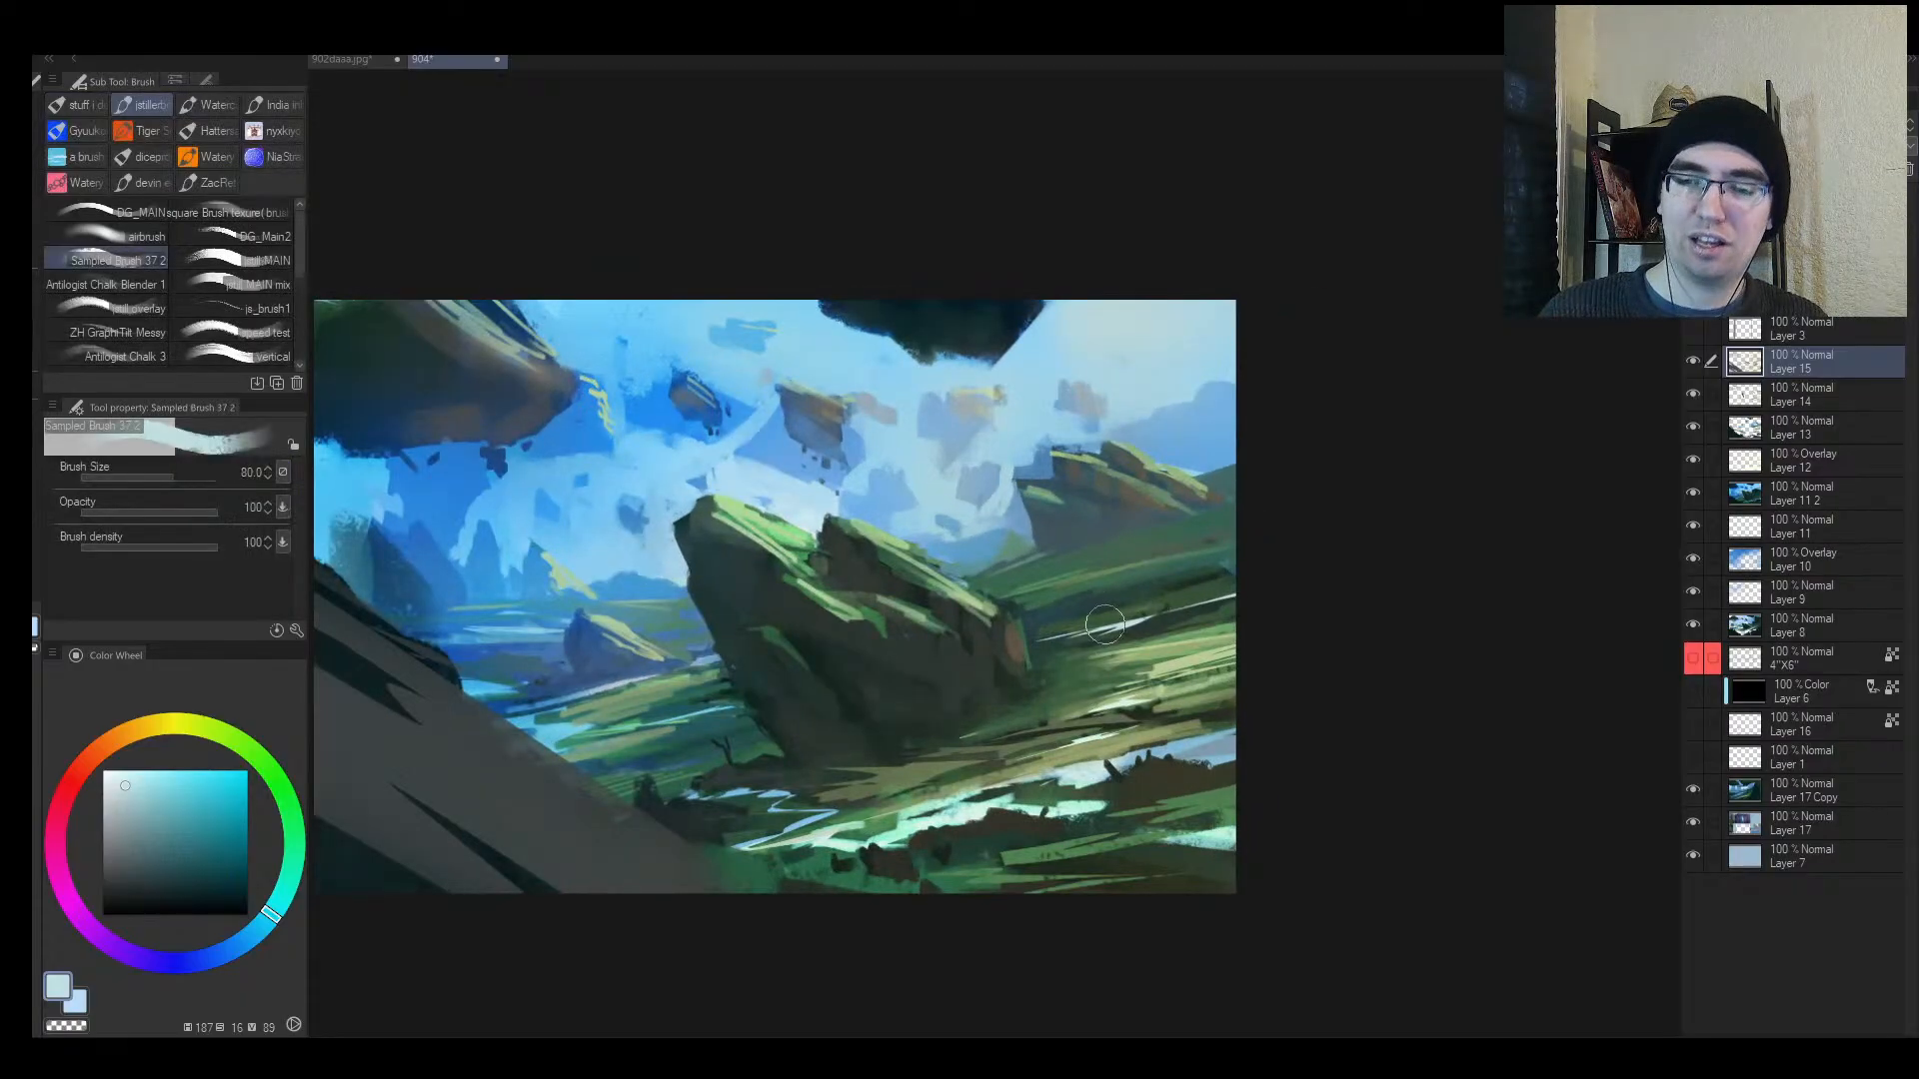
key(bracketleft)
key(bracketleft)
key(bracketleft)
key(bracketleft)
key(bracketleft)
key(bracketleft)
key(bracketleft)
key(bracketright)
key(bracketright)
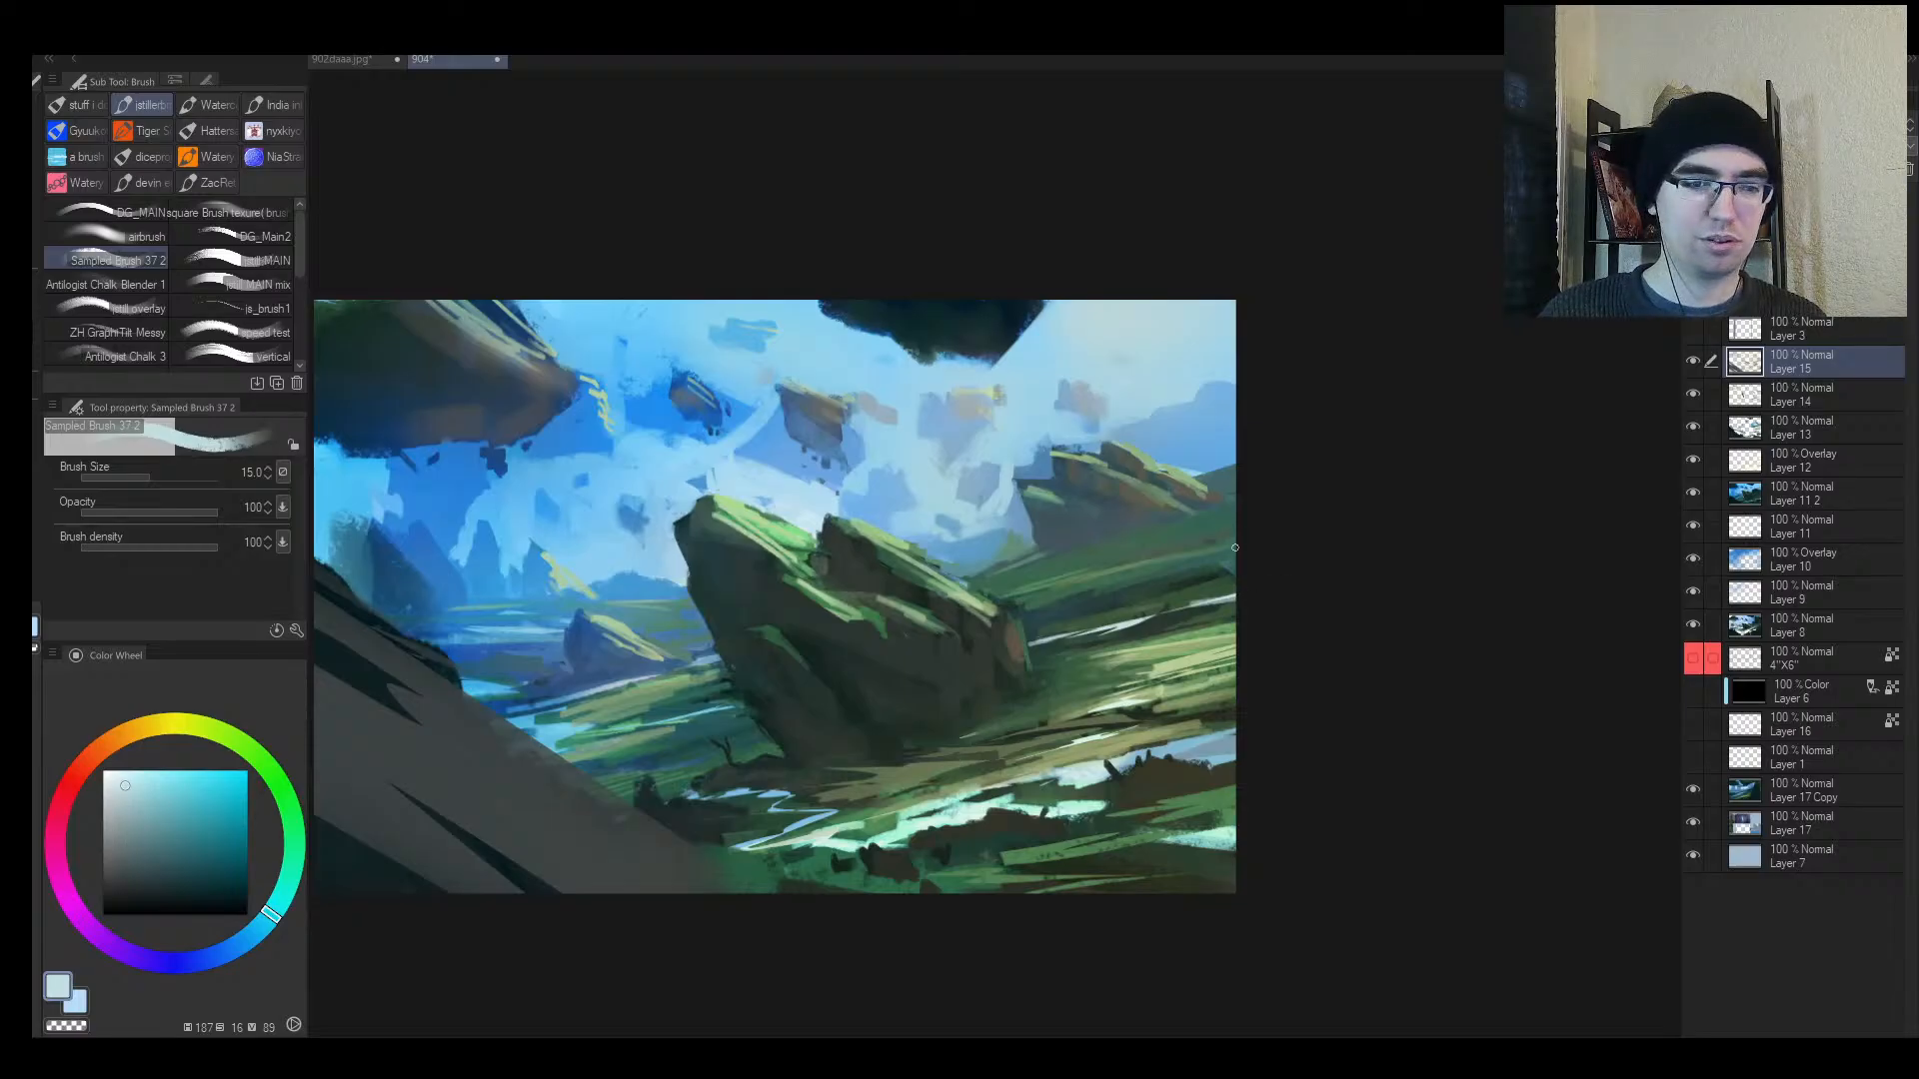
key(bracketleft)
key(bracketleft)
key(bracketleft)
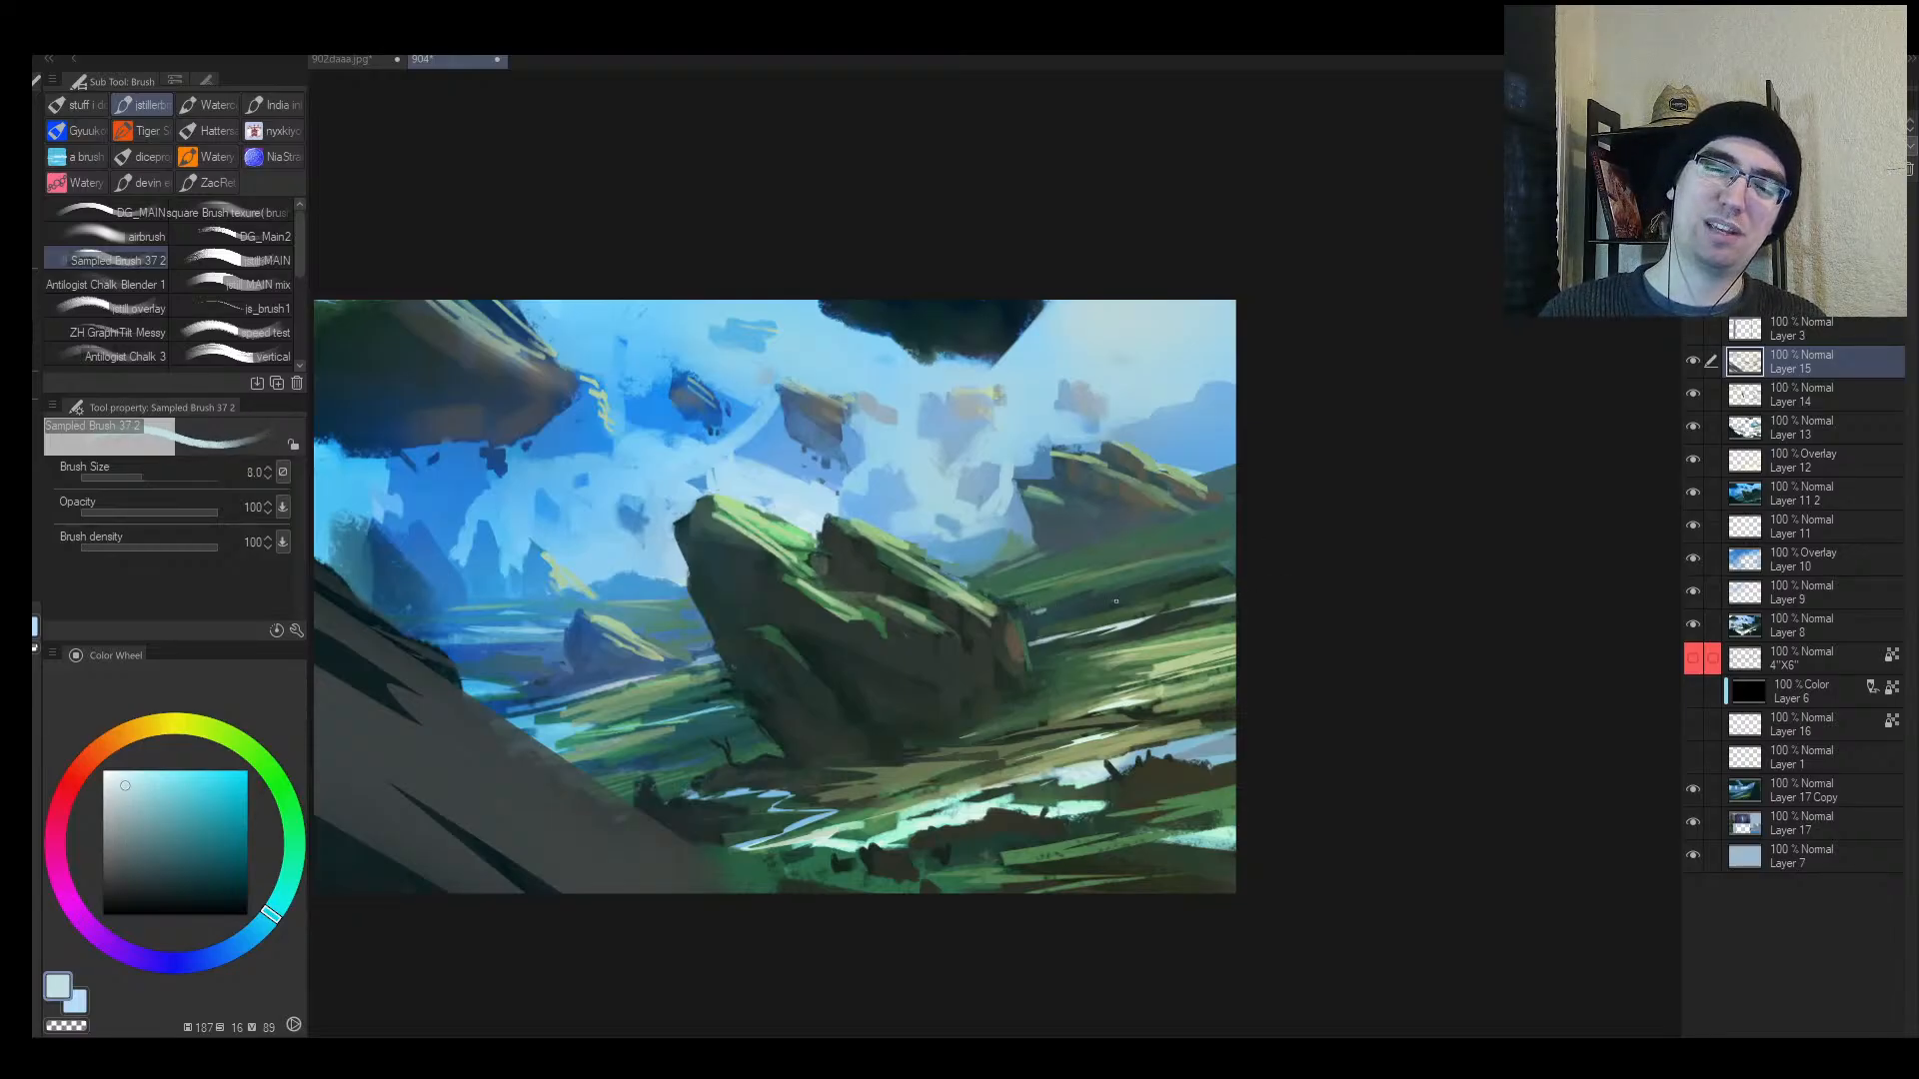
key(h)
key(alt+space)
mouse_move(1136, 681)
mouse_down()
mouse_move(1087, 705)
mouse_move(1241, 651)
mouse_up()
key(alt+space)
drag(1264, 732, 1279, 728)
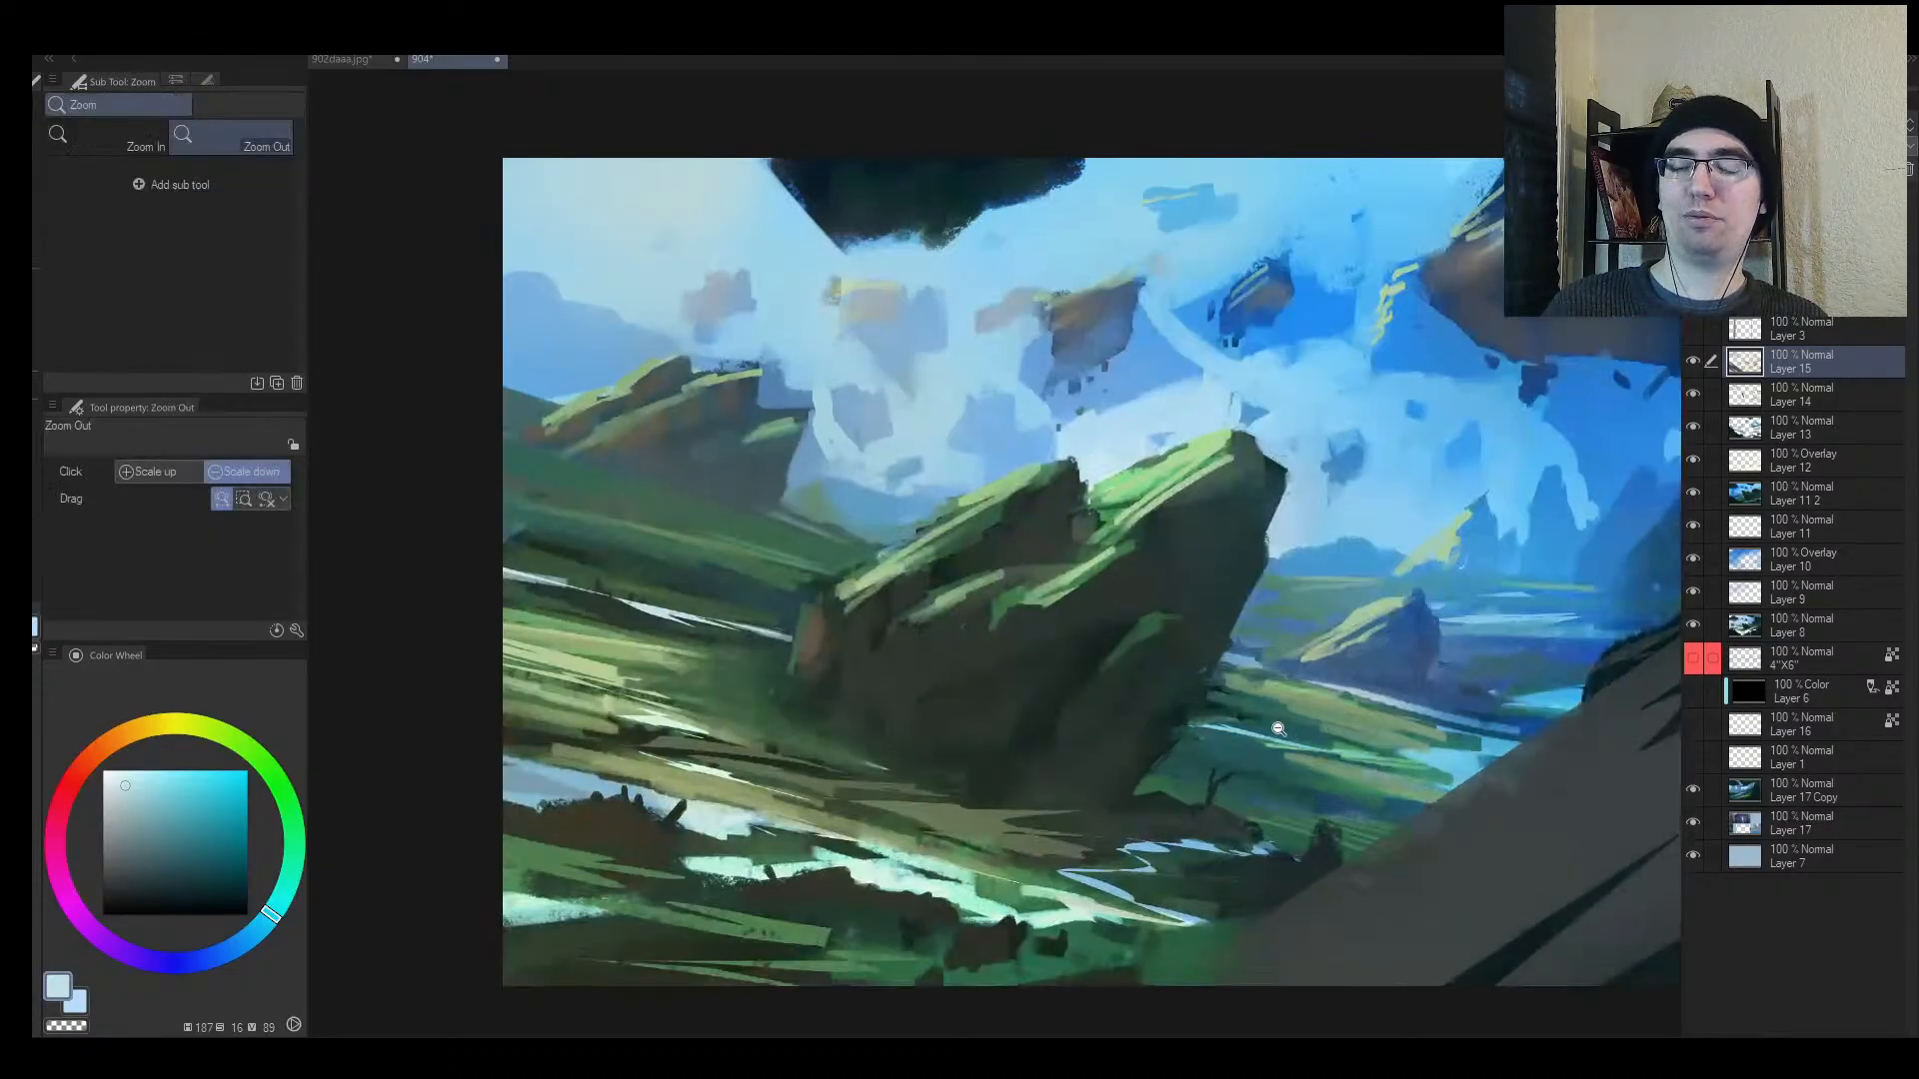
key(bracketleft)
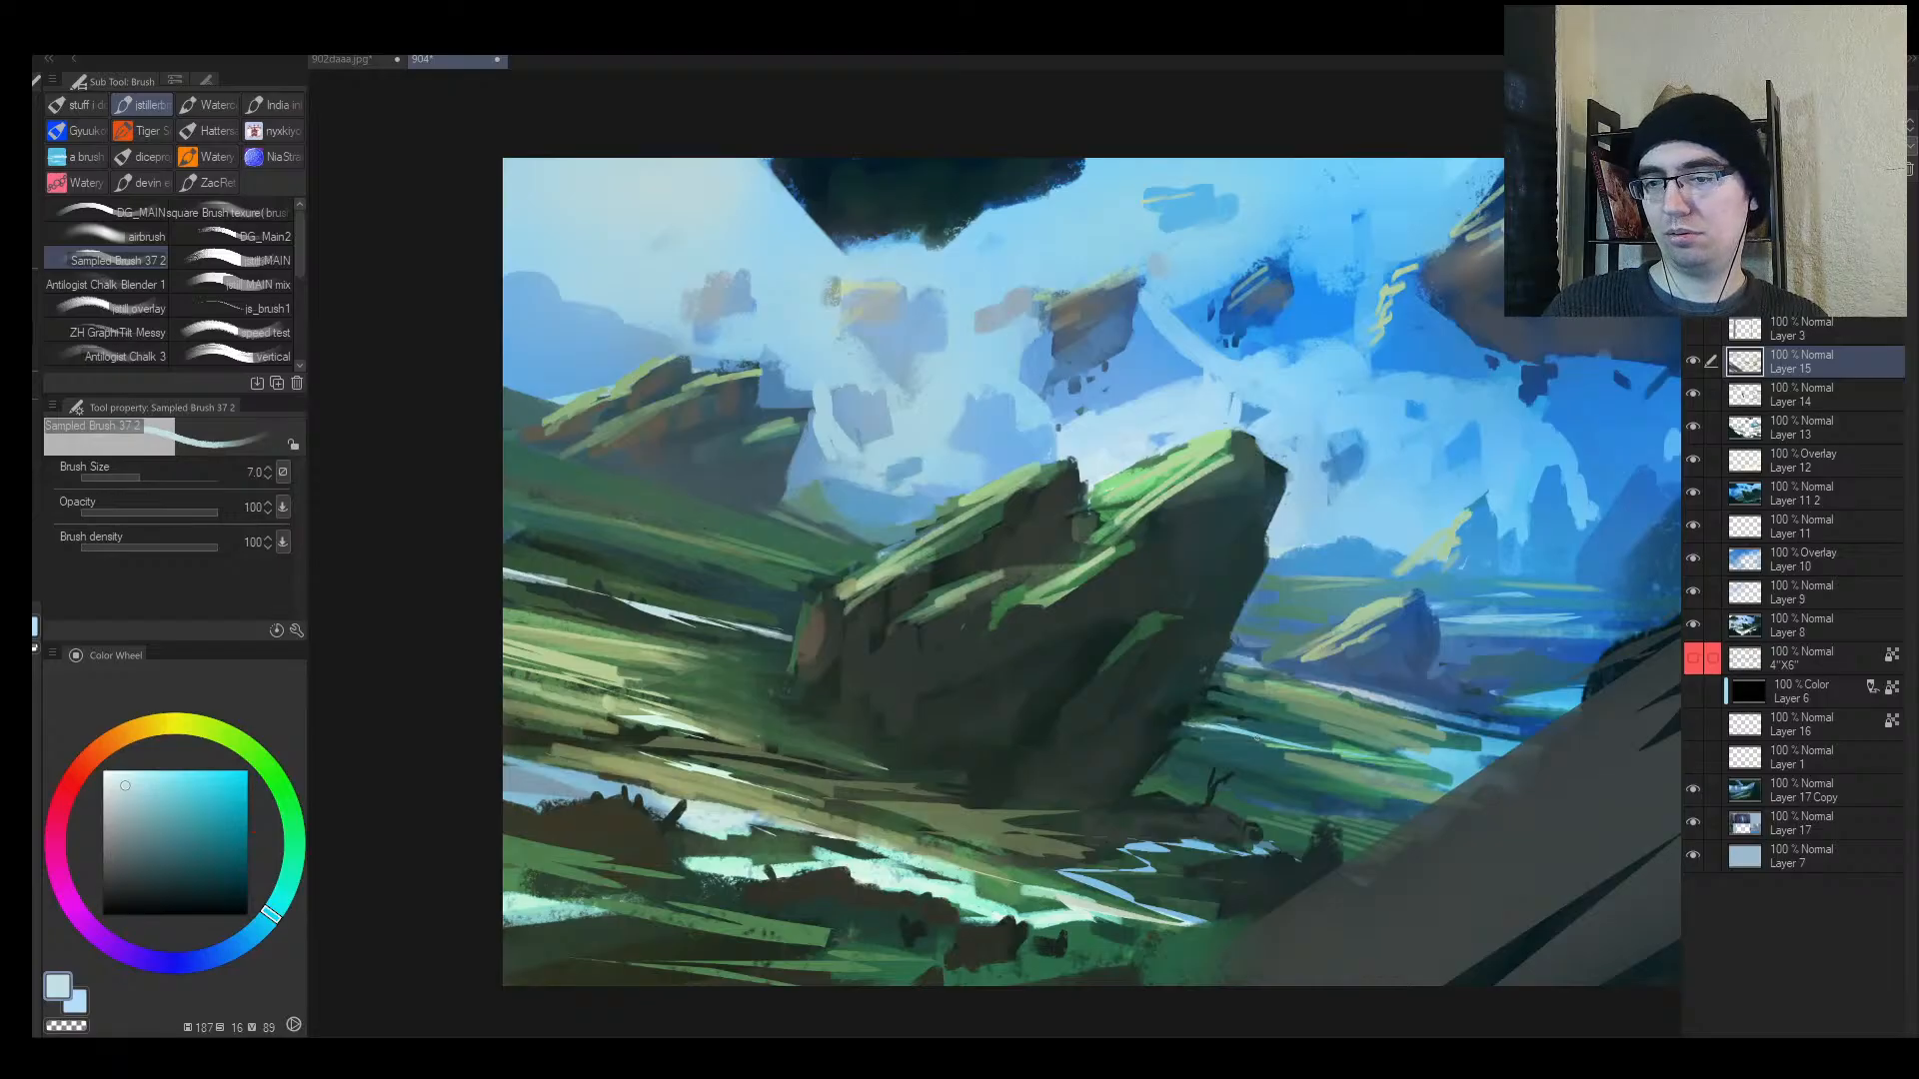
alt+click(1247, 712)
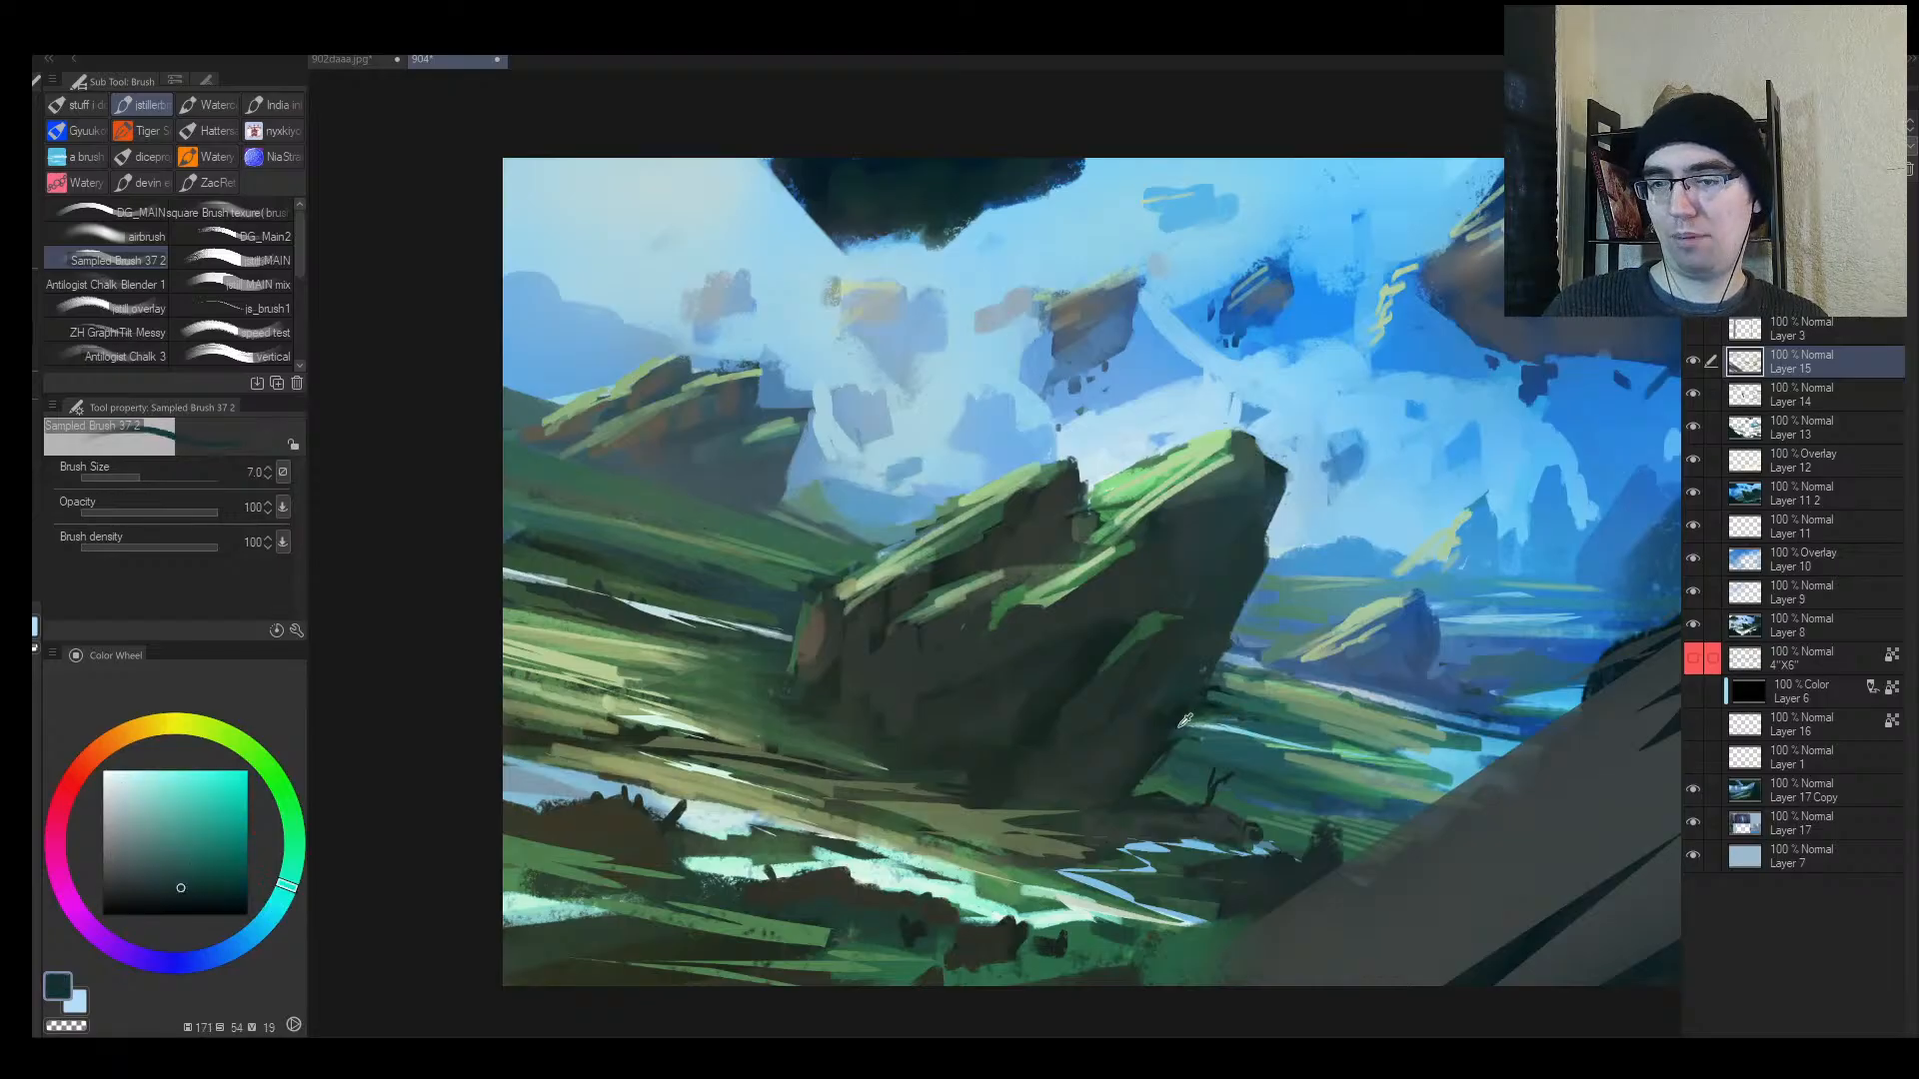
key(bracketright)
alt+click(1192, 700)
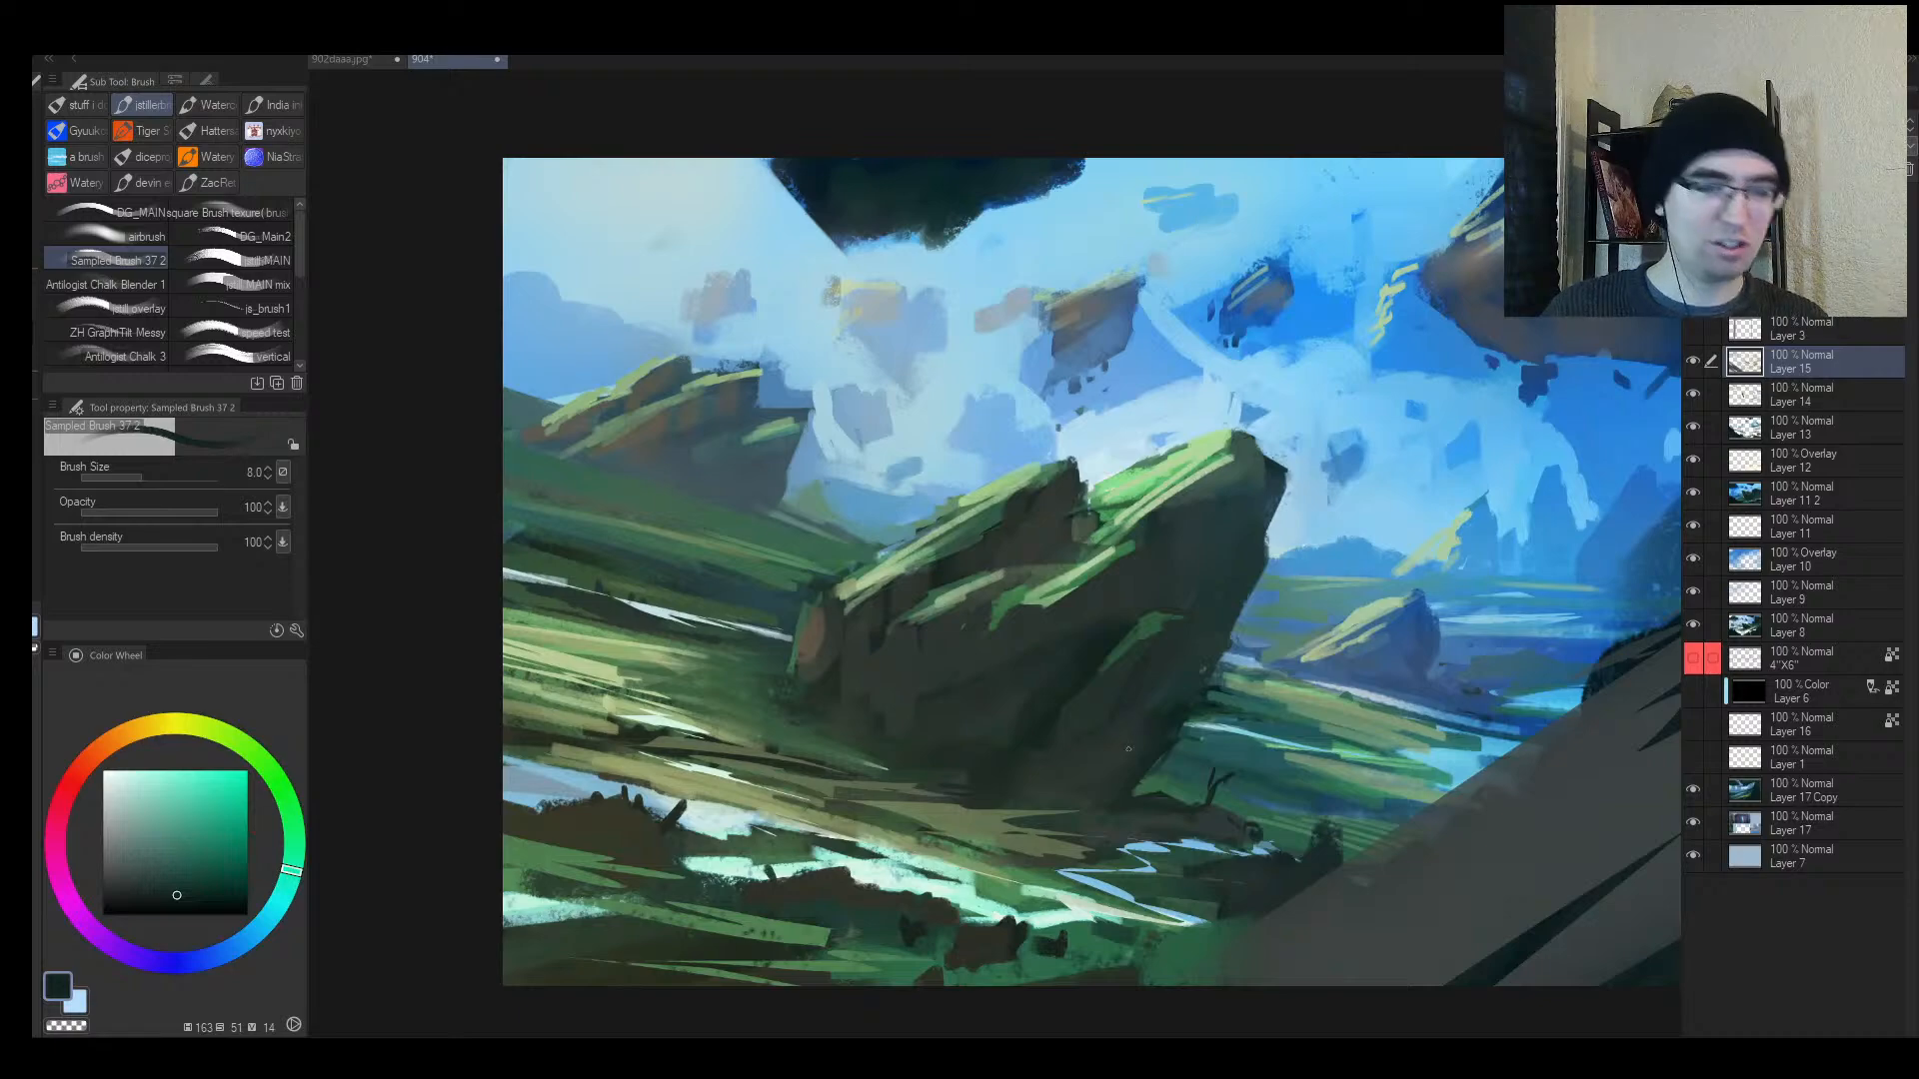
key(alt+space)
mouse_move(1205, 698)
mouse_down()
mouse_move(1172, 669)
mouse_move(1190, 706)
mouse_up()
key(h)
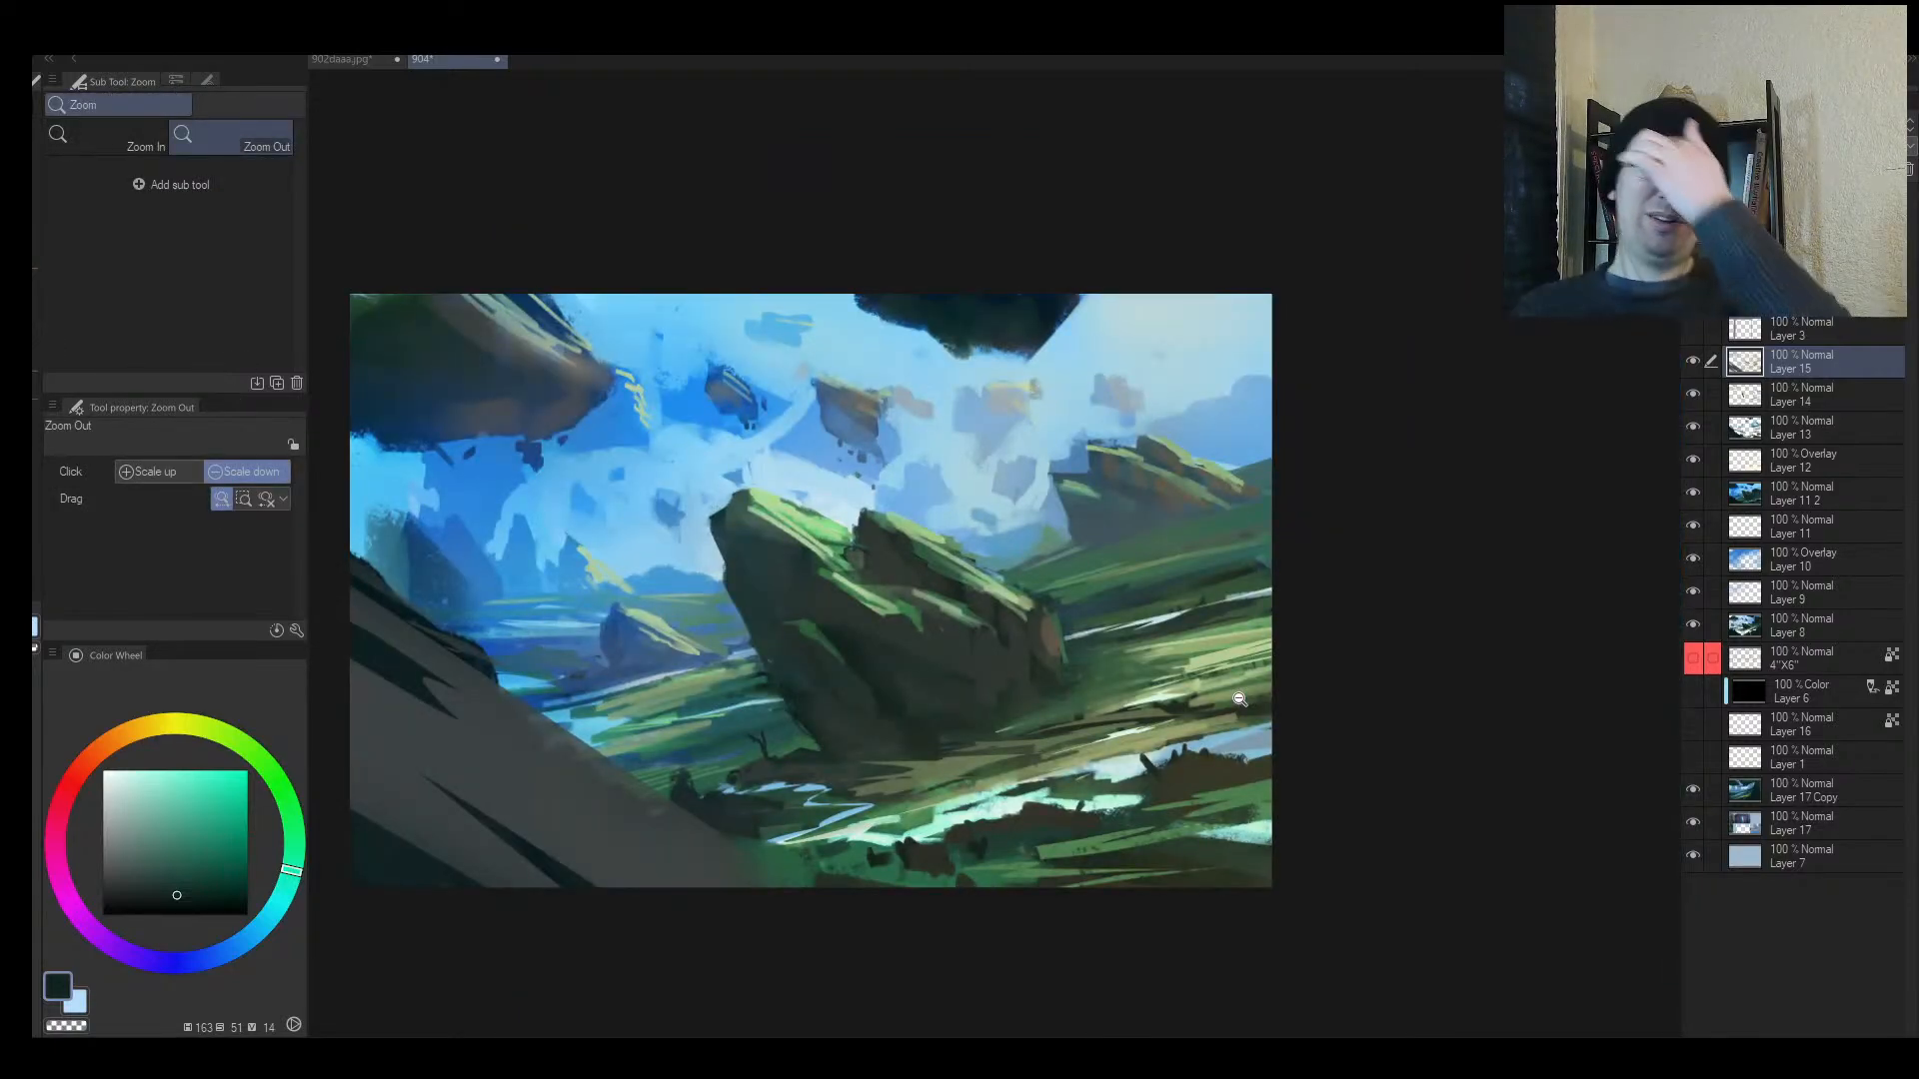
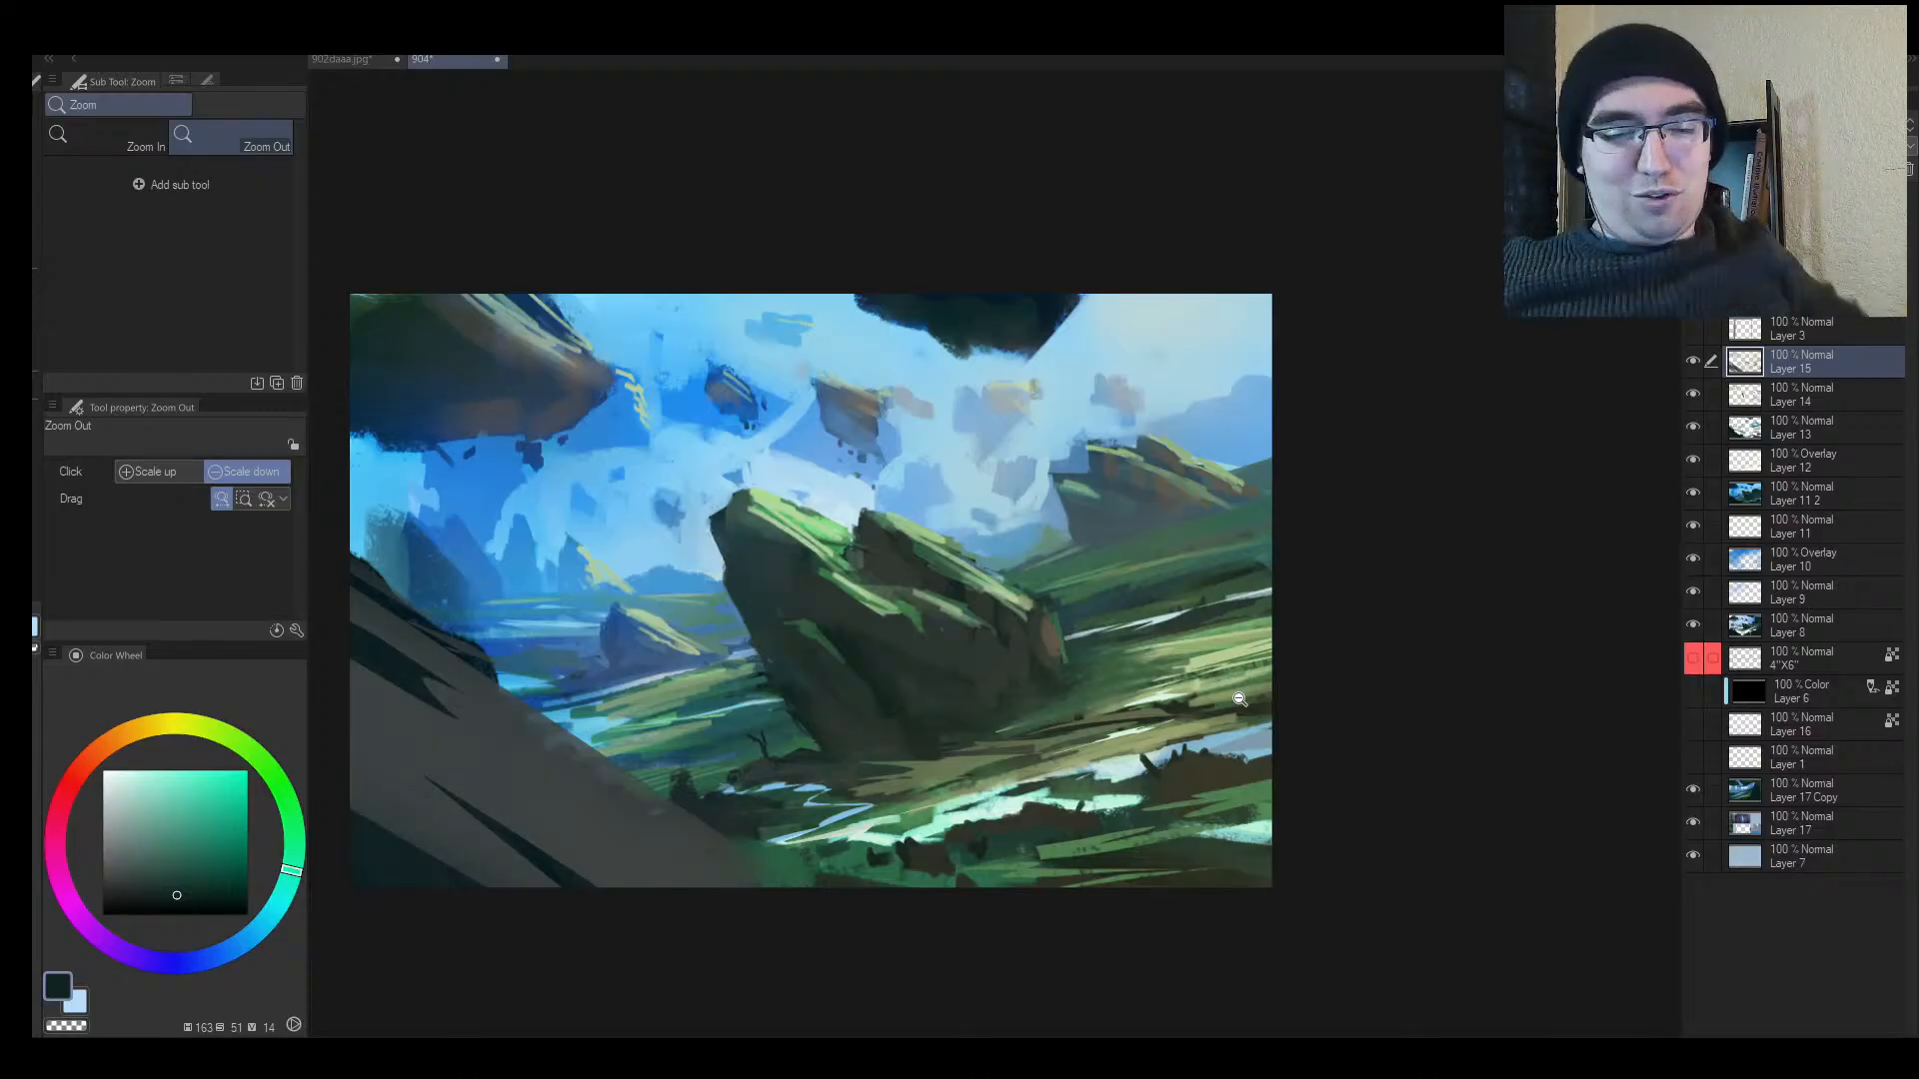
Step: Mirror and zoom the view to check the composition, then close in on the grass right of the rock
drag(968, 552, 1106, 602)
key(h)
drag(1103, 611, 671, 674)
key(h)
drag(1325, 633, 1399, 639)
Step: Paint a short dark green stroke in the grass and darken the light streak's lower edge with dark teal
alt+click(1335, 696)
mouse_move(1305, 702)
mouse_down()
mouse_move(1243, 715)
mouse_move(1429, 658)
mouse_up()
alt+click(1337, 674)
alt+click(1089, 745)
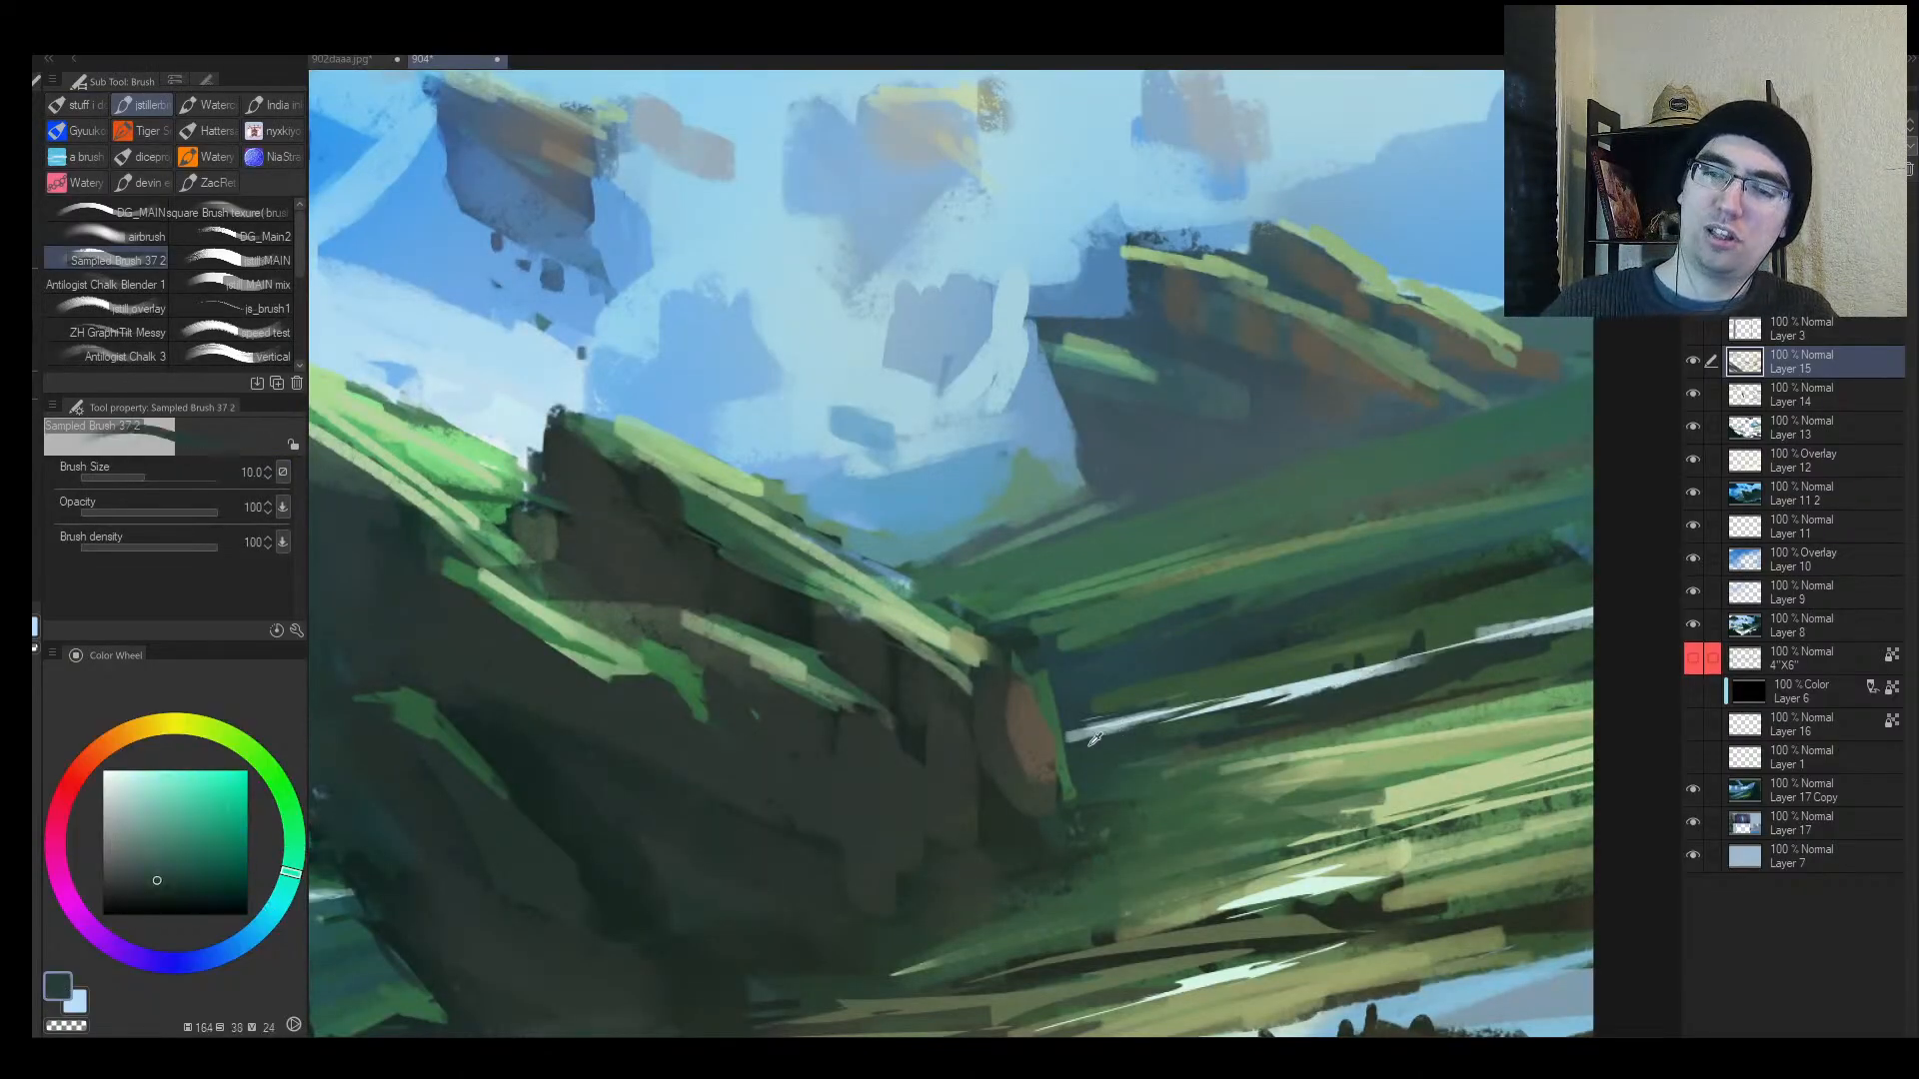
mouse_move(1068, 741)
mouse_down()
mouse_move(1157, 727)
mouse_move(1067, 765)
mouse_up()
alt+click(1085, 741)
Step: With a smaller brush and sampled pale mint, brighten the upper streak and add thin pale strokes along it
drag(1185, 713, 1203, 692)
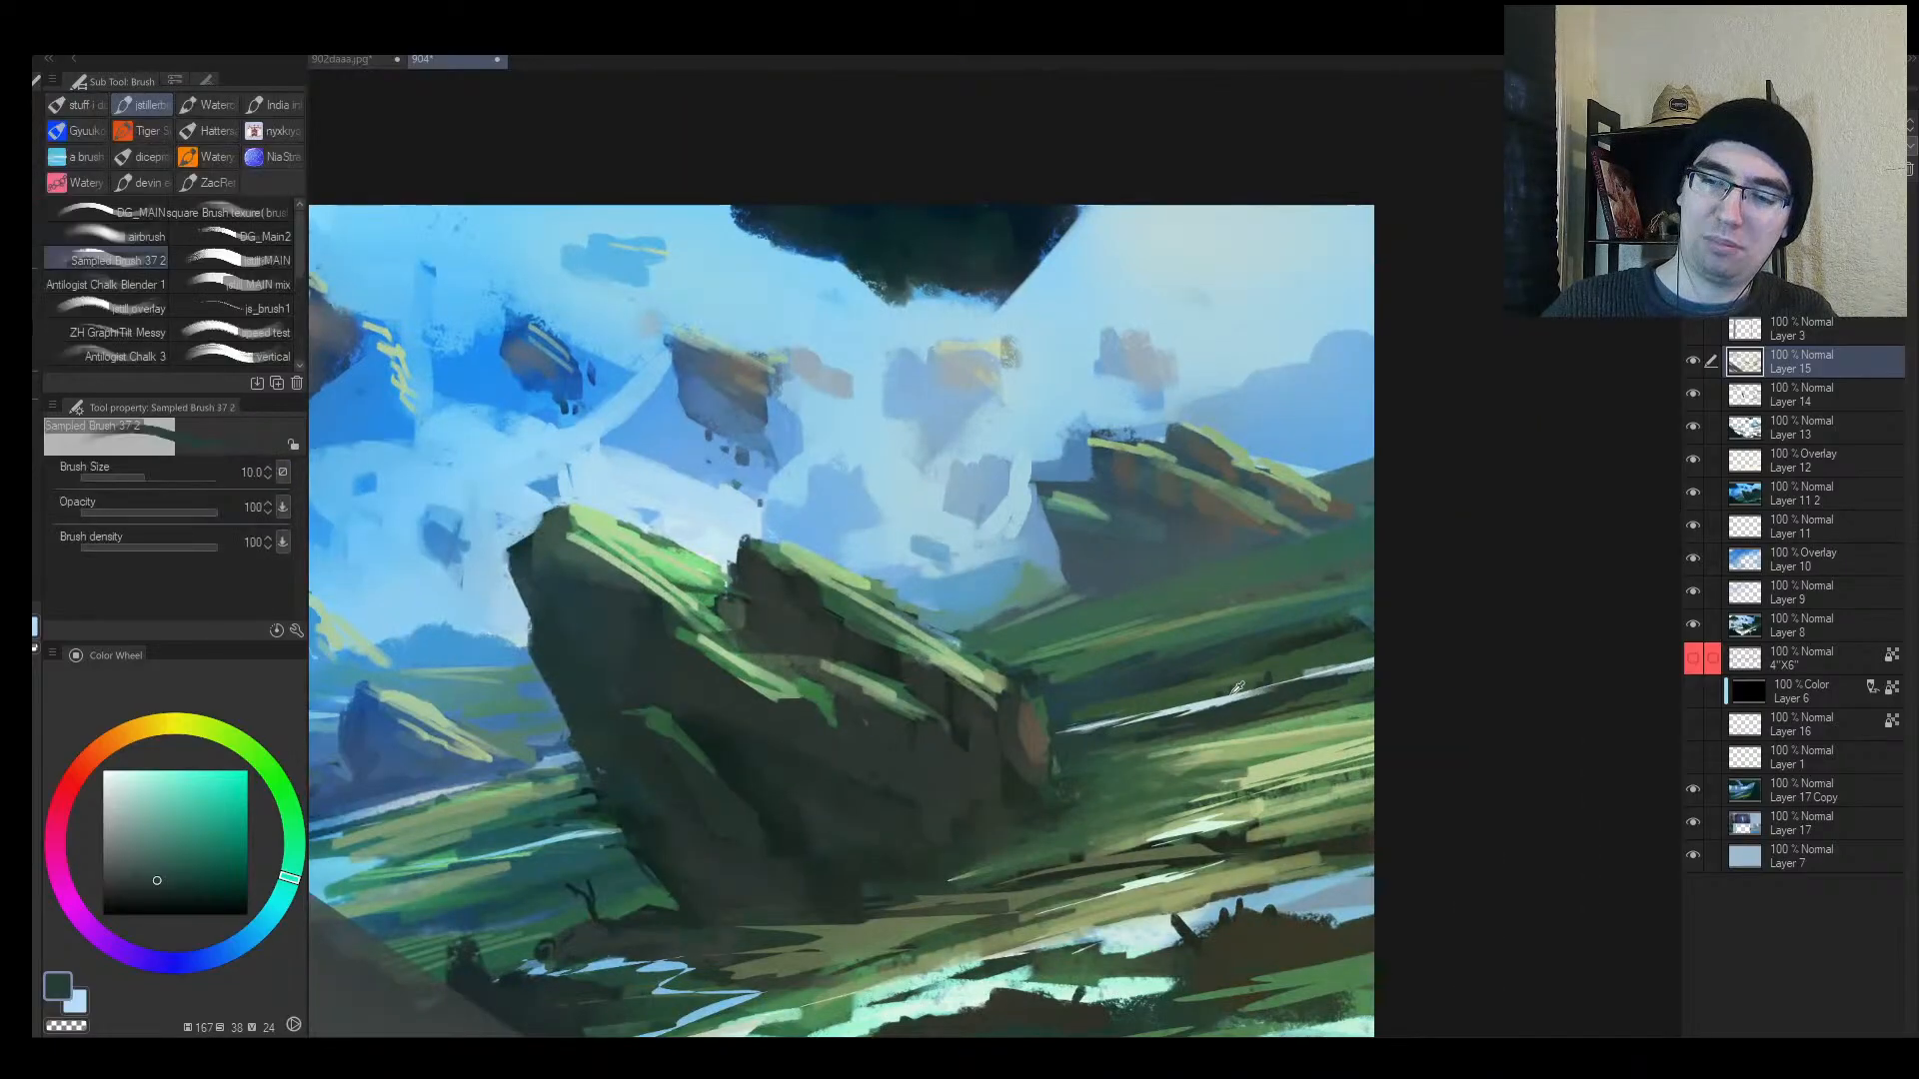
alt+click(1219, 699)
alt+click(1157, 888)
key([)
drag(1101, 729, 1167, 717)
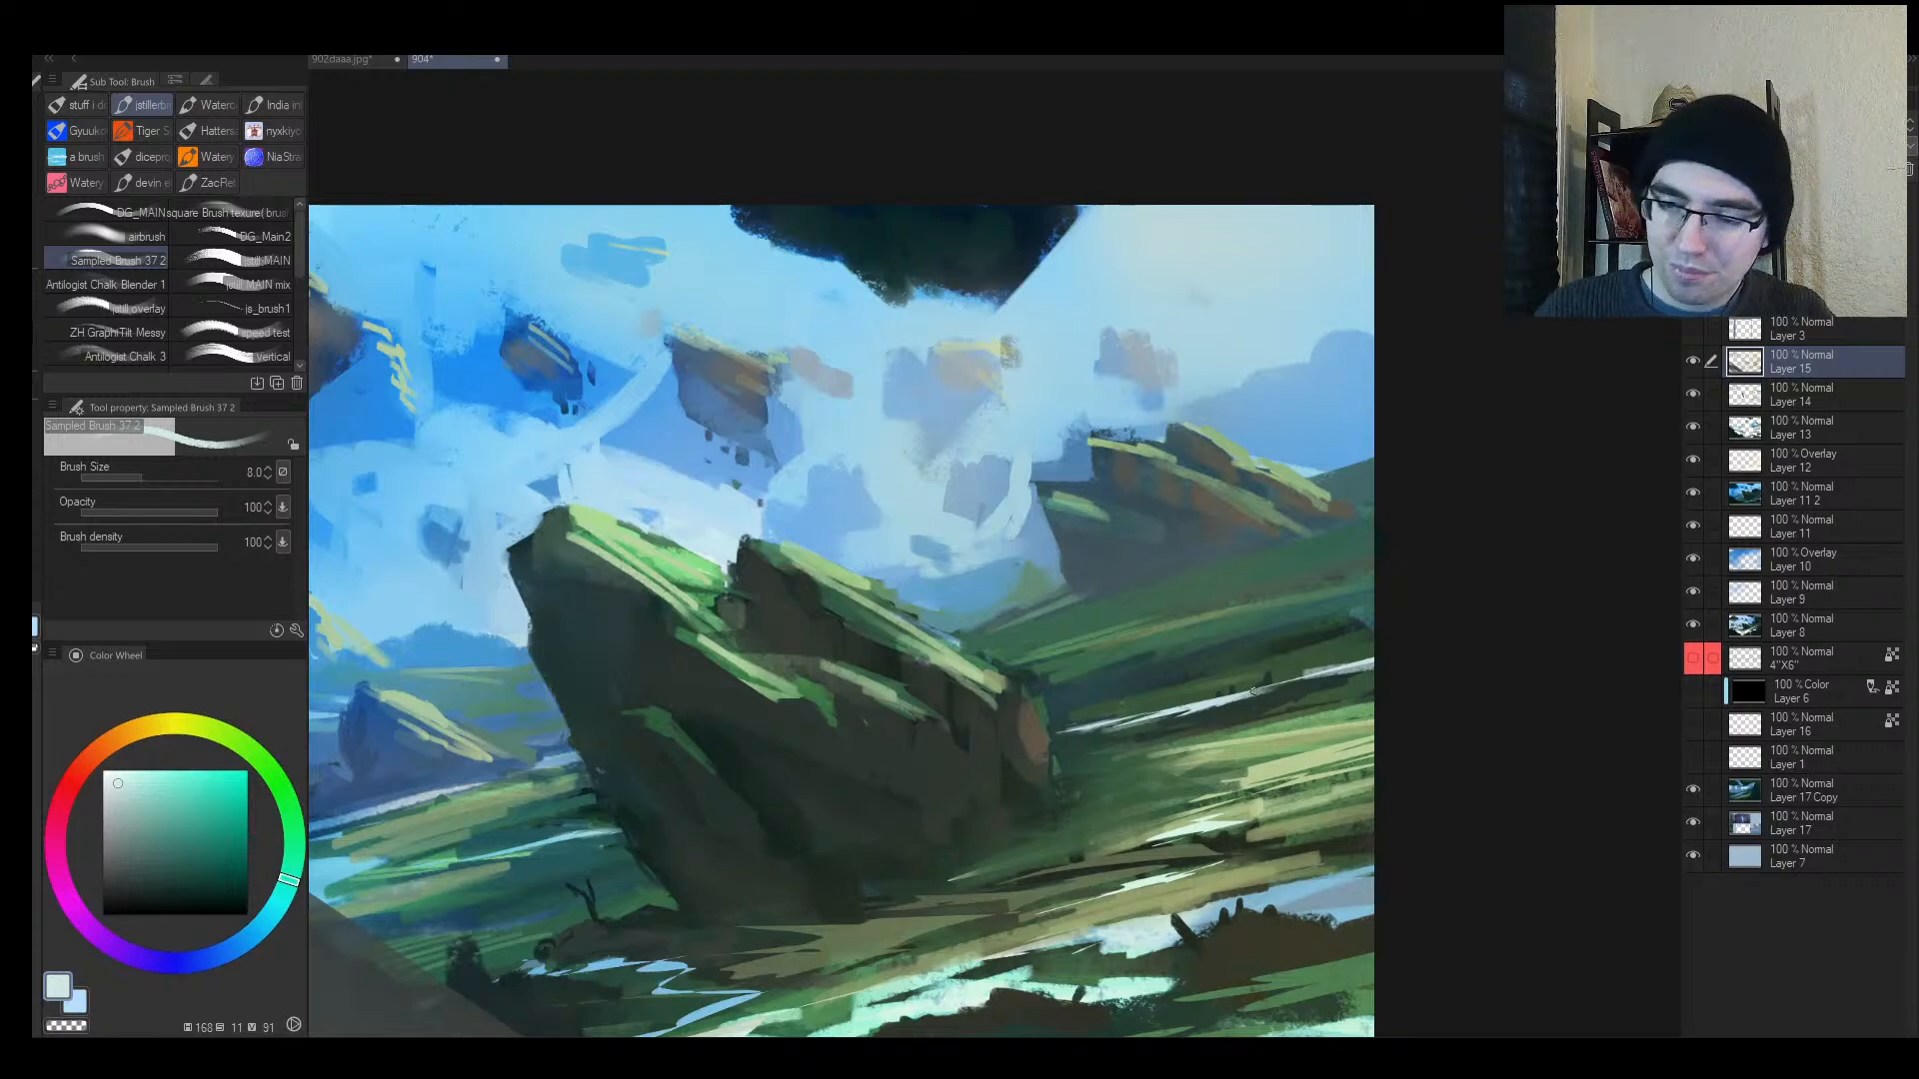
key([)
key([)
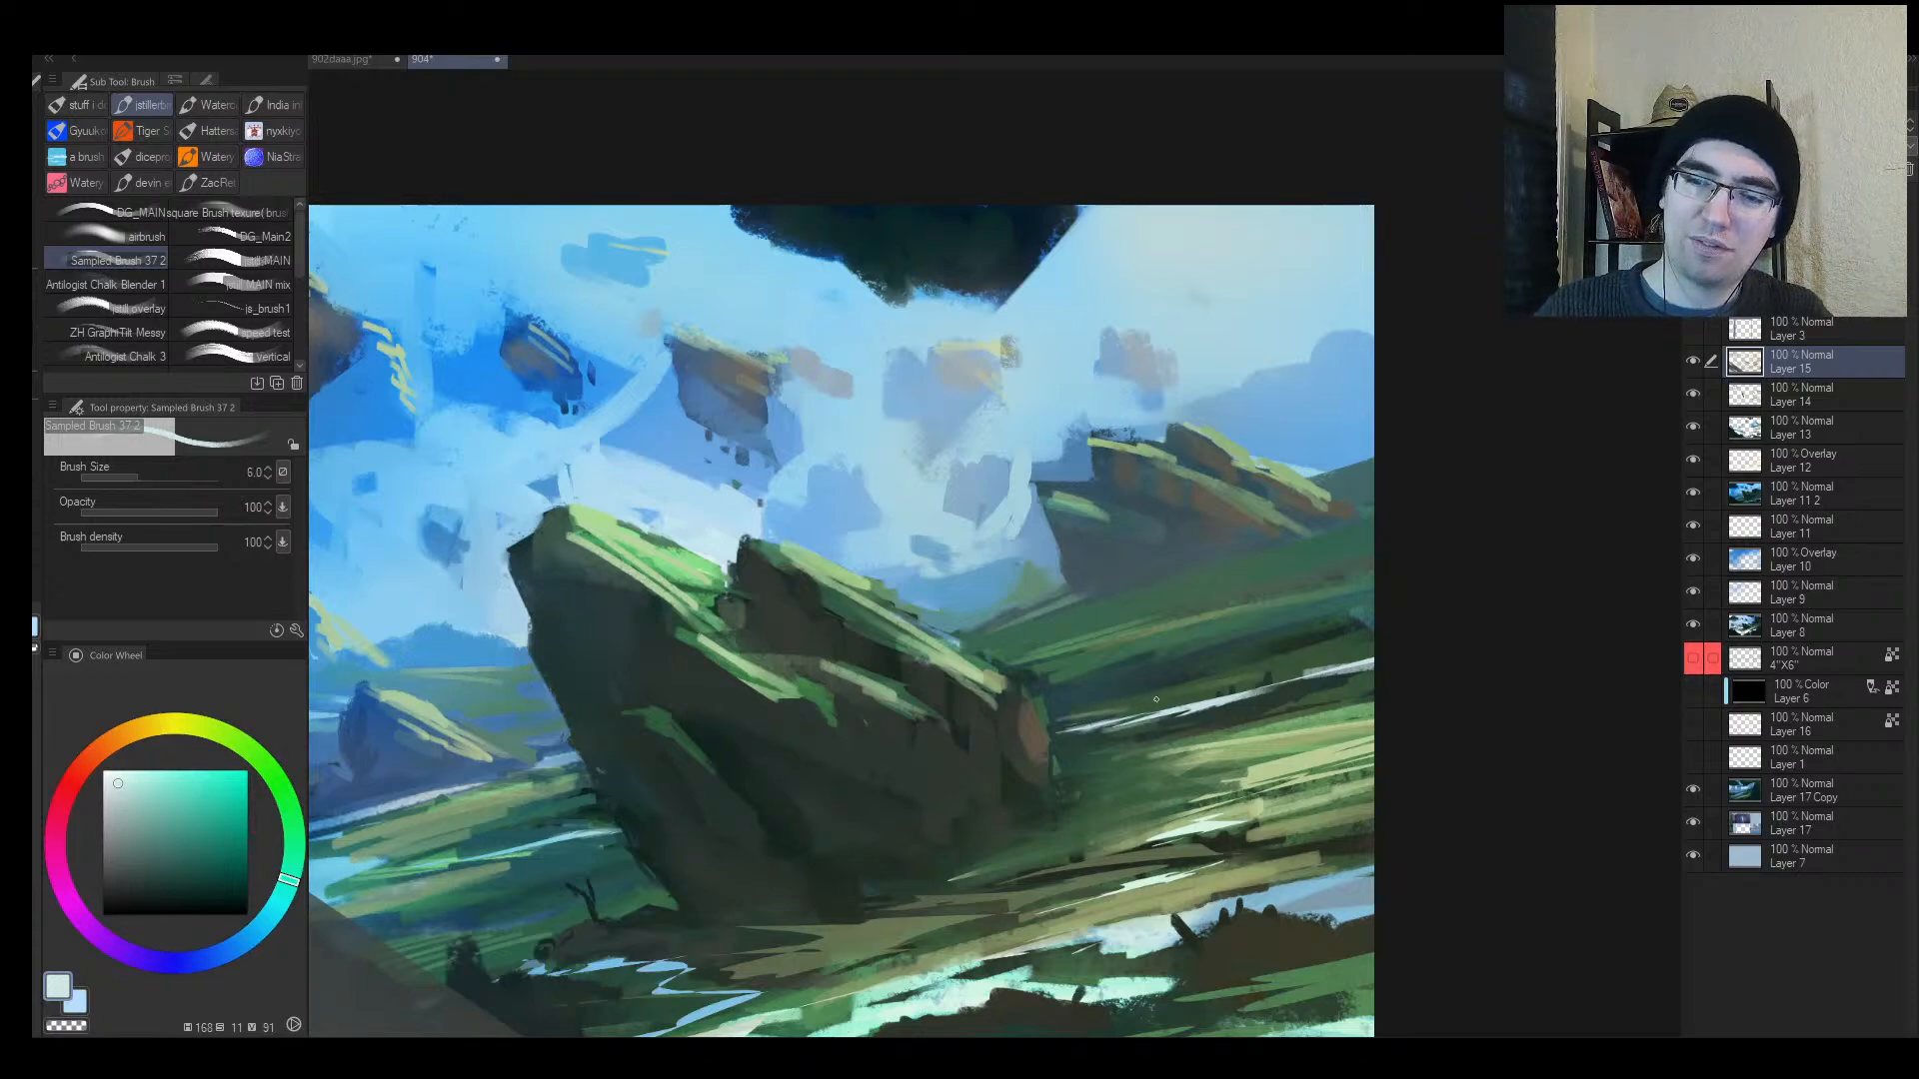
drag(1065, 721, 1236, 686)
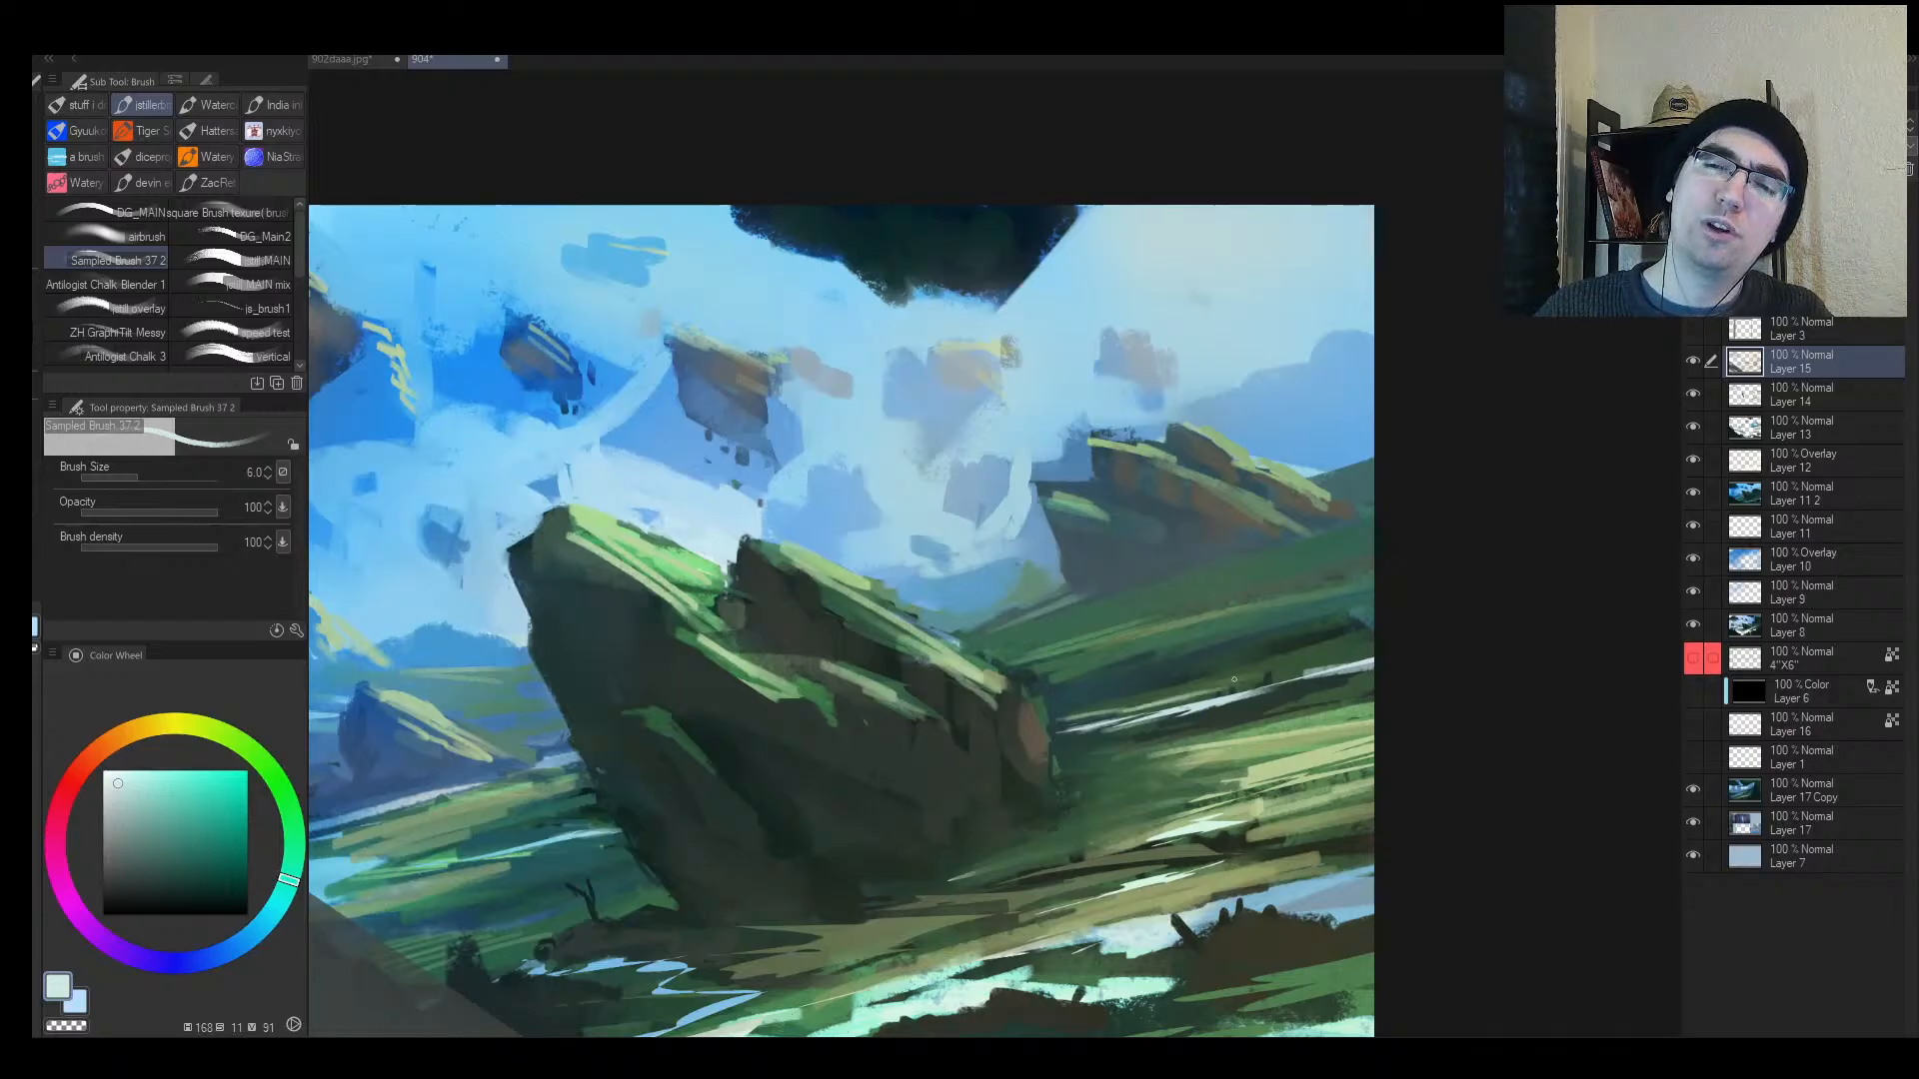
drag(1116, 712, 1369, 652)
Step: Add a small light stroke at right, paint dark green over the light streaks, then grey-green streaks
mouse_move(1307, 673)
mouse_down()
mouse_move(1362, 655)
mouse_move(1405, 560)
mouse_up()
drag(1256, 692, 1370, 661)
alt+click(1320, 666)
key(bracketright)
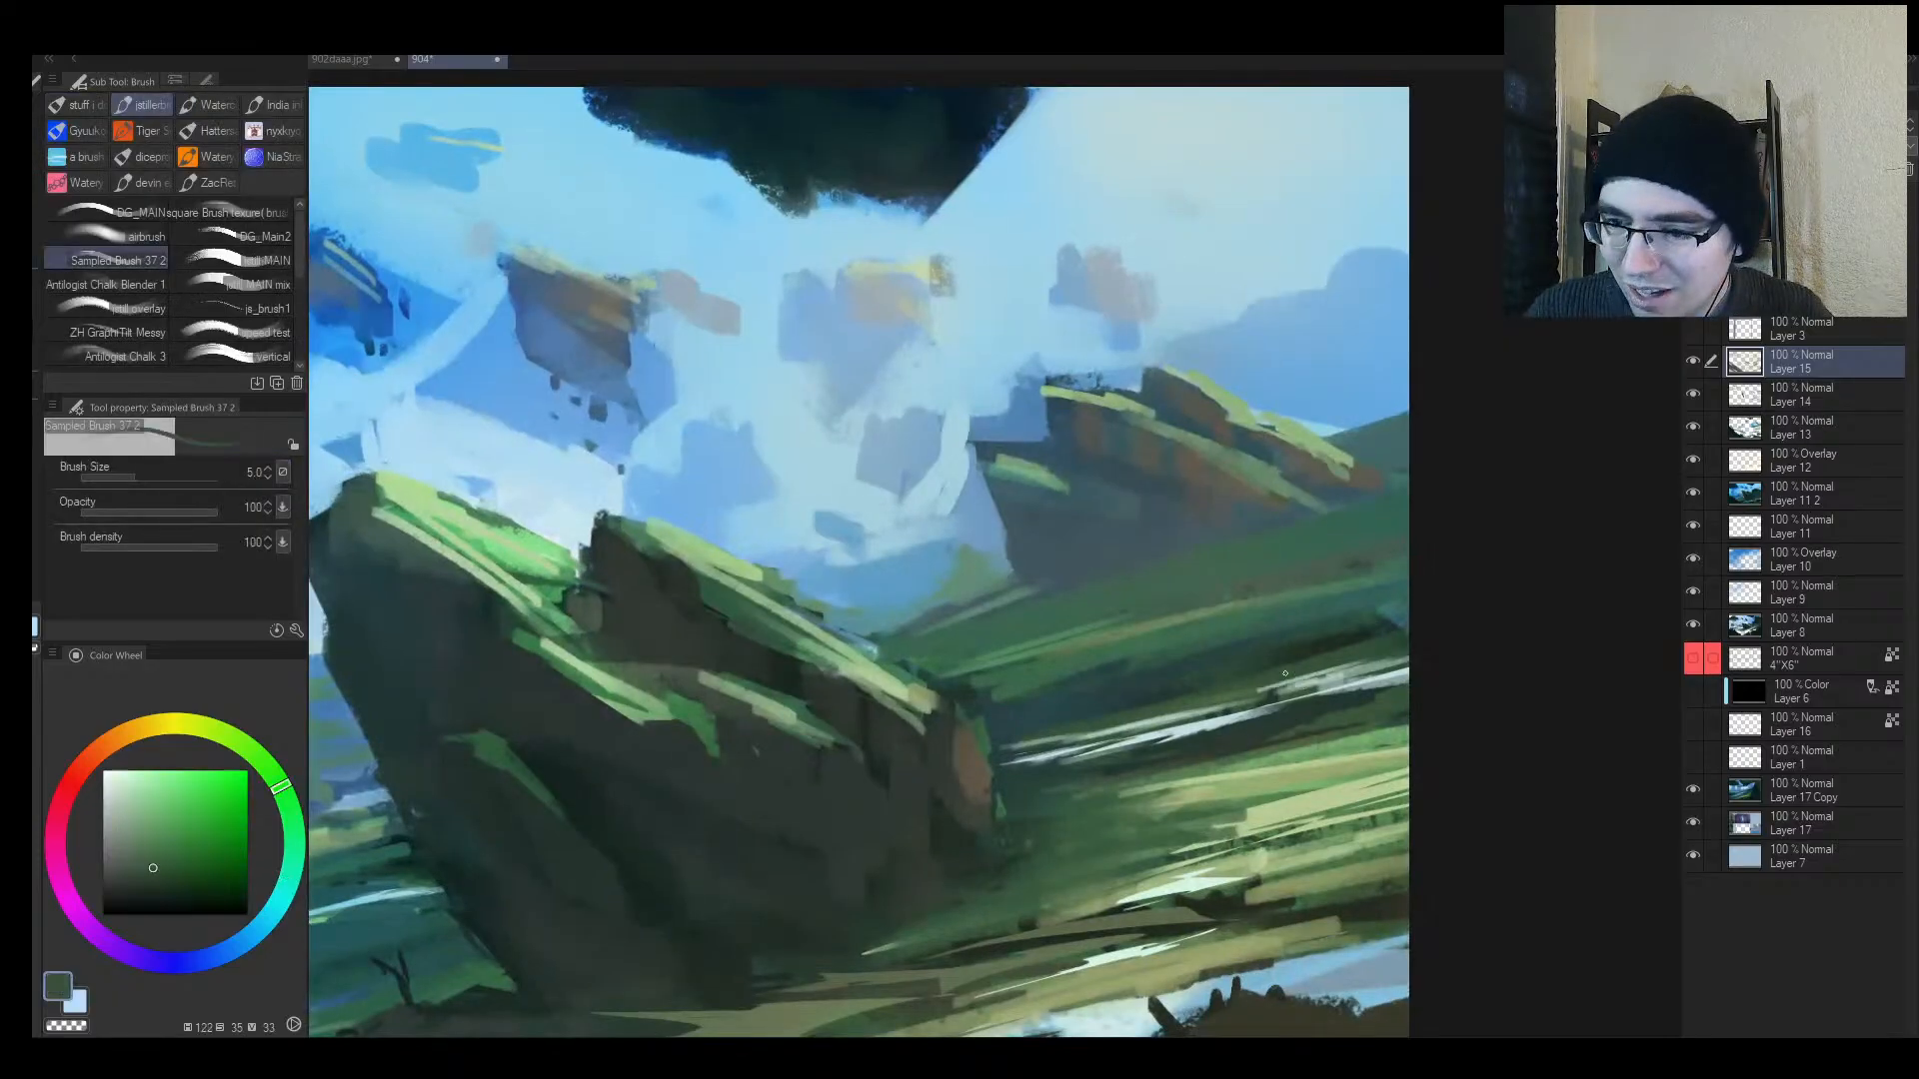
drag(1258, 690, 1366, 661)
drag(1231, 704, 1369, 666)
alt+click(1330, 676)
mouse_move(1228, 704)
mouse_down()
mouse_move(1433, 654)
mouse_move(1289, 670)
mouse_move(1379, 662)
mouse_move(1354, 655)
mouse_up()
Step: Sample teal and green tones and paint short strokes right of the rock, plus a small dark green stroke
alt+click(1288, 650)
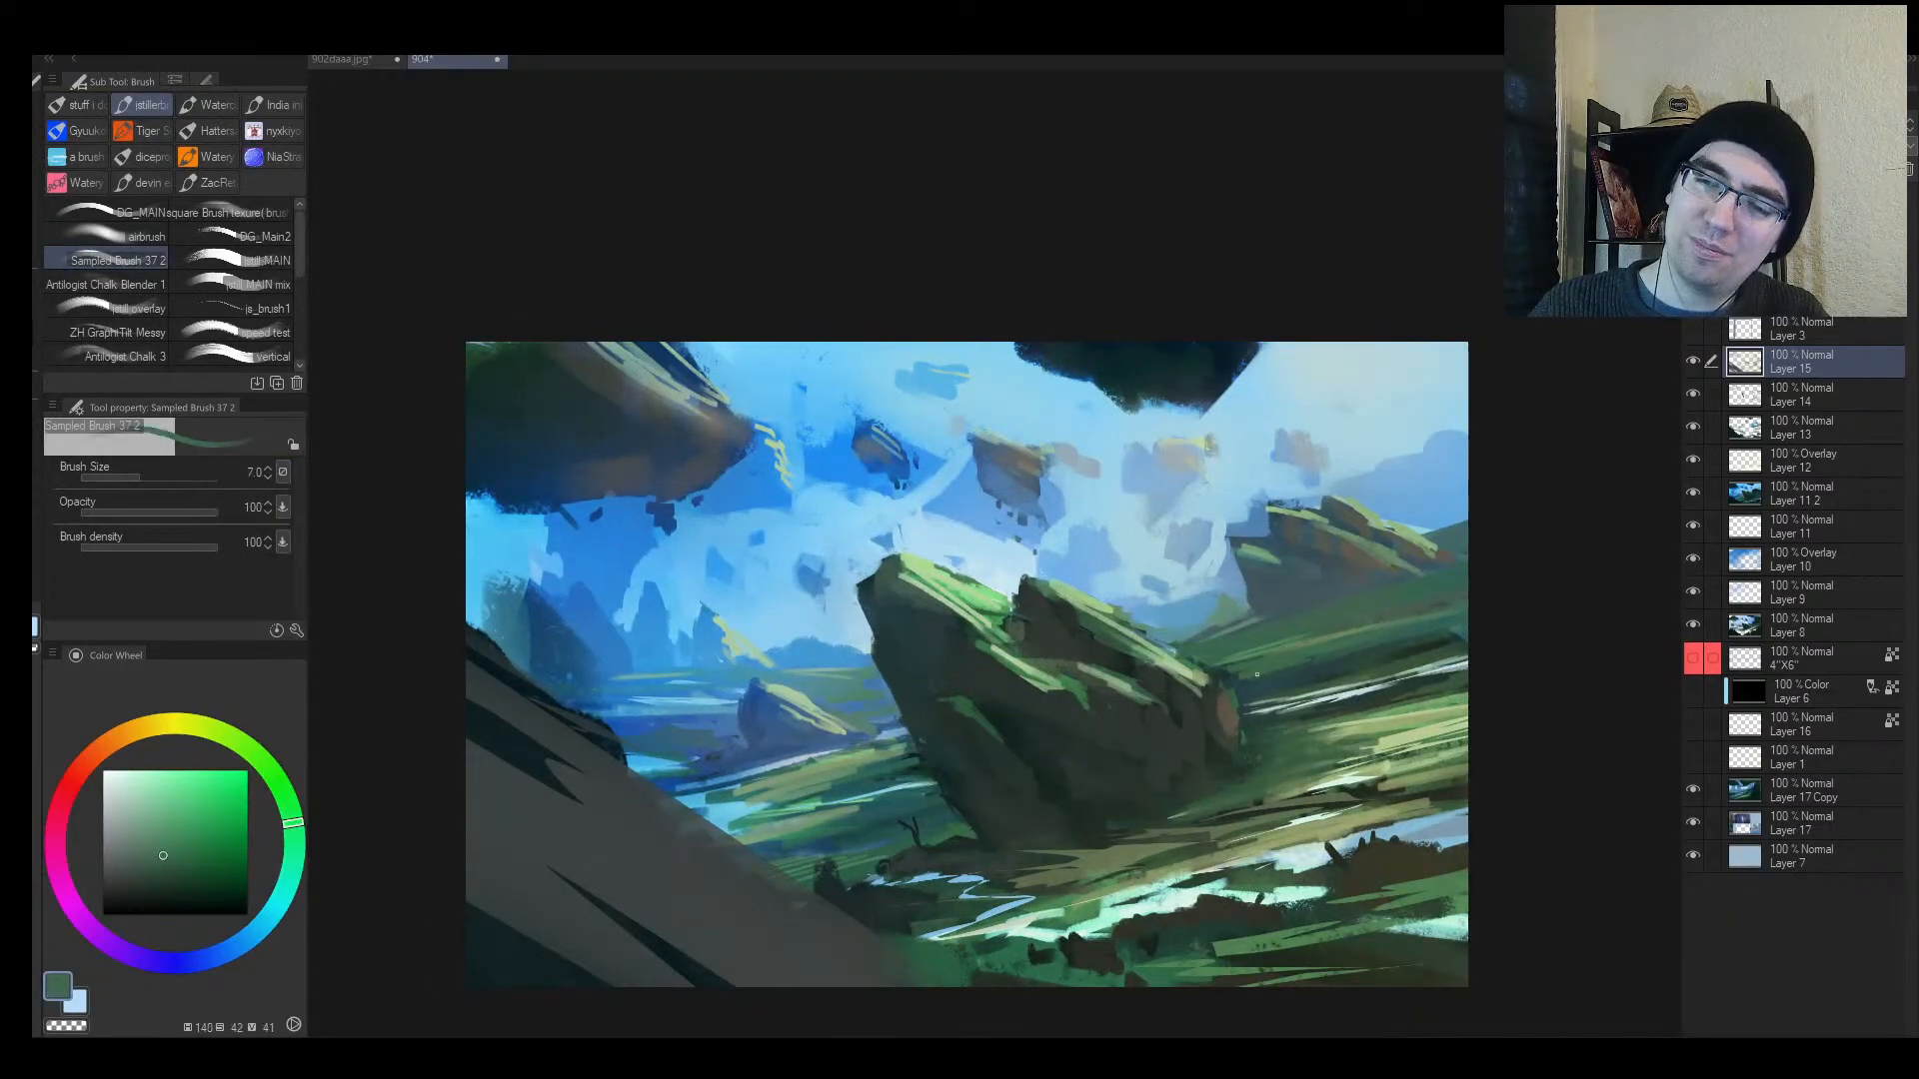
alt+click(1280, 674)
key(bracketright)
key(bracketright)
key(bracketright)
key(bracketright)
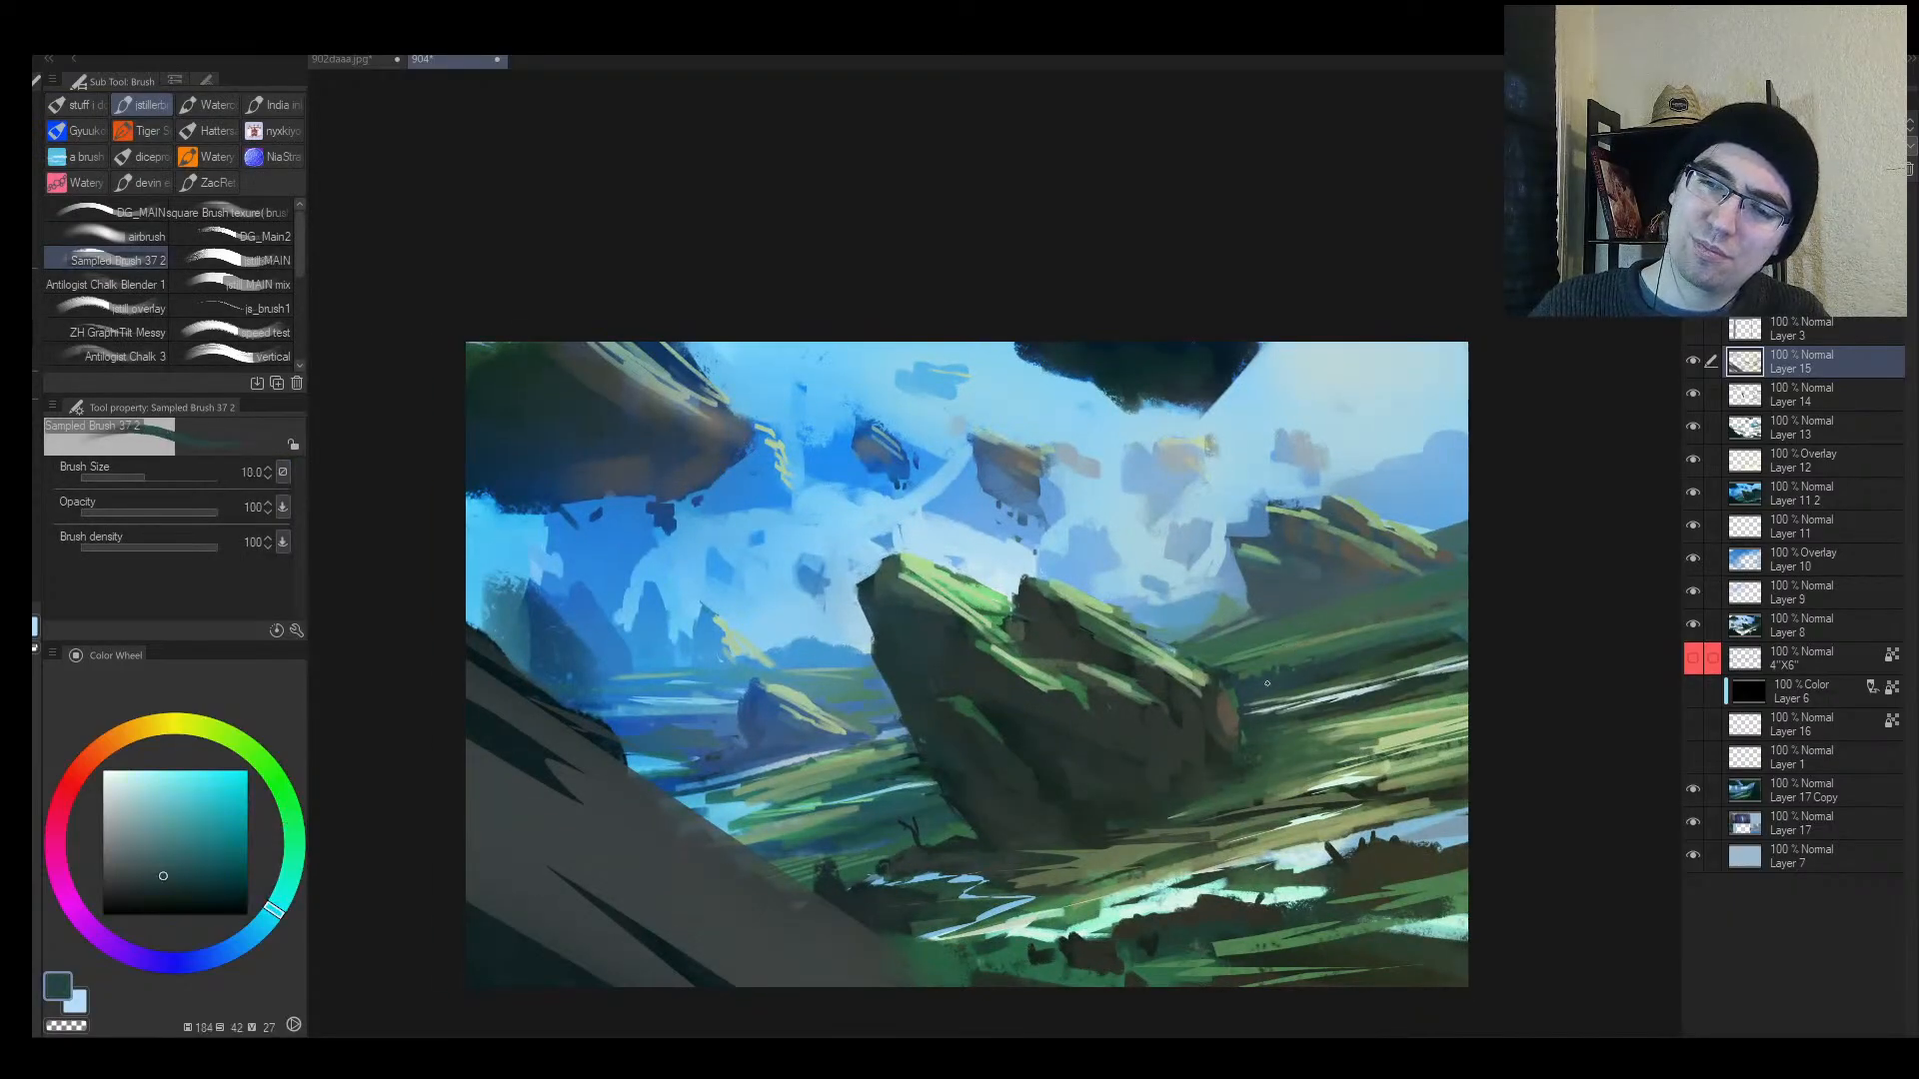
alt+click(1259, 666)
drag(1235, 689, 1255, 685)
alt+click(1310, 661)
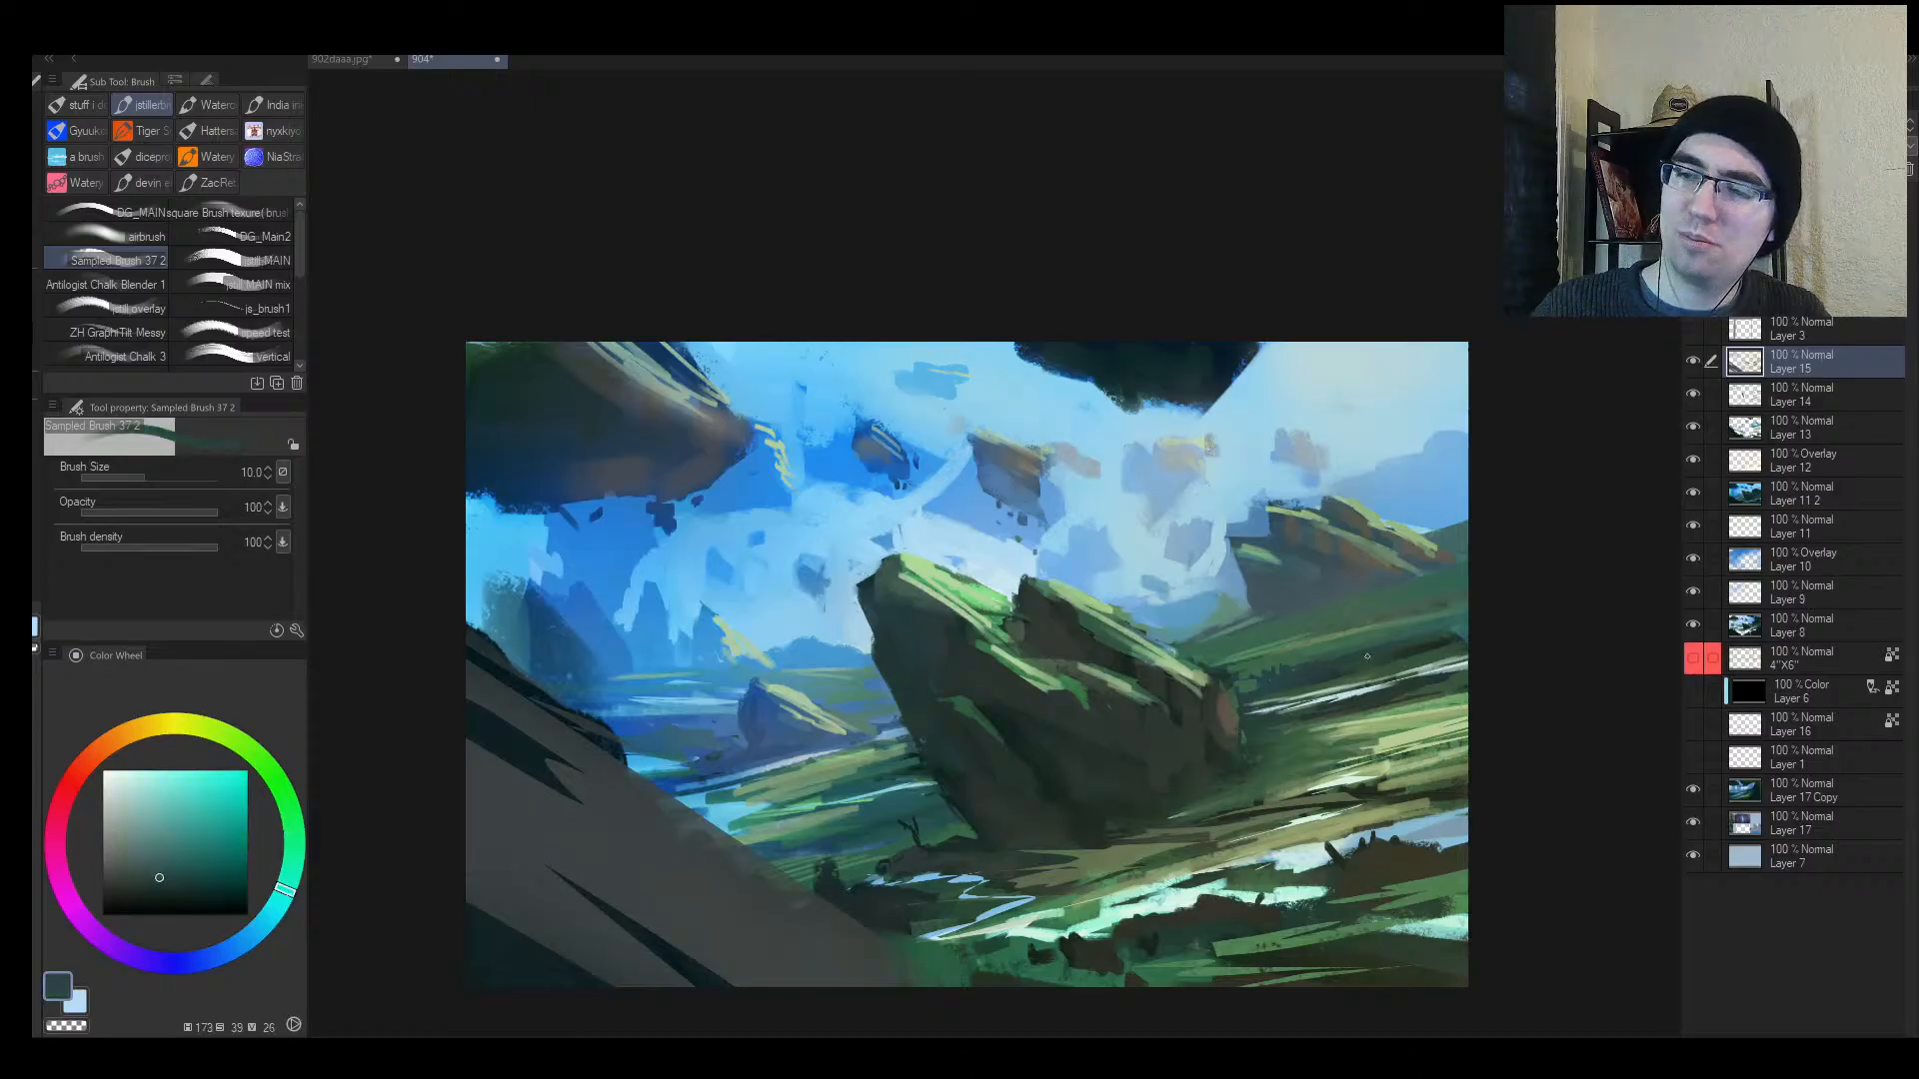
alt+click(1371, 659)
key(bracketright)
key(bracketright)
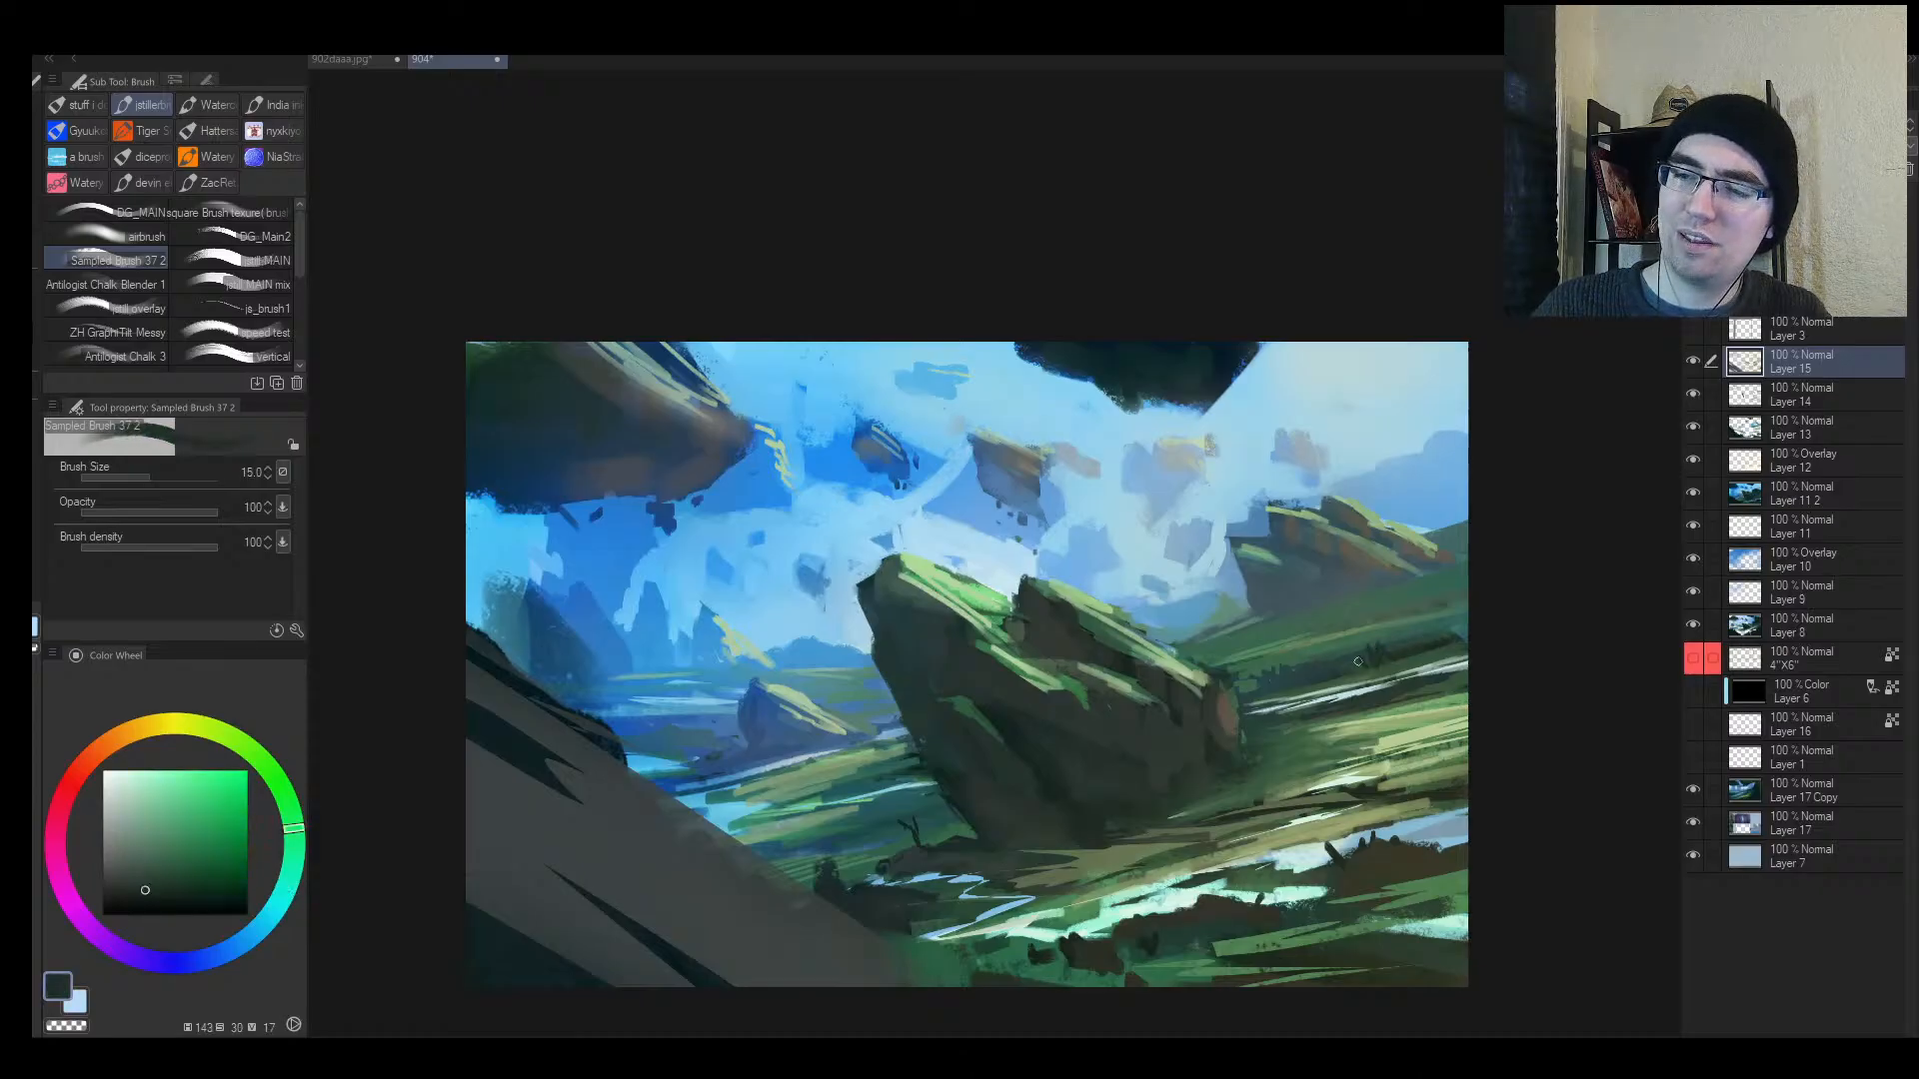
alt+click(1298, 724)
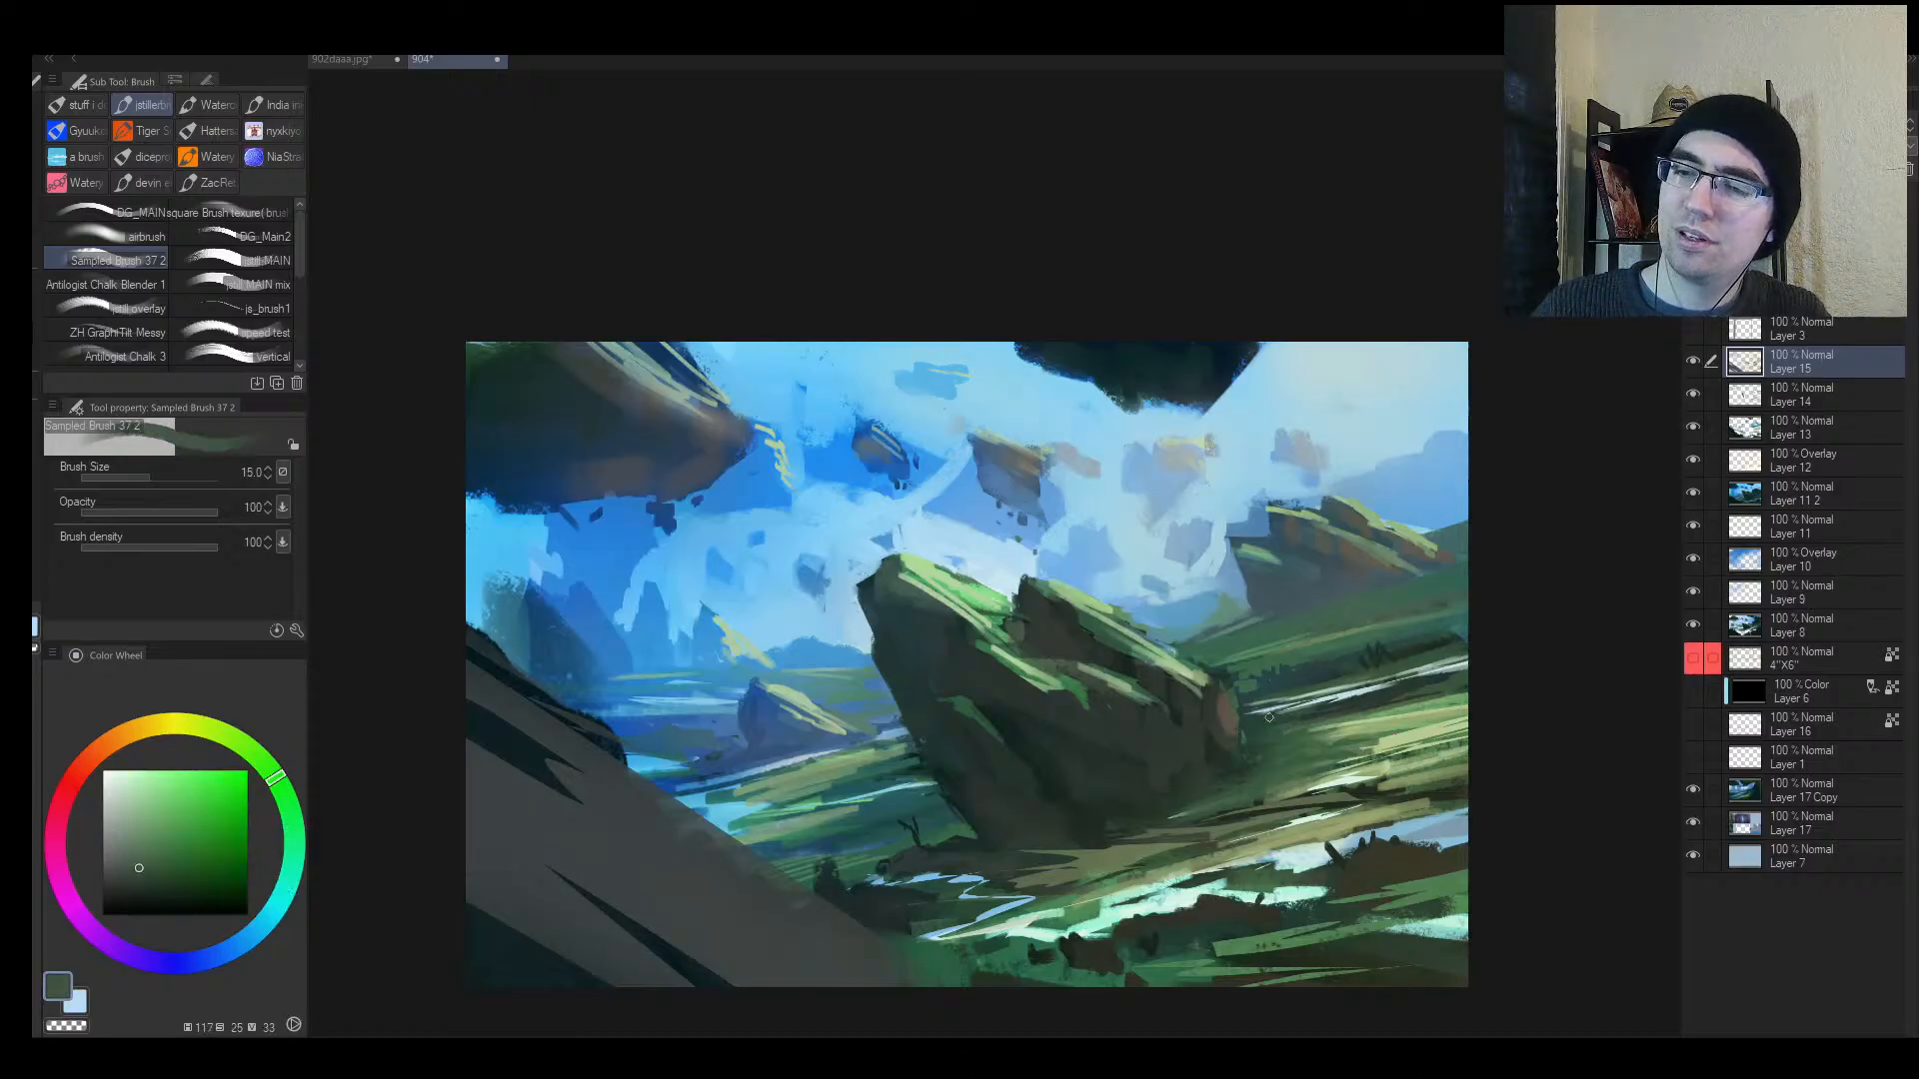
drag(1315, 712, 1359, 707)
Step: Zoom out and mirror the view to check the composition, enlarging the brush considerably
alt+drag(1343, 718, 1255, 745)
alt+drag(1255, 745, 1326, 725)
key(h)
mouse_move(1043, 731)
alt+mouse_down()
mouse_move(1002, 748)
mouse_move(938, 679)
alt+mouse_up()
key(bracketright)
key(bracketright)
key(bracketright)
key(bracketright)
key(bracketright)
Step: Paint sampled green over the dark grass marks, then pick dark teal with a smaller brush
alt+click(699, 641)
mouse_move(716, 646)
mouse_down()
mouse_move(561, 620)
mouse_move(612, 626)
mouse_up()
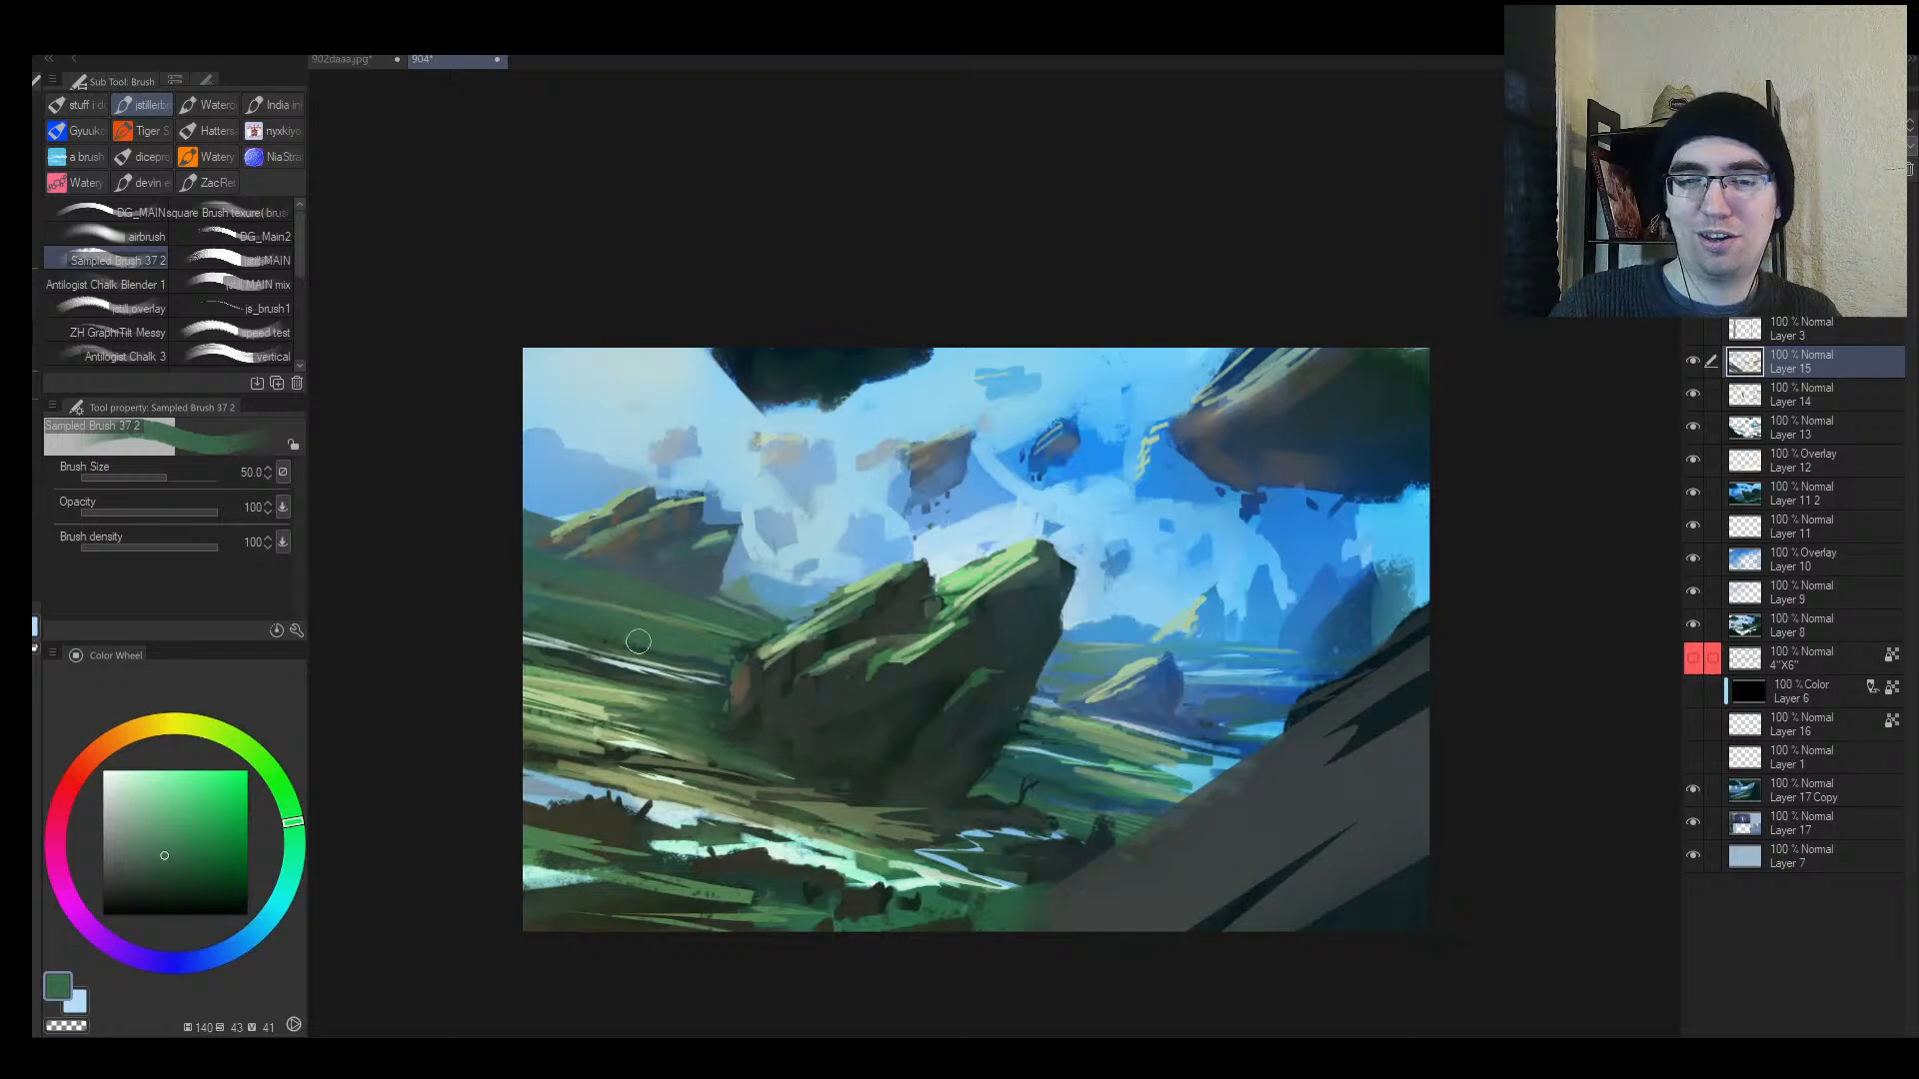
key(bracketleft)
alt+click(638, 589)
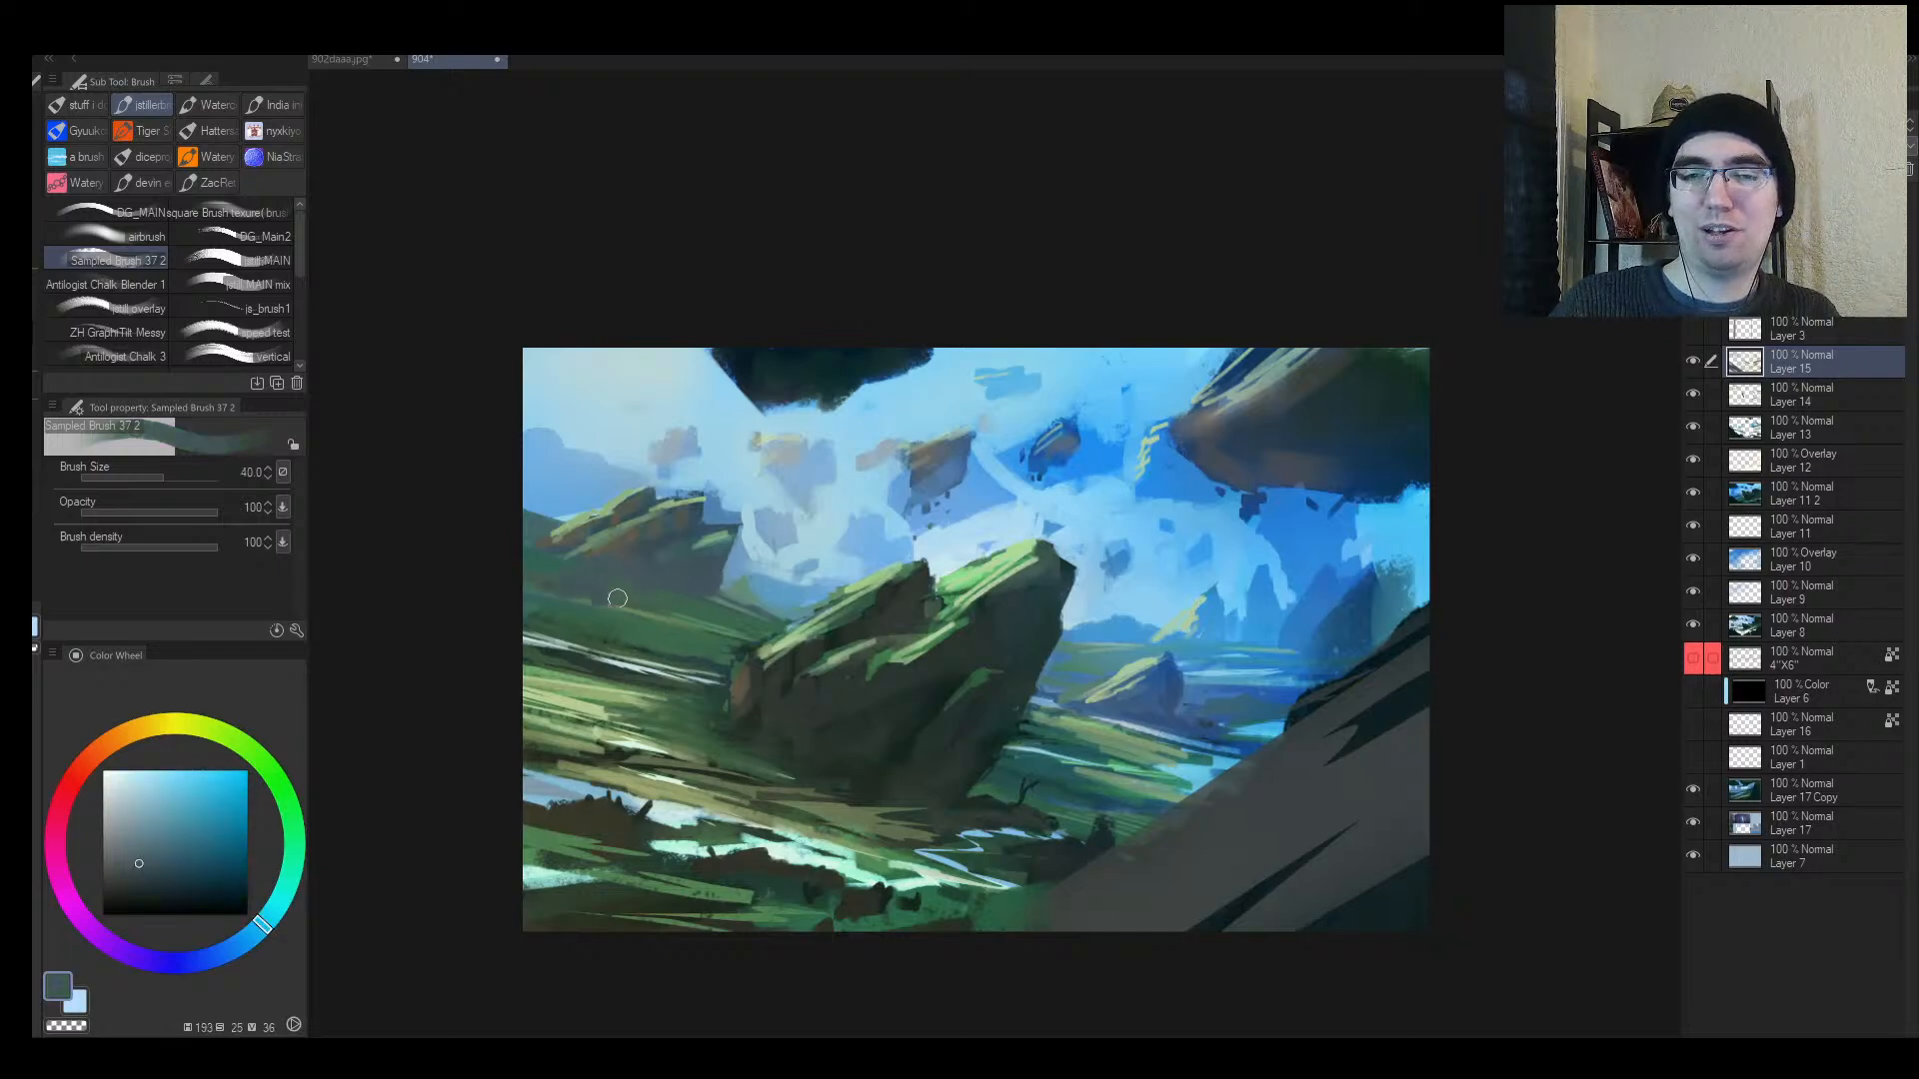
key(h)
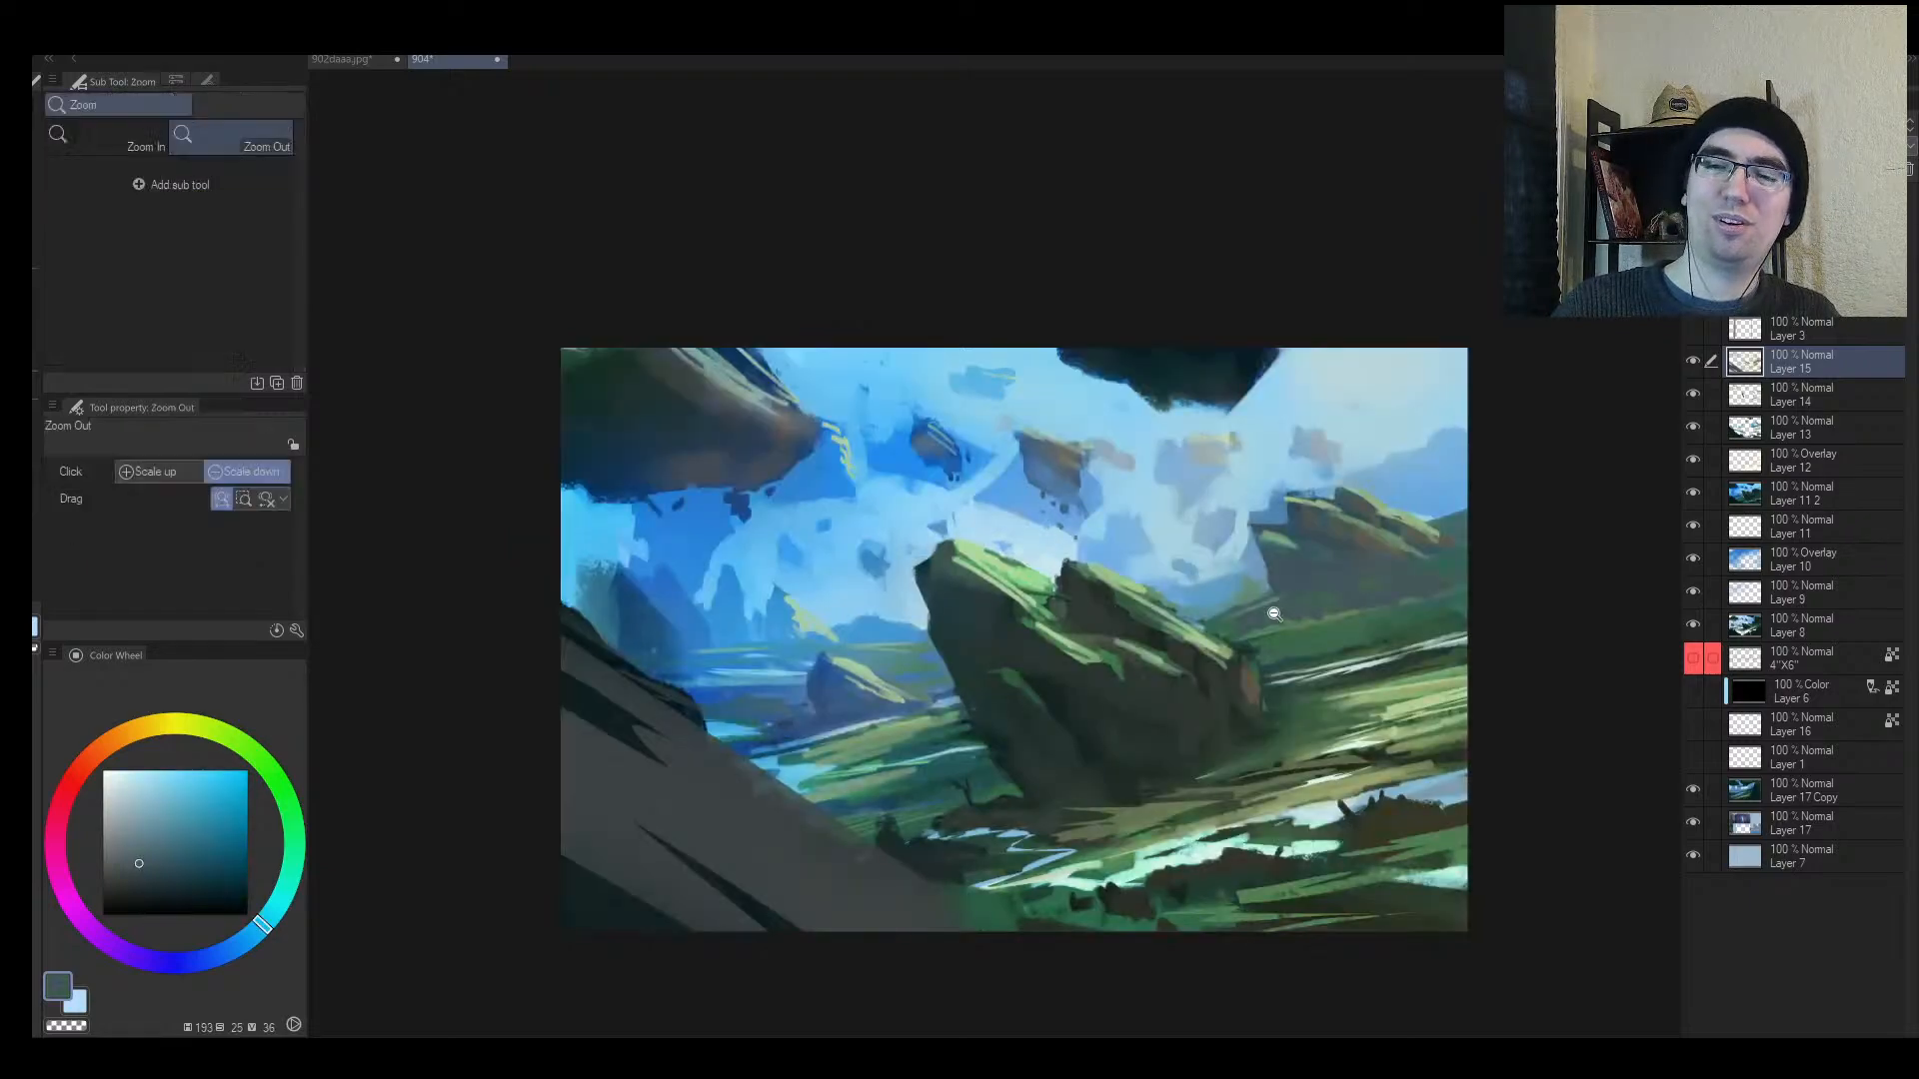
alt+click(1275, 614)
key(bracketleft)
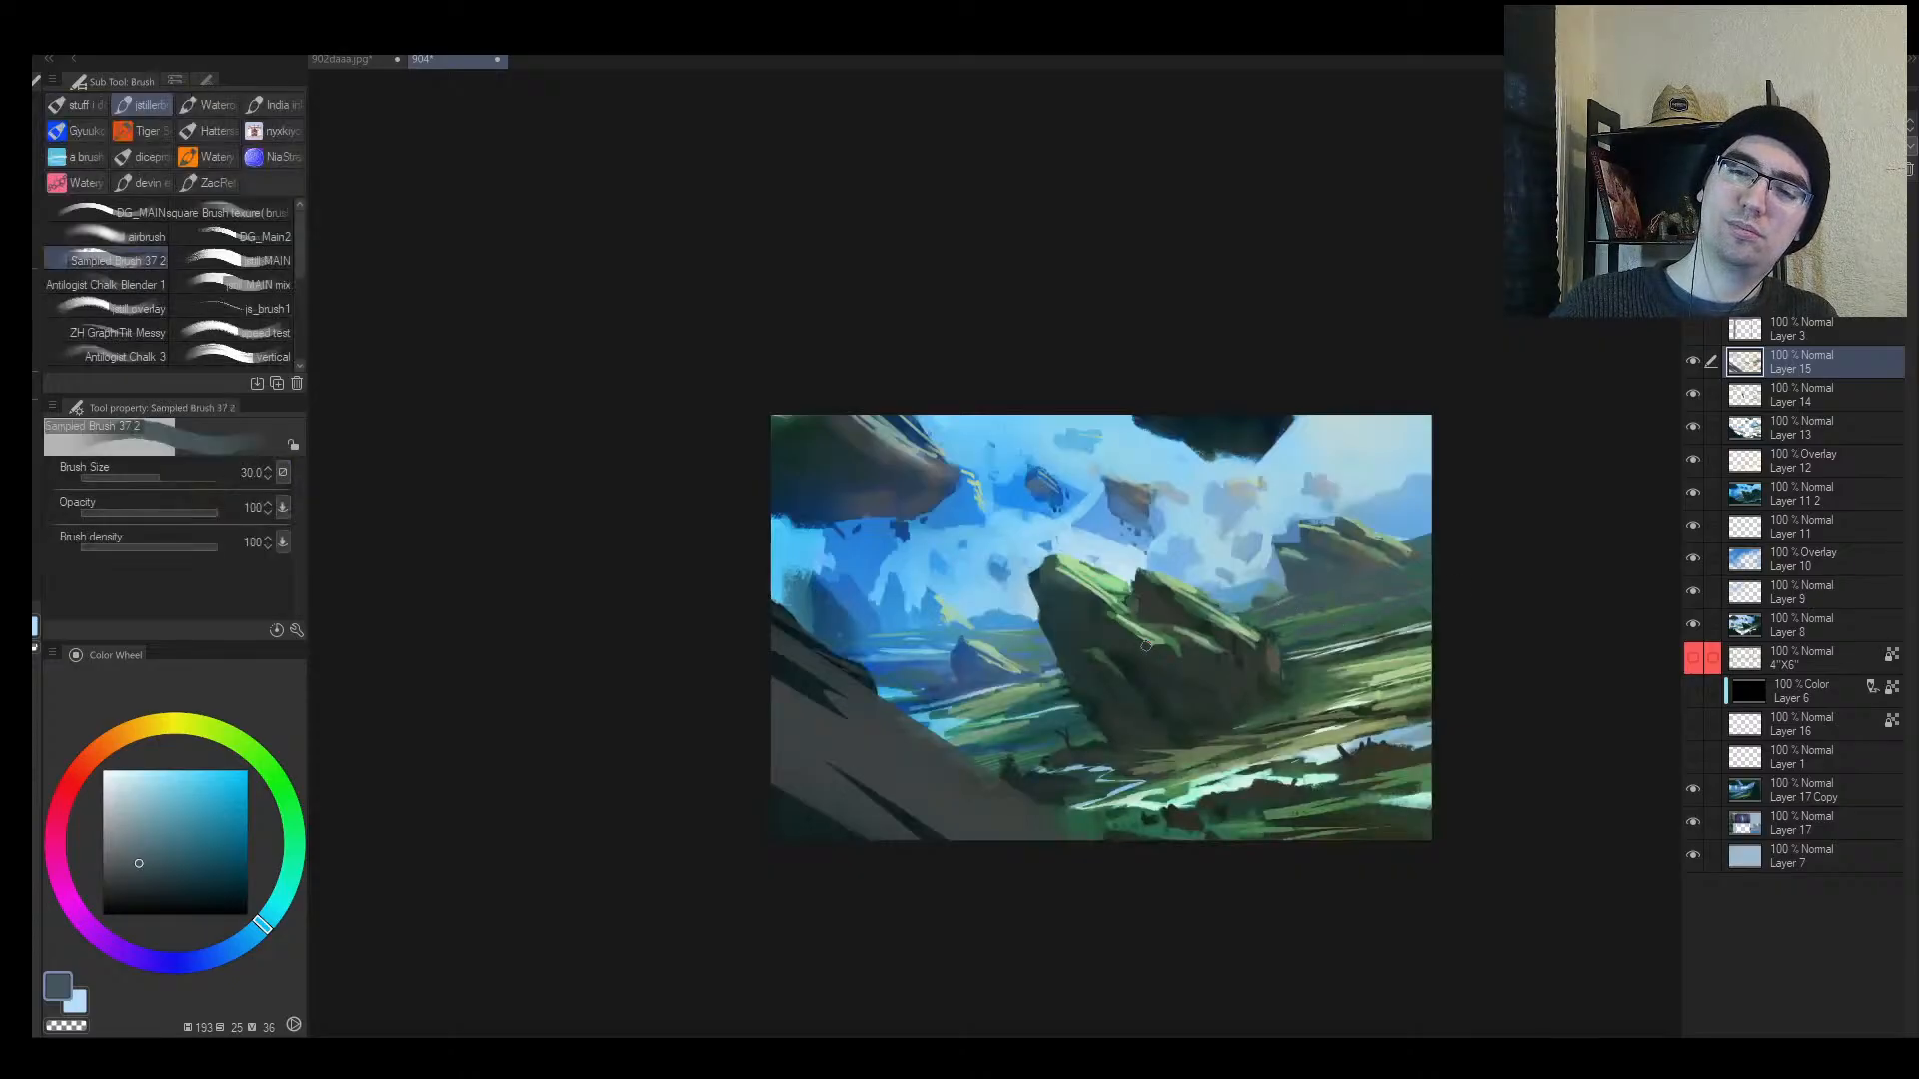
Step: Sample dark green, grey-teal and dark olive-green, and paint a small dark stroke in the grass
alt+click(1162, 712)
key(bracketleft)
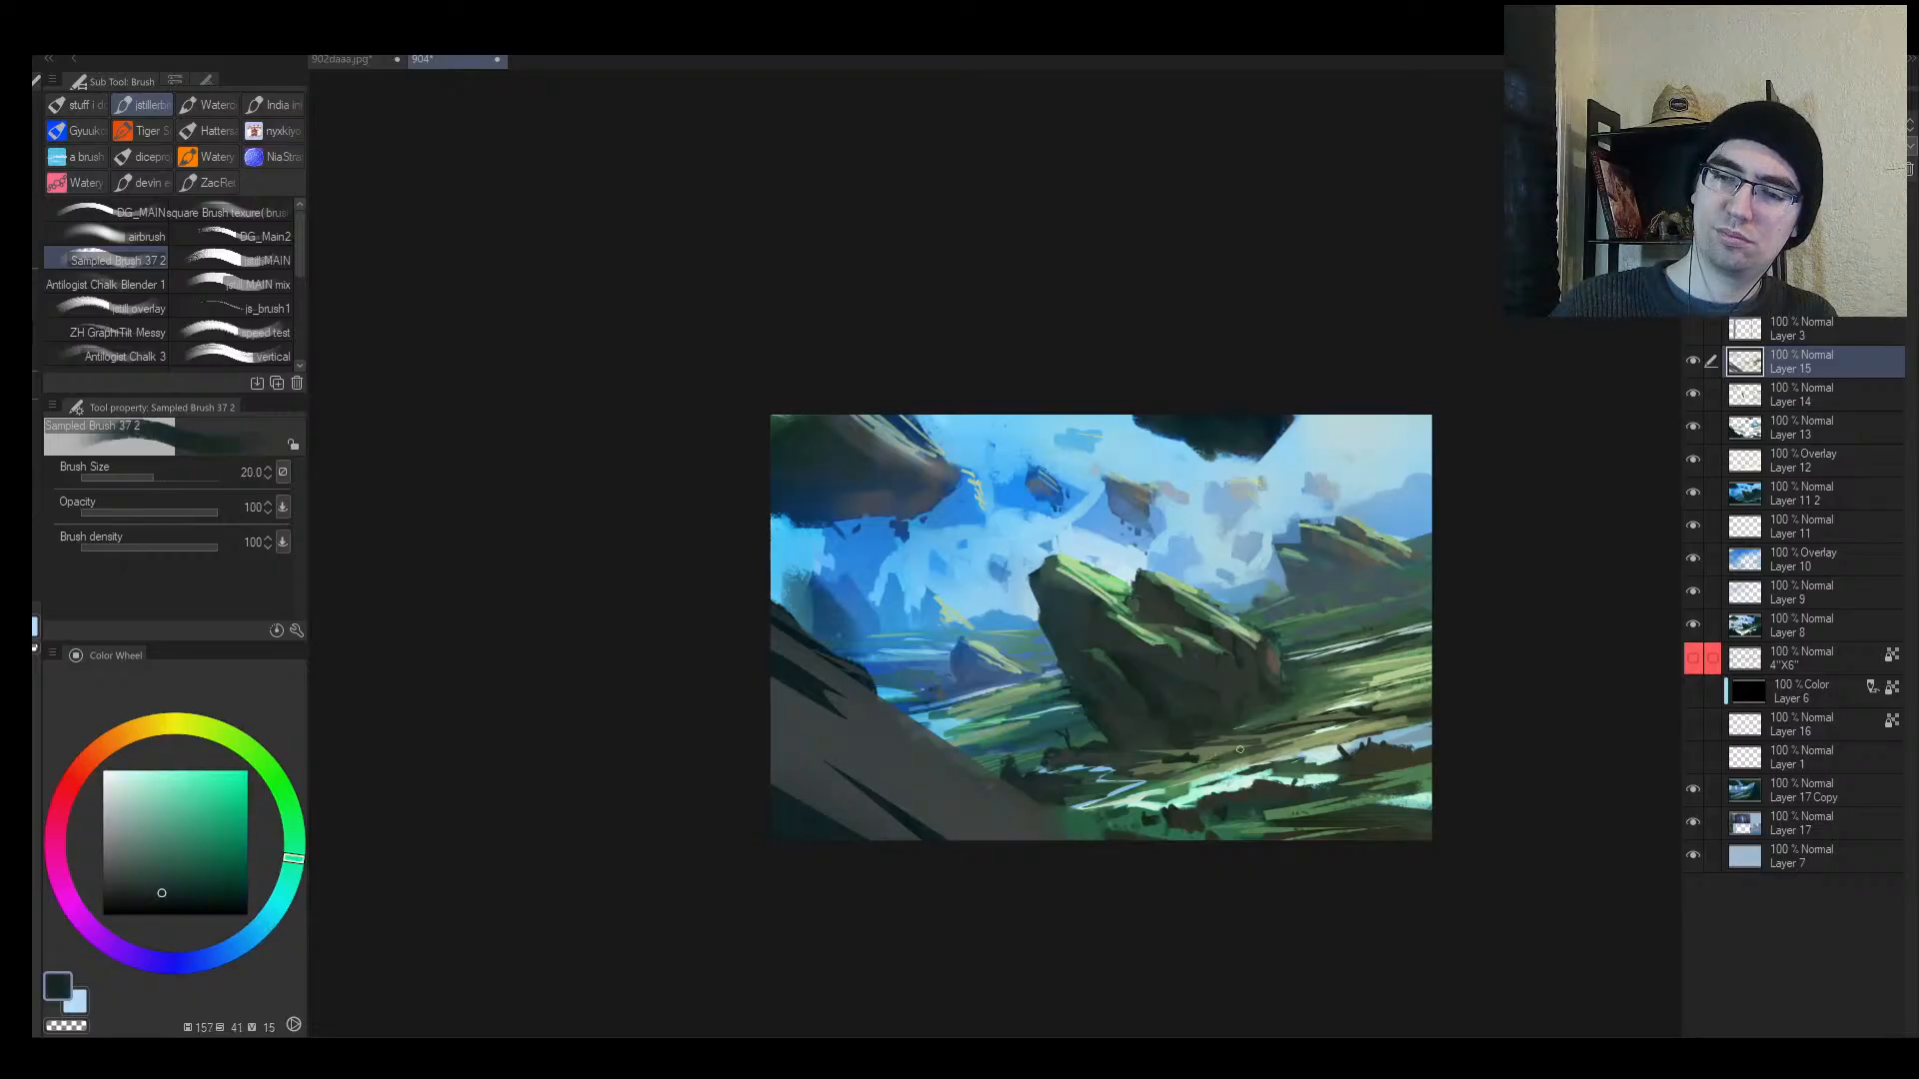
key(bracketright)
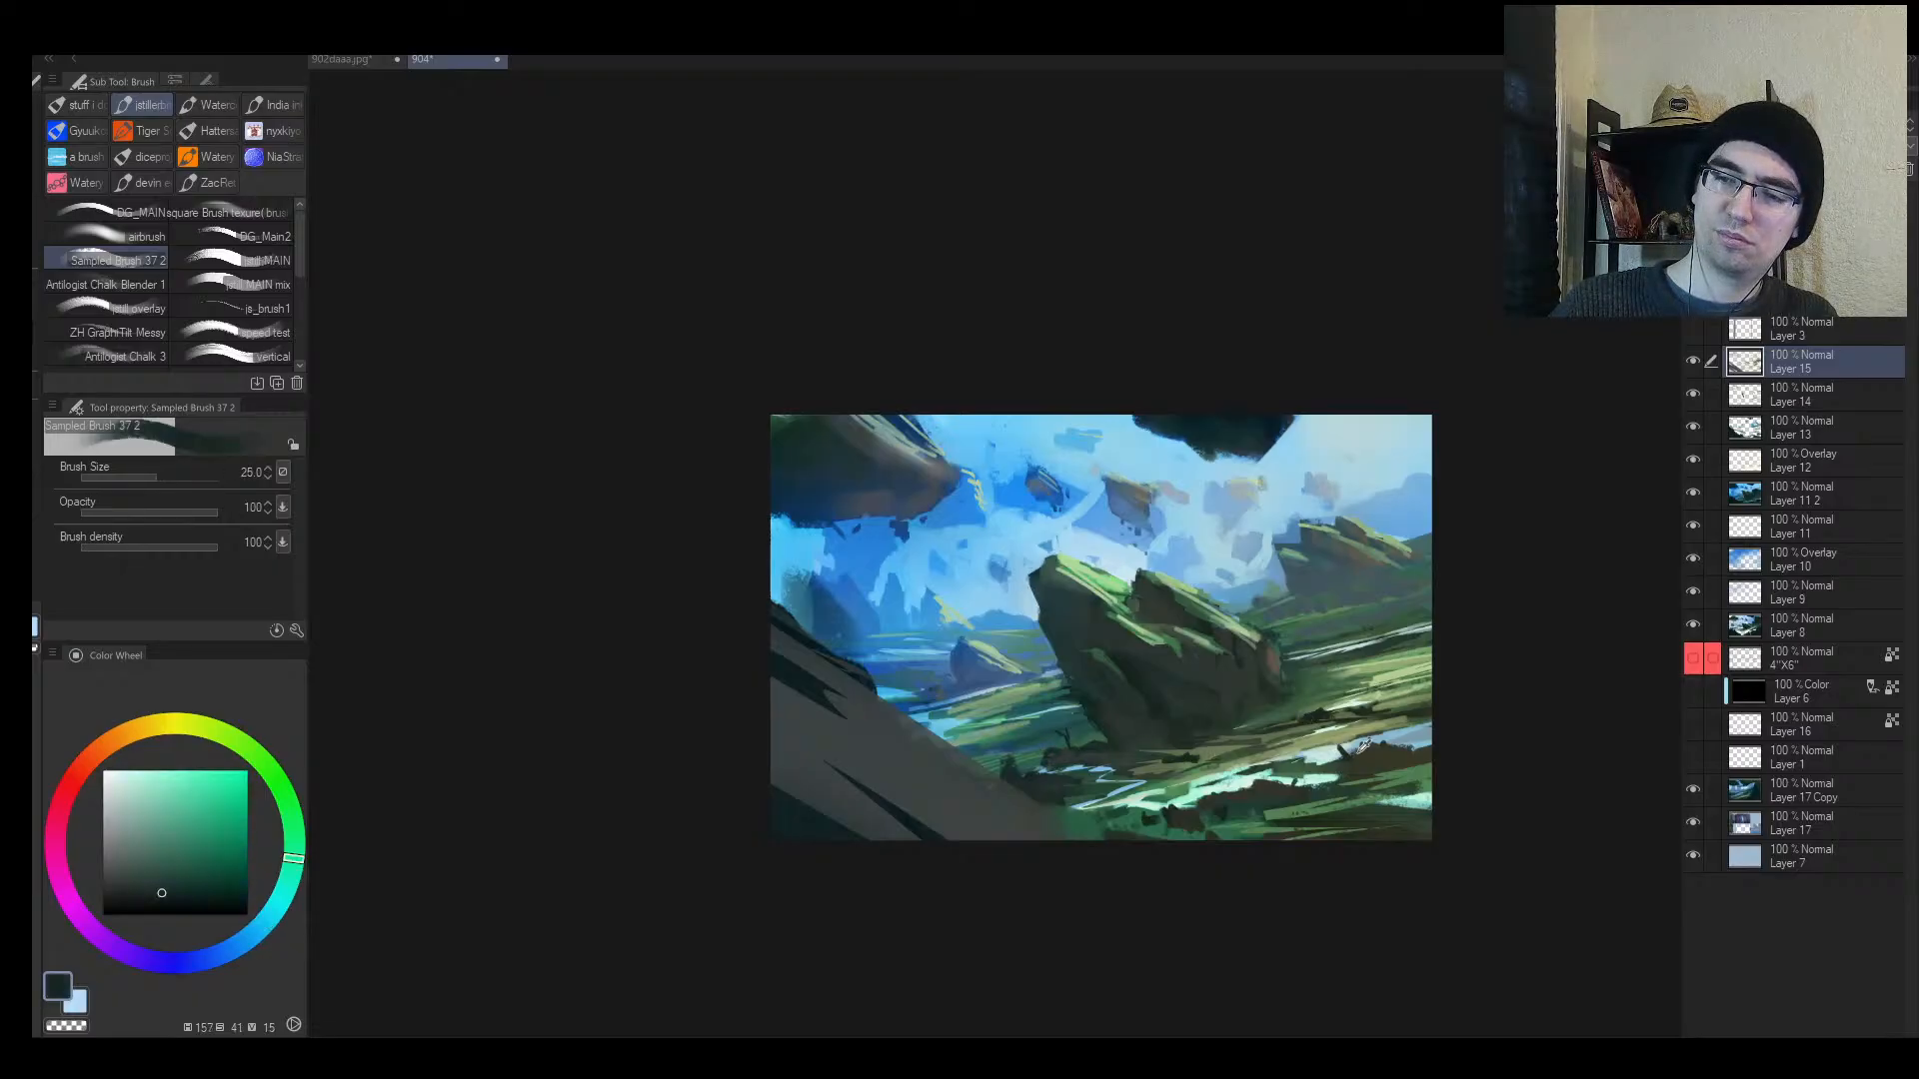
alt+click(1331, 719)
alt+click(1363, 737)
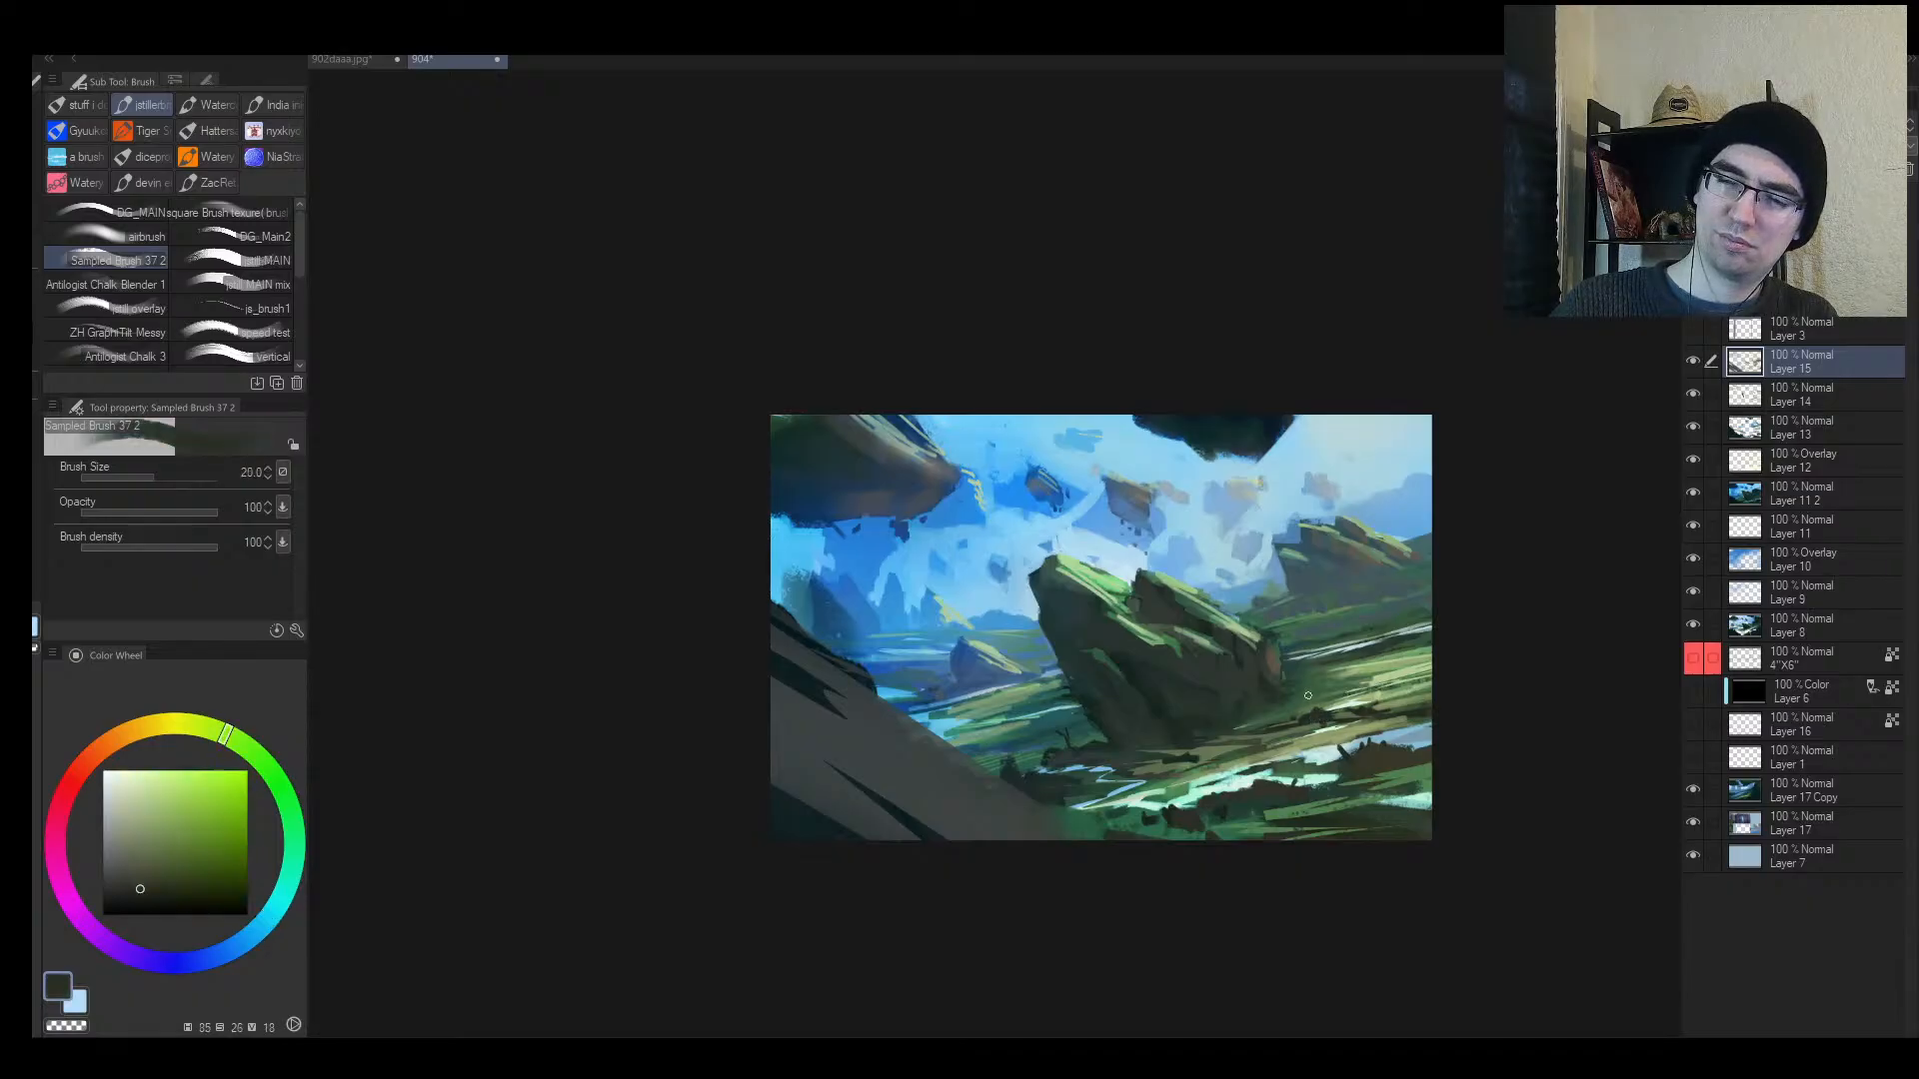
drag(1309, 679, 1329, 679)
Step: Mirror and zoom the view to check the composition, then flip it back
key(h)
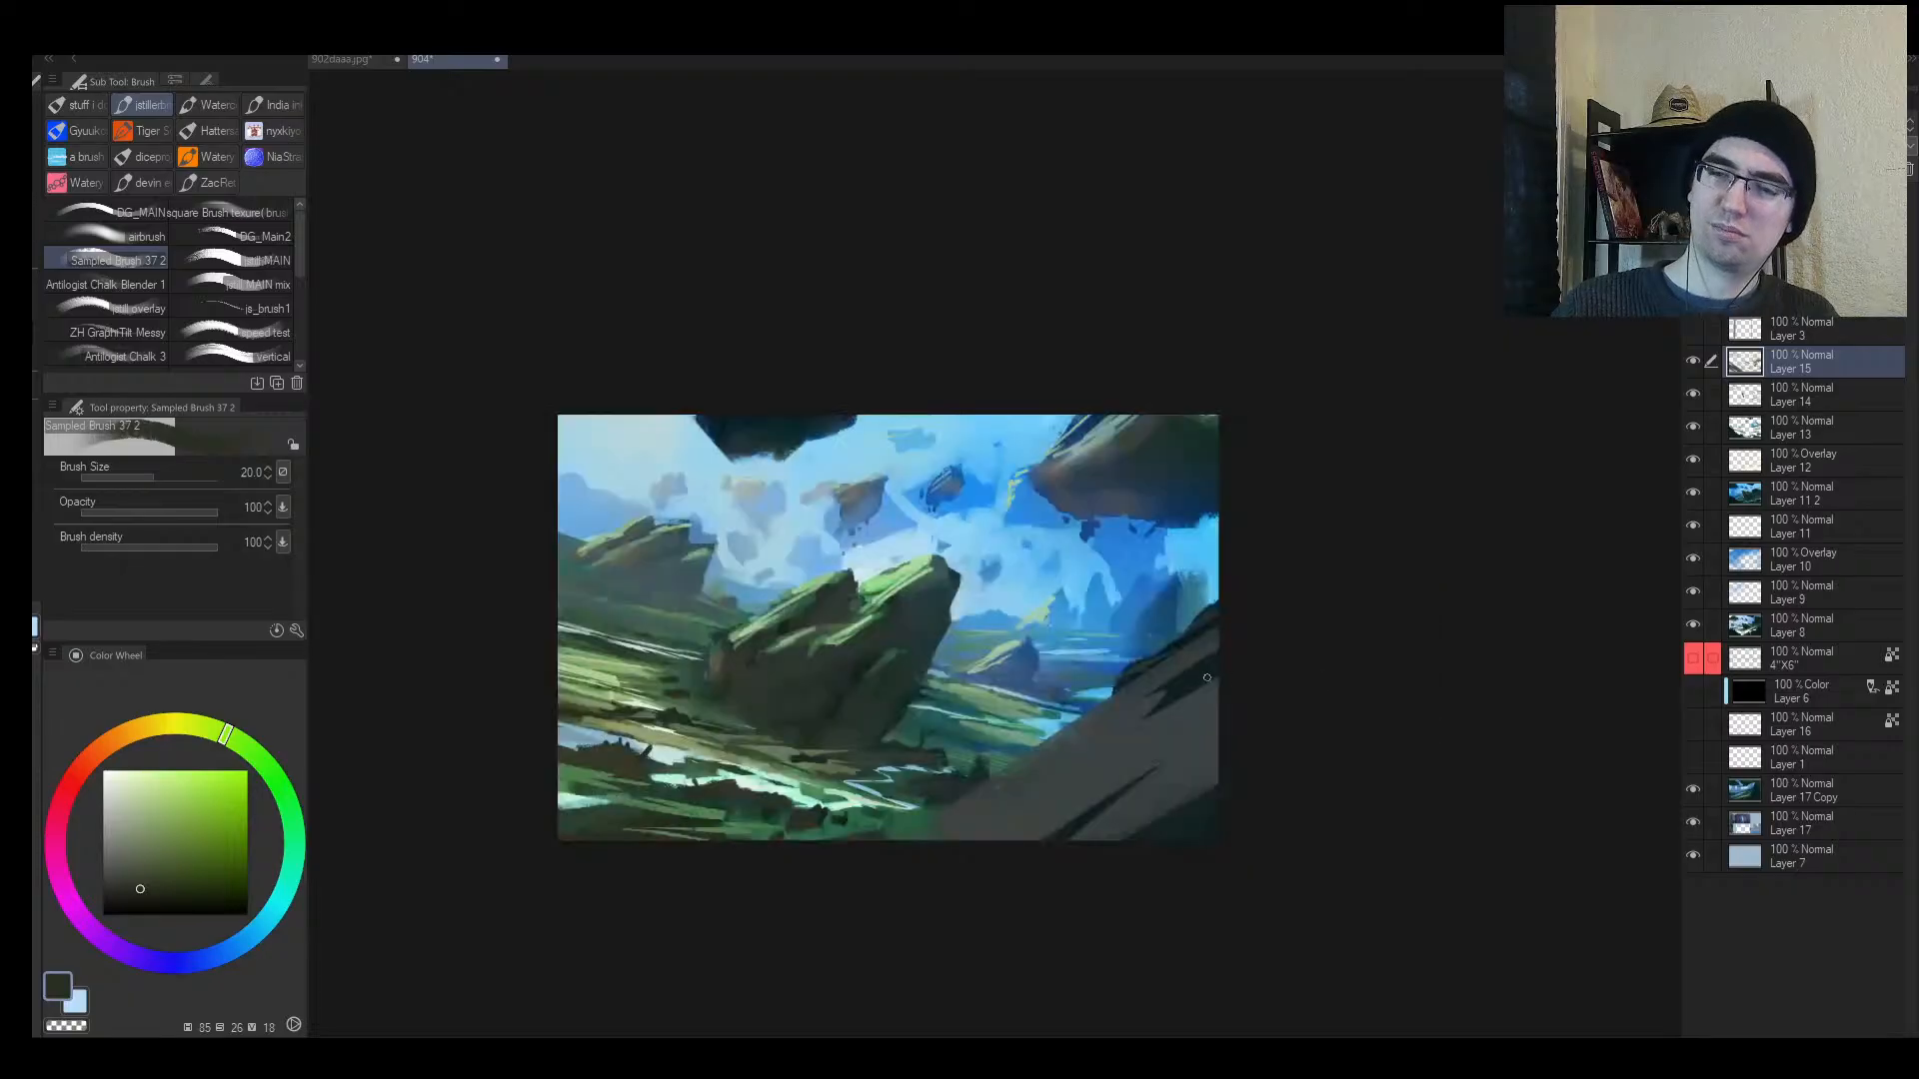
key(alt+space)
alt+click(1165, 690)
drag(1197, 712, 1222, 698)
key(h)
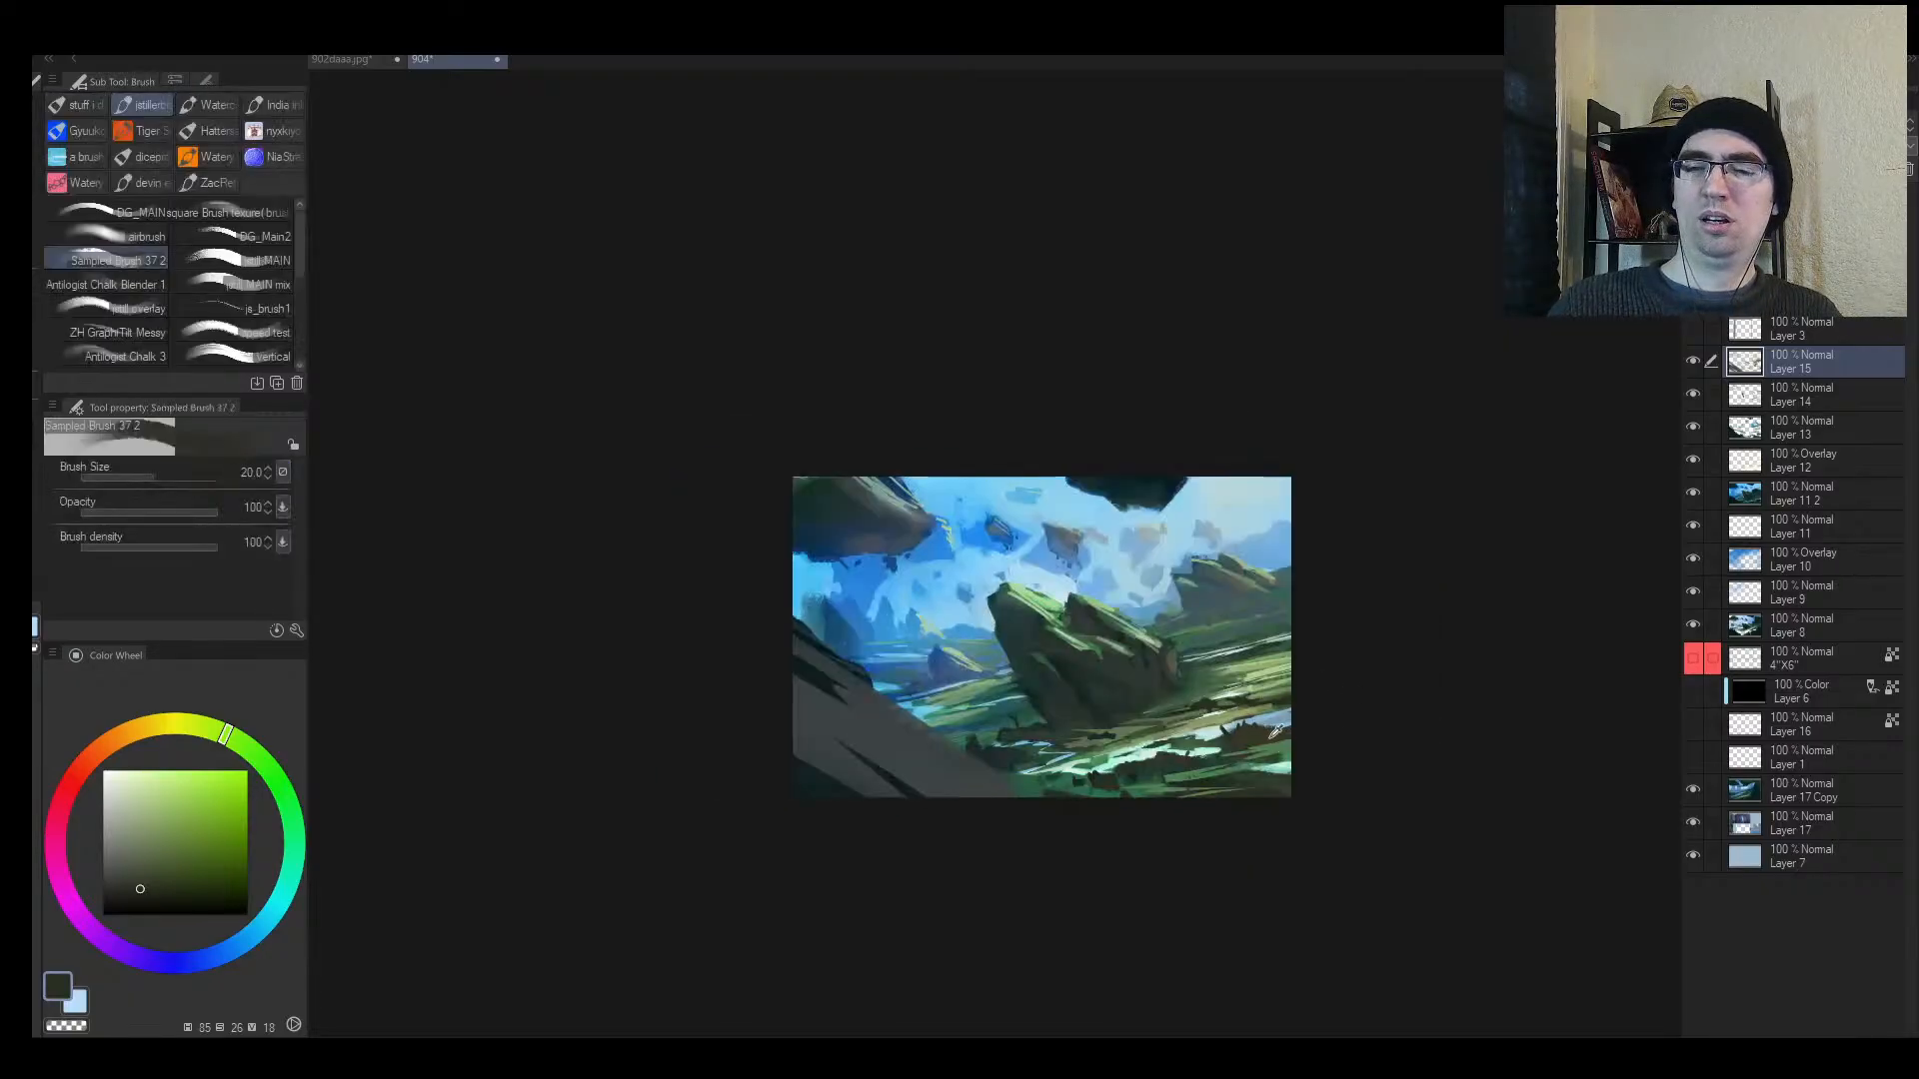
Step: Add dark teal diagonal strokes down the foreground cliff and darken its upper-left edge
alt+click(903, 784)
drag(903, 776, 912, 788)
key(])
mouse_move(823, 729)
mouse_down()
mouse_move(920, 801)
mouse_move(973, 814)
mouse_up()
mouse_move(796, 708)
mouse_down()
mouse_move(941, 789)
mouse_move(1039, 802)
mouse_move(1059, 731)
mouse_move(1094, 706)
mouse_up()
key(h)
key([)
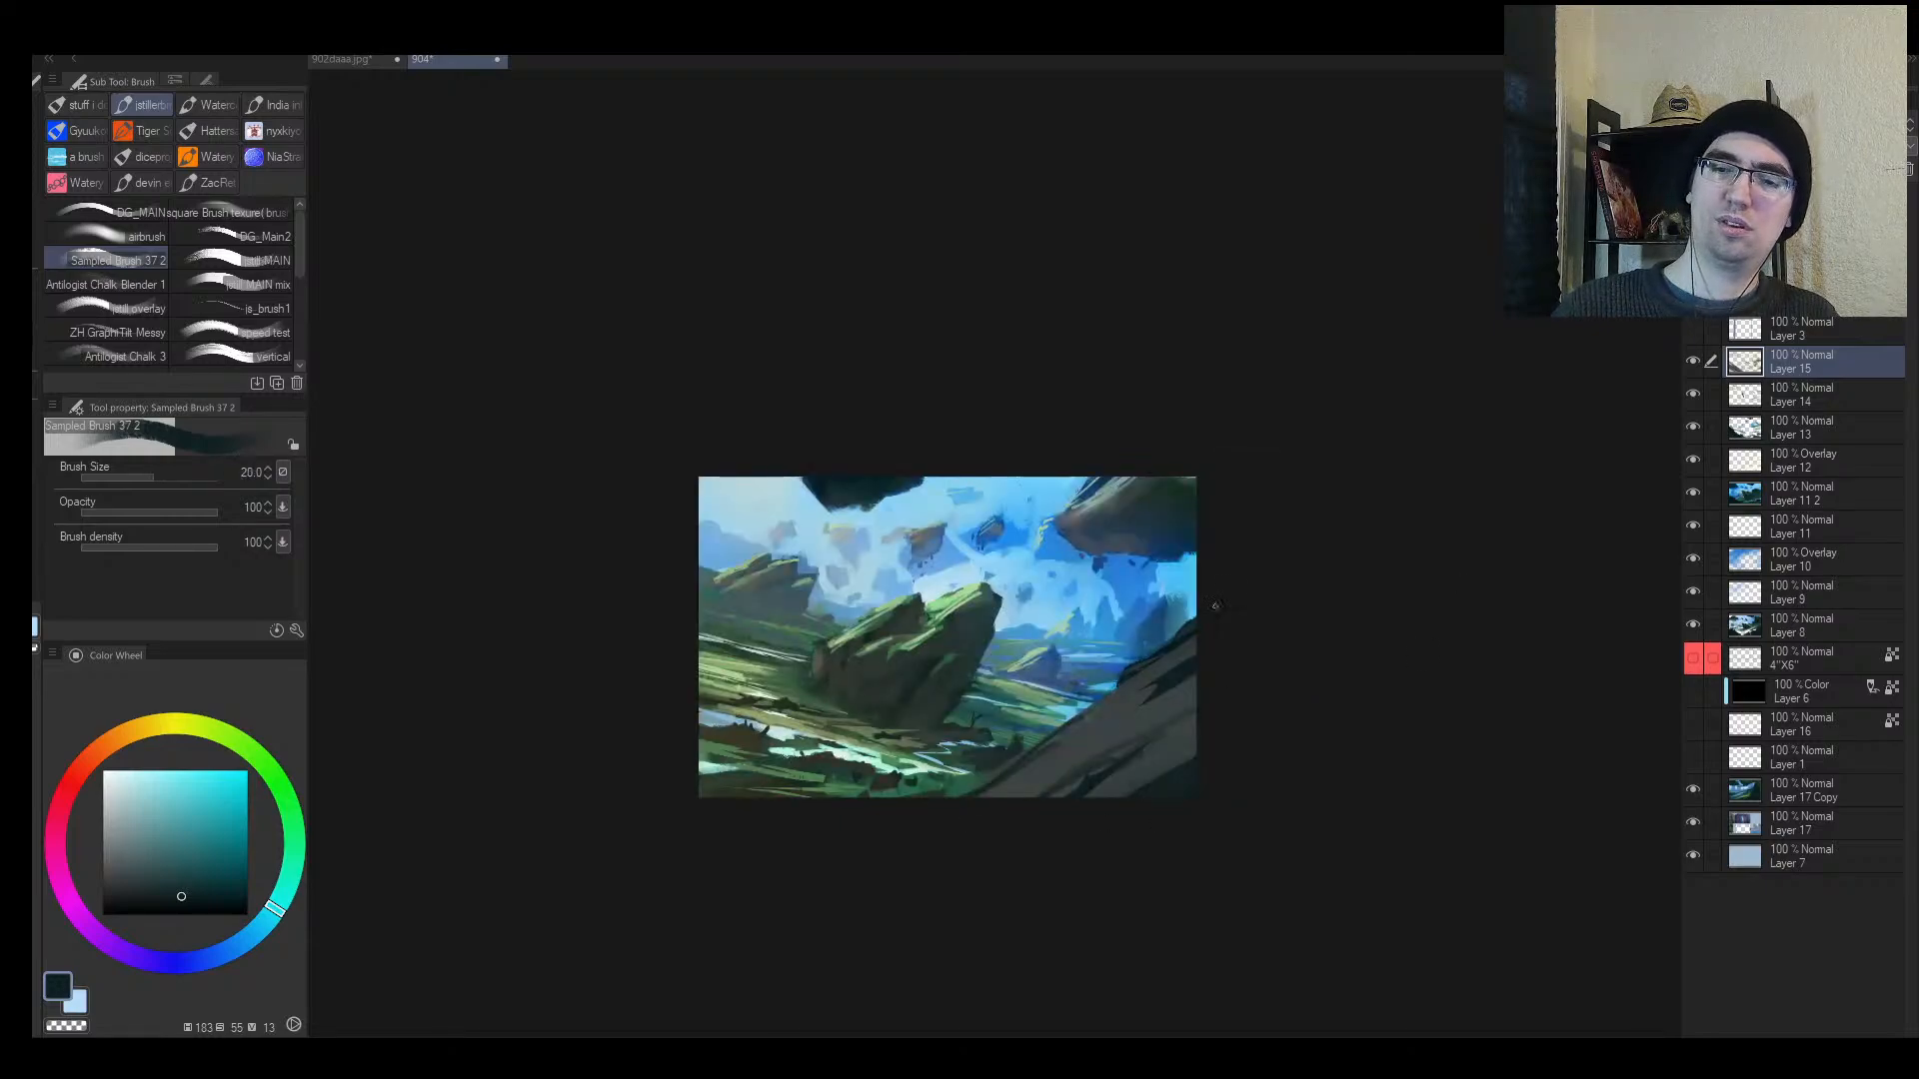
mouse_move(1197, 612)
mouse_down()
mouse_move(1065, 721)
mouse_move(929, 779)
mouse_move(959, 765)
mouse_up()
key(h)
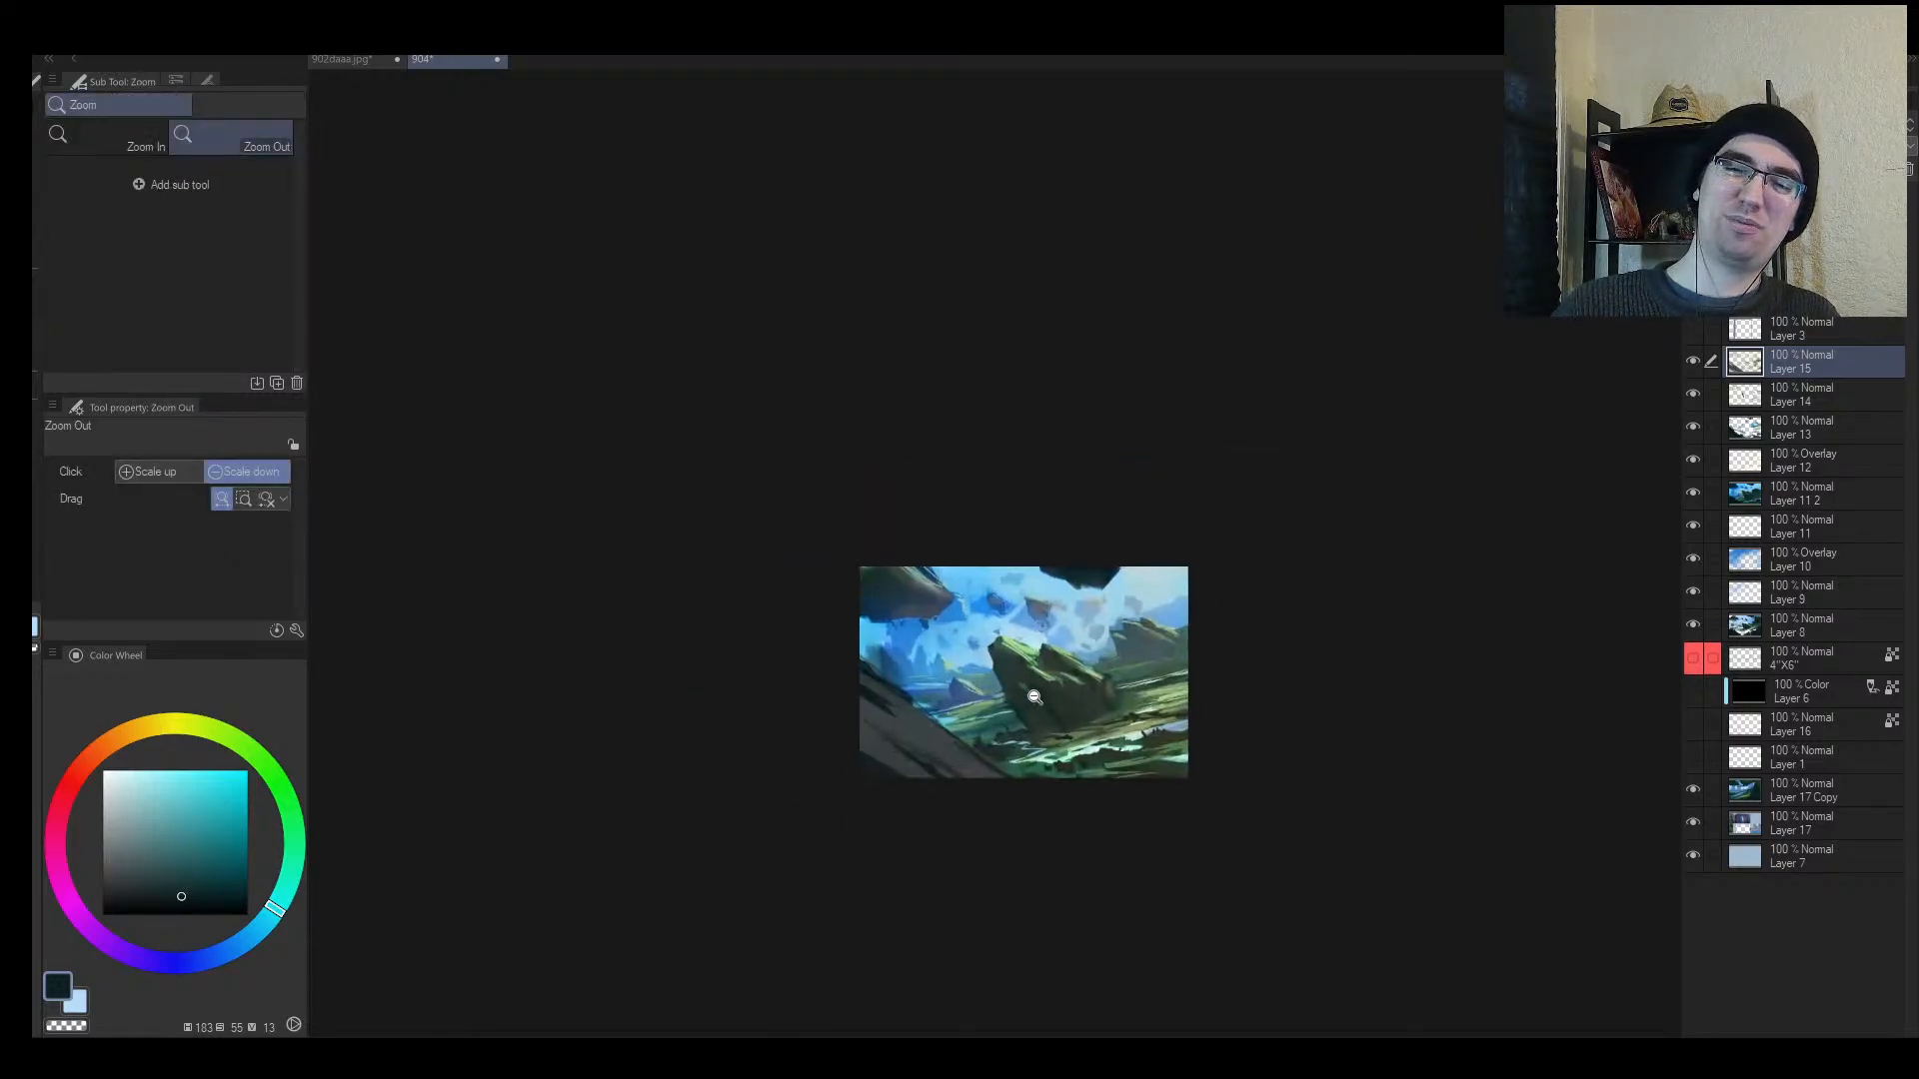
Step: Retouch the lower rock edge with green, sampling teal-grey and green with a smaller brush
key(h)
key(])
alt+click(1113, 770)
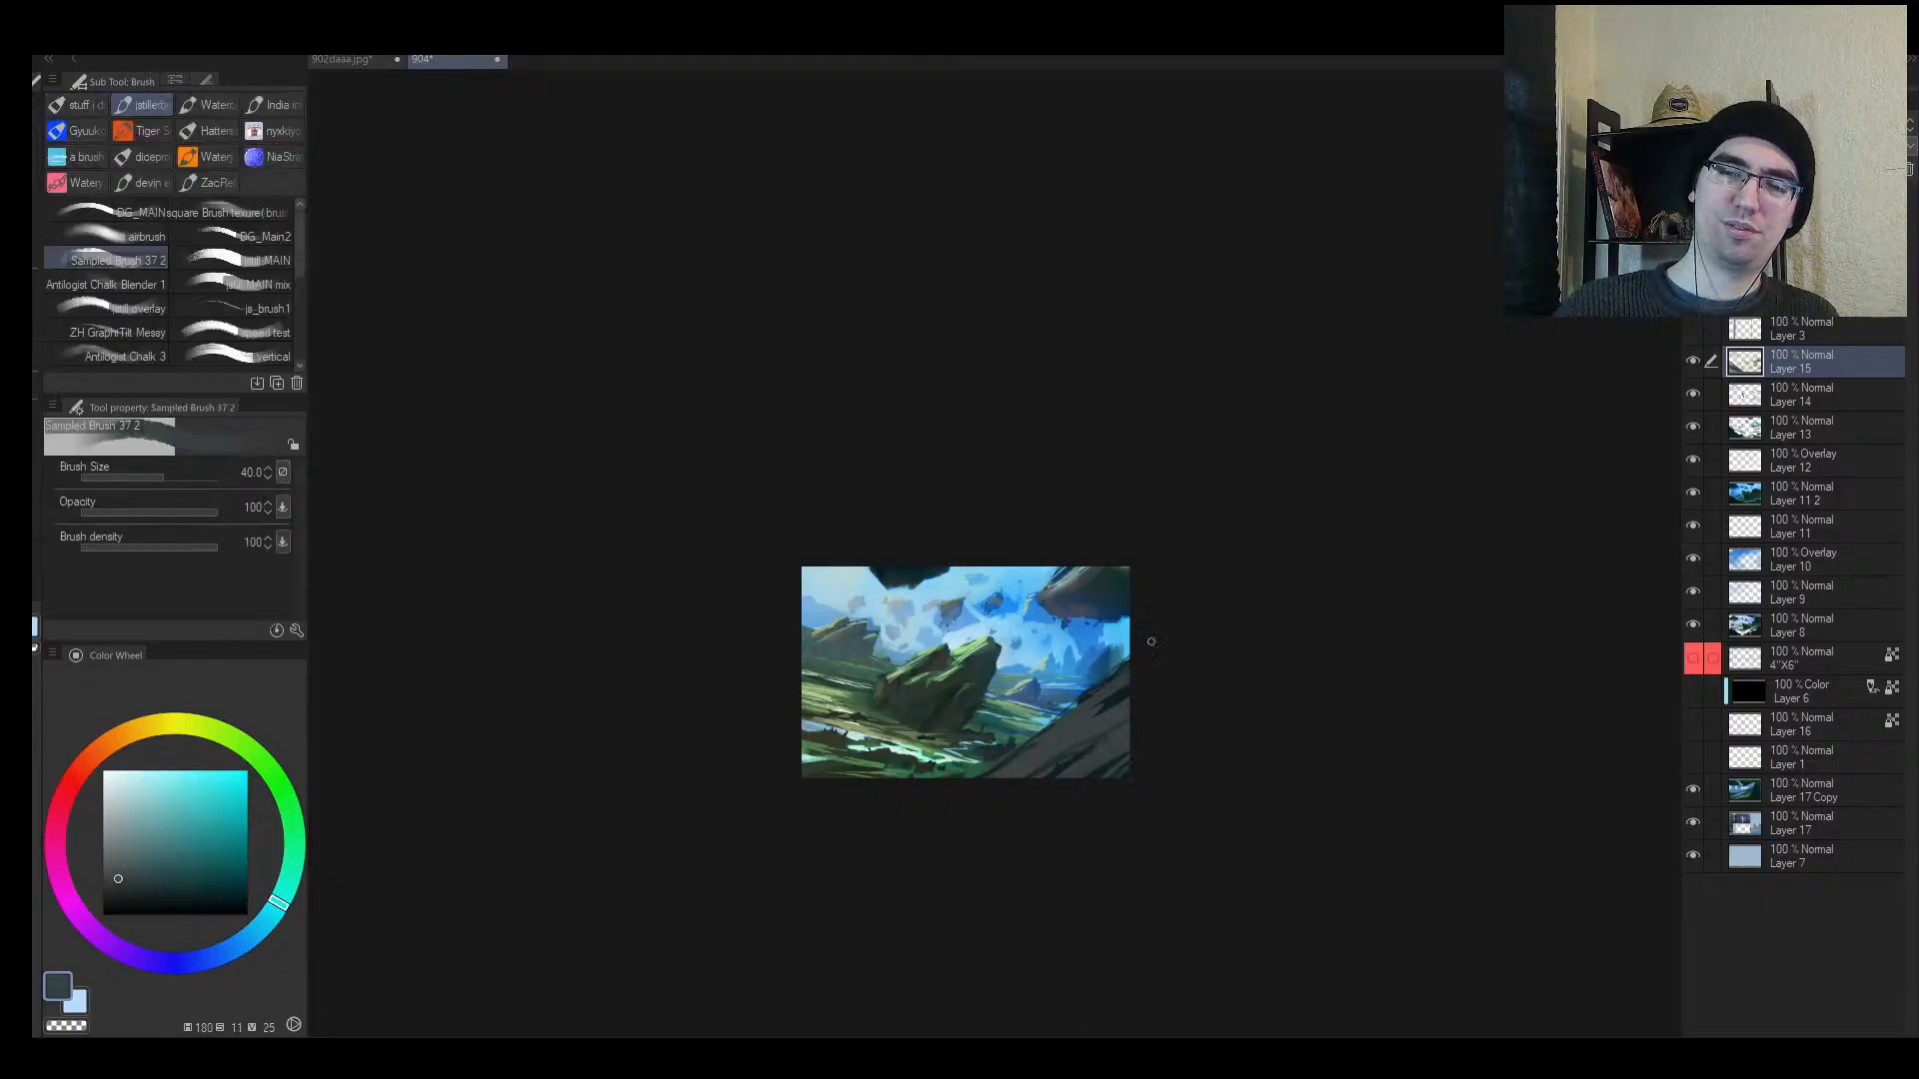
click(1010, 758)
drag(1013, 761, 958, 790)
alt+click(931, 768)
key([)
key([)
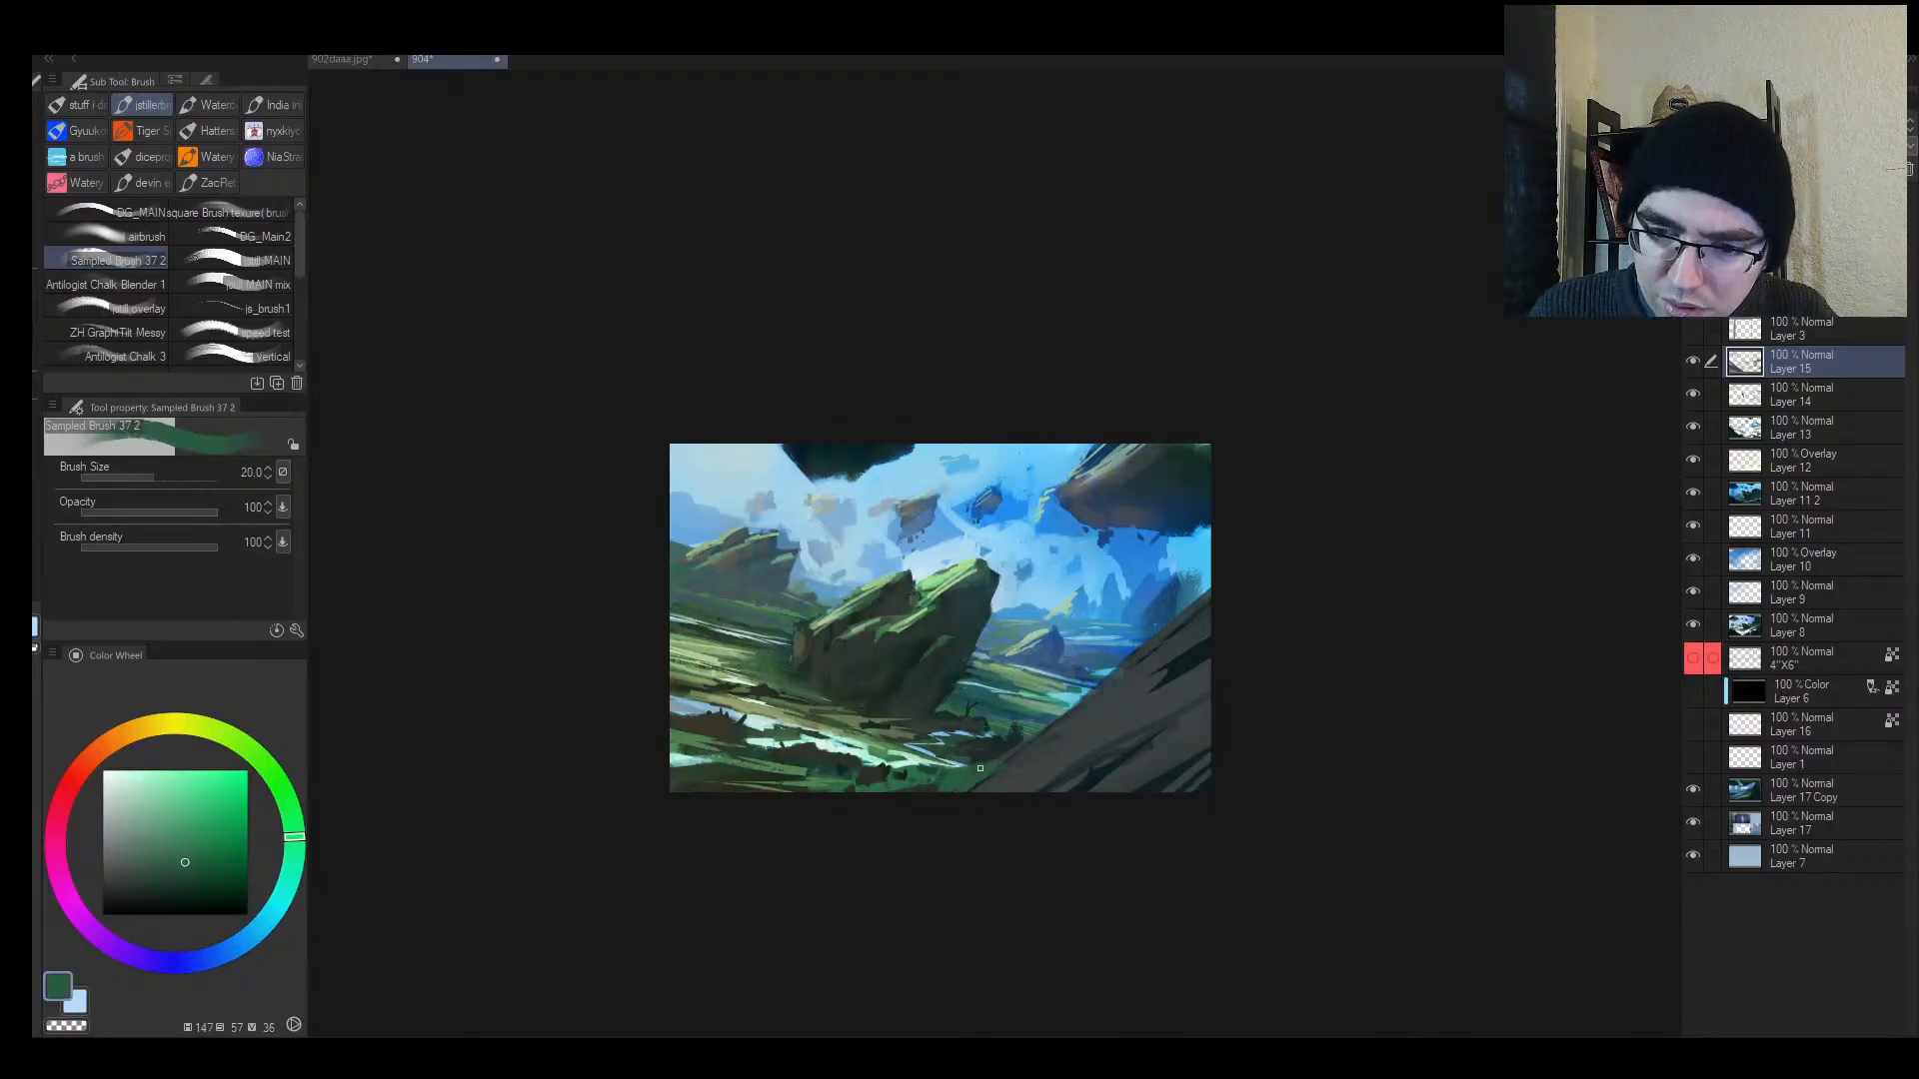
key(bracketleft)
alt+click(994, 763)
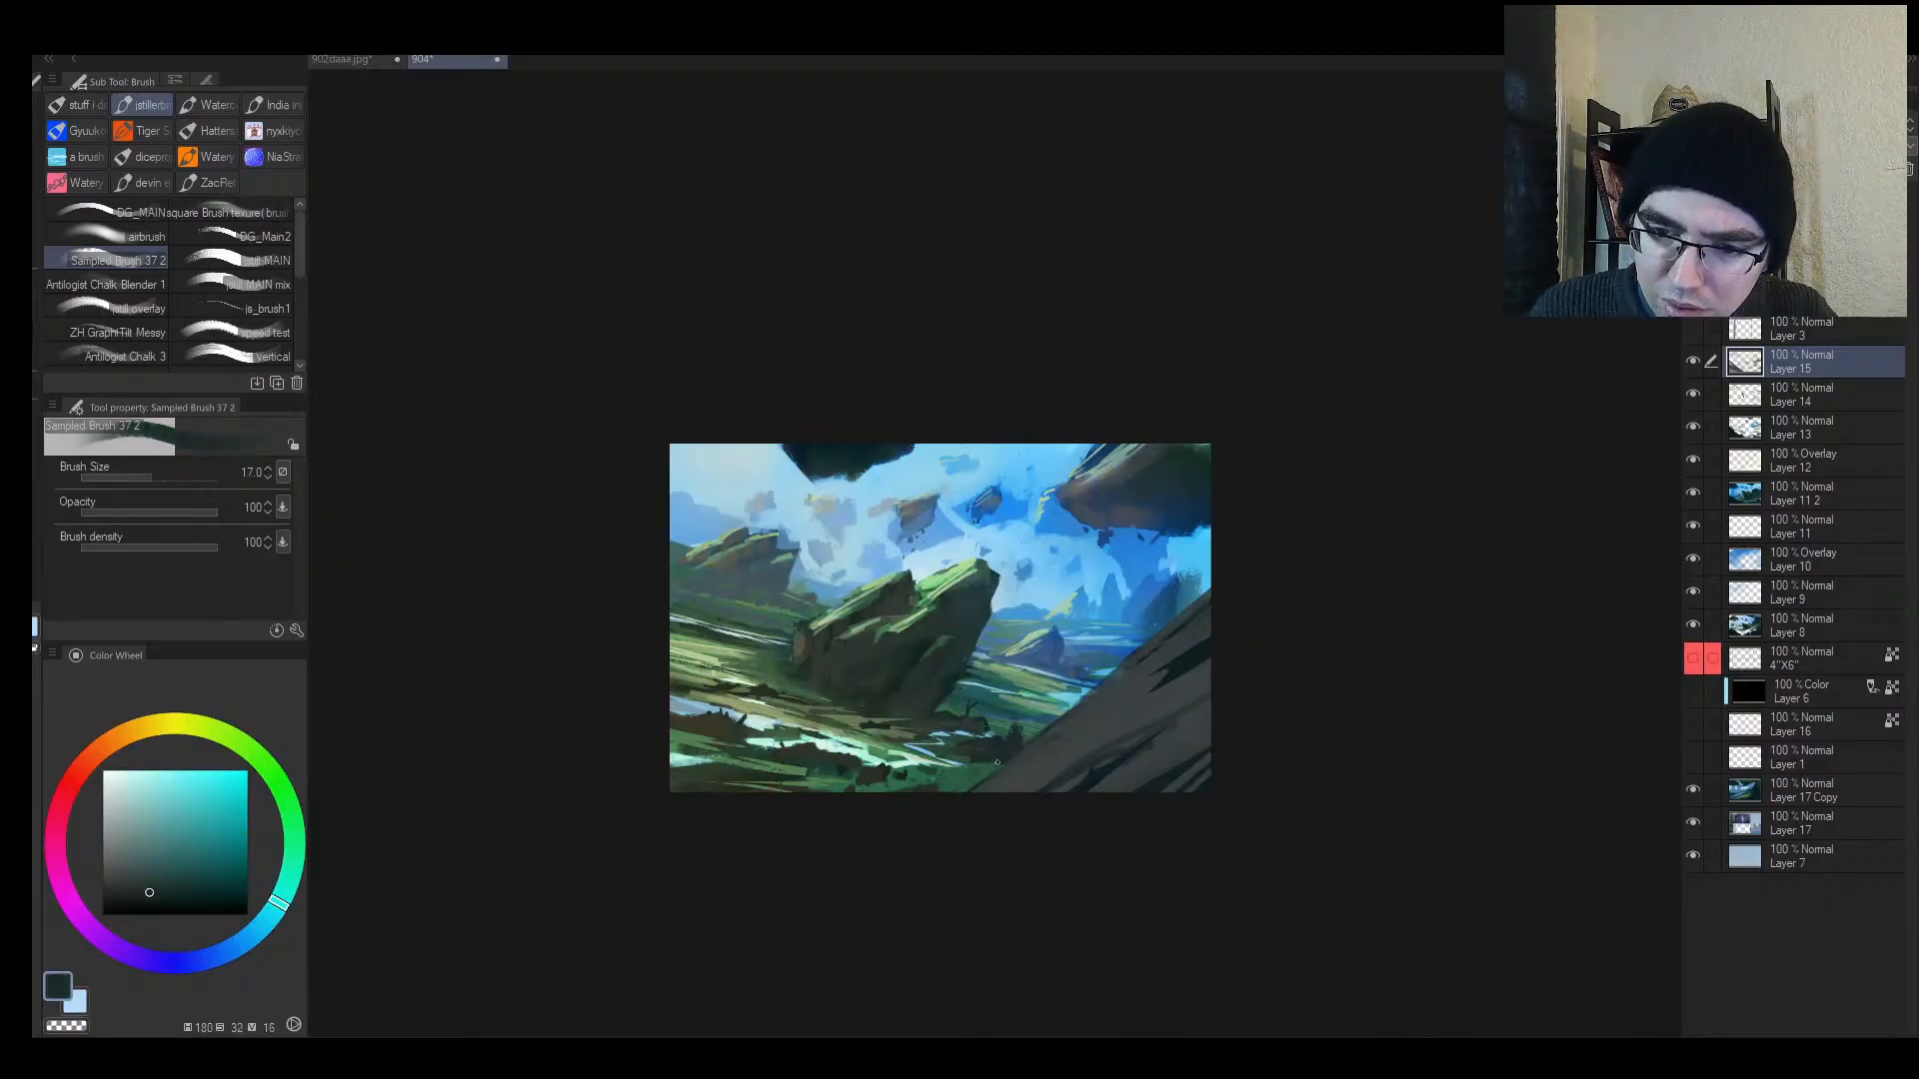
alt+click(997, 762)
Step: Zoom in close and sample darker greens and a dark teal-grey with a slightly smaller brush
mouse_move(1049, 745)
mouse_down()
mouse_move(995, 749)
mouse_move(1073, 734)
mouse_up()
key(bracketleft)
alt+click(1042, 759)
alt+click(998, 768)
alt+click(1072, 752)
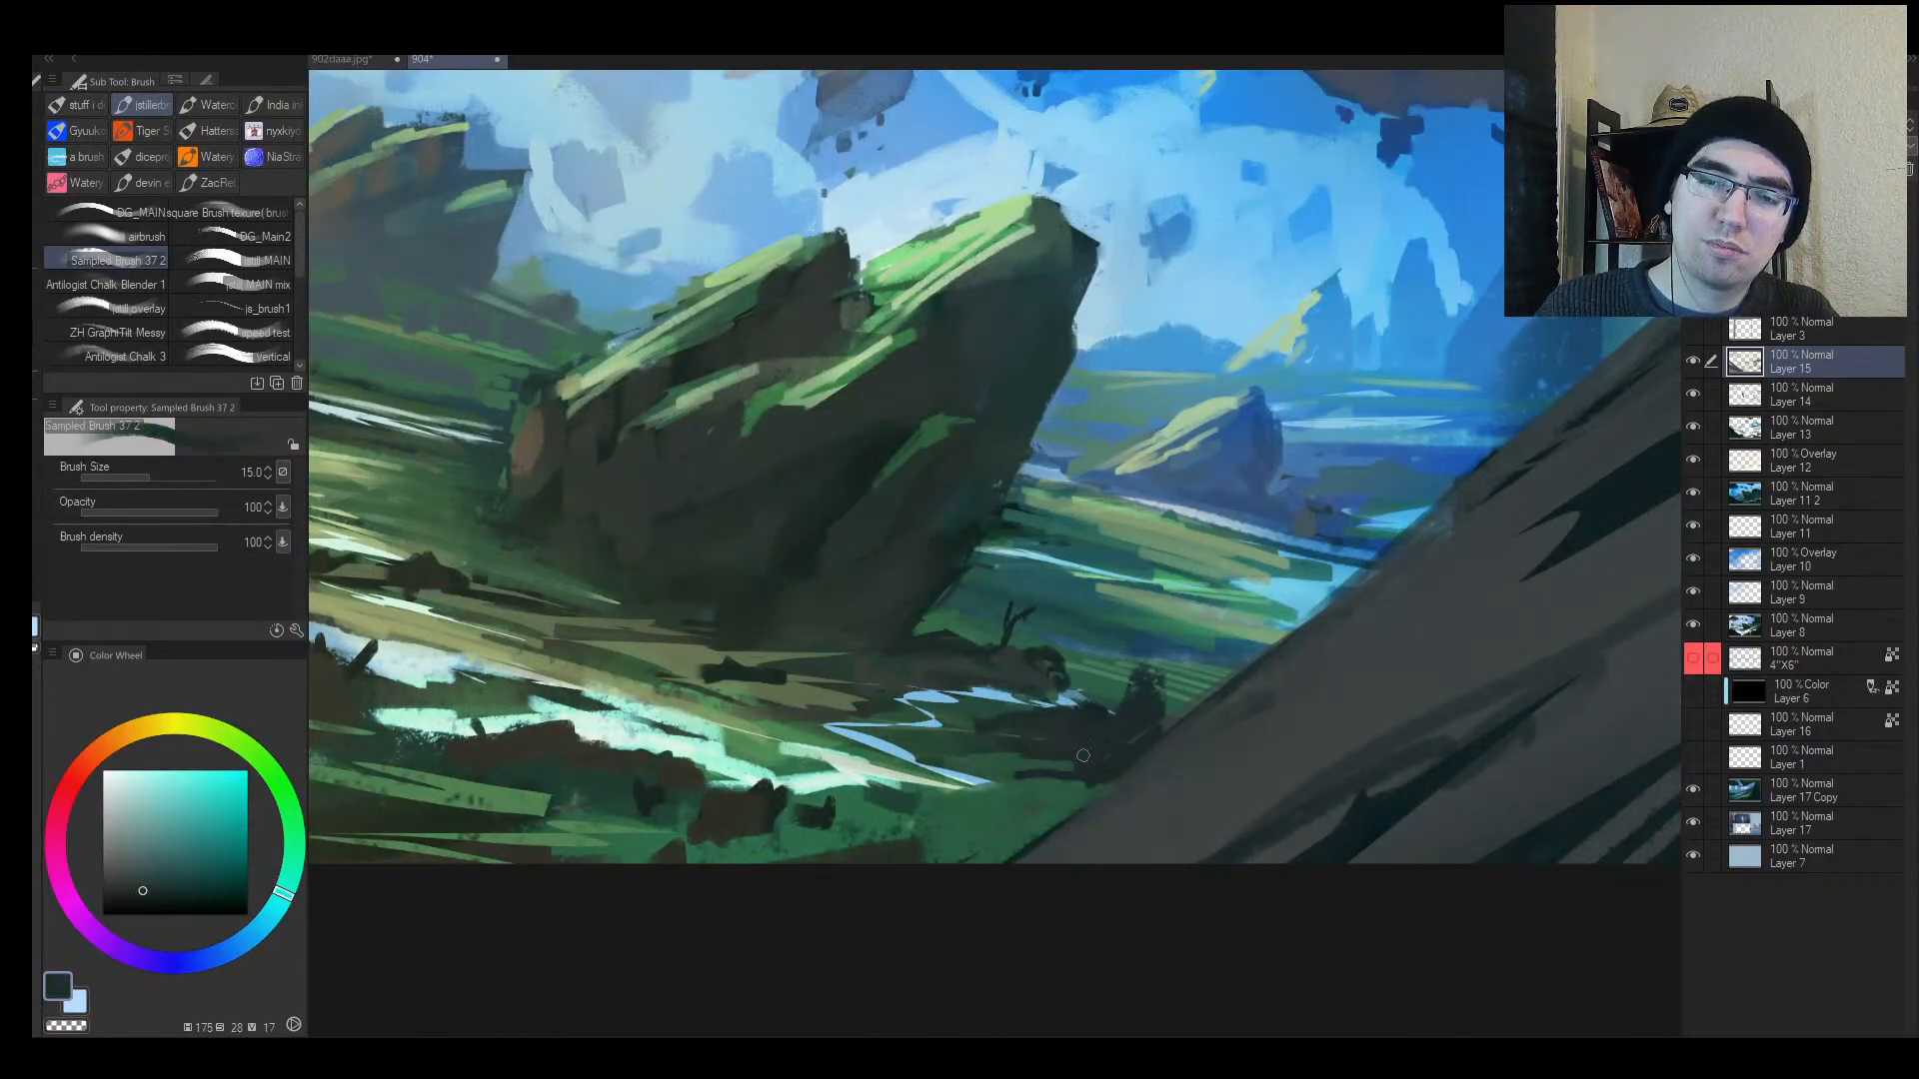
Step: Zoom around the rock's base and mirror the view to check the composition before painting again
ctrl+alt+click(1047, 679)
drag(1047, 680, 1067, 668)
drag(1067, 668, 908, 741)
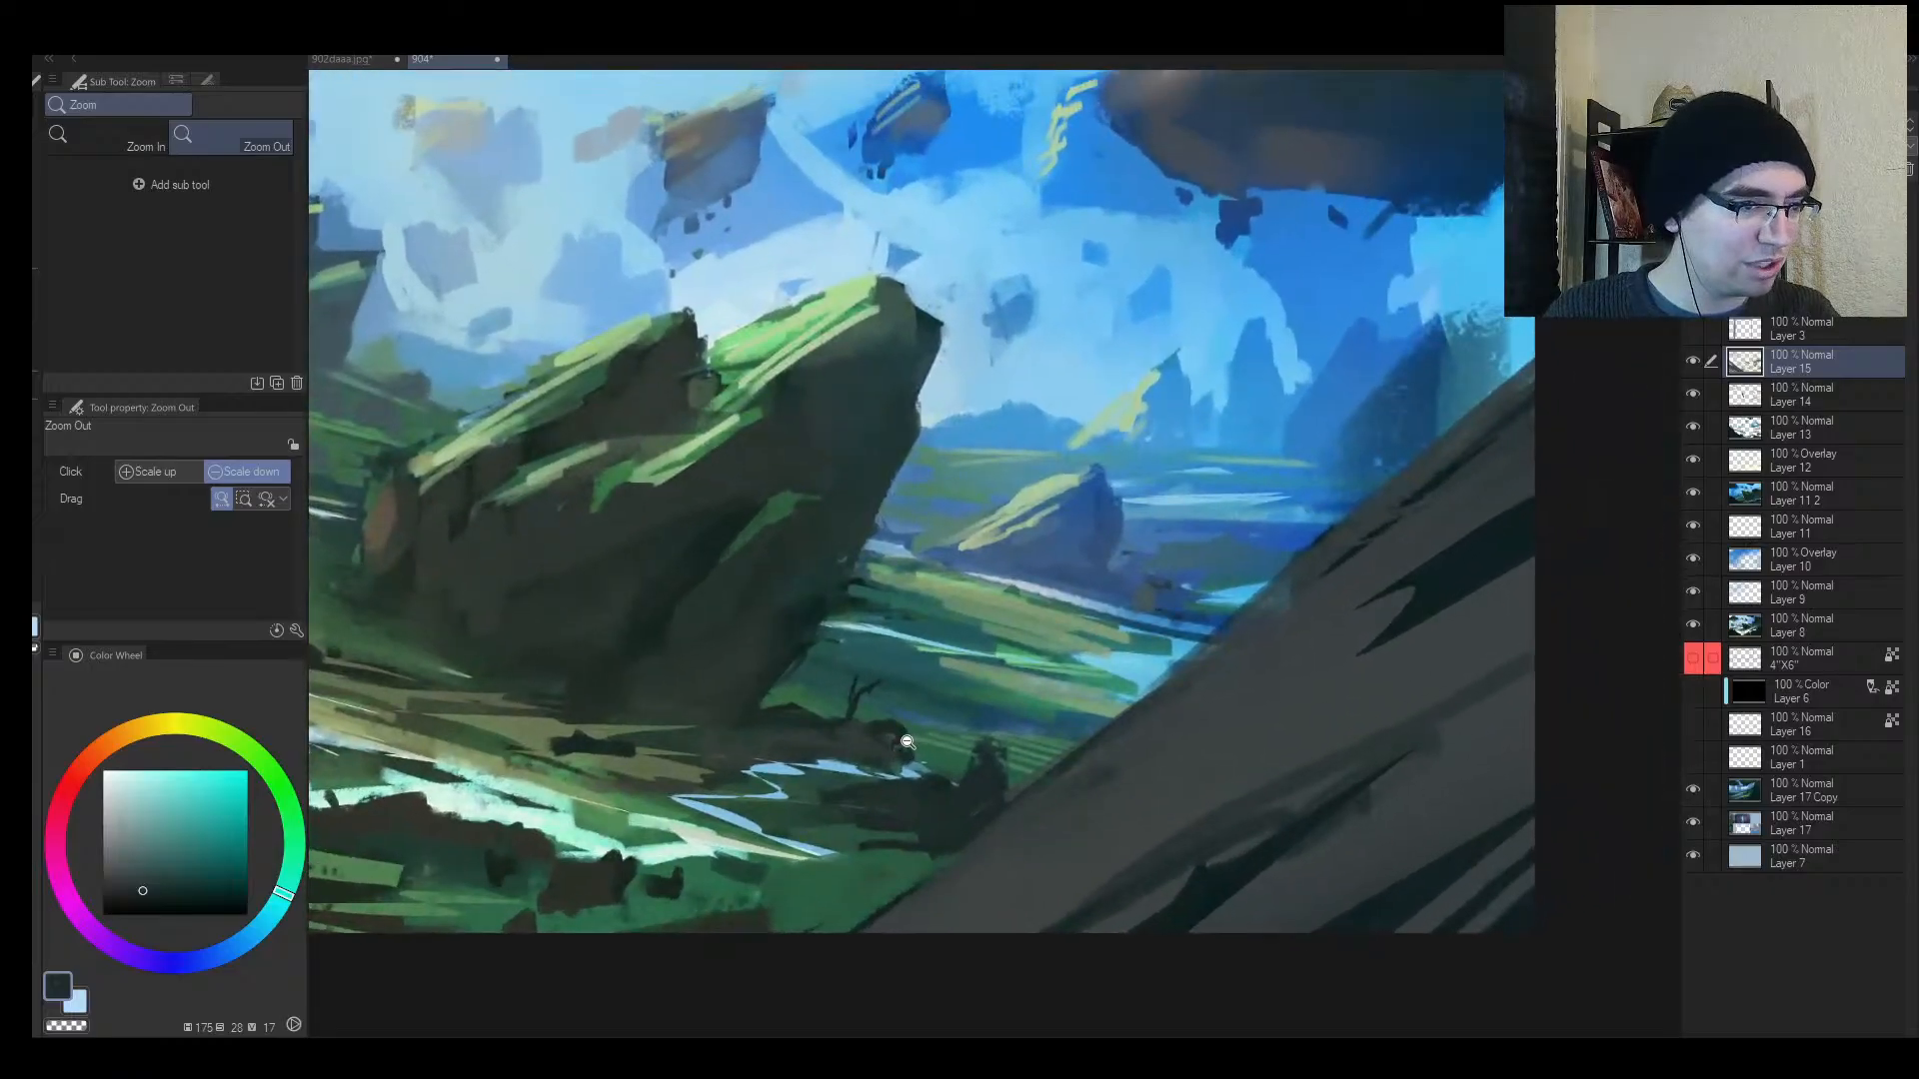
click(911, 744)
click(921, 726)
drag(864, 757, 1062, 725)
key(h)
click(1108, 608)
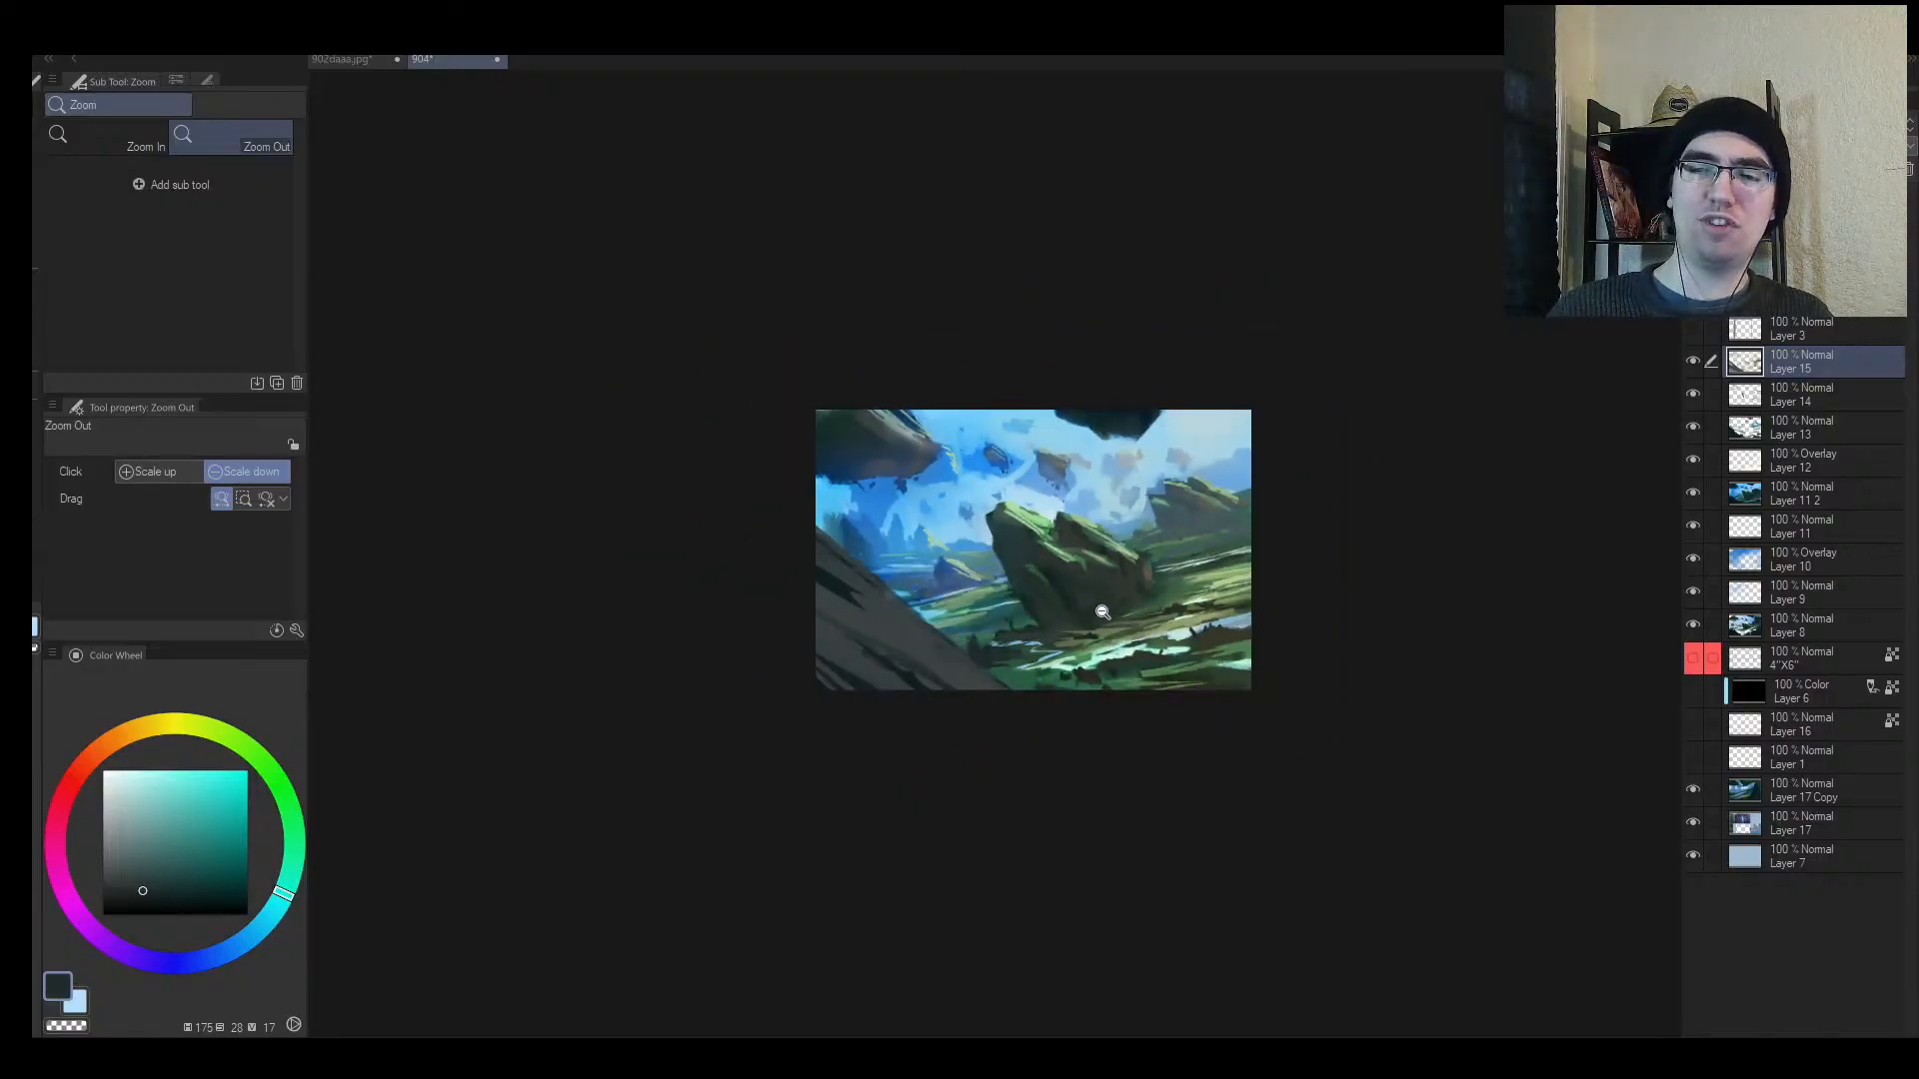
drag(1087, 629, 1130, 612)
key(h)
drag(971, 572, 998, 508)
key(b)
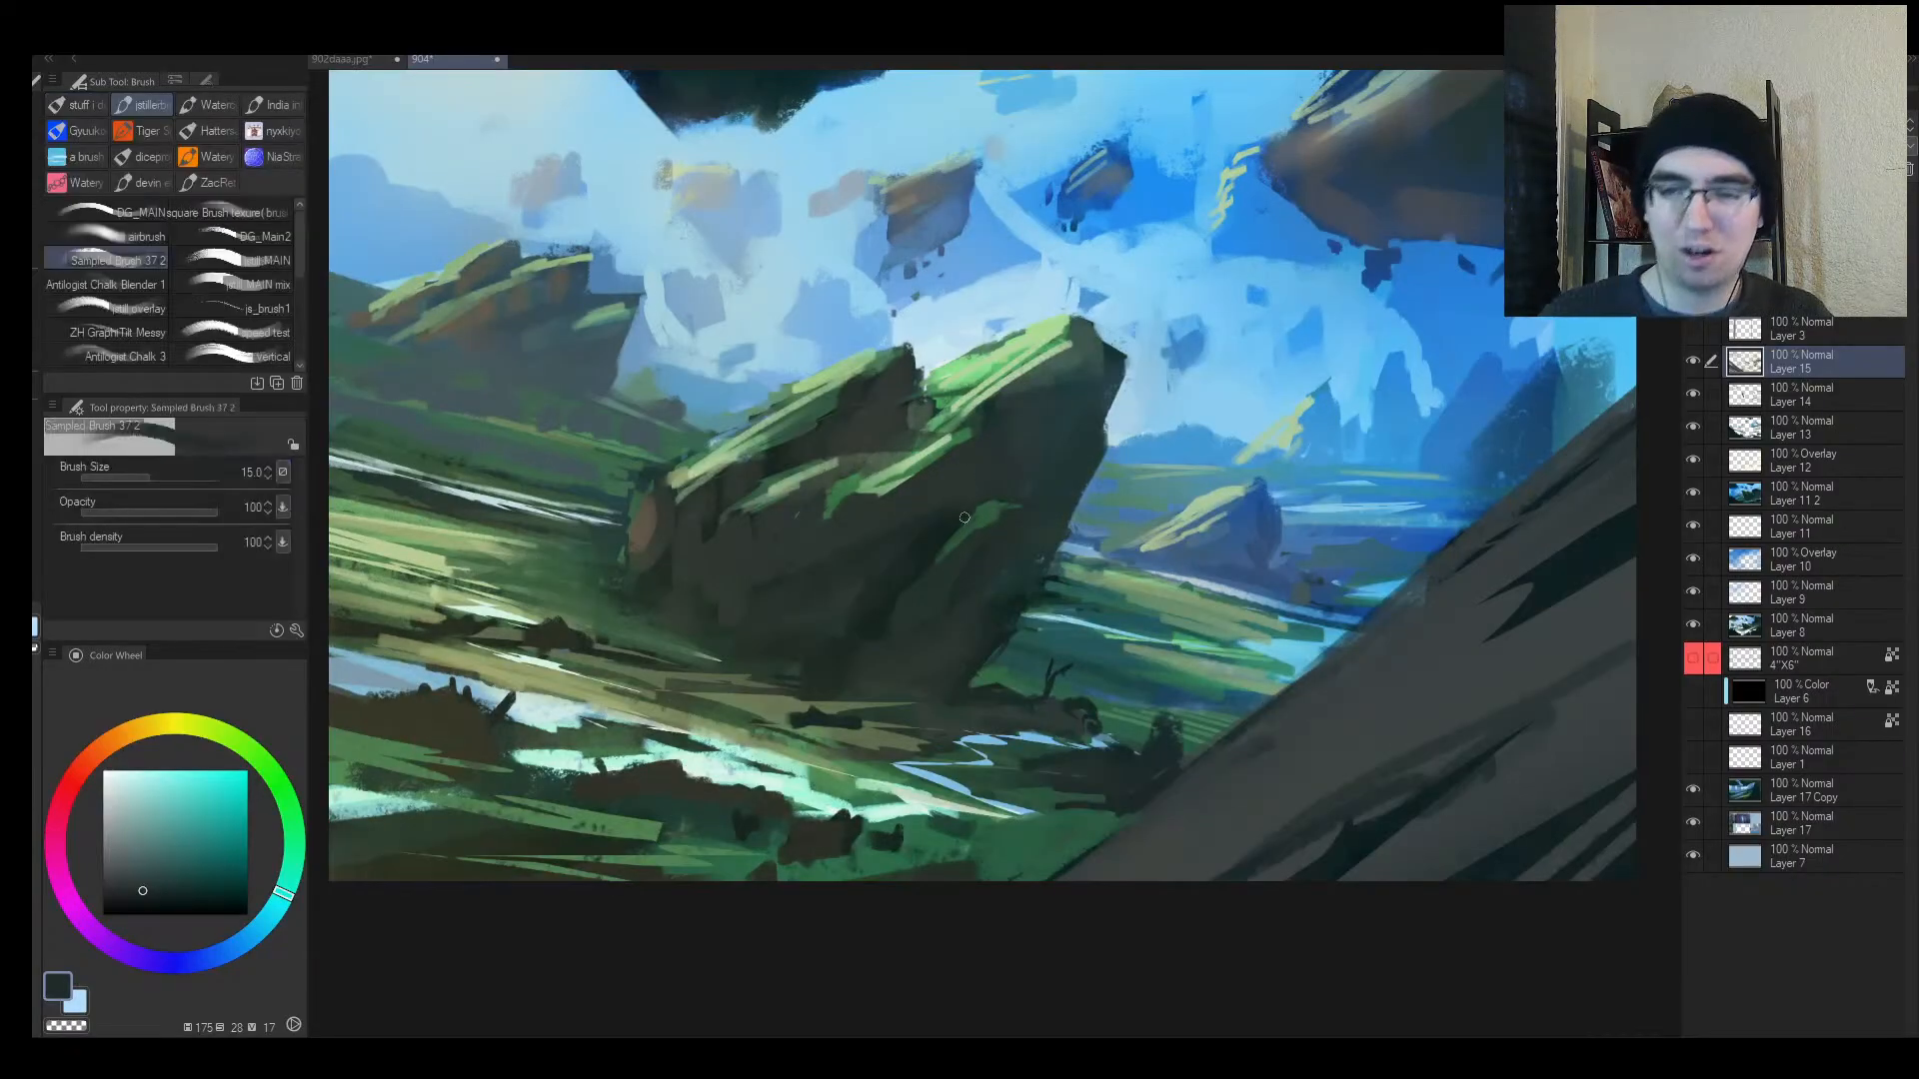
Step: Cover the dark crevice edge on the tilted rock with short darker green strokes
alt+click(959, 522)
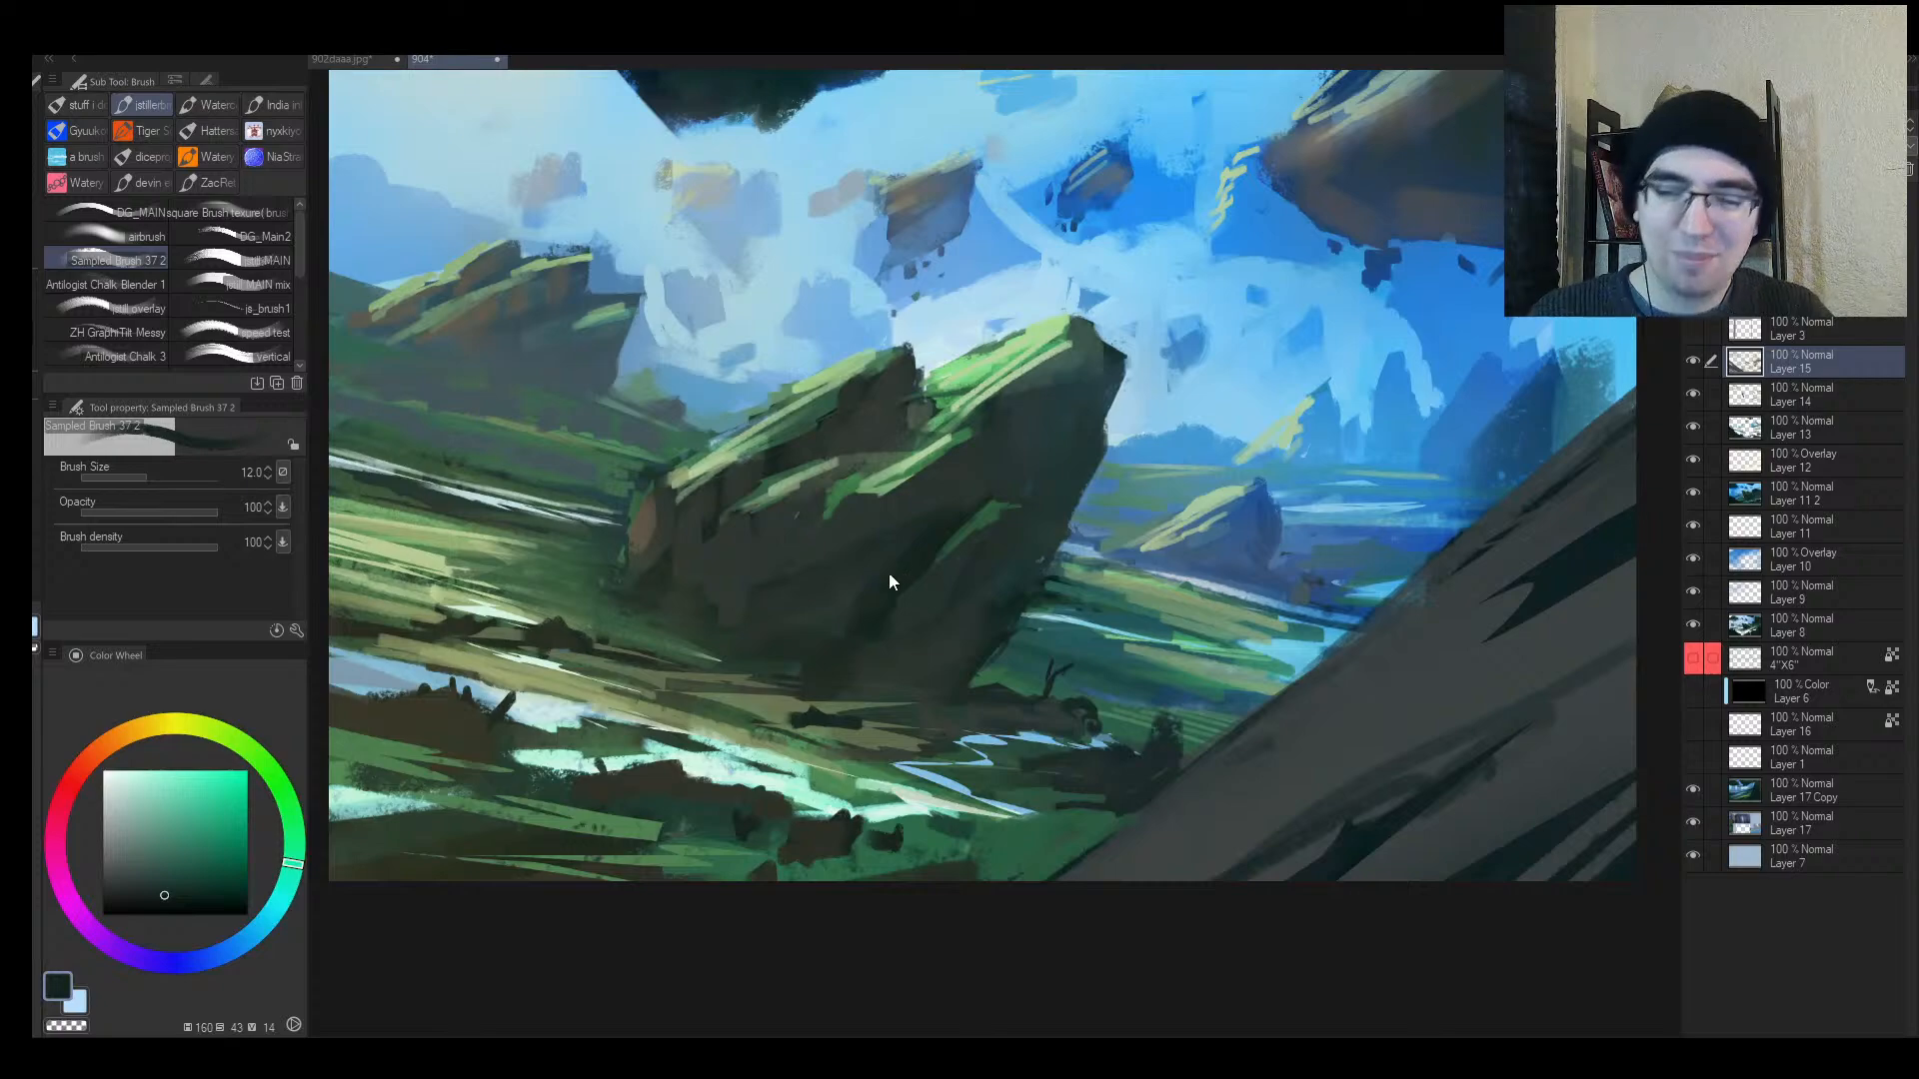
drag(890, 573, 976, 493)
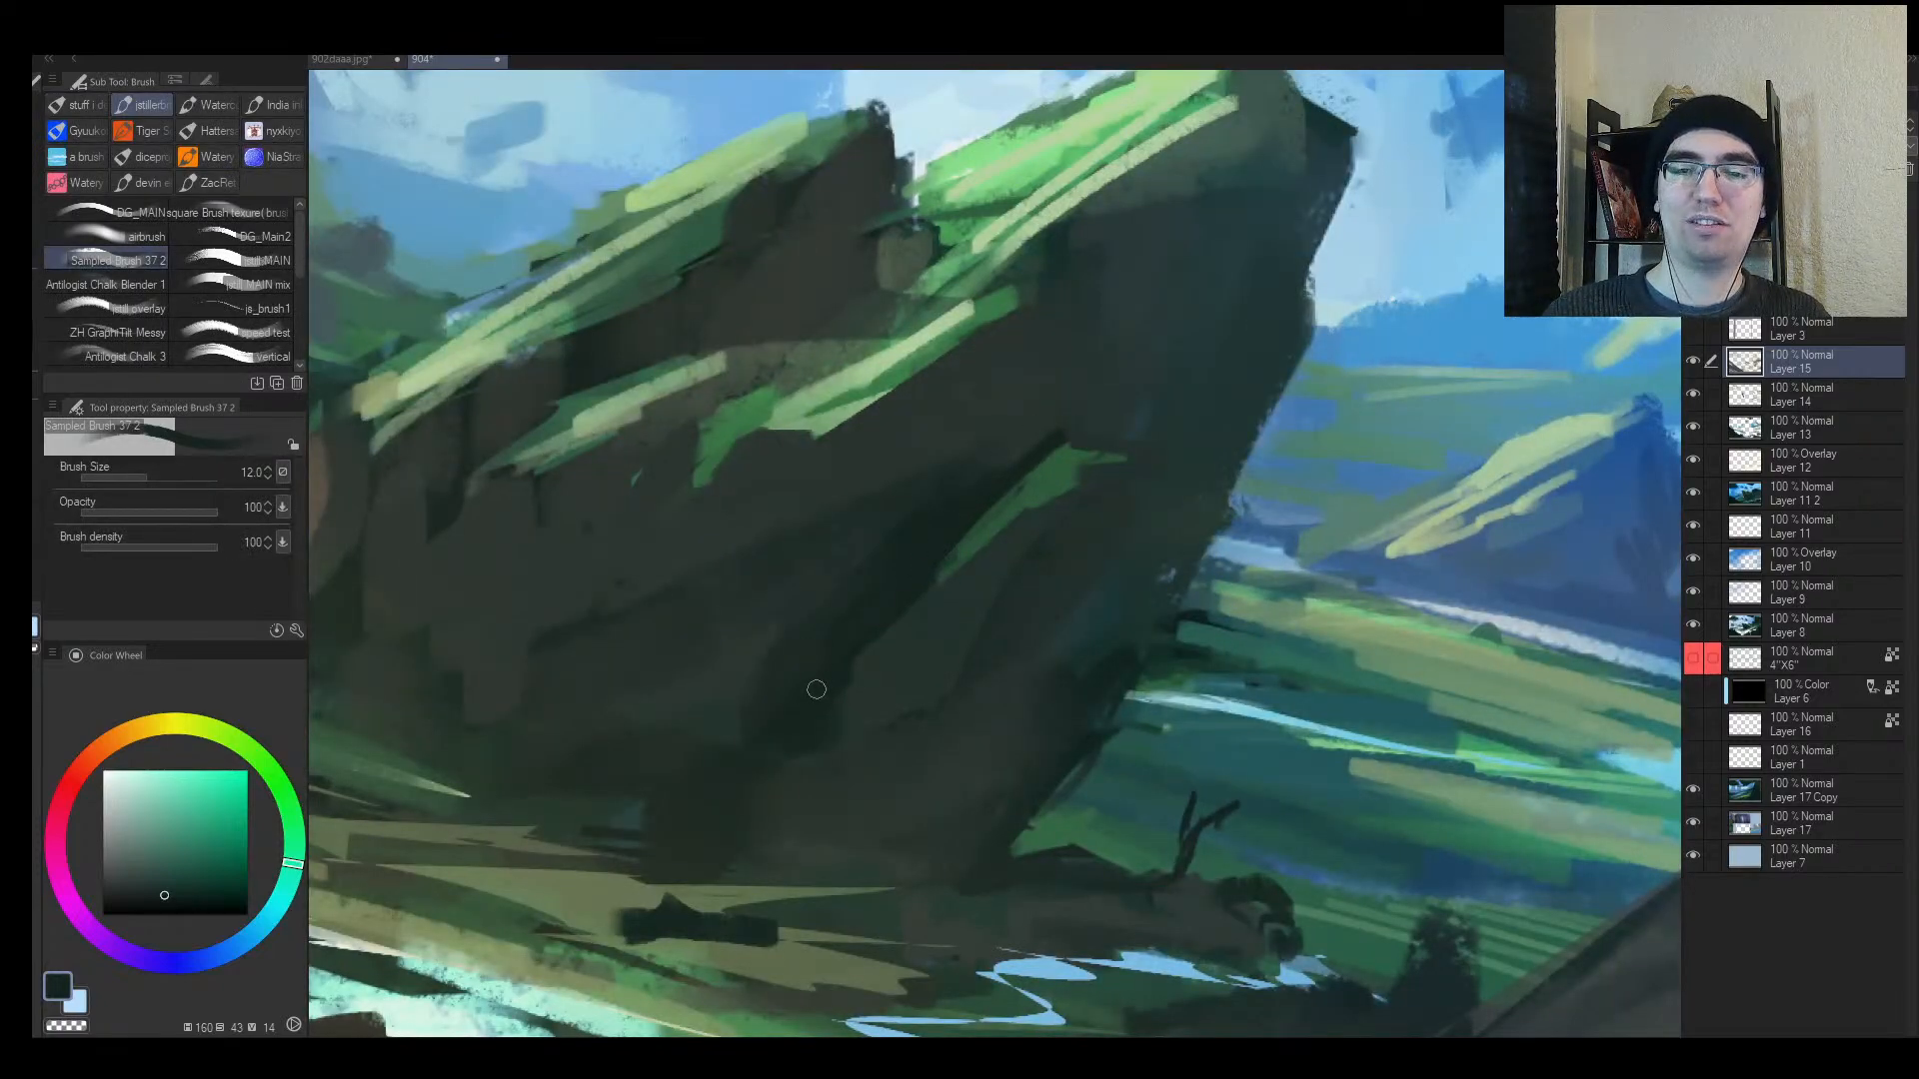
alt+click(862, 655)
key(bracketright)
drag(842, 675, 960, 554)
key(bracketright)
alt+click(881, 618)
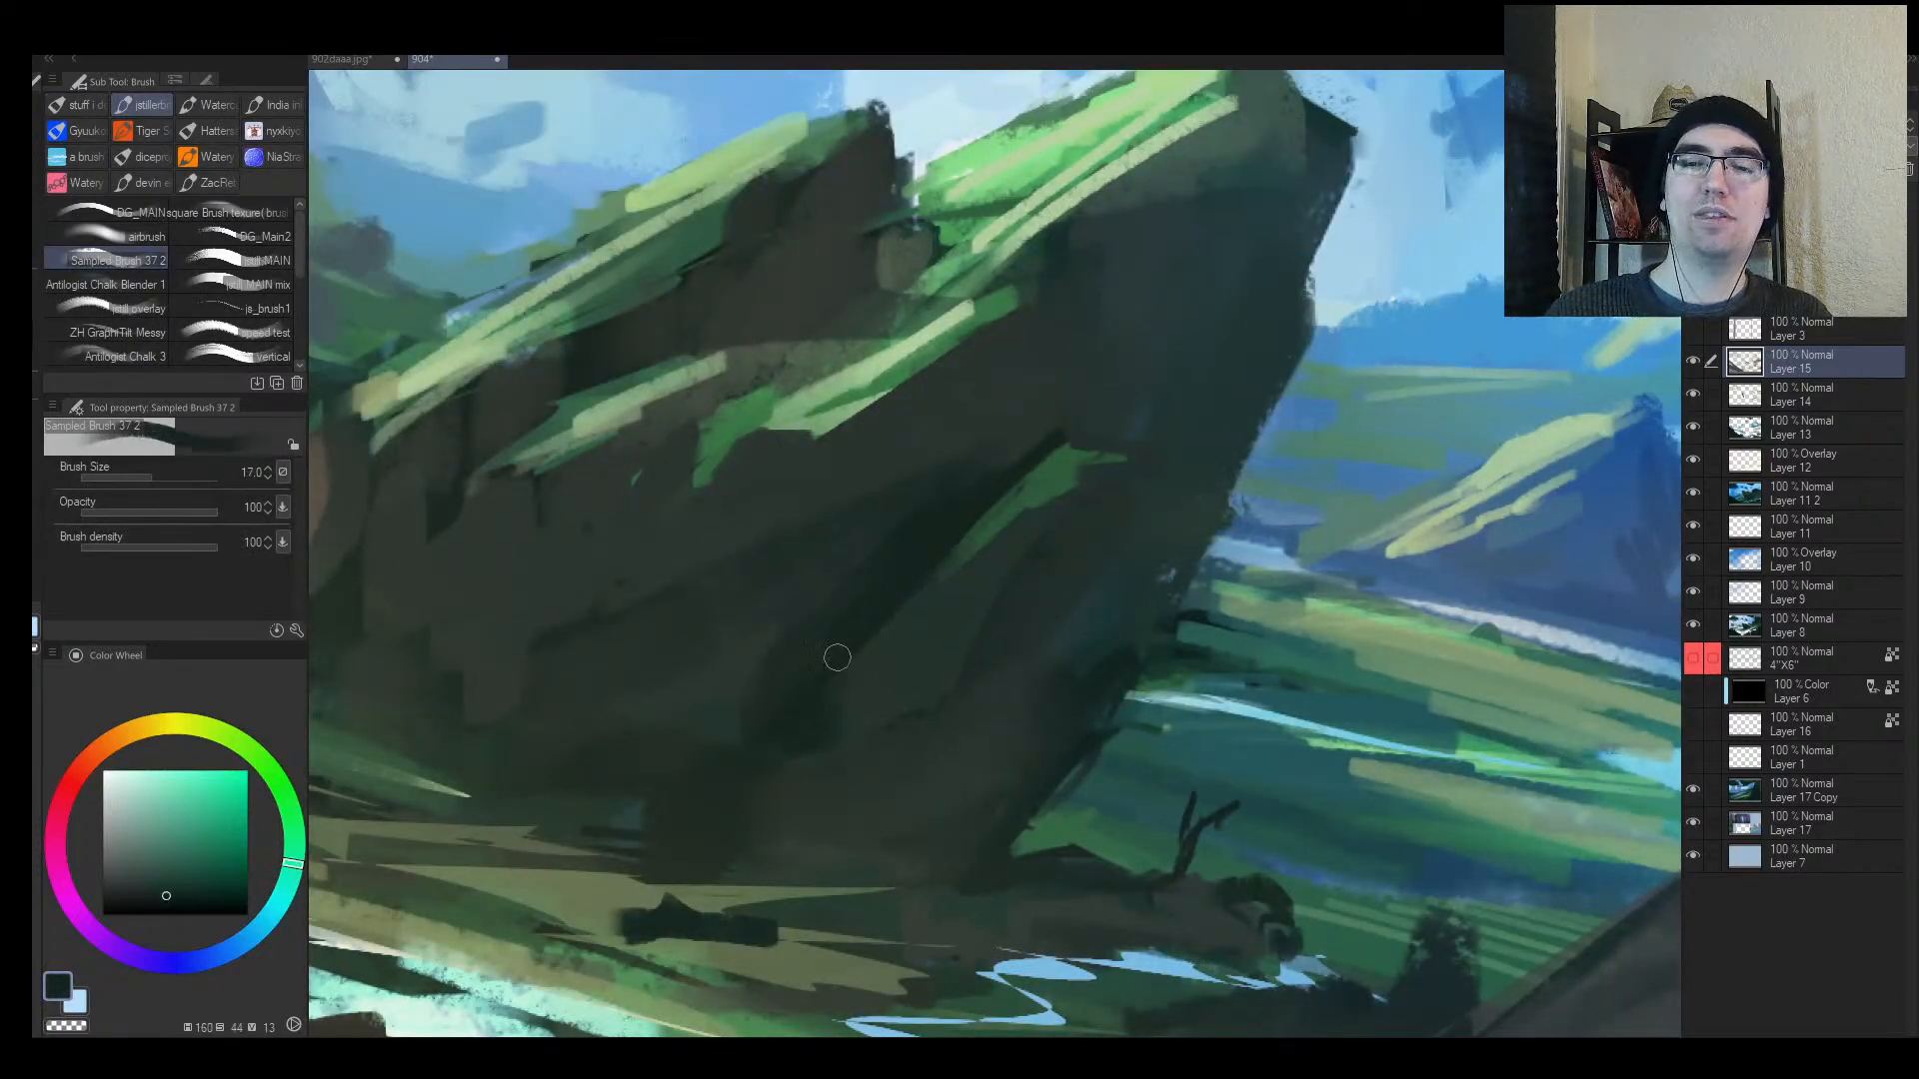
Step: Sample darker and lighter teal-greens, enlarge the brush to 30, and mirror and zoom to check
mouse_move(779, 756)
mouse_down()
mouse_move(731, 815)
mouse_move(792, 738)
mouse_move(763, 775)
mouse_move(774, 759)
mouse_up()
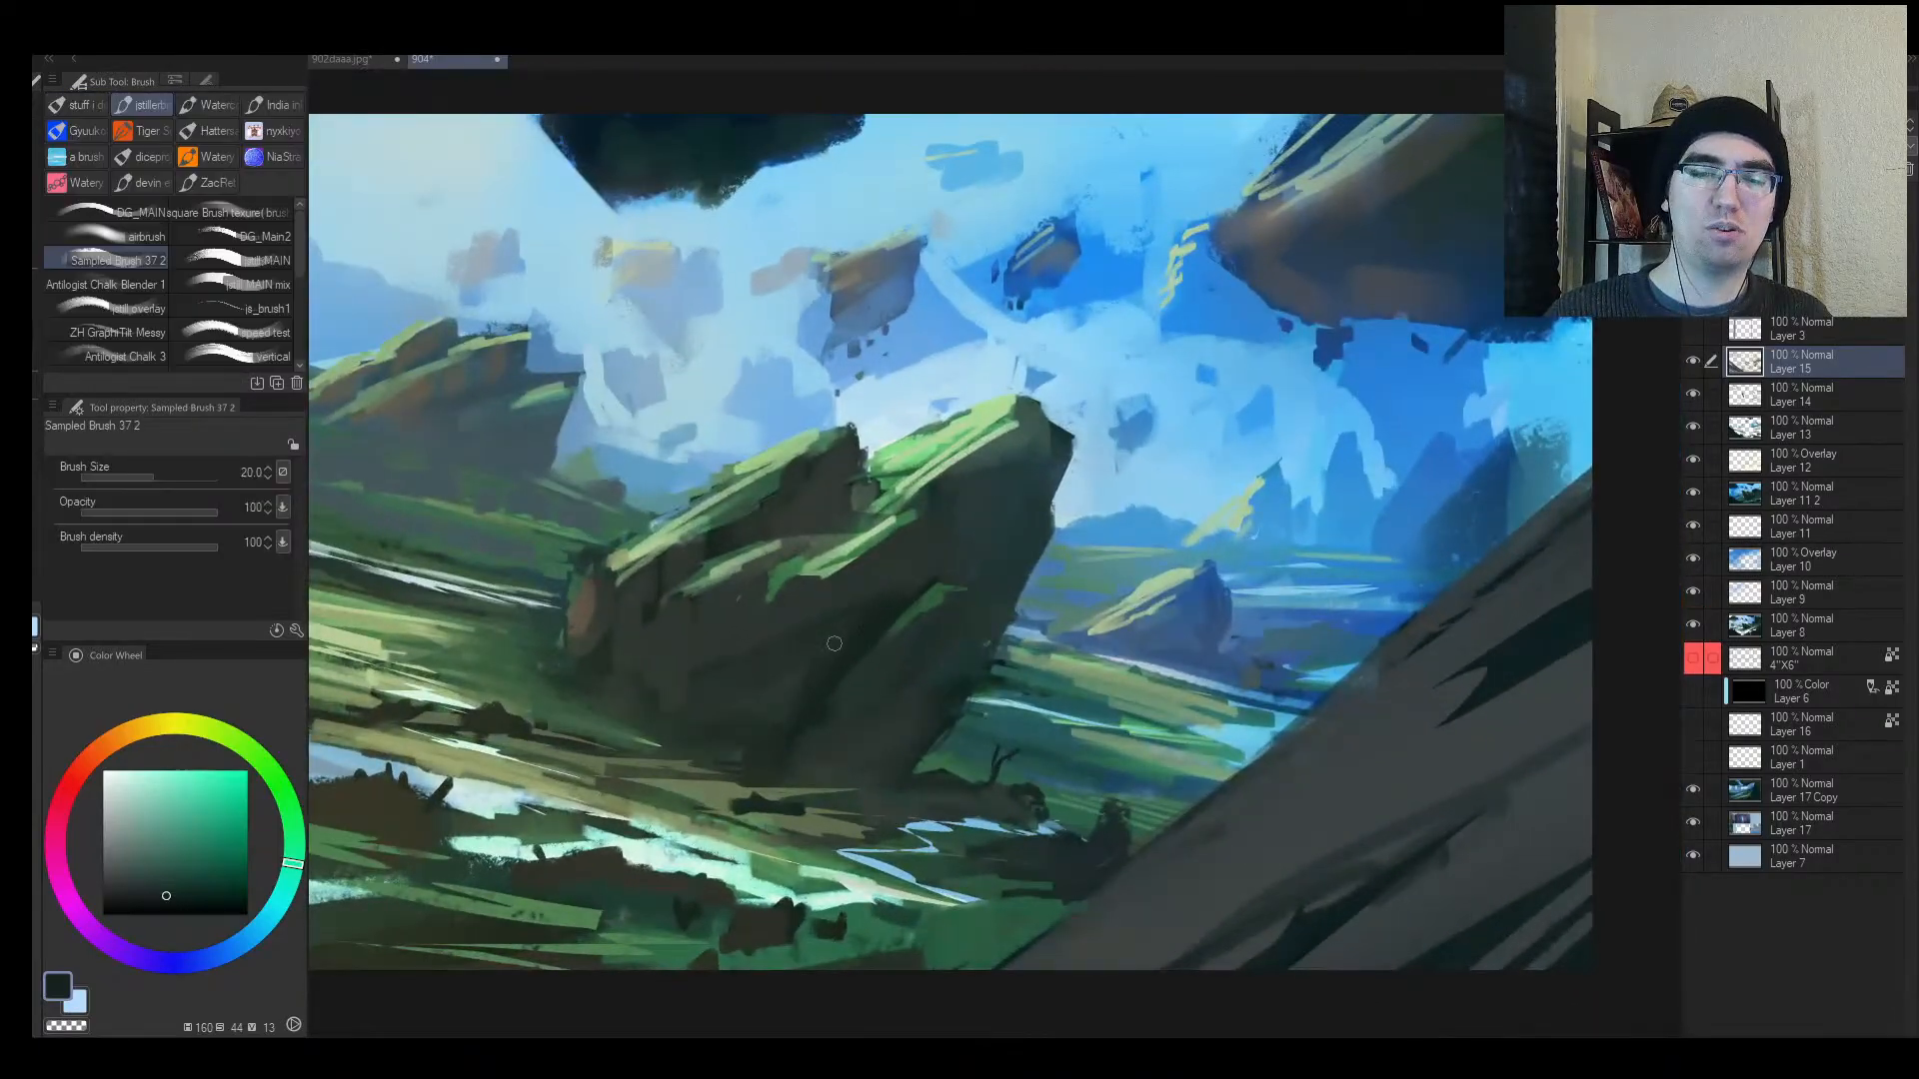
alt+click(794, 765)
key(bracketright)
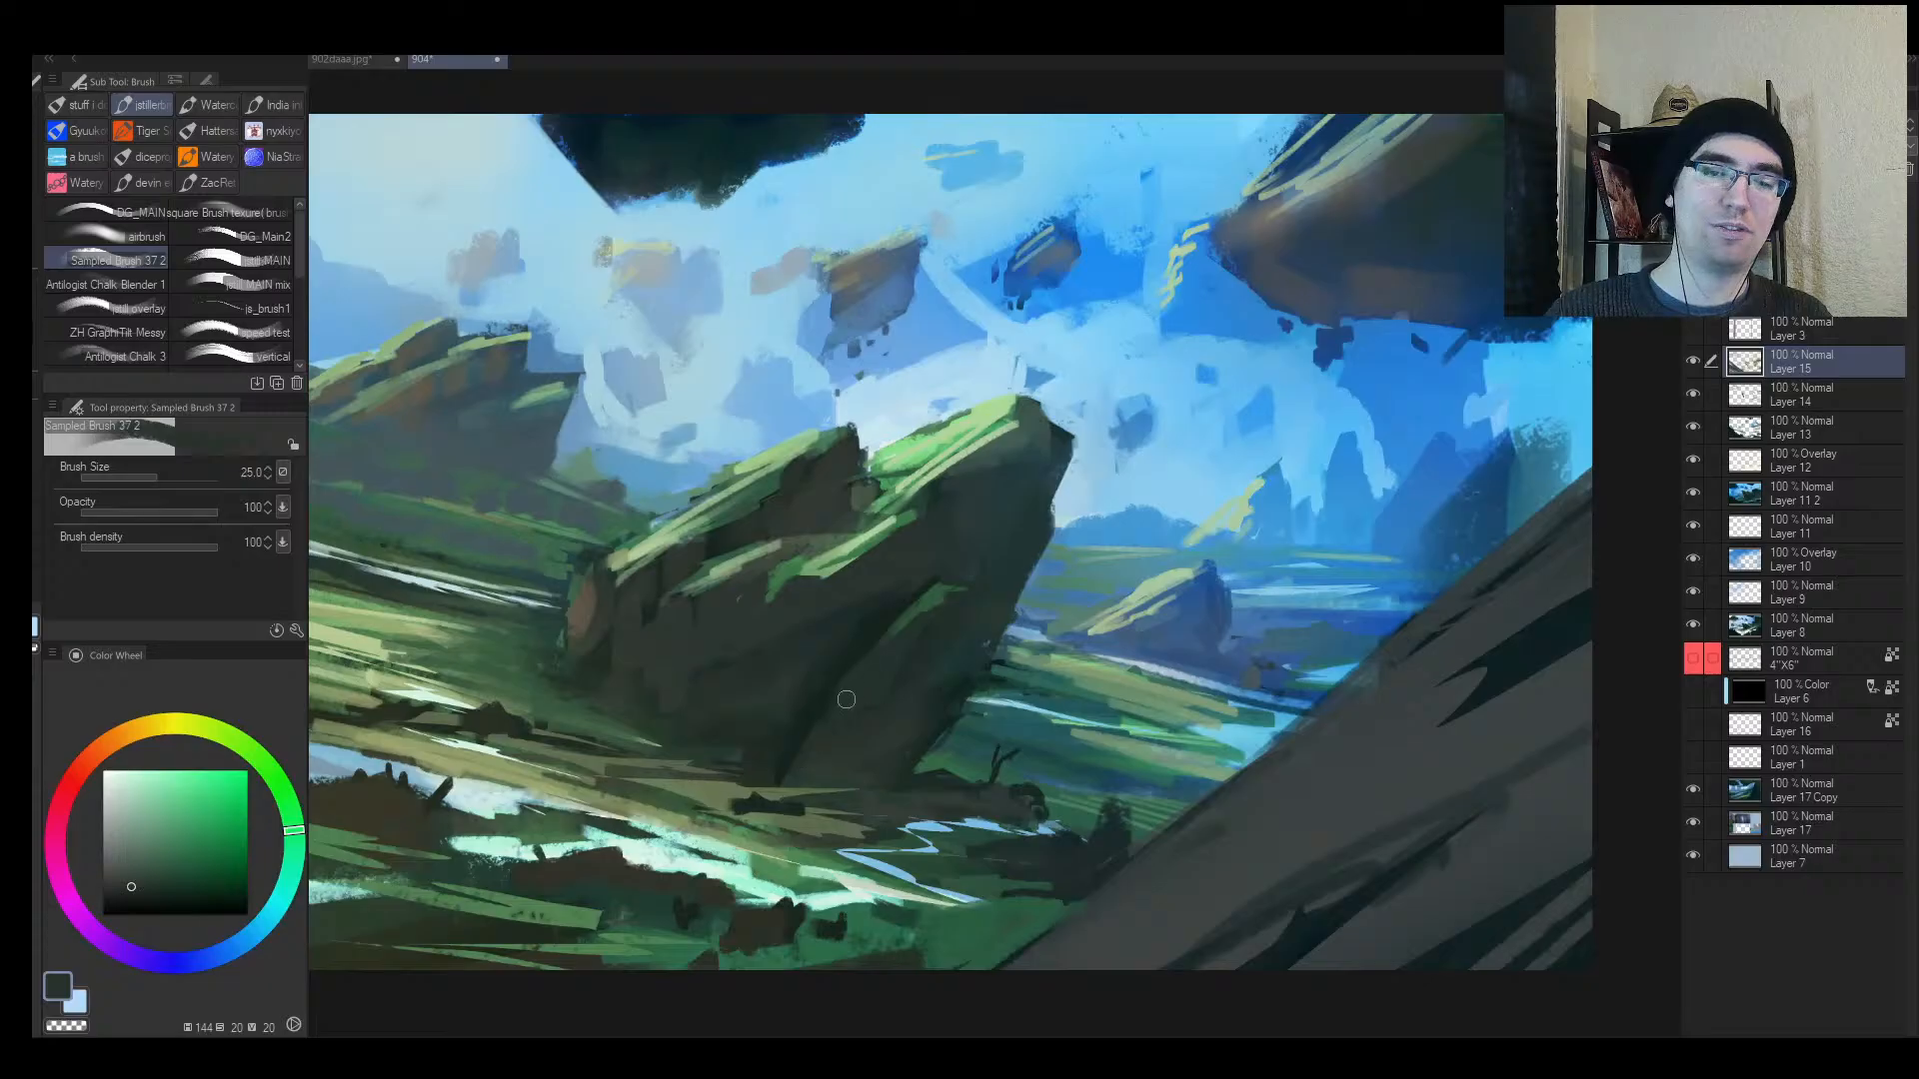
alt+click(811, 716)
key(bracketright)
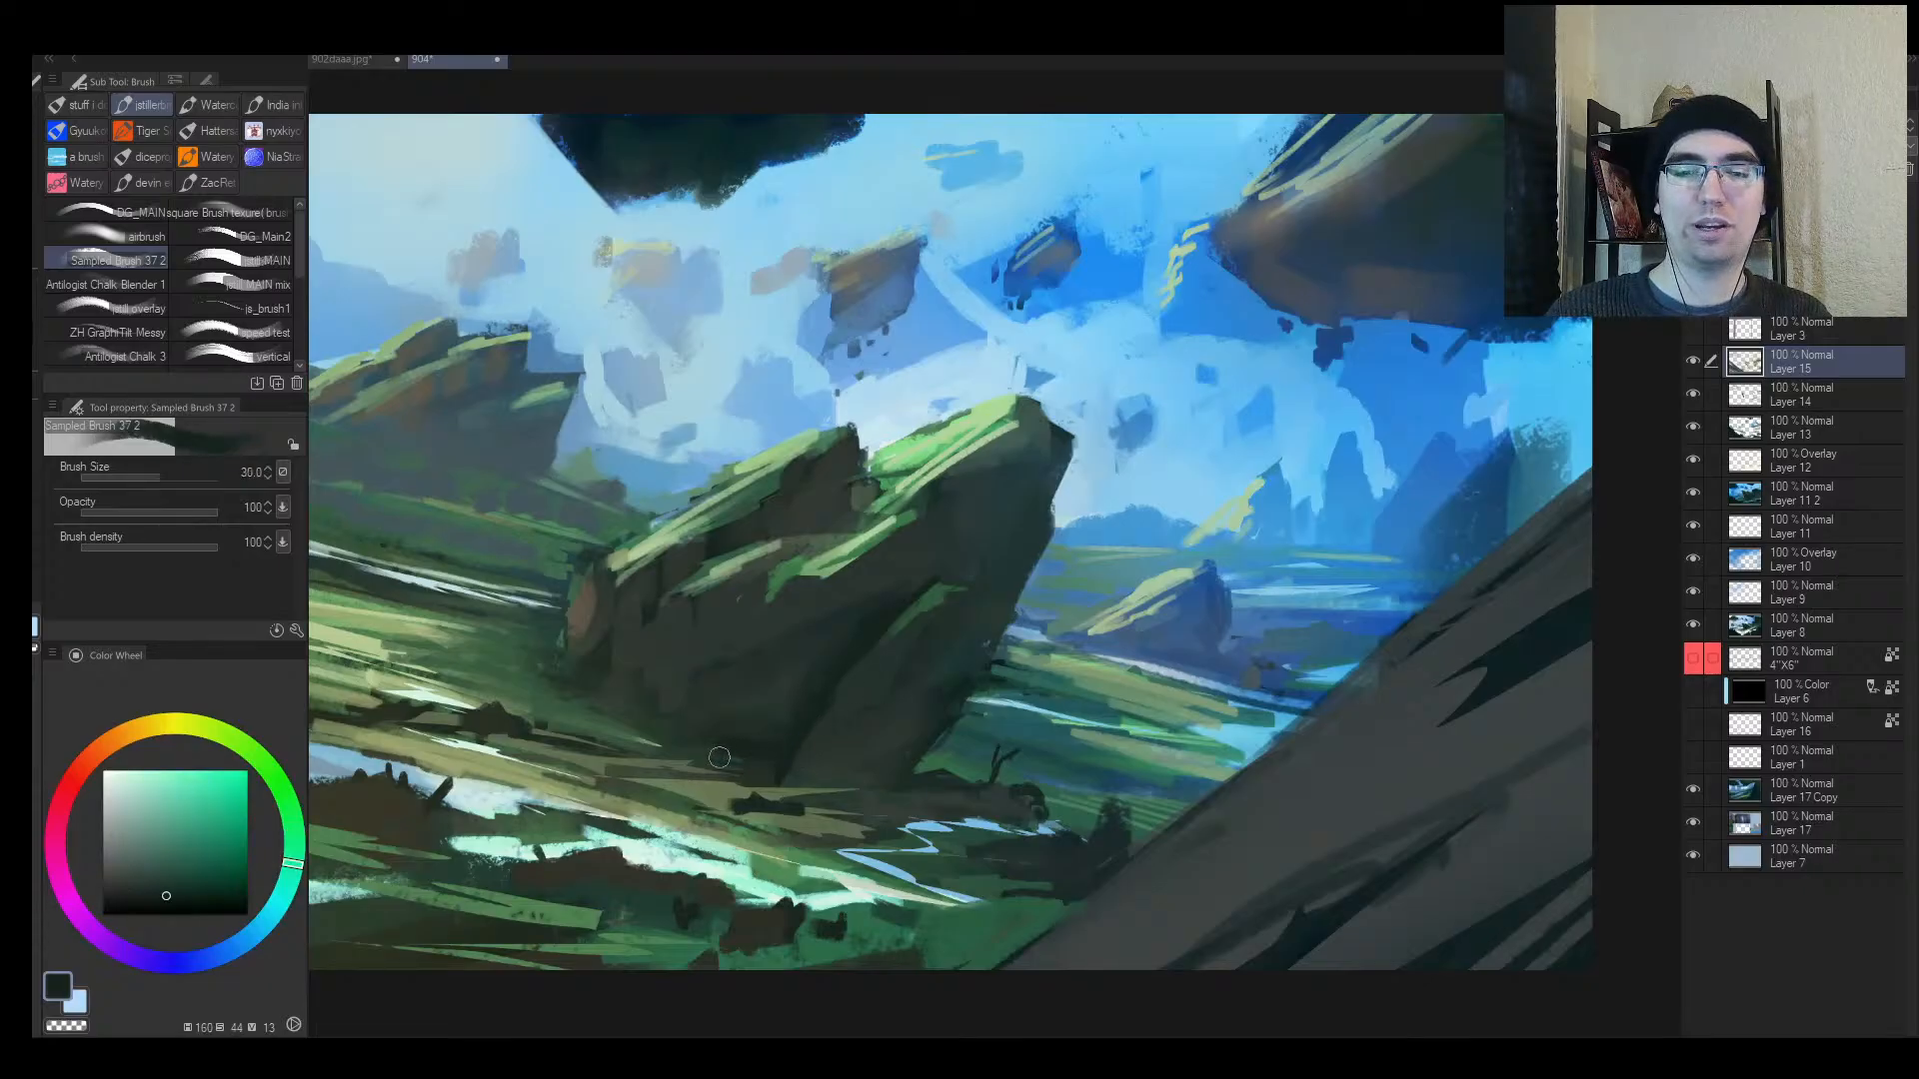
key(h)
key(alt+space)
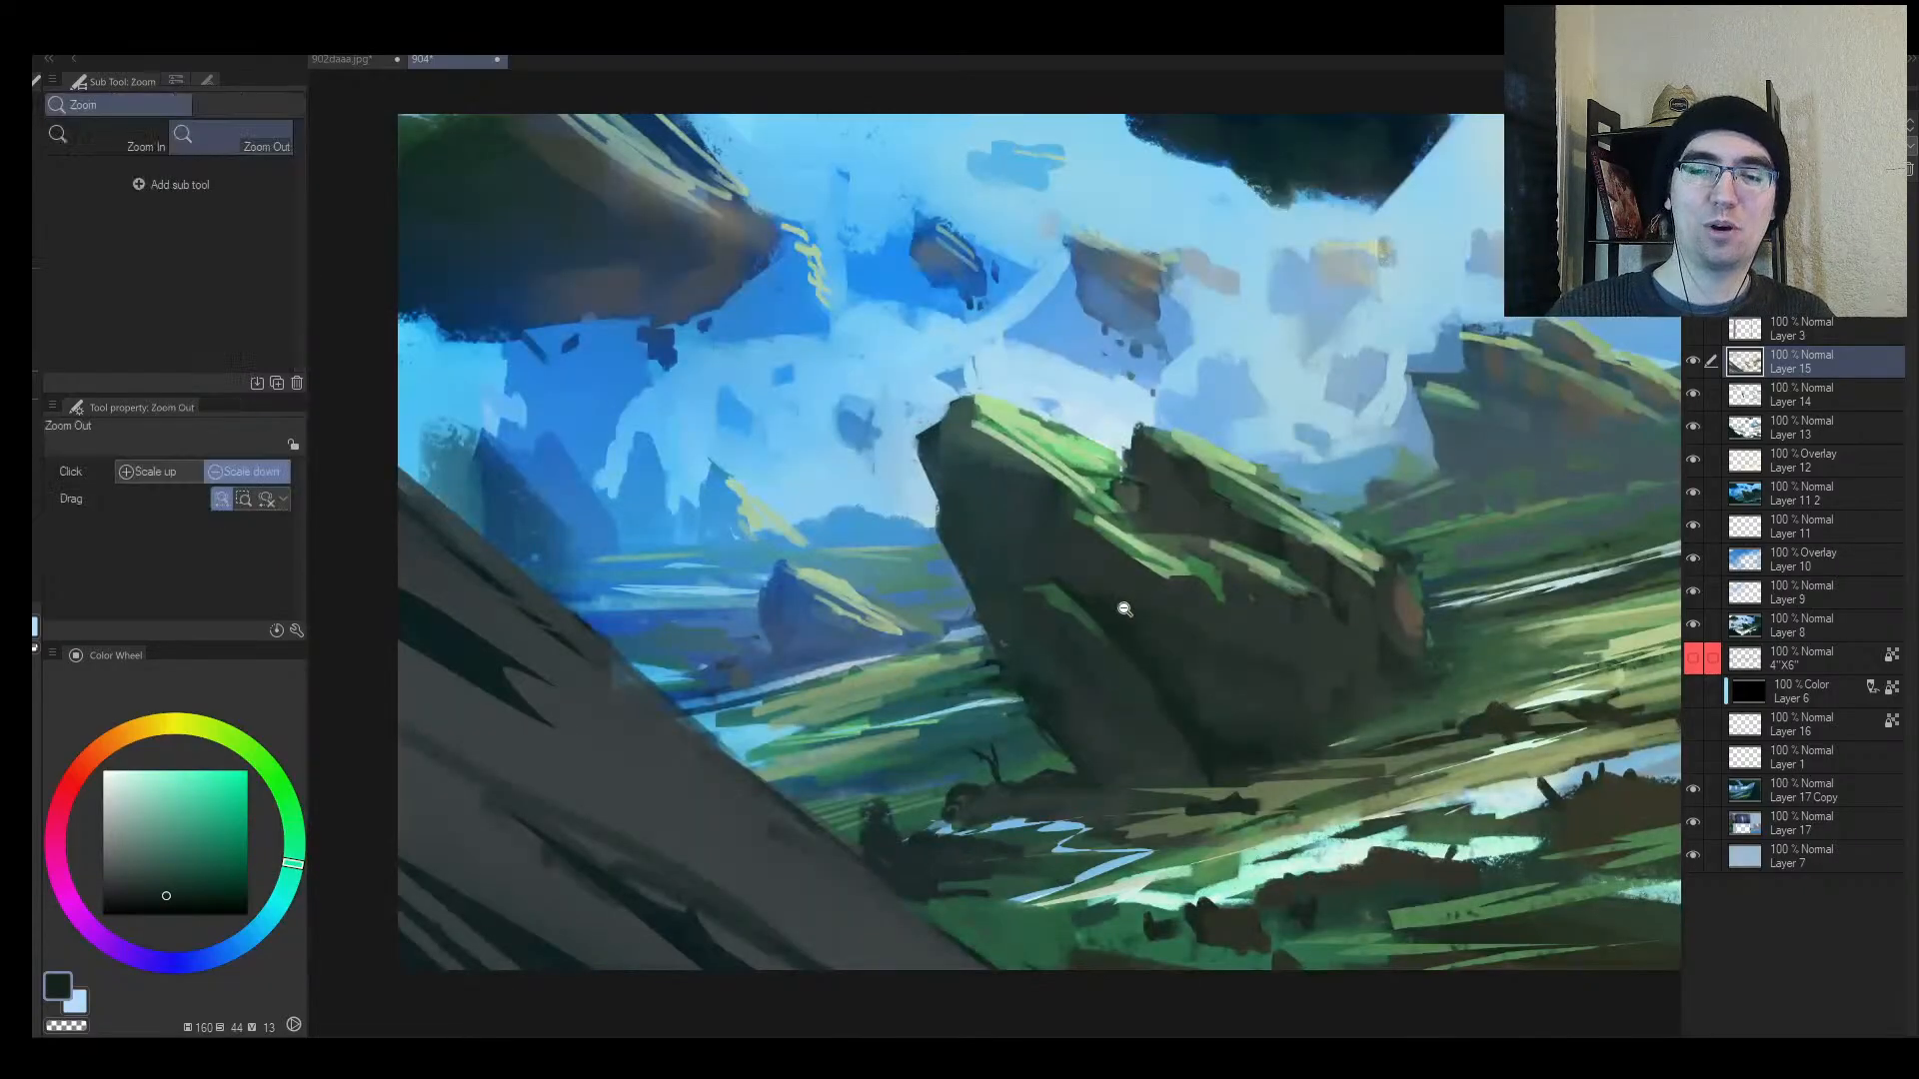
drag(1124, 609, 1029, 614)
drag(1189, 609, 1267, 585)
key(h)
drag(904, 644, 930, 581)
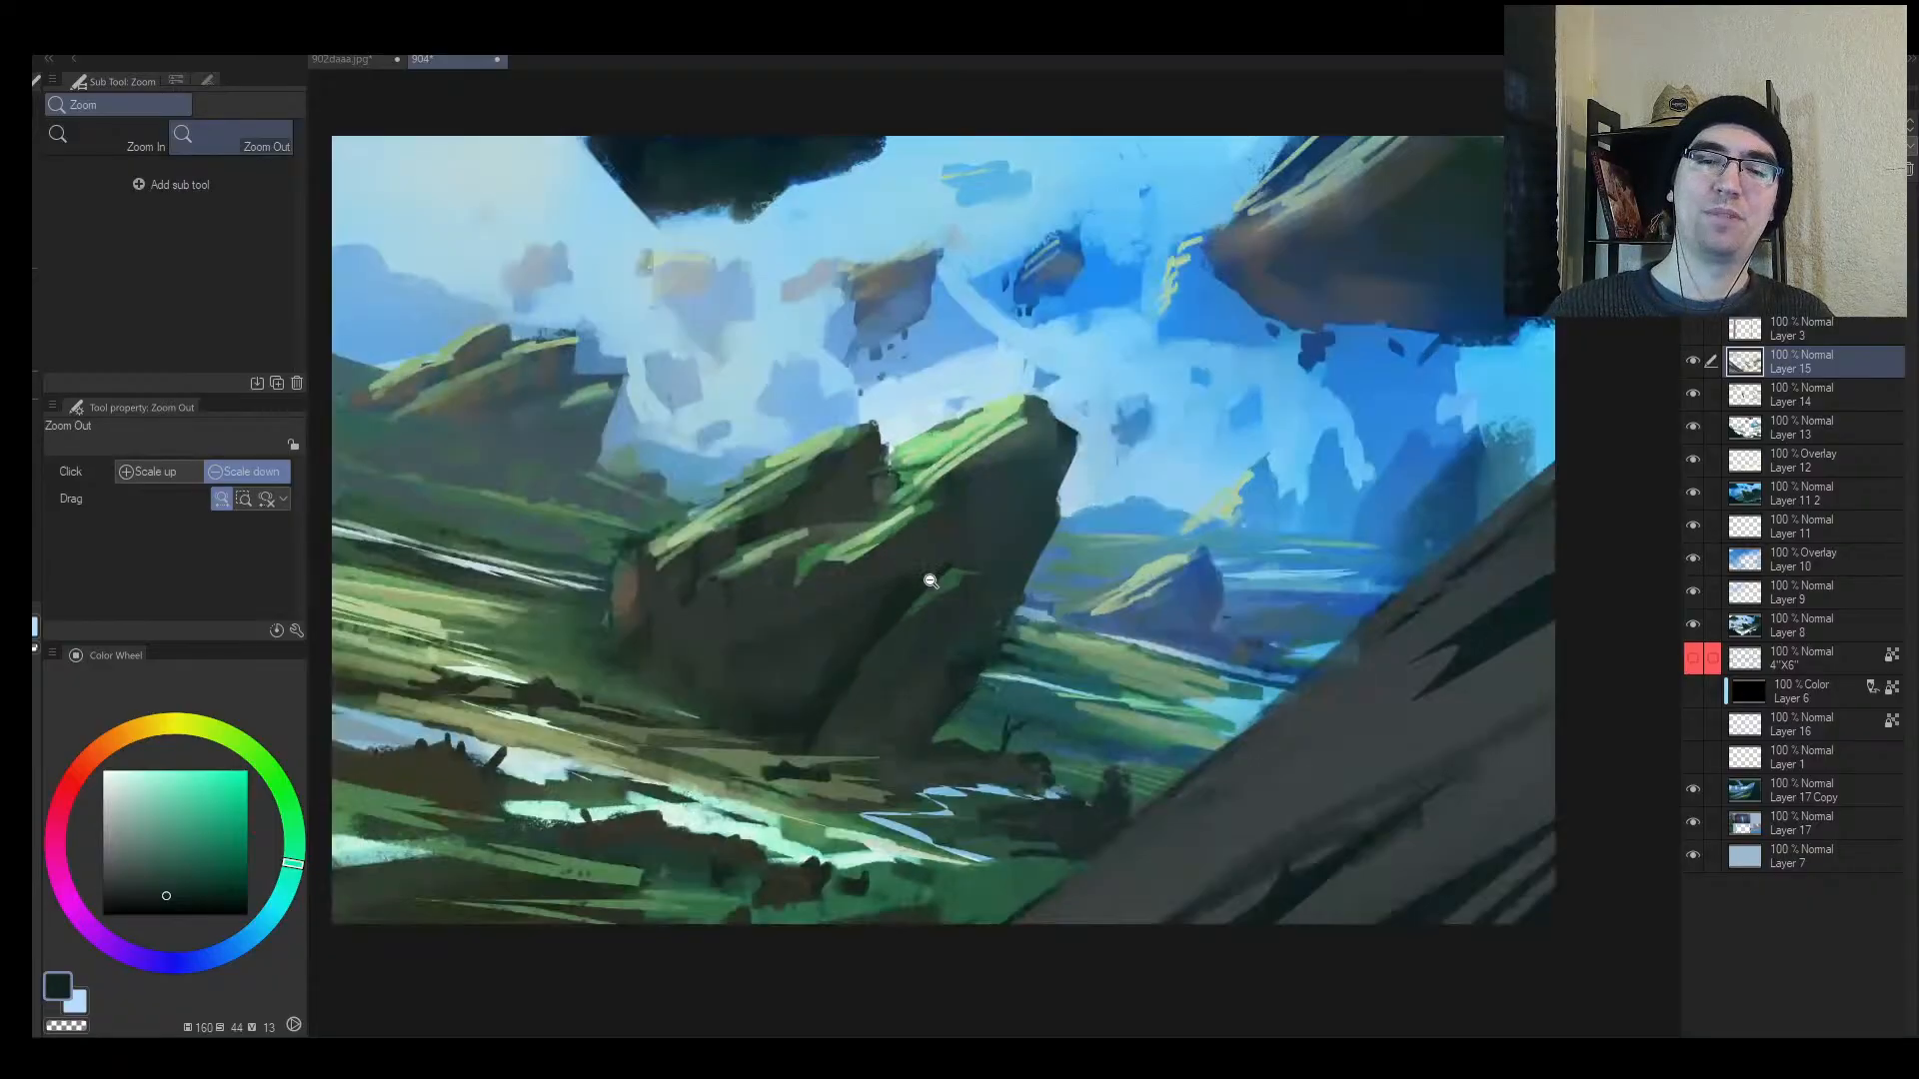
Step: Paint a dark stroke on the rock's left side and repaint its lower-left shadow at brush size 40
alt+click(892, 611)
key(bracketleft)
key(bracketleft)
key(bracketleft)
drag(709, 570, 660, 671)
alt+click(693, 591)
key(bracketright)
key(bracketright)
key(bracketright)
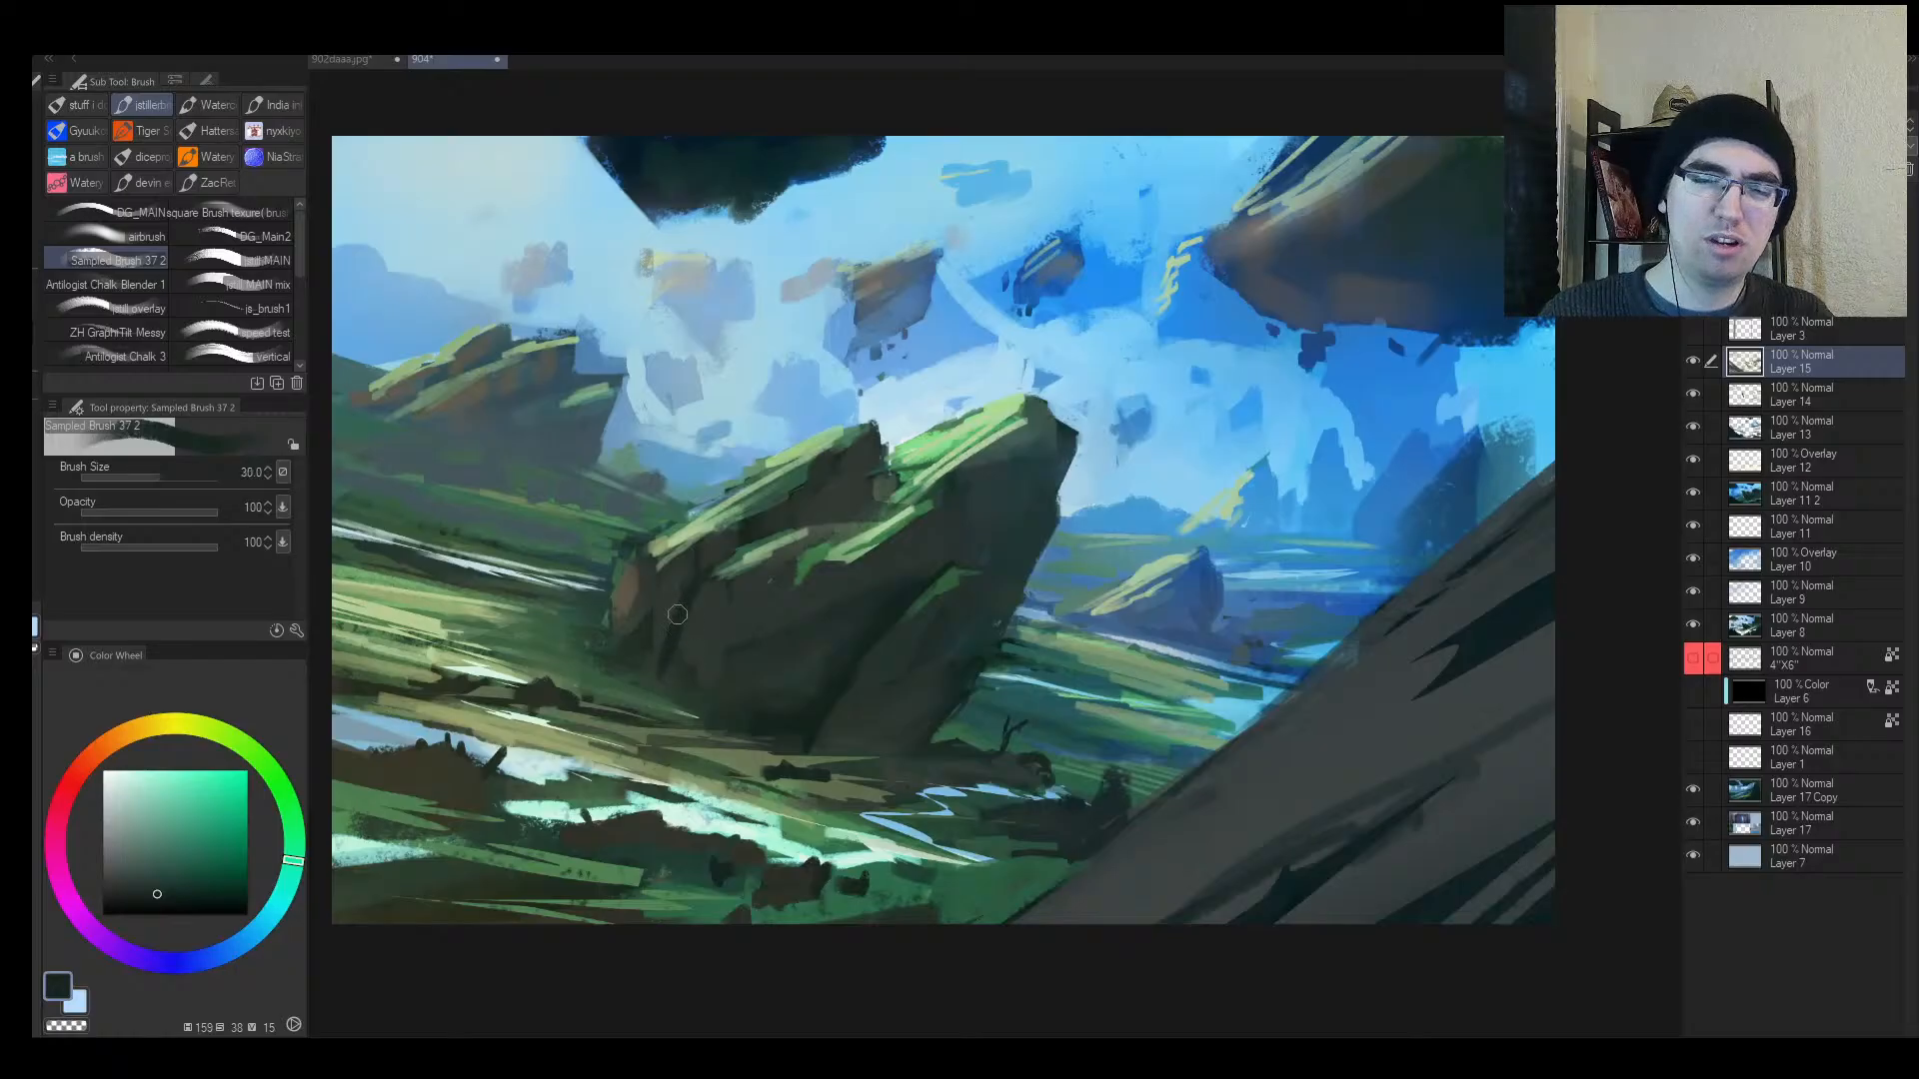
key(bracketright)
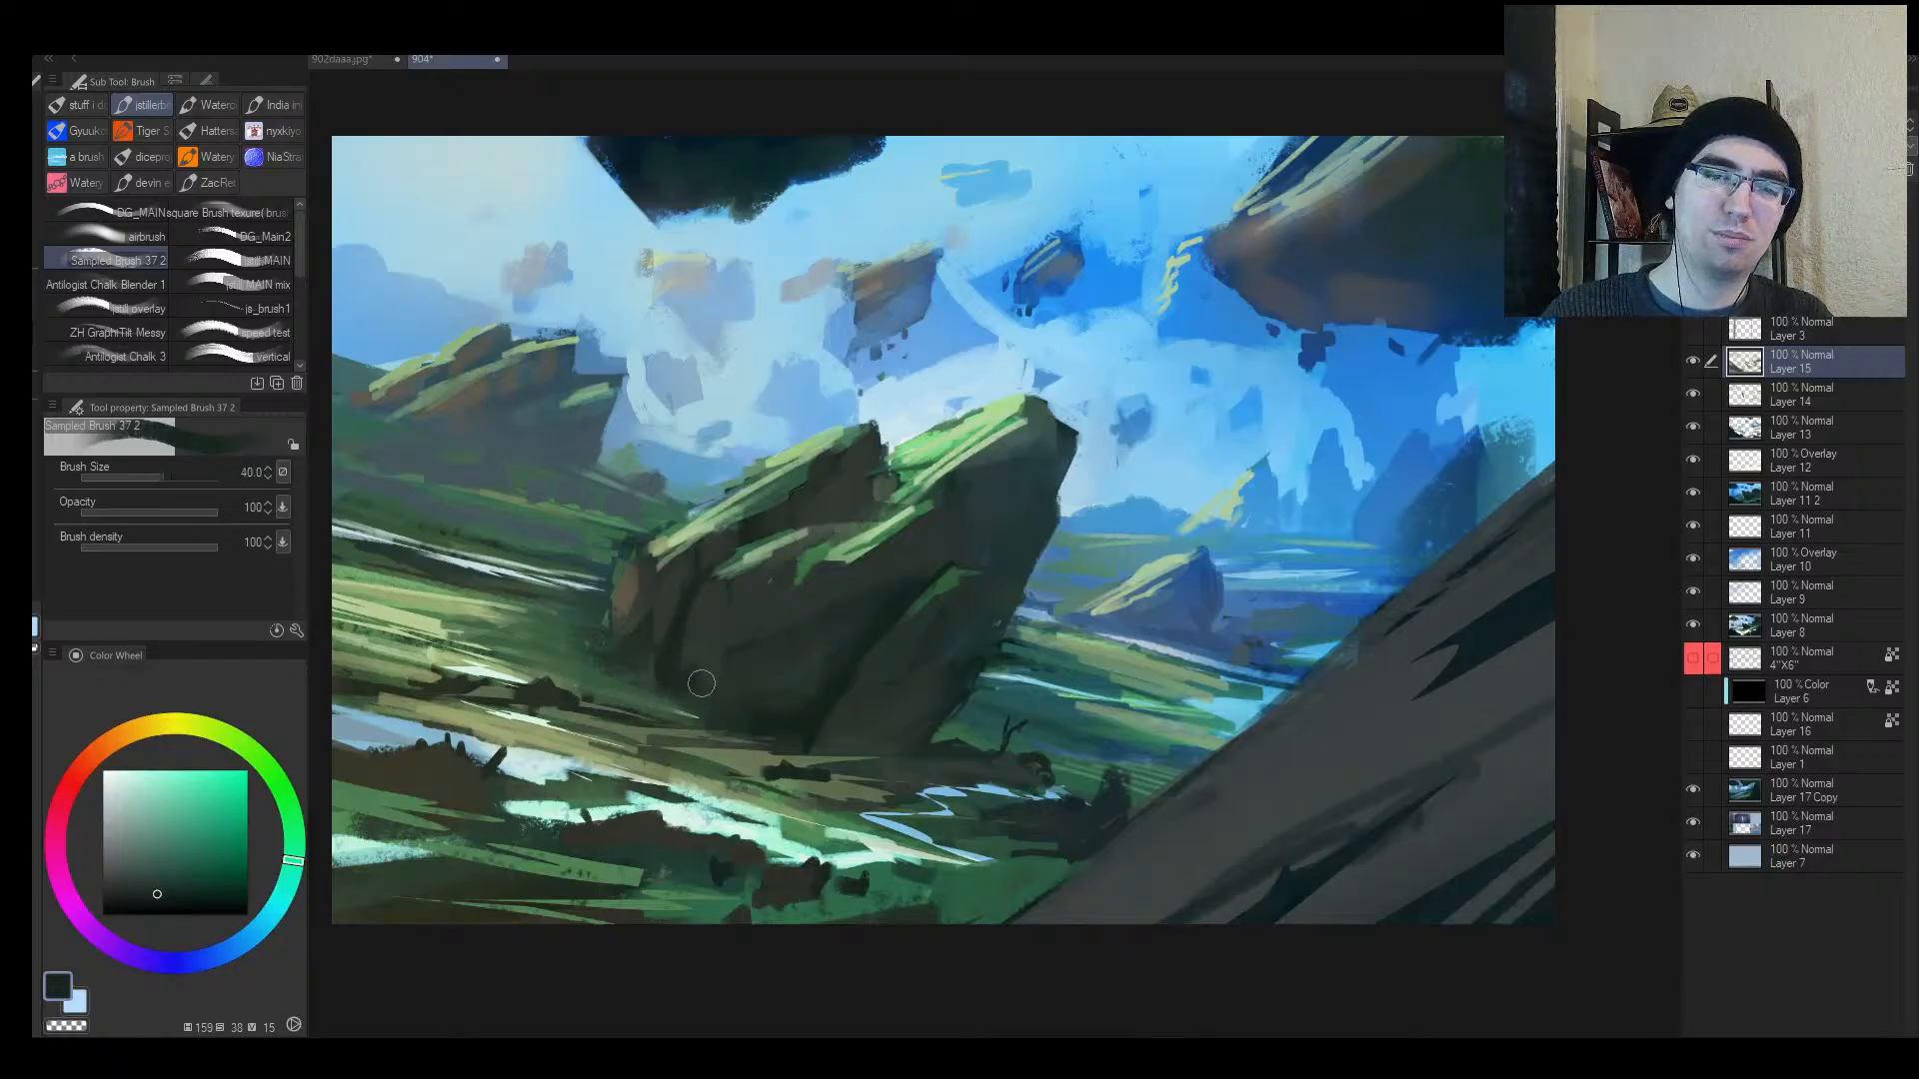
alt+click(711, 687)
mouse_move(696, 645)
mouse_down()
mouse_move(696, 692)
mouse_move(684, 666)
mouse_up()
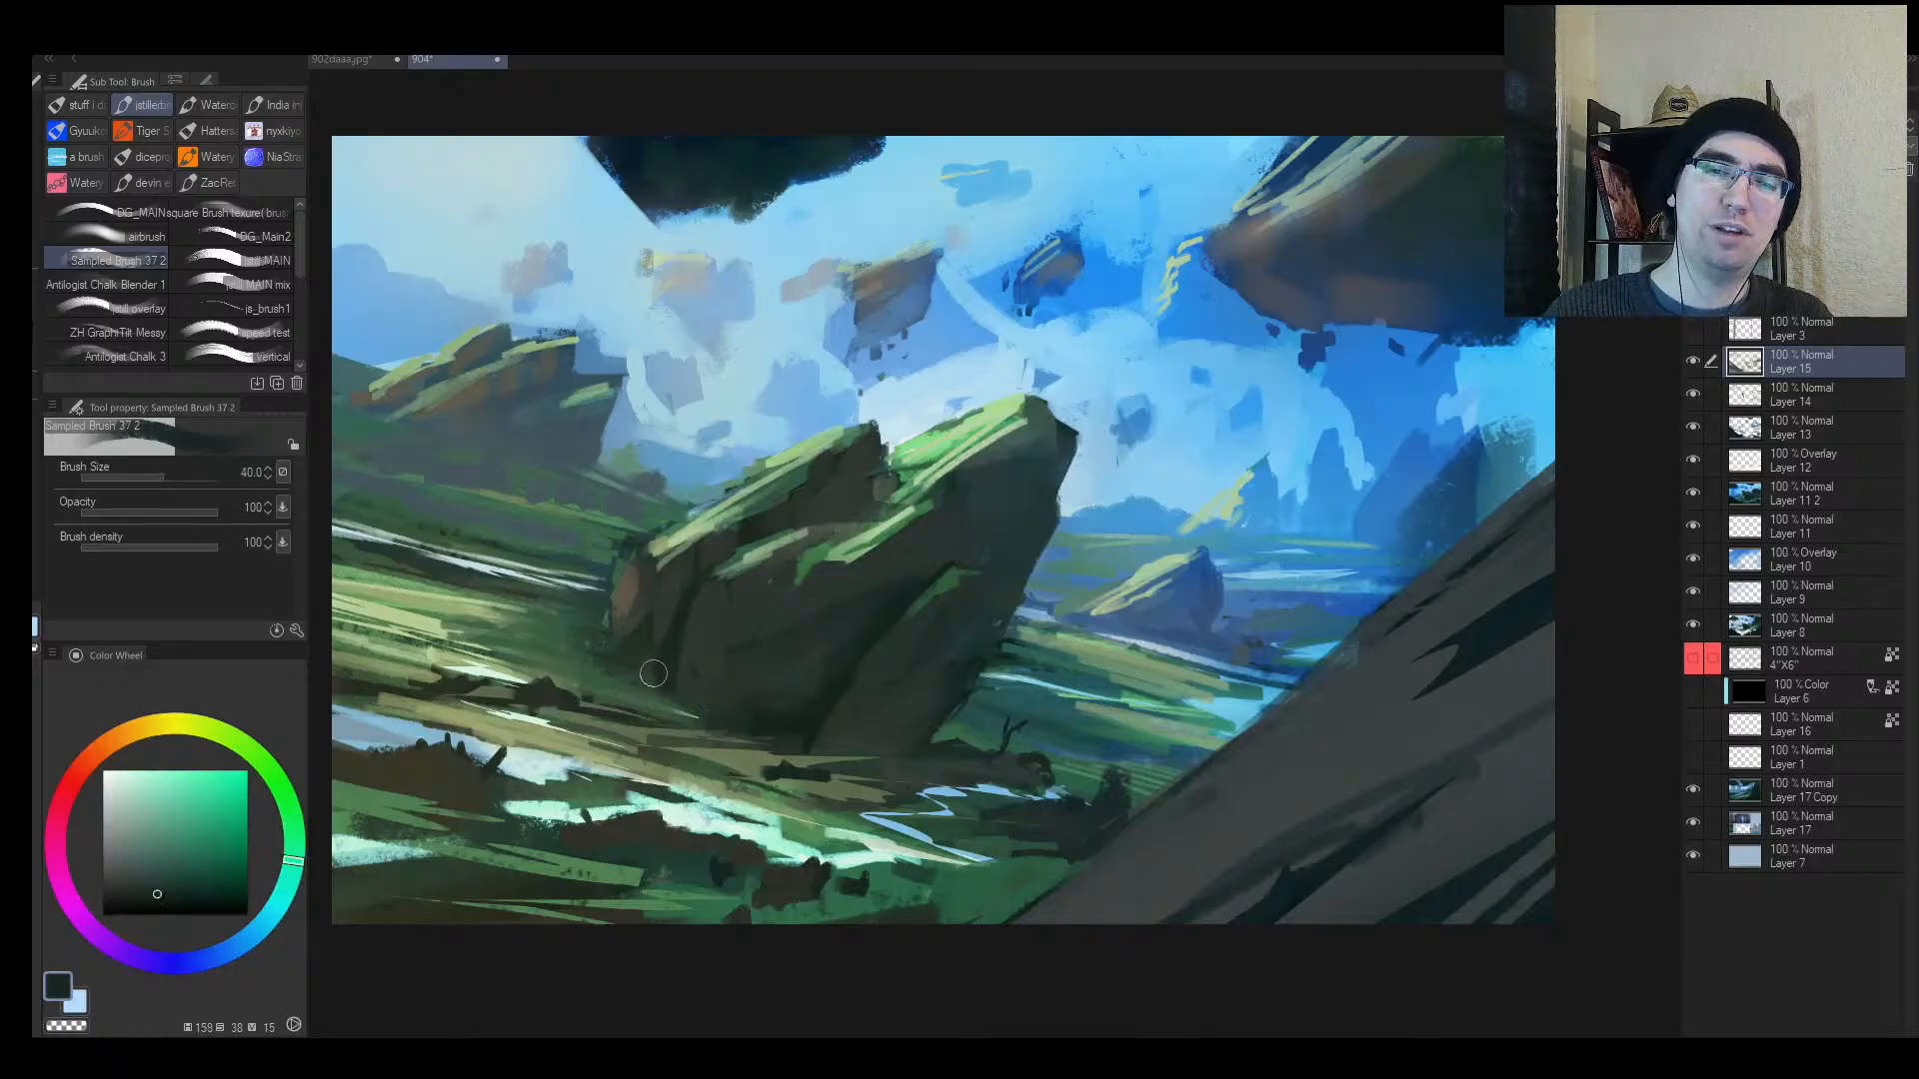
key(bracketleft)
key(bracketleft)
key(bracketleft)
key(bracketleft)
key(bracketleft)
key(bracketleft)
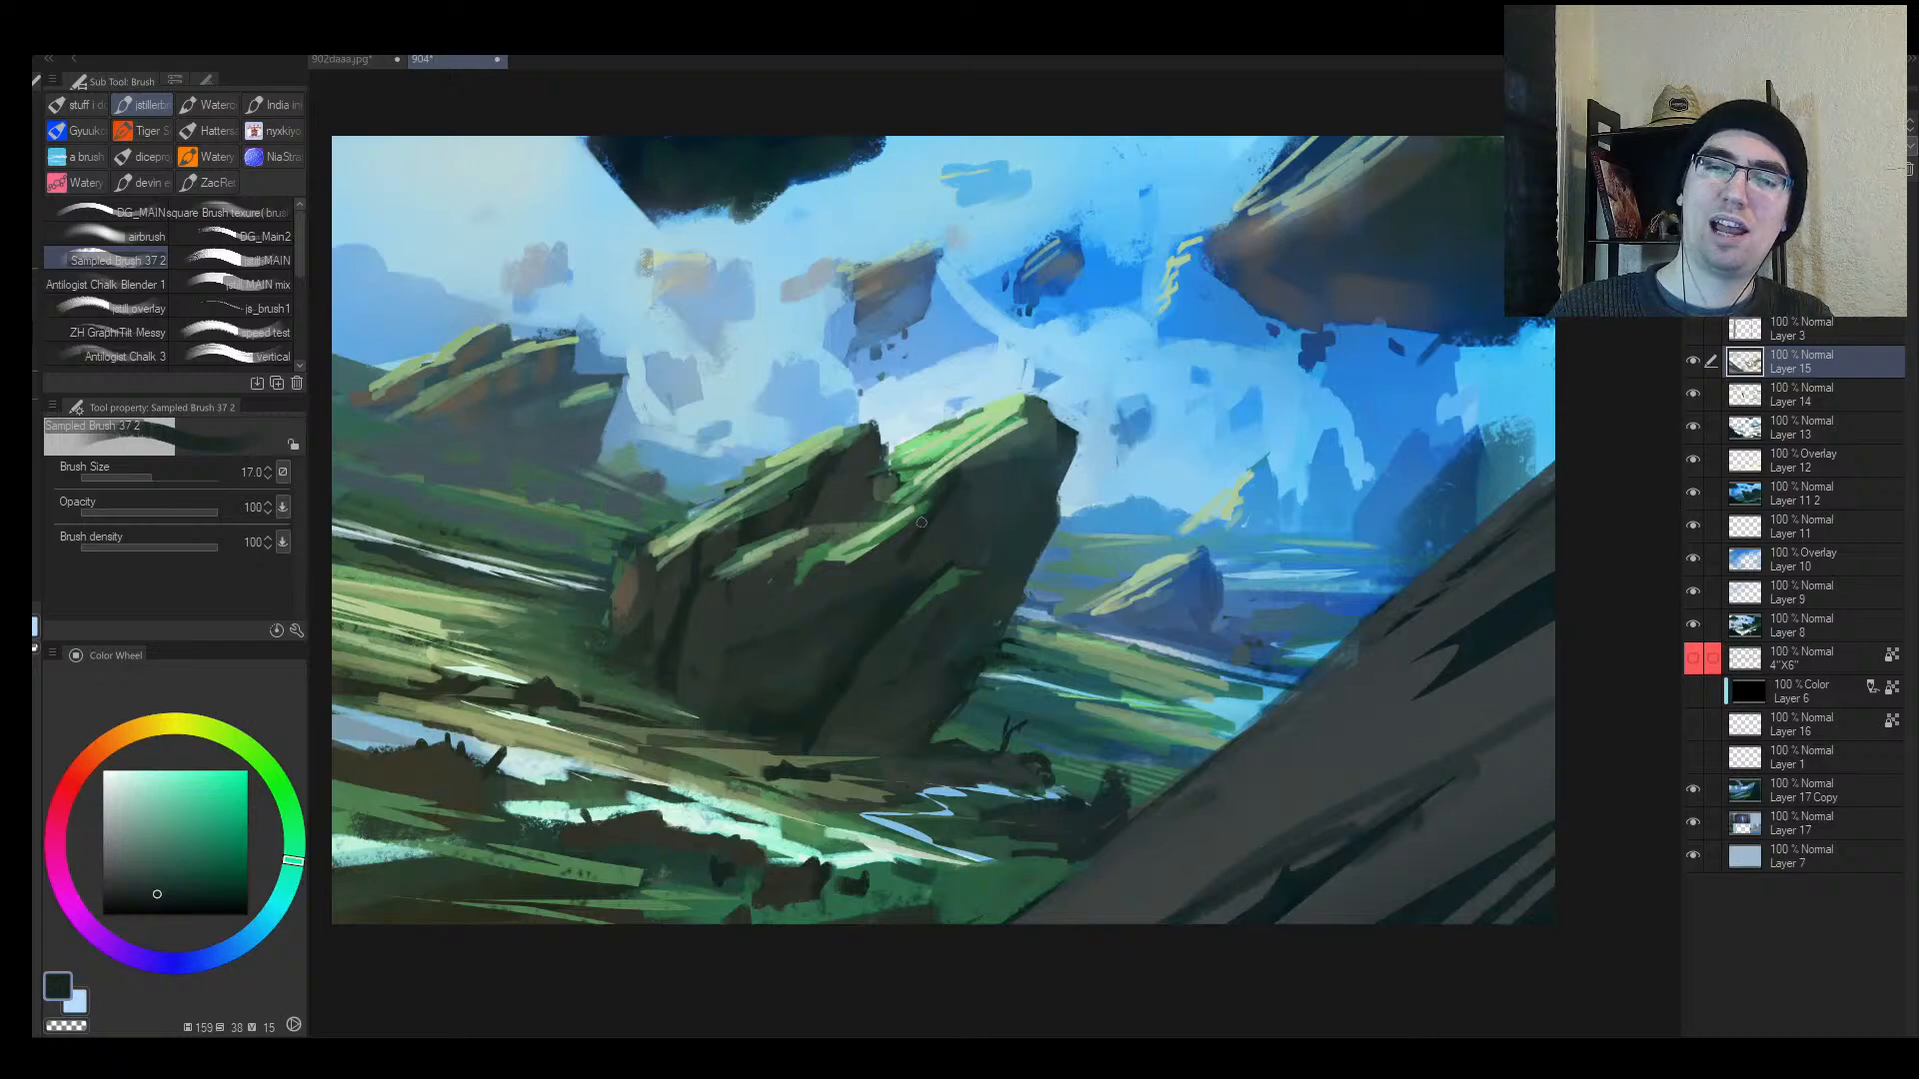
Step: Zoom out, sample a rock colour, and mirror the view to judge the whole painting
alt+click(837, 696)
click(838, 697)
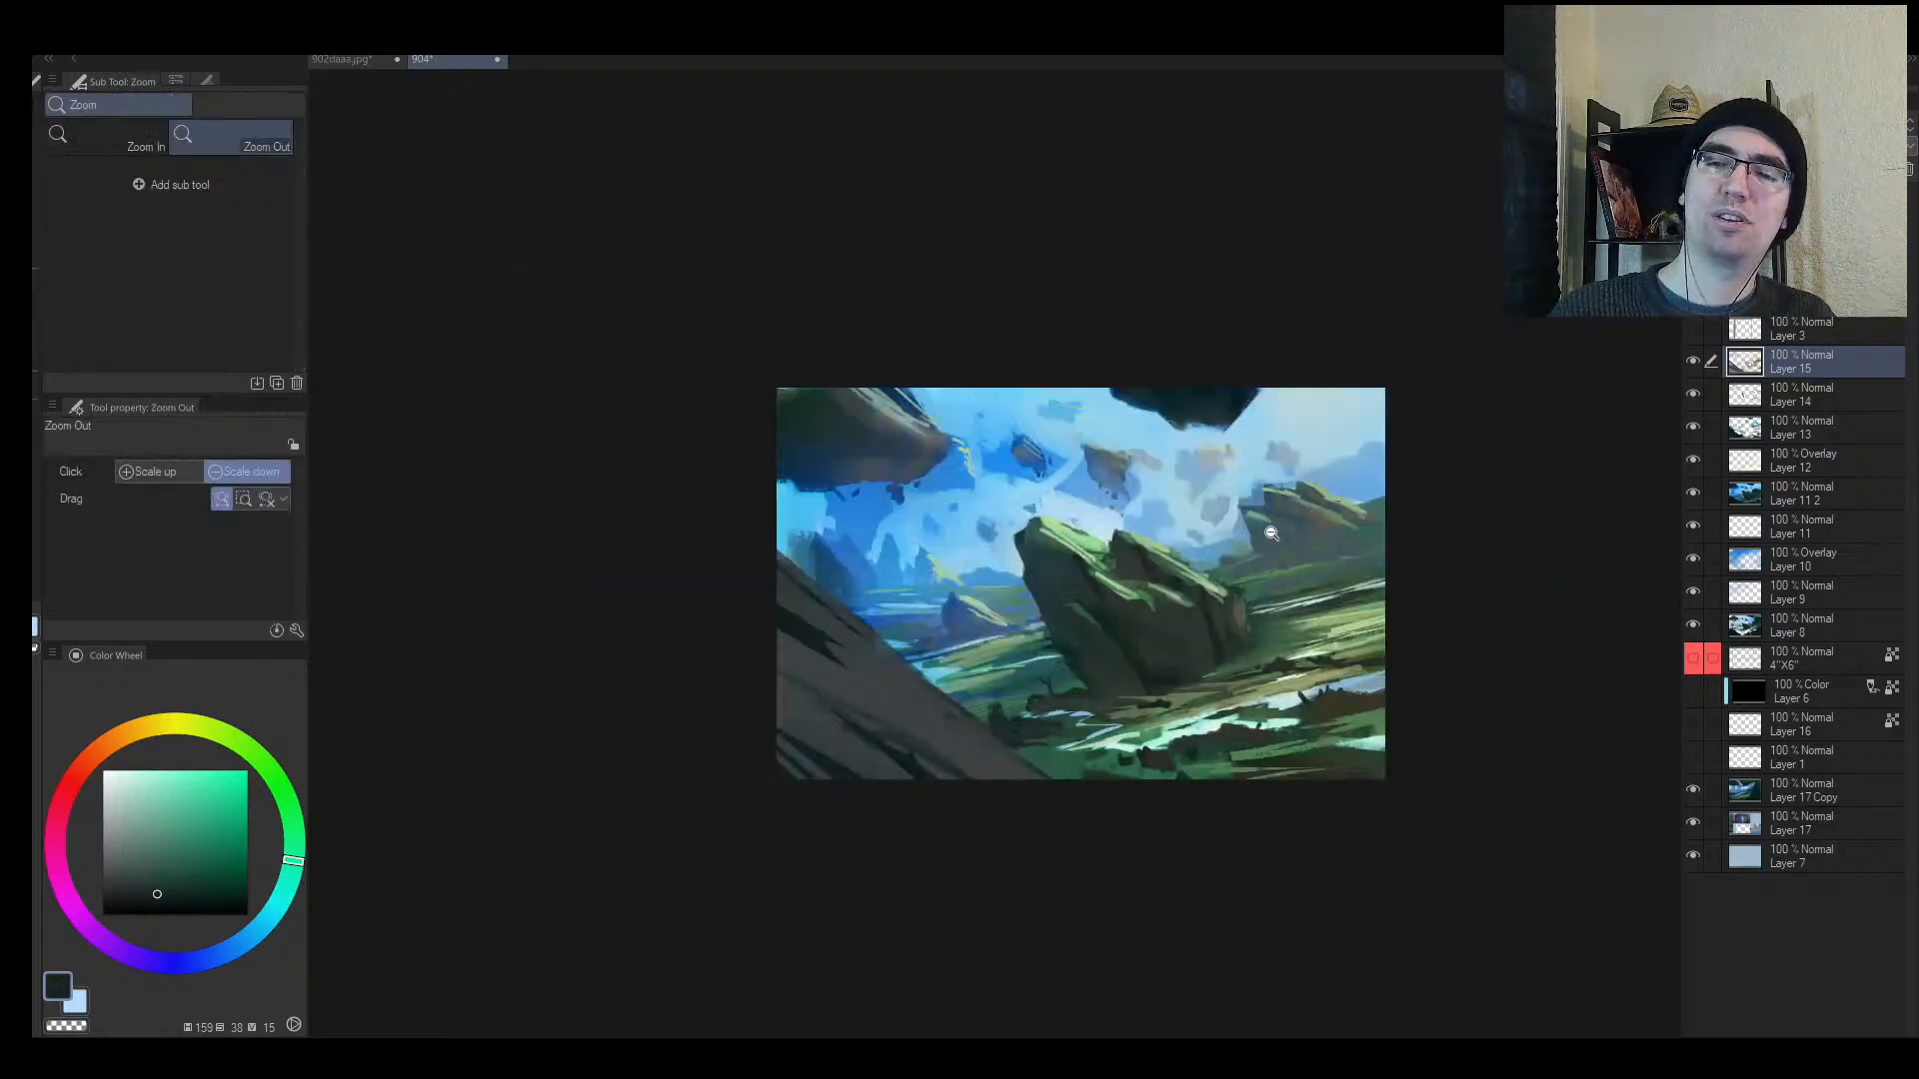
scroll(912, 503, up, 2)
key(b)
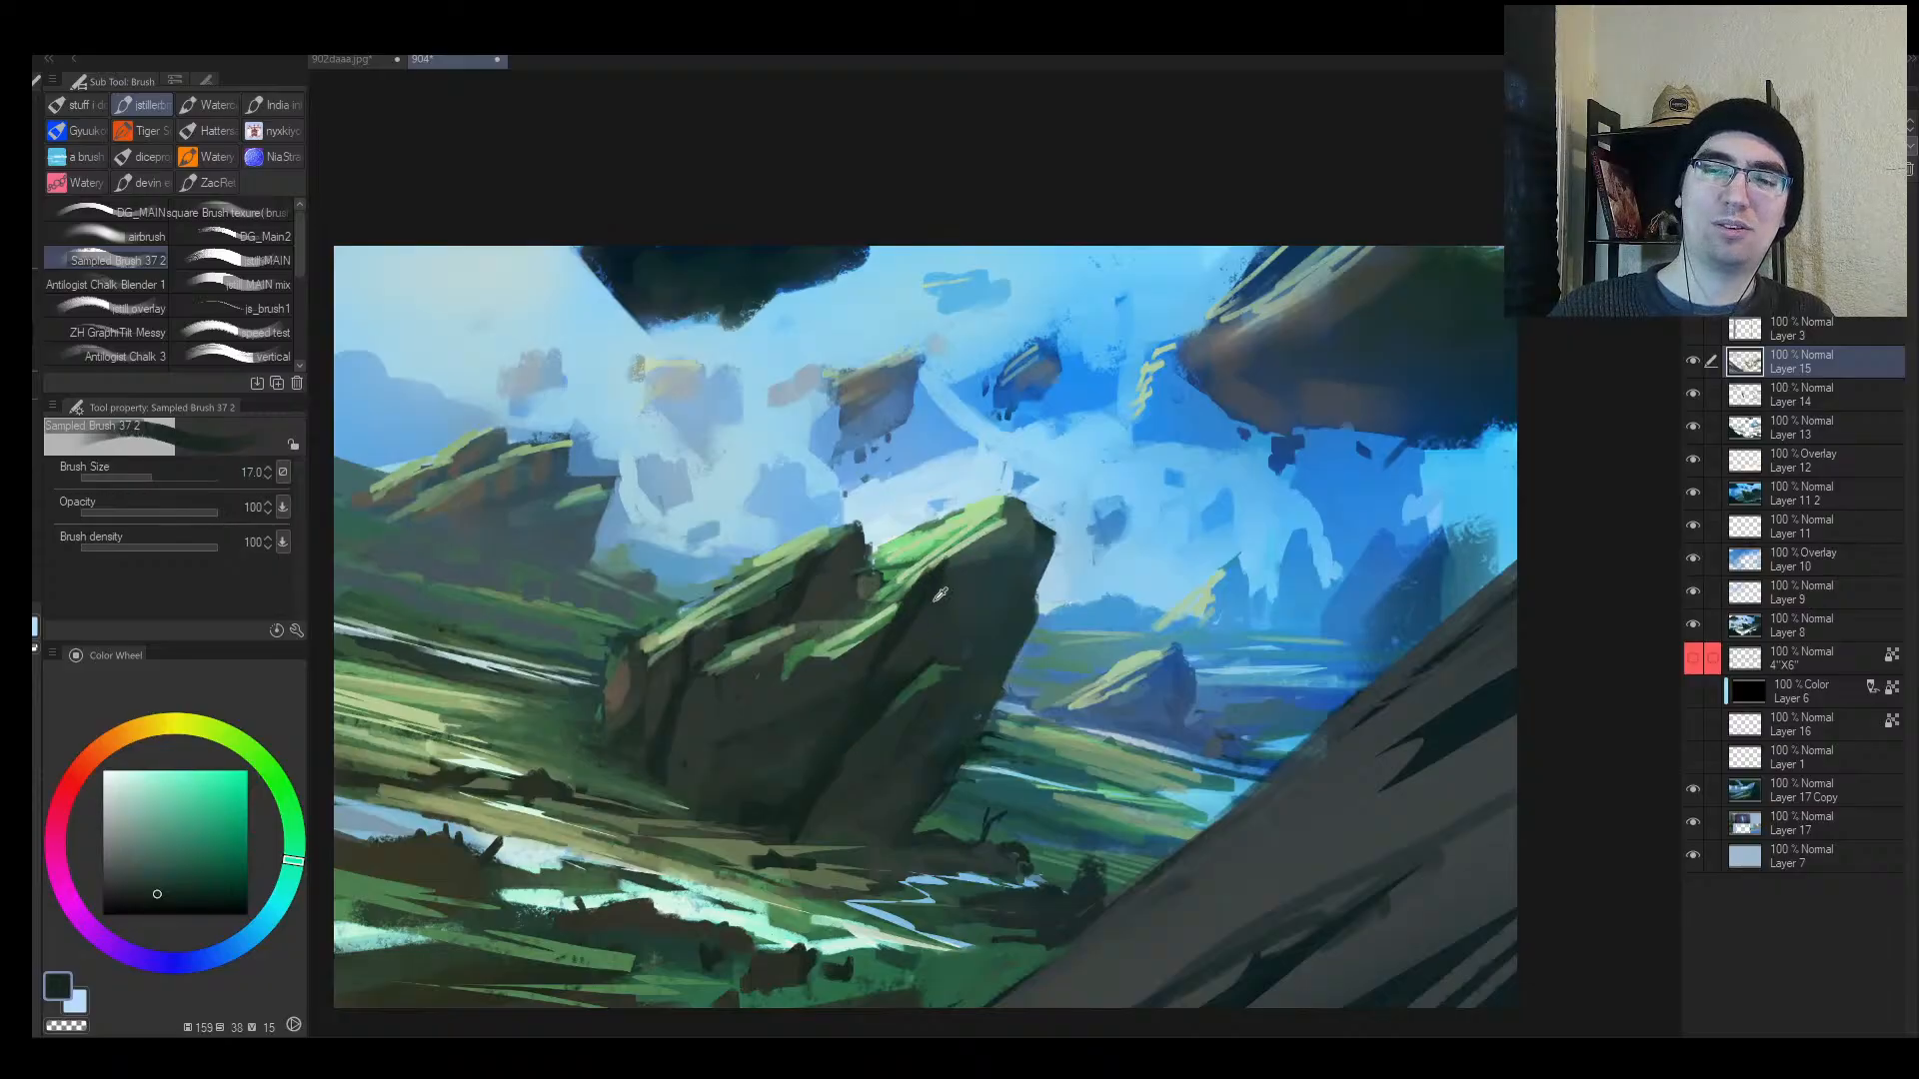
alt+click(911, 622)
key(alt+space)
drag(818, 705, 857, 714)
key(h)
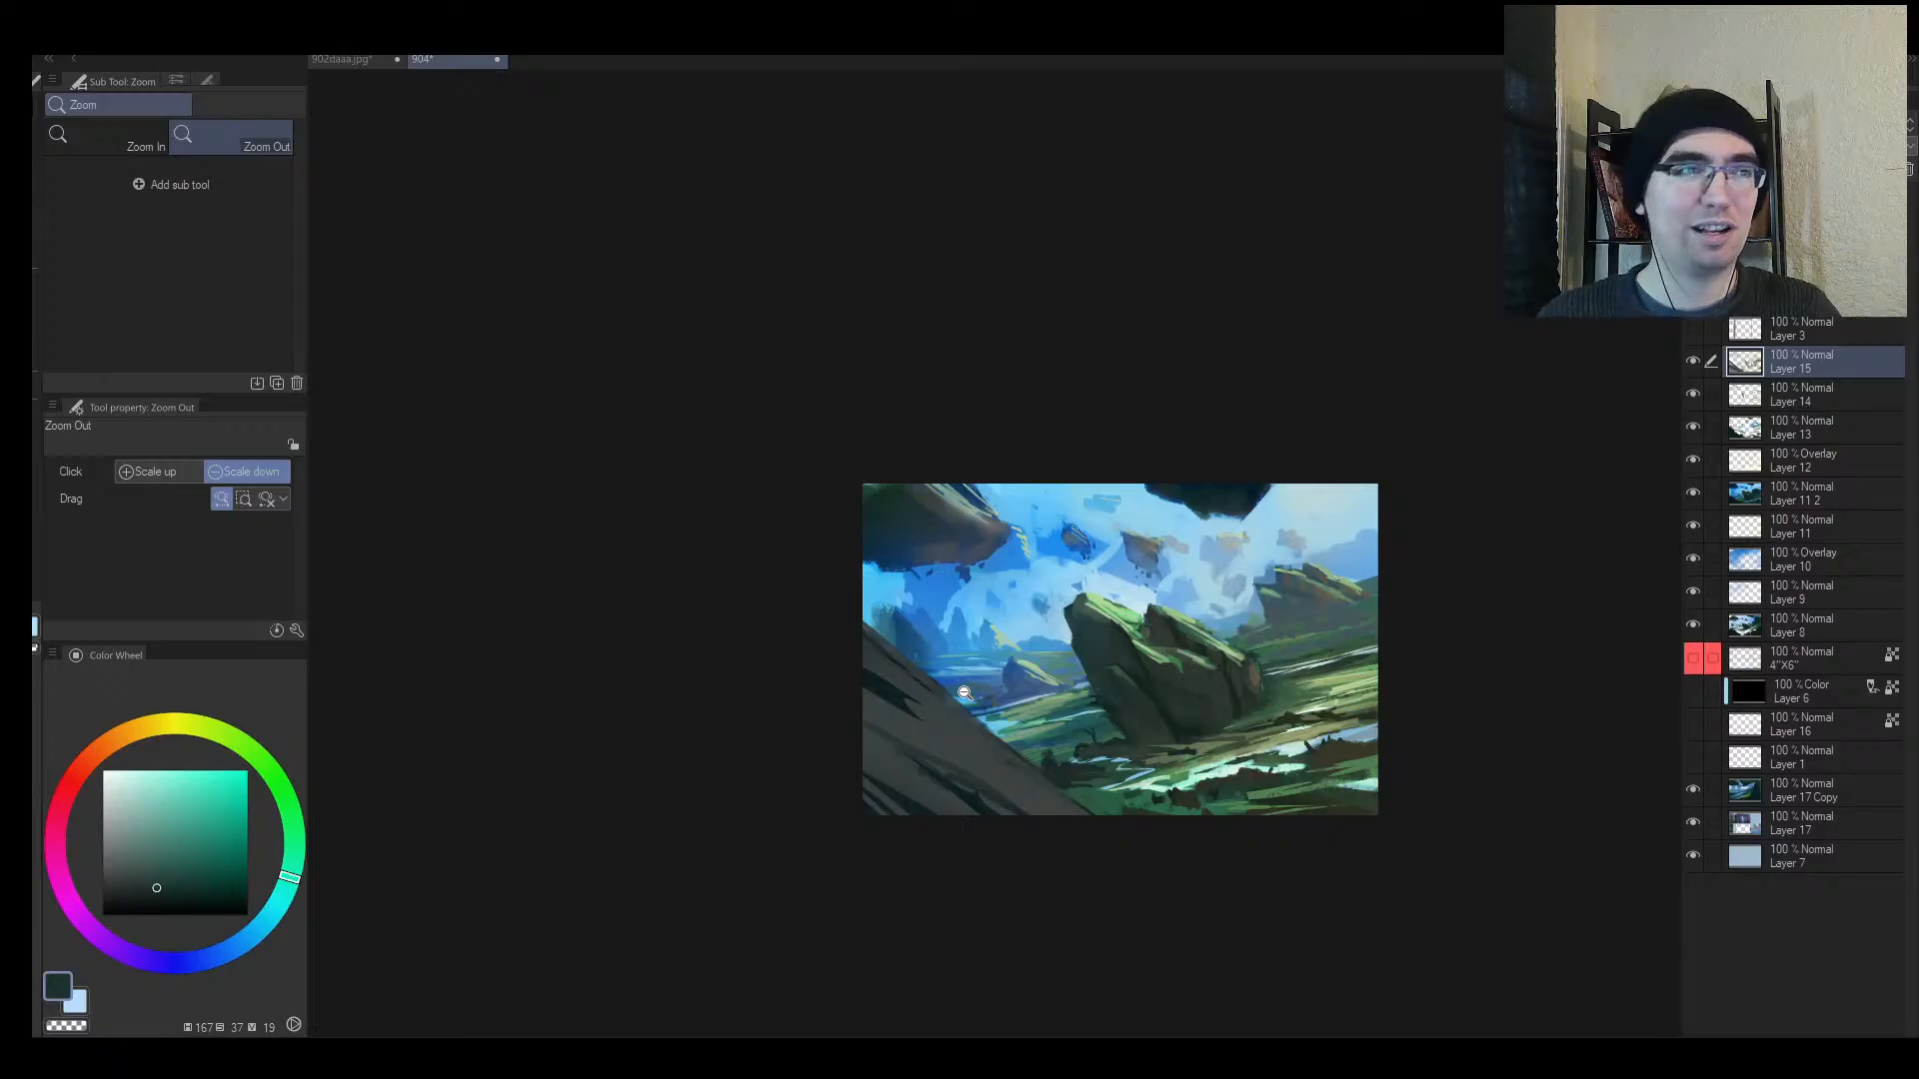
mouse_move(945, 706)
mouse_down()
mouse_move(909, 735)
mouse_move(939, 687)
mouse_up()
key(h)
alt+click(774, 711)
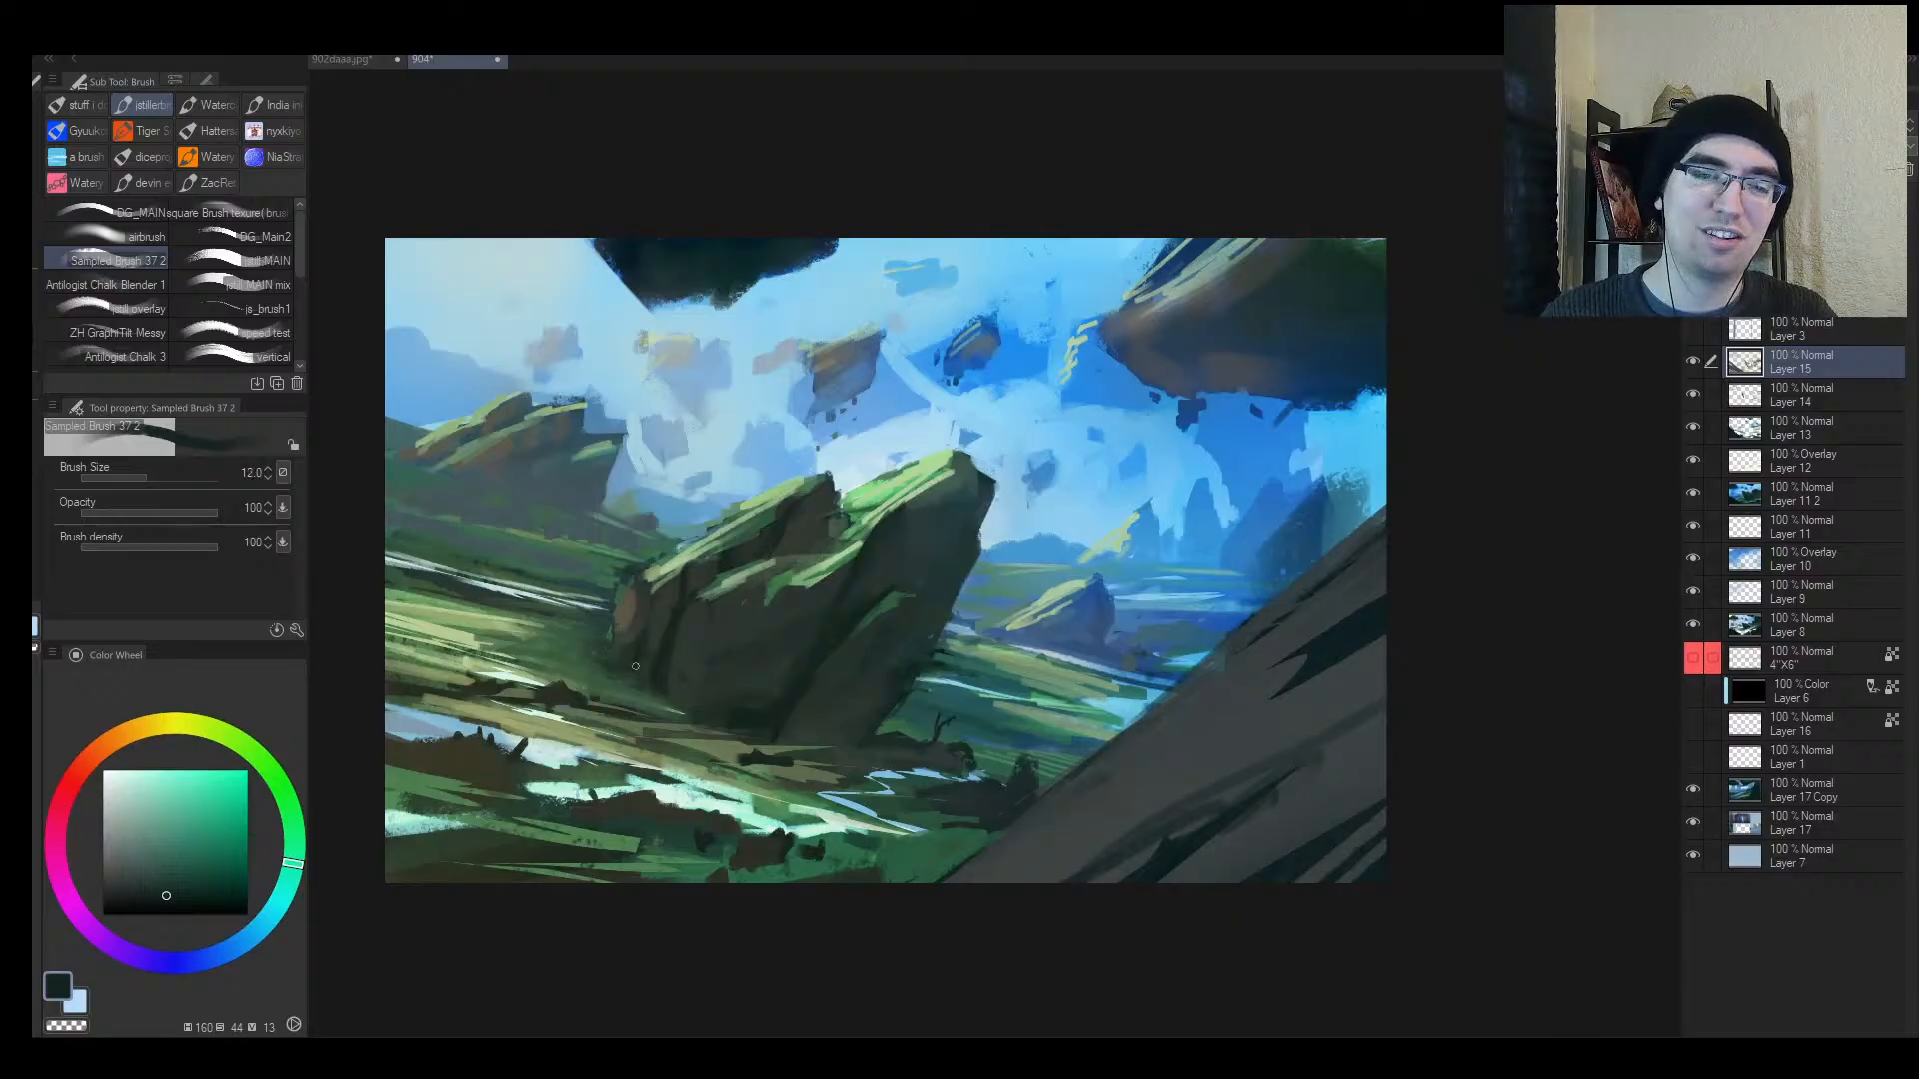
drag(642, 642, 649, 607)
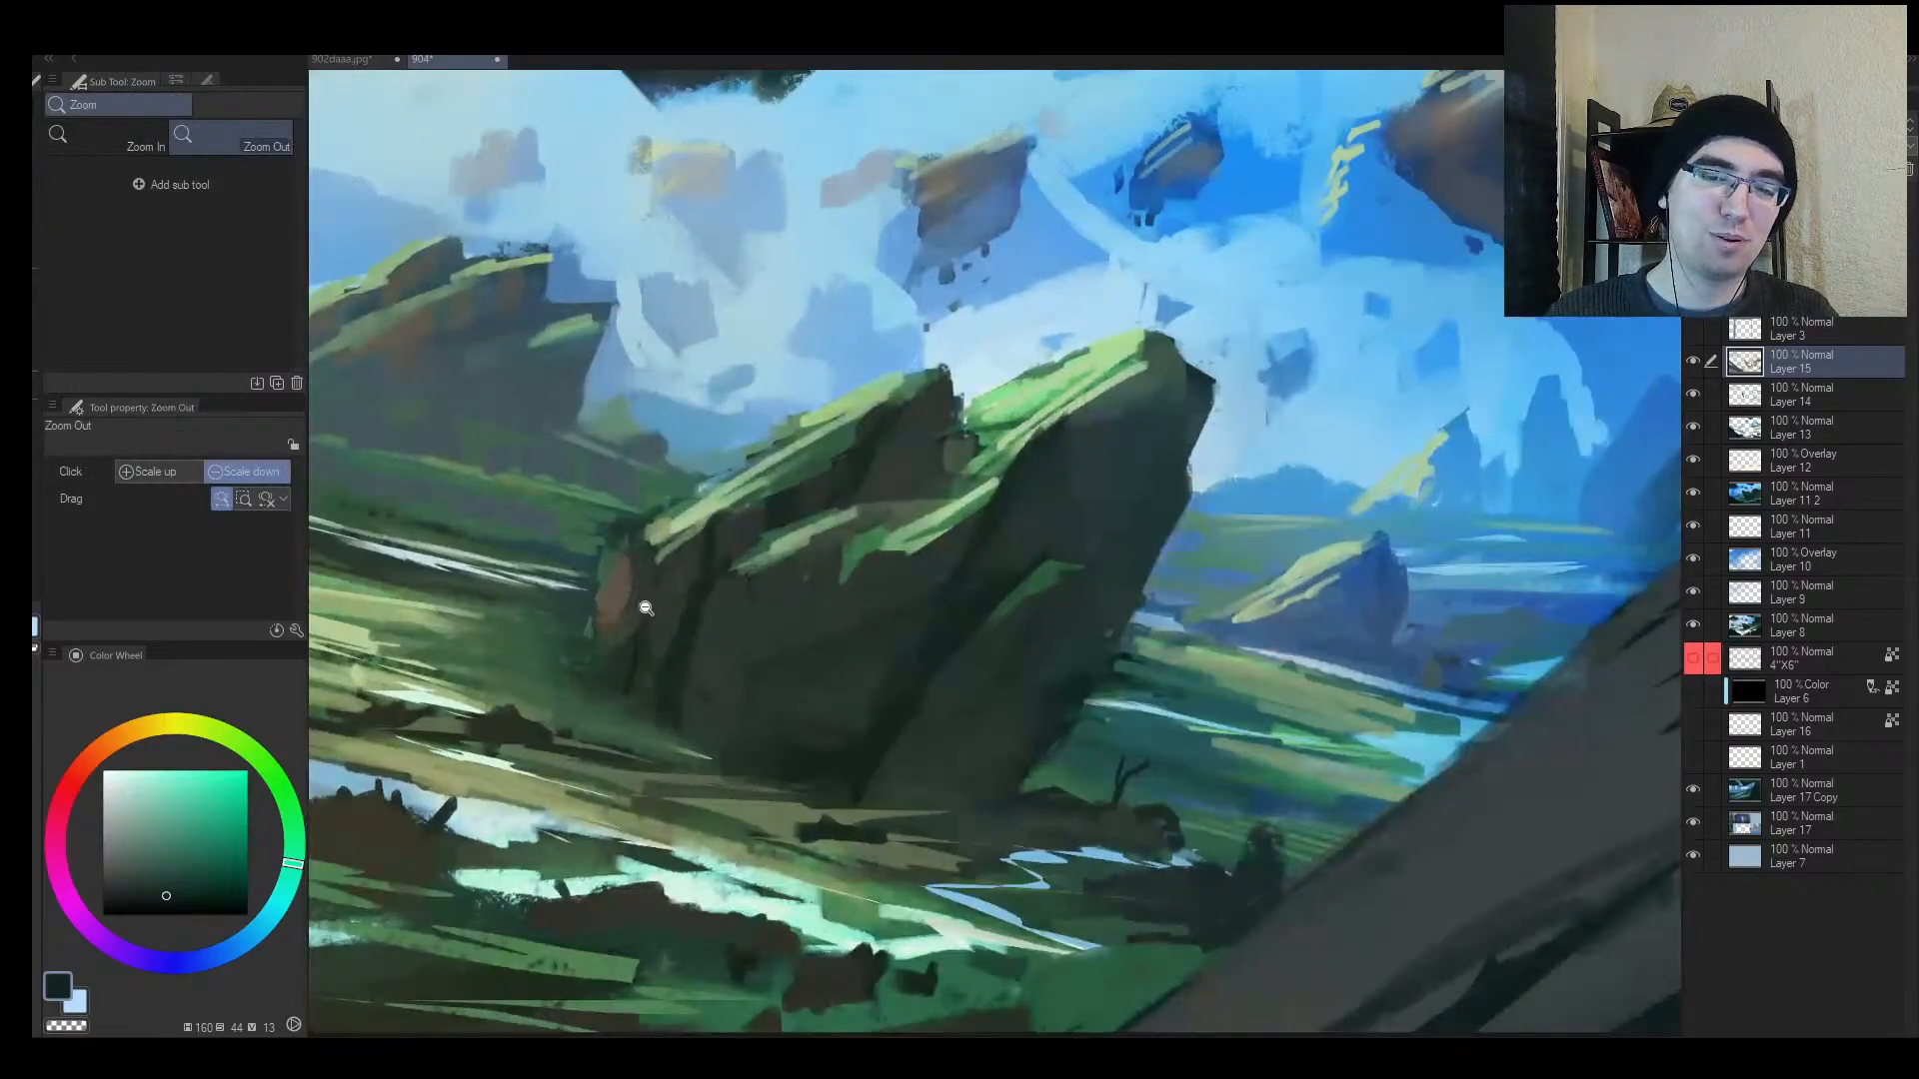
alt+click(628, 661)
alt+click(630, 664)
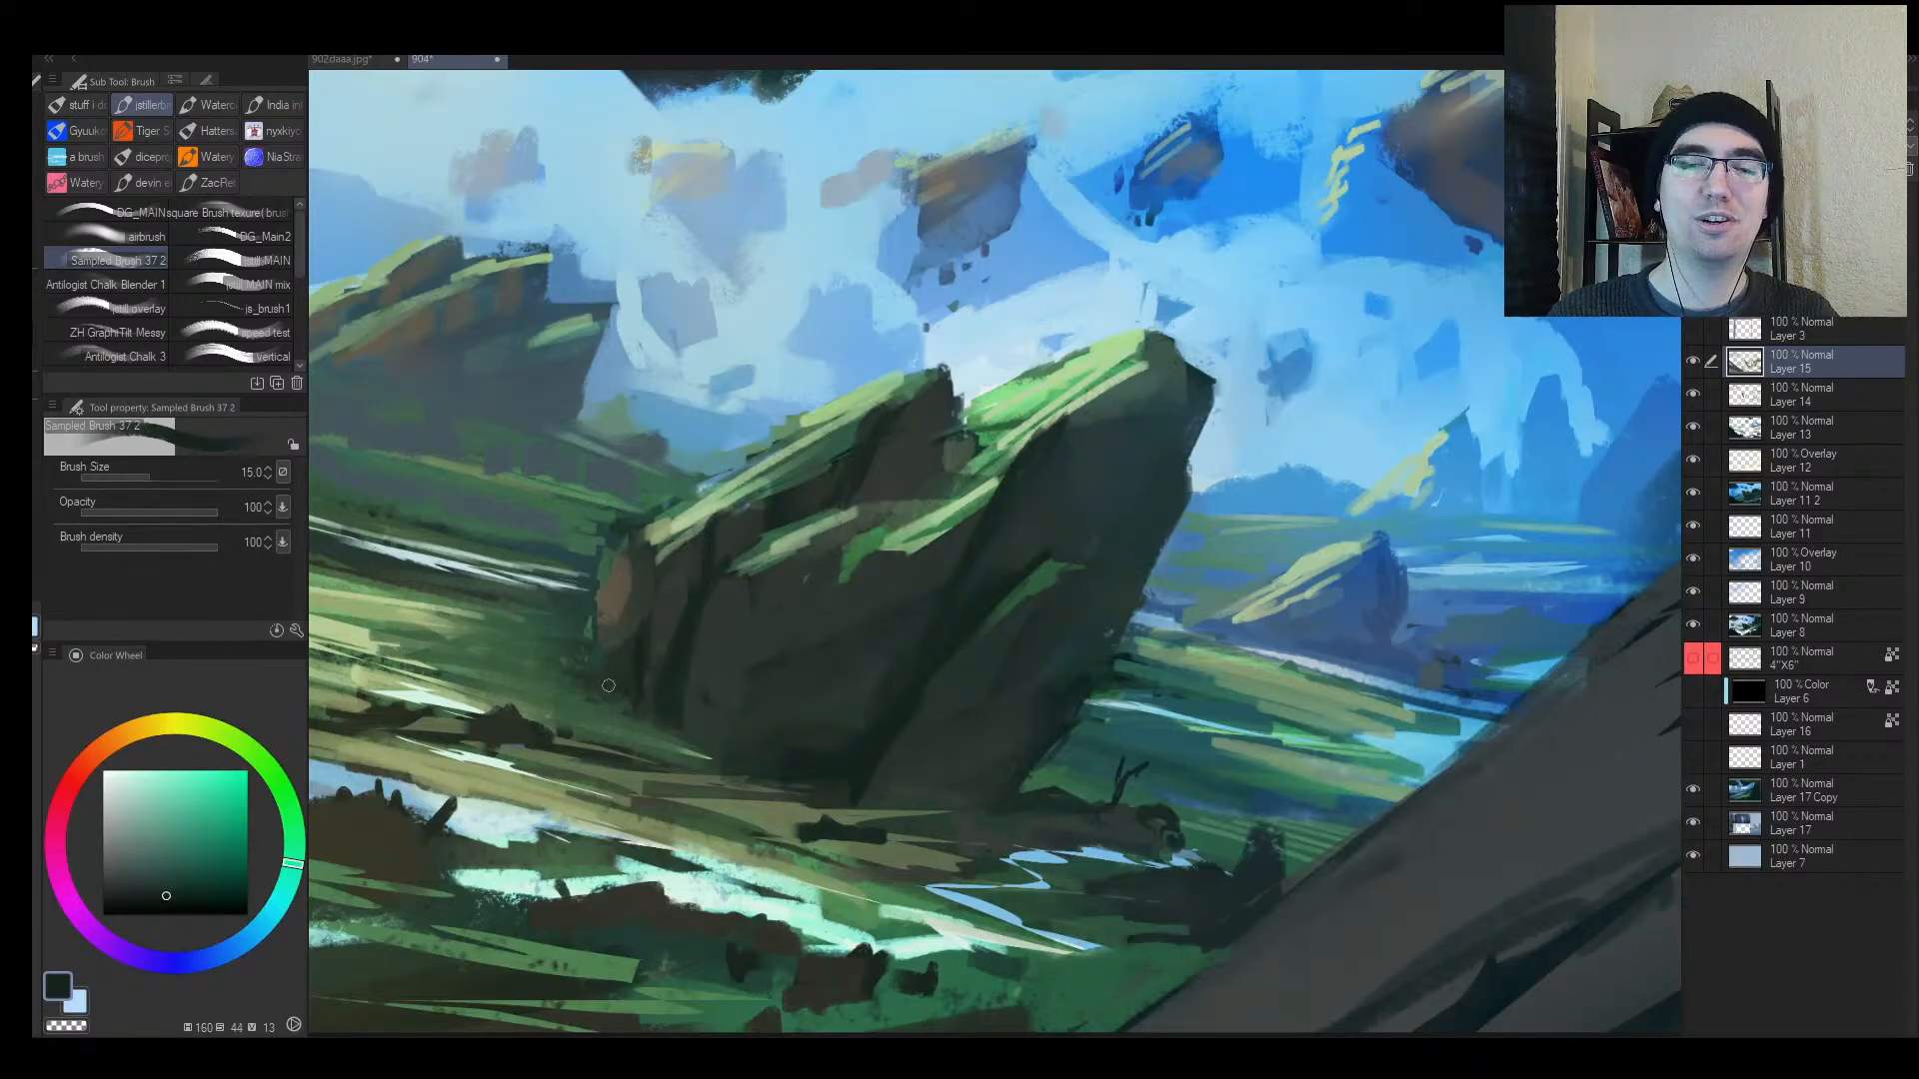
key(alt+space)
click(672, 777)
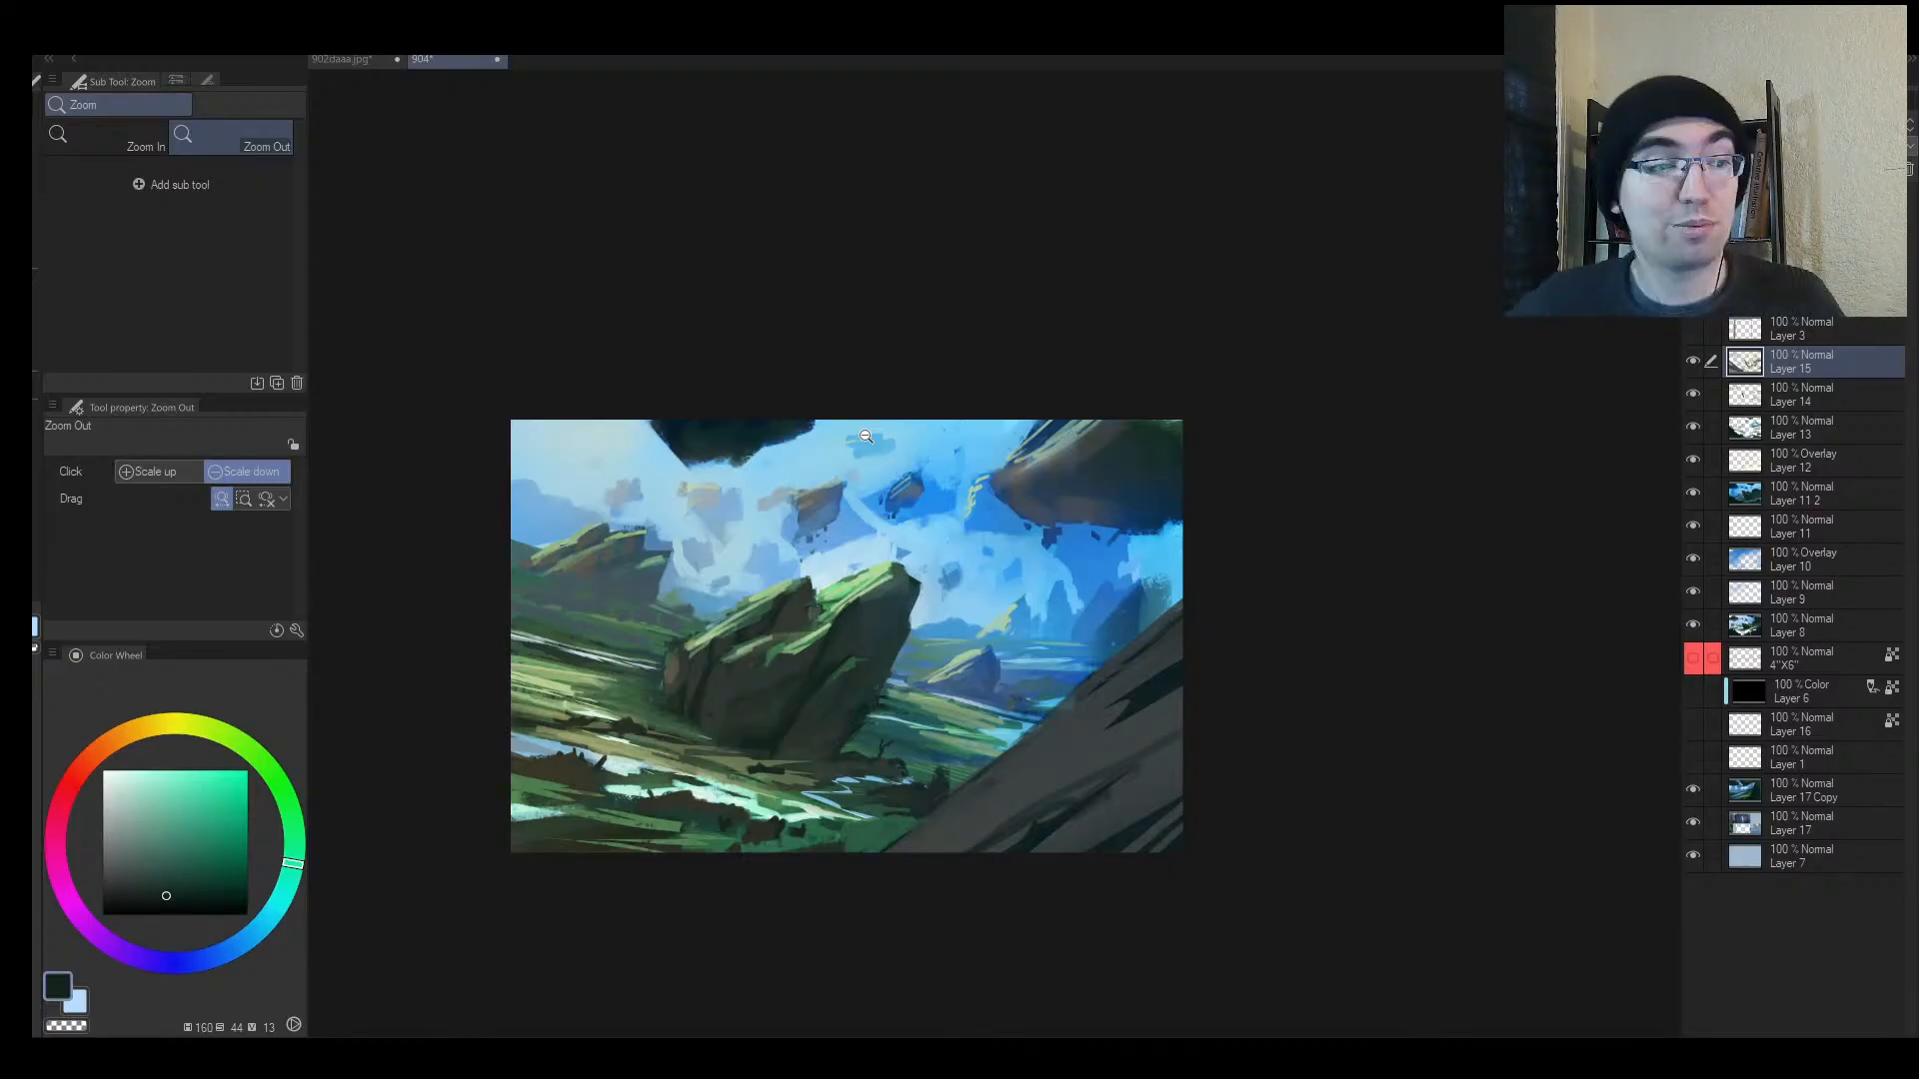
Step: Flip the view, zoom in on the river beside the rock, and sample grey-green and dark tones
click(831, 589)
key(h)
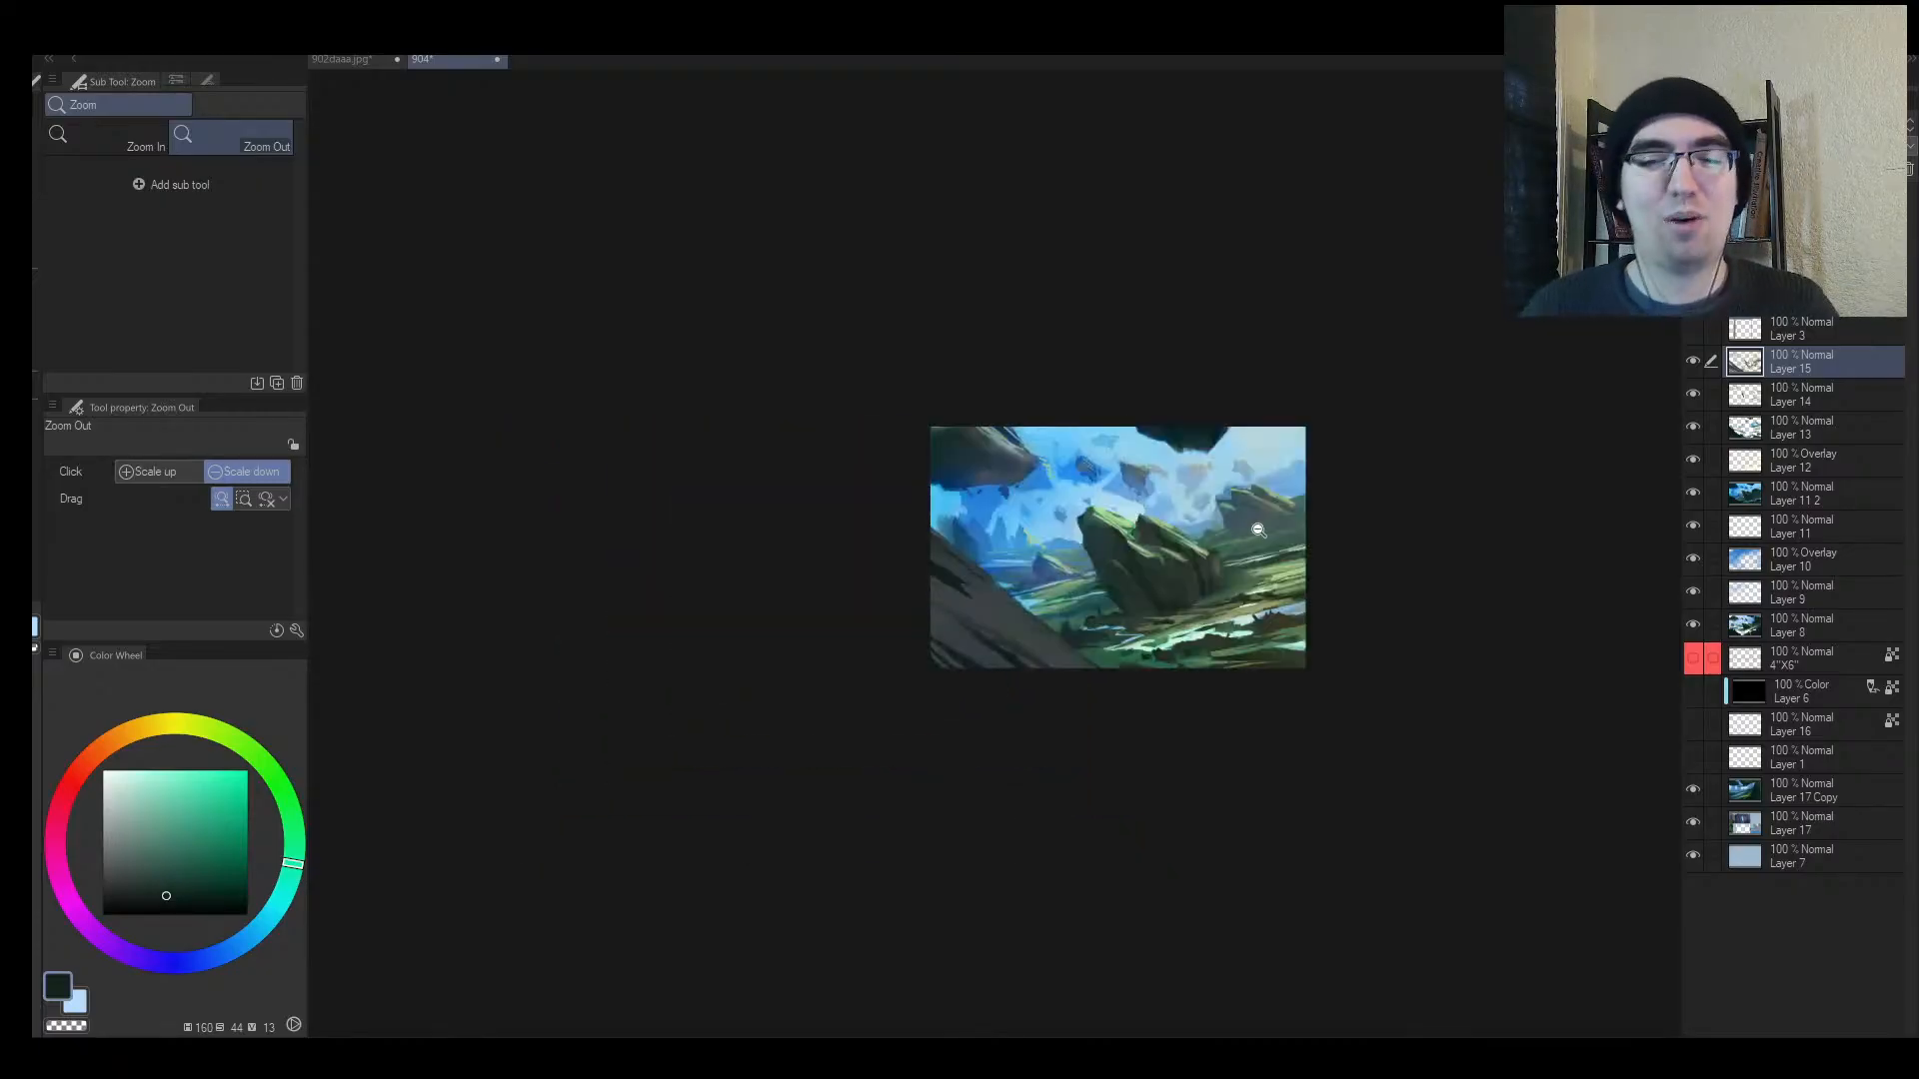
drag(1257, 540, 1123, 617)
mouse_move(1105, 640)
mouse_down()
mouse_move(1024, 642)
mouse_move(1186, 596)
mouse_move(1160, 624)
mouse_move(1067, 577)
mouse_move(1101, 570)
mouse_move(892, 658)
mouse_up()
key(b)
alt+click(1037, 598)
alt+click(1062, 587)
Step: Trim the pale river streak with green strokes sampled from teal and green areas
key(alt+space)
mouse_move(665, 713)
mouse_down()
mouse_move(714, 674)
mouse_move(802, 469)
mouse_up()
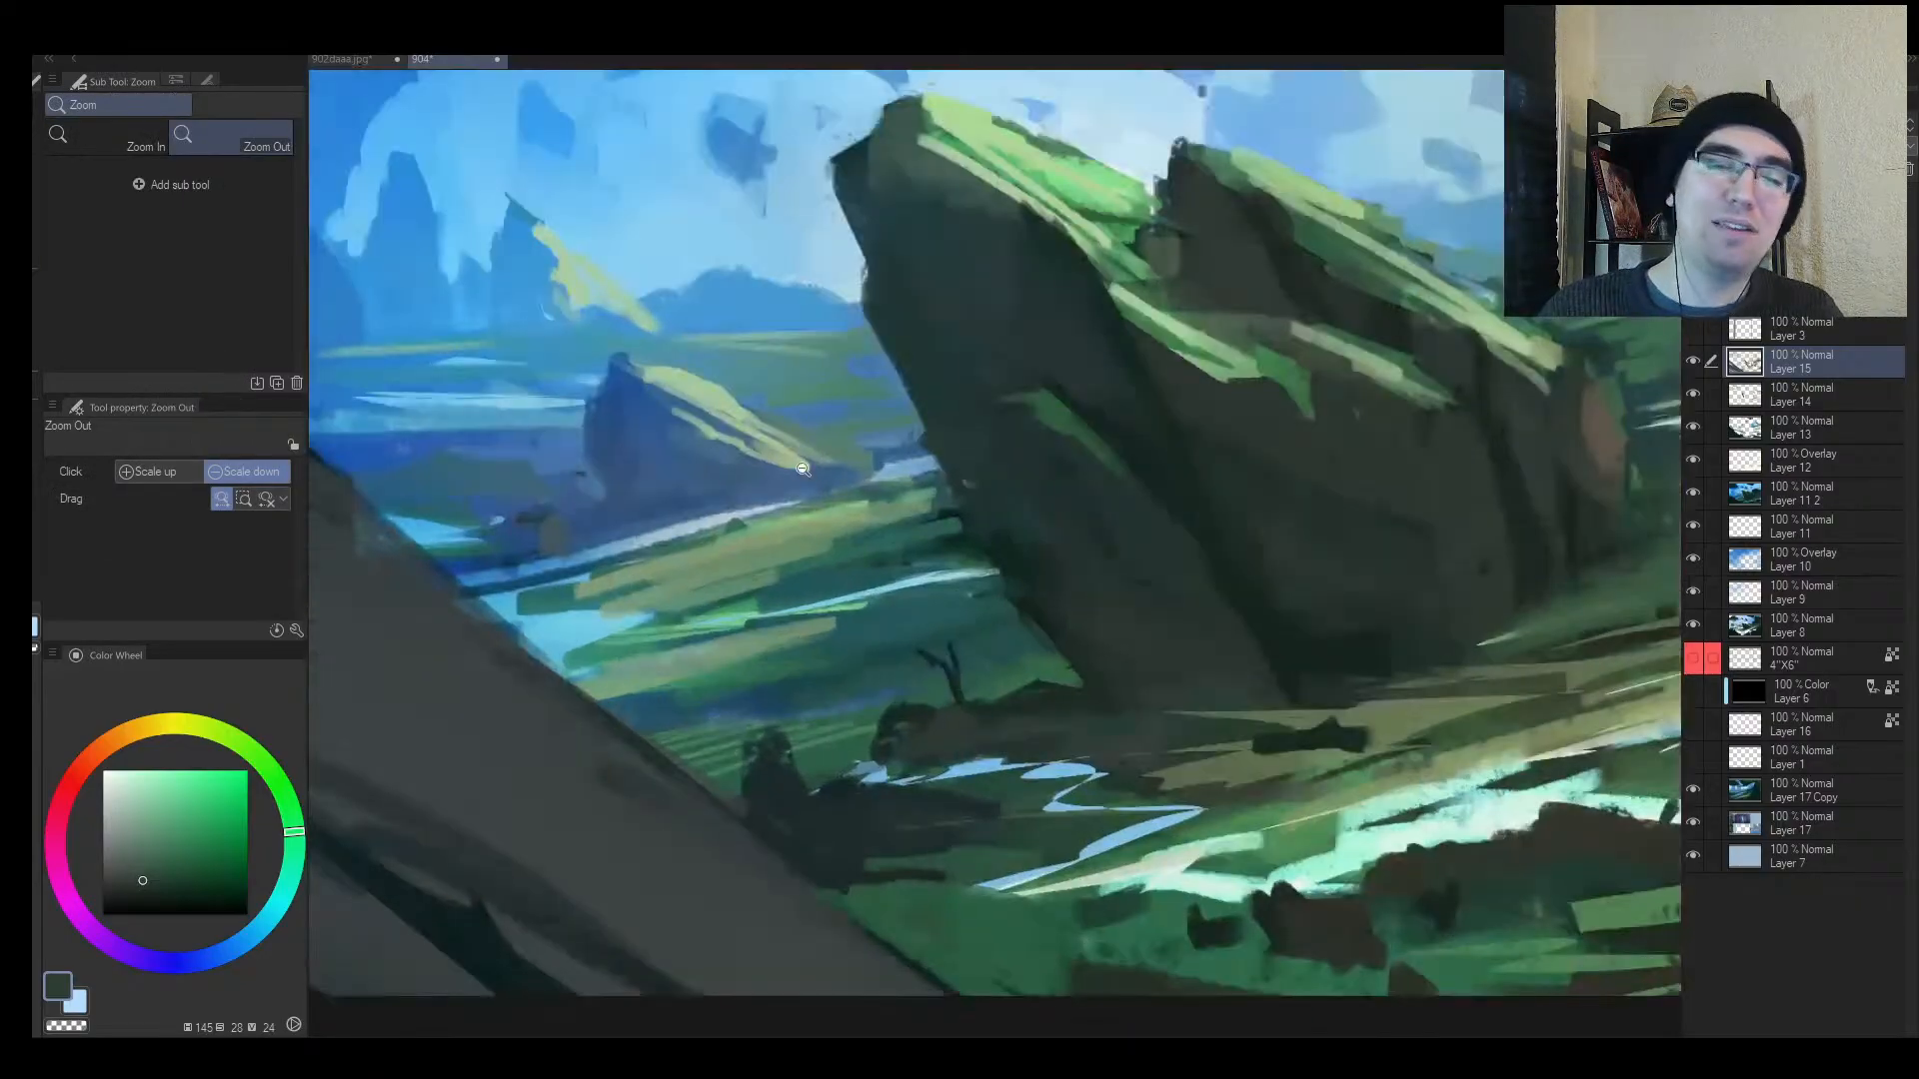
alt+click(681, 642)
alt+click(613, 659)
mouse_move(592, 667)
mouse_down()
mouse_move(897, 590)
mouse_move(830, 630)
mouse_move(999, 562)
mouse_up()
key(alt+space)
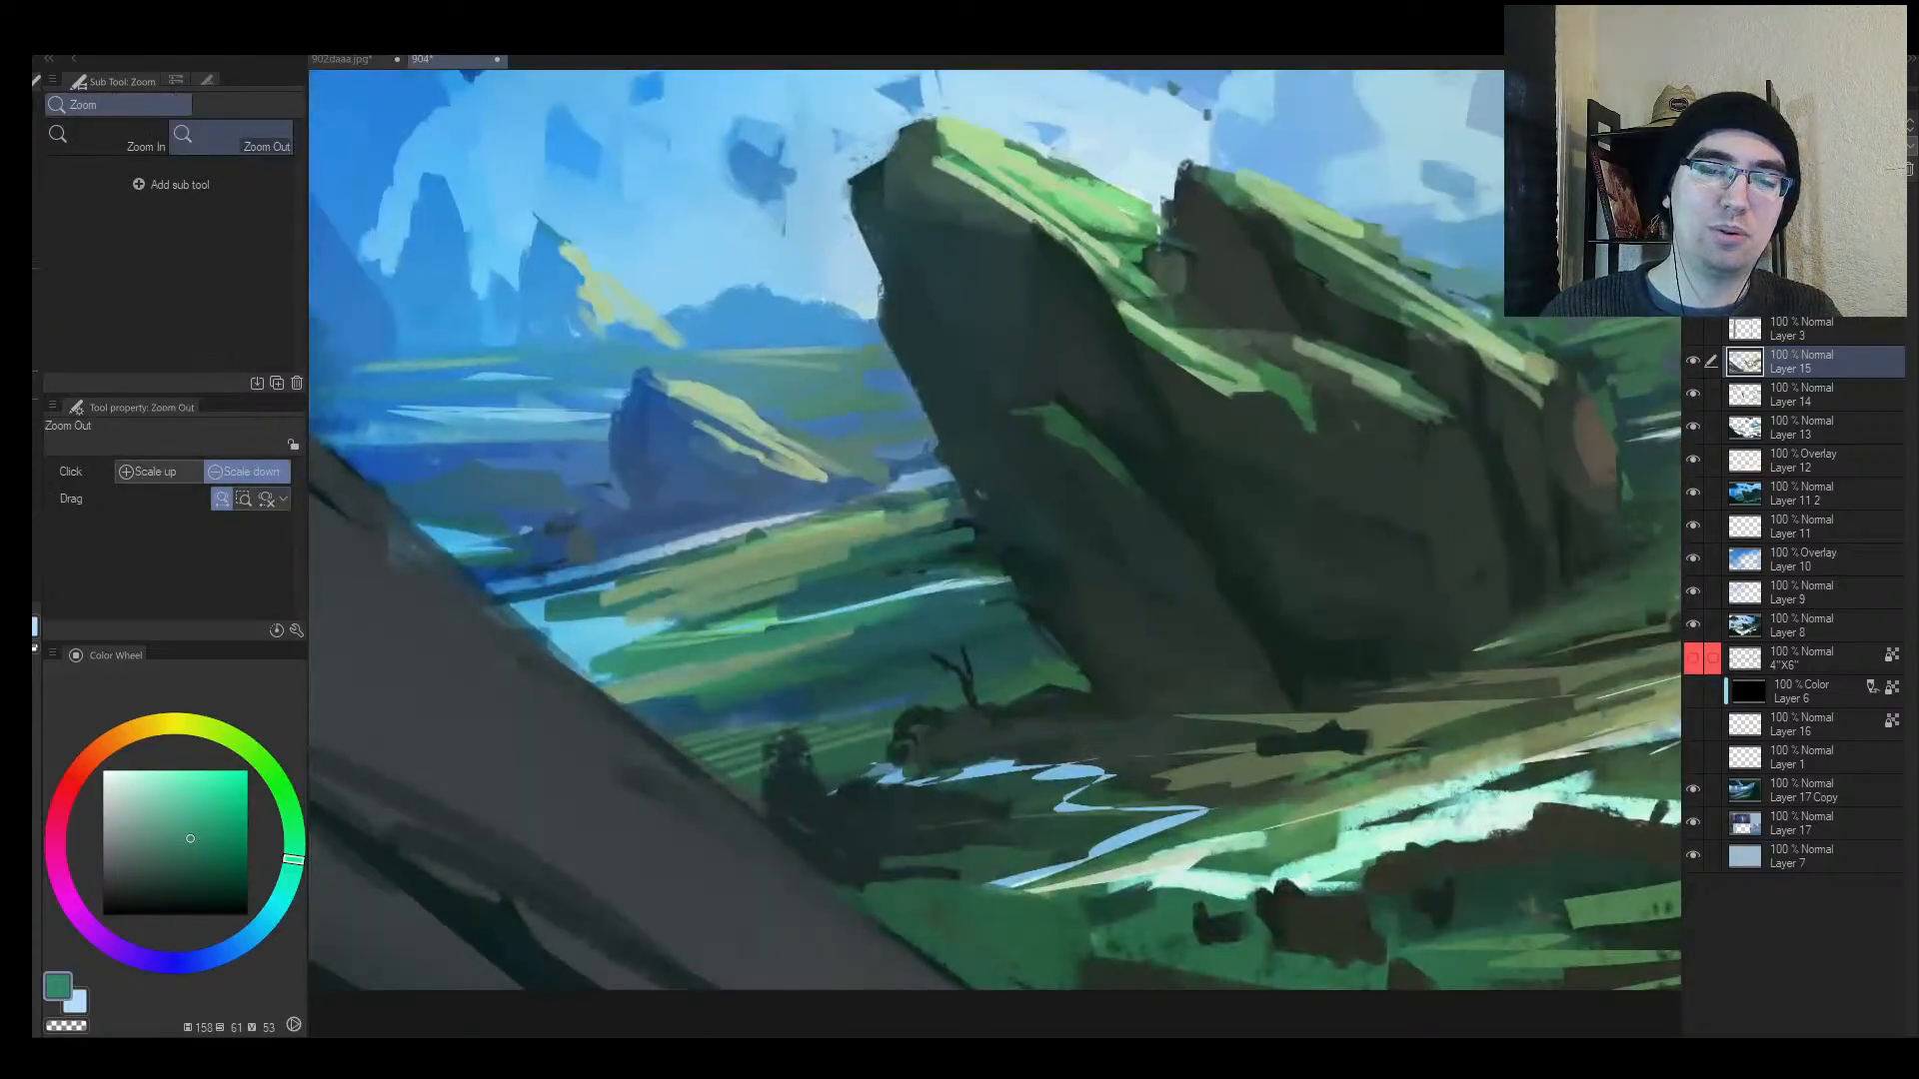
drag(775, 627, 1013, 579)
Step: Shrink the brush to 5 and work pale and dark teal tones into the streak's tip
alt+click(903, 589)
key([)
key([)
key([)
key([)
key([)
alt+click(1009, 583)
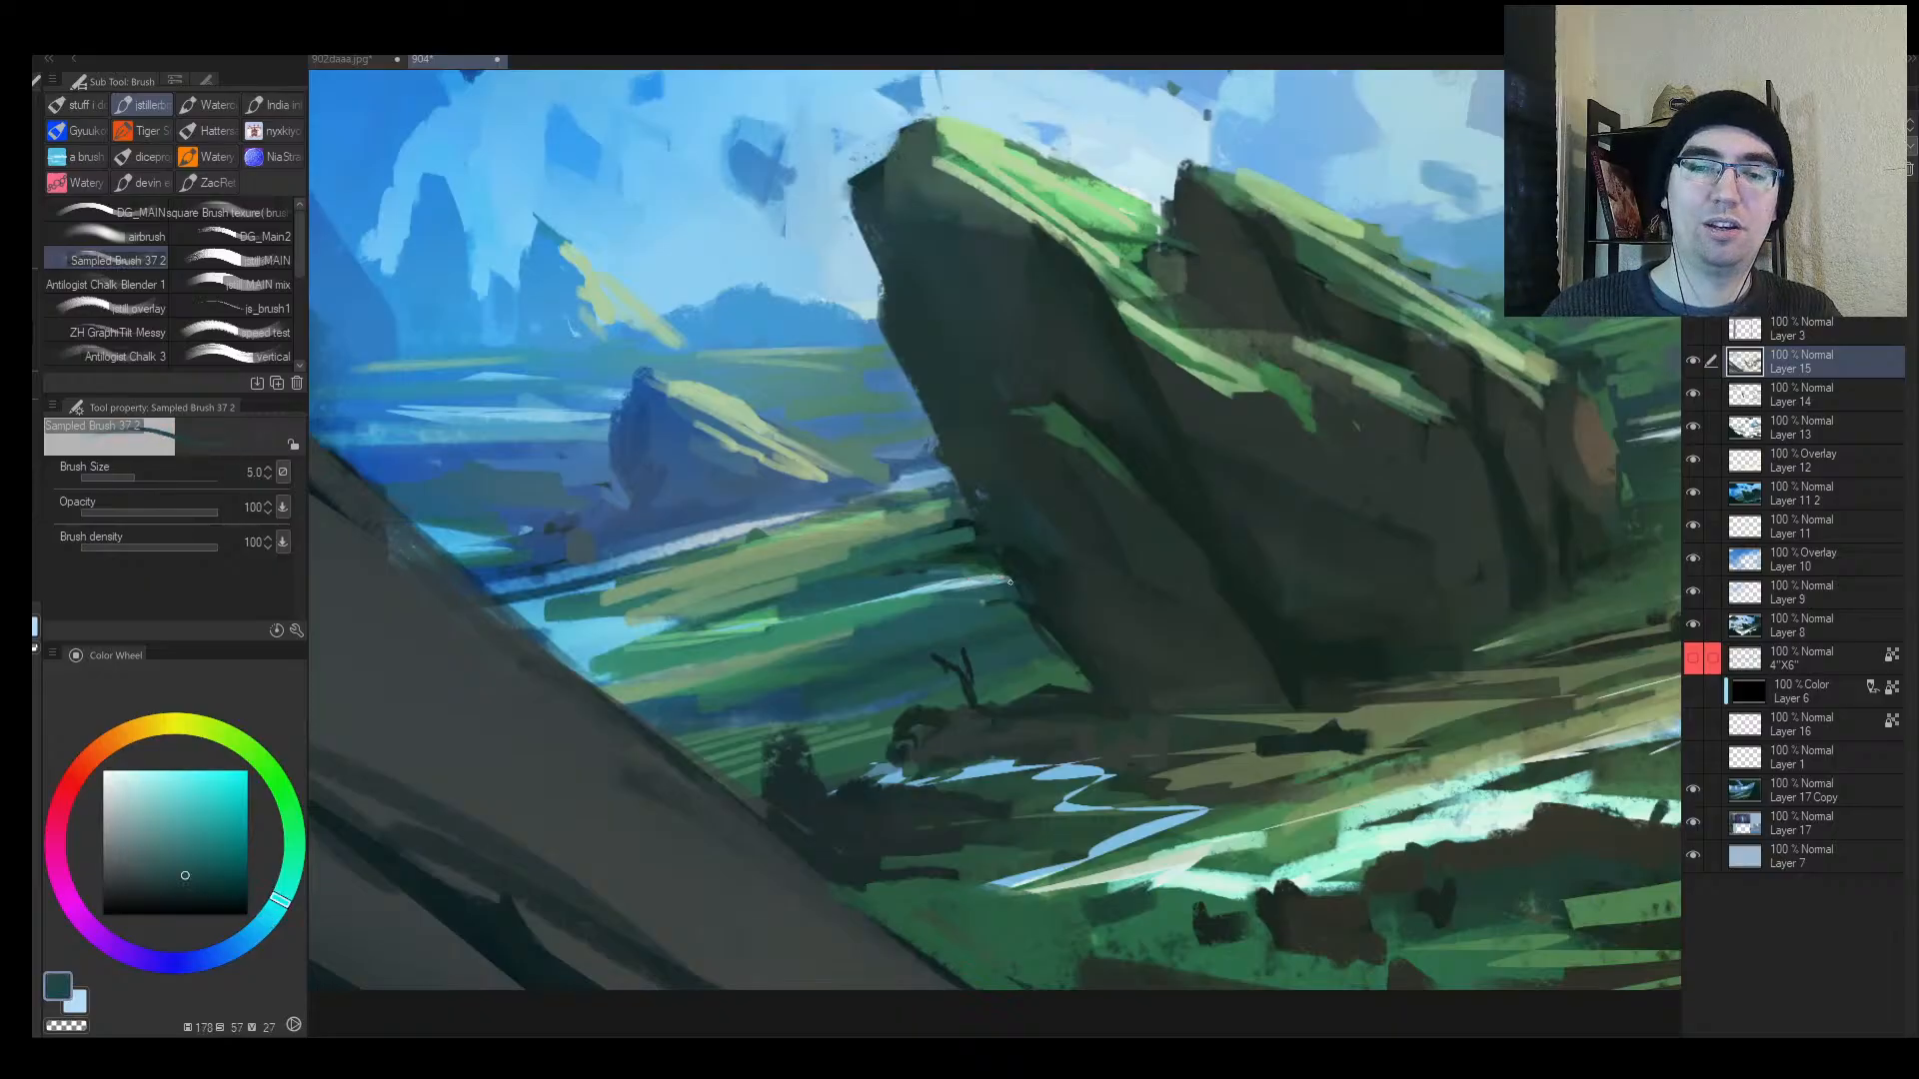
alt+click(1041, 568)
key(alt+space)
click(974, 639)
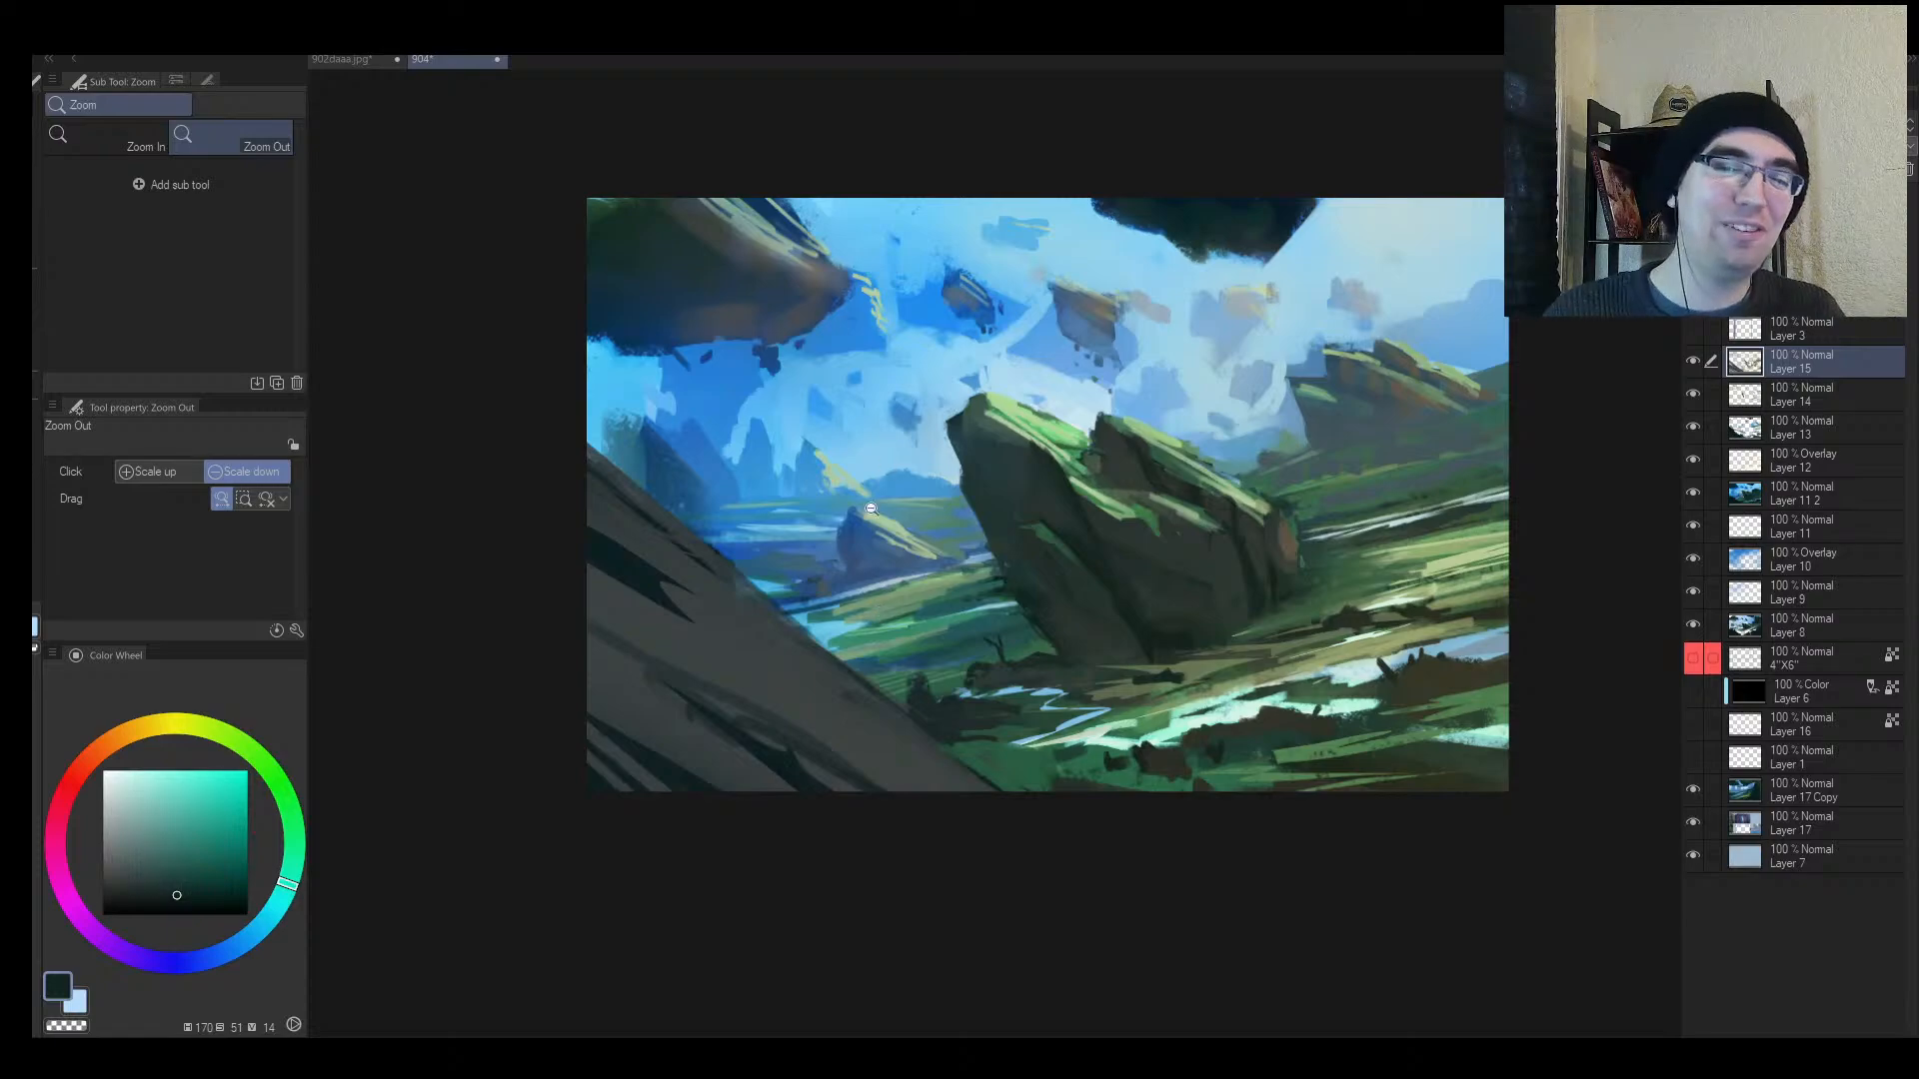
Step: Paint sky blue over the dark distant rock
scroll(850, 526, down, 3)
key(h)
scroll(1177, 494, up, 2)
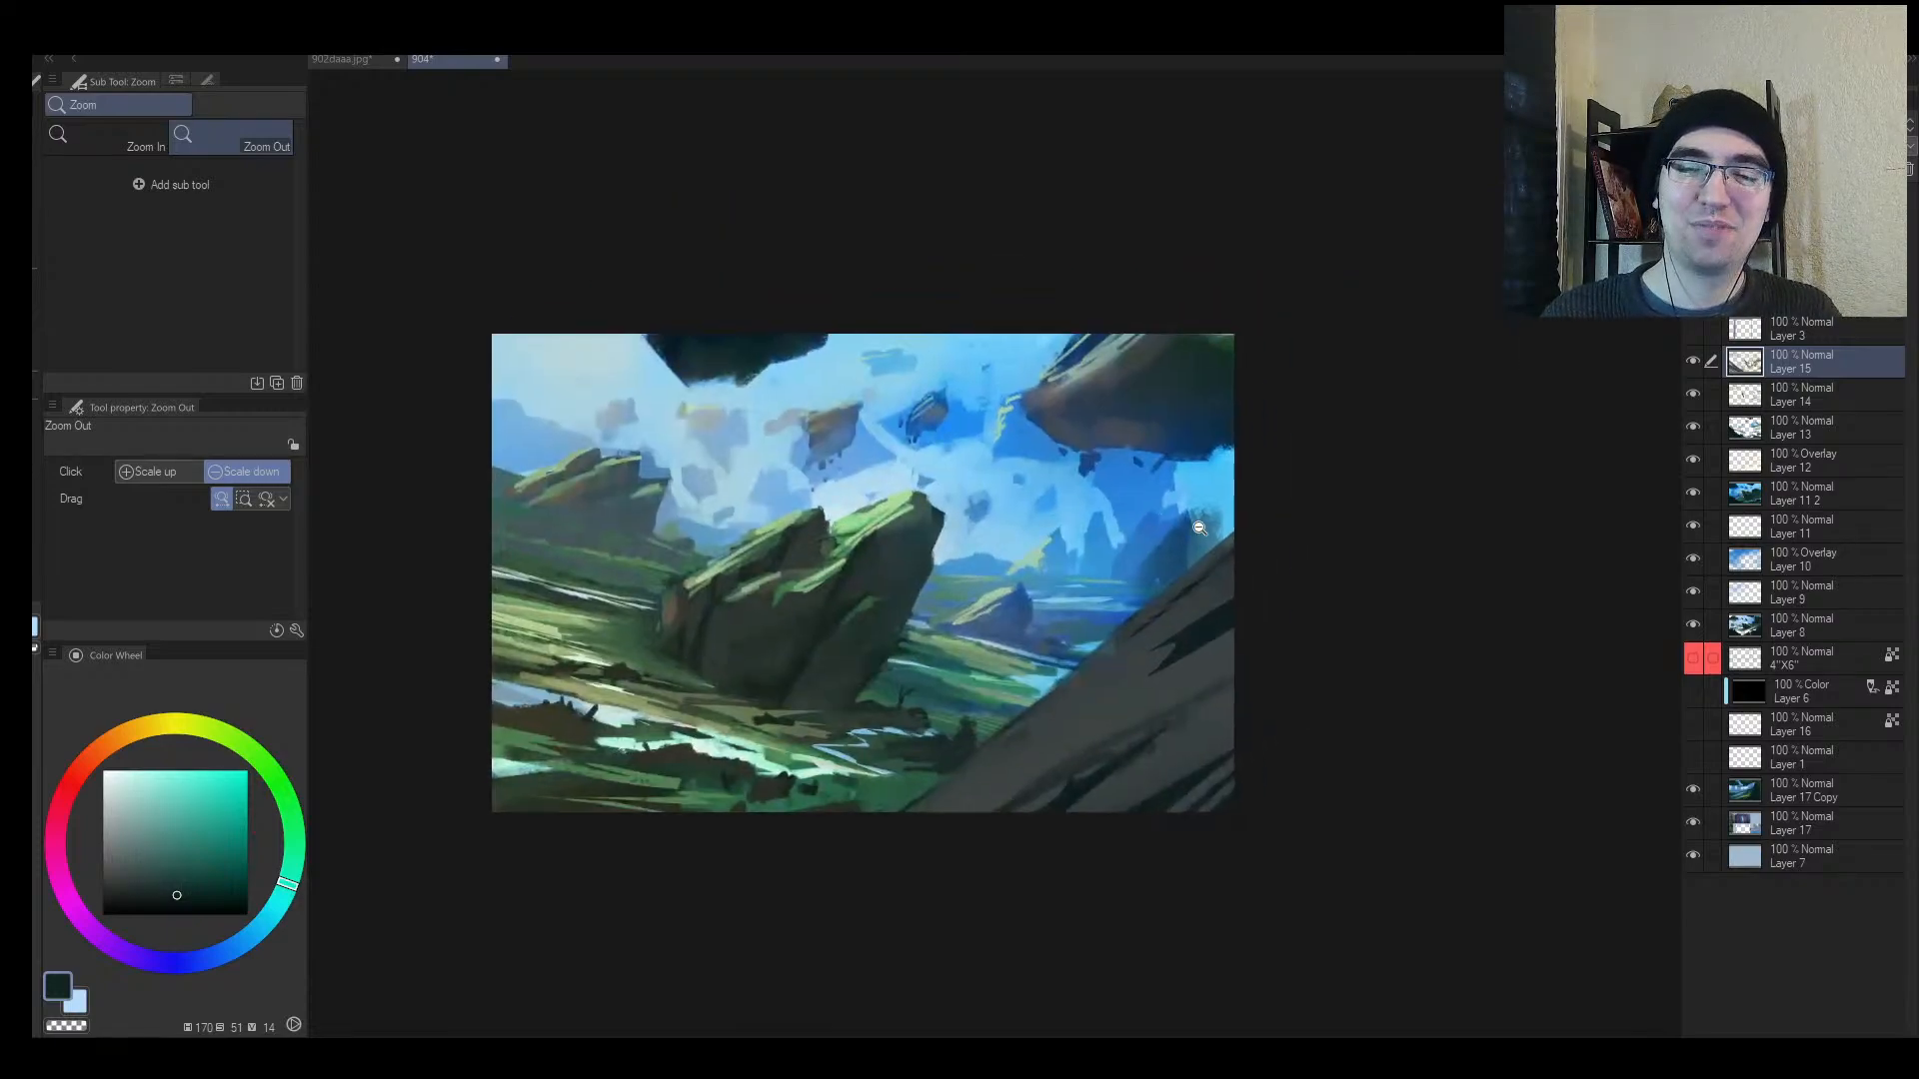
scroll(1199, 527, down, 3)
scroll(1250, 514, up, 4)
key(b)
alt+click(1148, 483)
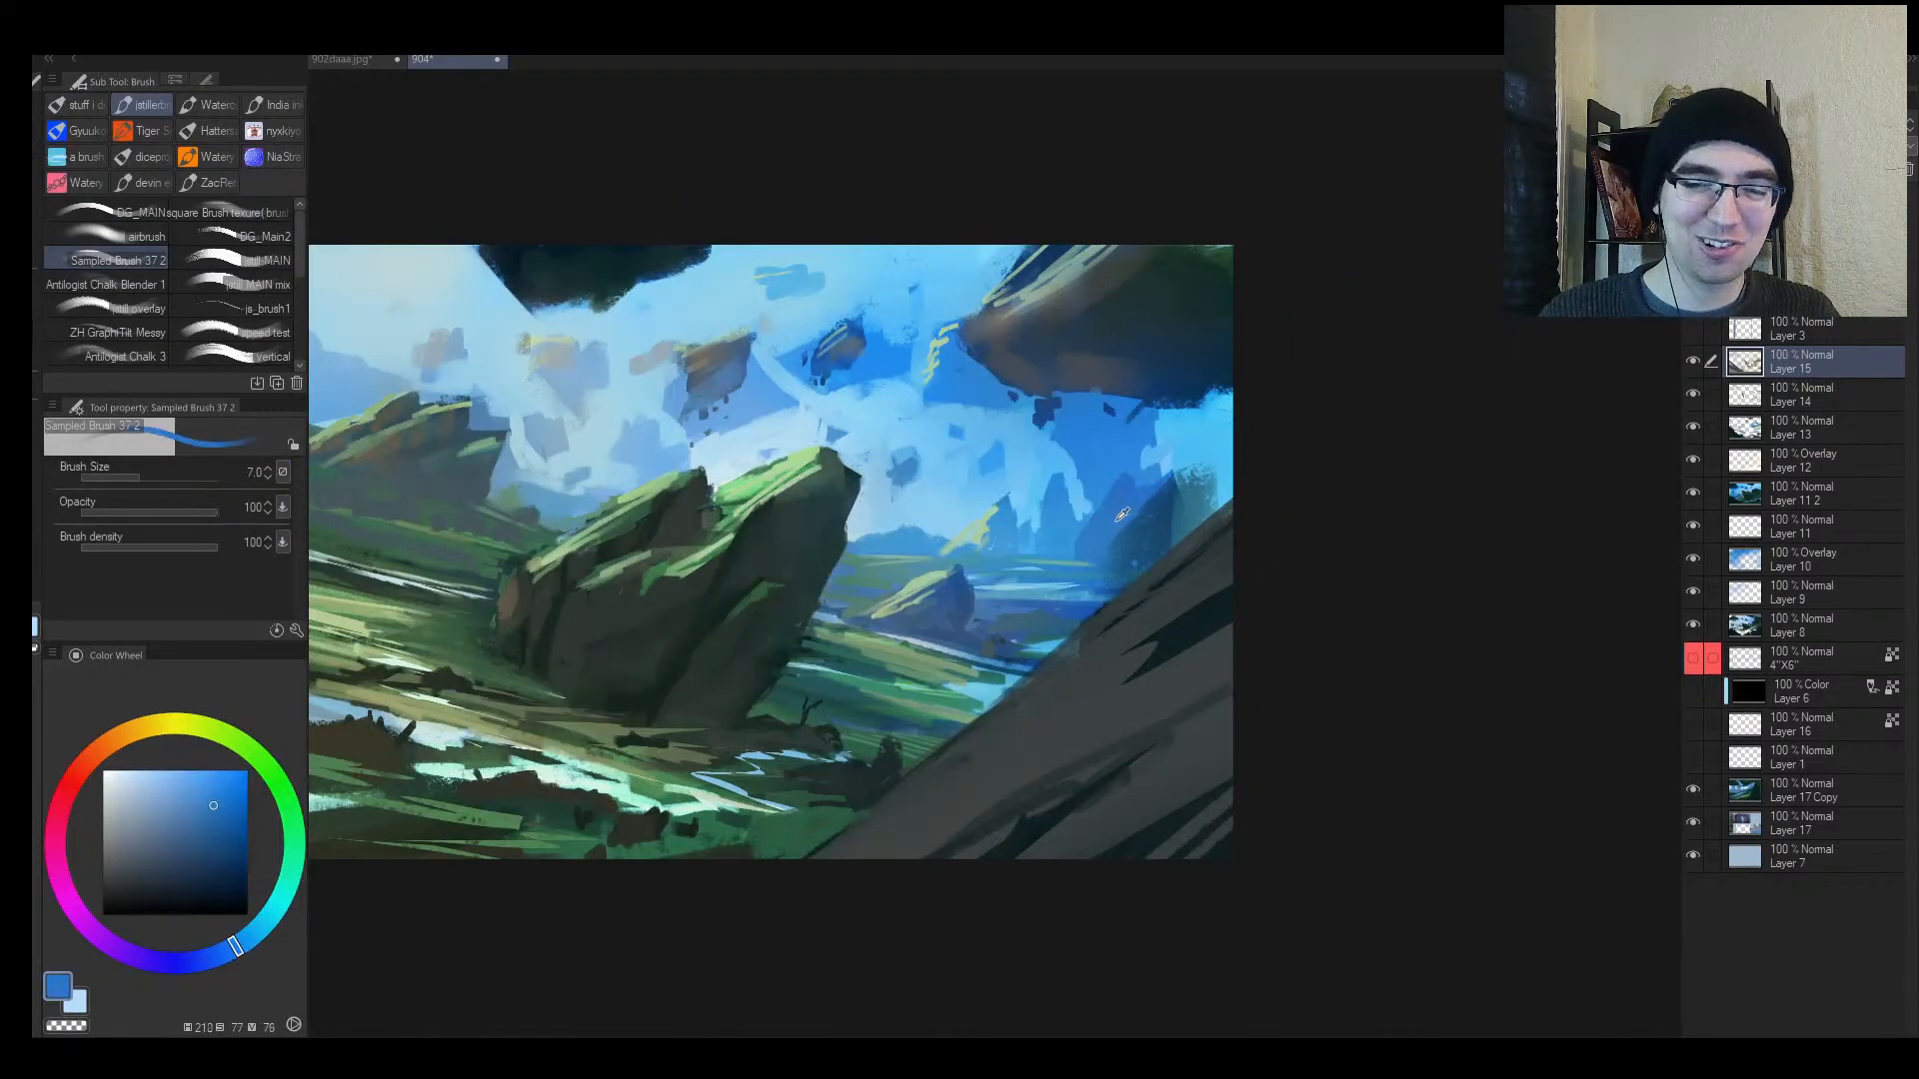
mouse_move(1171, 483)
mouse_down()
mouse_move(1122, 537)
mouse_move(1162, 519)
mouse_up()
Step: Cover the distant rock's base with a lighter blue at brush size 80, then 70
key(])
key(])
key(])
key(])
key(])
key(])
key(])
key(])
key(])
key(])
key(])
key(])
key(])
key(])
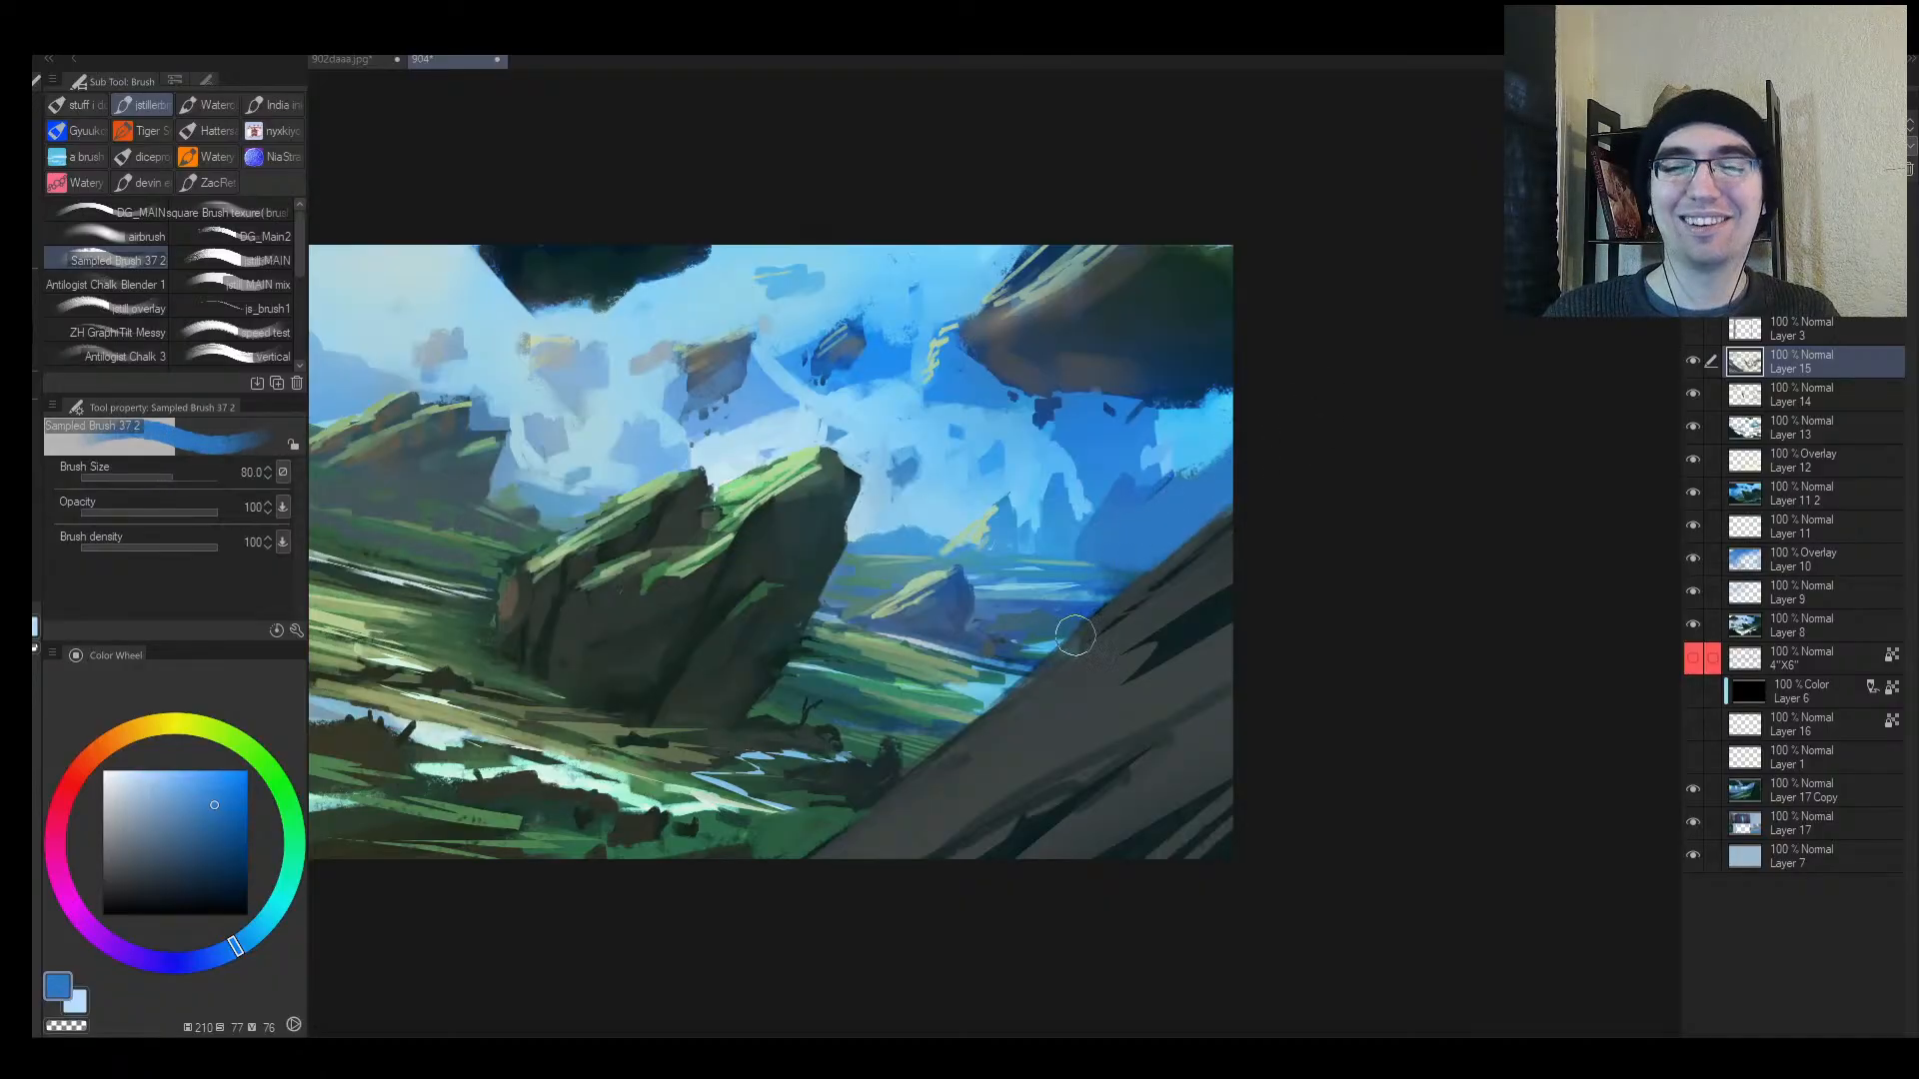
key(ctrl+space)
drag(1129, 611, 1175, 515)
key([)
alt+click(1041, 541)
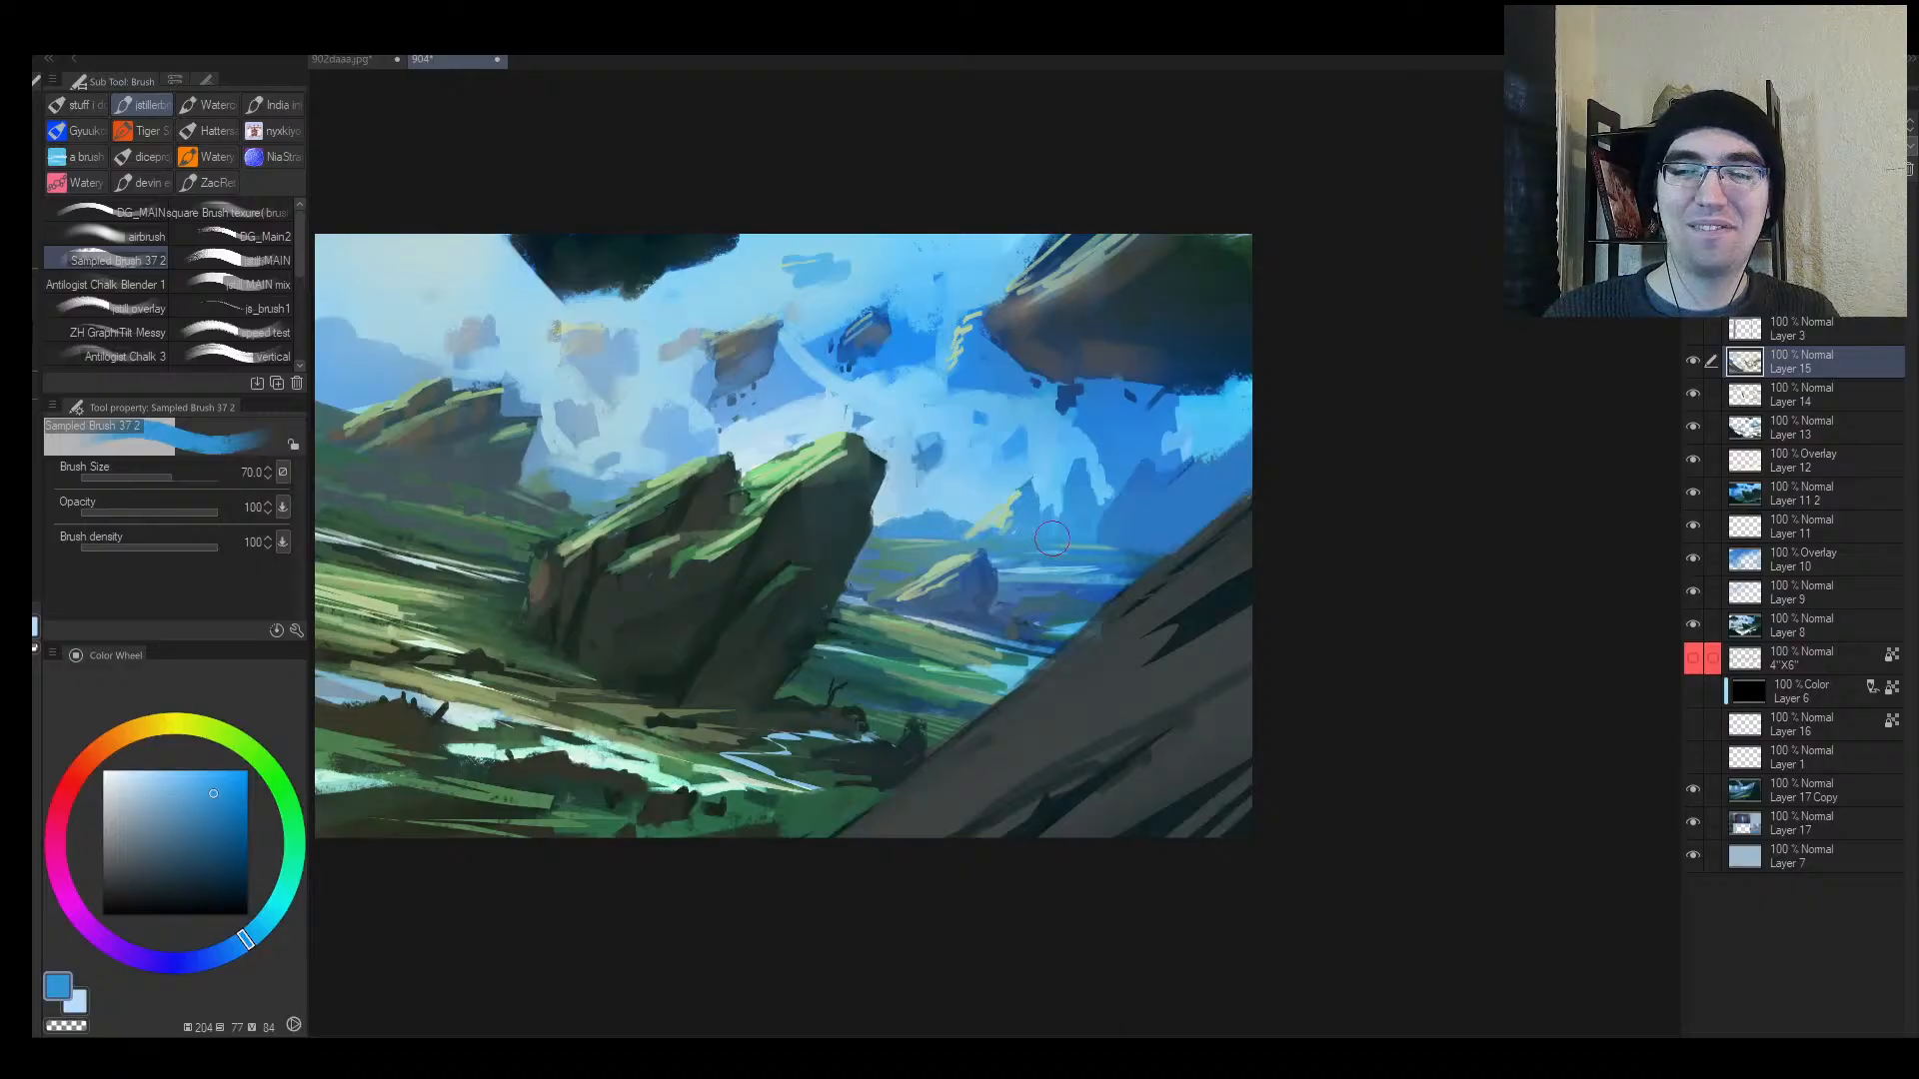
mouse_move(1052, 538)
mouse_down()
mouse_move(1166, 545)
mouse_move(1139, 554)
mouse_up()
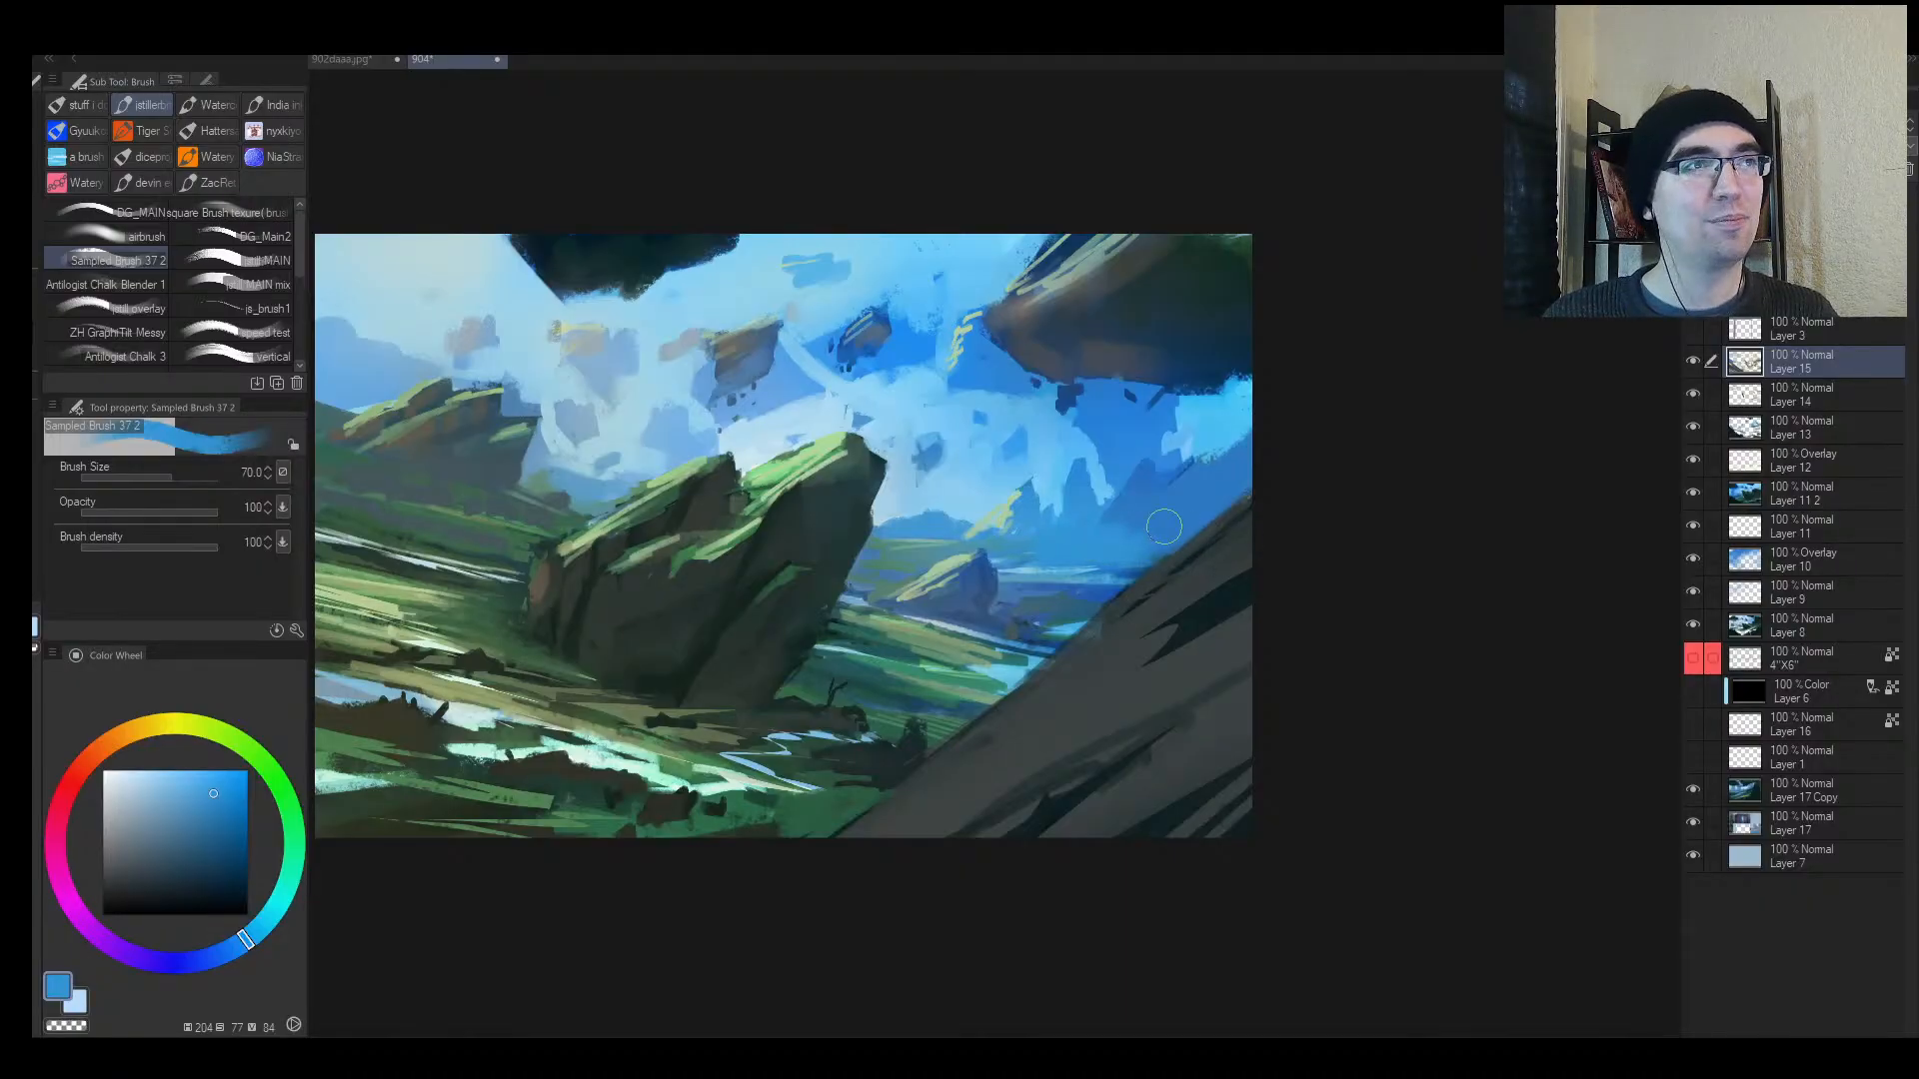
Step: Flip, zoom and pan the view to review the painting, then restore normal orientation
key(h)
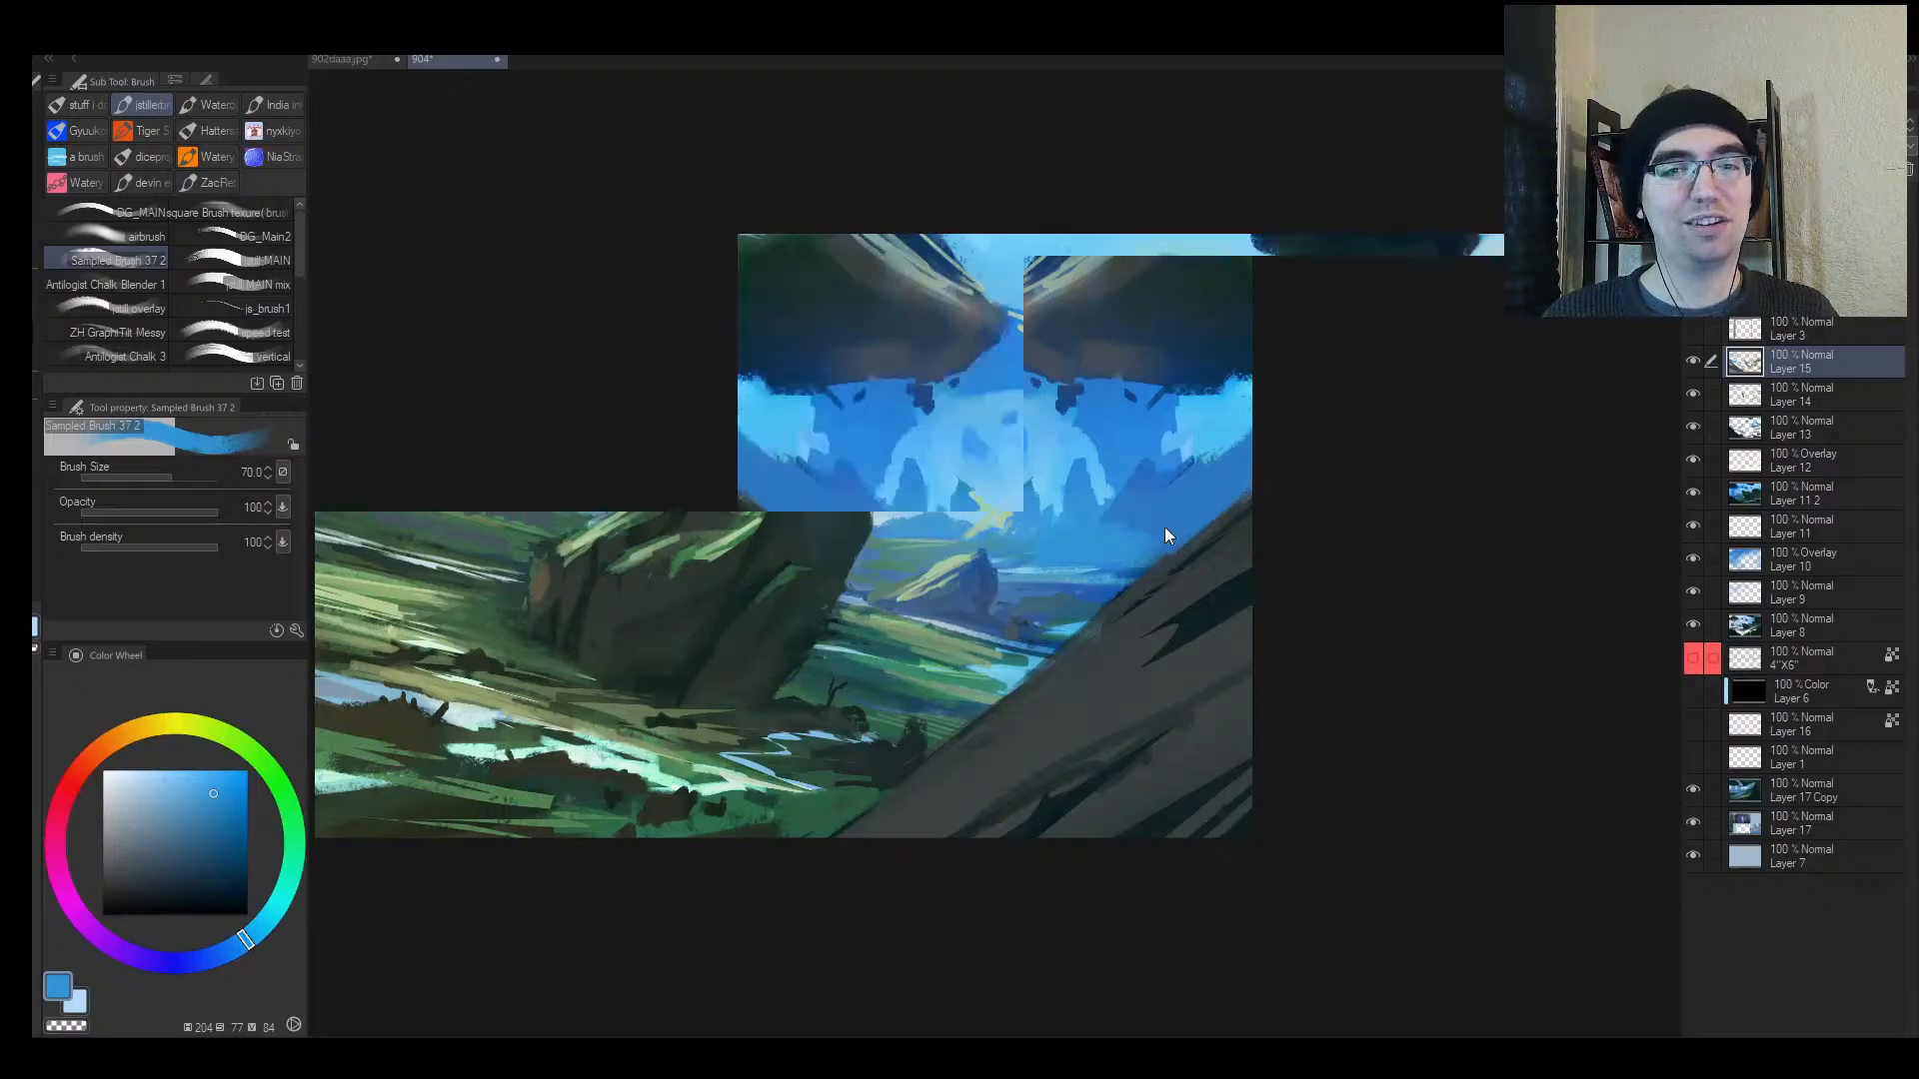
key(ctrl+space)
drag(869, 650, 809, 679)
drag(987, 648, 866, 659)
drag(1013, 619, 1033, 551)
key(h)
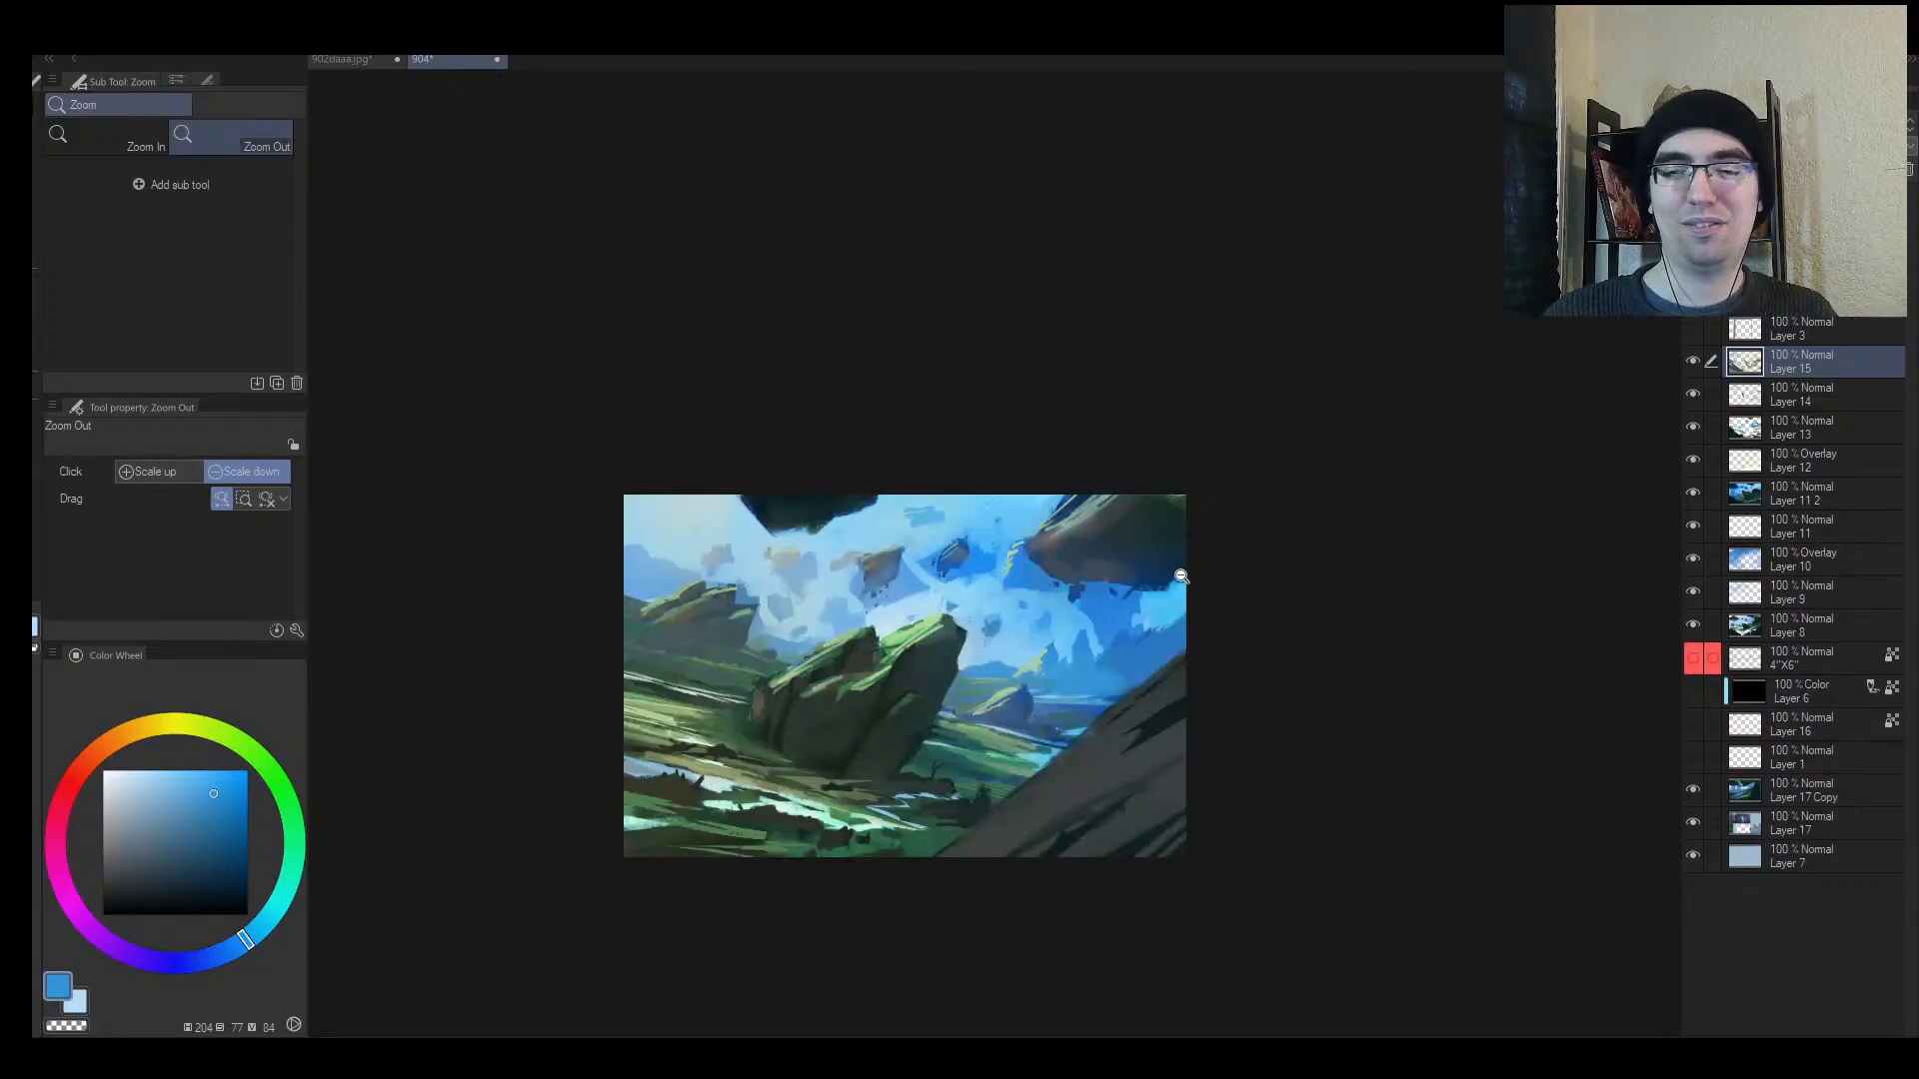
scroll(1179, 578, up, 1)
key(b)
Step: Dab sky blue into the gap above the right-hand slope, shrinking the brush to 60, then 50
mouse_move(1178, 640)
mouse_down()
mouse_move(1213, 631)
mouse_move(1063, 634)
mouse_move(1096, 653)
mouse_move(1143, 634)
mouse_move(1117, 651)
mouse_up()
alt+click(1115, 639)
key(bracketleft)
alt+click(1071, 632)
alt+click(1066, 631)
key(bracketleft)
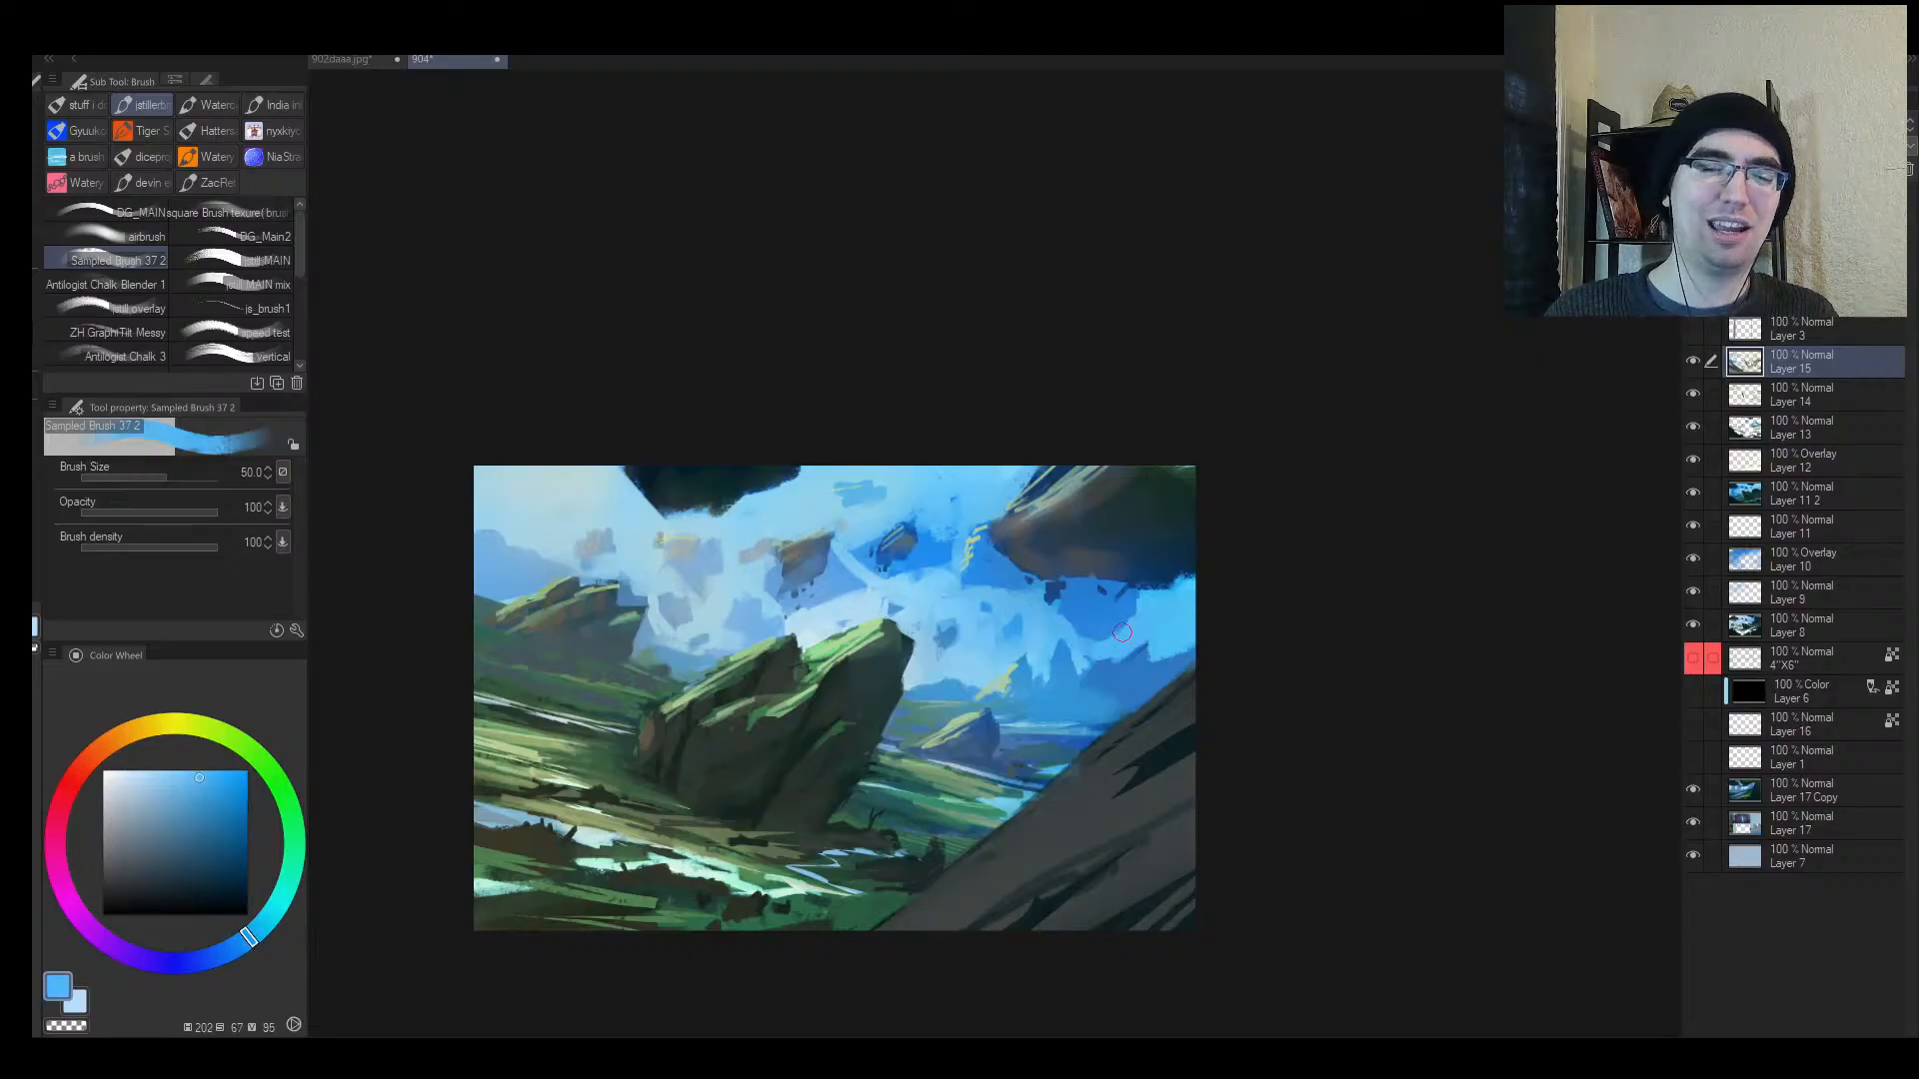
alt+click(1082, 671)
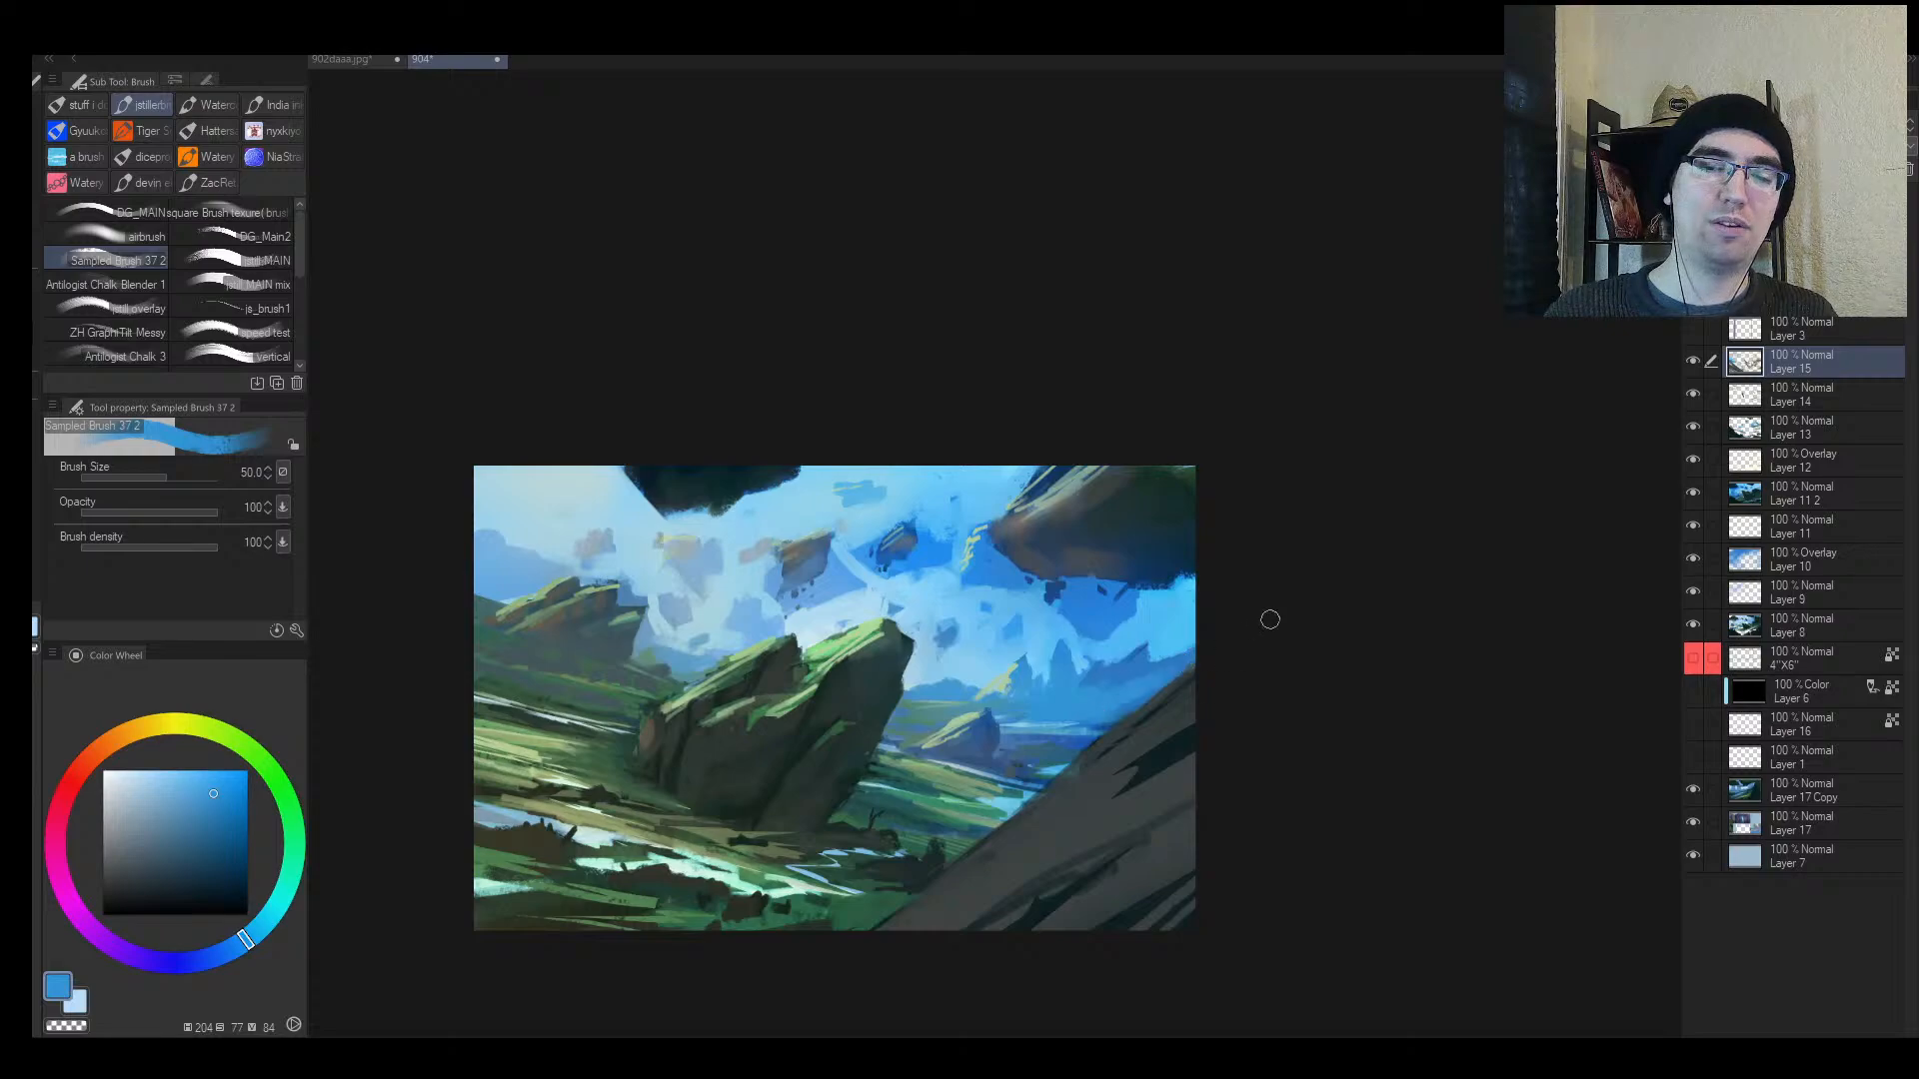
key(alt+space)
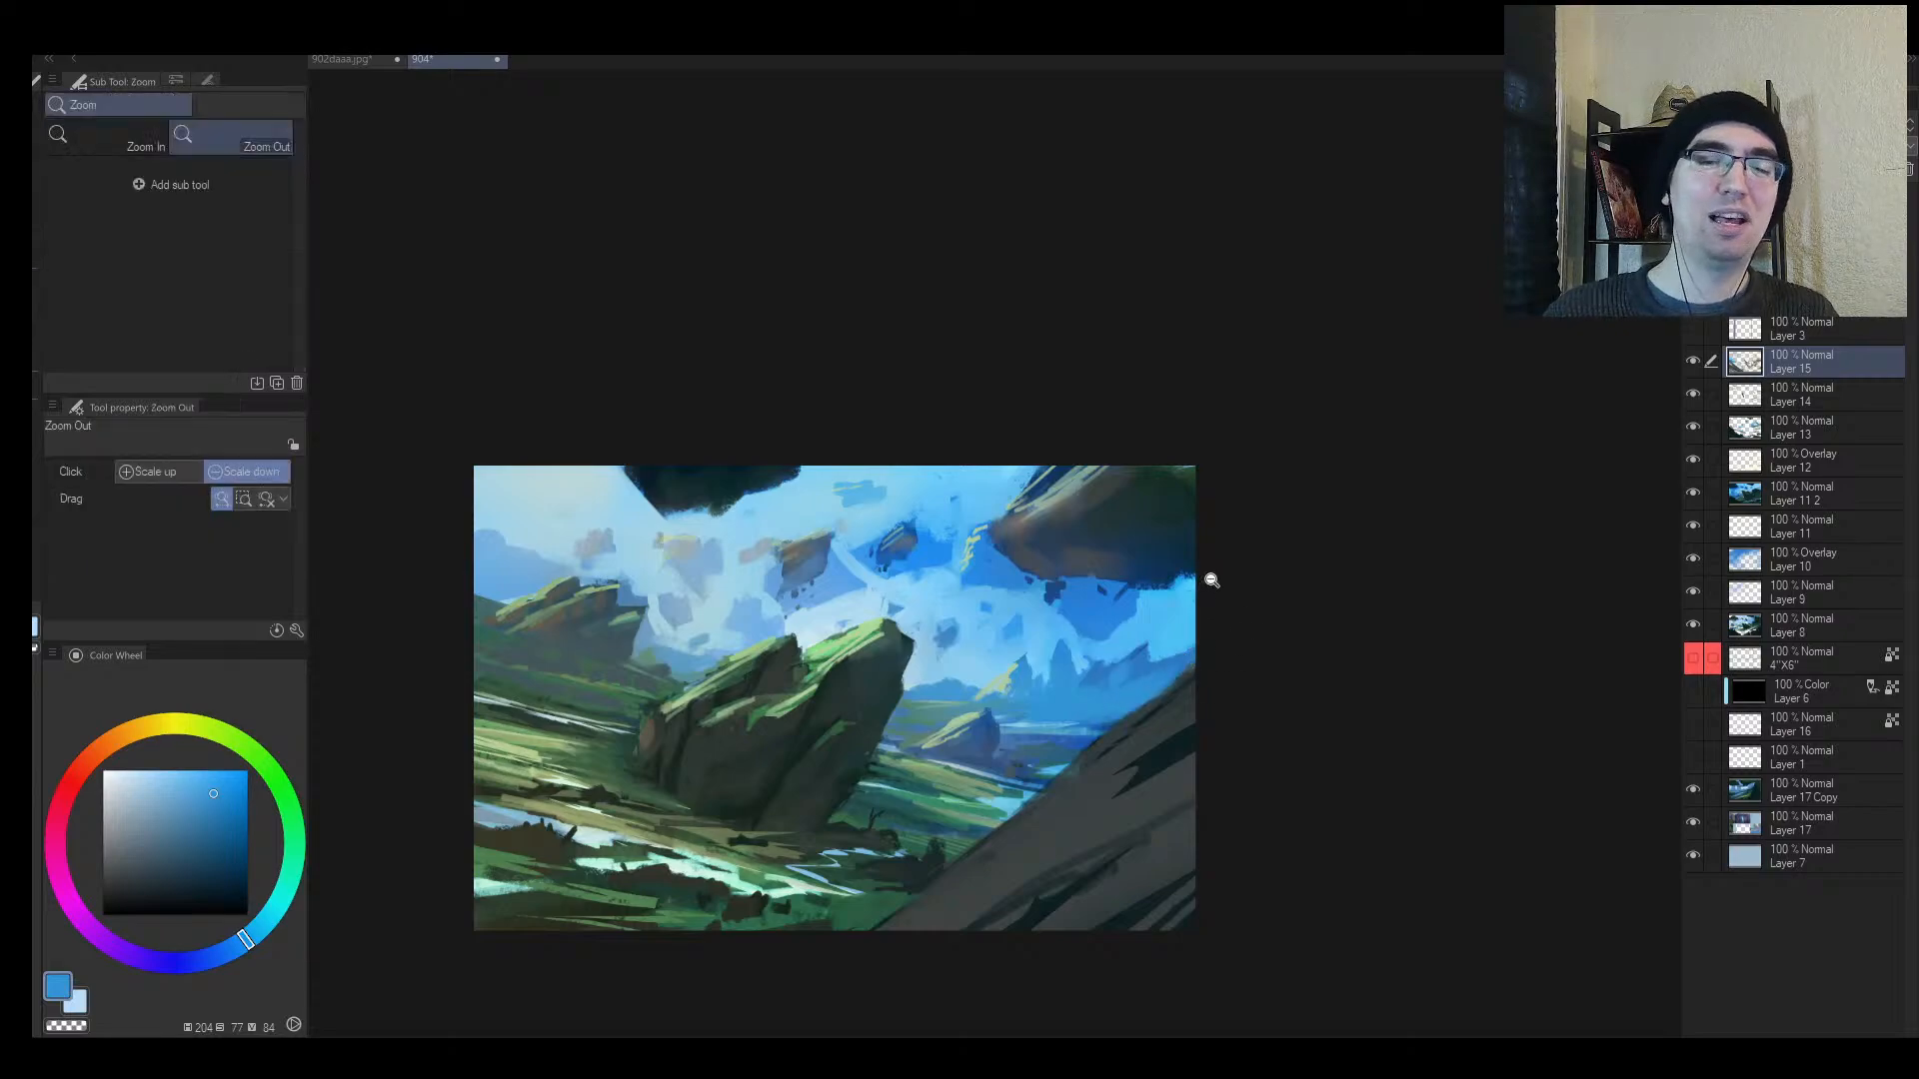
Step: Flip and zoom the canvas view to check the composition
key(h)
drag(1003, 618, 970, 646)
drag(1098, 650, 962, 645)
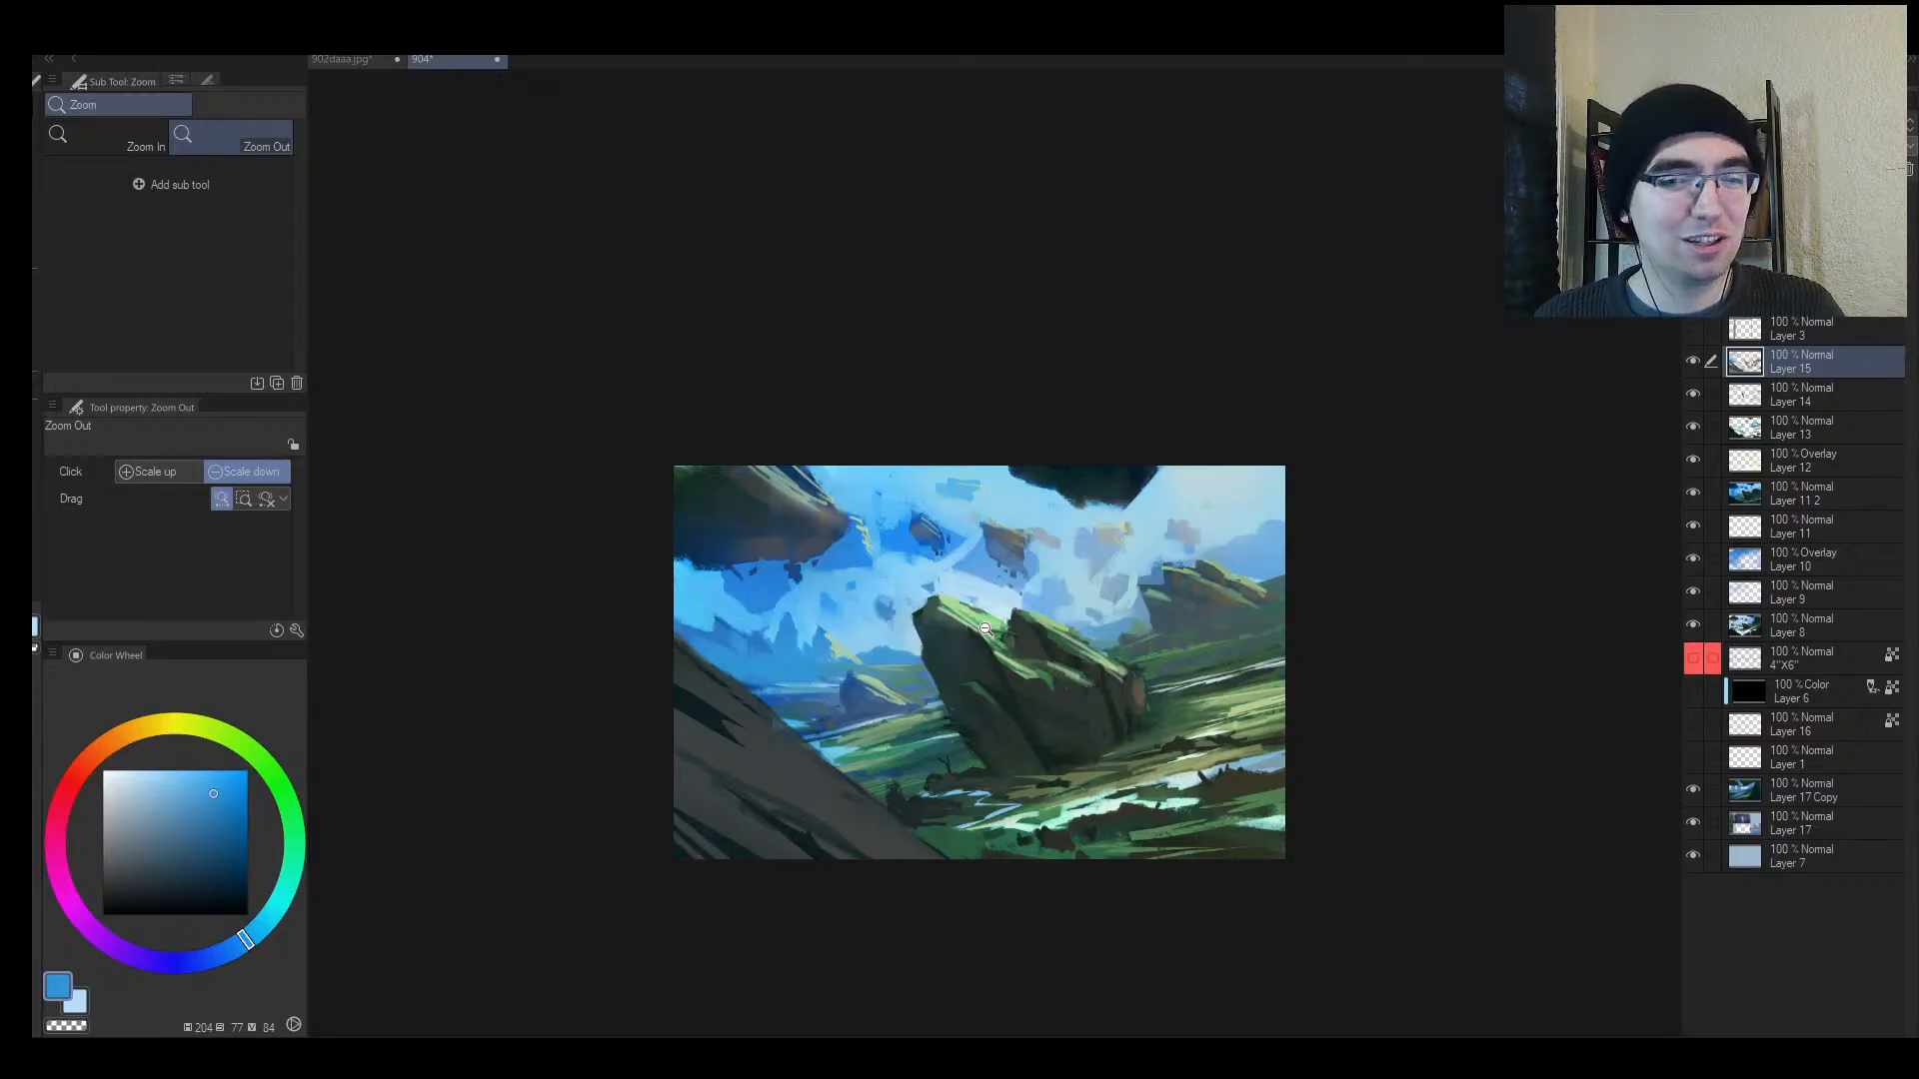
key(h)
drag(1032, 680, 1084, 666)
mouse_move(1130, 730)
mouse_down()
mouse_move(1150, 680)
mouse_move(1207, 687)
mouse_move(1019, 680)
mouse_move(971, 615)
mouse_up()
key(h)
key(b)
Step: Dab lighter blues onto the distant mountains with a smaller brush, sampling paler sky tones
alt+click(815, 582)
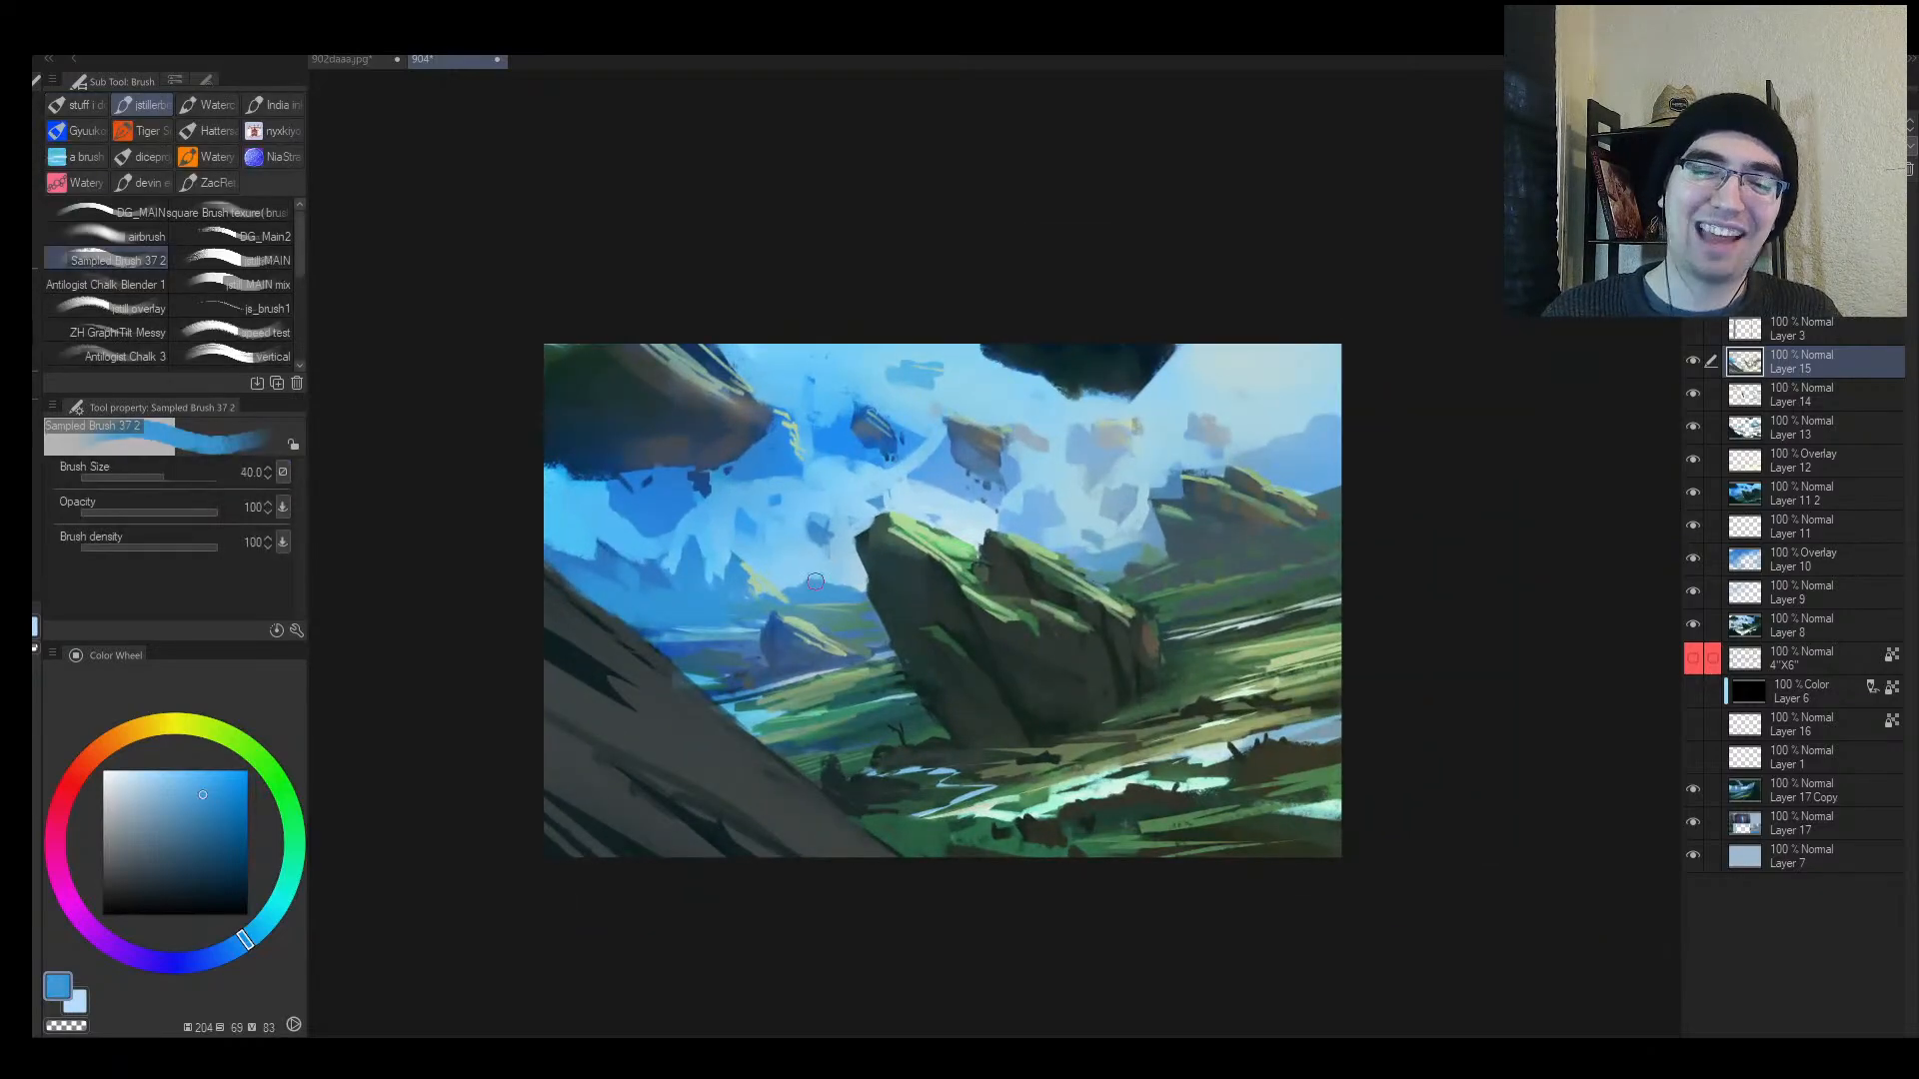
mouse_move(816, 581)
mouse_down()
mouse_move(840, 584)
mouse_move(801, 591)
mouse_up()
alt+click(793, 581)
key([)
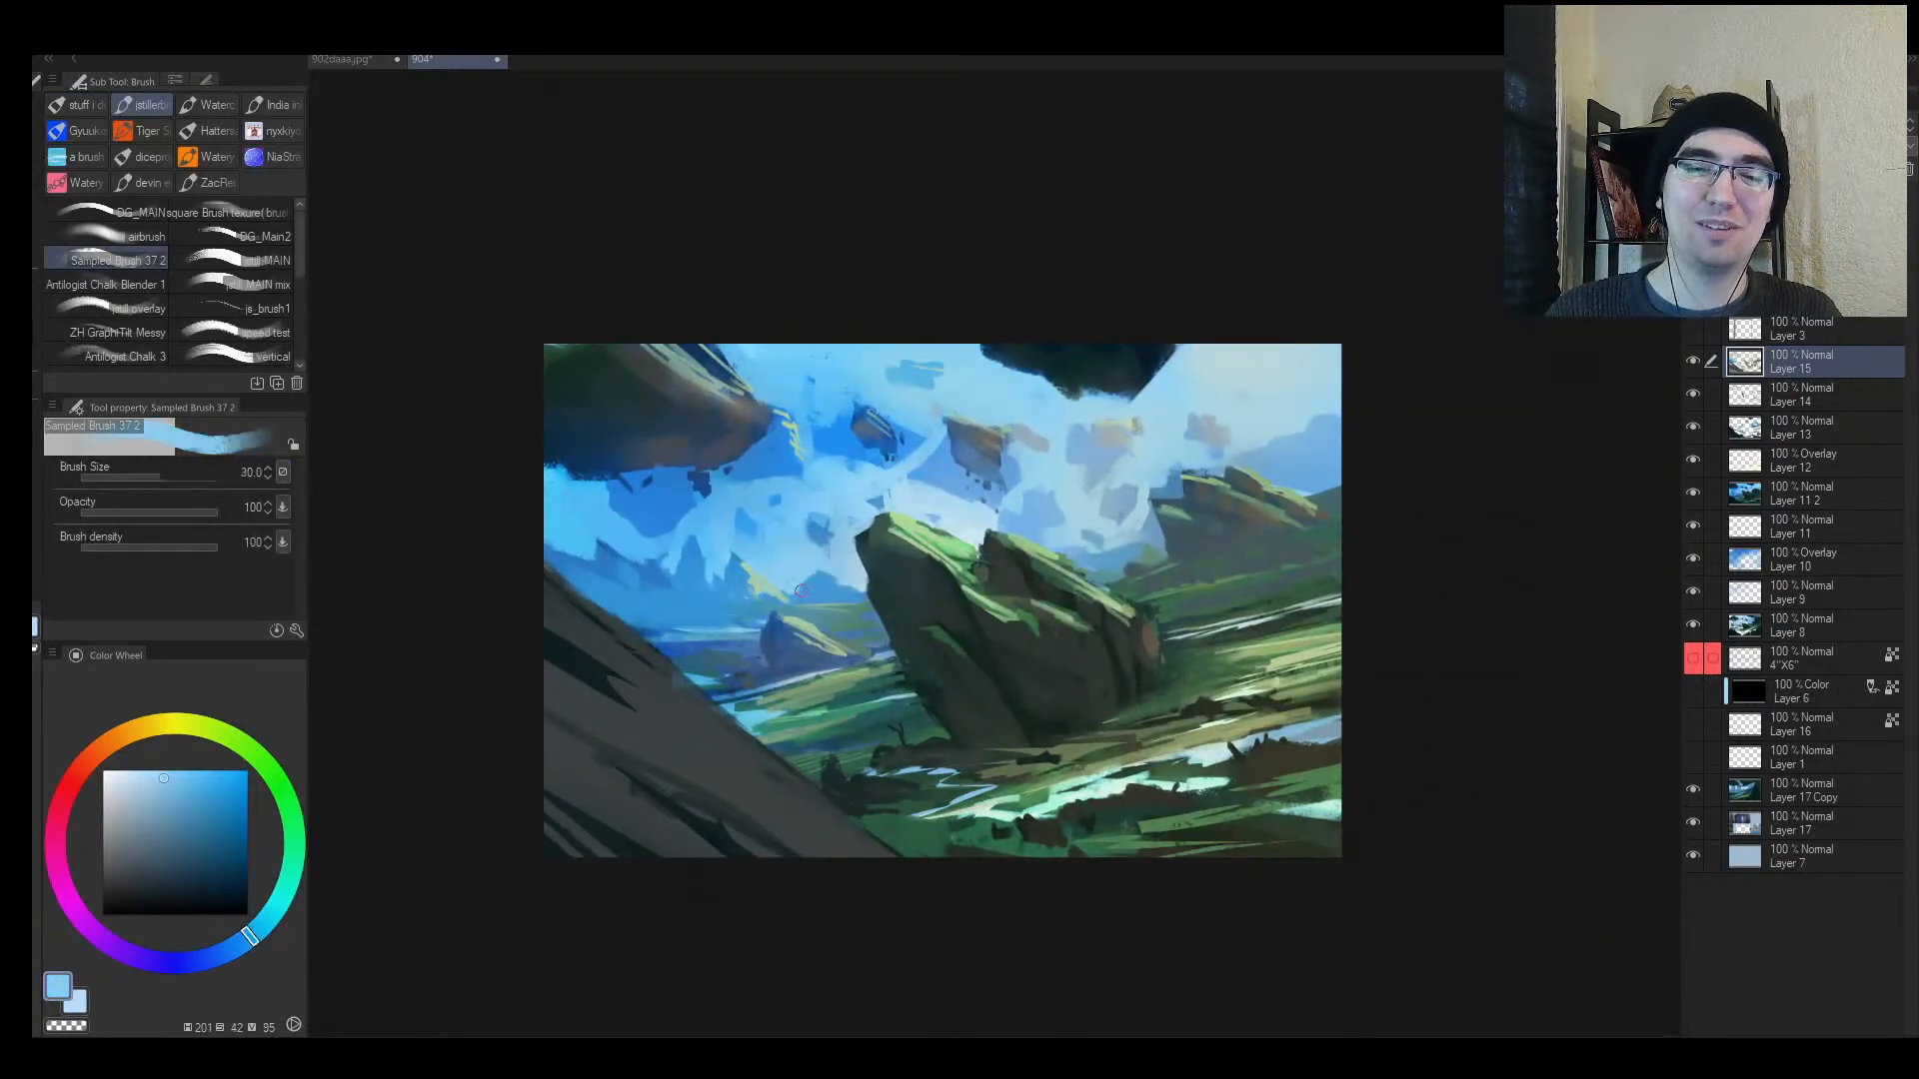
alt+click(798, 594)
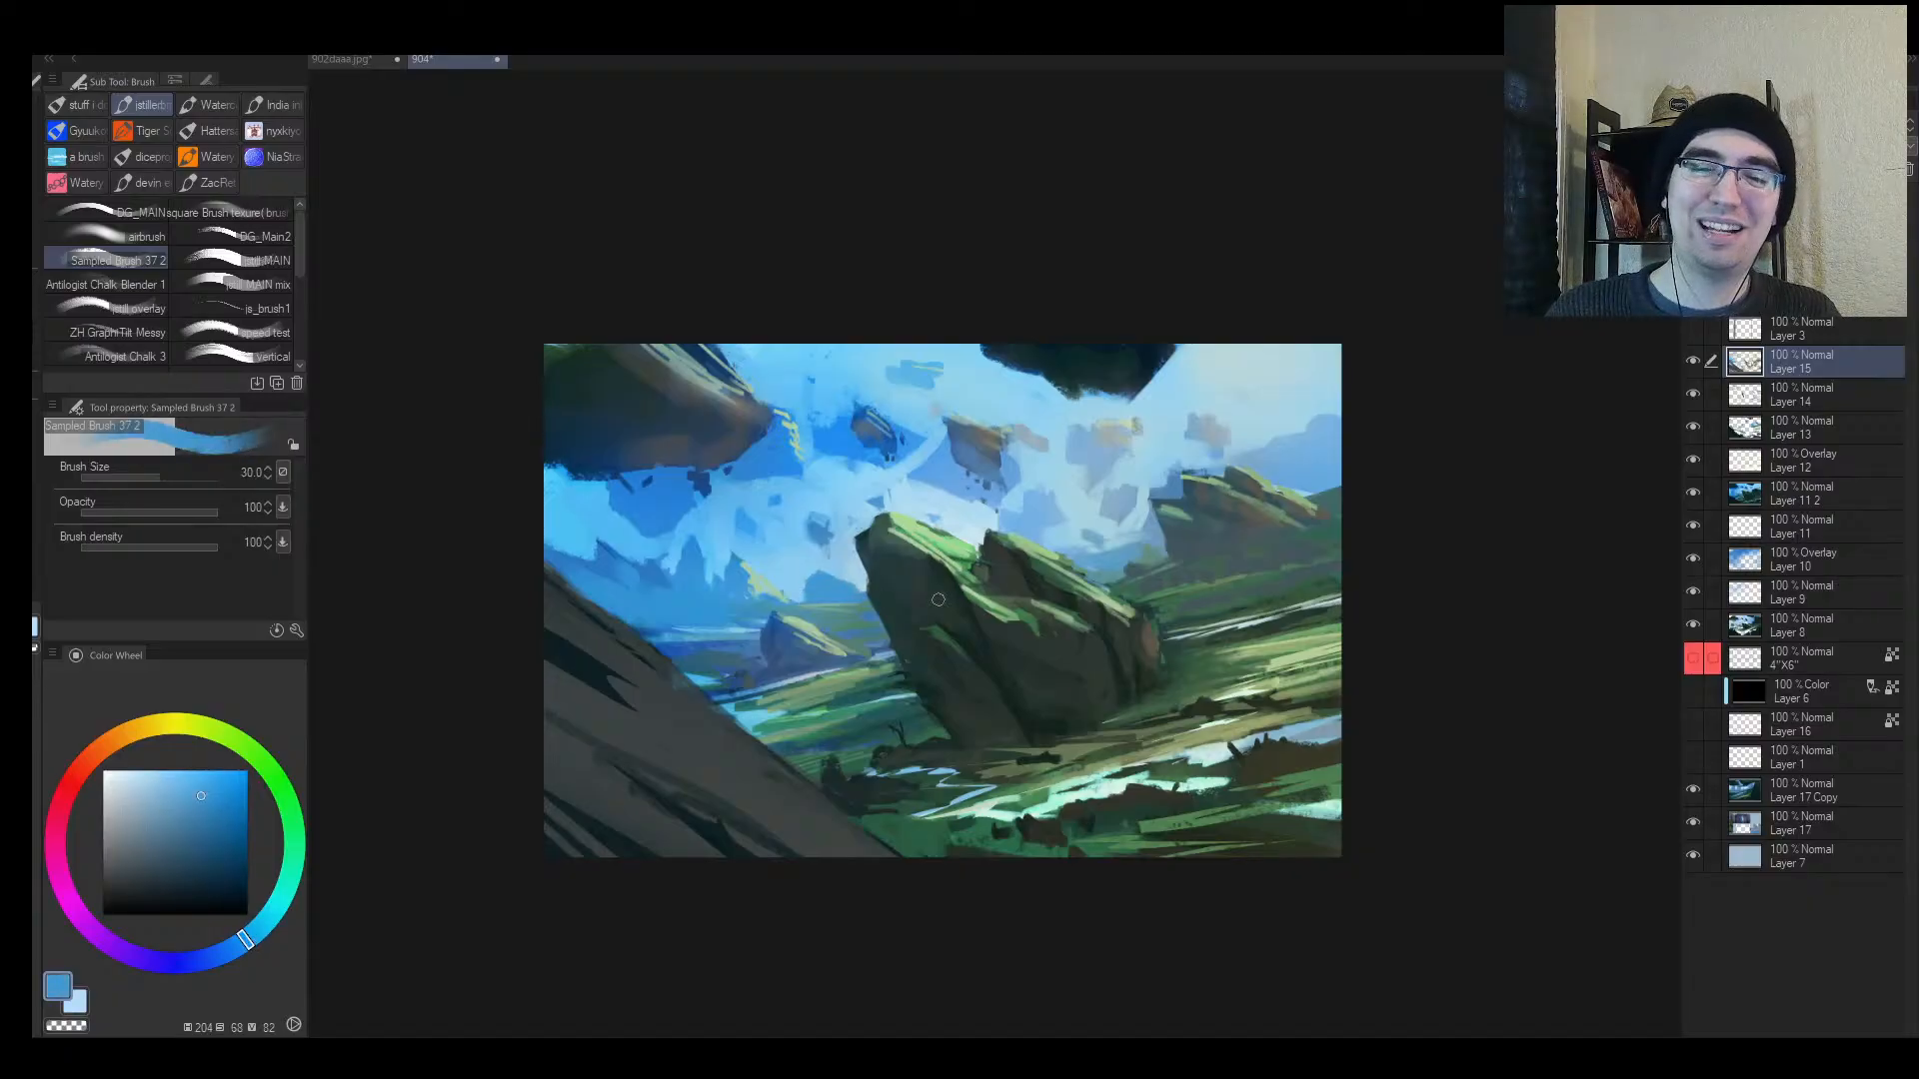
alt+click(1117, 549)
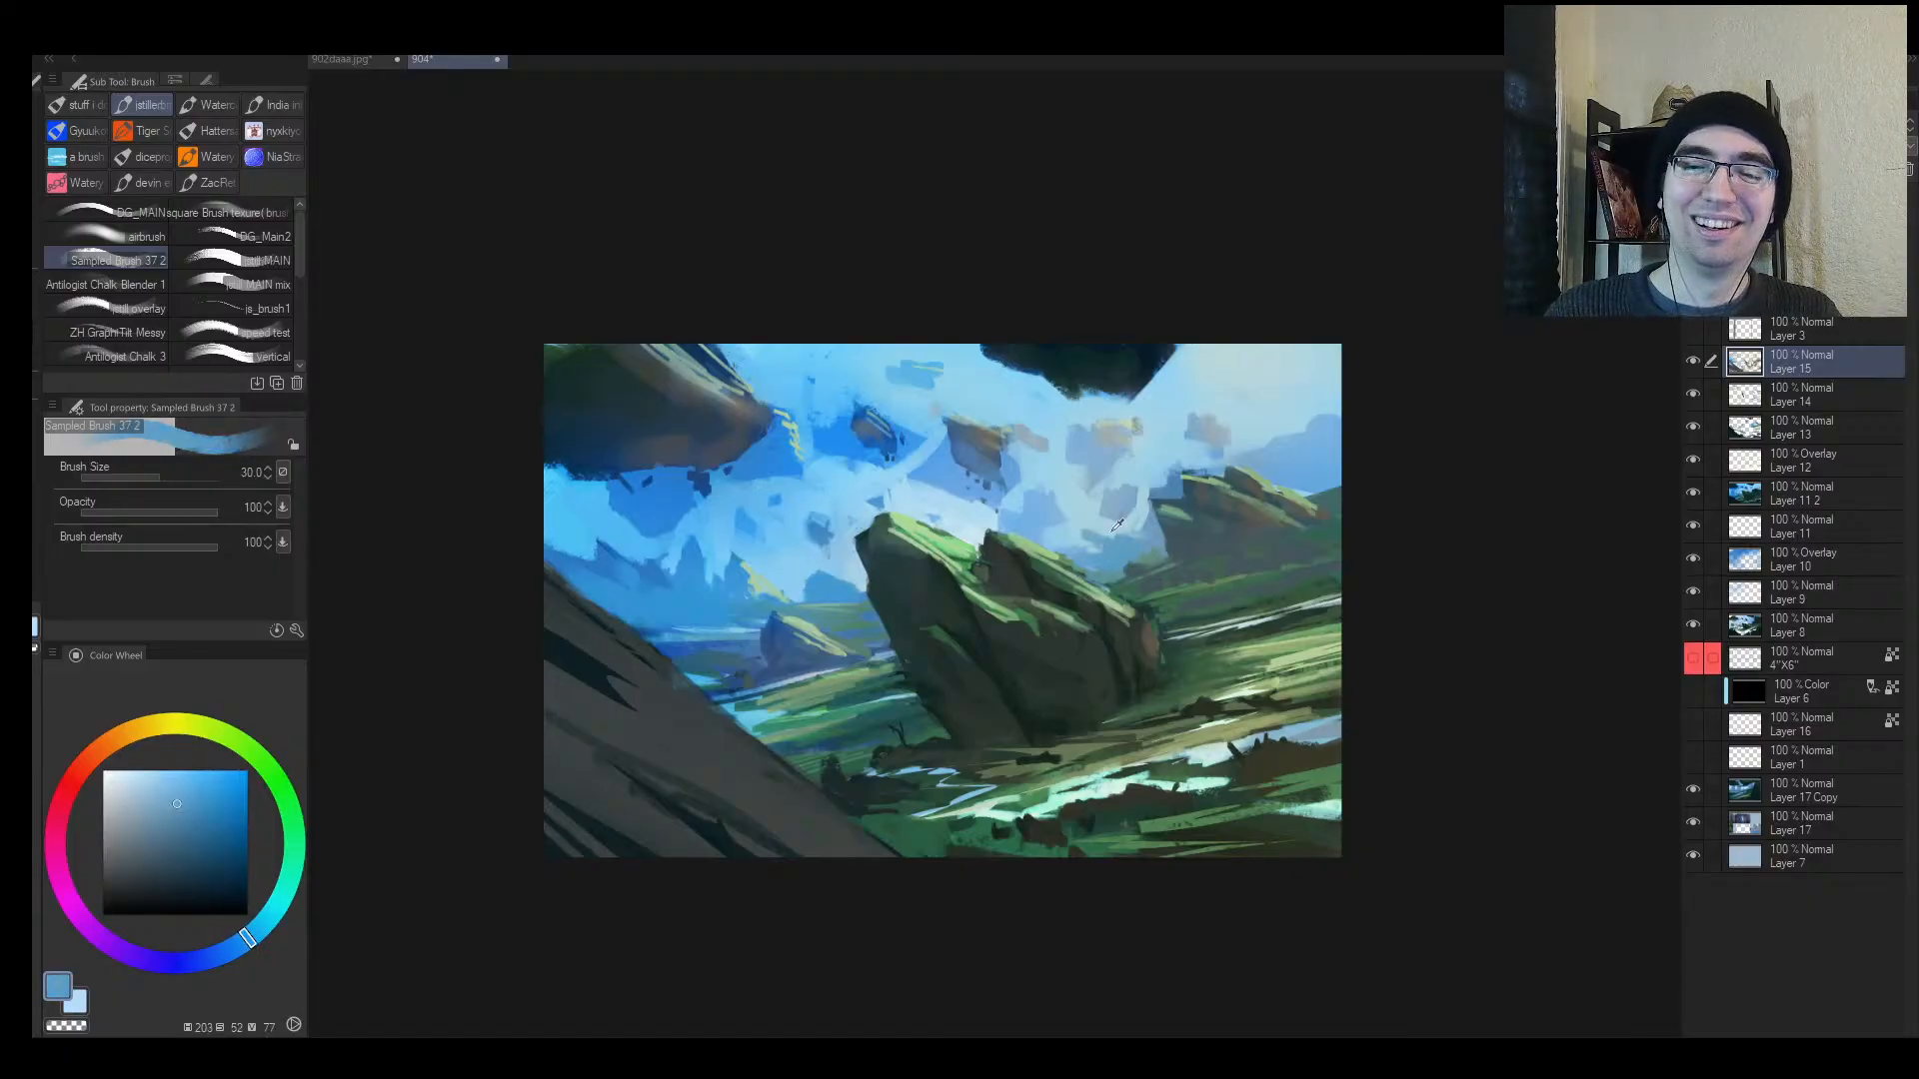
alt+click(1114, 528)
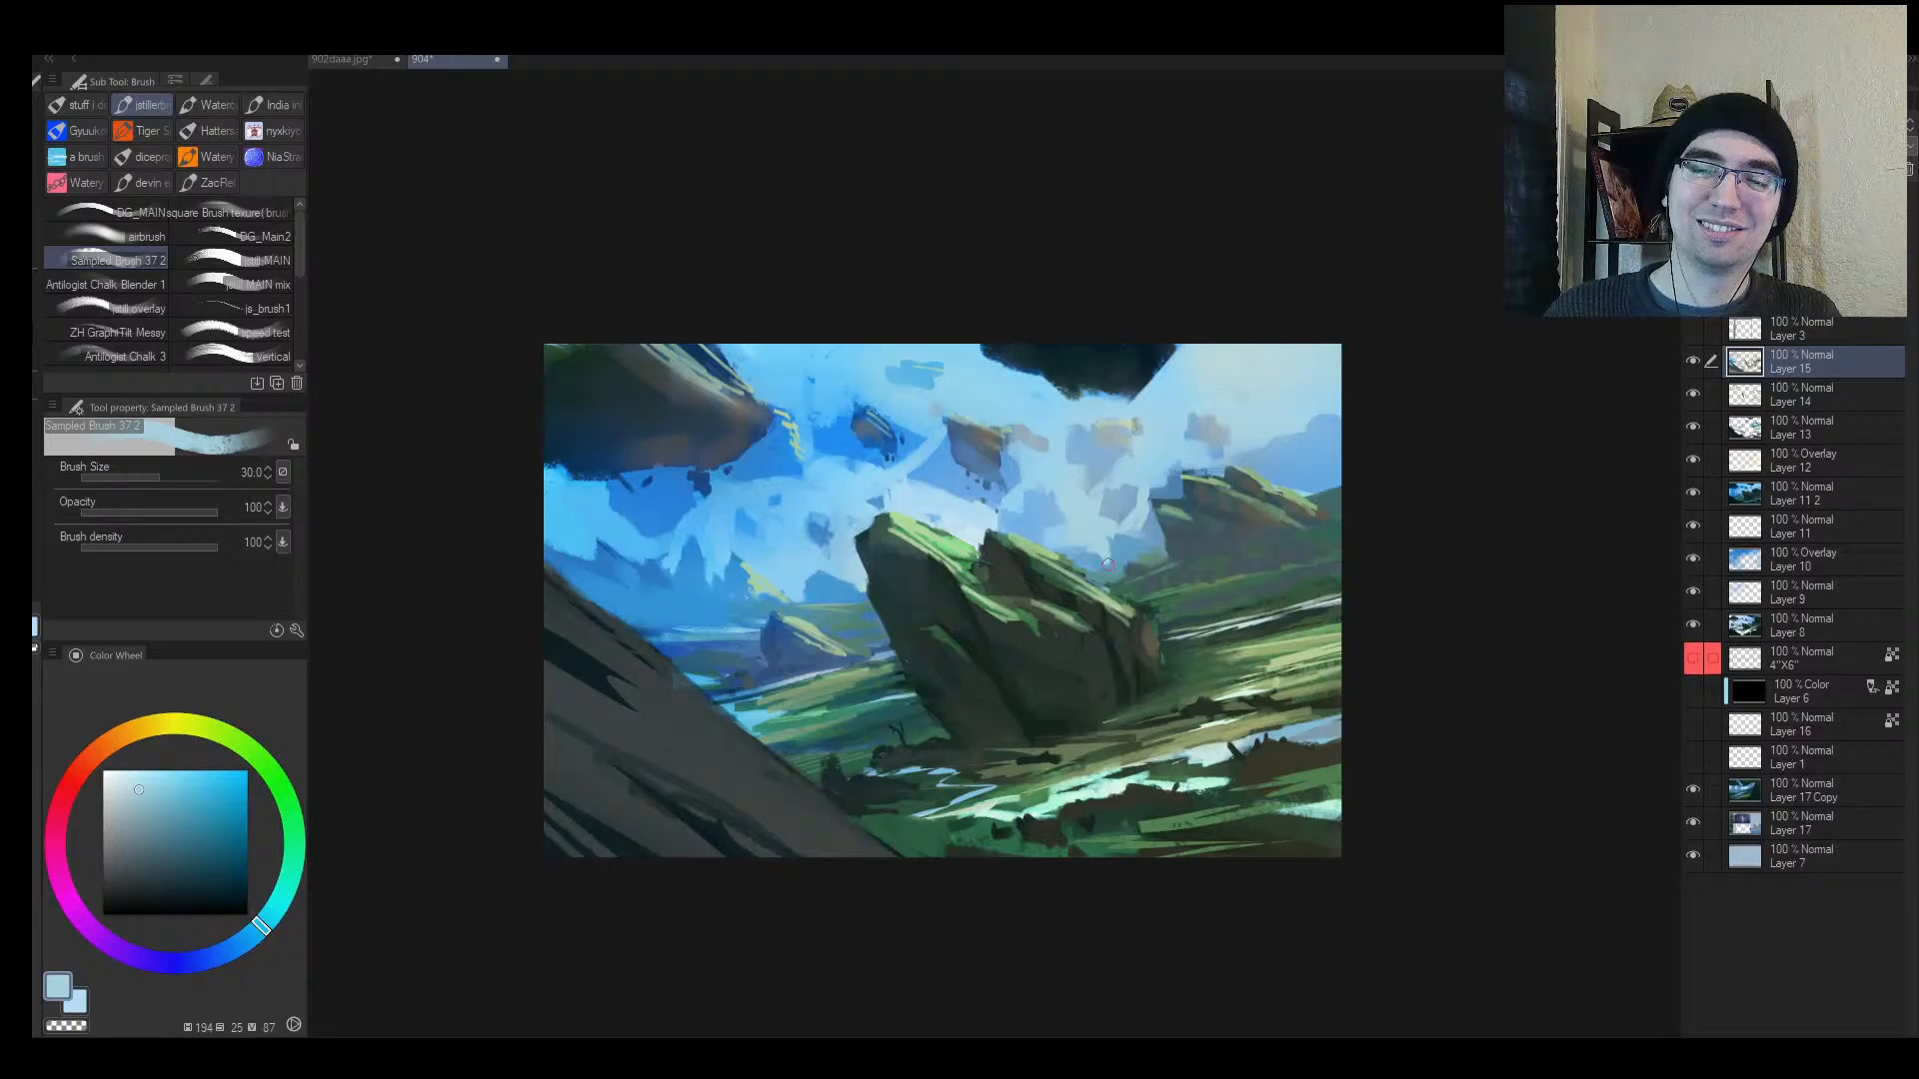
key(alt+space)
mouse_move(1120, 597)
mouse_down()
mouse_move(1073, 638)
mouse_move(1195, 548)
mouse_move(1168, 551)
mouse_move(1134, 602)
mouse_move(1219, 562)
mouse_up()
Step: Paint a green stroke on the hillside beside the rock with a smaller brush
key(h)
key(h)
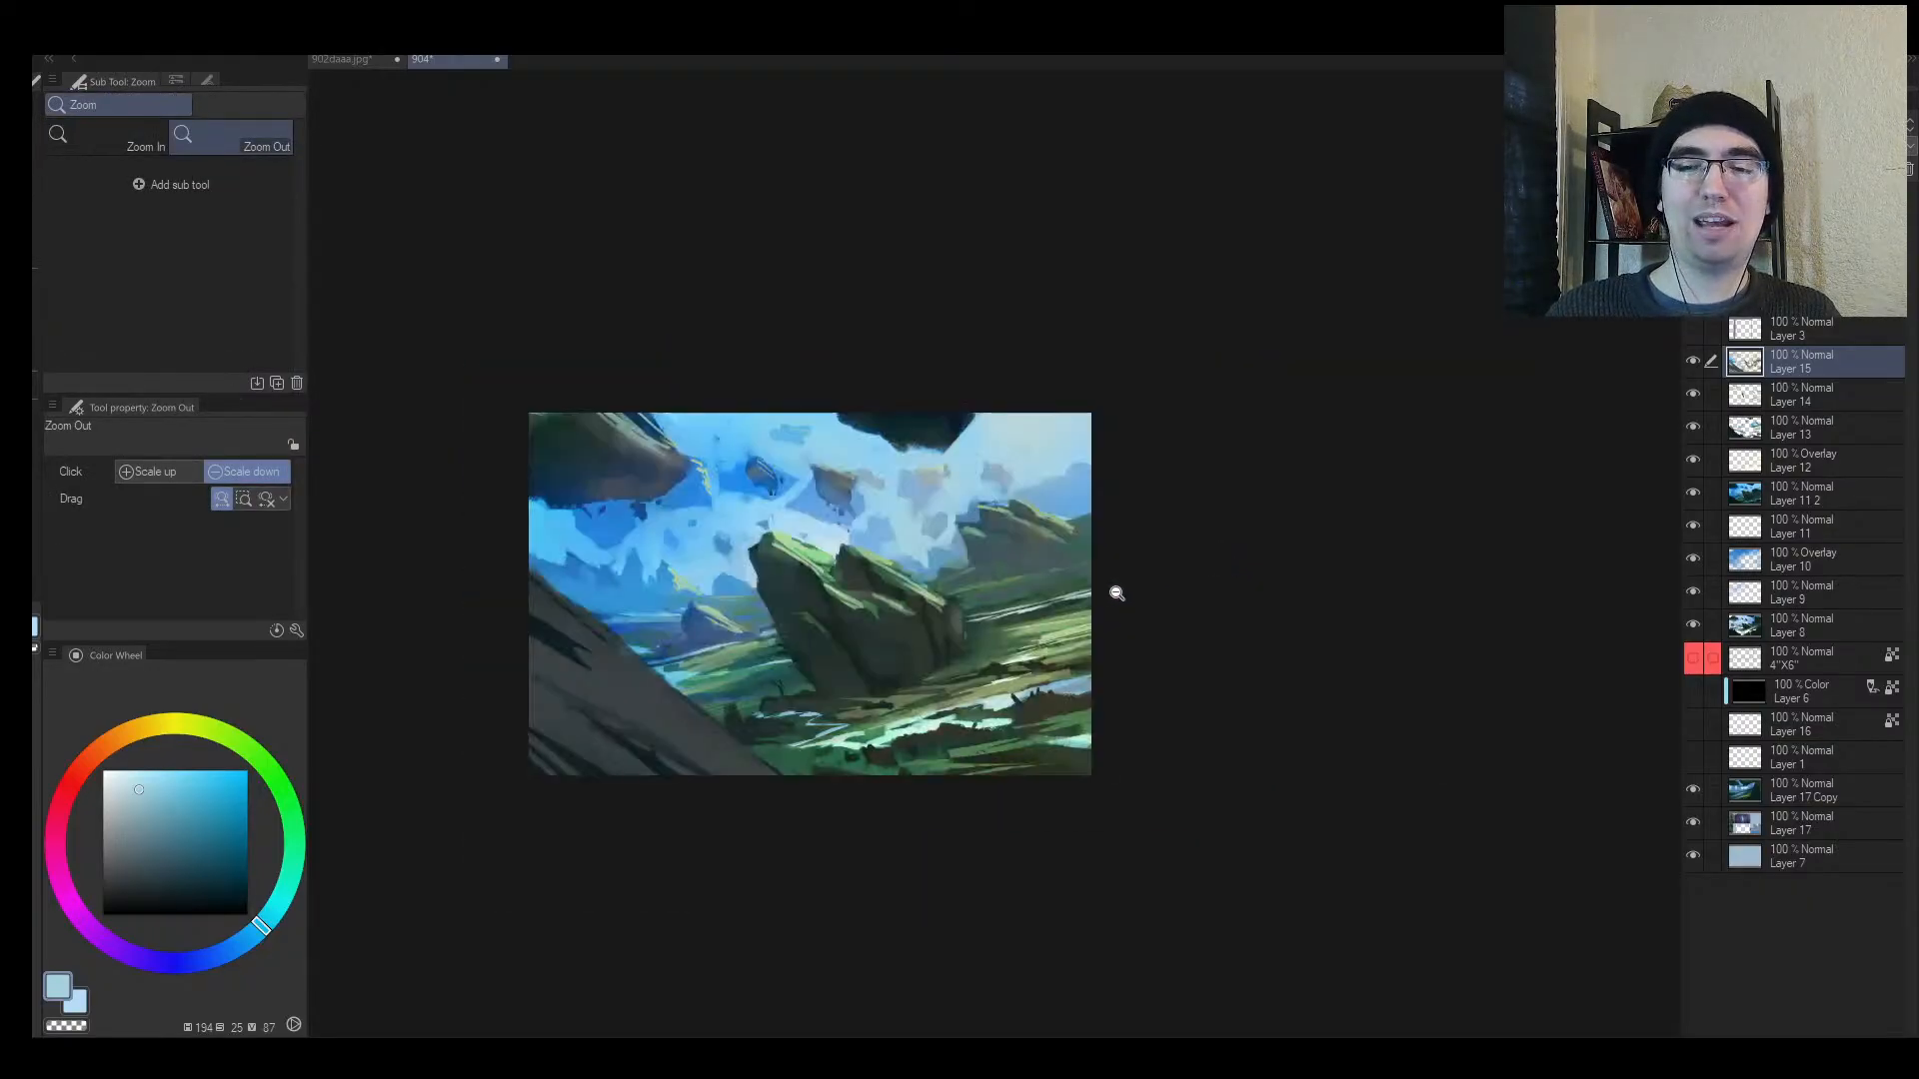
drag(1084, 607, 1129, 587)
alt+click(965, 546)
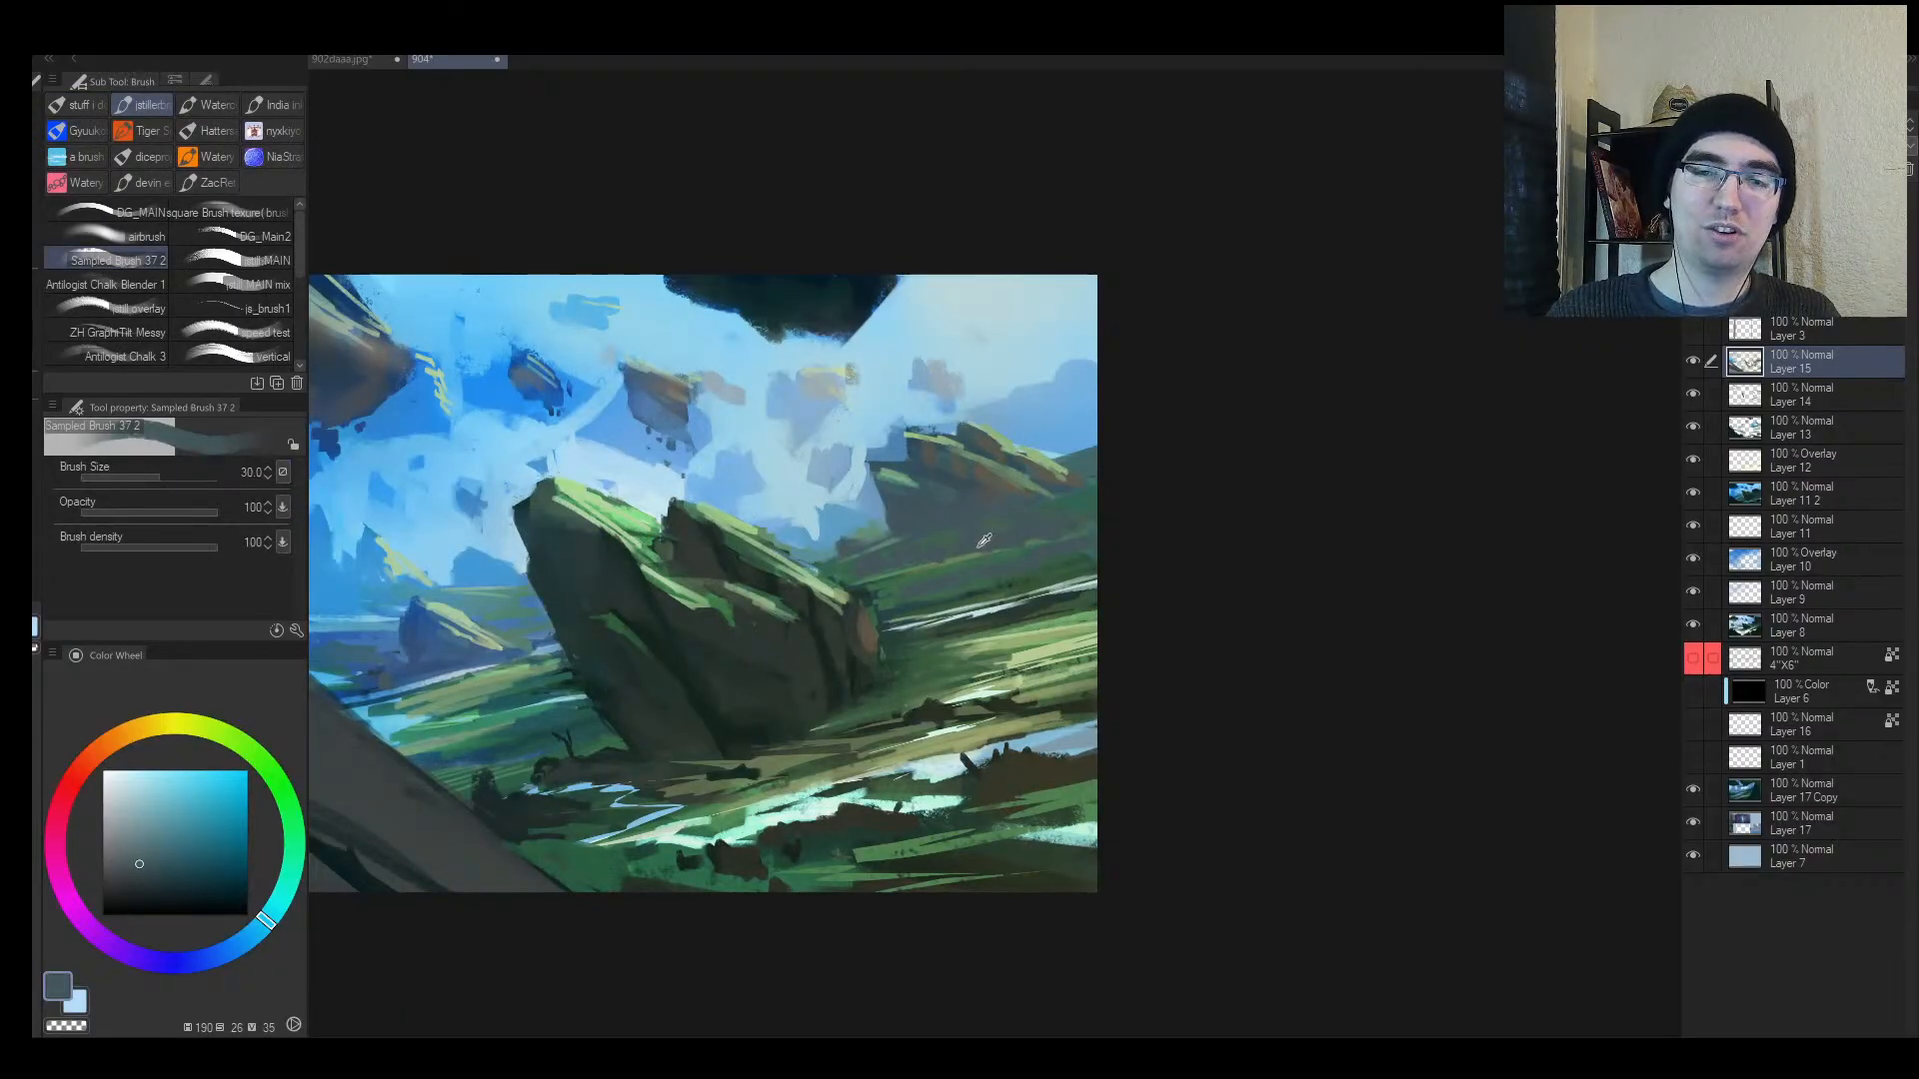
alt+click(977, 548)
key([)
mouse_move(979, 552)
mouse_down()
mouse_move(1095, 523)
mouse_move(968, 557)
mouse_move(1050, 534)
mouse_up()
key([)
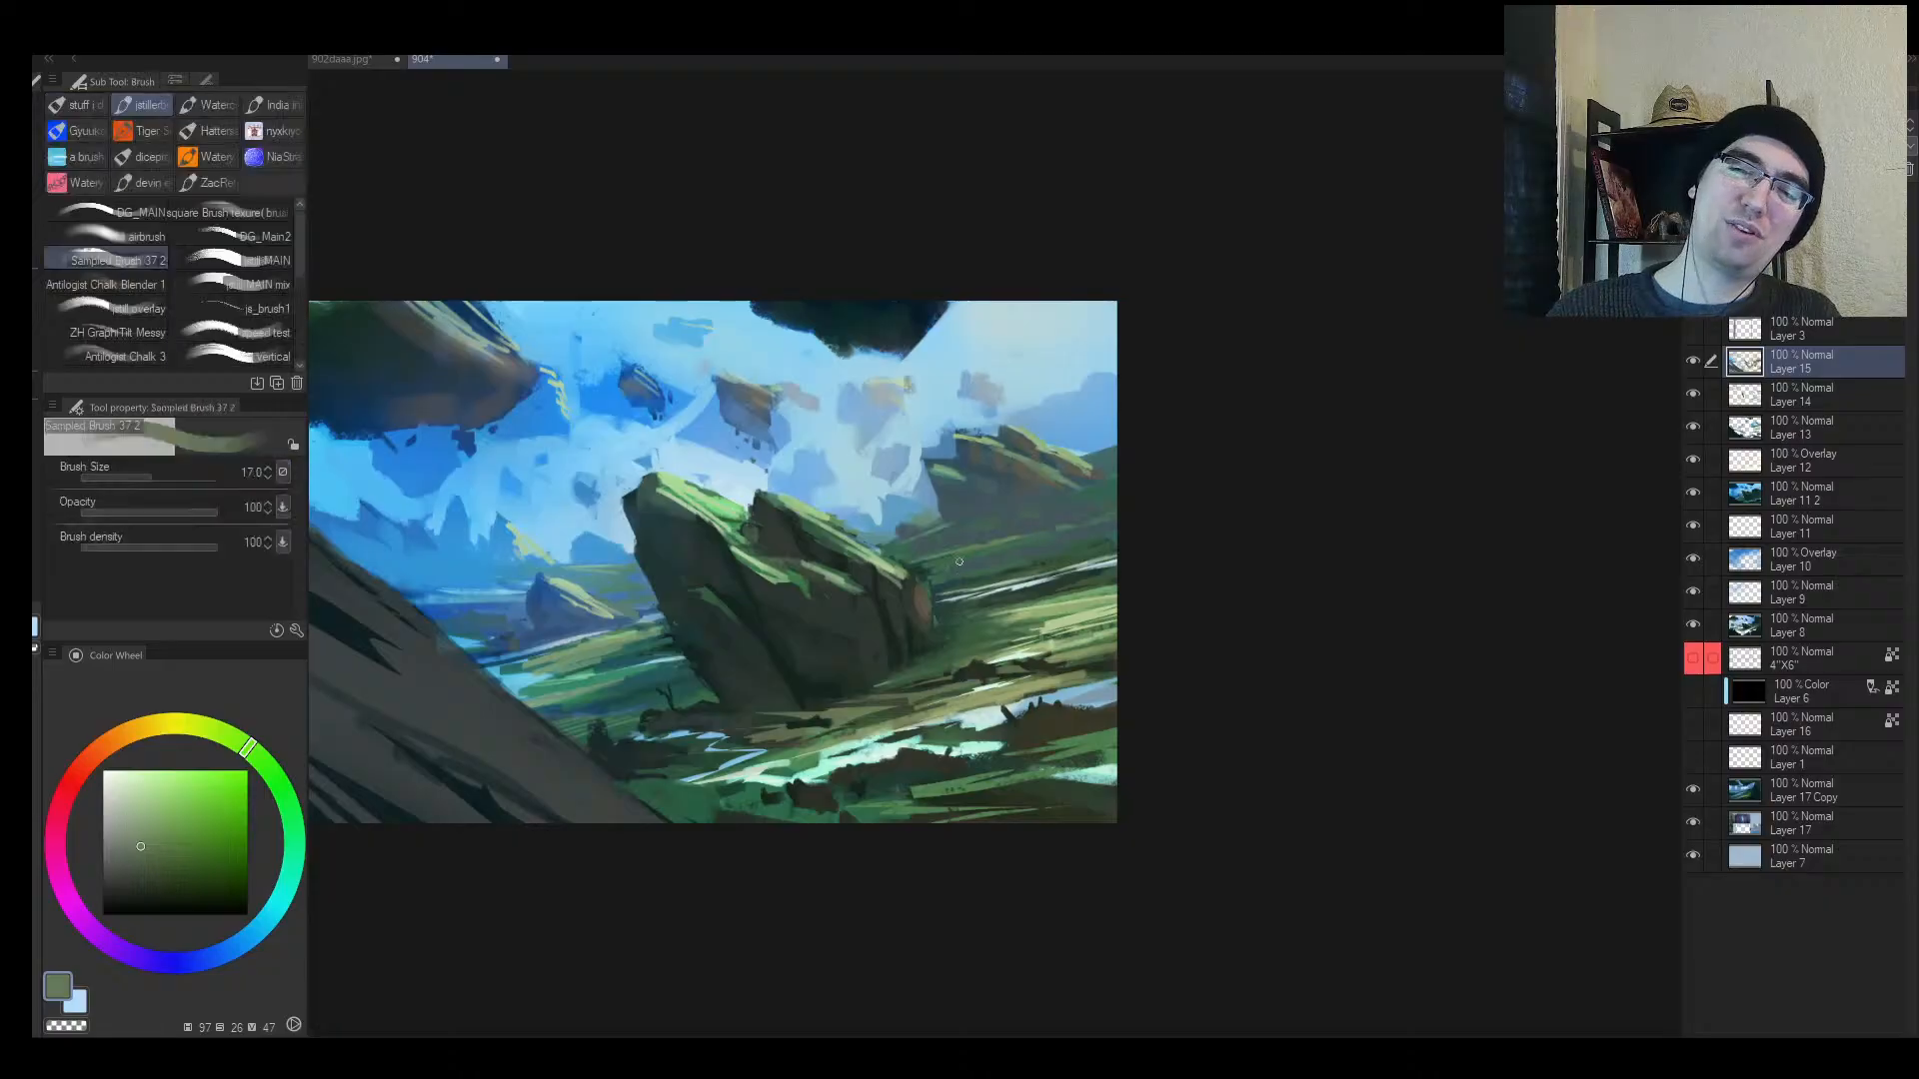
Step: Add short dark-green strokes along and beside the big rock's edge
alt+click(1014, 531)
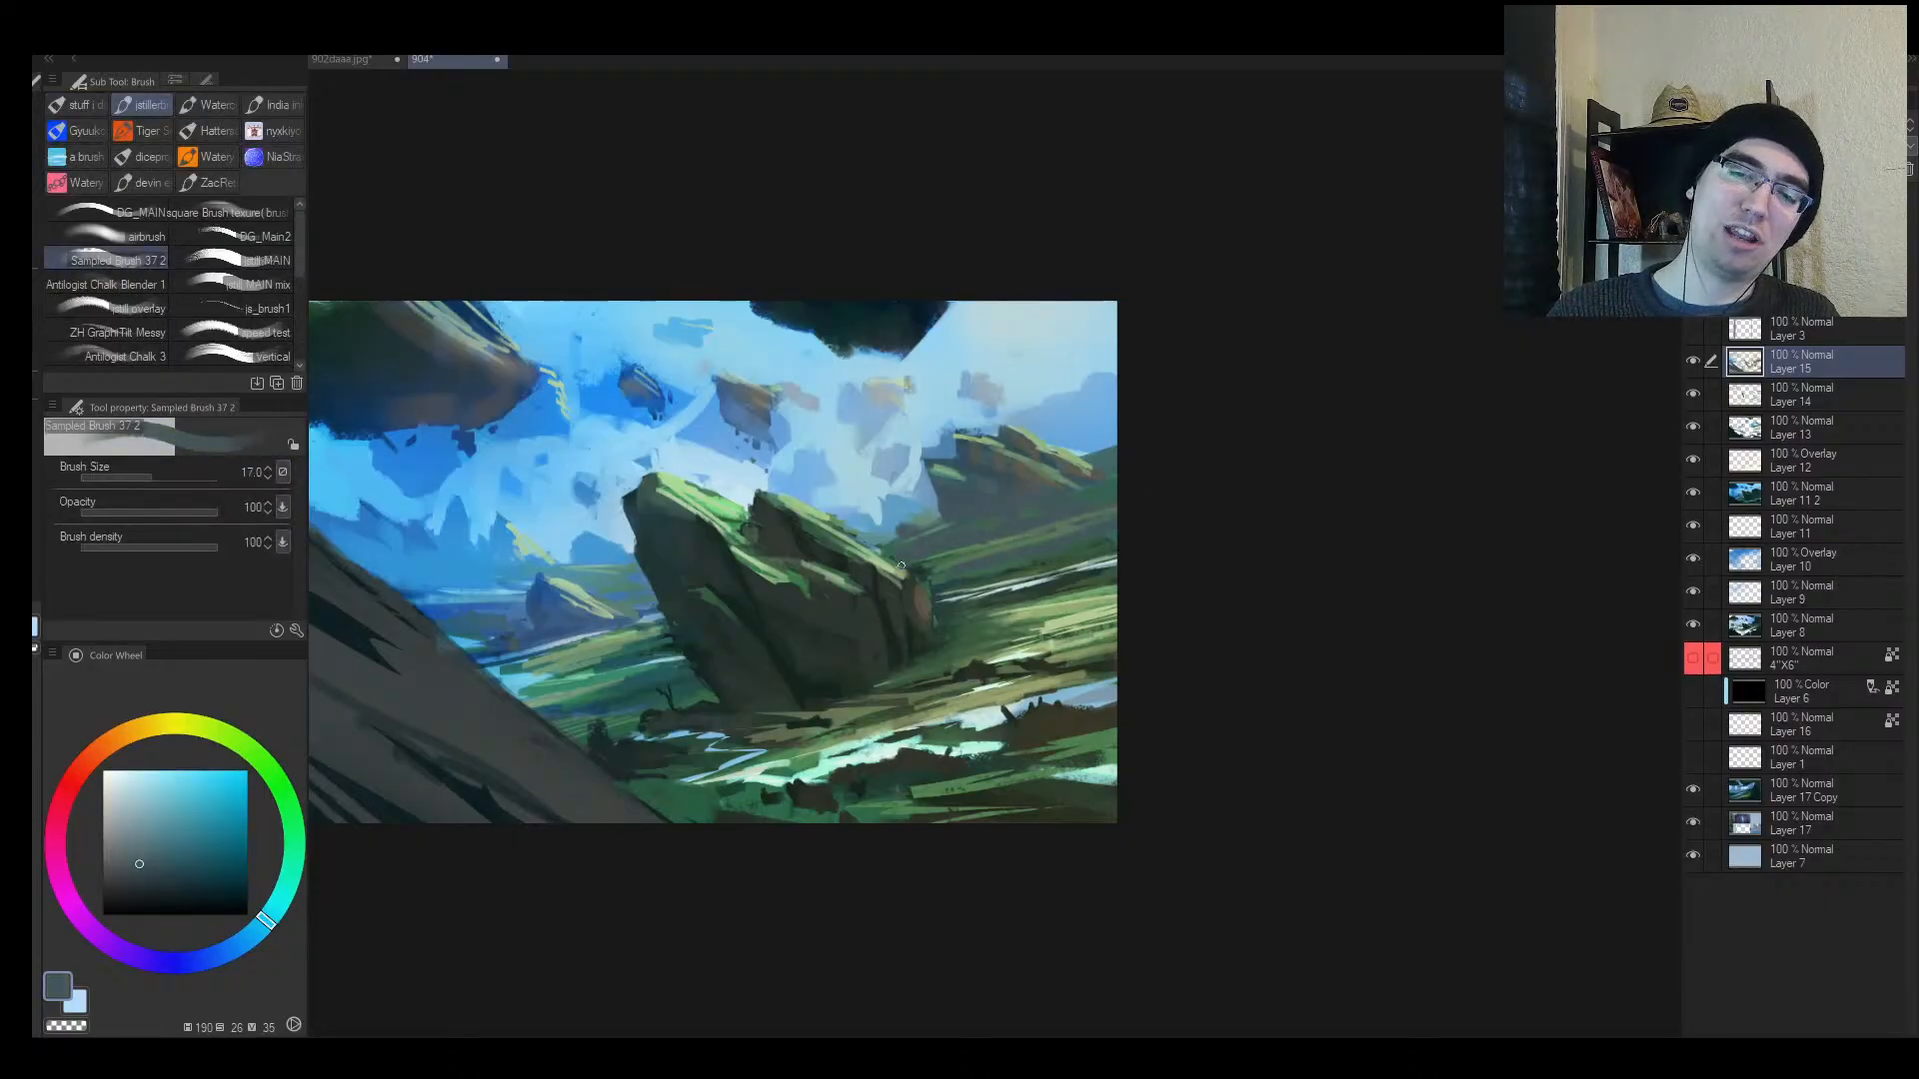
alt+click(939, 559)
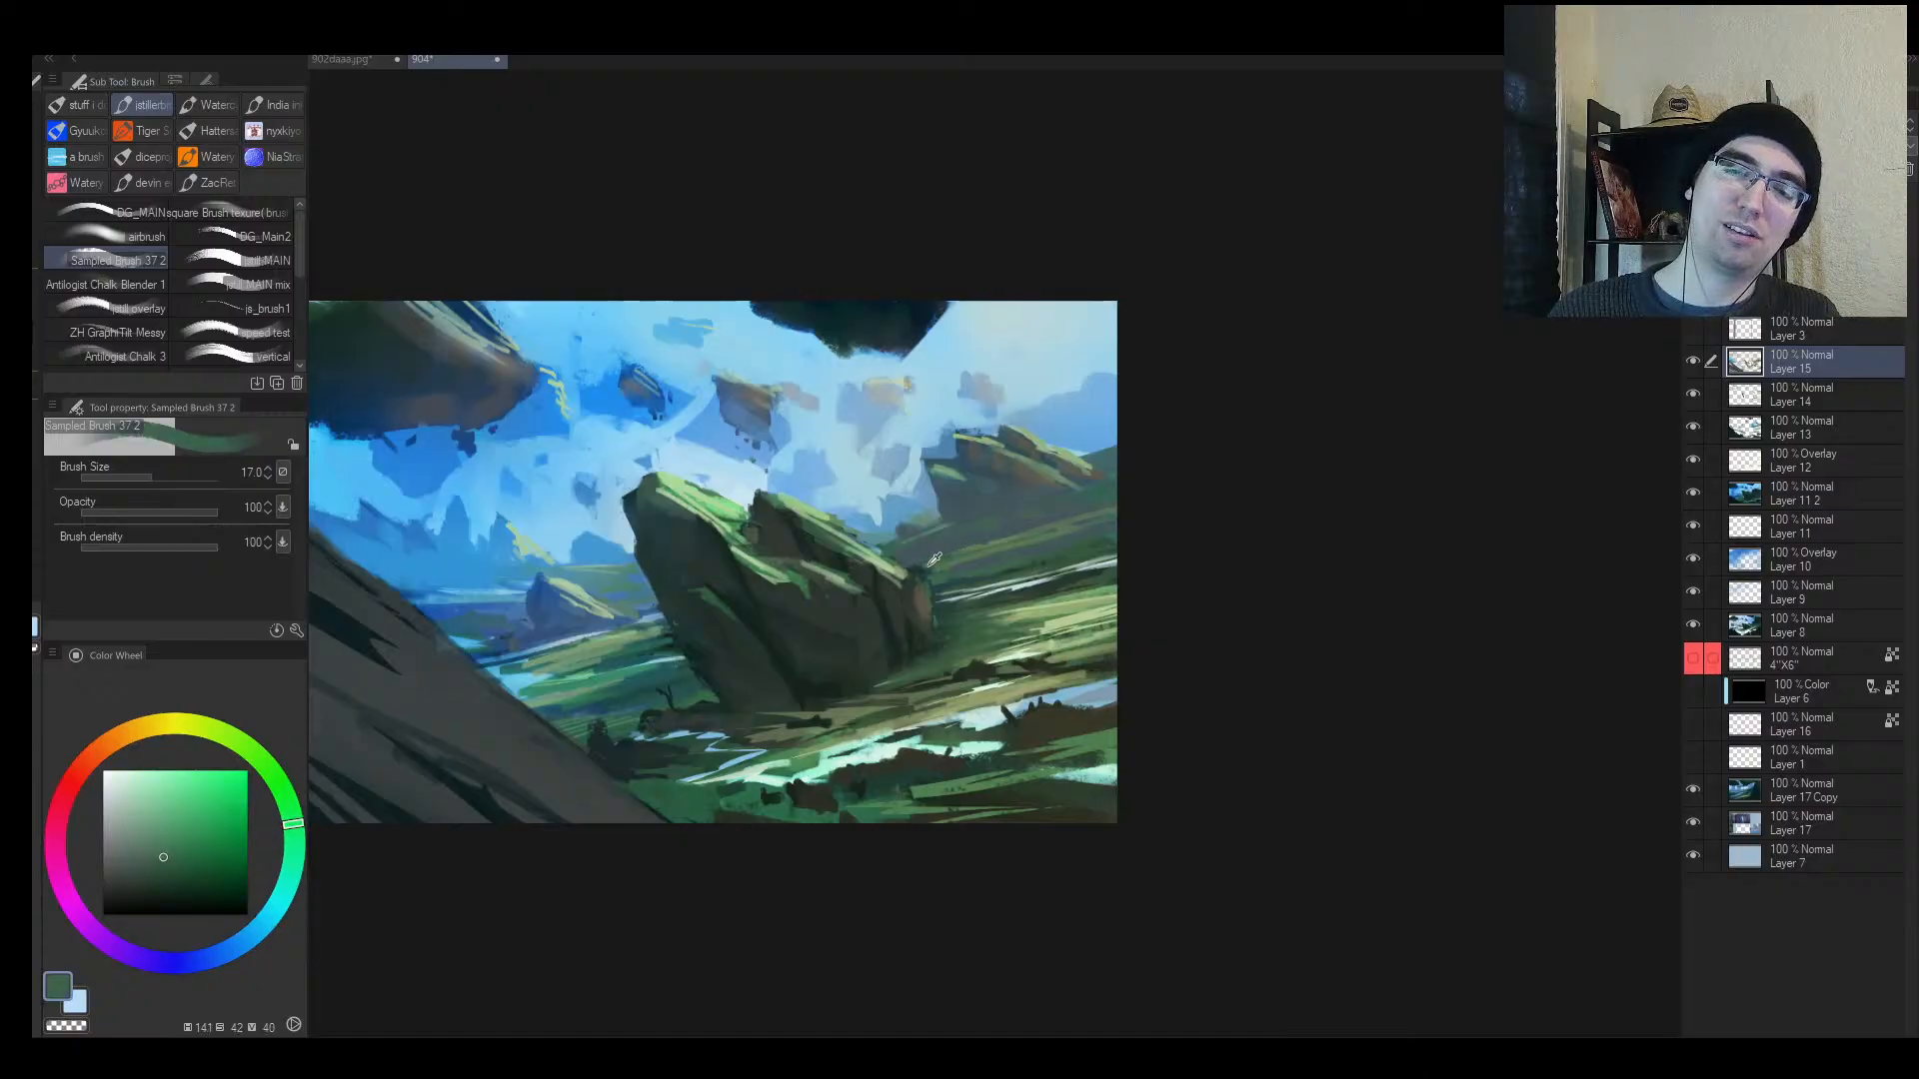
mouse_move(924, 573)
mouse_down()
mouse_move(950, 556)
mouse_move(928, 599)
mouse_move(955, 606)
mouse_move(939, 571)
mouse_move(963, 599)
mouse_move(1029, 605)
mouse_move(959, 600)
mouse_up()
alt+click(929, 570)
alt+click(916, 582)
alt+click(996, 595)
click(1028, 604)
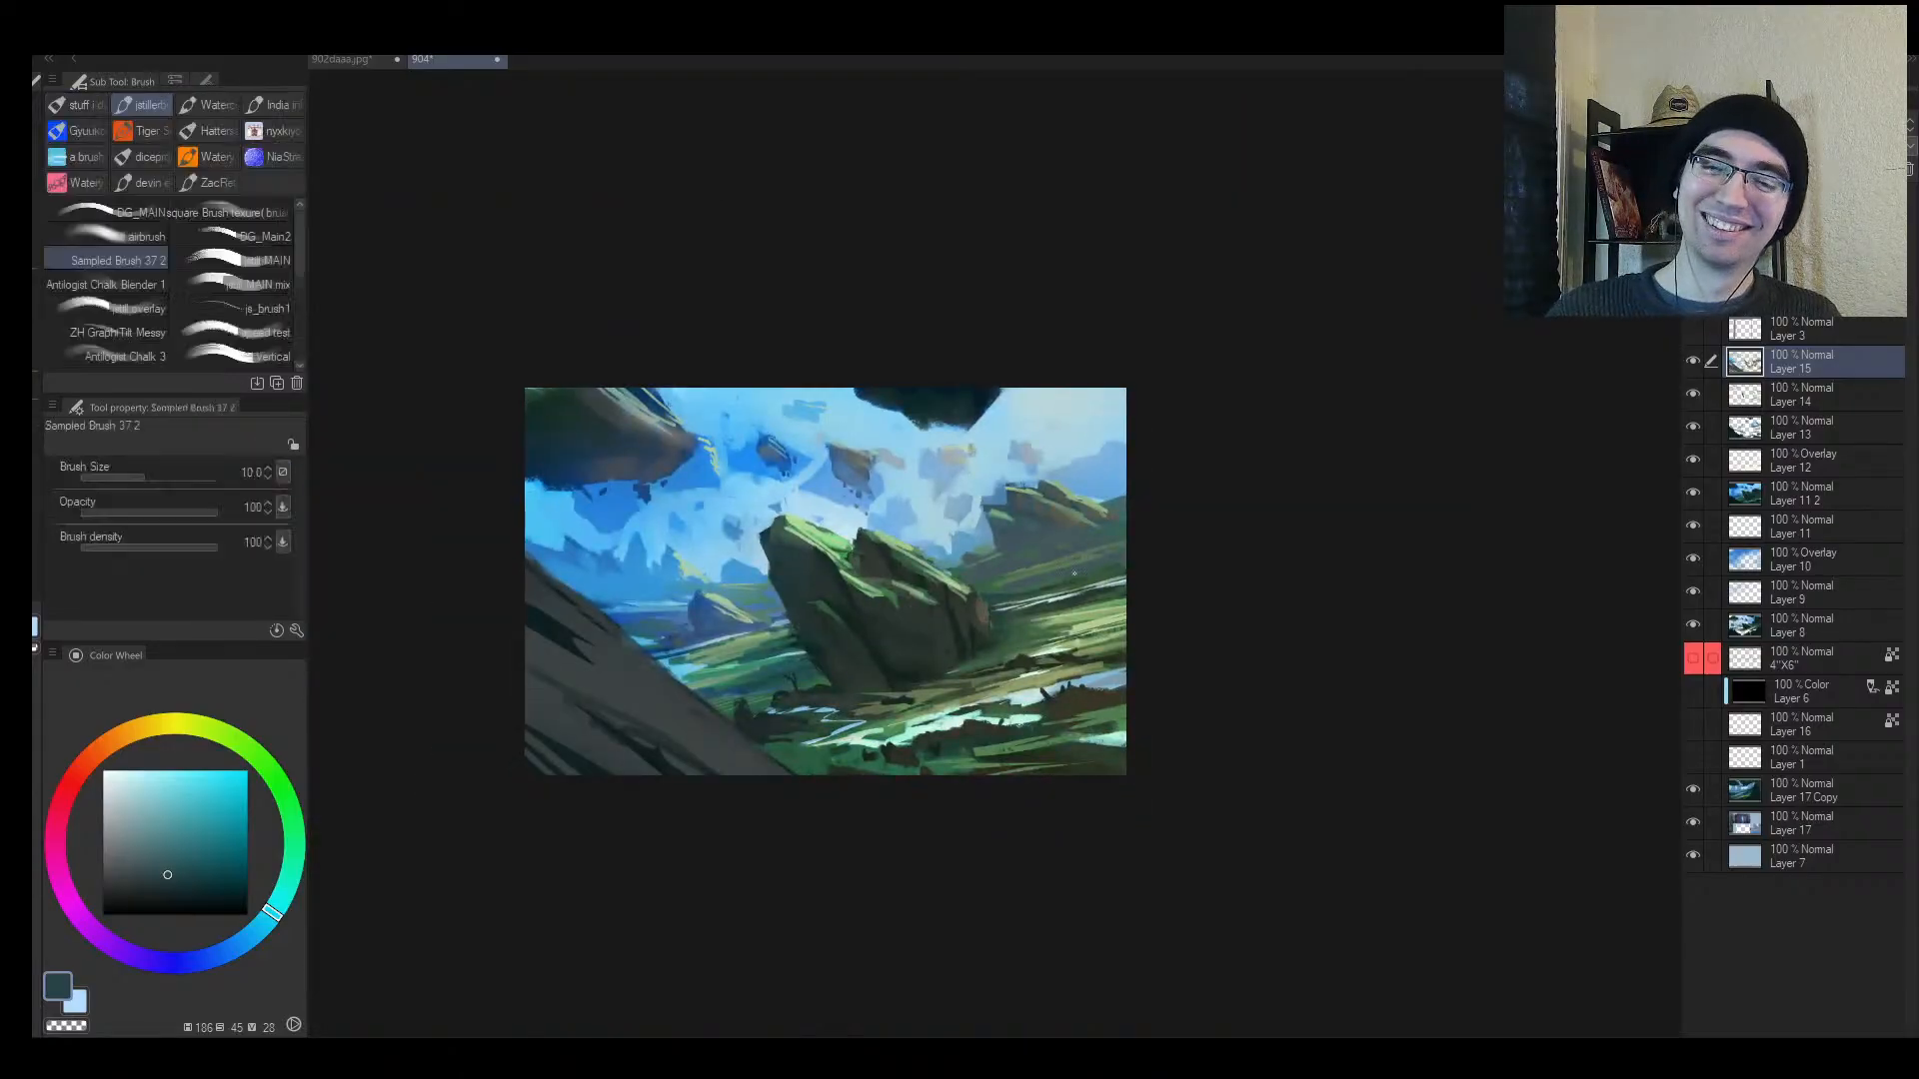
Step: Paint dark-green shadow strokes left of the rock with a slightly larger brush
key(bracketright)
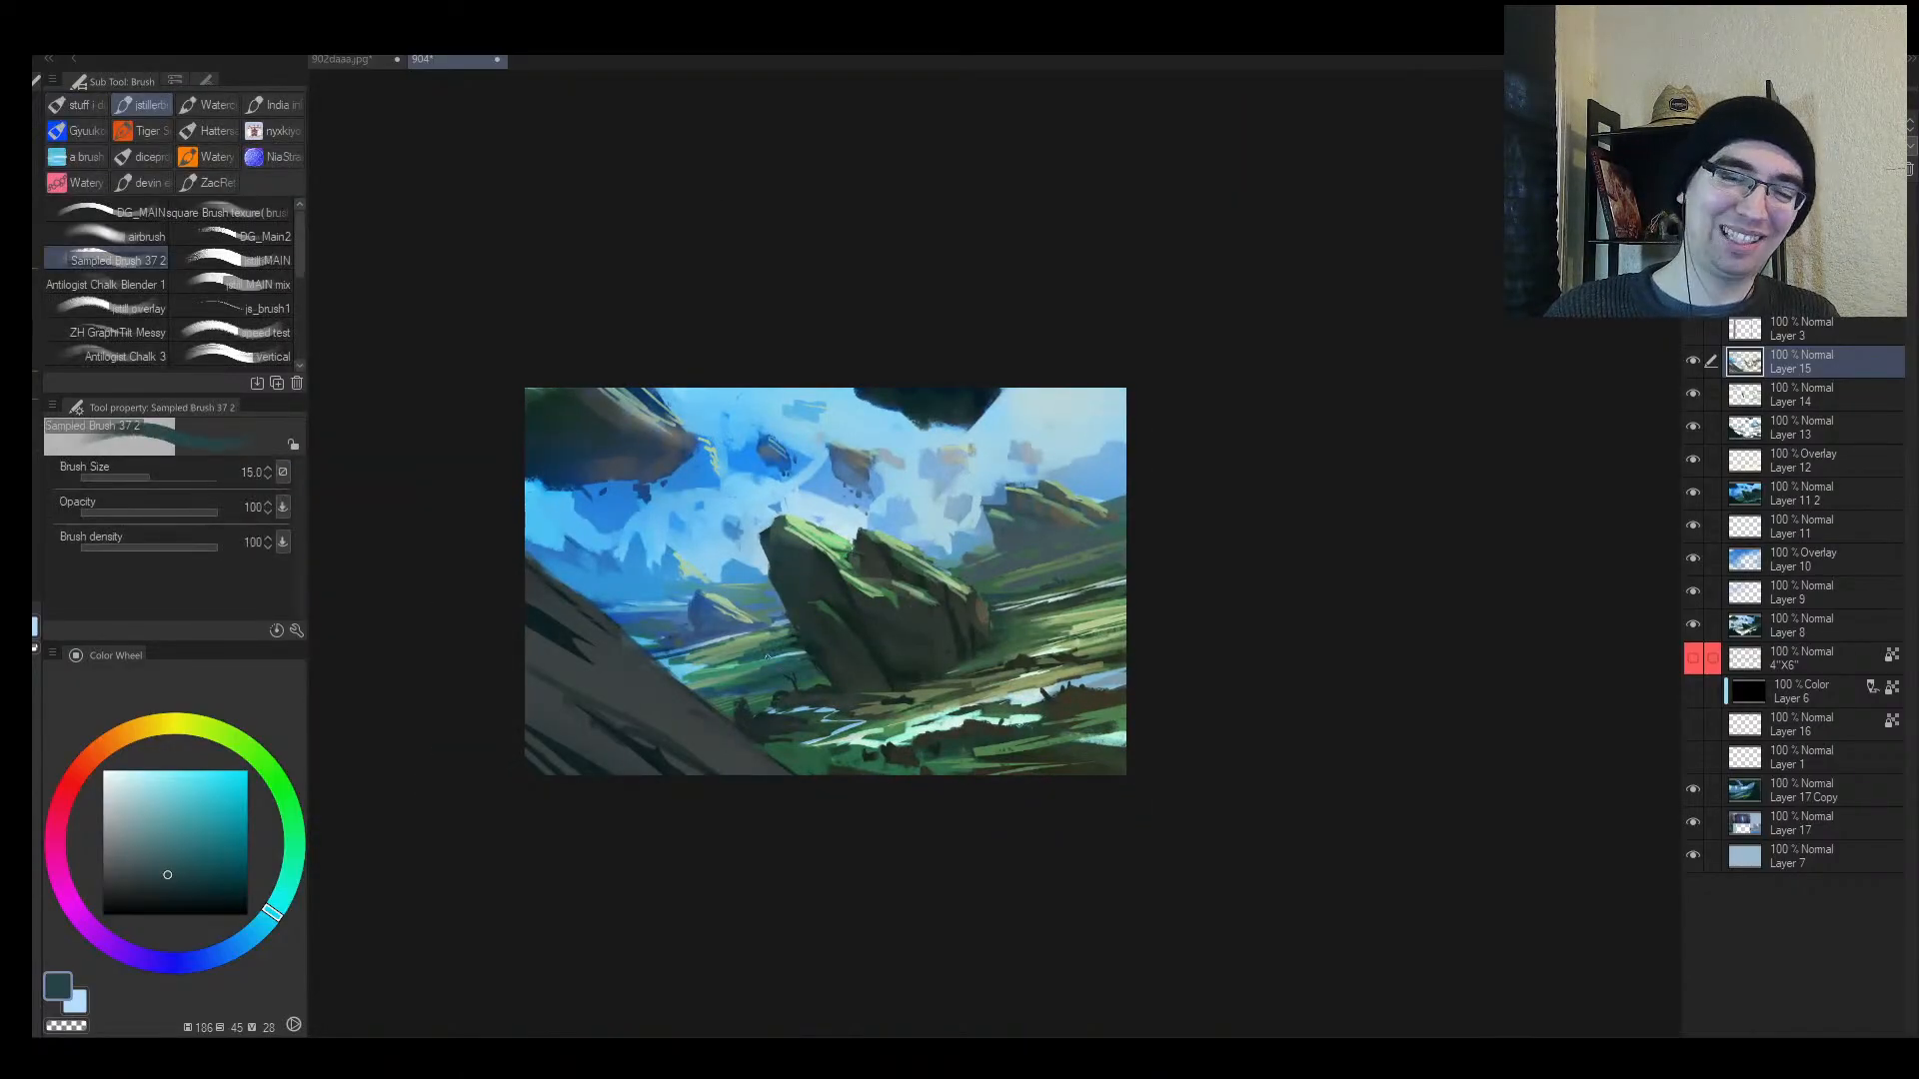
alt+click(793, 641)
drag(781, 651, 715, 665)
key(bracketright)
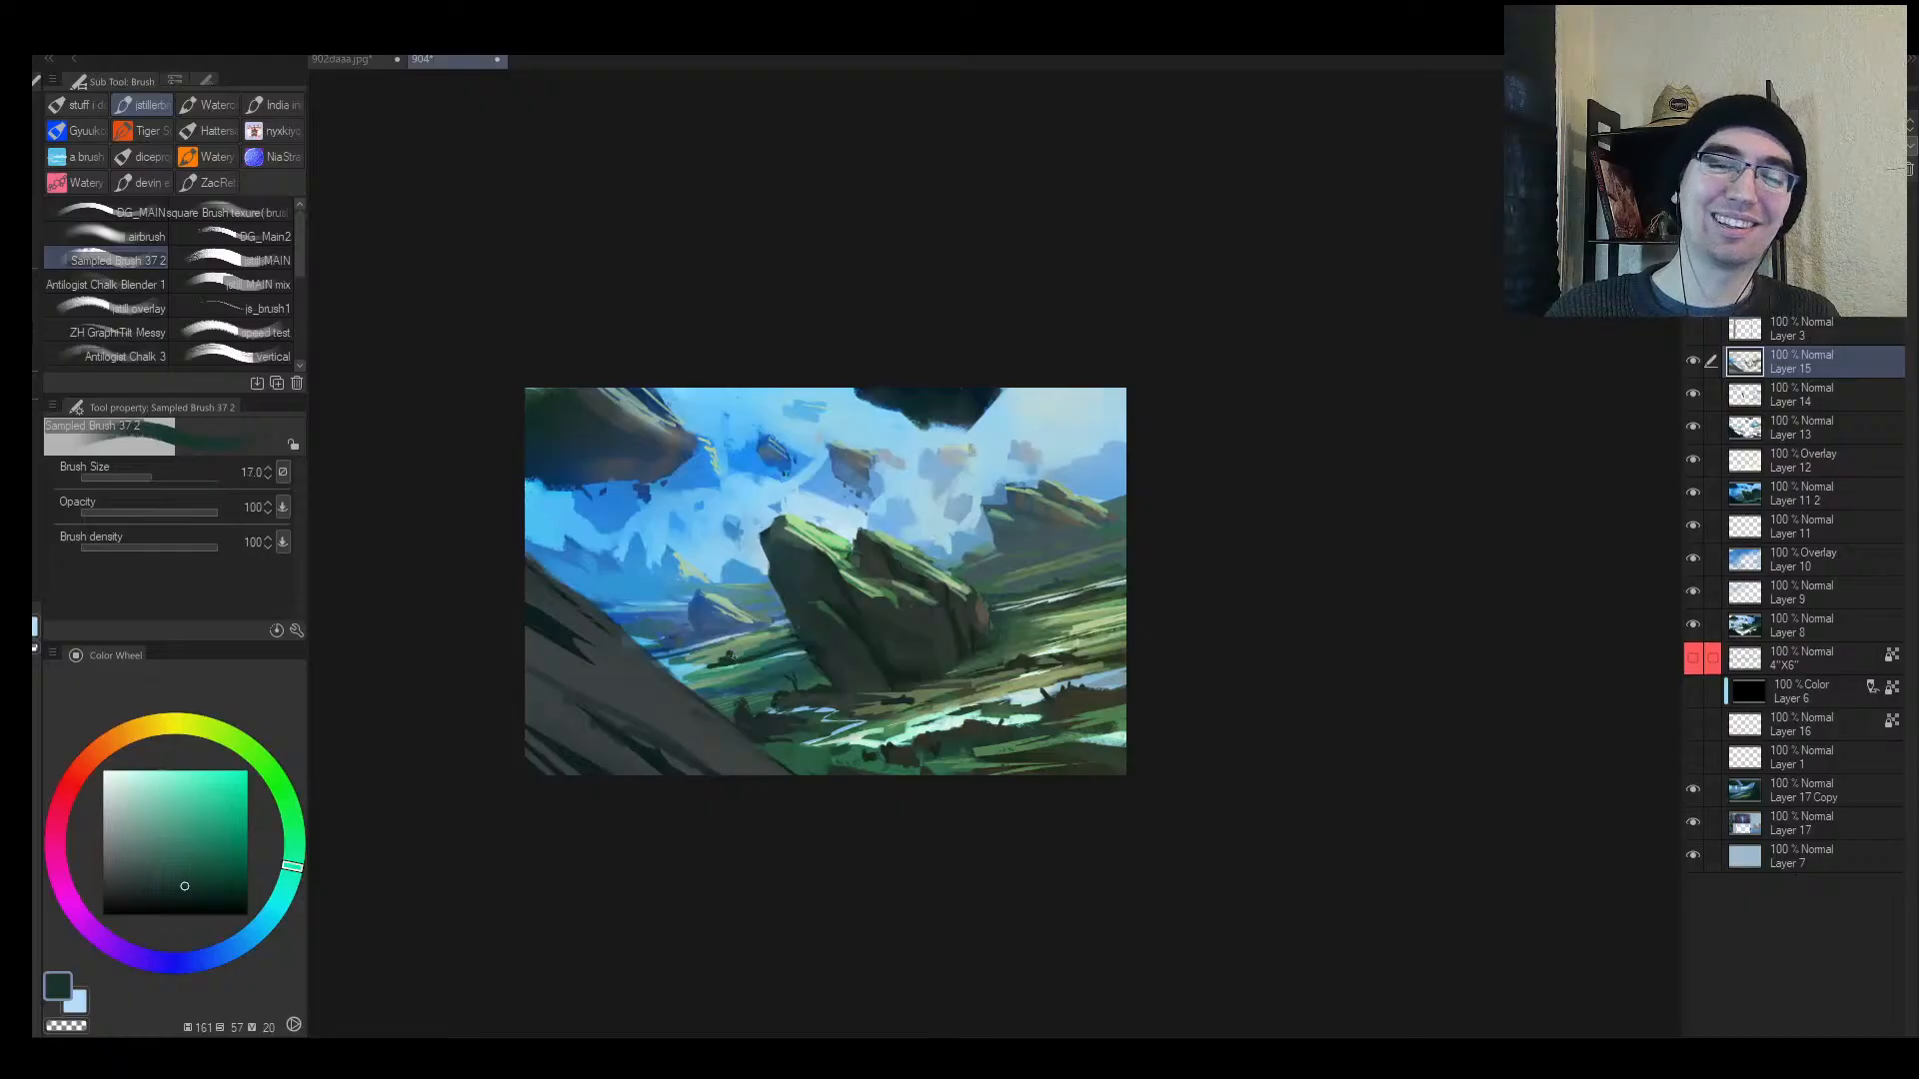
key(h)
mouse_move(1094, 660)
mouse_down()
mouse_move(988, 682)
mouse_move(1062, 643)
mouse_move(1085, 603)
mouse_move(1034, 632)
mouse_up()
alt+click(994, 699)
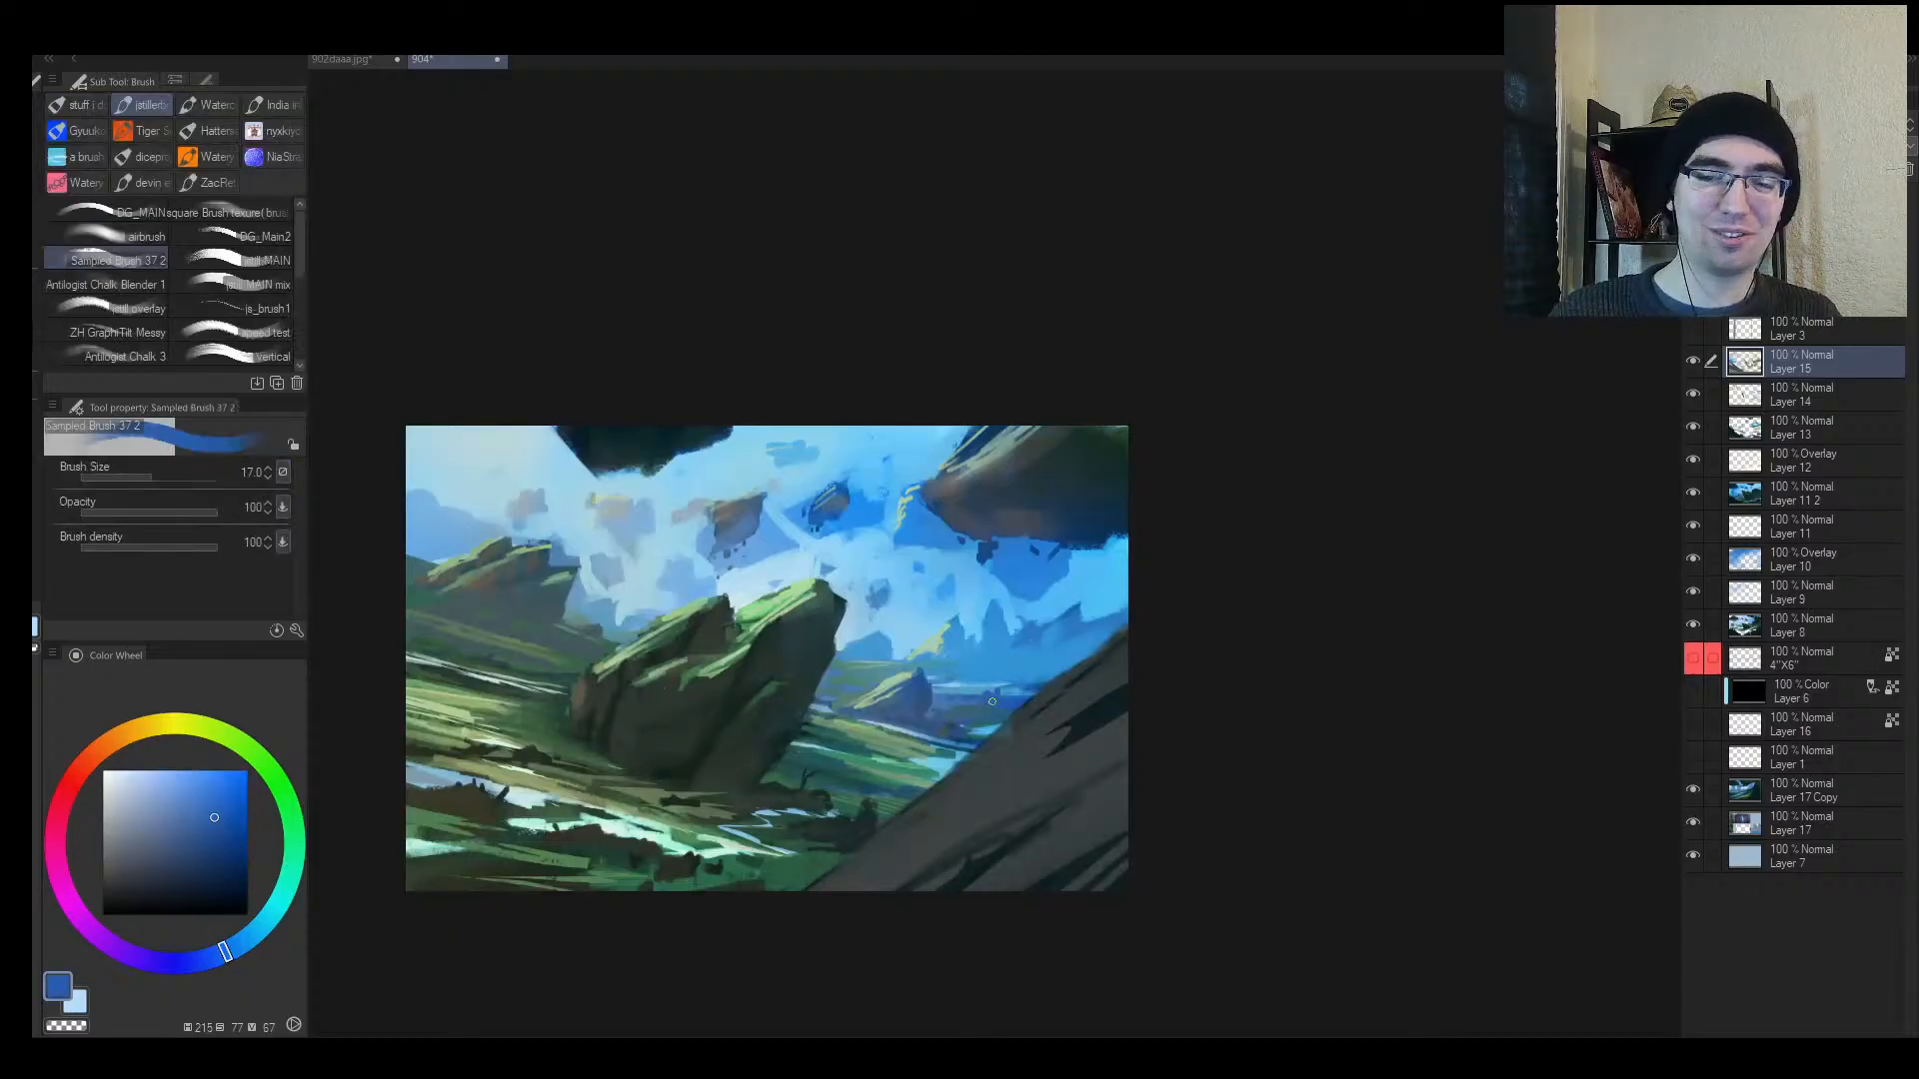
Step: Paint small dark-blue spiky strokes and teal touches in the distant valley
key(bracketleft)
key(bracketleft)
key(bracketright)
mouse_move(997, 698)
mouse_down()
mouse_move(1011, 687)
mouse_move(981, 687)
mouse_move(993, 670)
mouse_up()
key(bracketright)
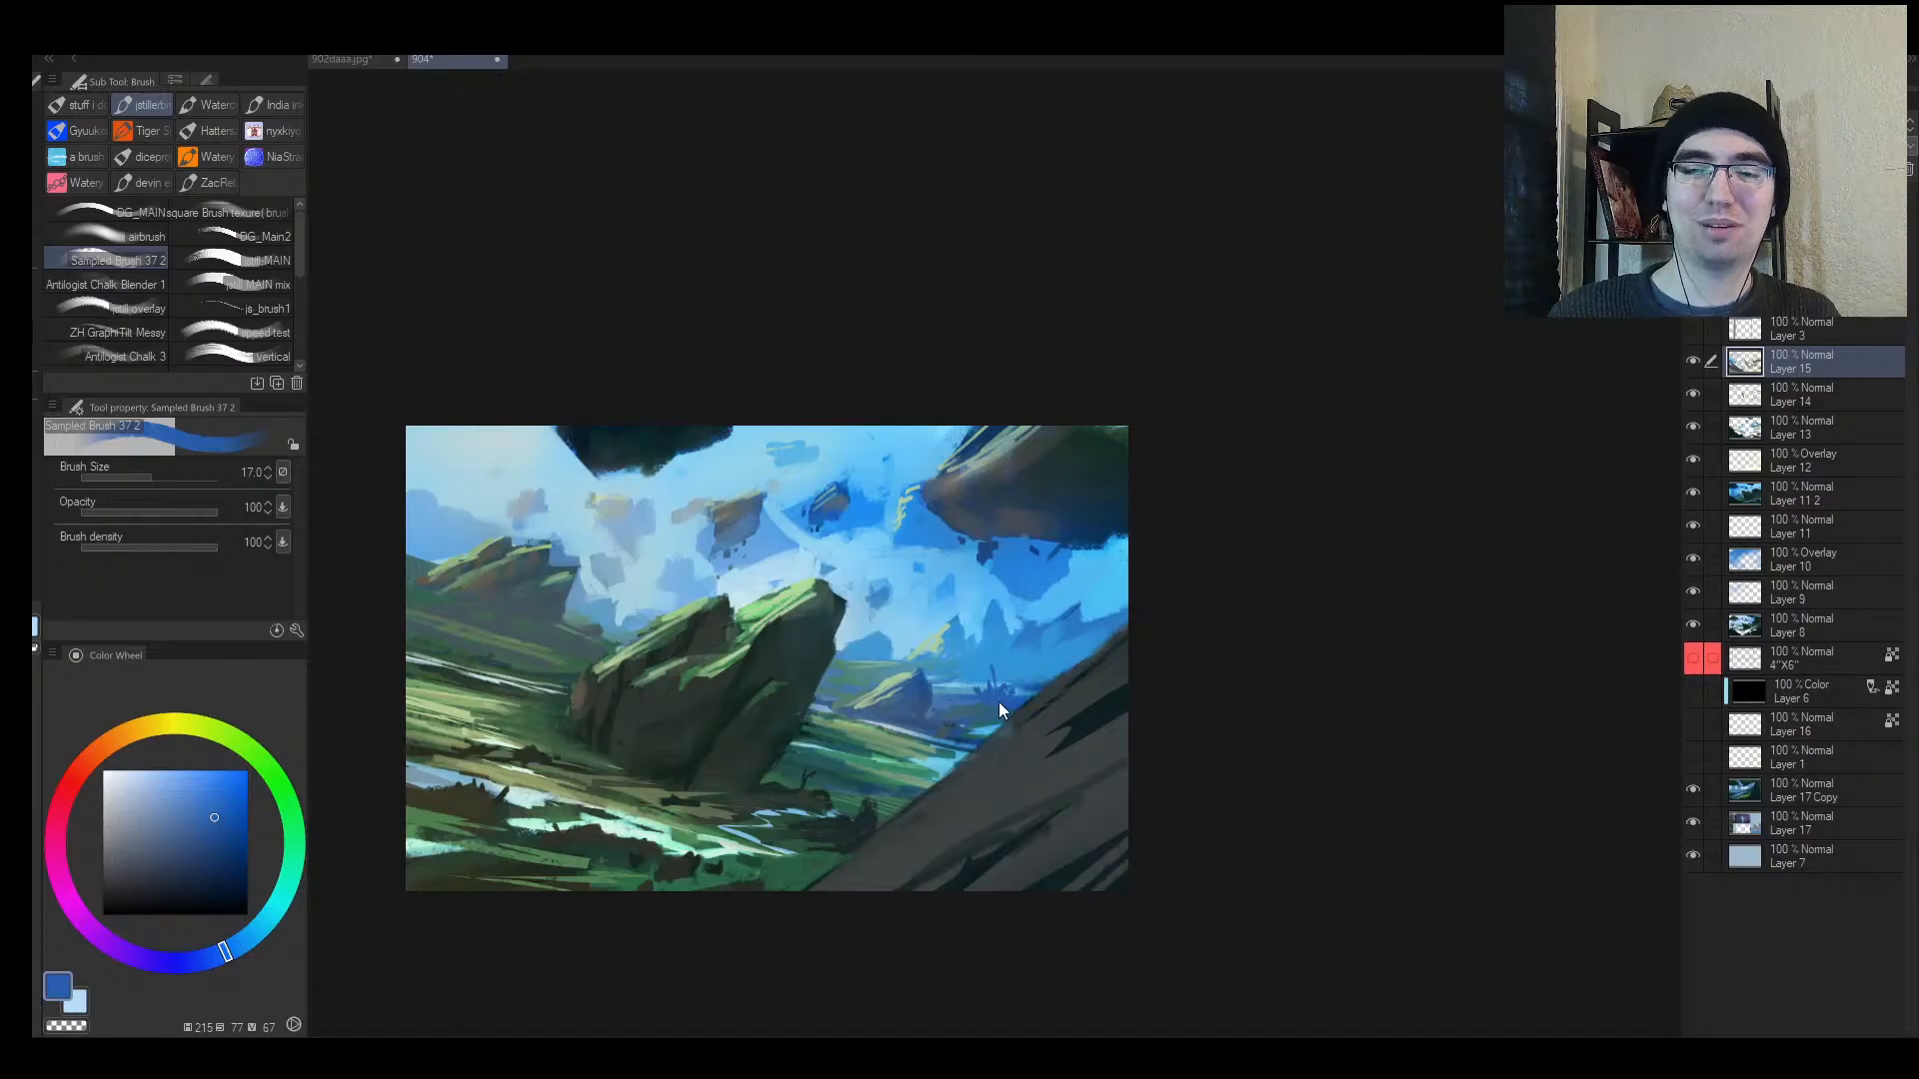
alt+click(981, 730)
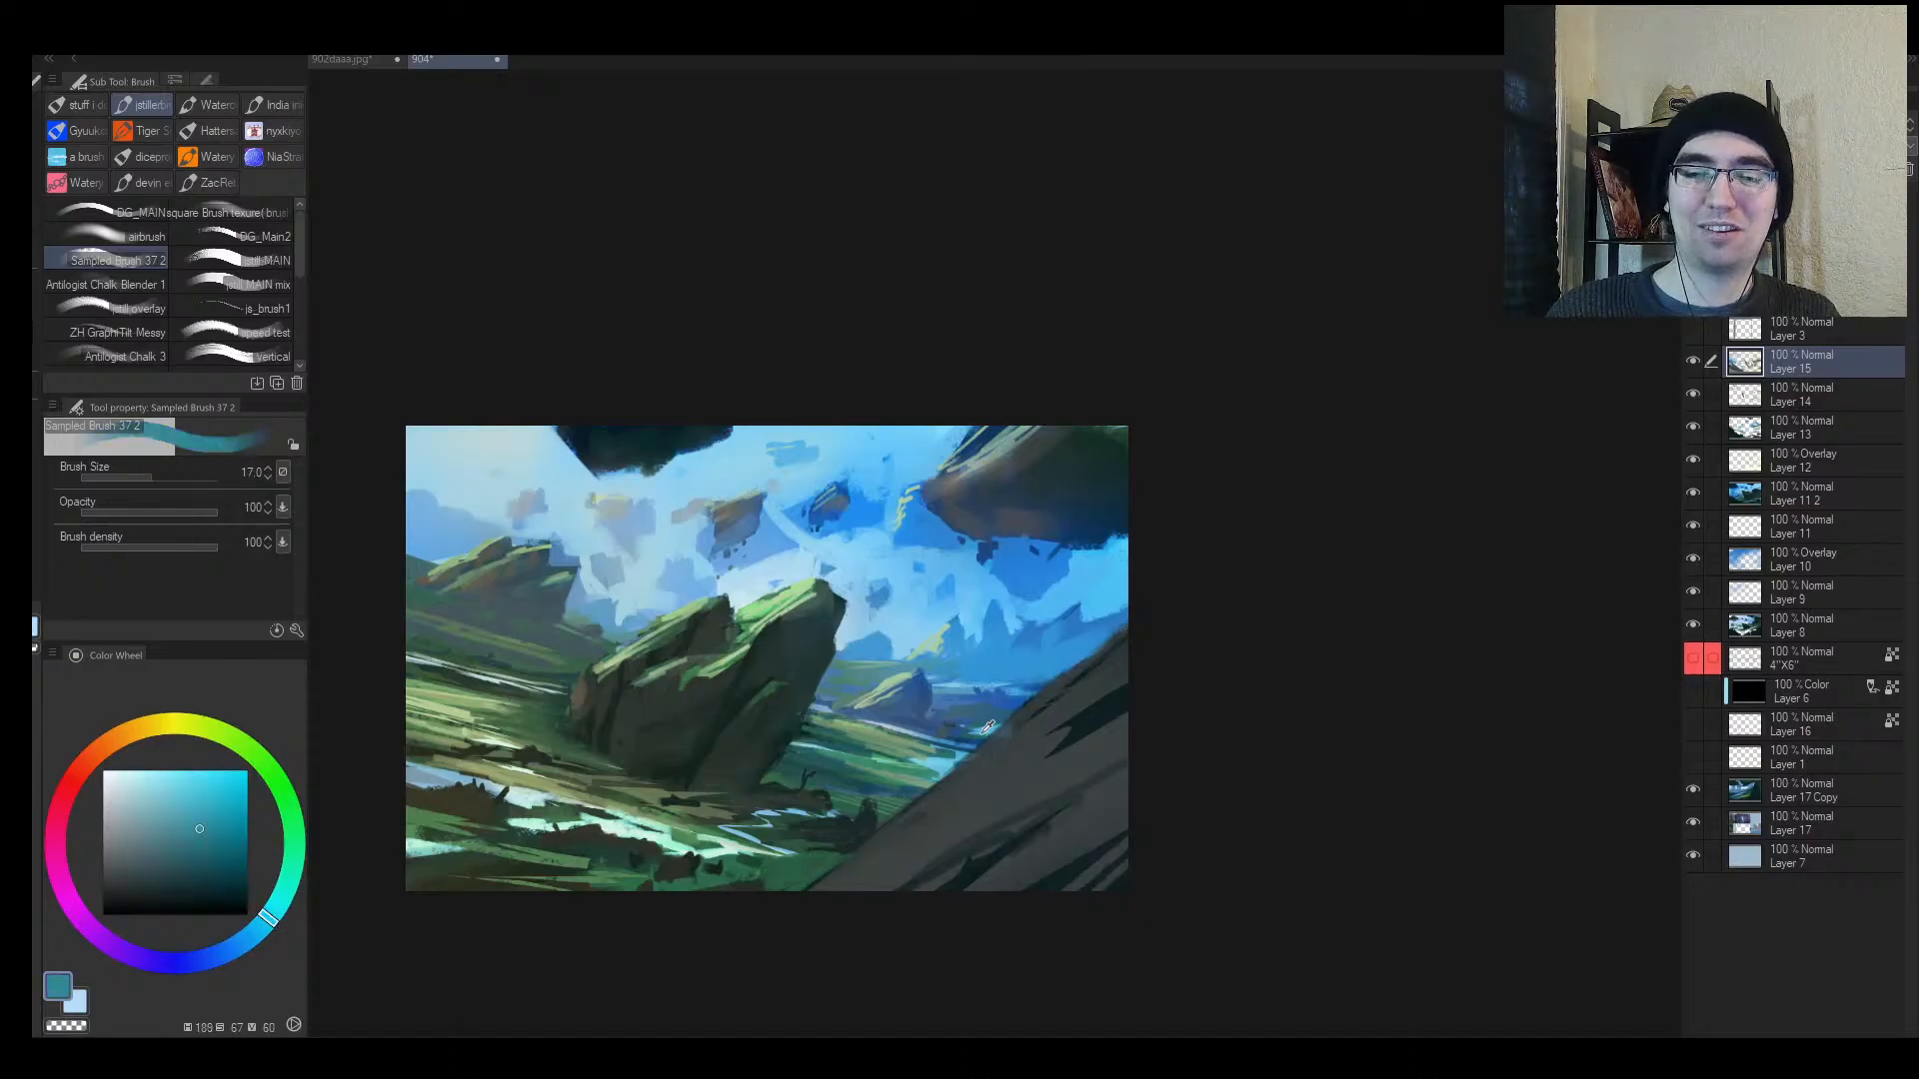
mouse_move(989, 728)
mouse_down()
mouse_move(961, 732)
mouse_move(989, 727)
mouse_up()
Step: Paint faint light-blue strokes right of the big rock
alt+click(956, 716)
alt+click(959, 696)
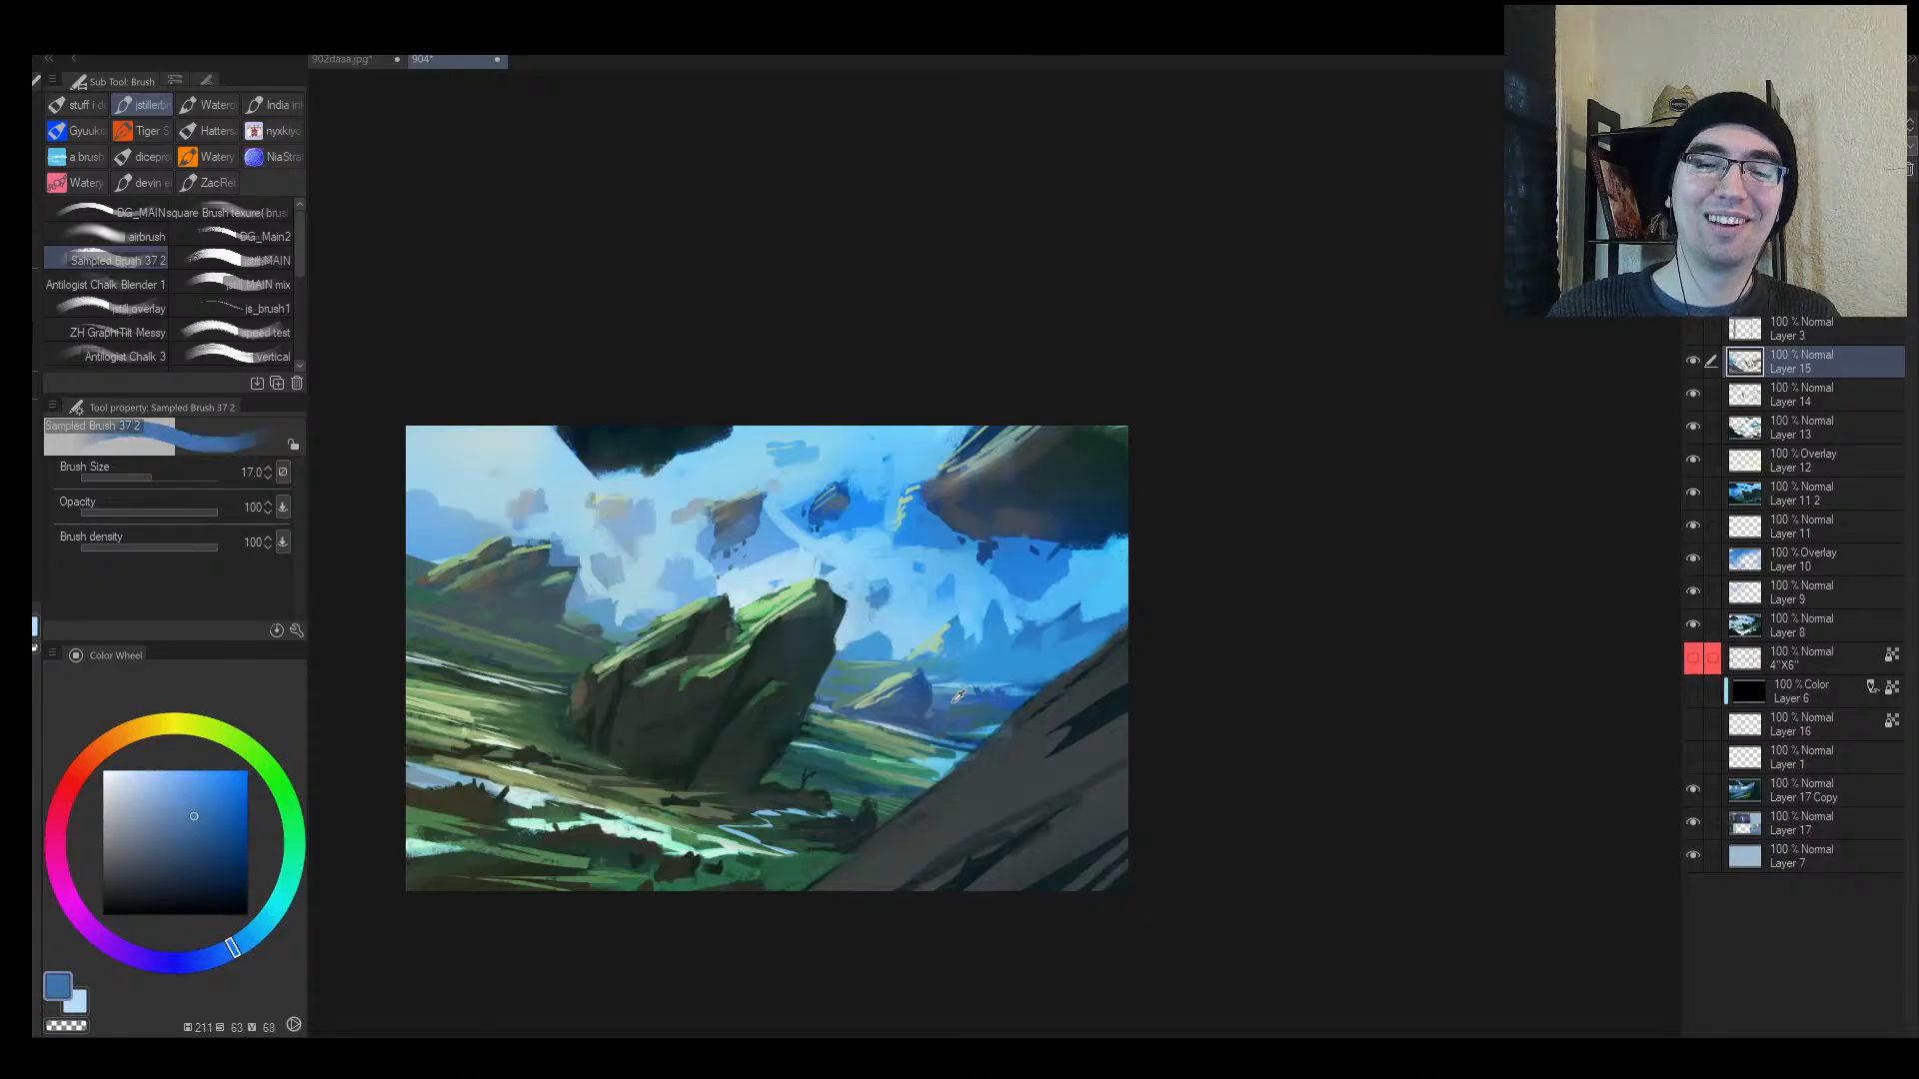
alt+click(963, 682)
key(bracketleft)
key(bracketleft)
key(bracketleft)
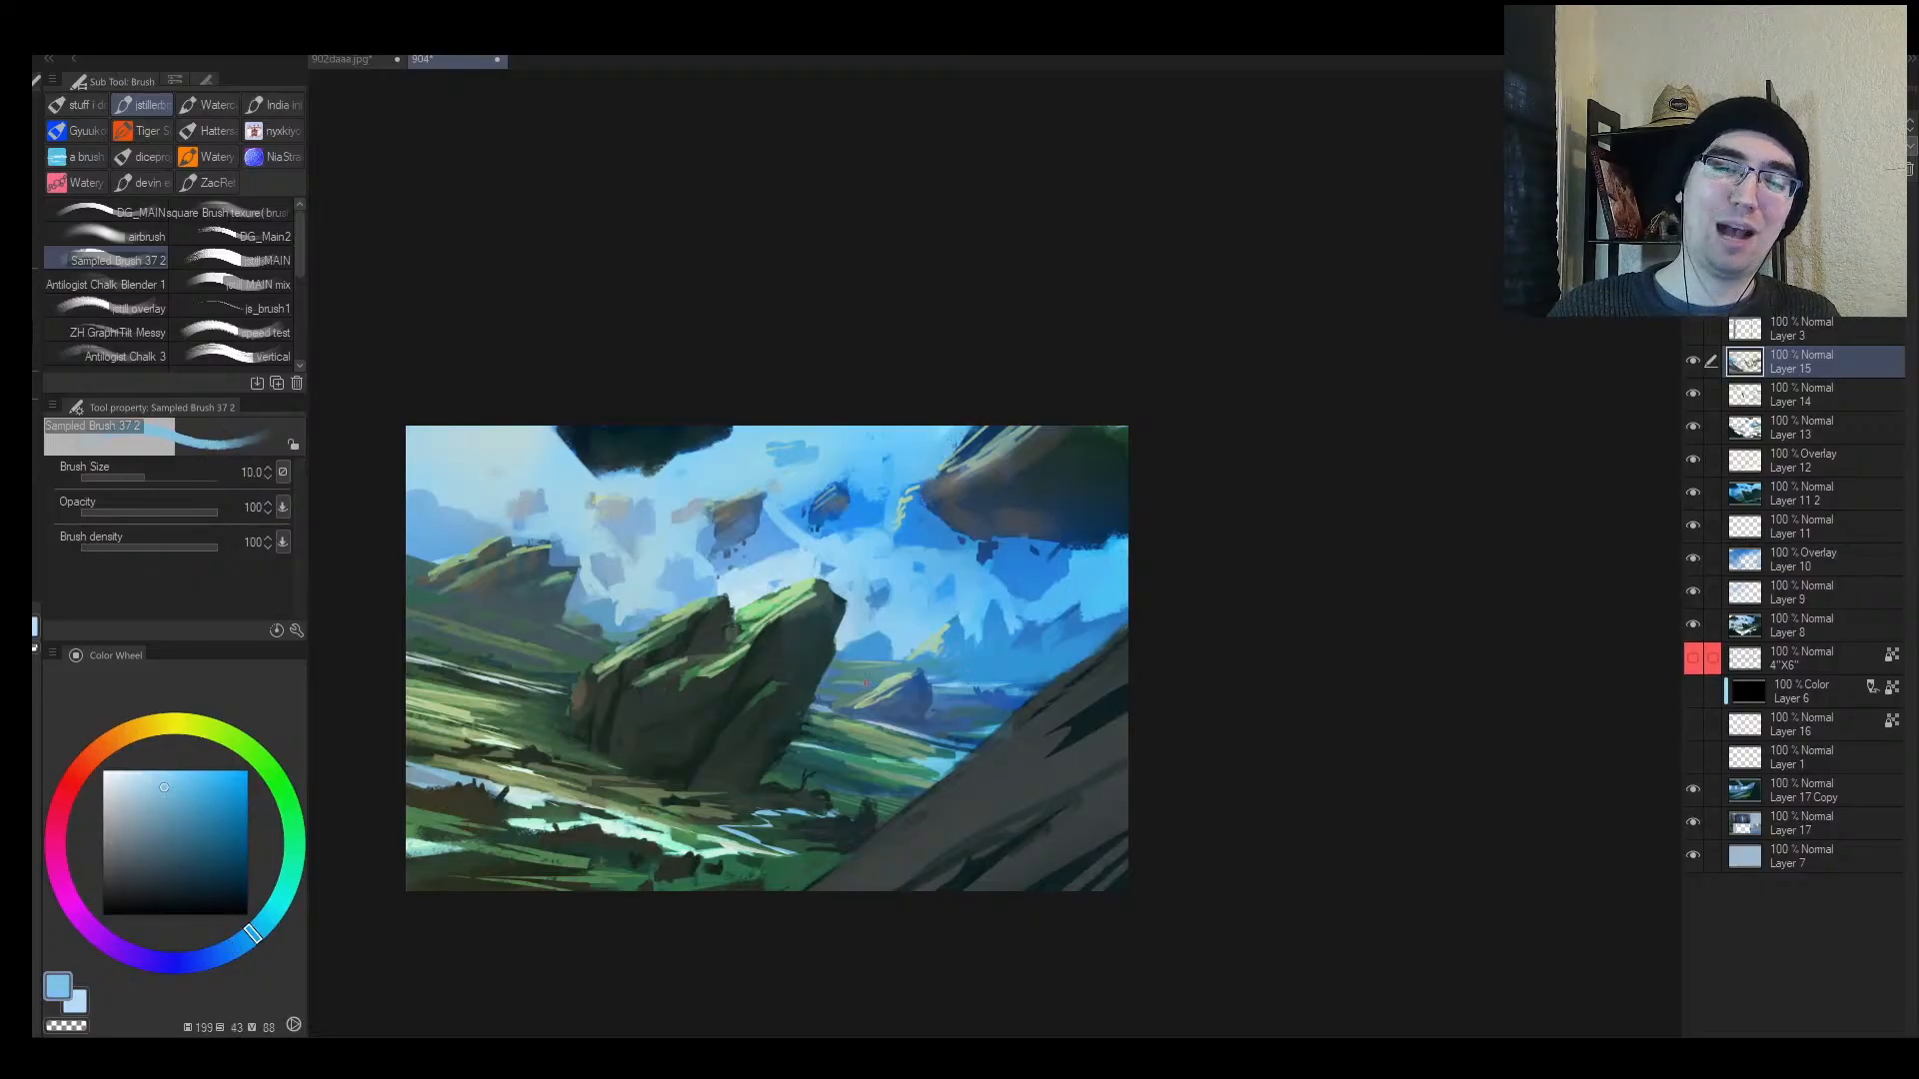
drag(865, 684, 834, 681)
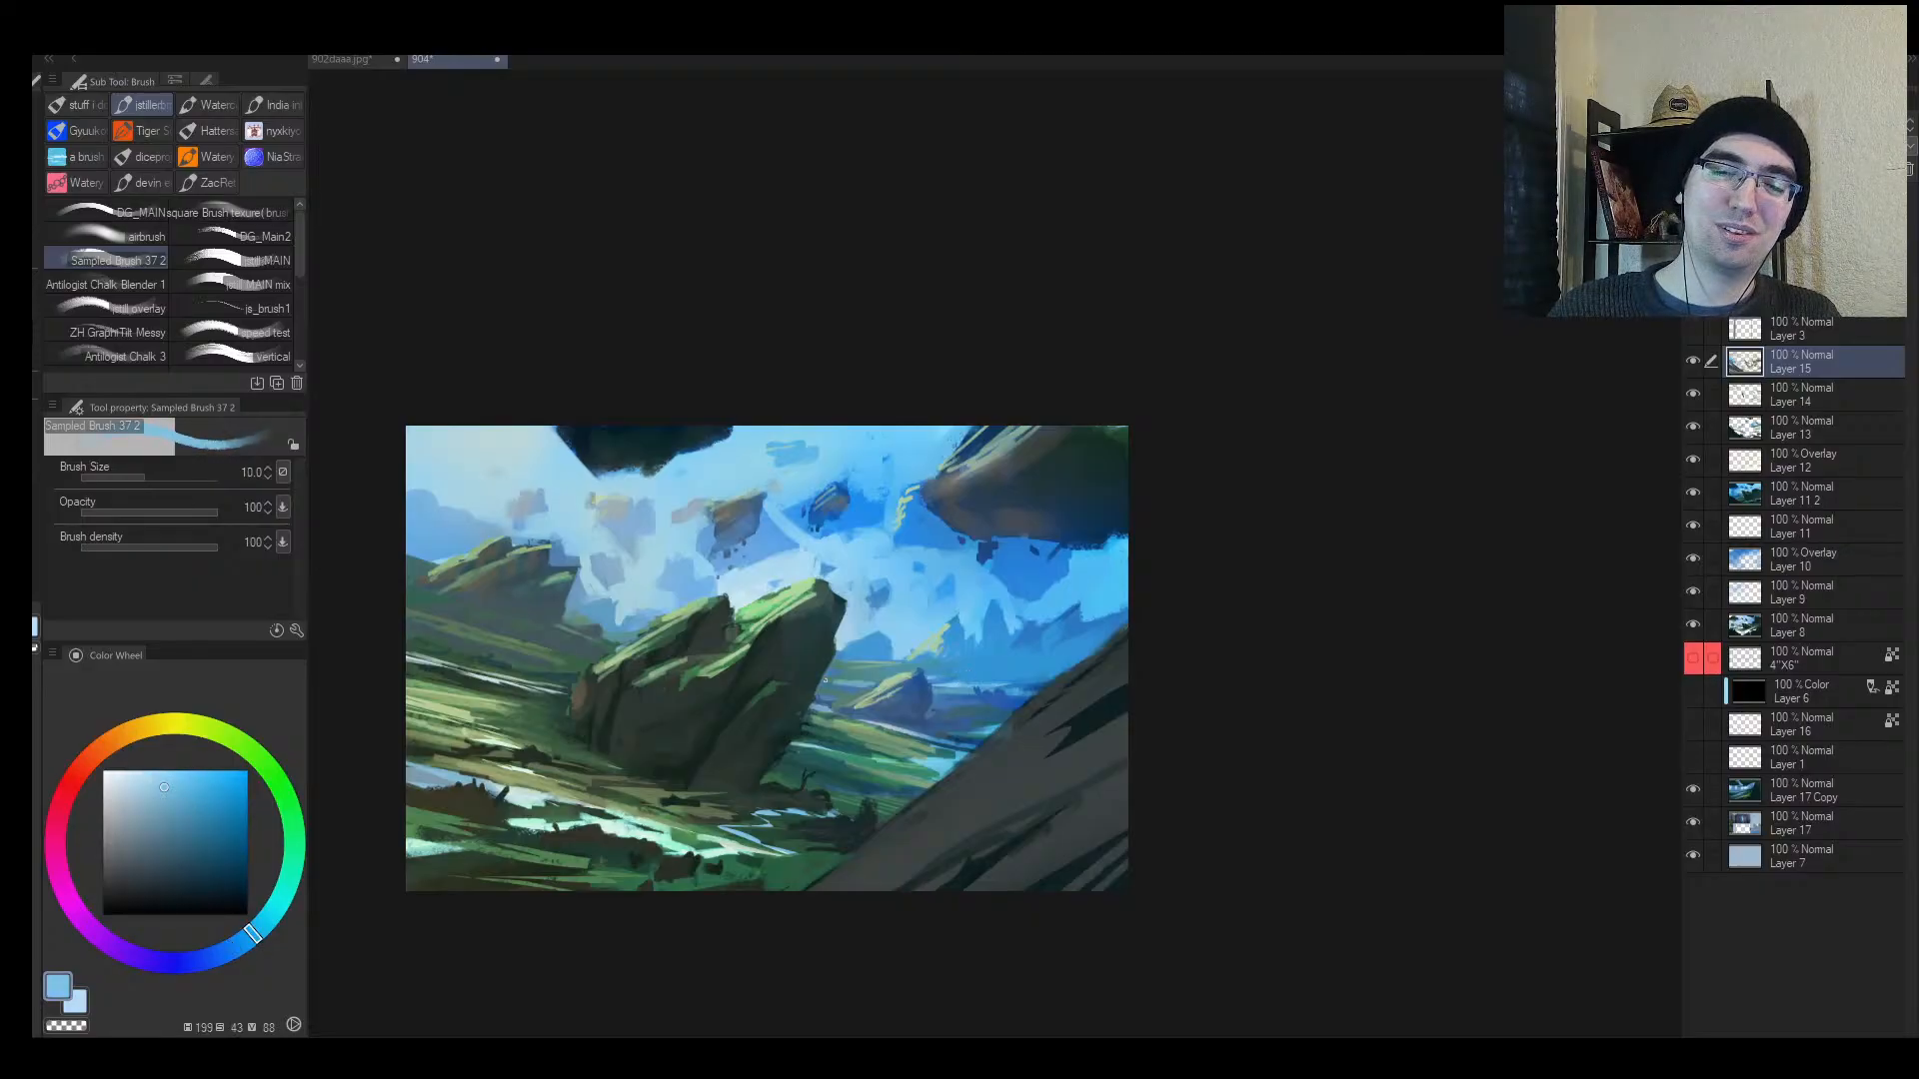
alt+click(950, 683)
drag(905, 690, 950, 707)
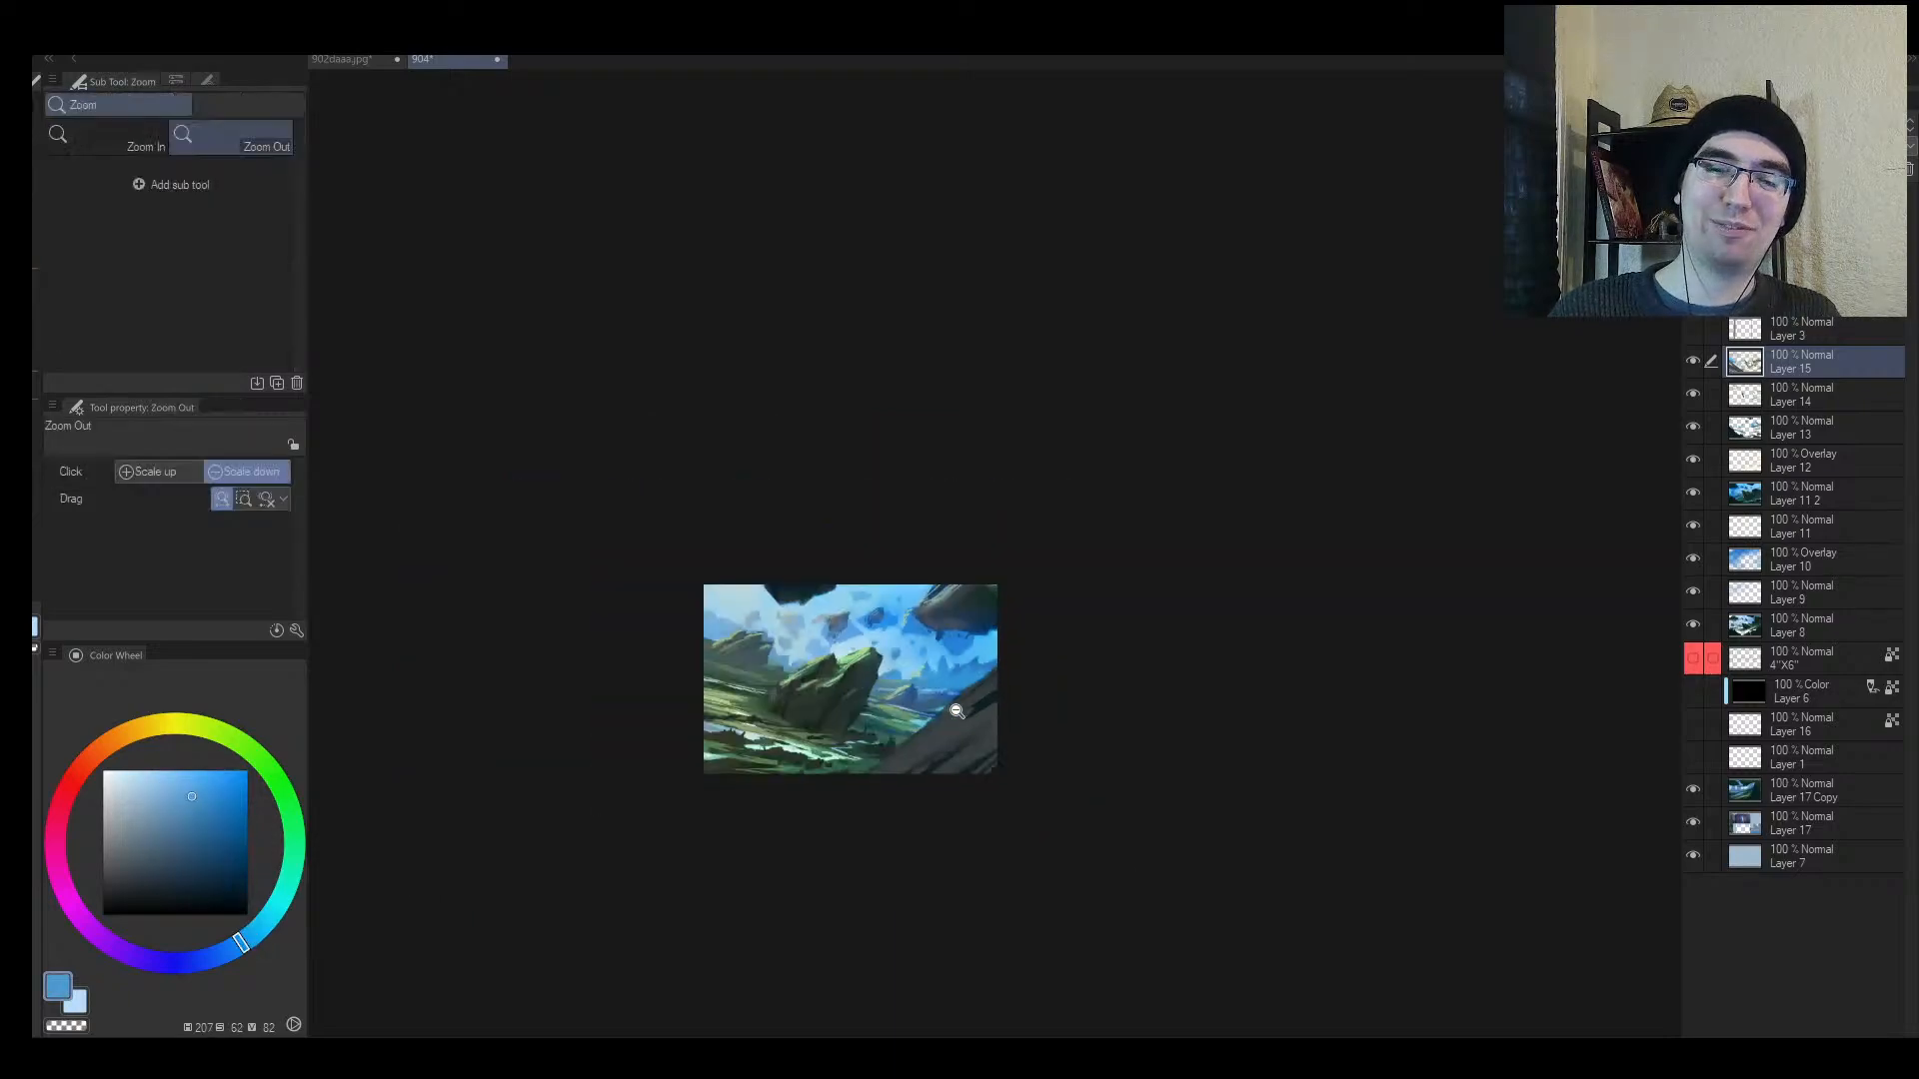
Step: Flip and zoom the view to review the painting, then zoom back in
key(h)
drag(1276, 673, 1241, 664)
key(bracketleft)
key(bracketleft)
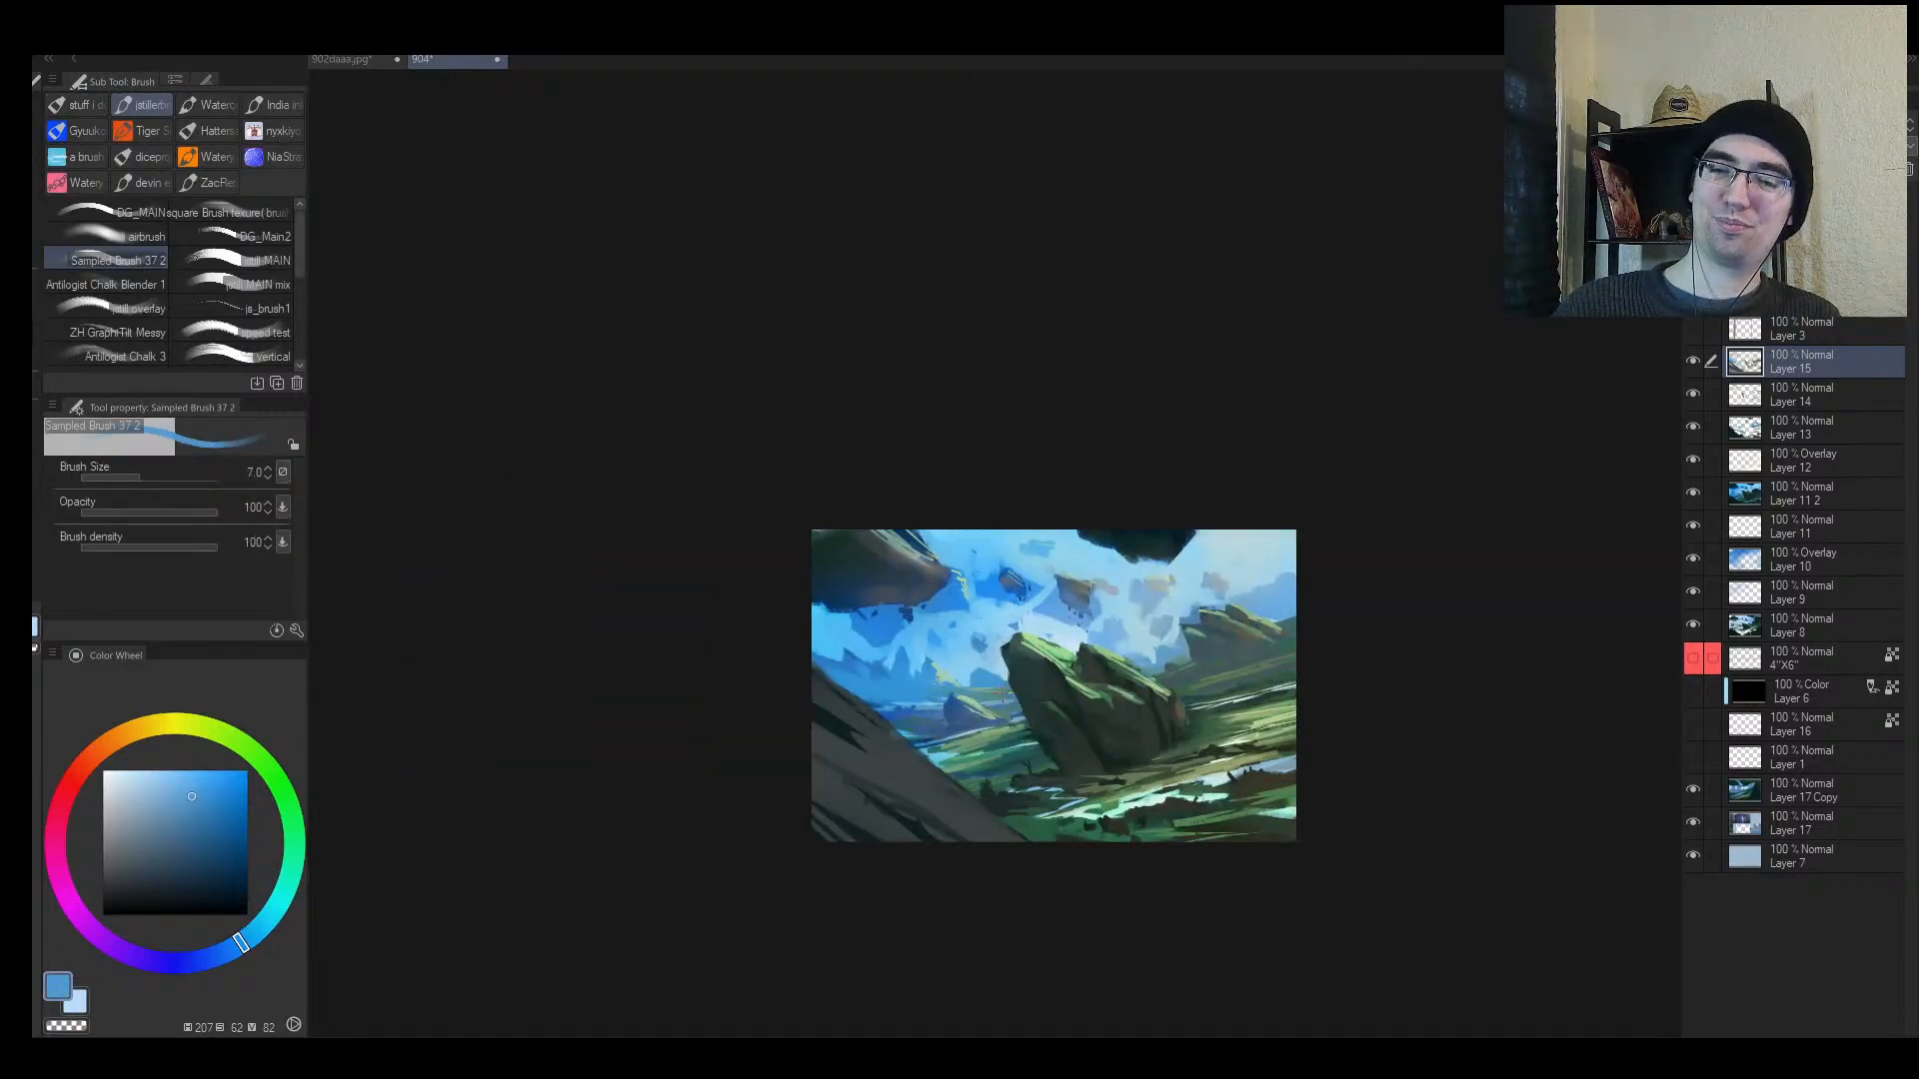
key(bracketright)
drag(989, 696, 1004, 698)
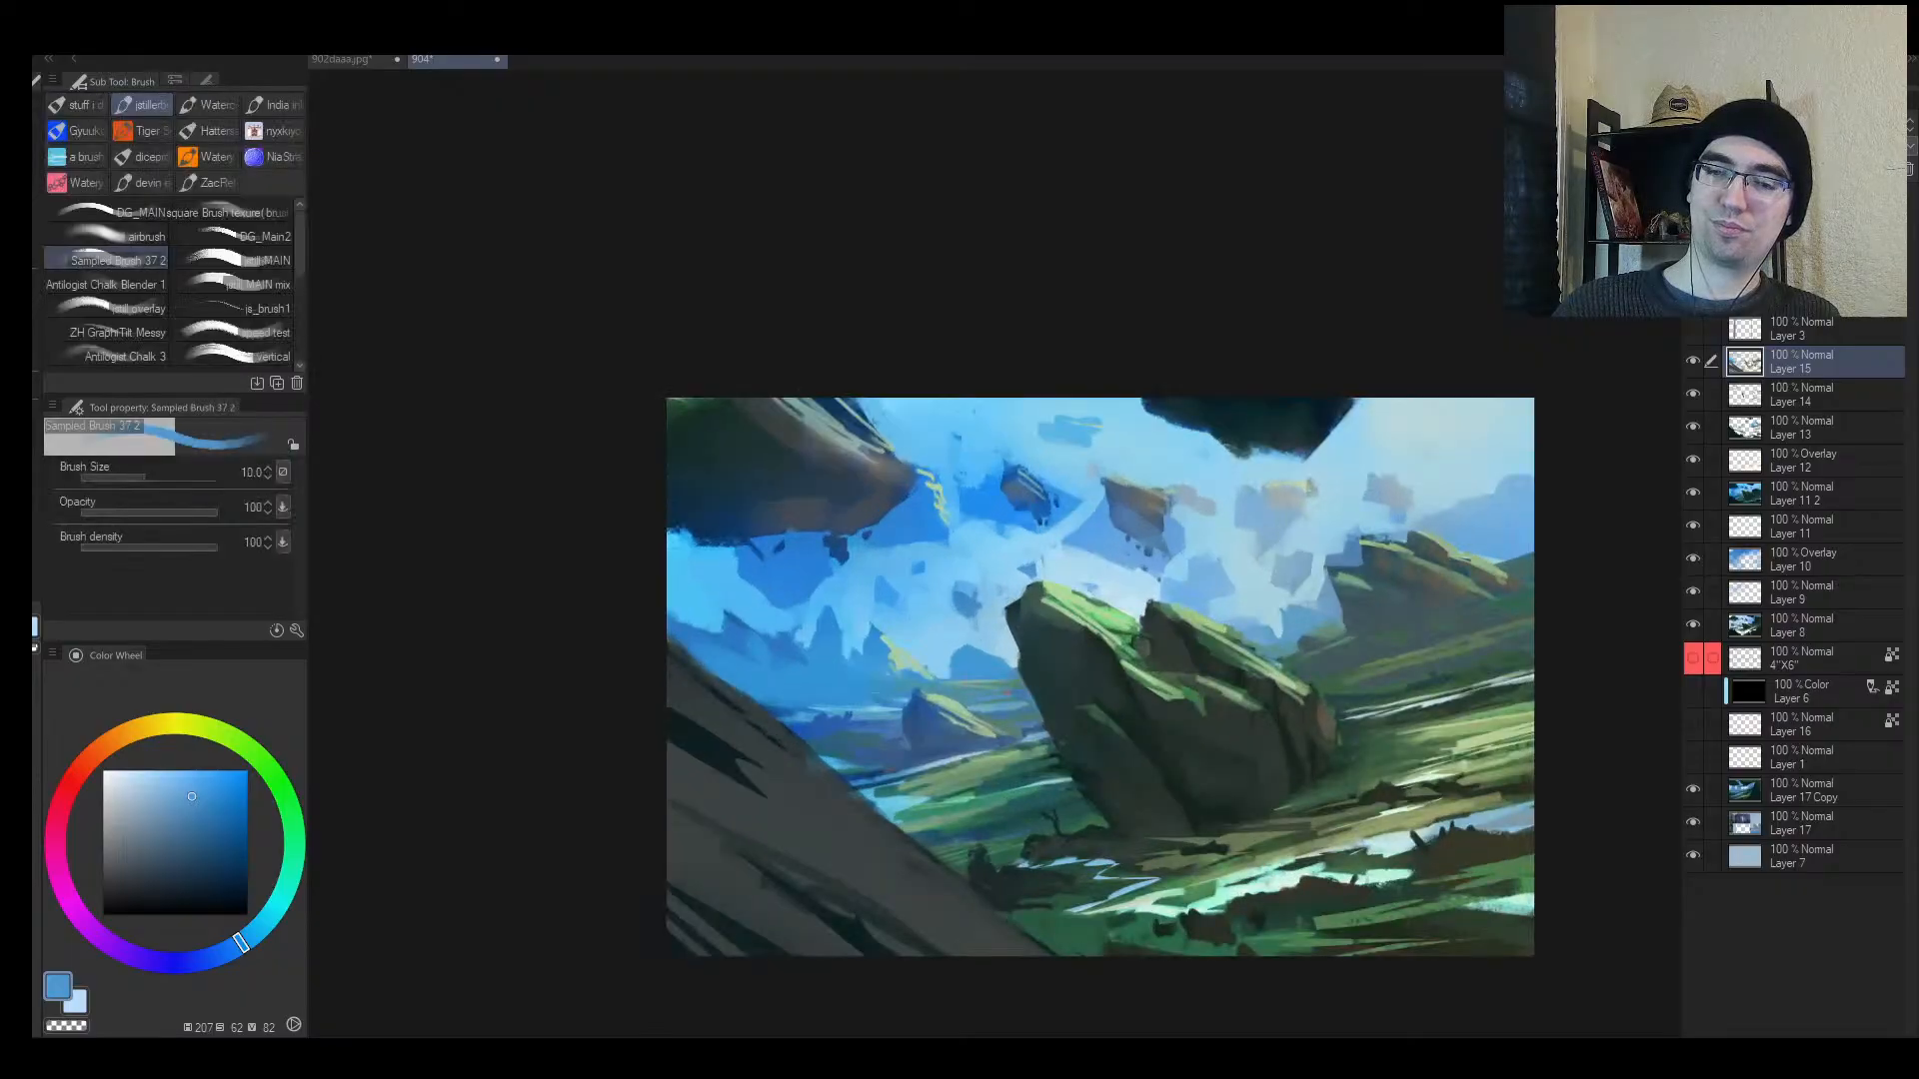
Step: Add a thin light-blue stroke right of the rock with a much smaller brush
alt+click(1003, 698)
alt+click(999, 702)
alt+click(987, 675)
key(bracketleft)
key(bracketleft)
key(bracketleft)
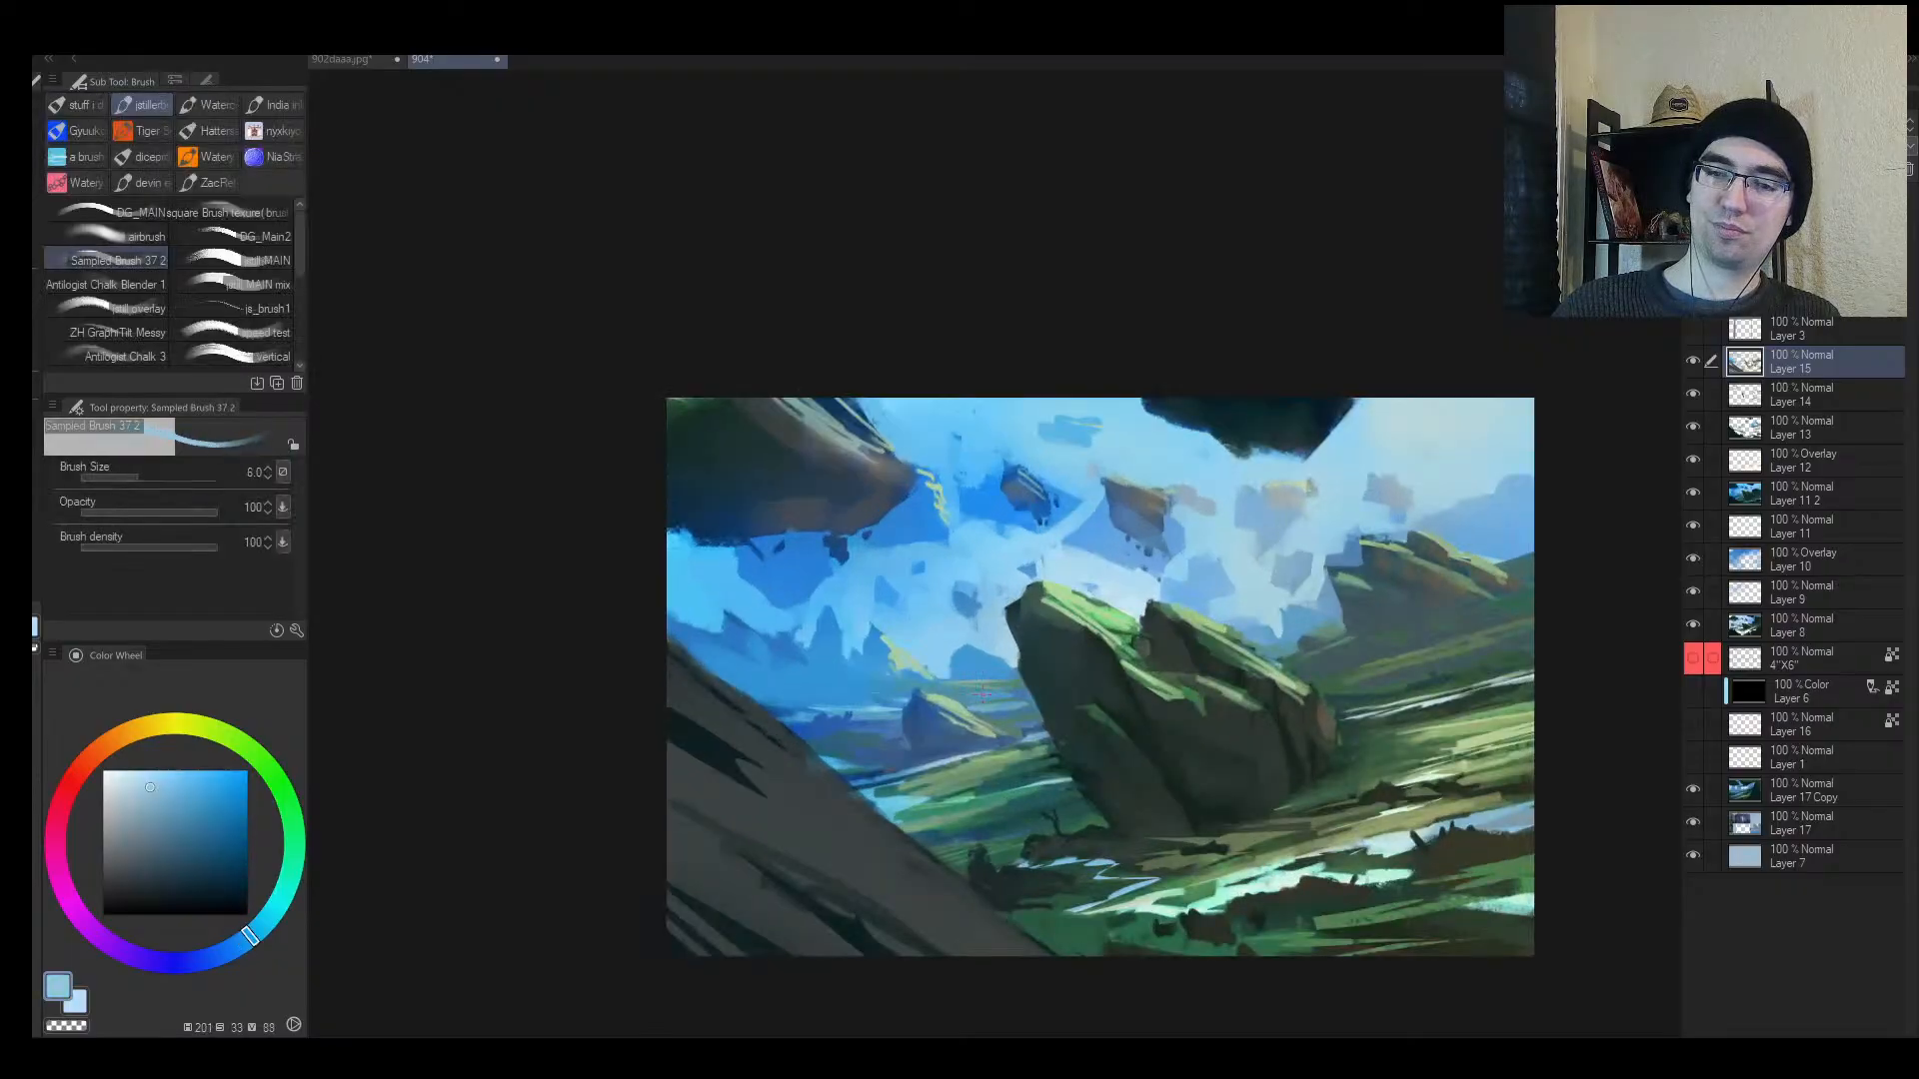
key(bracketright)
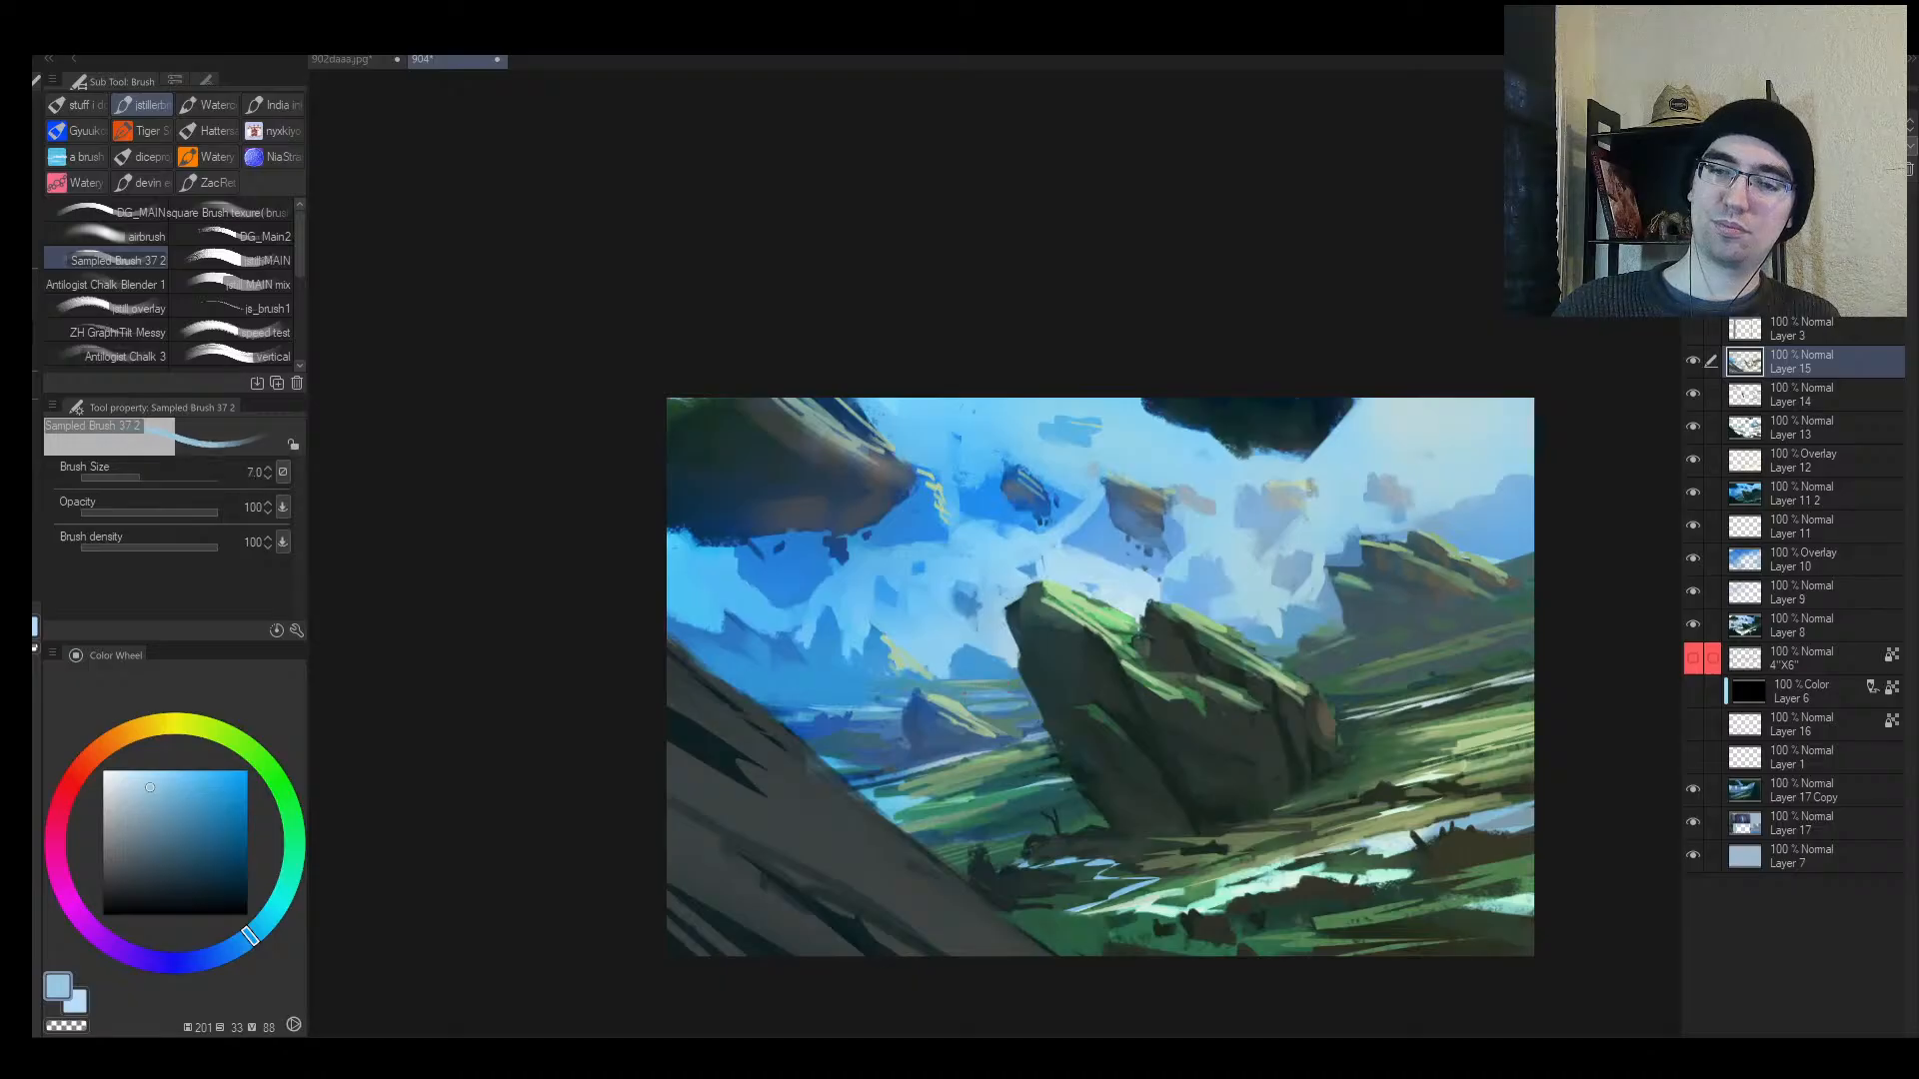
drag(1002, 692, 1020, 689)
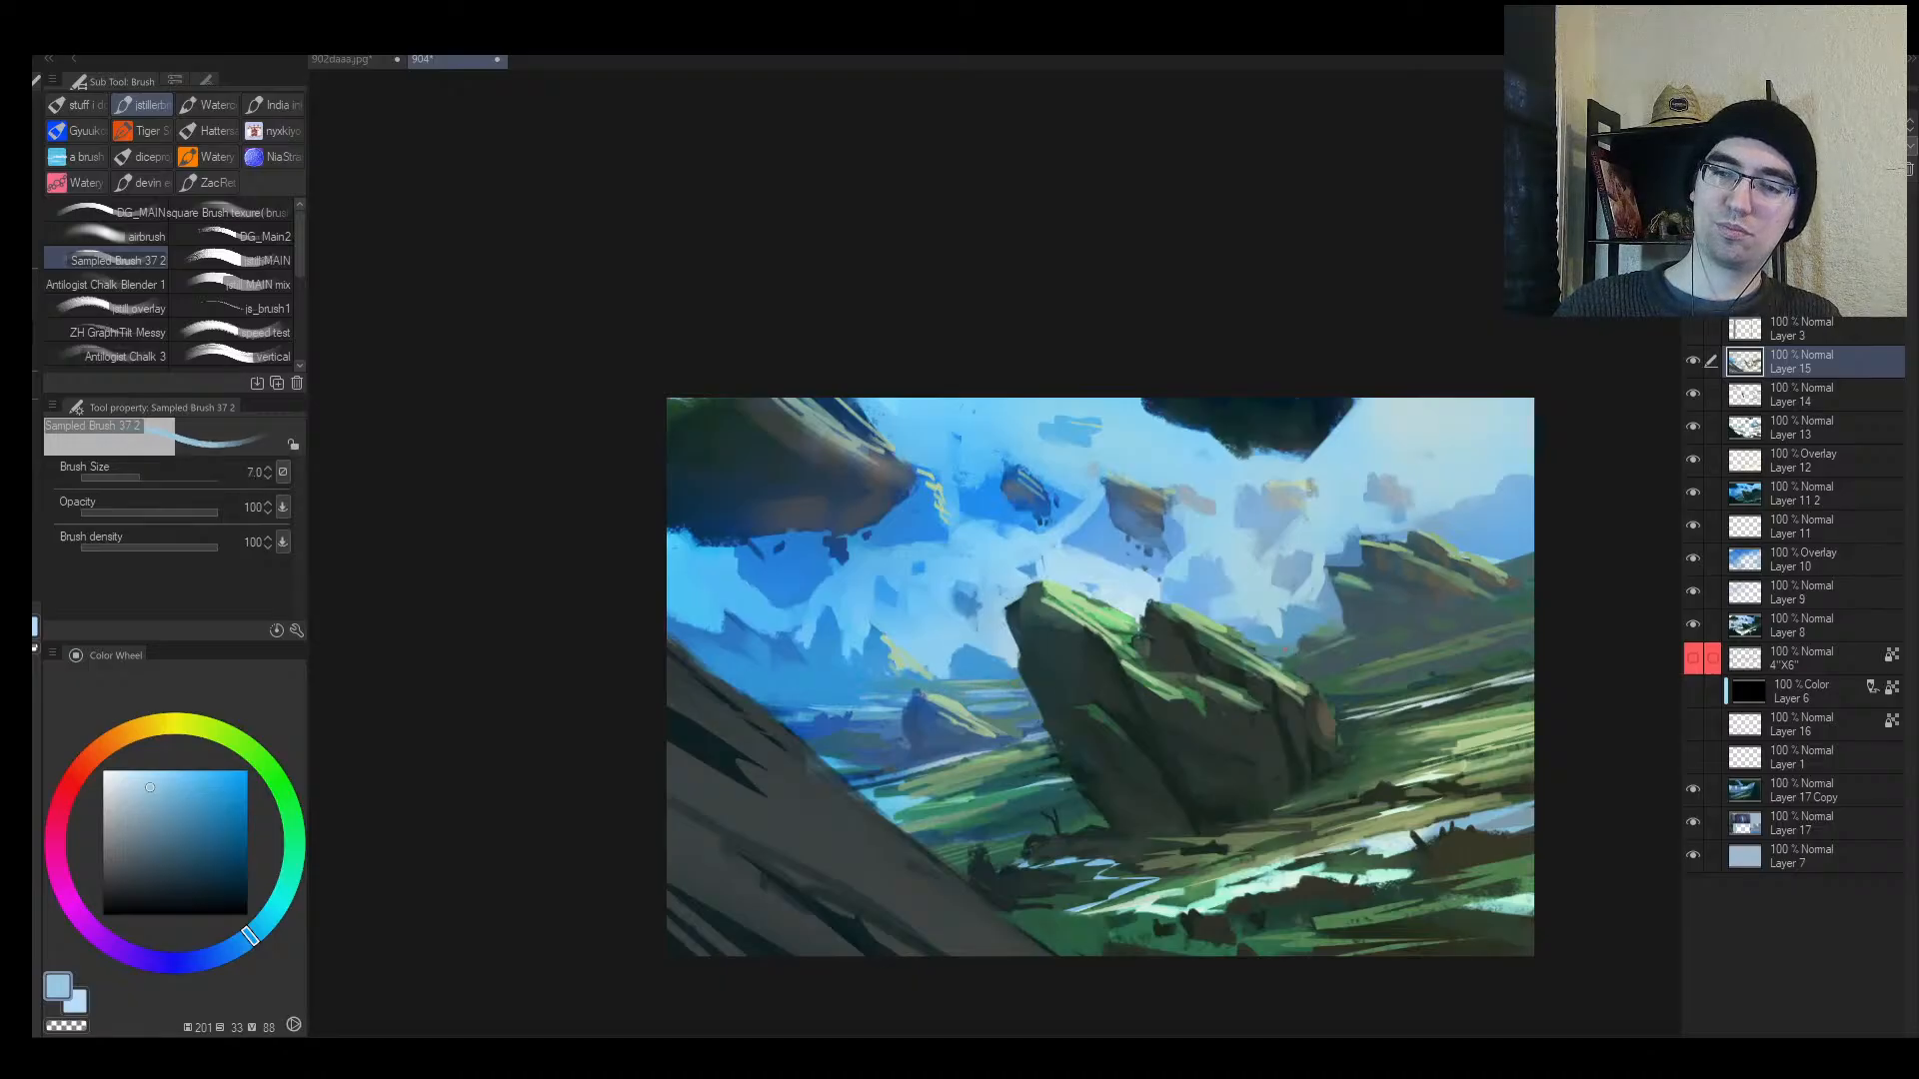
key(alt+space)
mouse_move(1305, 651)
mouse_down()
mouse_move(1165, 678)
mouse_move(1152, 643)
mouse_up()
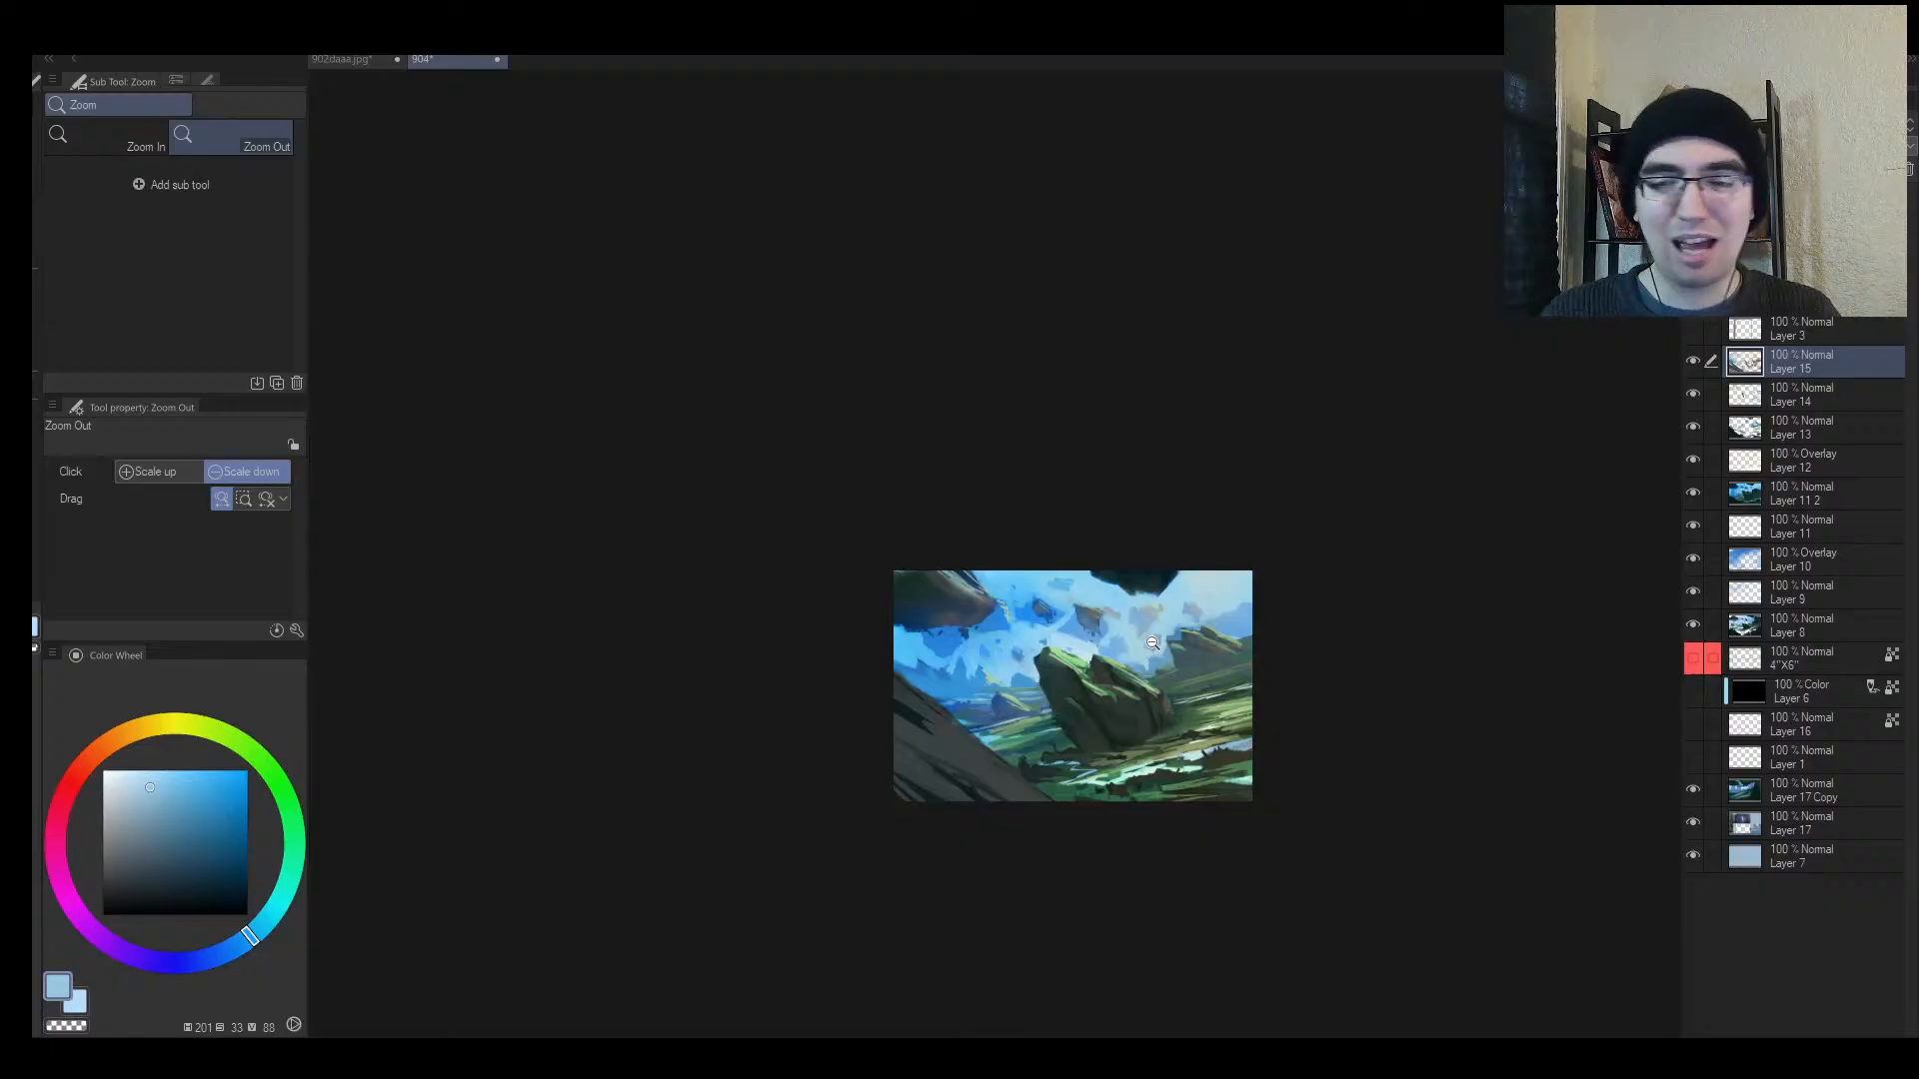
Step: Add a small dark-blue dab in the distant valley
key(h)
mouse_move(1002, 723)
mouse_down()
mouse_move(942, 712)
mouse_move(1007, 684)
mouse_move(984, 672)
mouse_move(1126, 704)
mouse_move(1149, 640)
mouse_up()
alt+click(1112, 770)
mouse_move(1102, 783)
mouse_down()
mouse_move(1131, 778)
mouse_move(1082, 789)
mouse_up()
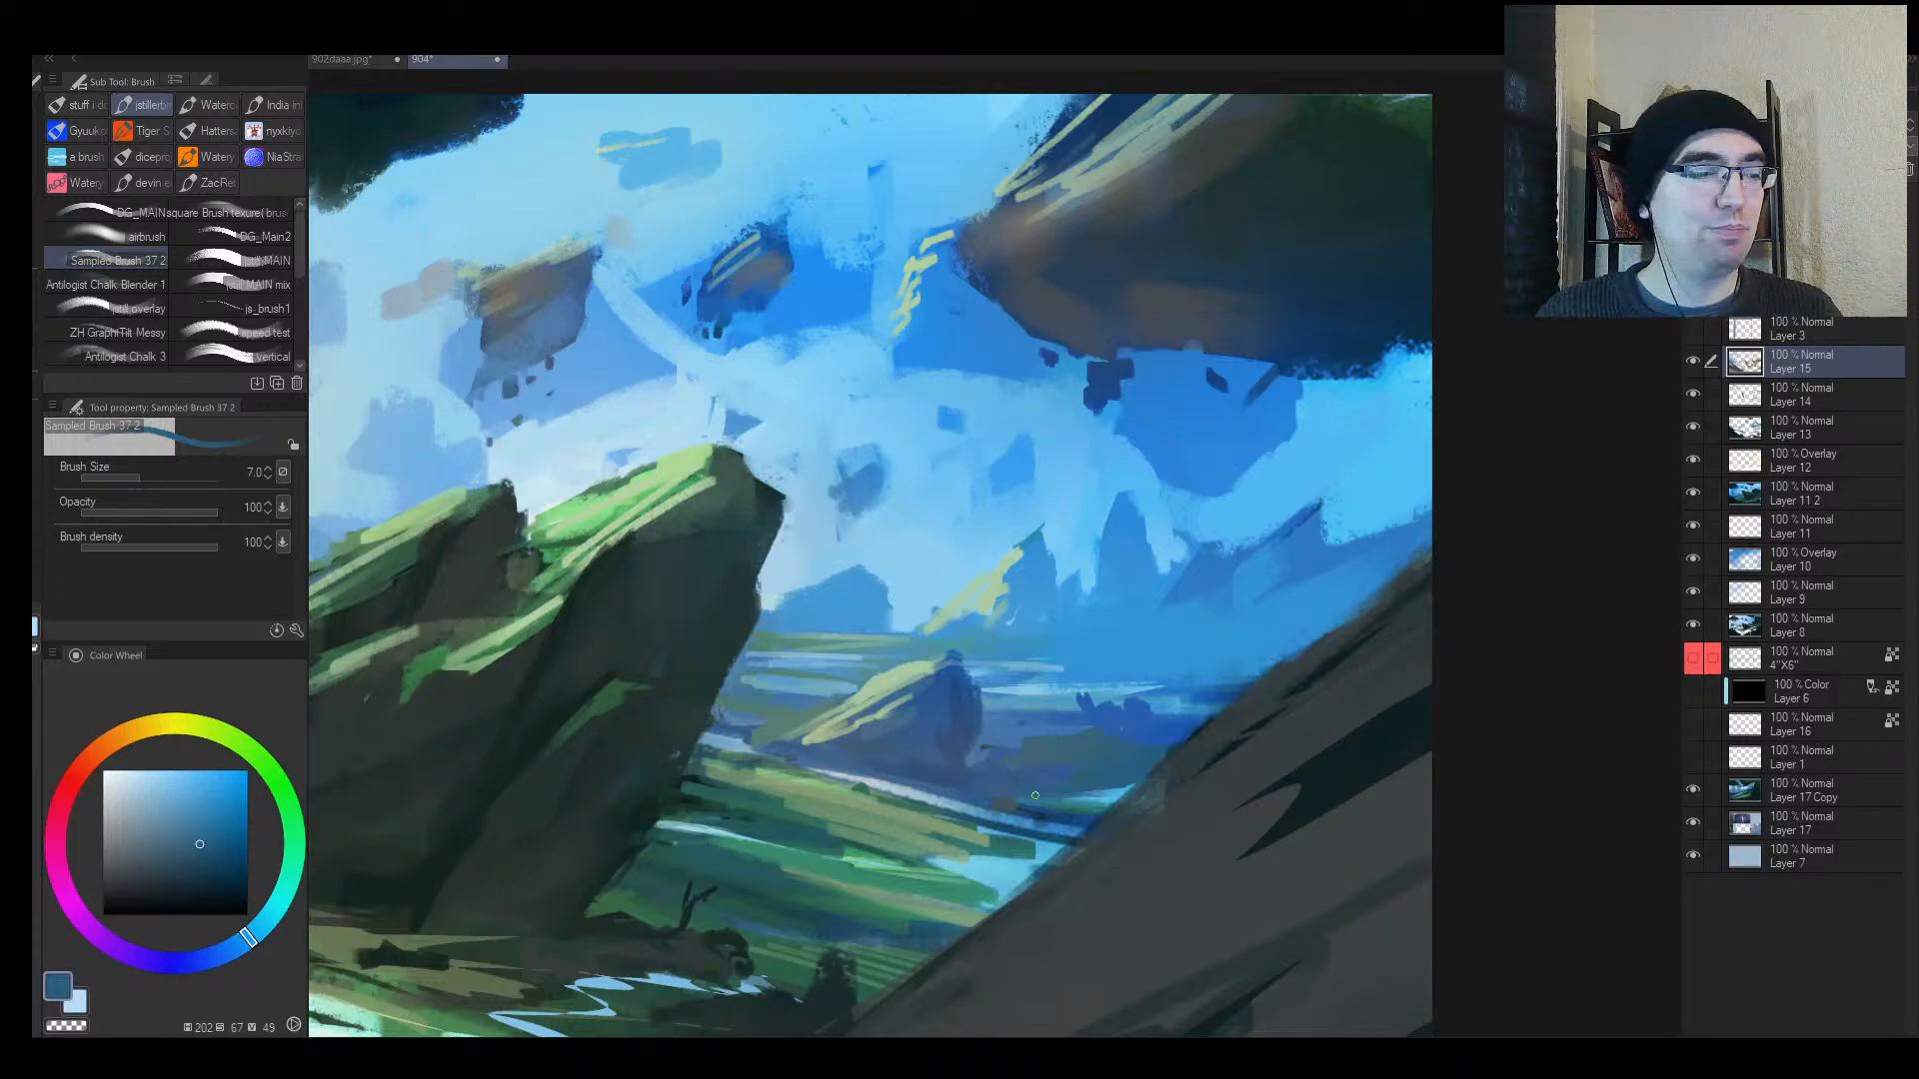
Step: Zoom out to a thumbnail, flip the view back, and scroll to review the painting
key(alt+space)
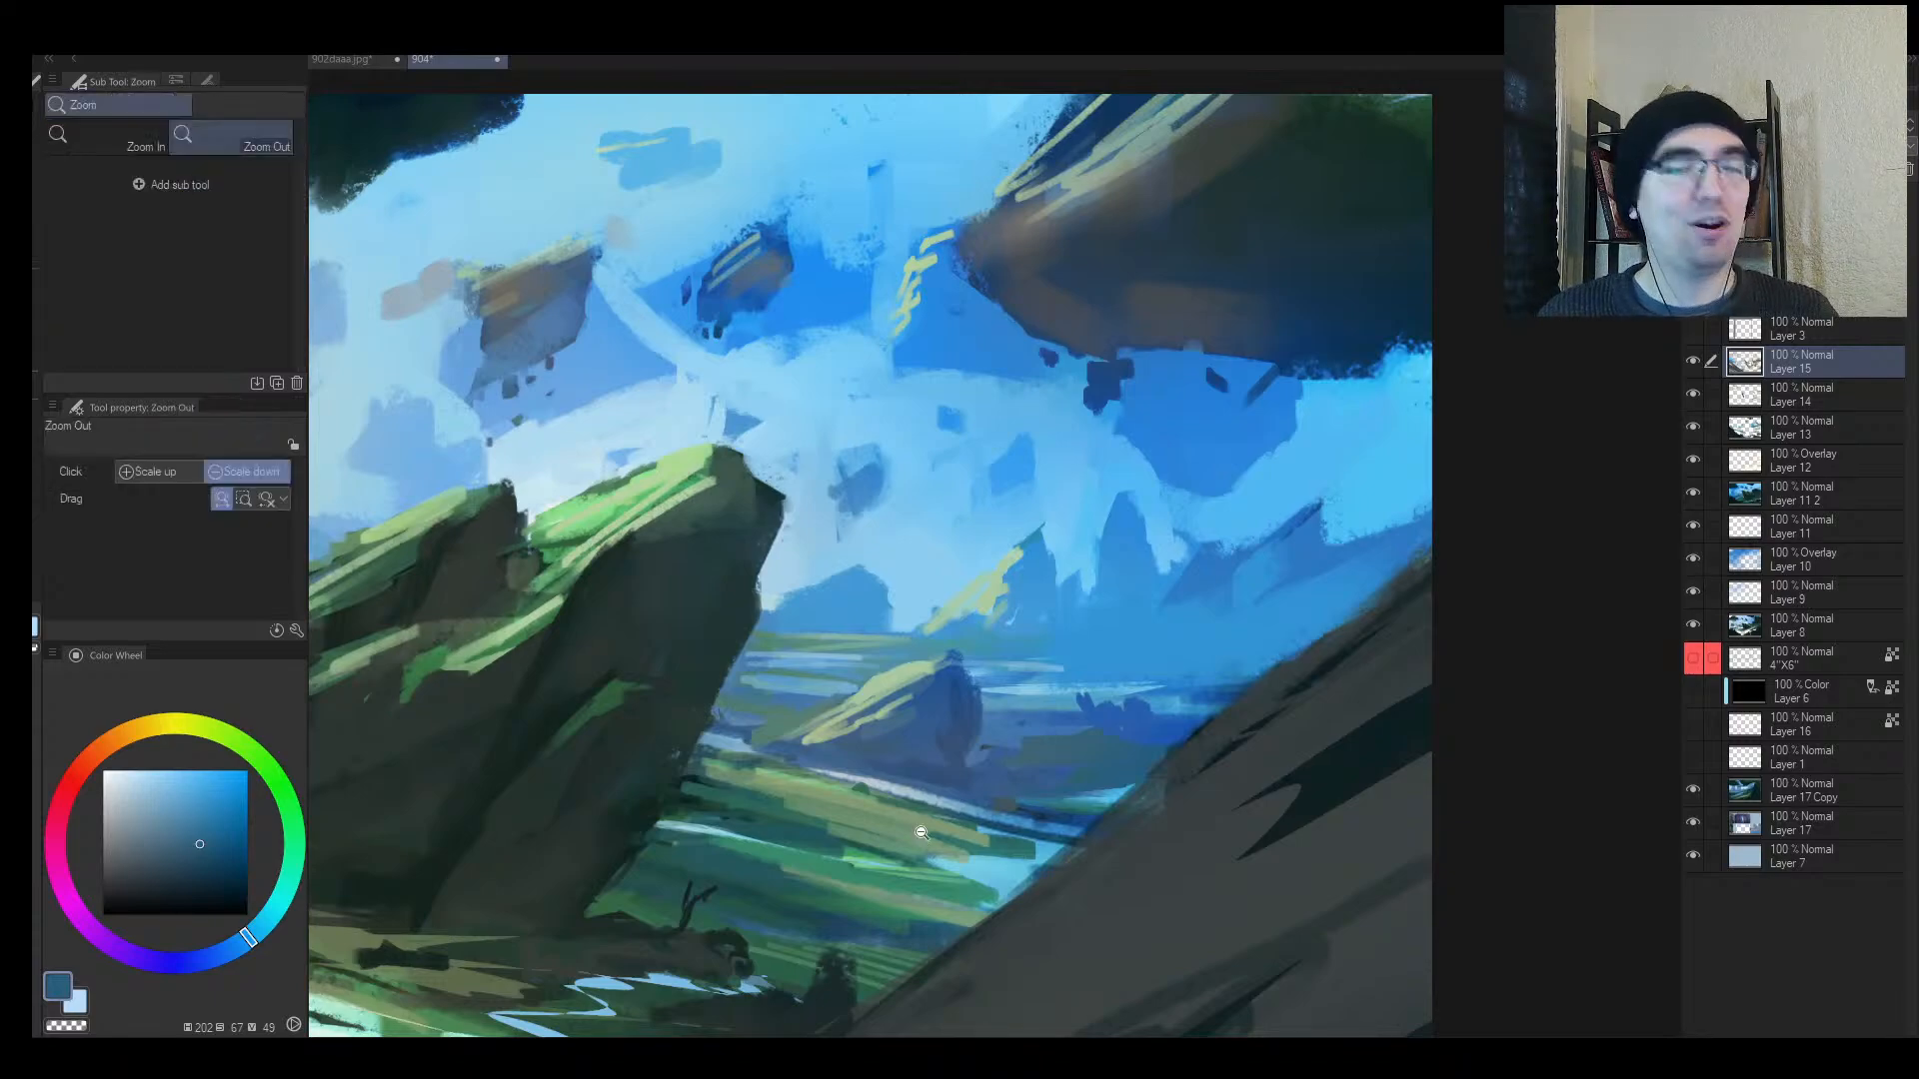
drag(1087, 712, 998, 735)
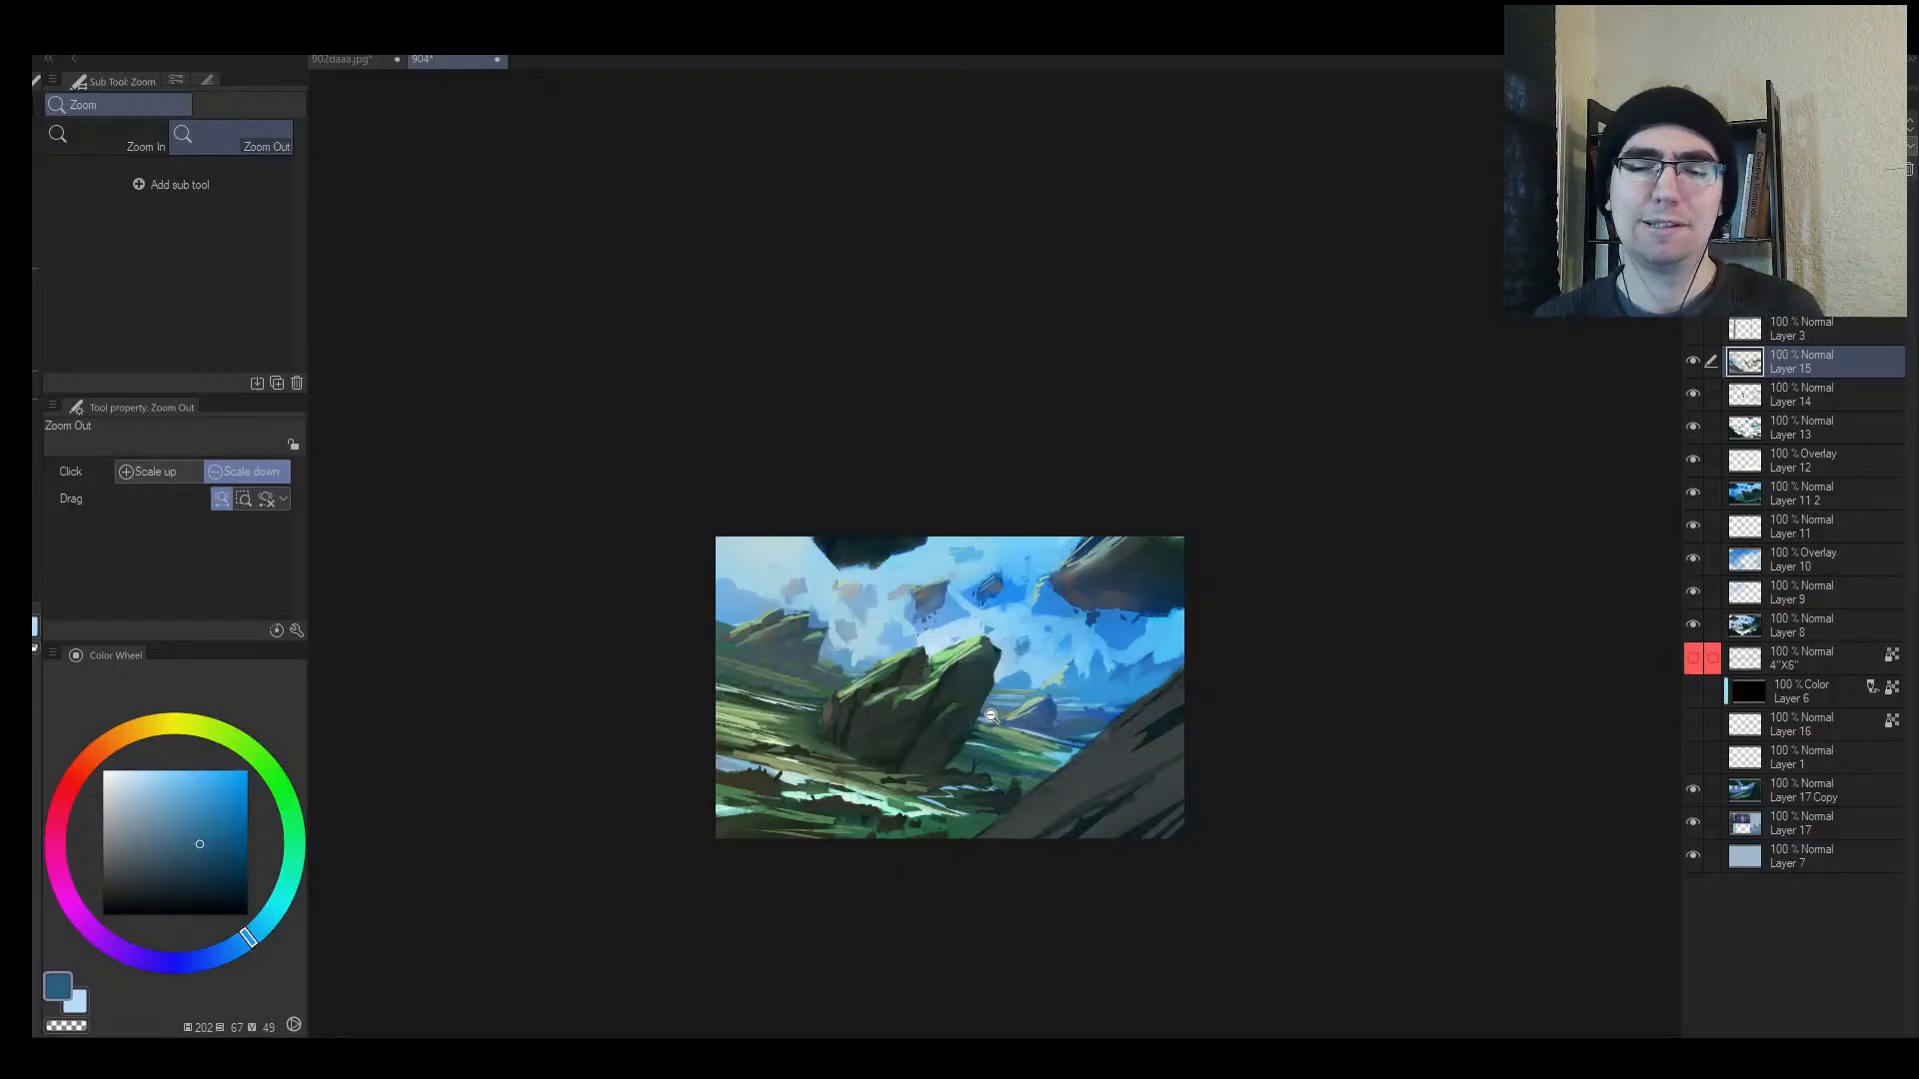
key(h)
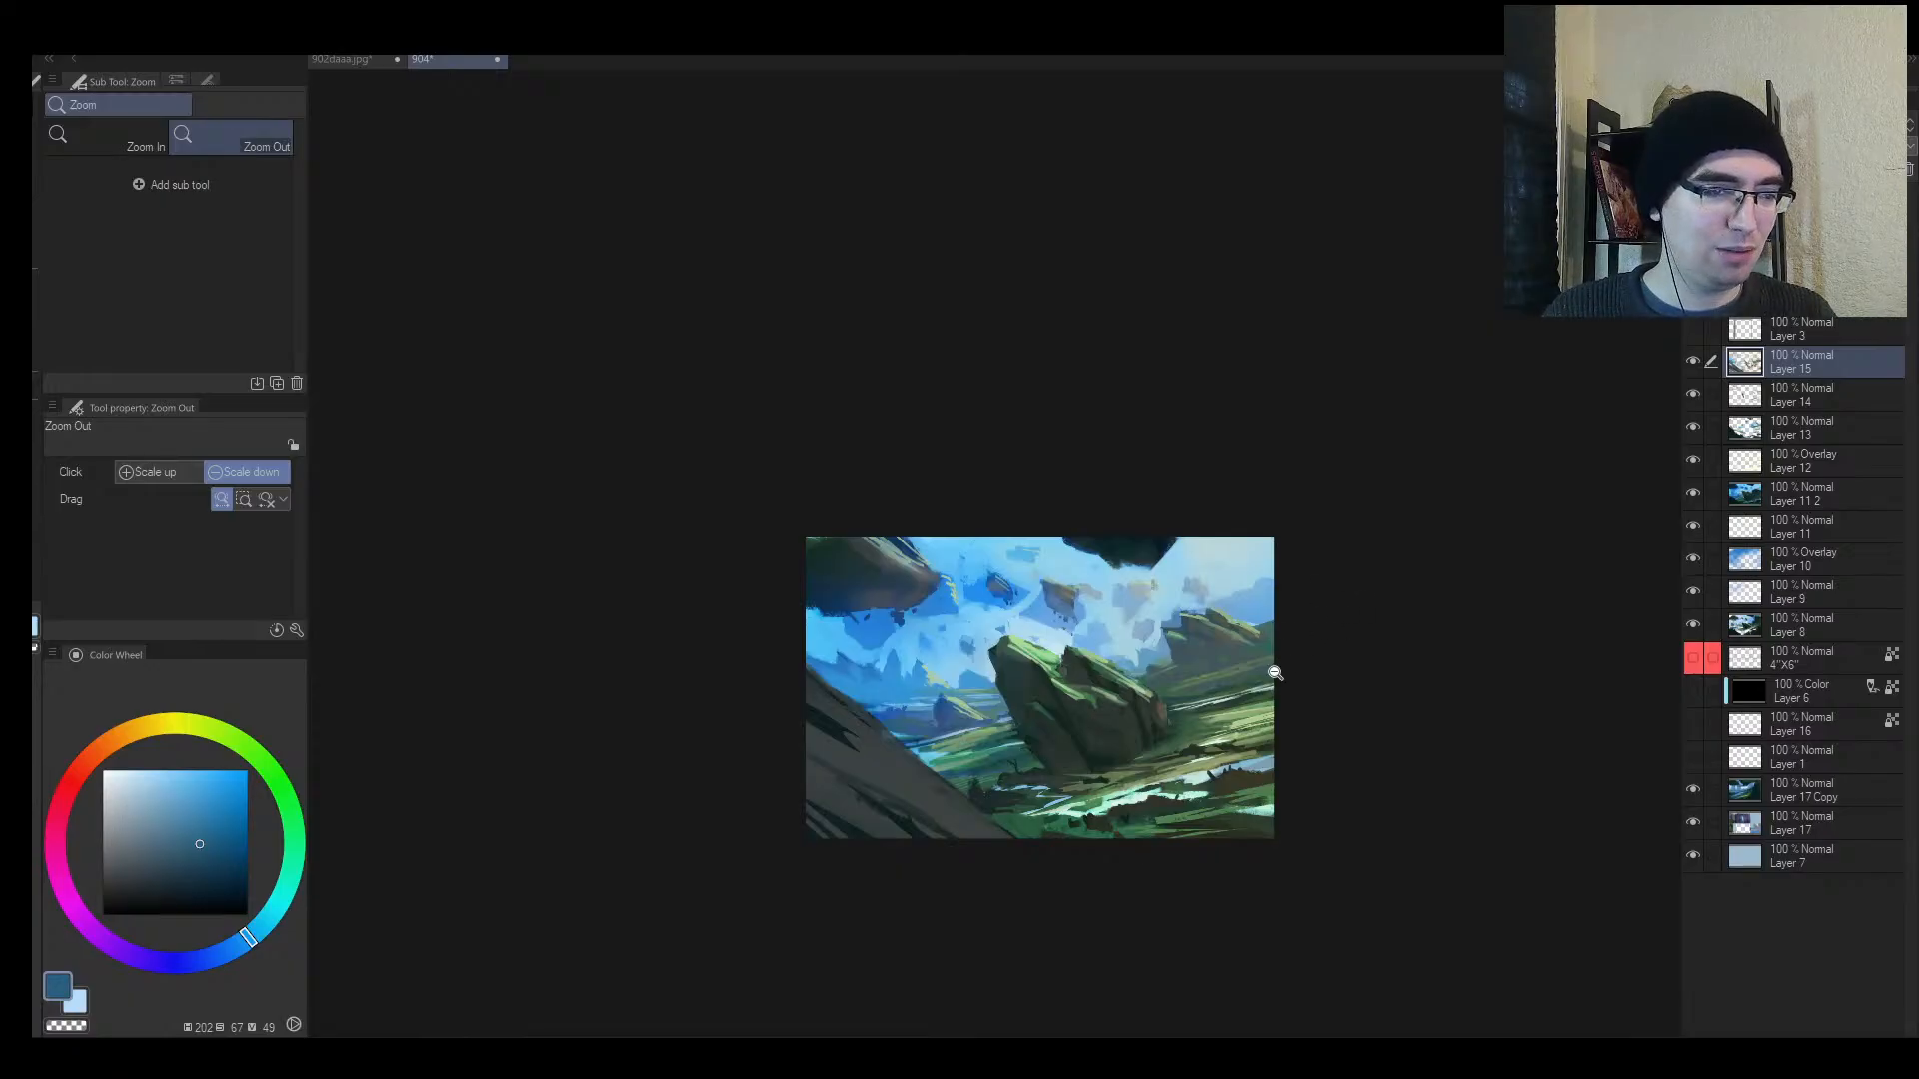
scroll(1265, 676, up, 2)
scroll(1265, 677, up, 1)
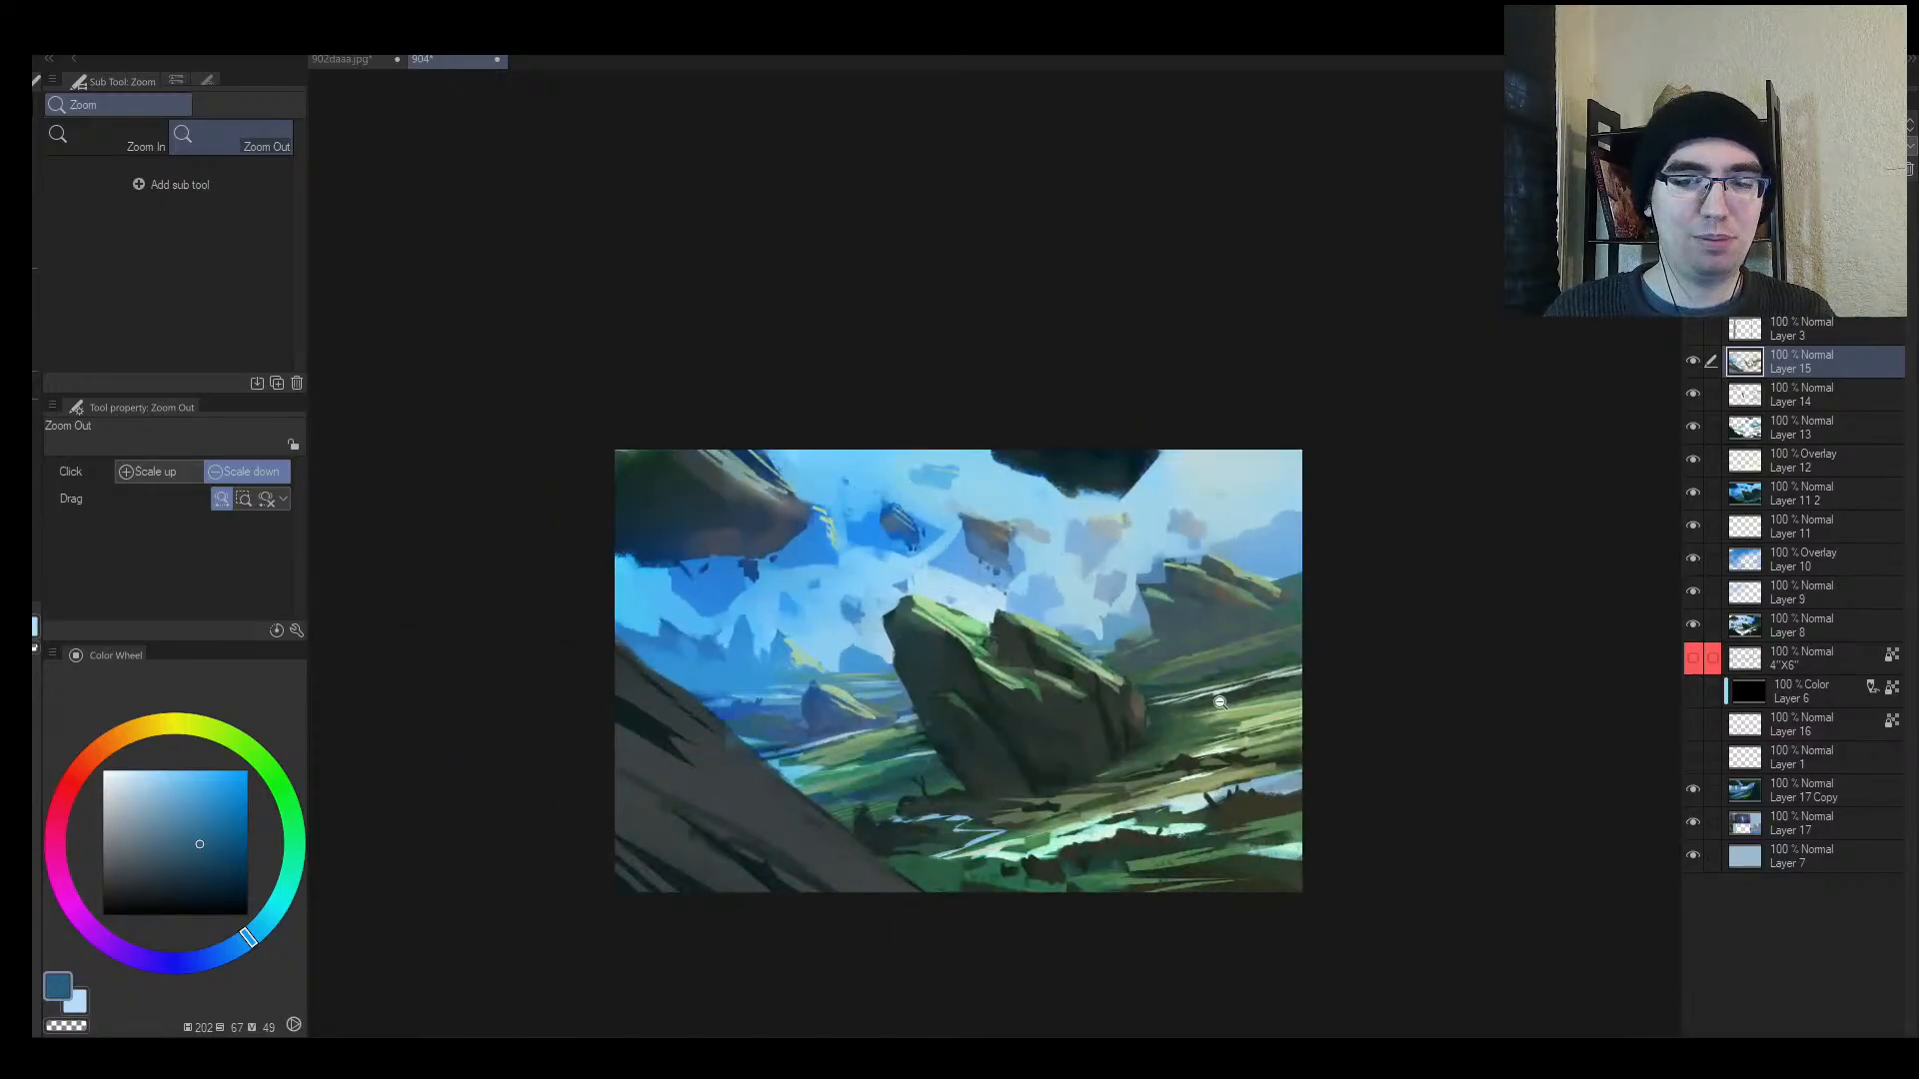
scroll(1224, 702, up, 1)
scroll(1247, 695, down, 3)
scroll(1166, 778, up, 4)
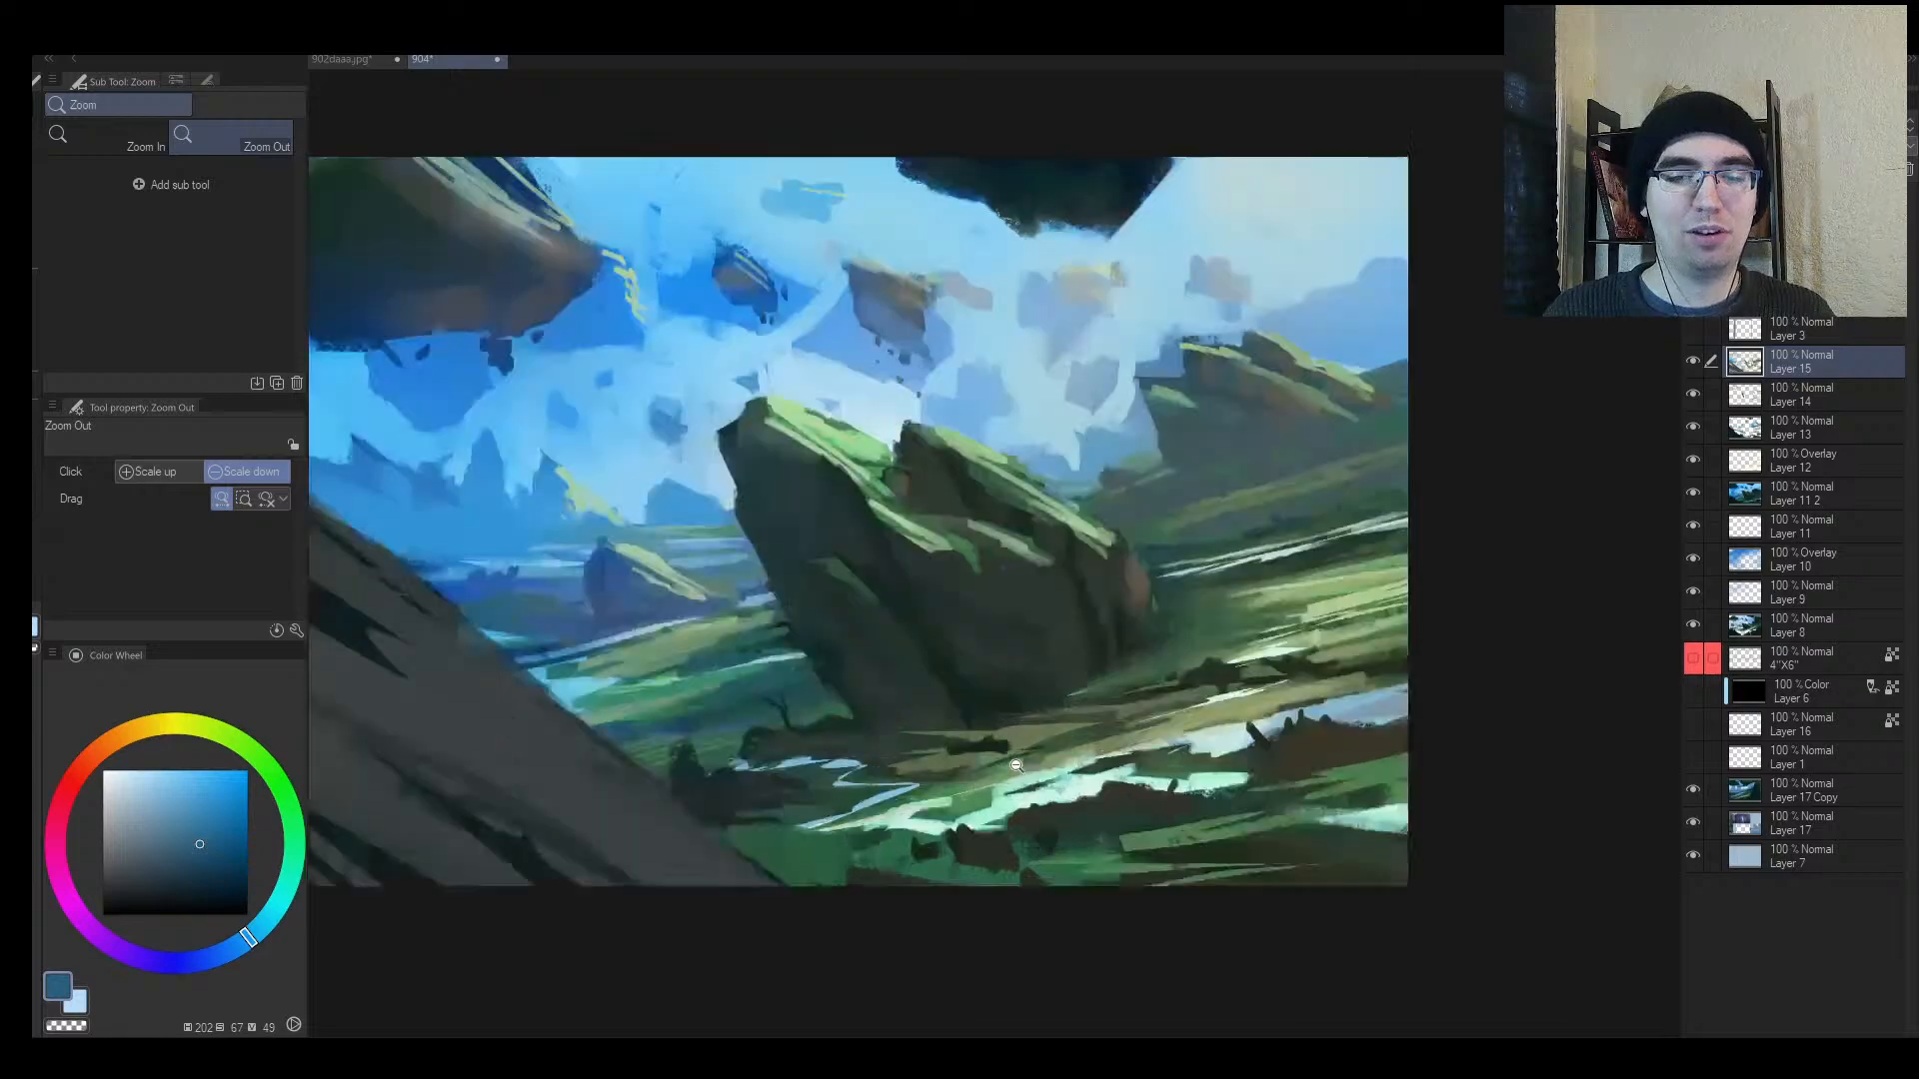
Step: Extend the river highlight with light mint strokes using a slightly smaller brush
key(b)
alt+click(1164, 780)
key([)
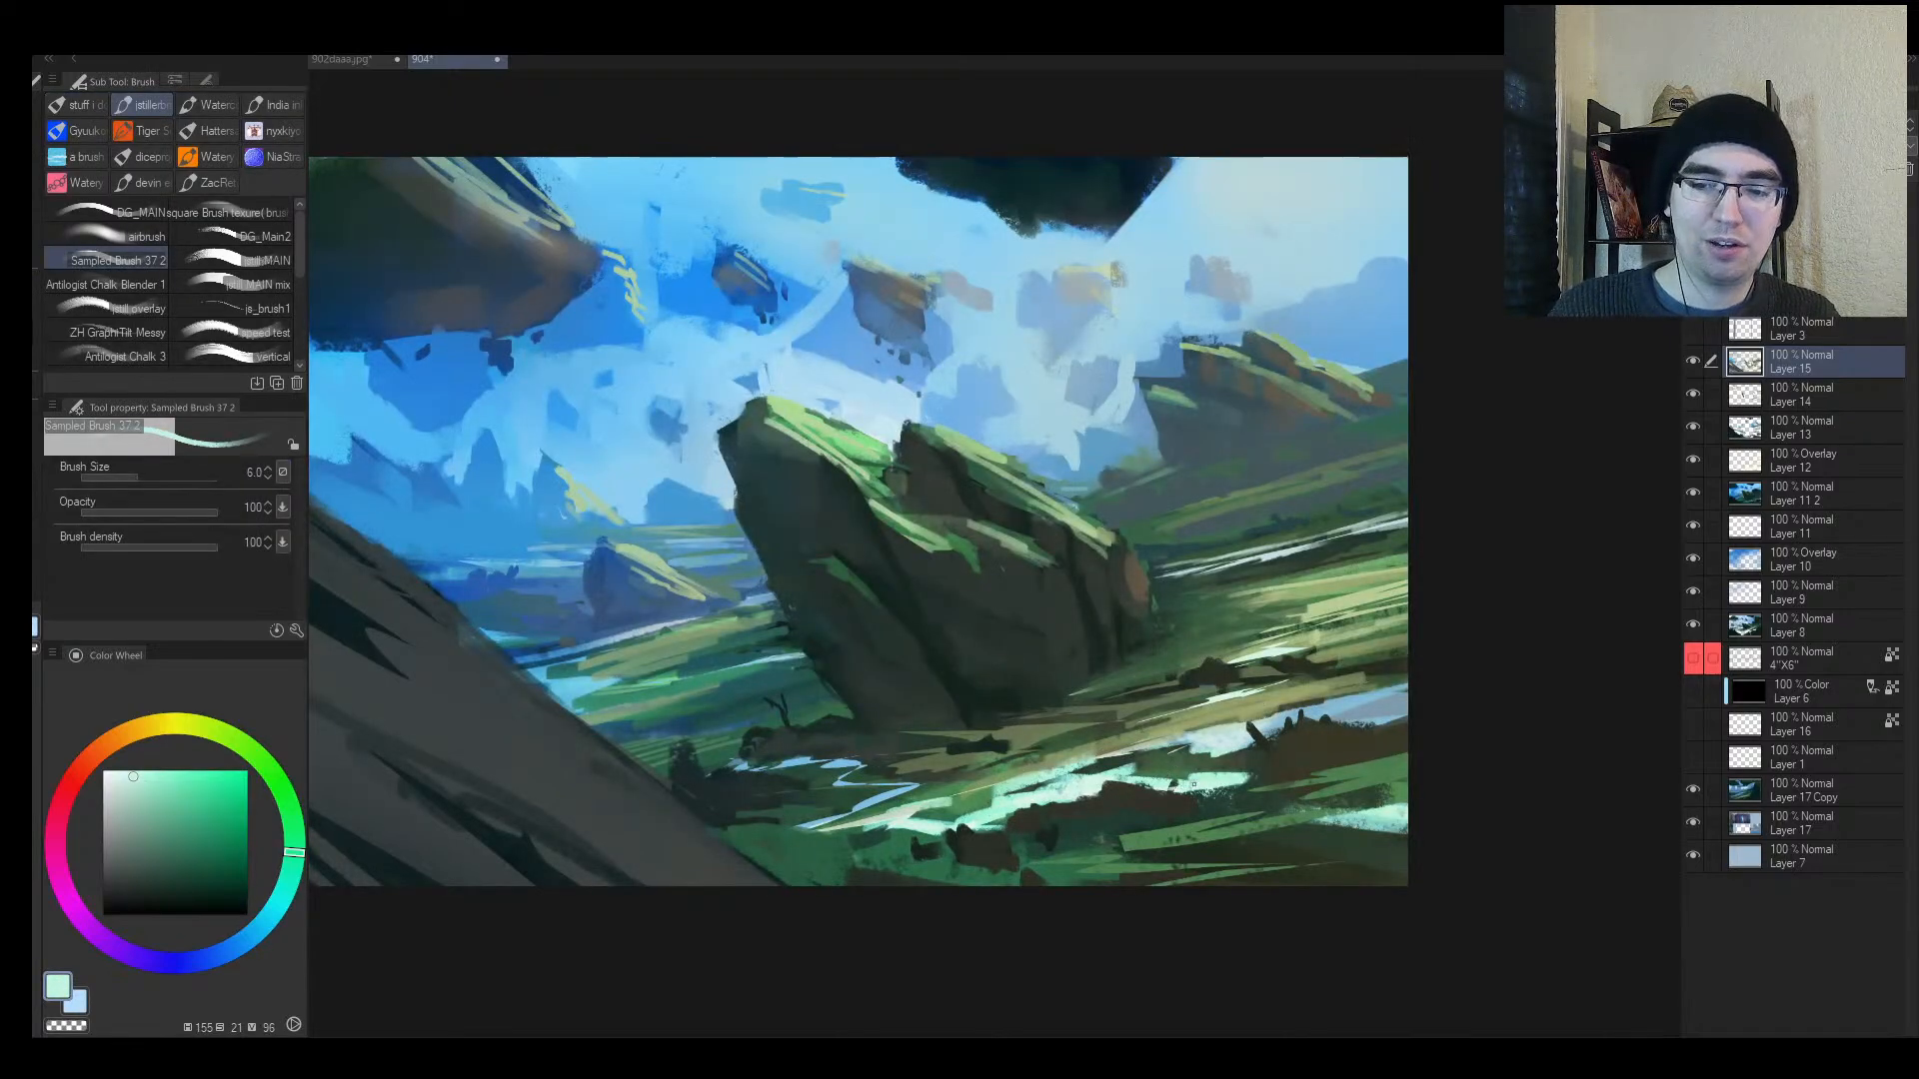
drag(1195, 780, 1151, 769)
Step: Add more pale mint highlight strokes along the river, resampling mint and grass greens
alt+click(1142, 766)
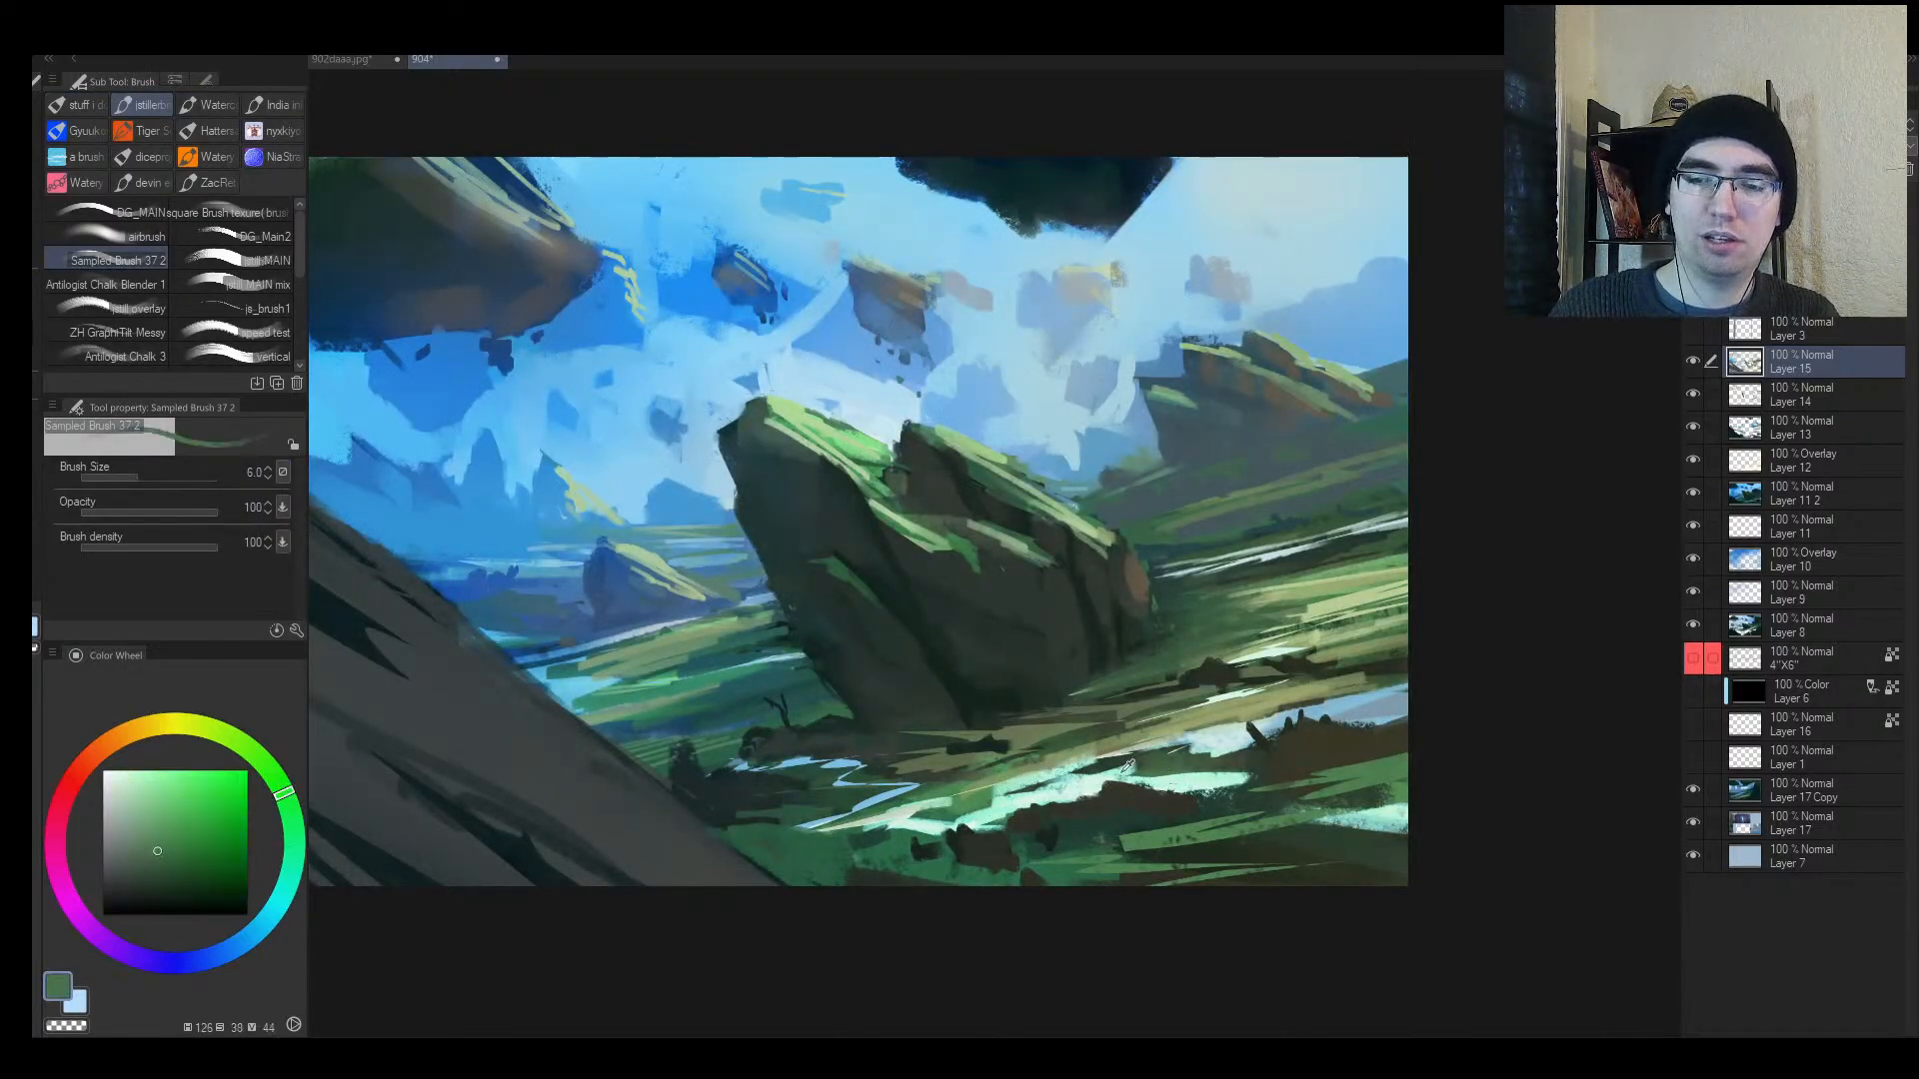
alt+click(1099, 776)
key(])
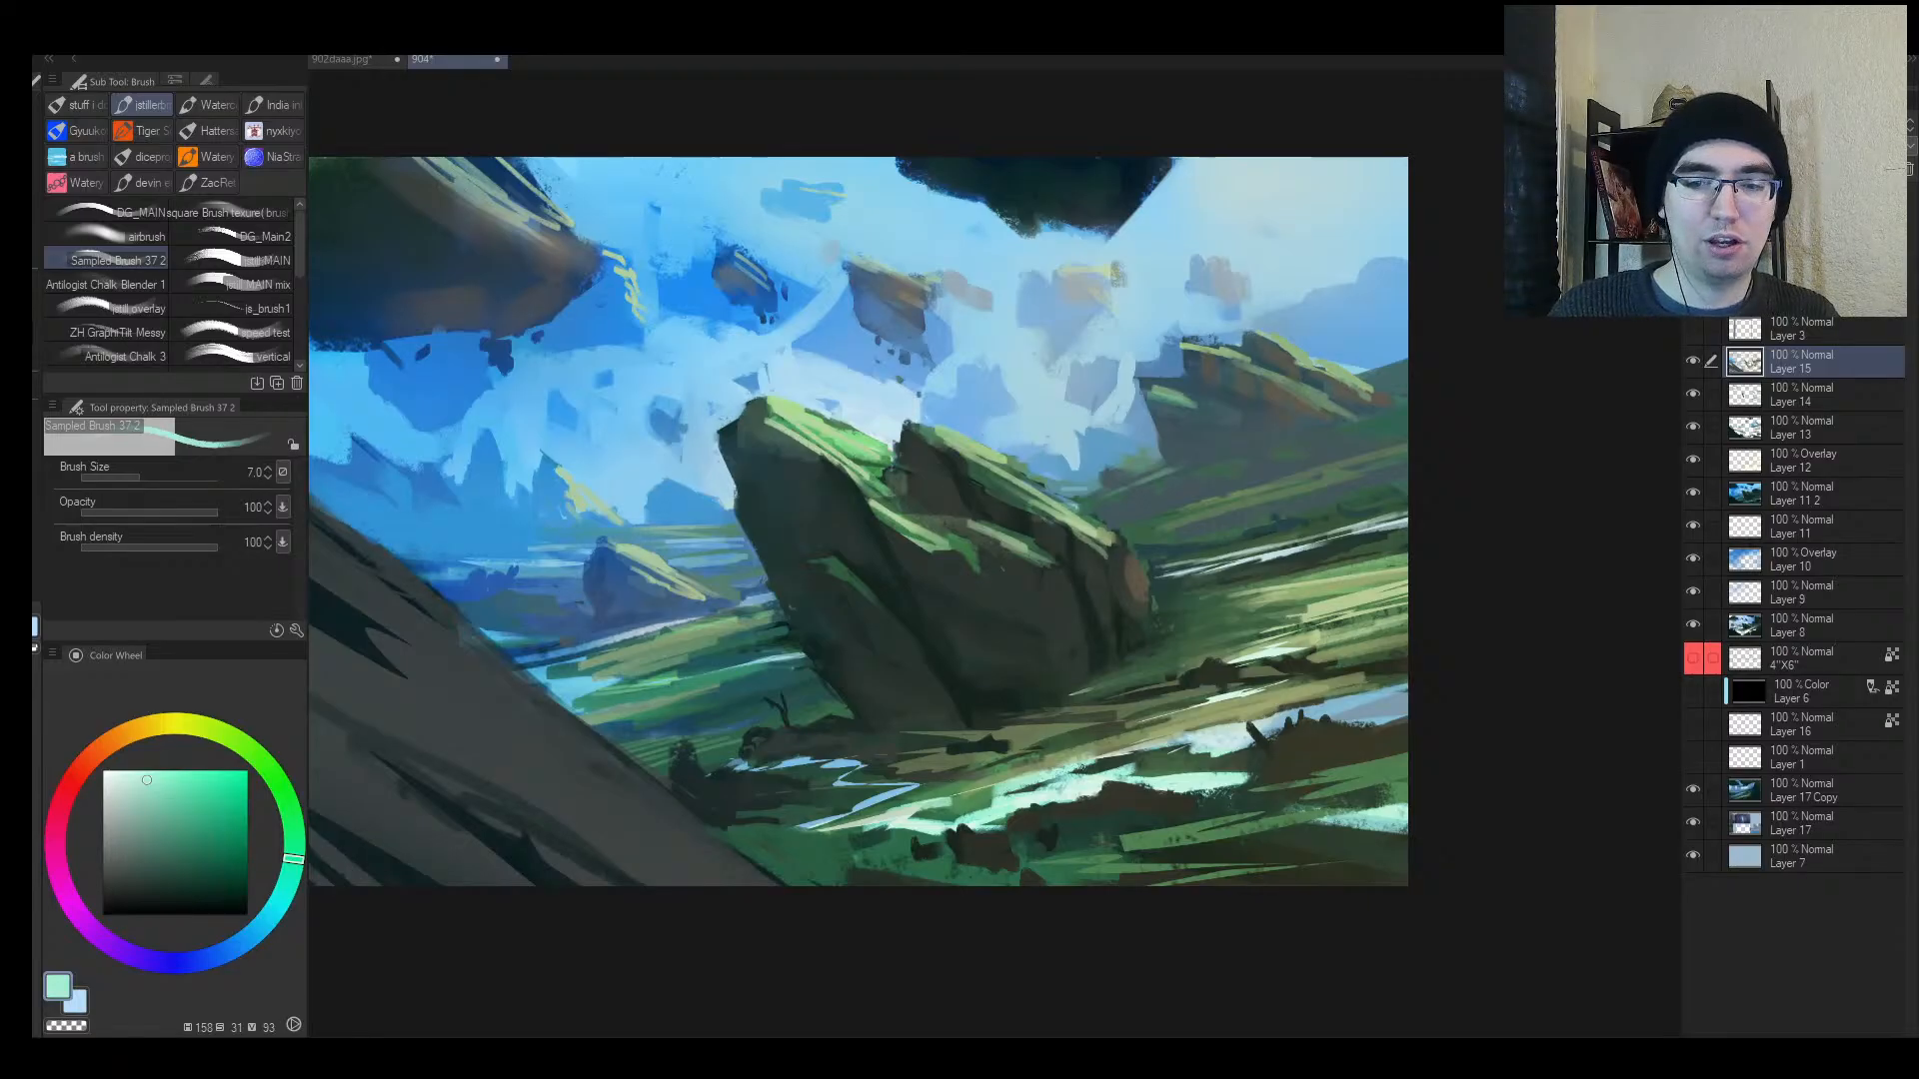
alt+click(1063, 773)
alt+click(1079, 784)
alt+click(1085, 777)
key(])
drag(1034, 780, 1105, 754)
alt+click(1077, 751)
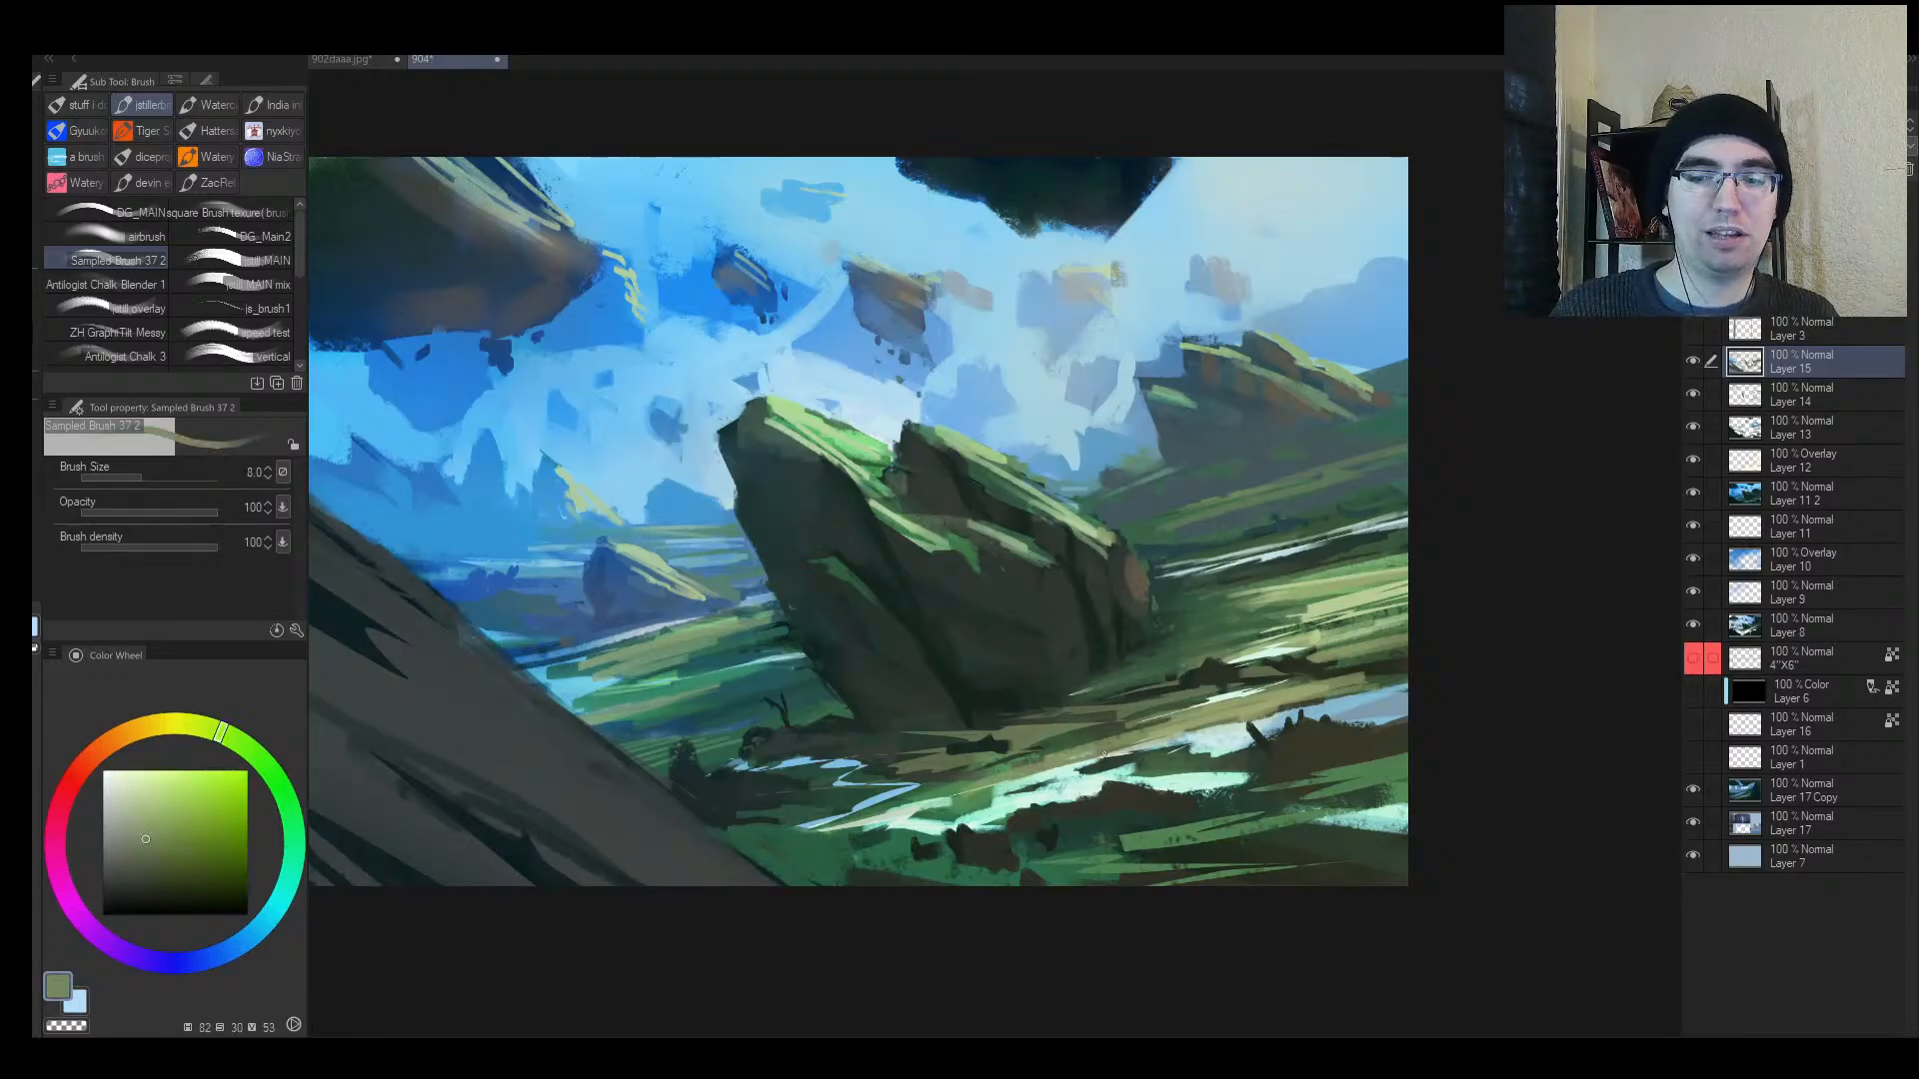
alt+click(1209, 718)
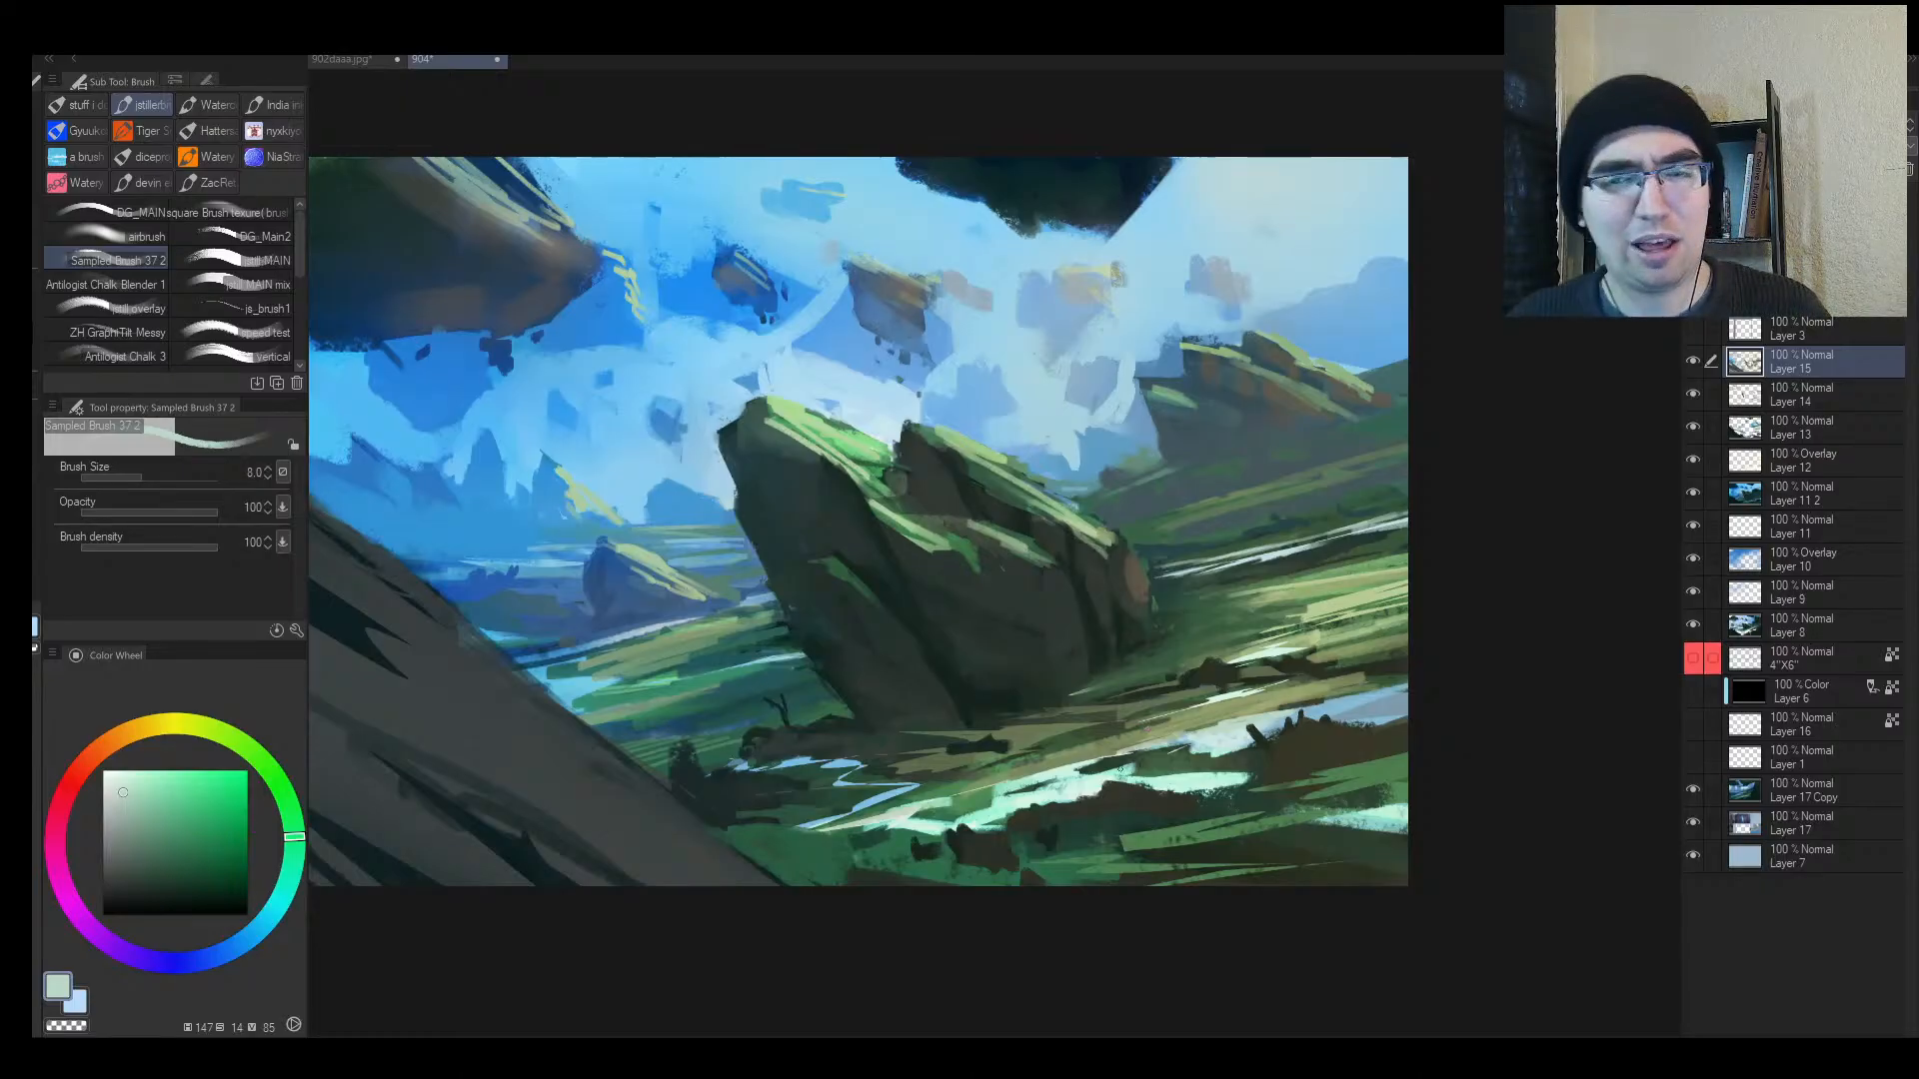
Step: Sample light sky blues and paint broad strokes above the left hill with an enlarged brush
key(alt+space)
drag(875, 686, 714, 689)
key(h)
scroll(1089, 626, up, 5)
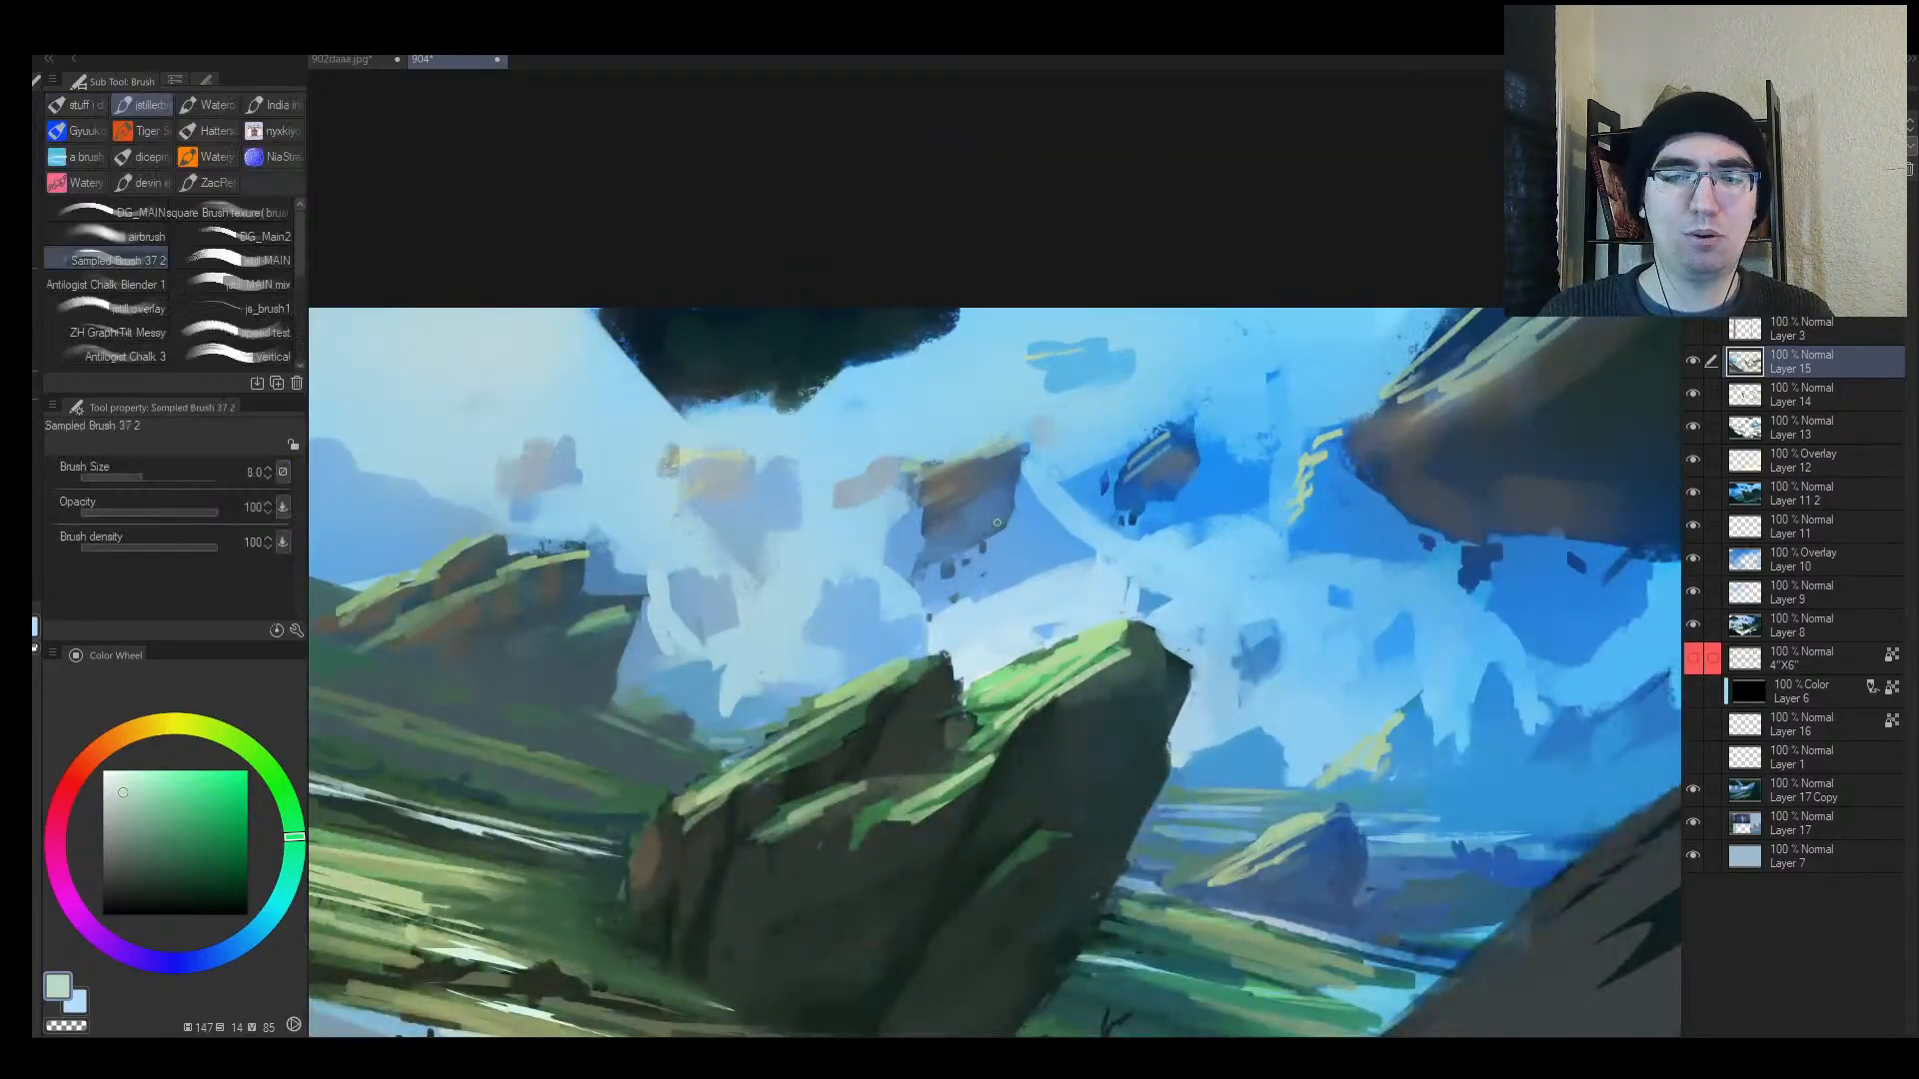
key(bracketright)
alt+click(914, 608)
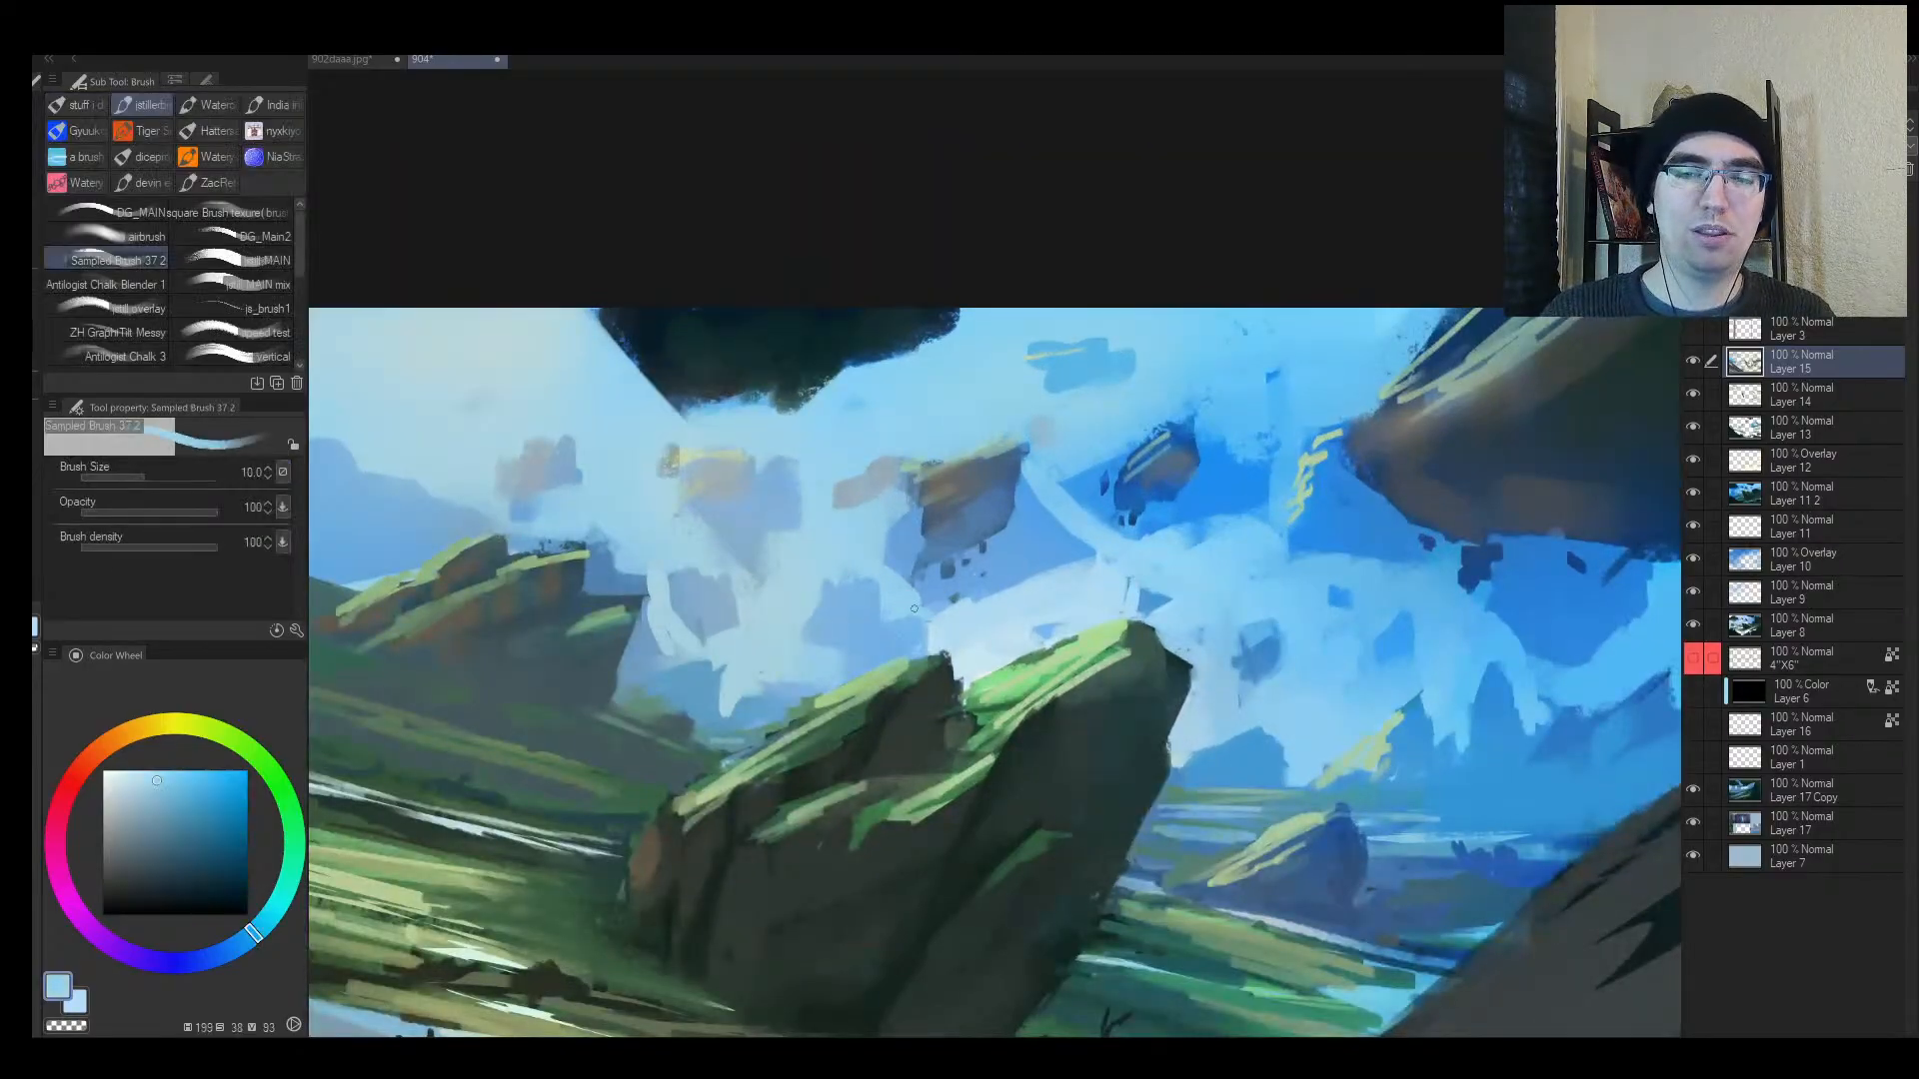
key(bracketright)
key(bracketright)
key(bracketright)
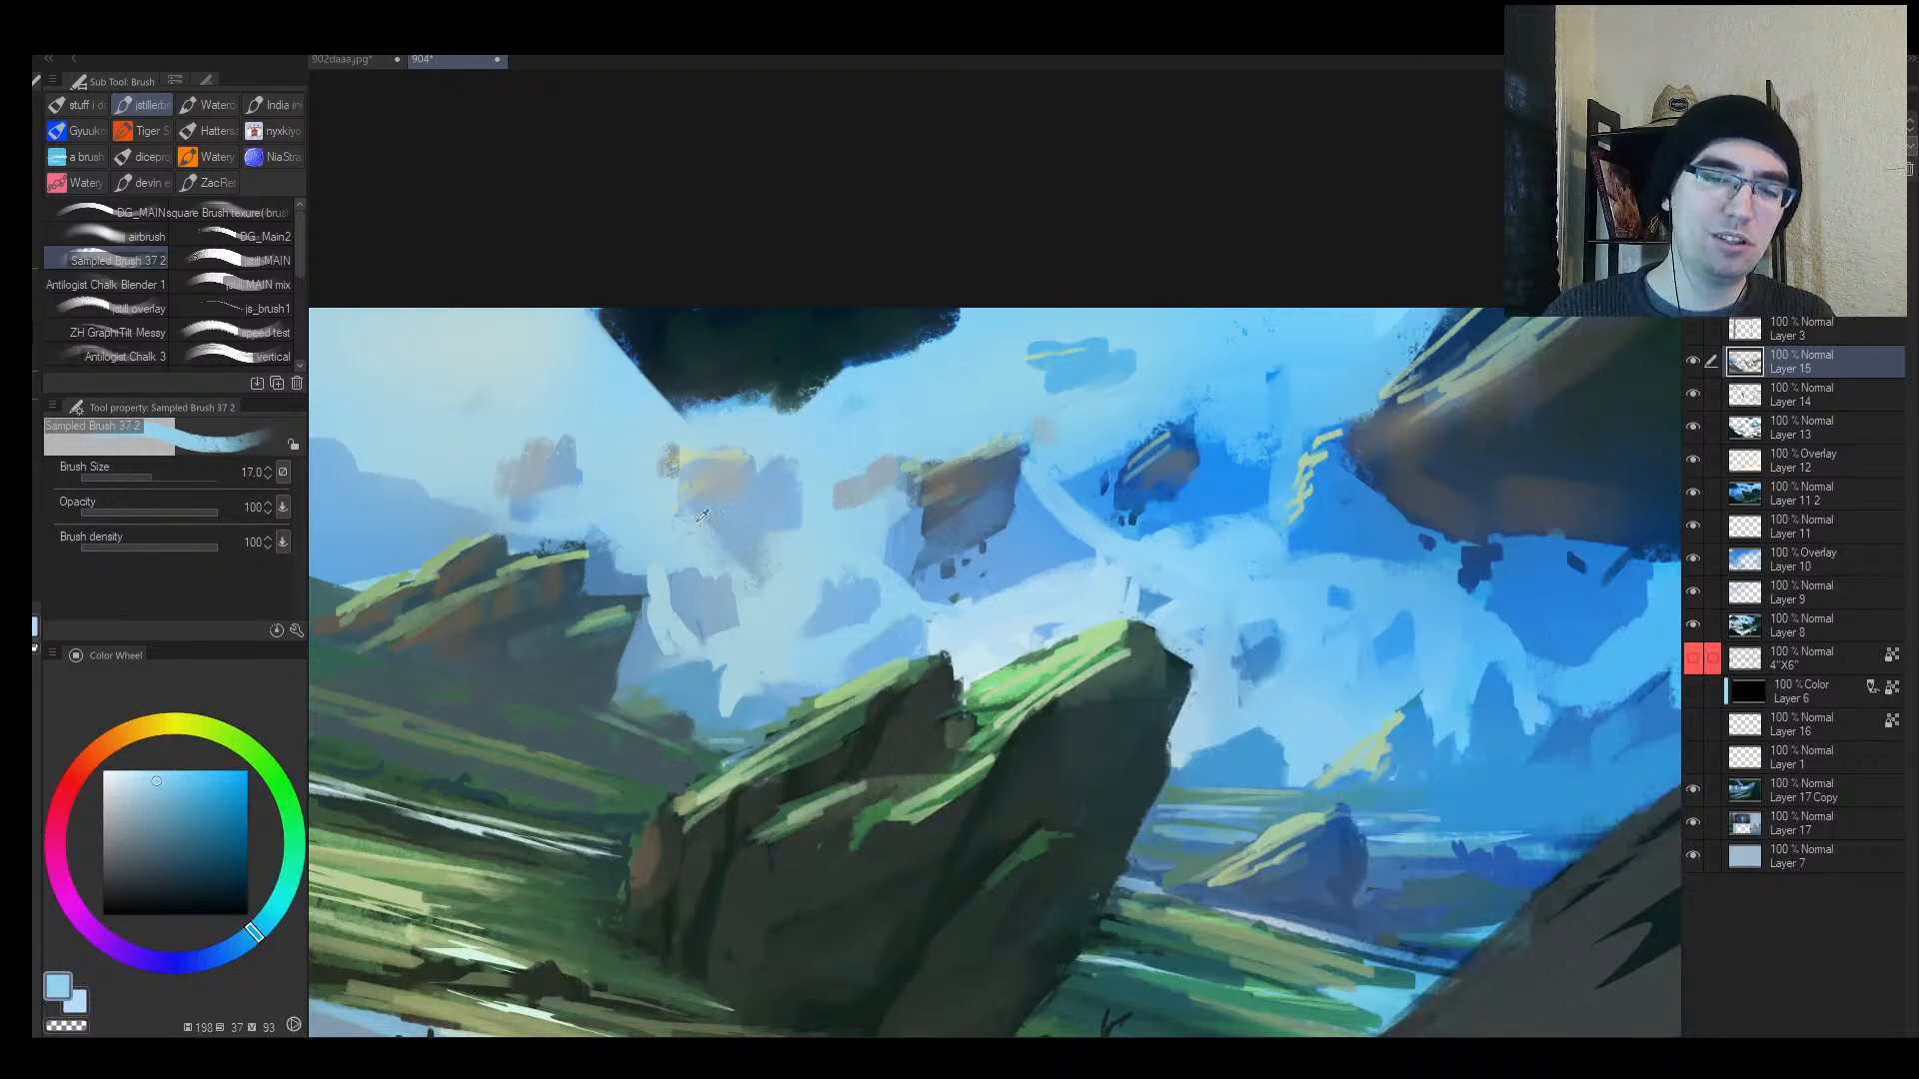
alt+click(680, 626)
key(bracketright)
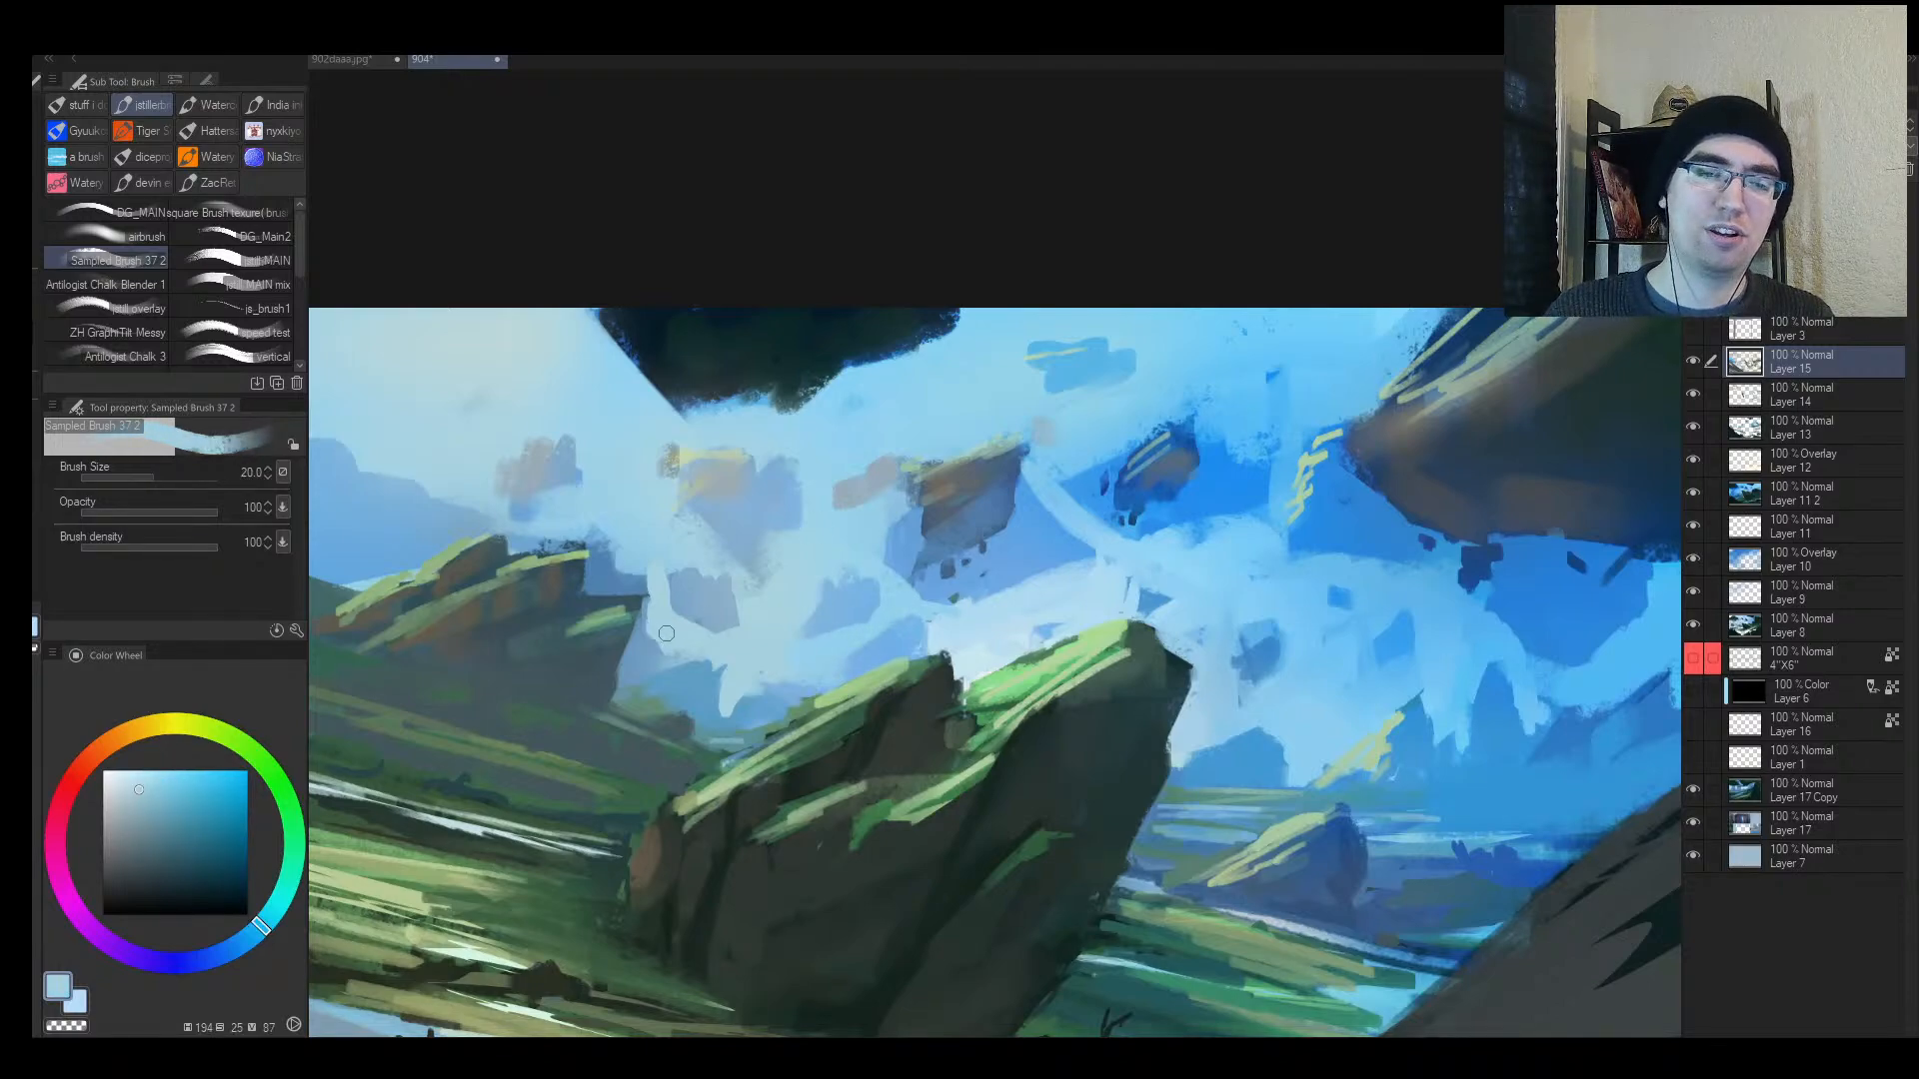
mouse_move(656, 686)
mouse_down()
mouse_move(698, 650)
mouse_move(632, 700)
mouse_move(626, 743)
mouse_move(736, 694)
mouse_move(732, 654)
mouse_up()
Step: Reframe on the central rock and sample darker and lighter blues to carve the mountain edge
key(alt+space)
key(h)
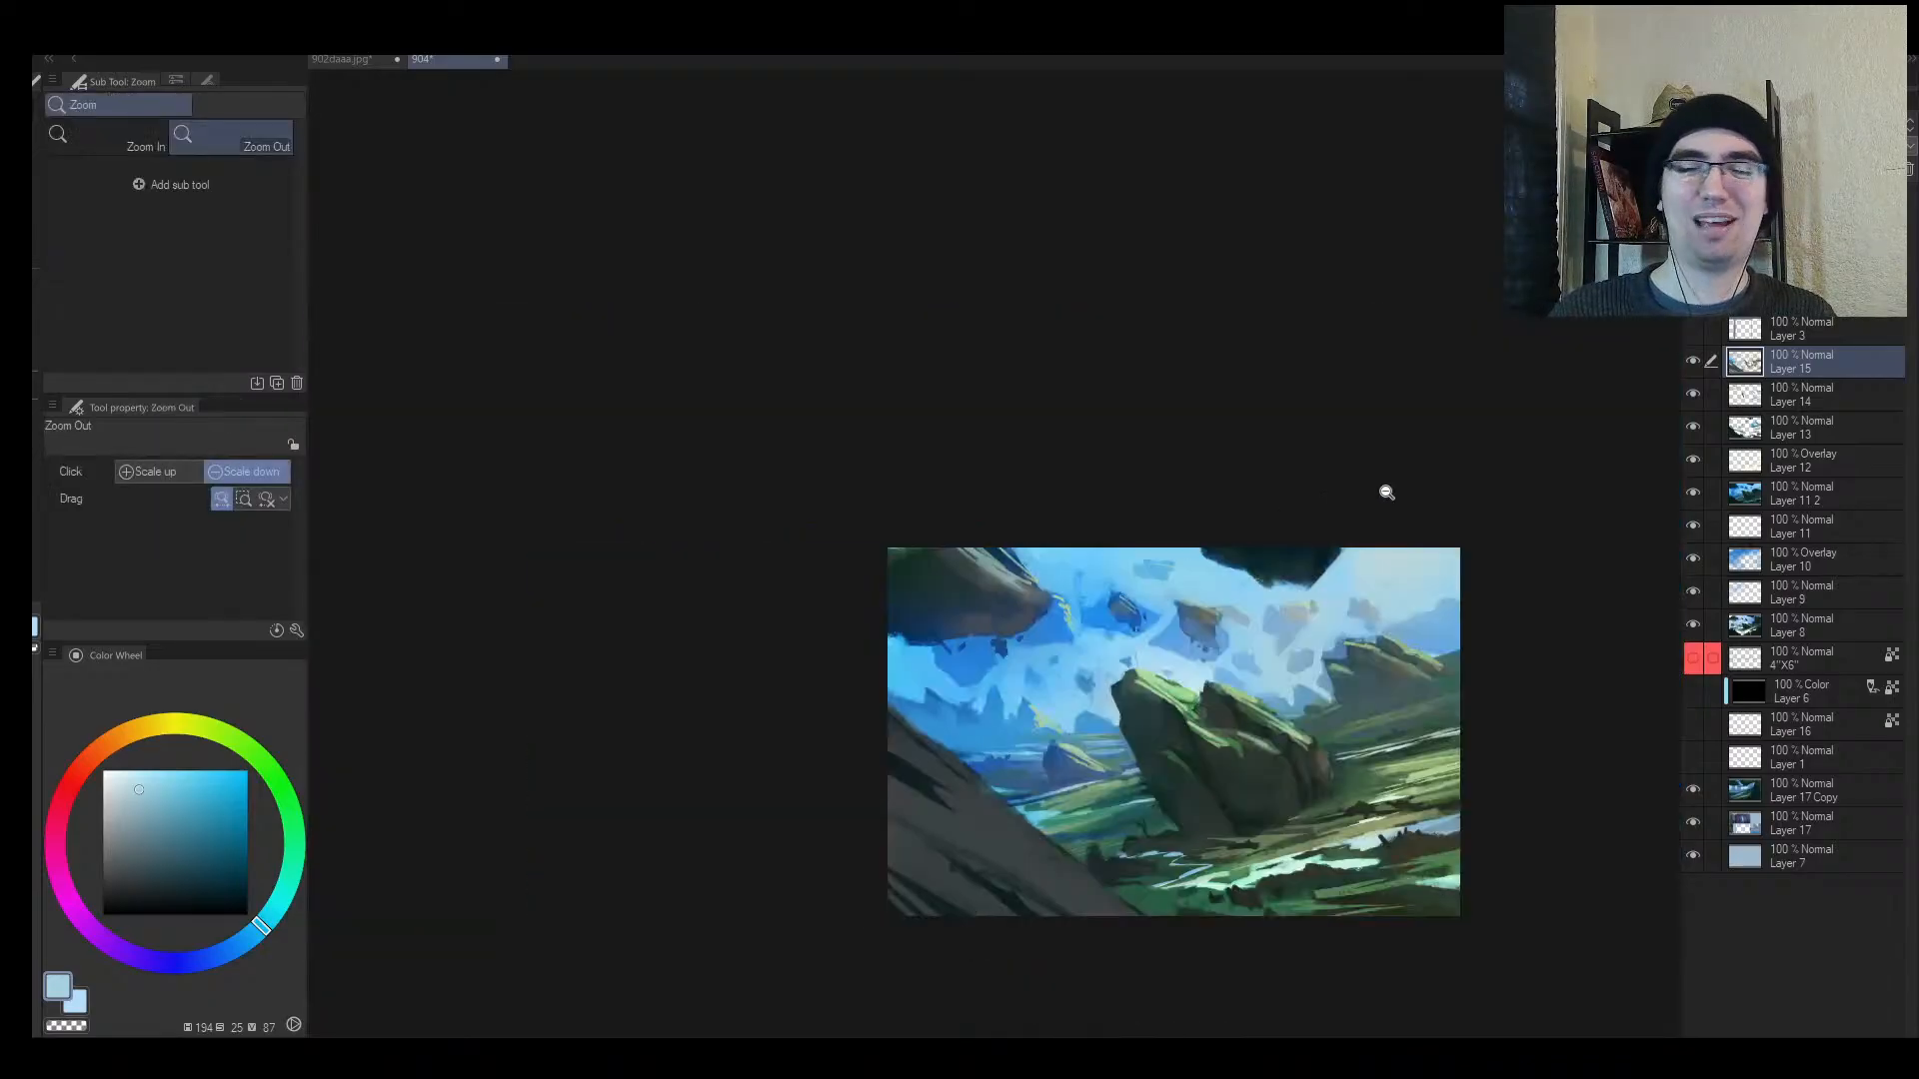
key(space)
drag(1406, 634, 1079, 578)
key(alt+space)
drag(991, 593, 1056, 546)
mouse_move(955, 657)
mouse_down()
mouse_move(1002, 626)
mouse_move(949, 663)
mouse_move(955, 688)
mouse_up()
alt+click(981, 647)
alt+click(948, 633)
Step: Zoom out, mirror the view, and dab medium blue into the upper-left sky
key(alt+space)
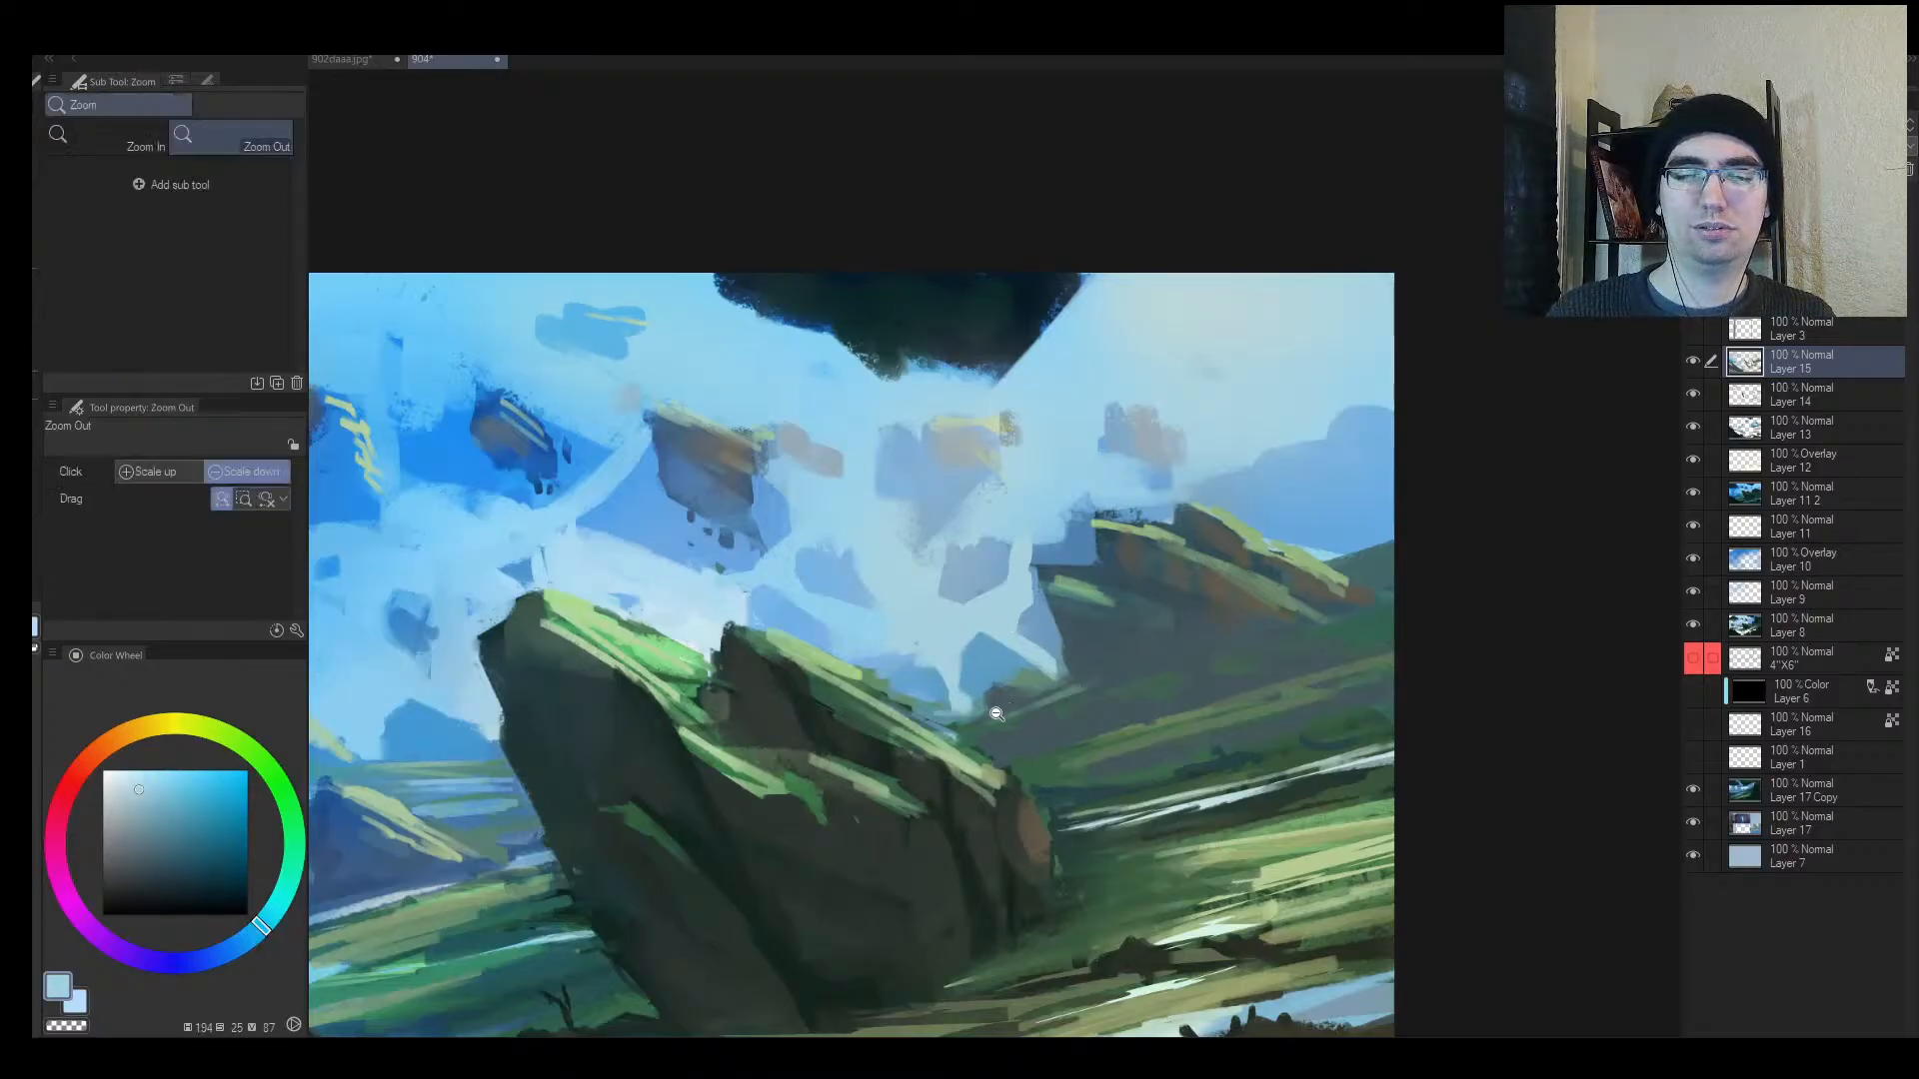
click(984, 669)
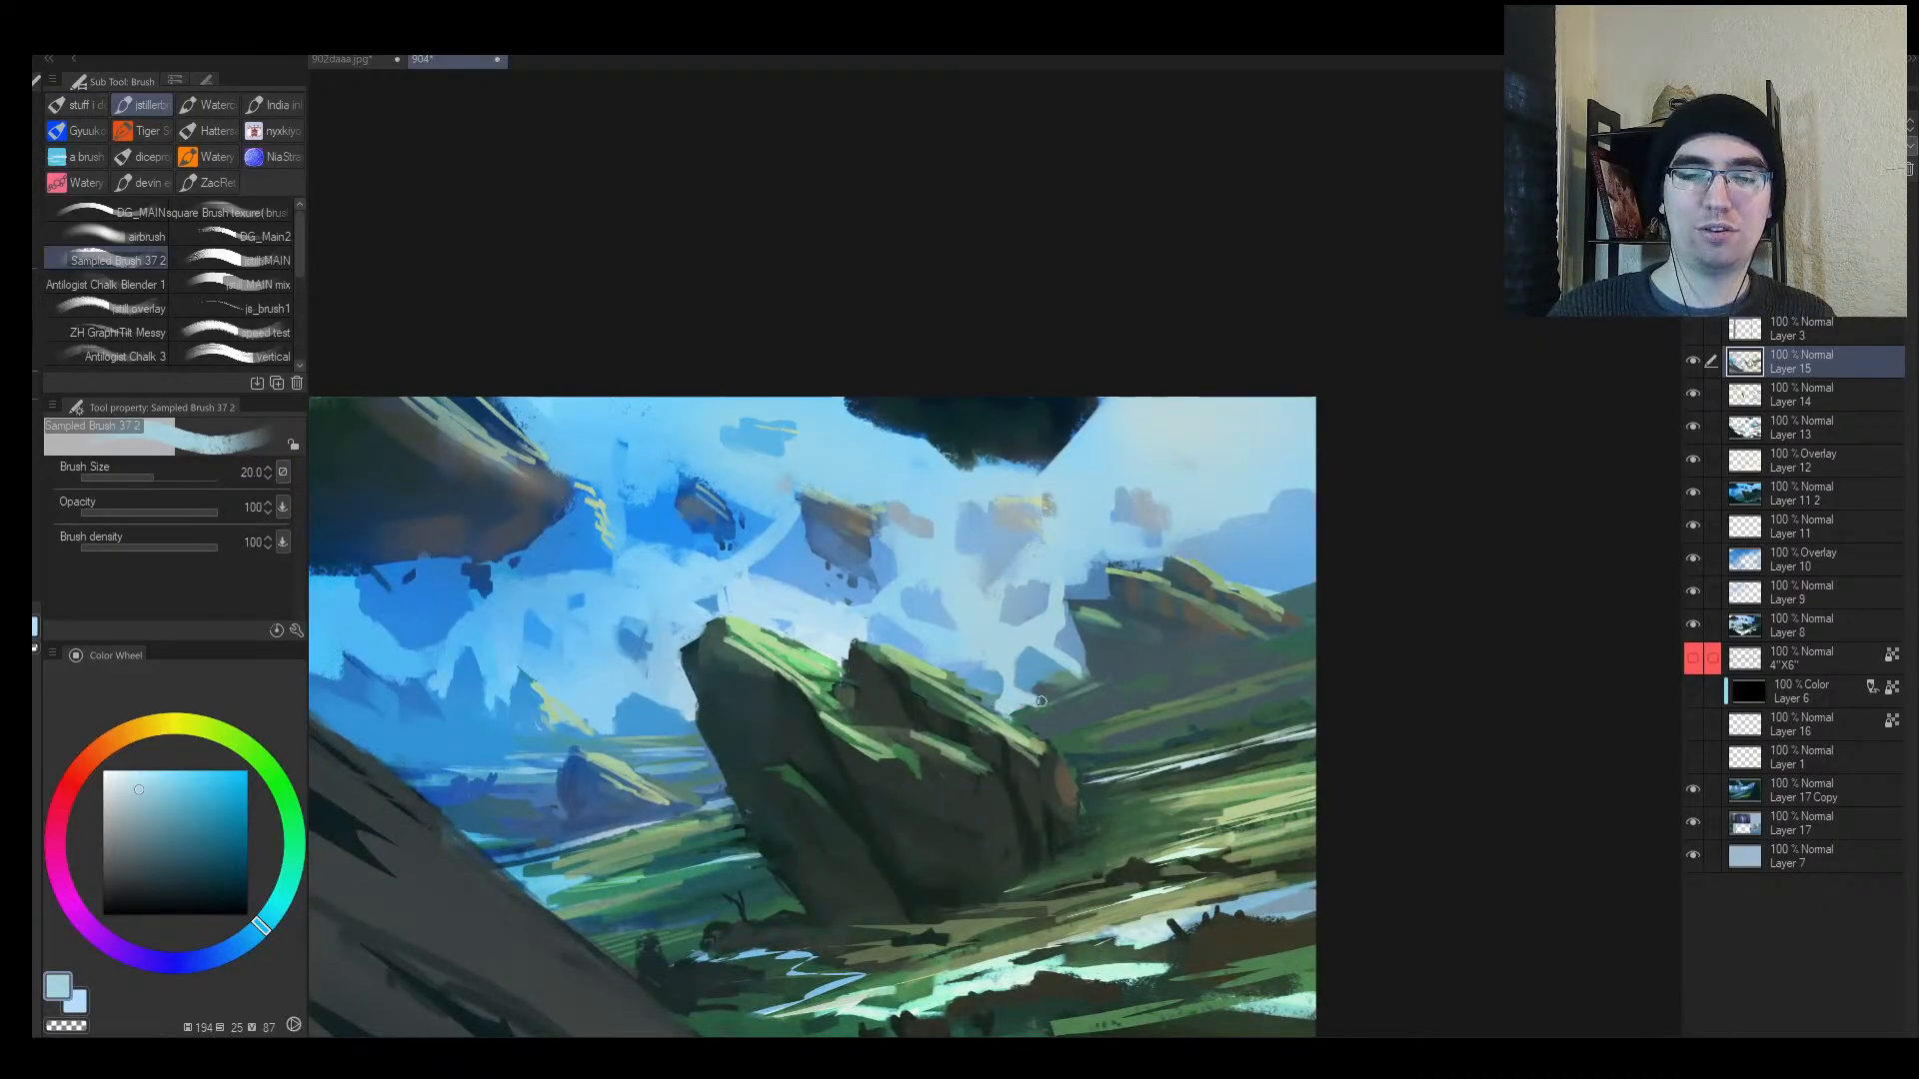
key(ctrl+alt+space)
click(986, 651)
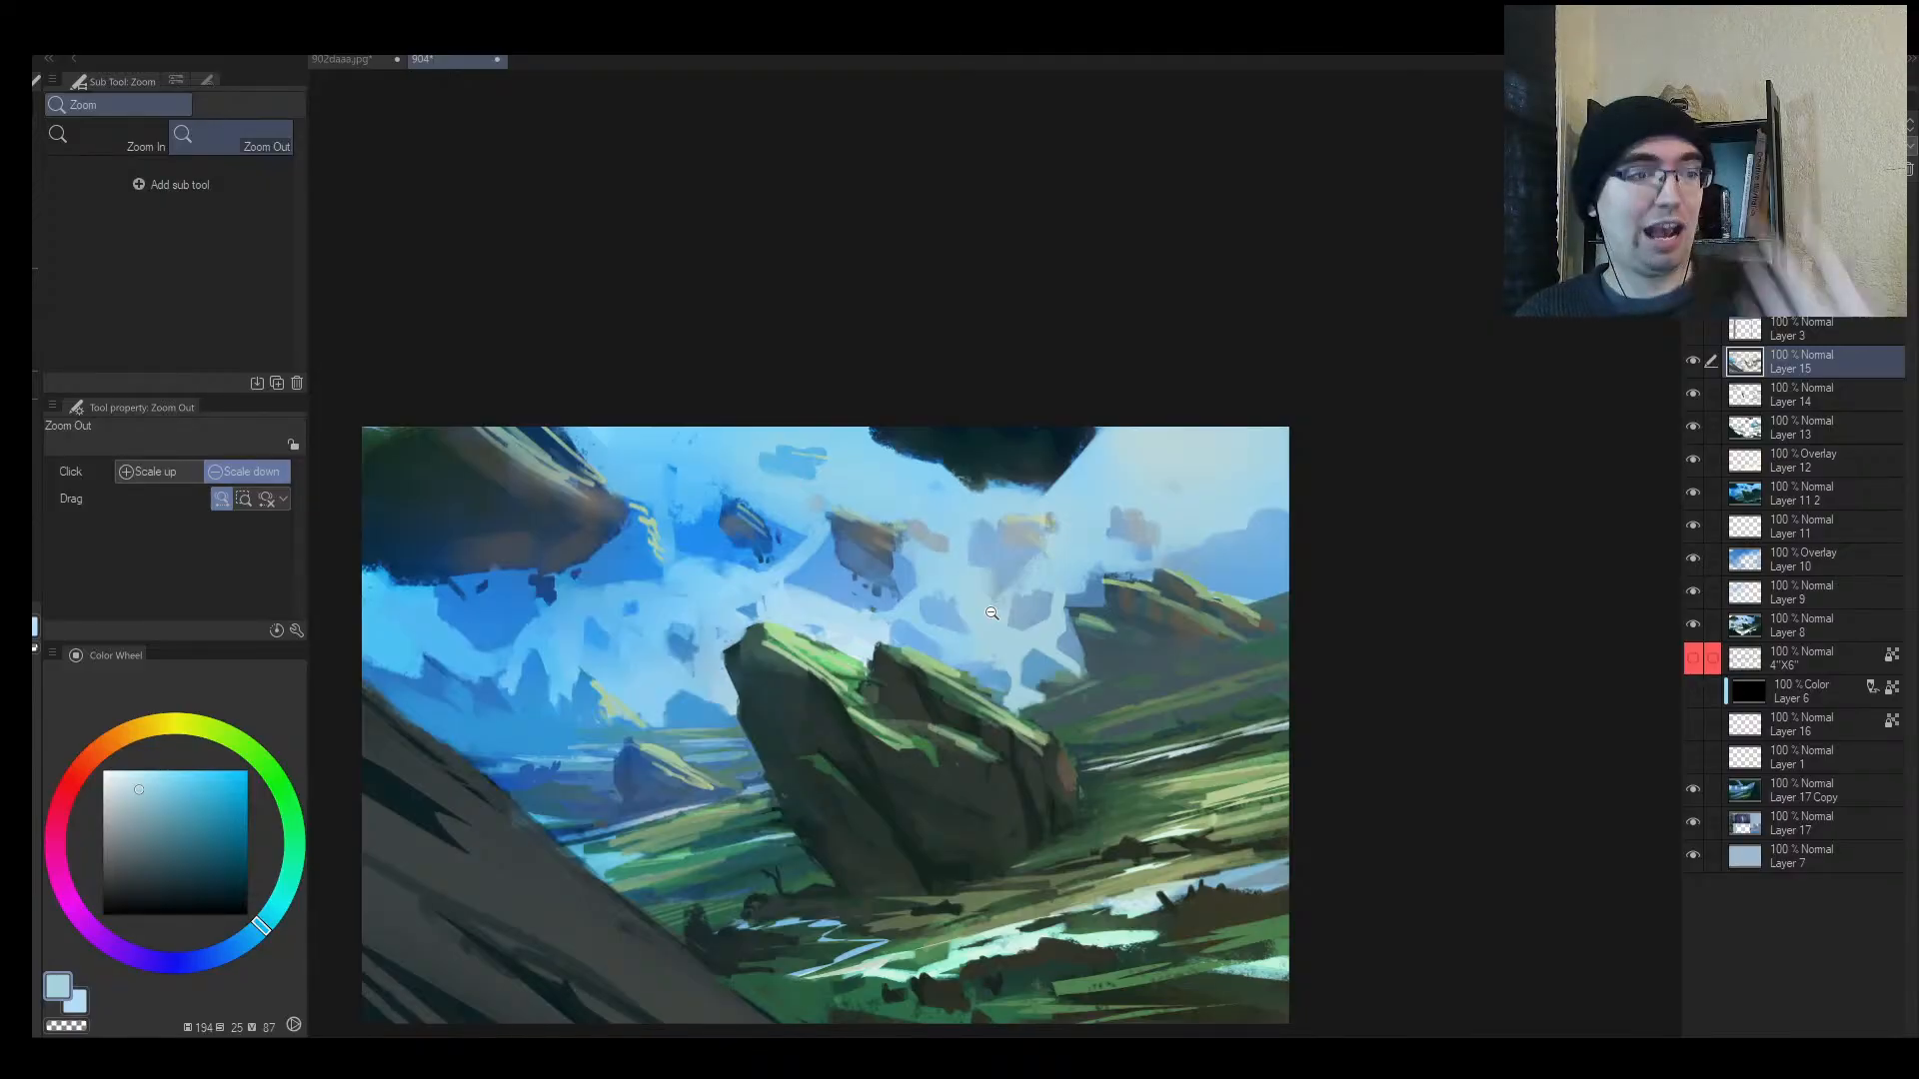
click(859, 757)
click(859, 757)
key(h)
mouse_move(1036, 650)
mouse_down()
mouse_move(877, 650)
mouse_move(757, 687)
mouse_move(788, 591)
mouse_move(667, 552)
mouse_move(702, 546)
mouse_up()
alt+click(710, 579)
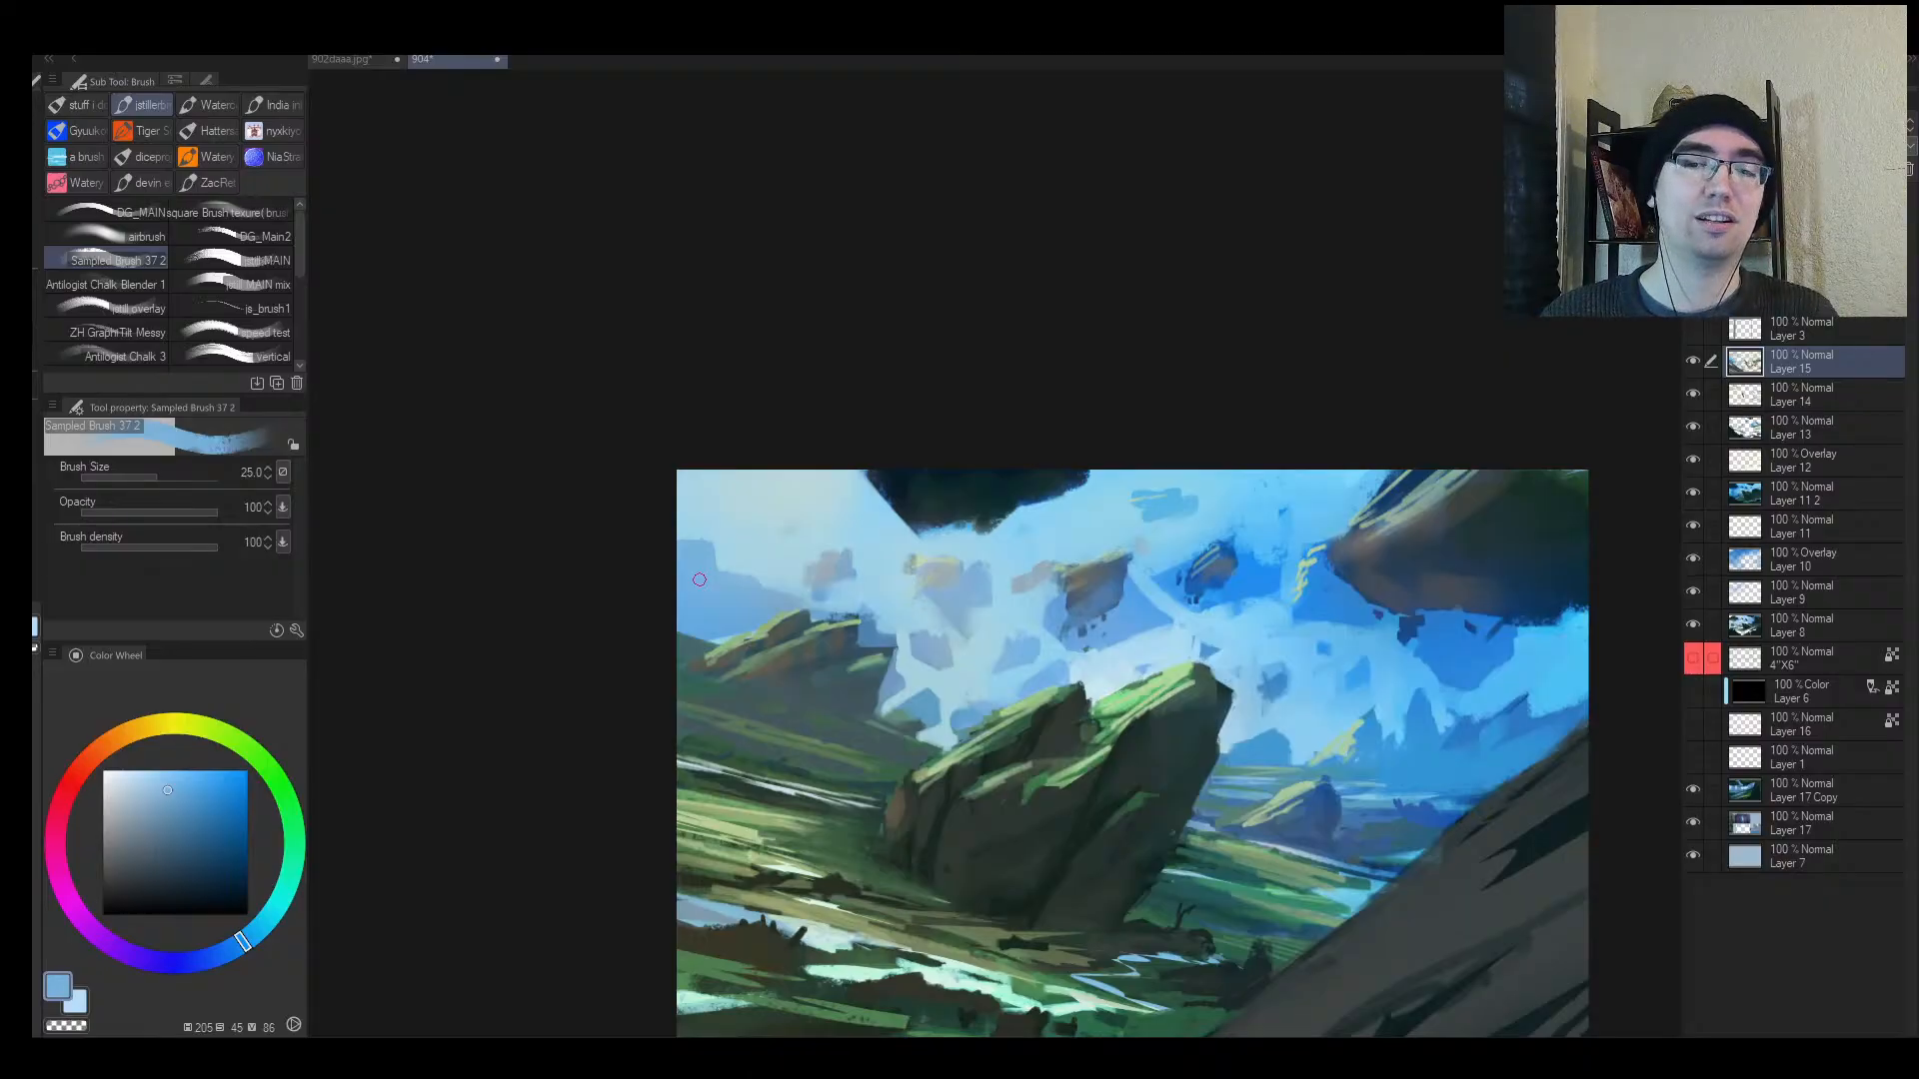
Step: Cover the floating rock's lower tip with pale sky blue
key(h)
mouse_move(1108, 632)
mouse_down()
mouse_move(1065, 656)
mouse_move(1176, 596)
mouse_up()
key(b)
alt+click(1051, 515)
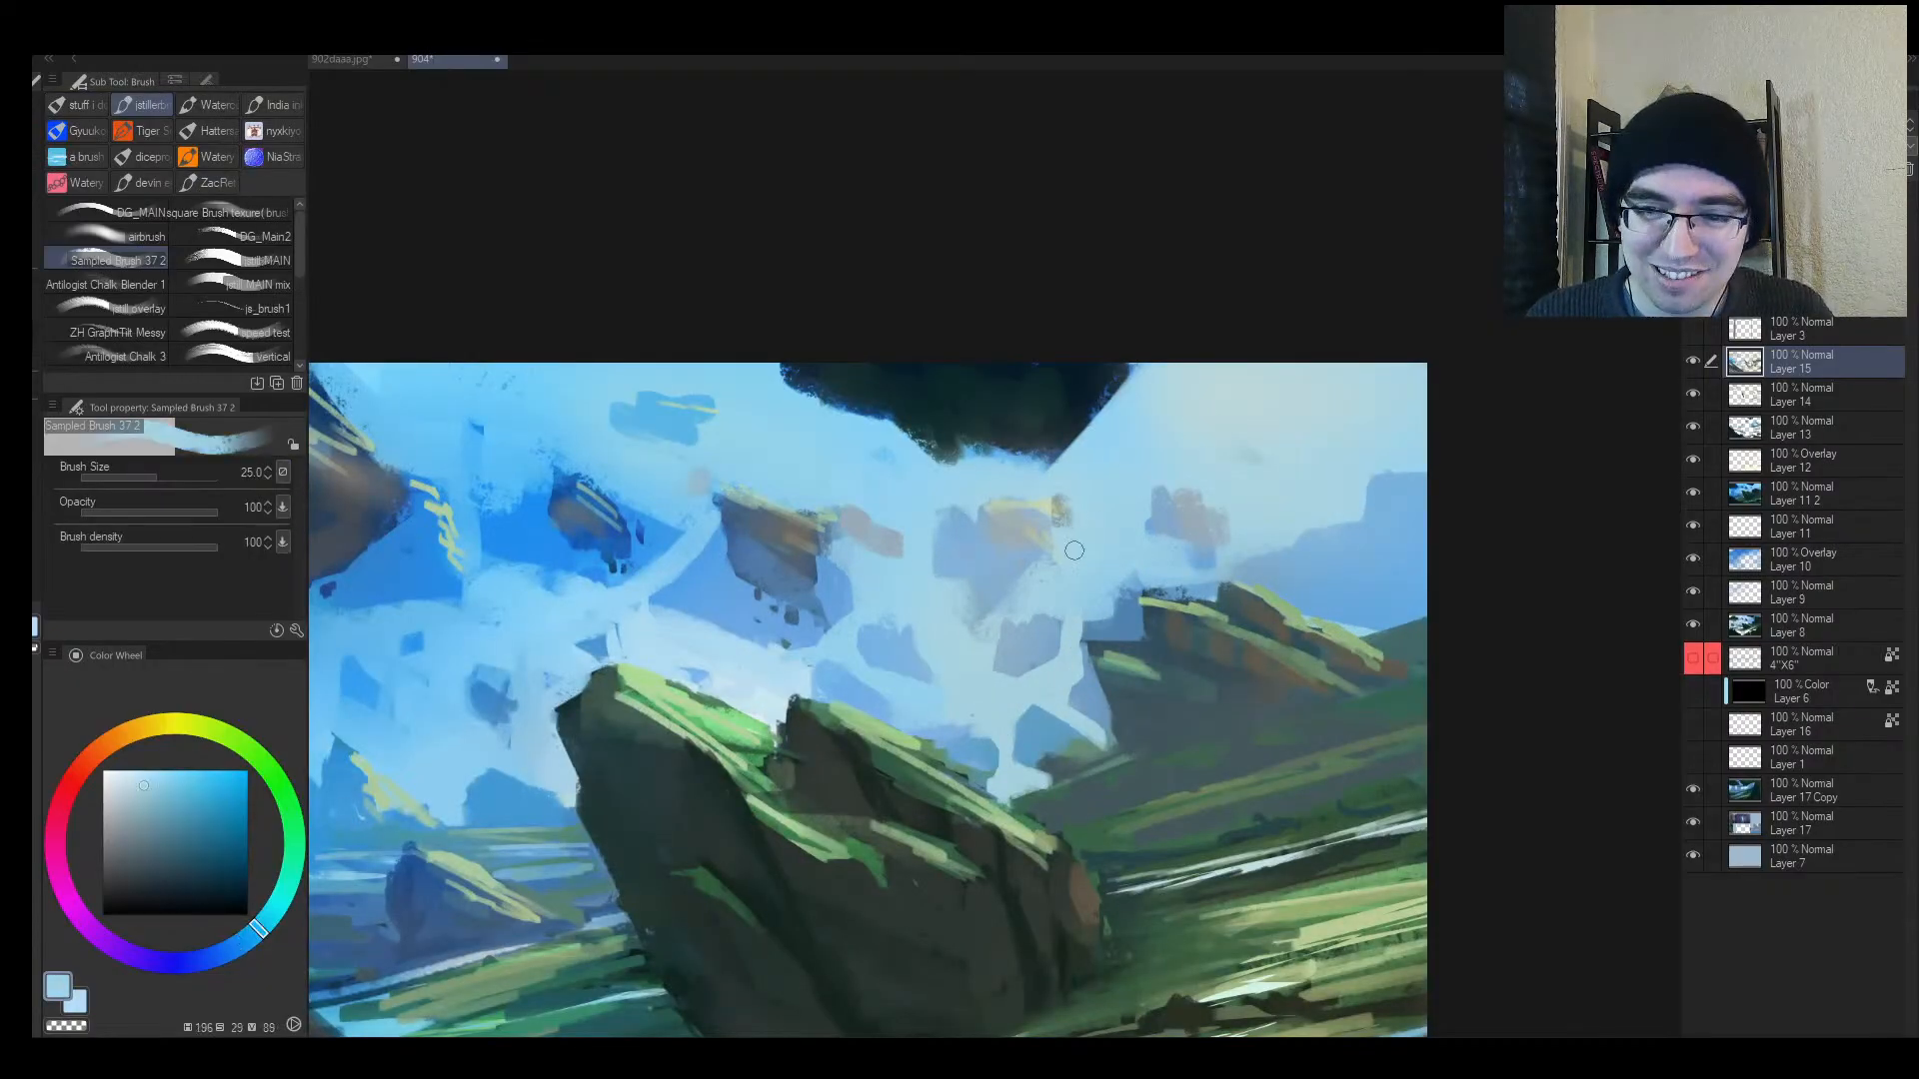
alt+click(967, 634)
drag(955, 643, 1075, 559)
key(bracketleft)
key(bracketleft)
key(bracketleft)
key(bracketleft)
Step: Brush pale sky blue under the floating rock
key(alt+space)
mouse_move(1029, 622)
mouse_down()
mouse_move(981, 638)
mouse_move(1093, 597)
mouse_up()
drag(876, 631, 932, 564)
key(b)
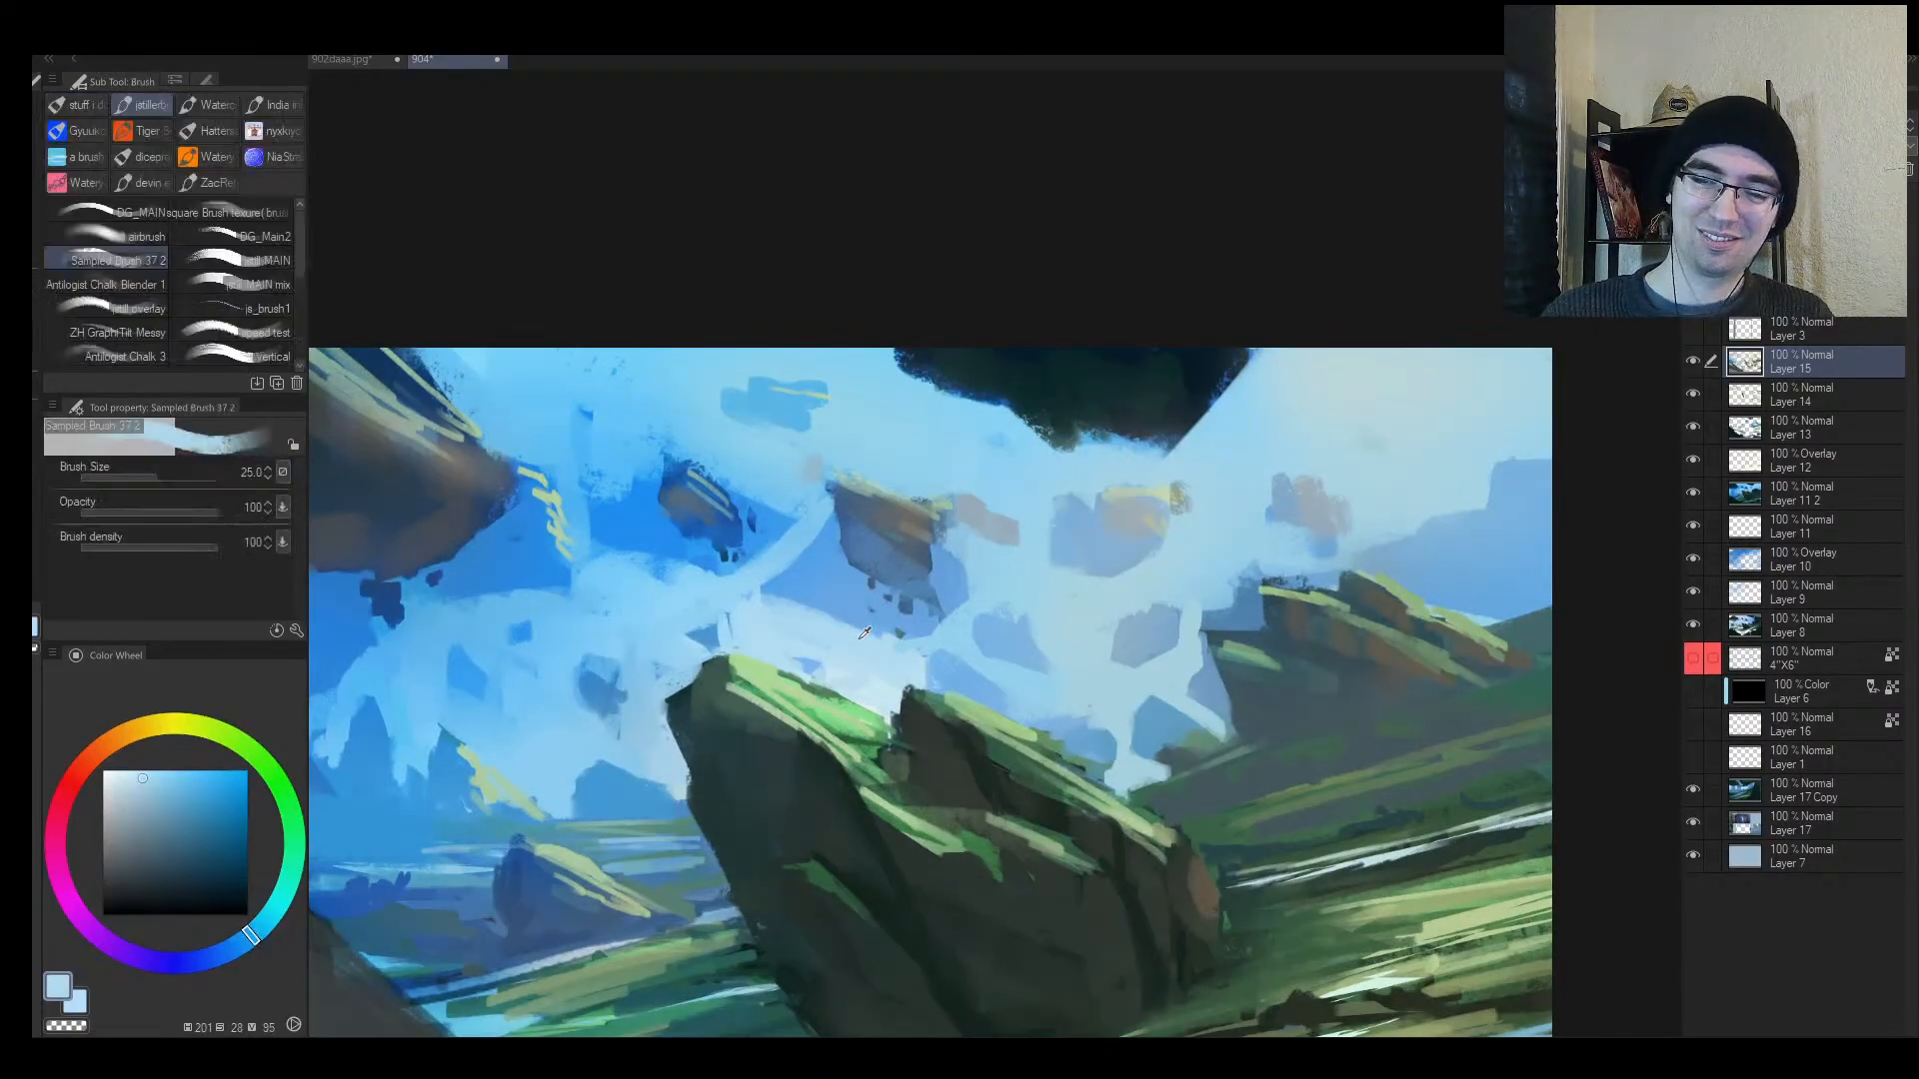
alt+click(841, 628)
mouse_move(841, 628)
mouse_down()
mouse_move(928, 631)
mouse_move(799, 697)
mouse_move(888, 545)
mouse_move(821, 567)
mouse_up()
Step: Zoom out and rotate the view about 33° counterclockwise to judge the composition
key(alt+space)
key(b)
key(alt+space)
drag(858, 665, 775, 710)
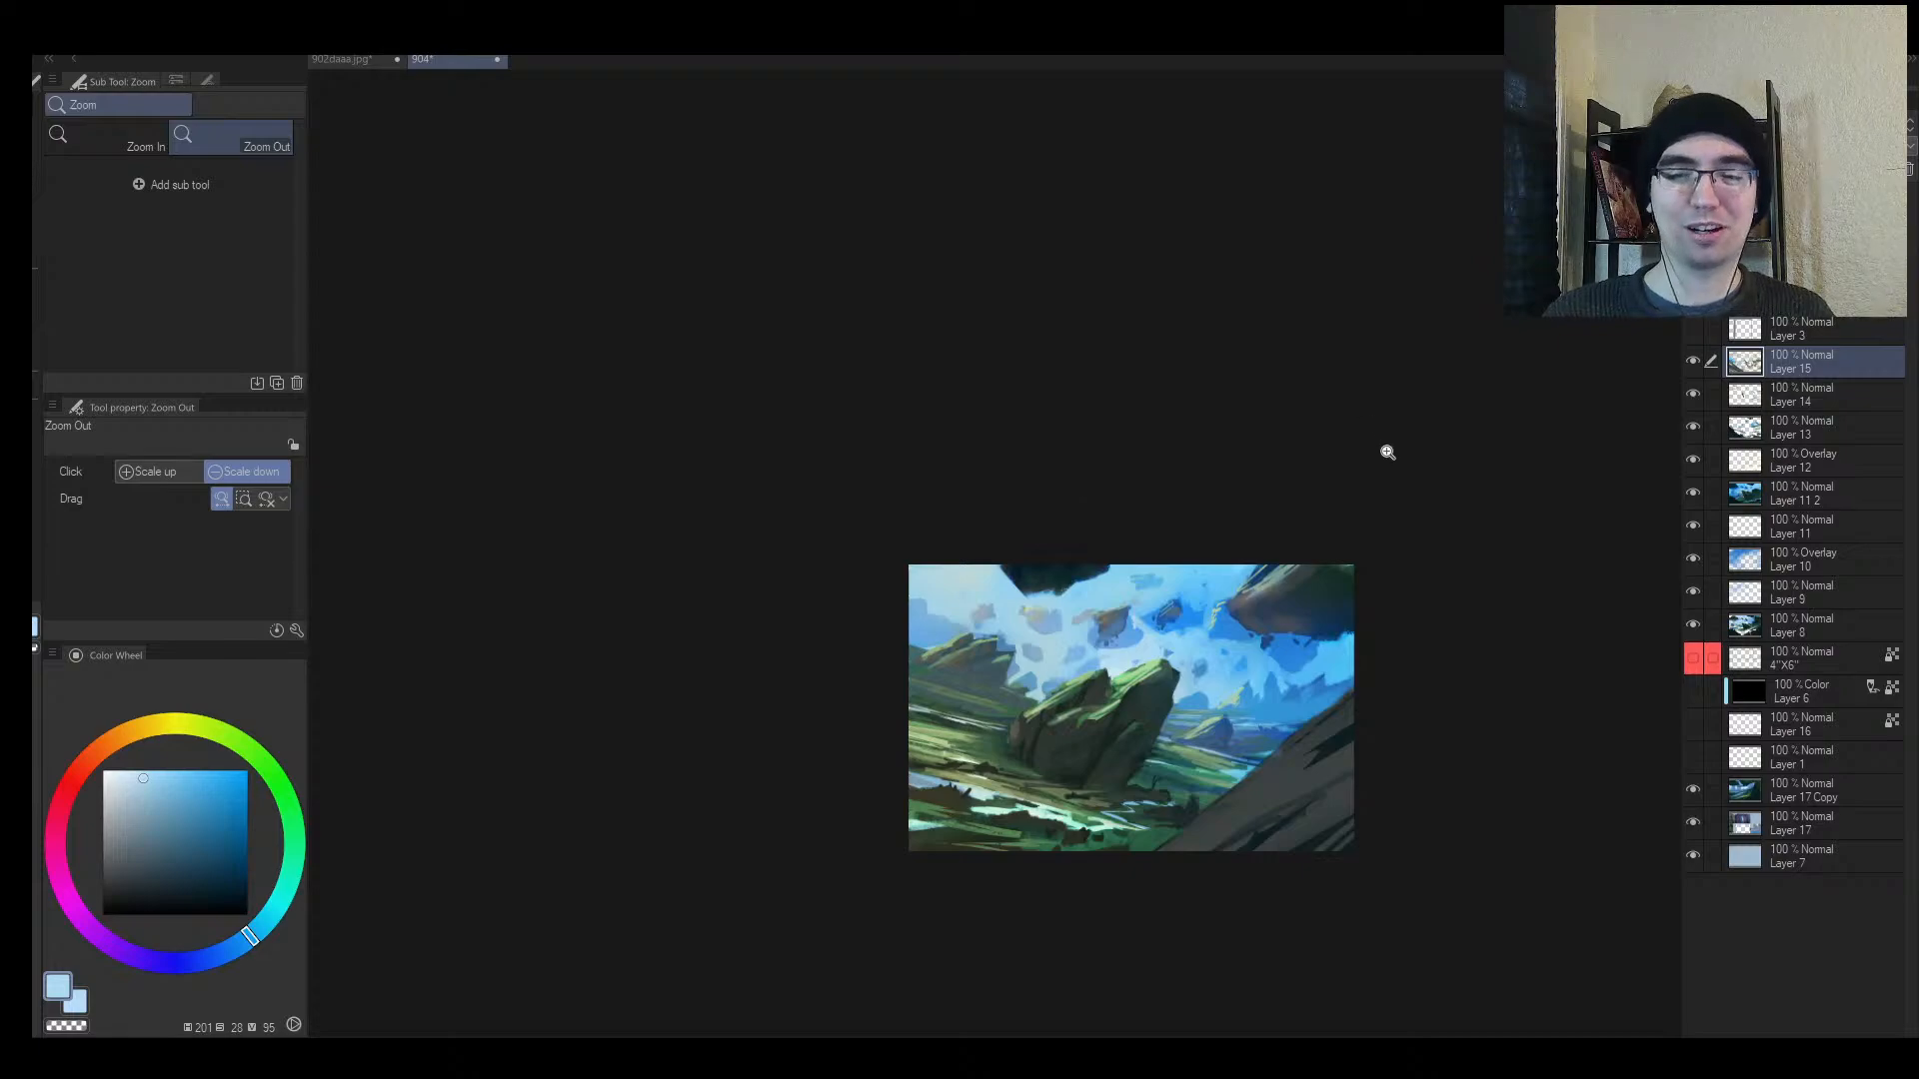
mouse_move(1319, 647)
mouse_down()
mouse_move(1252, 693)
mouse_move(1389, 588)
mouse_move(1346, 603)
mouse_up()
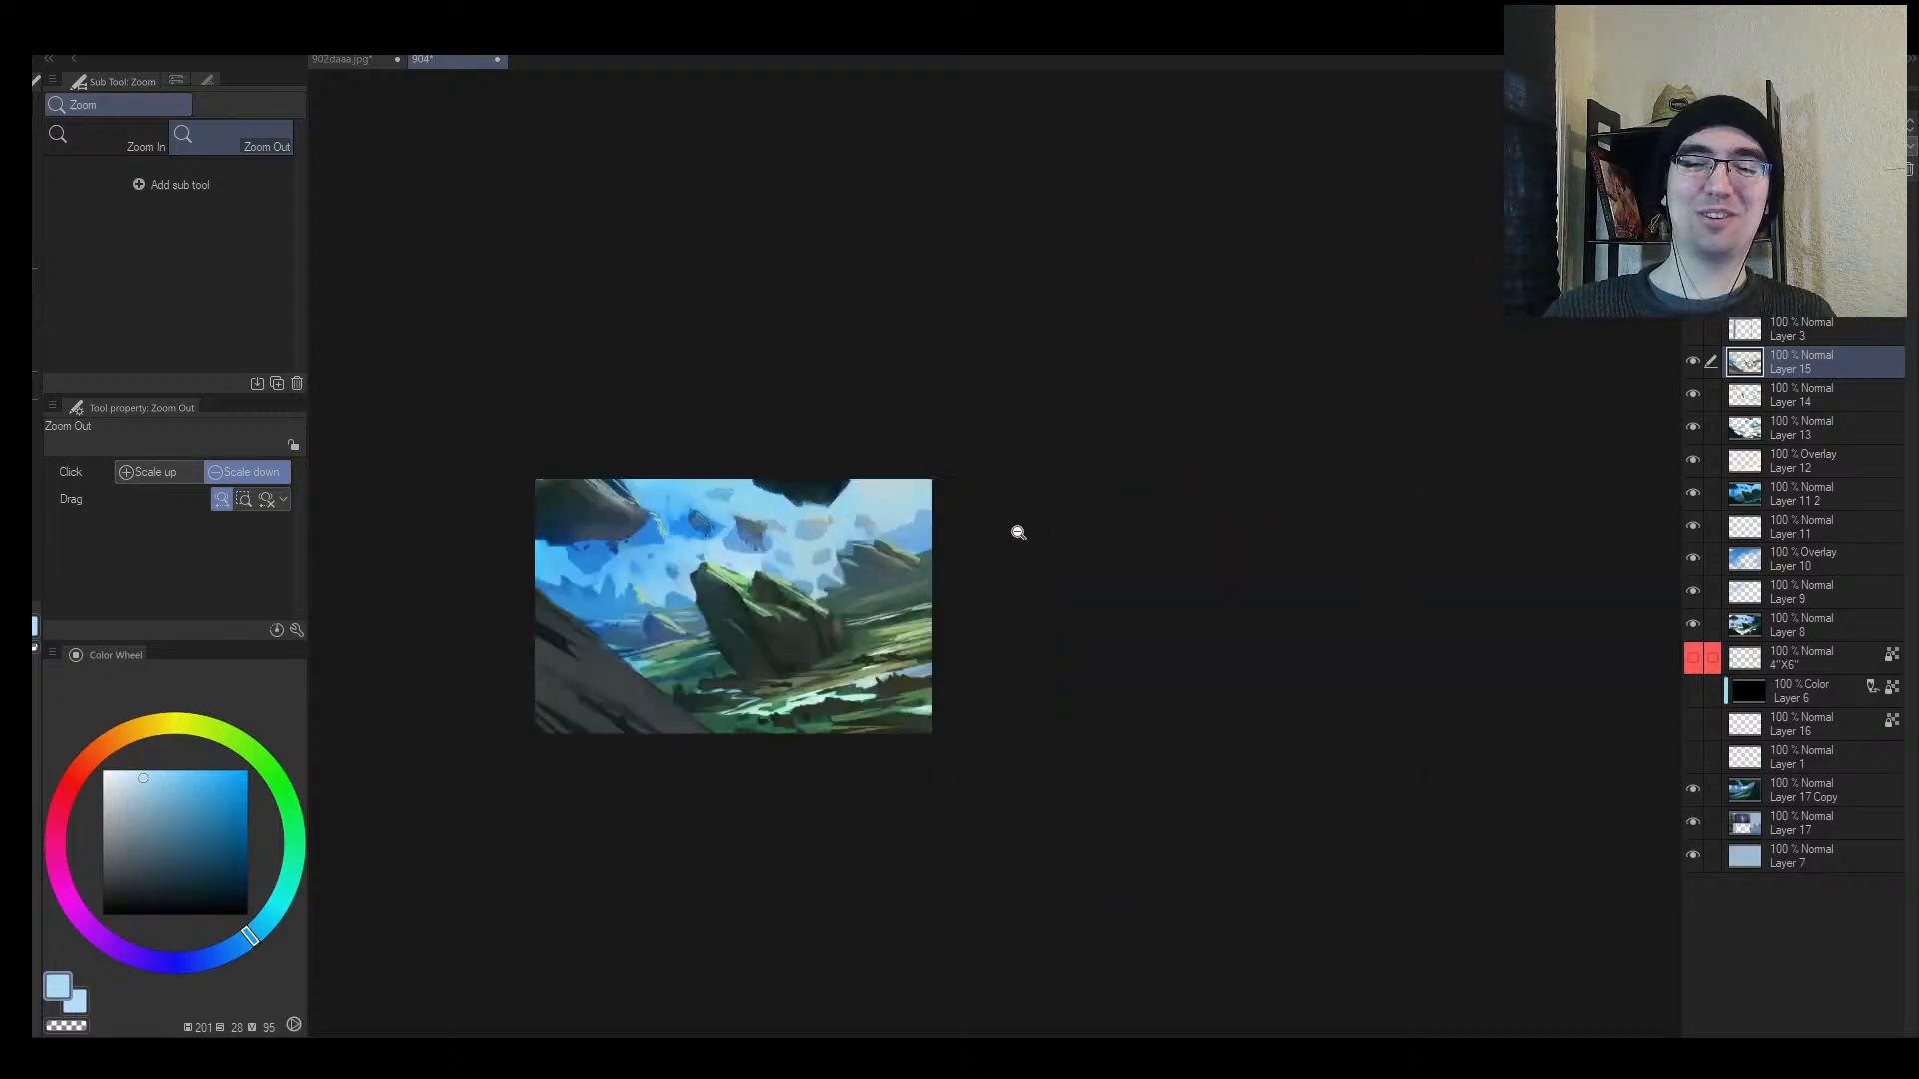
key(shift+space)
mouse_move(1079, 548)
mouse_down()
mouse_move(1064, 500)
mouse_move(1119, 537)
mouse_up()
Step: Level the view and sample teal and sky blues while shrinking the brush
key(ctrl+space)
drag(814, 646, 880, 608)
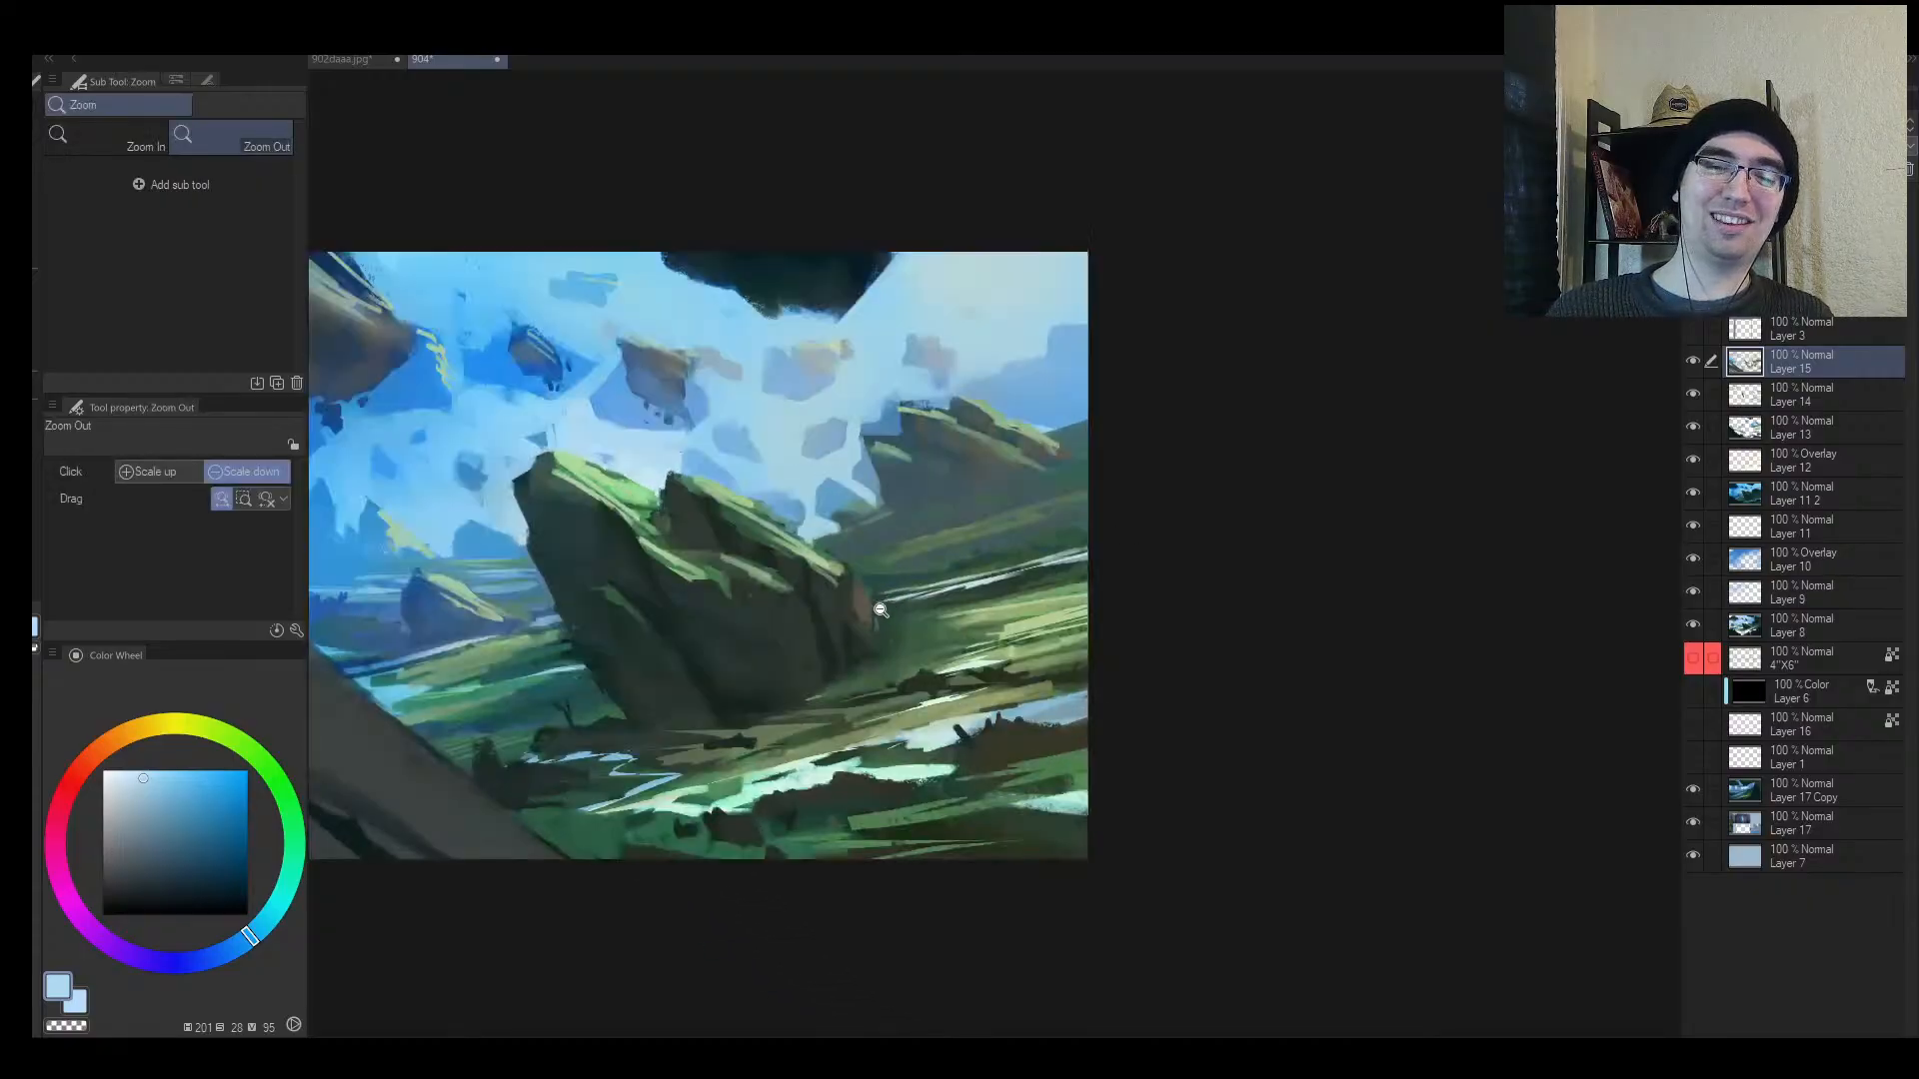
alt+click(875, 585)
alt+click(880, 579)
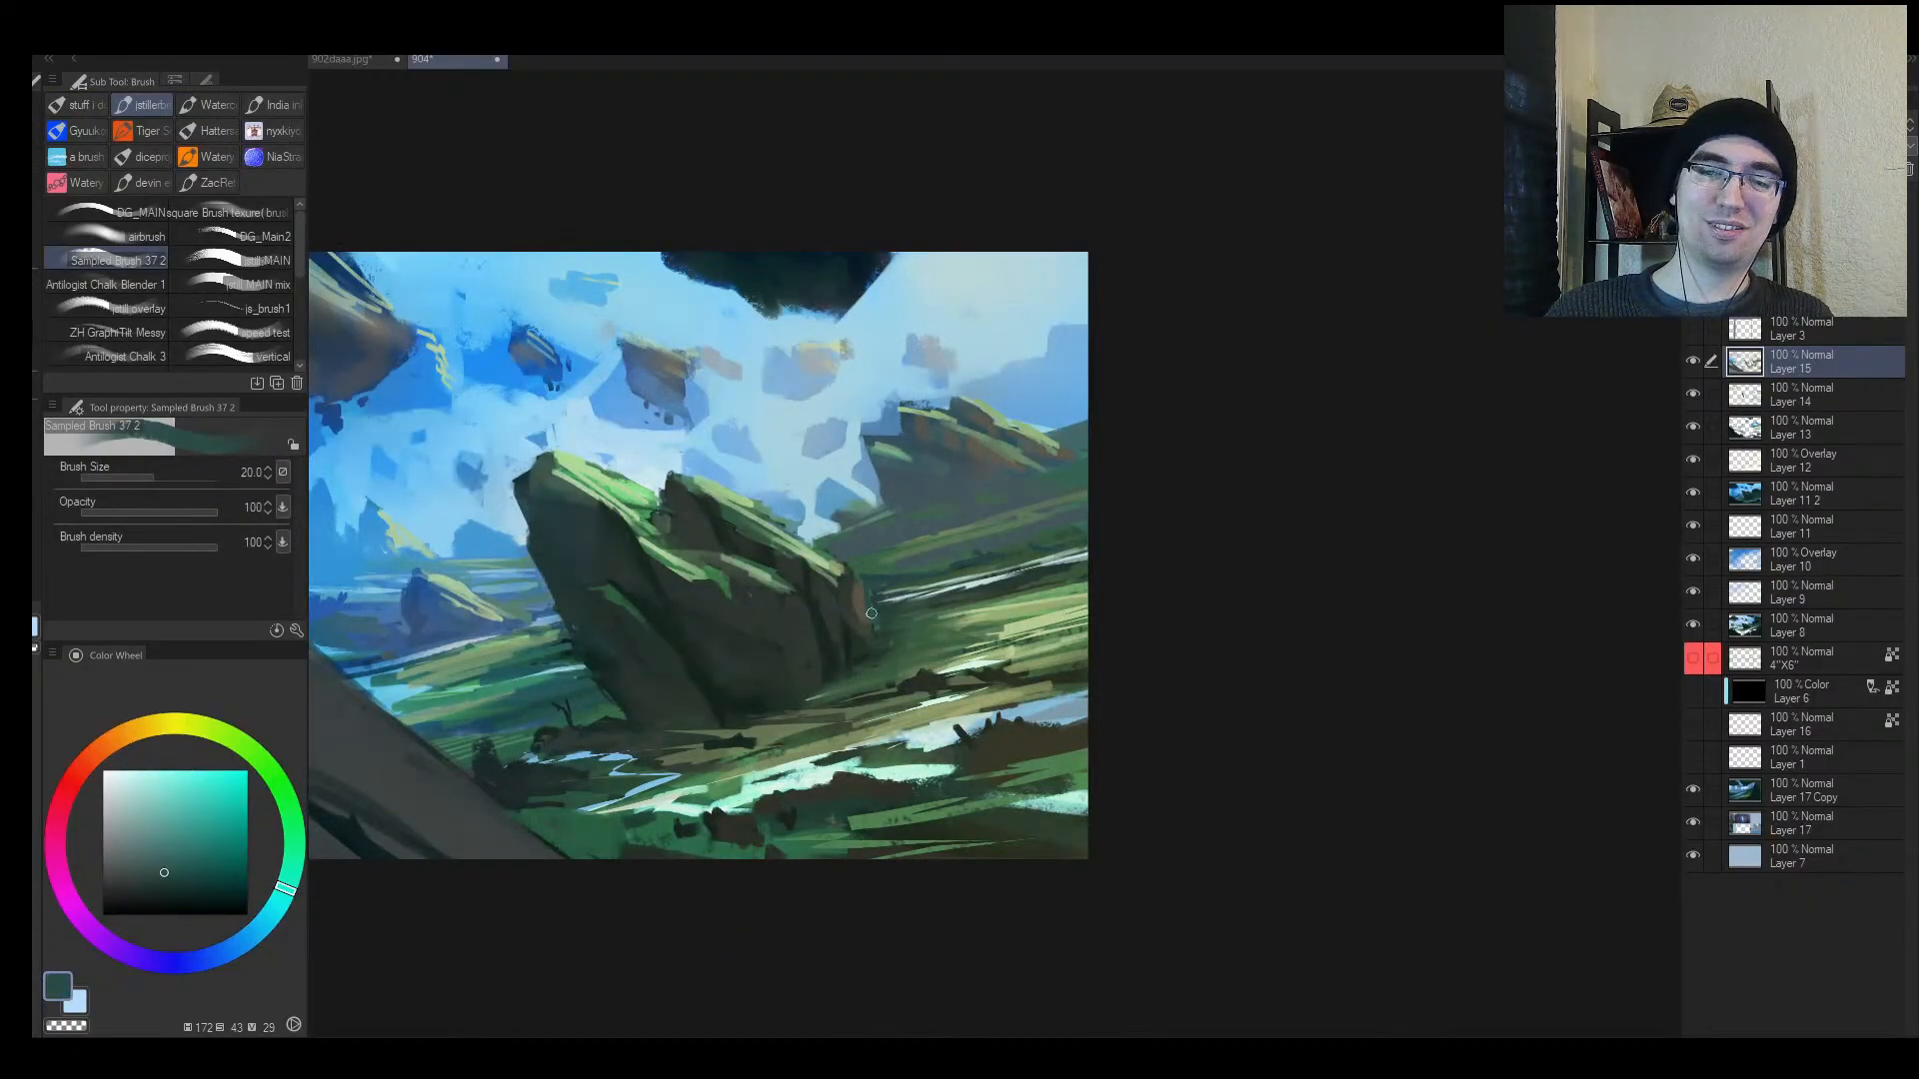
alt+click(854, 632)
key(bracketleft)
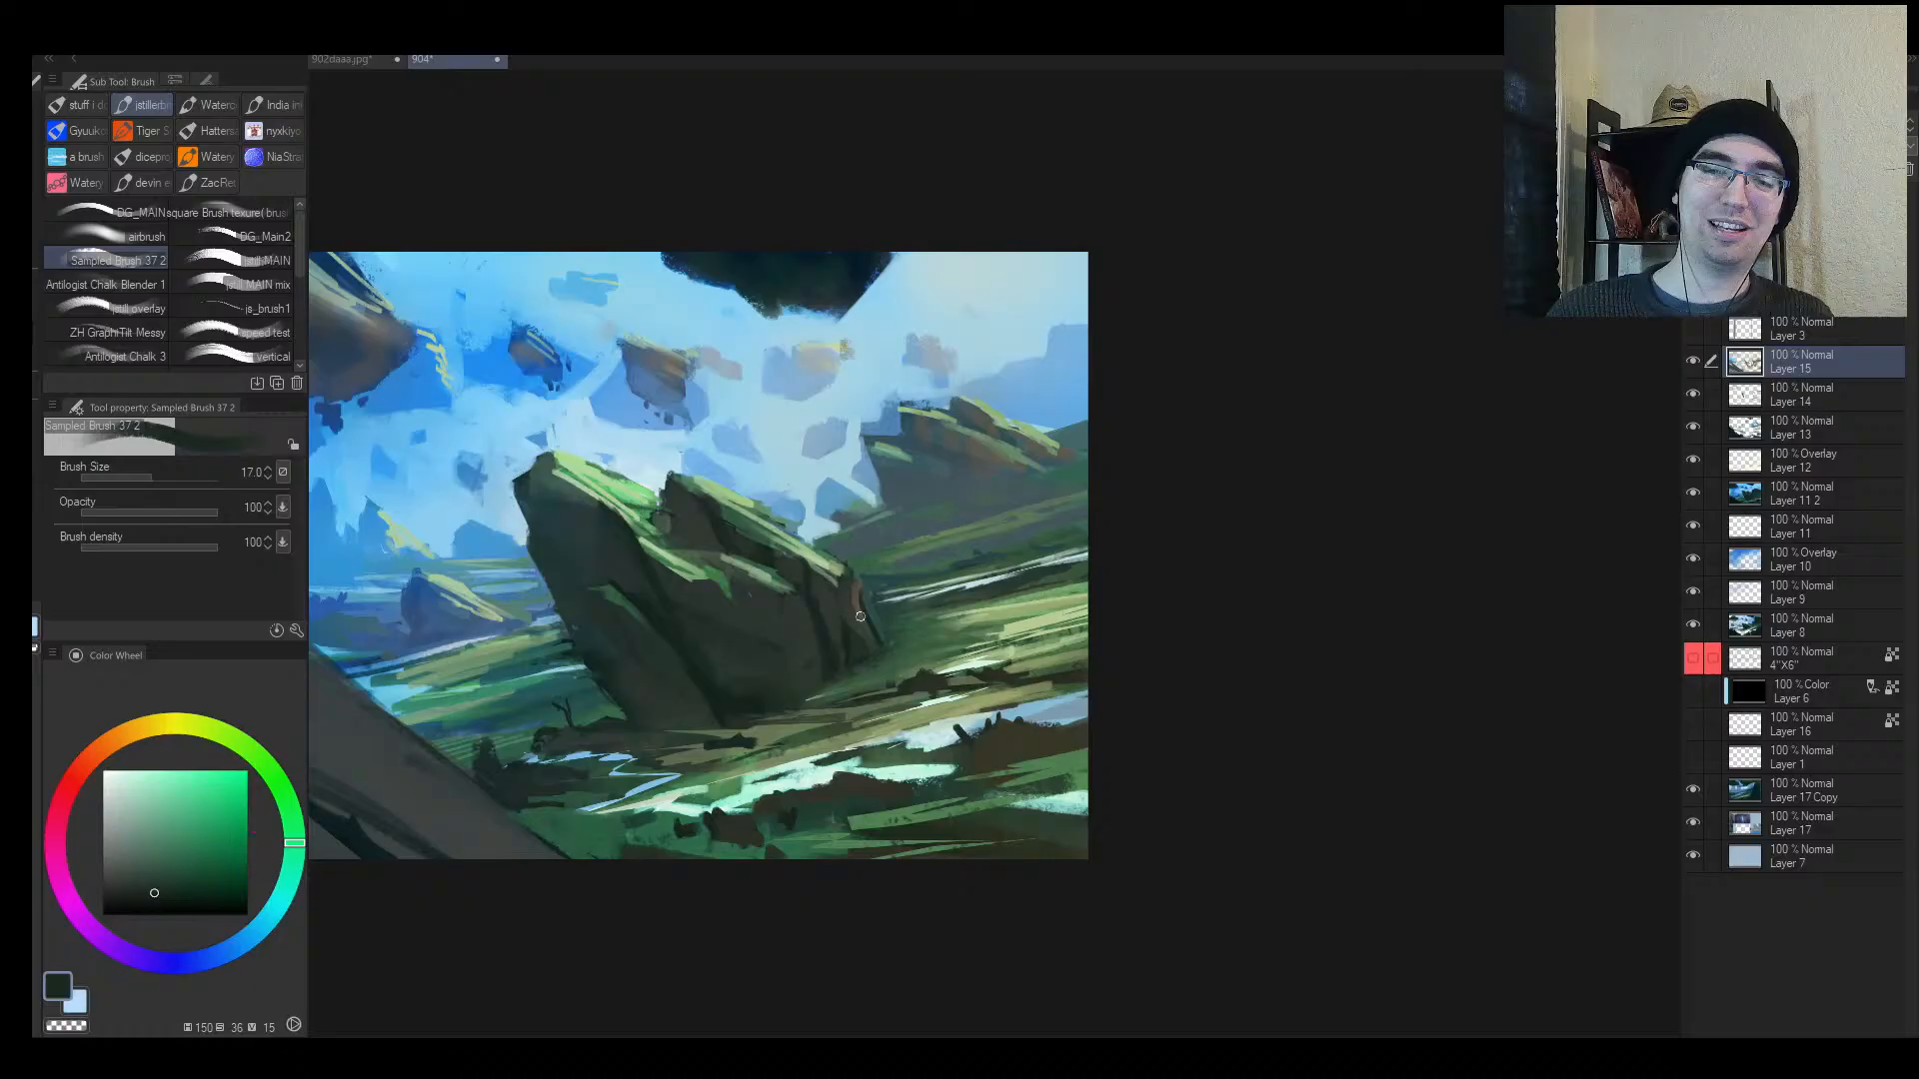
alt+click(889, 482)
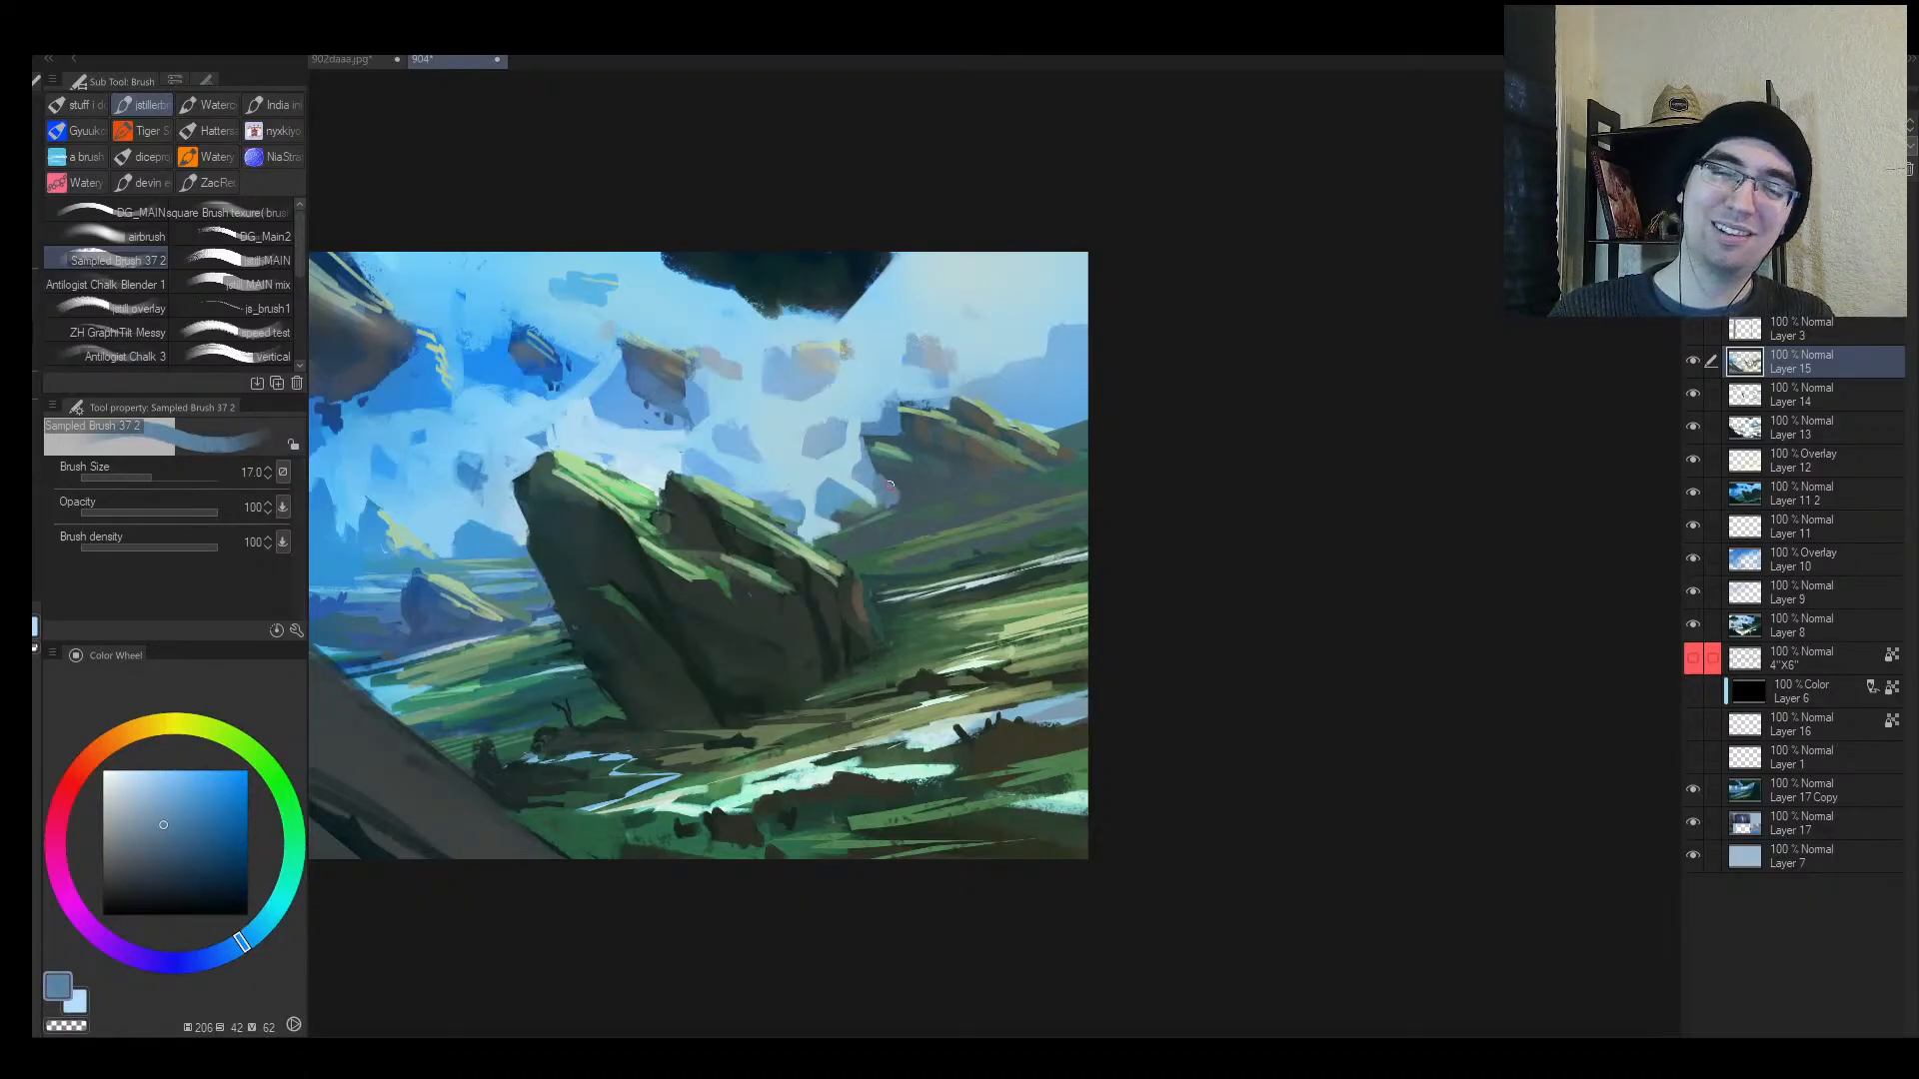
key(bracketleft)
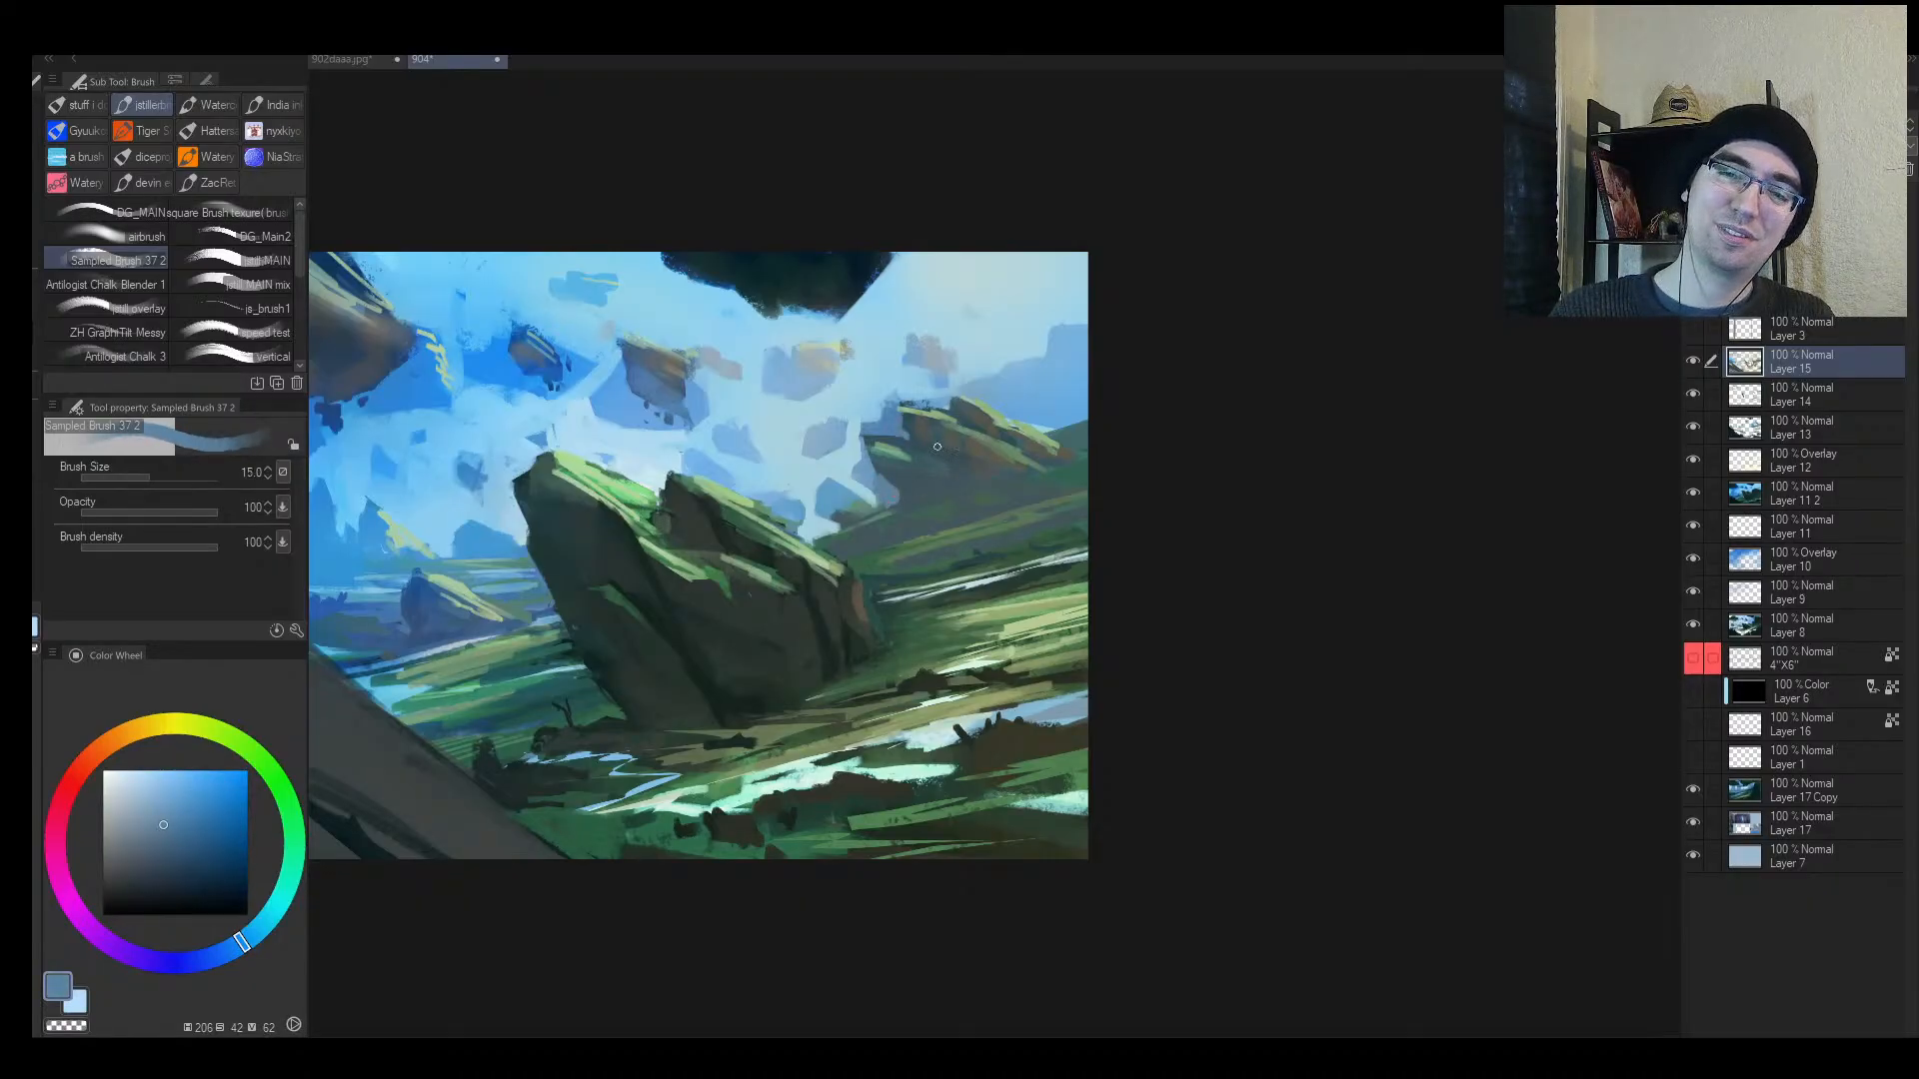
alt+click(920, 404)
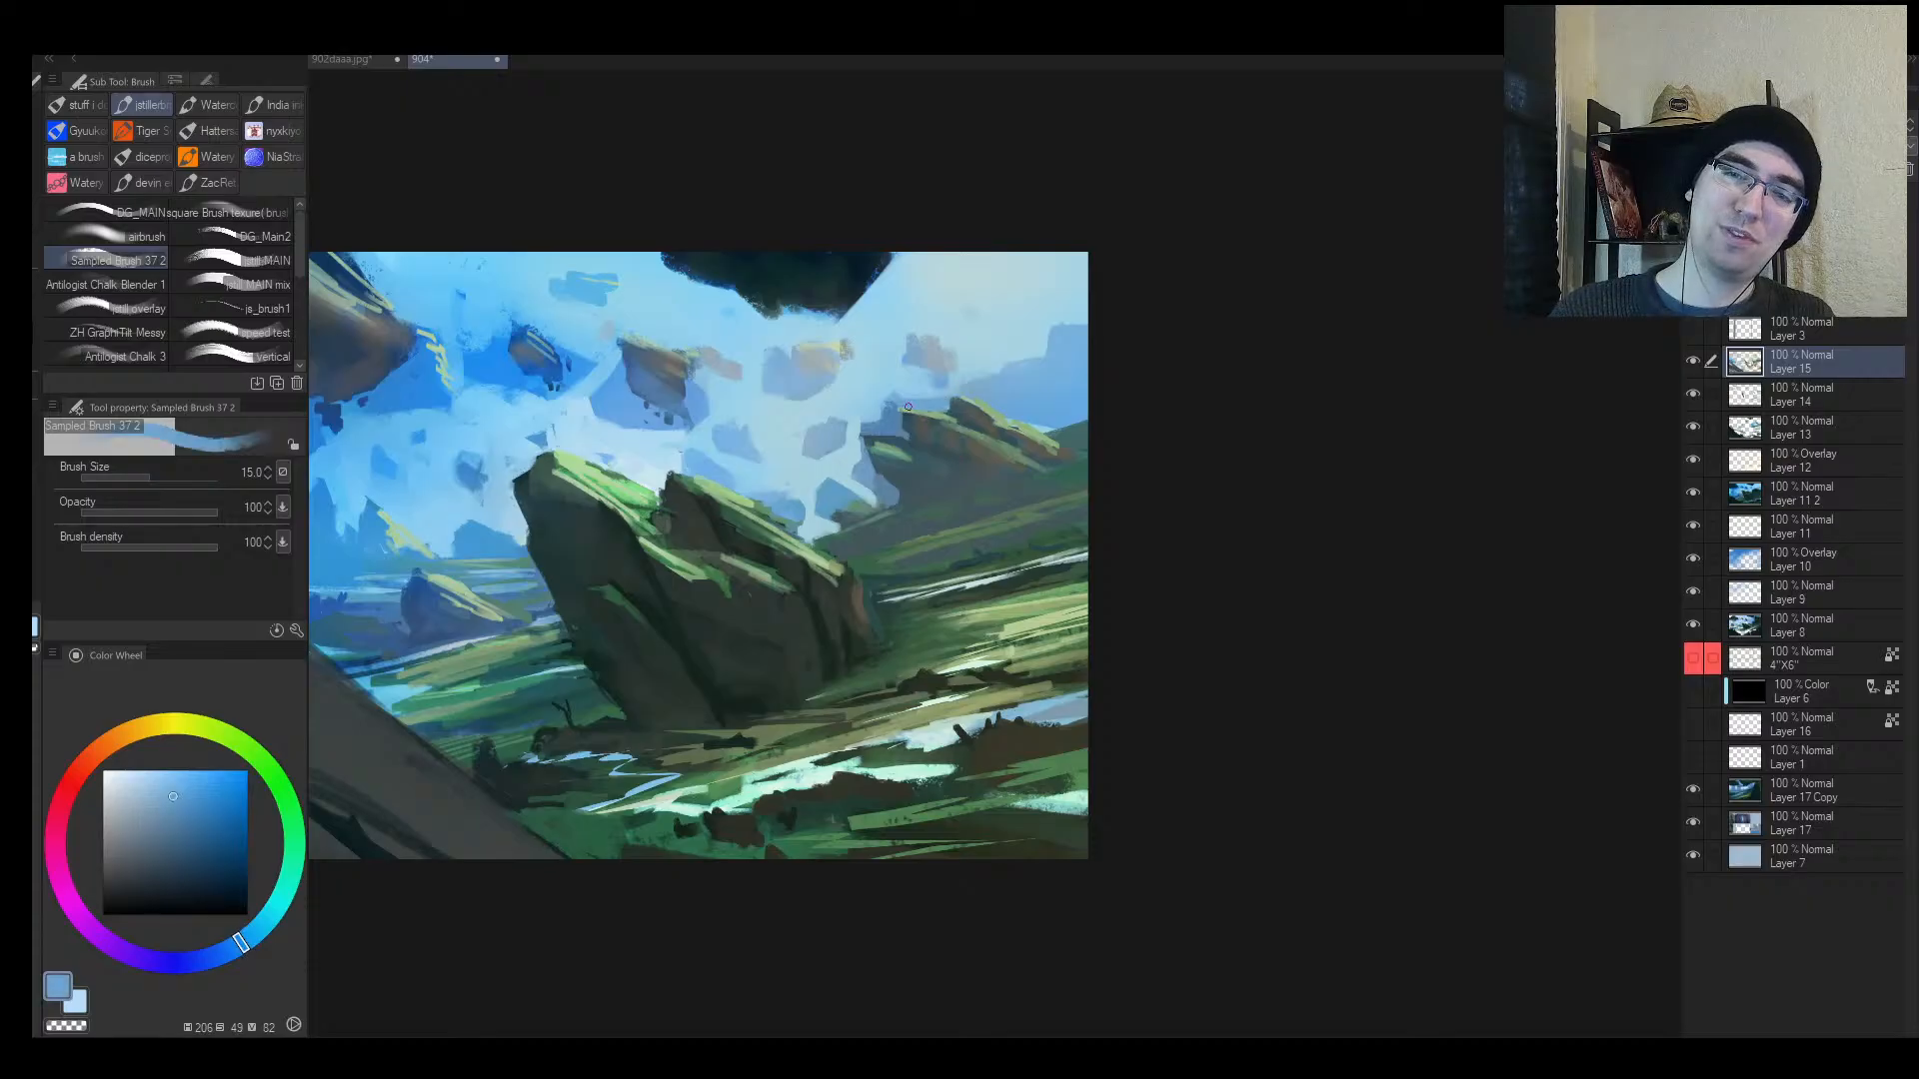
Step: Undo the light strokes on the distant rock and resample darker sky blue for its edges
key(ctrl+space)
mouse_move(875, 473)
mouse_down()
mouse_move(755, 528)
mouse_move(764, 498)
mouse_move(688, 509)
mouse_move(677, 463)
mouse_move(673, 483)
mouse_move(702, 486)
mouse_move(680, 514)
mouse_move(707, 516)
mouse_up()
alt+click(673, 480)
key(bracketright)
key(ctrl+z)
alt+click(700, 452)
alt+click(672, 470)
Step: Paint light blue strokes among the floating rocks and highlight the small rock
key(h)
key(ctrl+space)
drag(1024, 545, 1004, 551)
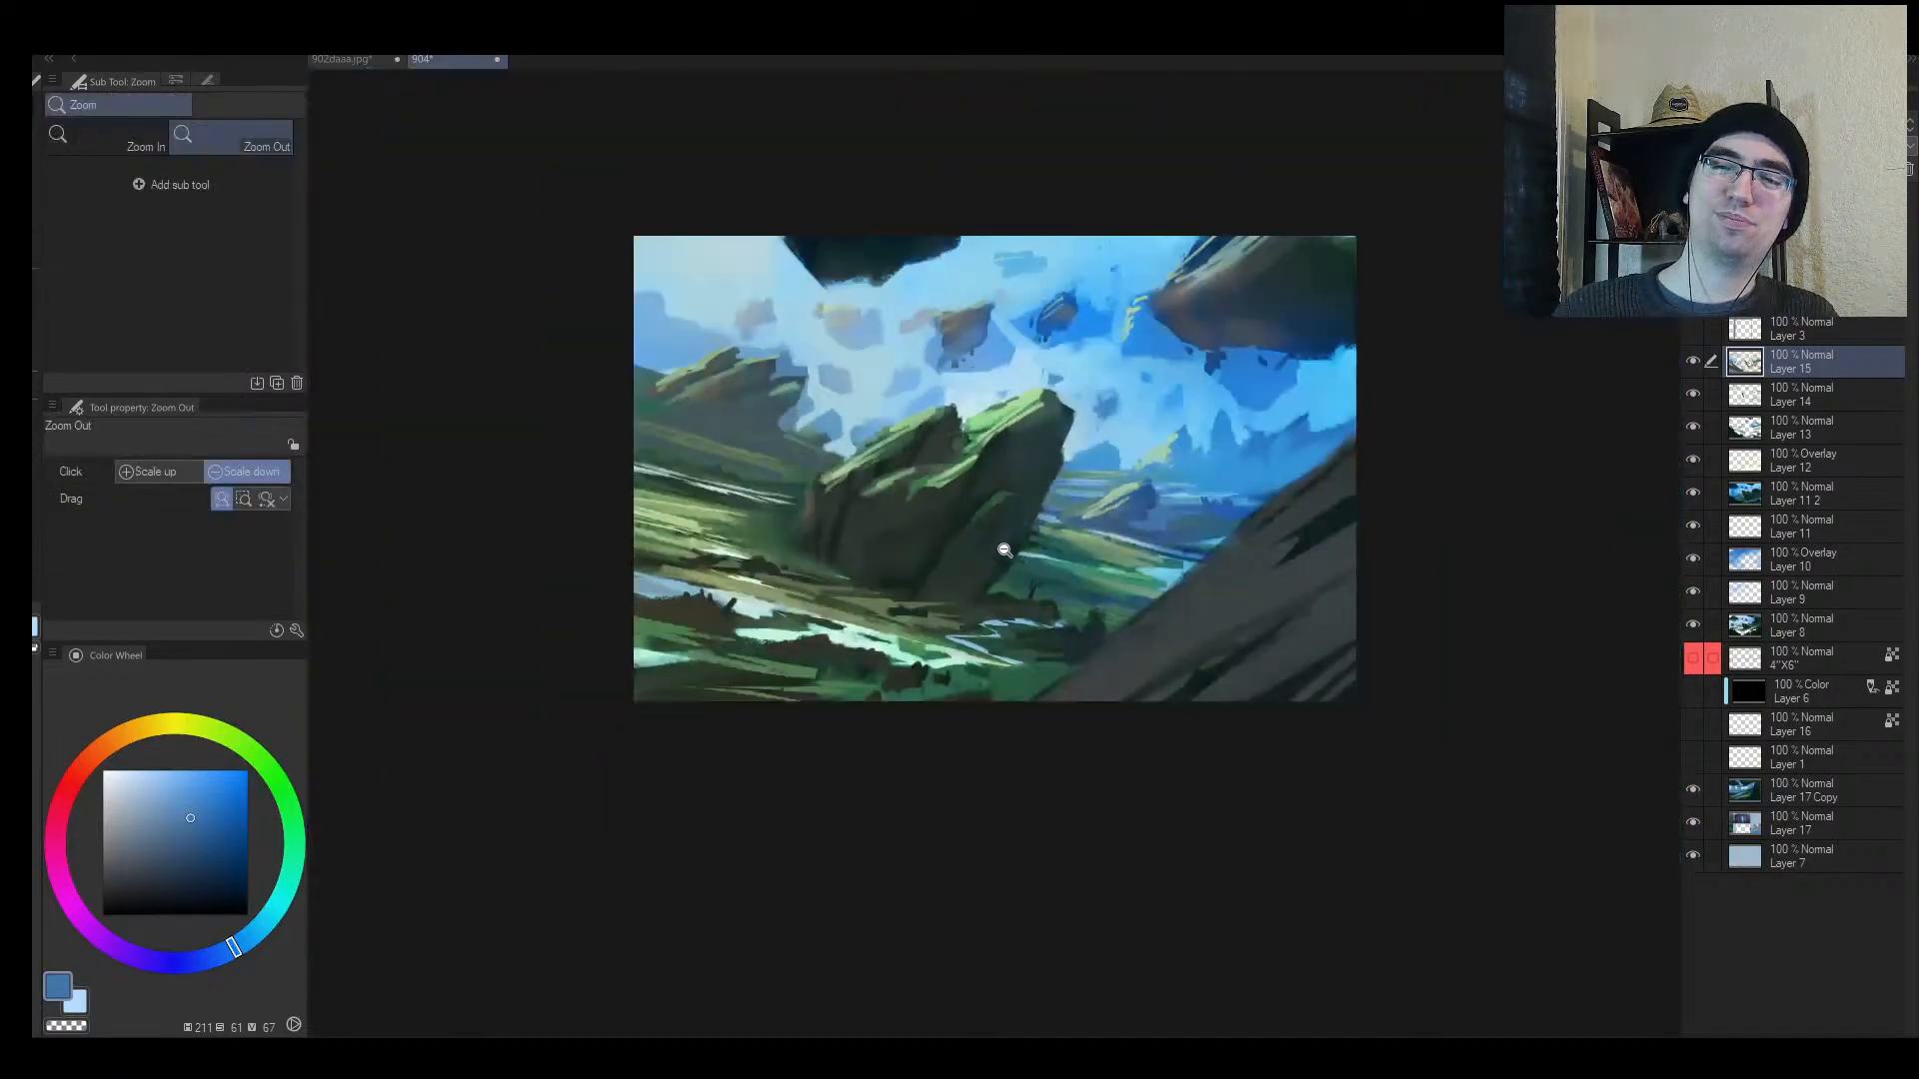
click(1199, 480)
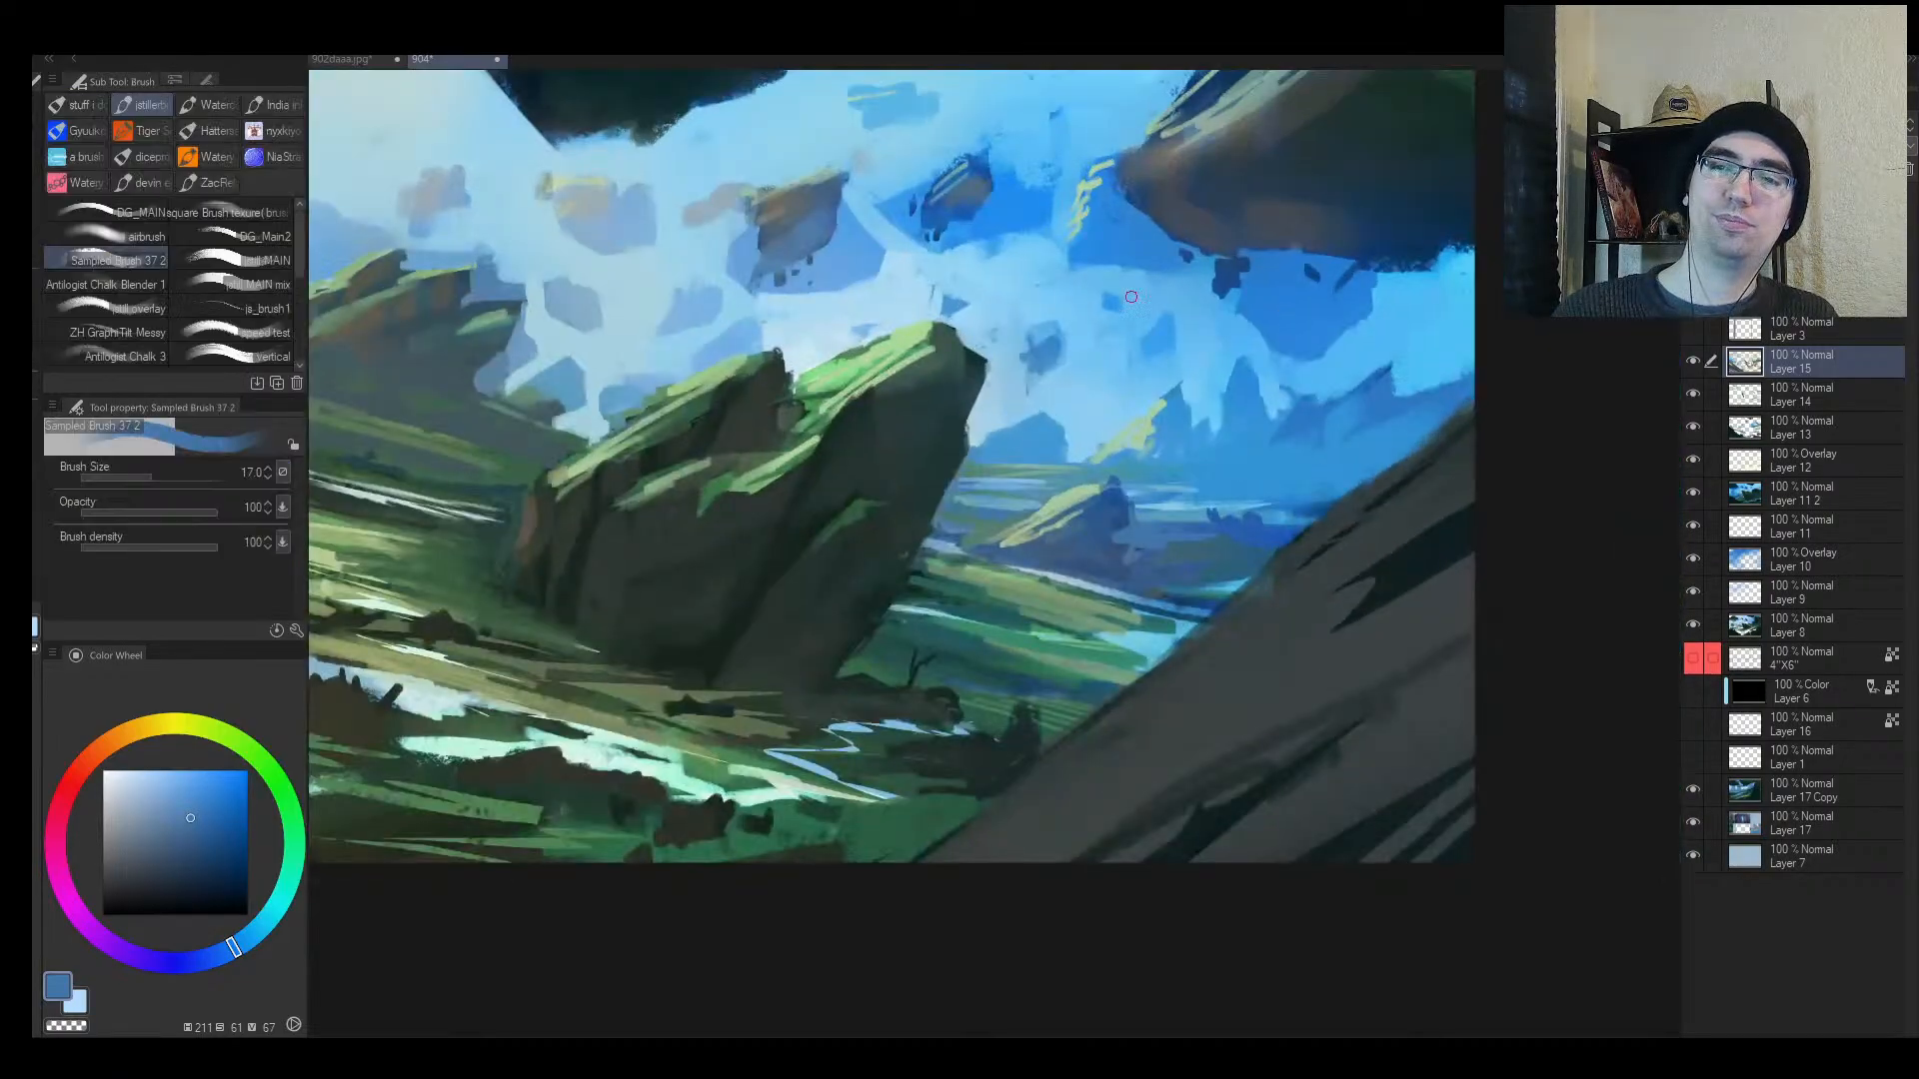
alt+click(1019, 247)
mouse_move(1029, 209)
mouse_down()
mouse_move(1008, 242)
mouse_move(943, 255)
mouse_up()
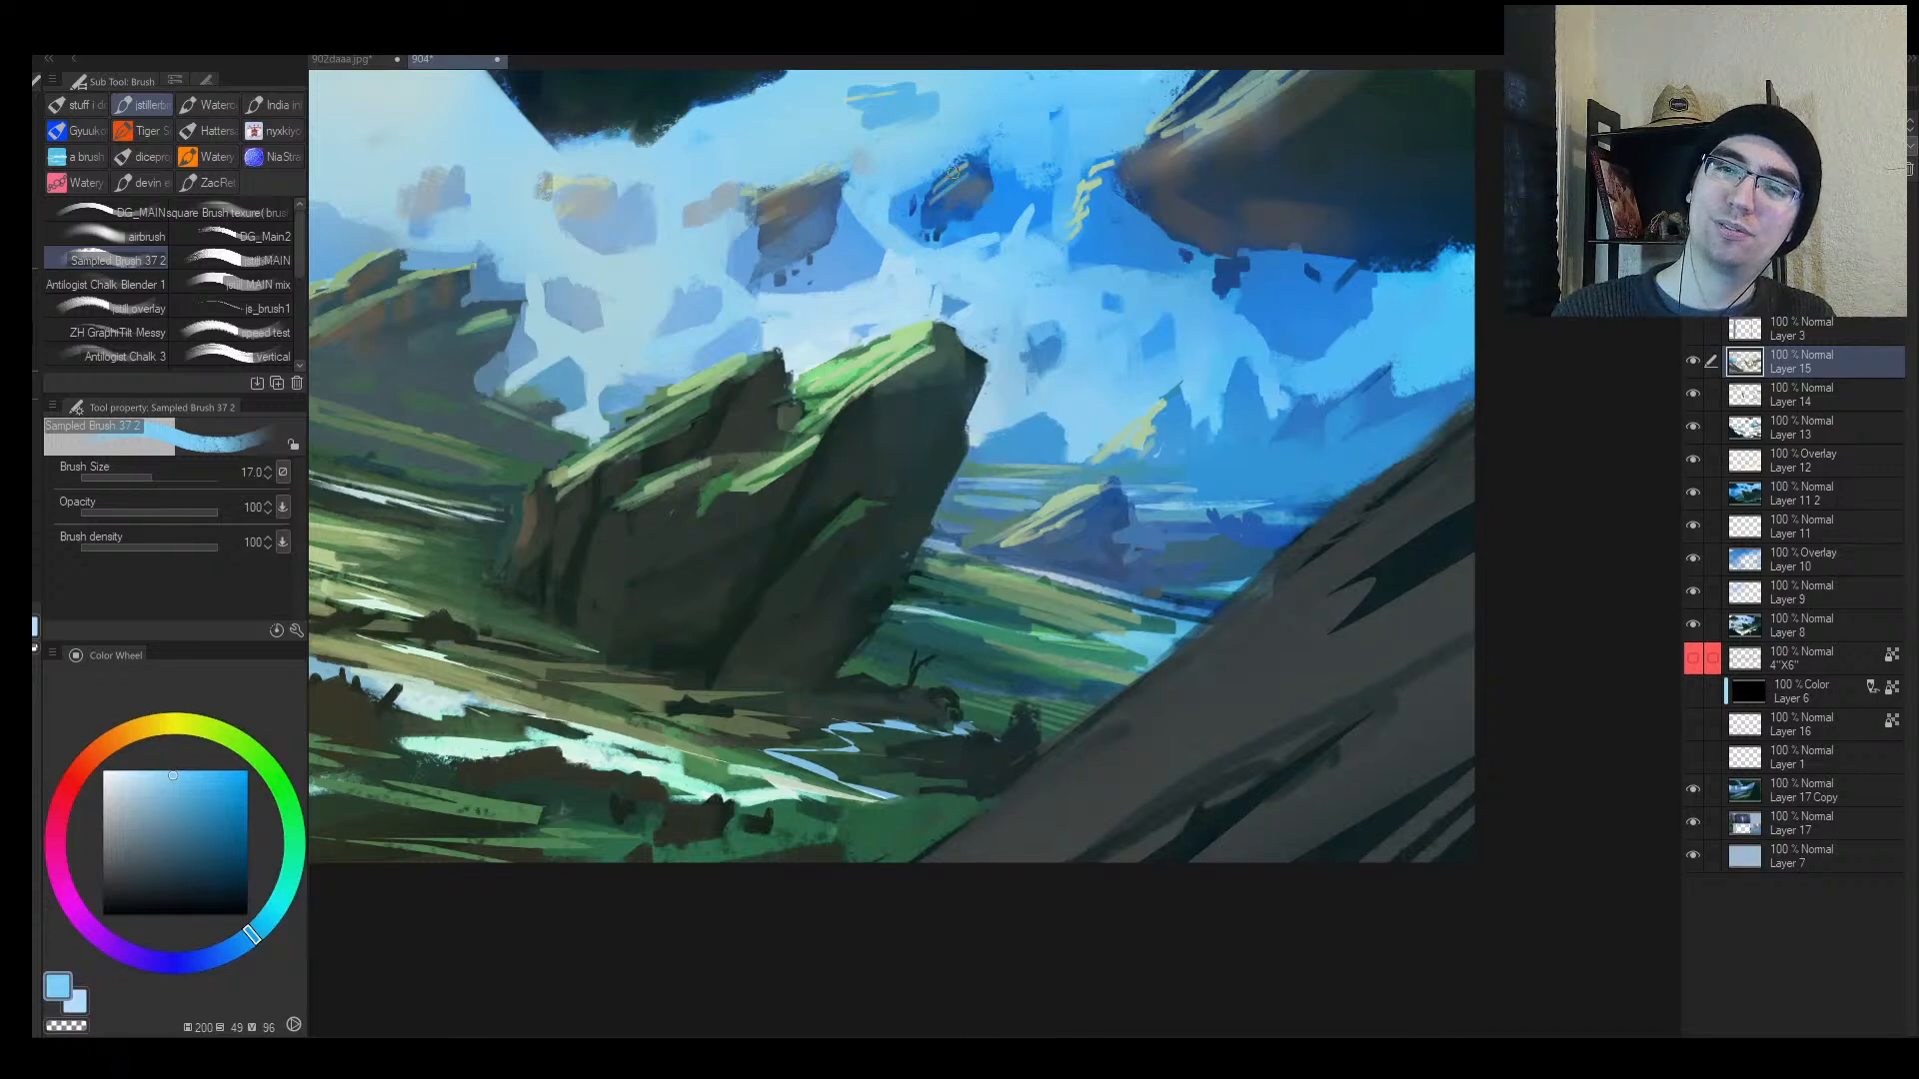
mouse_move(956, 164)
mouse_down()
mouse_move(925, 192)
mouse_move(952, 164)
mouse_move(906, 291)
mouse_up()
Step: Add small deeper-blue strokes on the floating rock, then check the mirrored whole painting
alt+click(925, 190)
alt+click(977, 201)
alt+click(936, 221)
key(bracketleft)
key(slash)
key(h)
drag(1164, 209, 1214, 201)
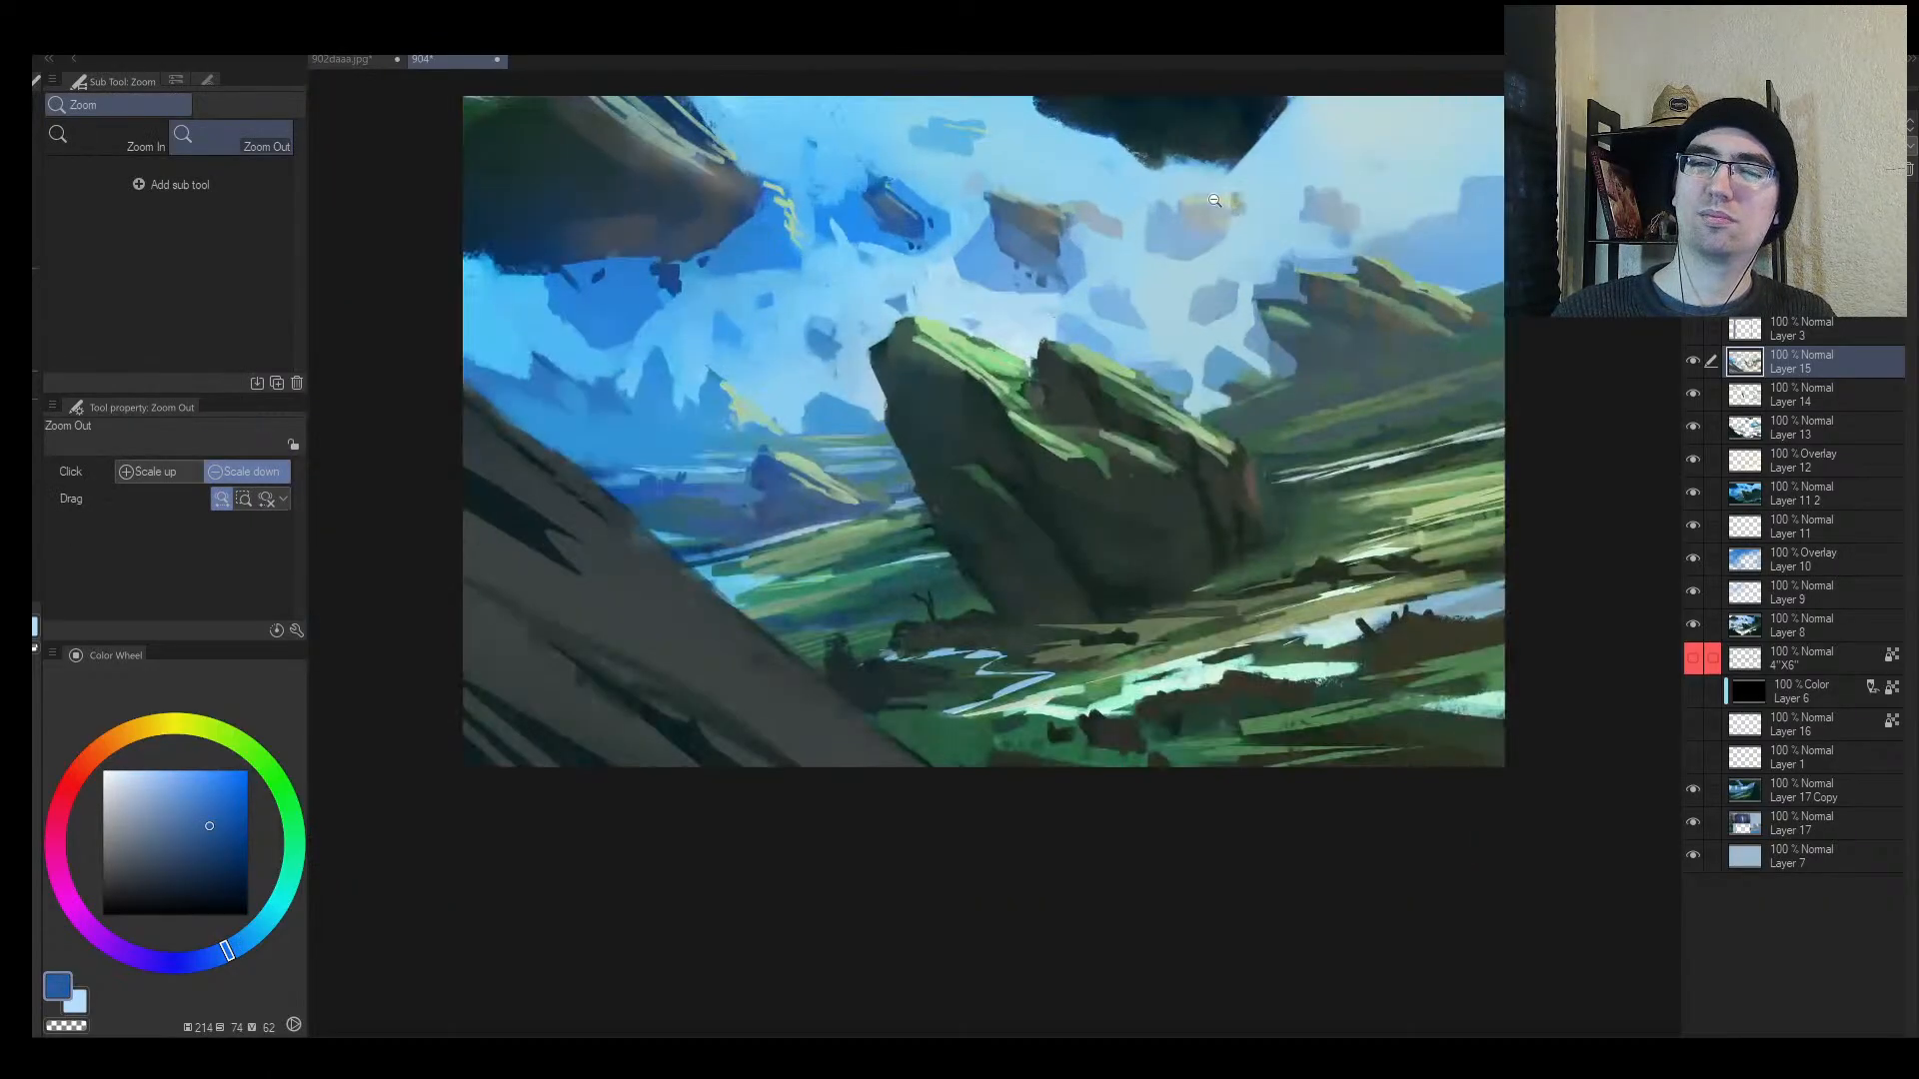
key(b)
Step: Paint short dark blue strokes under two floating rocks
alt+click(1056, 244)
drag(1019, 265, 1054, 267)
key(bracketleft)
key(bracketleft)
key(bracketleft)
alt+click(1044, 256)
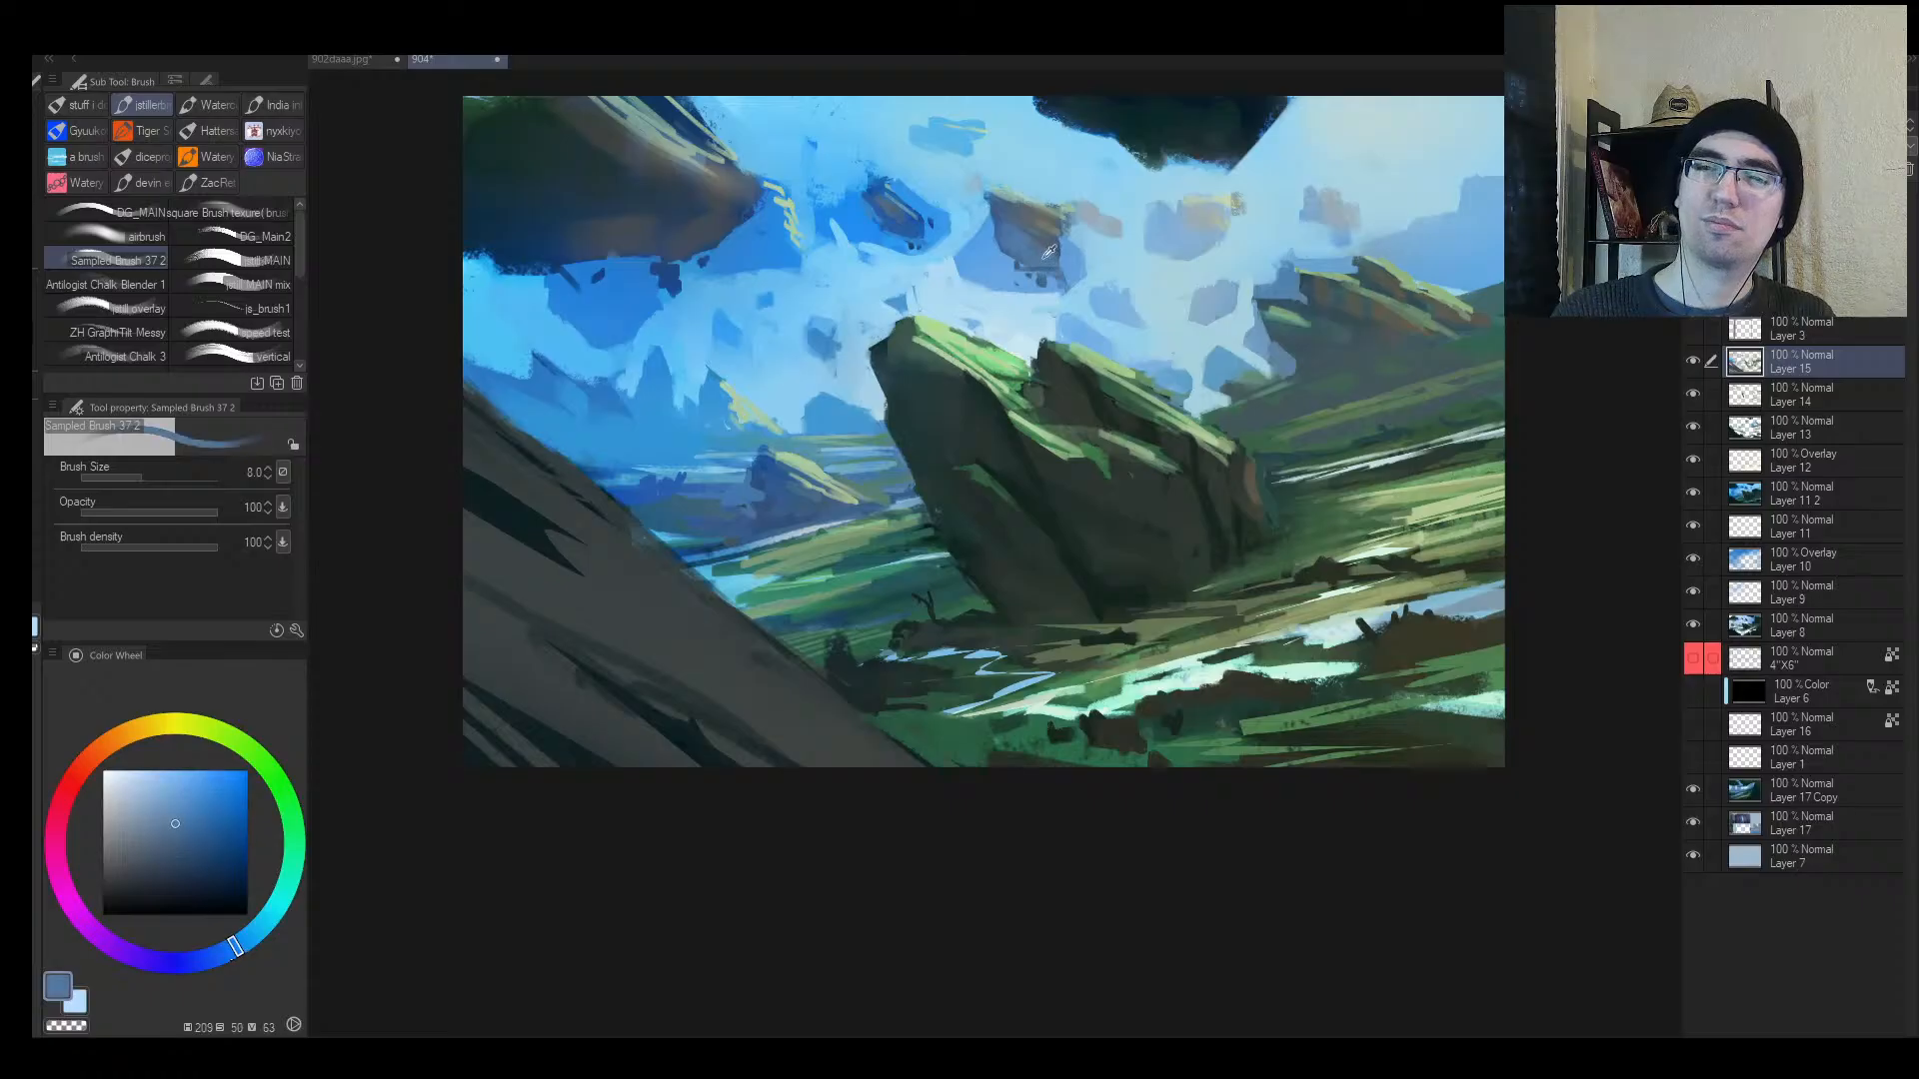
alt+click(1049, 252)
key(bracketright)
key(bracketright)
drag(1194, 251, 1145, 244)
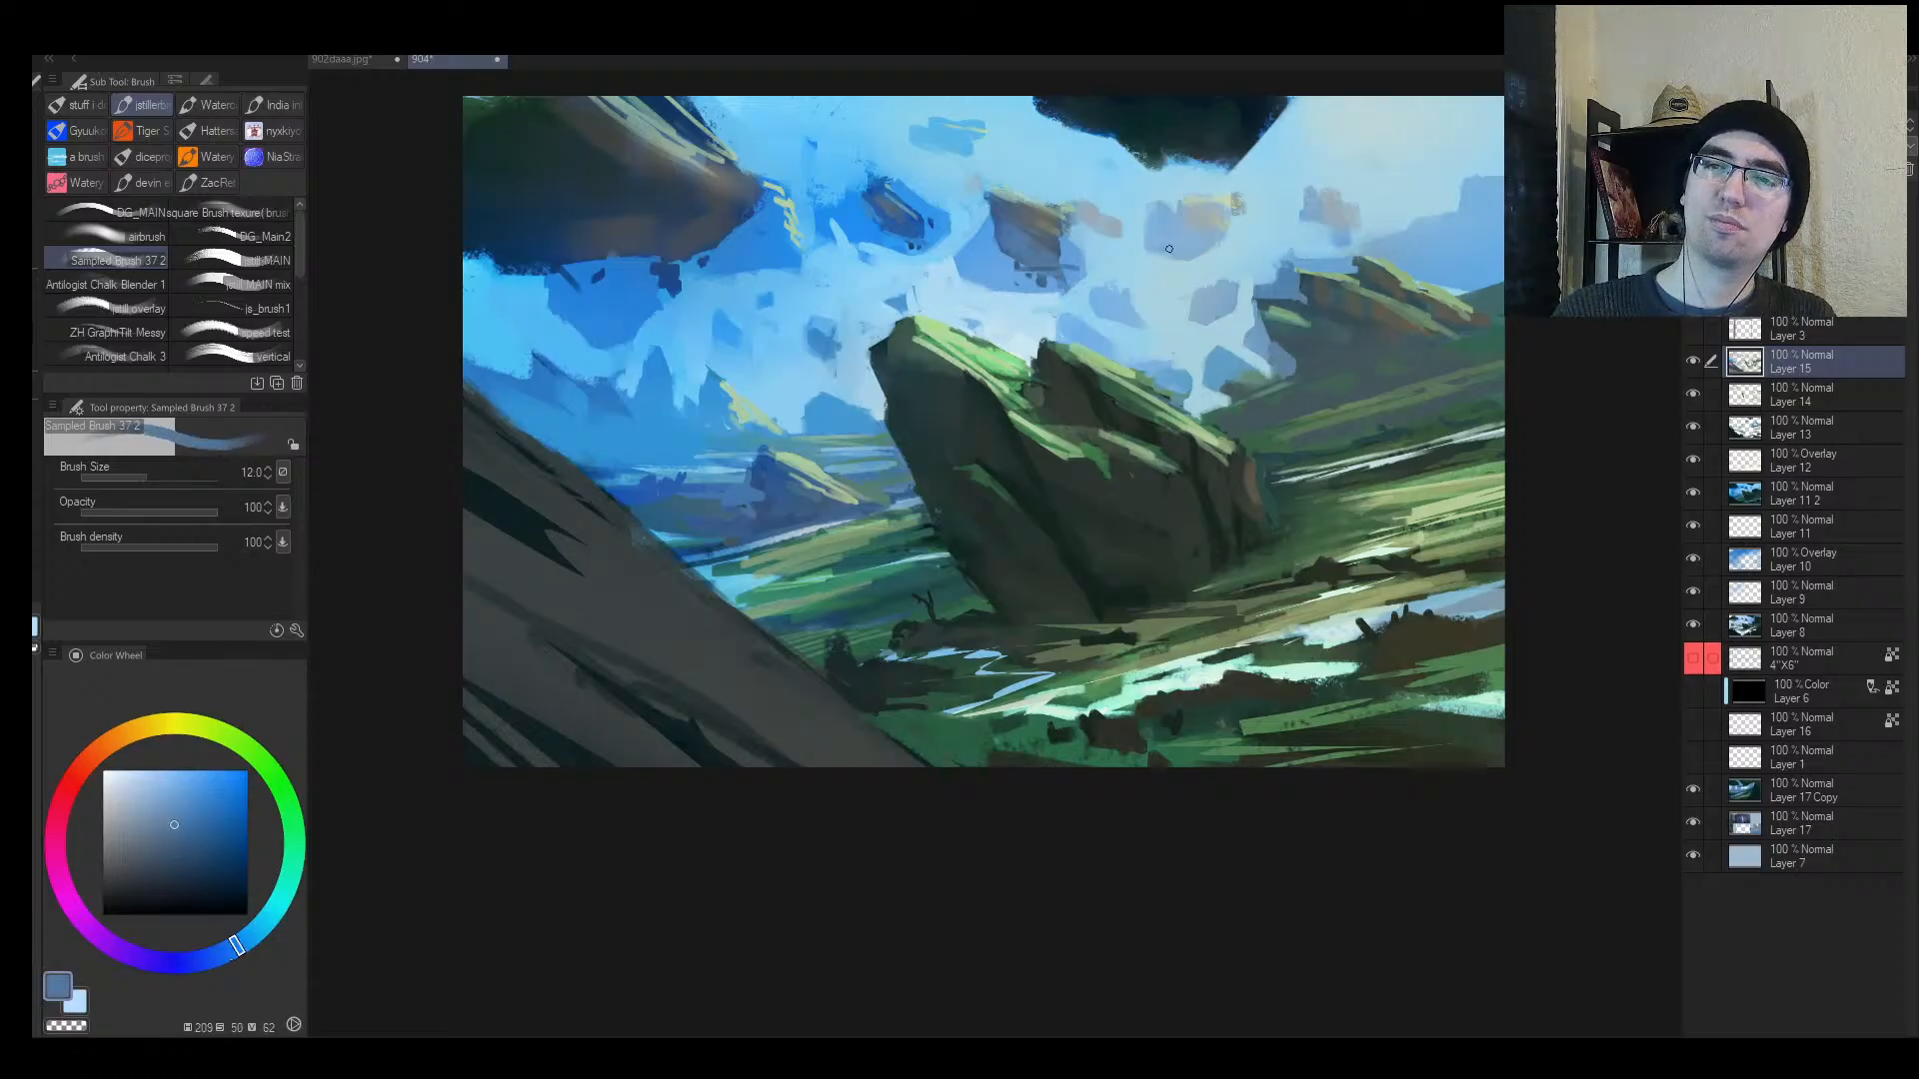
Step: Pick paler, greyer sky blues and reduce the brush size to 10
alt+click(1166, 250)
key(bracketright)
key(bracketright)
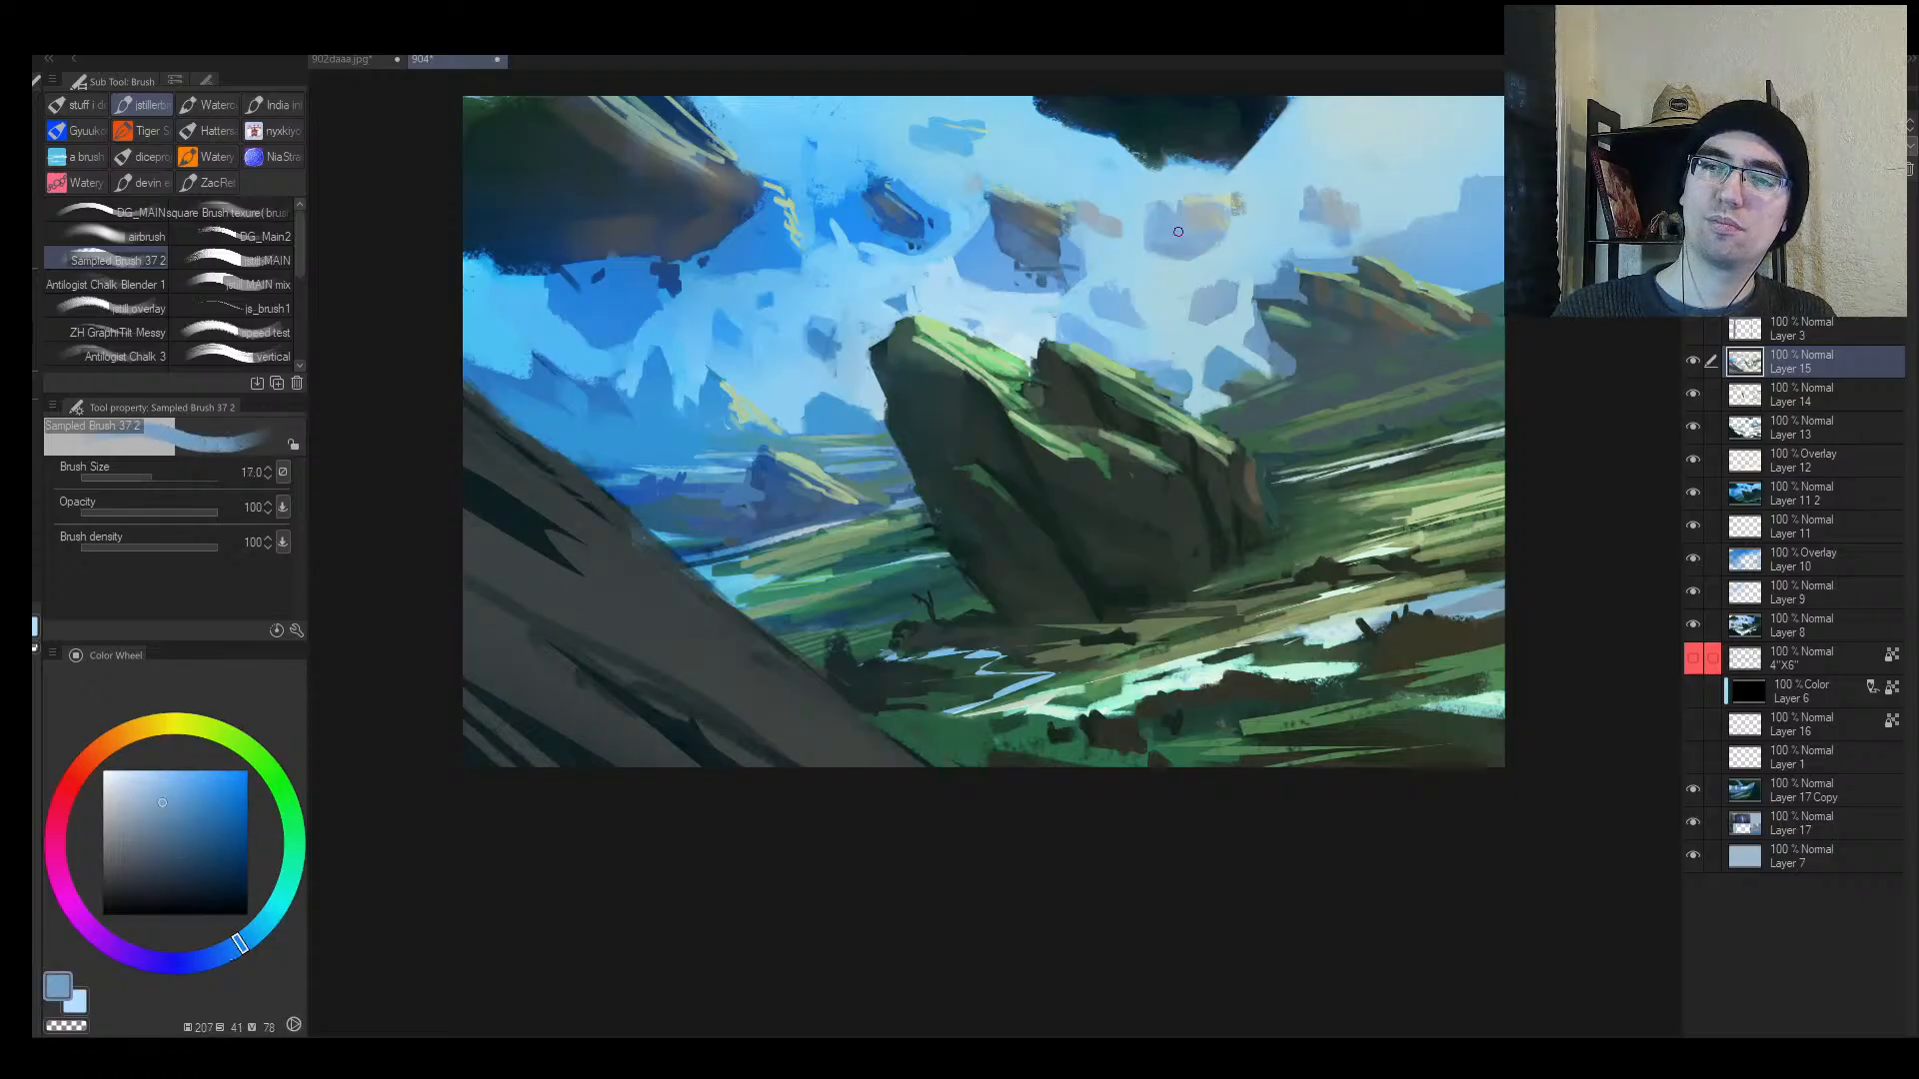
key(bracketleft)
key(bracketleft)
alt+click(1186, 220)
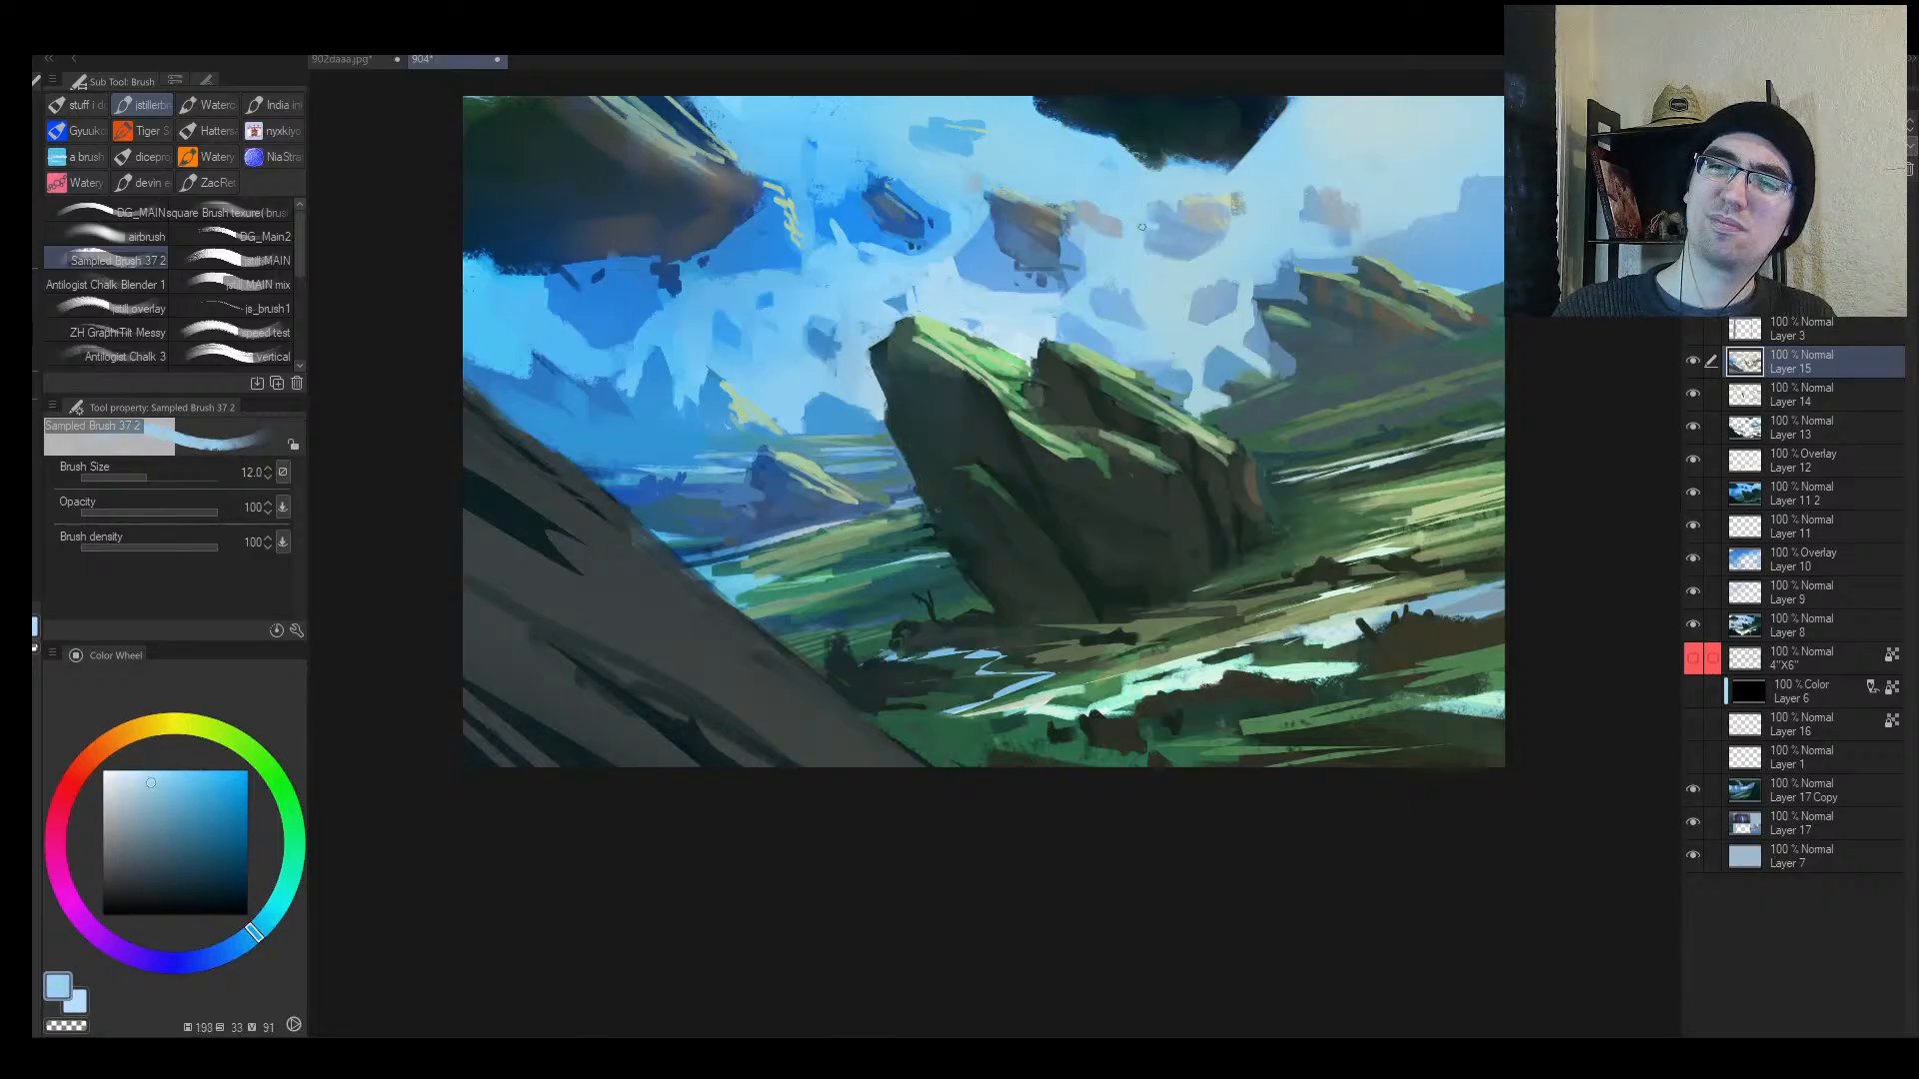
key(bracketleft)
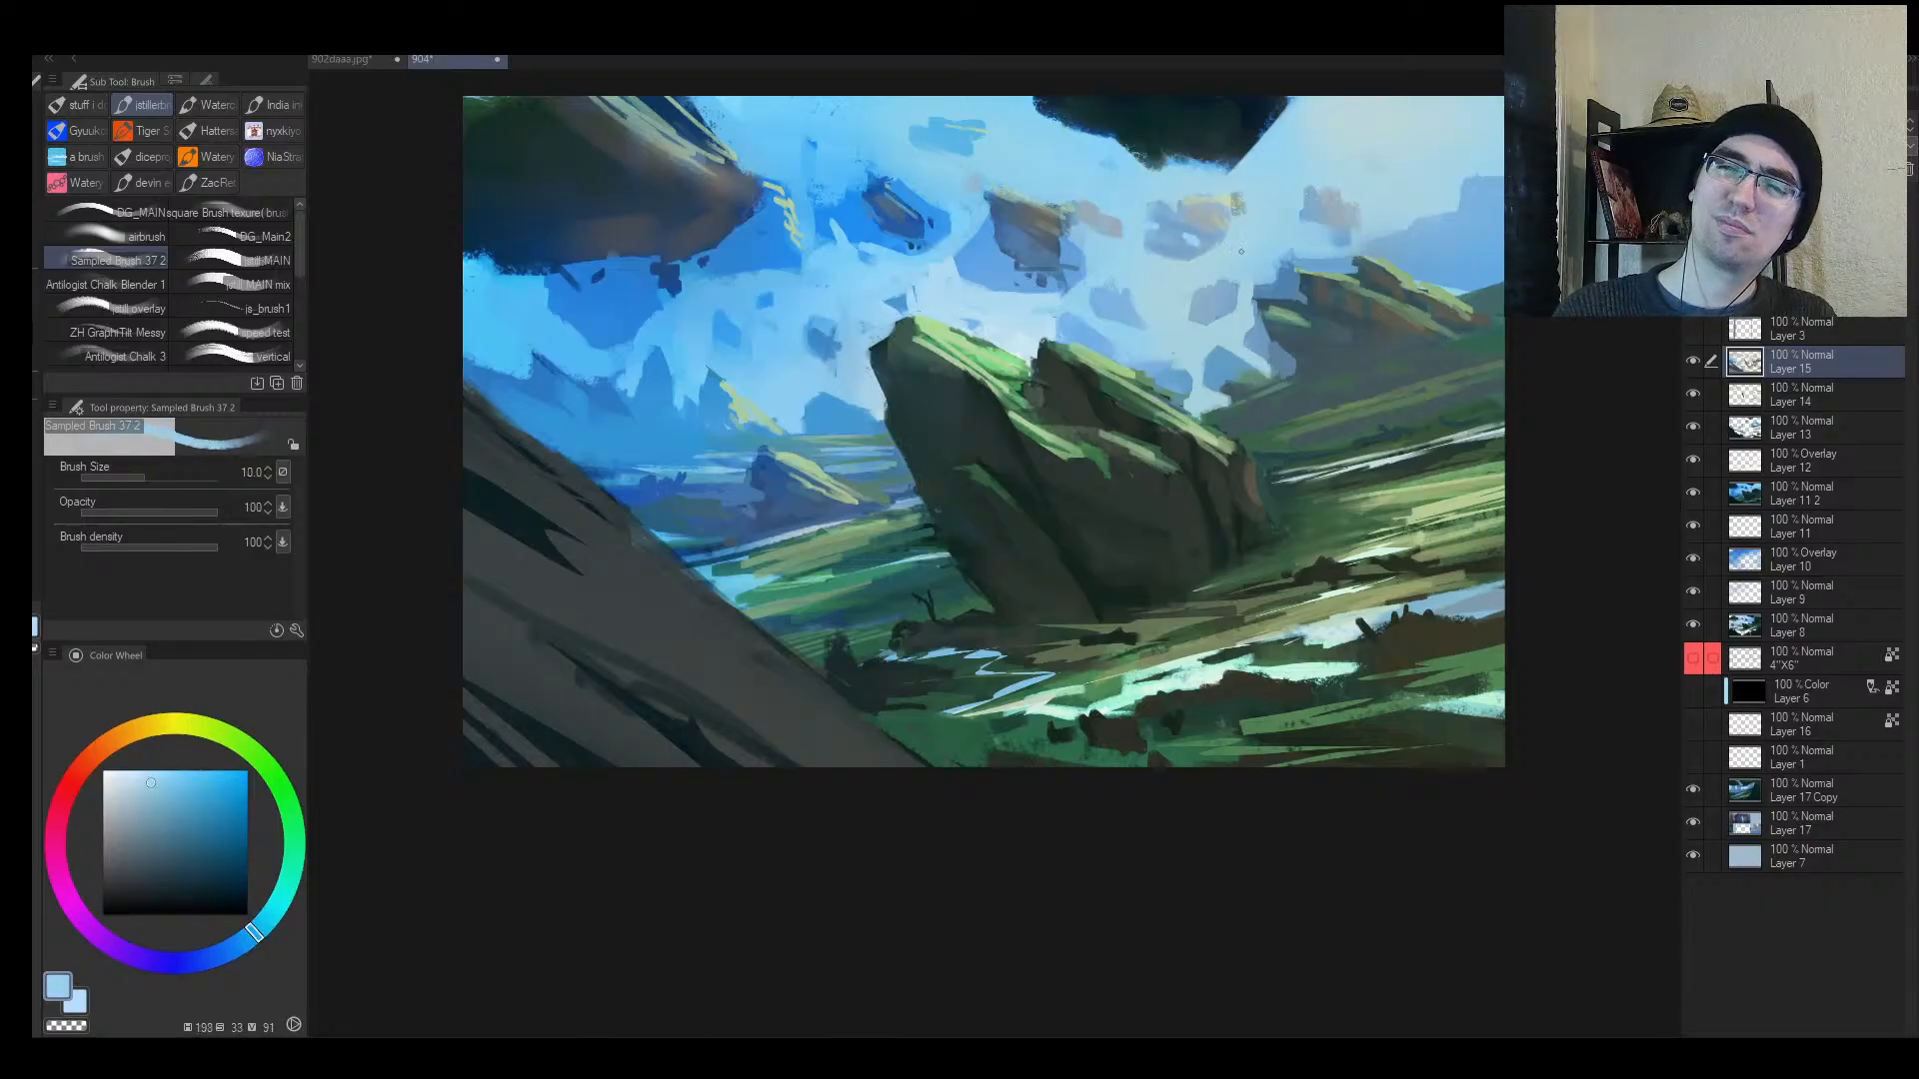
alt+click(1214, 329)
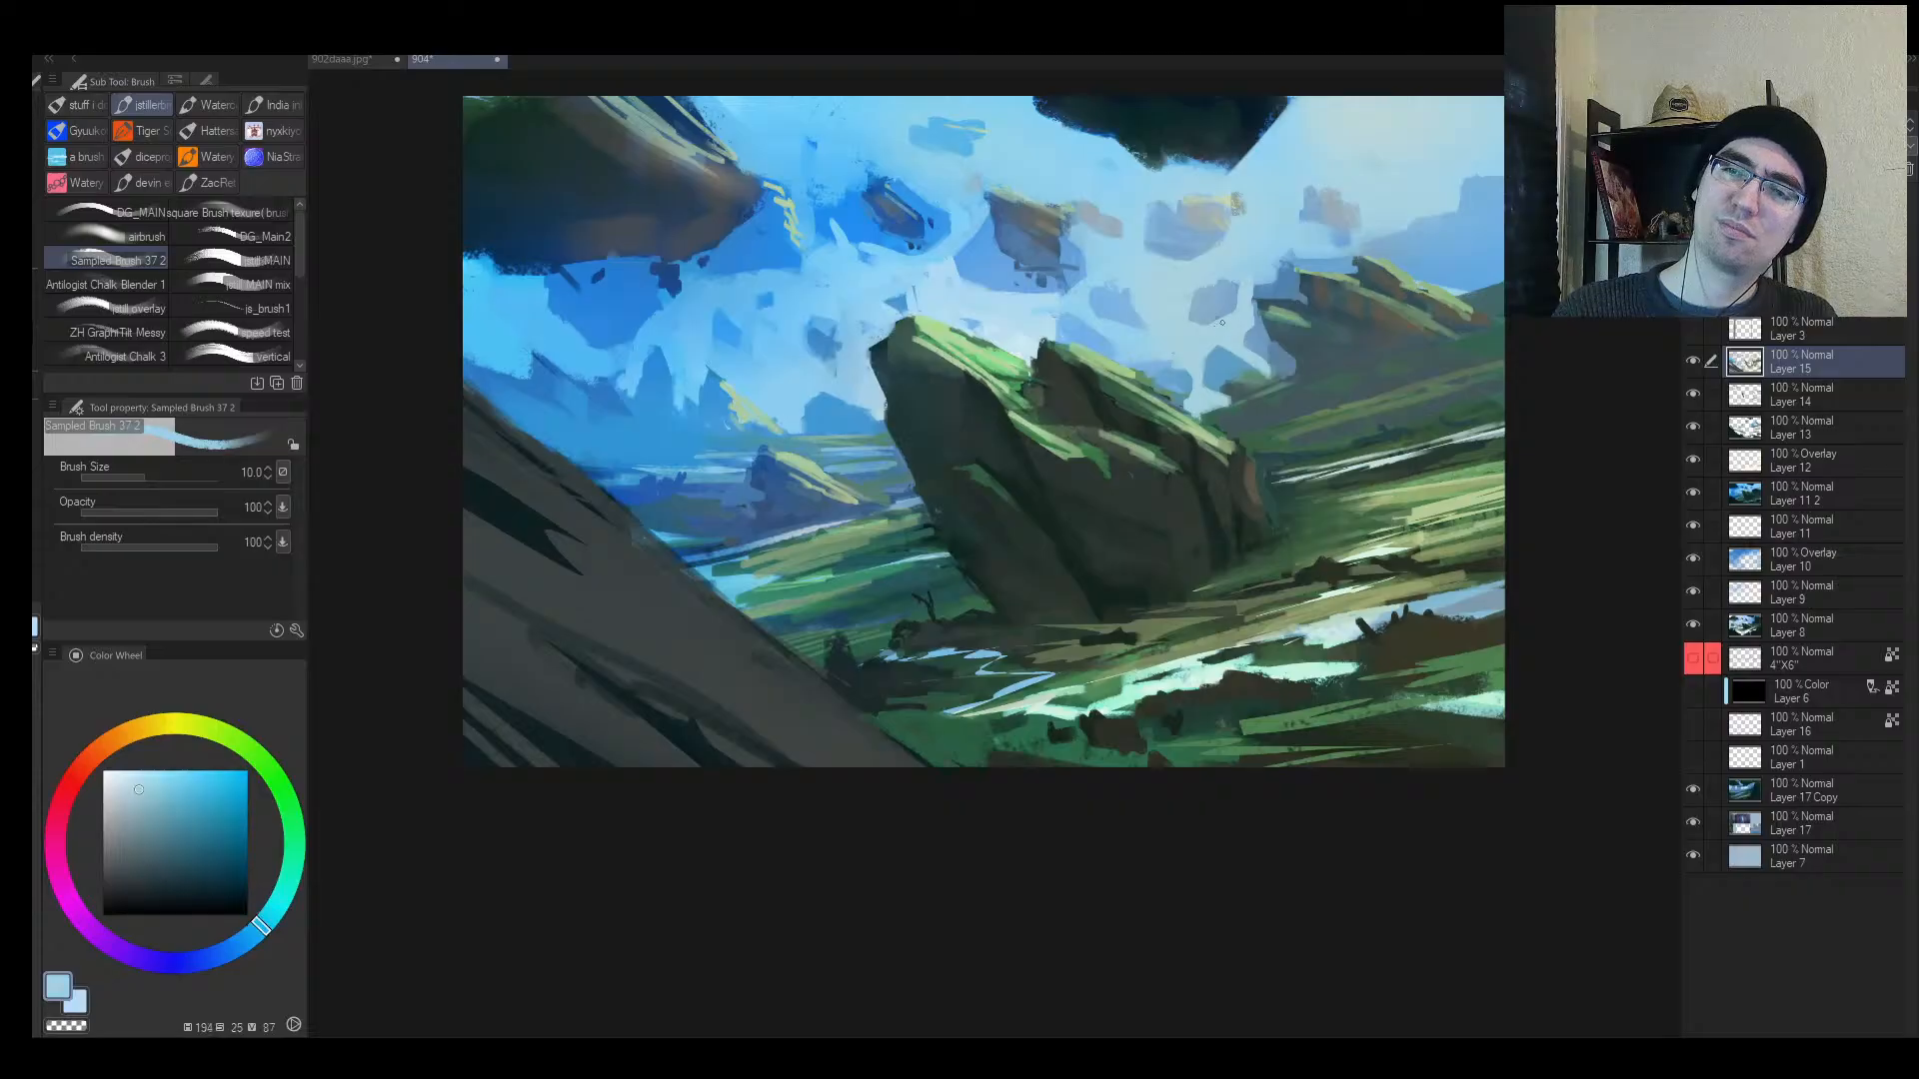
alt+click(1222, 300)
Step: Mirror the view, zoom in on the floating rocks, and sample a lighter sky blue
key(alt+space)
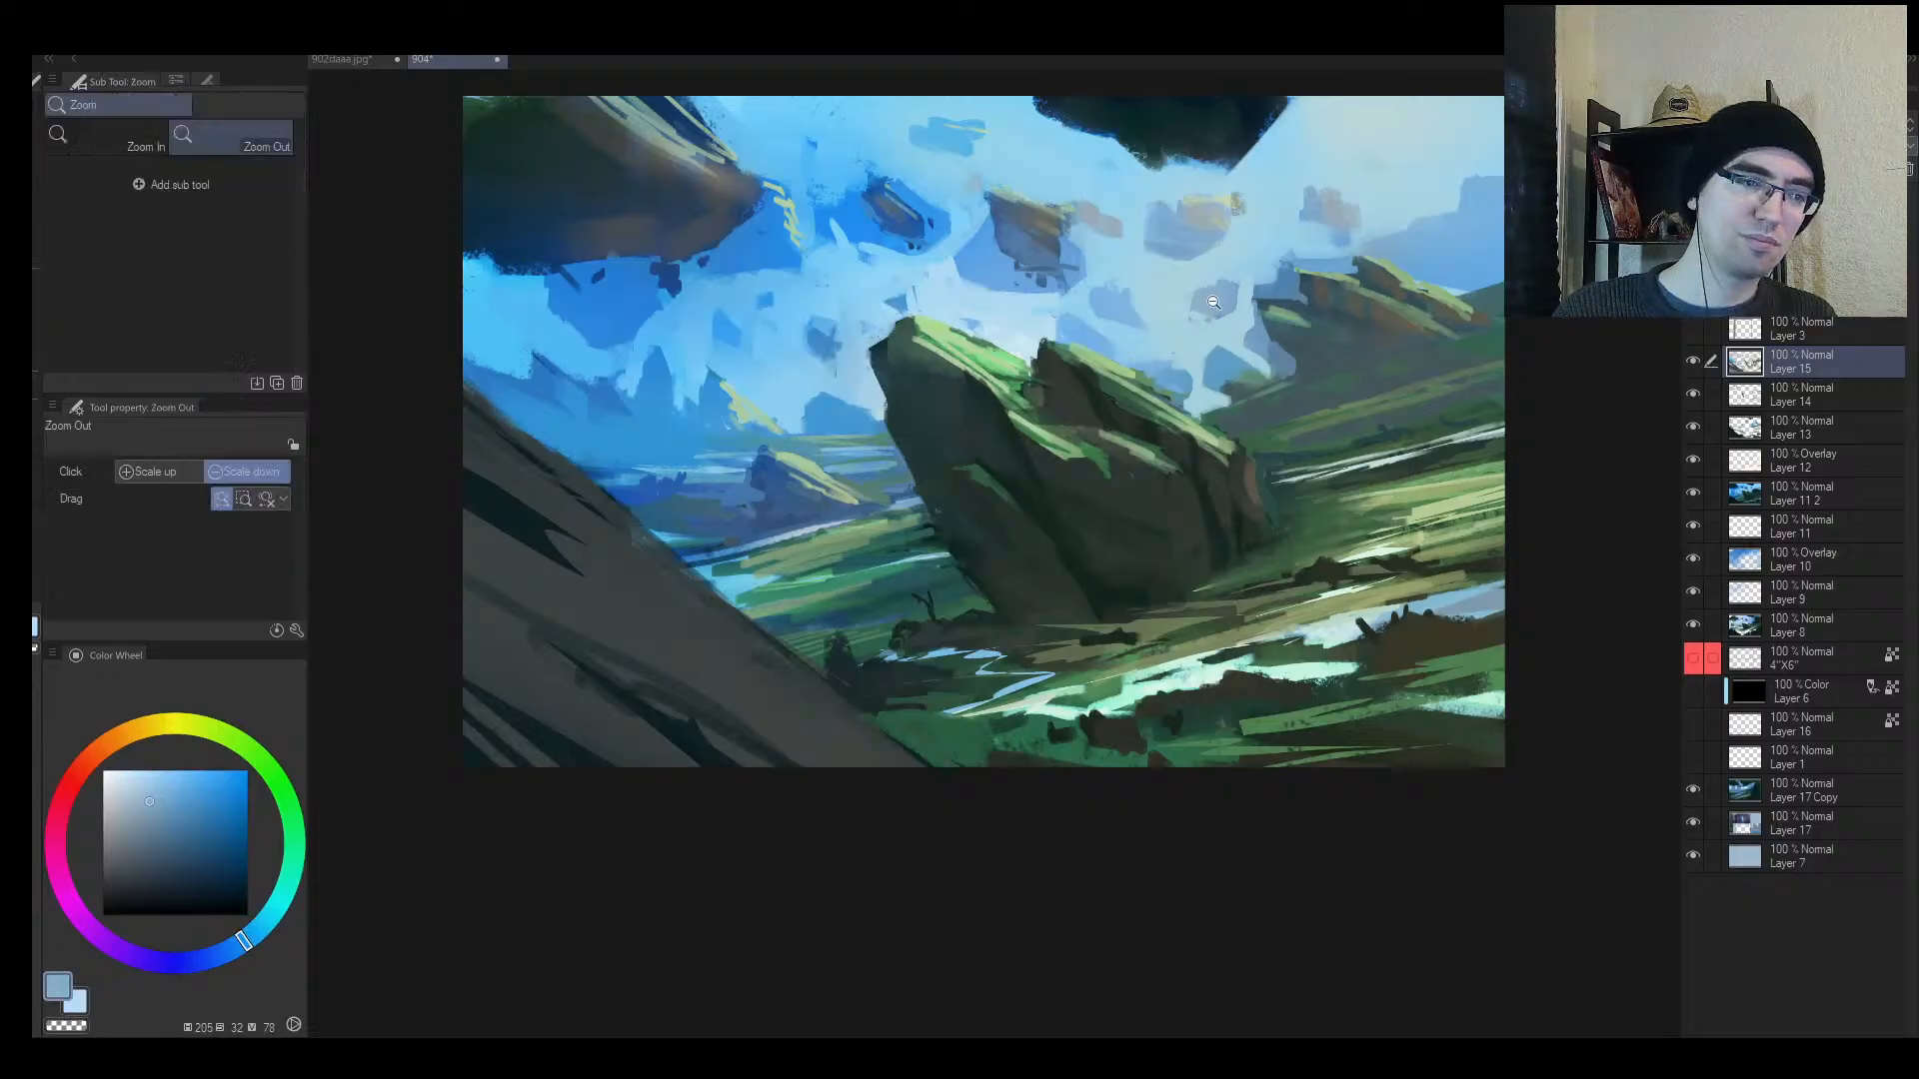
scroll(1221, 299, up, 1)
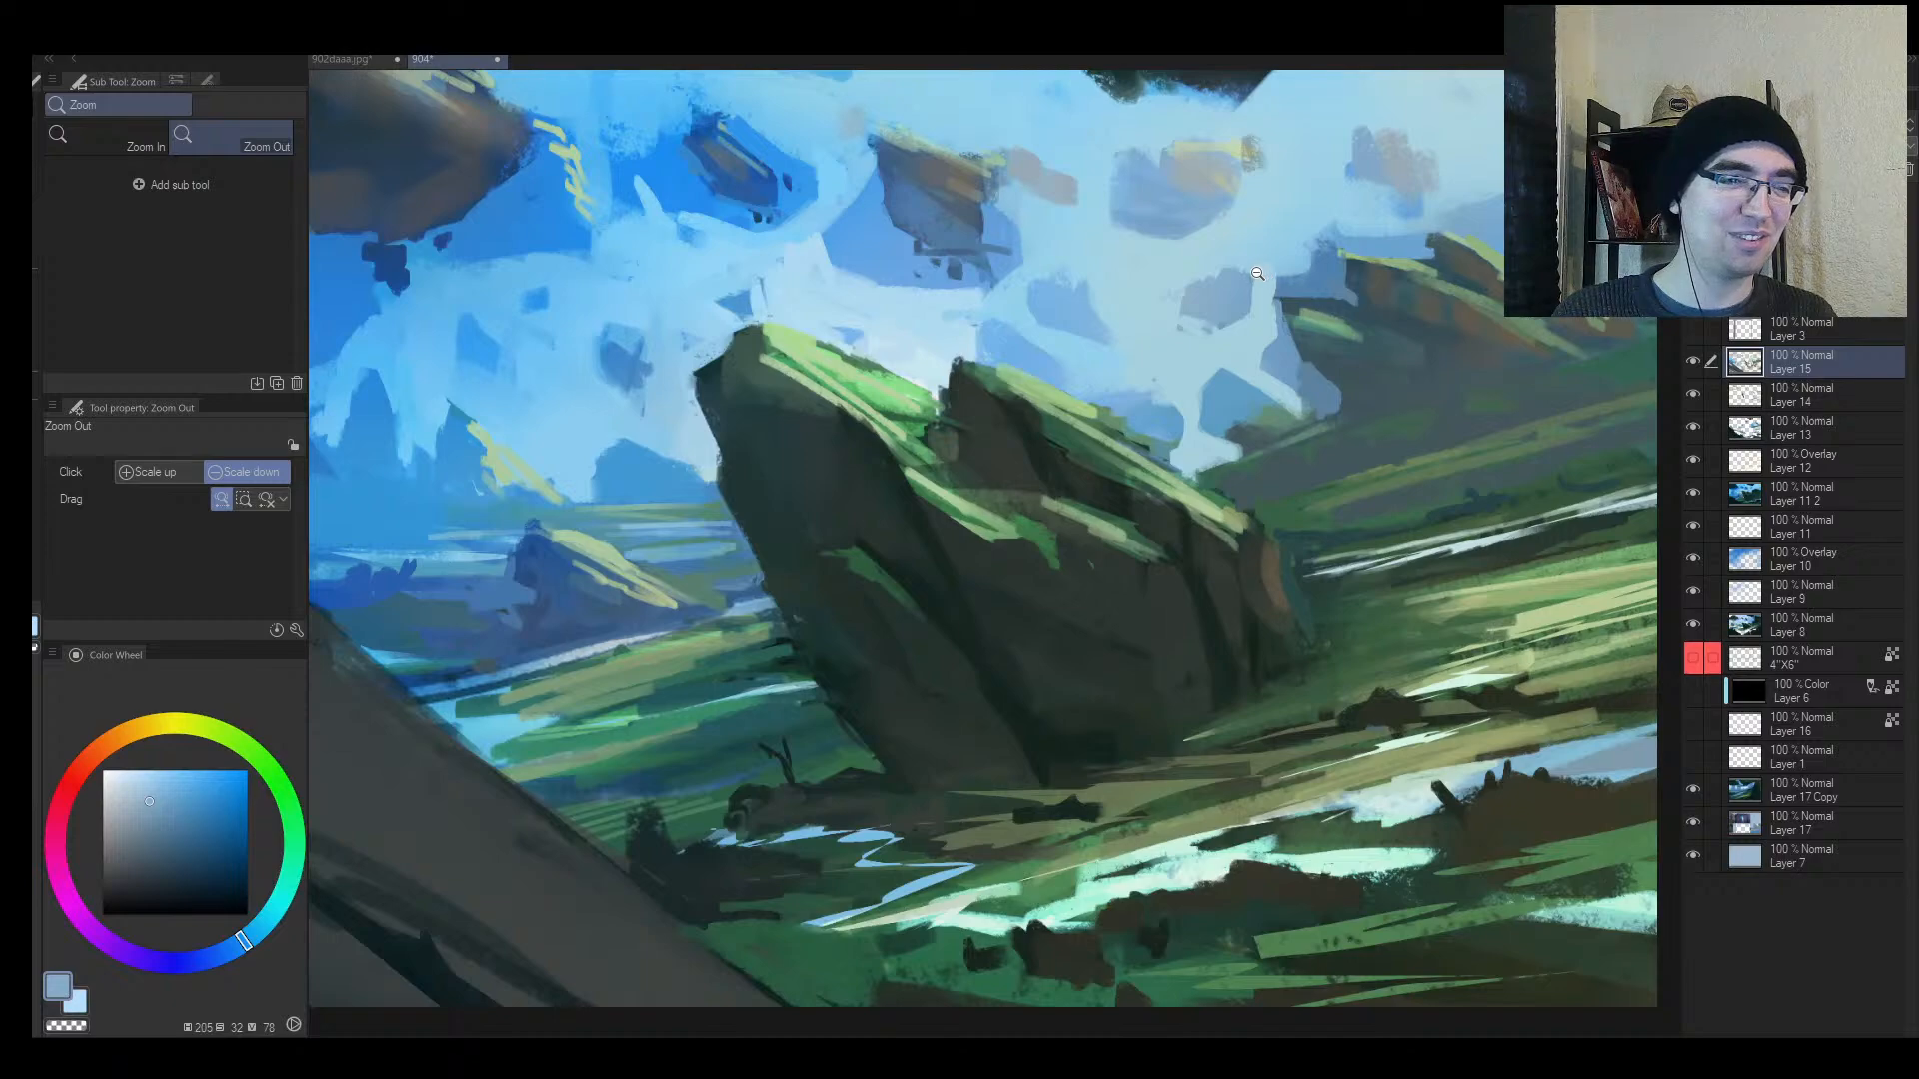
key(h)
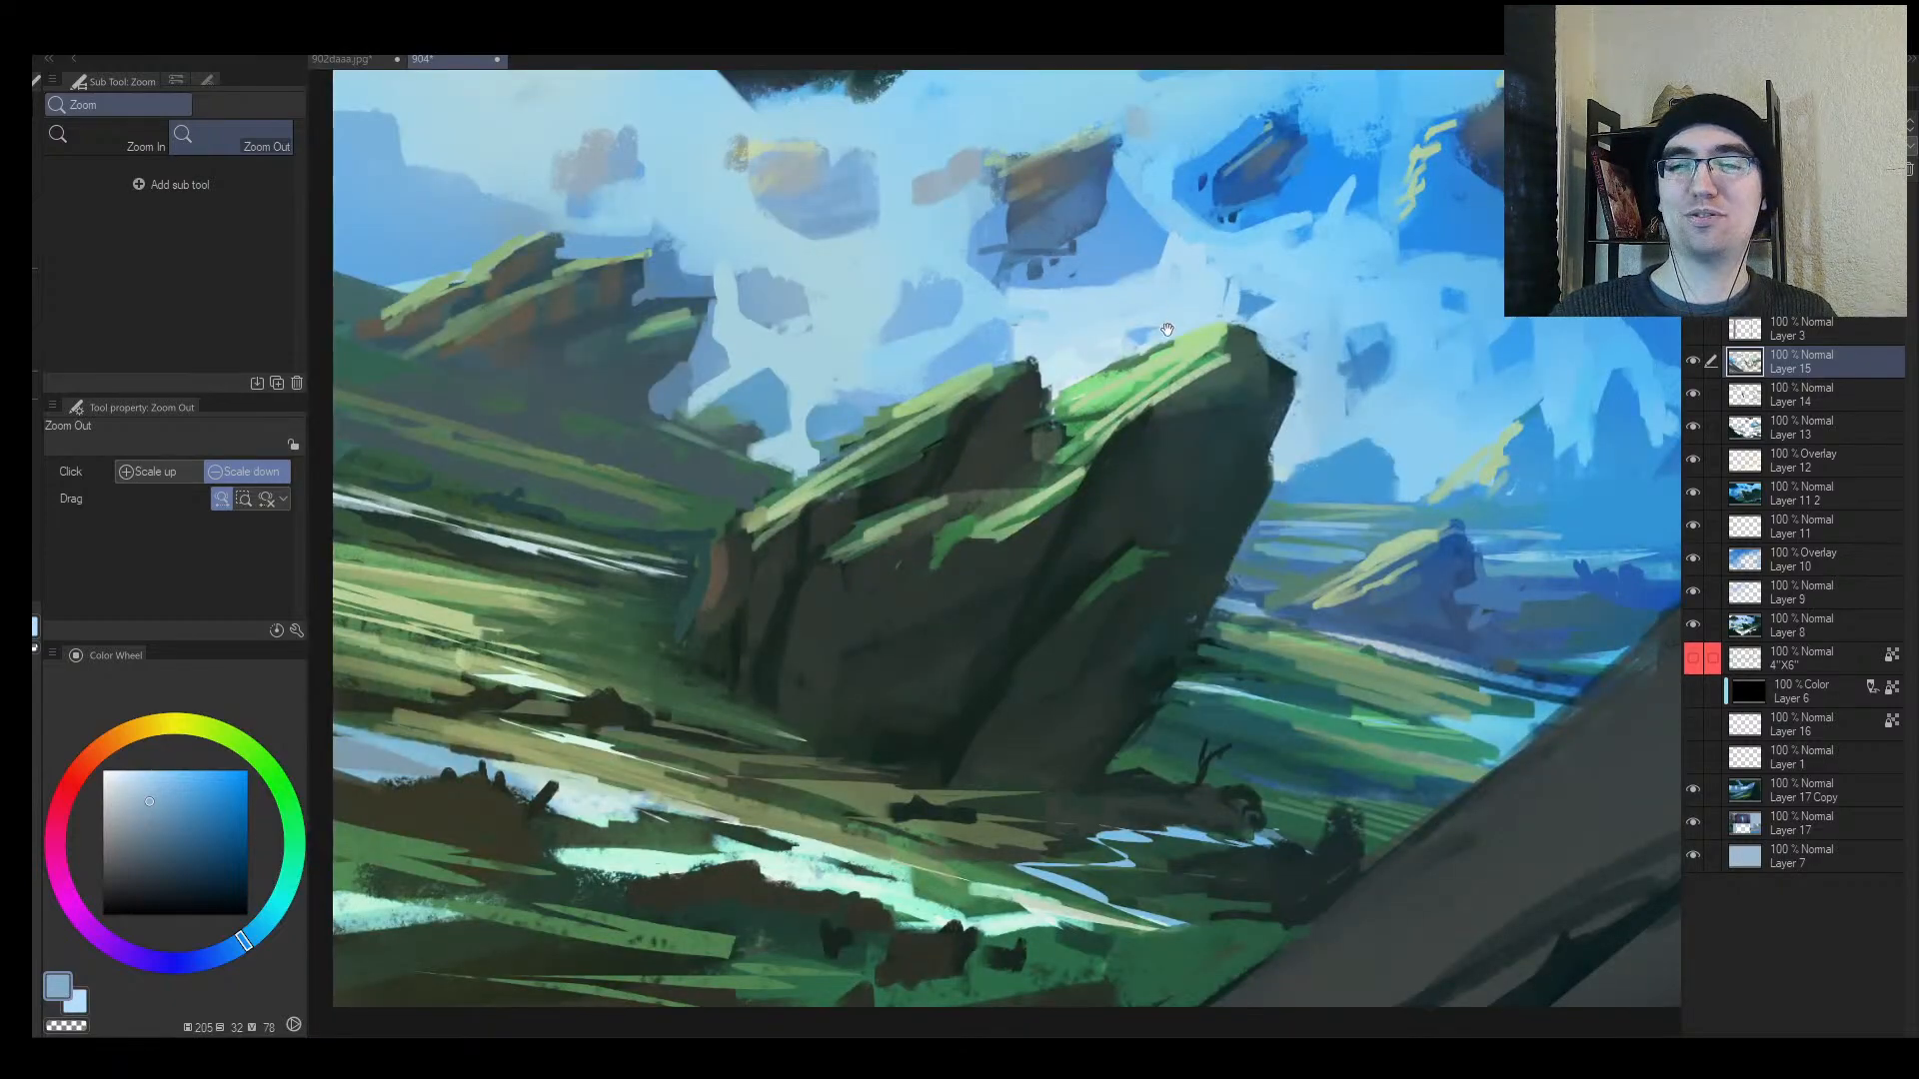
drag(1168, 329, 925, 328)
click(936, 379)
drag(729, 336, 768, 314)
alt+click(715, 413)
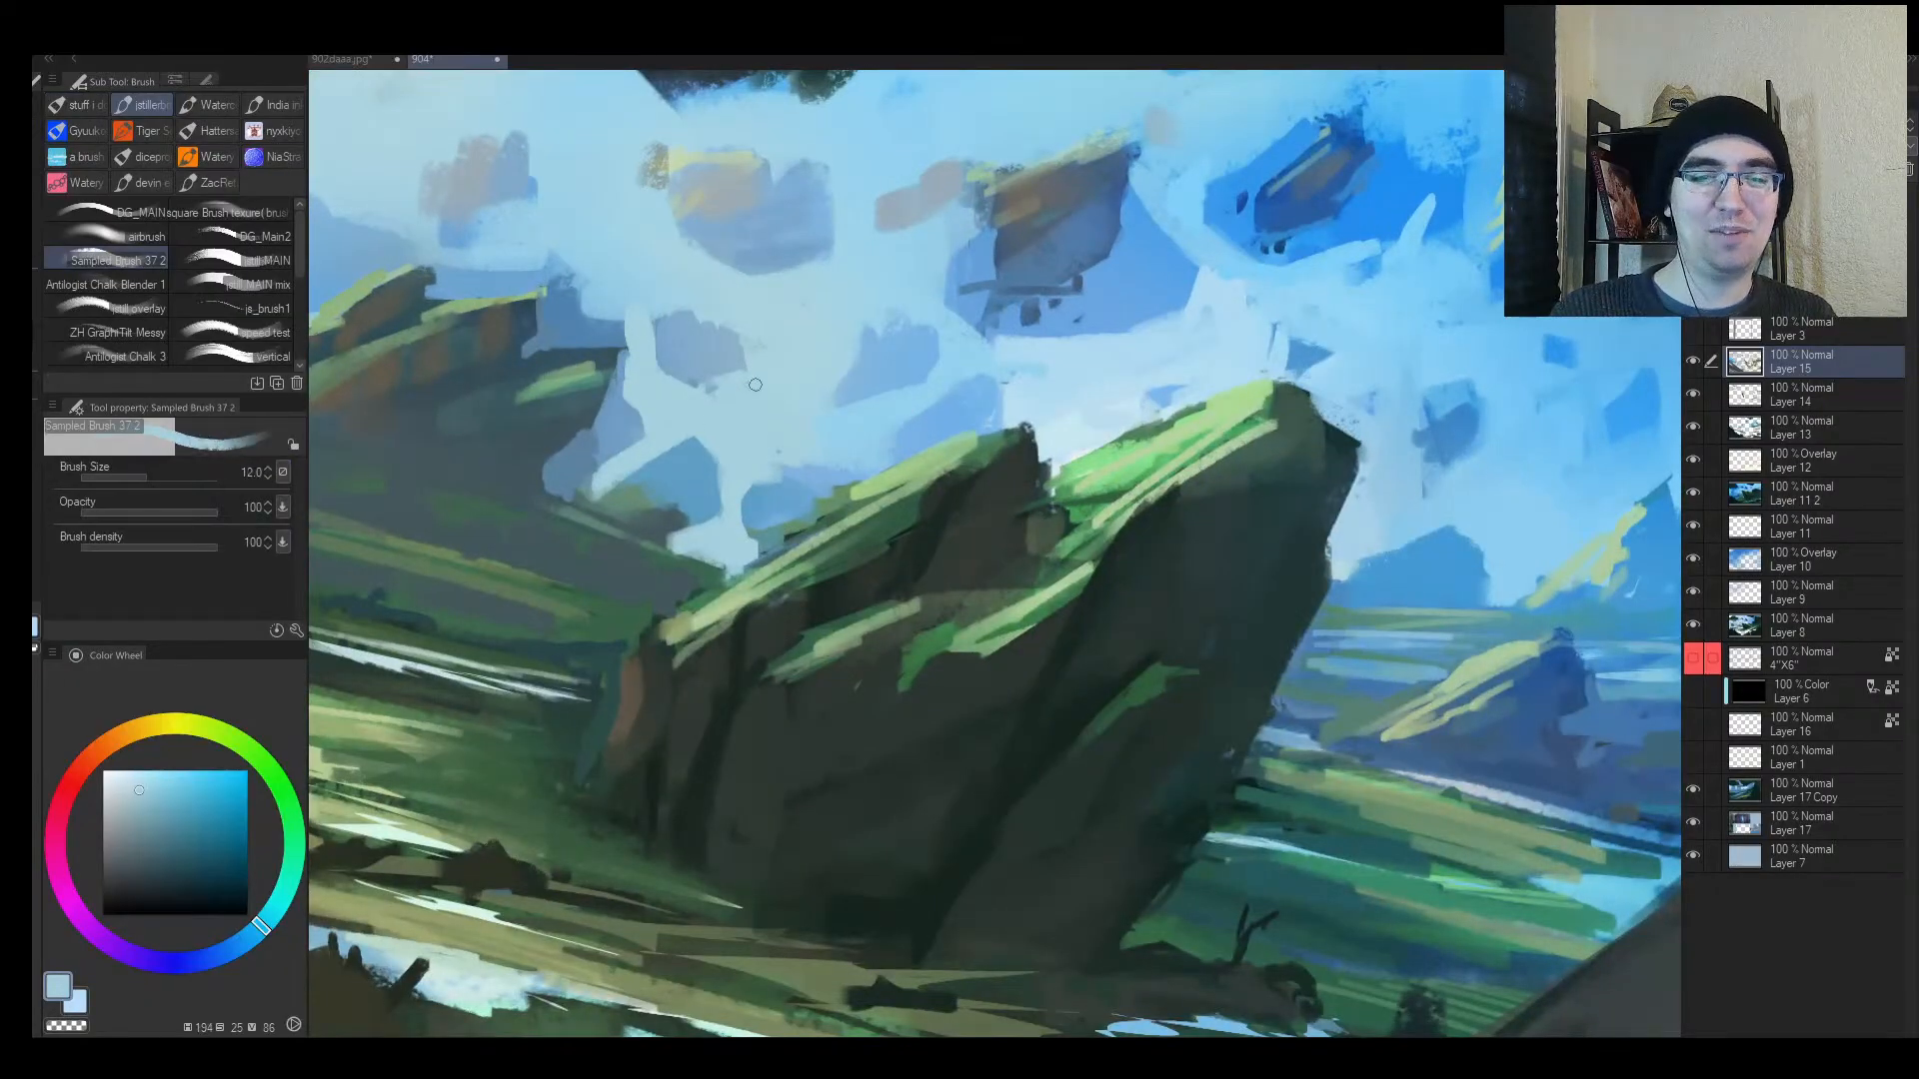
Step: Sample mid and pale sky blues and paint over the small rock's lower tip
click(757, 322)
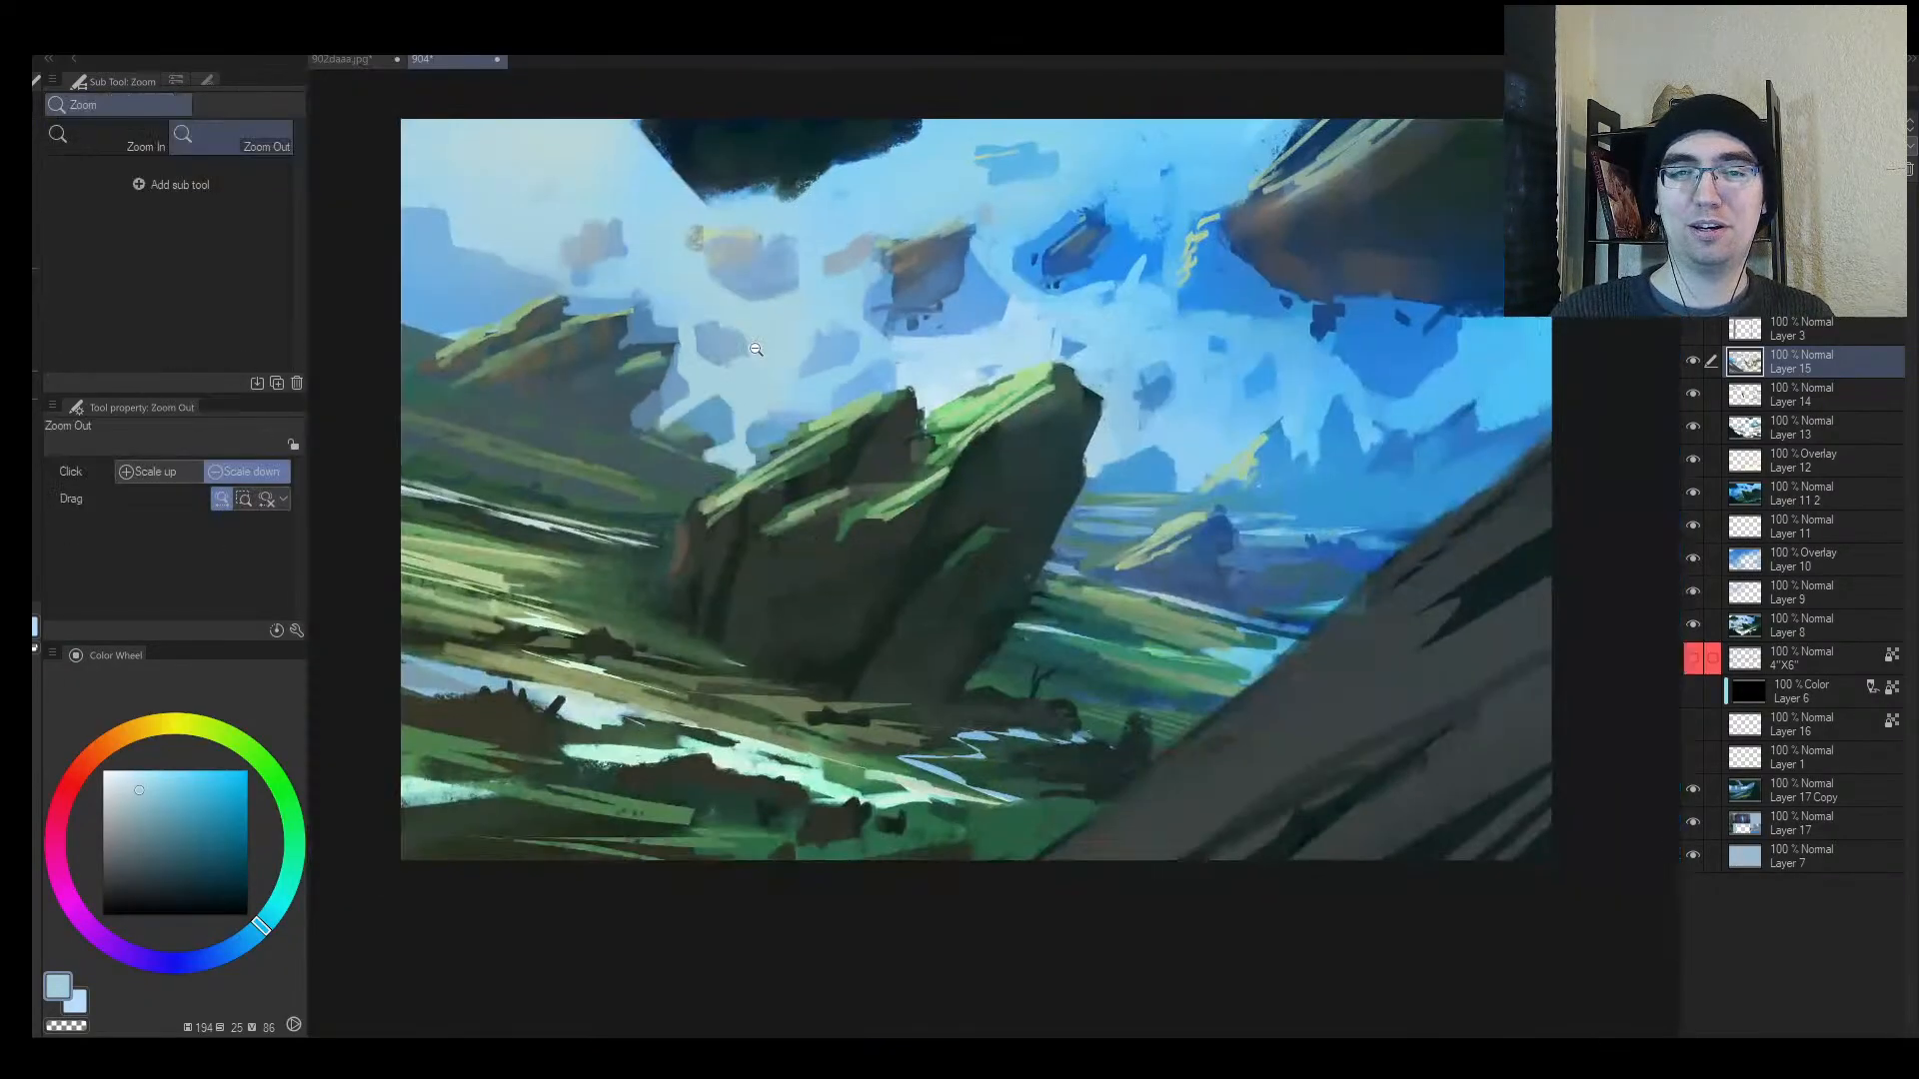
drag(1232, 302, 1029, 318)
drag(904, 330, 1006, 347)
alt+click(976, 423)
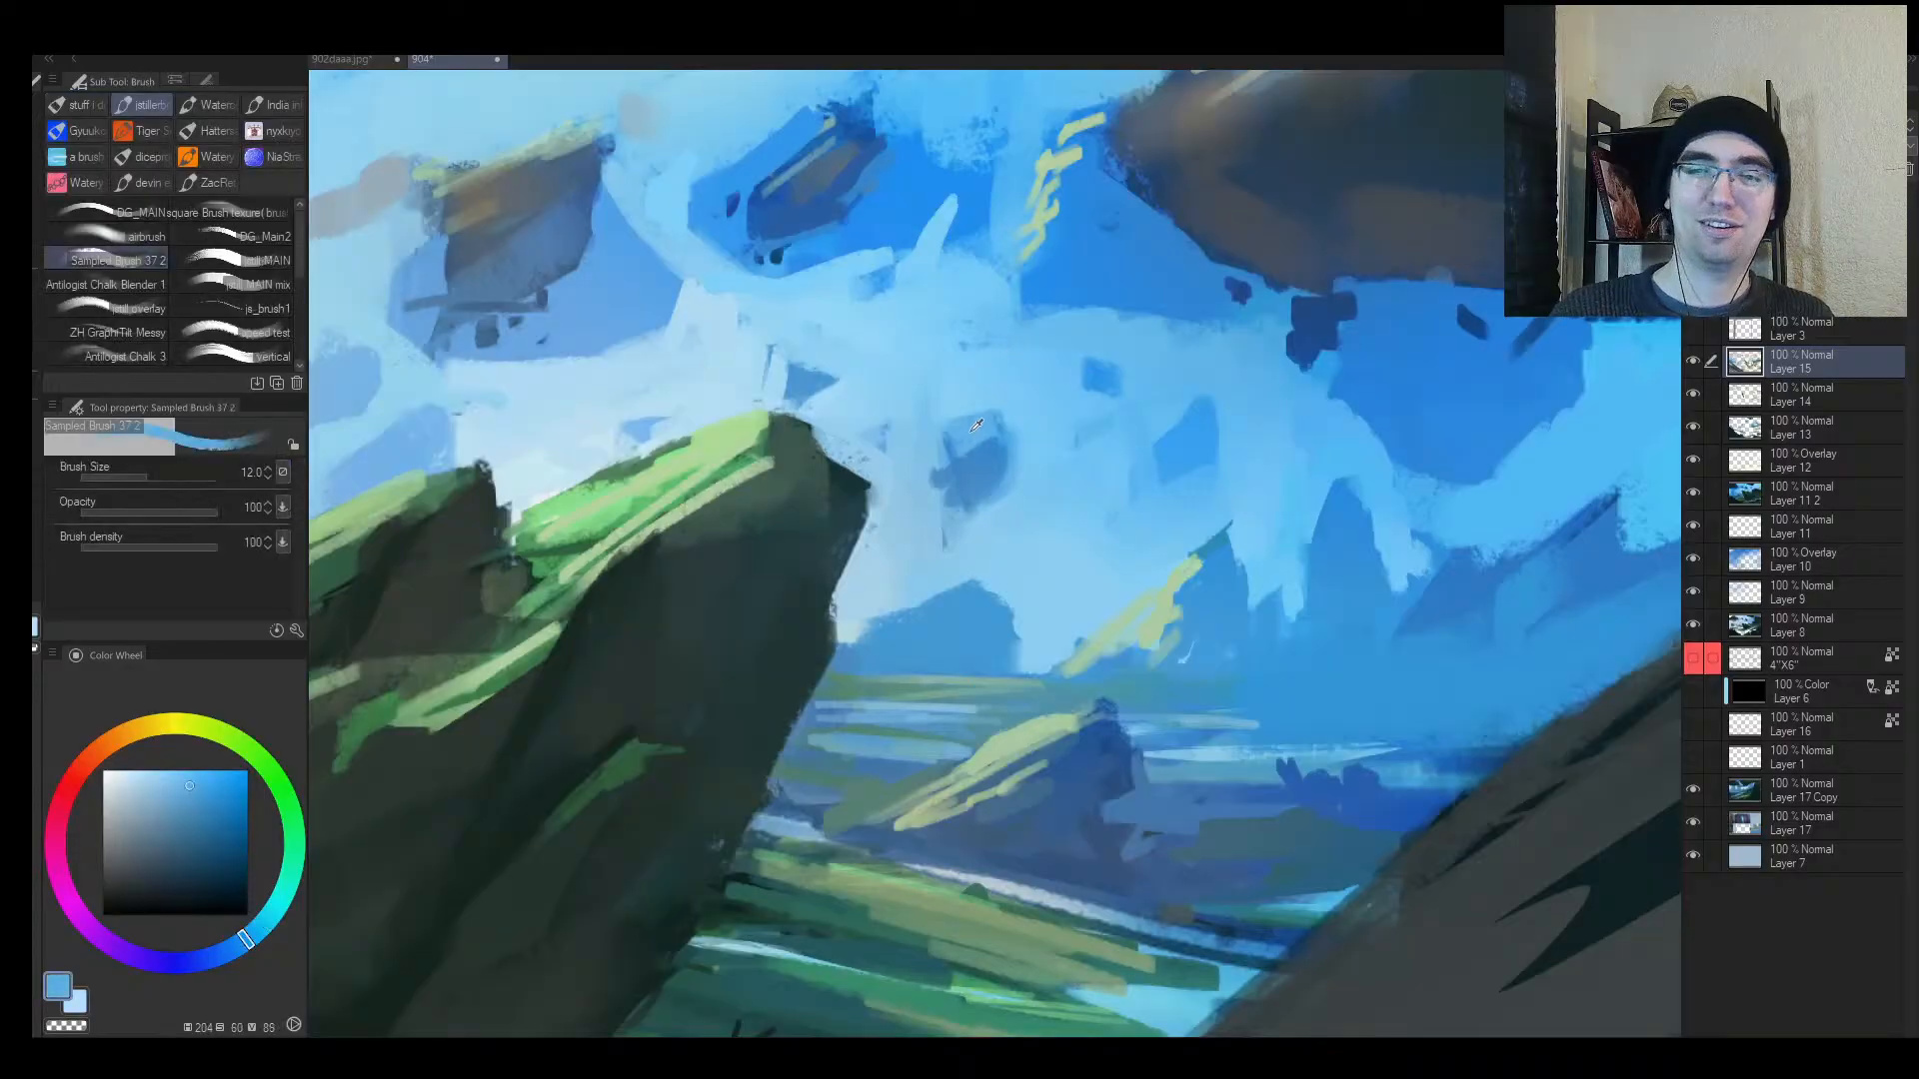
alt+click(949, 504)
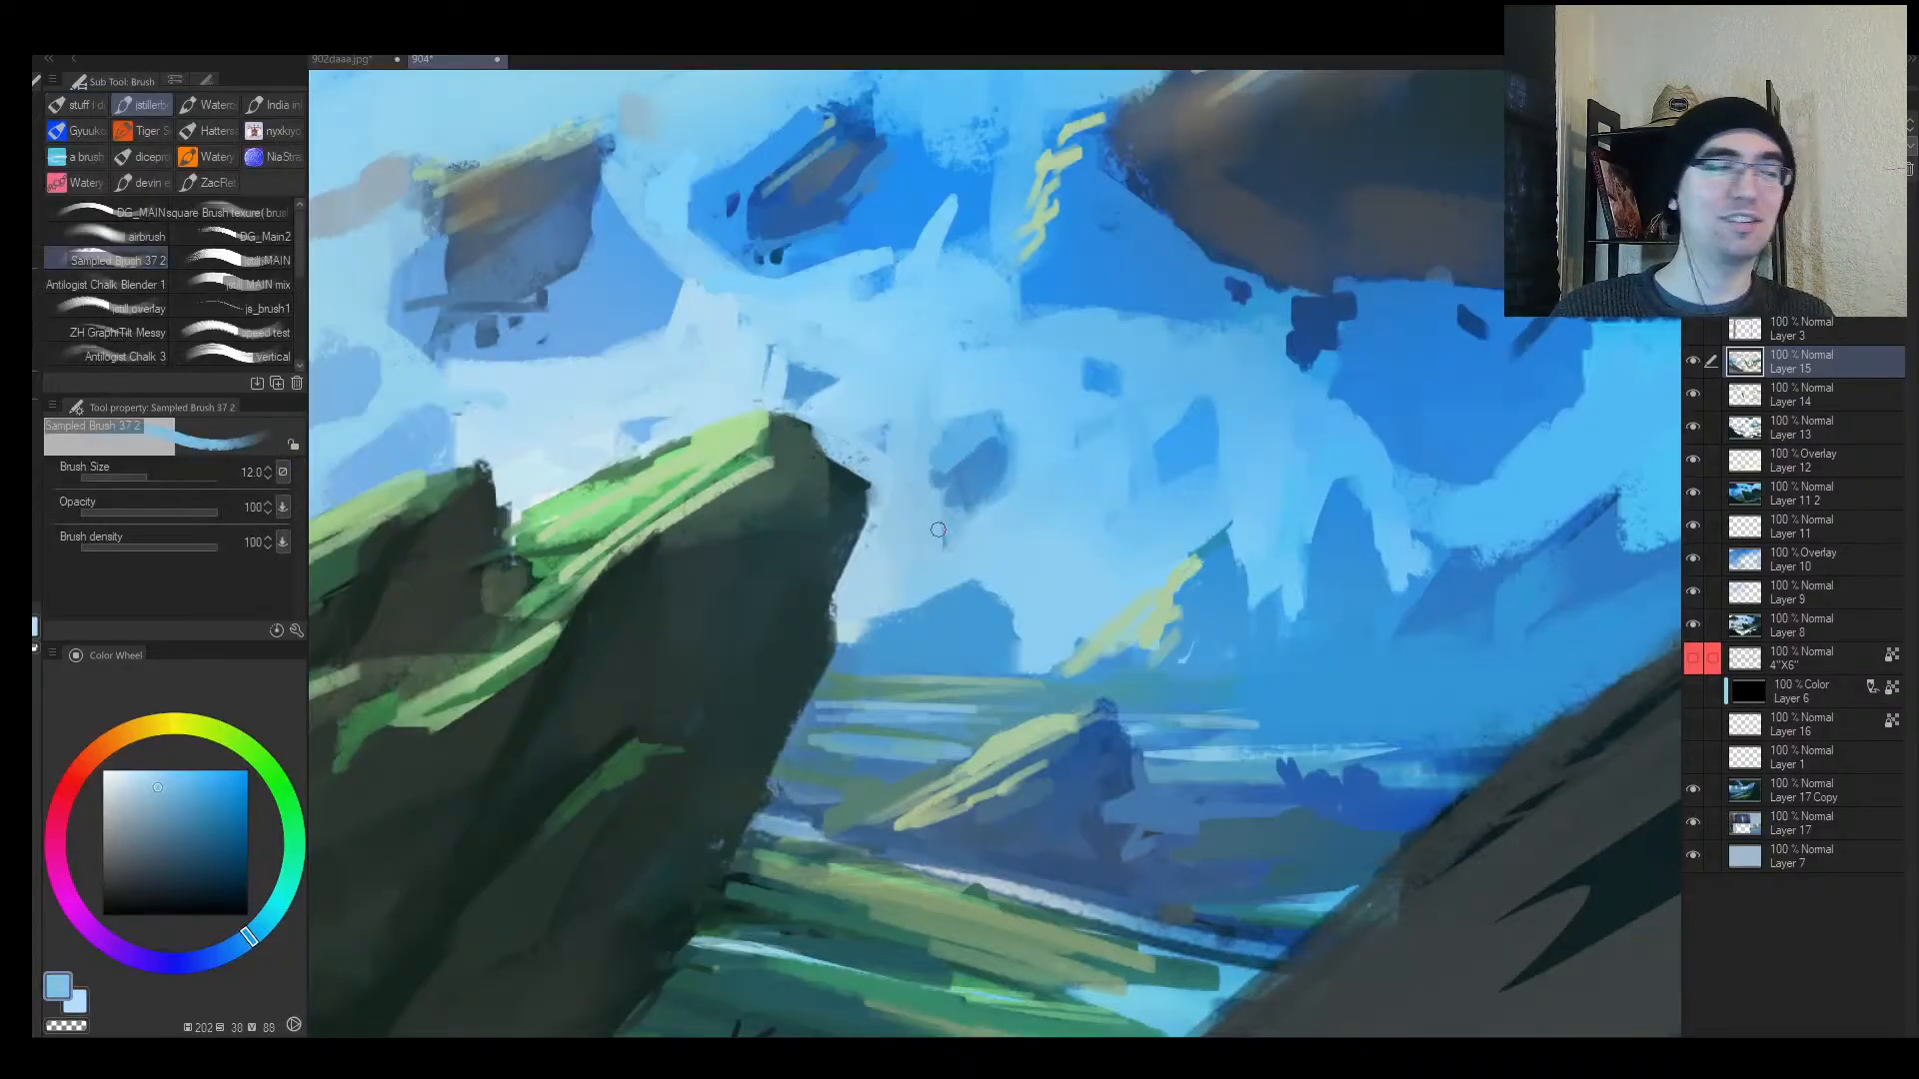
mouse_move(980, 518)
mouse_down()
mouse_move(938, 512)
mouse_move(950, 533)
mouse_move(1008, 488)
mouse_move(954, 488)
mouse_up()
Step: With a smaller brush and lighter sky blues, retouch the small floating rock's edge
alt+click(980, 488)
key([)
drag(1168, 467, 1257, 471)
alt+click(1065, 486)
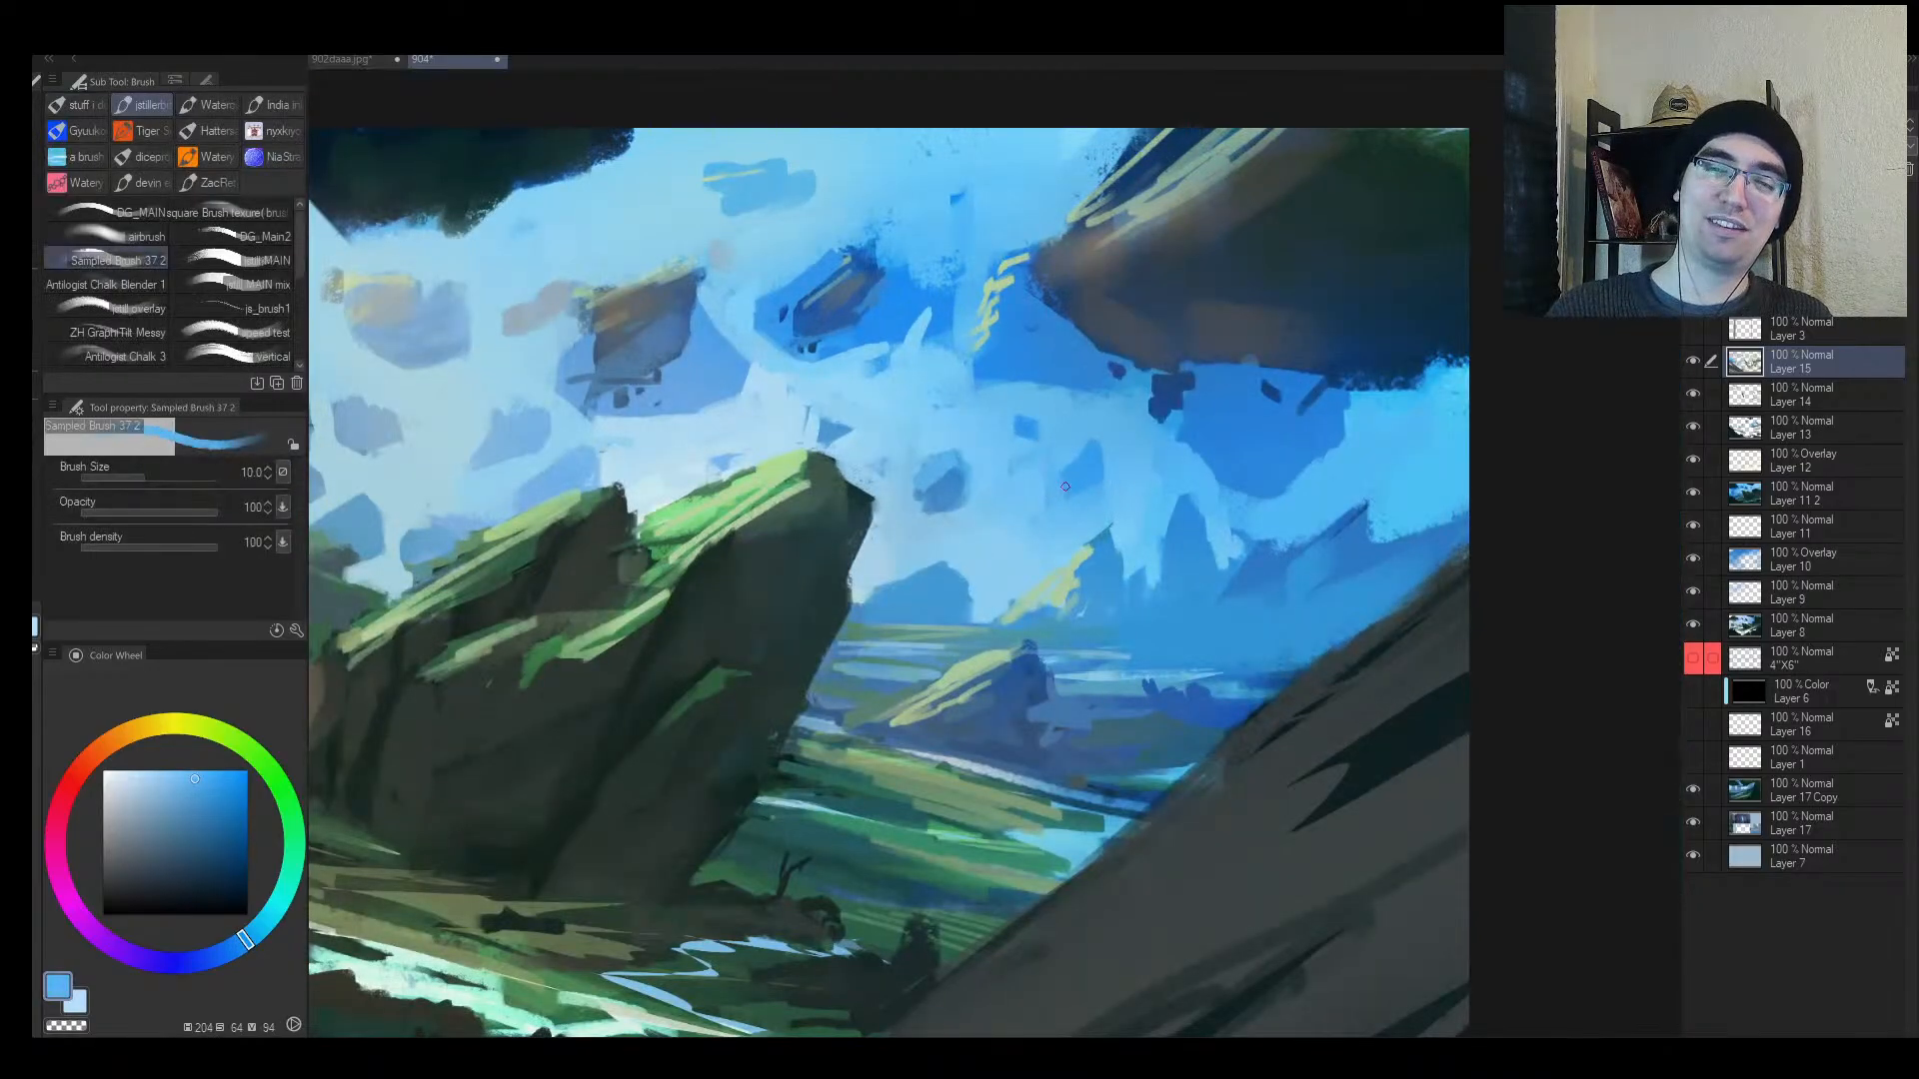
alt+click(1065, 496)
key([)
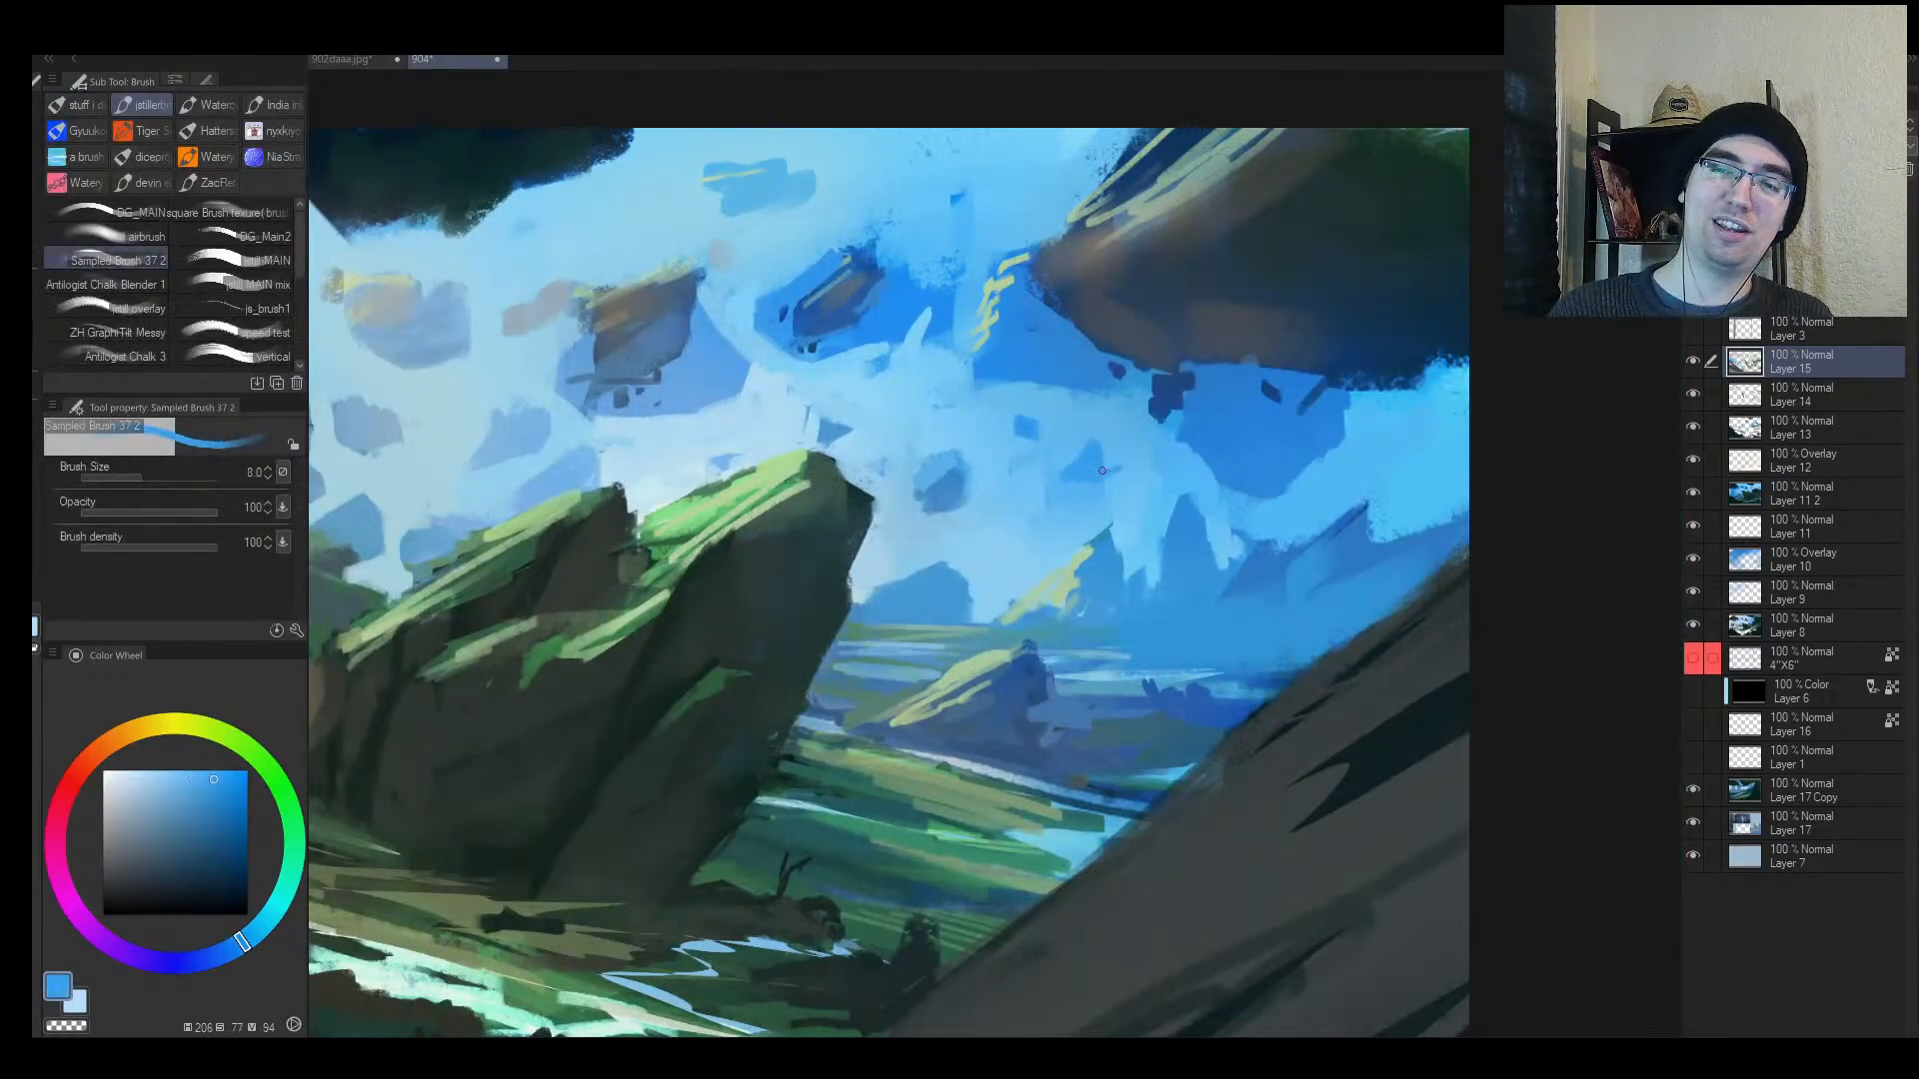
alt+click(1119, 466)
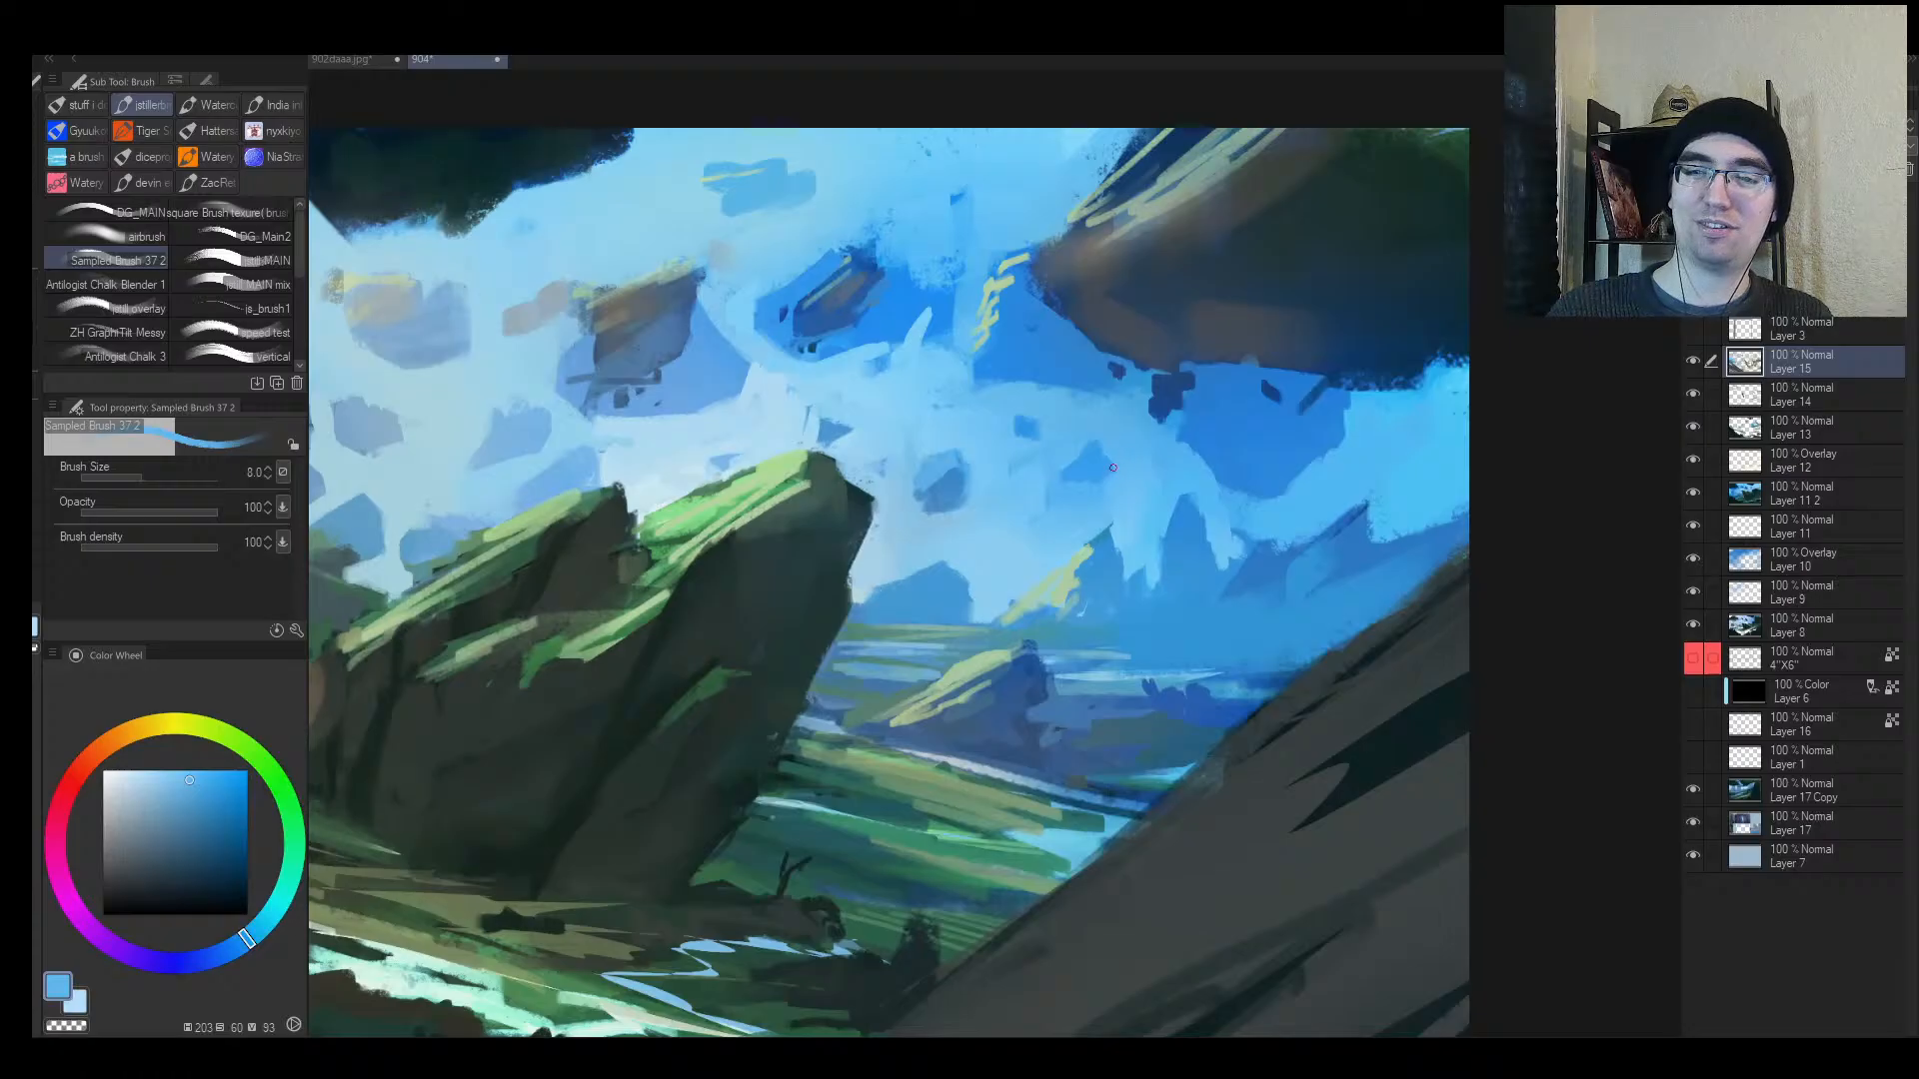
alt+click(1103, 456)
Step: Sample a lighter and then a deeper blue from the sky
key(alt+space)
mouse_move(1044, 502)
mouse_down()
mouse_move(949, 507)
mouse_move(1025, 512)
mouse_up()
alt+click(1118, 517)
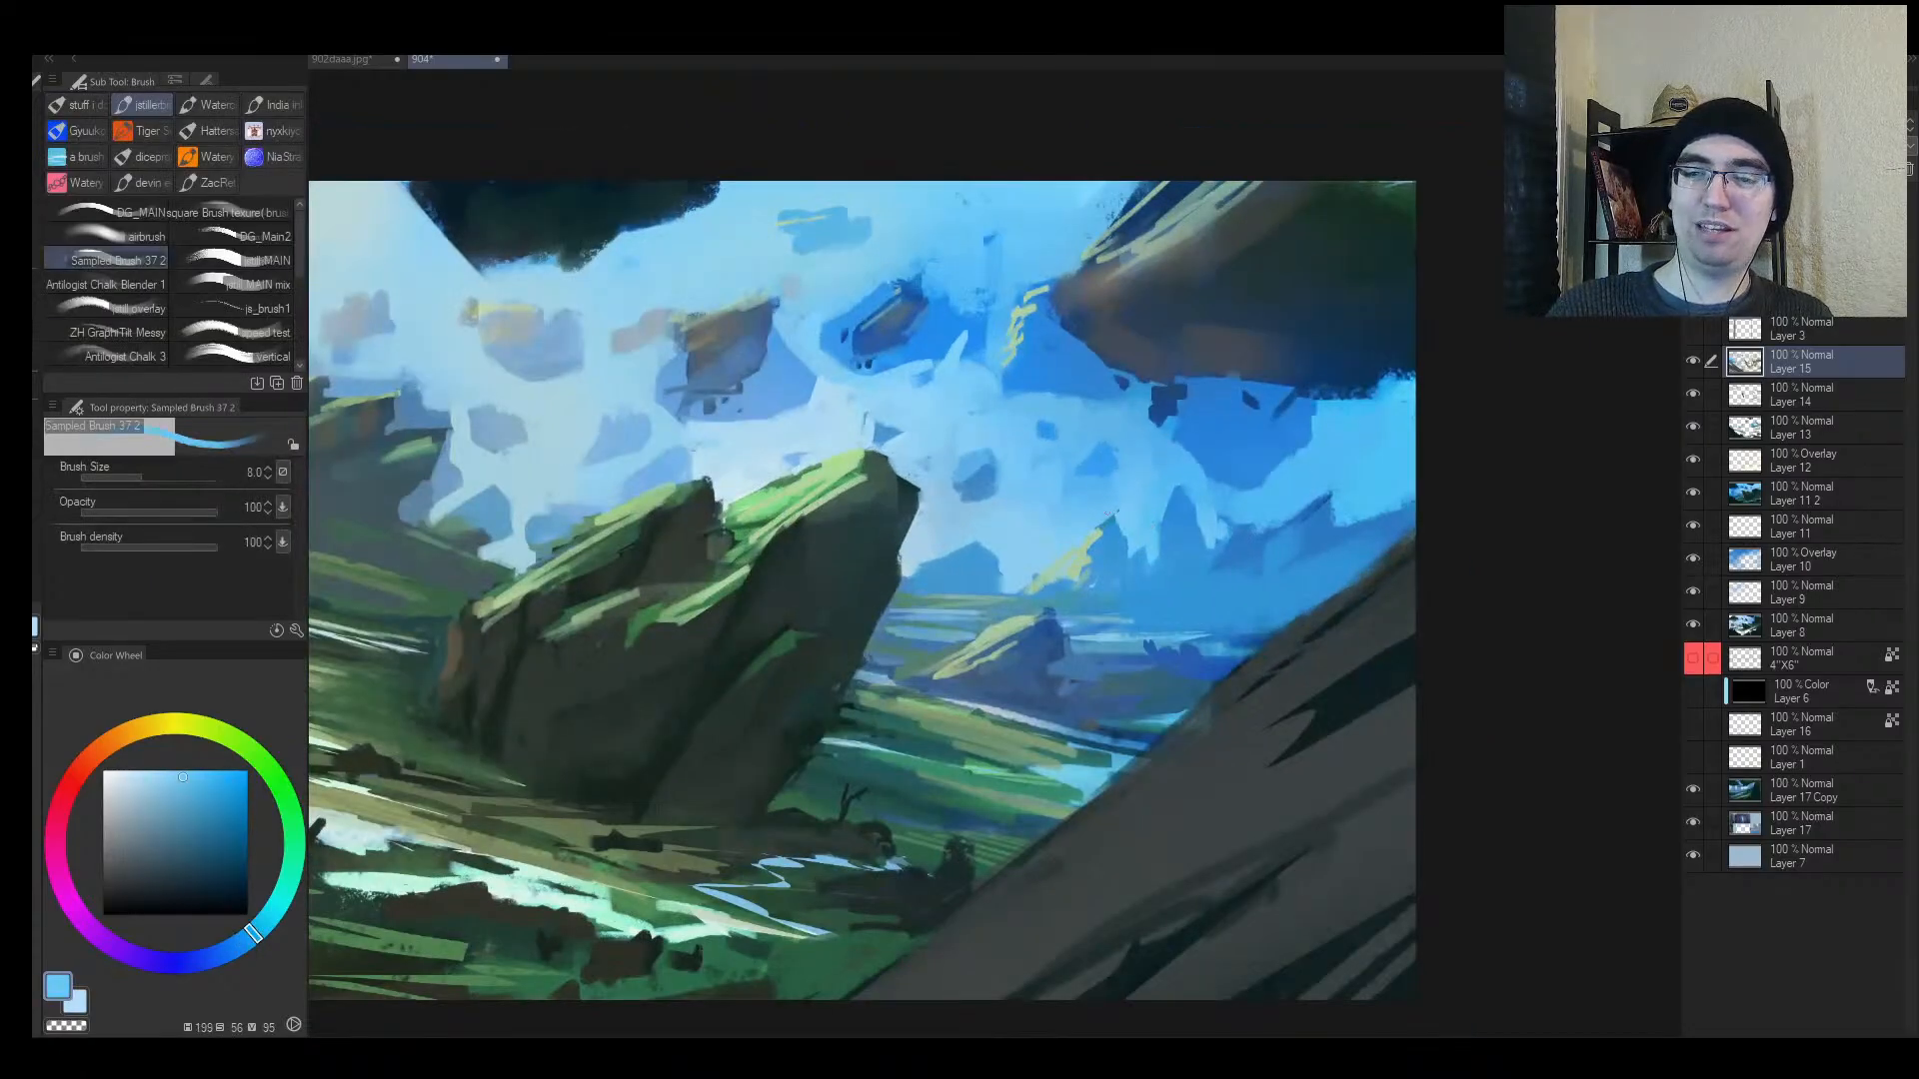
alt+click(1126, 540)
Step: Mirror the view, enlarge the brush, and undo the last light strokes
key(h)
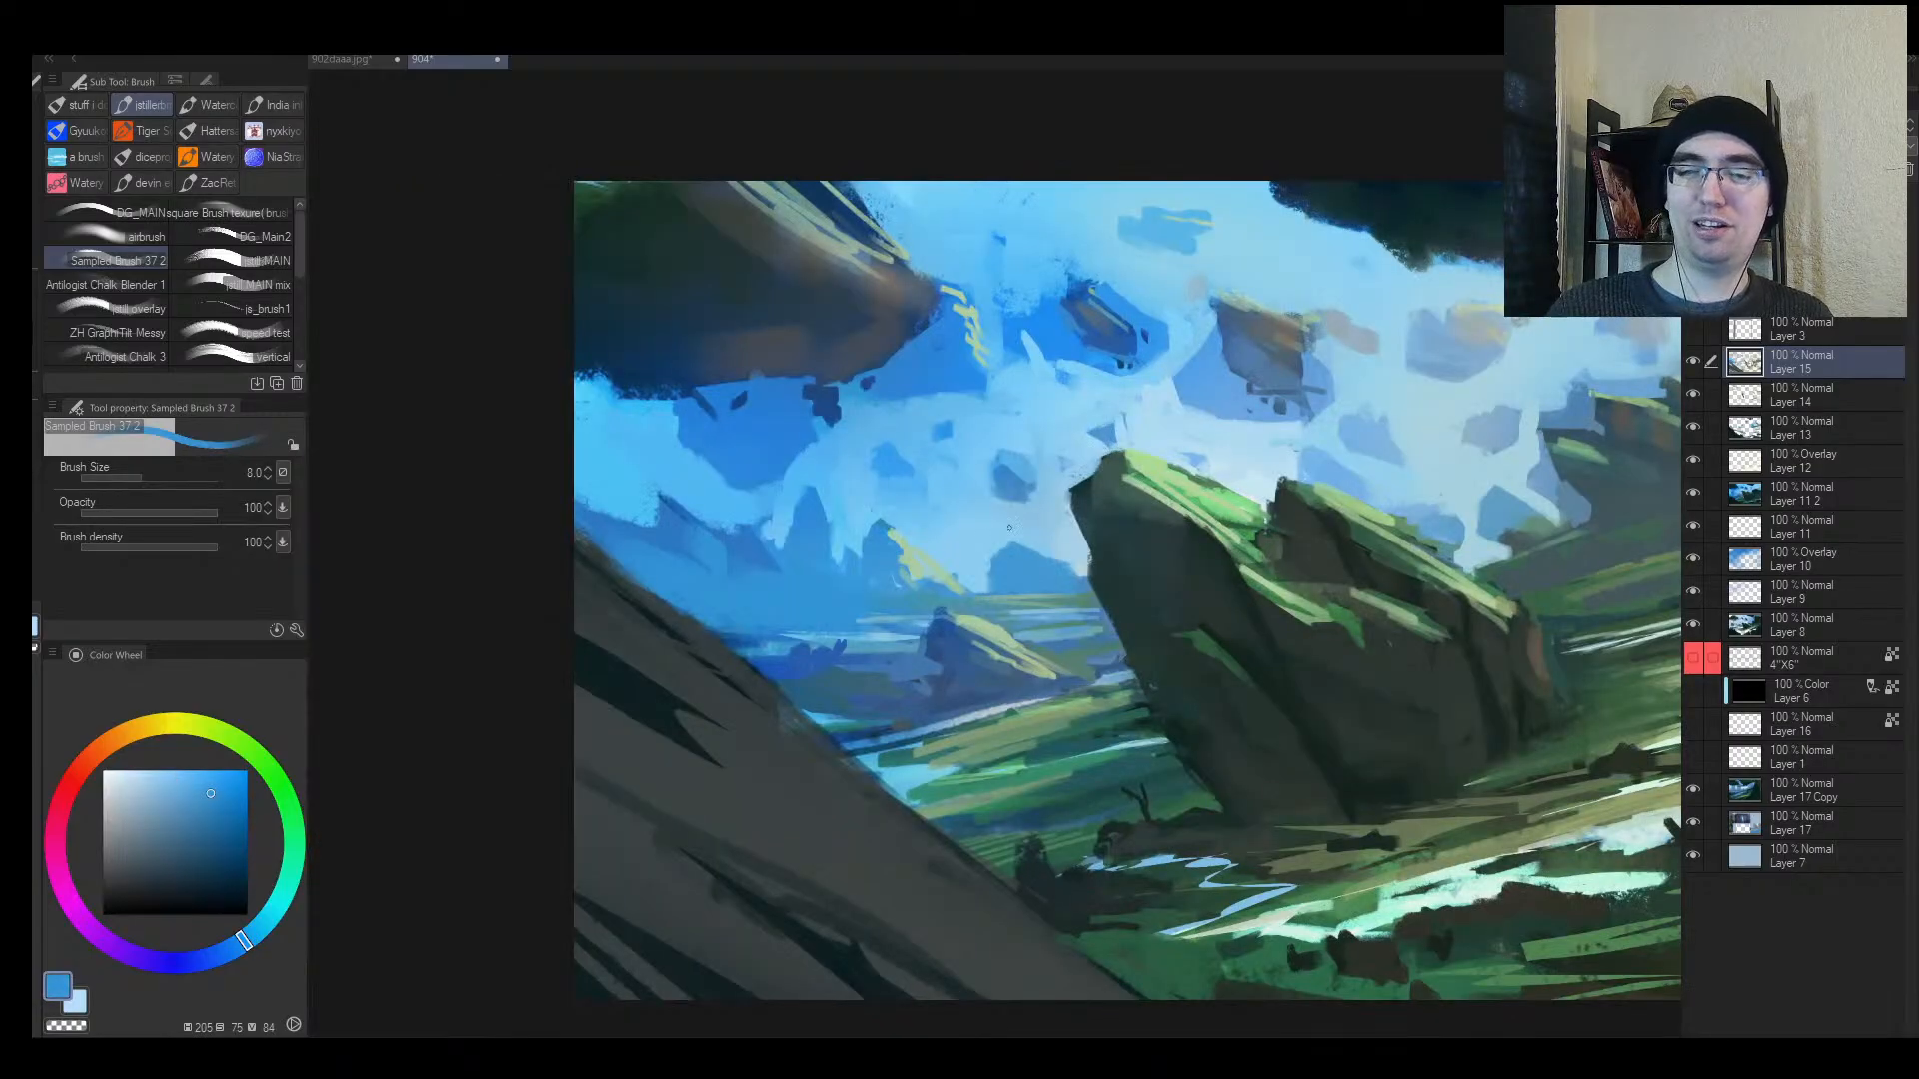
key(bracketright)
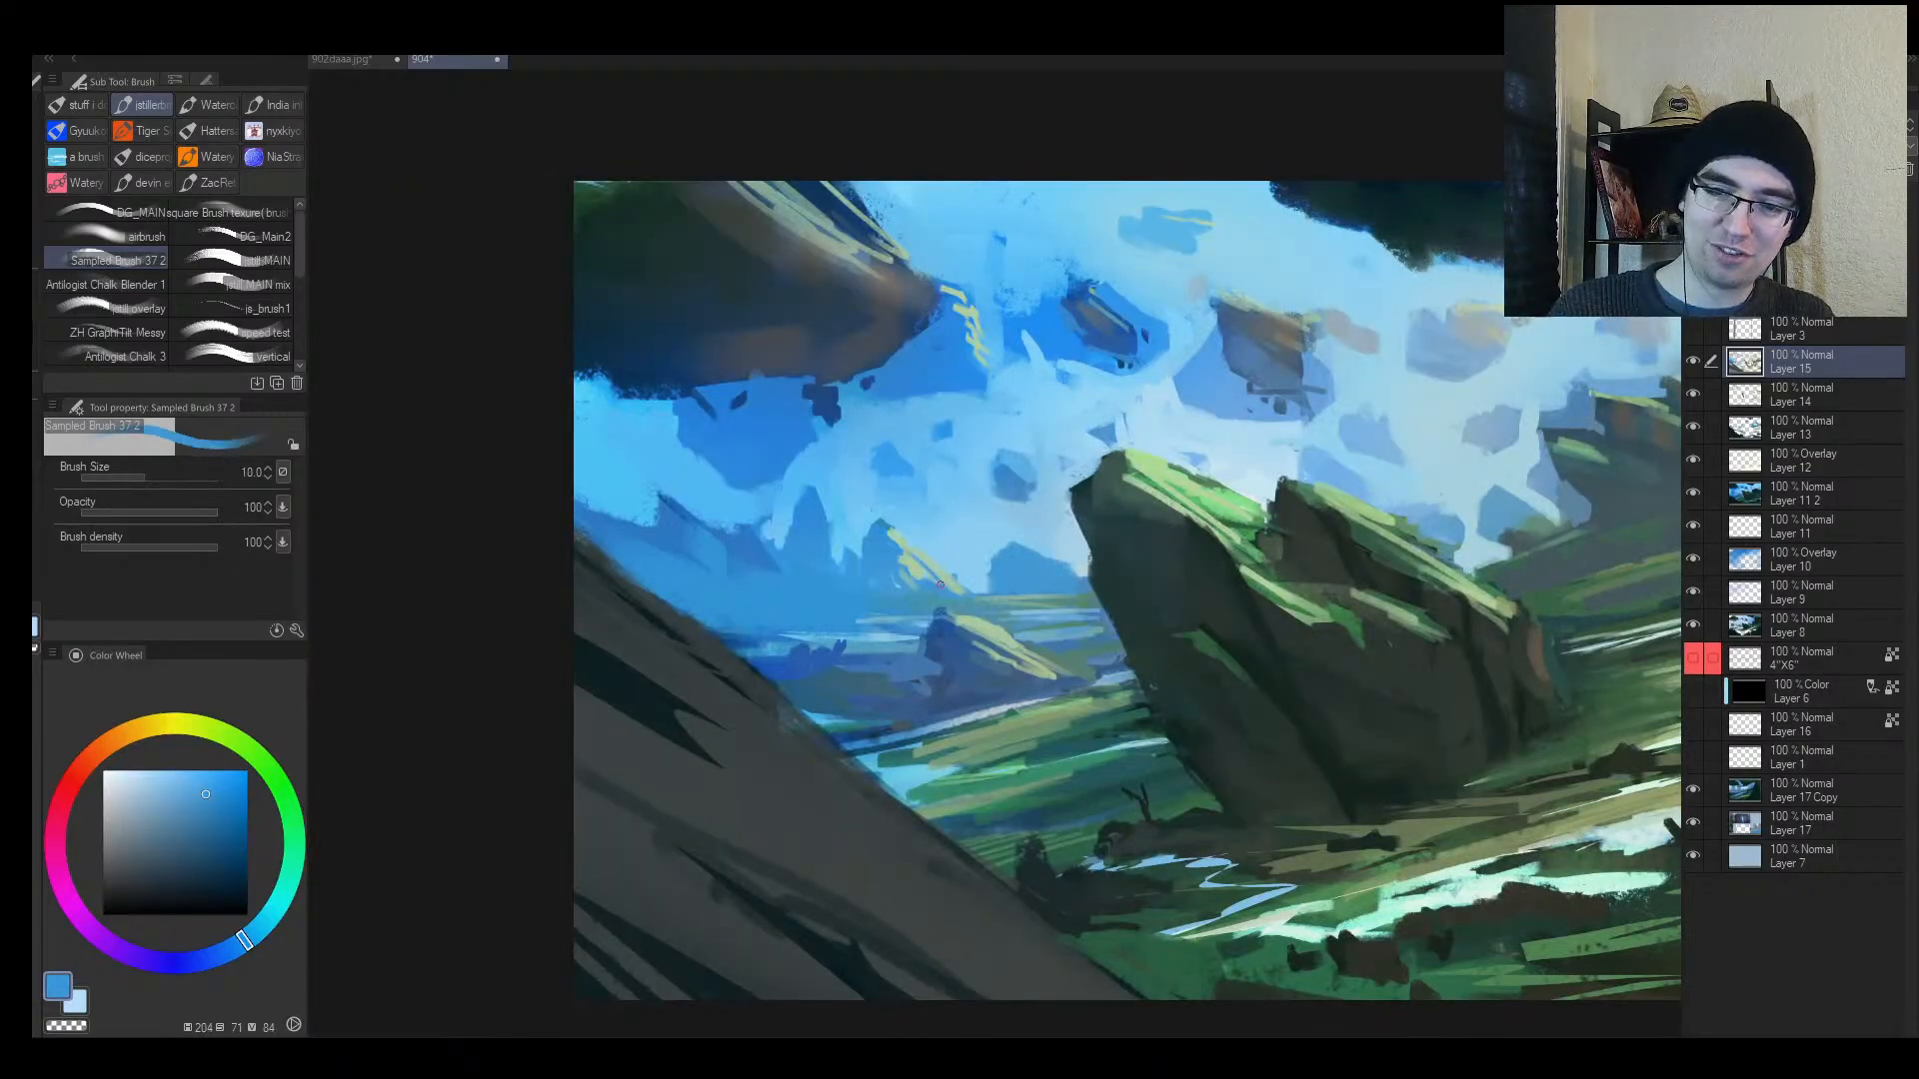
key(bracketright)
alt+click(865, 528)
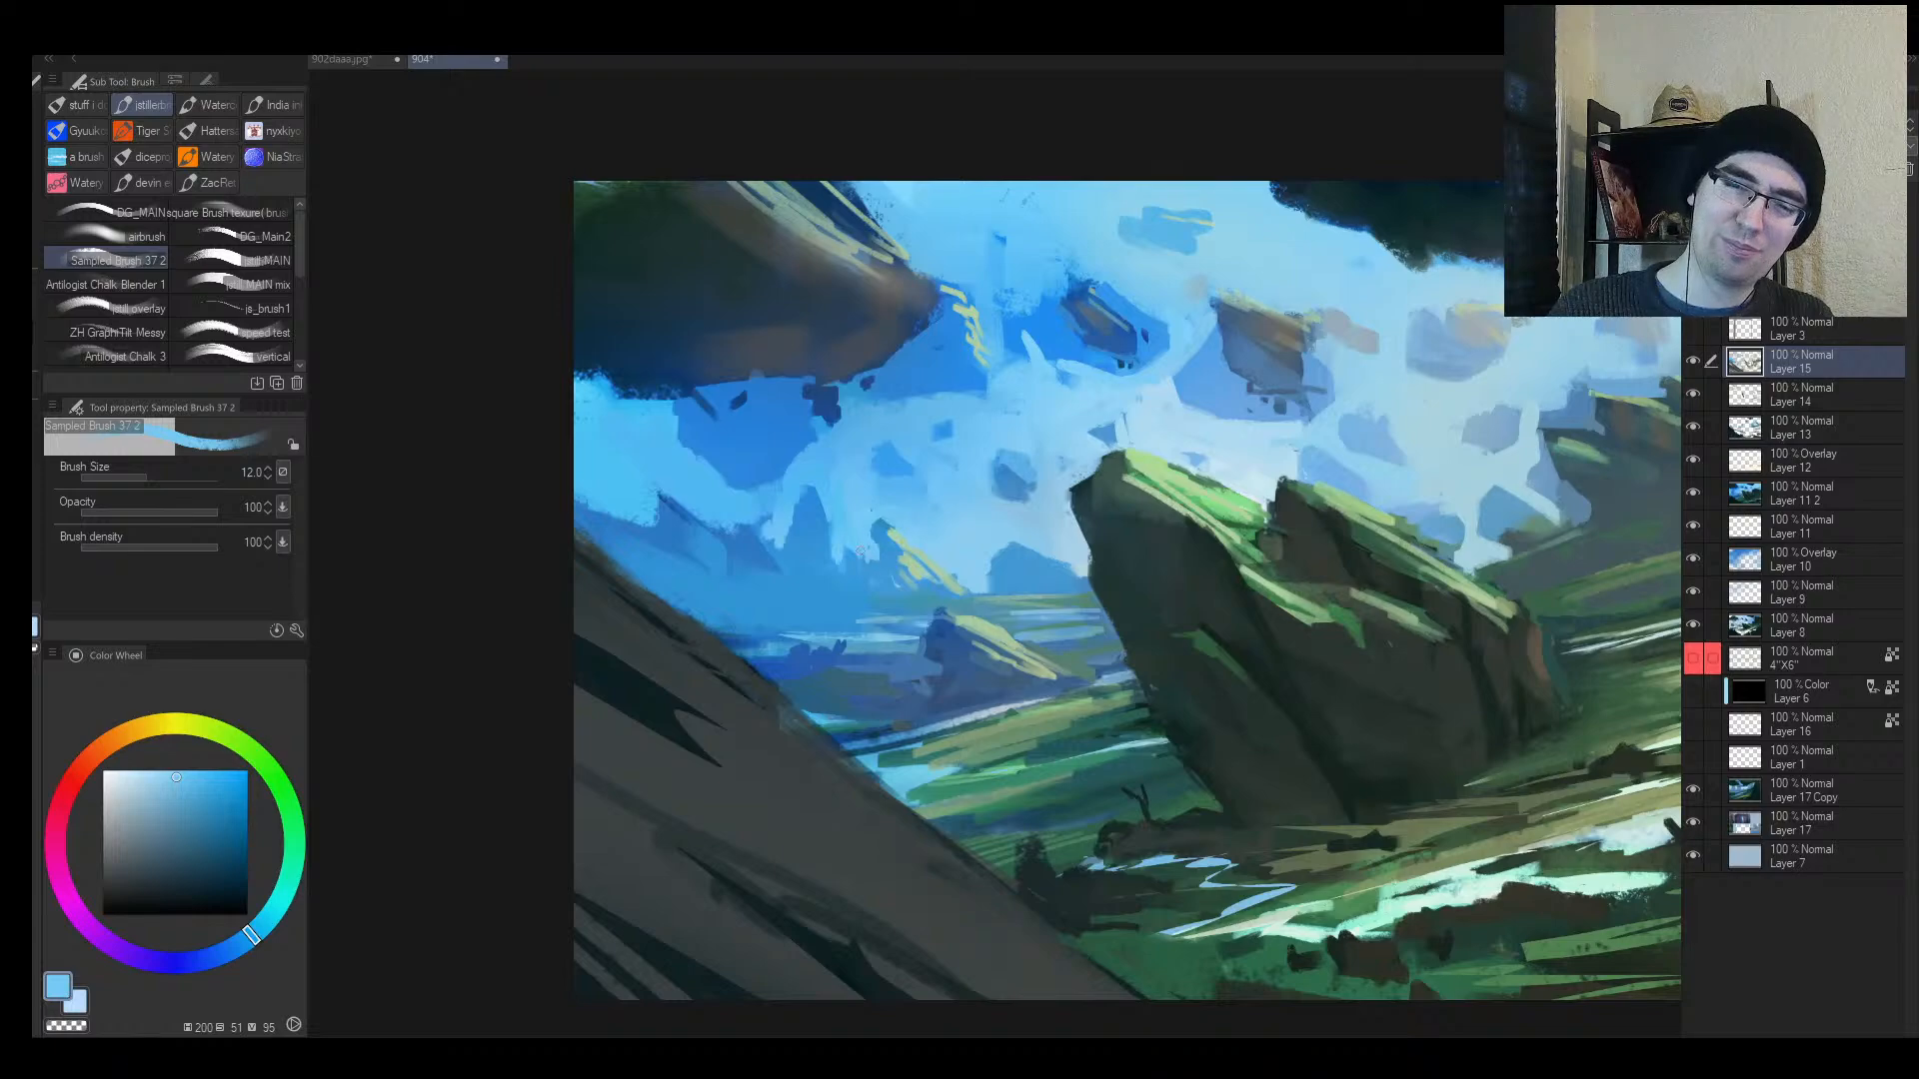
key(ctrl+z)
key(ctrl+z)
key(h)
Step: Enlarge the brush and pick a slightly different blue for the rock tips
key(ctrl+space)
mouse_move(1187, 585)
mouse_down()
mouse_move(1030, 515)
mouse_move(1175, 559)
mouse_move(1045, 524)
mouse_move(1149, 556)
mouse_up()
alt+click(1157, 552)
key(bracketright)
key(ctrl+space)
alt+click(1150, 556)
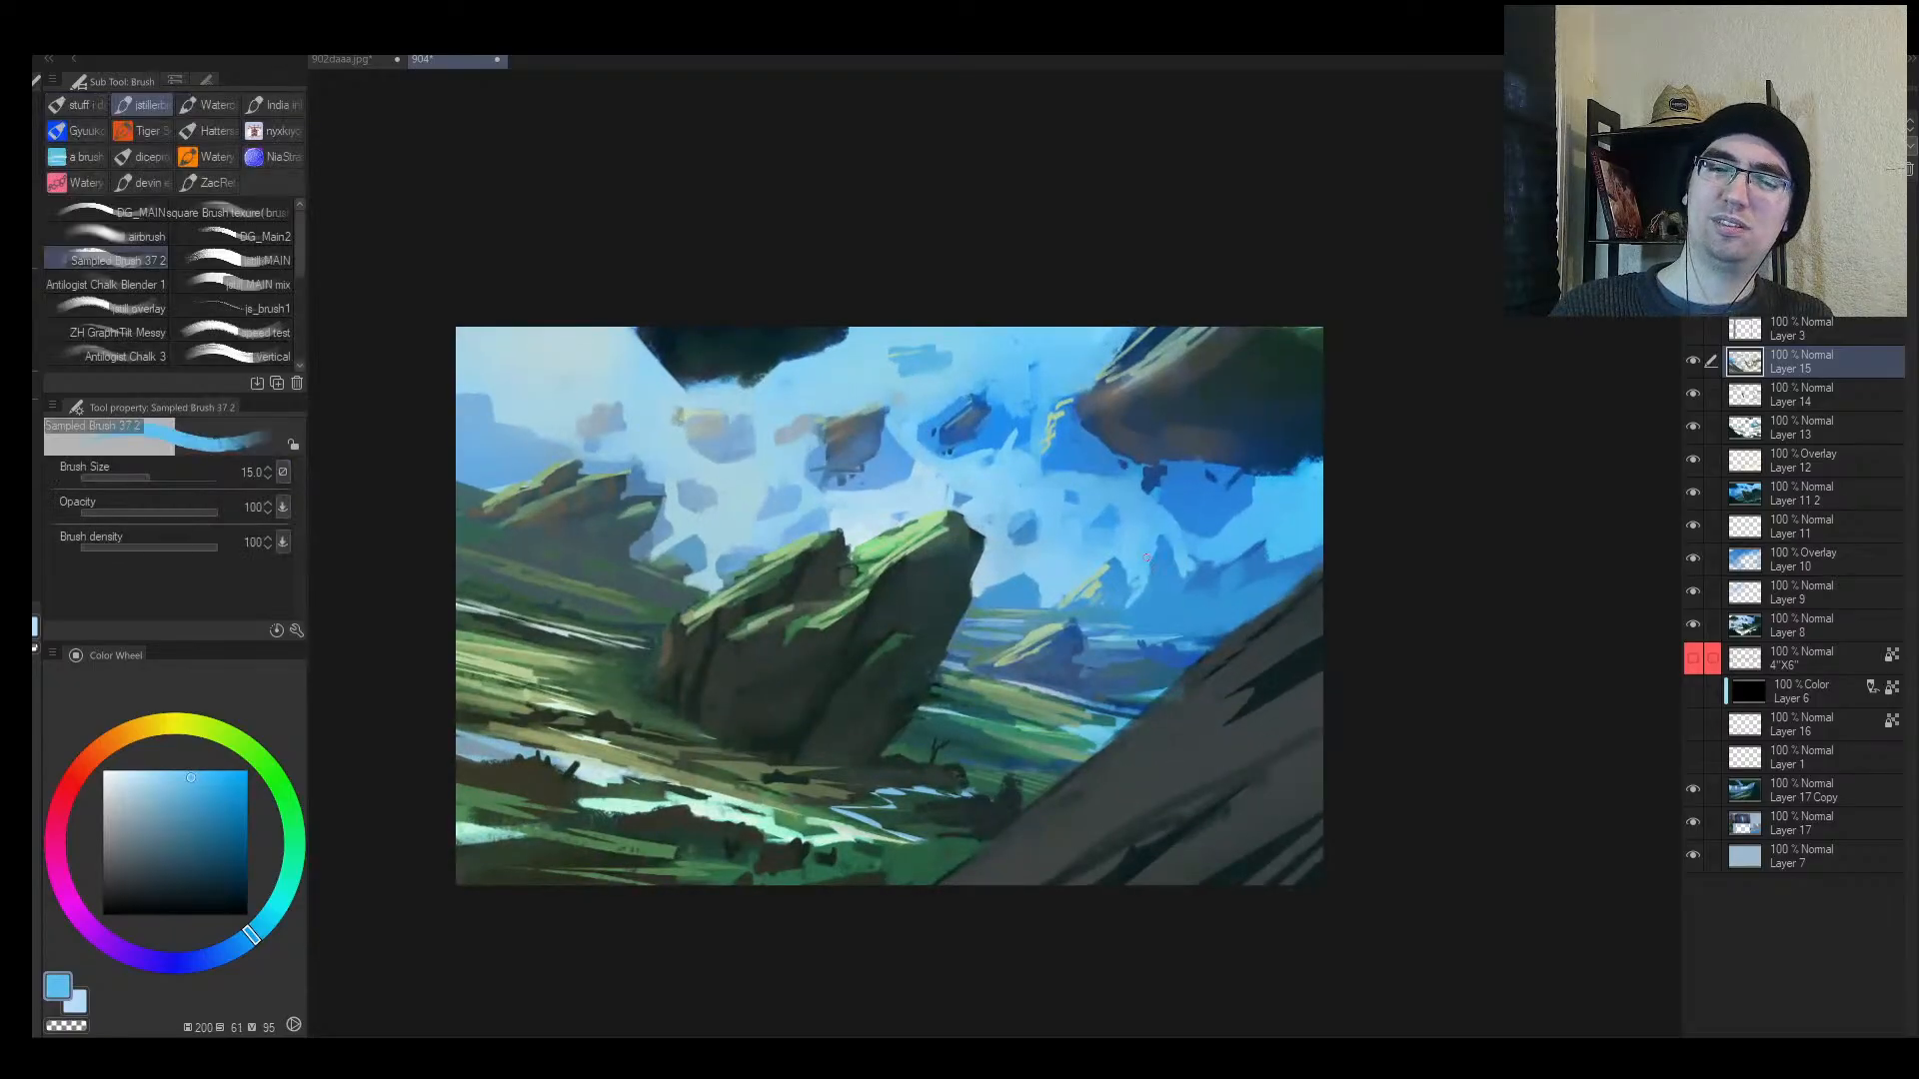
key(bracketright)
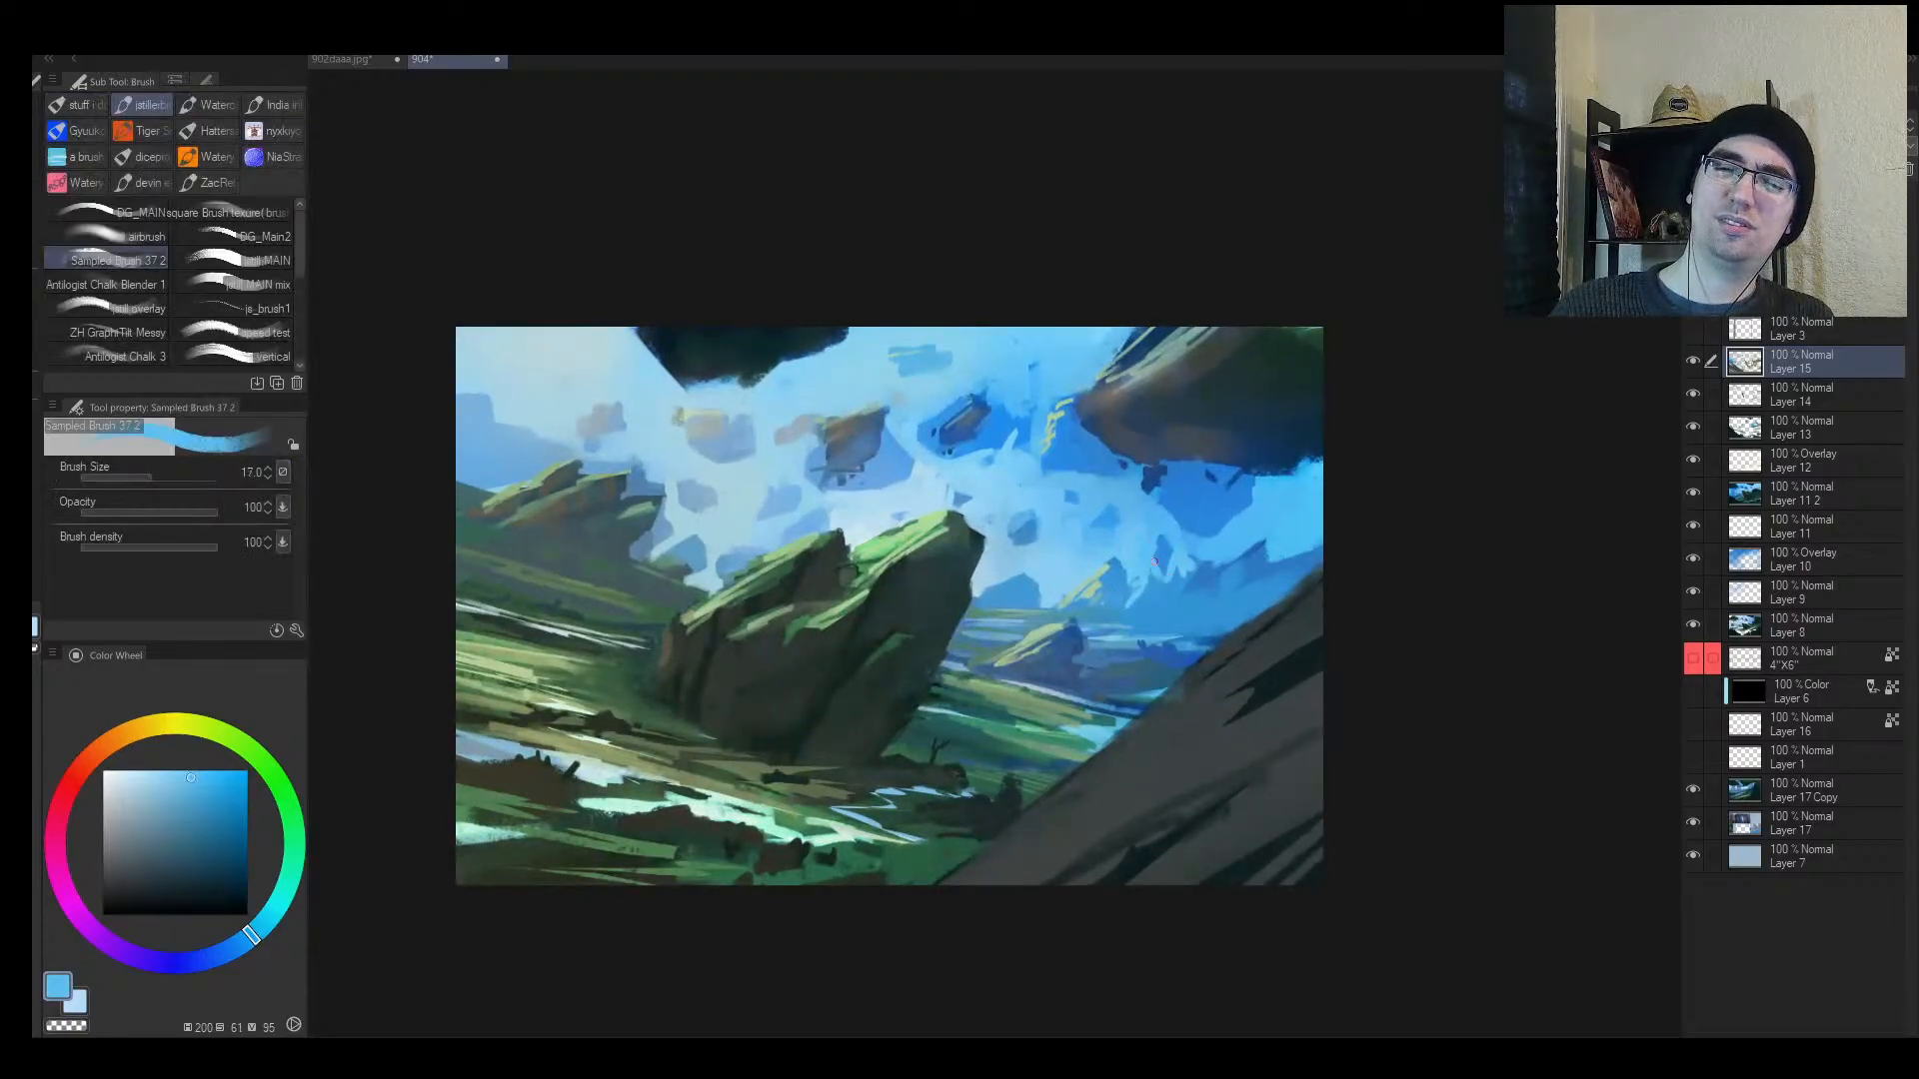
Step: Blend the rock tips into the sky with lighter sky and pale grey-blue tones
key(ctrl+space)
drag(1137, 592, 1085, 631)
mouse_move(1069, 555)
mouse_down()
mouse_move(1127, 511)
mouse_move(1055, 507)
mouse_move(949, 550)
mouse_move(1014, 519)
mouse_up()
alt+click(1022, 525)
key(alt+space)
alt+click(864, 592)
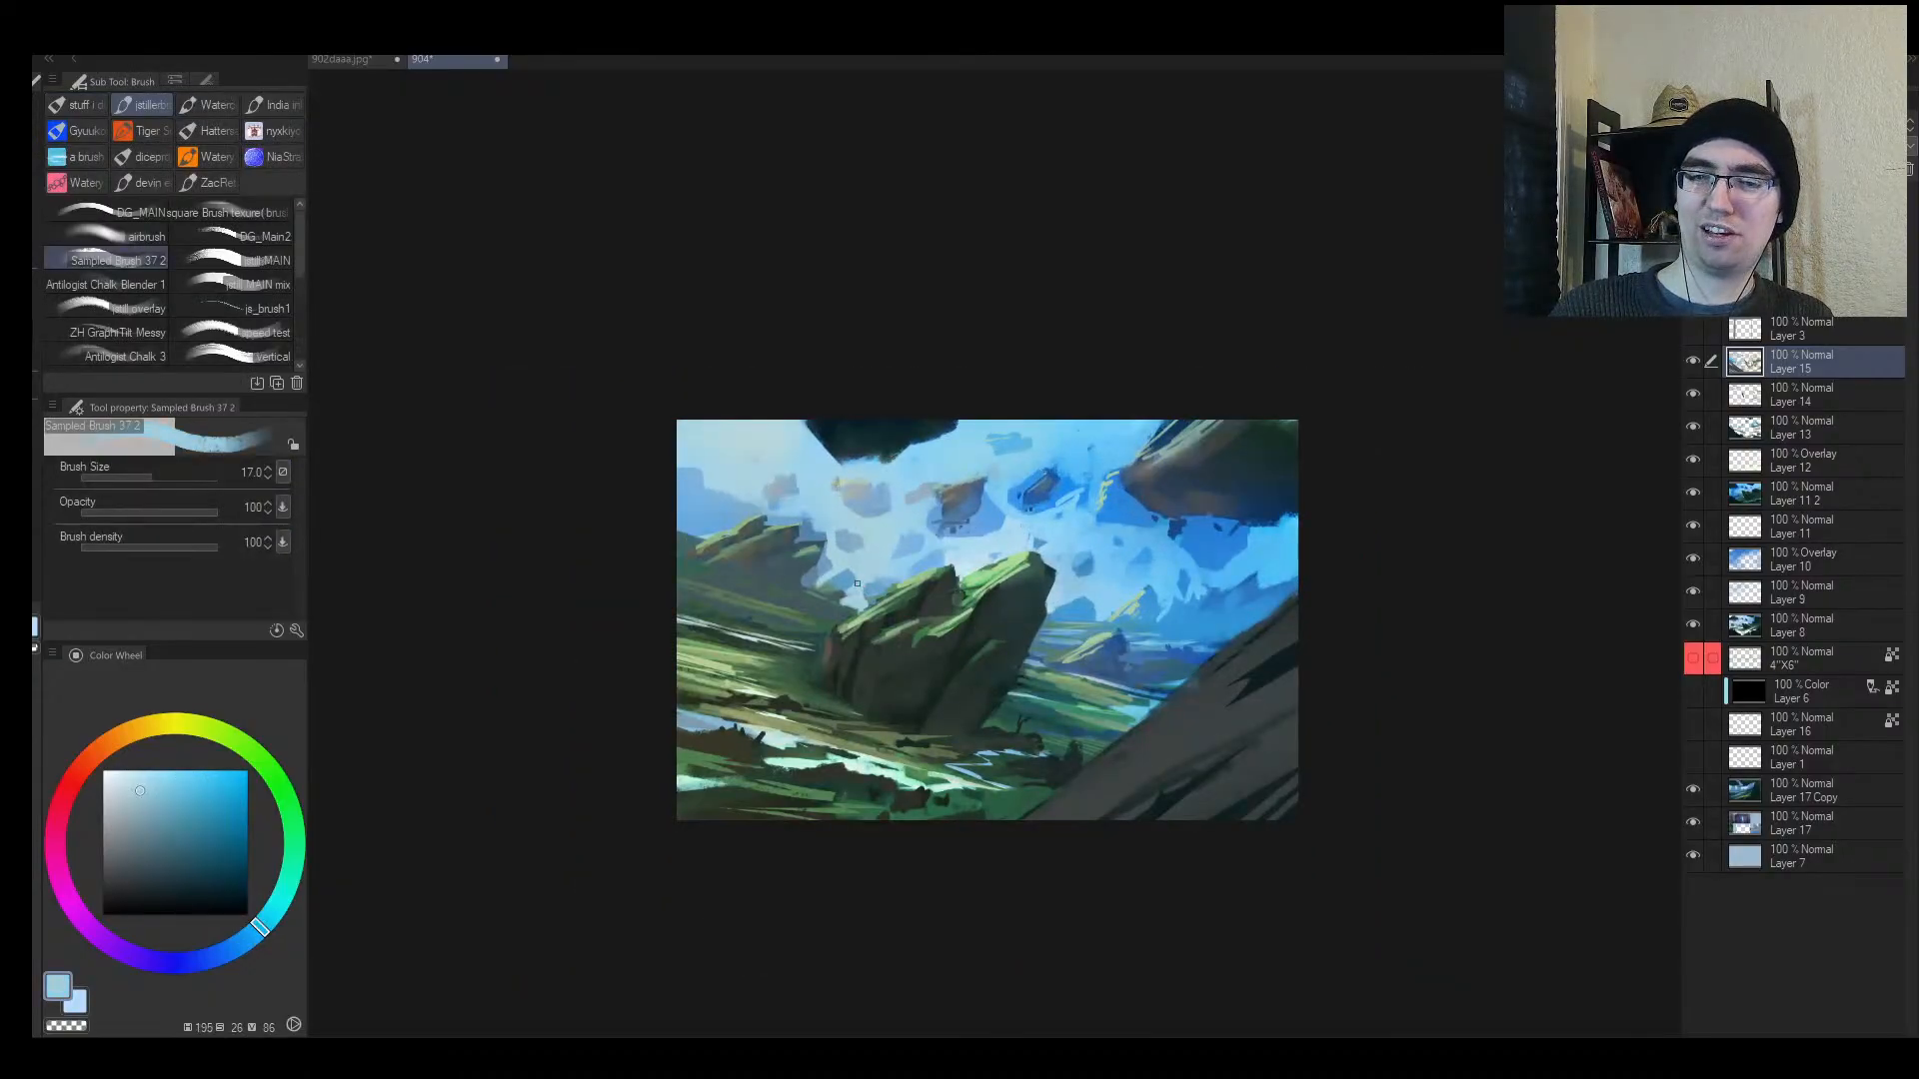
alt+click(965, 559)
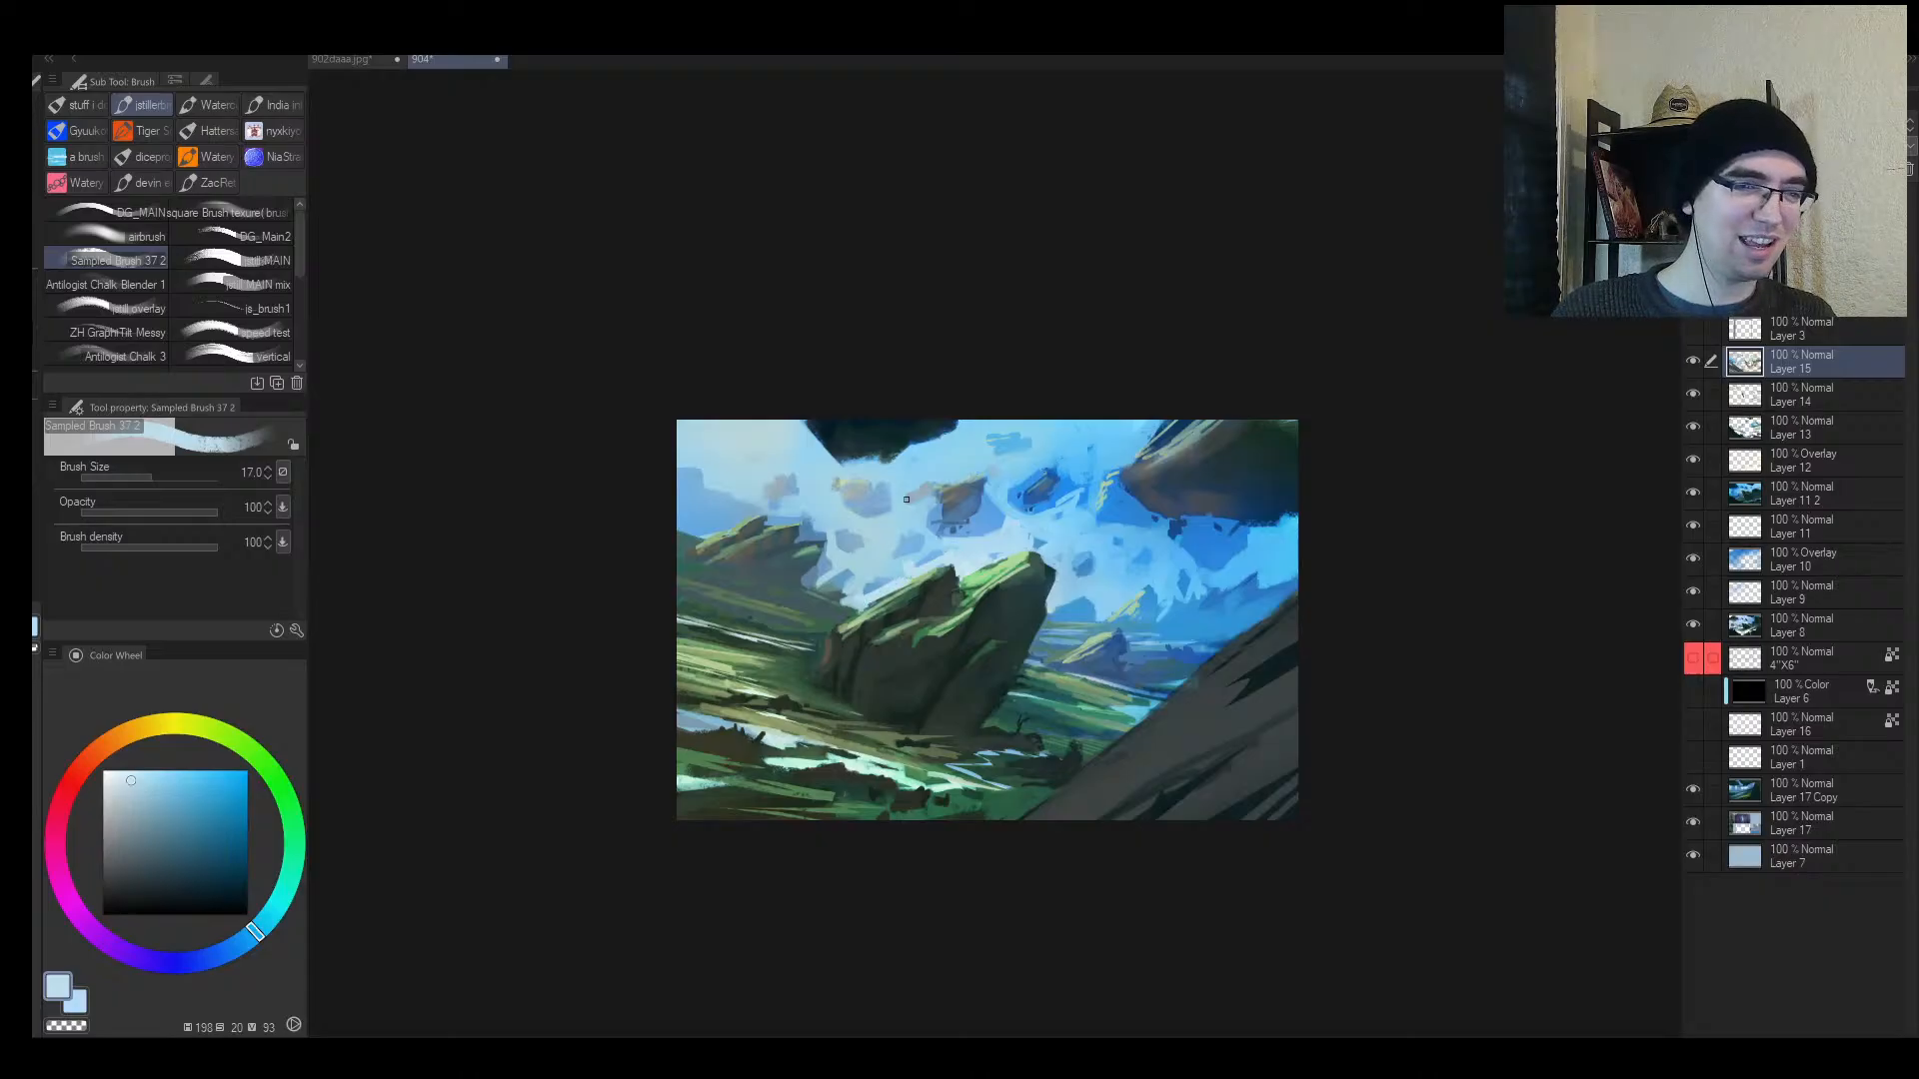
Step: Mirror the canvas and zoom out to about half size to check the softened rocks
key(h)
key(alt+space)
drag(1042, 565, 1138, 535)
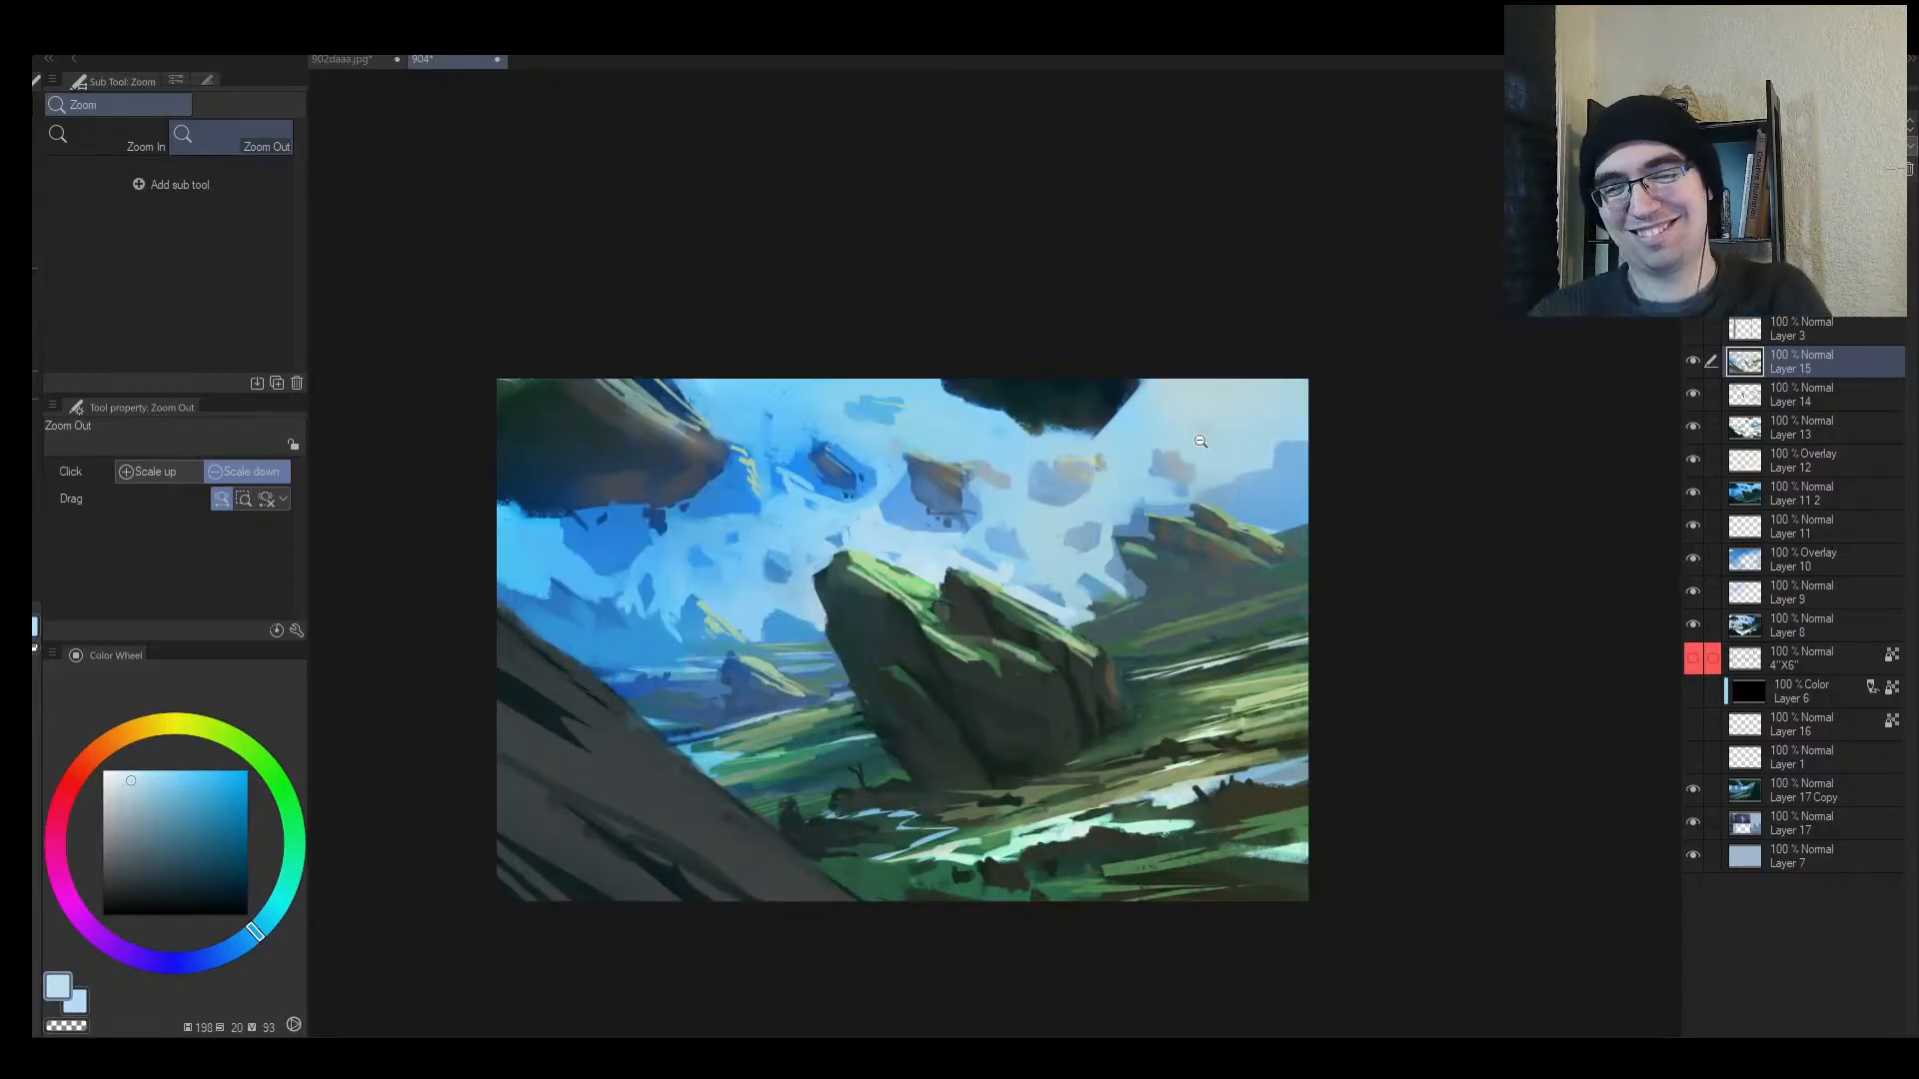
click(961, 635)
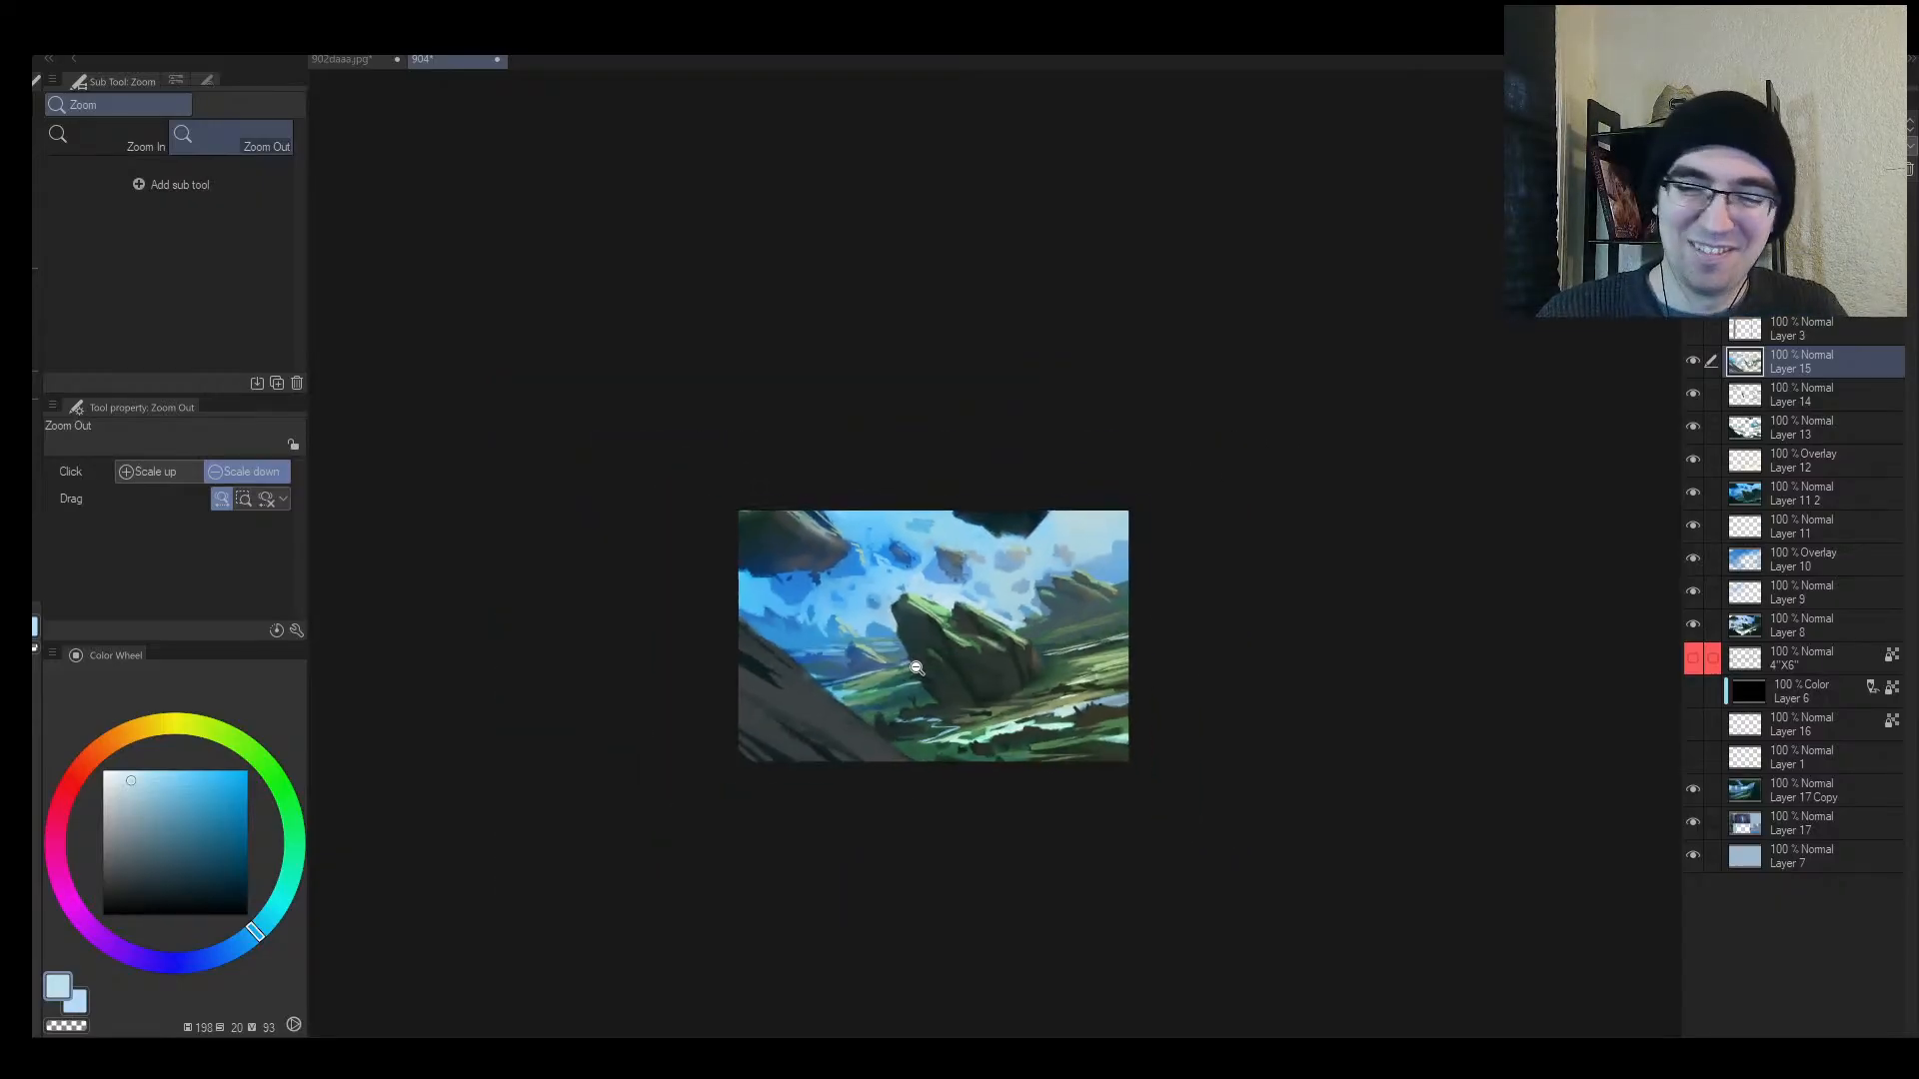
key(h)
click(1135, 637)
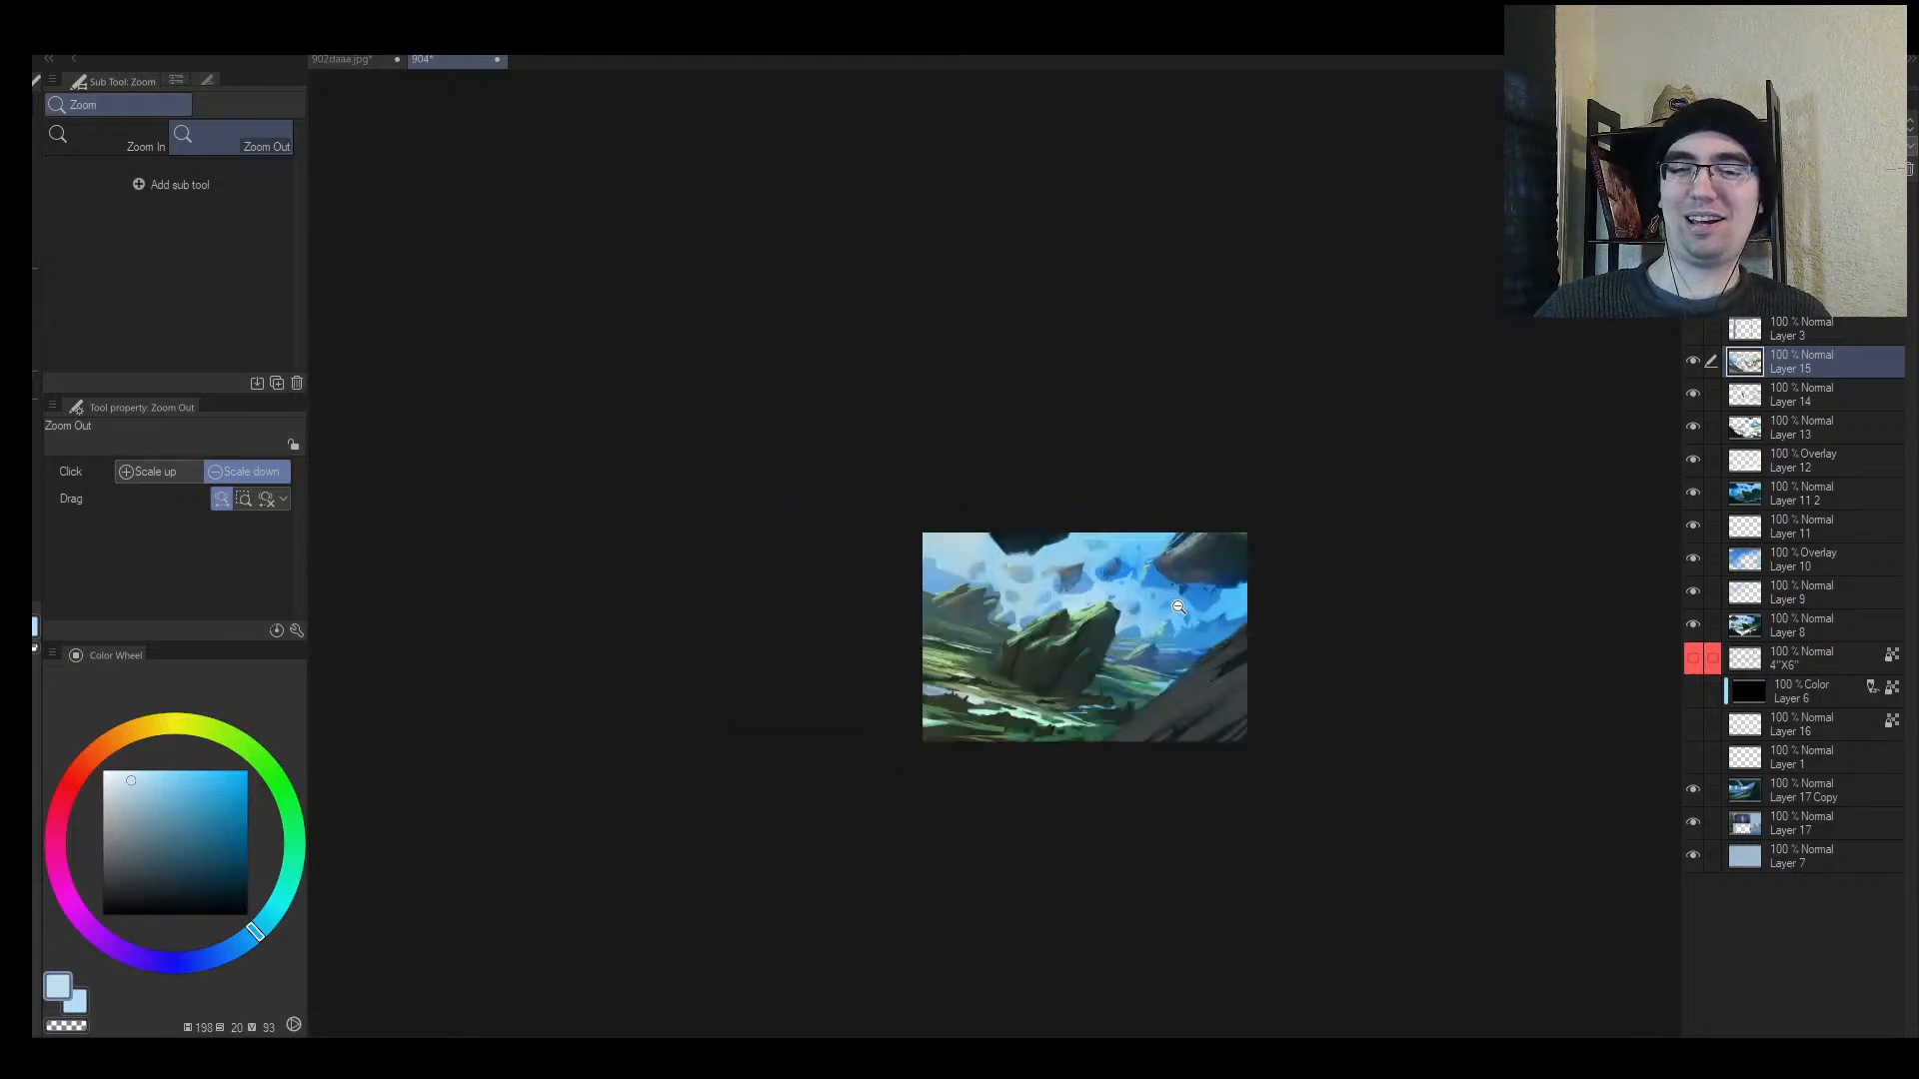
scroll(1135, 636, up, 3)
Step: Return to the brush and sample dark teal, grass green and saturated green tones
key(b)
alt+click(1067, 639)
key(bracketright)
key(bracketright)
key(bracketright)
key(bracketright)
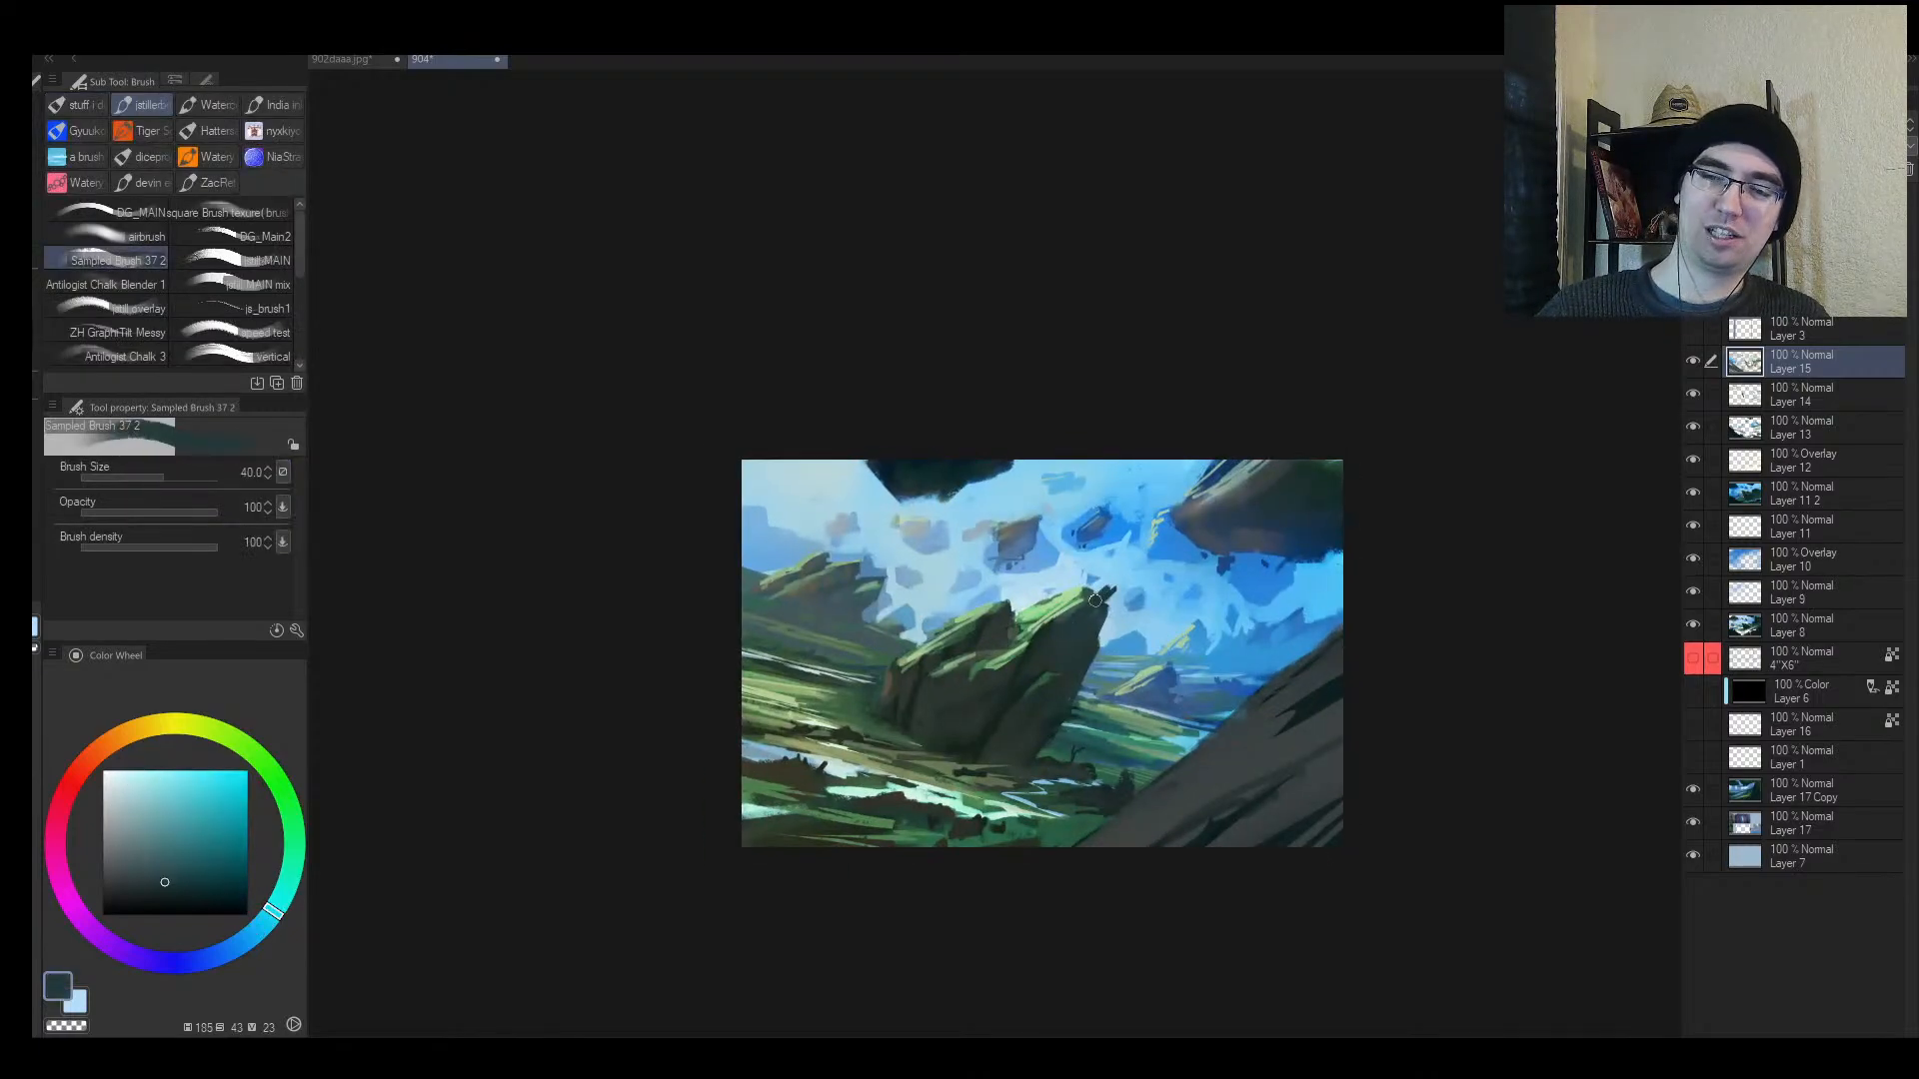
alt+click(1086, 592)
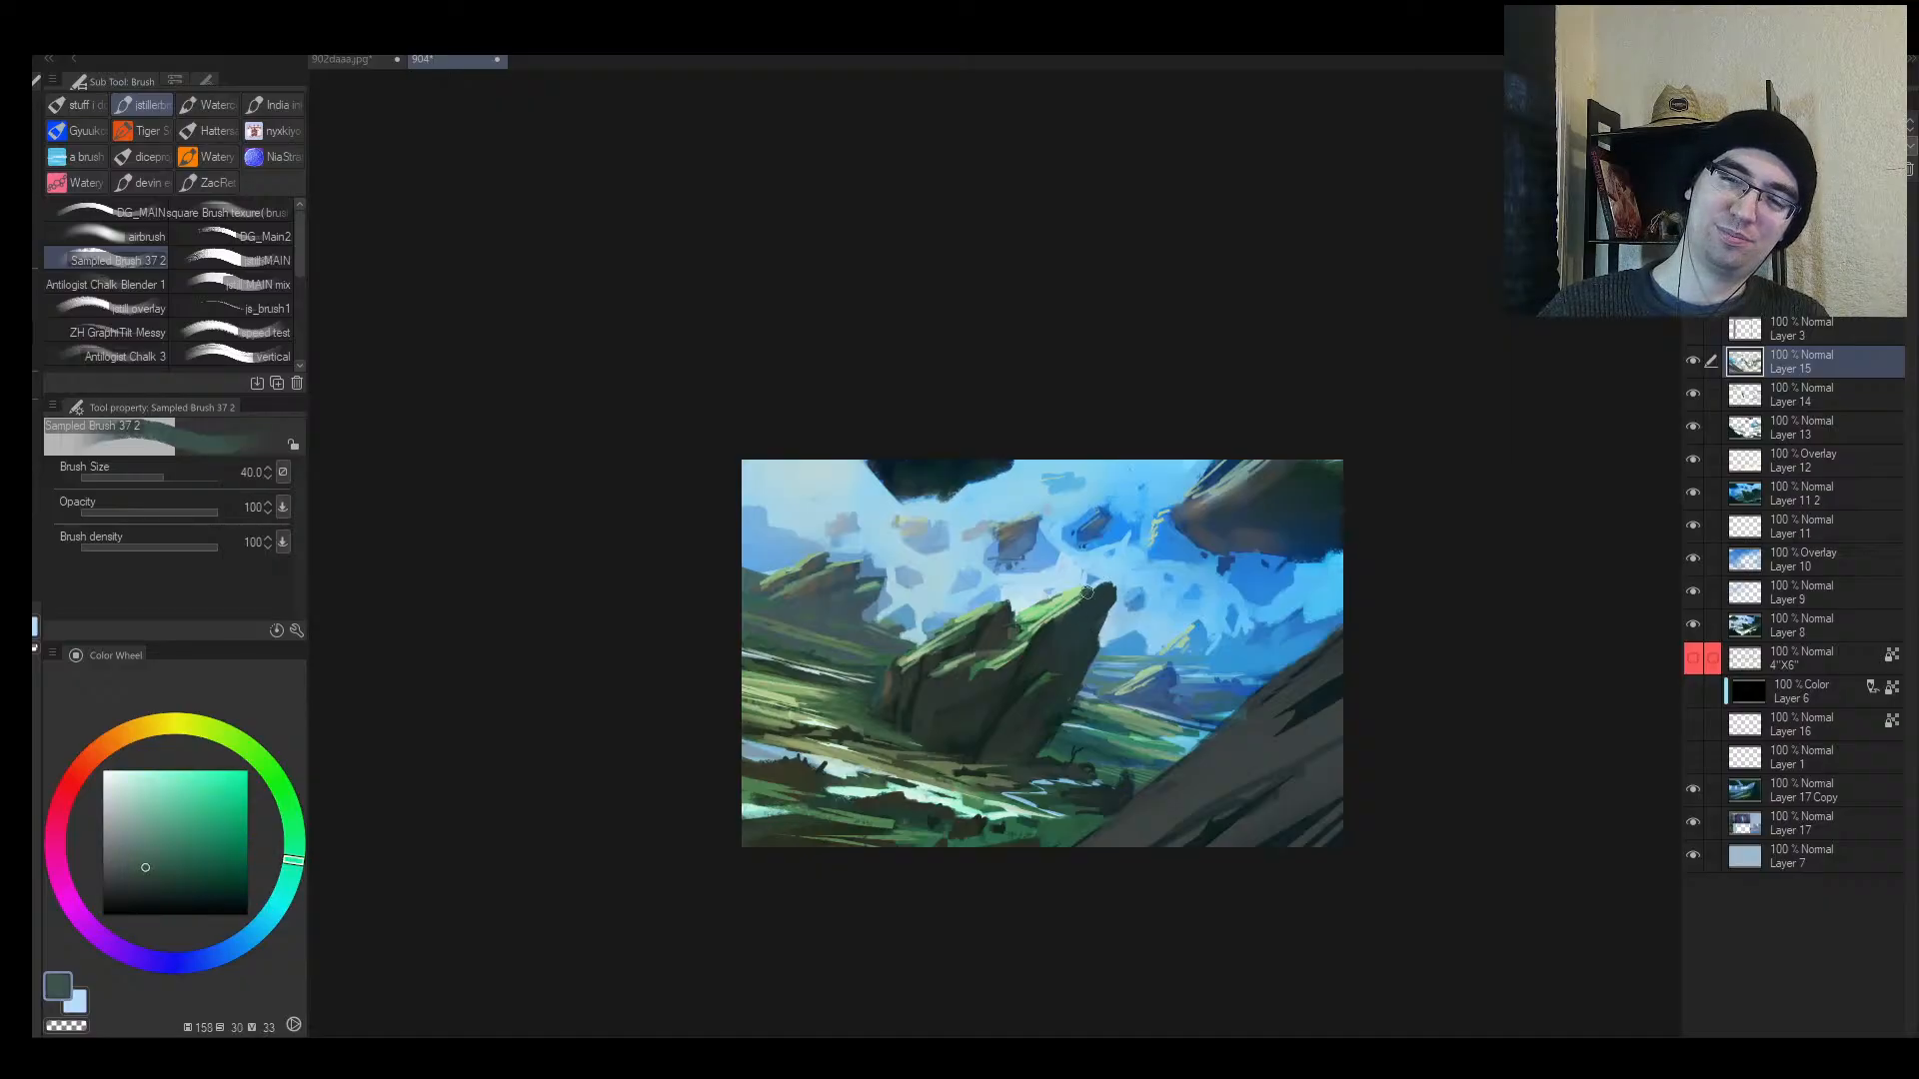
alt+click(1092, 593)
key(bracketleft)
key(bracketleft)
key(bracketleft)
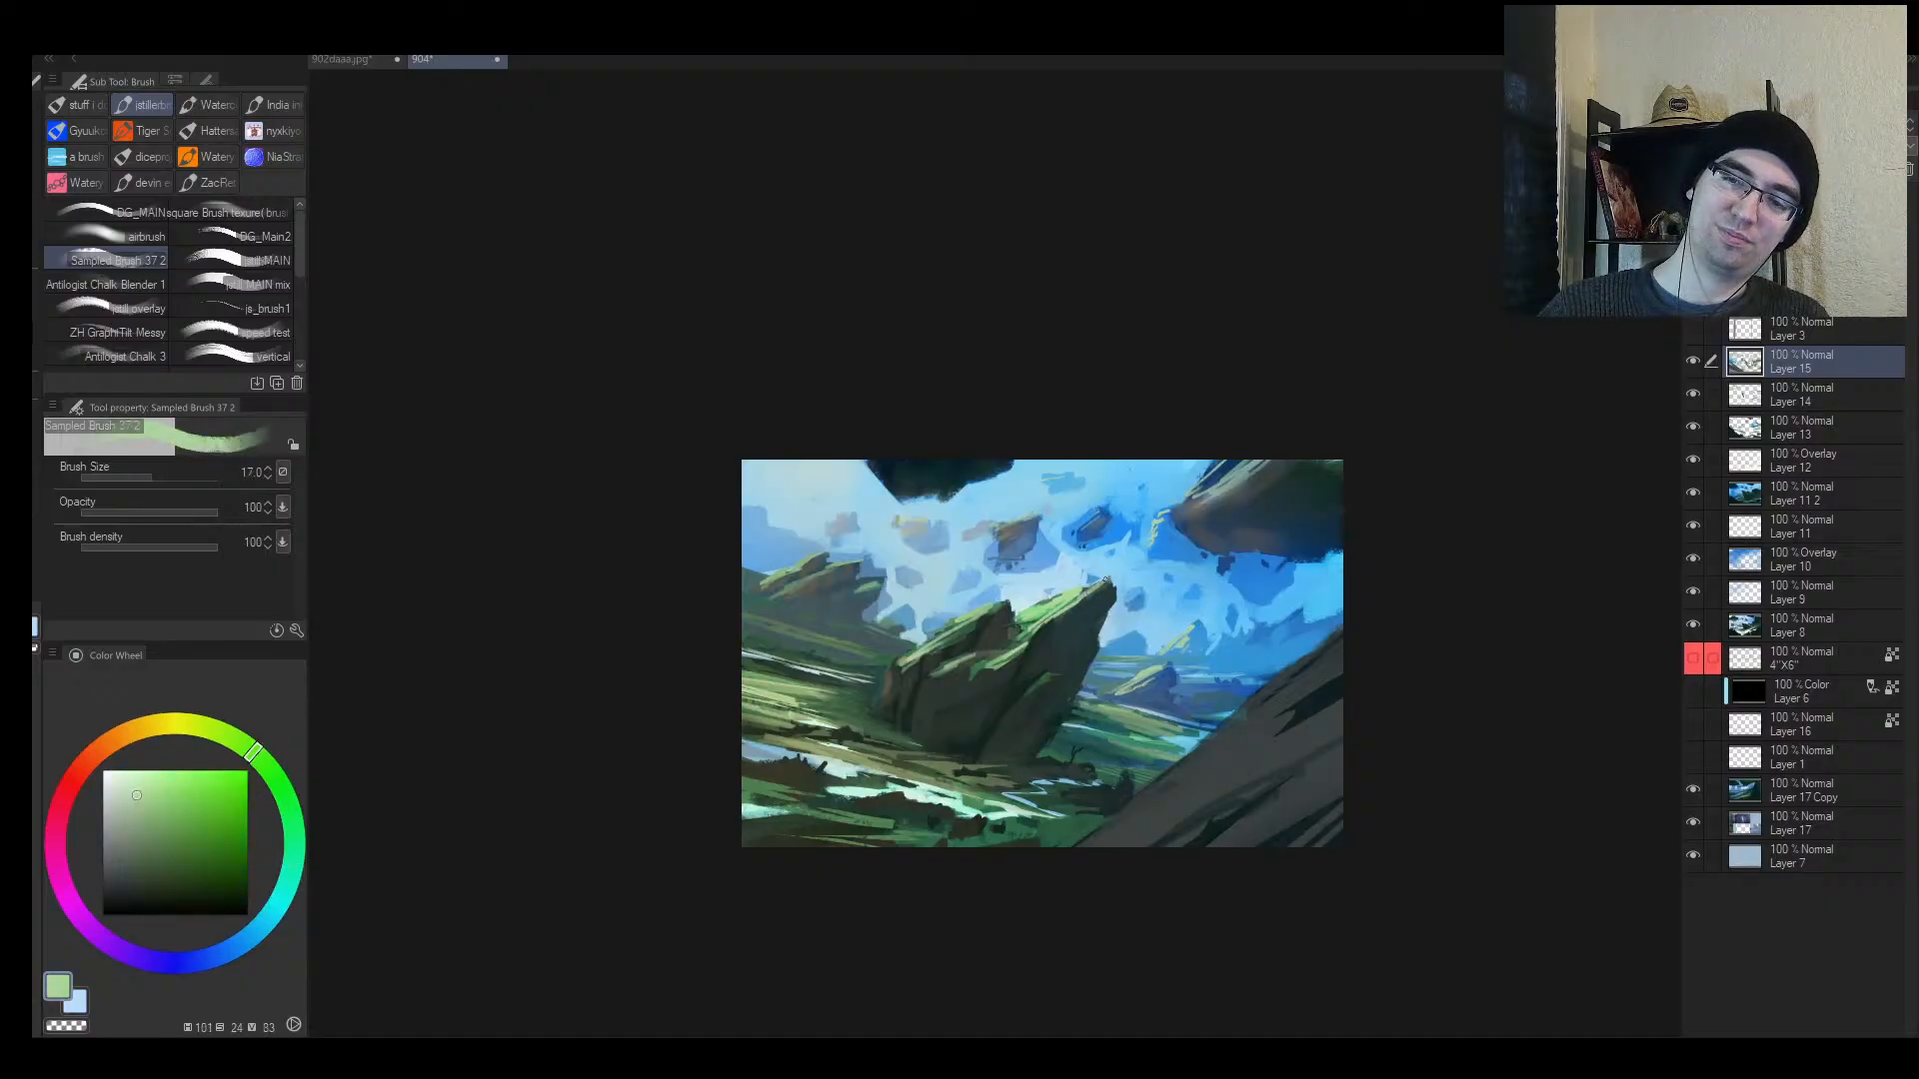
ctrl+click(1072, 604)
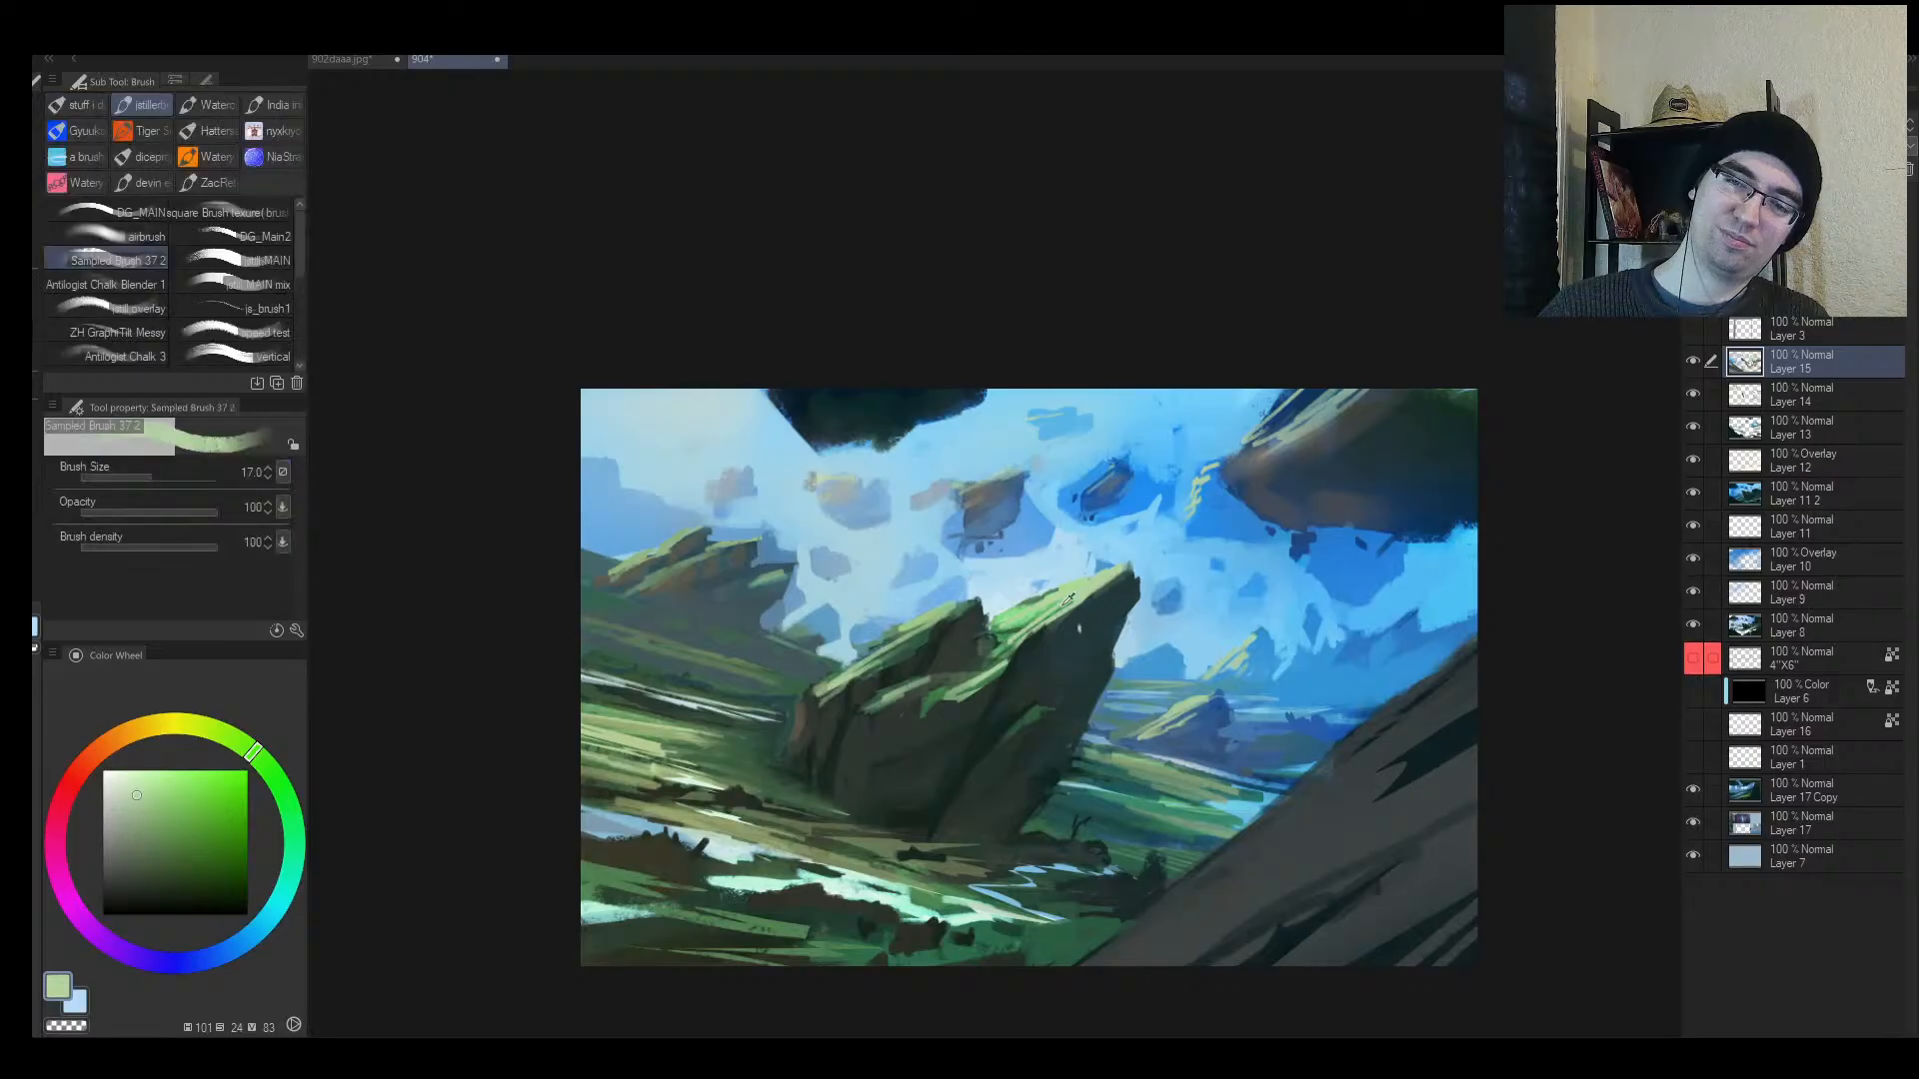
alt+click(1022, 621)
Step: Sample dark grey-green rock tones and mid sky blues, adjusting brush size
alt+click(984, 641)
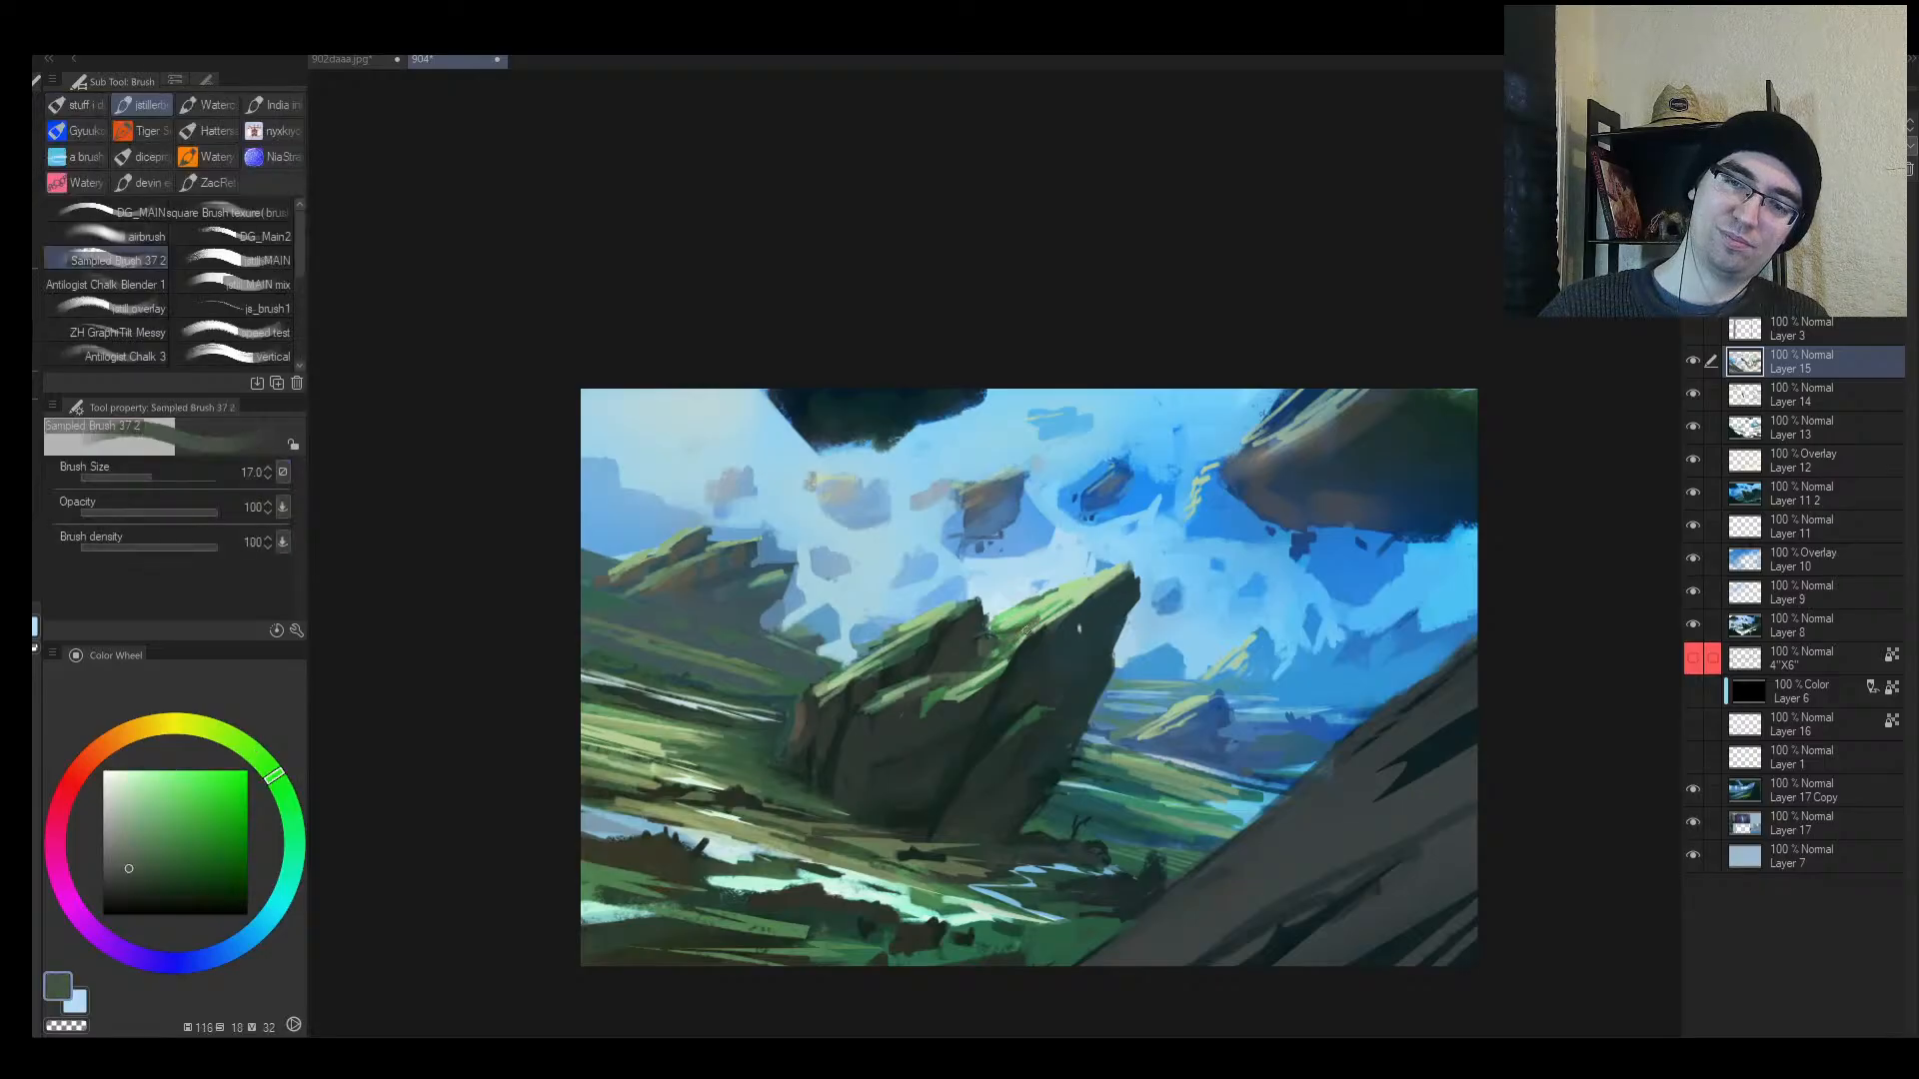
alt+click(1046, 529)
key(bracketright)
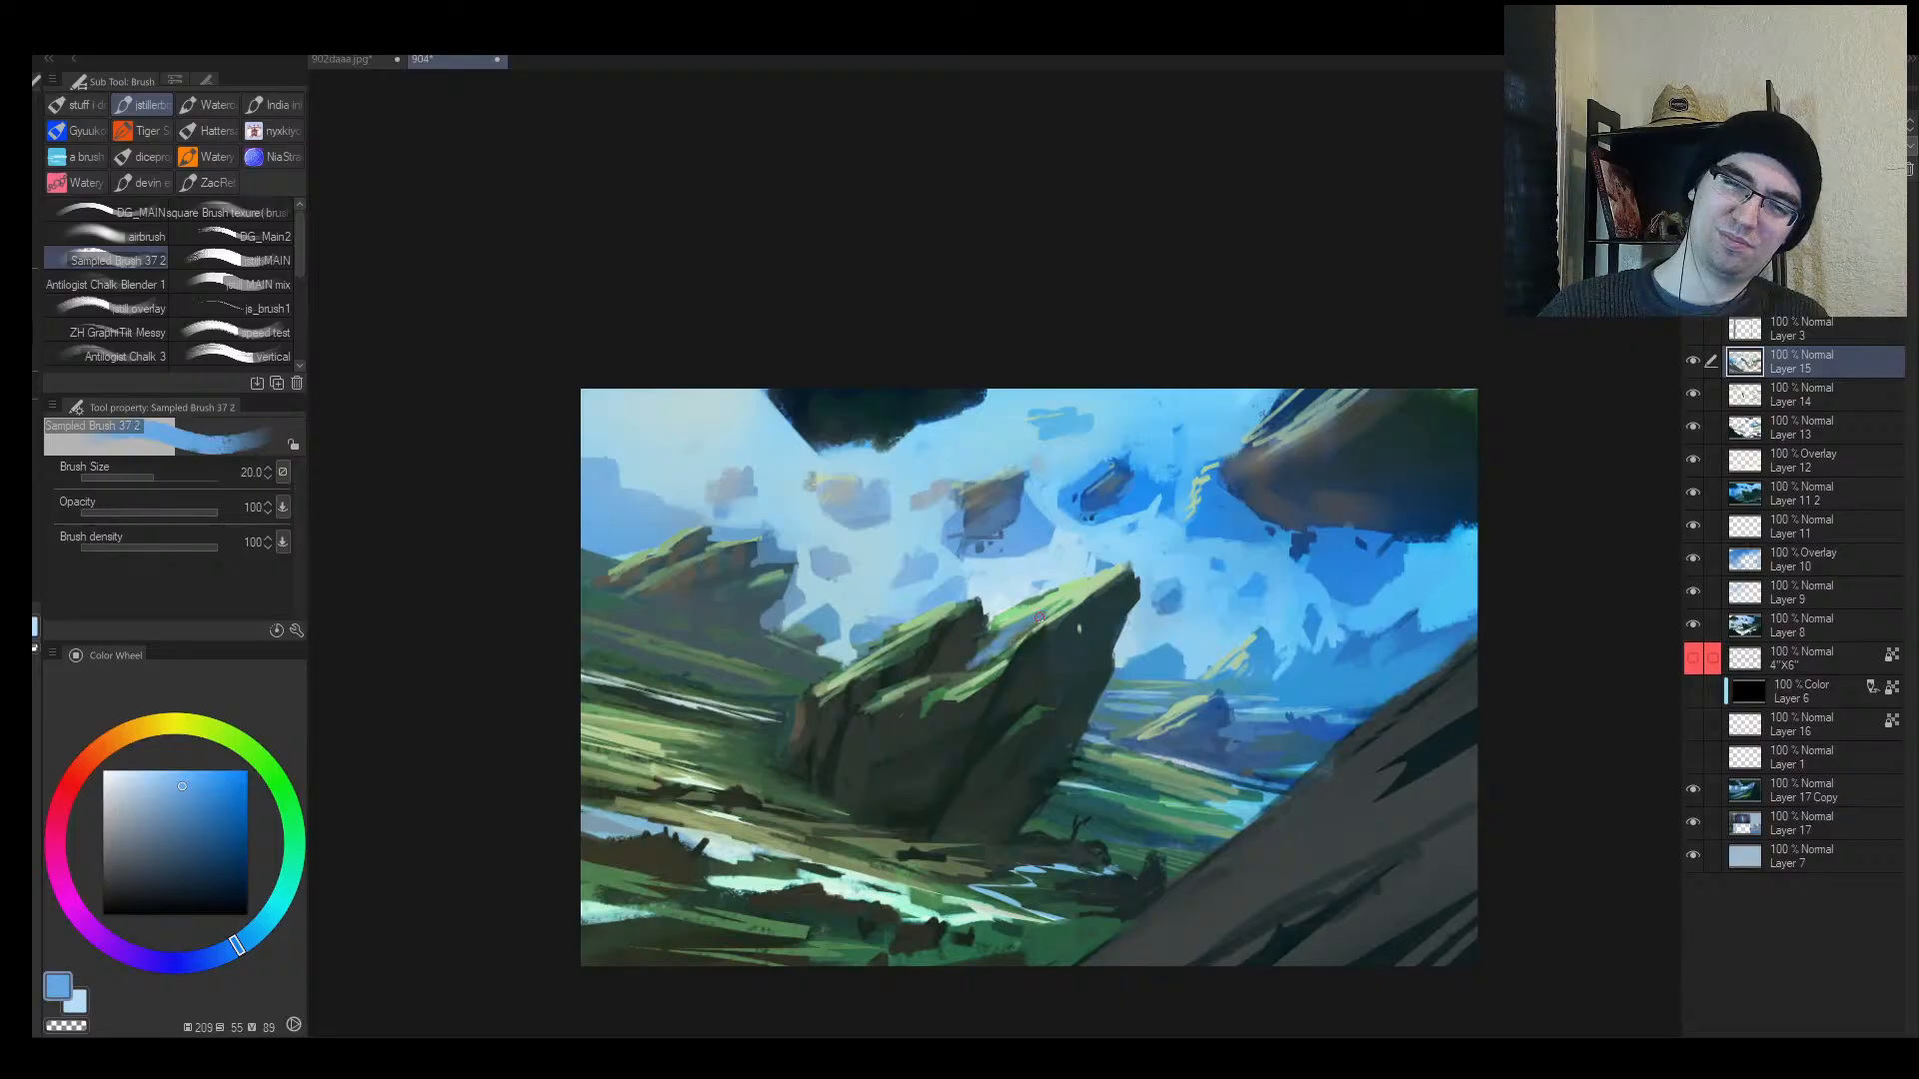
alt+click(974, 657)
key(bracketright)
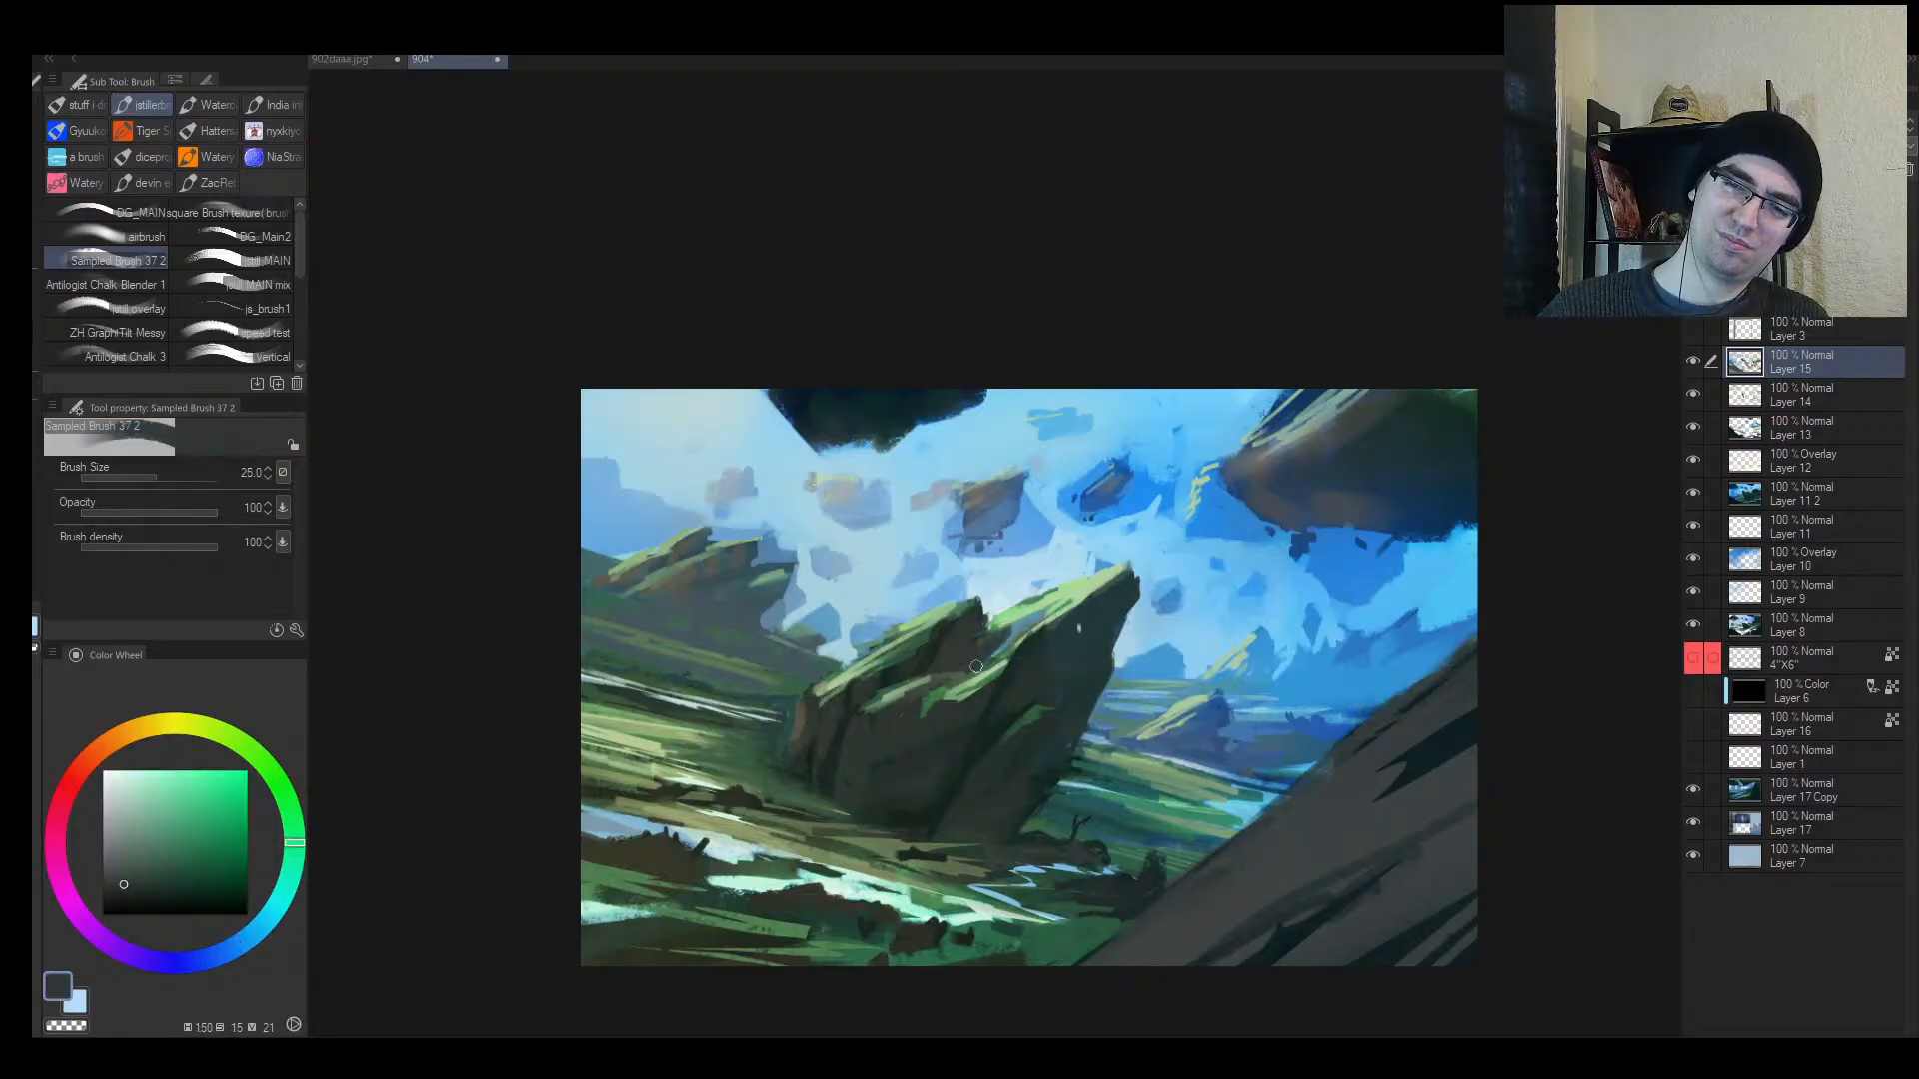
alt+click(1035, 617)
key(bracketleft)
Step: Zoom in close on the tilted rock and sample its dark teal-blue
key(ctrl+space)
mouse_move(1029, 641)
mouse_down()
mouse_move(1104, 636)
mouse_move(1081, 687)
mouse_up()
key(bracketright)
alt+click(1091, 666)
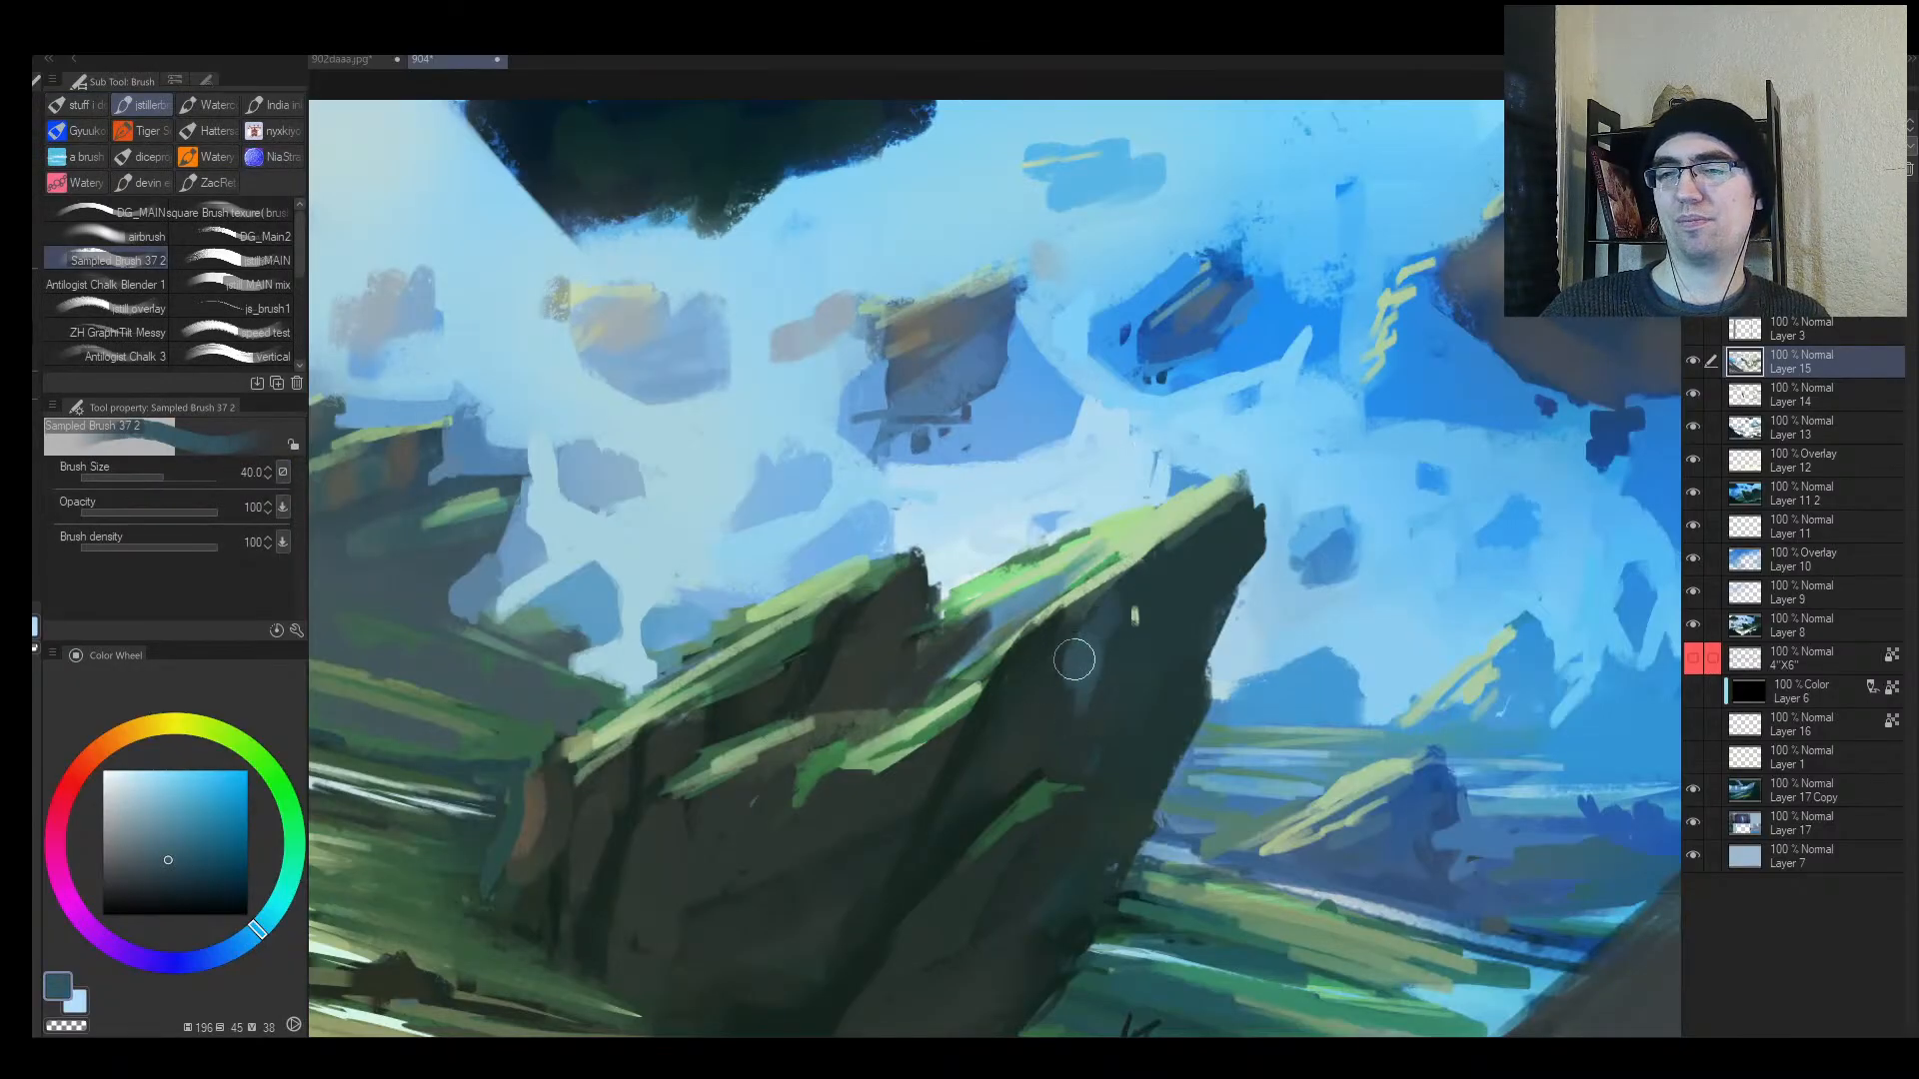
key(ctrl+alt+space)
click(1084, 710)
key(ctrl+space)
click(1085, 709)
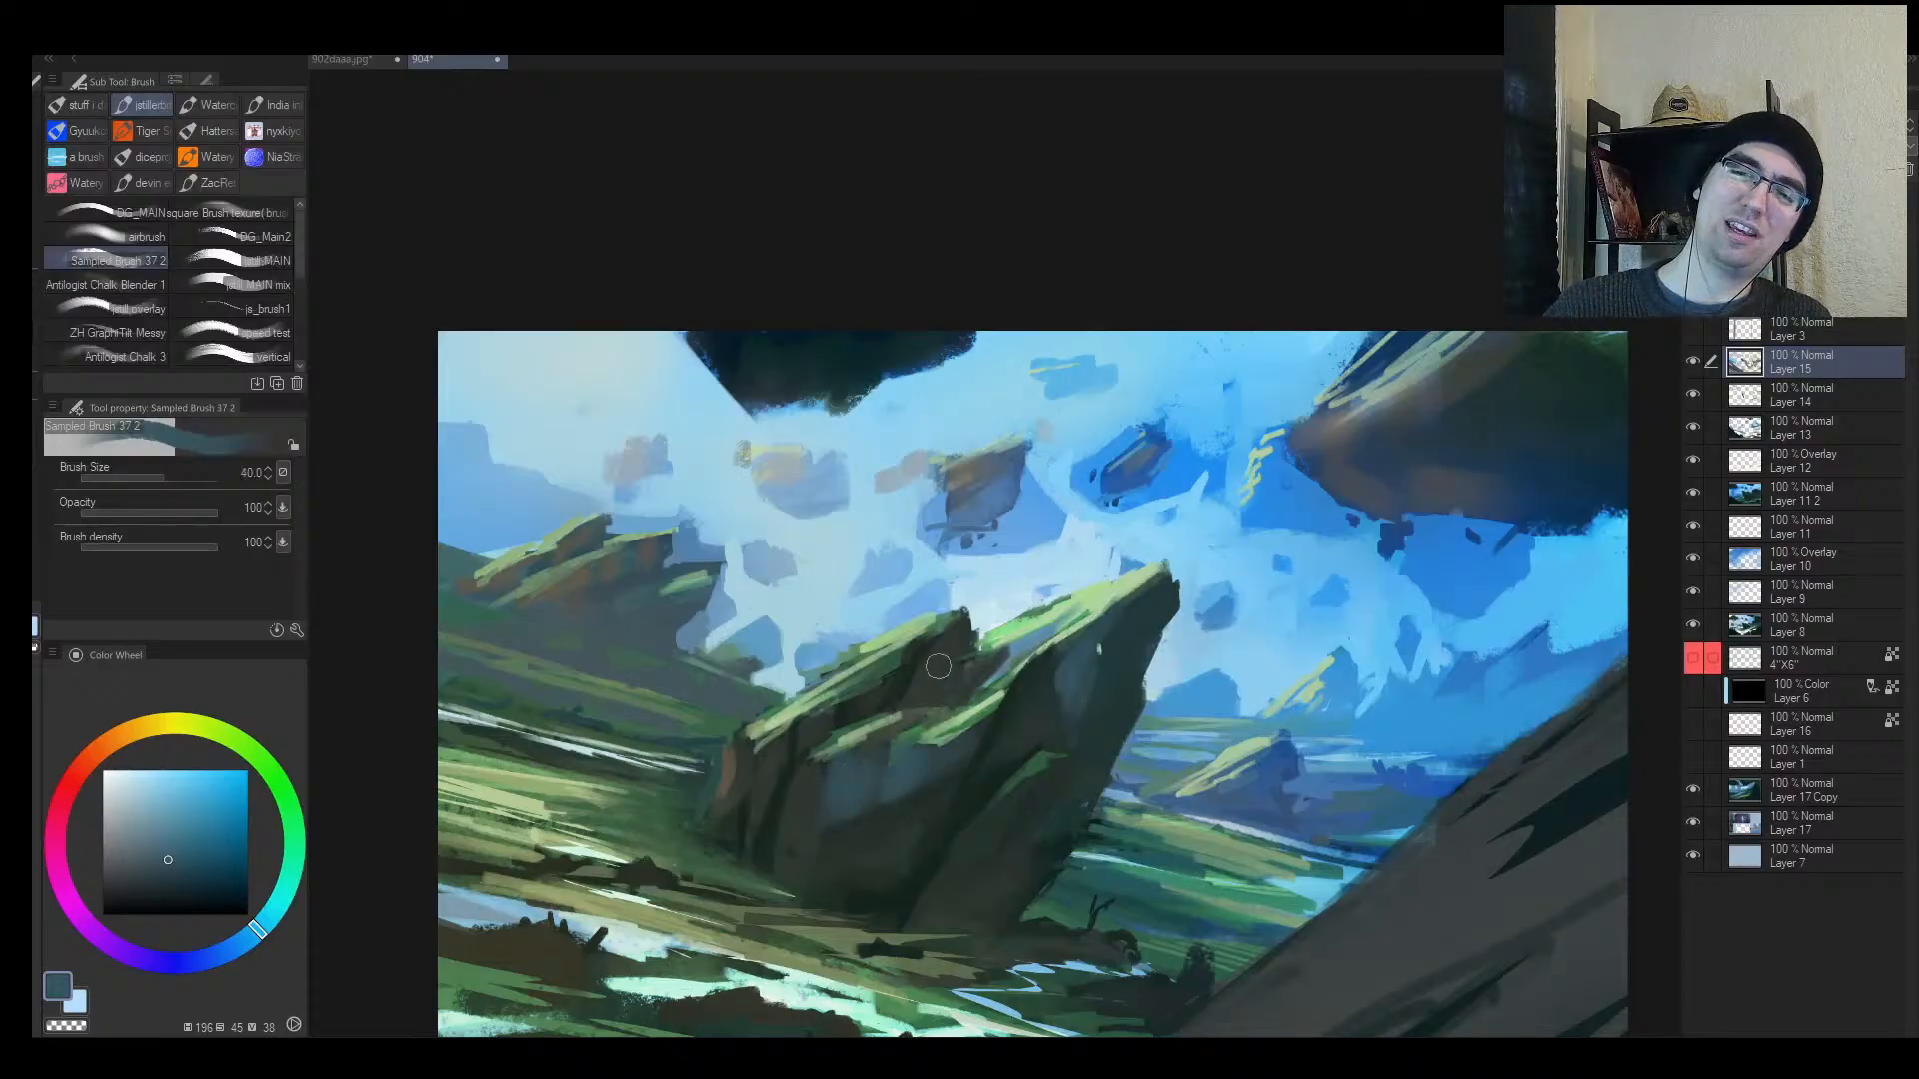
Step: Sample the rock's dark tone, cliff-top green and bright sky blue at brush size 40
key(ctrl+alt+space)
click(869, 775)
key(ctrl+space)
click(1140, 686)
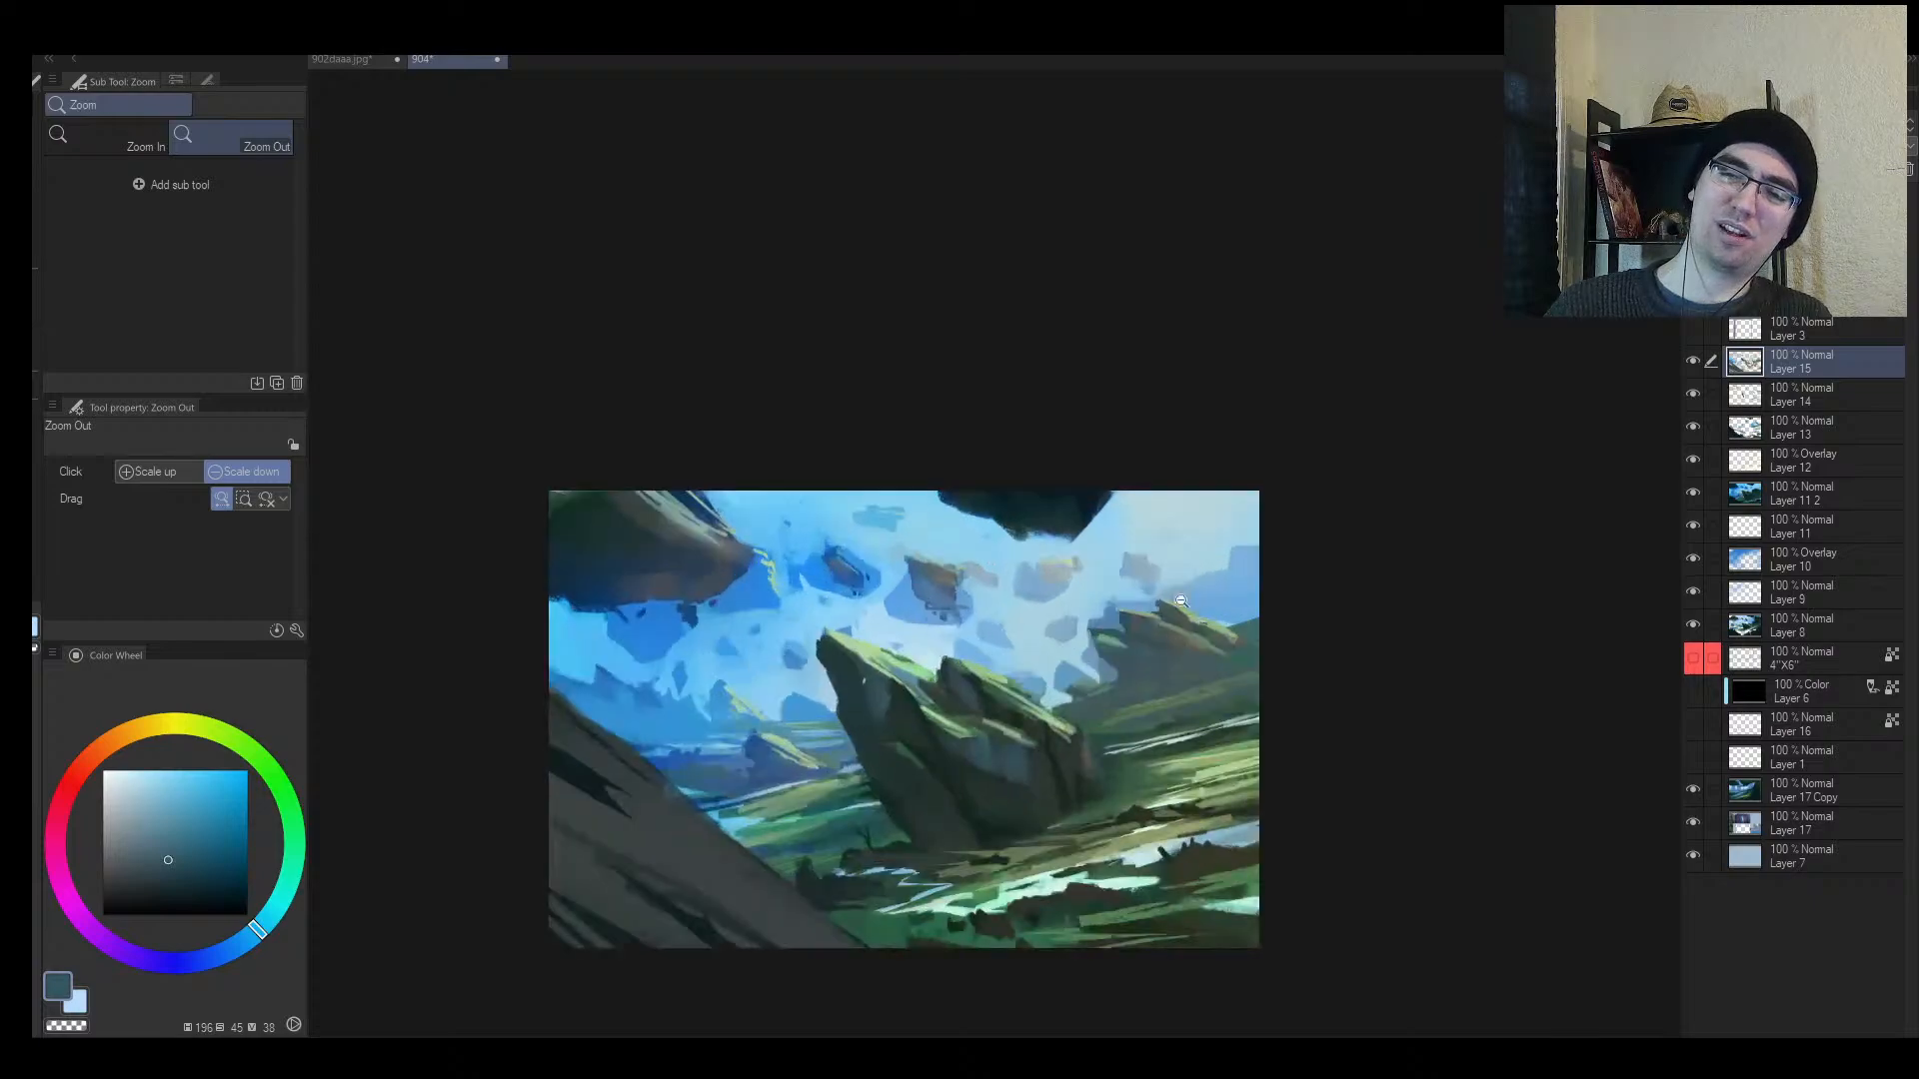
alt+click(978, 741)
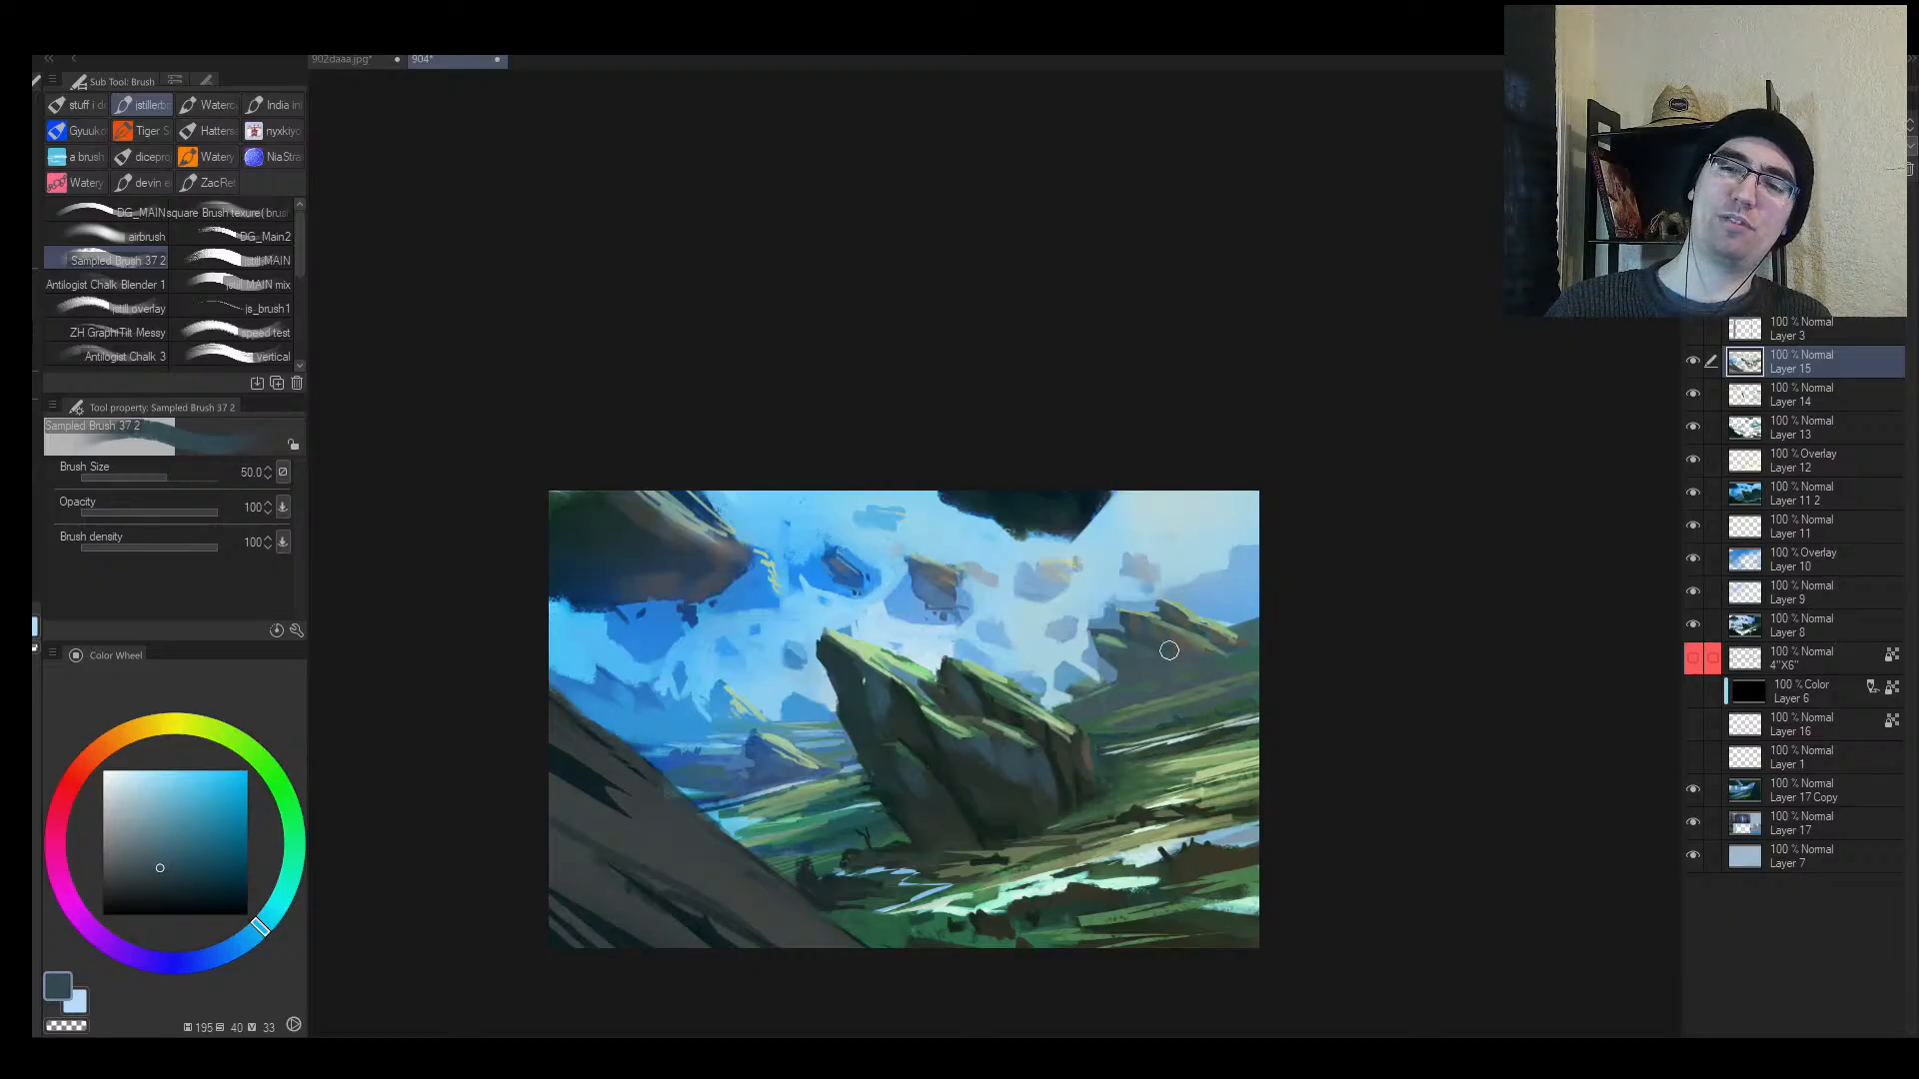
alt+click(1145, 629)
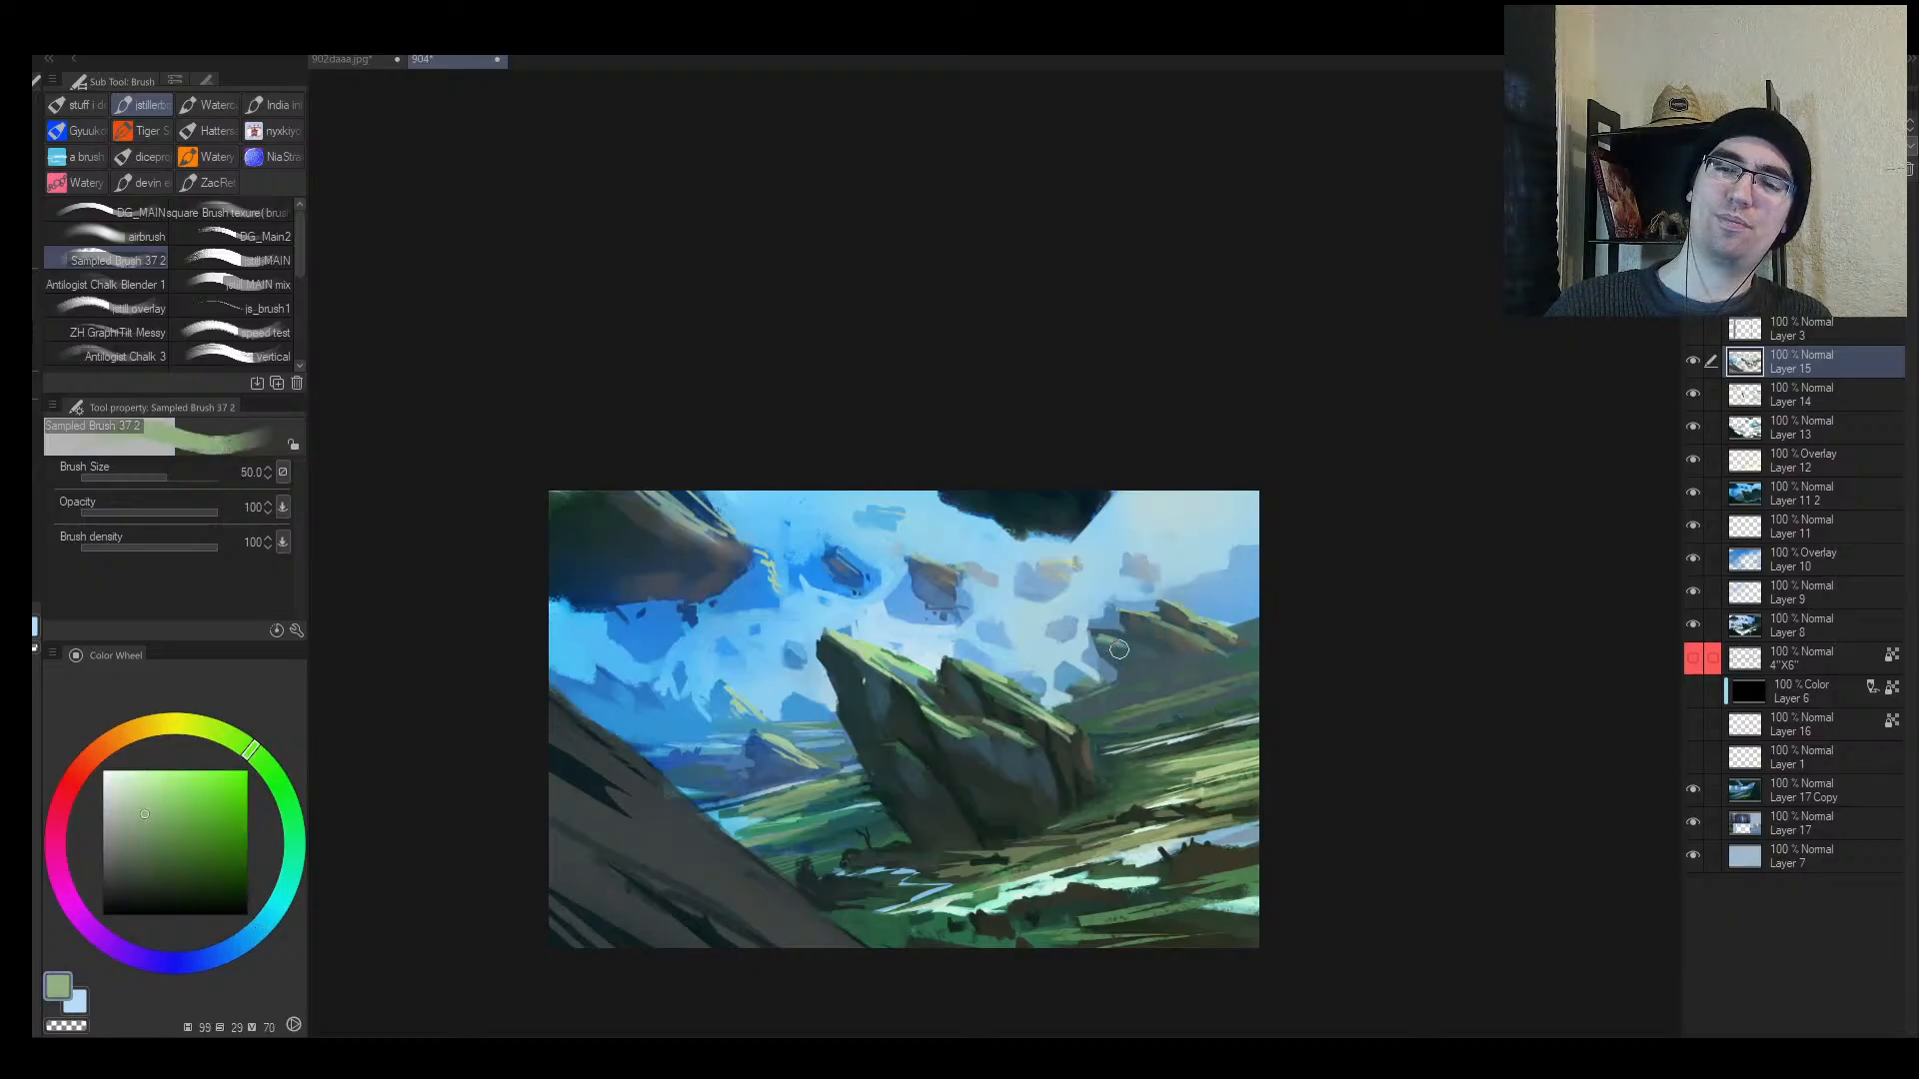
key(bracketleft)
alt+click(710, 662)
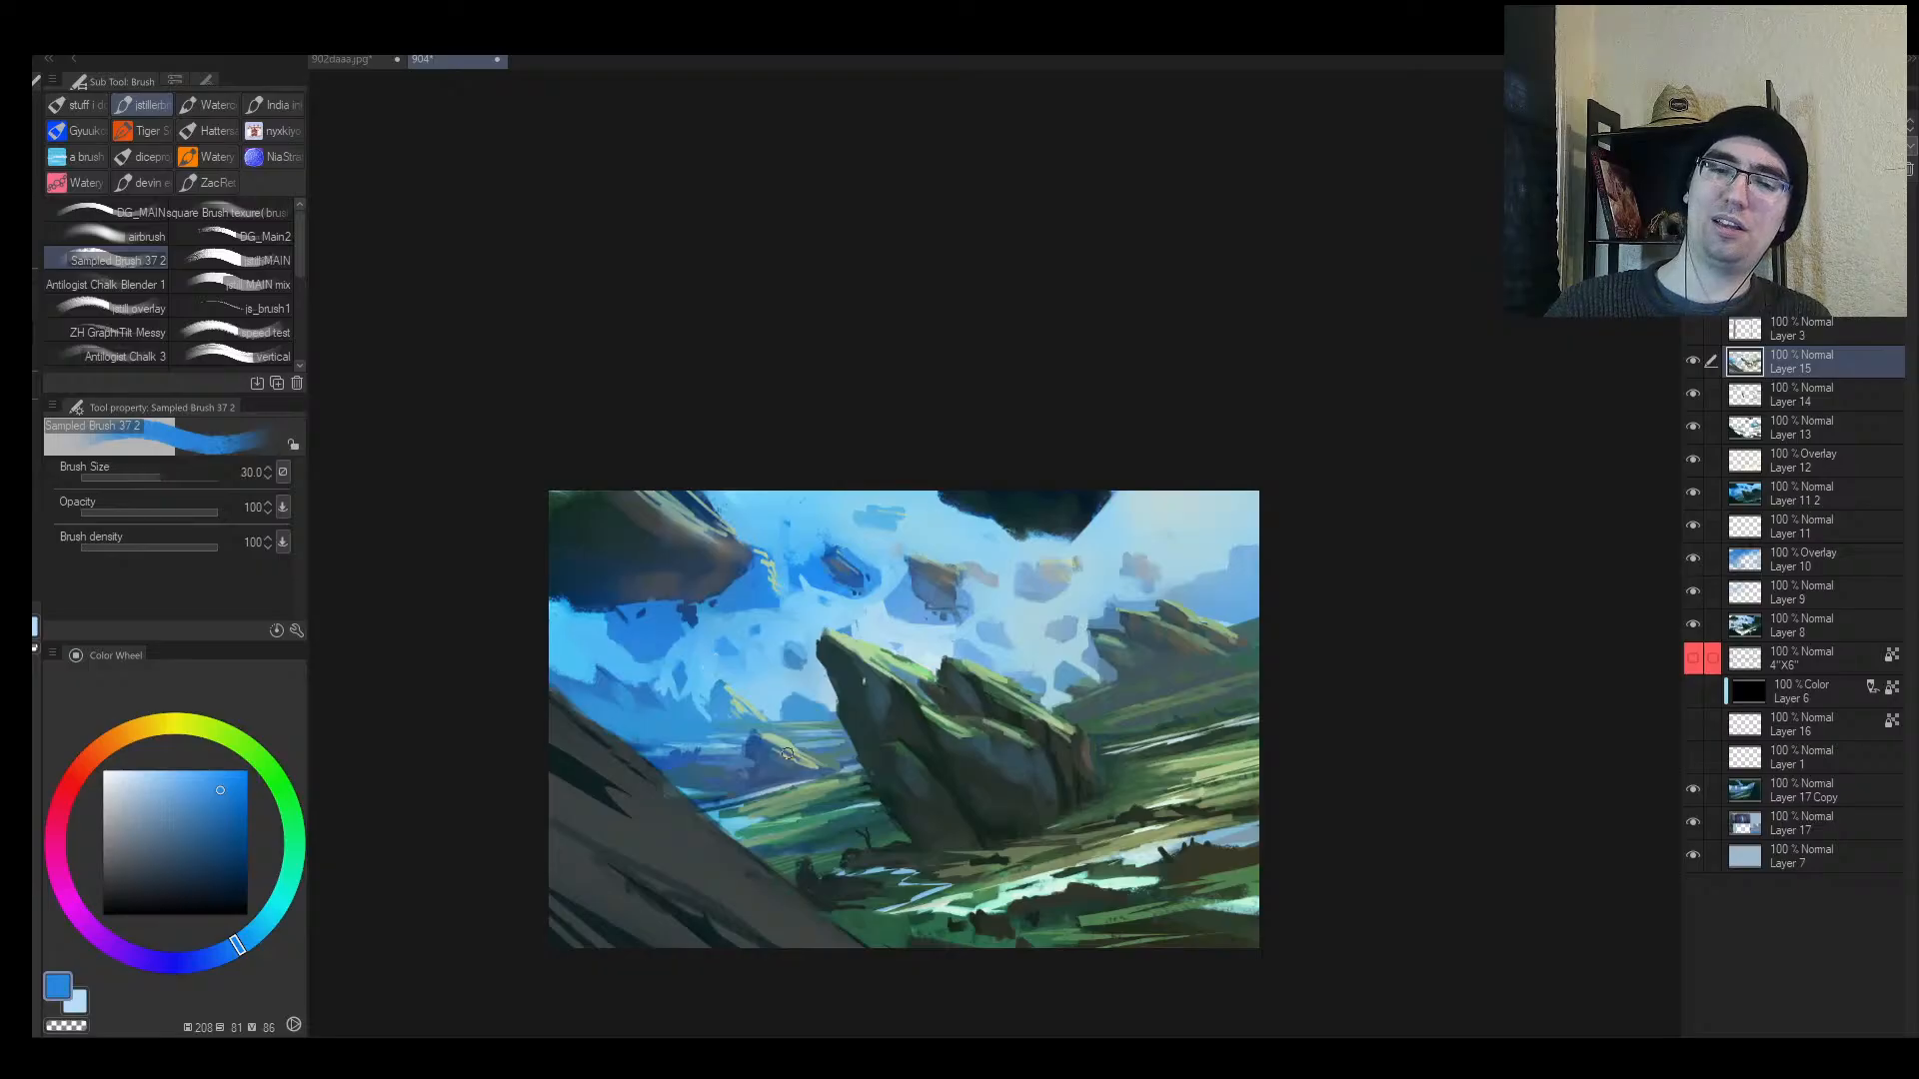
Step: Mirror the canvas, reduce the brush to 30, sample sky blues, and zoom on the central rock
key(h)
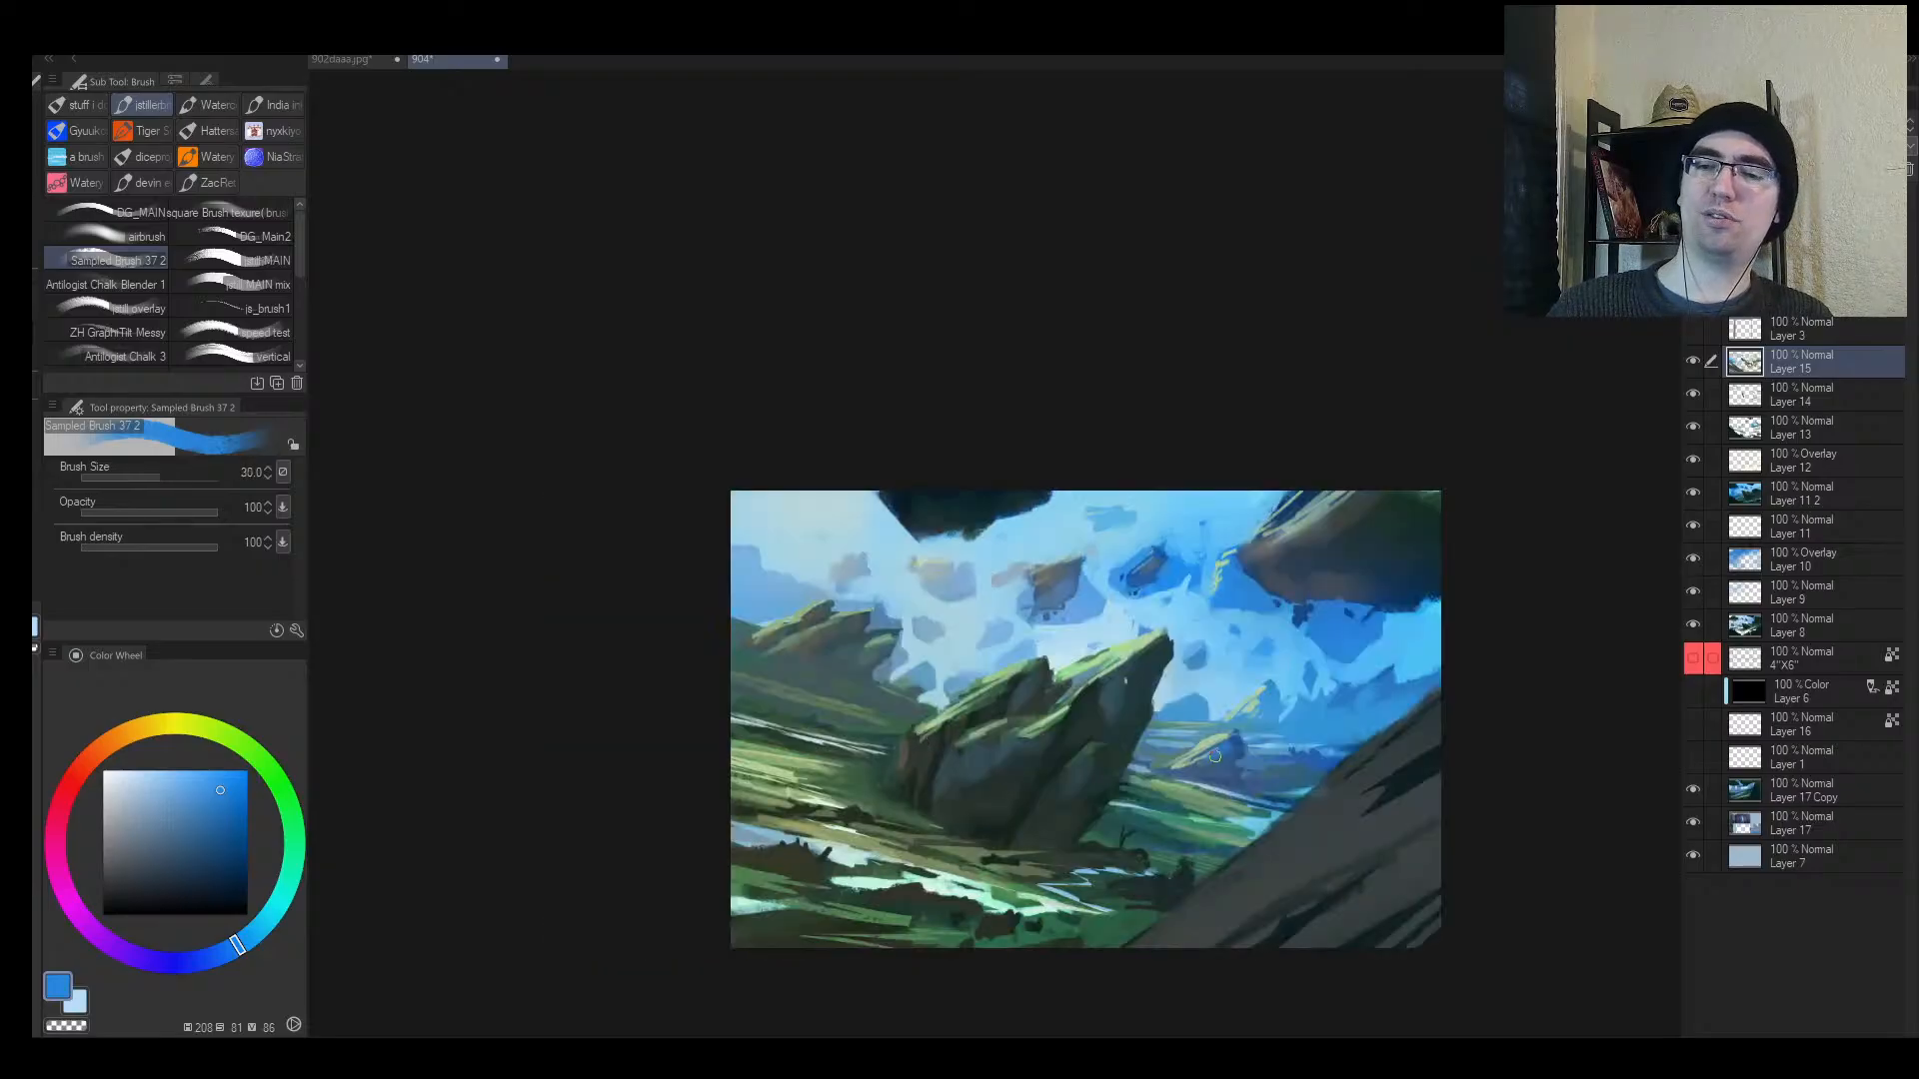
key(bracketleft)
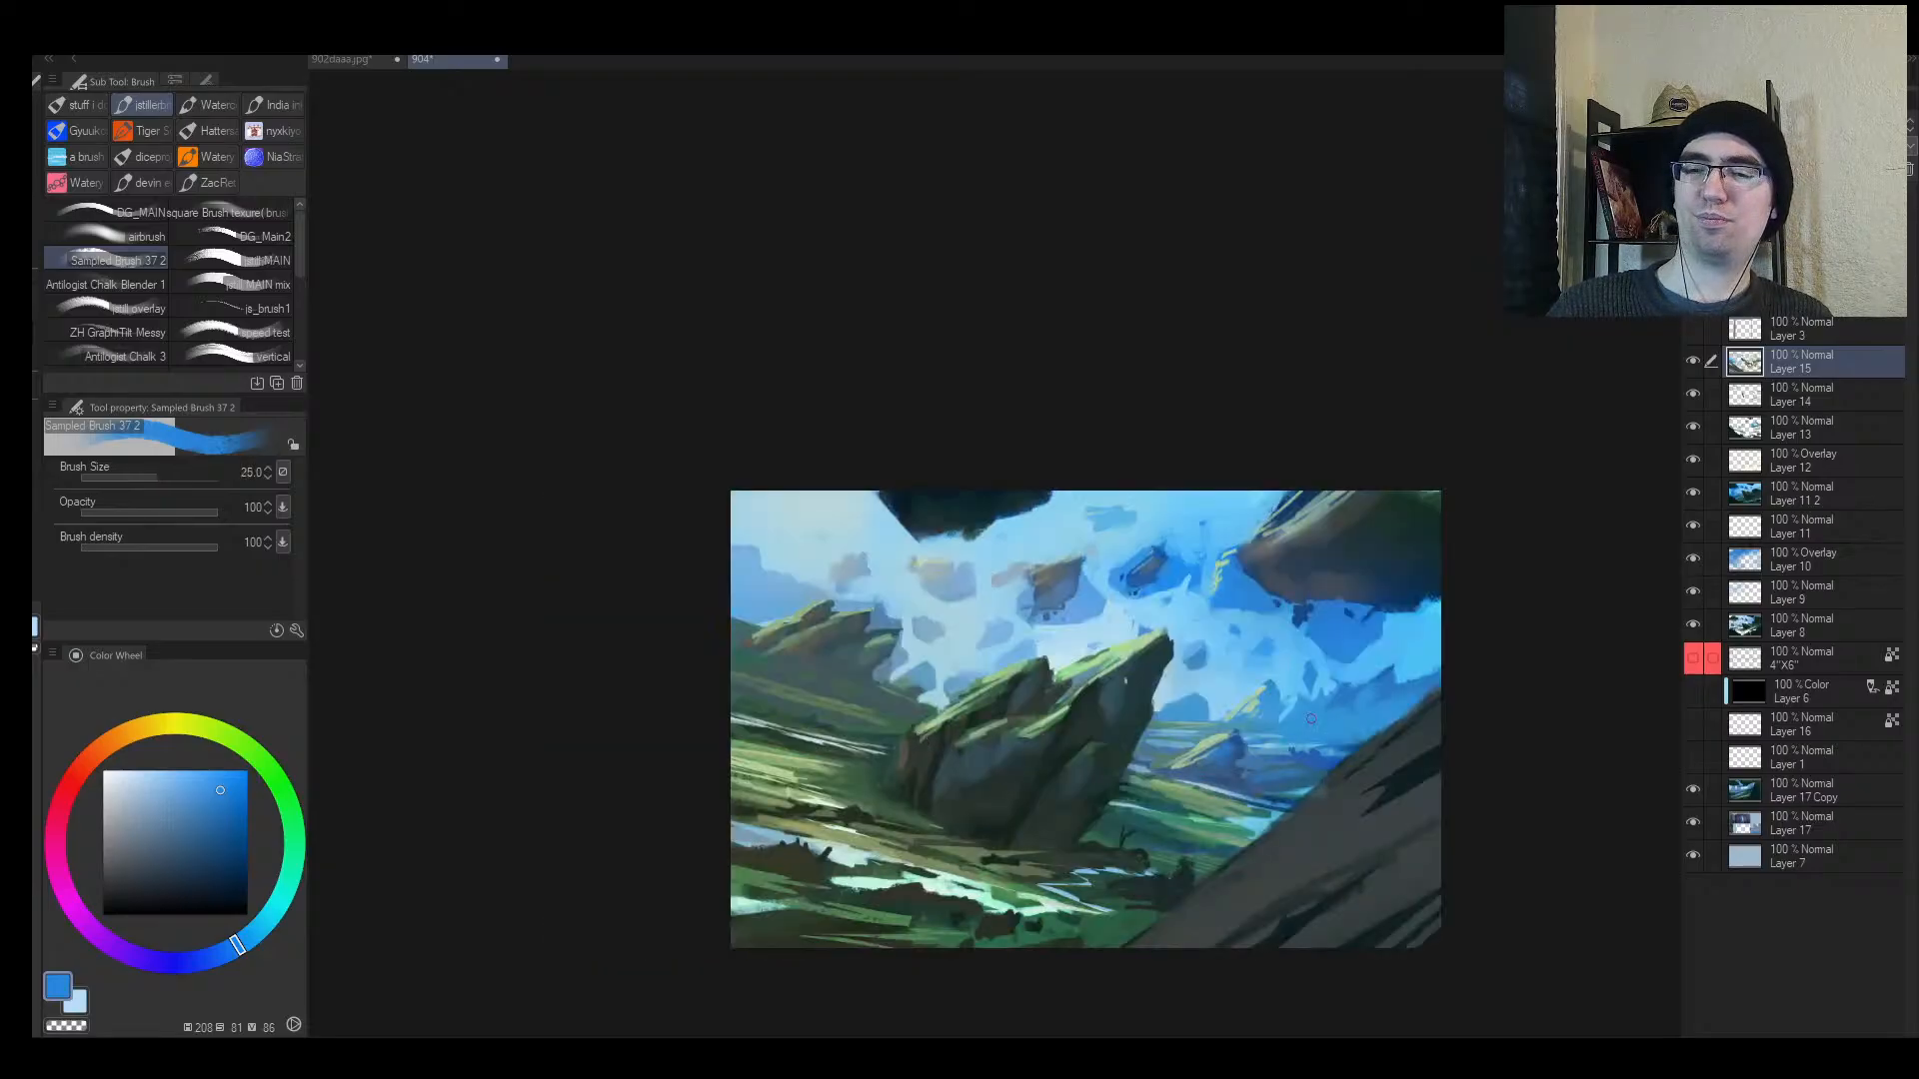
alt+click(1284, 699)
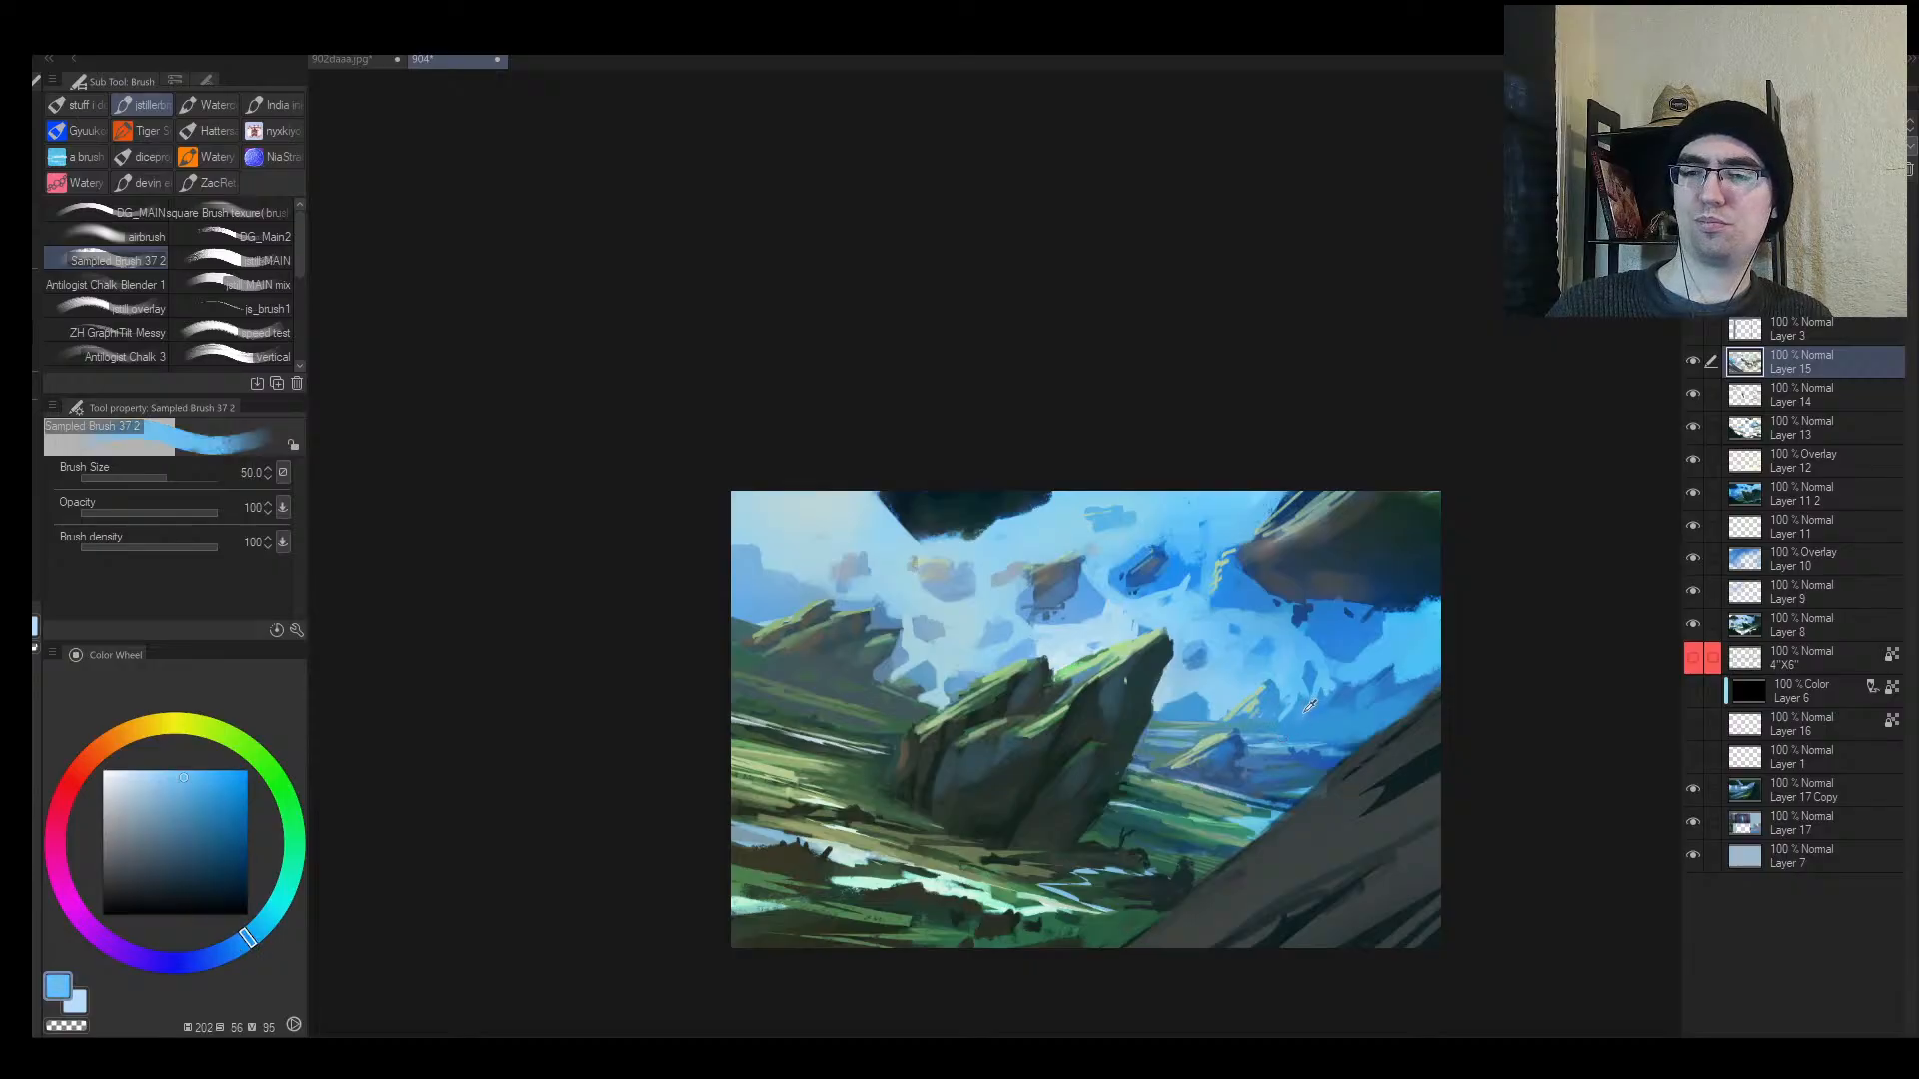
alt+click(1304, 711)
key(bracketright)
key(ctrl+space)
drag(1068, 755, 1112, 724)
Step: Sample the rock's shadow and blue-grey colours, then add Layer 18 above Layer 15
alt+click(918, 817)
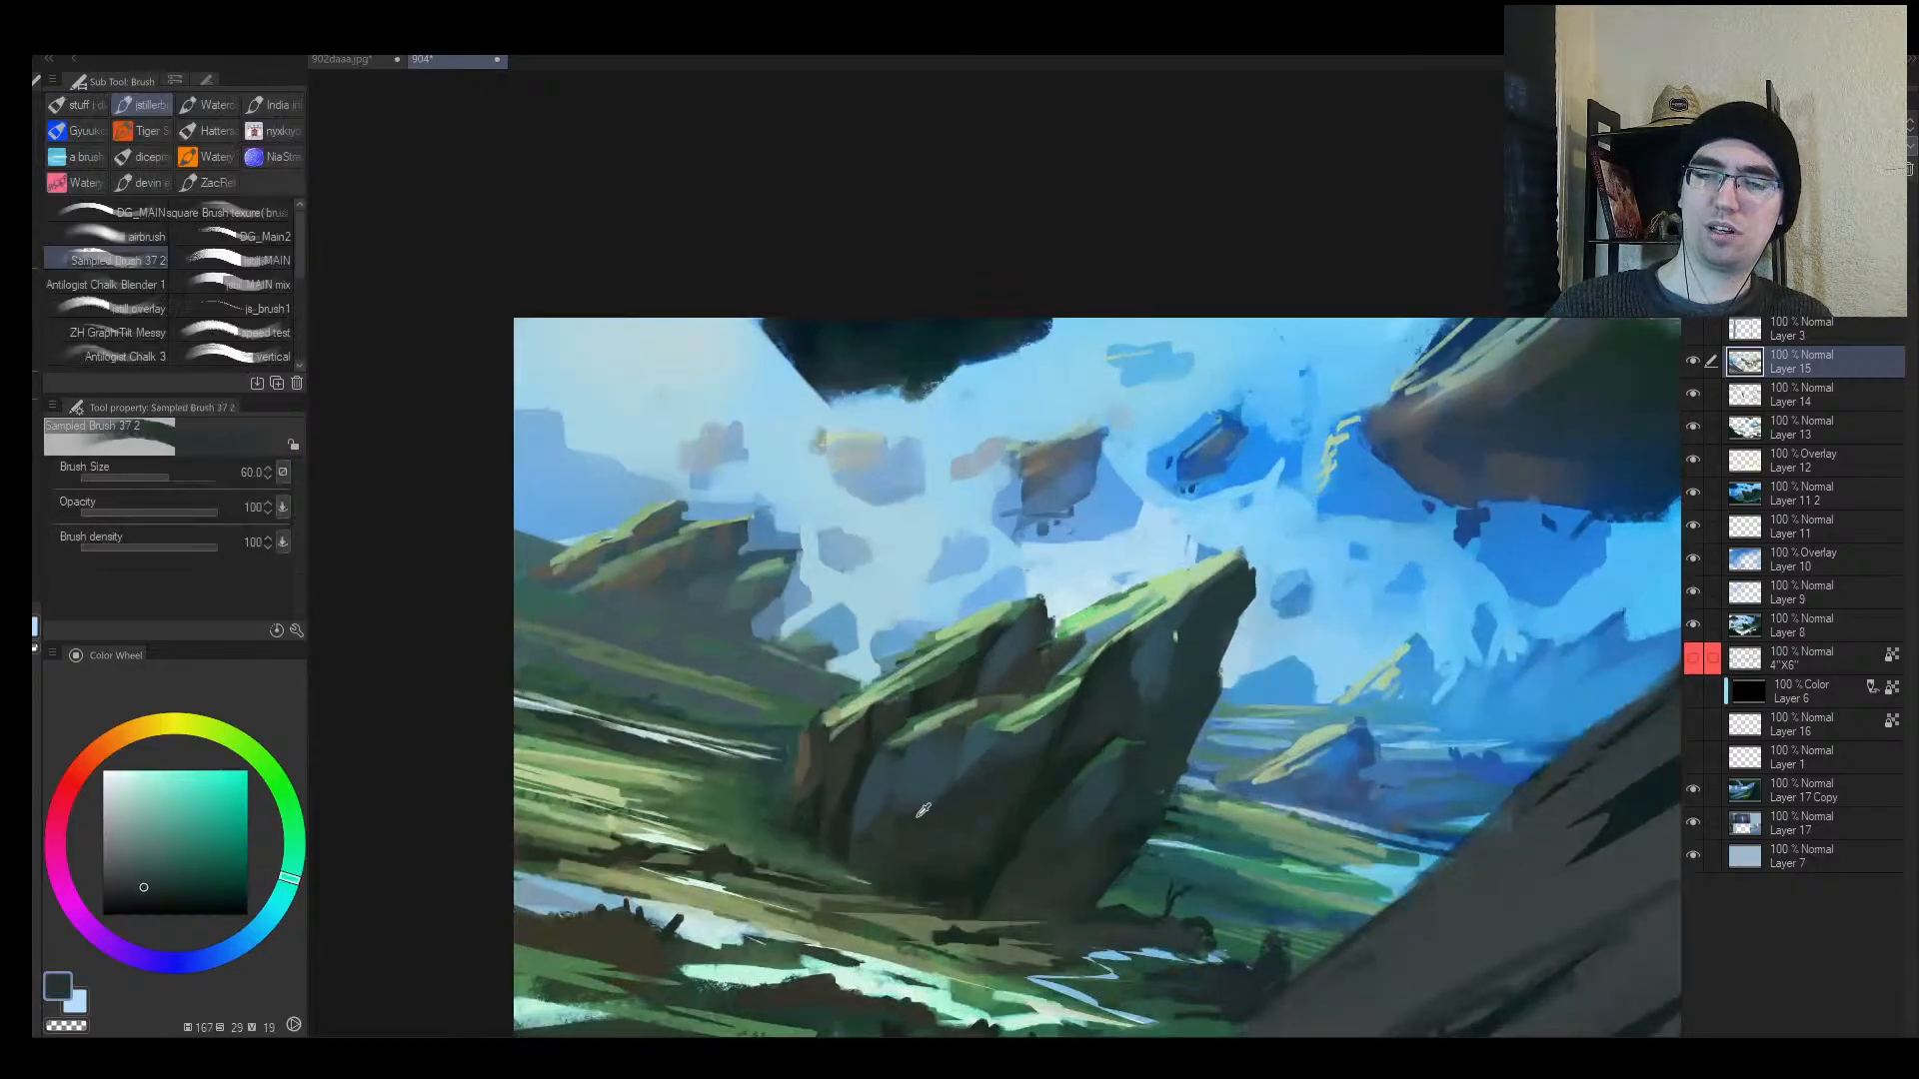
alt+click(932, 762)
key(bracketleft)
key(bracketleft)
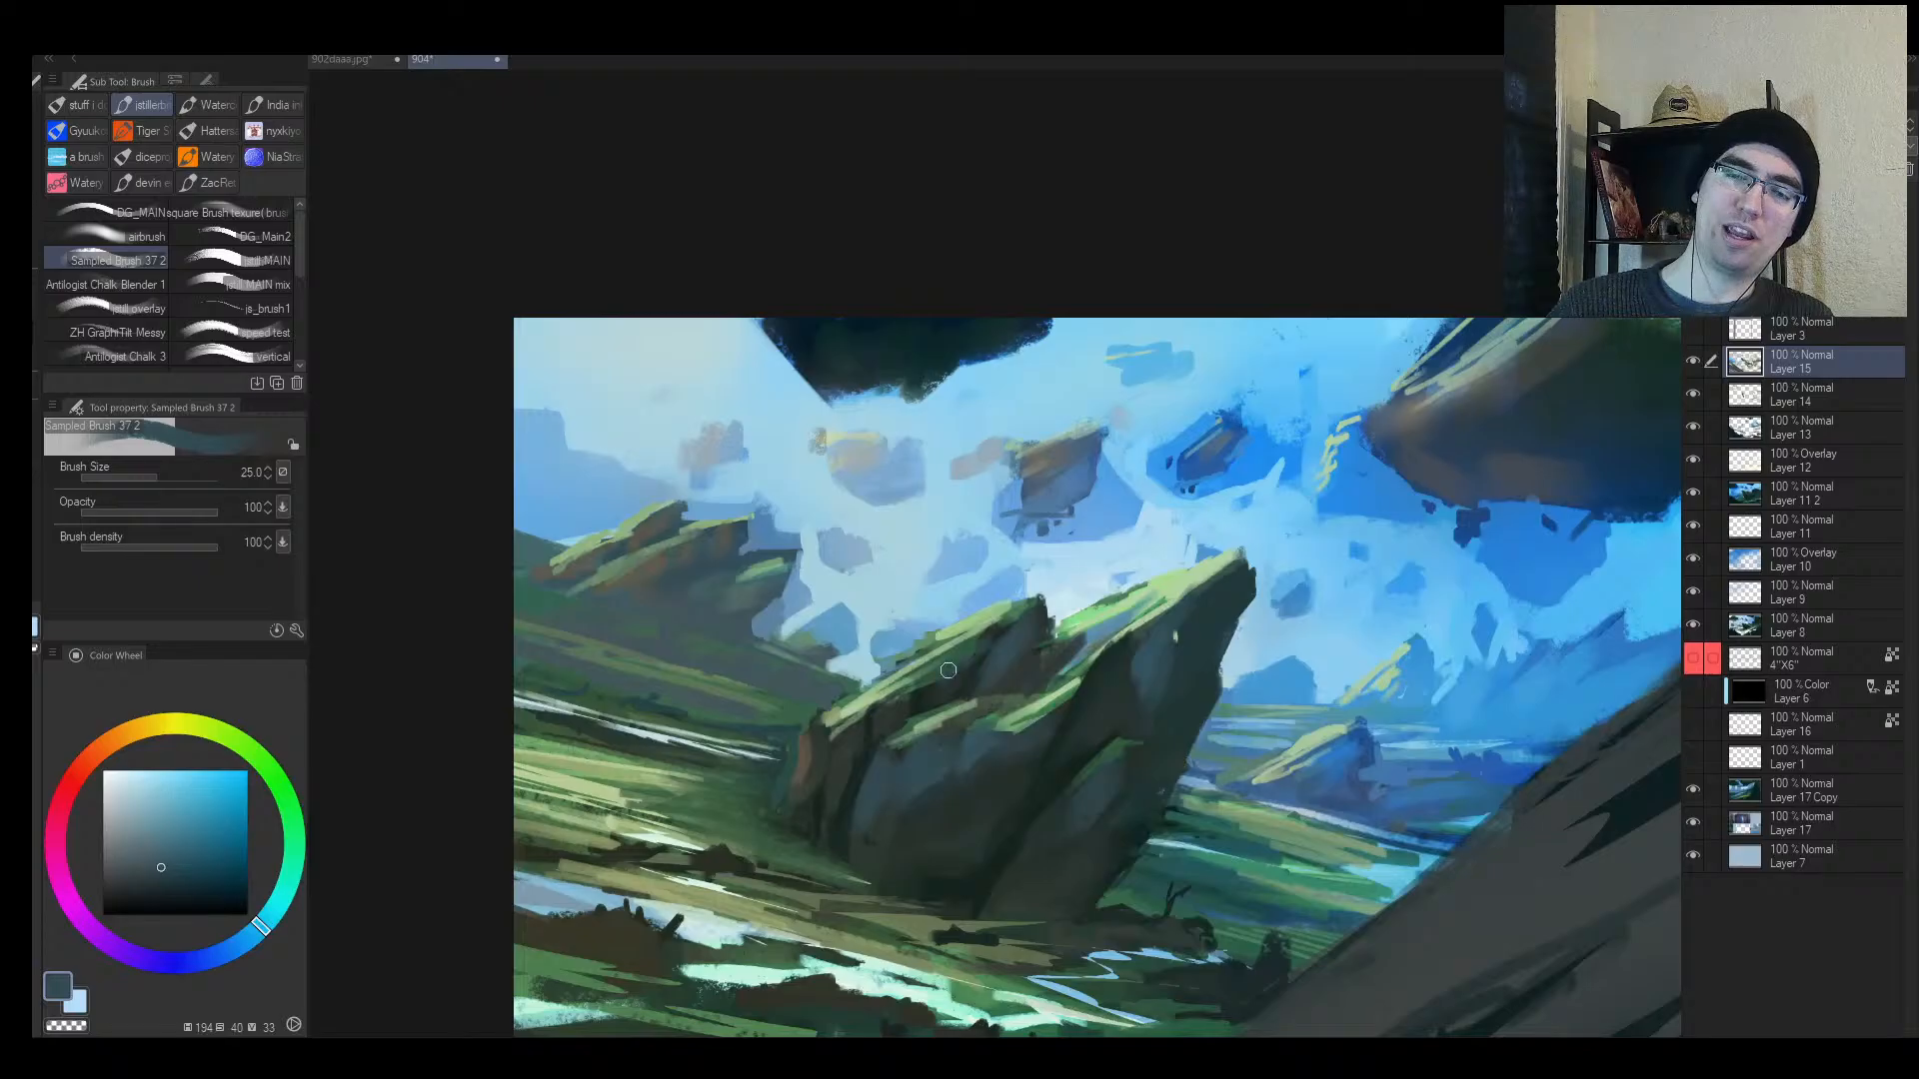
key(bracketright)
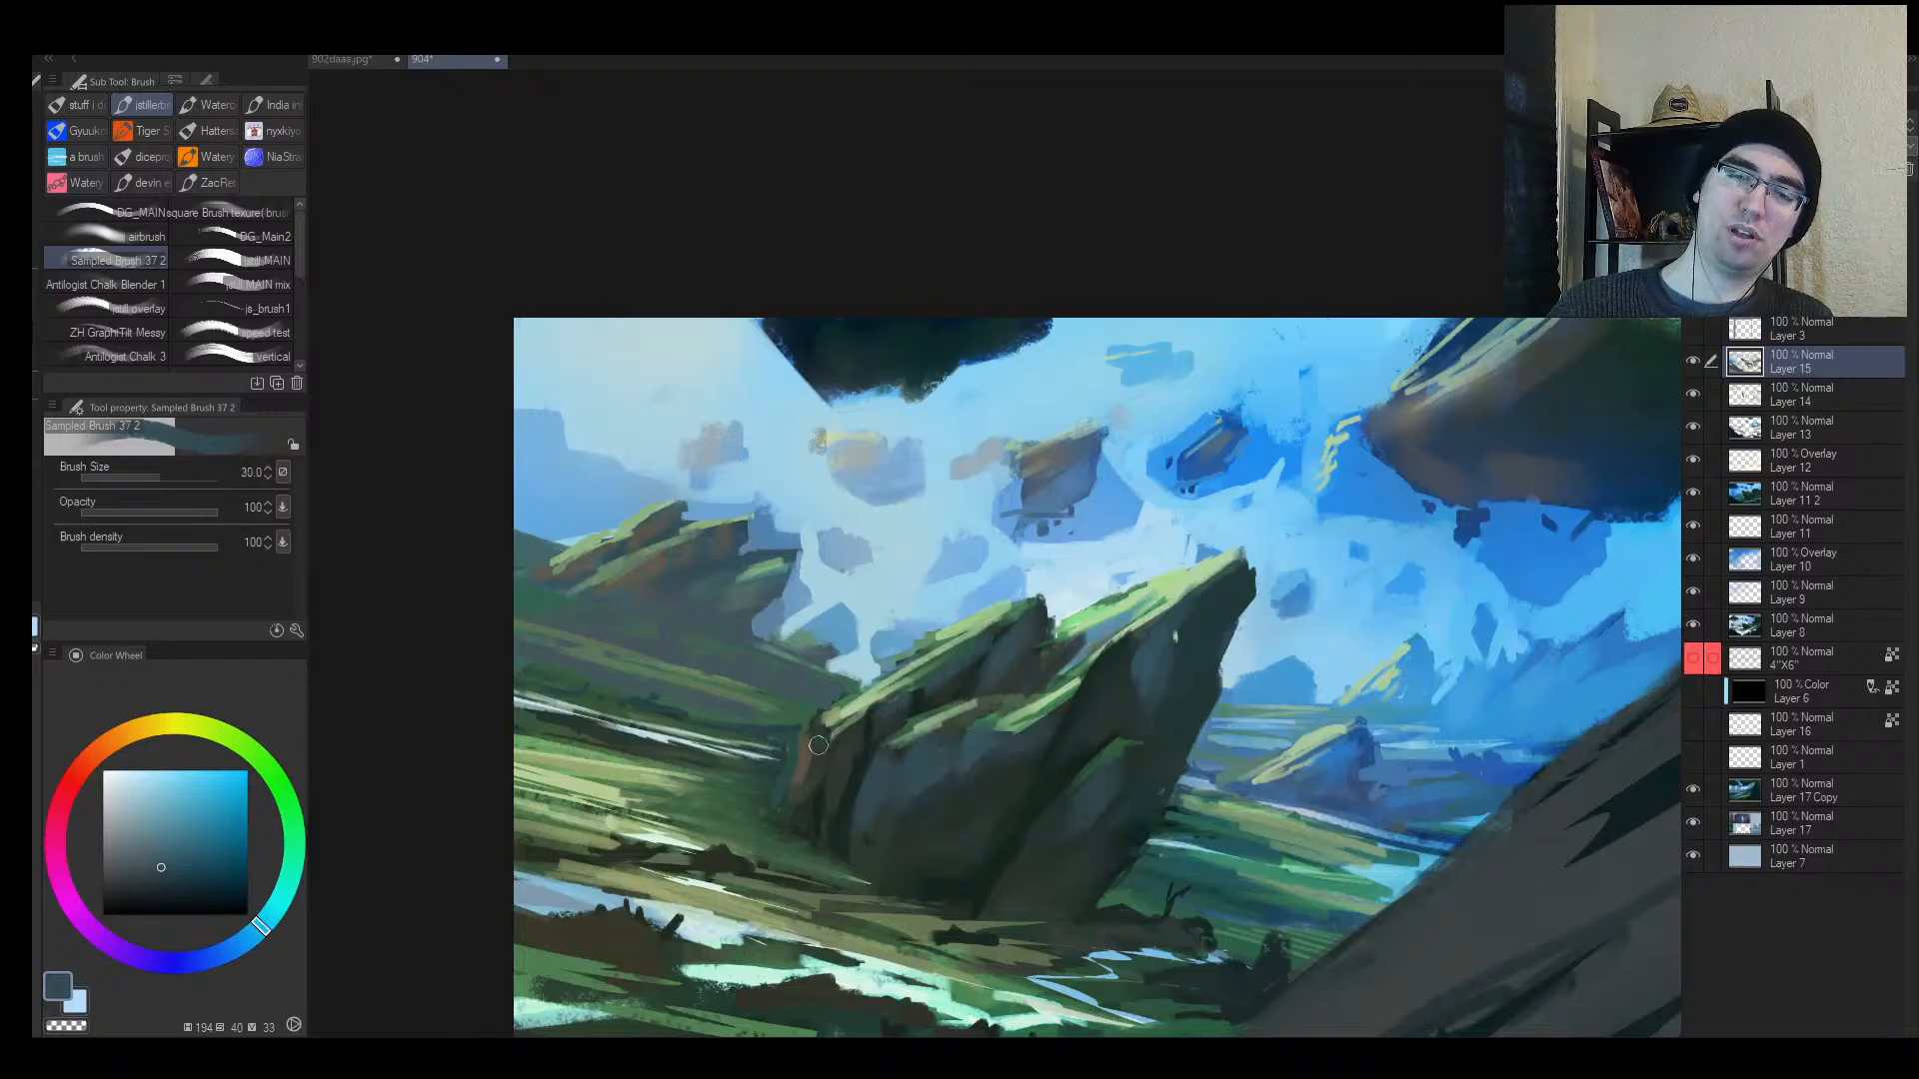
key(ctrl+alt+space)
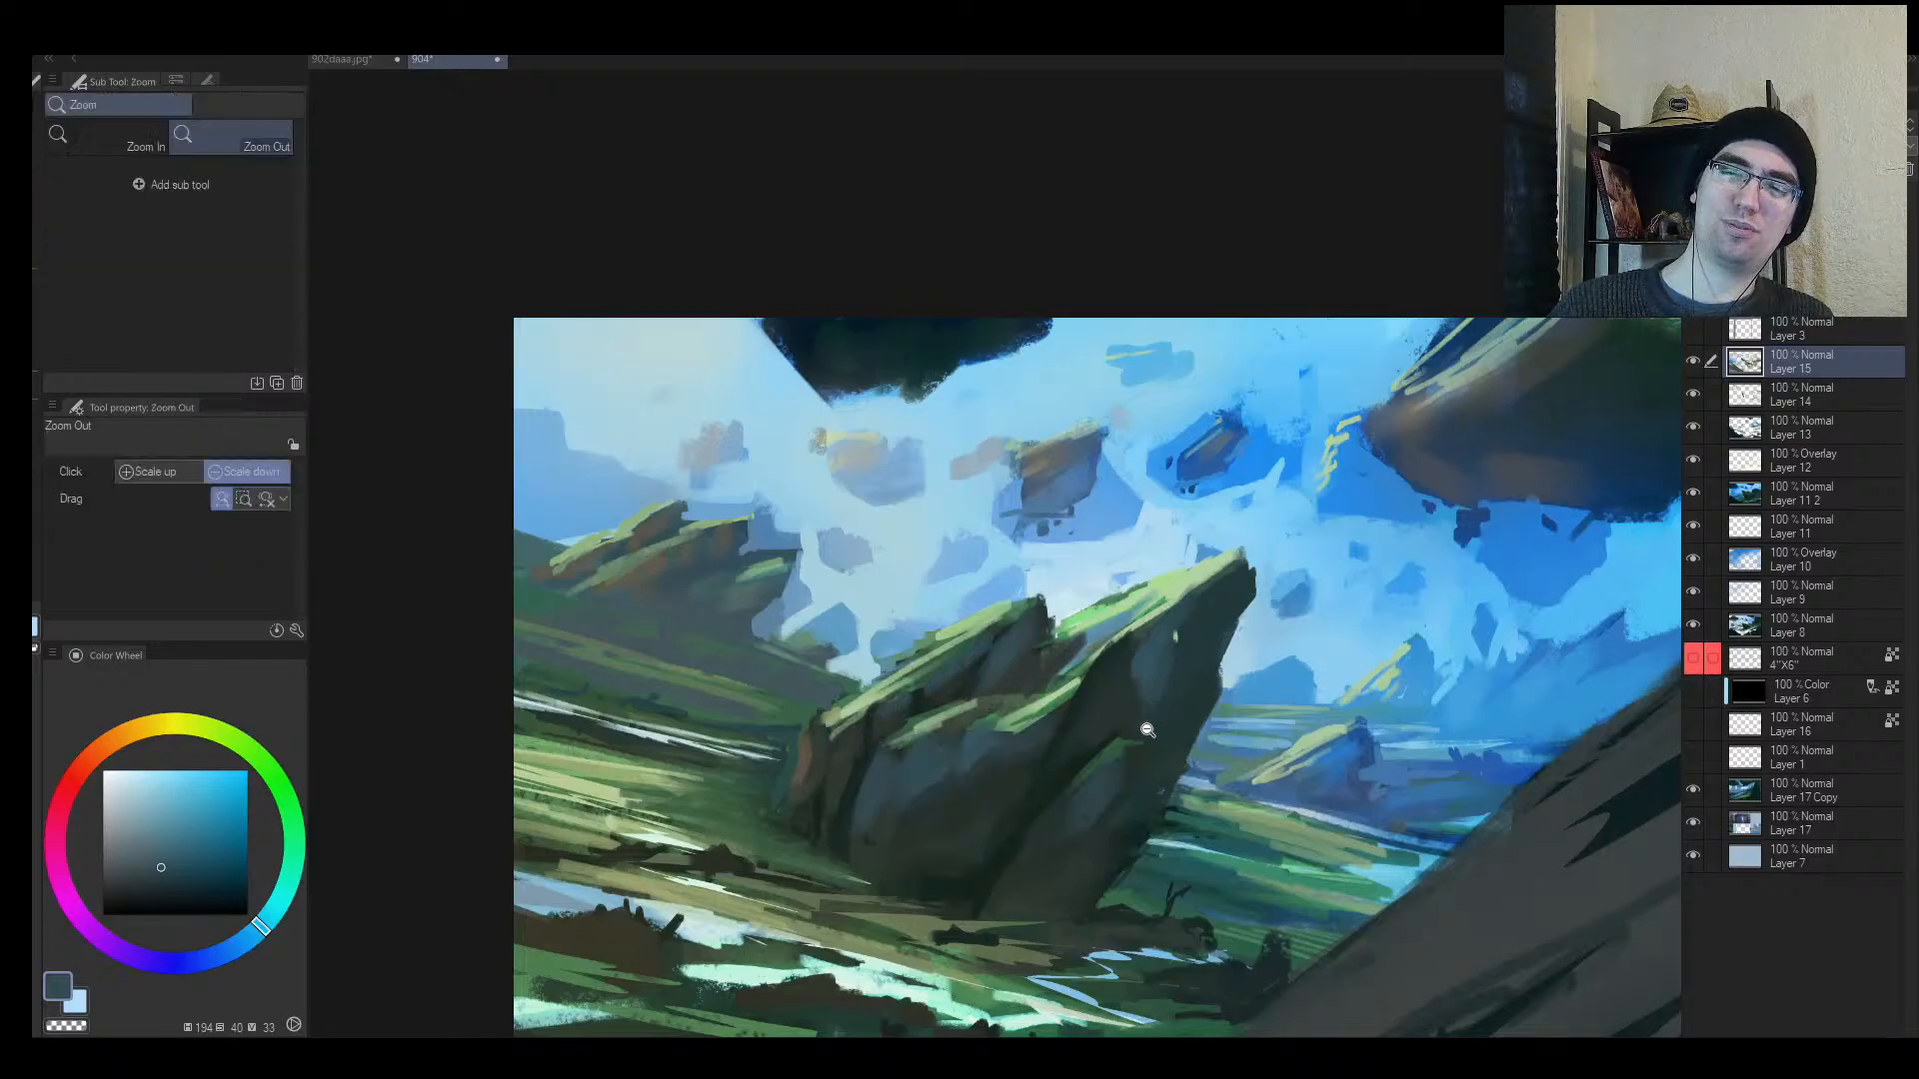
click(1138, 719)
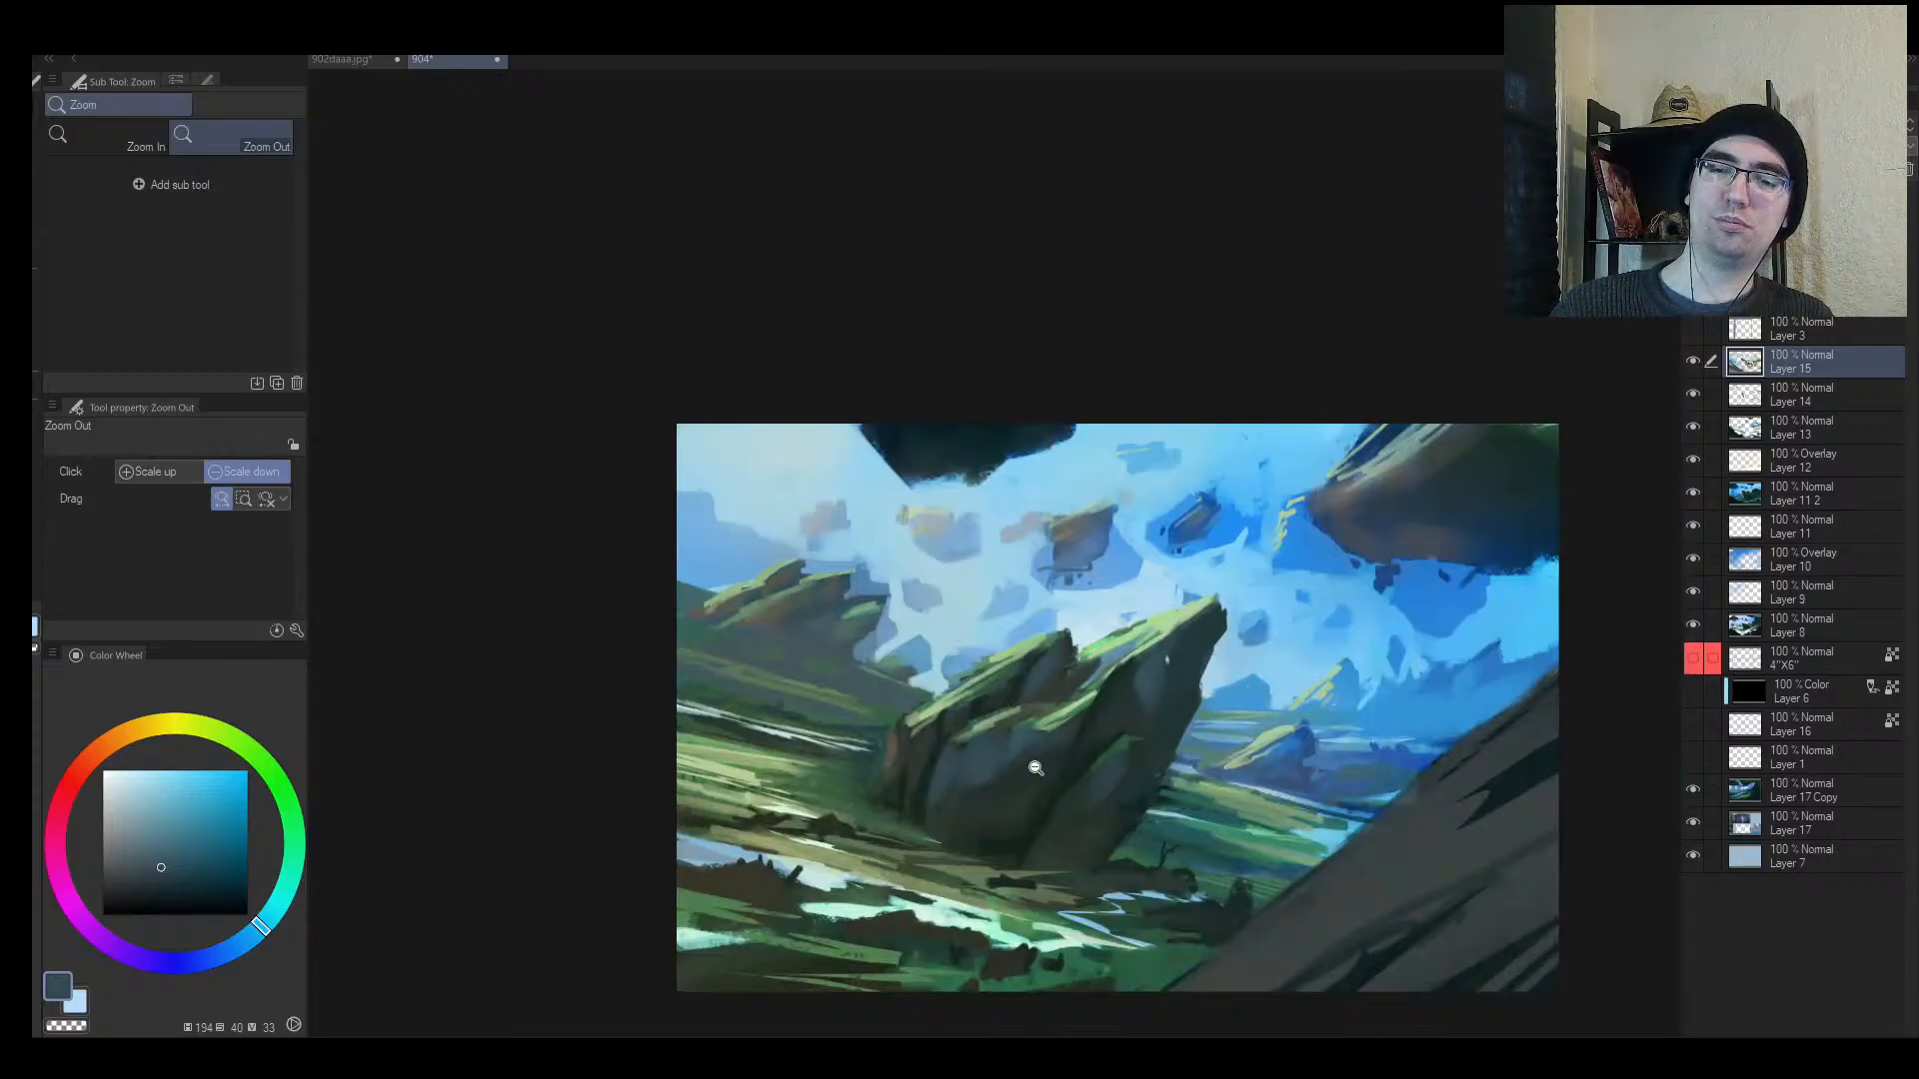
key(e)
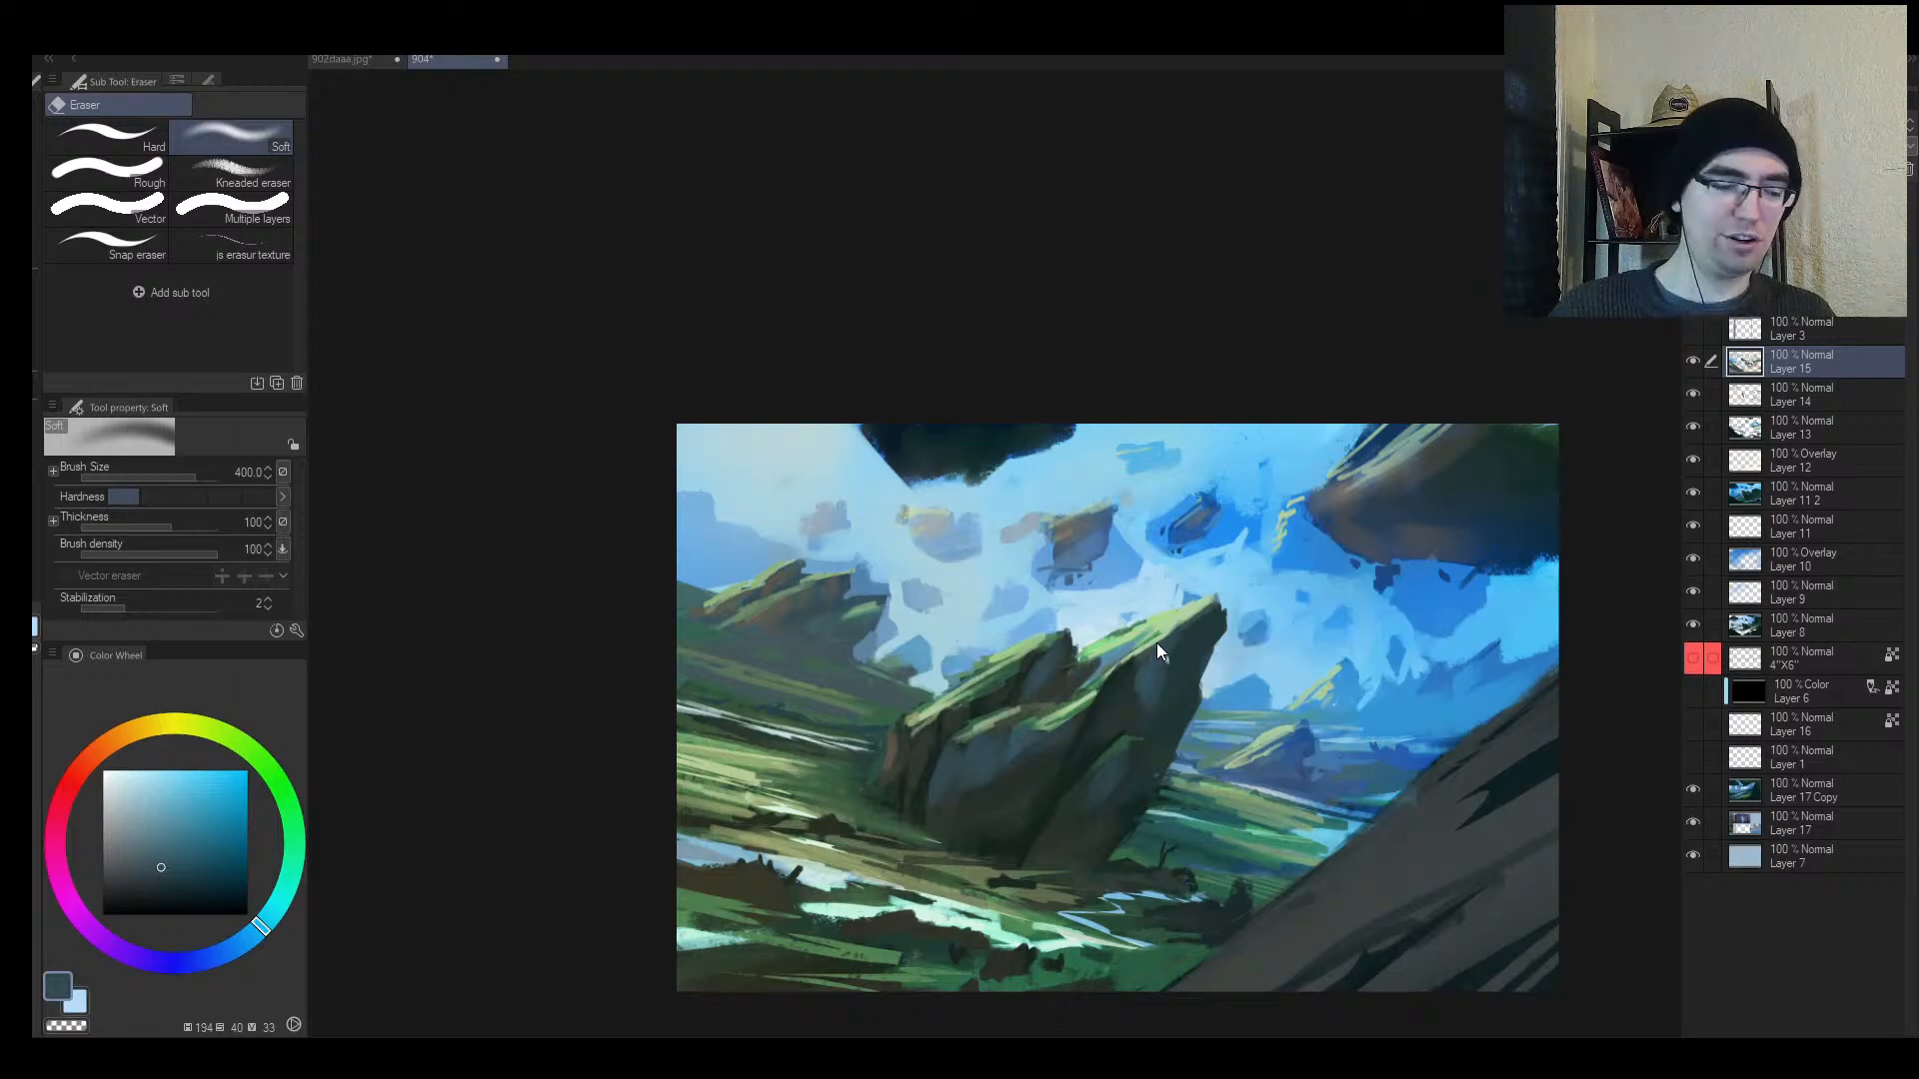
key(ctrl+shift+n)
Step: Darken the rock's right face and rework its left edge with sampled dark greens, brush 50–70
key(b)
key(h)
alt+click(1084, 748)
key(bracketright)
key(bracketright)
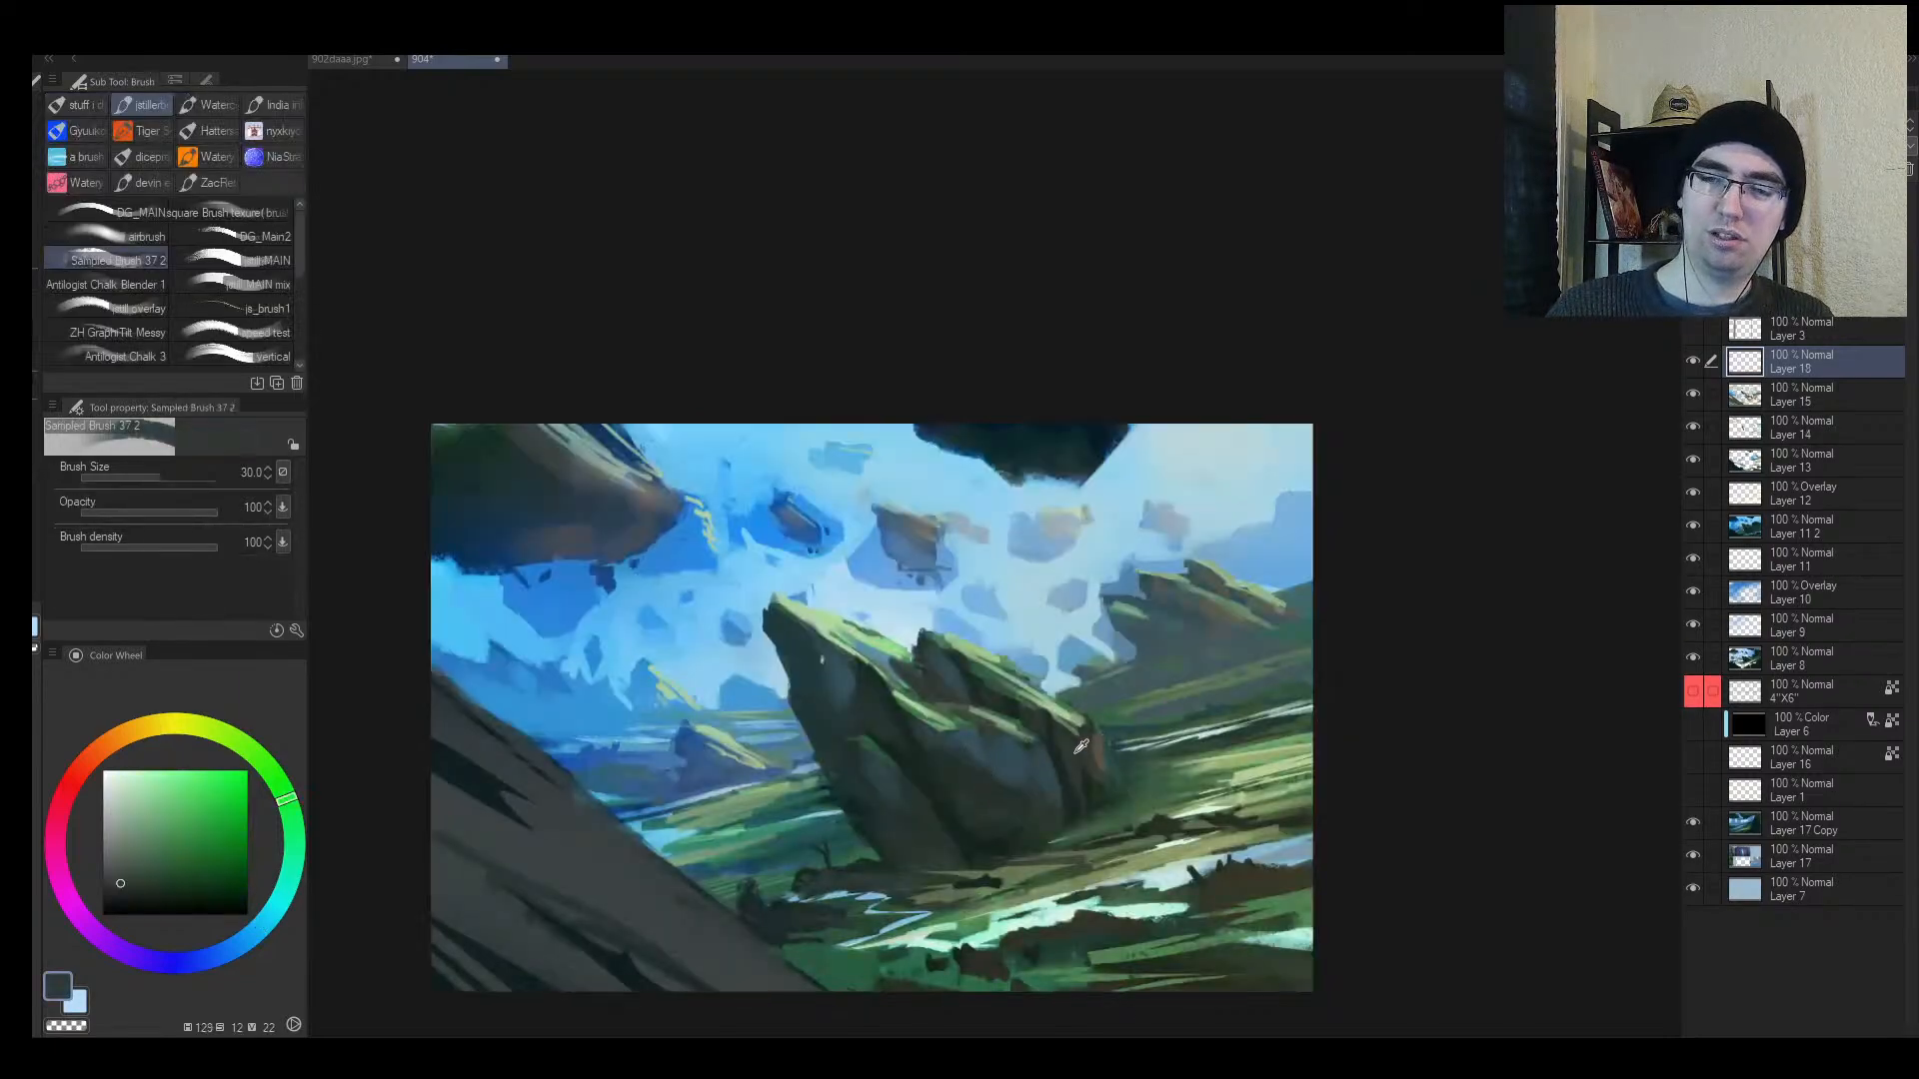
drag(1036, 757, 1052, 799)
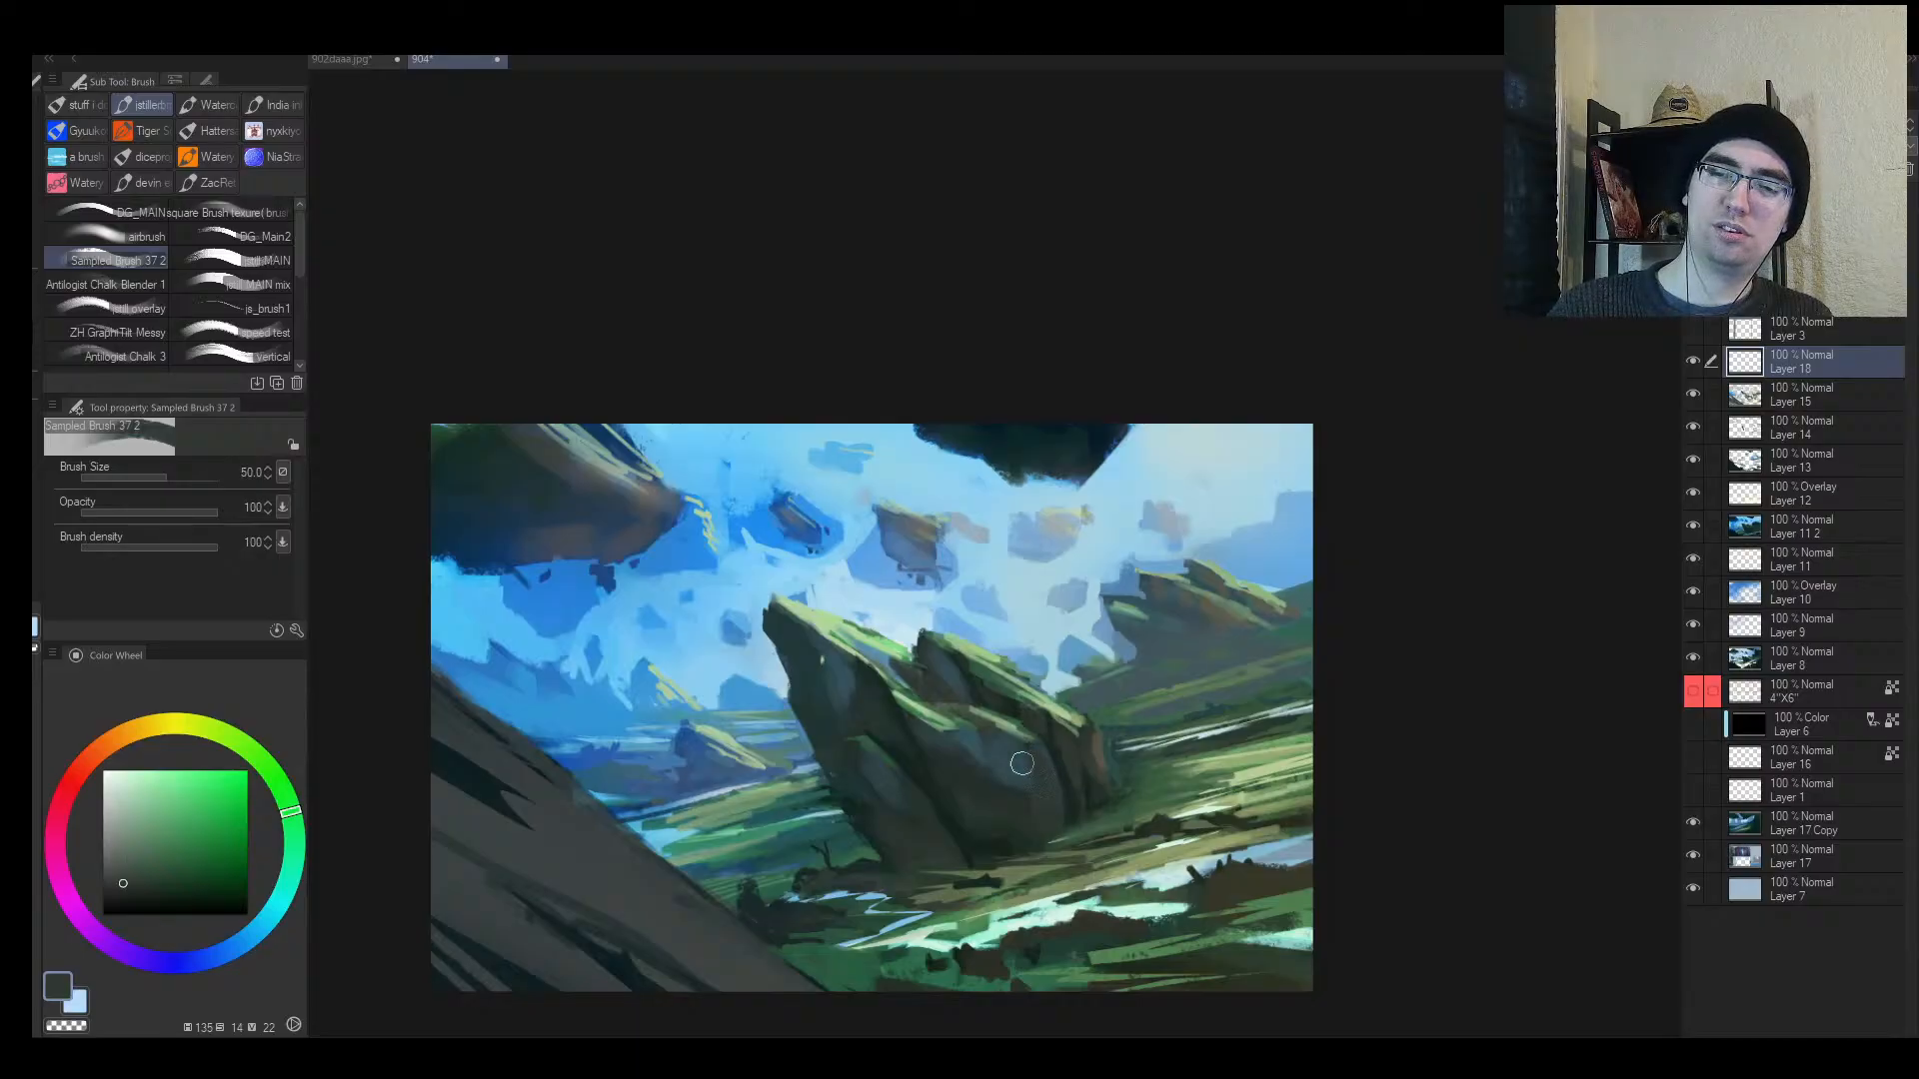
alt+click(900, 764)
key(bracketleft)
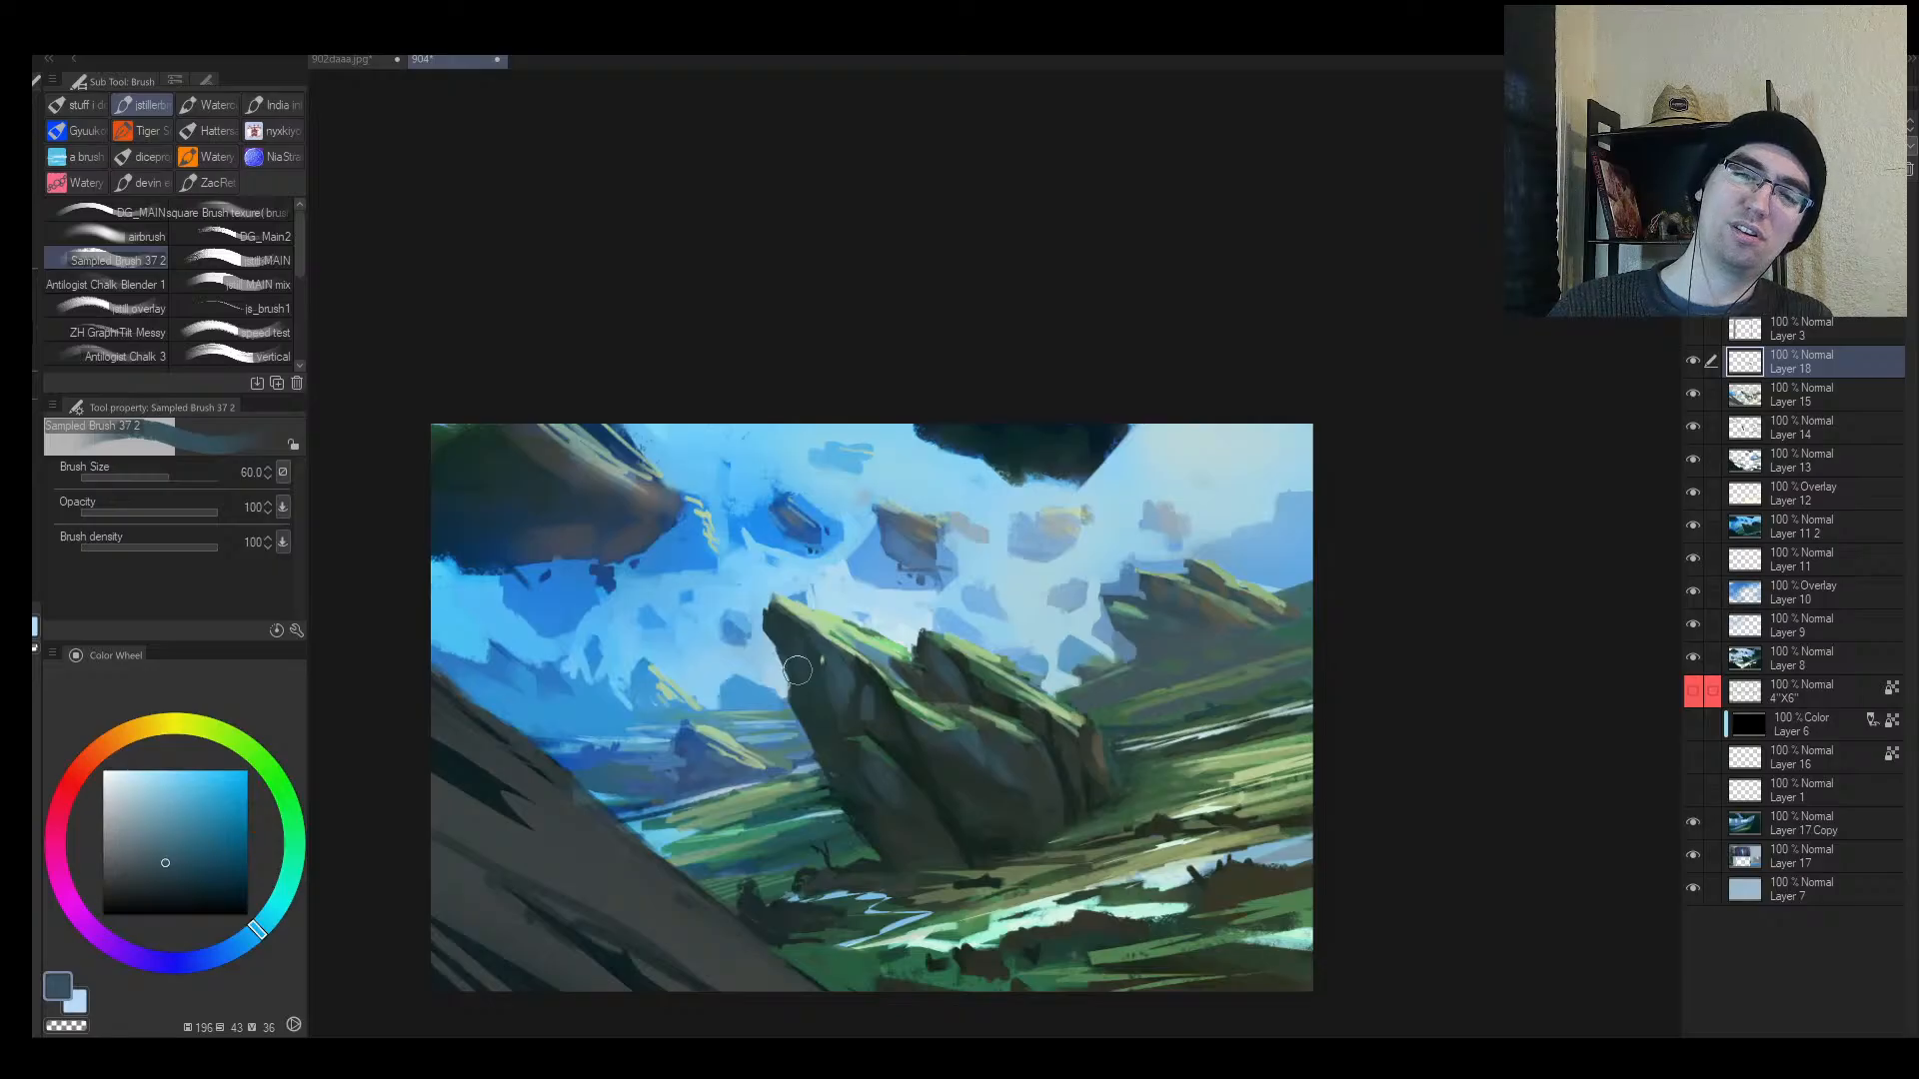
key(bracketright)
key(bracketright)
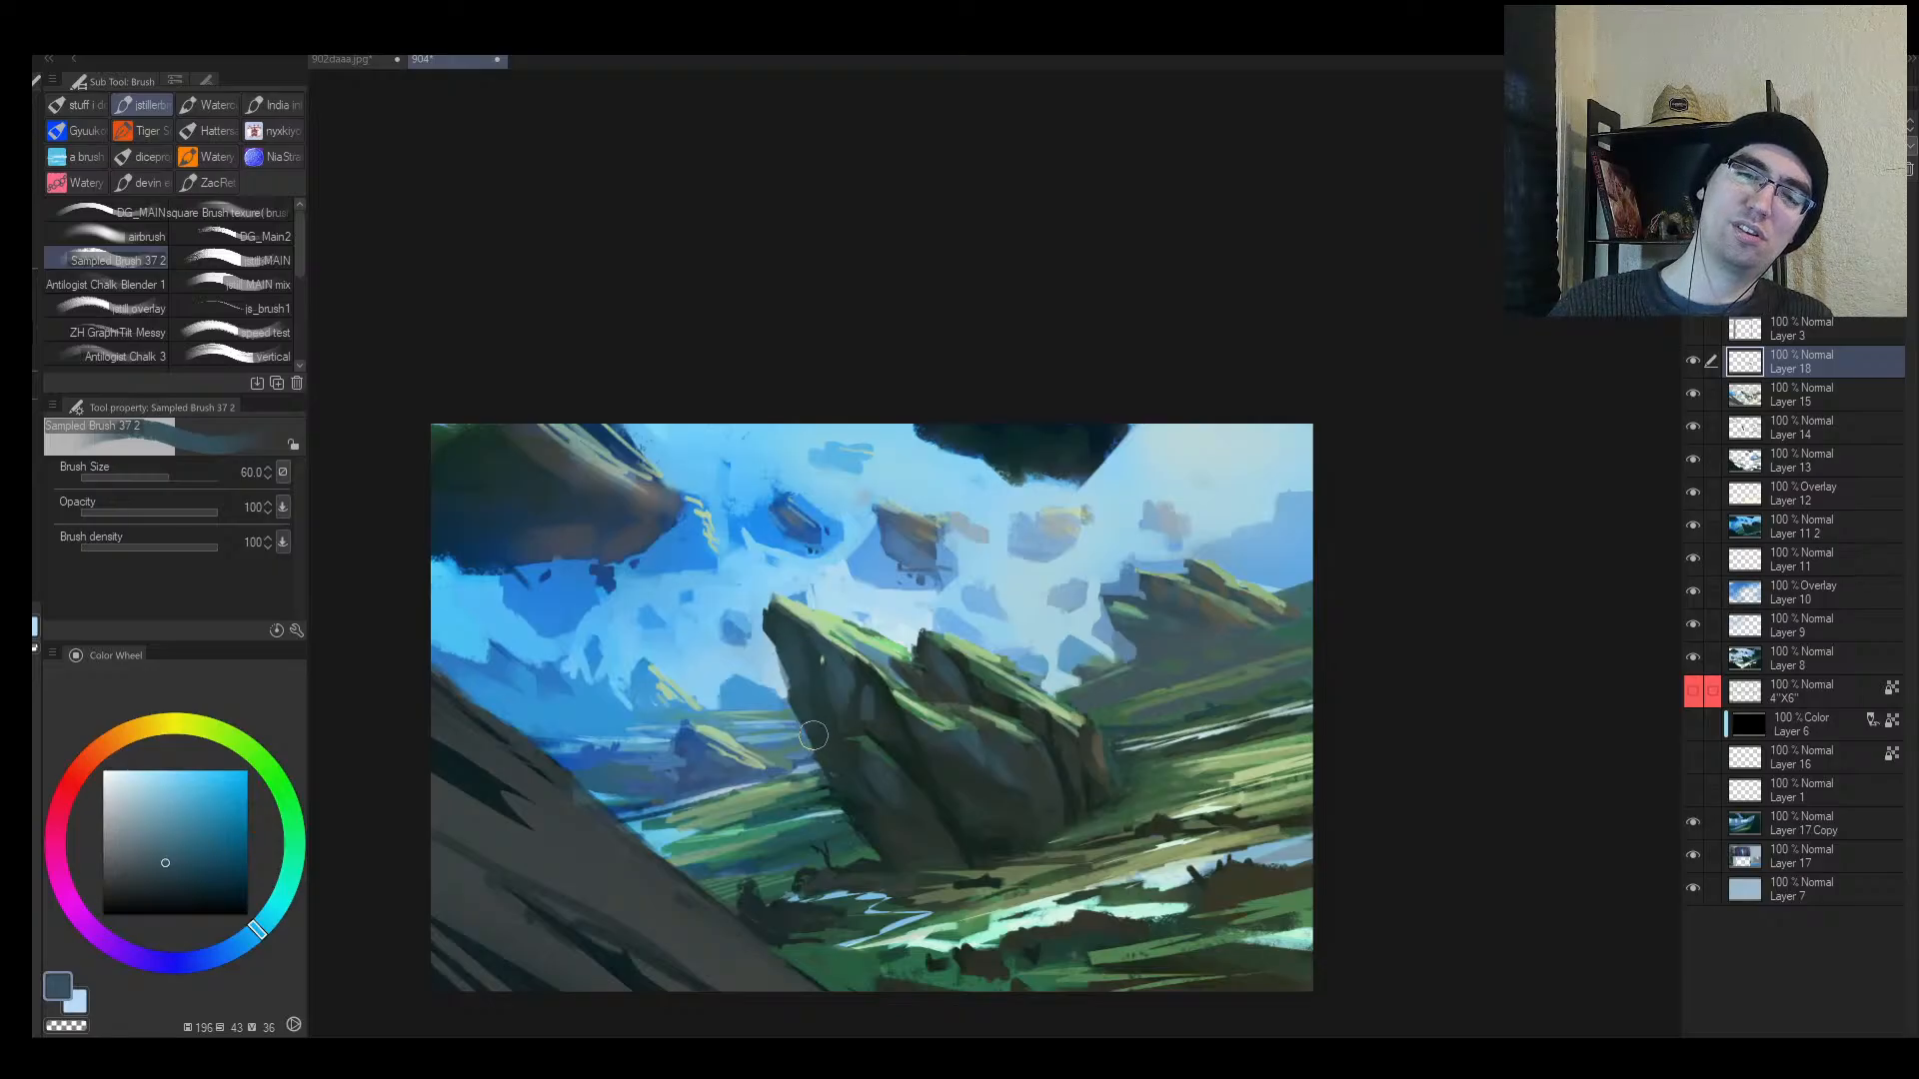
alt+click(1040, 765)
key(bracketright)
drag(793, 625, 846, 768)
Step: Add a small dark teal stroke on the rock and pick muted blues, brush down to 25–30
alt+click(848, 672)
key(alt+space)
drag(897, 779, 835, 780)
drag(1004, 687, 1063, 671)
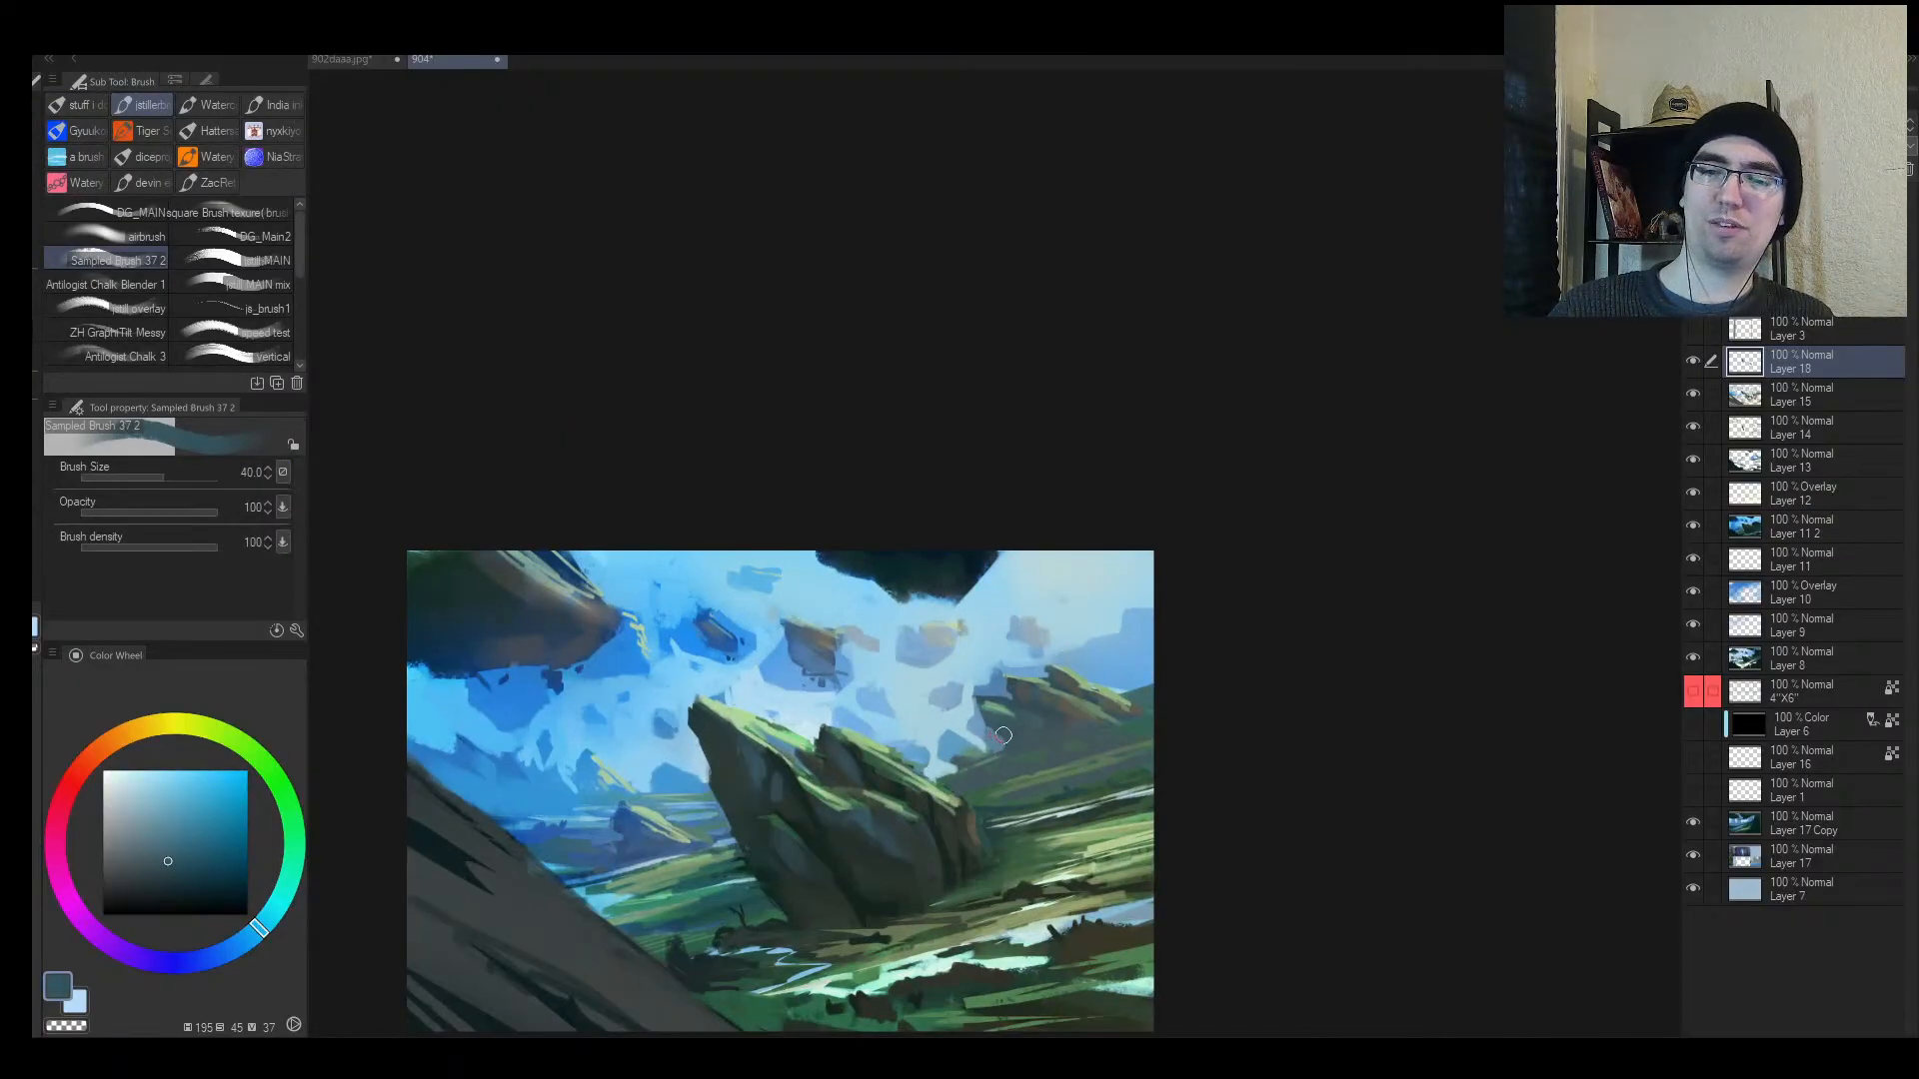
alt+click(957, 729)
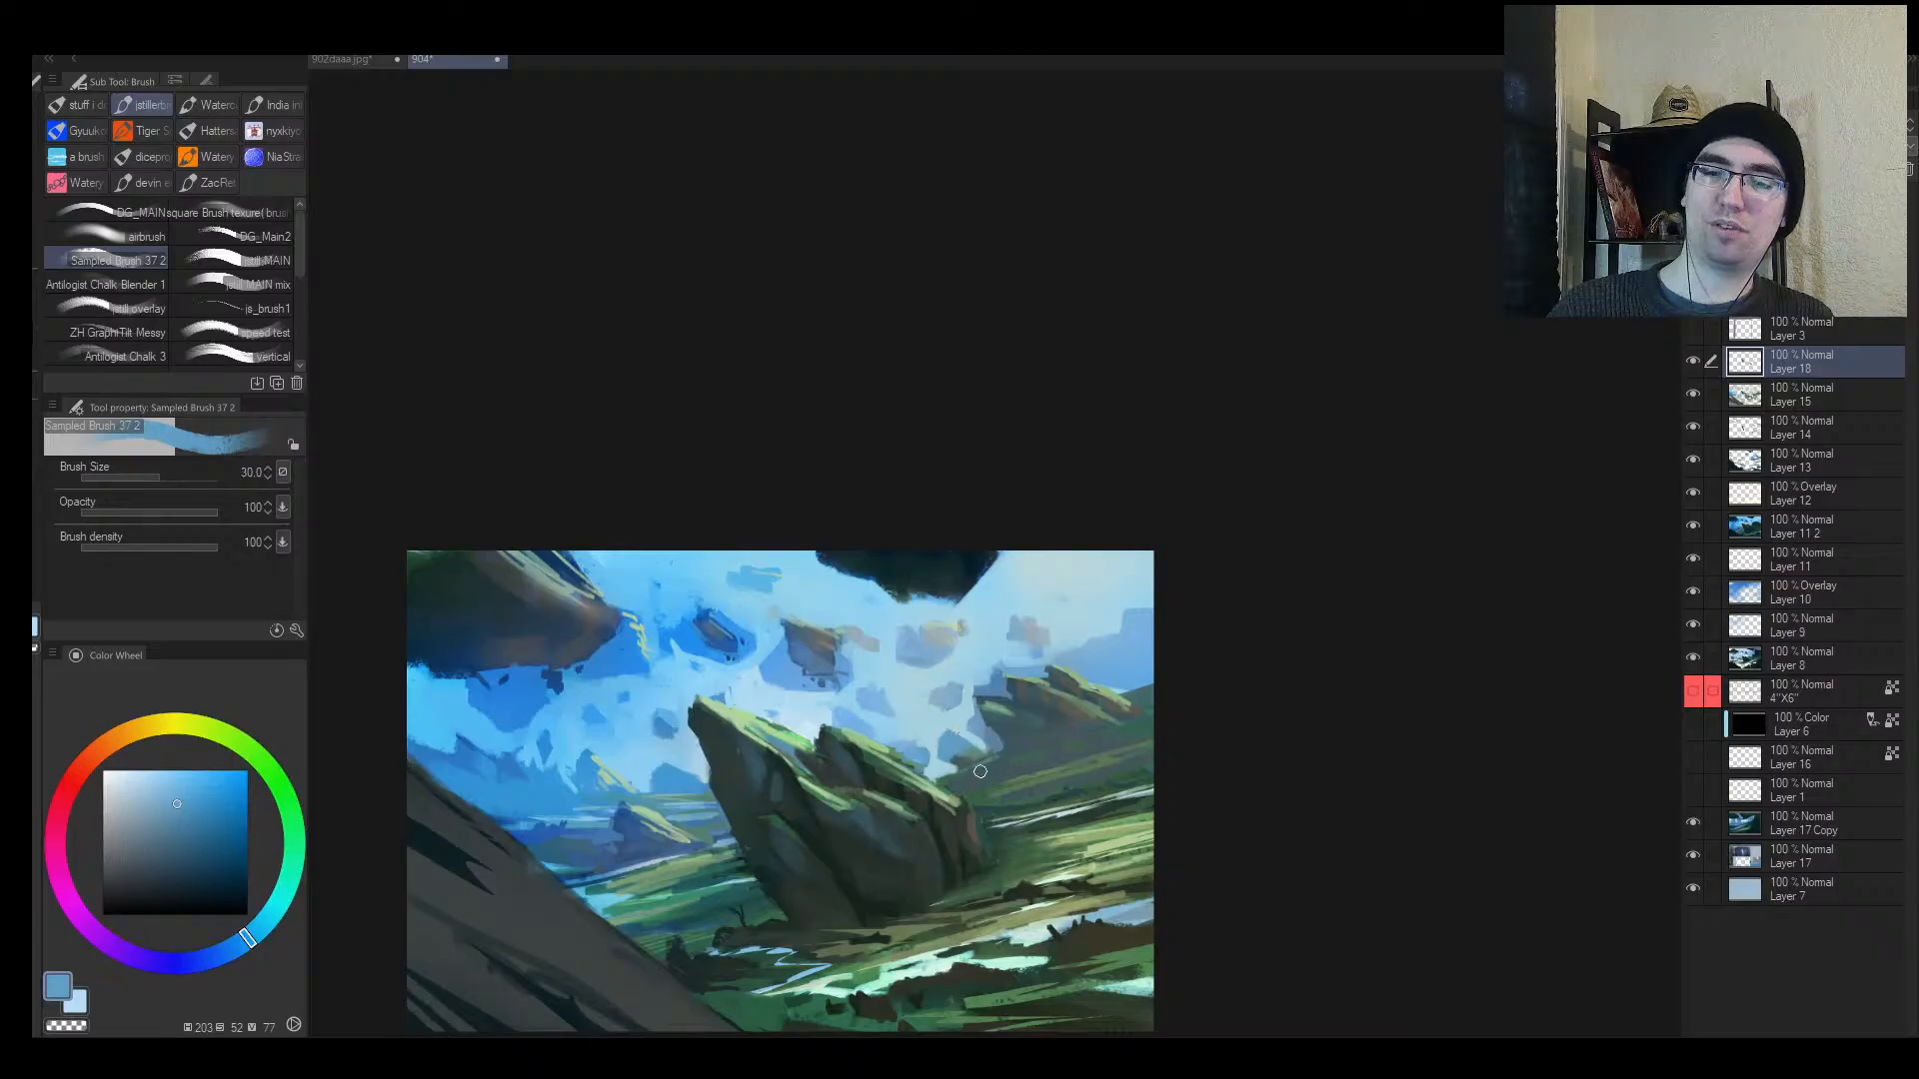
alt+click(979, 770)
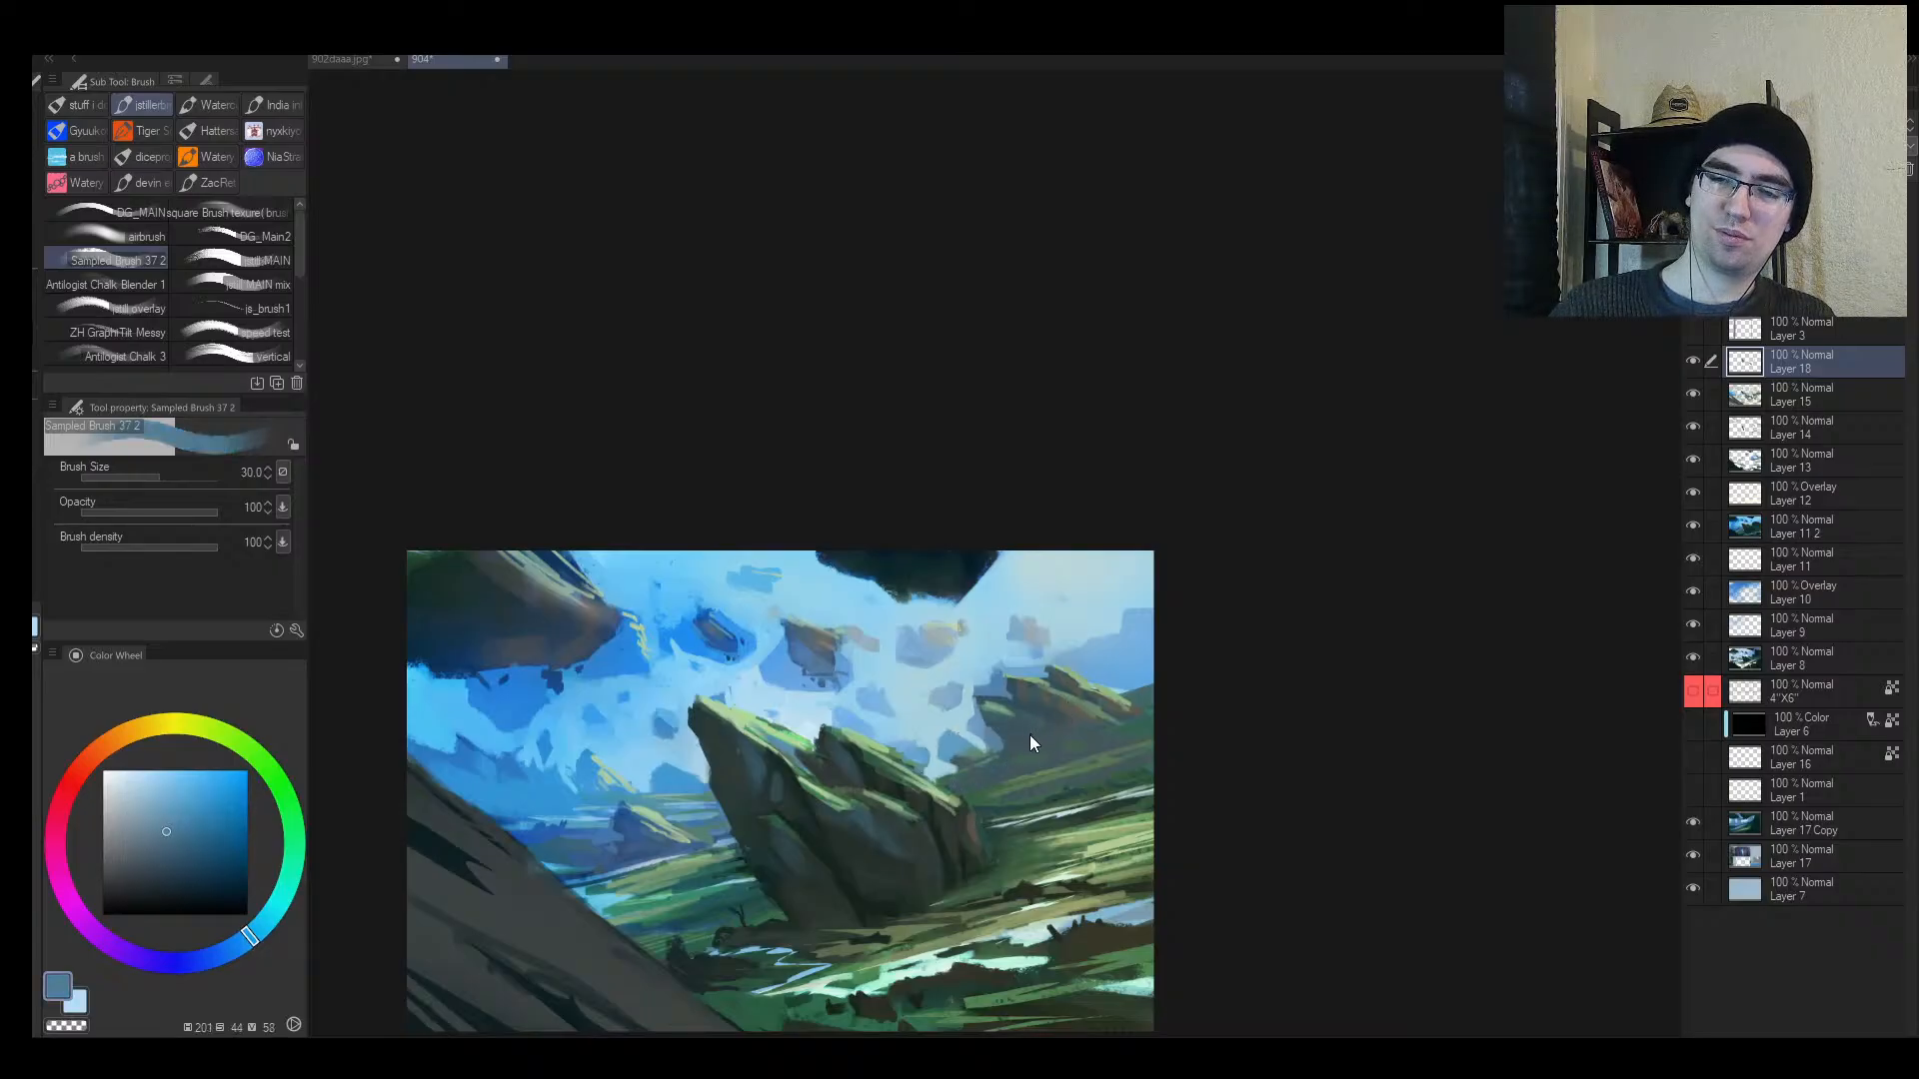
key(bracketleft)
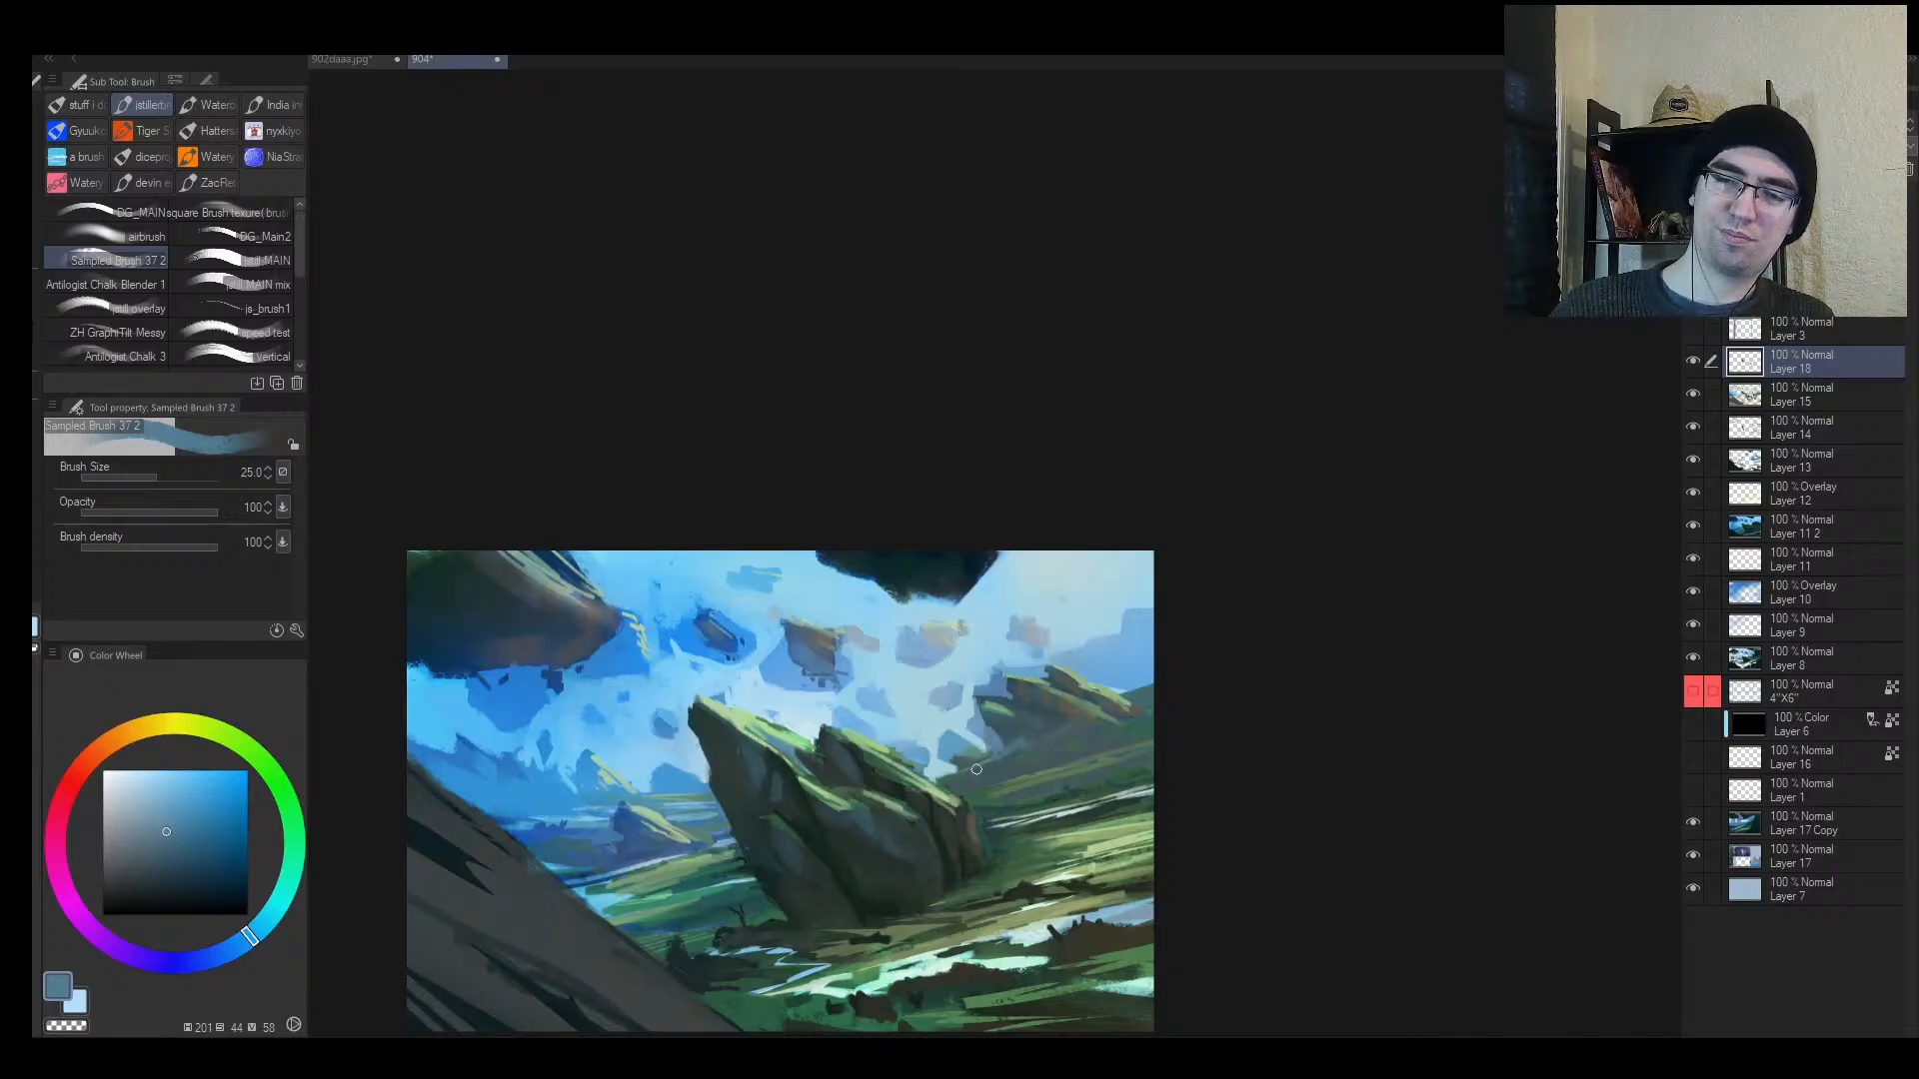
key(alt+space)
drag(984, 774, 954, 797)
key(h)
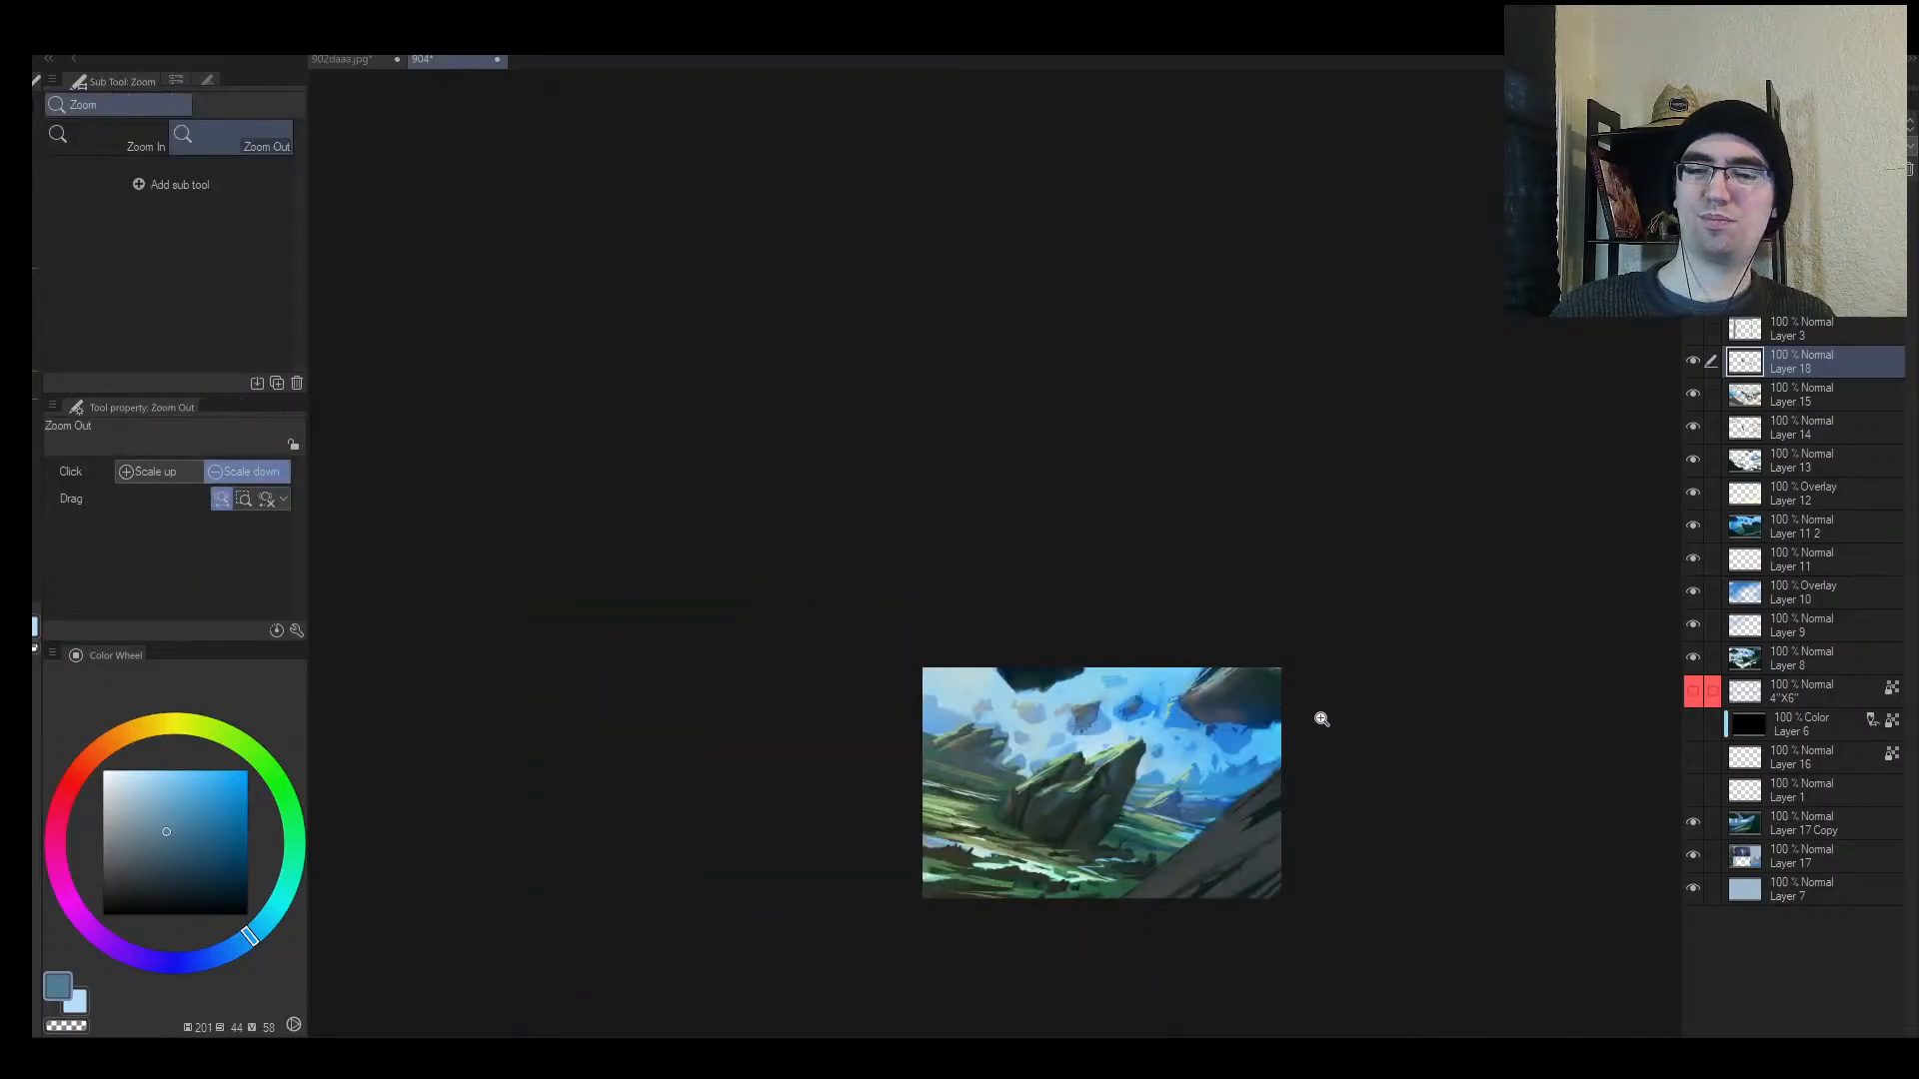
drag(1212, 827, 1232, 811)
click(1167, 801)
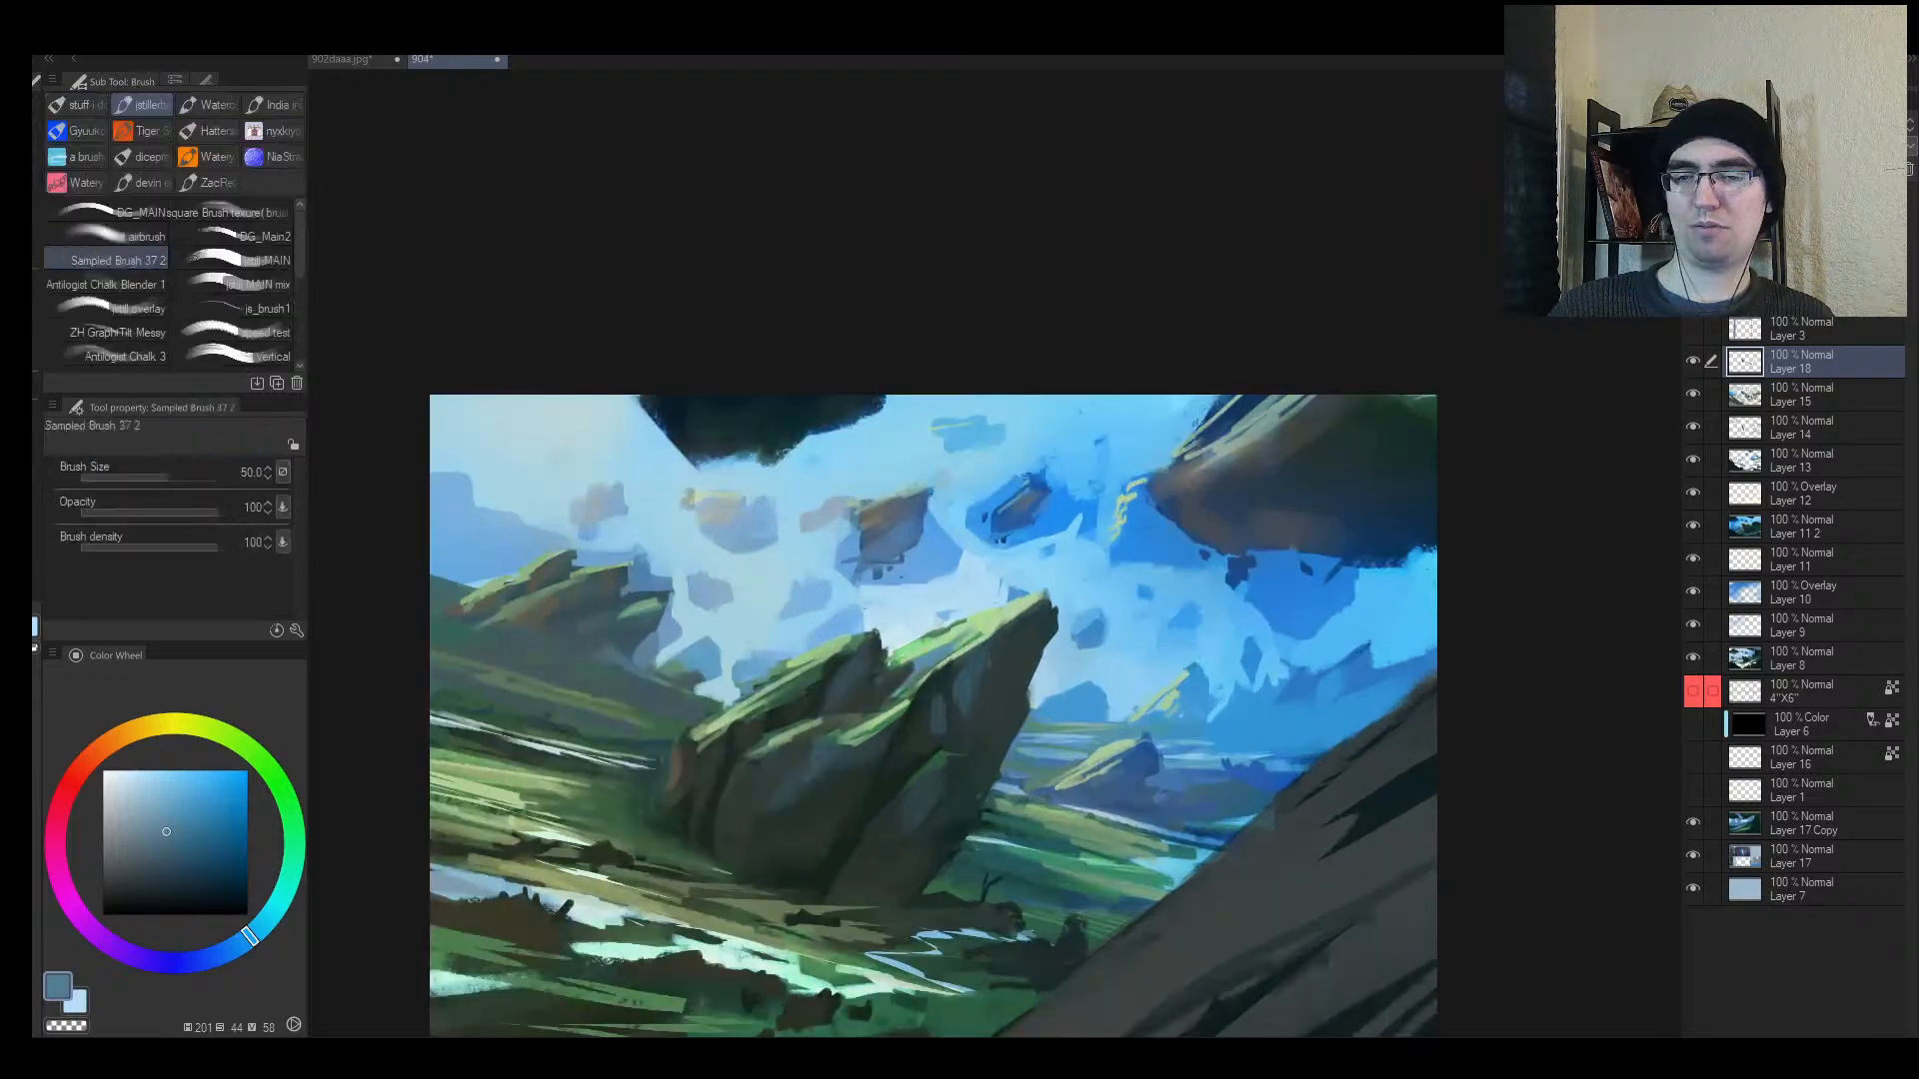
key(bracketleft)
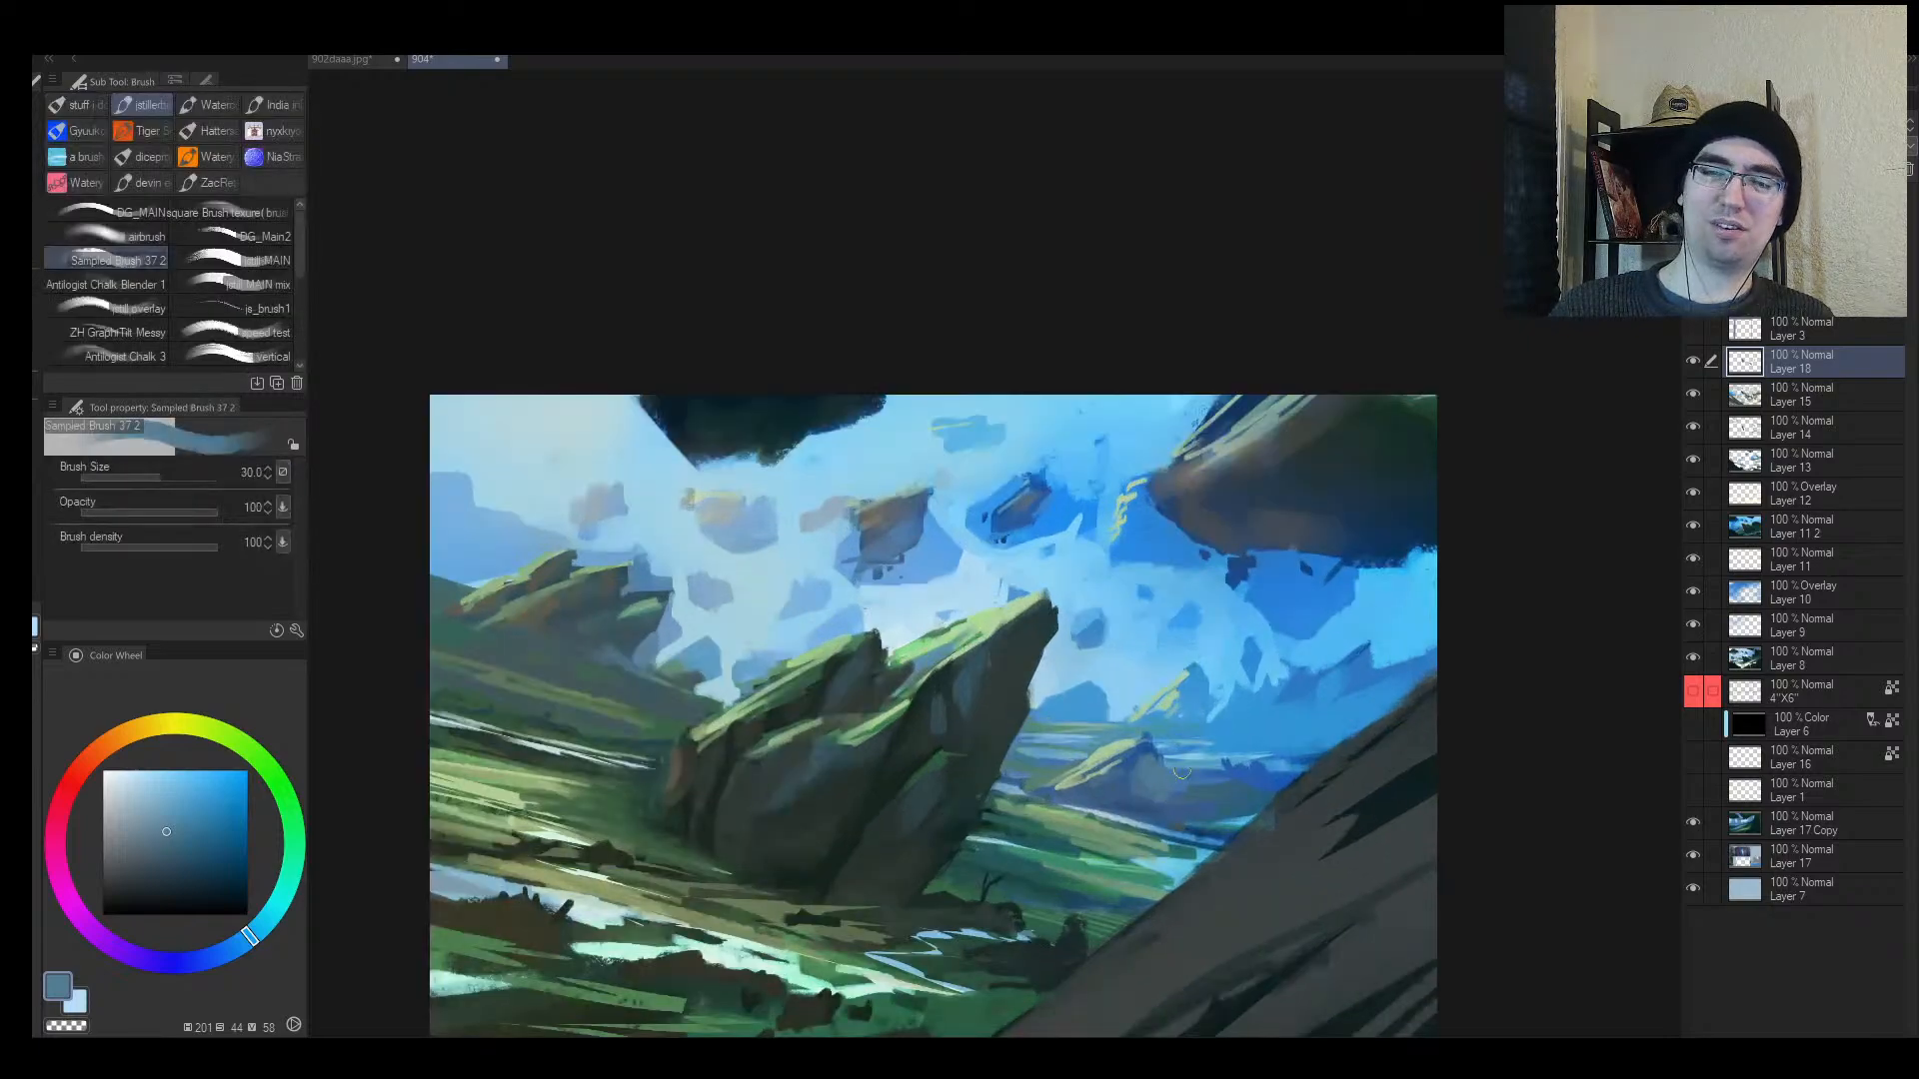
Step: Paint a dark blue stroke along the distant mountain's base, then resample the rock's blue-grey at size 20
alt+click(1214, 723)
key(bracketleft)
key(bracketleft)
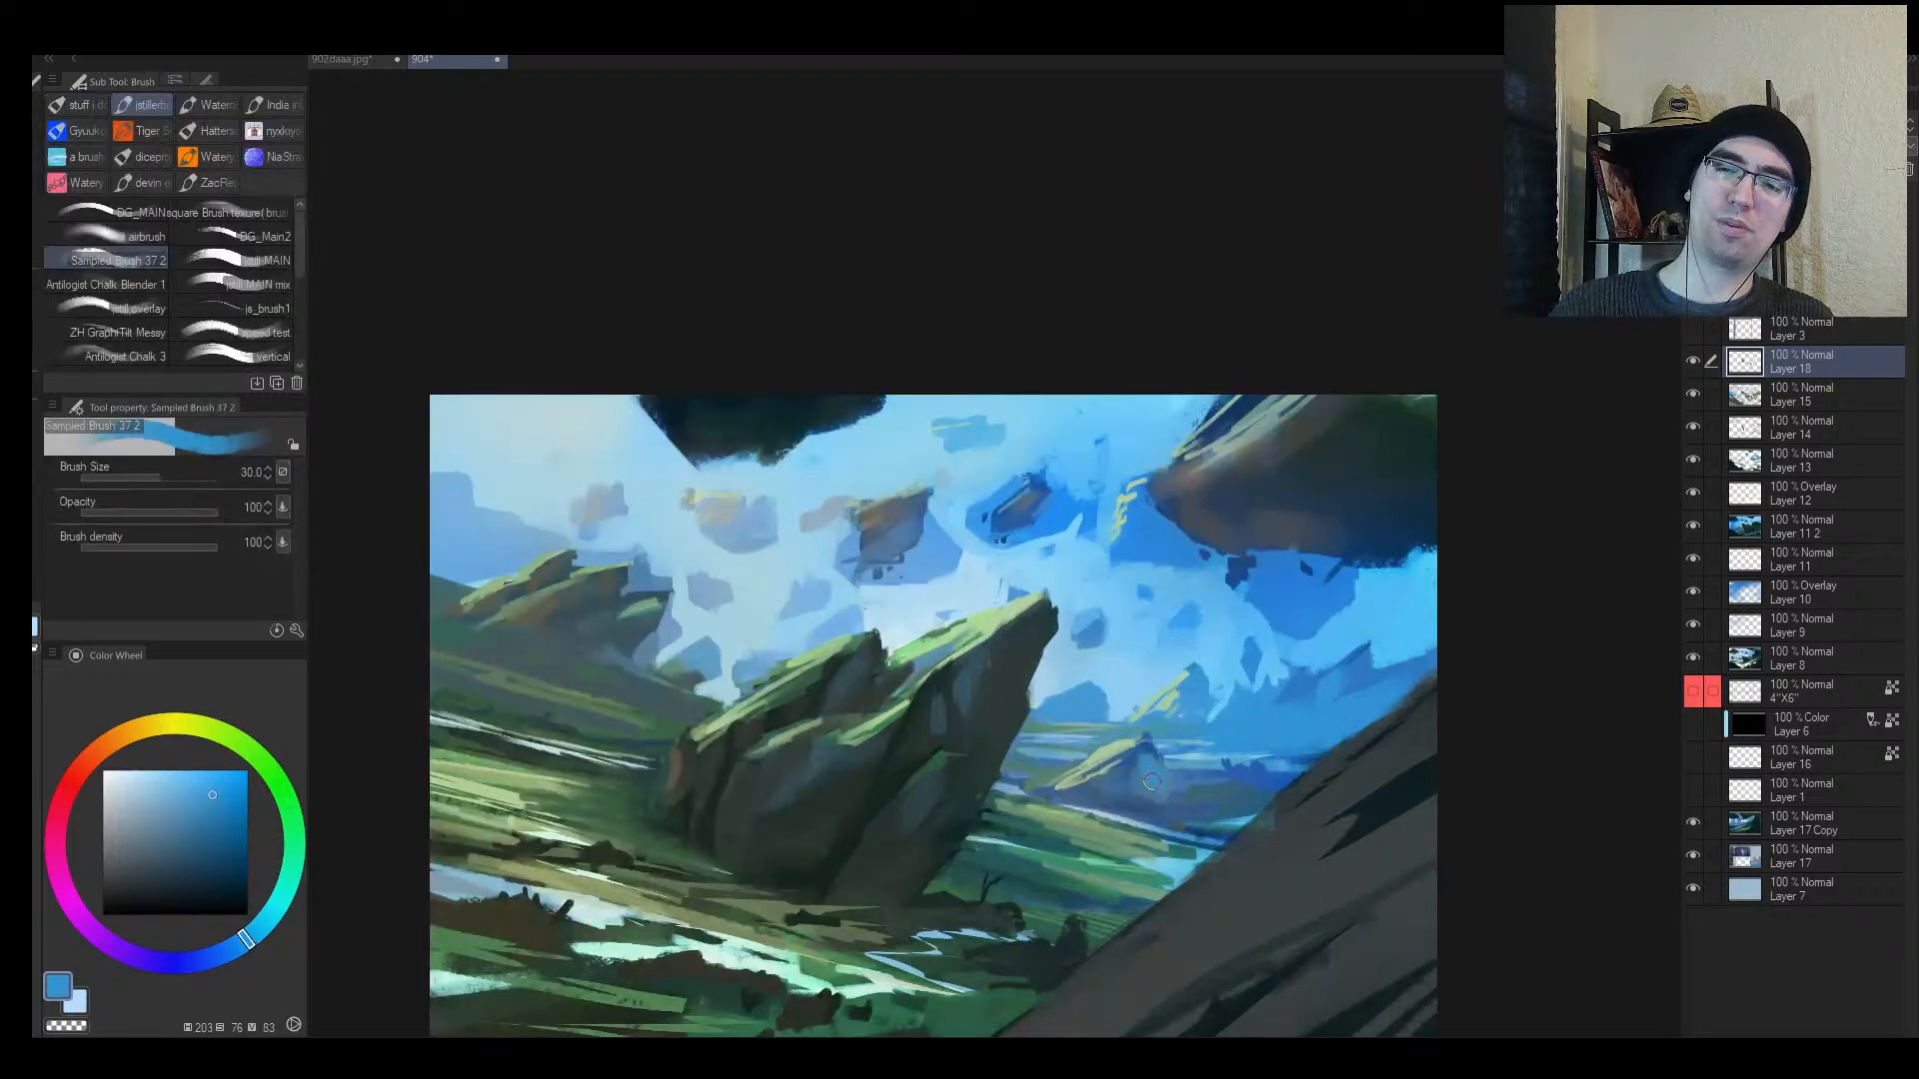
alt+click(1138, 775)
drag(1135, 794, 1179, 794)
alt+click(1151, 776)
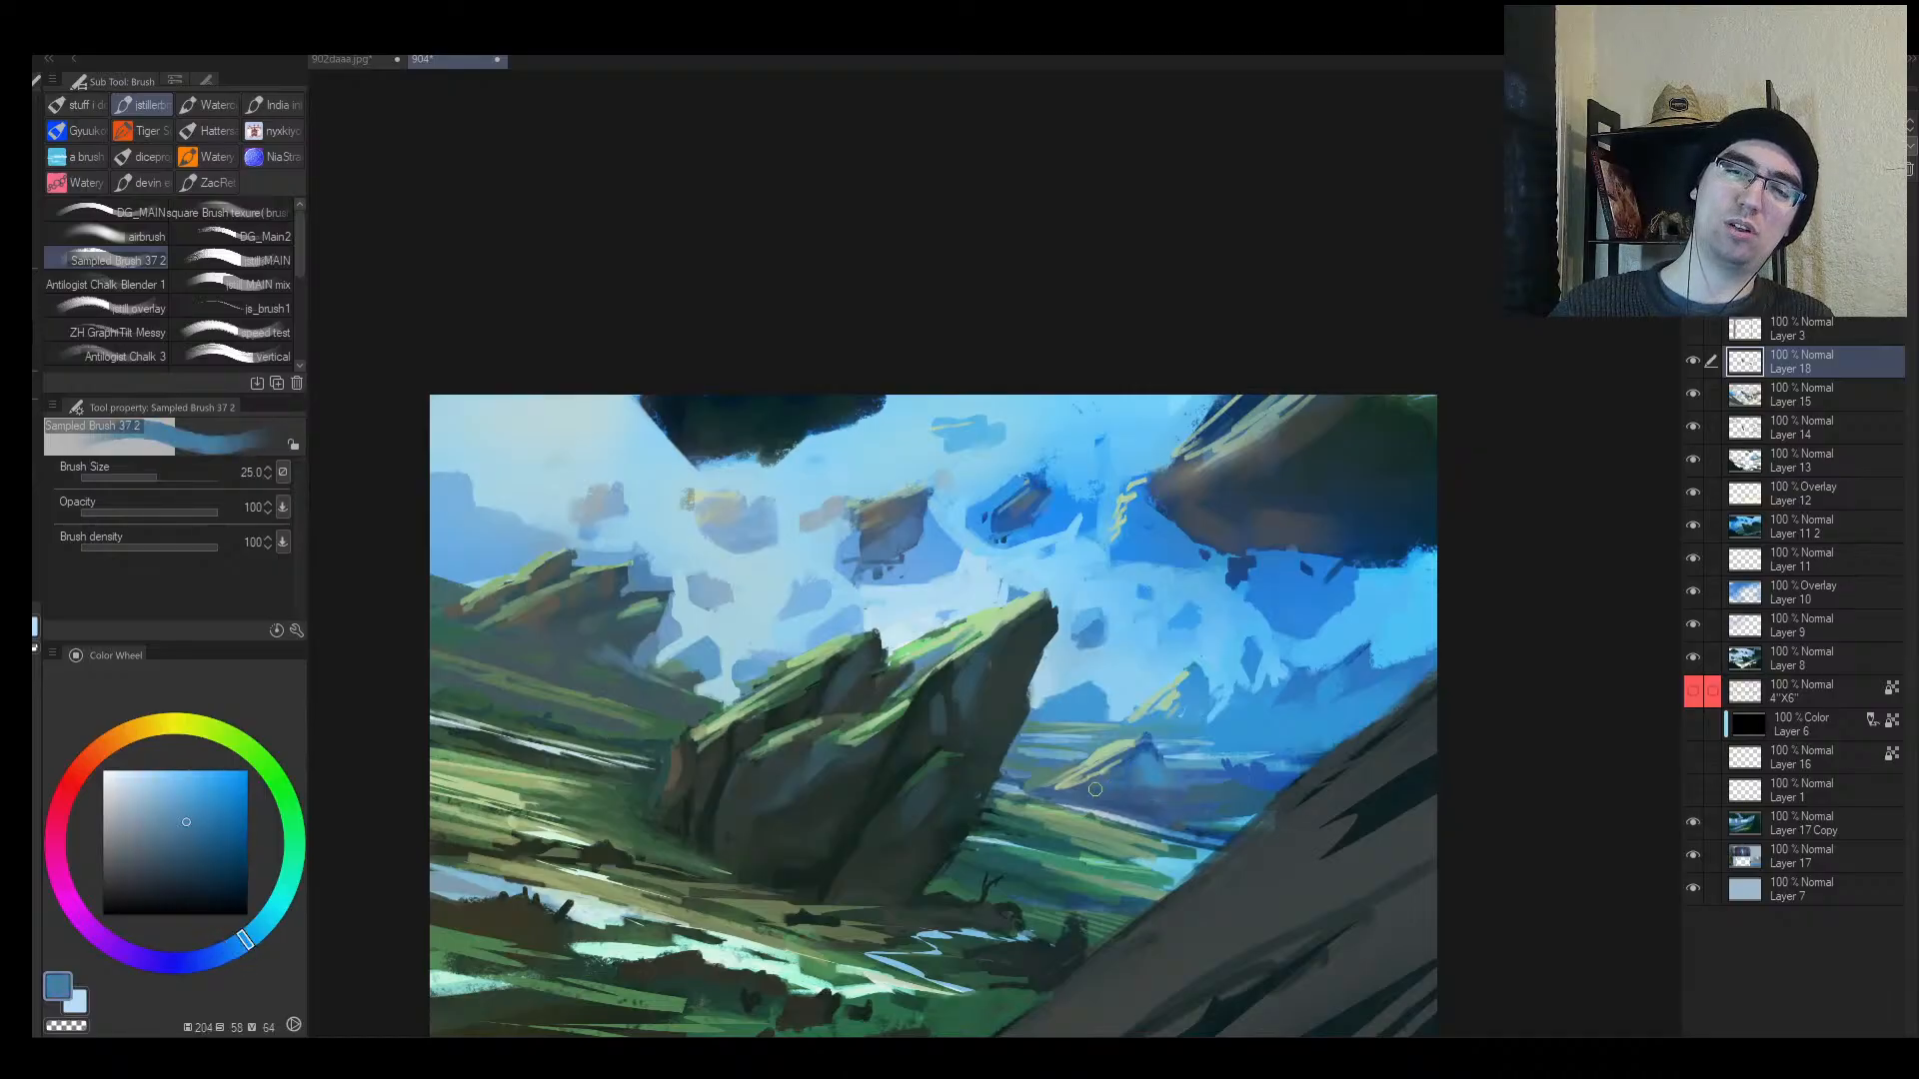
alt+click(1172, 780)
alt+click(1145, 772)
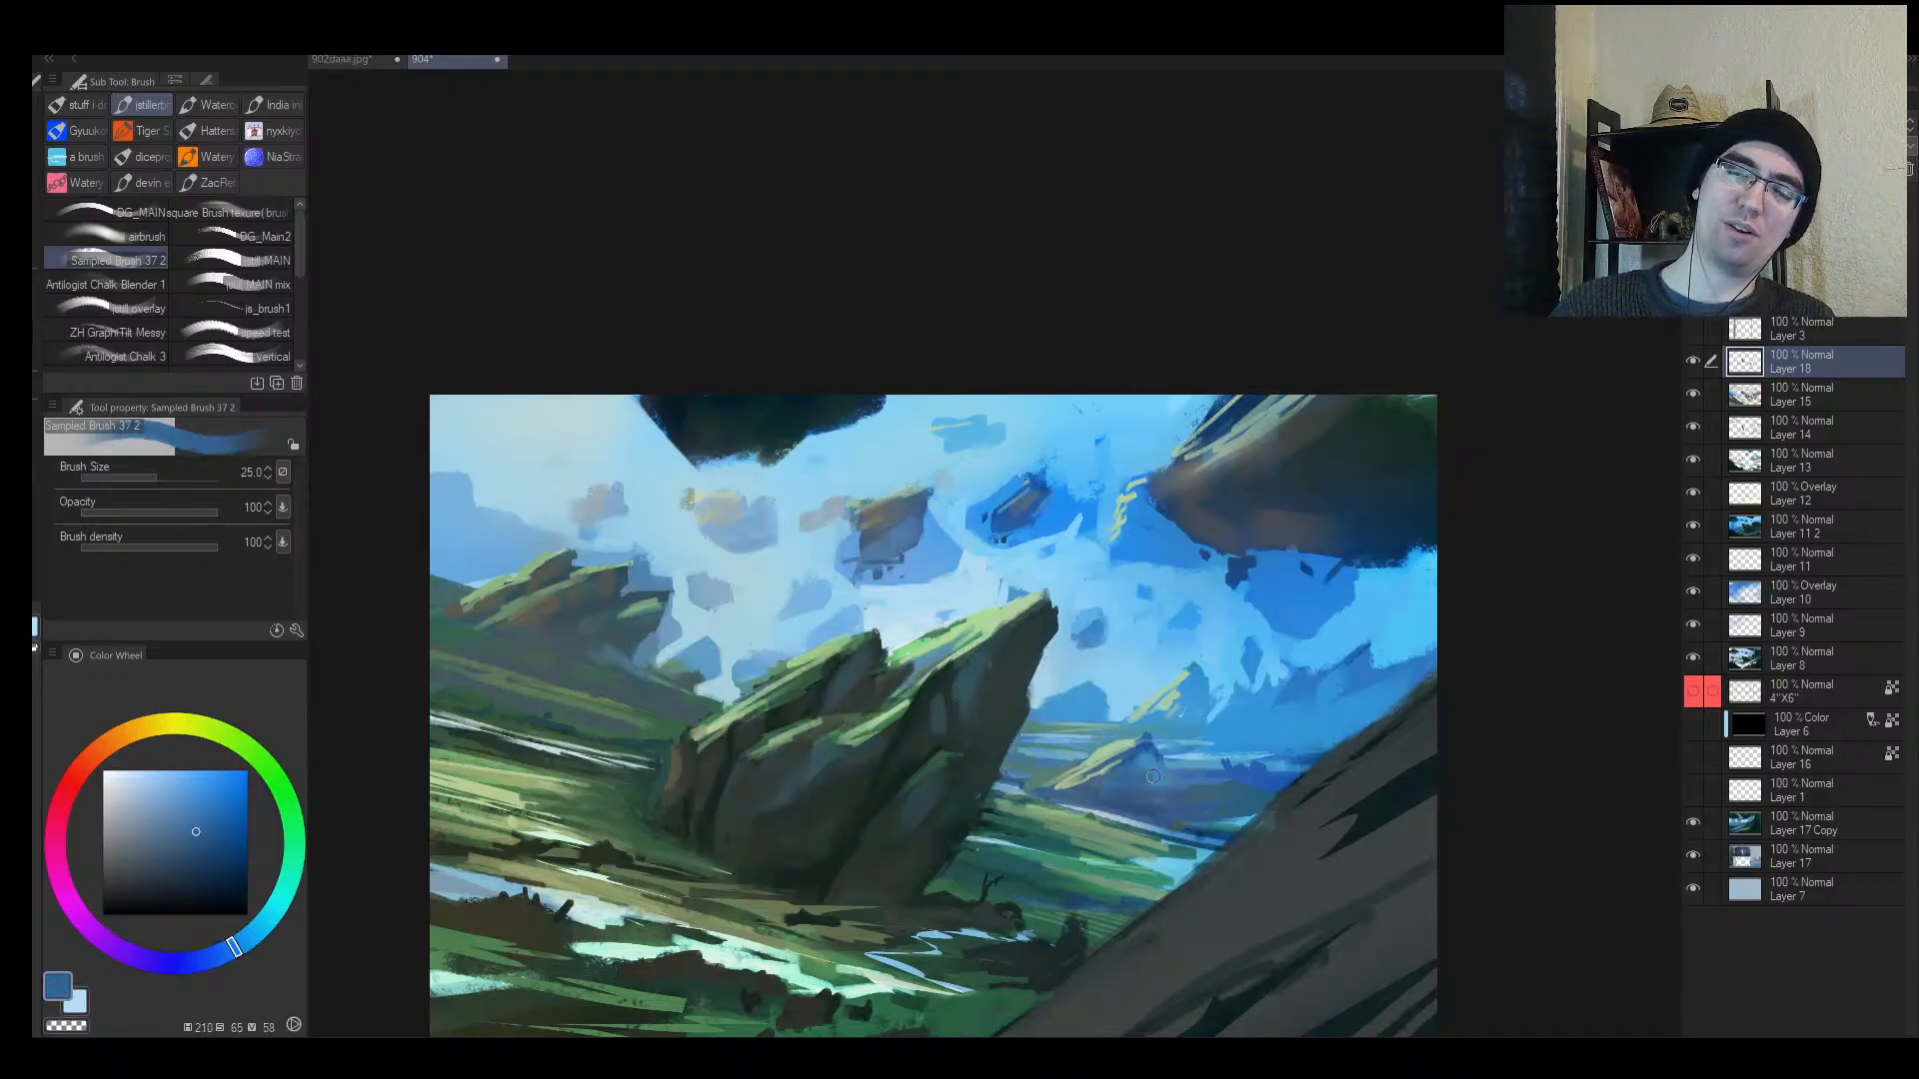
alt+click(1152, 777)
alt+click(840, 756)
key([)
drag(809, 789, 880, 720)
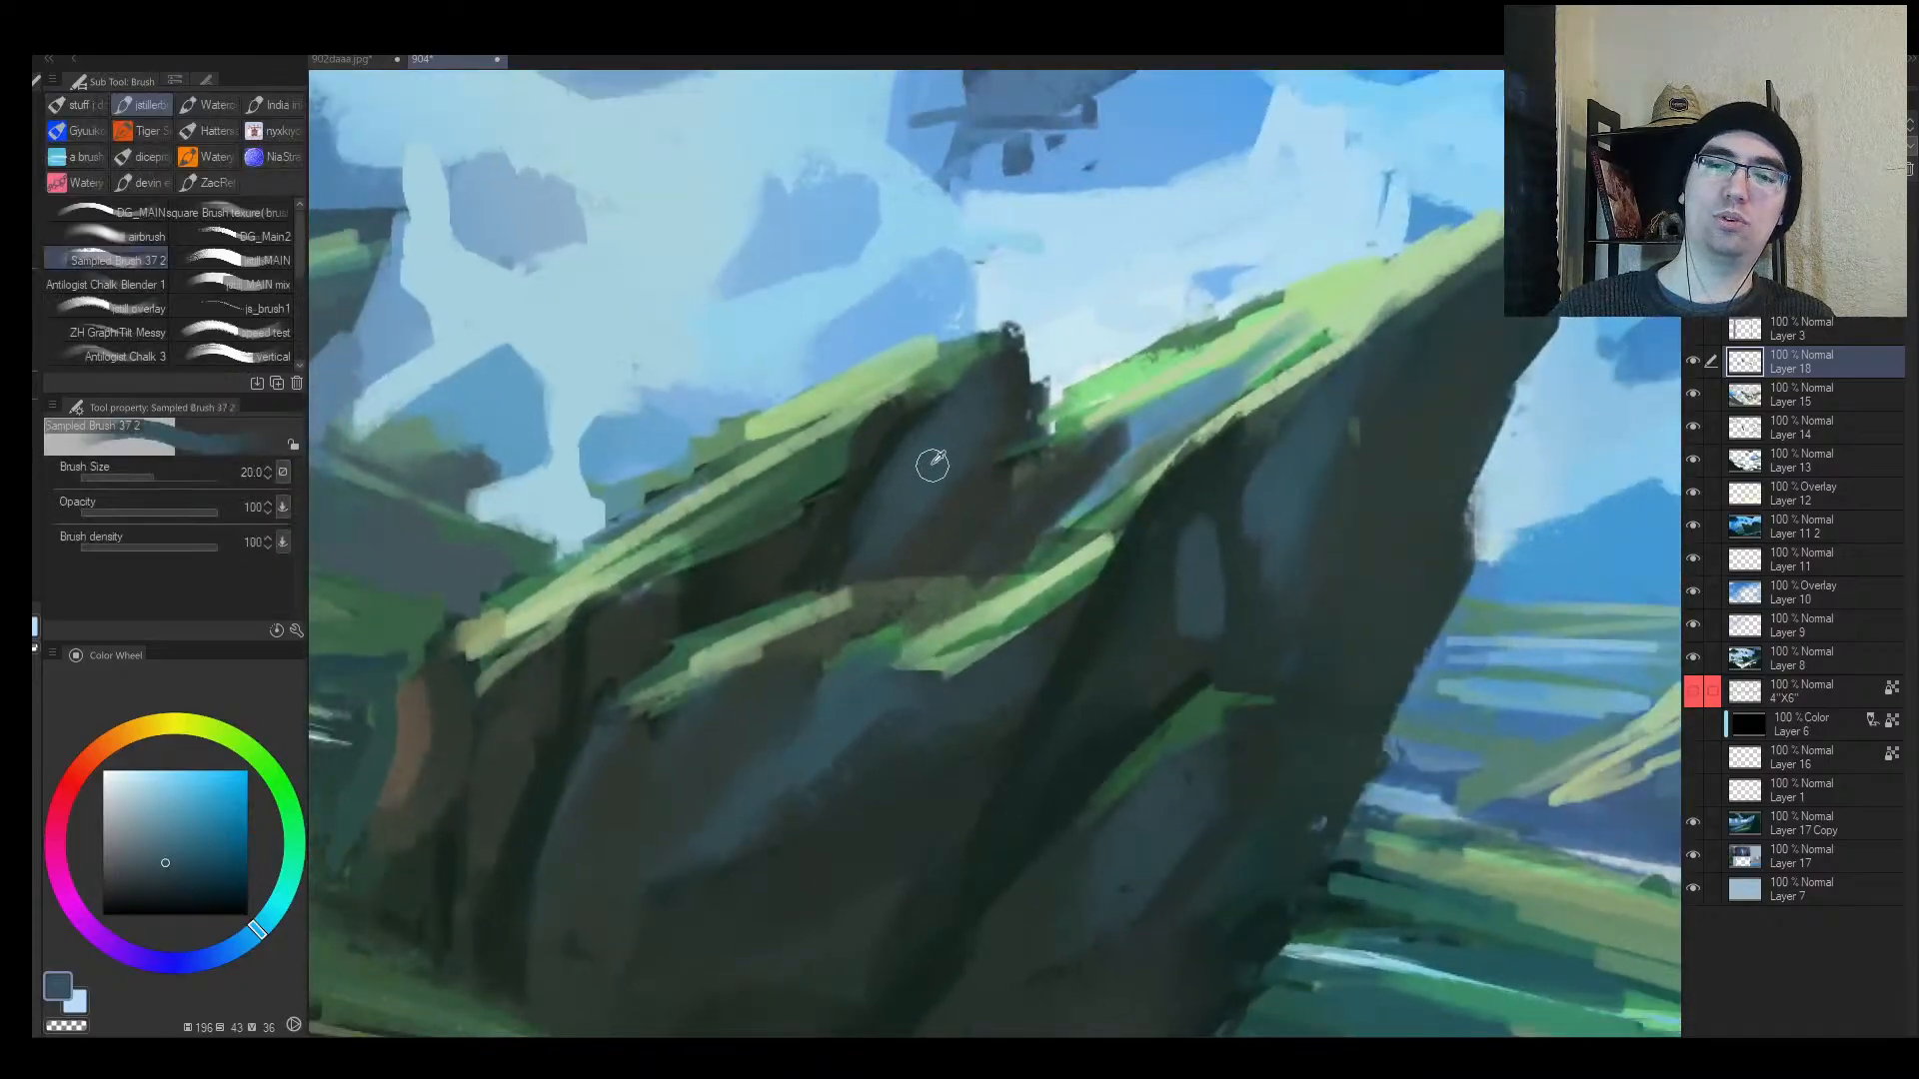
Step: Add very dark green-grey paint on the rock's left side with a size-17 brush
alt+click(945, 499)
alt+click(893, 497)
mouse_move(892, 498)
mouse_down()
mouse_move(814, 525)
mouse_move(985, 464)
mouse_up()
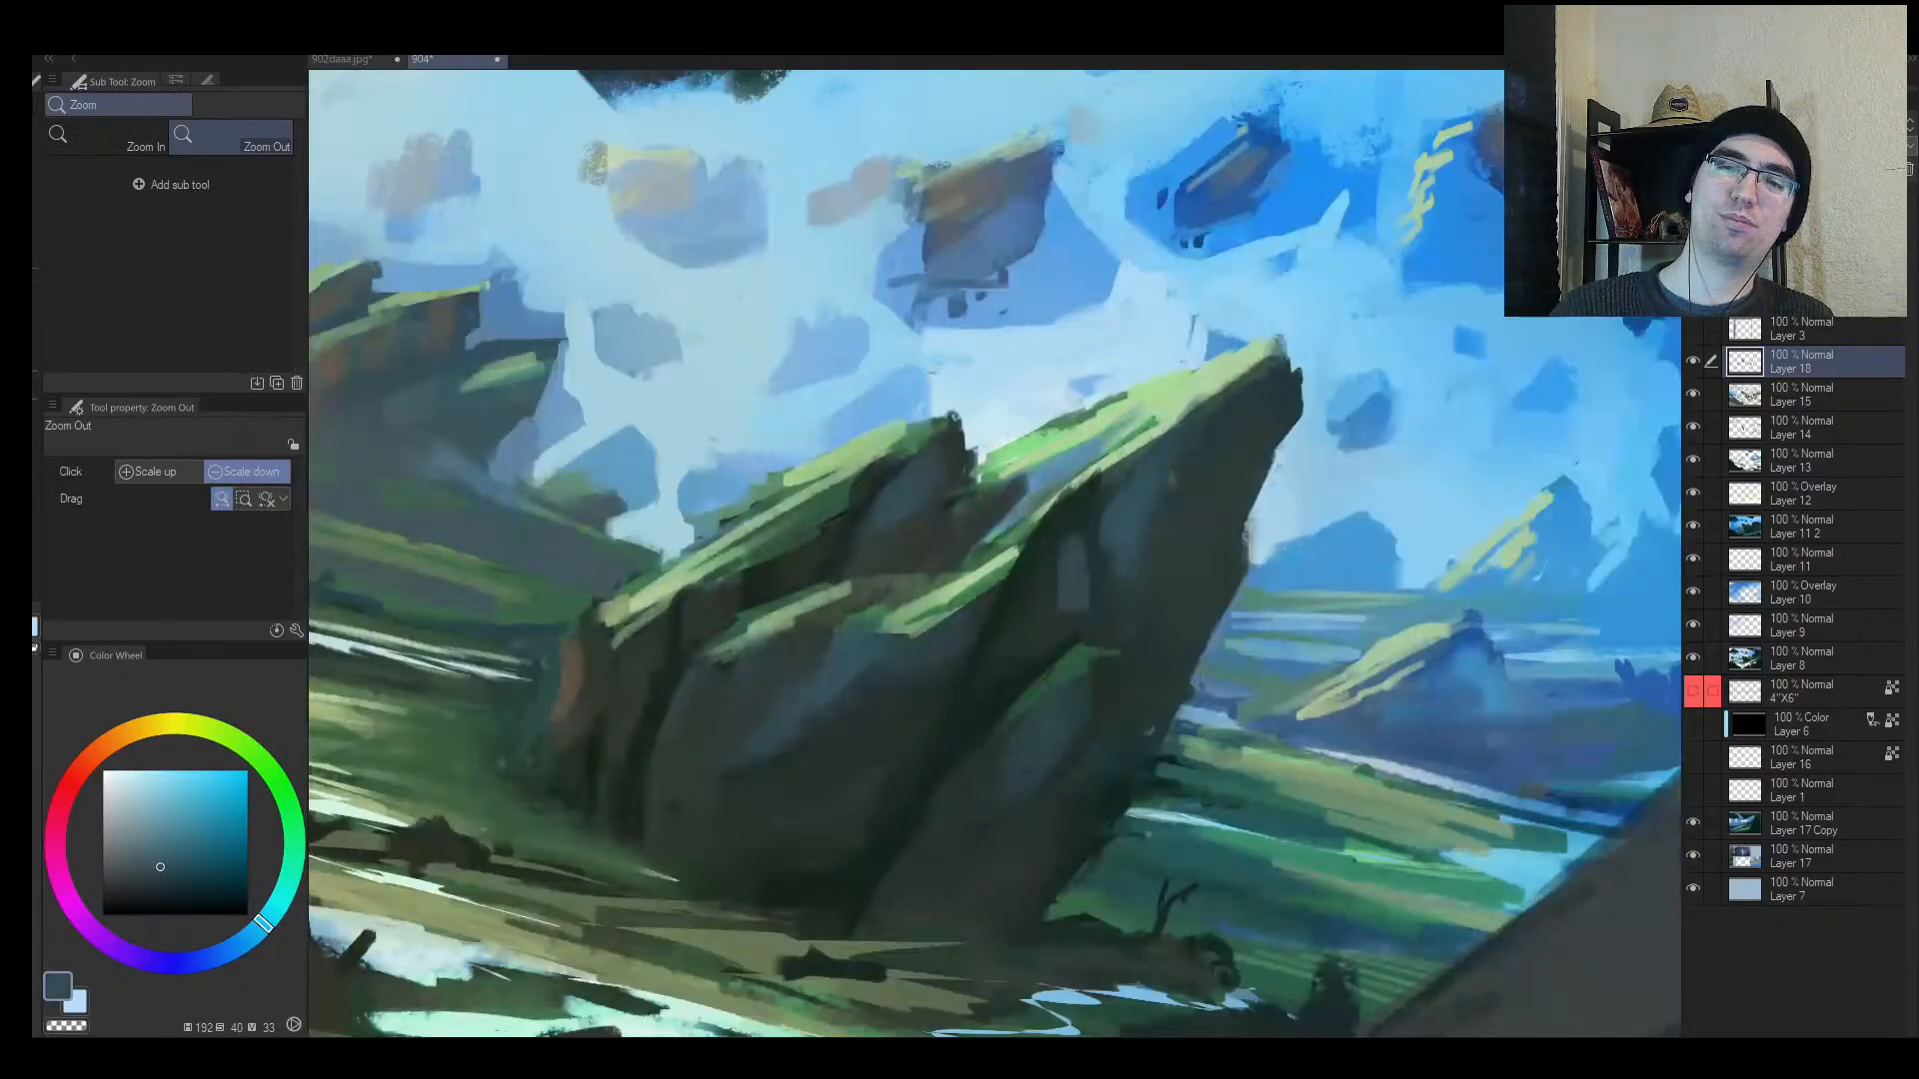
key([)
alt+click(832, 500)
alt+click(886, 490)
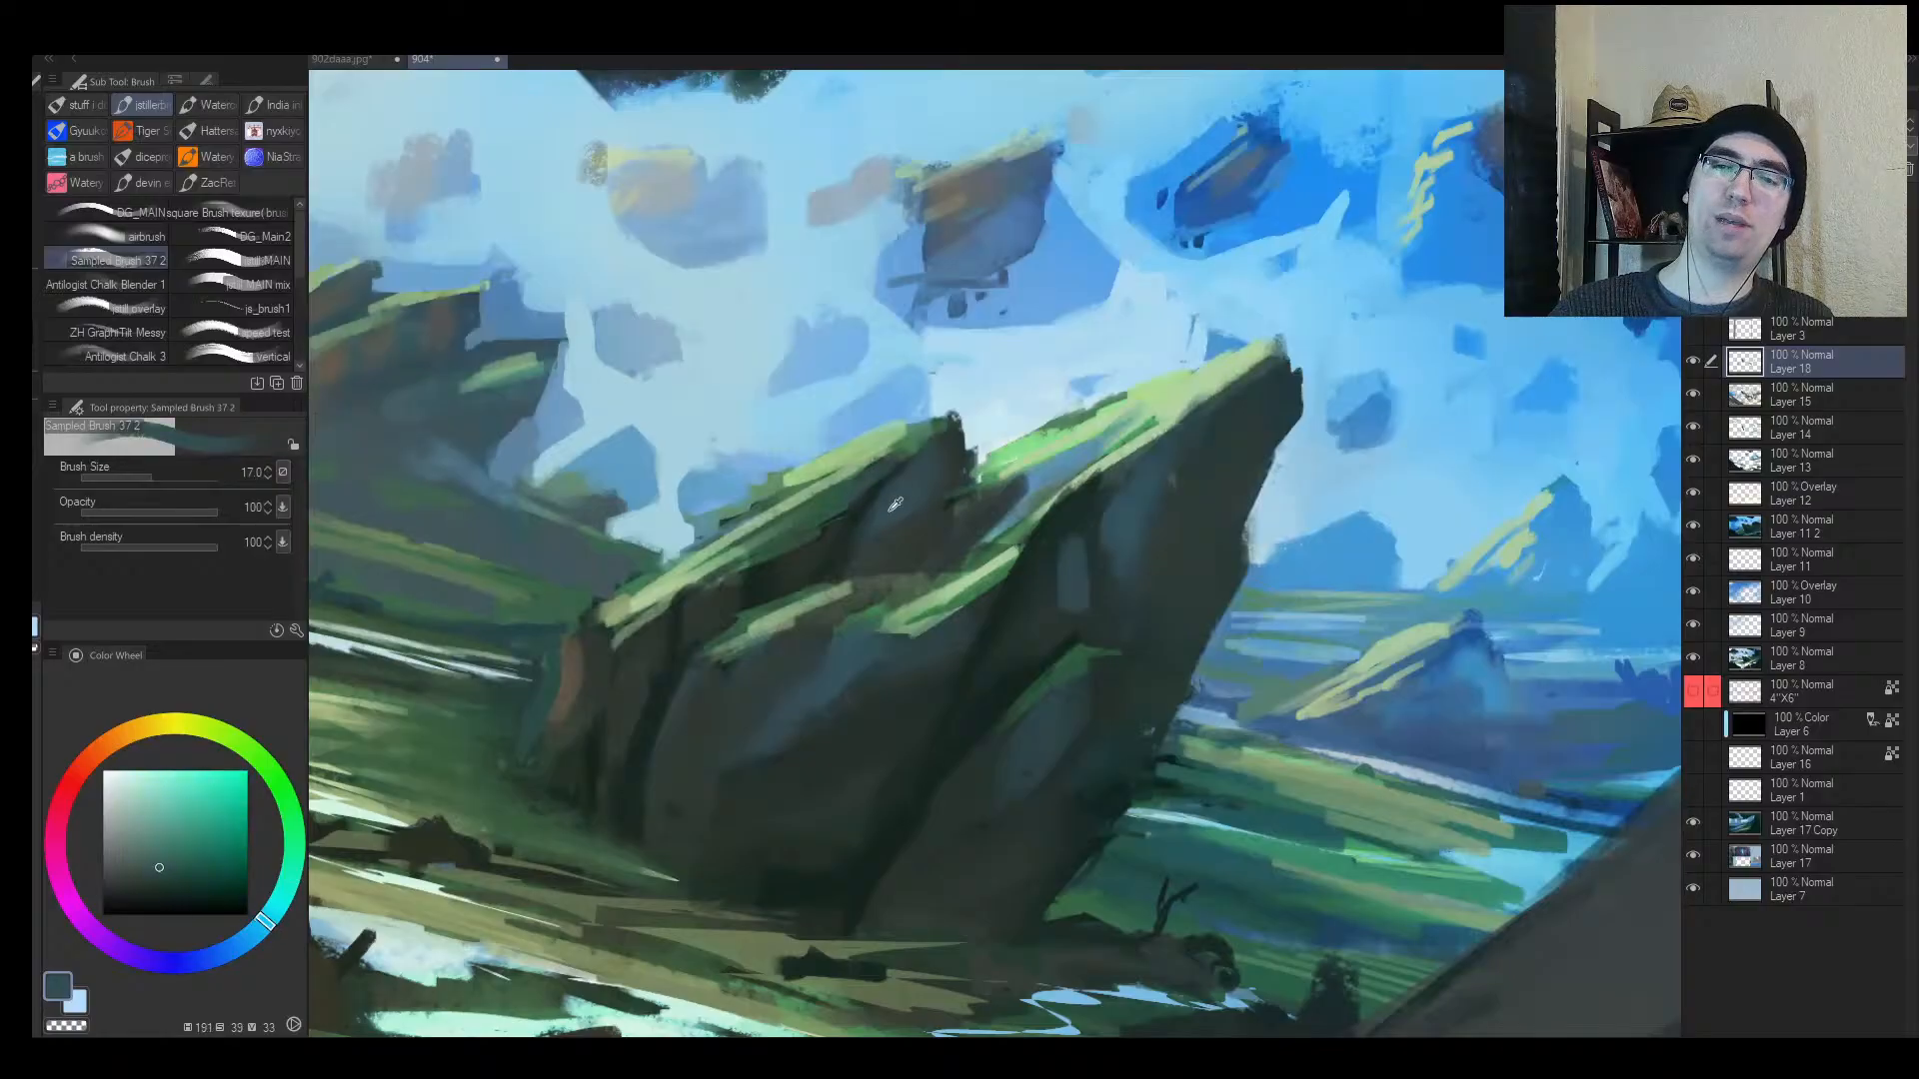
alt+click(825, 547)
drag(838, 511, 768, 566)
Step: Sketch a light-green arrow across the rock's top at size 15, plus blue guide arrows
alt+click(879, 452)
drag(575, 518, 916, 548)
key(ctrl+z)
key([)
key([)
mouse_move(600, 417)
mouse_down()
mouse_move(983, 573)
mouse_move(927, 512)
mouse_move(954, 544)
mouse_move(974, 494)
mouse_up()
alt+click(999, 320)
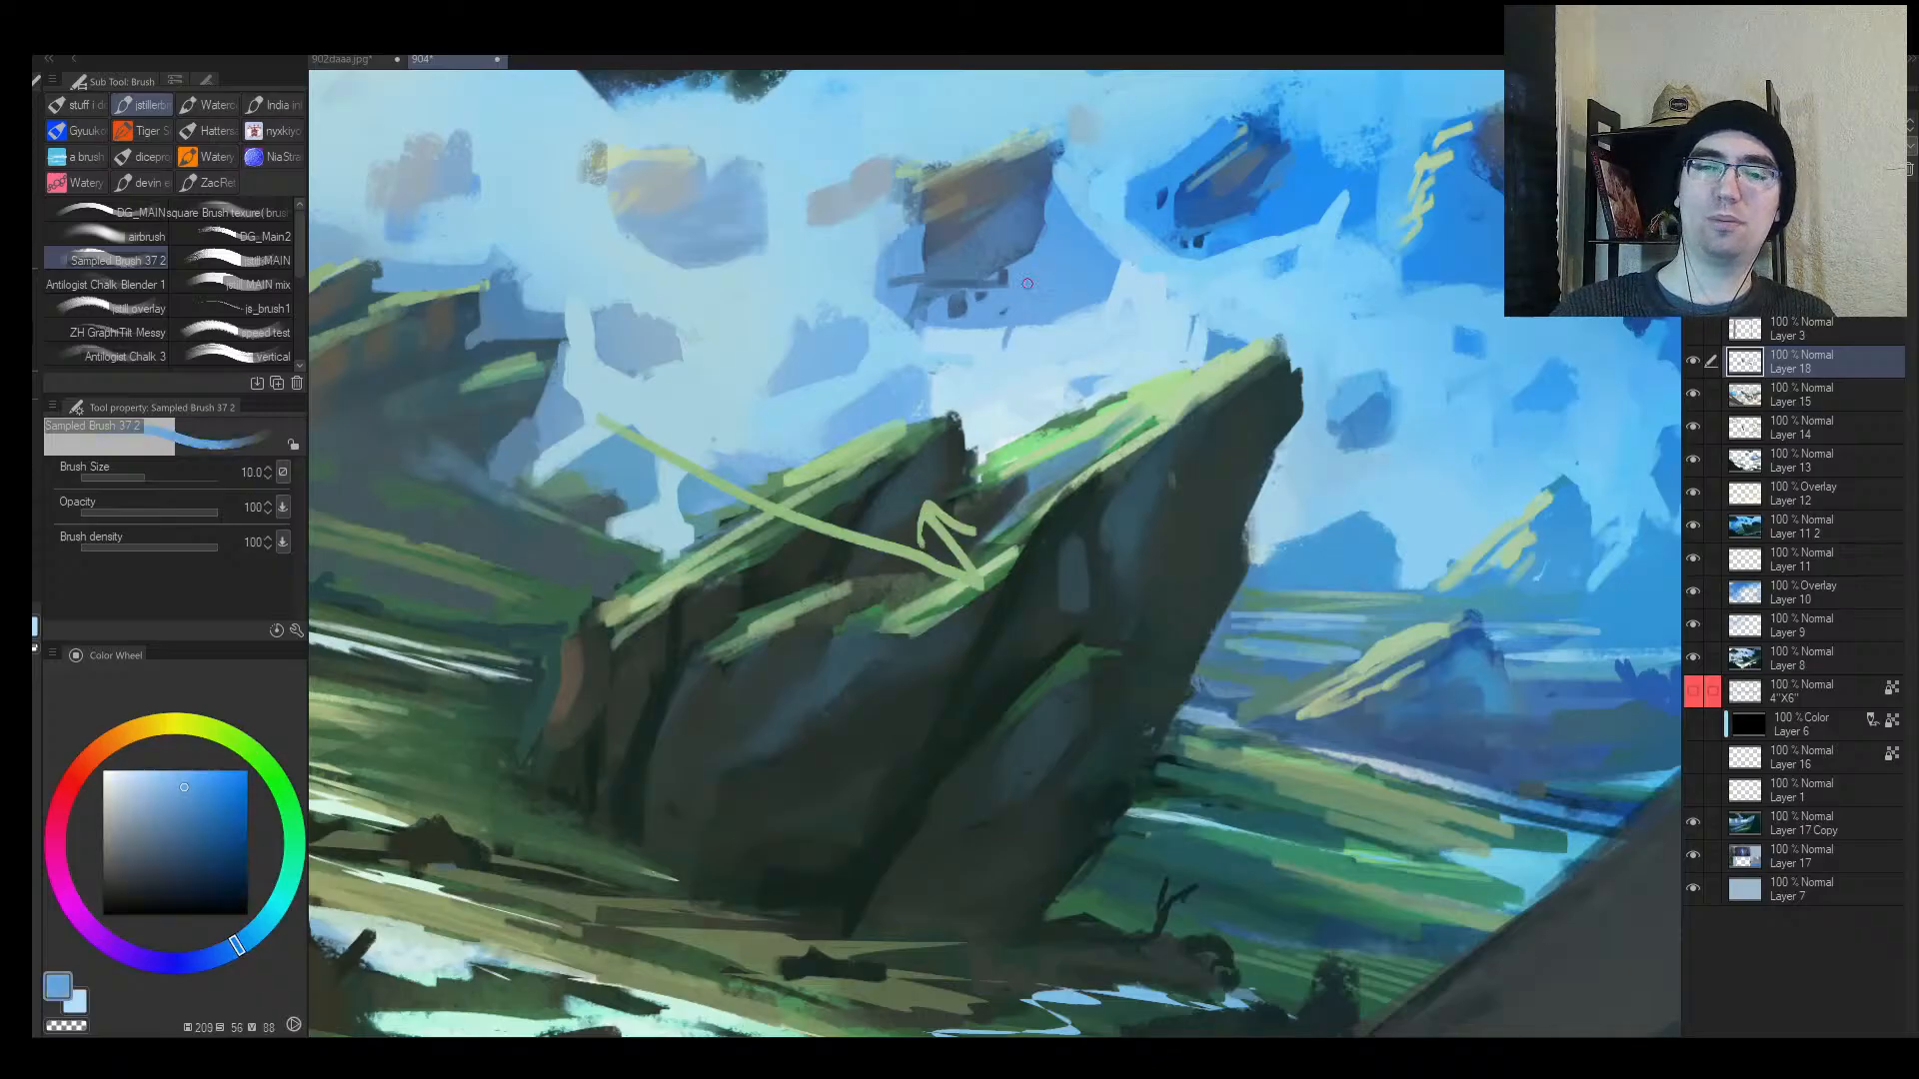
drag(1011, 328, 945, 465)
drag(955, 384, 942, 470)
drag(942, 470, 1067, 346)
key(alt+space)
Step: Remove the guide arrow strokes from the tilted rock
click(1071, 545)
click(1071, 555)
ctrl+click(1047, 544)
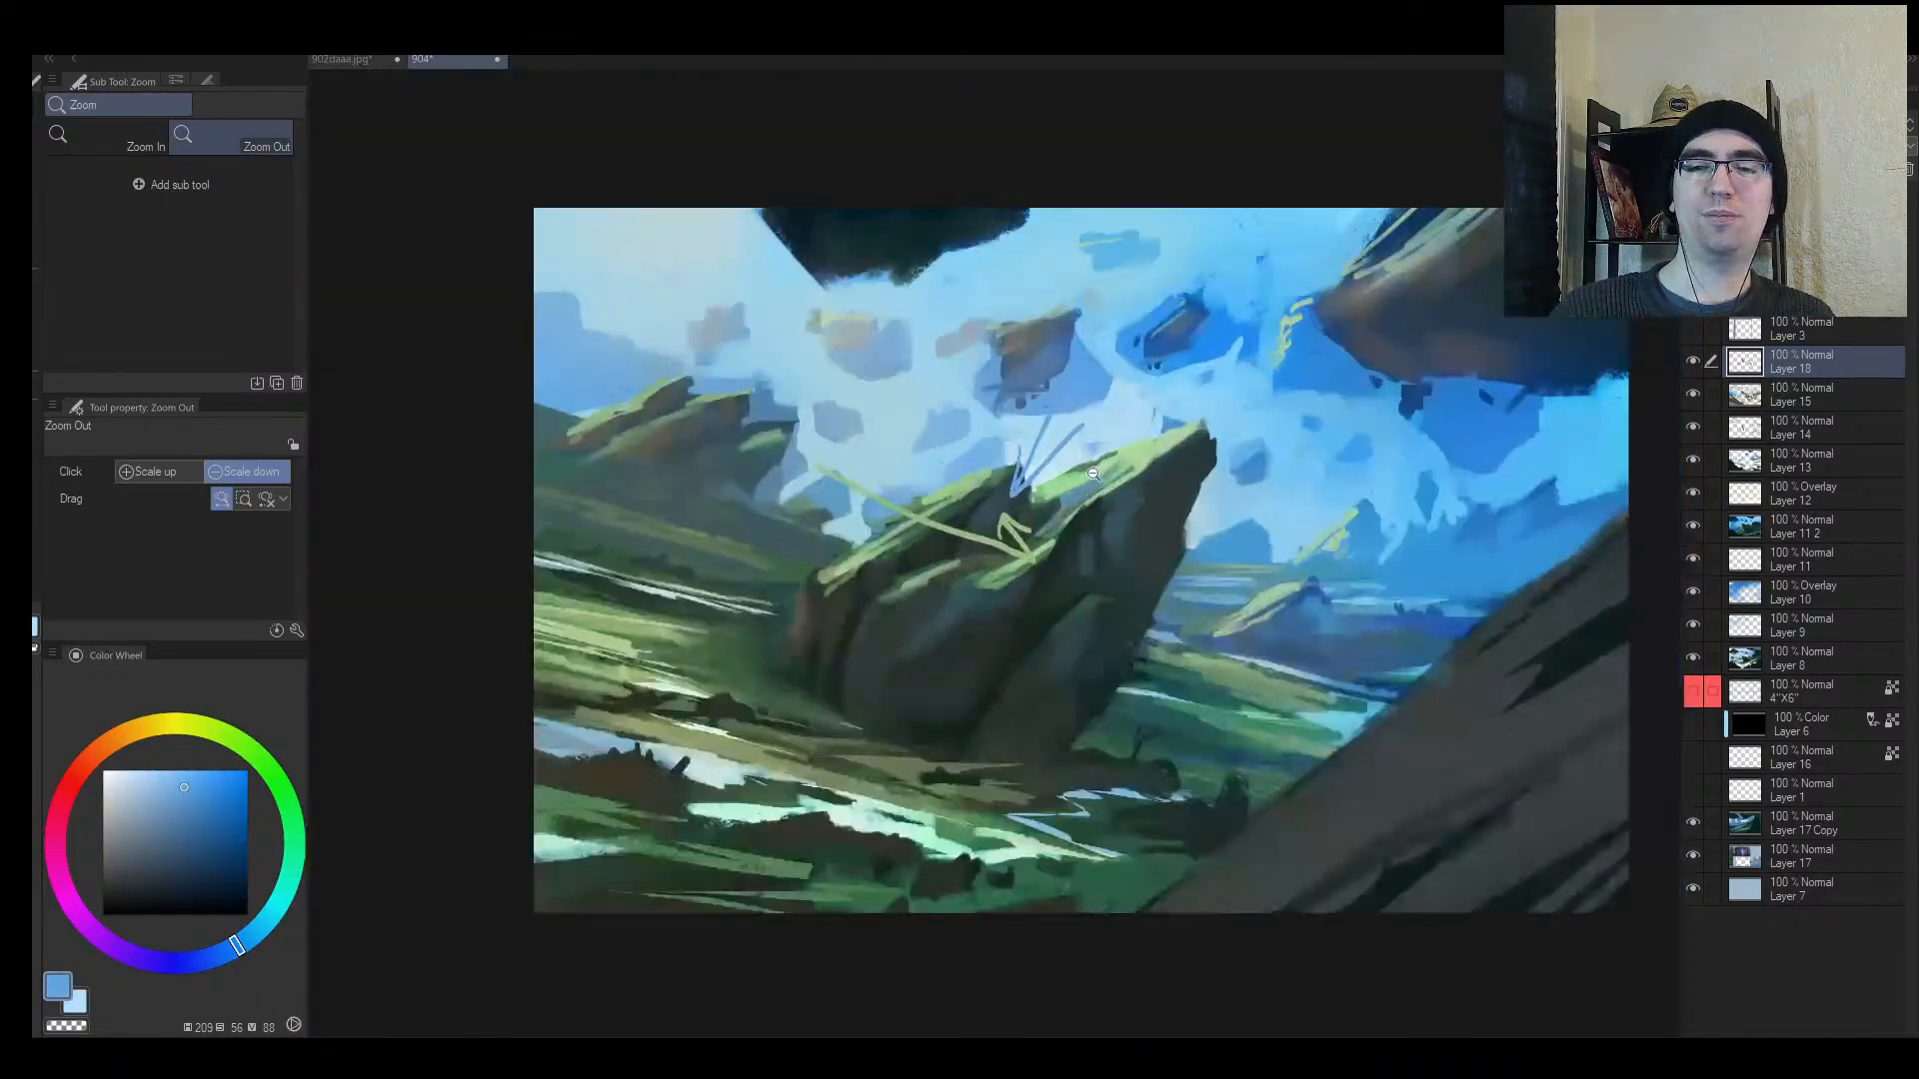
ctrl+click(1052, 520)
key(ctrl+z)
key(ctrl+z)
key(ctrl+z)
key(ctrl+z)
key(ctrl+z)
key(ctrl+z)
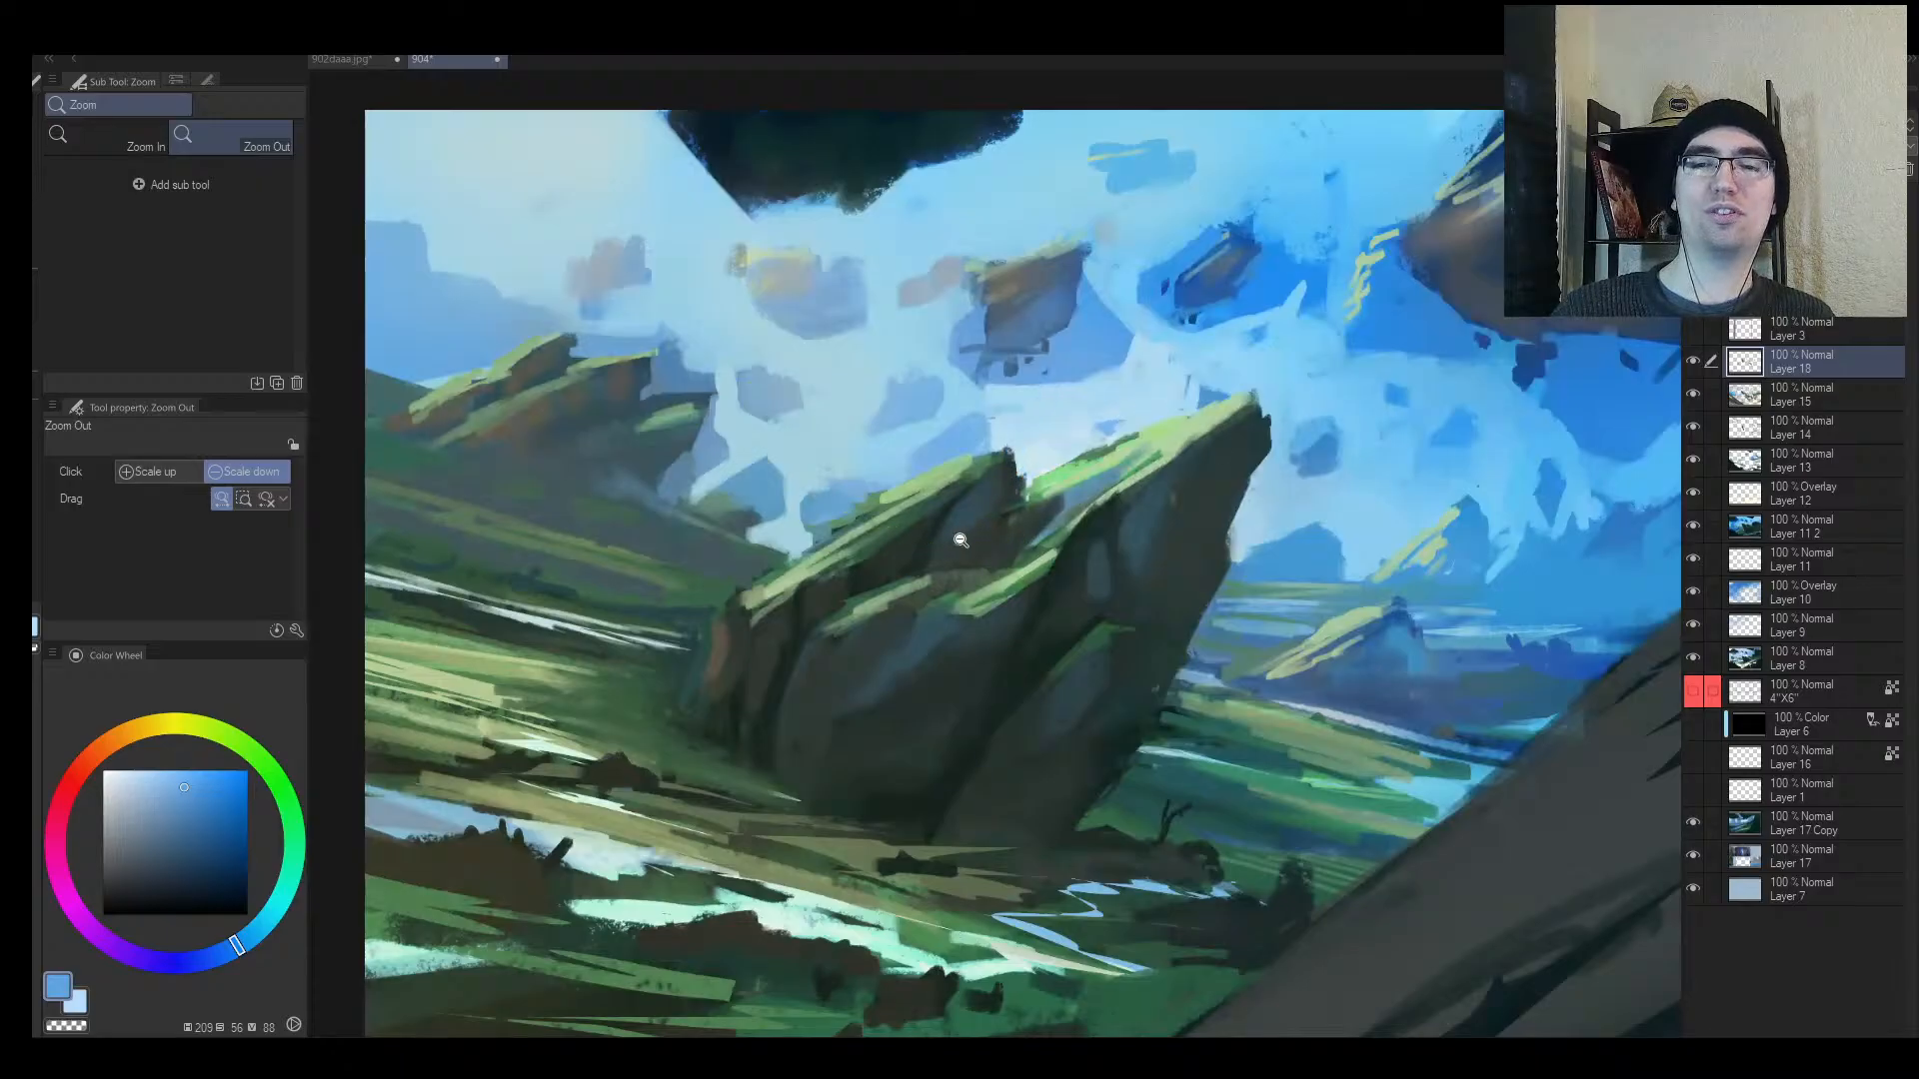
Step: Try a thin sky-blue stroke in the sky with a smaller brush, then undo it
alt+click(923, 555)
key(alt+space)
drag(984, 555, 941, 604)
key(h)
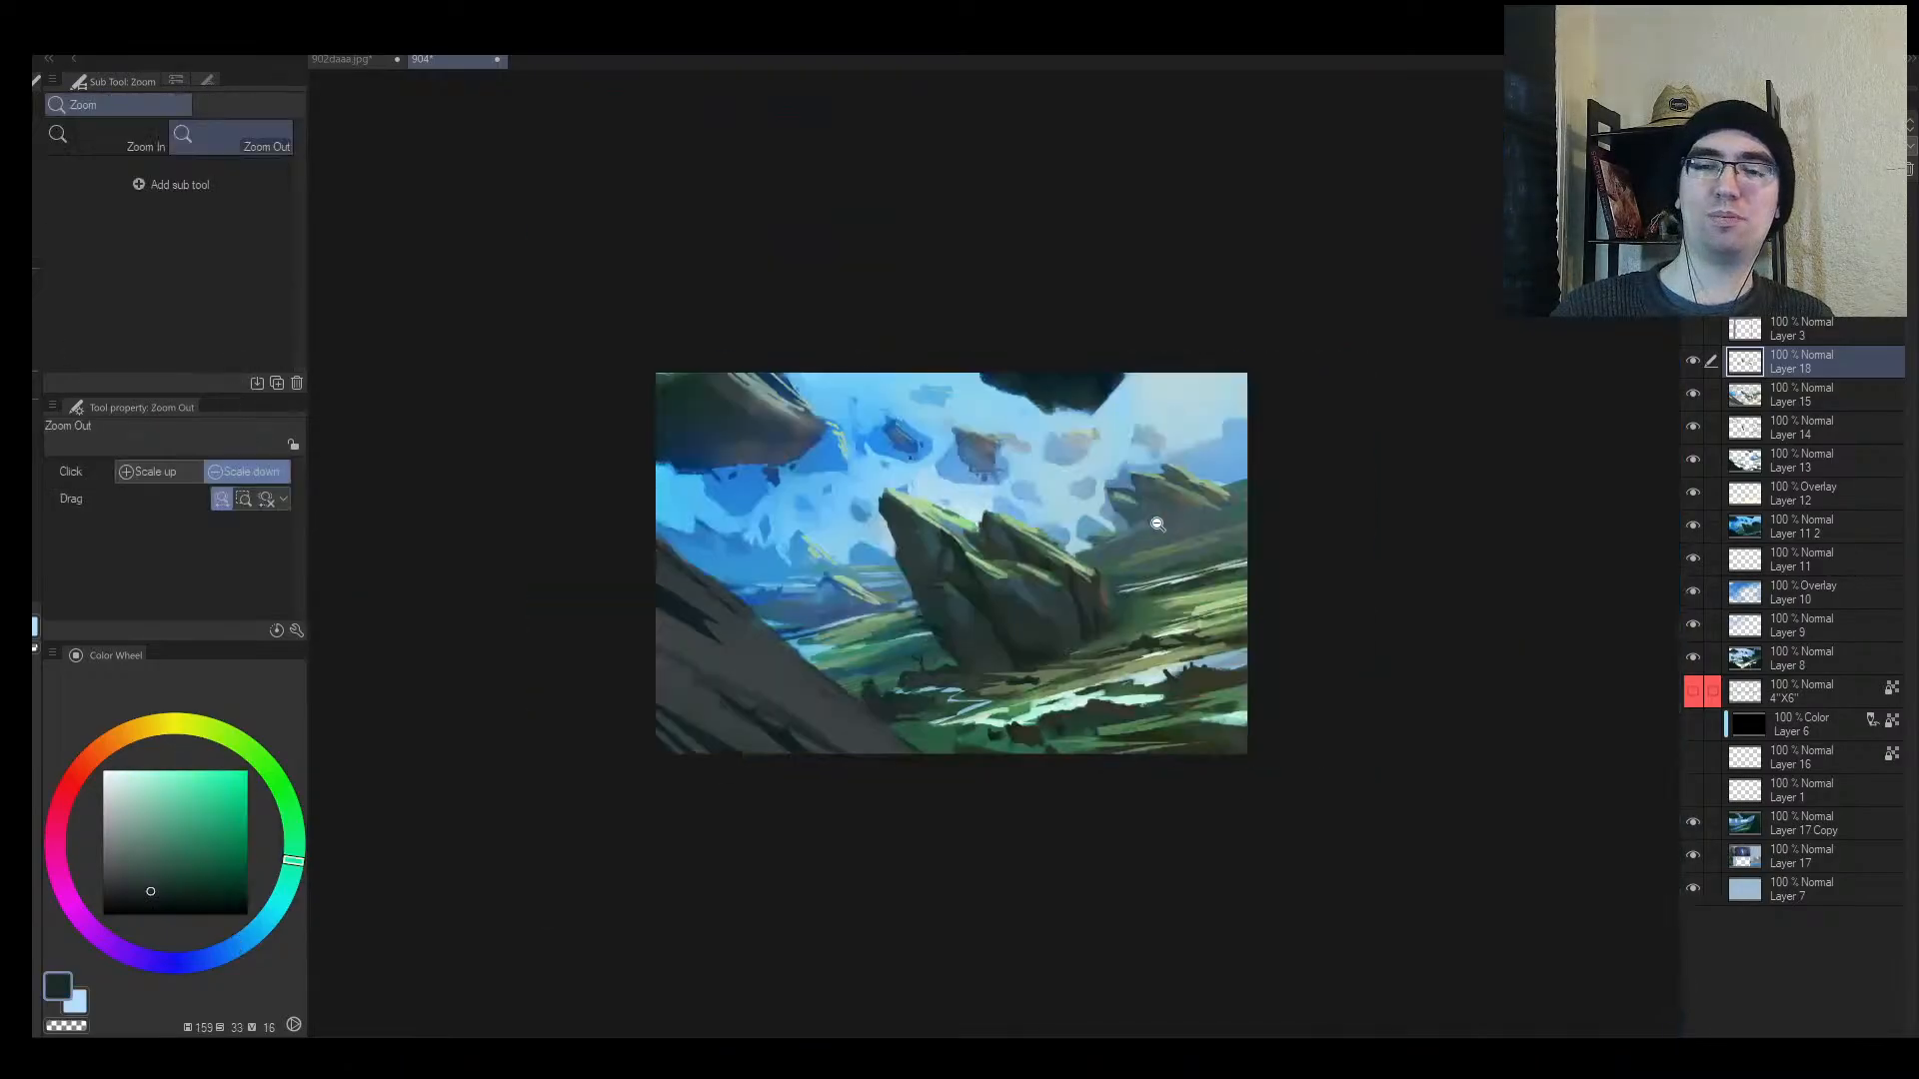
drag(1002, 524, 1057, 522)
alt+click(713, 650)
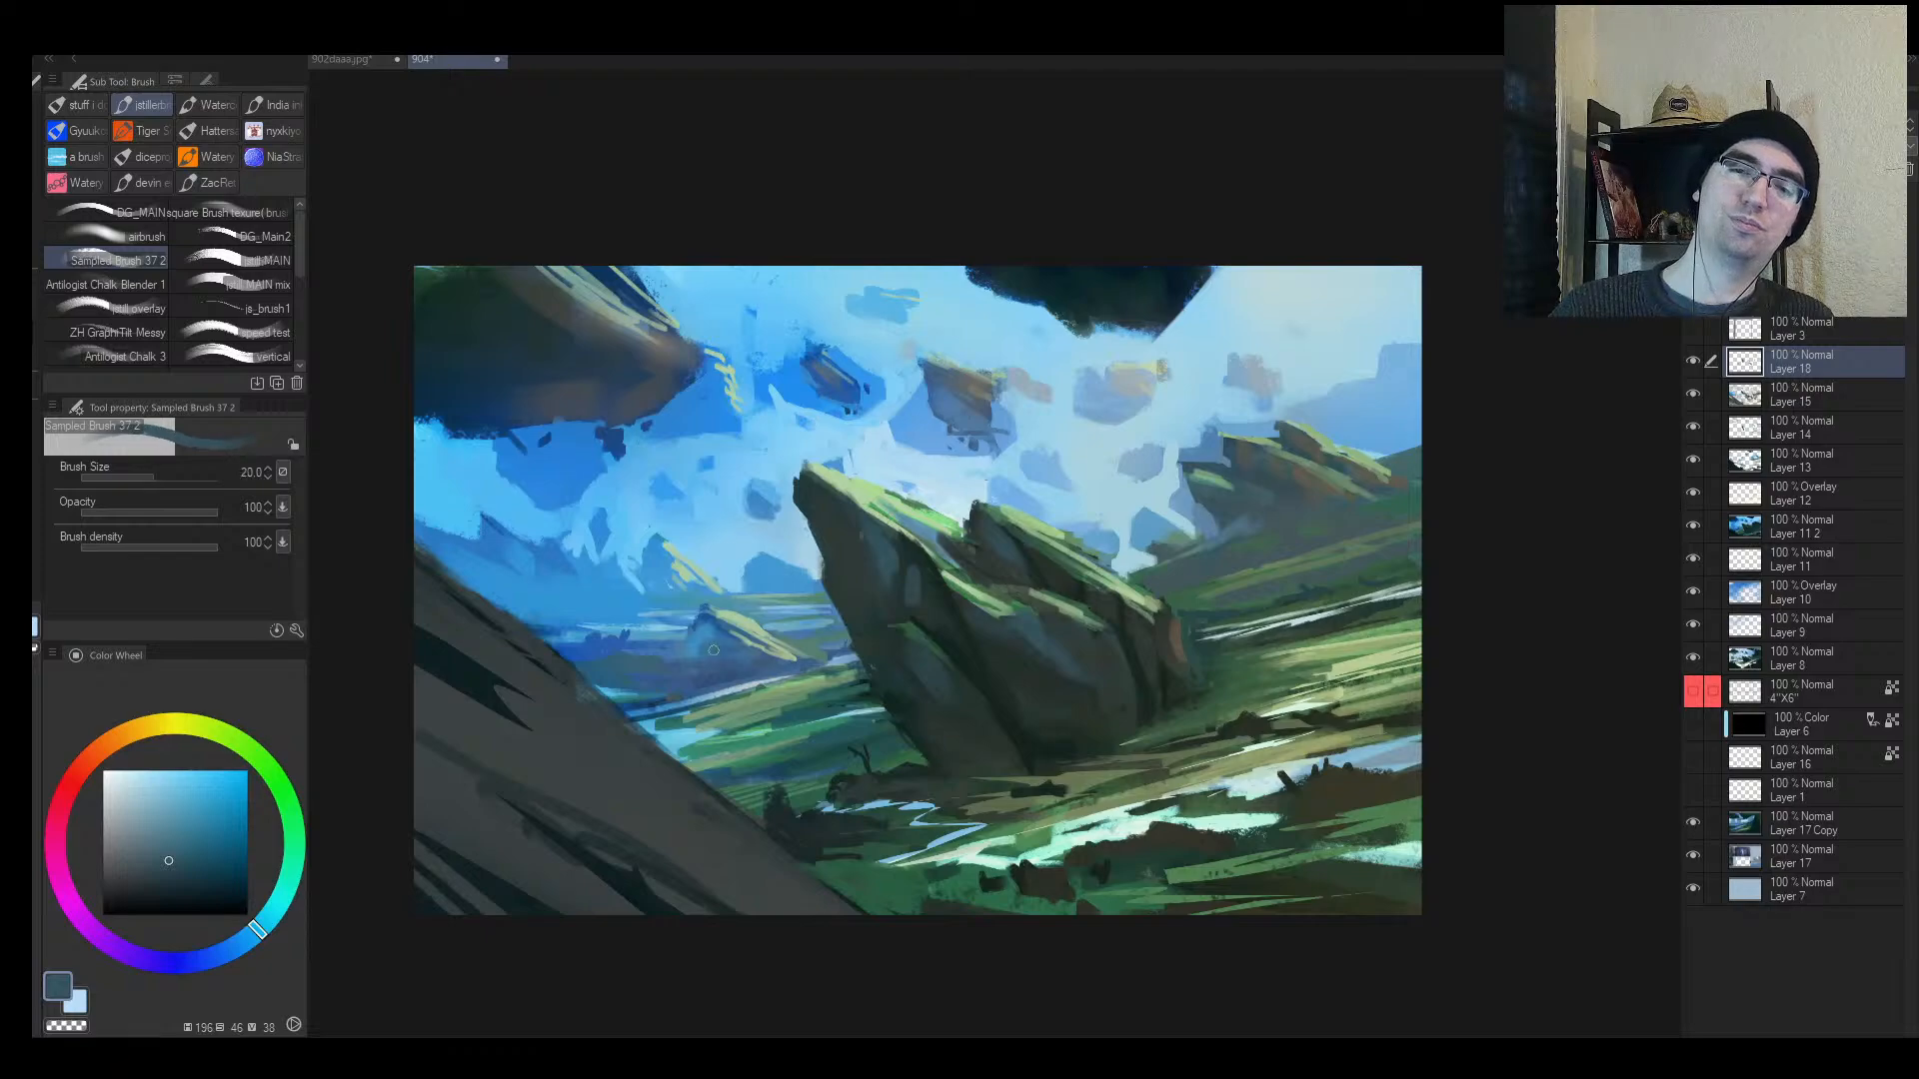
alt+click(714, 586)
alt+click(692, 447)
key([)
mouse_move(689, 438)
mouse_down()
mouse_move(675, 580)
mouse_move(751, 625)
mouse_up()
key(alt+space)
key(ctrl+z)
key(ctrl+z)
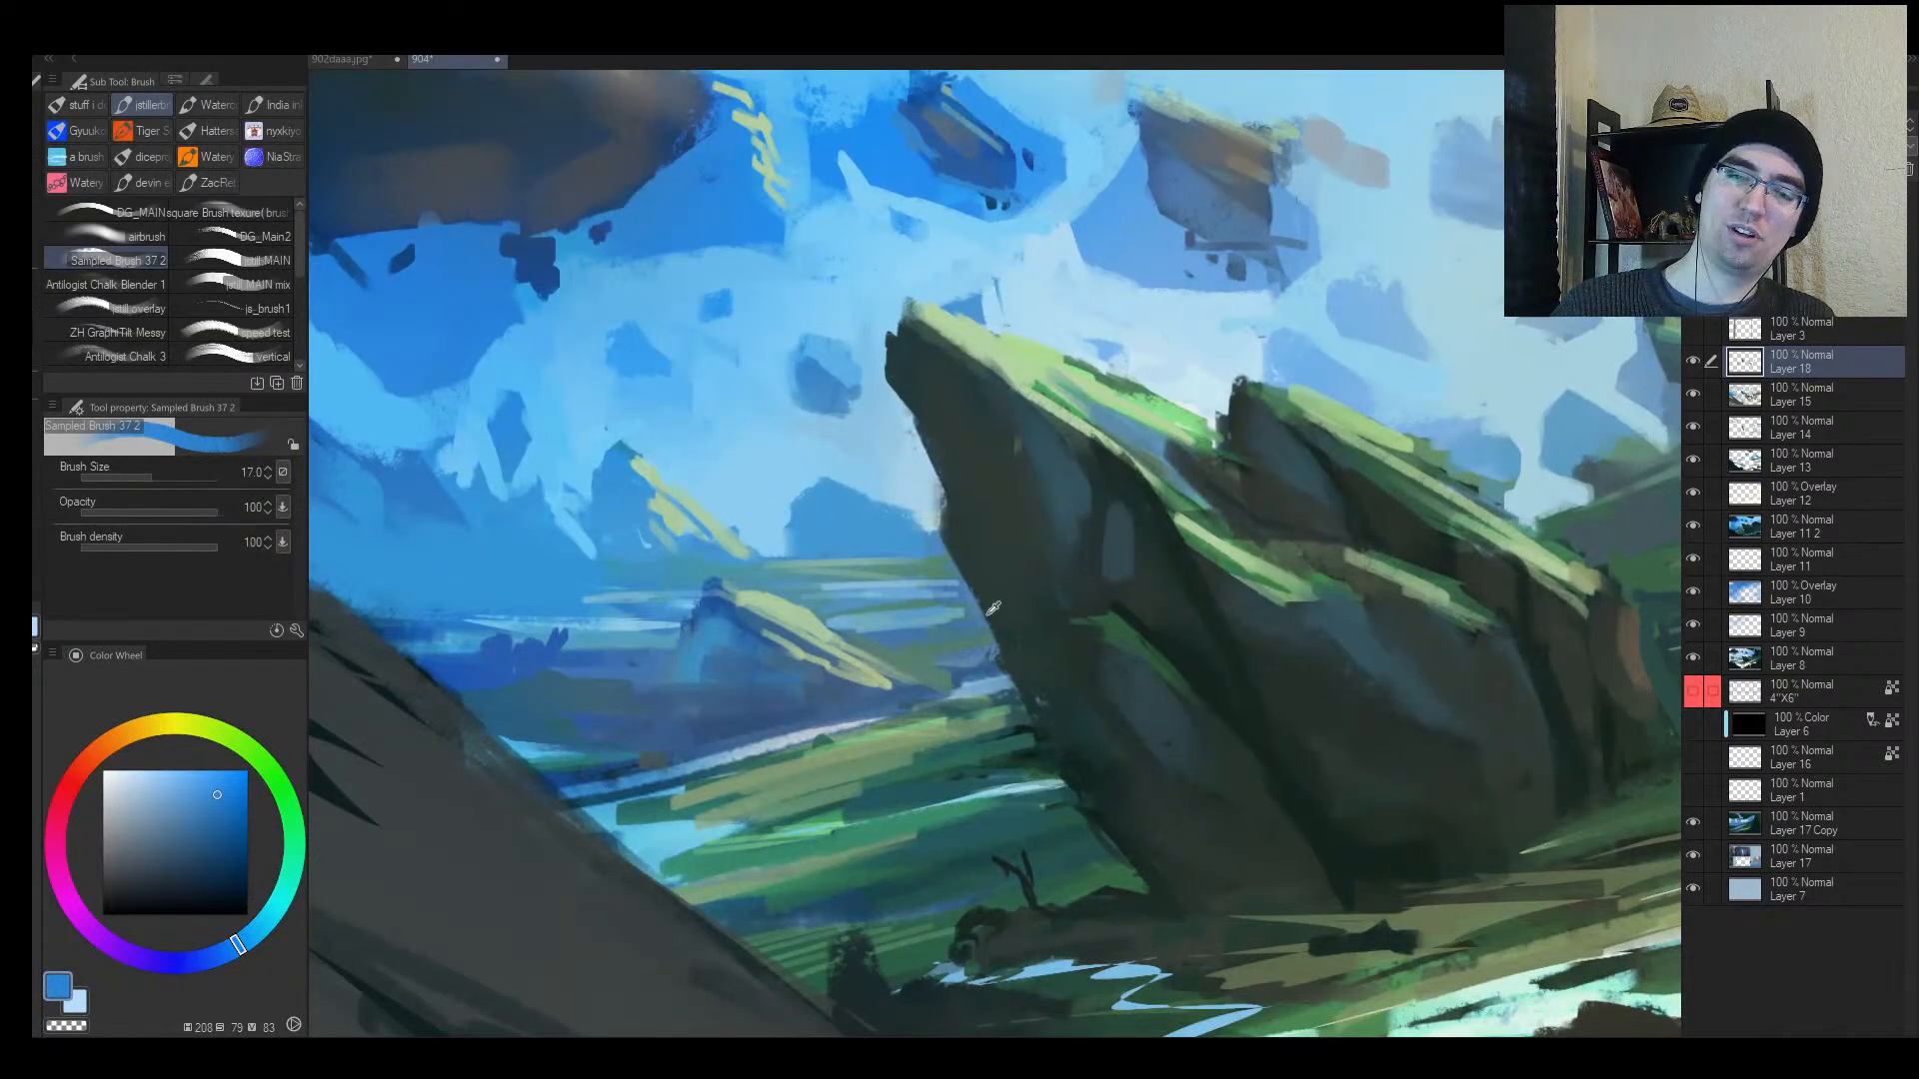
Step: Replace a discarded slate-blue stroke with a dark green-grey stroke at the distant rock's base
alt+click(806, 701)
key(])
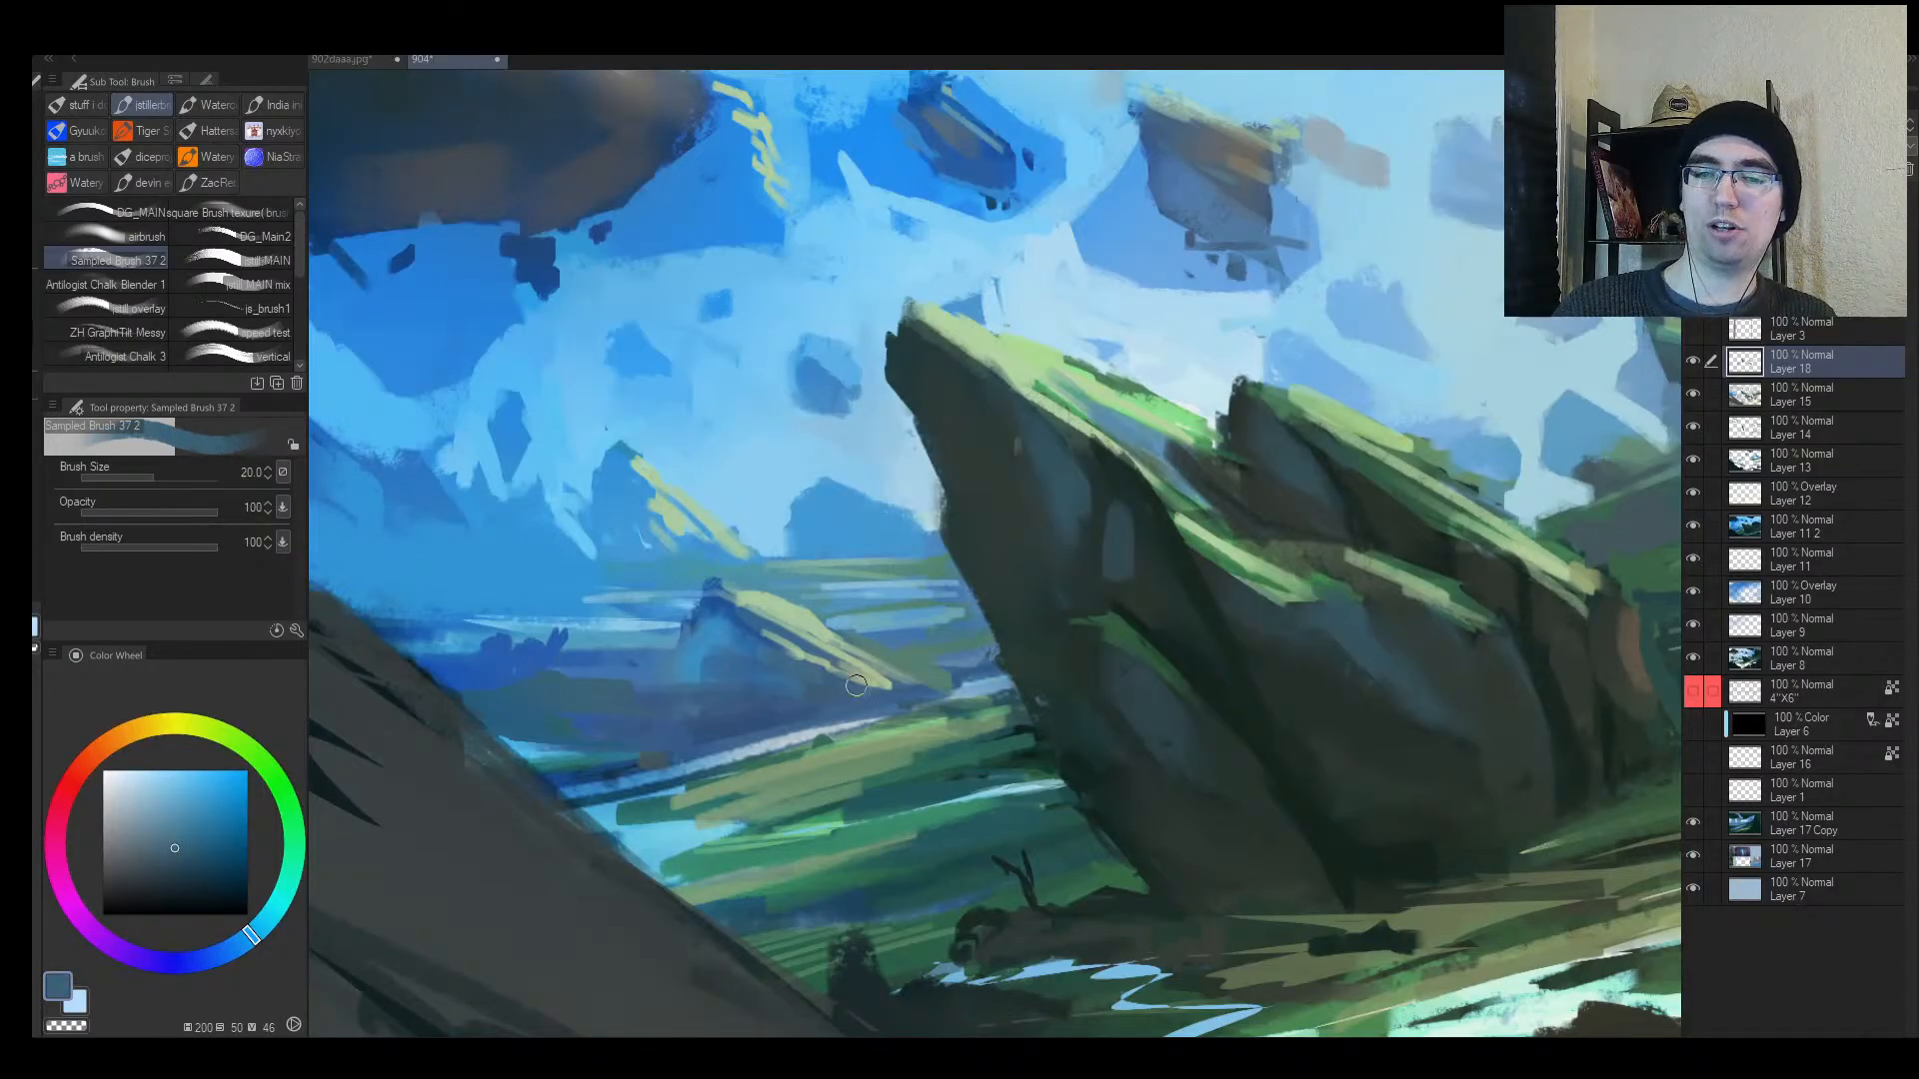
drag(774, 650, 854, 682)
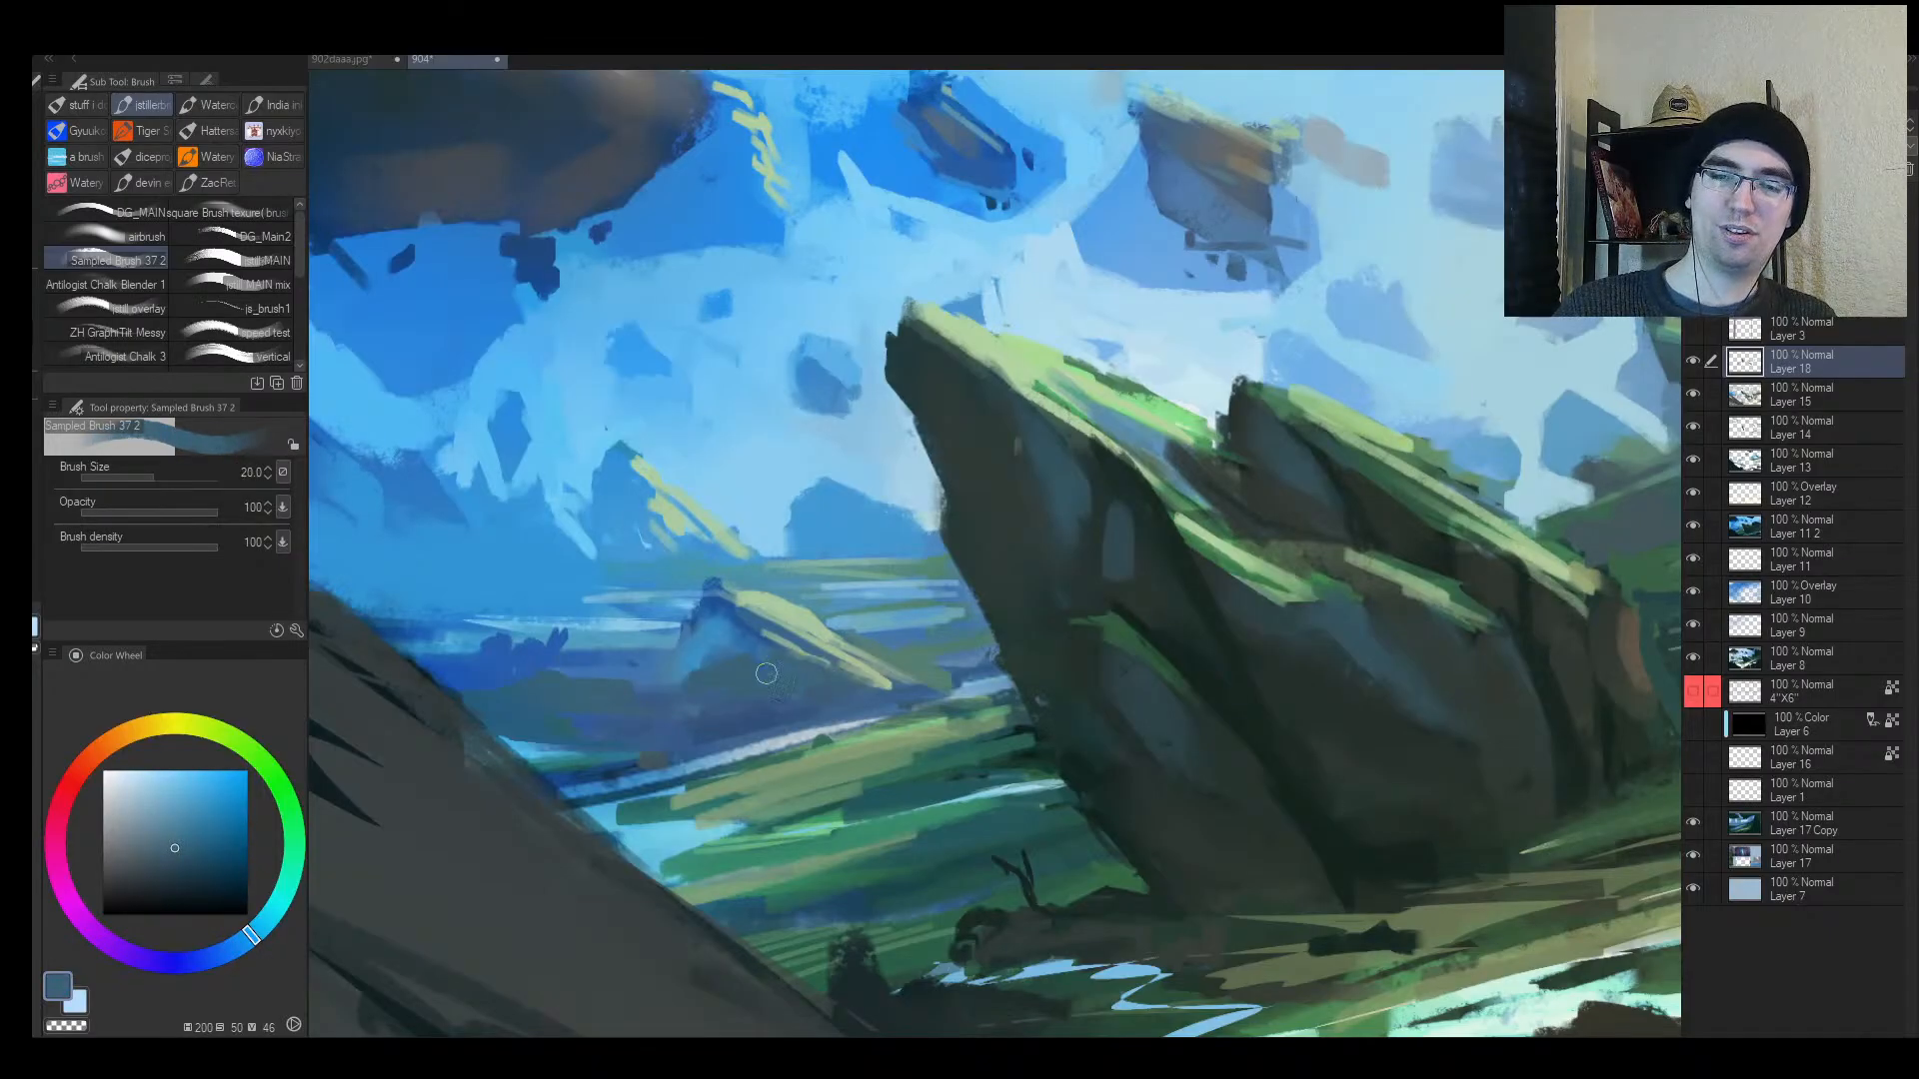
key(ctrl+z)
key(ctrl+z)
alt+click(1130, 767)
drag(718, 700, 844, 693)
key(alt+space)
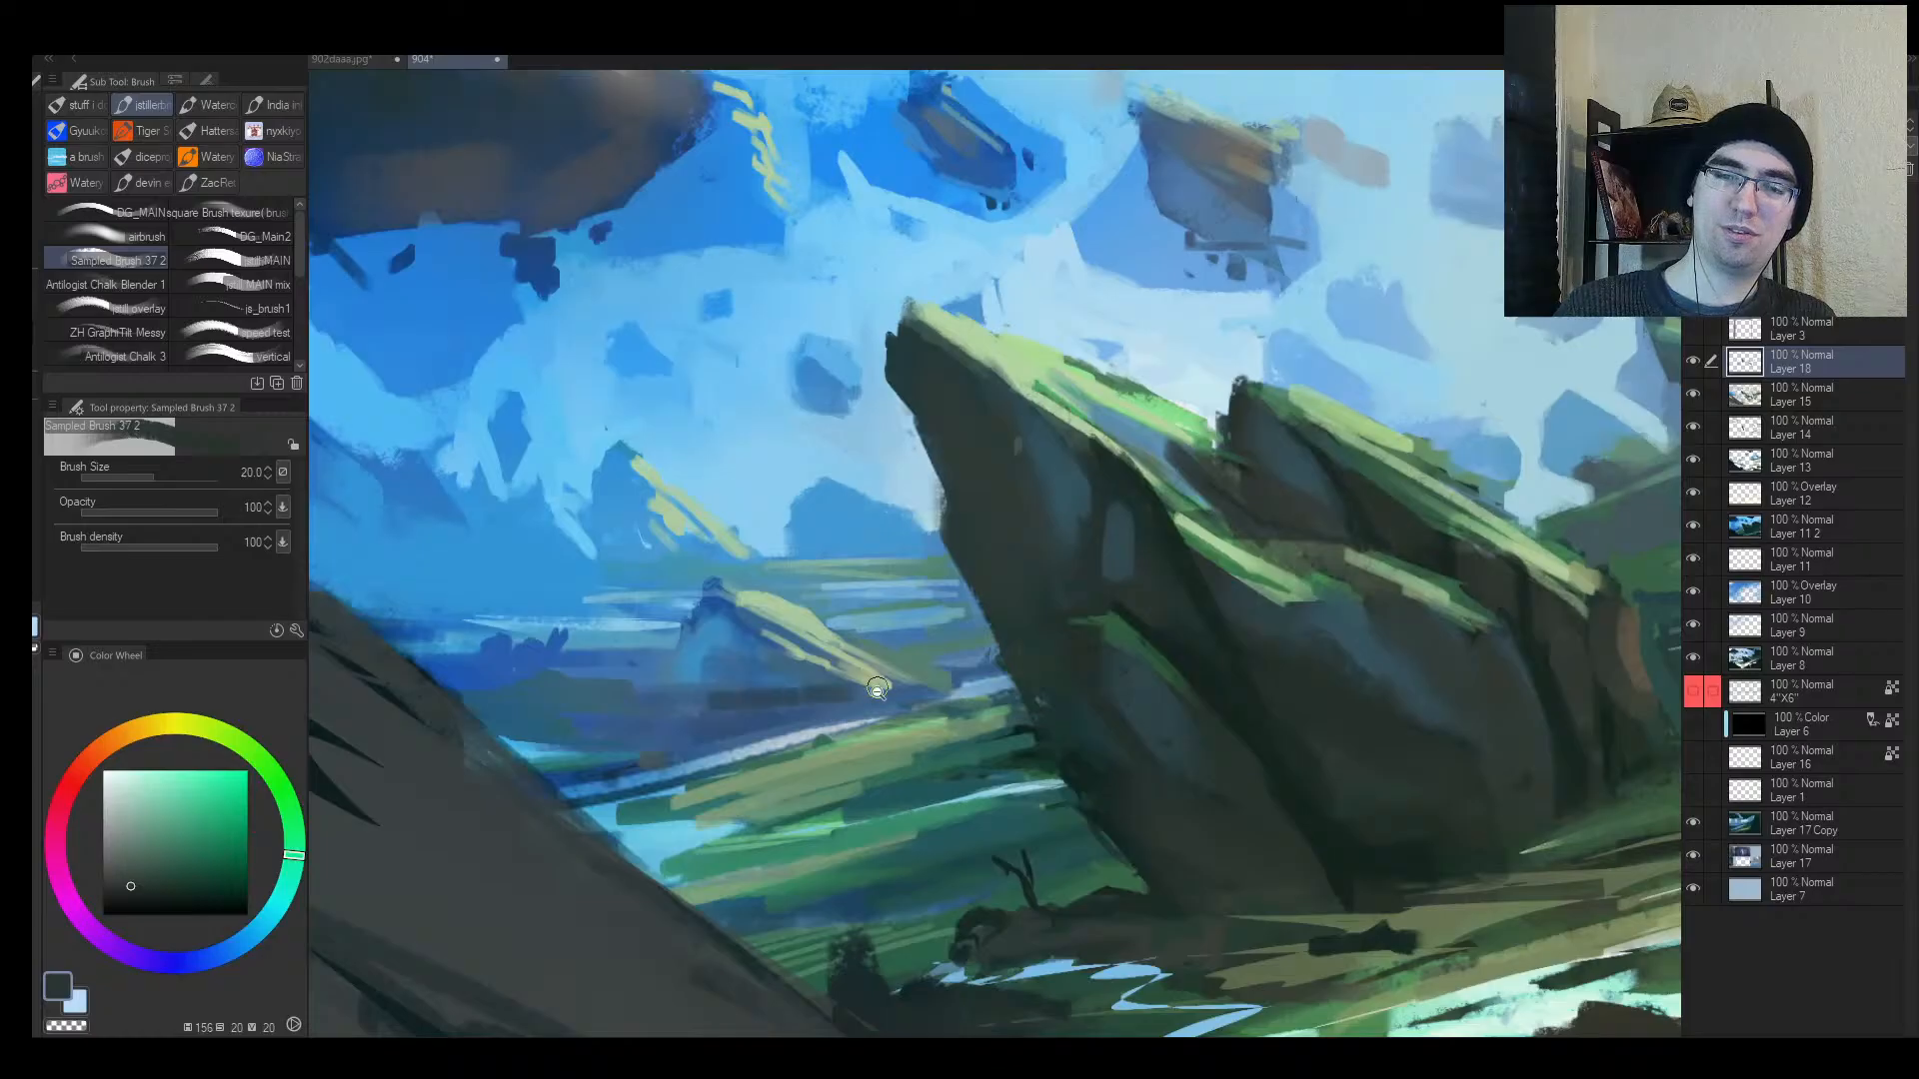
alt+click(877, 690)
alt+click(877, 690)
Step: Add thin grey-green strokes along the pale distant valley band
key(ctrl+space)
ctrl+click(797, 700)
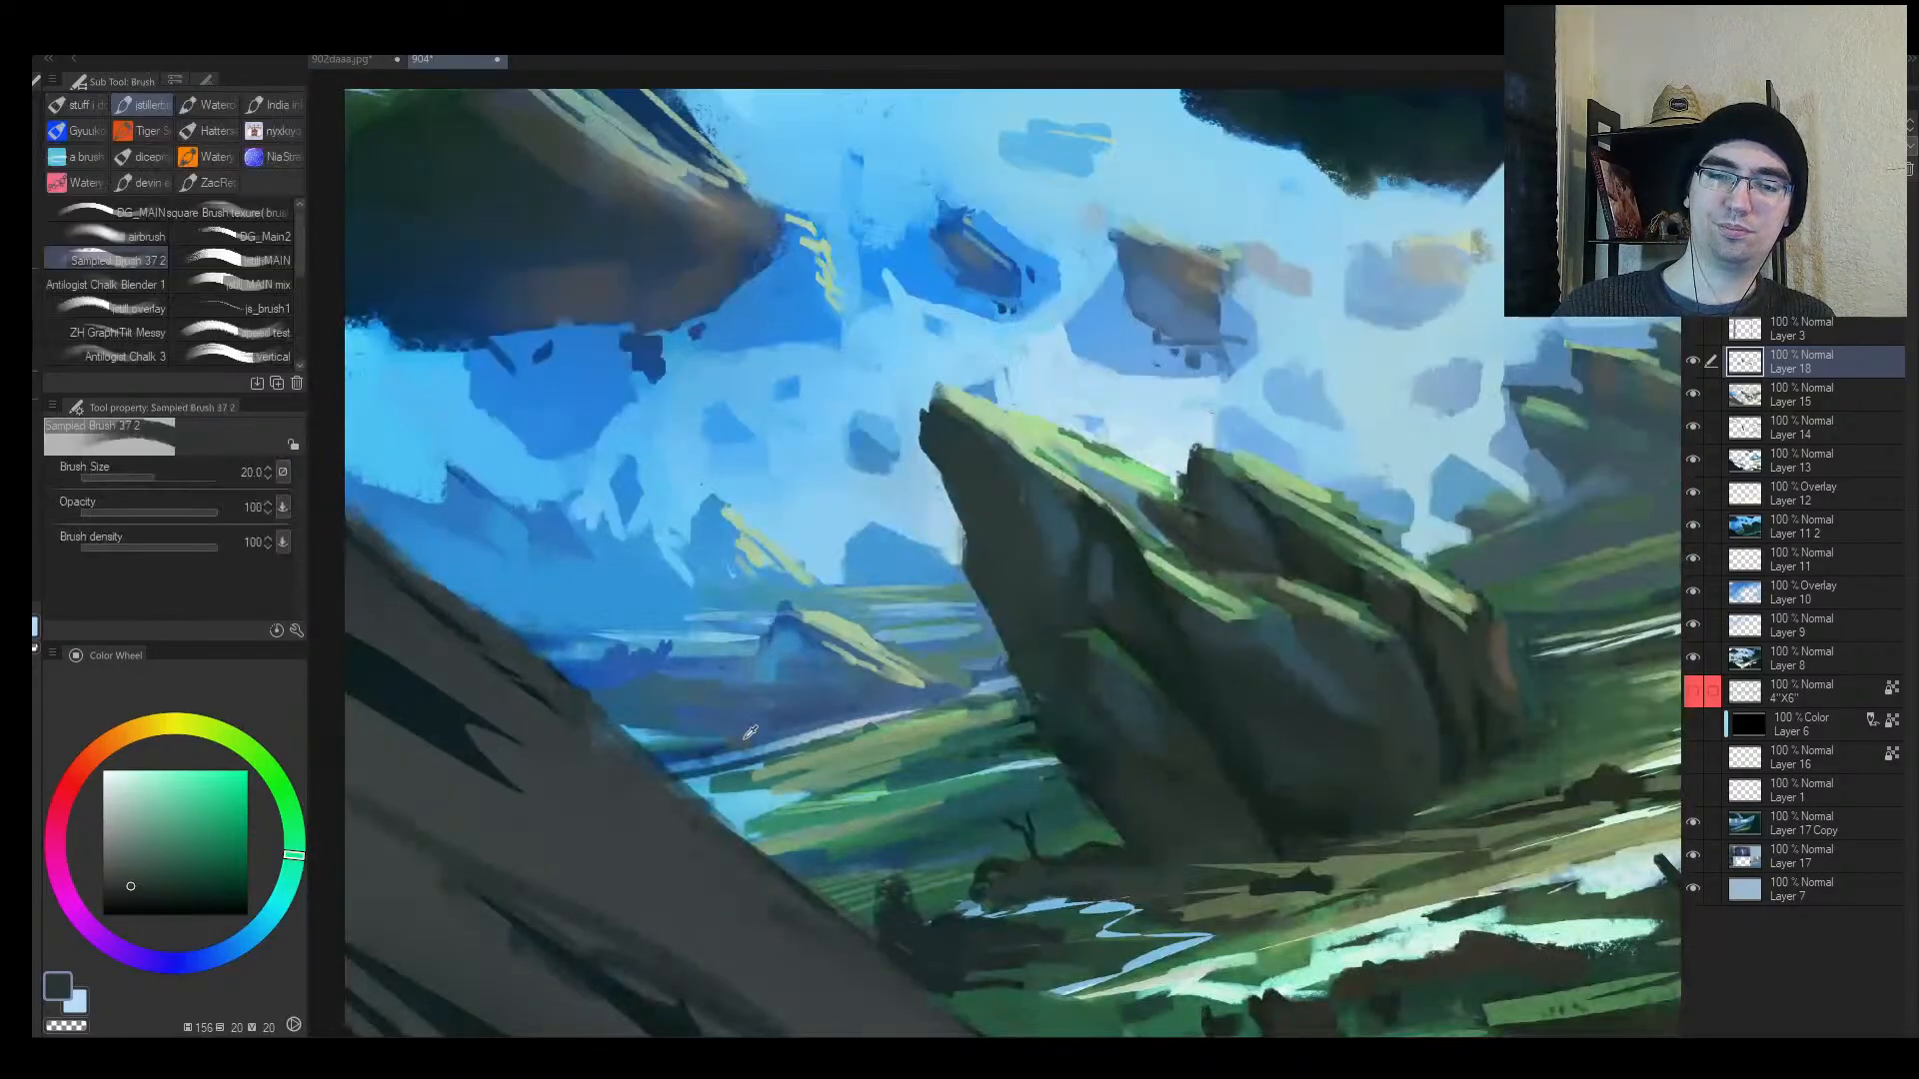
alt+click(764, 751)
drag(720, 737, 837, 714)
key(bracketleft)
key(bracketleft)
key(bracketleft)
mouse_move(707, 740)
mouse_down()
mouse_move(799, 723)
mouse_move(705, 739)
mouse_up()
key(bracketleft)
key(bracketleft)
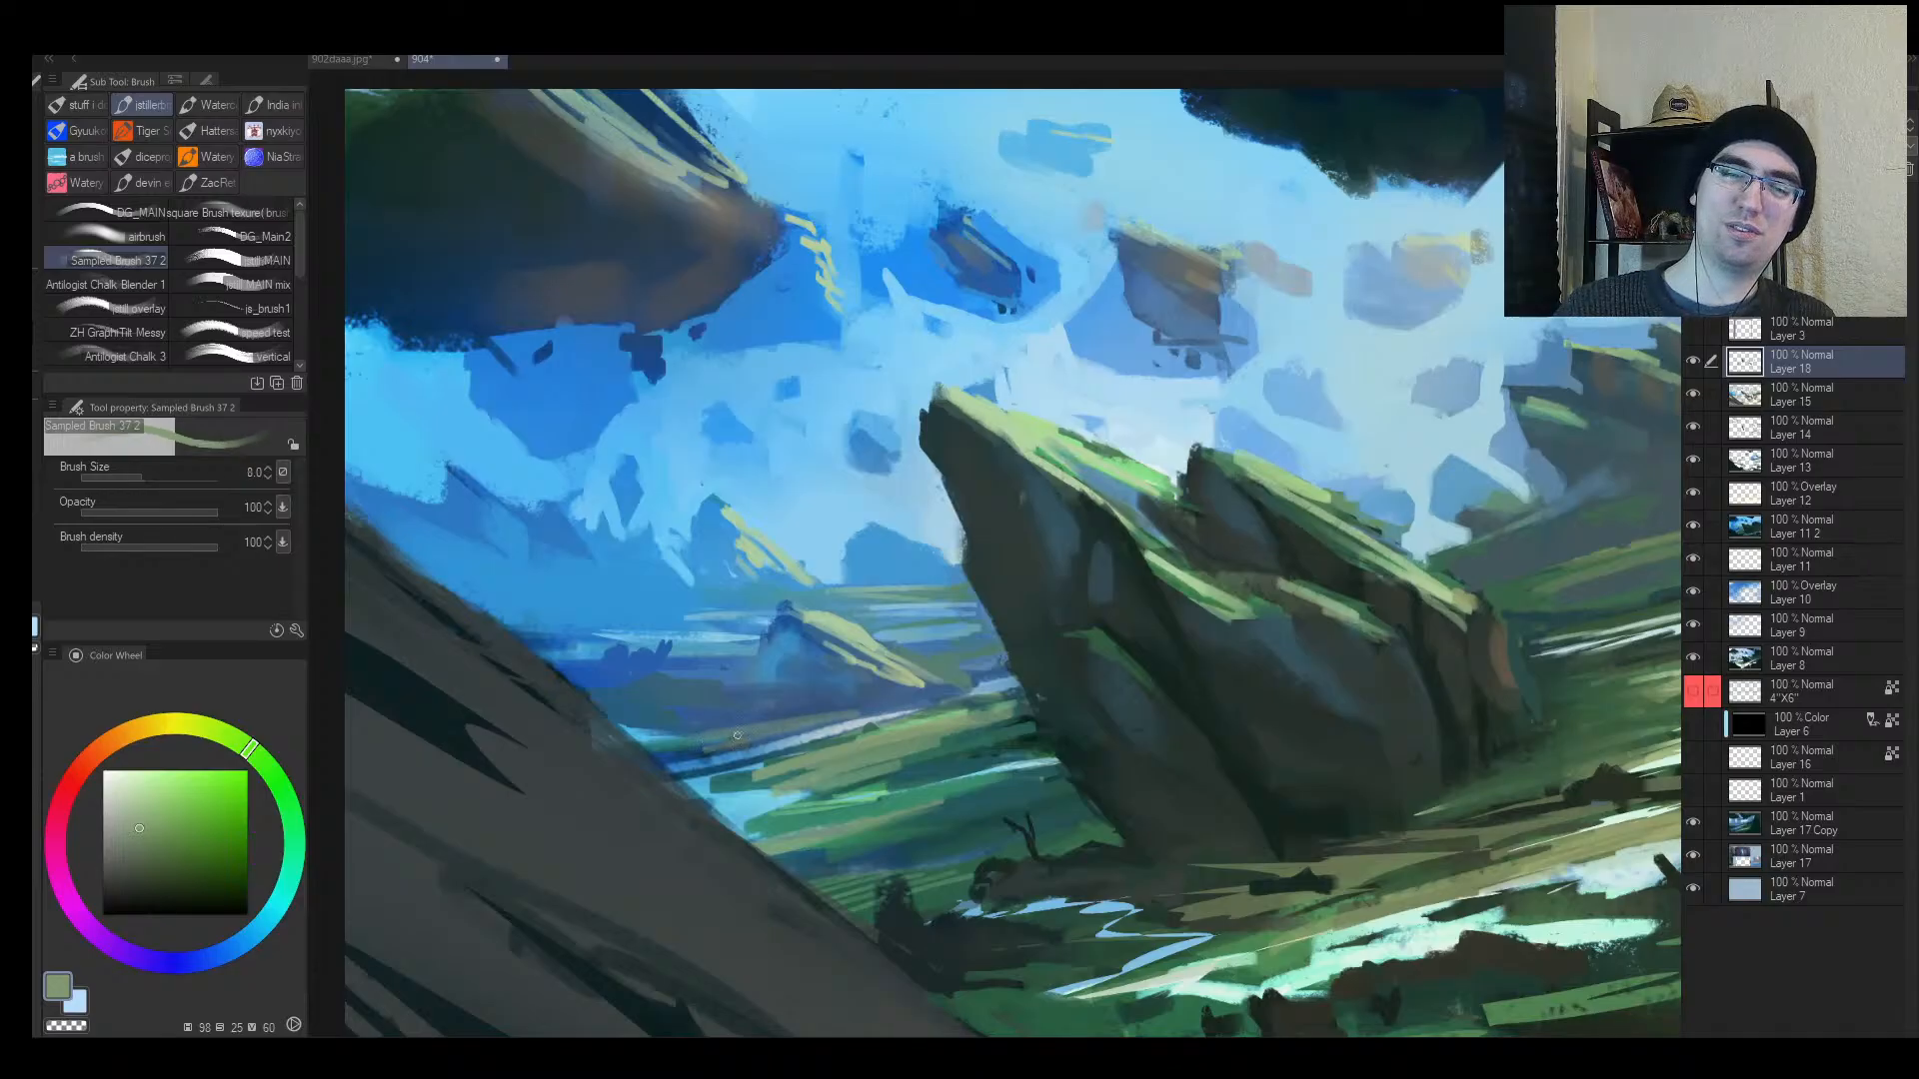
alt+click(867, 727)
alt+click(868, 728)
ctrl+click(1193, 653)
Step: Paint a short dark green stroke on the grass with the brush enlarged past 20
key(bracketright)
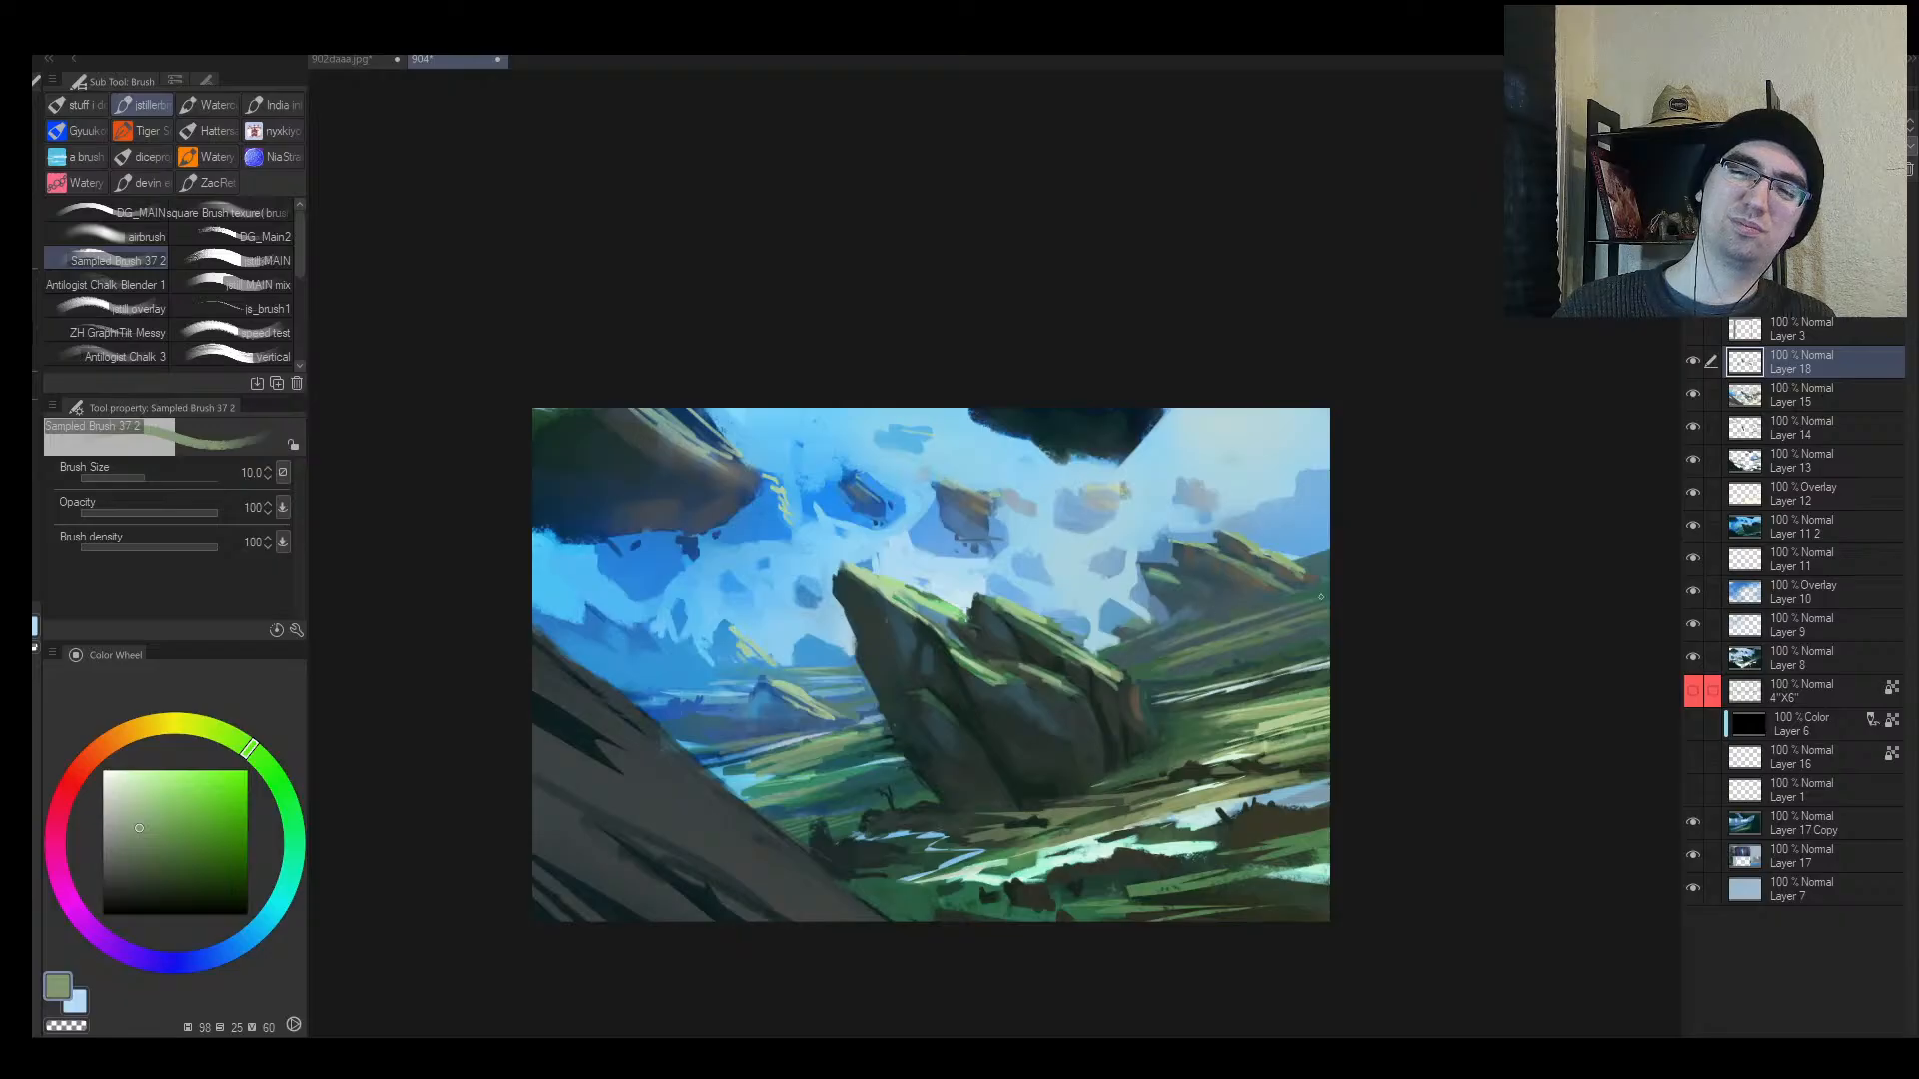
key(bracketright)
key(bracketright)
key(bracketright)
key(bracketright)
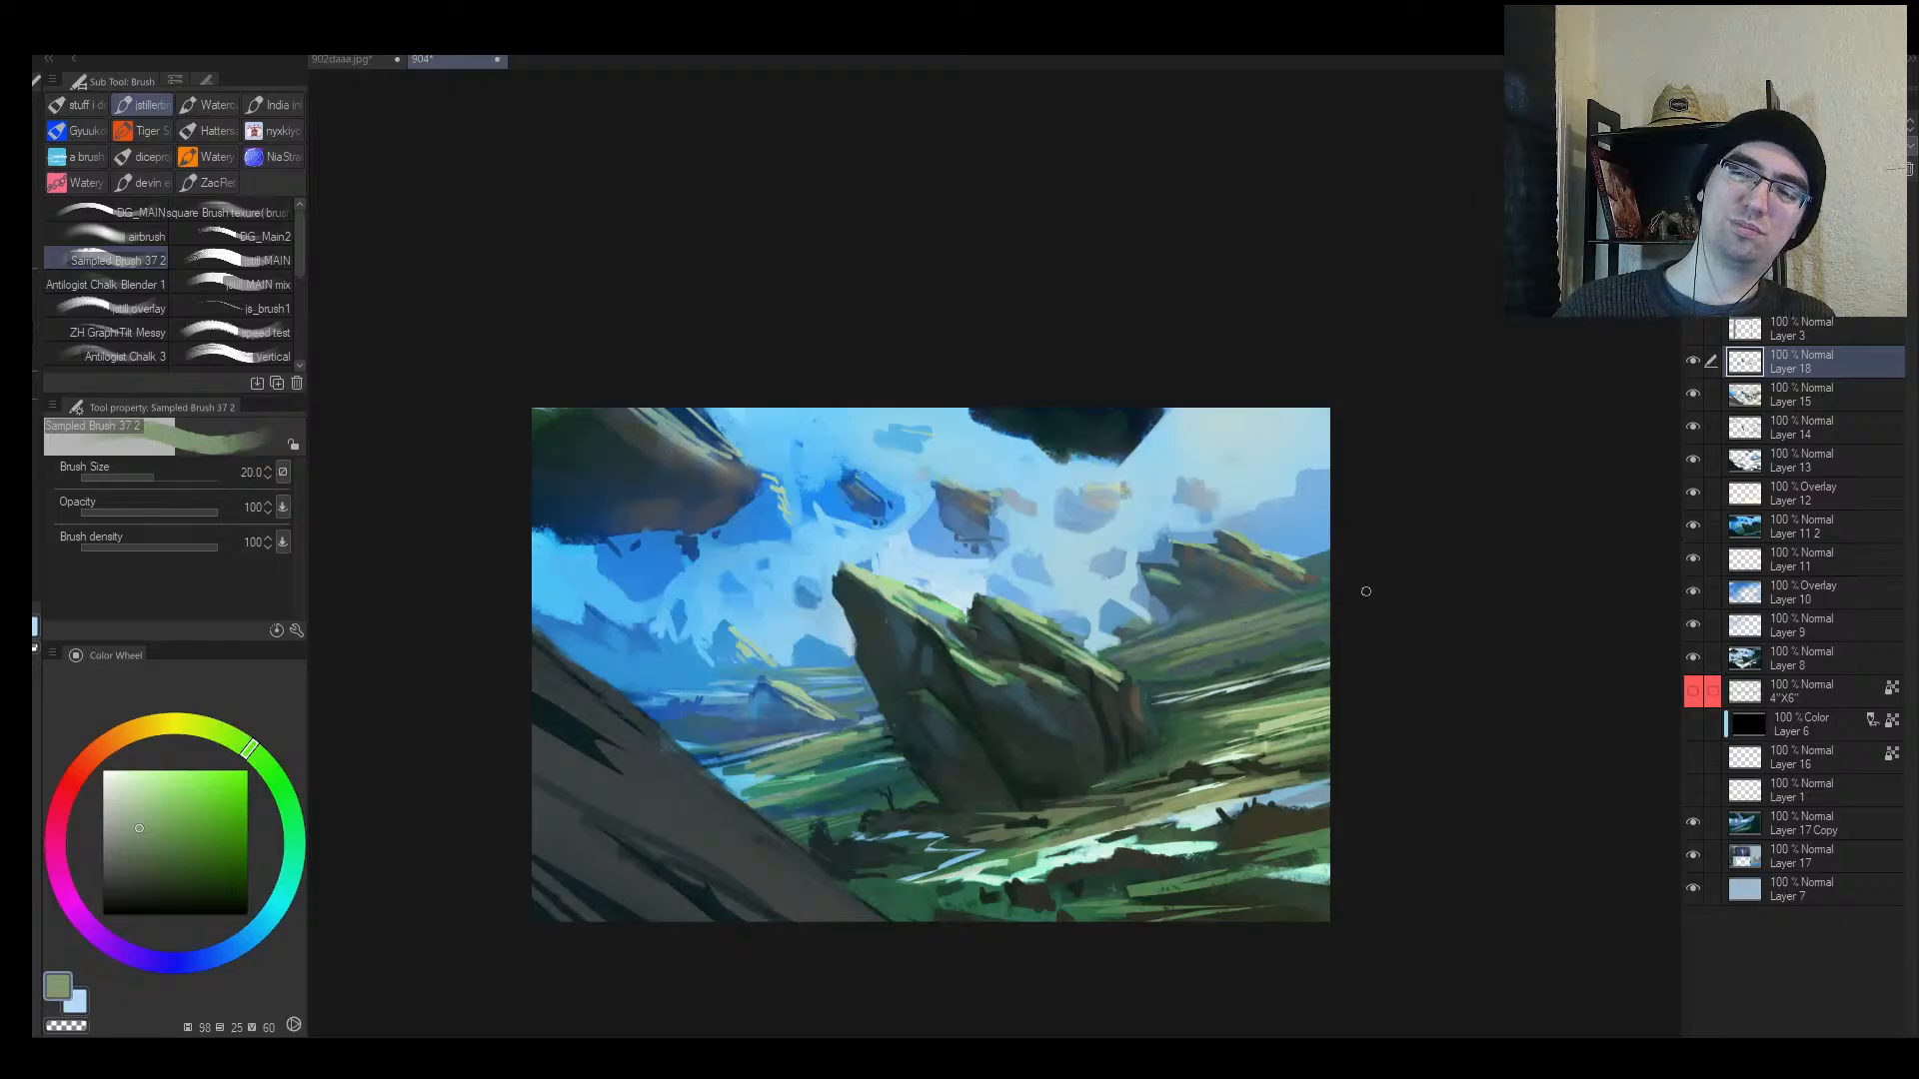
alt+click(1124, 670)
alt+click(1038, 735)
key(bracketright)
key(bracketright)
drag(1170, 657, 1219, 648)
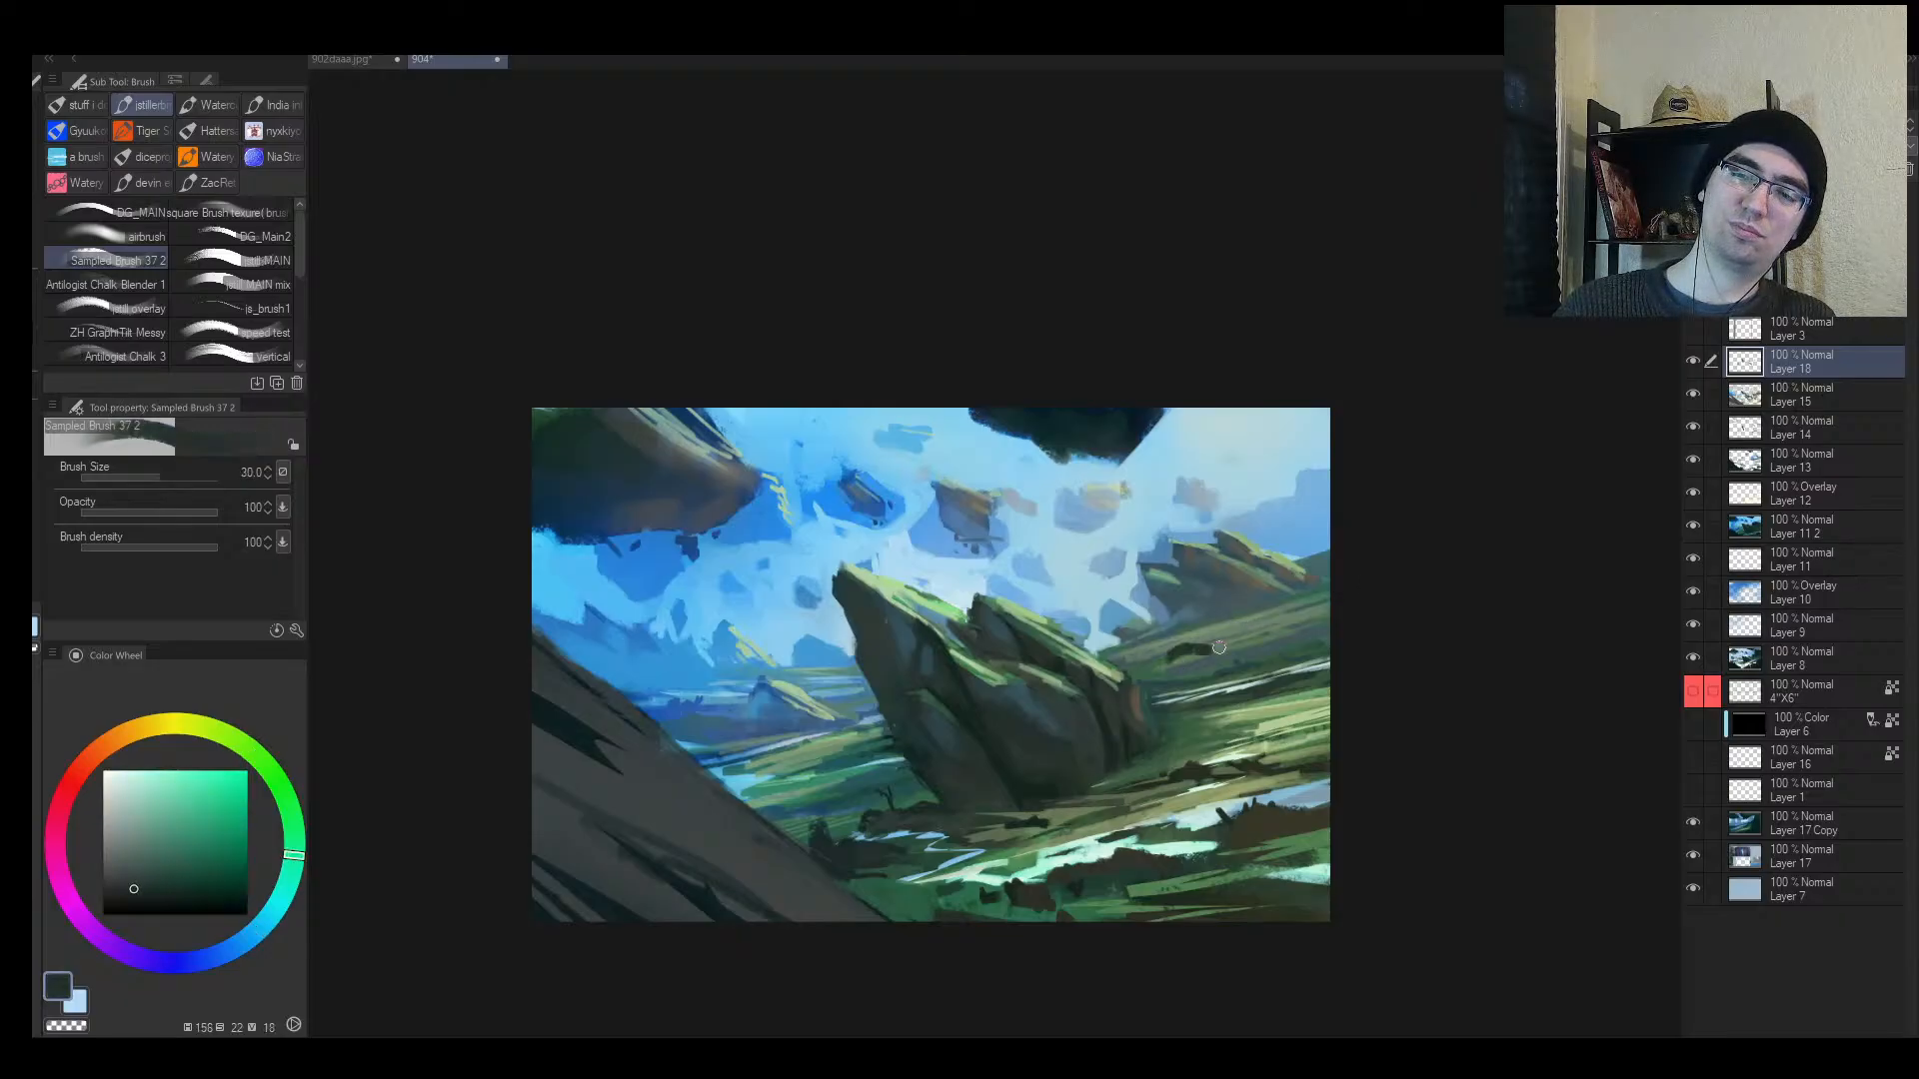
alt+click(1195, 658)
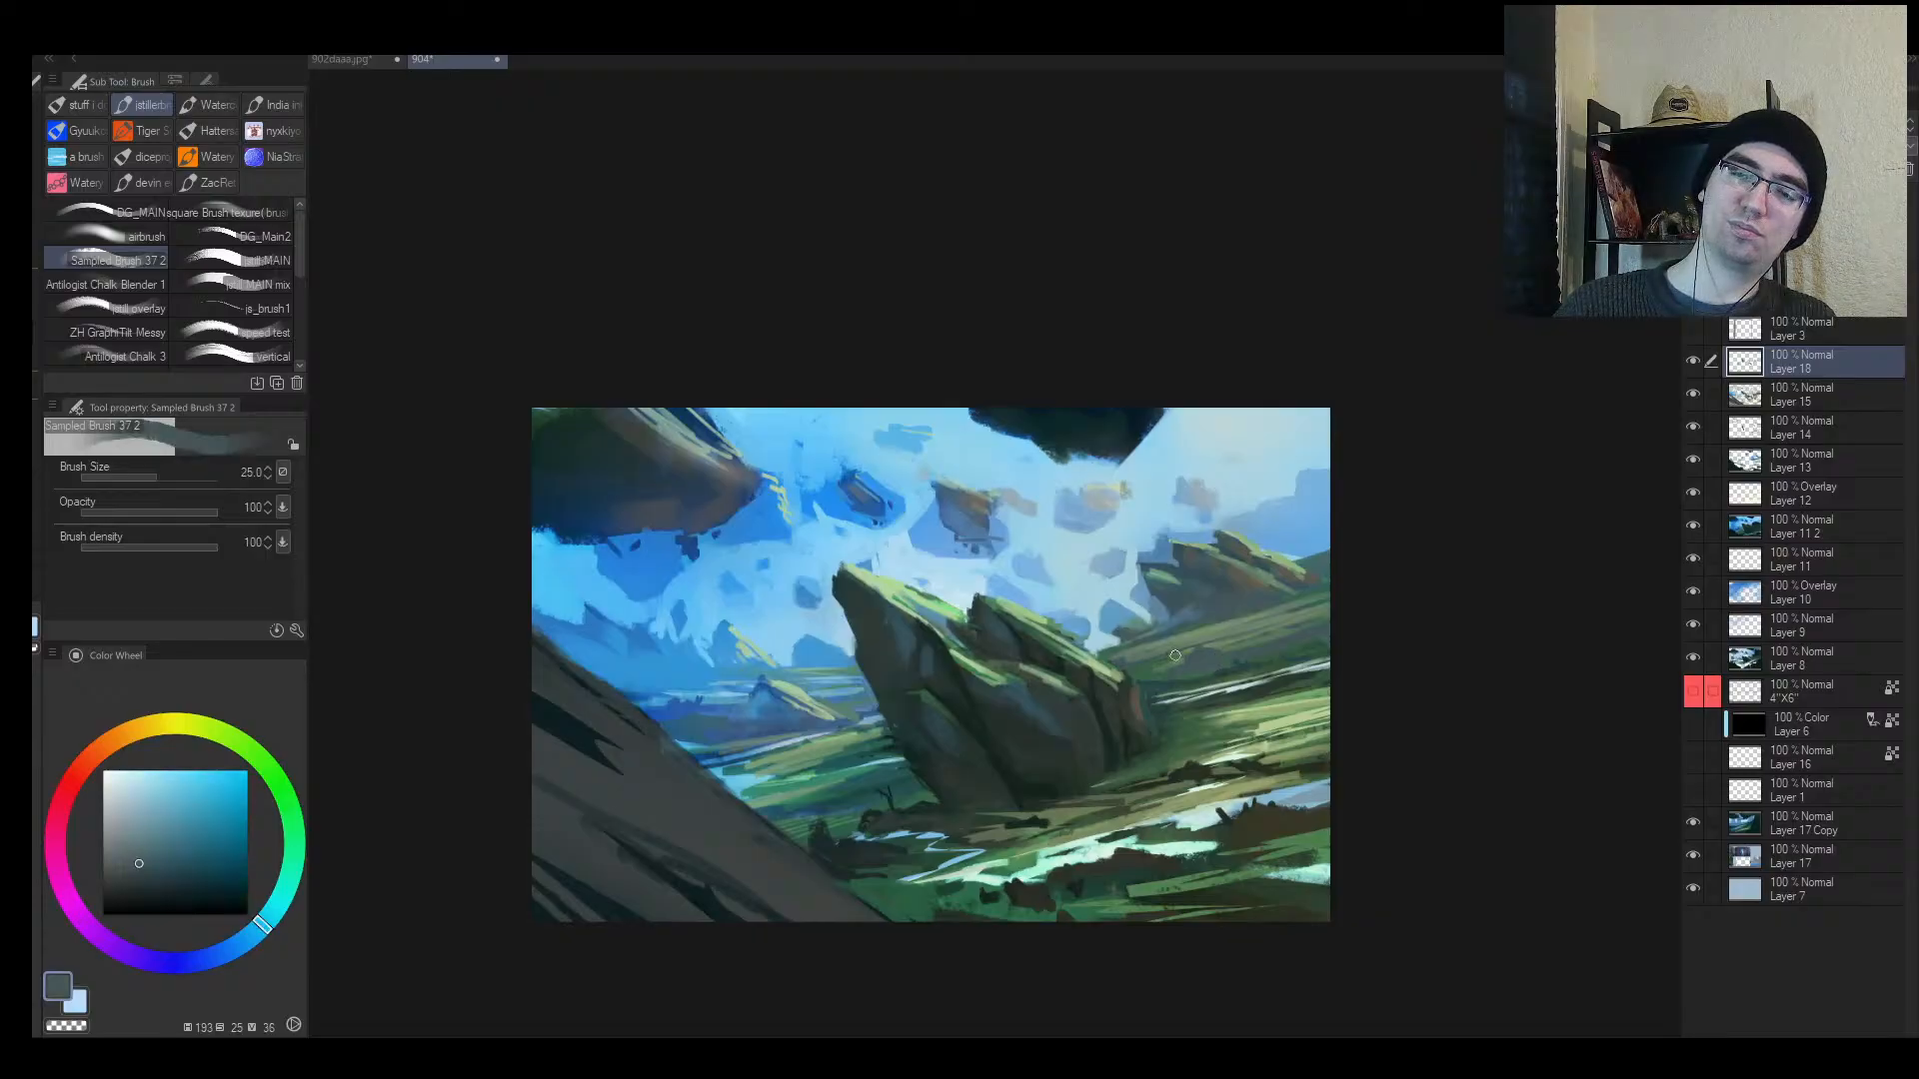
Step: Flip the view and pick muted green, dark teal and blue, setting the brush to 8–10
alt+click(1288, 622)
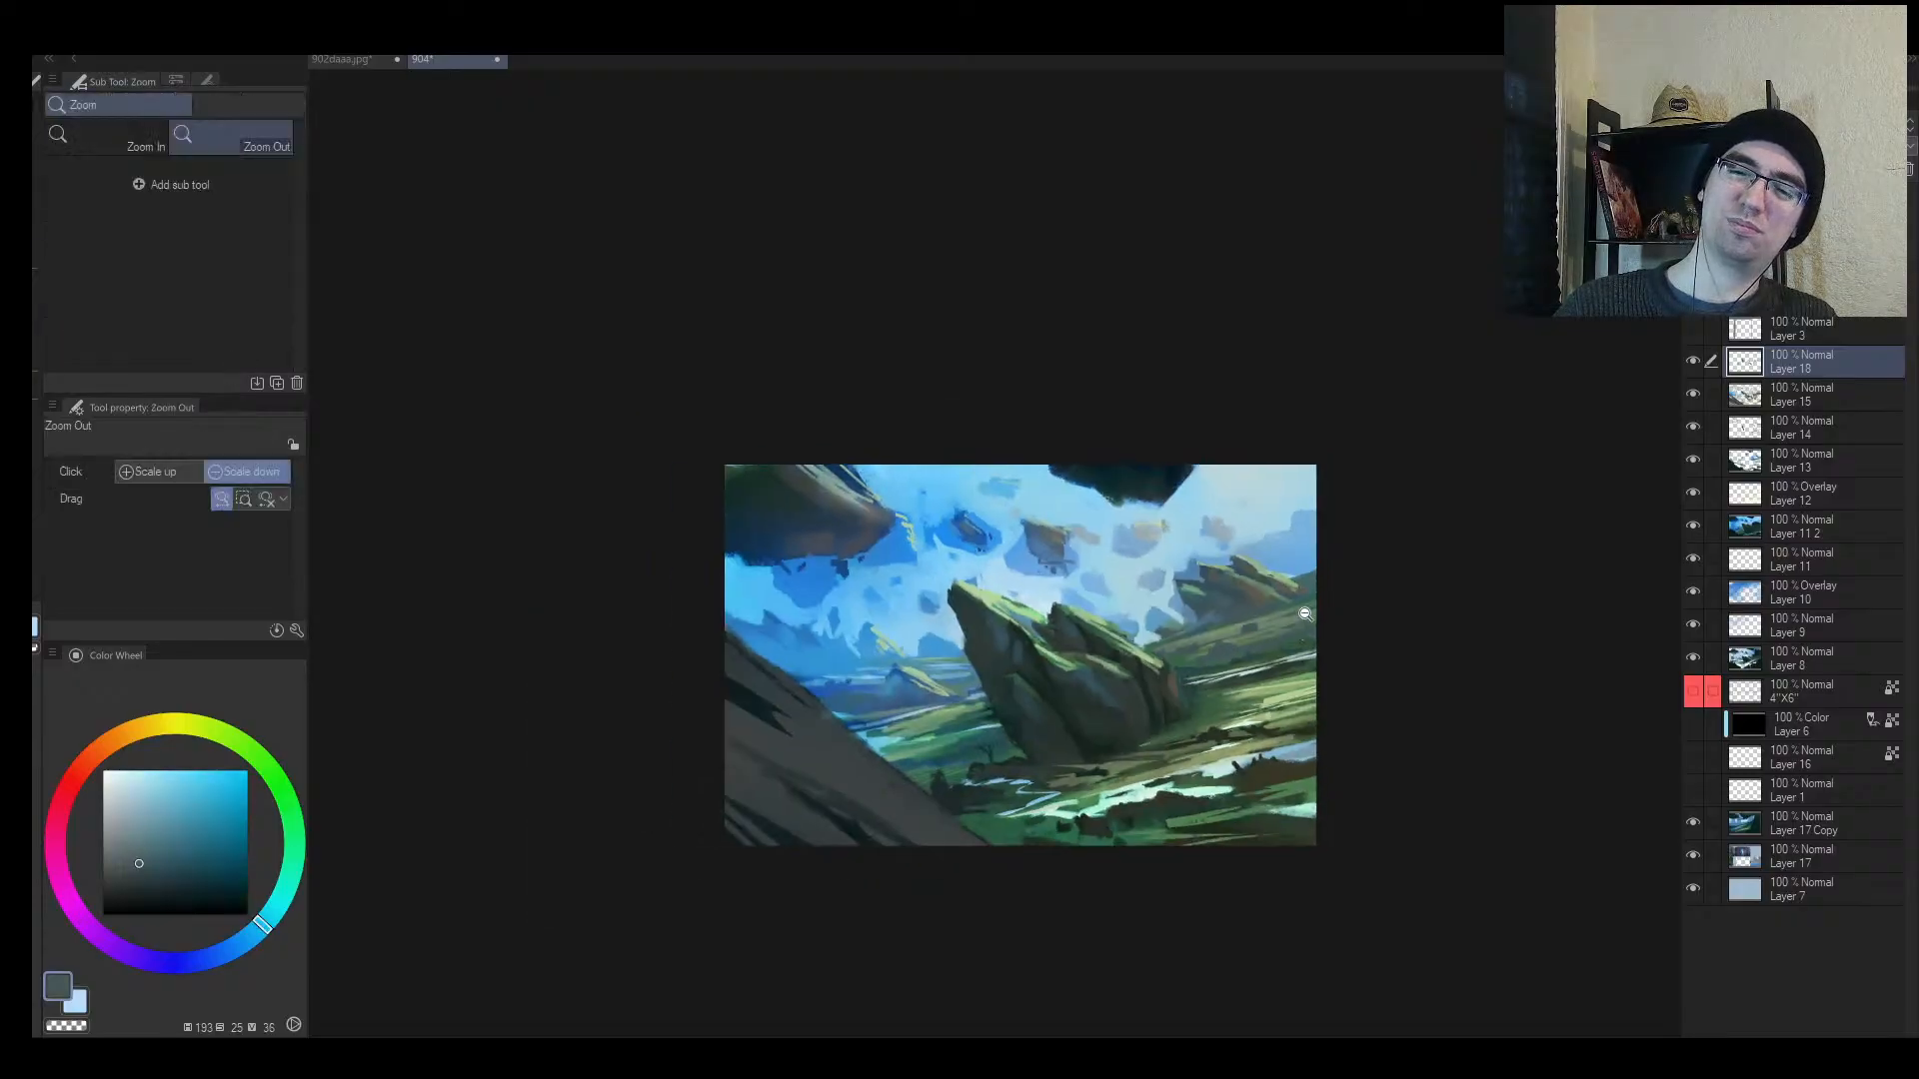
key(h)
key(bracketright)
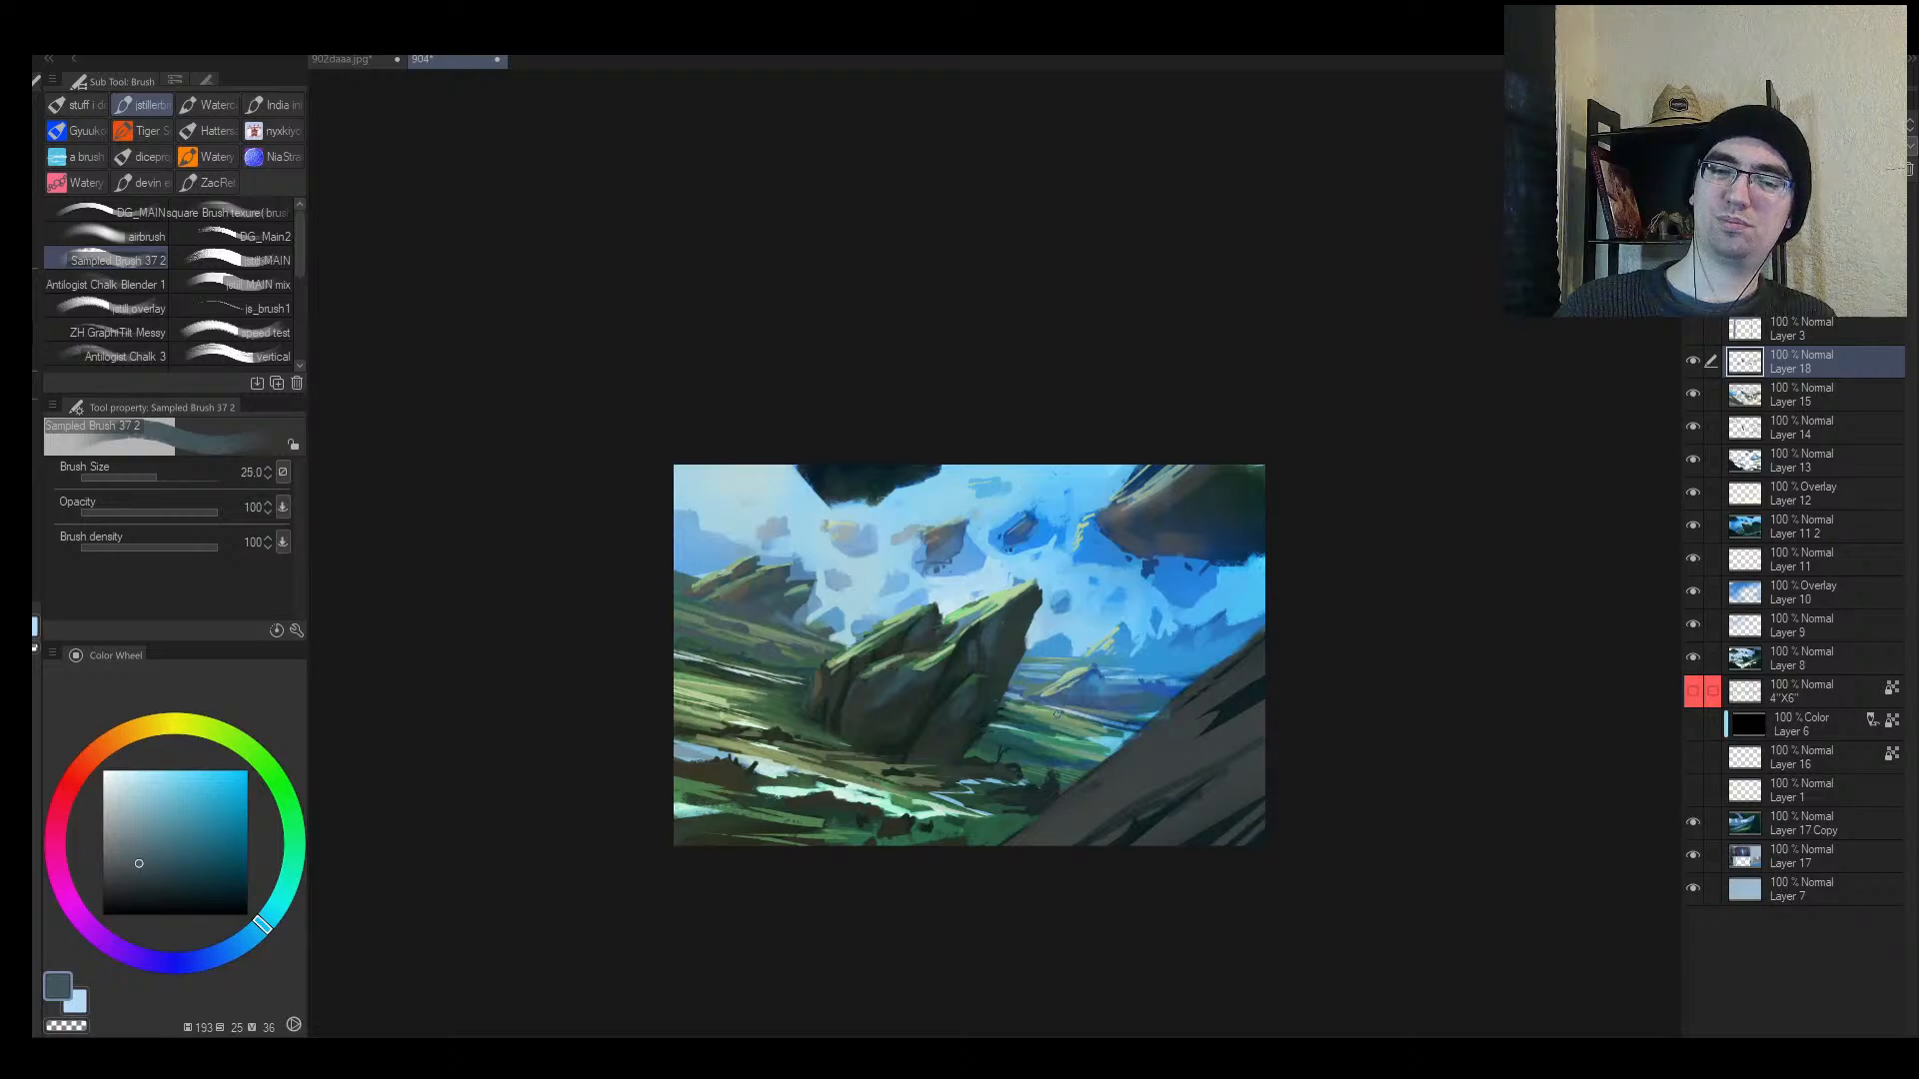
alt+click(1050, 710)
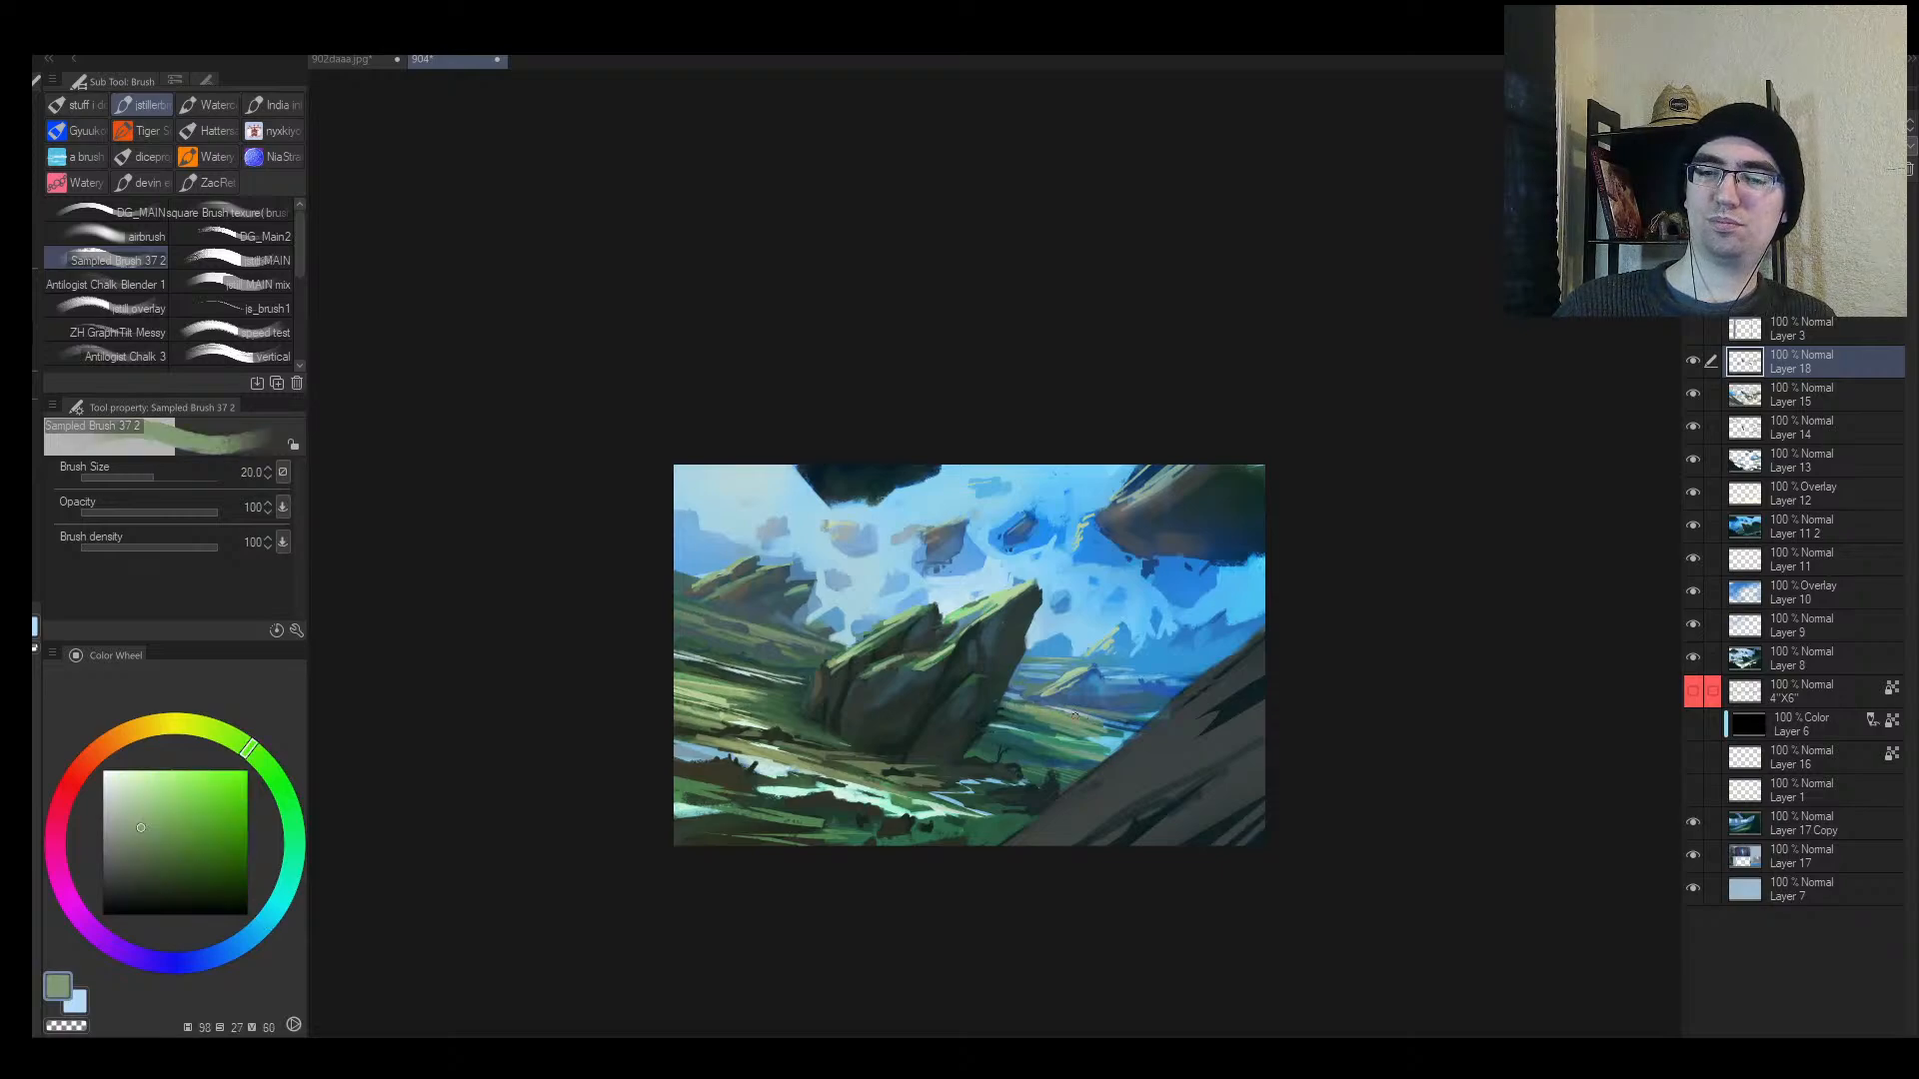
alt+click(1124, 727)
alt+click(1122, 733)
key(bracketleft)
key(bracketleft)
key(bracketleft)
key(bracketleft)
key(bracketleft)
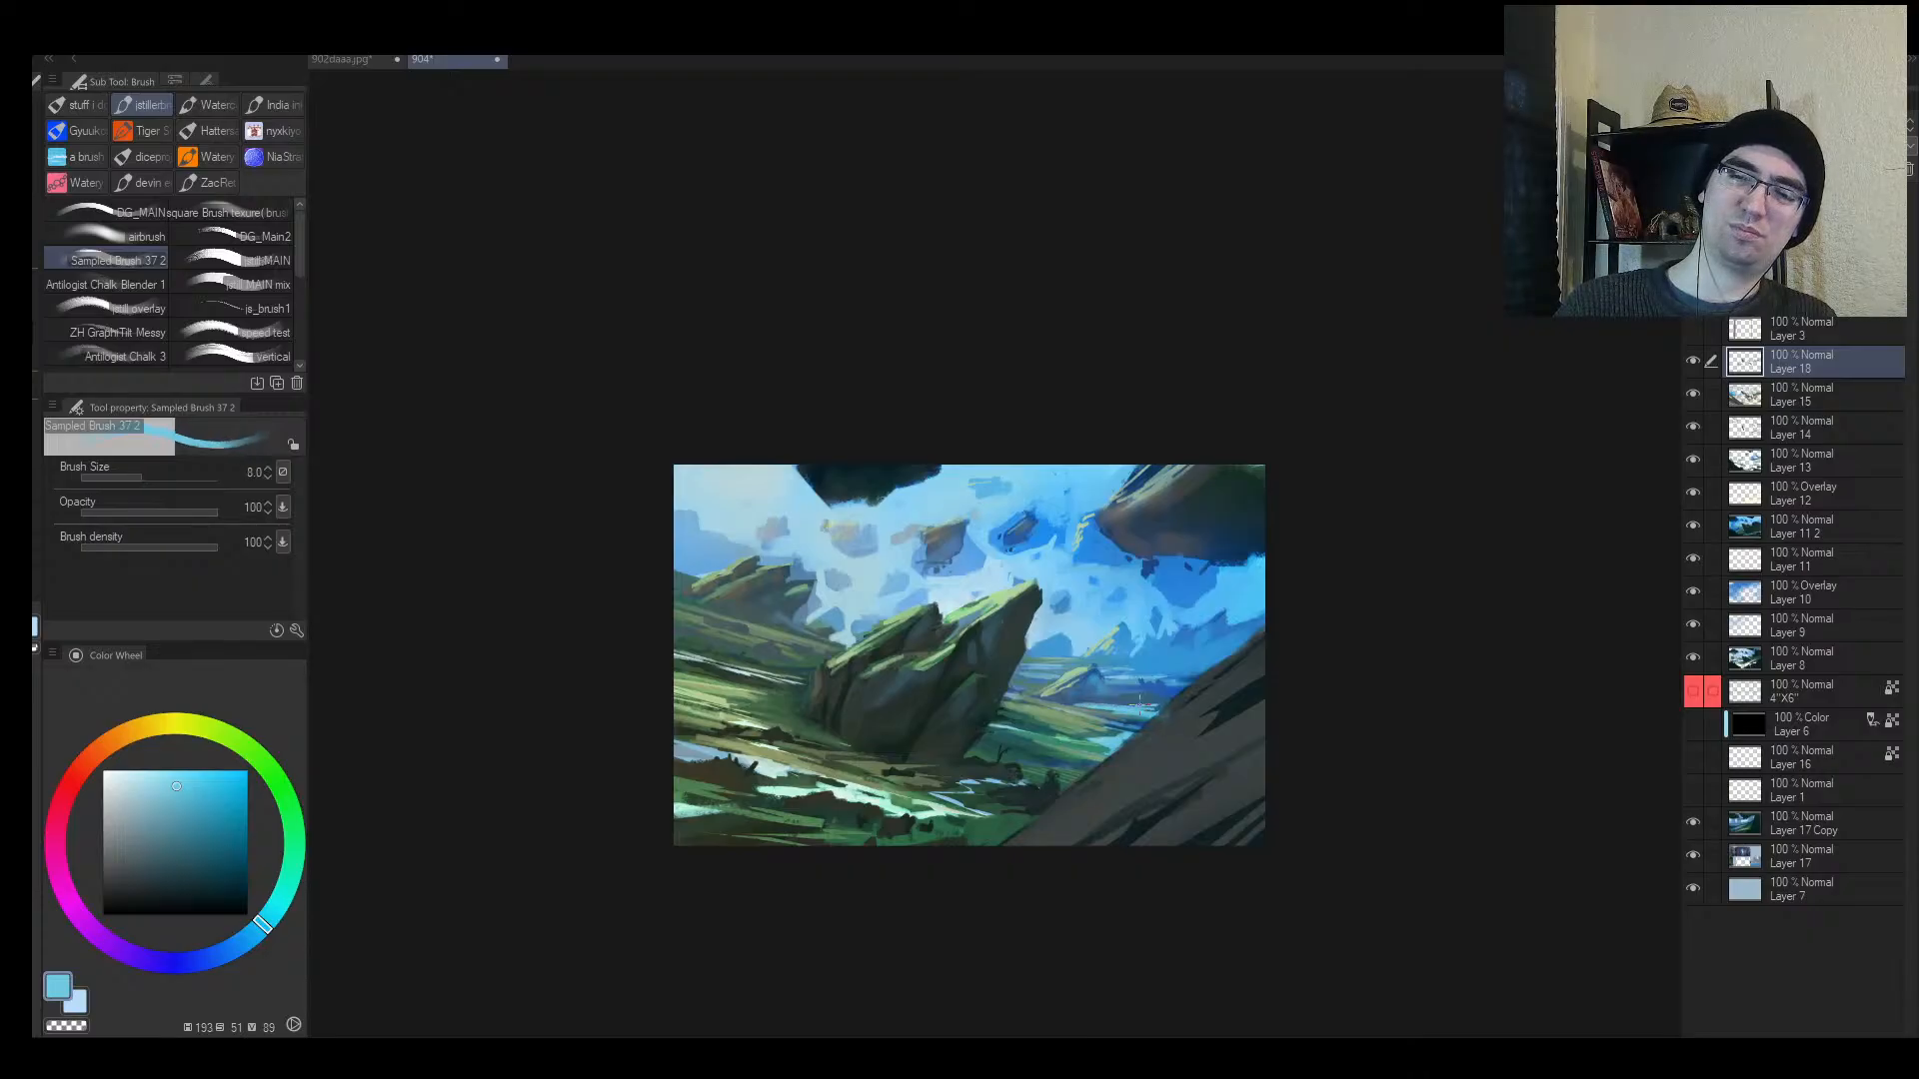
key(alt+space)
drag(1178, 698, 1167, 688)
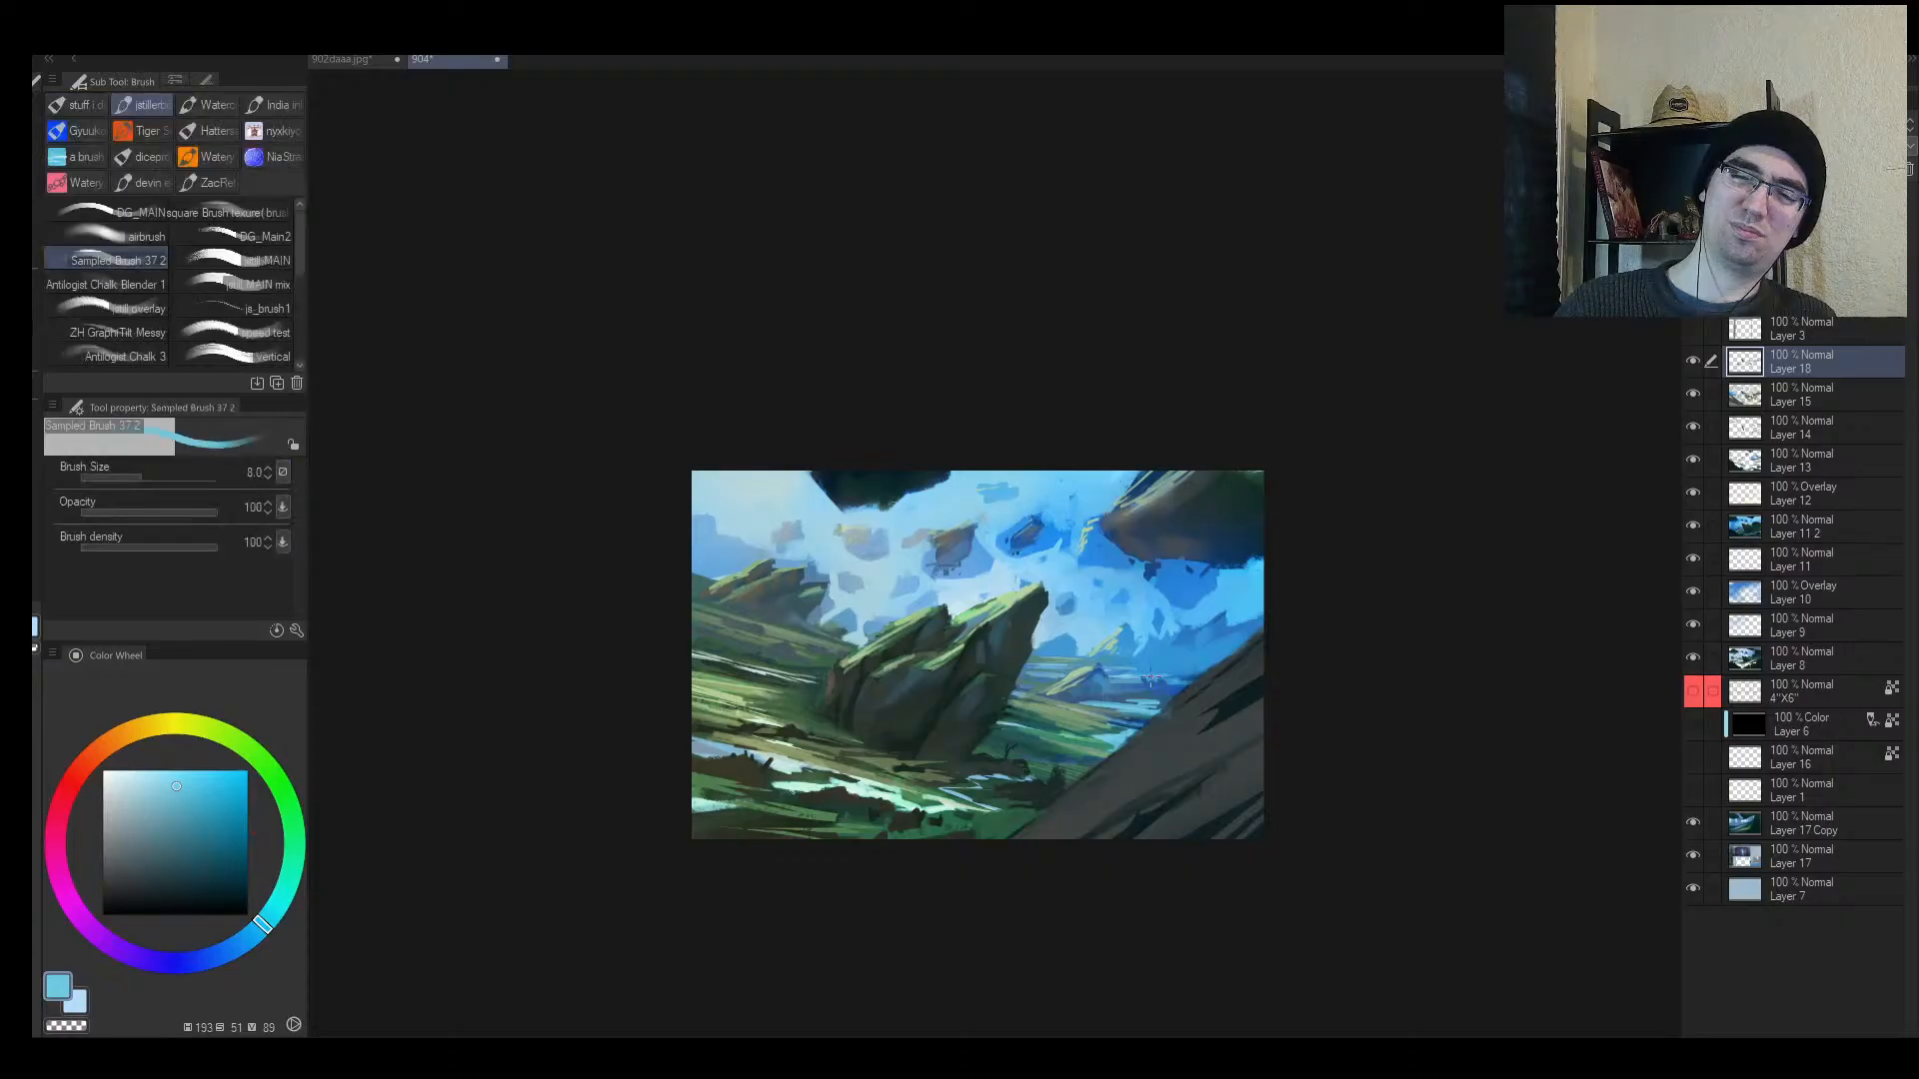
key(bracketright)
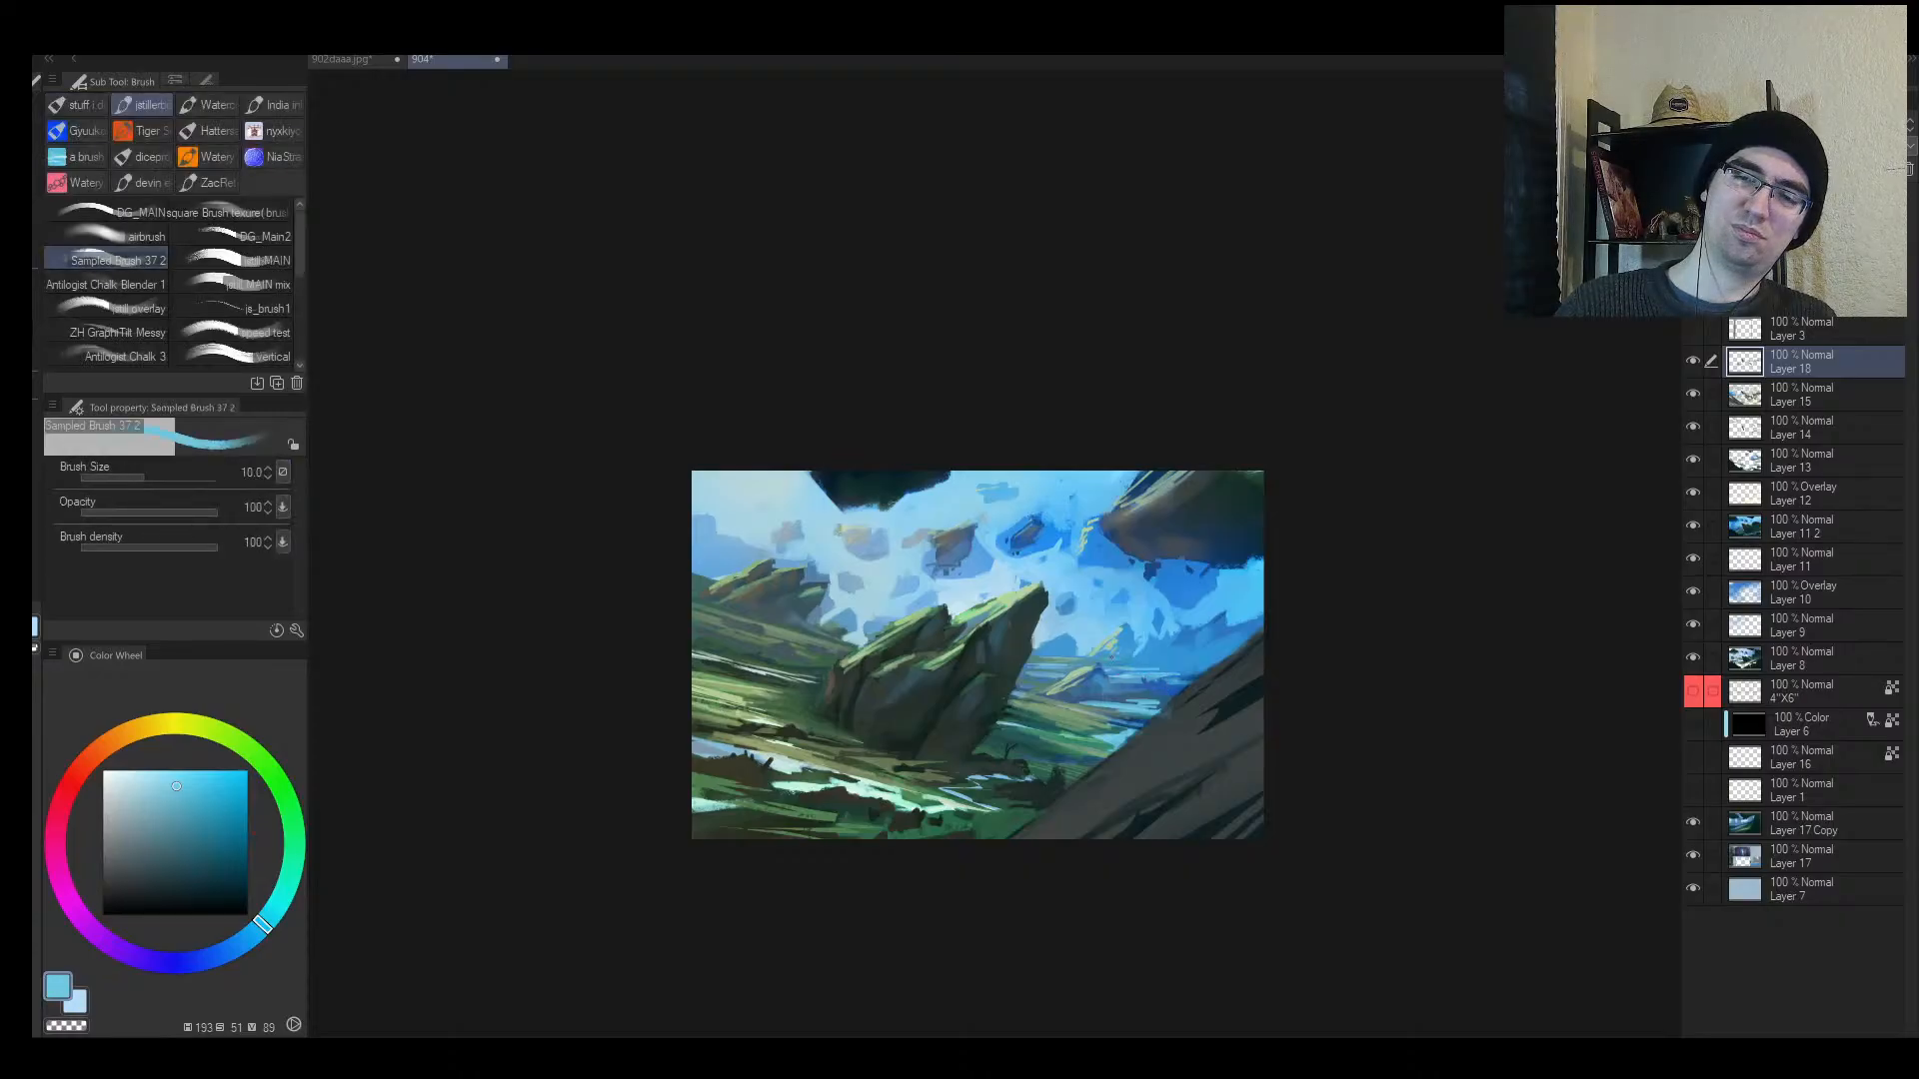
key(alt+space)
drag(1185, 657, 1087, 667)
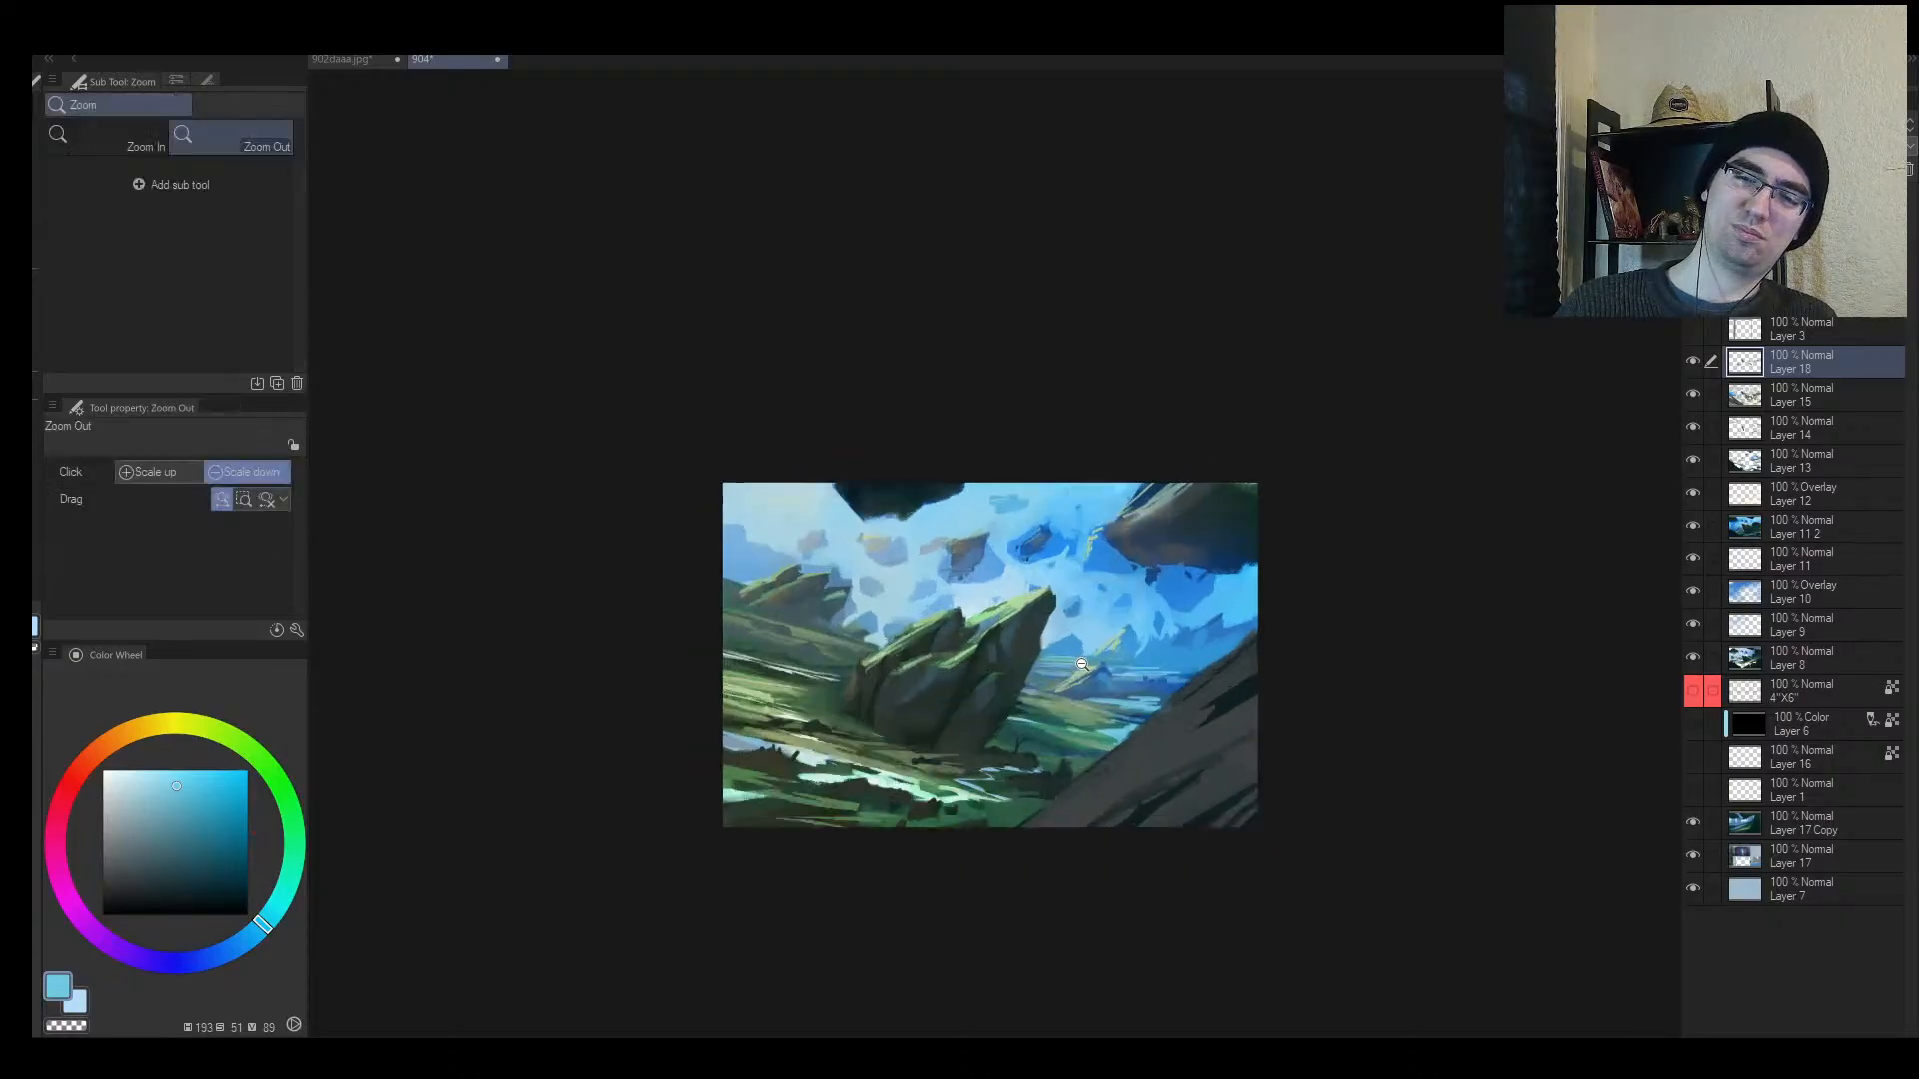
key(h)
Step: Dab dark green shadow strokes along the rock's base and lower edge at sizes 10–12
mouse_move(1045, 750)
mouse_down()
mouse_move(1100, 694)
mouse_move(1178, 746)
mouse_move(1246, 729)
mouse_up()
alt+click(1121, 717)
key(bracketright)
alt+click(1143, 756)
alt+click(1172, 722)
key(bracketleft)
alt+click(1079, 702)
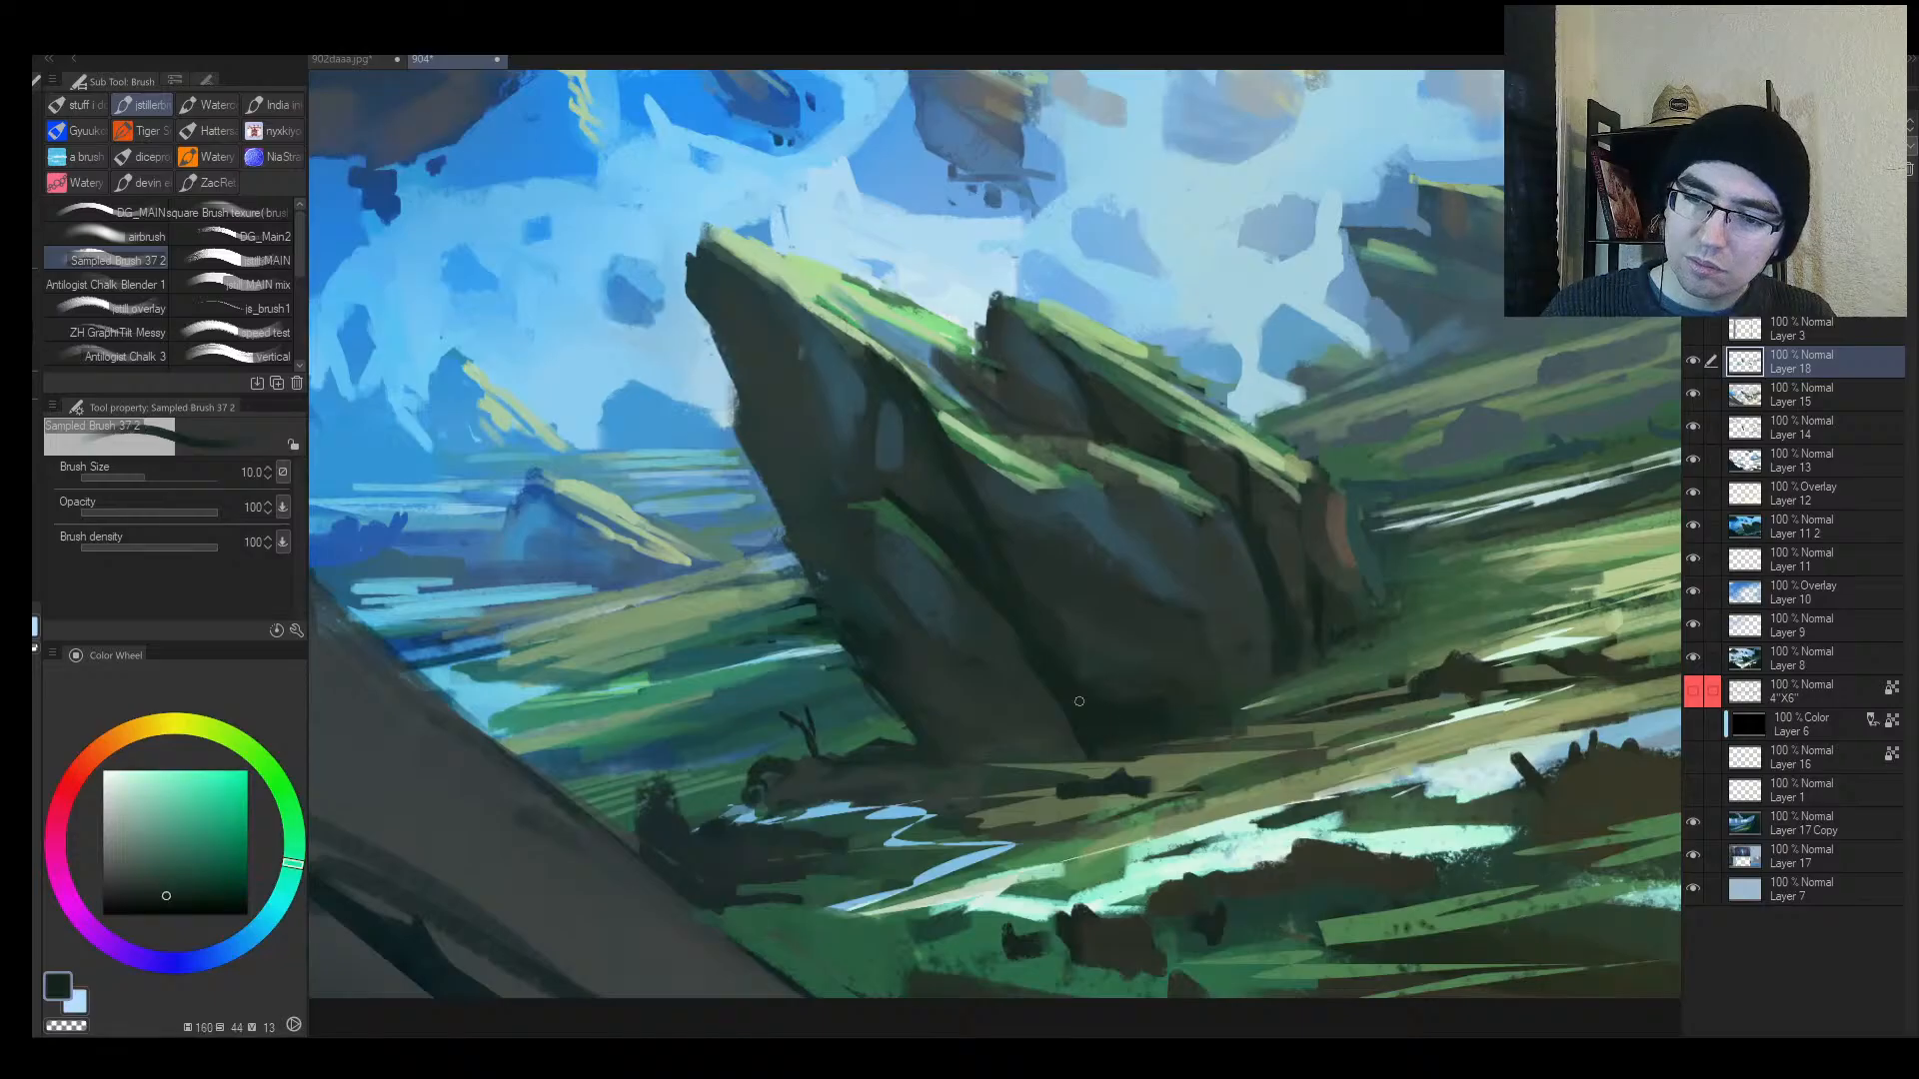
key(bracketright)
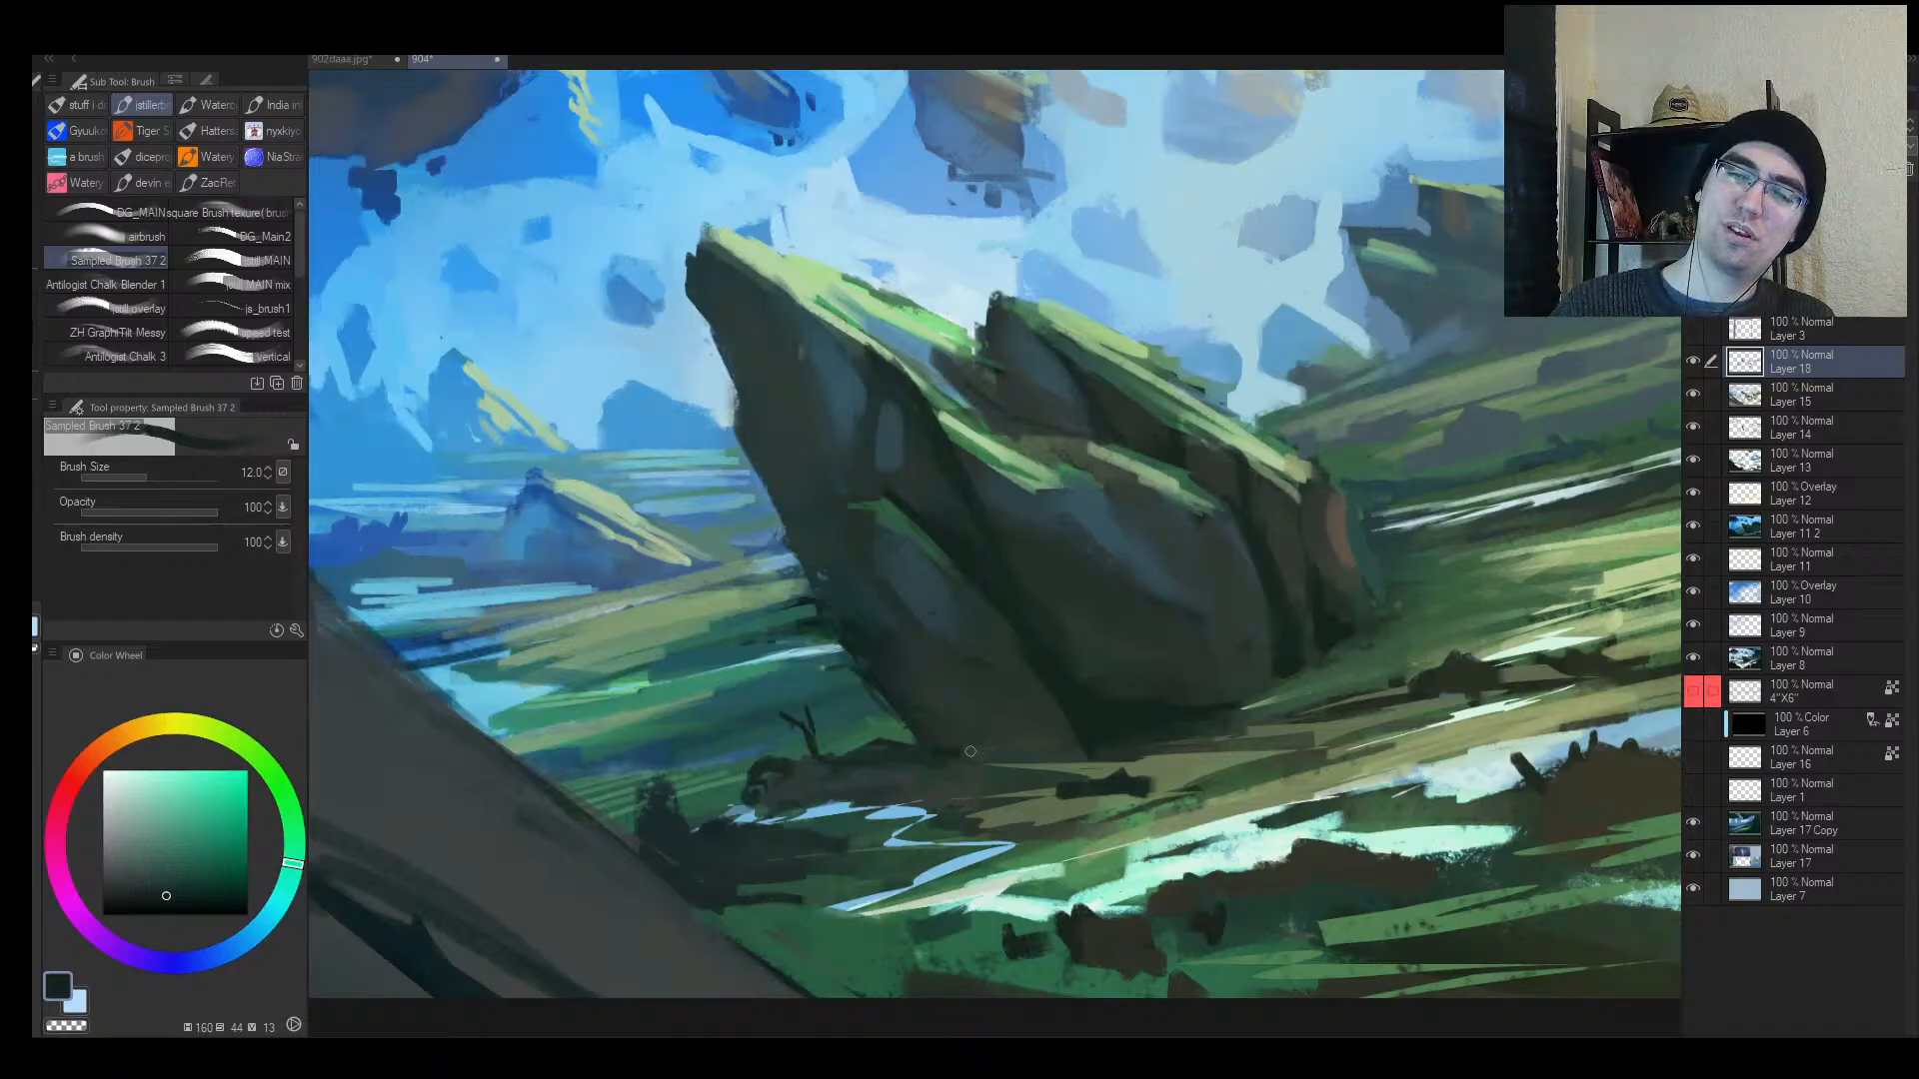
alt+click(1021, 722)
key(bracketleft)
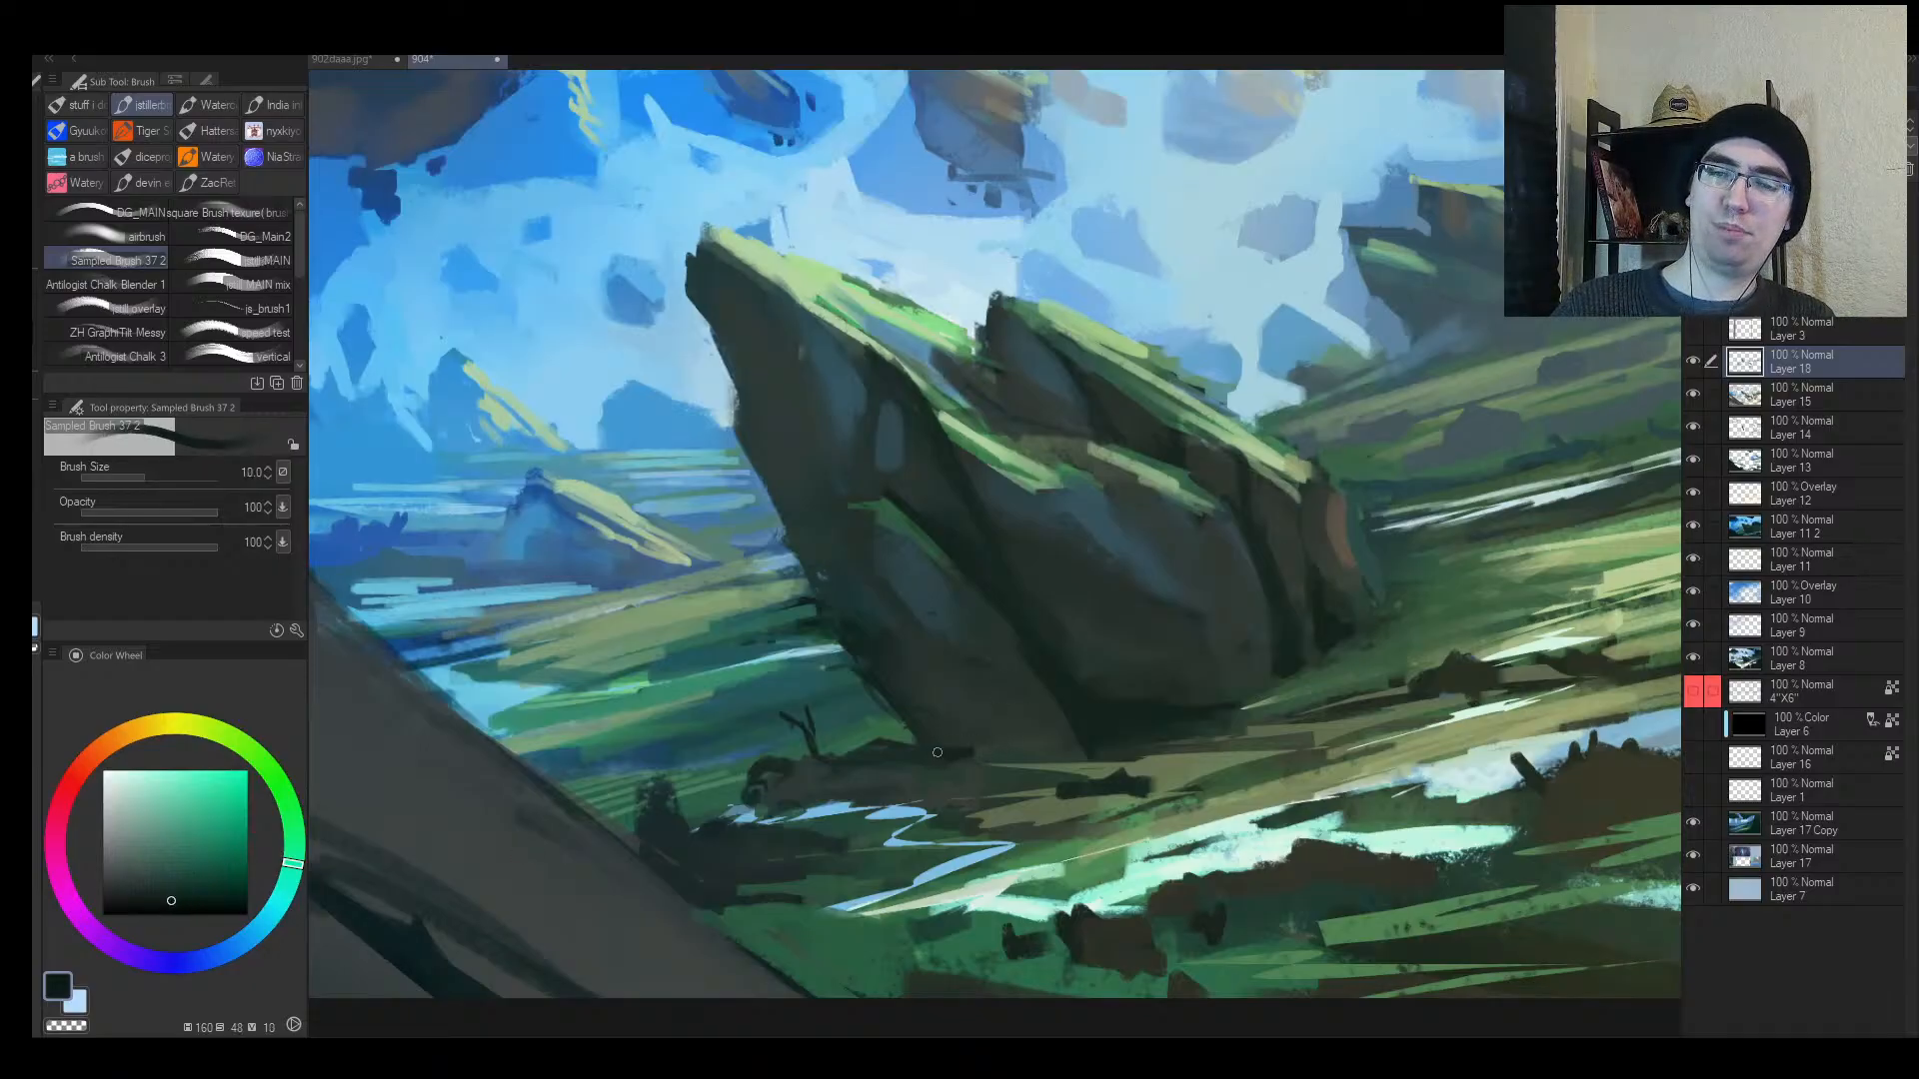
mouse_move(895, 712)
mouse_down()
mouse_move(999, 770)
mouse_move(1050, 734)
mouse_up()
Step: Add dark strokes below the rock, then zoom out and flip the canvas to check
key(bracketright)
key(bracketright)
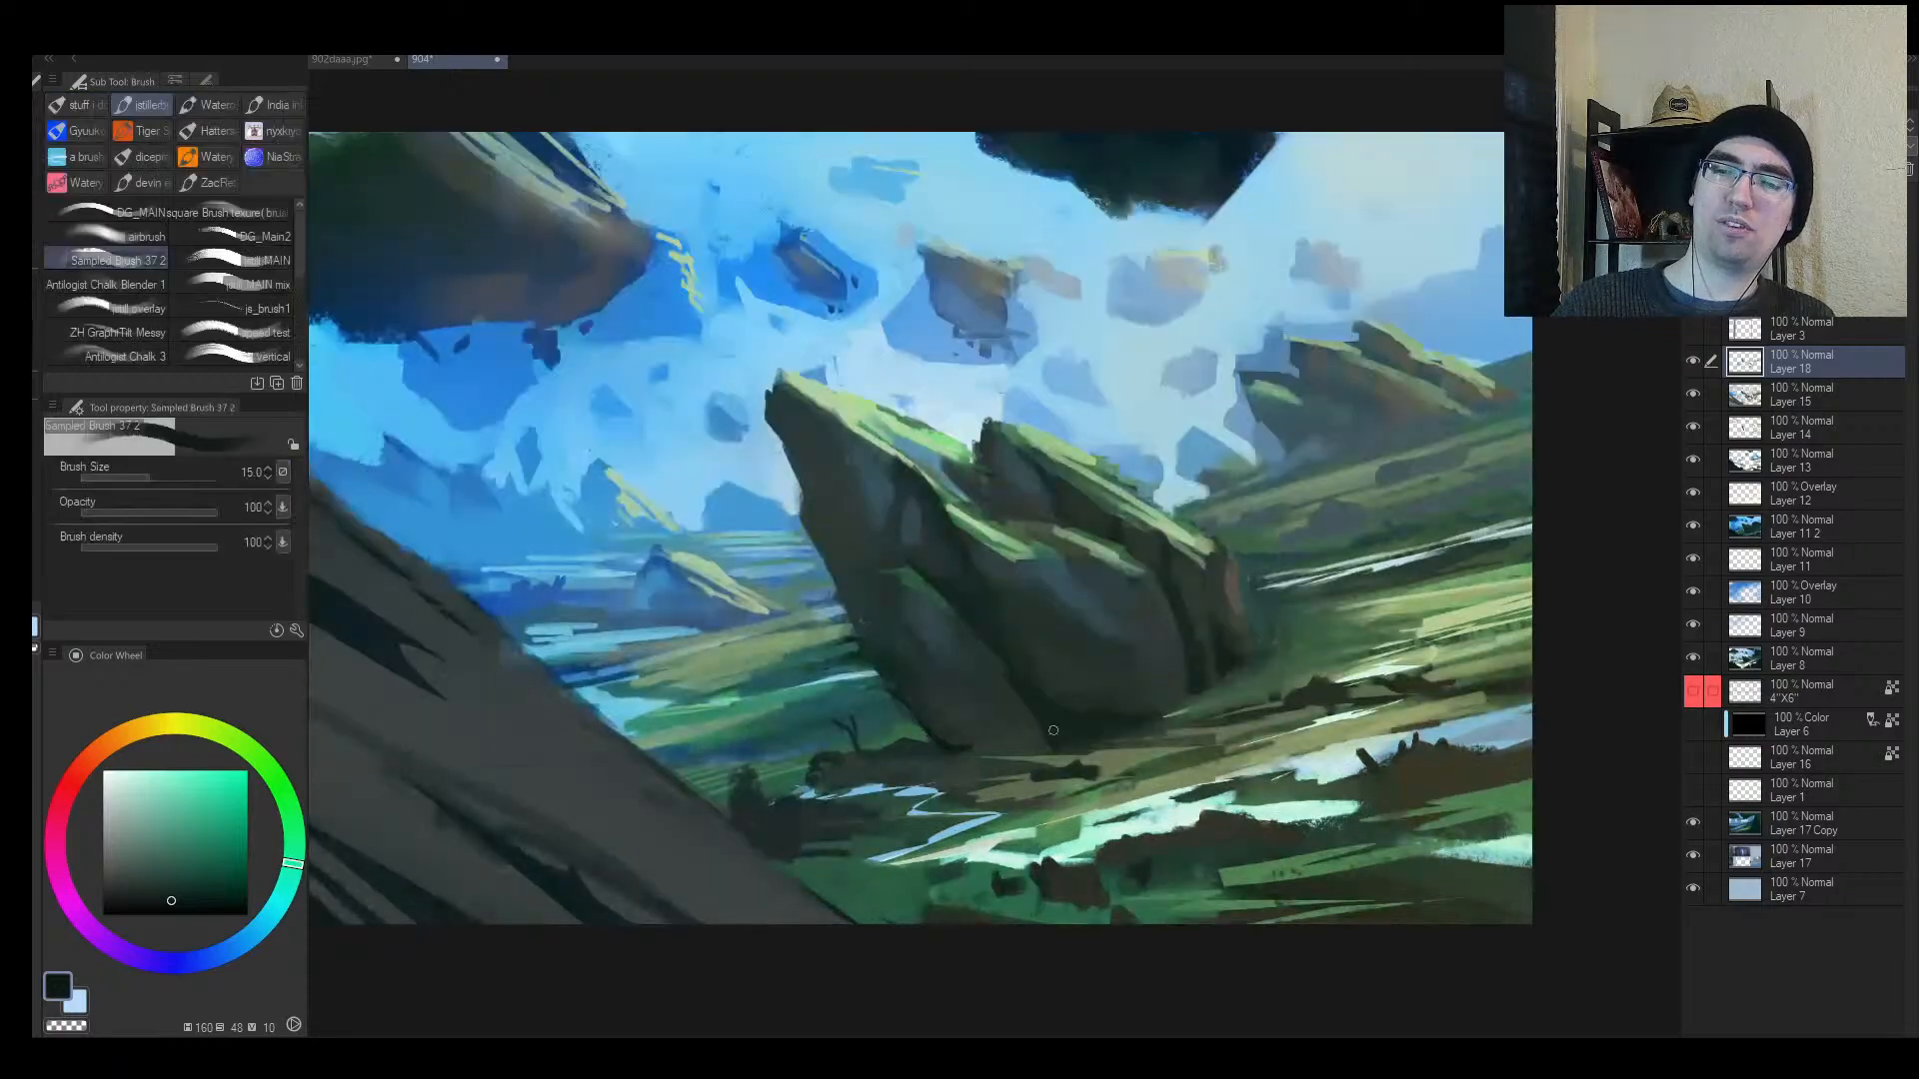
key(bracketleft)
key(bracketleft)
key(bracketleft)
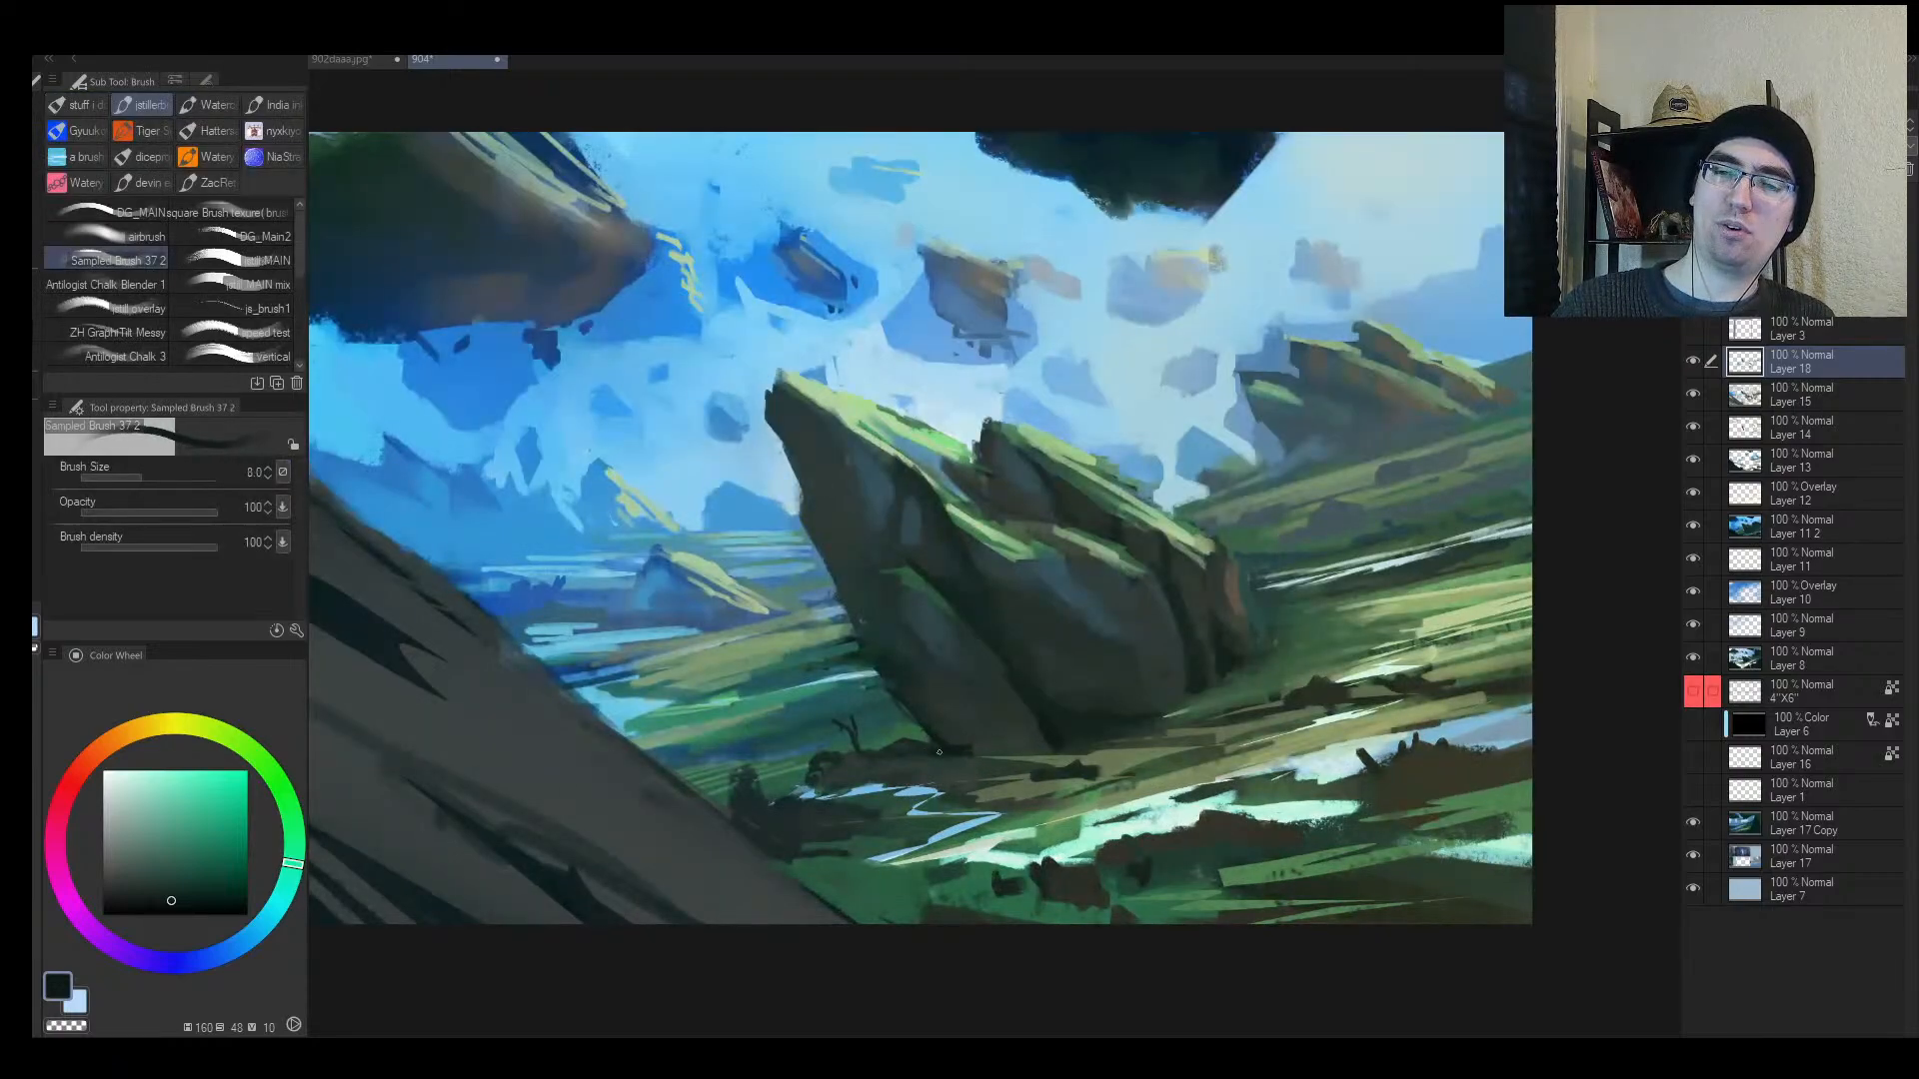
key(bracketright)
drag(875, 785, 1124, 767)
key(alt+space)
click(1022, 769)
key(h)
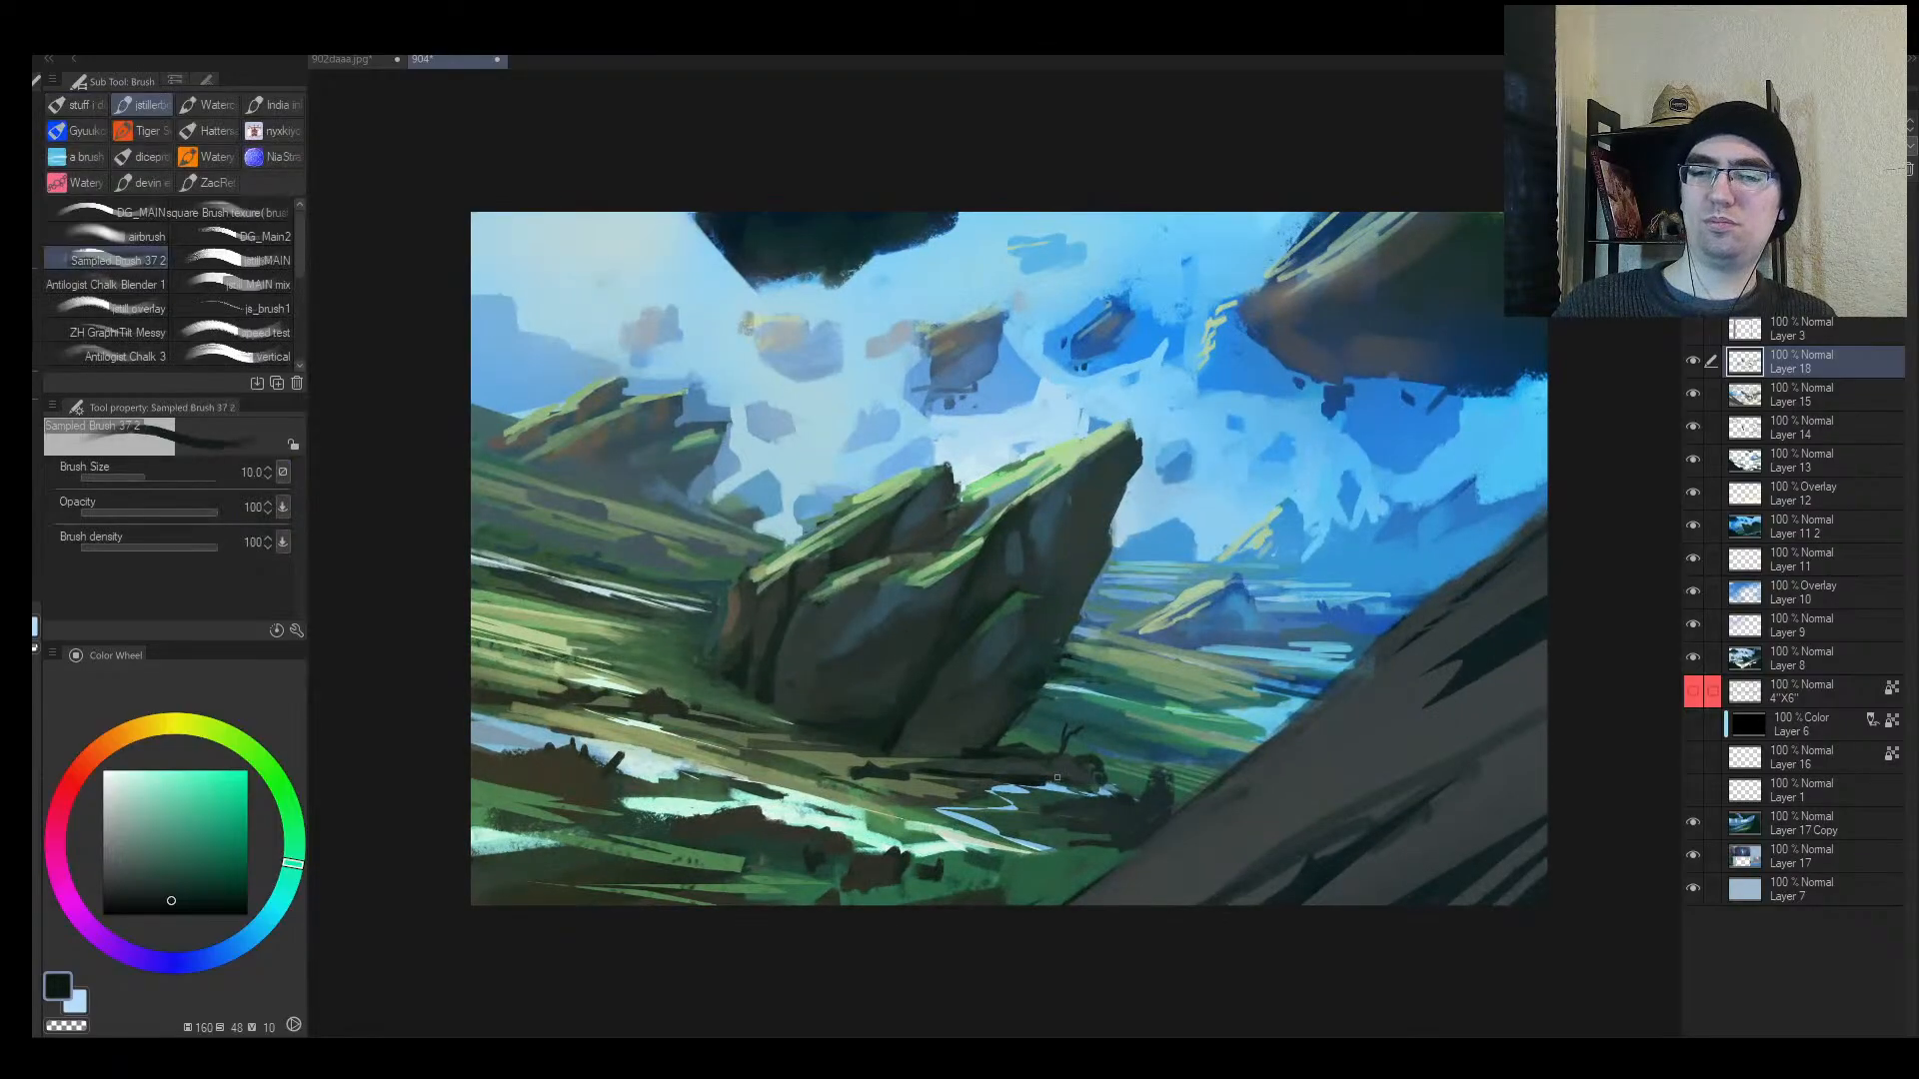
Step: Add a small dark teal stroke at the log's end with a 12 px brush
alt+click(1091, 767)
key(bracketright)
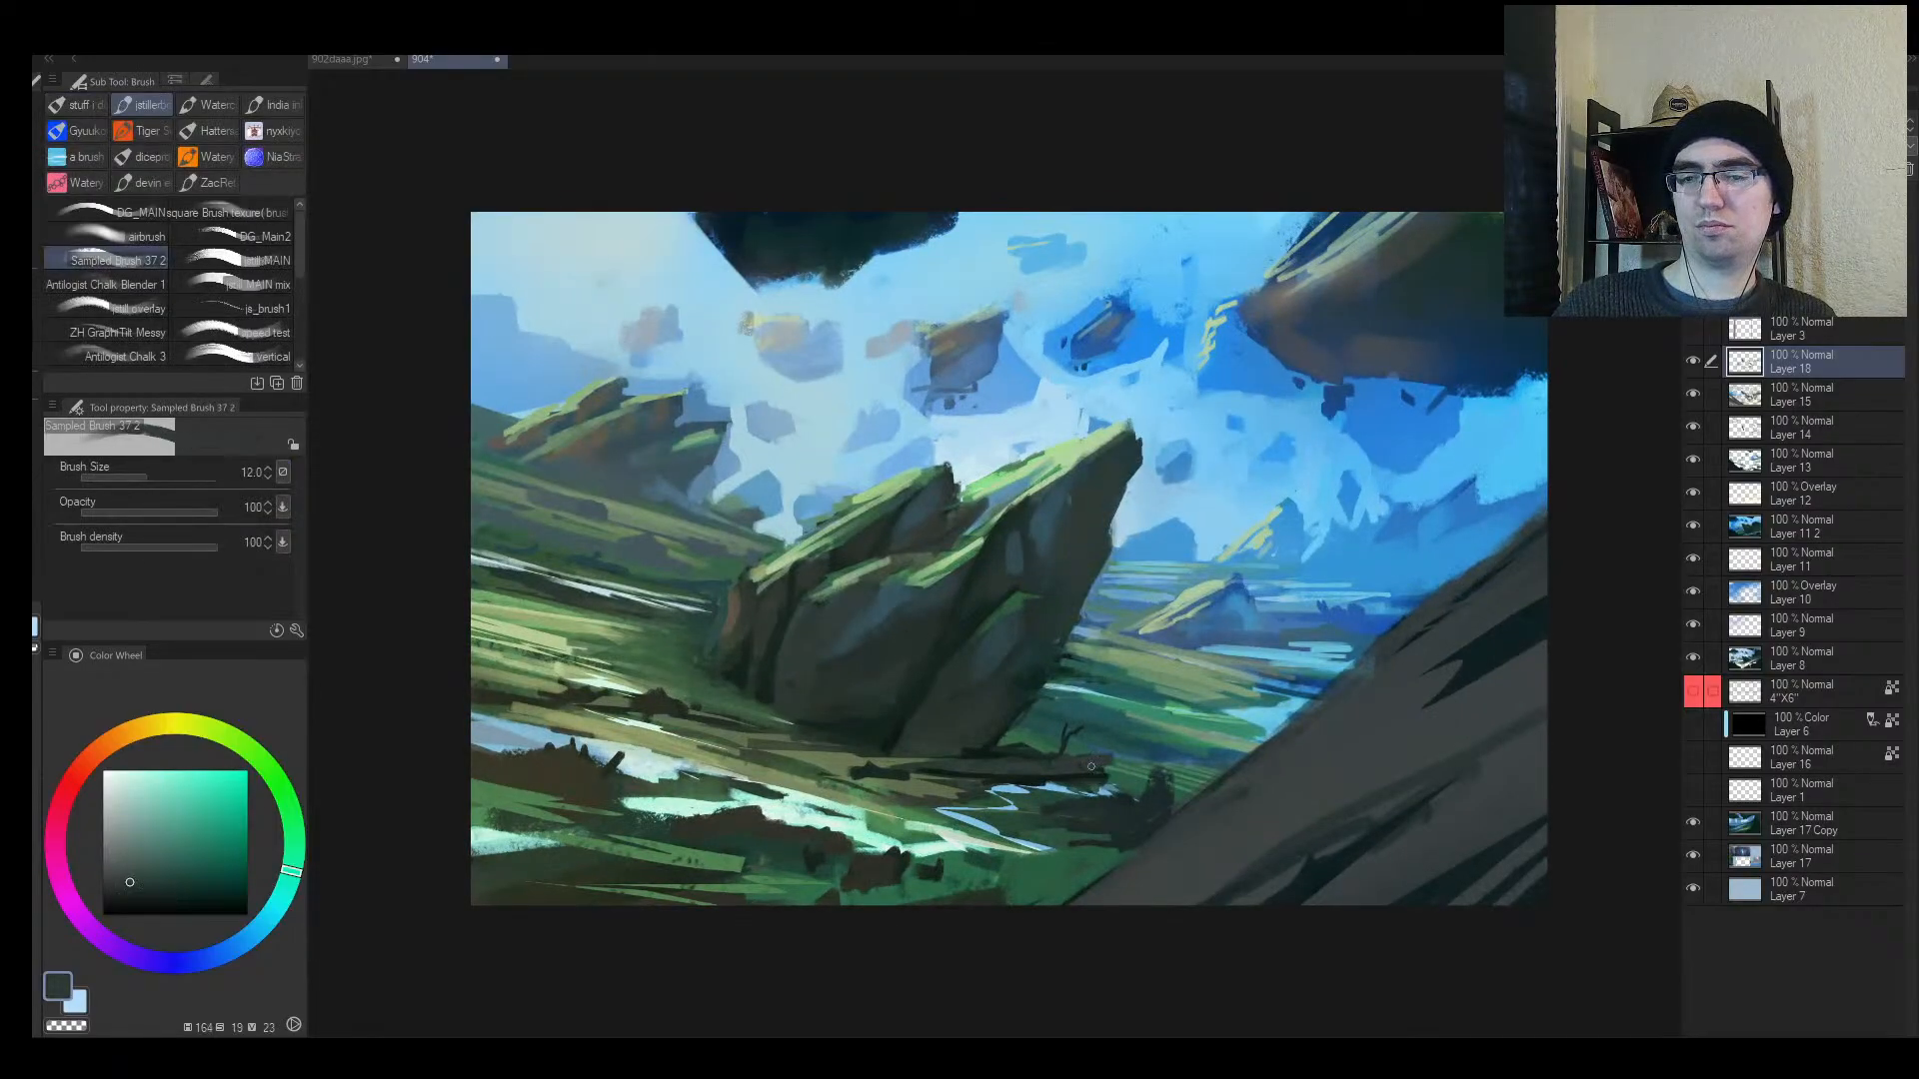
alt+click(1110, 766)
drag(1111, 769, 1086, 781)
key(bracketleft)
key(bracketleft)
alt+click(1045, 764)
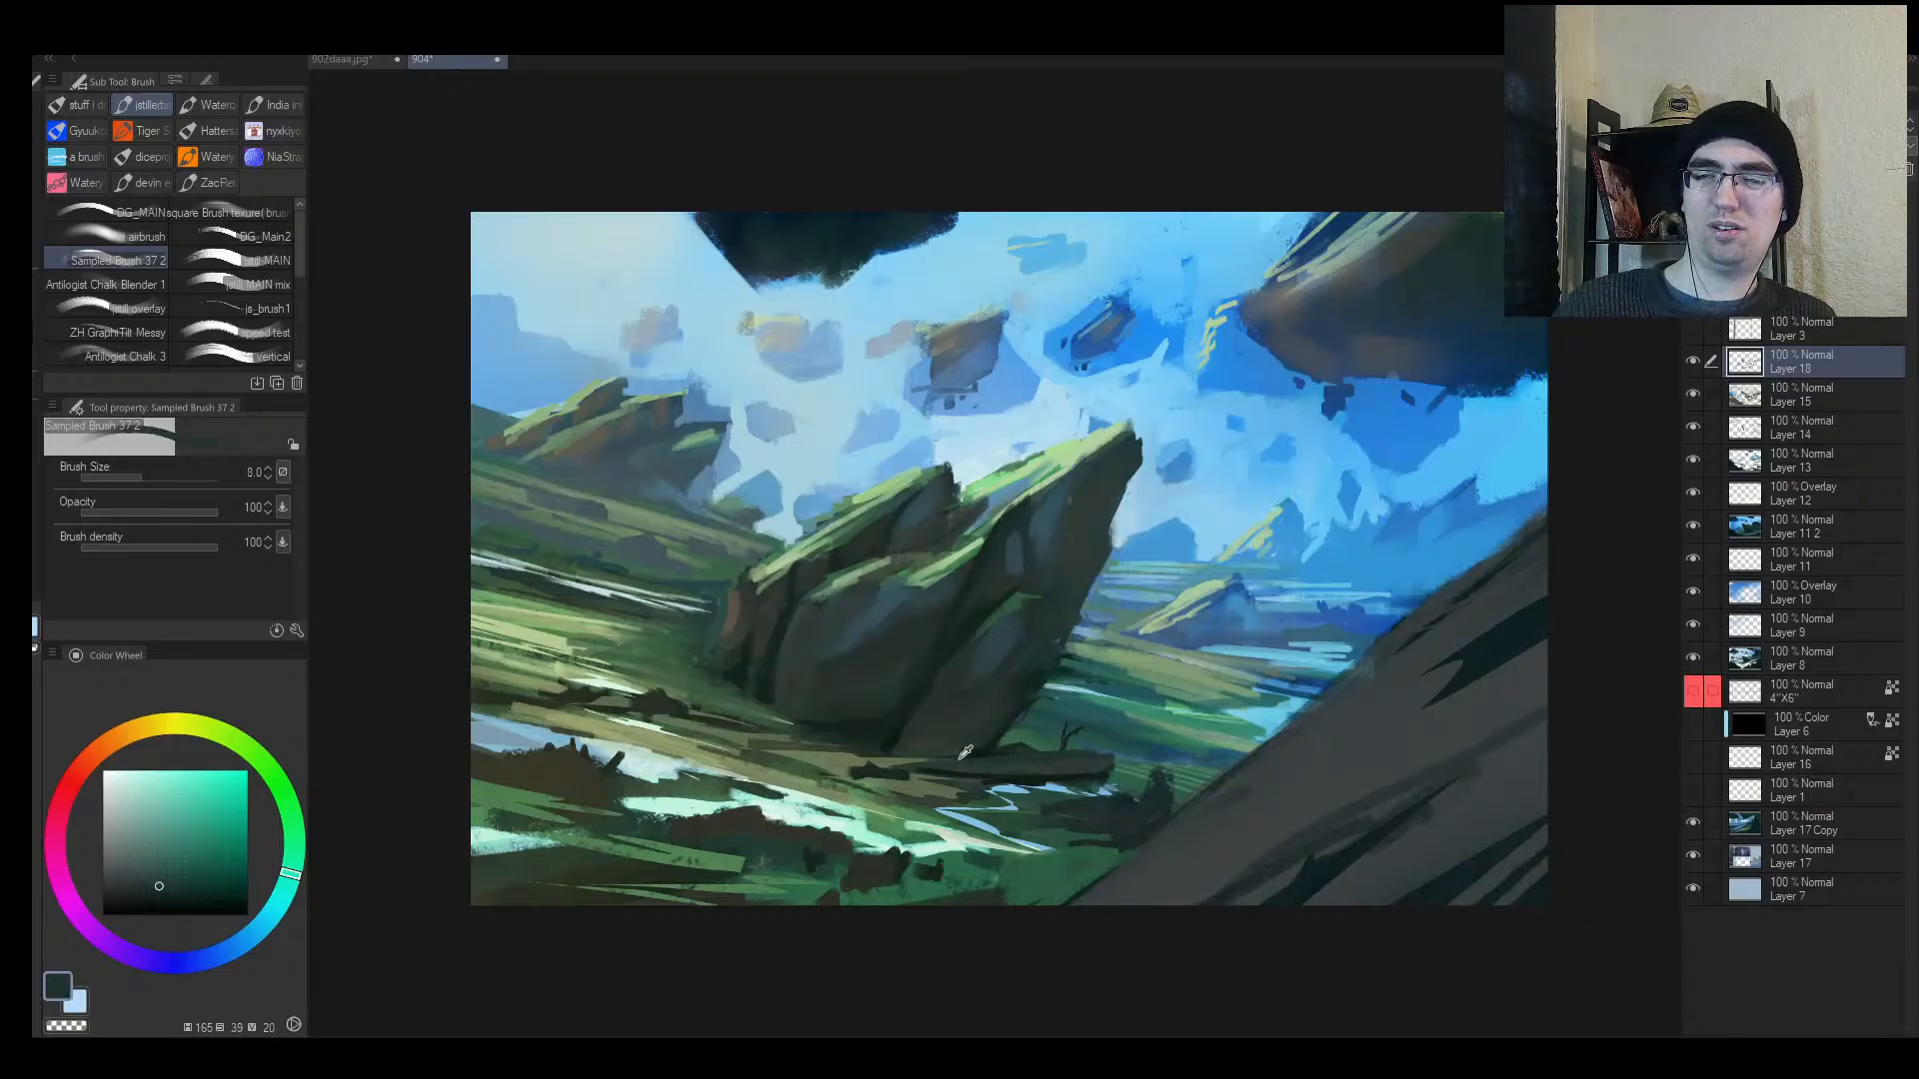
Step: Paint a muted green stroke along the top of the log, covering its dark left end
alt+click(898, 752)
key(bracketright)
key(bracketright)
drag(885, 759, 1069, 752)
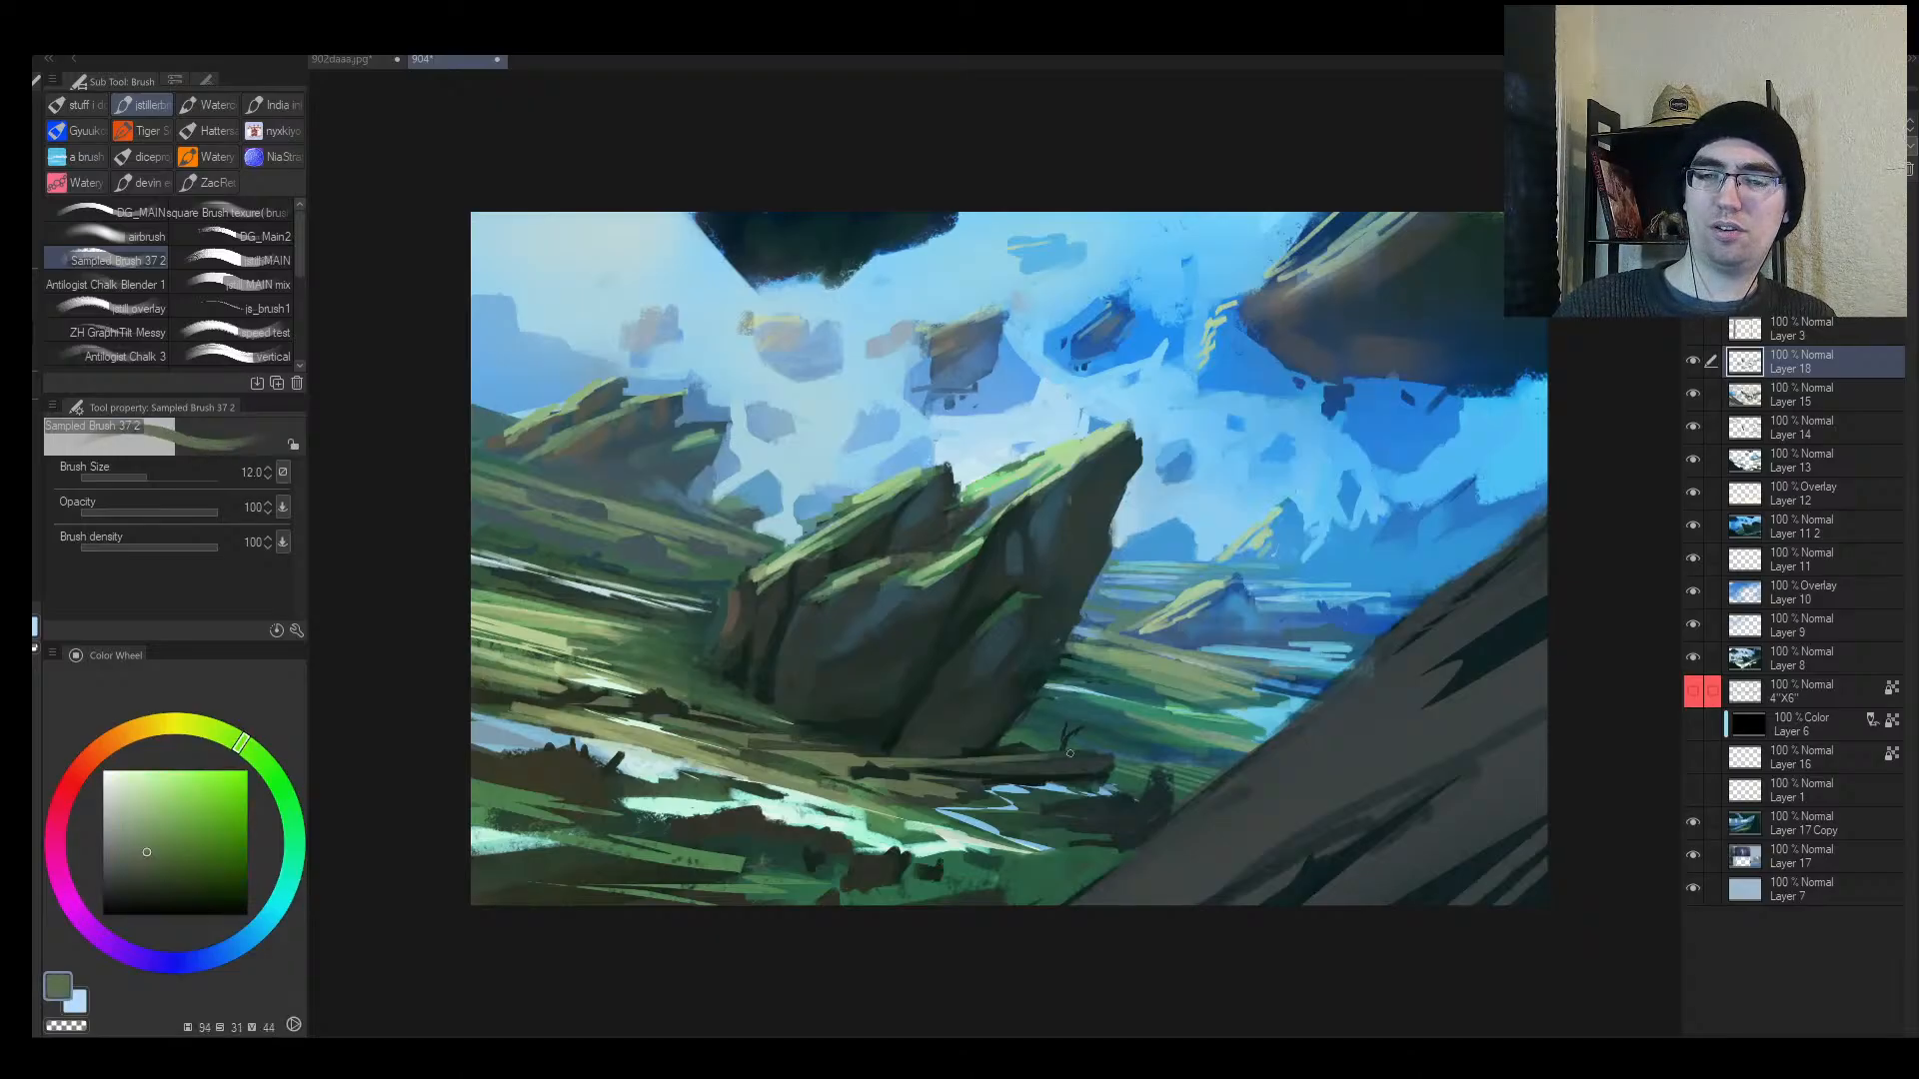
mouse_move(907, 770)
mouse_down()
mouse_move(823, 770)
mouse_move(796, 741)
mouse_move(761, 752)
mouse_move(873, 758)
mouse_up()
Step: Paint a dark teal stroke across the right-hand hills with a 20 px brush
alt+click(802, 736)
key(h)
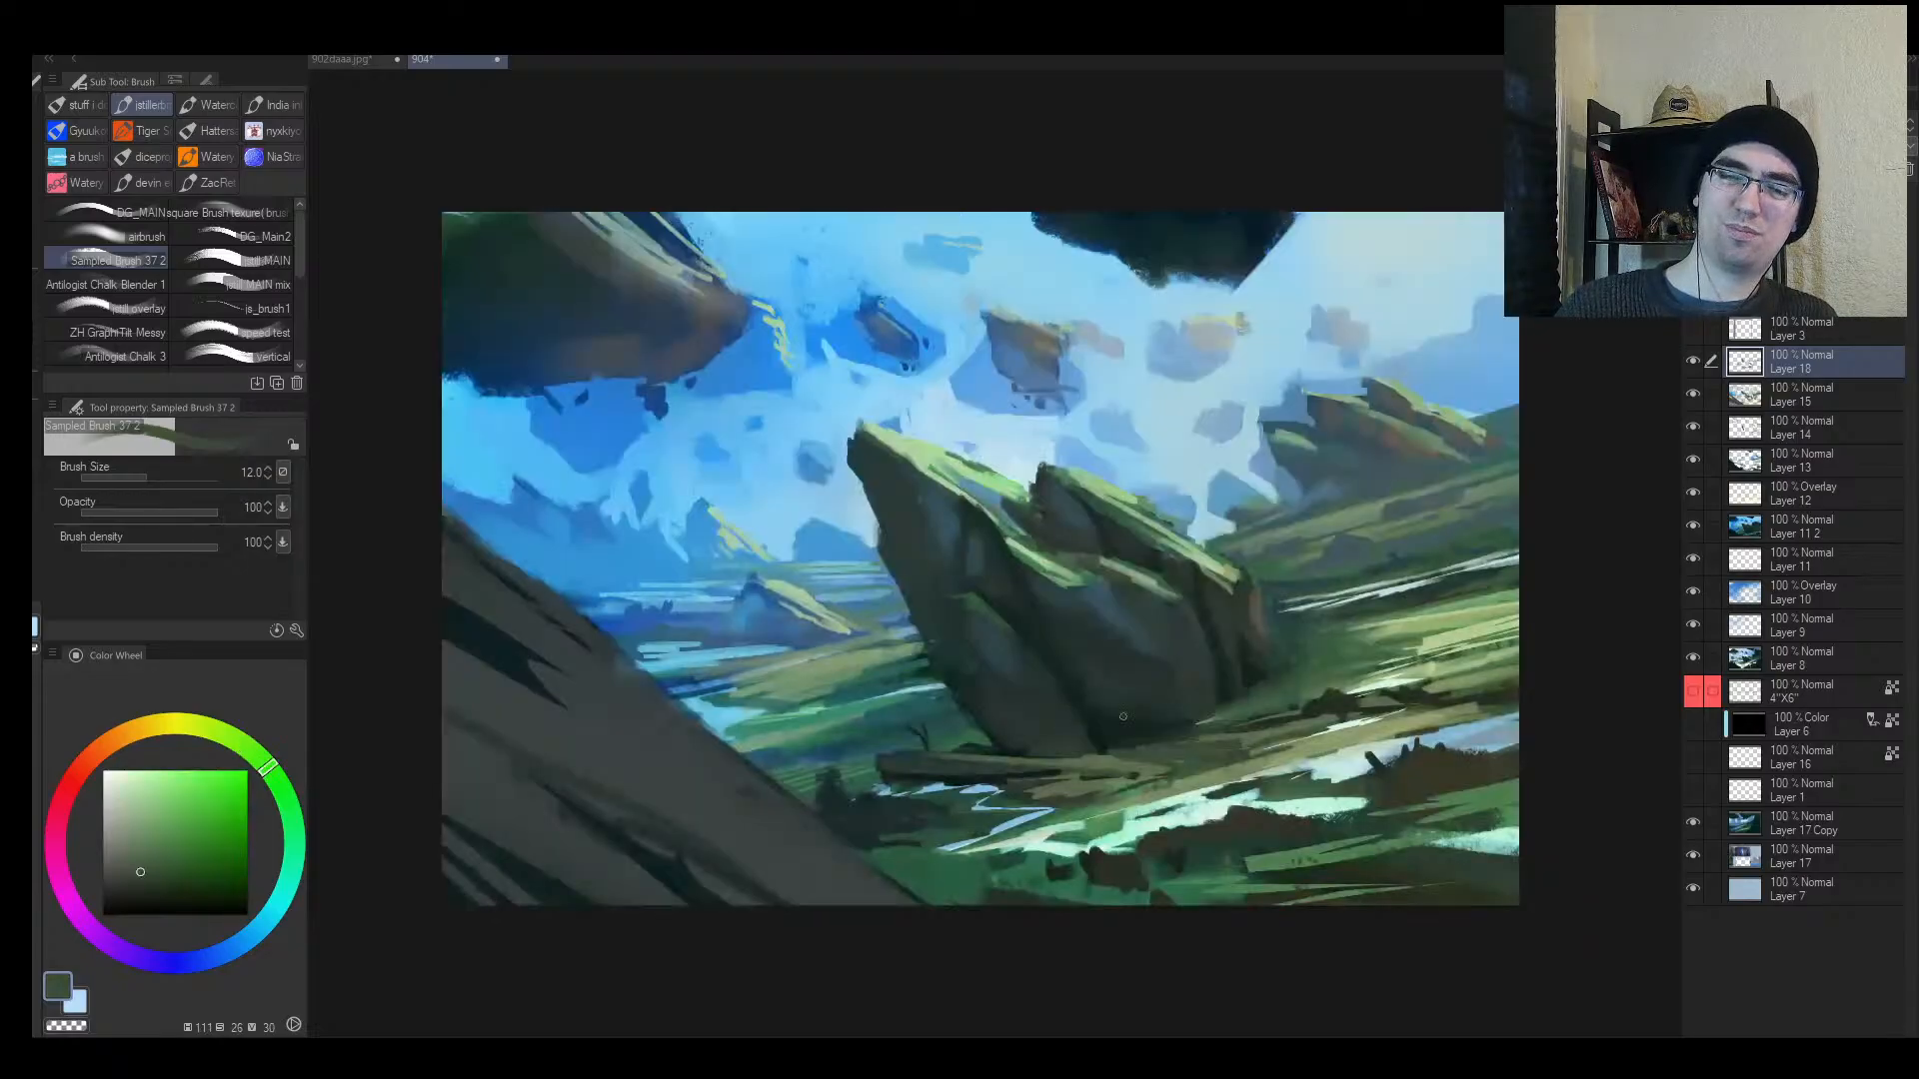
alt+click(924, 761)
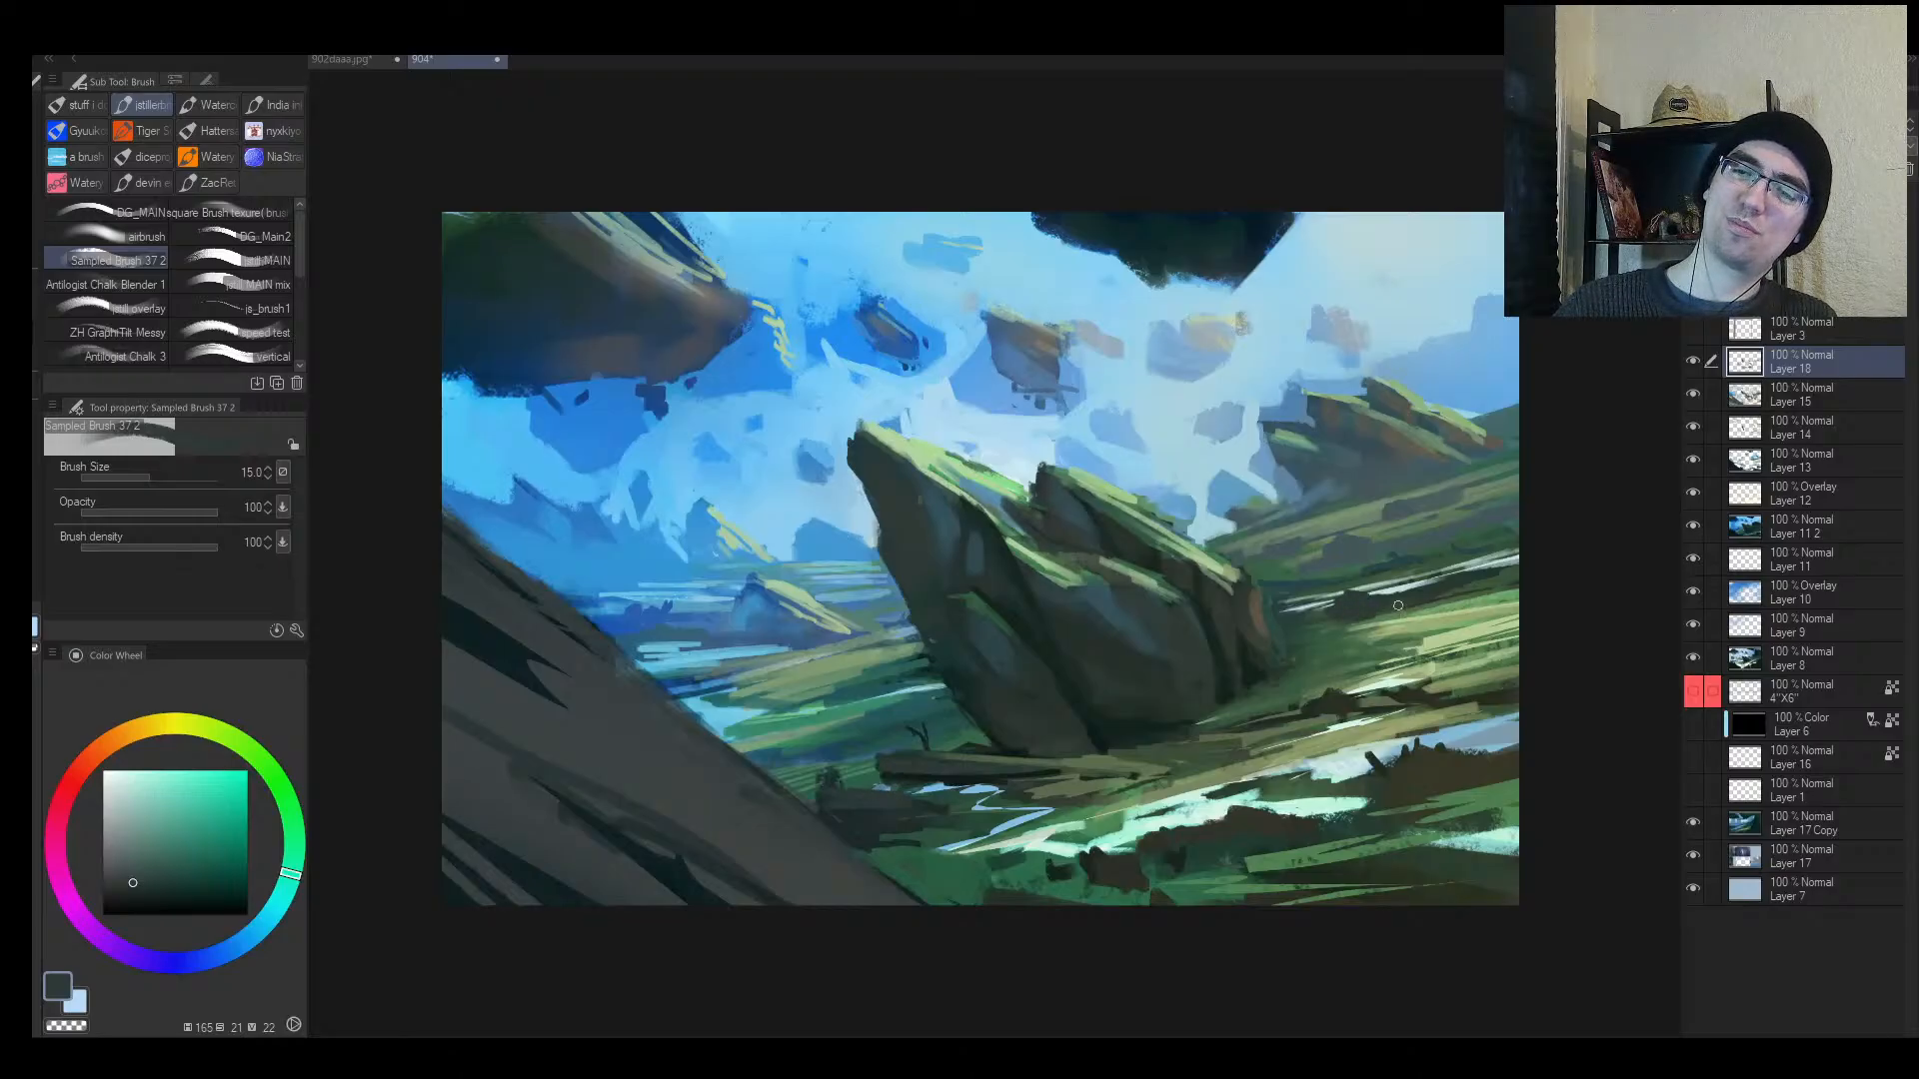
key(bracketright)
key(bracketright)
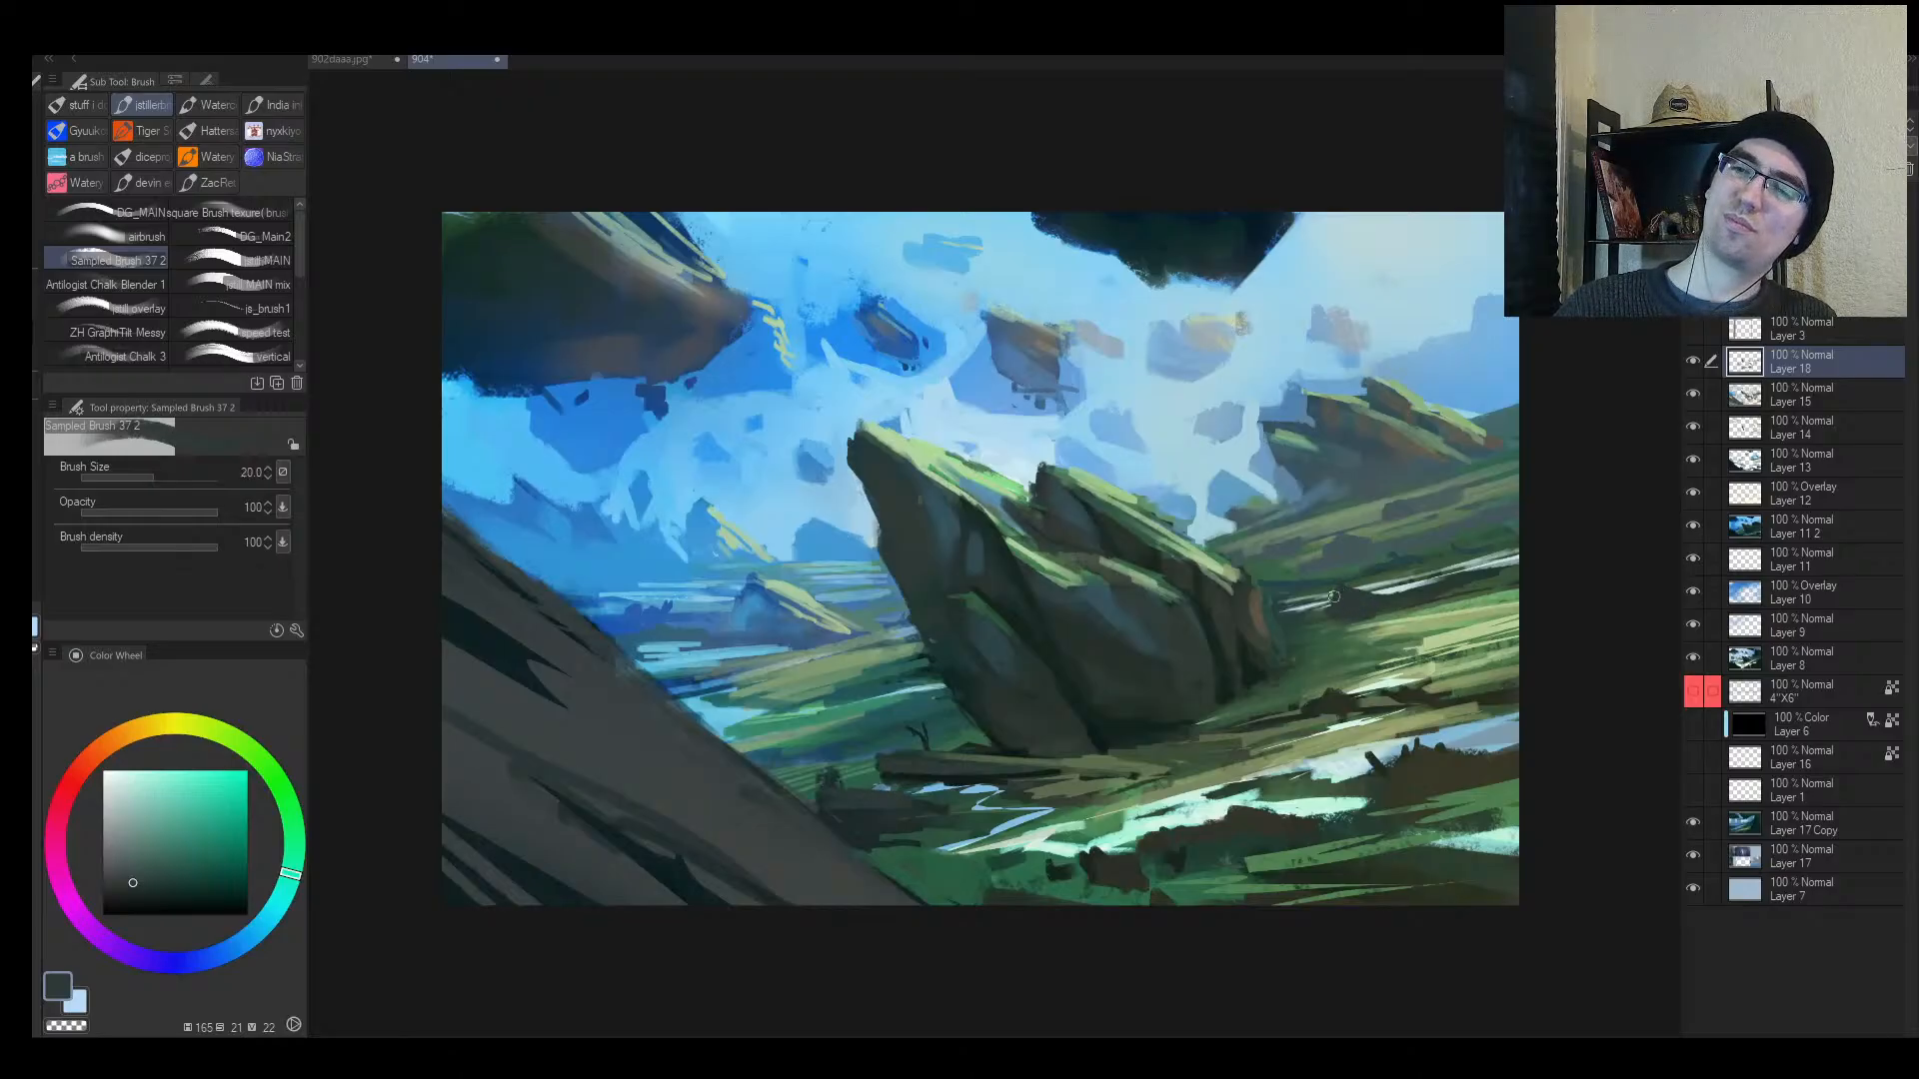
drag(1333, 596, 1378, 596)
Step: Darken the crevice in the tilted rock with a darker colour sampled from it
key(alt+space)
drag(1340, 660, 1199, 717)
key(h)
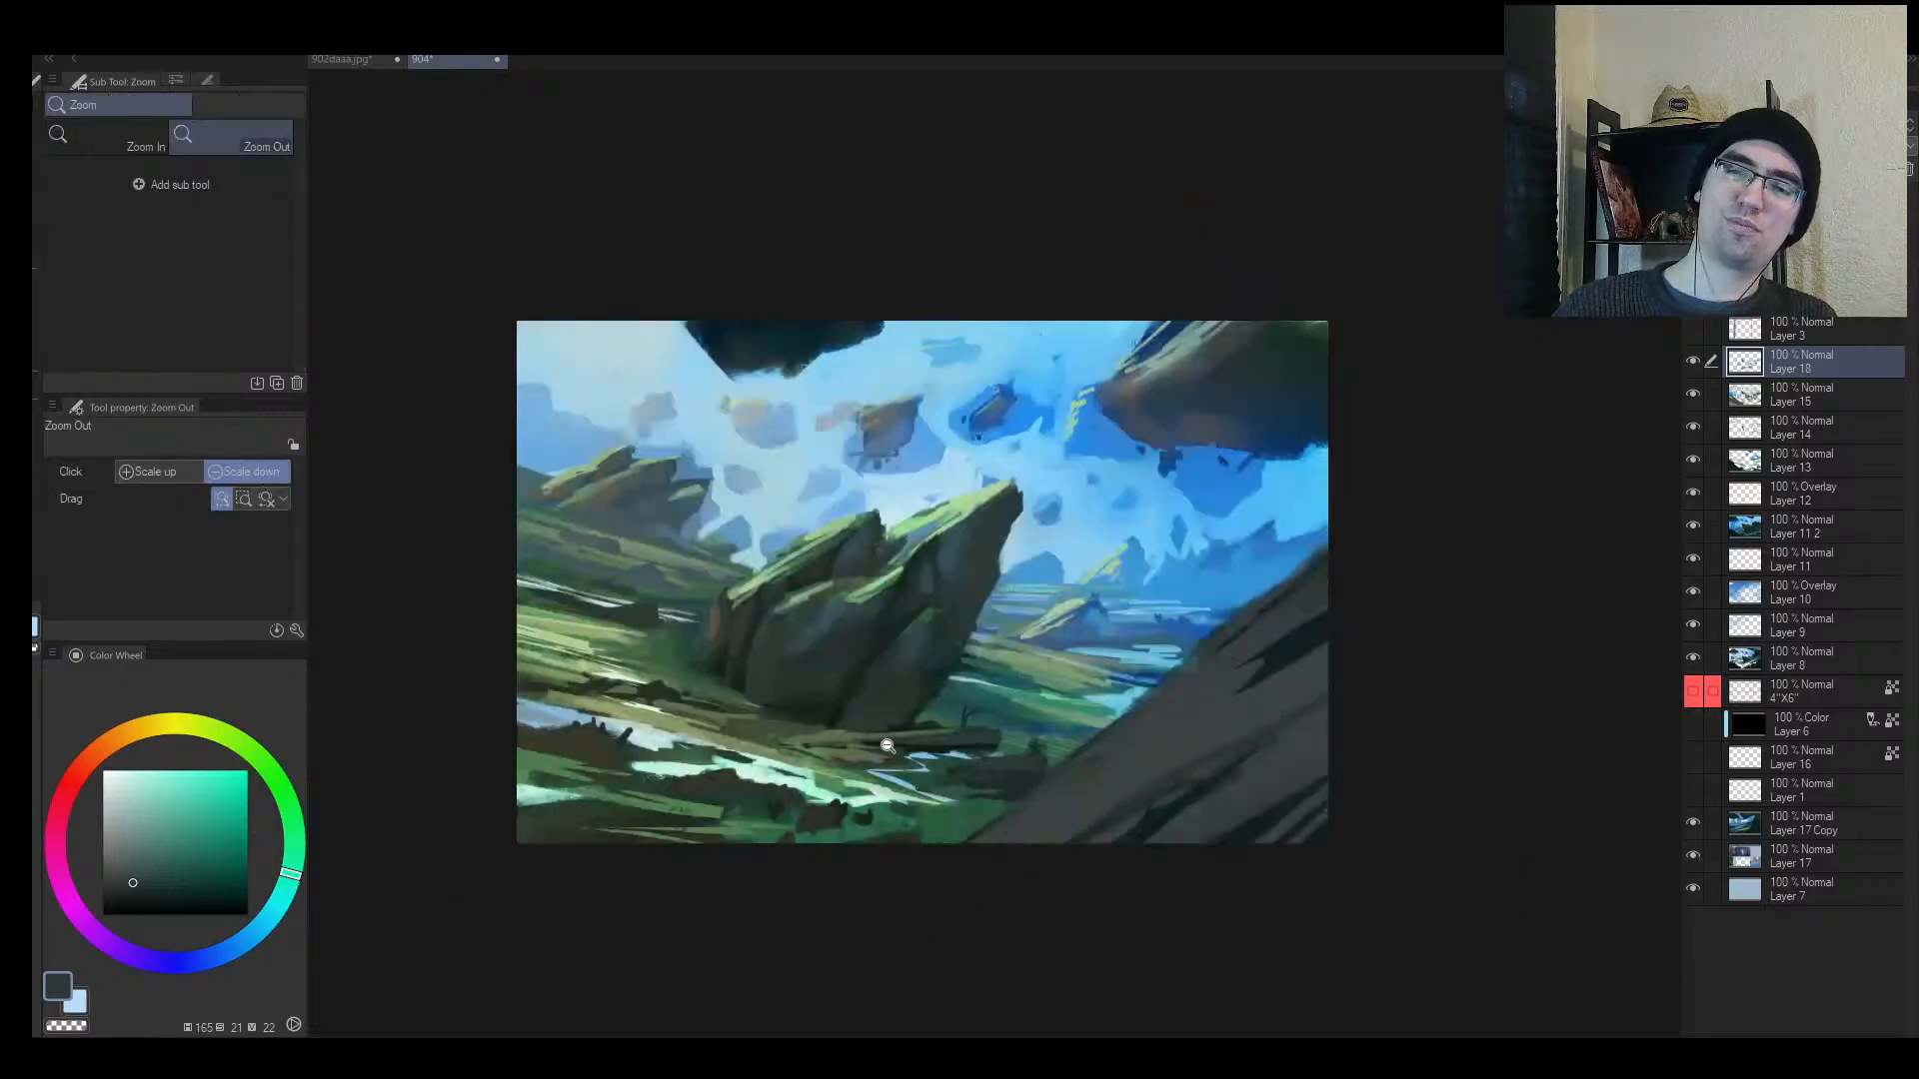
mouse_move(820, 761)
mouse_down()
mouse_move(695, 765)
mouse_move(810, 764)
mouse_up()
drag(923, 713, 1000, 711)
alt+click(810, 710)
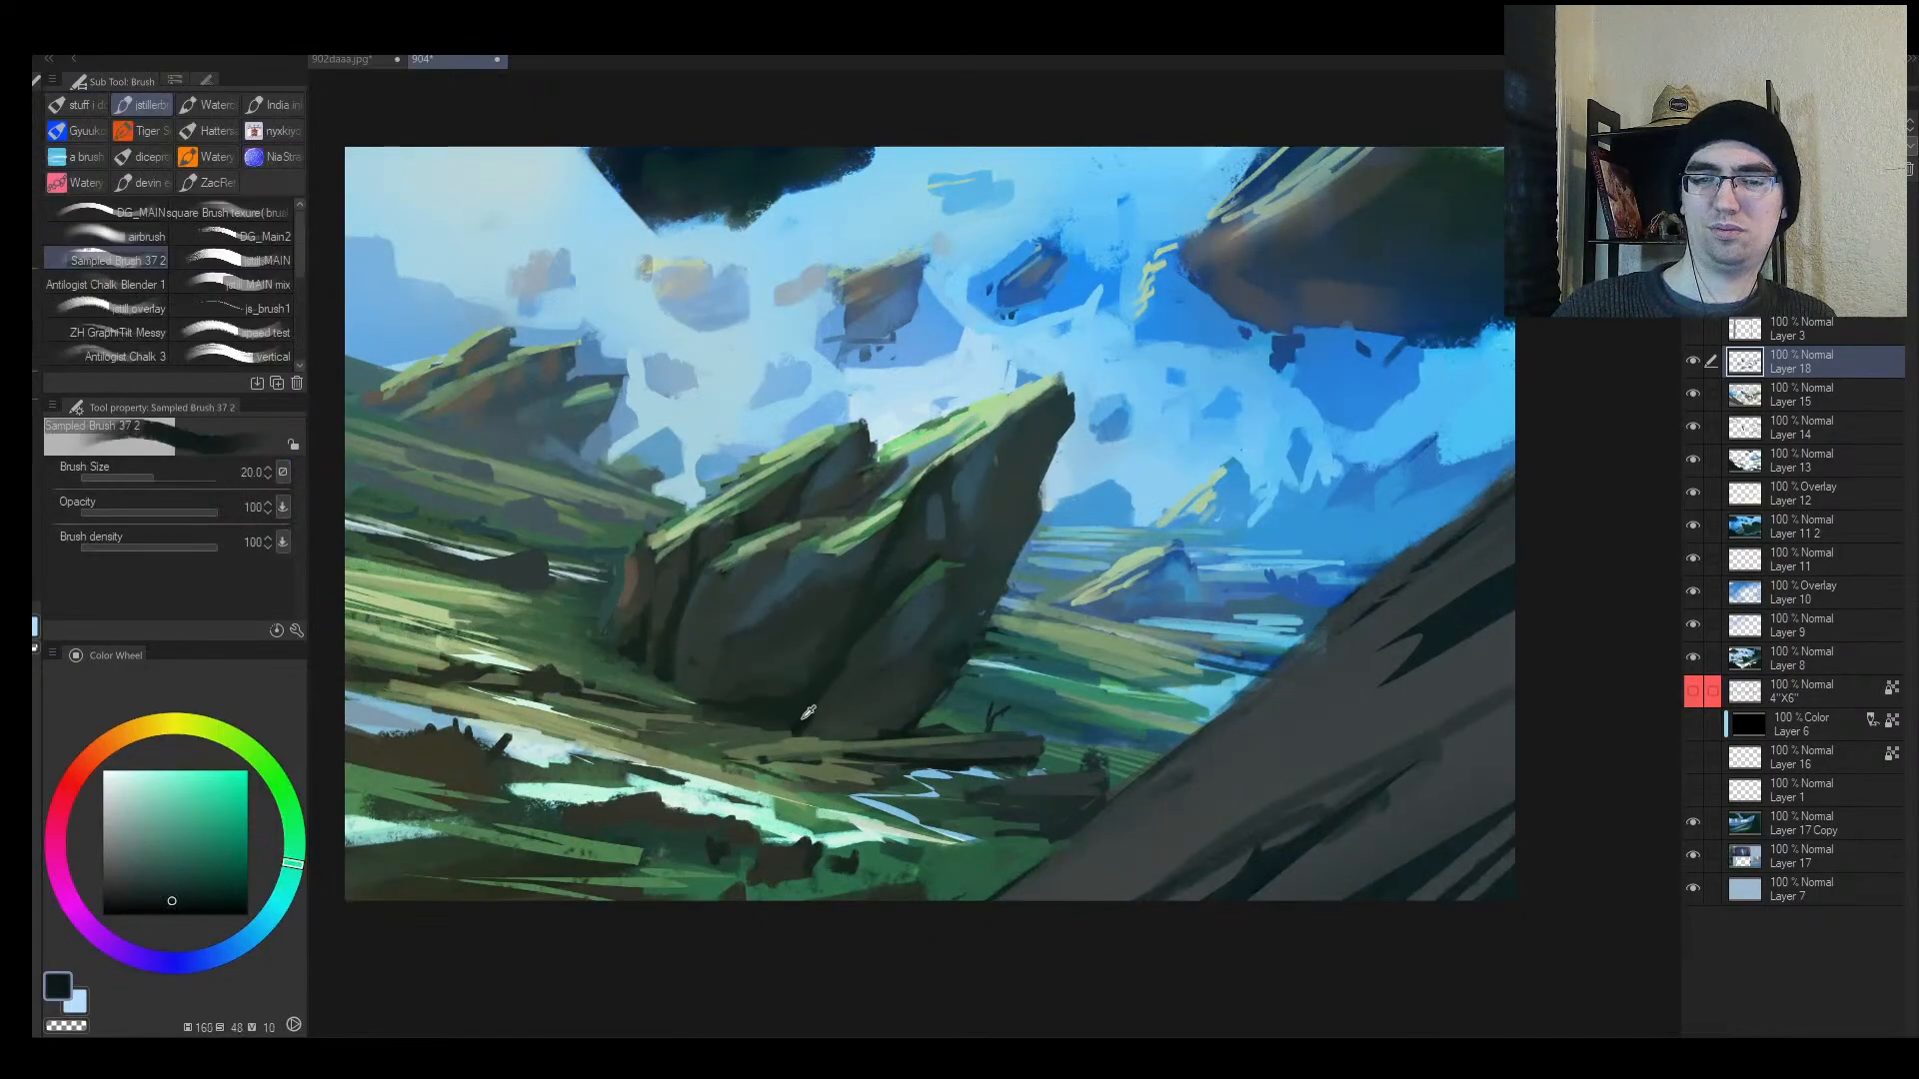
mouse_move(811, 711)
mouse_down()
mouse_move(878, 632)
mouse_move(803, 726)
mouse_move(924, 665)
mouse_up()
key(bracketleft)
key(bracketleft)
key(bracketleft)
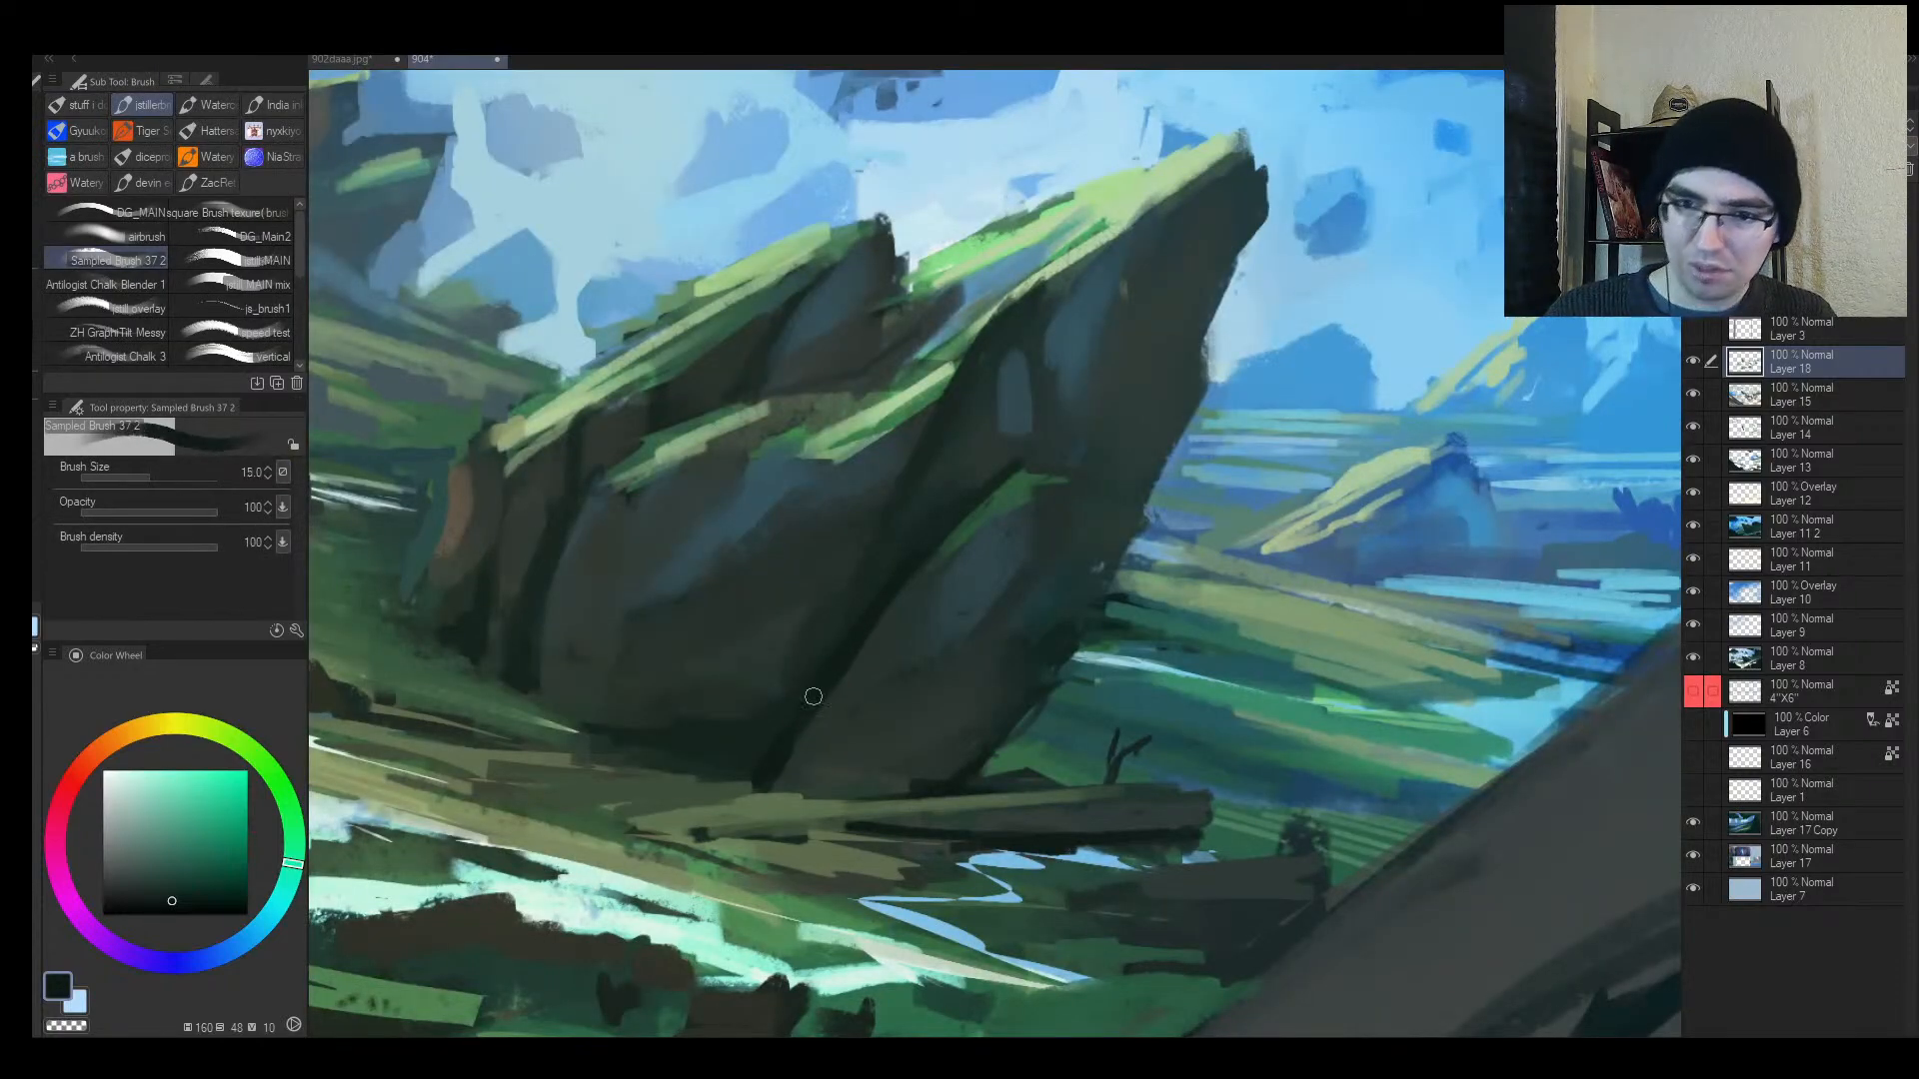
key(bracketleft)
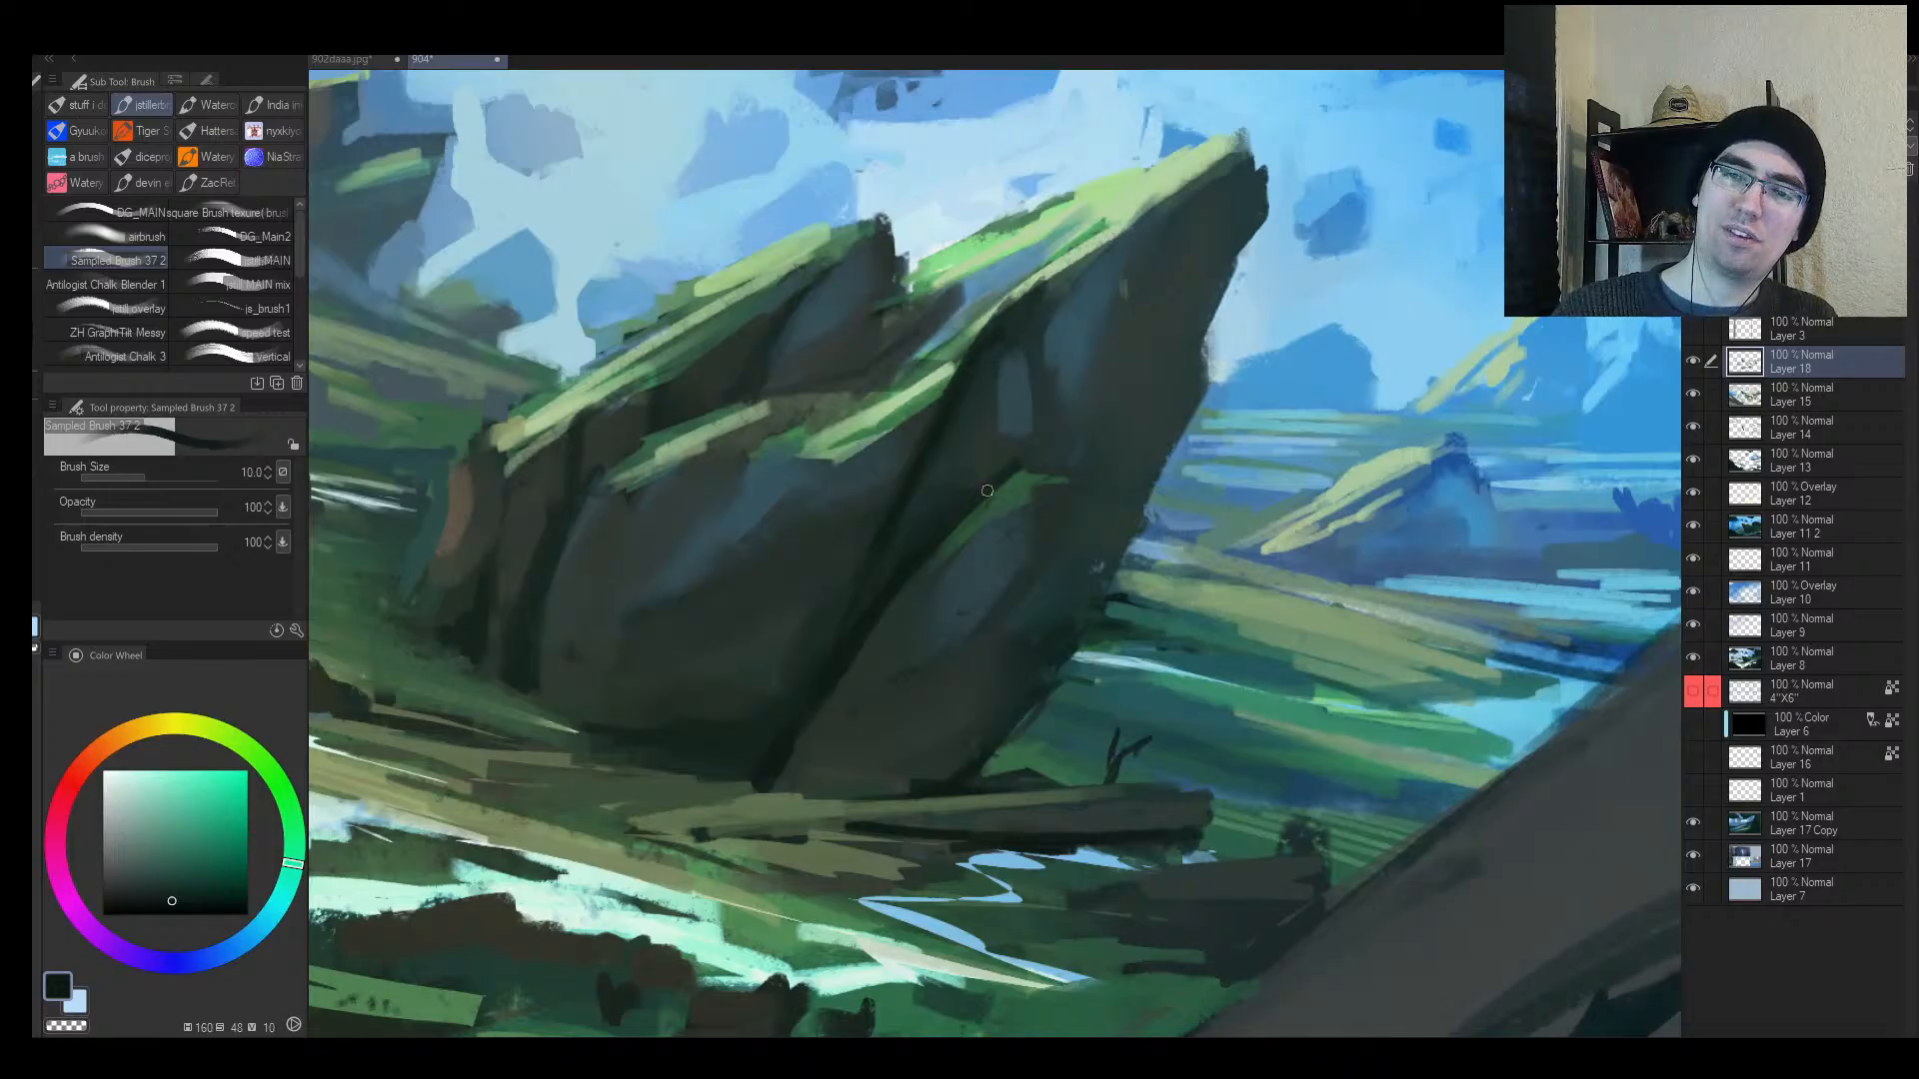
Step: Check the rock in the mirrored view and sample colours for reworking its base
mouse_move(953, 545)
mouse_down()
mouse_move(860, 571)
mouse_move(995, 537)
mouse_up()
key(h)
drag(1125, 521, 1179, 515)
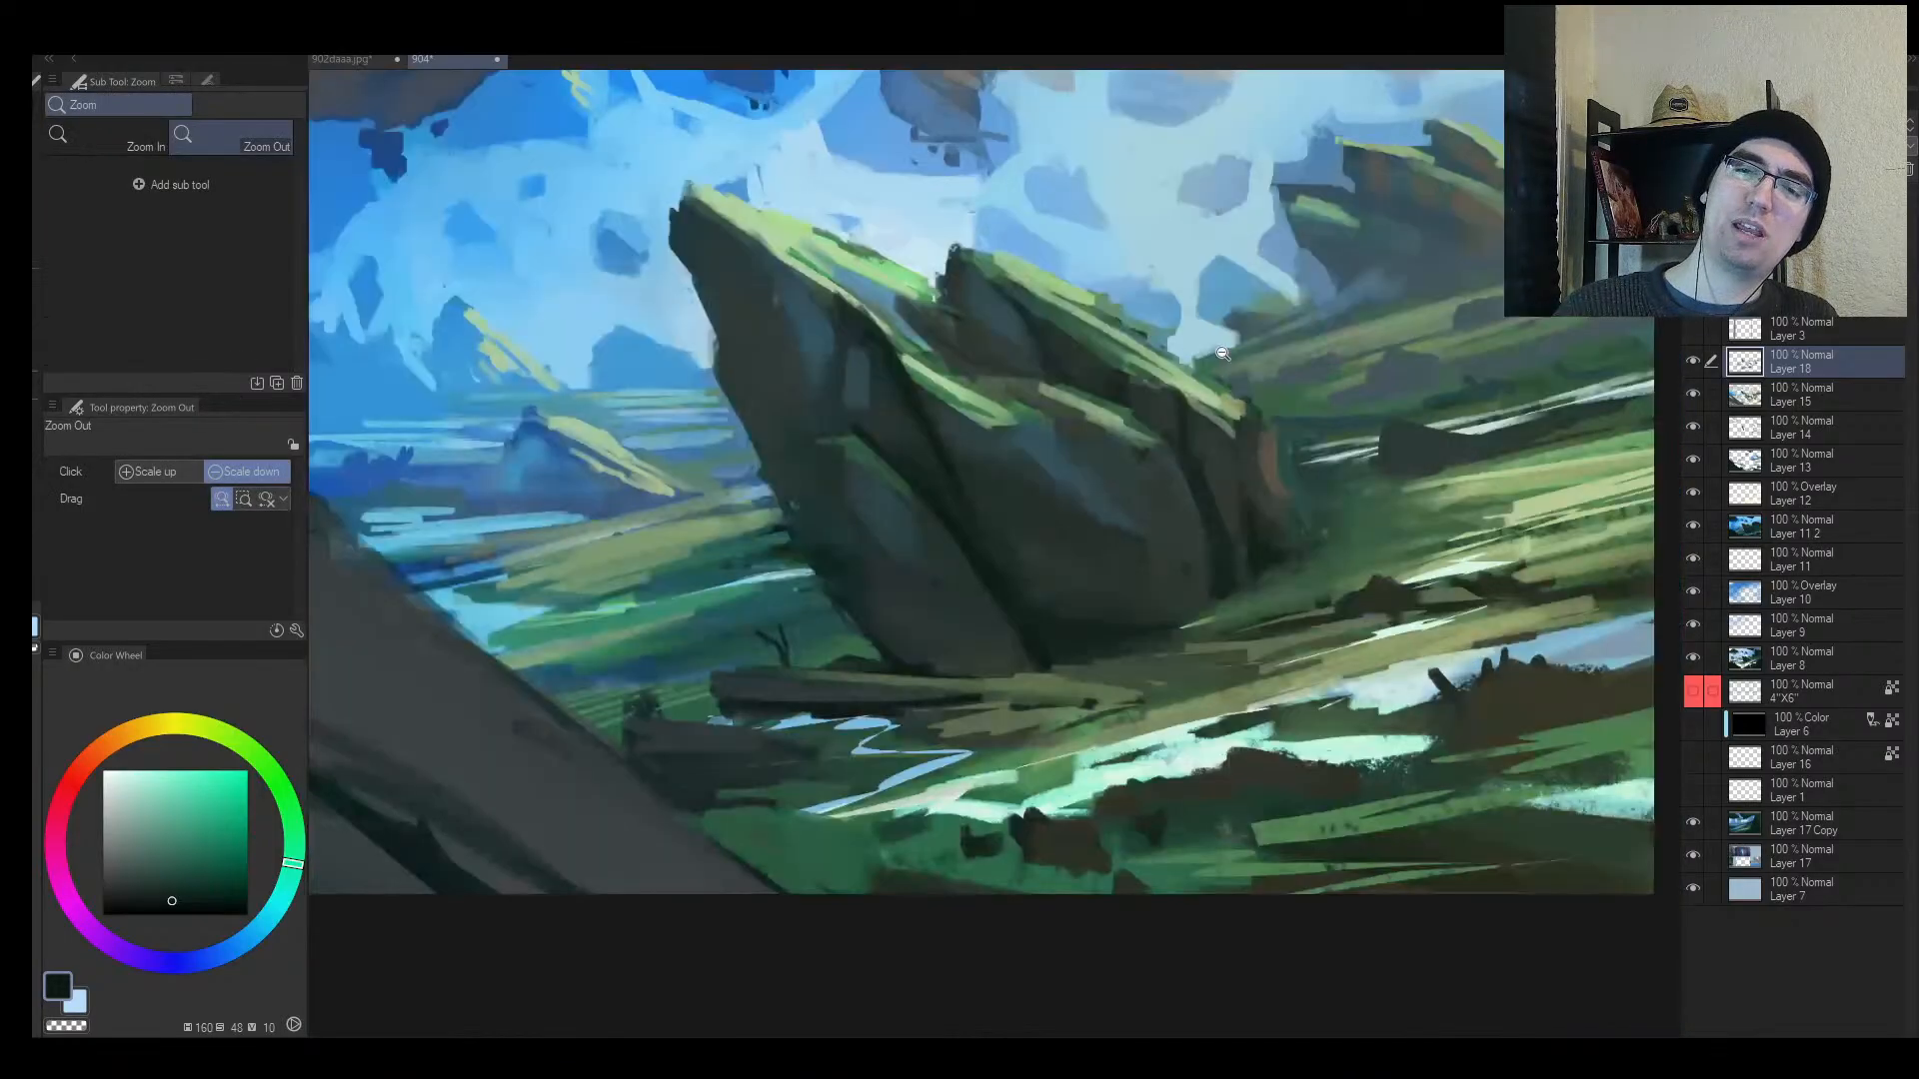
key(bracketleft)
key(bracketleft)
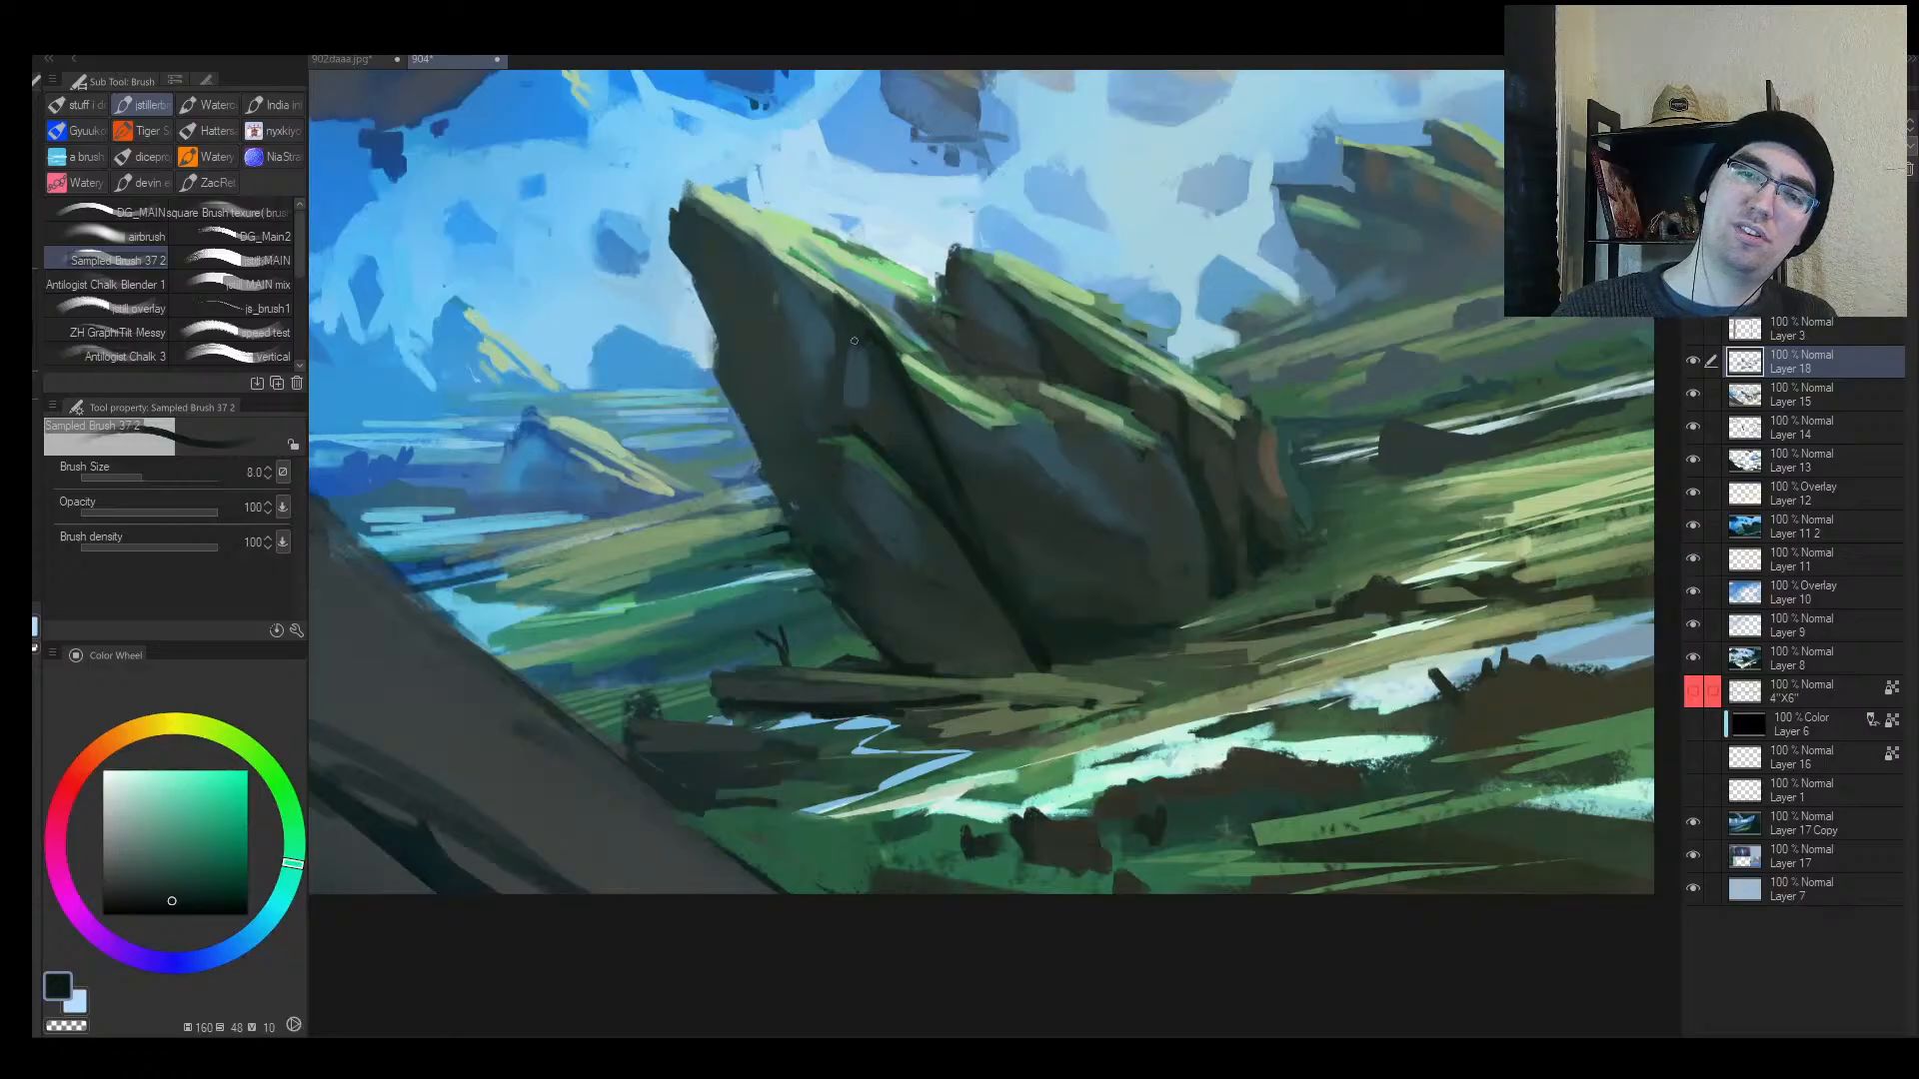
key(bracketright)
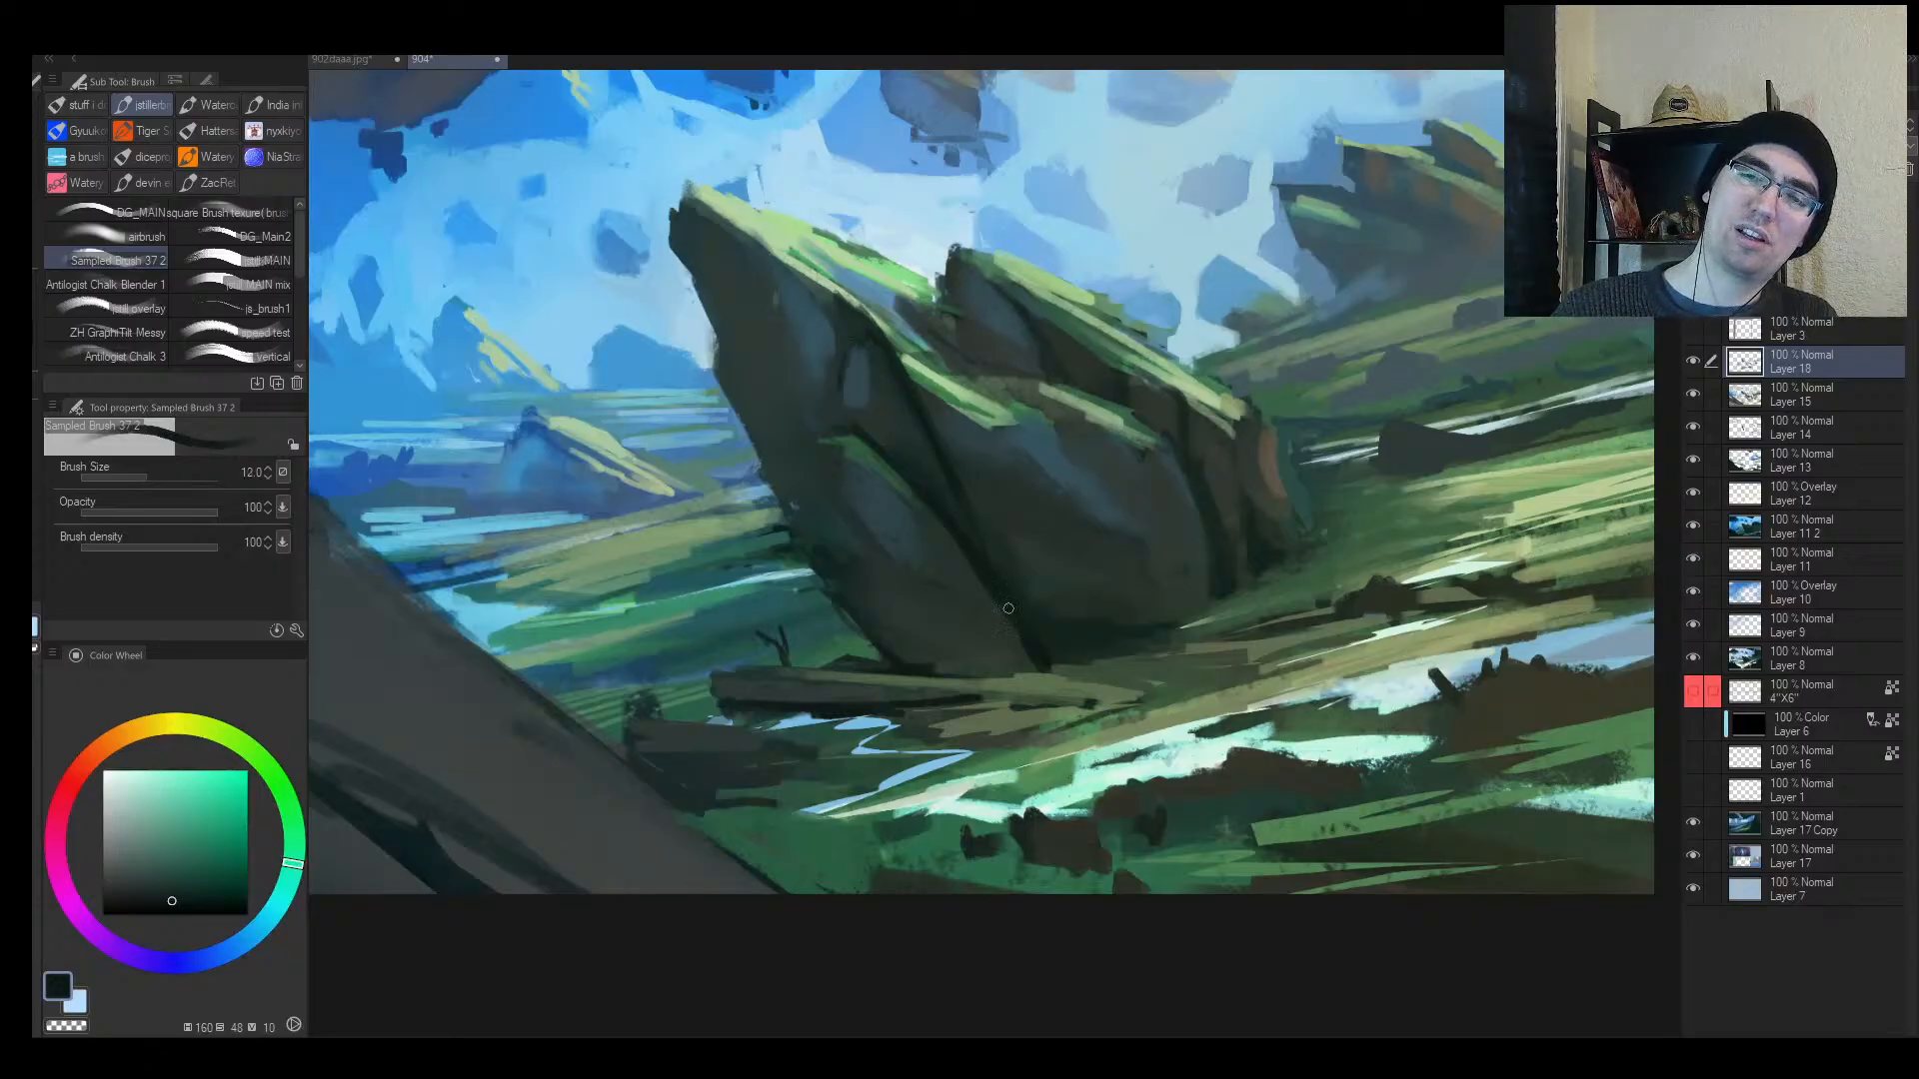
alt+click(994, 664)
alt+click(954, 663)
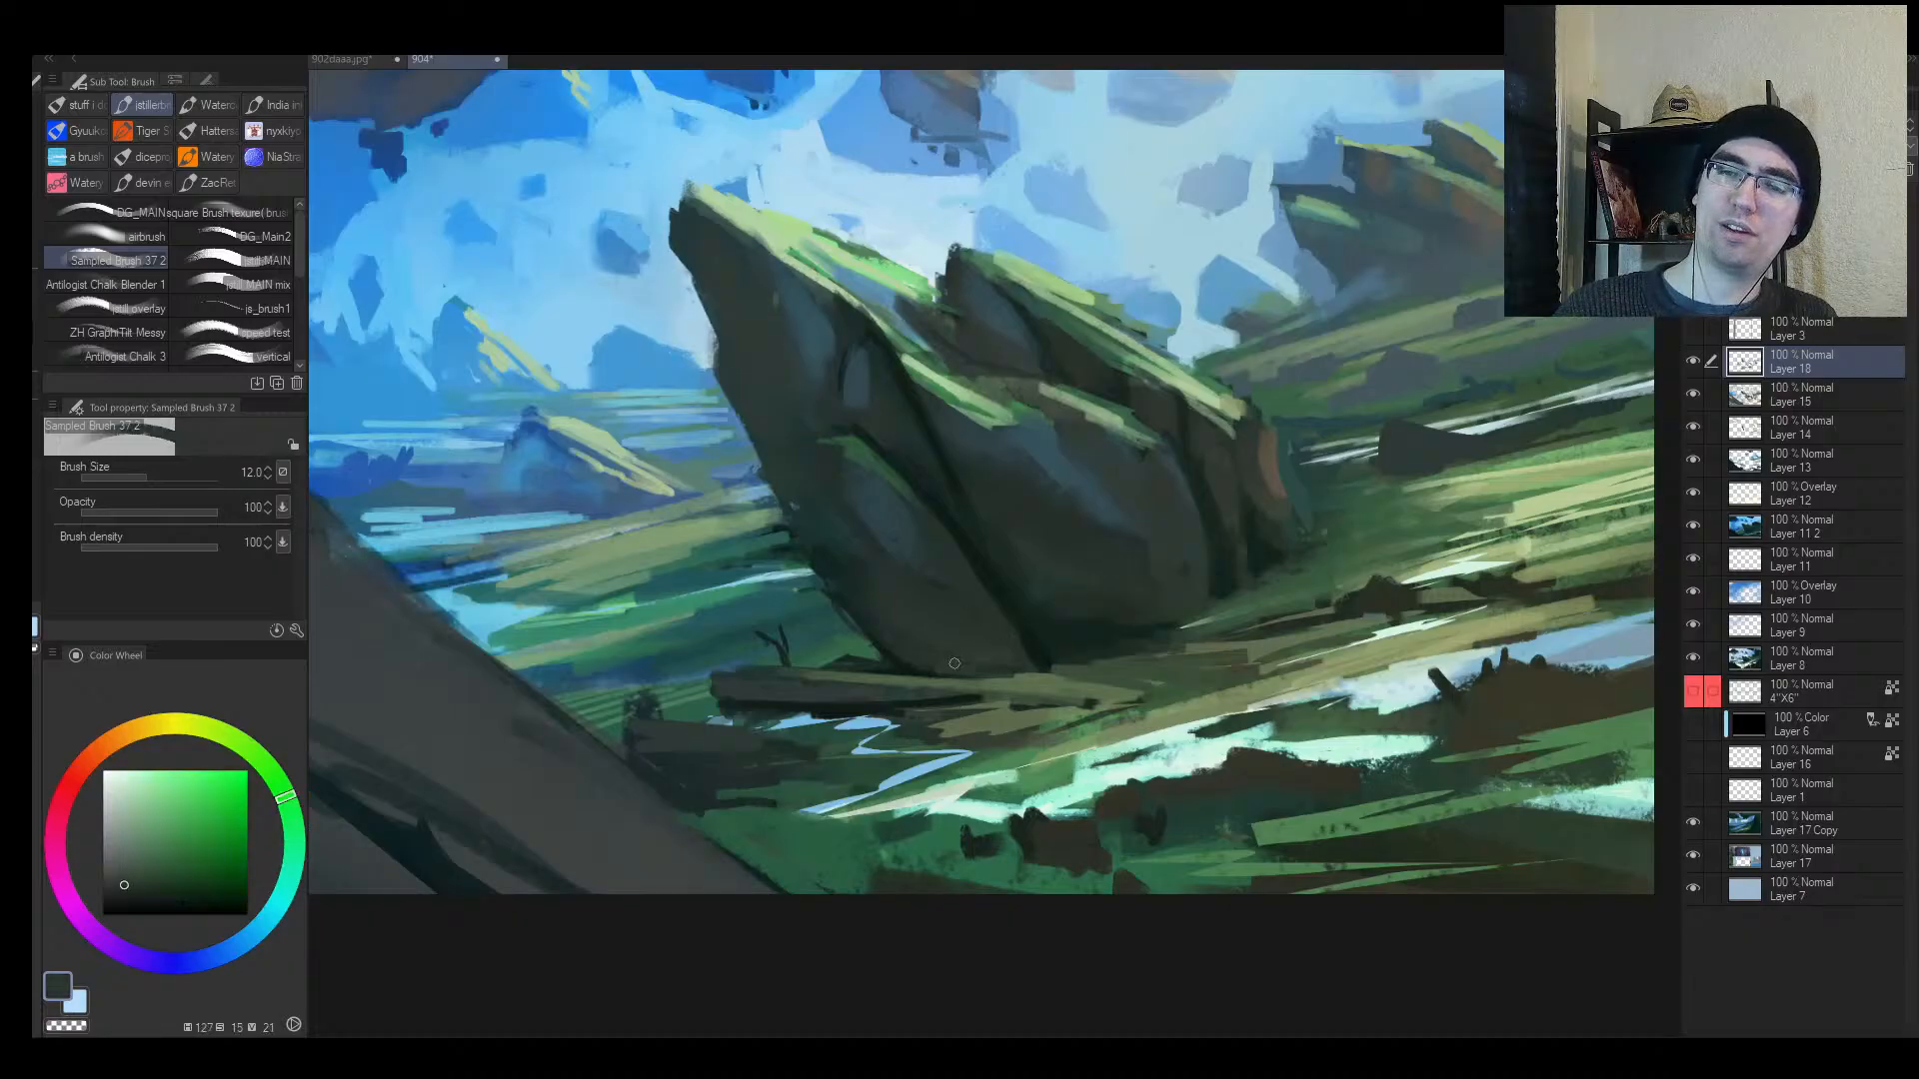
Step: Touch up the rock's base with a sampled dark green at a 12 px brush
alt+click(1030, 658)
alt+click(1040, 658)
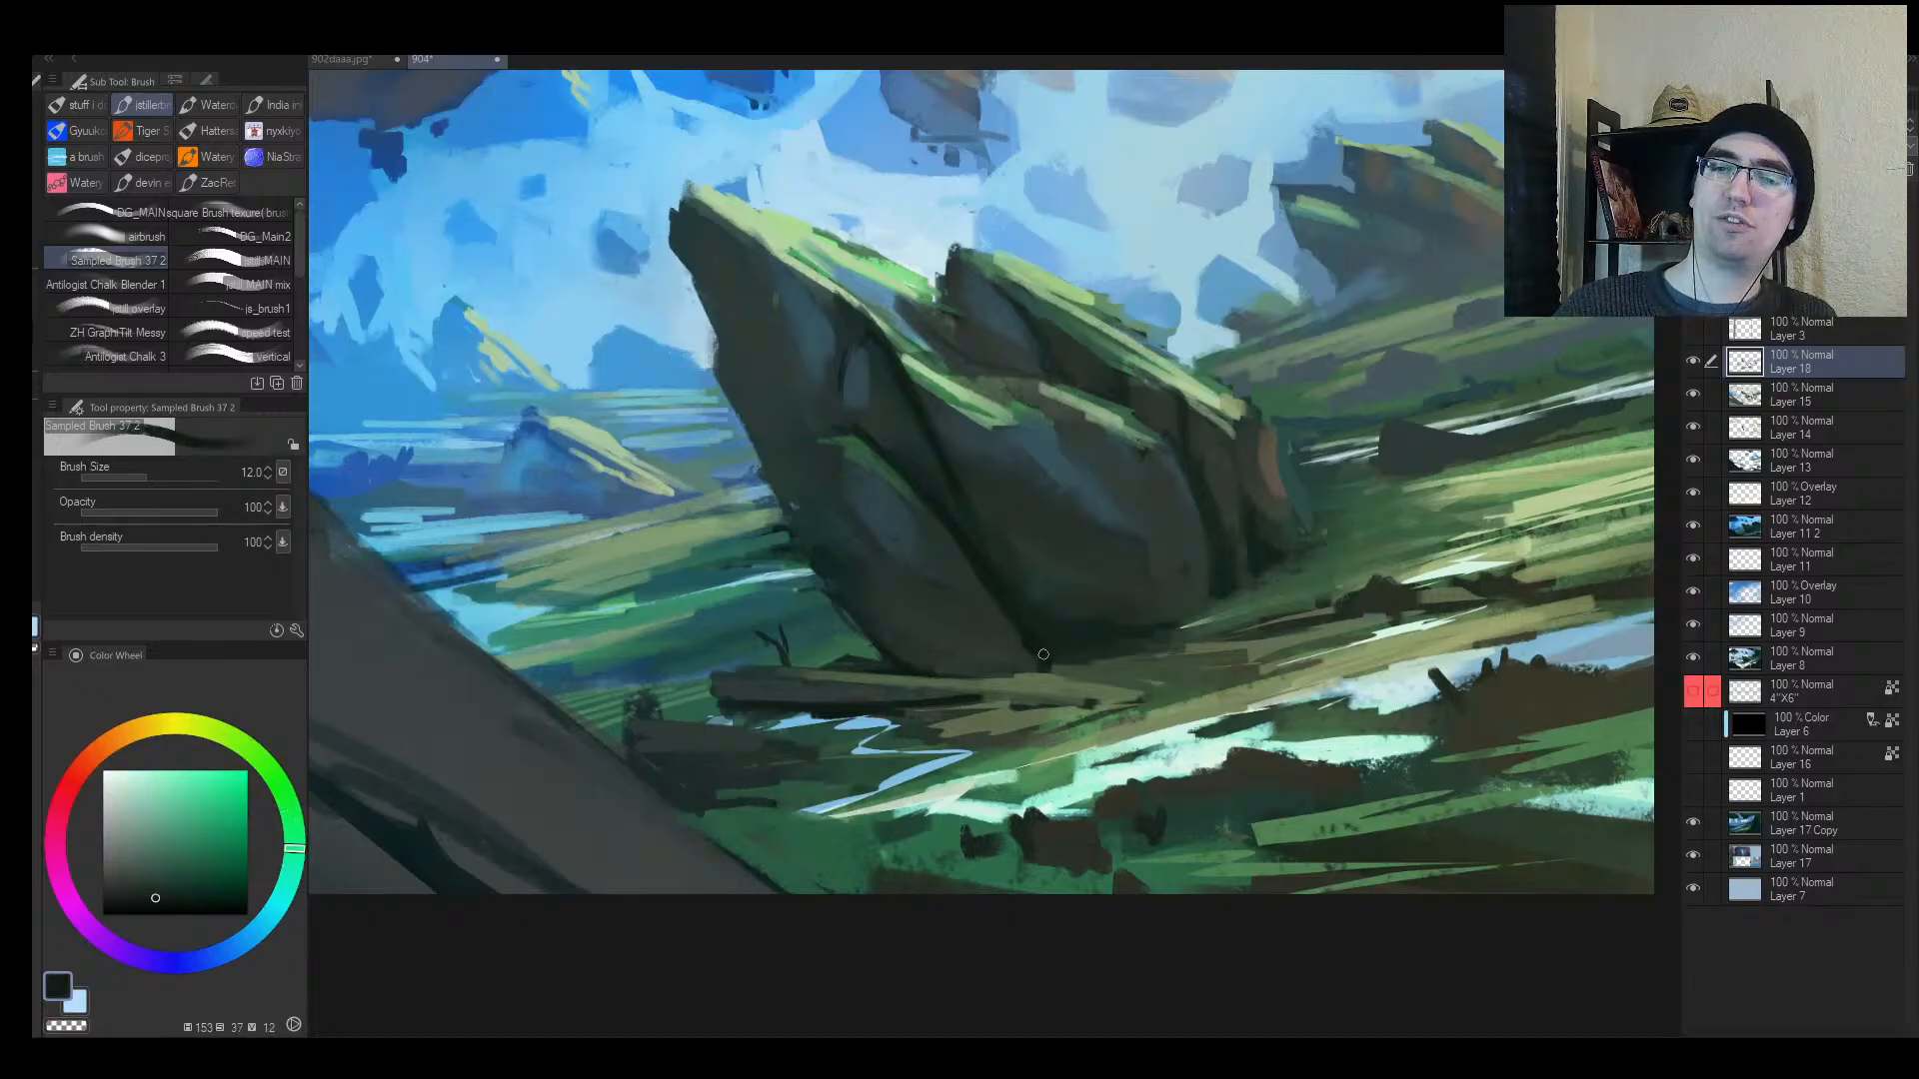
key(bracketright)
alt+click(1063, 670)
key(bracketleft)
mouse_move(1057, 666)
mouse_down()
mouse_move(1014, 670)
mouse_move(1034, 673)
mouse_move(1014, 605)
mouse_up()
alt+click(992, 662)
Step: Sample dark teal and grass green tones while checking the mirrored composition
alt+click(901, 666)
alt+click(1035, 656)
alt+click(1000, 668)
key(alt+space)
key(h)
alt+click(903, 717)
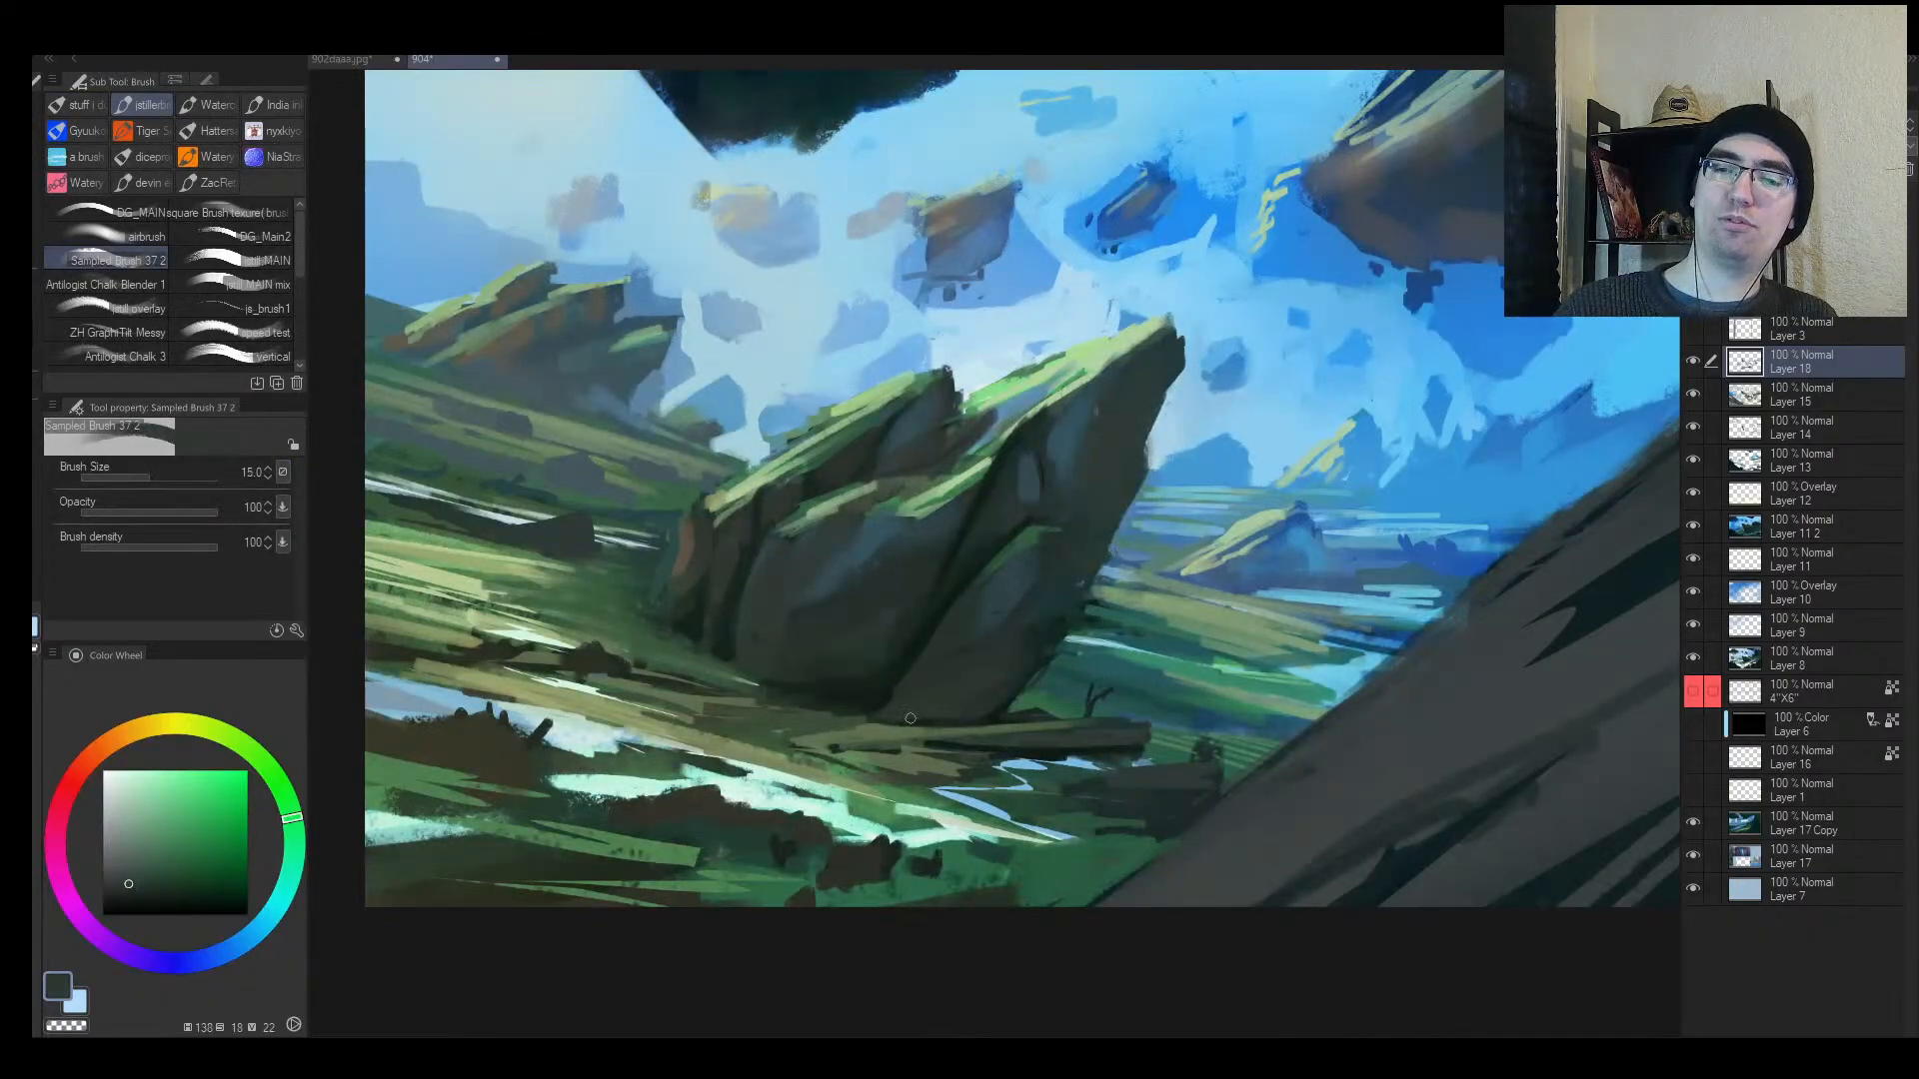
alt+click(934, 719)
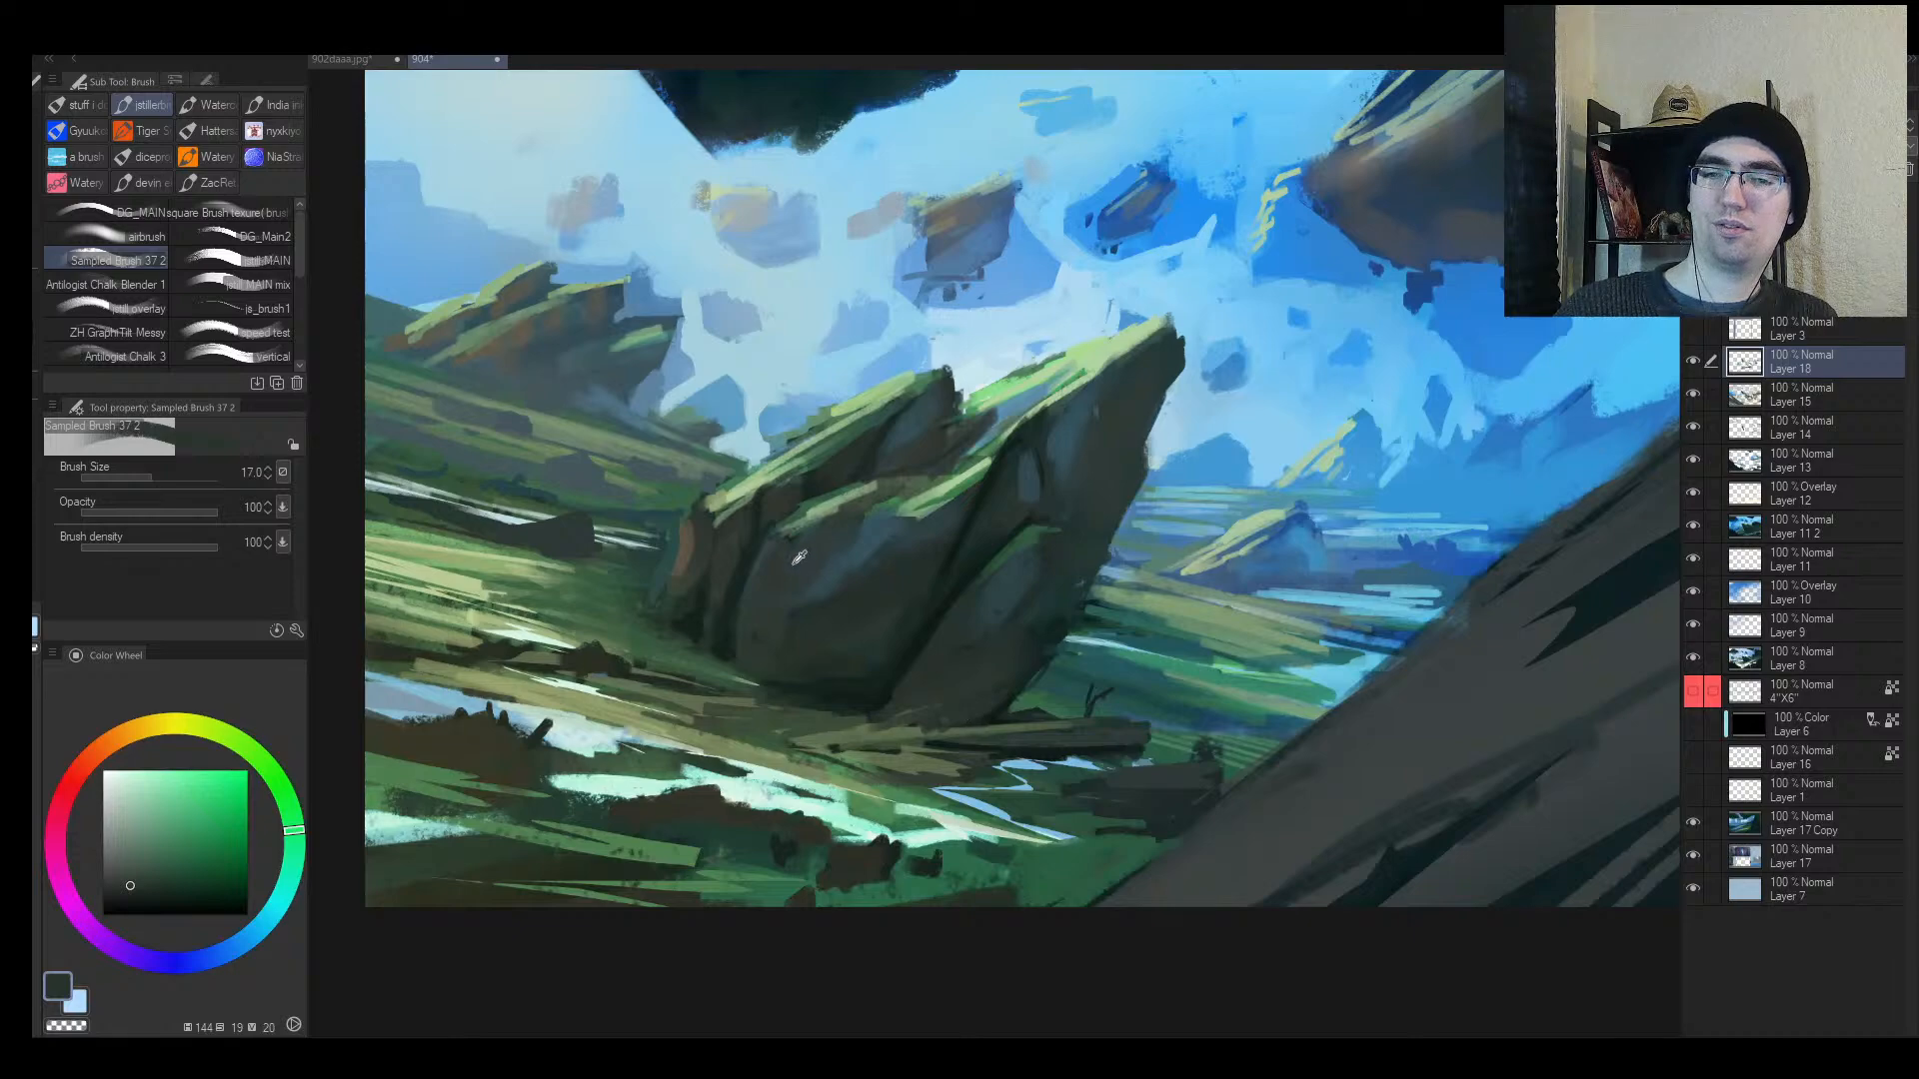
Step: Paint brownish-orange onto the lower rock and darken its left edge
alt+click(692, 547)
key(])
key(])
key(])
alt+click(884, 666)
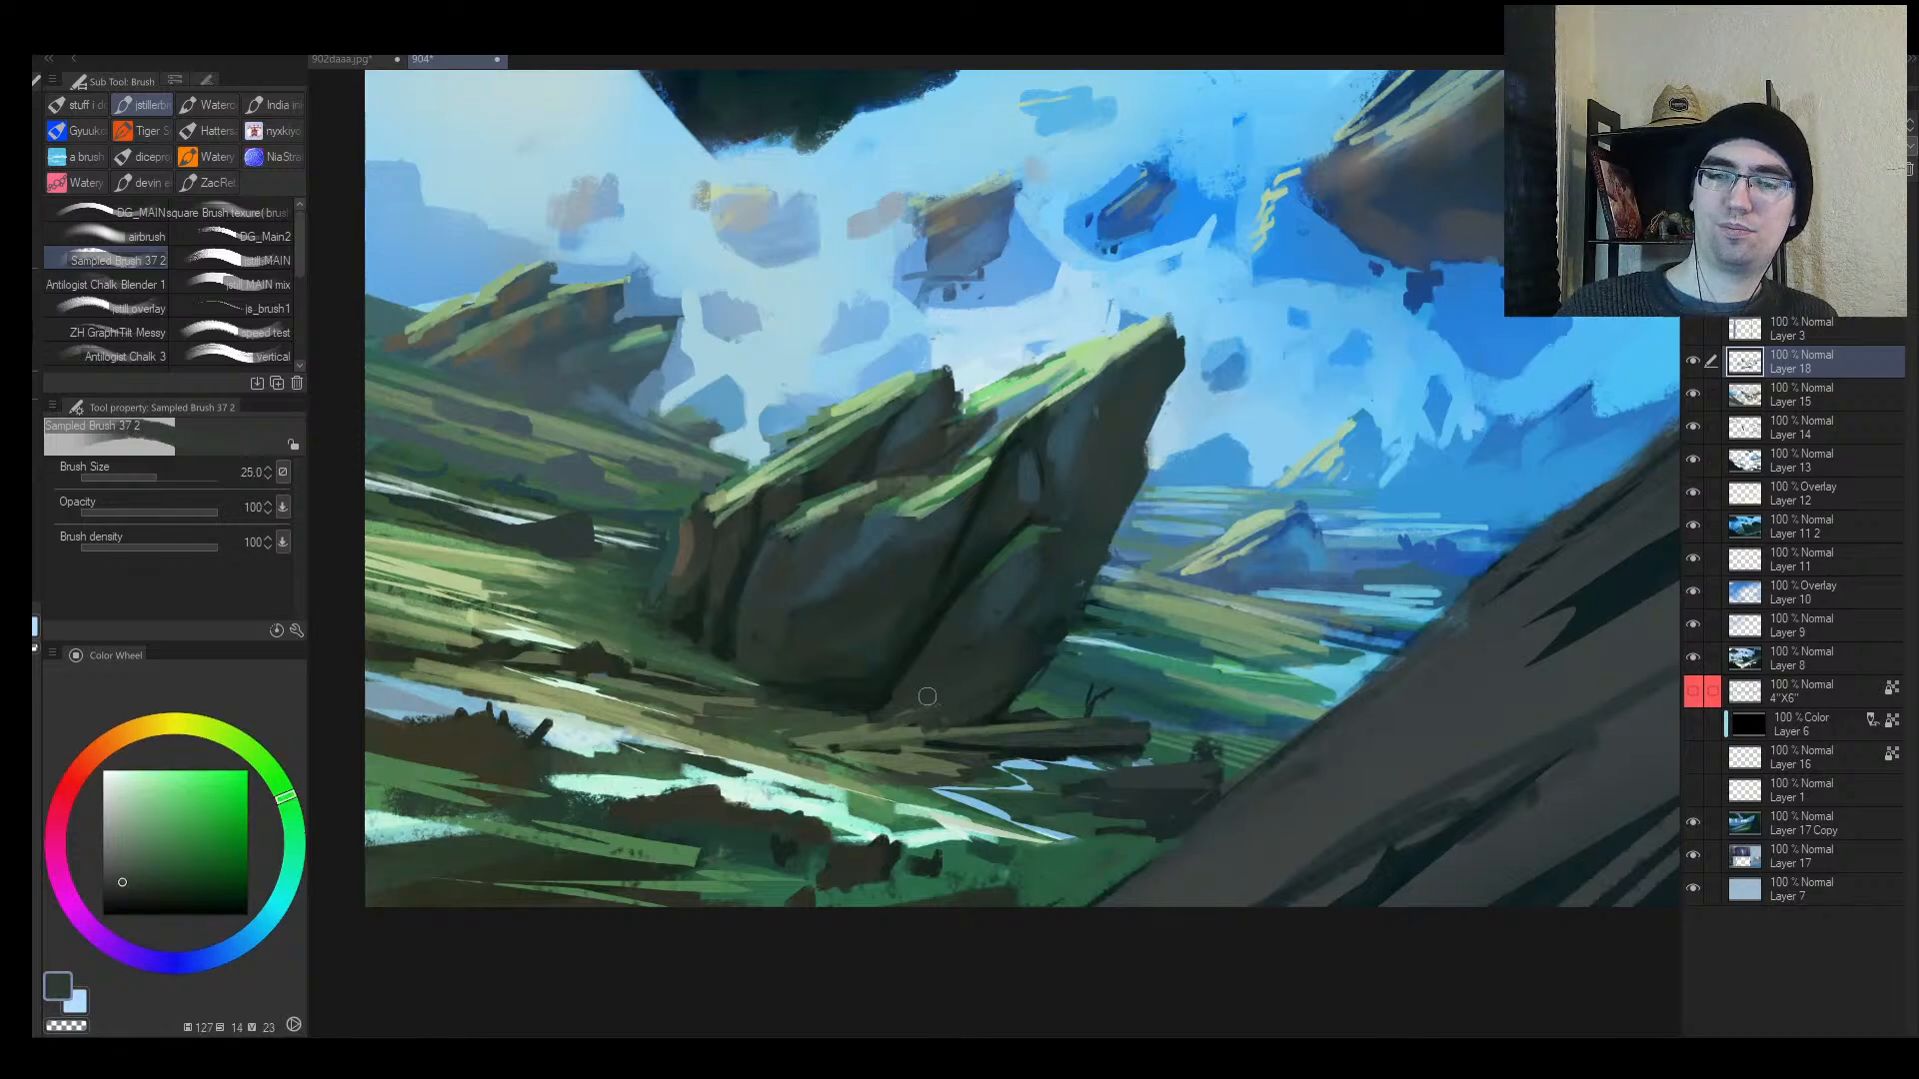
drag(693, 576, 675, 534)
alt+click(686, 547)
Step: Cover the lower rock with brown and dark strokes using a 50 px brush
key(])
key(])
drag(971, 677, 867, 730)
alt+click(972, 682)
alt+click(945, 704)
key([)
key([)
key([)
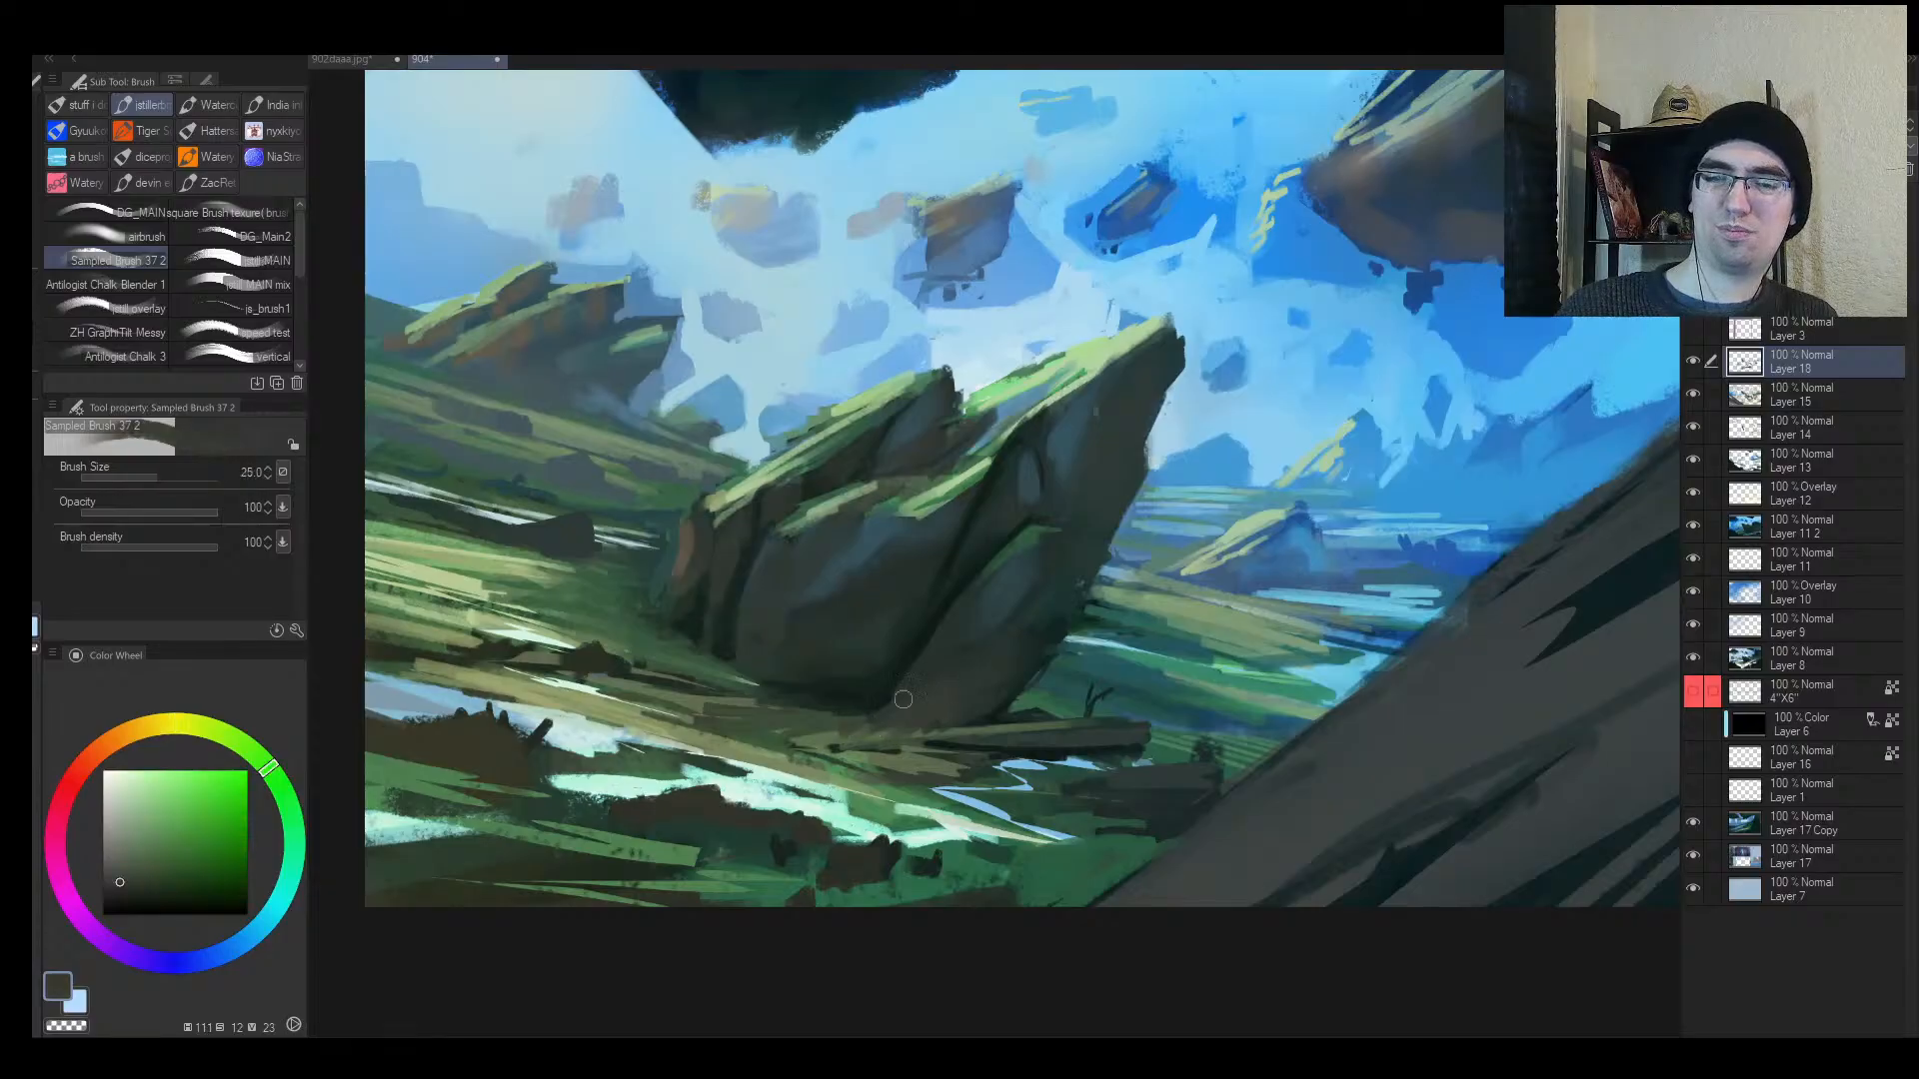
Step: Darken the ground along the rock's base with 20 px strokes
key(h)
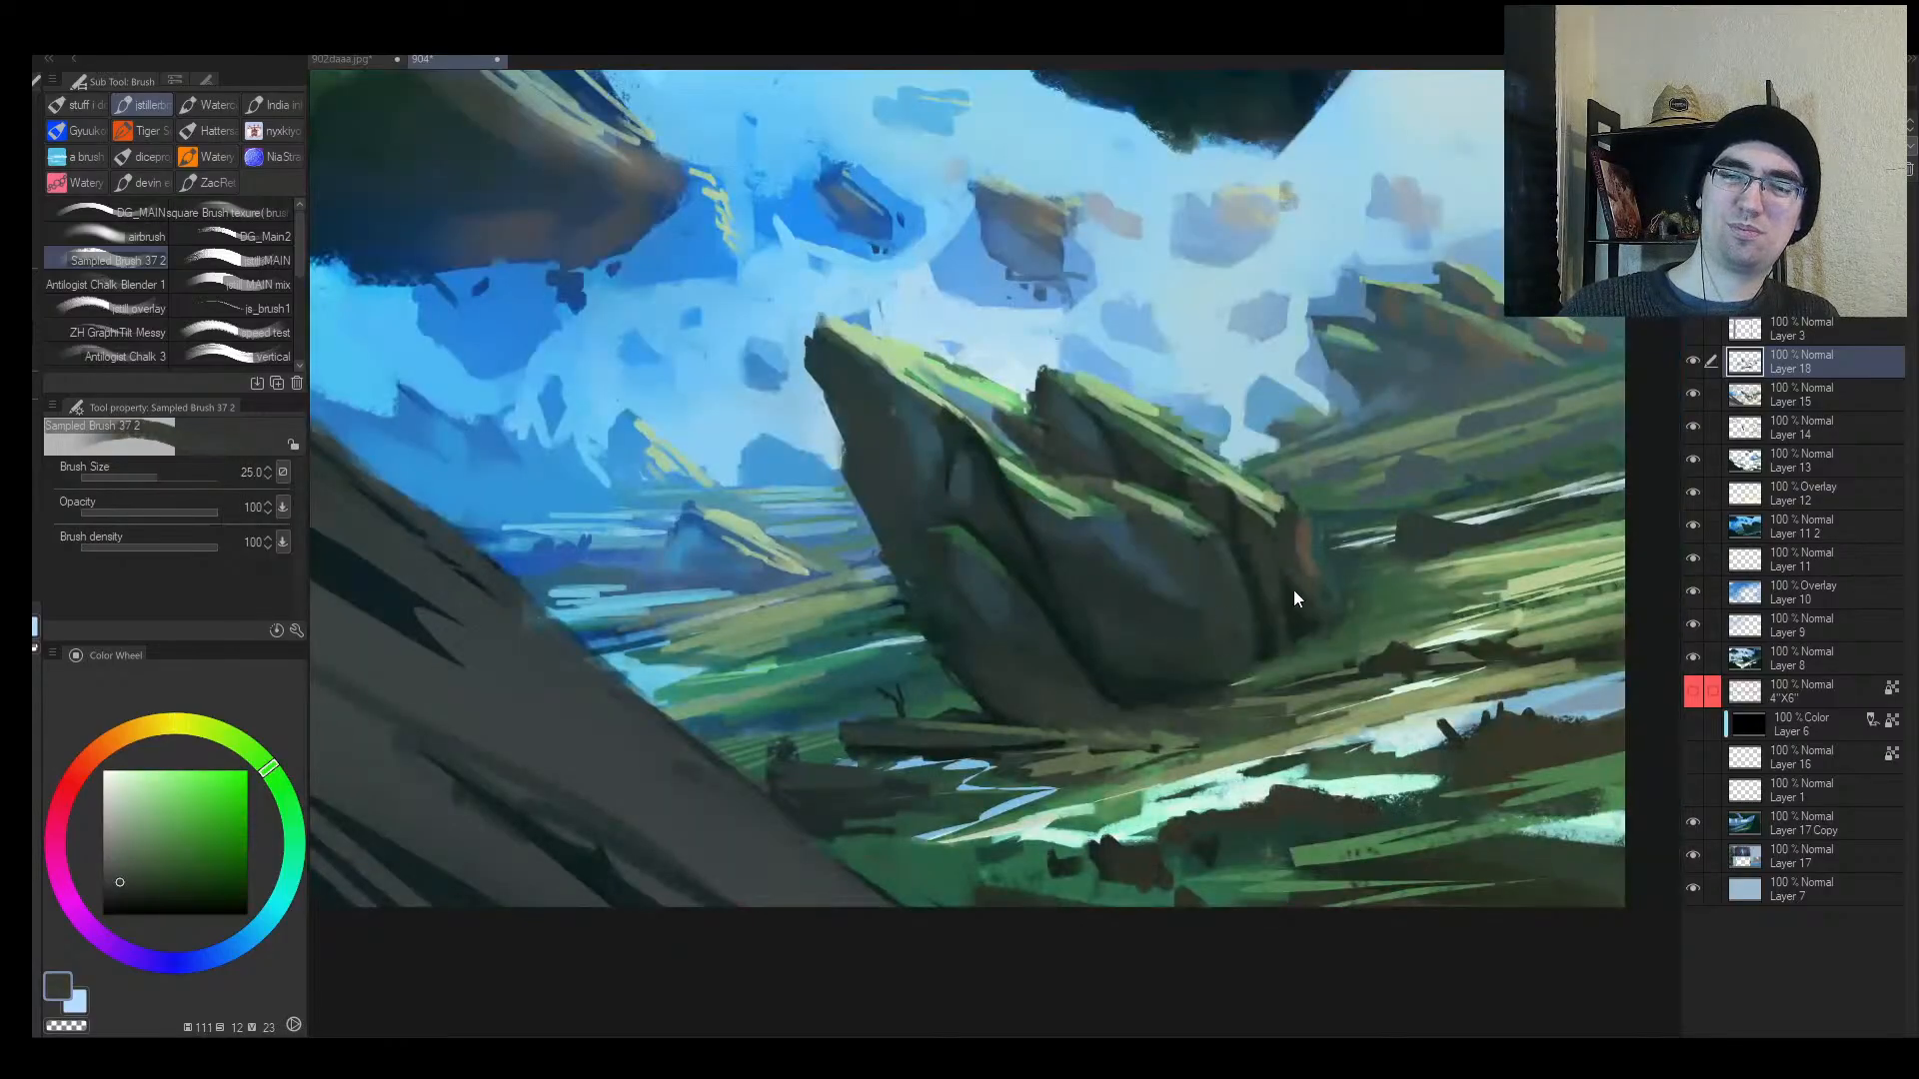
key([)
mouse_move(1146, 717)
mouse_down()
mouse_move(1189, 736)
mouse_move(1233, 719)
mouse_up()
drag(1266, 708, 1317, 696)
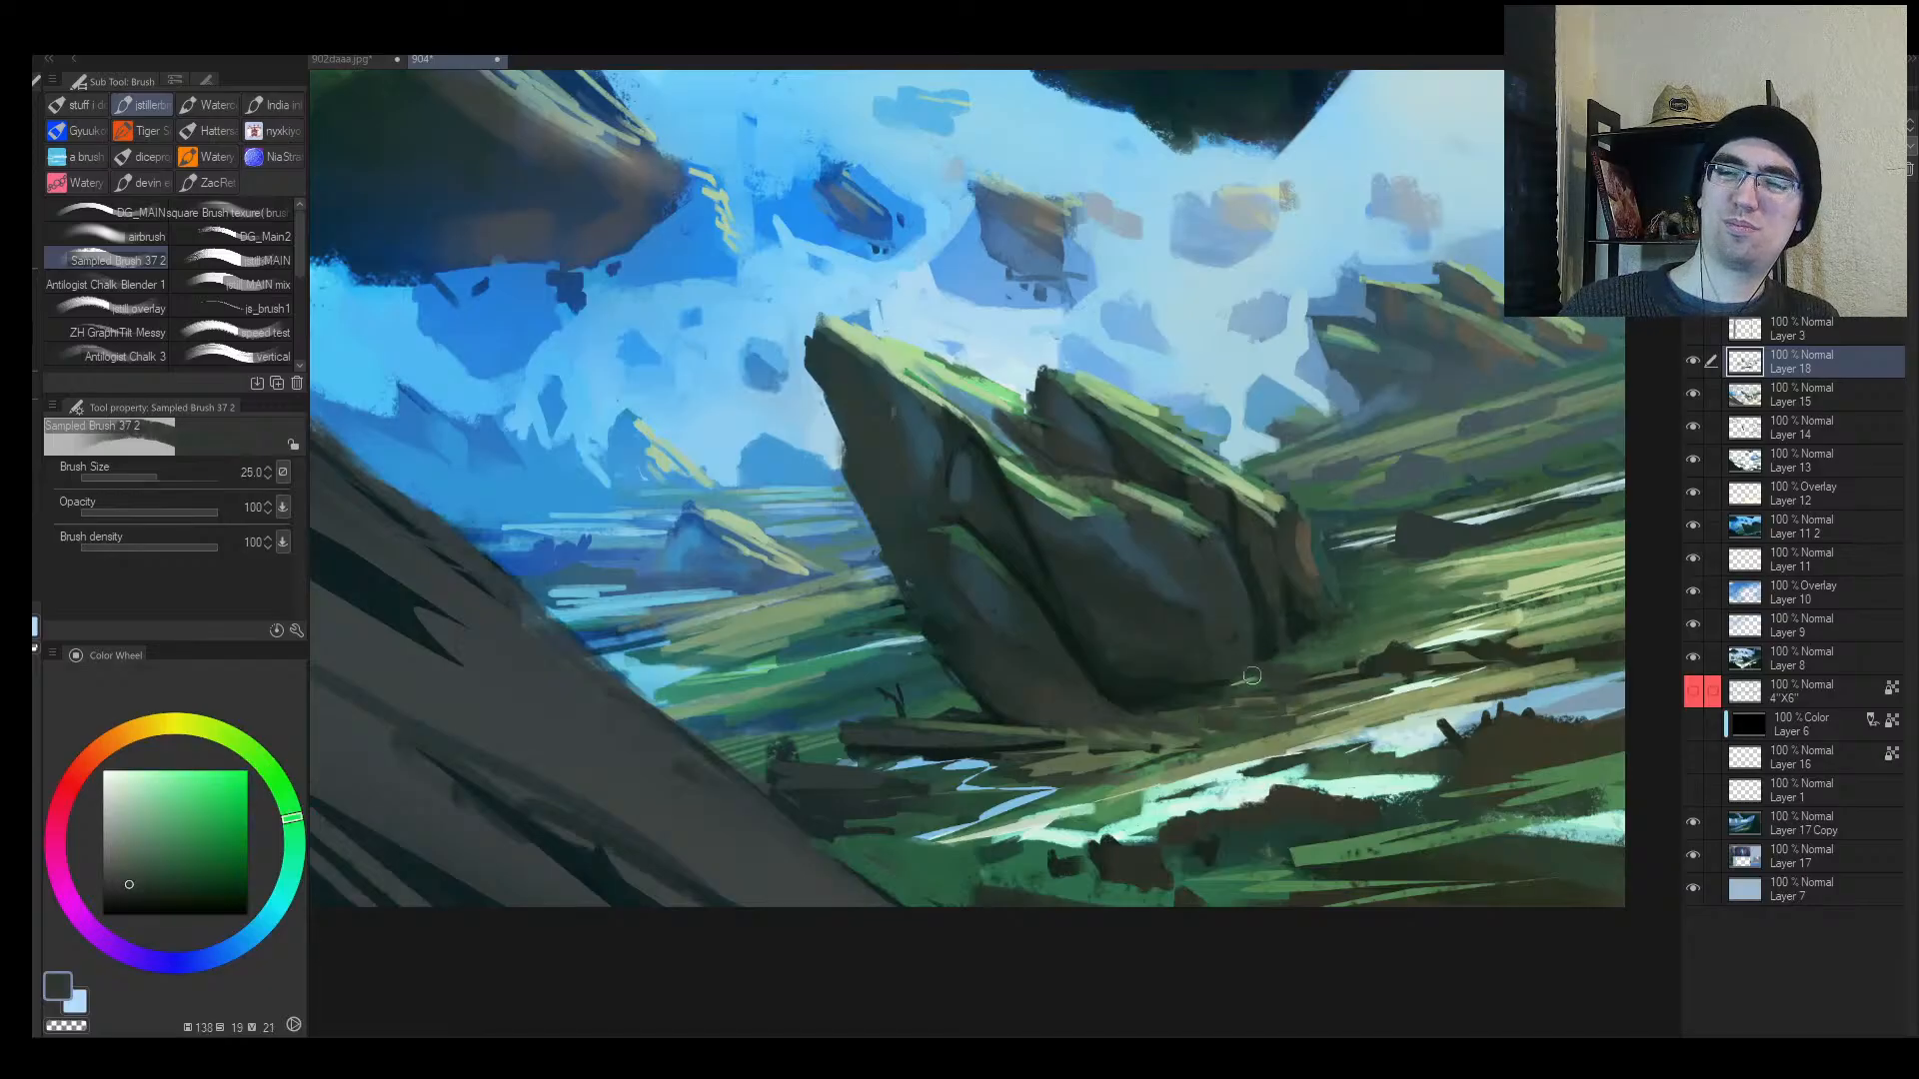
Step: Paint muted green grass strokes along the rock's base with an 8 px brush
alt+click(1264, 661)
key(bracketleft)
key(bracketleft)
key(bracketleft)
key(bracketleft)
key(bracketleft)
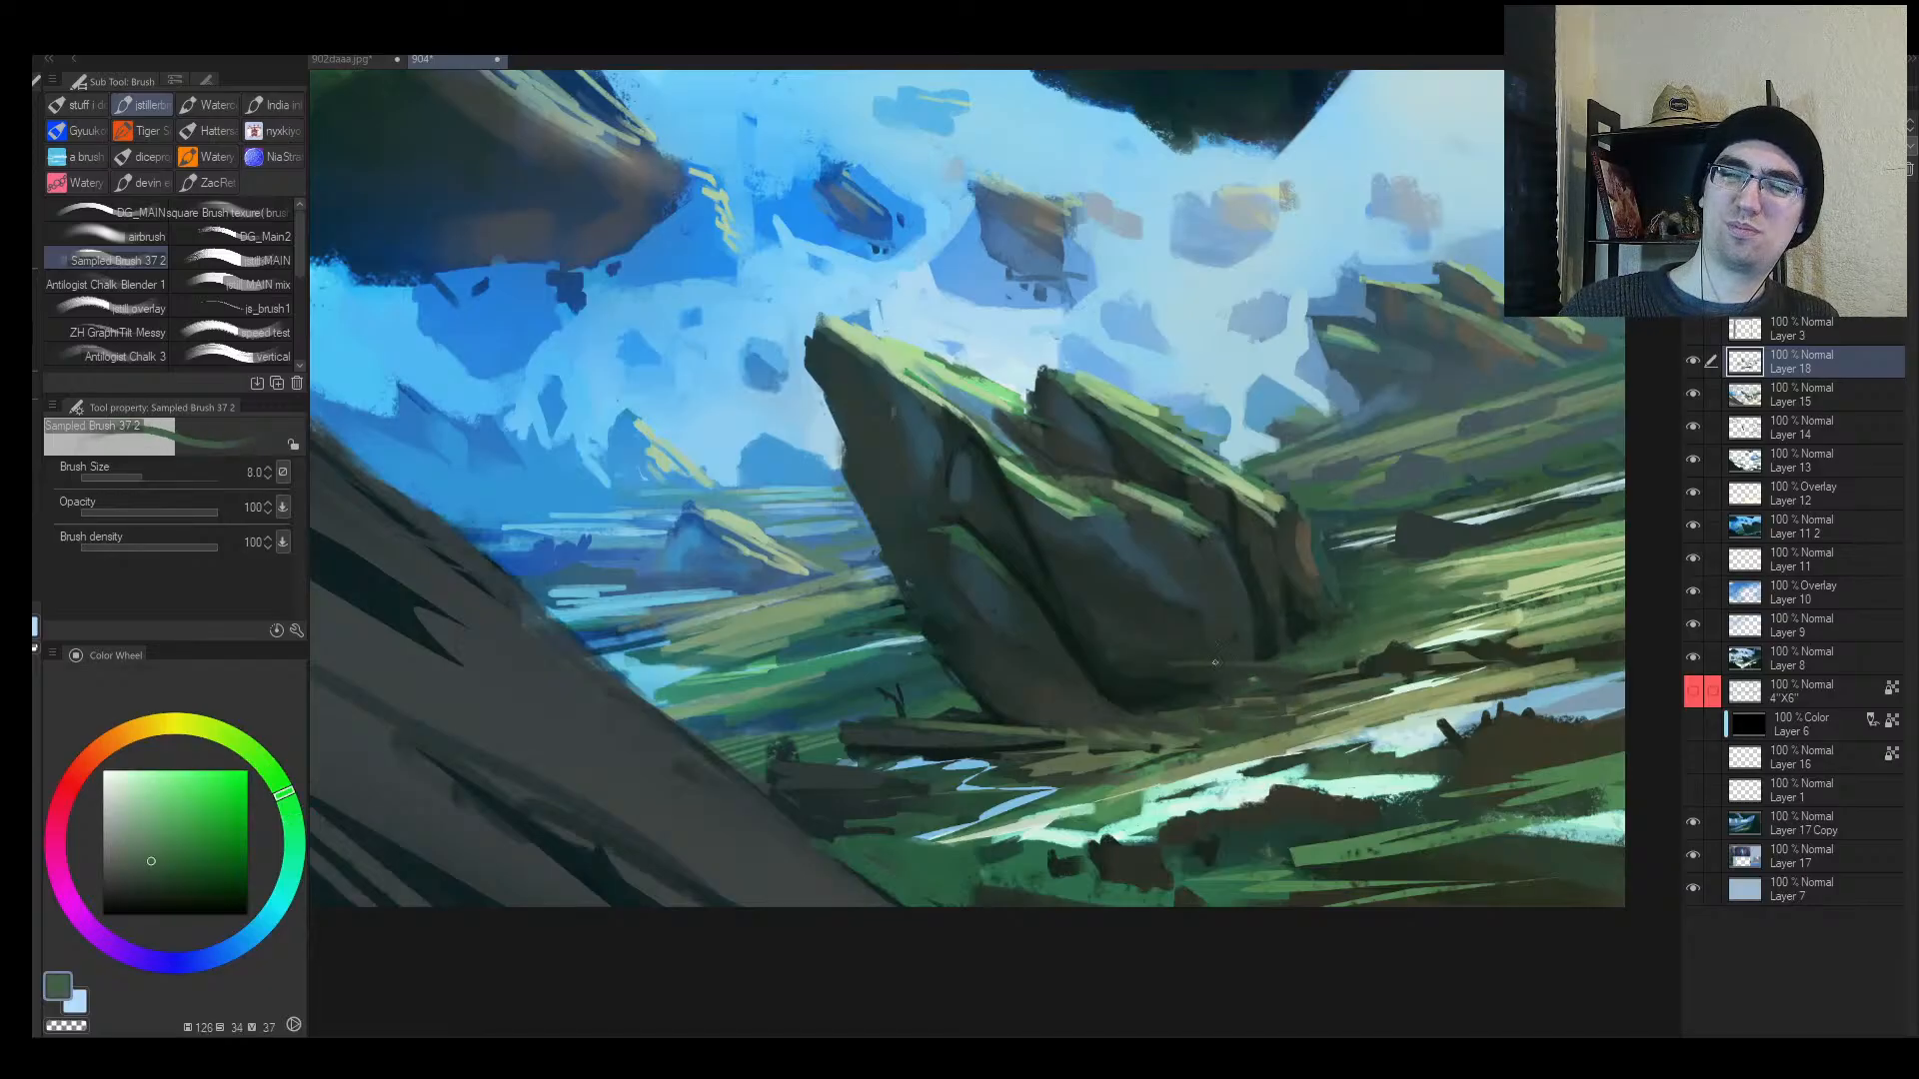
drag(1215, 662, 1154, 682)
drag(1206, 676, 1117, 712)
mouse_move(1219, 668)
mouse_down()
mouse_move(1289, 668)
mouse_move(1349, 623)
mouse_up()
drag(1312, 623, 1361, 602)
key(h)
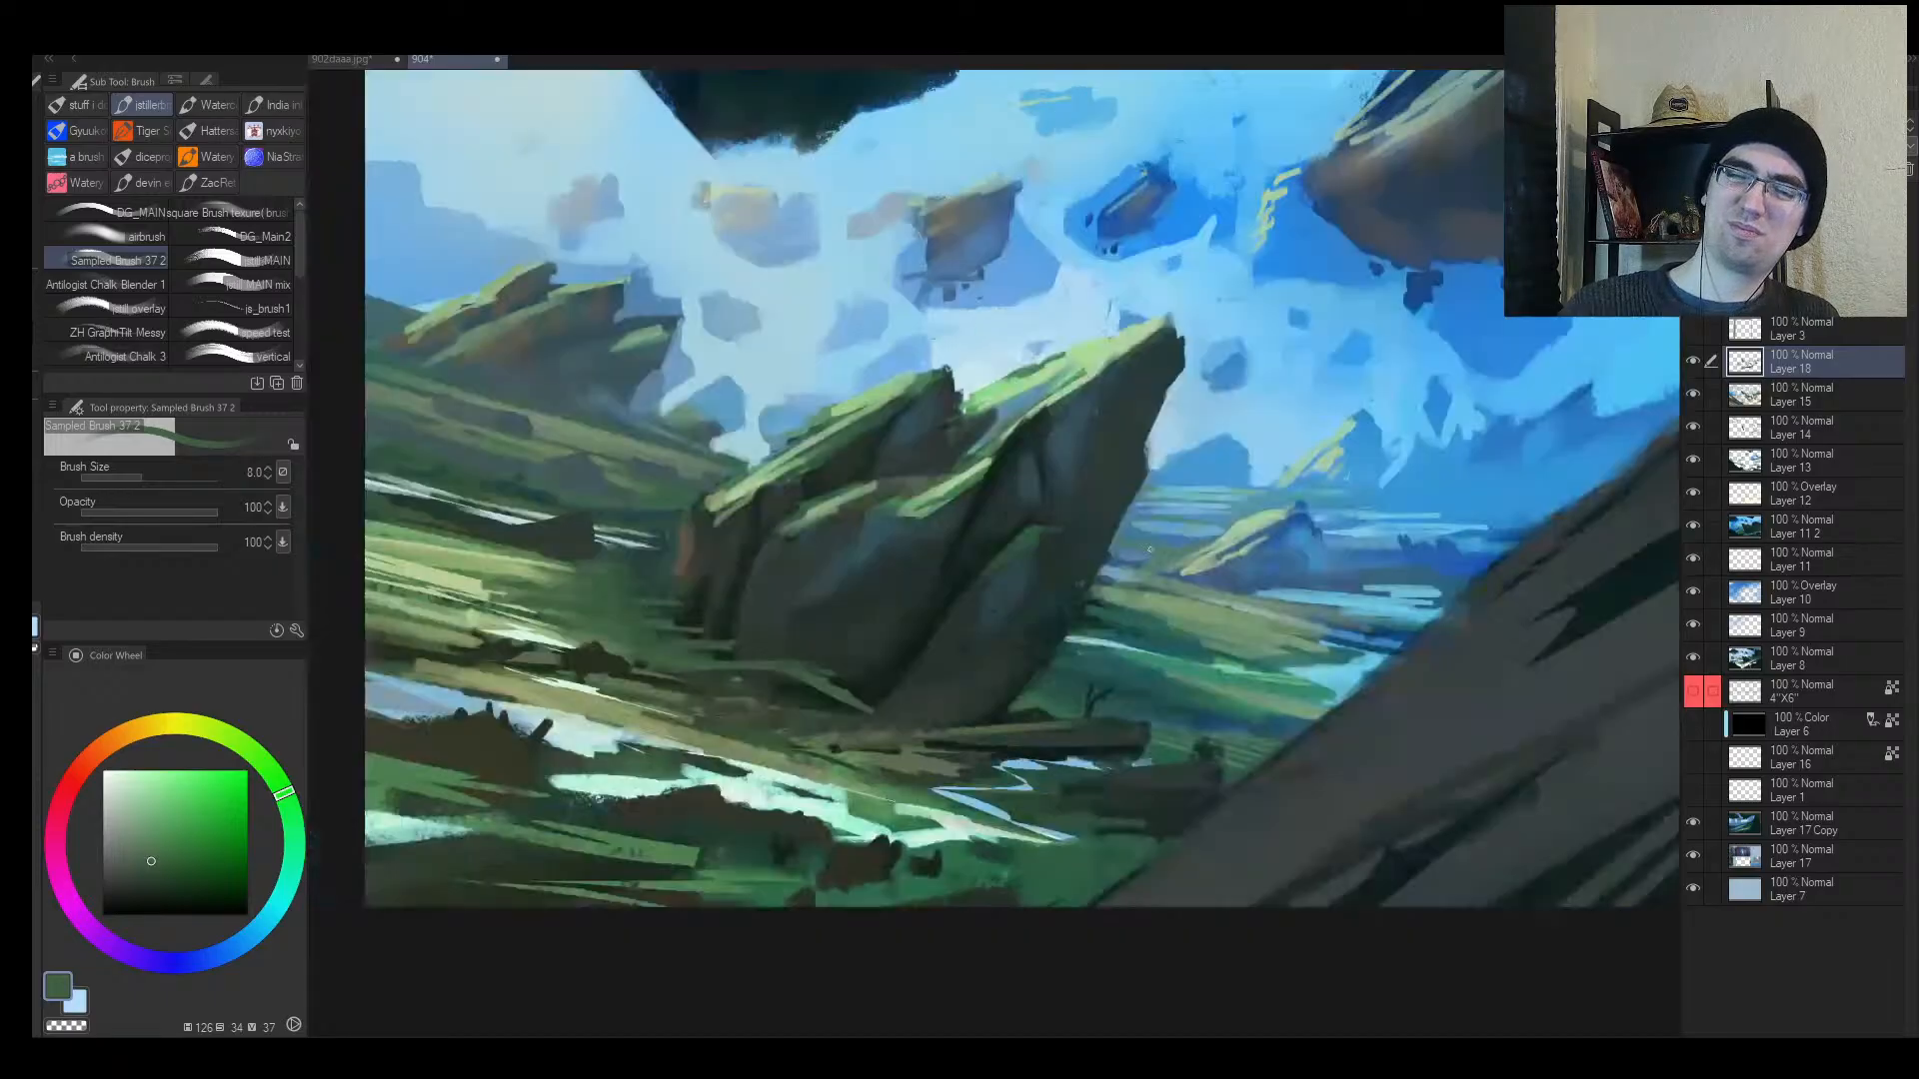
key(alt+space)
mouse_move(962, 603)
mouse_down()
mouse_move(946, 599)
mouse_move(984, 632)
mouse_up()
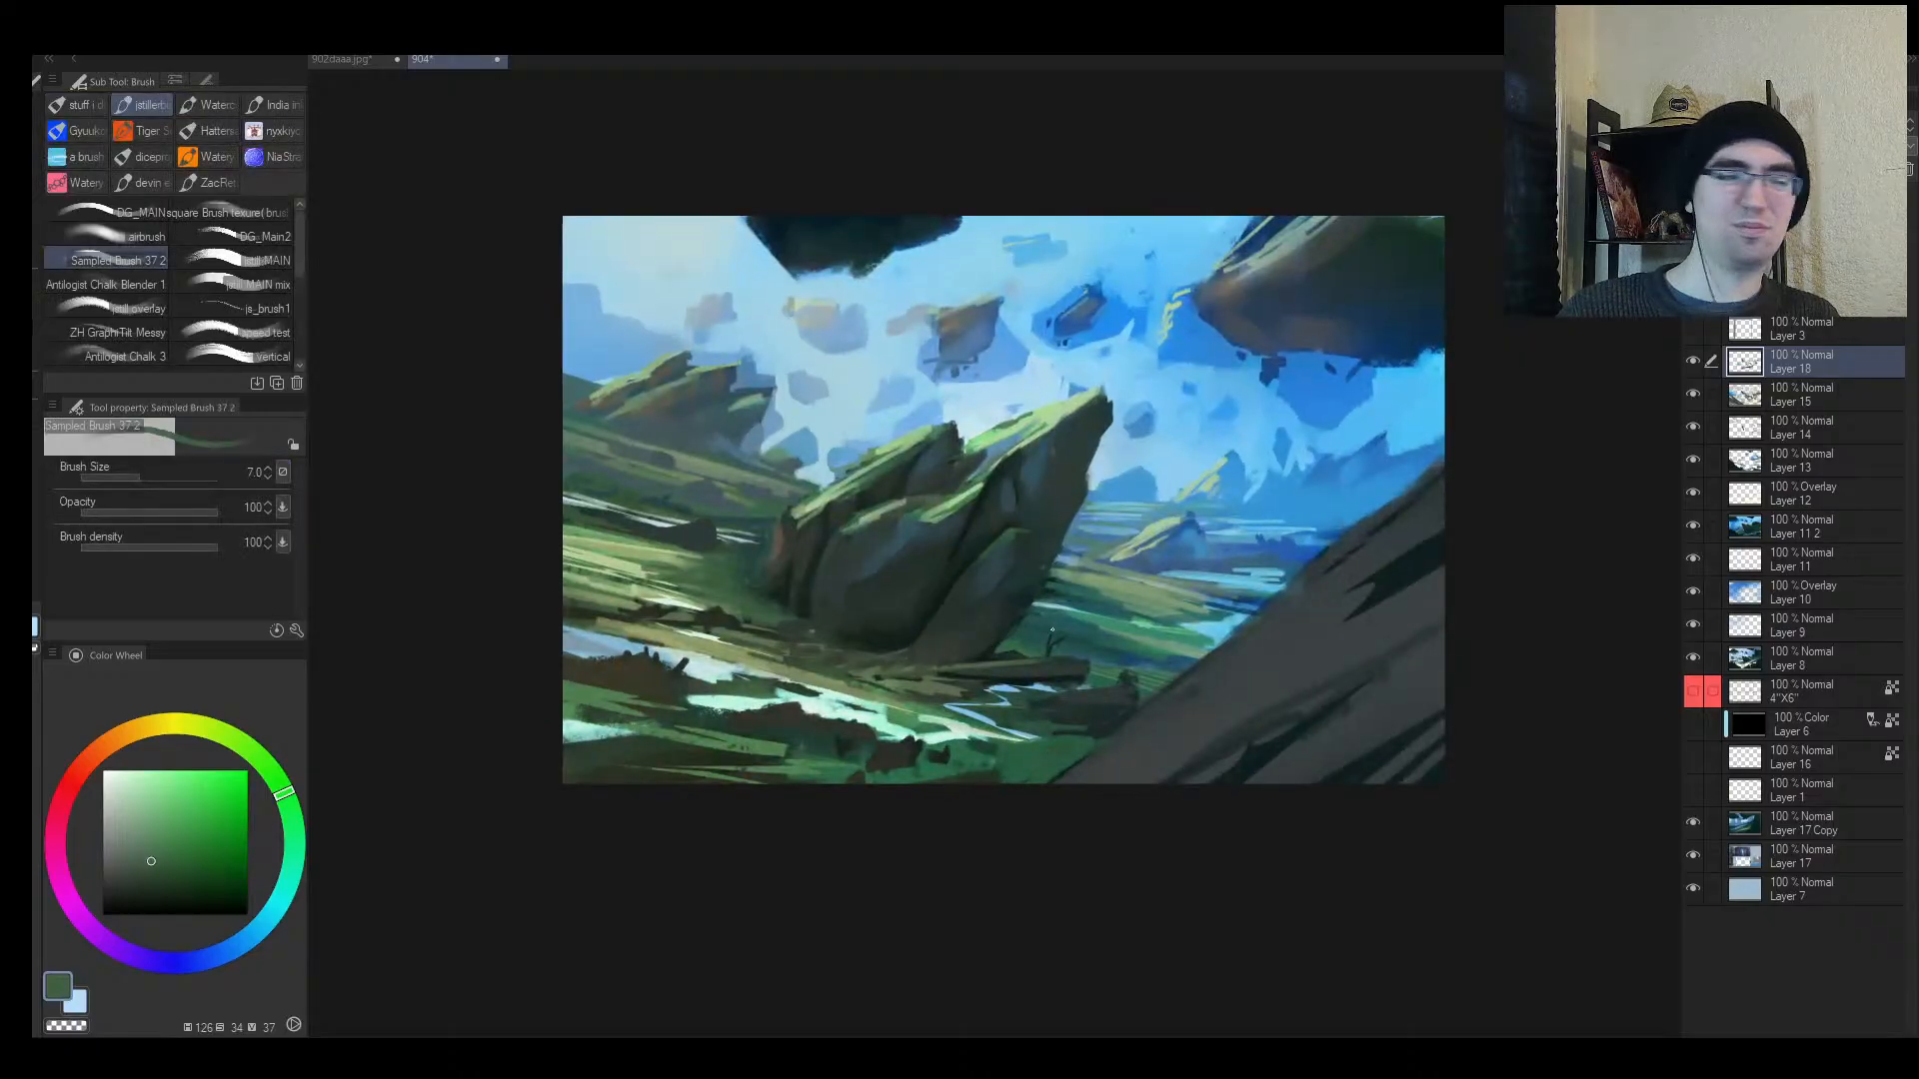
Step: Paint near-black green strokes right of and below the rock base at size 17
key(h)
key(alt+space)
mouse_move(1205, 599)
mouse_down()
mouse_move(1315, 592)
mouse_move(1239, 632)
mouse_move(1187, 625)
mouse_move(1275, 597)
mouse_up()
alt+click(1202, 604)
key(bracketright)
key(bracketright)
key(bracketright)
alt+click(1246, 570)
key(bracketright)
alt+click(1227, 603)
key(bracketleft)
key(bracketright)
key(bracketleft)
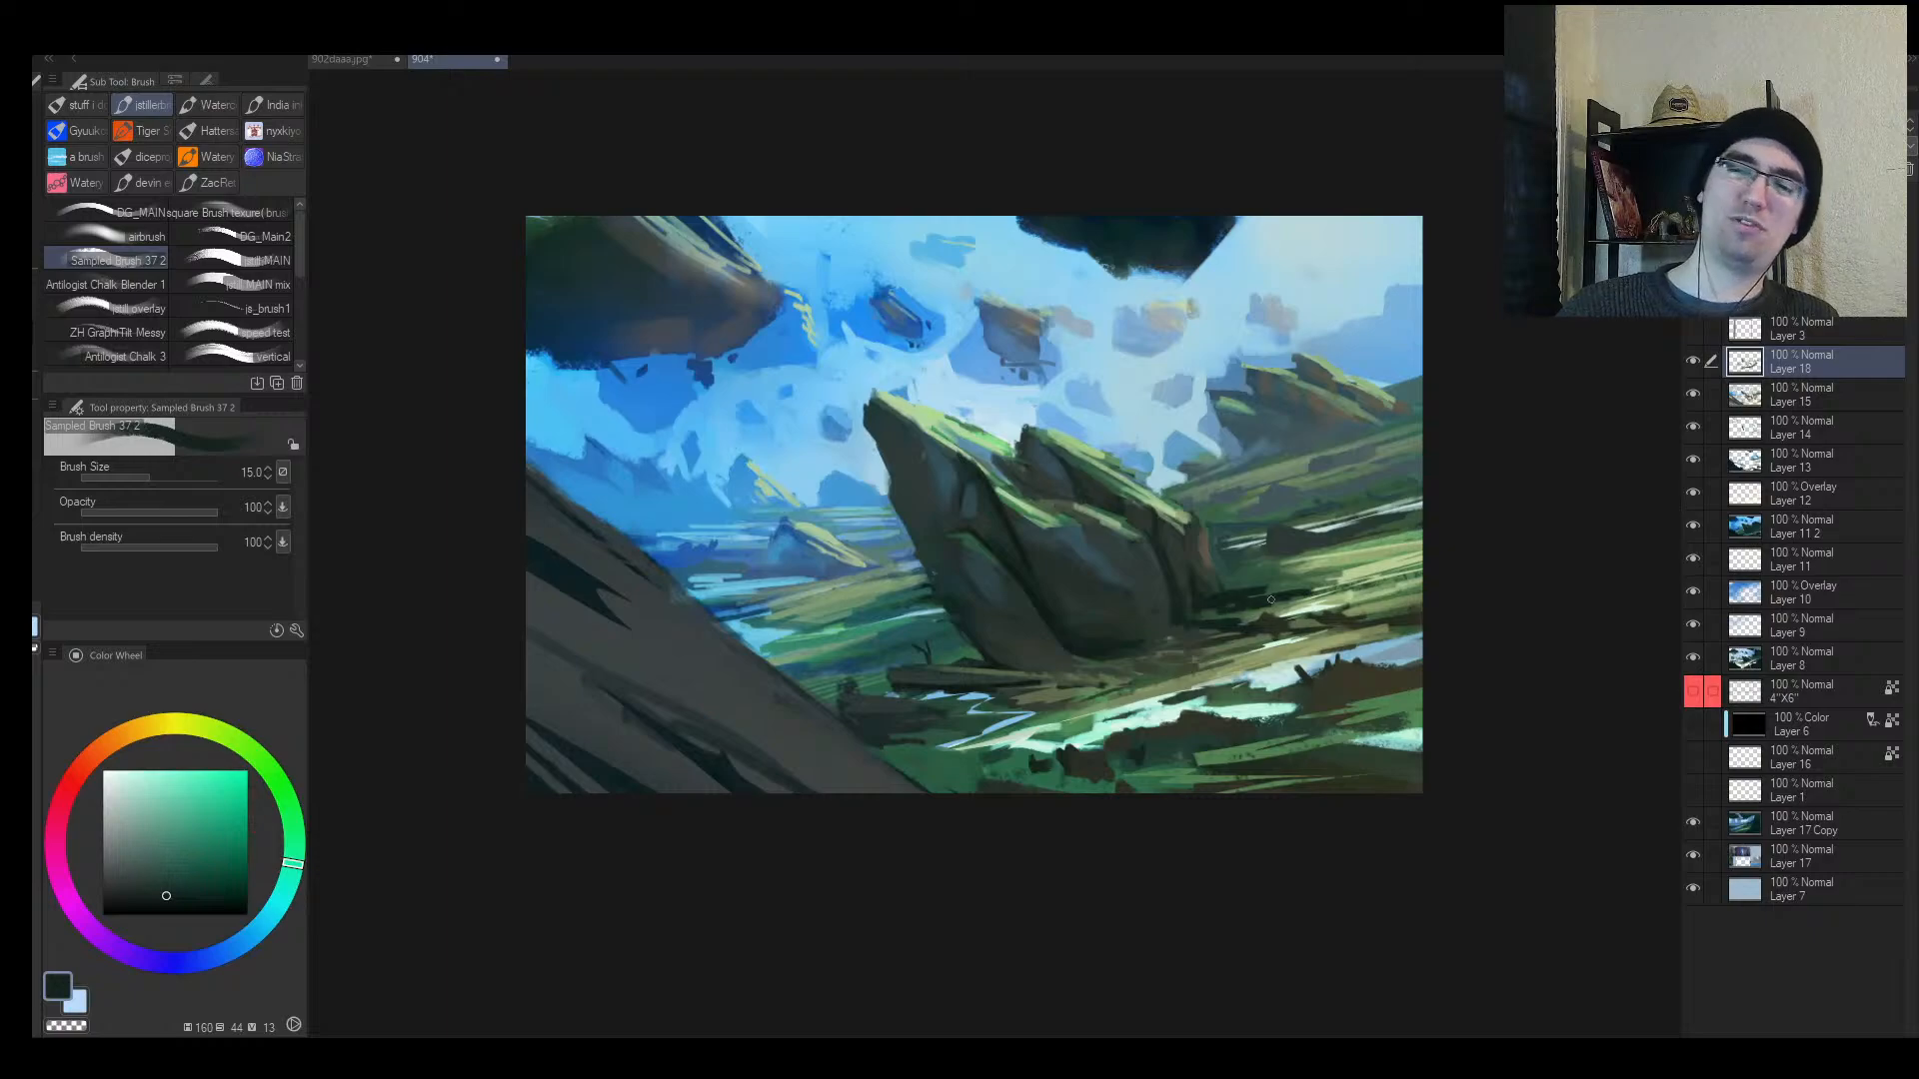
key(bracketright)
mouse_move(1132, 661)
mouse_down()
mouse_move(1243, 648)
mouse_move(1192, 646)
mouse_move(1310, 555)
mouse_up()
Step: Darken the light grass bands left of the rock base with a 10 px brush
key(bracketleft)
key(bracketleft)
key(bracketleft)
key(h)
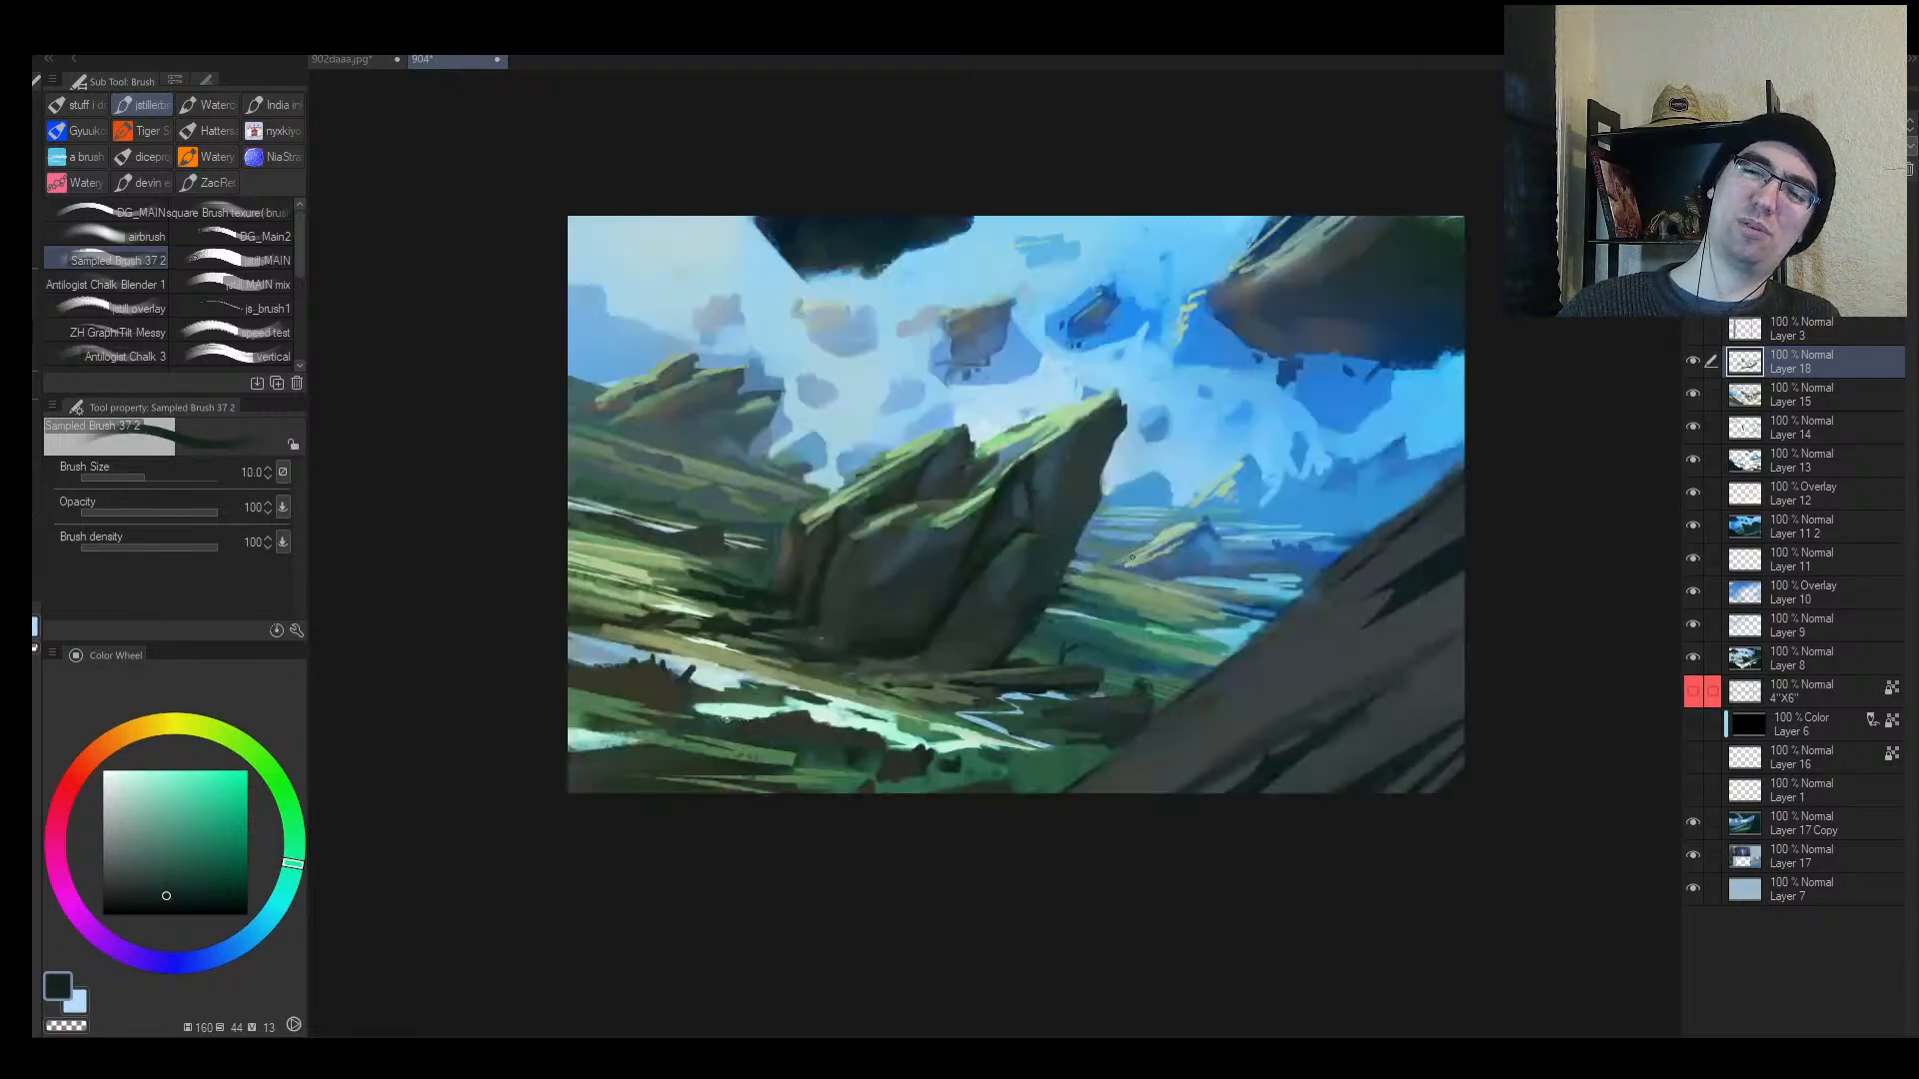
mouse_move(617, 587)
mouse_down()
mouse_move(718, 609)
mouse_move(673, 595)
mouse_up()
mouse_move(581, 577)
mouse_down()
mouse_move(694, 597)
mouse_move(727, 572)
mouse_move(643, 569)
mouse_move(759, 602)
mouse_move(631, 584)
mouse_up()
Step: Paint a faint brown stroke across the rock face with a 20 px brush
alt+click(739, 563)
alt+click(747, 583)
alt+click(715, 571)
alt+click(781, 559)
alt+click(789, 555)
key(])
key(])
key(])
key(])
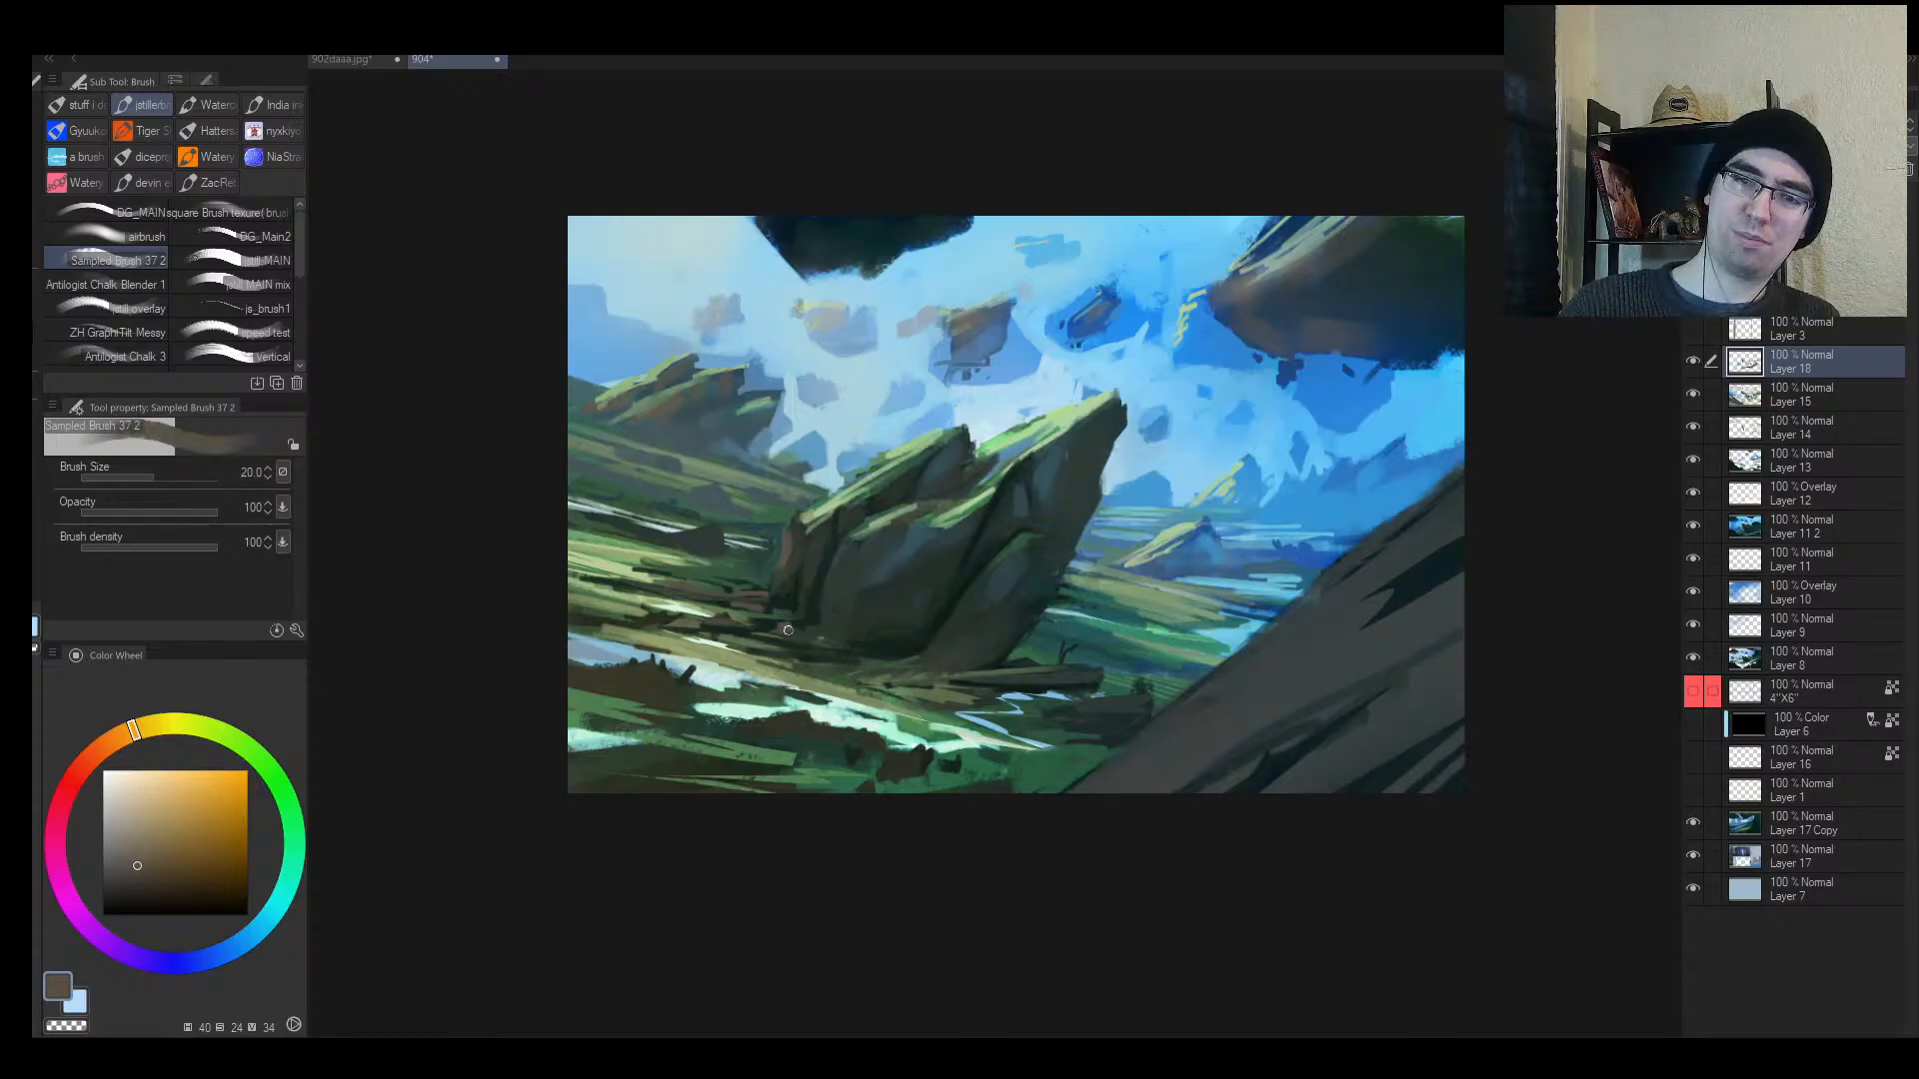
key(])
key(])
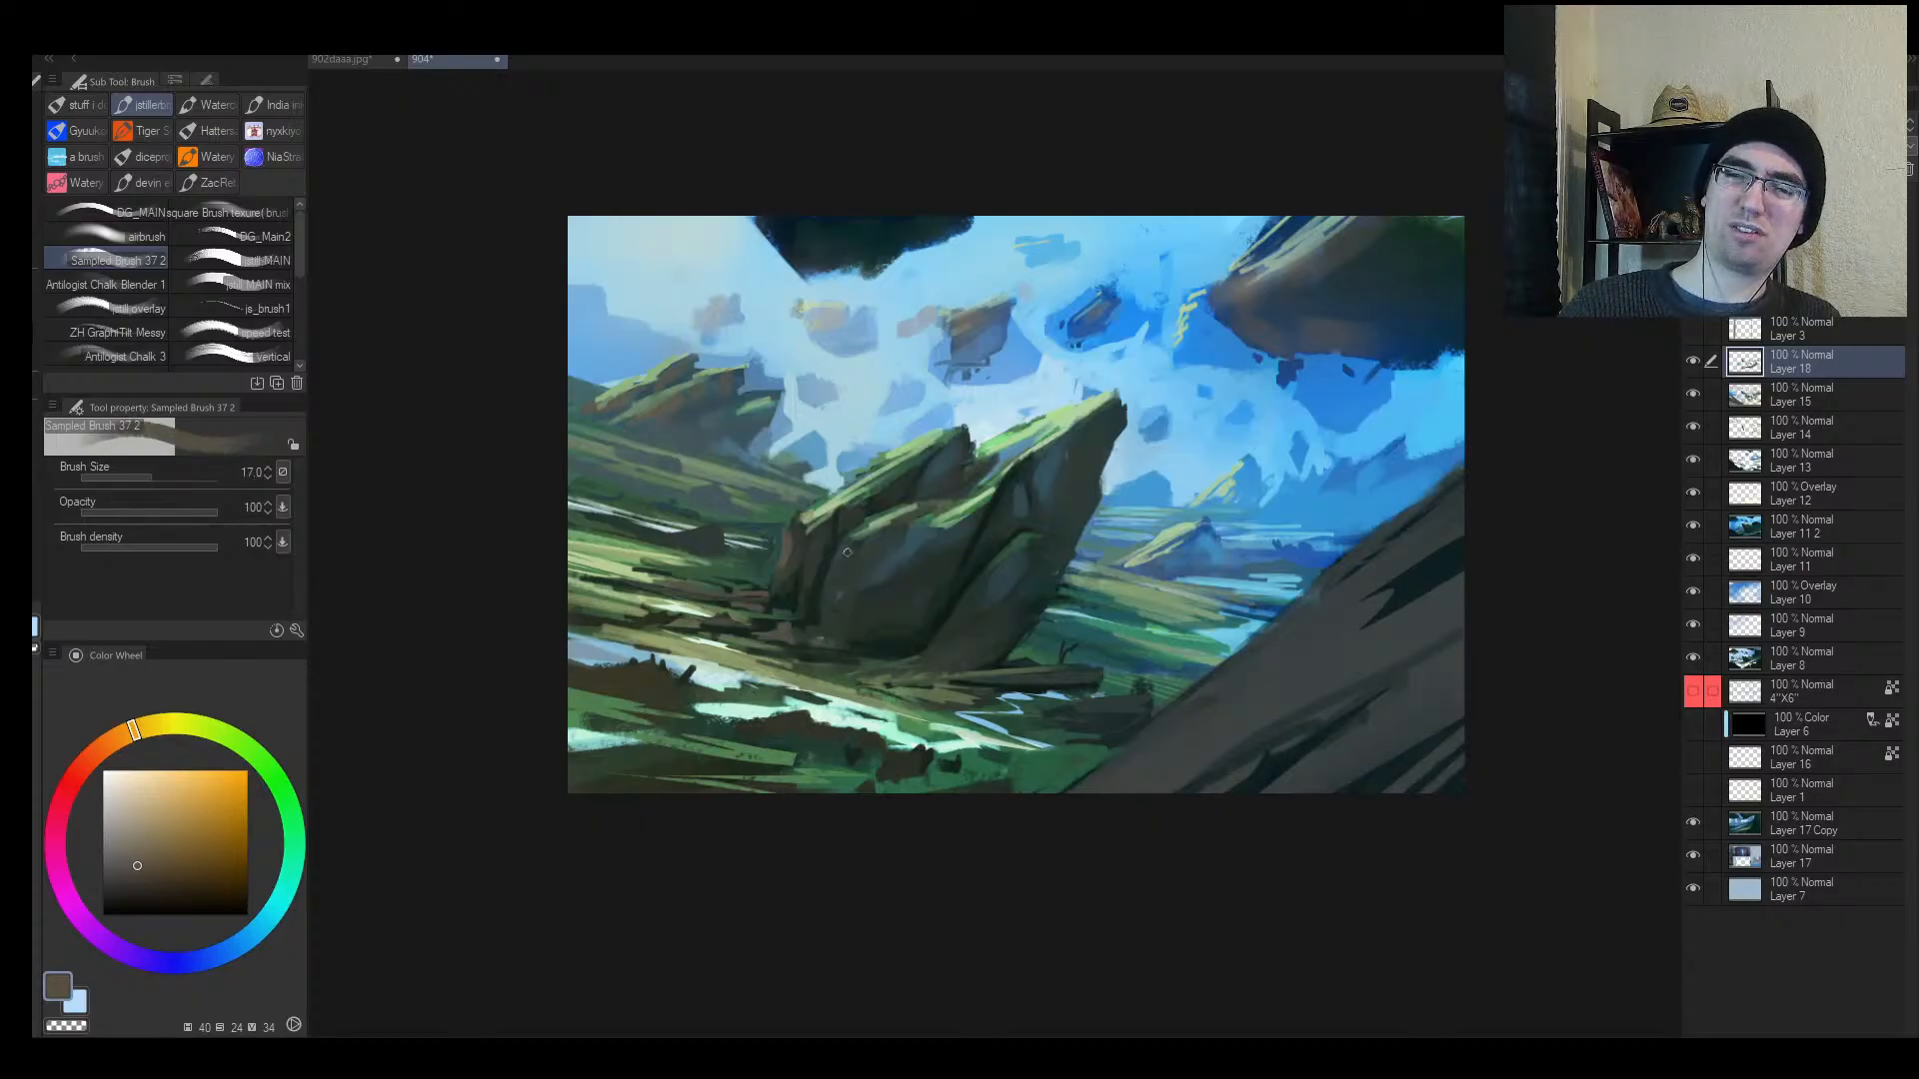
drag(843, 565, 900, 528)
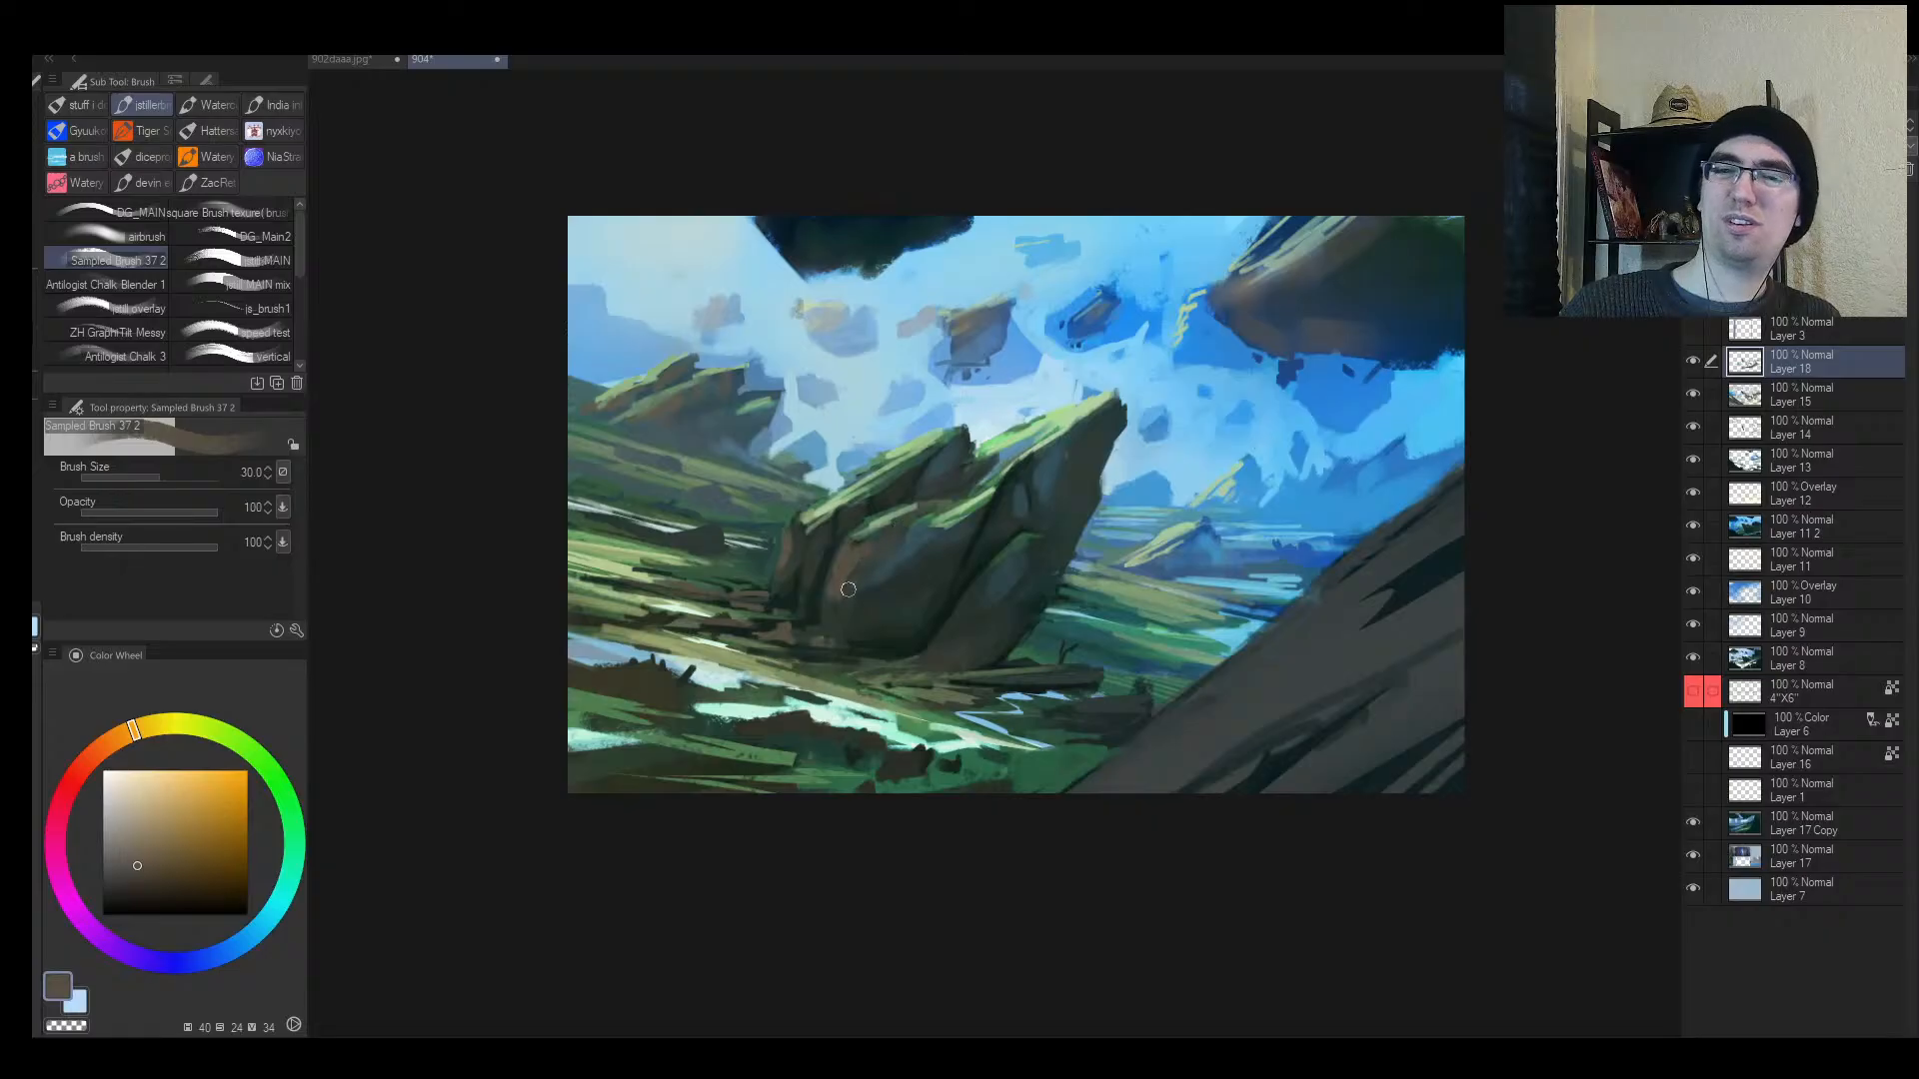
Step: Try a faint light stroke near the rock's base, undo it, and zoom out to review
key(bracketleft)
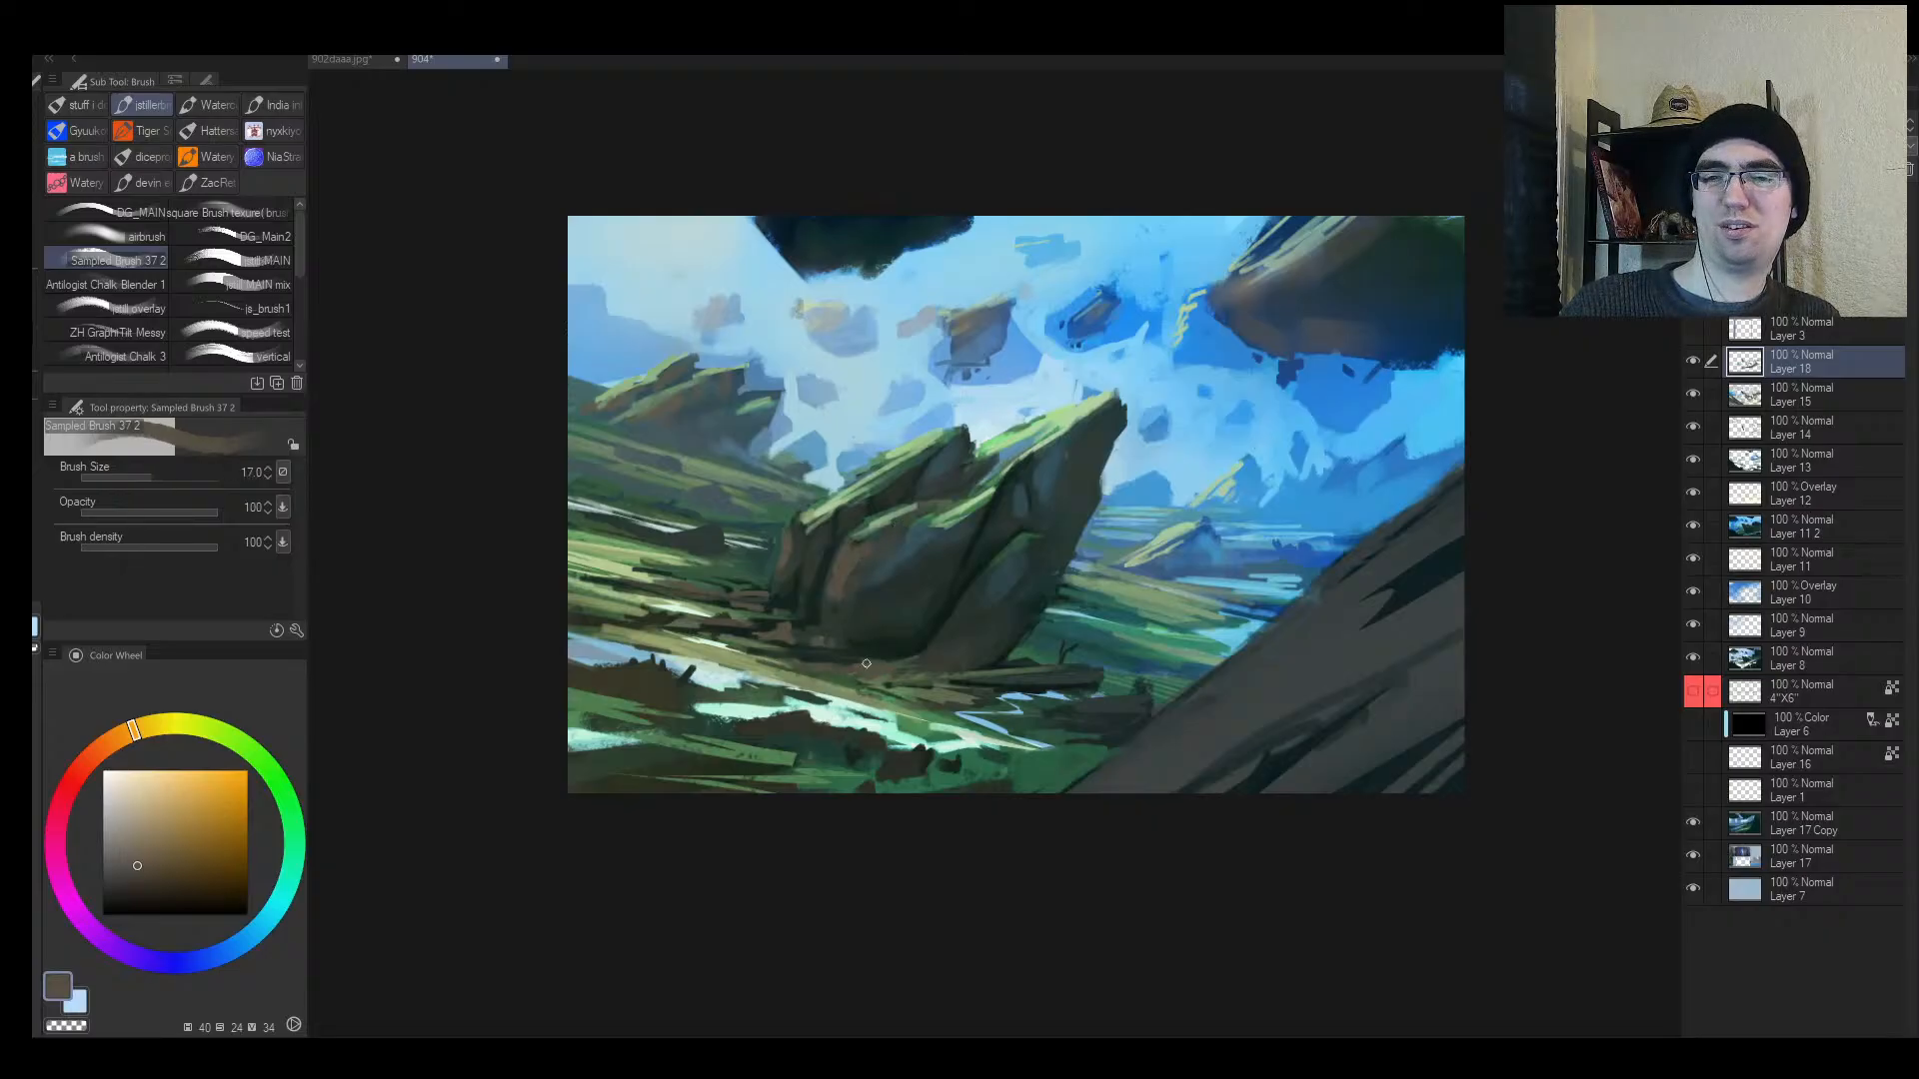
key(h)
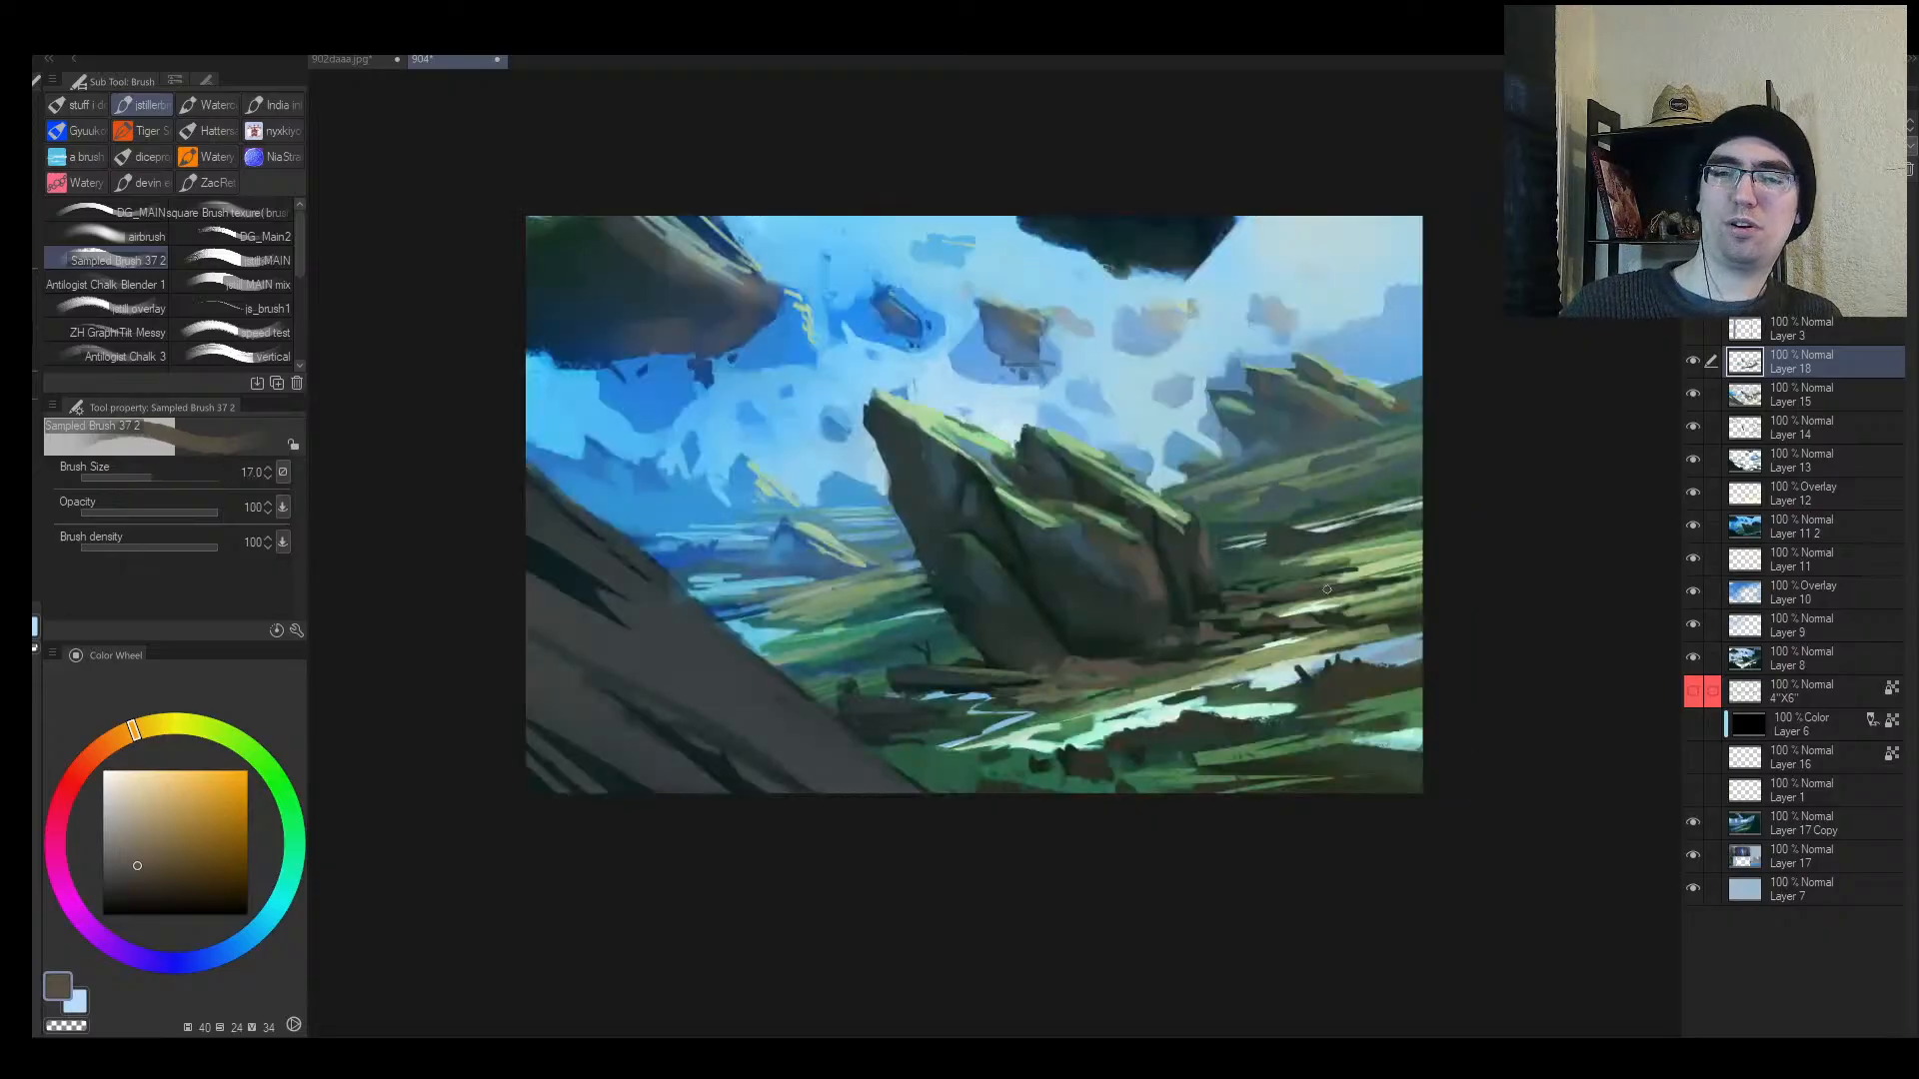
key(bracketleft)
key(bracketleft)
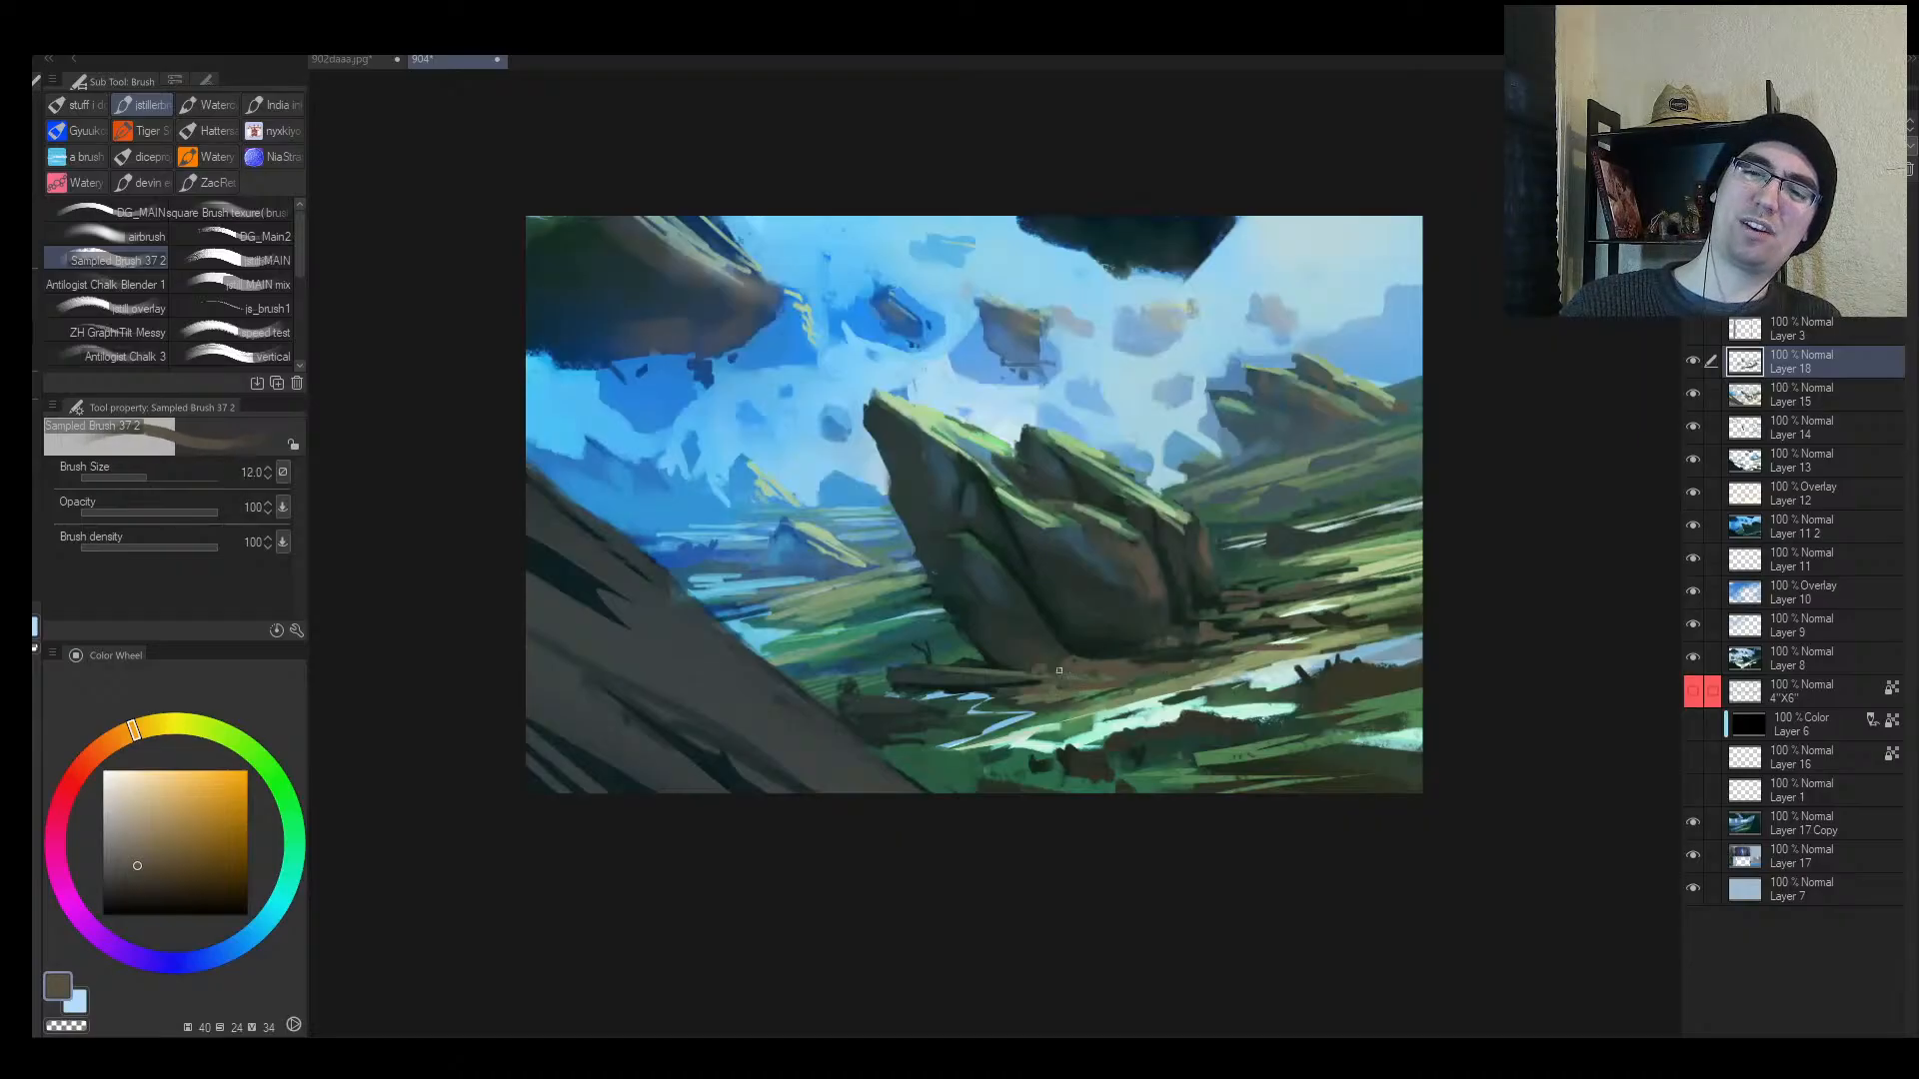
key(bracketright)
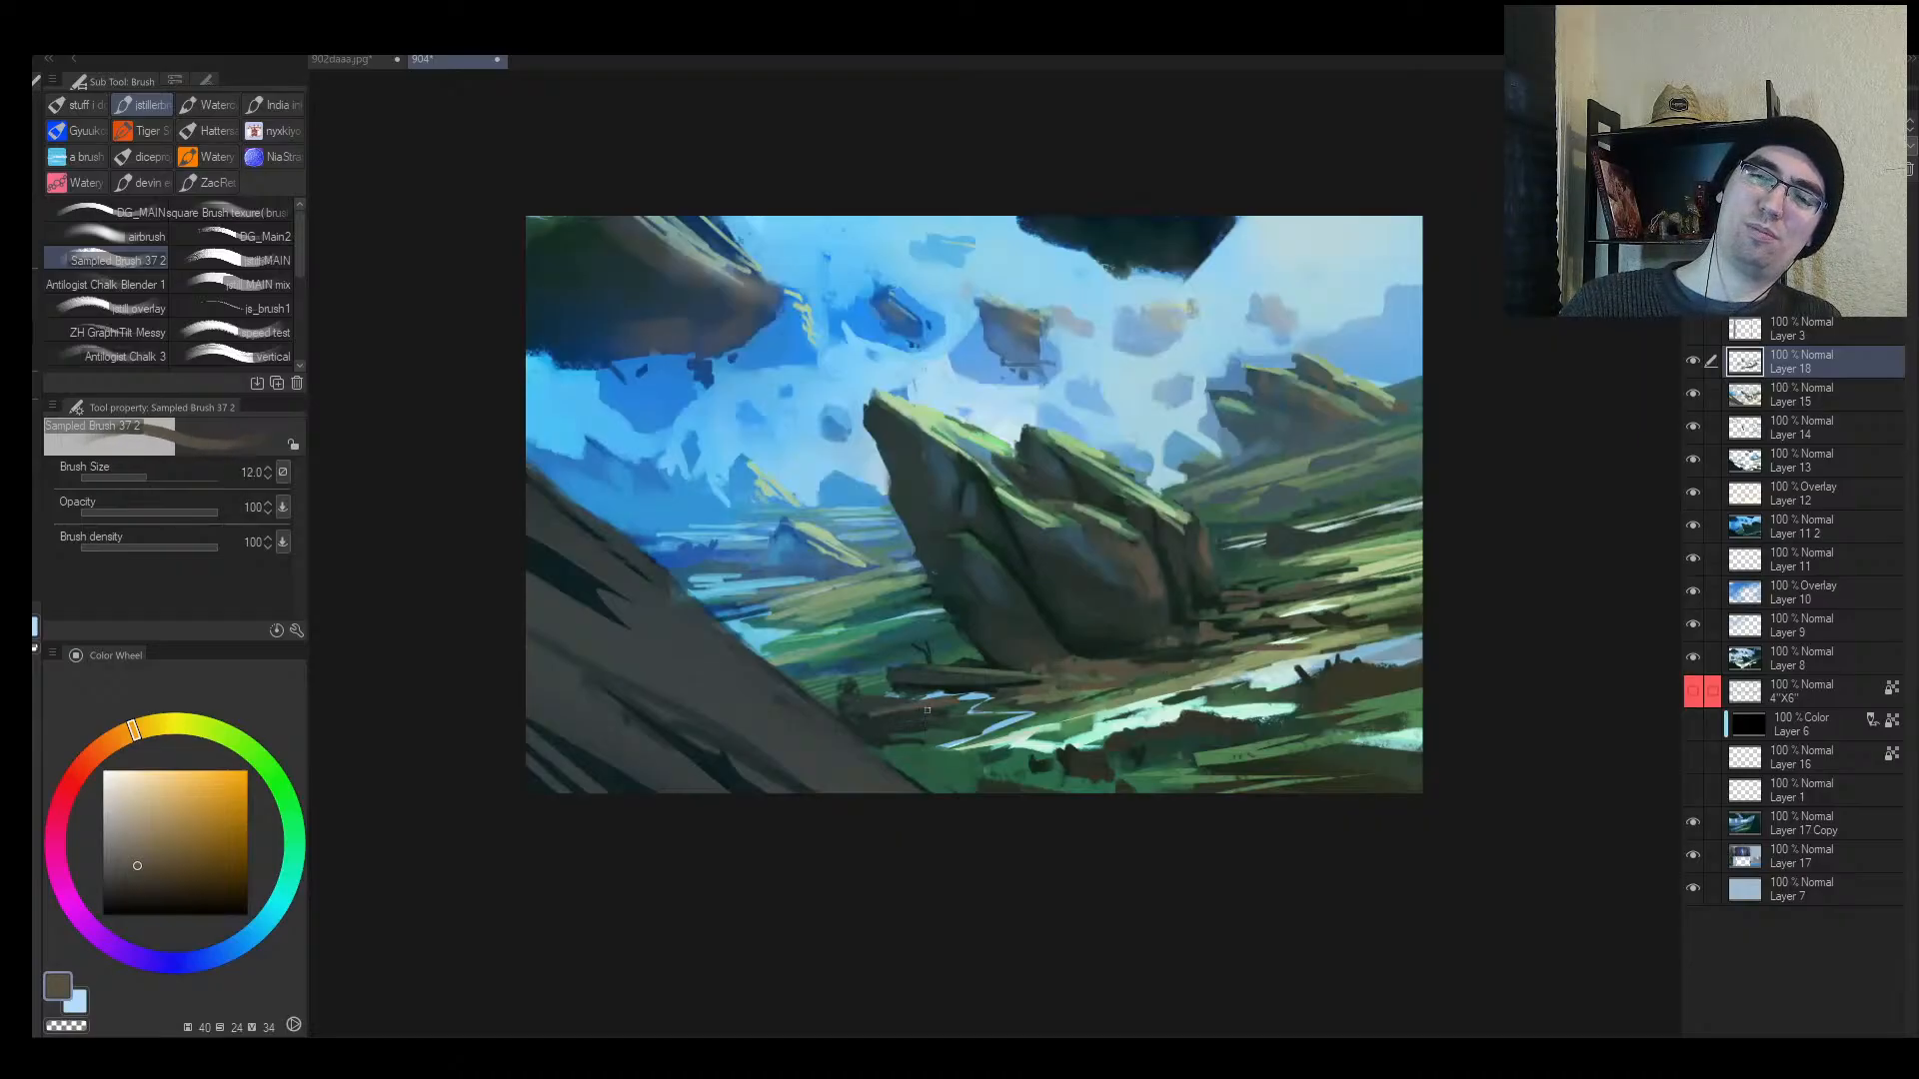
drag(928, 711, 924, 725)
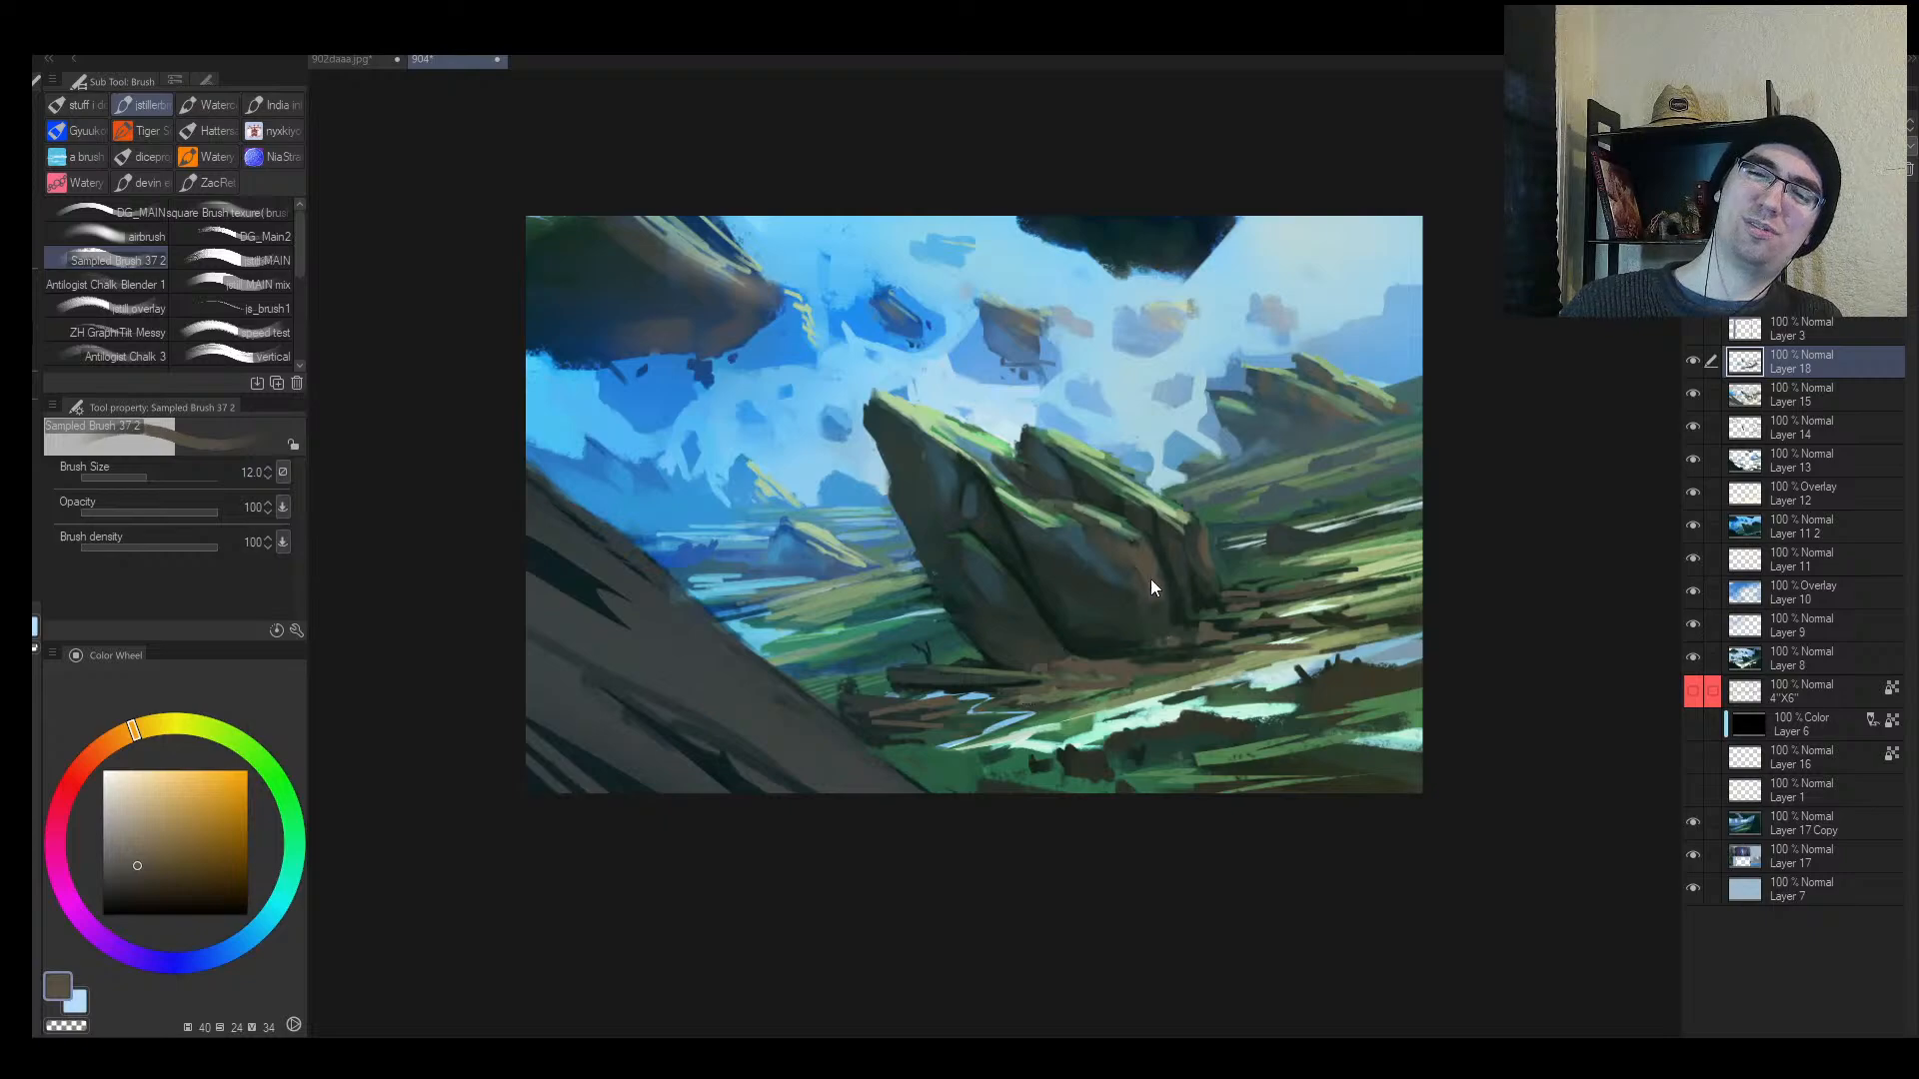
key(ctrl+z)
key(h)
key(alt+space)
mouse_move(1065, 654)
mouse_down()
mouse_move(1016, 663)
mouse_move(1165, 603)
mouse_up()
Step: Mirror the view and darken the light grass at the painting's right edge with a size-17 dark green
key(h)
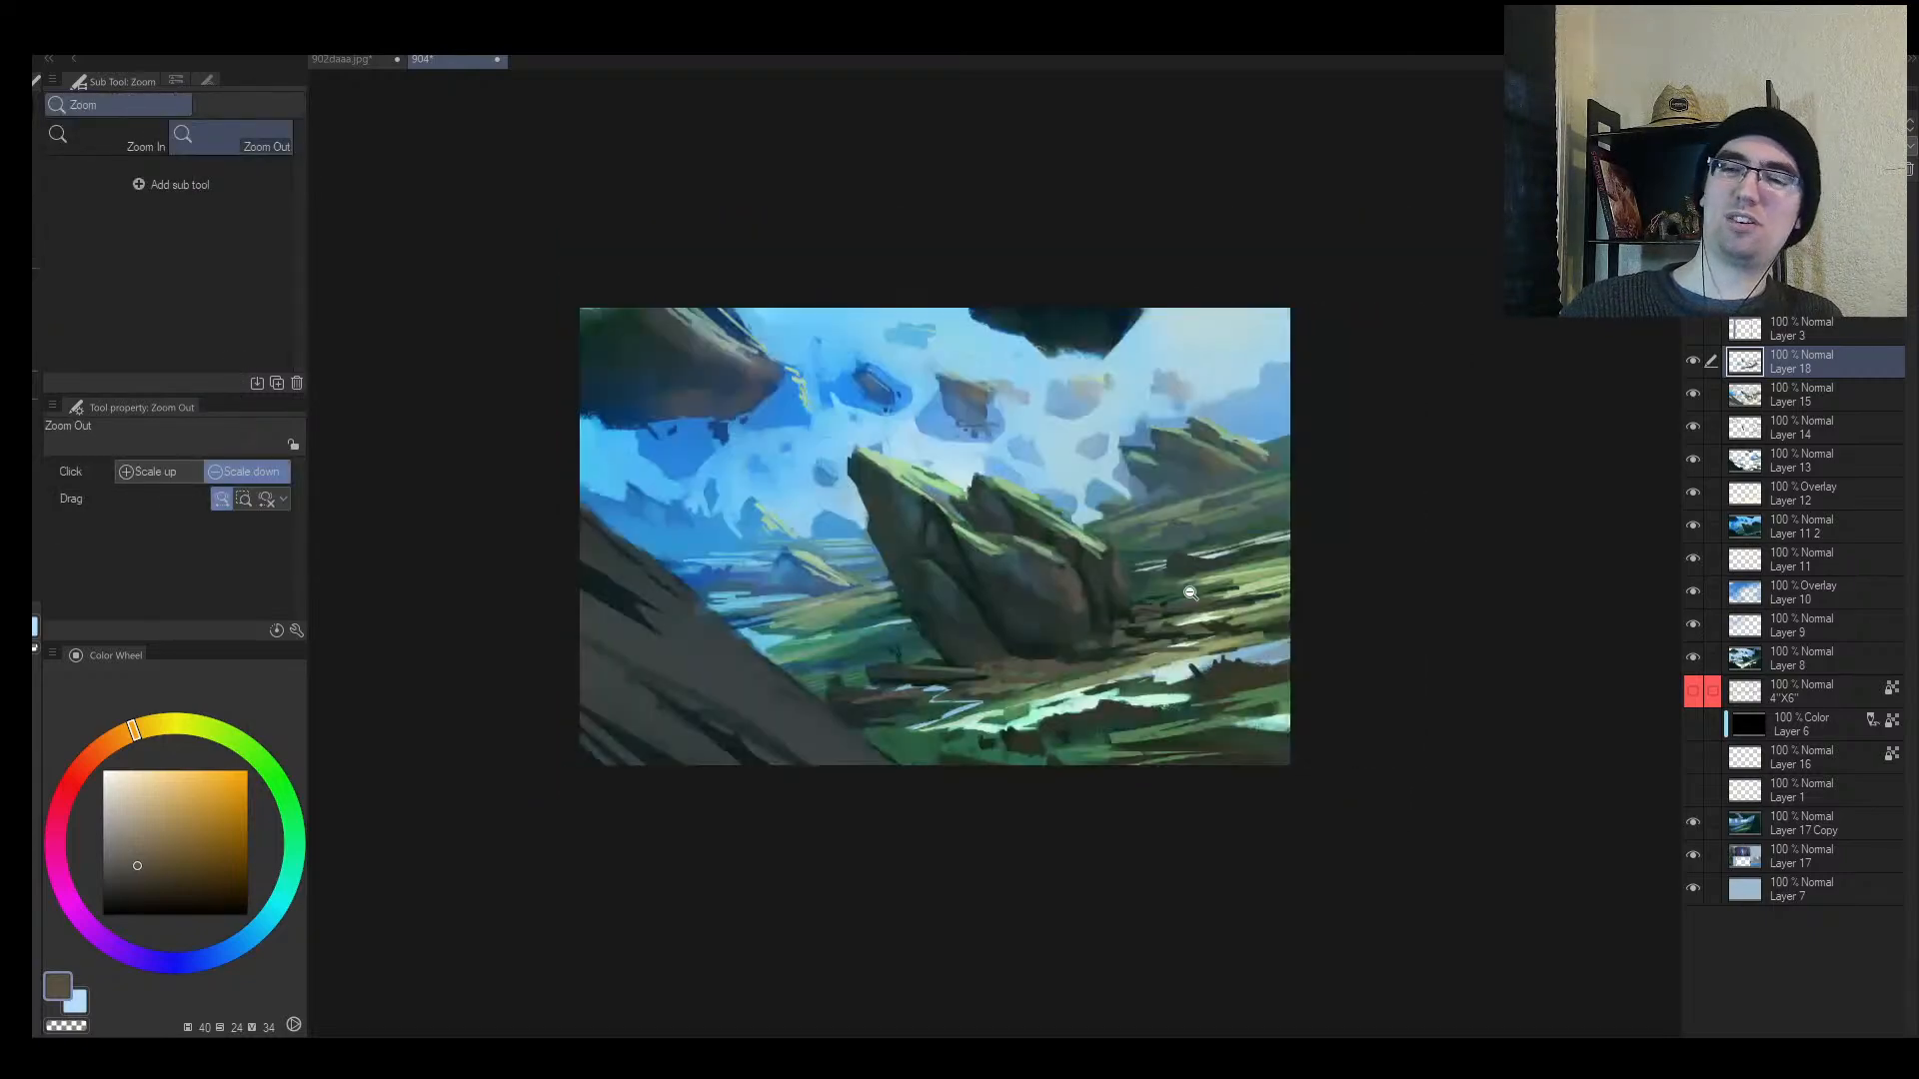
alt+click(1208, 589)
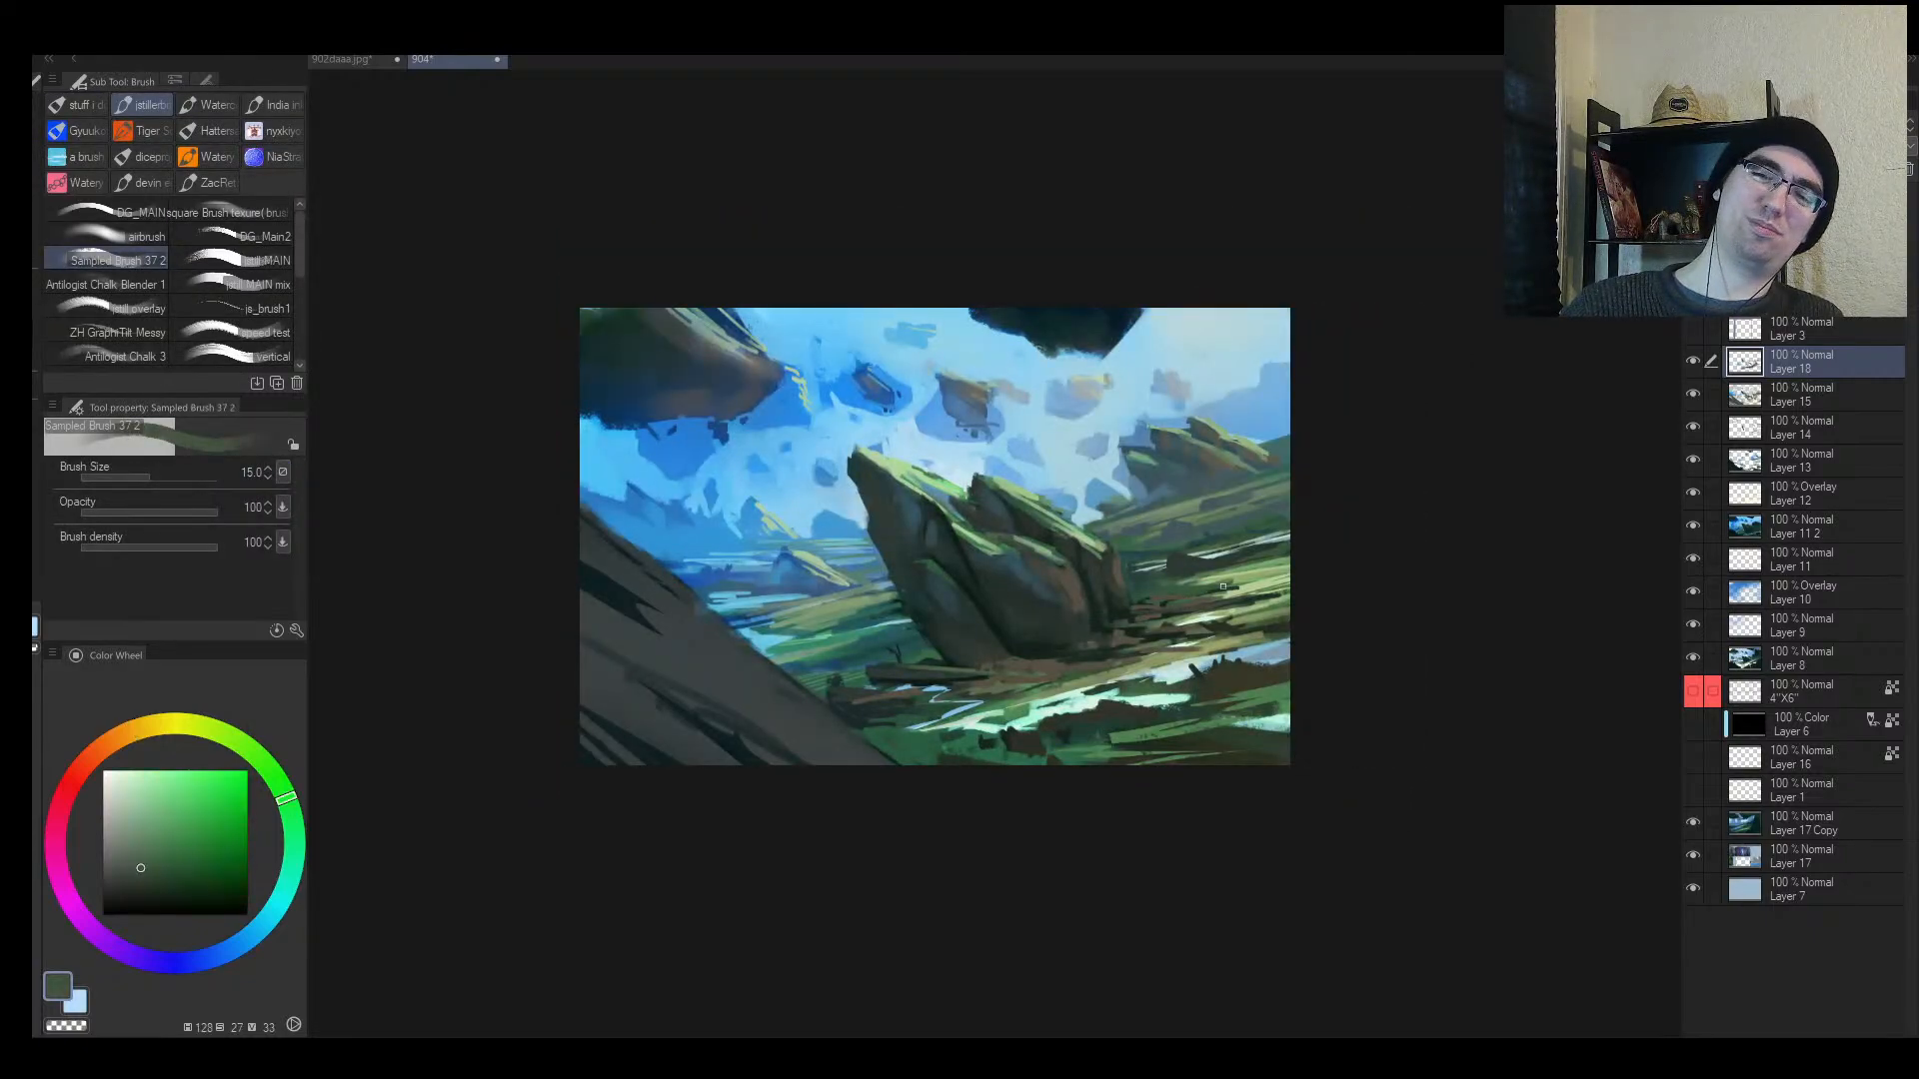
key(bracketright)
drag(1288, 578, 1217, 594)
Step: Sample dark olive, blue-grey and green tones, resize the brush to 12 and mirror the view
alt+click(1245, 484)
key(bracketleft)
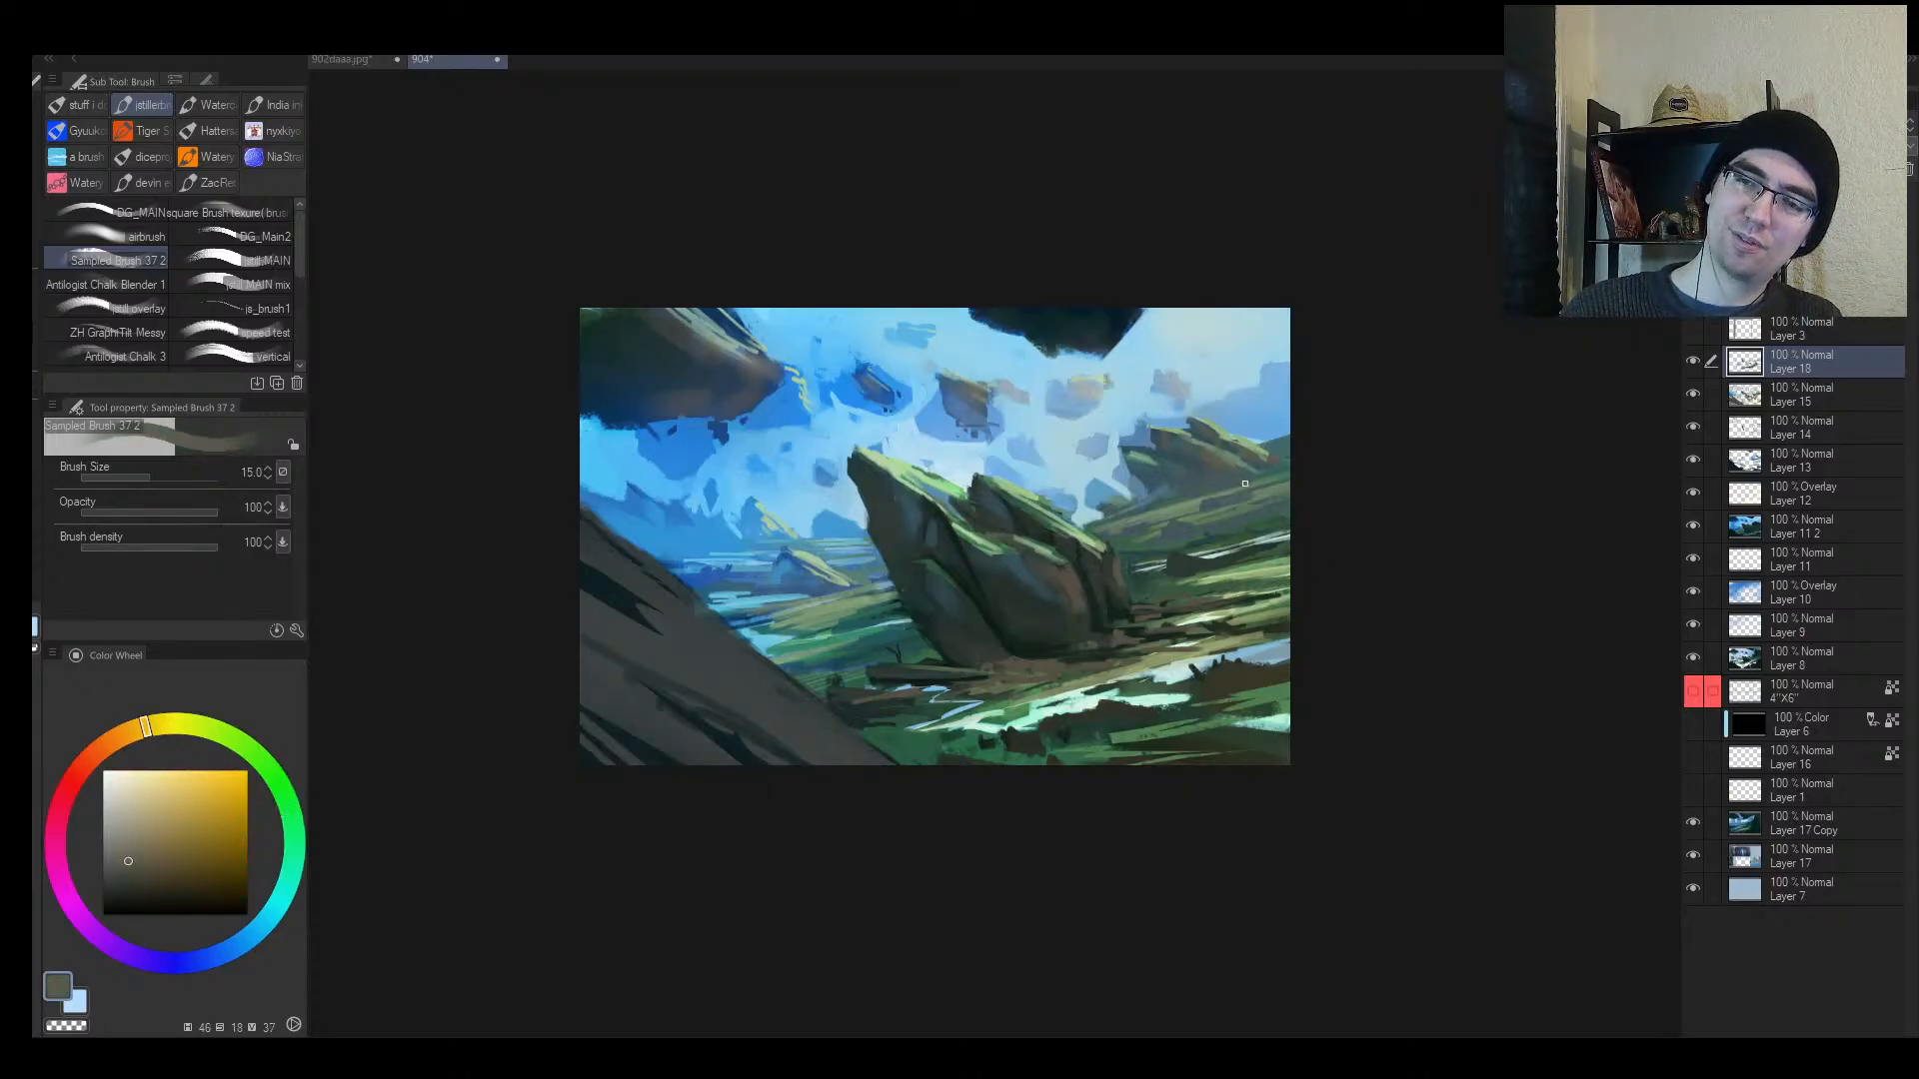
alt+click(1199, 467)
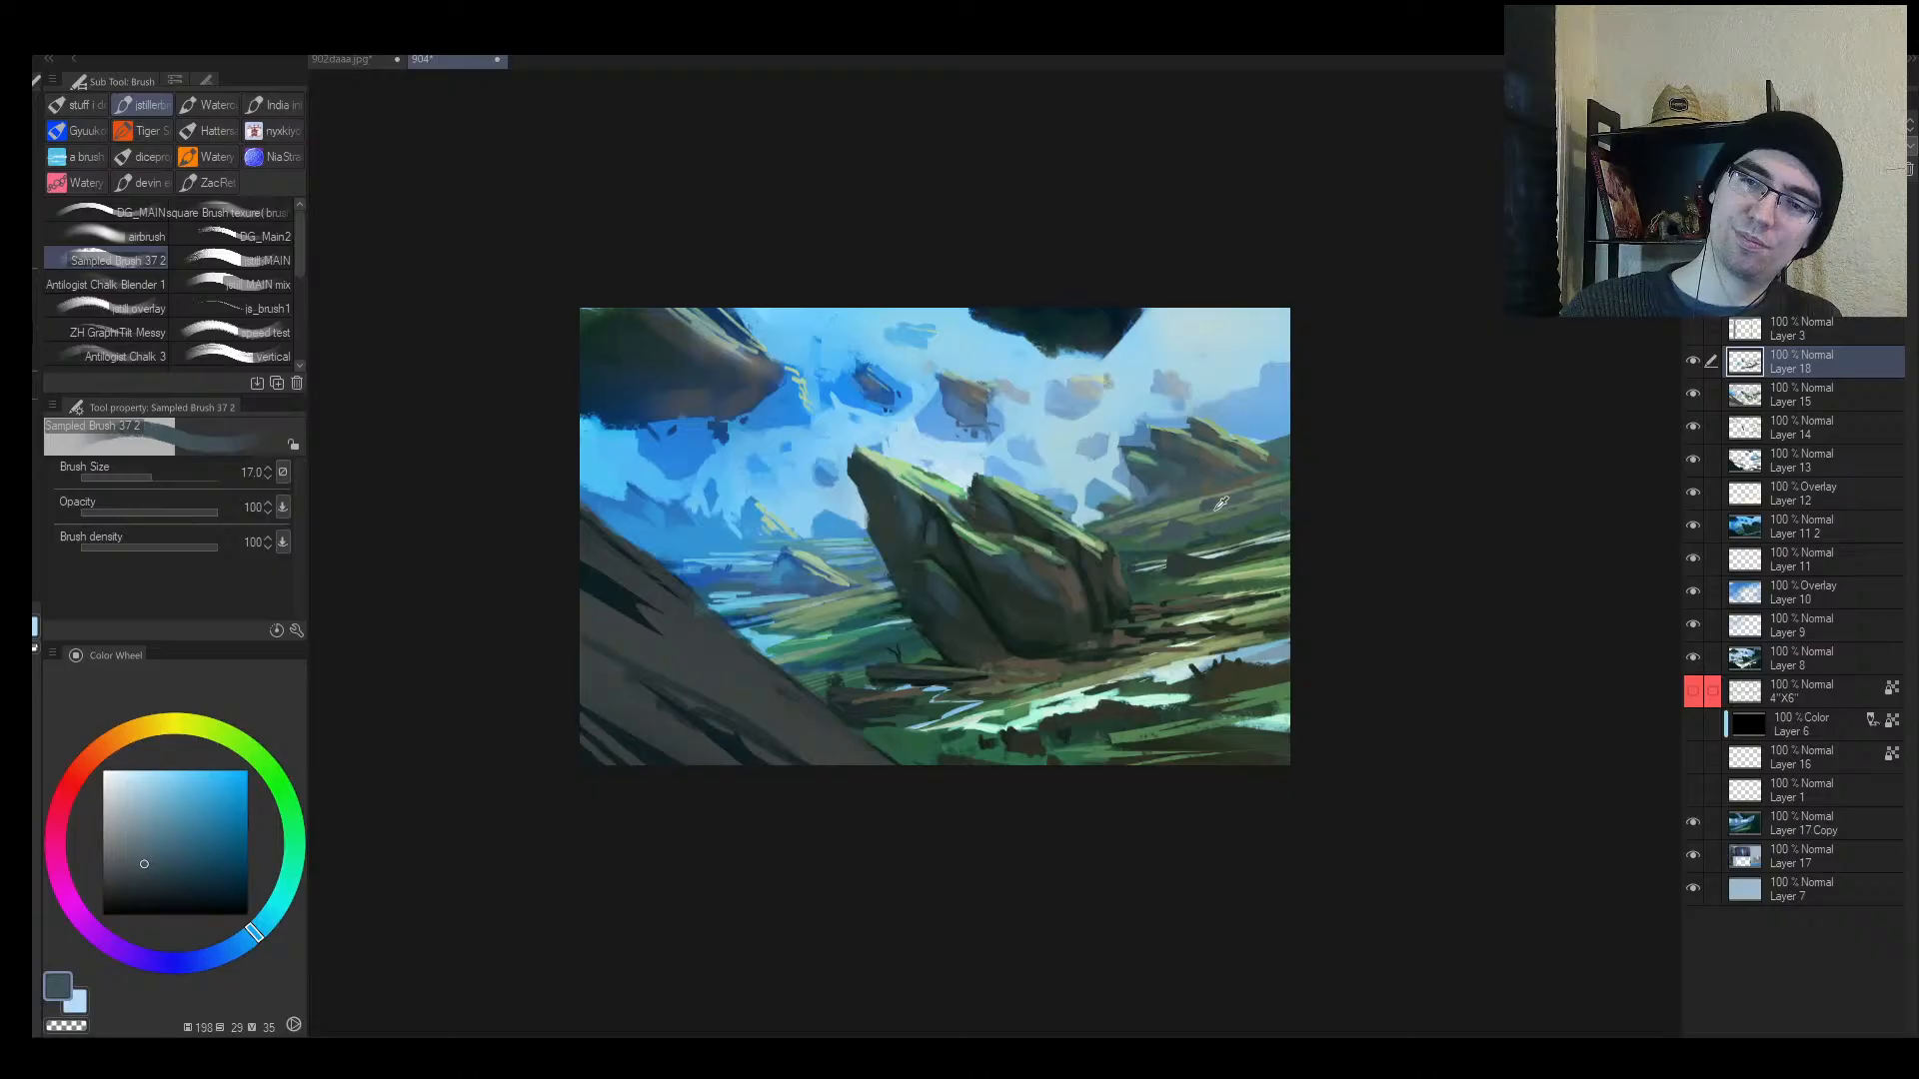
alt+click(1220, 503)
key(bracketleft)
key(bracketleft)
key(bracketleft)
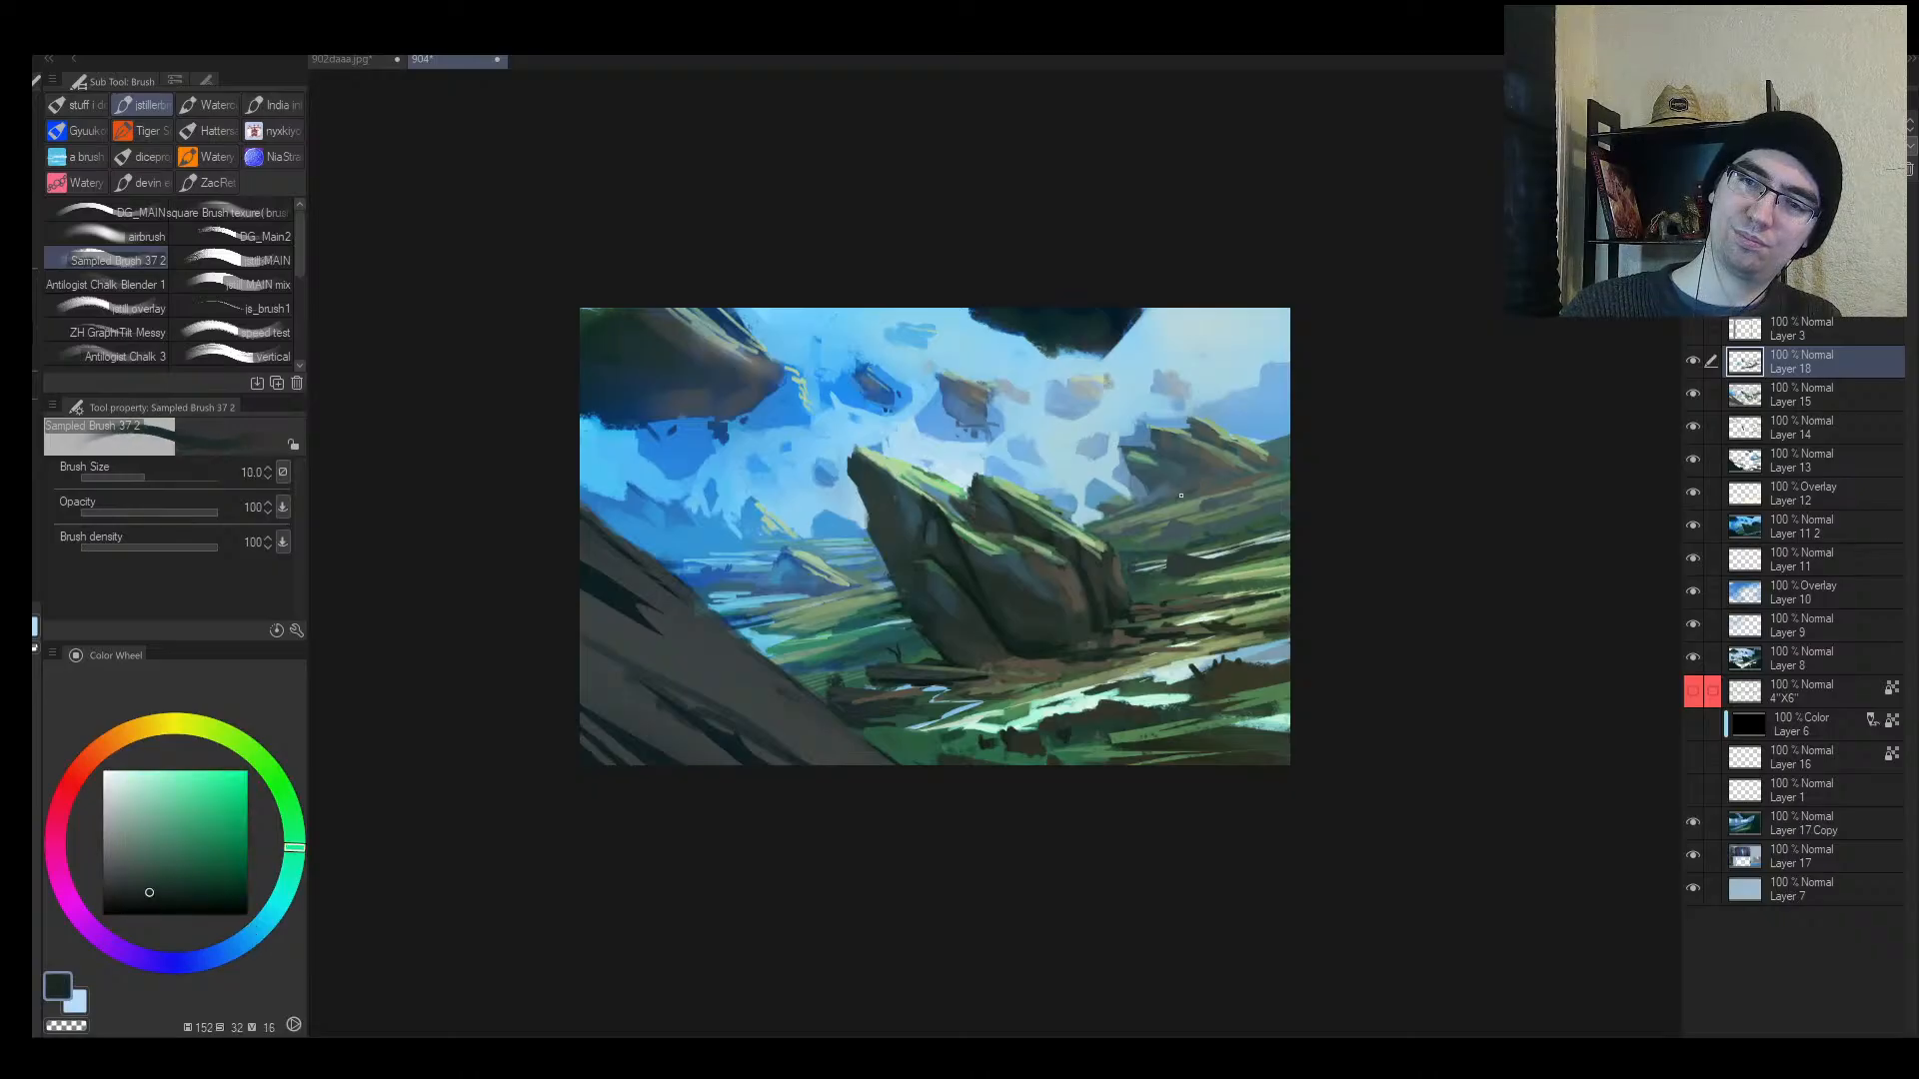
alt+click(1202, 481)
key(bracketright)
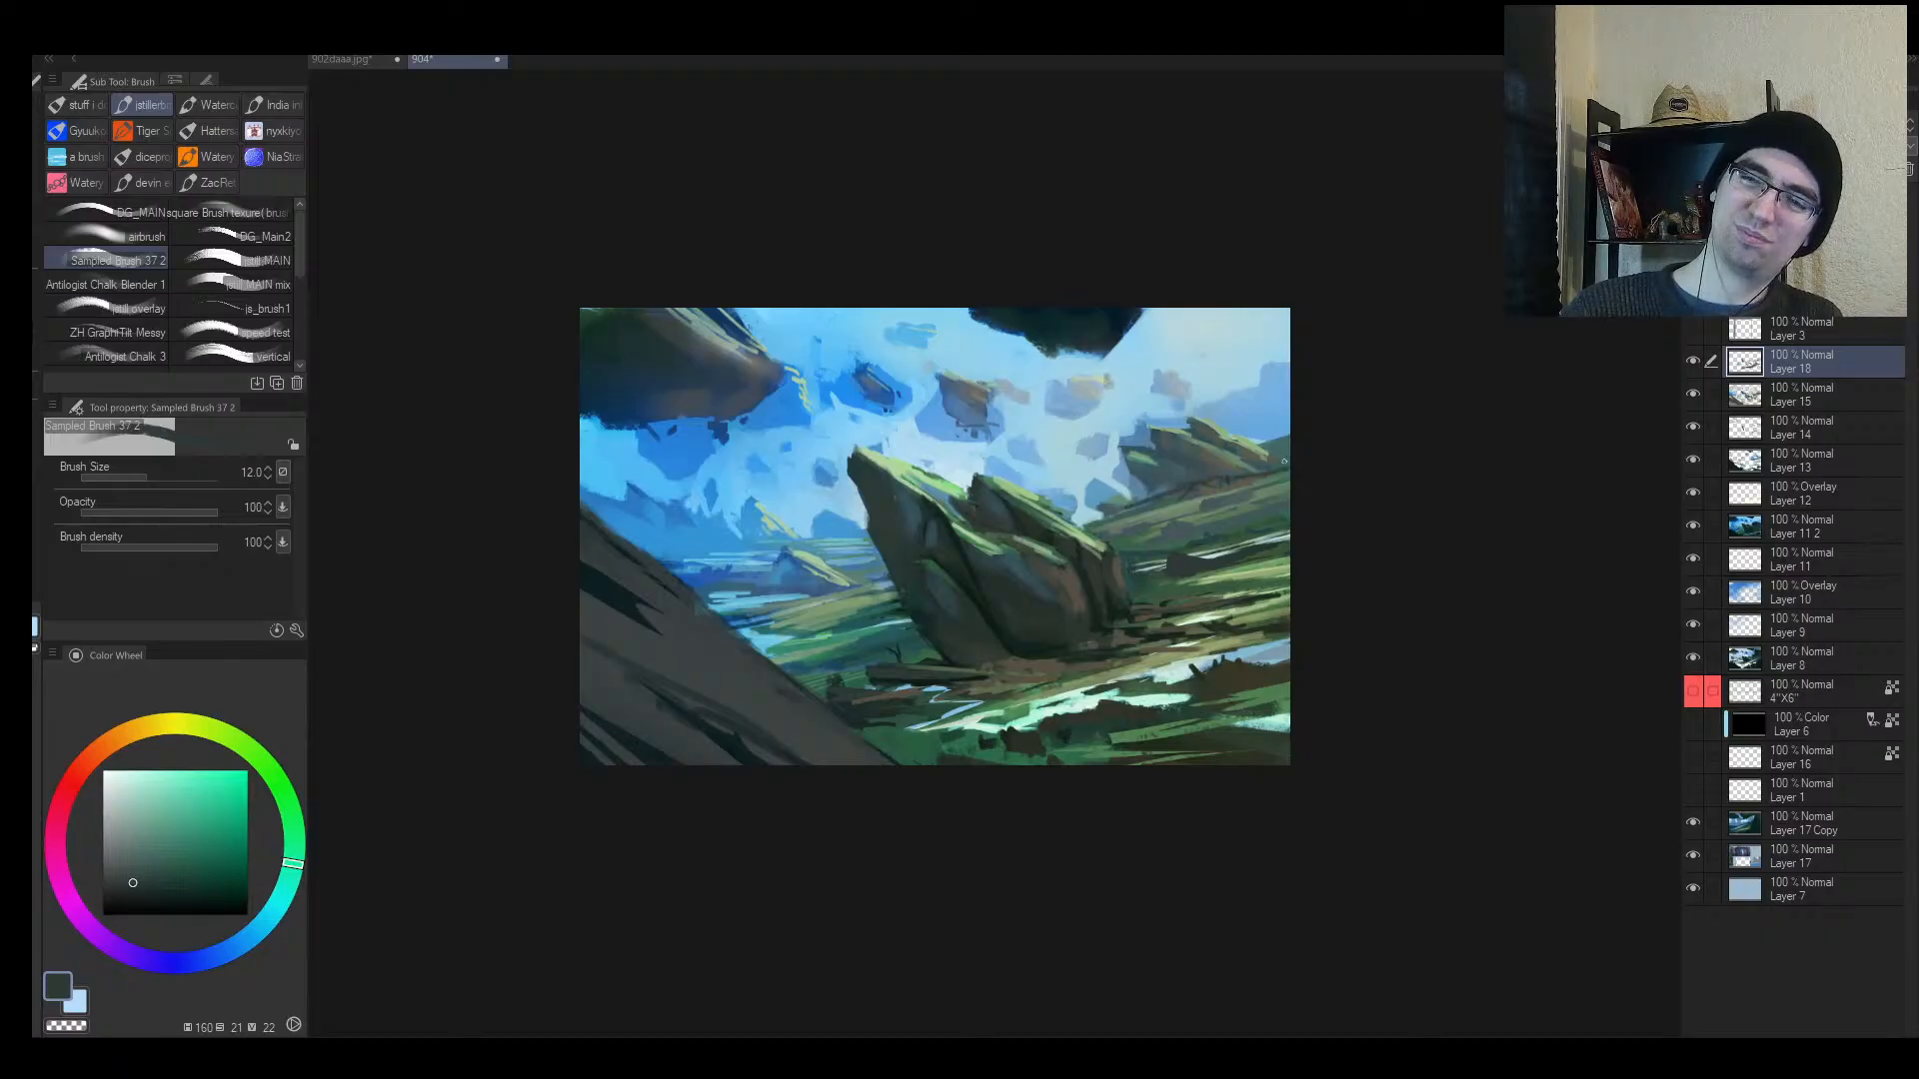
key(h)
mouse_move(1268, 580)
mouse_down()
mouse_move(1214, 584)
mouse_move(1299, 588)
mouse_up()
Step: Paint short light-blue strokes on the distant rock at brush size 17
alt+click(1207, 586)
key(bracketright)
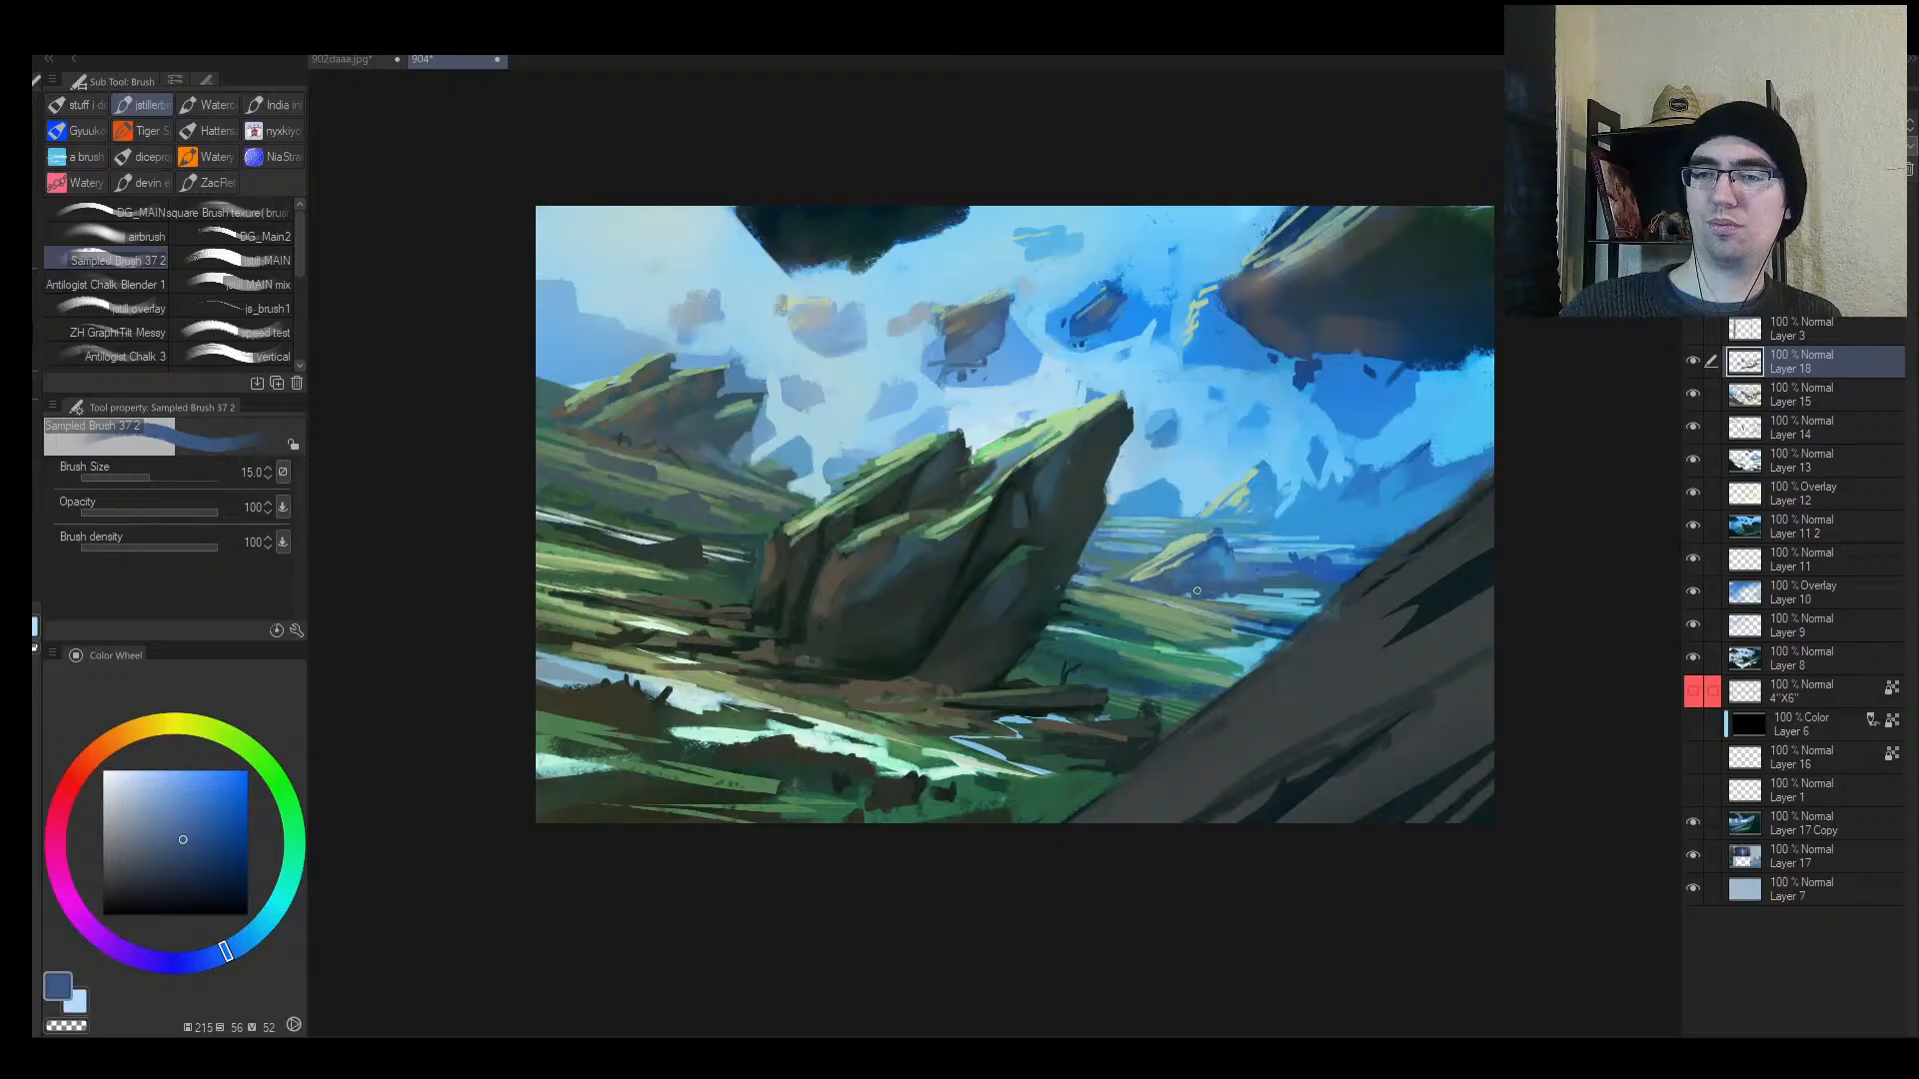
alt+click(1215, 565)
key(bracketright)
mouse_move(1215, 540)
mouse_down()
mouse_move(1229, 554)
mouse_move(1141, 594)
mouse_move(1162, 588)
mouse_up()
Step: Zoom out slightly and paint dark green strokes at the tilted rock's base
alt+click(1185, 573)
alt+click(1157, 592)
alt+click(1229, 546)
key(alt+space)
click(1162, 597)
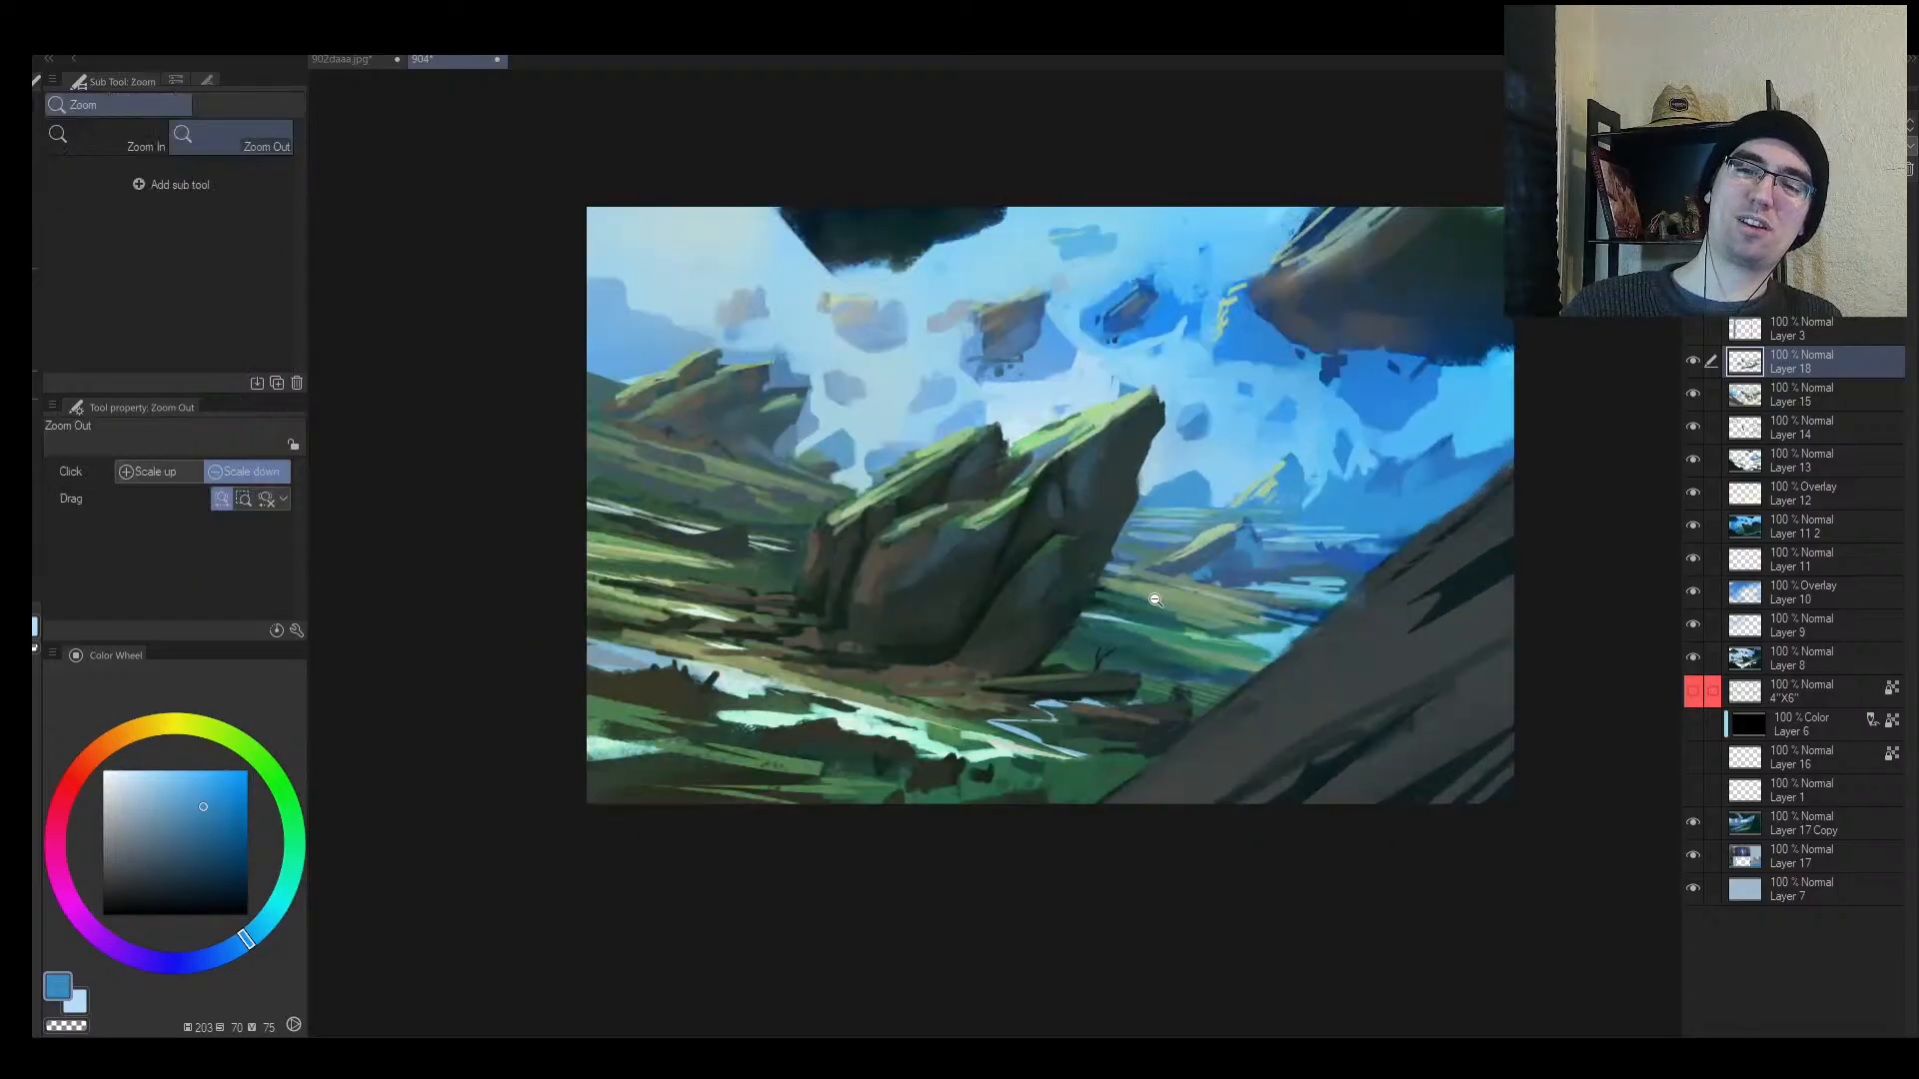
alt+click(1067, 659)
alt+click(938, 662)
alt+click(930, 656)
drag(918, 659, 959, 656)
Step: Add dark strokes and a light olive touch along the left bank at size 15
key(bracketleft)
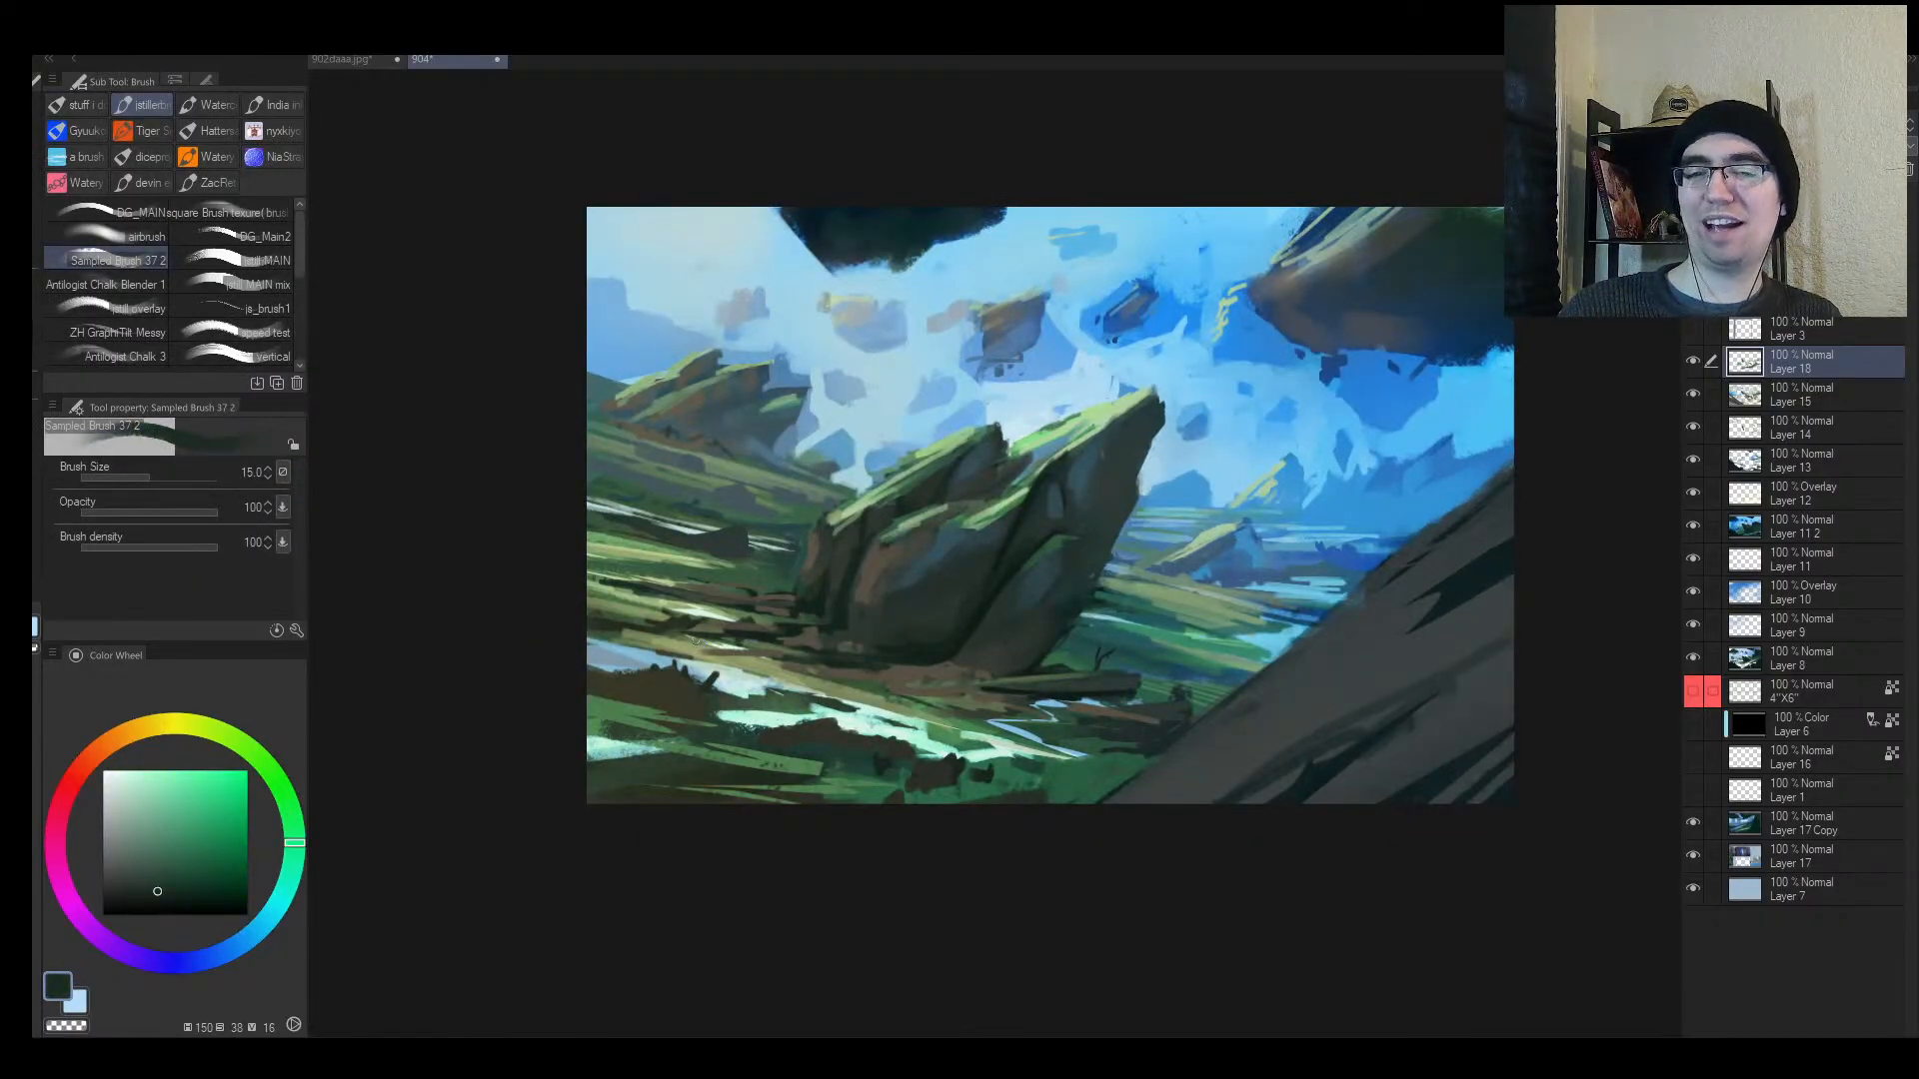
drag(683, 632, 818, 652)
alt+click(683, 648)
alt+click(819, 636)
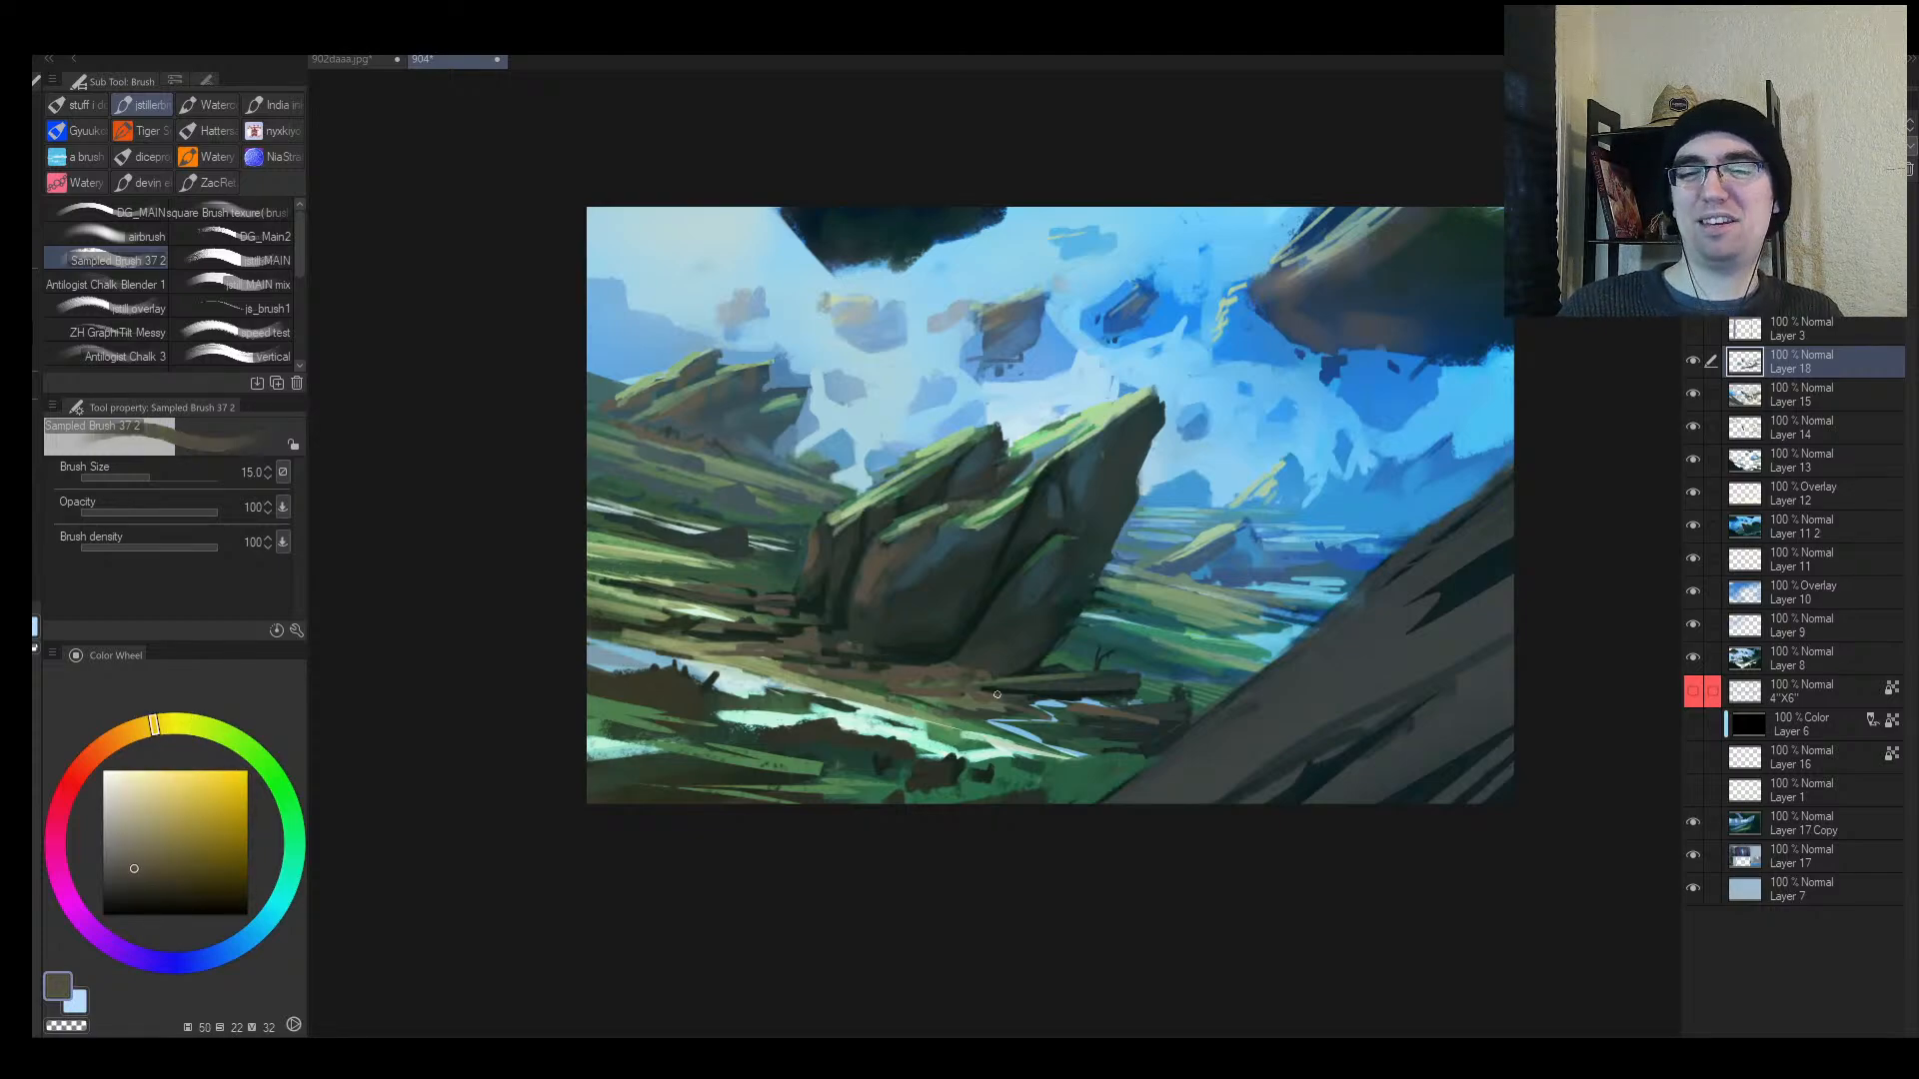
Step: Paint a short dark green stroke near the log at brush size 17
alt+click(1039, 693)
key(bracketright)
drag(1041, 691, 968, 688)
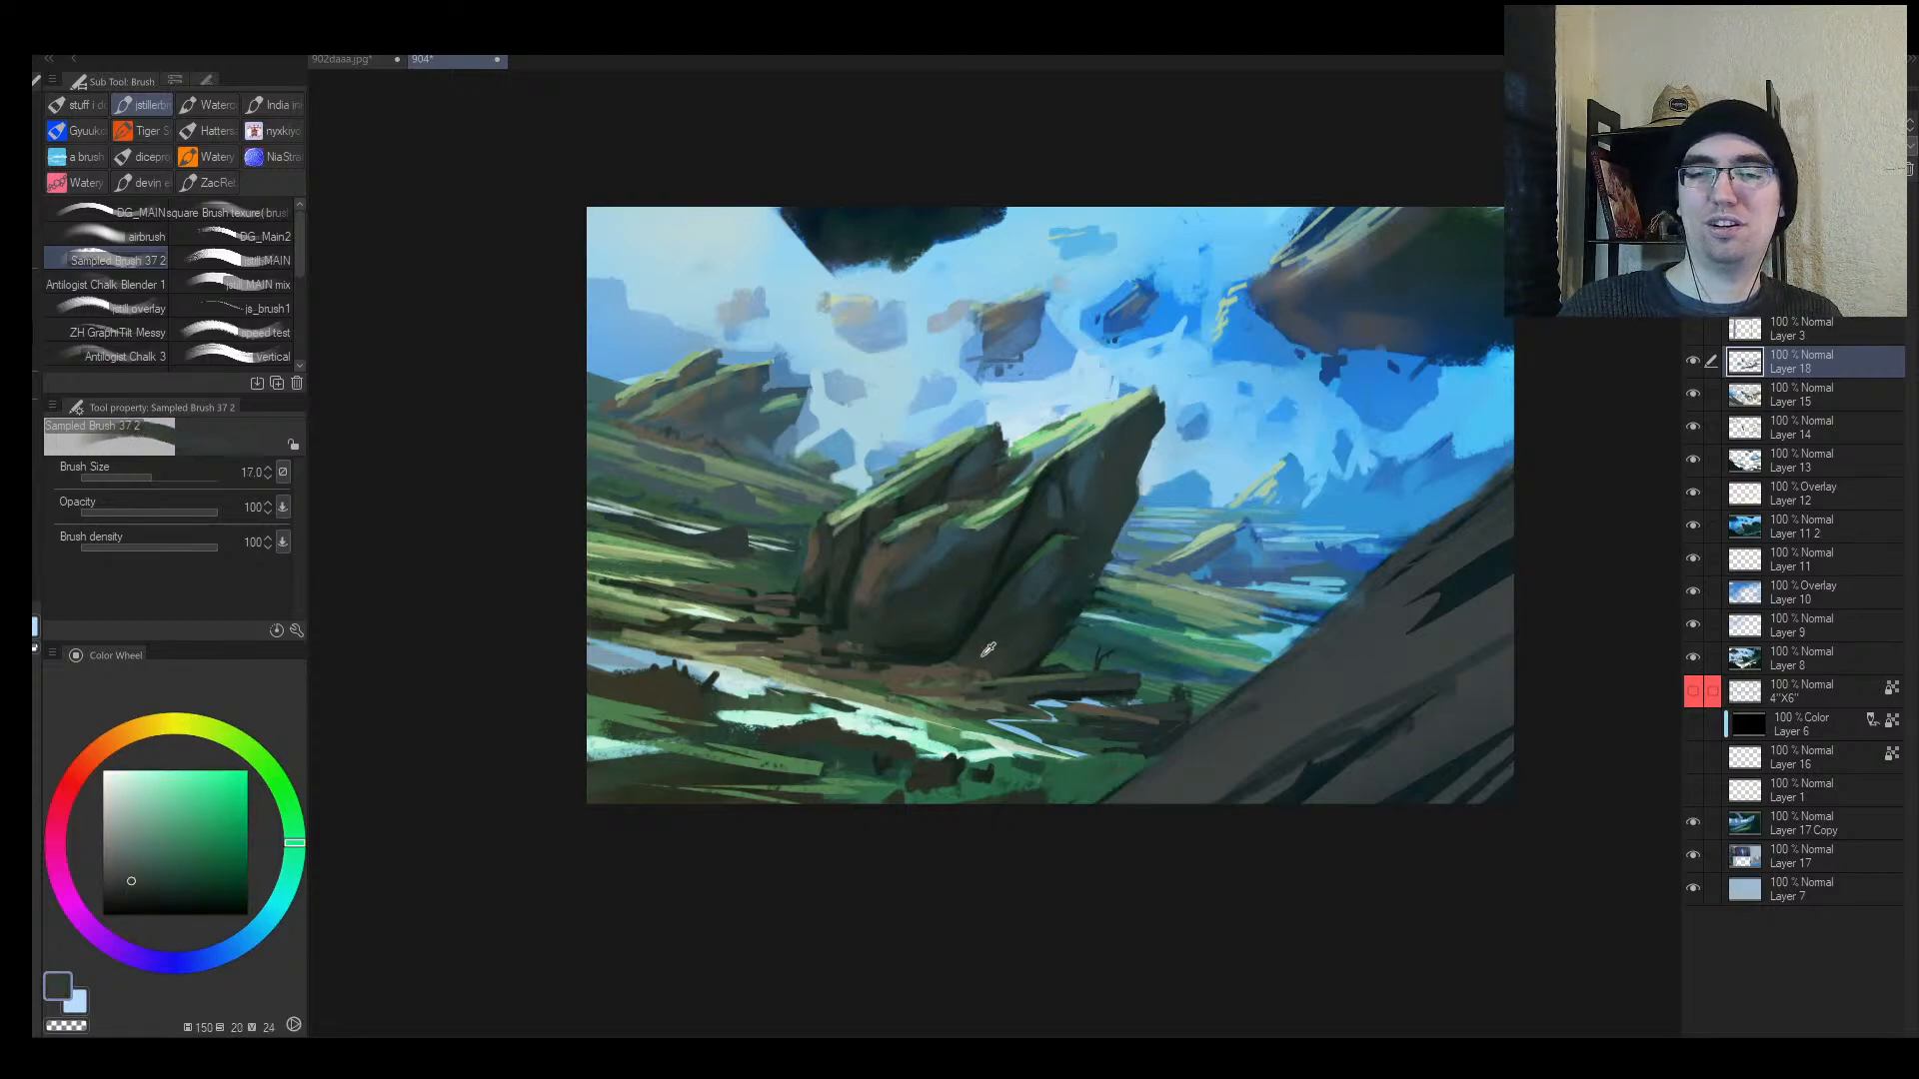
alt+click(970, 651)
alt+click(947, 650)
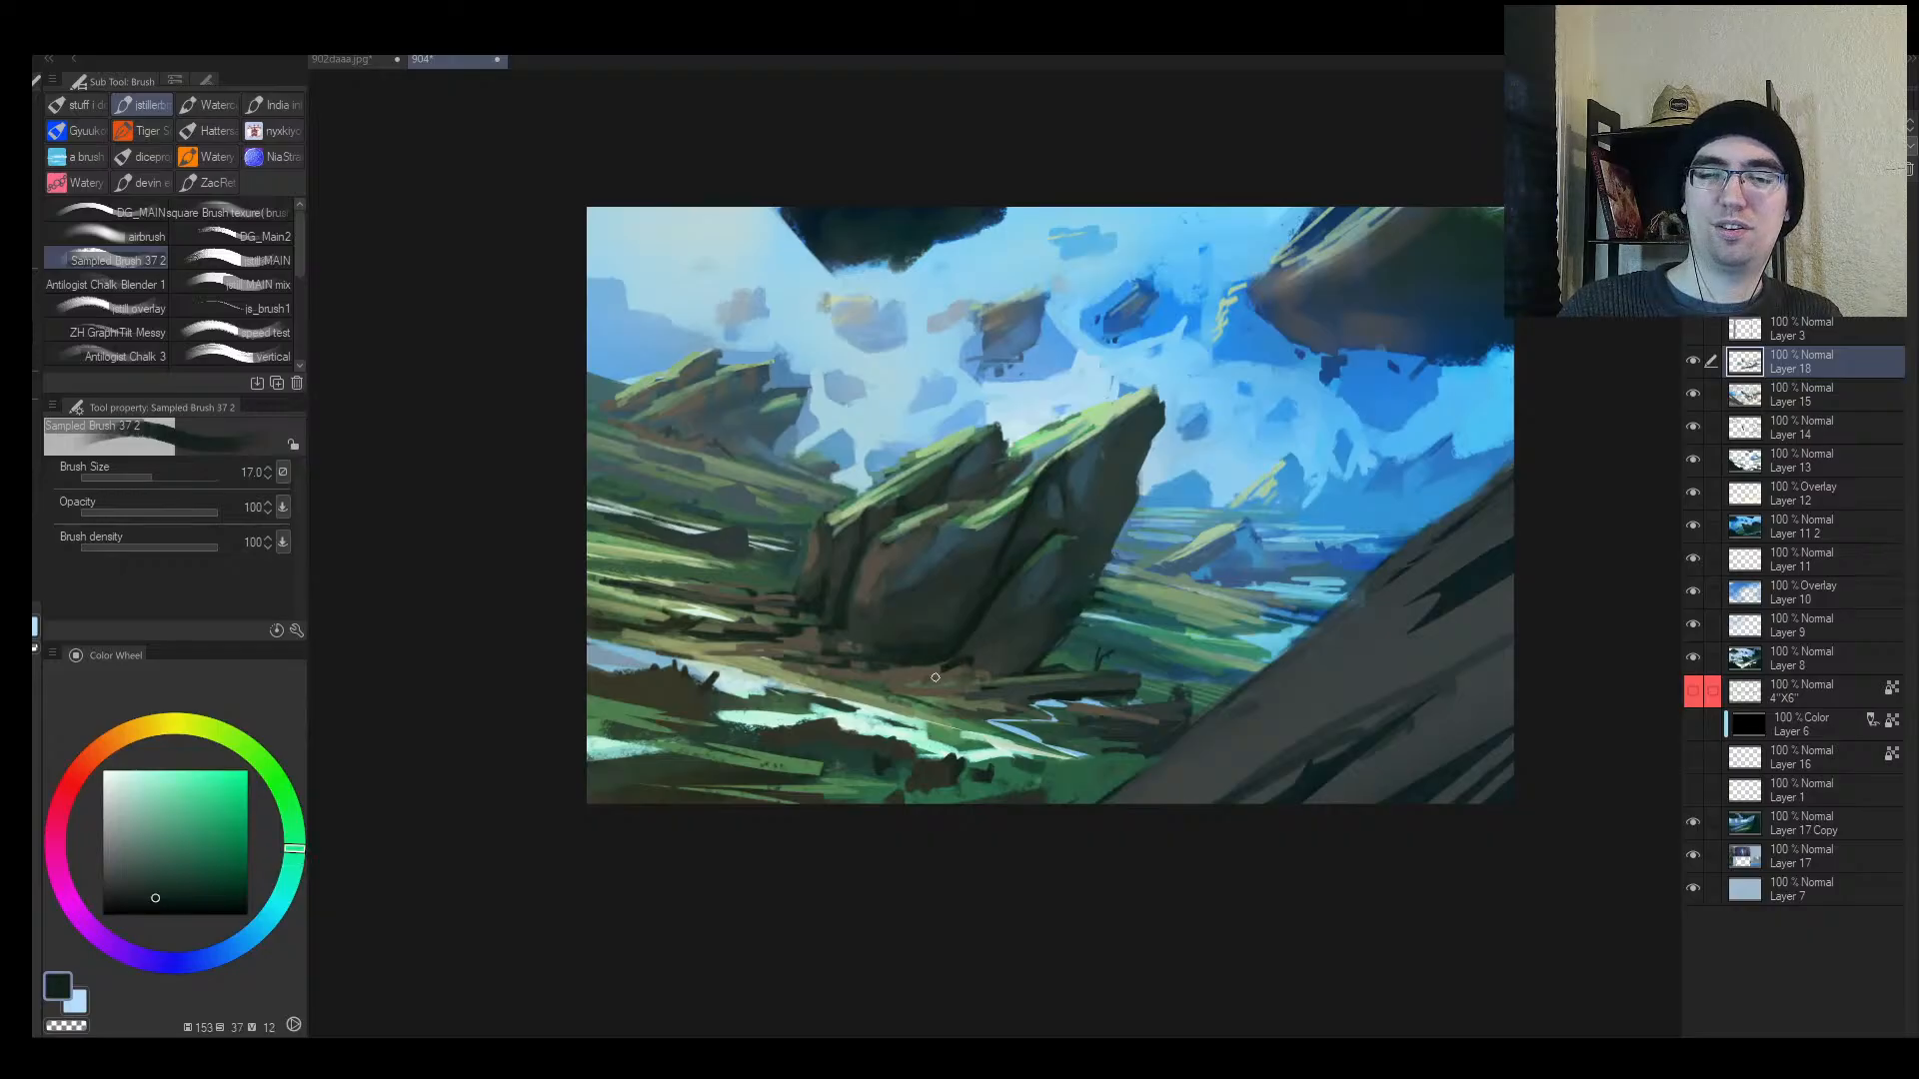
key(h)
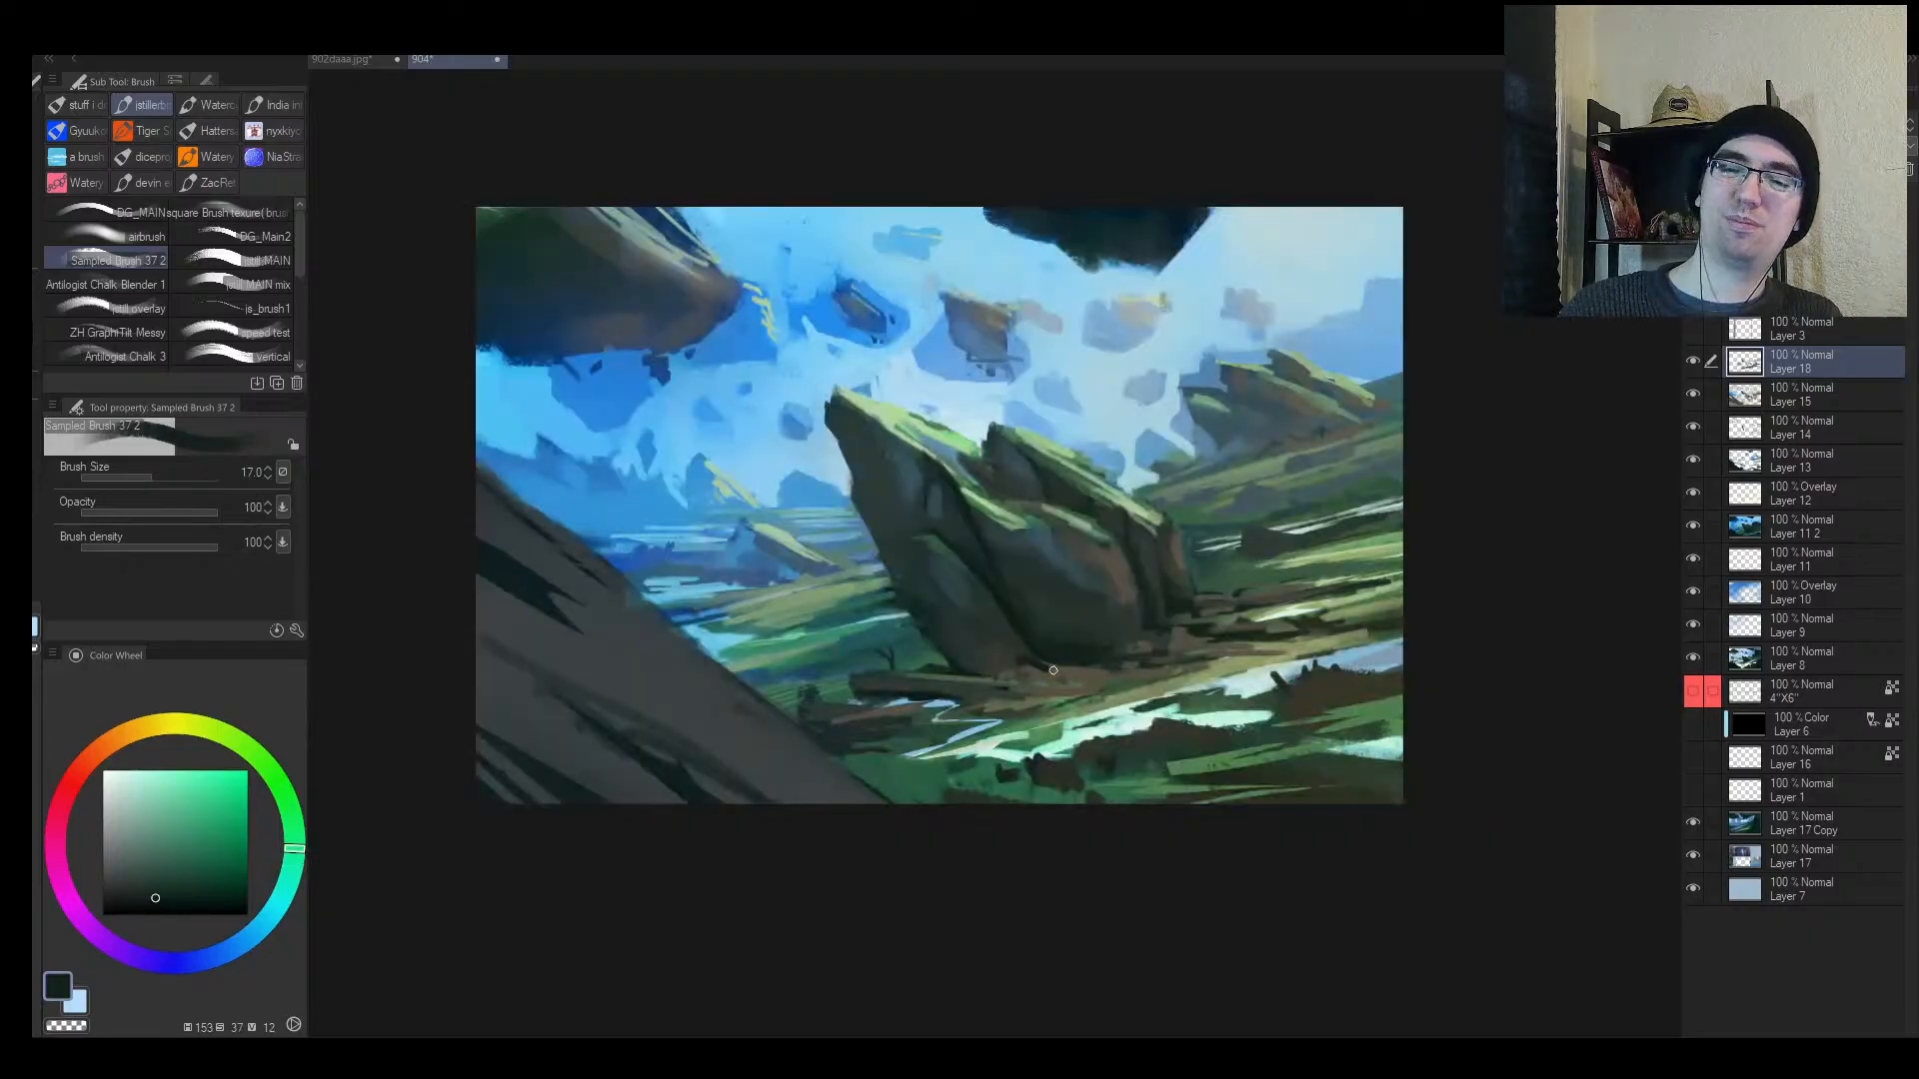
Step: Darken the ground along the rock's base and to its right with size 15-17 strokes
drag(1029, 667, 1162, 678)
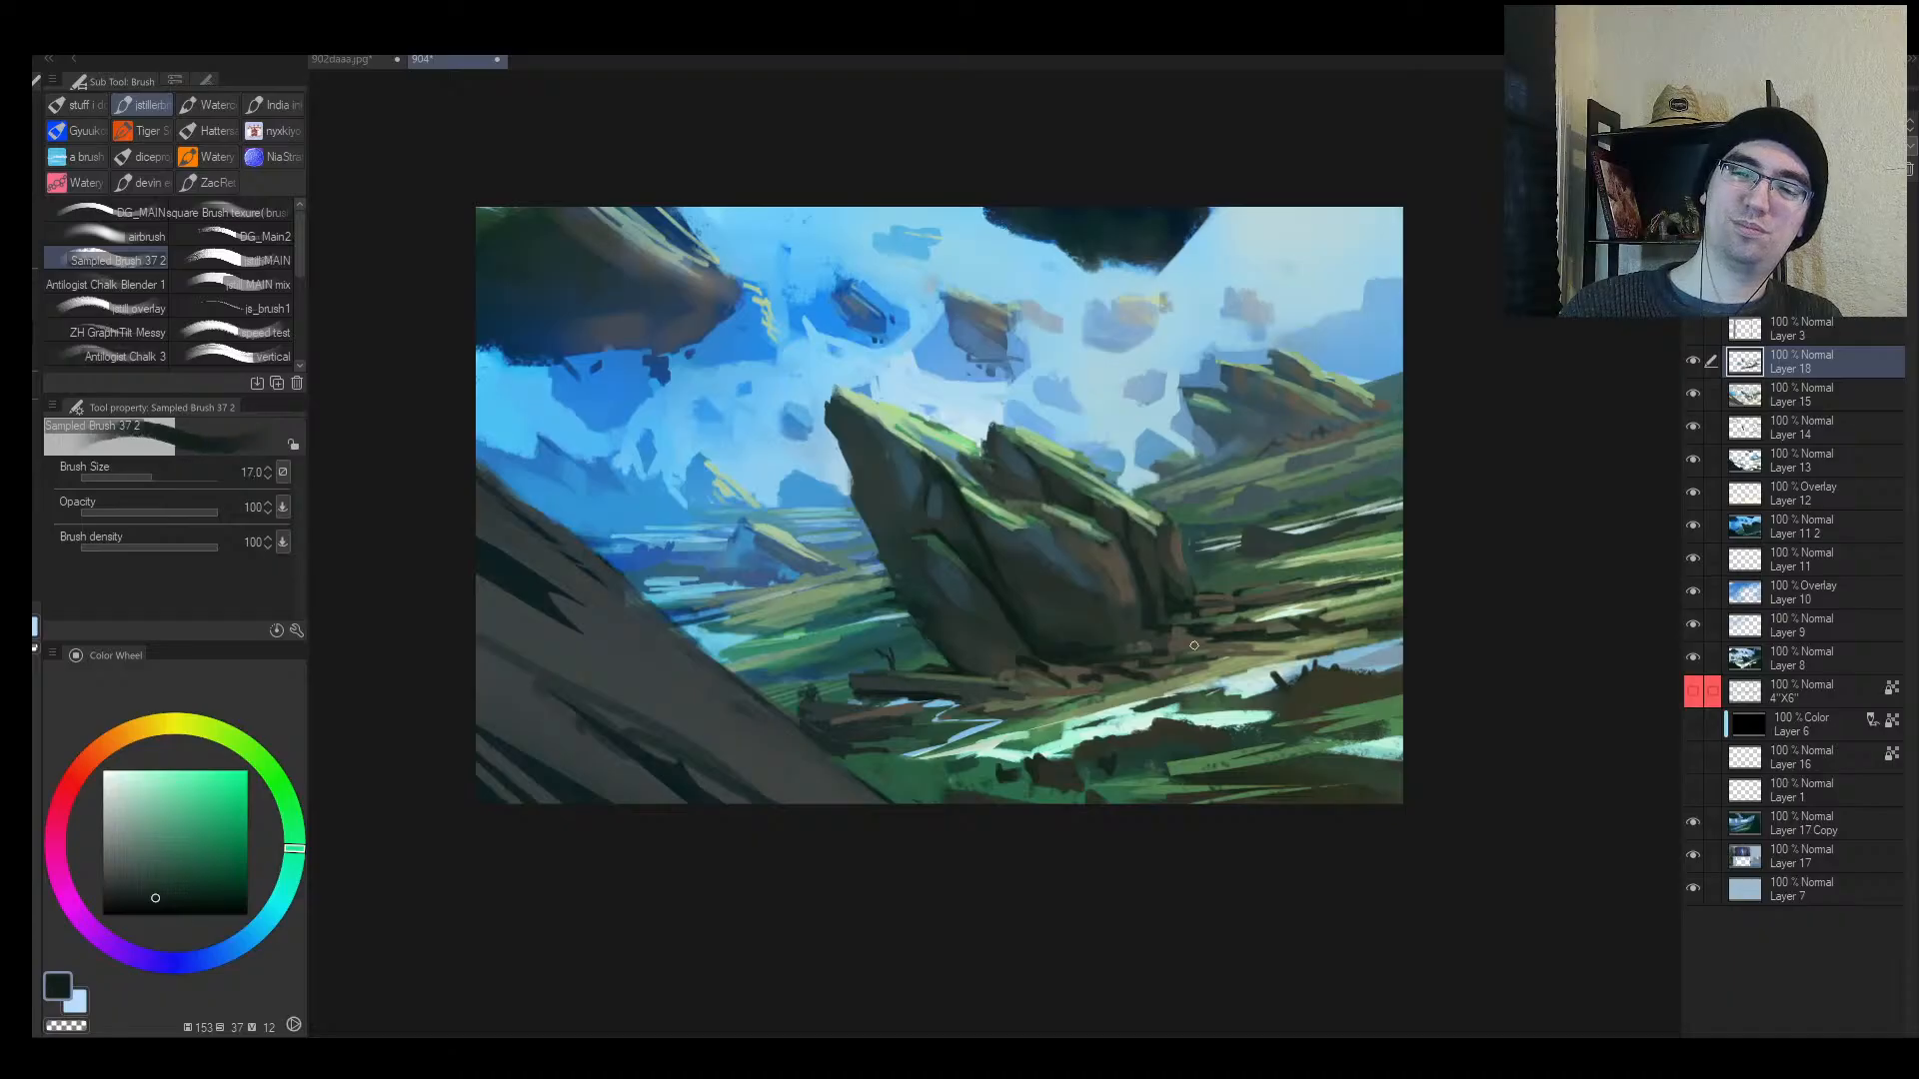
key(bracketleft)
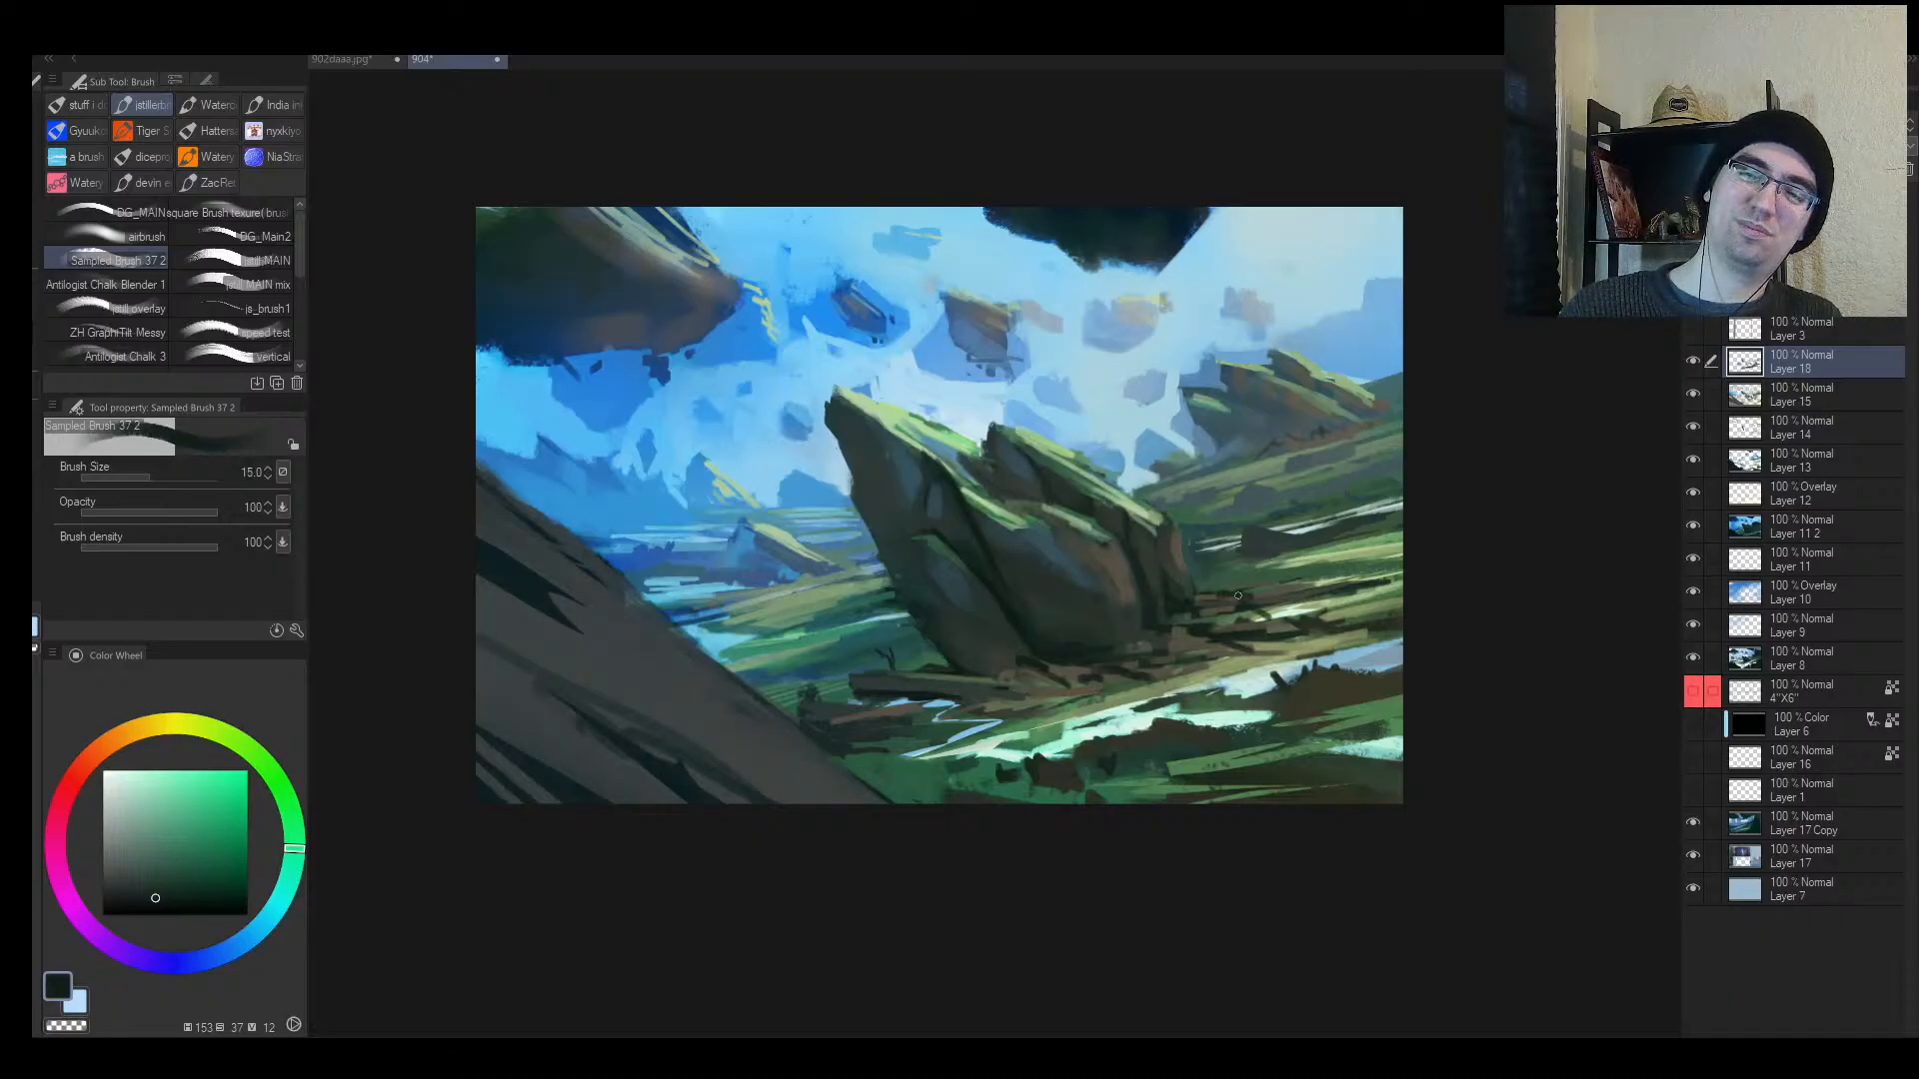
key(bracketright)
drag(1248, 601, 1362, 595)
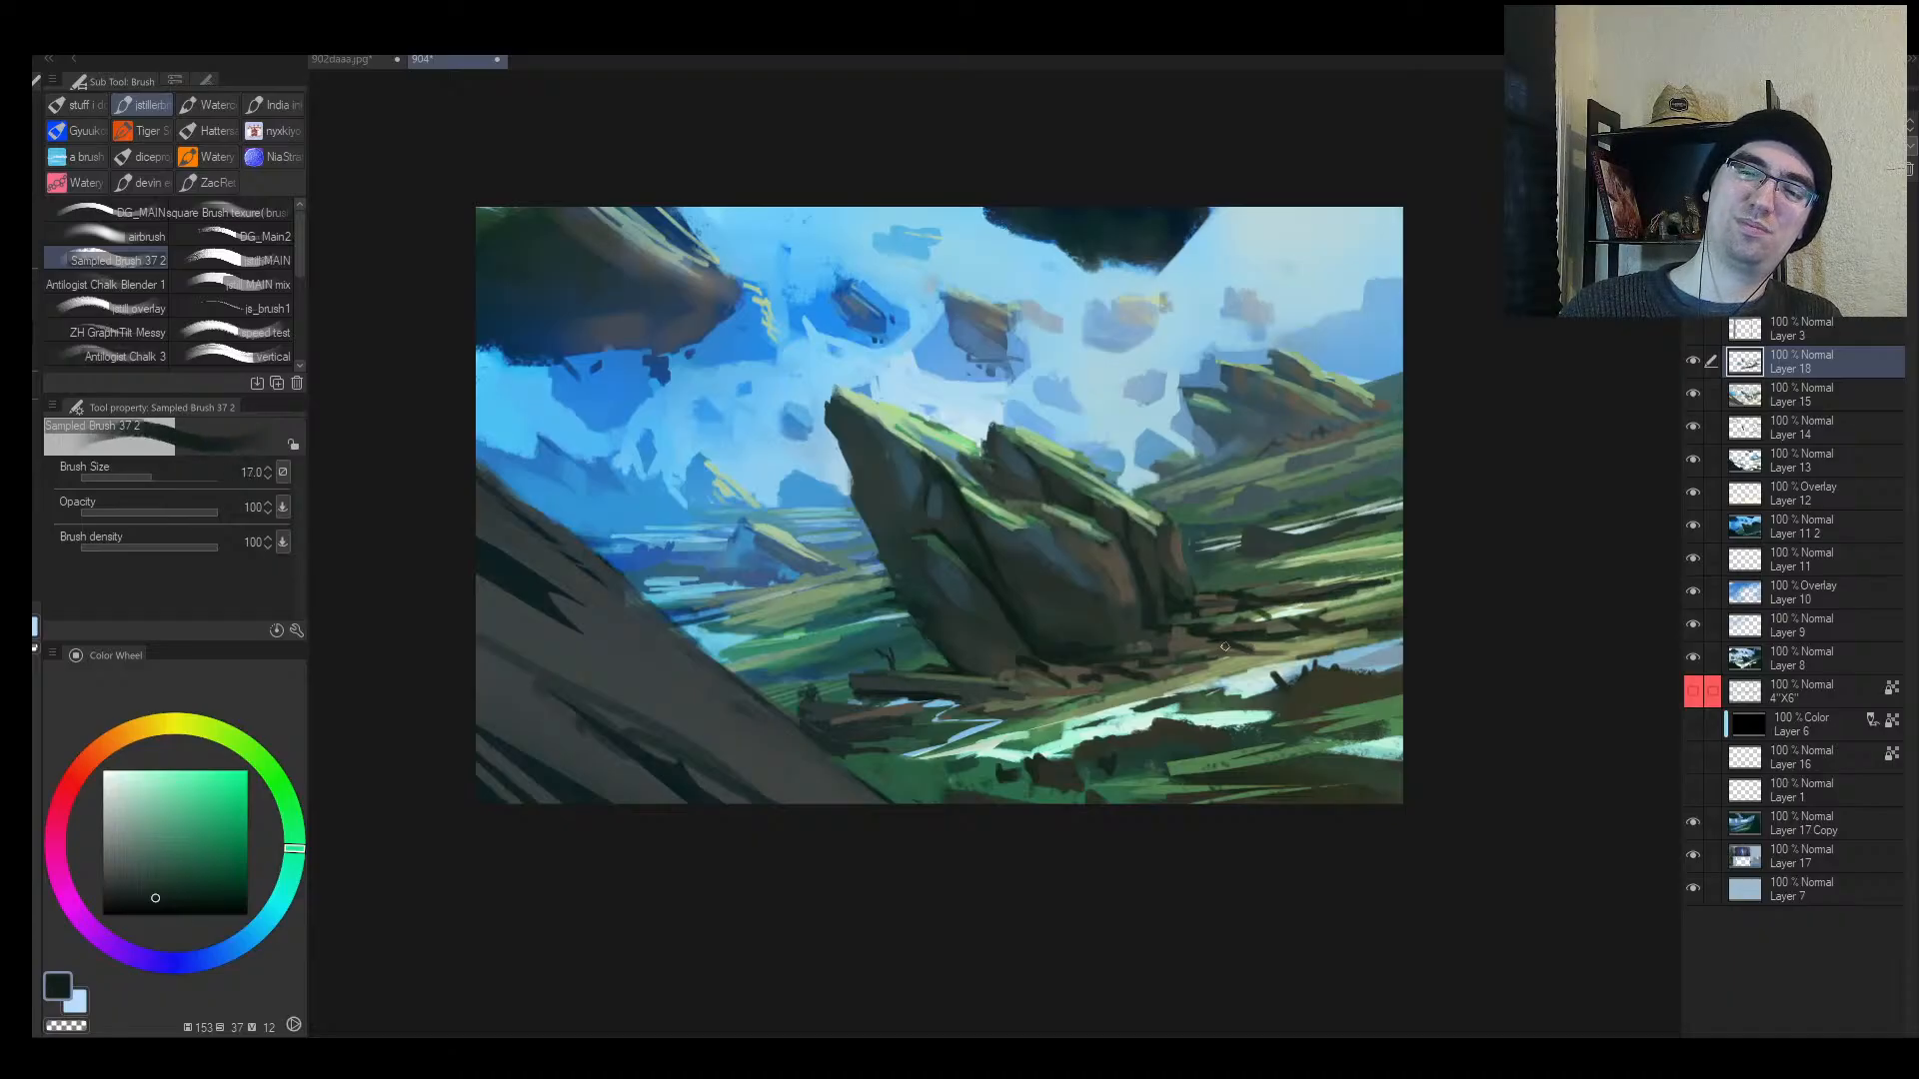
mouse_move(1226, 647)
mouse_down()
mouse_move(1061, 686)
mouse_move(1280, 638)
mouse_move(1179, 686)
mouse_move(1187, 632)
mouse_move(1133, 689)
mouse_move(1065, 700)
mouse_up()
Step: Enlarge the brush to 30 and darken the bank right of and below the rock
key(bracketright)
key(bracketleft)
mouse_move(1165, 680)
mouse_down()
mouse_move(1085, 693)
mouse_move(1469, 629)
mouse_up()
key(bracketright)
key(bracketright)
key(bracketright)
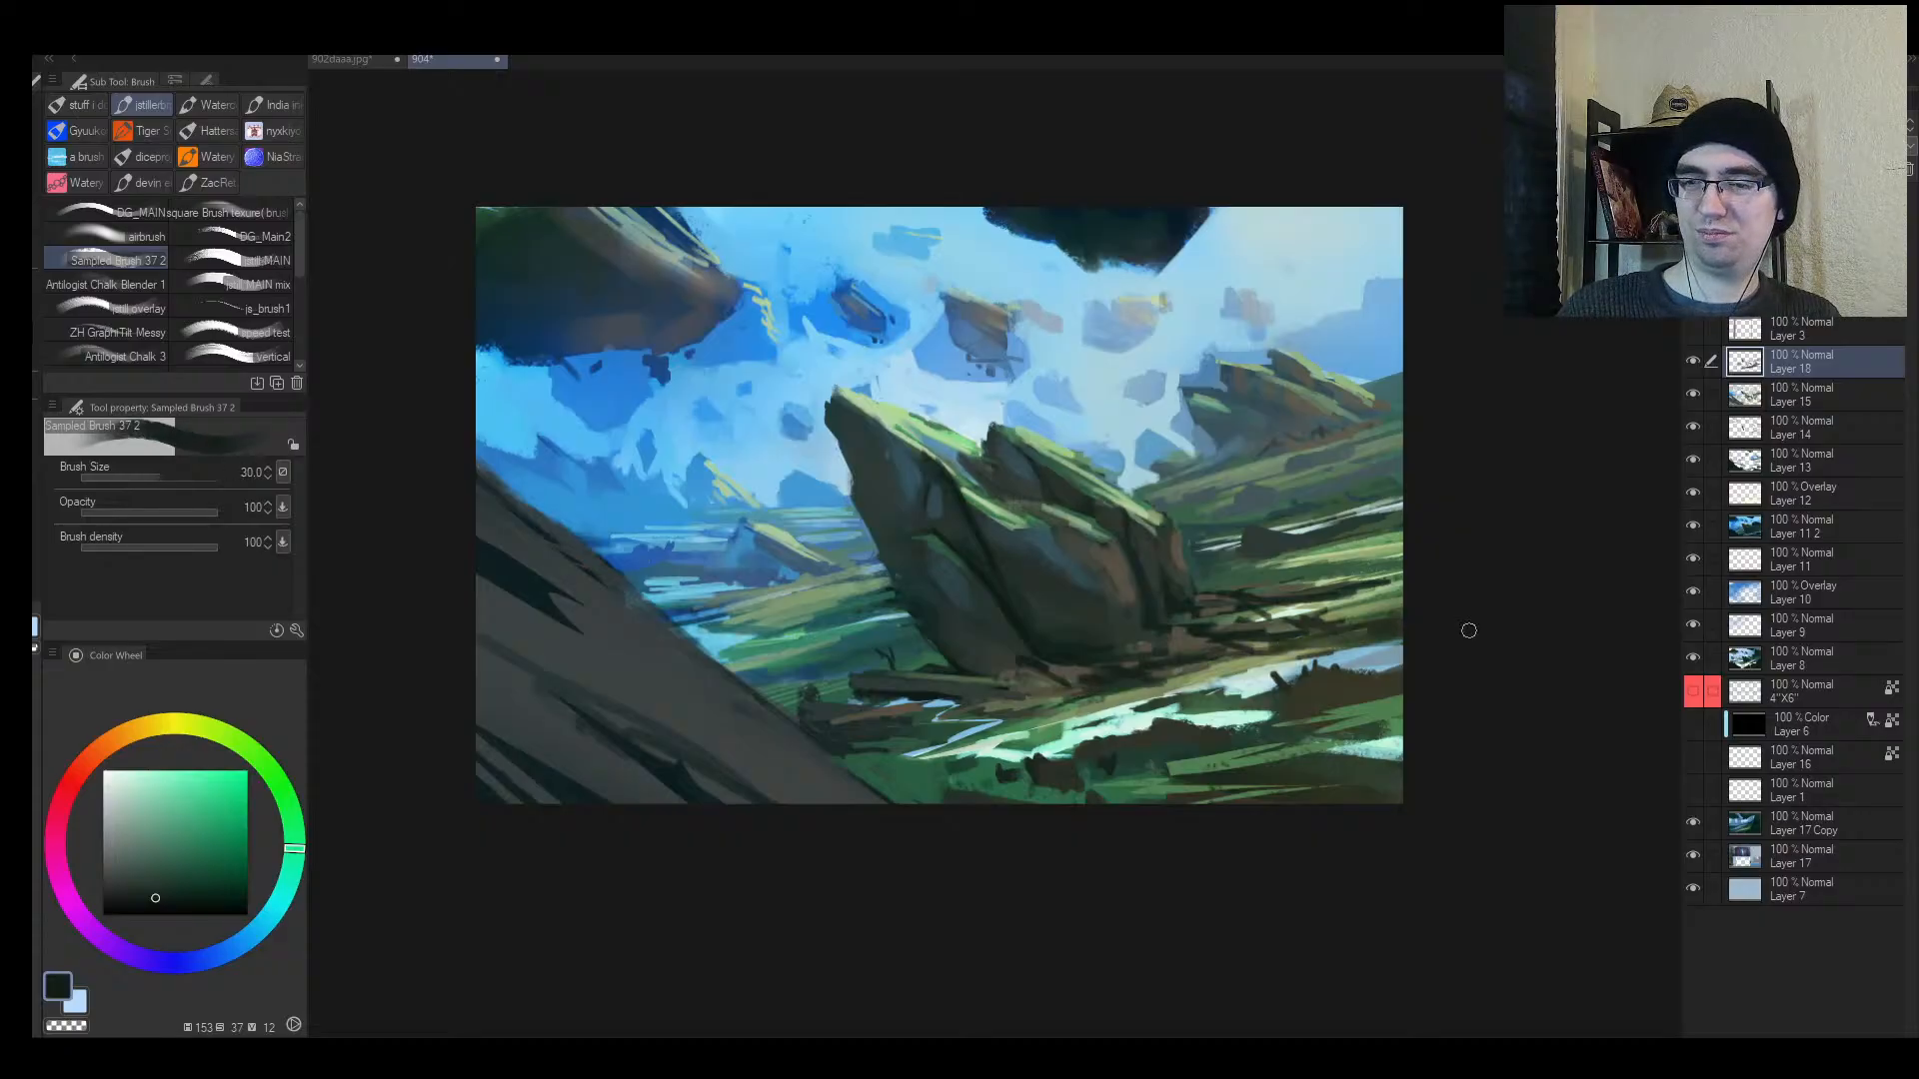
drag(1355, 651, 974, 700)
Step: Flip and zoom out the canvas to check the whole composition, then restore the view
key(h)
key(alt+space)
key(h)
scroll(1084, 629, up, 3)
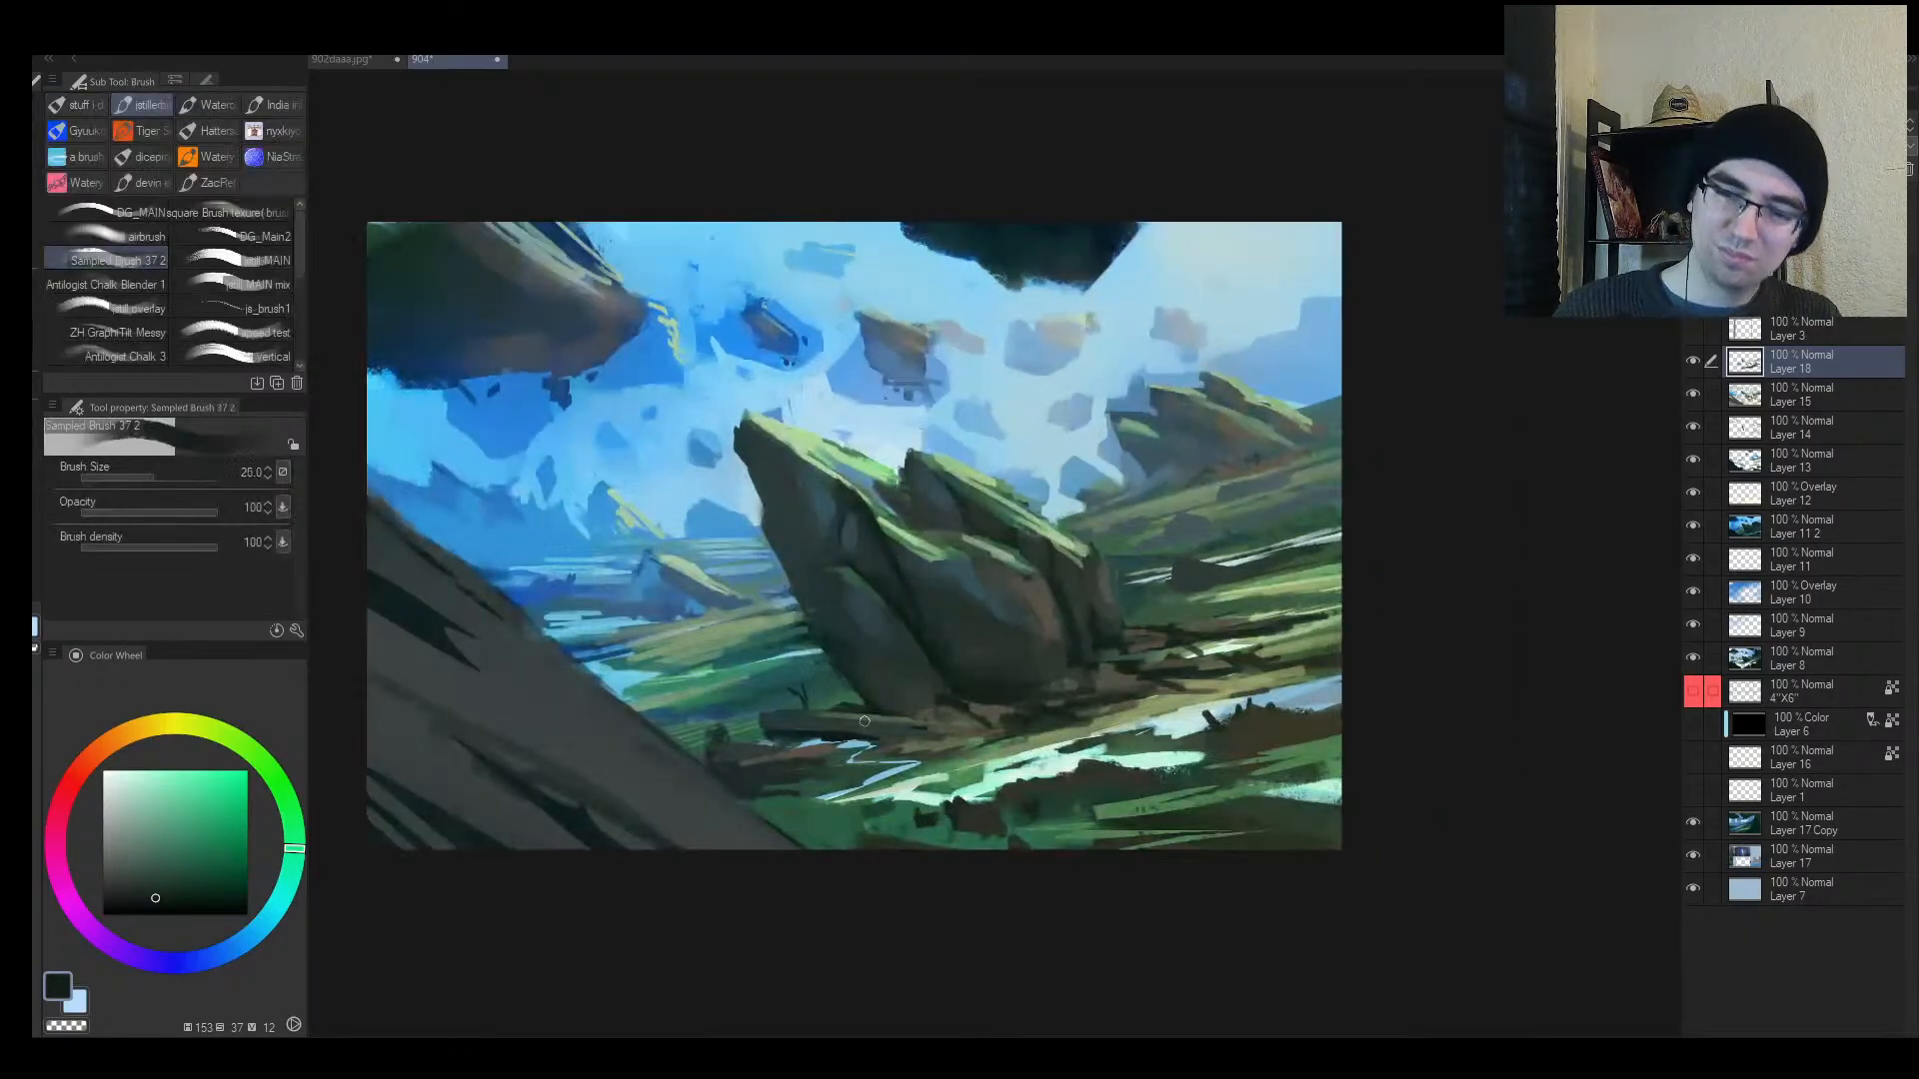
key(alt+space)
mouse_move(845, 722)
mouse_down()
mouse_move(780, 726)
mouse_move(870, 716)
mouse_up()
Step: Undo a stray ground stroke and darken the small distant rock with desaturated blue
drag(659, 572, 659, 602)
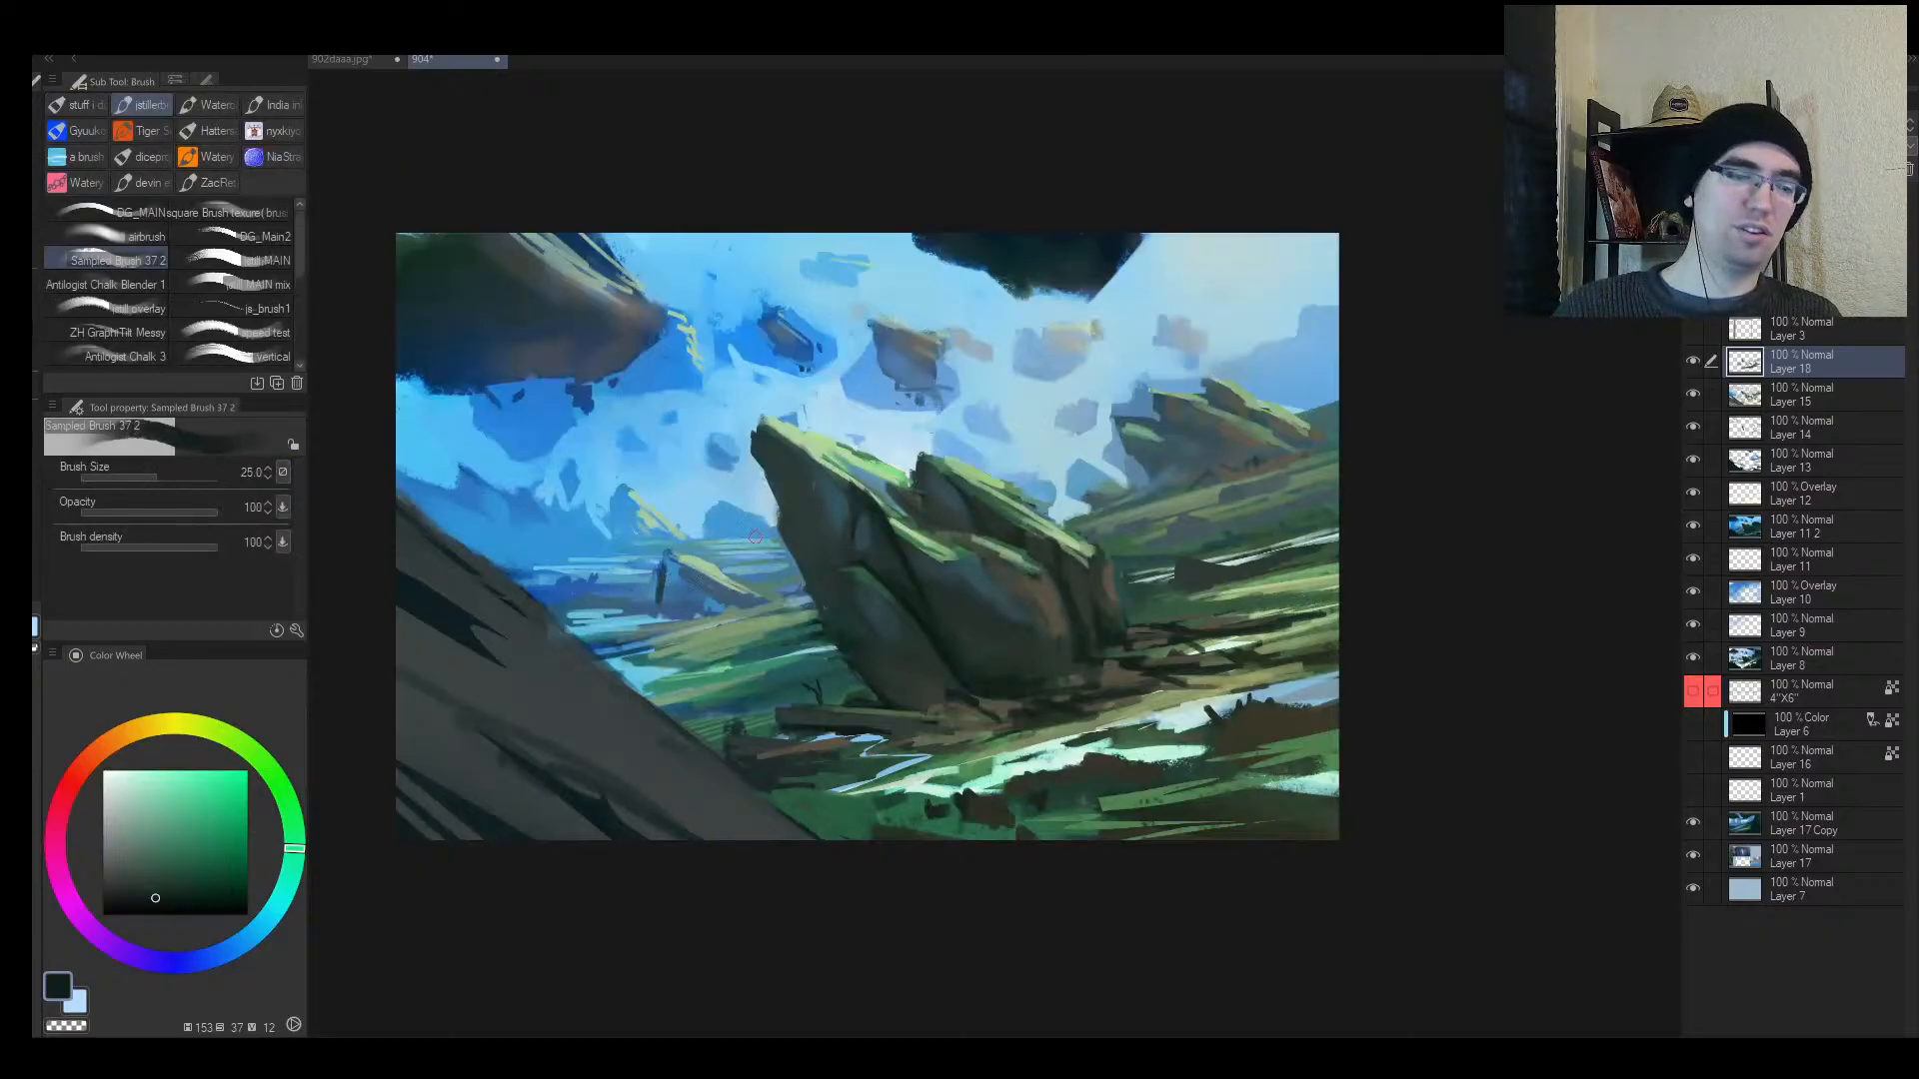
key(ctrl+z)
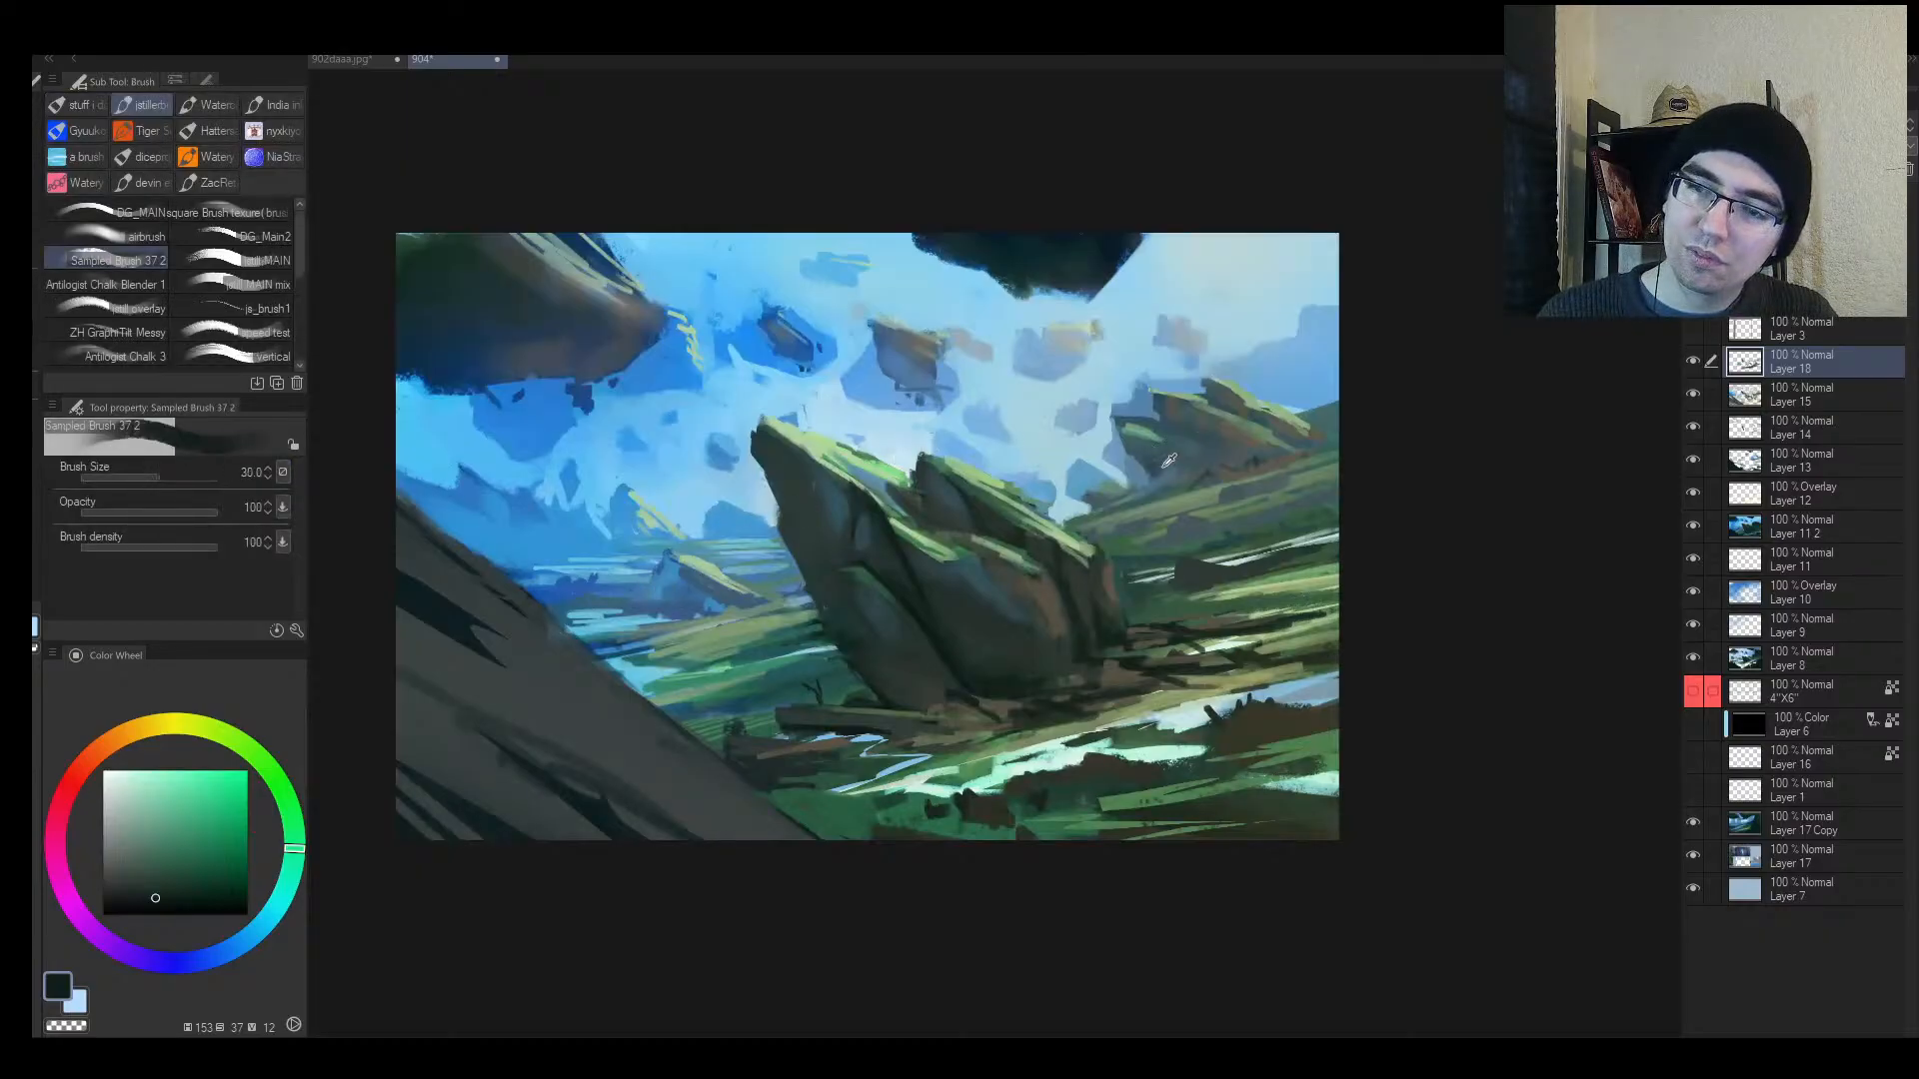
alt+click(1154, 463)
alt+click(670, 571)
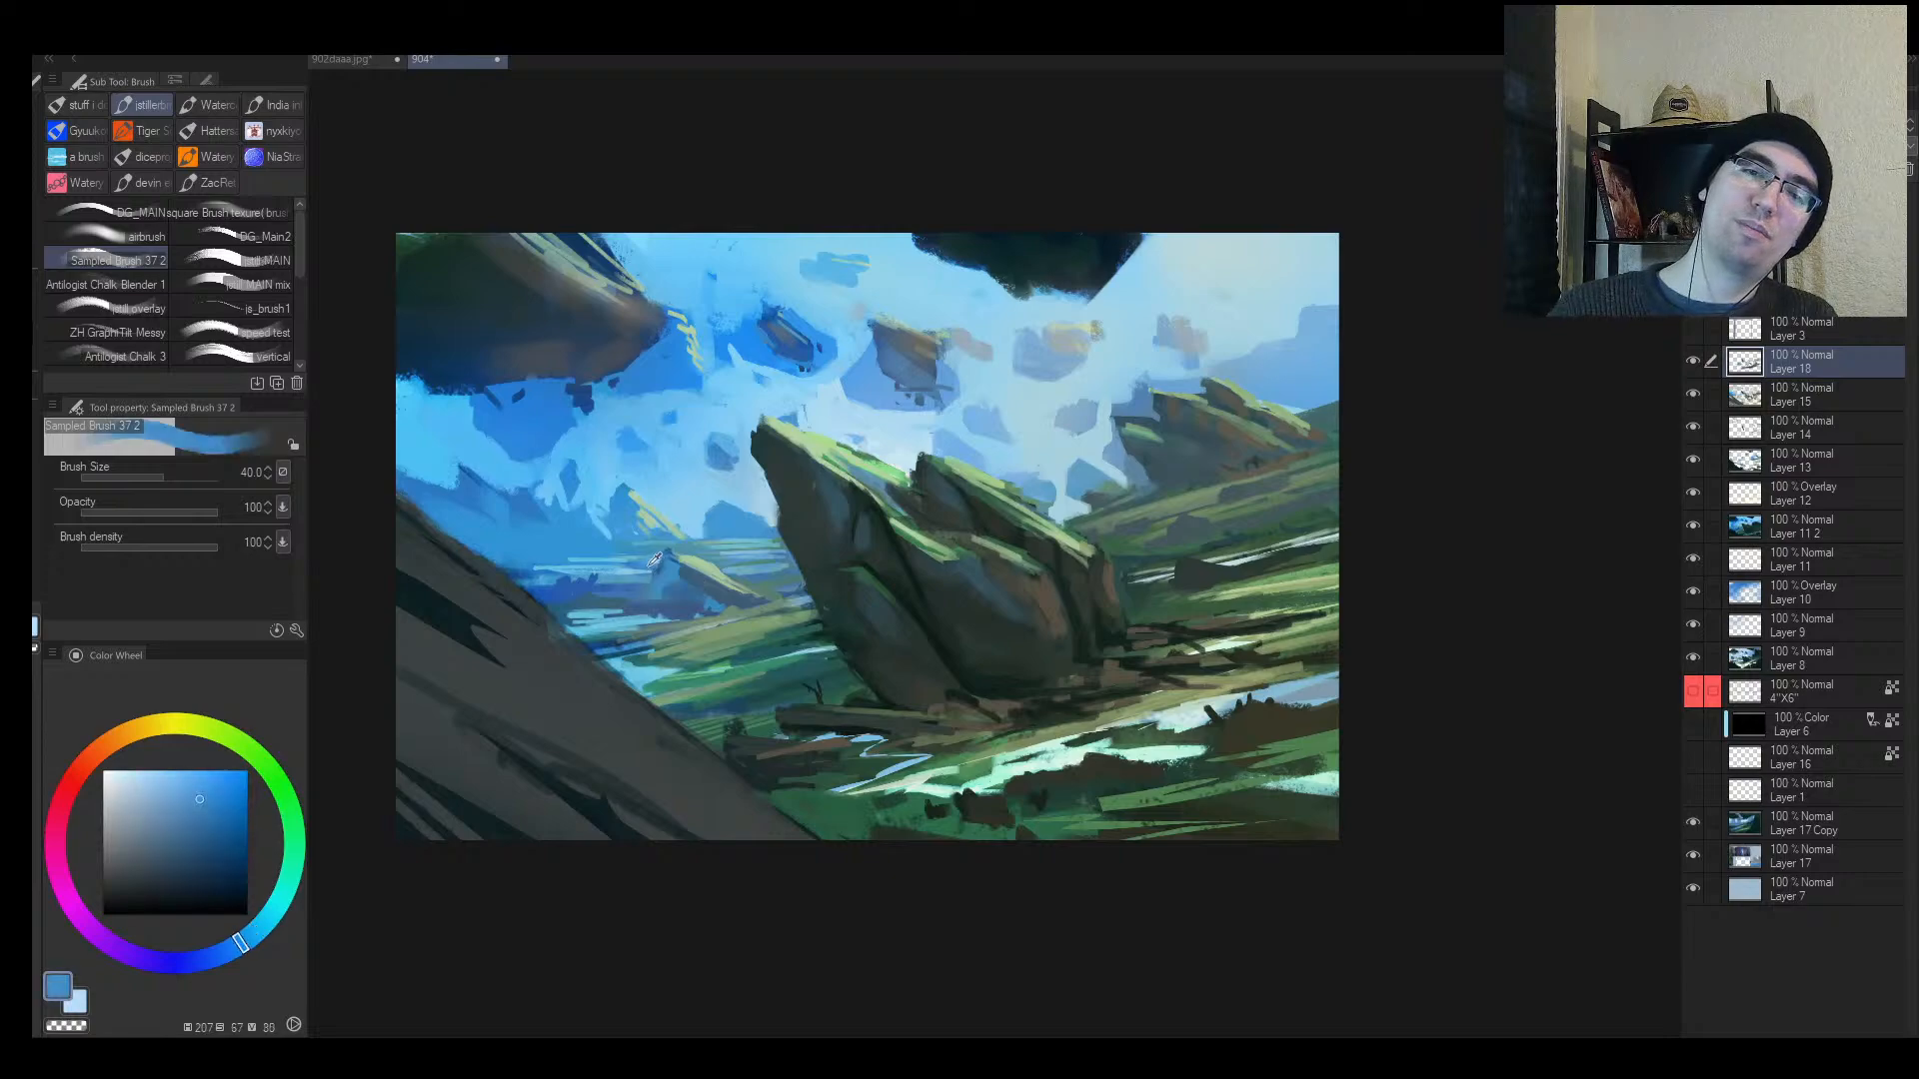
drag(667, 566, 674, 580)
alt+click(704, 591)
key(alt+space)
Step: Zoom out, mirror the view and sample pale and richer sky blues
click(762, 637)
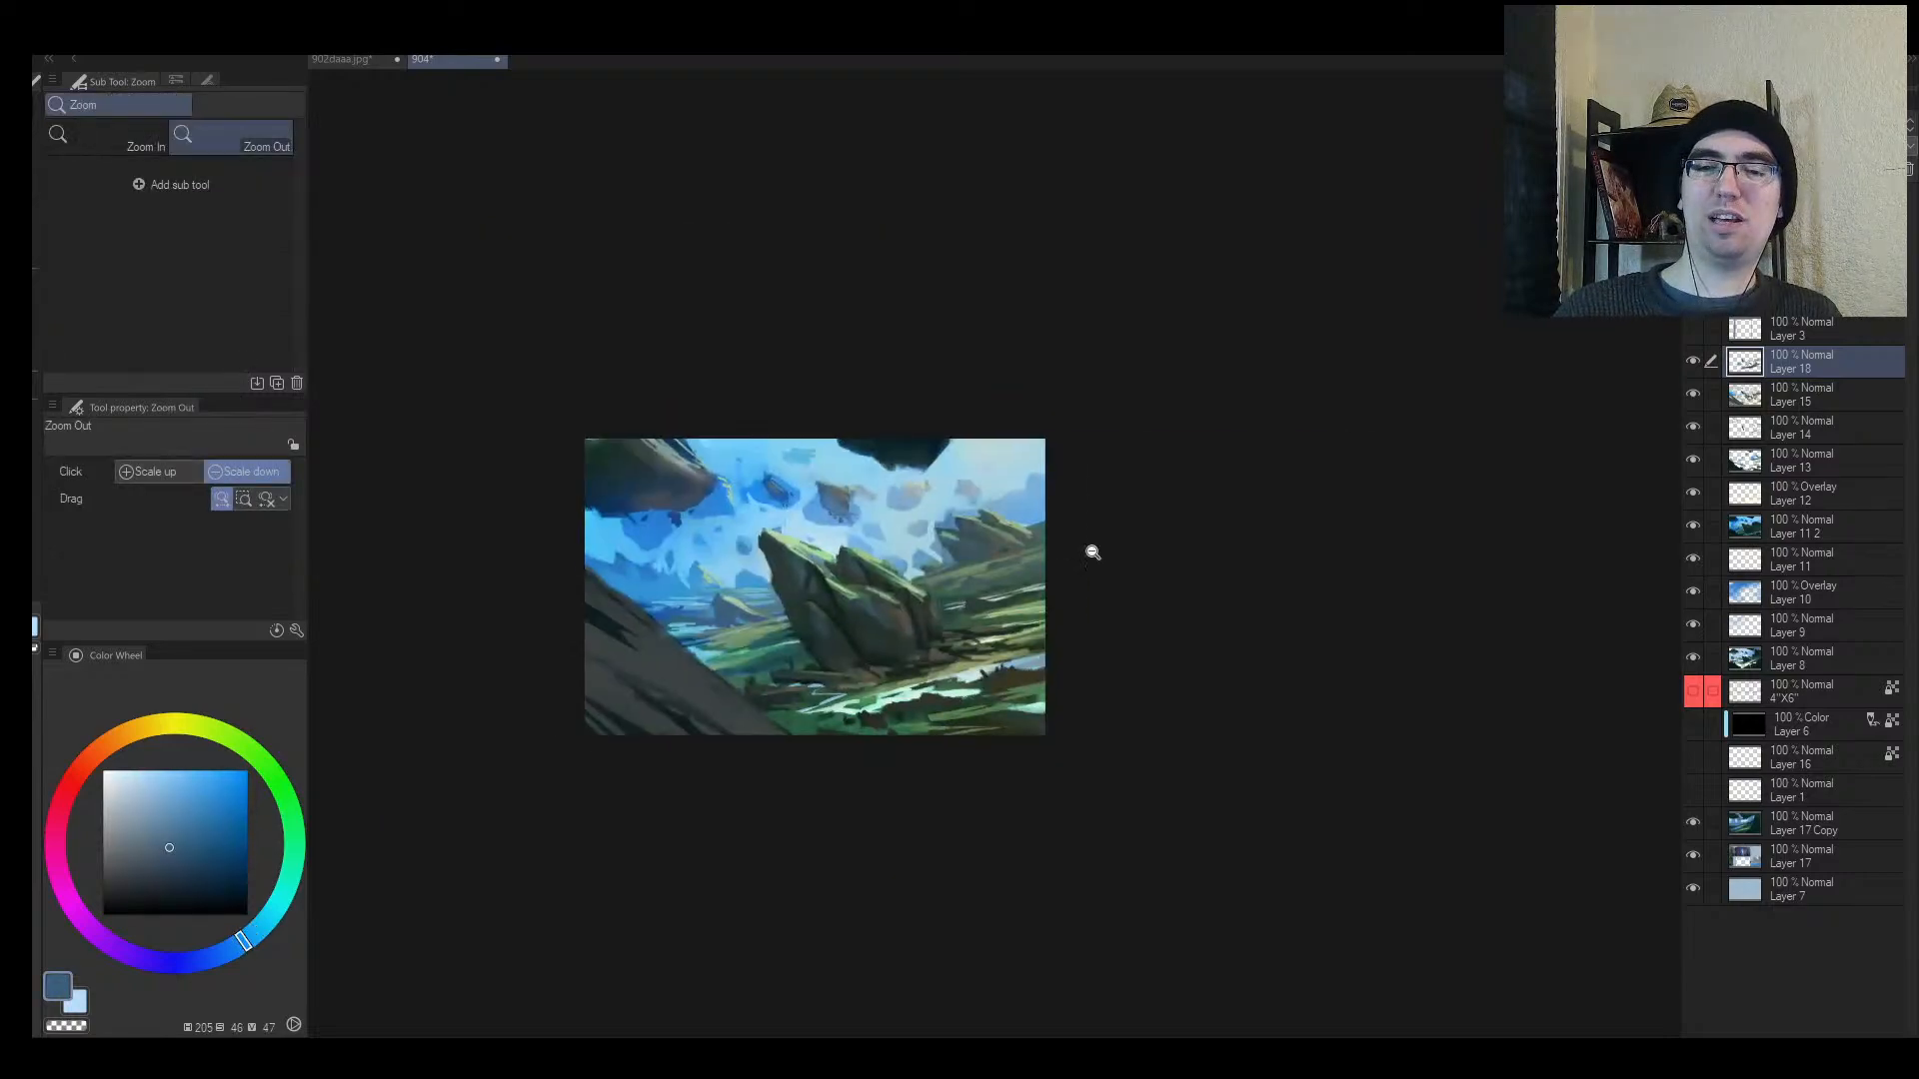
key(h)
scroll(1239, 575, up, 2)
alt+click(1322, 617)
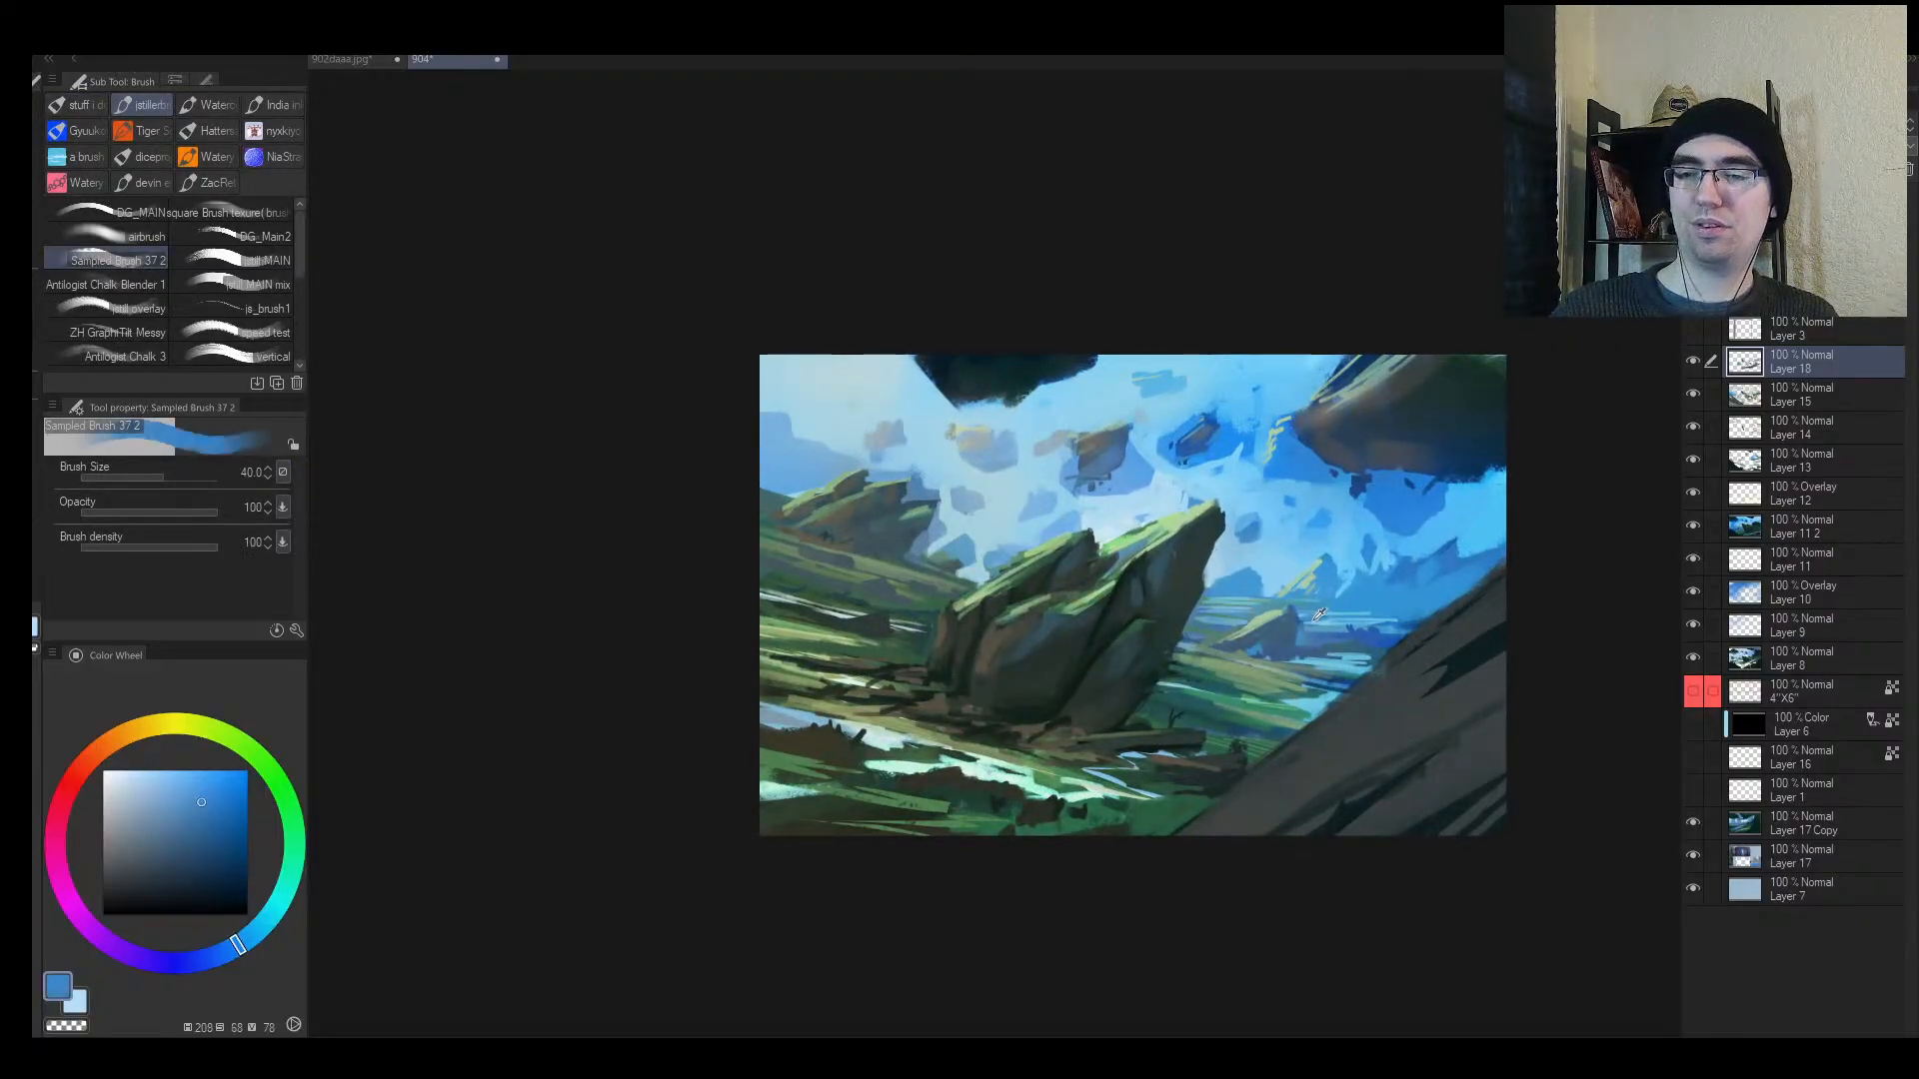
key(alt+space)
scroll(1341, 623, up, 1)
alt+click(1341, 623)
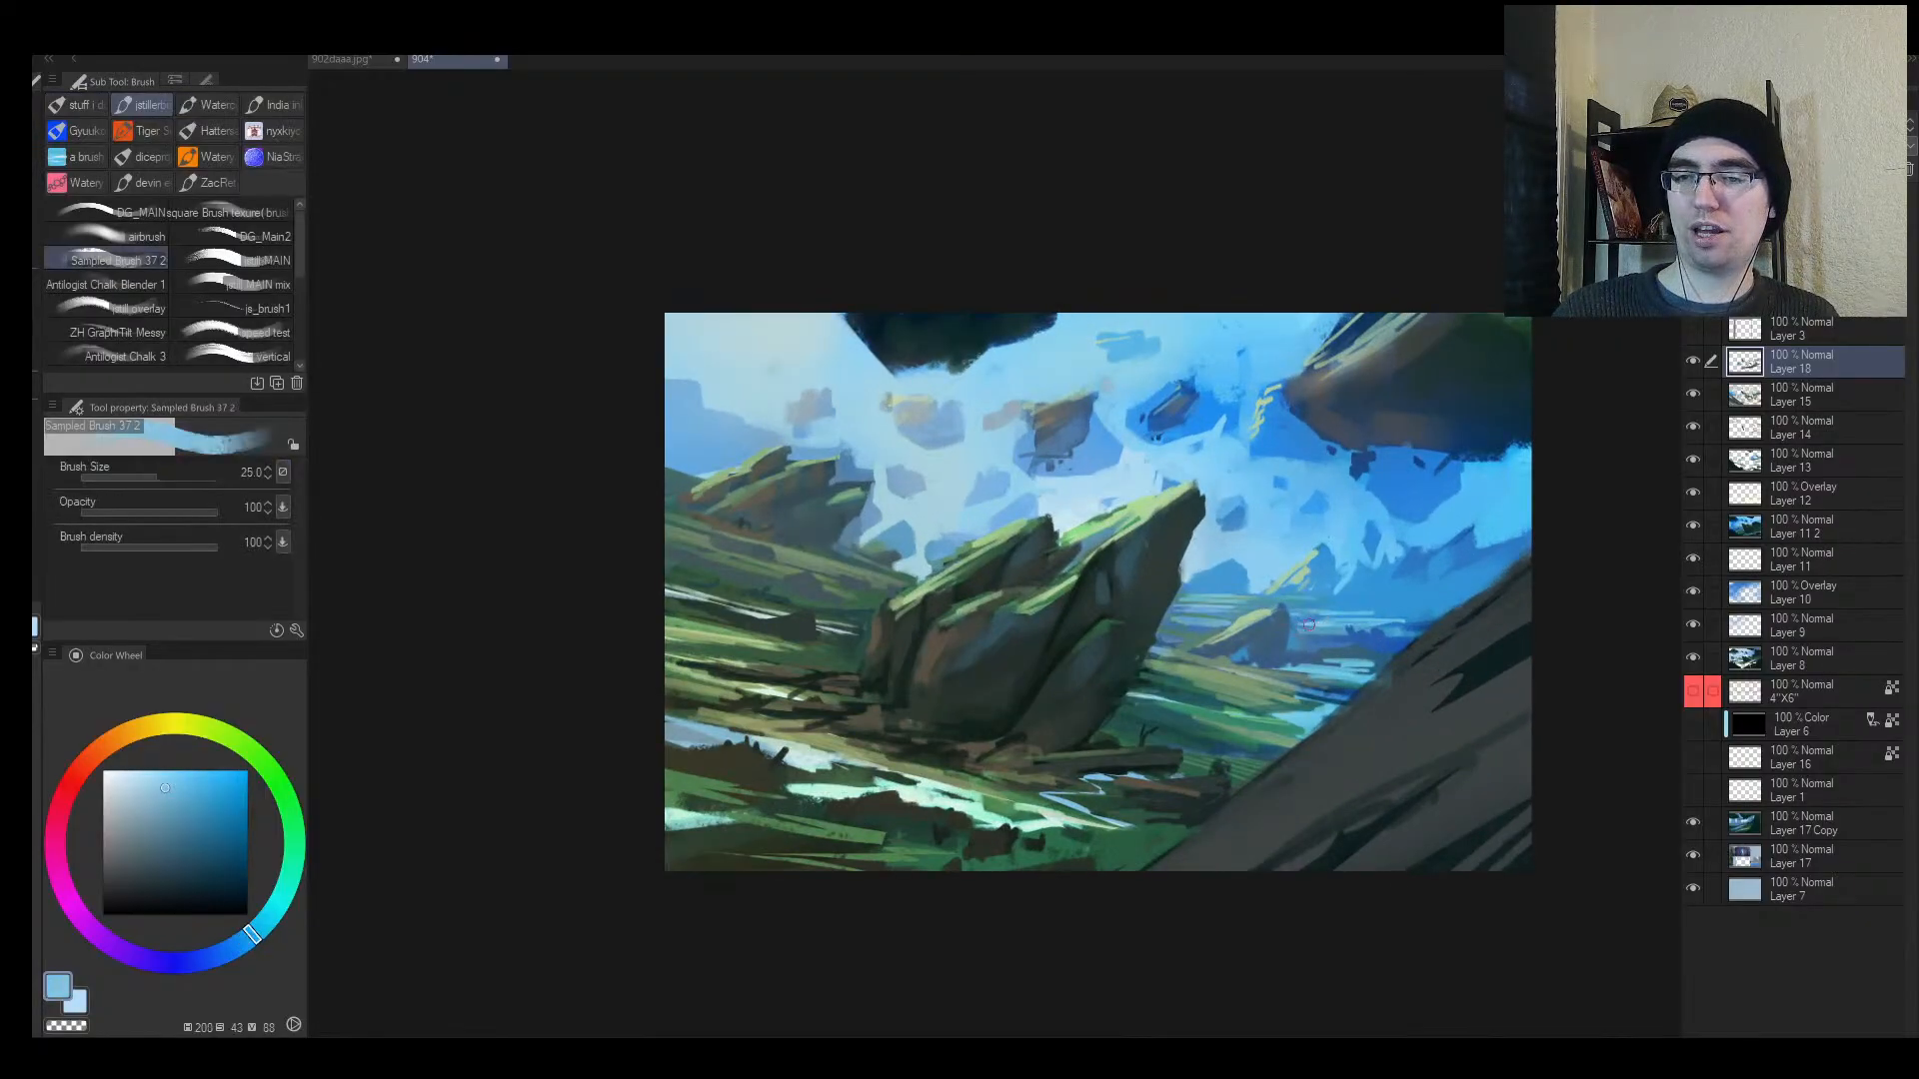
alt+click(1329, 611)
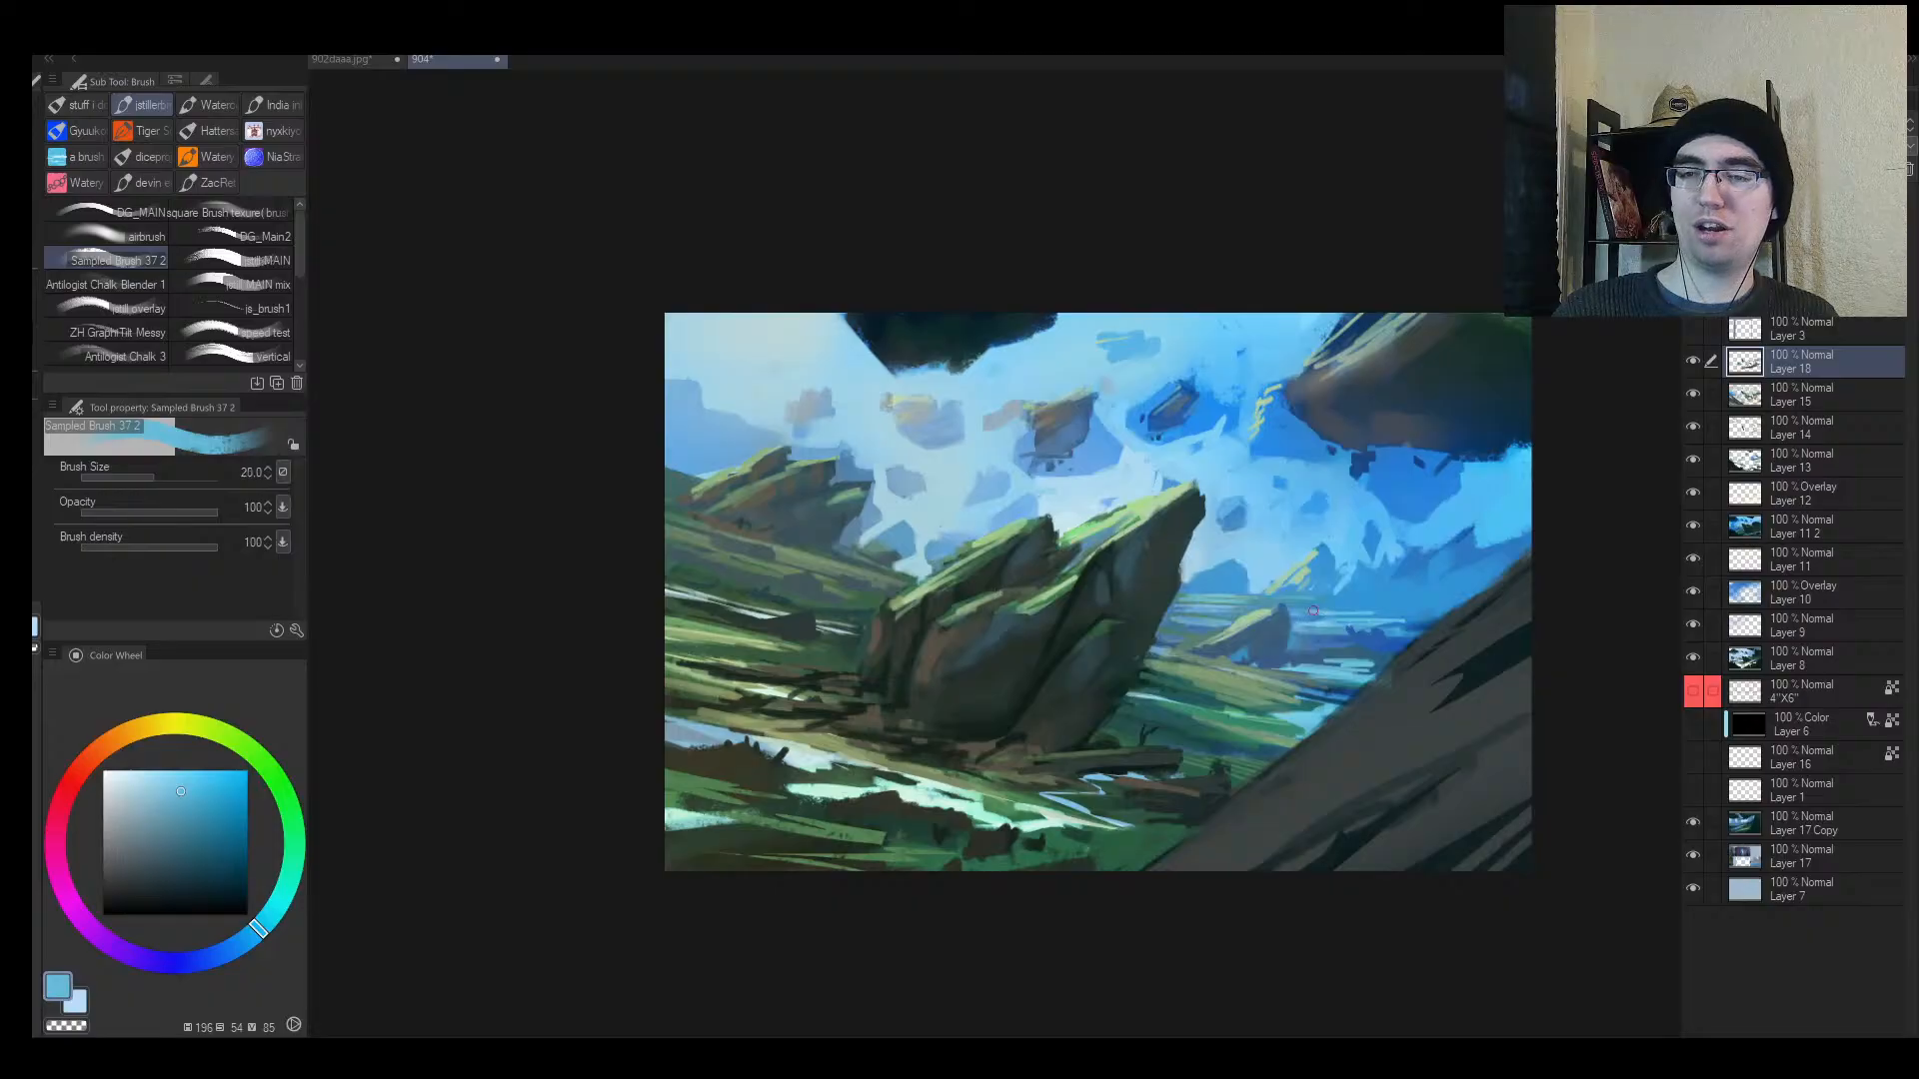
Step: Reposition the view and paint a small mid-blue stroke in the sky
key(ctrl+alt+space)
click(1408, 612)
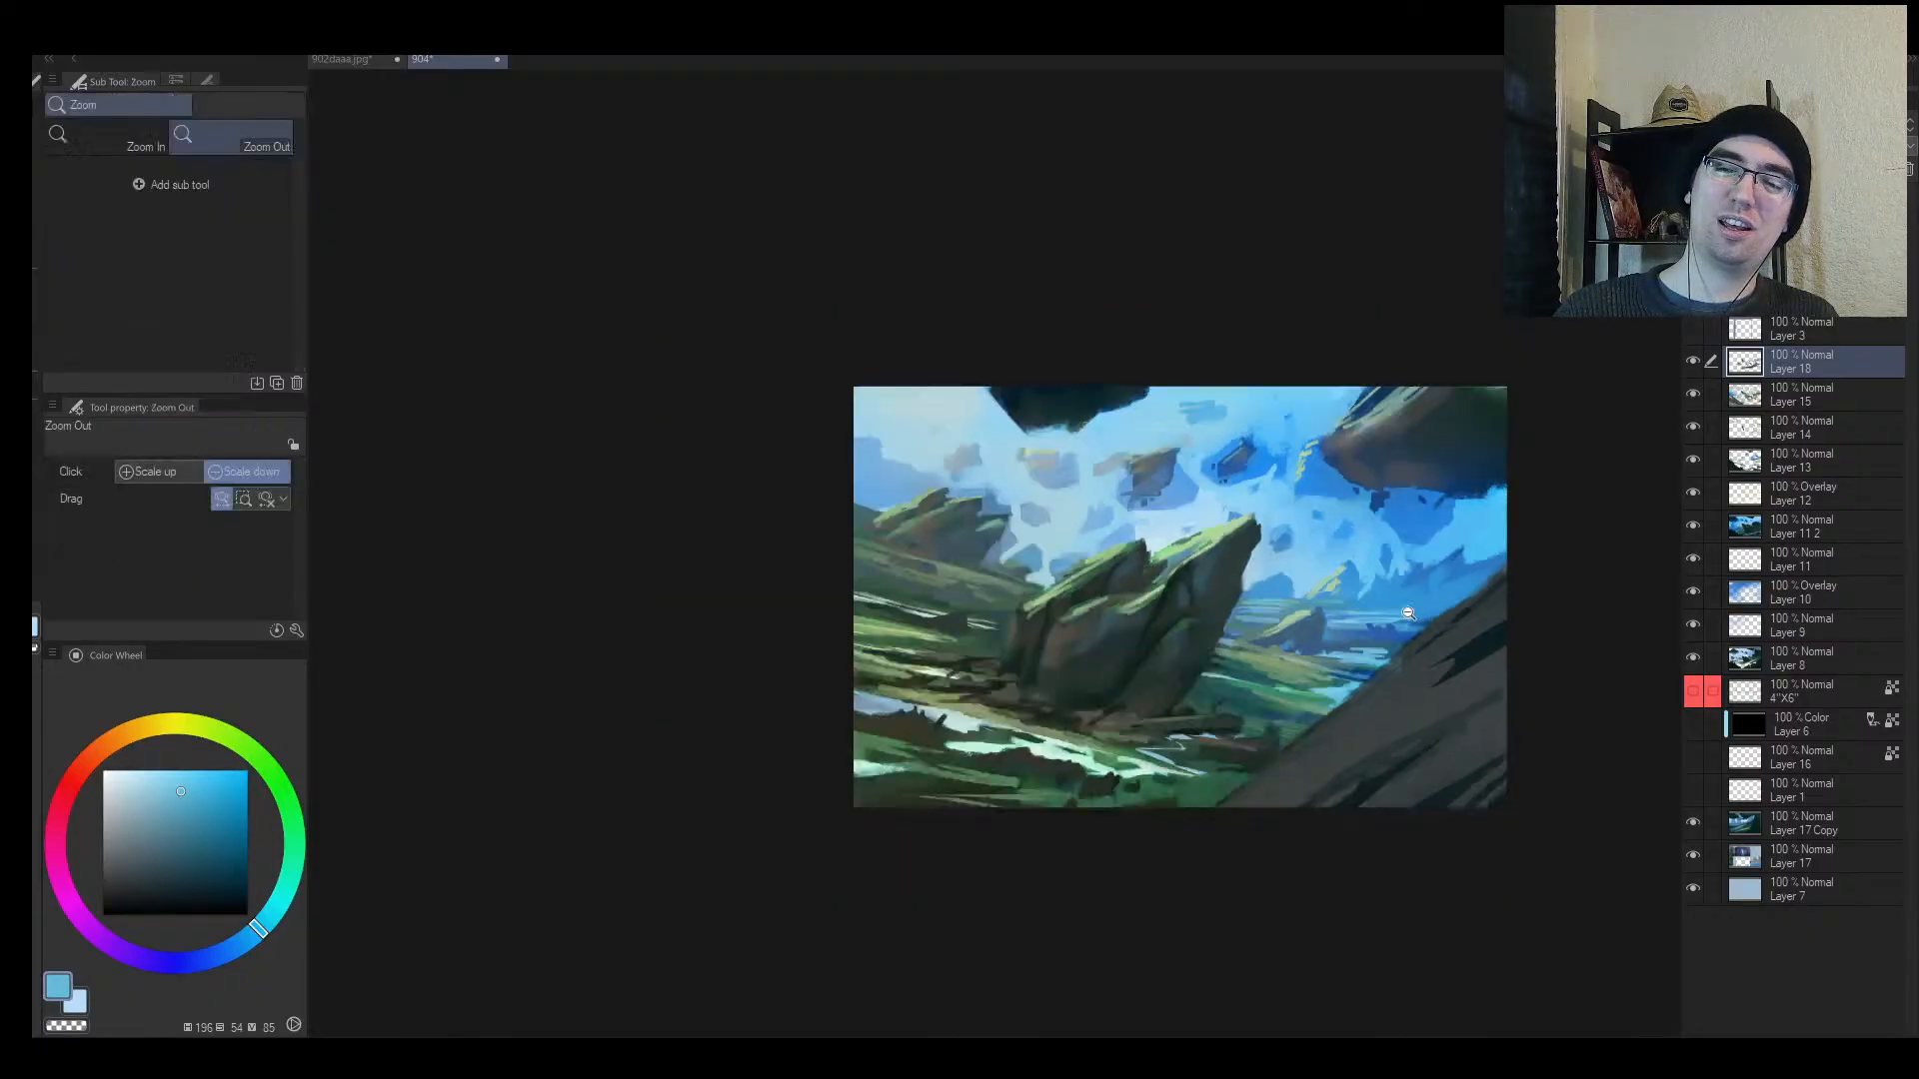
click(1408, 613)
mouse_move(1373, 614)
mouse_down()
mouse_move(1284, 617)
mouse_move(1301, 608)
mouse_up()
alt+click(1087, 584)
drag(1147, 592, 1083, 594)
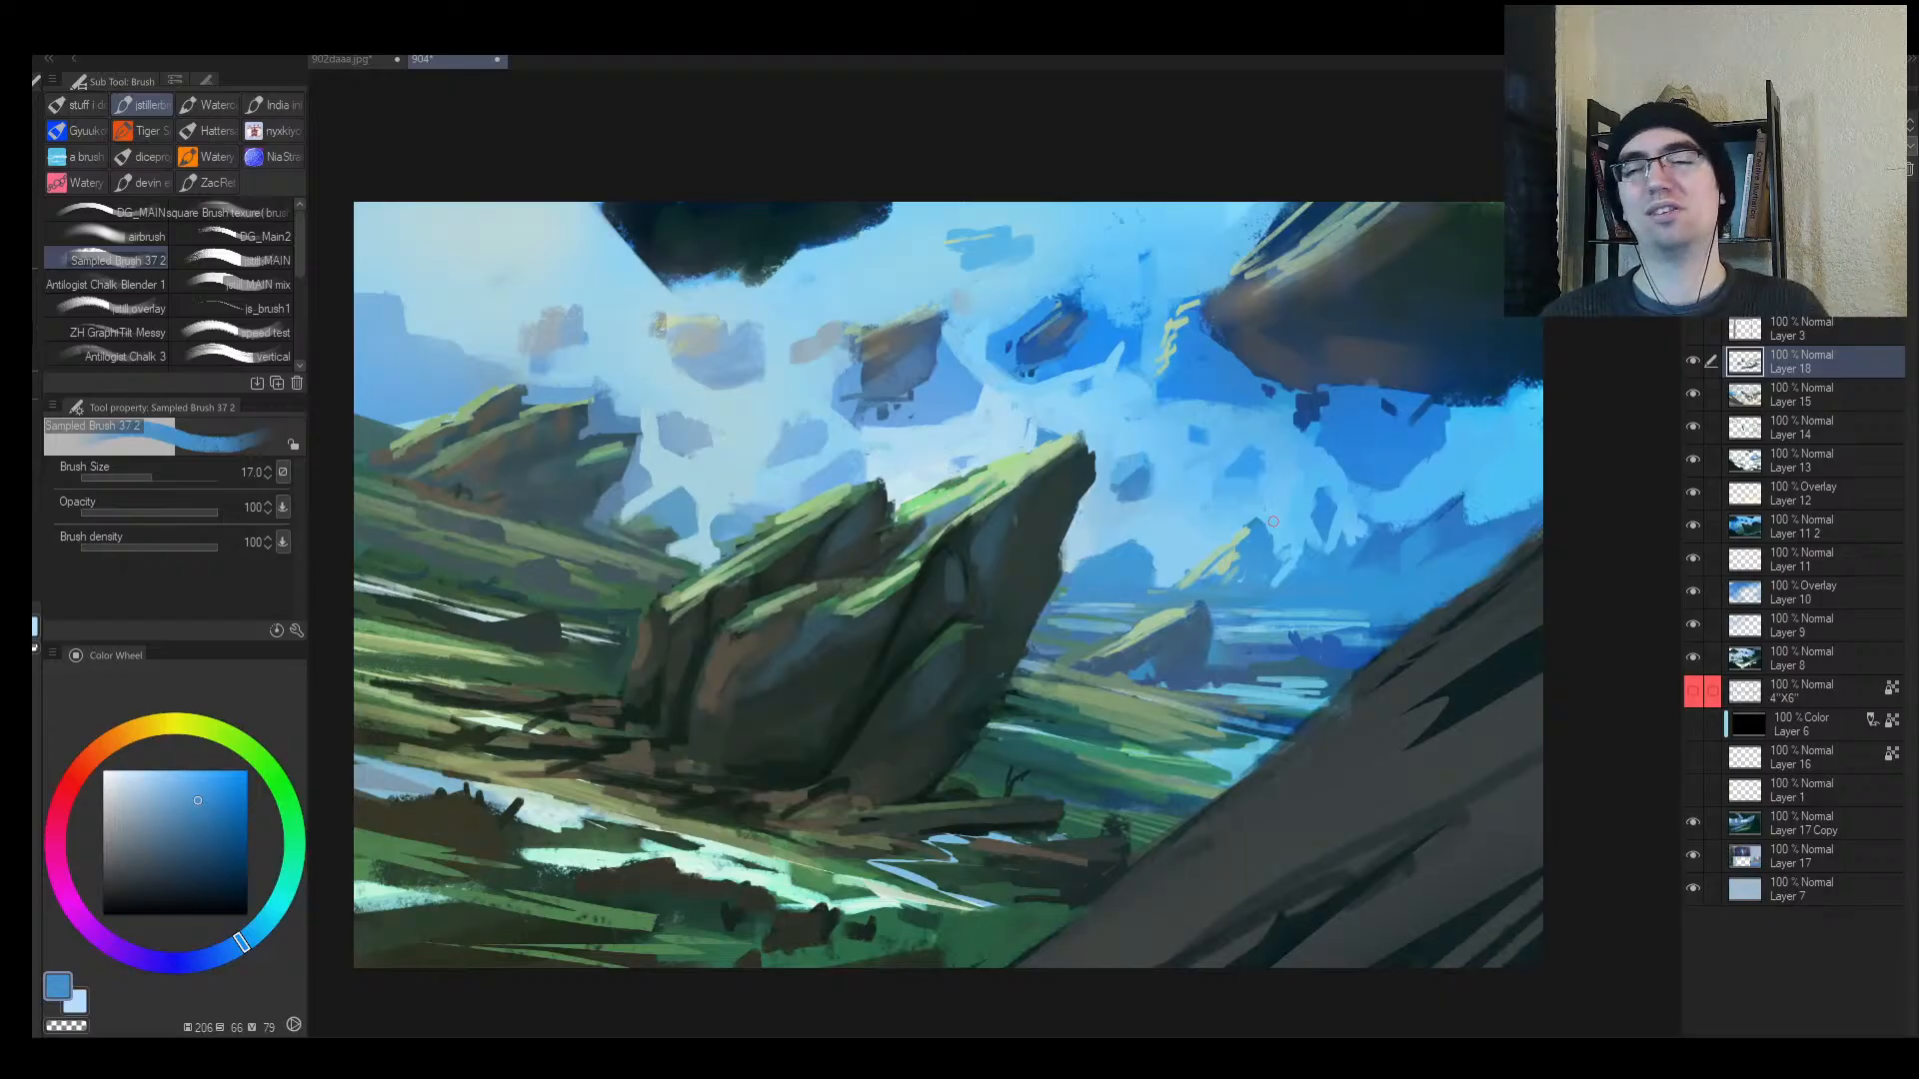
Step: Dab light blue beside the floating rock's edge
mouse_move(1035, 660)
mouse_down()
mouse_move(993, 660)
mouse_move(1047, 555)
mouse_up()
alt+click(863, 350)
mouse_move(858, 358)
mouse_down()
mouse_move(895, 353)
mouse_move(917, 393)
mouse_up()
alt+click(878, 352)
Step: Paint blue strokes above the rocks and trim the shape's top-left edge with light sky blue
mouse_move(1142, 377)
mouse_down()
mouse_move(1179, 360)
mouse_move(1203, 240)
mouse_move(1209, 274)
mouse_up()
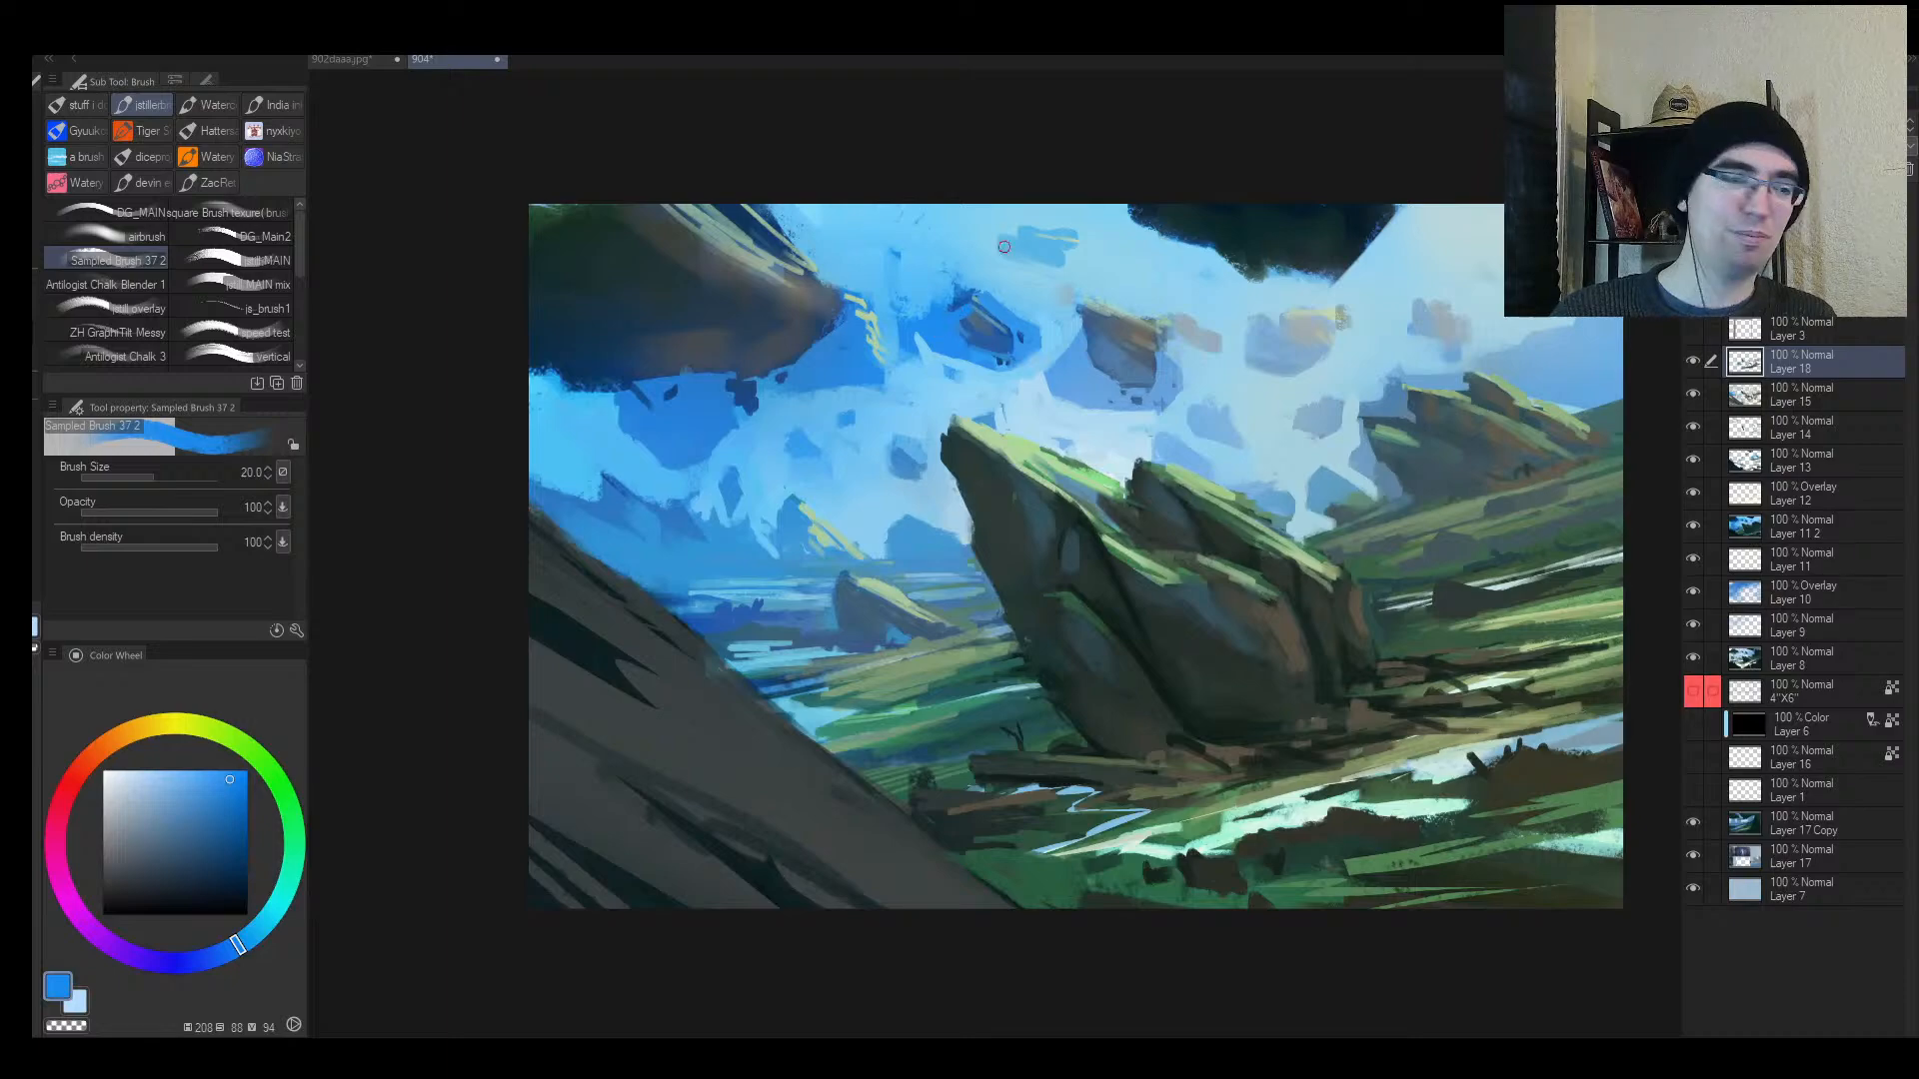
mouse_move(974, 316)
mouse_down()
mouse_move(955, 320)
mouse_move(1014, 360)
mouse_up()
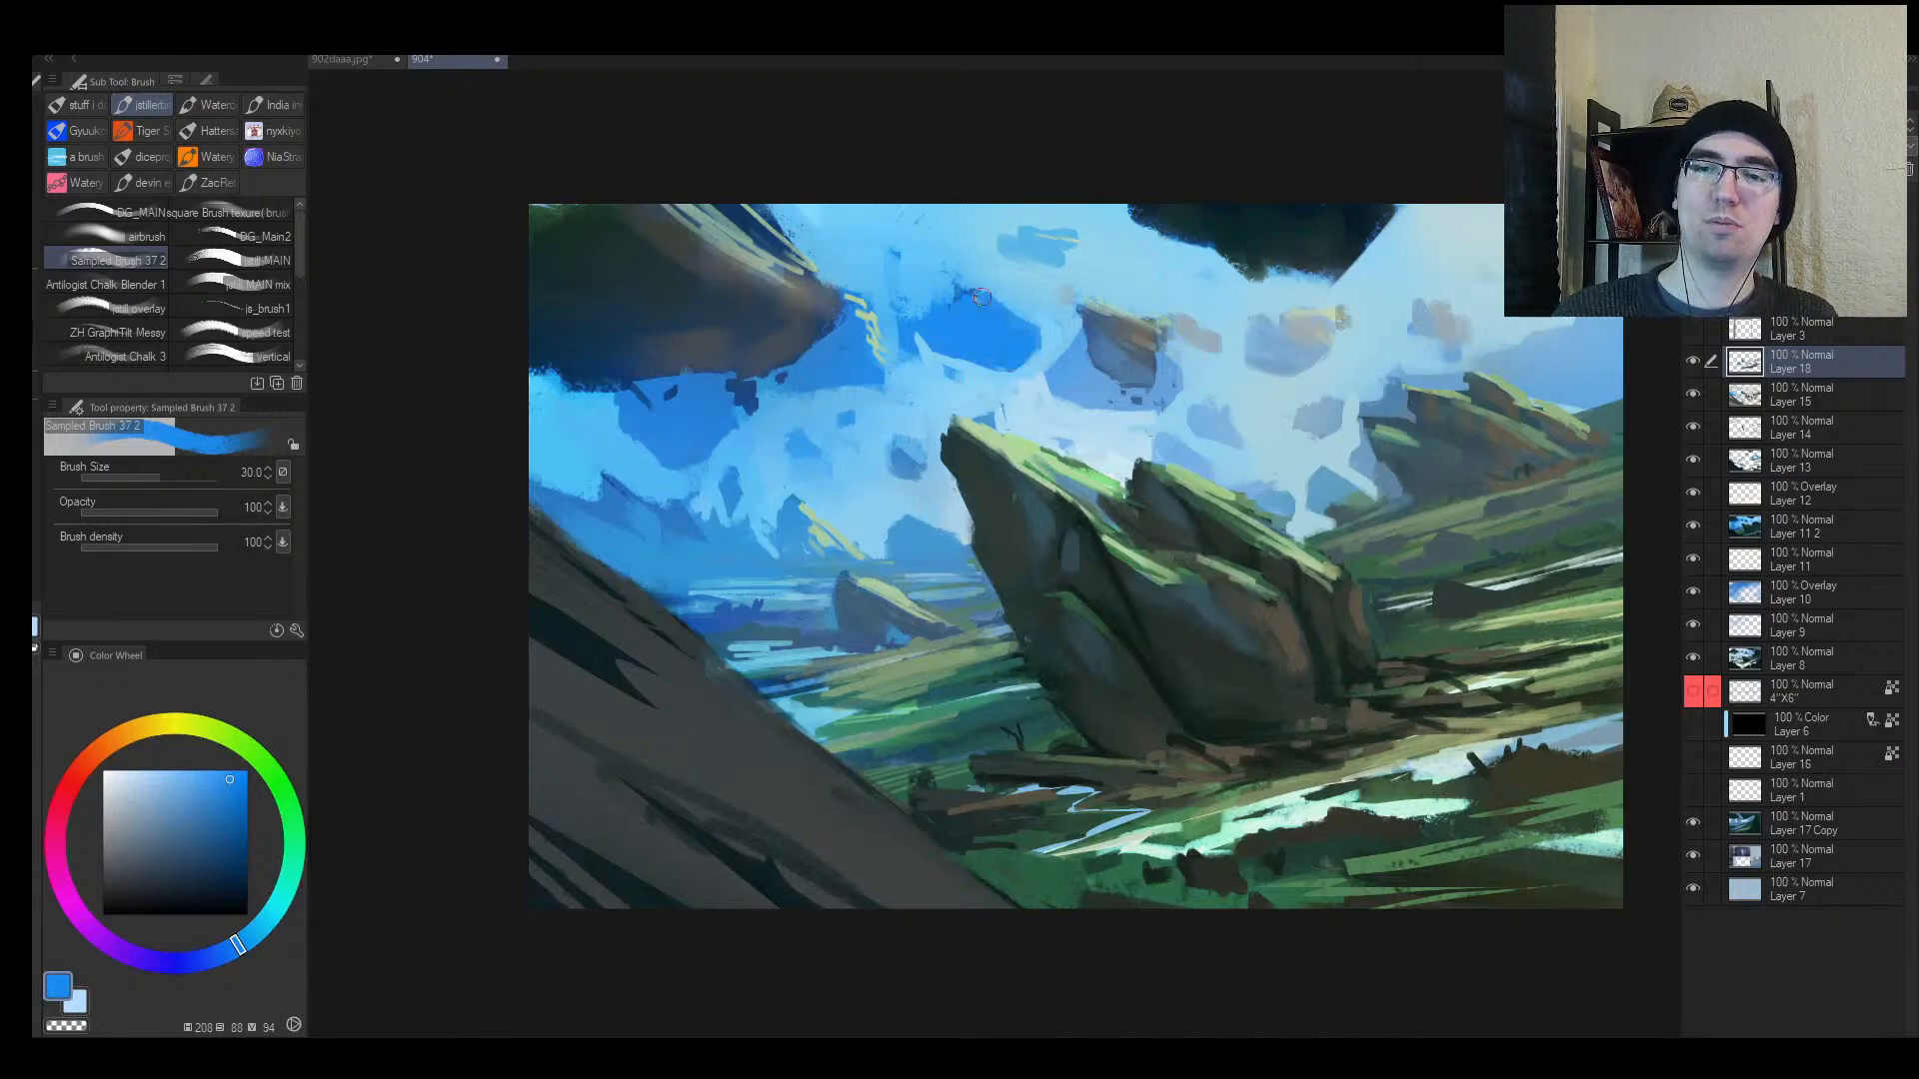
alt+click(943, 286)
drag(934, 295, 966, 282)
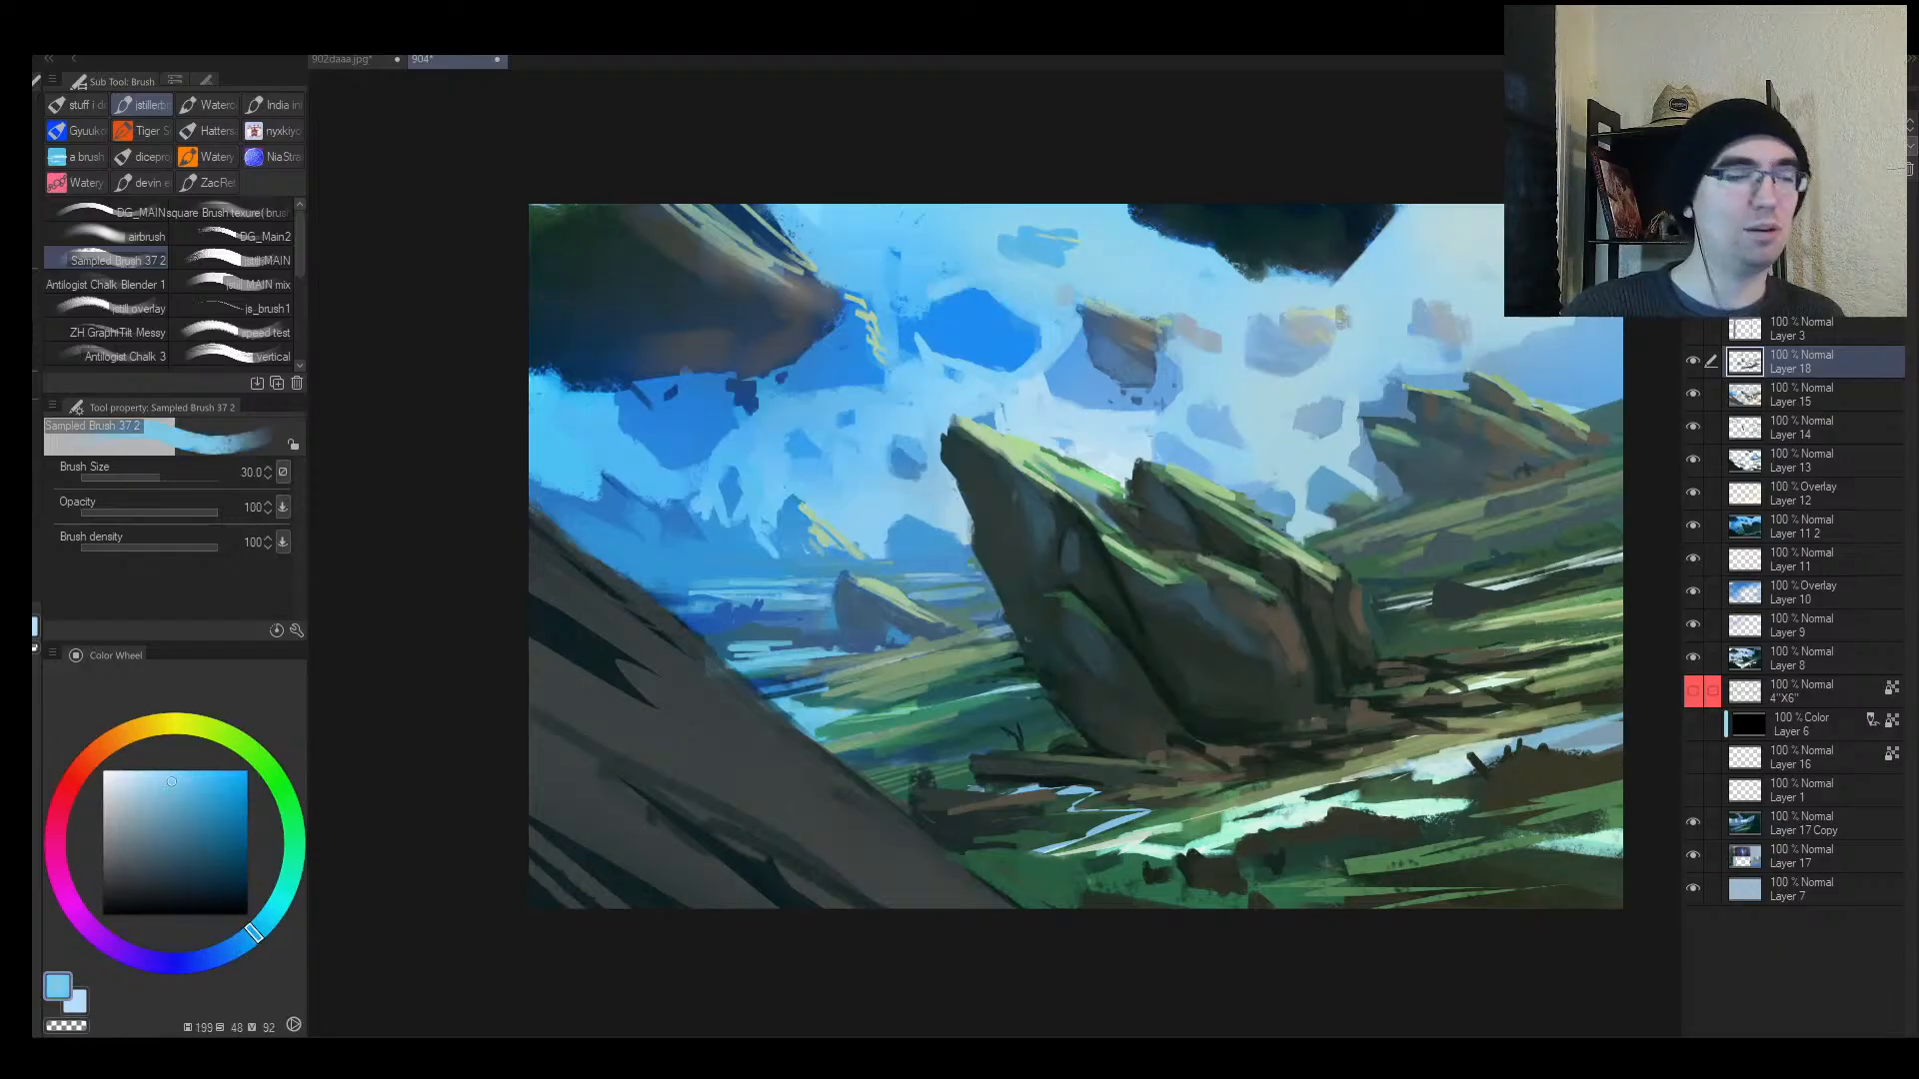
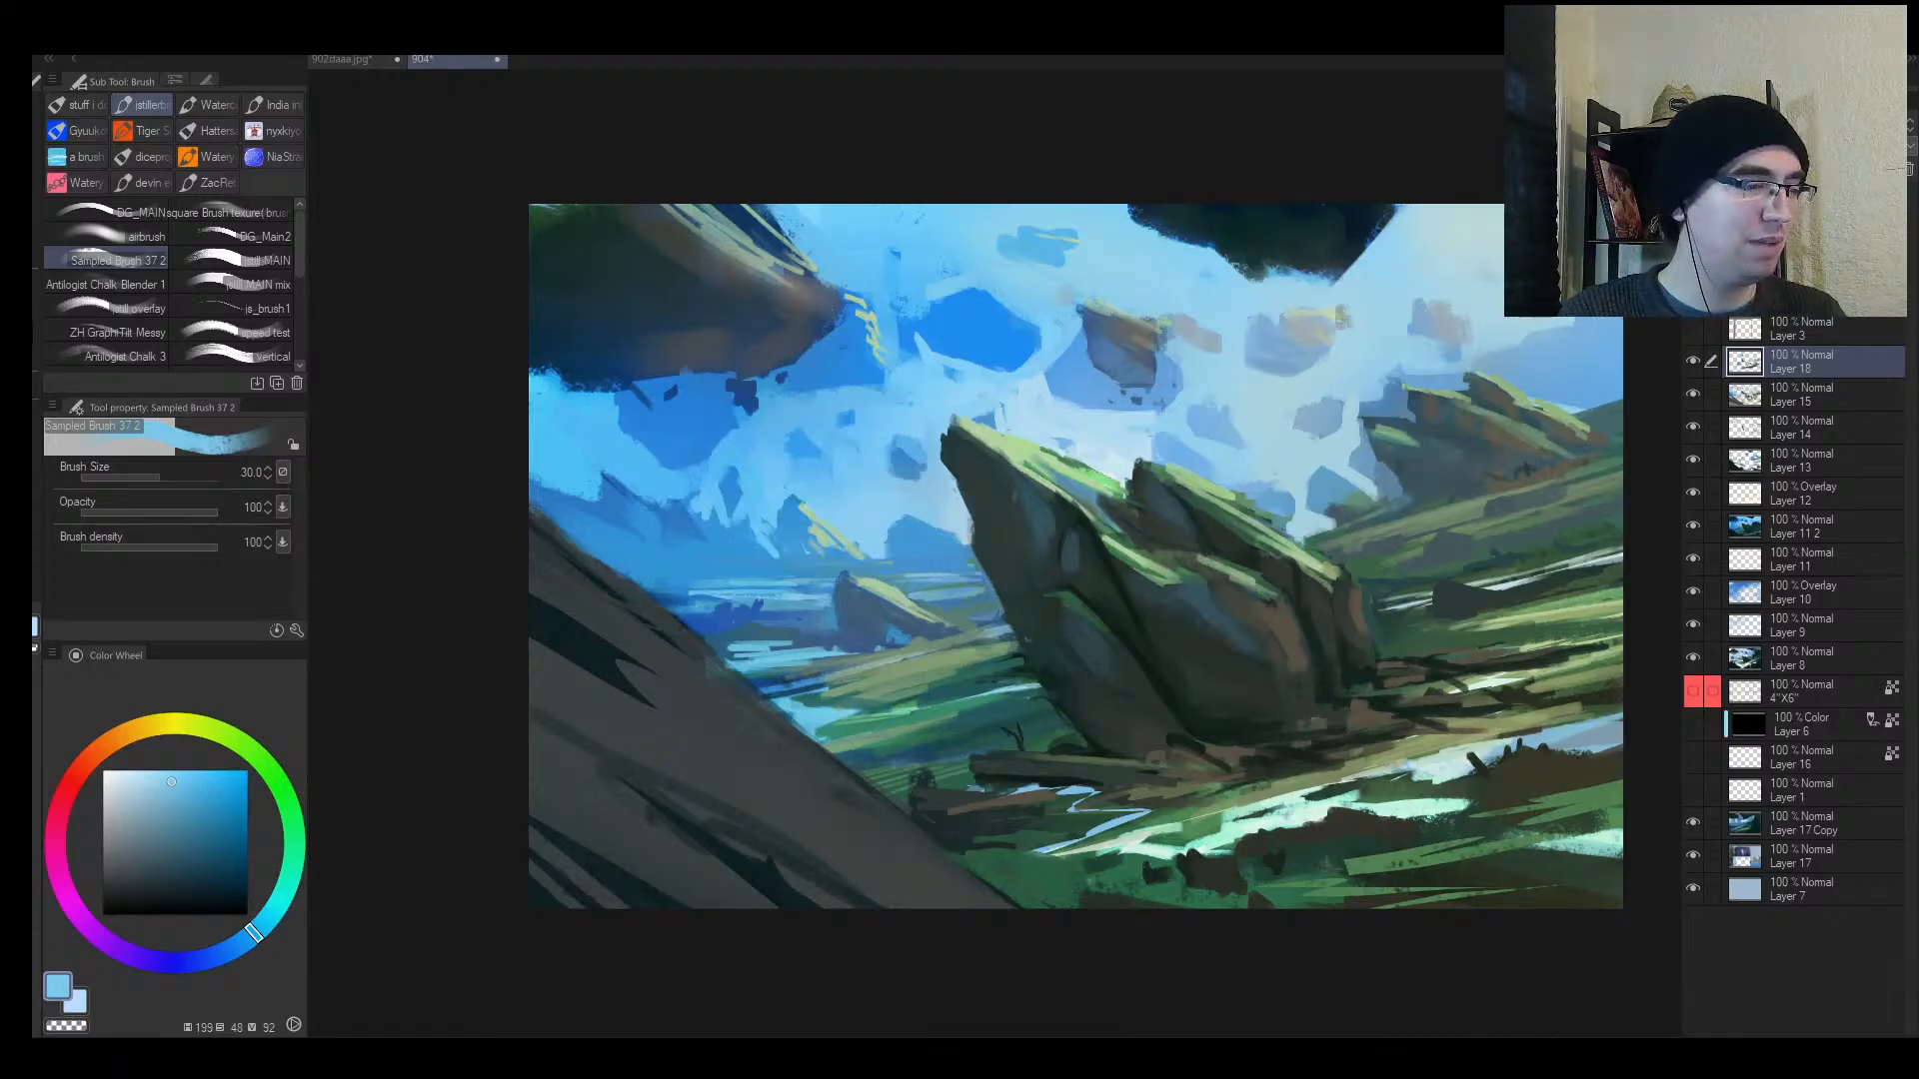
Step: Dab a touch of paint on the tilted rock, then zoom out and mirror to check the full canvas
click(1007, 534)
key(alt+space)
drag(997, 576, 895, 571)
key(h)
mouse_move(1117, 553)
mouse_down()
mouse_move(1187, 537)
mouse_move(1071, 514)
mouse_up()
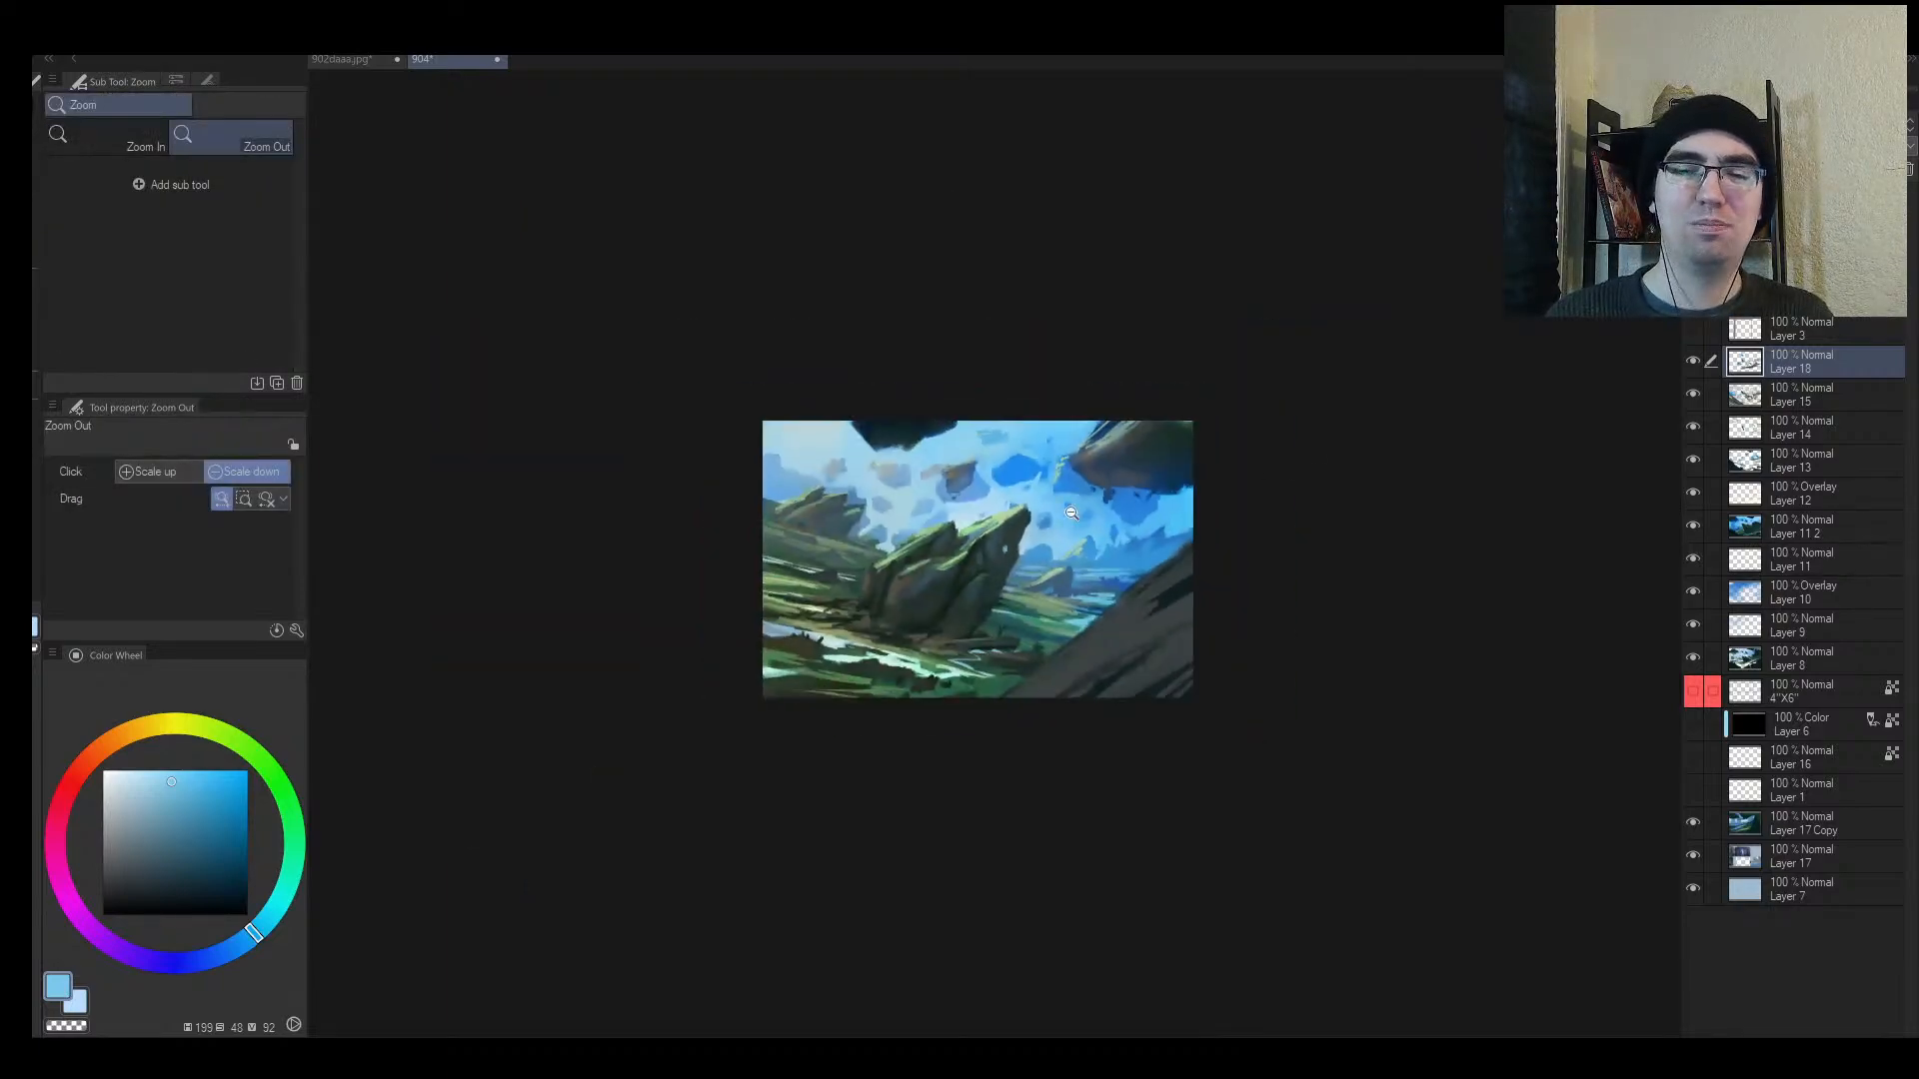
click(336, 60)
click(945, 512)
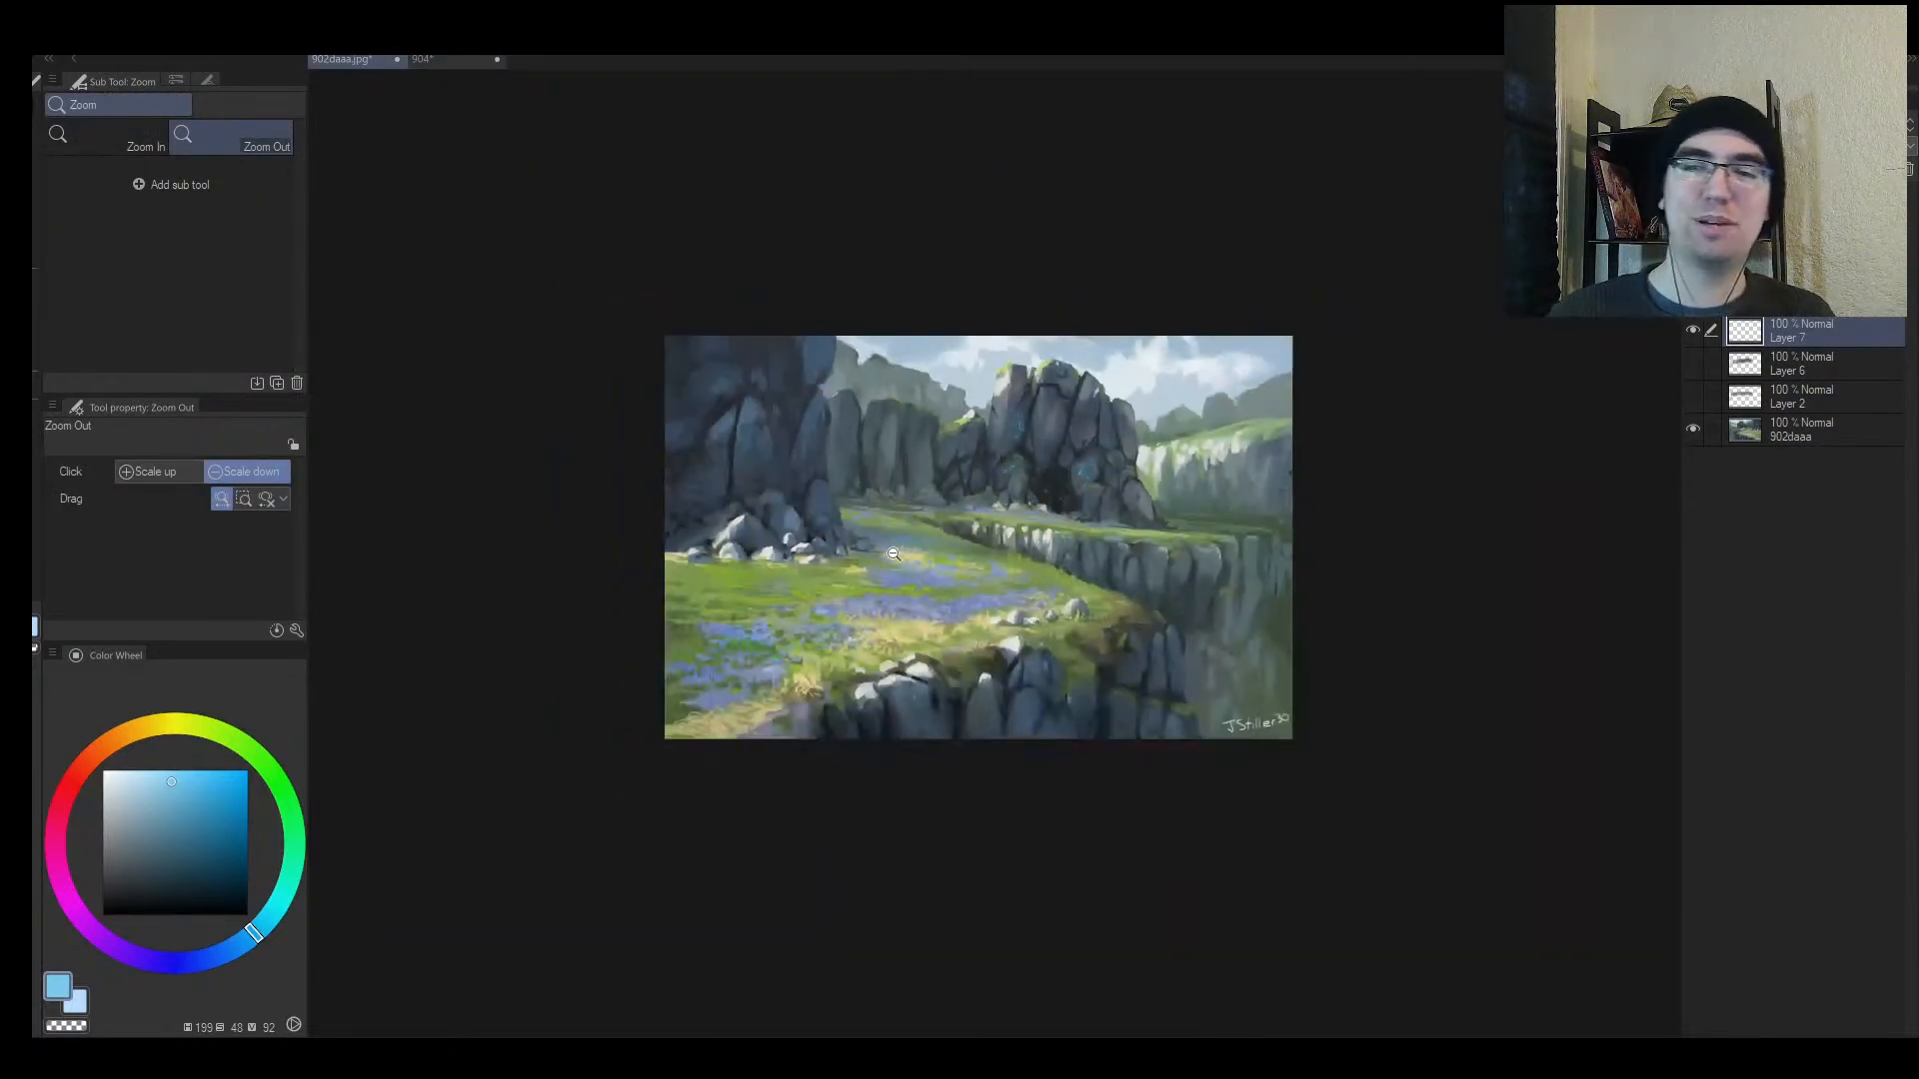
scroll(894, 553, up, 5)
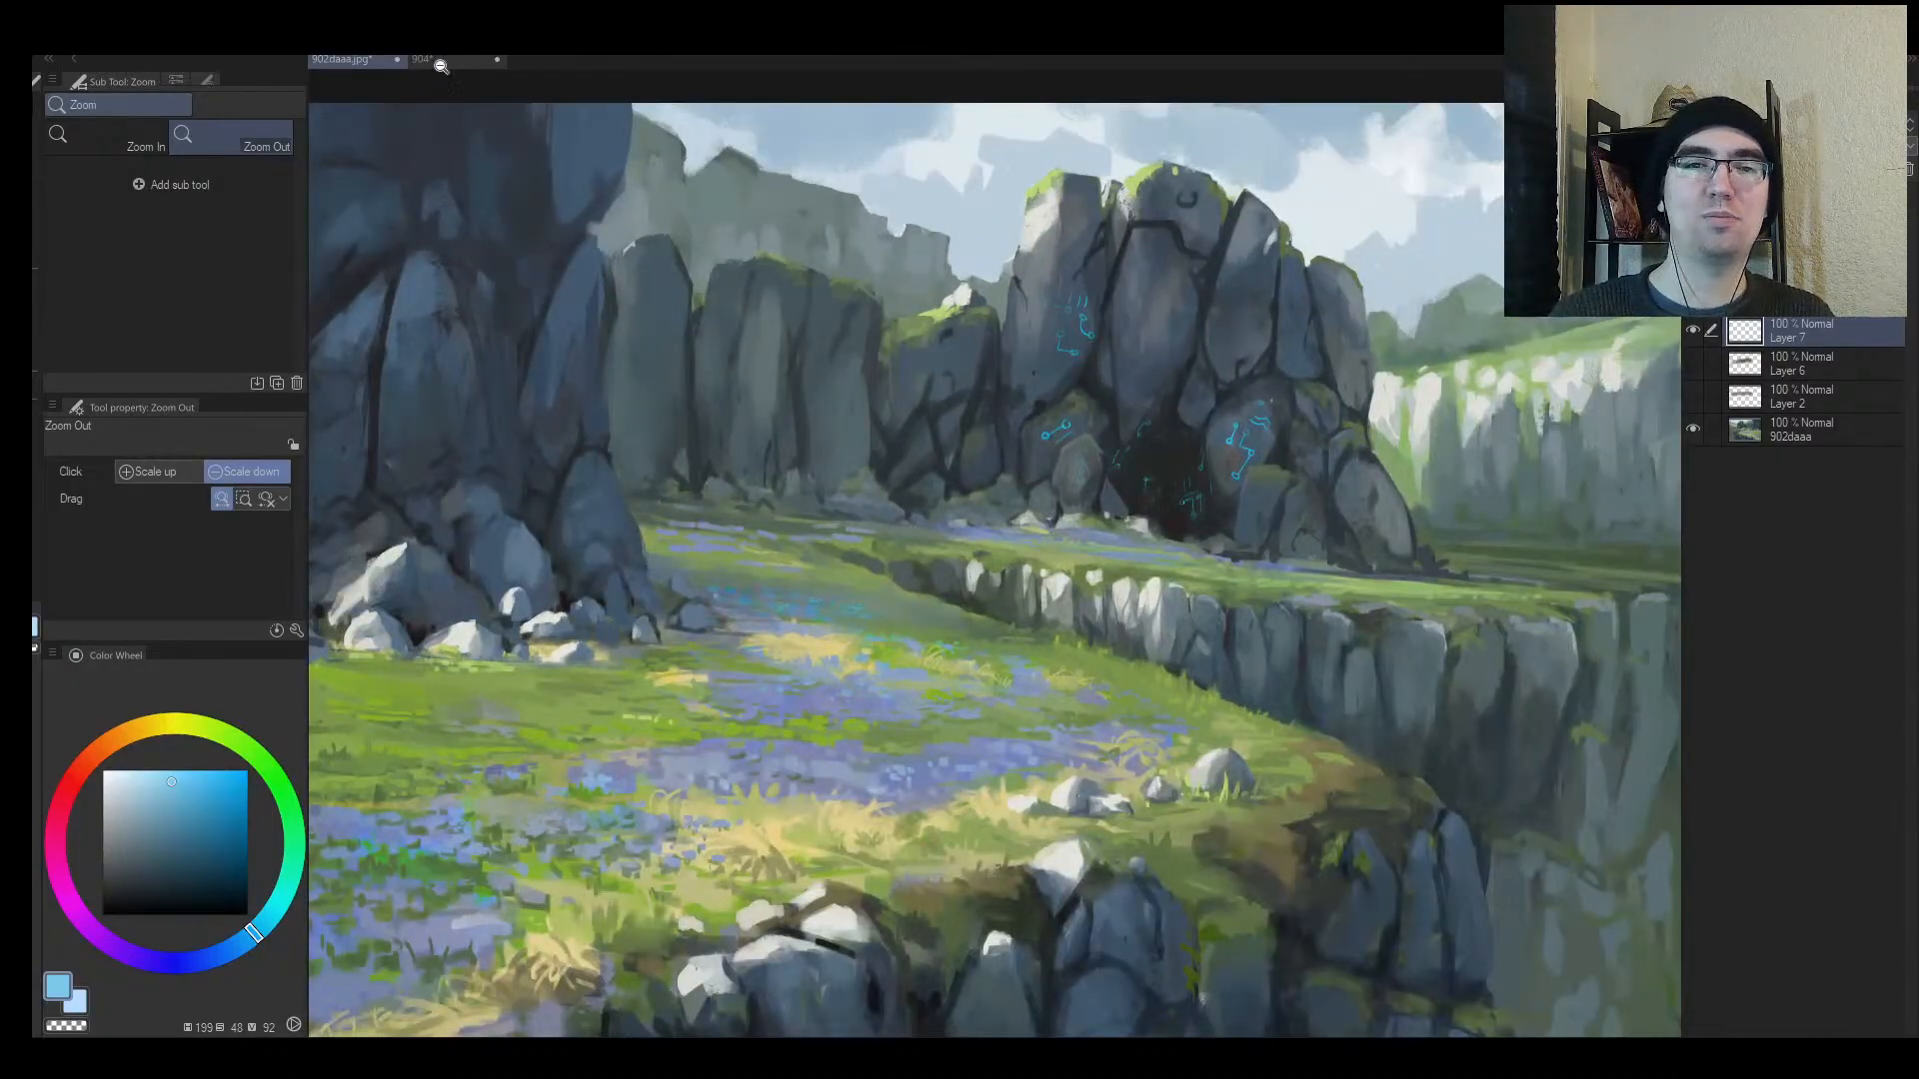
click(459, 62)
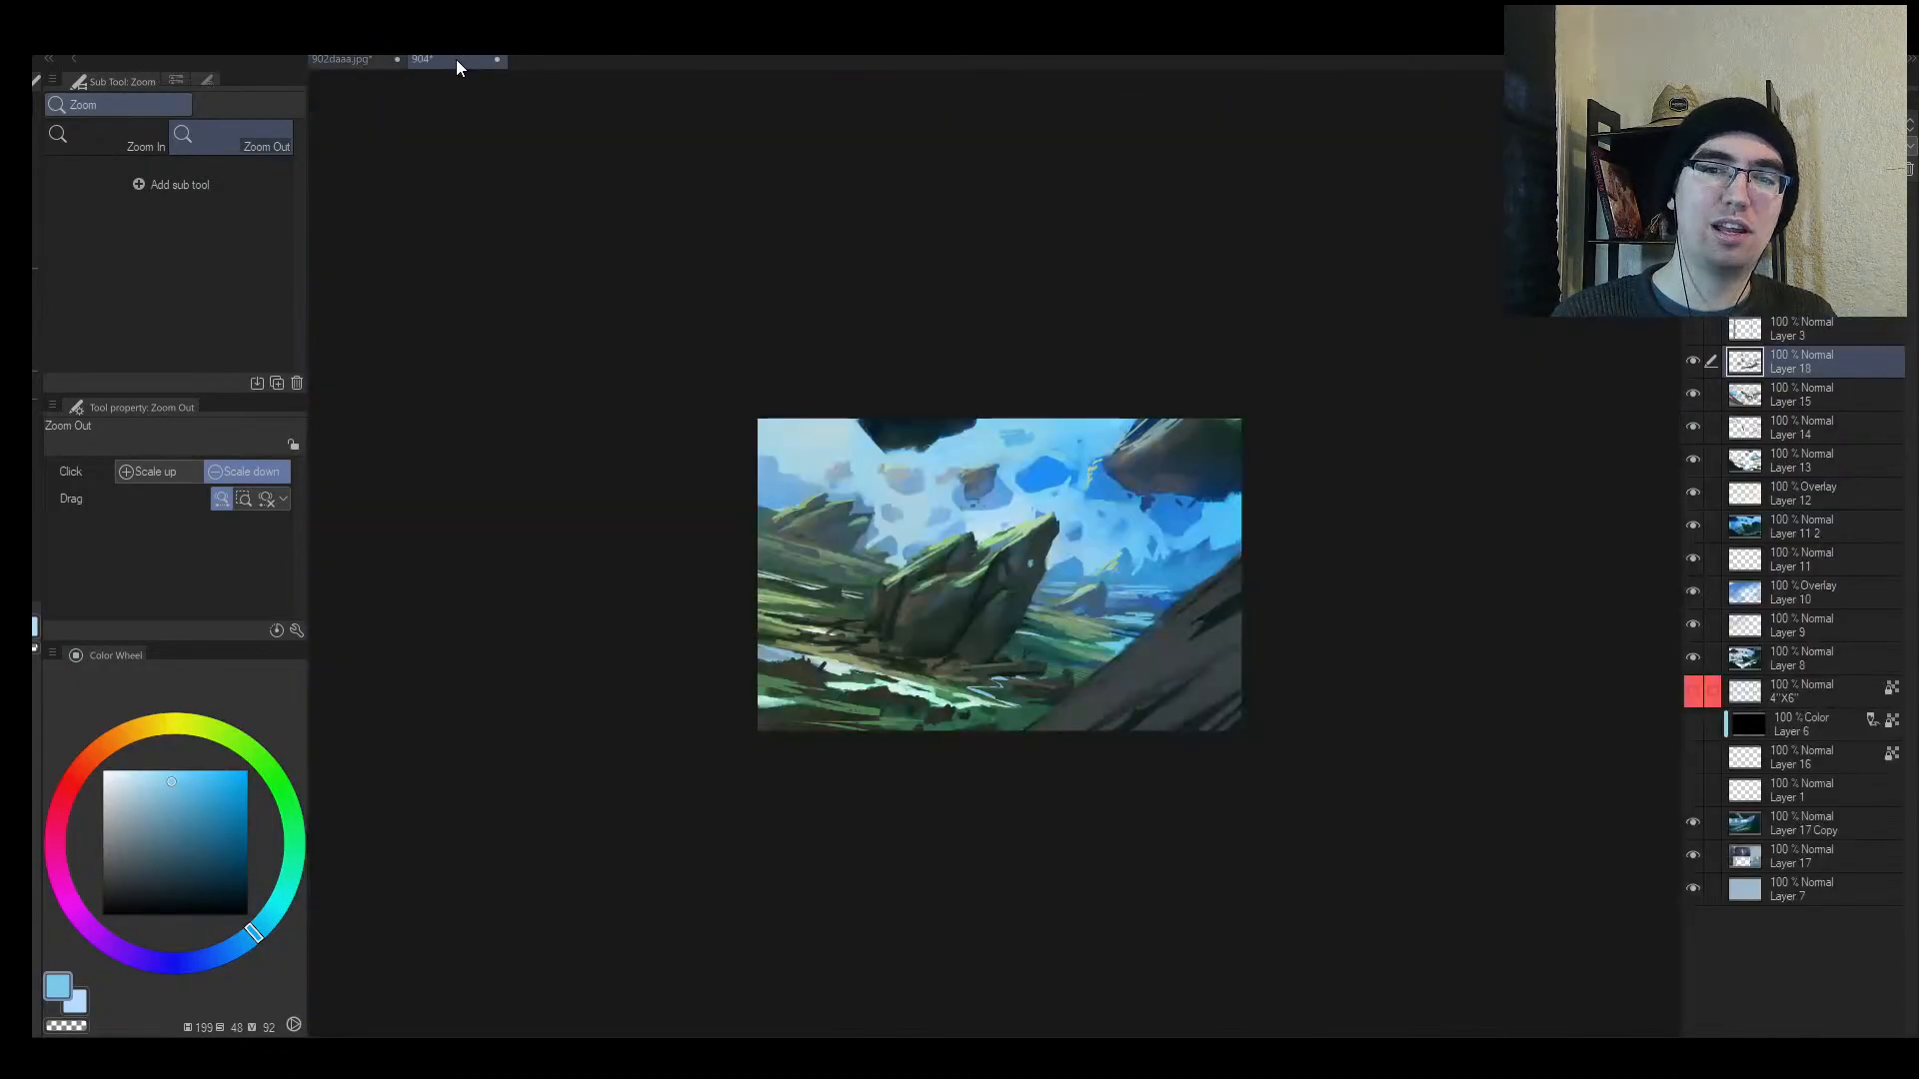
scroll(1120, 545, up, 2)
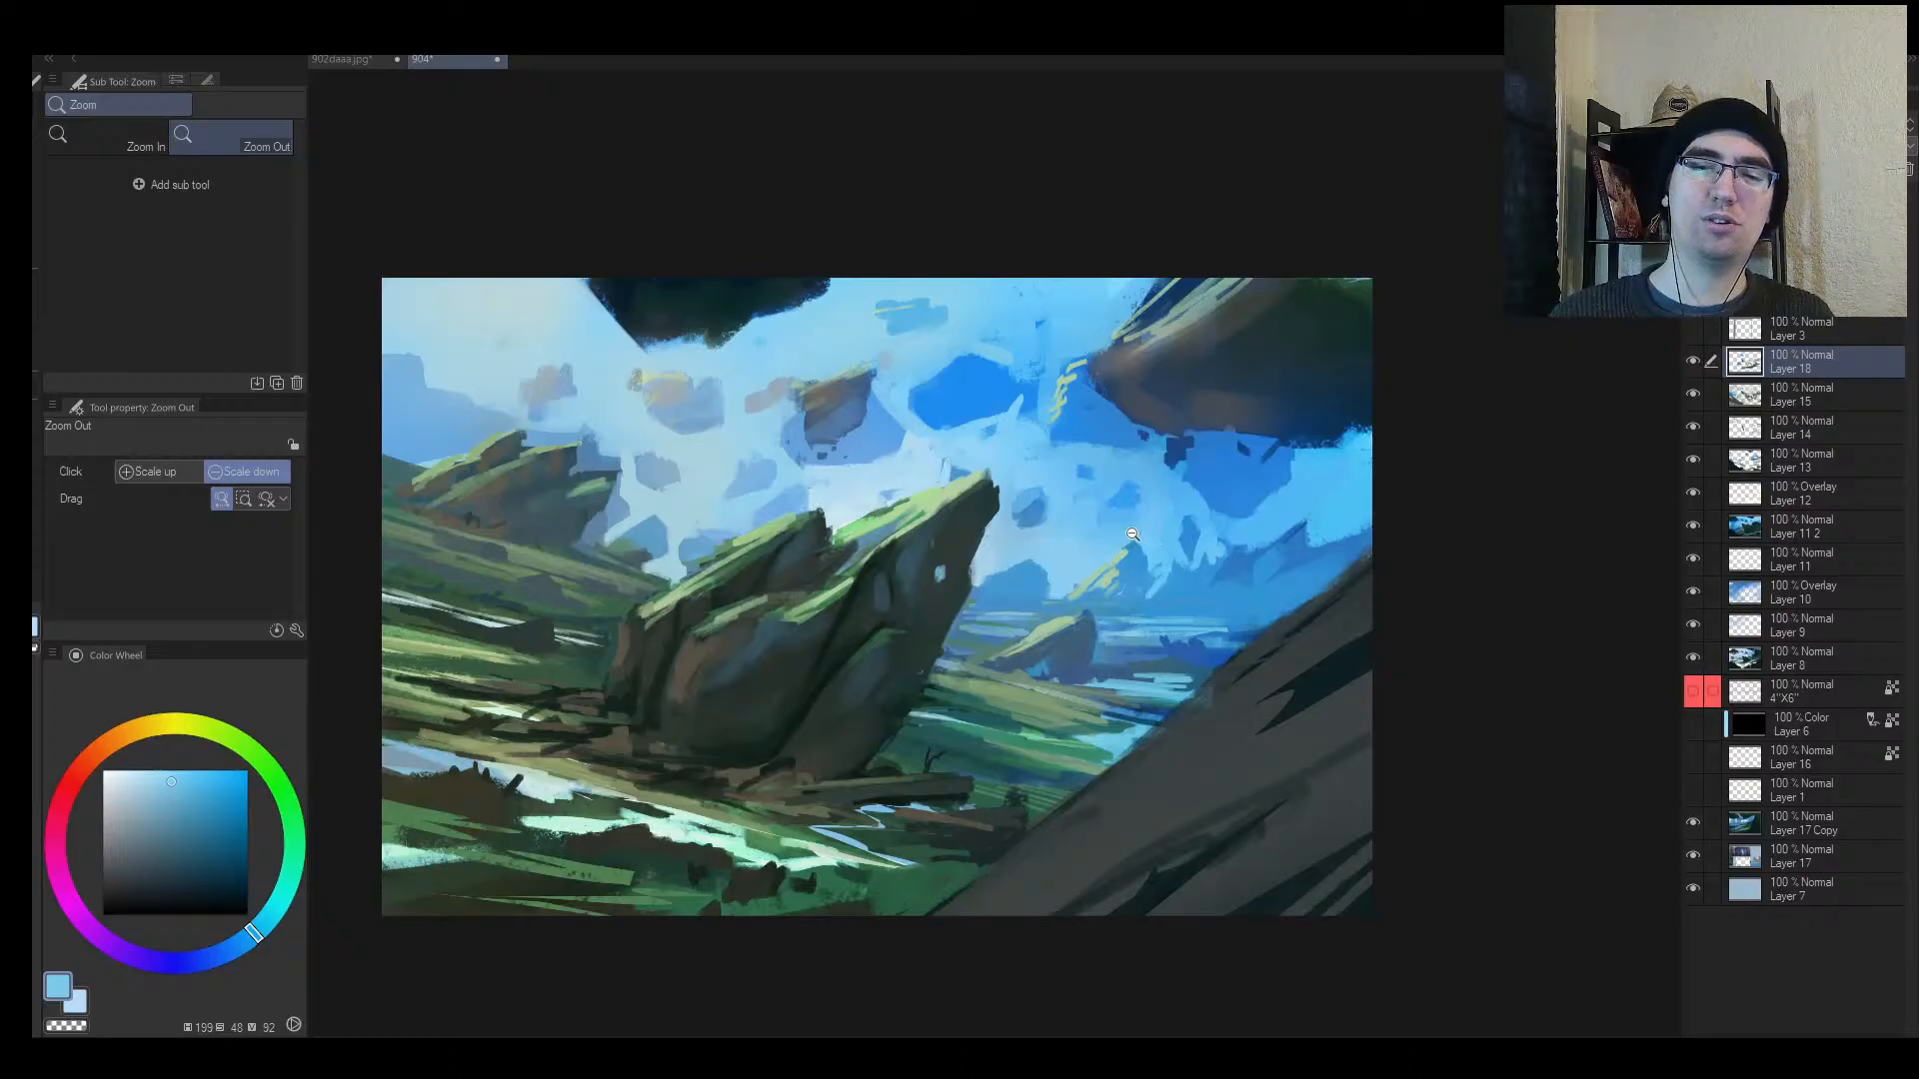
scroll(1121, 534, down, 3)
scroll(1111, 540, up, 1)
key(h)
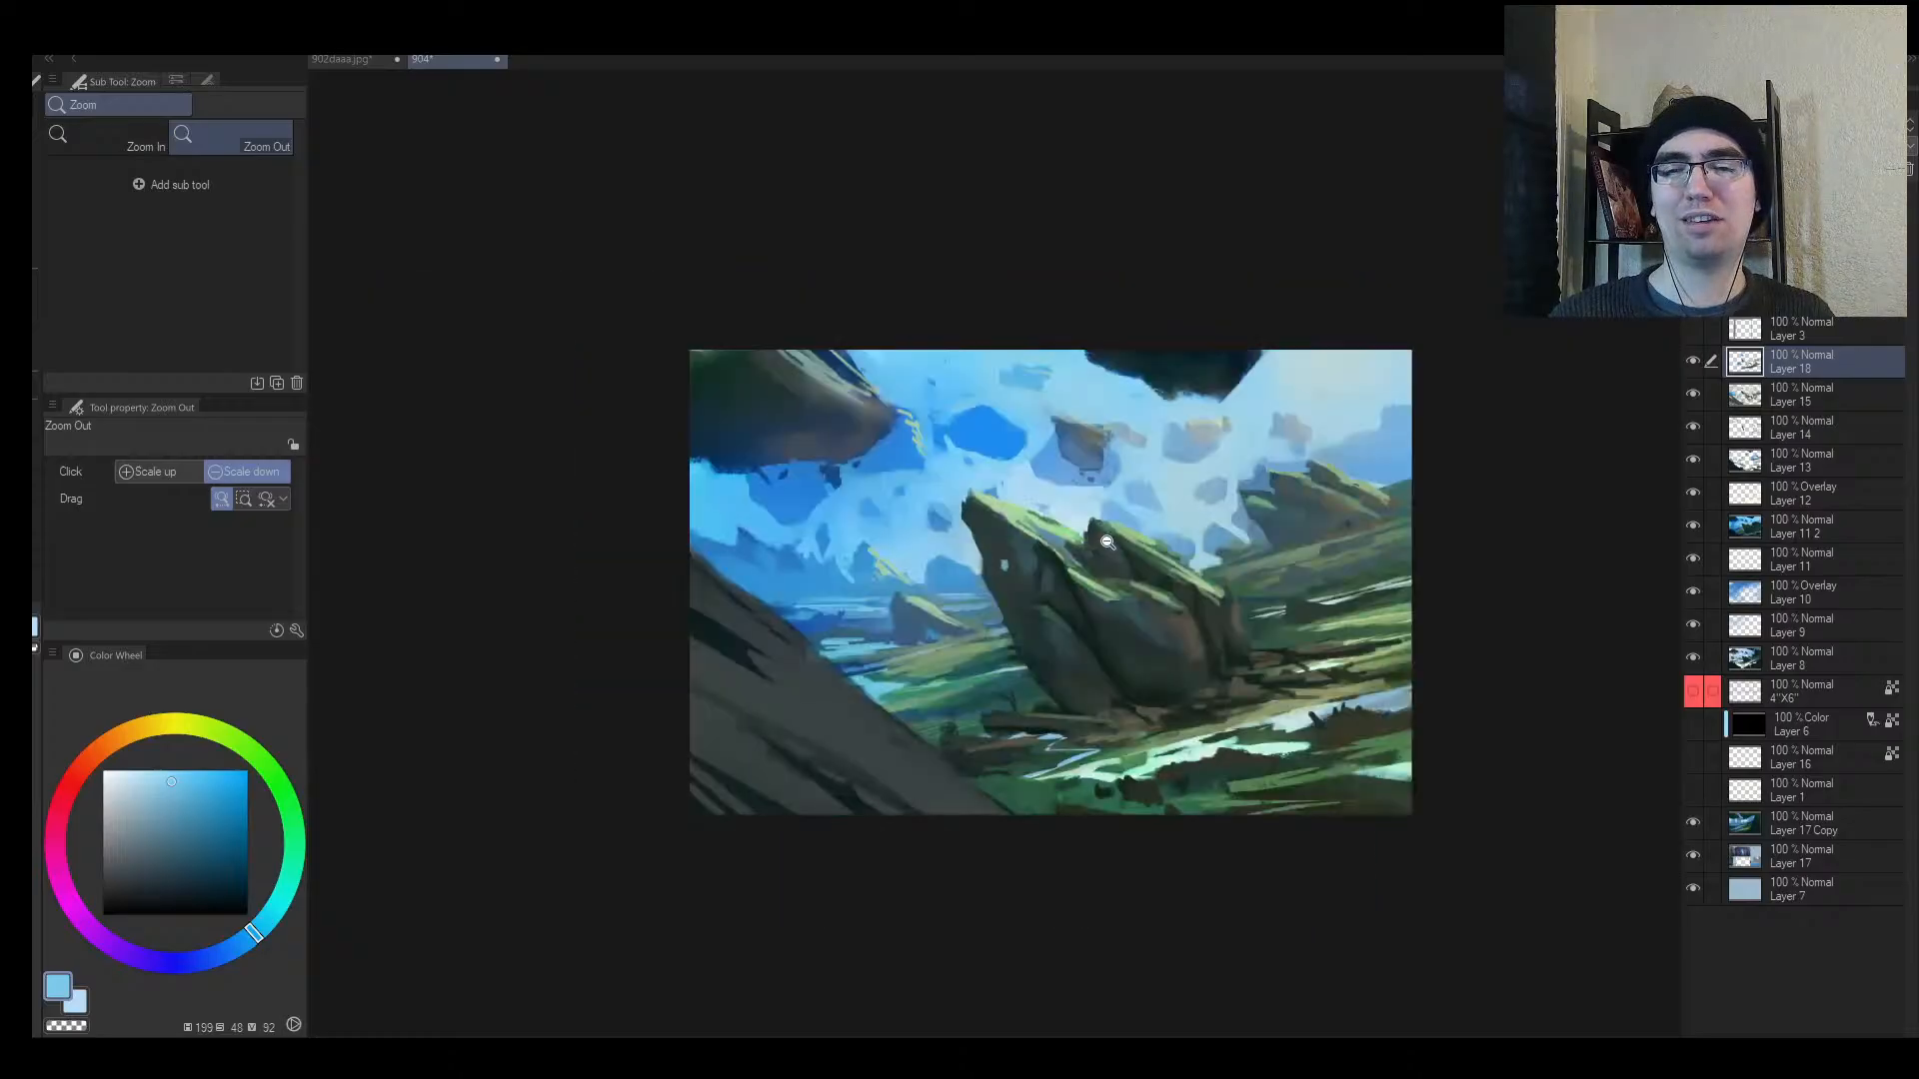
scroll(1111, 552, up, 1)
drag(1110, 551, 979, 526)
click(346, 62)
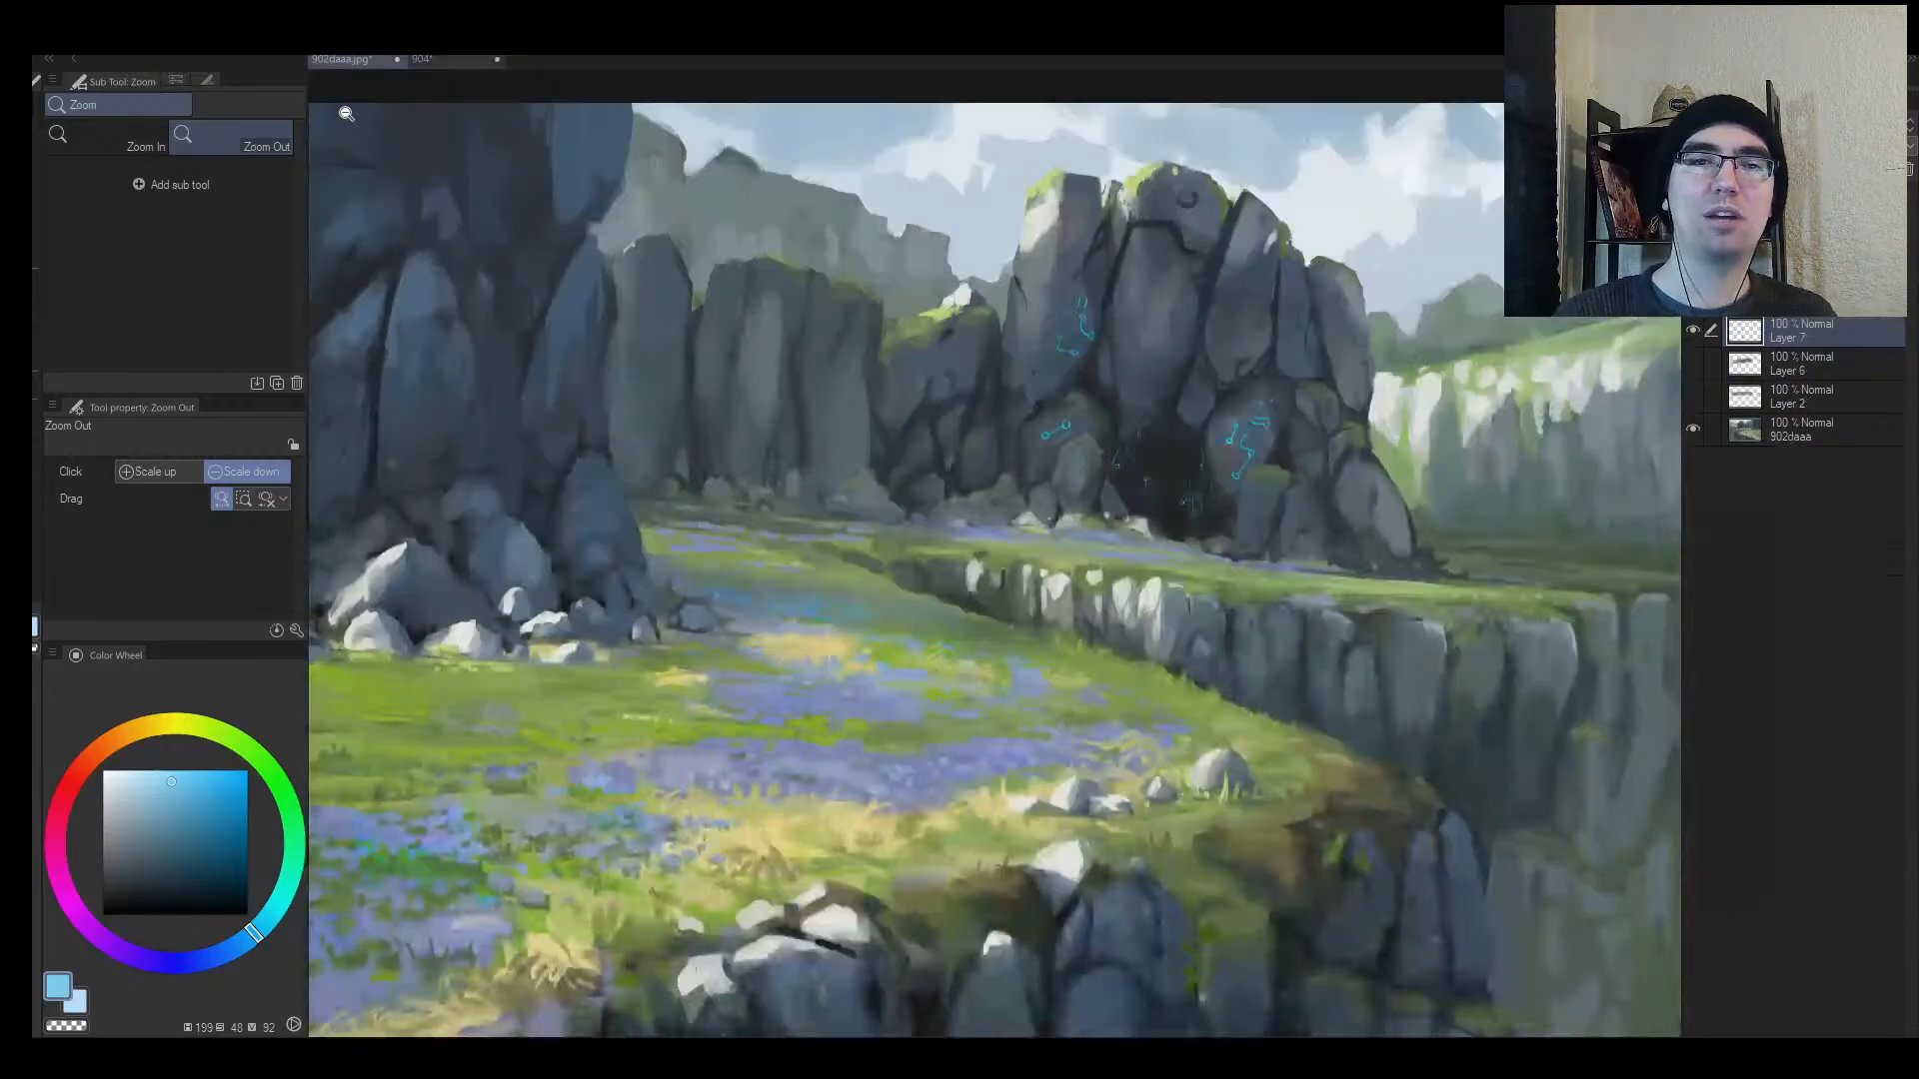
scroll(1066, 610, down, 3)
scroll(1062, 630, up, 3)
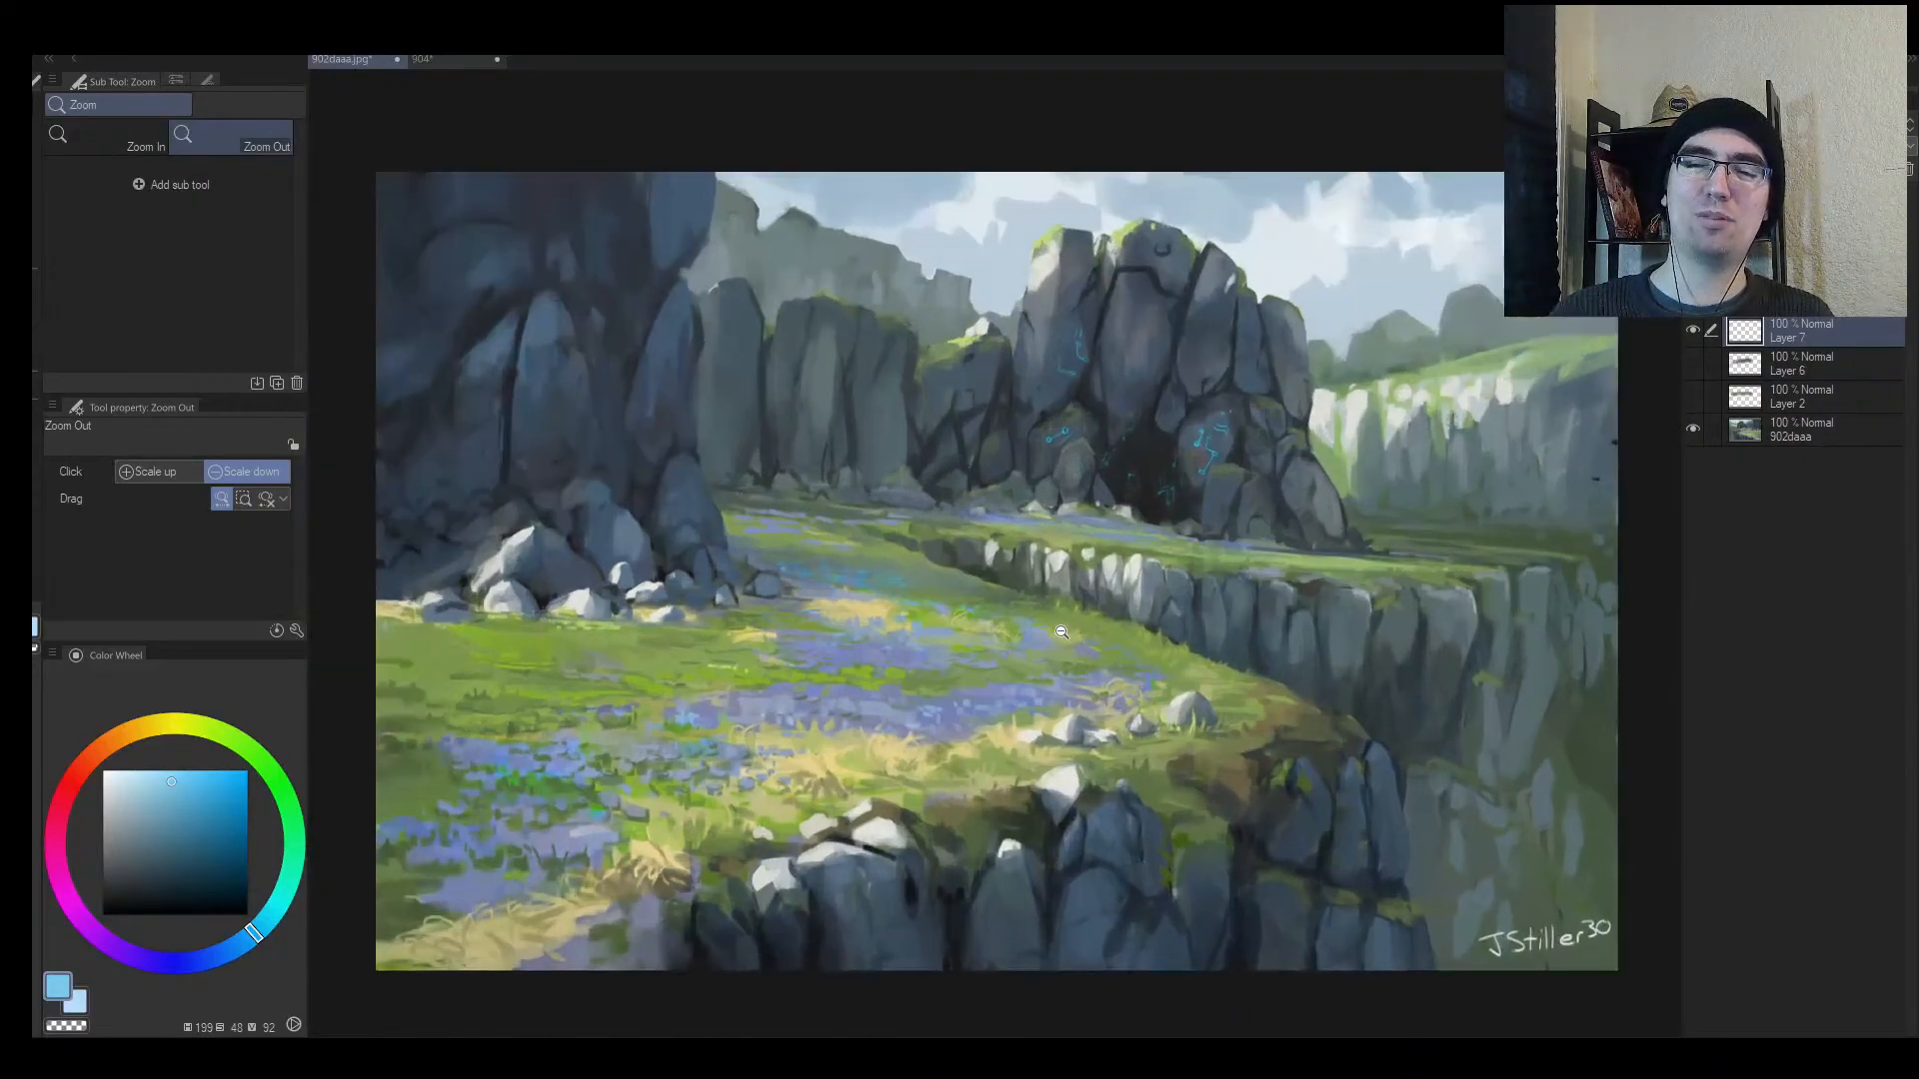
scroll(1062, 631, up, 1)
drag(1061, 631, 1034, 616)
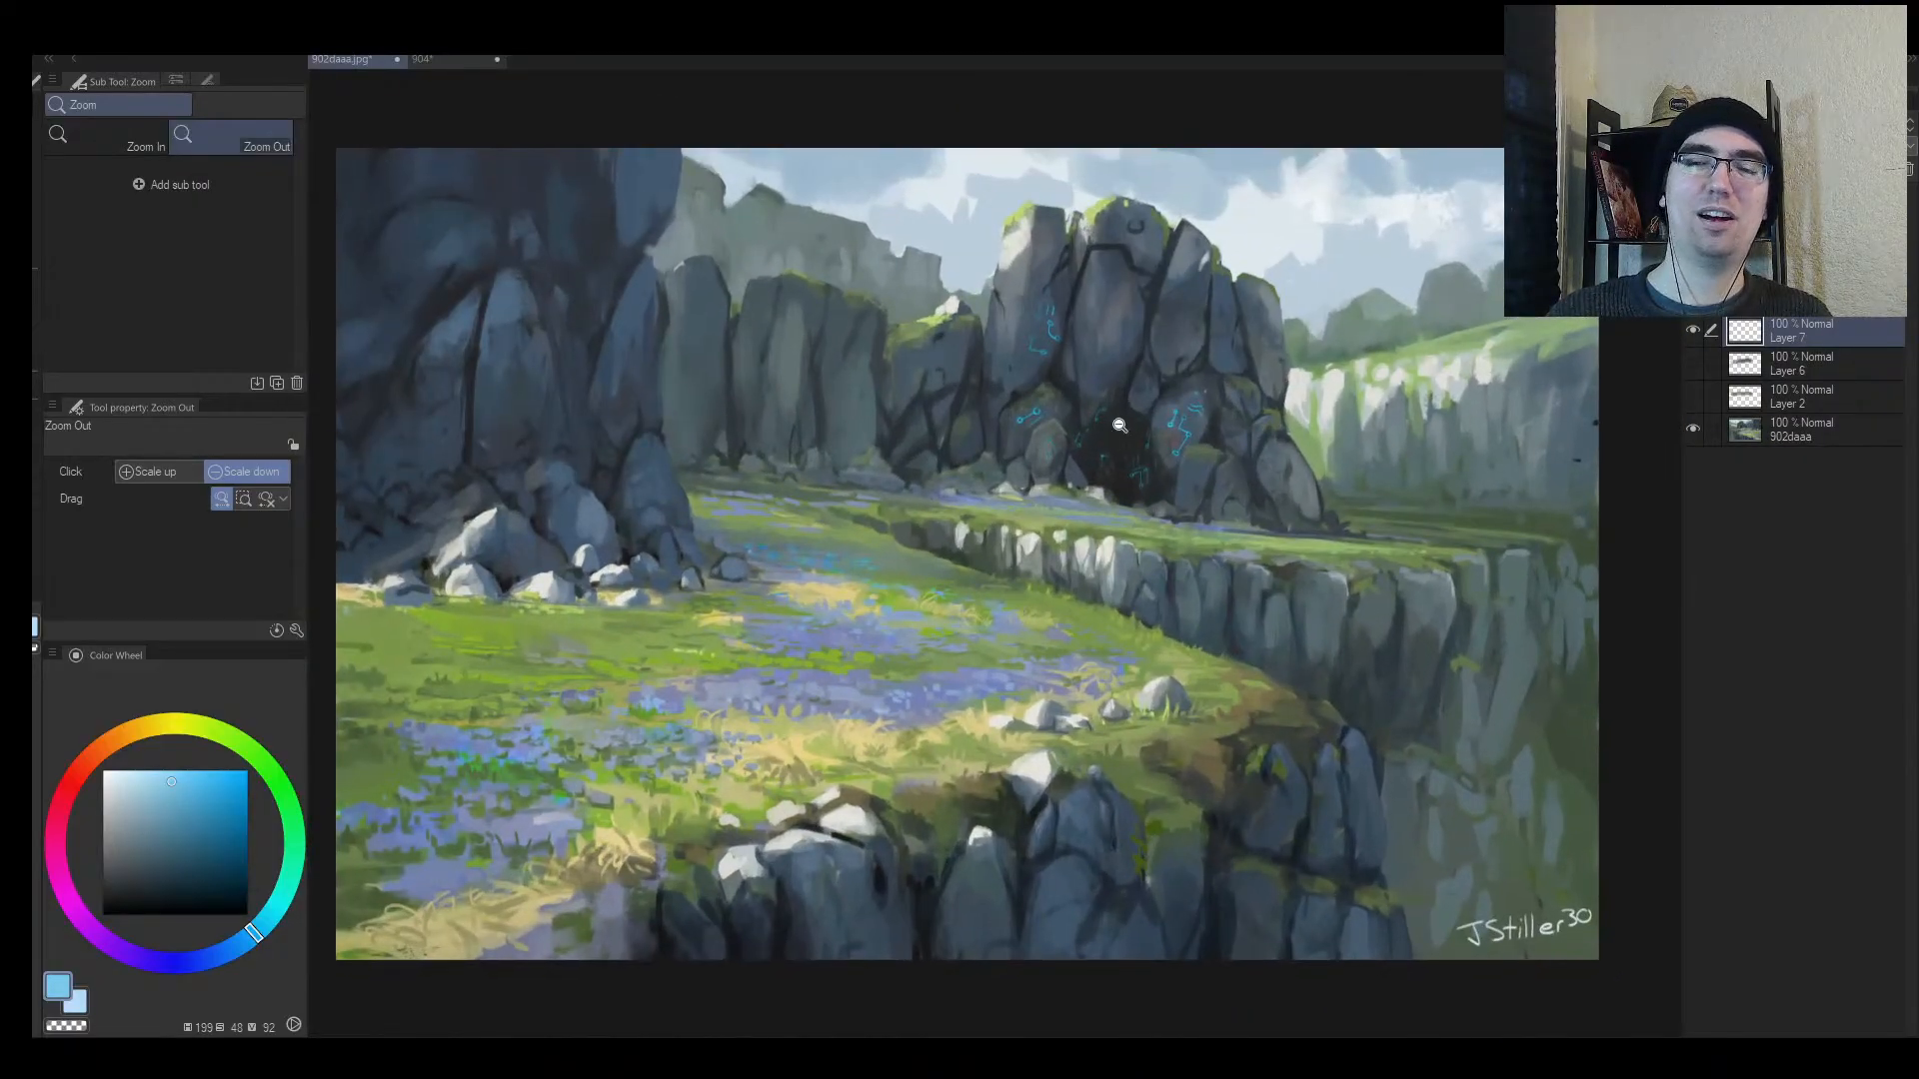
click(443, 62)
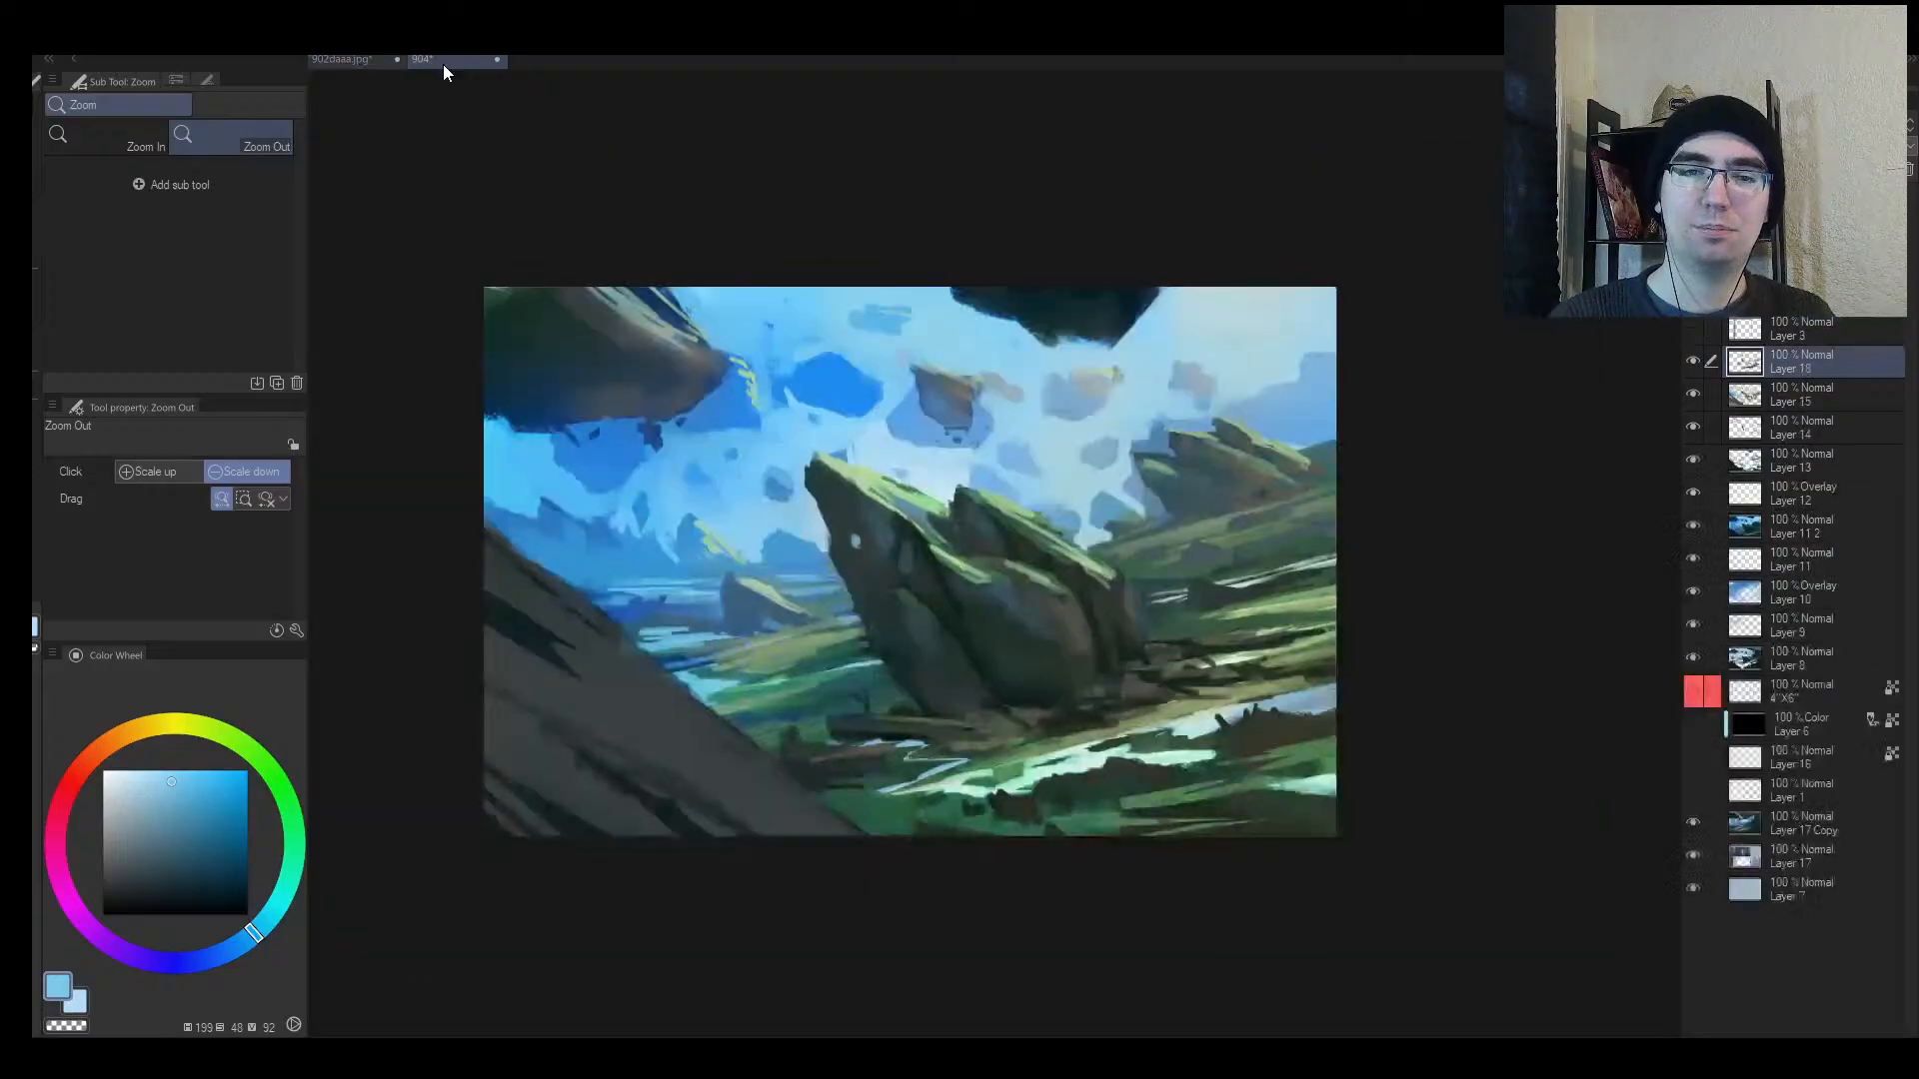
drag(1217, 665, 1389, 655)
scroll(1384, 665, down, 2)
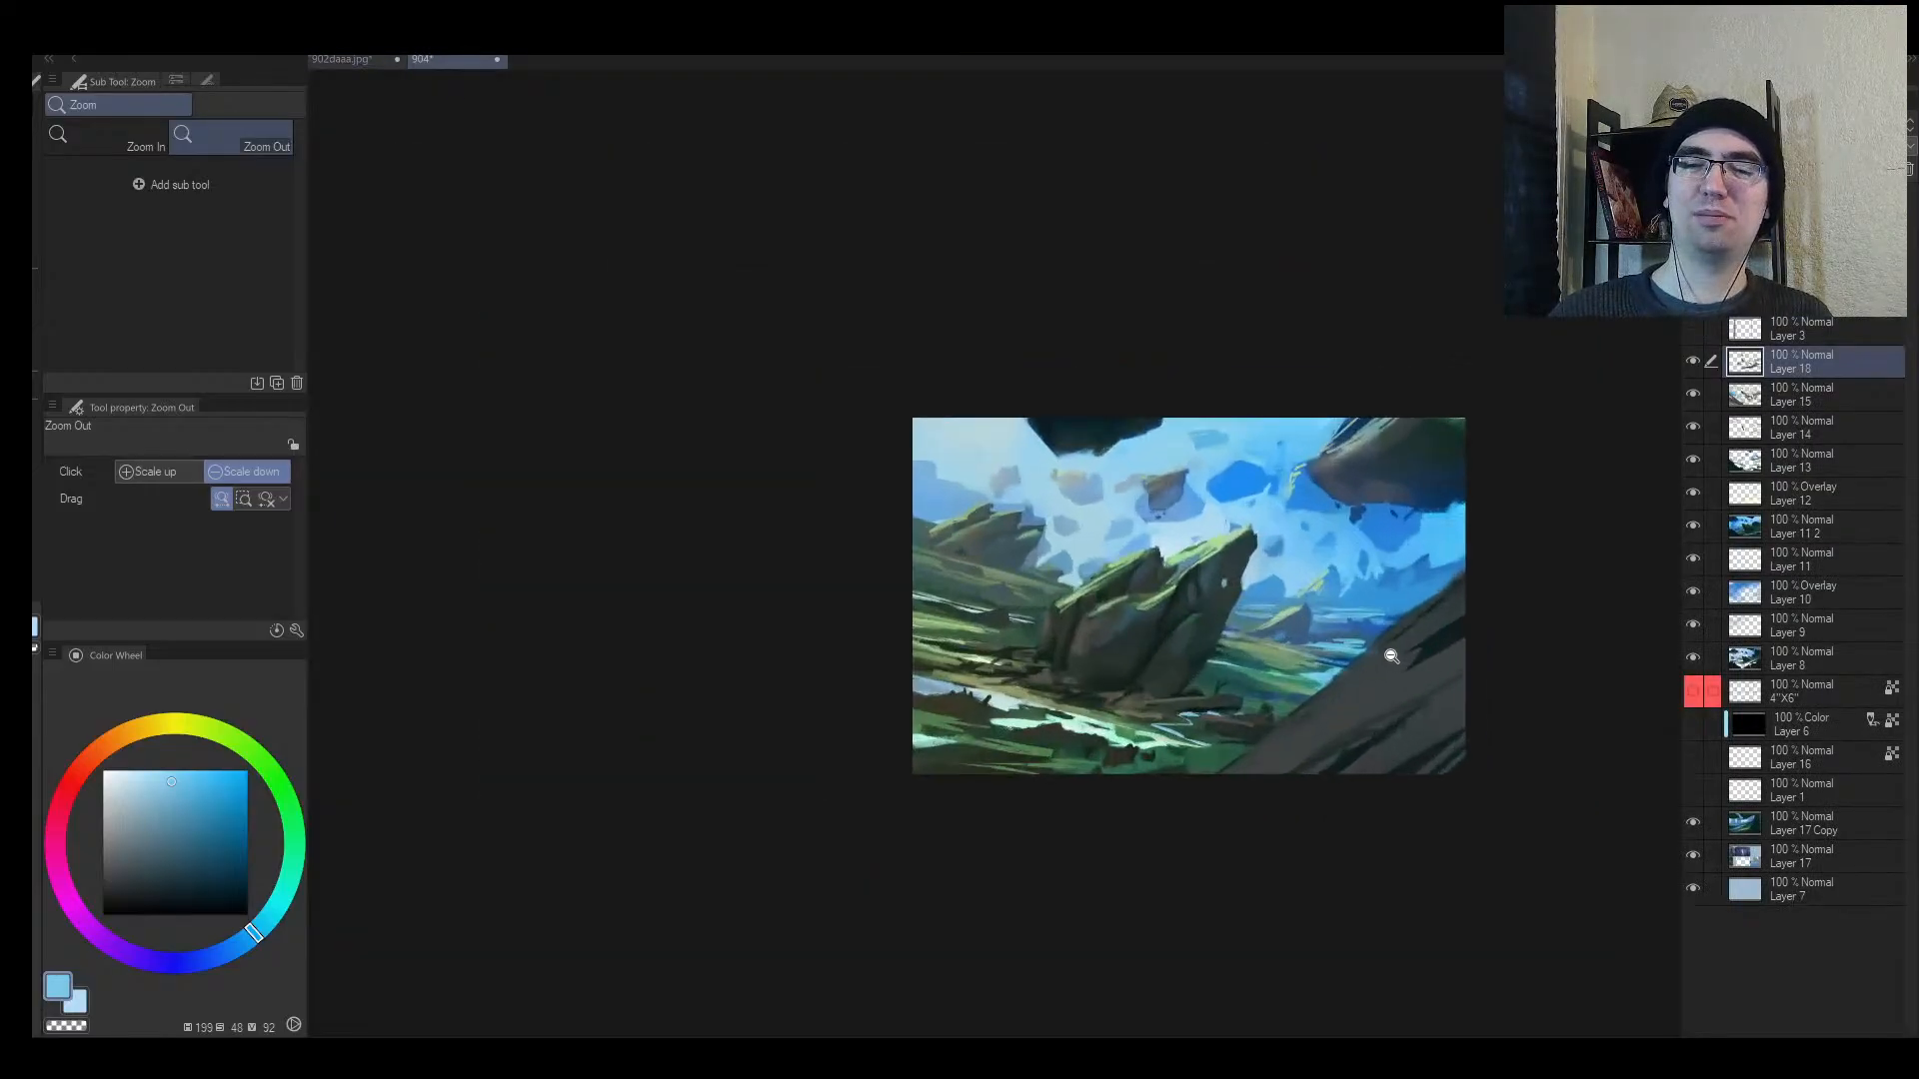
key(h)
key(b)
alt+click(1049, 494)
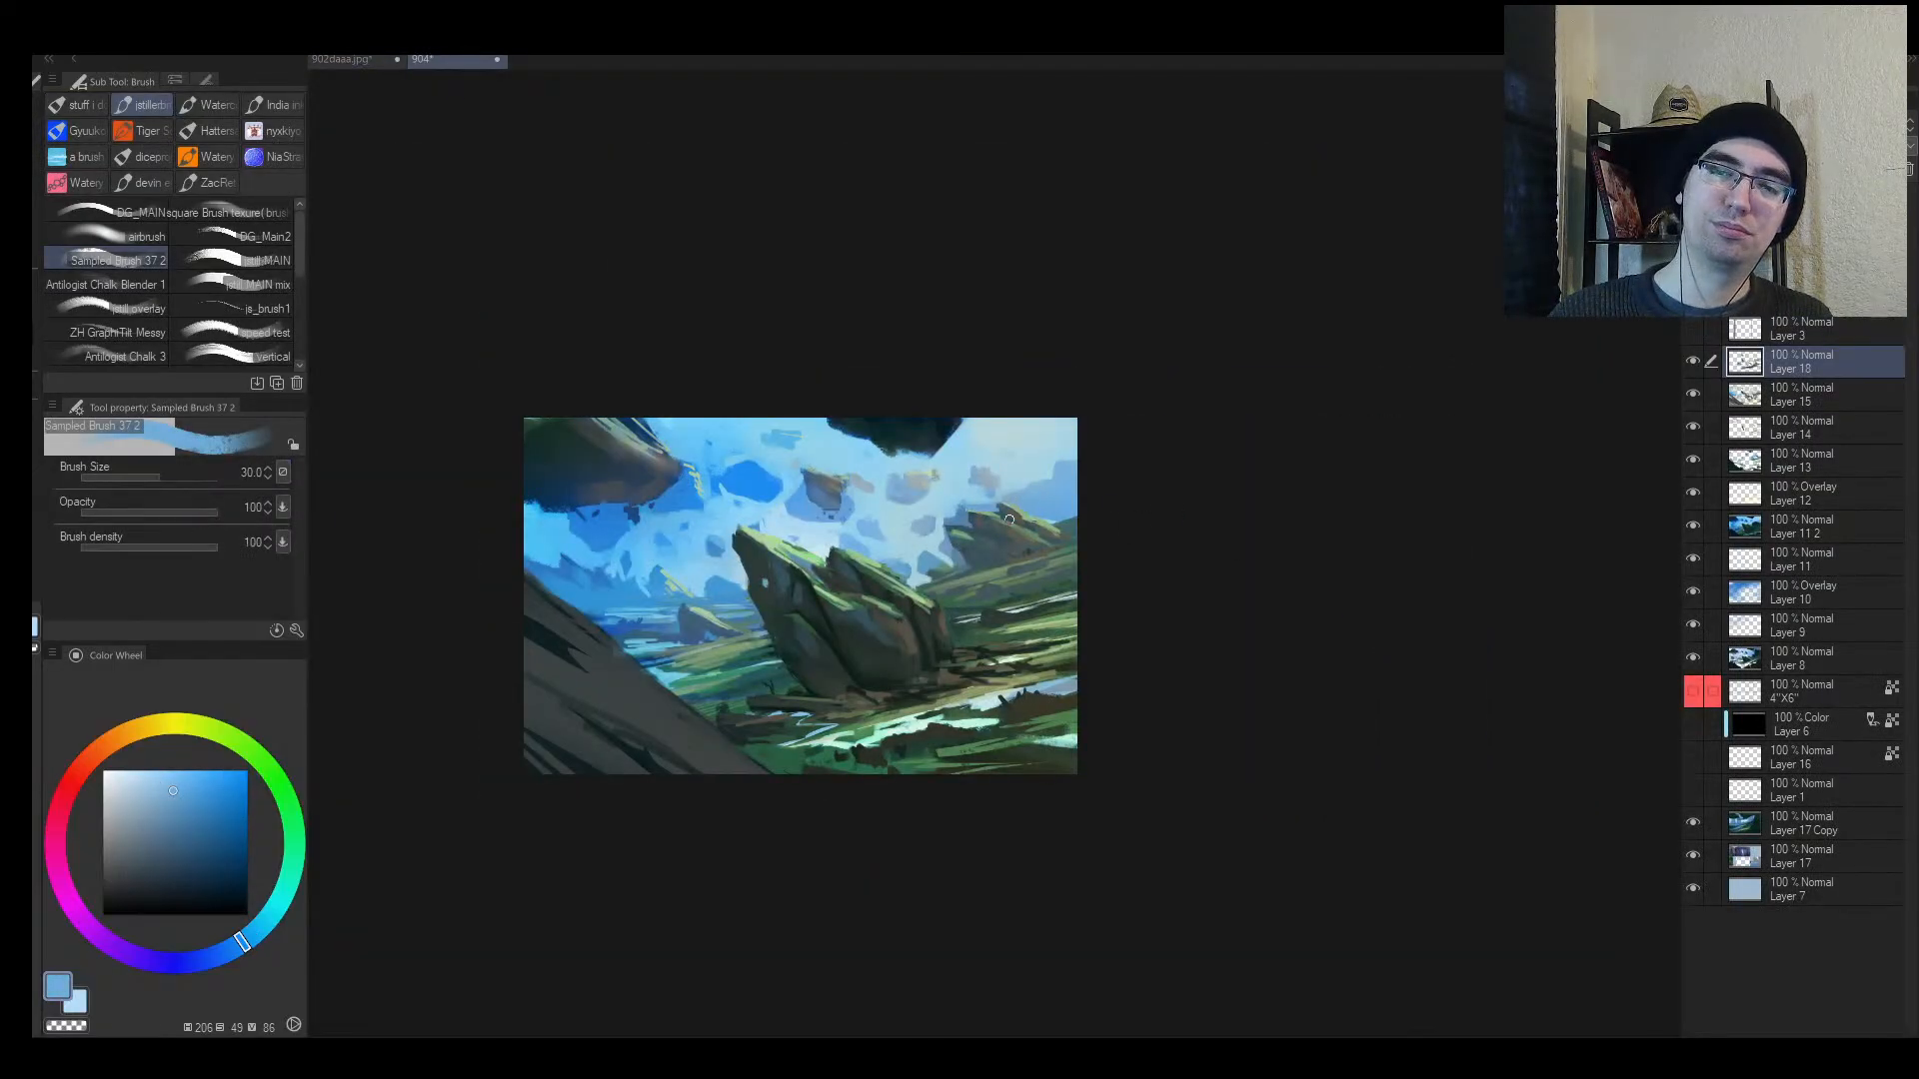
Step: Paint pale-blue haze over the distant rock with a size-400 brush, redoing the first stroke
key(bracketright)
key(bracketright)
key(bracketright)
key(bracketright)
key(bracketright)
key(bracketright)
key(bracketright)
key(bracketright)
key(bracketright)
key(bracketright)
key(bracketright)
key(bracketright)
key(bracketright)
drag(959, 572, 1125, 518)
key(ctrl+z)
drag(959, 545, 1103, 513)
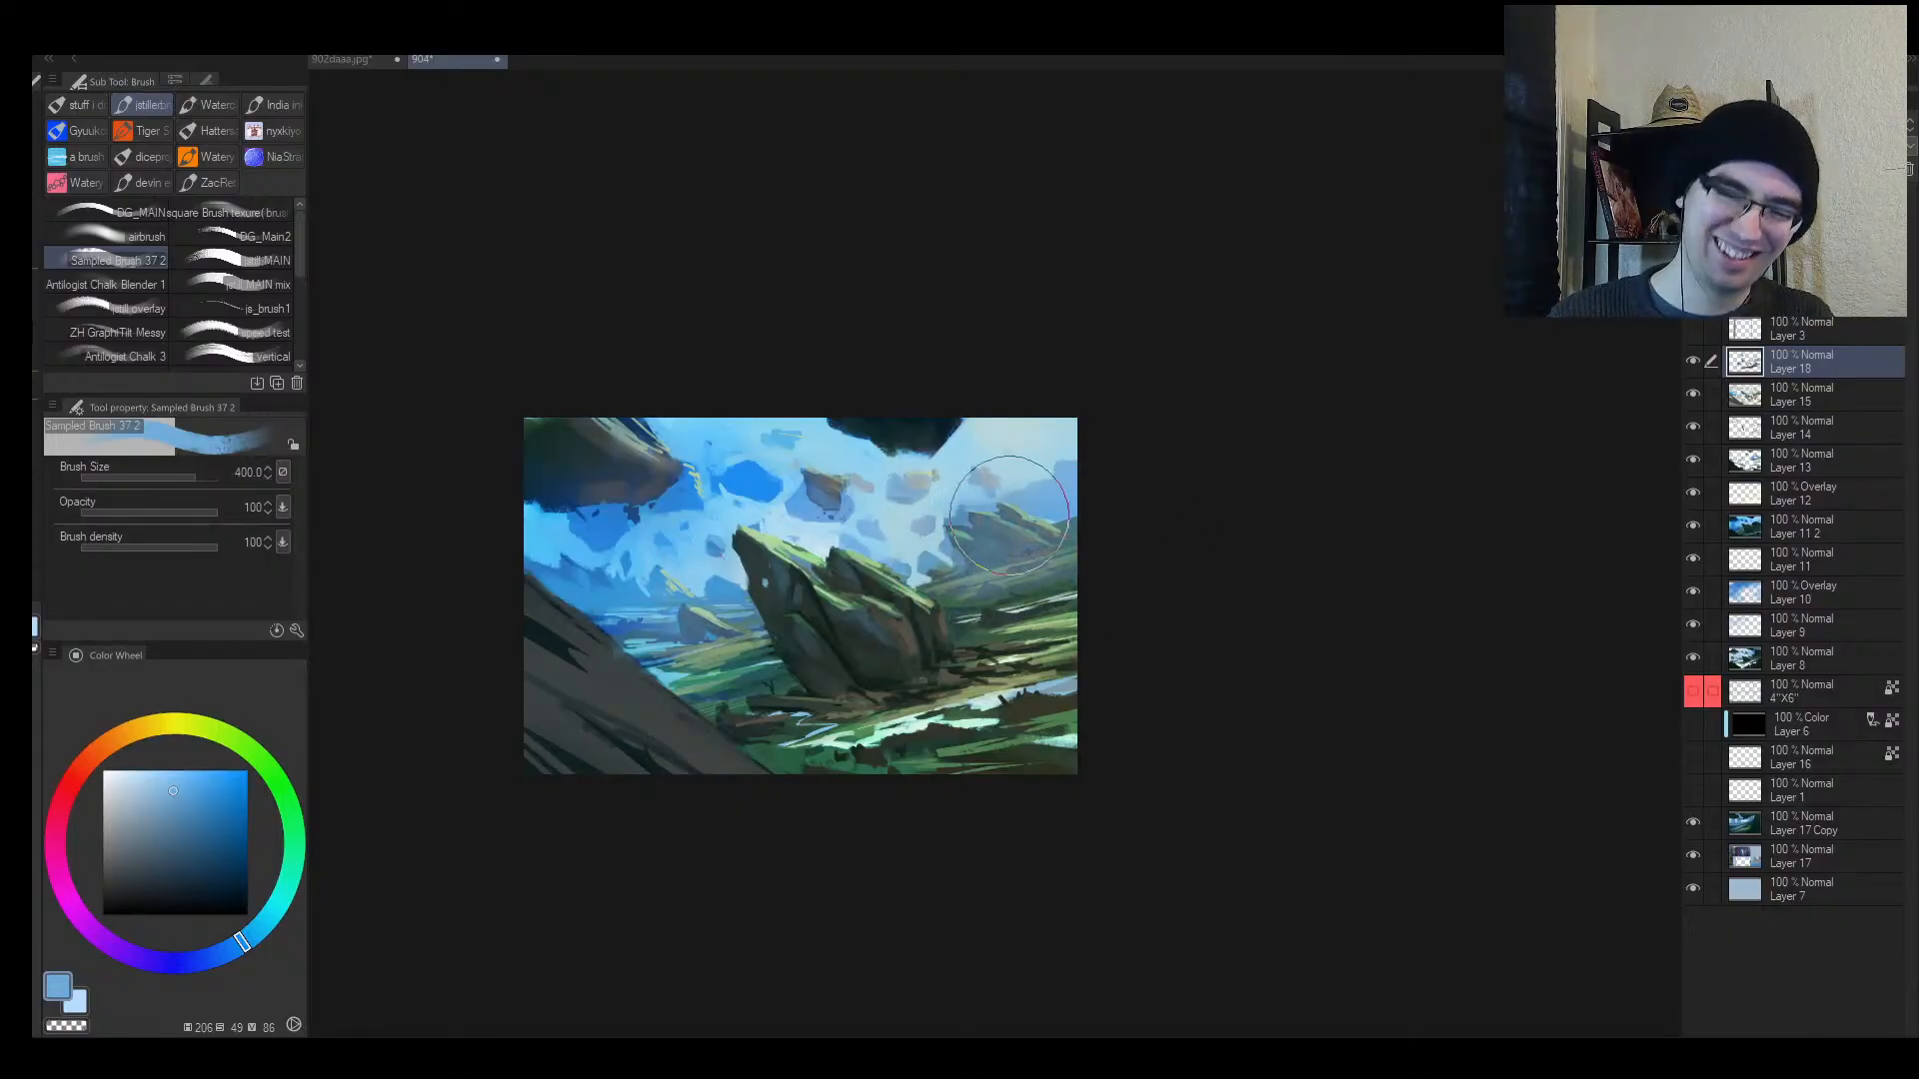
key(h)
mouse_move(1285, 477)
mouse_down()
mouse_move(1244, 490)
mouse_move(1289, 481)
mouse_up()
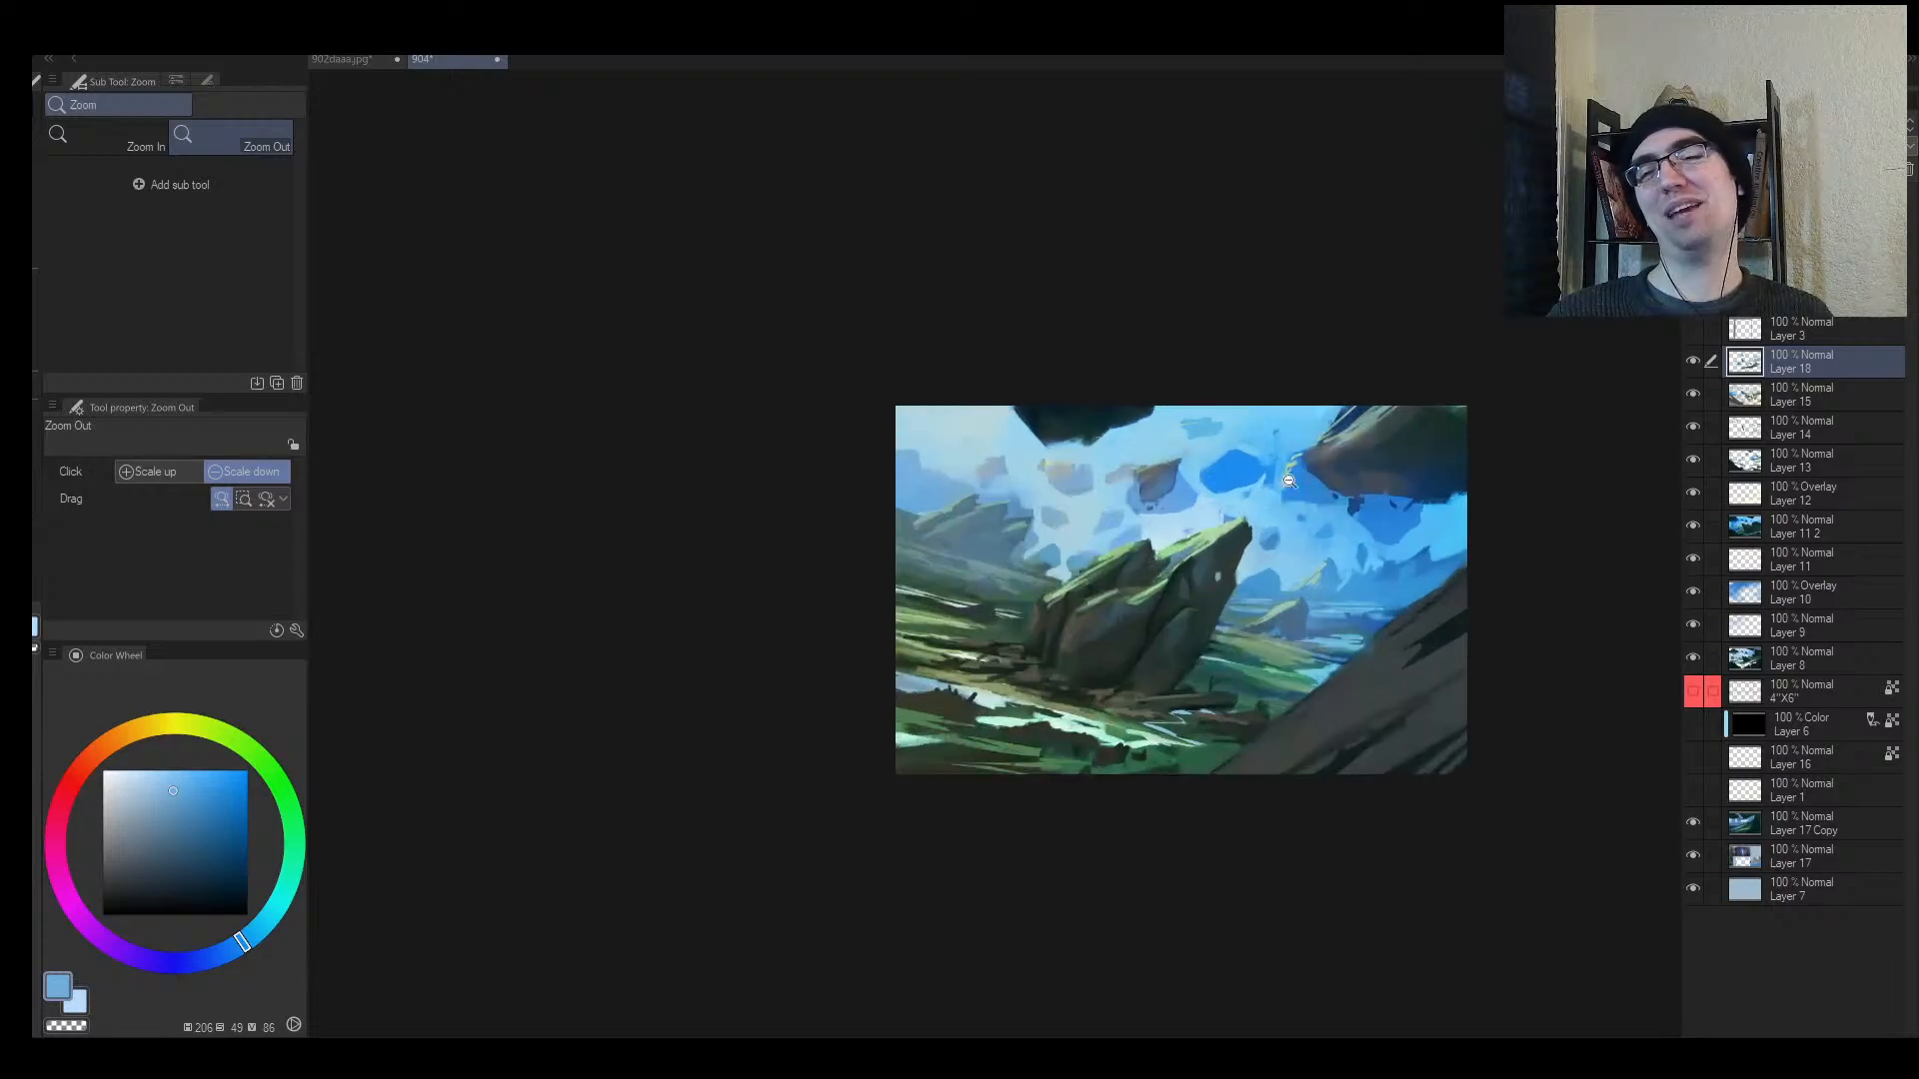
drag(1028, 408, 924, 417)
Step: Add lighter haze left and right of the rock at brush sizes 250 and 200
key(bracketleft)
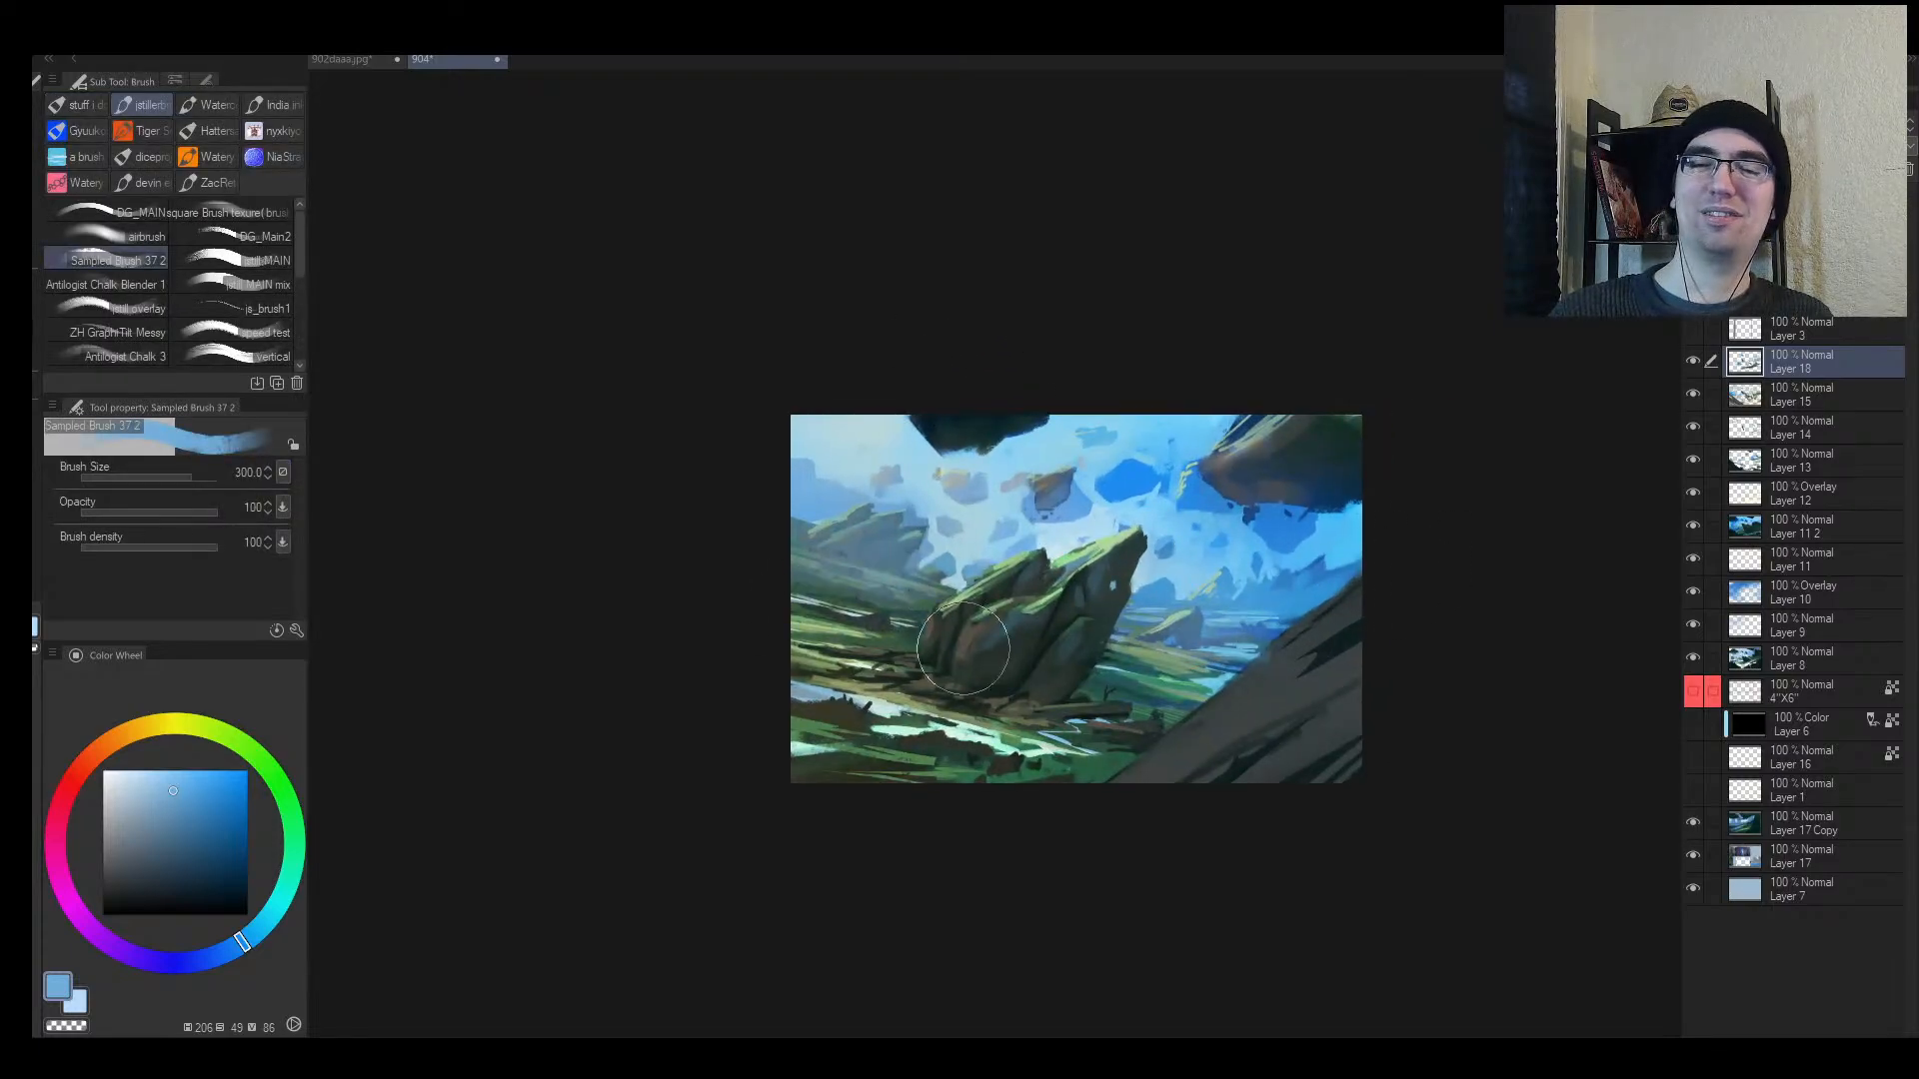
key(bracketleft)
drag(811, 617, 949, 611)
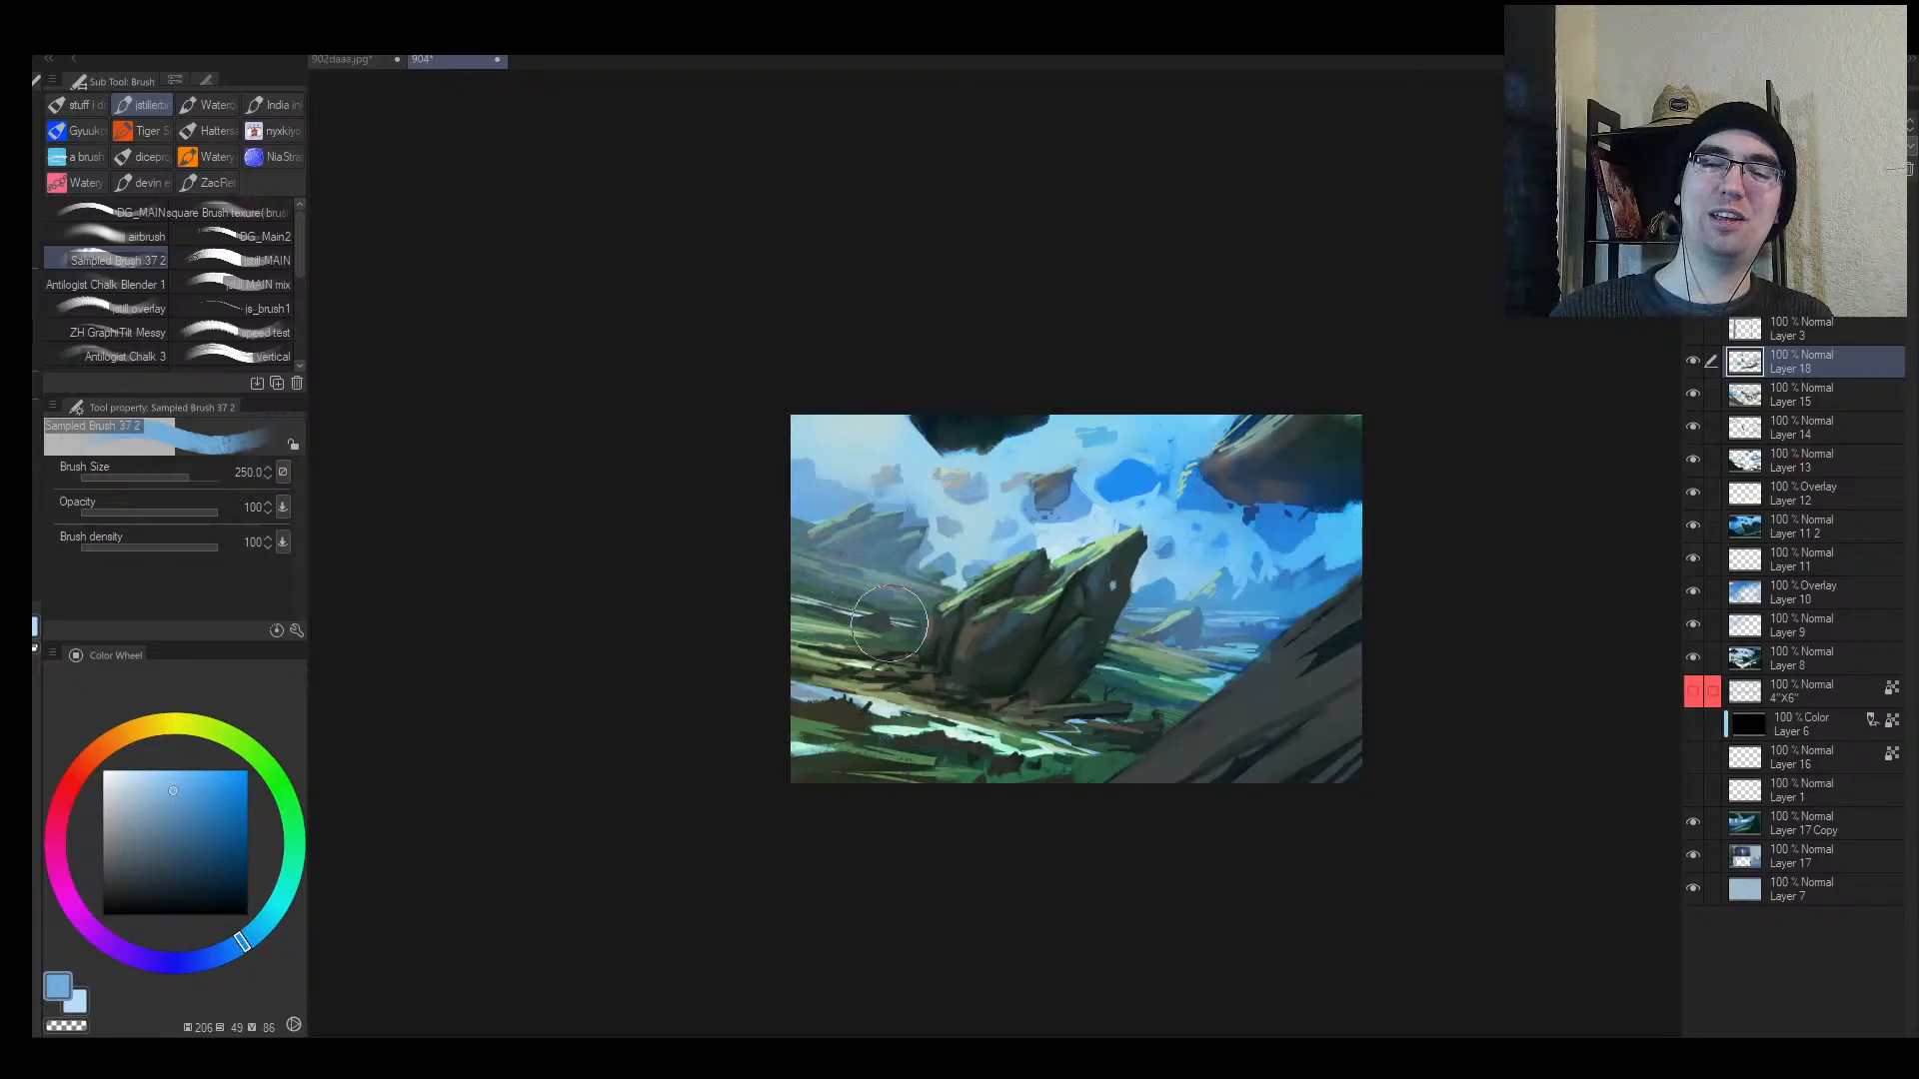
key(h)
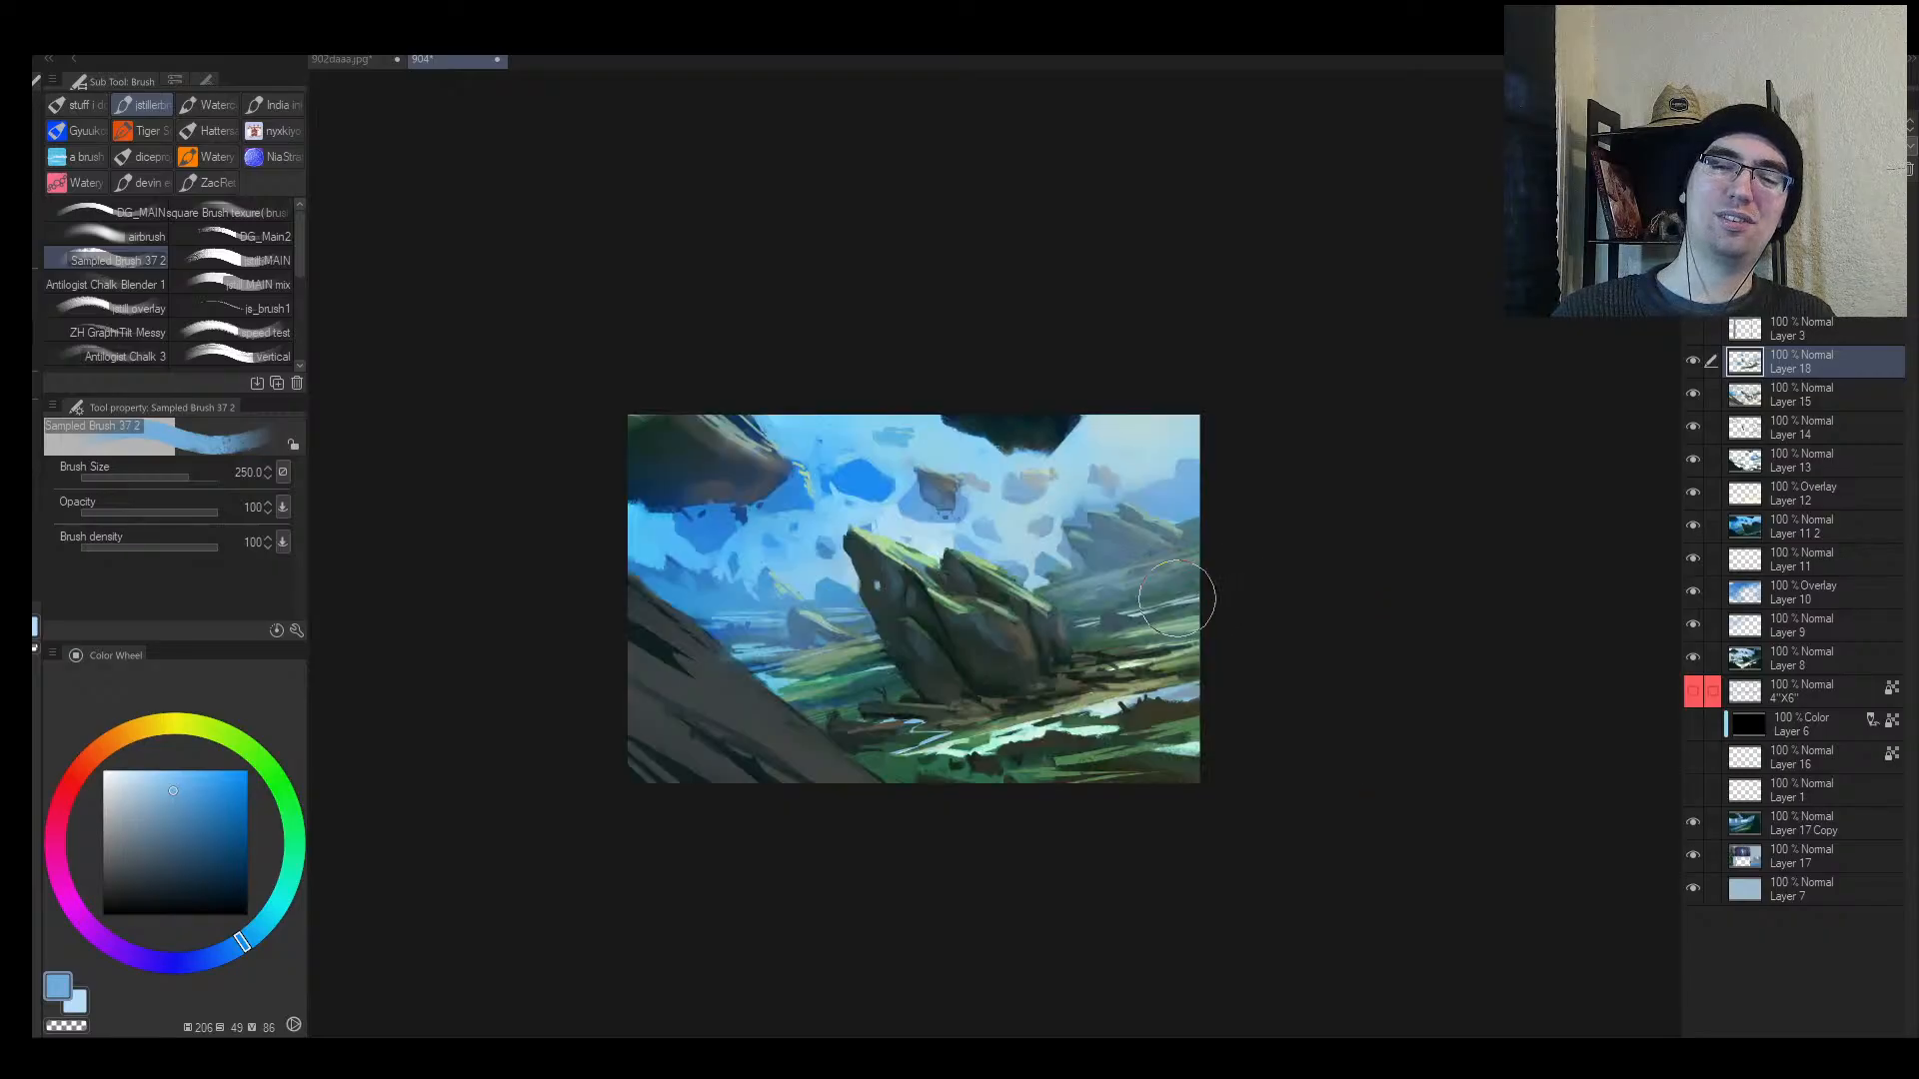
key(bracketleft)
drag(1108, 618, 1330, 584)
drag(1070, 587, 1167, 612)
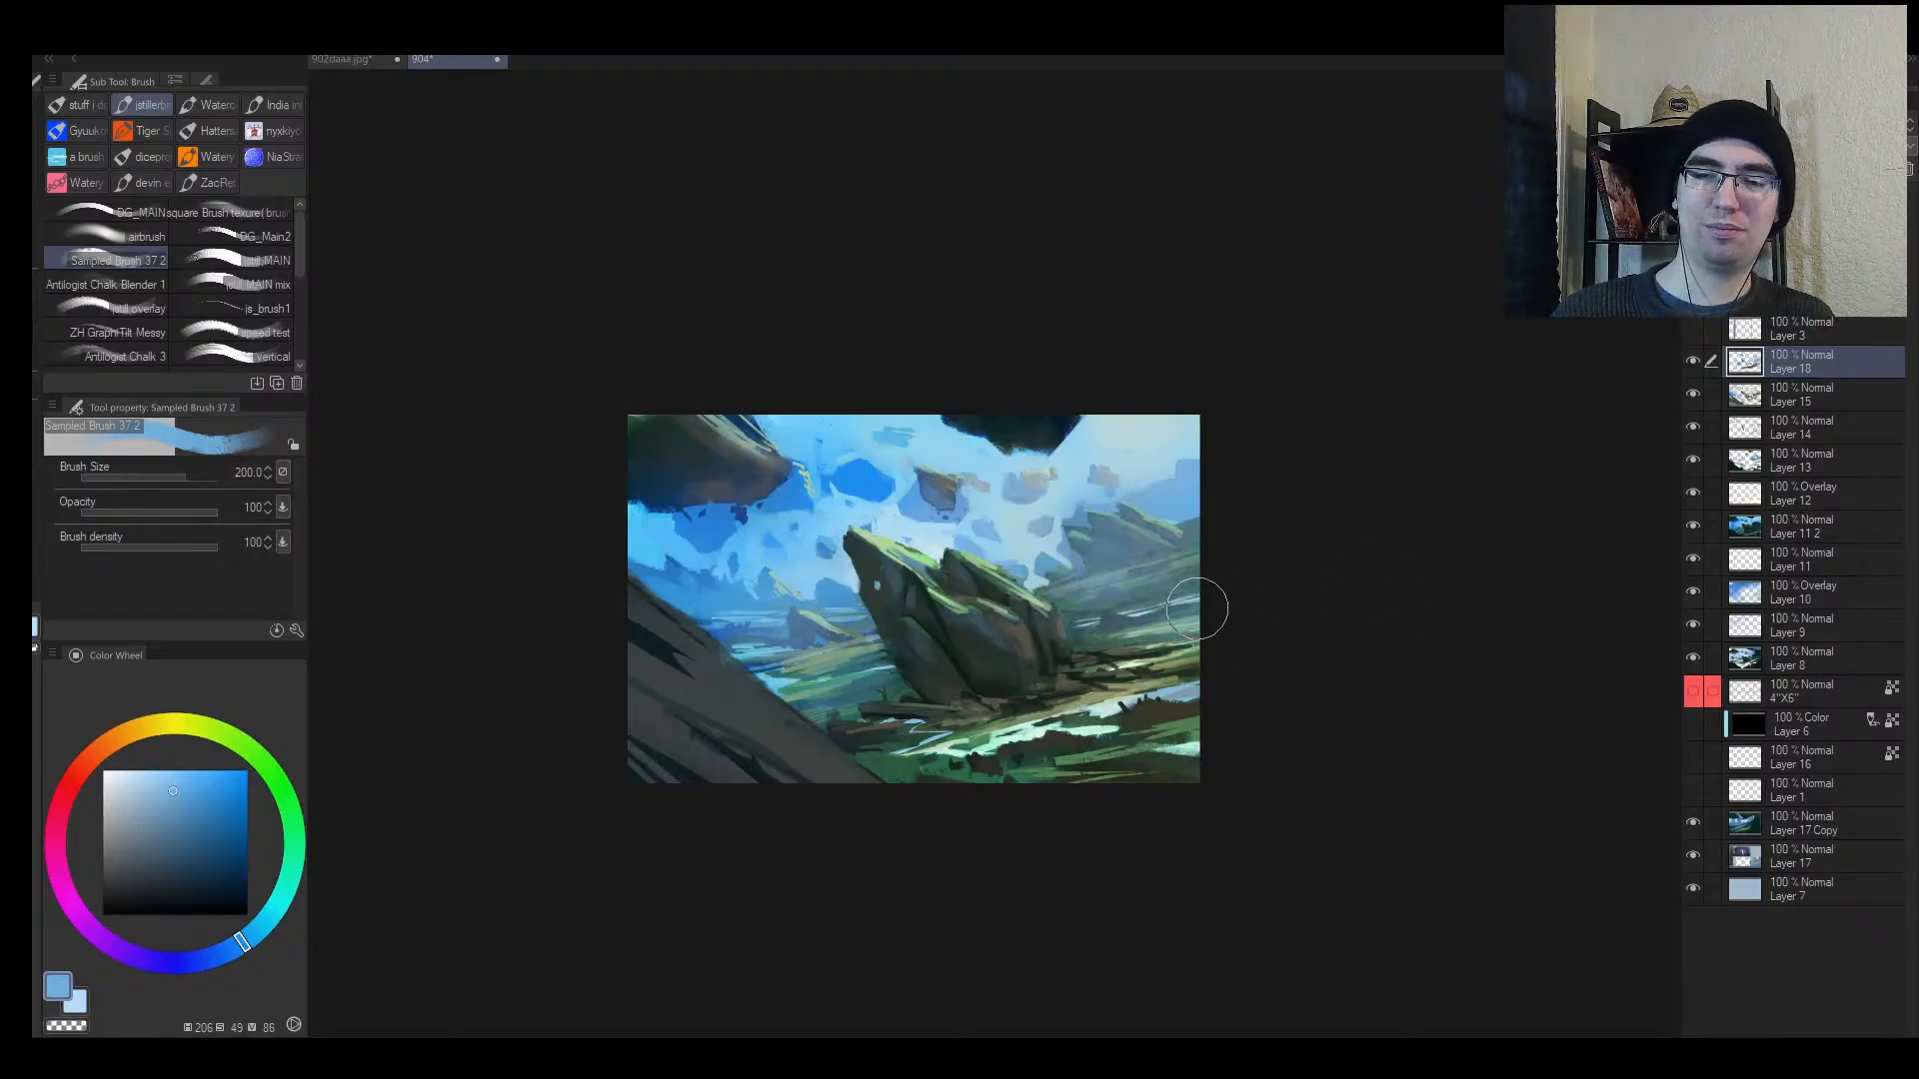
scroll(1269, 579, up, 1)
key(bracketleft)
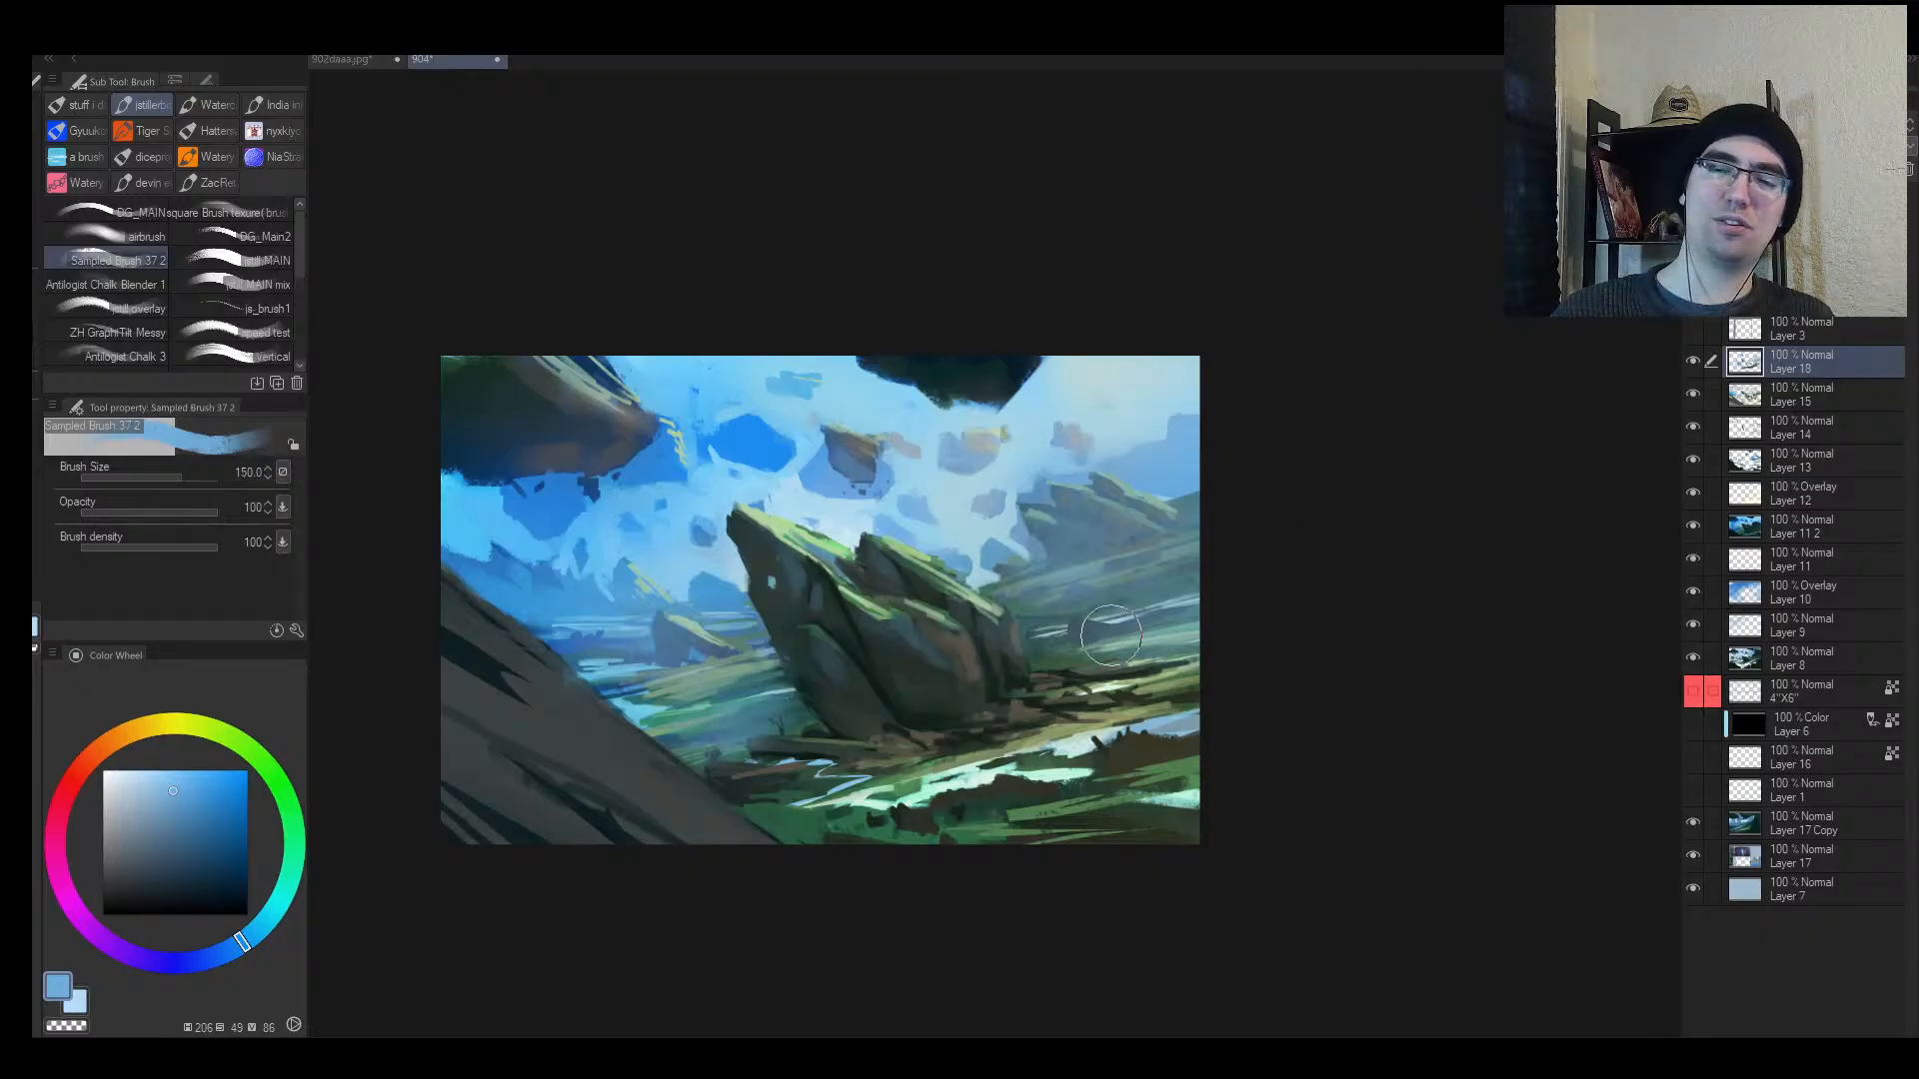
Step: Soften the haze at the left rock with the Soft eraser, checking the mirrored view
key(alt+space)
mouse_move(1294, 601)
mouse_down()
mouse_move(1250, 617)
mouse_move(1280, 603)
mouse_up()
key(h)
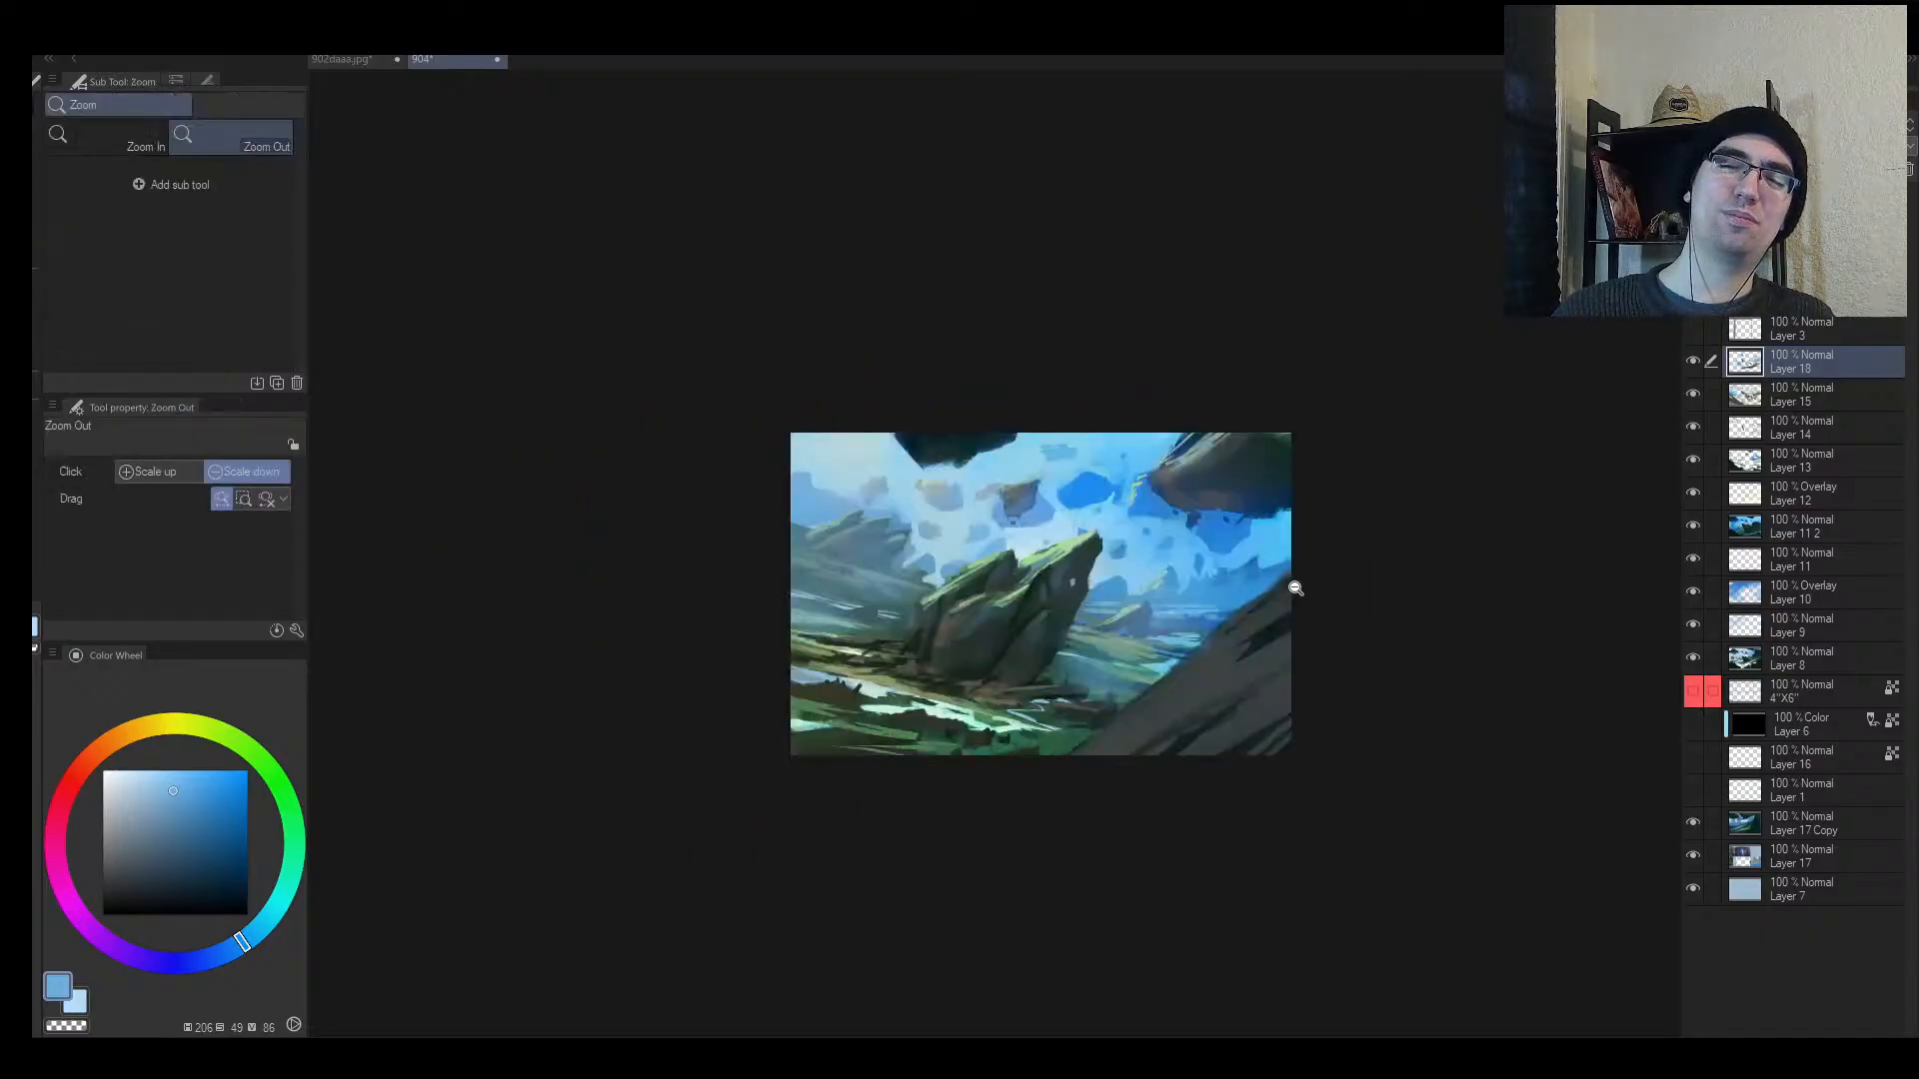
key(e)
drag(869, 529, 842, 530)
key(alt+space)
drag(1088, 536, 1049, 547)
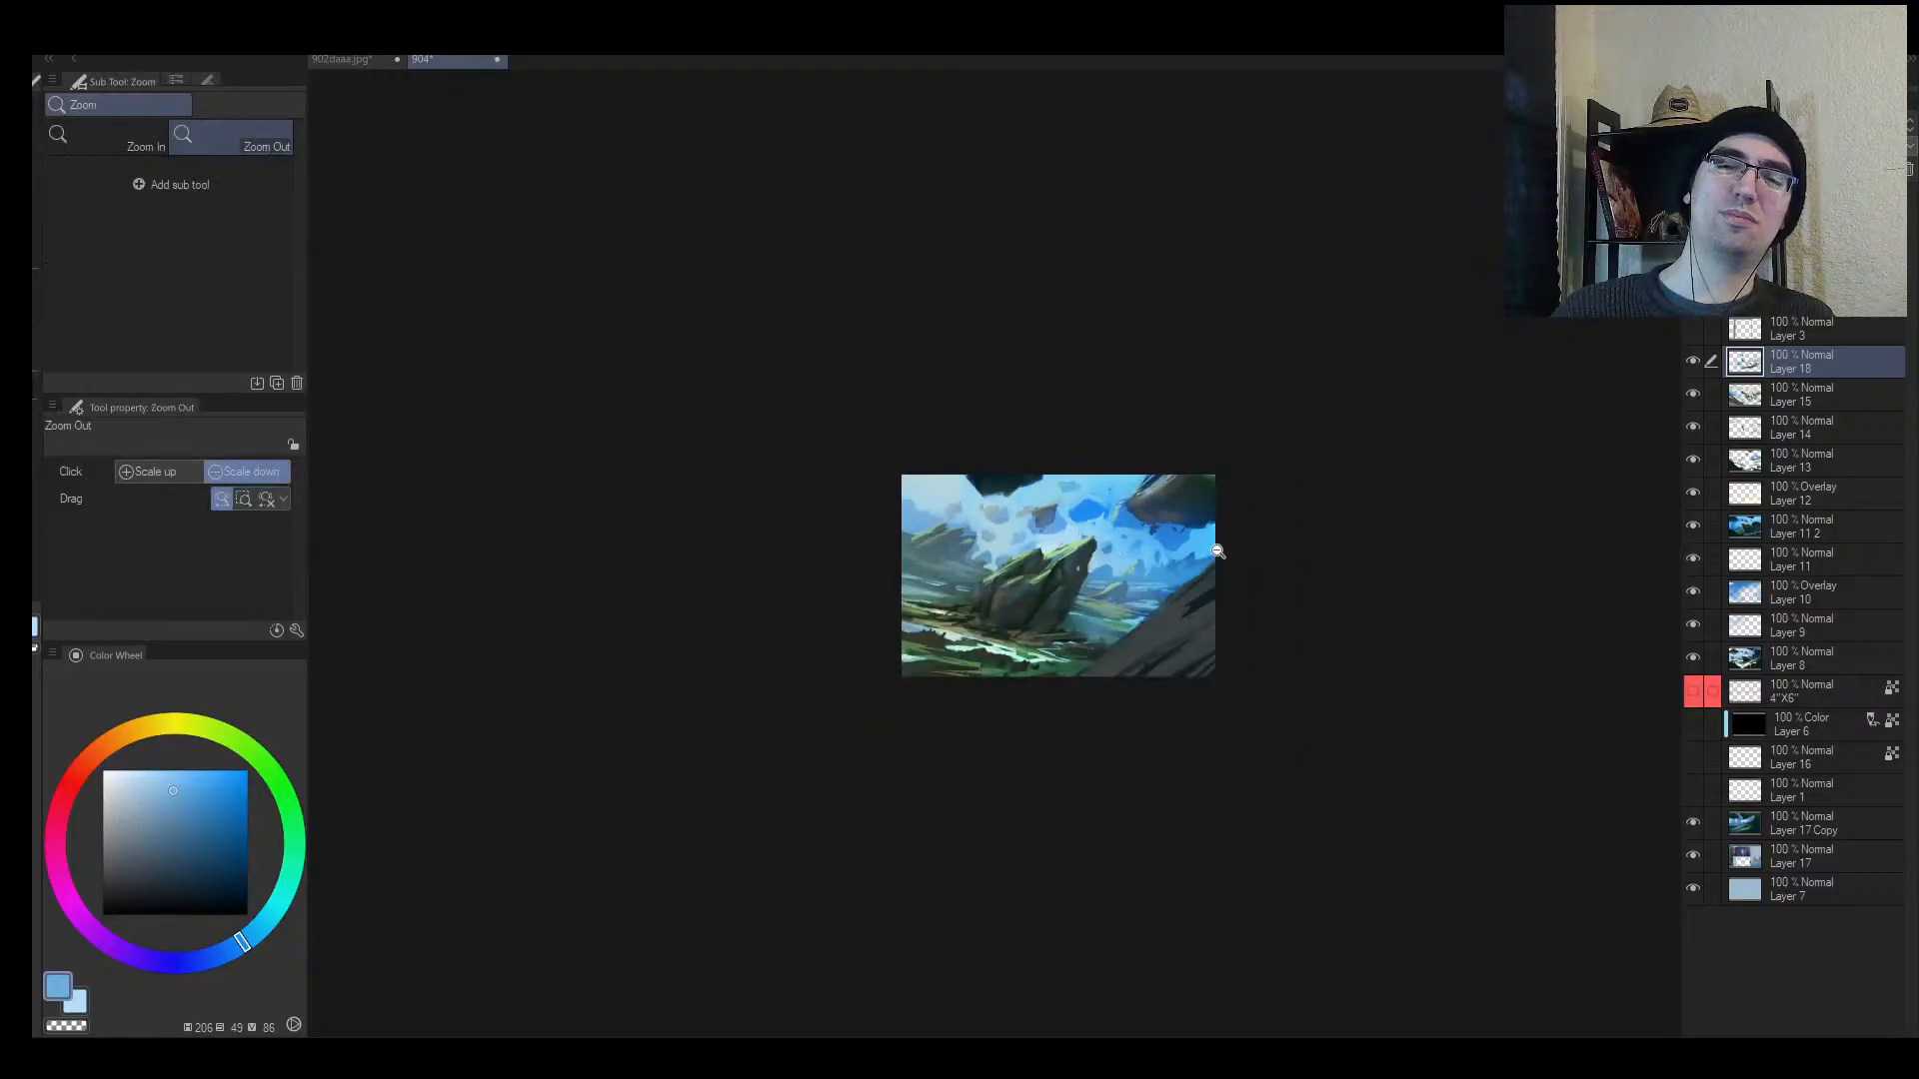
mouse_move(1209, 547)
mouse_down()
mouse_move(1232, 544)
mouse_move(1044, 530)
mouse_up()
key(bracketleft)
key(h)
key(alt+space)
key(ctrl+t)
key(Escape)
Step: Sample a dark rock colour for the brush at size 25 for the rock touches
key(b)
alt+click(896, 588)
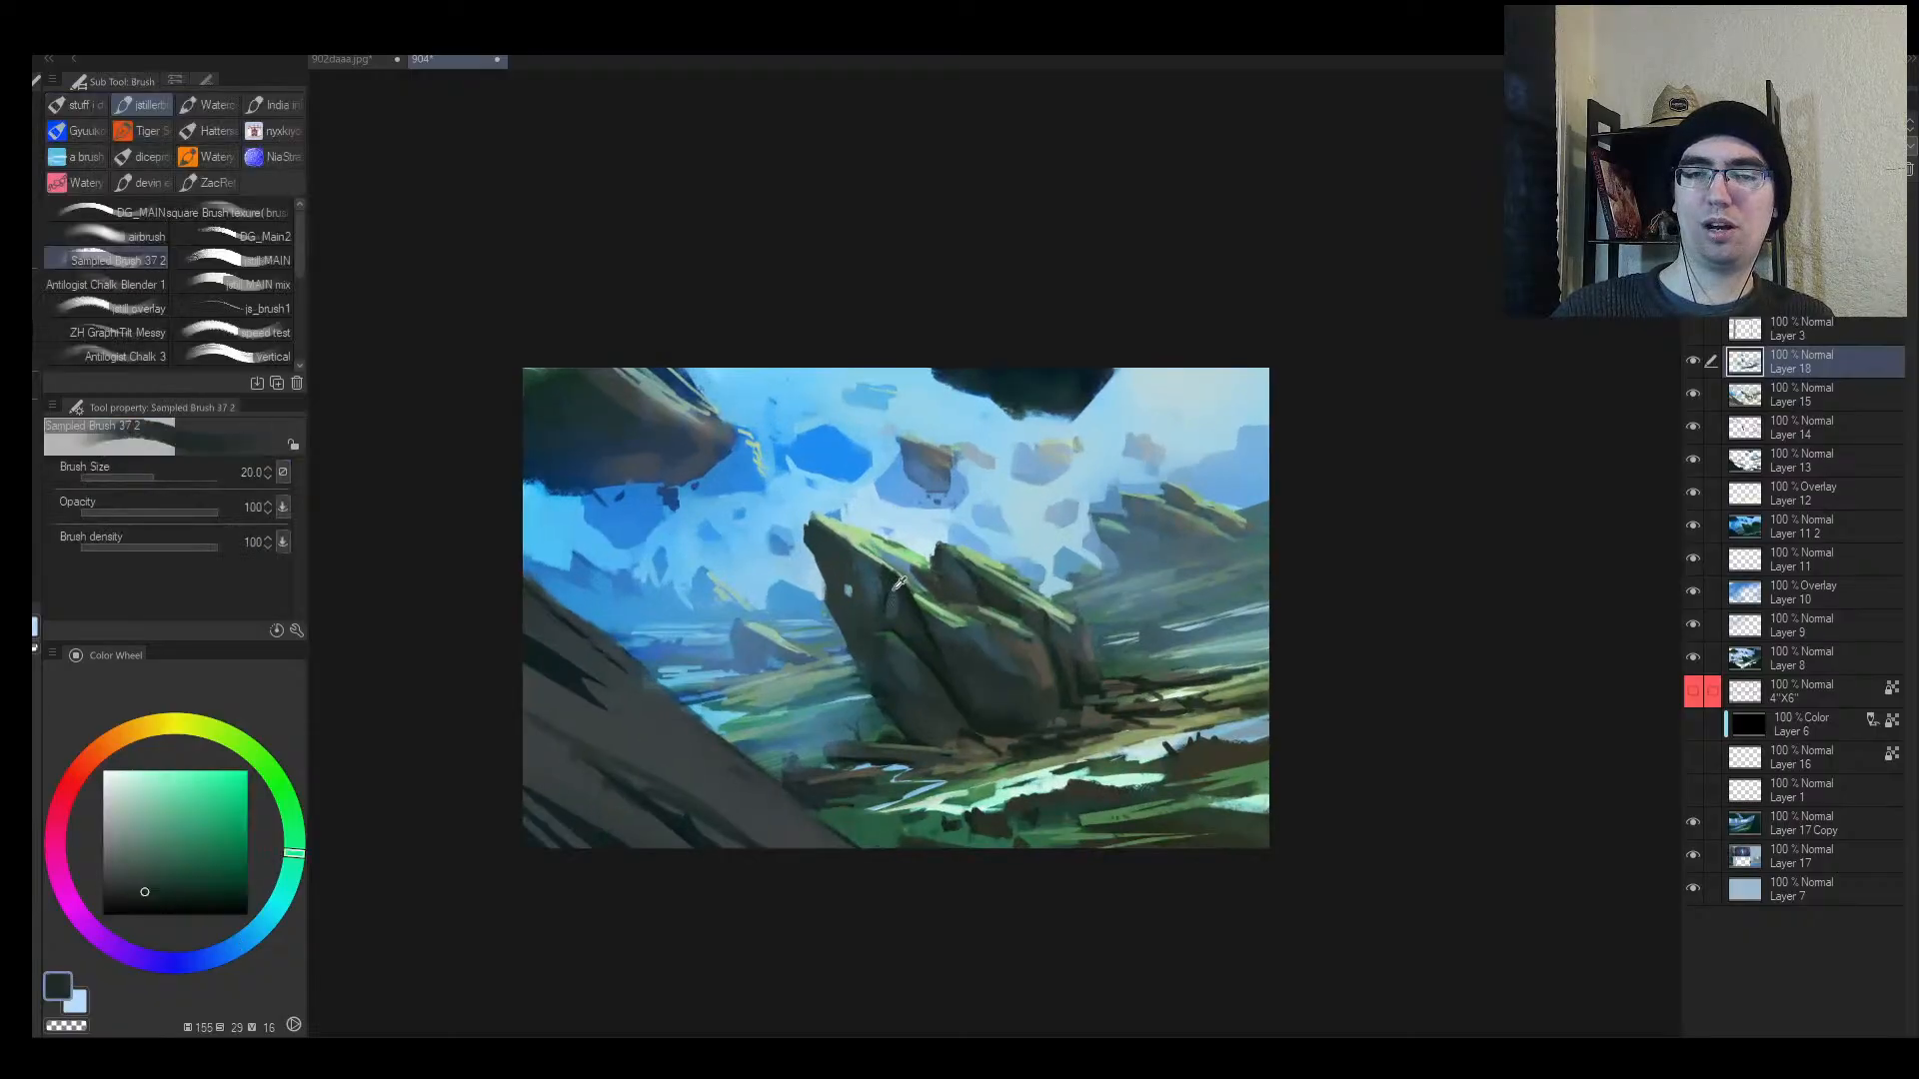
alt+click(851, 587)
key(bracketright)
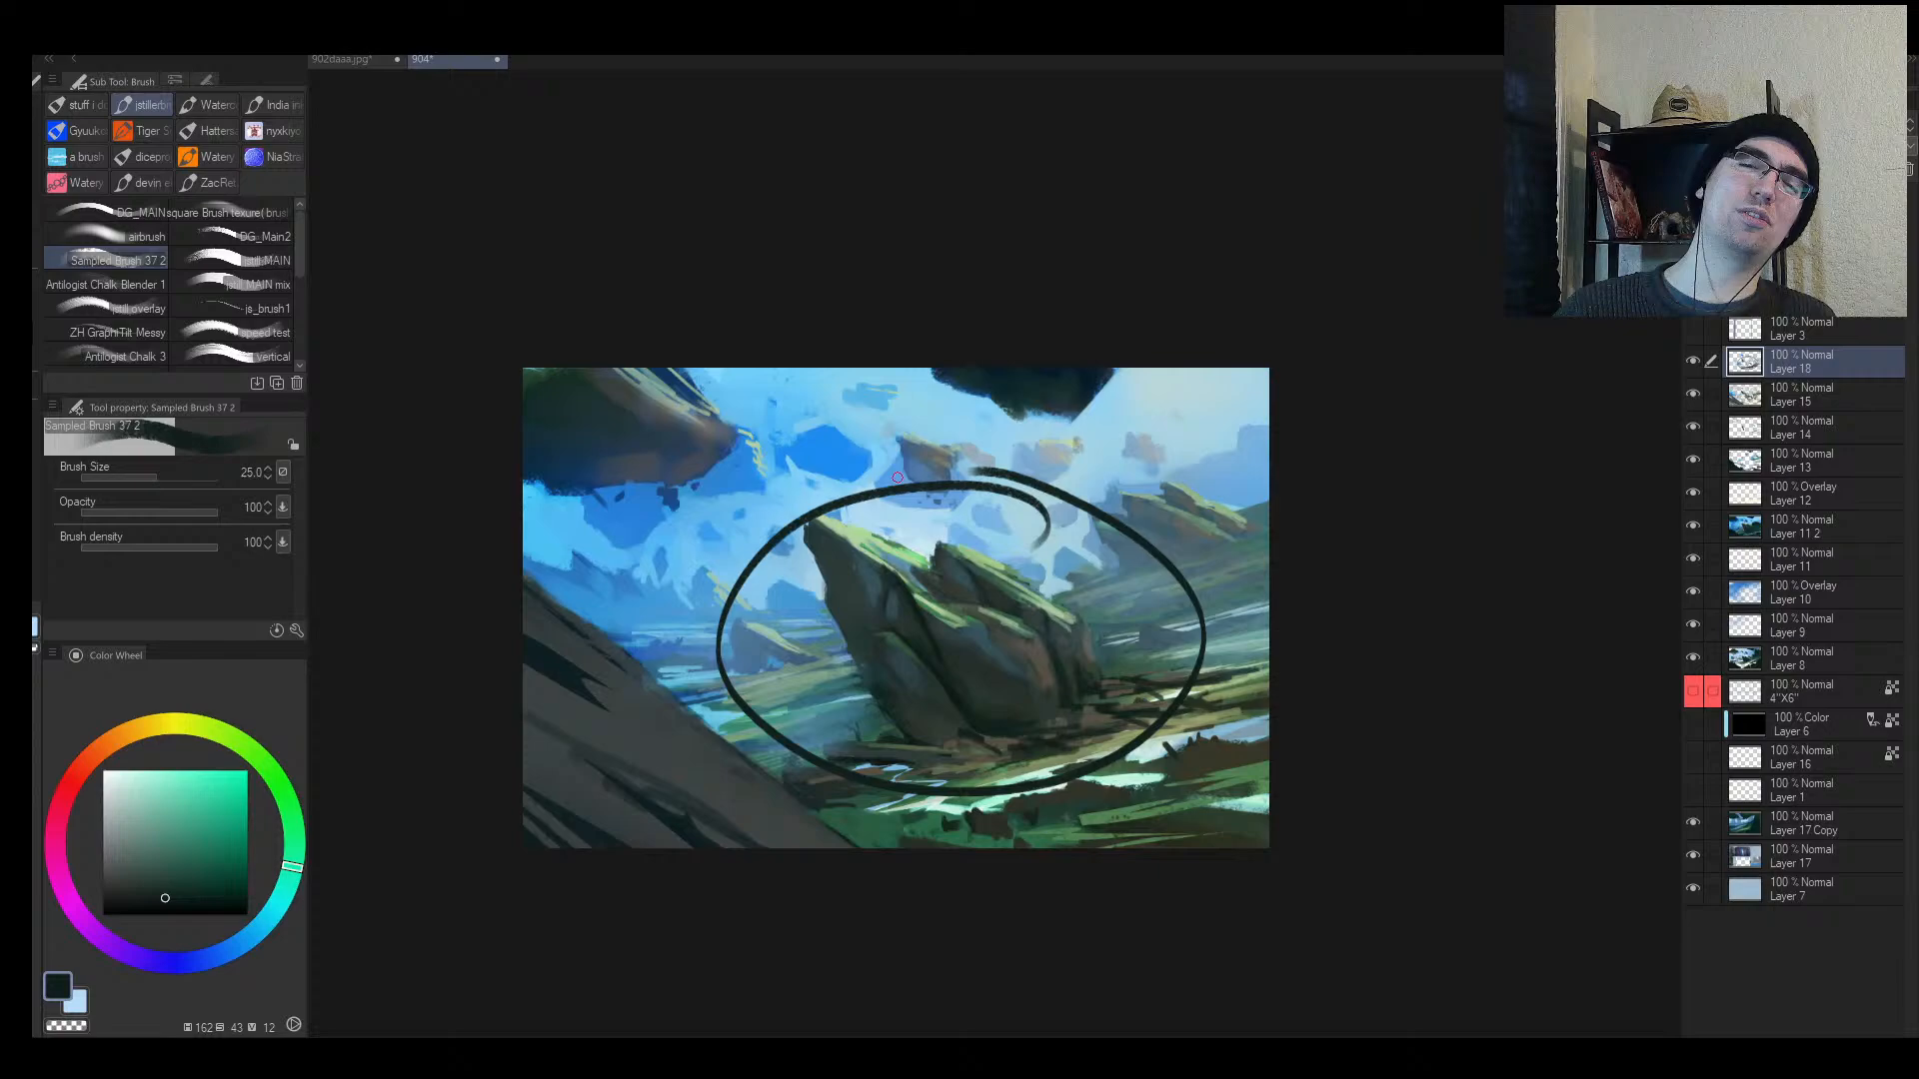
key(ctrl+z)
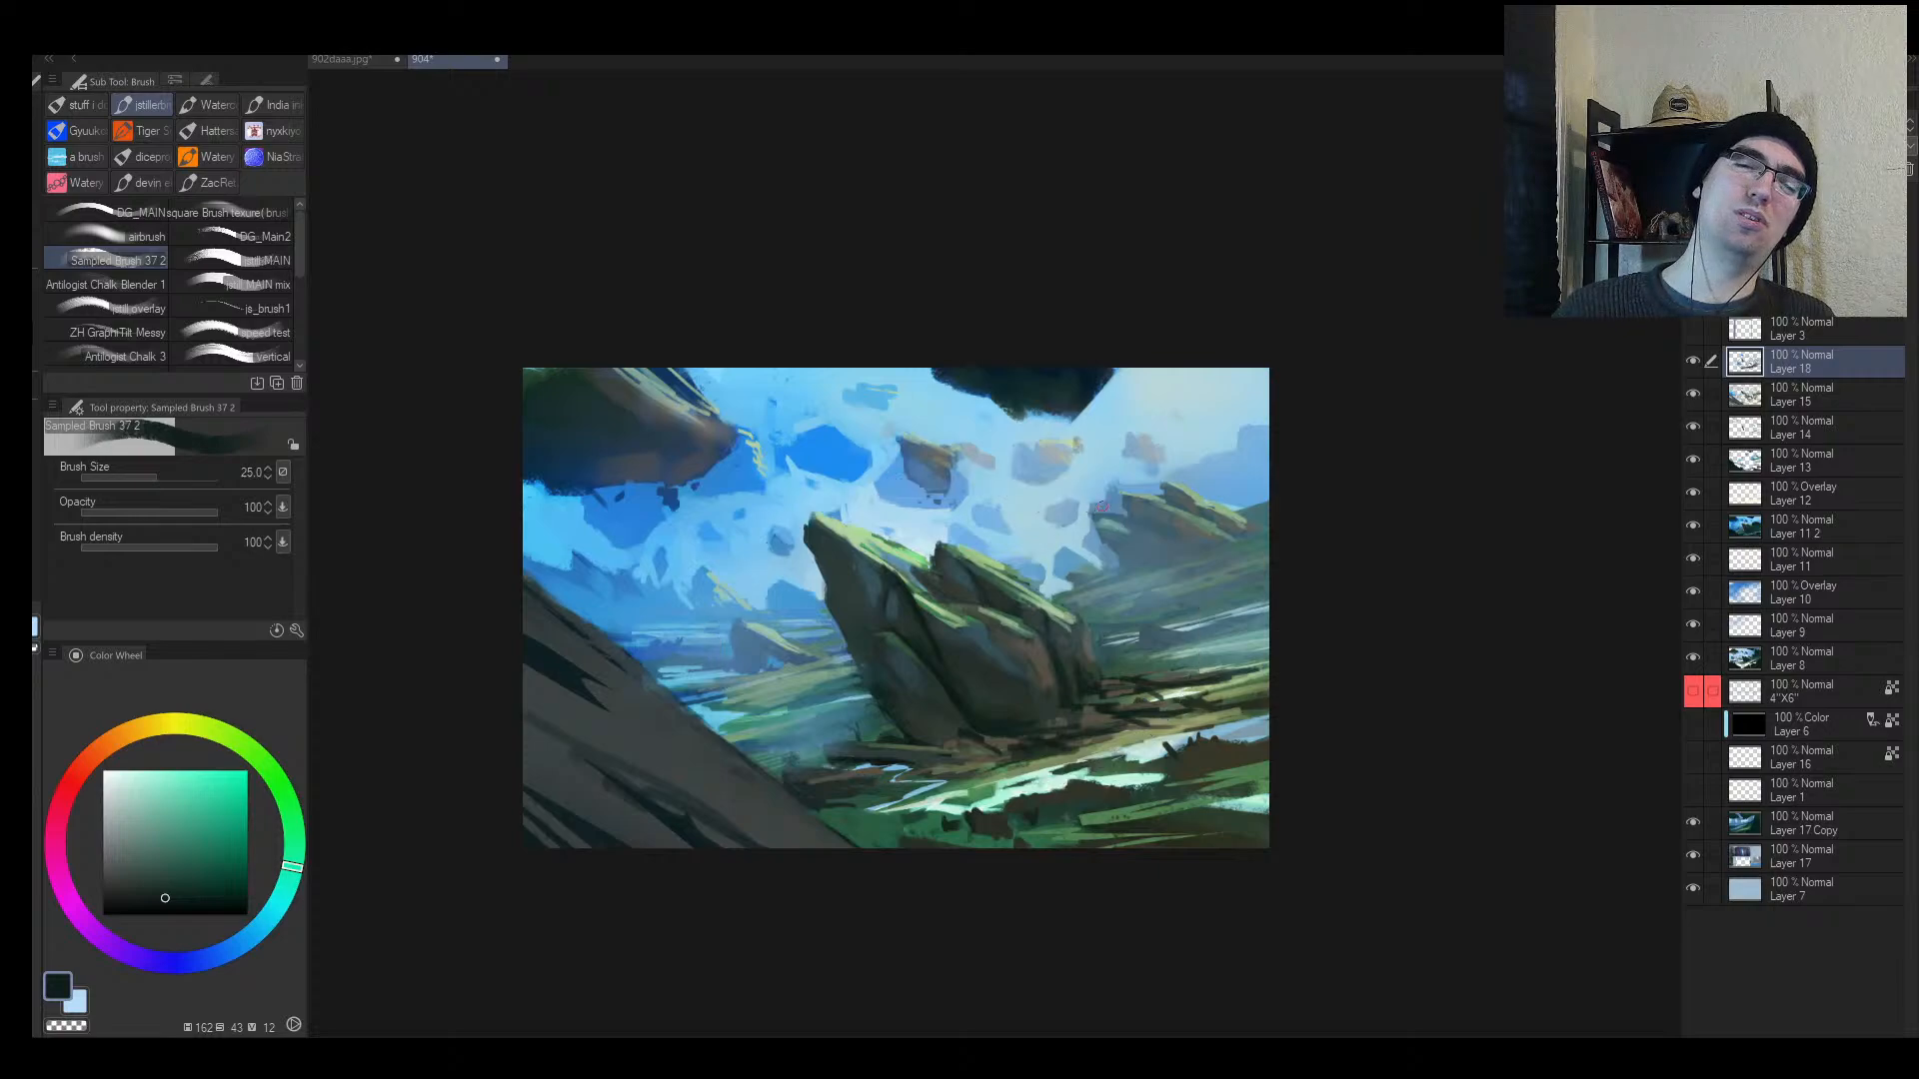
key(ctrl+t)
drag(551, 599, 711, 603)
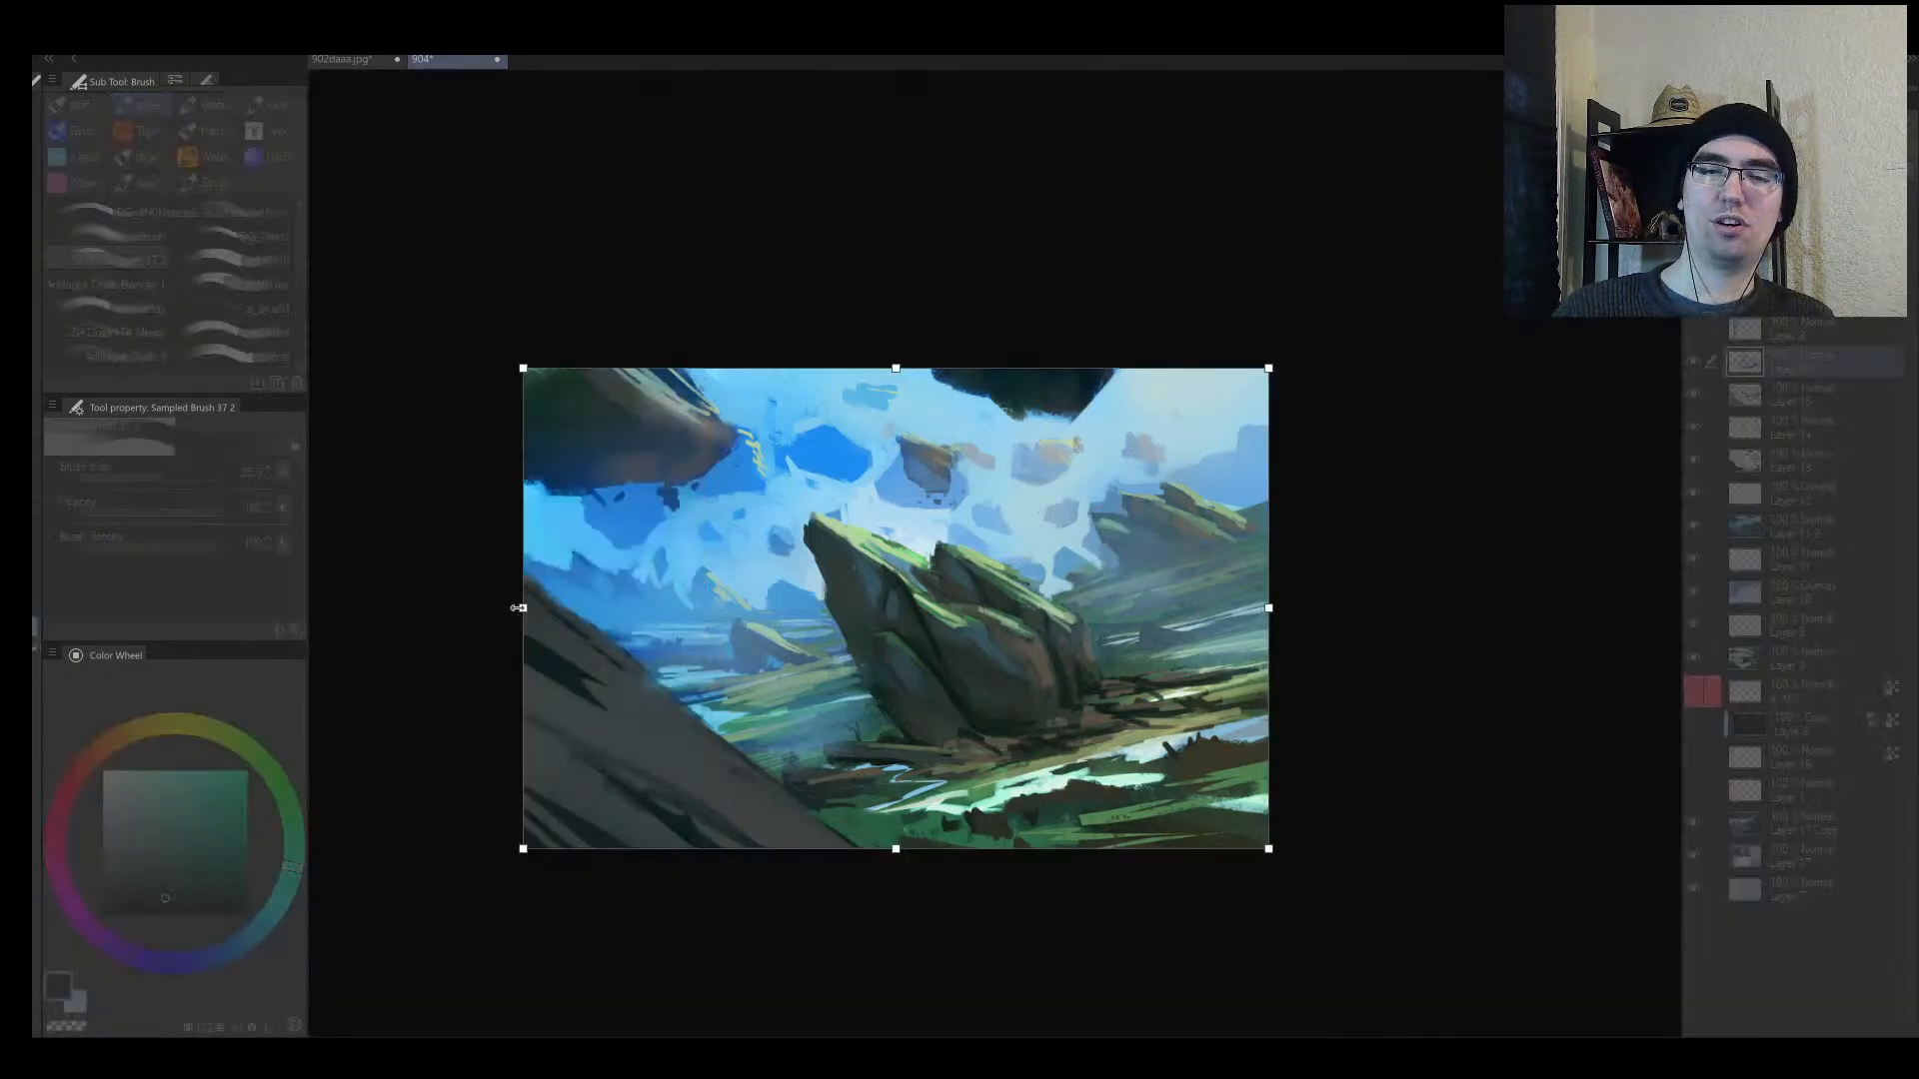
drag(518, 607, 726, 608)
drag(1272, 610, 1031, 709)
key(Return)
drag(1031, 709, 1099, 680)
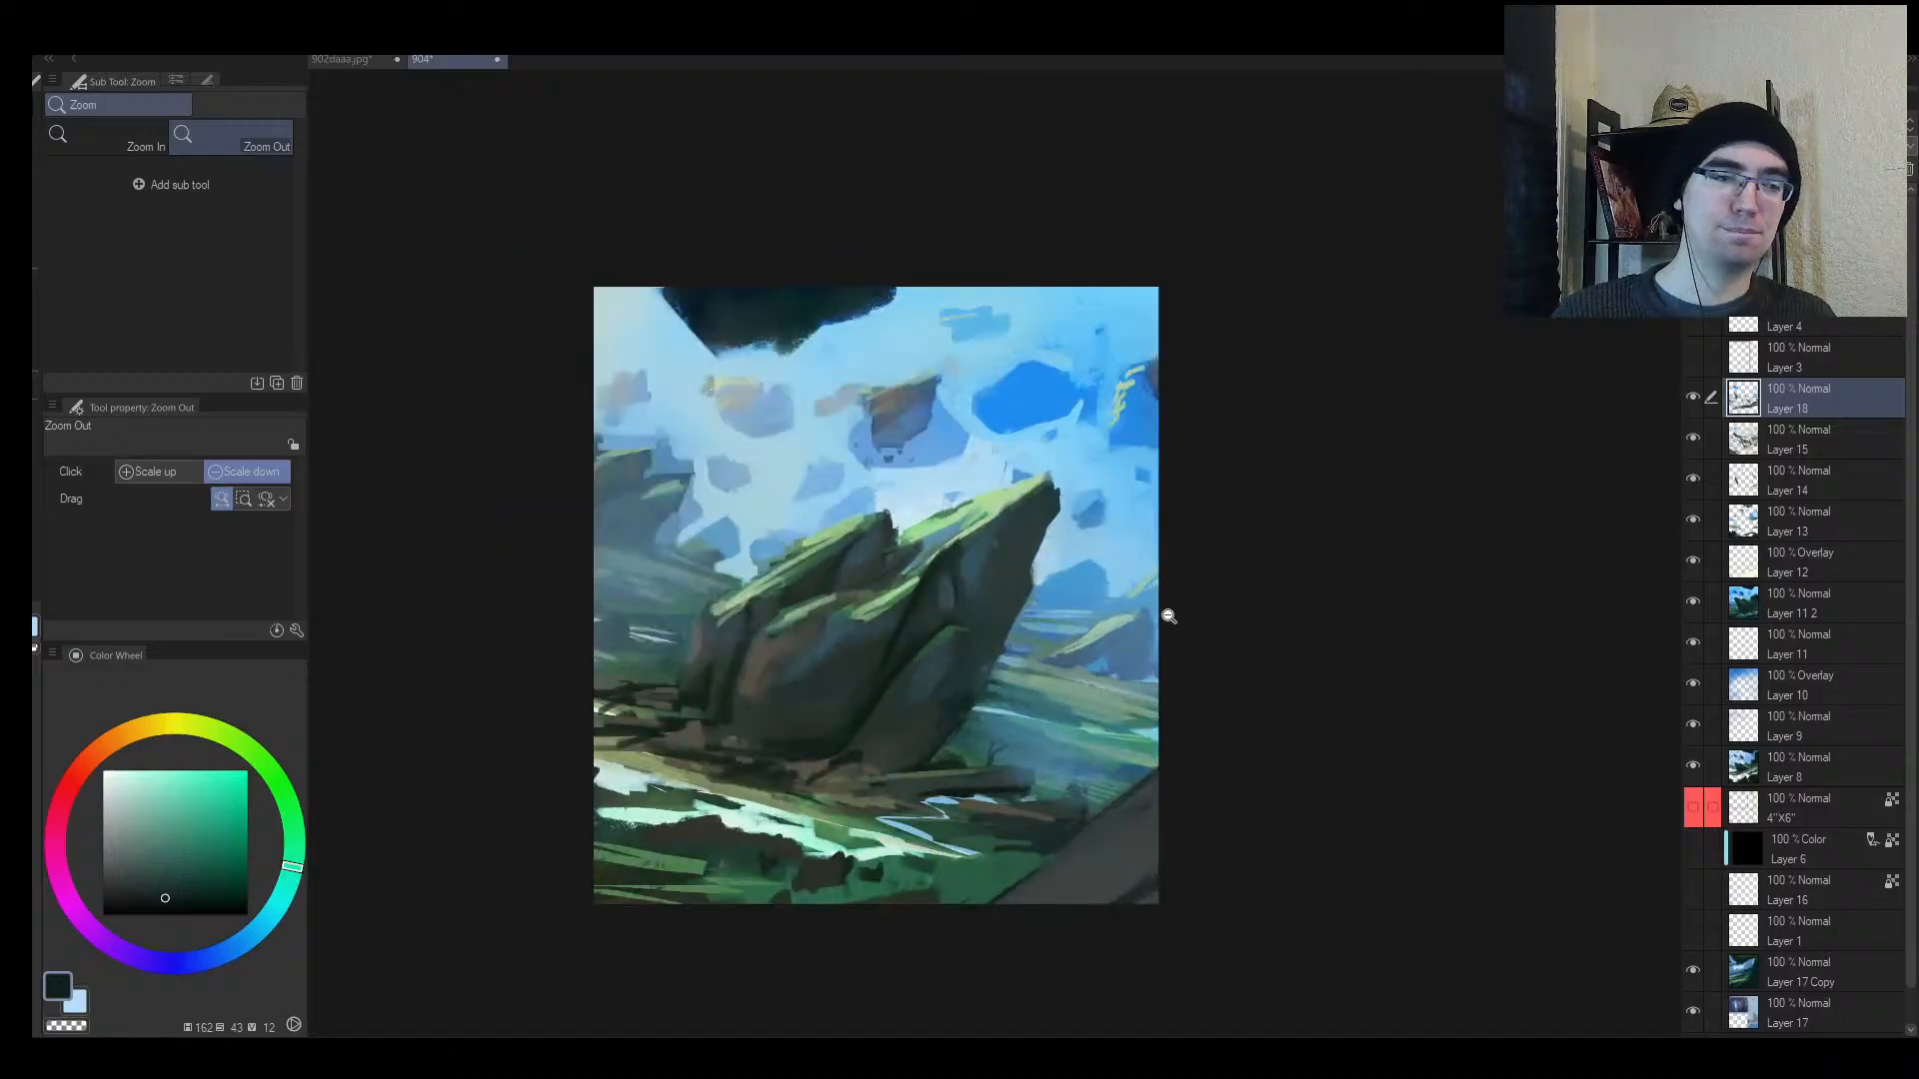
Step: Mirror the view and sketch temporary loops around the rock and sky rocks, undoing each
drag(1168, 617, 1116, 639)
key(h)
drag(1171, 560, 1055, 667)
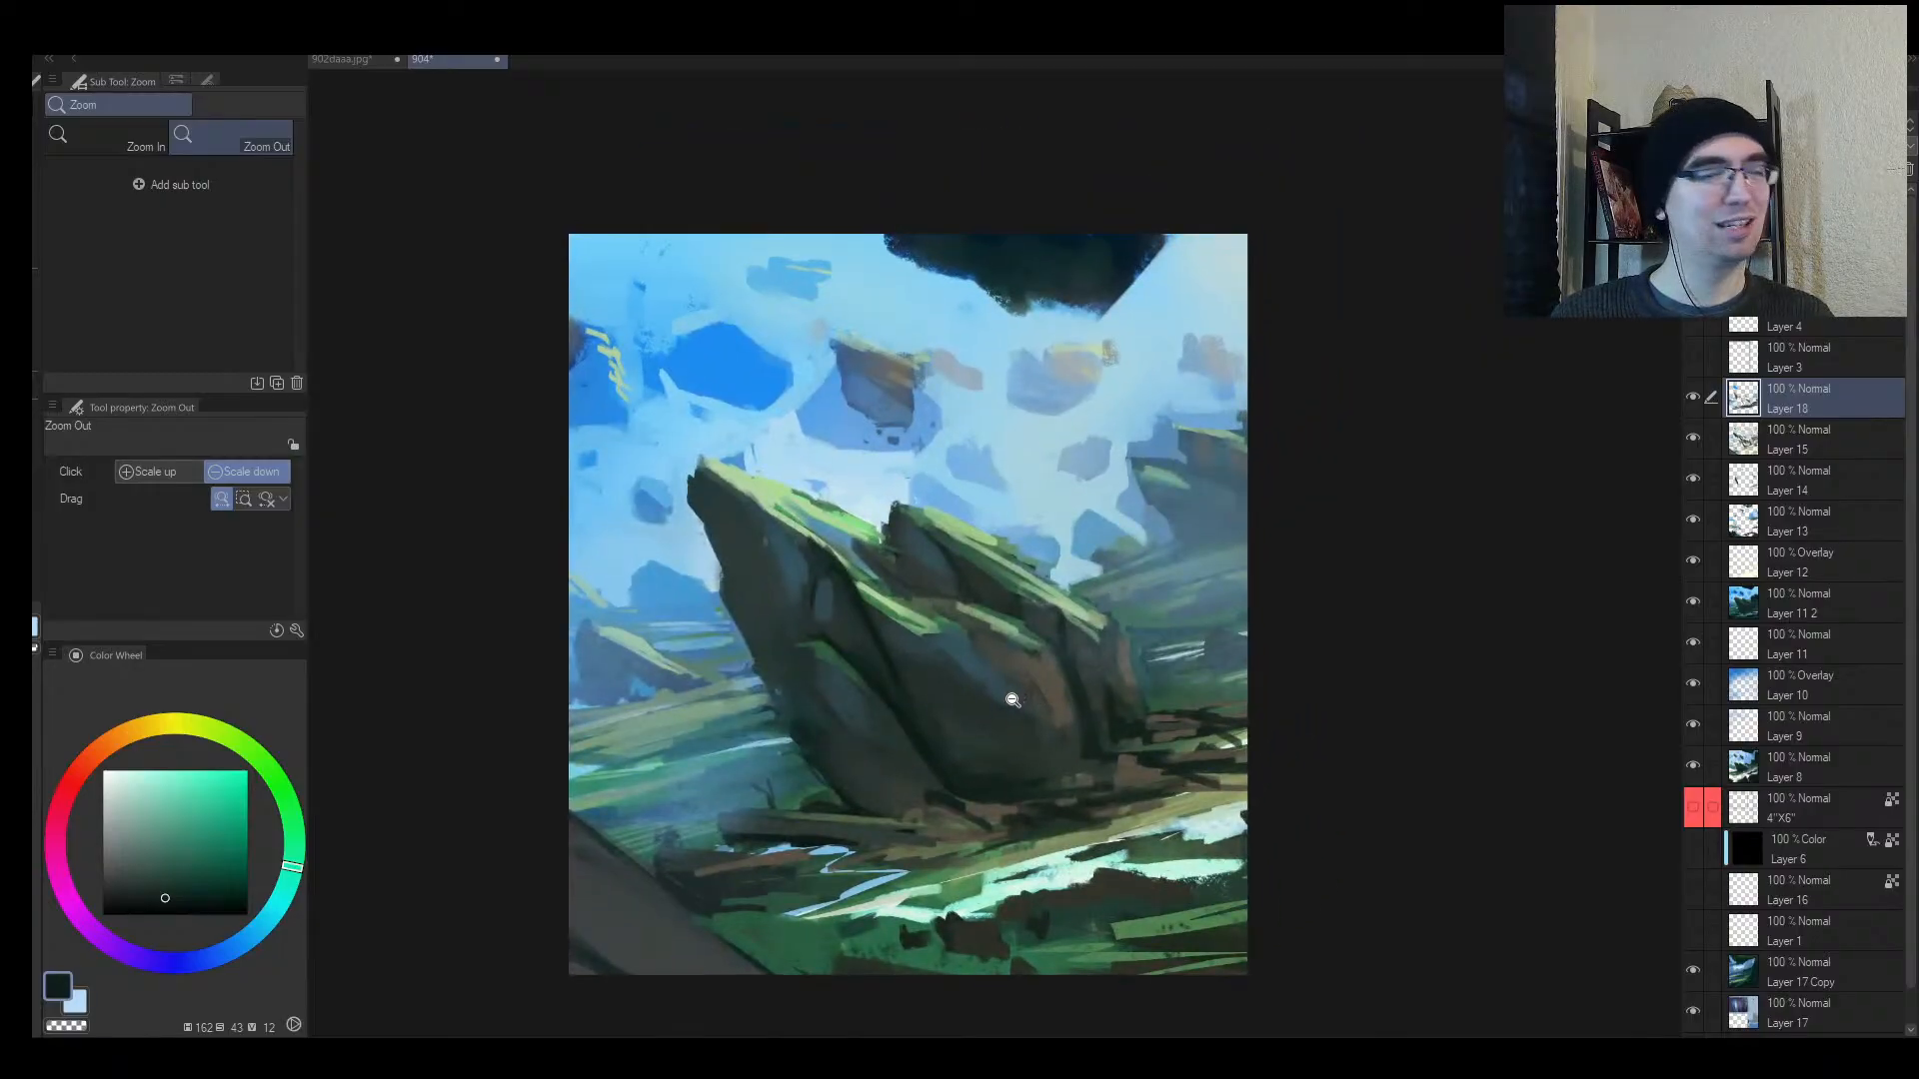
drag(1116, 768, 1093, 714)
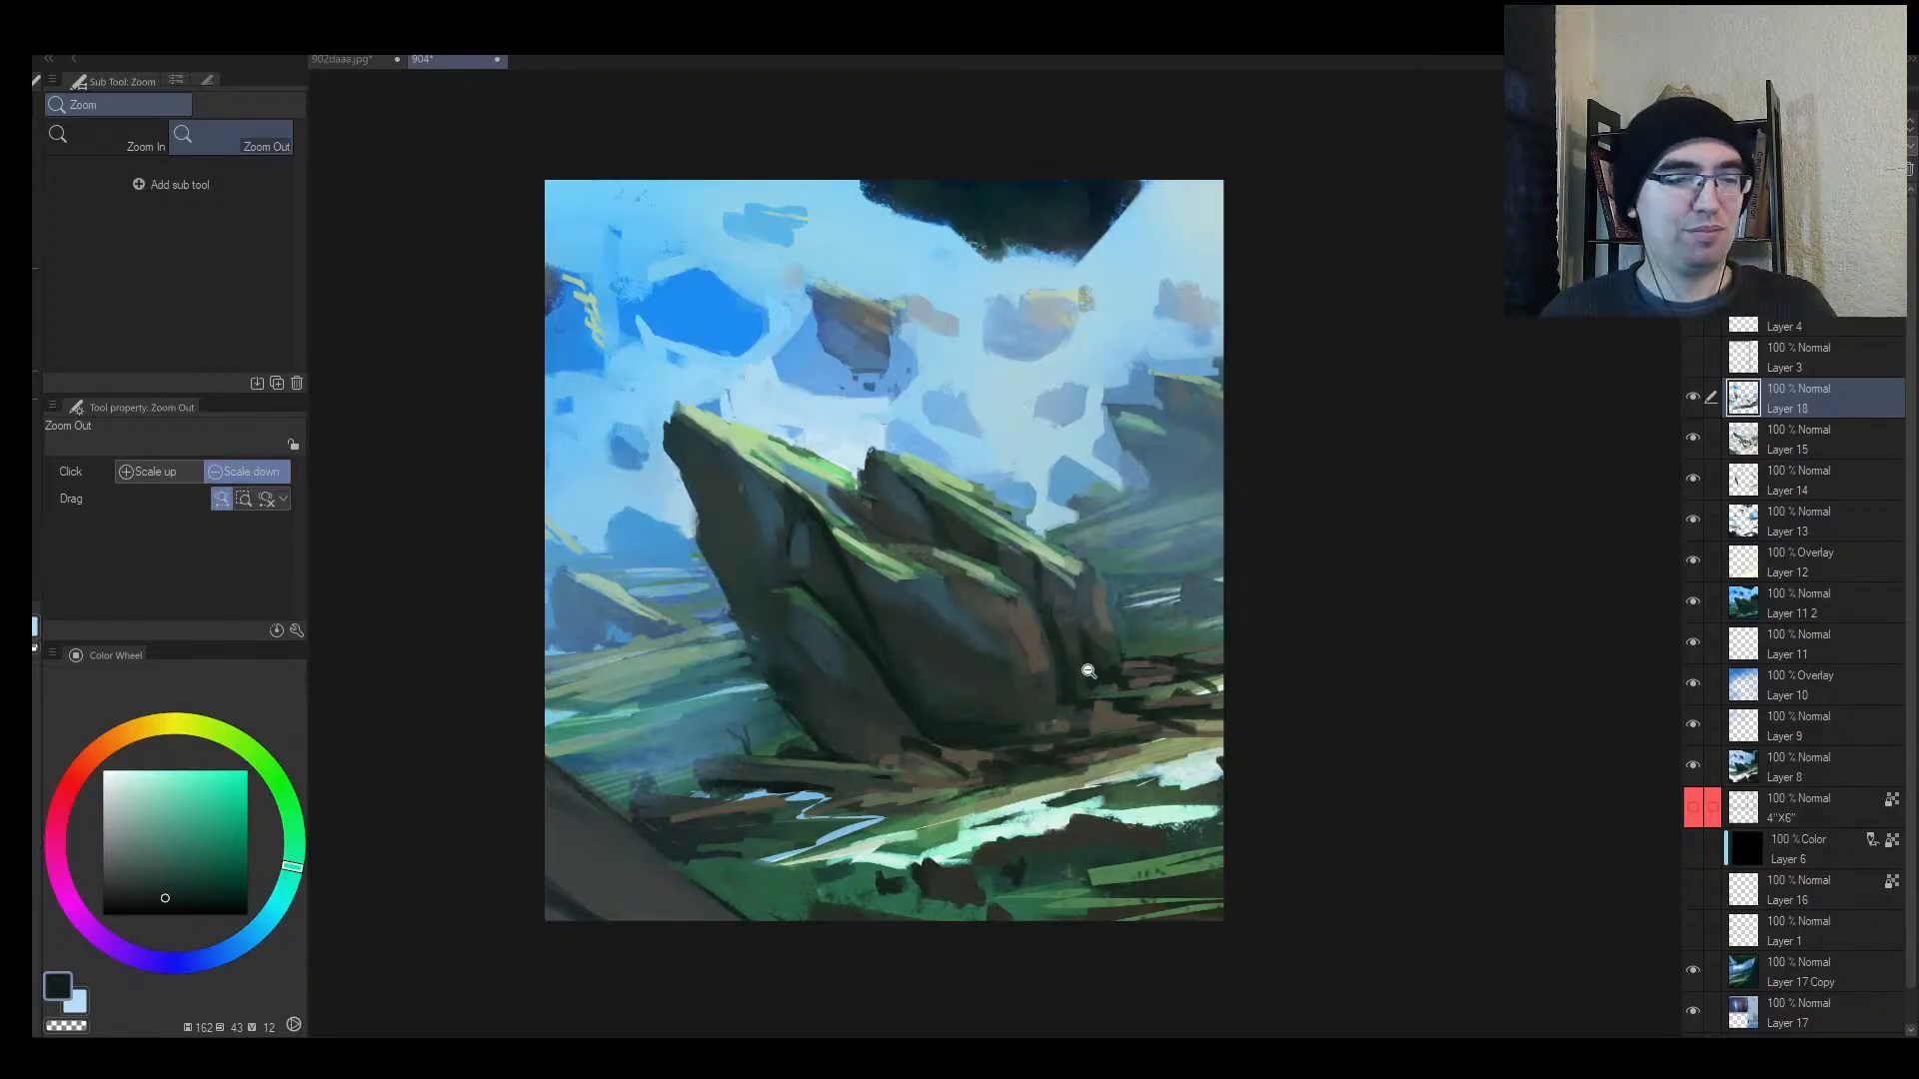
click(921, 597)
key(b)
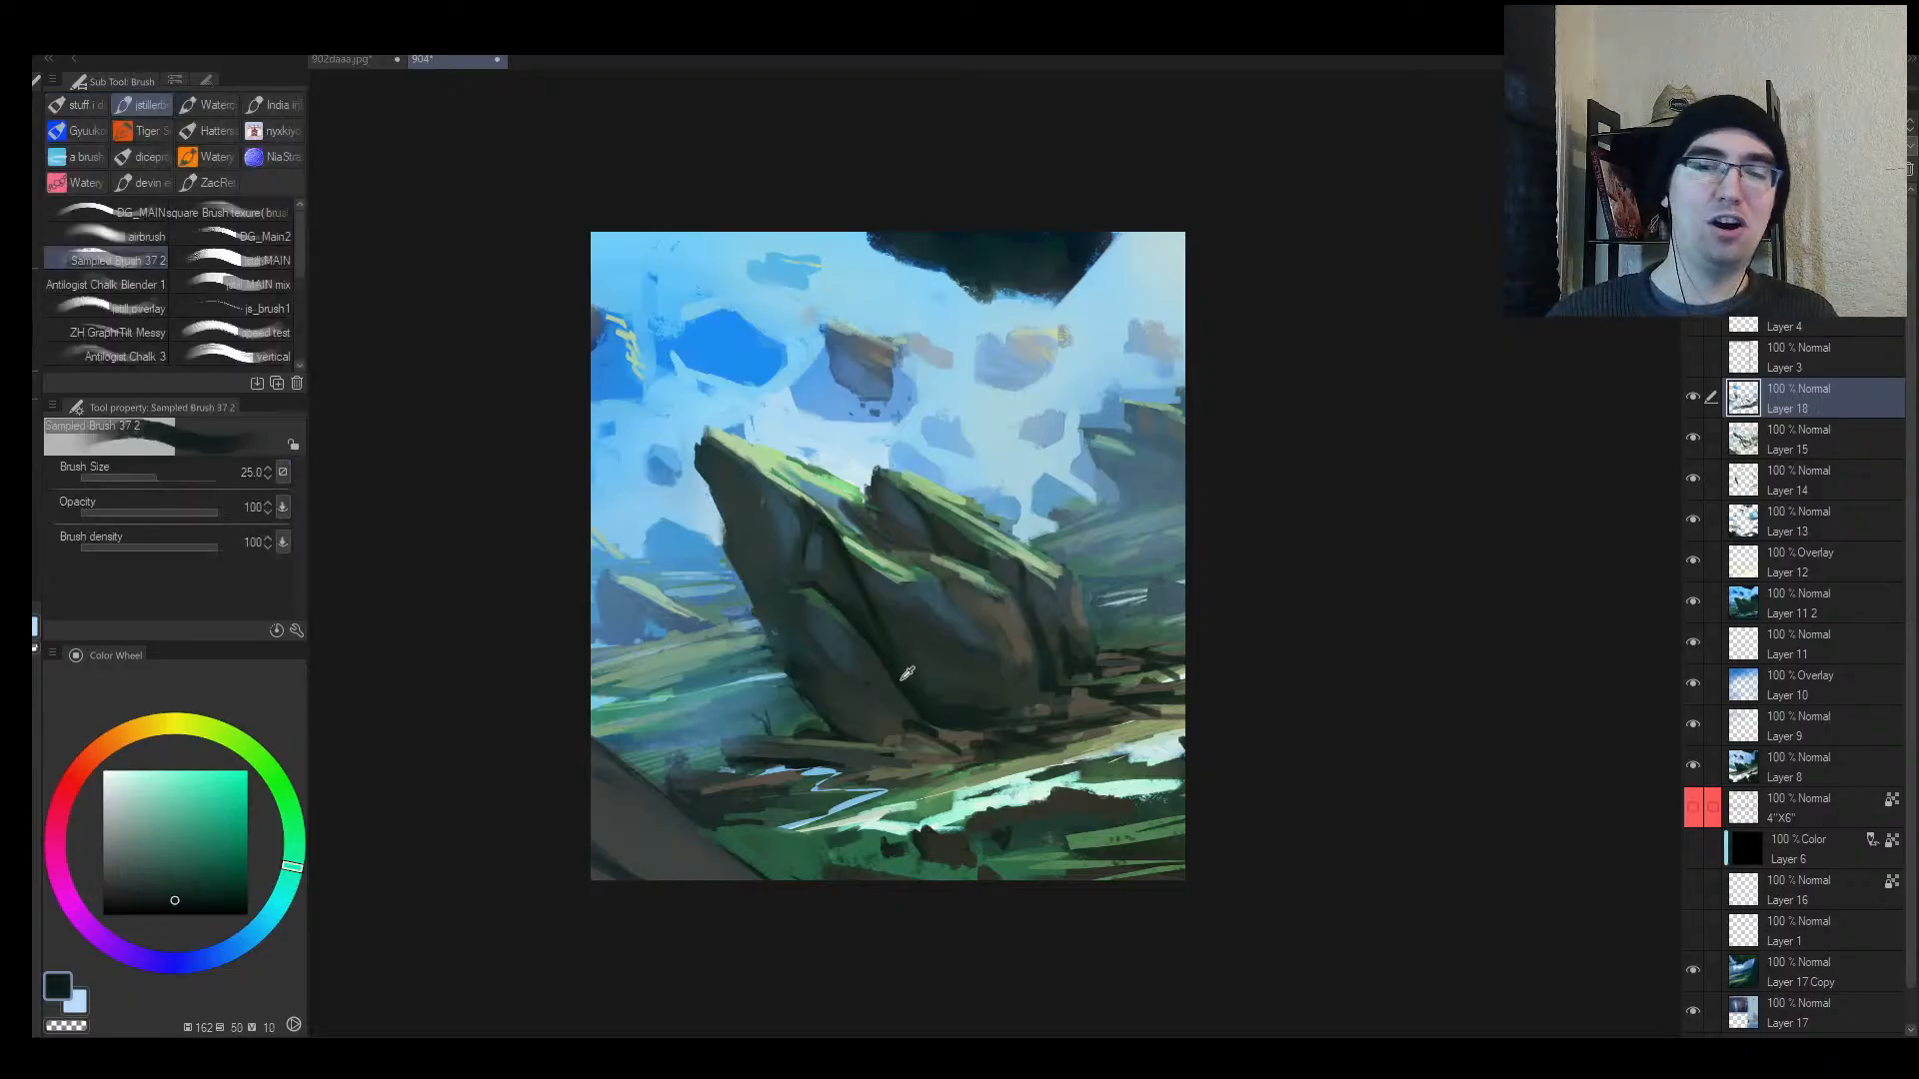
key(])
mouse_move(1022, 473)
mouse_down()
mouse_move(985, 440)
mouse_move(1048, 763)
mouse_move(917, 374)
mouse_up()
key(ctrl+z)
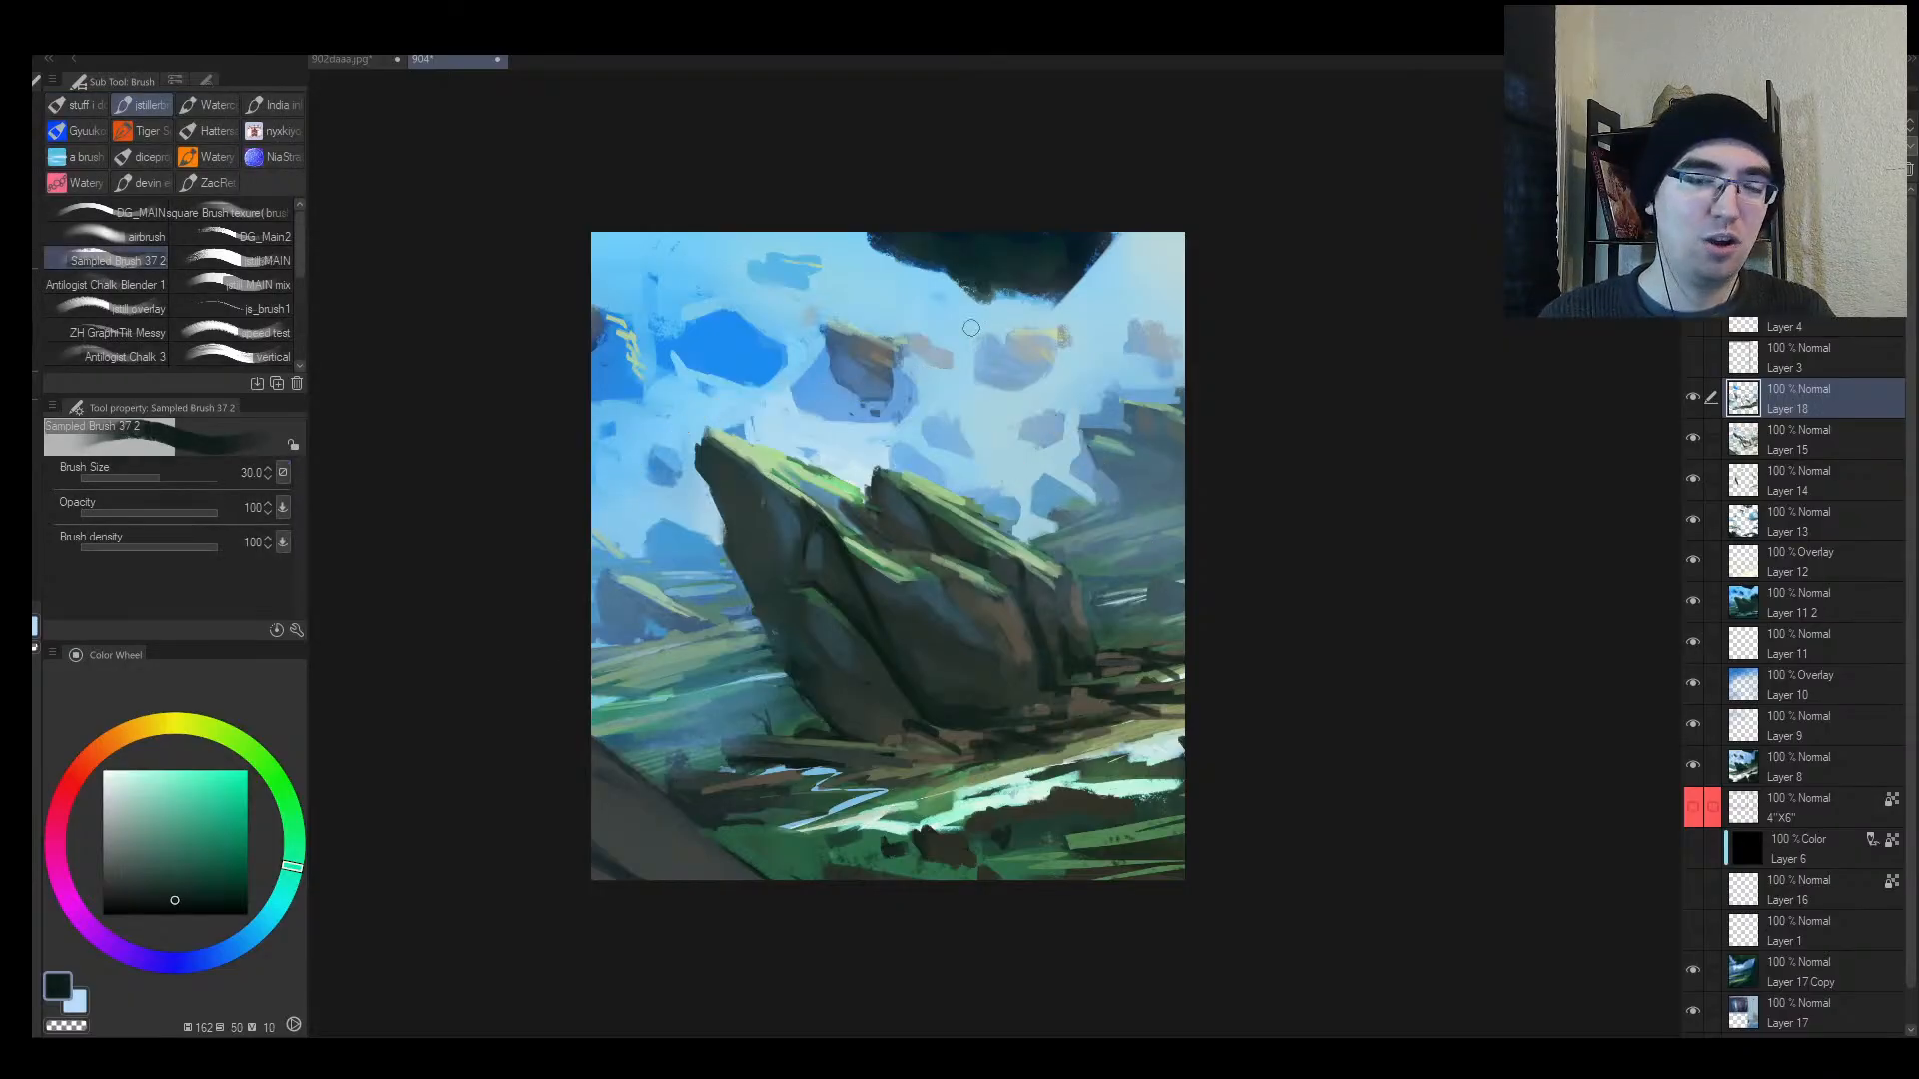
key(slash)
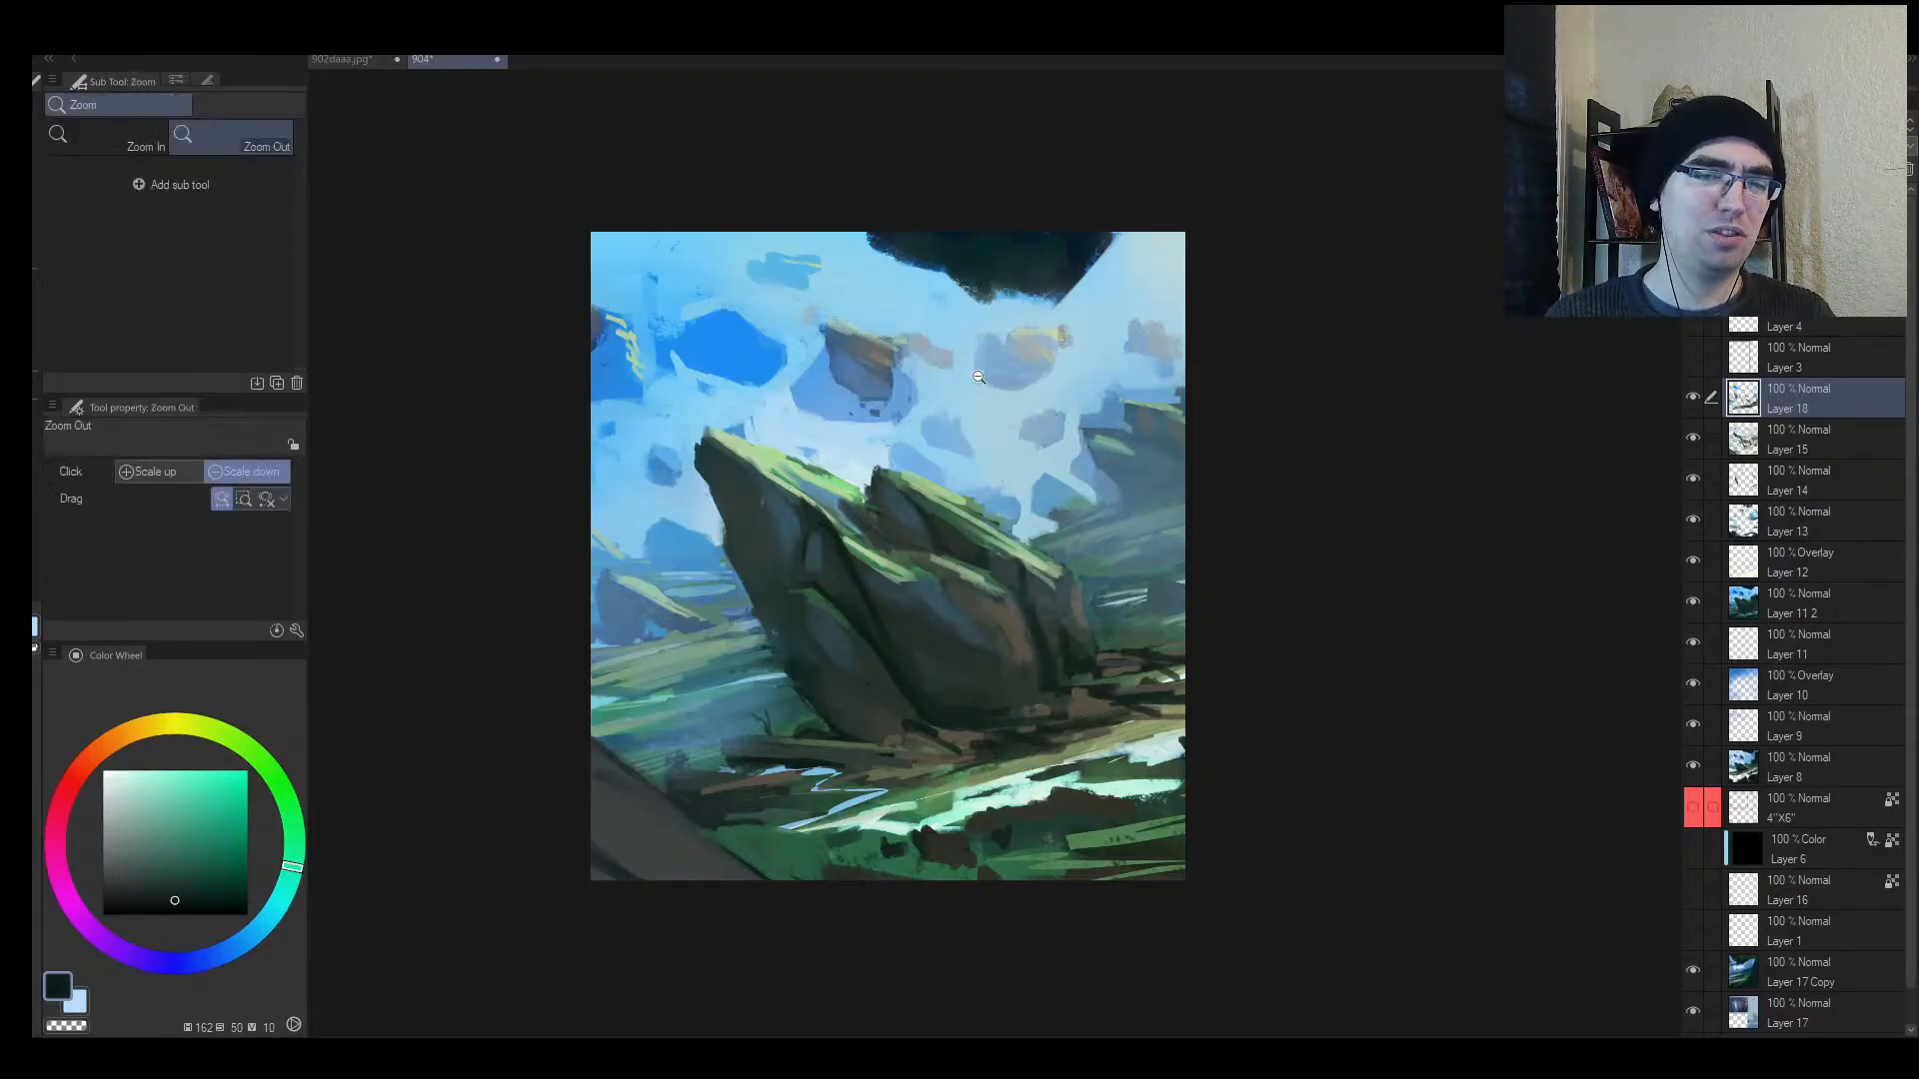
key(b)
mouse_move(862, 386)
mouse_down()
mouse_move(862, 293)
mouse_move(920, 387)
mouse_move(857, 383)
mouse_up()
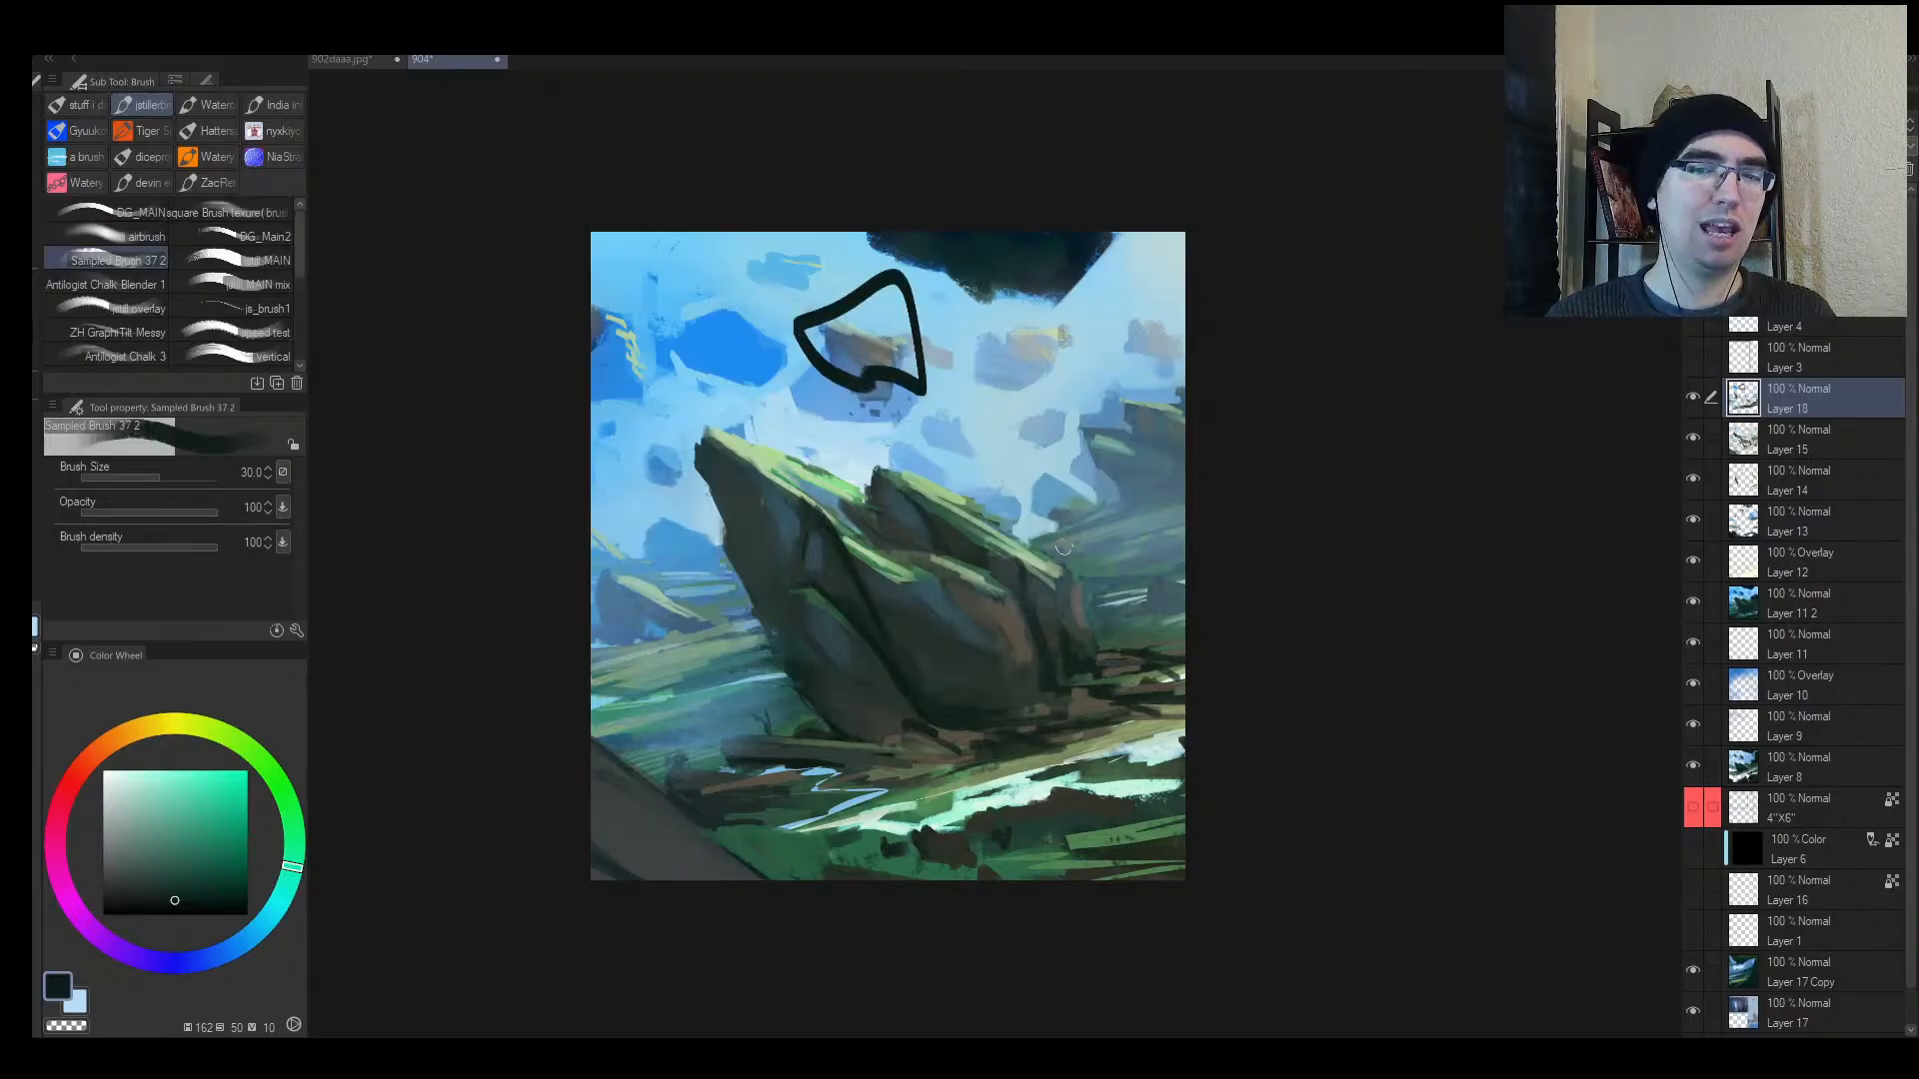
key(ctrl+z)
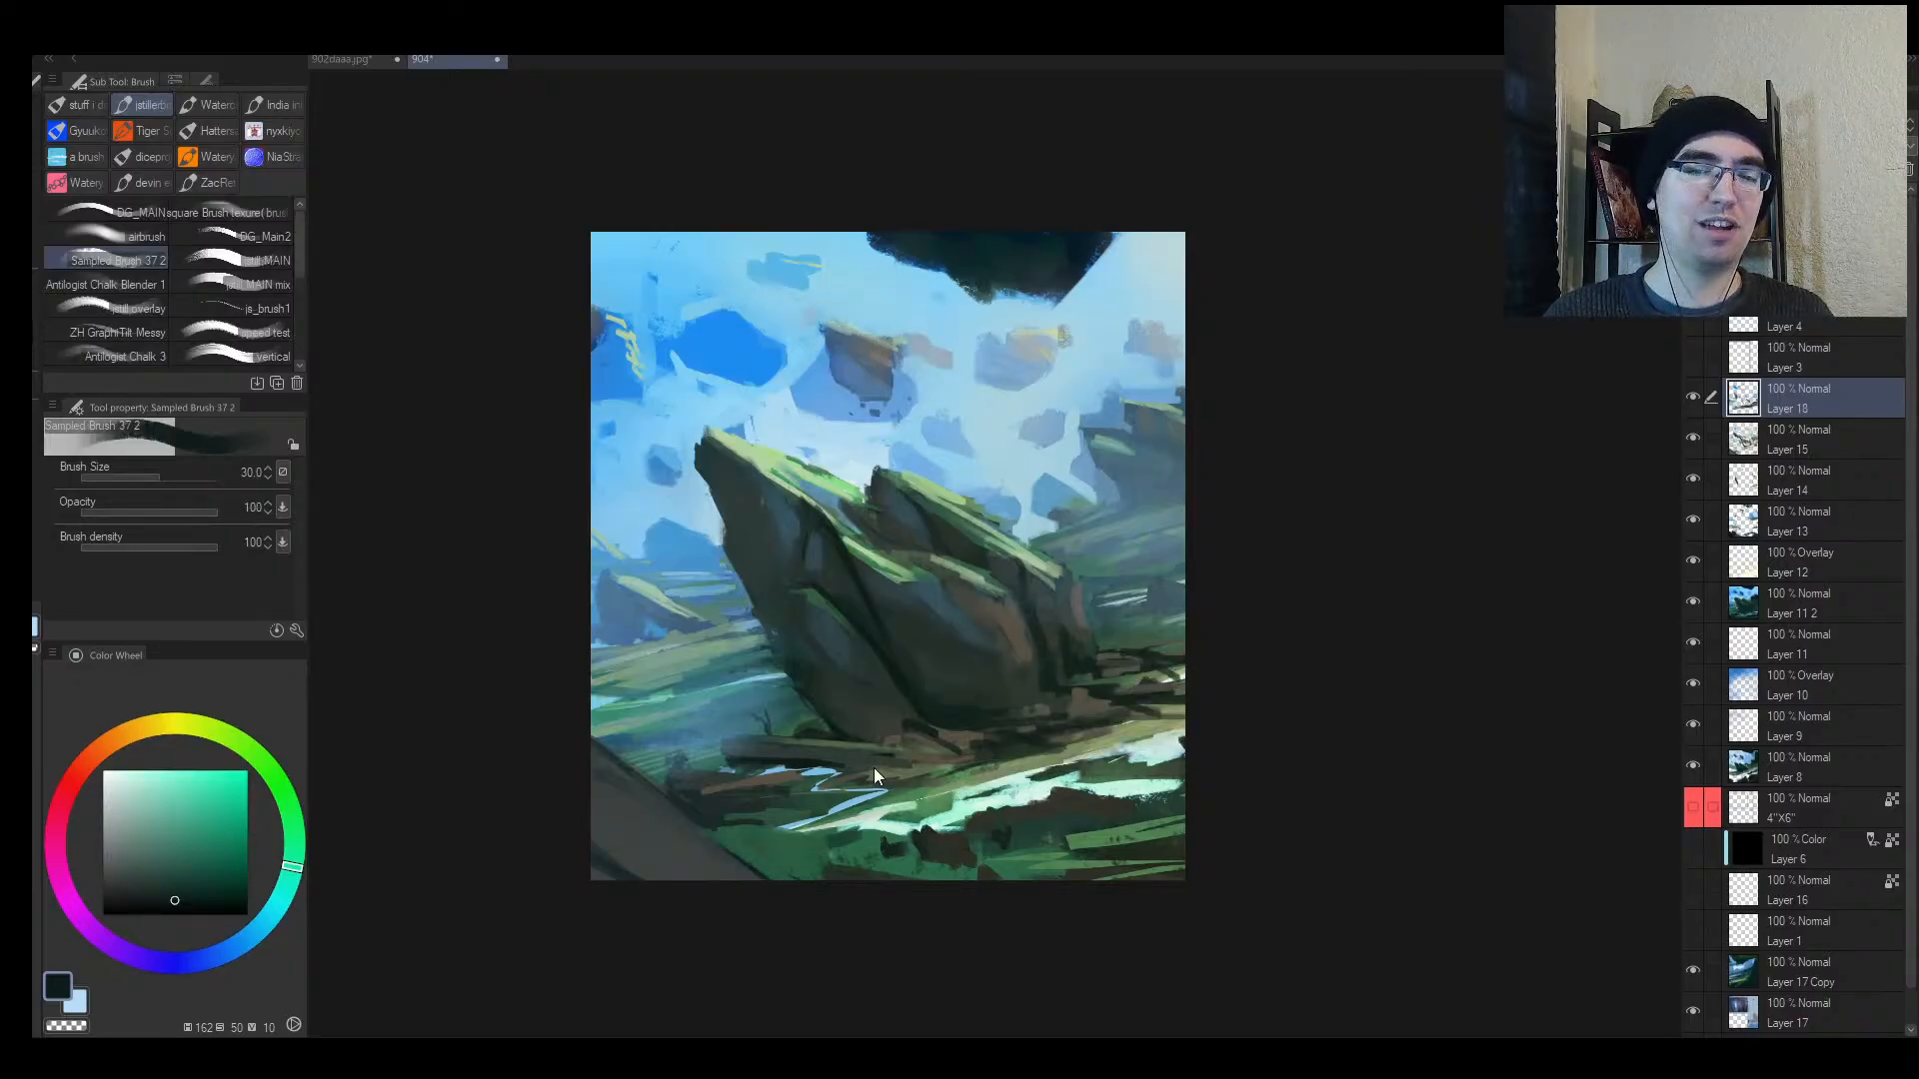
Step: Undo the portrait crop to the full wide painting and test-mark the floating rocks and right hills
key(ctrl+z)
key(ctrl+z)
key(bracketleft)
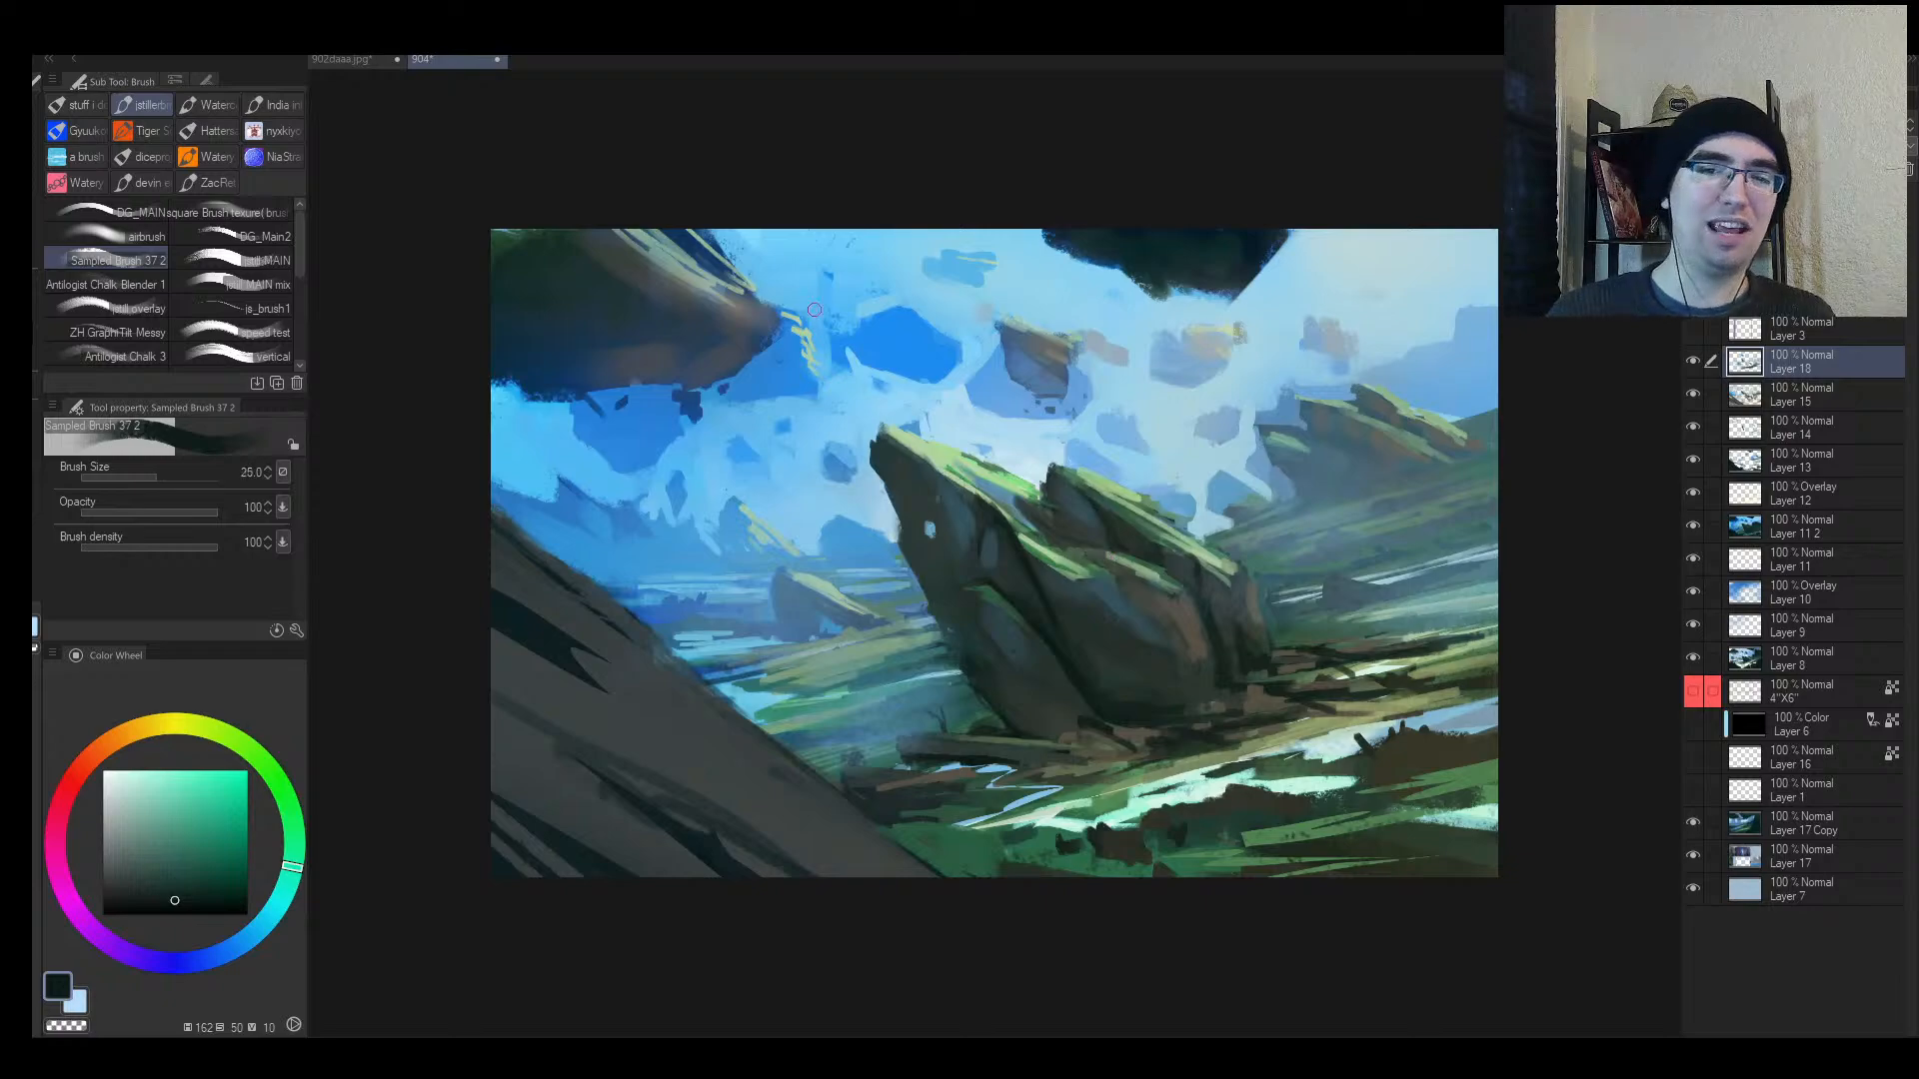
drag(815, 293, 445, 354)
drag(1007, 226, 1345, 222)
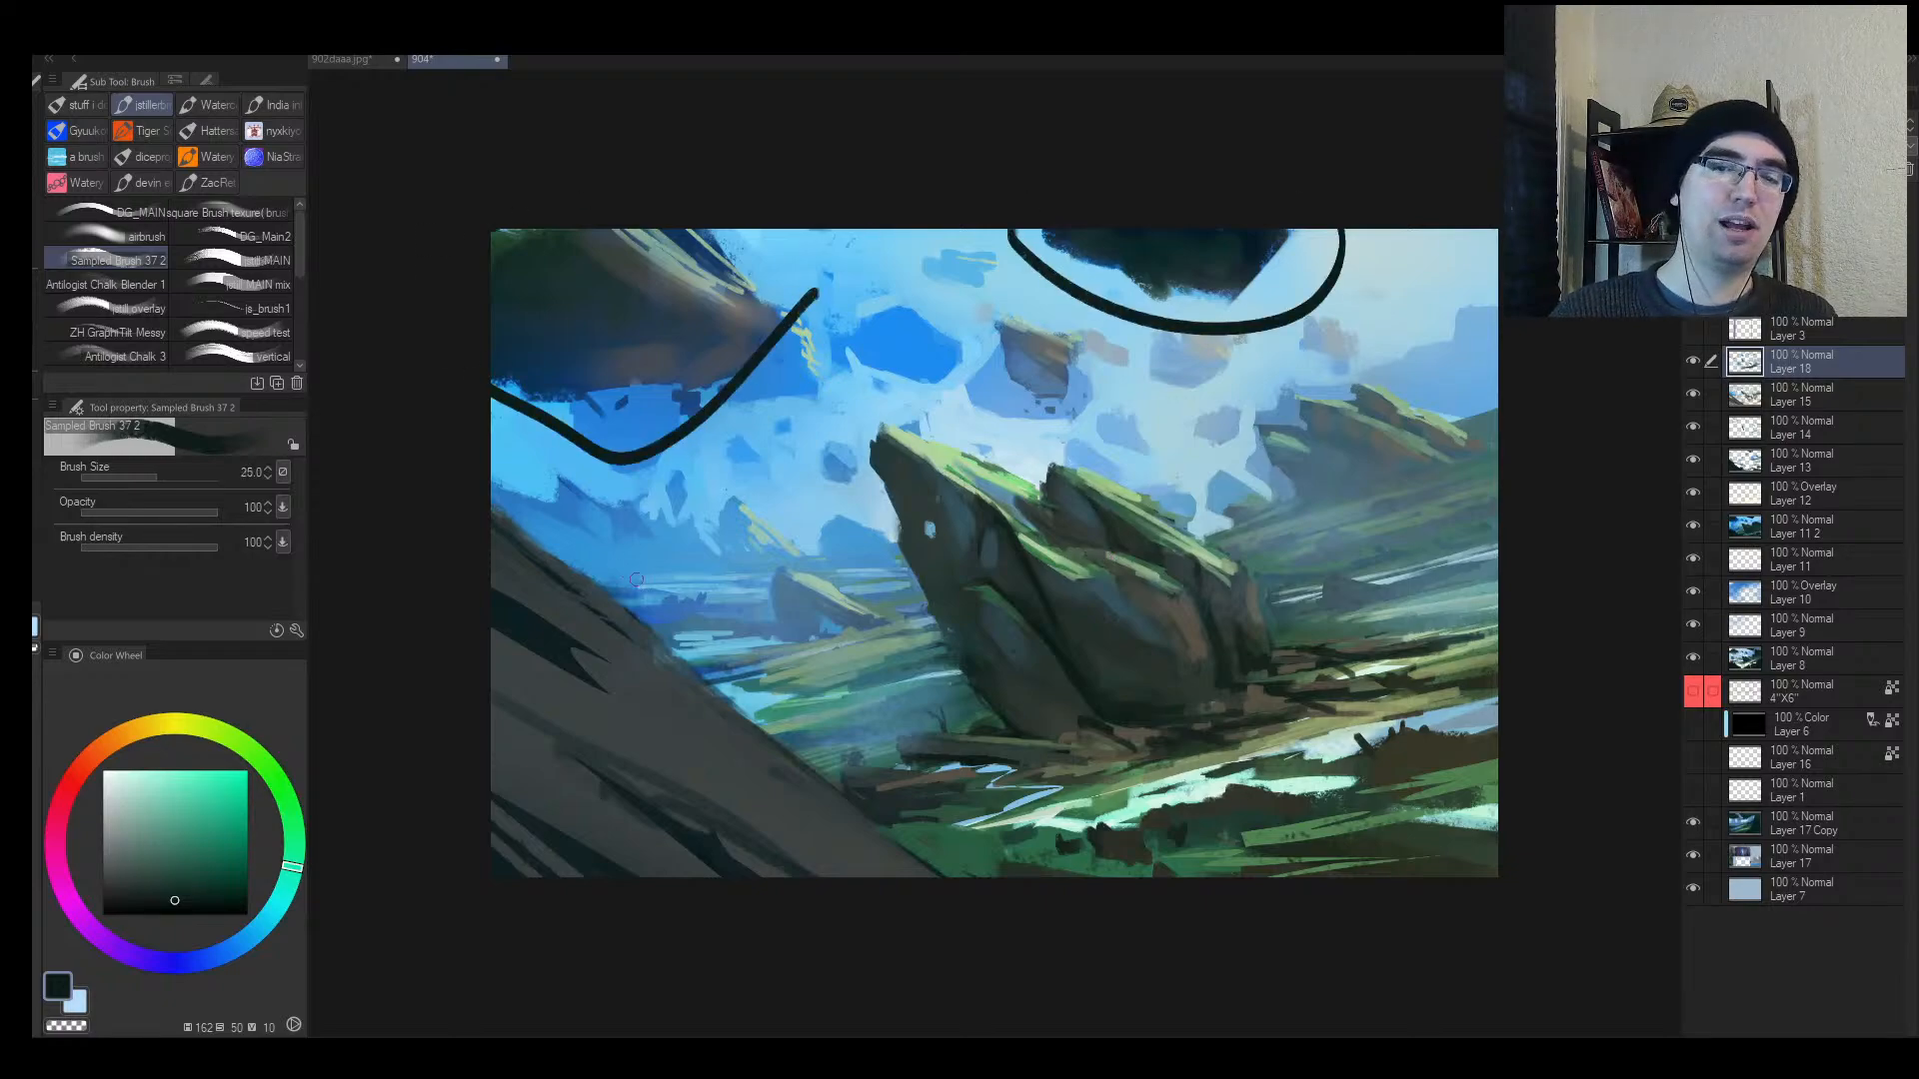
mouse_move(1413, 418)
mouse_down()
mouse_move(1489, 411)
mouse_move(1304, 378)
mouse_up()
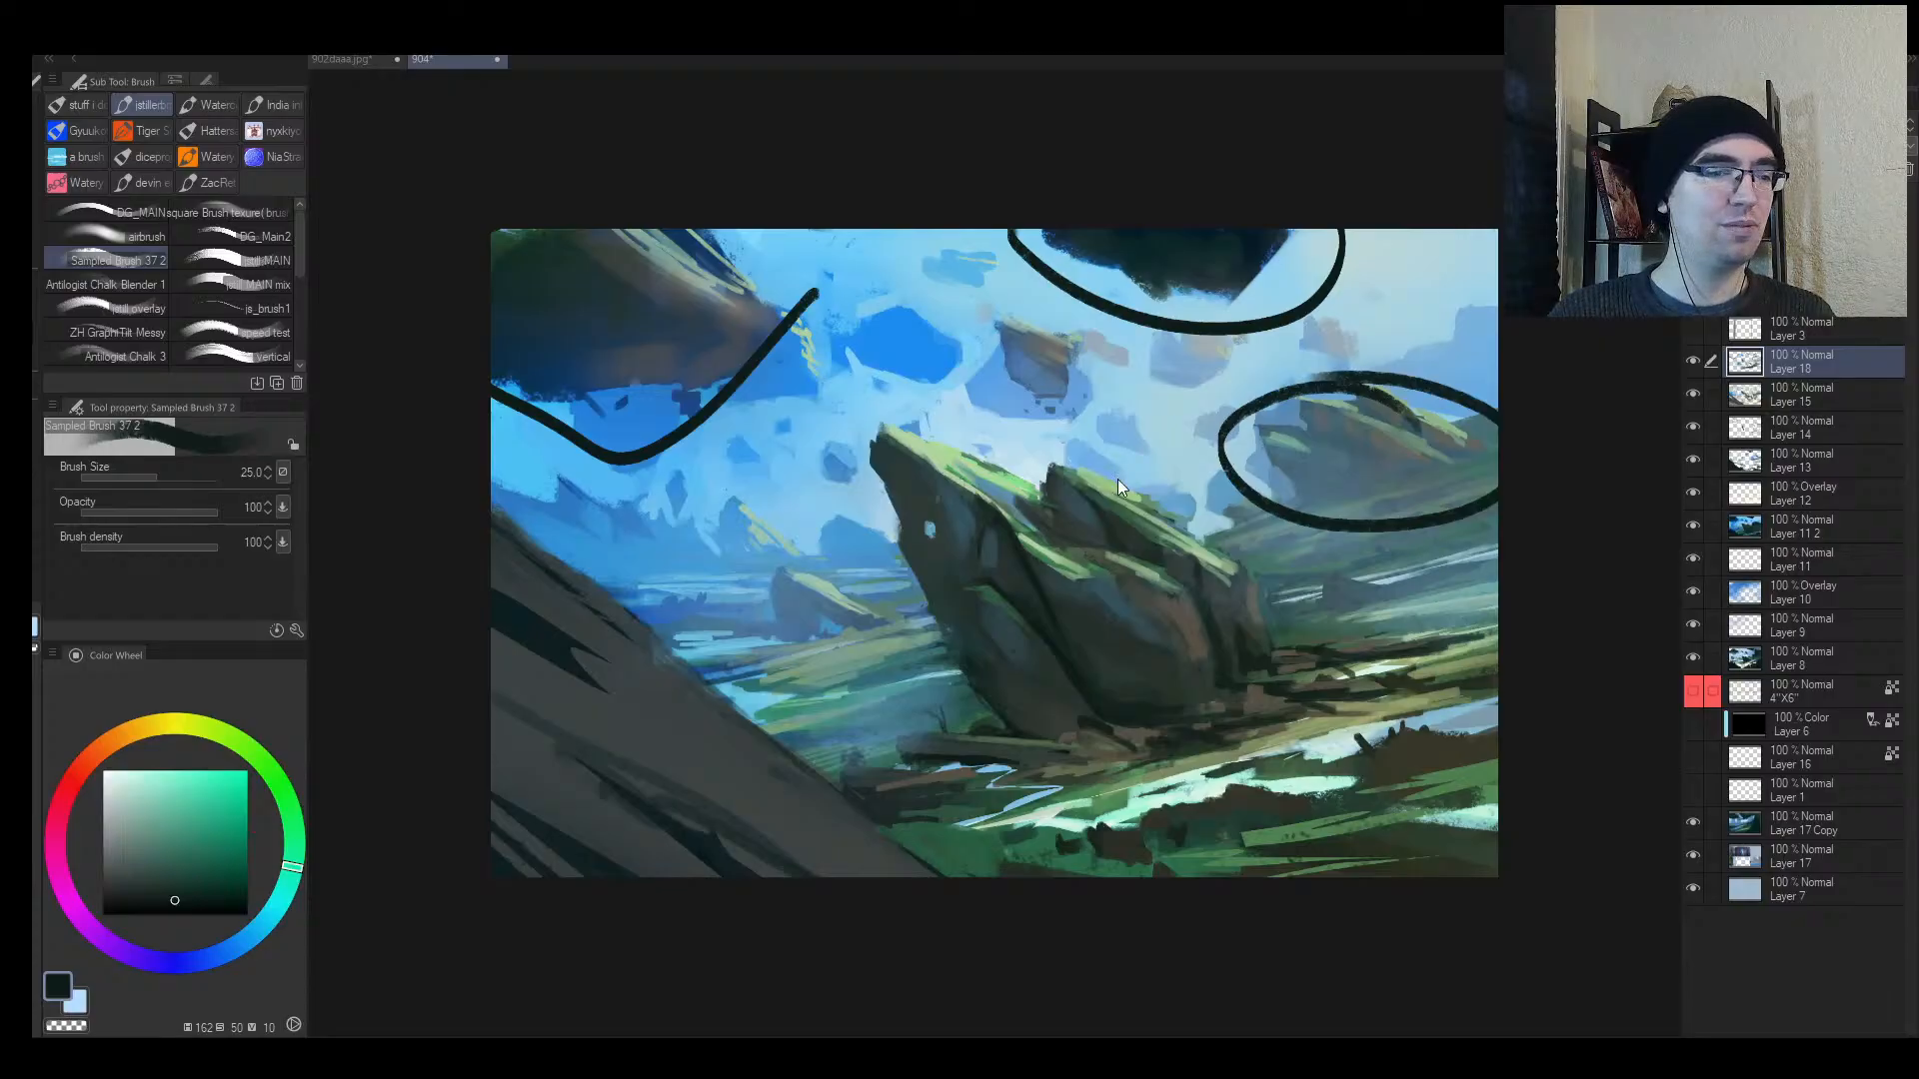
key(ctrl+z)
key(ctrl+z)
mouse_move(1299, 500)
mouse_down()
mouse_move(1240, 390)
mouse_move(1409, 410)
mouse_up()
key(ctrl+z)
key(ctrl+z)
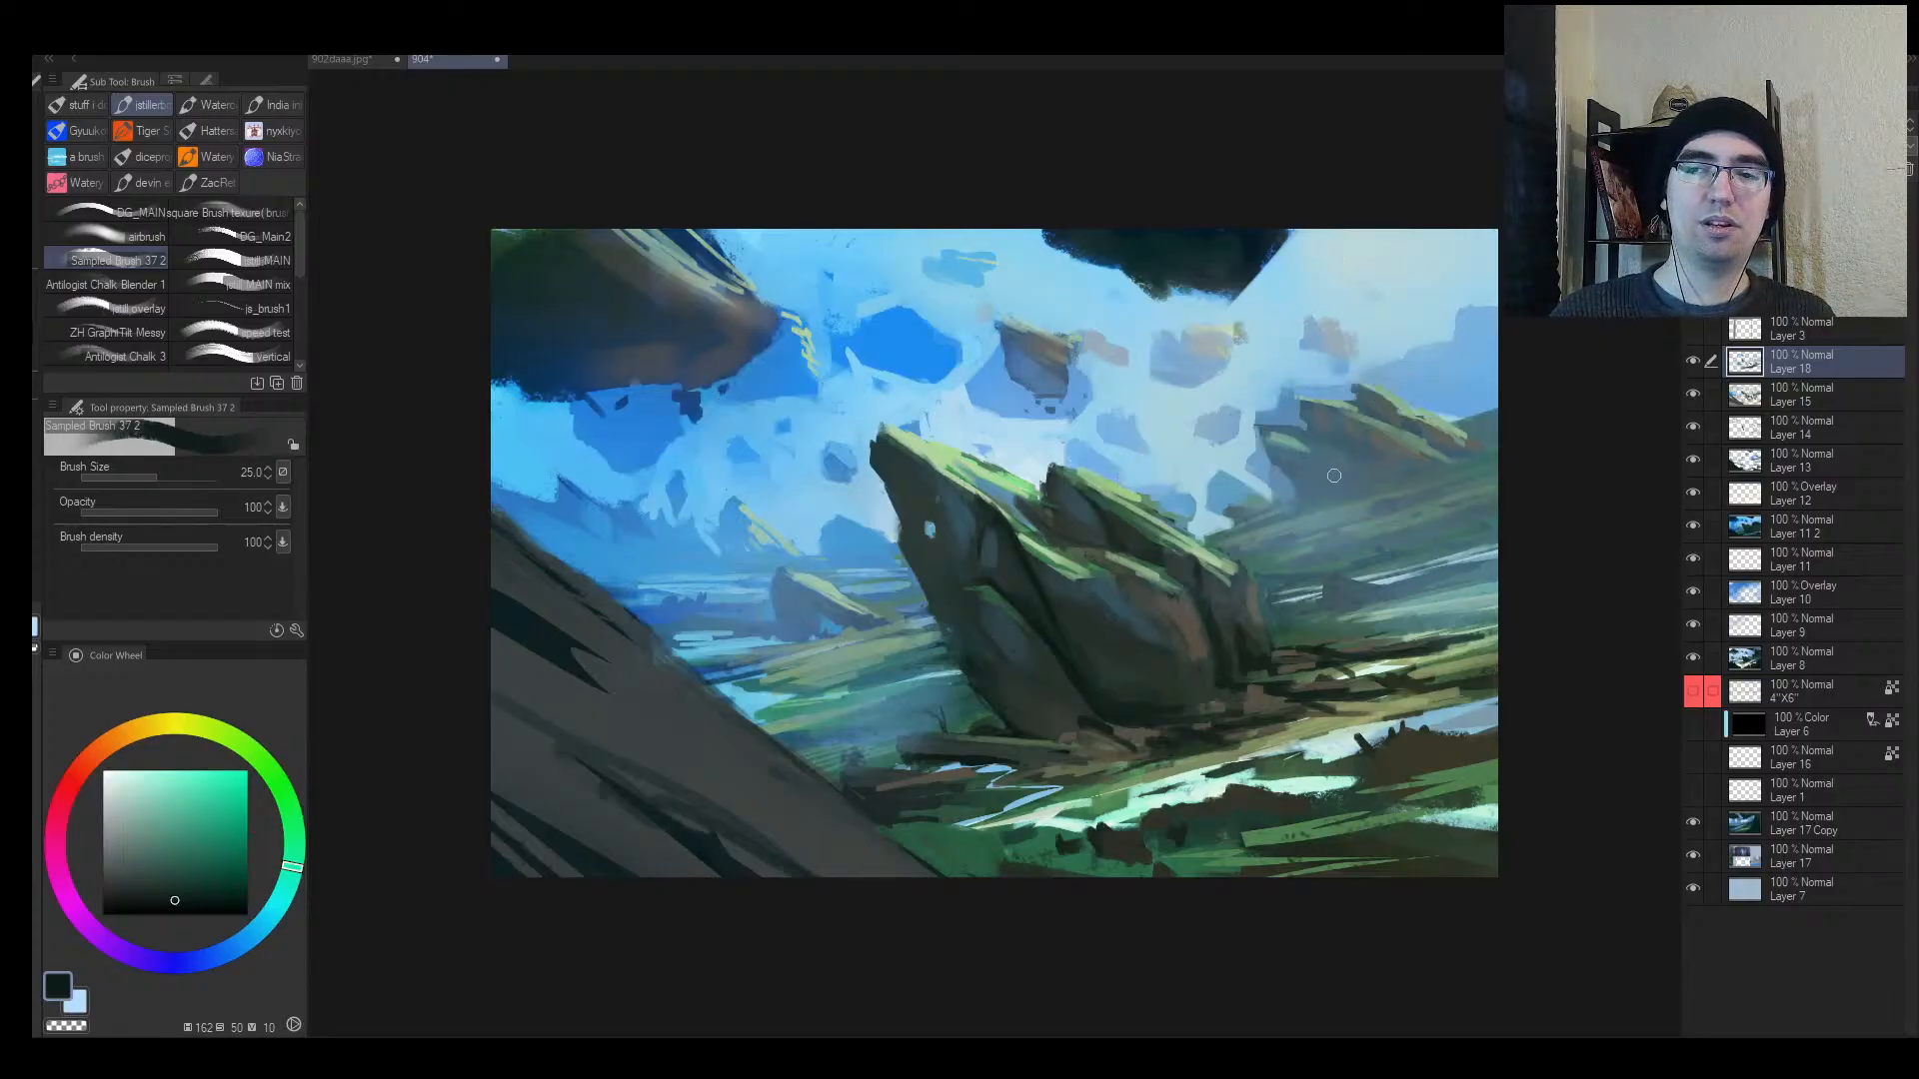
mouse_move(1294, 500)
mouse_down()
mouse_move(1399, 405)
mouse_move(1271, 486)
mouse_up()
key(ctrl+z)
Step: Circle the right hills, central rock, floating rocks and ridge as composition tests, undoing each
mouse_move(1439, 425)
mouse_down()
mouse_move(1240, 390)
mouse_move(1459, 435)
mouse_up()
mouse_move(1150, 520)
mouse_down()
mouse_move(764, 600)
mouse_move(1190, 515)
mouse_up()
key(ctrl+z)
mouse_move(1055, 312)
mouse_down()
mouse_move(977, 340)
mouse_move(1039, 305)
mouse_up()
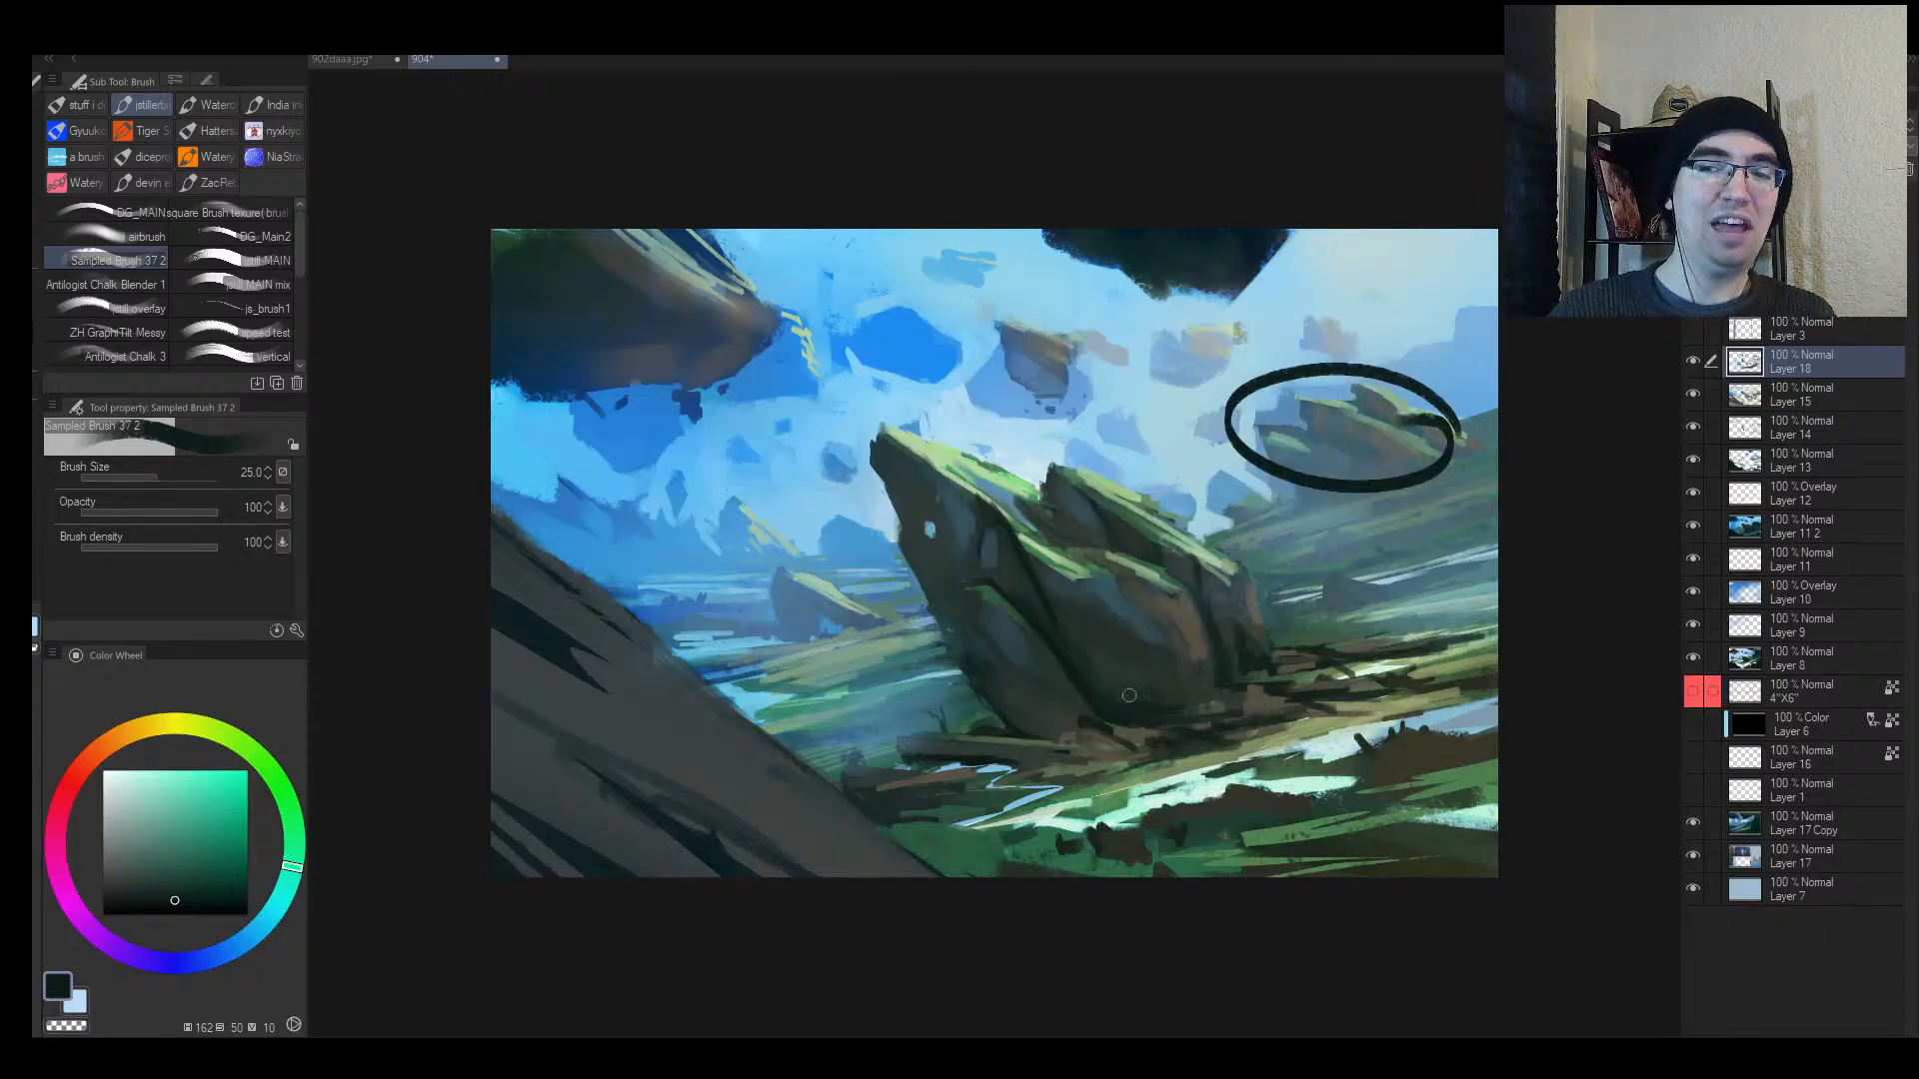
key(ctrl+z)
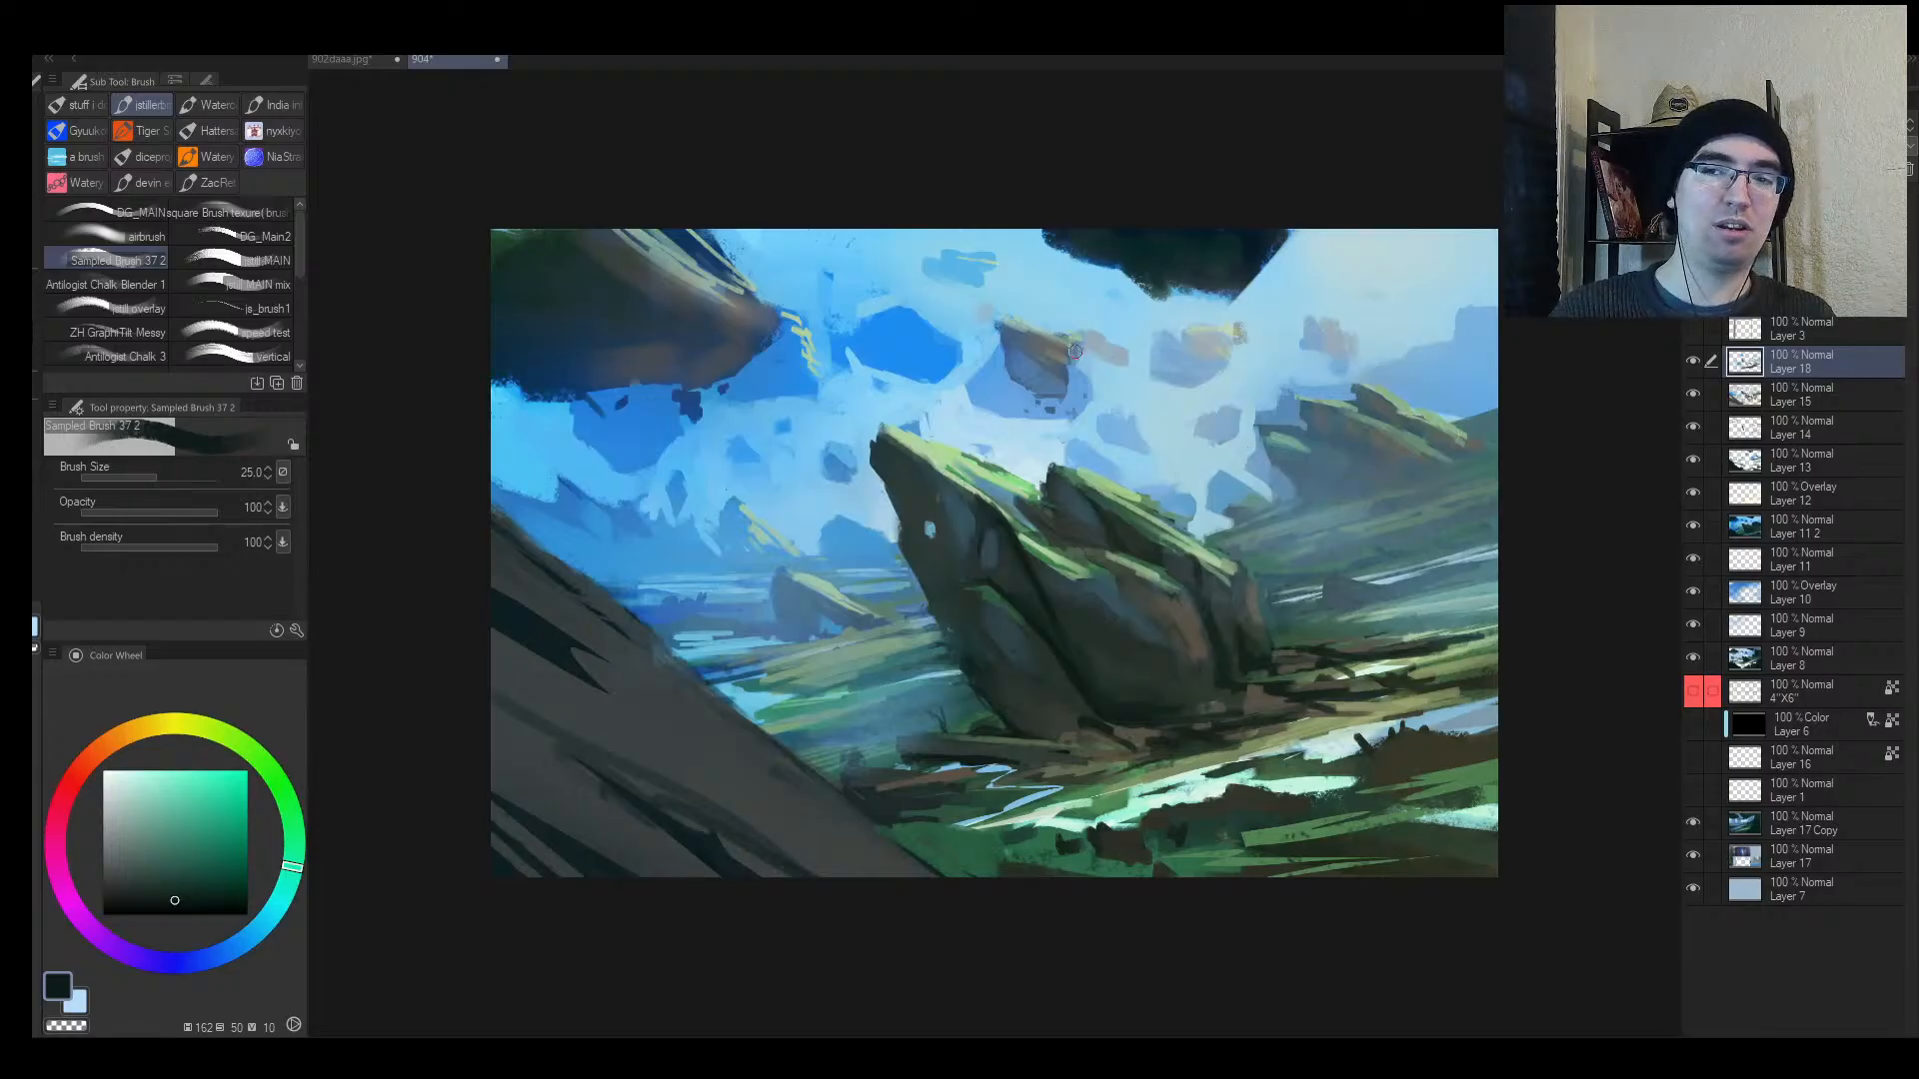
drag(1099, 334, 1061, 317)
key(ctrl+z)
mouse_move(1309, 664)
mouse_down()
mouse_move(1362, 657)
mouse_move(1319, 709)
mouse_move(1022, 786)
mouse_move(1067, 732)
mouse_up()
key(ctrl+z)
Step: Zoom out, test a loop around the upper-right floating rocks, then open Change Canvas Size
key(alt+space)
mouse_move(1181, 654)
mouse_down()
mouse_move(1097, 686)
mouse_move(1279, 596)
mouse_move(1267, 578)
mouse_up()
mouse_move(1035, 335)
mouse_down()
mouse_move(1124, 543)
mouse_move(780, 334)
mouse_up()
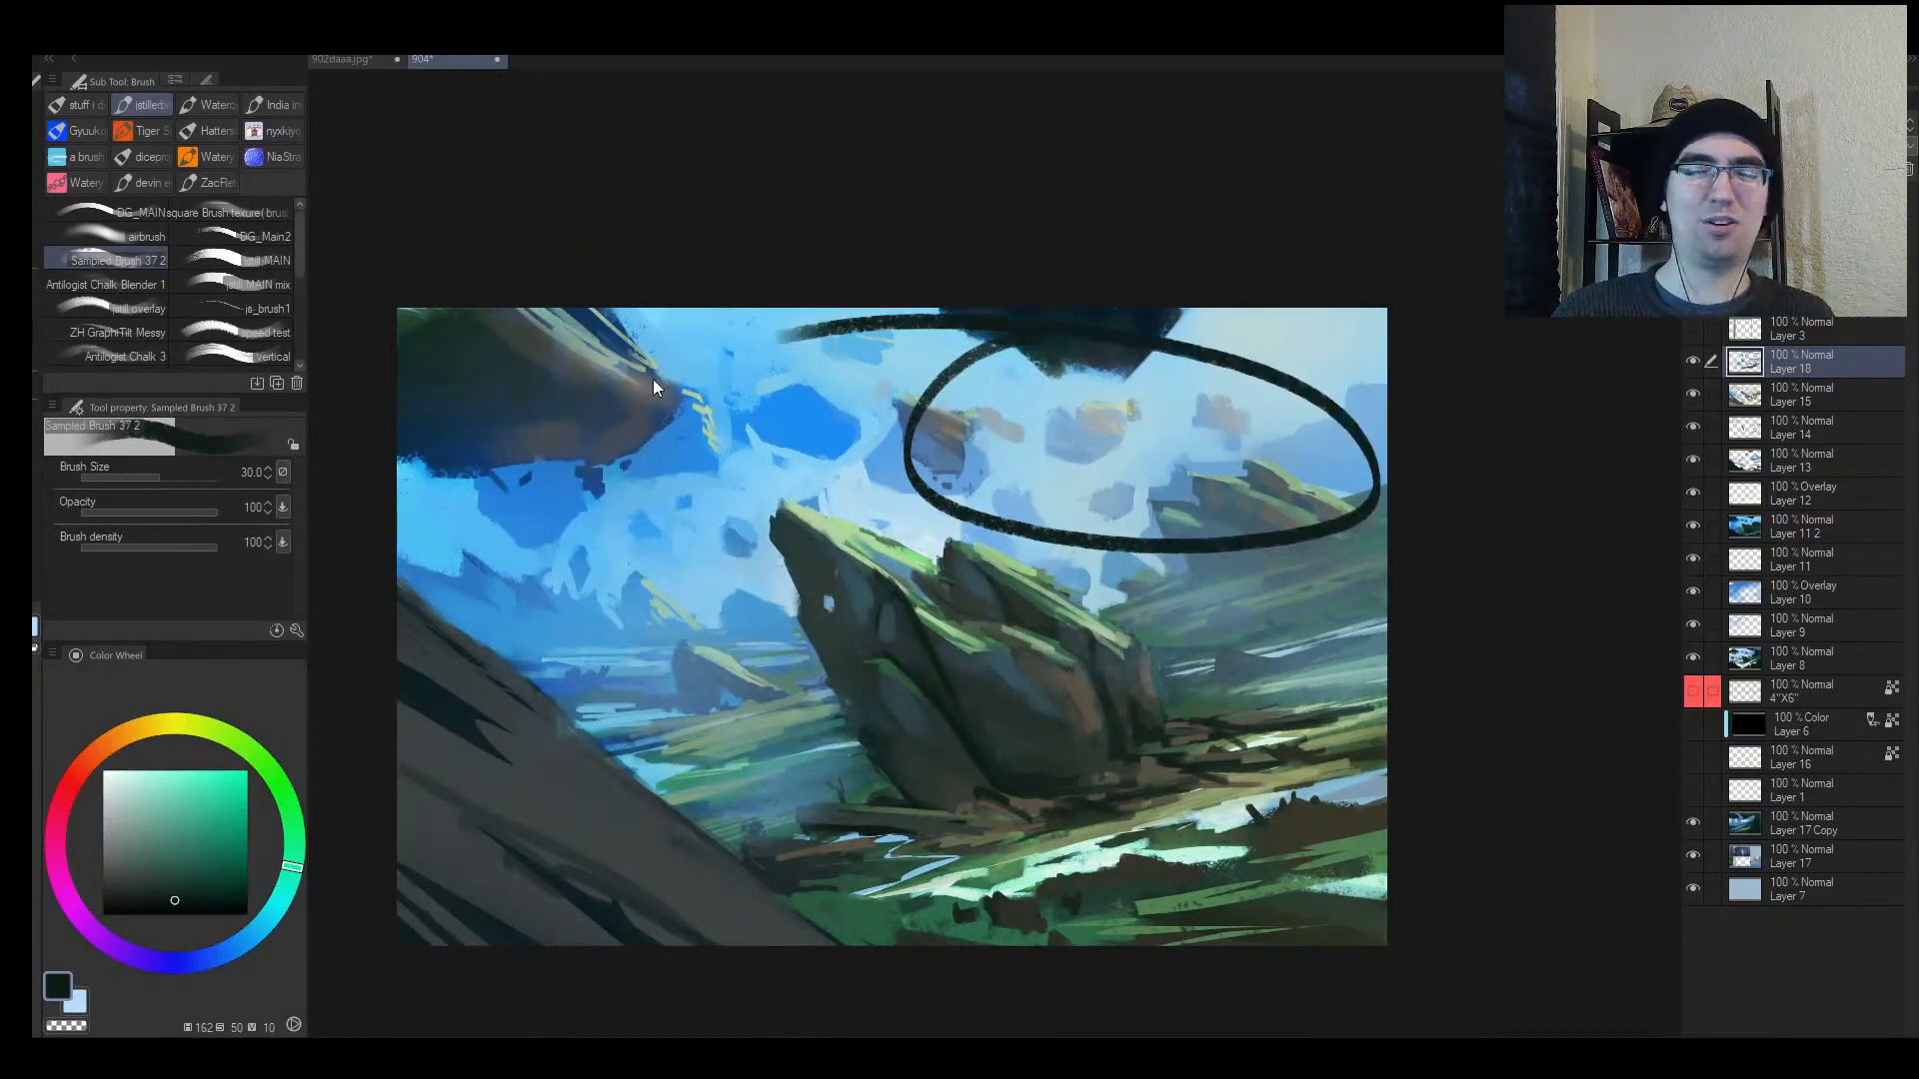
key(ctrl+z)
key(alt+space)
mouse_move(890, 460)
mouse_down()
mouse_move(804, 466)
mouse_move(862, 464)
mouse_up()
key(ctrl+alt+c)
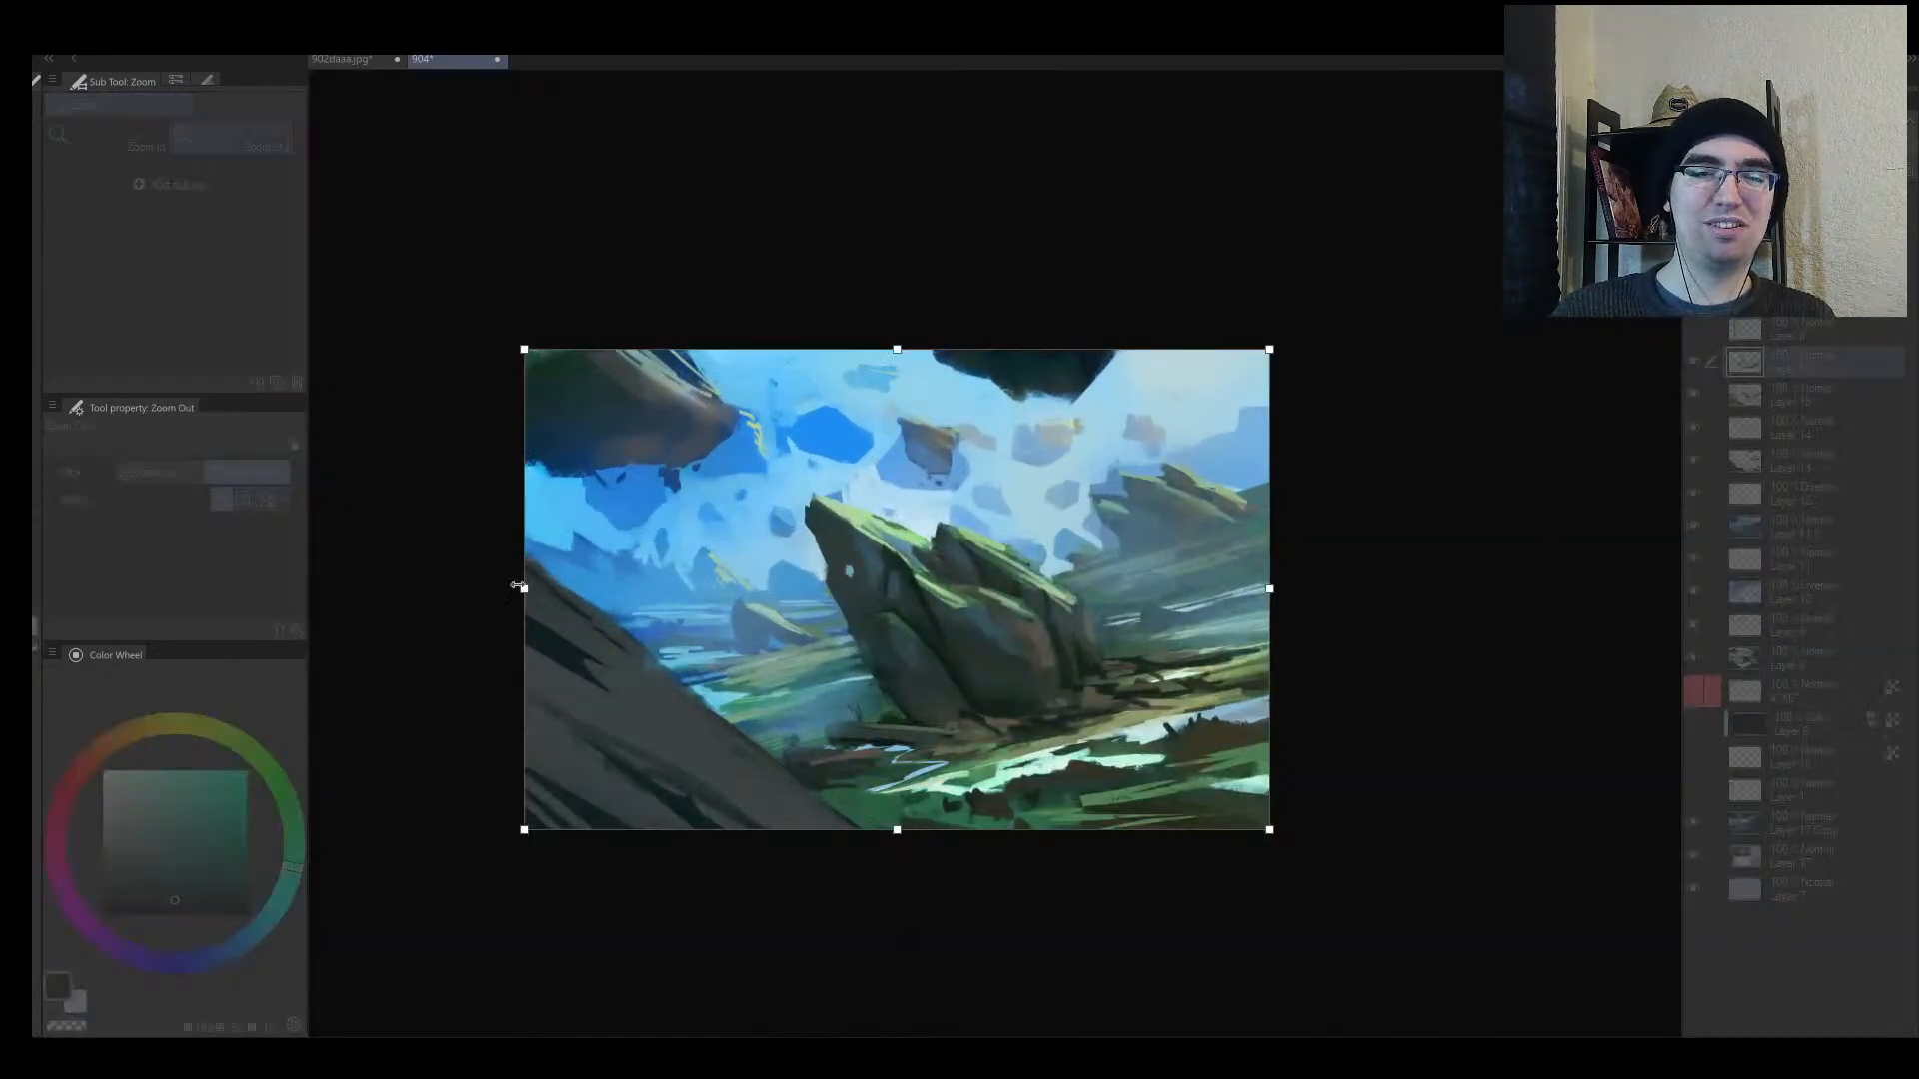
Step: Pull the canvas frame's left and right edges inward and commit the new size
drag(518, 586, 725, 588)
drag(1264, 592, 1180, 592)
key(Return)
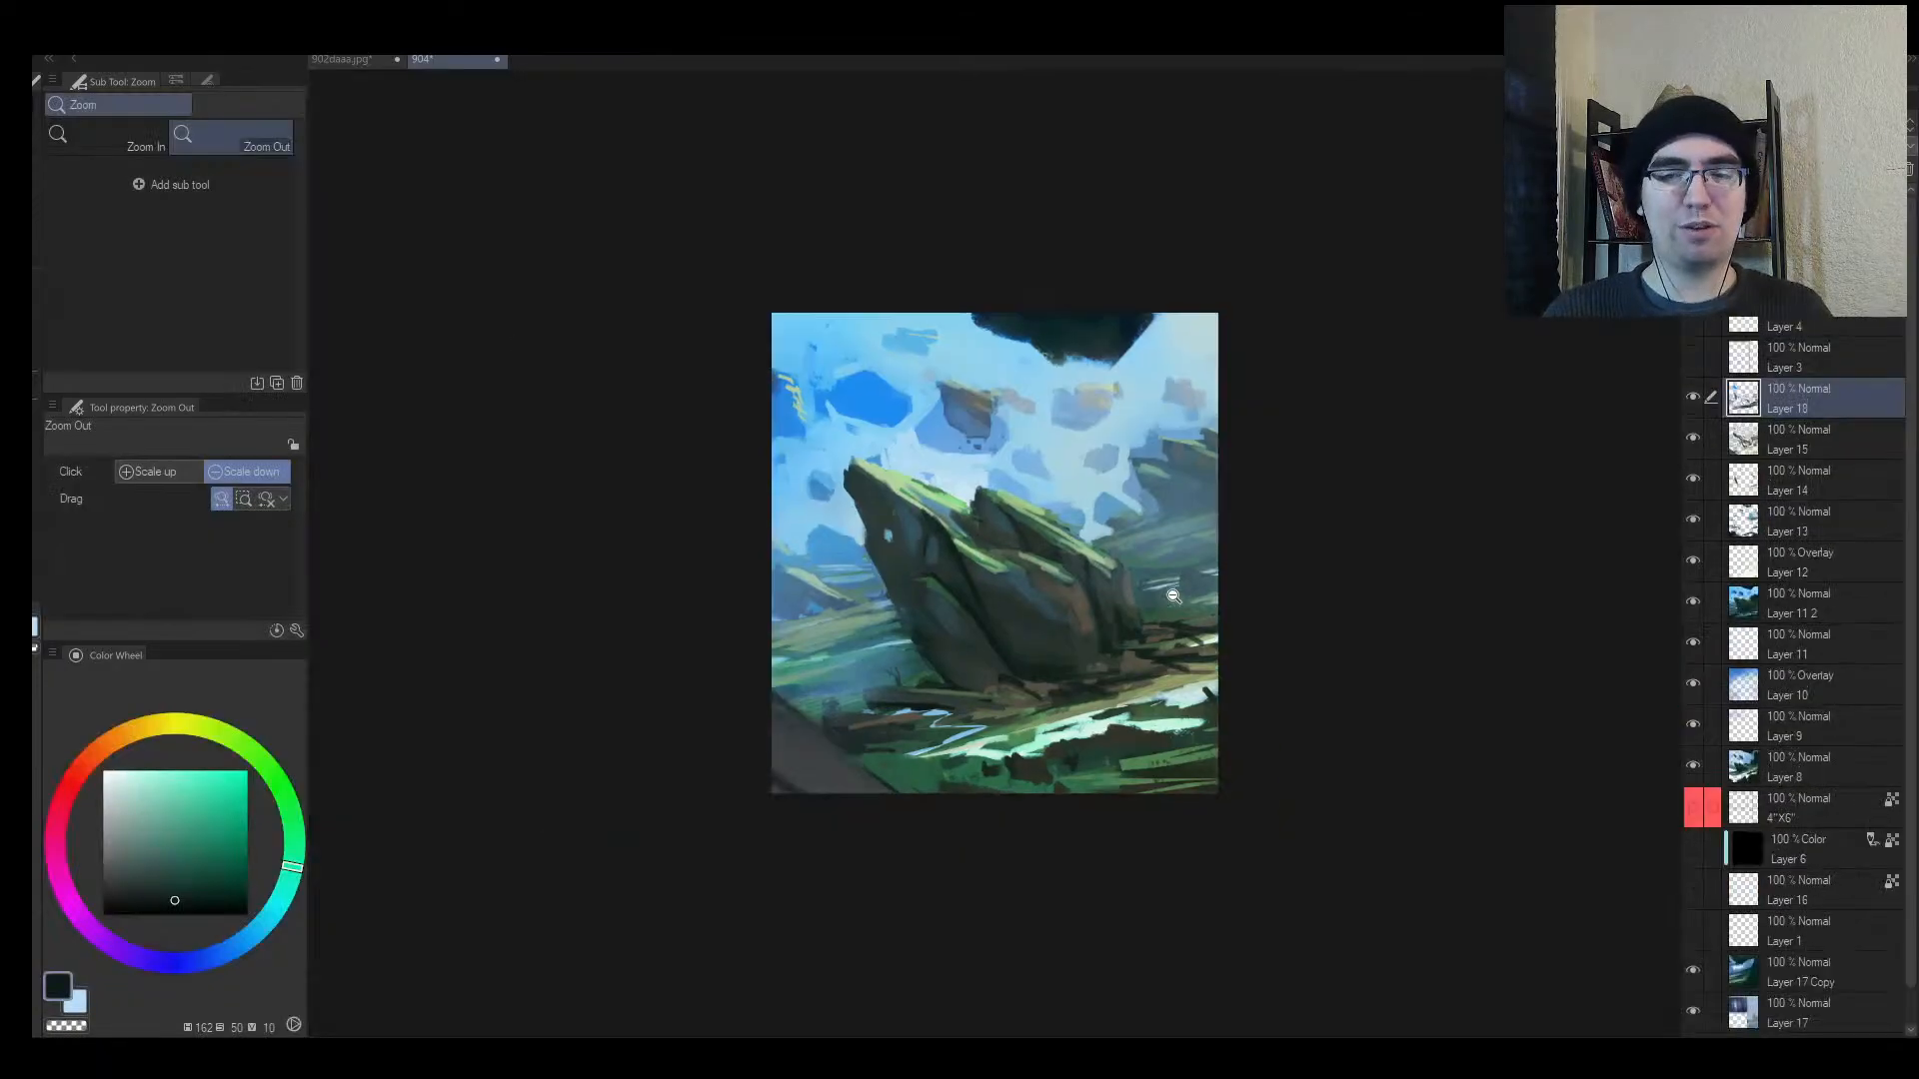
Step: Zoom and mirror the view, then paint long dark guide strokes across the lower half
scroll(1089, 544, up, 2)
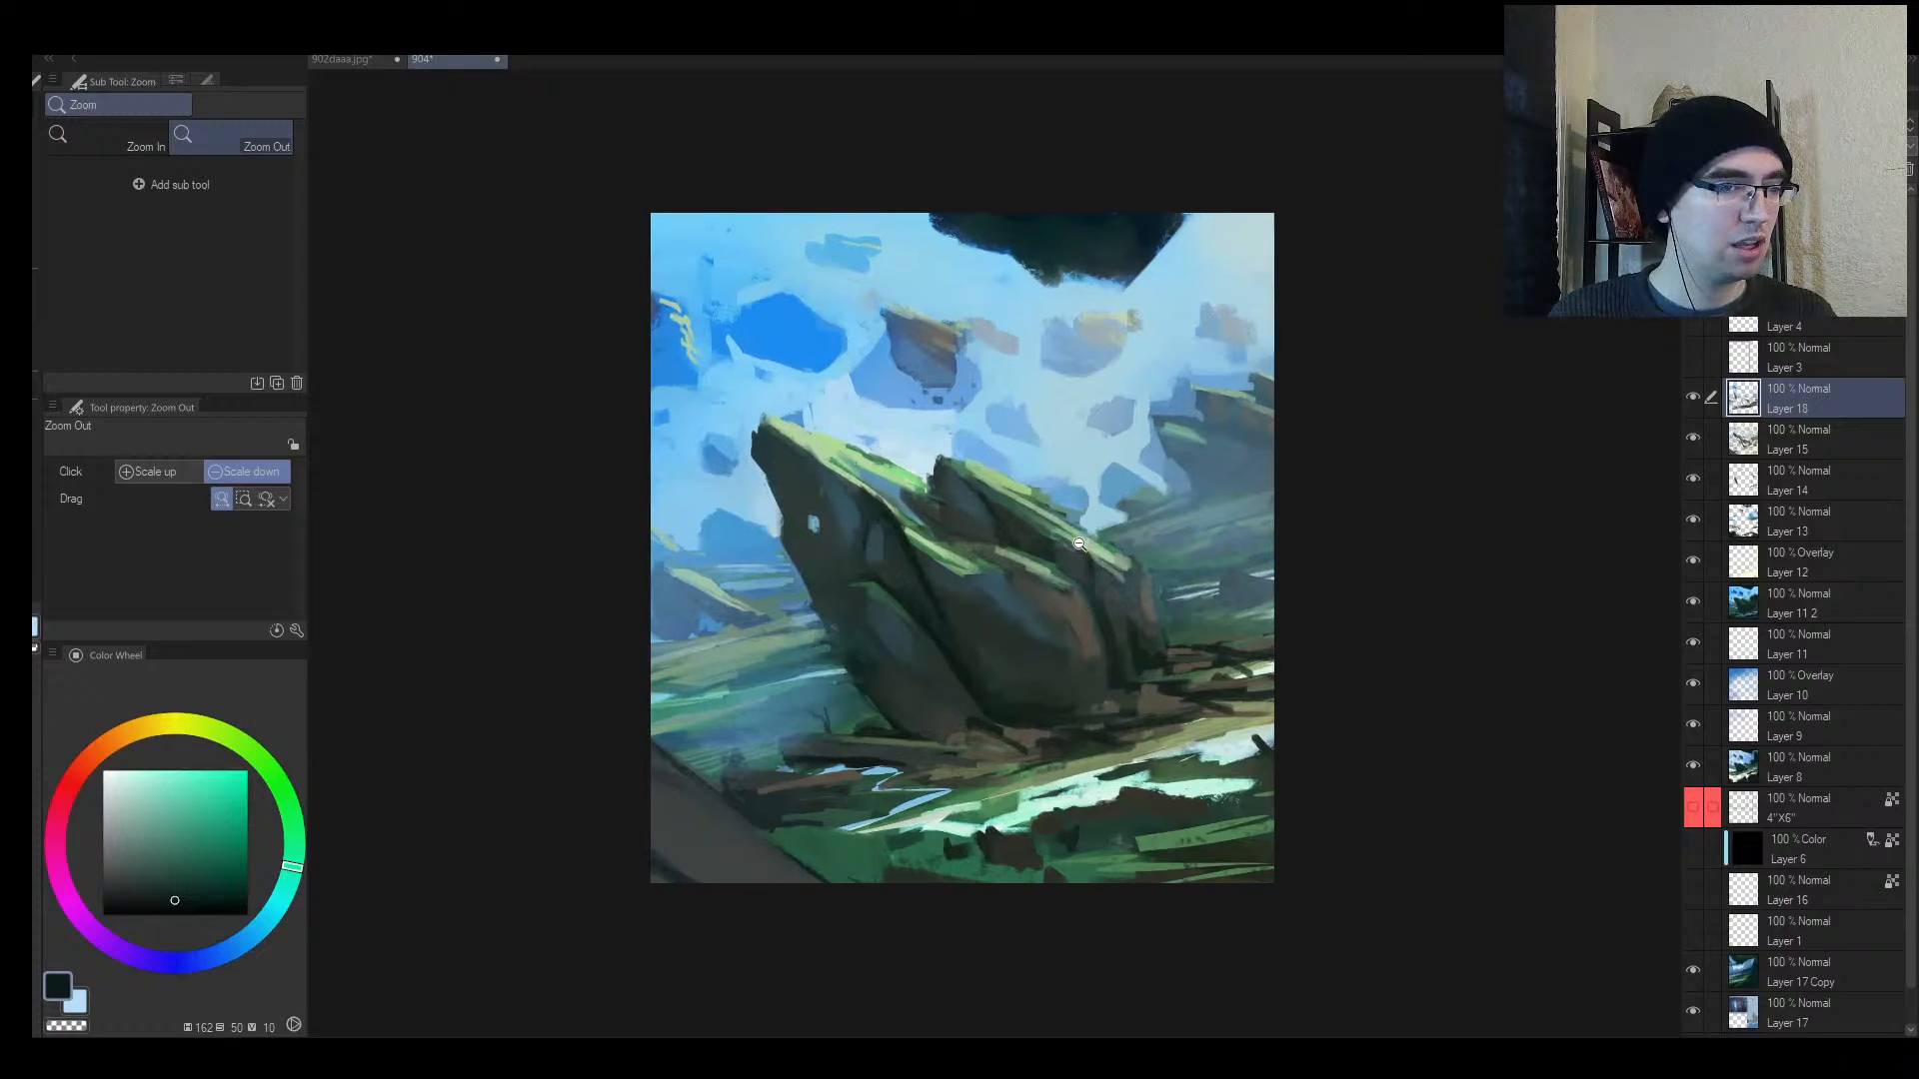
mouse_move(1111, 546)
mouse_down()
mouse_move(1089, 546)
mouse_move(1137, 539)
mouse_move(1081, 573)
mouse_move(1132, 565)
mouse_move(999, 572)
mouse_move(1016, 568)
mouse_up()
key(h)
key(h)
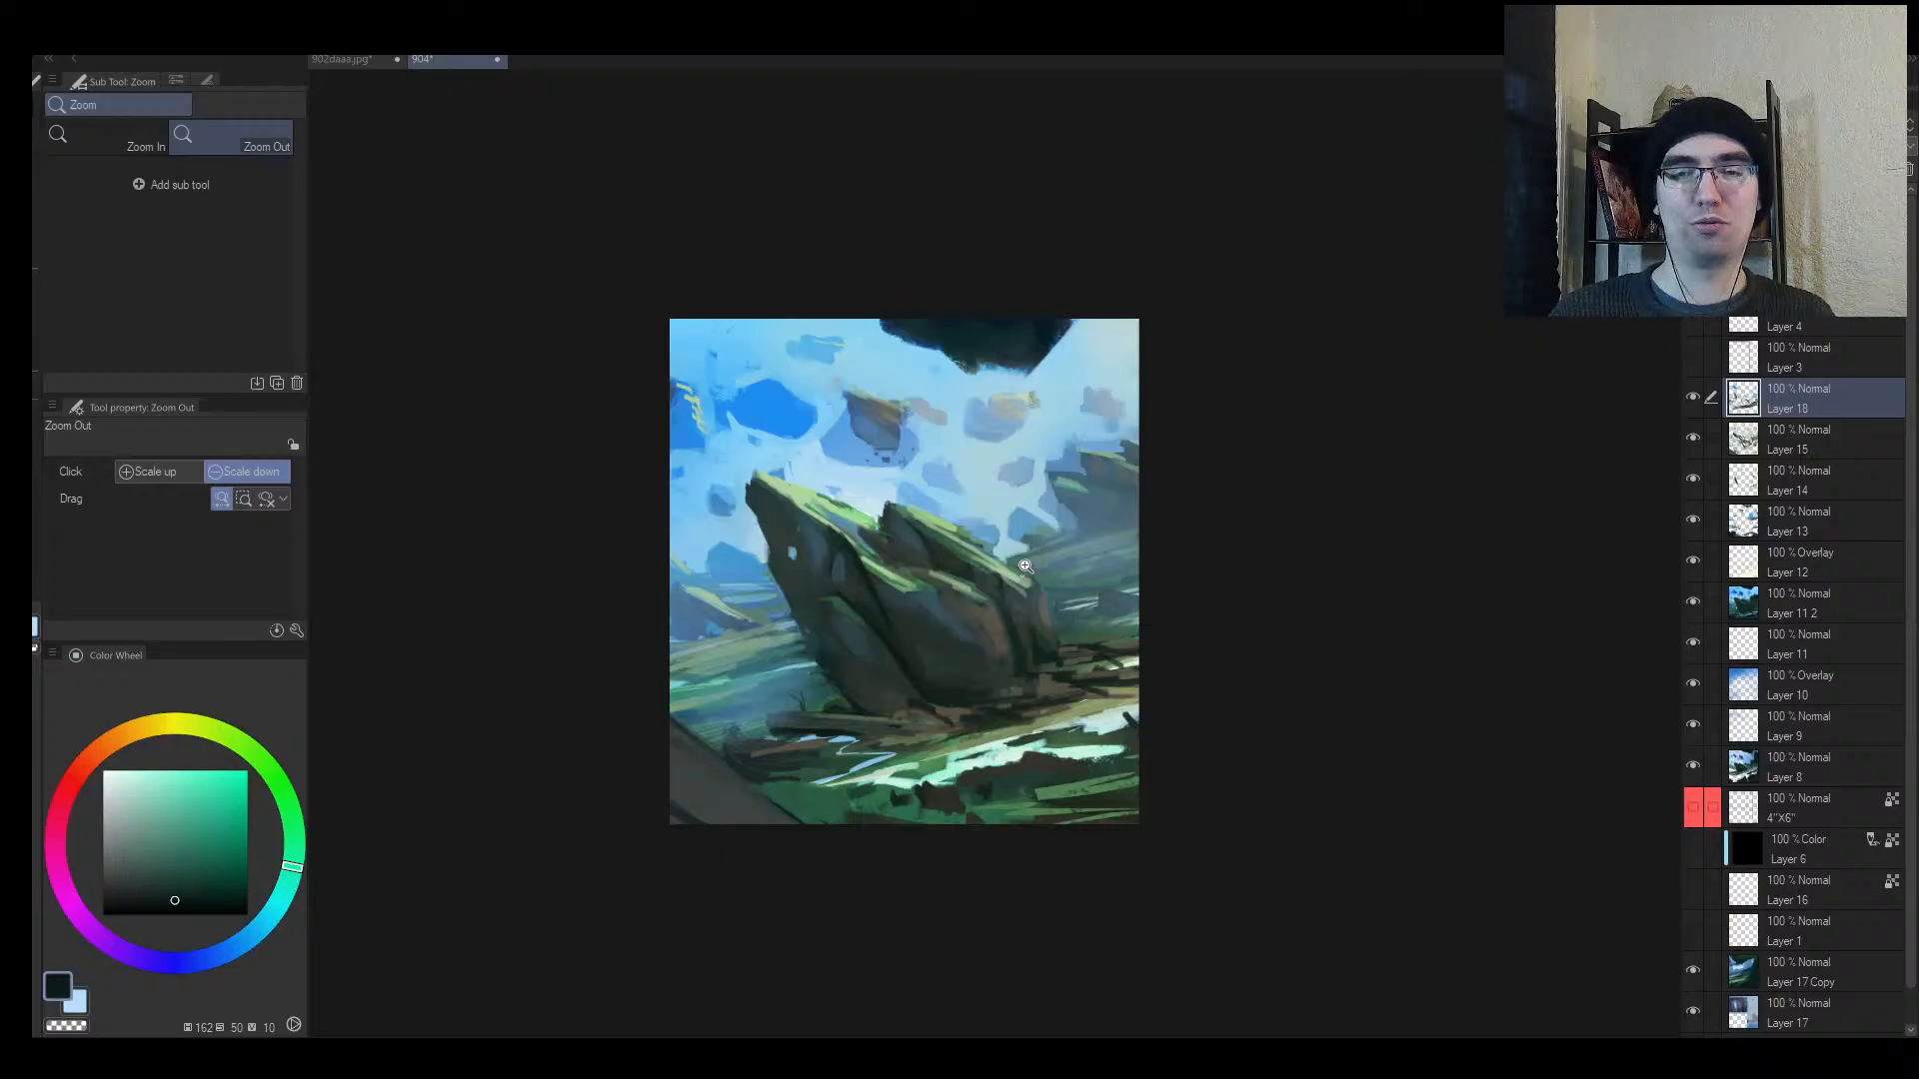
drag(898, 472, 934, 459)
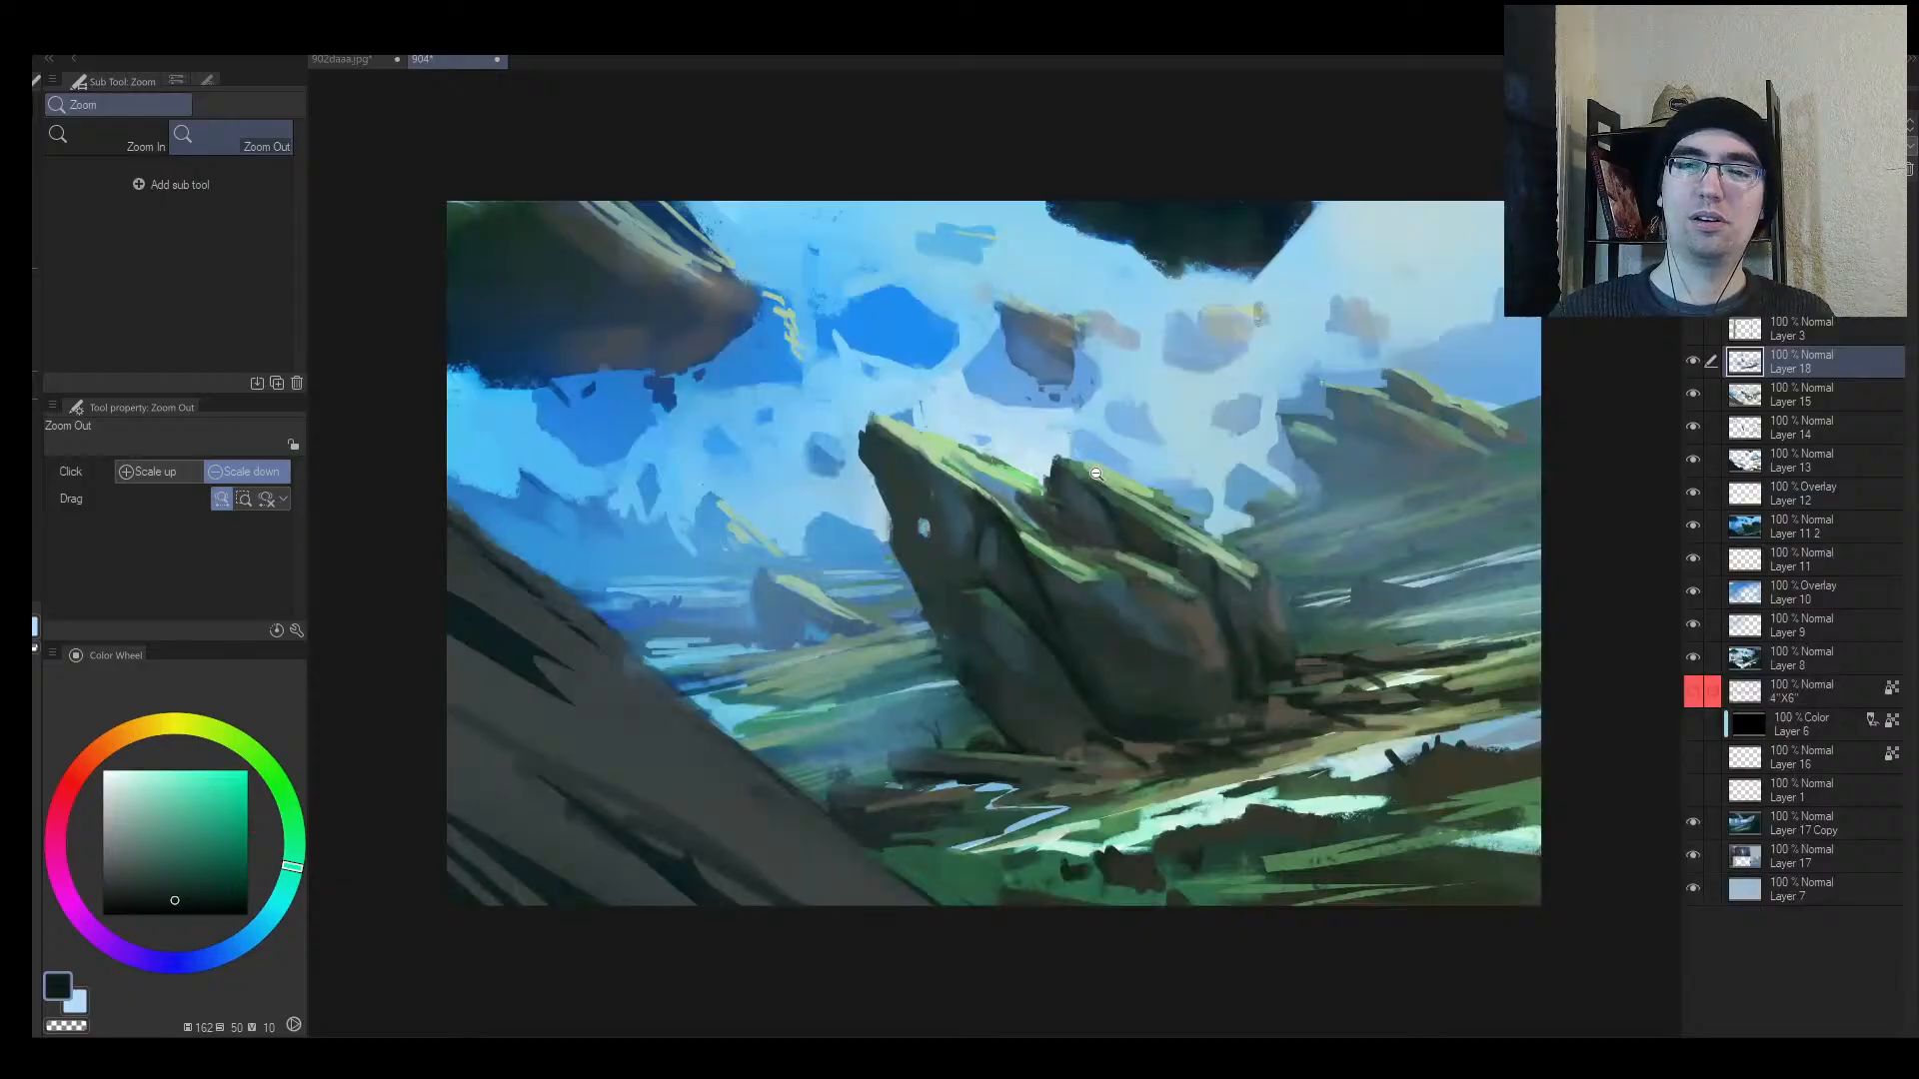
mouse_move(1096, 473)
mouse_down()
mouse_move(989, 490)
mouse_move(1088, 511)
mouse_up()
mouse_move(1431, 471)
mouse_down()
mouse_move(553, 689)
mouse_move(1439, 730)
mouse_up()
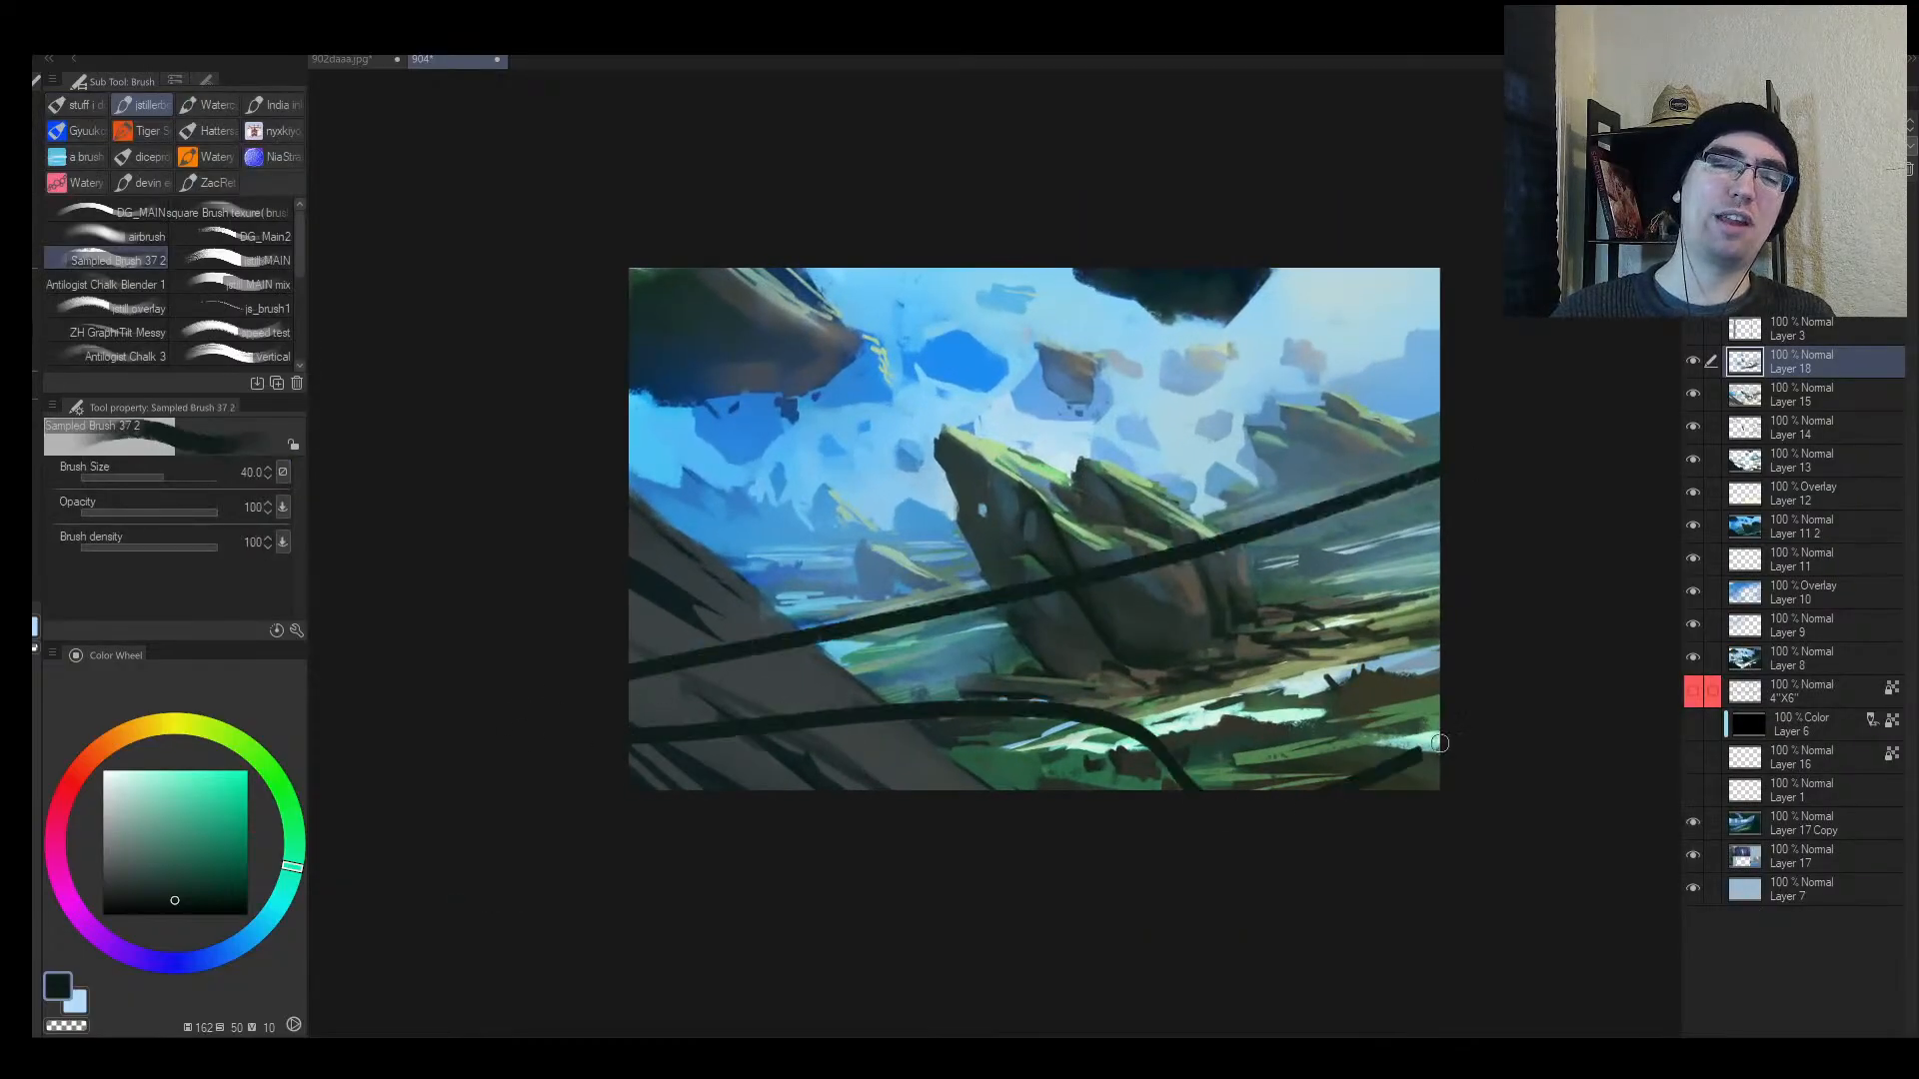
Step: Compare the painting with and without the guide strokes, leaving them removed
key(ctrl+z)
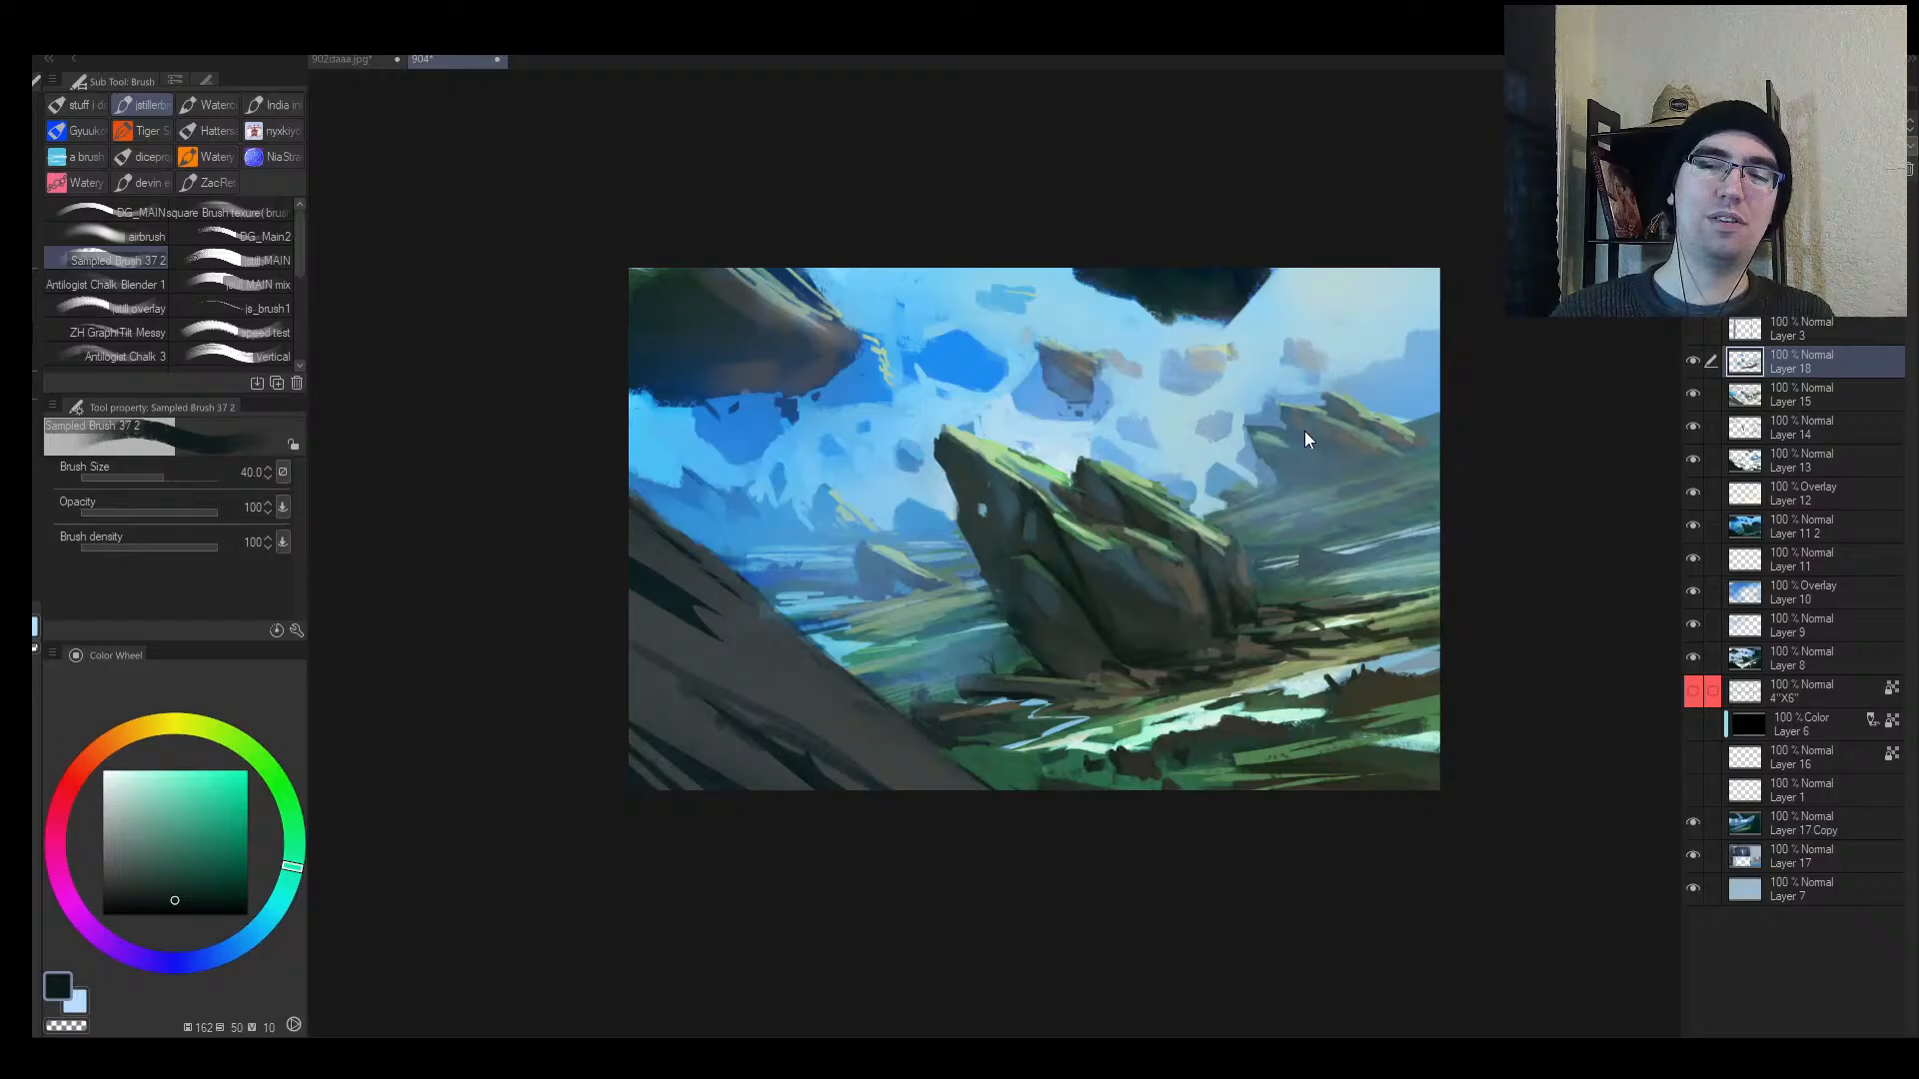
key(ctrl+y)
key(ctrl+z)
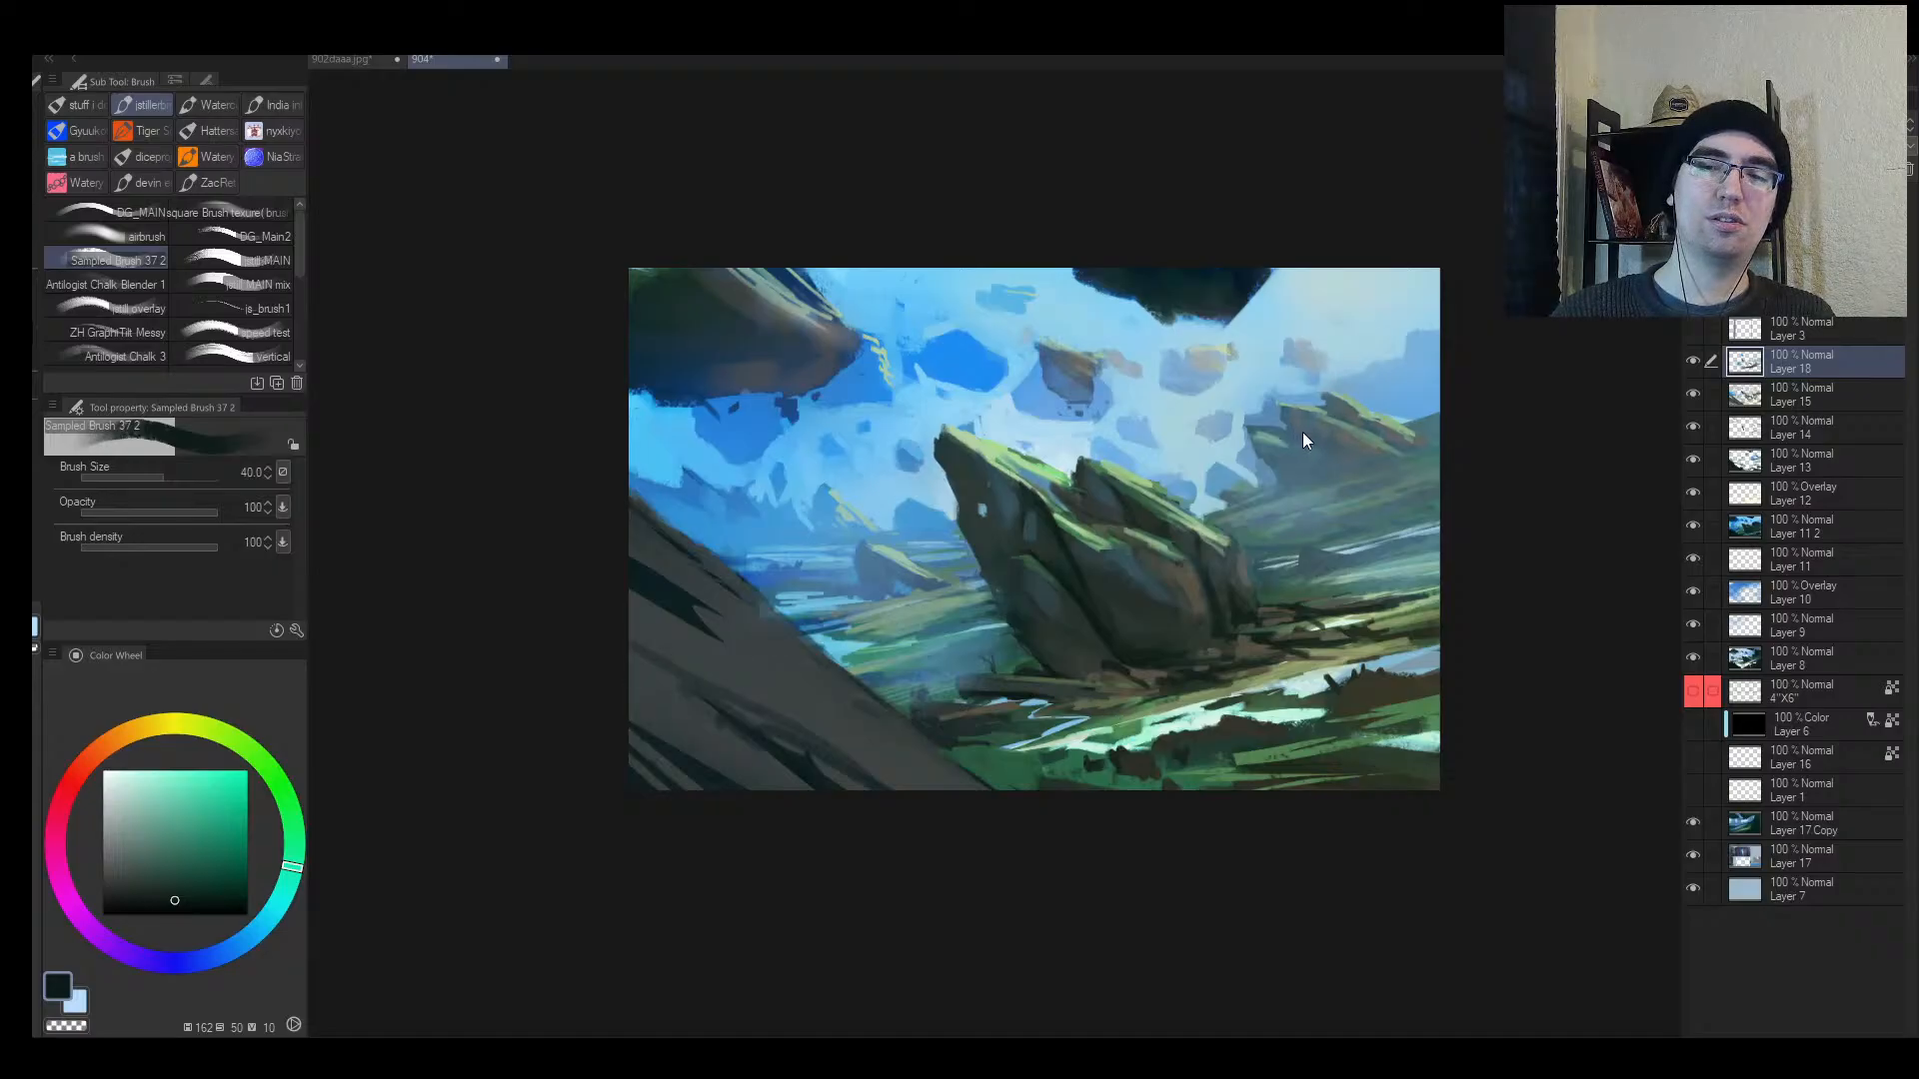
key(ctrl+y)
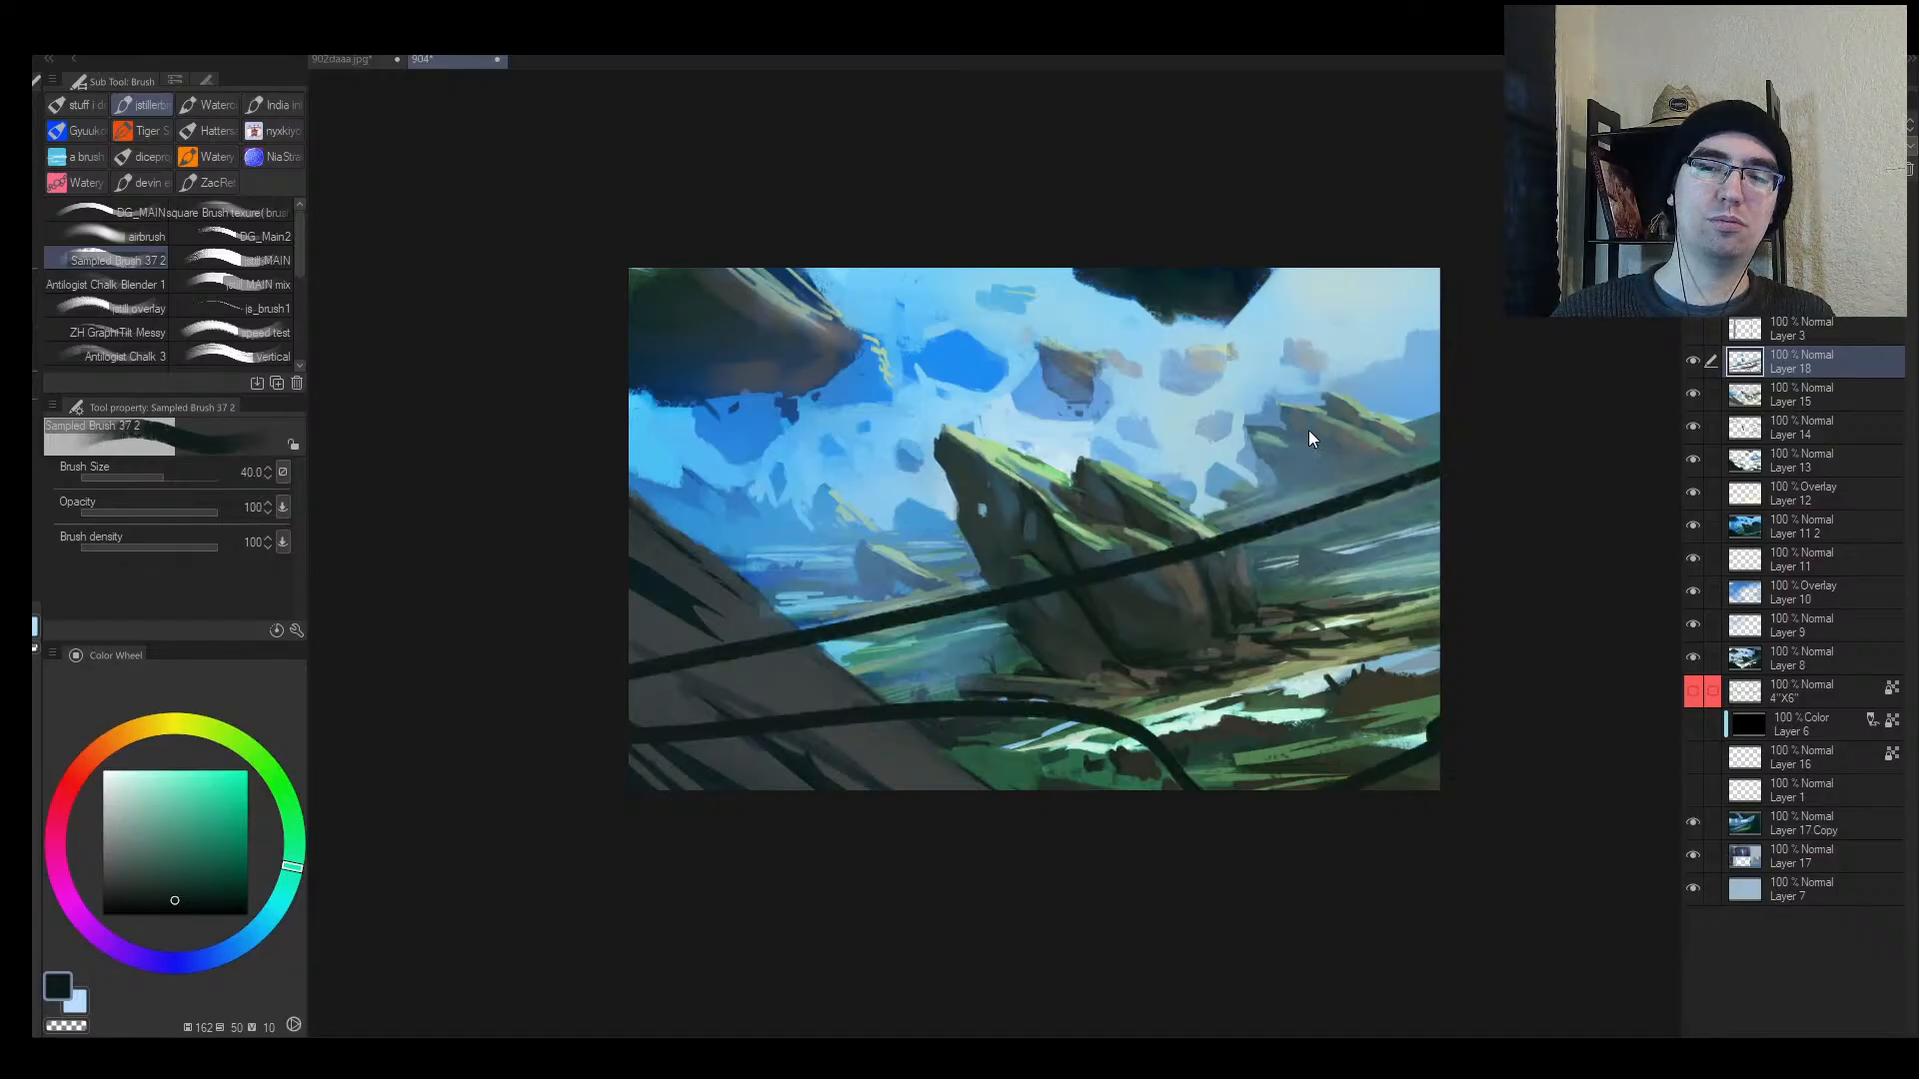
key(ctrl+z)
Step: Pull the canvas's right and left edges inward and apply the portrait crop
key(ctrl+t)
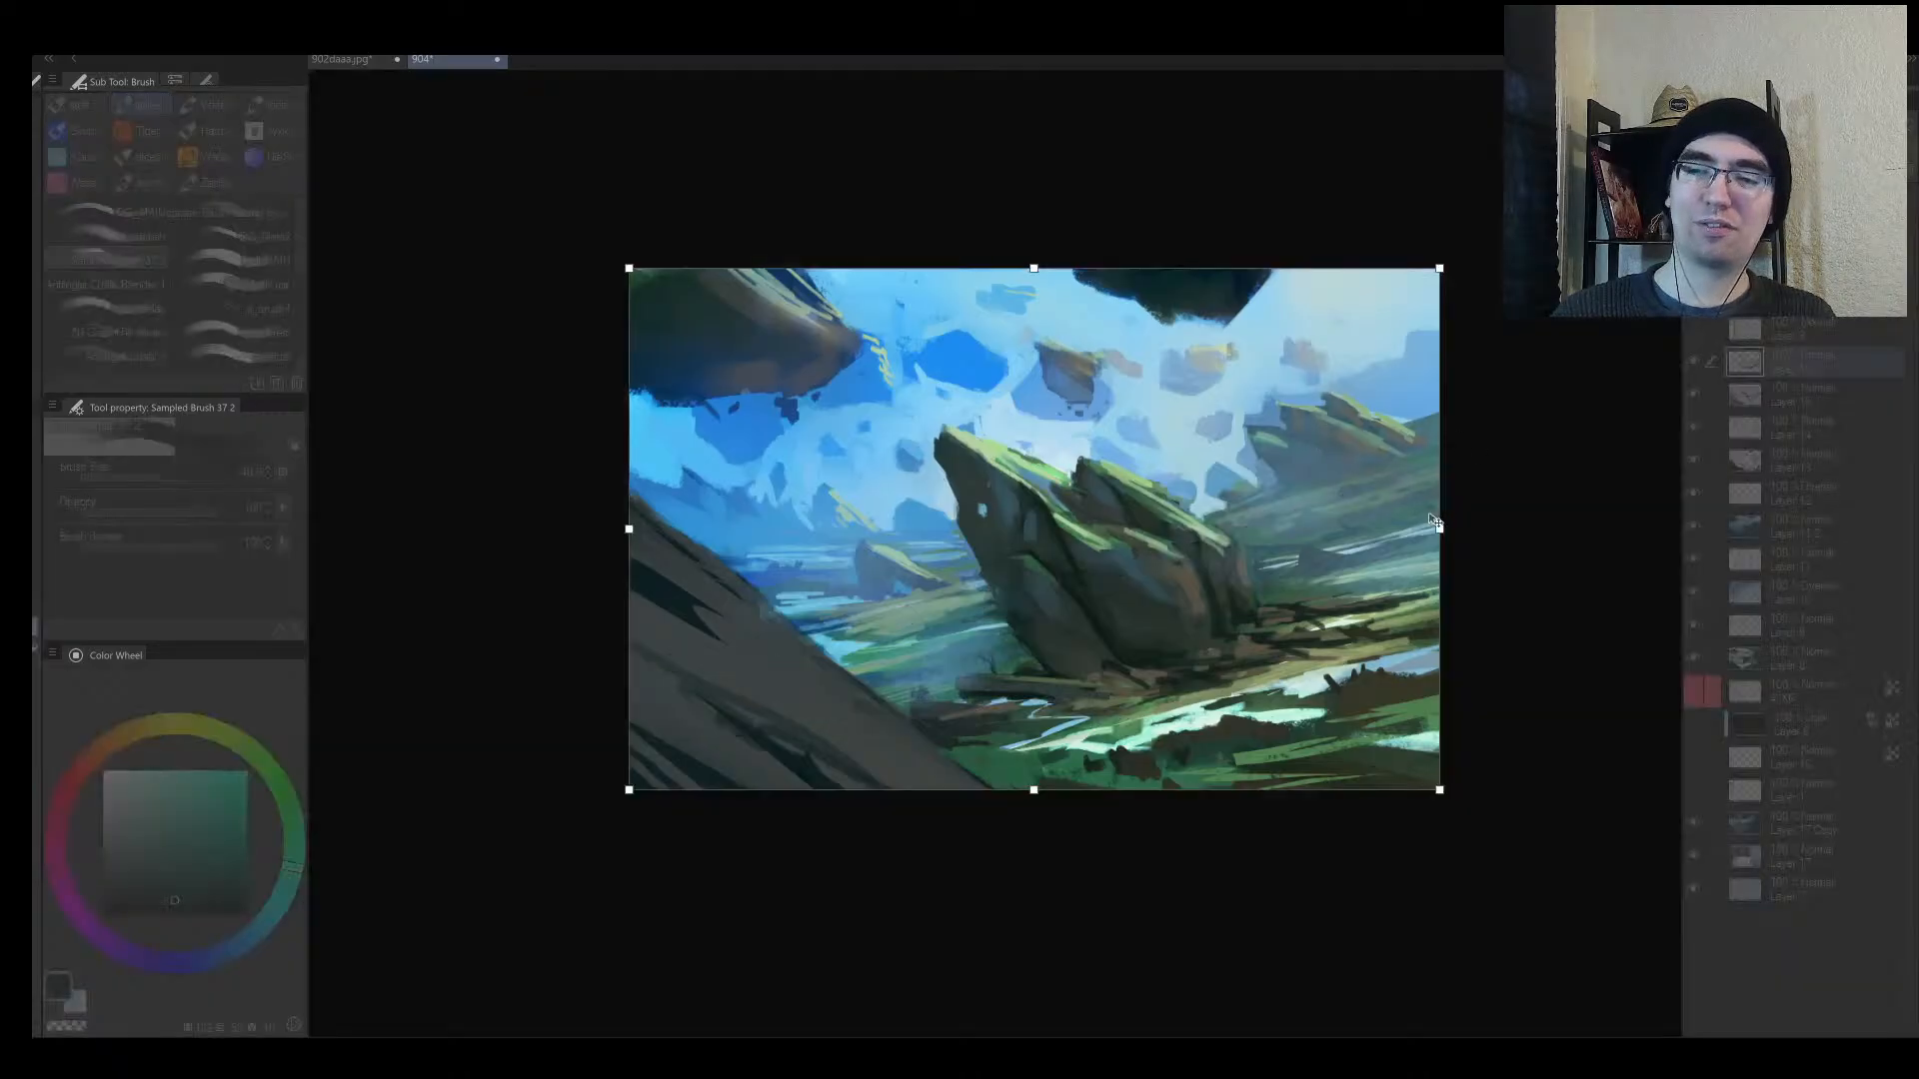
drag(1439, 528, 1333, 528)
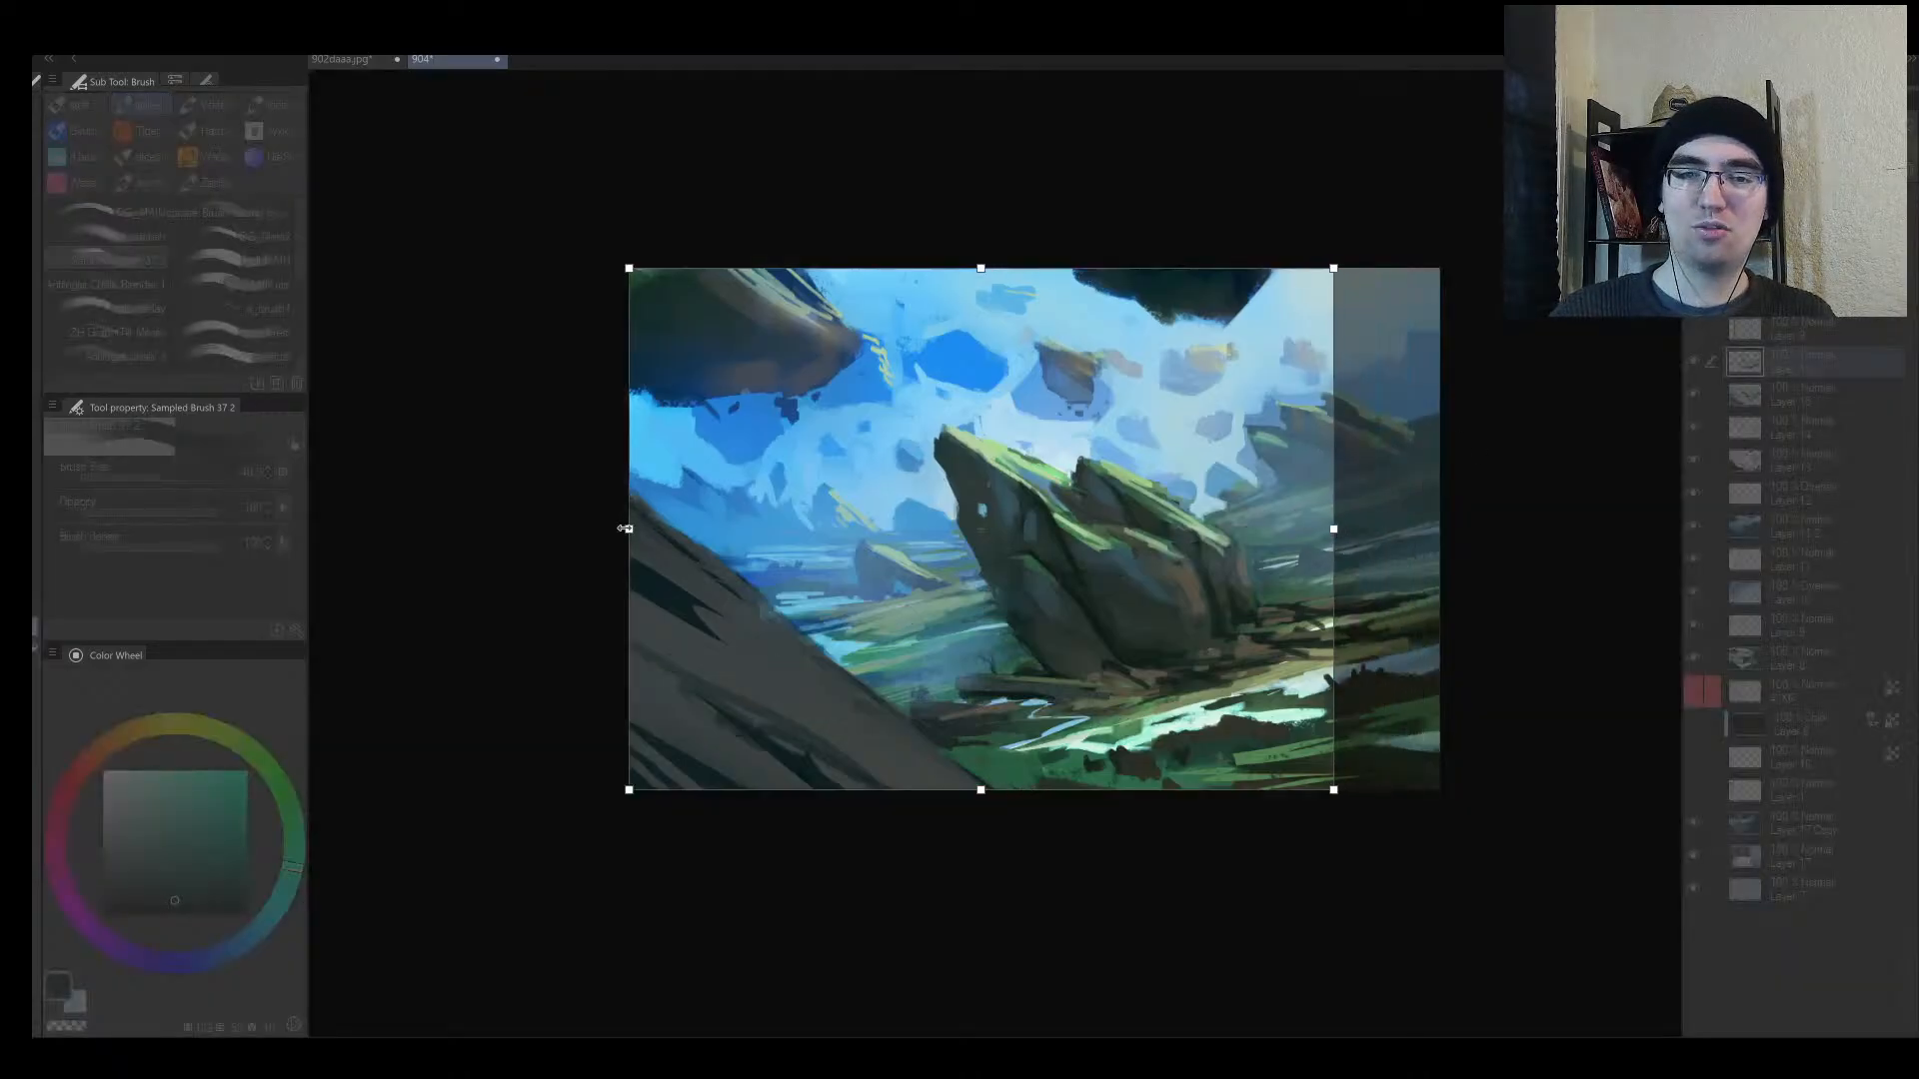
drag(625, 528, 833, 529)
drag(841, 529, 846, 528)
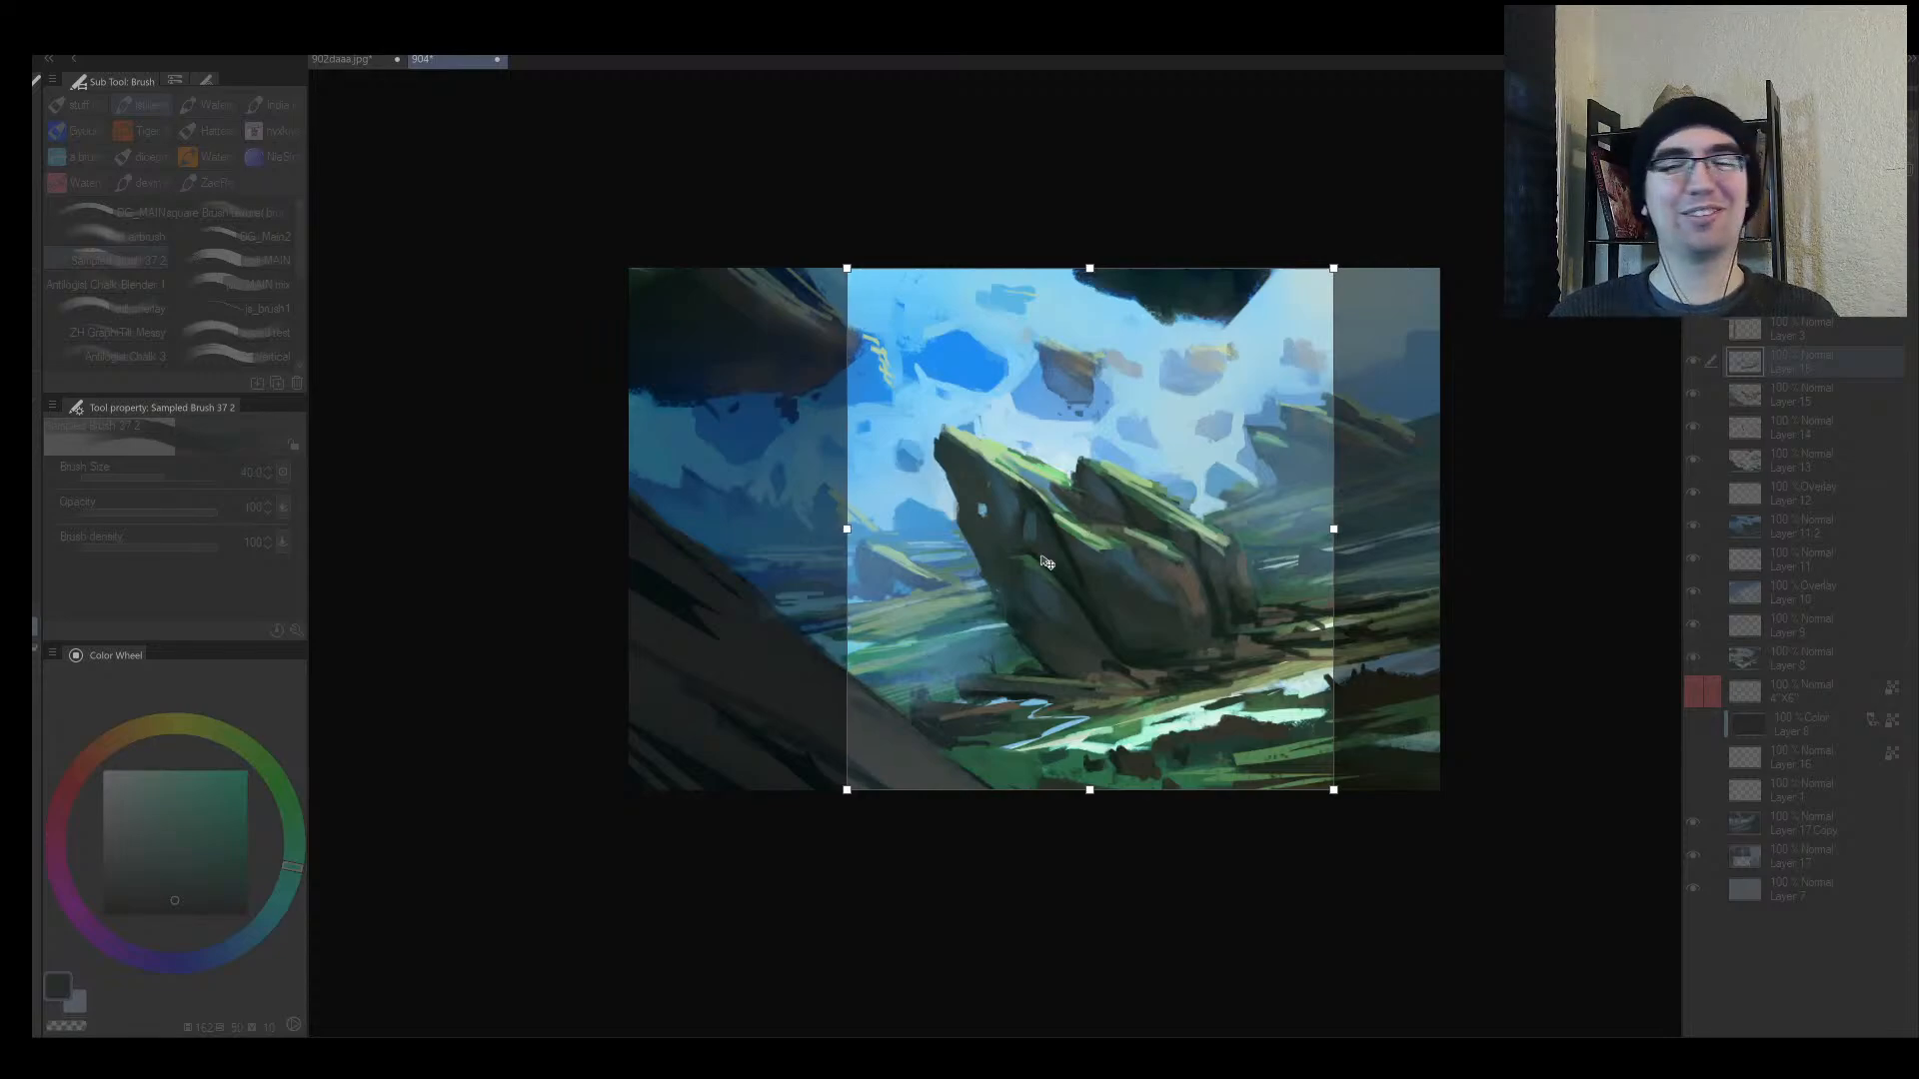
key(Return)
Step: Flip and zoom the view to check the cropped composition around the mossy rock
key(h)
key(alt+space)
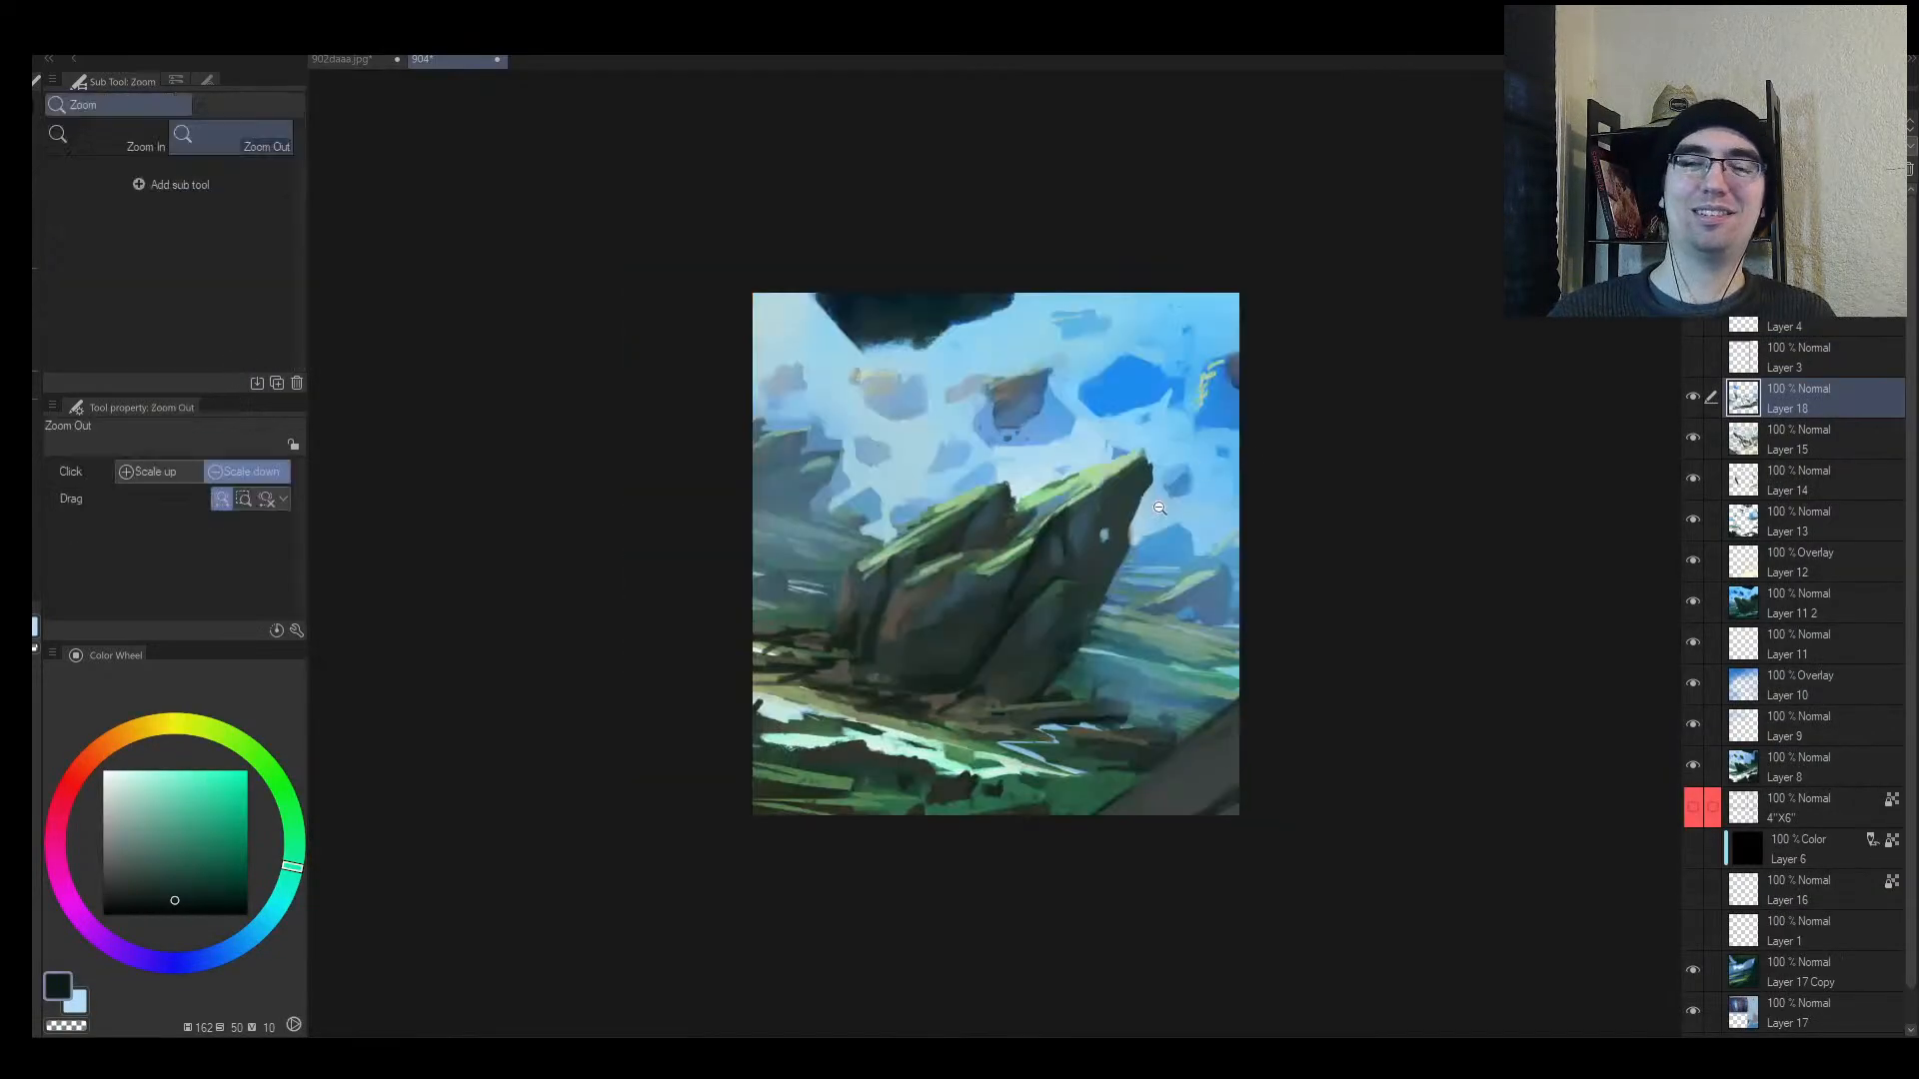
mouse_move(1159, 507)
mouse_down()
mouse_move(1202, 502)
mouse_move(1101, 507)
mouse_move(1184, 495)
mouse_up()
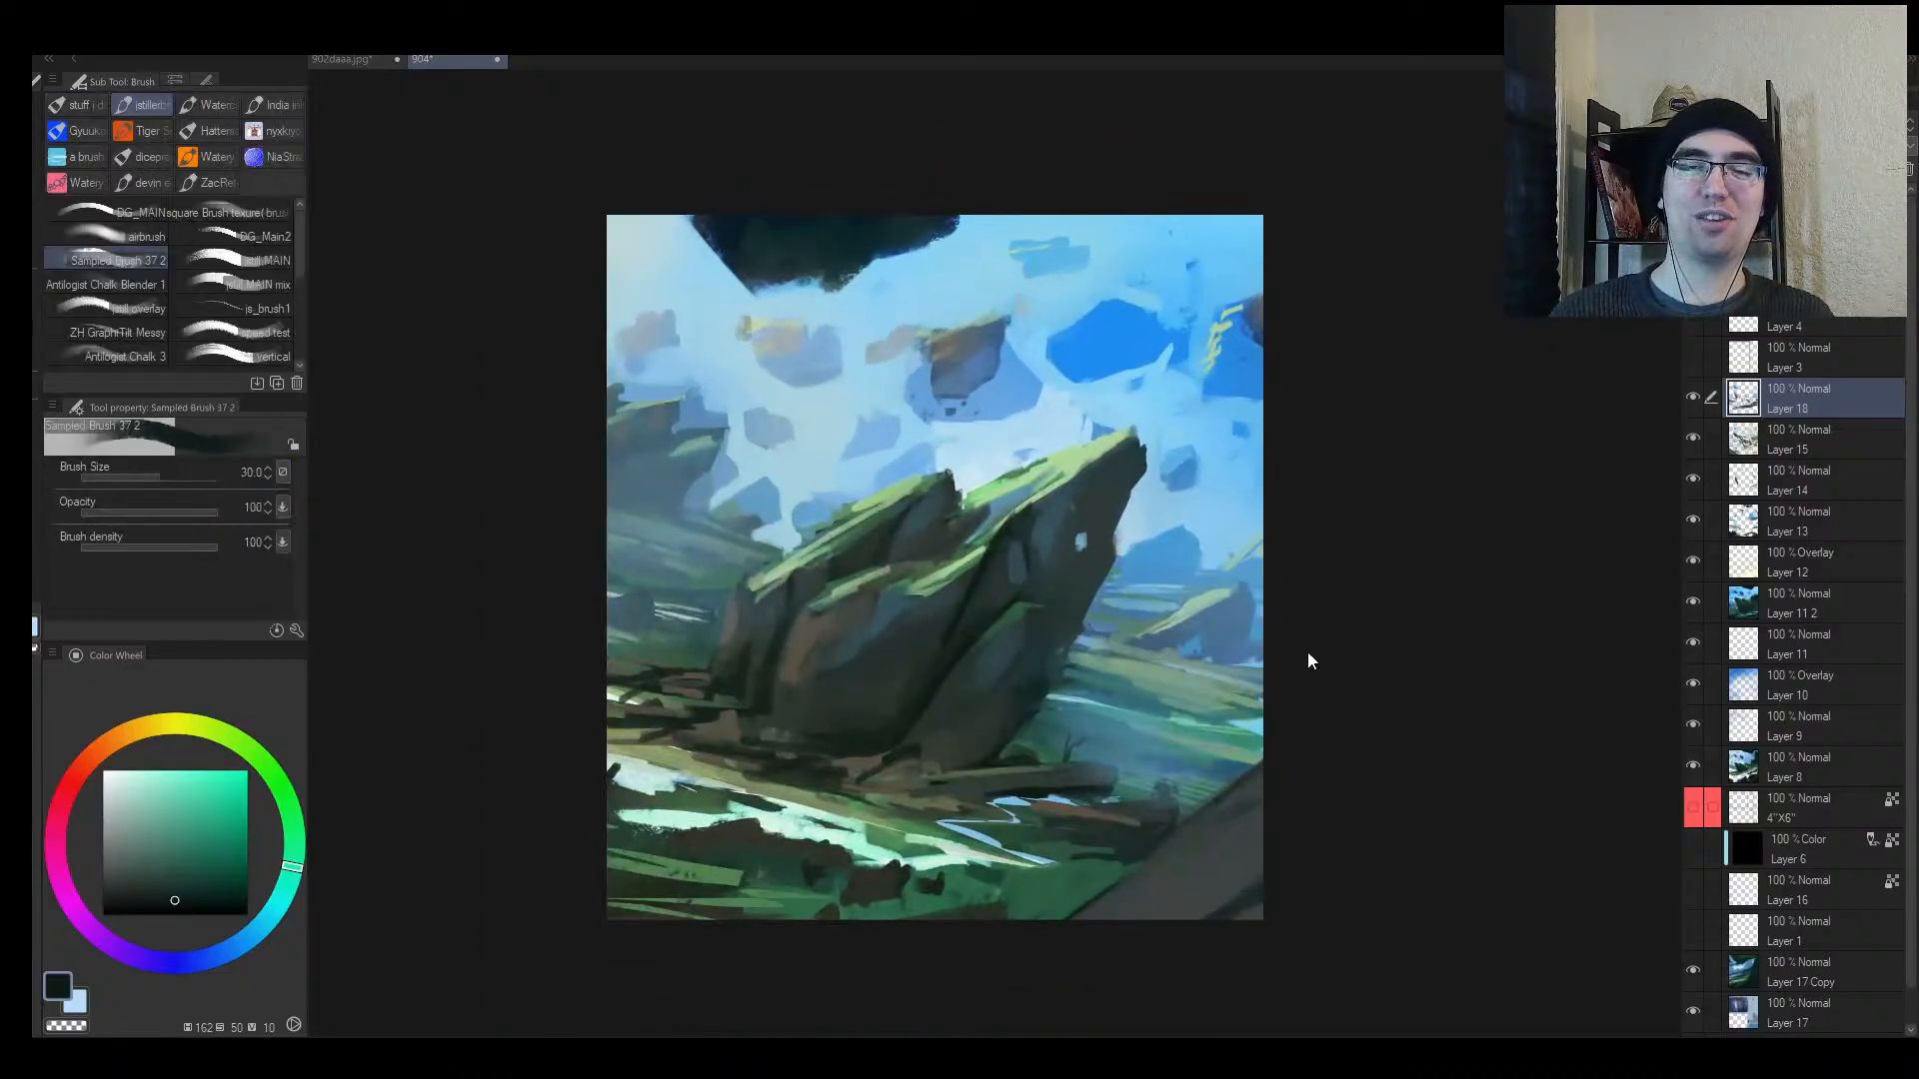
key(h)
key(alt+space)
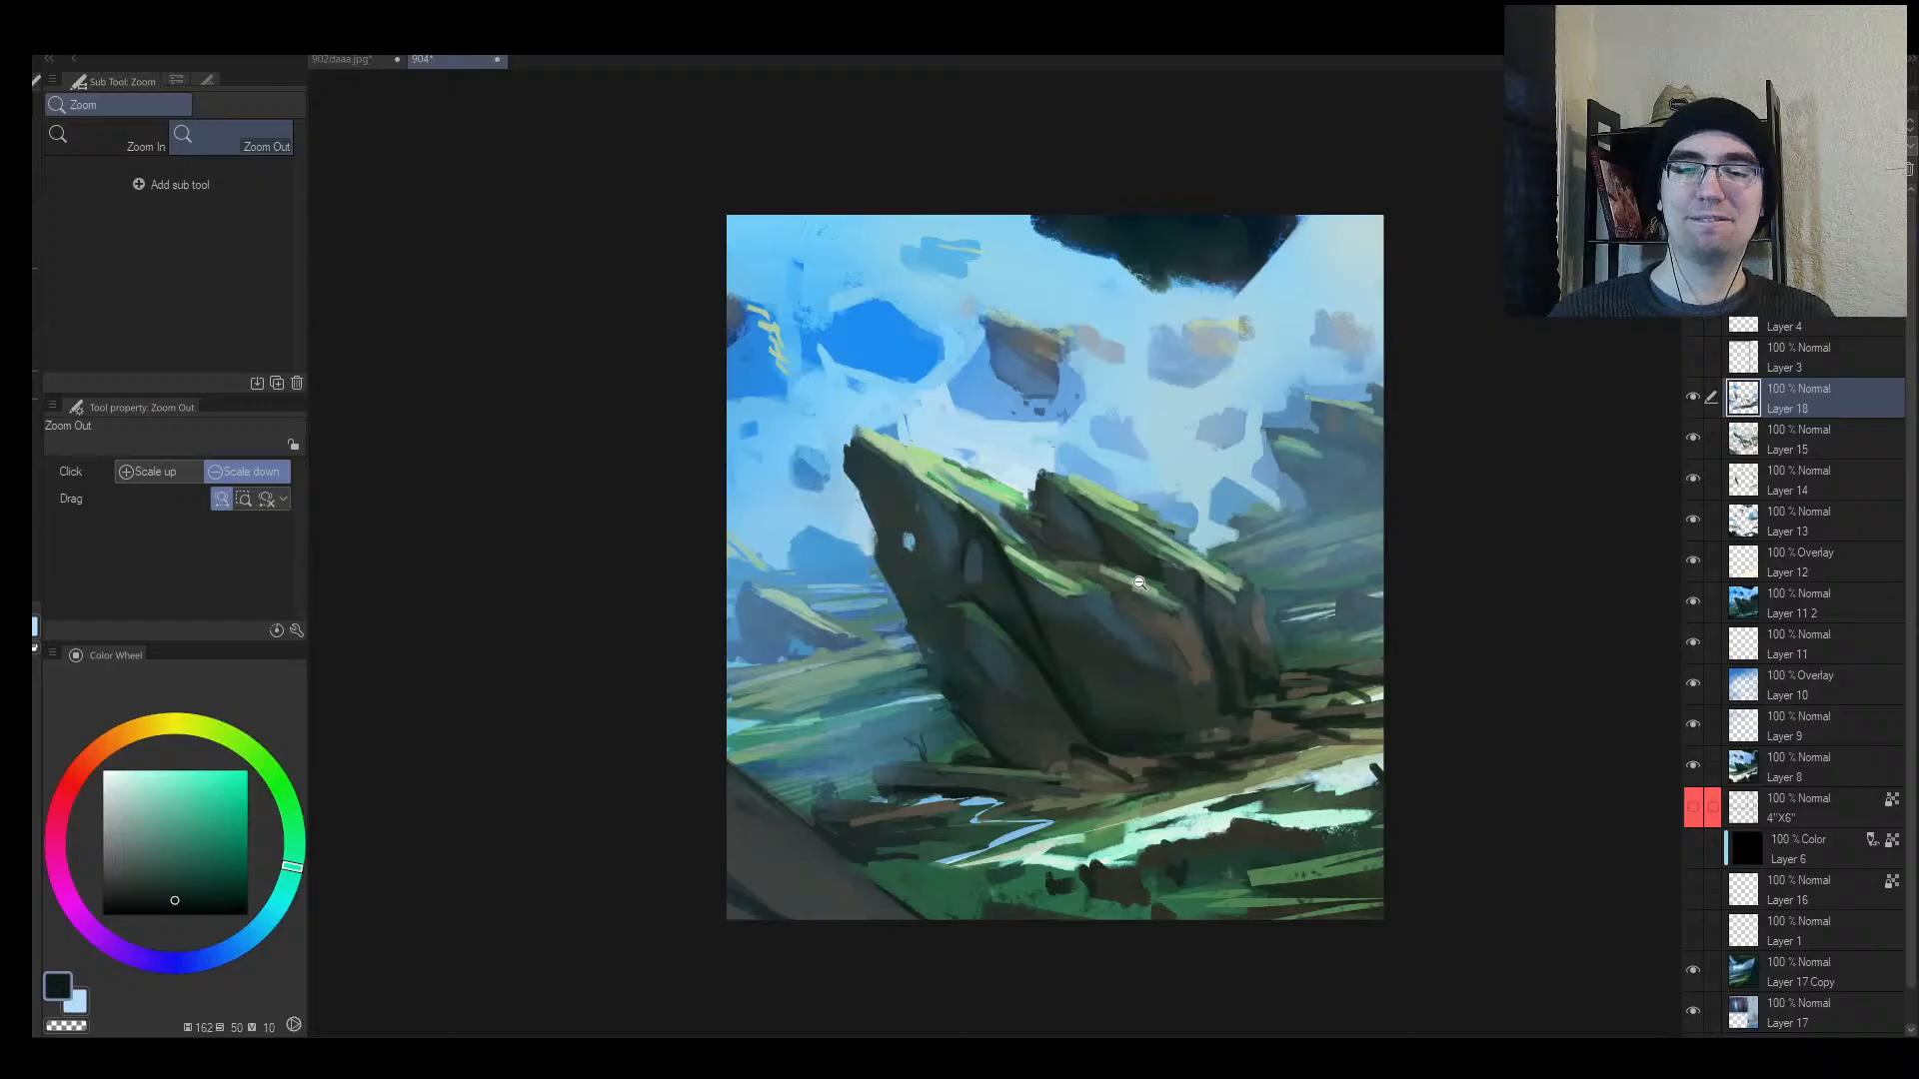
drag(946, 760, 985, 663)
Step: Sample slate blue, darker blue and teal from the painting, then save the file
alt+click(863, 776)
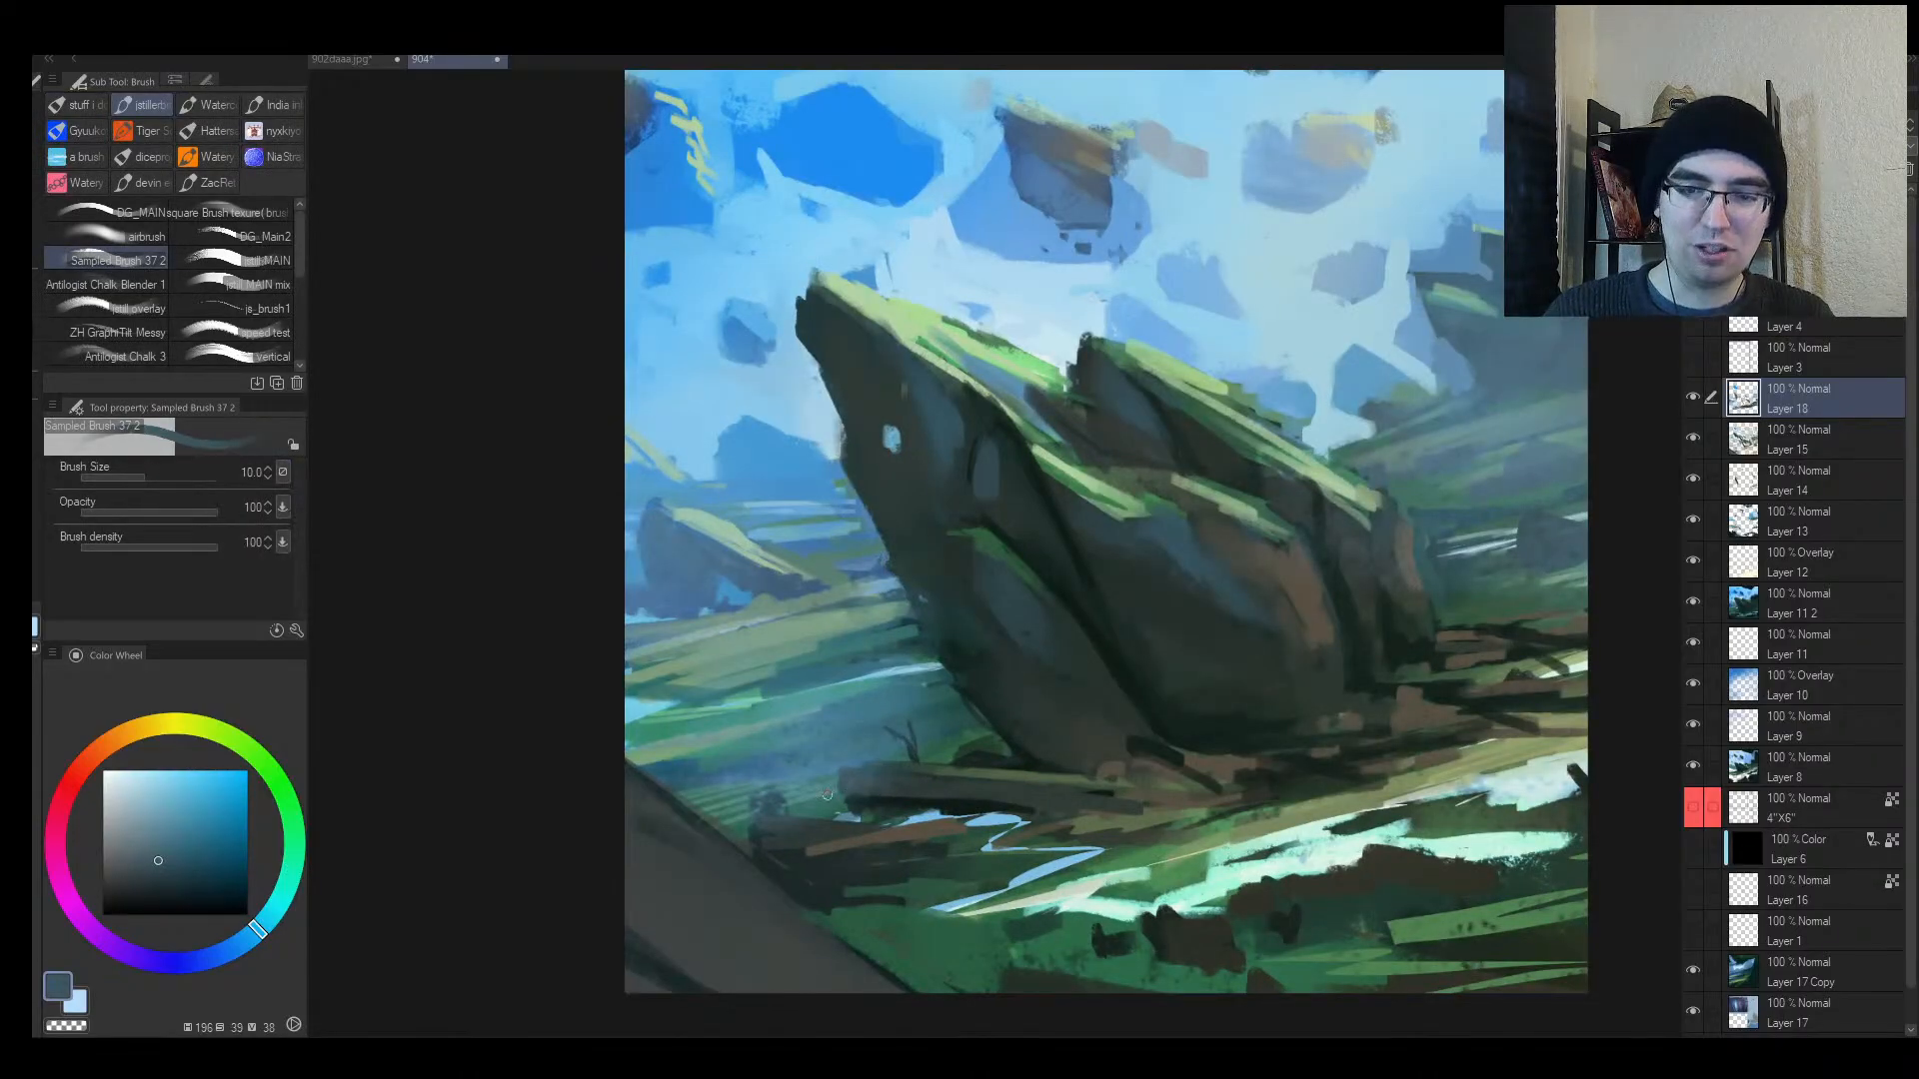
alt+click(765, 827)
alt+click(797, 802)
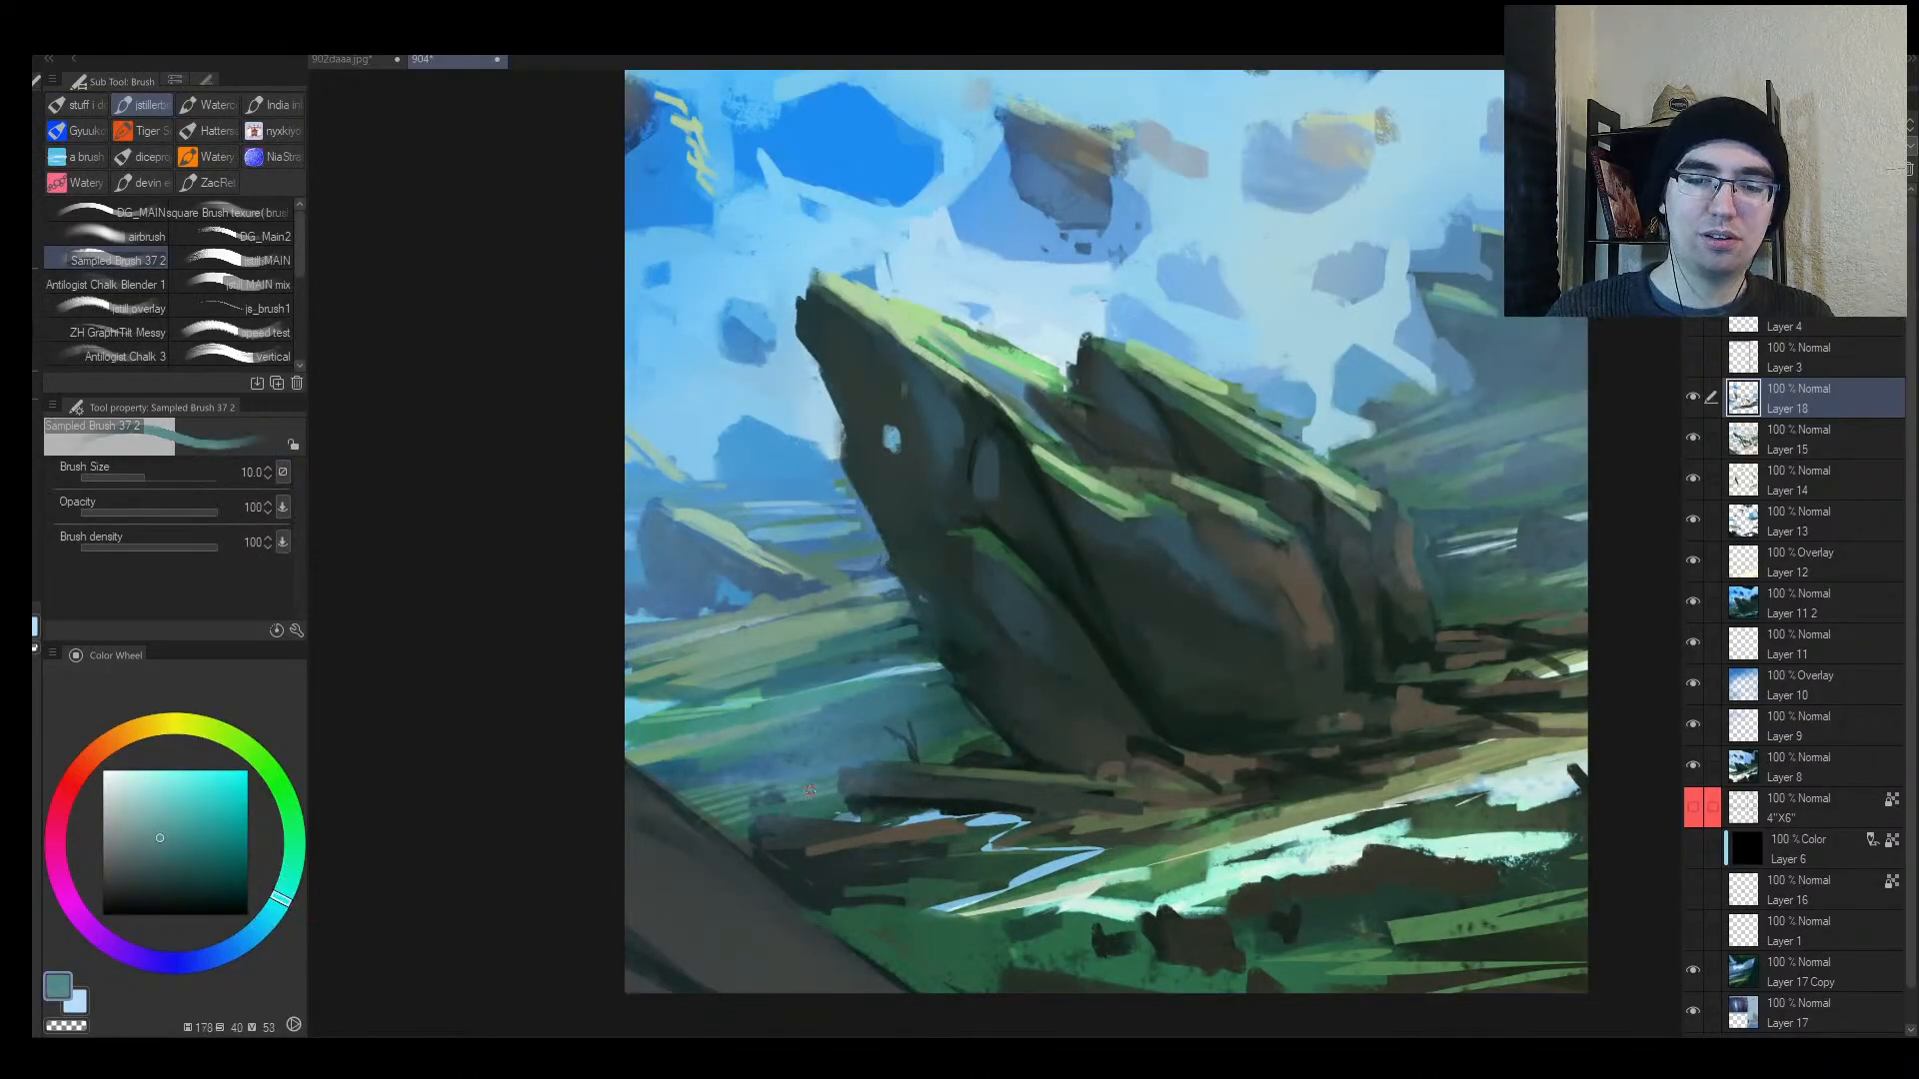
key(alt+space)
drag(949, 719, 956, 732)
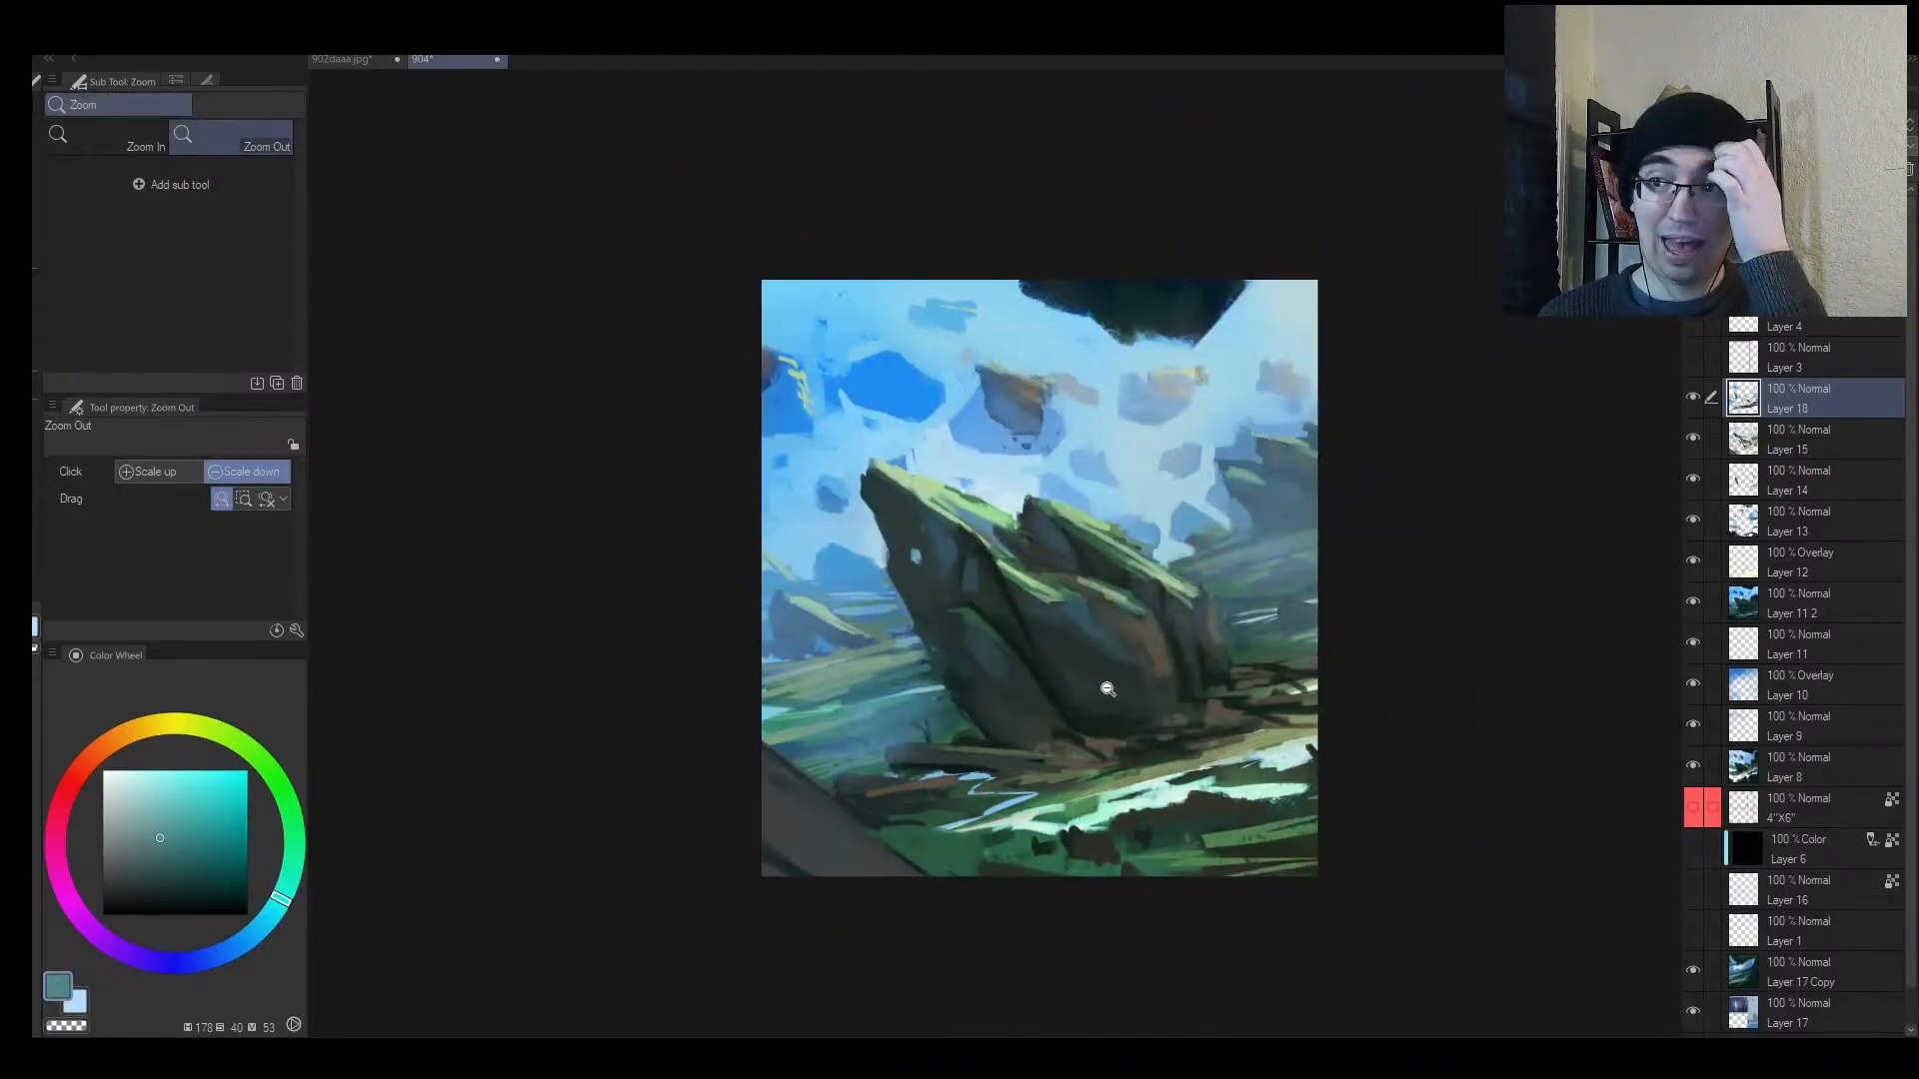
key(ctrl+s)
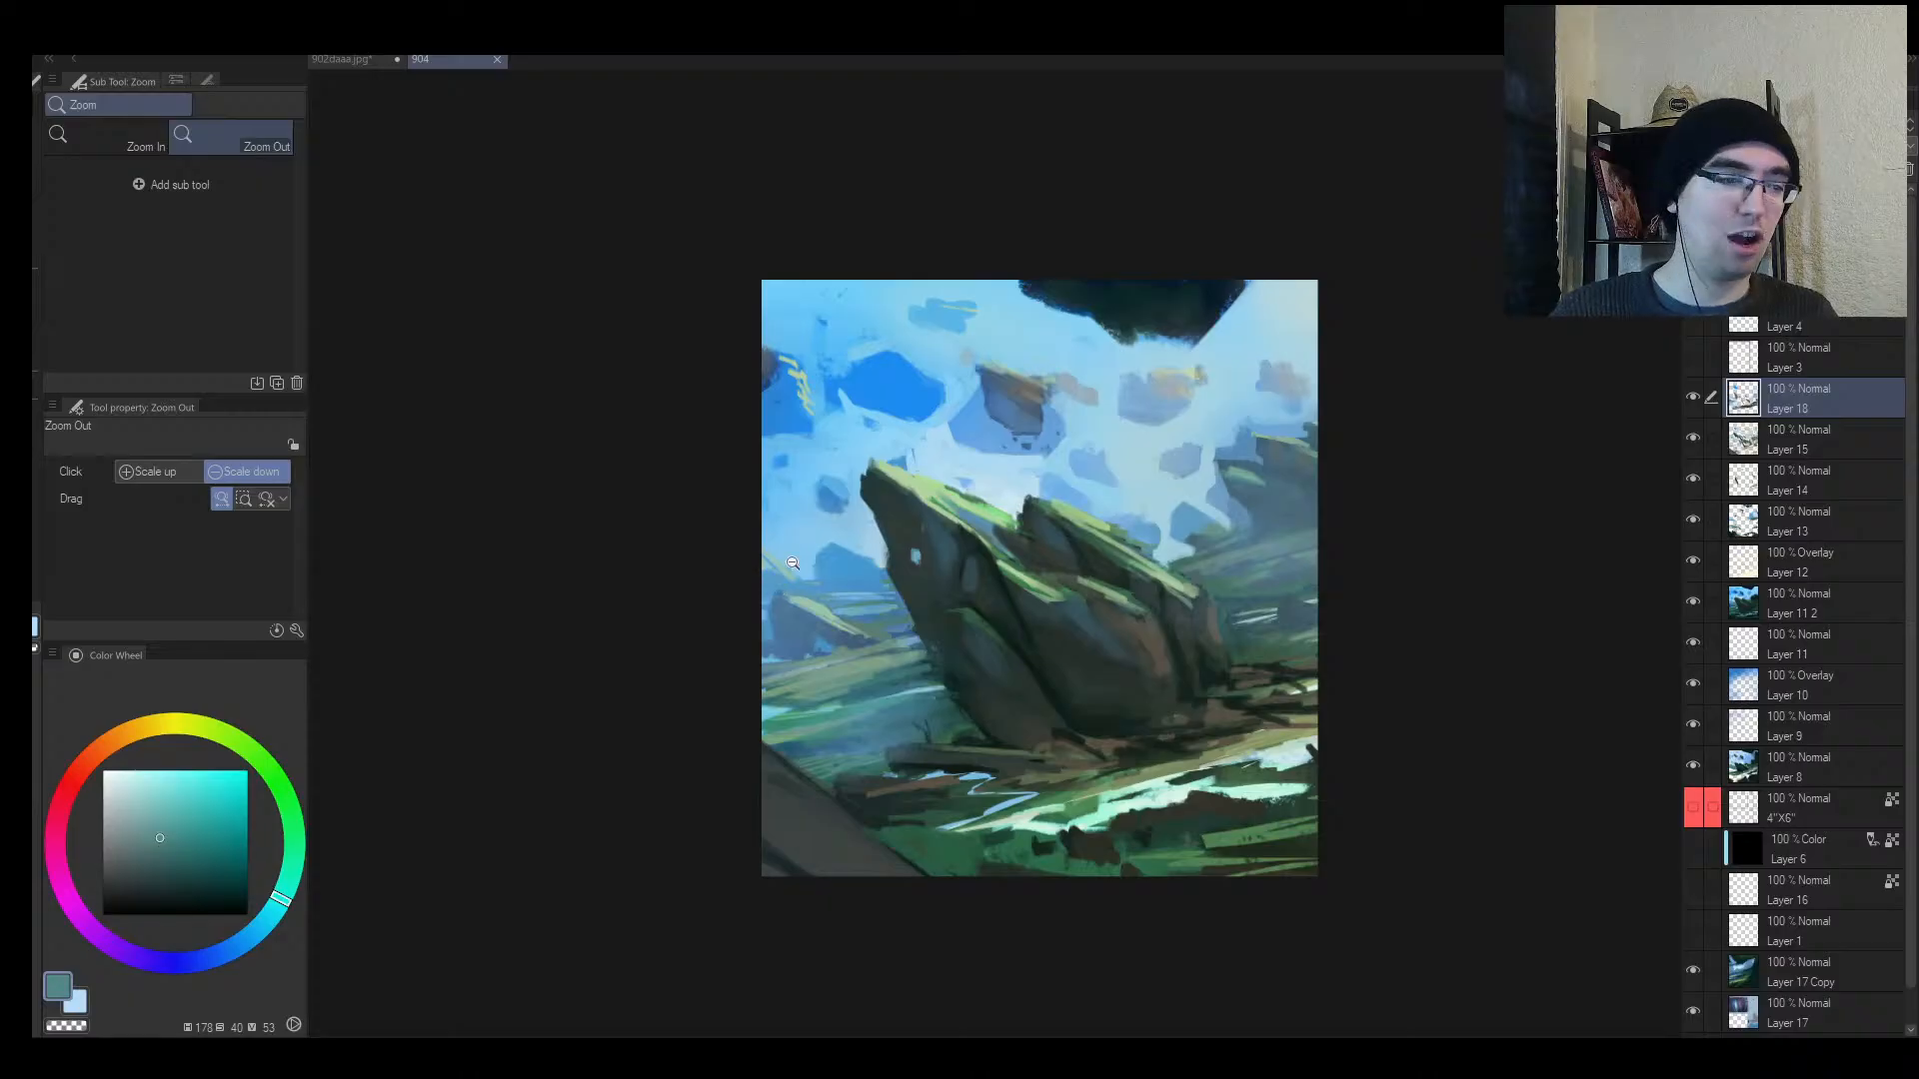
Step: Test widening the canvas on the left, then undo back to the portrait crop
key(ctrl+alt+c)
drag(734, 579, 579, 565)
key(Return)
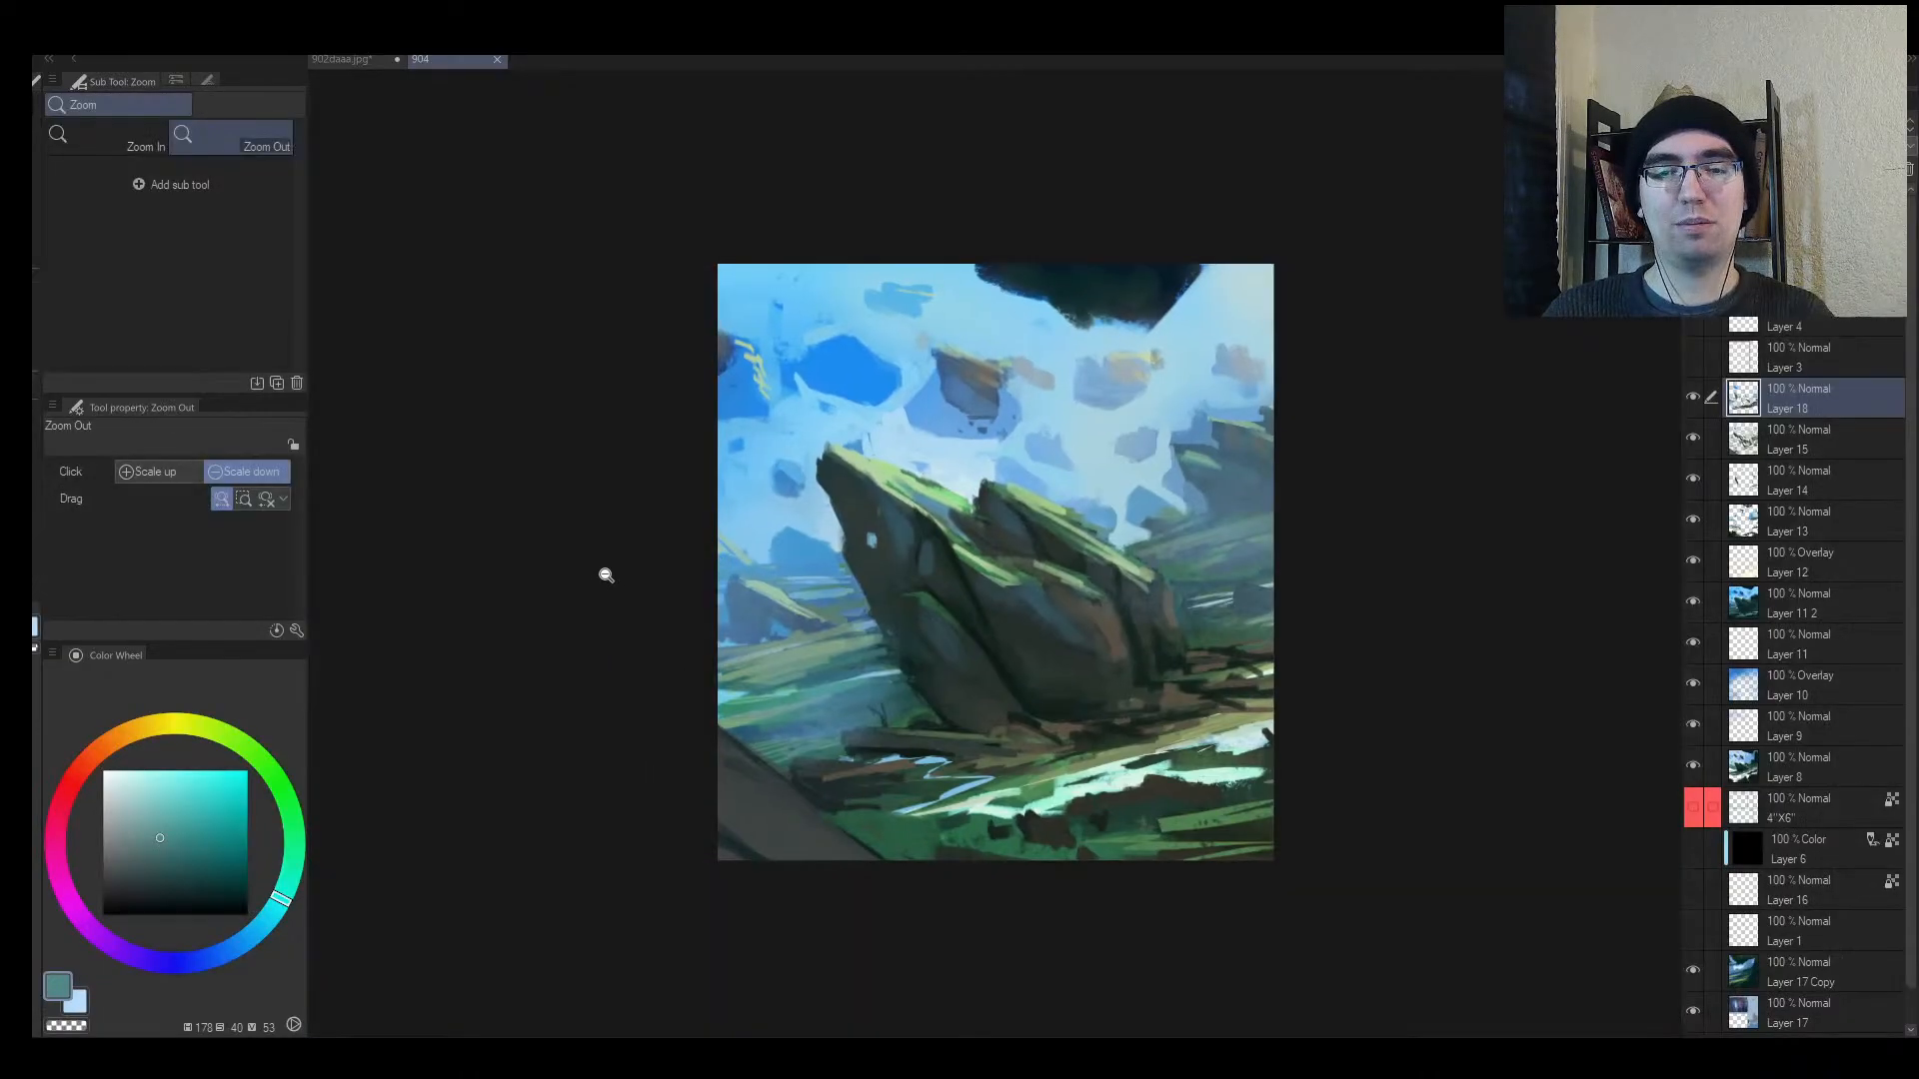
drag(761, 563, 784, 547)
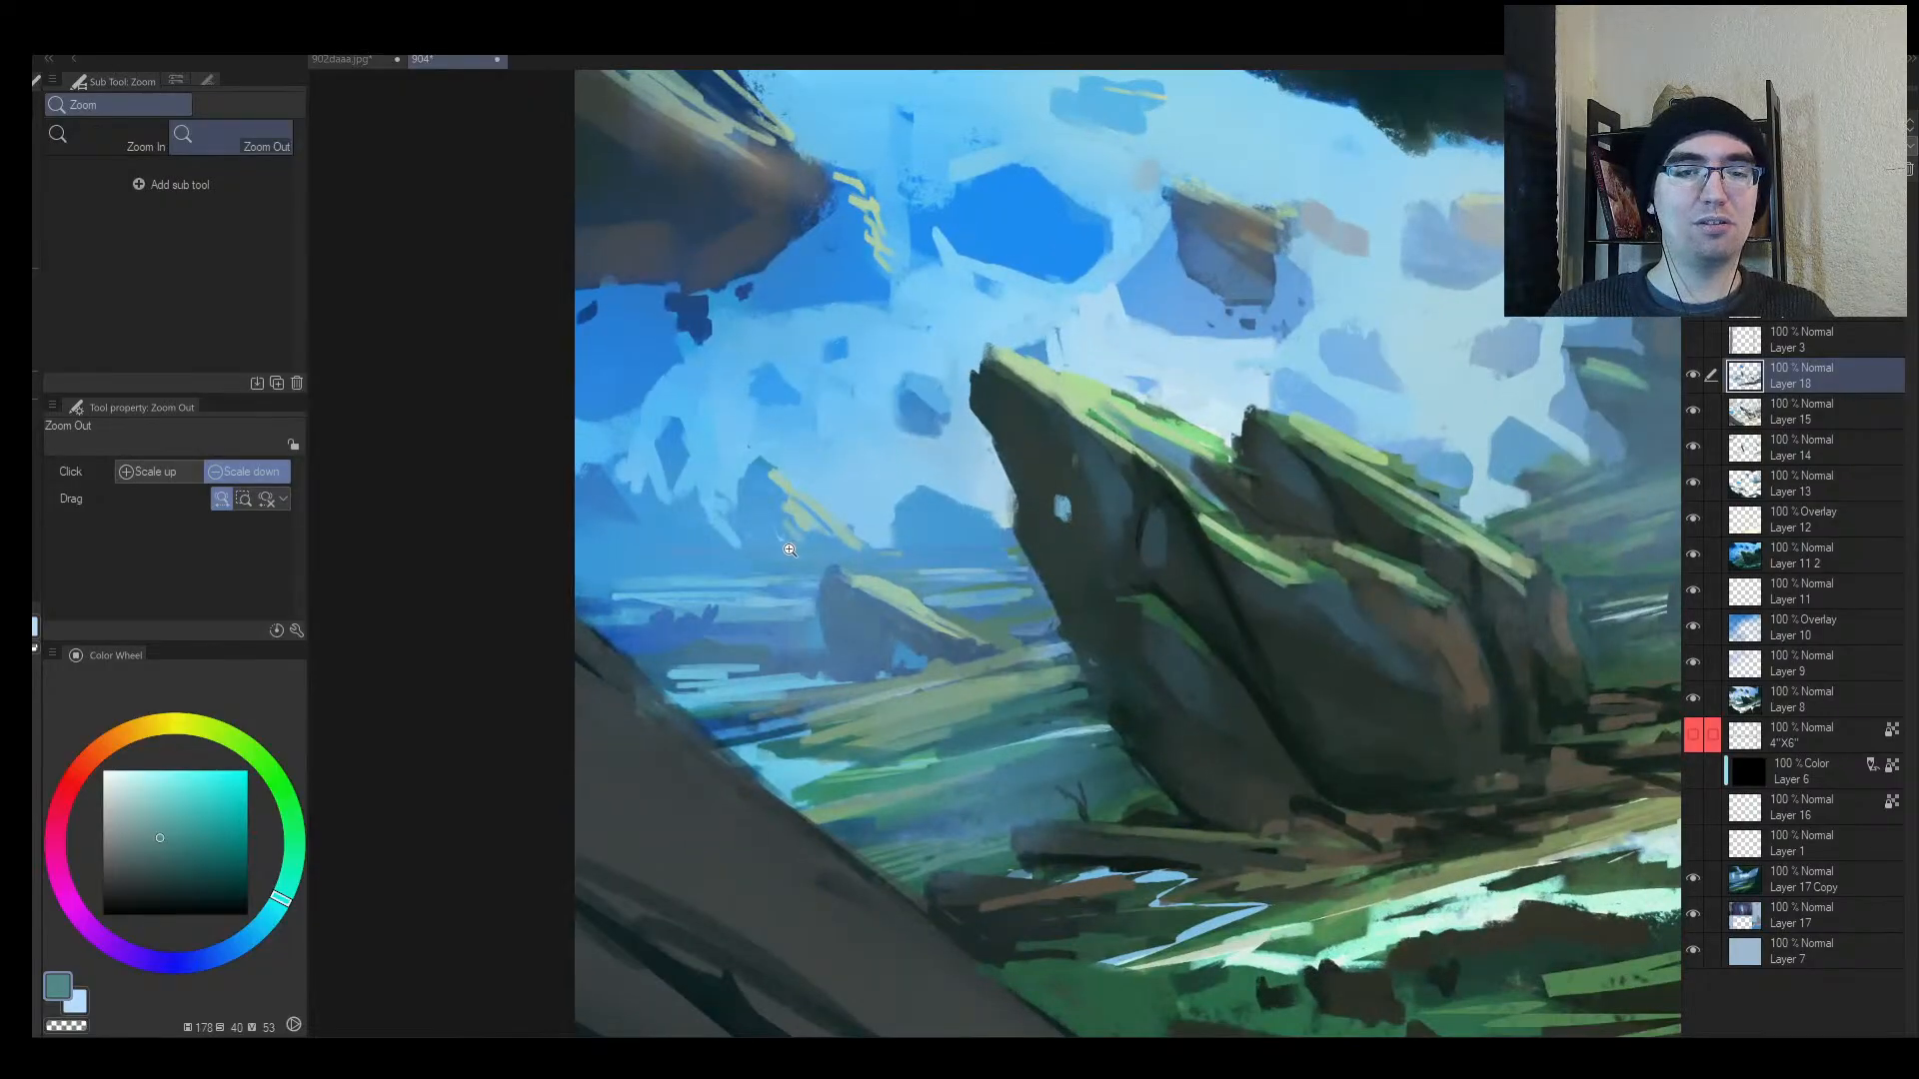
click(790, 550)
click(765, 611)
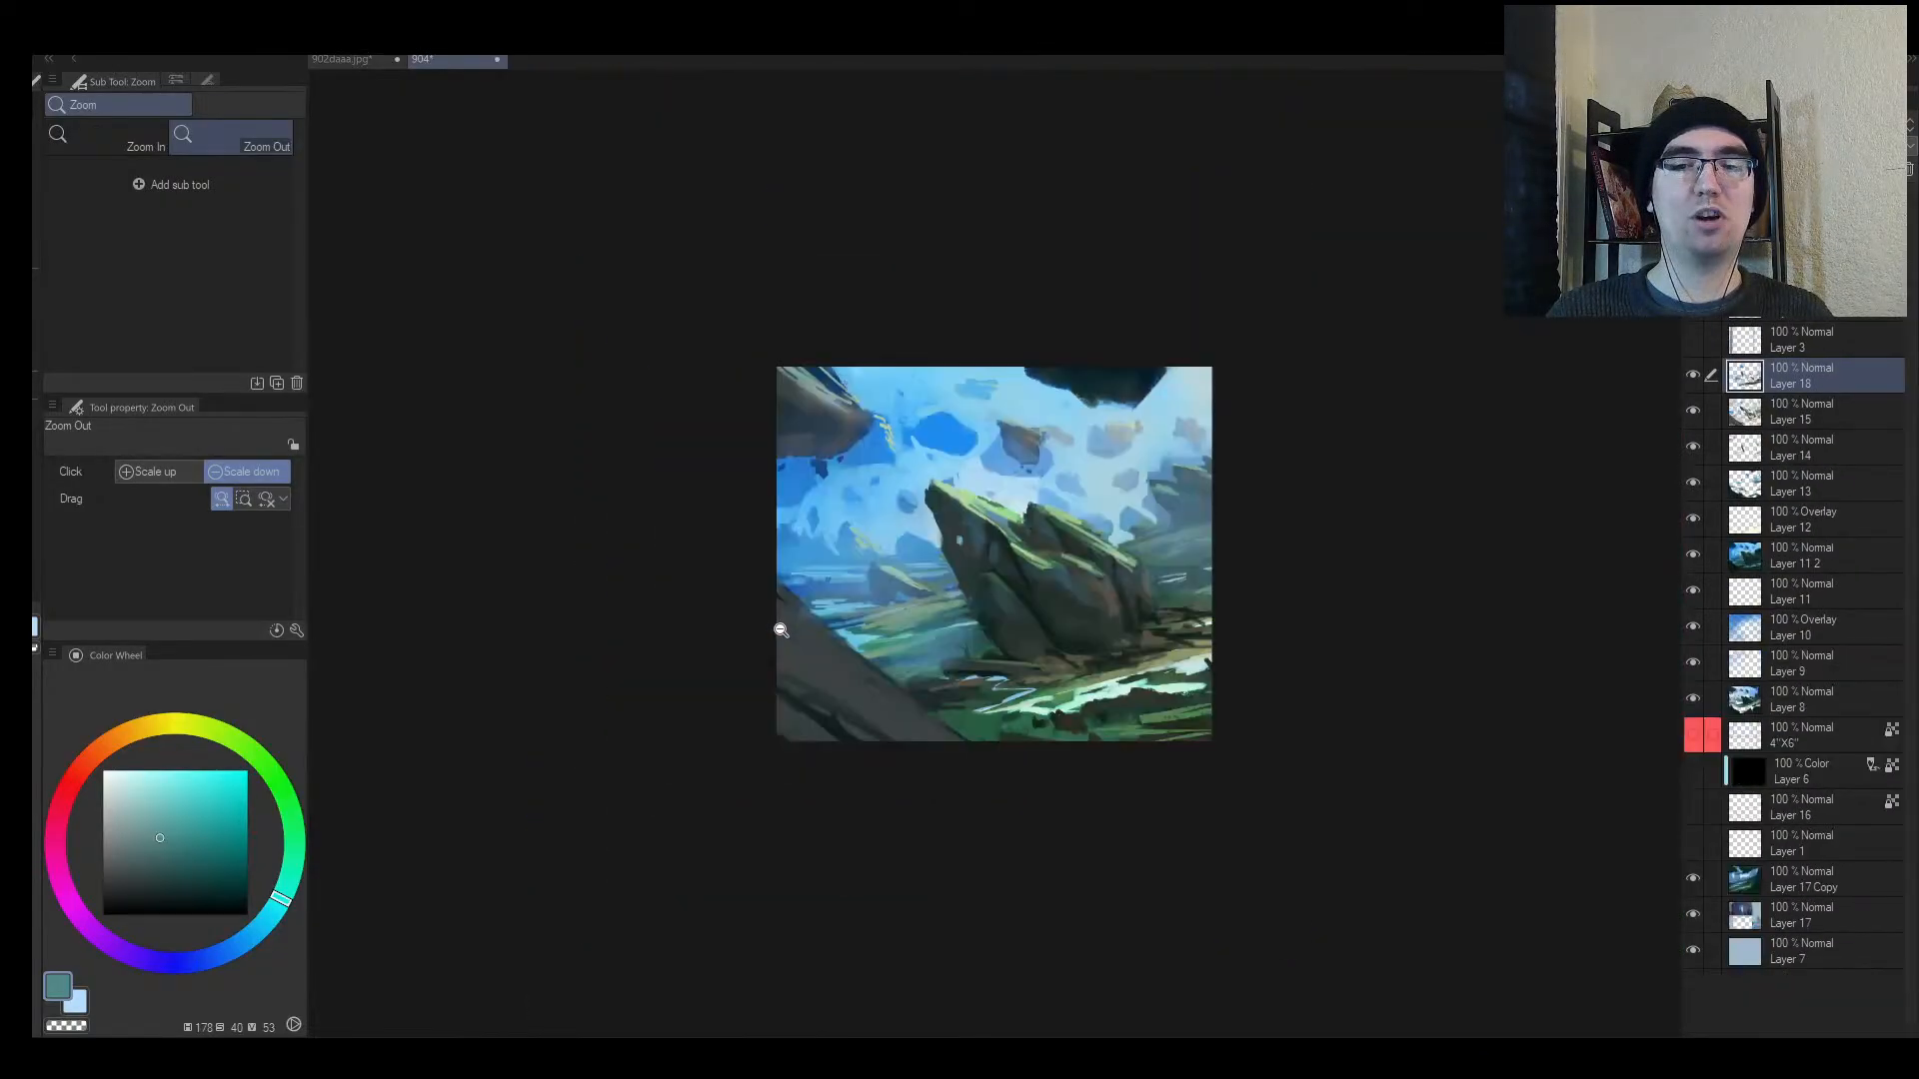
key(ctrl+z)
mouse_move(1101, 572)
mouse_down()
mouse_move(1125, 555)
mouse_move(1074, 564)
mouse_up()
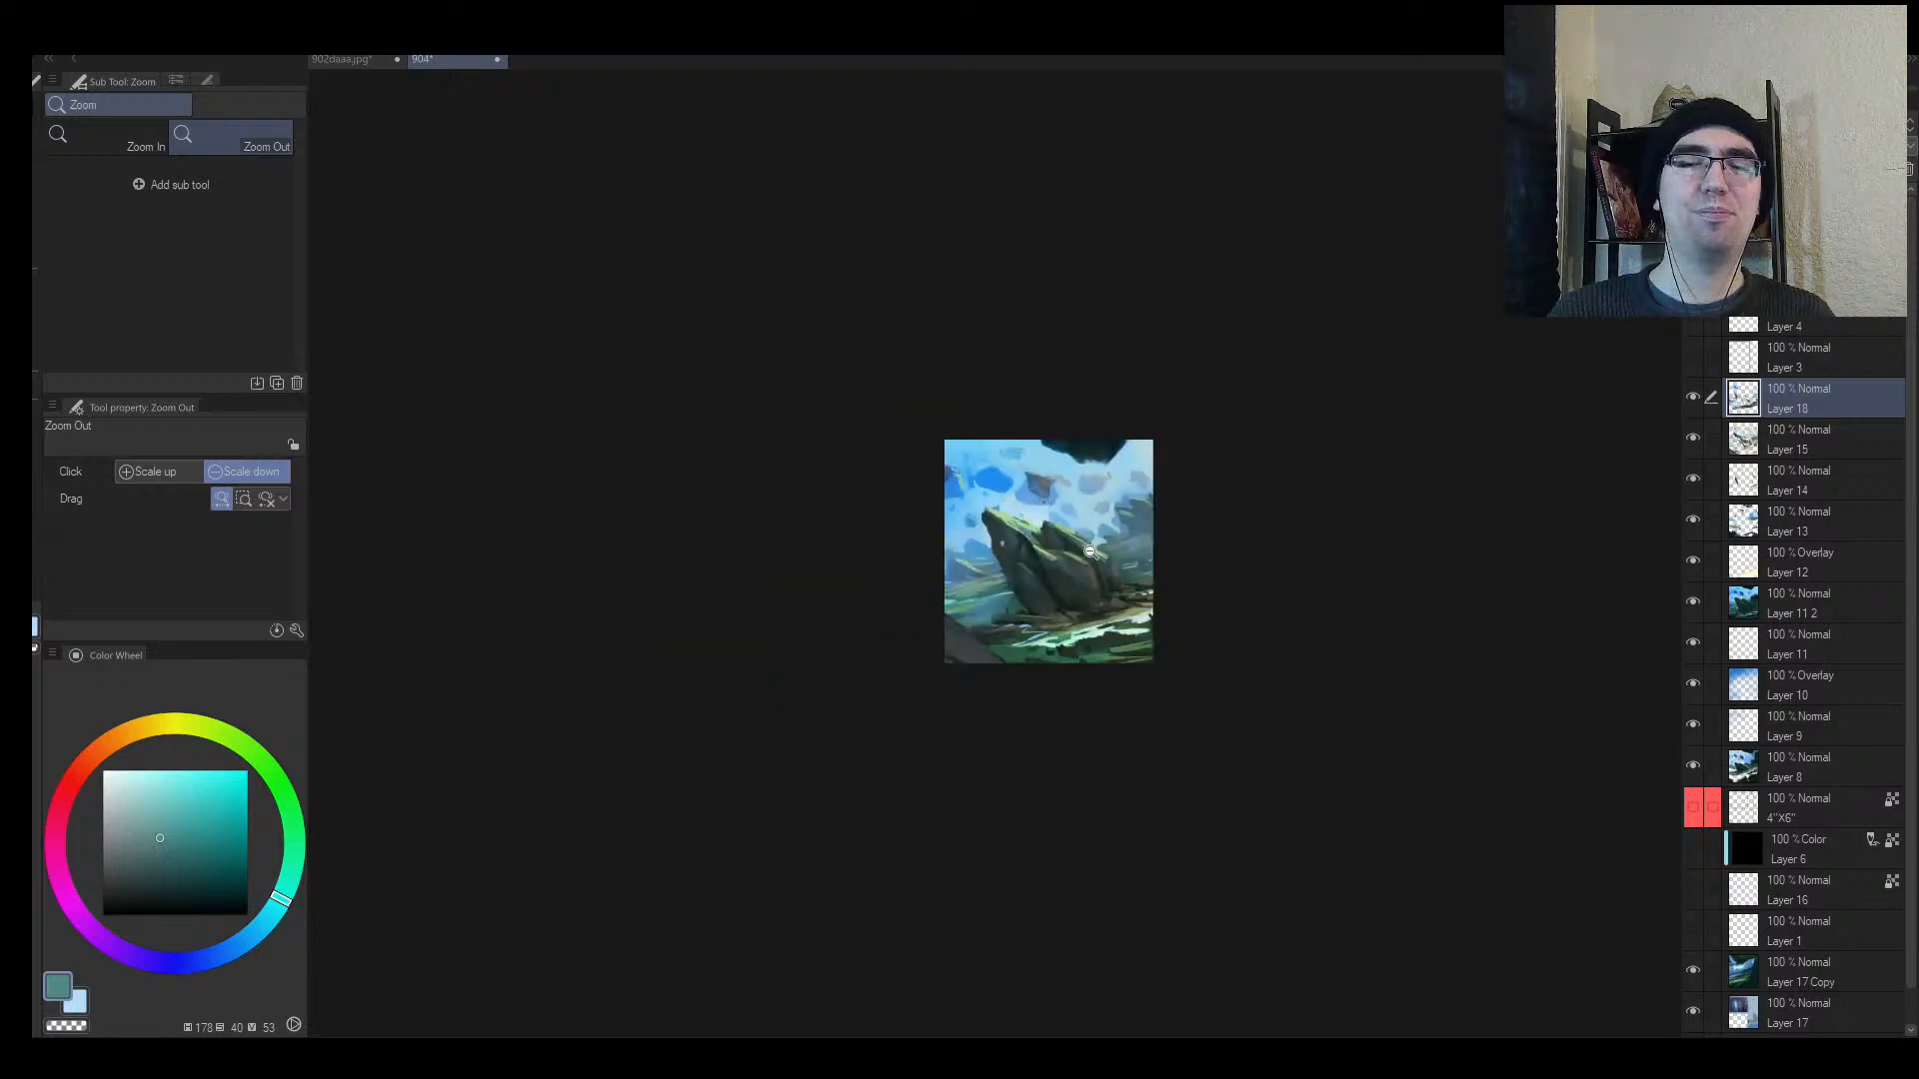
drag(1134, 503, 1180, 458)
mouse_move(940, 447)
mouse_down()
mouse_move(984, 430)
mouse_move(923, 456)
mouse_move(922, 484)
mouse_move(946, 485)
mouse_up()
Step: With a size-30 brush, widen the floating rock's right side in blue and cover the pink patches
alt+click(926, 468)
key(bracketright)
key(bracketright)
key(bracketright)
alt+click(932, 388)
mouse_move(925, 389)
mouse_down()
mouse_move(908, 406)
mouse_move(981, 464)
mouse_move(1010, 436)
mouse_move(950, 407)
mouse_up()
mouse_move(1009, 517)
mouse_down()
mouse_move(988, 531)
mouse_move(1070, 477)
mouse_up()
Step: Try brightening the sky below the floating rock with lighter blue, then undo it
key(h)
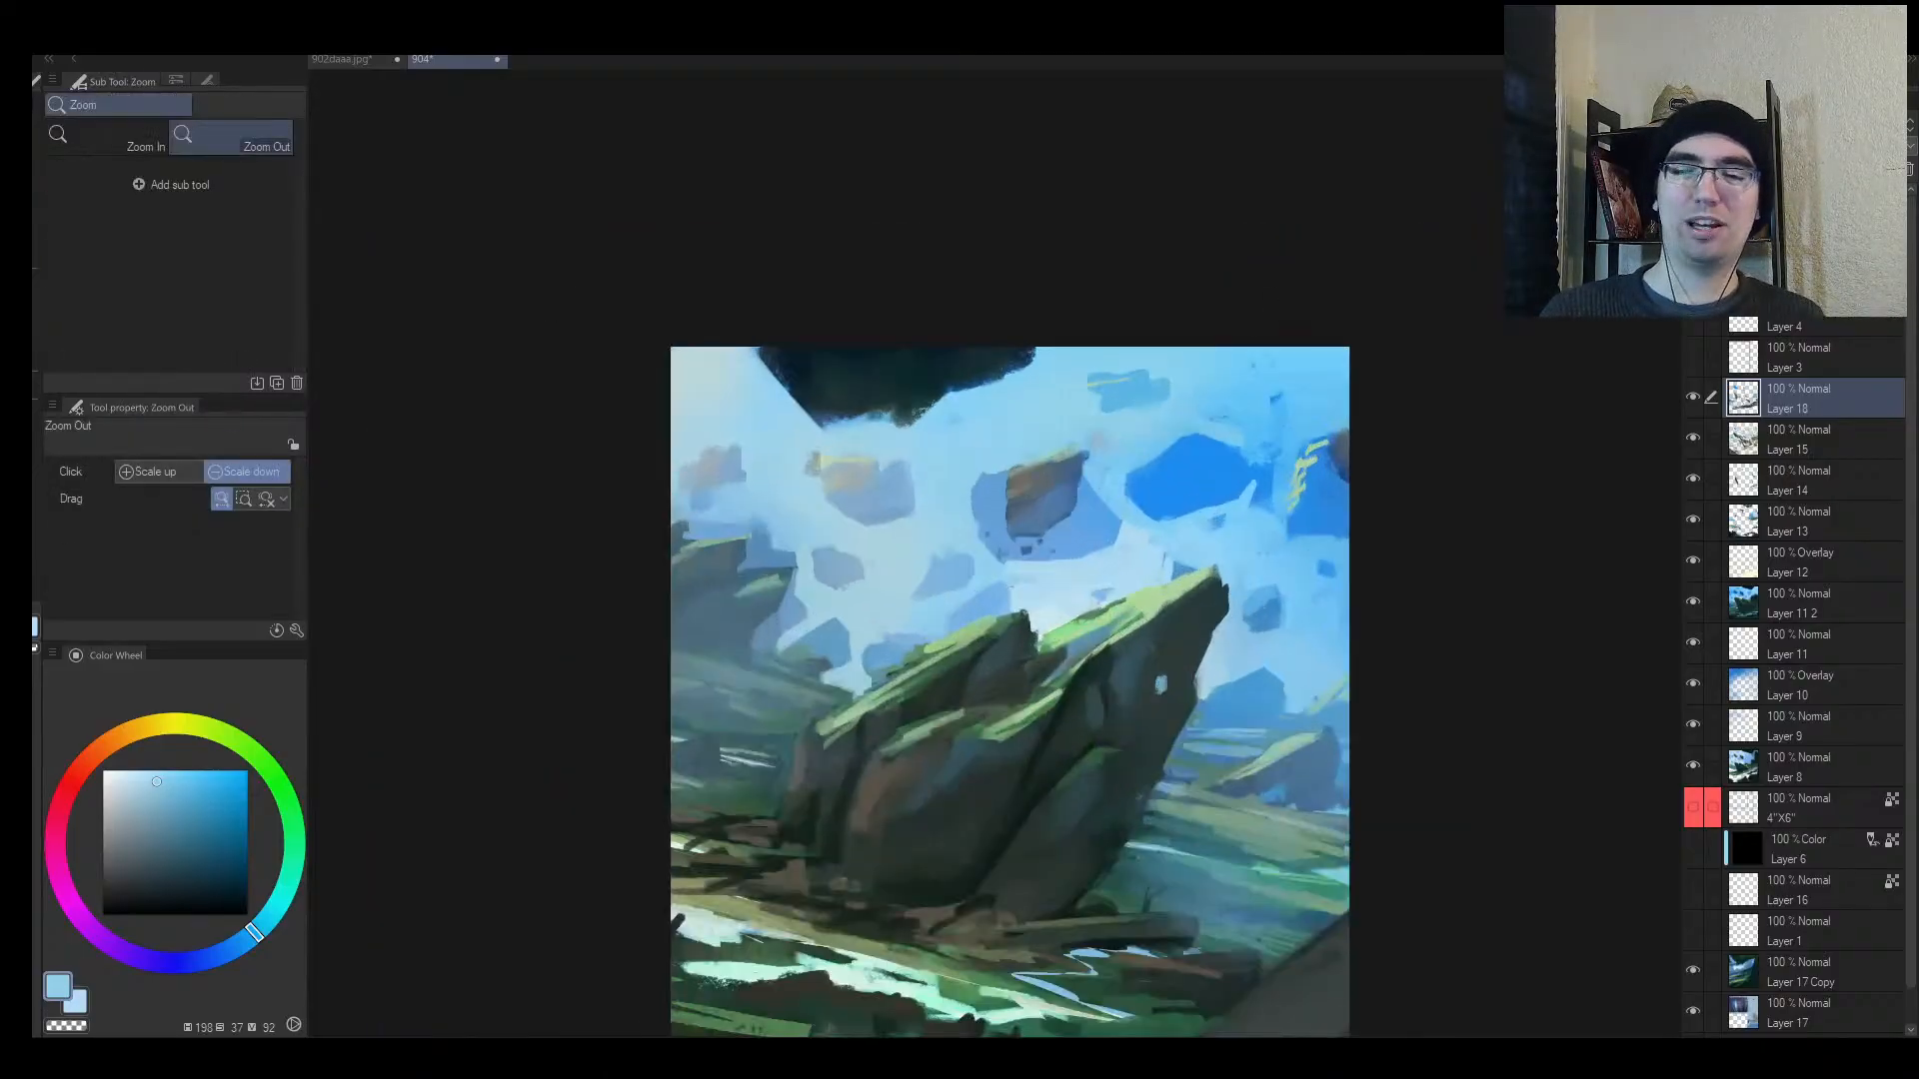
alt+click(1049, 566)
mouse_move(1048, 567)
mouse_down()
mouse_move(1103, 554)
mouse_move(1092, 517)
mouse_move(1080, 534)
mouse_move(1124, 491)
mouse_move(1126, 444)
mouse_move(1070, 469)
mouse_move(1090, 510)
mouse_up()
key(ctrl+z)
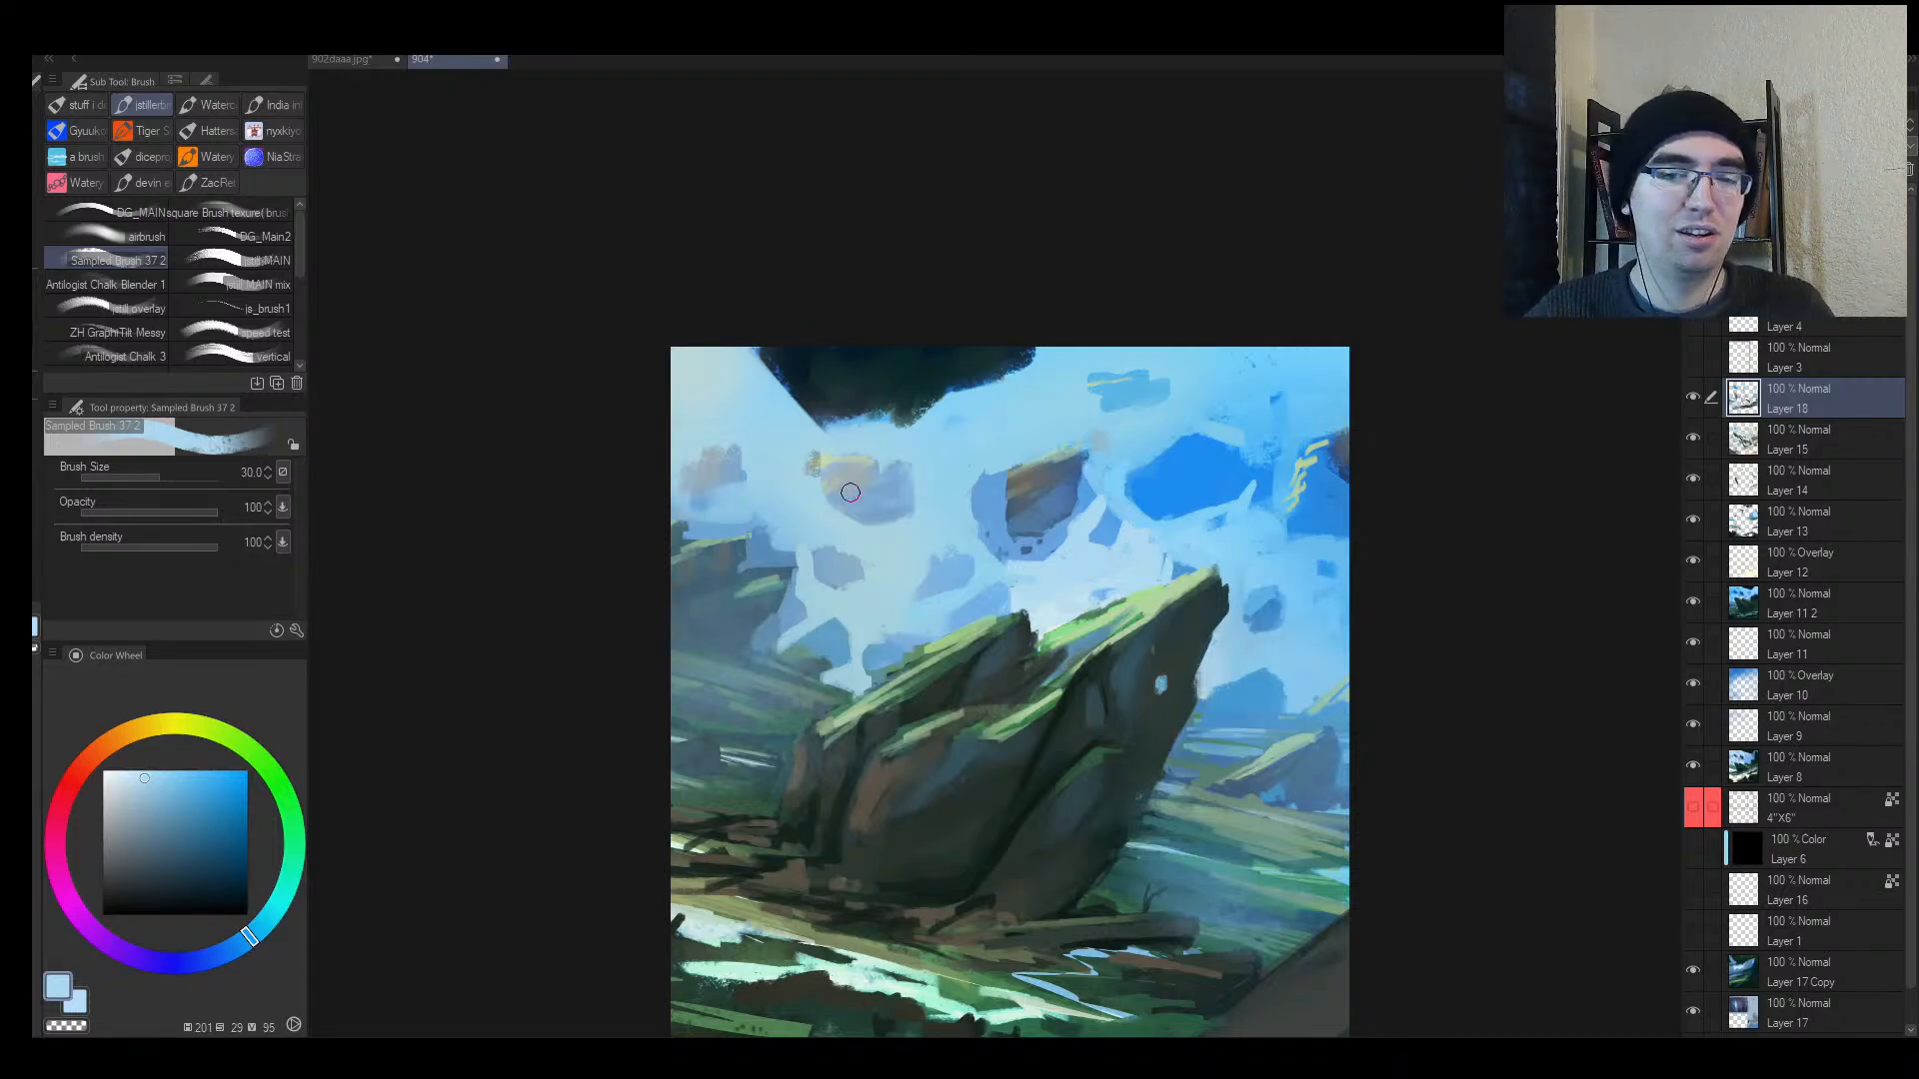
Step: Undo a test line across the sky and begin a black size-10 vertical line at top left
click(718, 389)
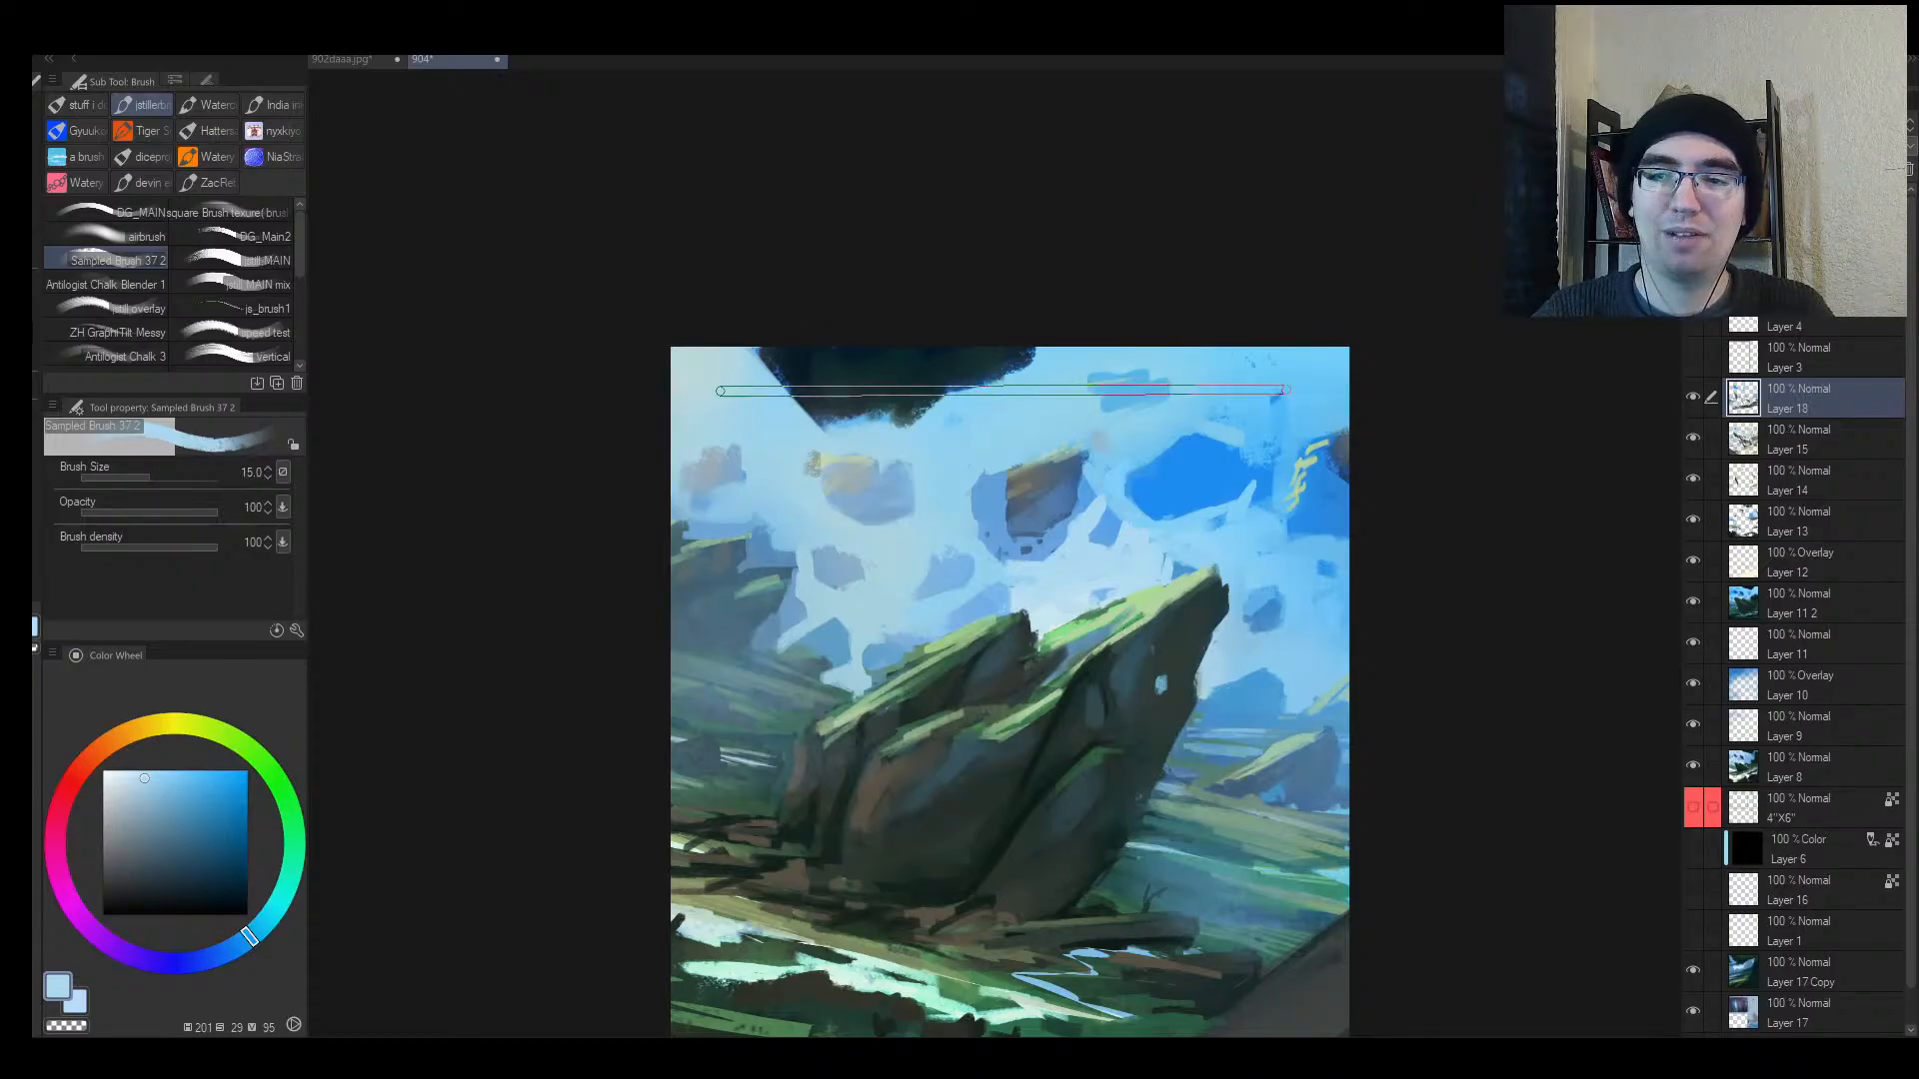
shift+click(1291, 390)
drag(1313, 458, 1210, 241)
key(ctrl+z)
drag(233, 860, 285, 918)
key(bracketleft)
key(bracketleft)
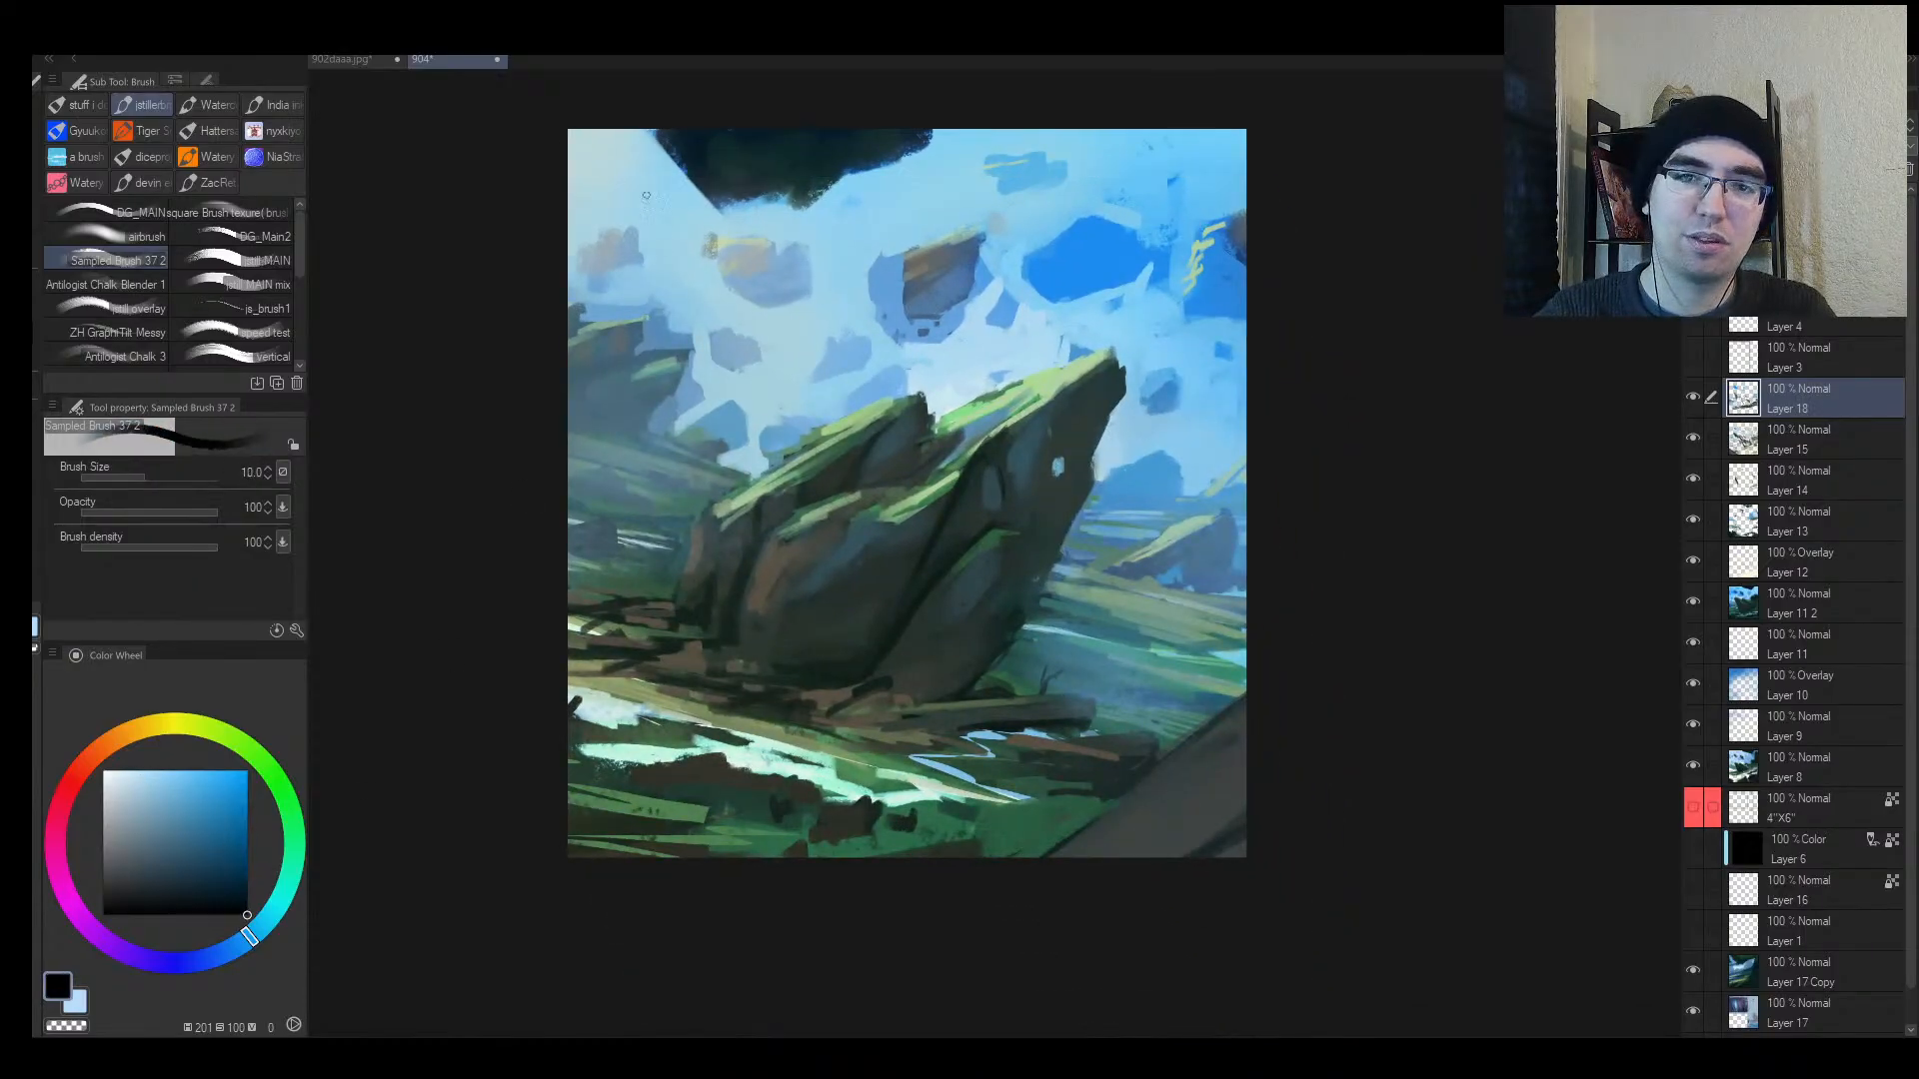
click(602, 165)
Step: Draw straight black border lines along the left, bottom, right and top to close the frame
shift+click(605, 820)
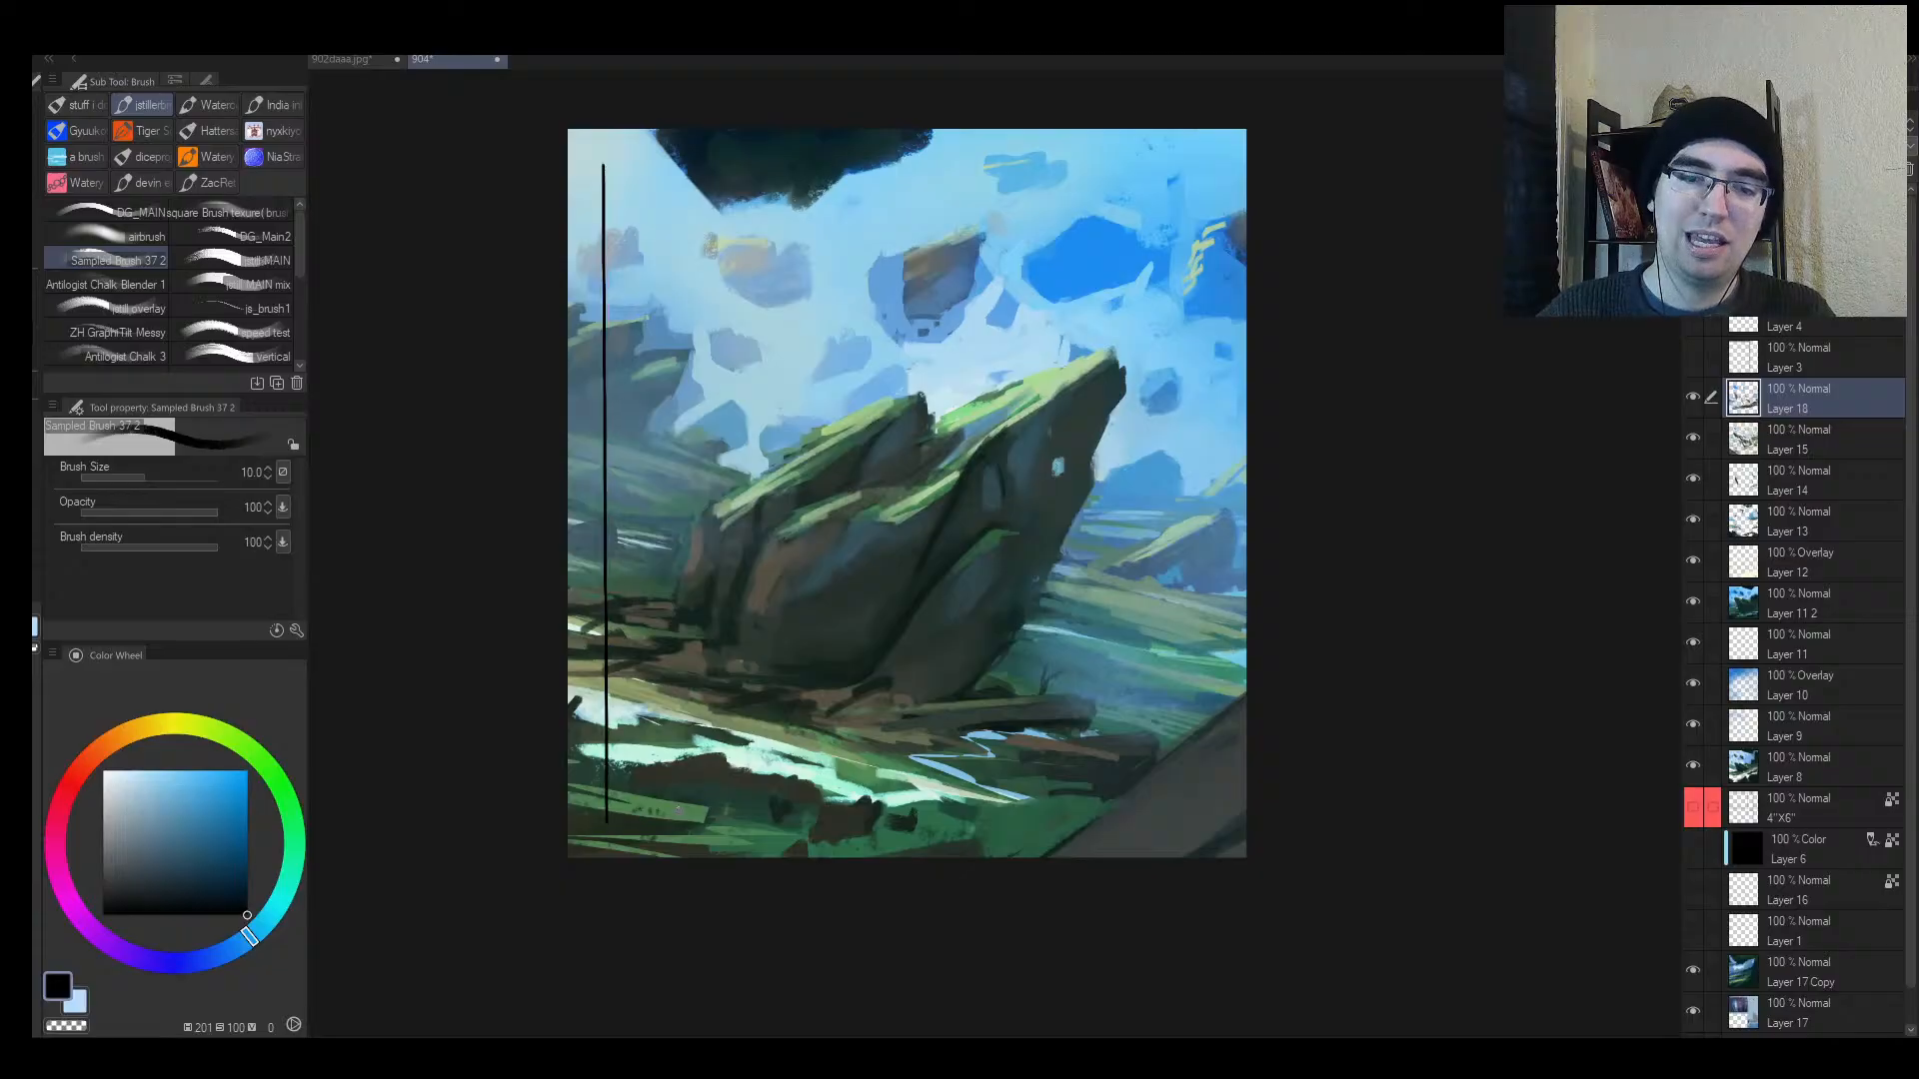
shift+click(1205, 823)
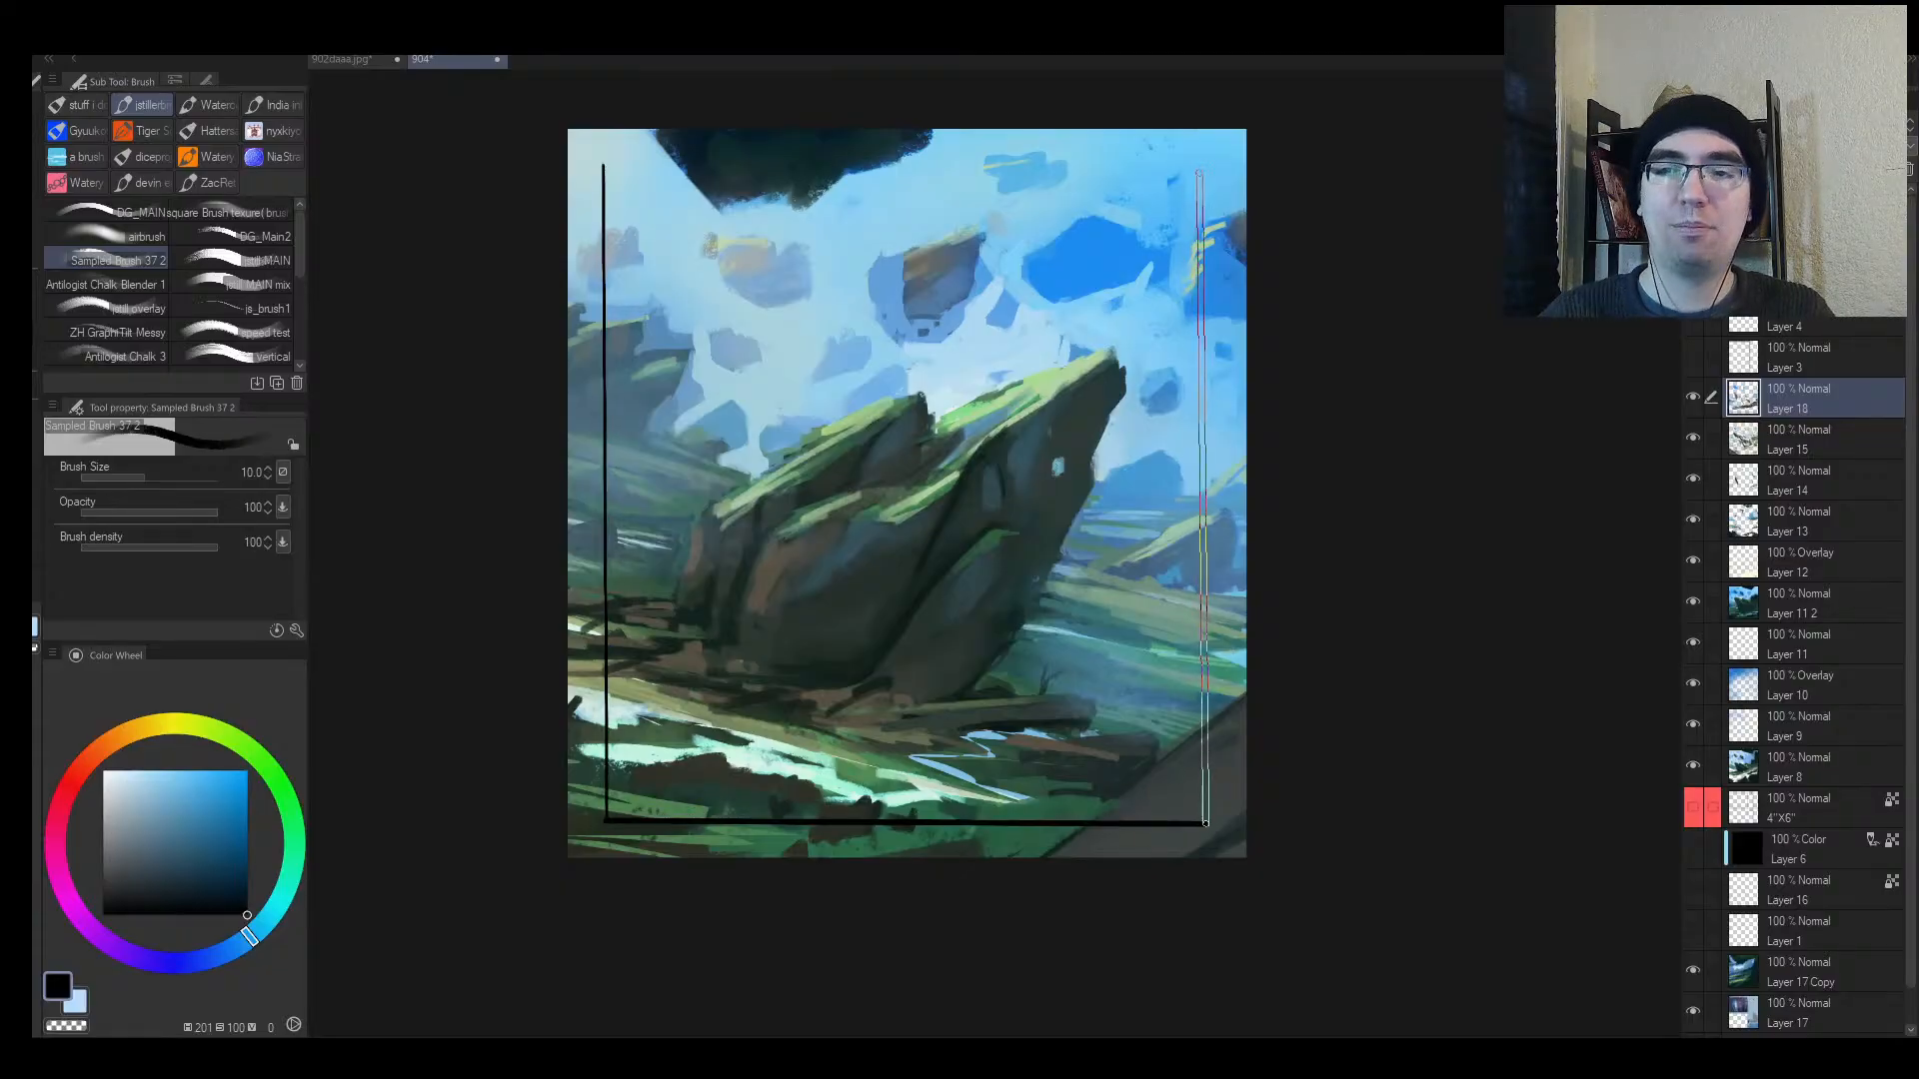
shift+click(1203, 158)
shift+click(604, 161)
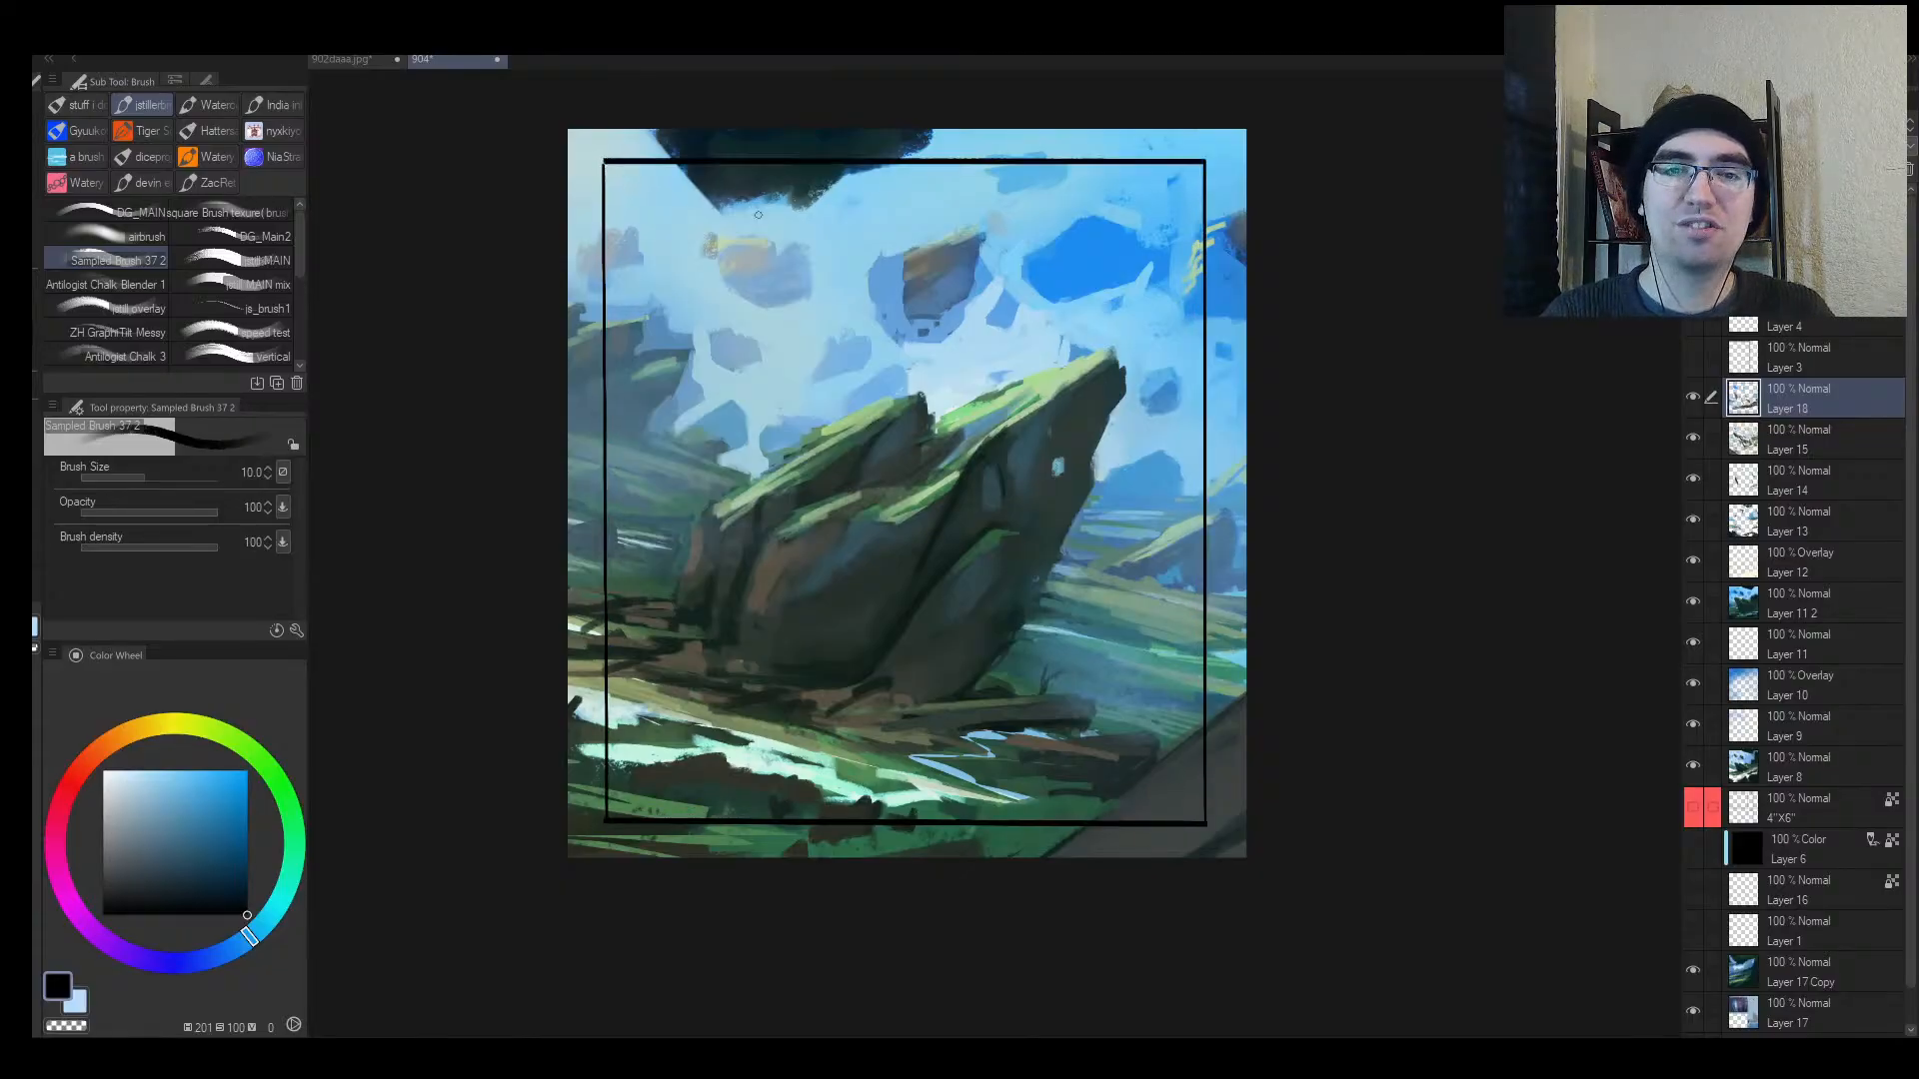
key(alt+space)
drag(902, 412, 912, 400)
drag(999, 502, 1000, 502)
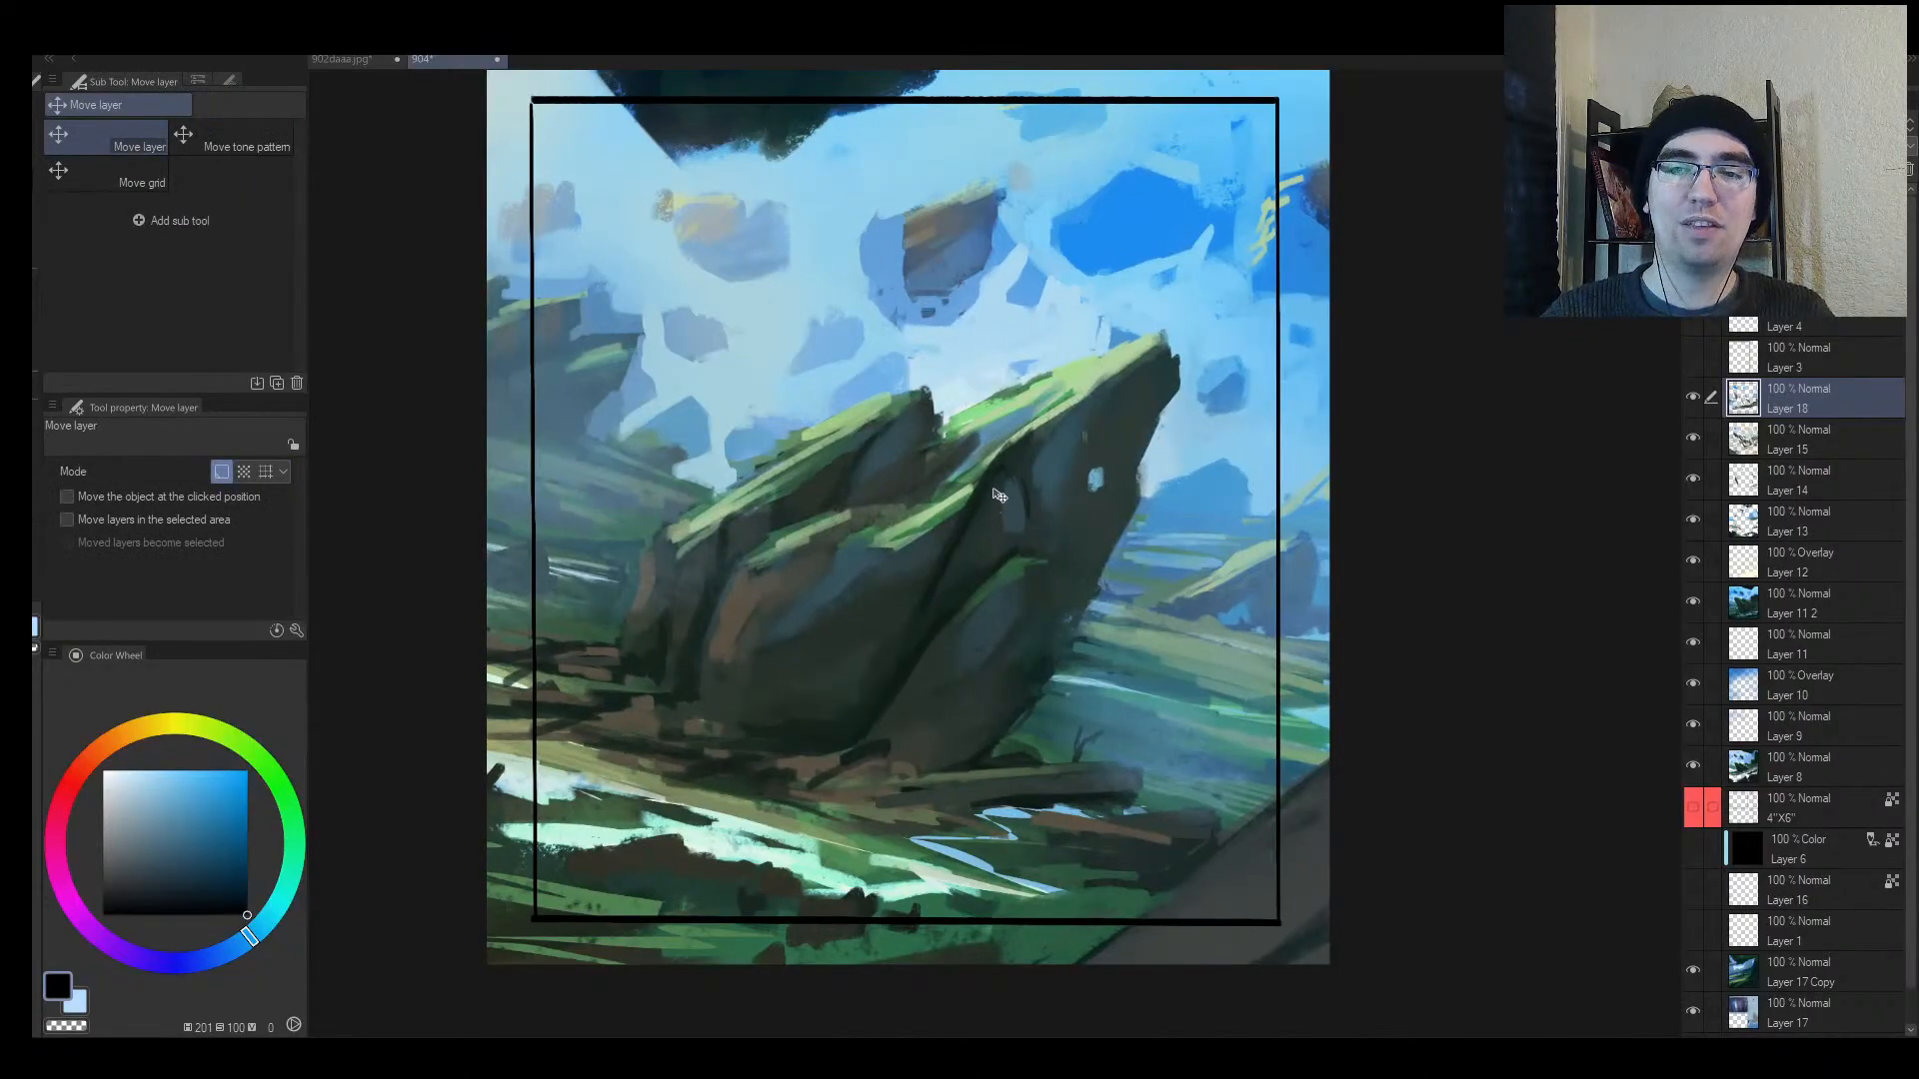
click(981, 490)
Step: Undo a stray top frame line and redraw the frame's left and bottom edges
key(b)
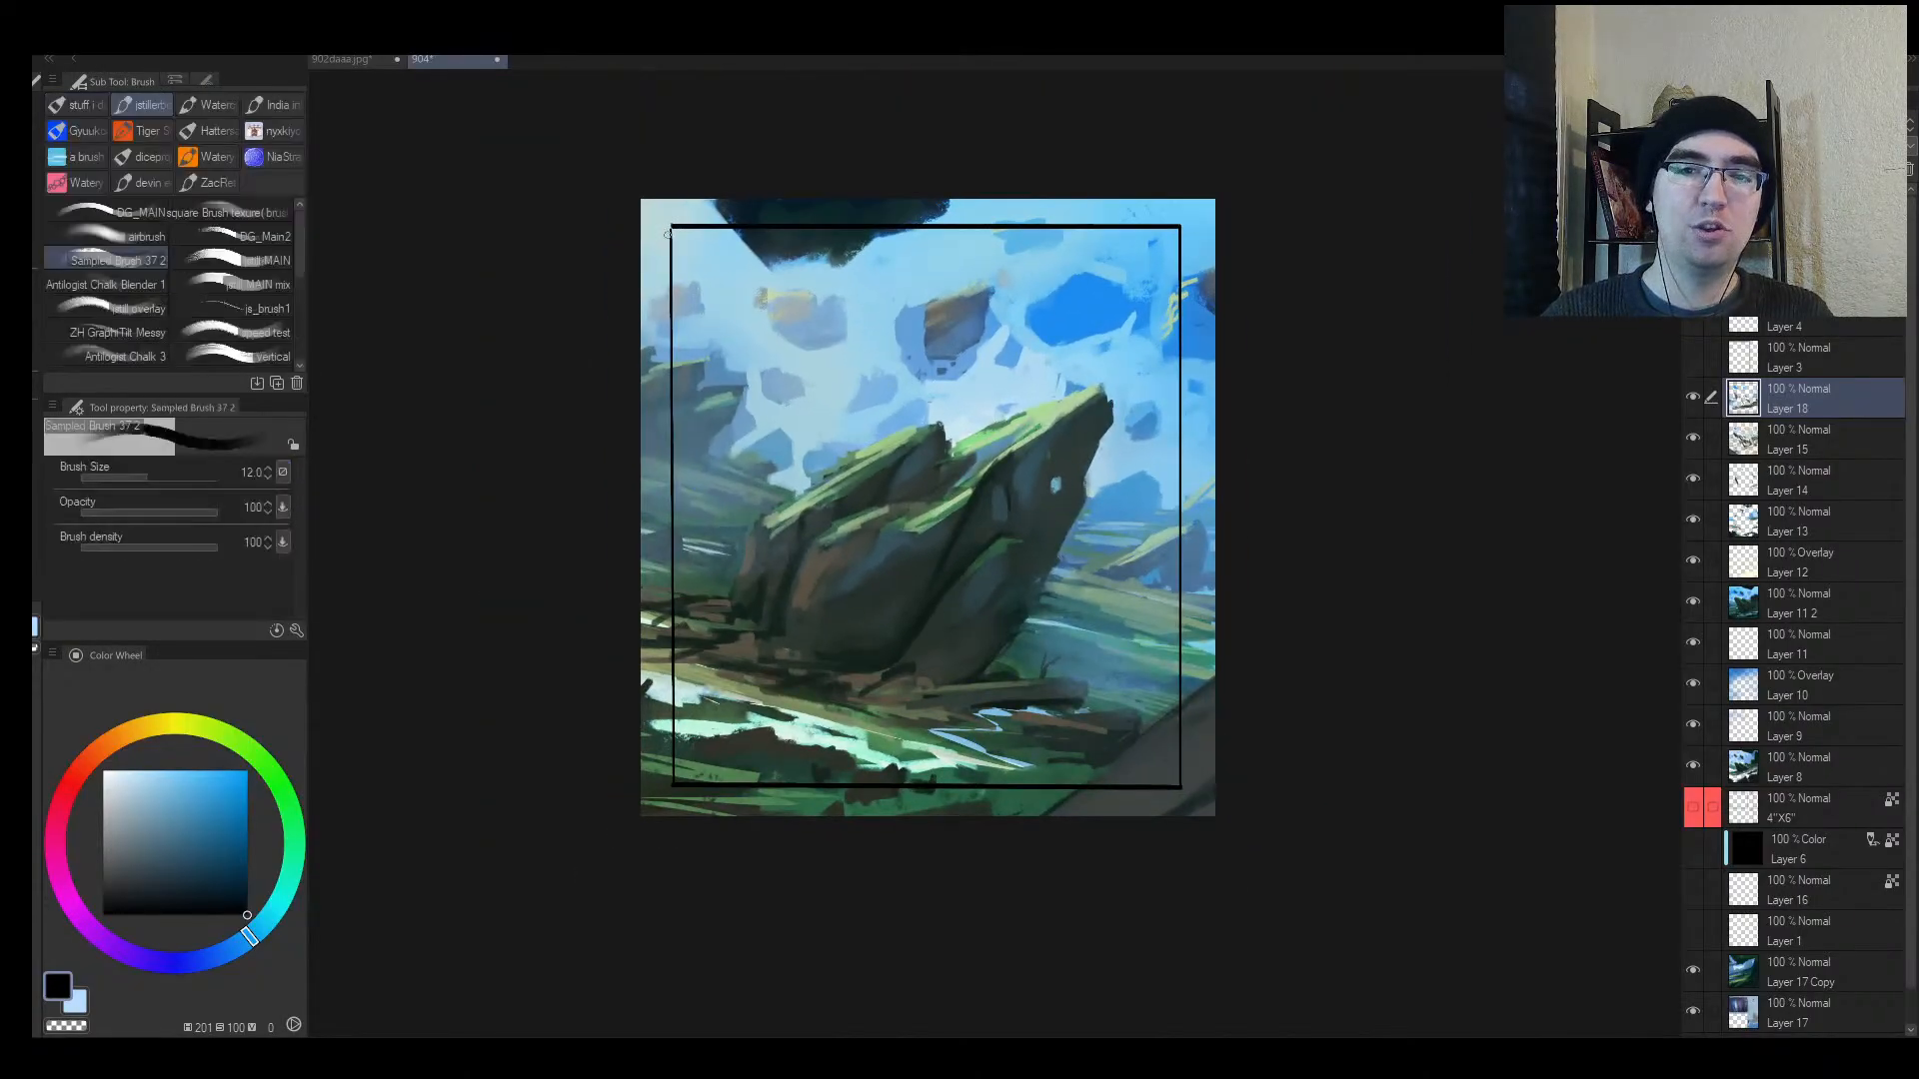
drag(642, 212, 1211, 205)
key(ctrl+z)
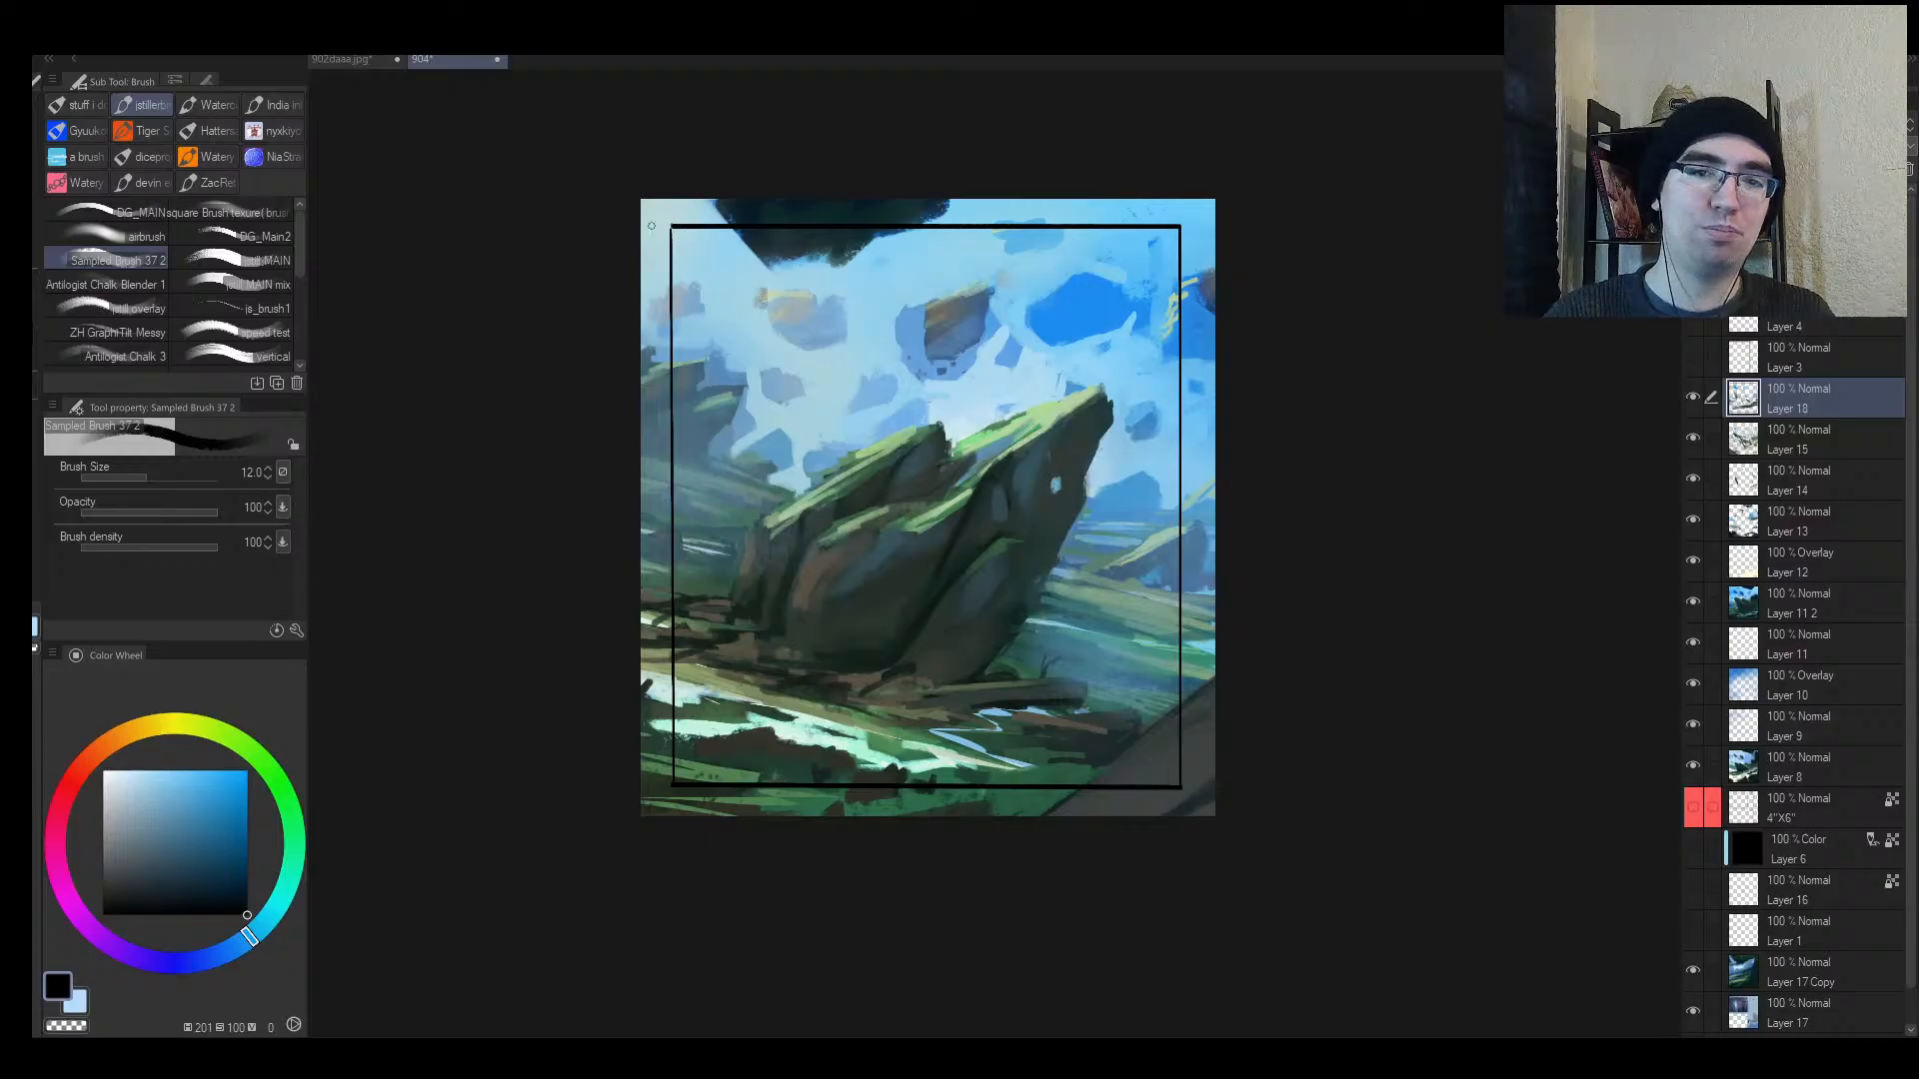
mouse_move(673, 224)
mouse_down()
mouse_move(688, 585)
mouse_move(669, 787)
mouse_move(1032, 762)
mouse_move(1184, 785)
mouse_up()
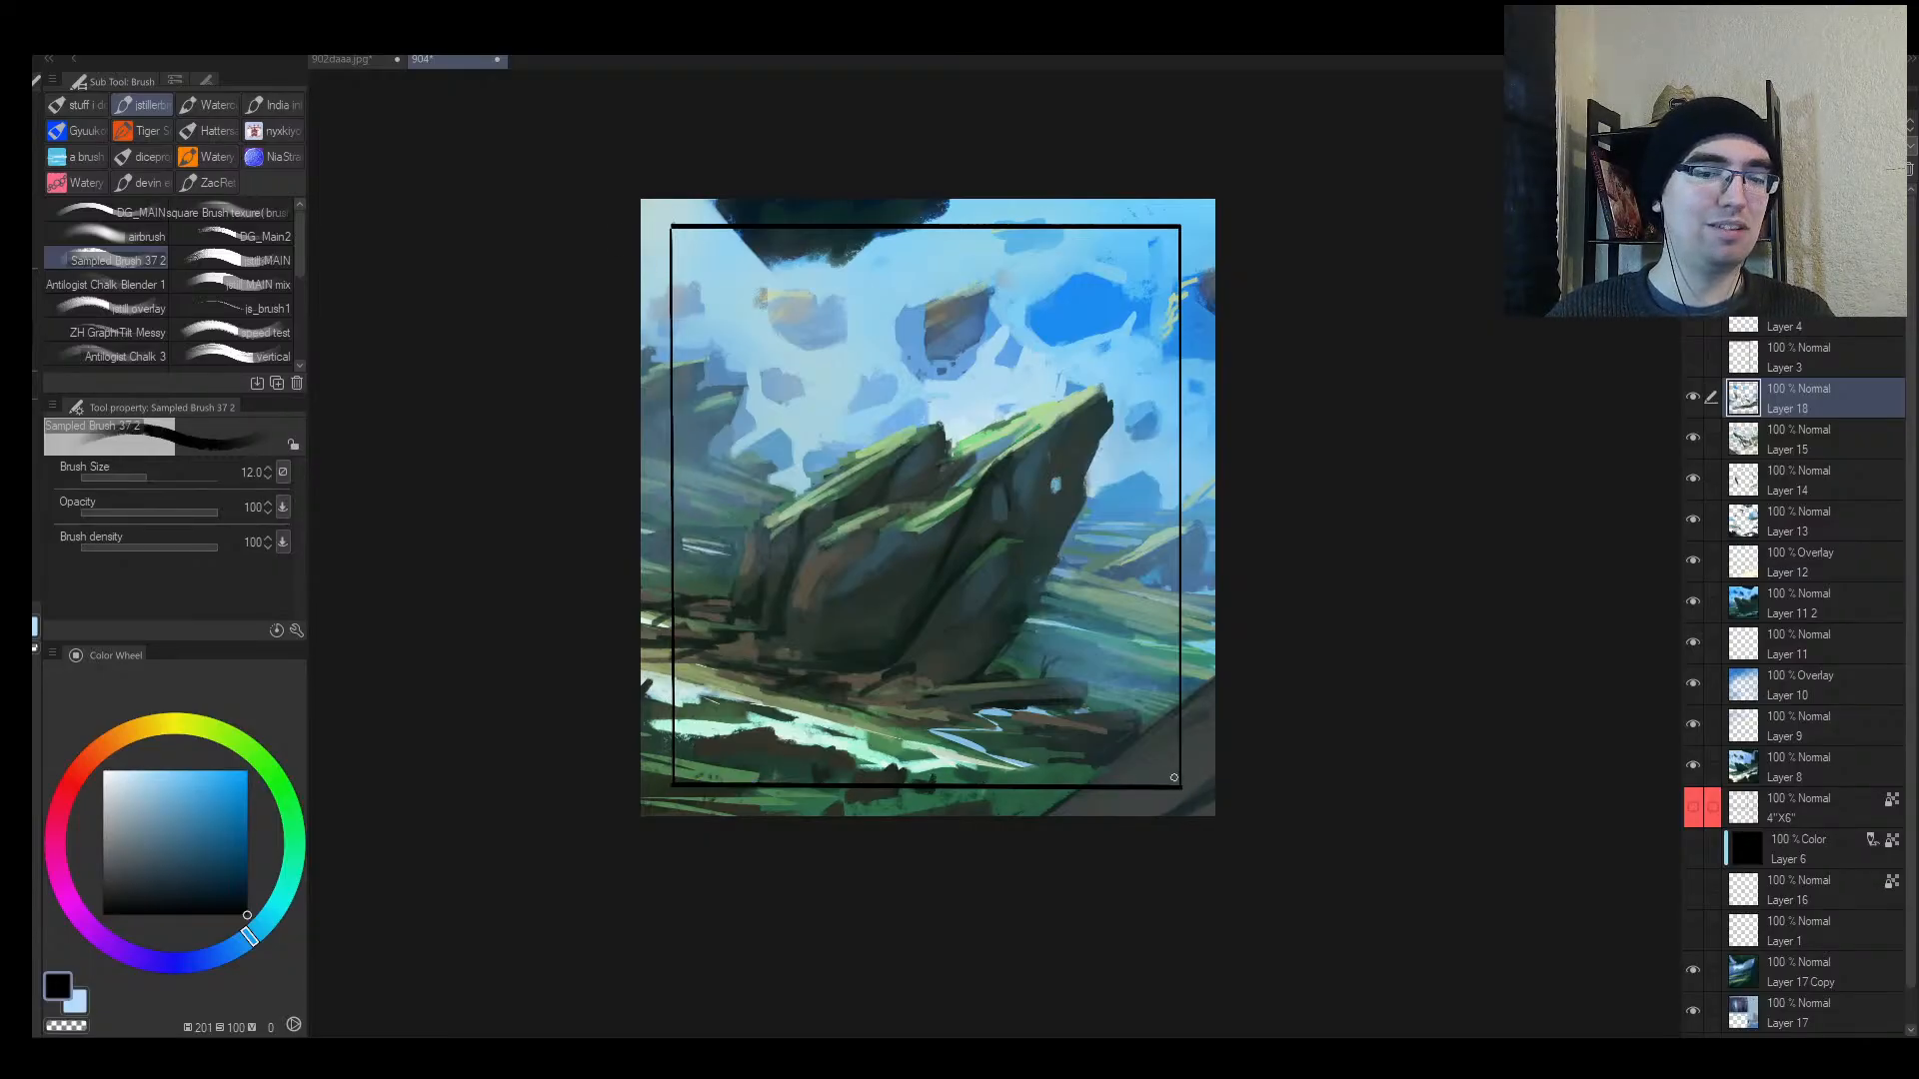
key(/)
mouse_move(981, 701)
mouse_down()
mouse_move(1018, 674)
mouse_move(984, 702)
mouse_up()
mouse_move(1028, 717)
mouse_down()
mouse_move(1014, 774)
mouse_move(1022, 747)
mouse_up()
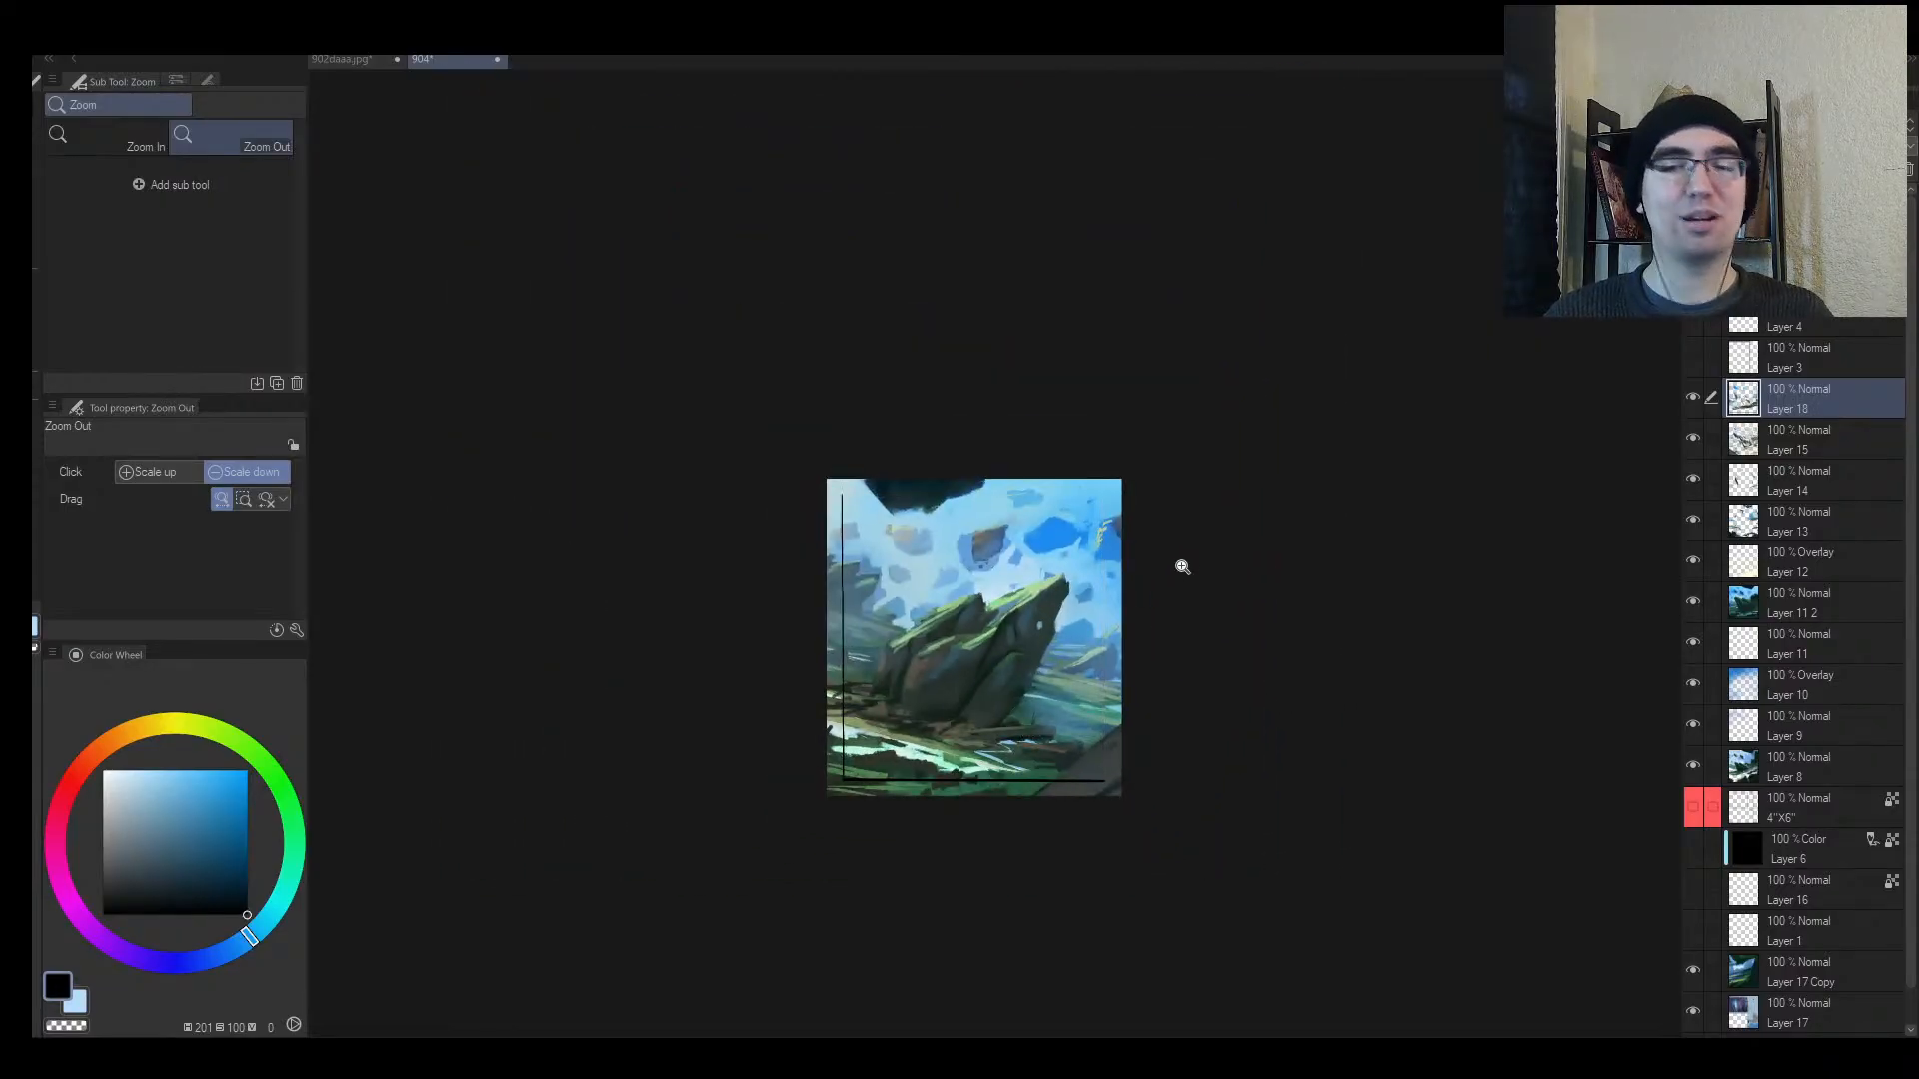
Step: Sample a pale mint and dab a small light stroke on the grass below the rock
drag(1008, 666, 1038, 658)
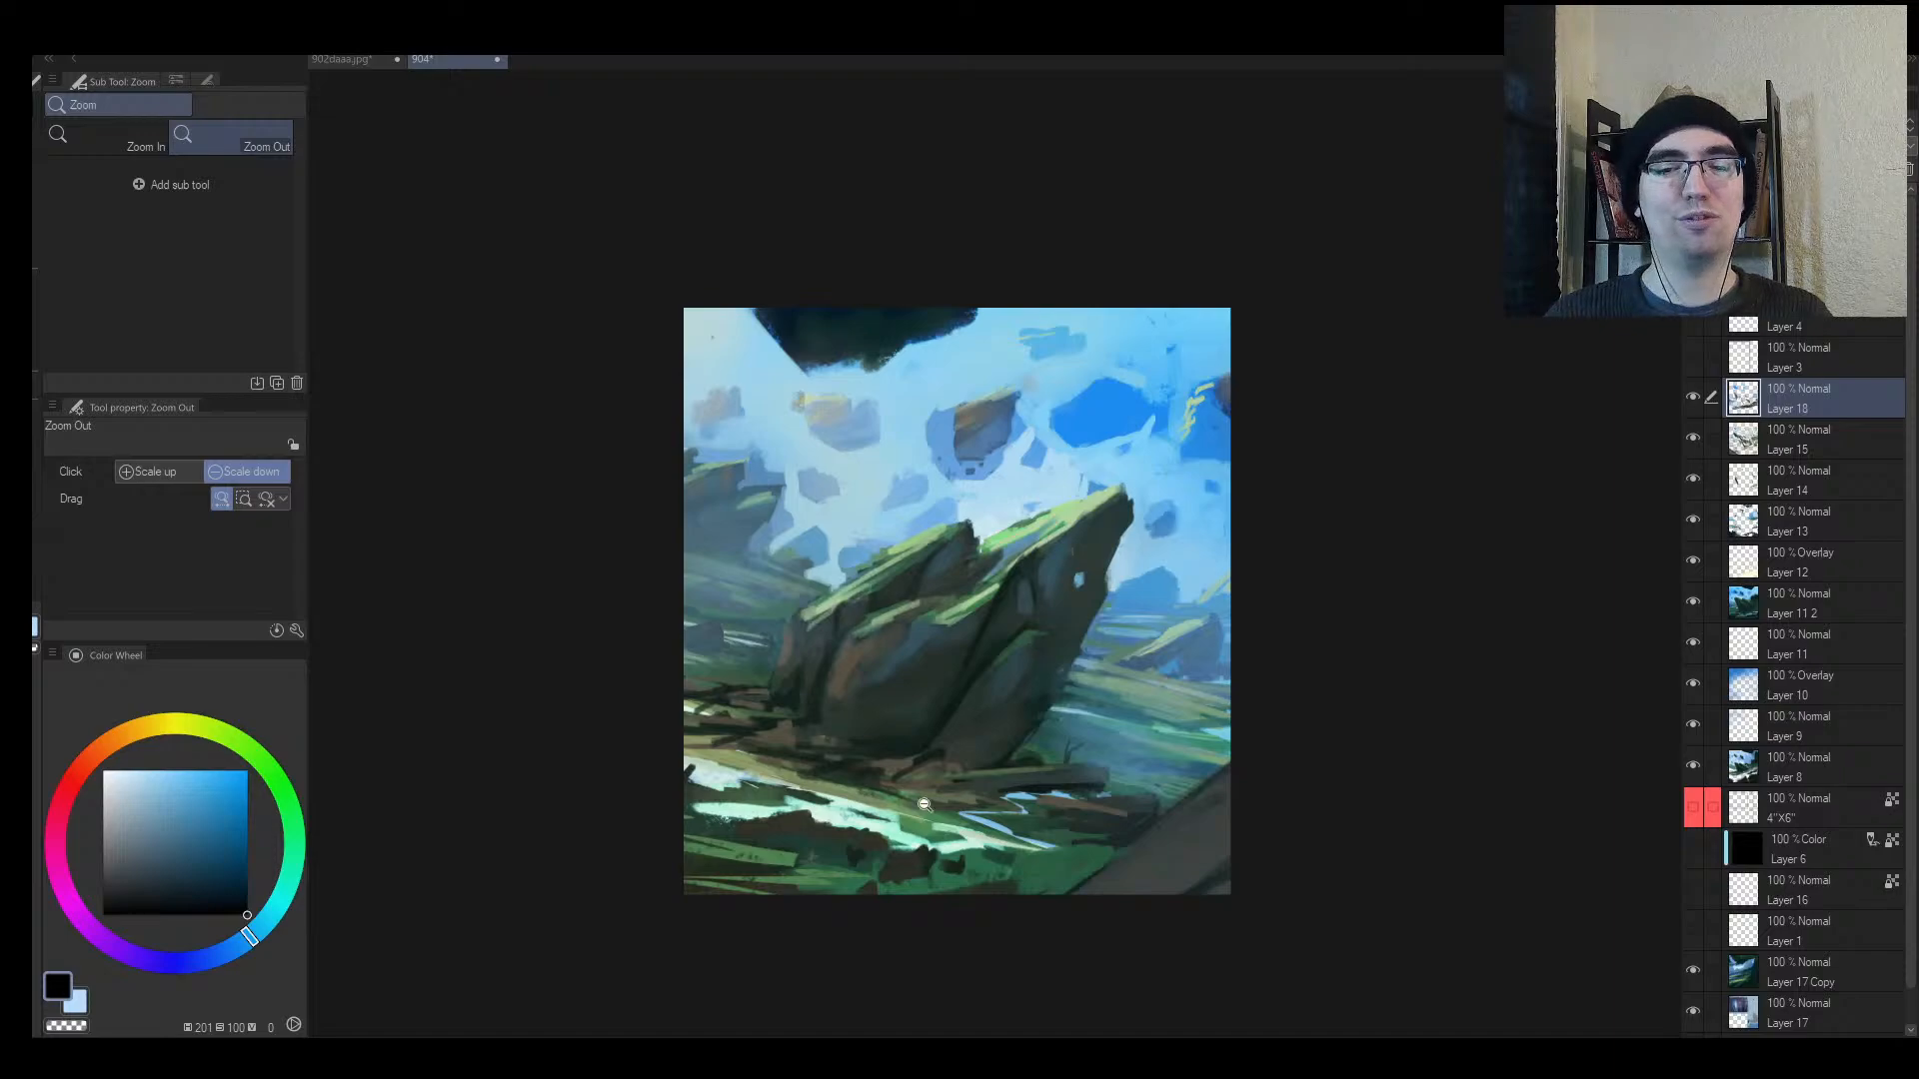
drag(924, 807, 923, 699)
key(b)
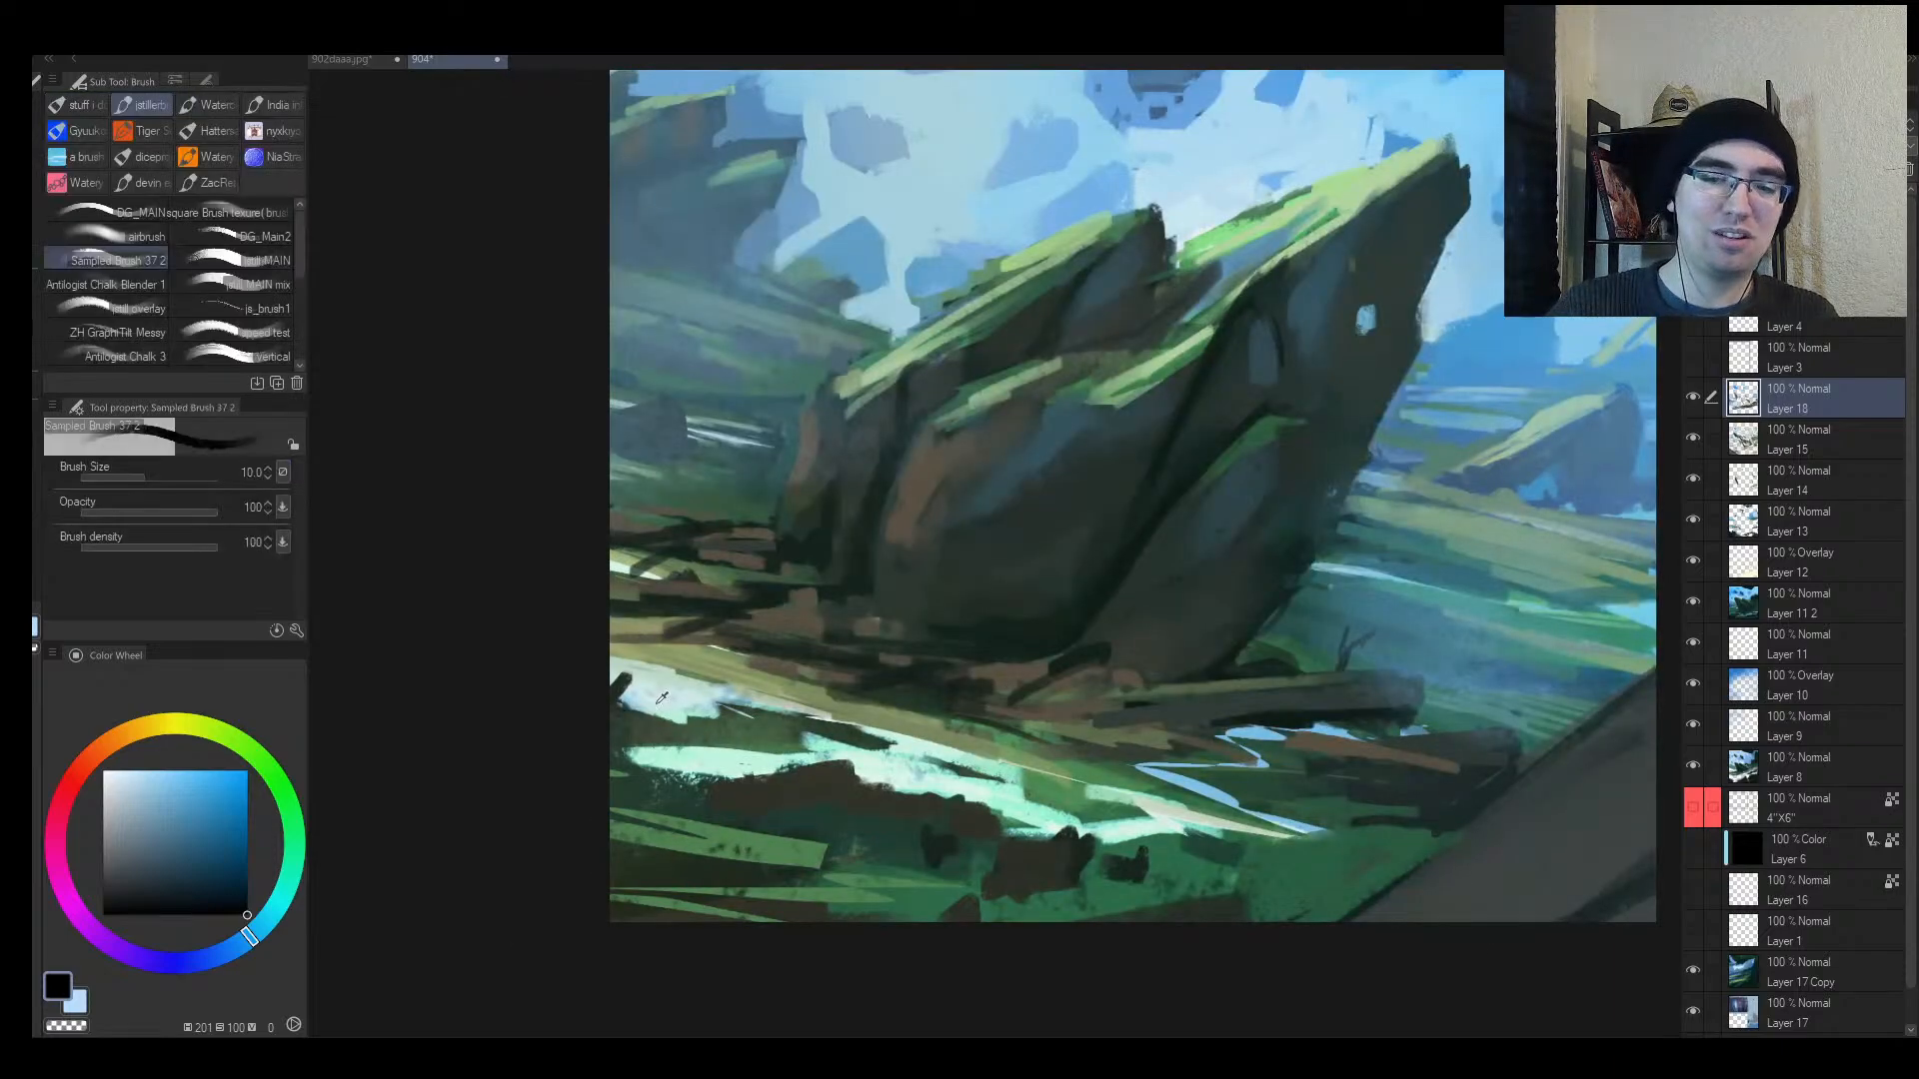
alt+click(644, 697)
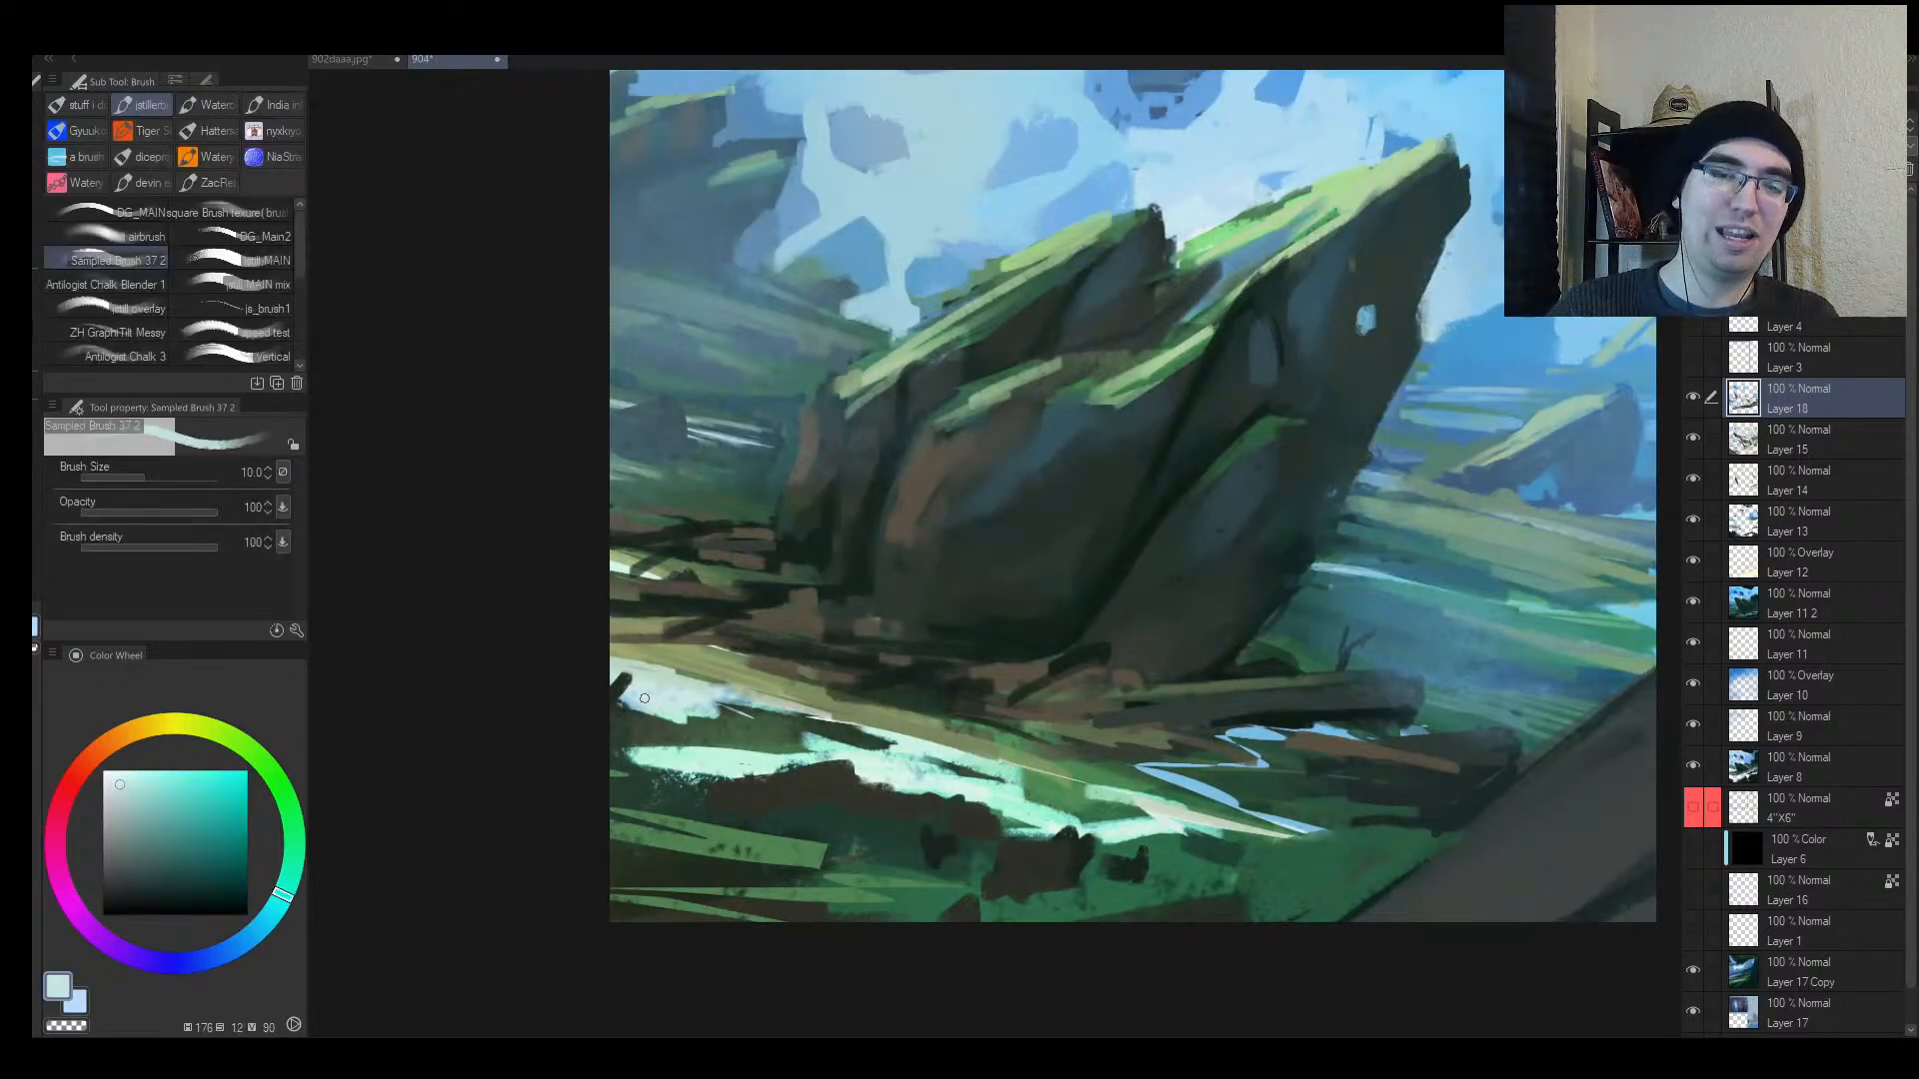
alt+click(696, 693)
alt+click(696, 702)
drag(690, 709, 714, 713)
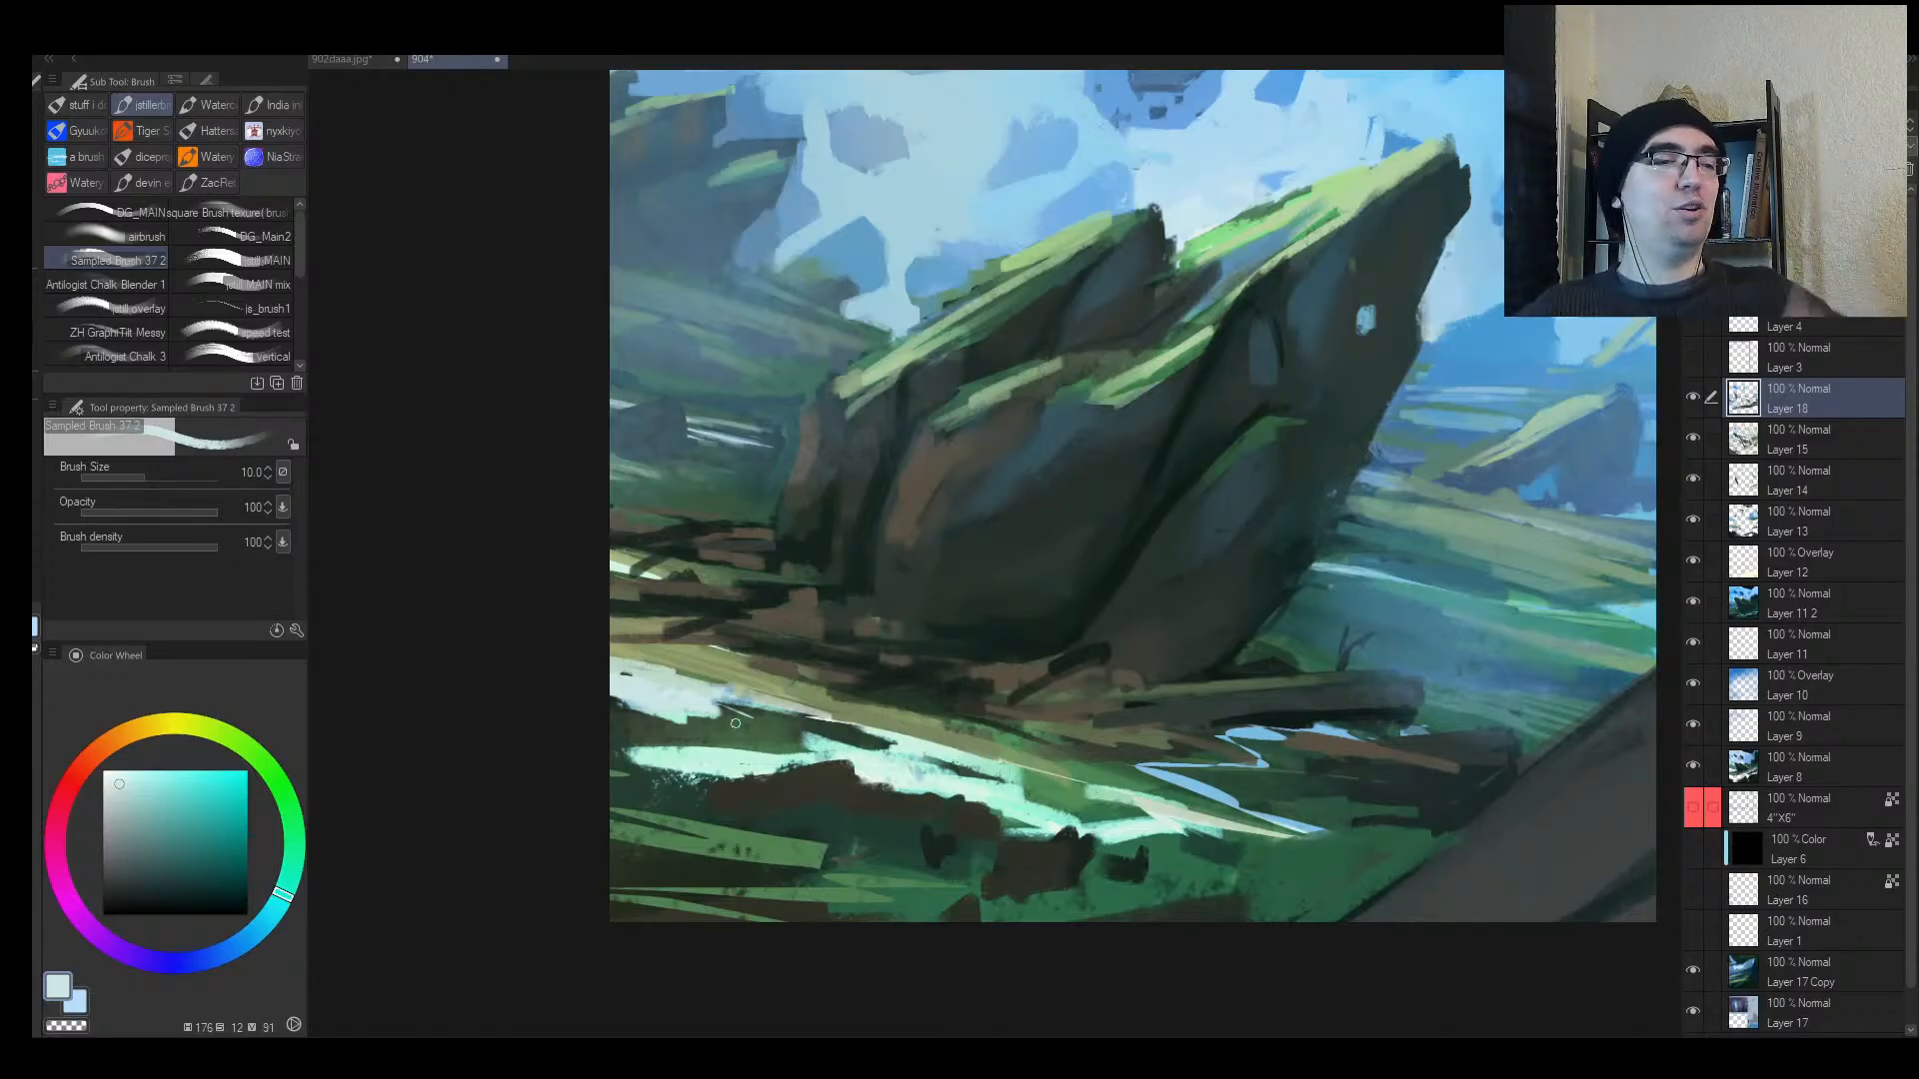
Step: Zoom out and mirror the canvas horizontally to review the whole composition
key(slash)
drag(961, 623, 885, 635)
key(h)
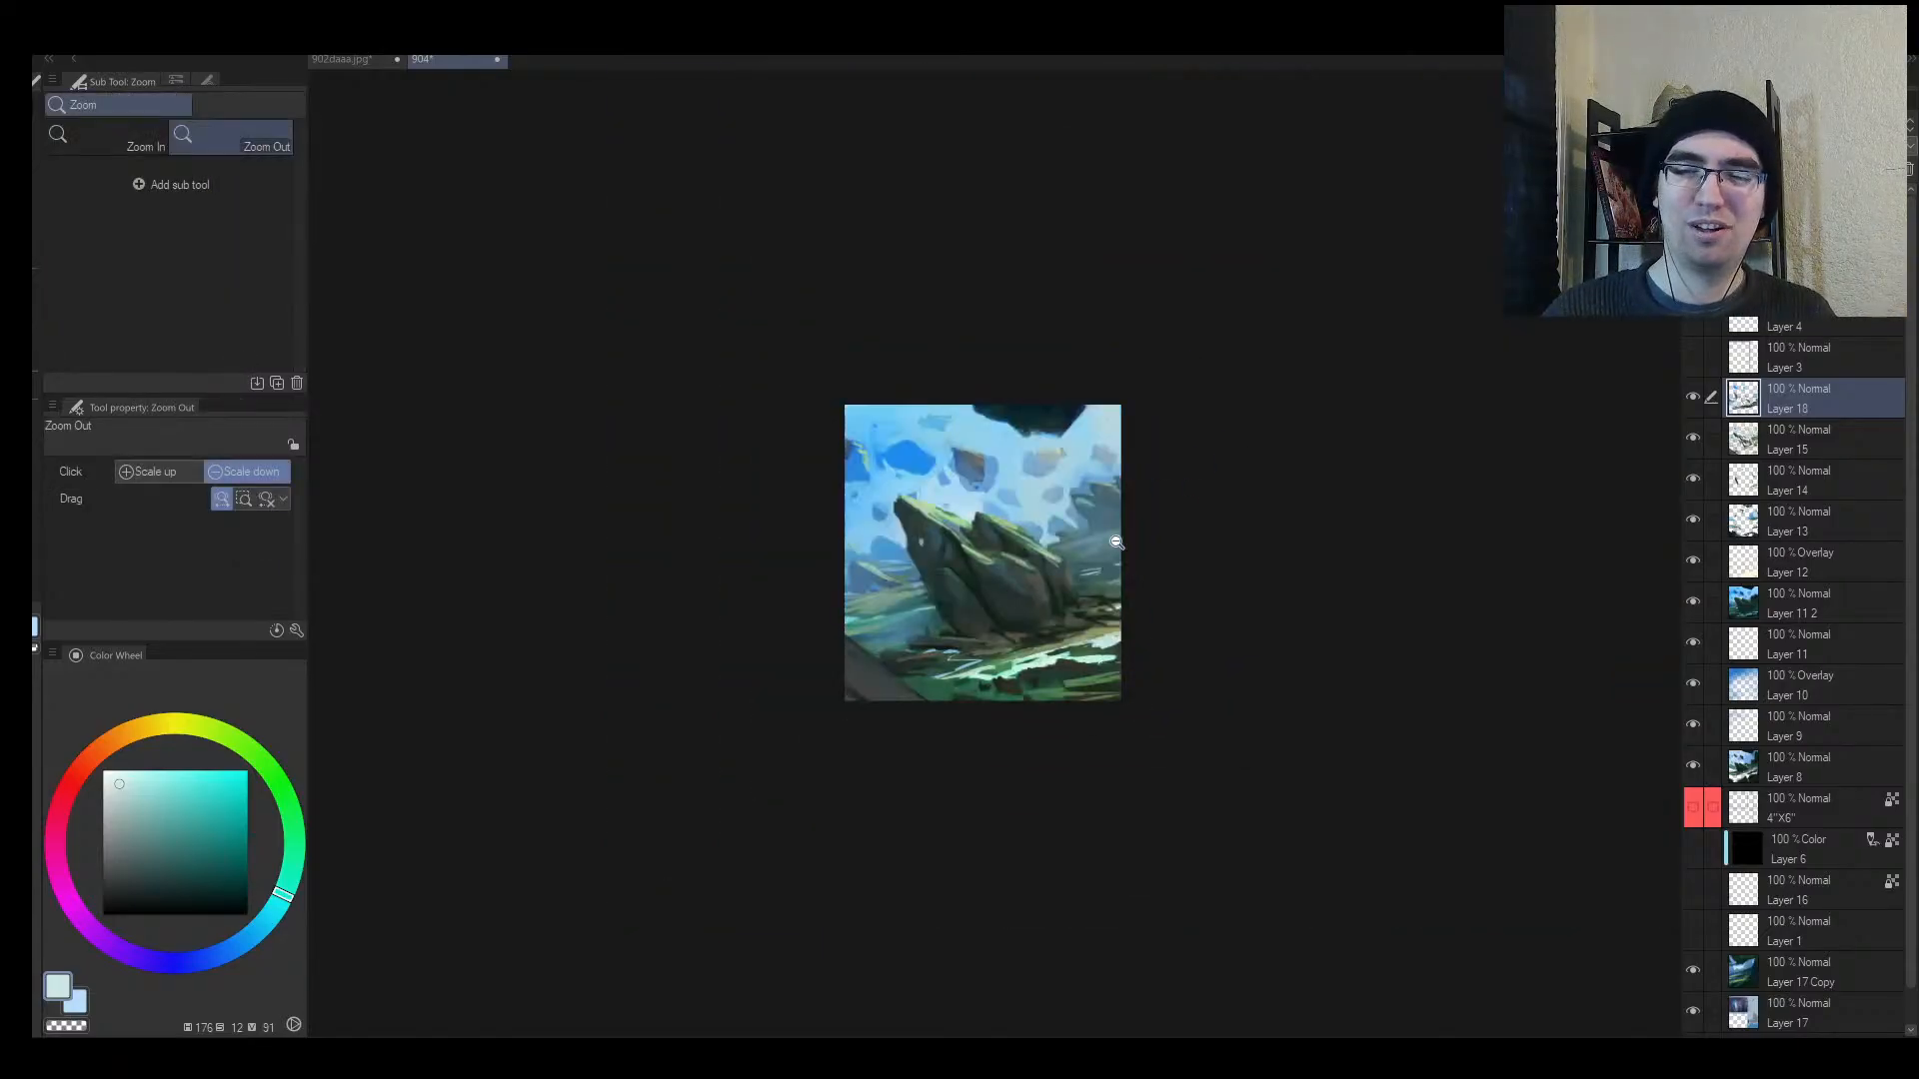
mouse_move(1055, 568)
mouse_down()
mouse_move(1097, 538)
mouse_move(1040, 599)
mouse_move(1118, 543)
mouse_move(1014, 608)
mouse_up()
mouse_move(1024, 605)
mouse_down()
mouse_move(995, 624)
mouse_move(1073, 585)
mouse_move(1077, 551)
mouse_move(1044, 555)
mouse_move(1024, 592)
mouse_up()
drag(876, 594, 1108, 595)
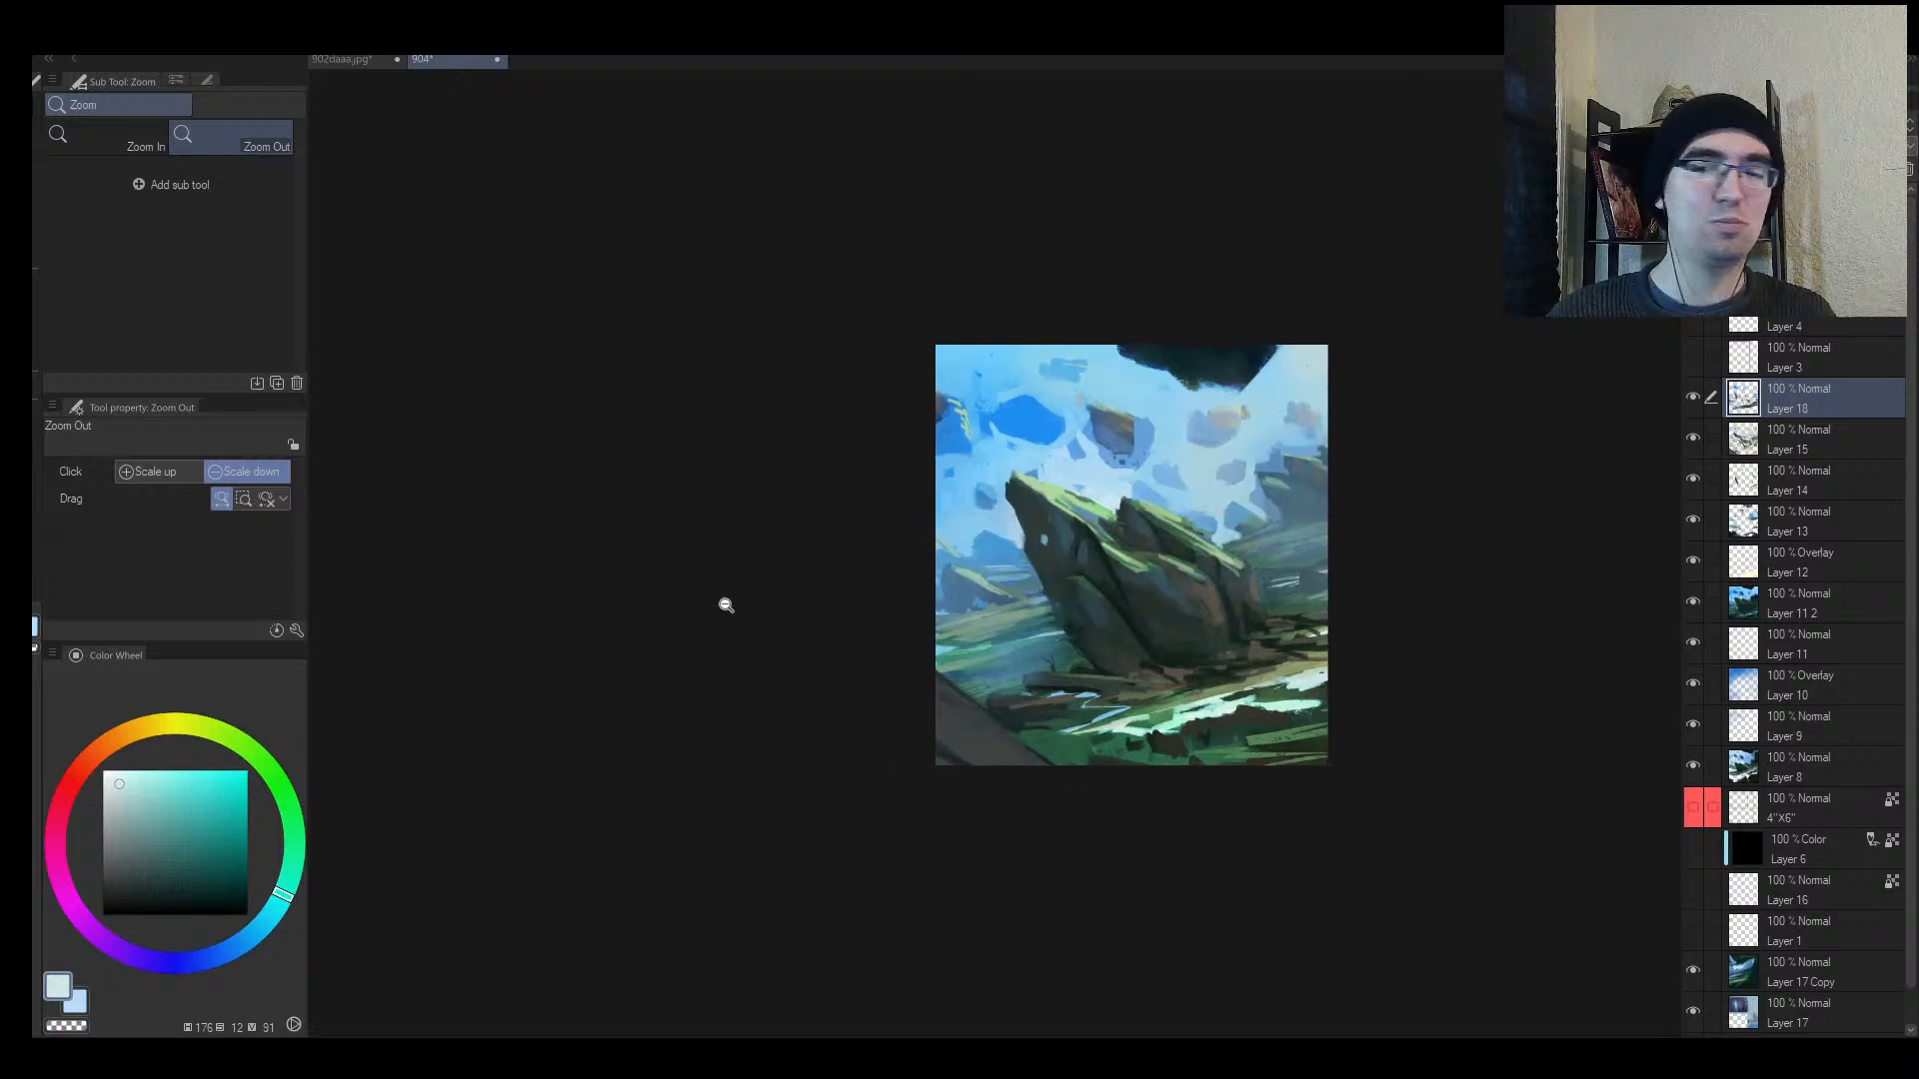
drag(725, 605, 744, 595)
drag(524, 584, 502, 635)
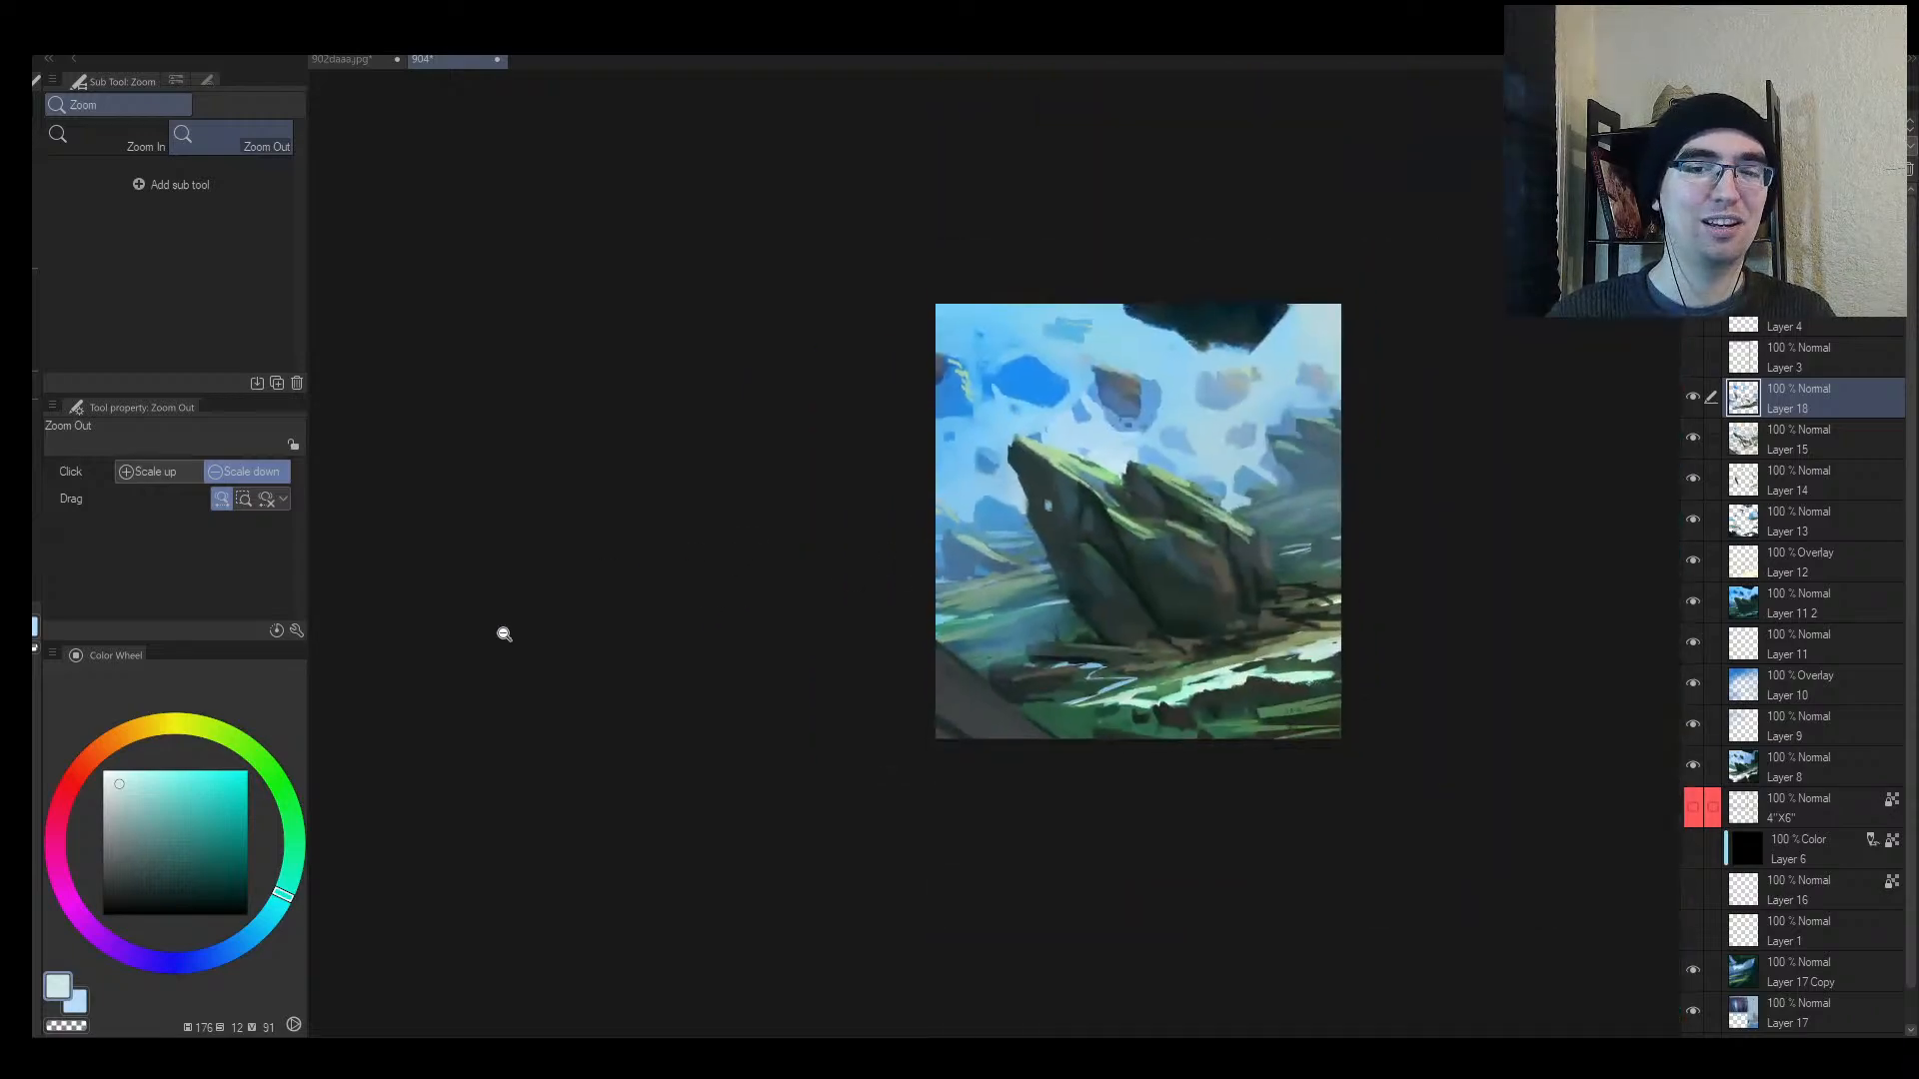
drag(1229, 568, 994, 590)
drag(992, 589, 949, 626)
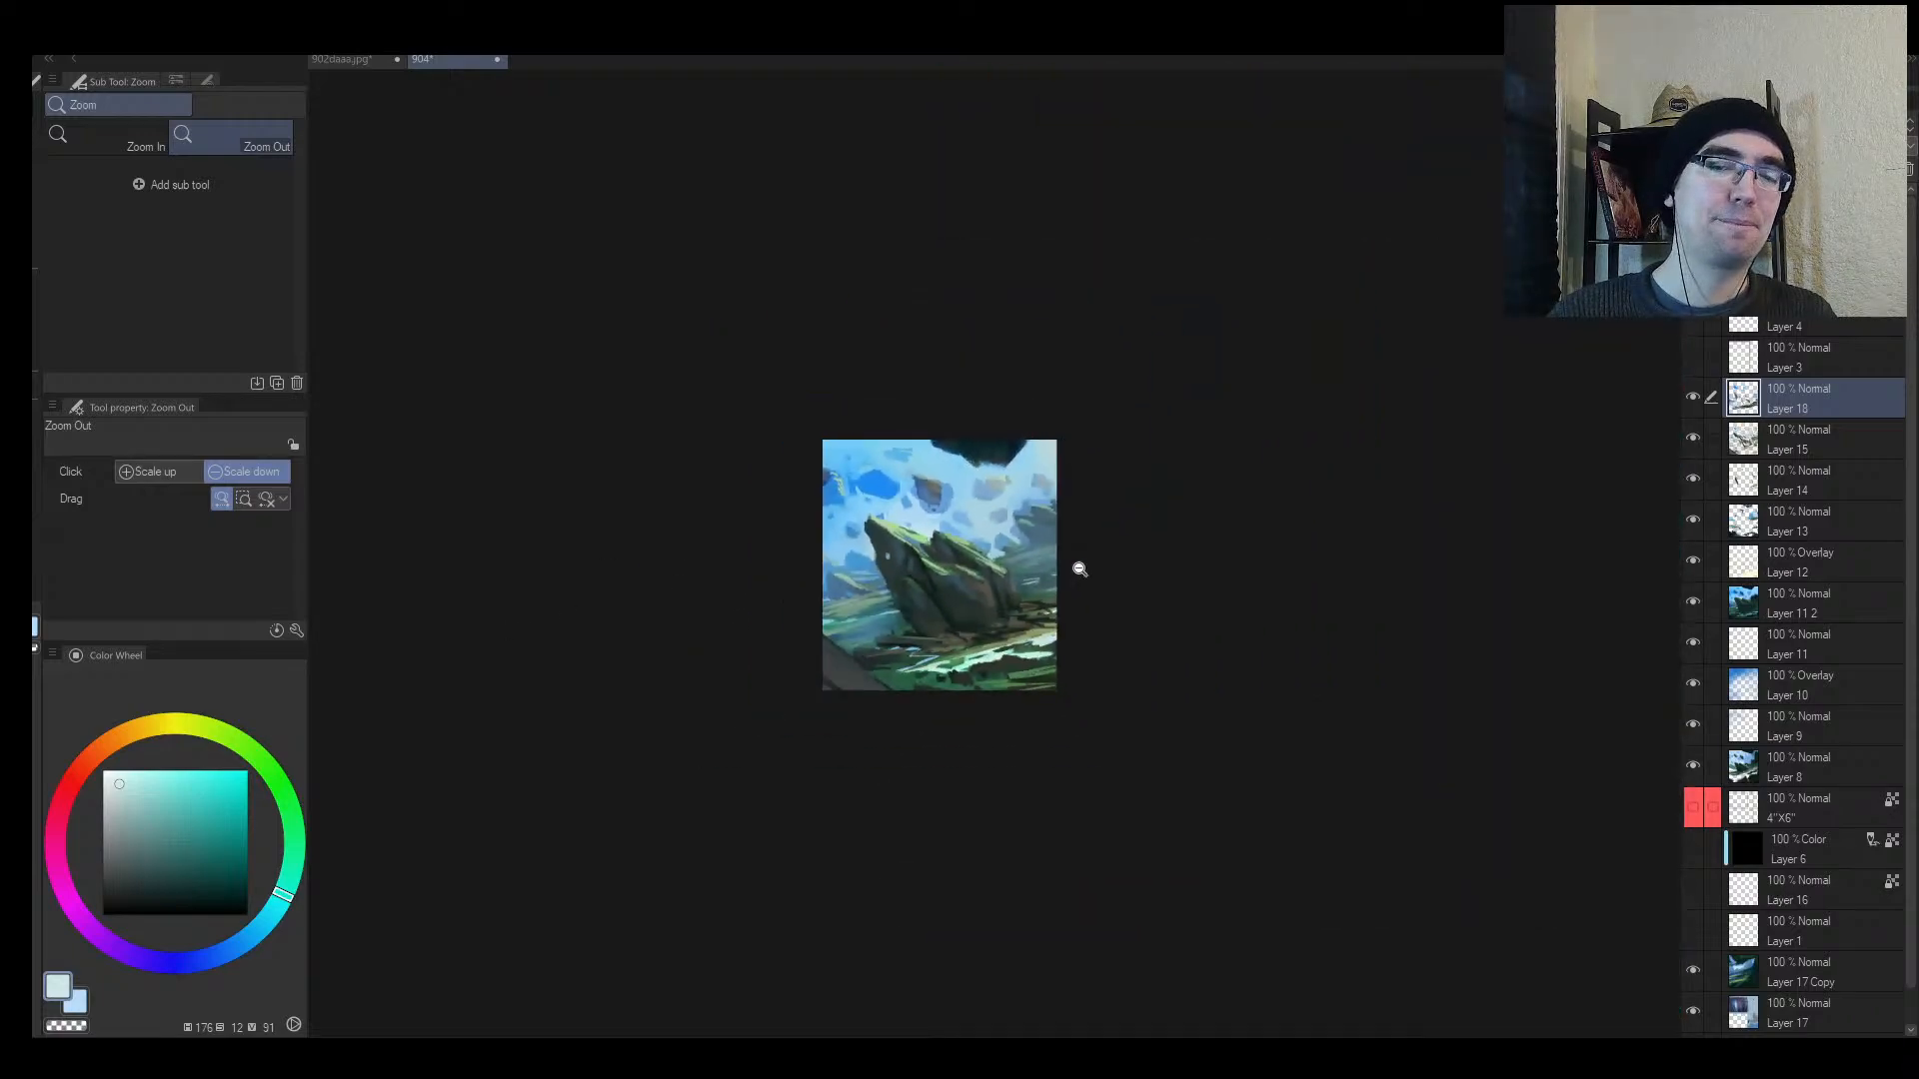
drag(1055, 571, 1100, 551)
drag(1018, 641, 1101, 552)
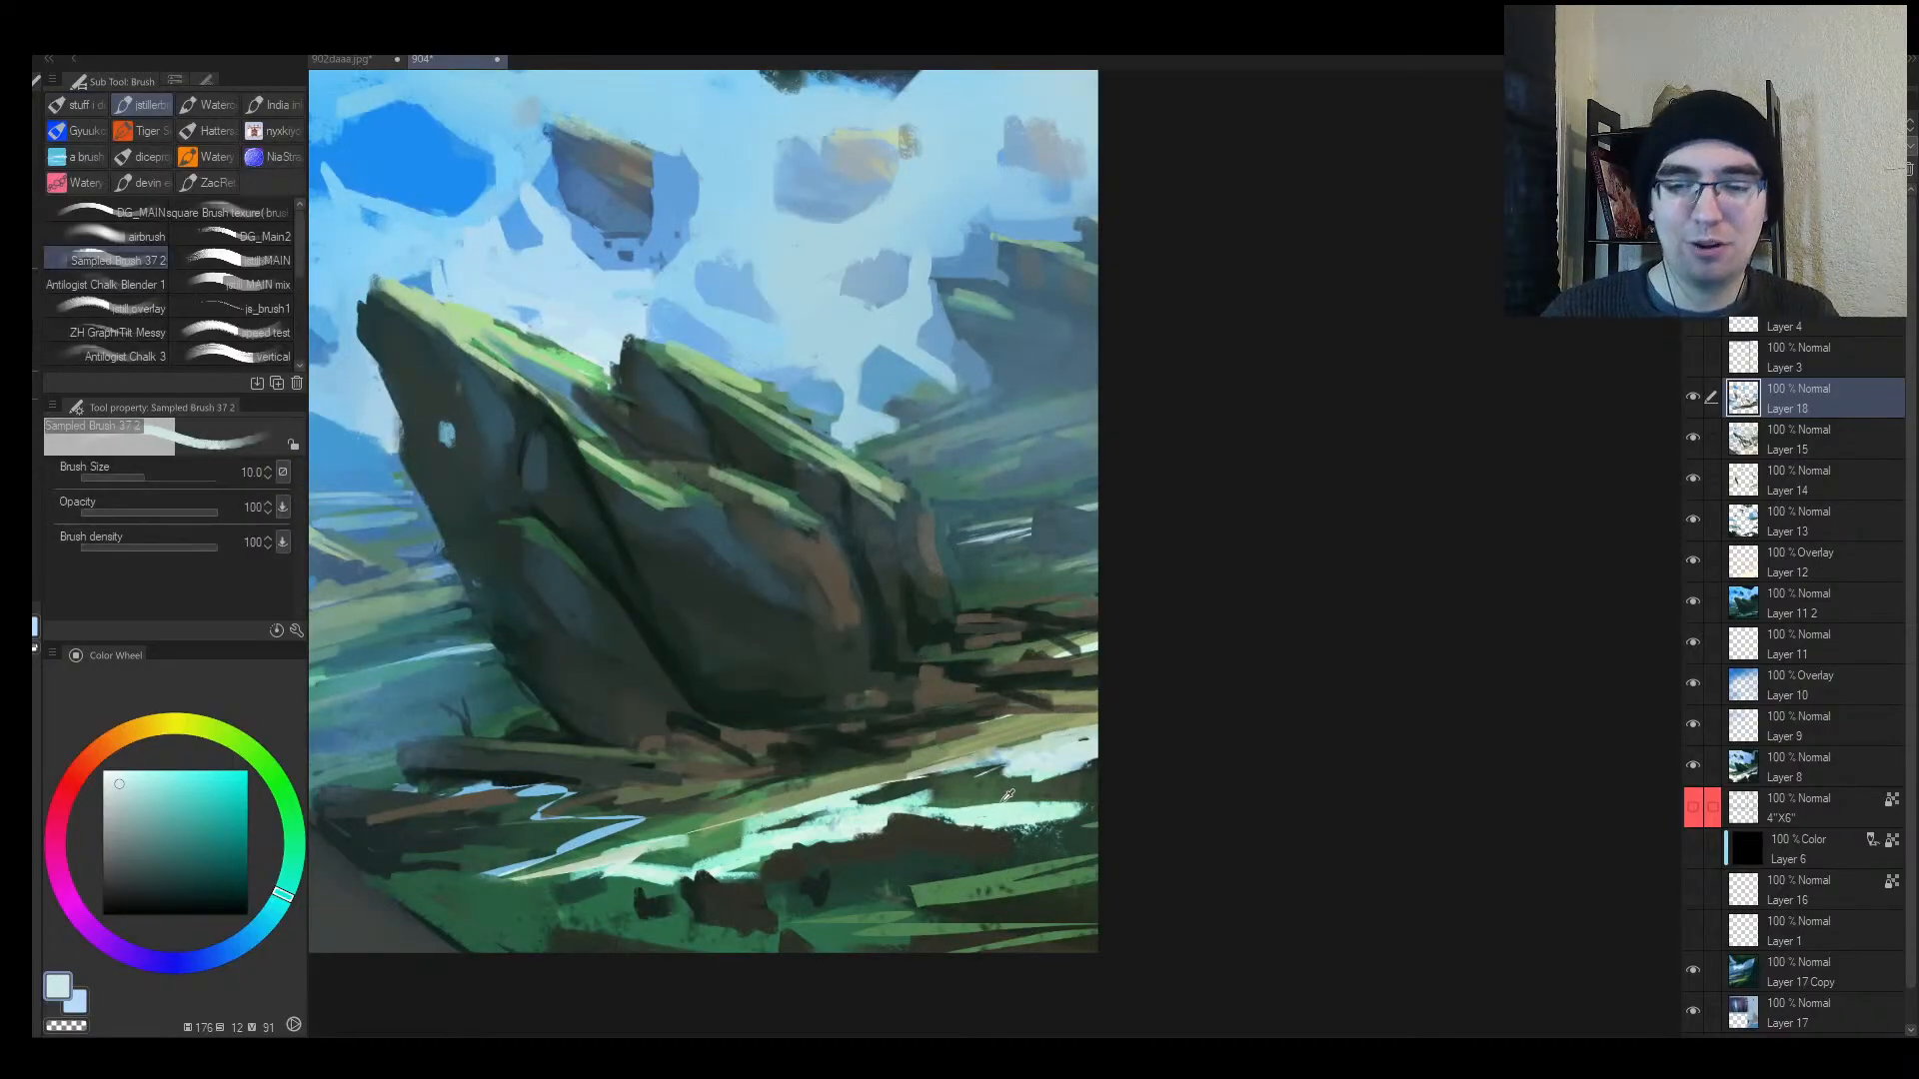
Step: Pick a light mint green, shrink the brush, and paint a stroke on the lower-right grass
alt+click(947, 843)
alt+click(952, 822)
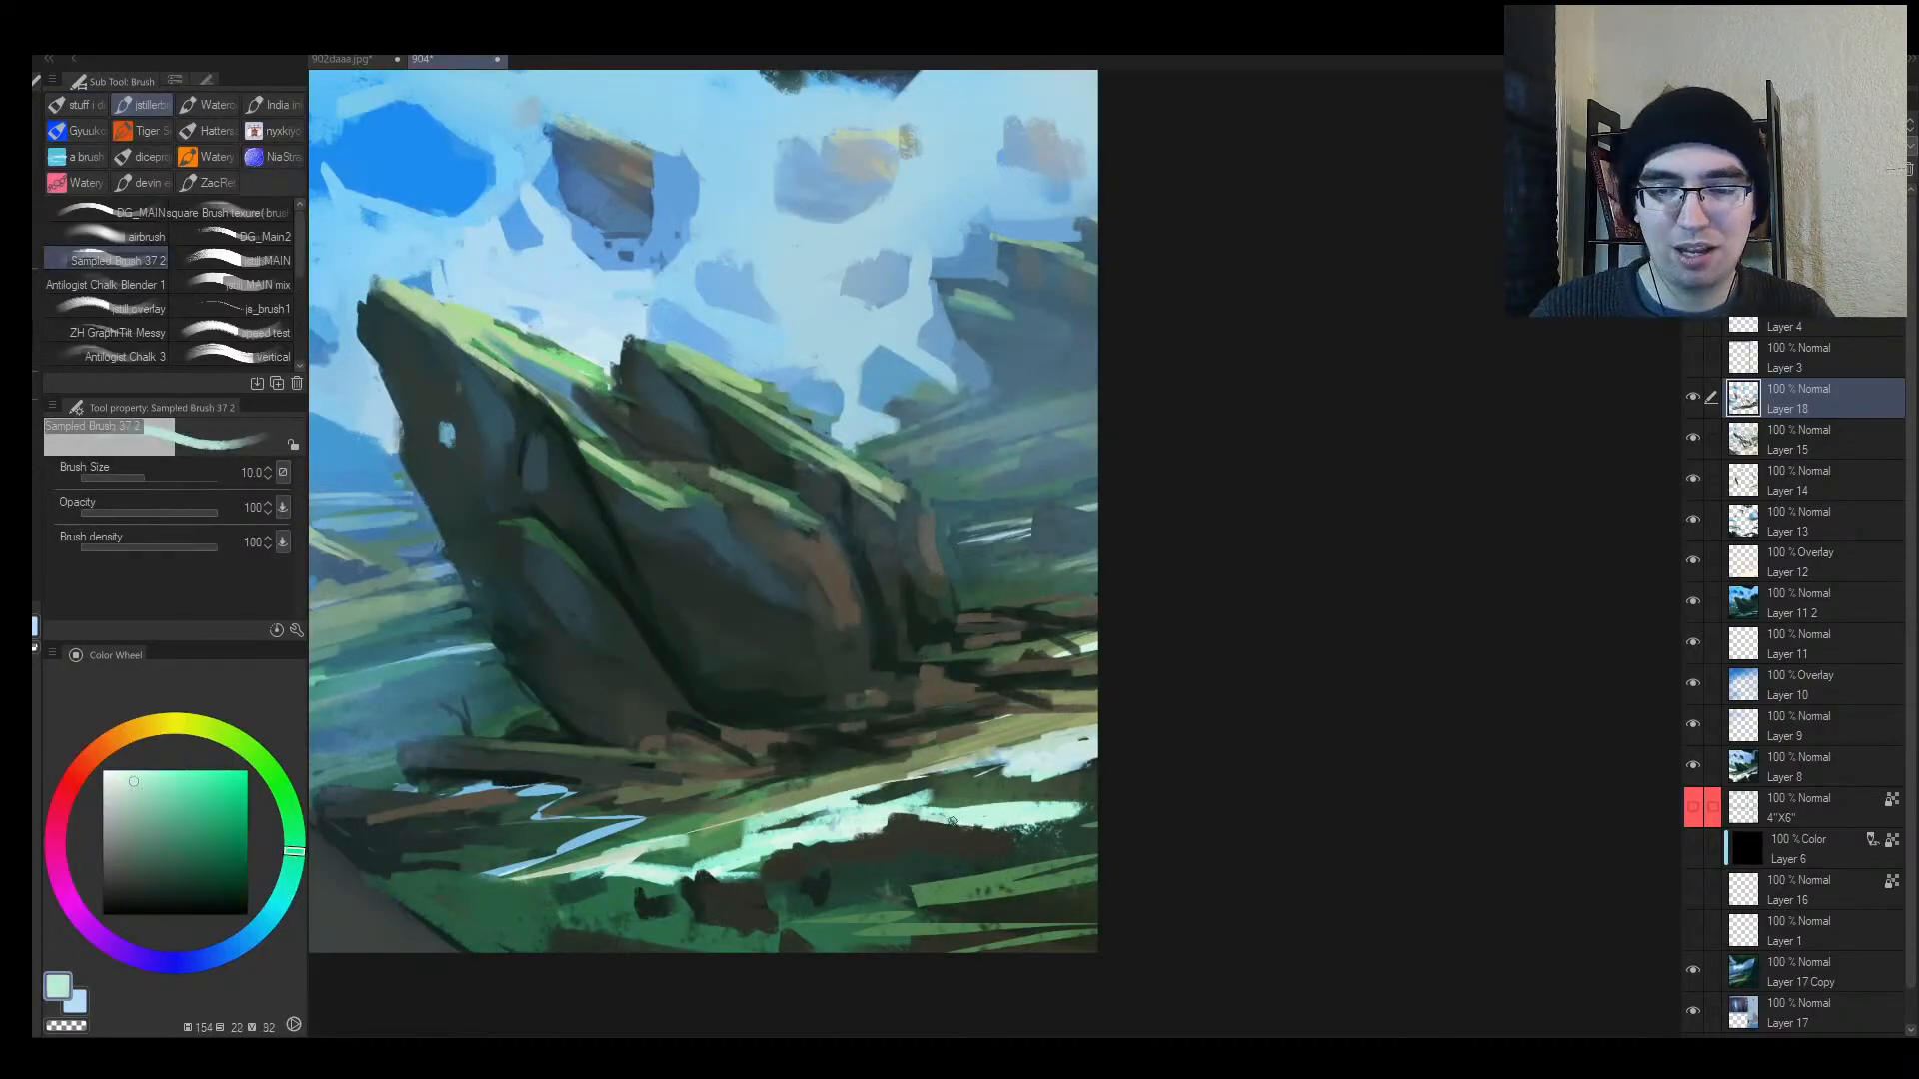
key(bracketleft)
drag(821, 814, 918, 798)
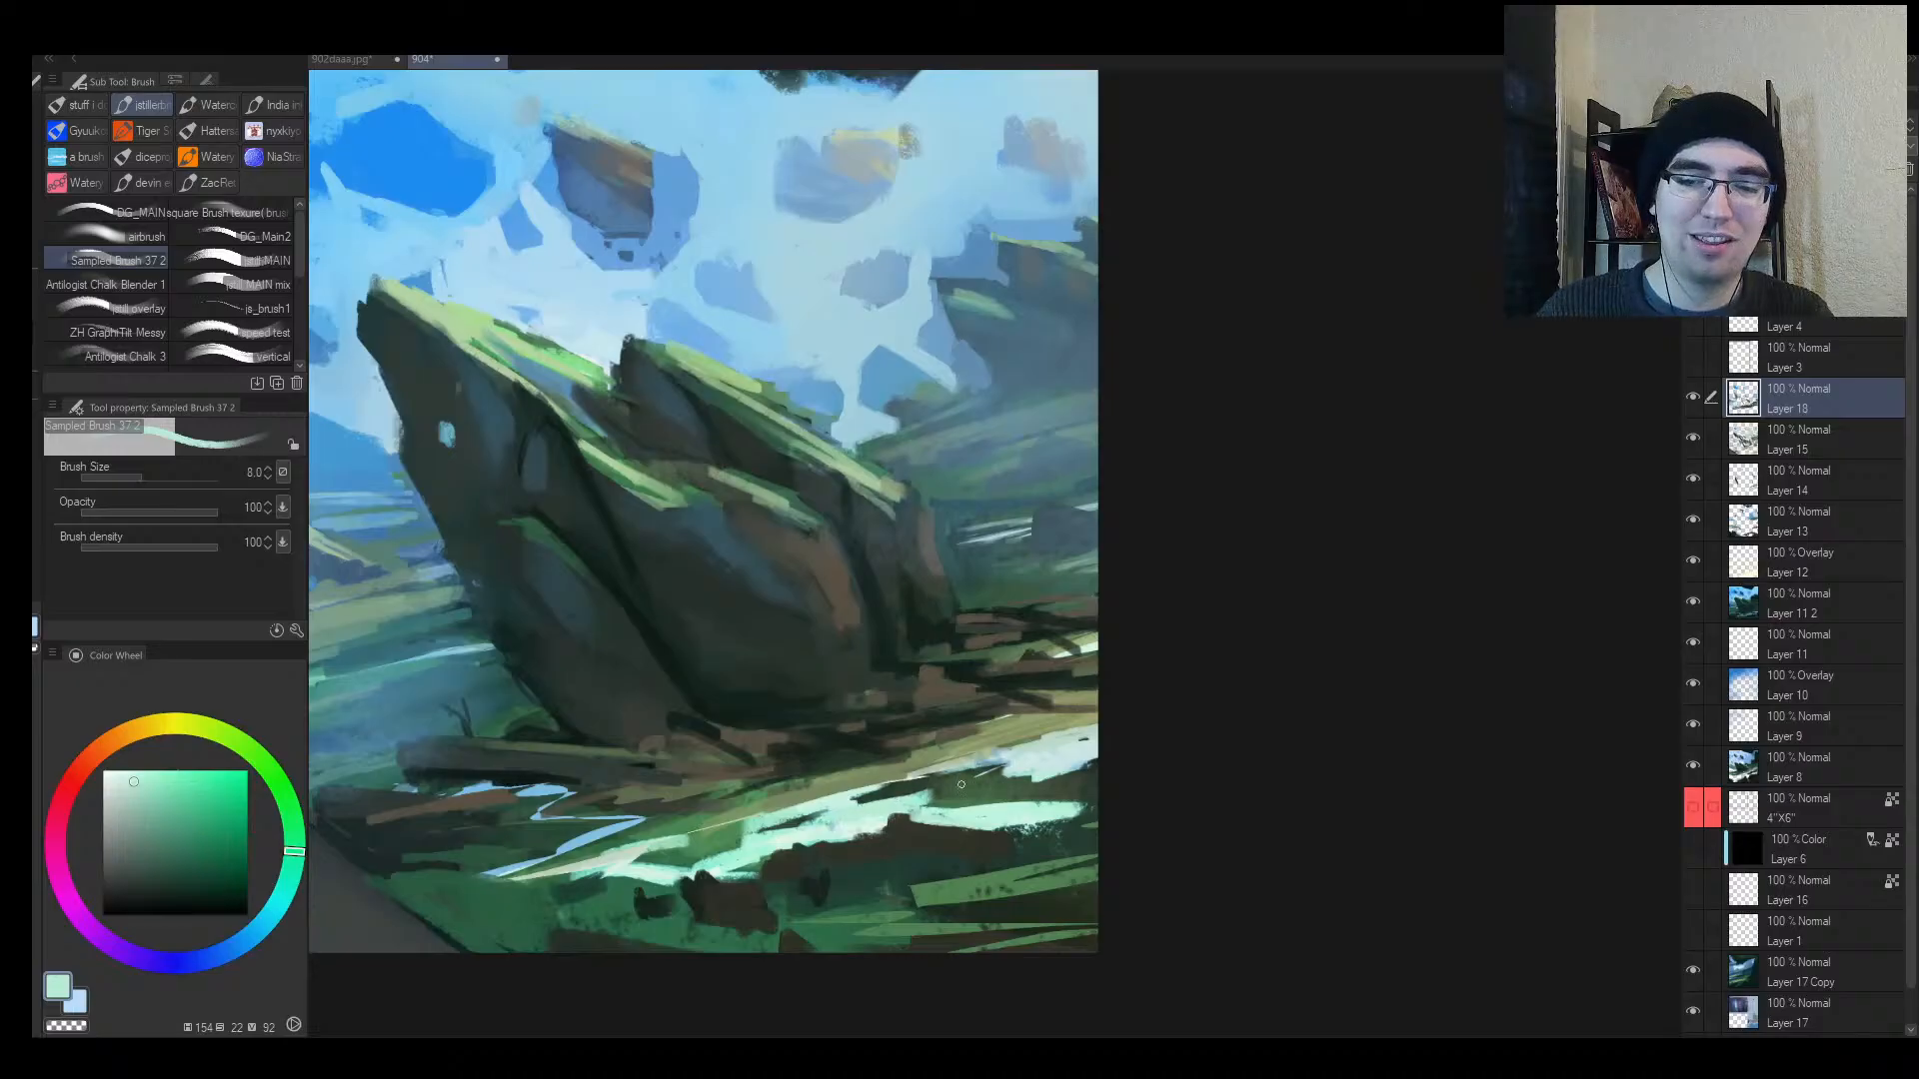
Step: Sample lighter and more saturated mint greens from the foreground grass with a smaller brush
alt+click(779, 839)
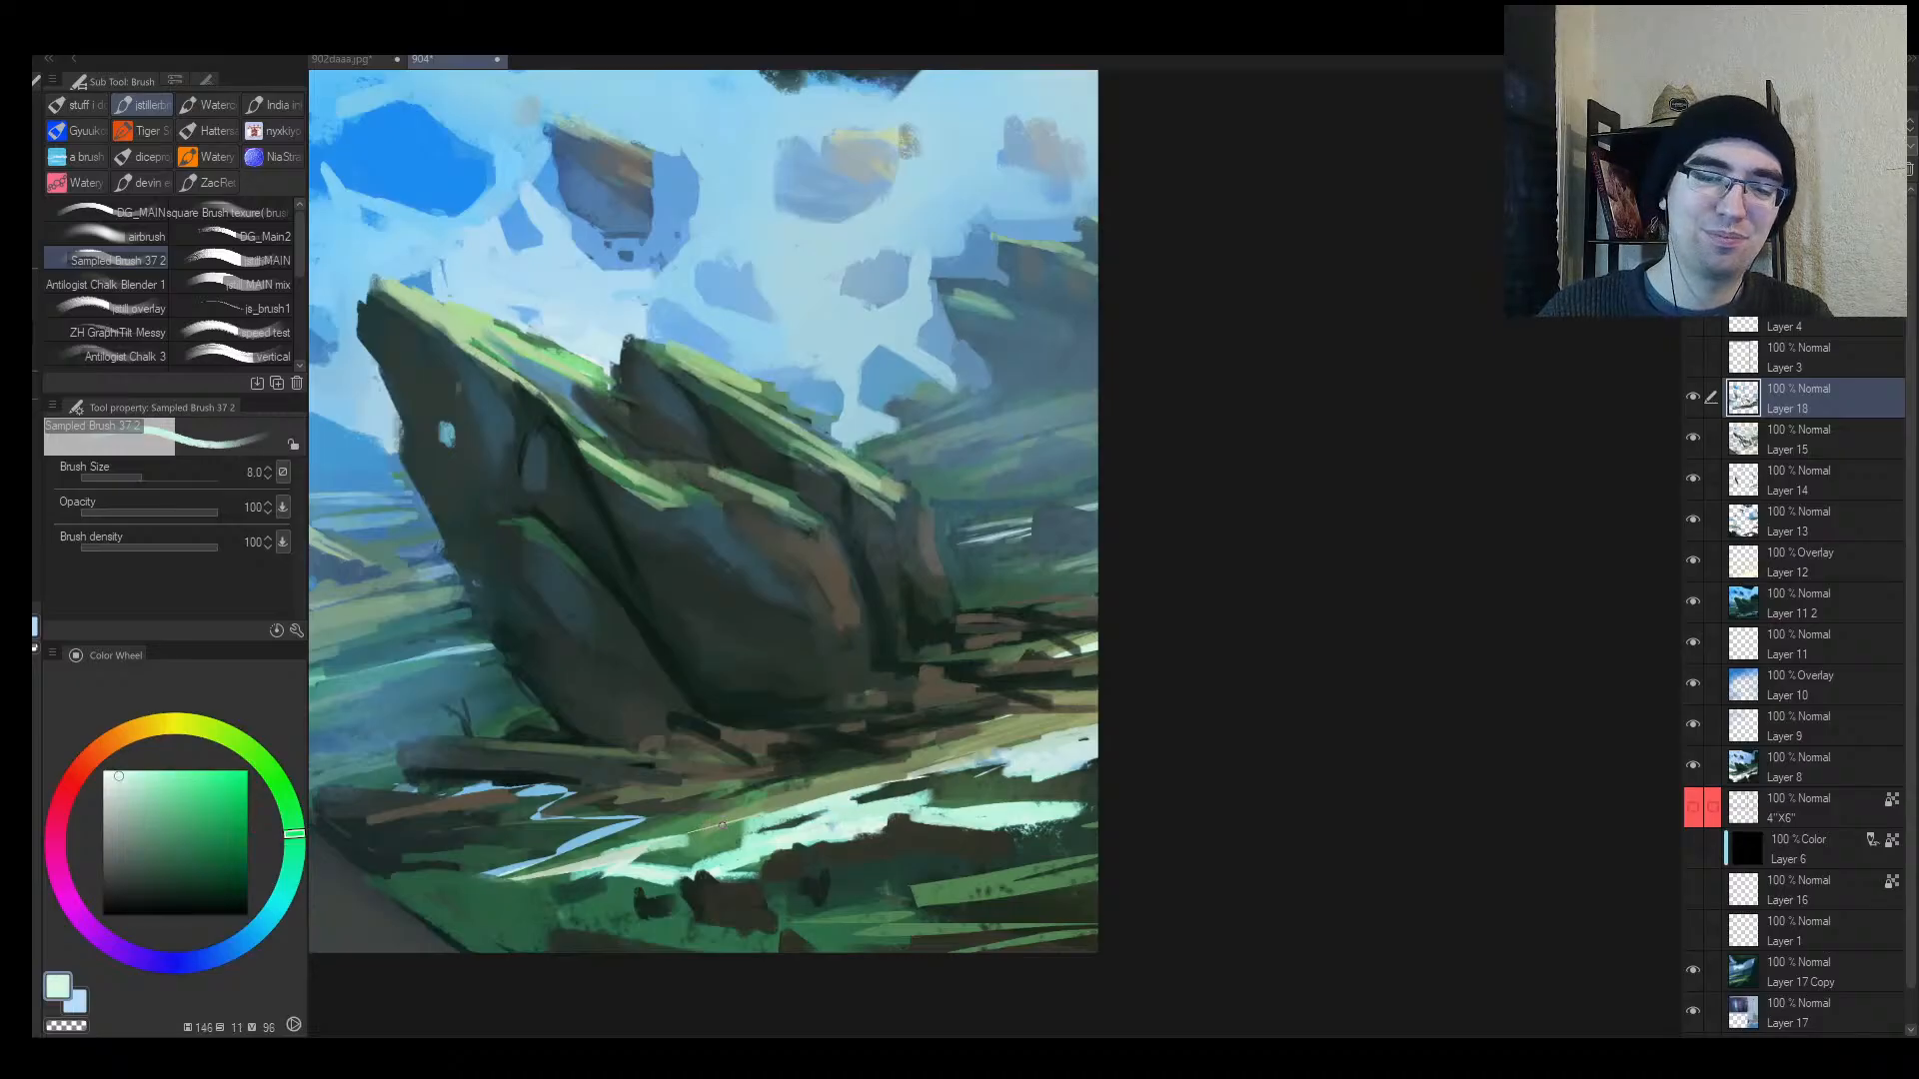
alt+click(722, 826)
key(bracketleft)
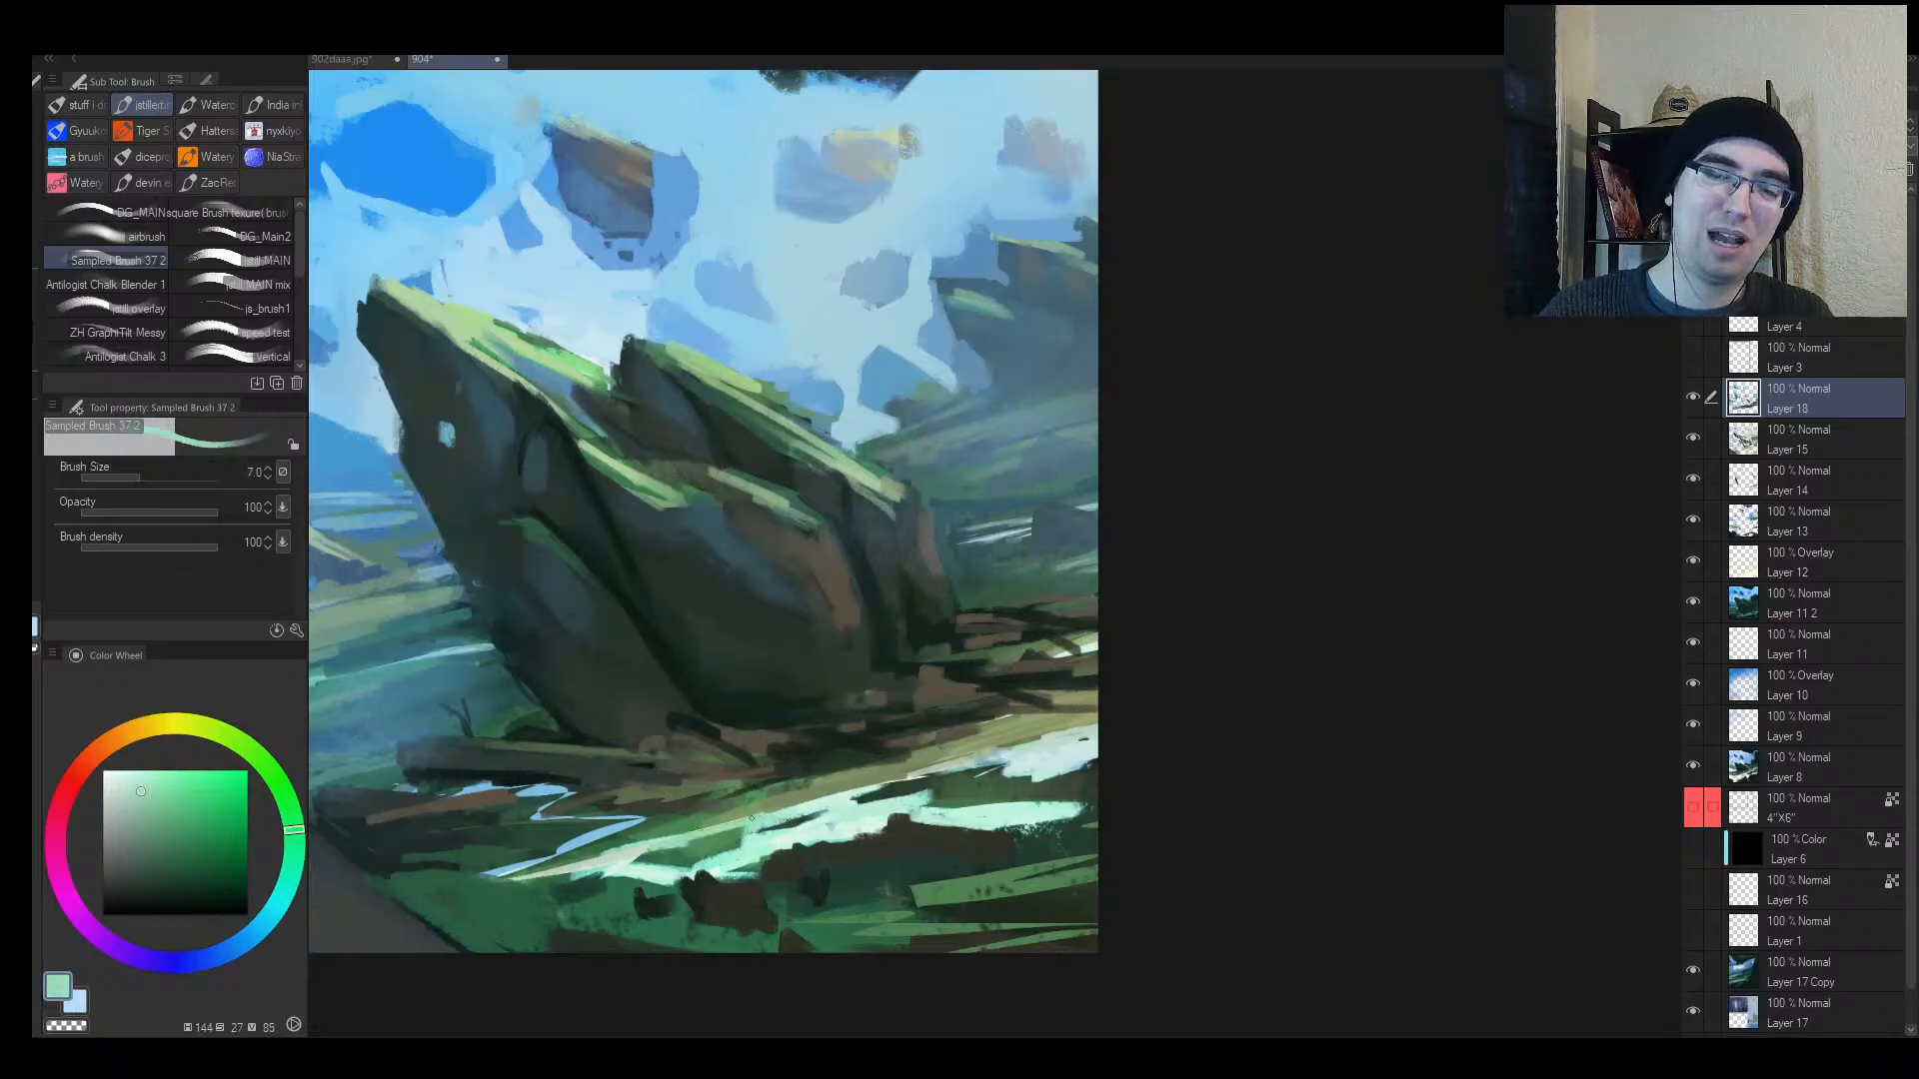
alt+click(655, 864)
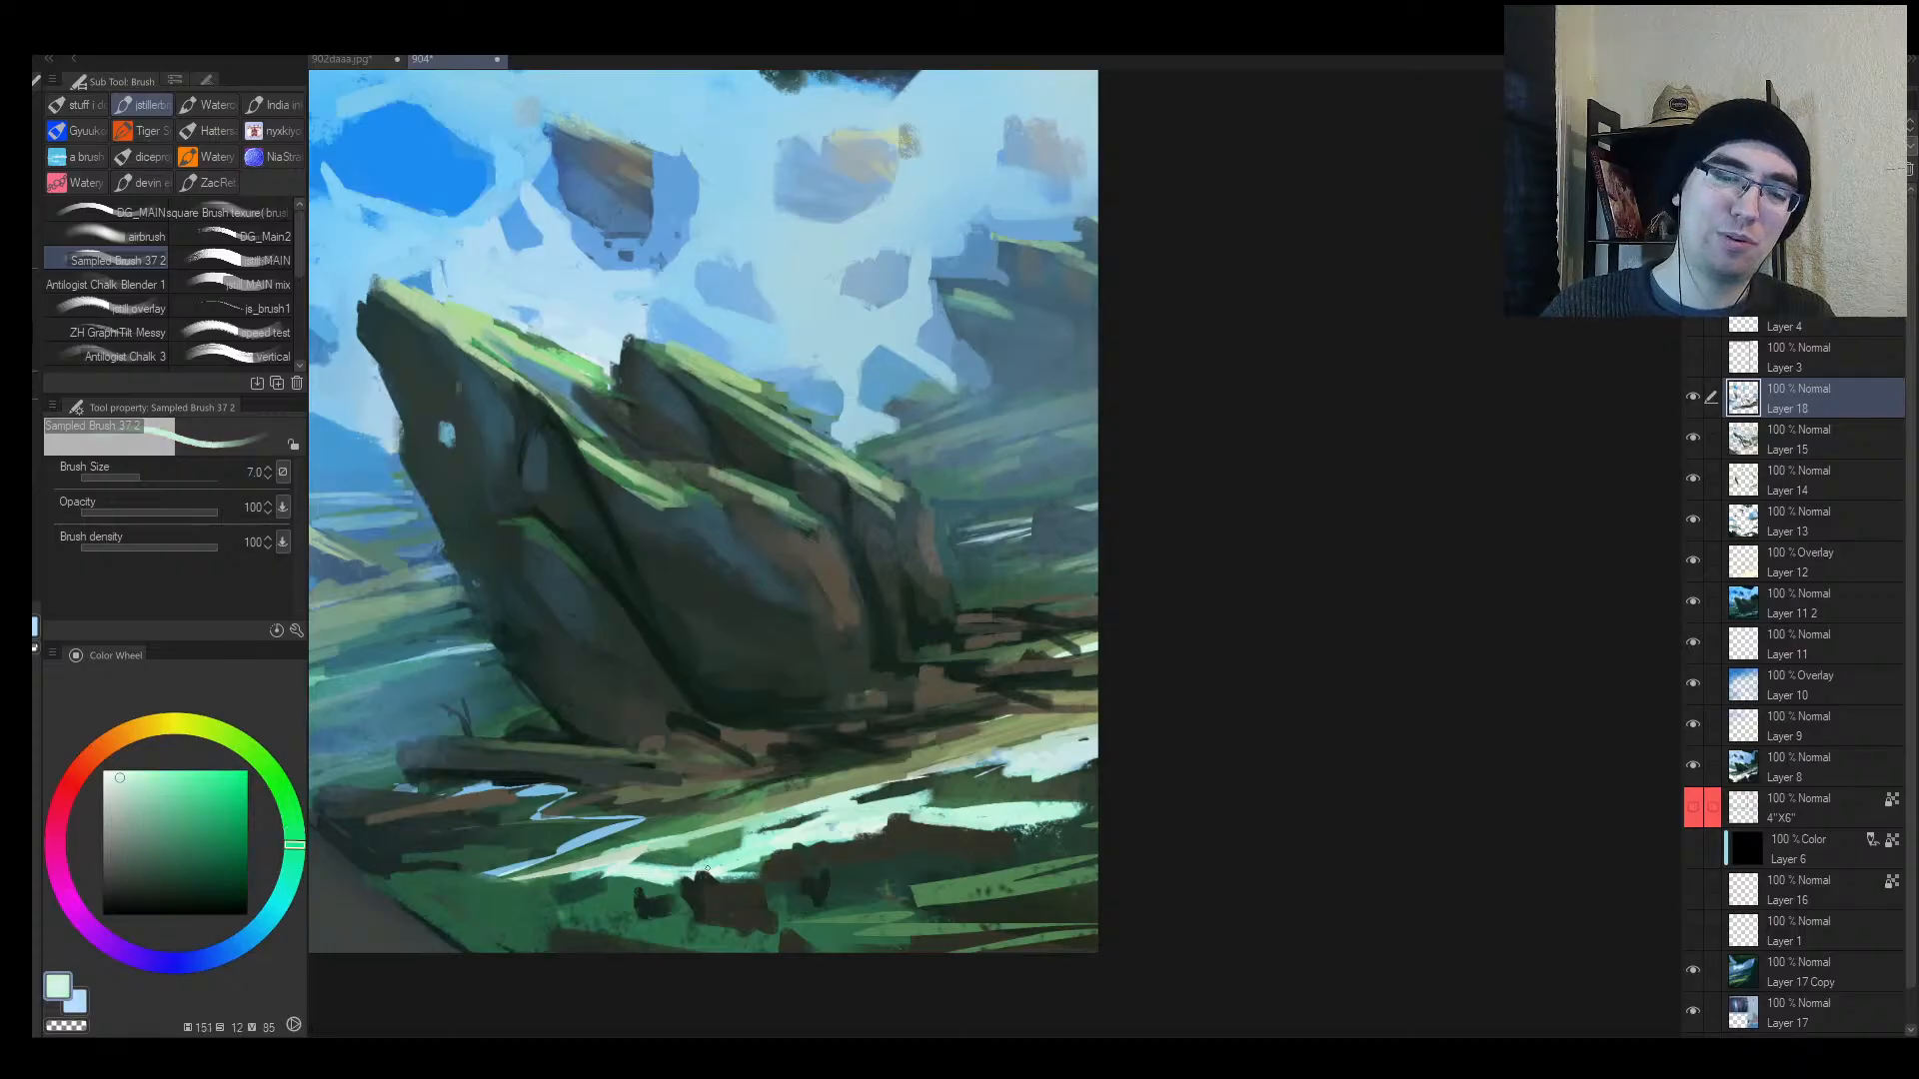
alt+click(634, 884)
key(alt+space)
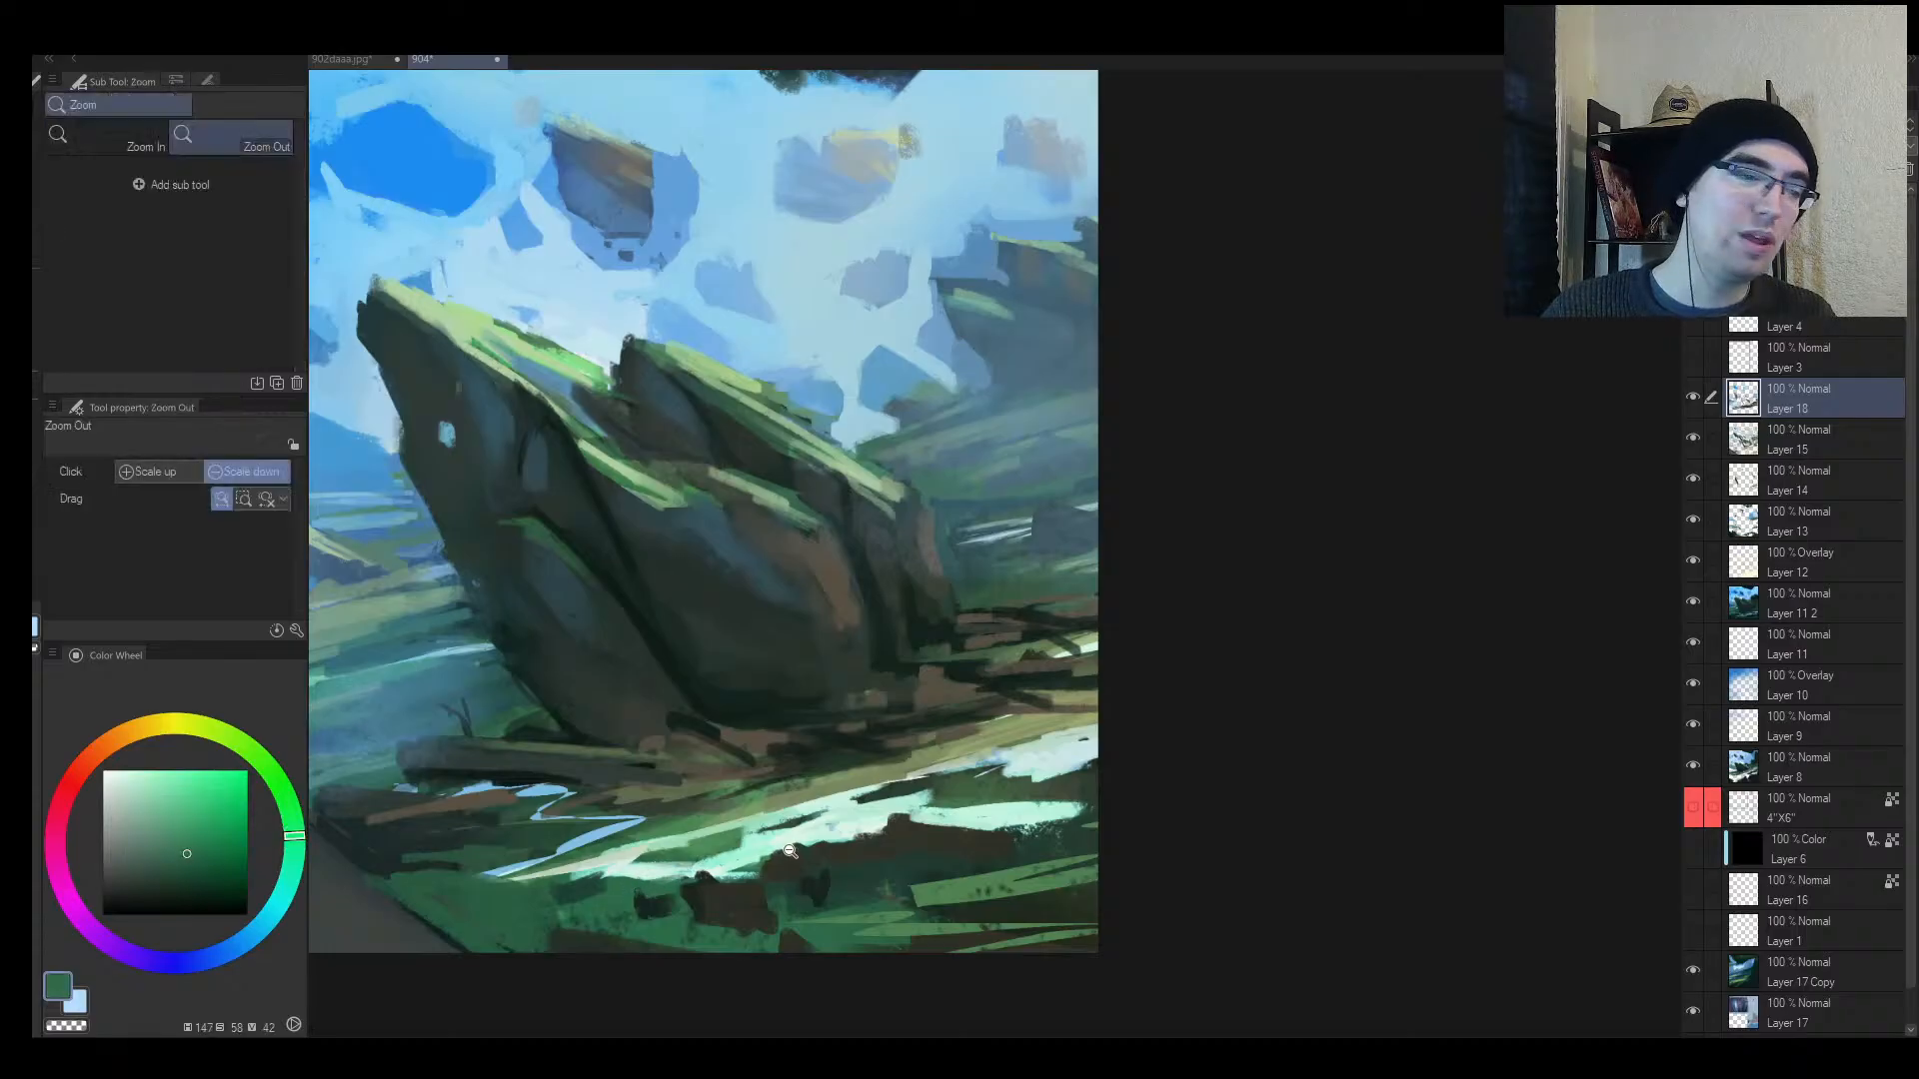
drag(774, 848, 686, 870)
mouse_move(796, 801)
mouse_down()
mouse_move(856, 707)
mouse_move(806, 771)
mouse_move(879, 766)
mouse_move(876, 794)
mouse_move(1045, 706)
mouse_up()
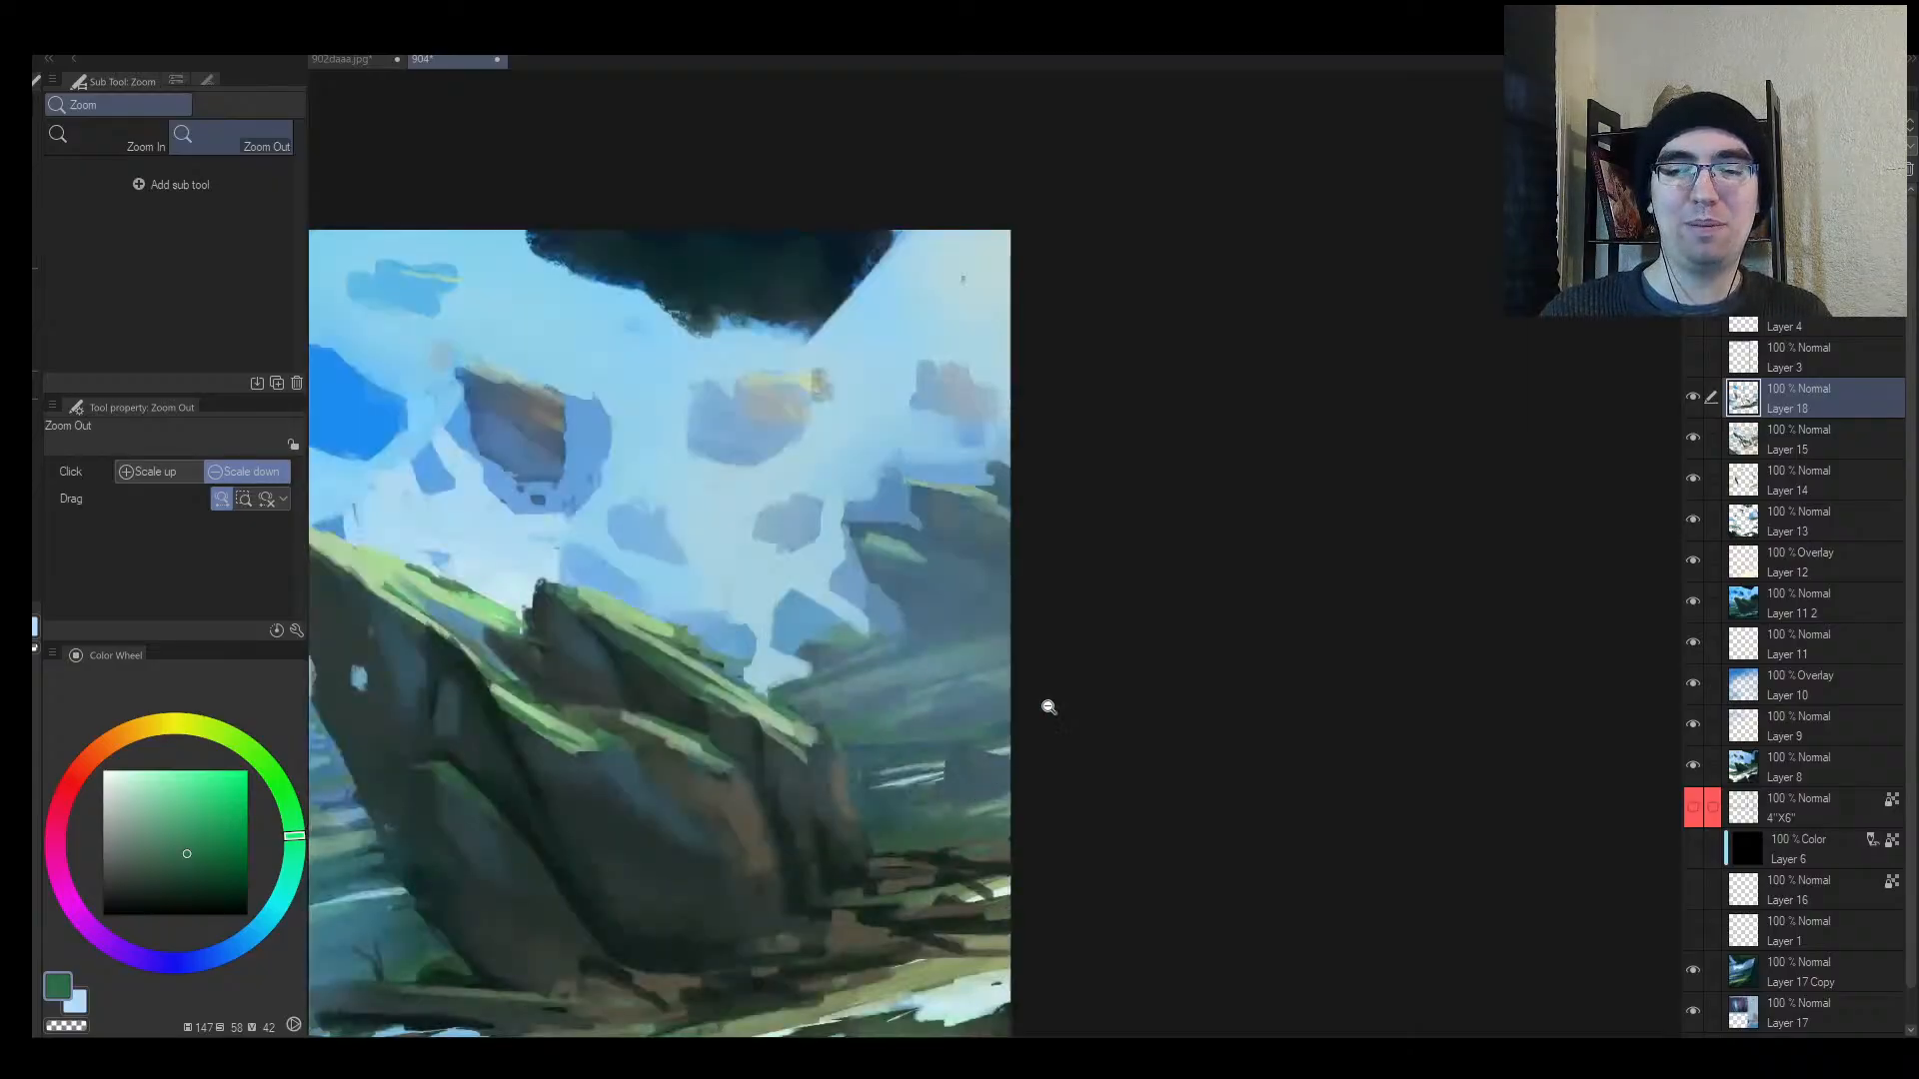
Step: Sample a pale cyan from the sky and reframe the view over the painting
alt+click(960, 1006)
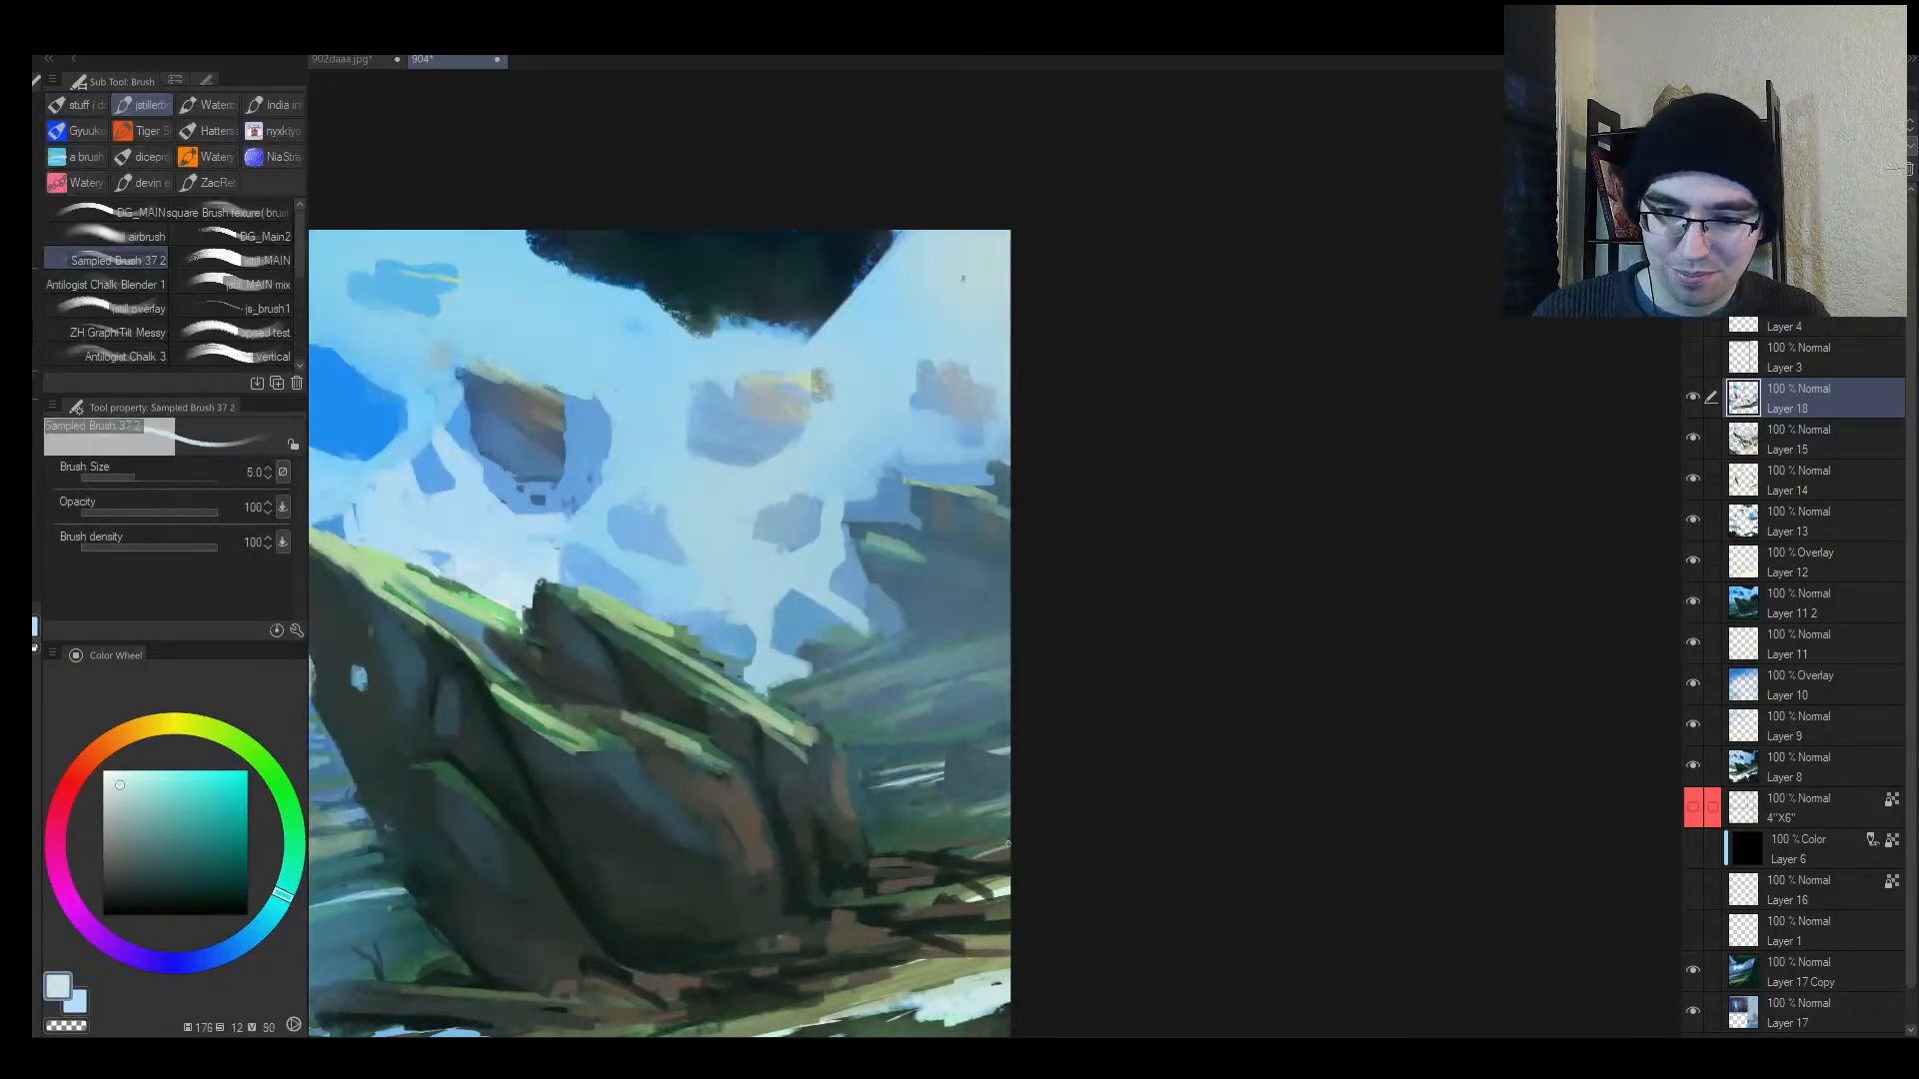
key(space)
drag(1057, 826, 1031, 654)
key(alt+space)
mouse_move(1035, 645)
mouse_down()
mouse_move(1005, 600)
mouse_move(957, 657)
mouse_up()
Step: Mirror the canvas to check the composition, sample a light blue, and enlarge the brush
key(bracketright)
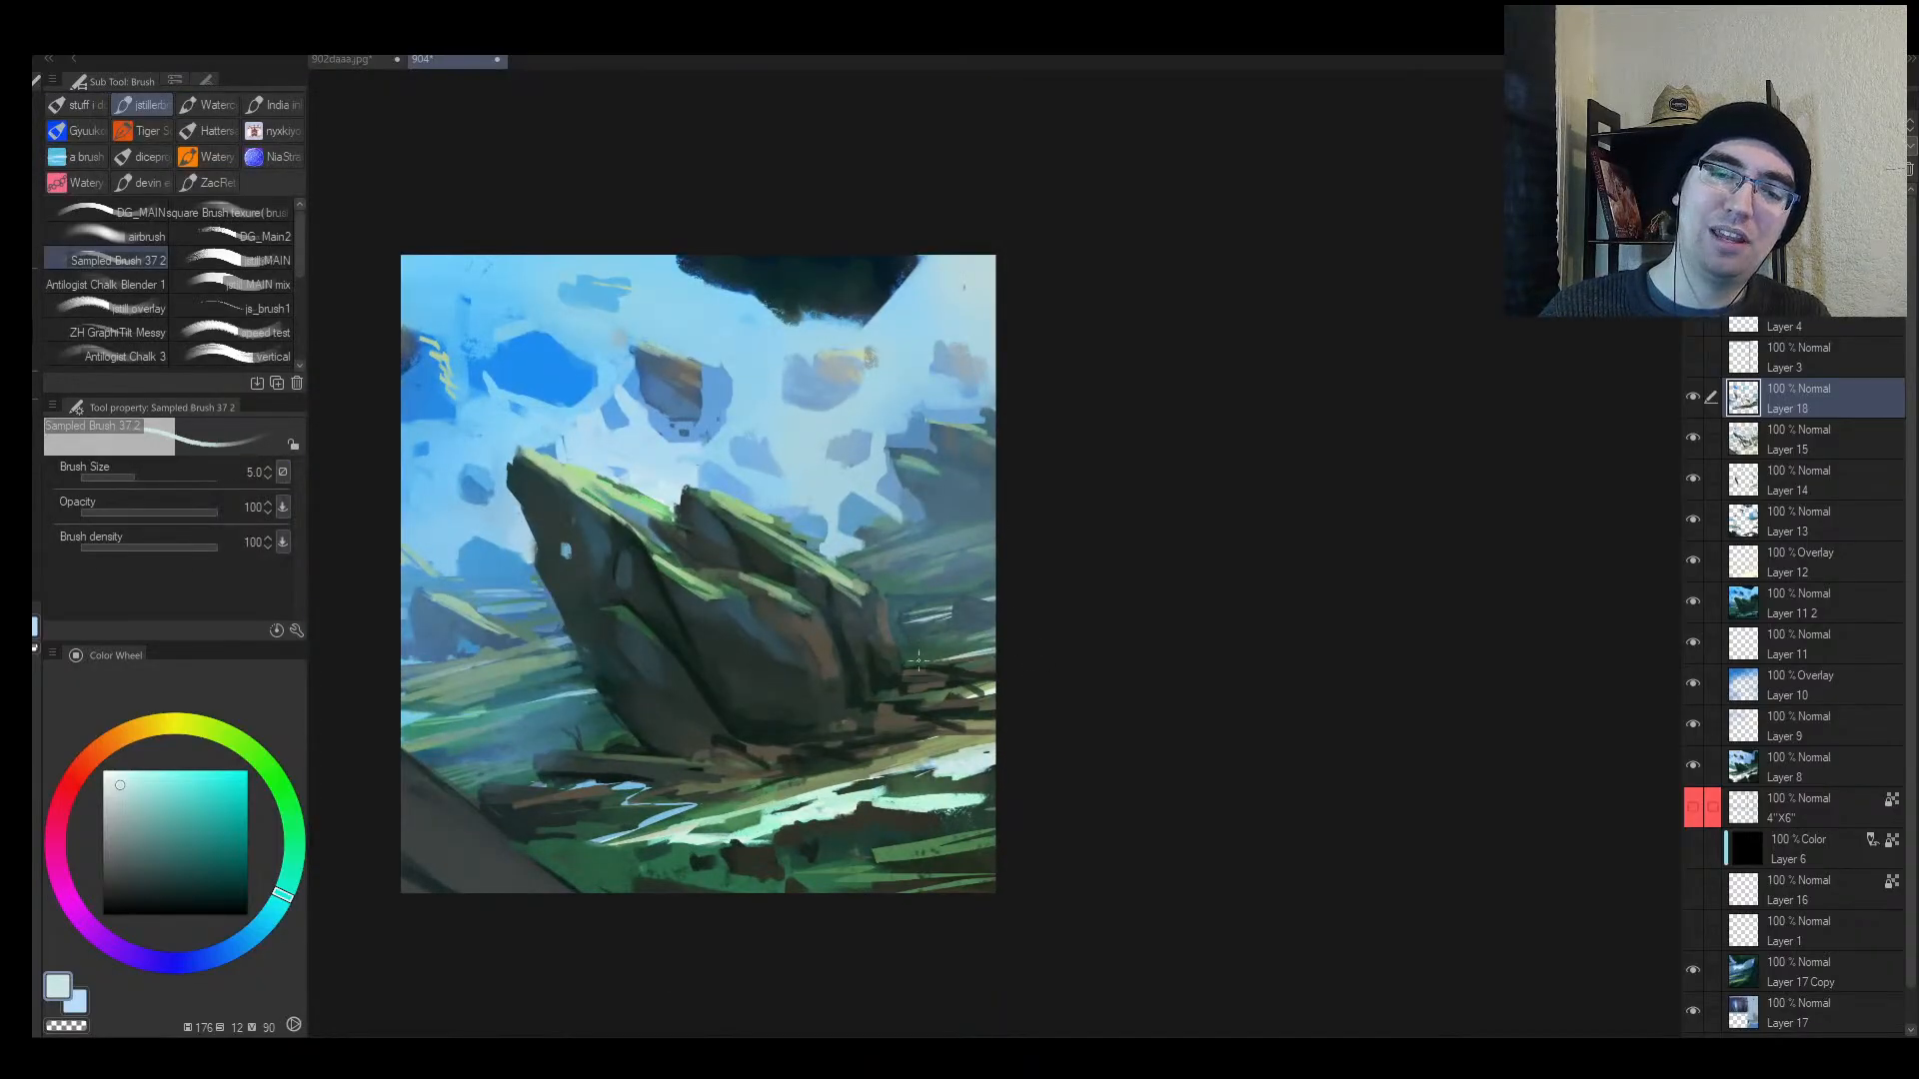
key(alt+space)
mouse_move(1054, 637)
mouse_down()
mouse_move(1034, 644)
mouse_move(1073, 618)
mouse_up()
key(h)
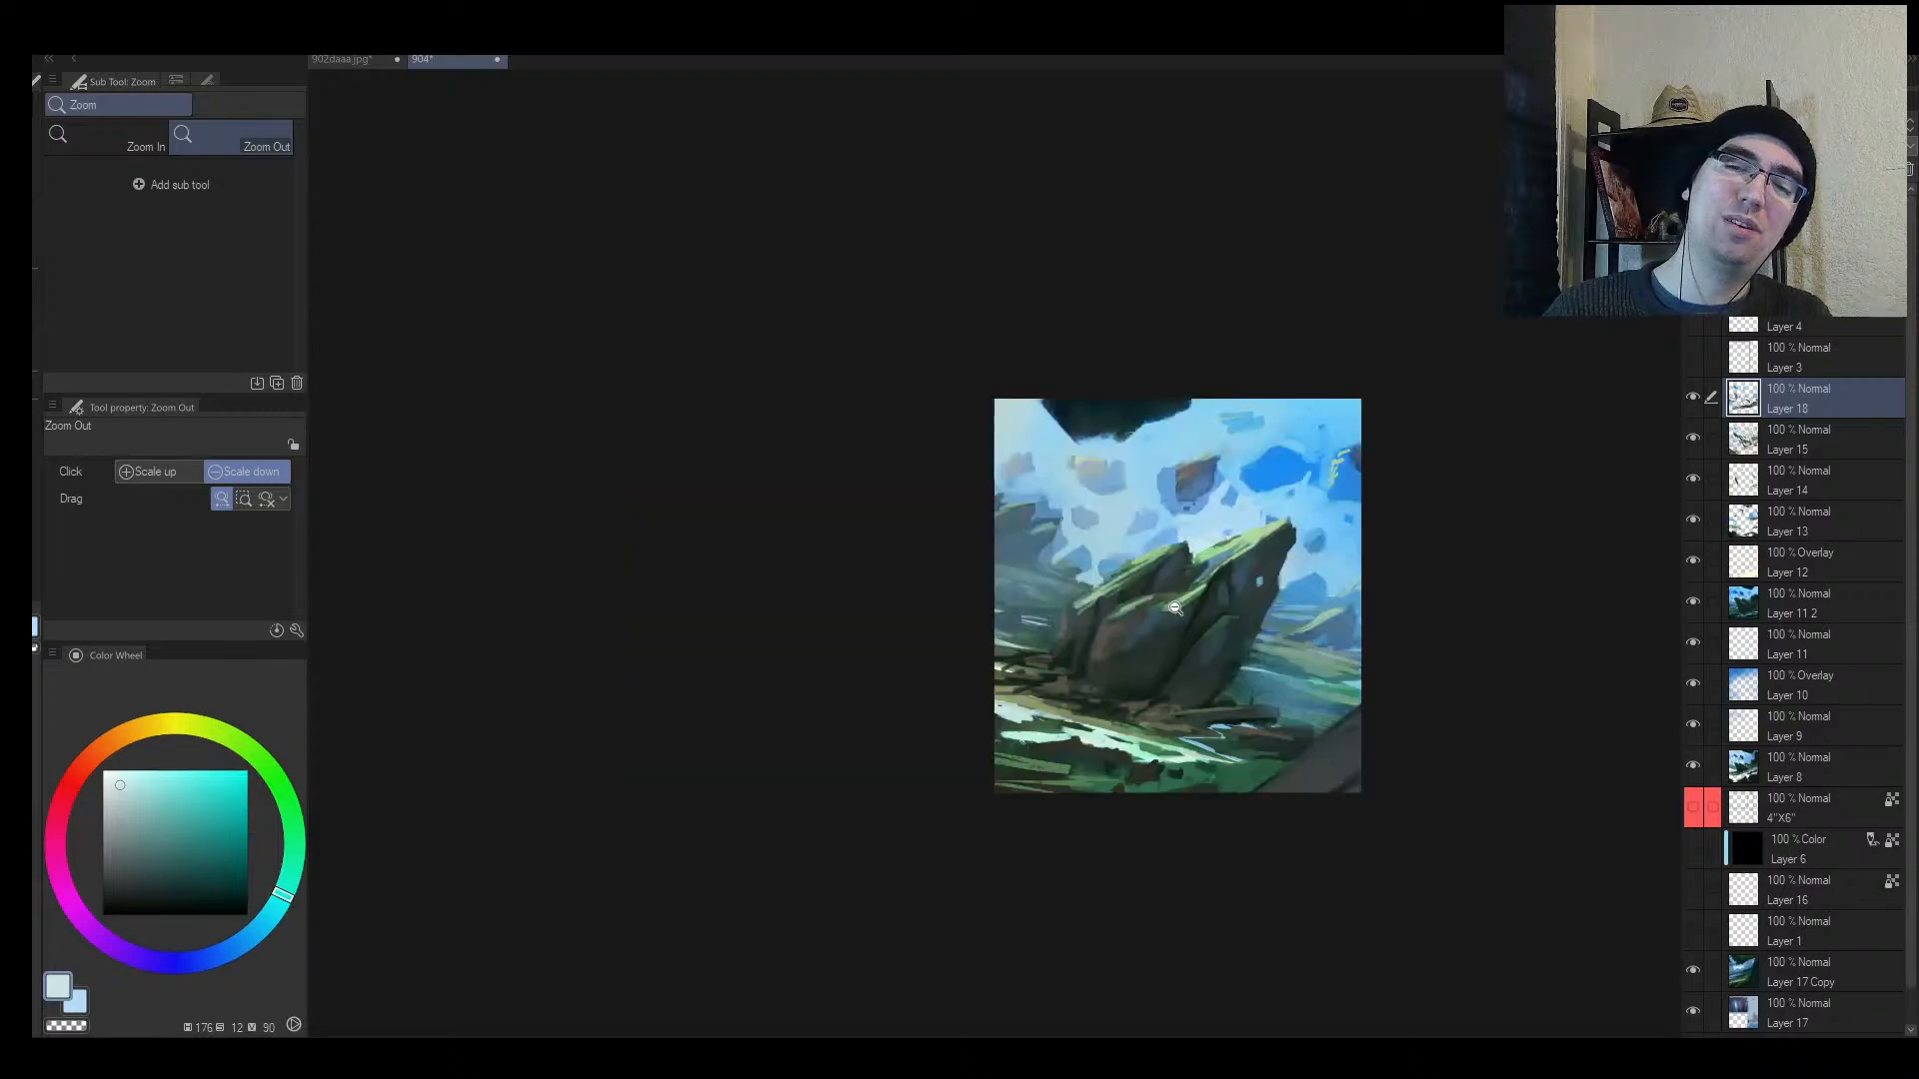
mouse_move(1358, 633)
mouse_down()
mouse_move(1250, 690)
mouse_move(1286, 708)
mouse_up()
alt+click(1351, 709)
key(bracketright)
Step: Sample muted green and teal tones, make the brush much larger, and flip the view back
alt+click(1256, 661)
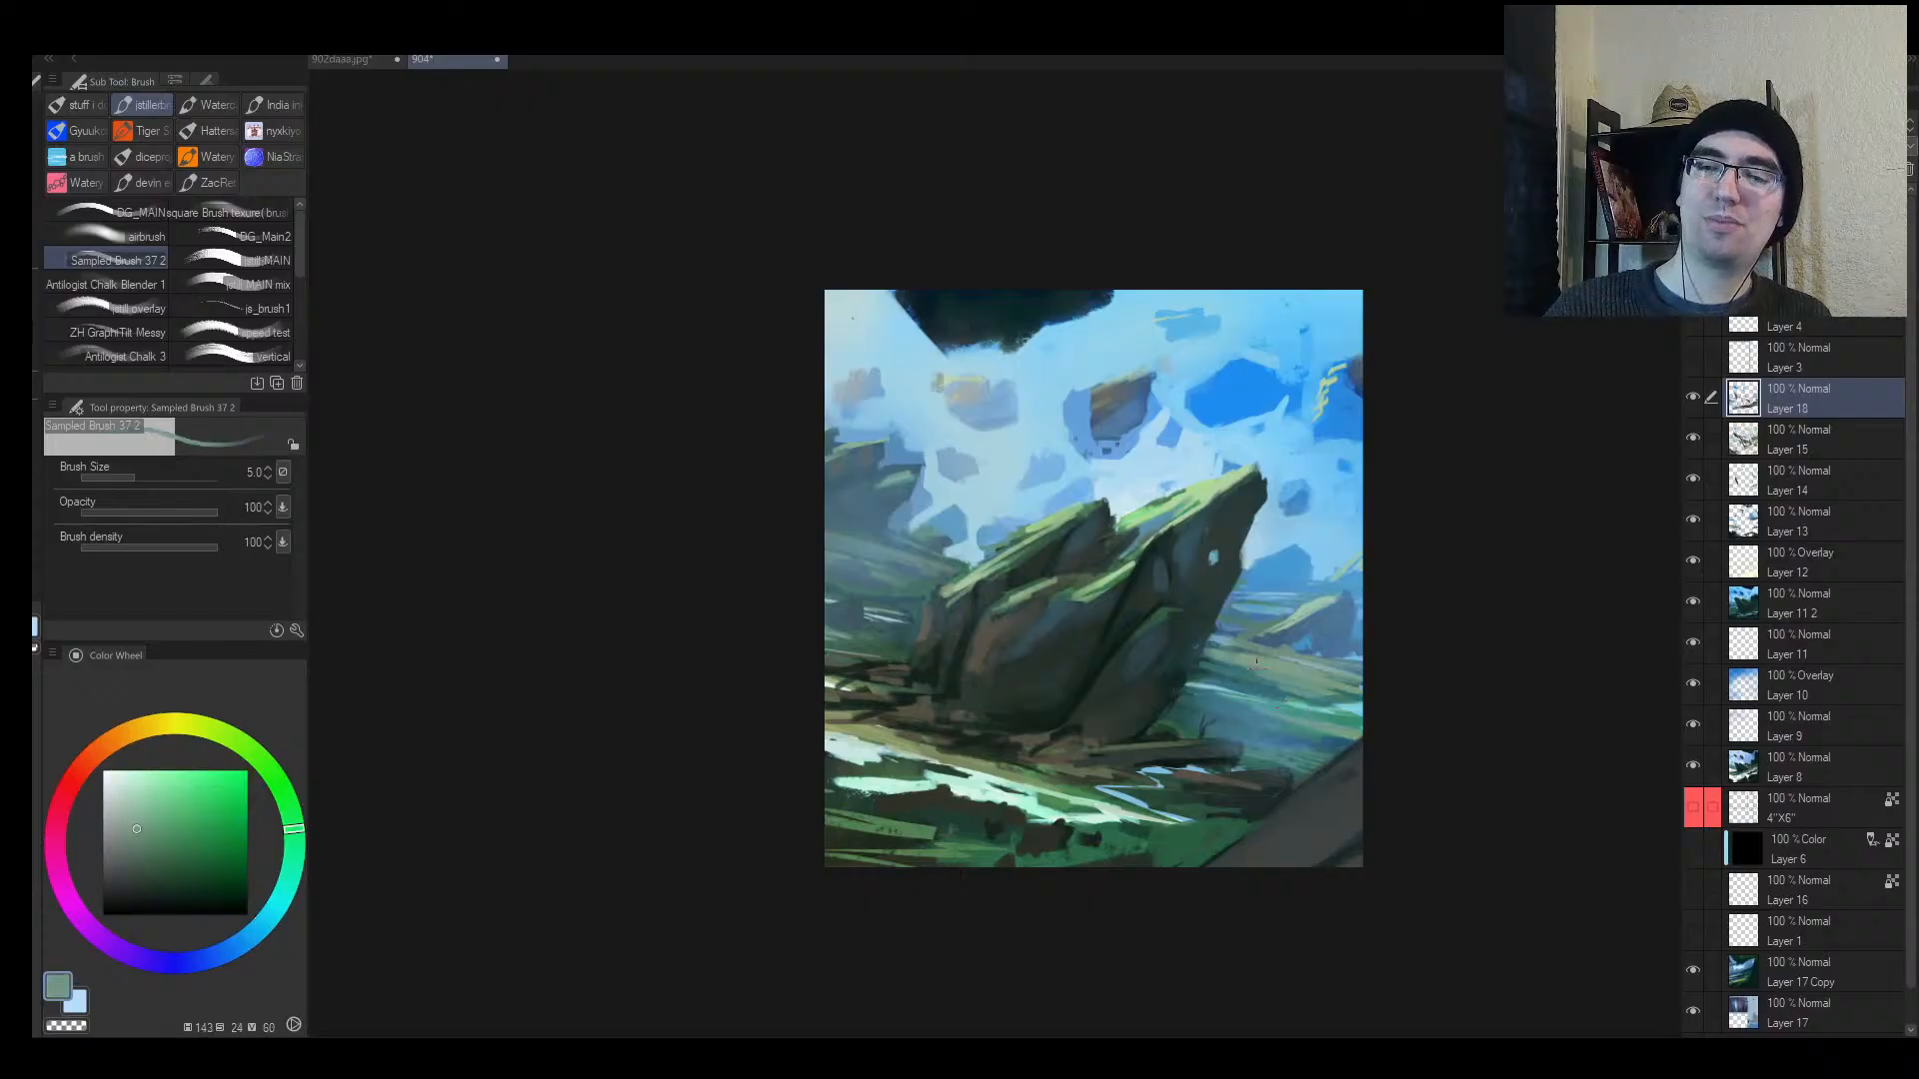
key(bracketright)
key(bracketright)
key(bracketright)
key(bracketright)
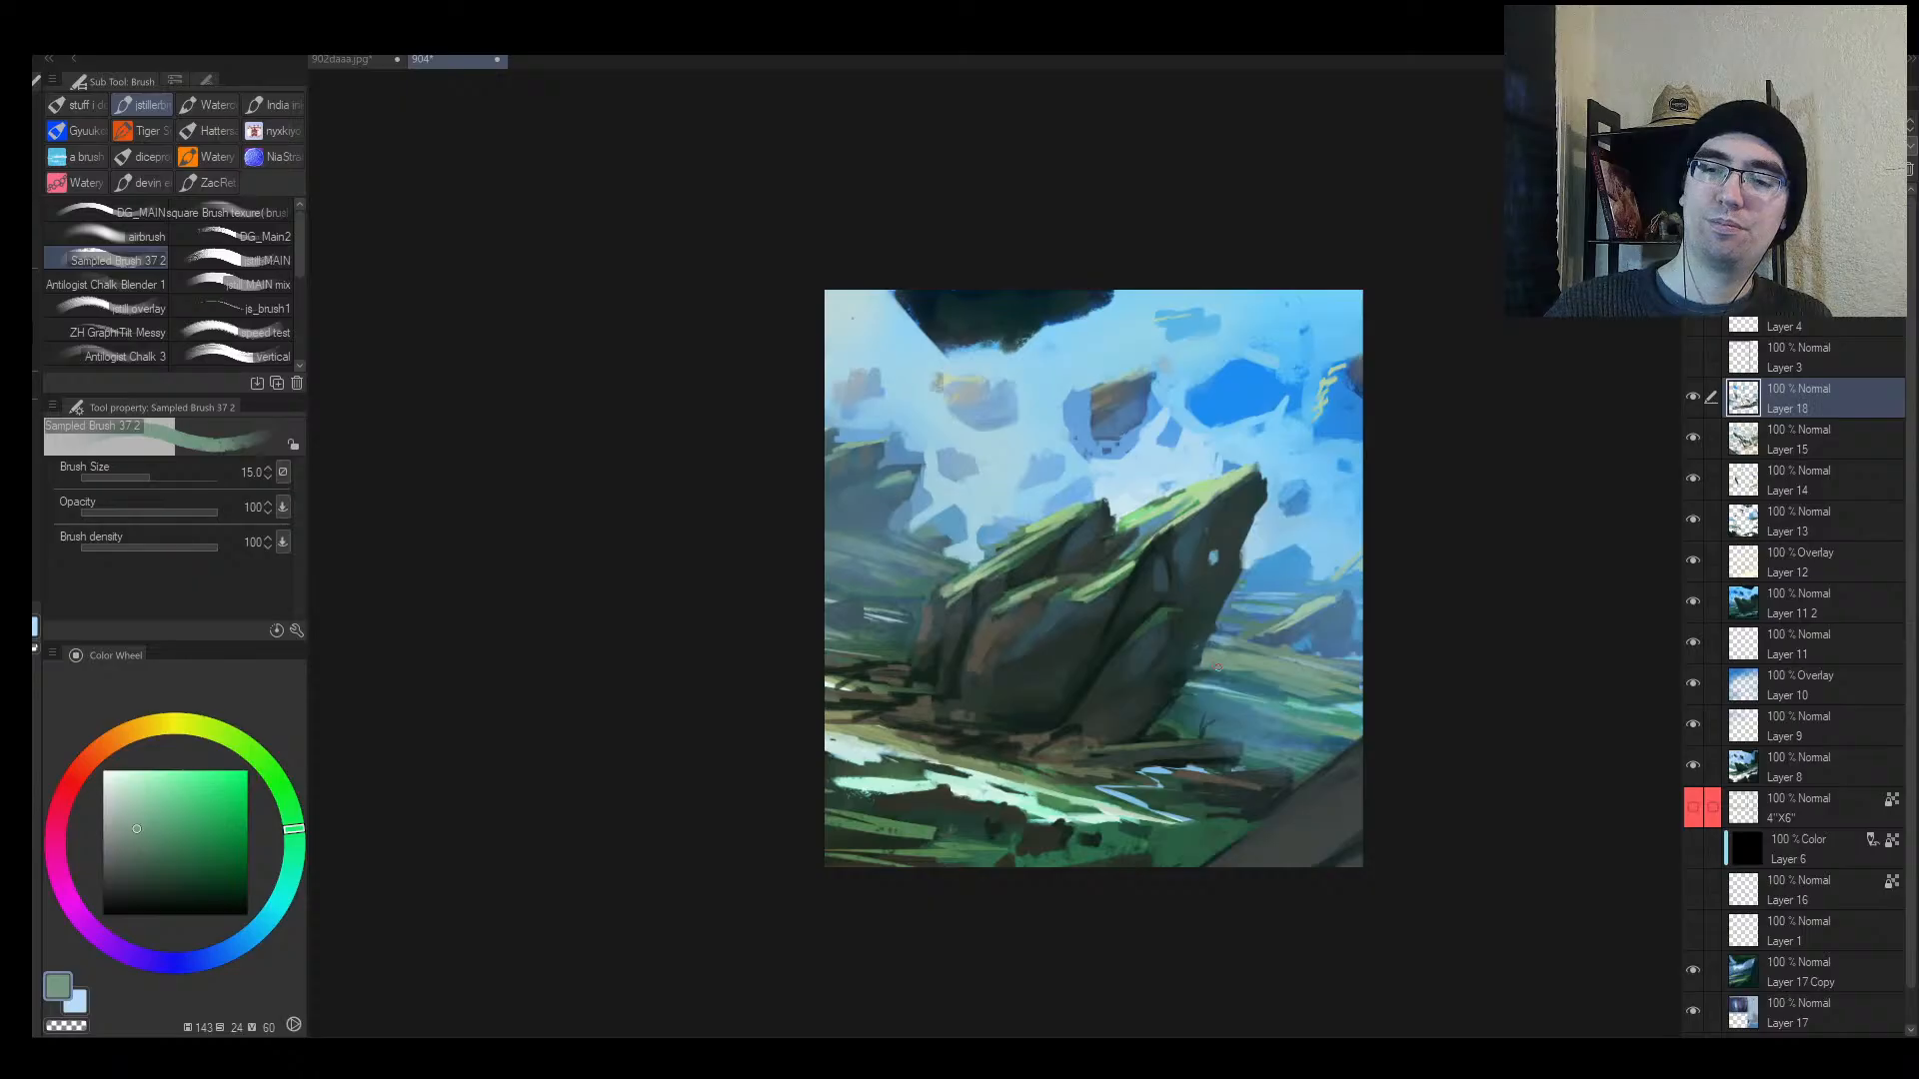
alt+click(1228, 670)
key(h)
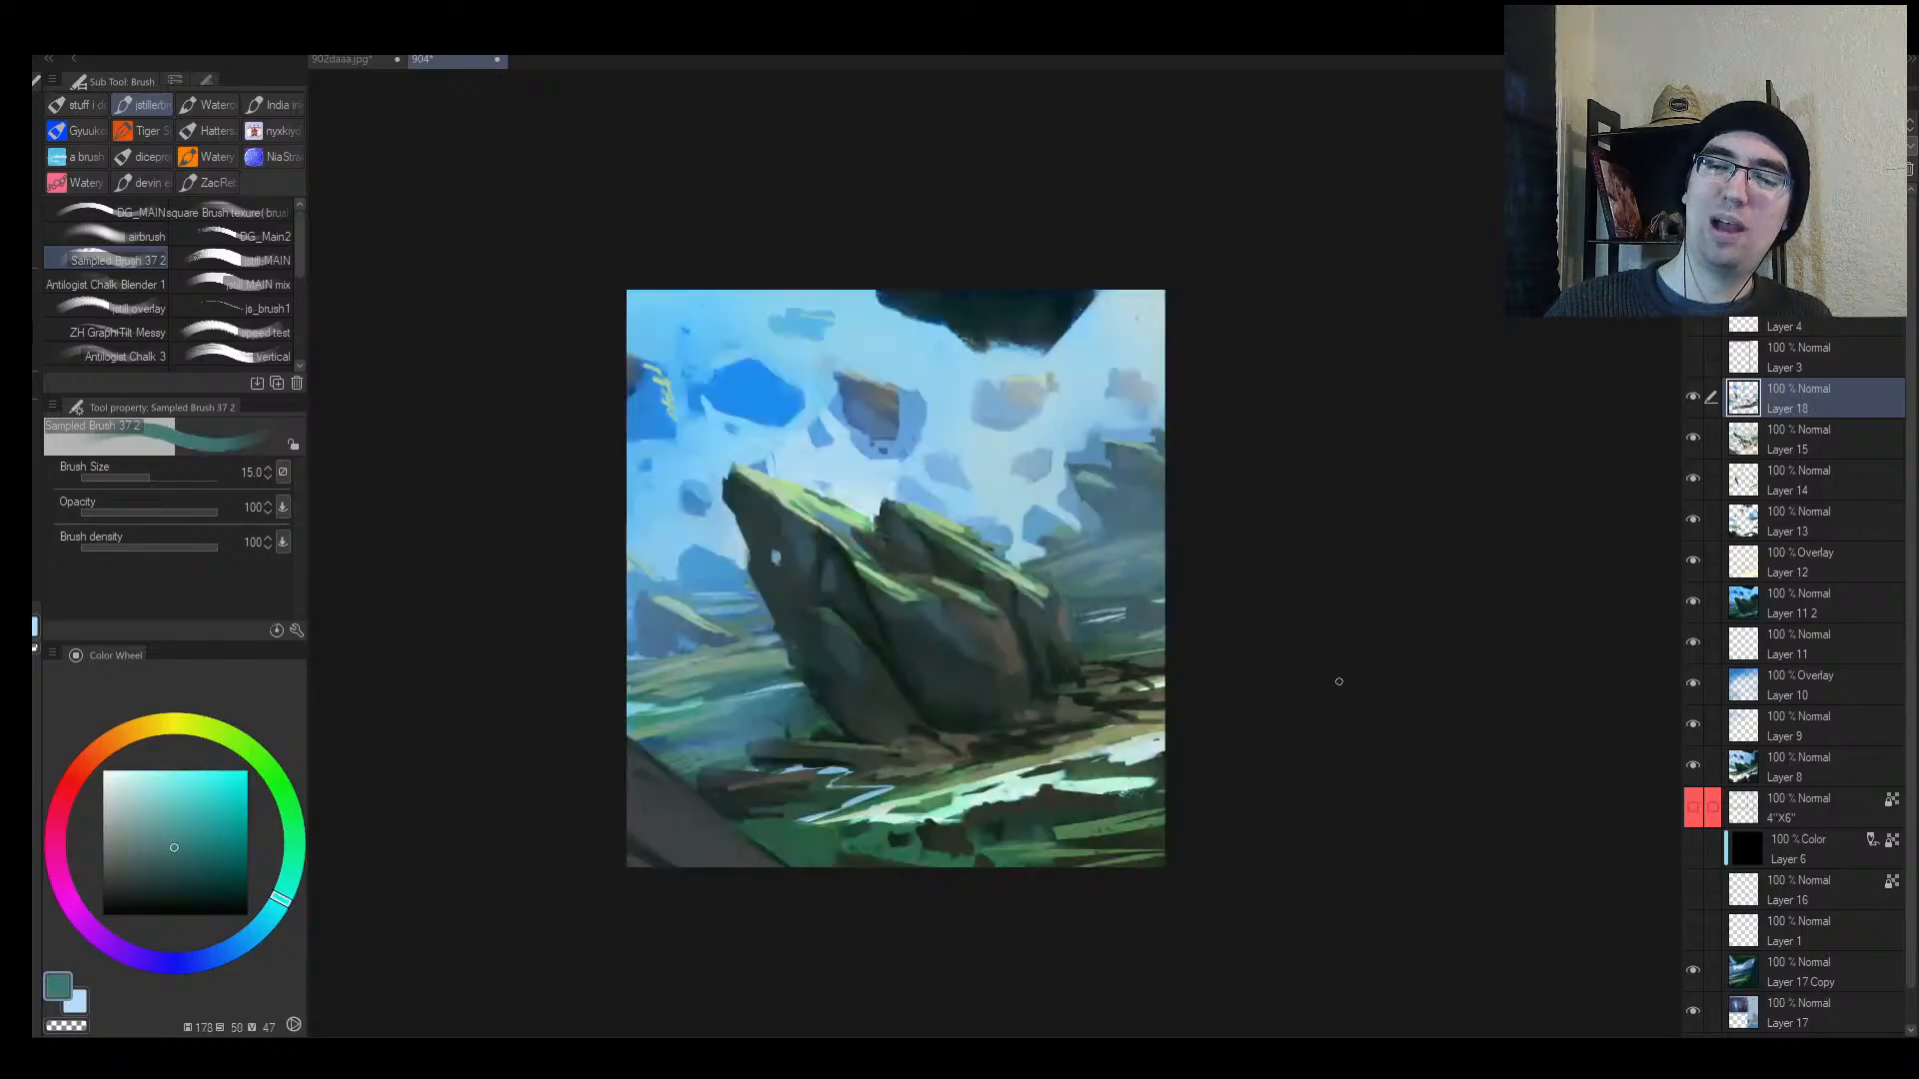
key(alt+space)
click(1170, 687)
drag(1145, 685, 1169, 663)
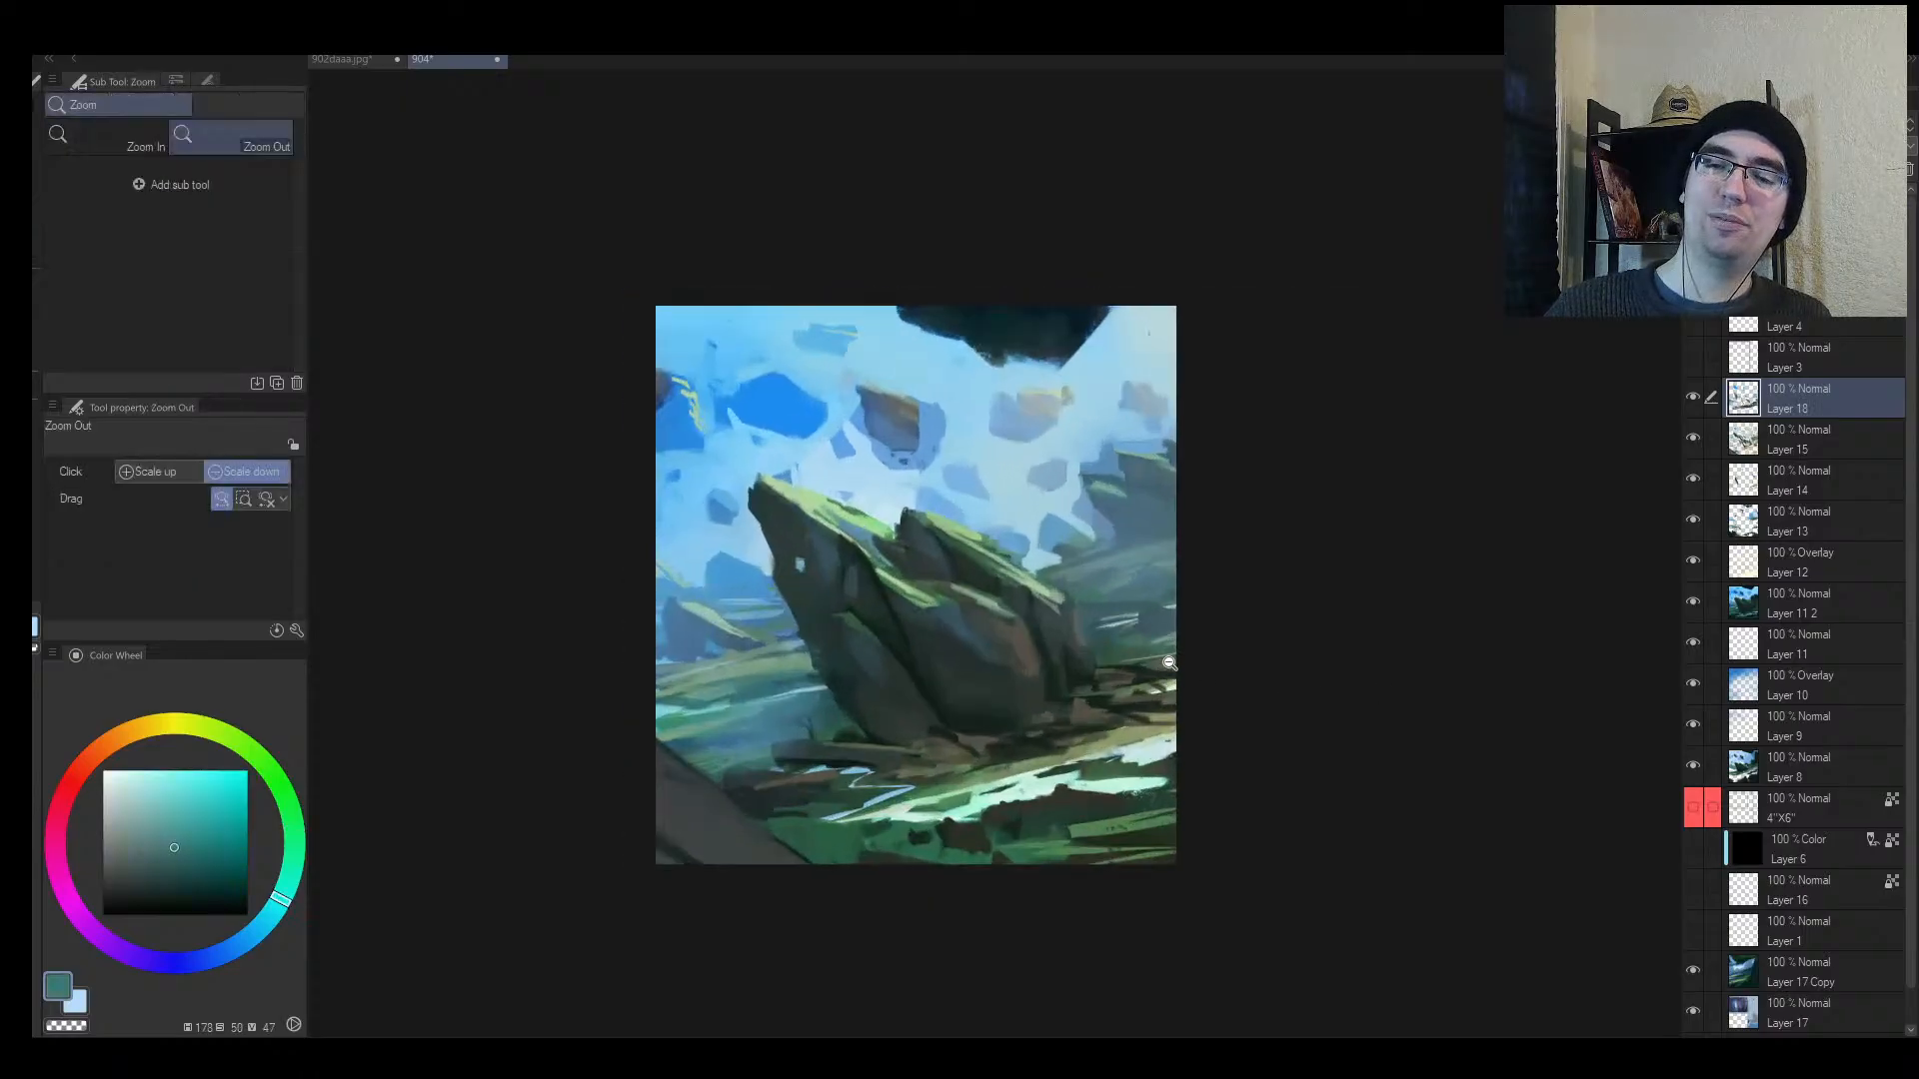
Step: Zoom in on the sky and sample a light blue beside the dark sky patch
alt+click(1082, 597)
key(alt+space)
click(1160, 598)
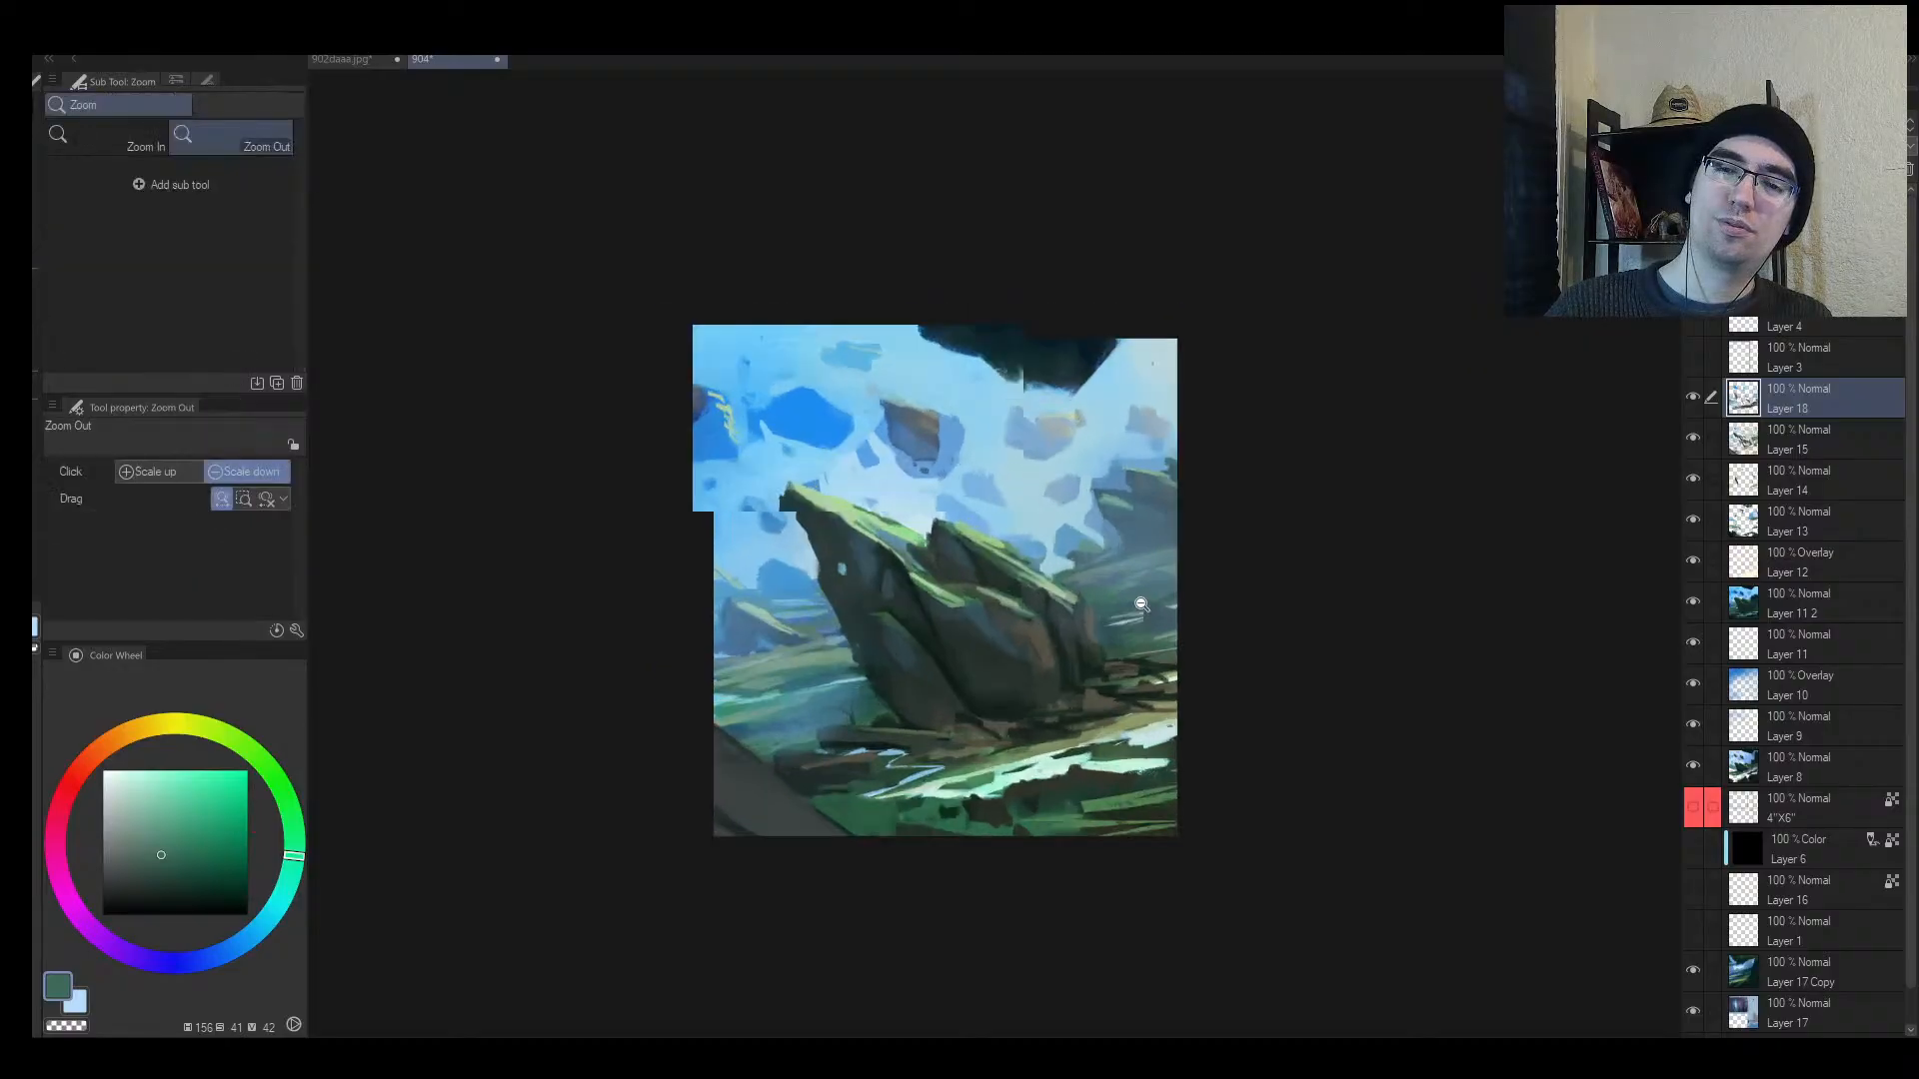
drag(1160, 597, 1149, 561)
mouse_move(672, 369)
mouse_down()
mouse_move(697, 356)
mouse_move(715, 378)
mouse_move(710, 421)
mouse_move(723, 406)
mouse_move(702, 375)
mouse_up()
alt+click(640, 373)
alt+click(734, 405)
Step: Paint light blue haze strokes beside the dark blue sky patch with a larger brush
alt+click(706, 416)
key(bracketright)
key(bracketright)
key(bracketright)
alt+click(753, 332)
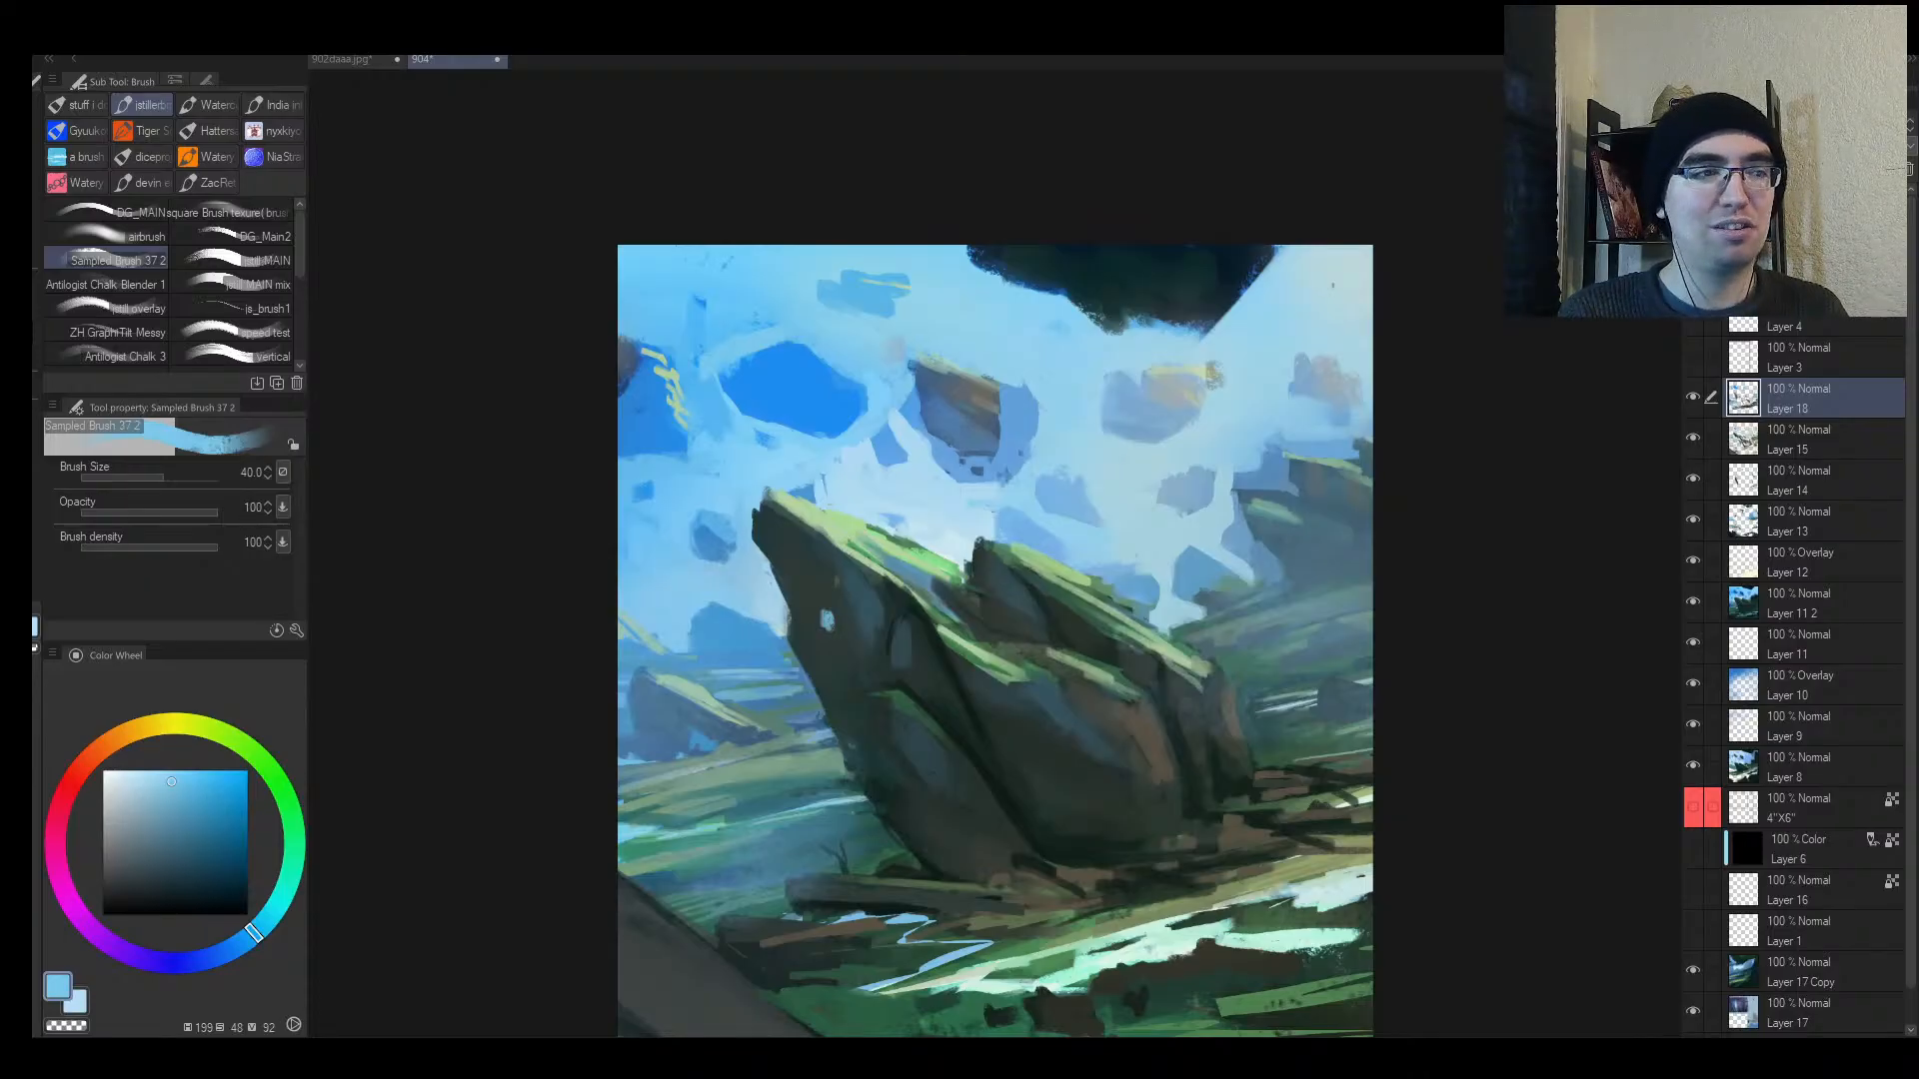
key(ctrl+space)
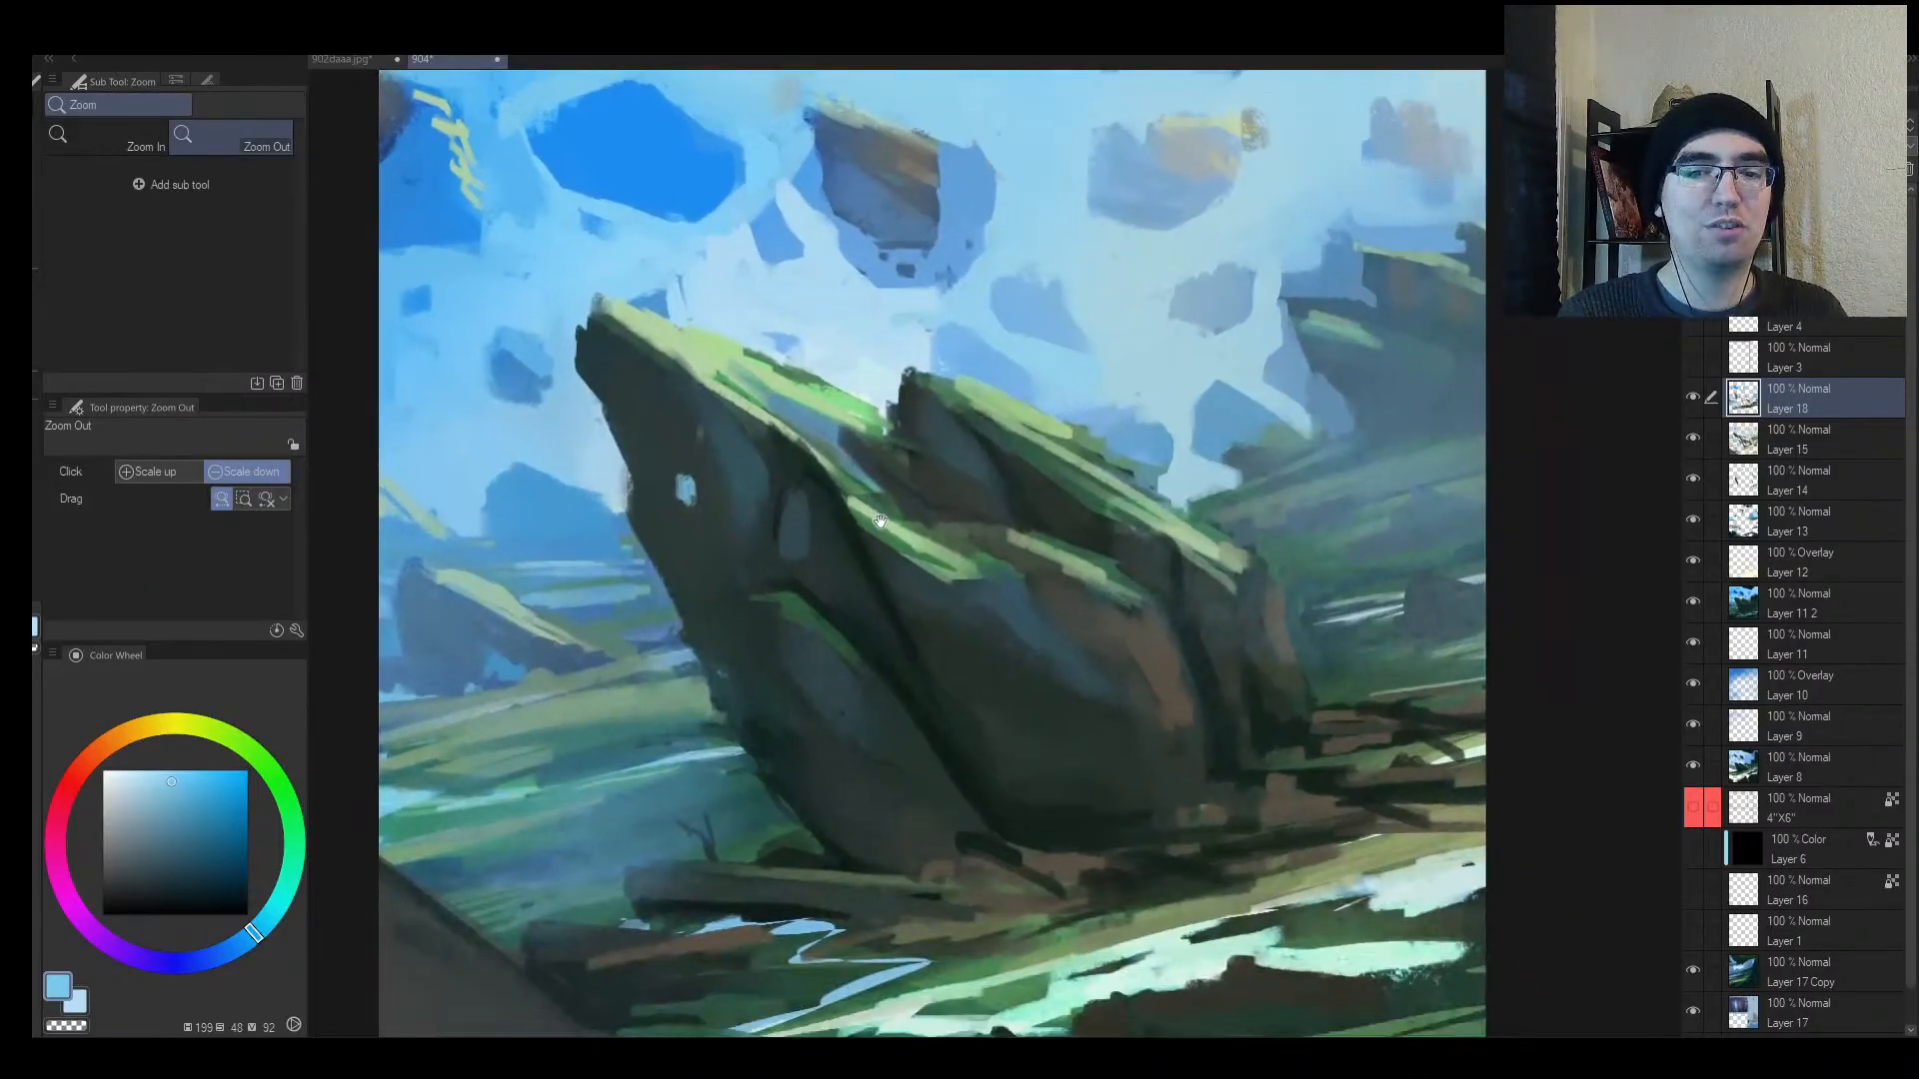